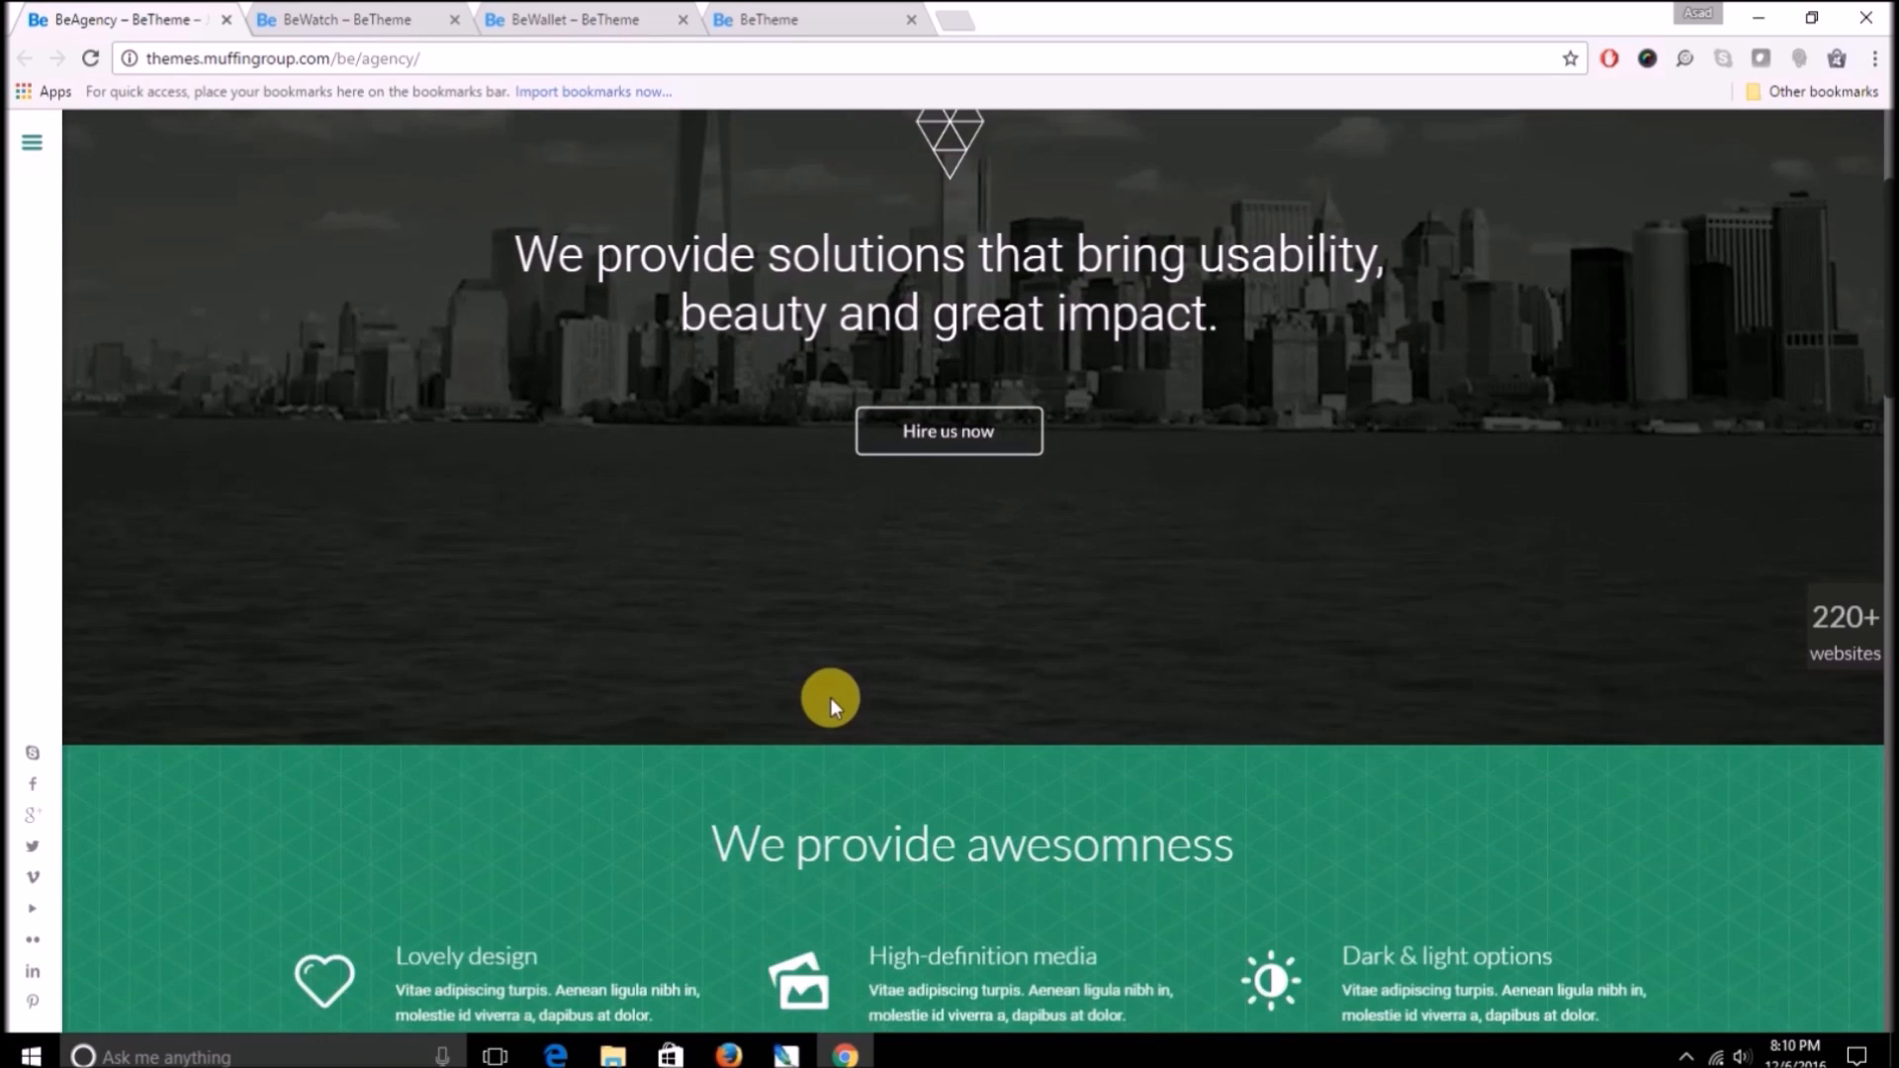
Step: Scroll down and back up through the current BeTheme demo page
scroll(839, 706, "down", 5)
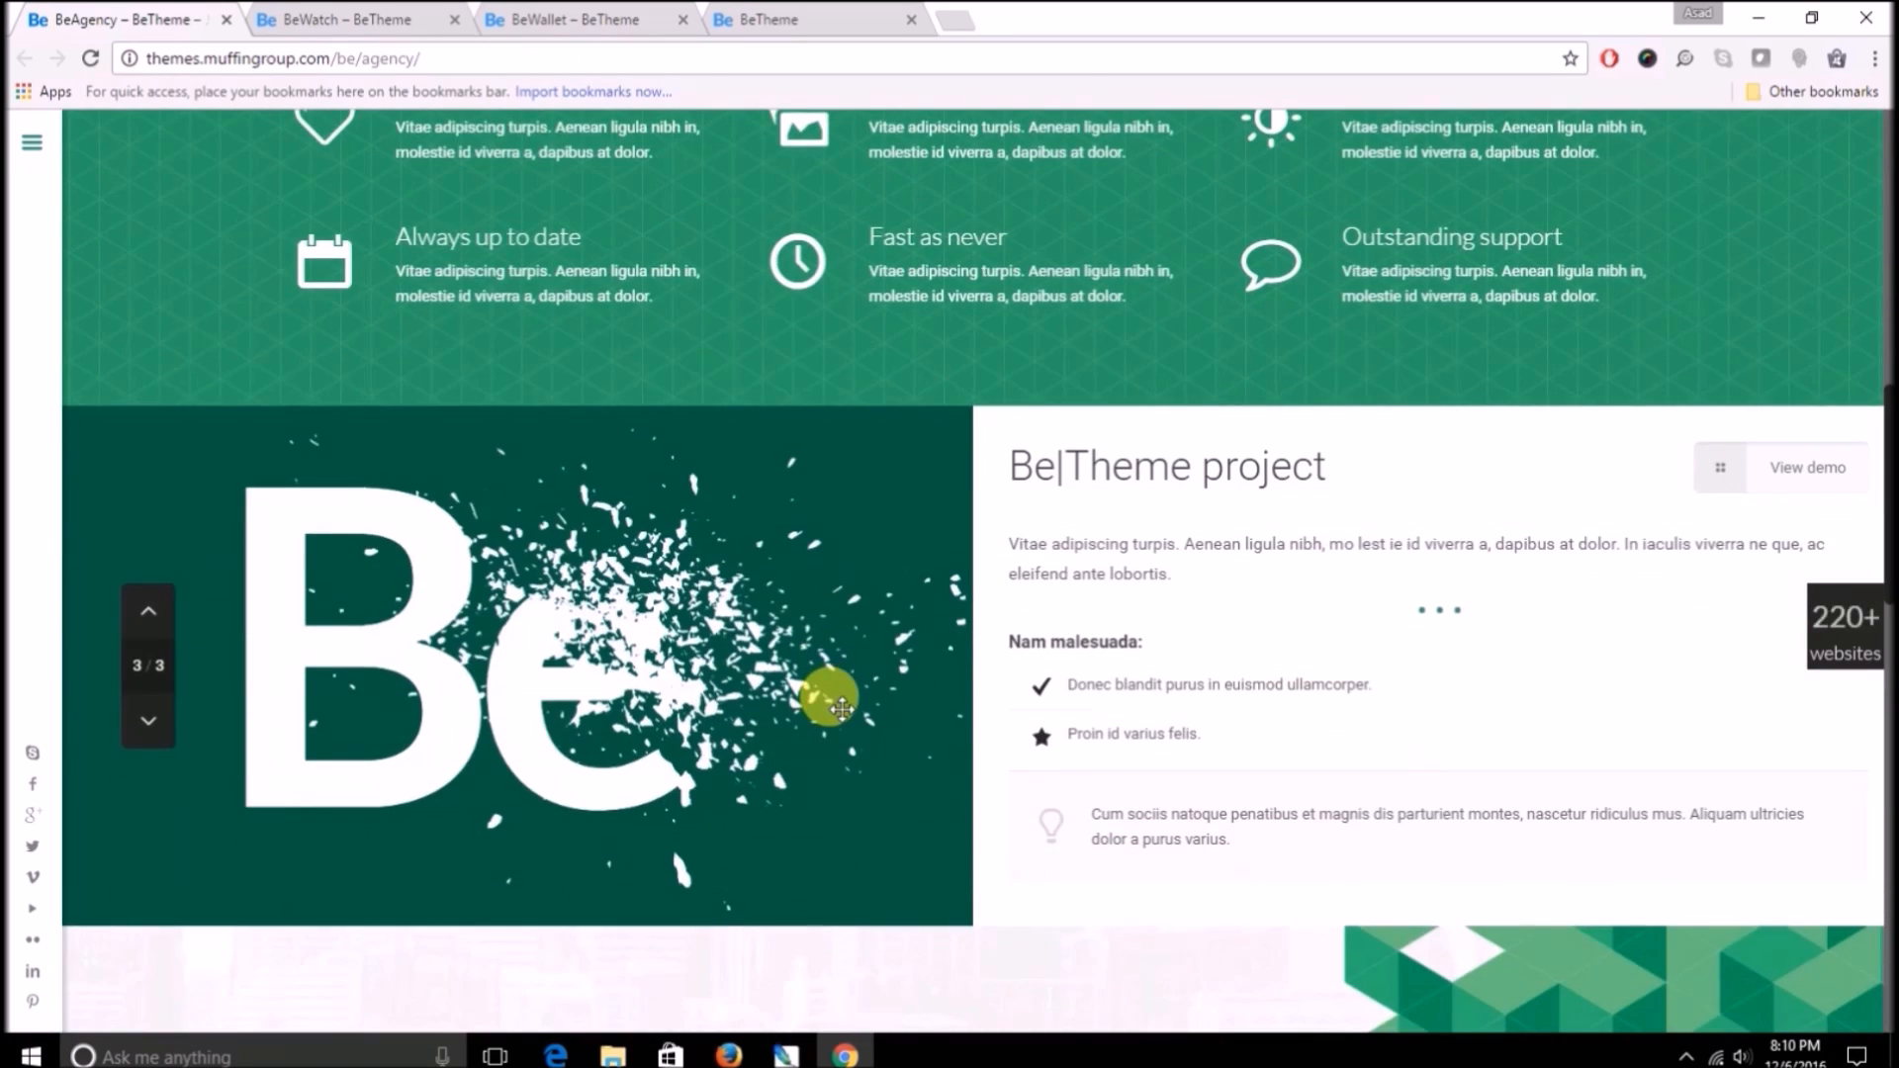
scroll(974, 589, "down", 3)
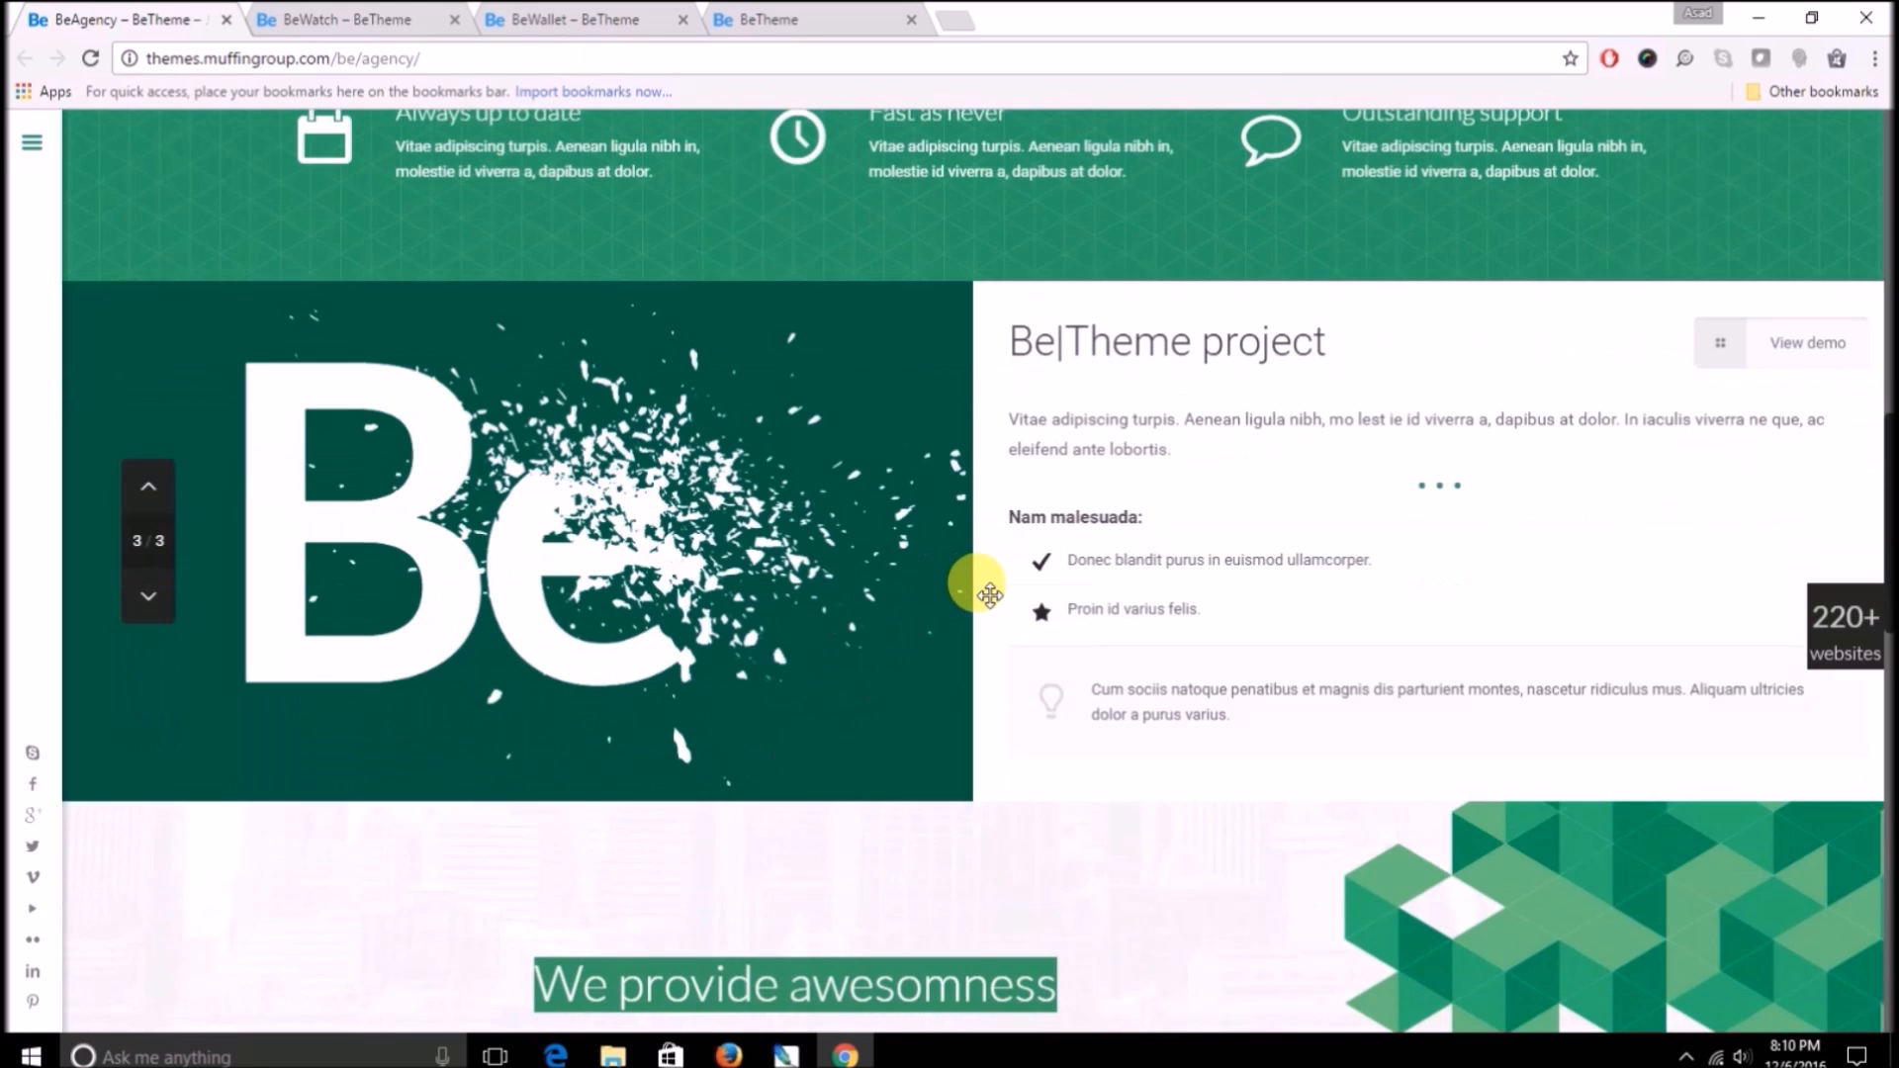
scroll(984, 591, "down", 4)
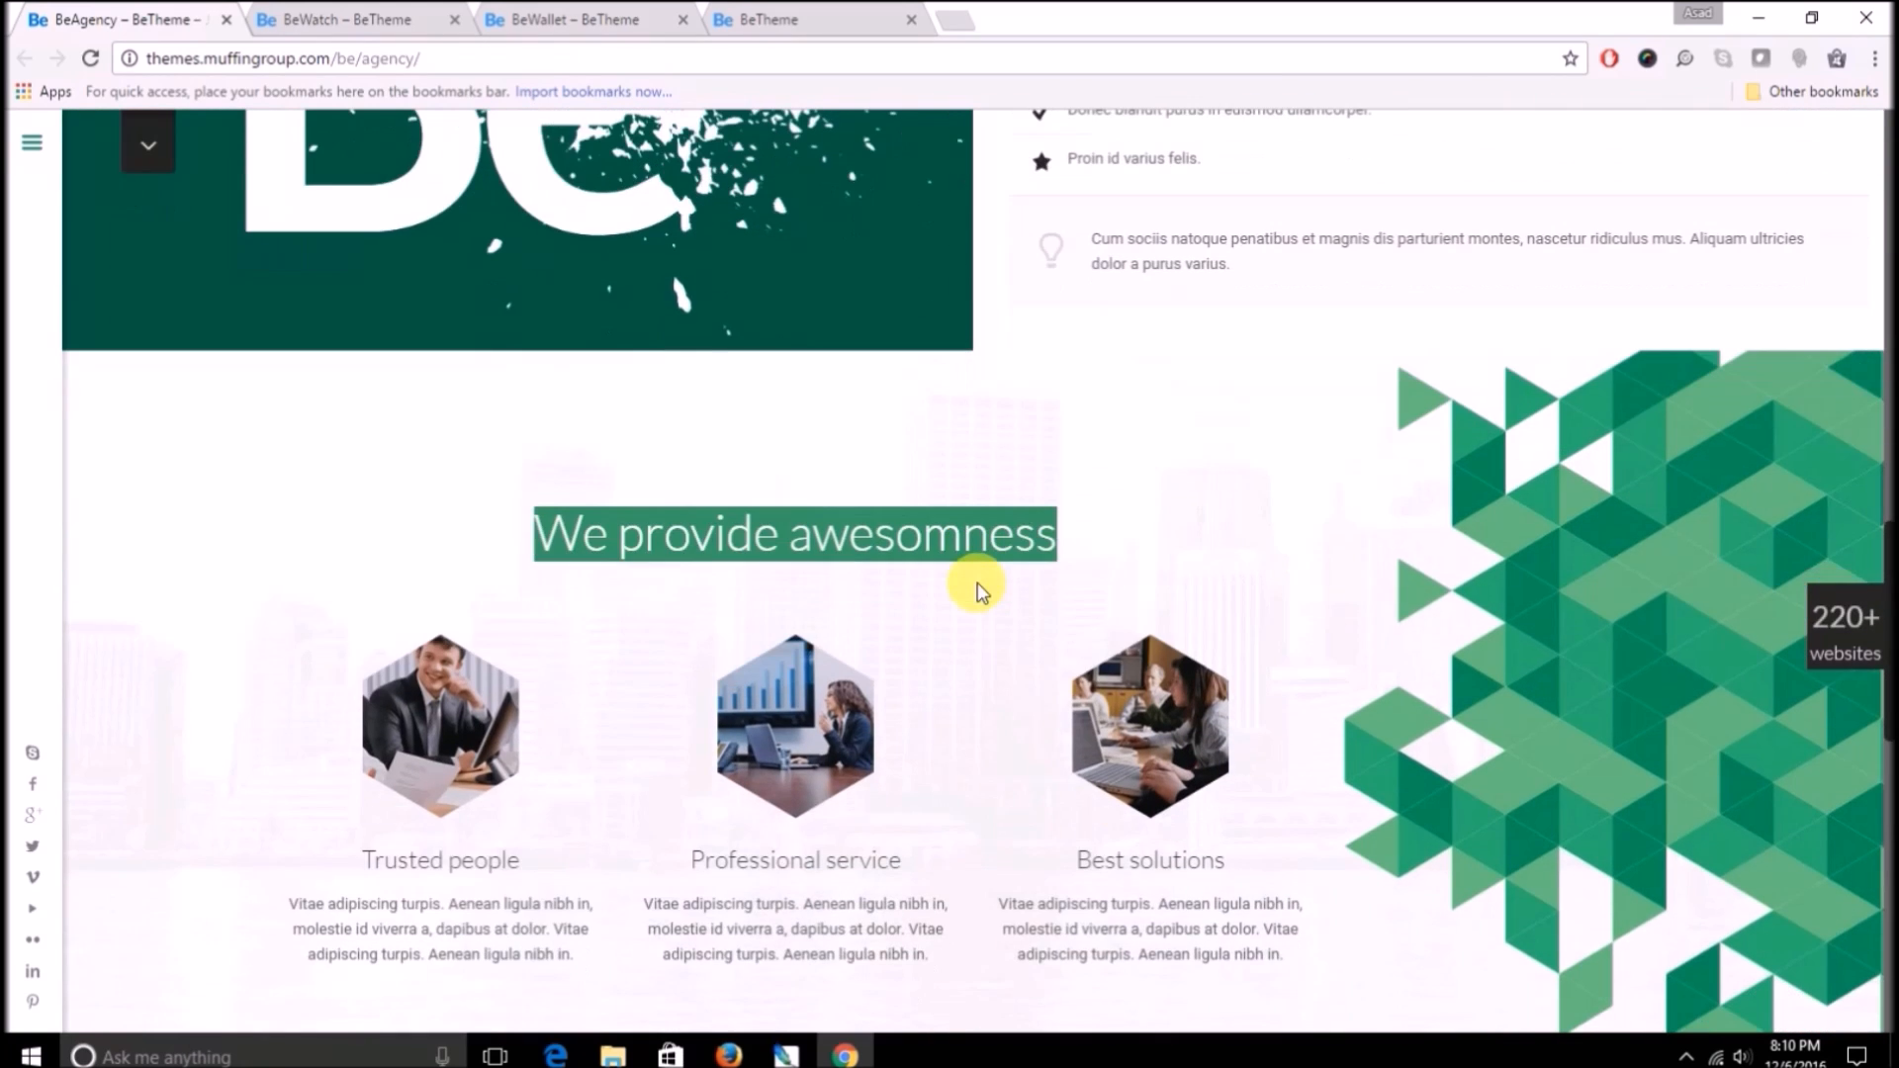
scroll(977, 583, "down", 3)
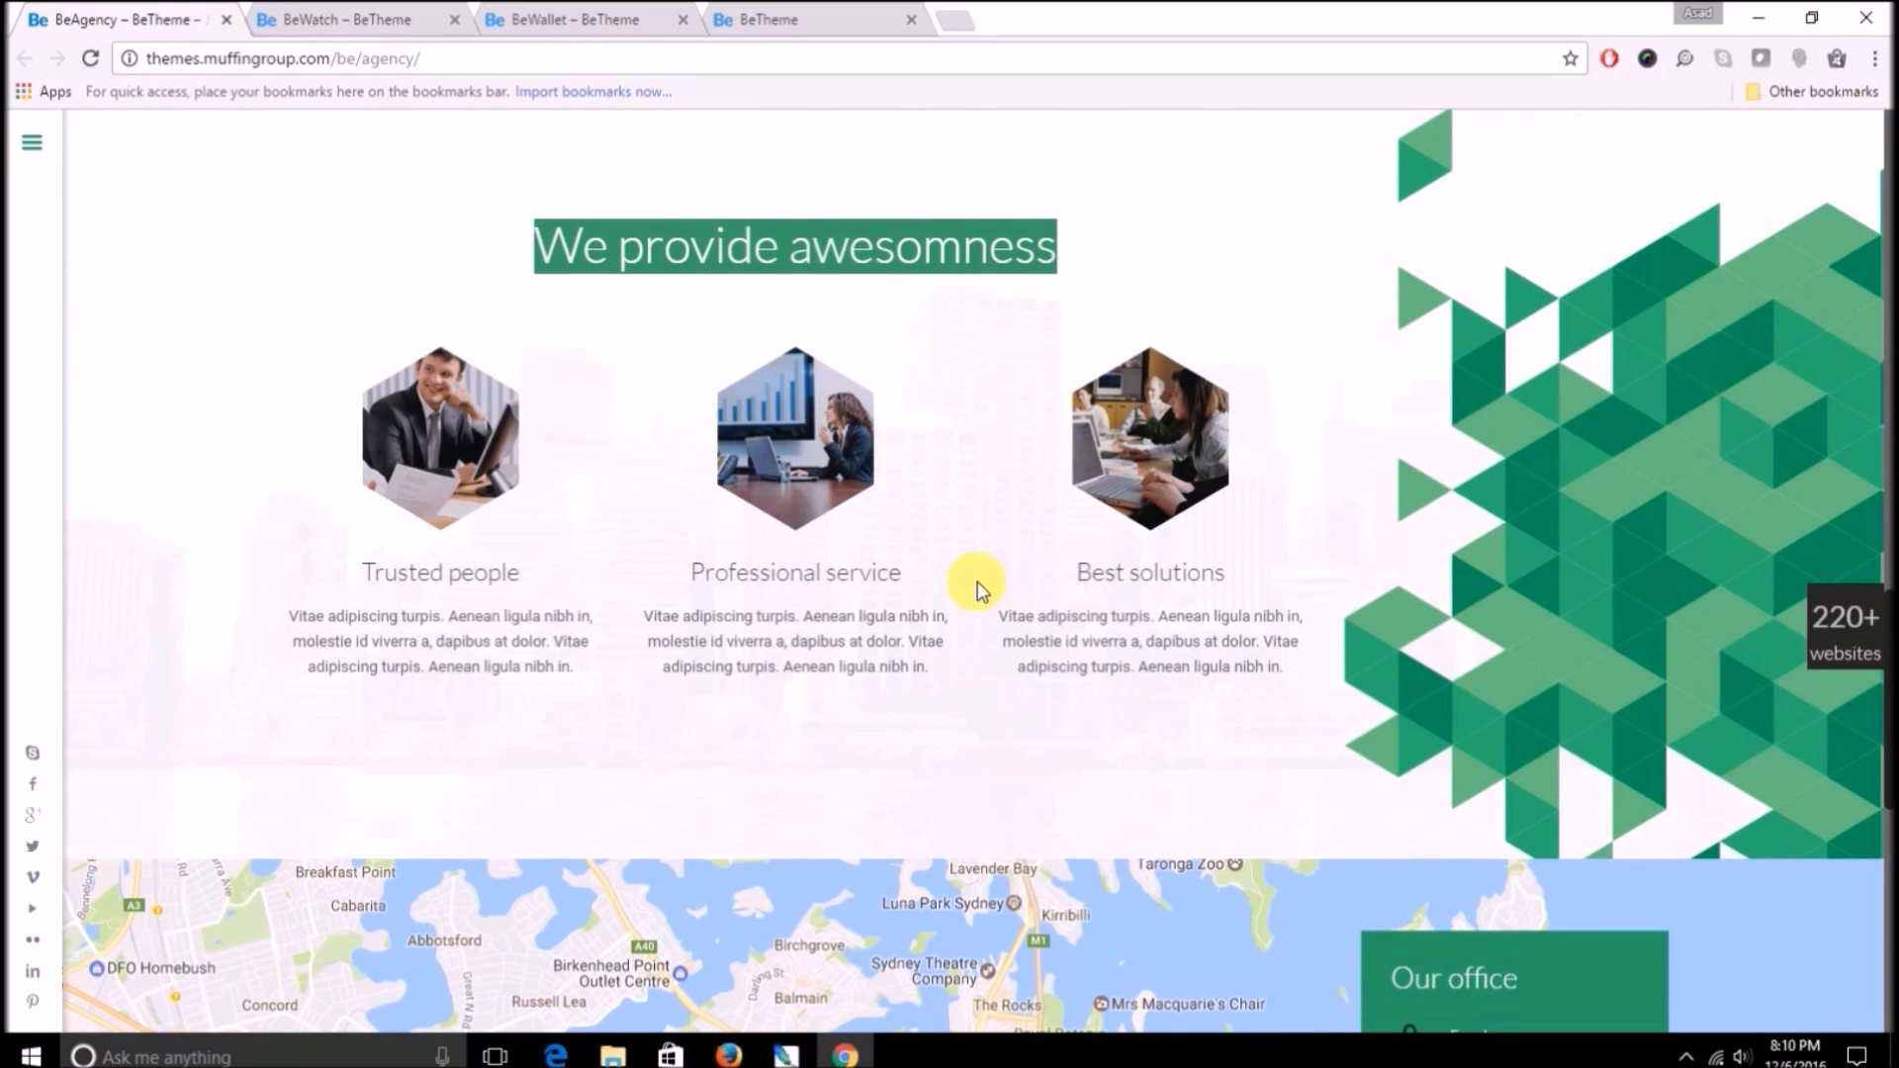
scroll(979, 590, "down", 7)
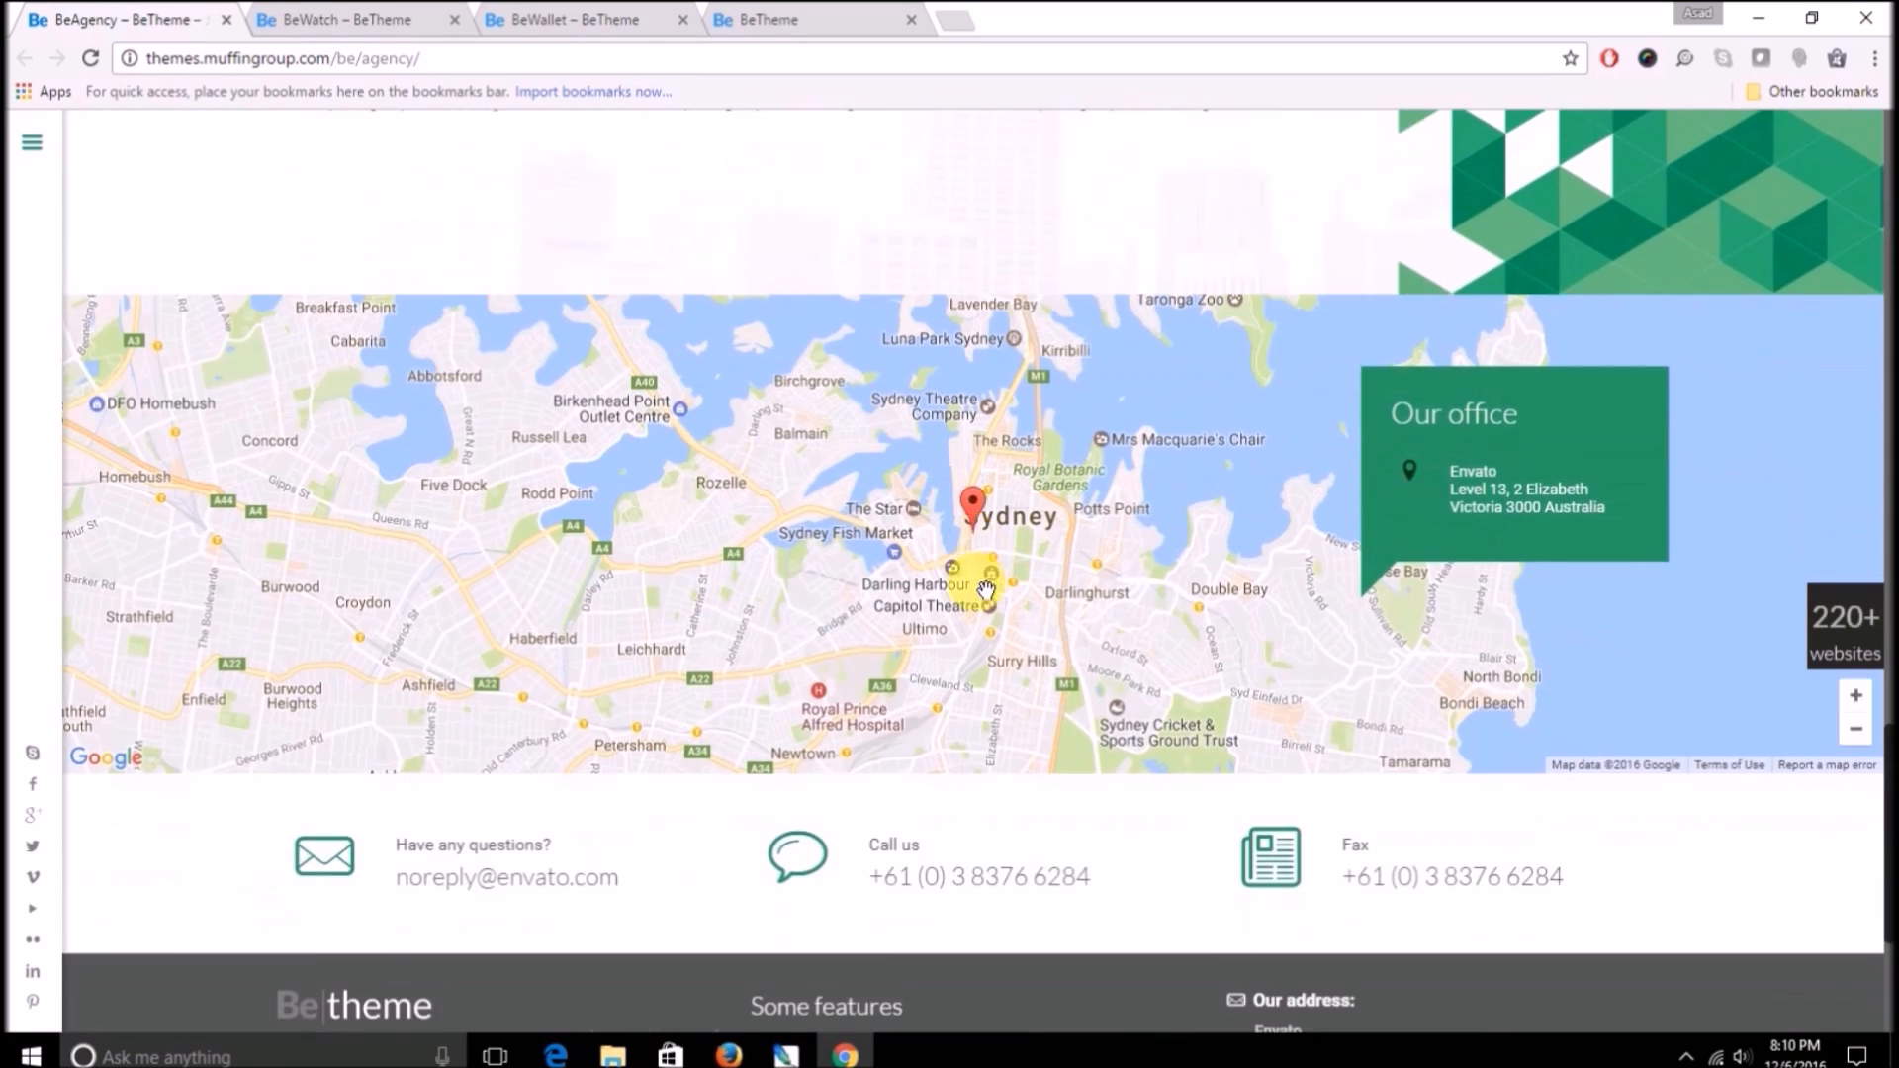
scroll(977, 584, "down", 1)
scroll(978, 584, "up", 6)
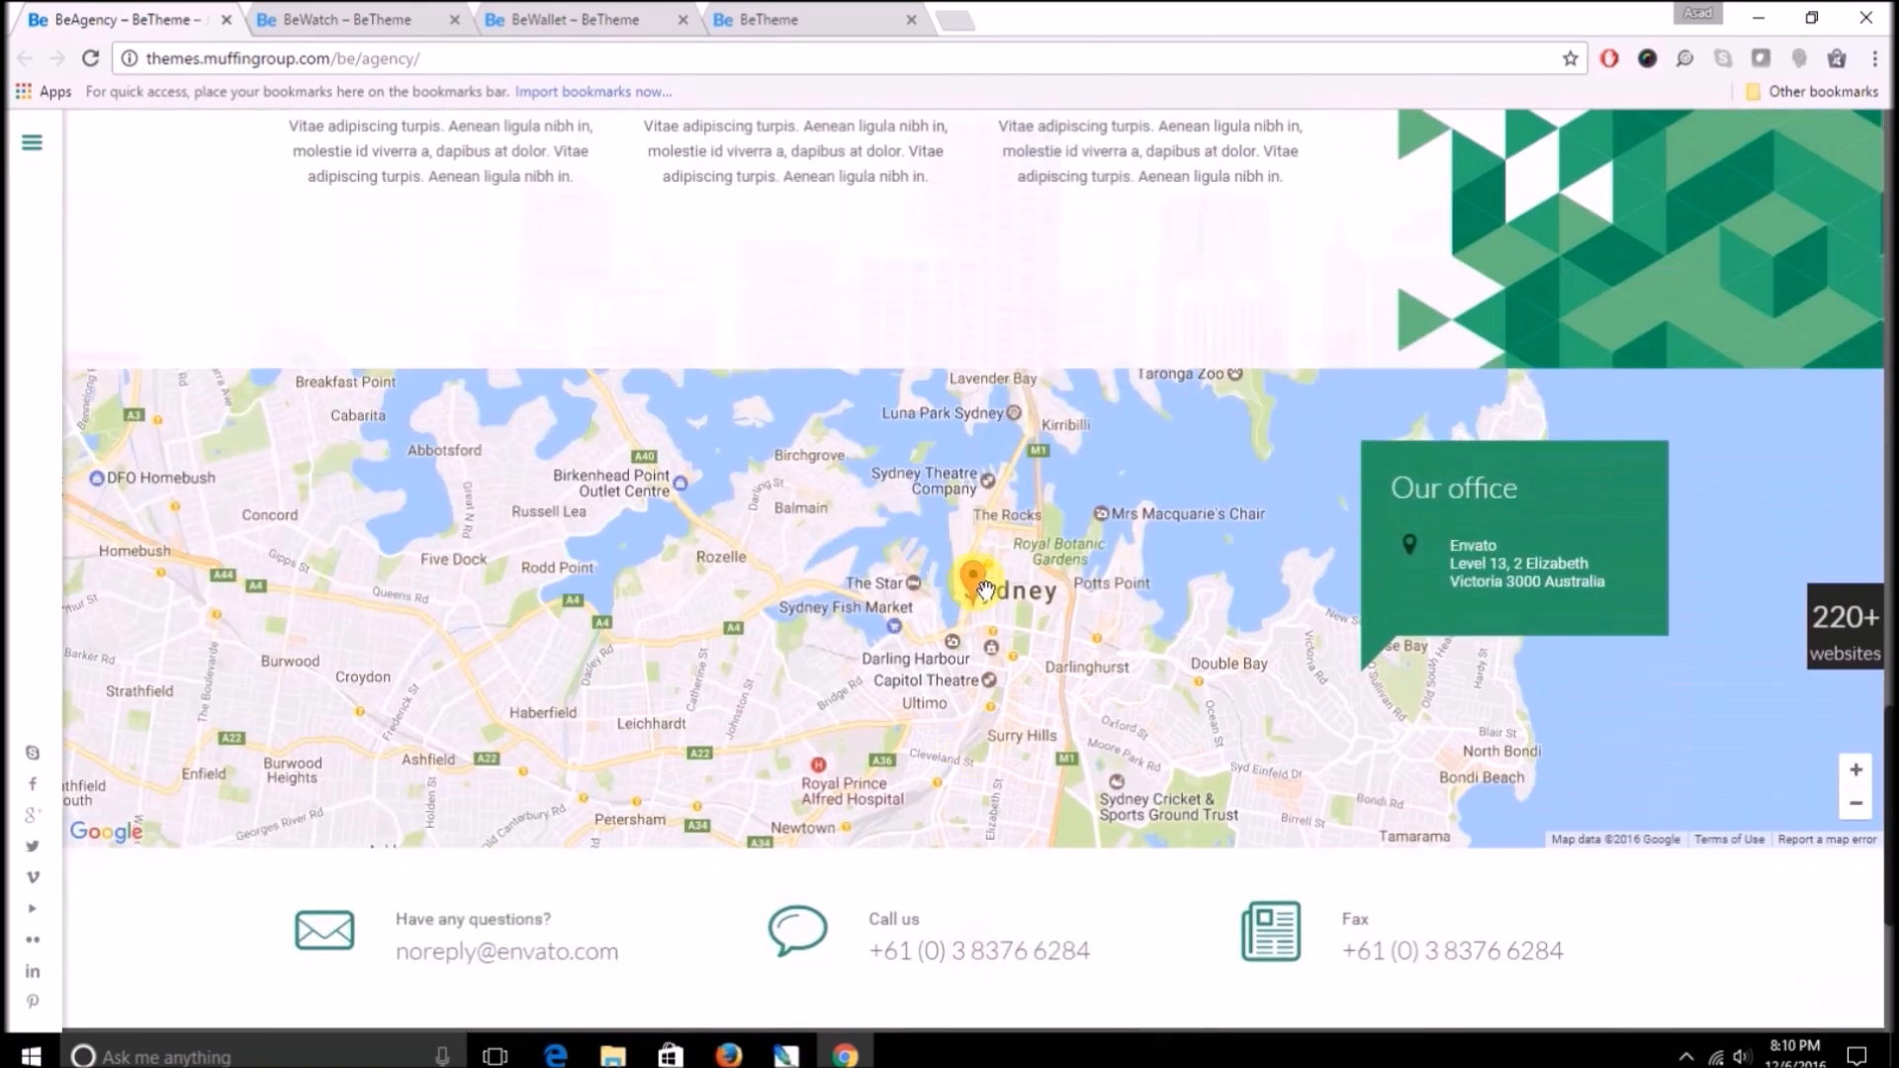
scroll(978, 583, "up", 15)
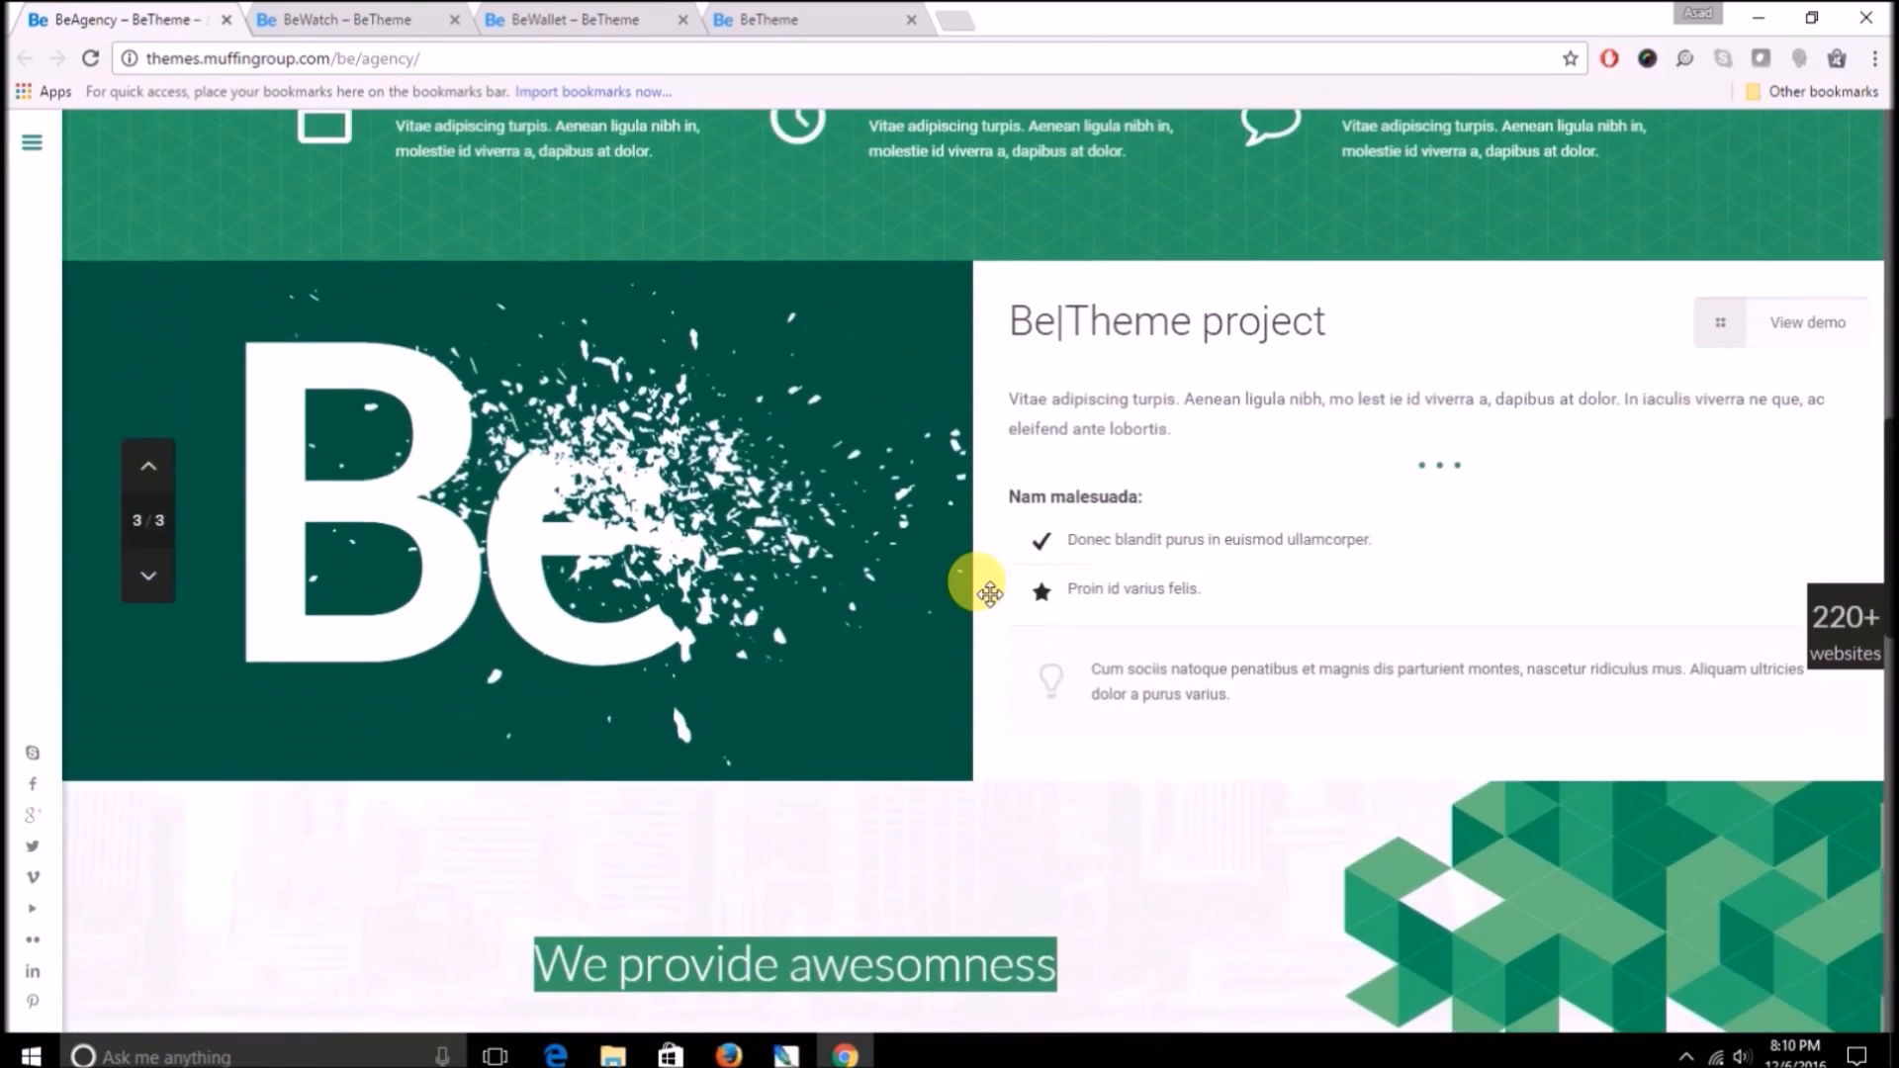
scroll(989, 594, "up", 7)
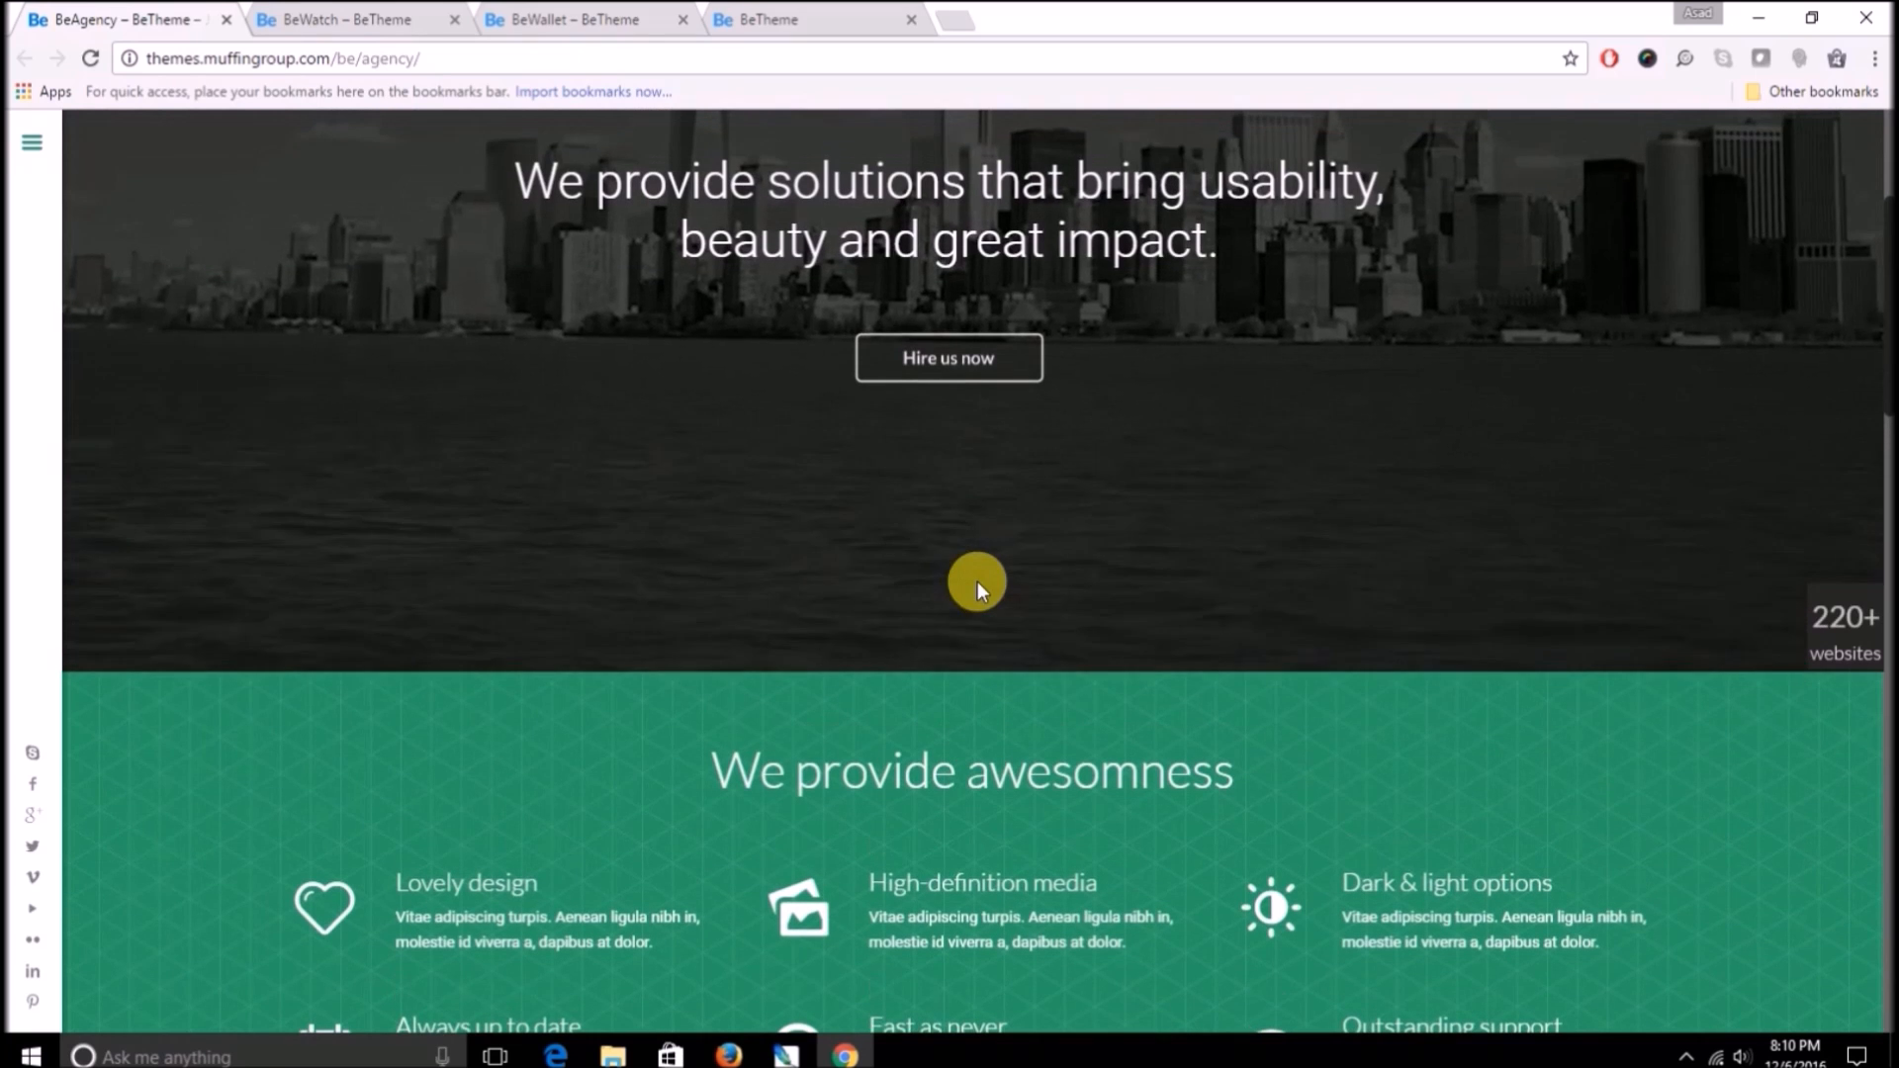
scroll(977, 584, "up", 4)
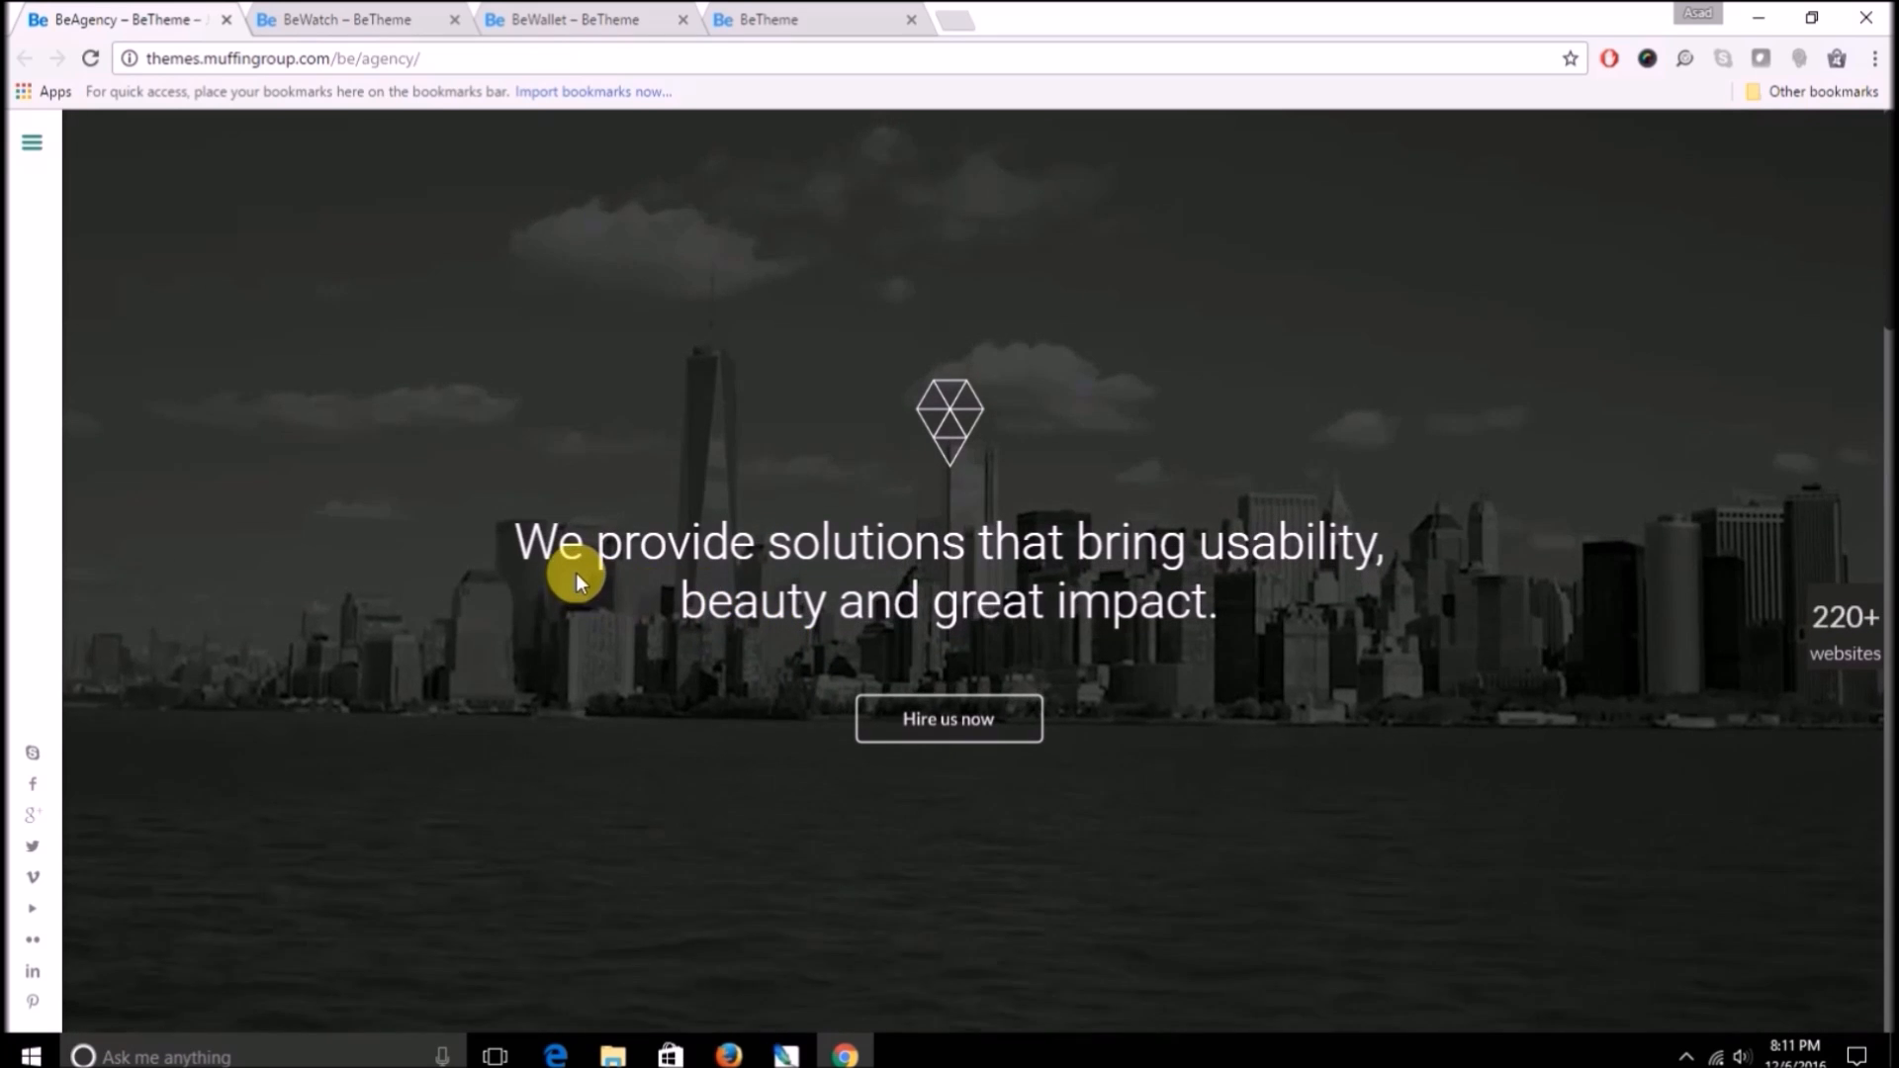
scroll(587, 583, "down", 10)
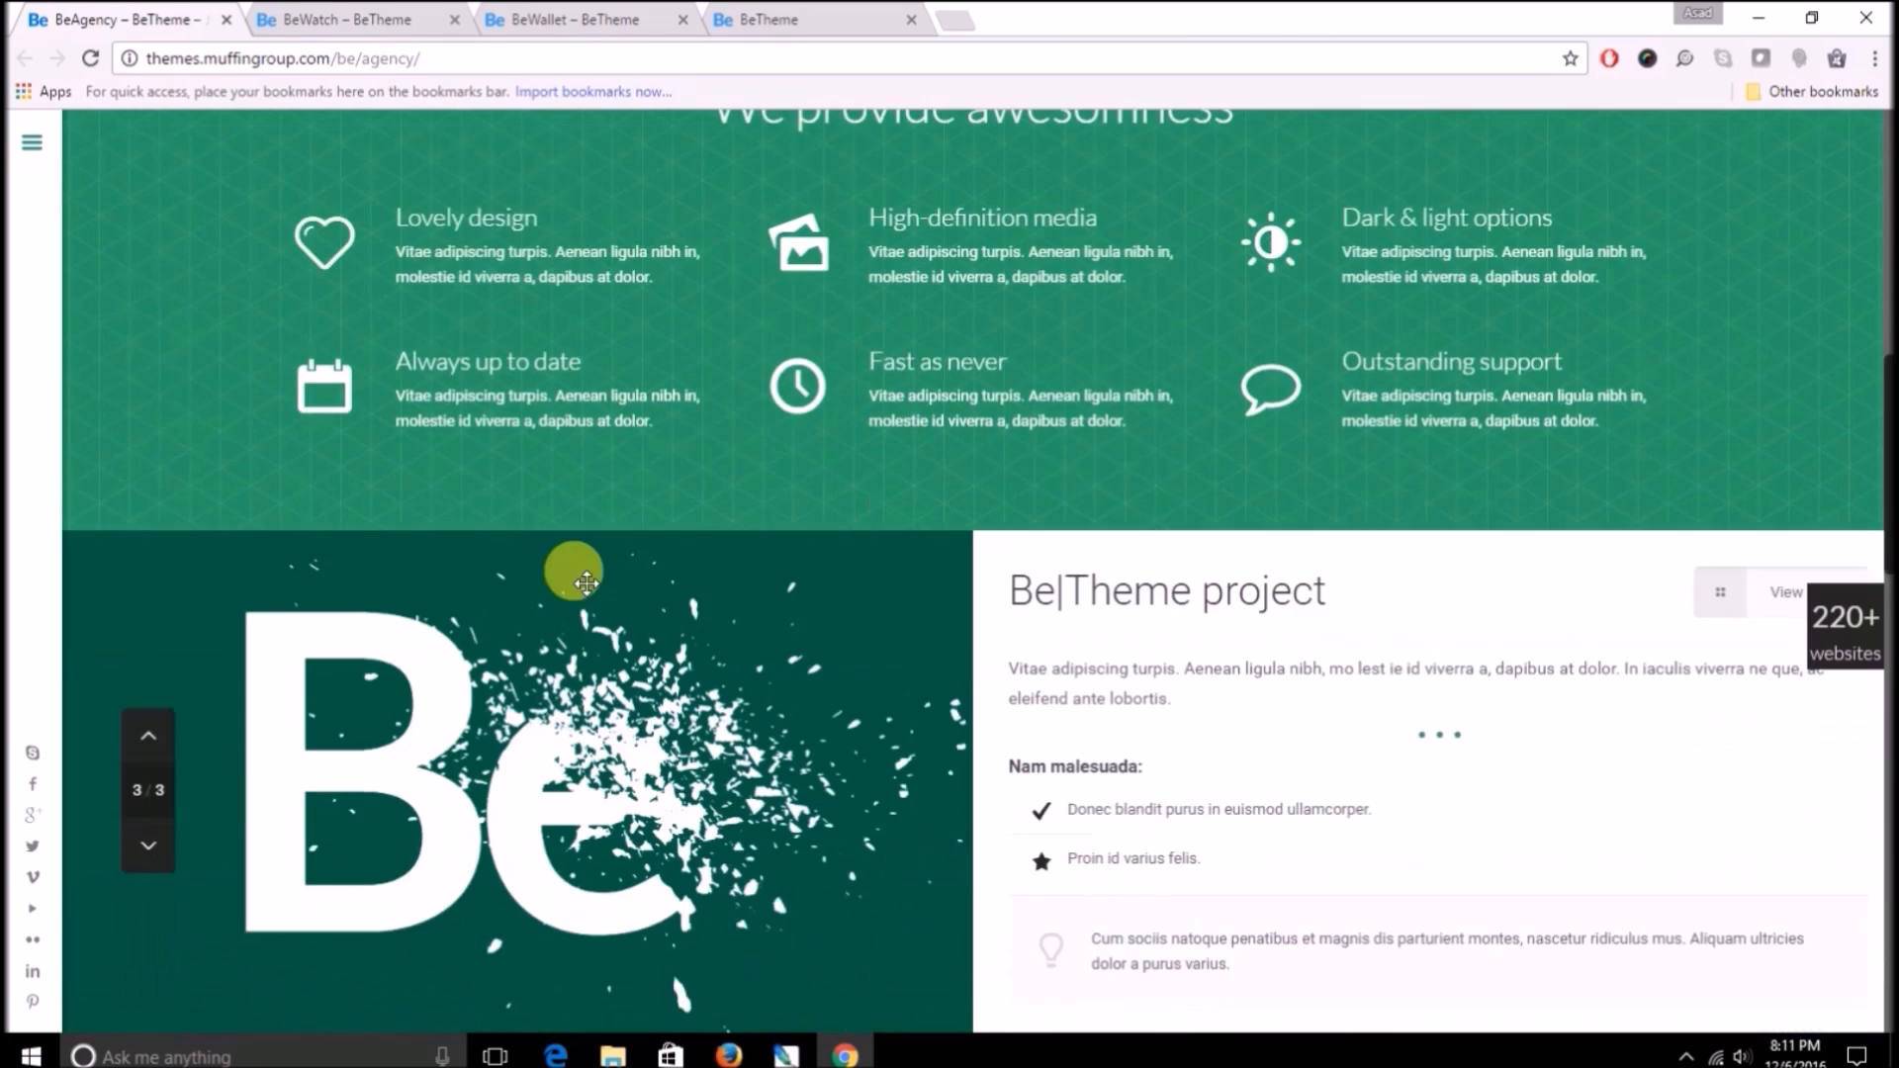
scroll(587, 584, "down", 9)
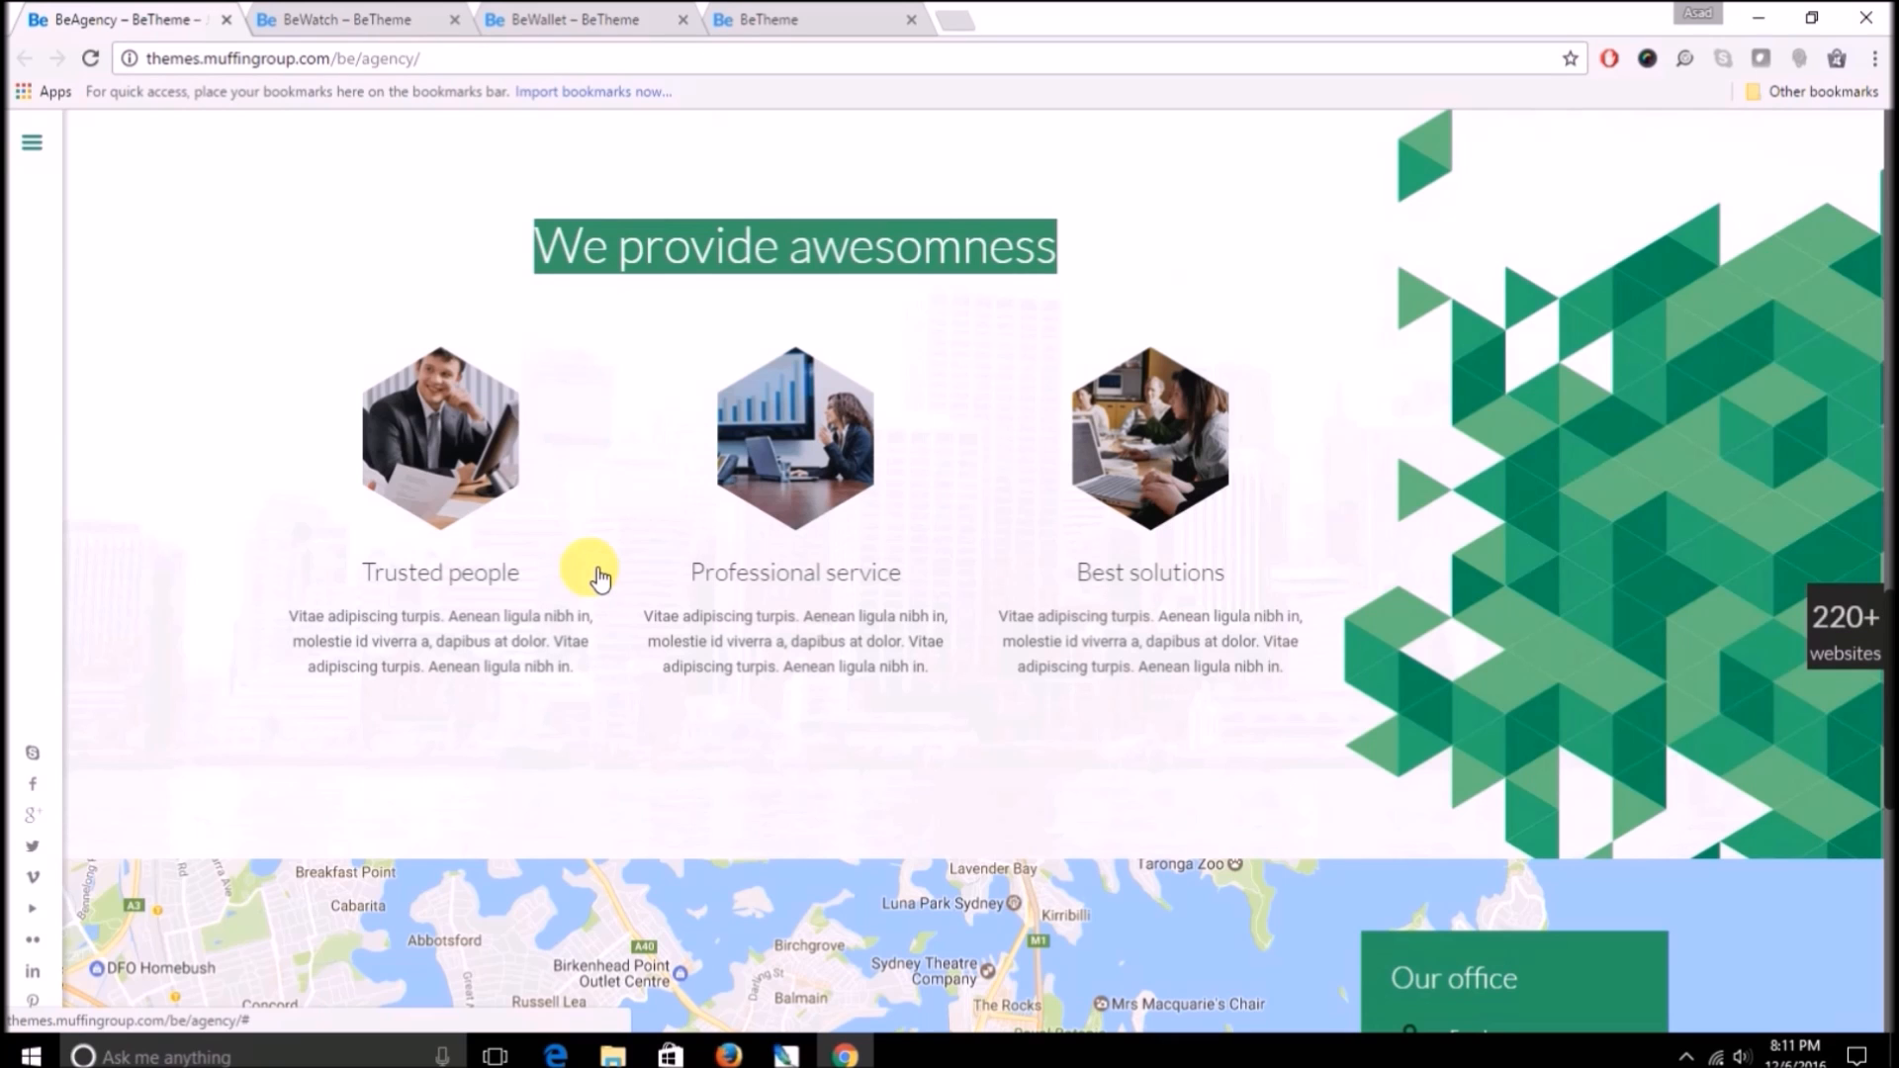
scroll(594, 572, "up", 10)
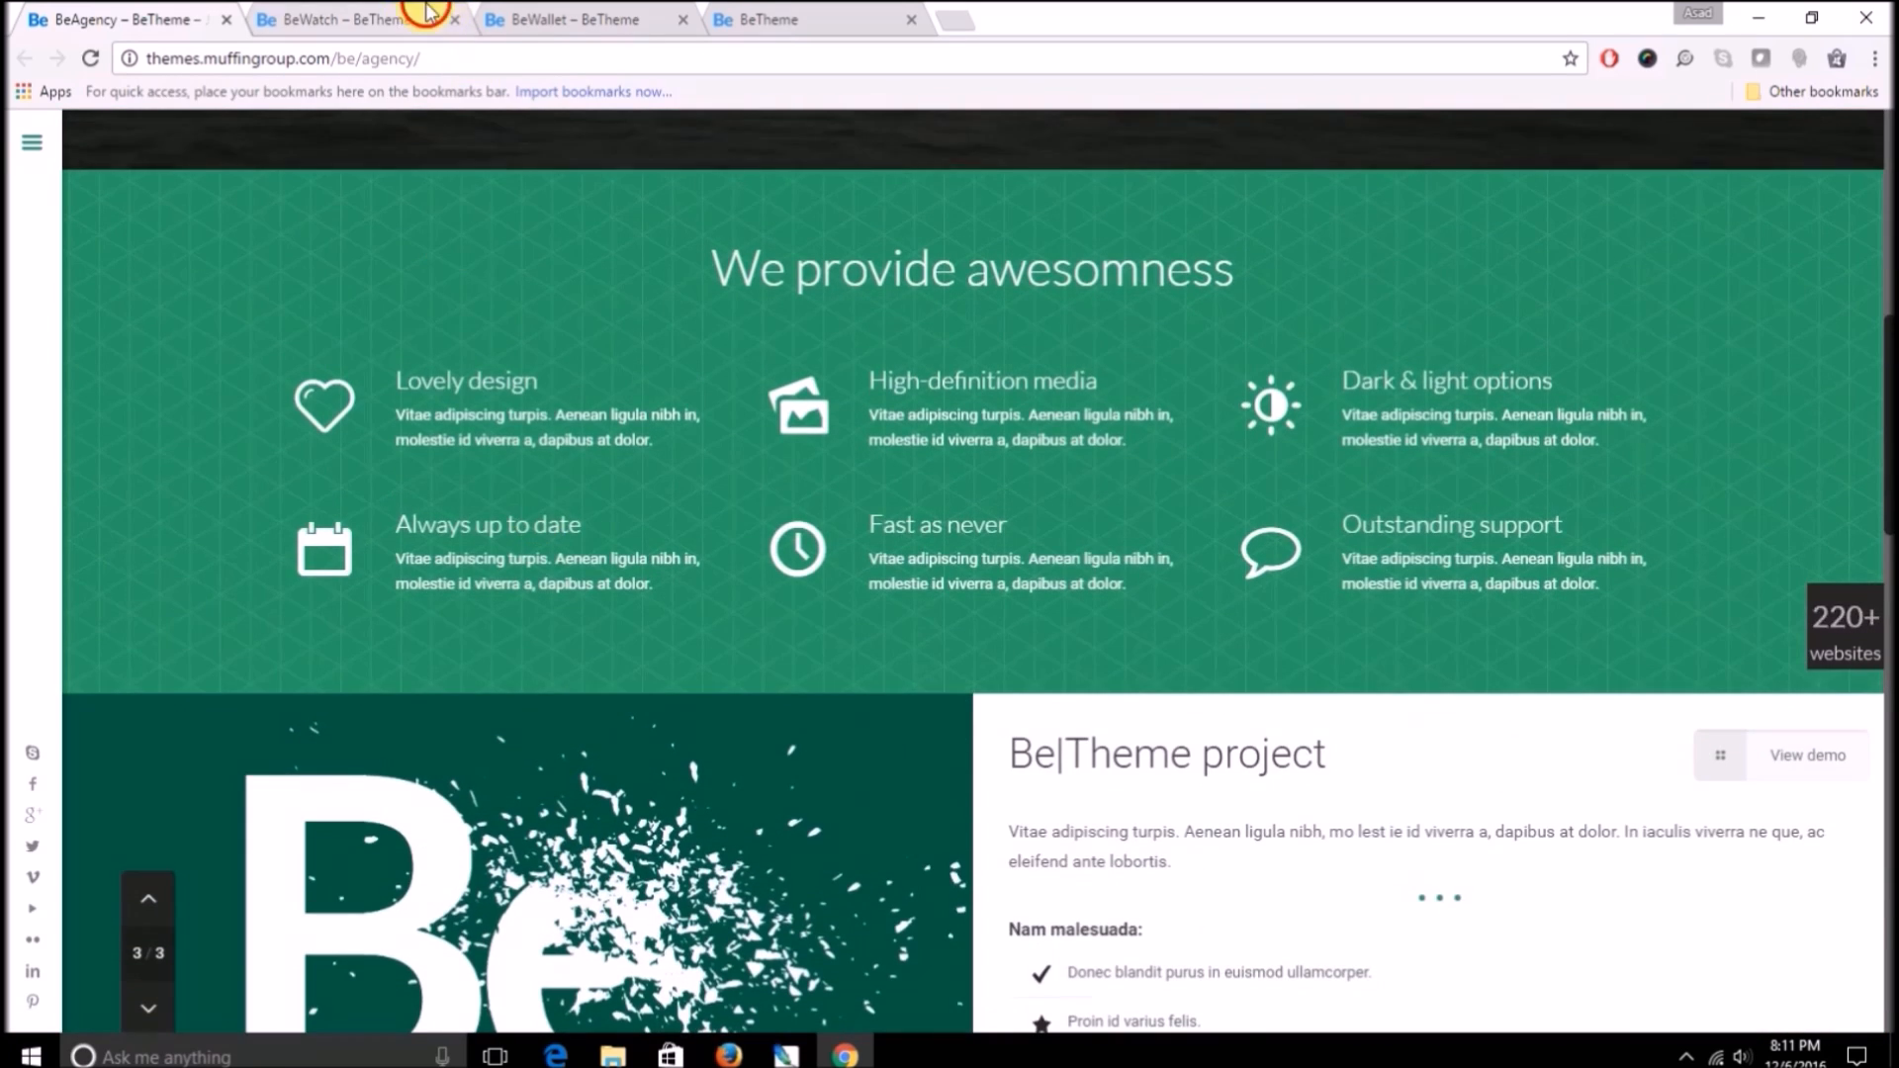
Step: Browse the BeWatch and BeWallet demo pages, then return to the BeTheme splash page
left_click(427, 15)
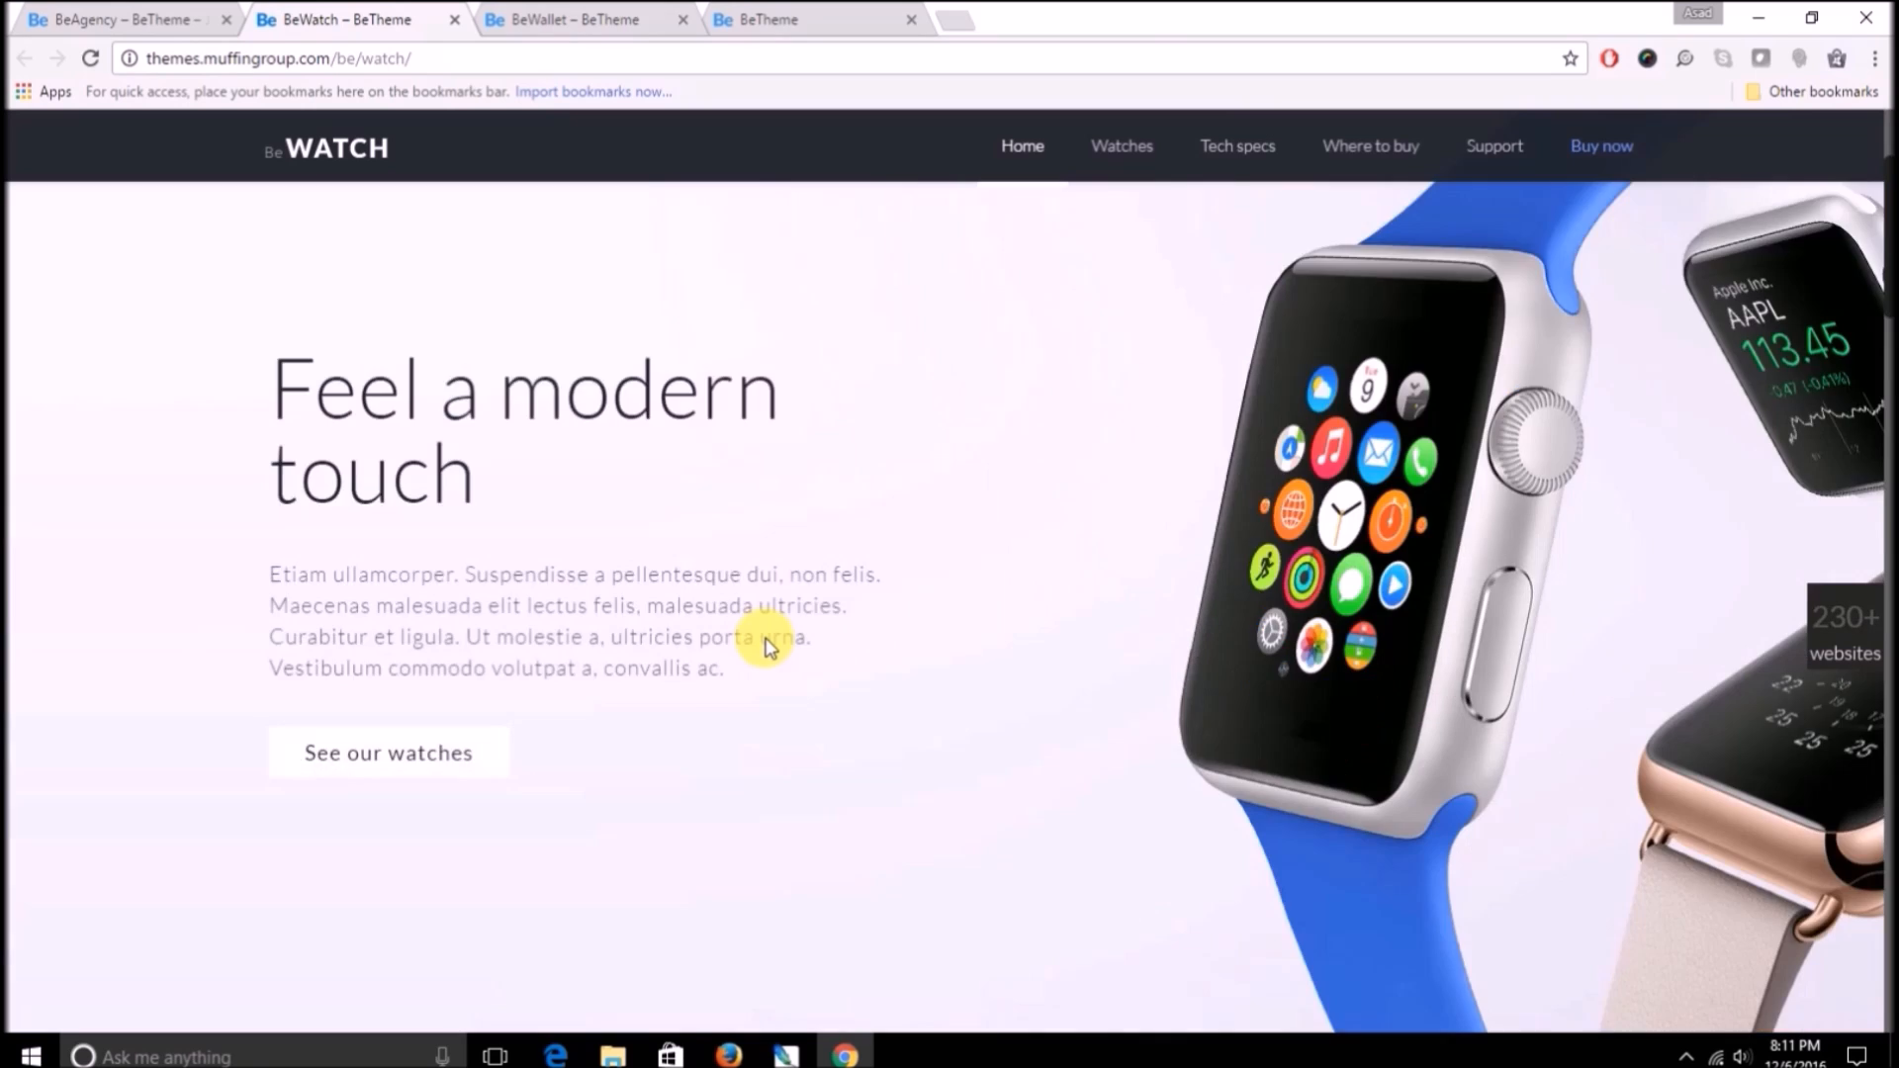
scroll(767, 641, "down", 10)
scroll(766, 643, "down", 15)
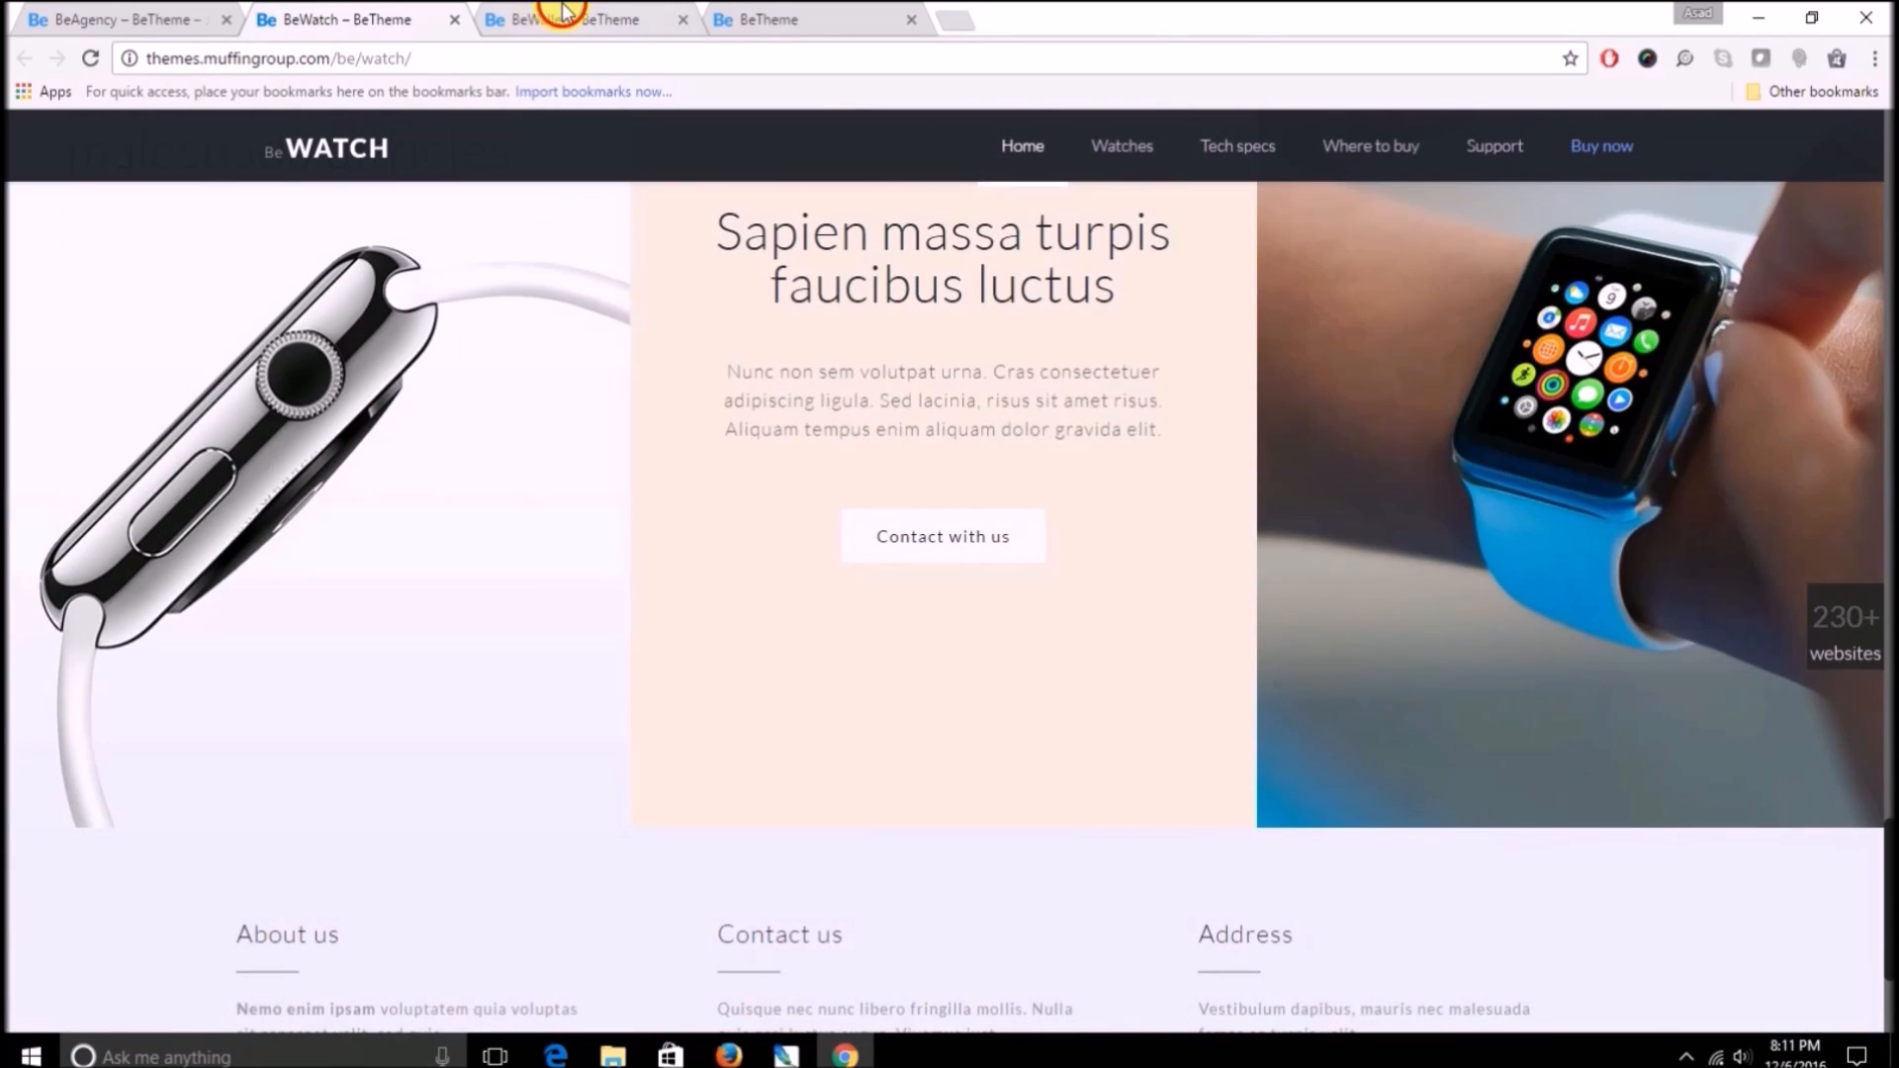
left_click(555, 18)
scroll(768, 435, "down", 15)
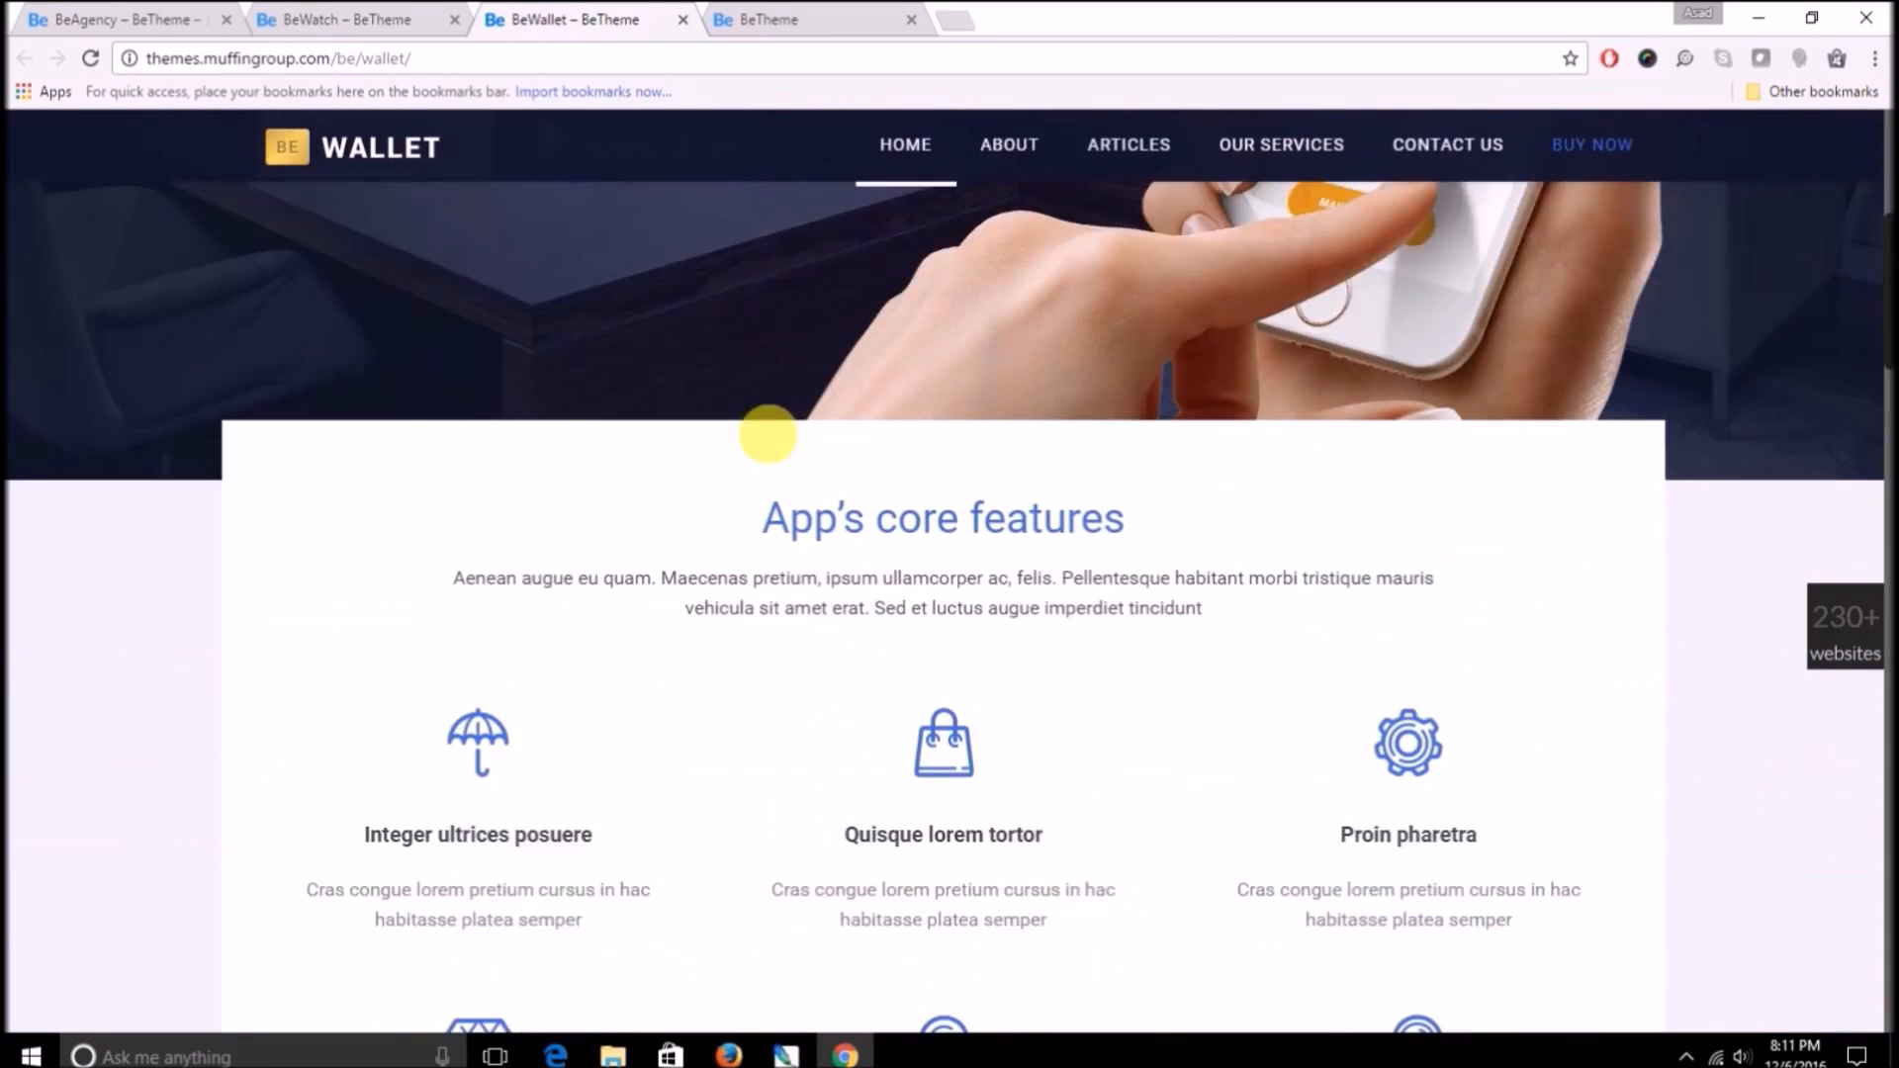
scroll(769, 438, "down", 15)
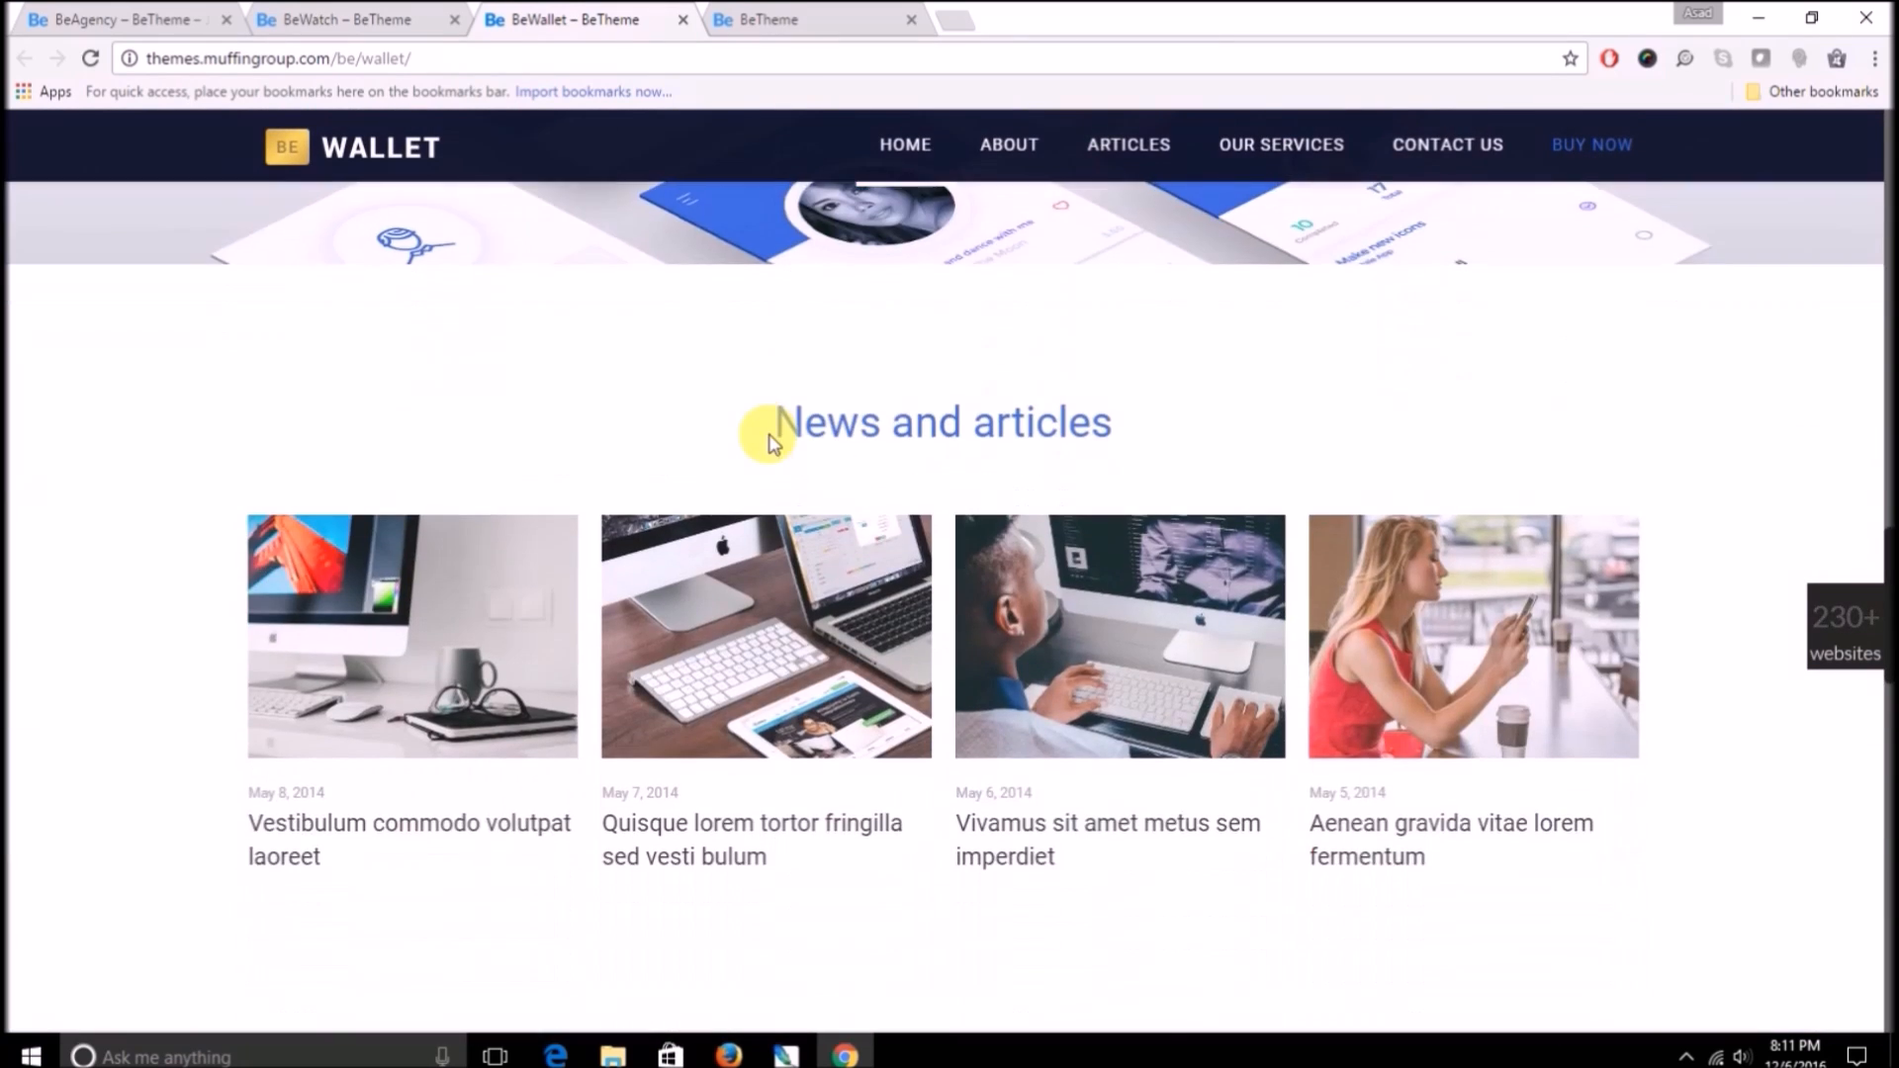
scroll(769, 443, "up", 12)
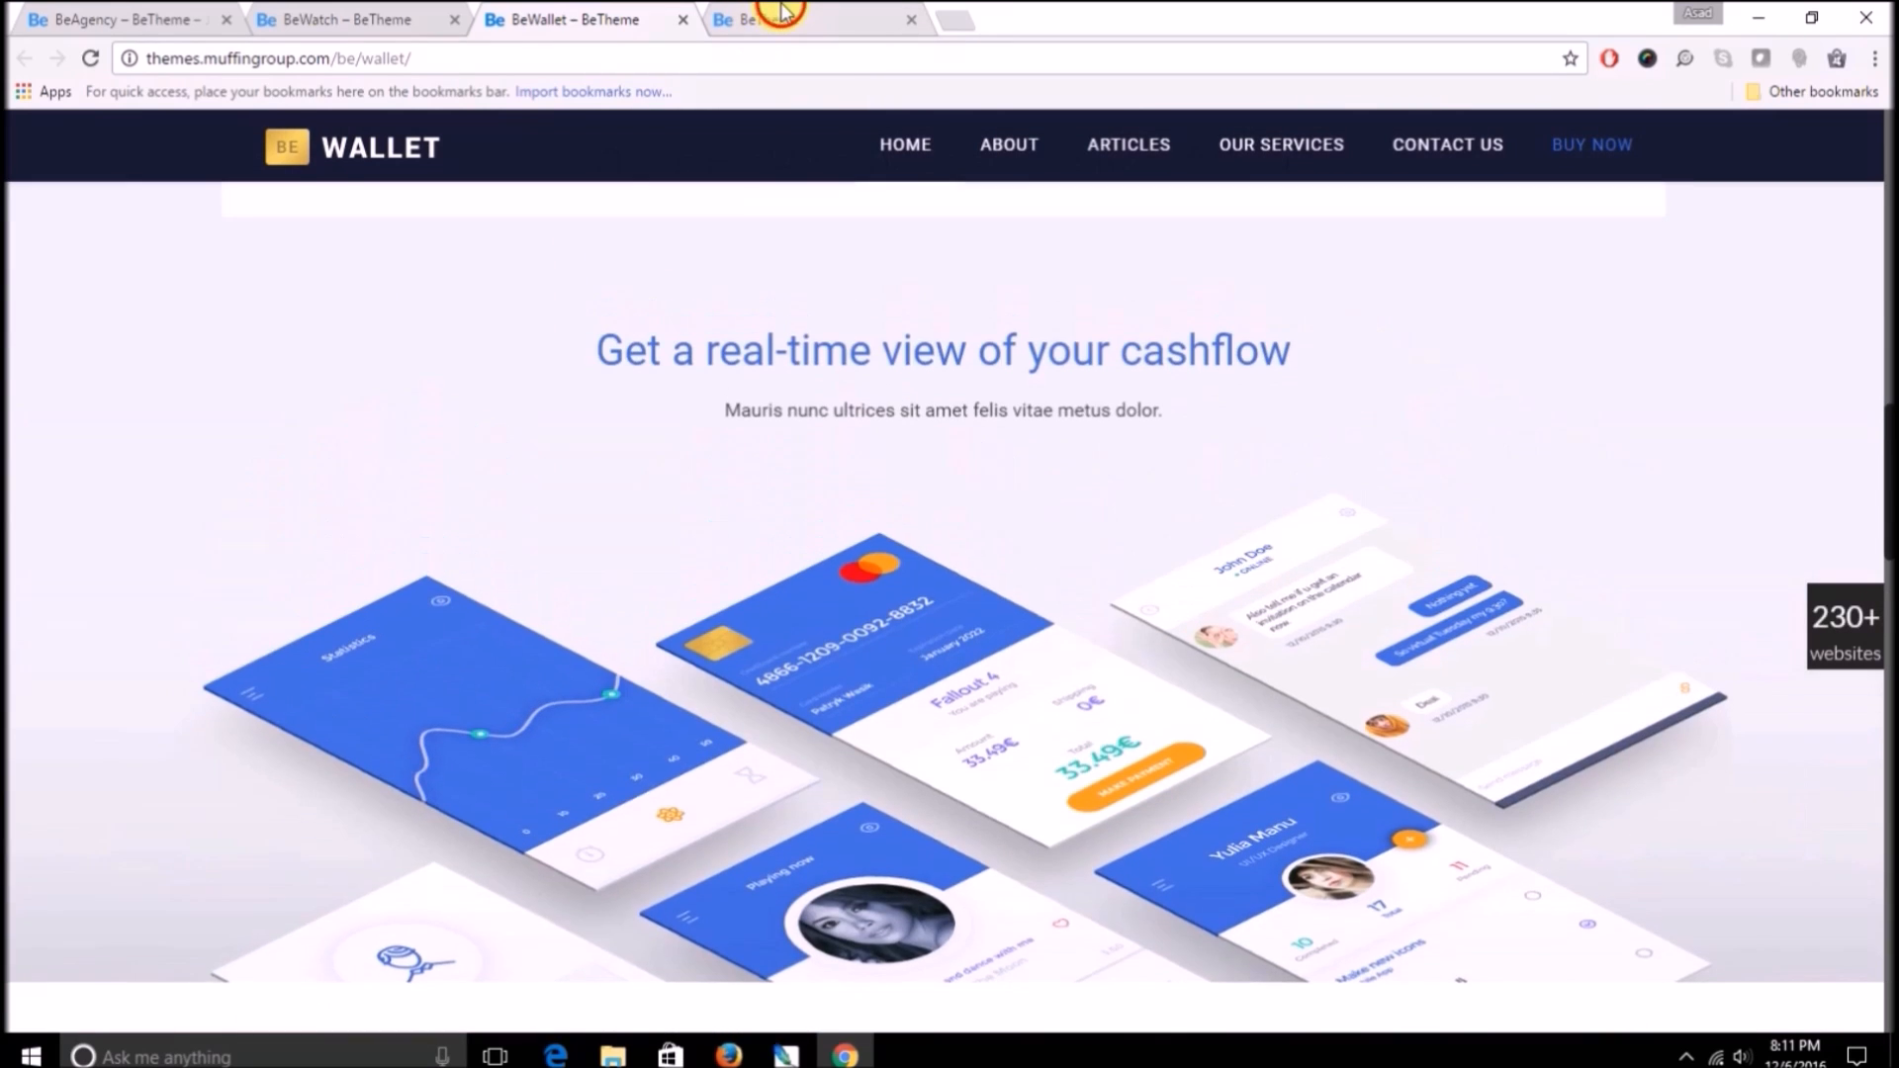
left_click(781, 12)
scroll(825, 473, "down", 5)
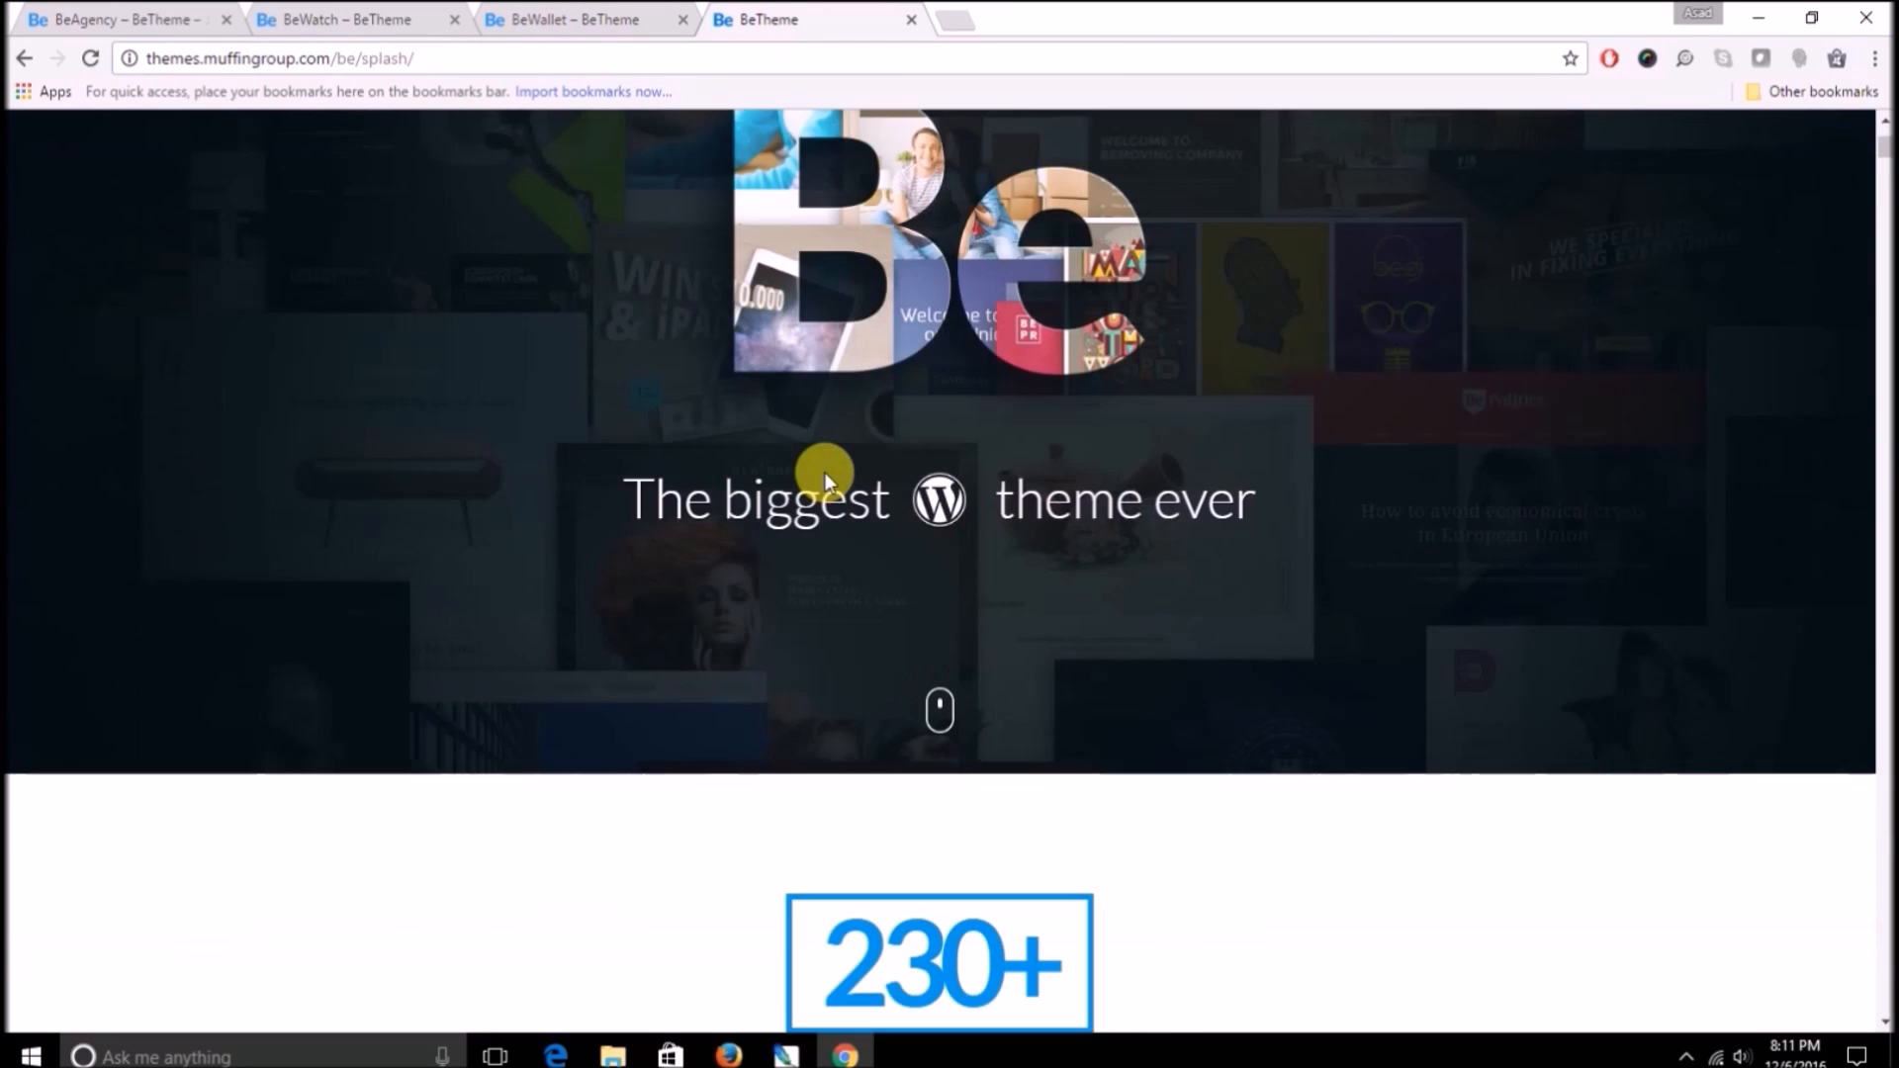
Step: Scroll the demo-website gallery, including Default, Xmas 2, Wallet, Watch, Writer and Goodfood
scroll(825, 474, "down", 3)
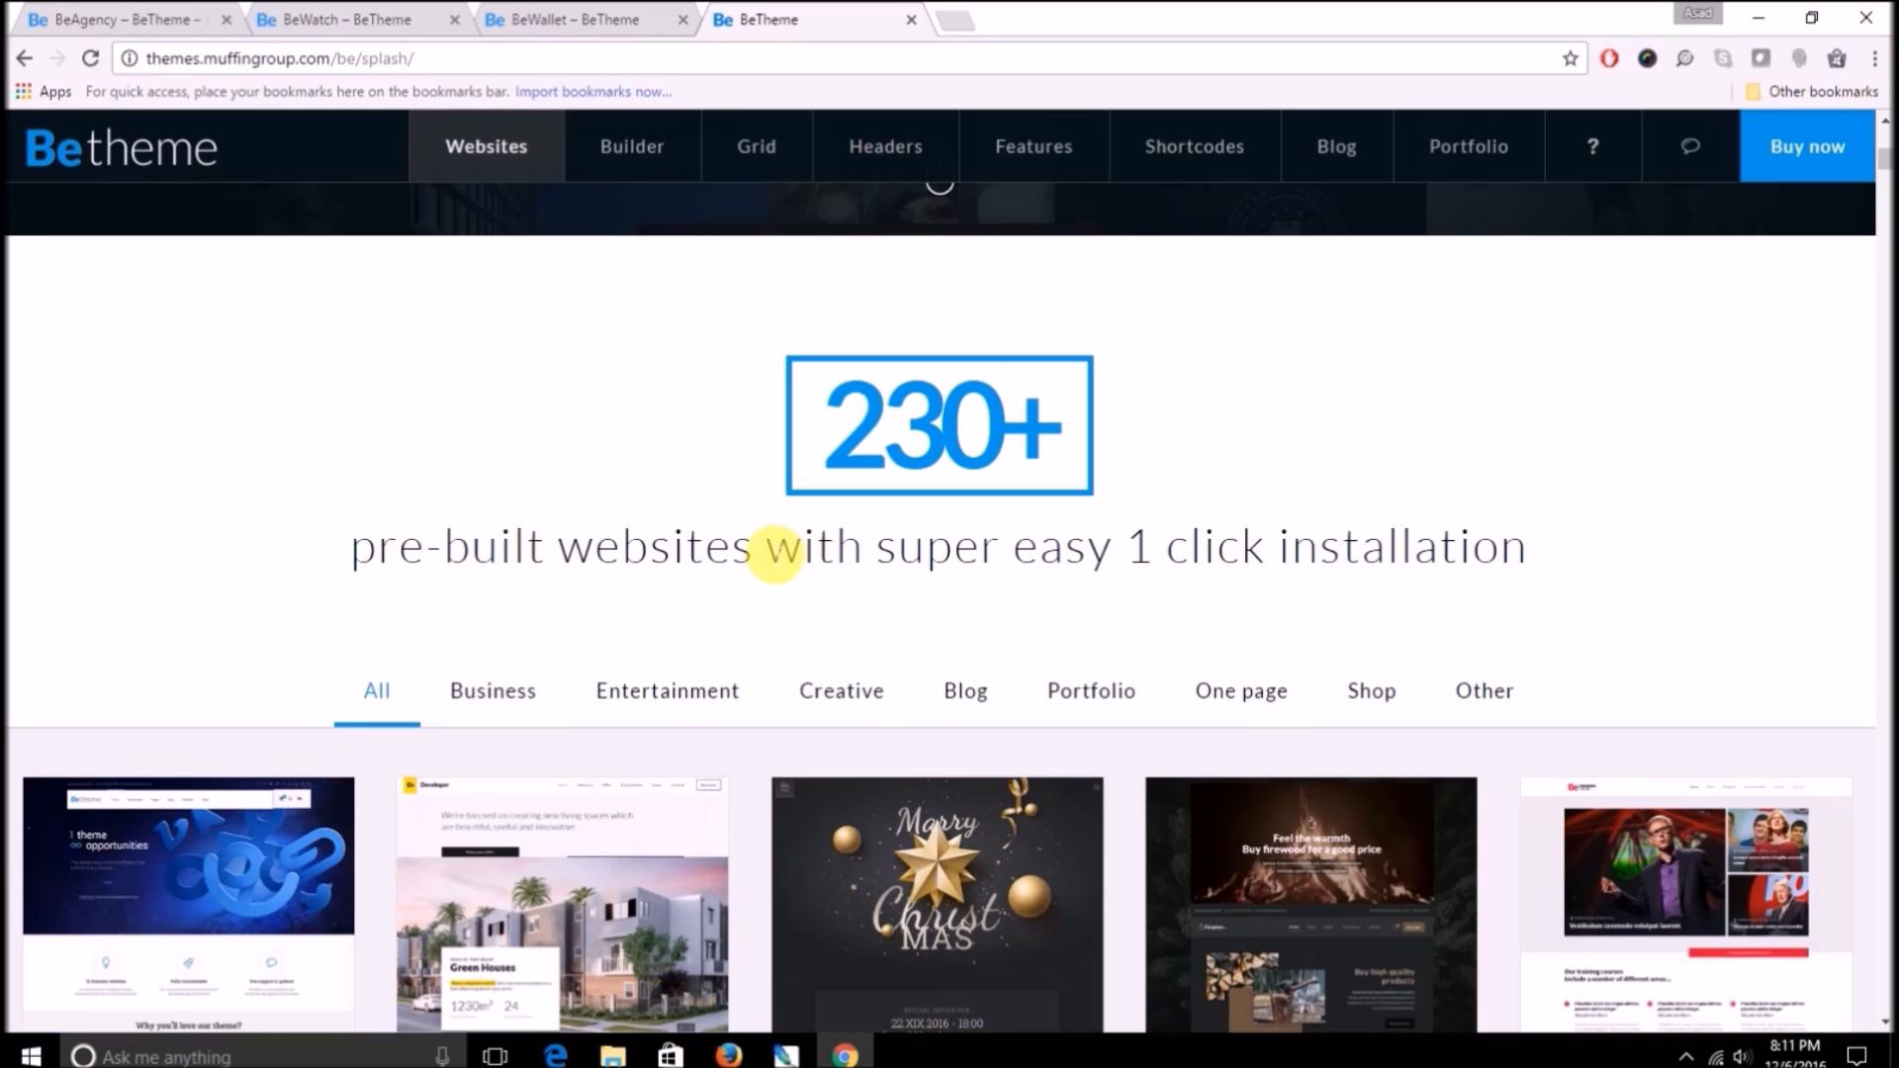
scroll(776, 554, "down", 4)
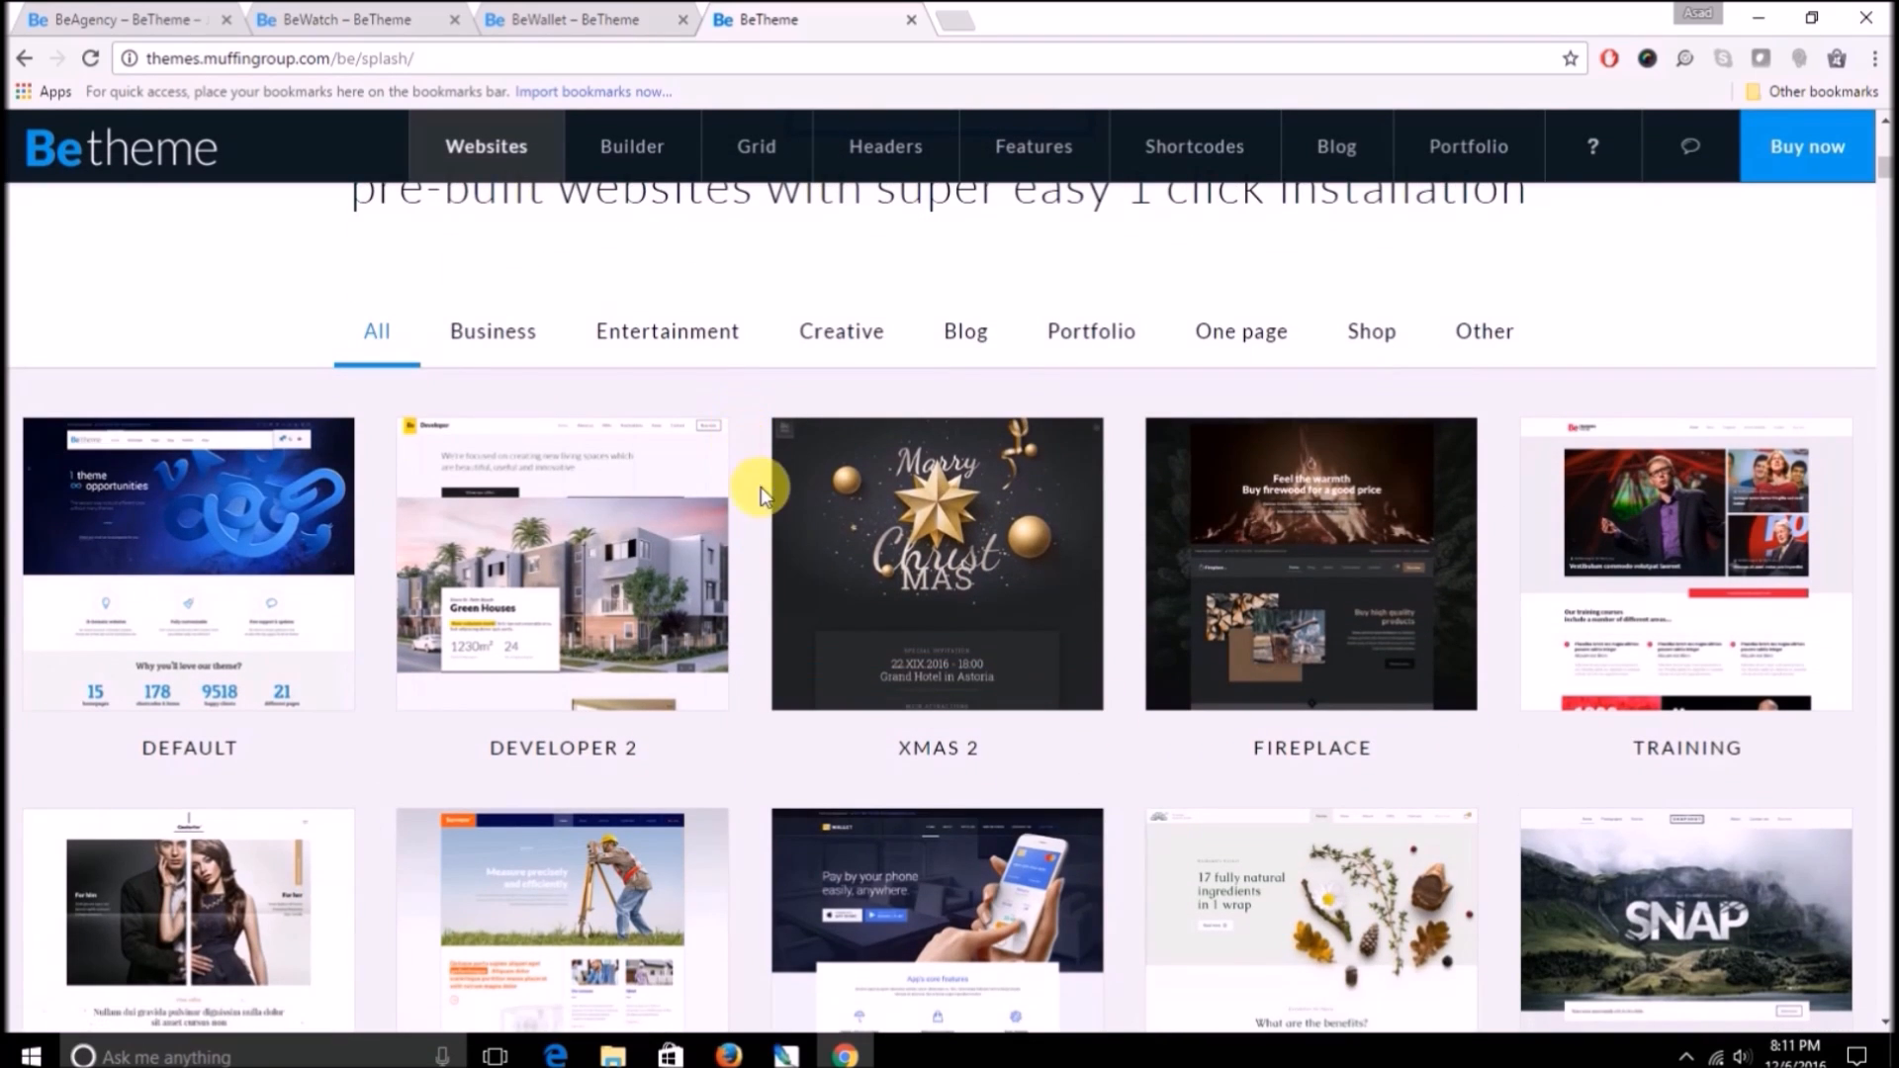
scroll(761, 499, "down", 4)
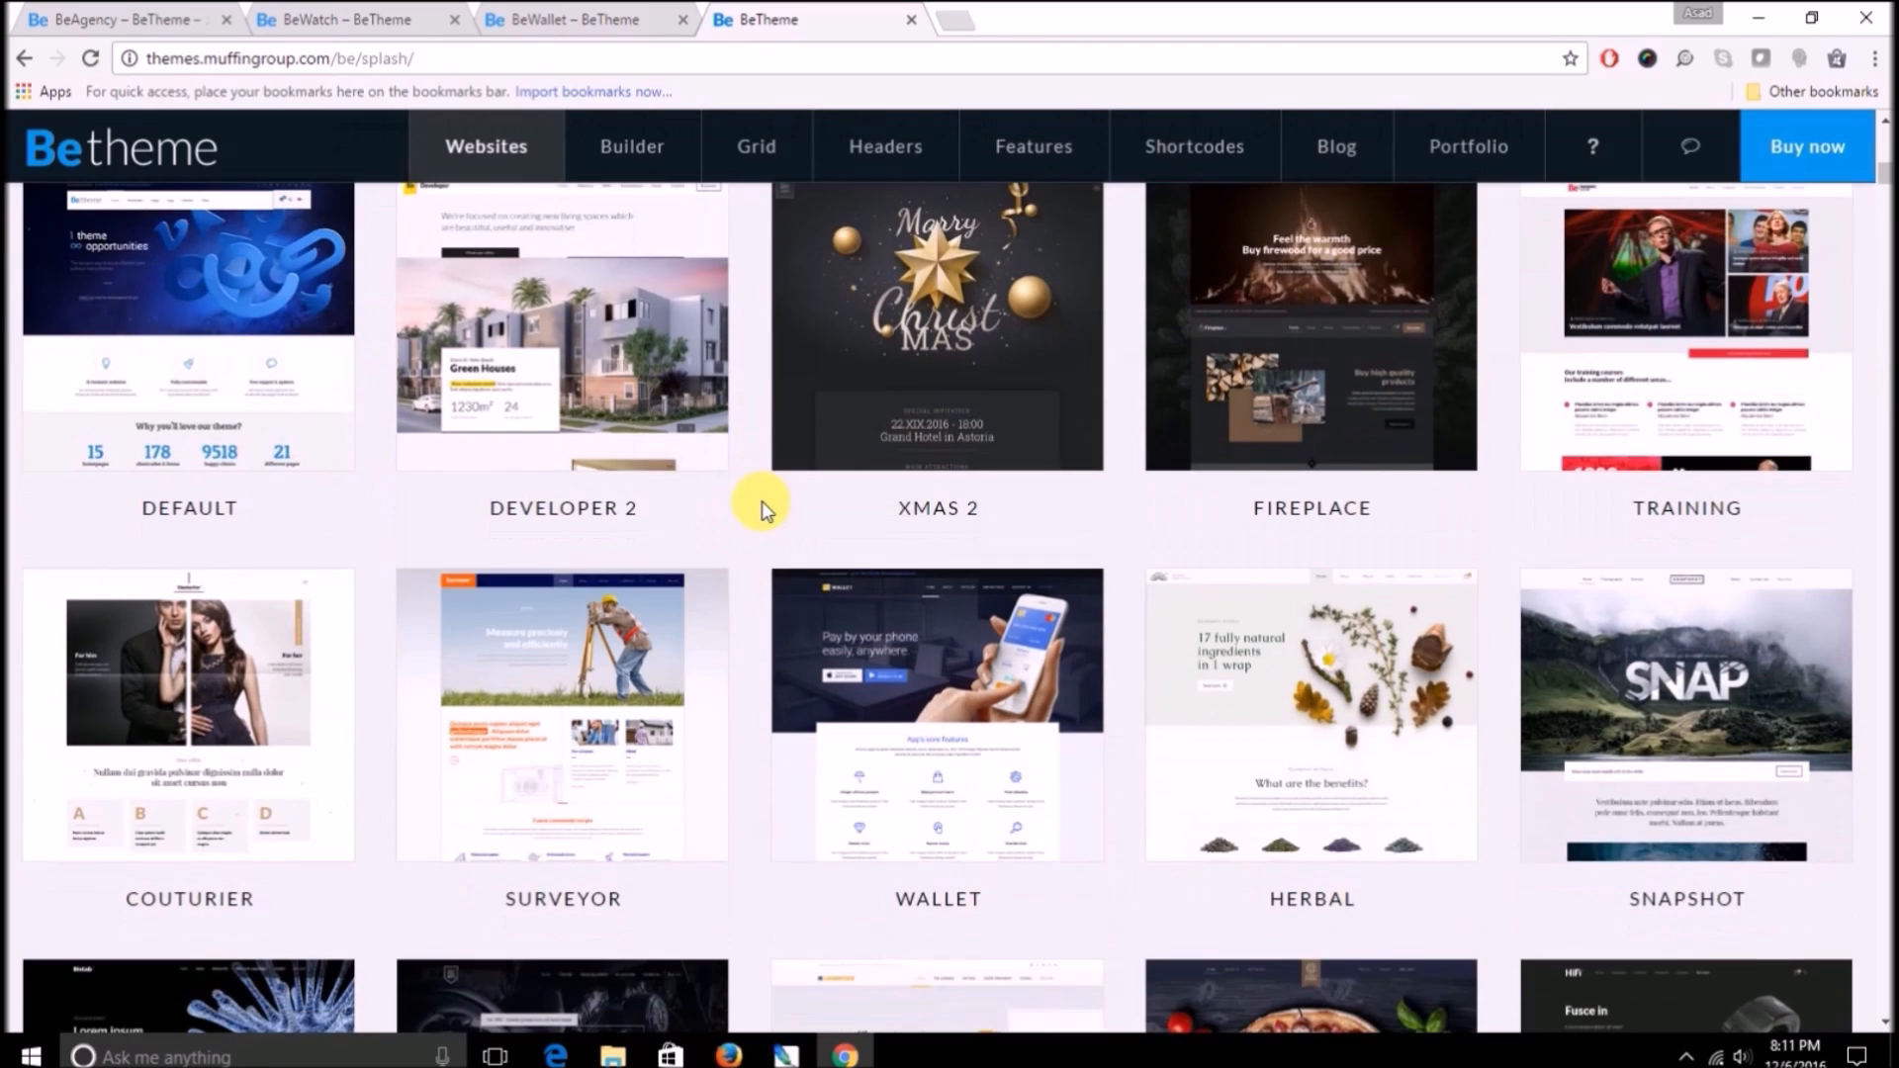
scroll(762, 500, "down", 1)
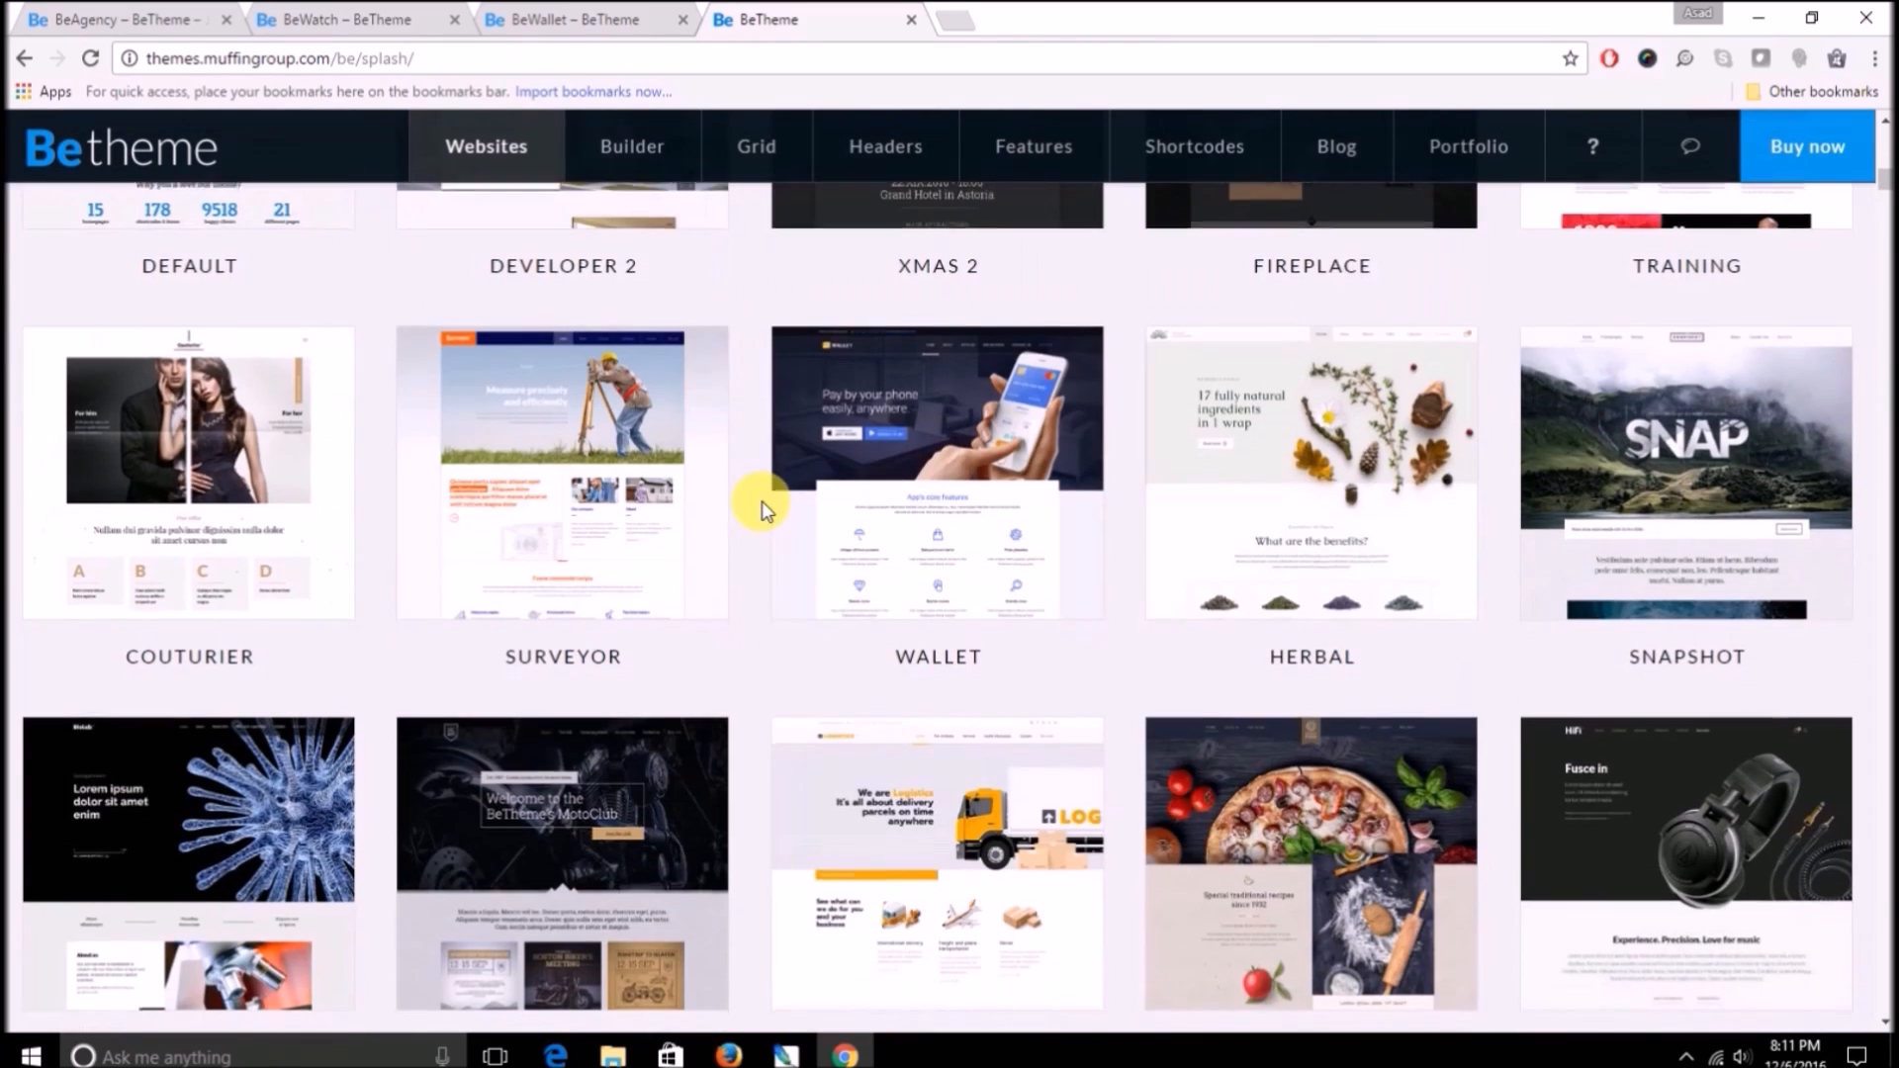
scroll(762, 501, "down", 1)
scroll(761, 502, "down", 2)
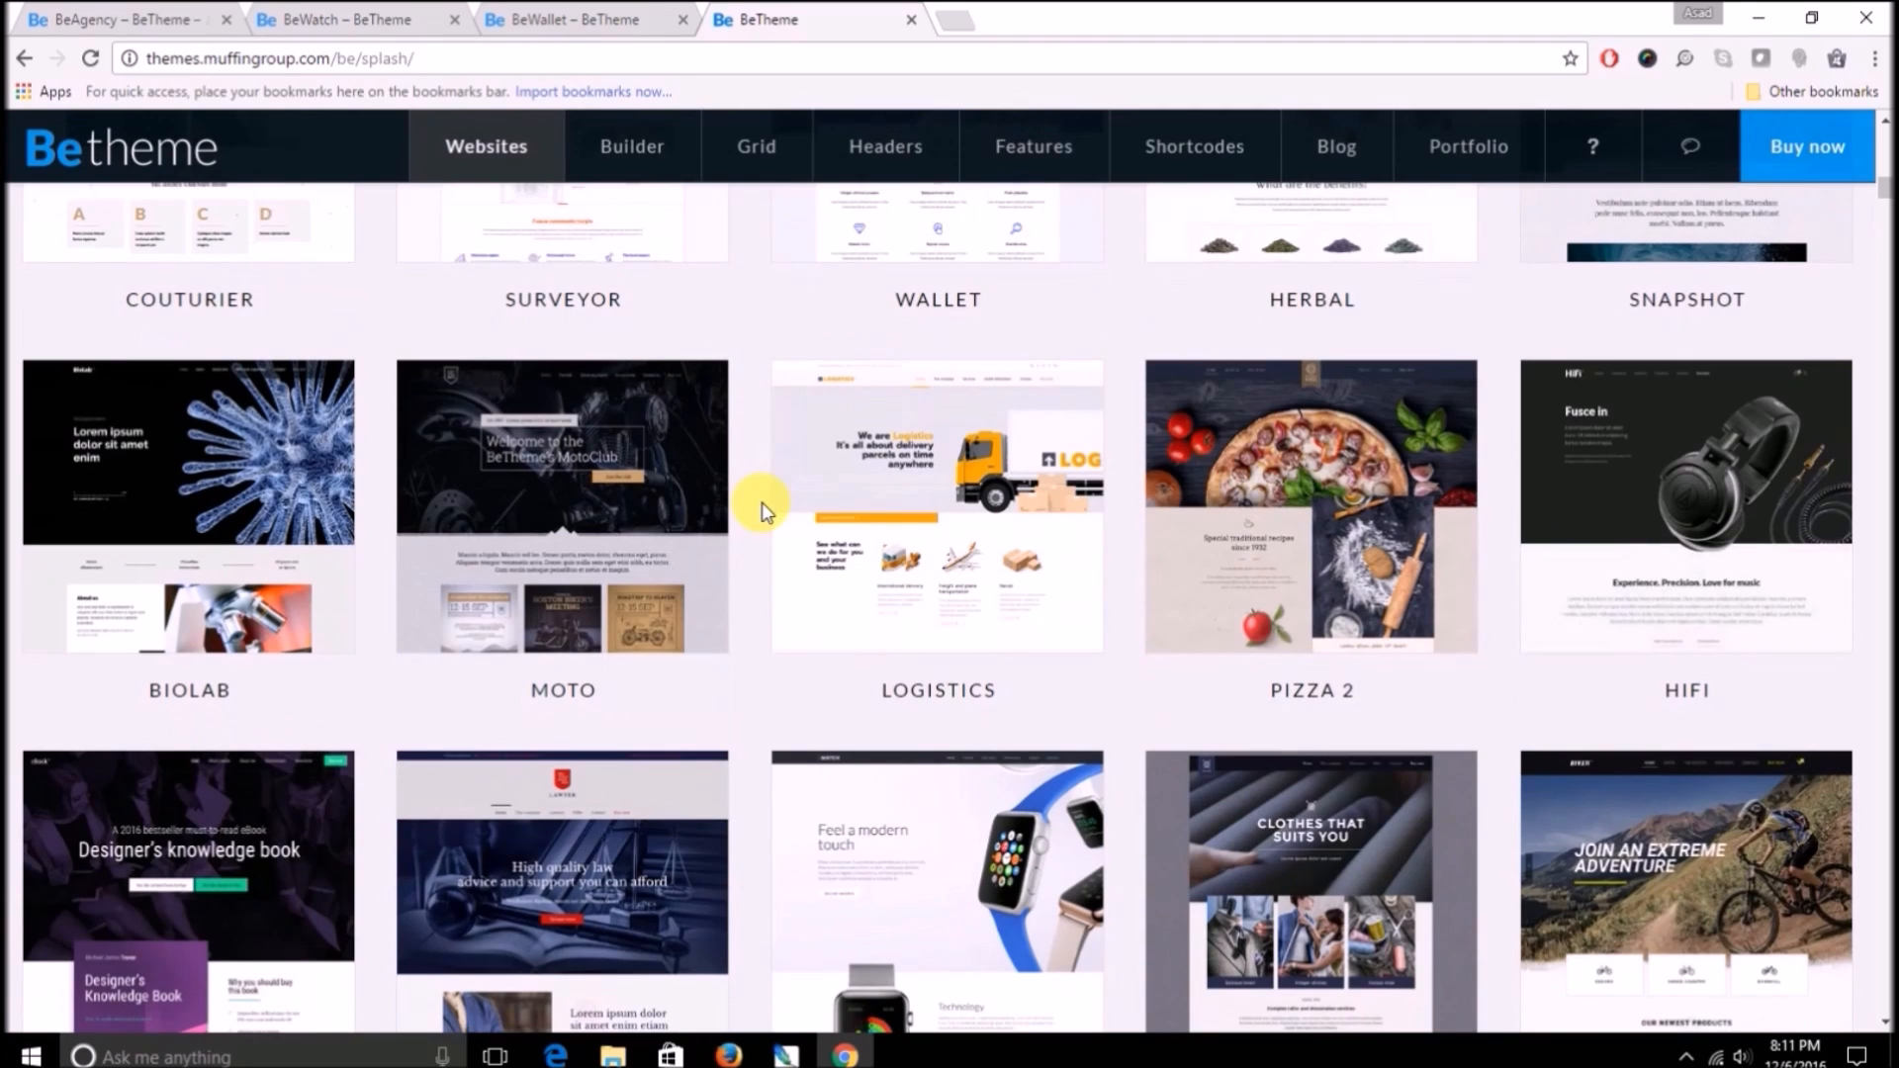
scroll(761, 502, "down", 3)
scroll(762, 509, "down", 2)
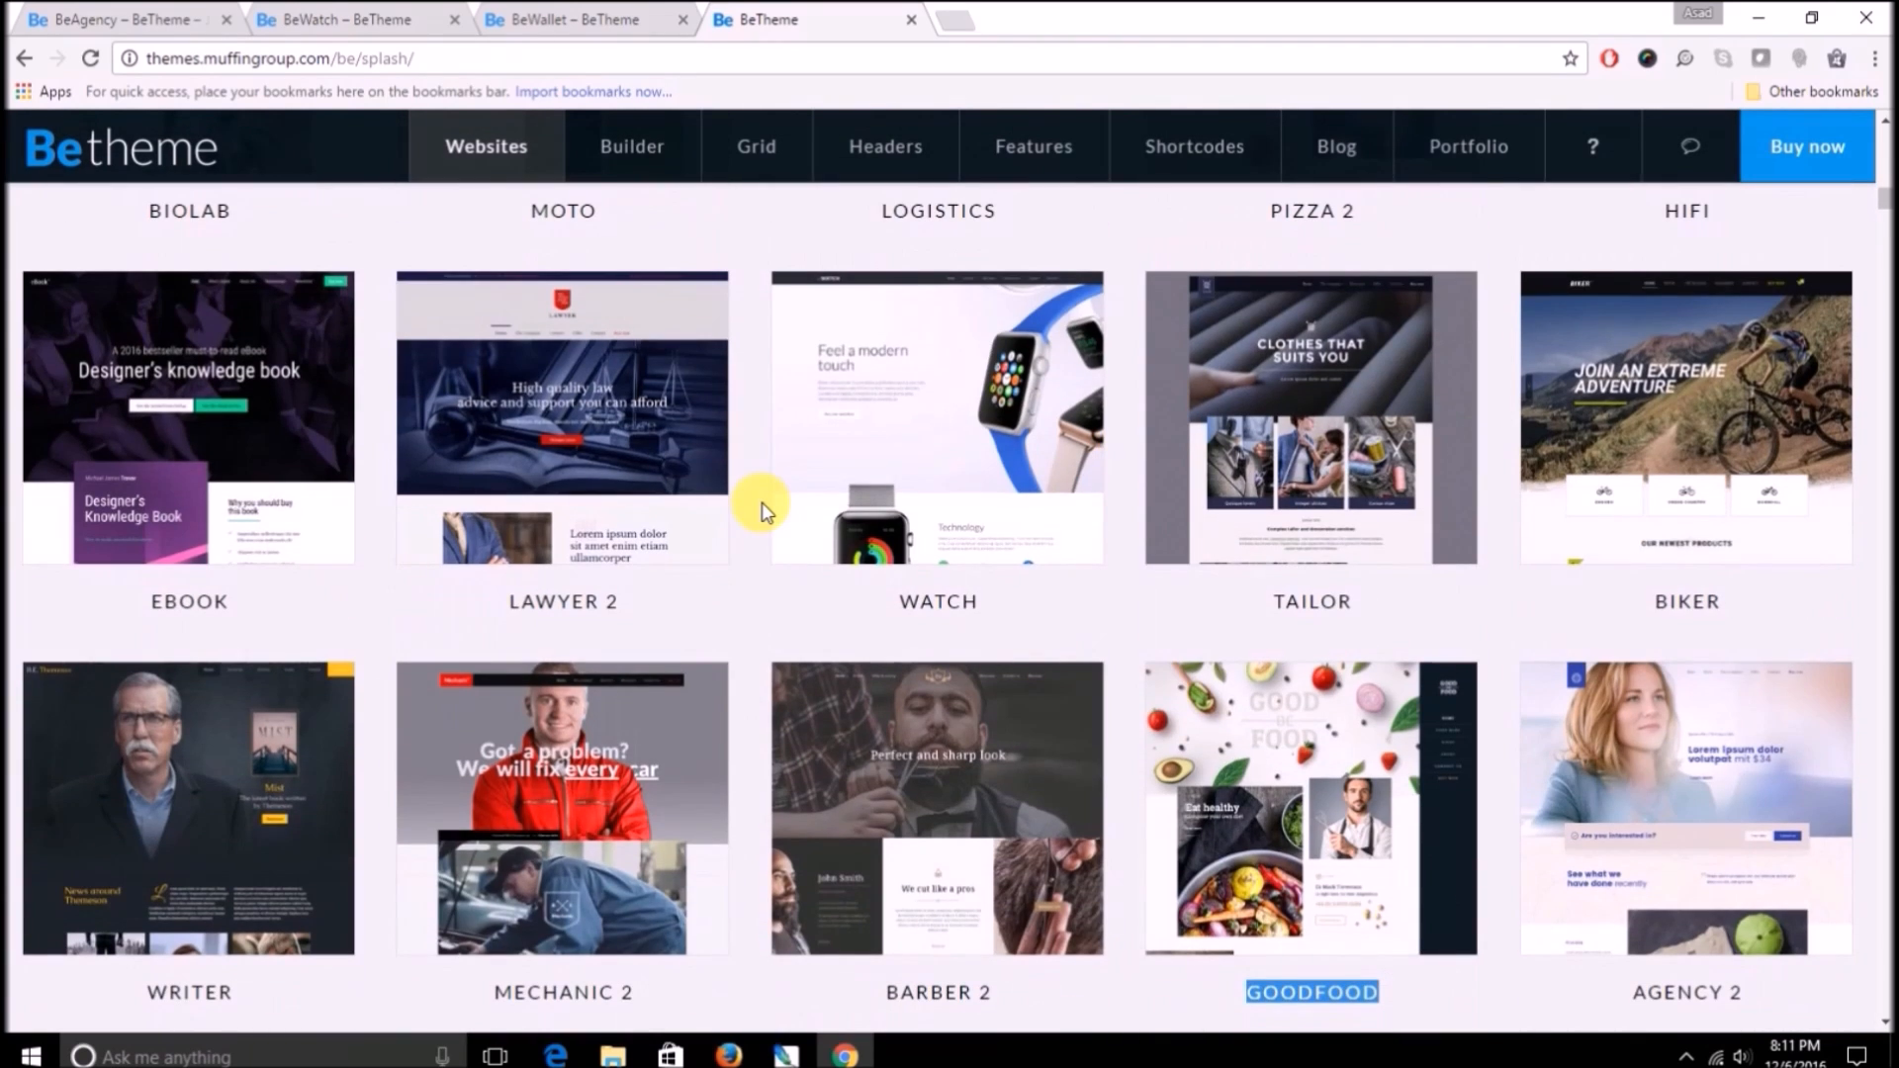
scroll(763, 511, "down", 4)
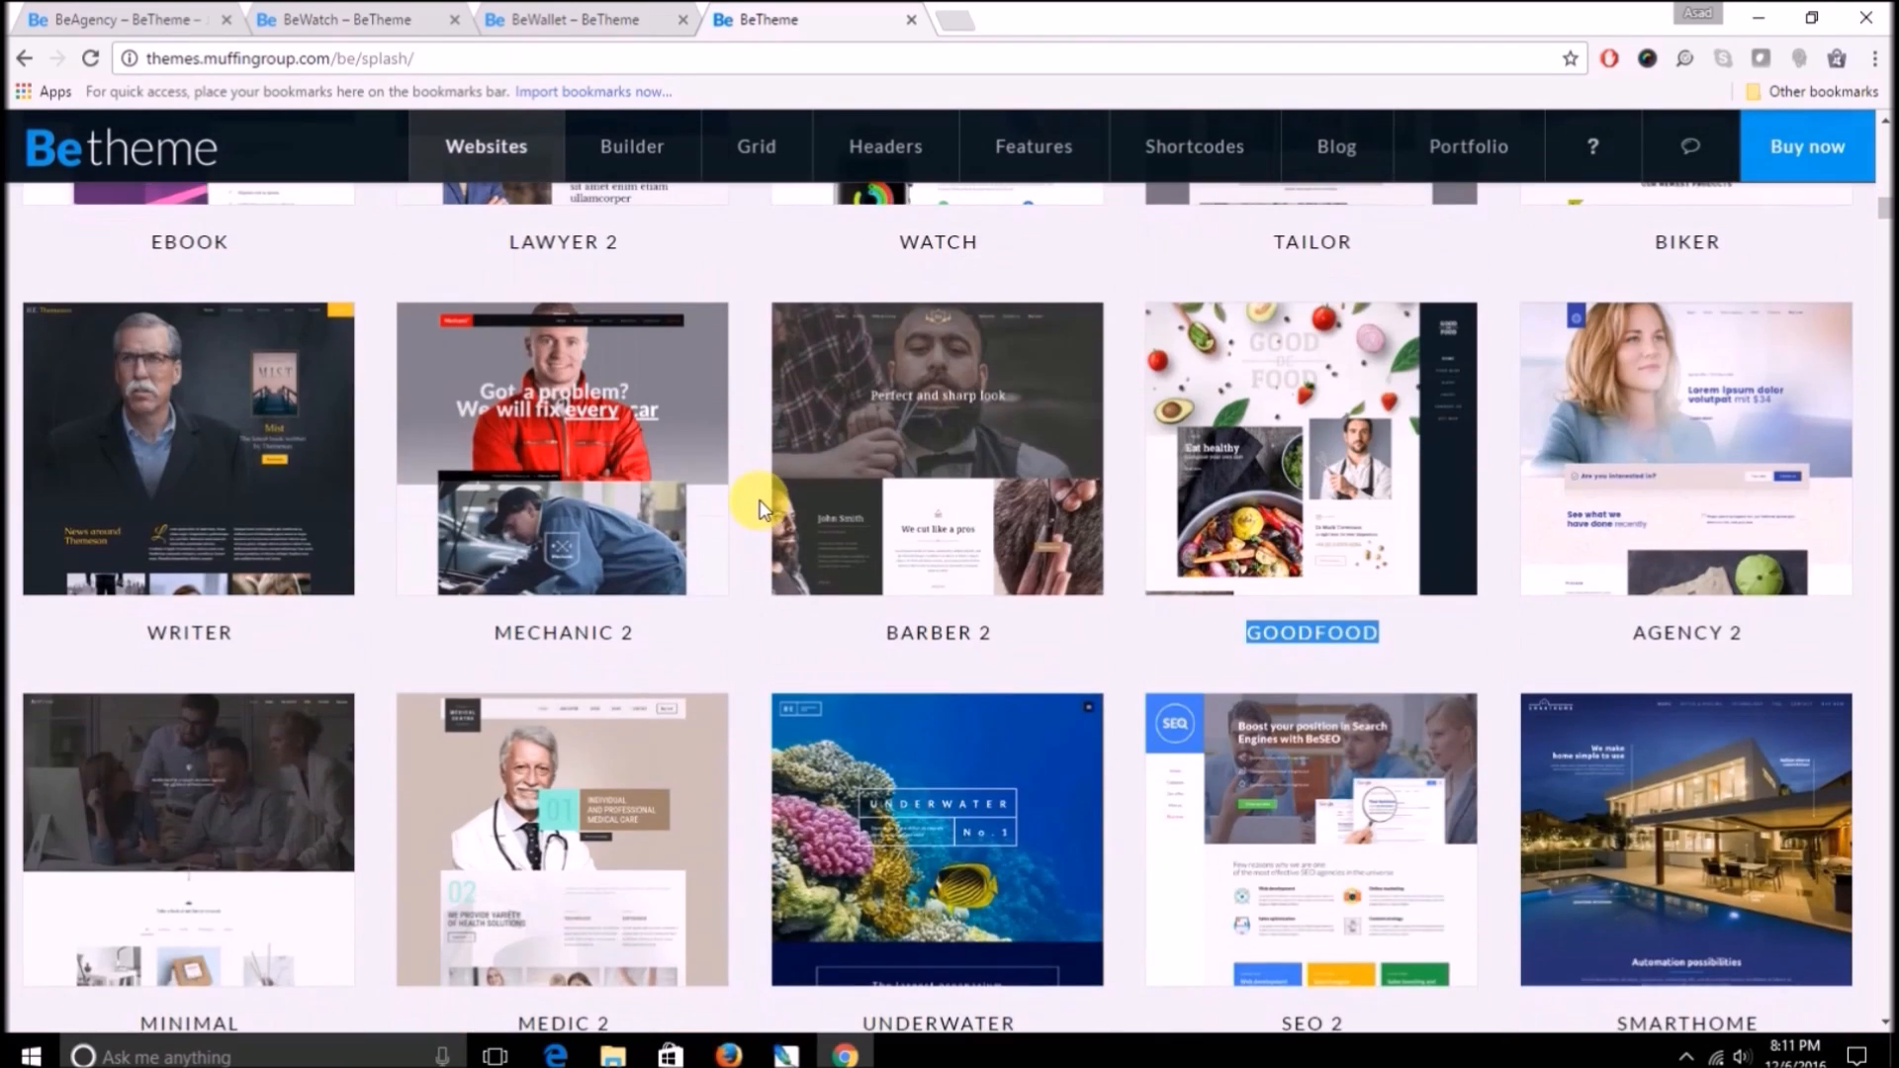
scroll(762, 508, "down", 10)
scroll(760, 497, "up", 8)
scroll(759, 496, "up", 2)
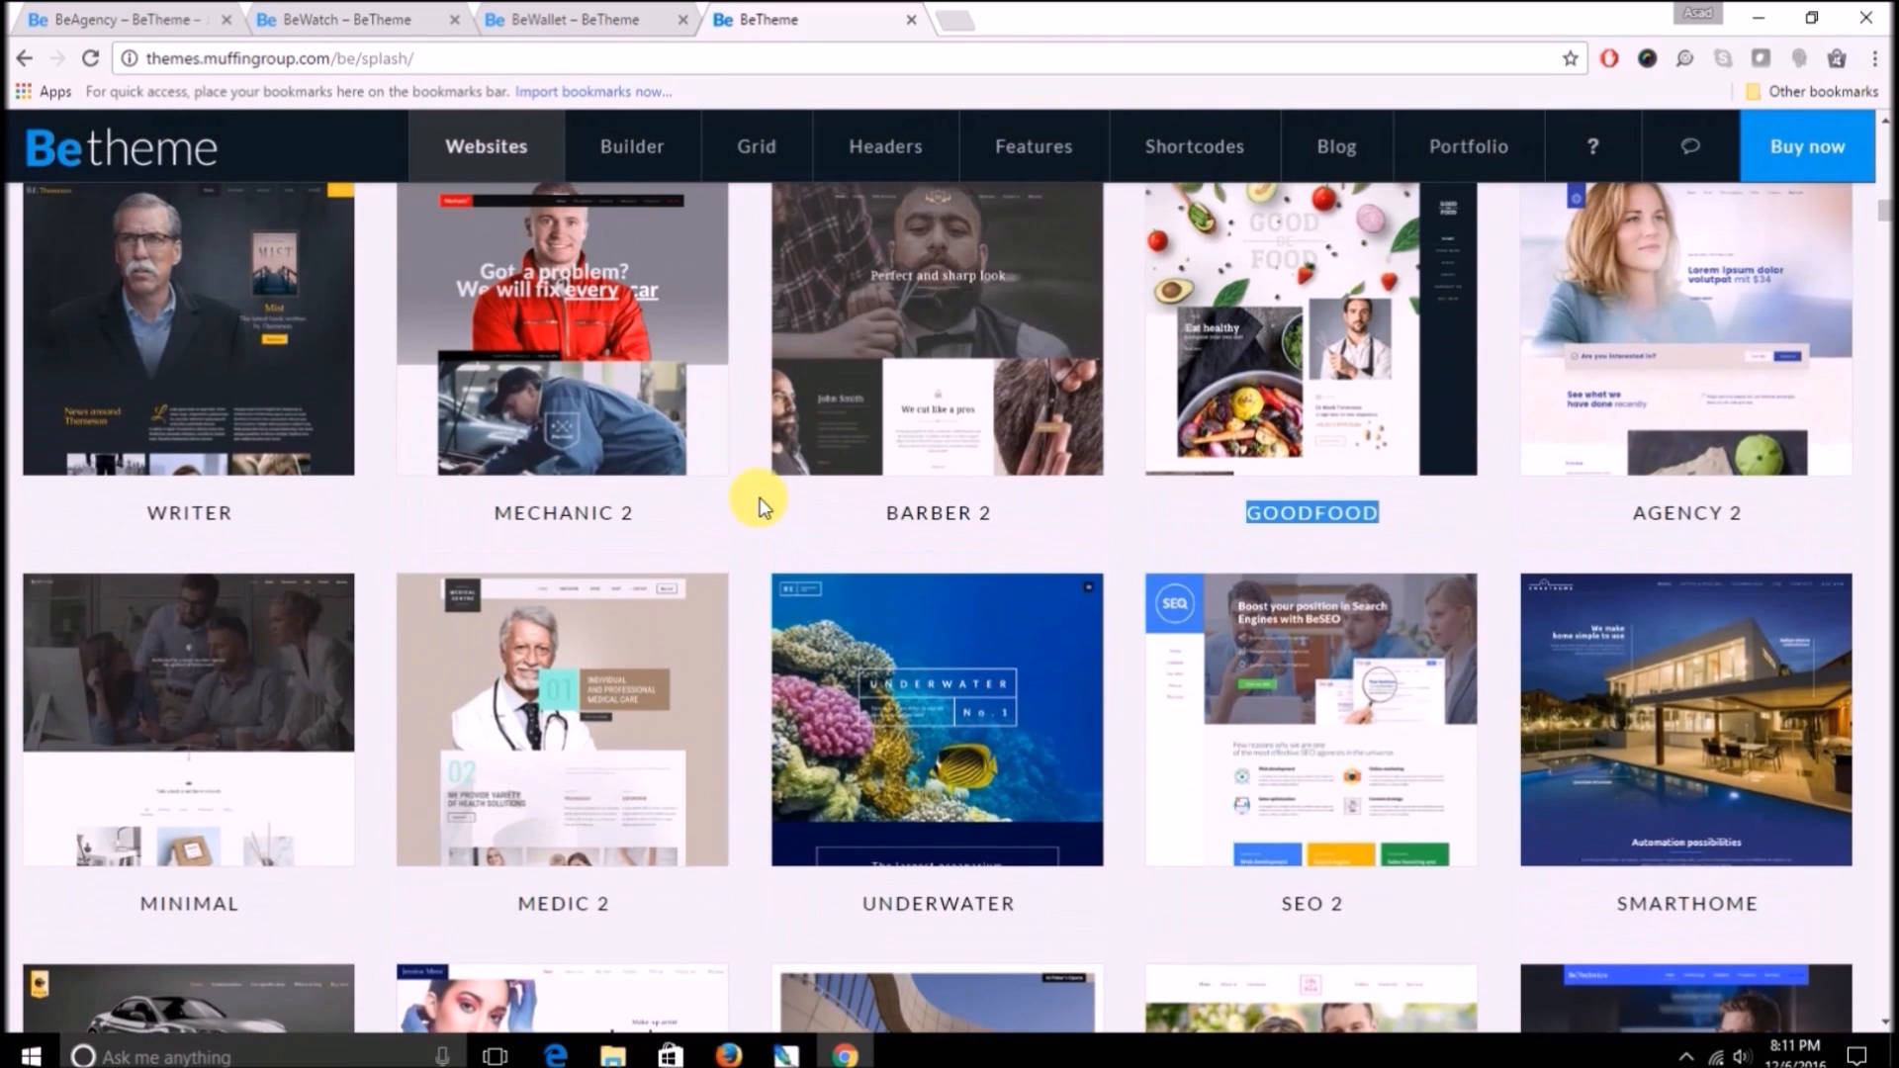
scroll(760, 497, "up", 1)
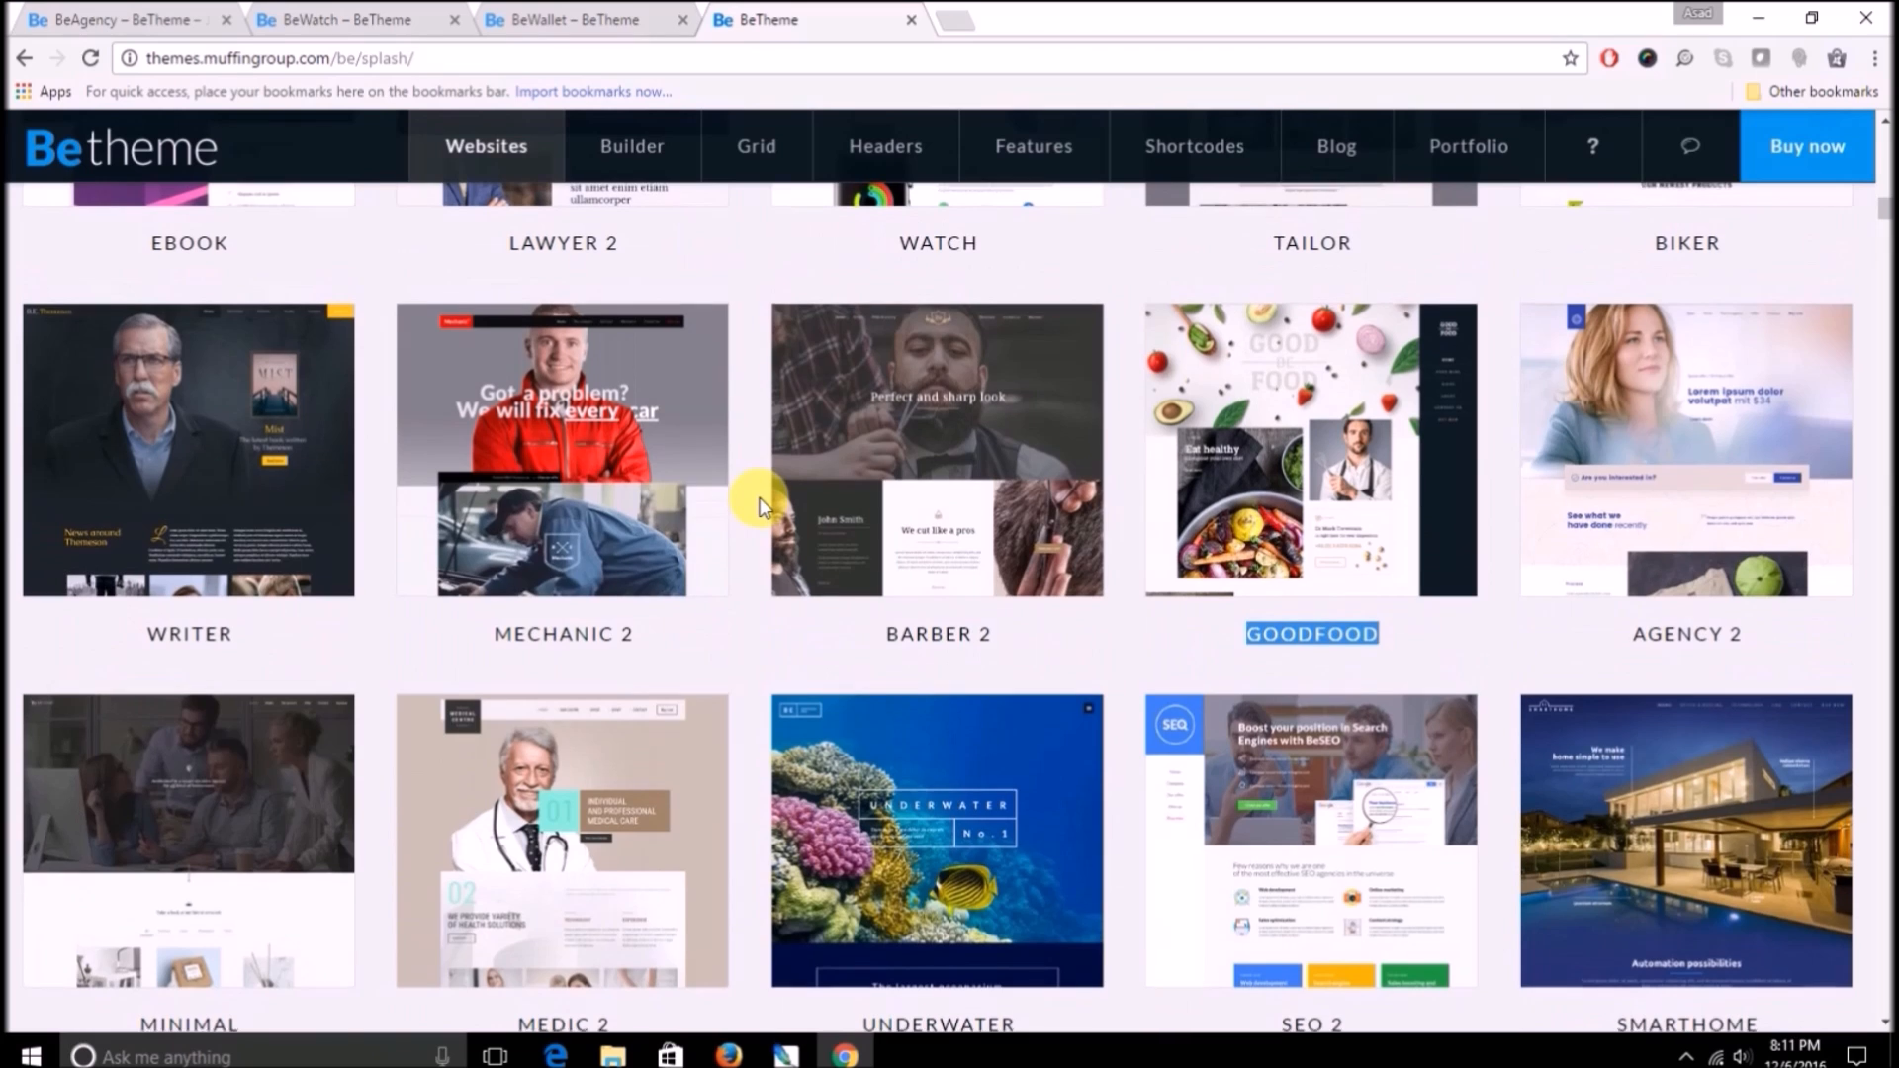
scroll(760, 496, "up", 1)
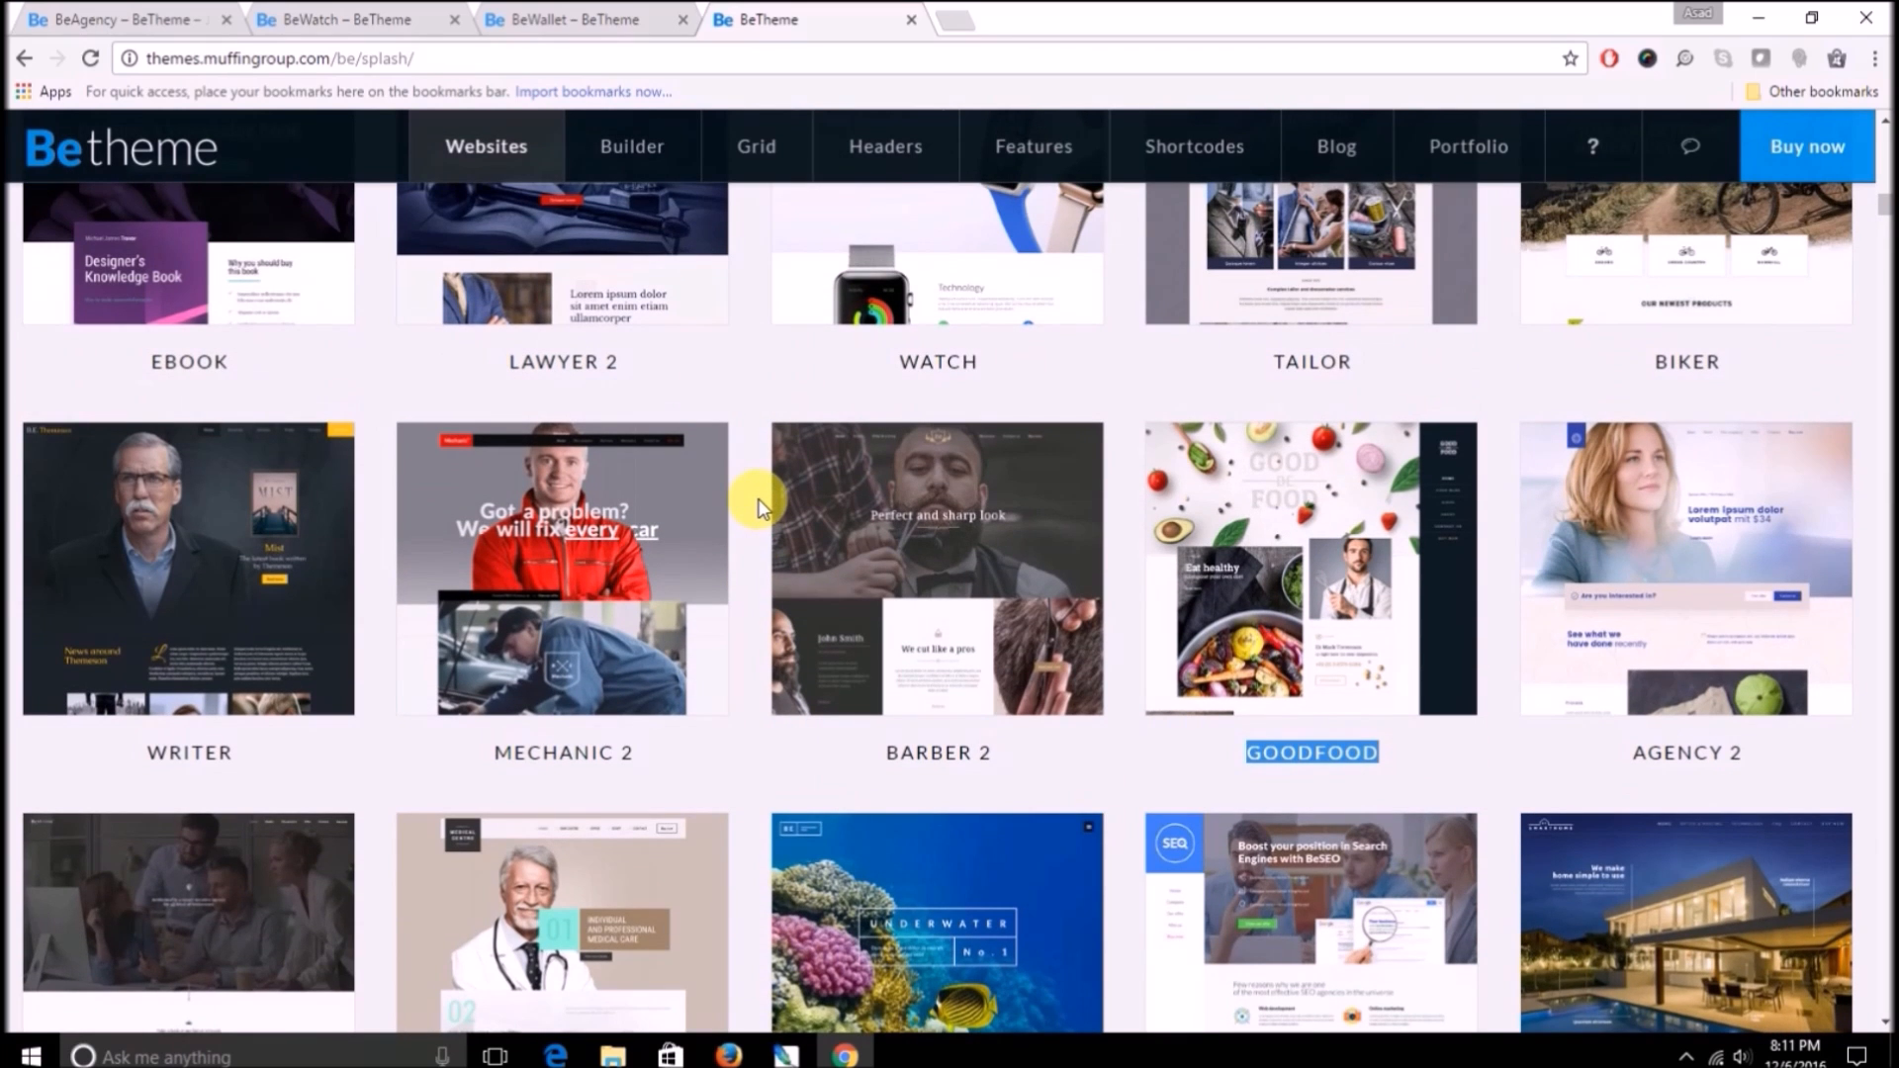
scroll(760, 507, "up", 4)
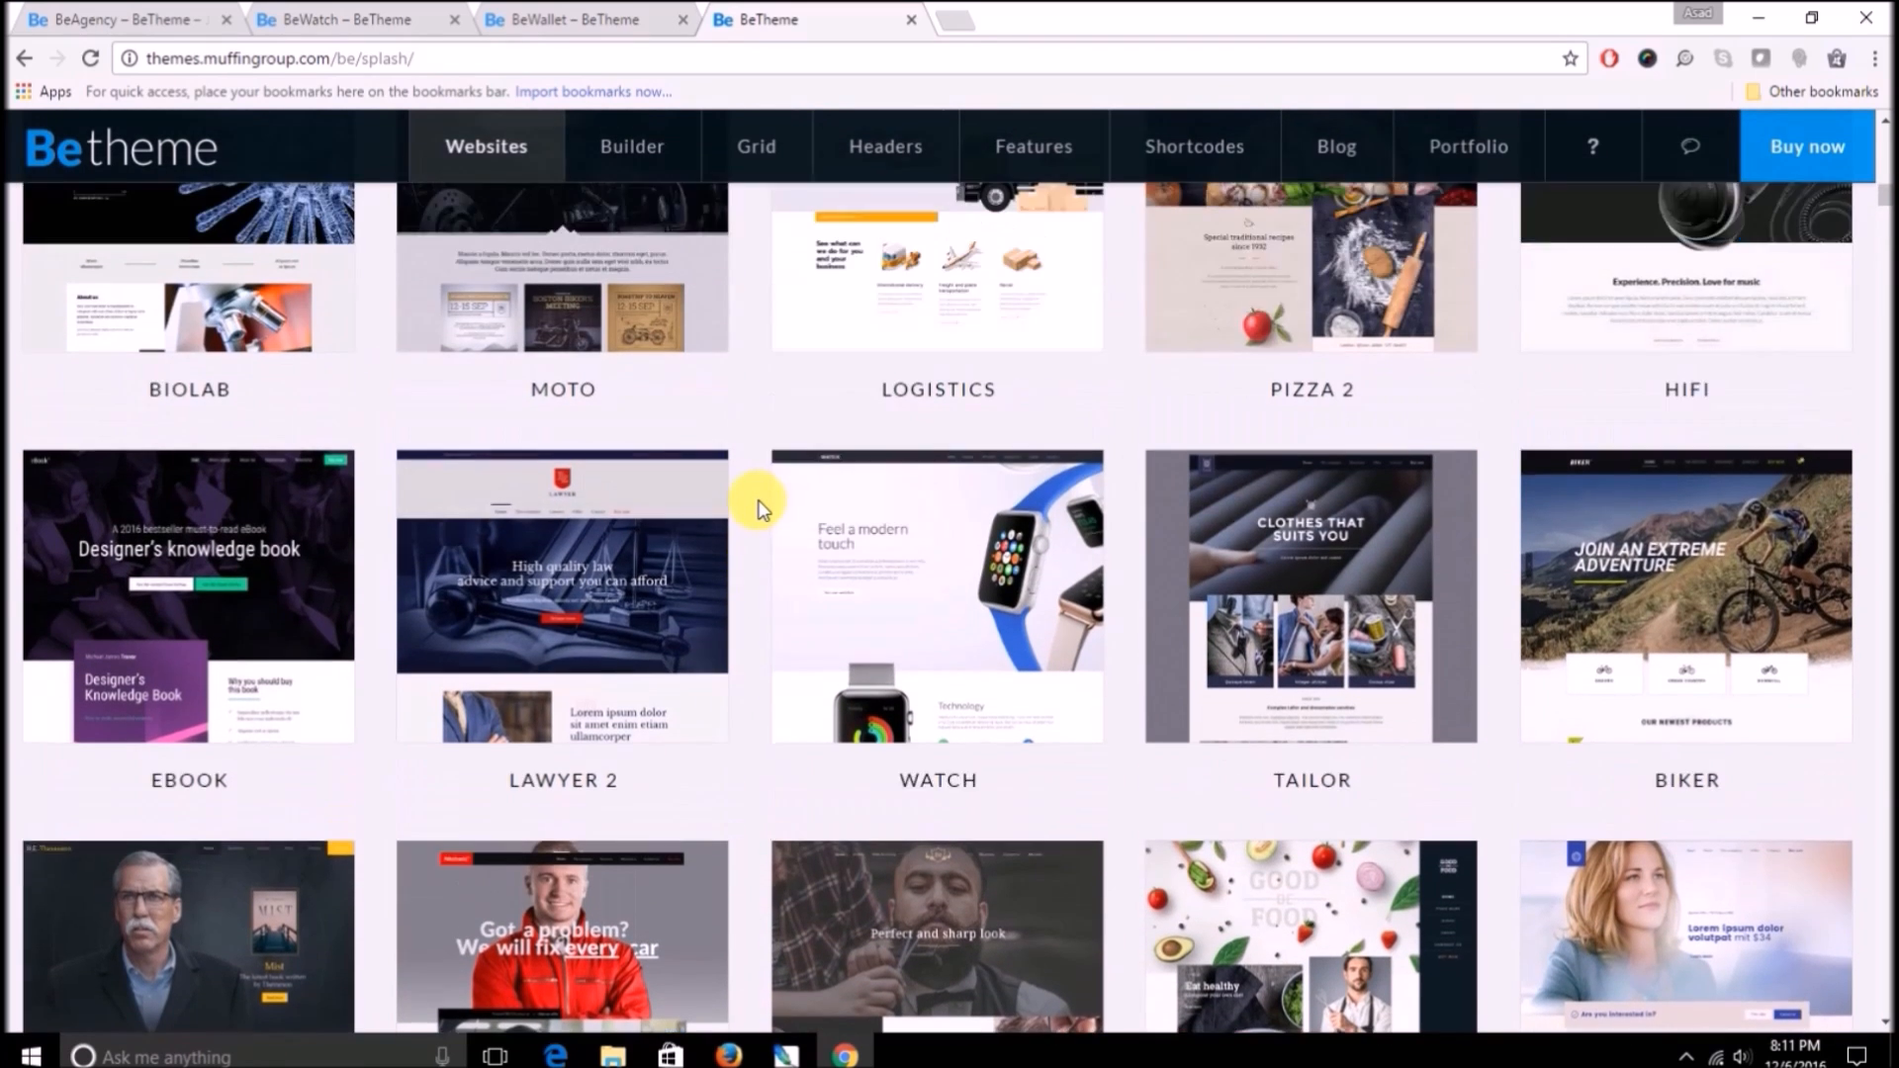
scroll(759, 507, "up", 2)
scroll(760, 506, "up", 5)
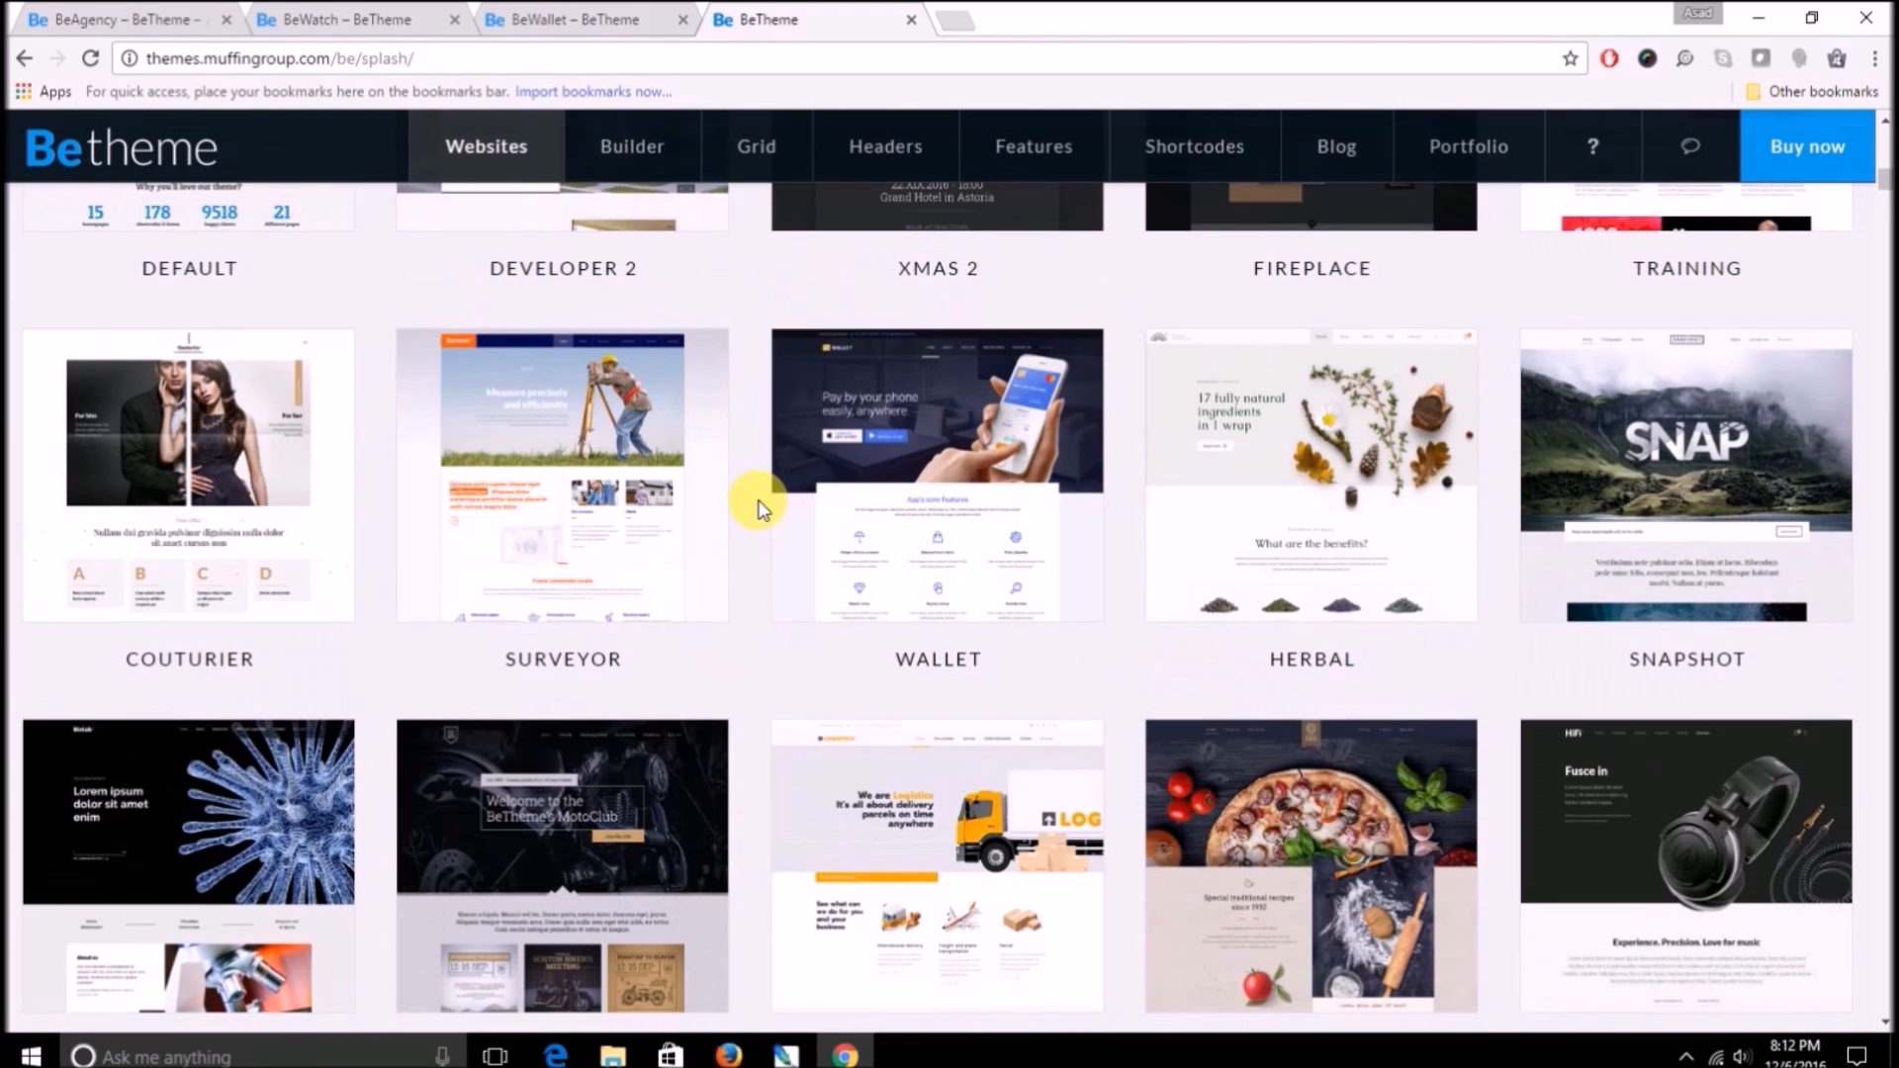
scroll(759, 506, "up", 3)
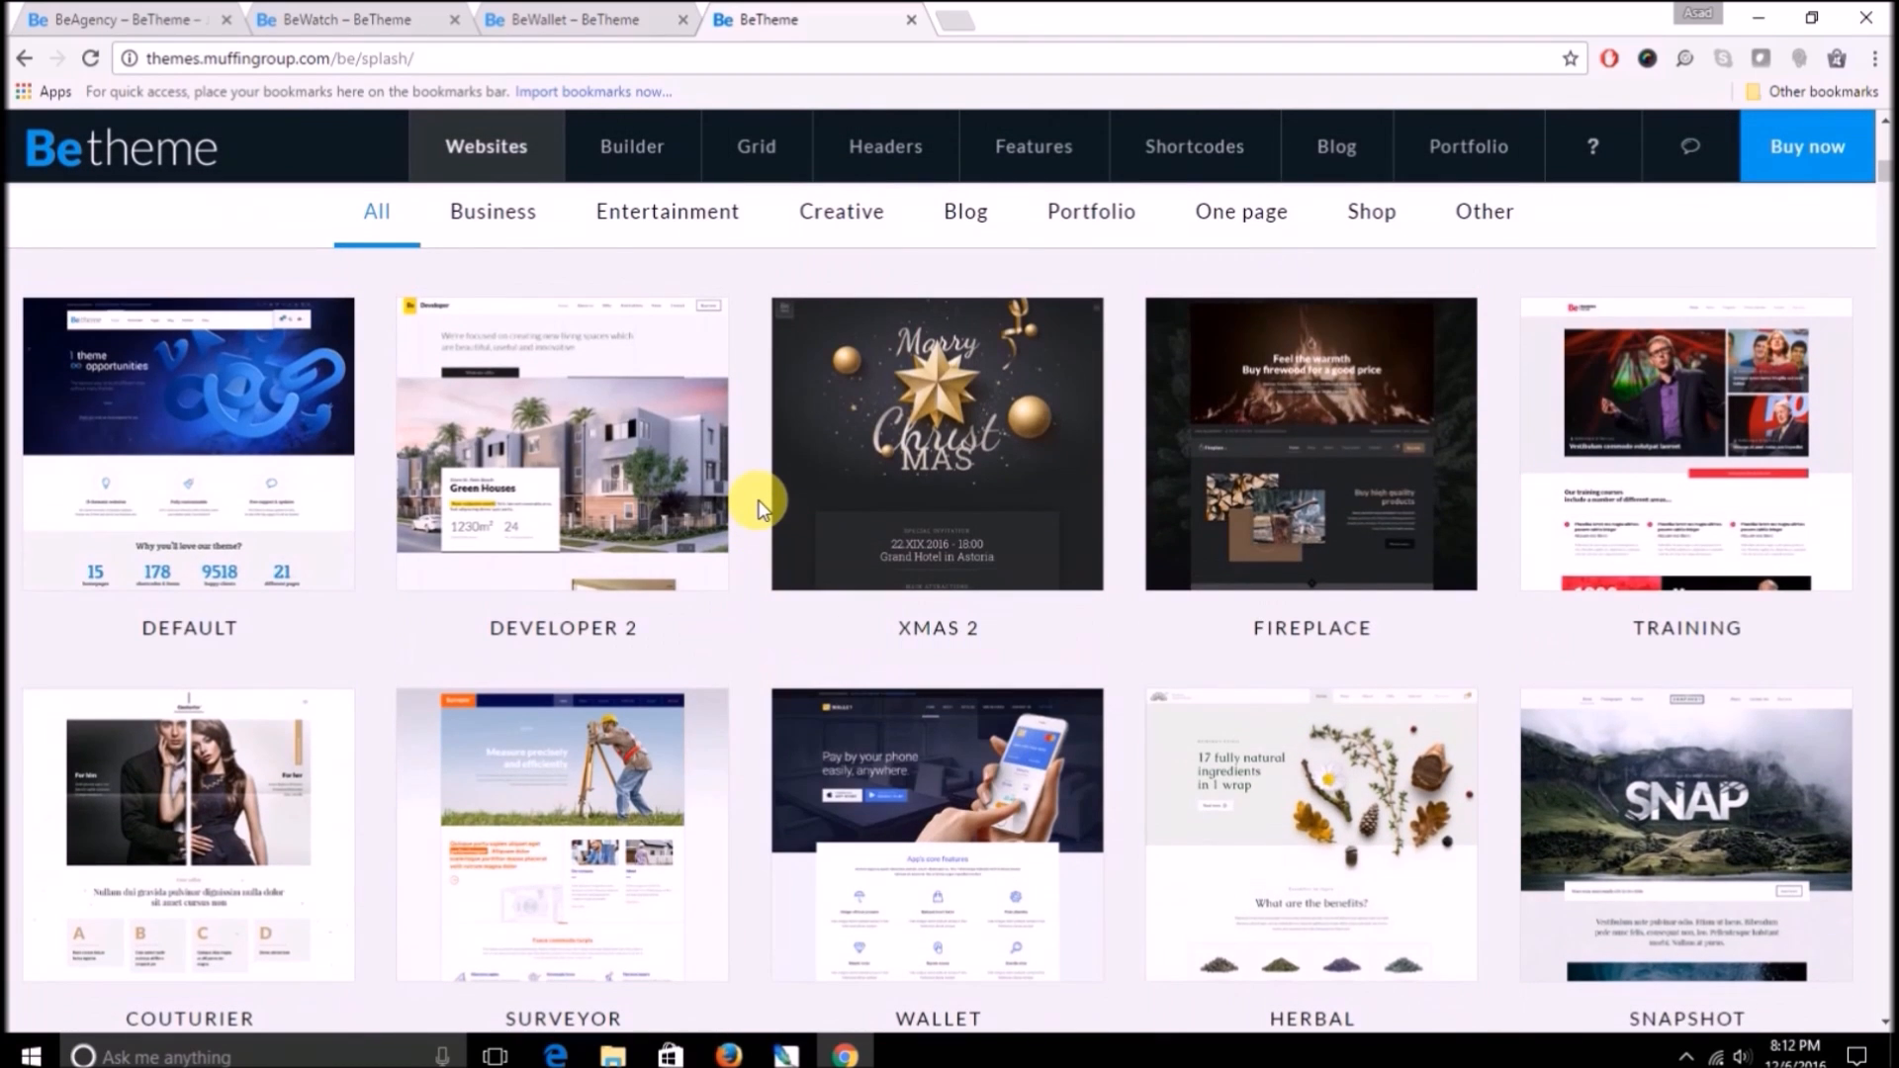
scroll(760, 506, "up", 4)
scroll(759, 506, "down", 3)
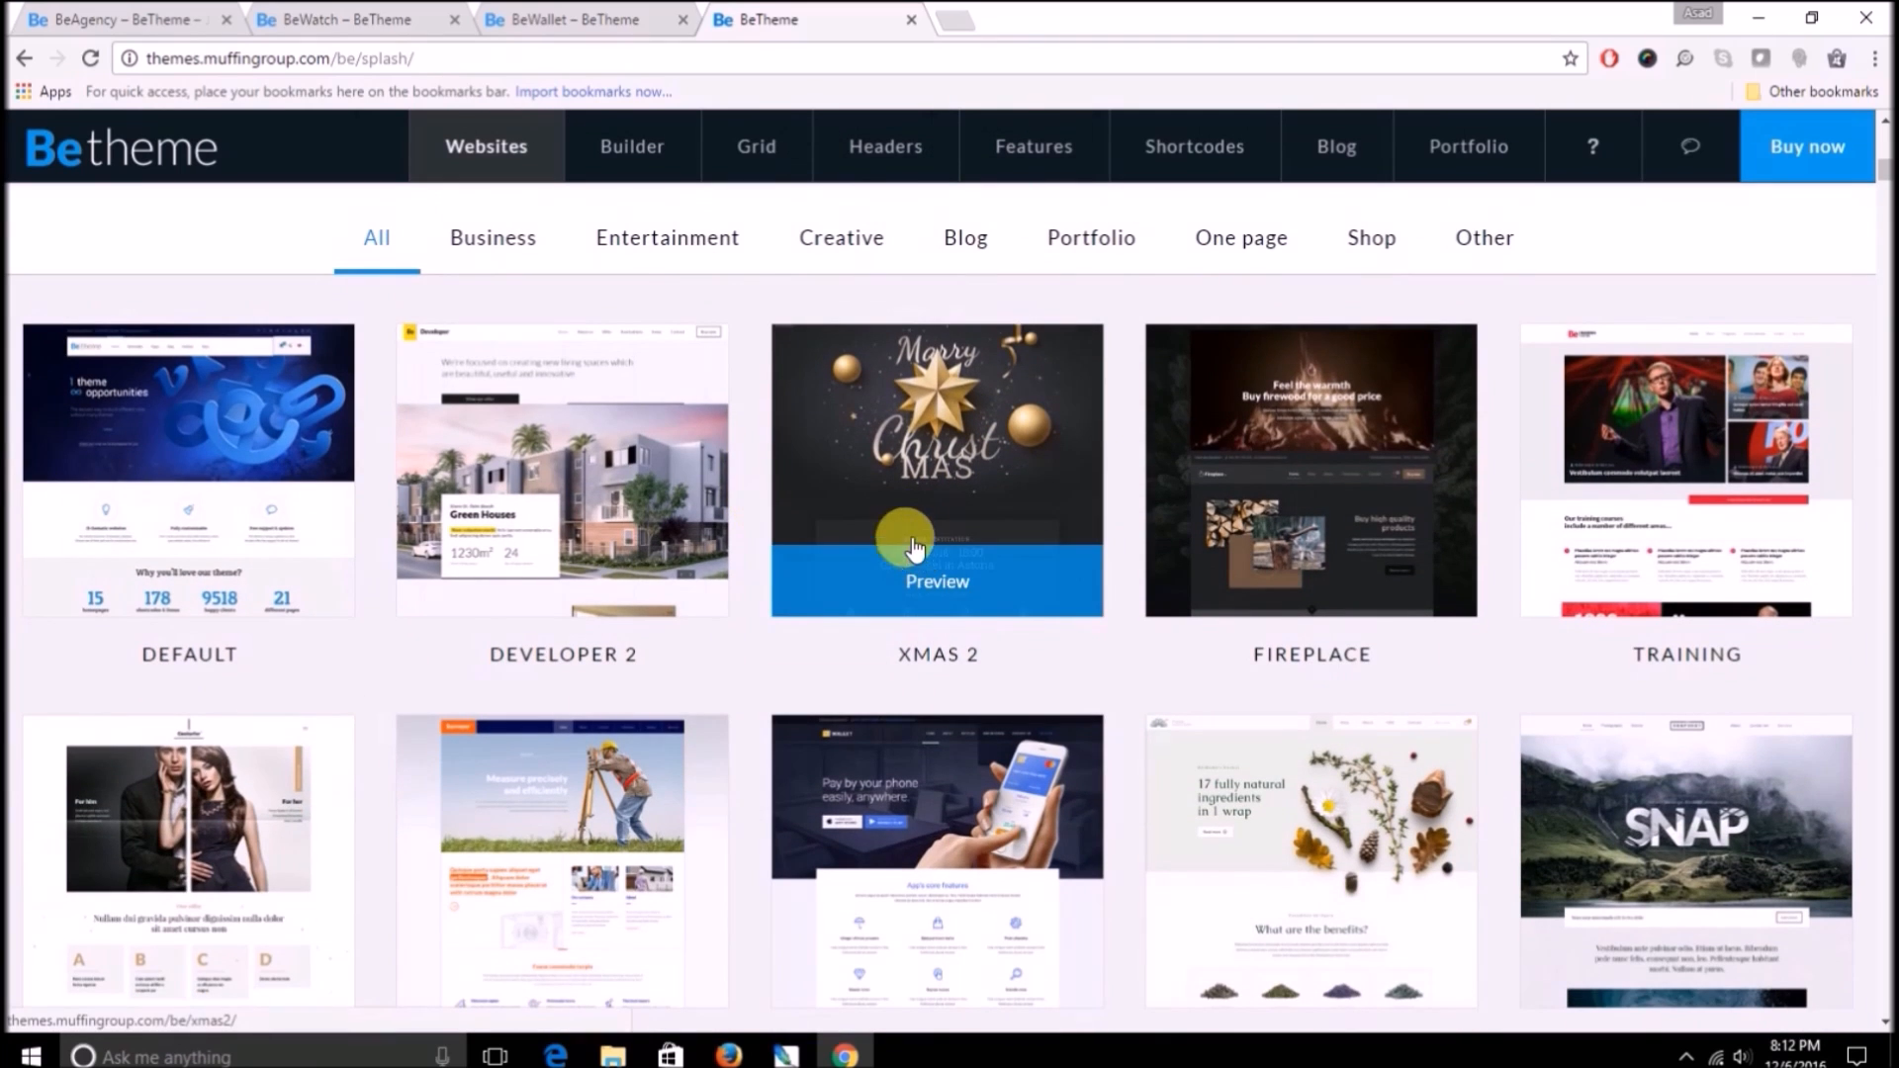
scroll(756, 483, "down", 4)
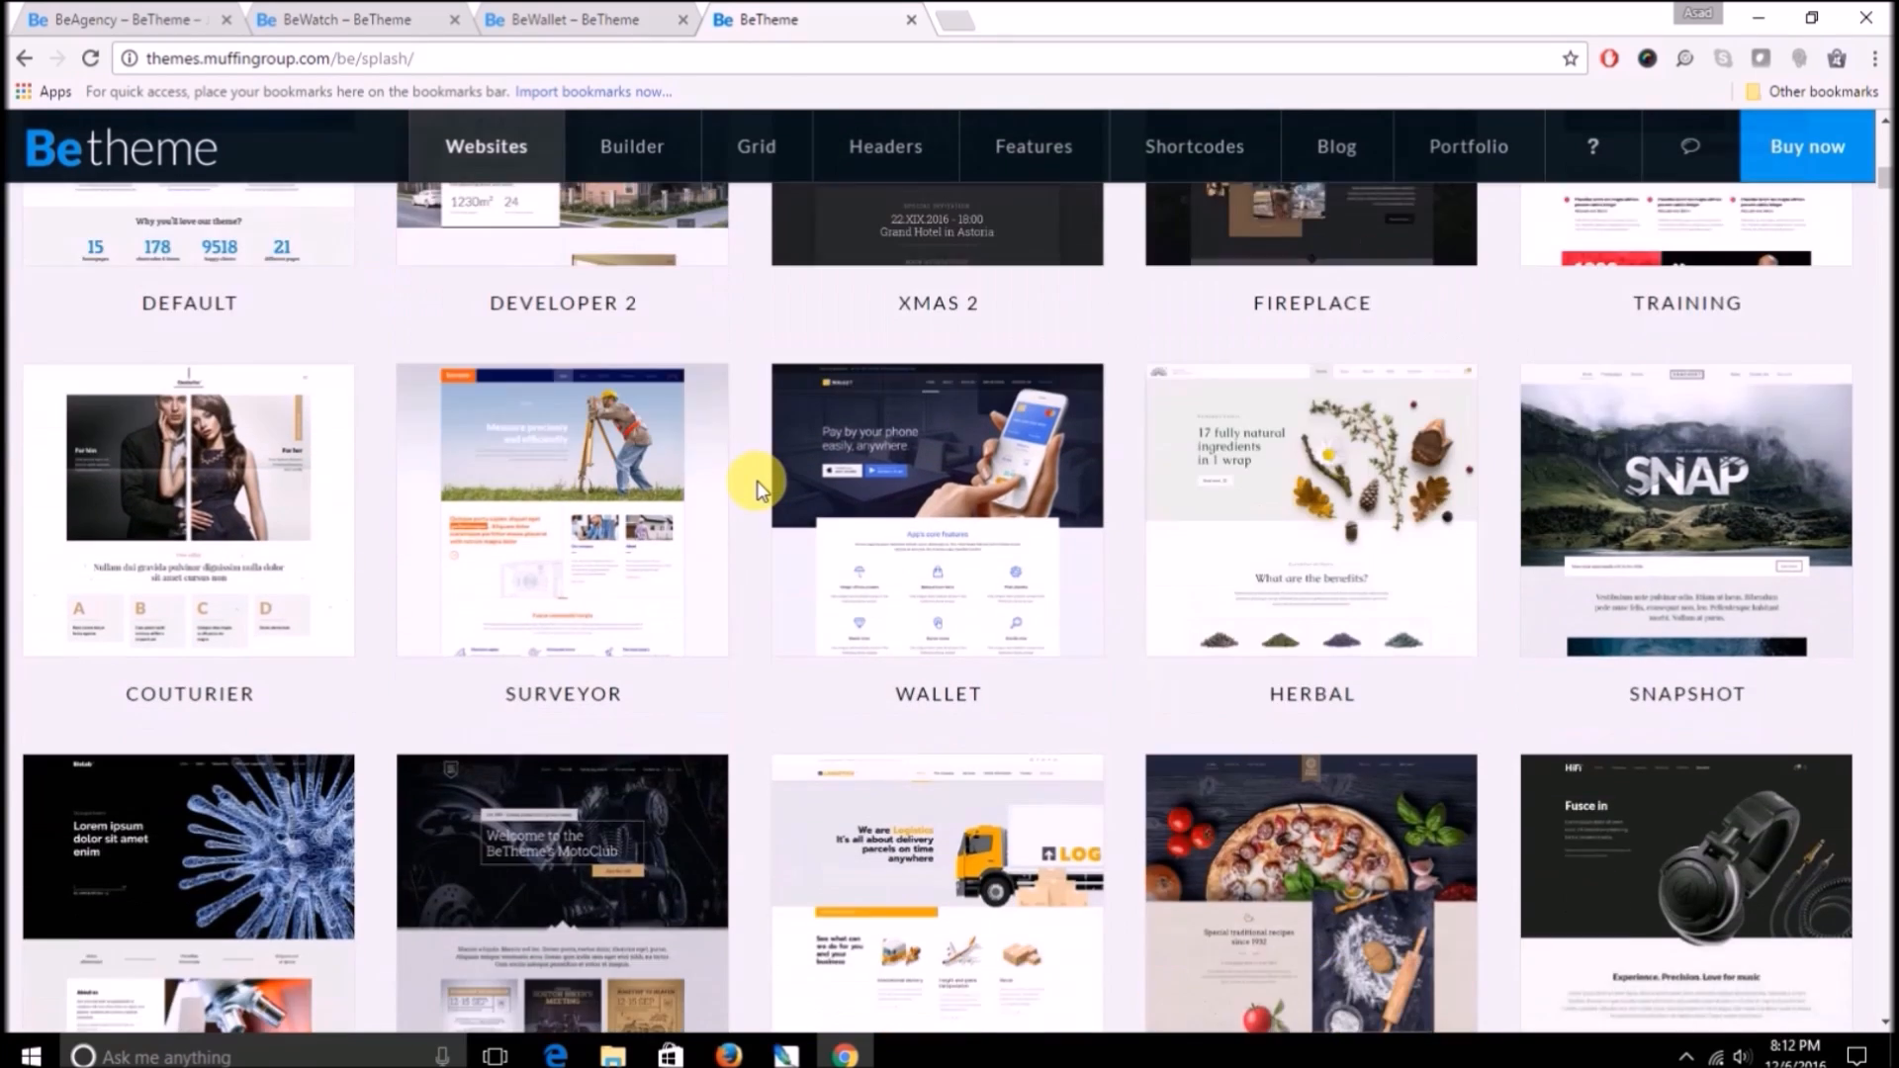
scroll(757, 482, "down", 7)
scroll(757, 482, "down", 4)
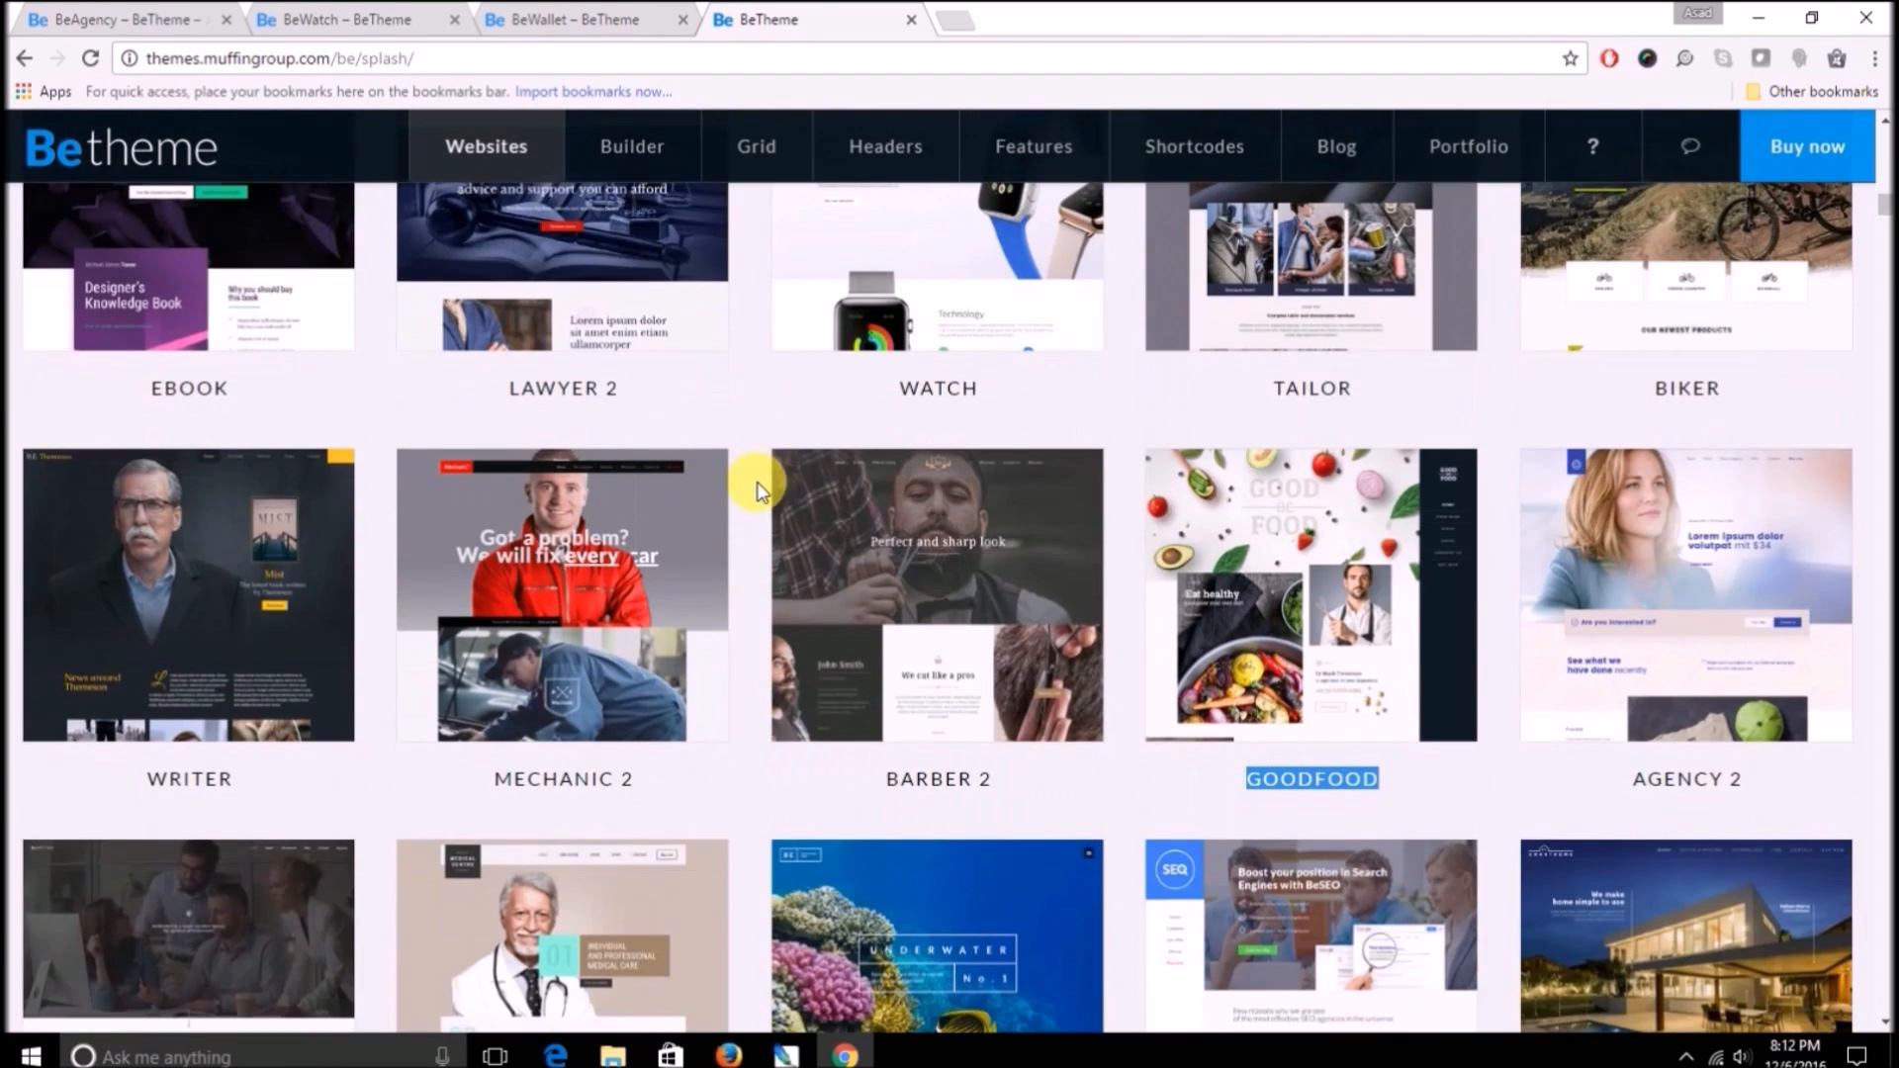
Step: Return to the BeAgency demo page and scroll through it
left_click(129, 14)
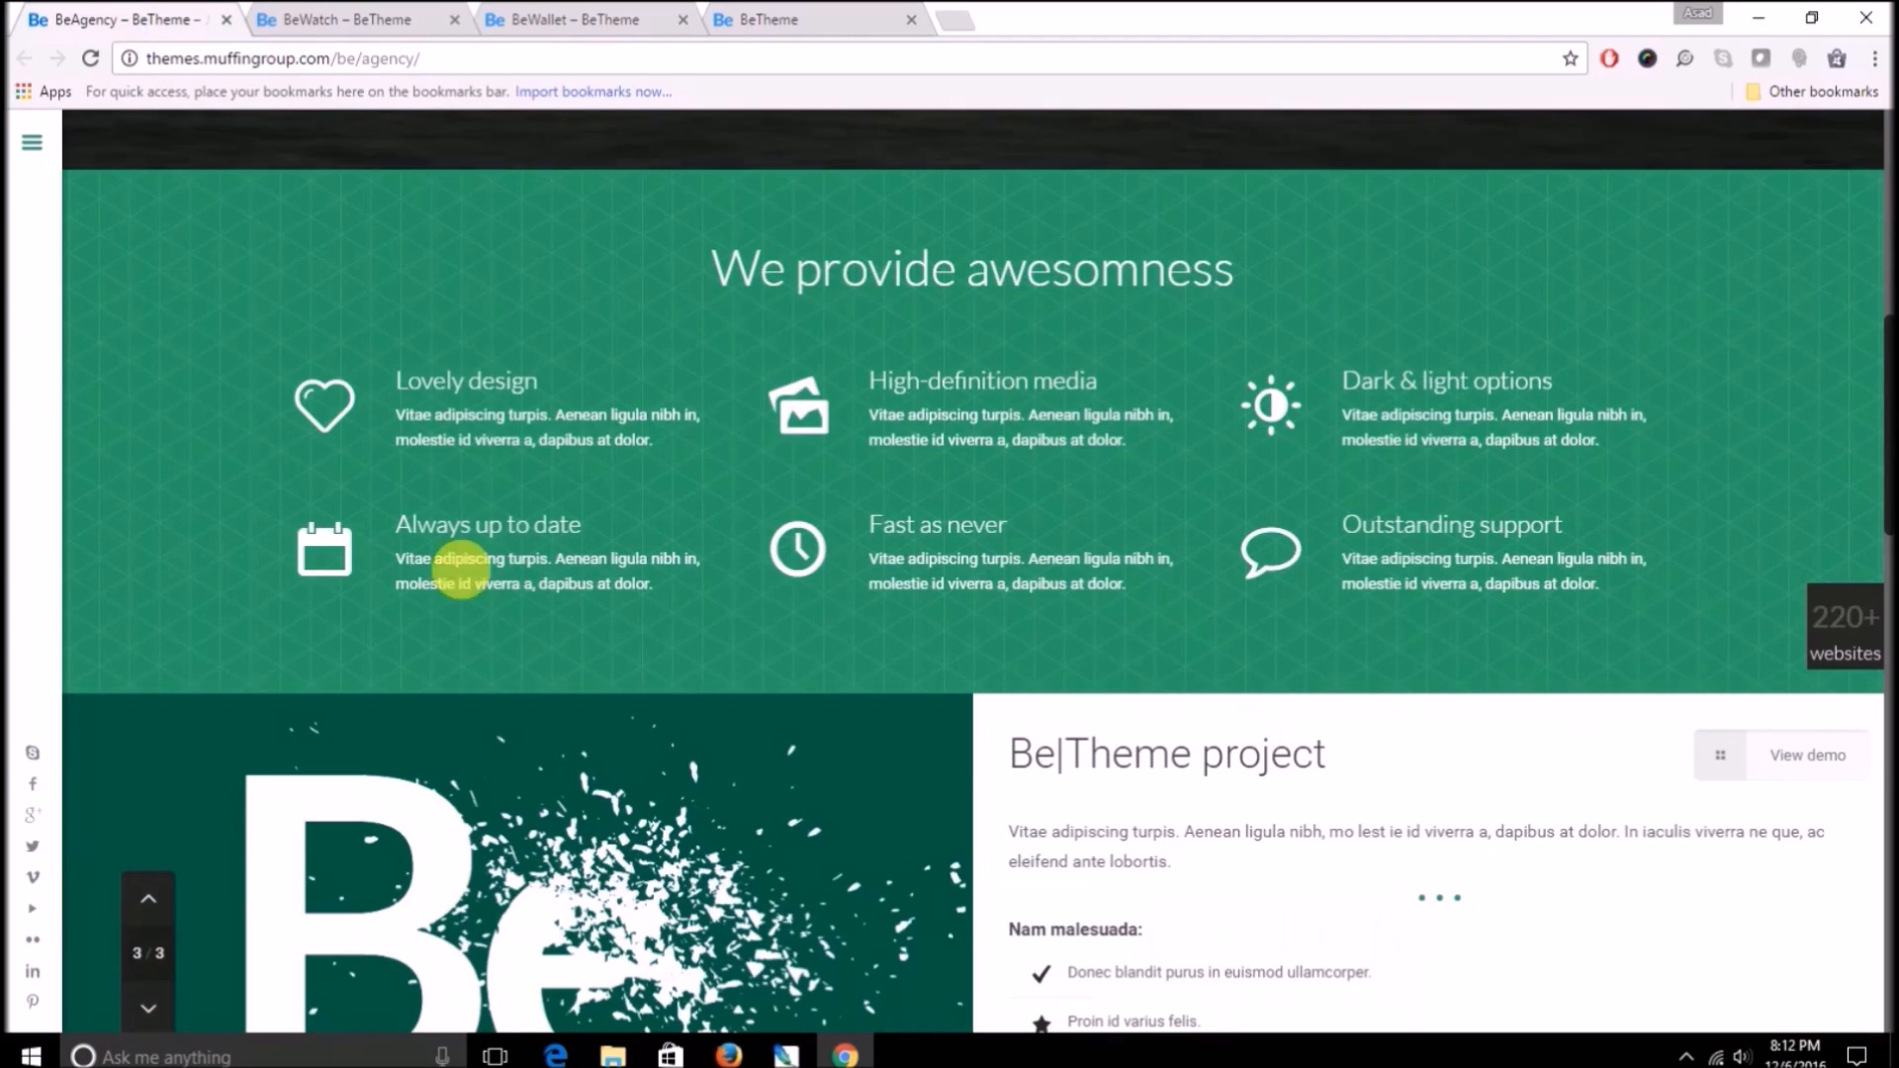
scroll(543, 682, "up", 8)
scroll(548, 685, "down", 10)
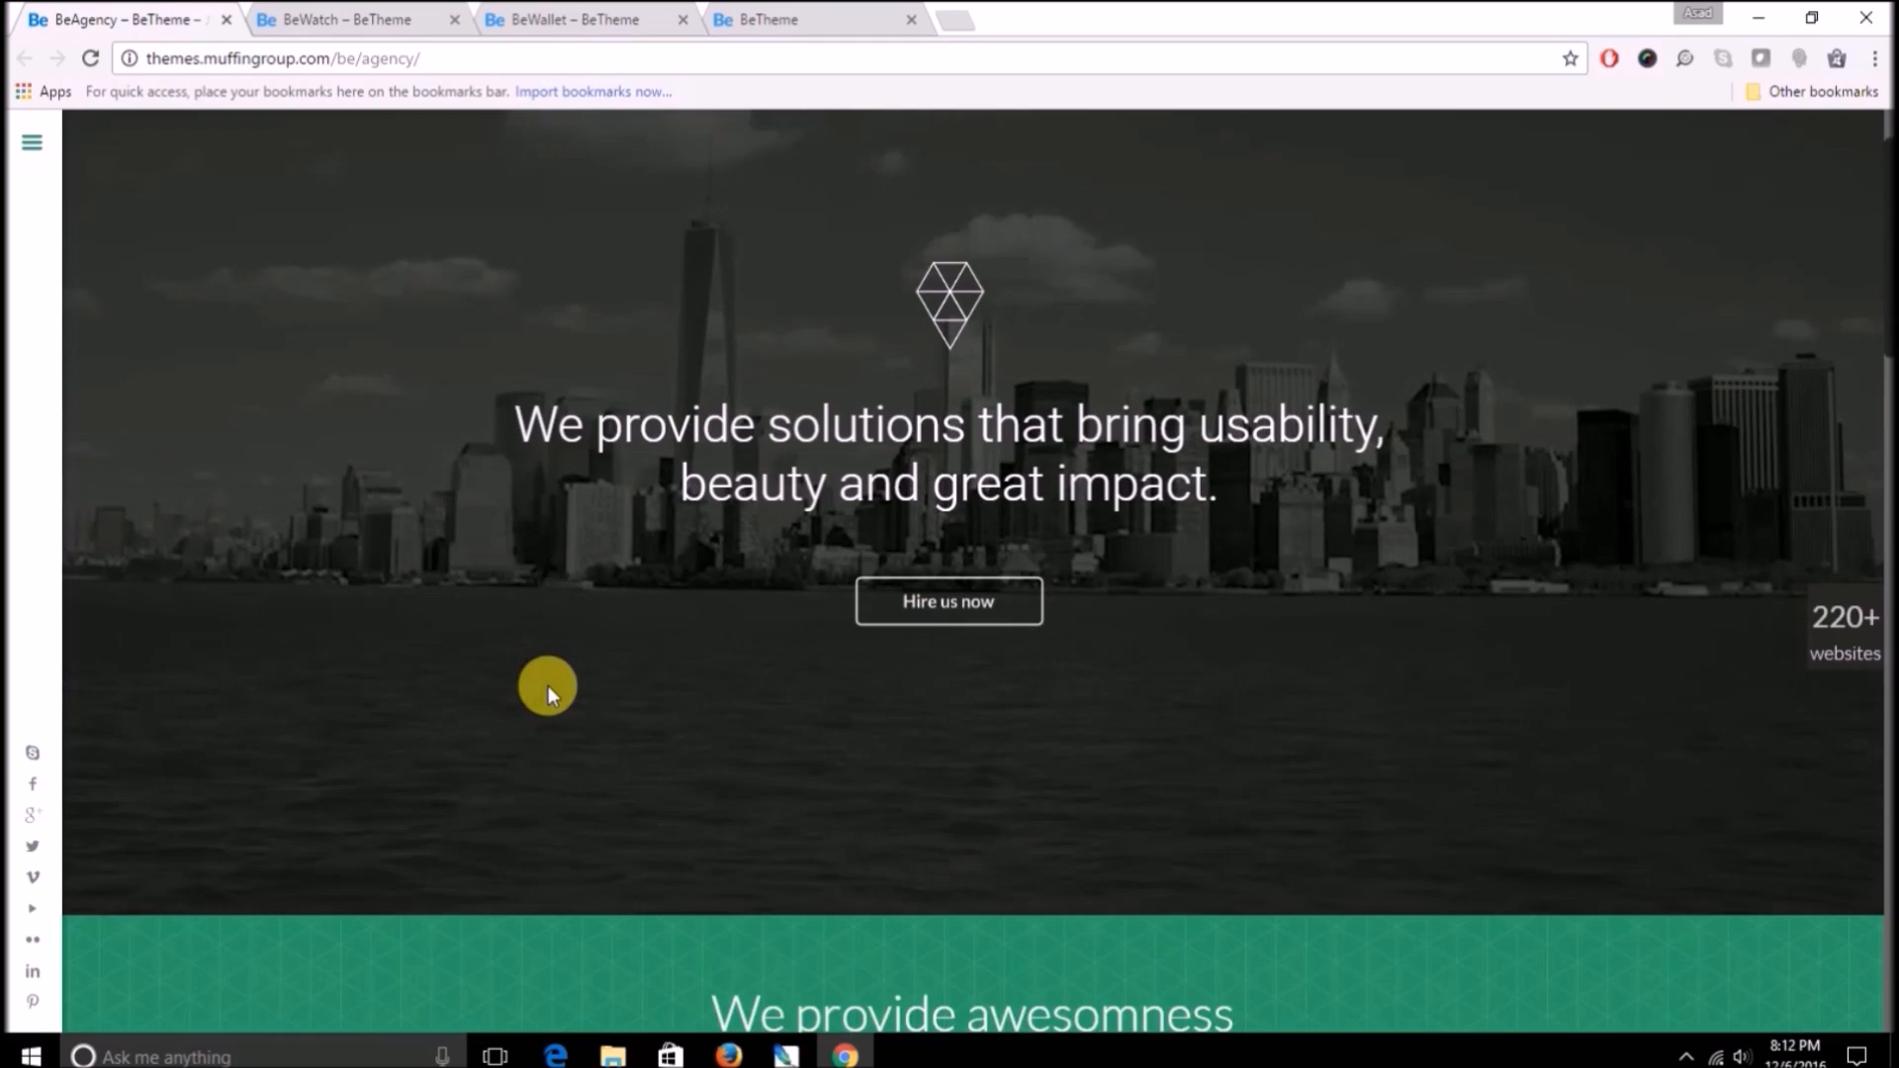
scroll(559, 697, "down", 10)
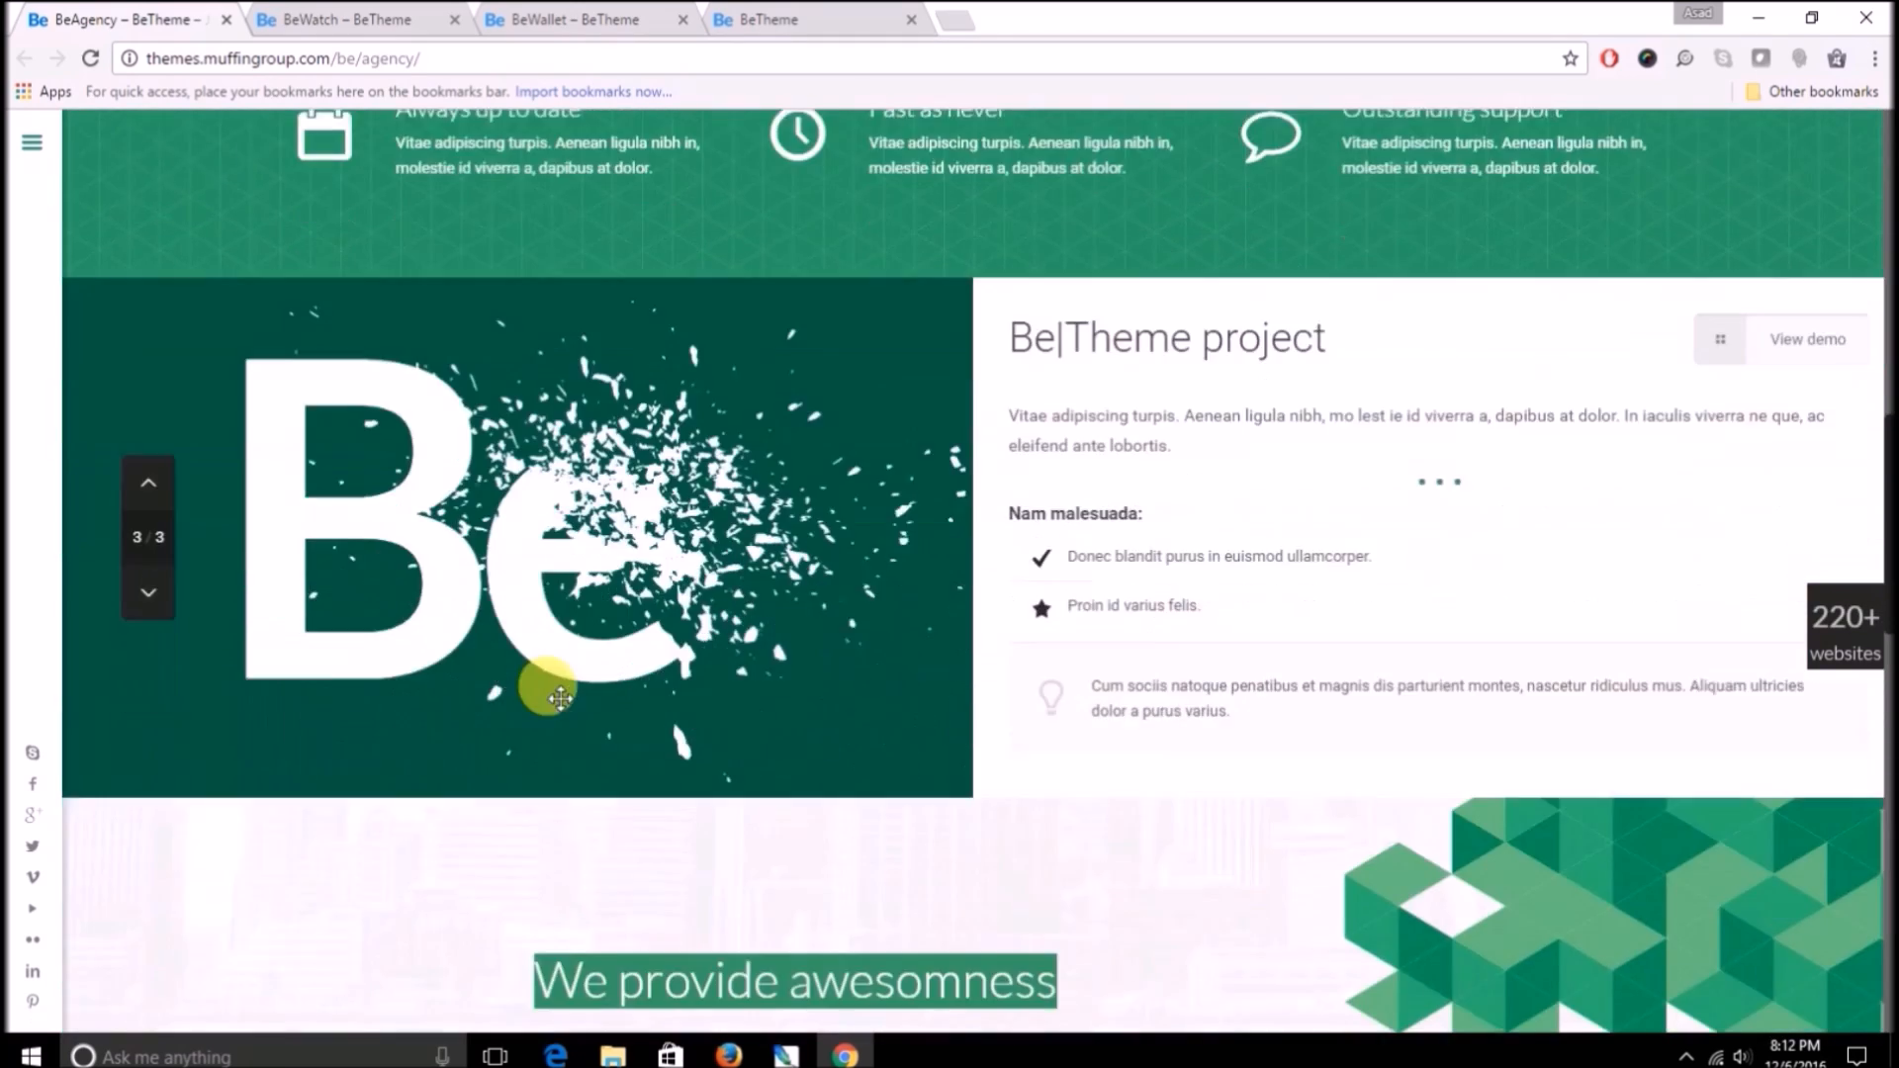
scroll(556, 695, "down", 4)
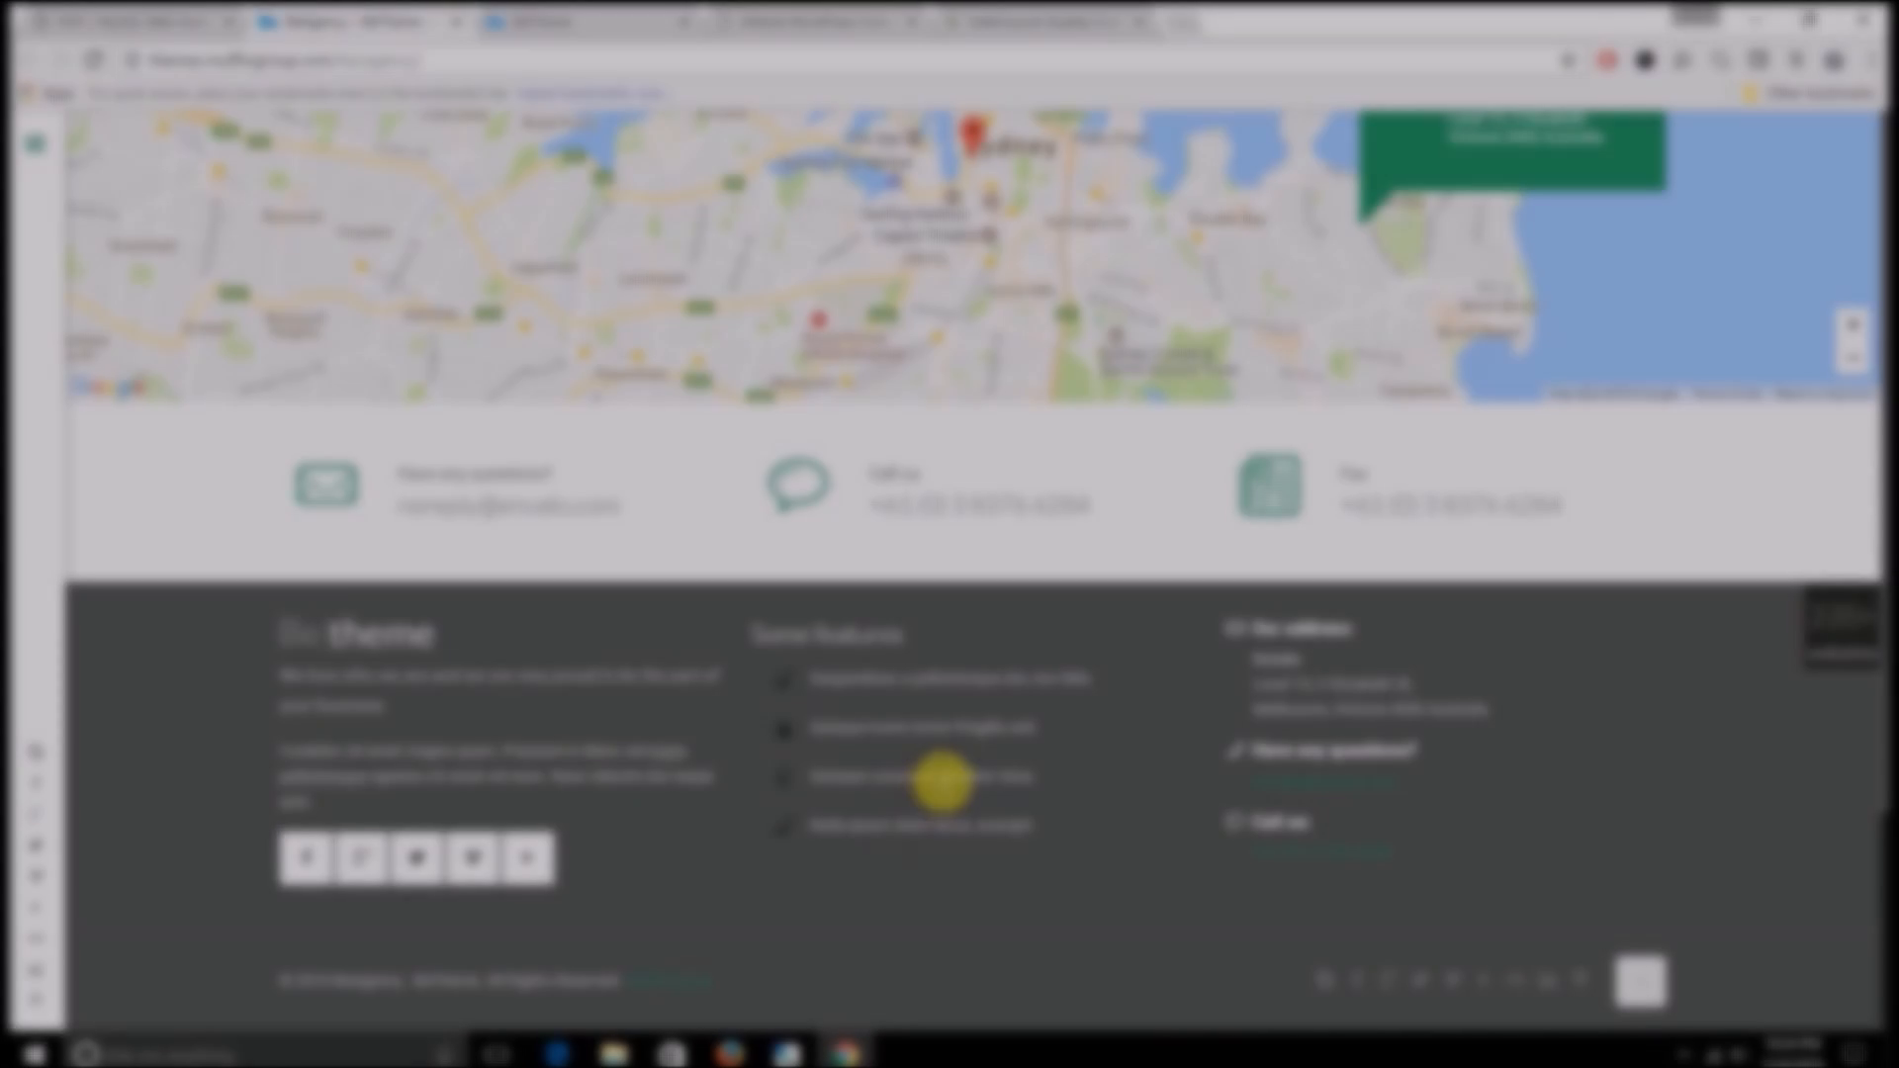
scroll(930, 776, "up", 10)
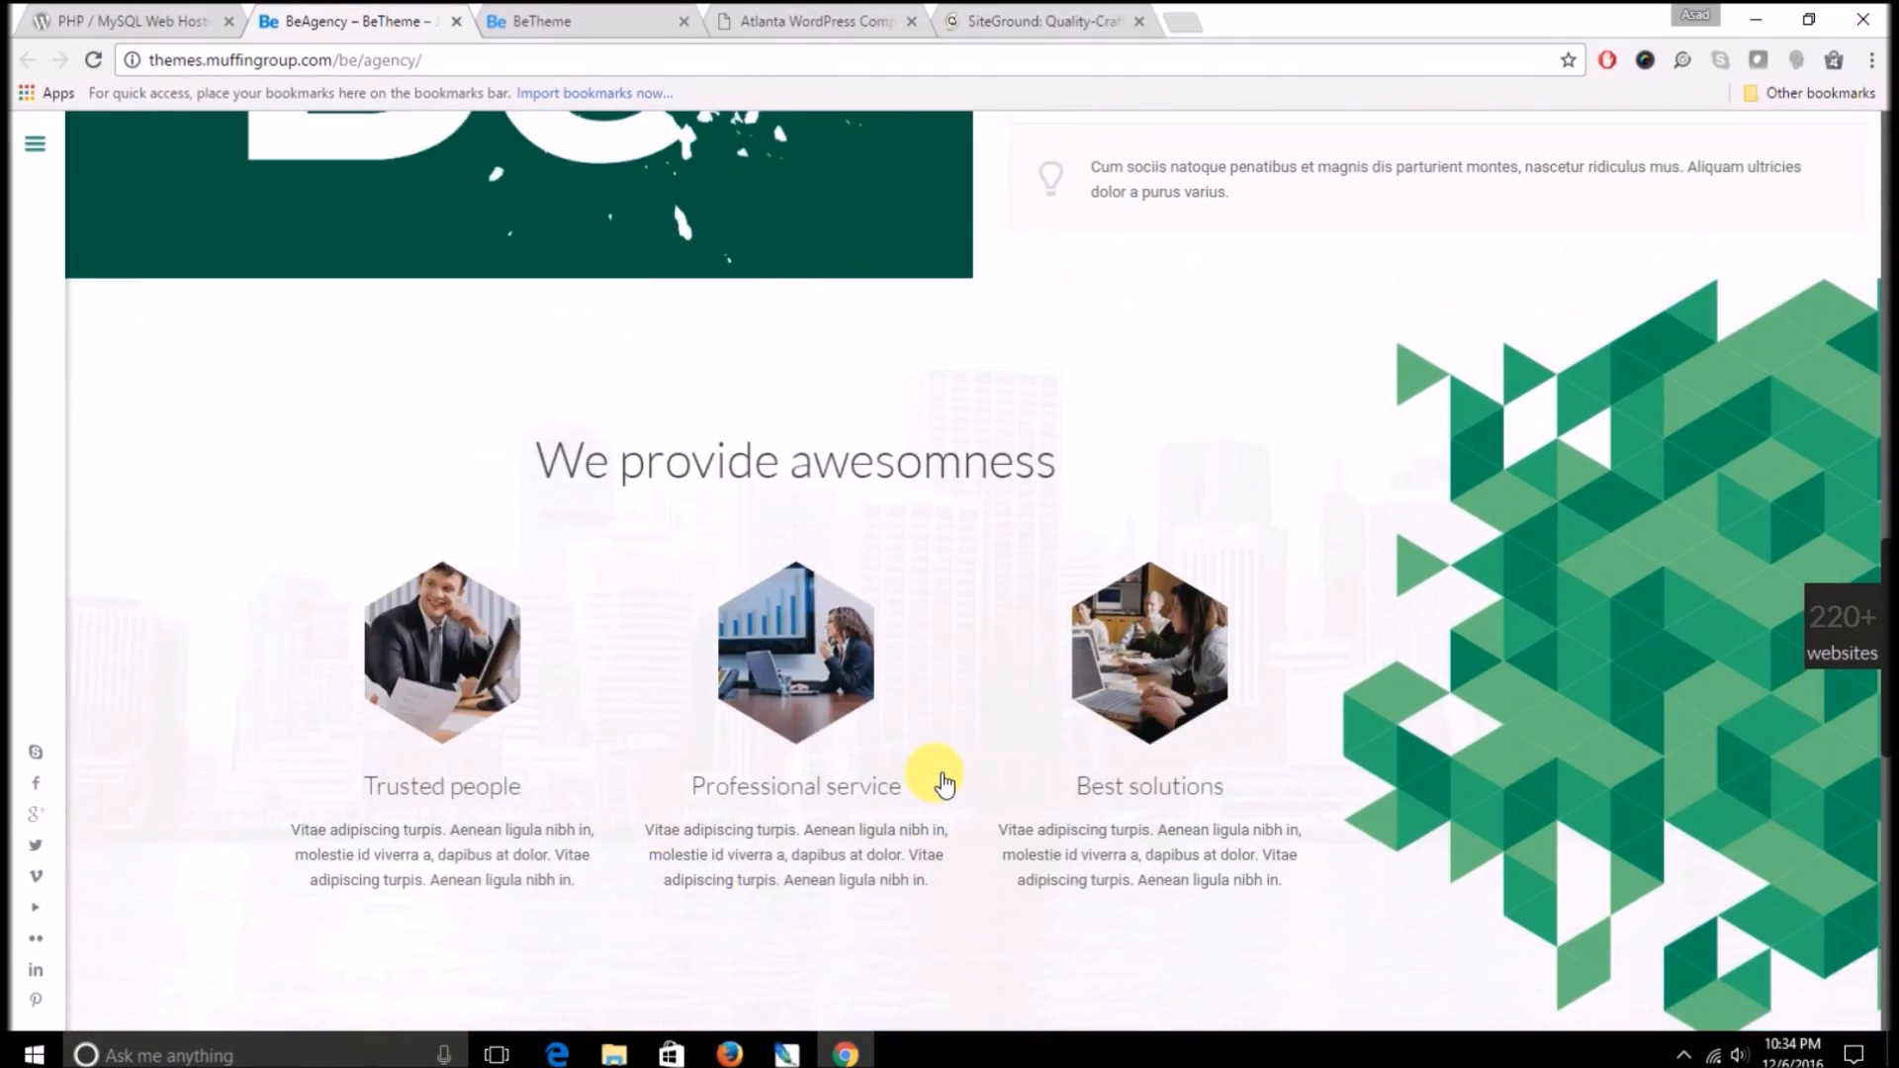
scroll(945, 784, "up", 5)
Step: Advance the portfolio slider twice to Infinity Project (2/3), then switch to iDesignSmart
left_click(184, 513)
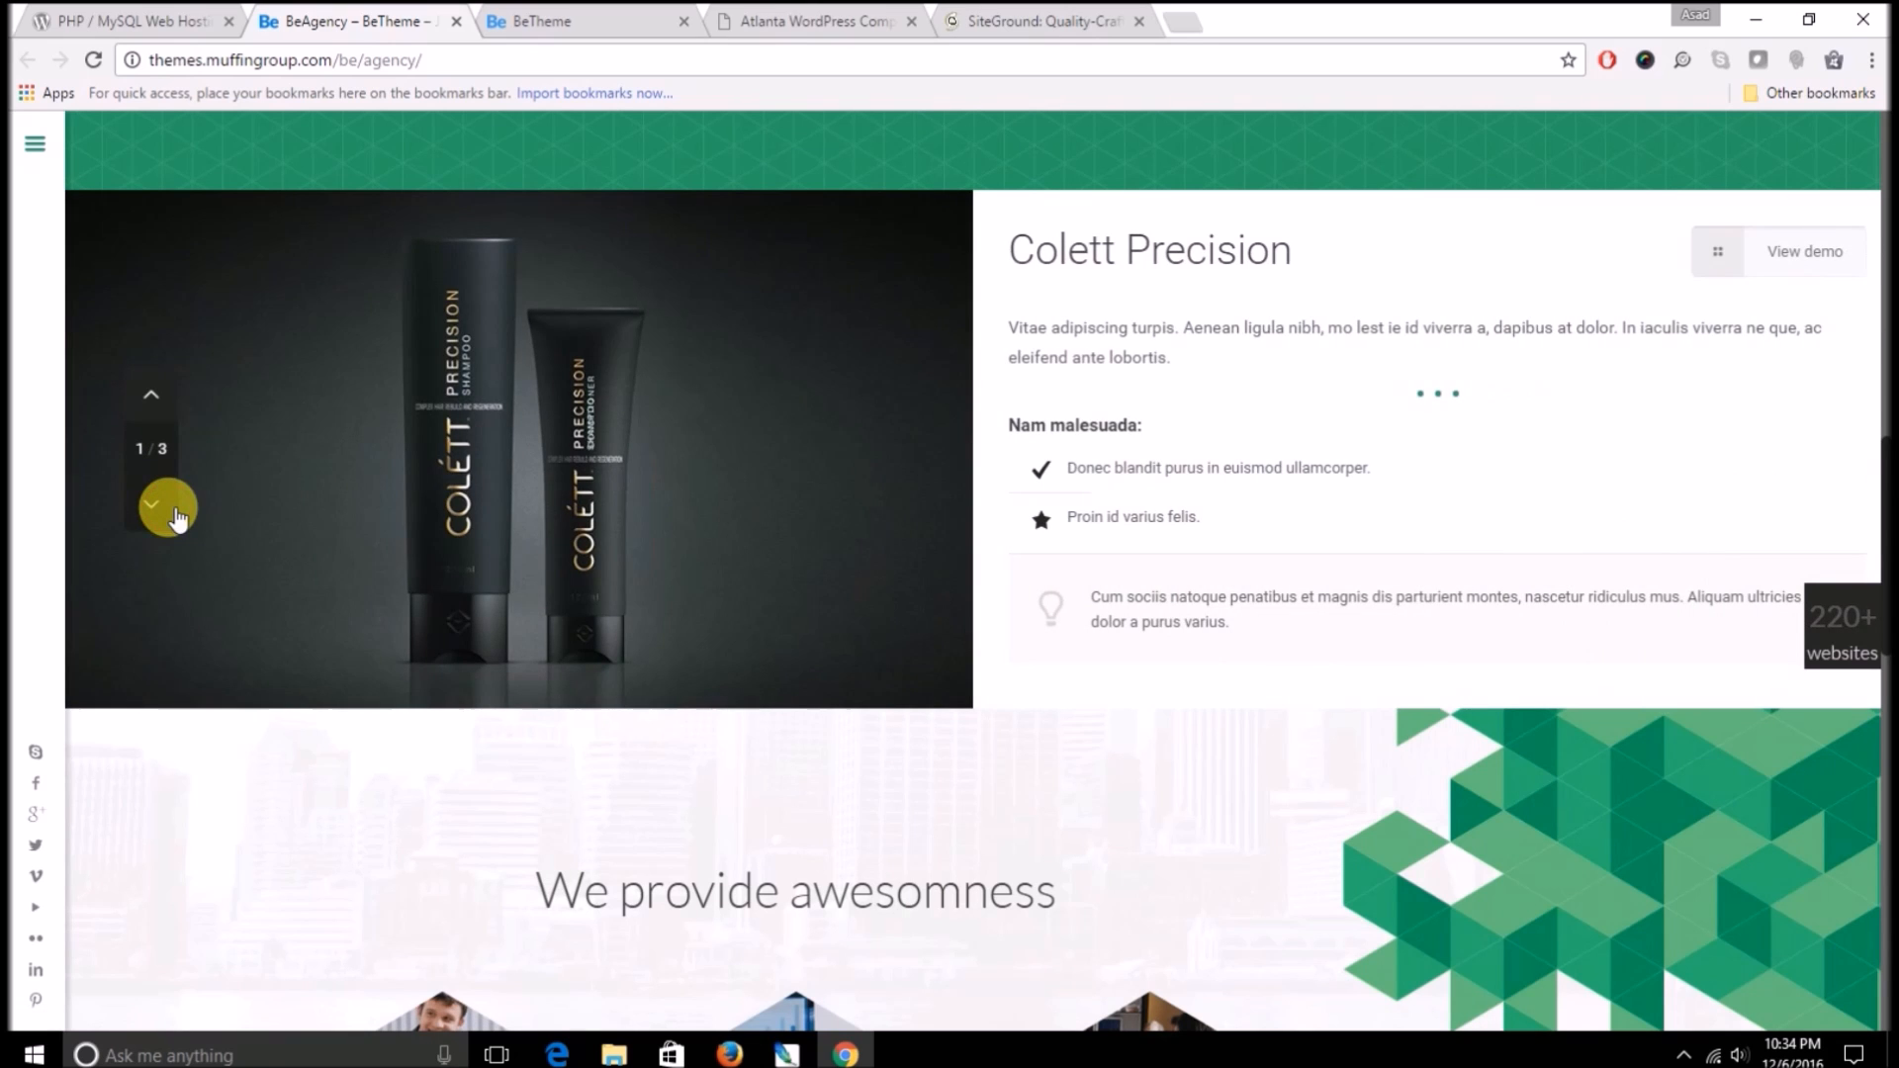
left_click(176, 514)
scroll(568, 640, "up", 2)
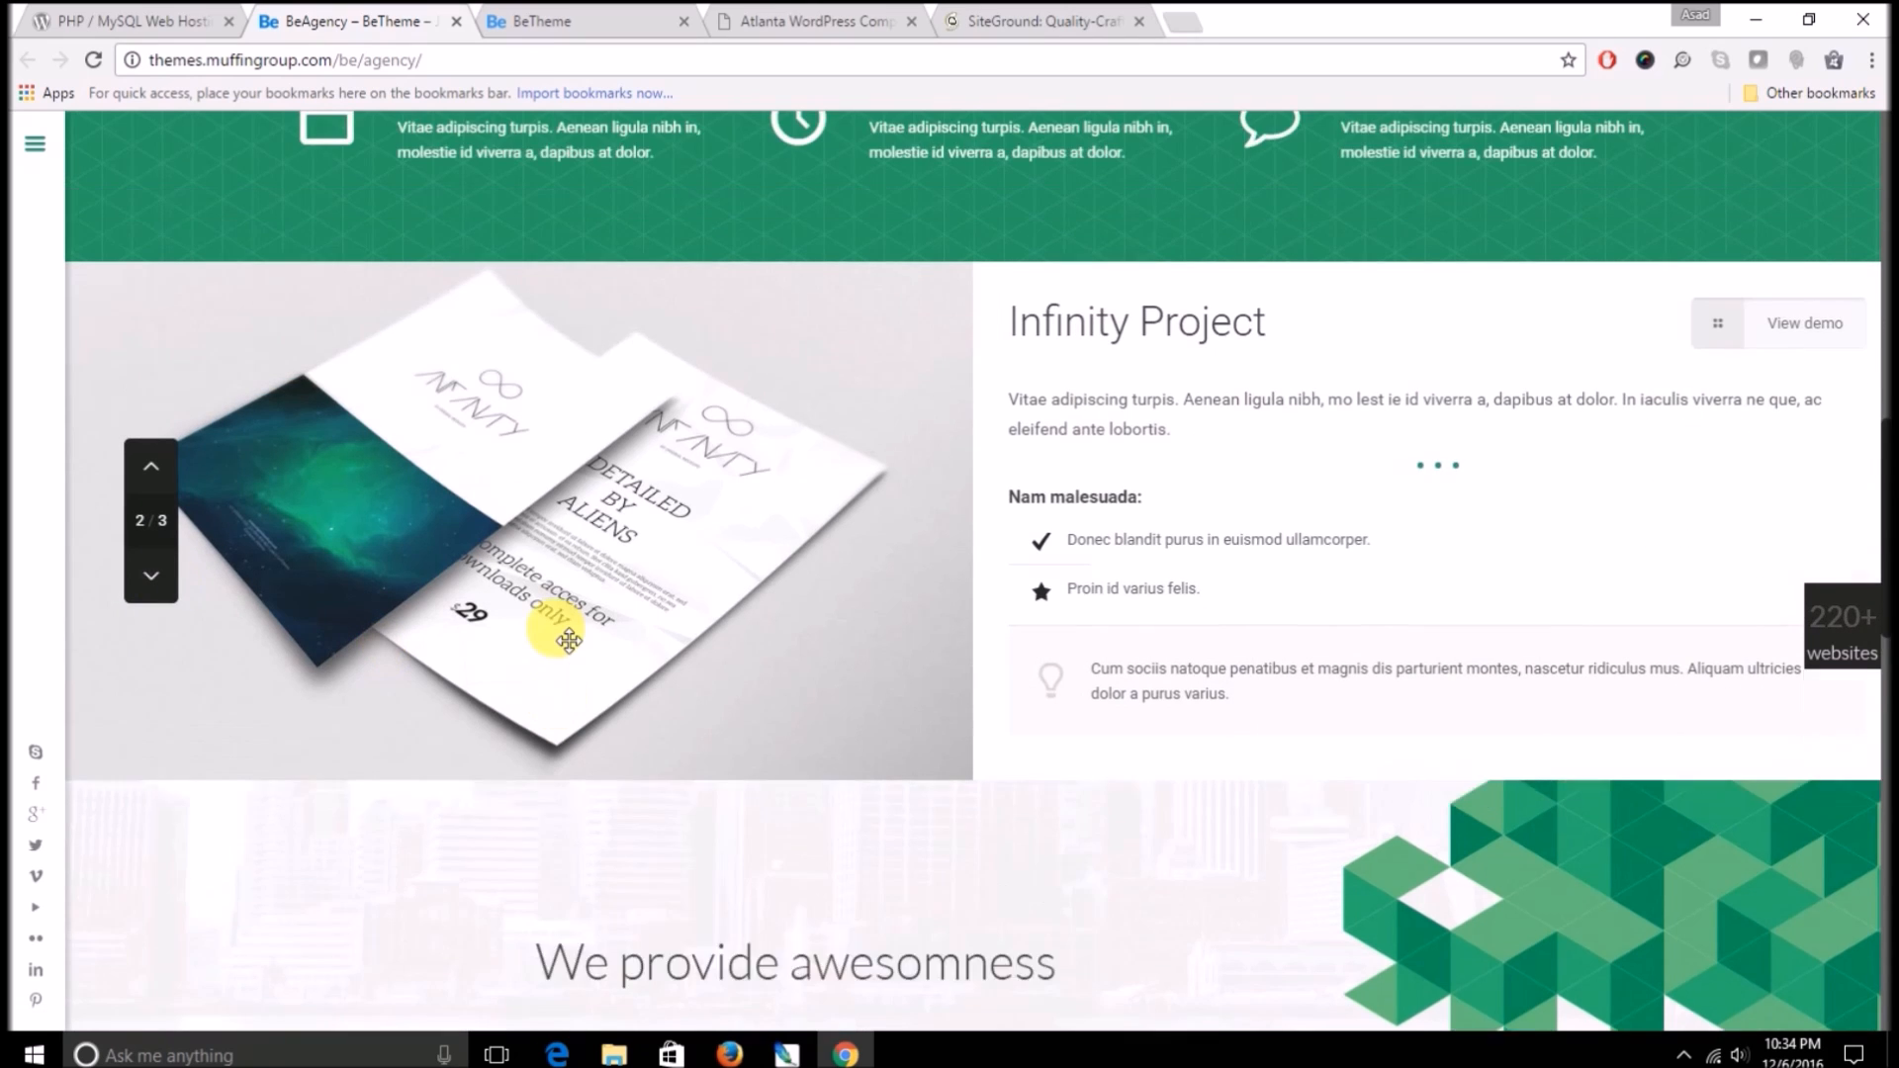
scroll(569, 640, "up", 1)
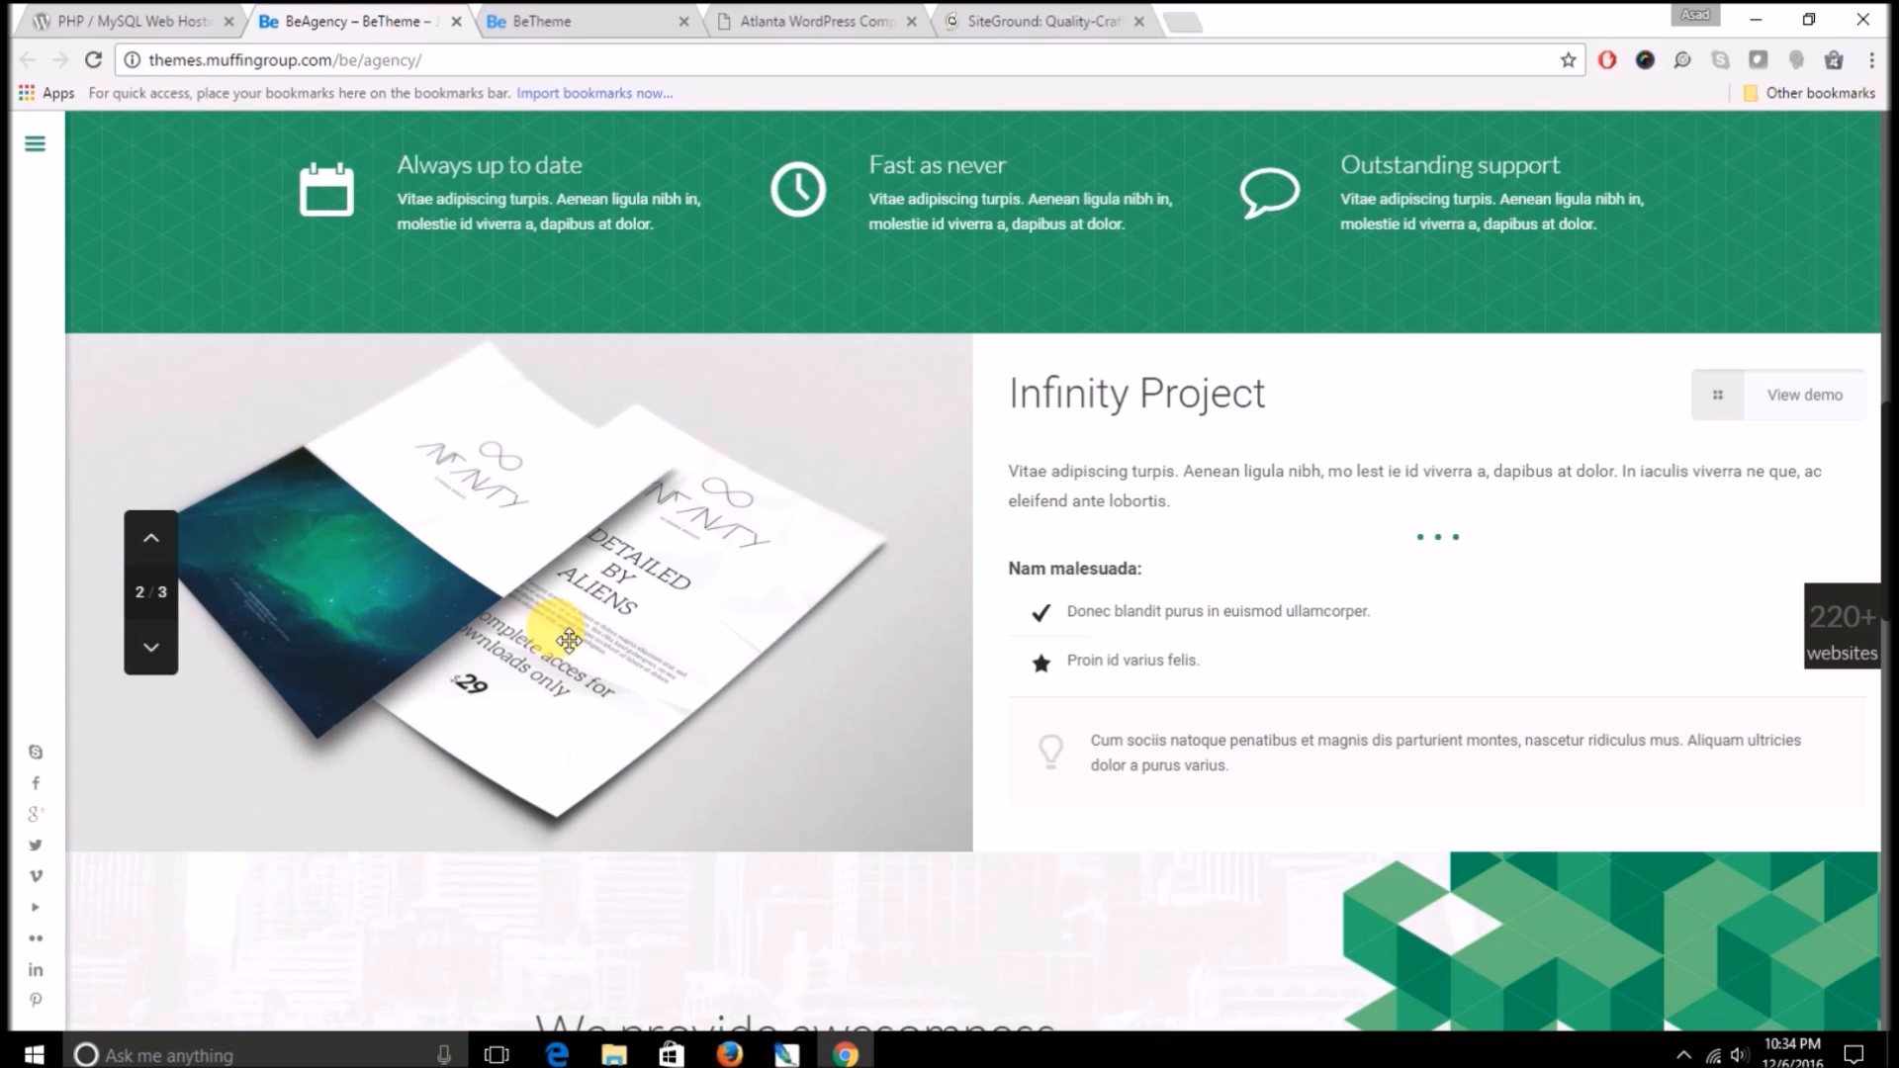
left_click(853, 18)
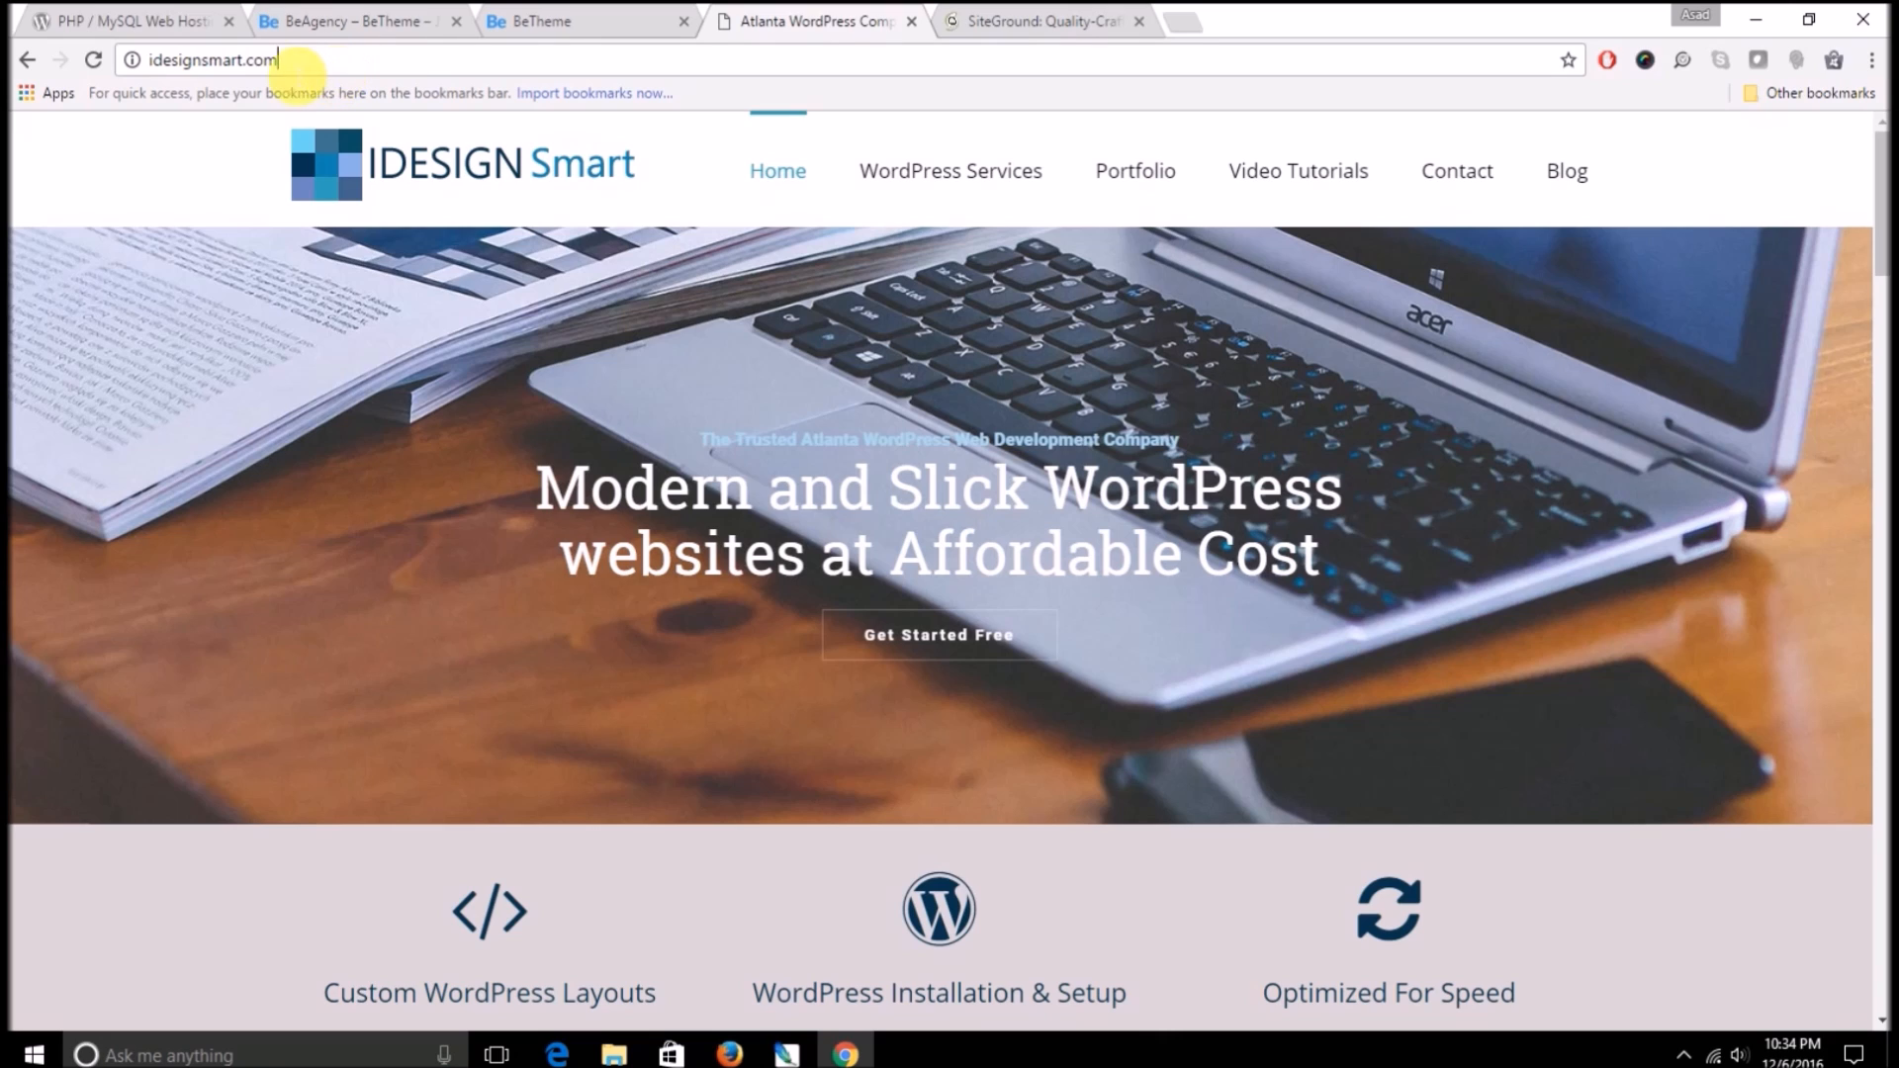
Step: Select the idesignsmart.com web address, then return to the BeAgency demo page
left_click(143, 60)
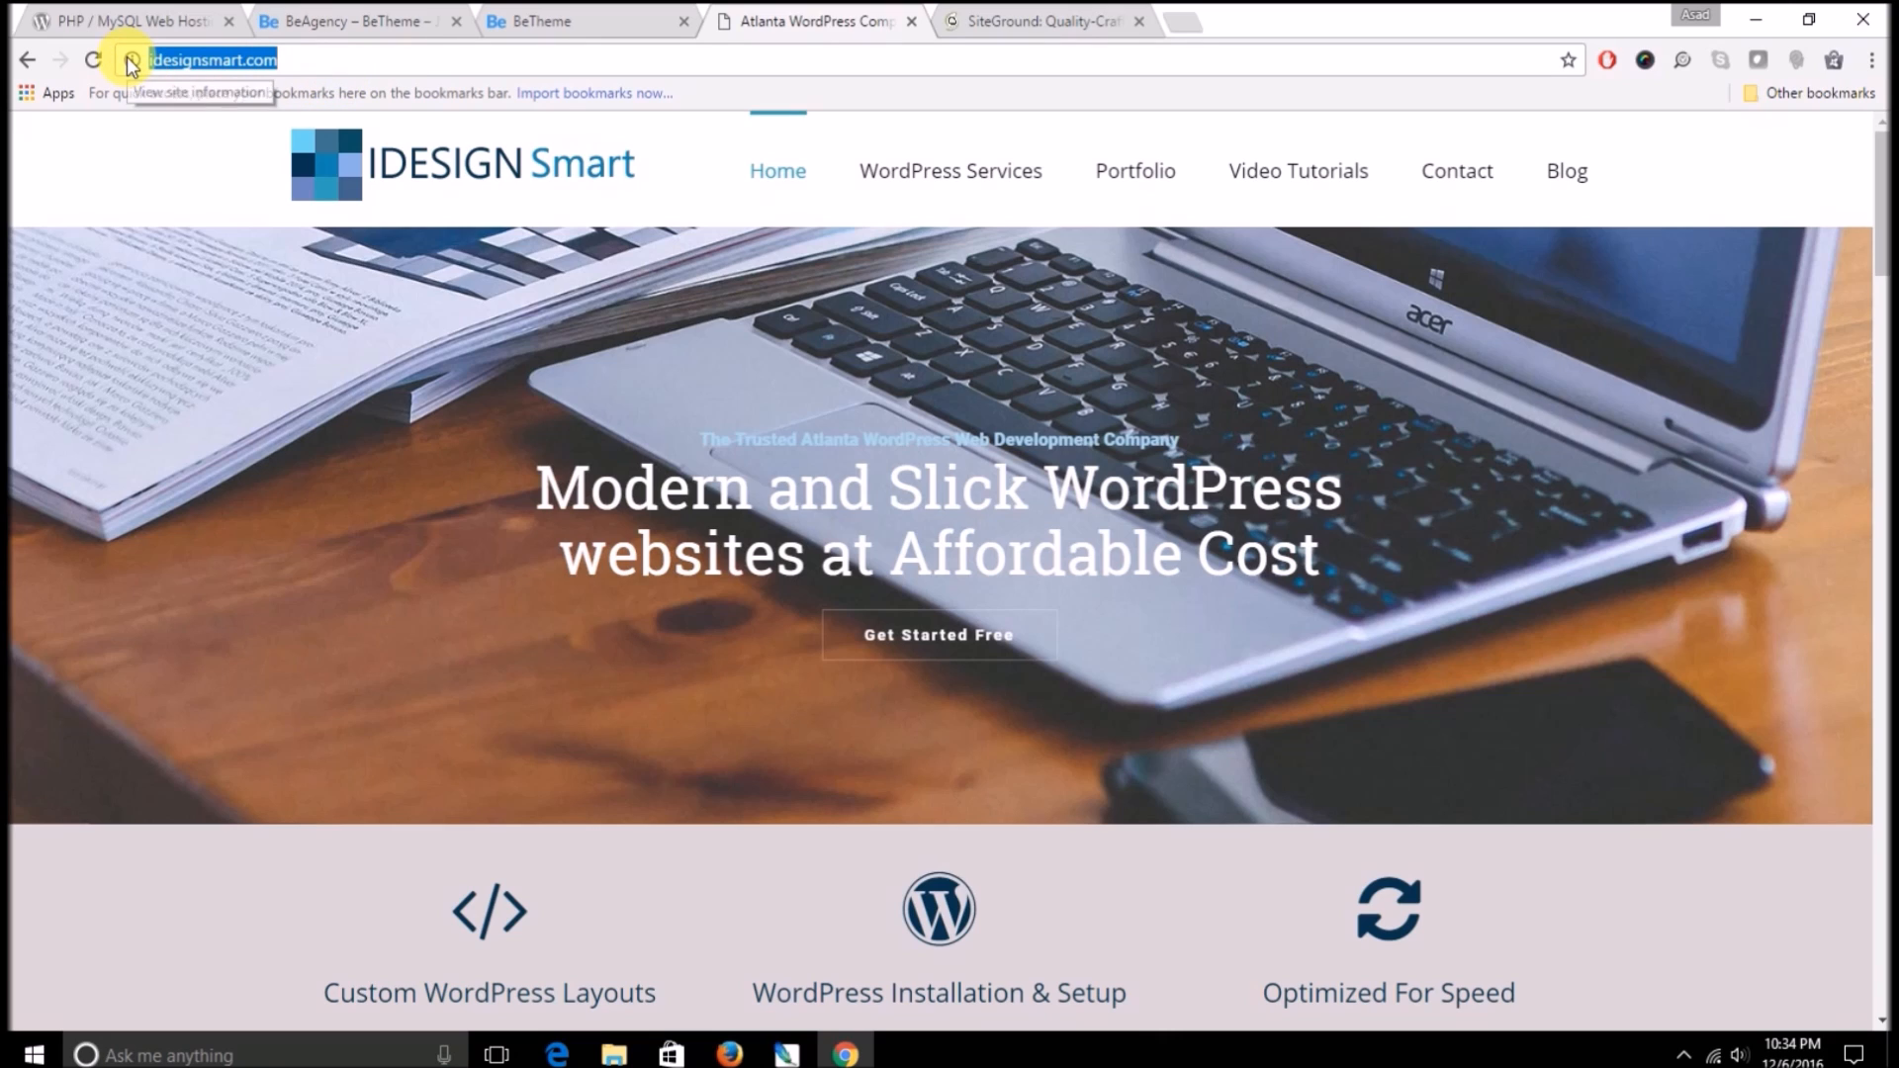
left_click_drag(376, 73, 141, 73)
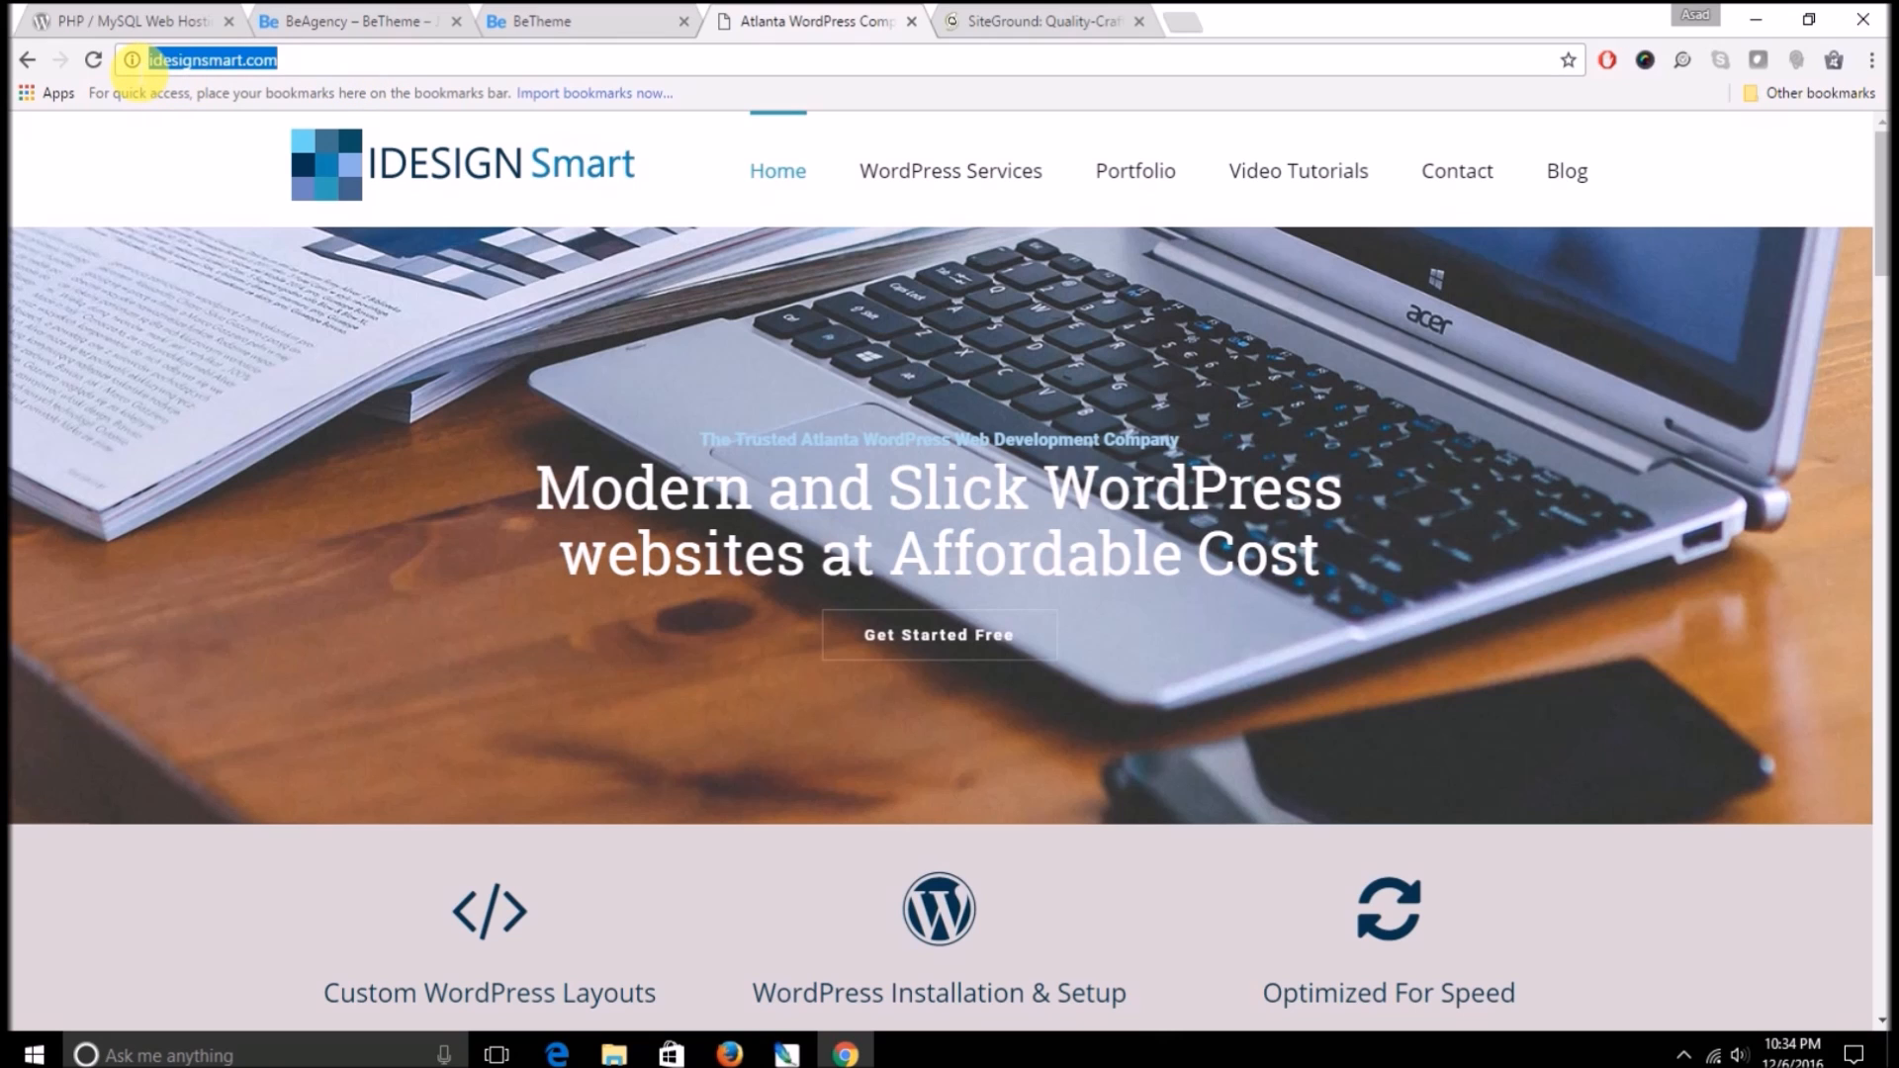
left_click(332, 28)
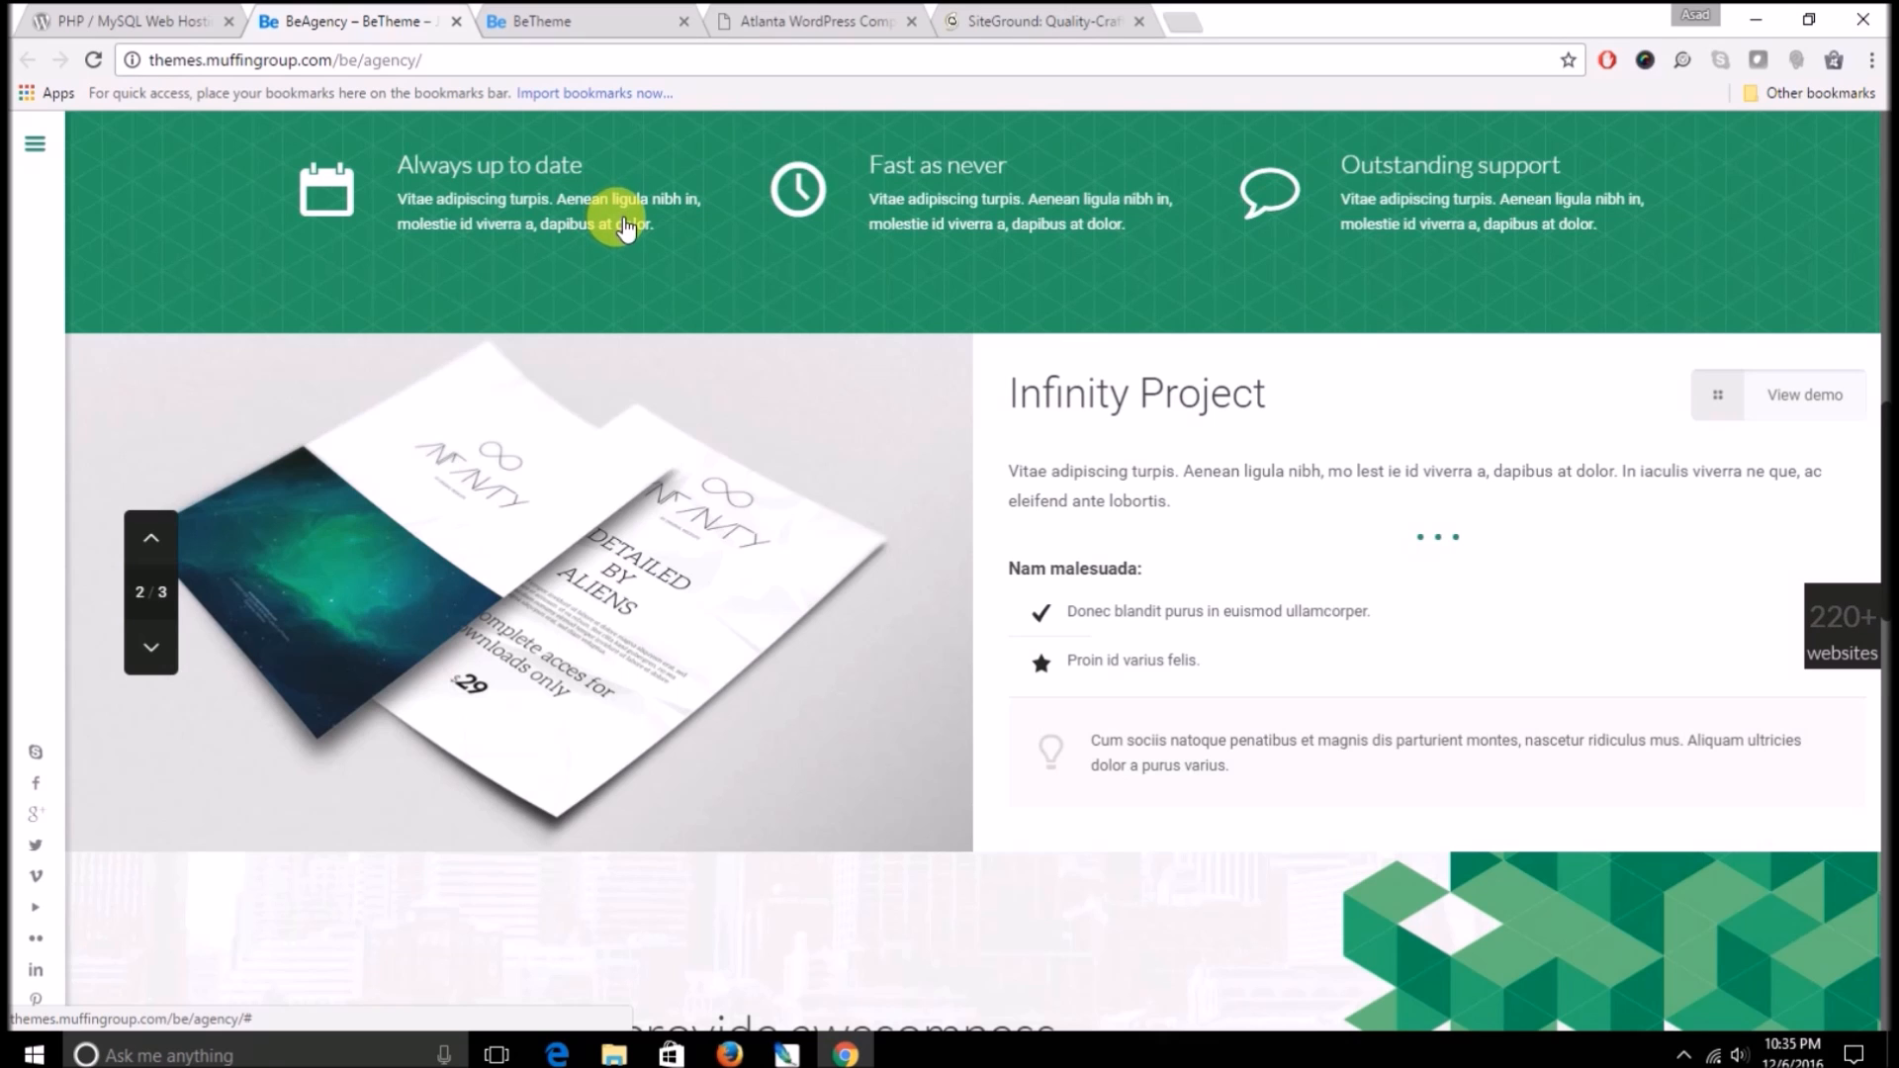
scroll(623, 227, "up", 3)
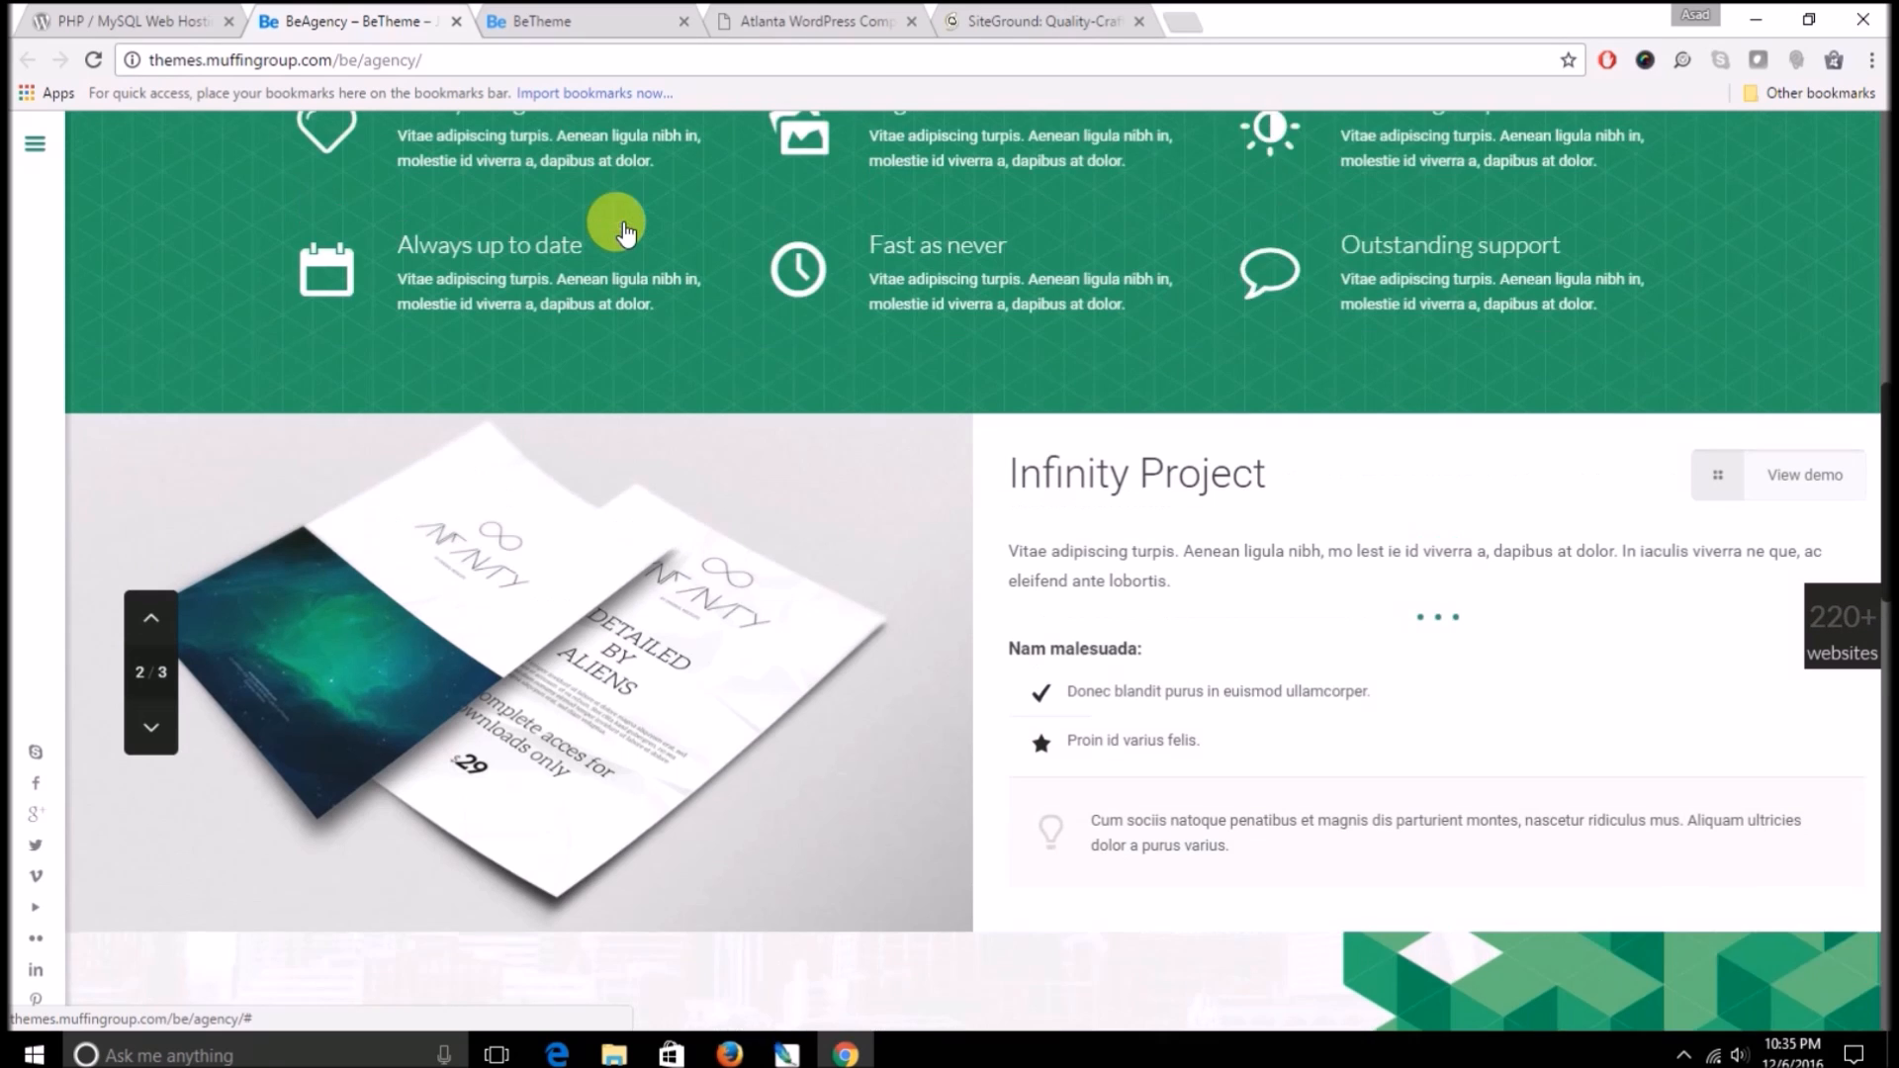
scroll(623, 227, "down", 2)
scroll(623, 230, "down", 3)
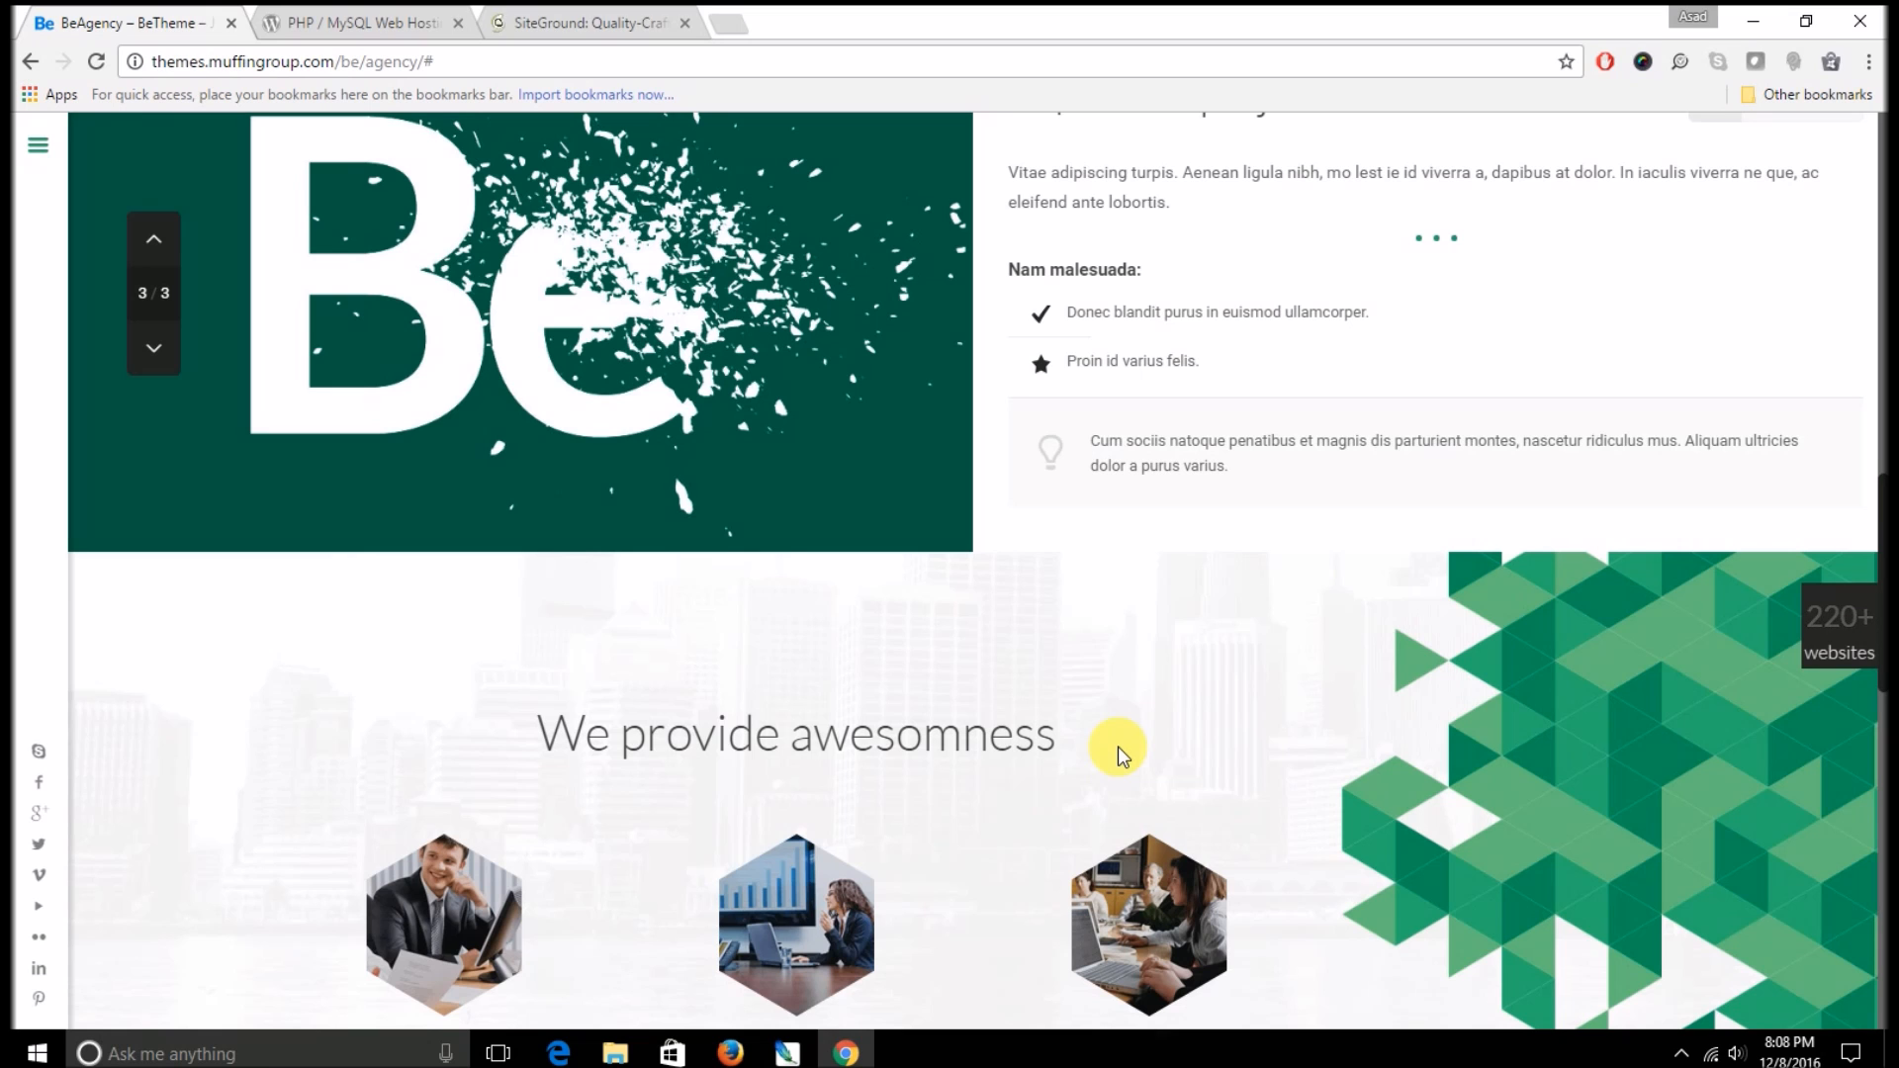
scroll(1117, 746, "down", 4)
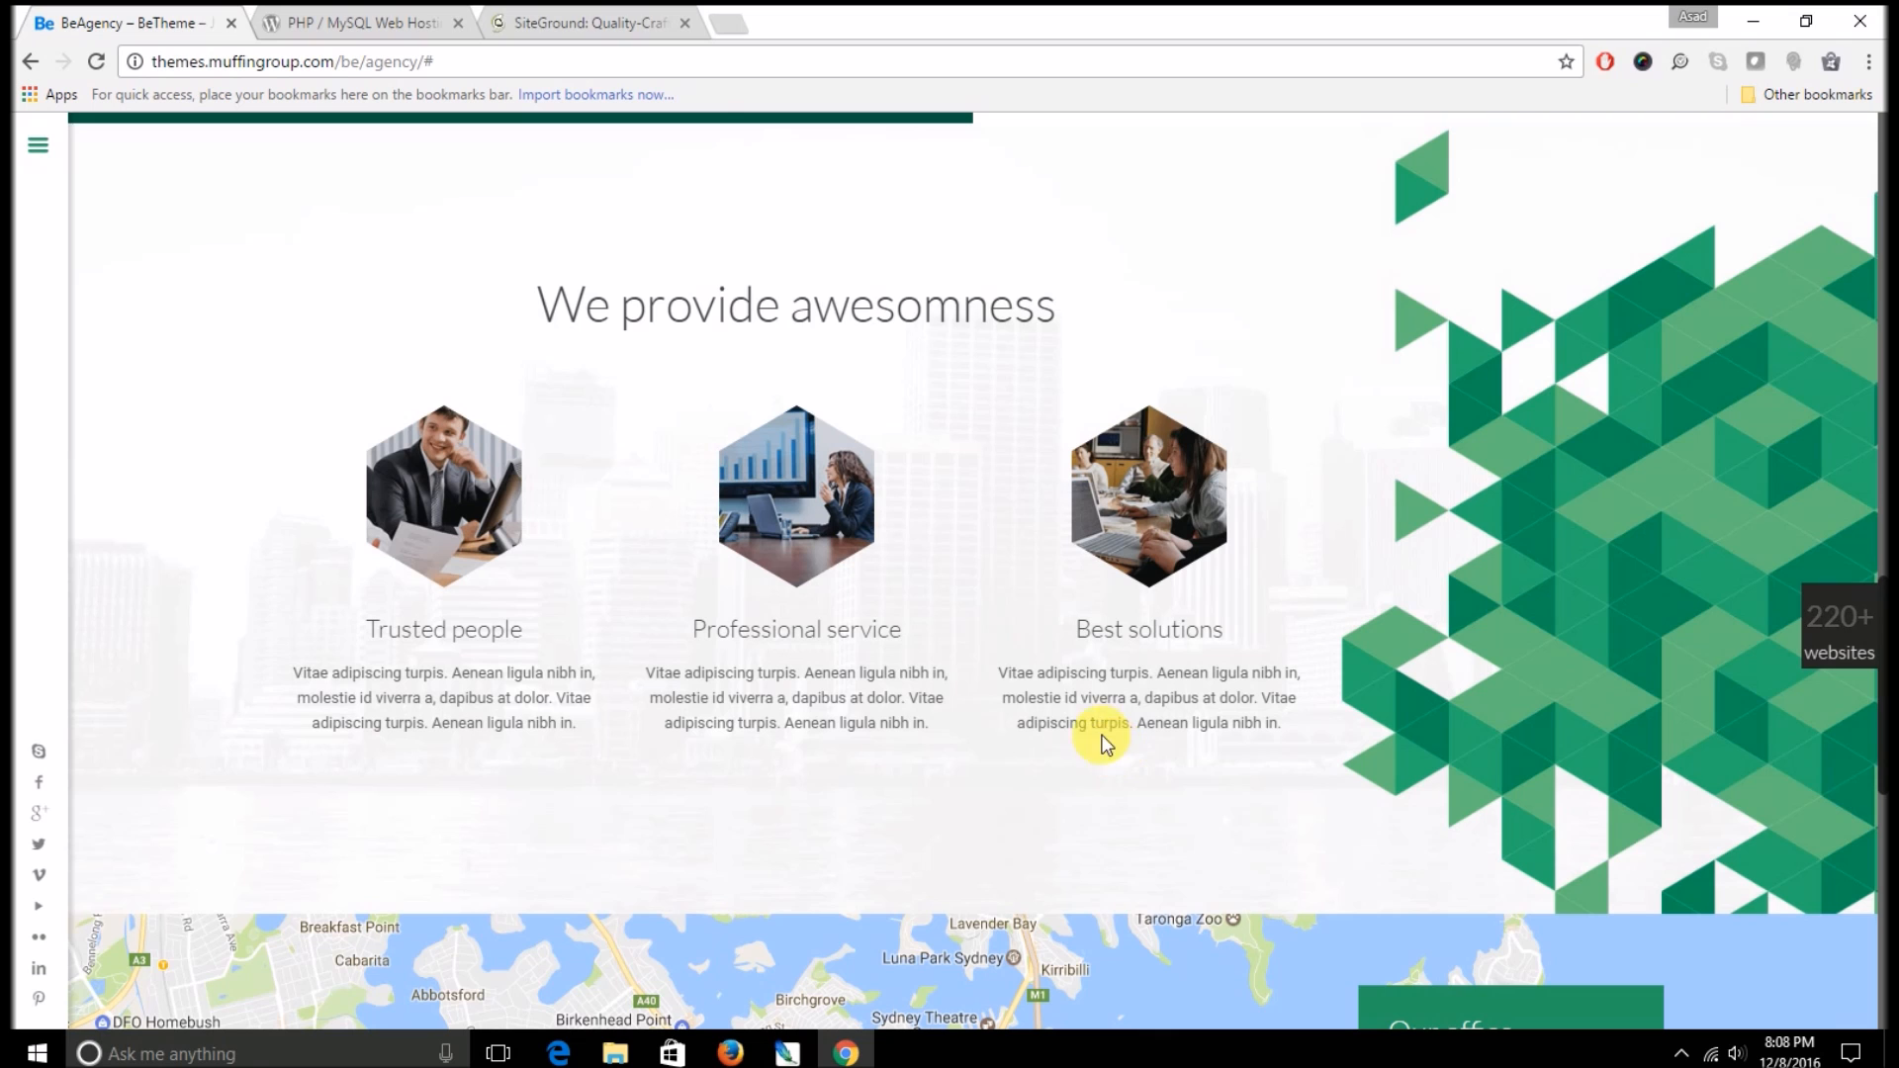
Step: On WordPress.org's hosting list, highlight SiteGround's 'SSD-drives' and 'PHP 7', then visit SiteGround
left_click(381, 22)
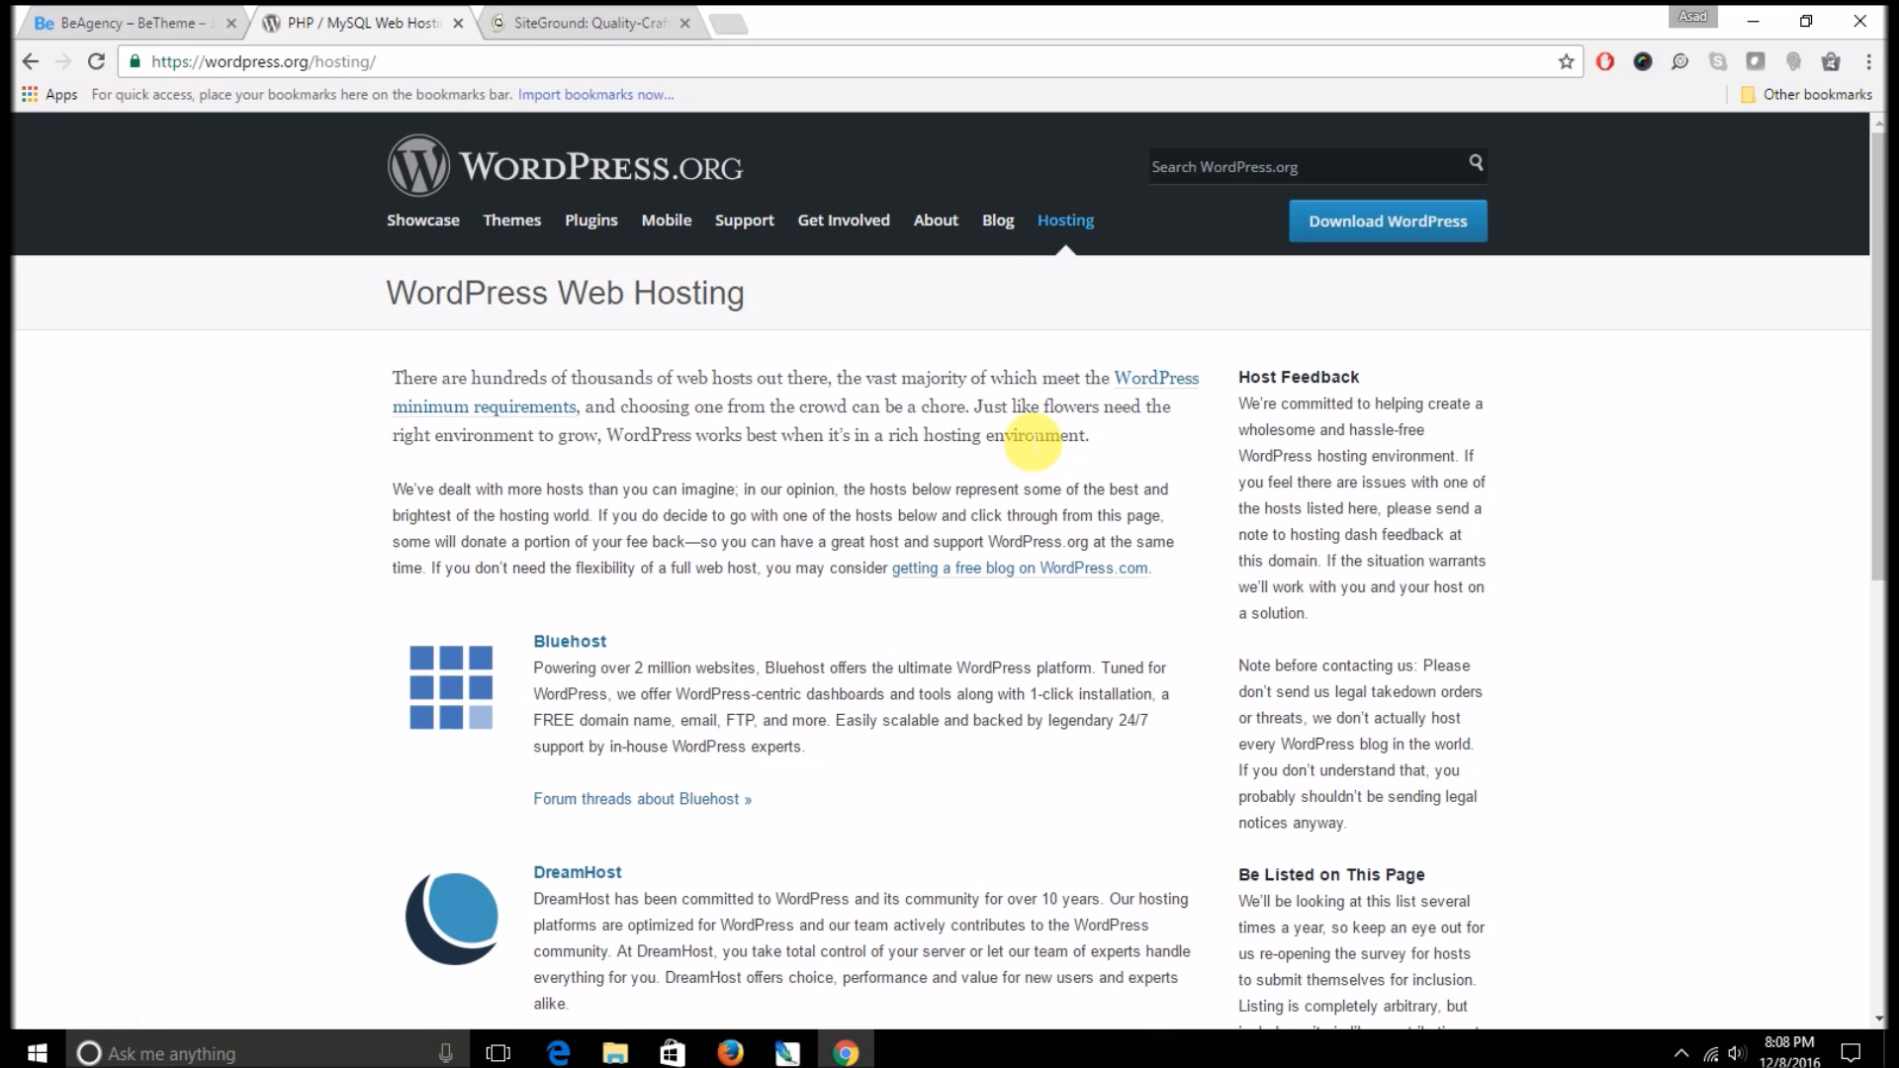
scroll(1029, 433, "down", 3)
scroll(1024, 431, "down", 2)
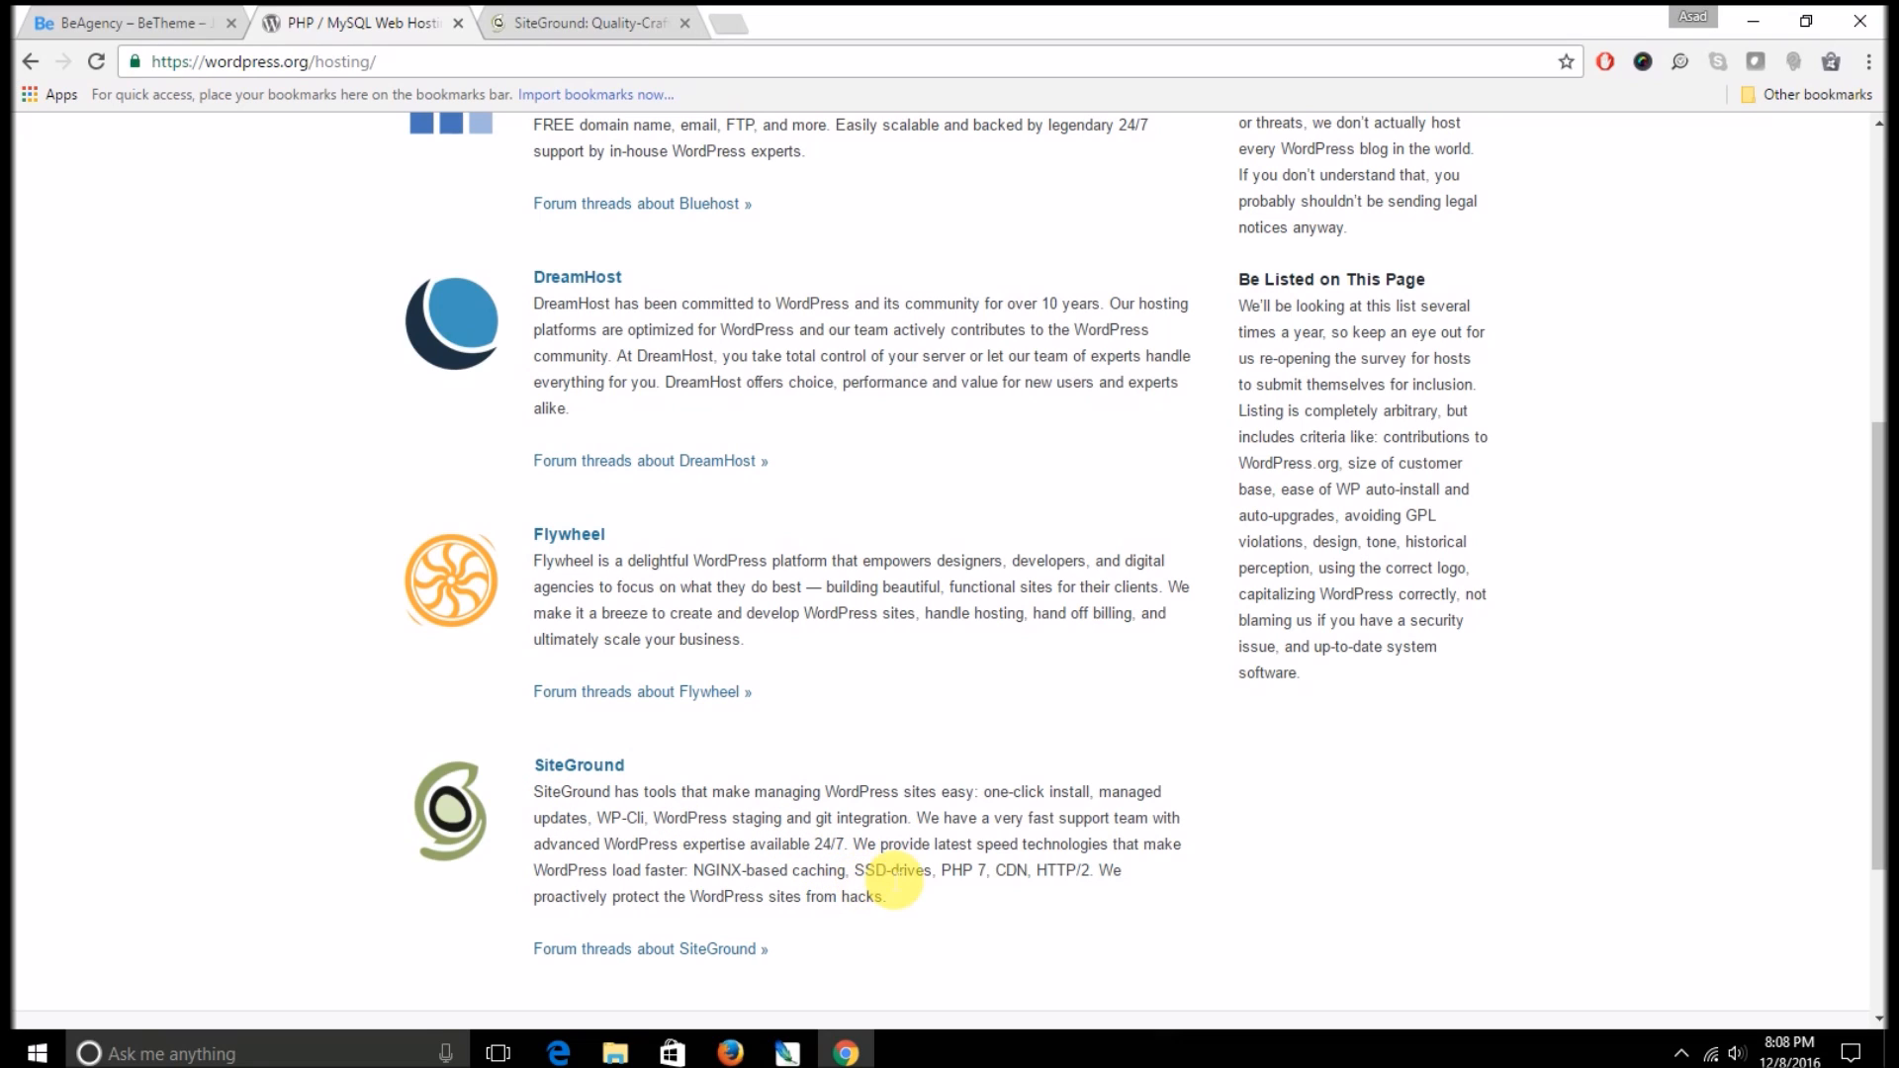
left_click_drag(854, 870, 931, 872)
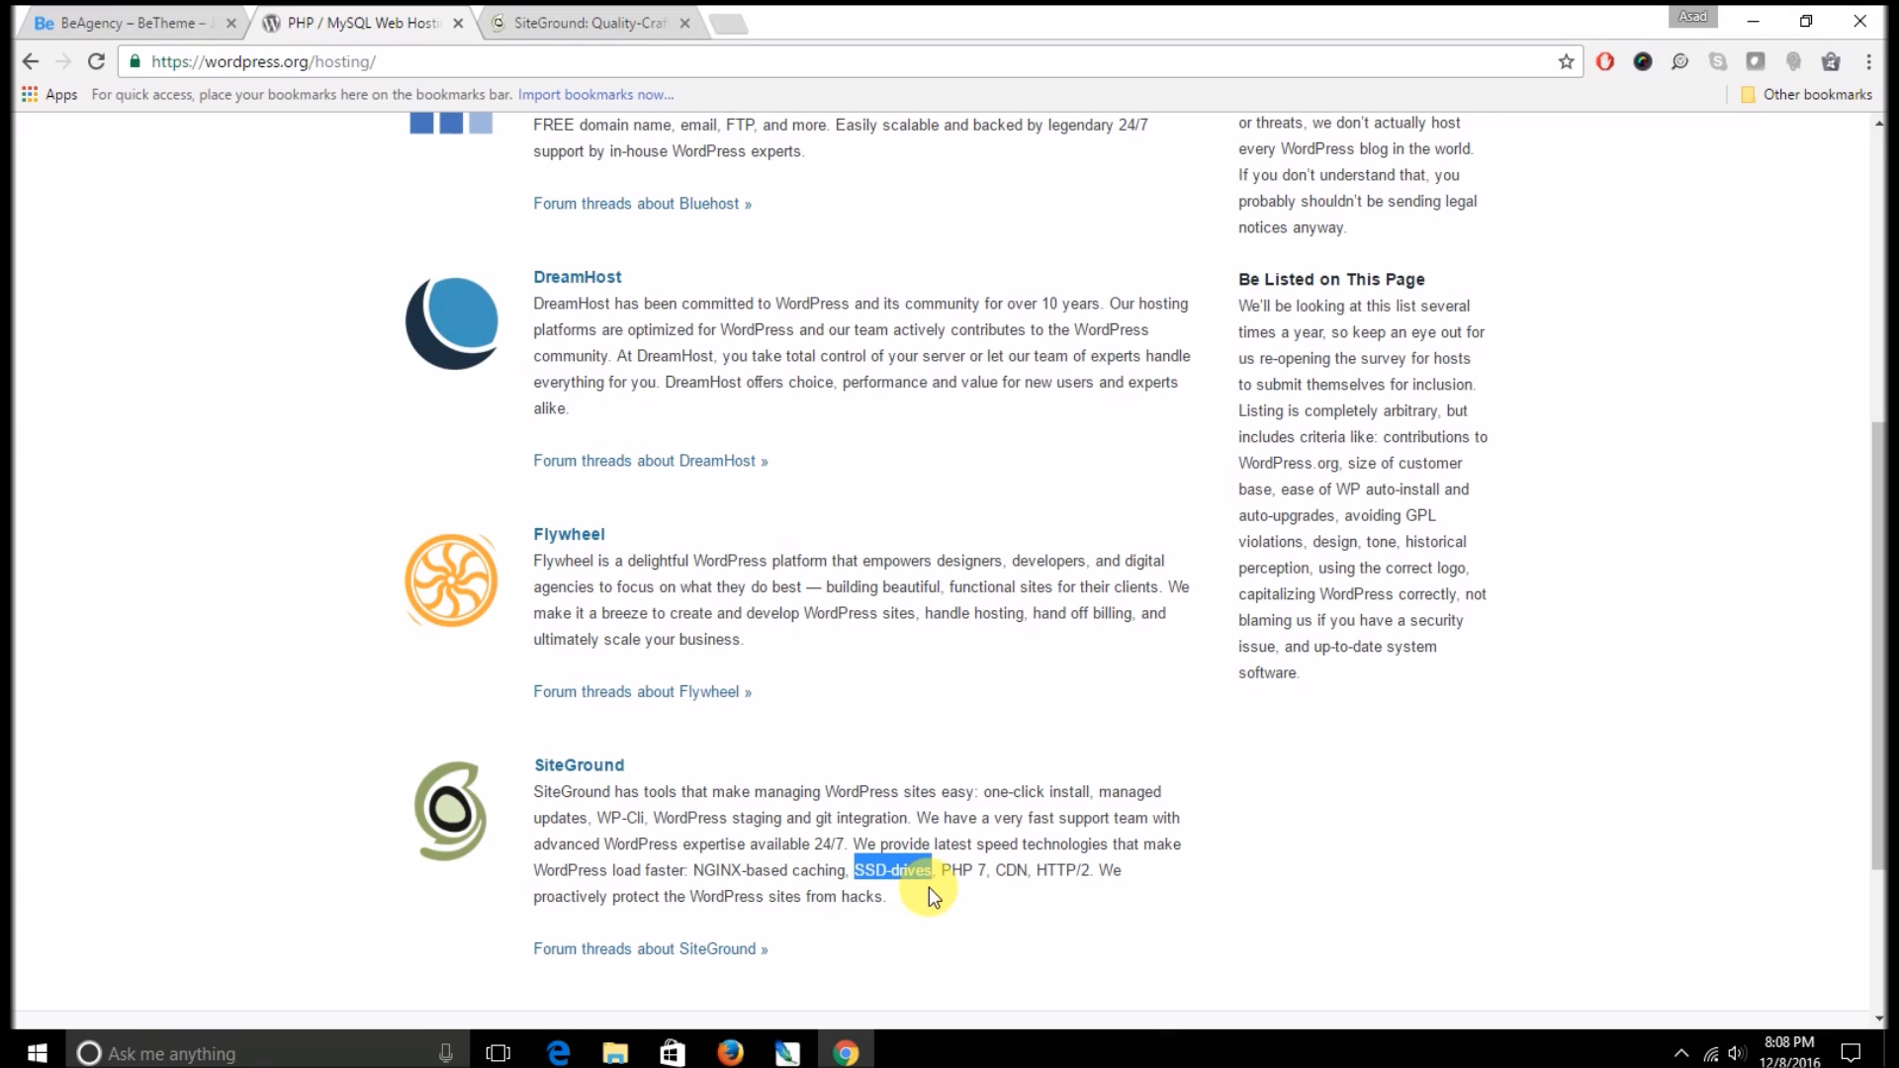
left_click_drag(945, 883, 991, 888)
left_click(973, 897)
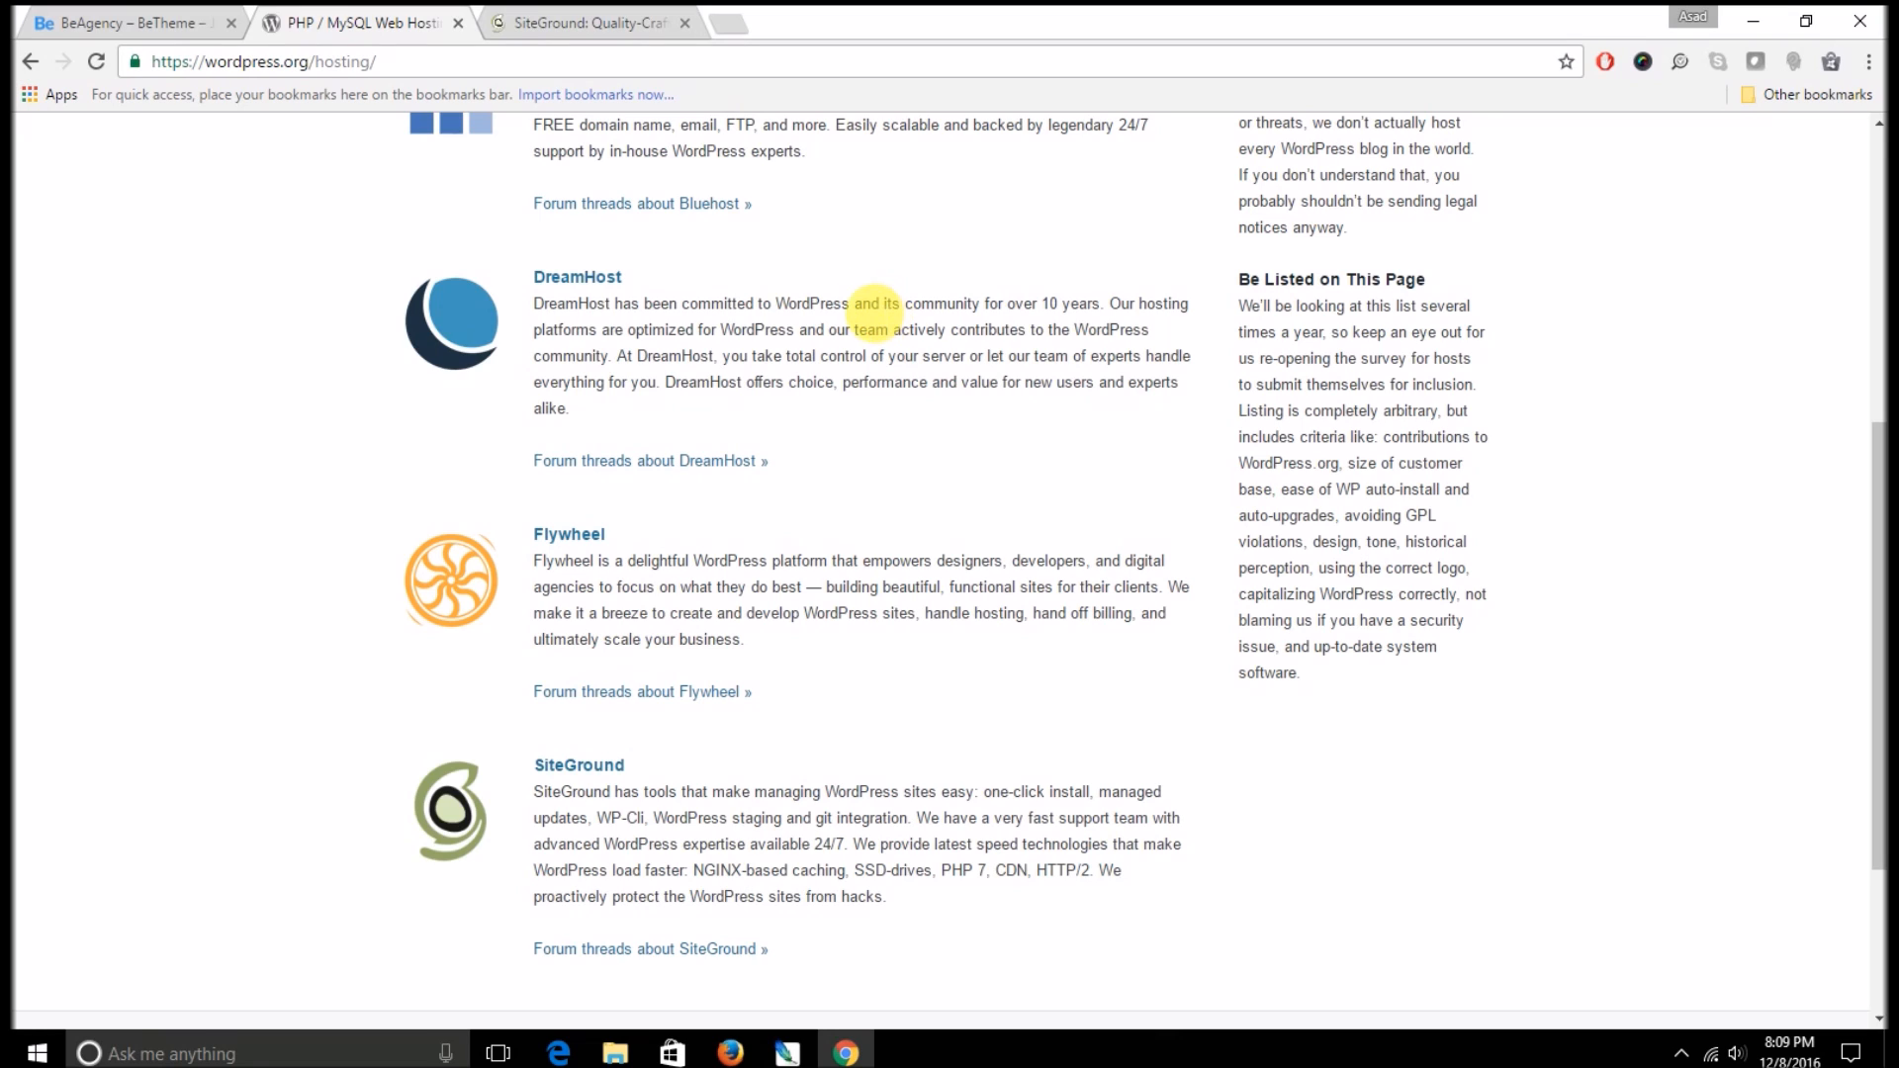
left_click(615, 19)
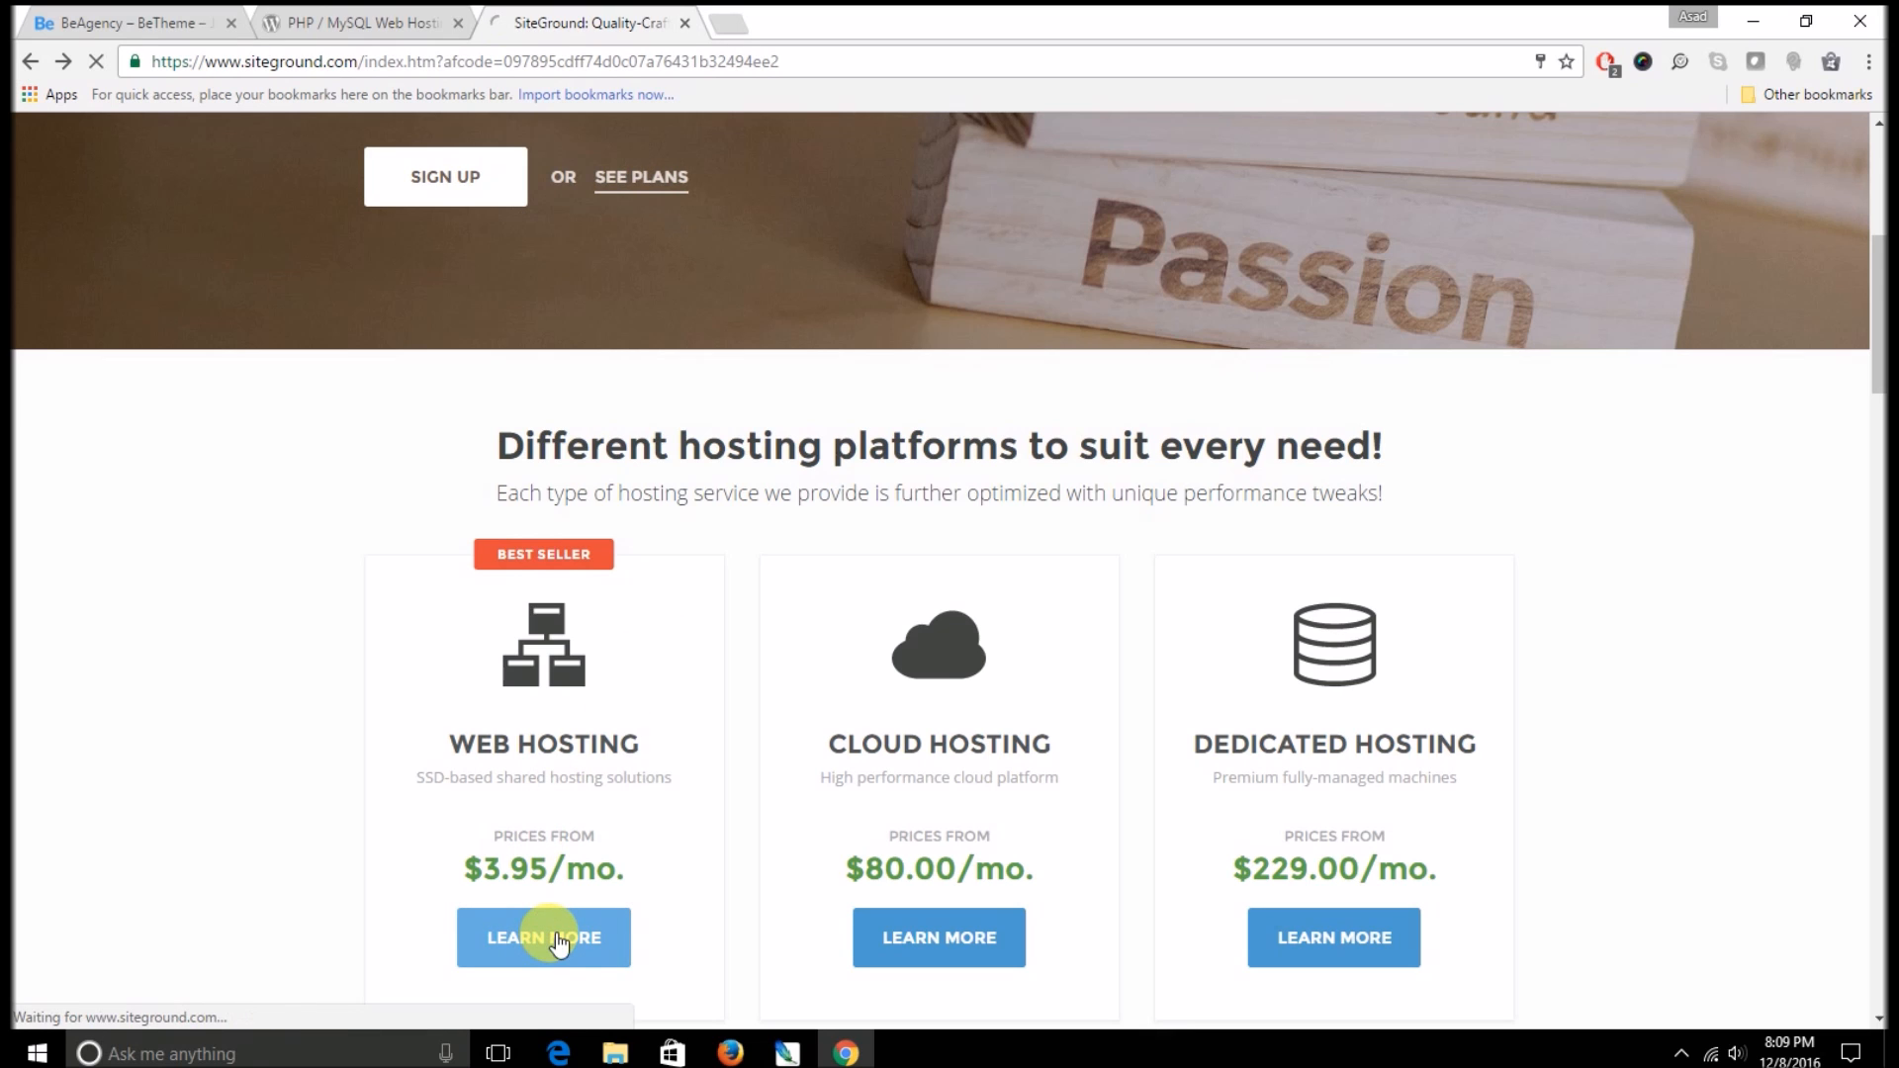
Step: Compare StartUp and GrowBig plan features: website limits, discount lines and 10GB Web Space
left_click(548, 933)
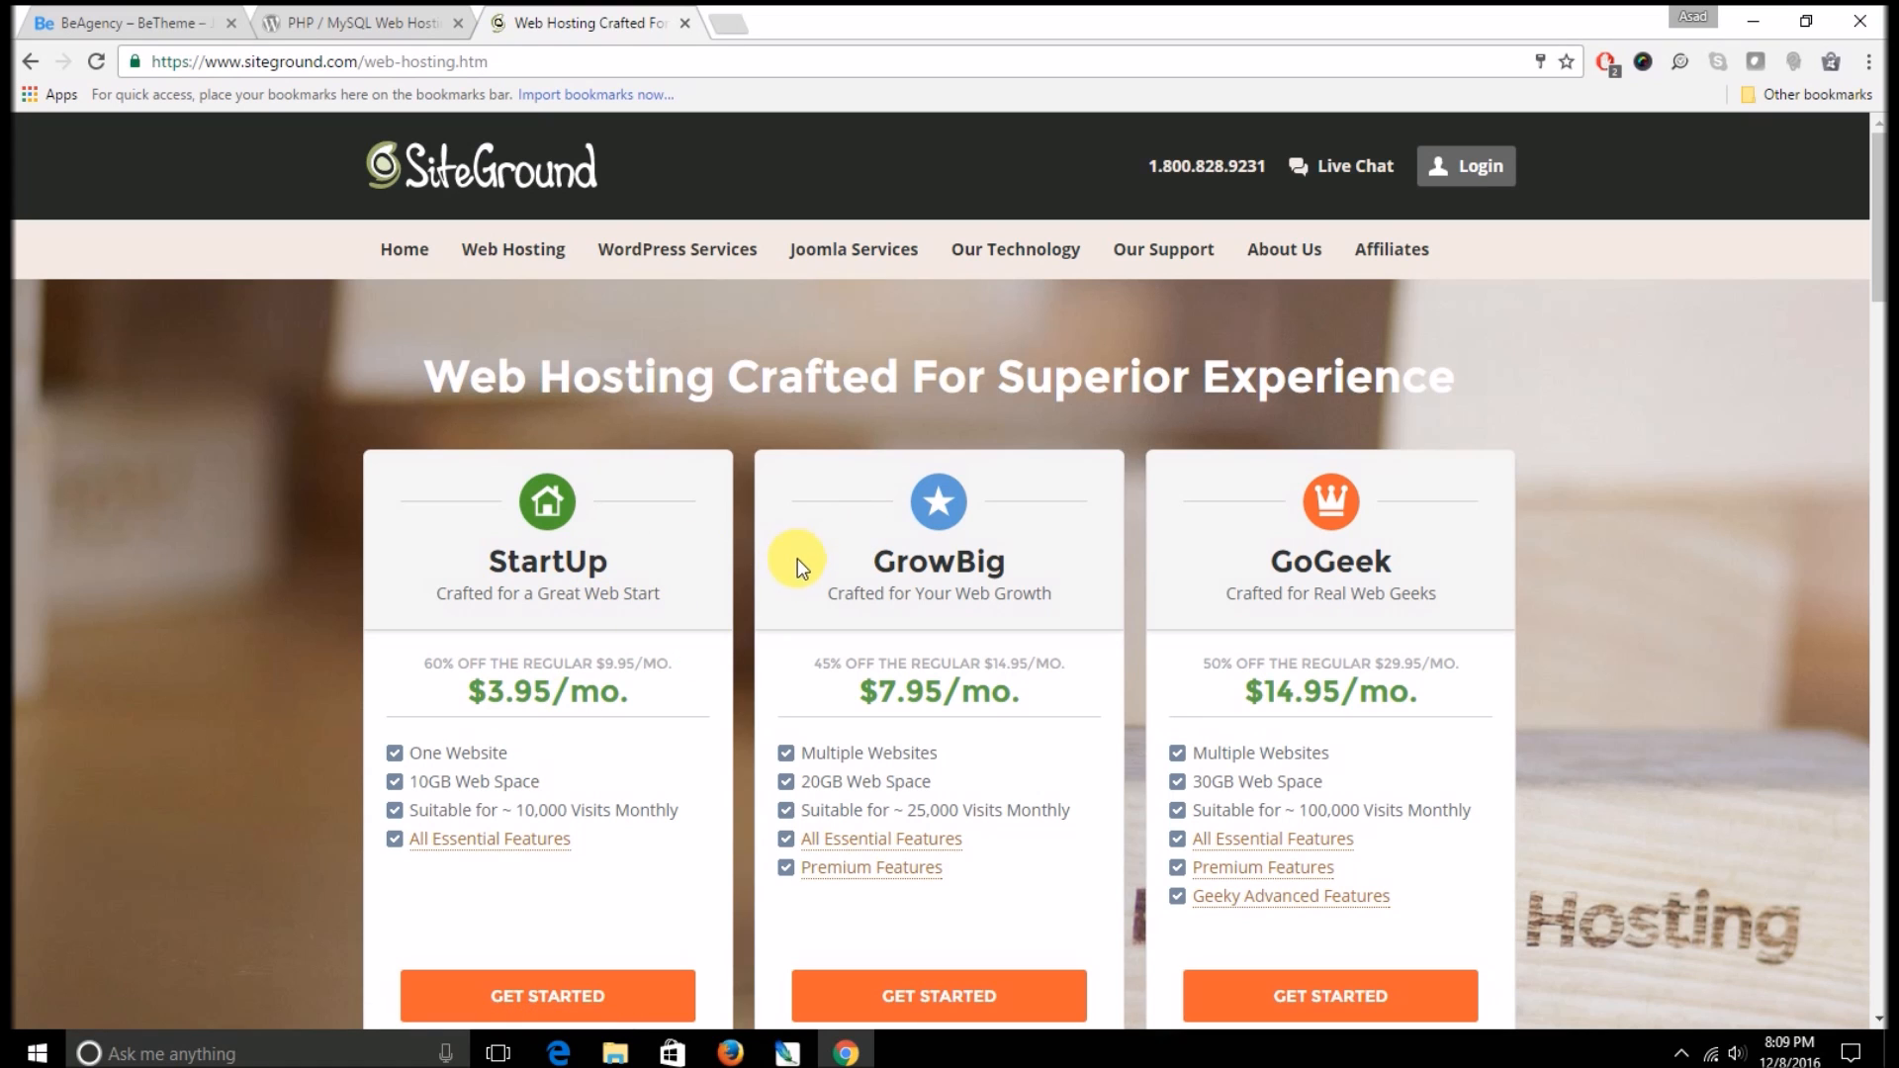
double_click(512, 751)
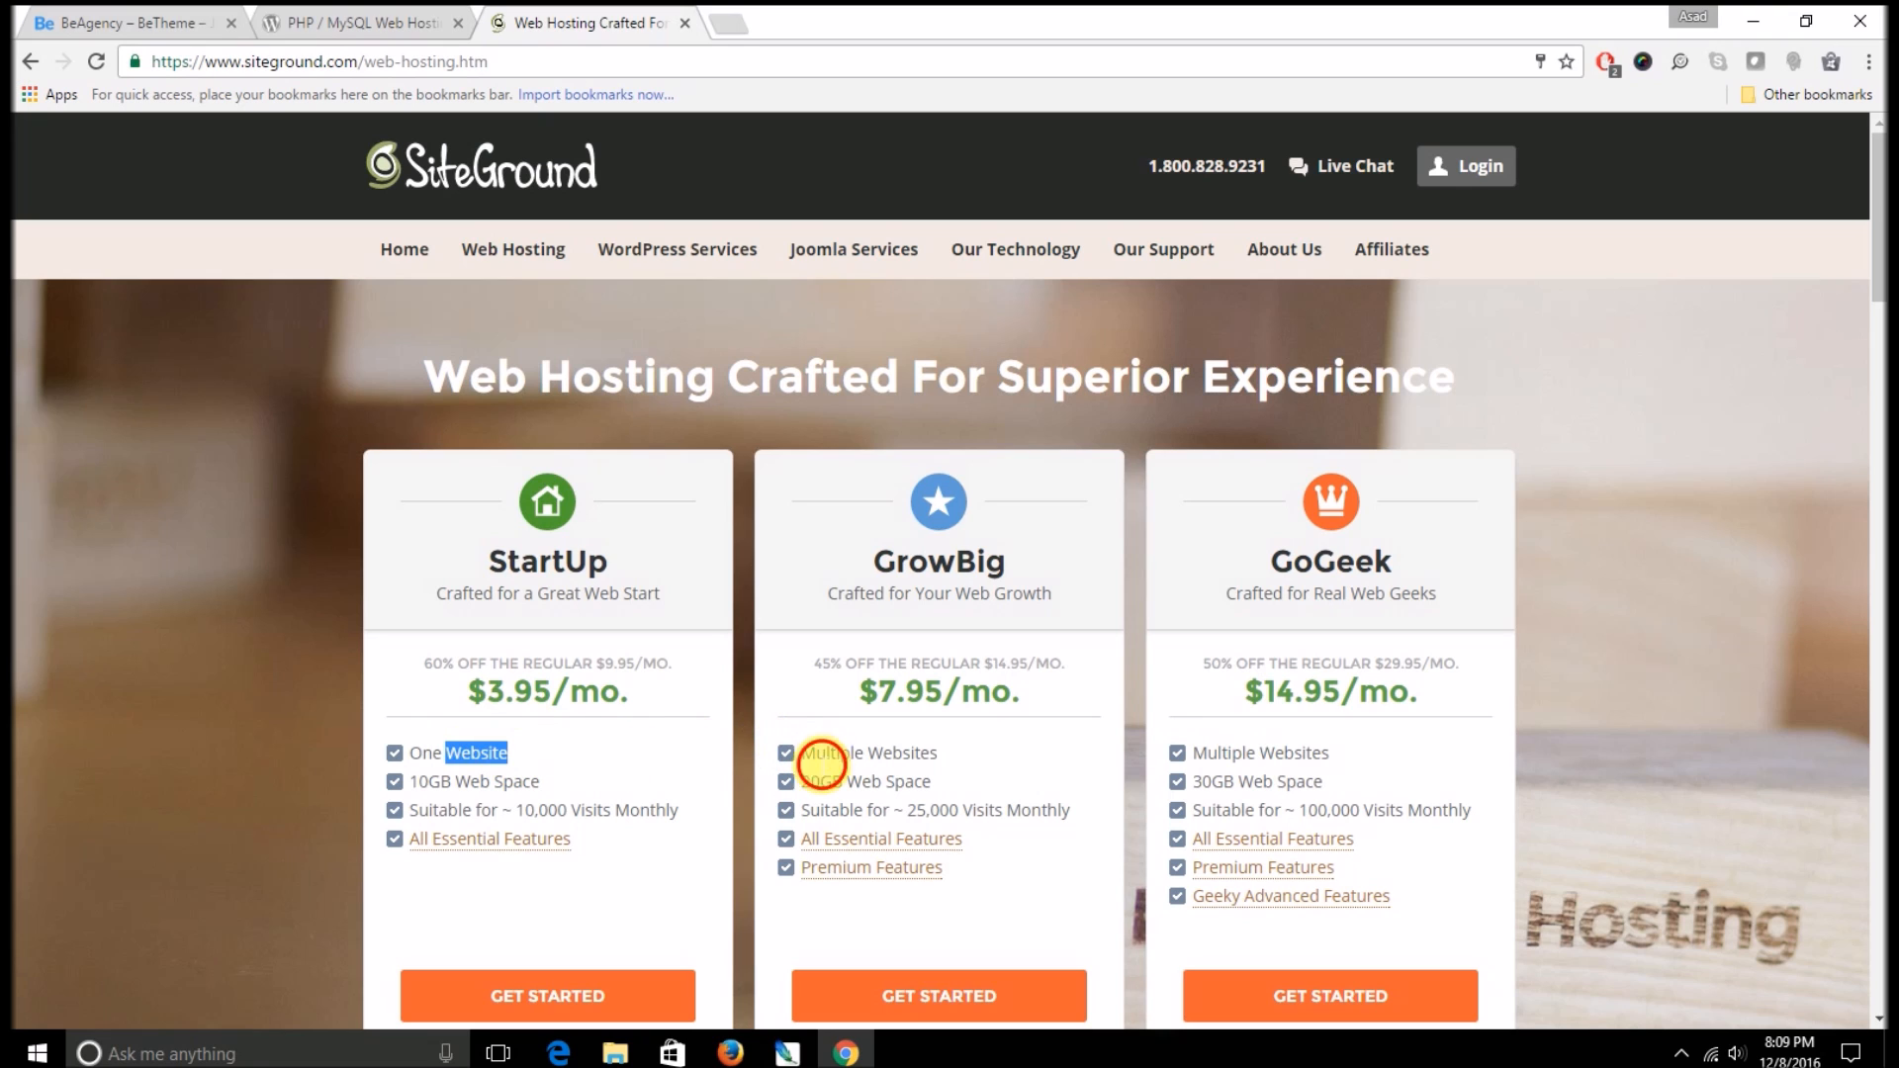
left_click_drag(812, 755, 976, 764)
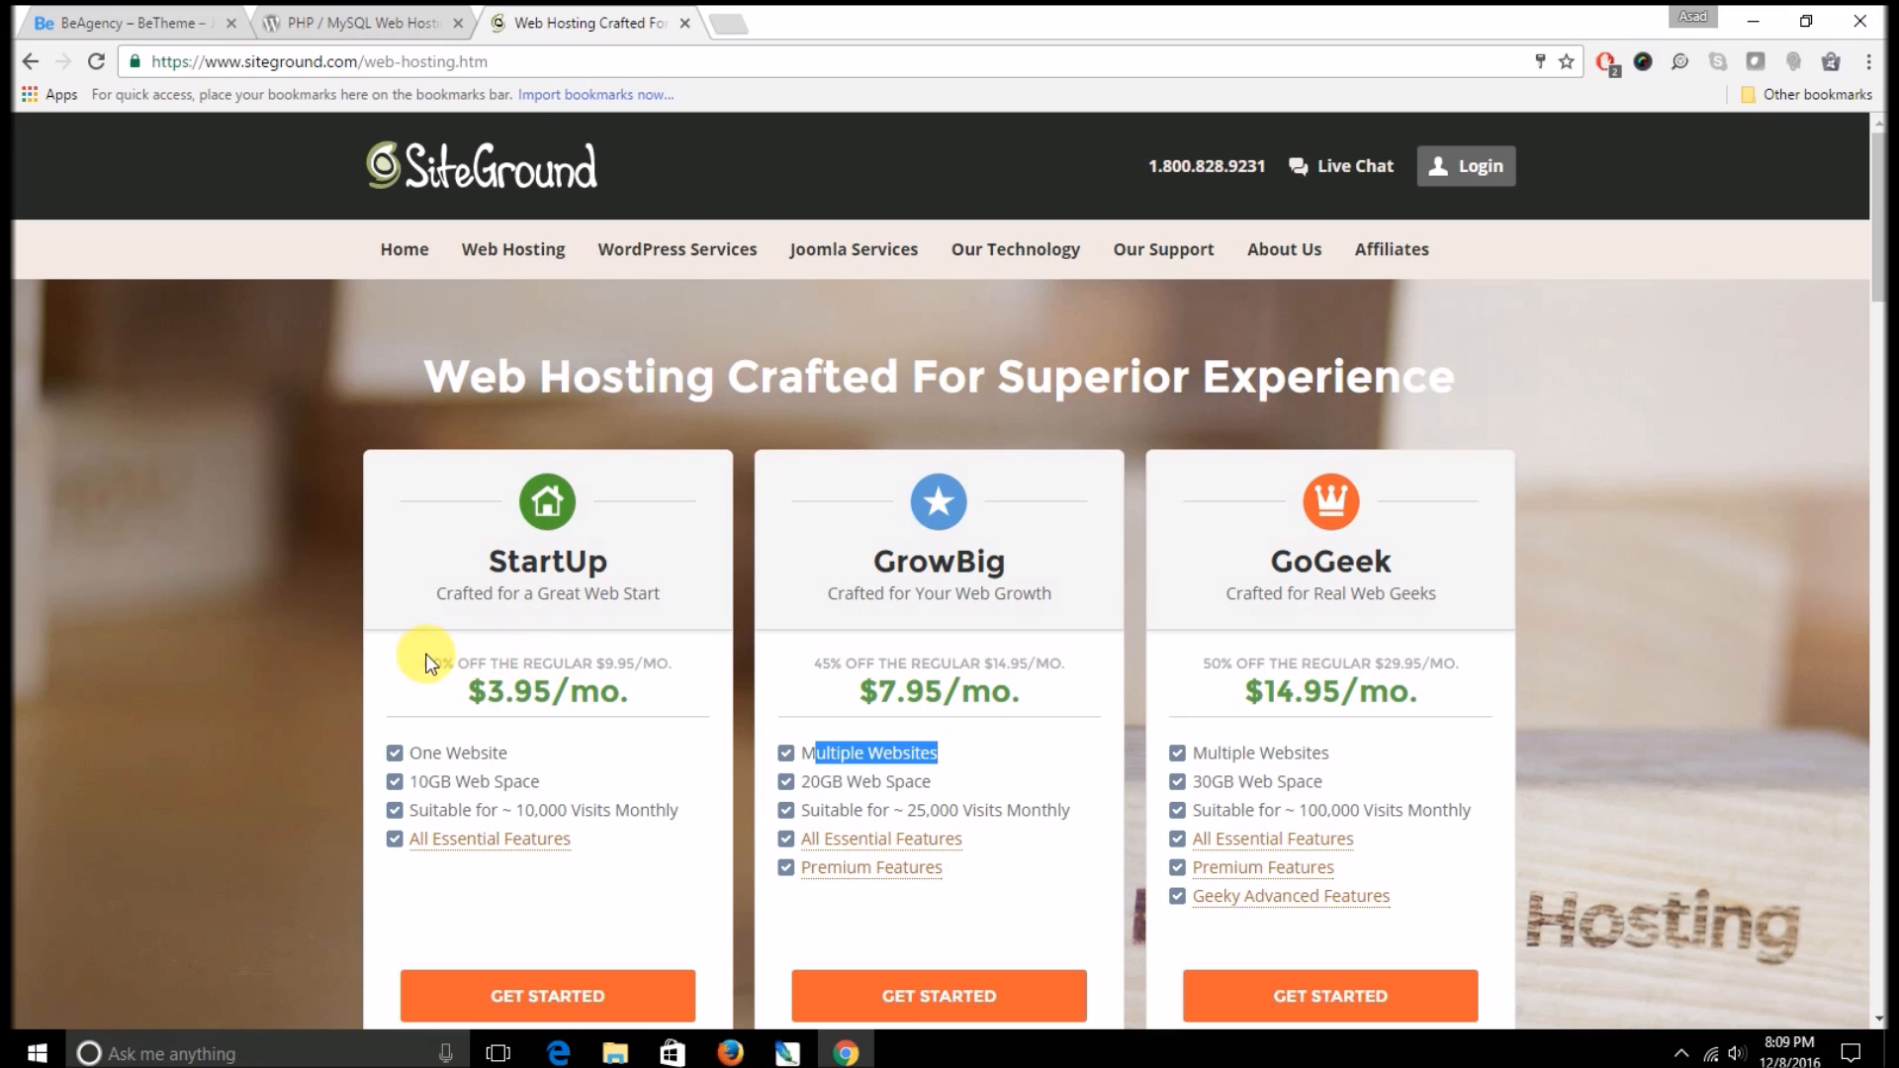
left_click_drag(424, 662, 682, 673)
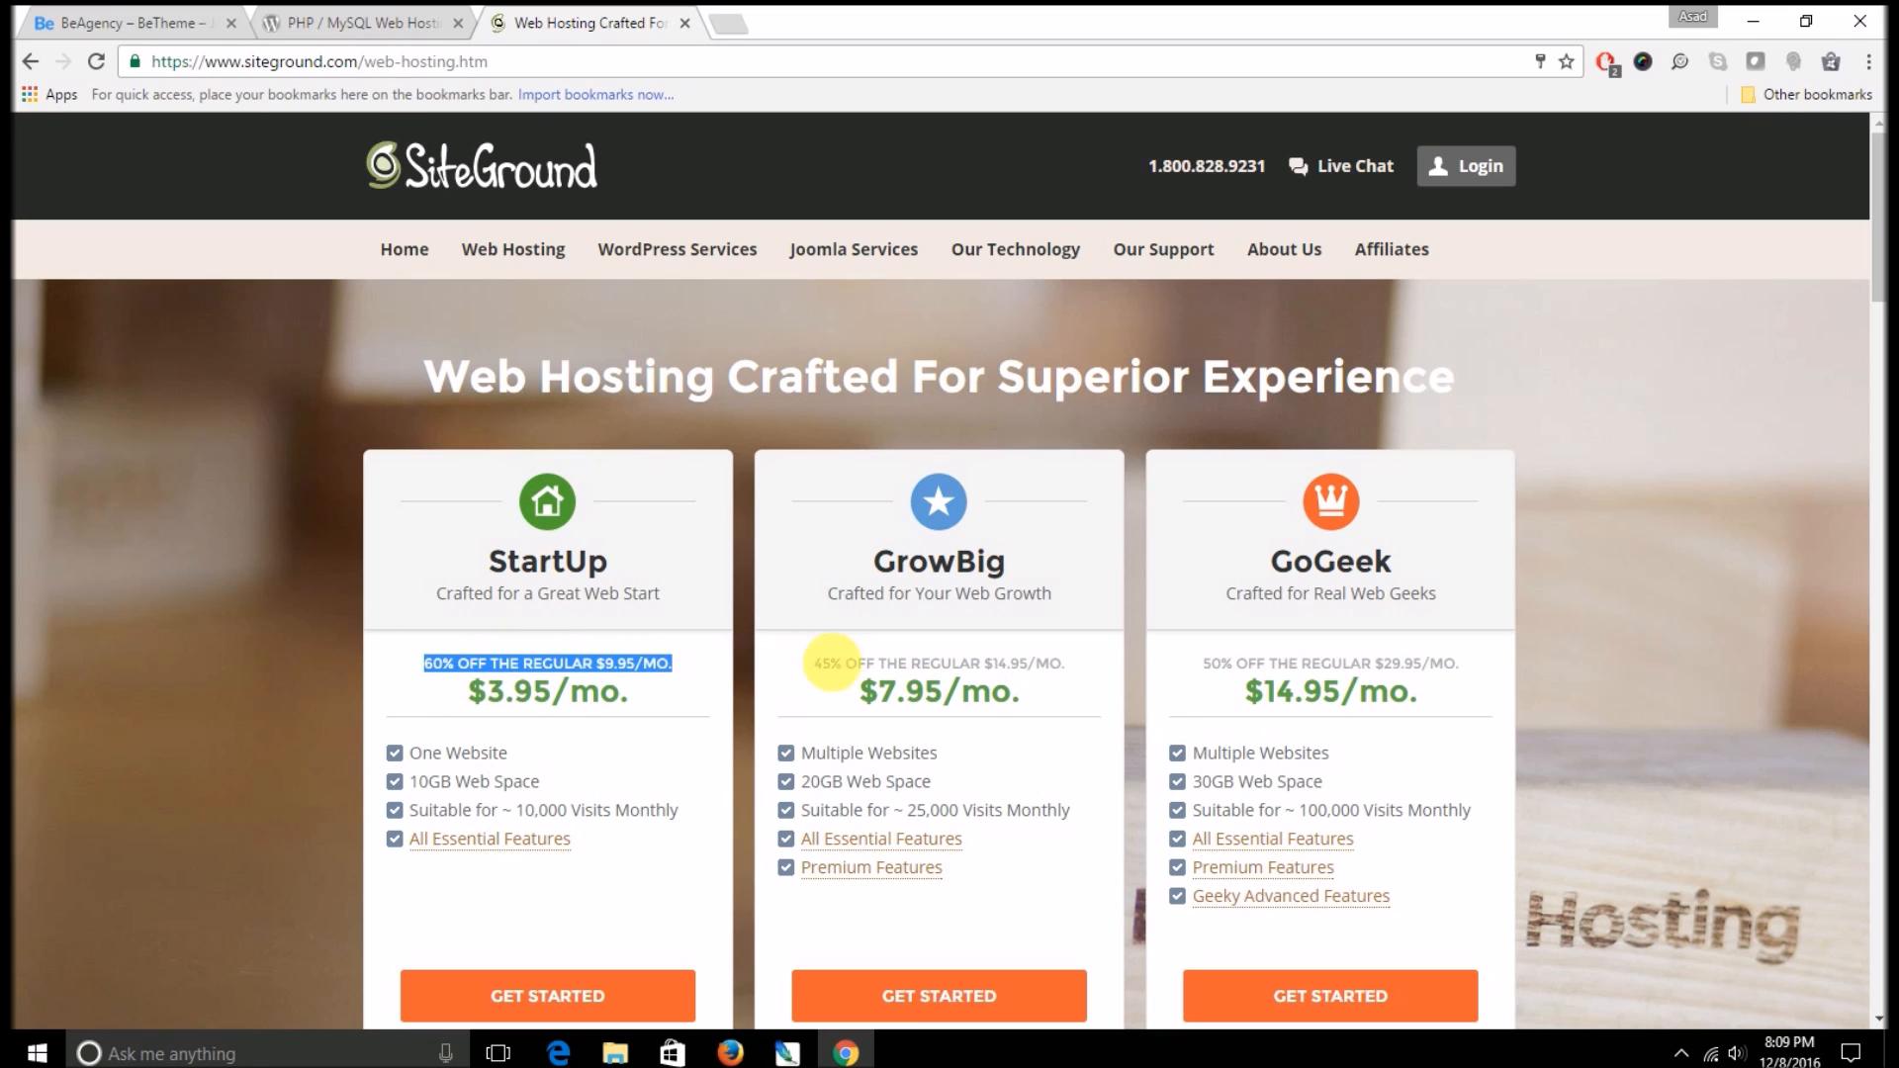
left_click_drag(814, 663, 1076, 672)
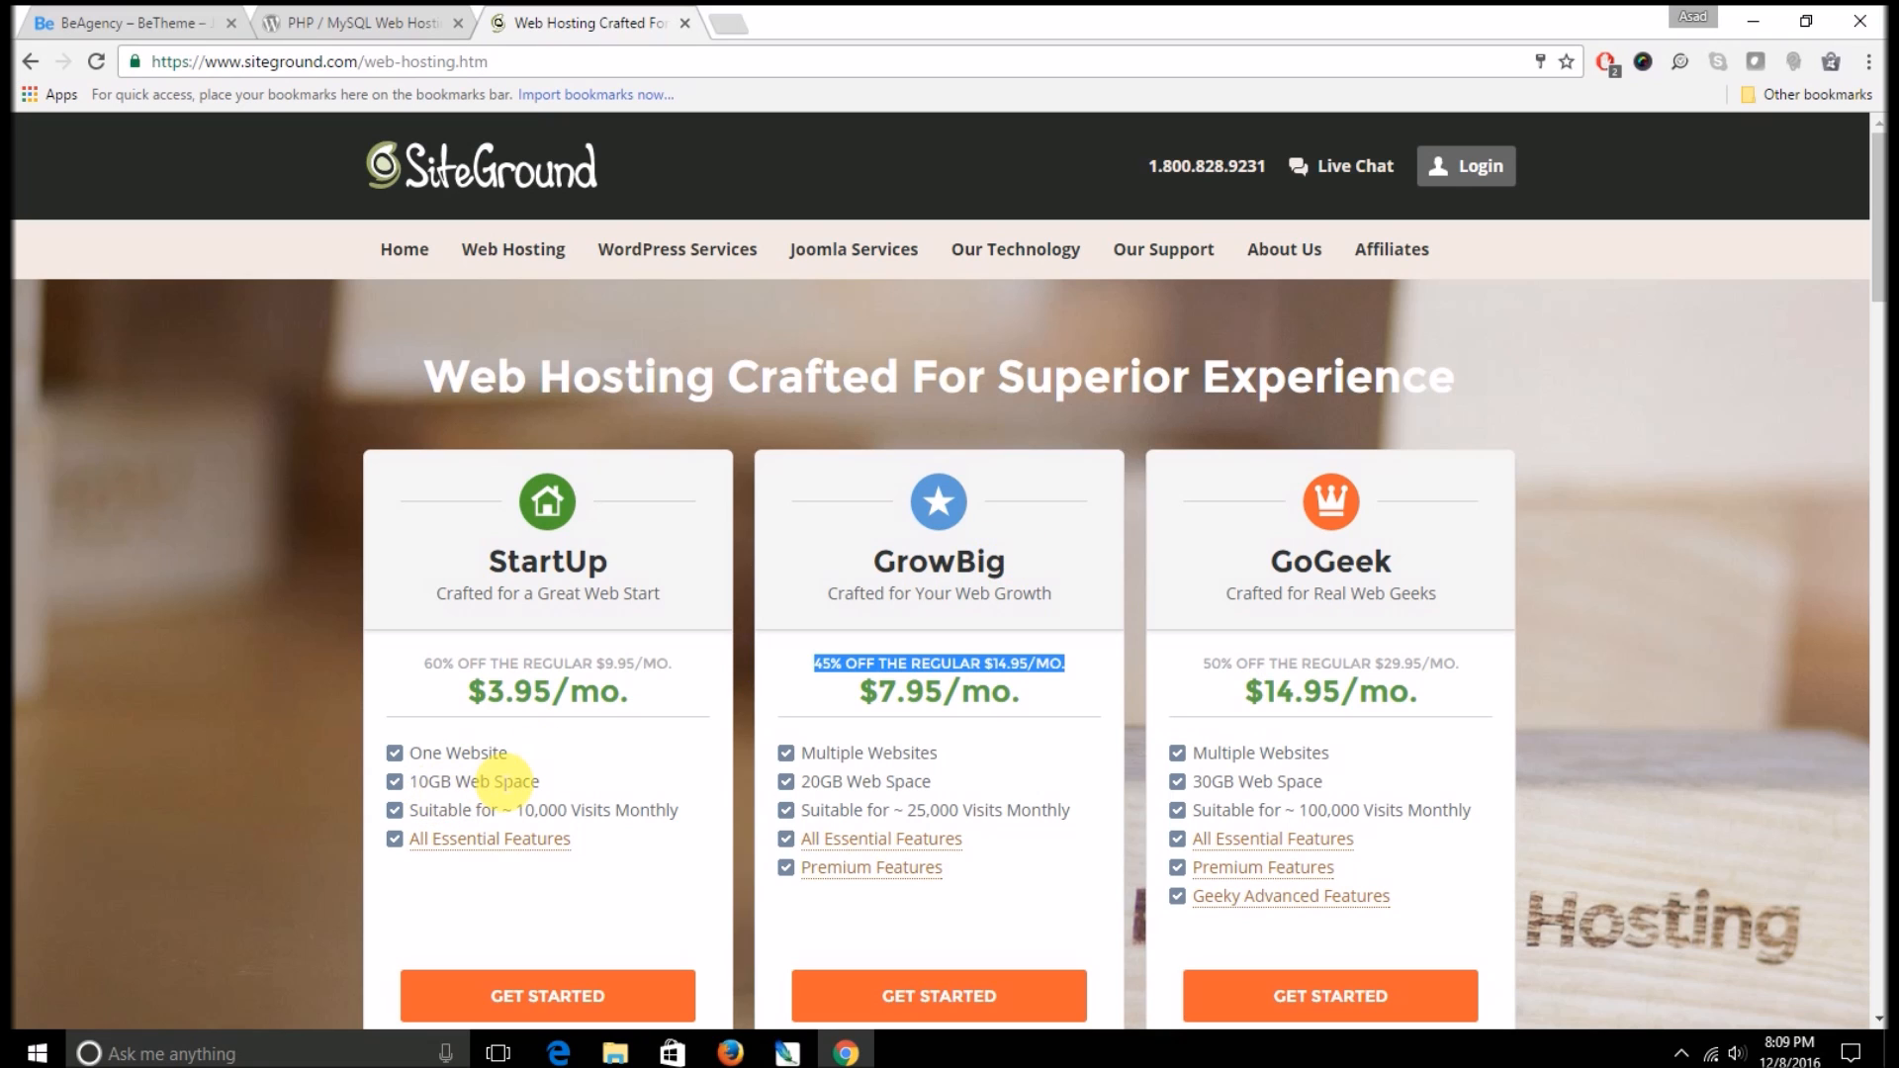
left_click_drag(551, 782, 415, 786)
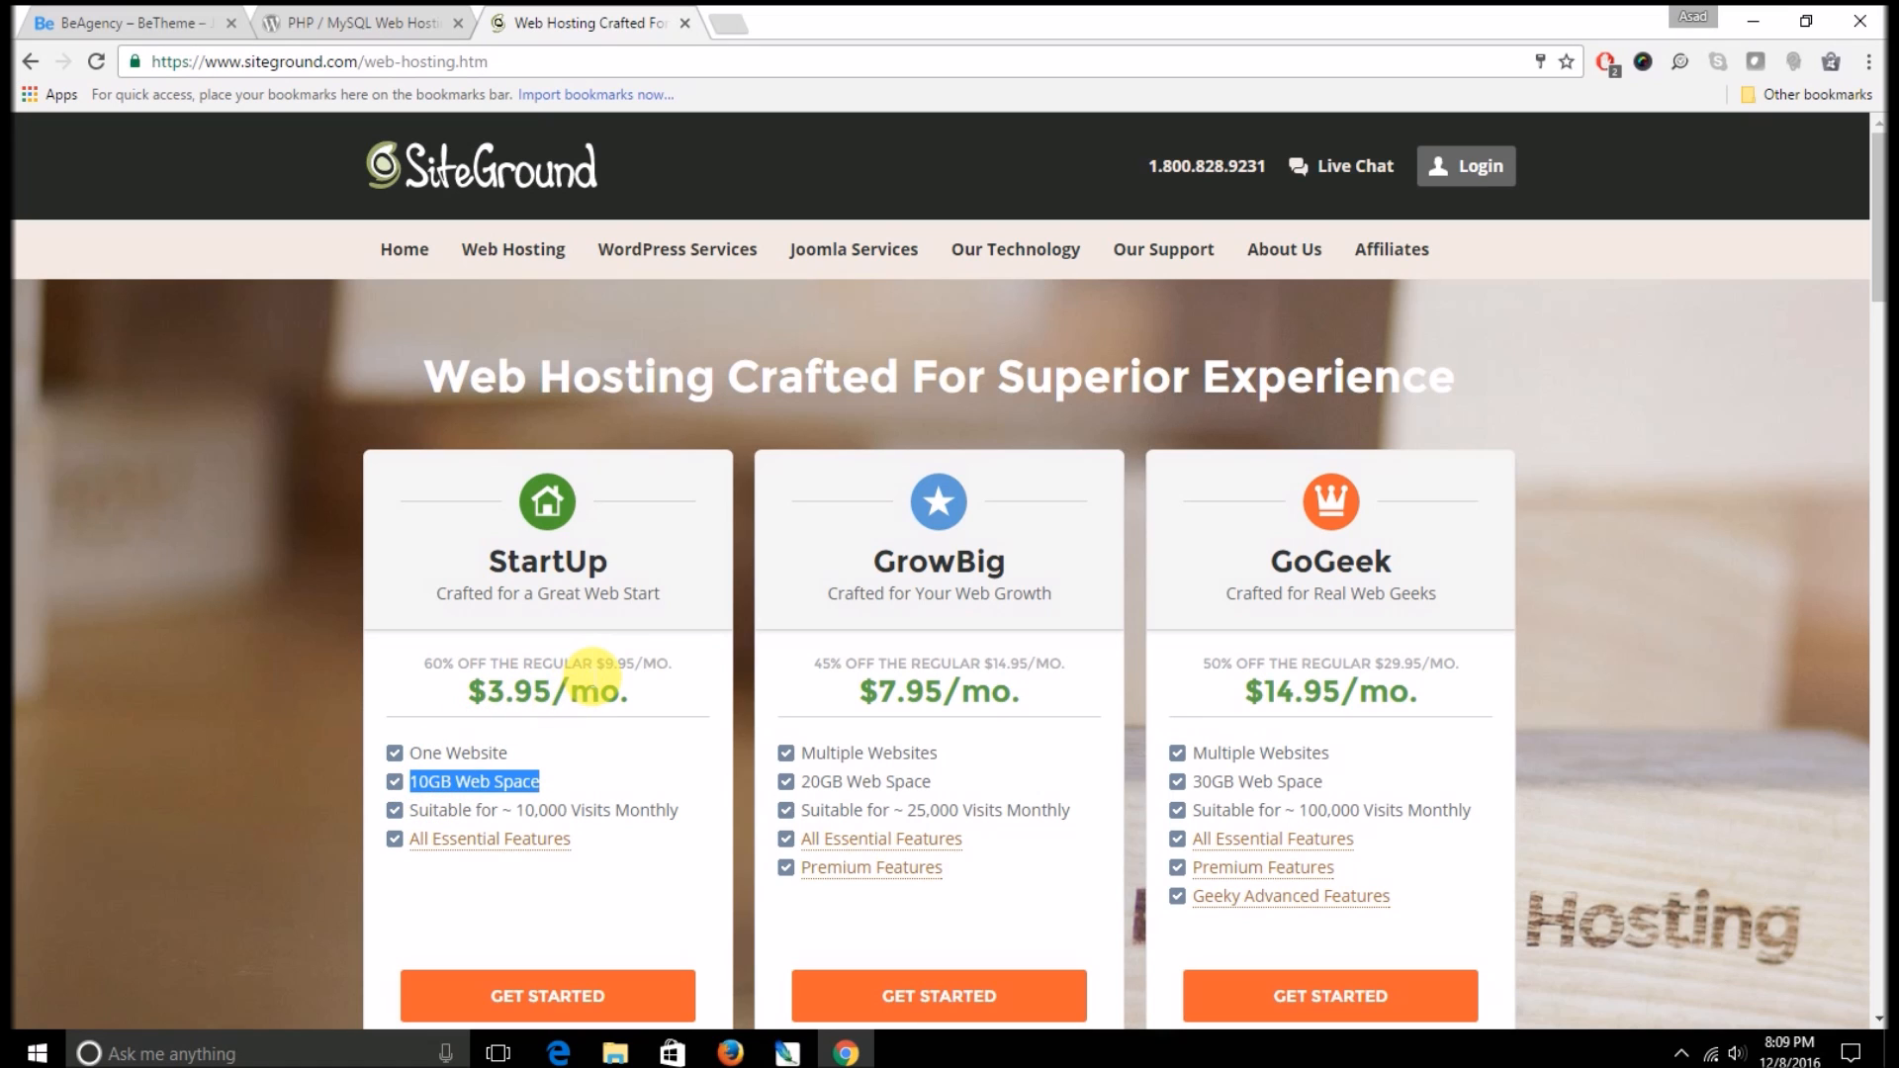
left_click(624, 755)
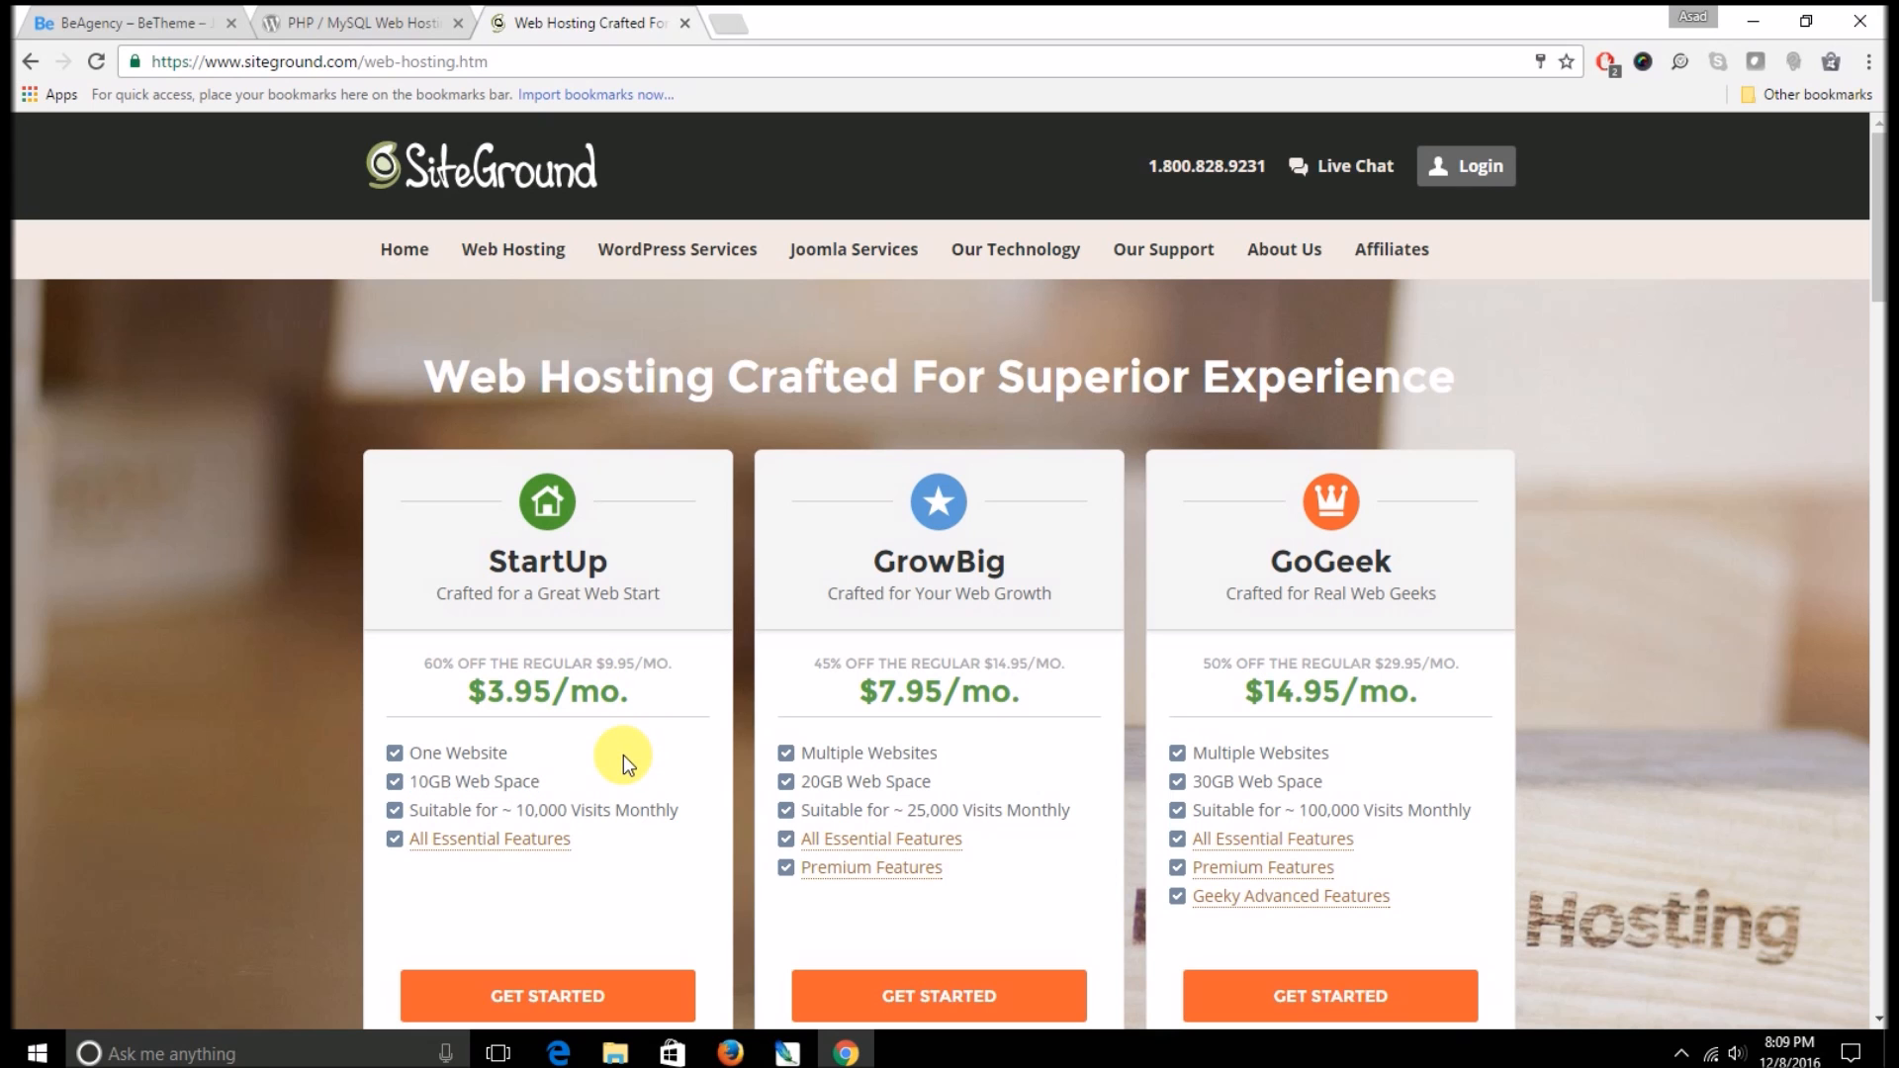
Step: Choose the $3.95/mo StartUp plan to begin the order
scroll(610, 785, "down", 2)
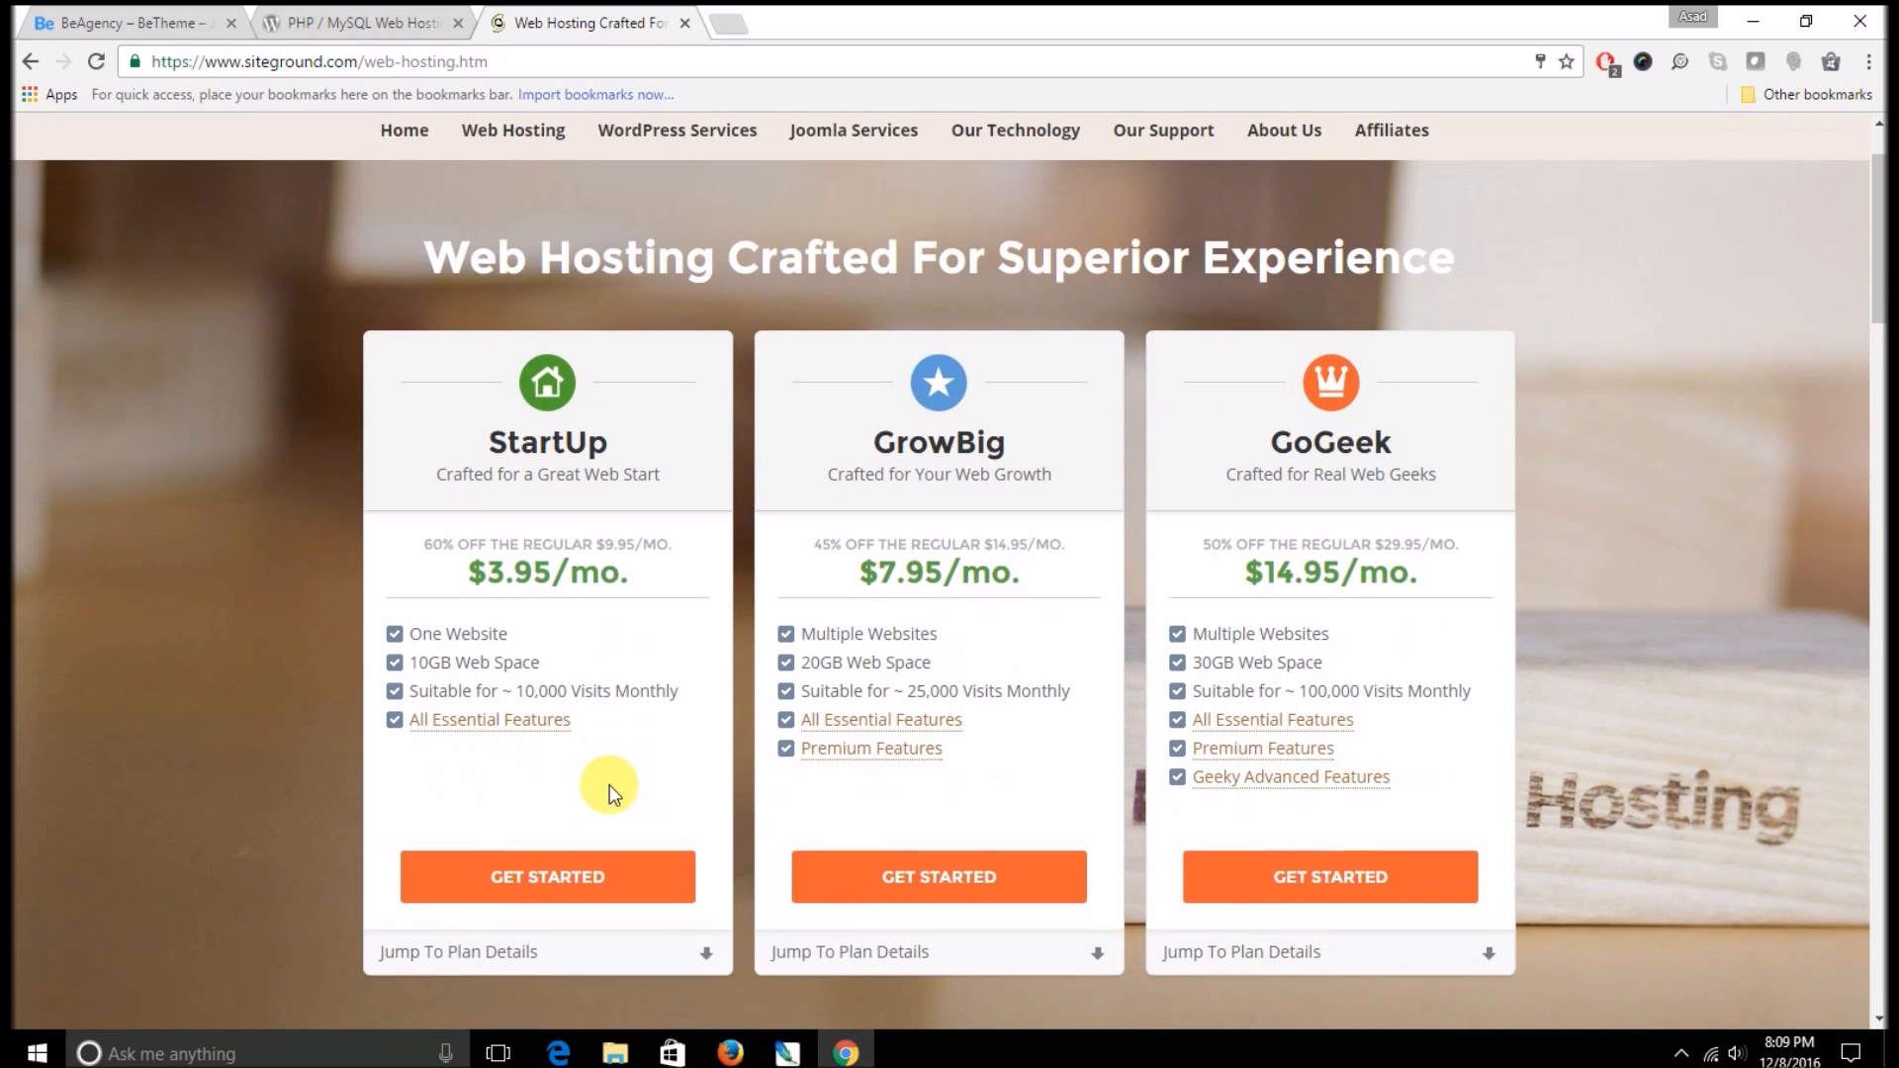
scroll(609, 785, "down", 2)
left_click(560, 650)
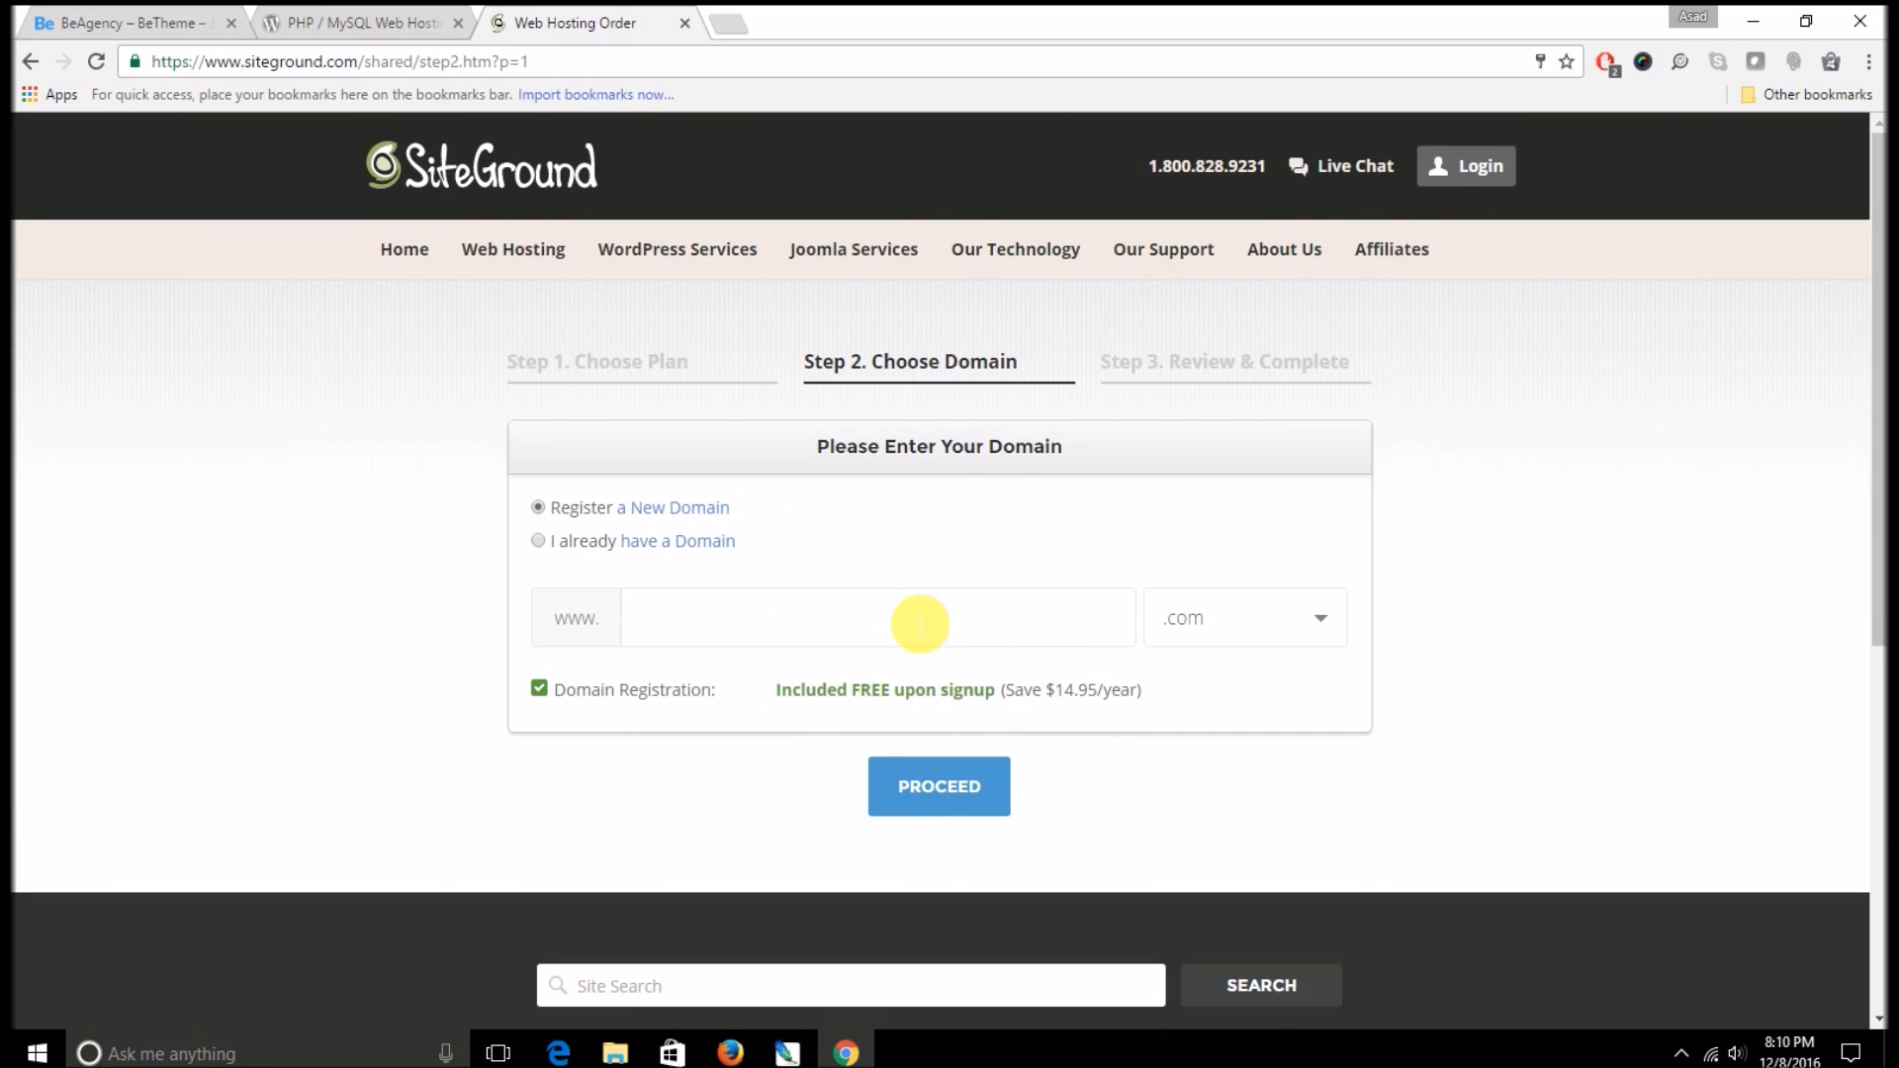
Step: Register the new domain wptutorialsguy.com with the order and confirm it is available
left_click_drag(775, 692, 1001, 698)
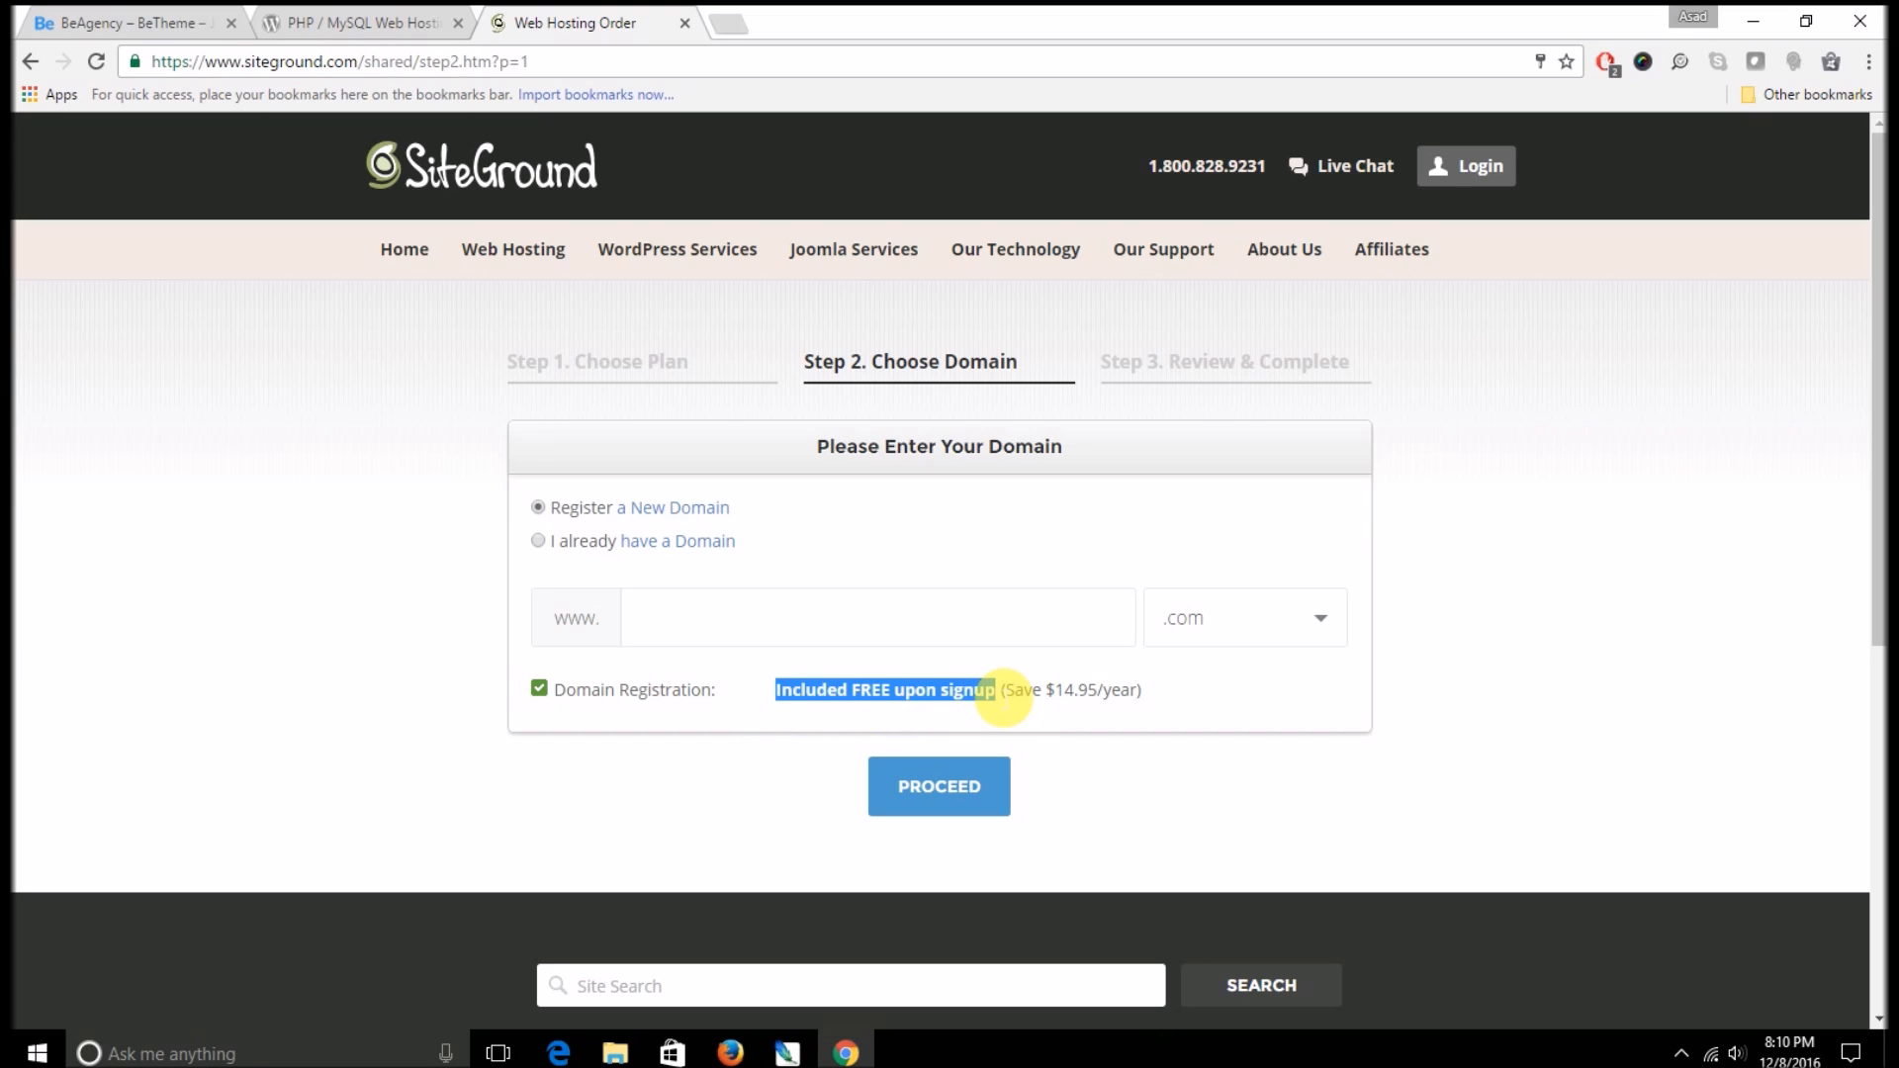
left_click(963, 625)
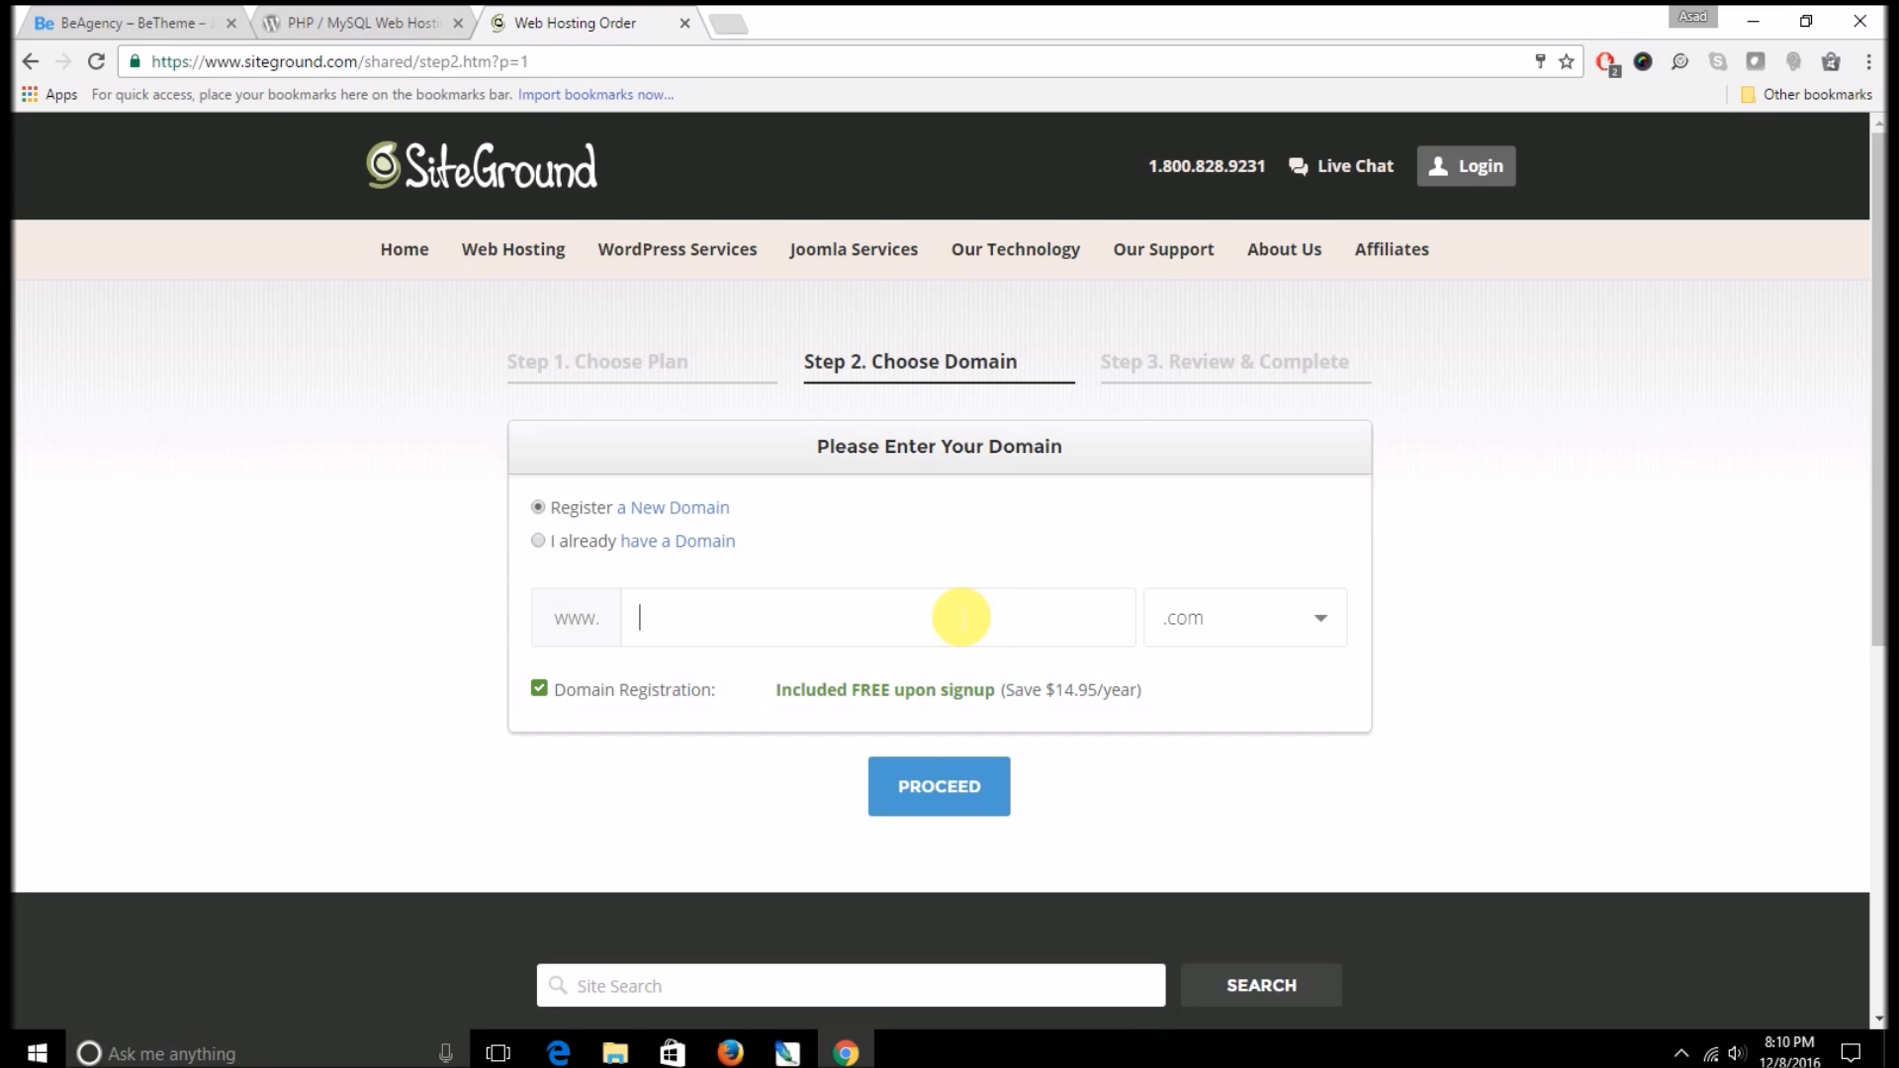
type("wptutorialsguy")
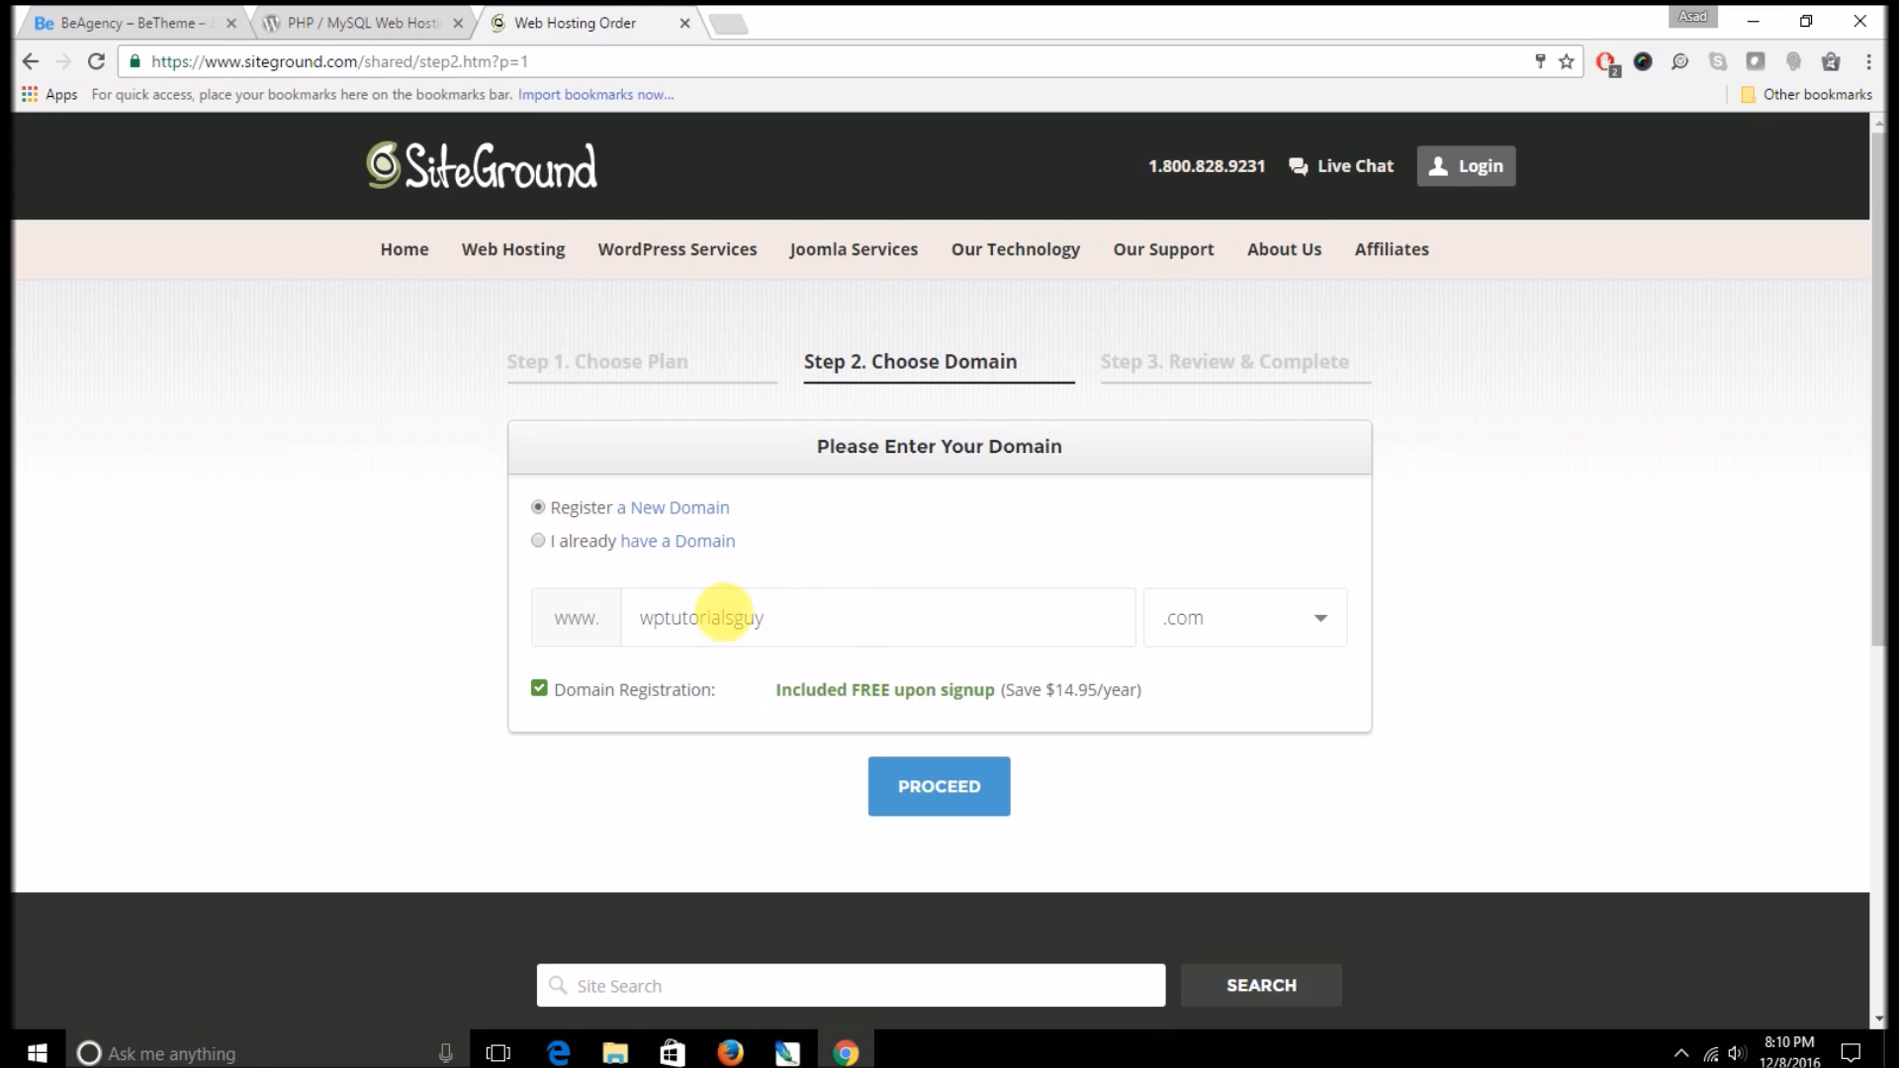
left_click(903, 775)
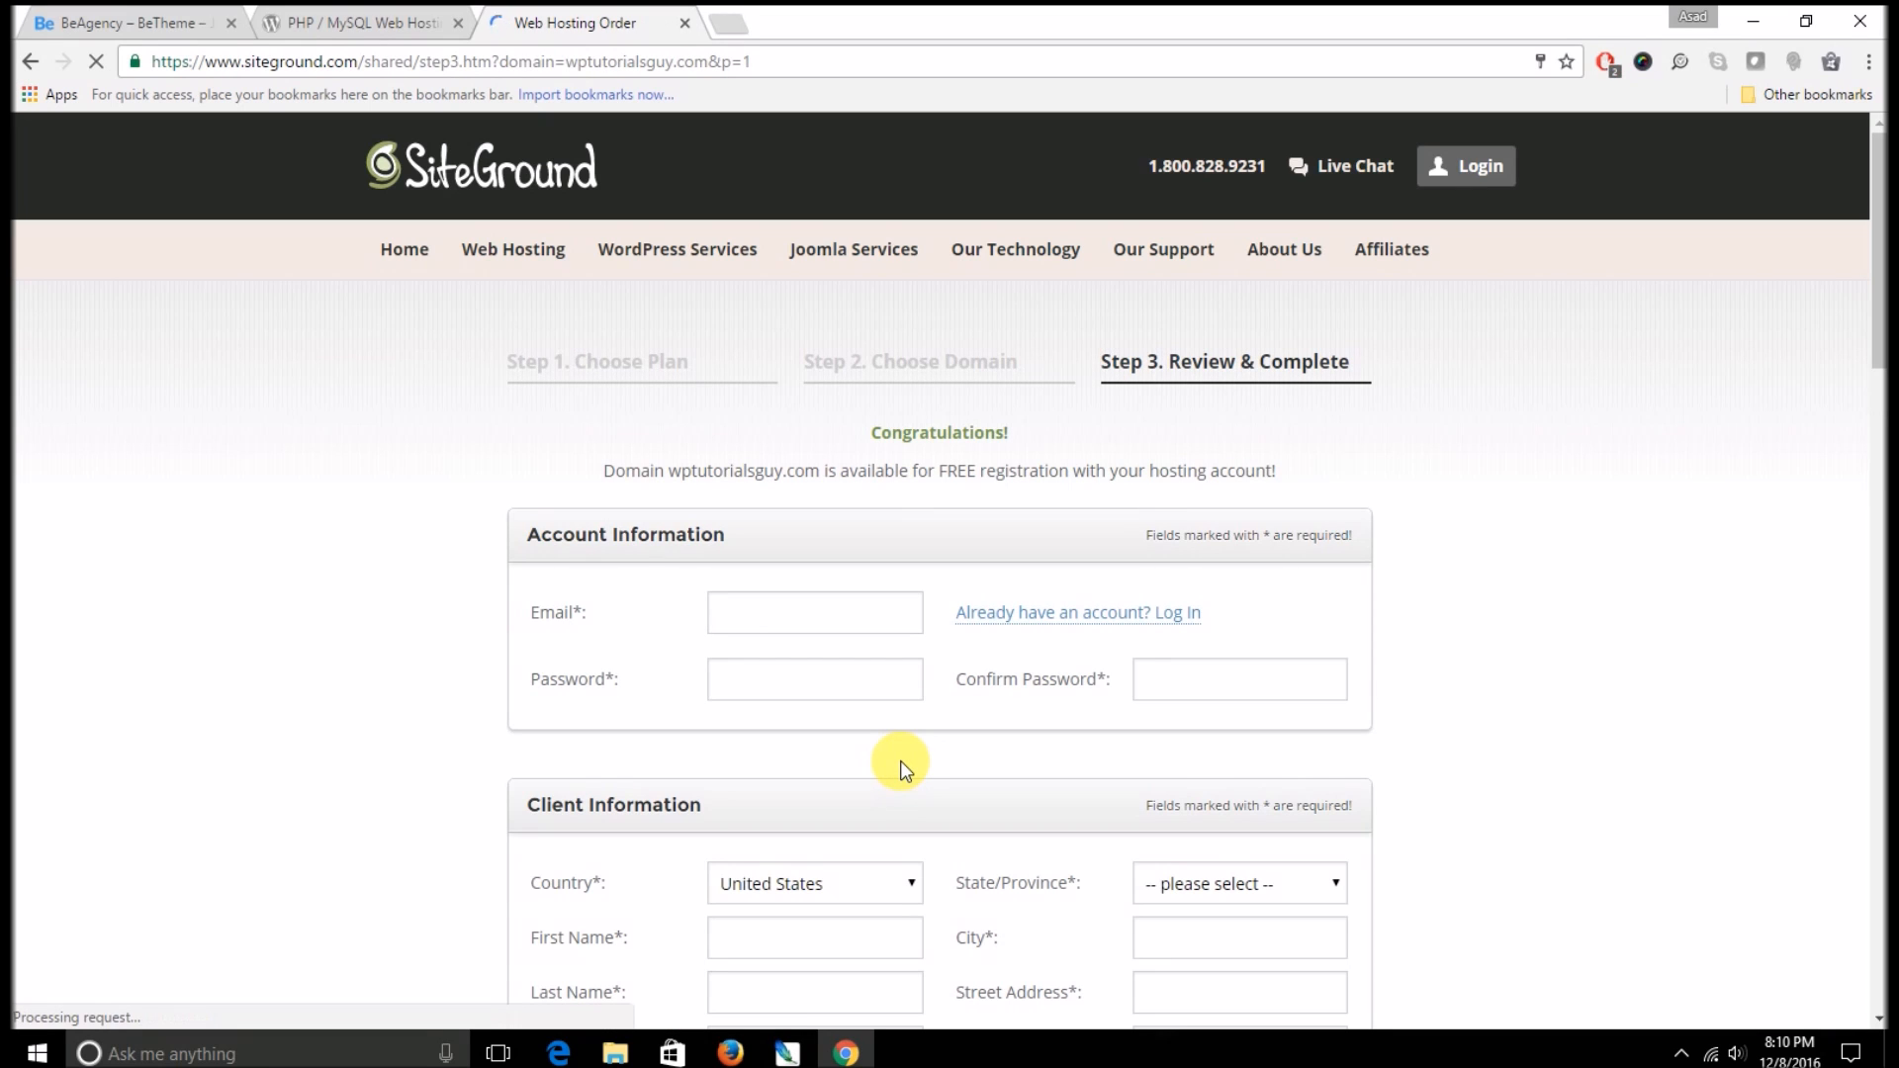
Step: Keep the billing period at 12 months in Purchase Information
scroll(902, 771, "down", 3)
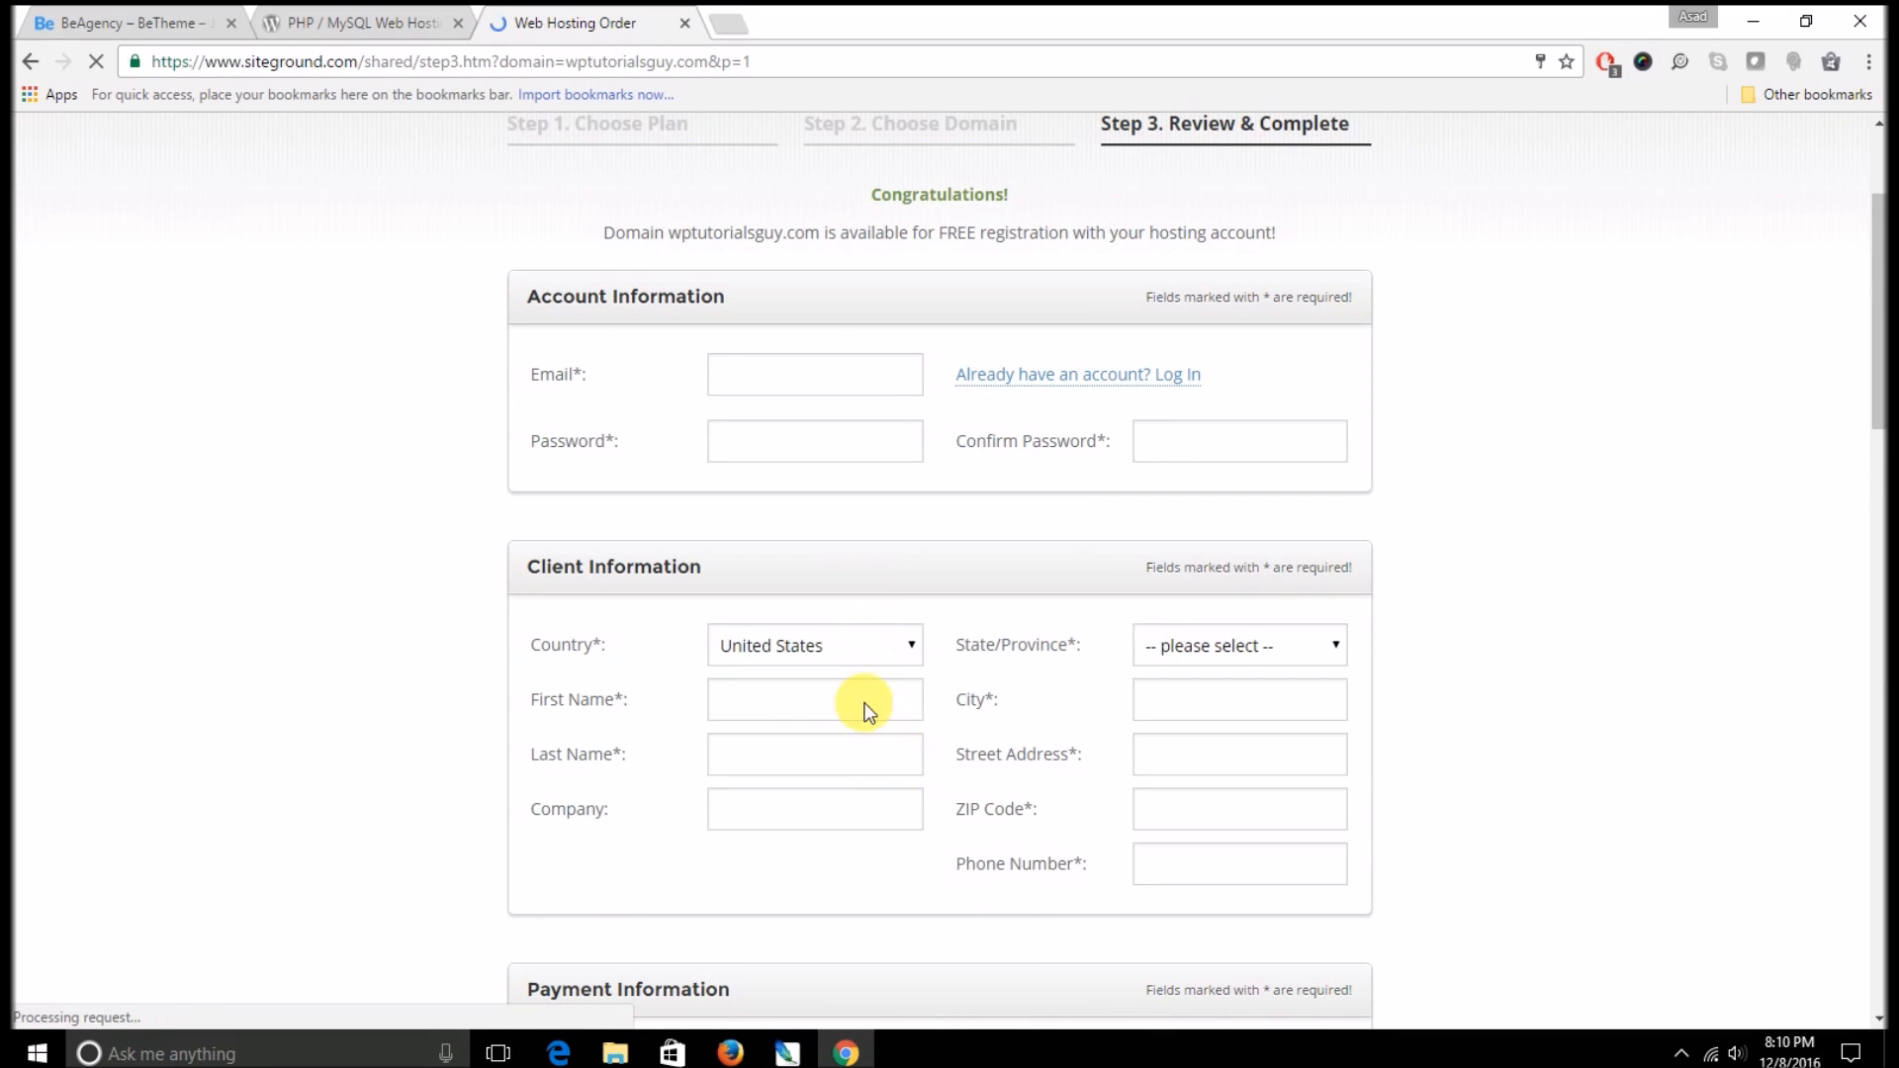
scroll(861, 706, "down", 1)
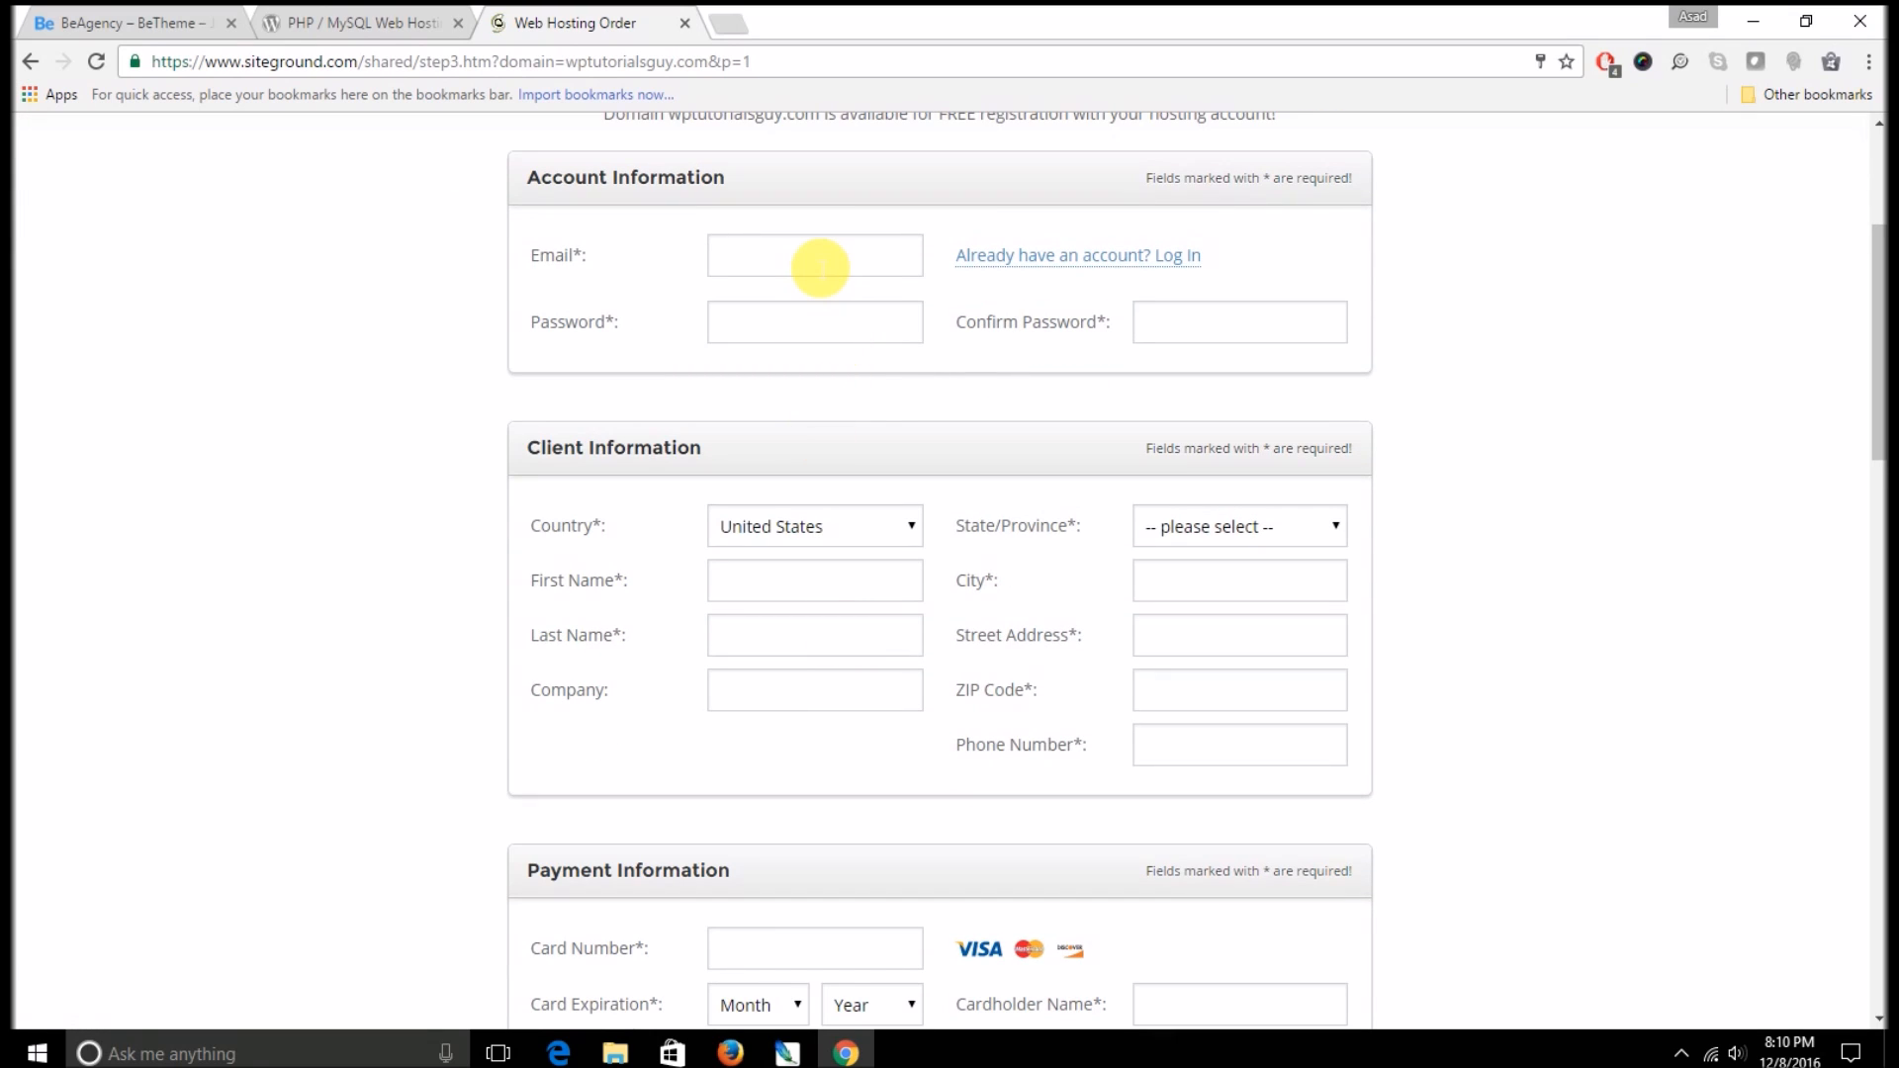
scroll(876, 380, "down", 2)
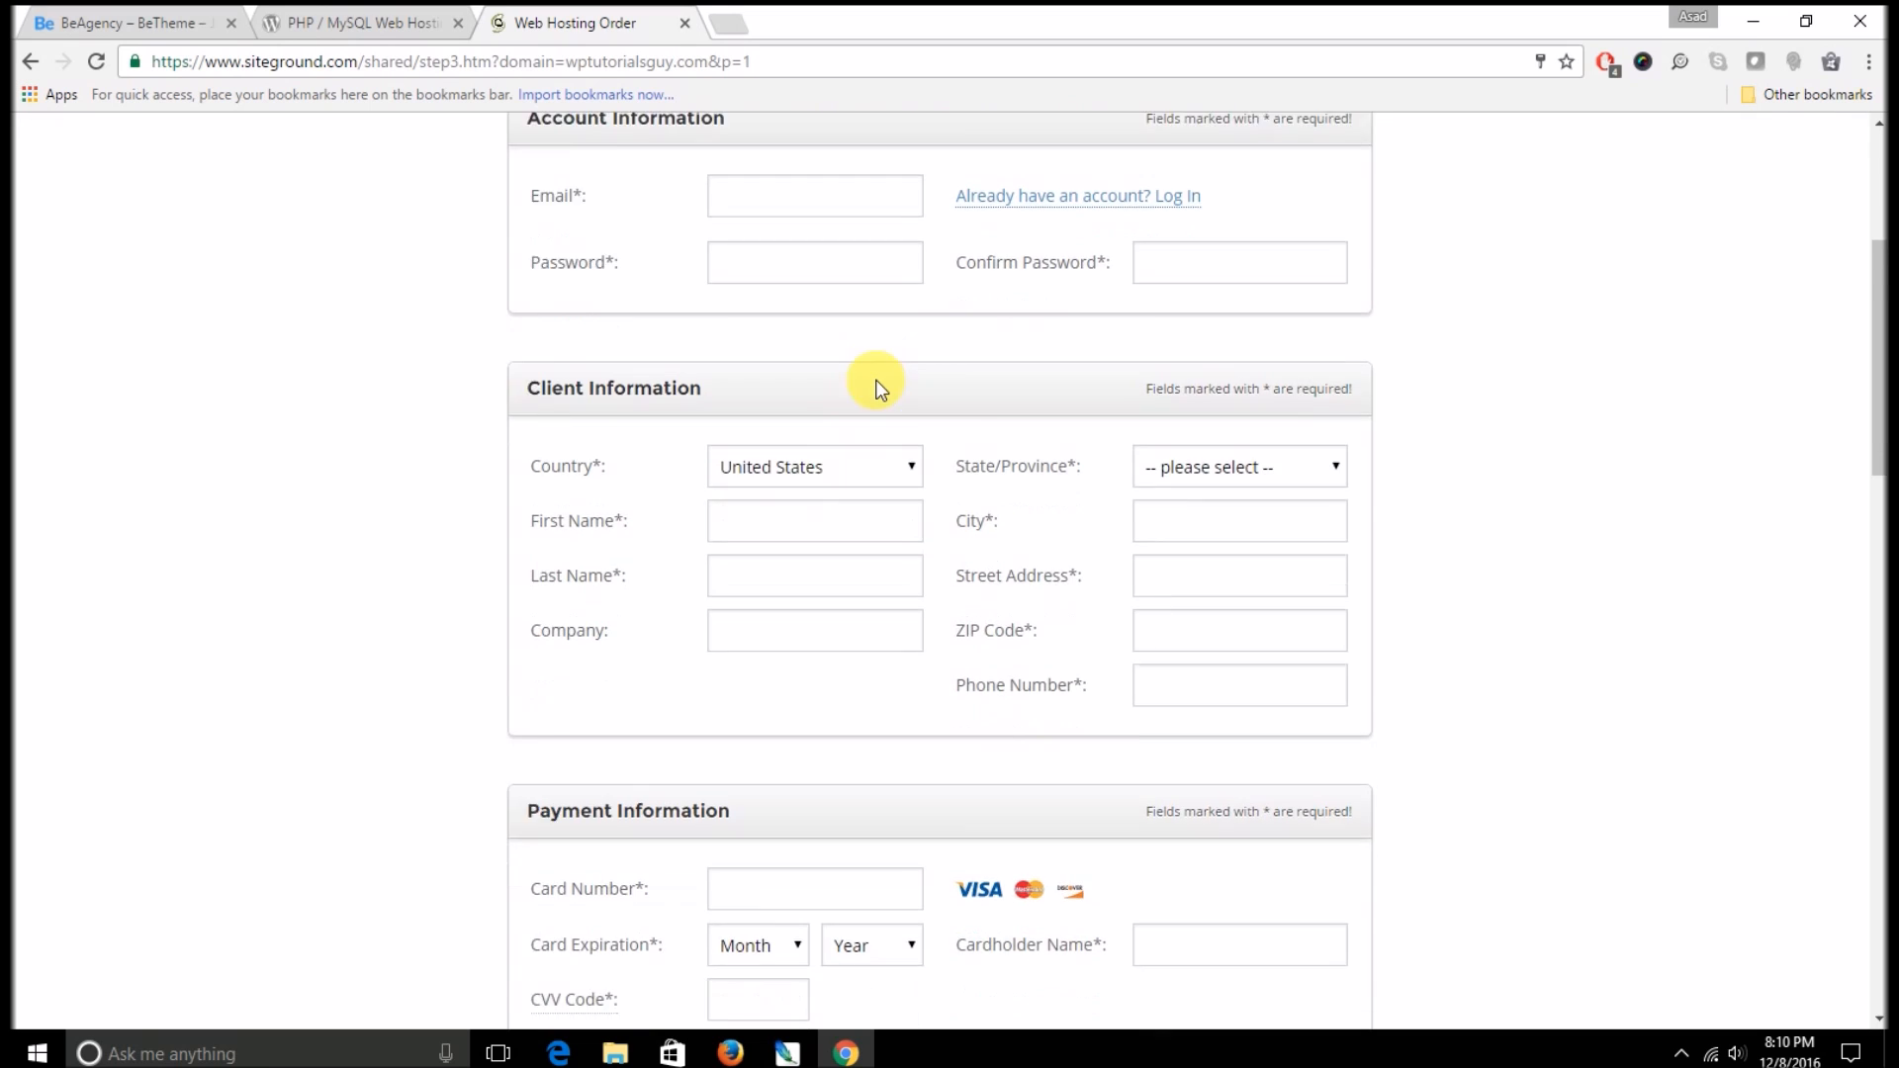
scroll(886, 391, "down", 3)
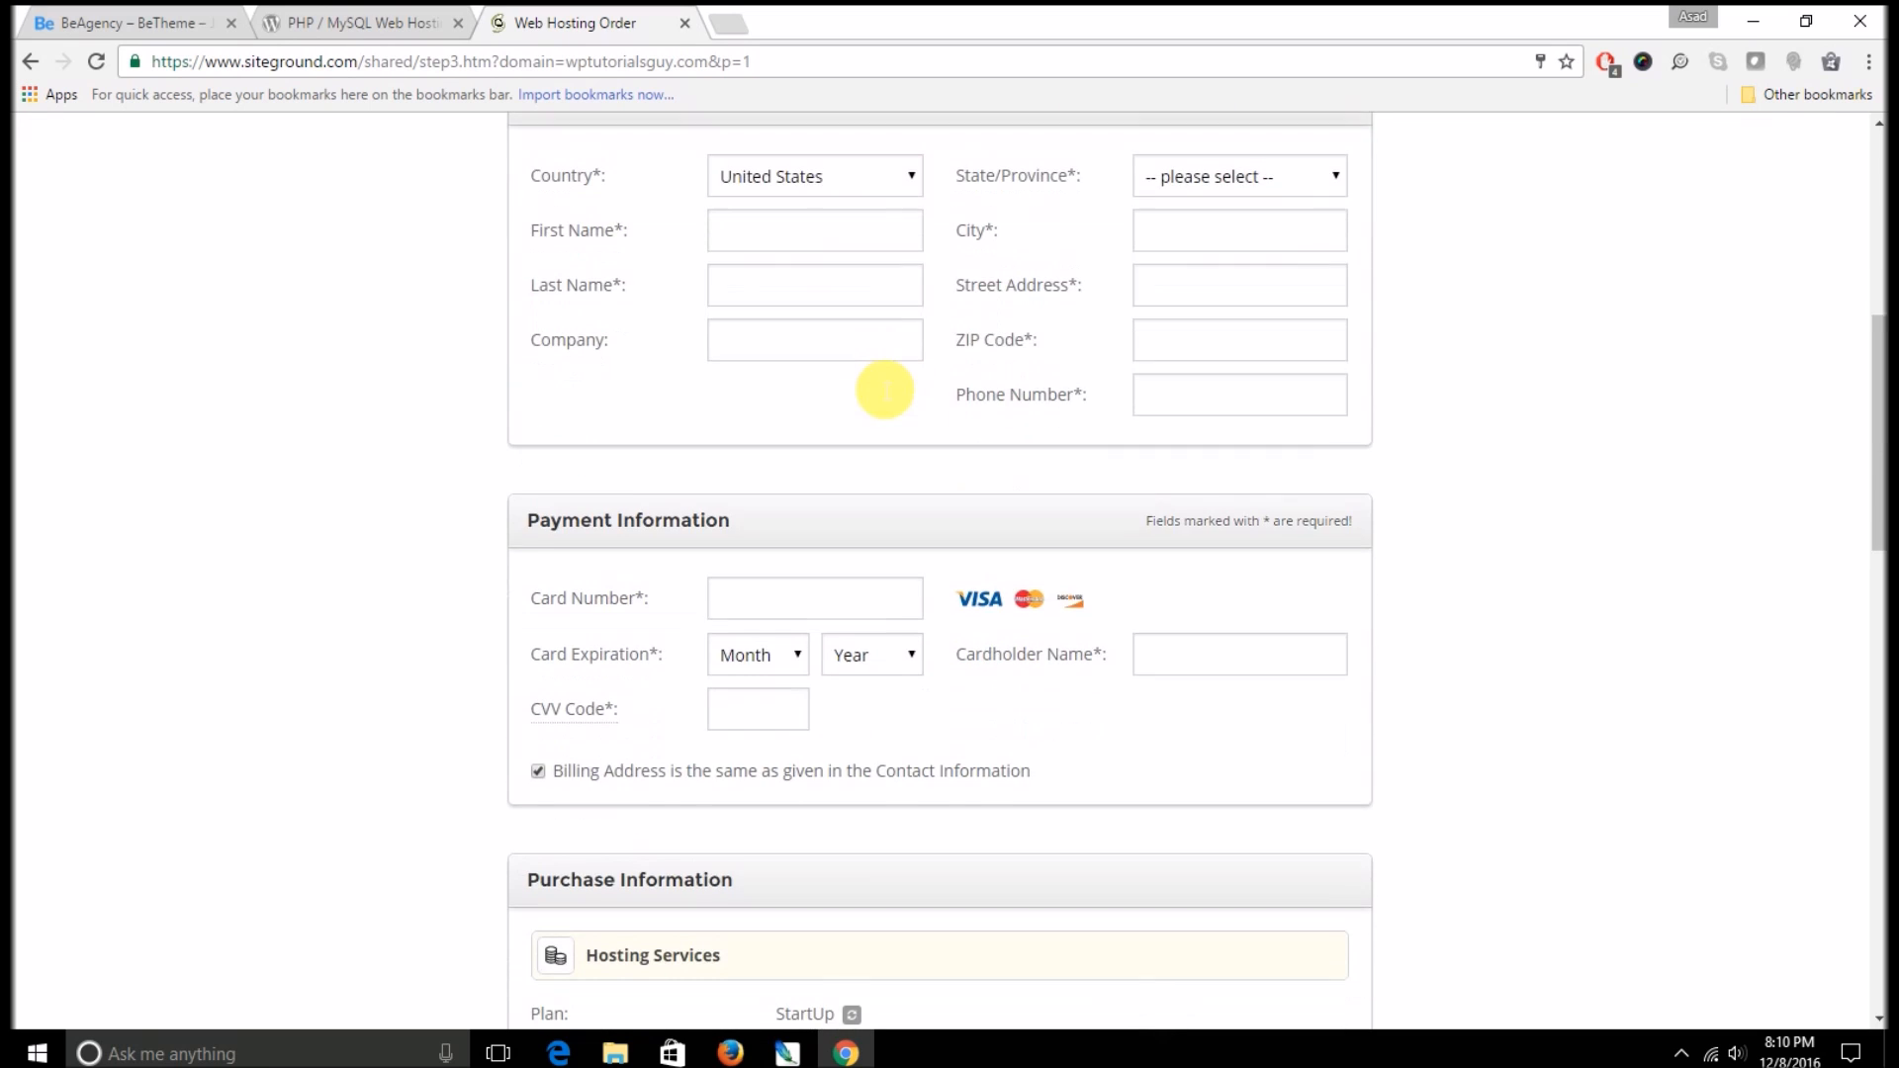
scroll(878, 386, "down", 3)
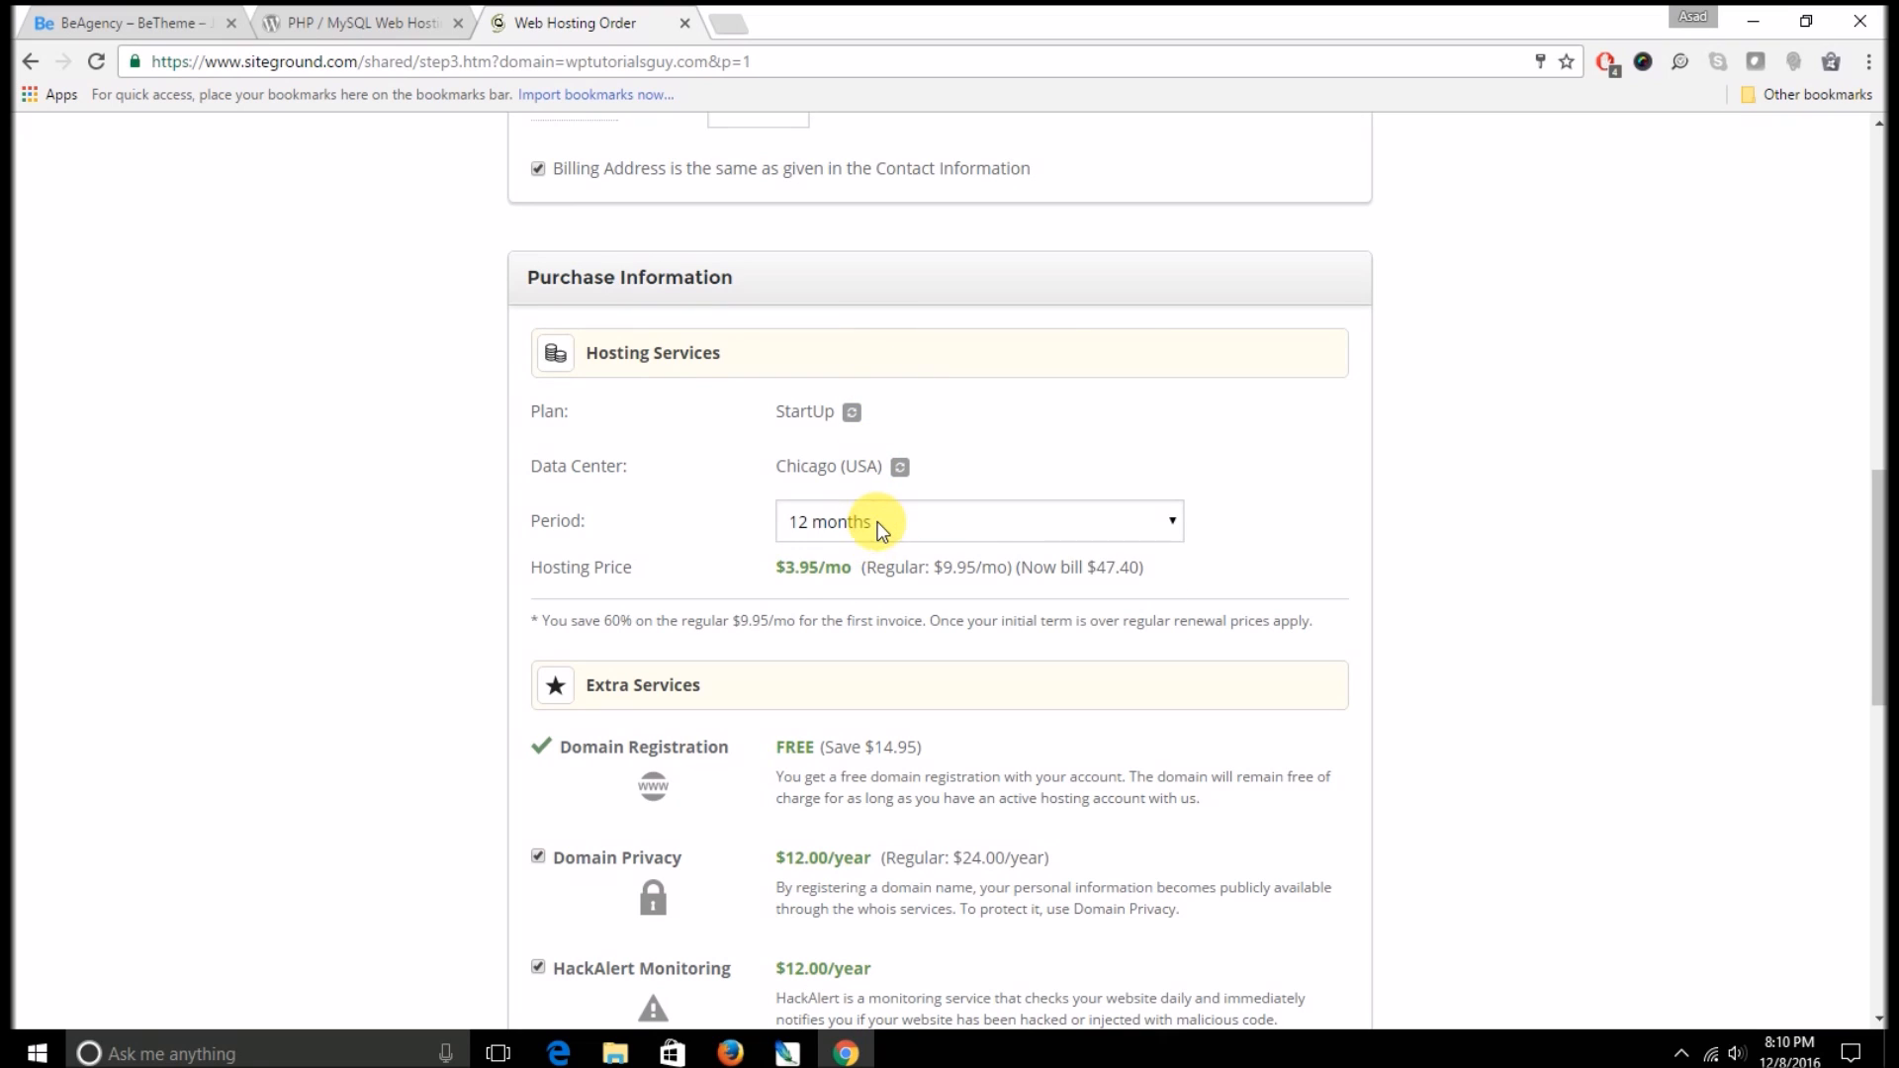
left_click(882, 531)
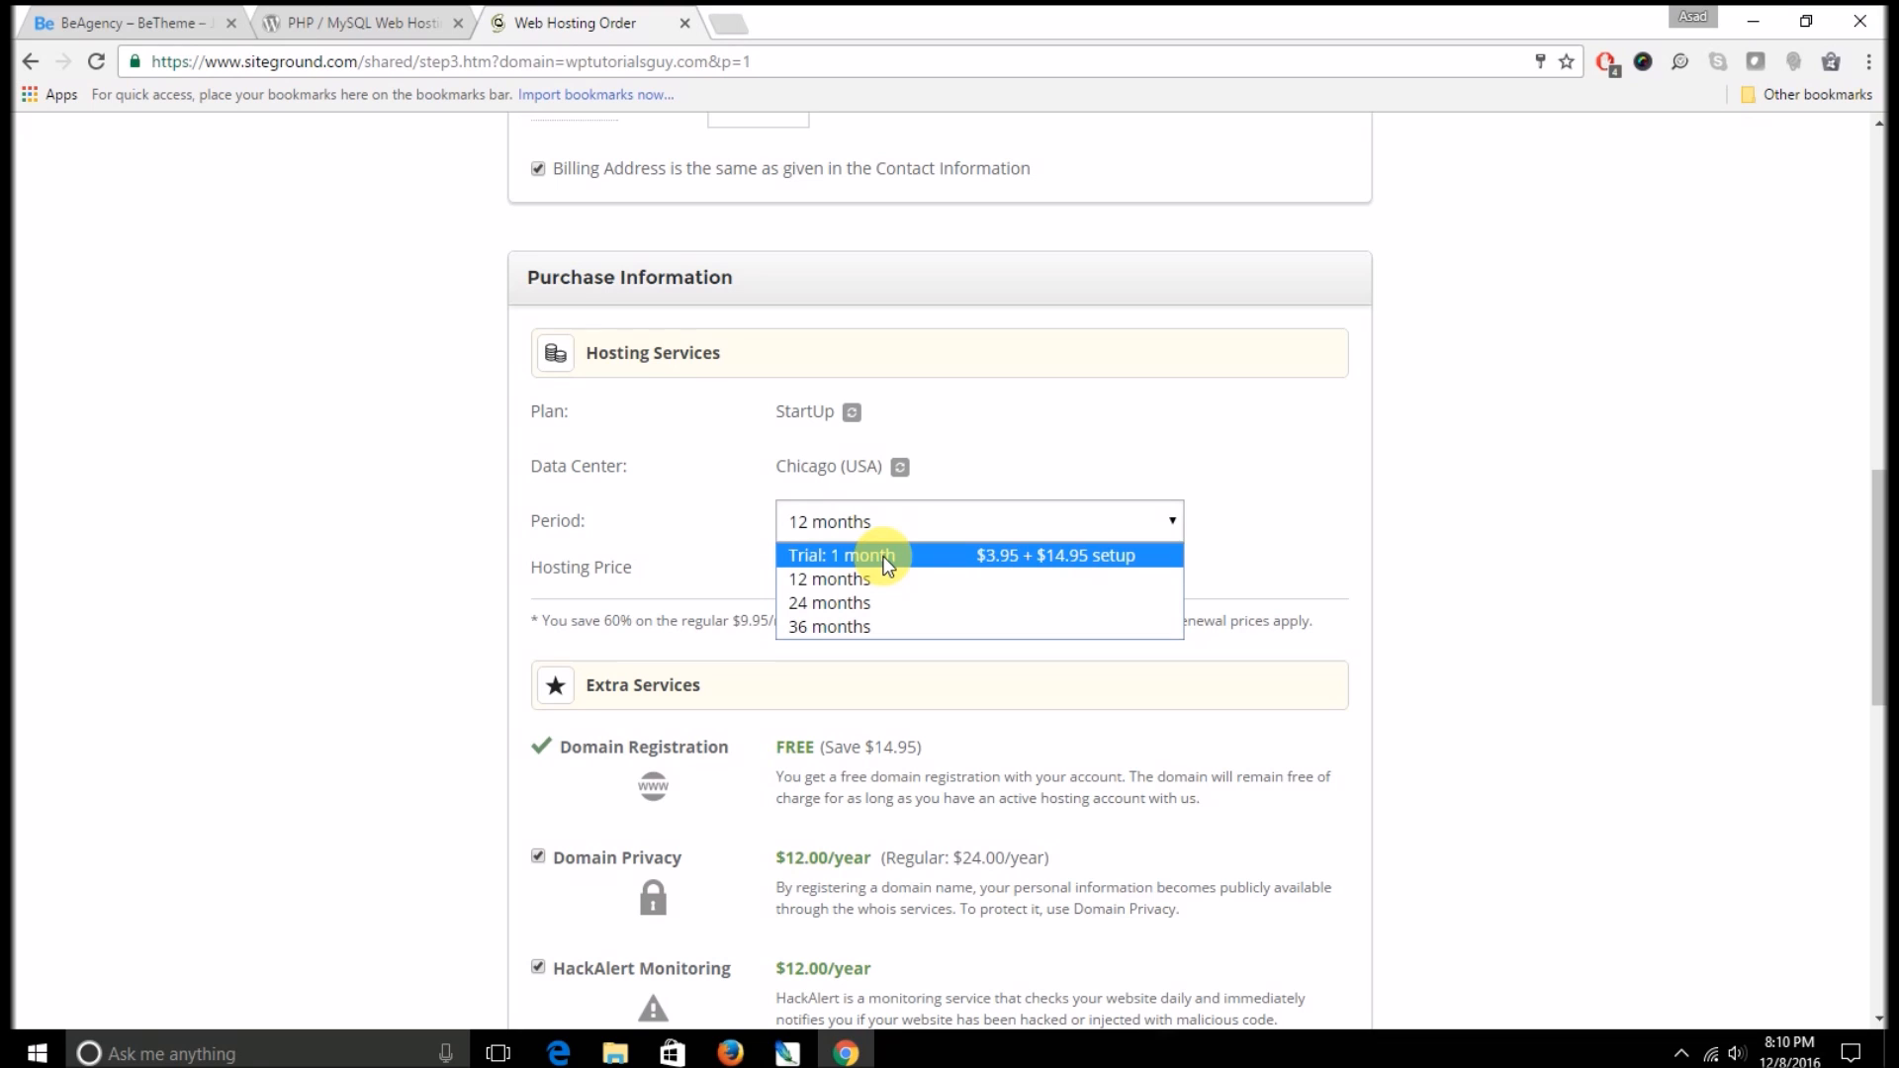
left_click(1539, 593)
Step: Uncheck Domain Privacy and HackAlert Monitoring, lowering the total to 47.40 USD
scroll(1539, 594, "down", 2)
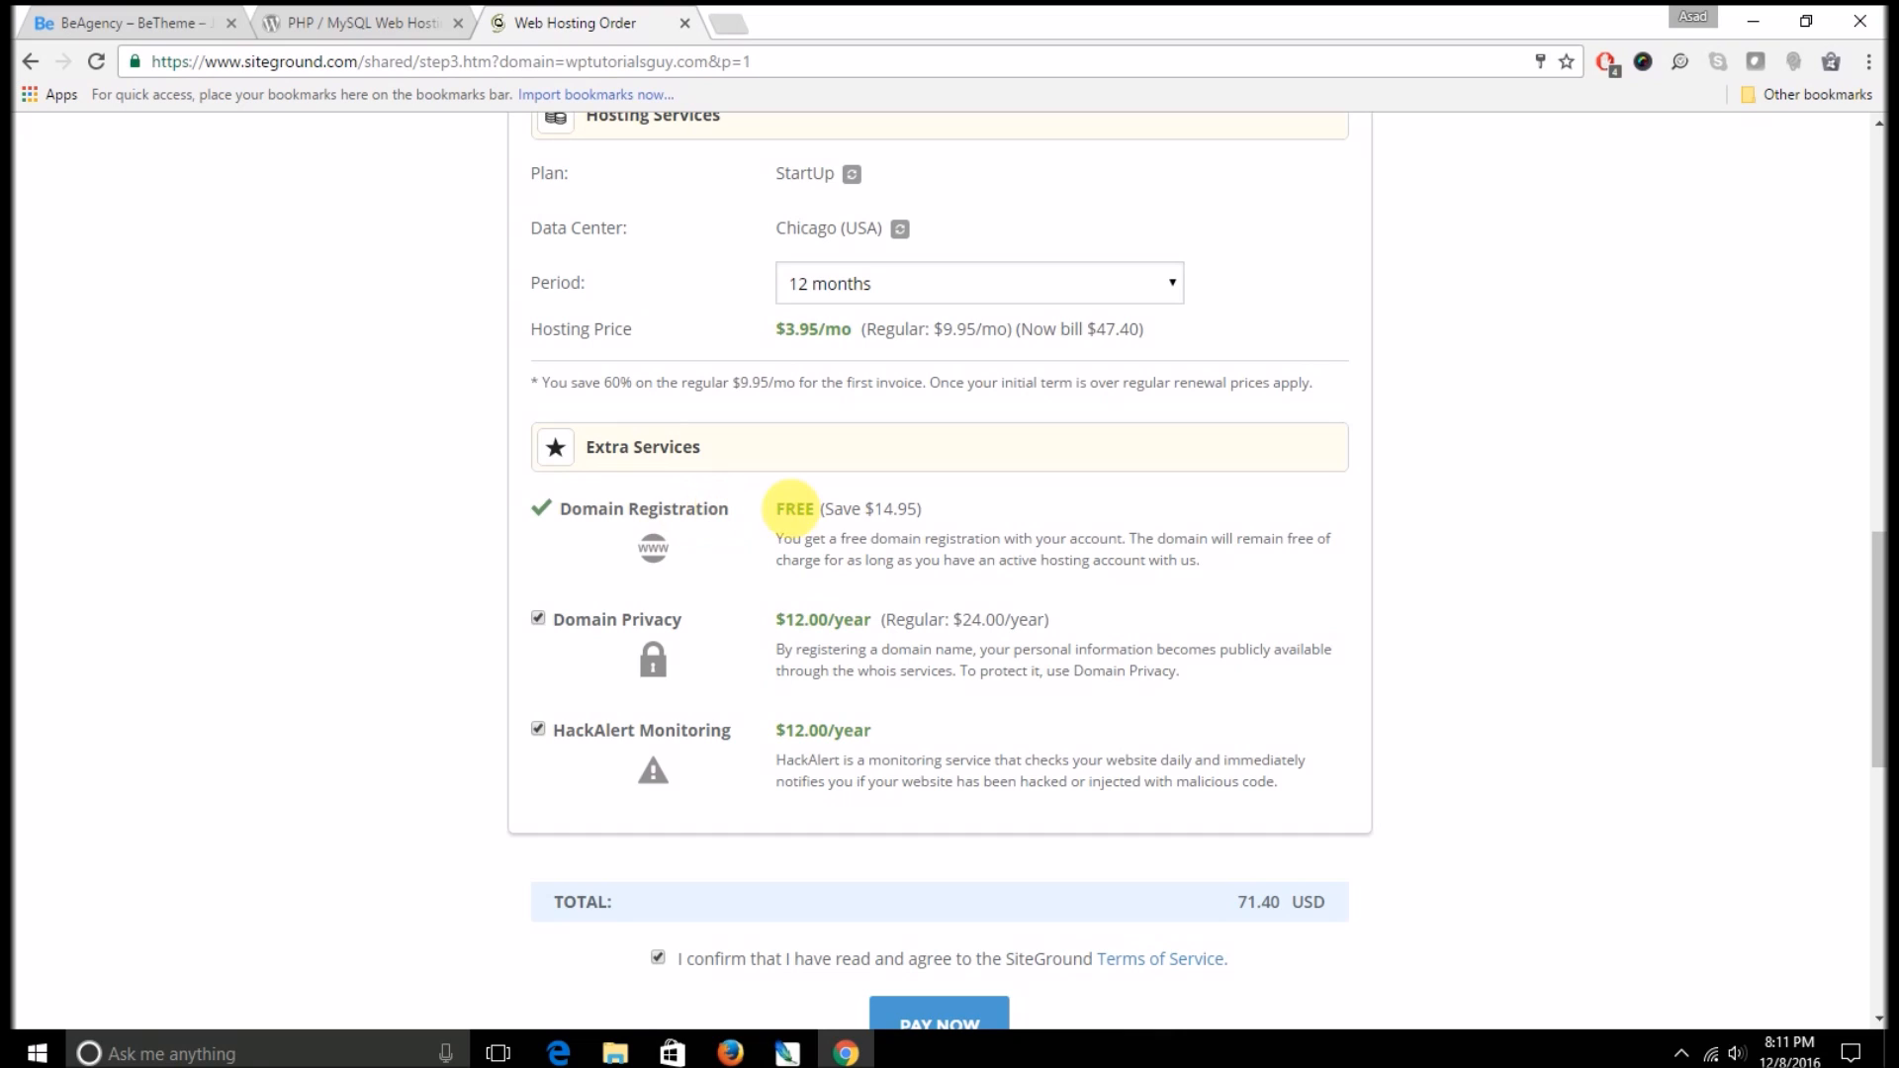
left_click(538, 620)
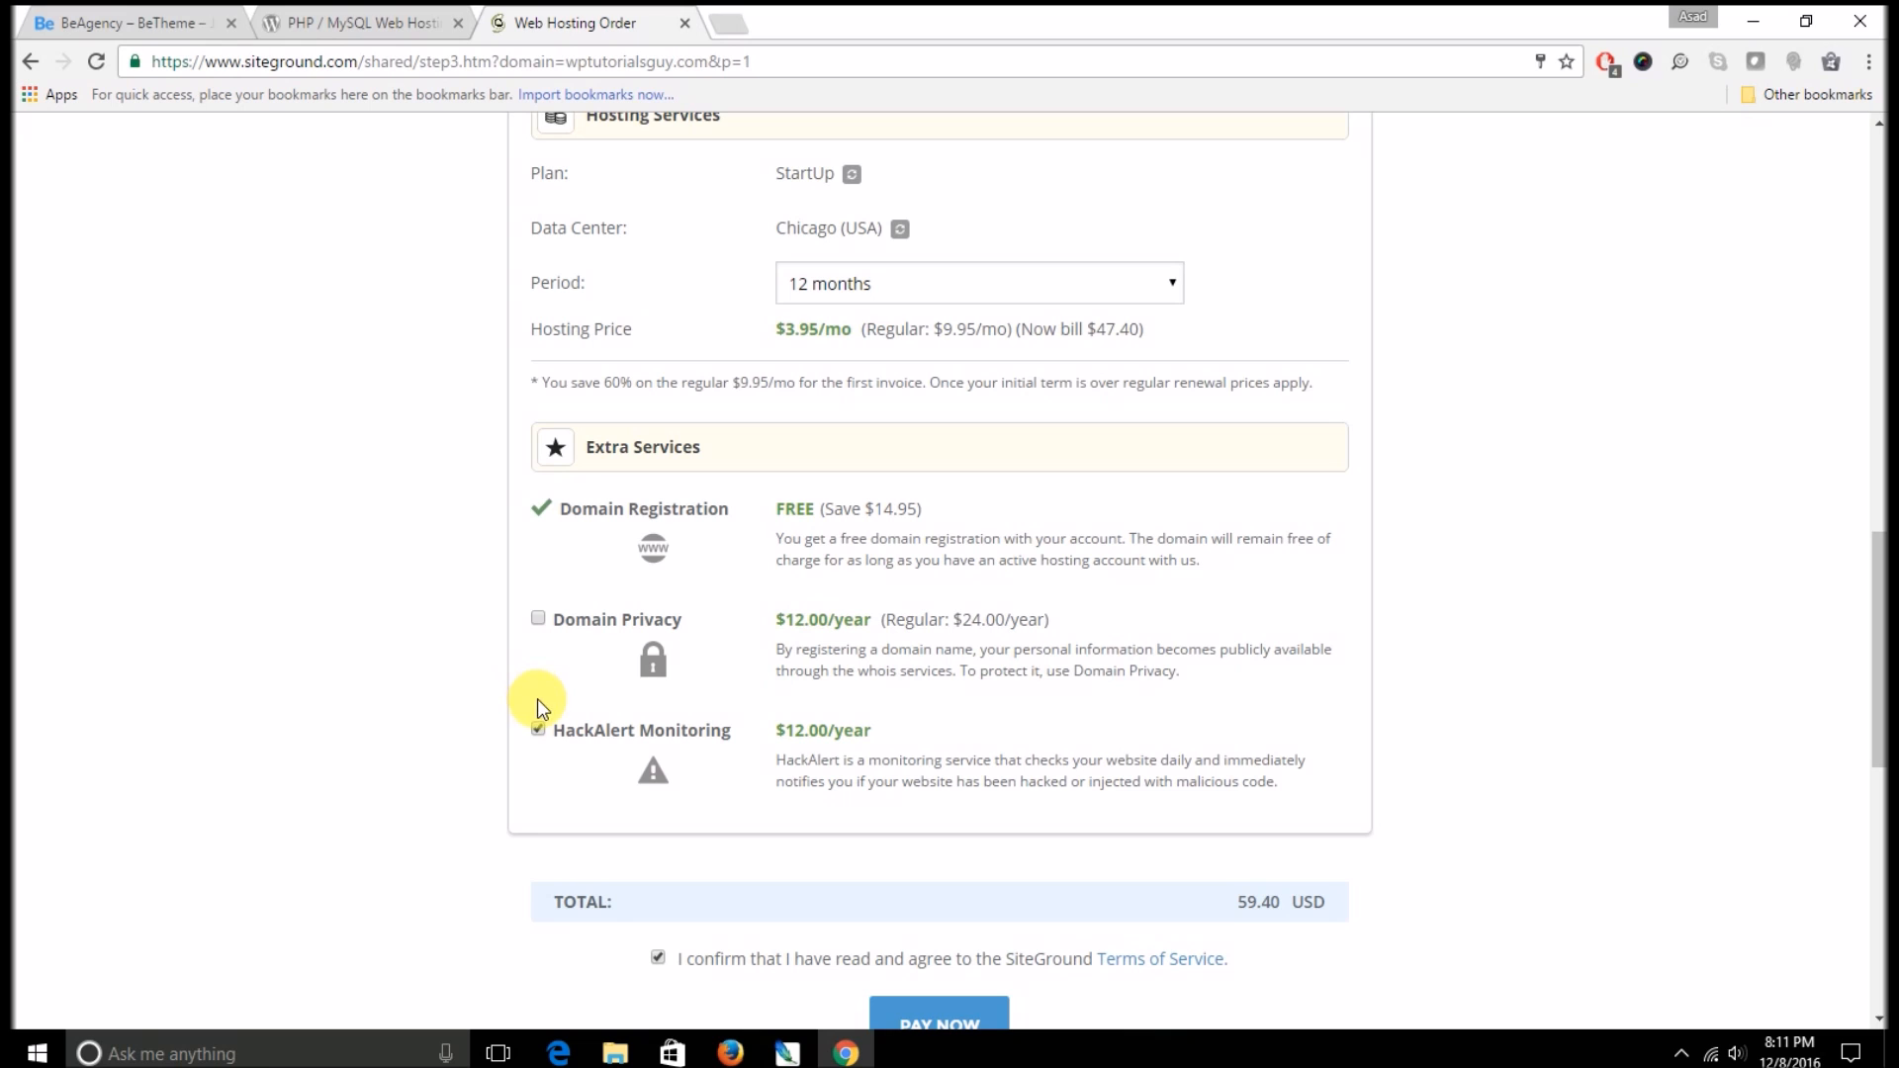
left_click(539, 730)
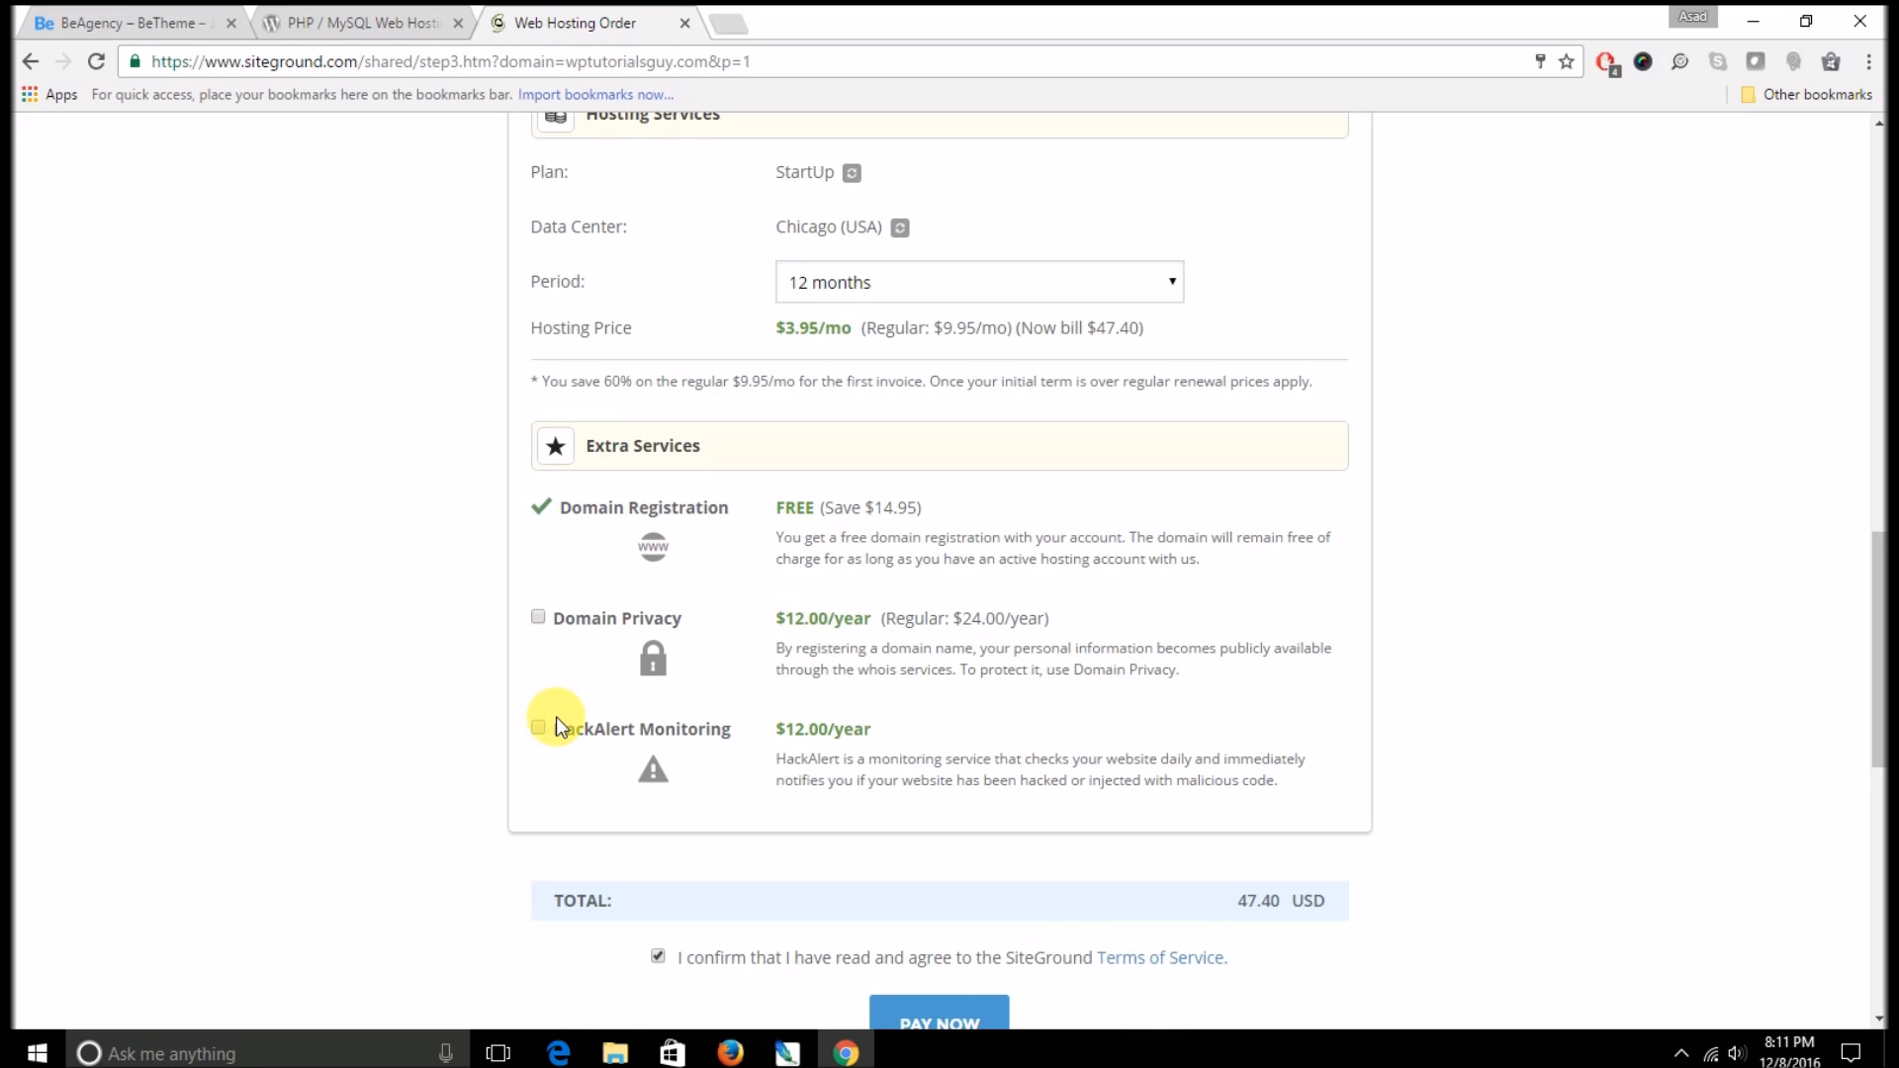
scroll(556, 717, "down", 1)
scroll(946, 593, "up", 5)
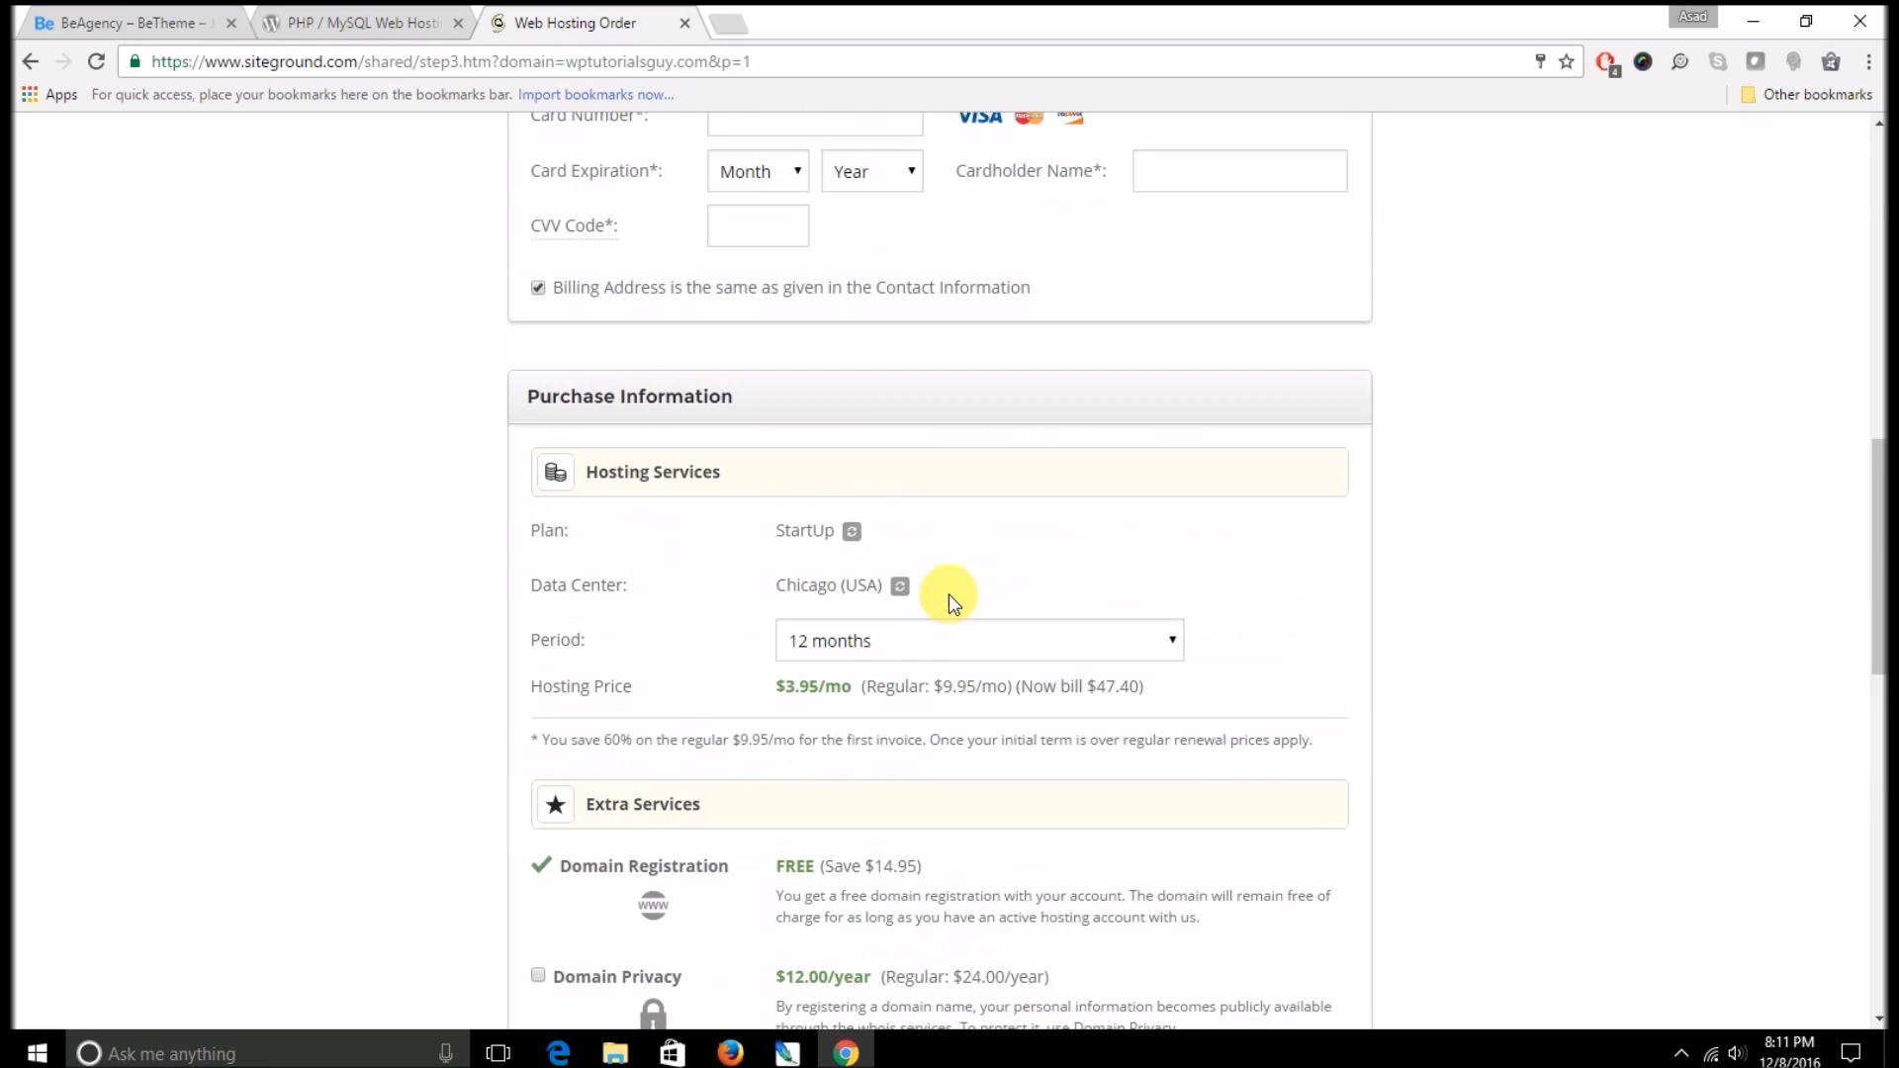
Step: Reconfirm the 12-month period and review the whole order form
left_click(904, 641)
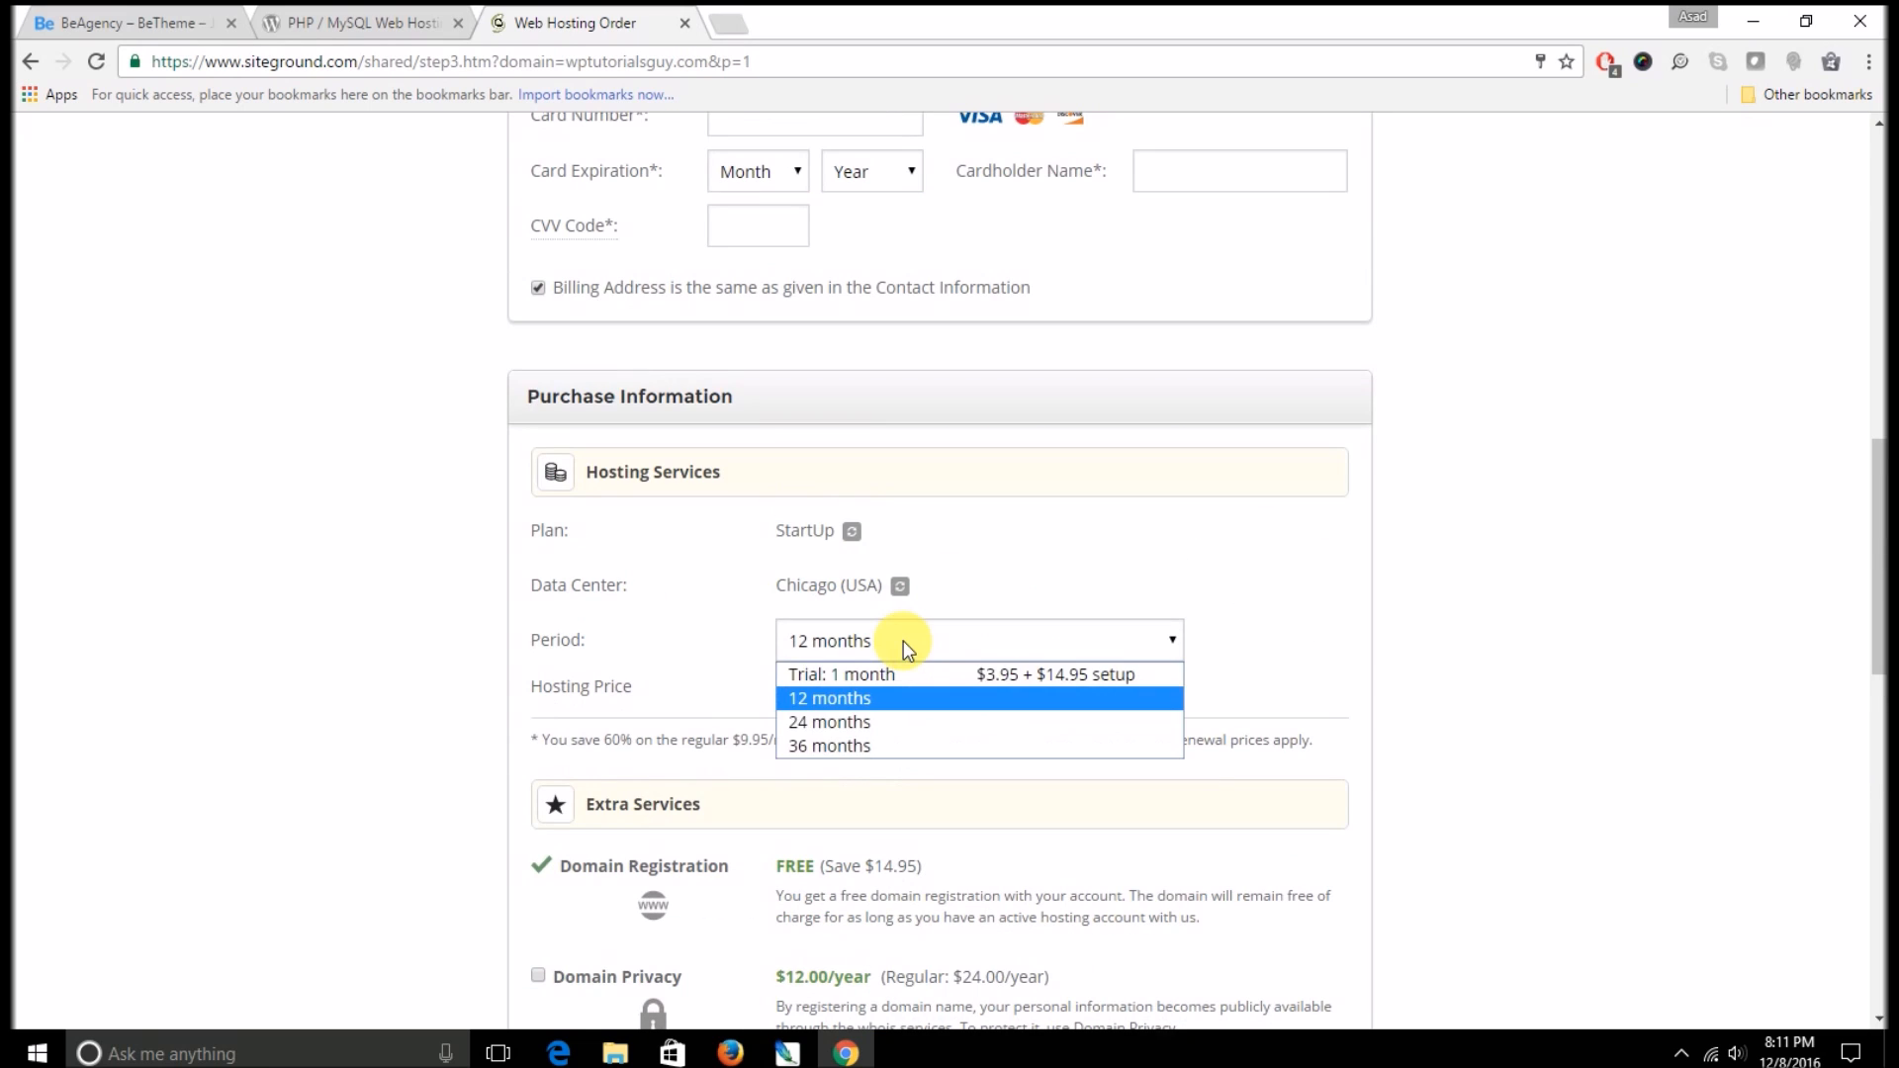
left_click(881, 692)
scroll(898, 644, "up", 5)
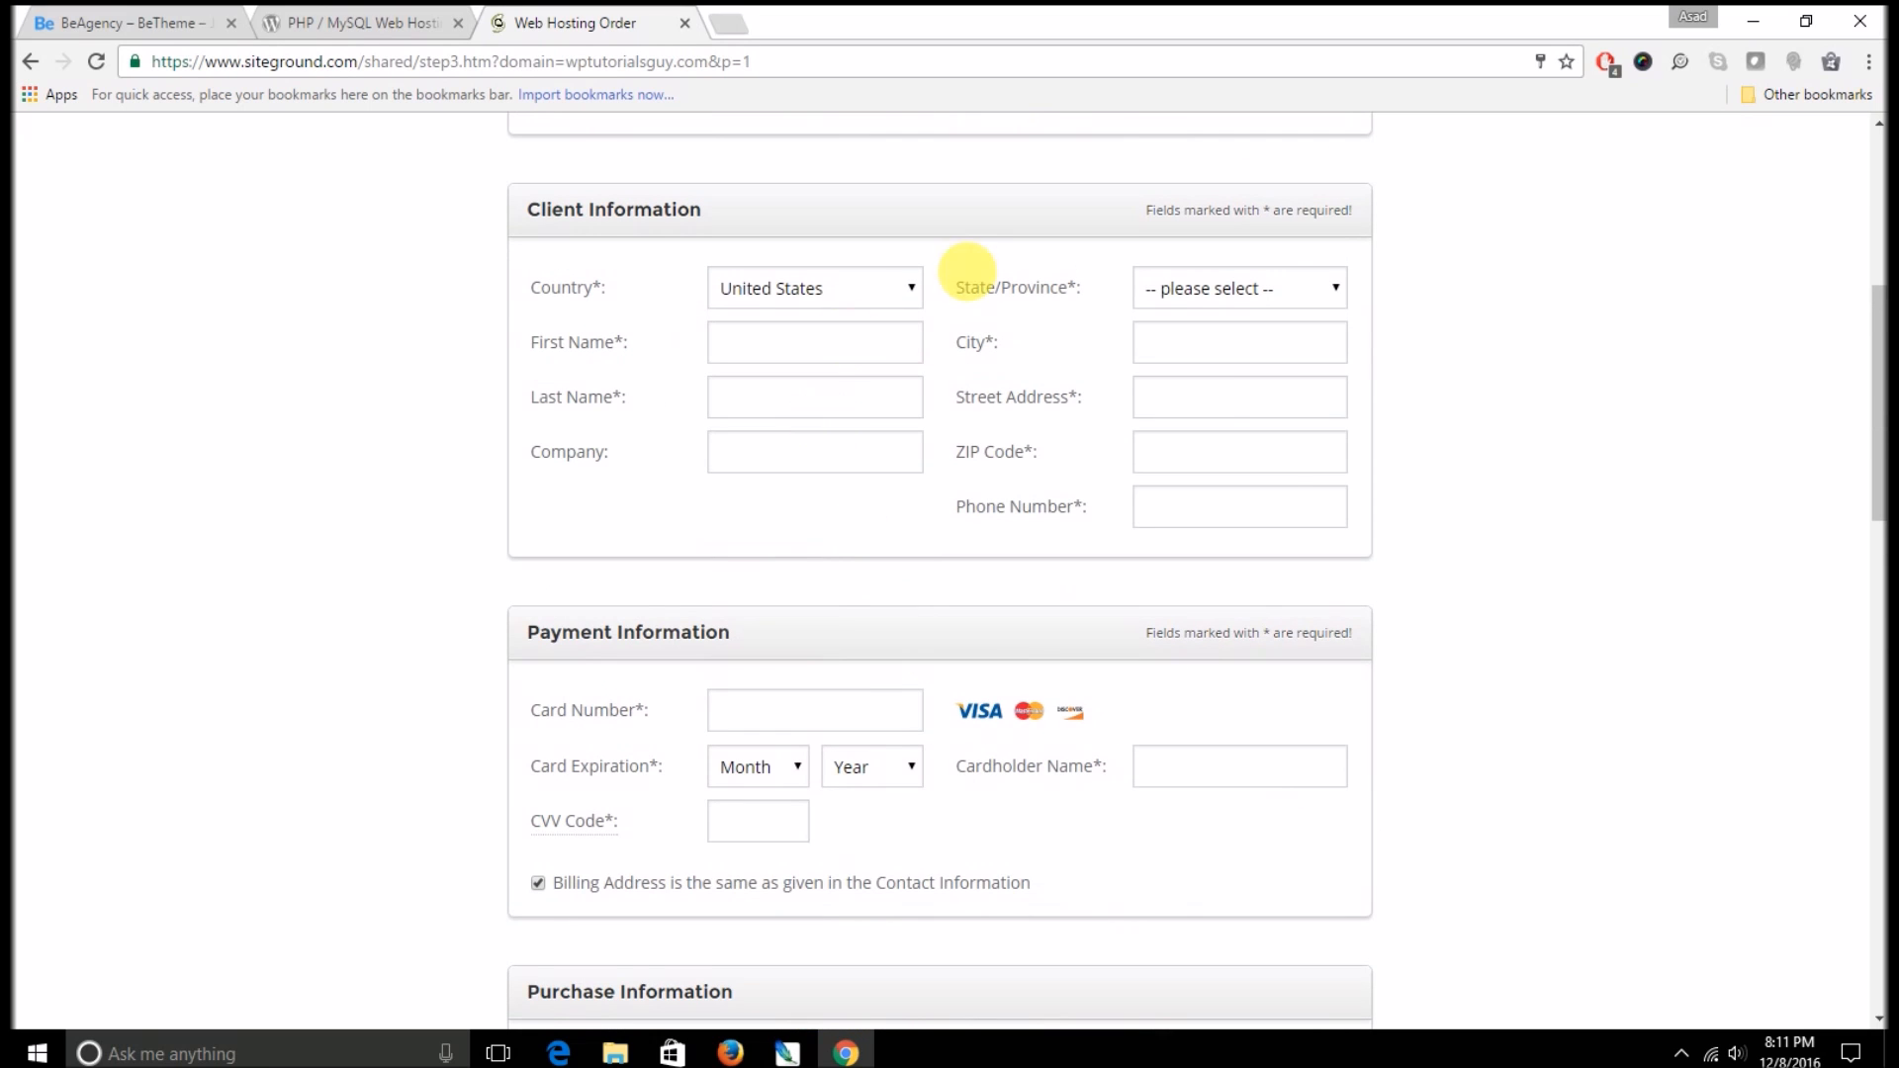
scroll(1284, 509, "up", 5)
scroll(1025, 610, "down", 15)
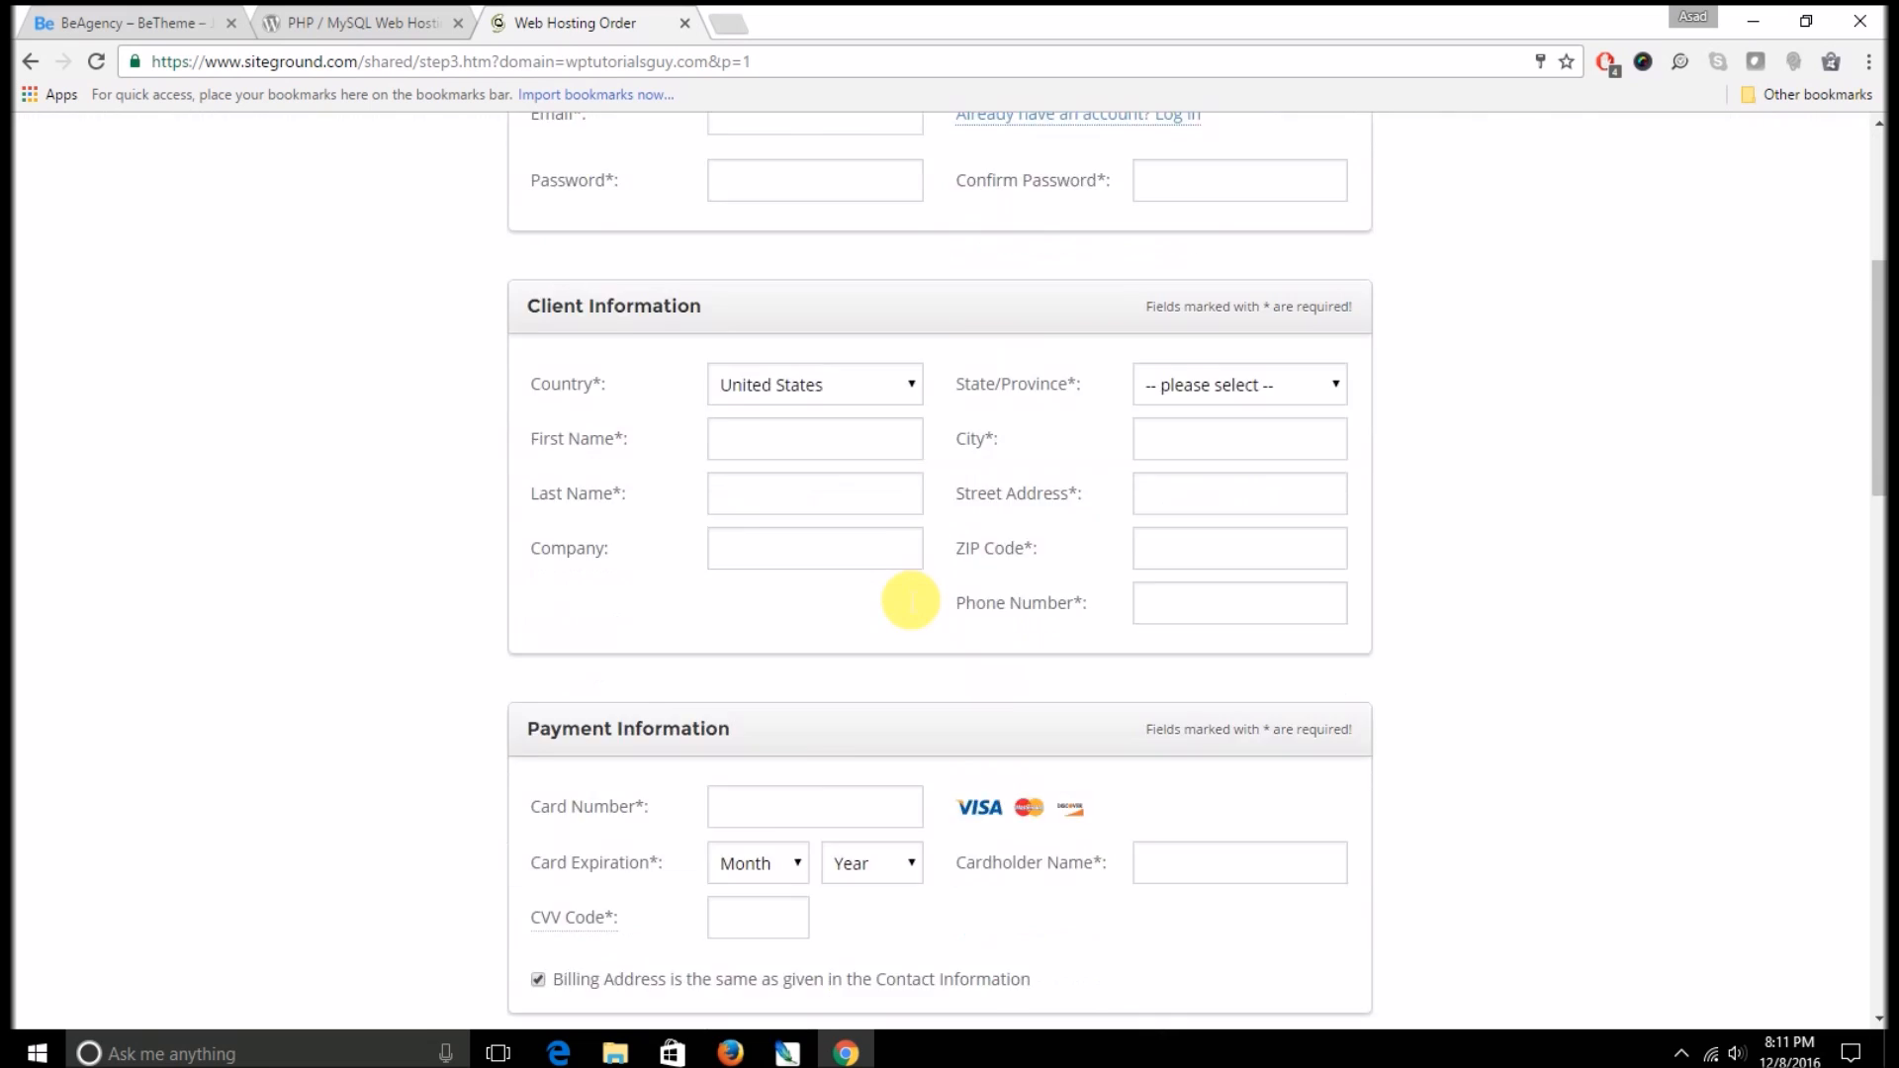
scroll(900, 592, "down", 1)
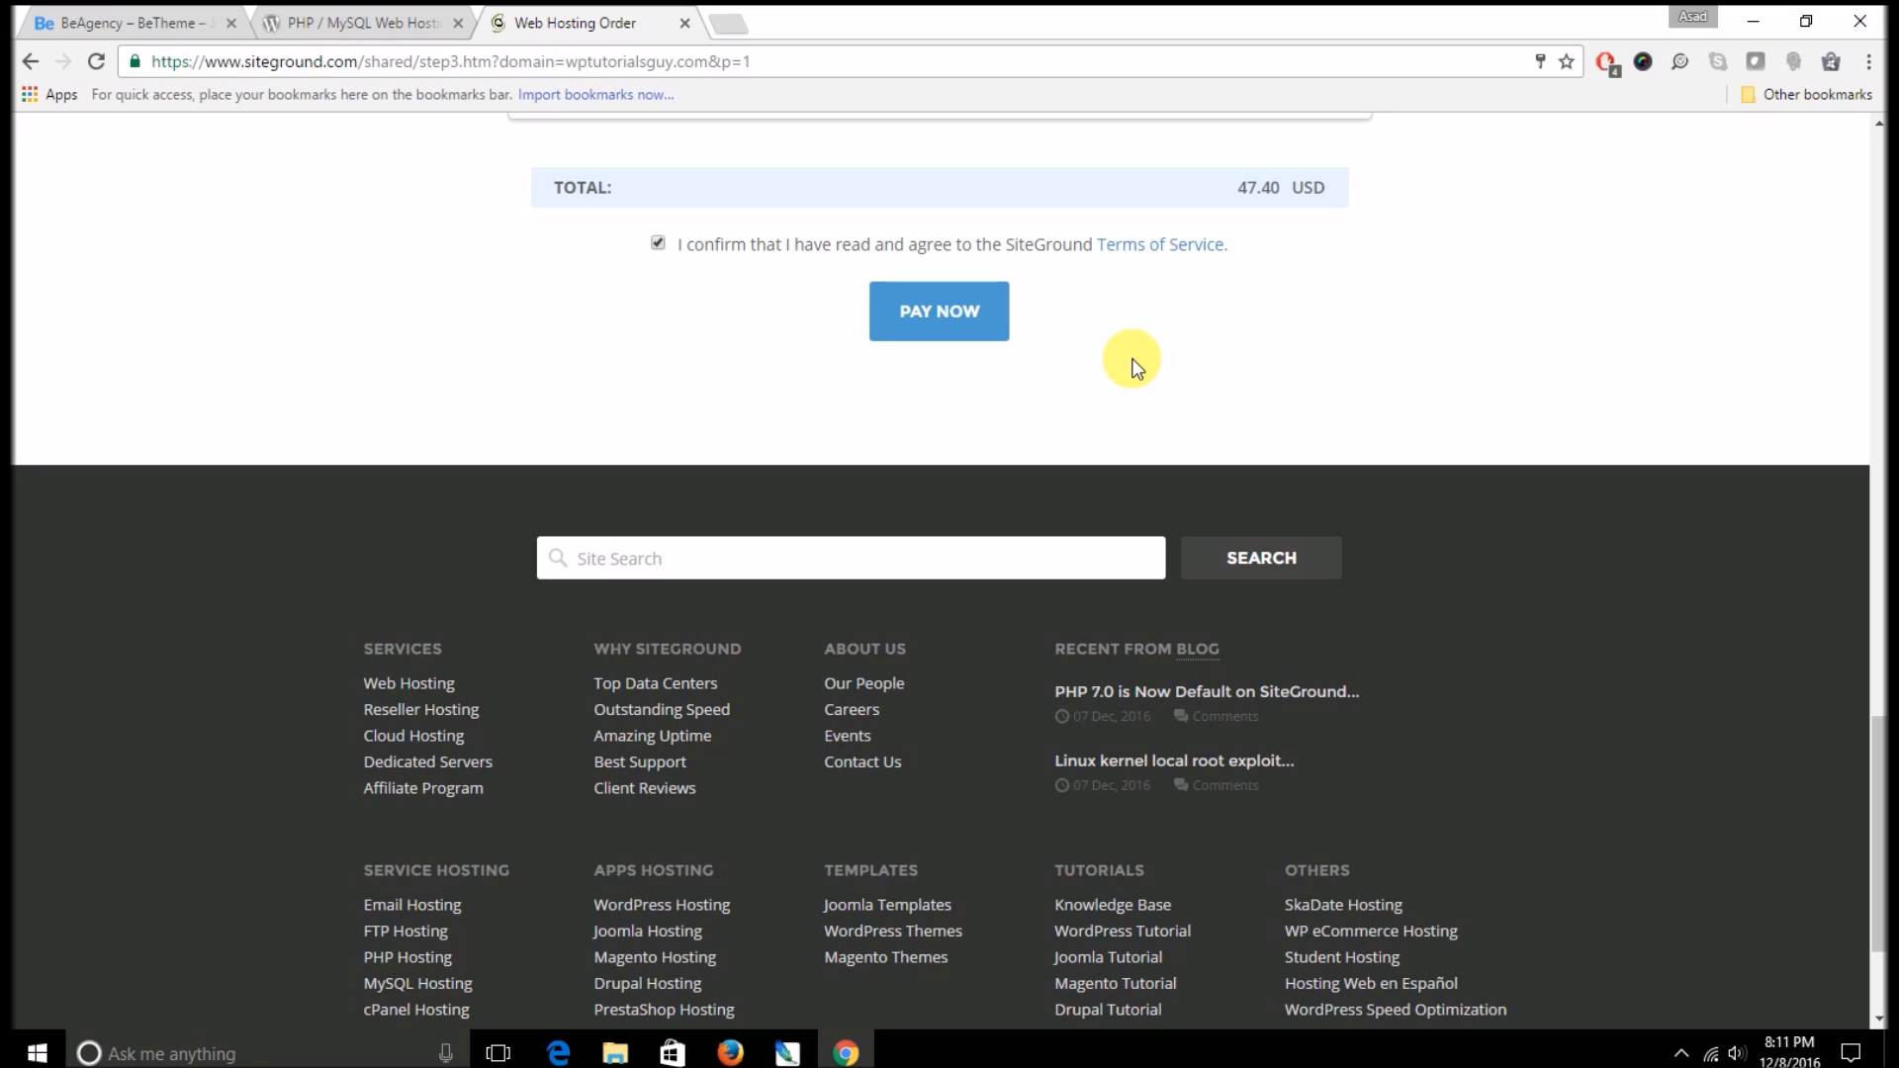
scroll(1130, 359, "up", 8)
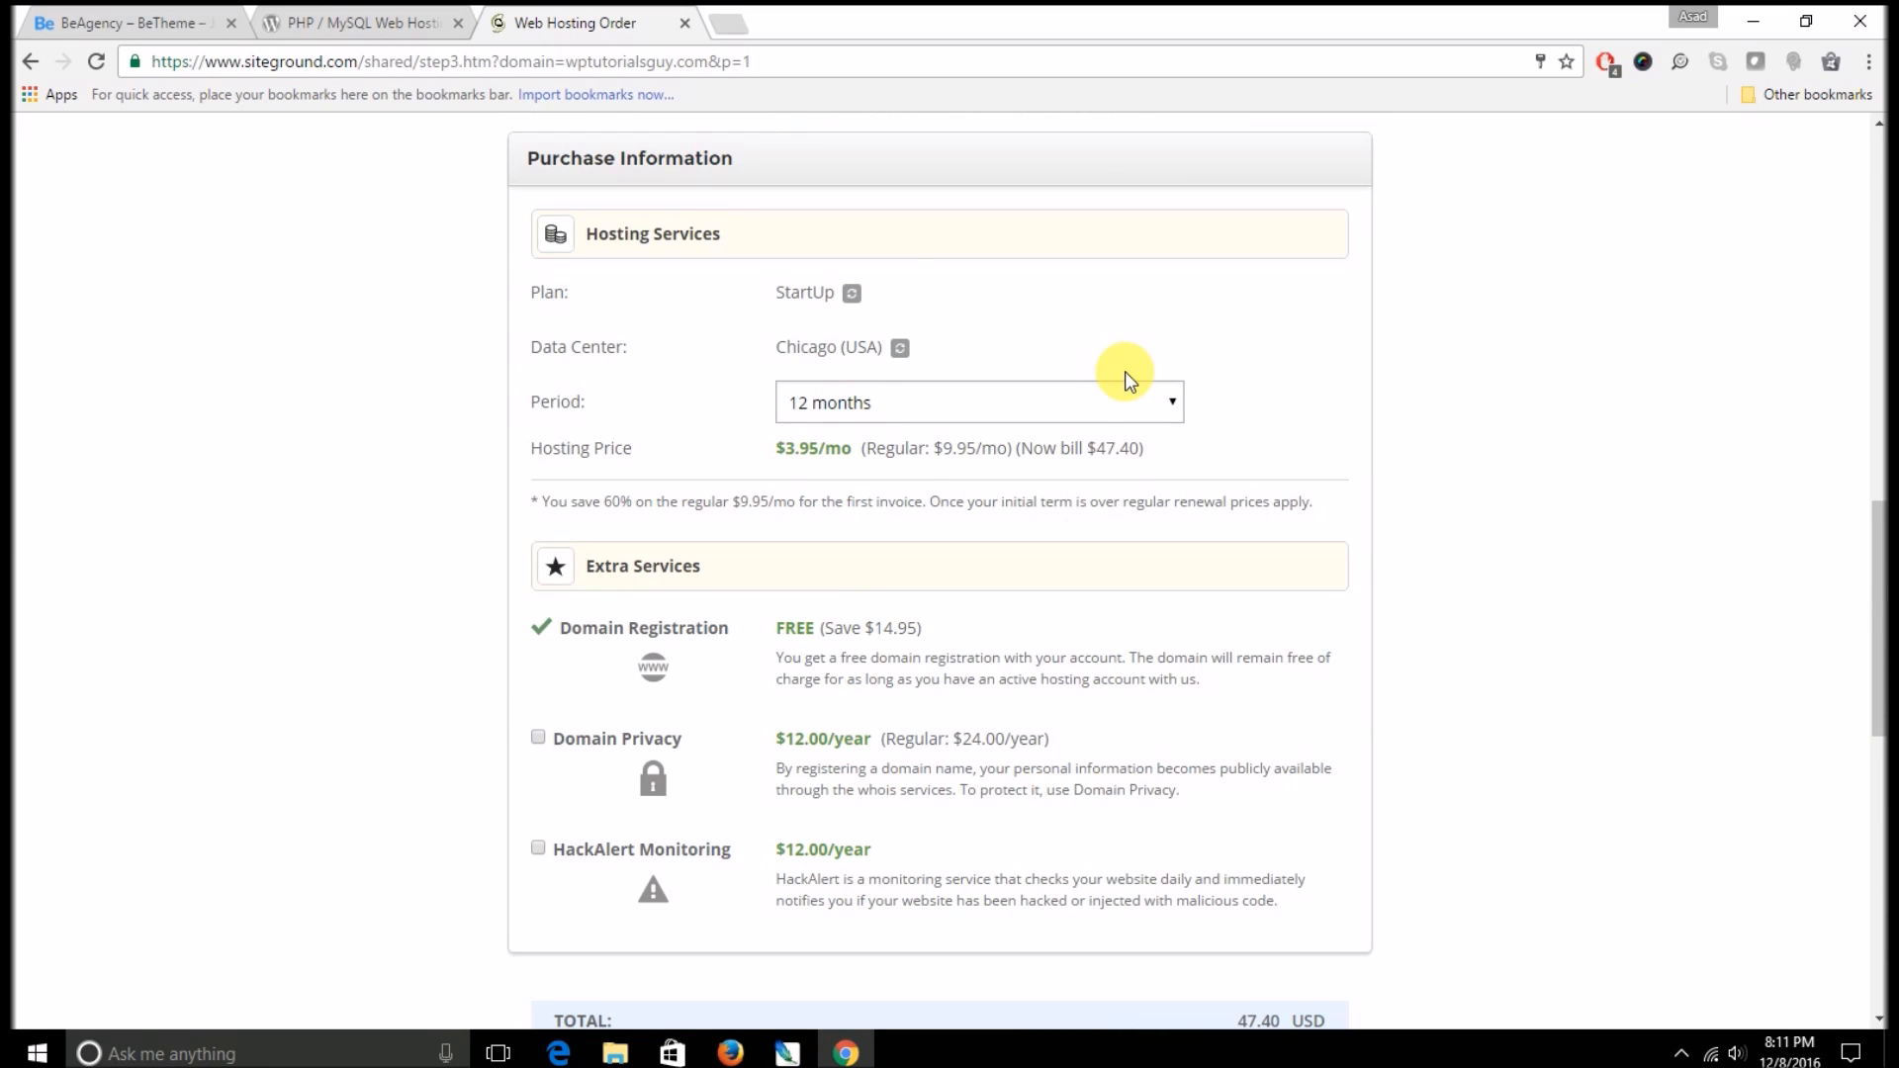
scroll(1128, 374, "up", 12)
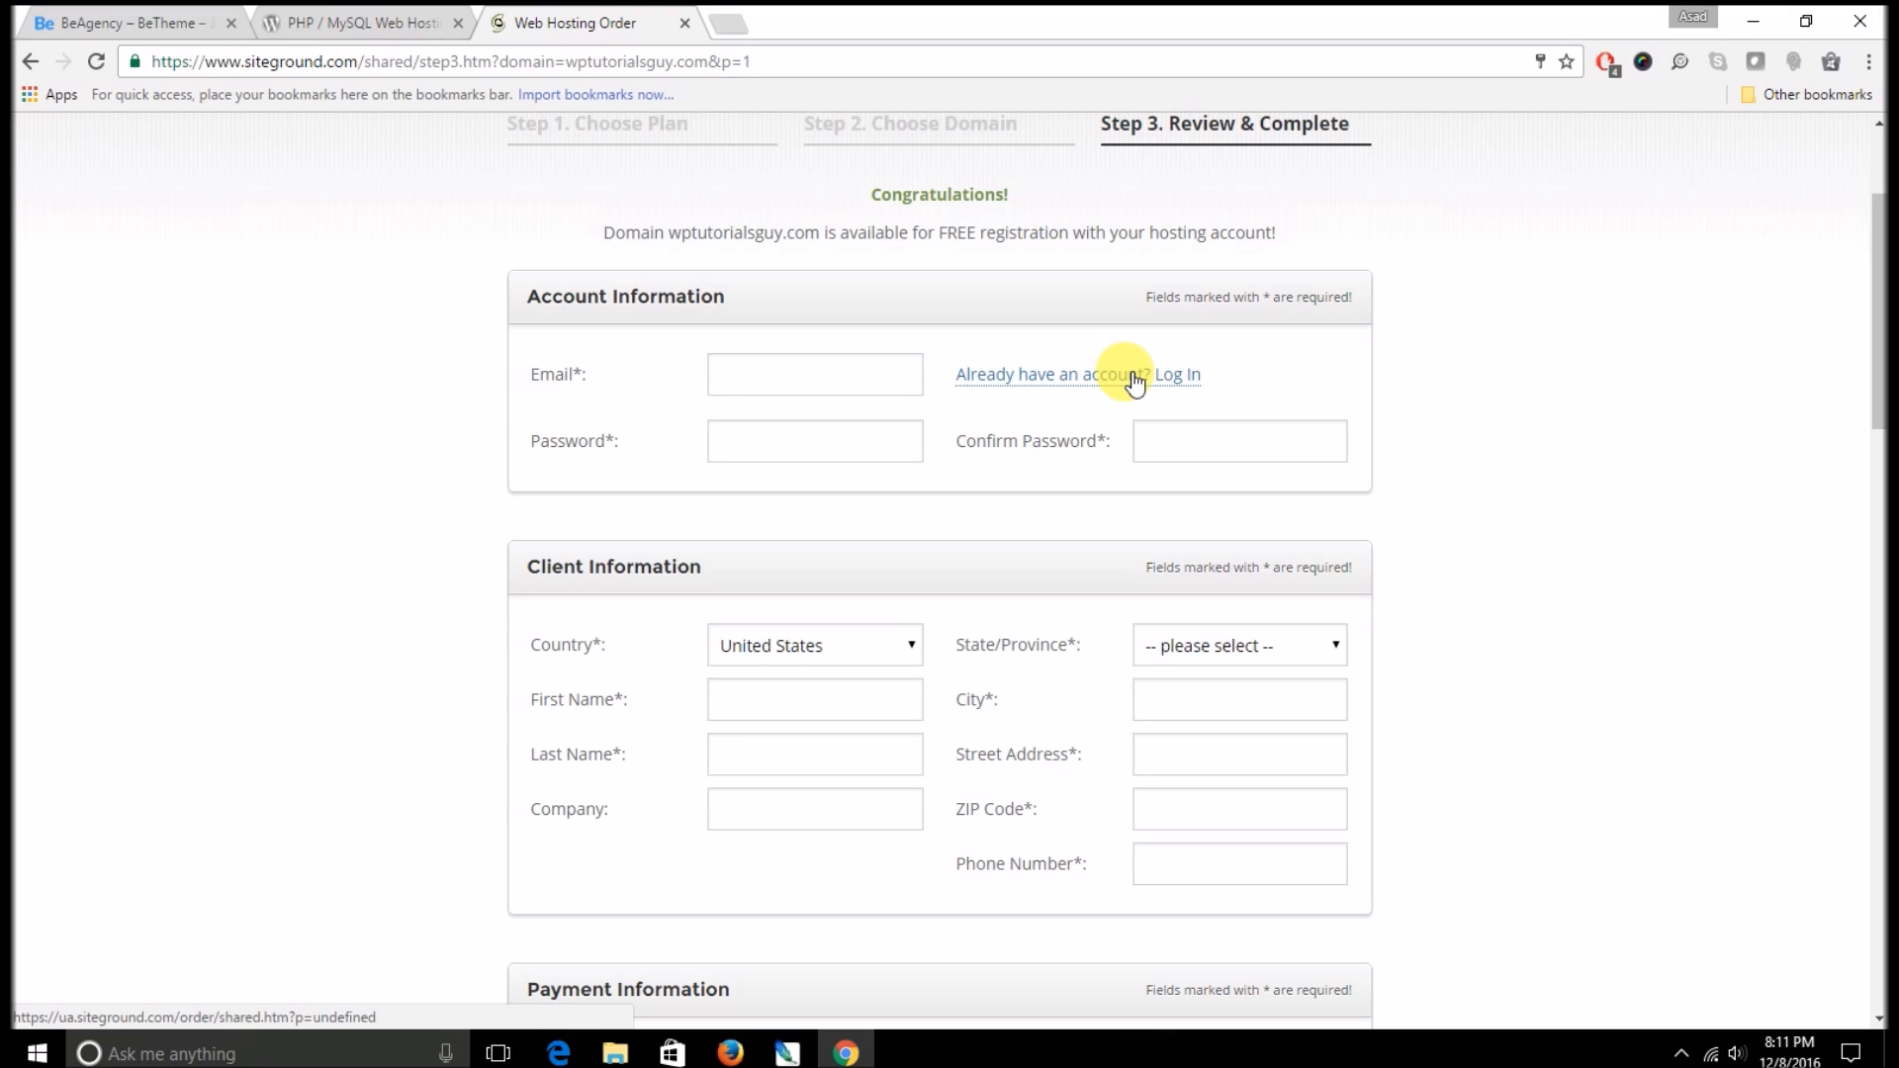
scroll(1135, 381, "up", 1)
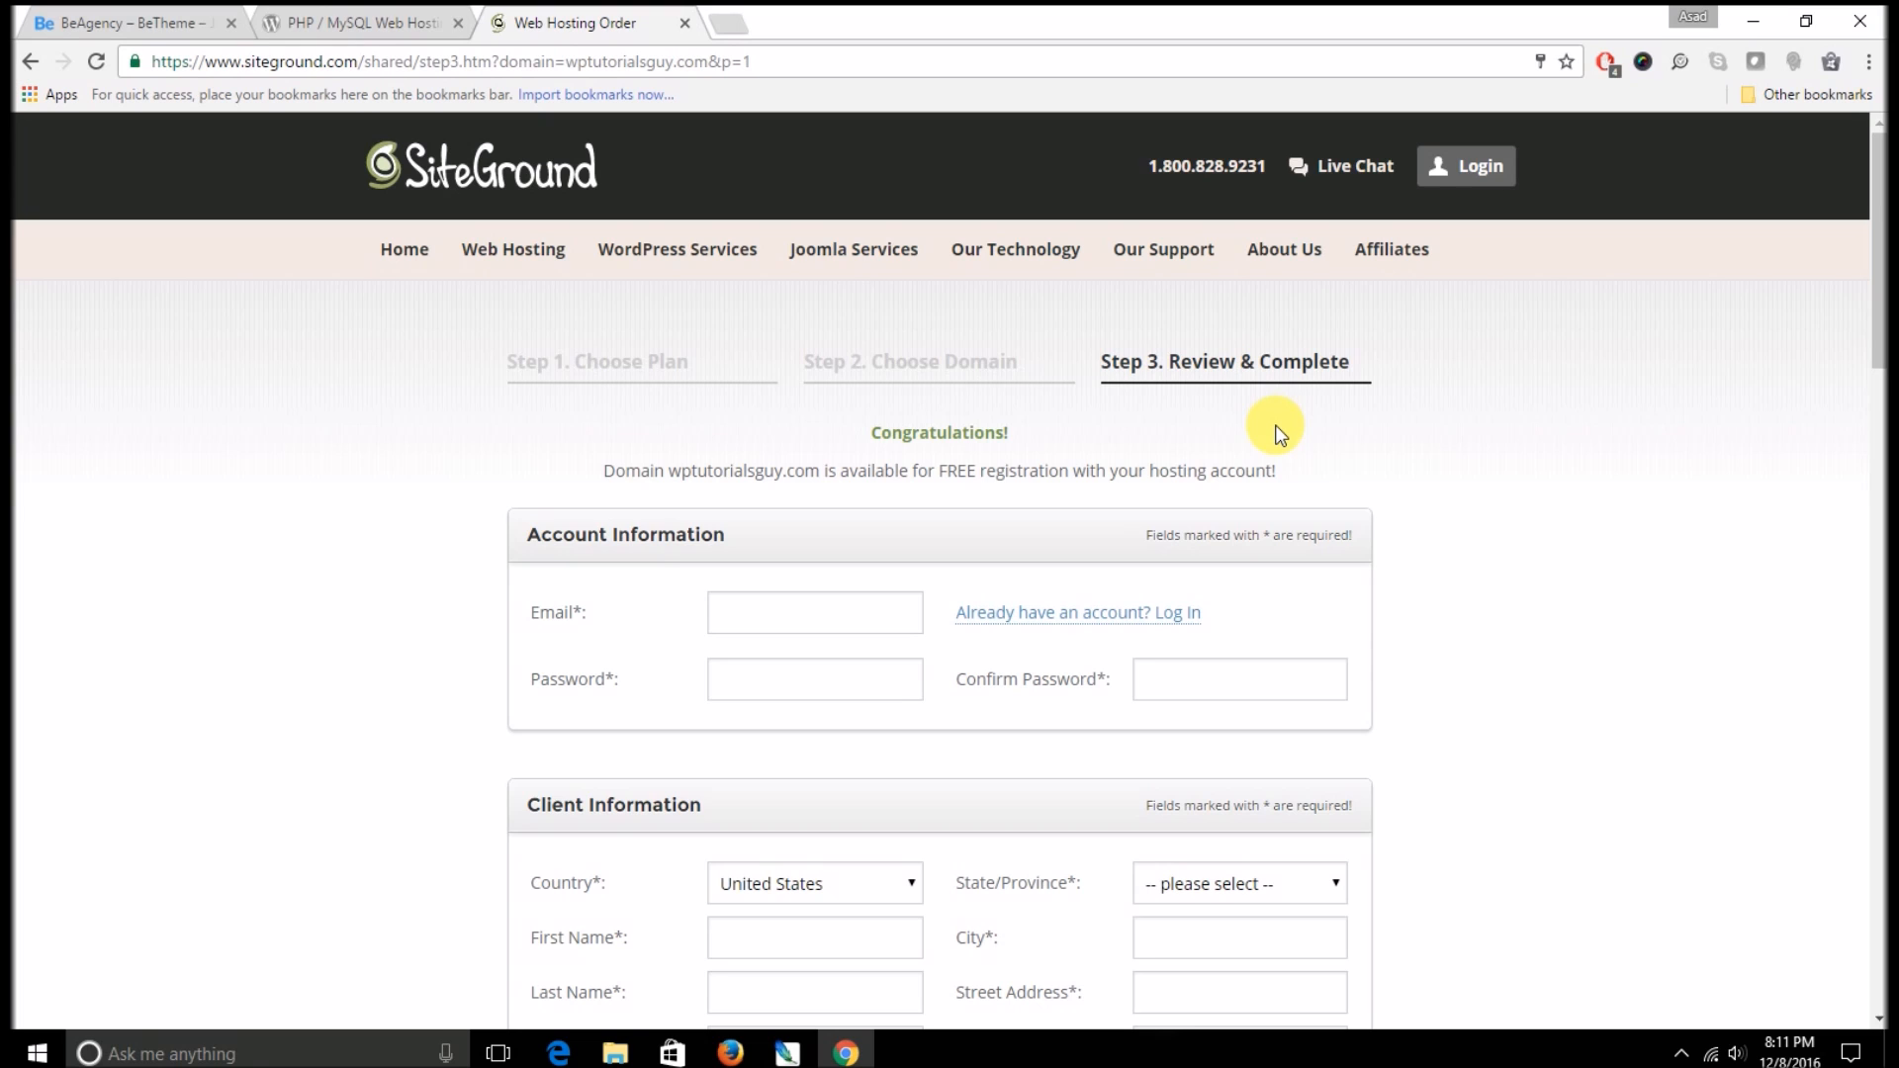
scroll(1281, 435, "down", 6)
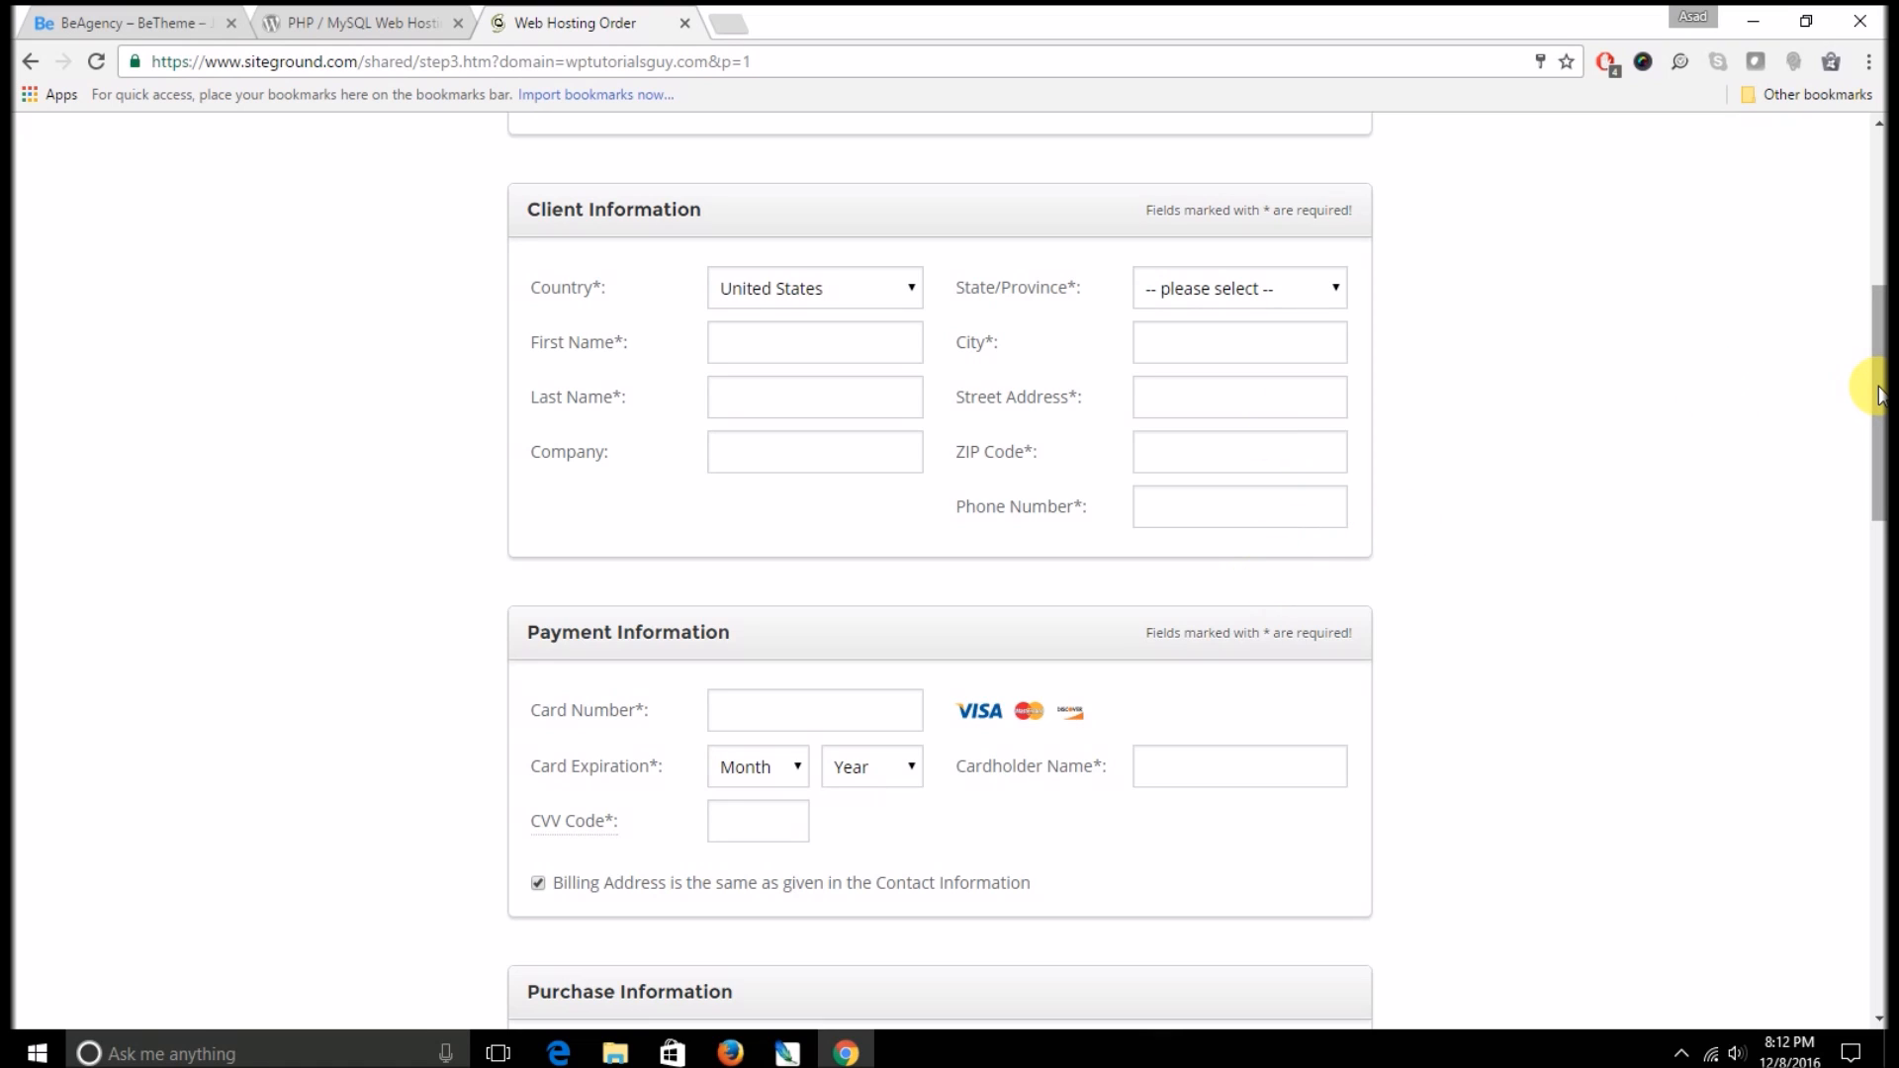
left_click_drag(1880, 395, 1870, 176)
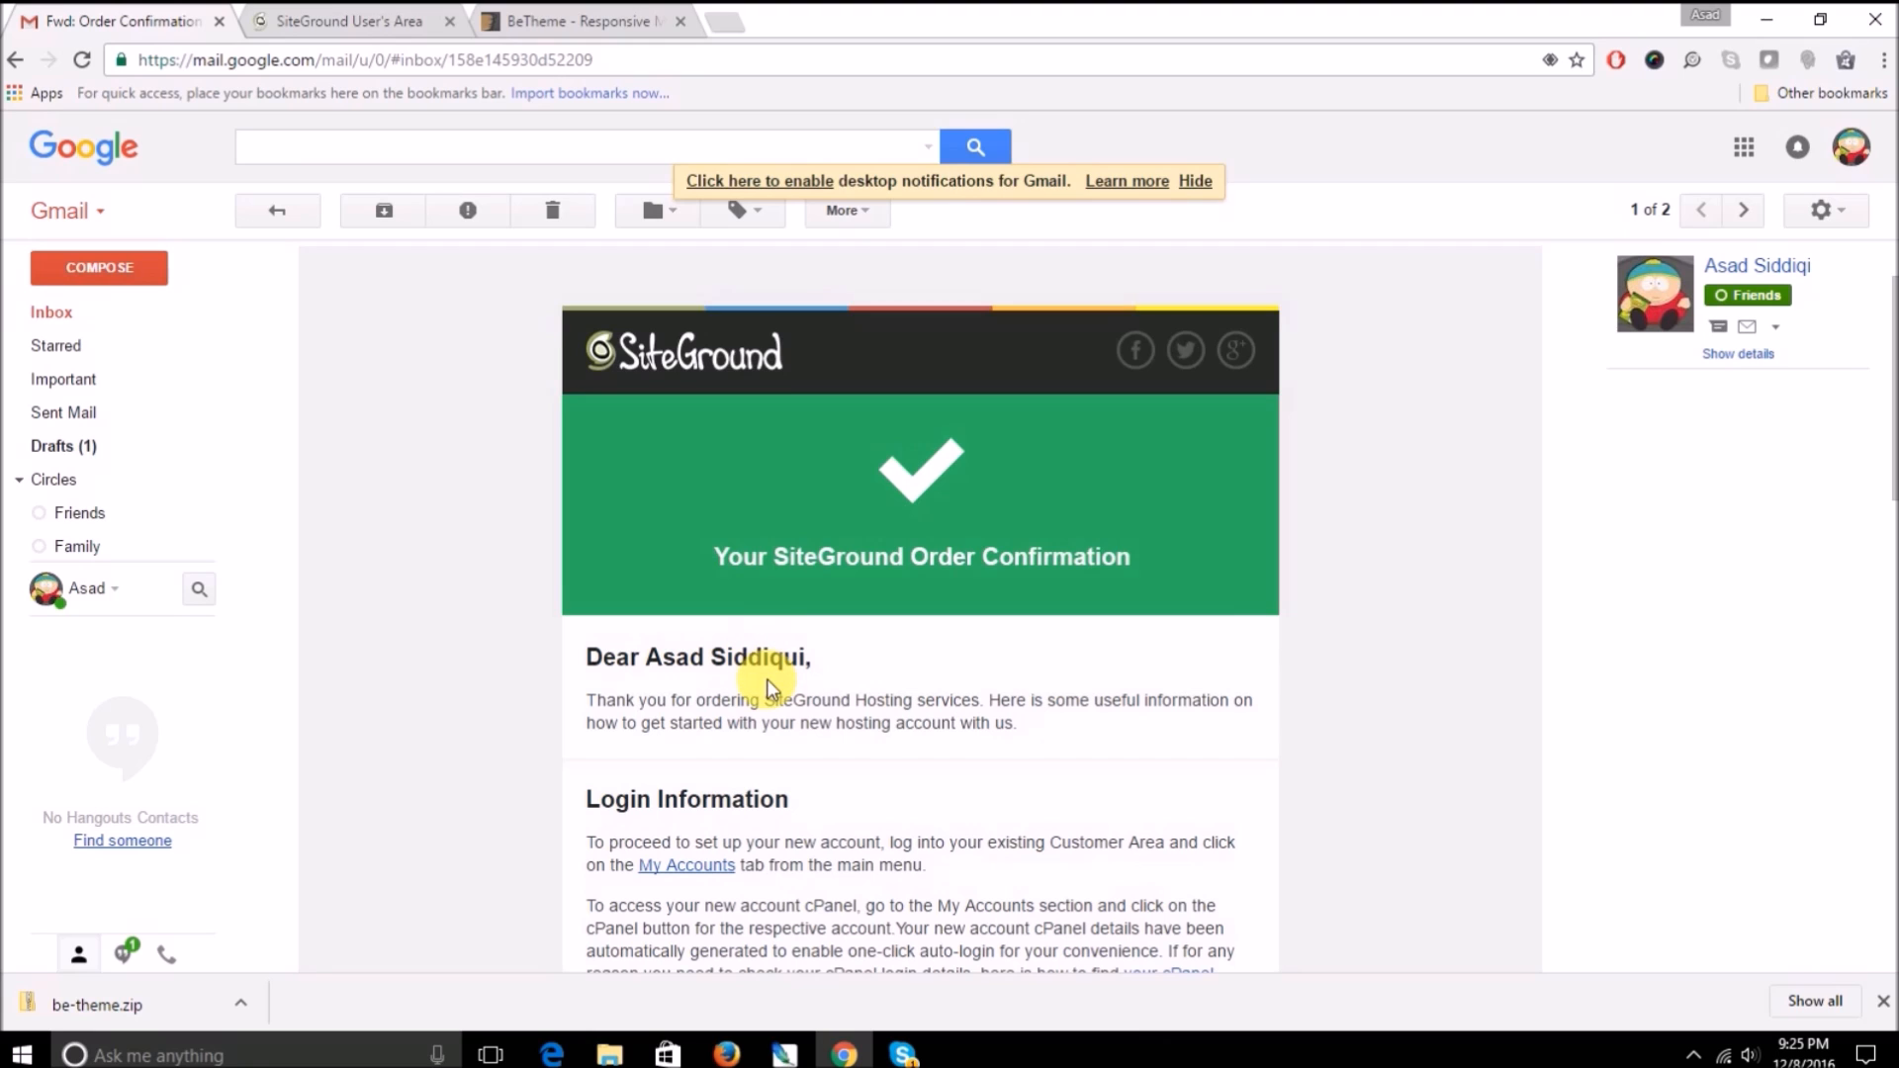
Step: Read the order confirmation email, then go to the SiteGround User's Area tab
scroll(768, 678, "down", 1)
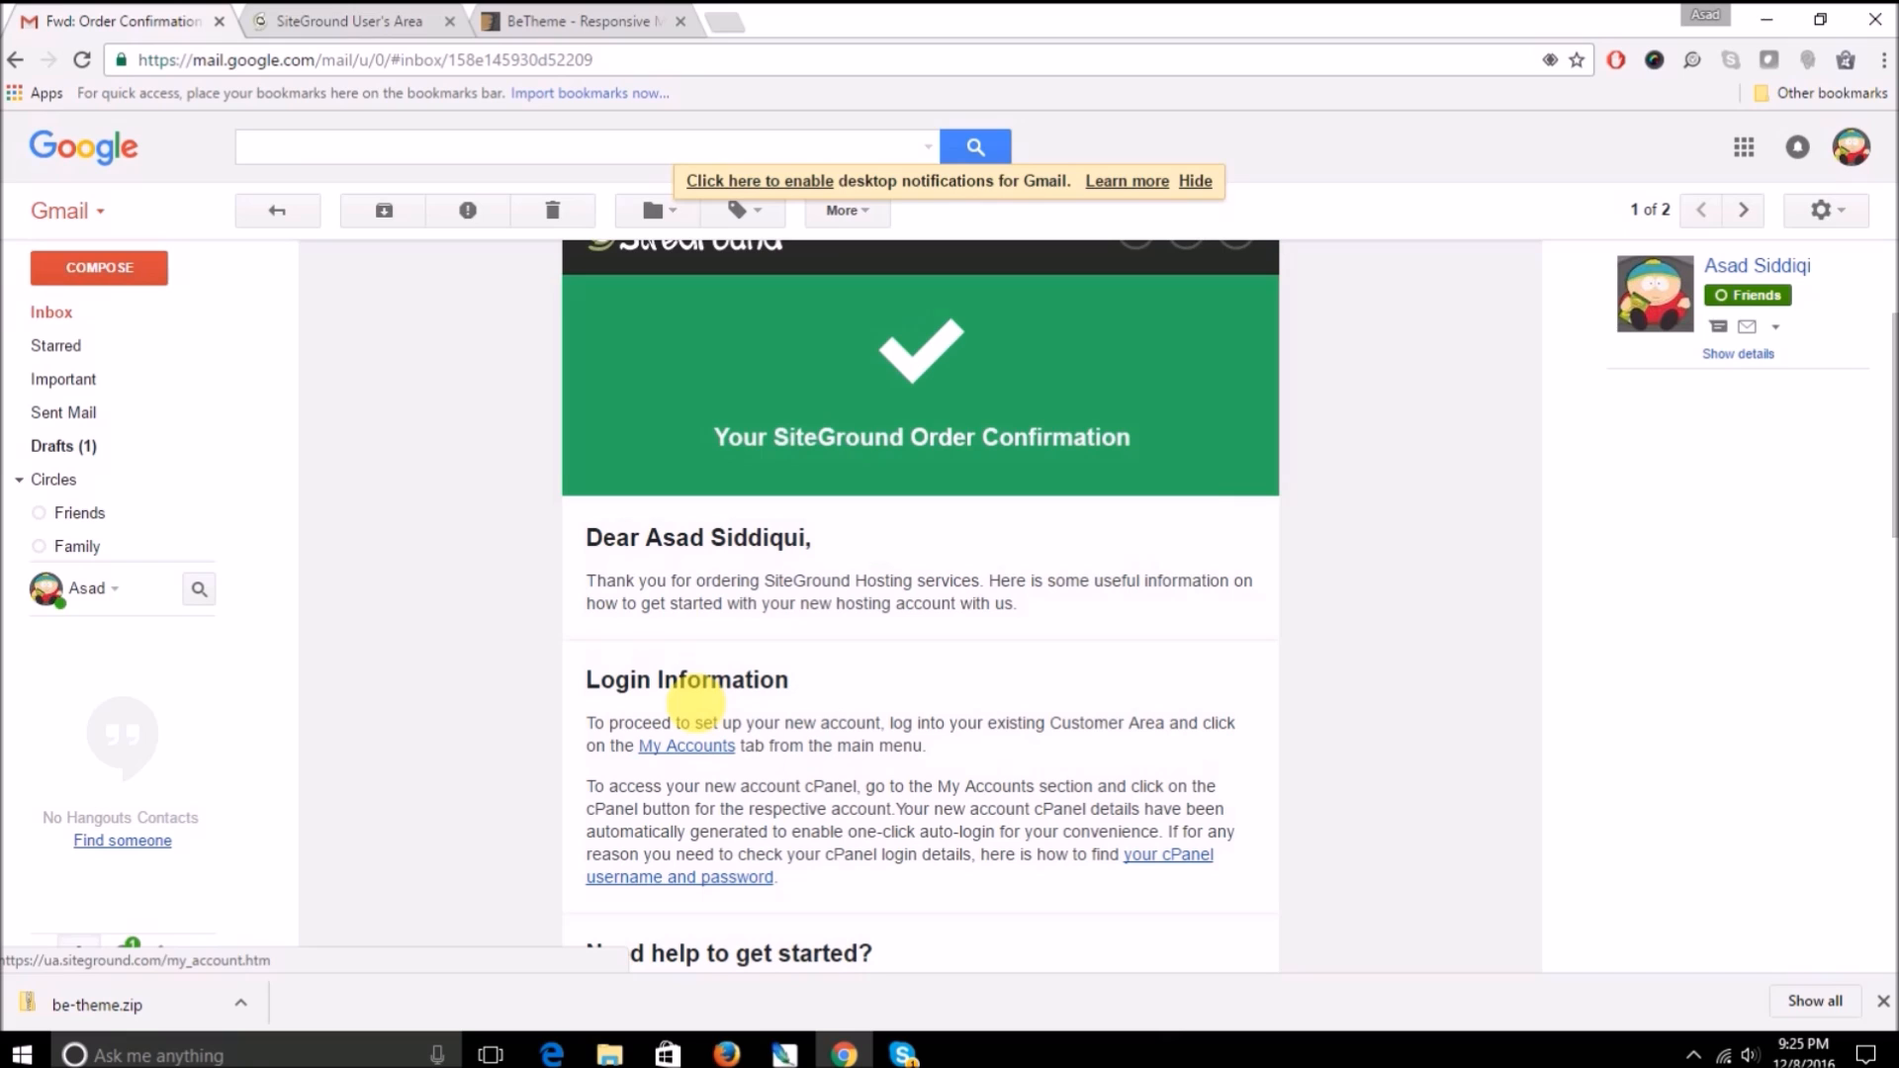
left_click(304, 19)
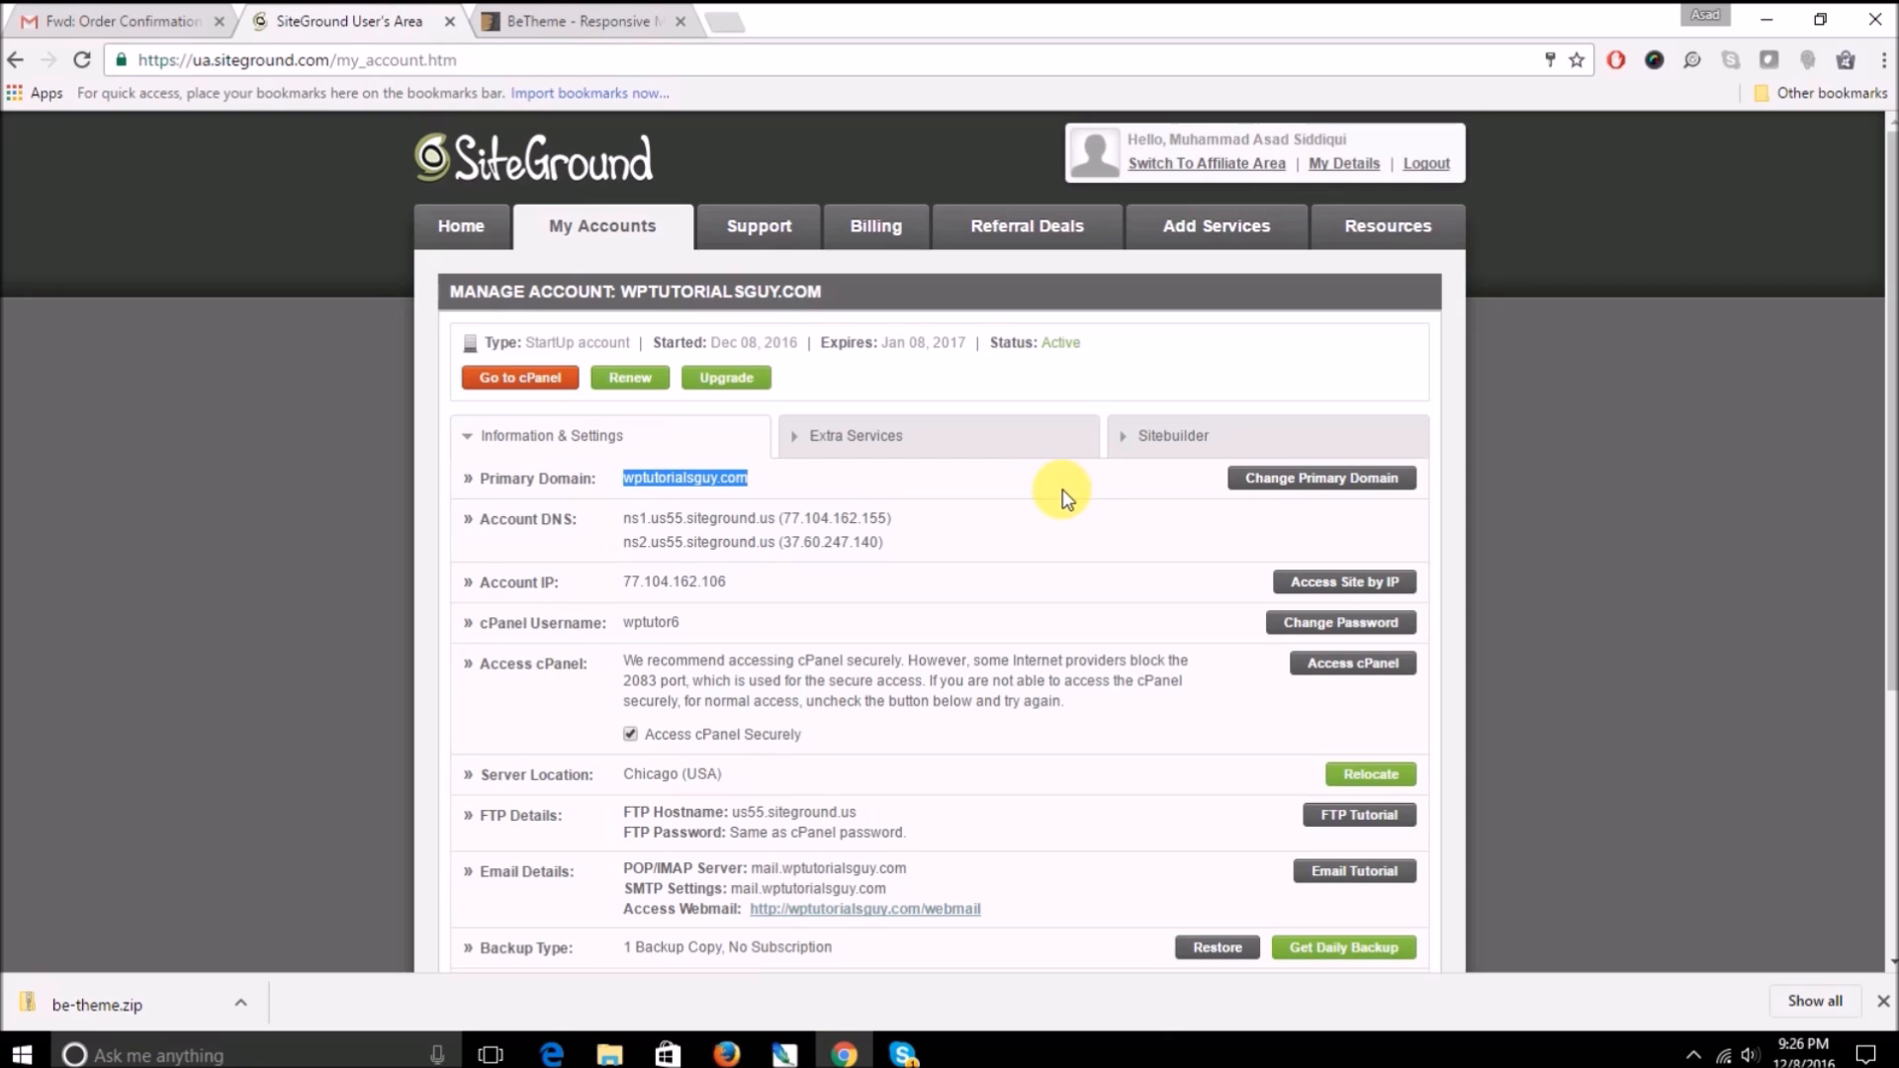
Step: Highlight the primary domain wptutorialsguy.com and bring up the cPanel Access prompt
left_click(821, 546)
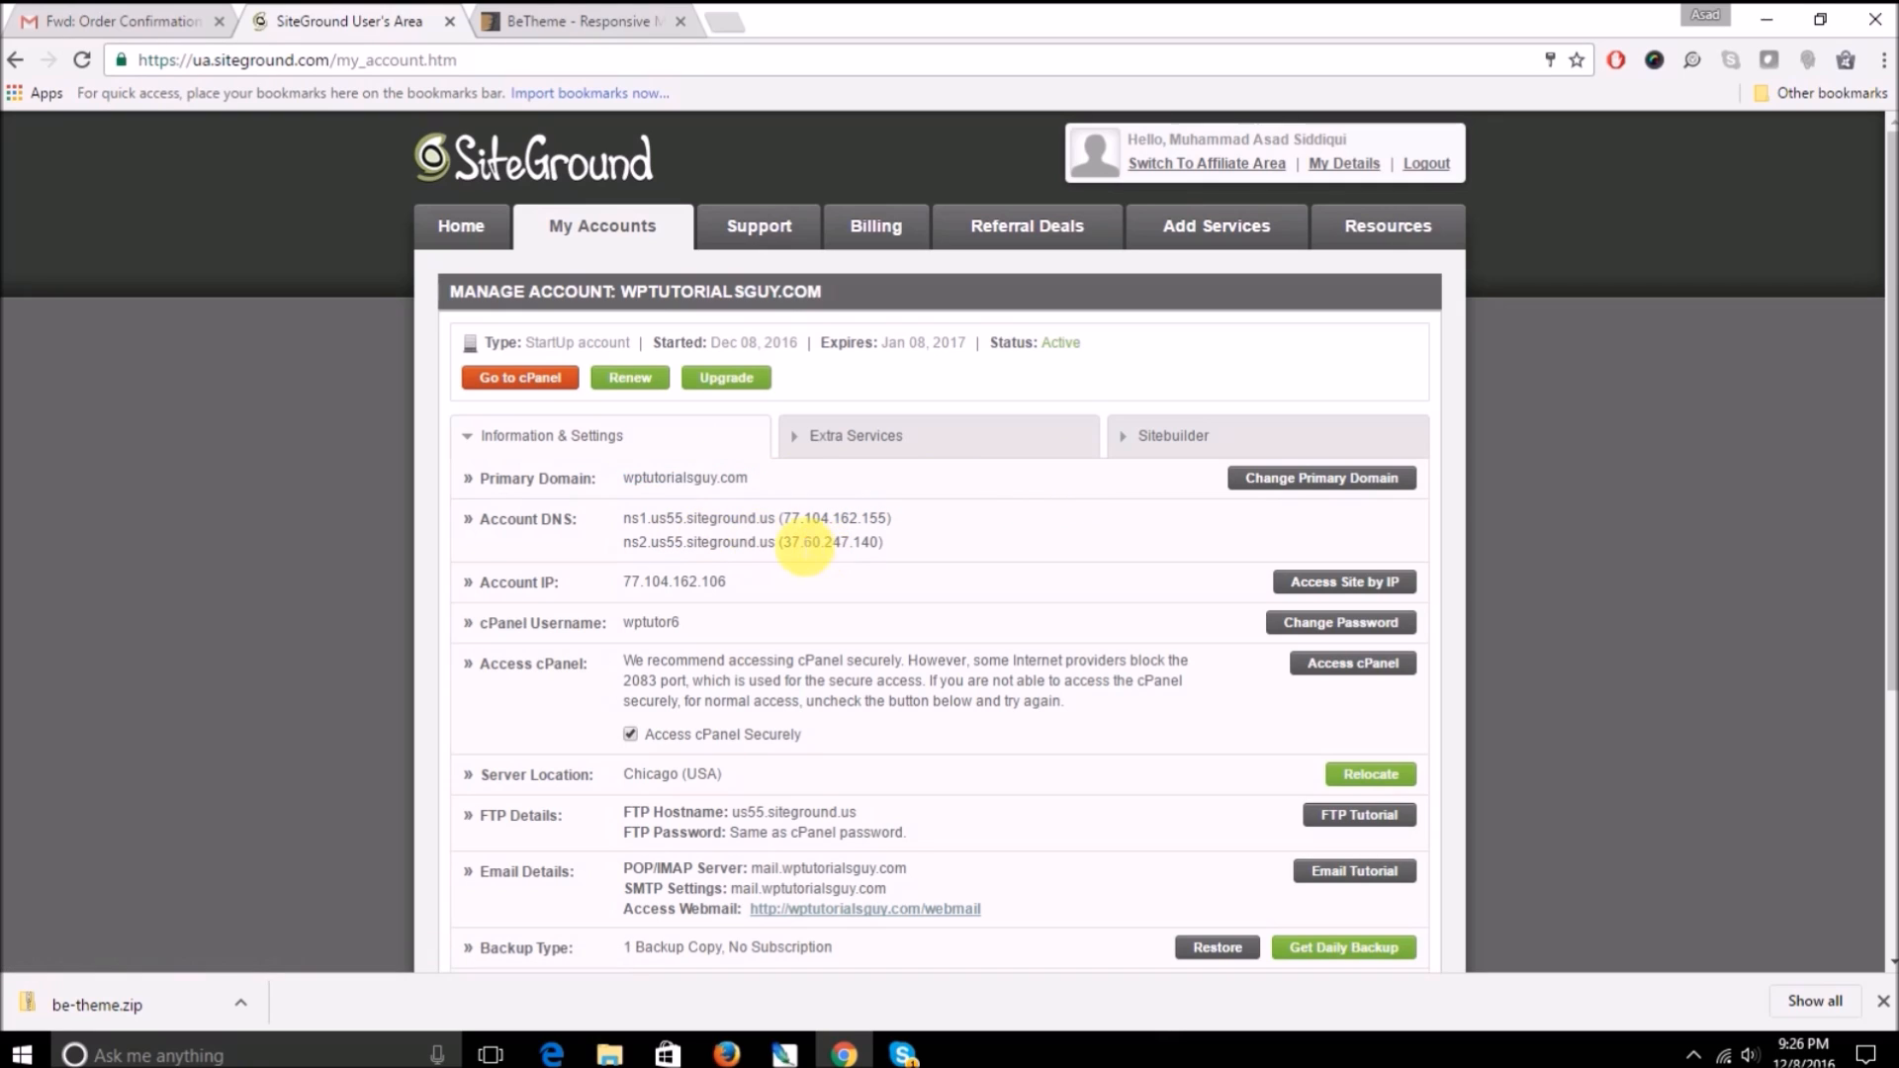
left_click_drag(615, 475, 848, 495)
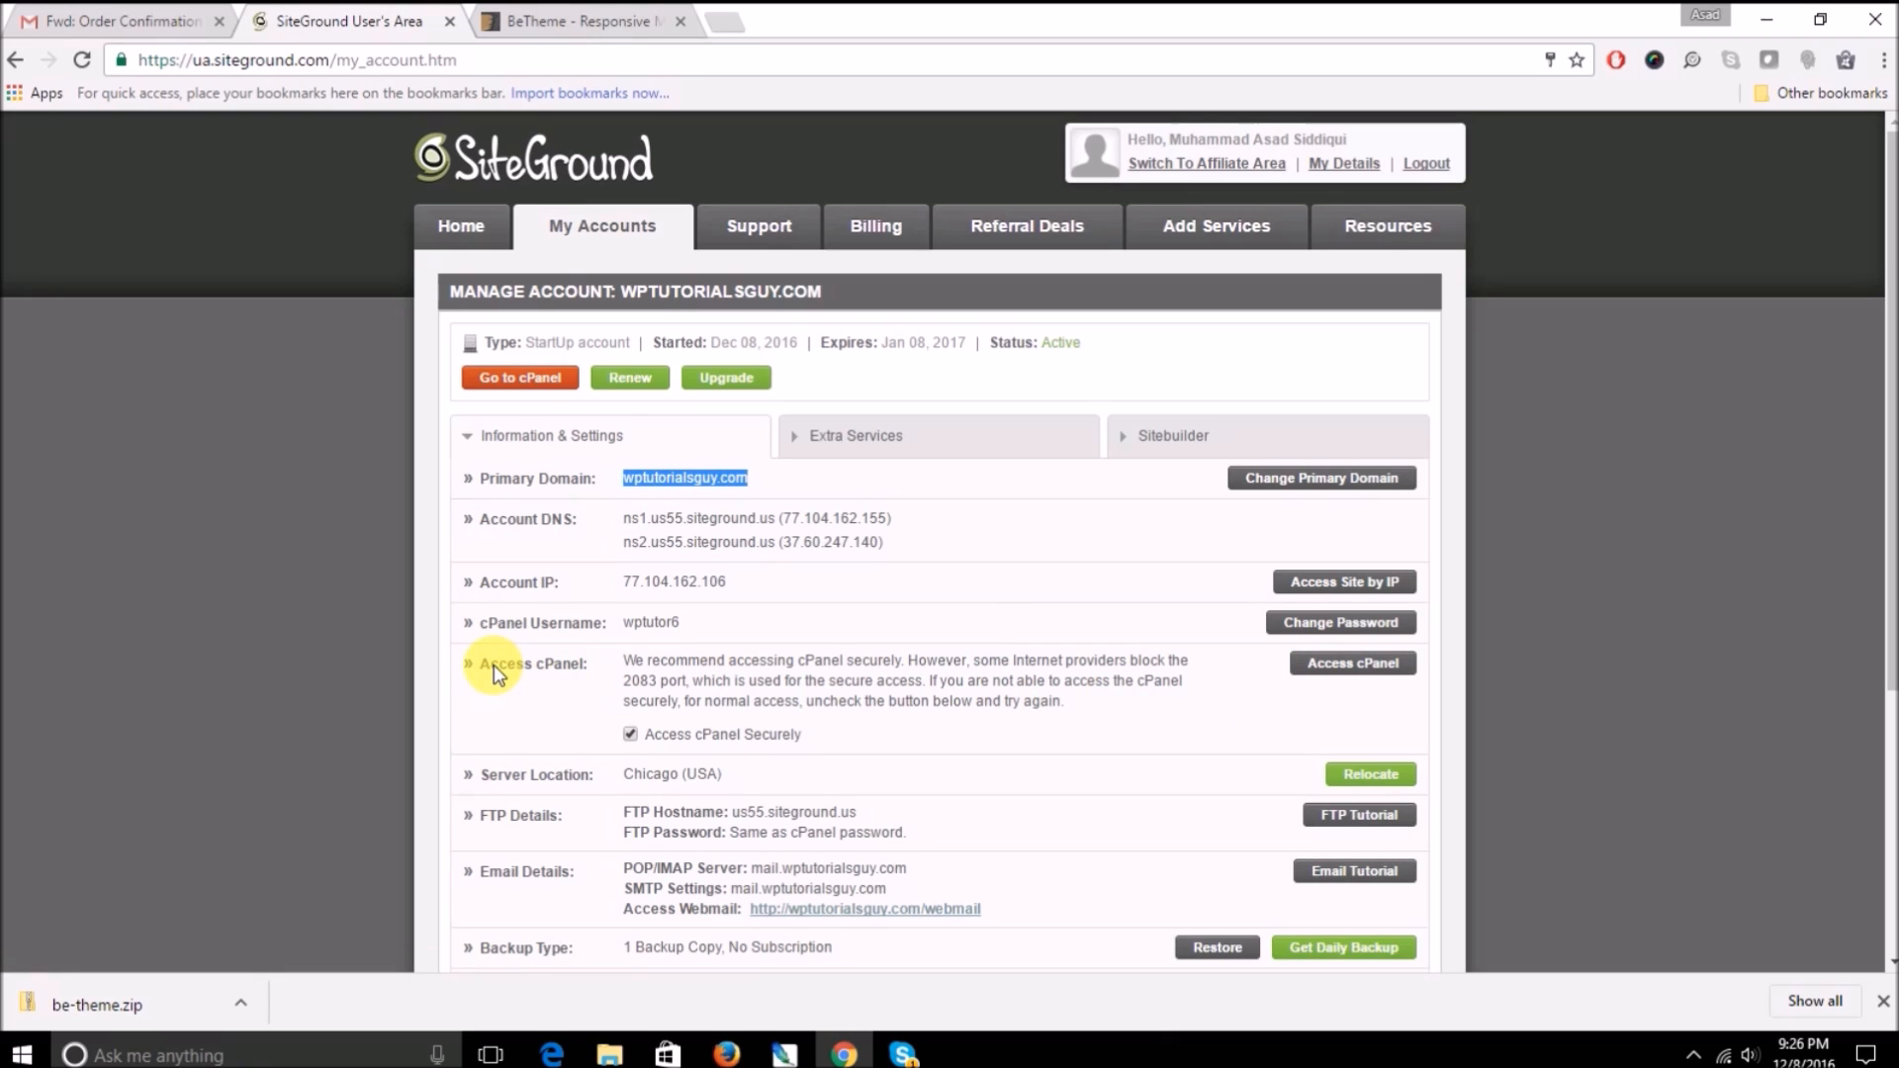
left_click(521, 381)
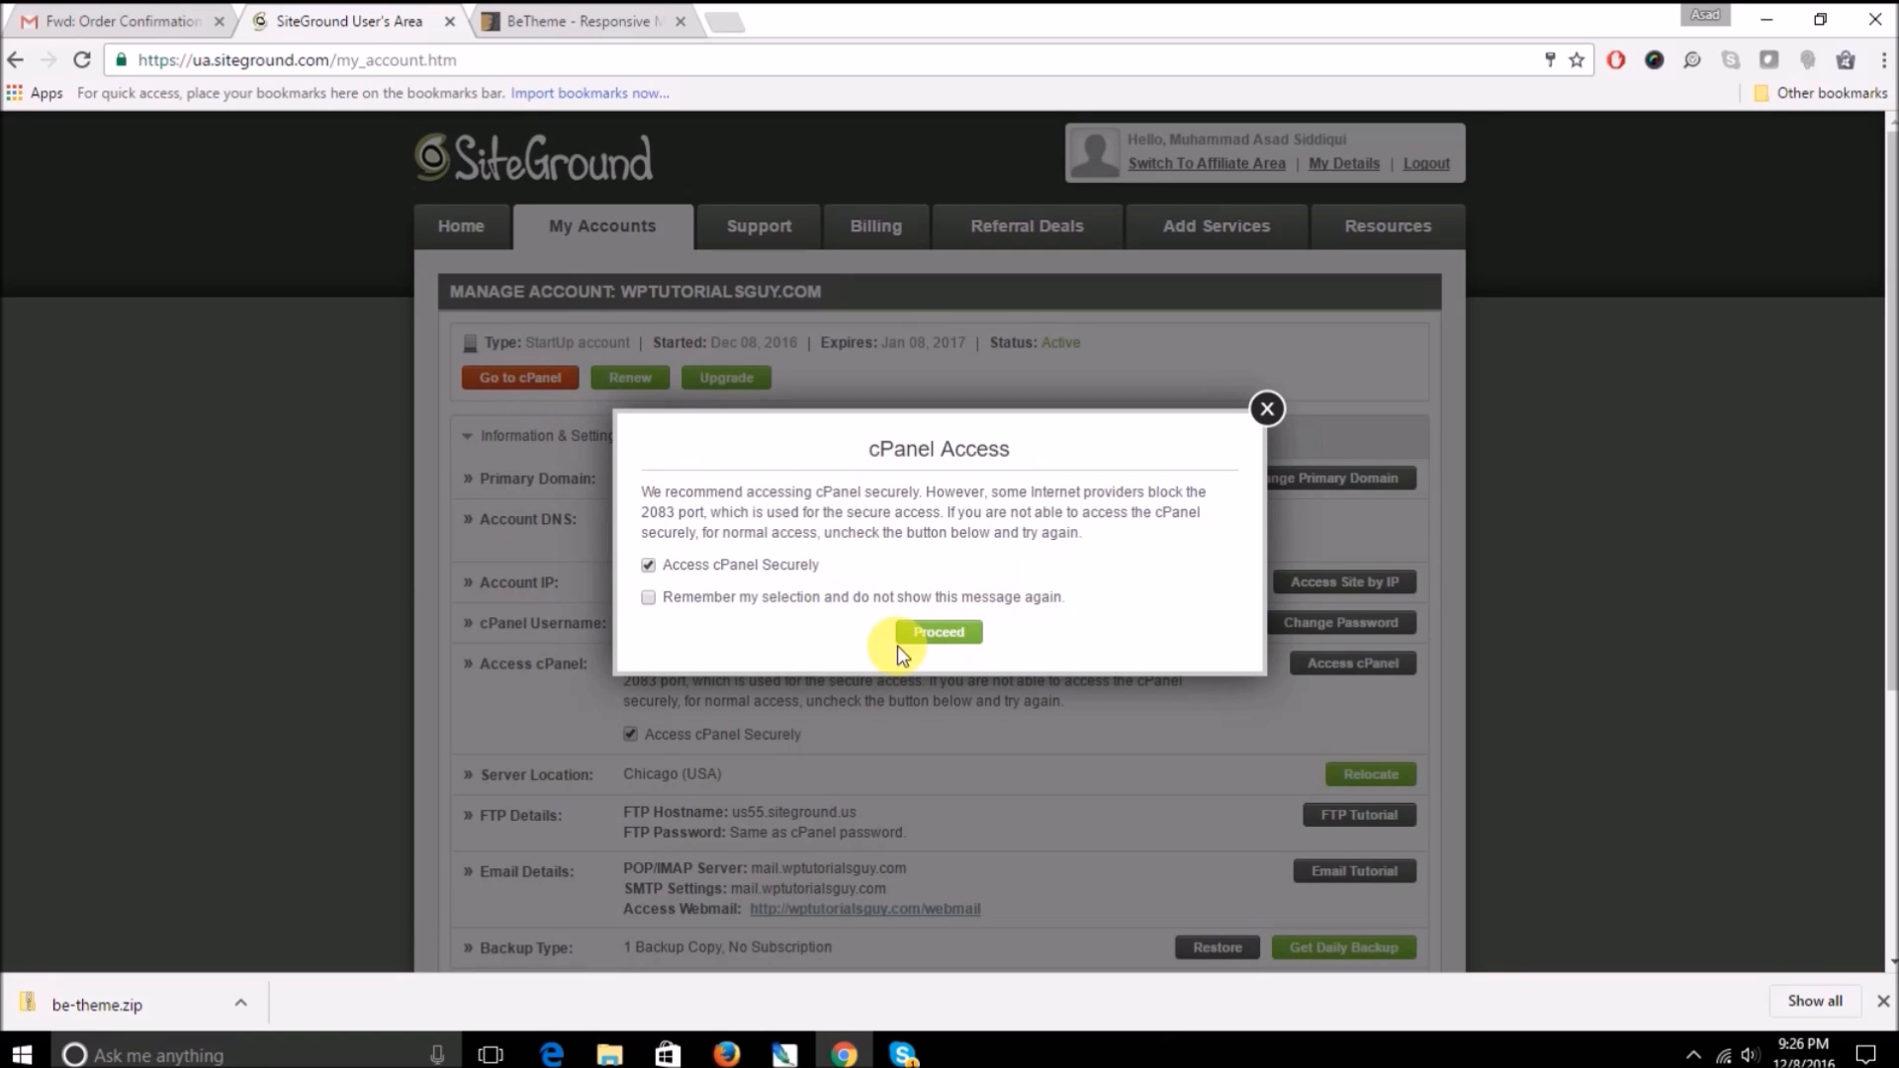
Step: Enter cPanel and open the Softaculous WordPress 4.7 installer from WordPress Tools
left_click(905, 635)
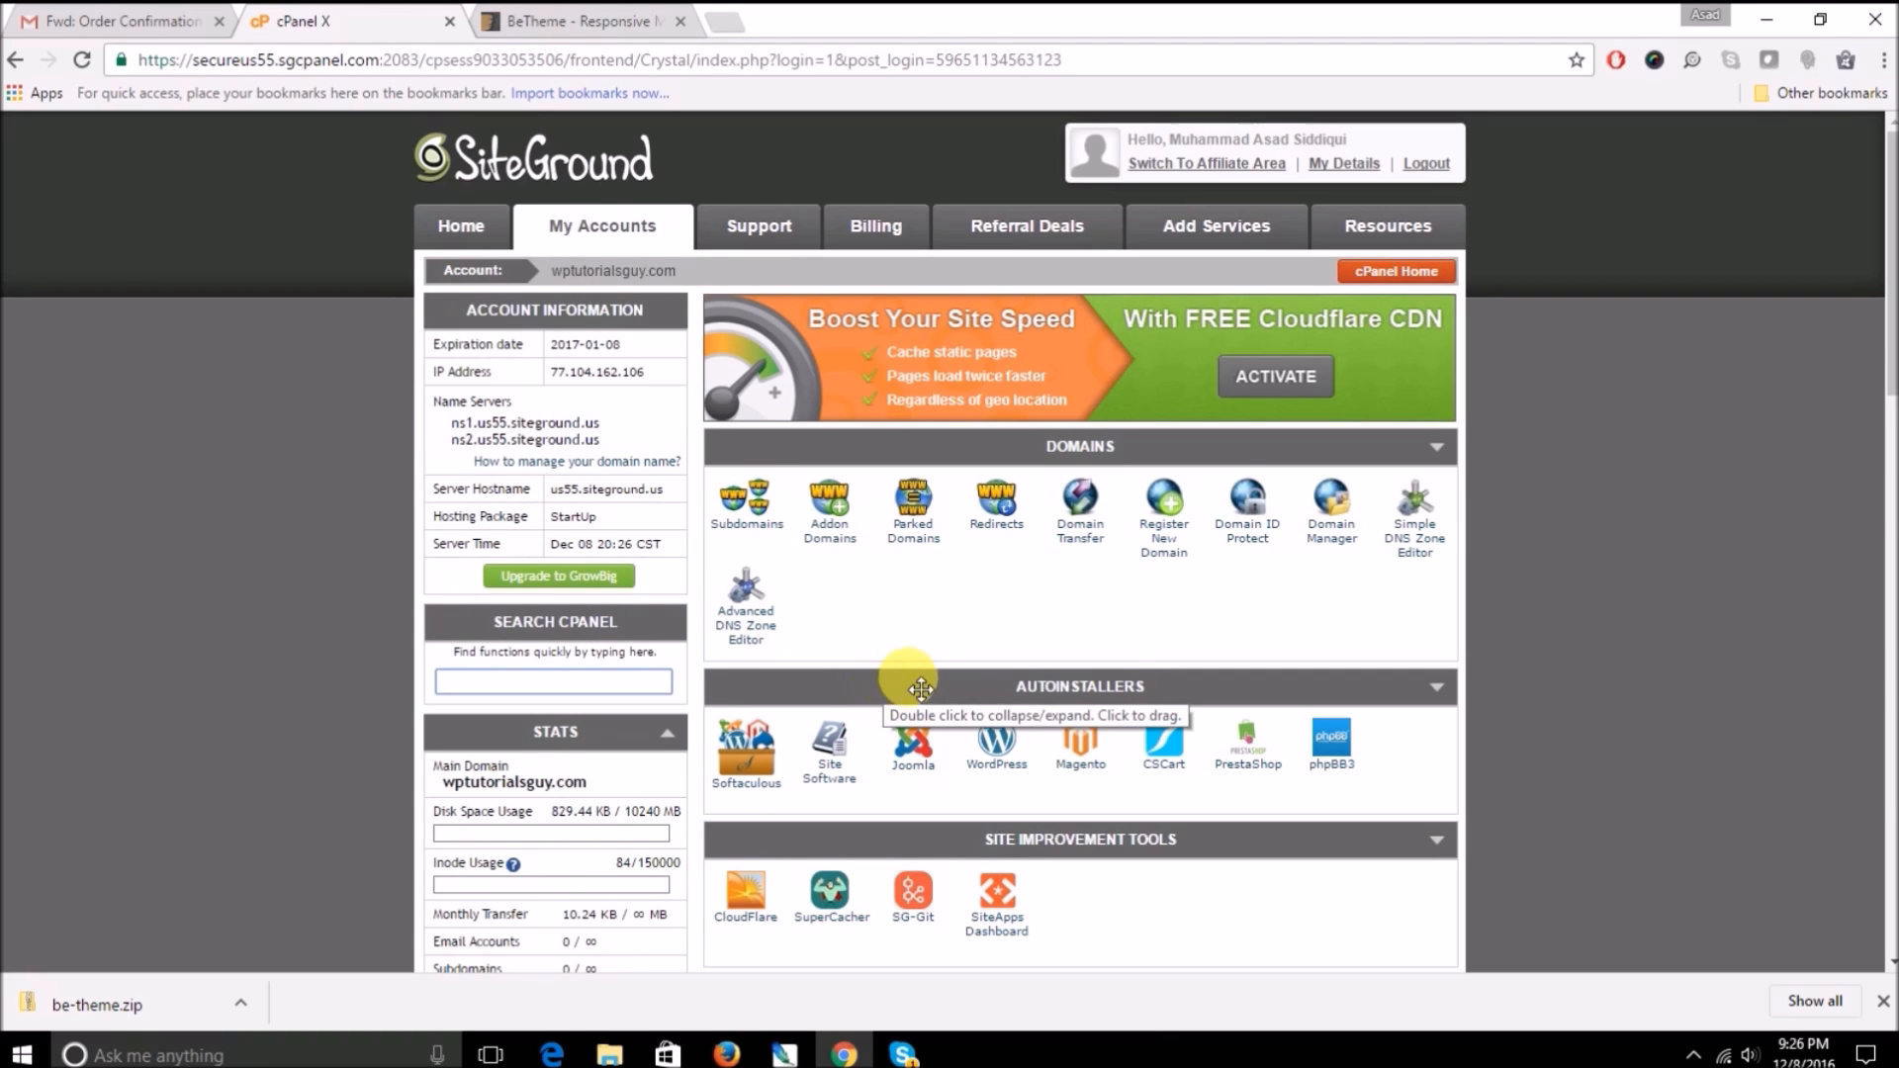
scroll(908, 692, "down", 12)
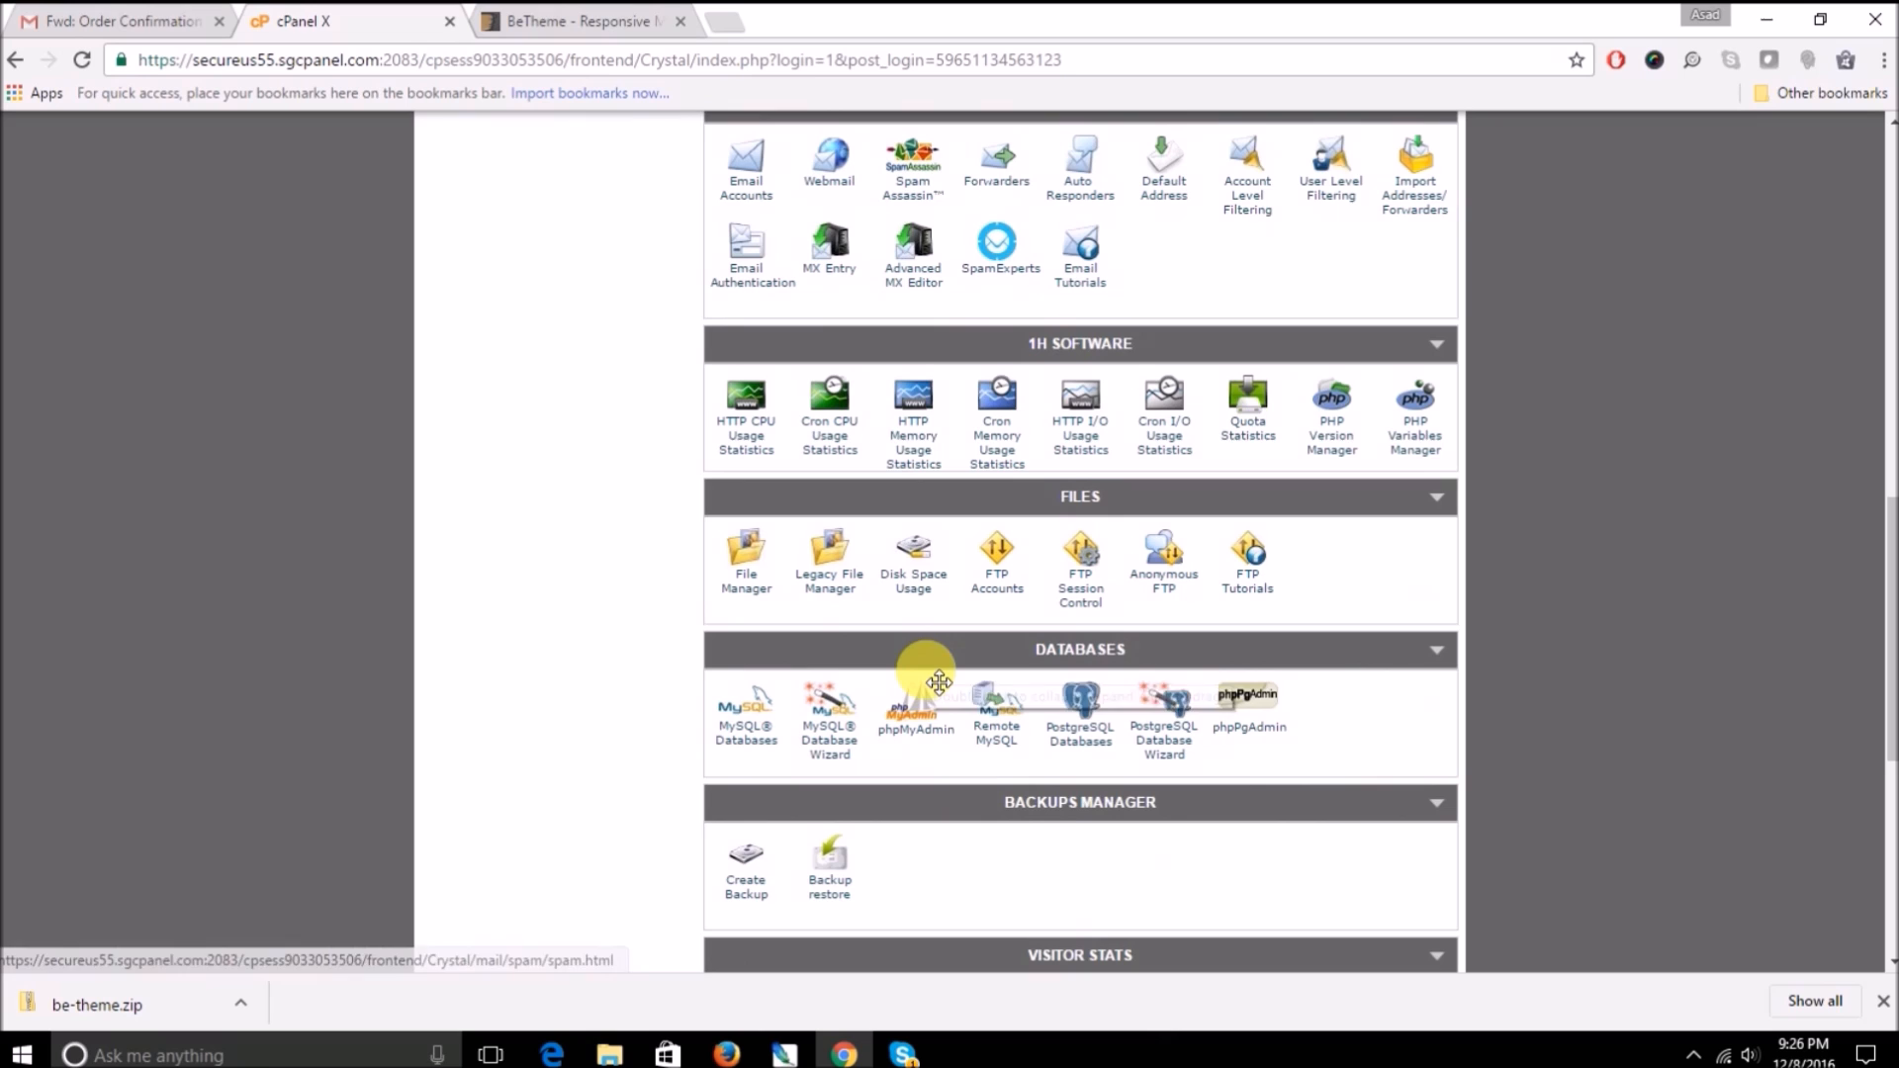
scroll(926, 677, "up", 8)
scroll(926, 672, "down", 8)
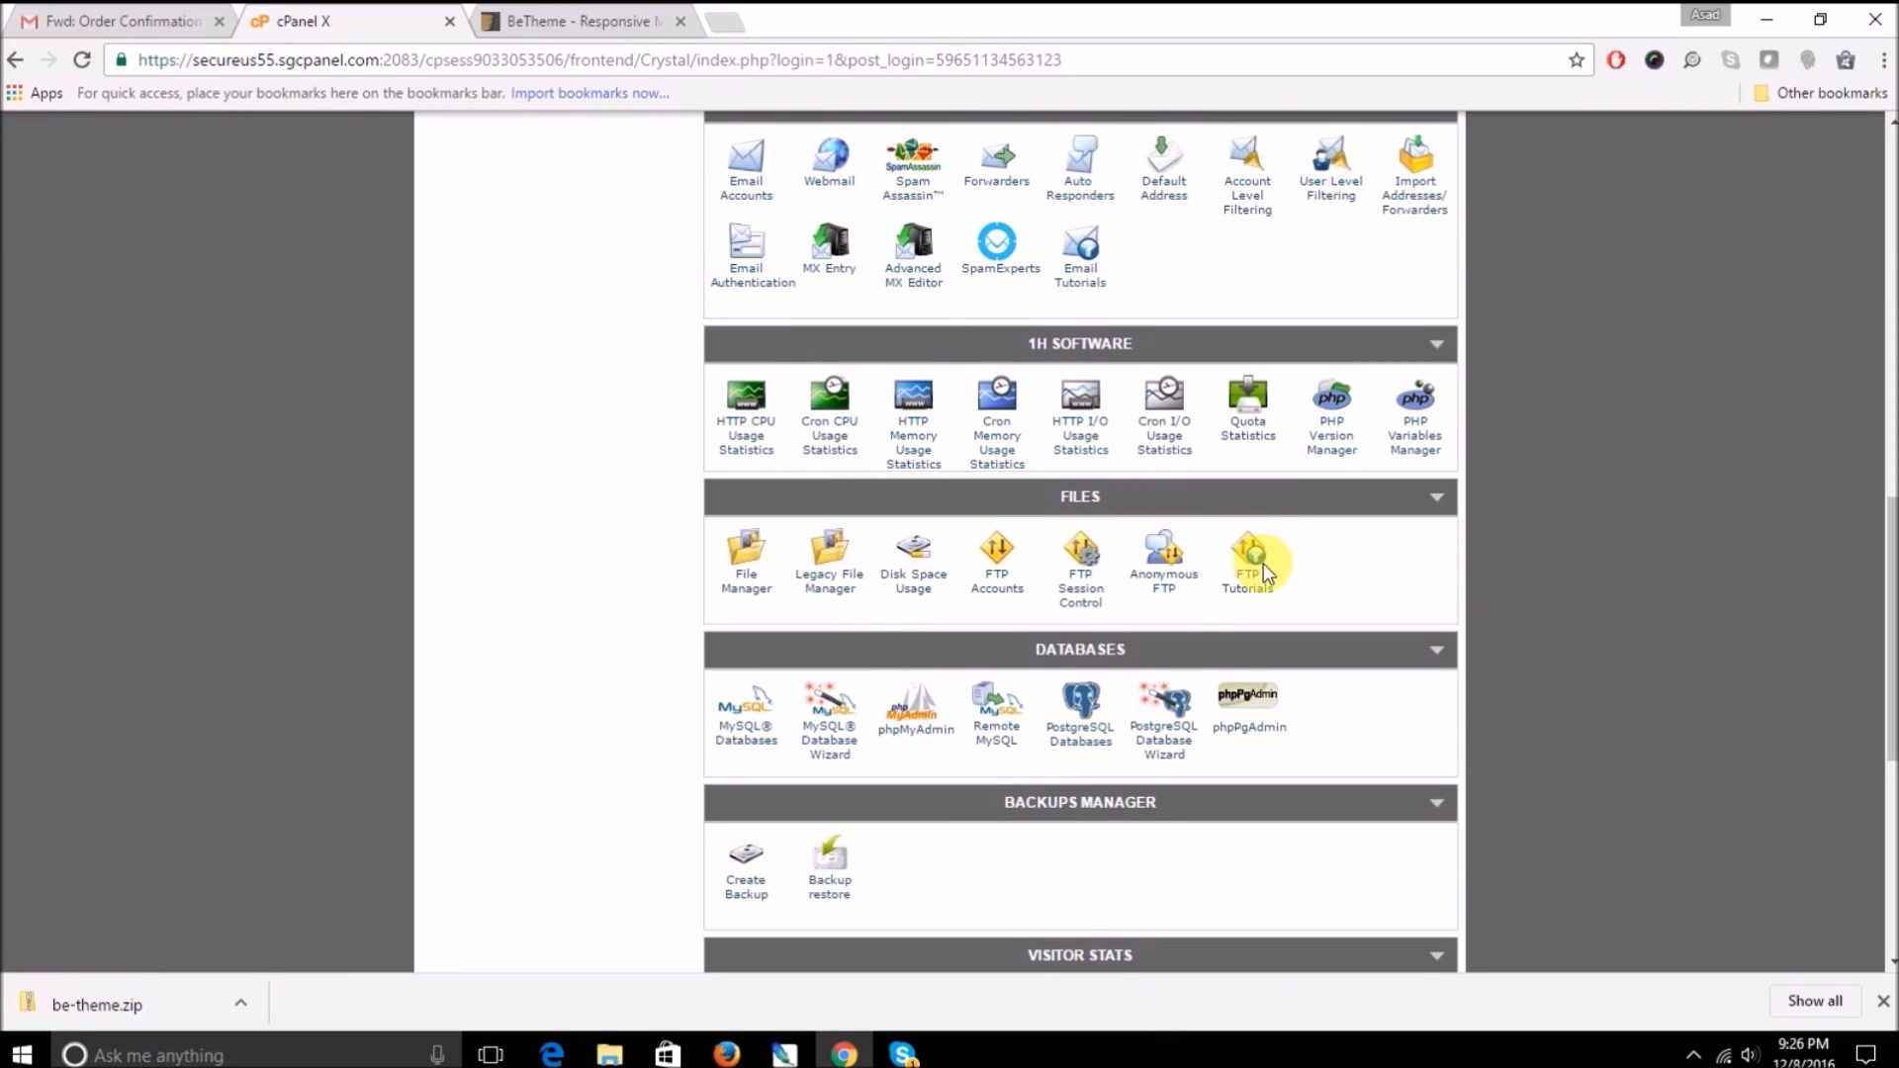
scroll(1031, 586, "up", 1)
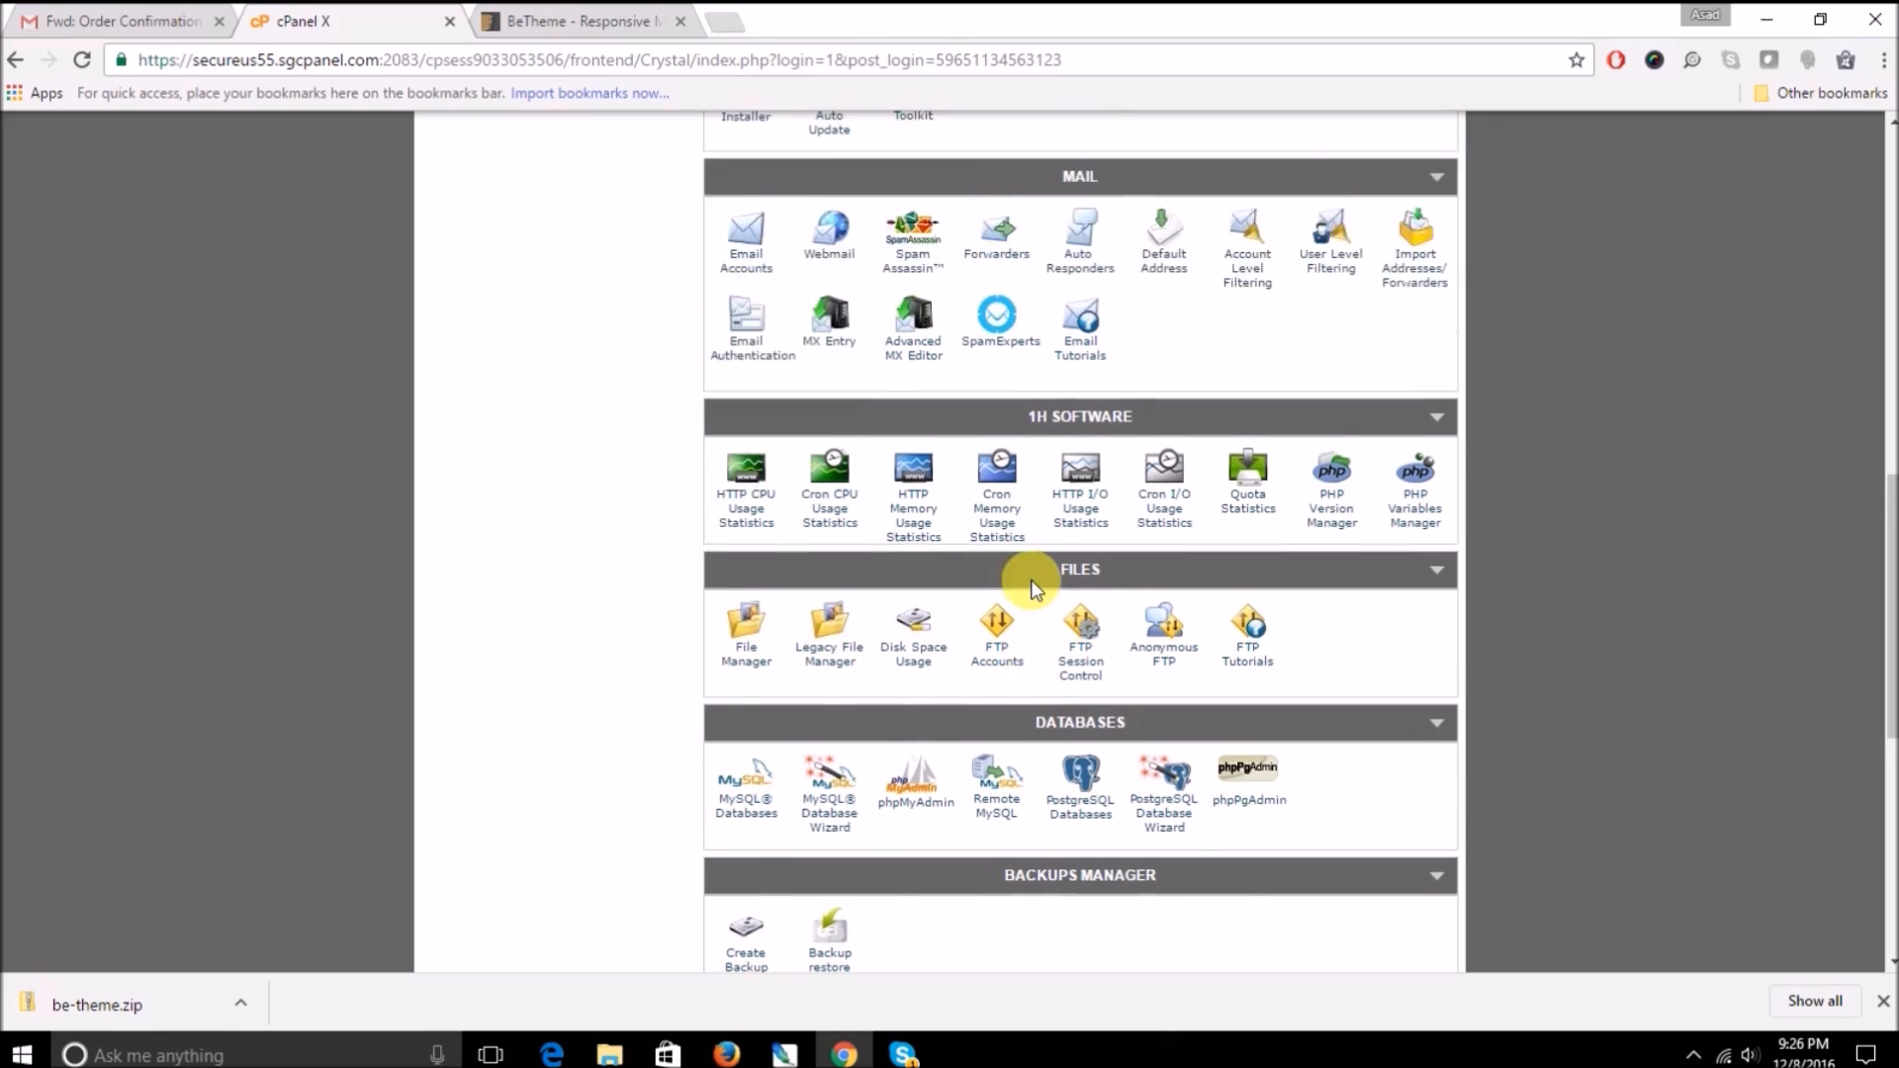
scroll(1031, 579, "up", 10)
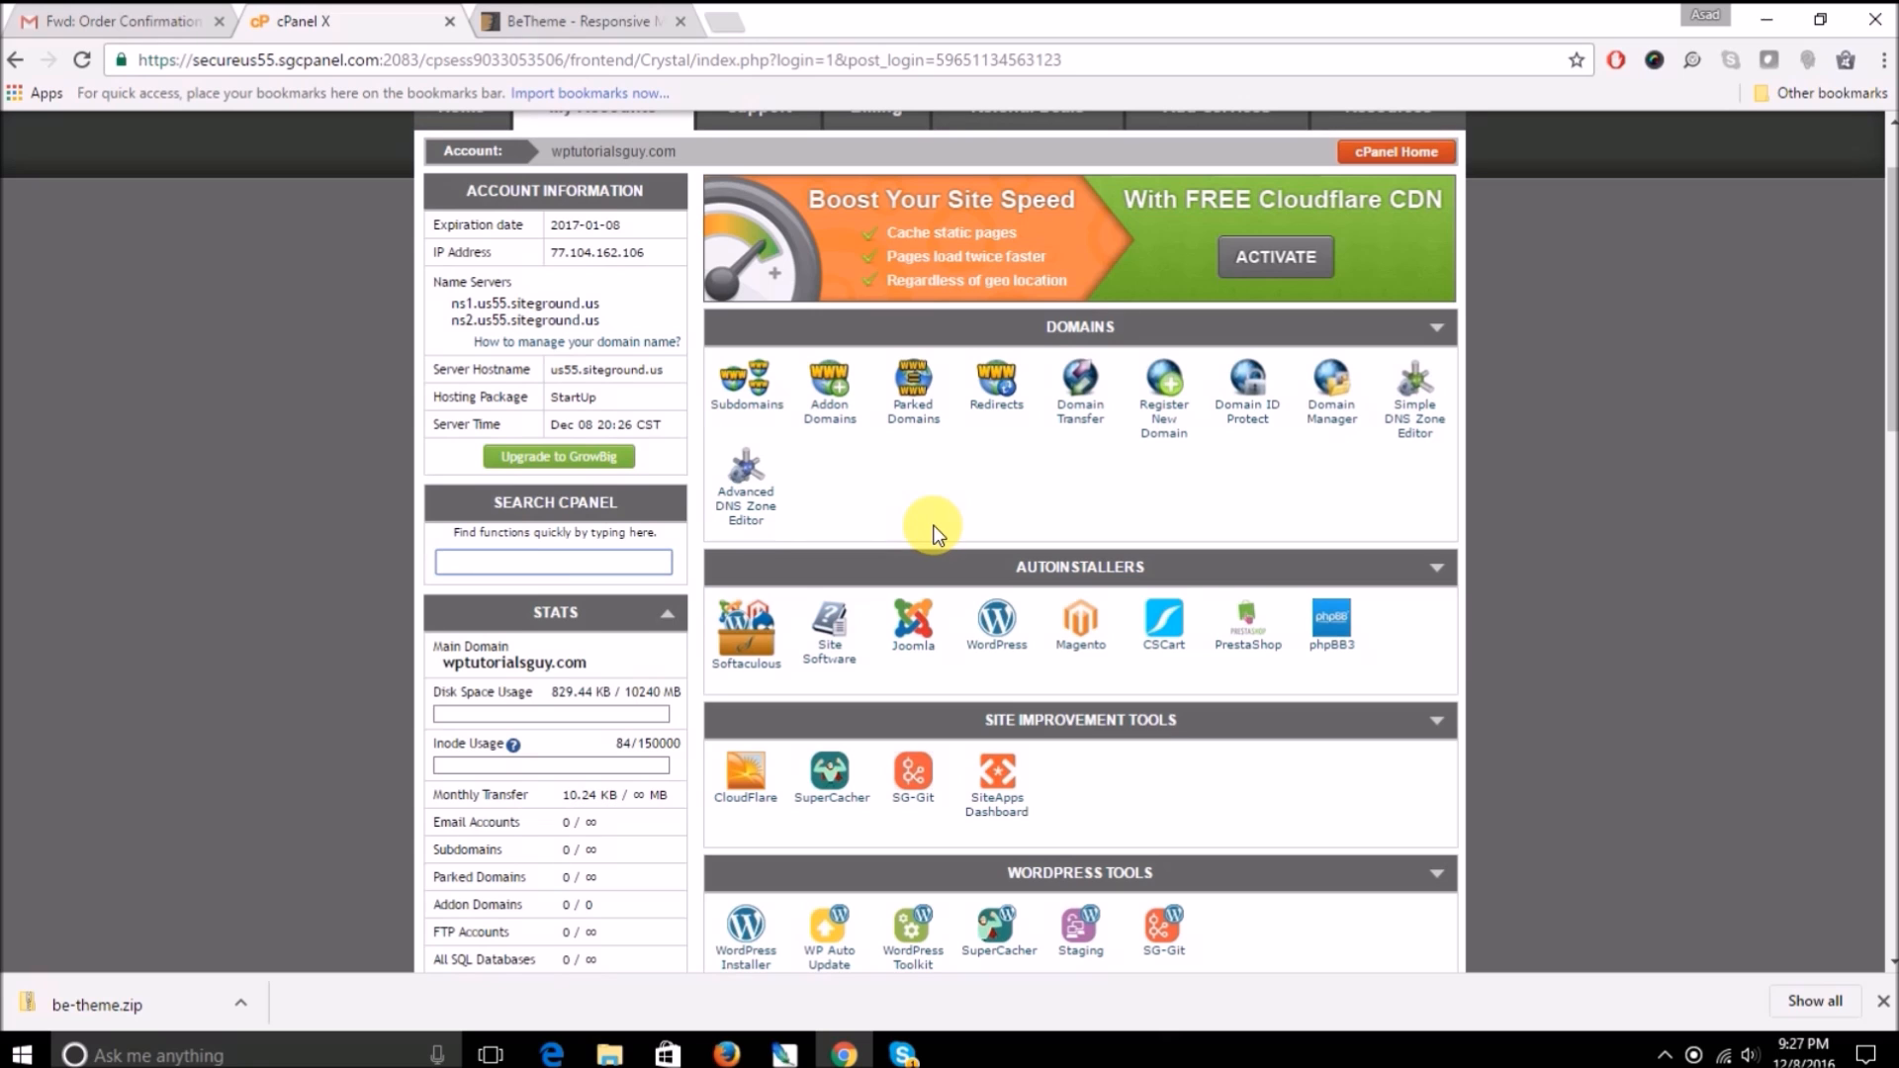
scroll(934, 532, "down", 2)
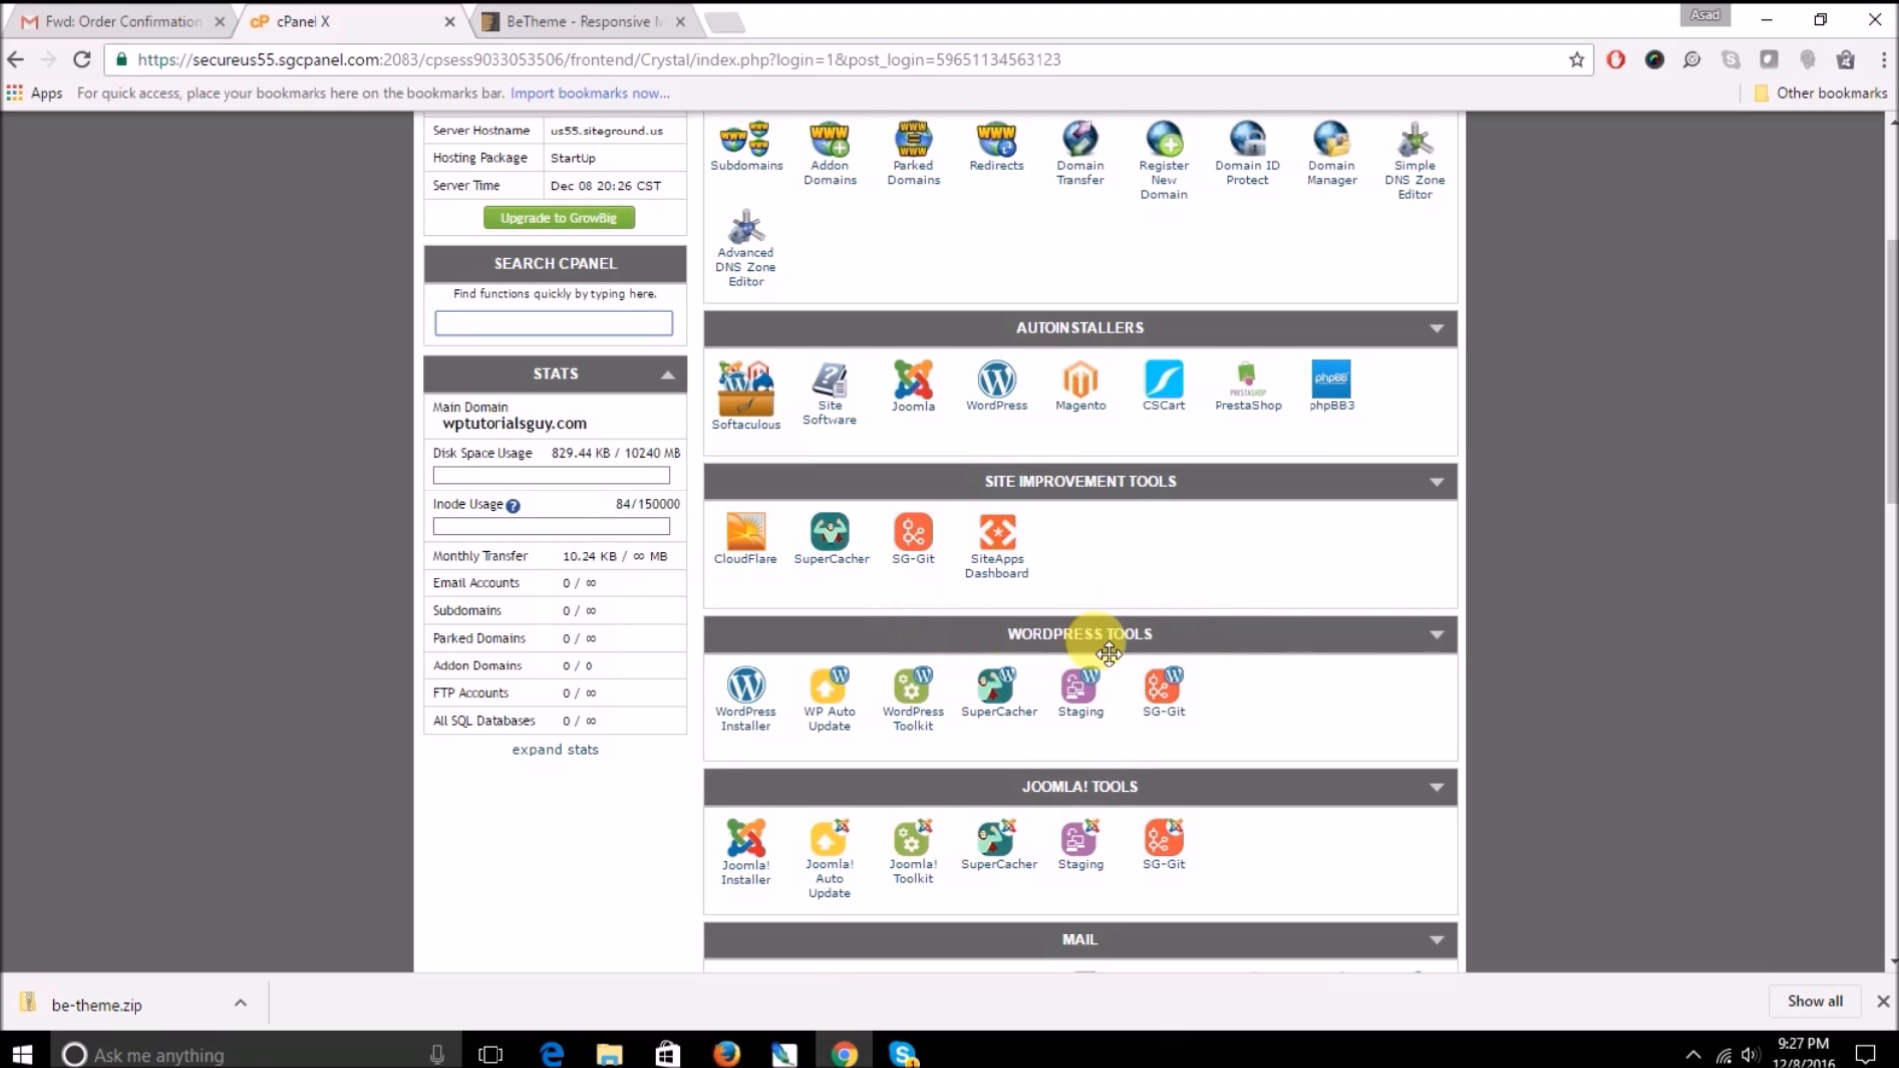
left_click(751, 686)
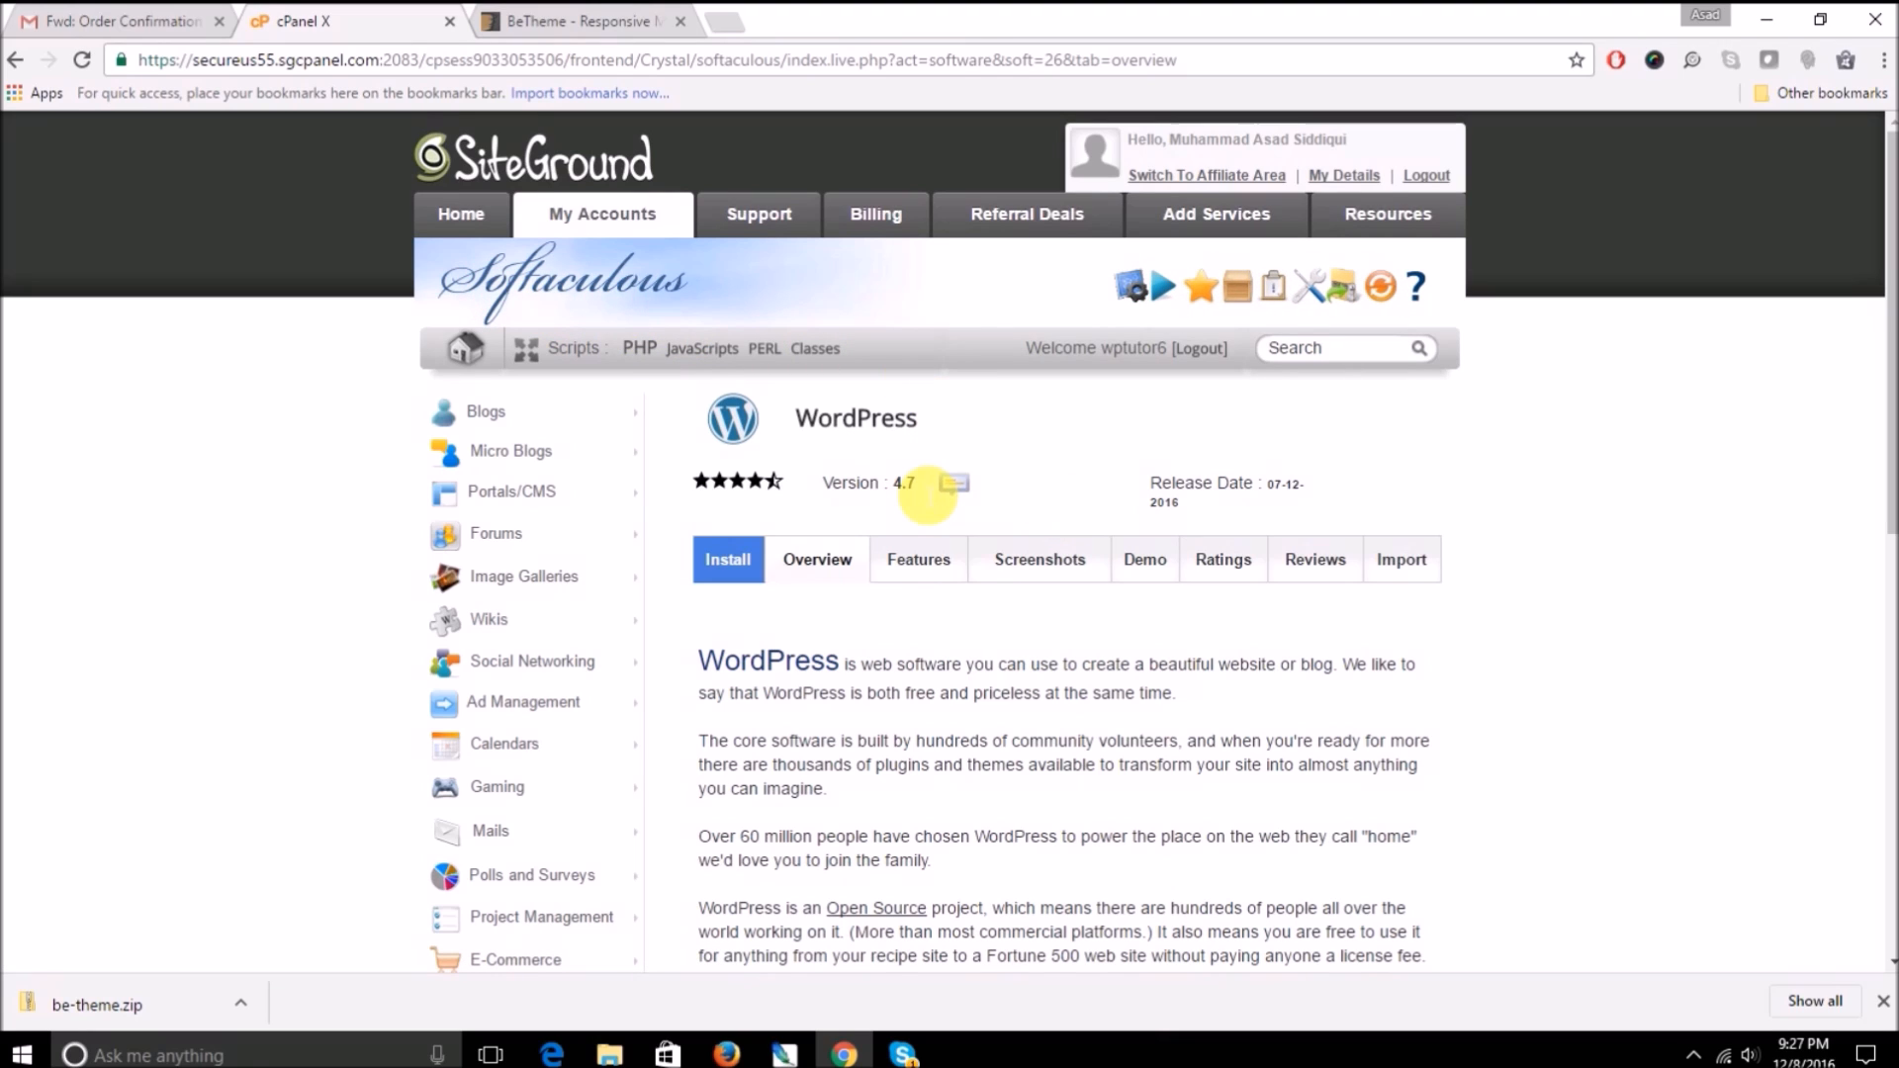
scroll(946, 516, "down", 1)
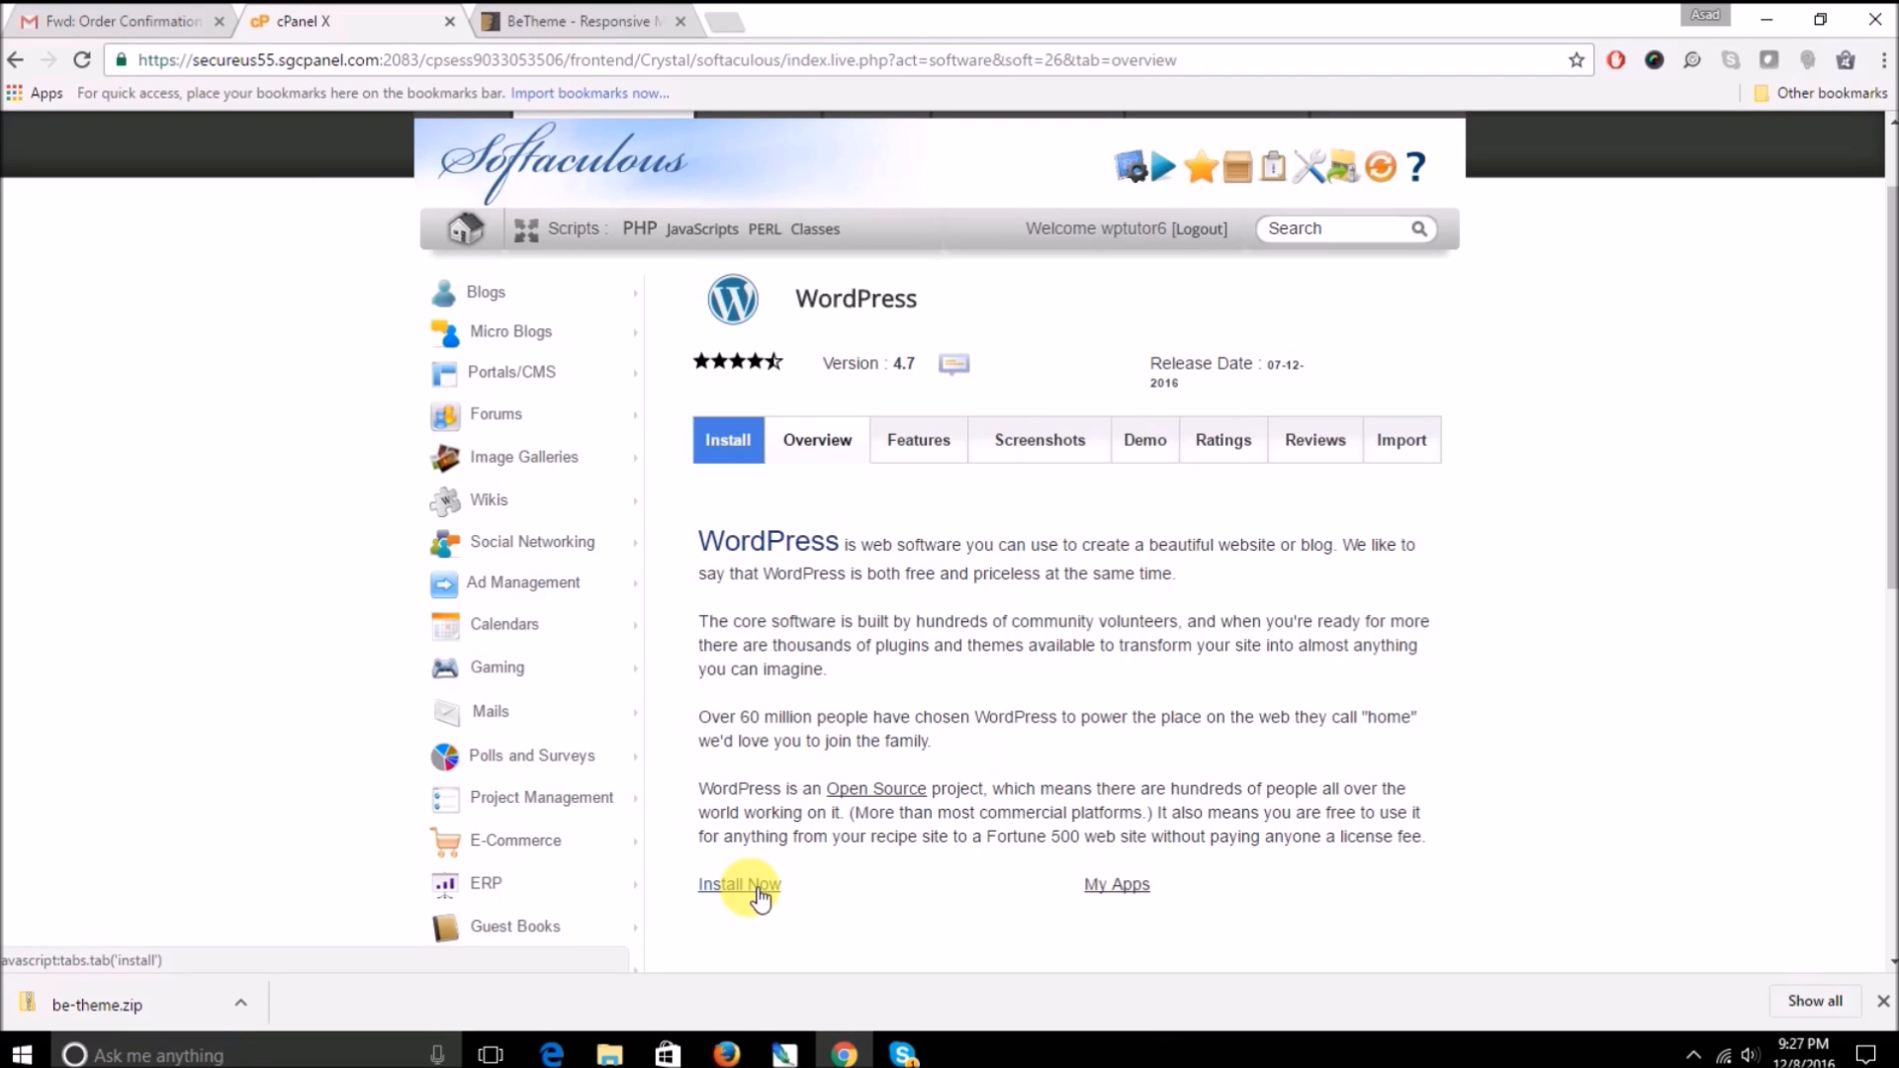
scroll(758, 895, "down", 2)
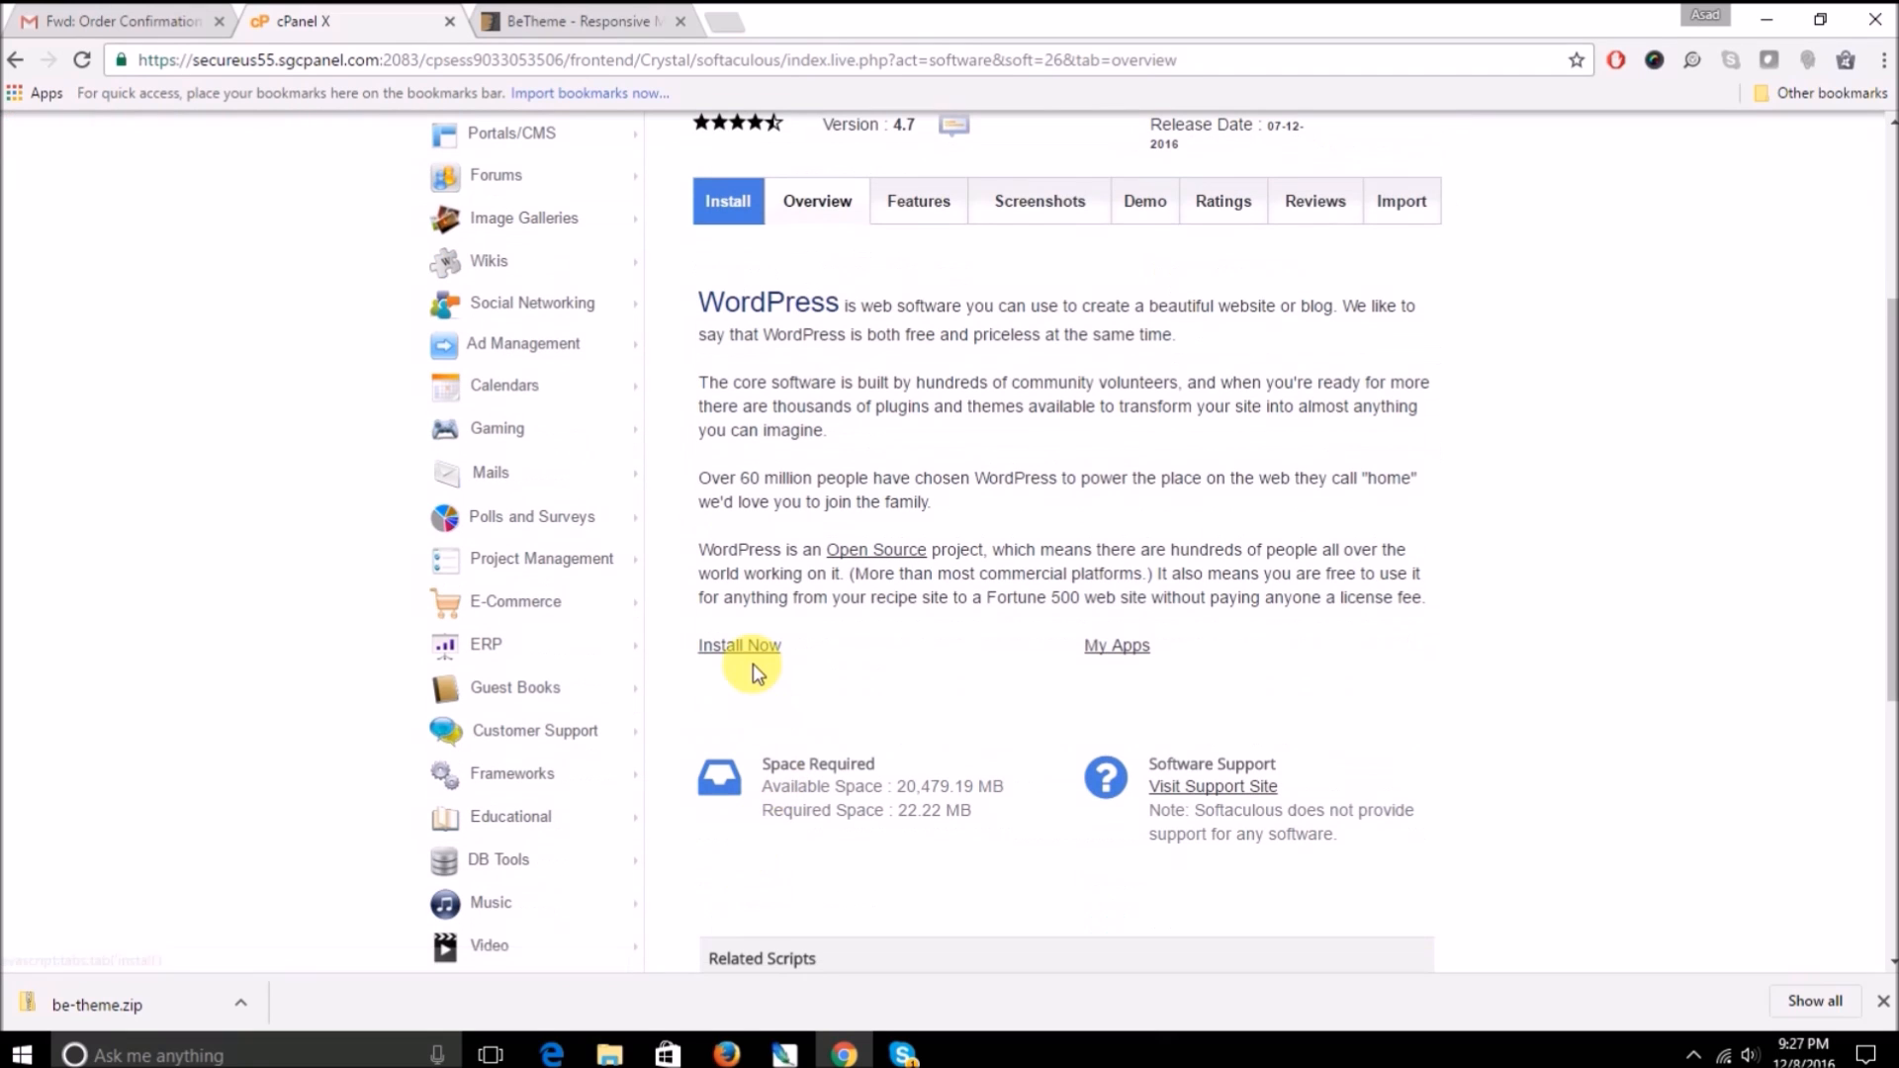
left_click(758, 647)
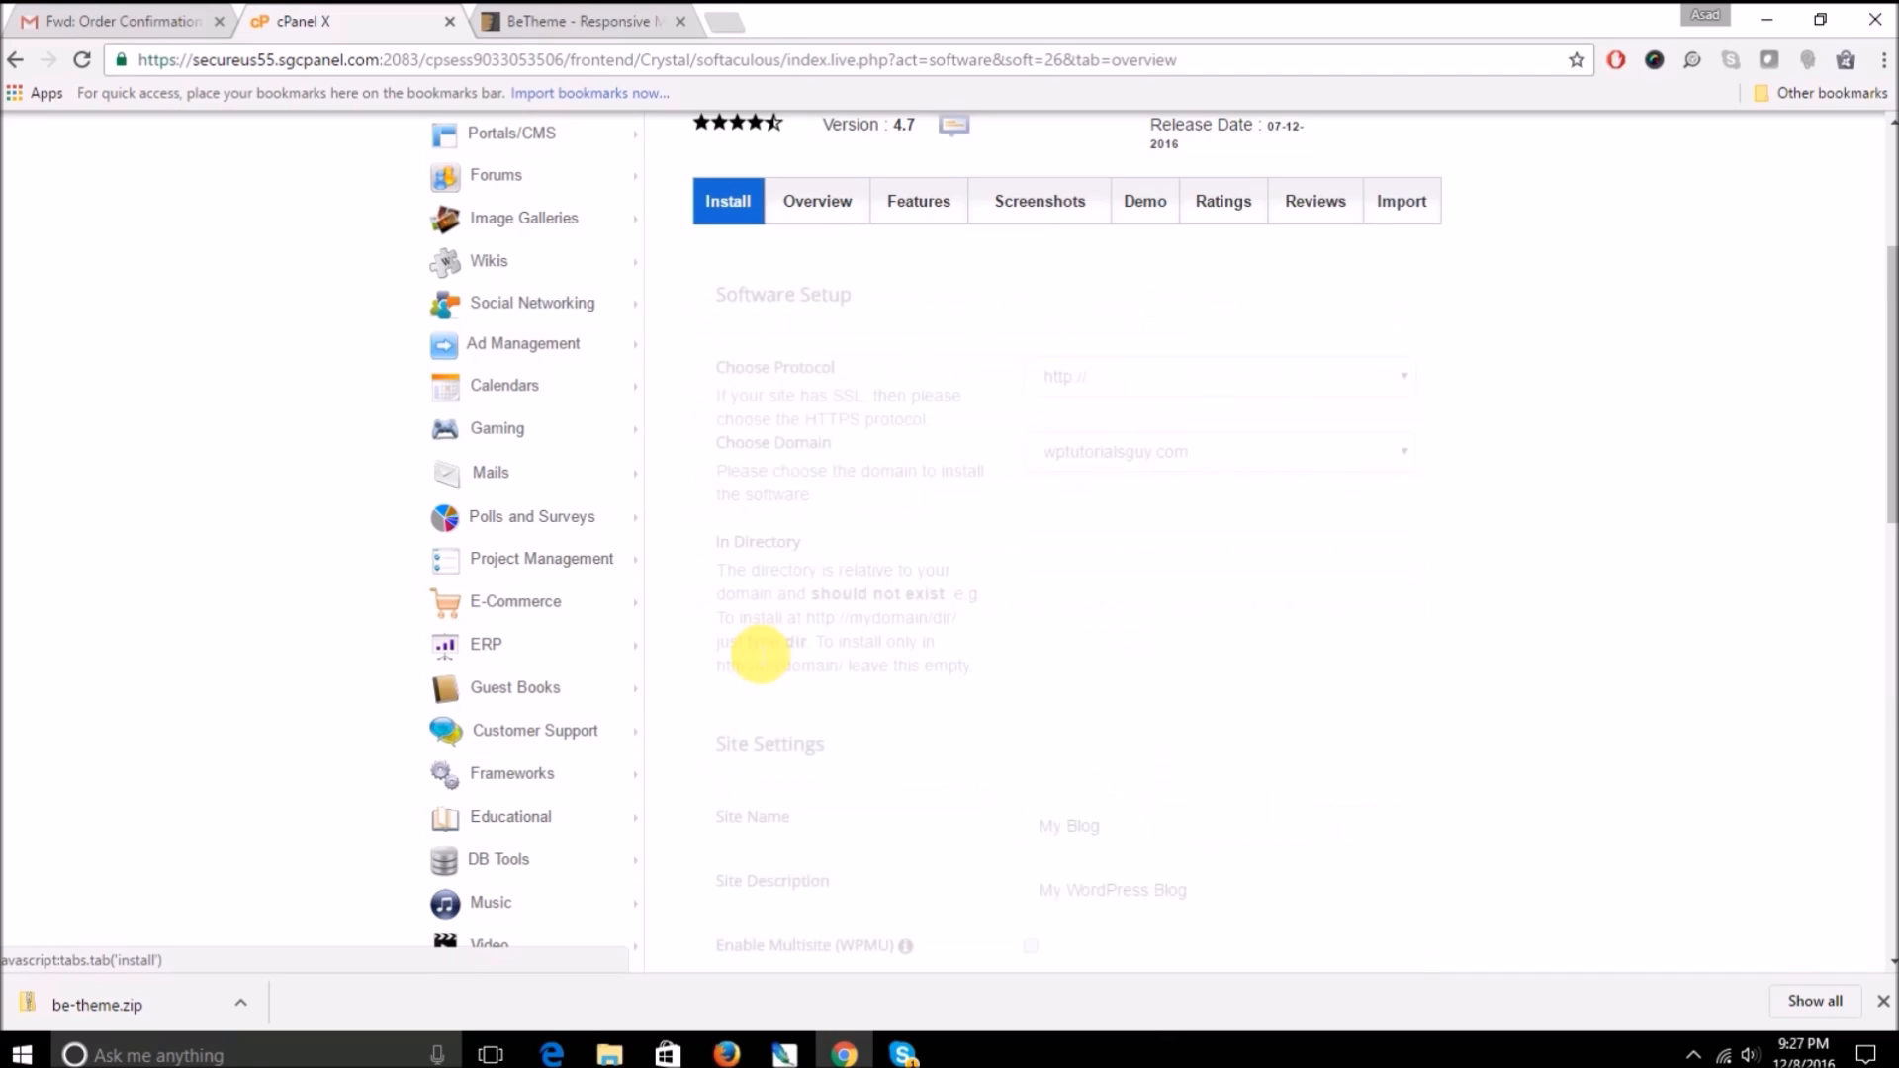
scroll(896, 593, "up", 1)
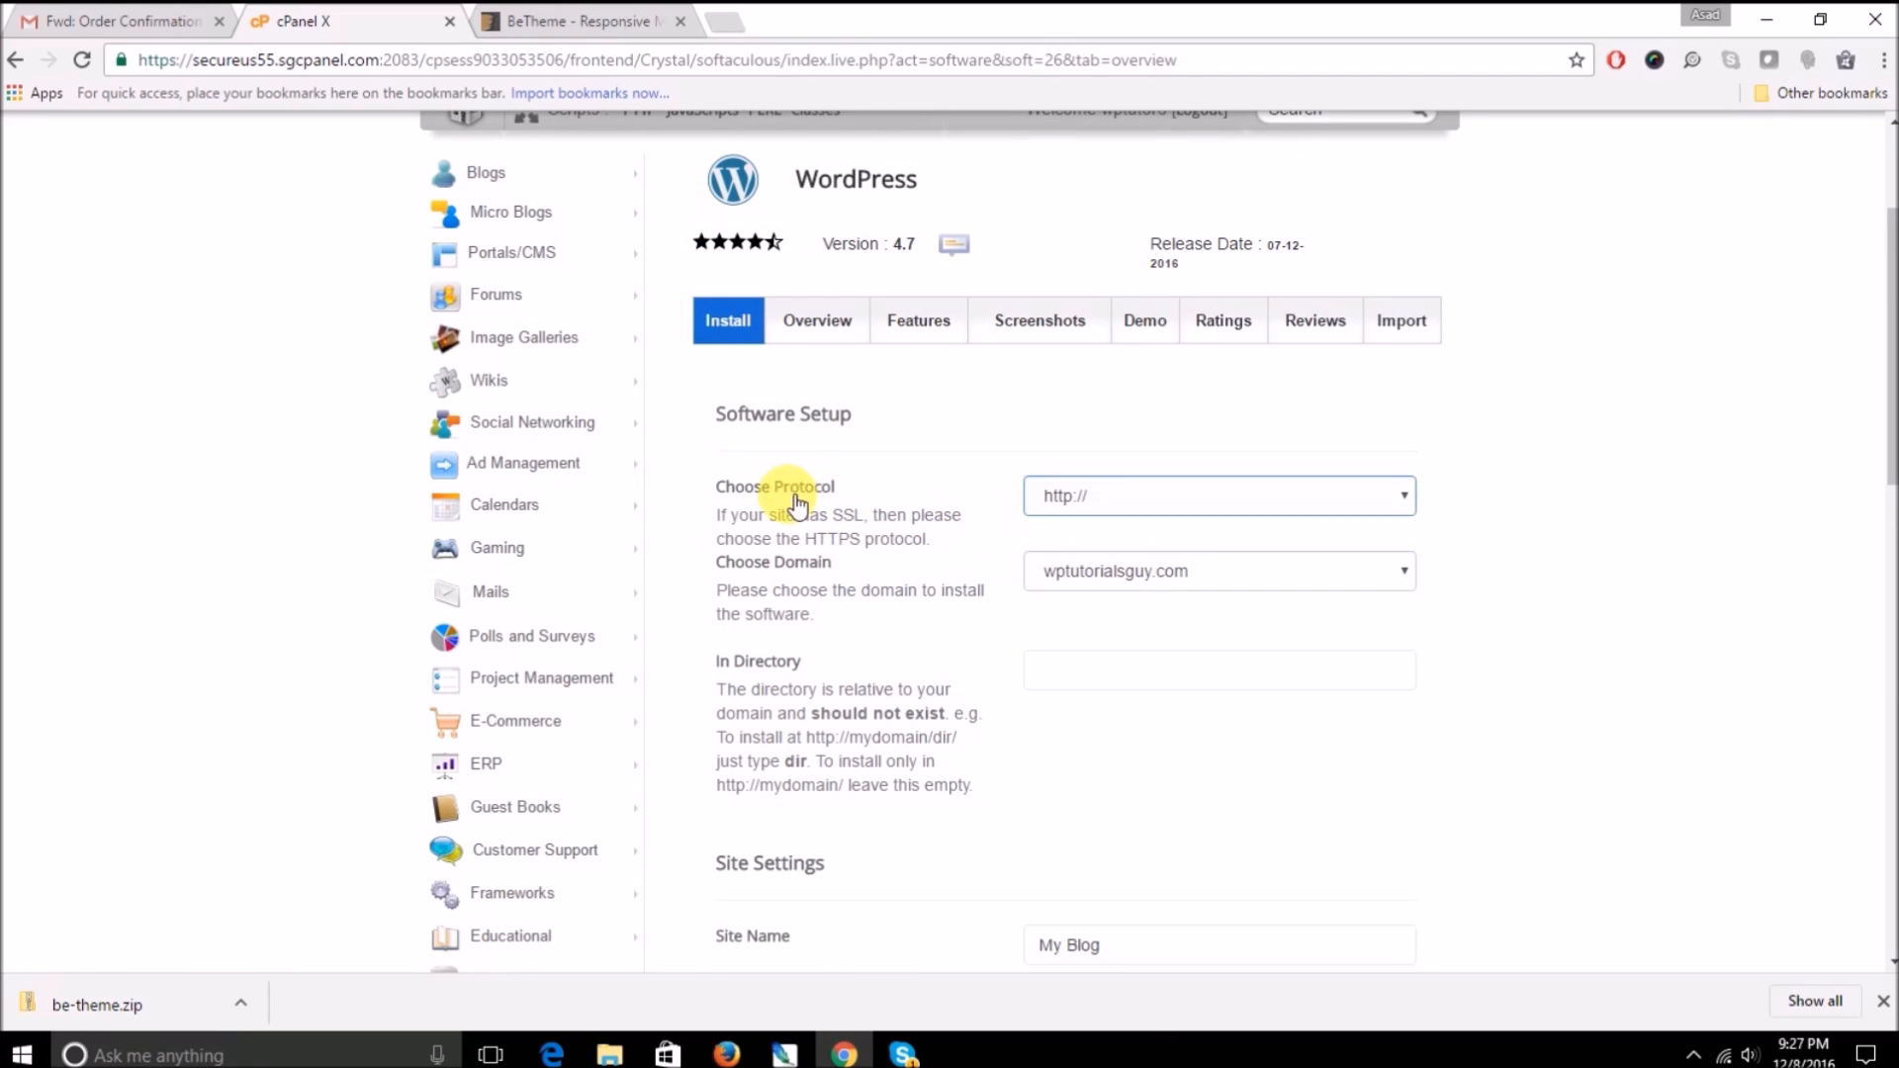
left_click(1189, 505)
left_click(1154, 576)
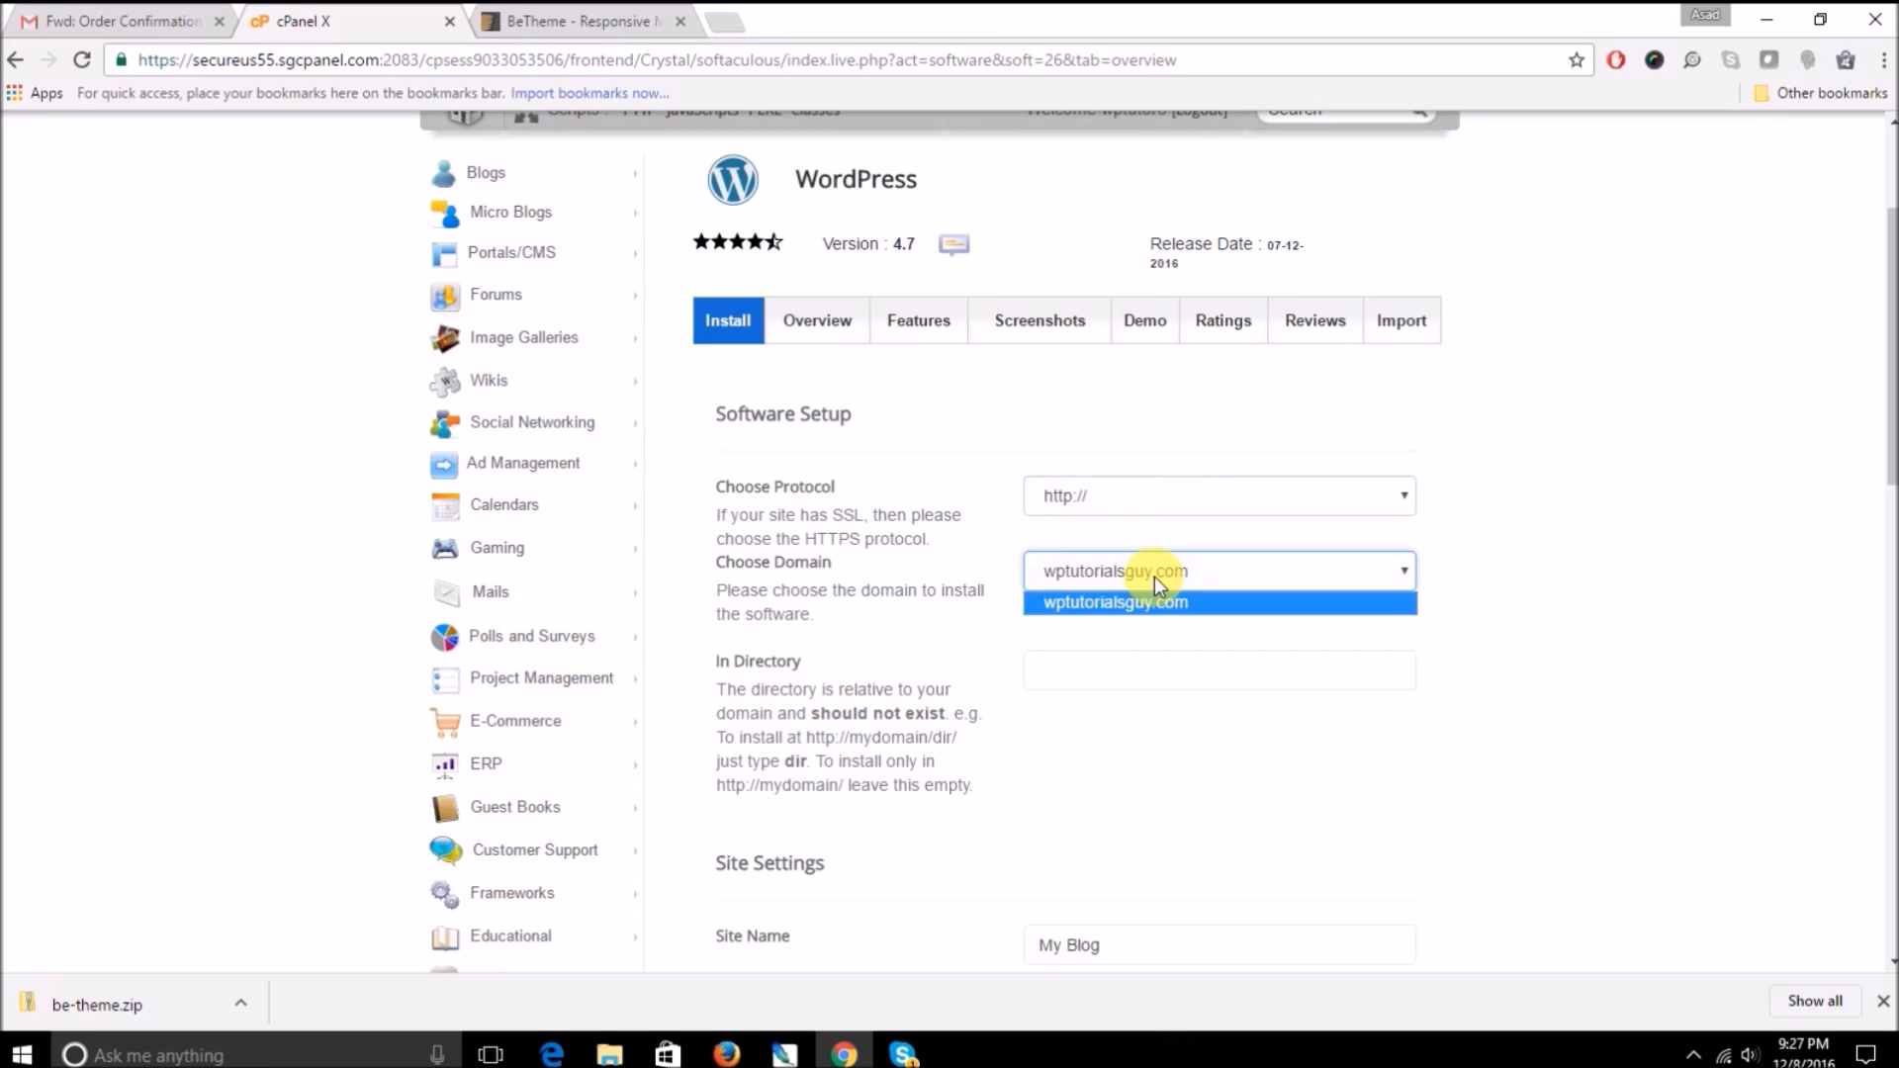
left_click(1092, 584)
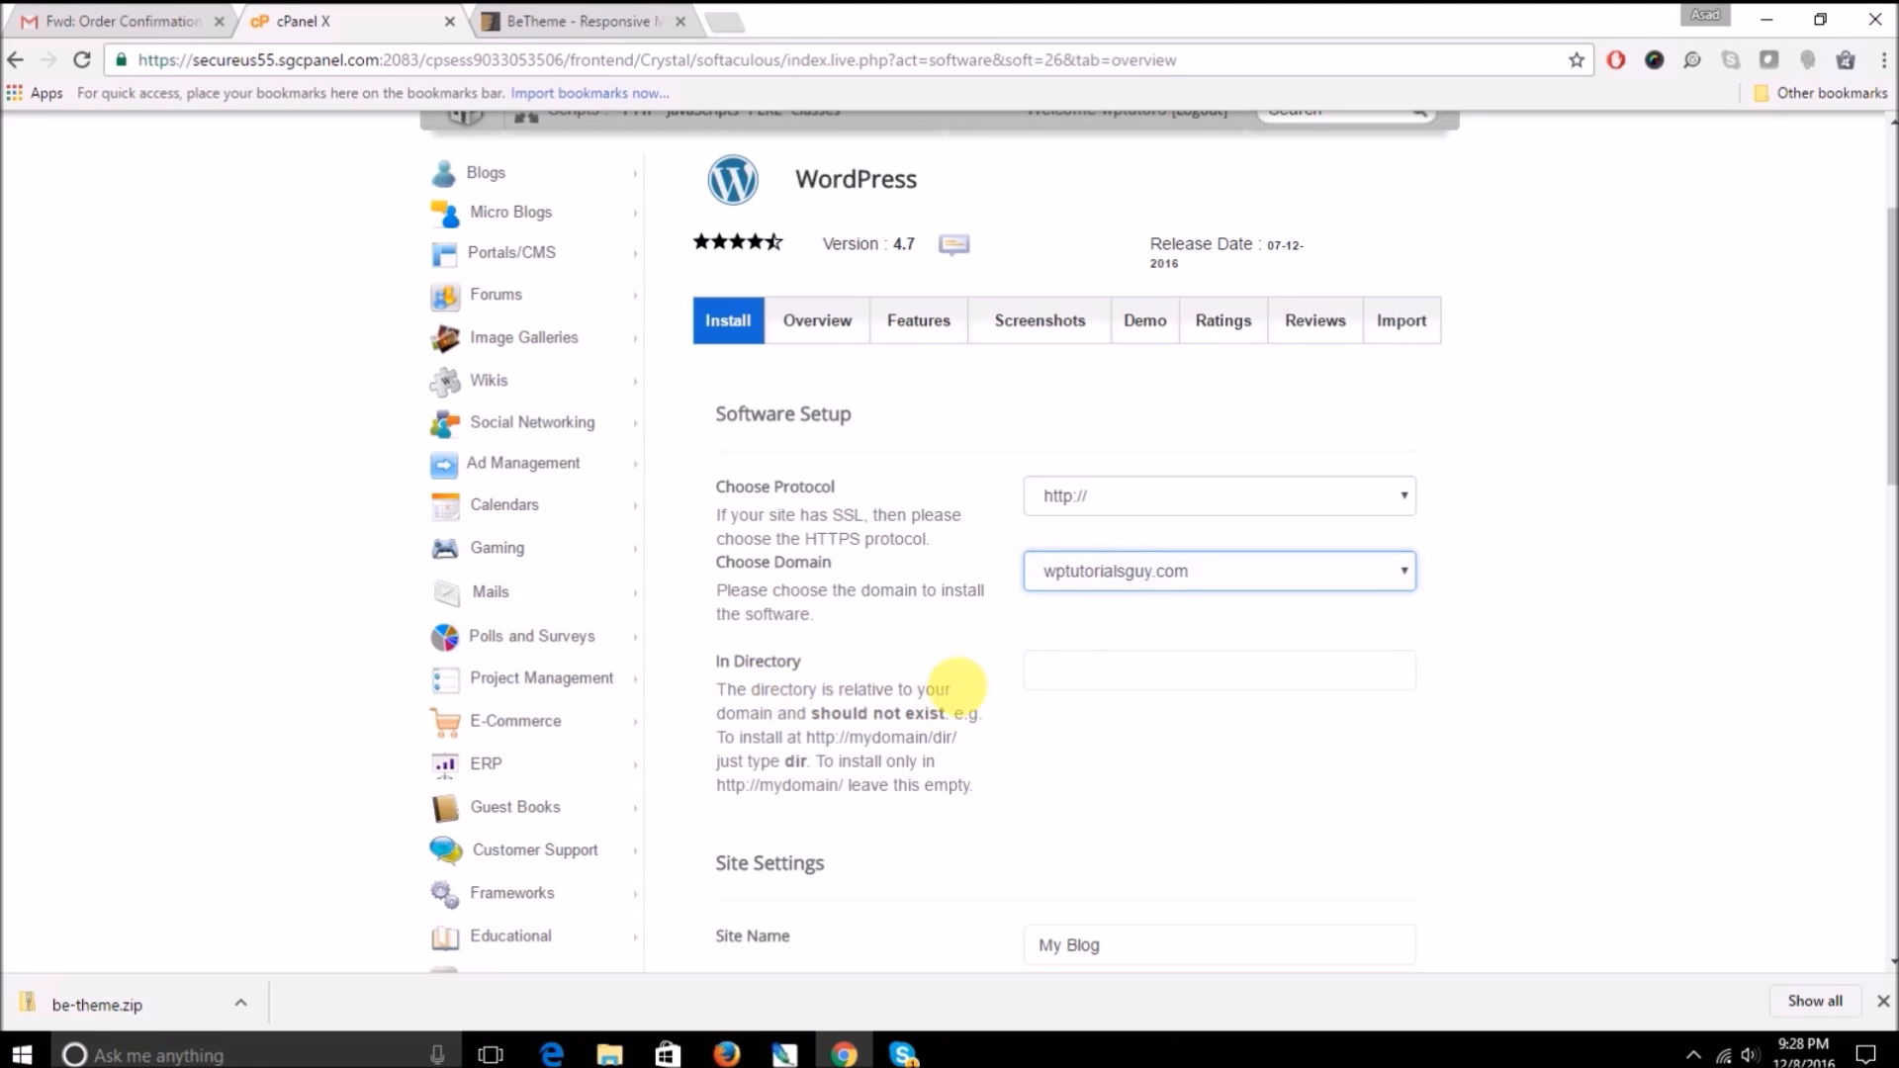
left_click(1089, 676)
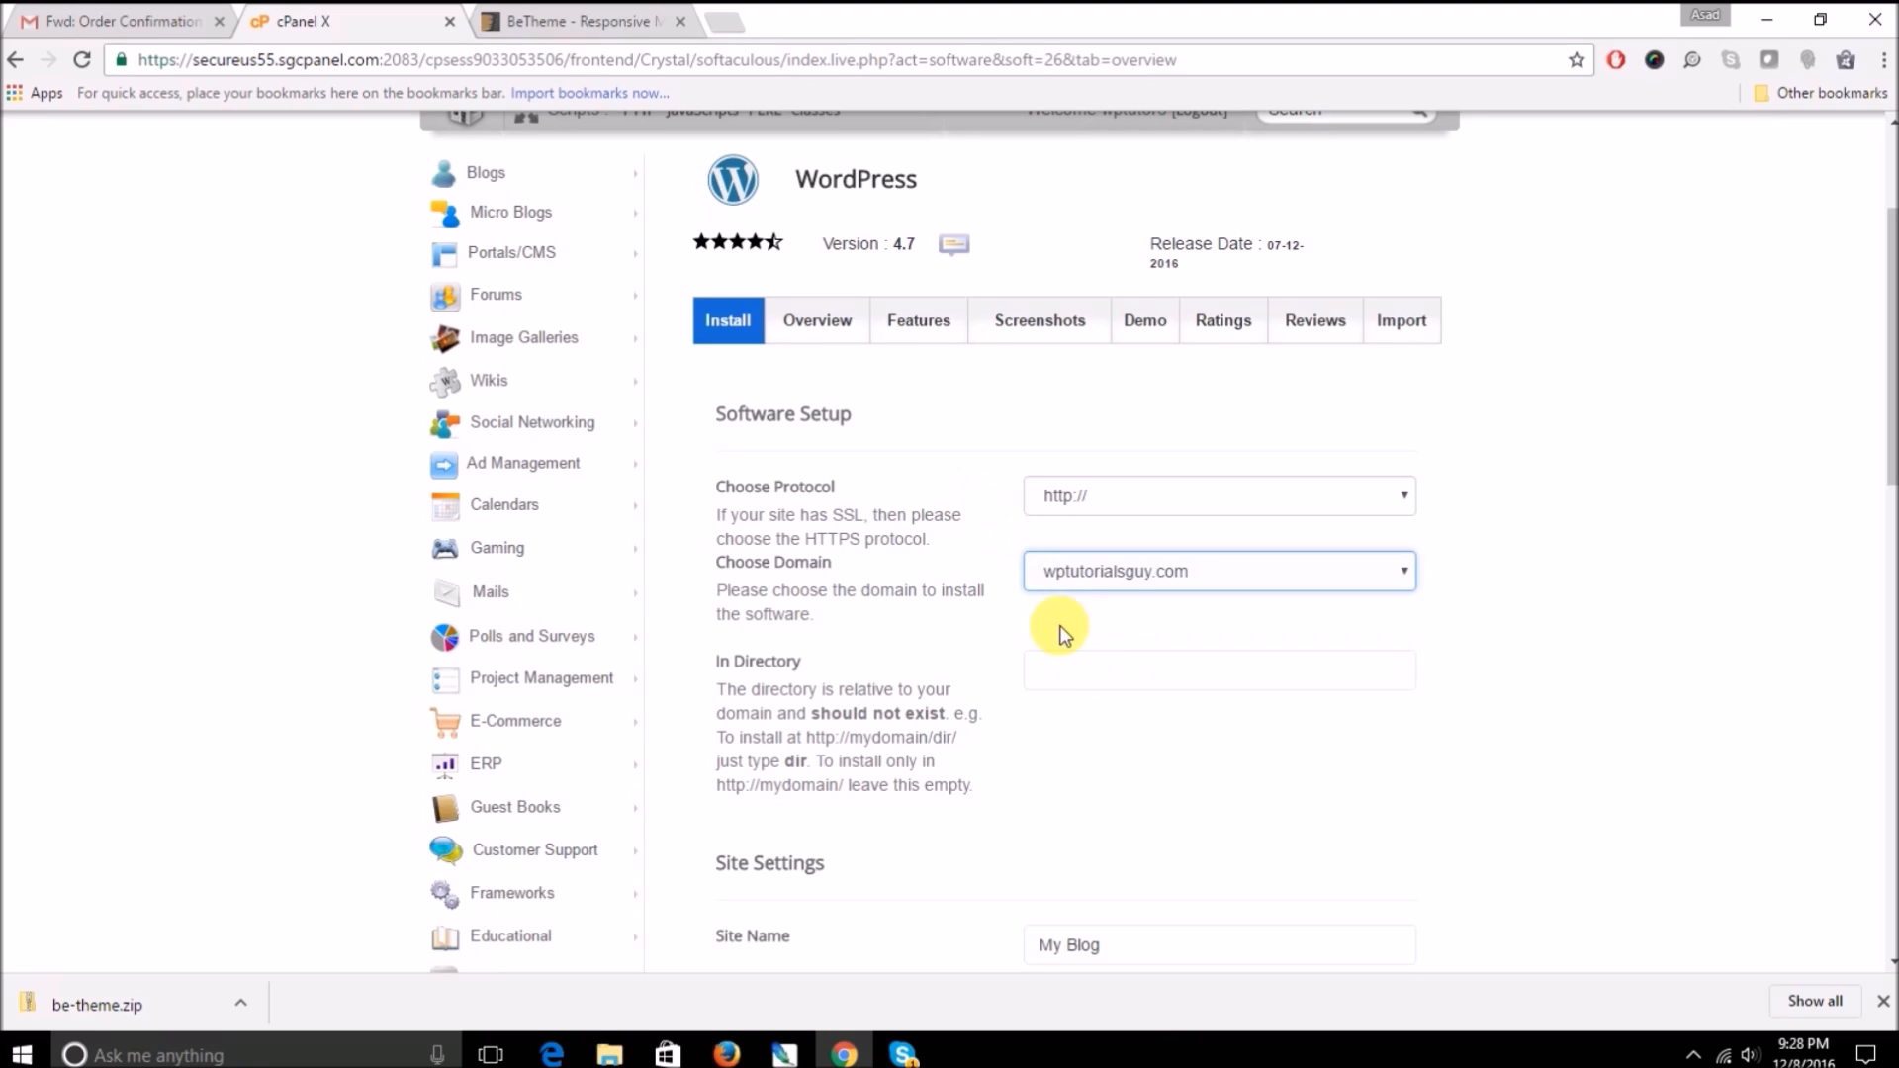
scroll(1146, 678, "down", 4)
Step: Replace the default site name My Blog with 'My WP Tutorials'
left_click(1143, 658)
scroll(1145, 679, "down", 2)
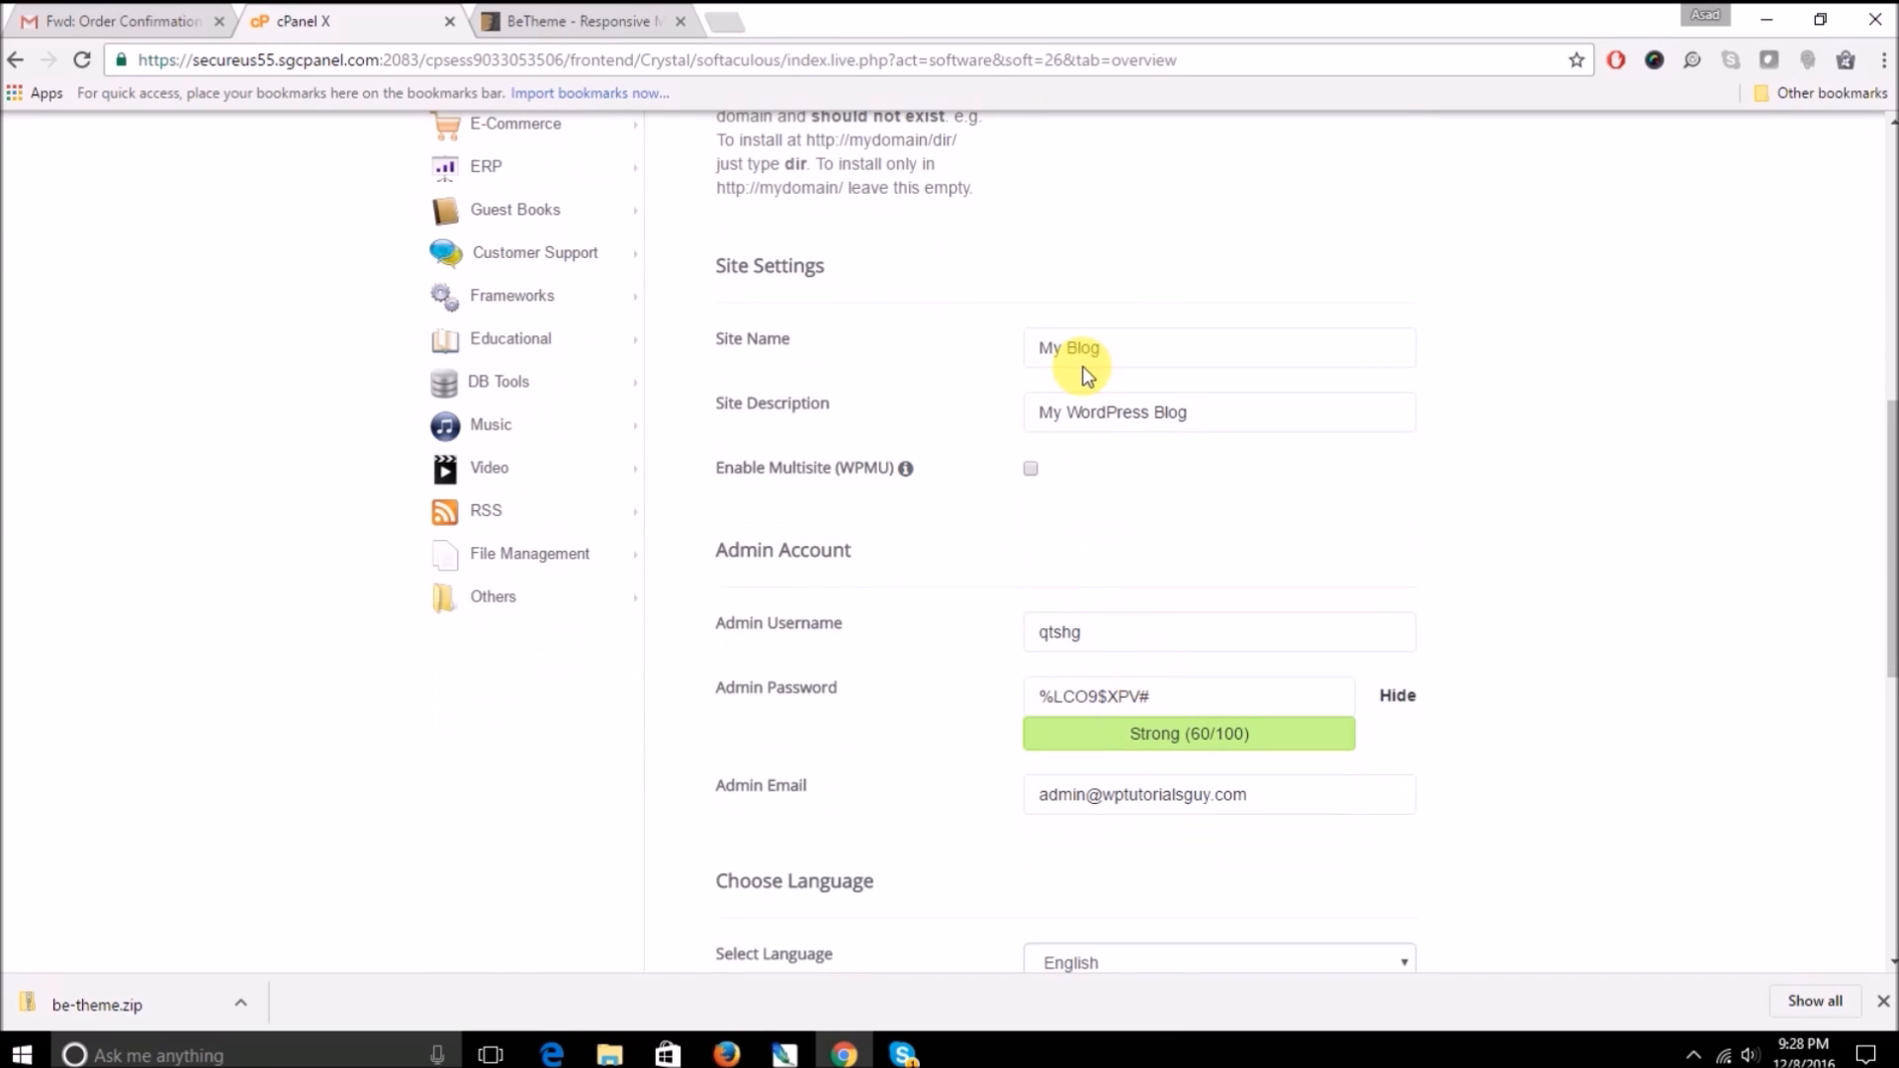
left_click(1128, 348)
left_click_drag(1107, 348, 1009, 347)
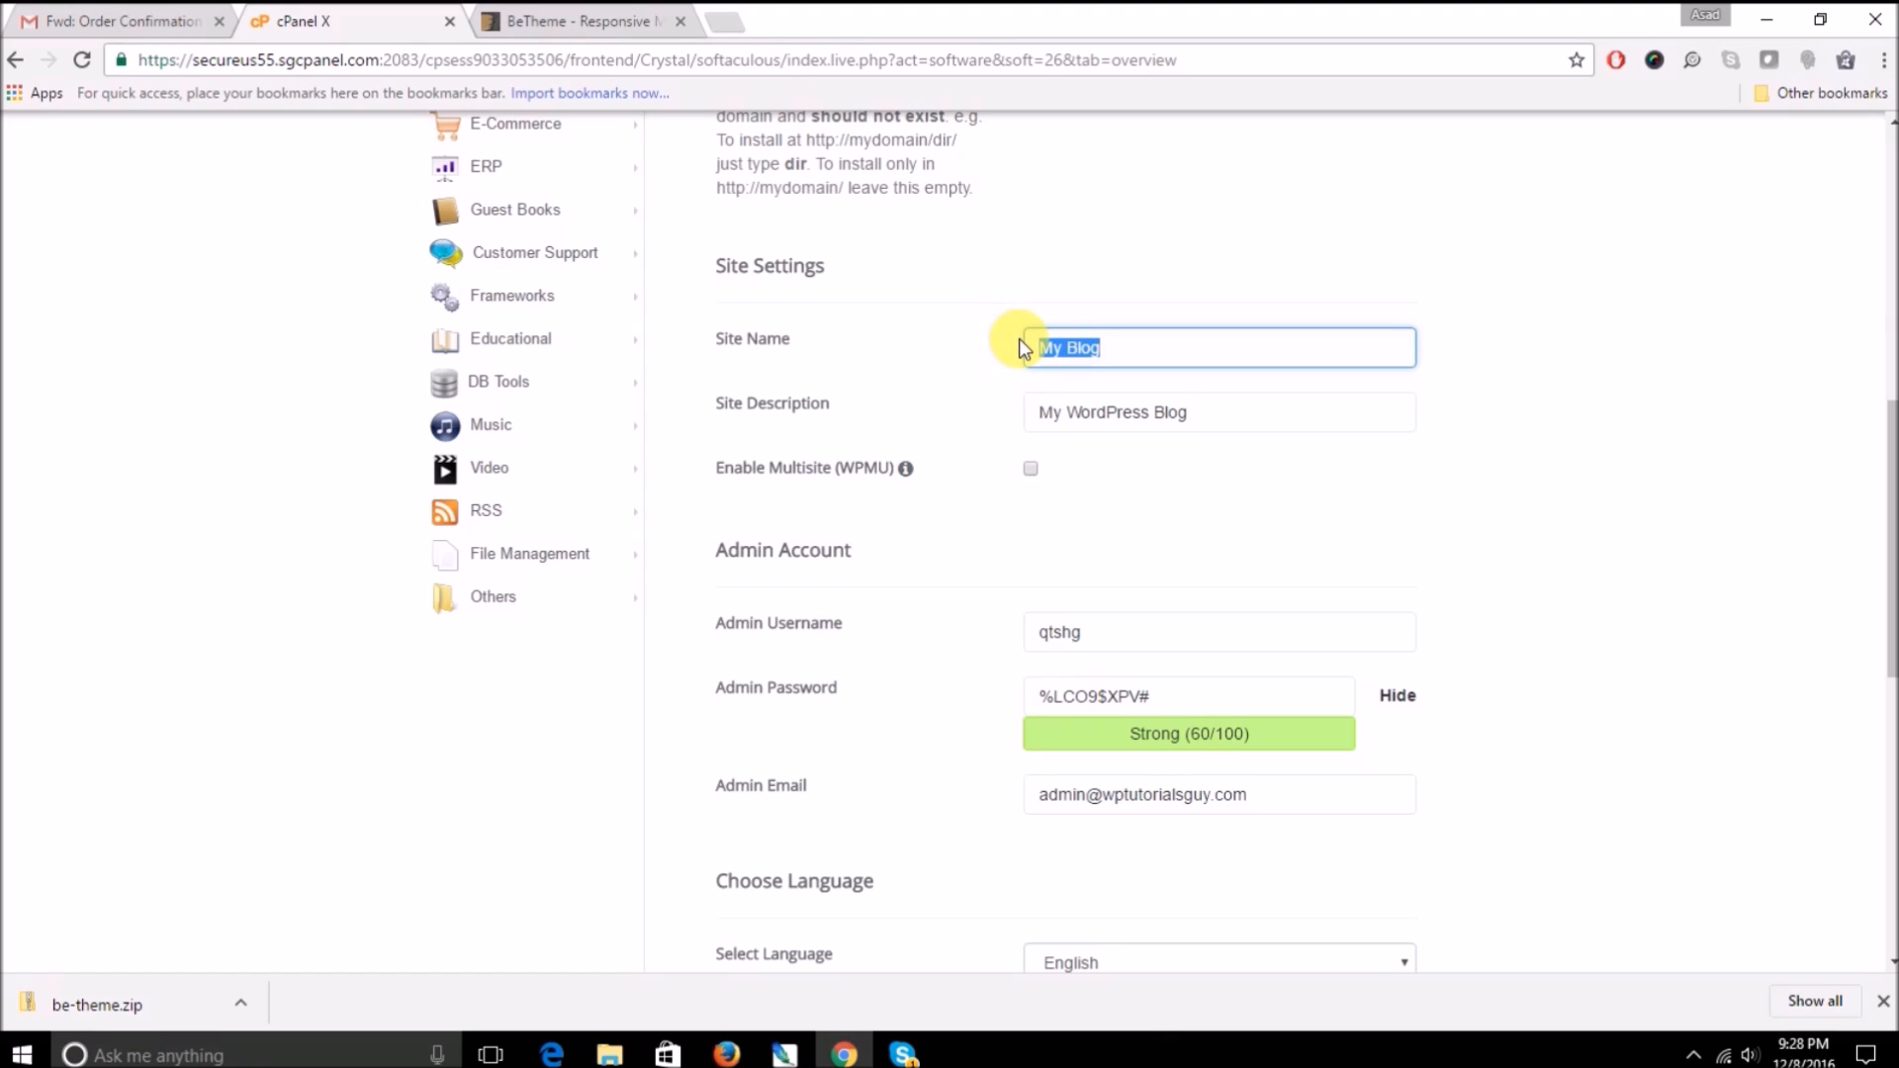
type("My WP Tutorials")
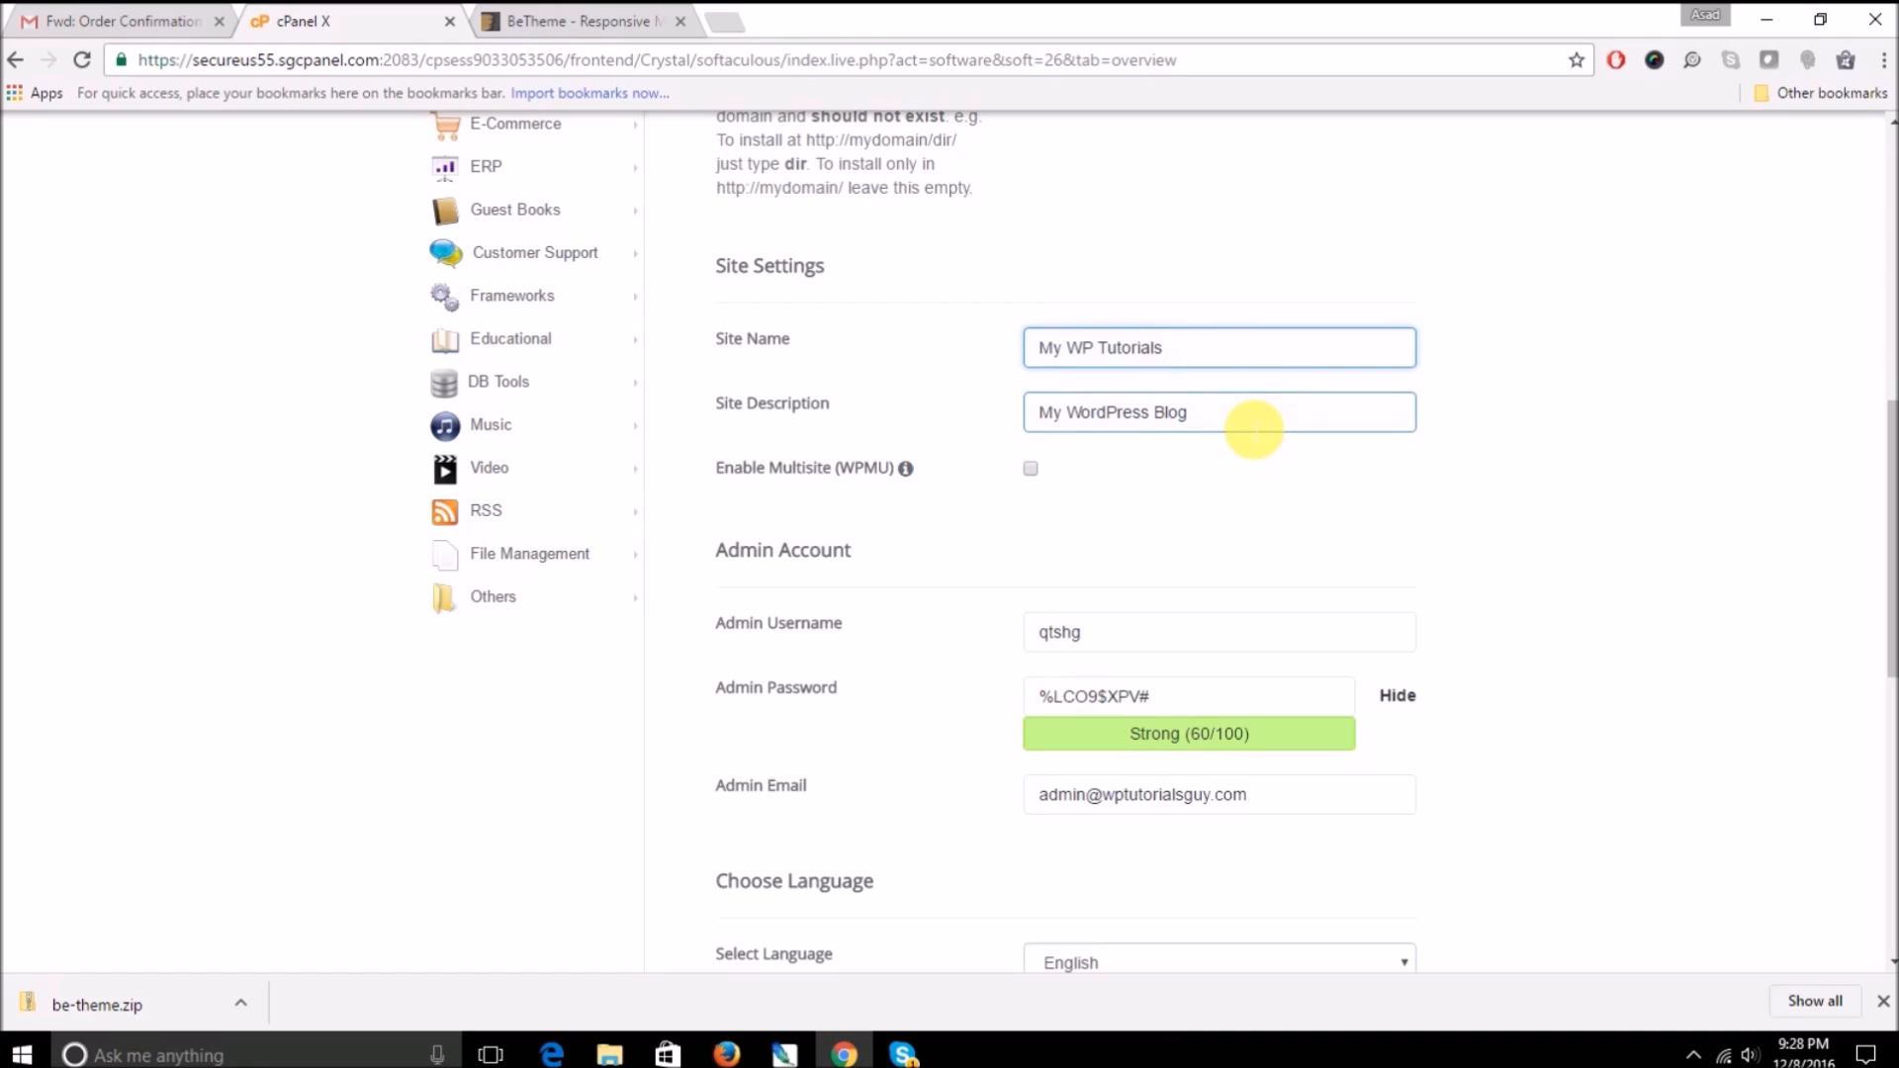
Step: Set the site description to 'My Premium WordPress Tutorials'
left_click_drag(1220, 406, 896, 407)
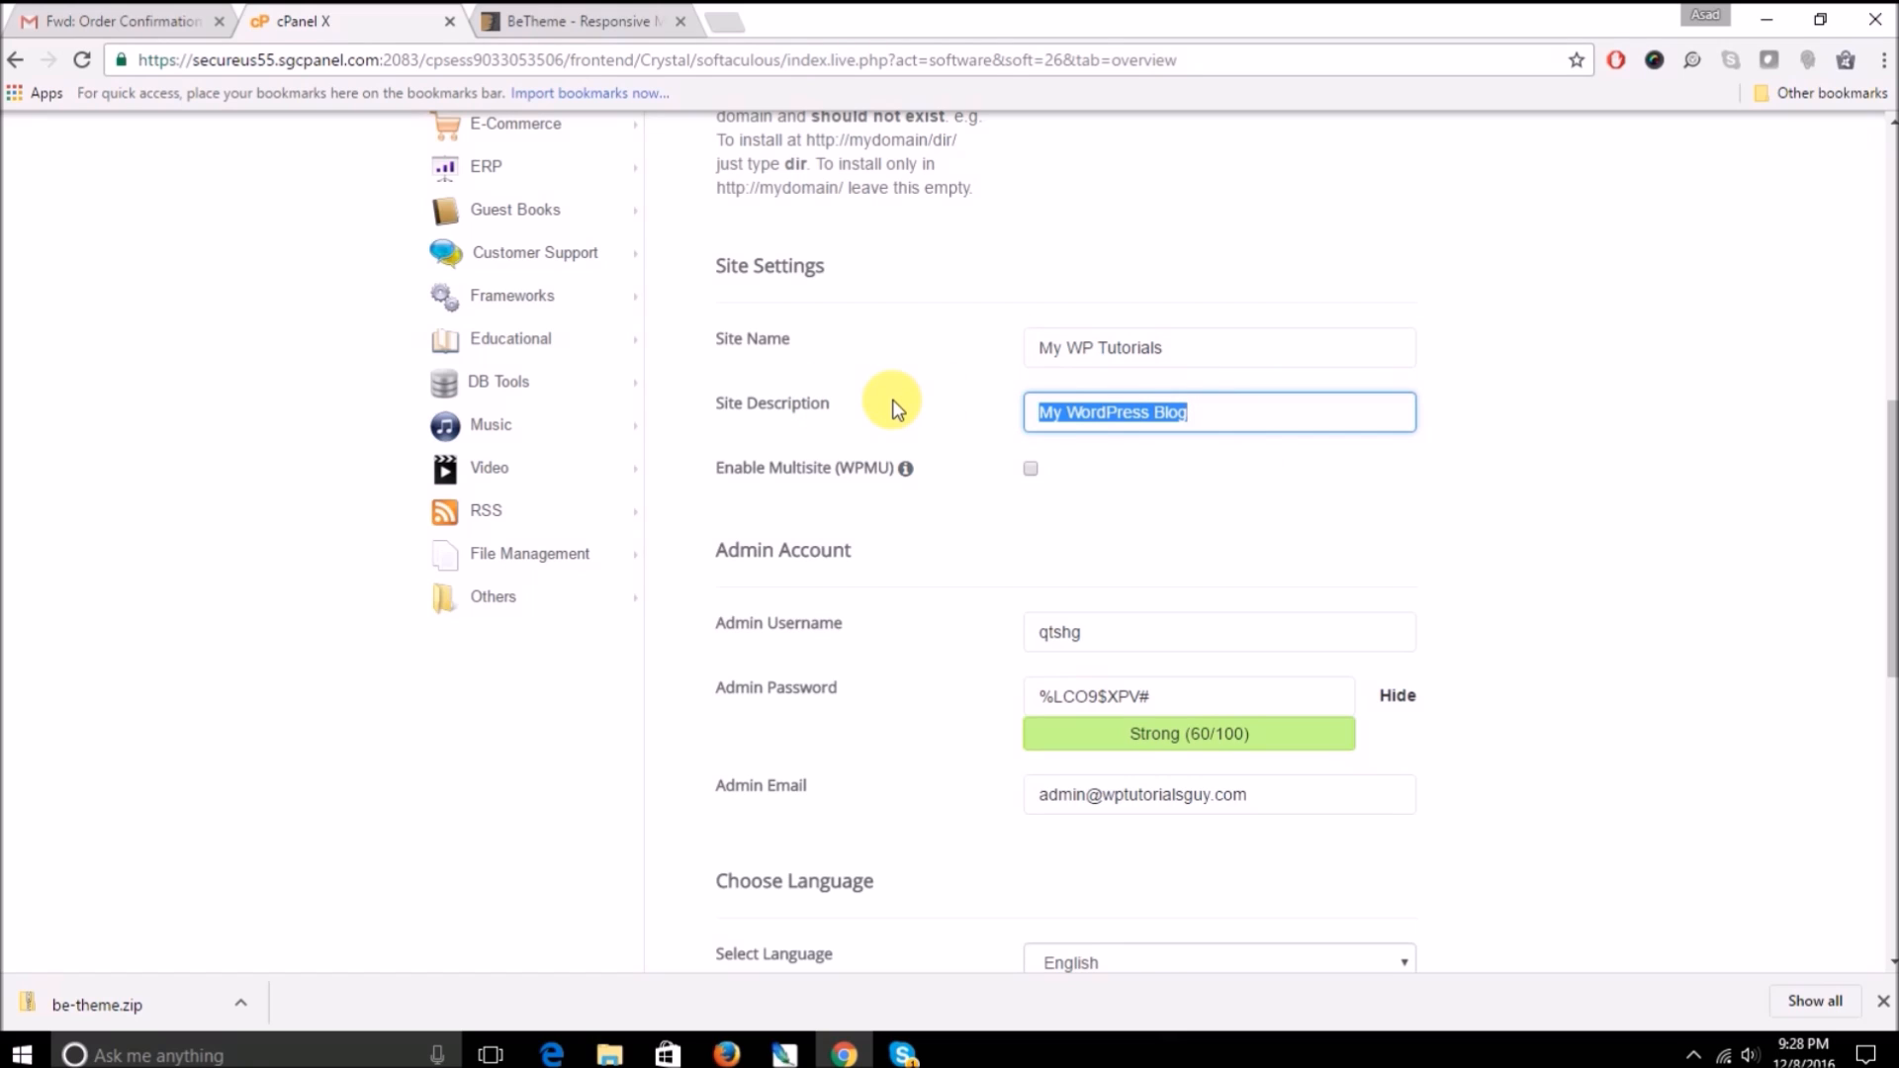
type("My ")
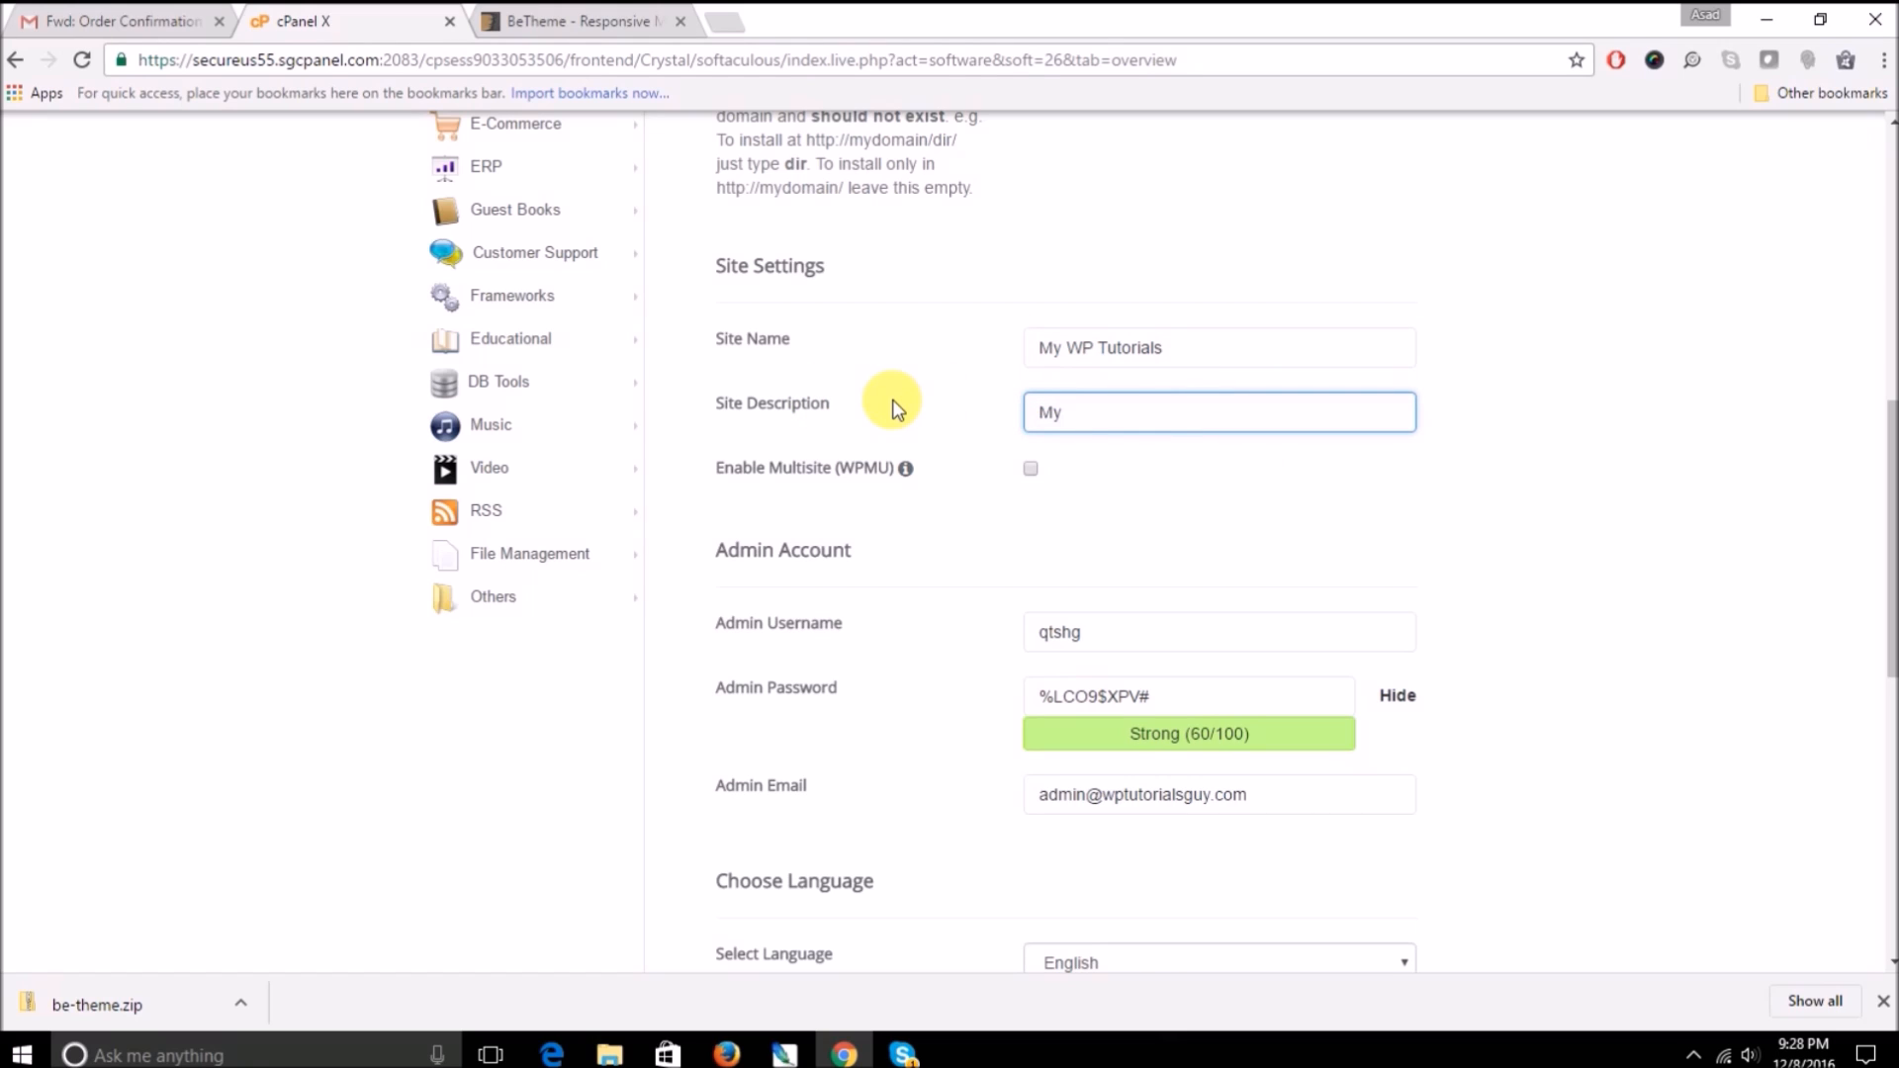
type("Premium WordPress Tutorials")
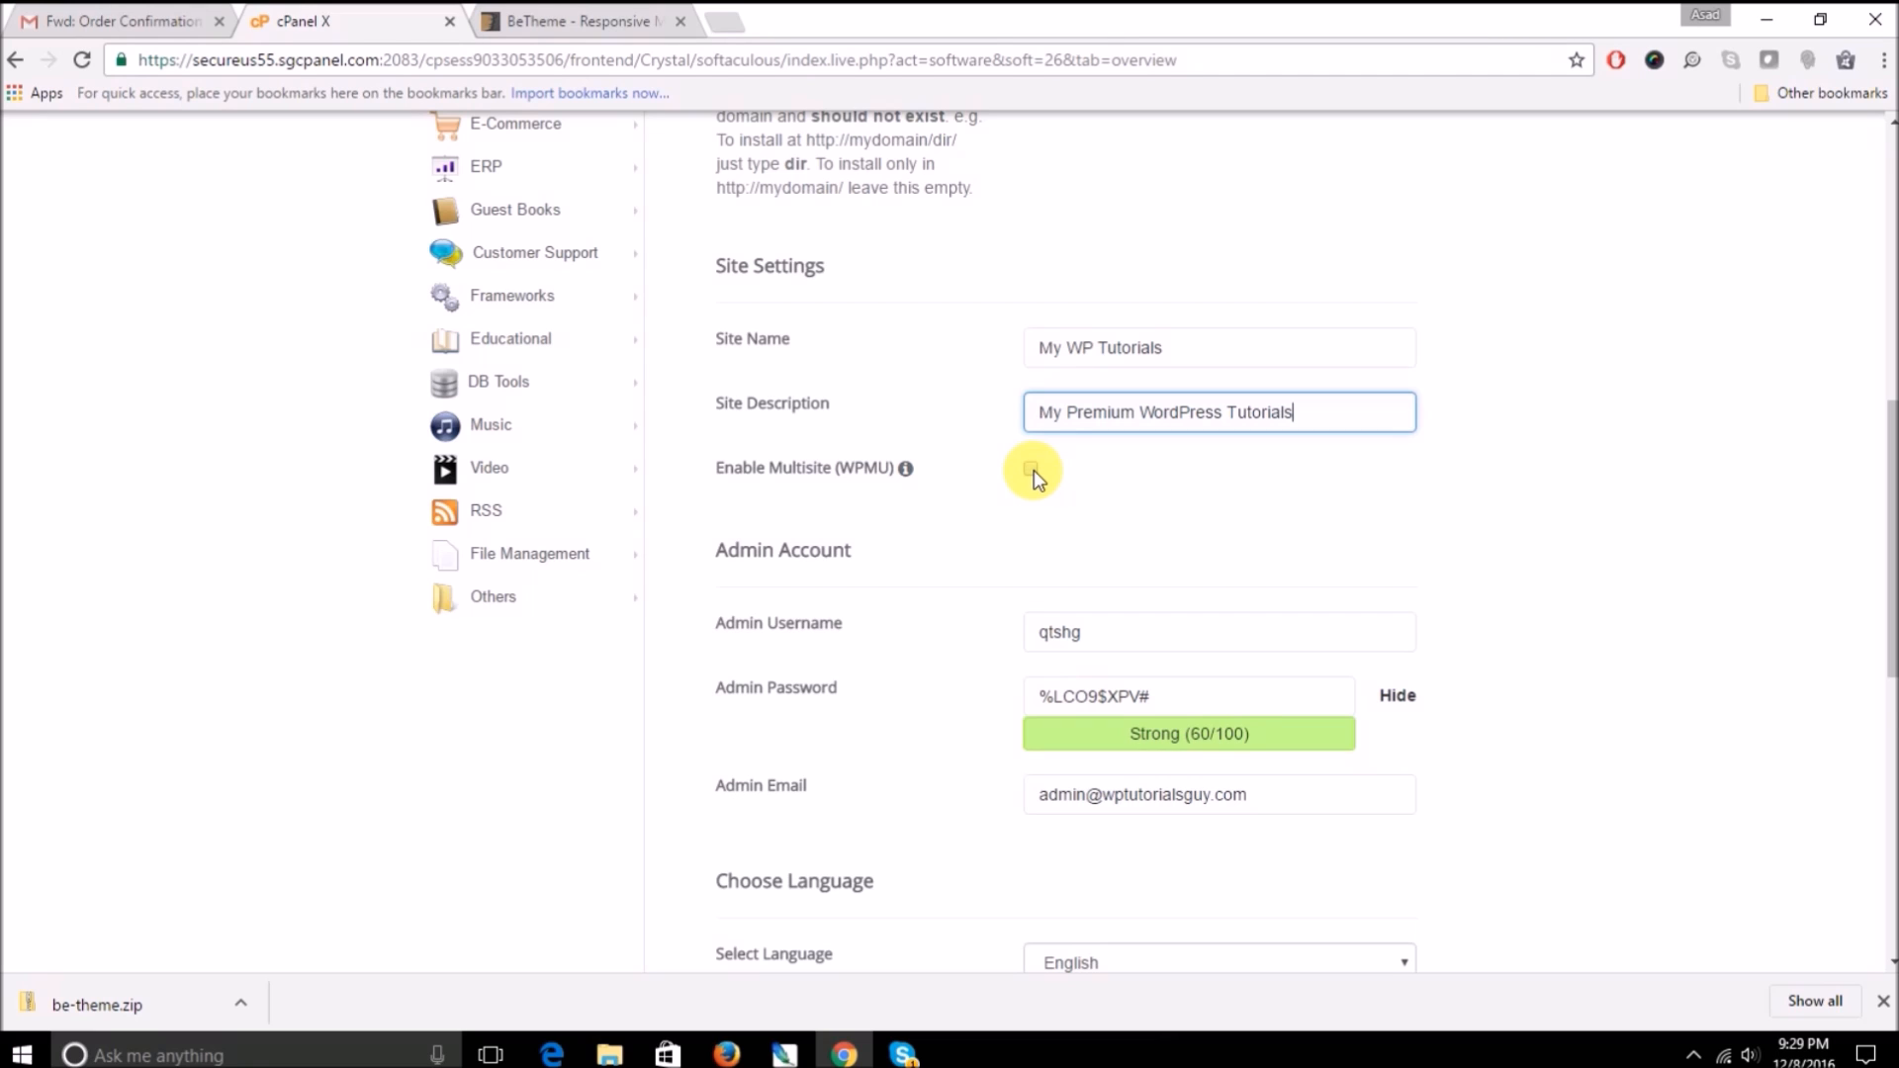
scroll(1035, 470, "down", 1)
Step: Replace the generated admin username and password with your own credentials
left_click(1146, 523)
left_click_drag(1146, 524, 945, 521)
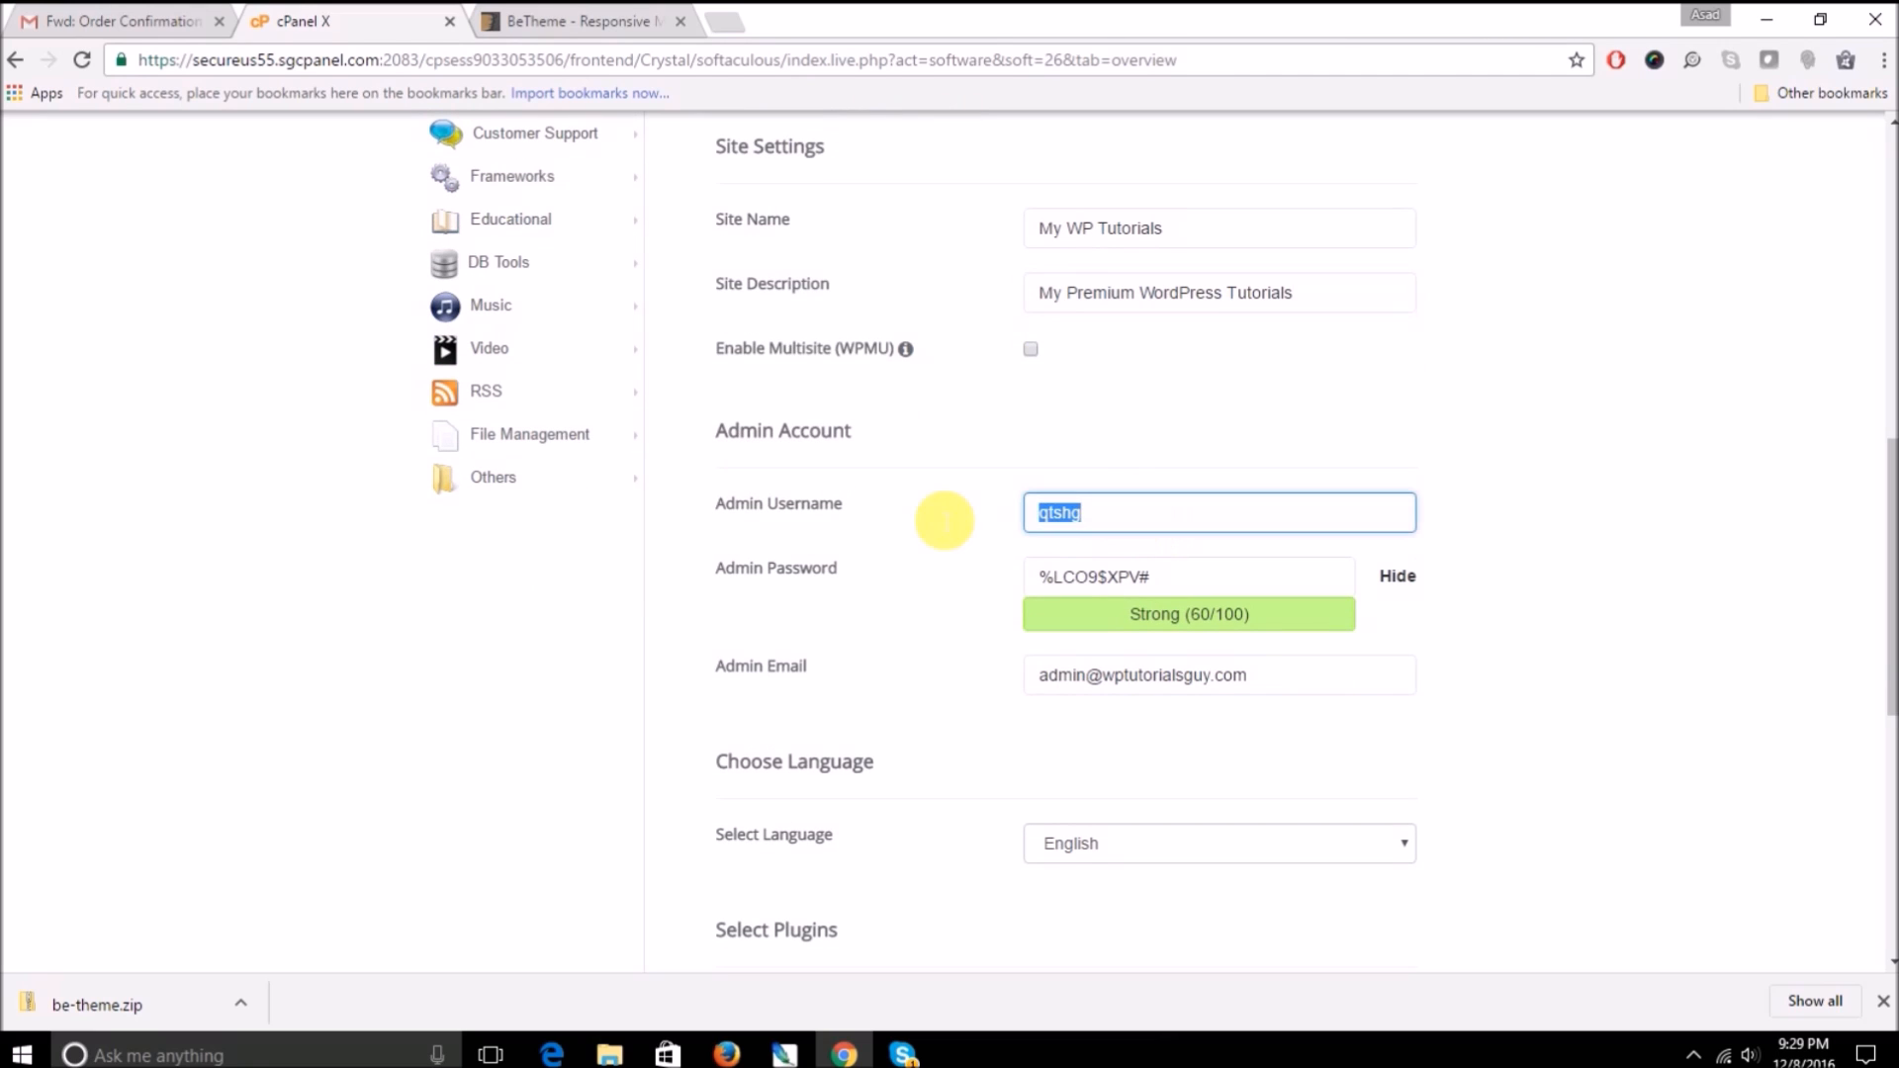
type("support")
left_click(1182, 579)
left_click_drag(1152, 577, 1007, 582)
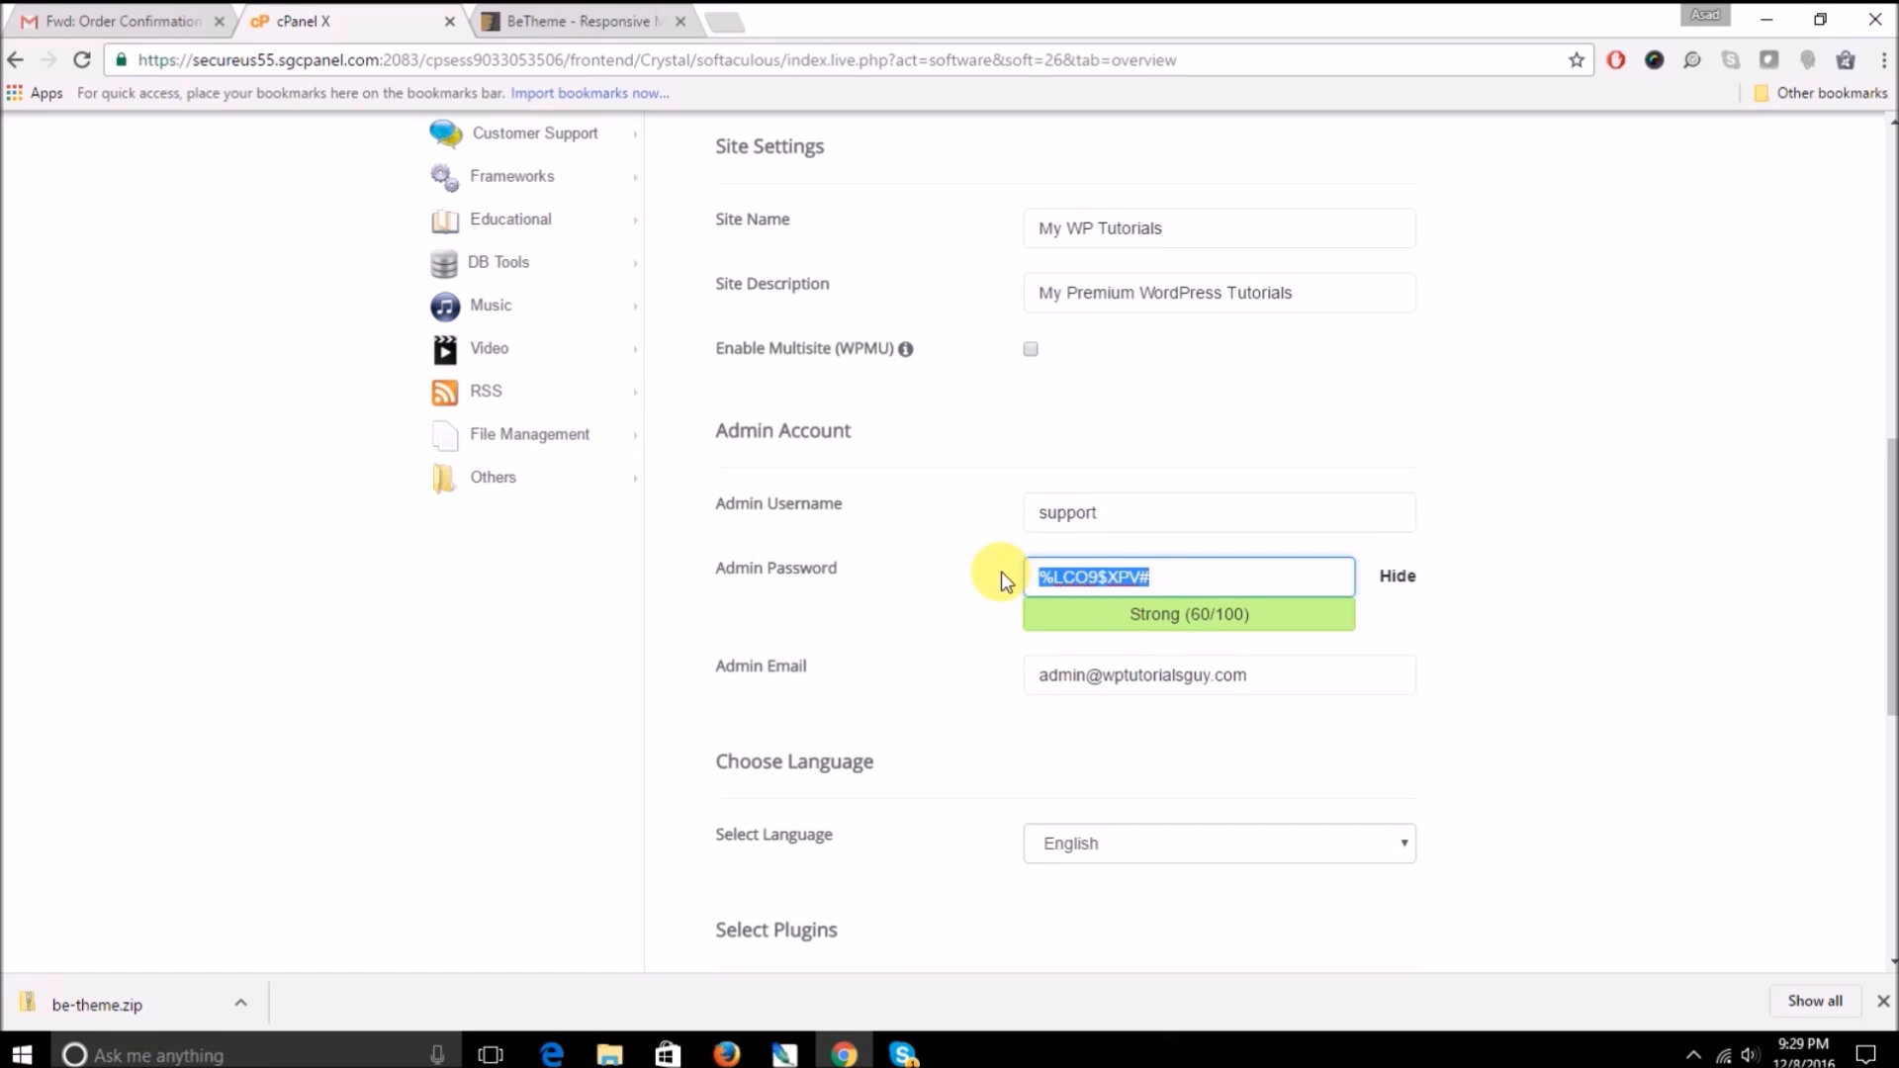
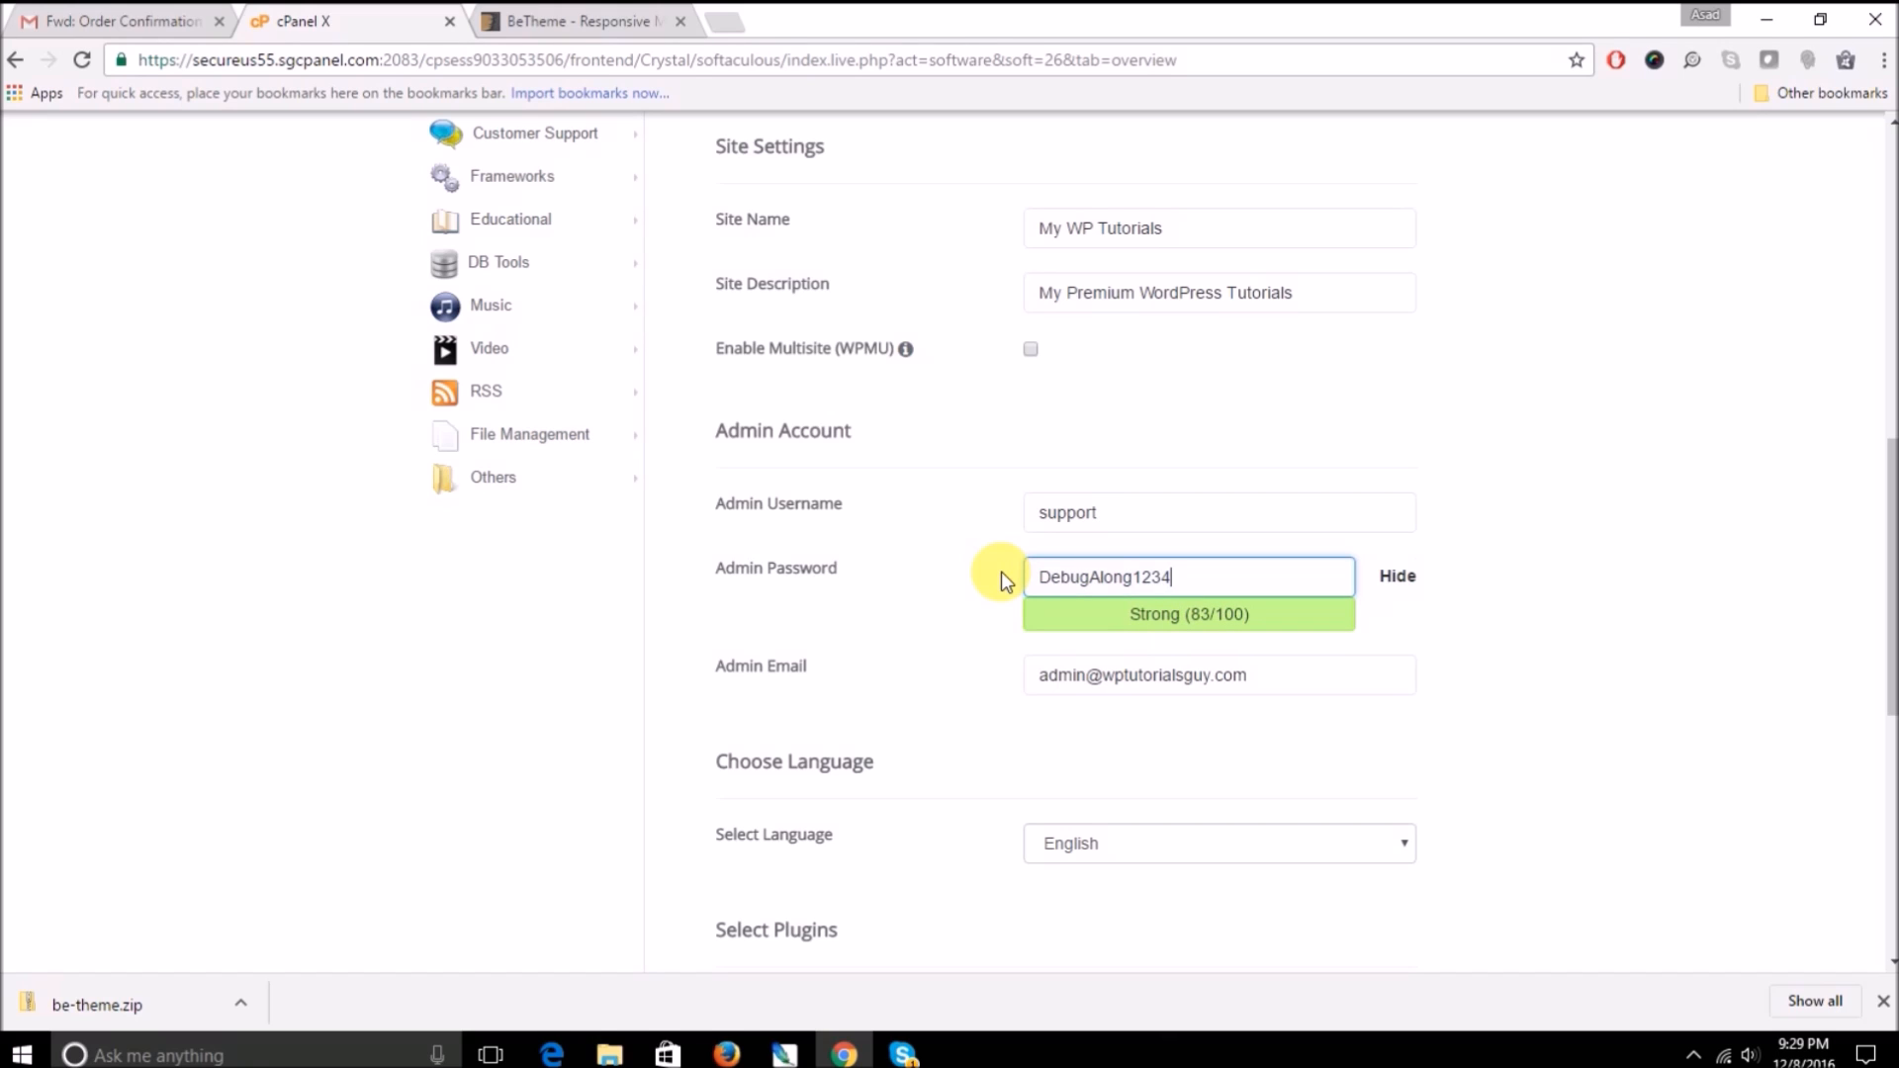
Step: Replace the default admin e-mail with the owner's own e-mail address
left_click_drag(1248, 677, 1041, 676)
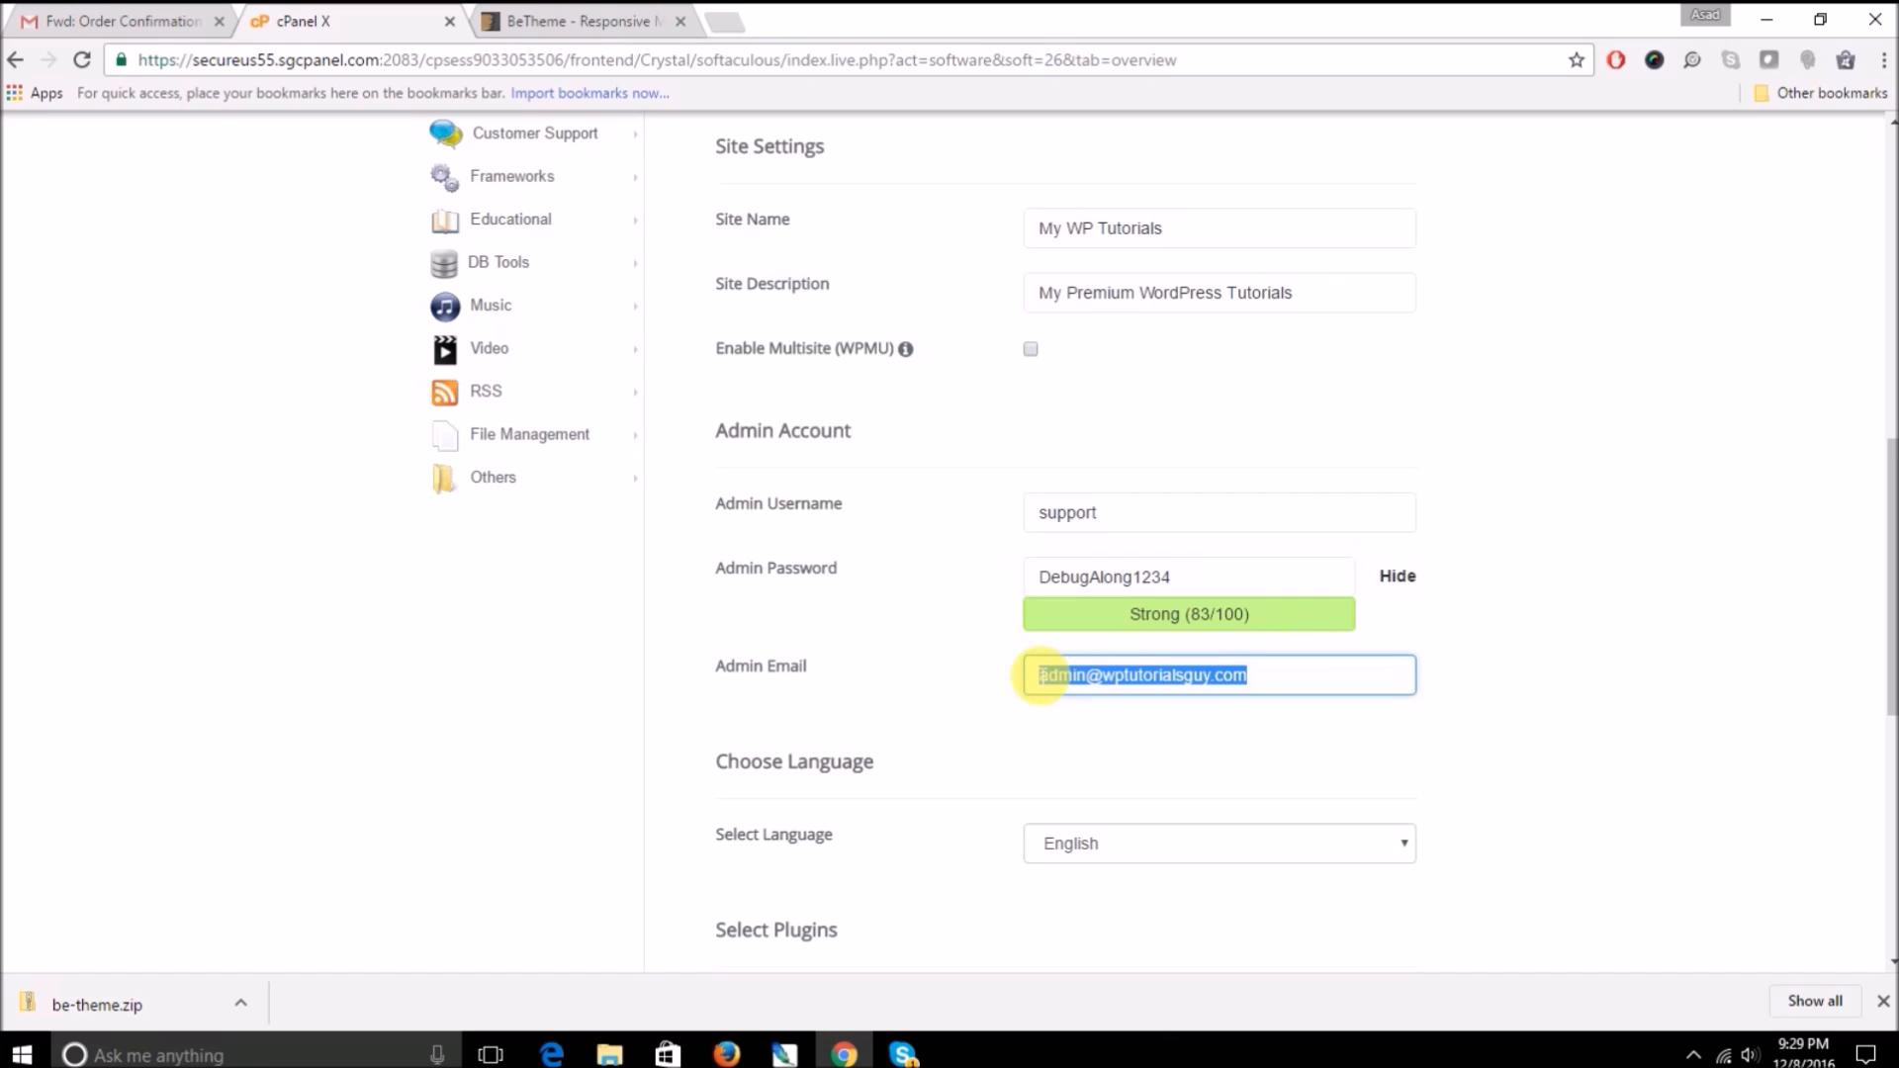
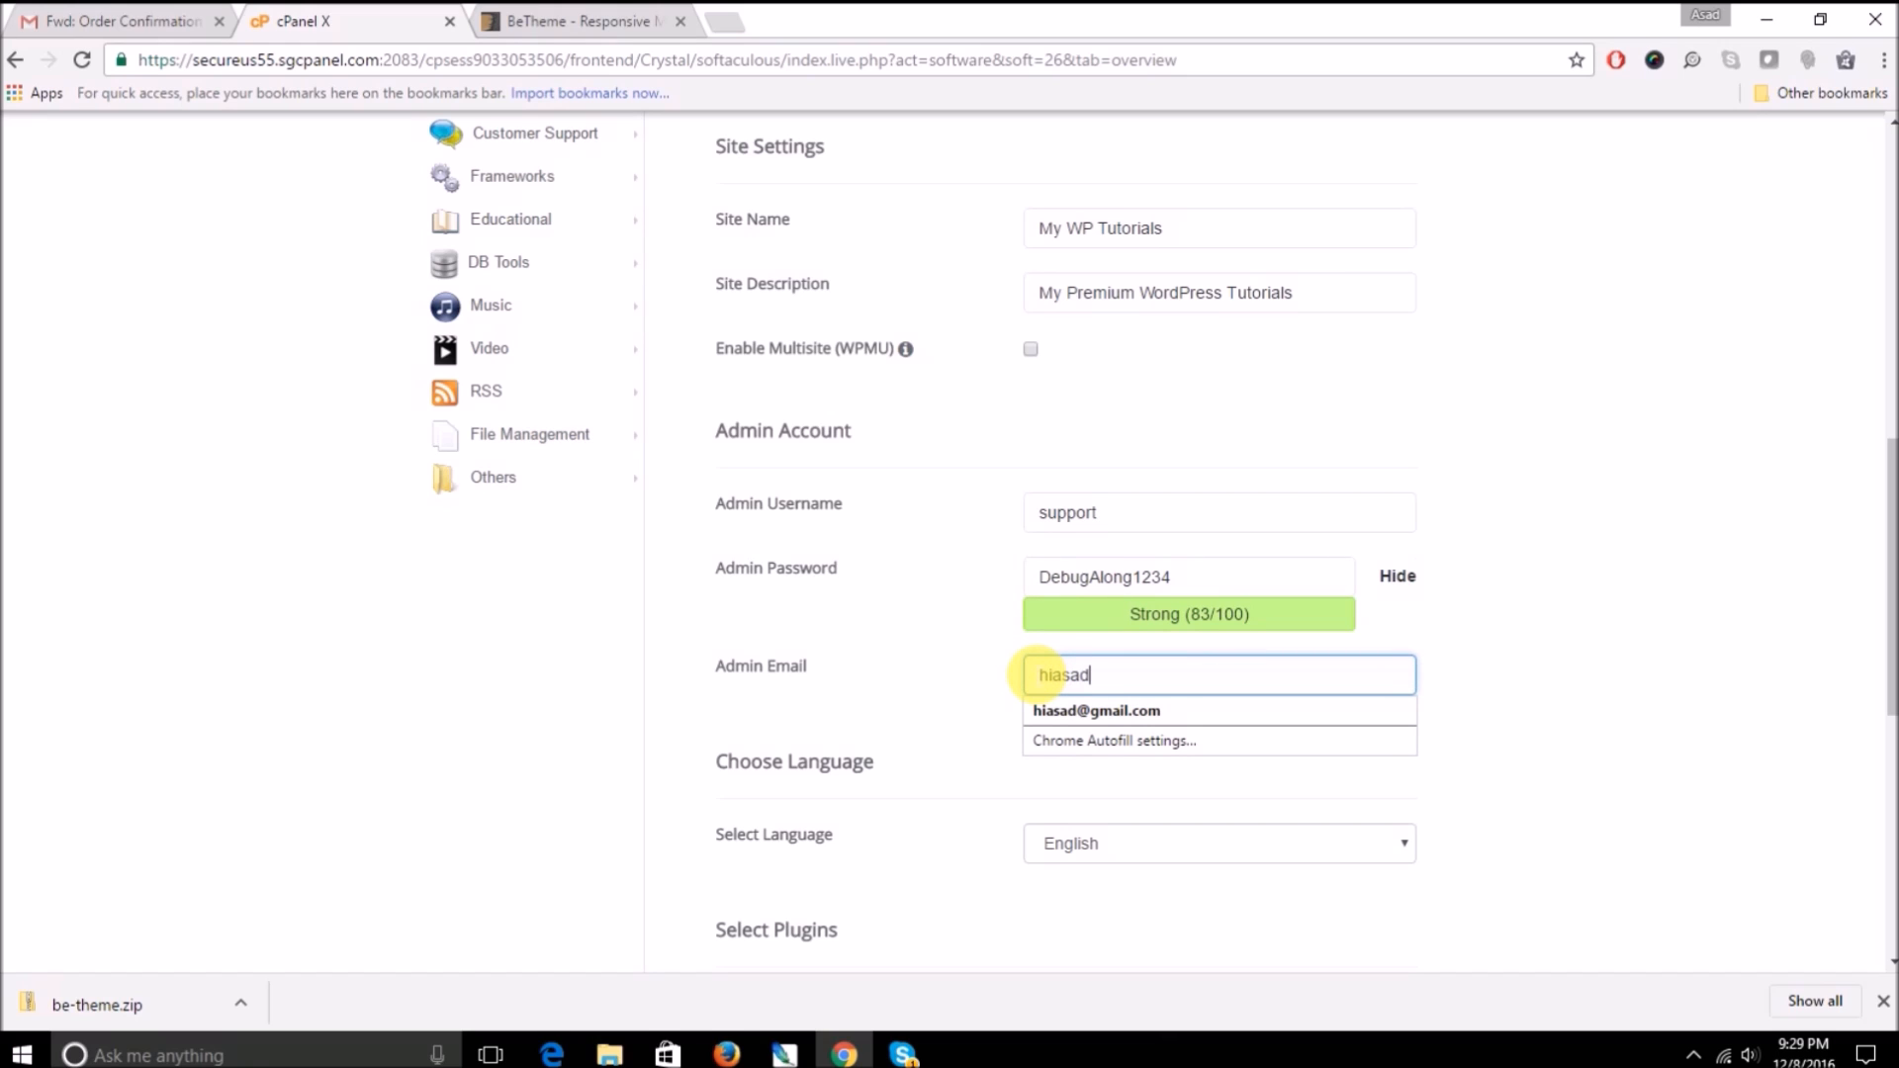
left_click(1195, 678)
left_click(1703, 676)
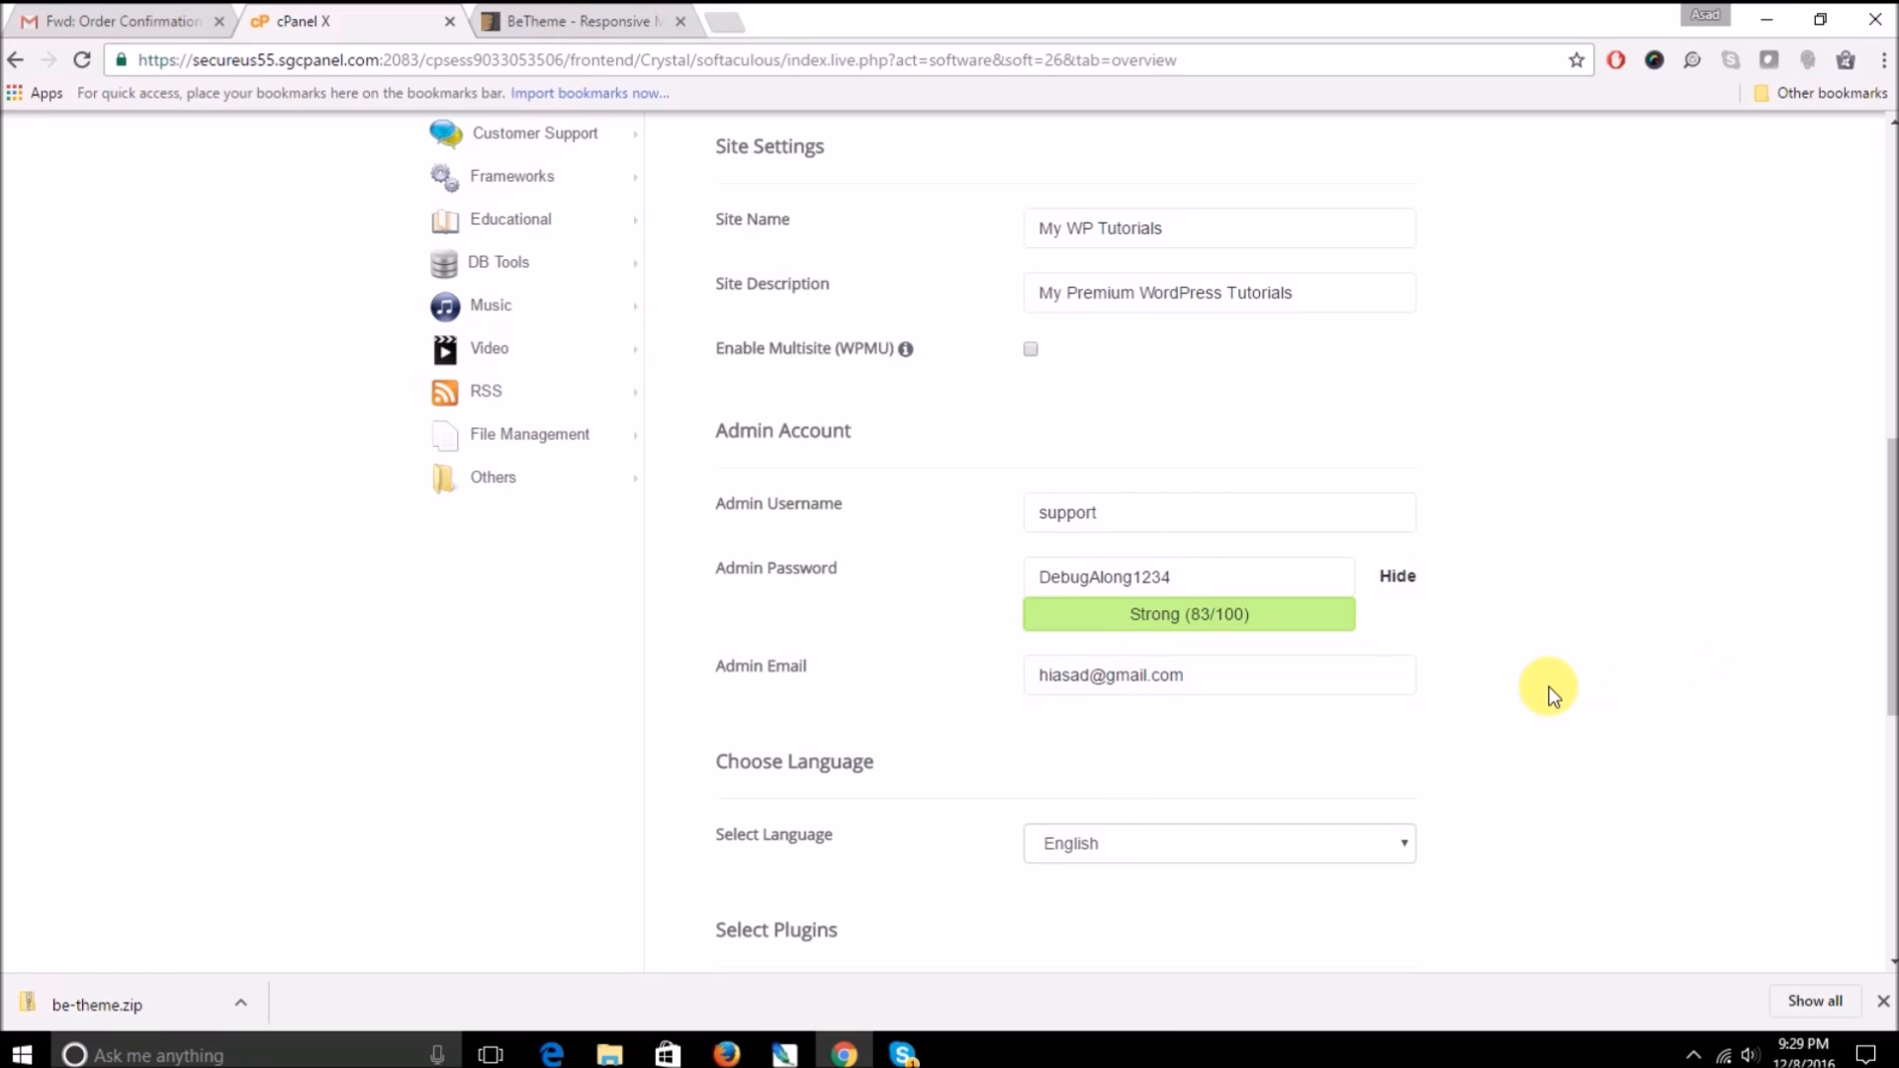
Step: Highlight the admin login details, then review the theme to install option
left_click(1094, 514)
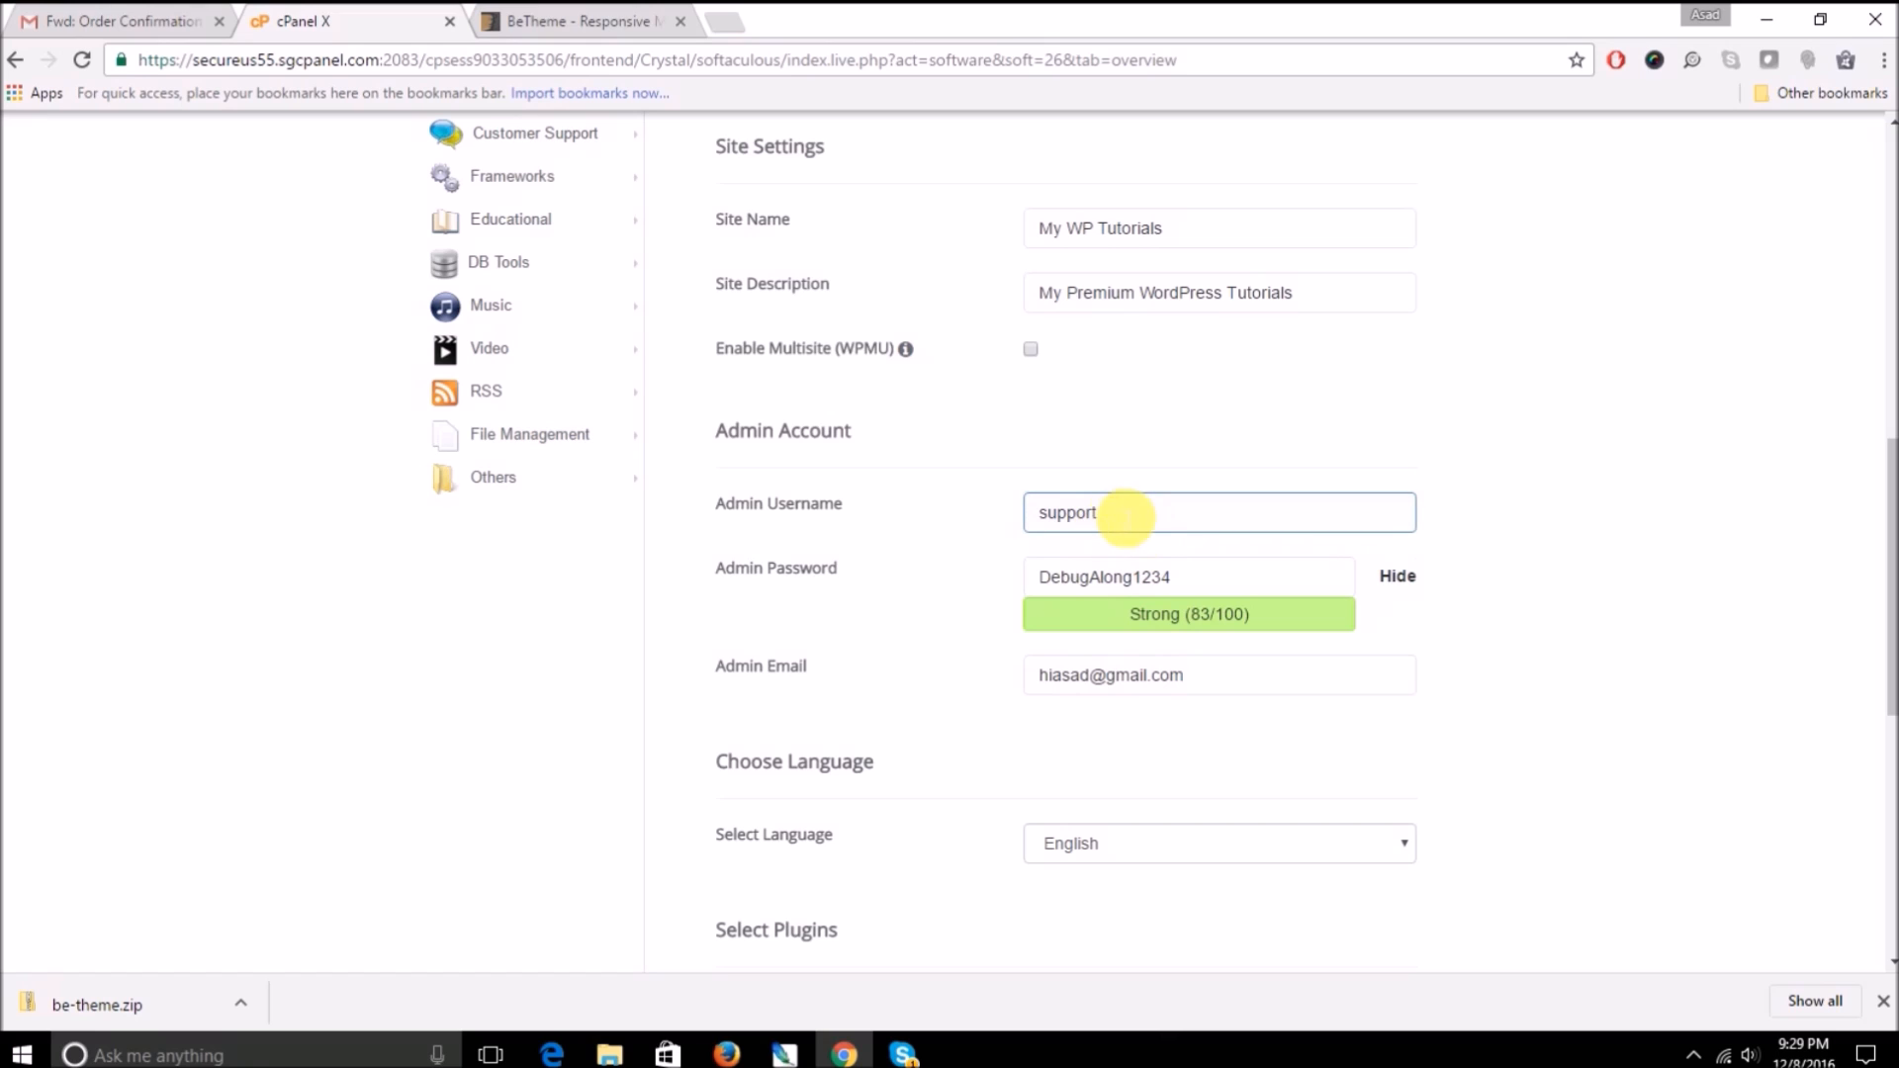
left_click_drag(1096, 513, 1026, 521)
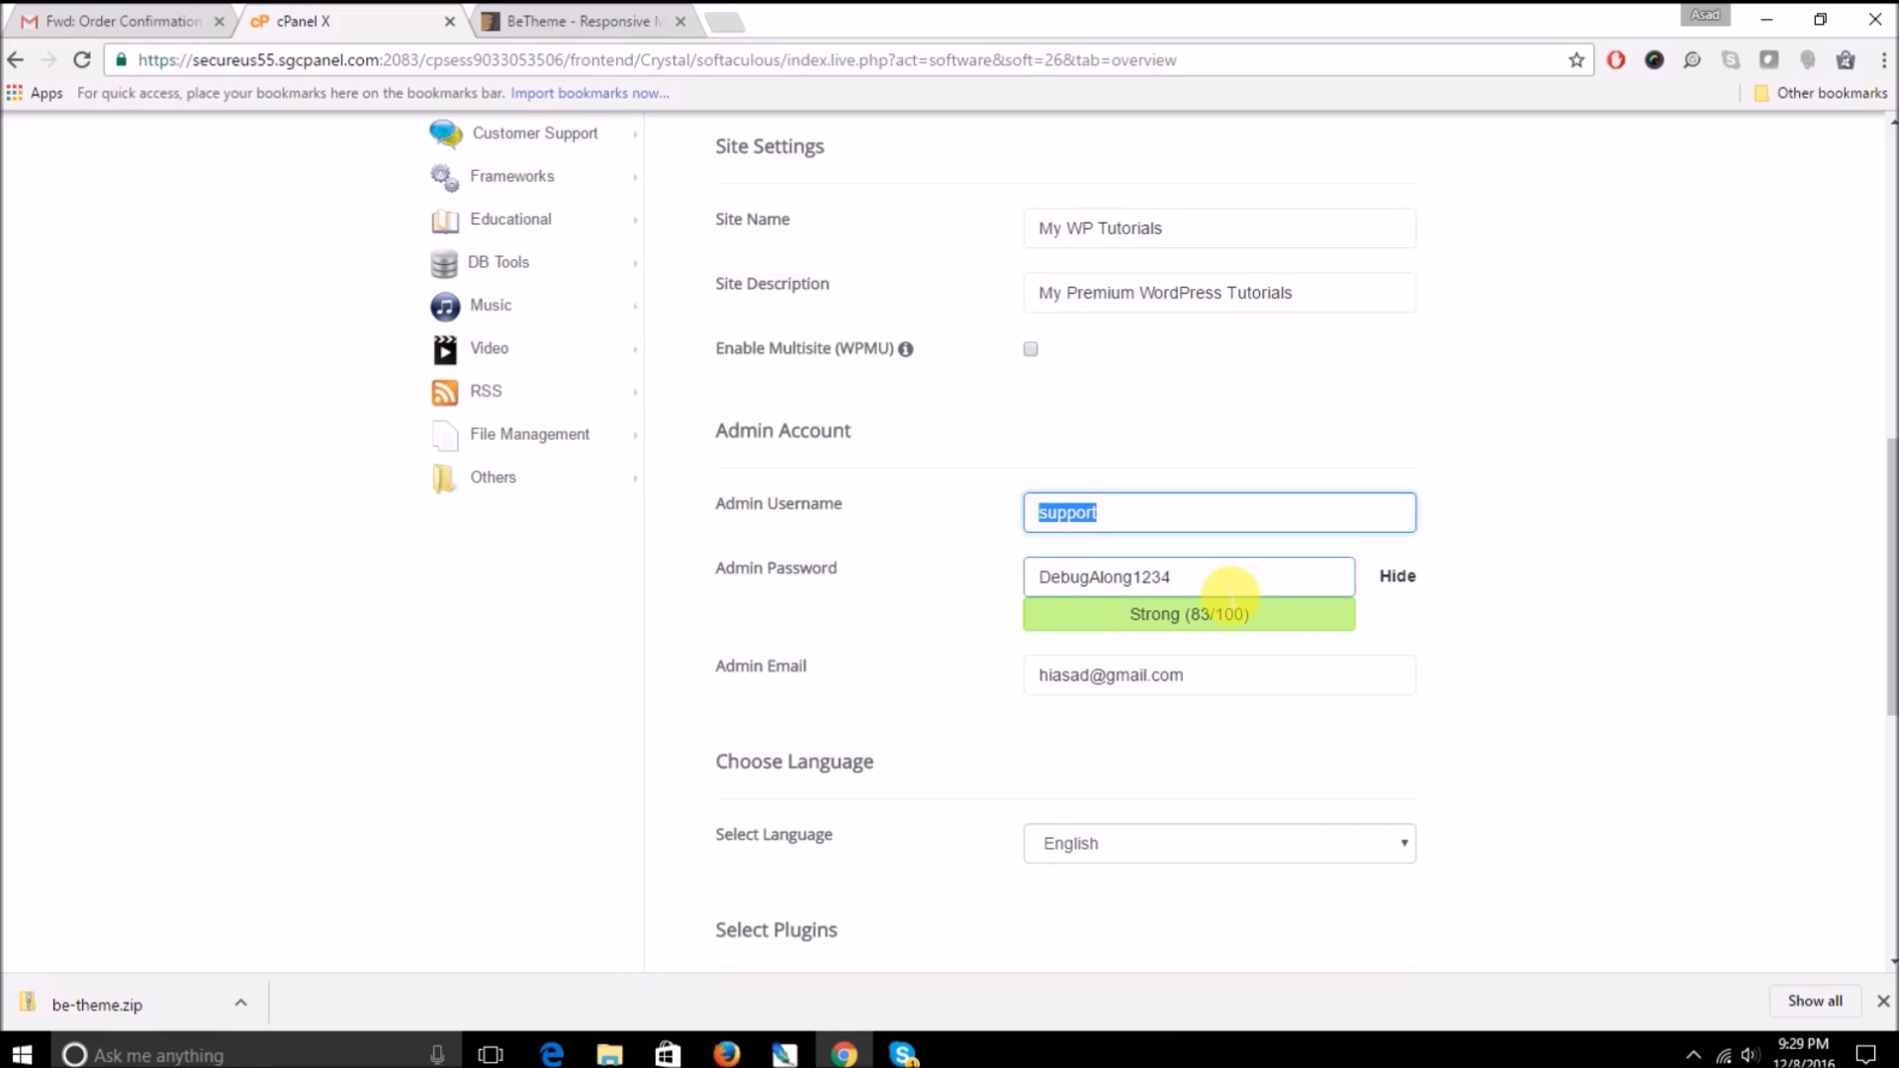
left_click_drag(707, 500, 901, 582)
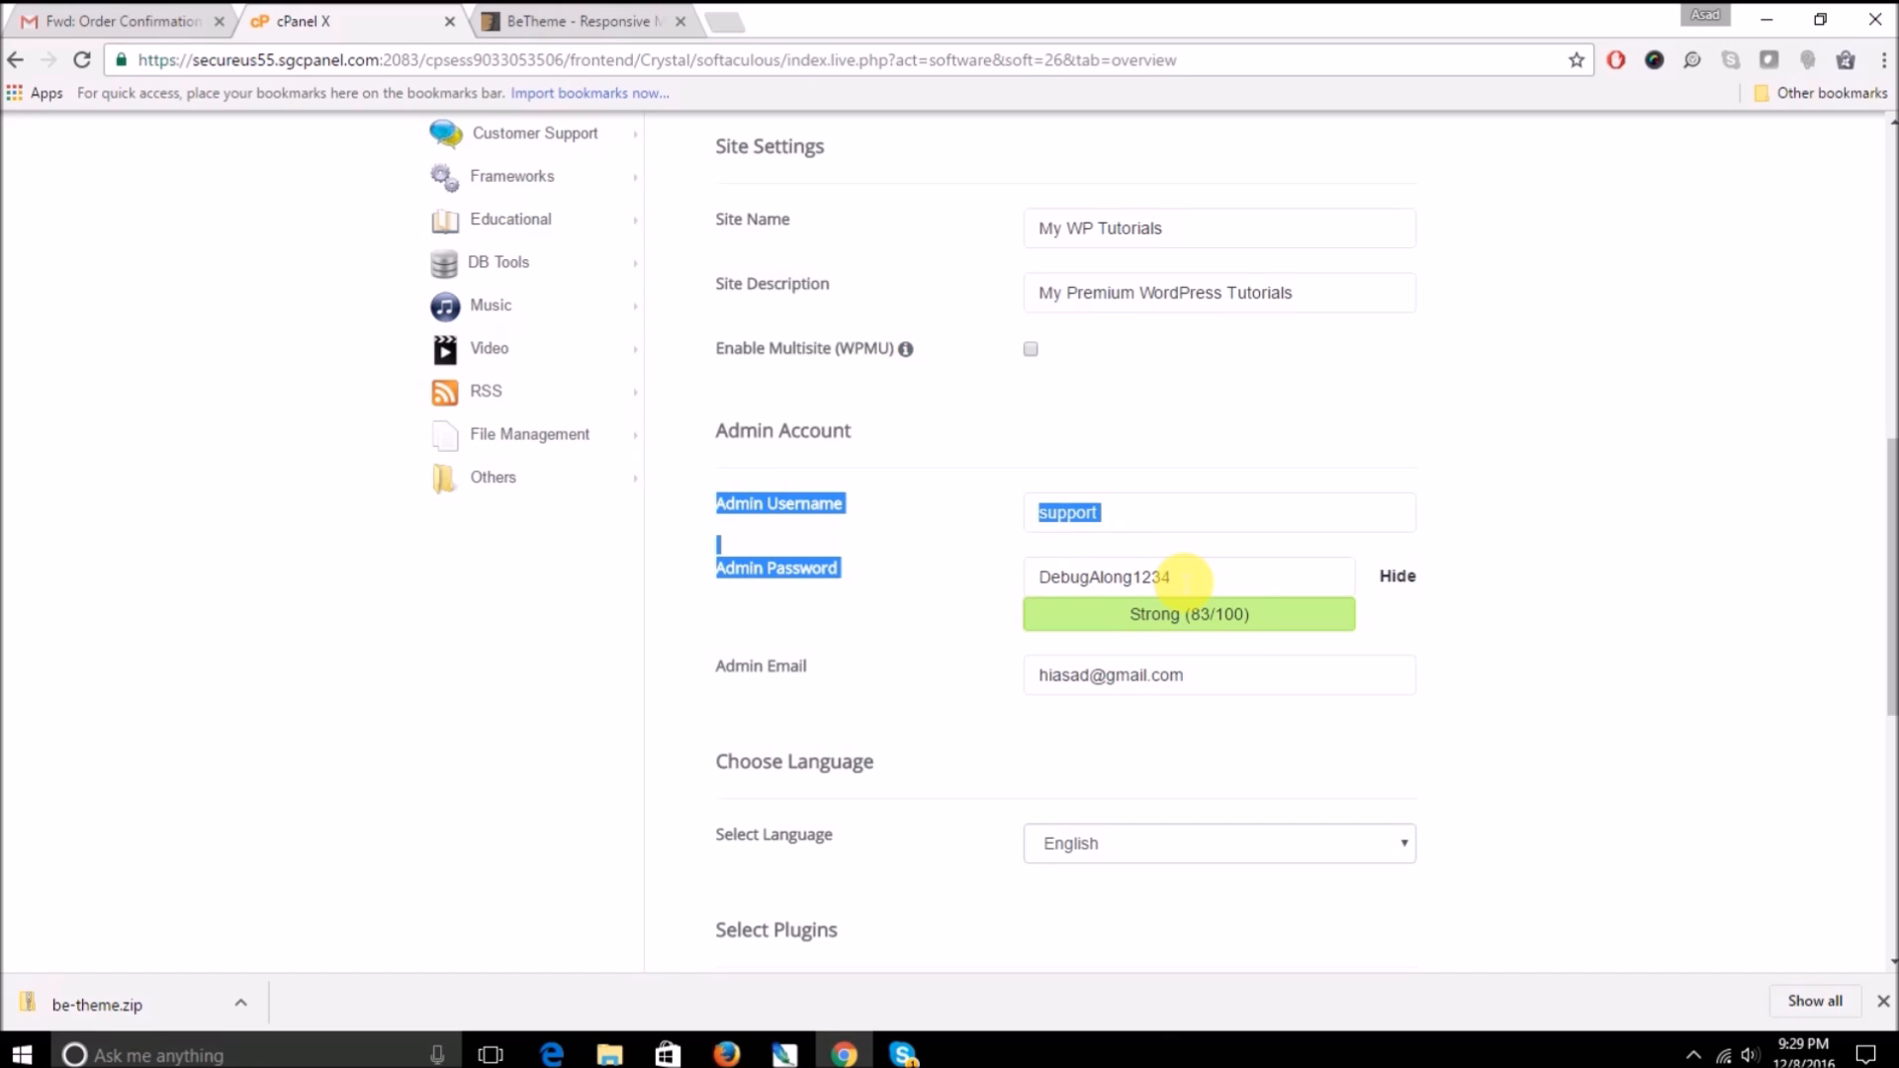
left_click(1074, 708)
scroll(1059, 475, "down", 5)
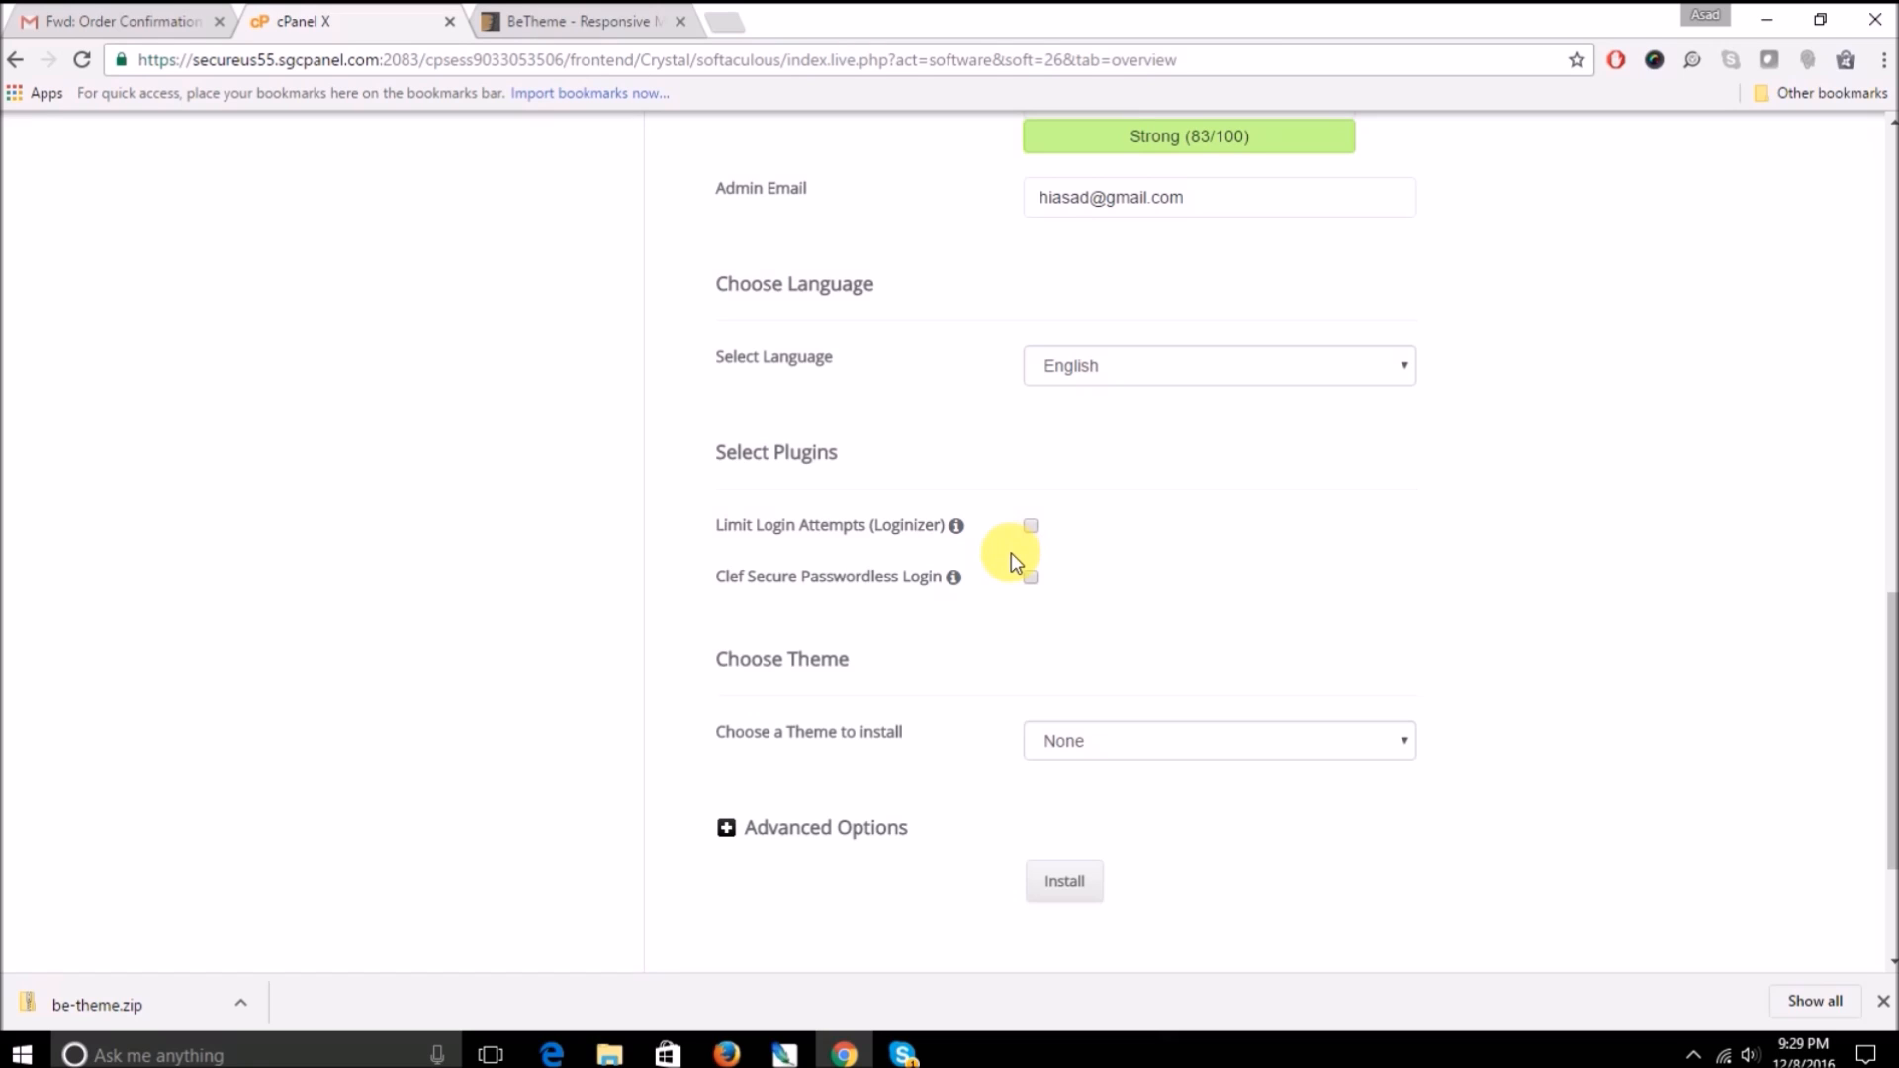
left_click(747, 732)
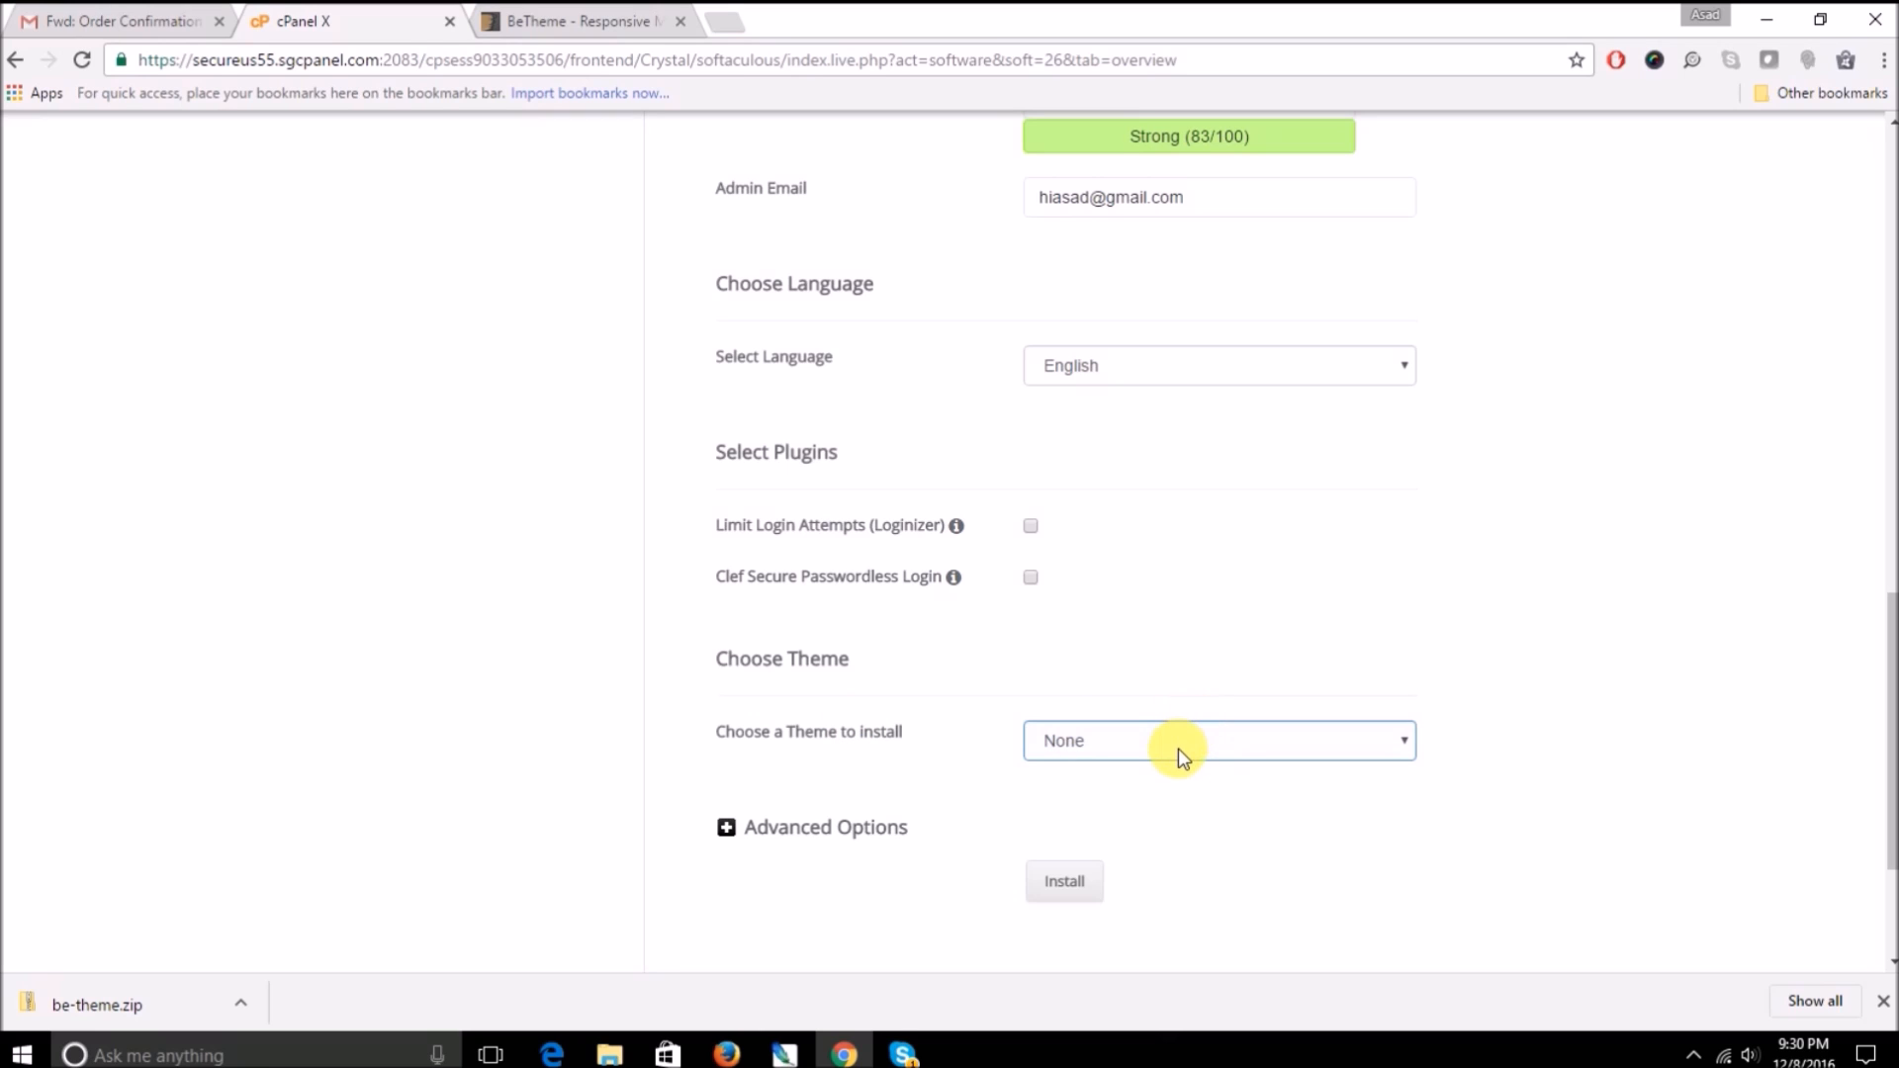
Step: Check the advanced installation options and launch the WordPress install on wptutorialsguy.com
scroll(1035, 699, "down", 3)
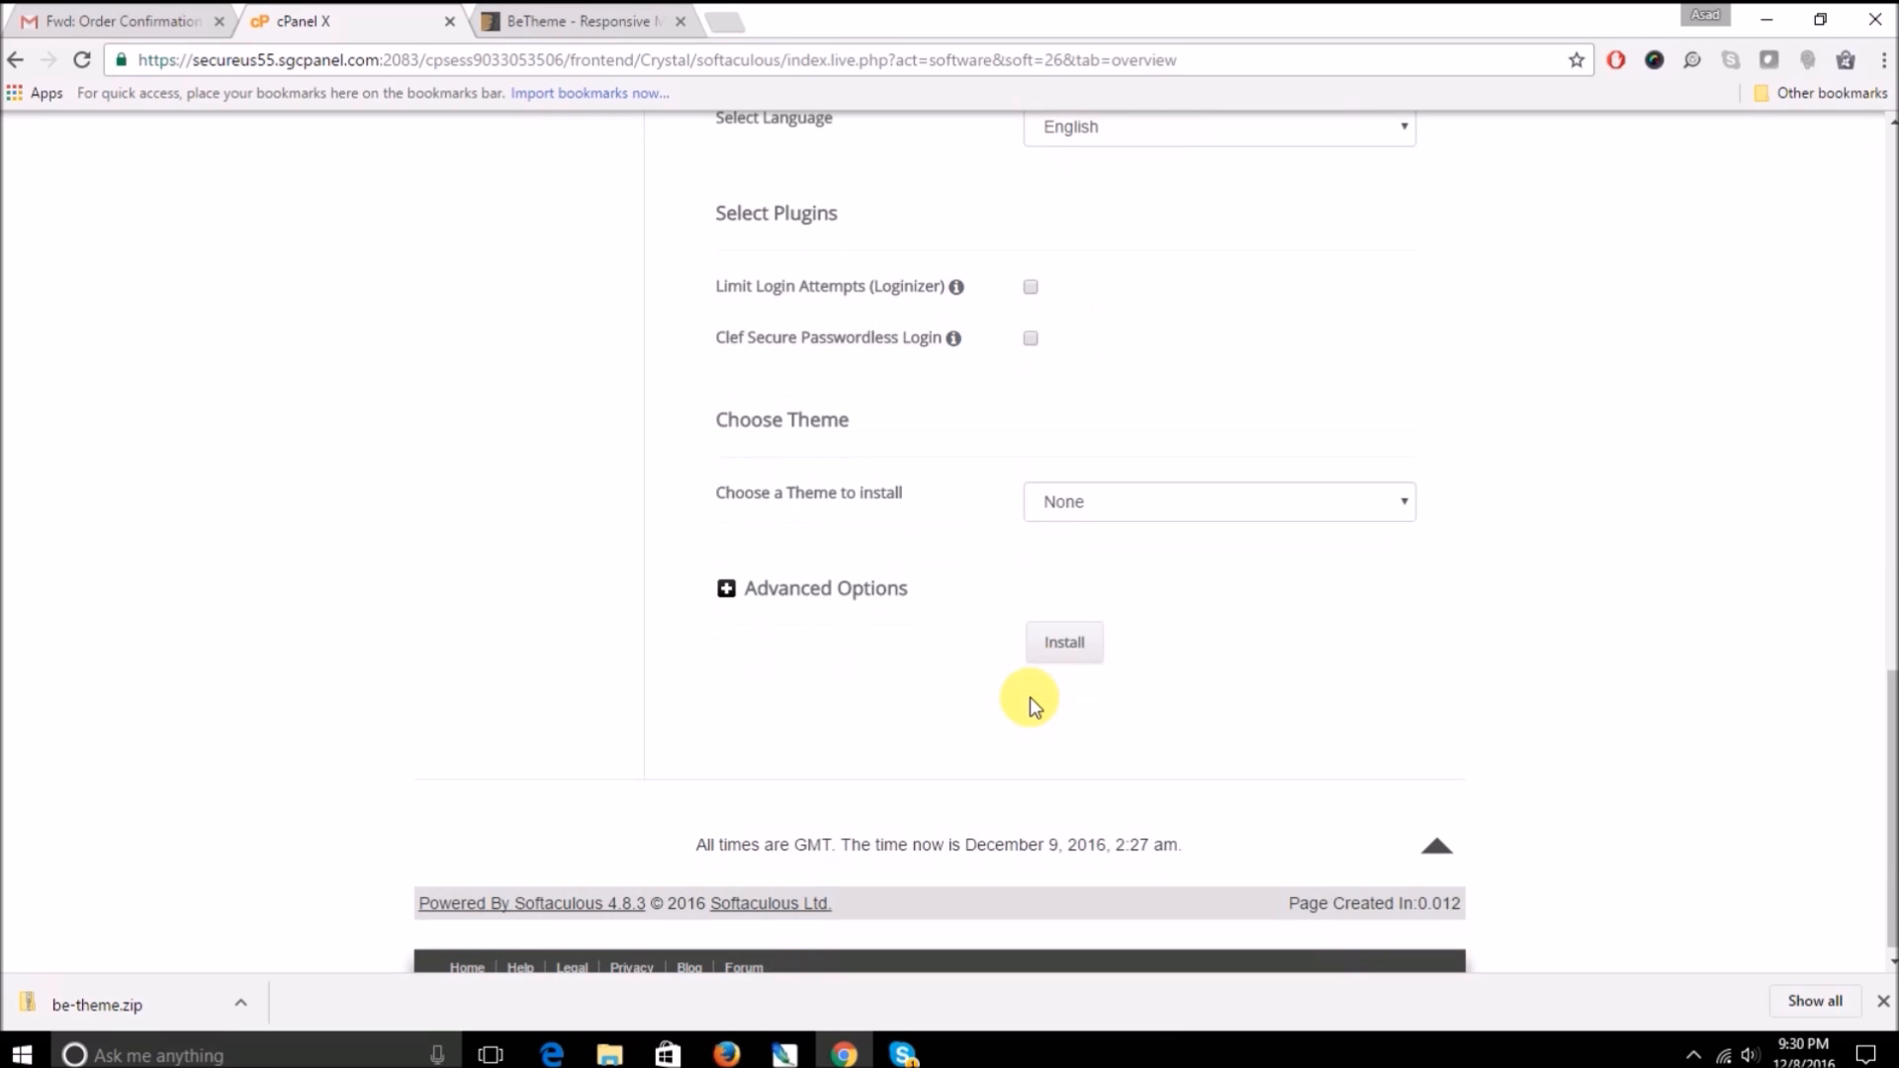
left_click(786, 594)
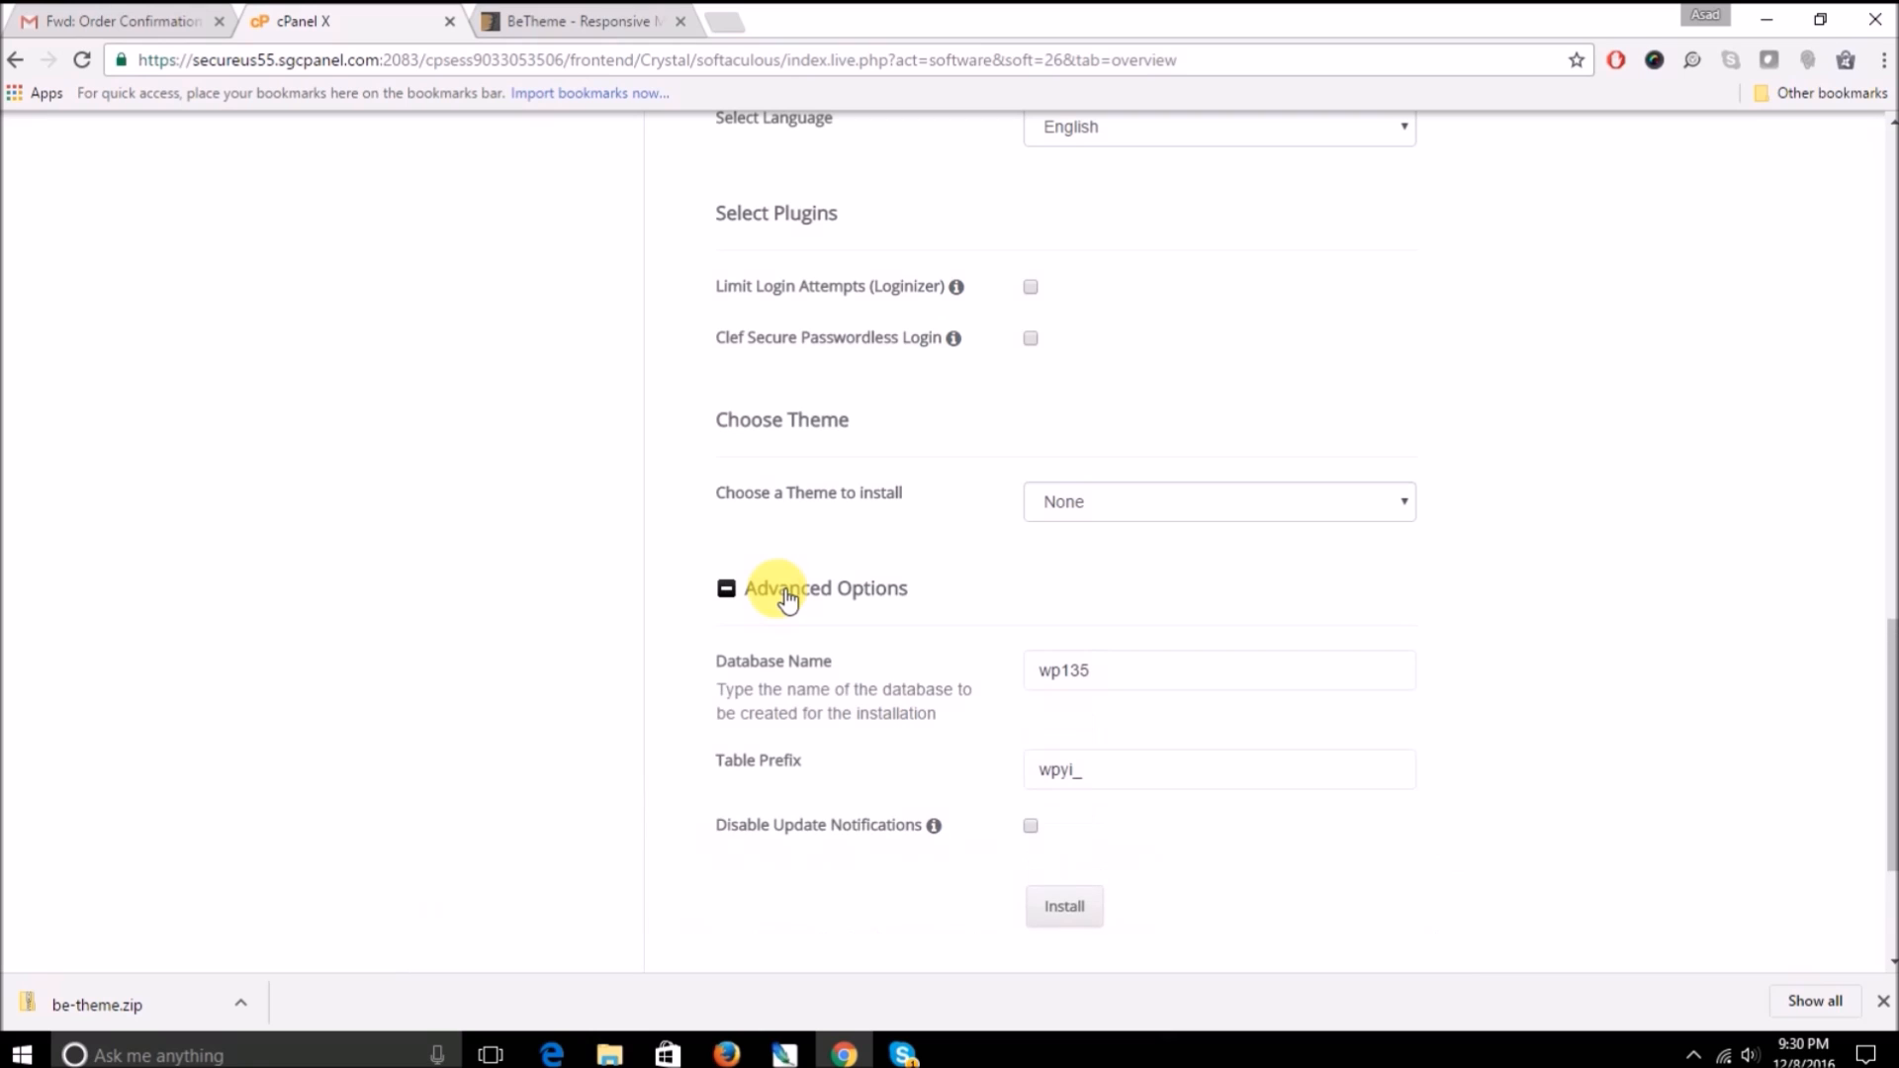
left_click(799, 599)
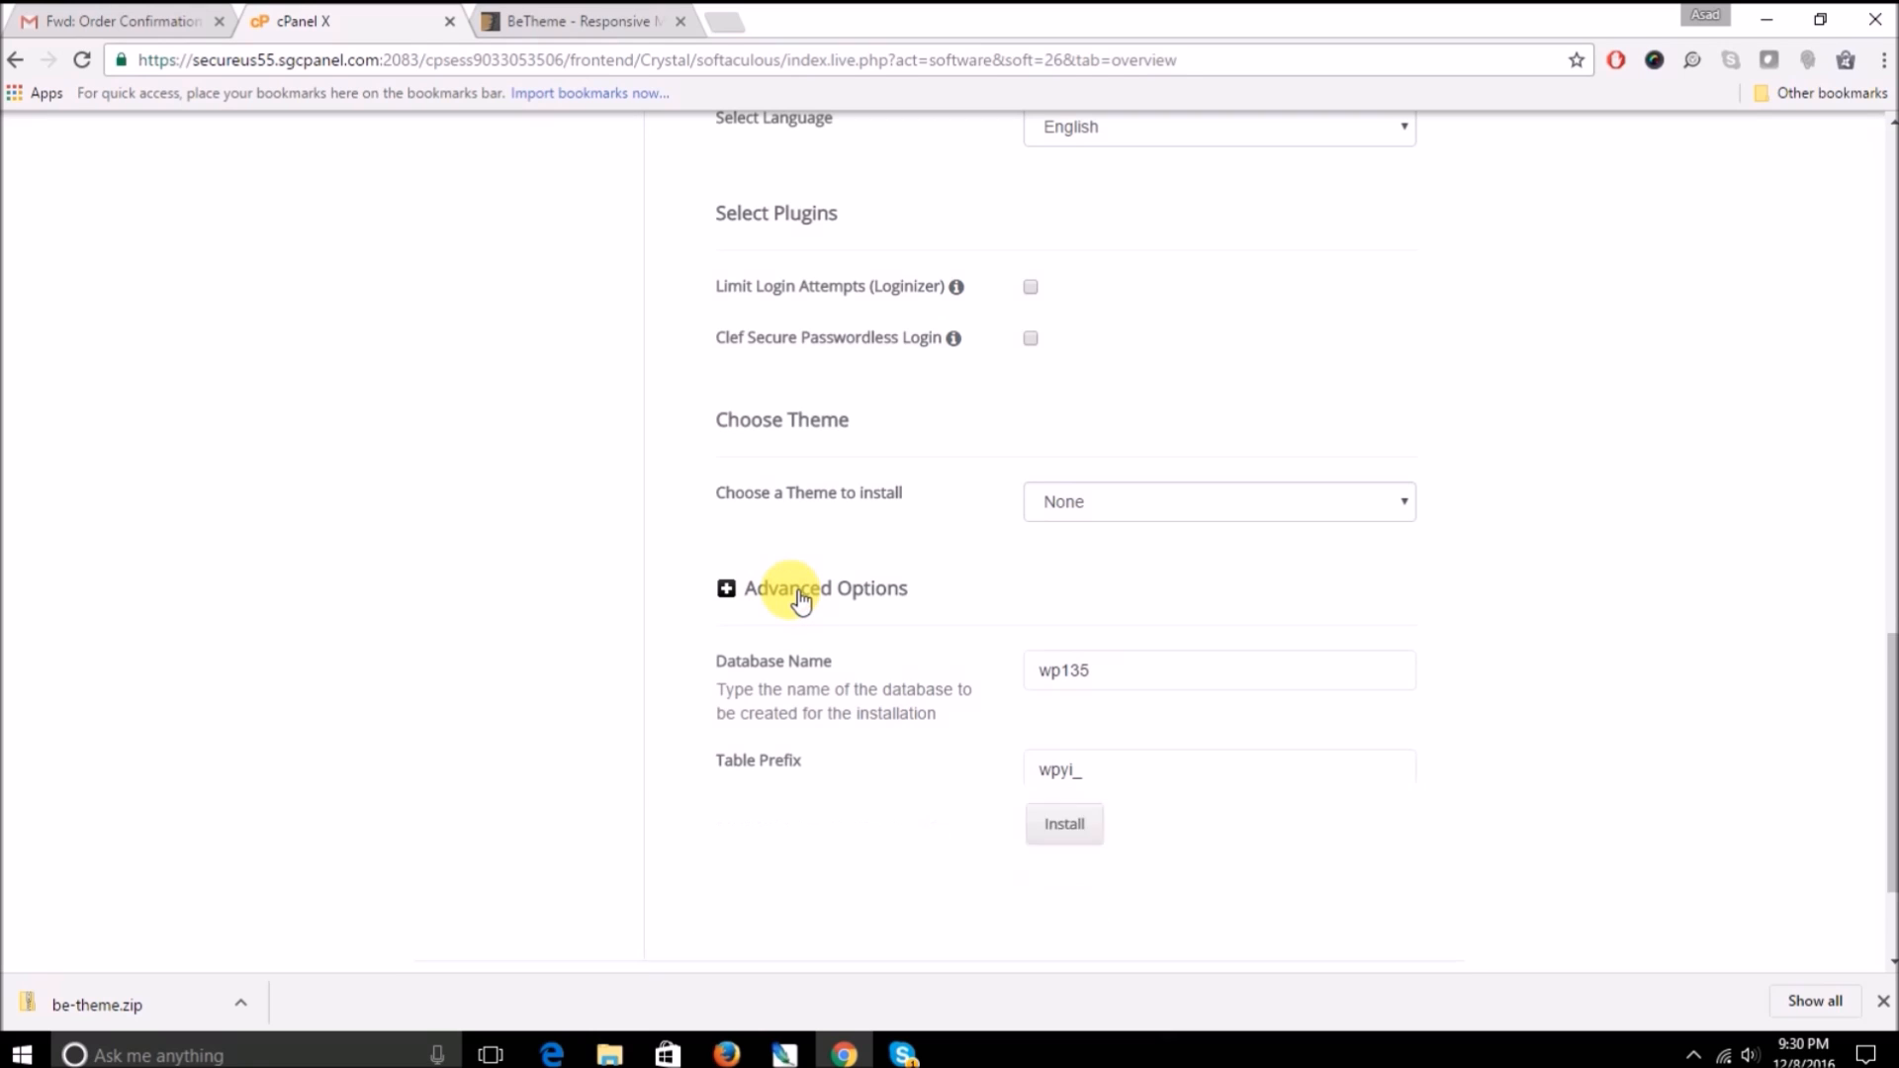
left_click(801, 600)
left_click(801, 599)
left_click(1079, 651)
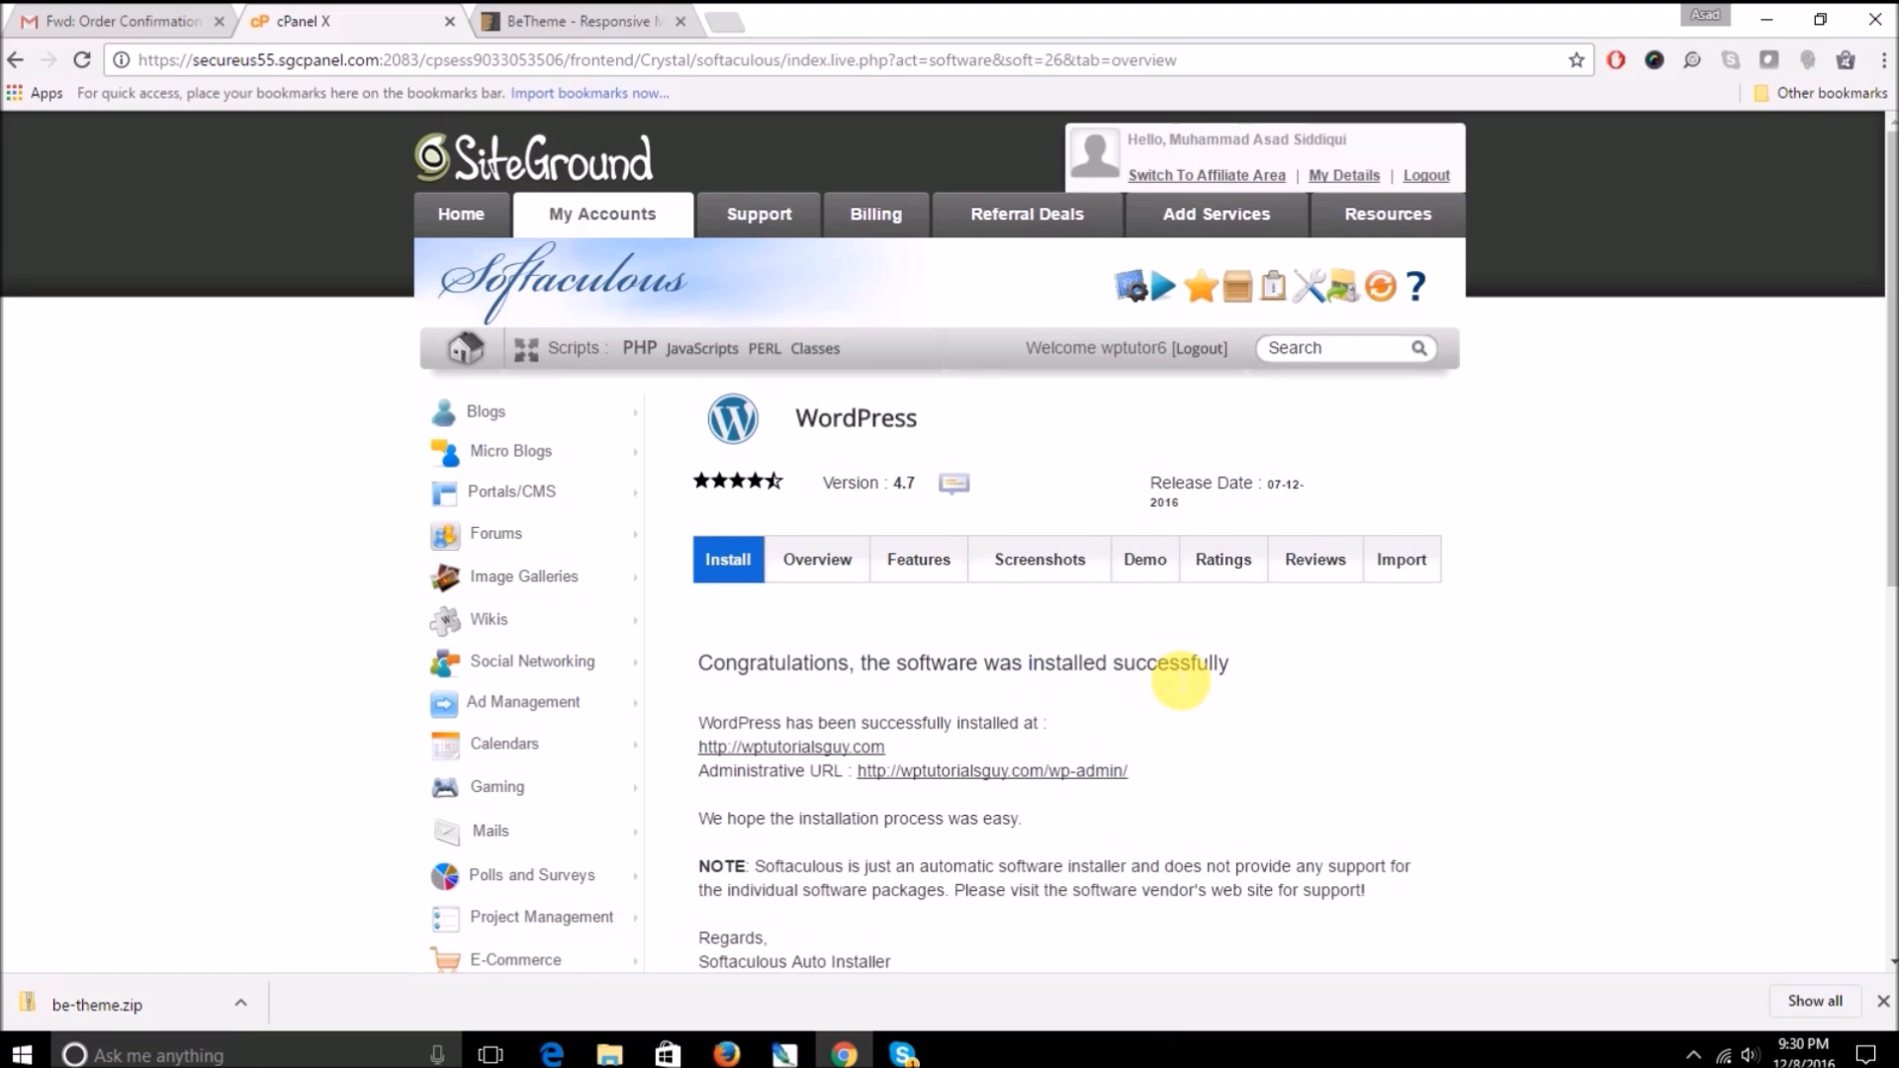
Step: Open the new site's admin area at wptutorialsguy.com/wp-admin in a new tab
scroll(1177, 677, "down", 3)
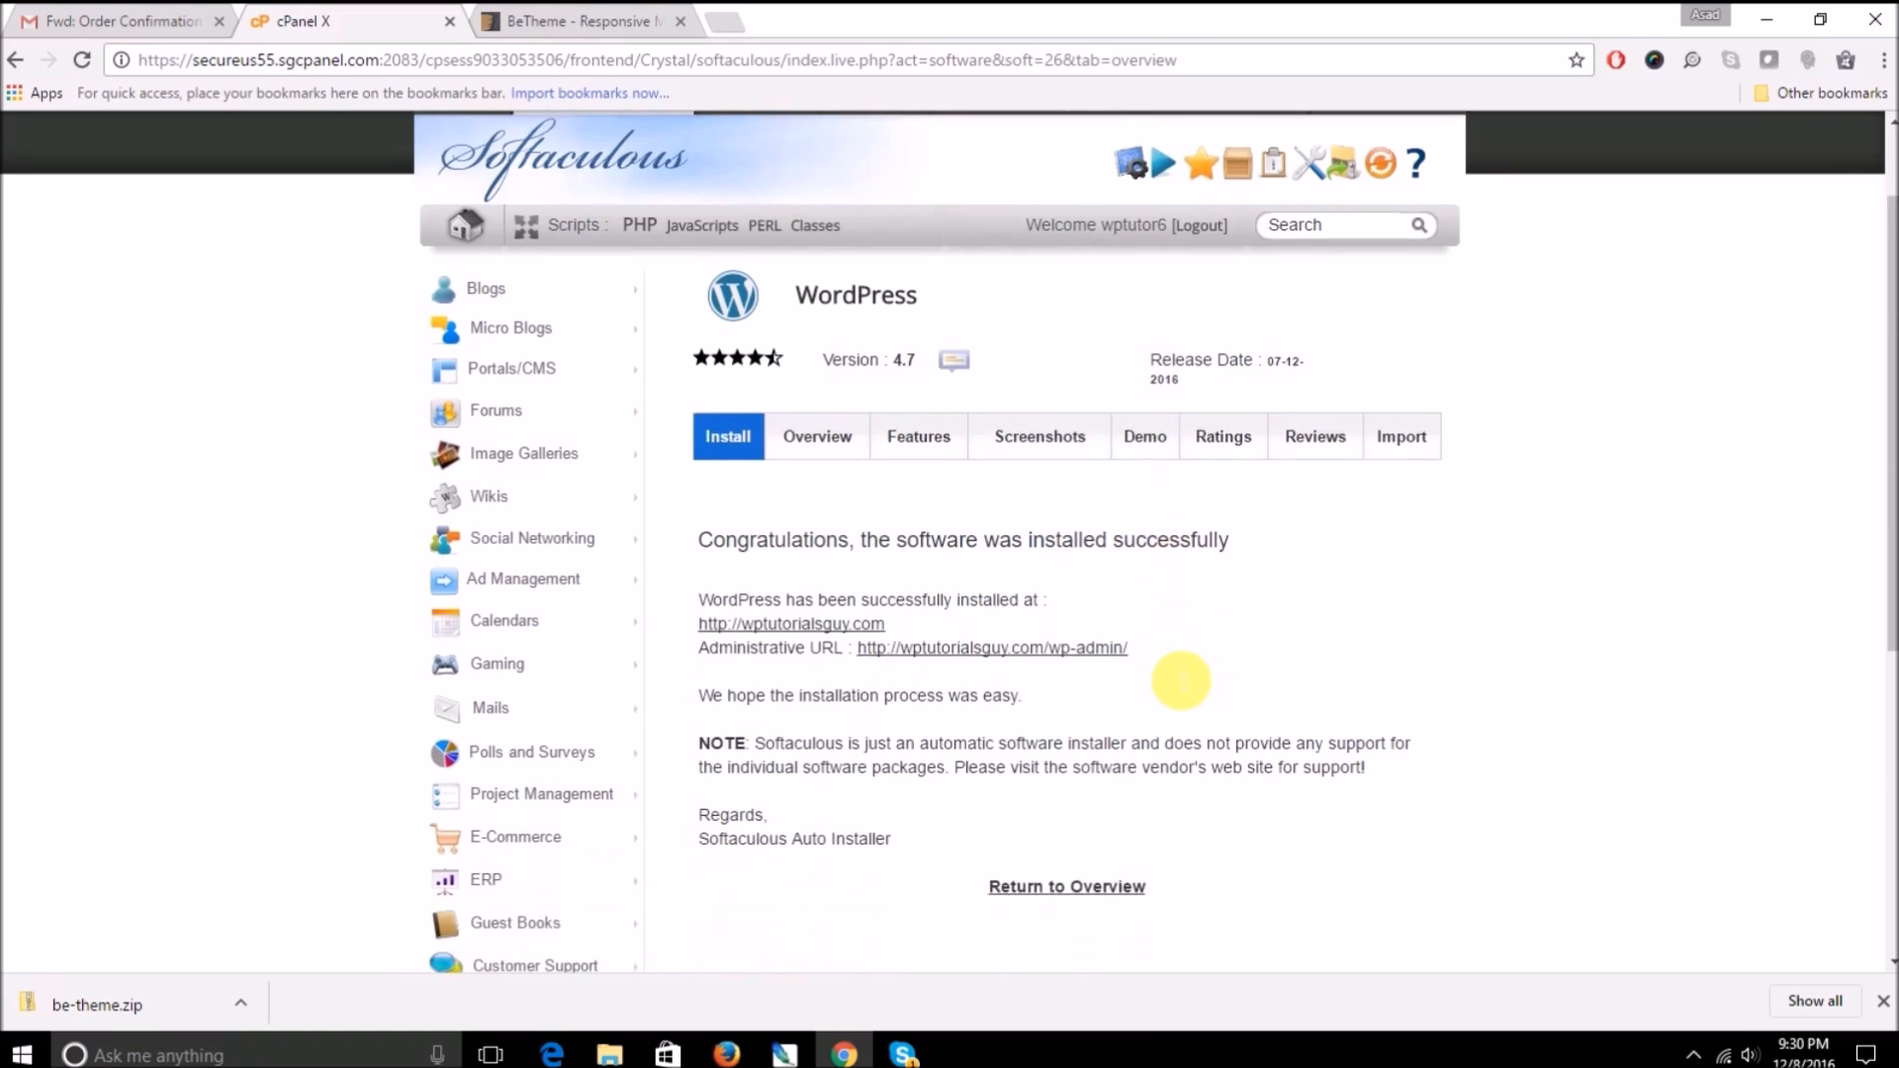
scroll(1172, 671, "up", 1)
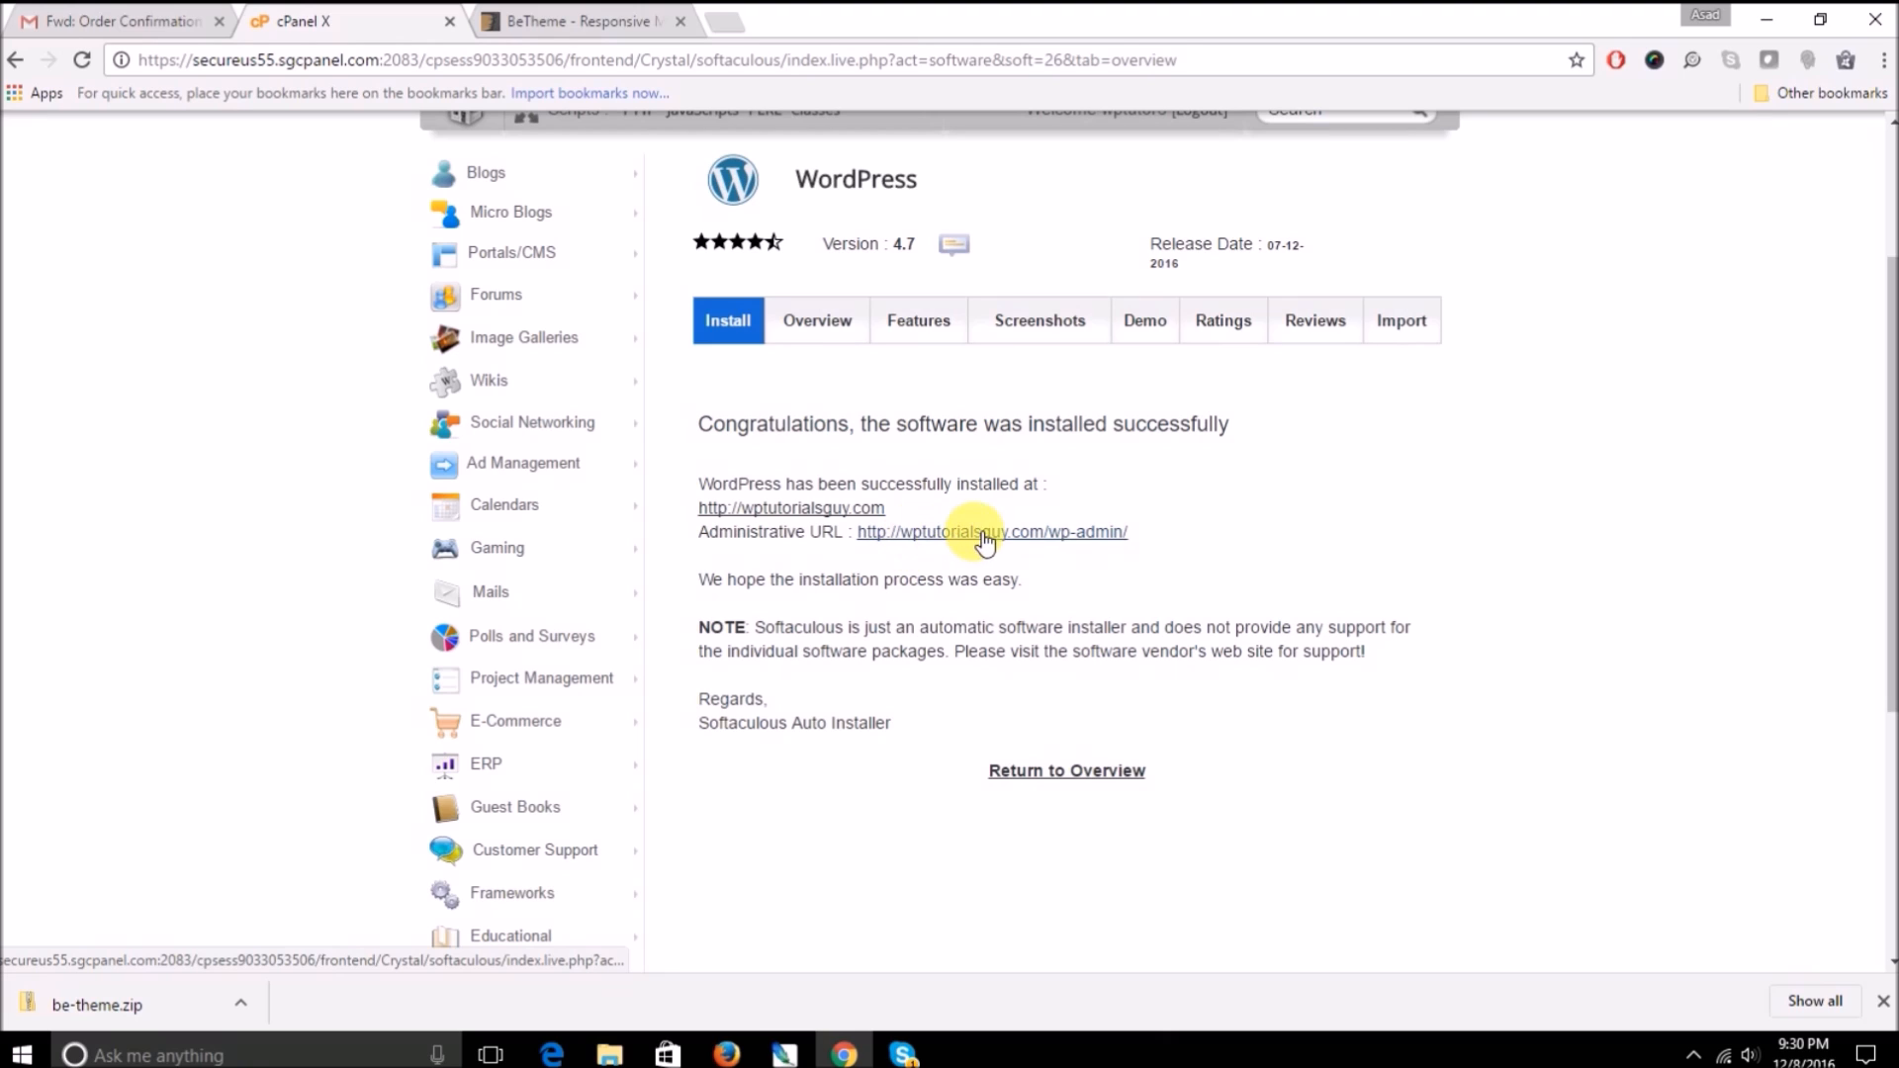
left_click(1095, 534)
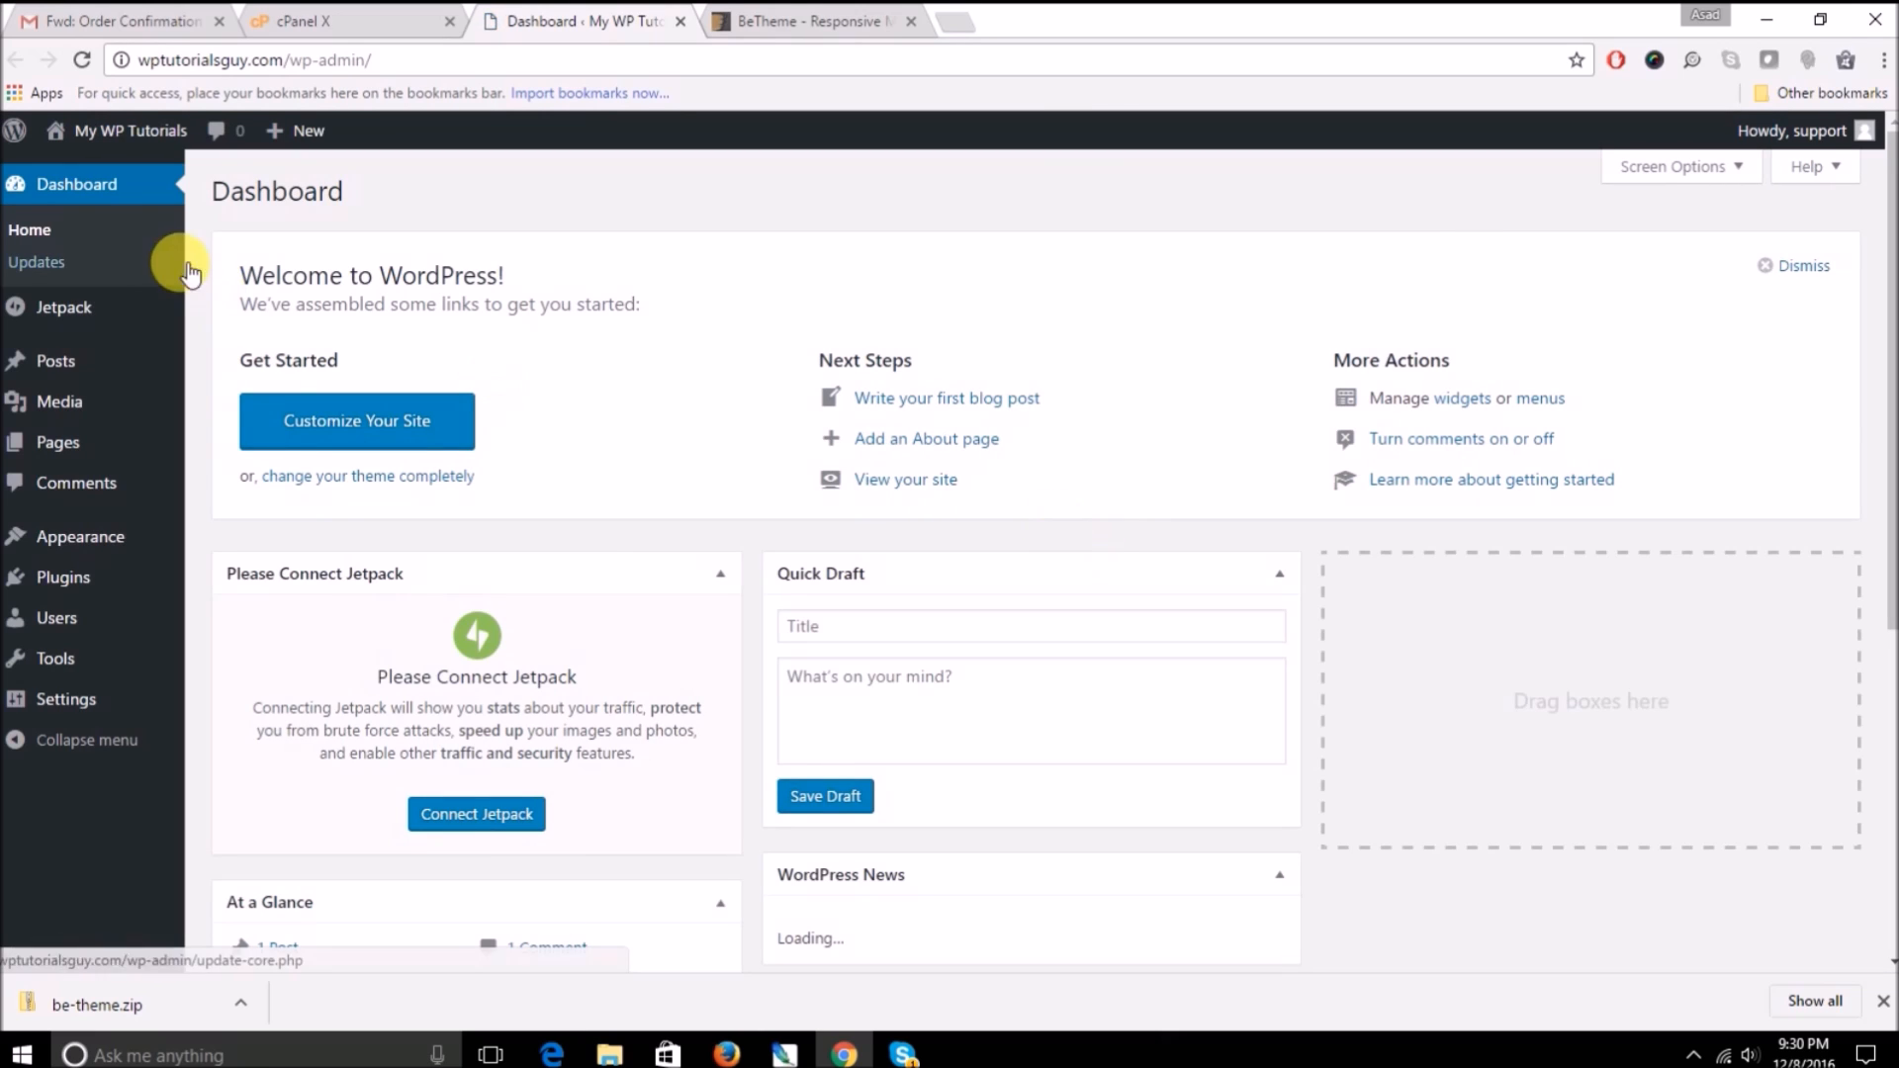
Step: Collapse the Jetpack, Quick Draft, At a Glance, WordPress News and Activity dashboard boxes
scroll(977, 542, "down", 5)
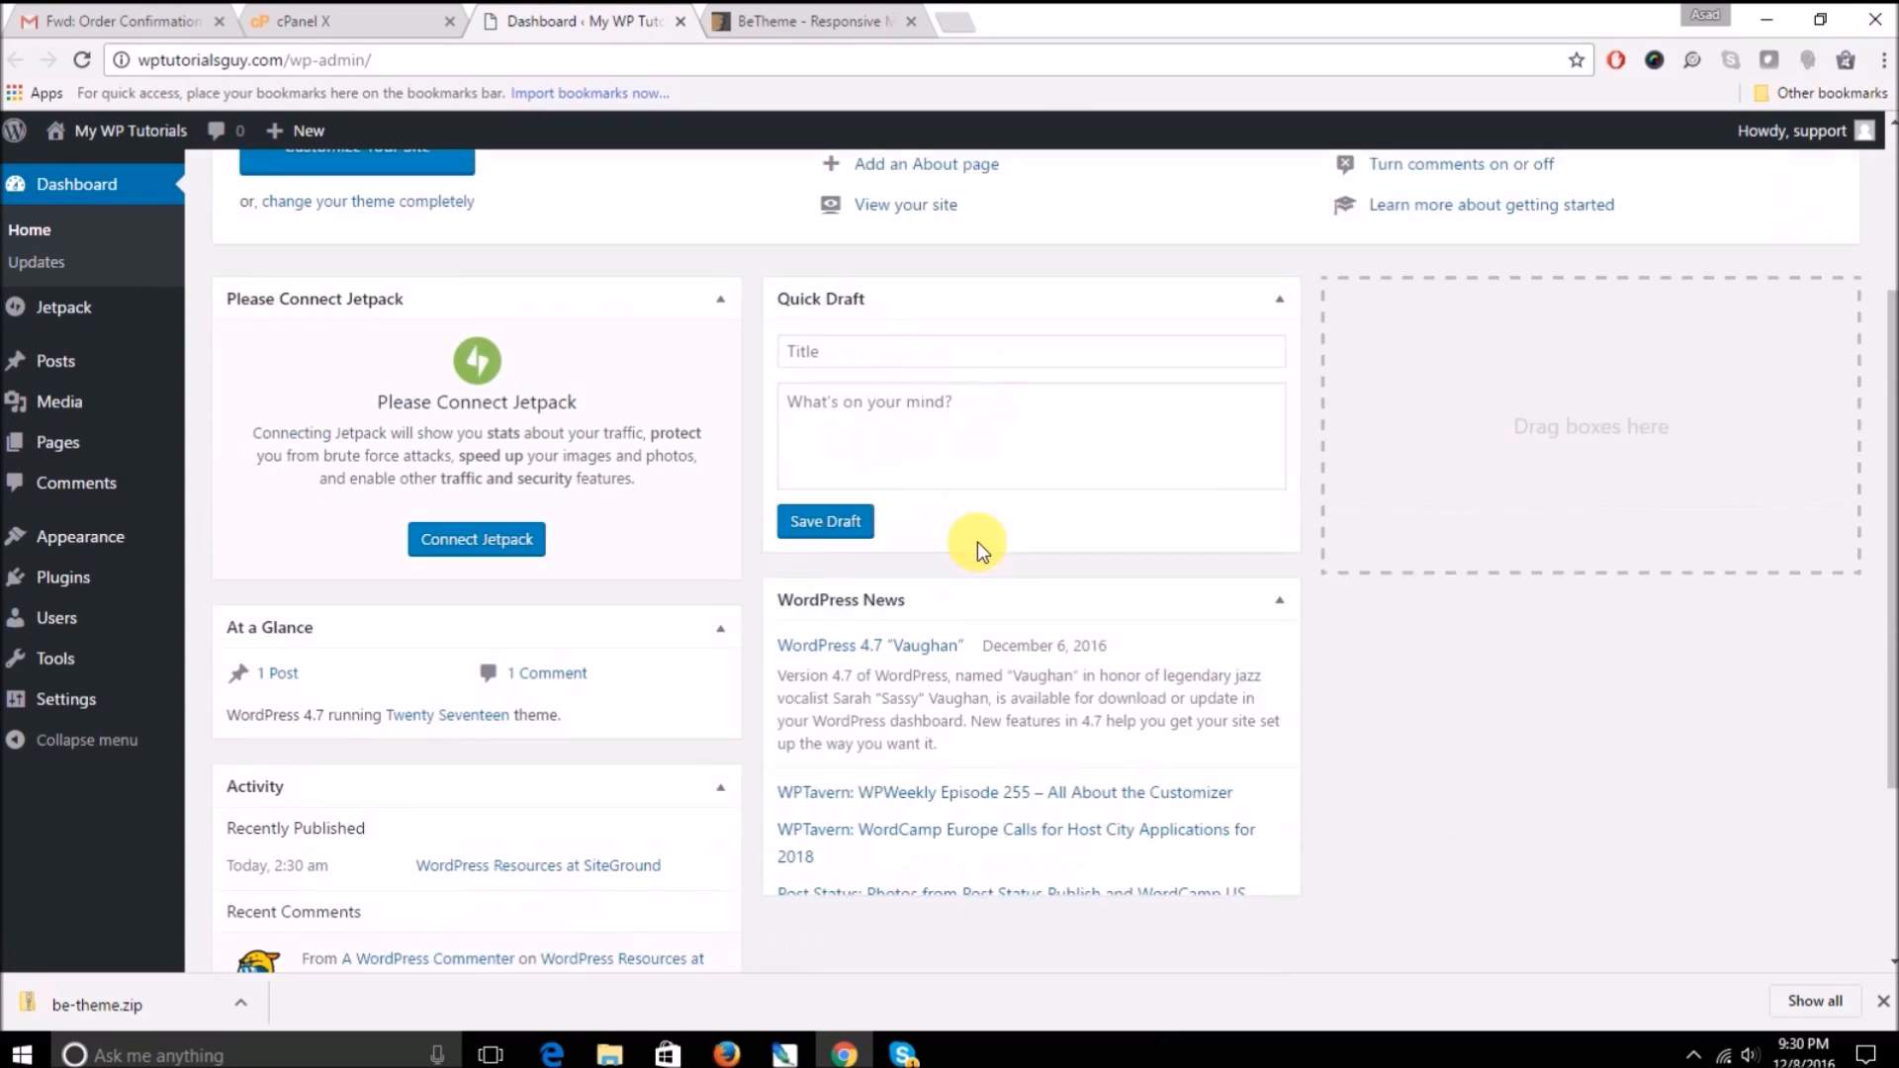
scroll(978, 542, "up", 6)
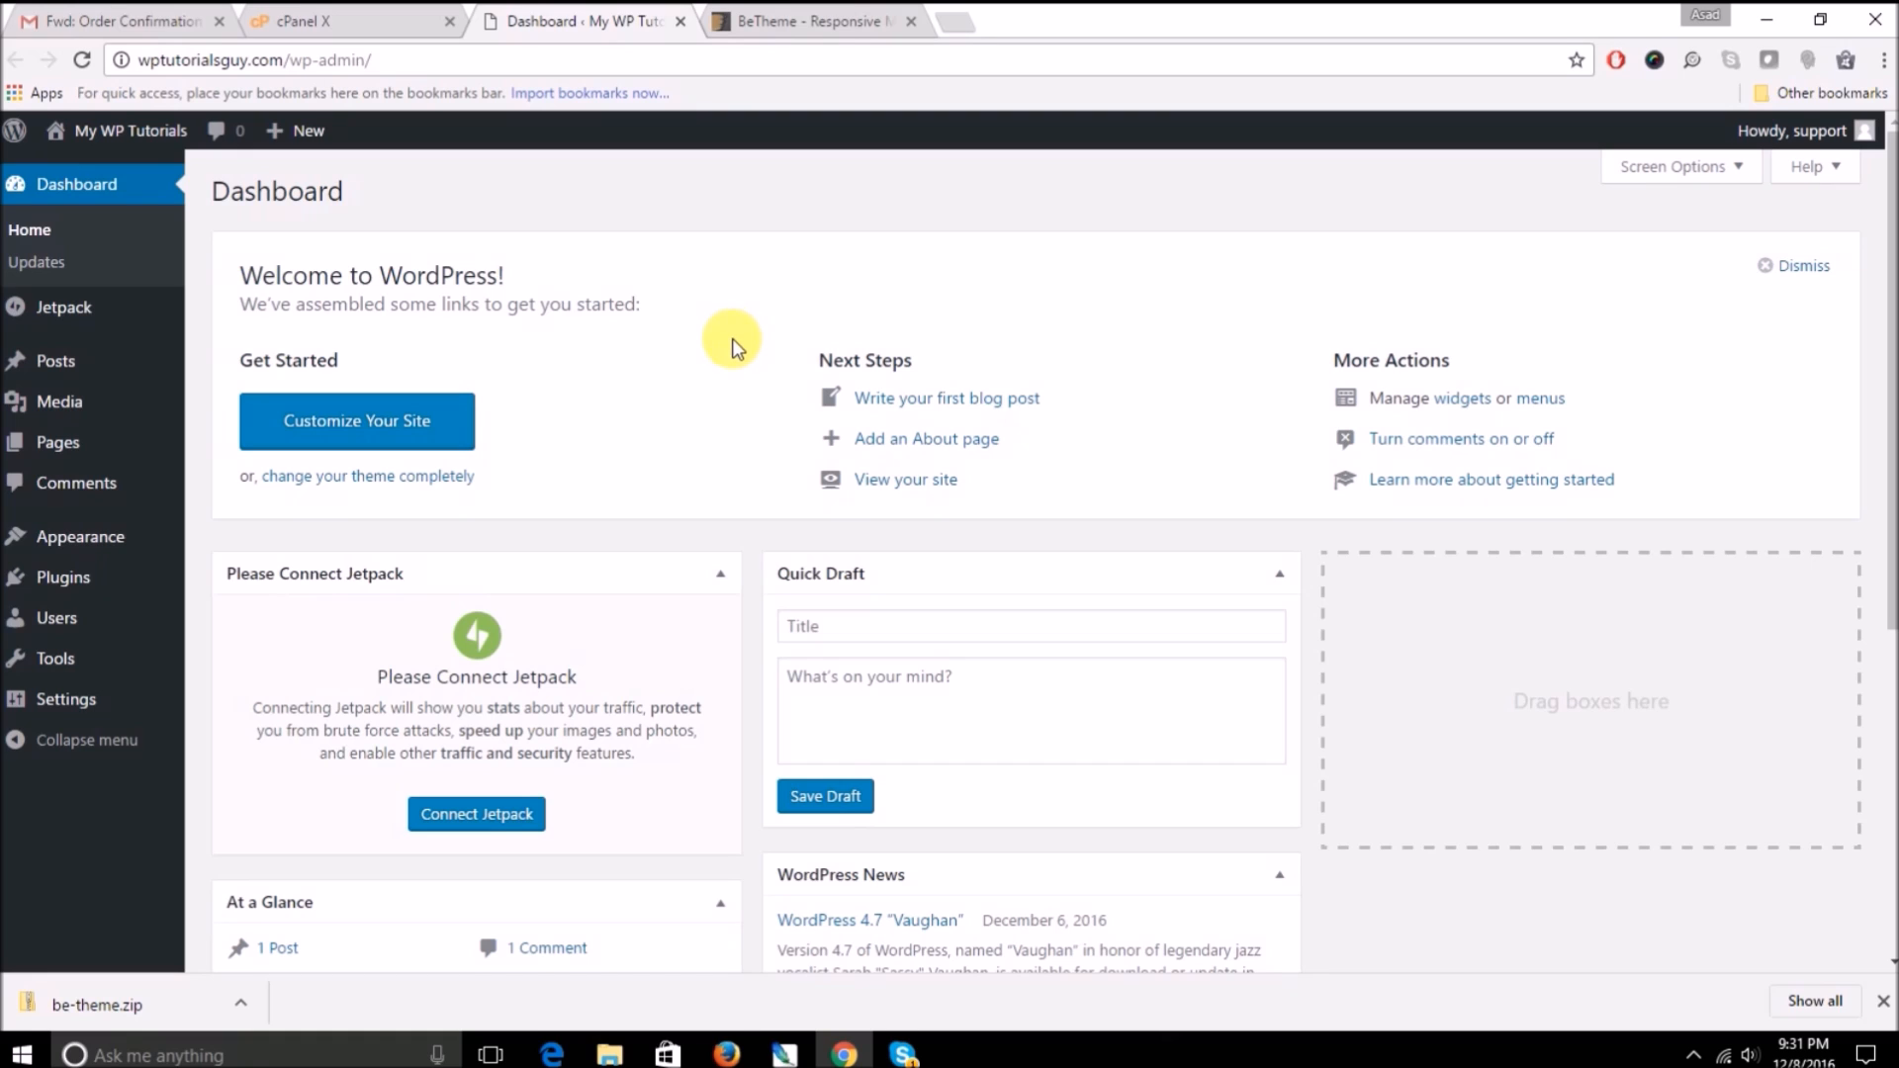
left_click(721, 574)
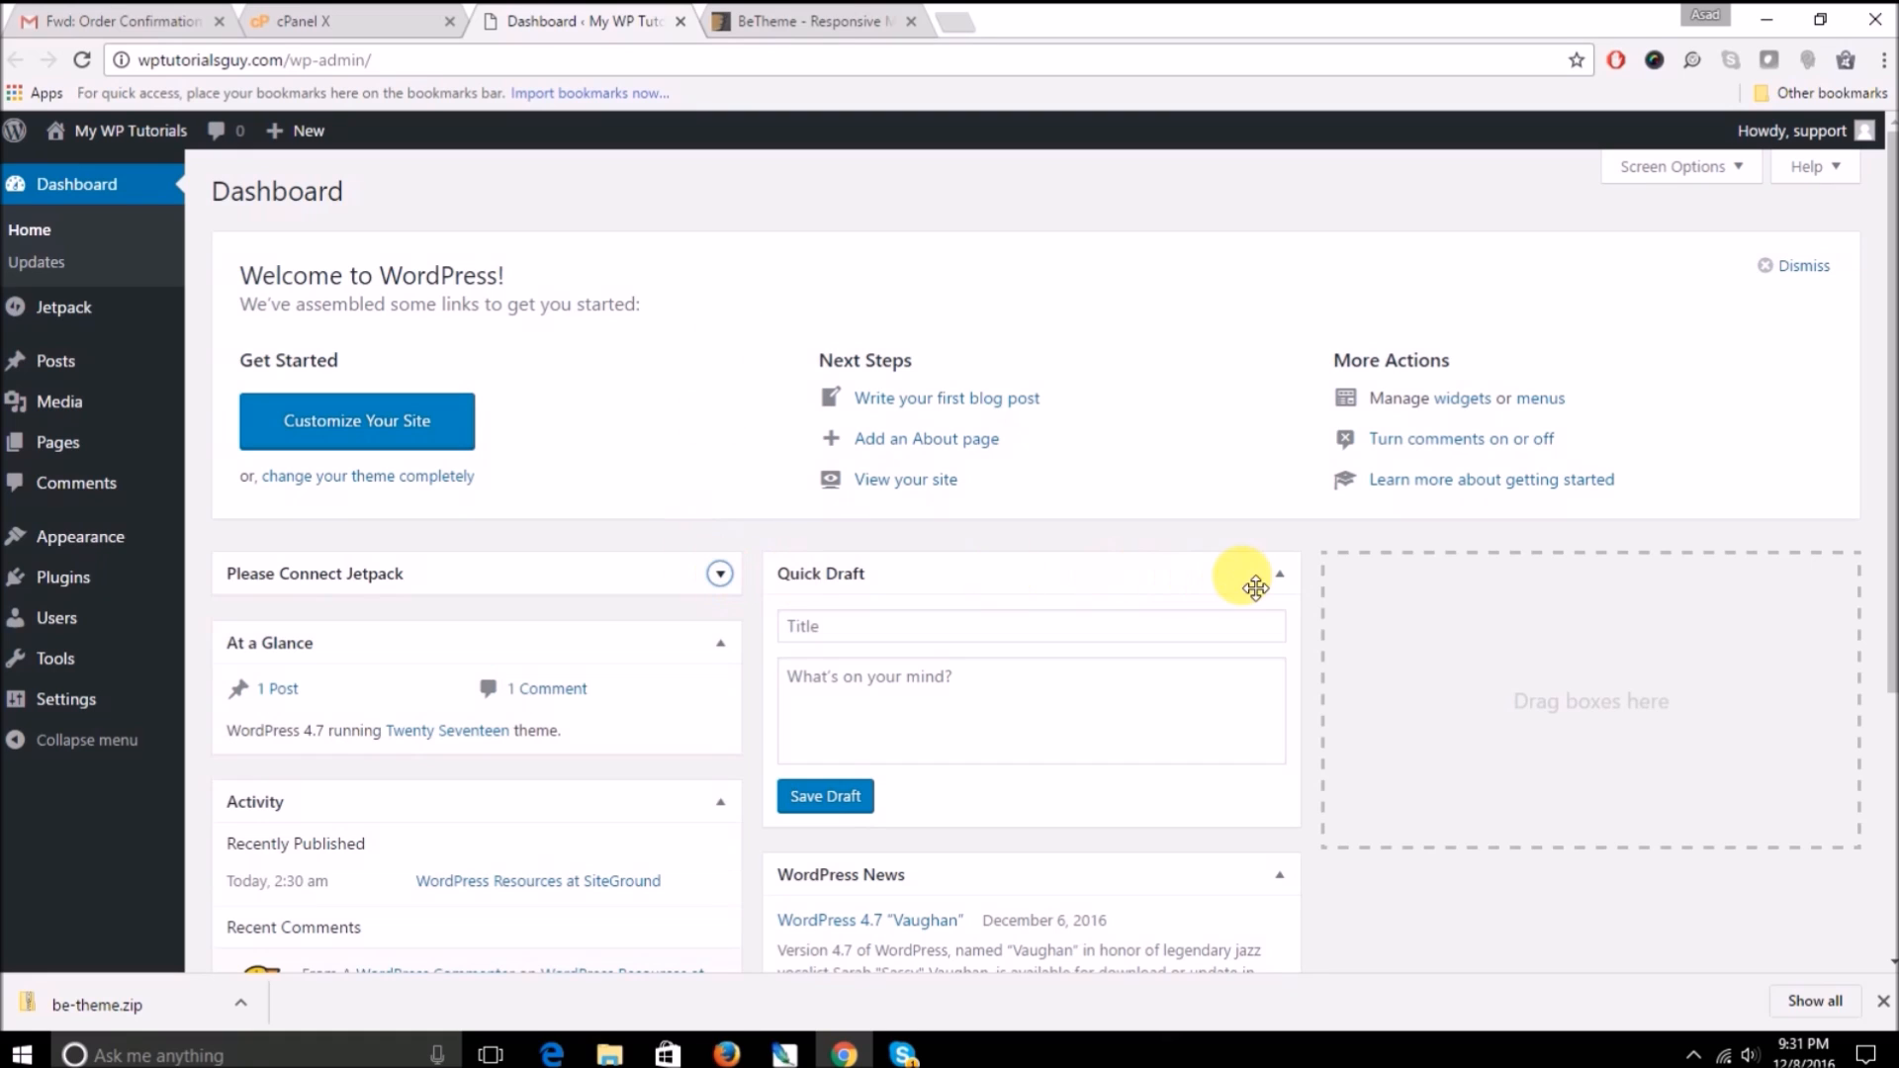
left_click(1278, 574)
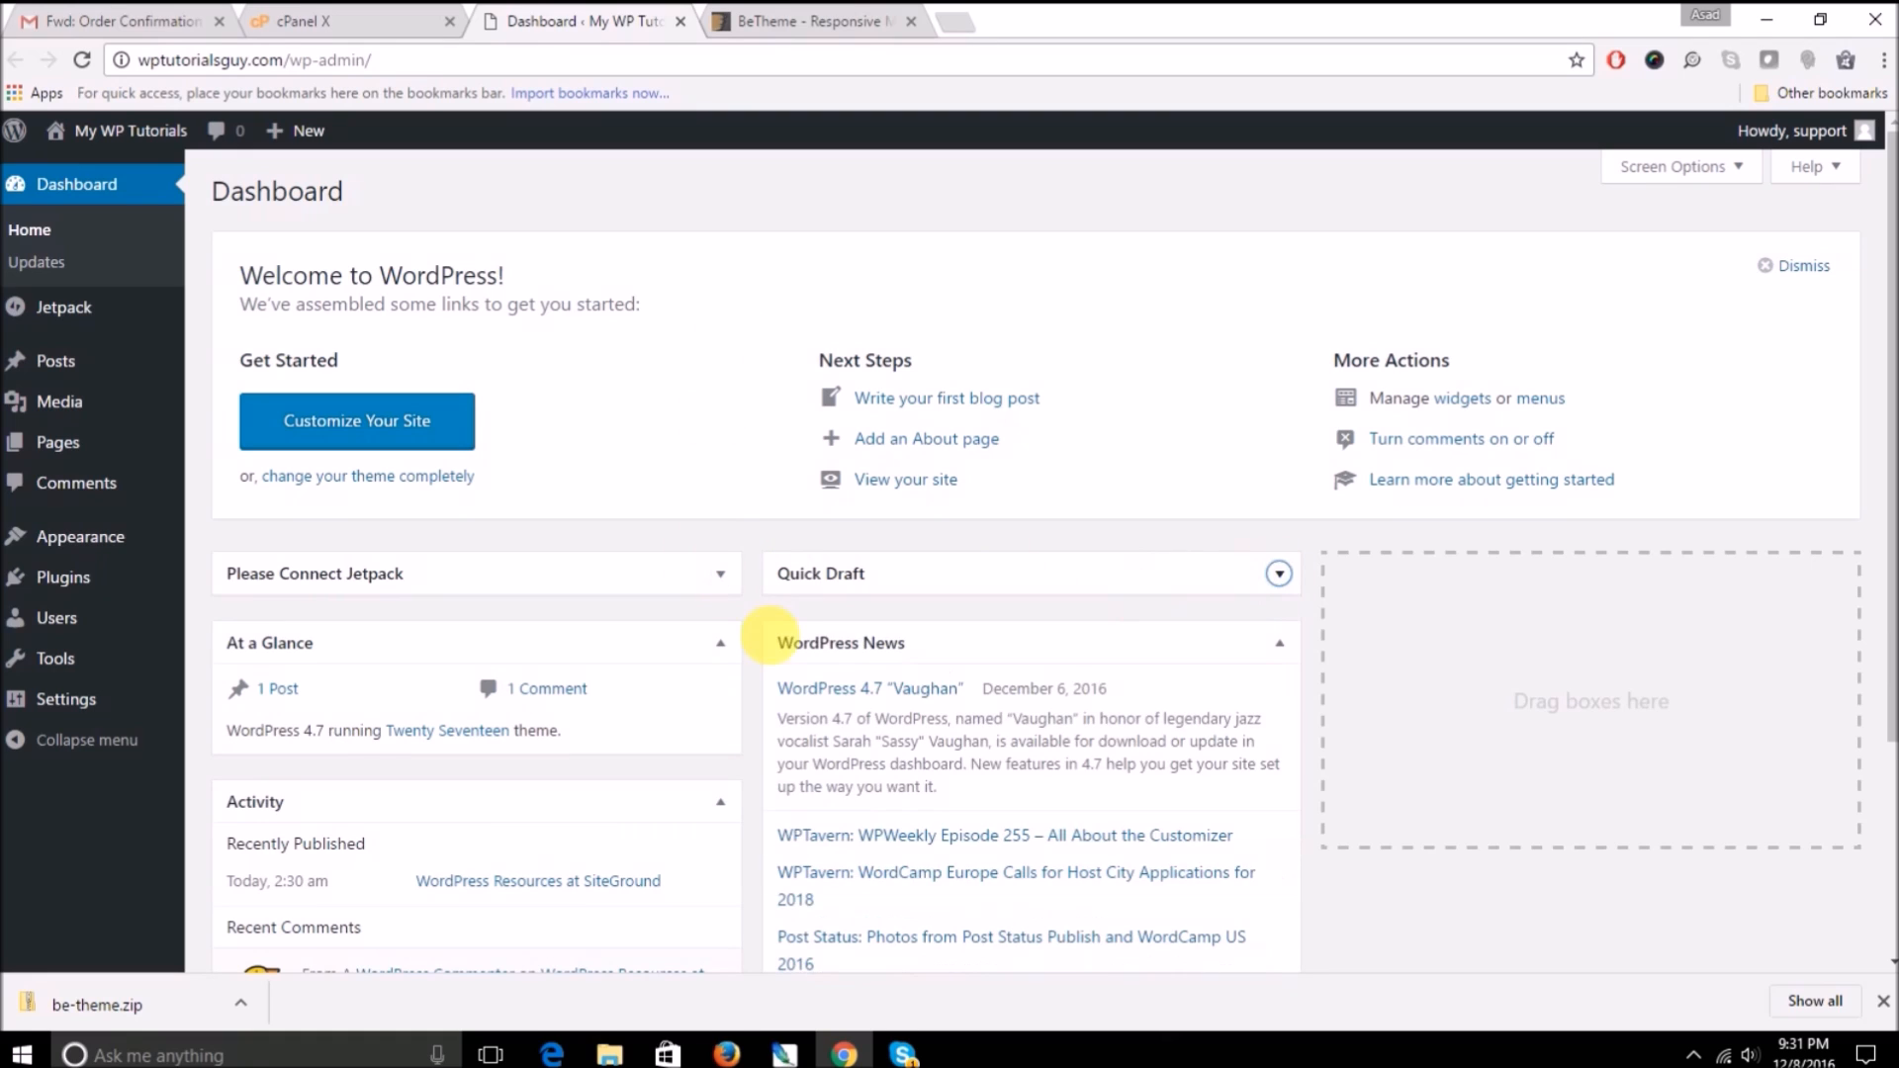
left_click(722, 644)
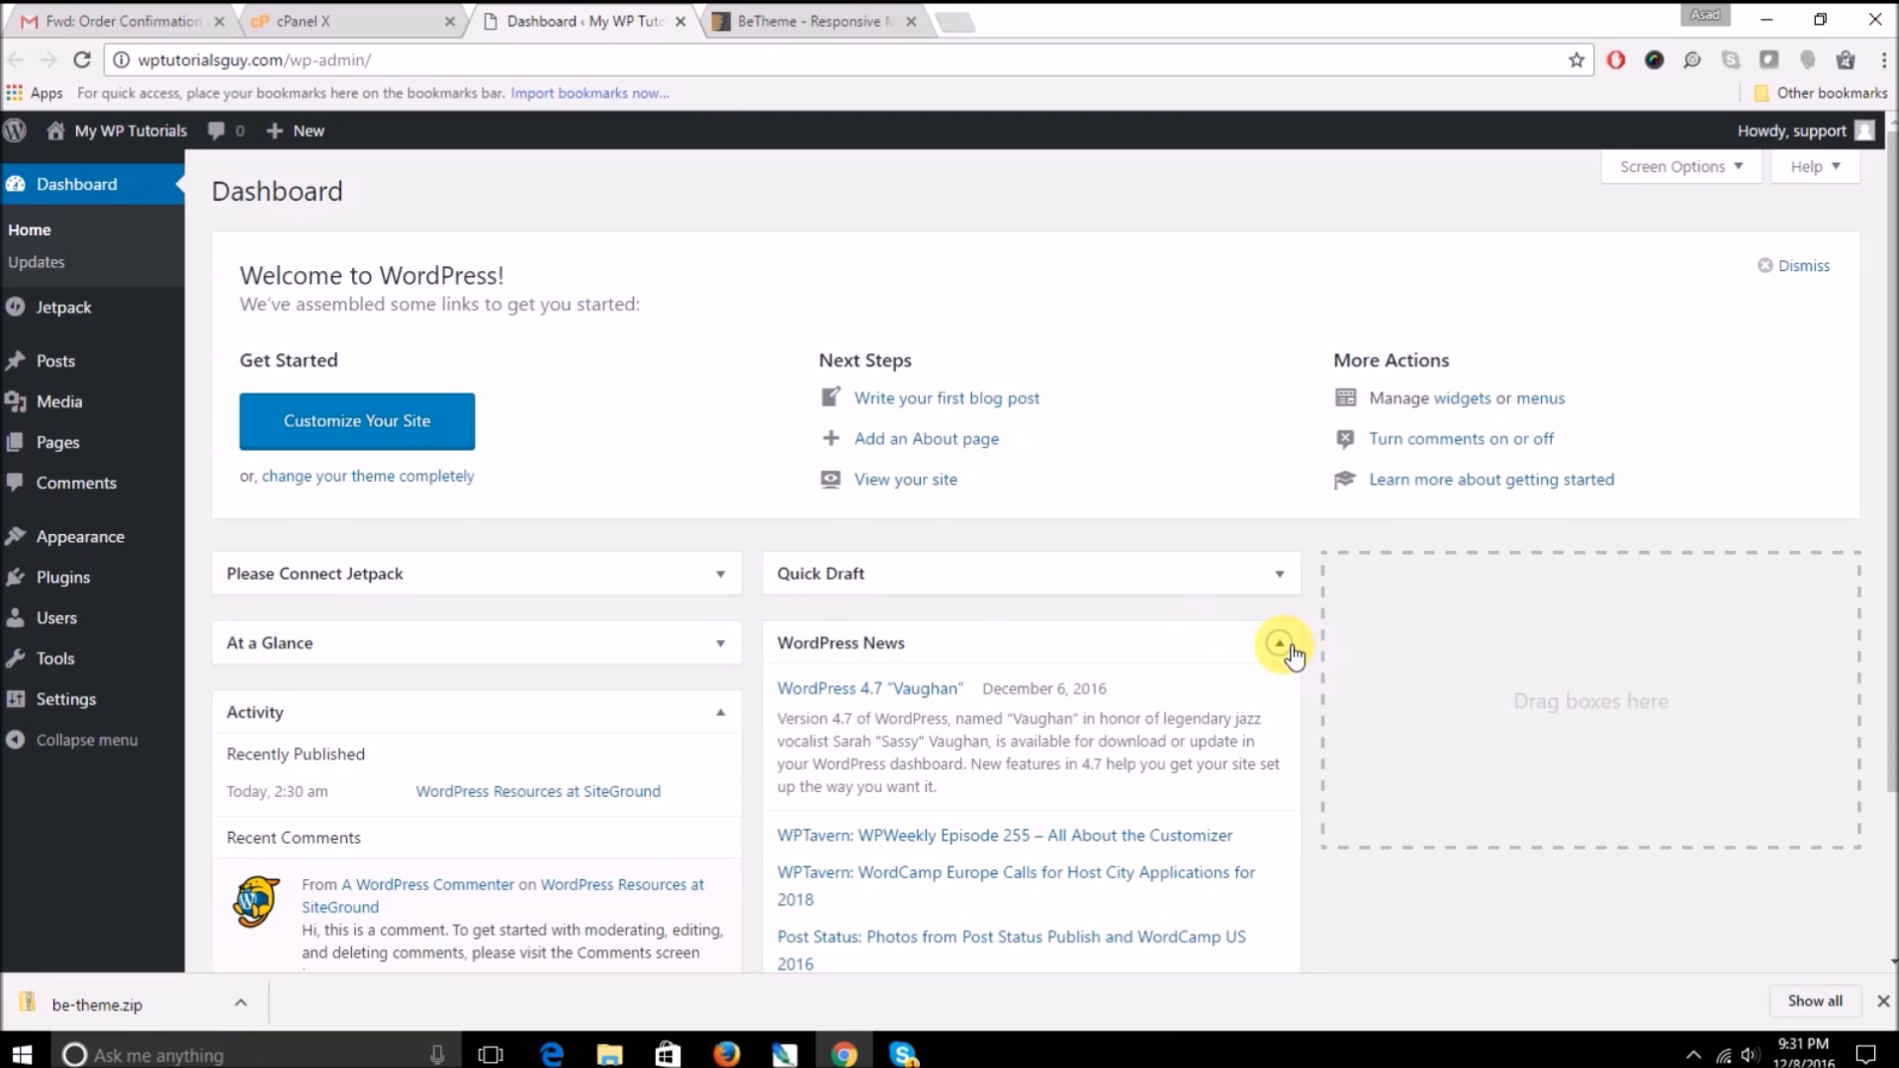
left_click(1282, 645)
left_click(720, 712)
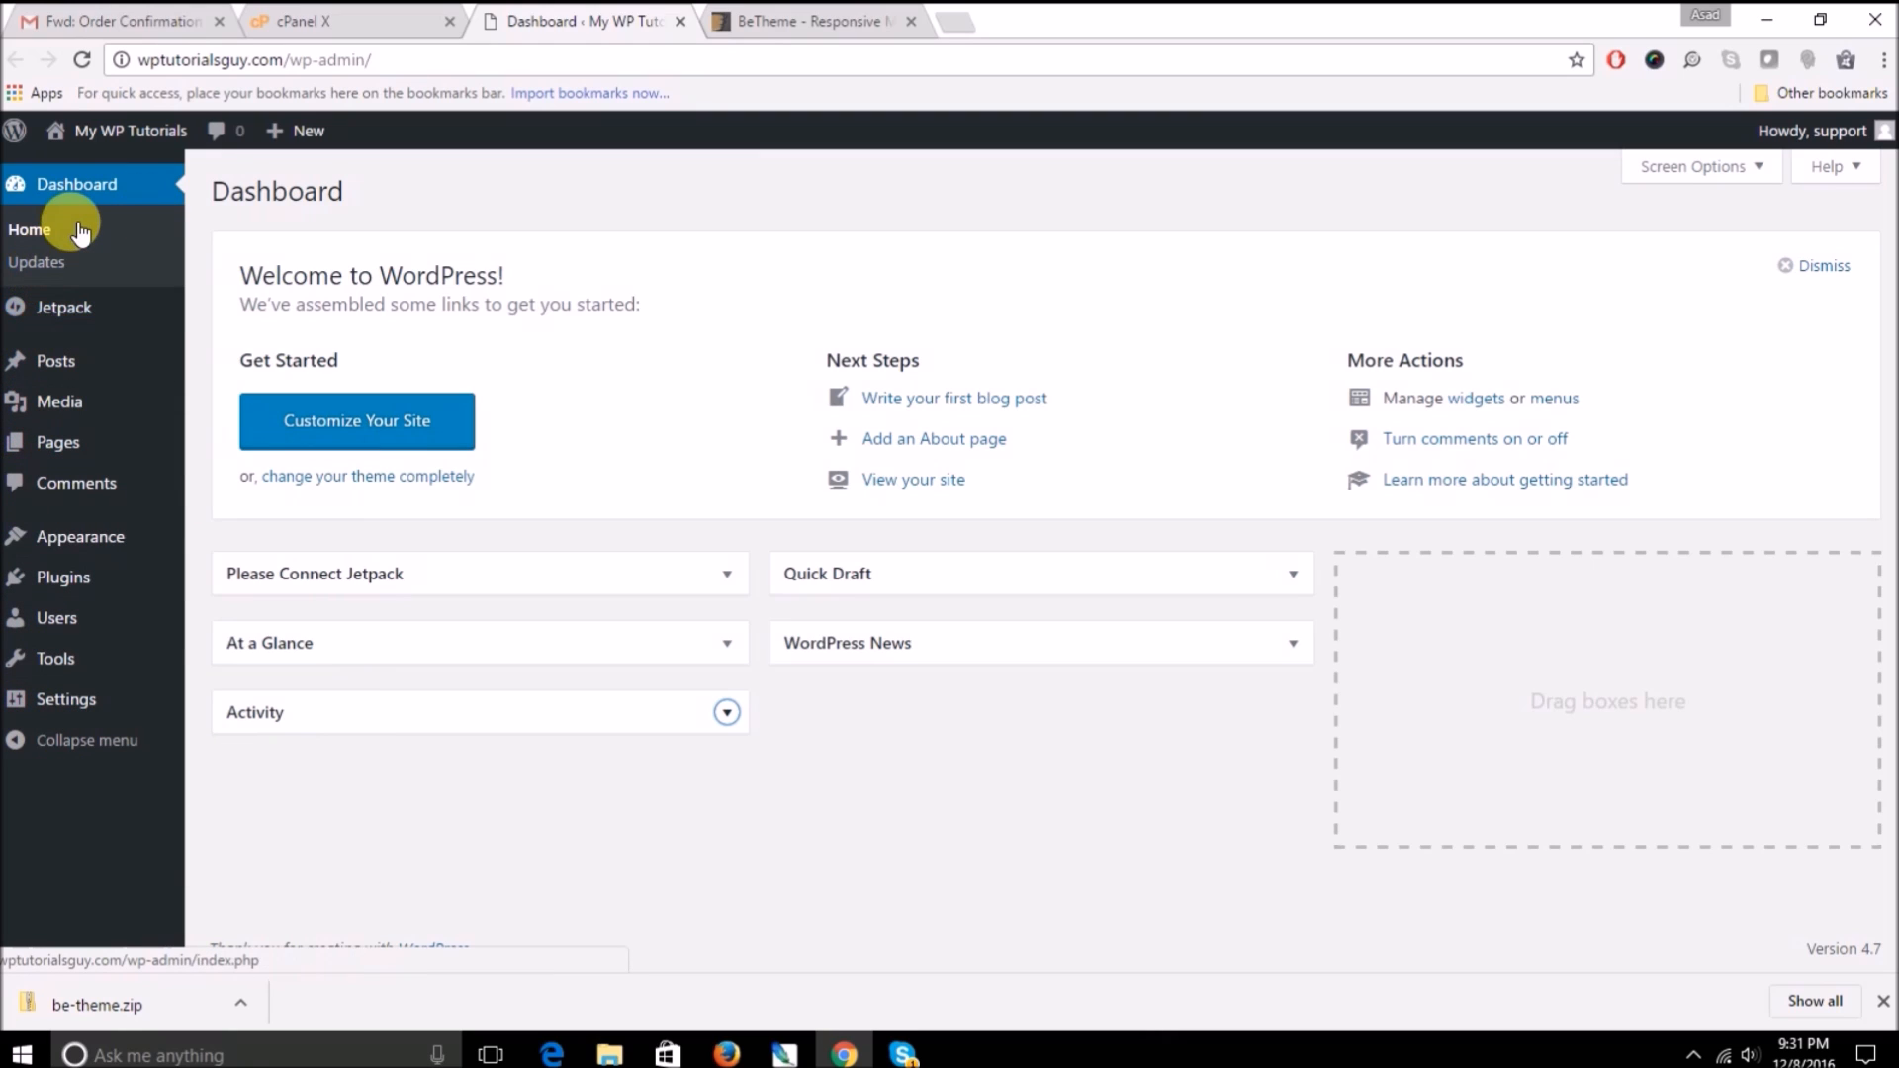
mouse_move(67, 539)
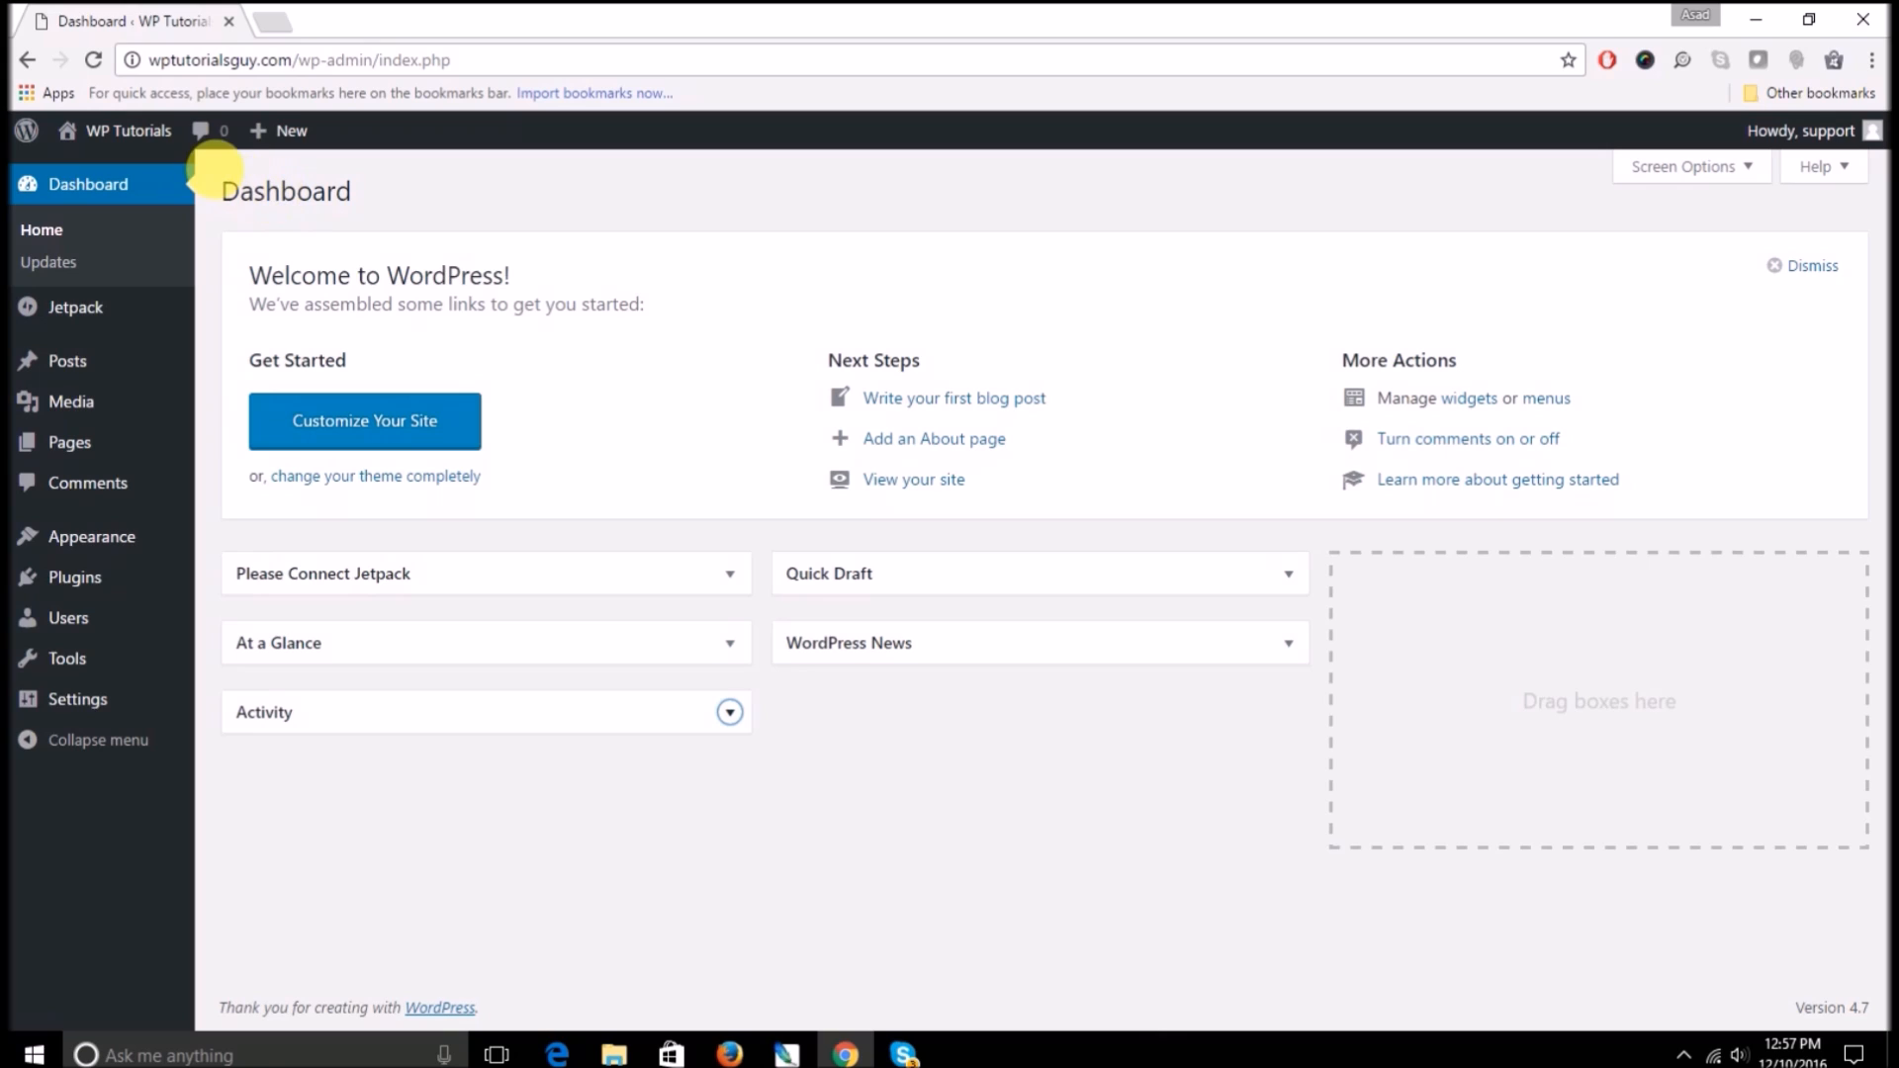
Step: Open the live WP Tutorials site via Visit Site in a new tab and switch to it
mouse_move(137, 137)
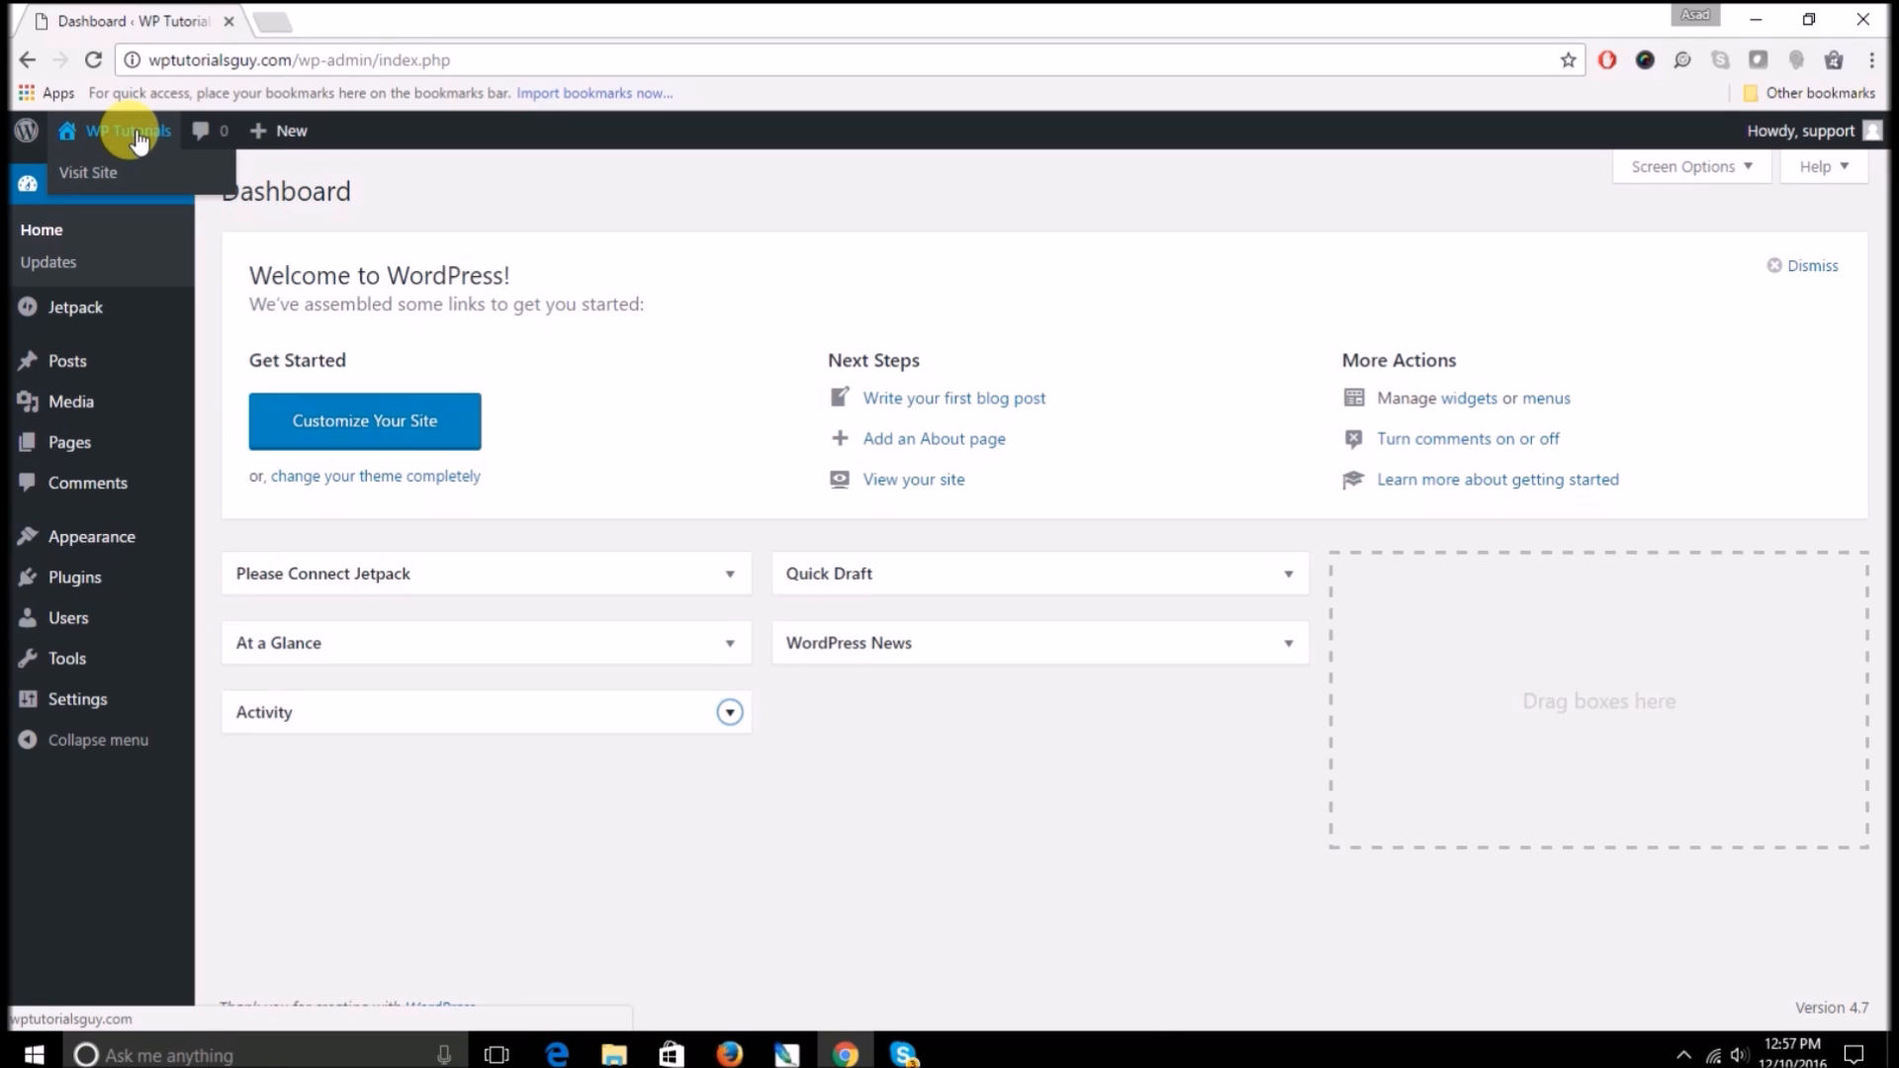
right_click(100, 178)
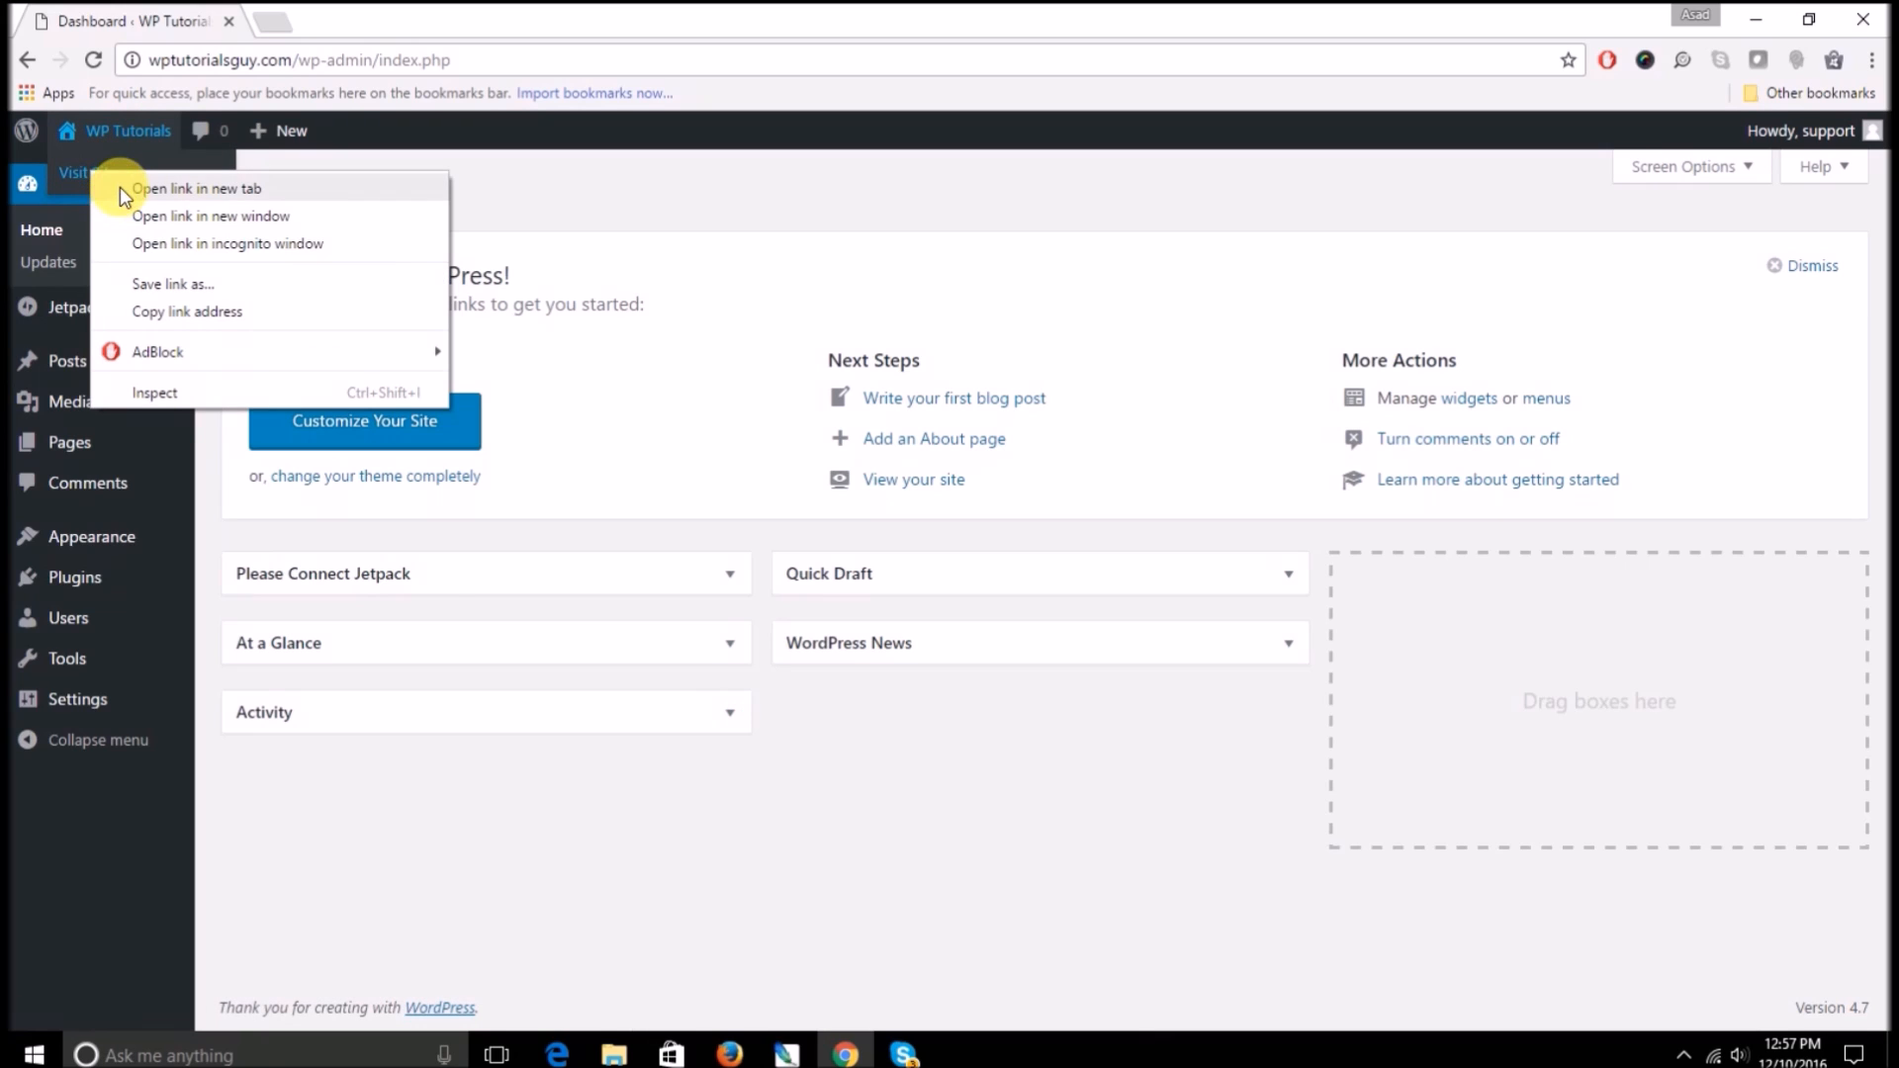
left_click(123, 188)
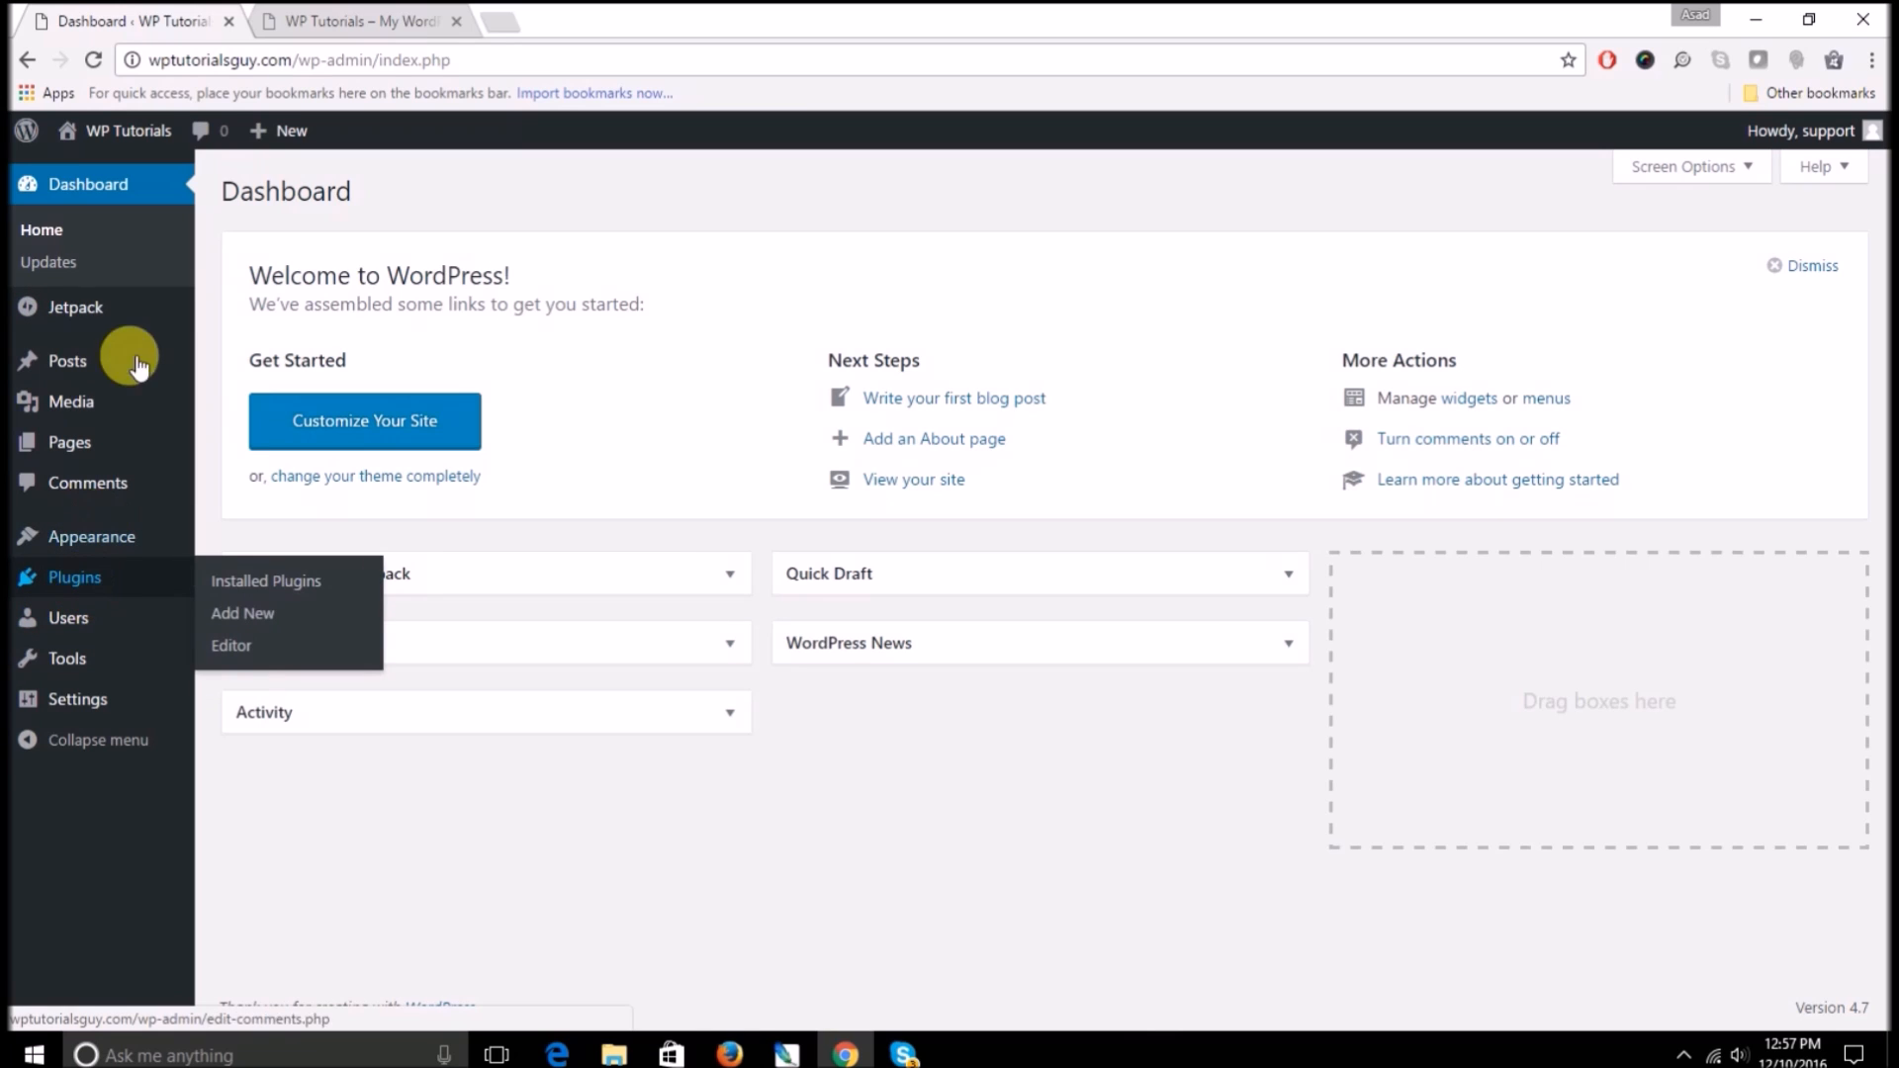
left_click(314, 19)
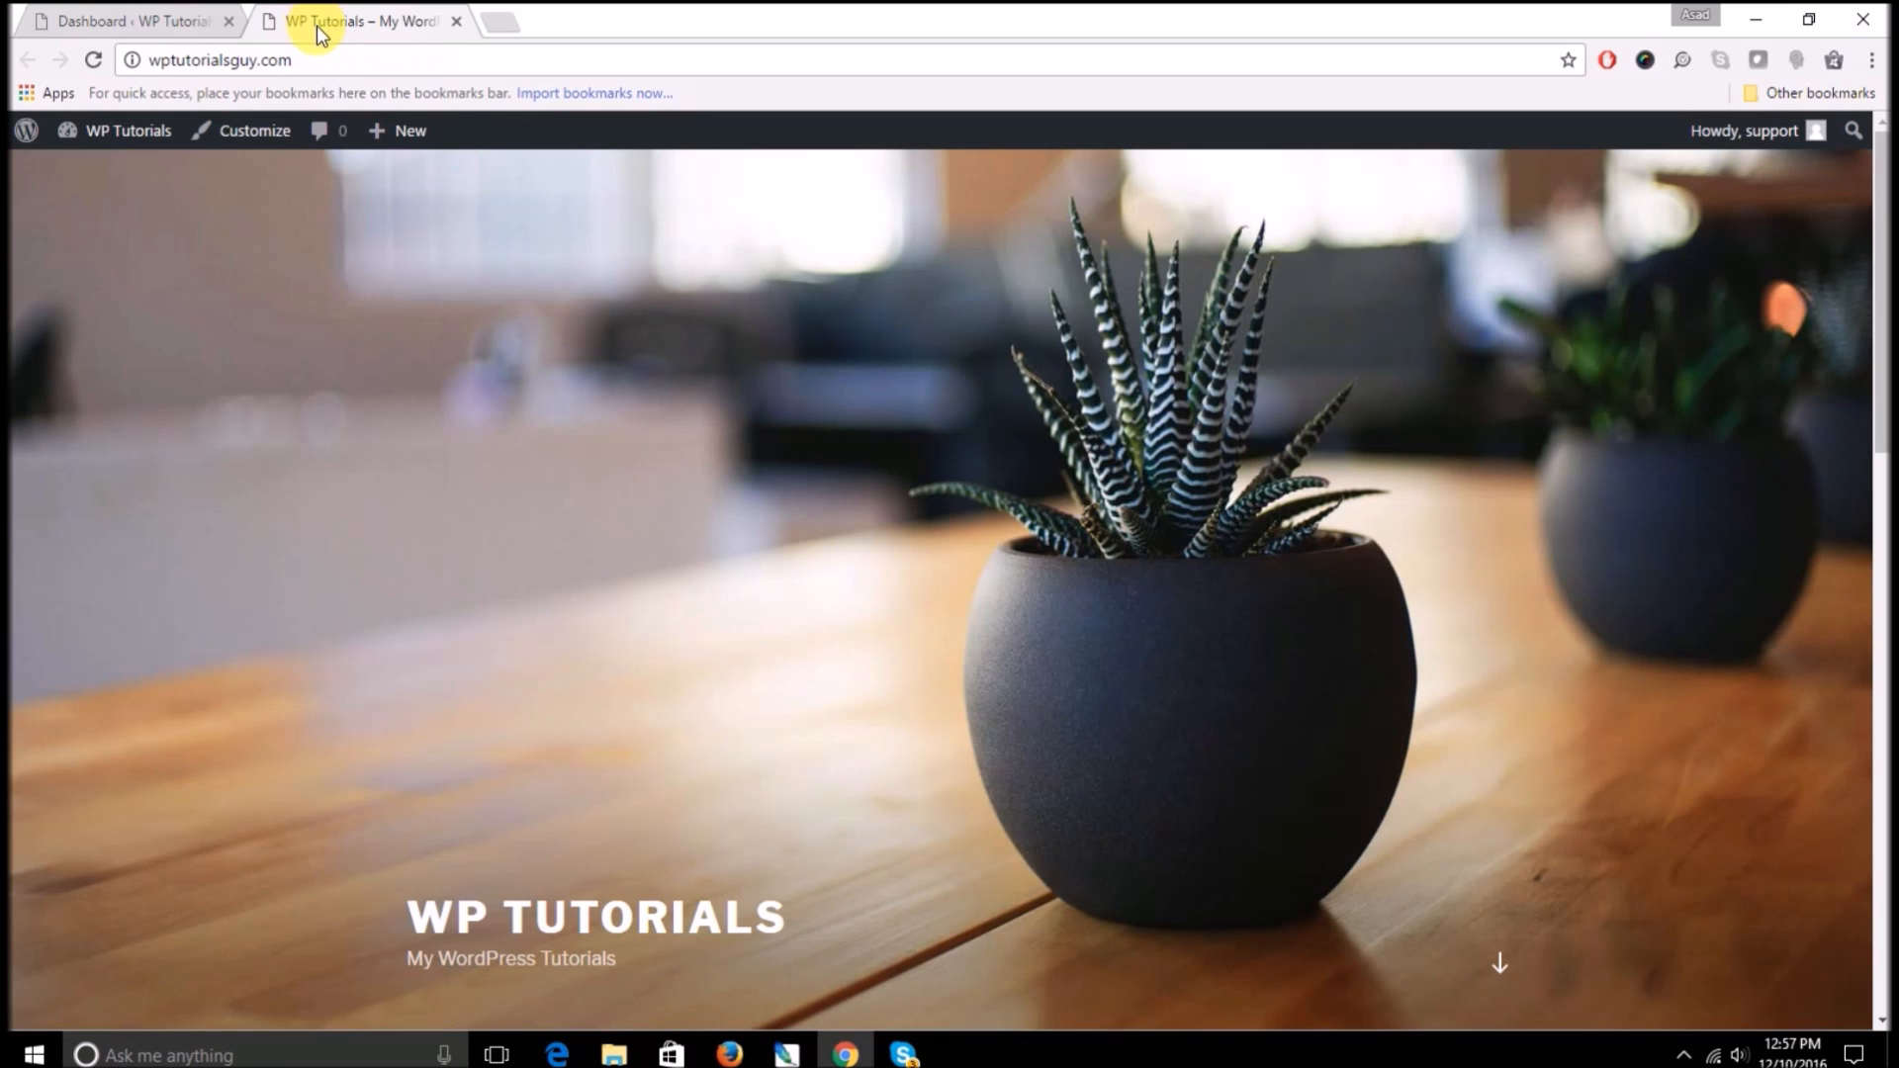
Step: Look over the front page and its SiteGround post, then open a new blank browser tab
scroll(526, 407, "down", 12)
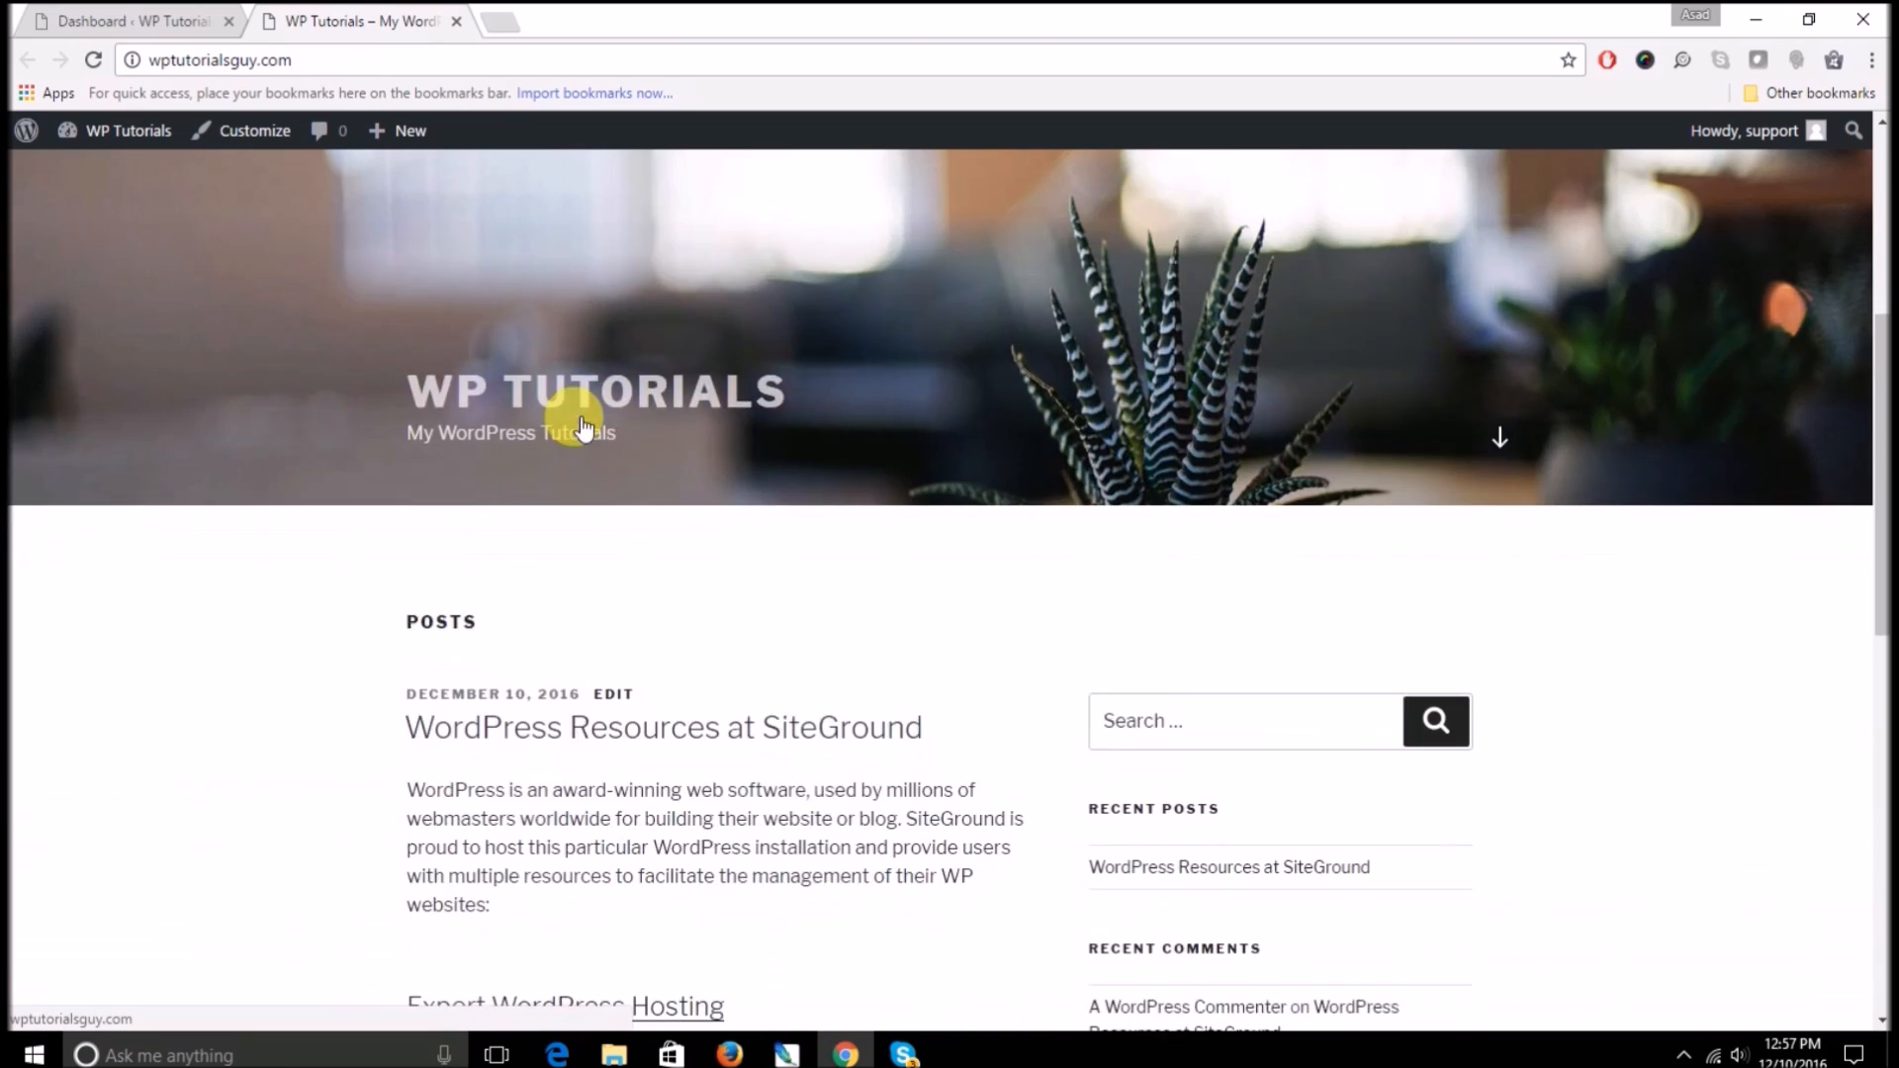
scroll(574, 425, "up", 12)
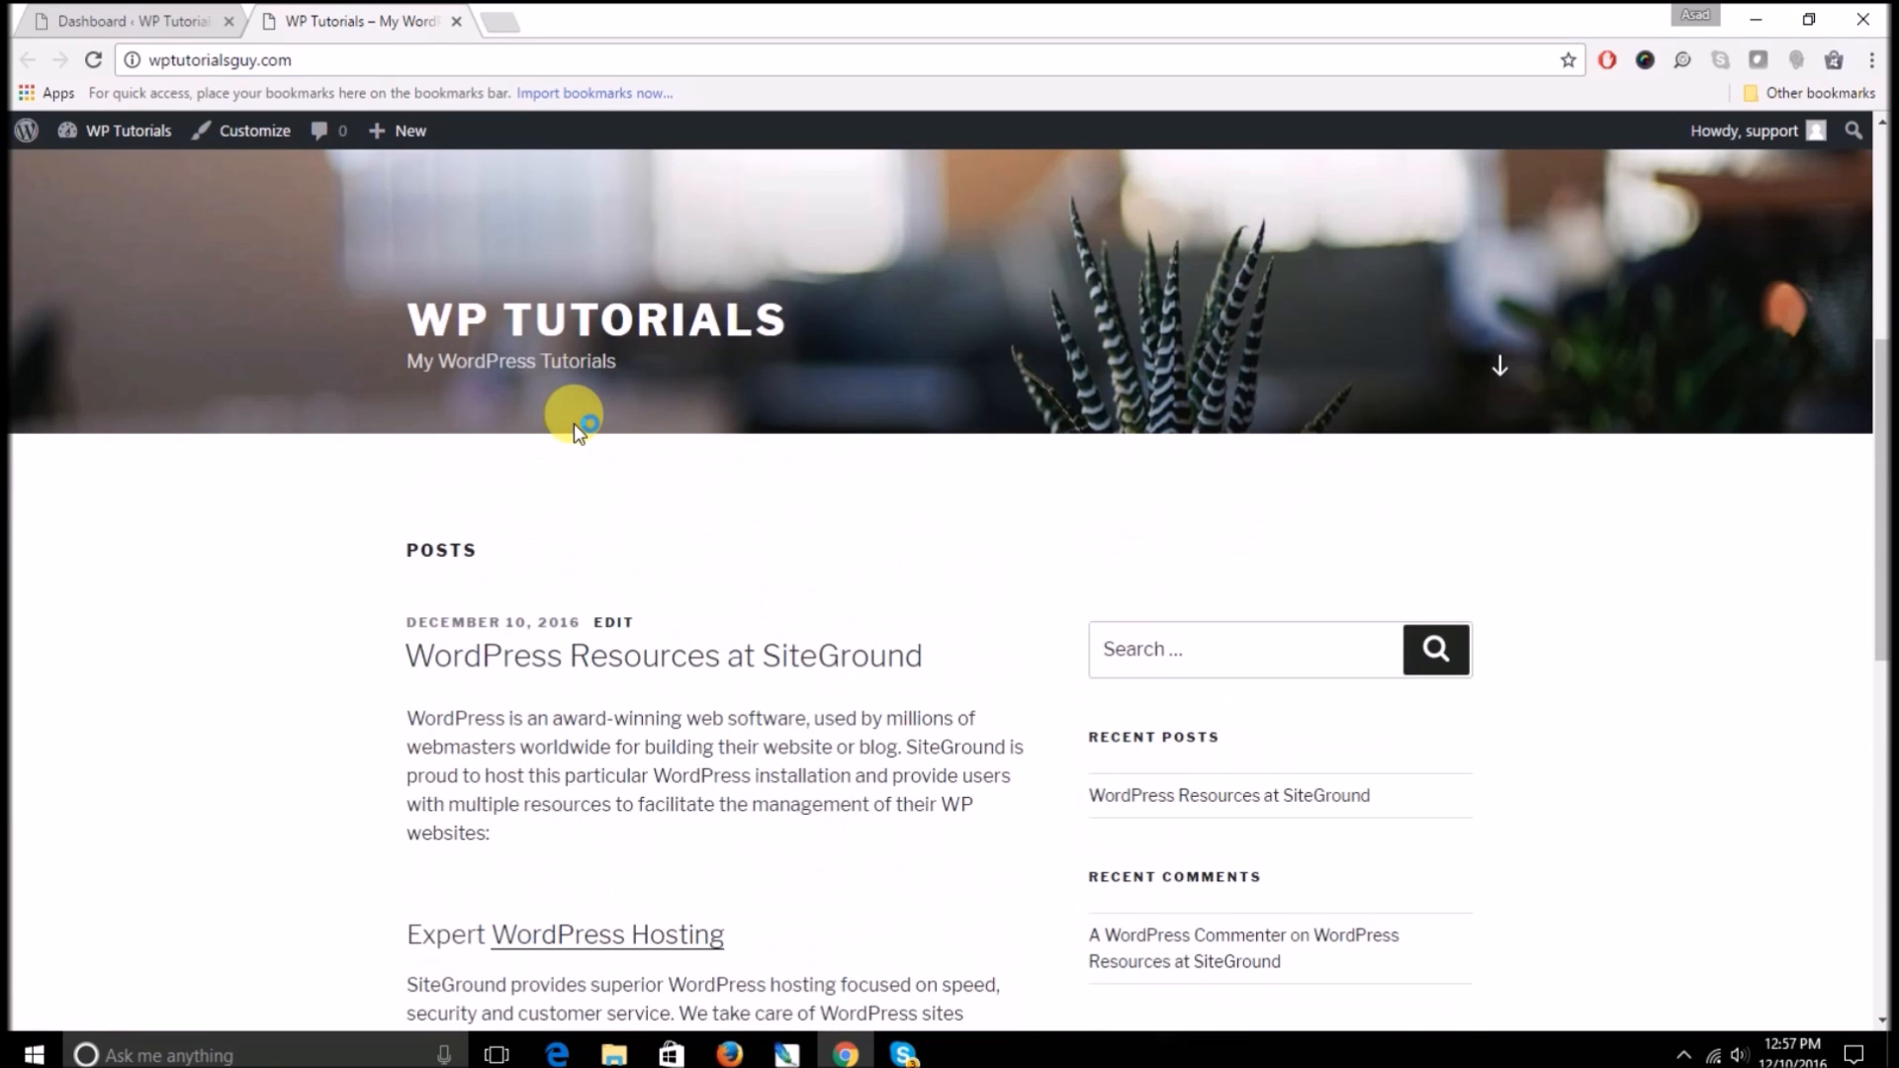
scroll(574, 413, "down", 10)
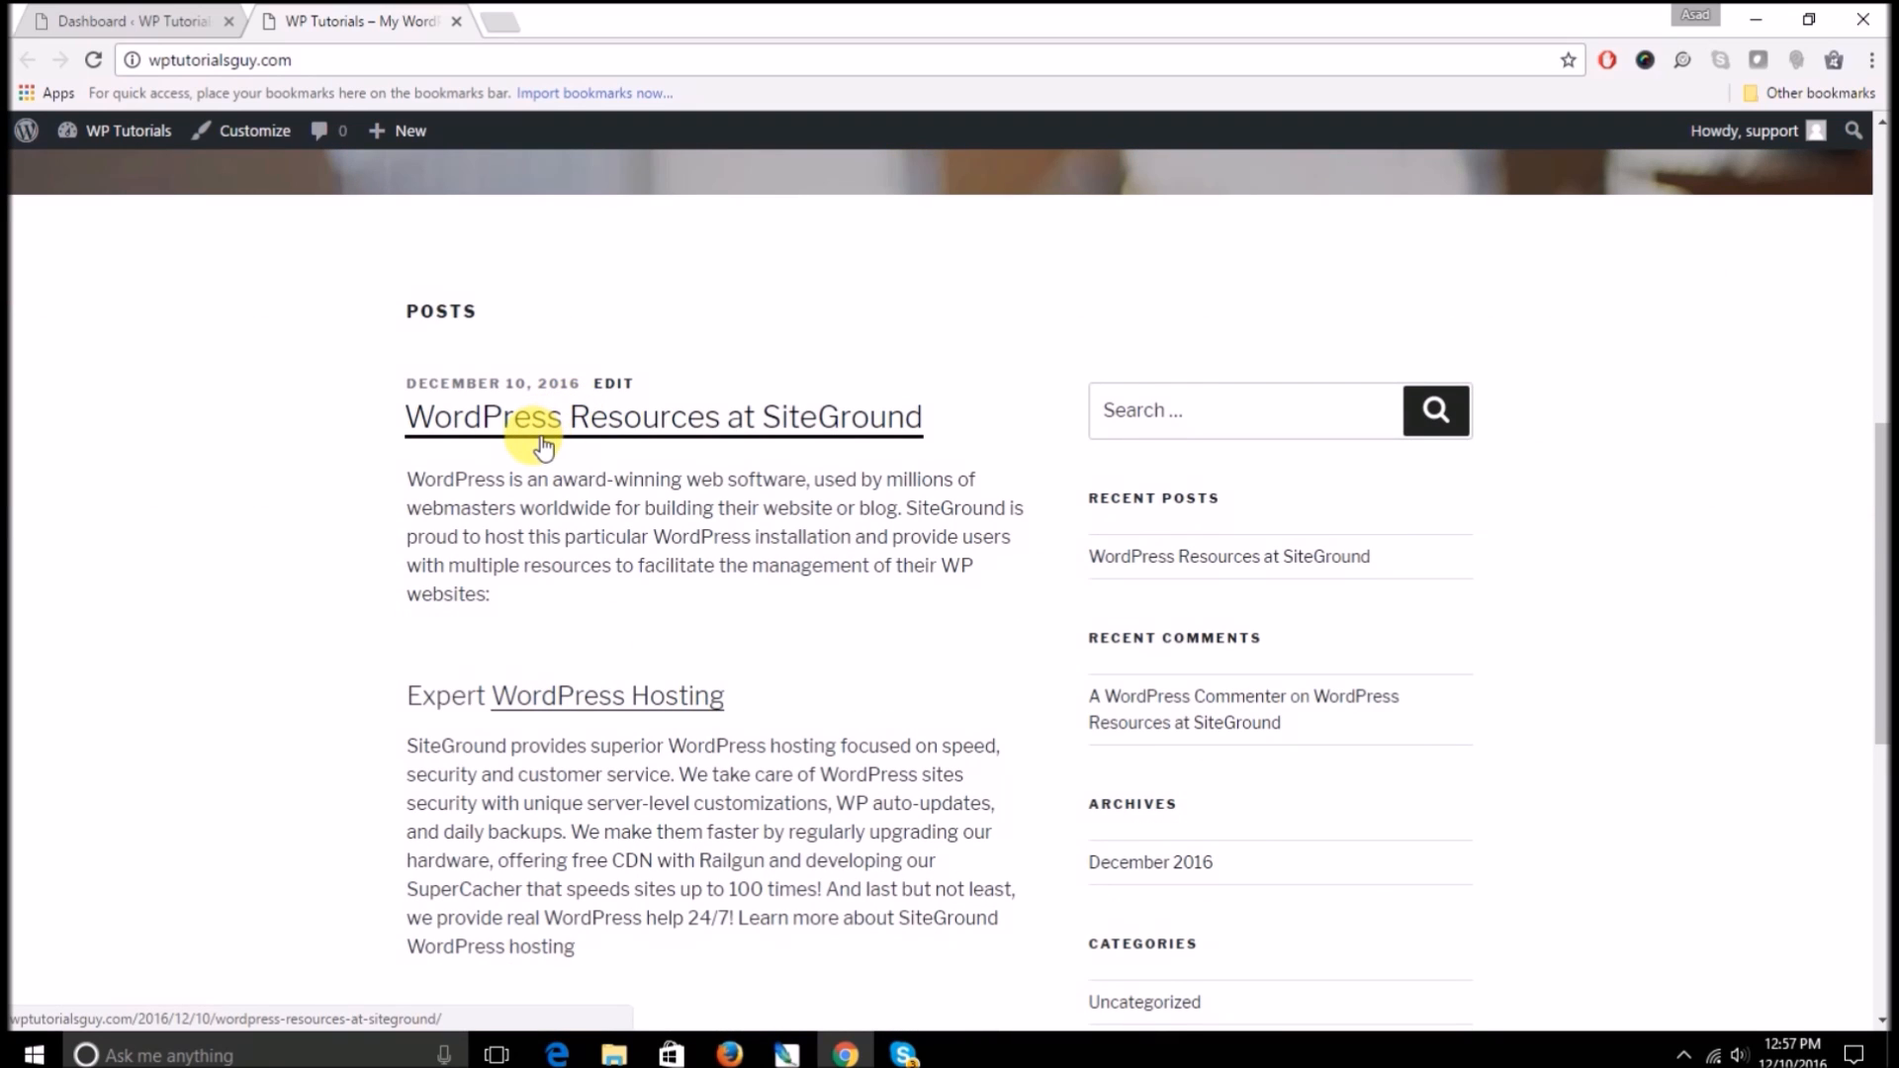
scroll(543, 447, "down", 8)
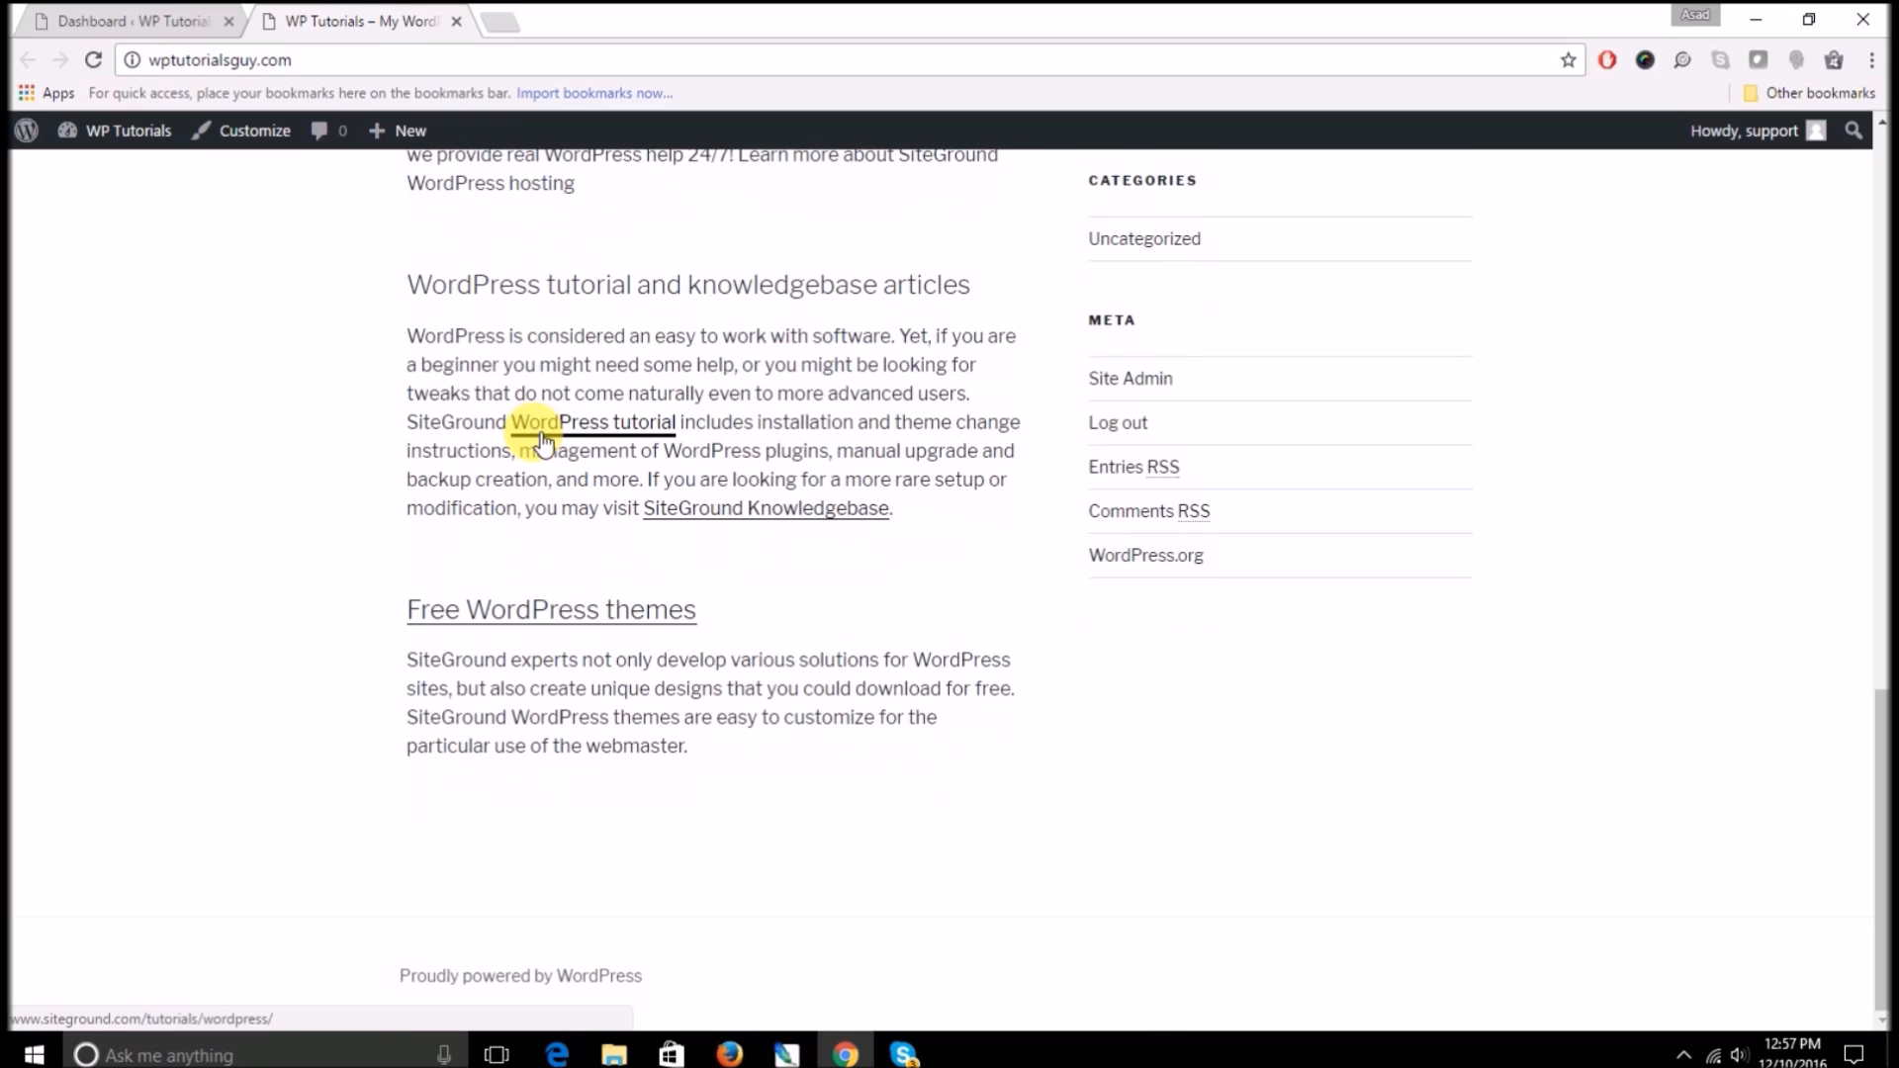
scroll(539, 435, "up", 6)
left_click_drag(404, 253, 660, 665)
scroll(660, 652, "down", 5)
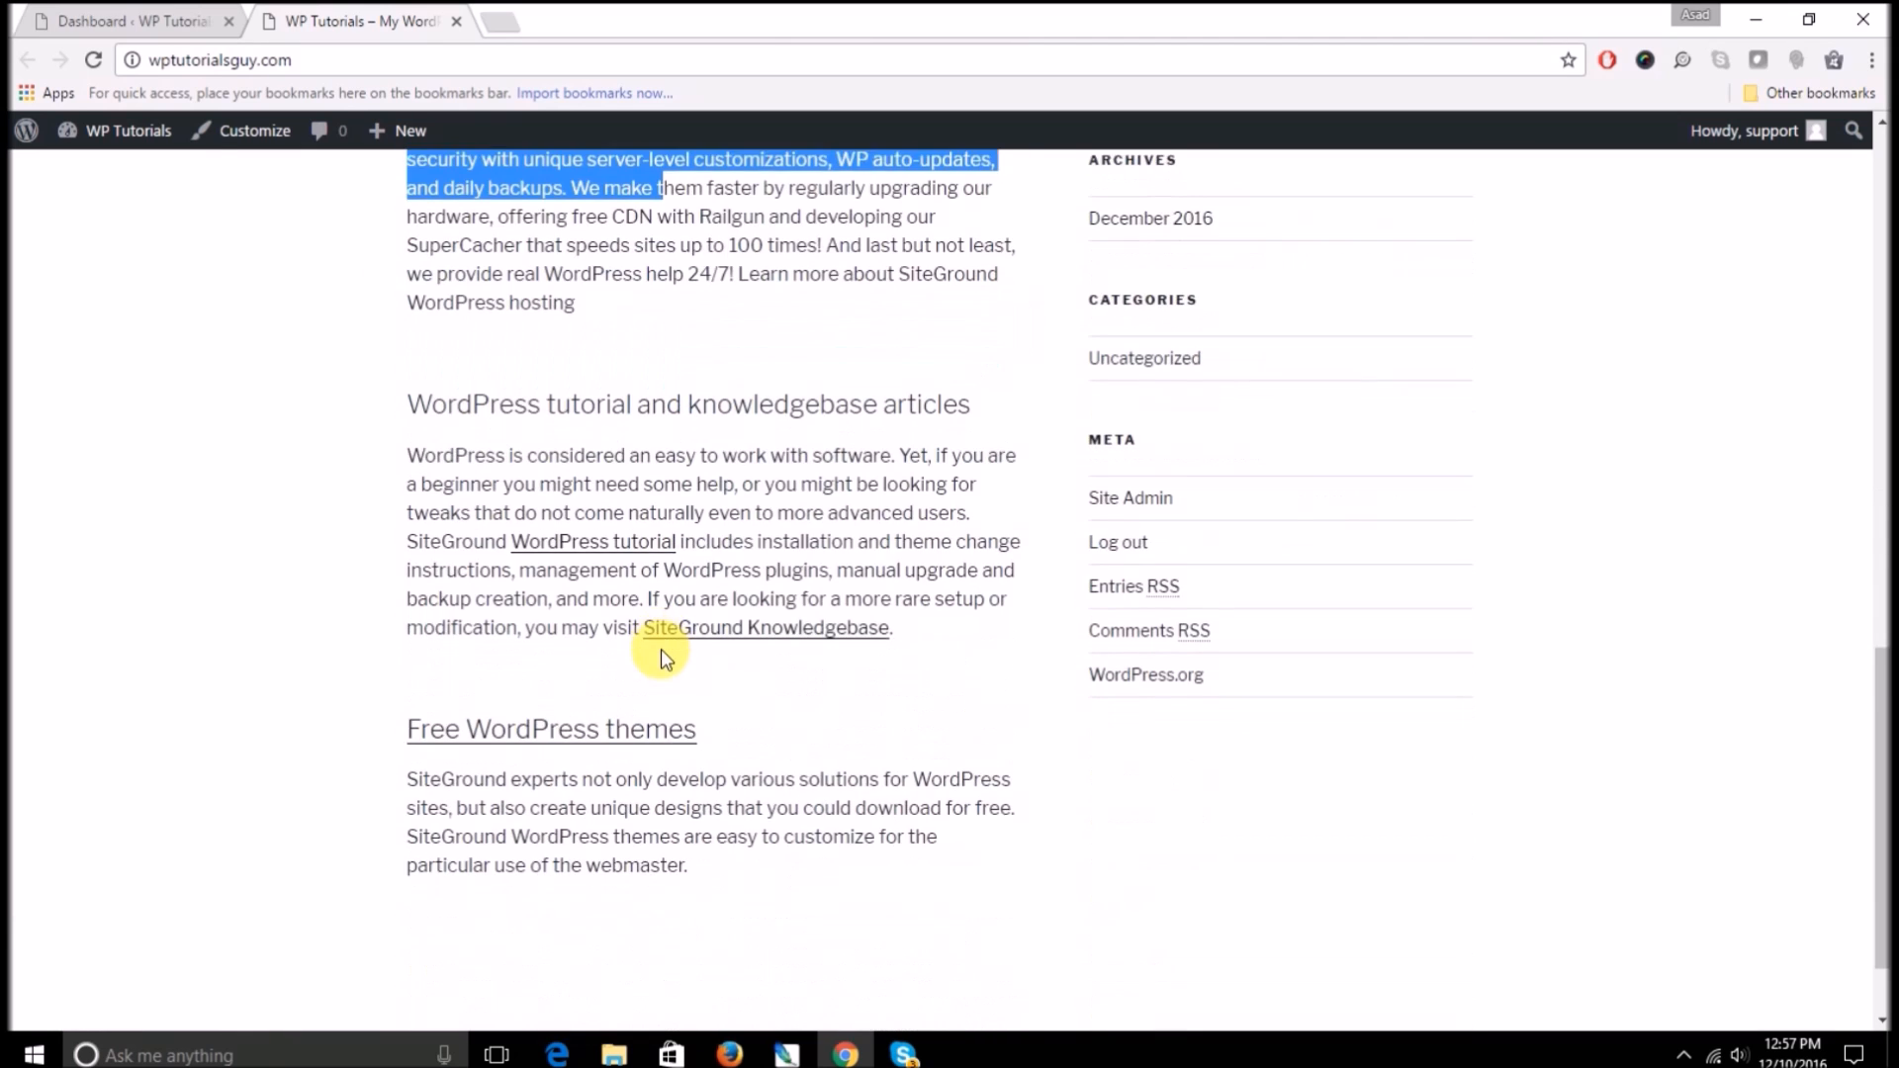
scroll(658, 638, "down", 2)
scroll(649, 597, "up", 14)
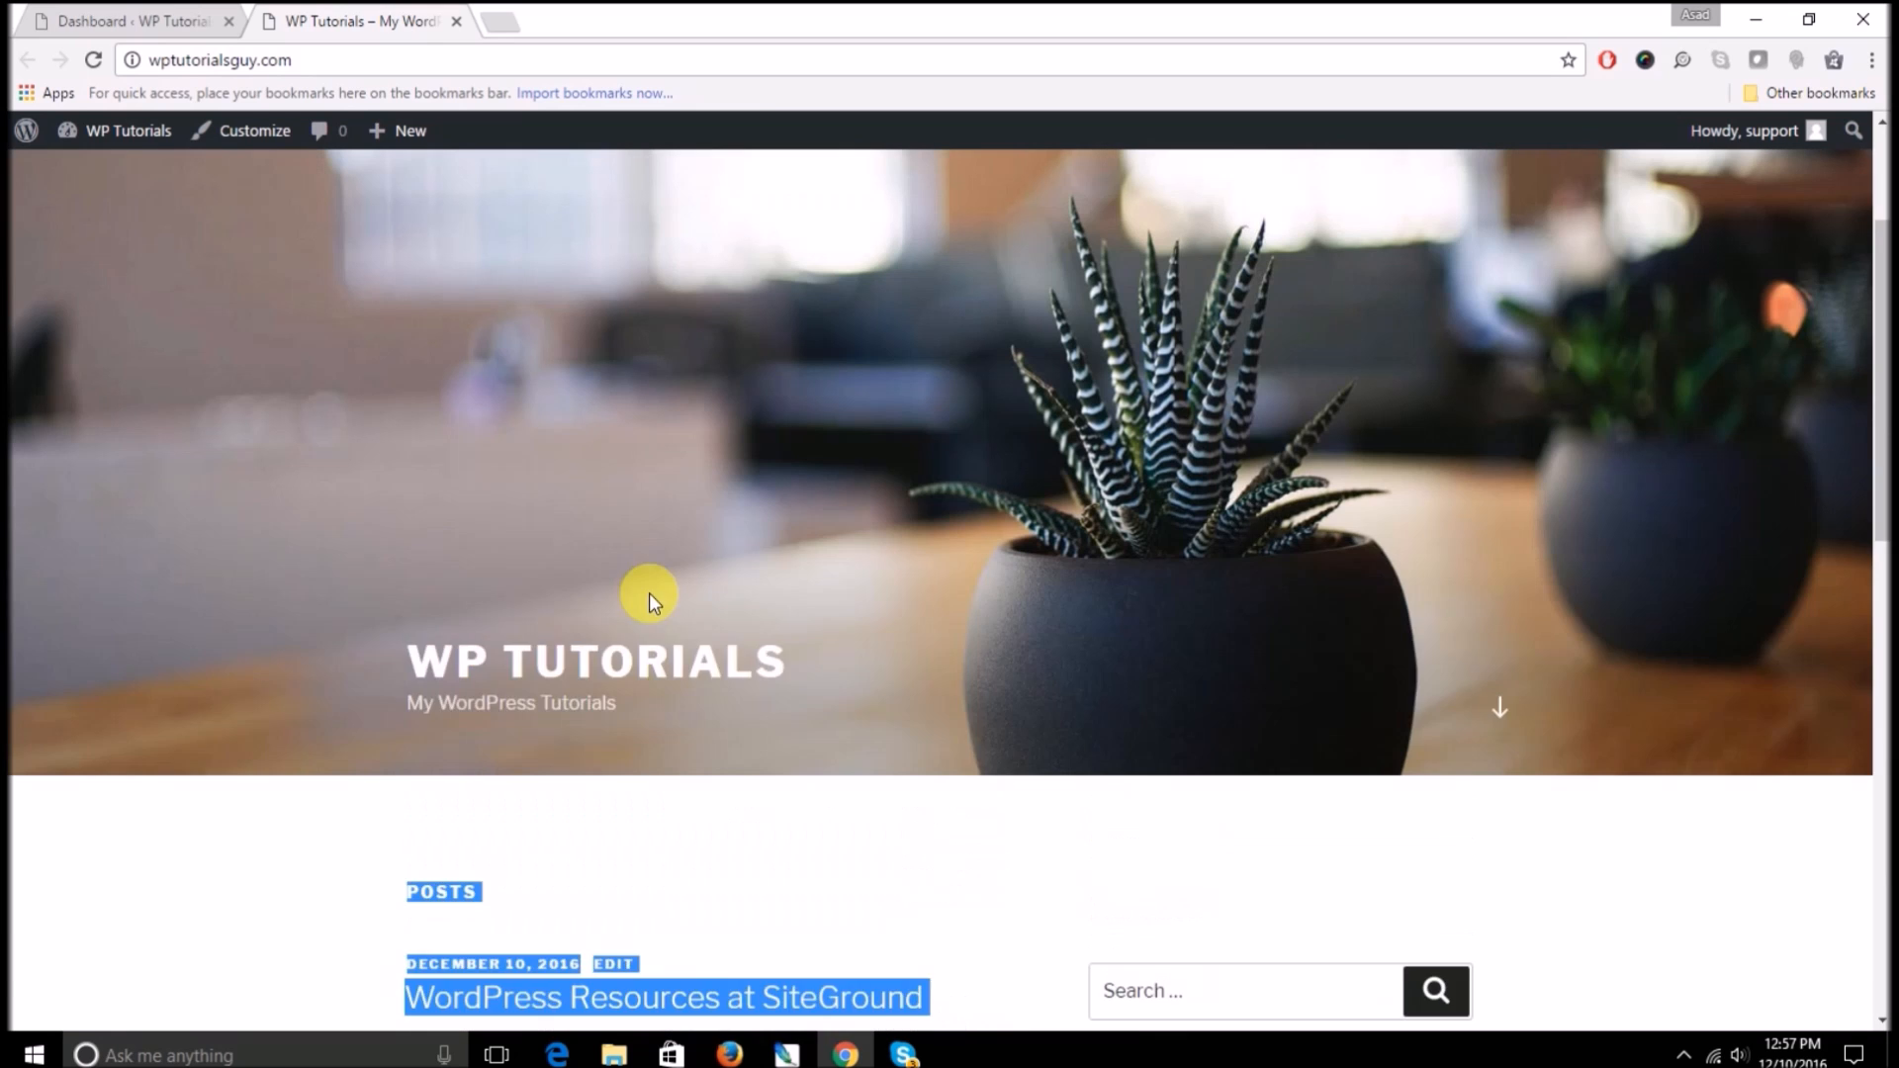
scroll(651, 598, "up", 3)
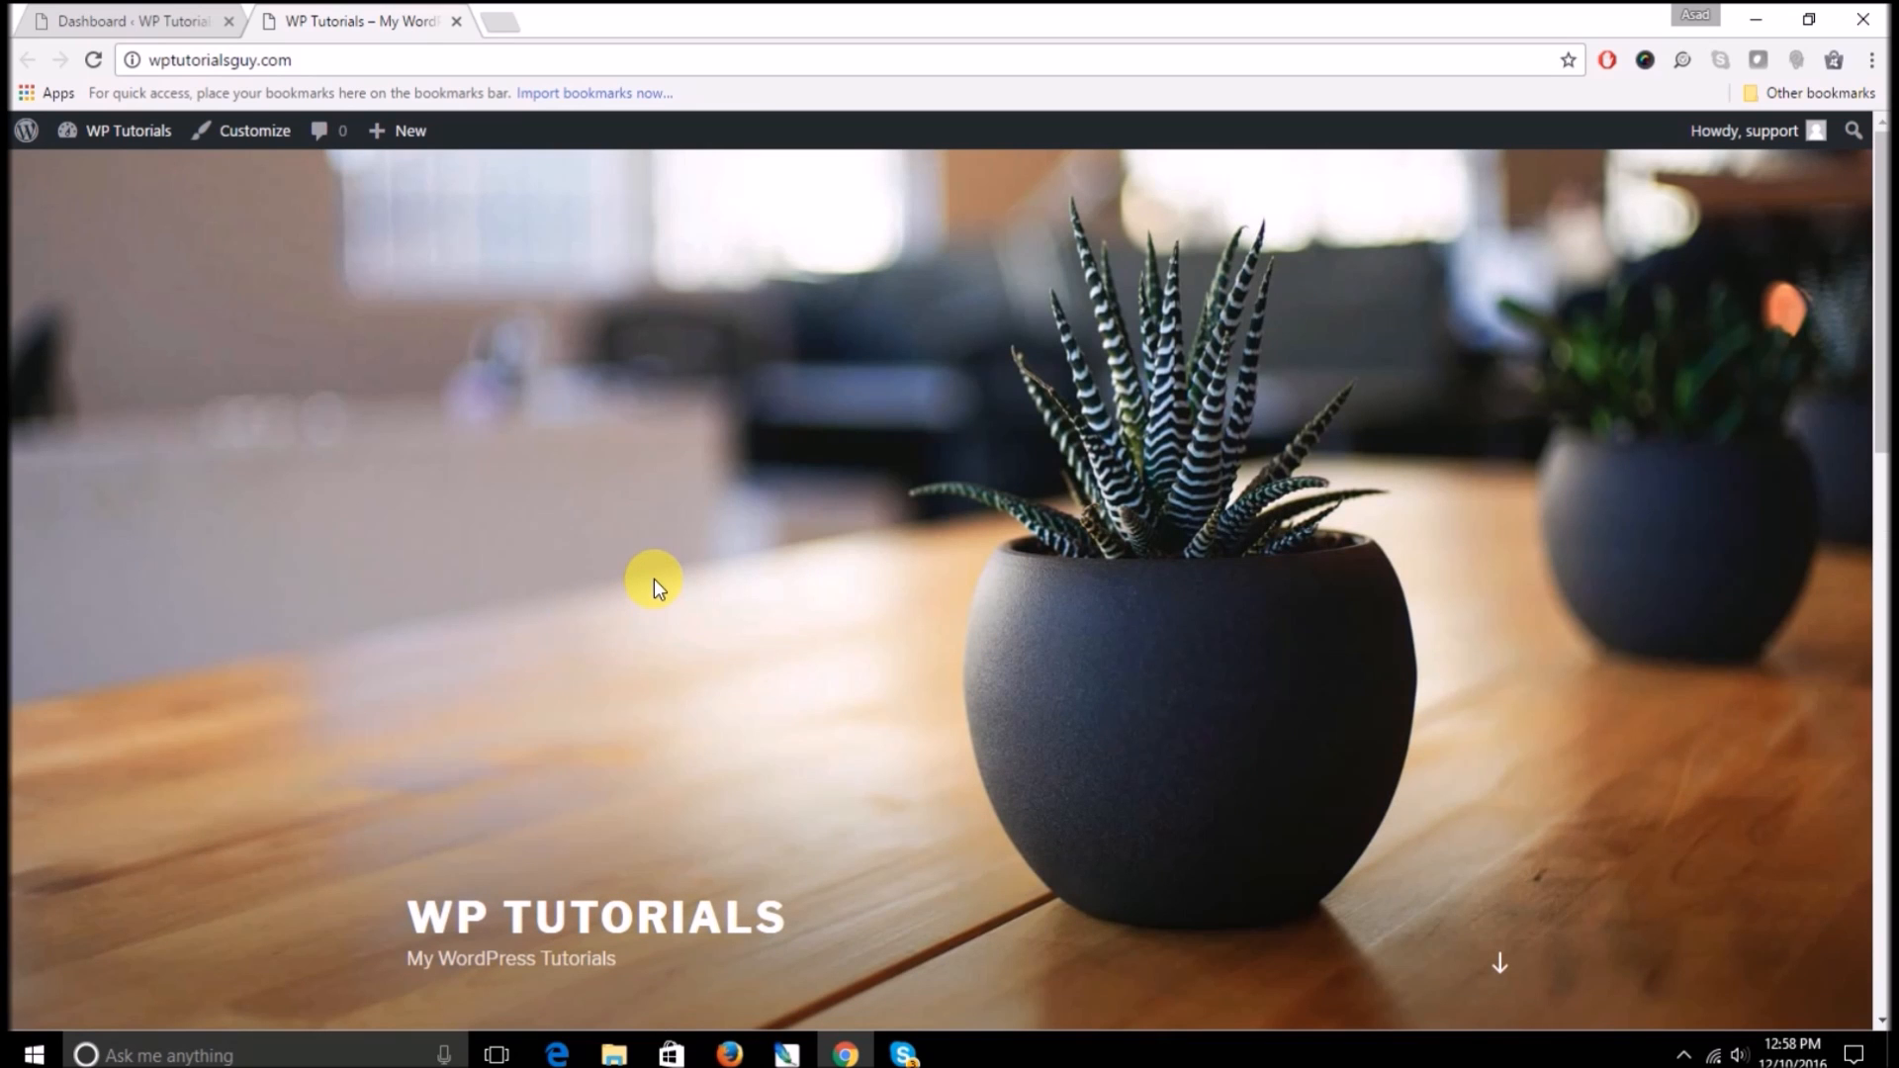
scroll(655, 578, "down", 6)
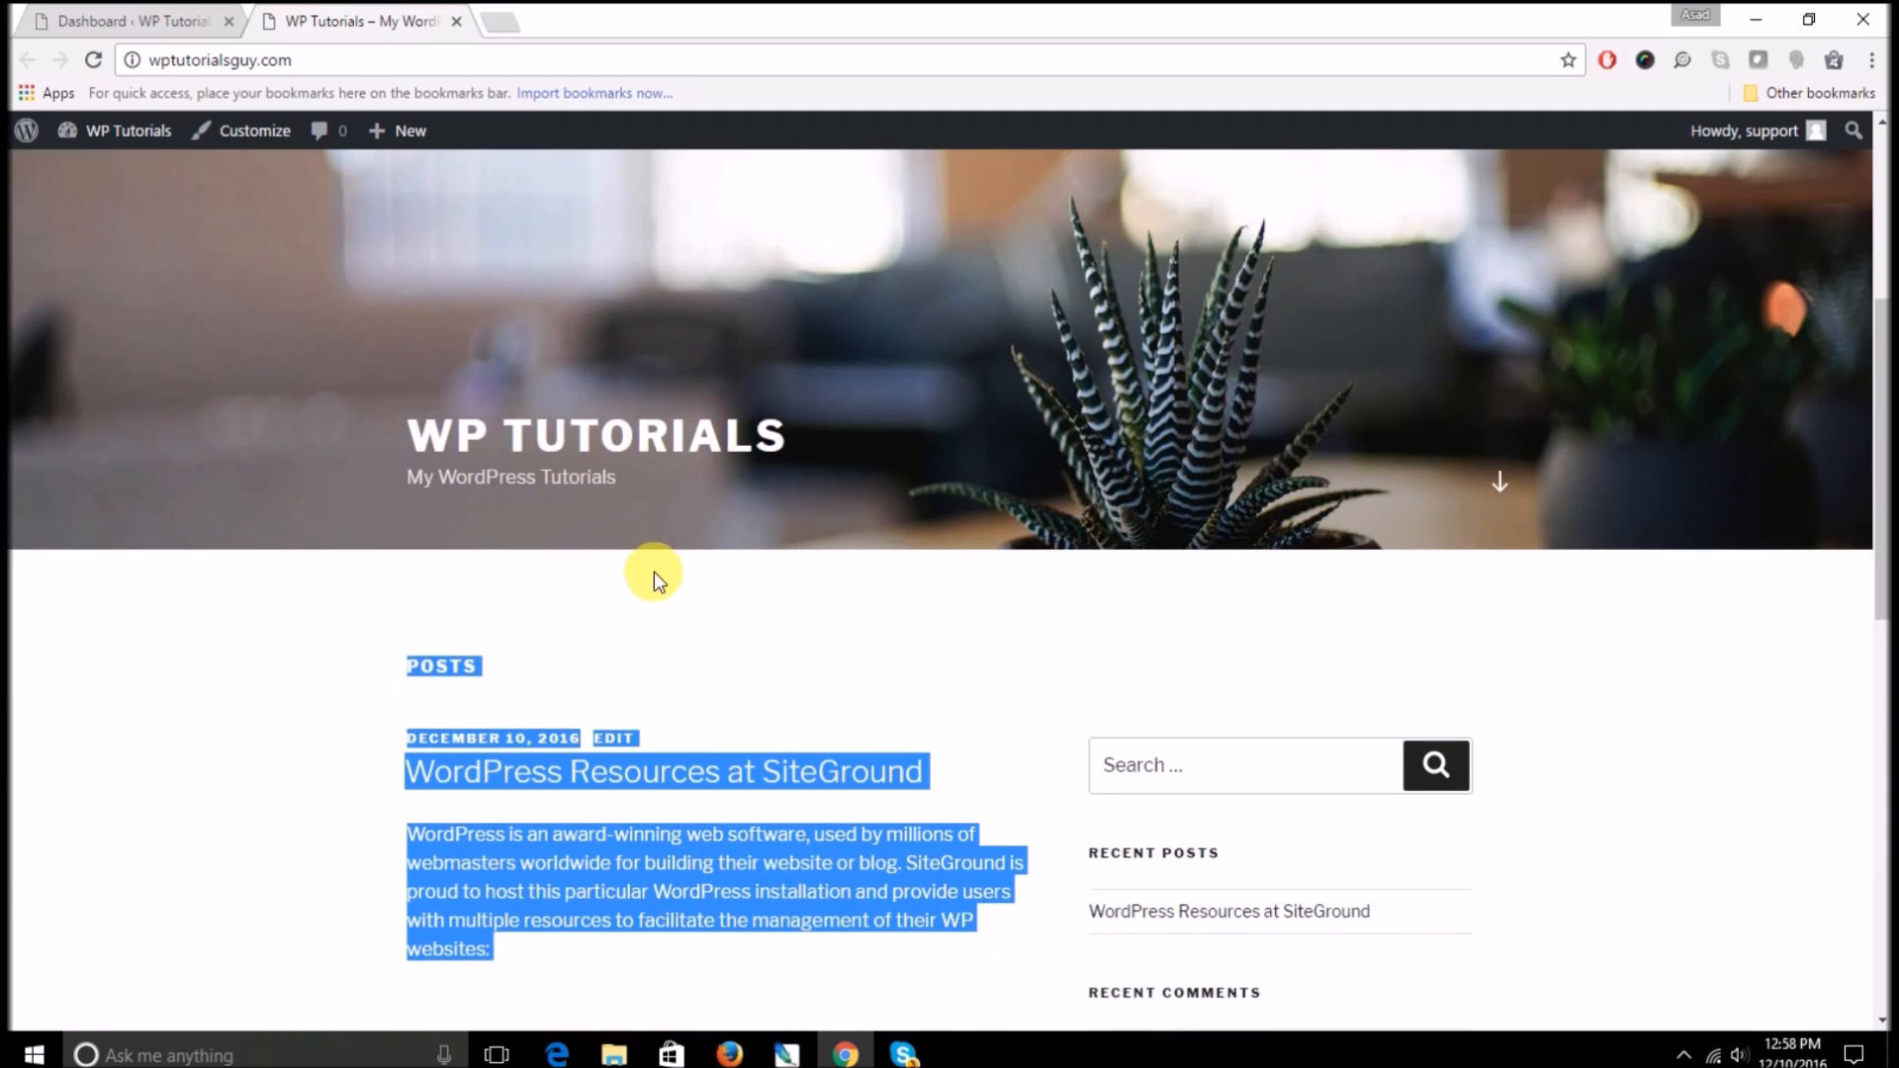
scroll(661, 576, "down", 8)
scroll(659, 573, "up", 7)
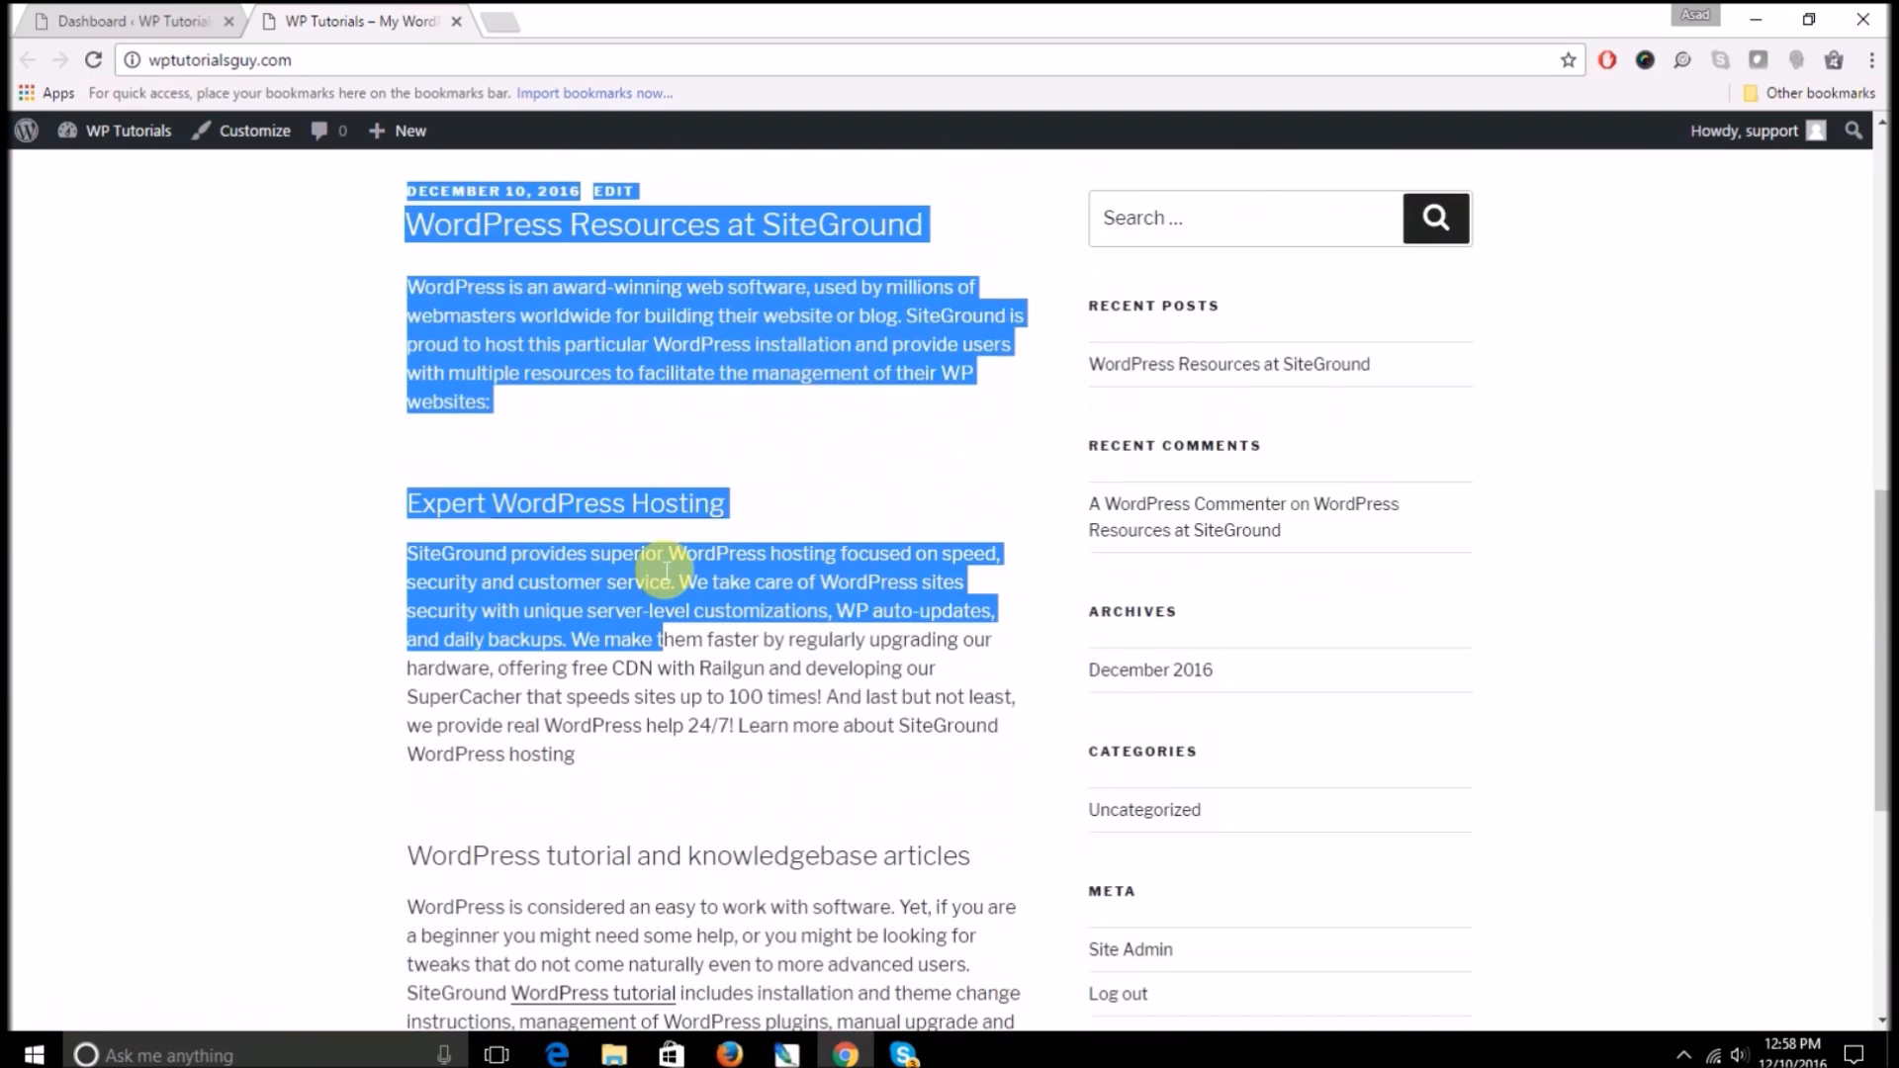
scroll(655, 564, "up", 6)
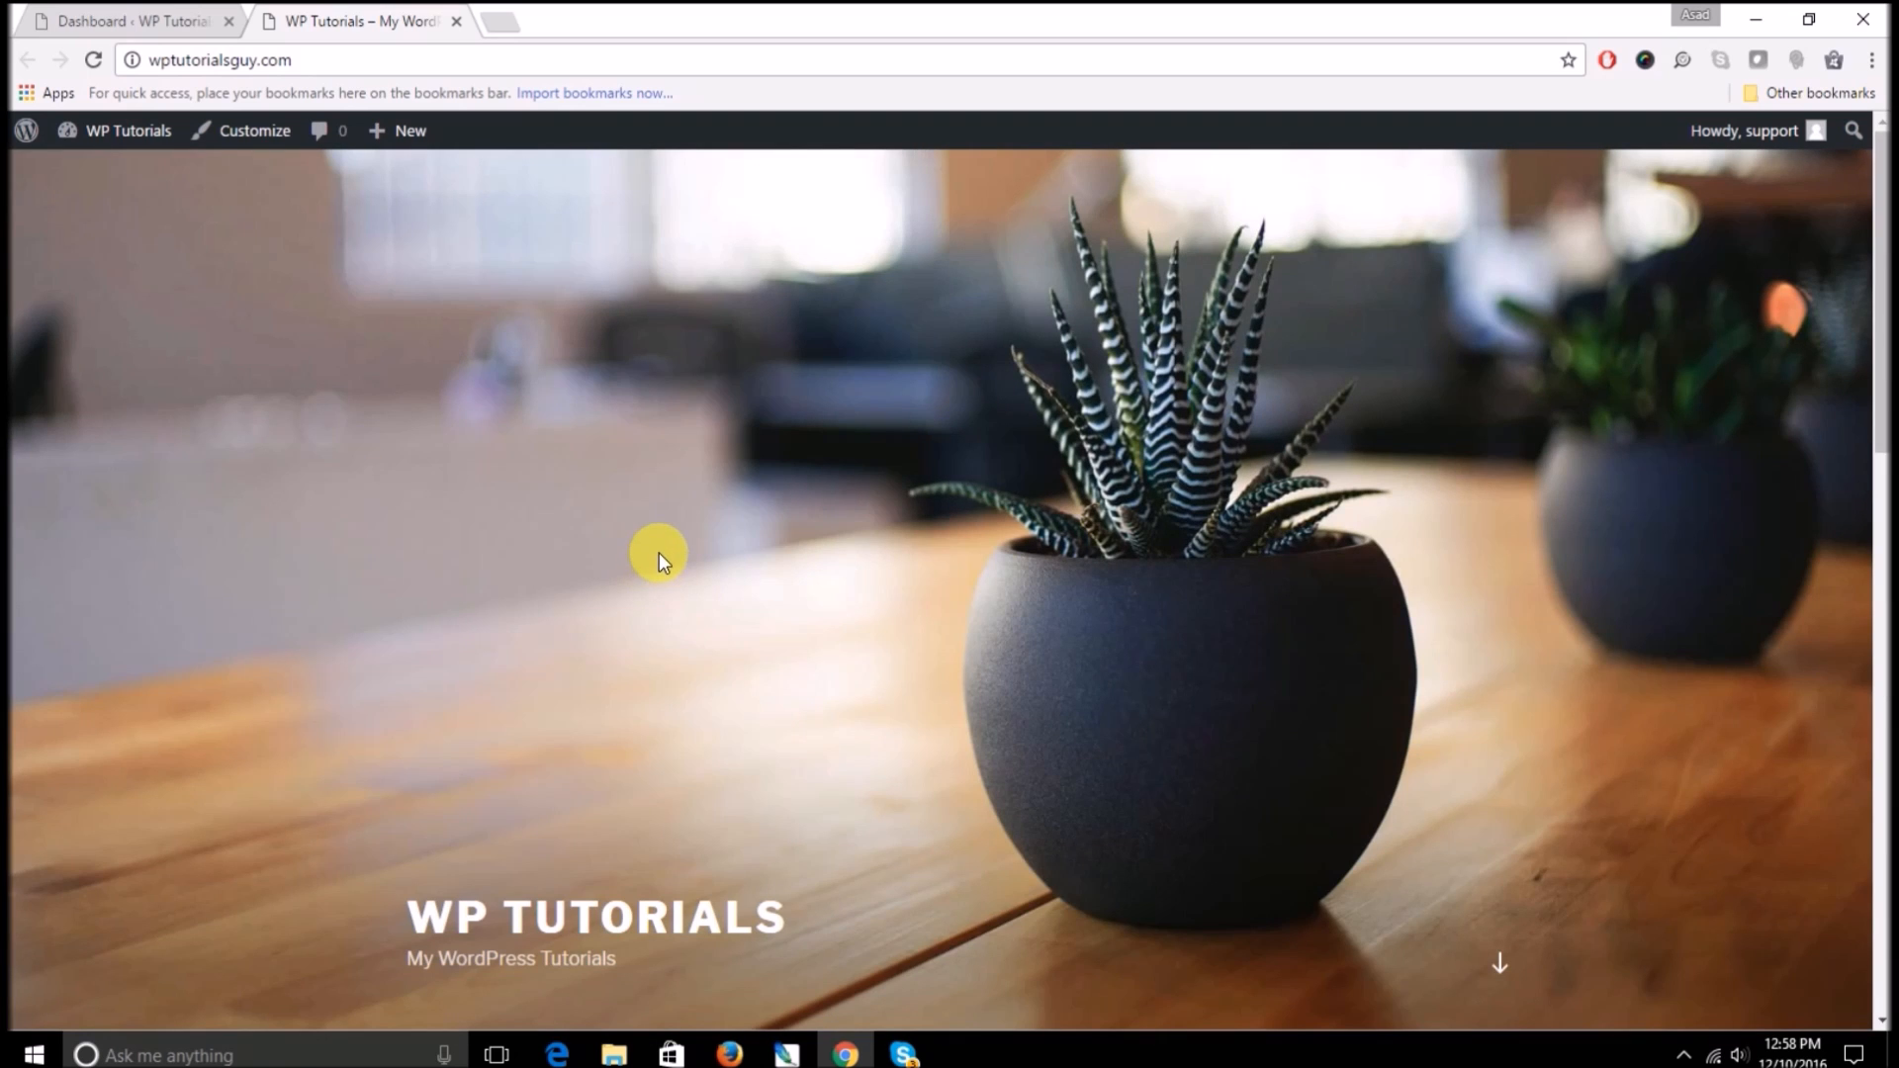
scroll(681, 546, "down", 8)
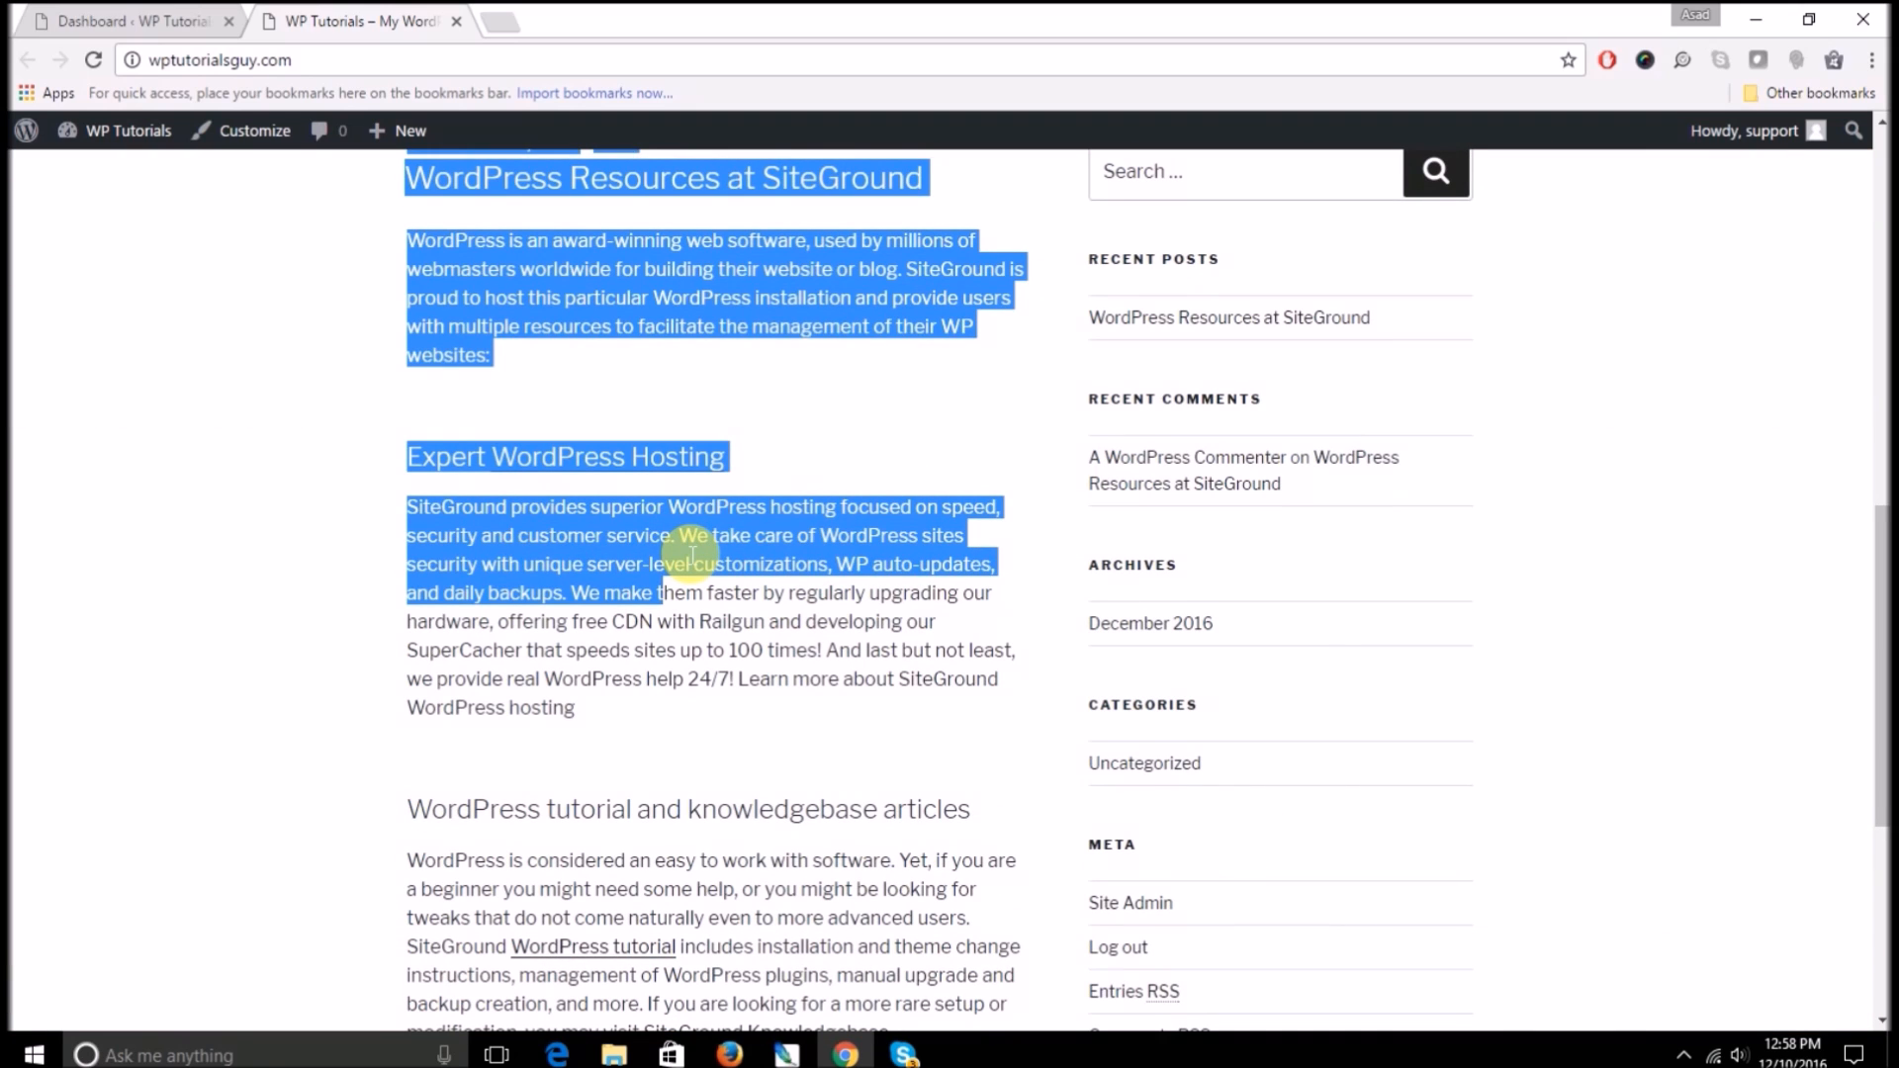
scroll(692, 554, "up", 8)
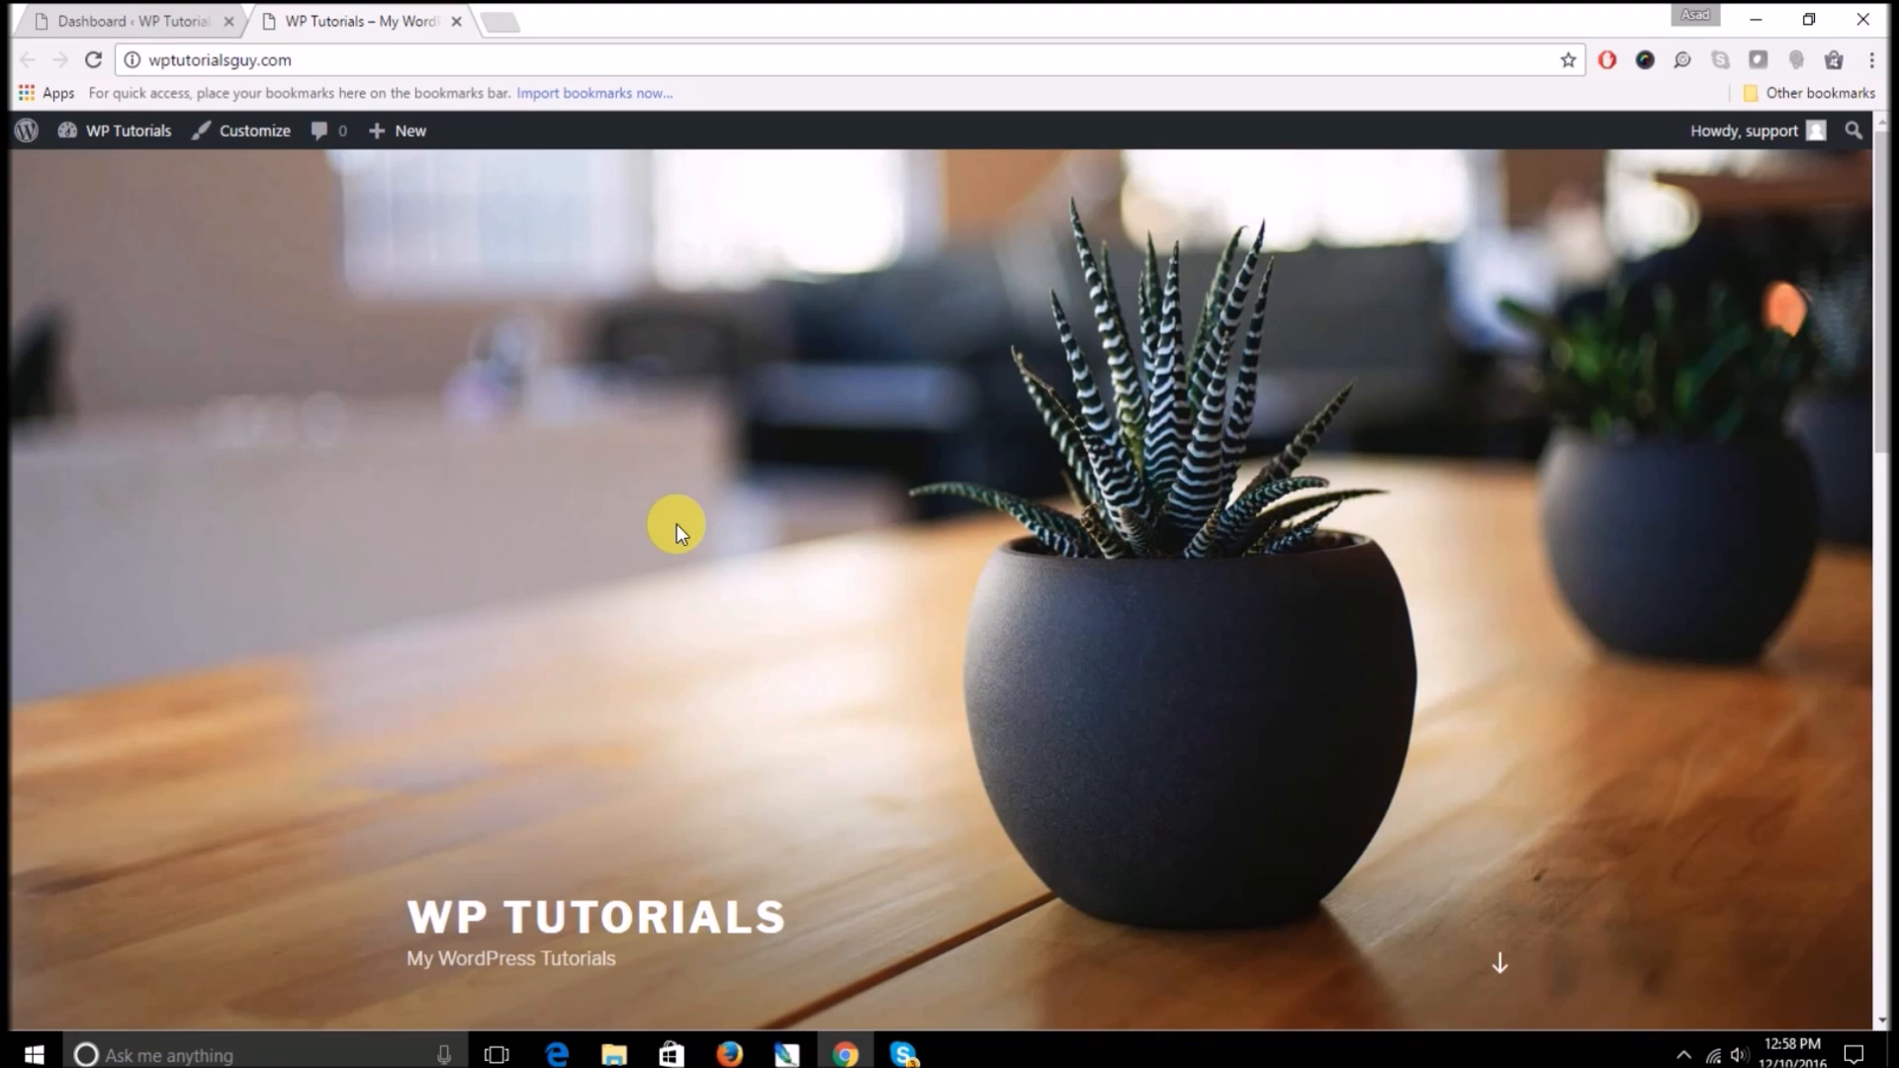
left_click(491, 23)
Step: Load themeforest.net and sign in to the Envato account with the saved login
type("th")
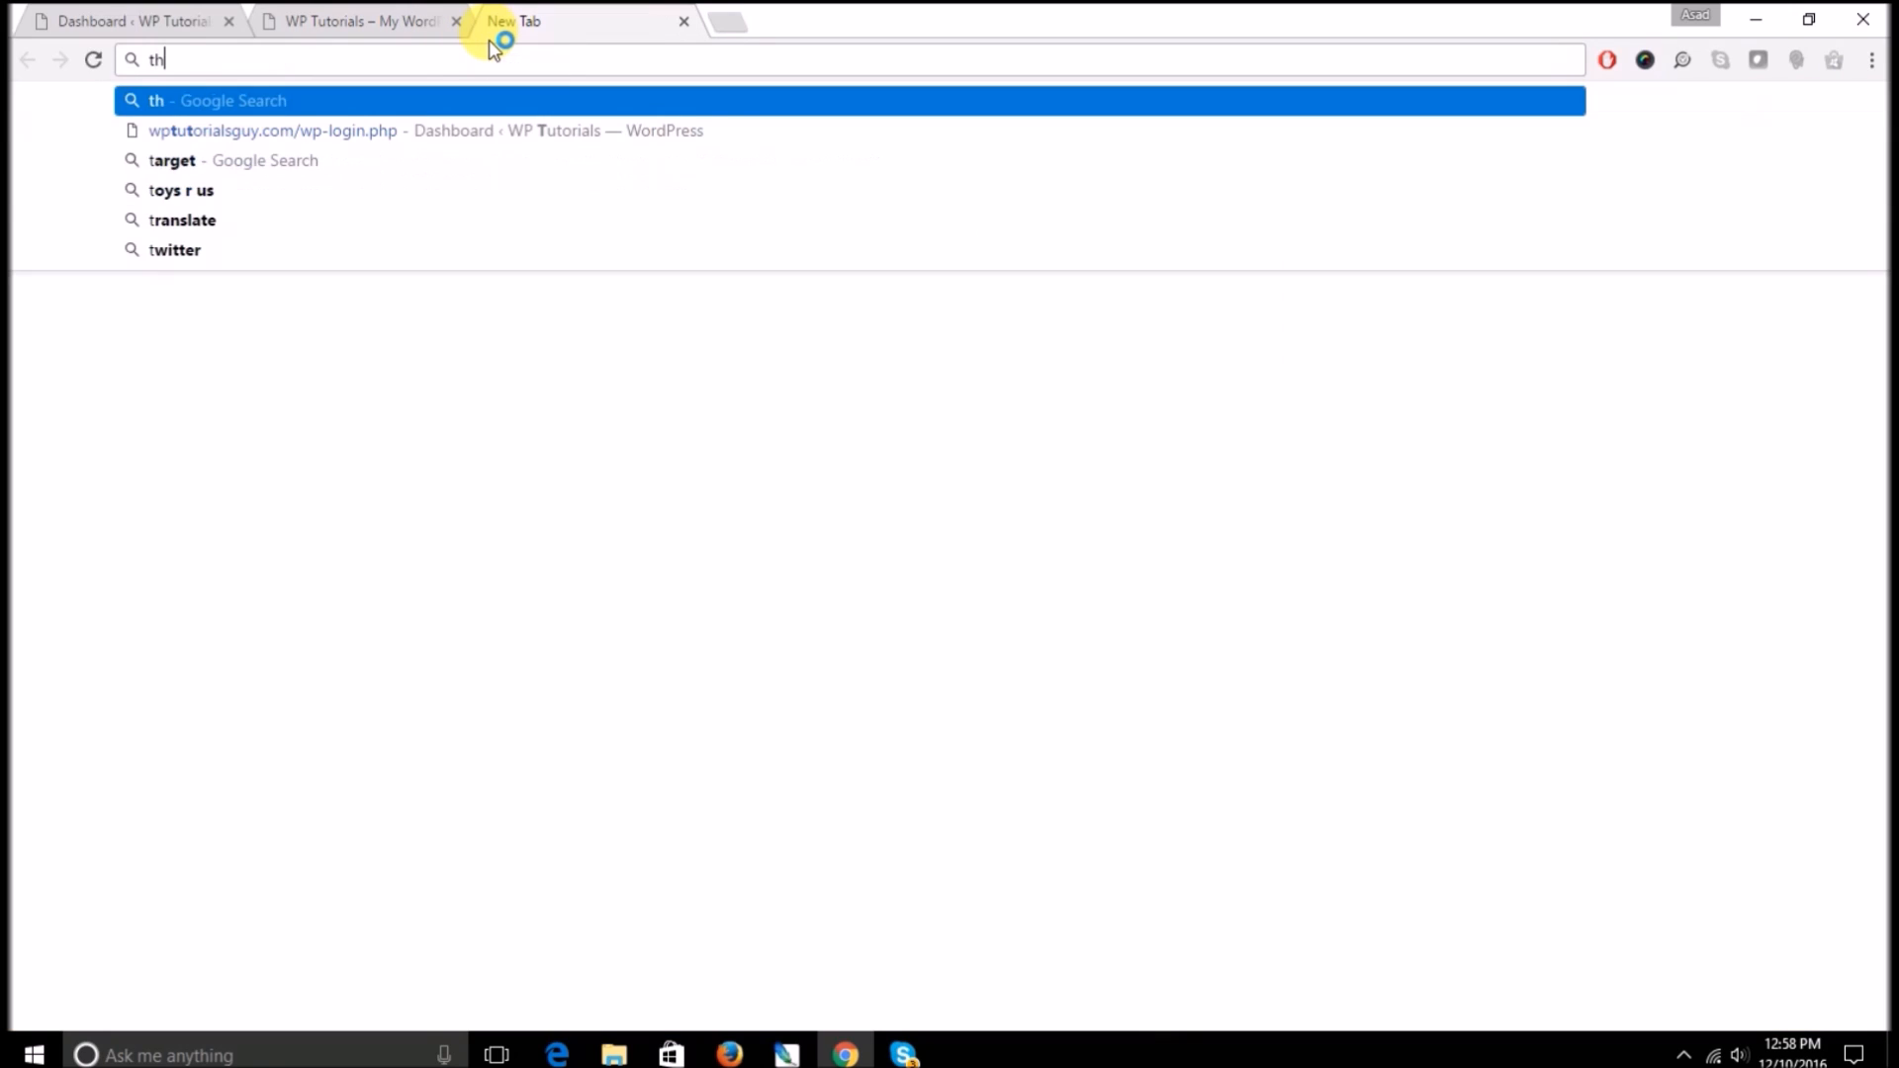
type("emeforest")
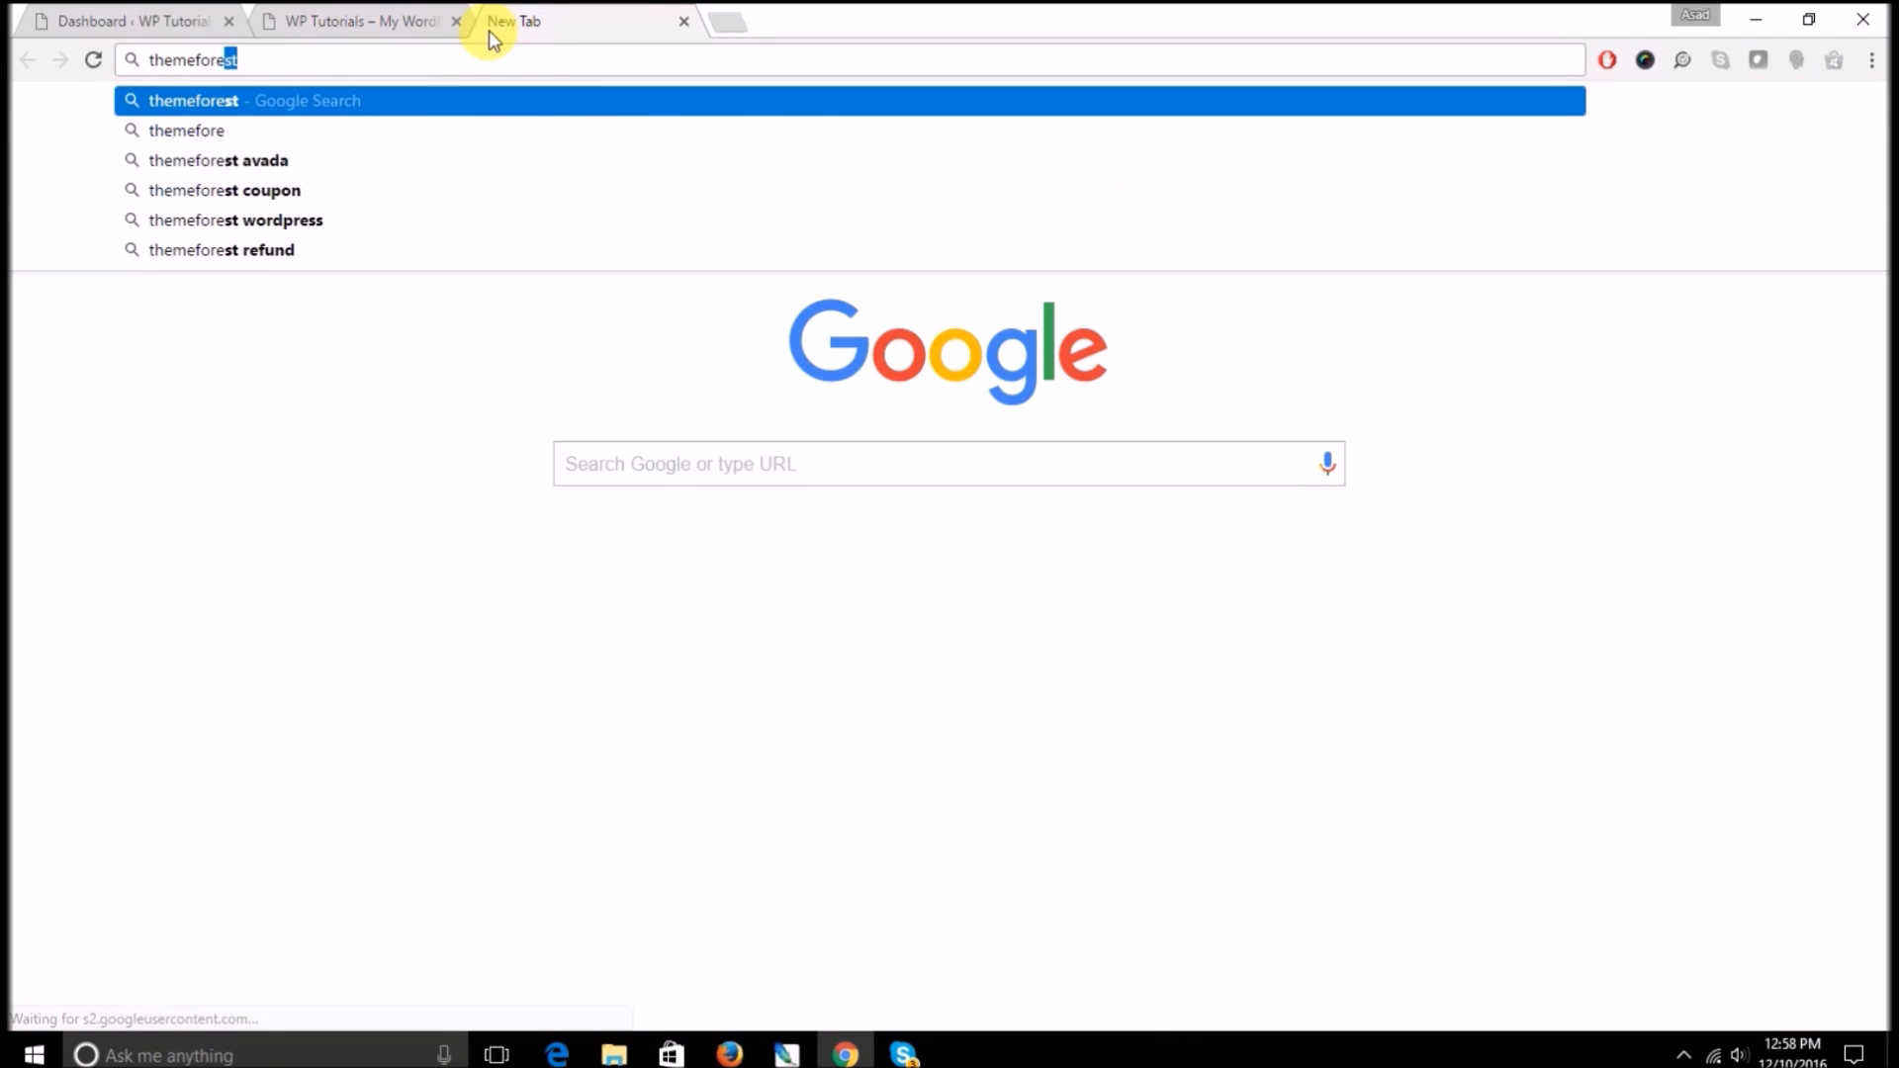
type(".net")
key("Return")
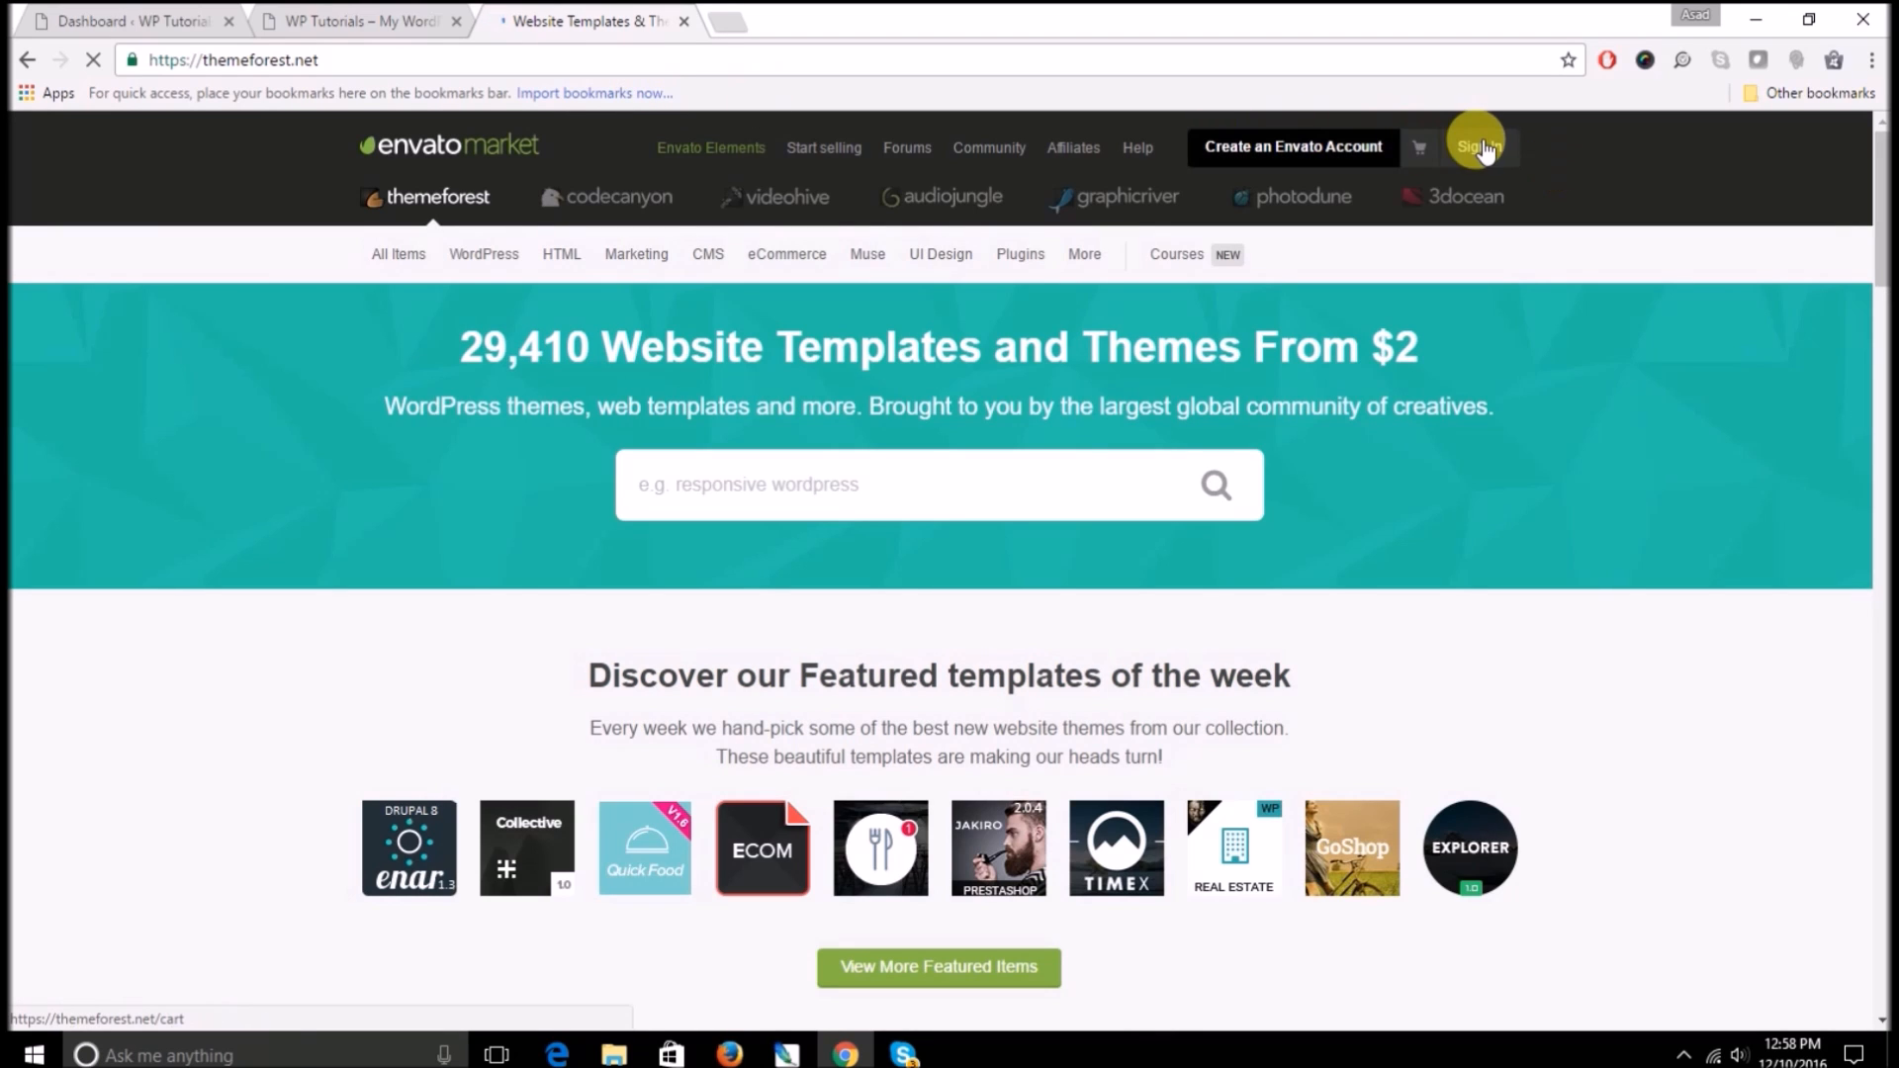
left_click(1473, 146)
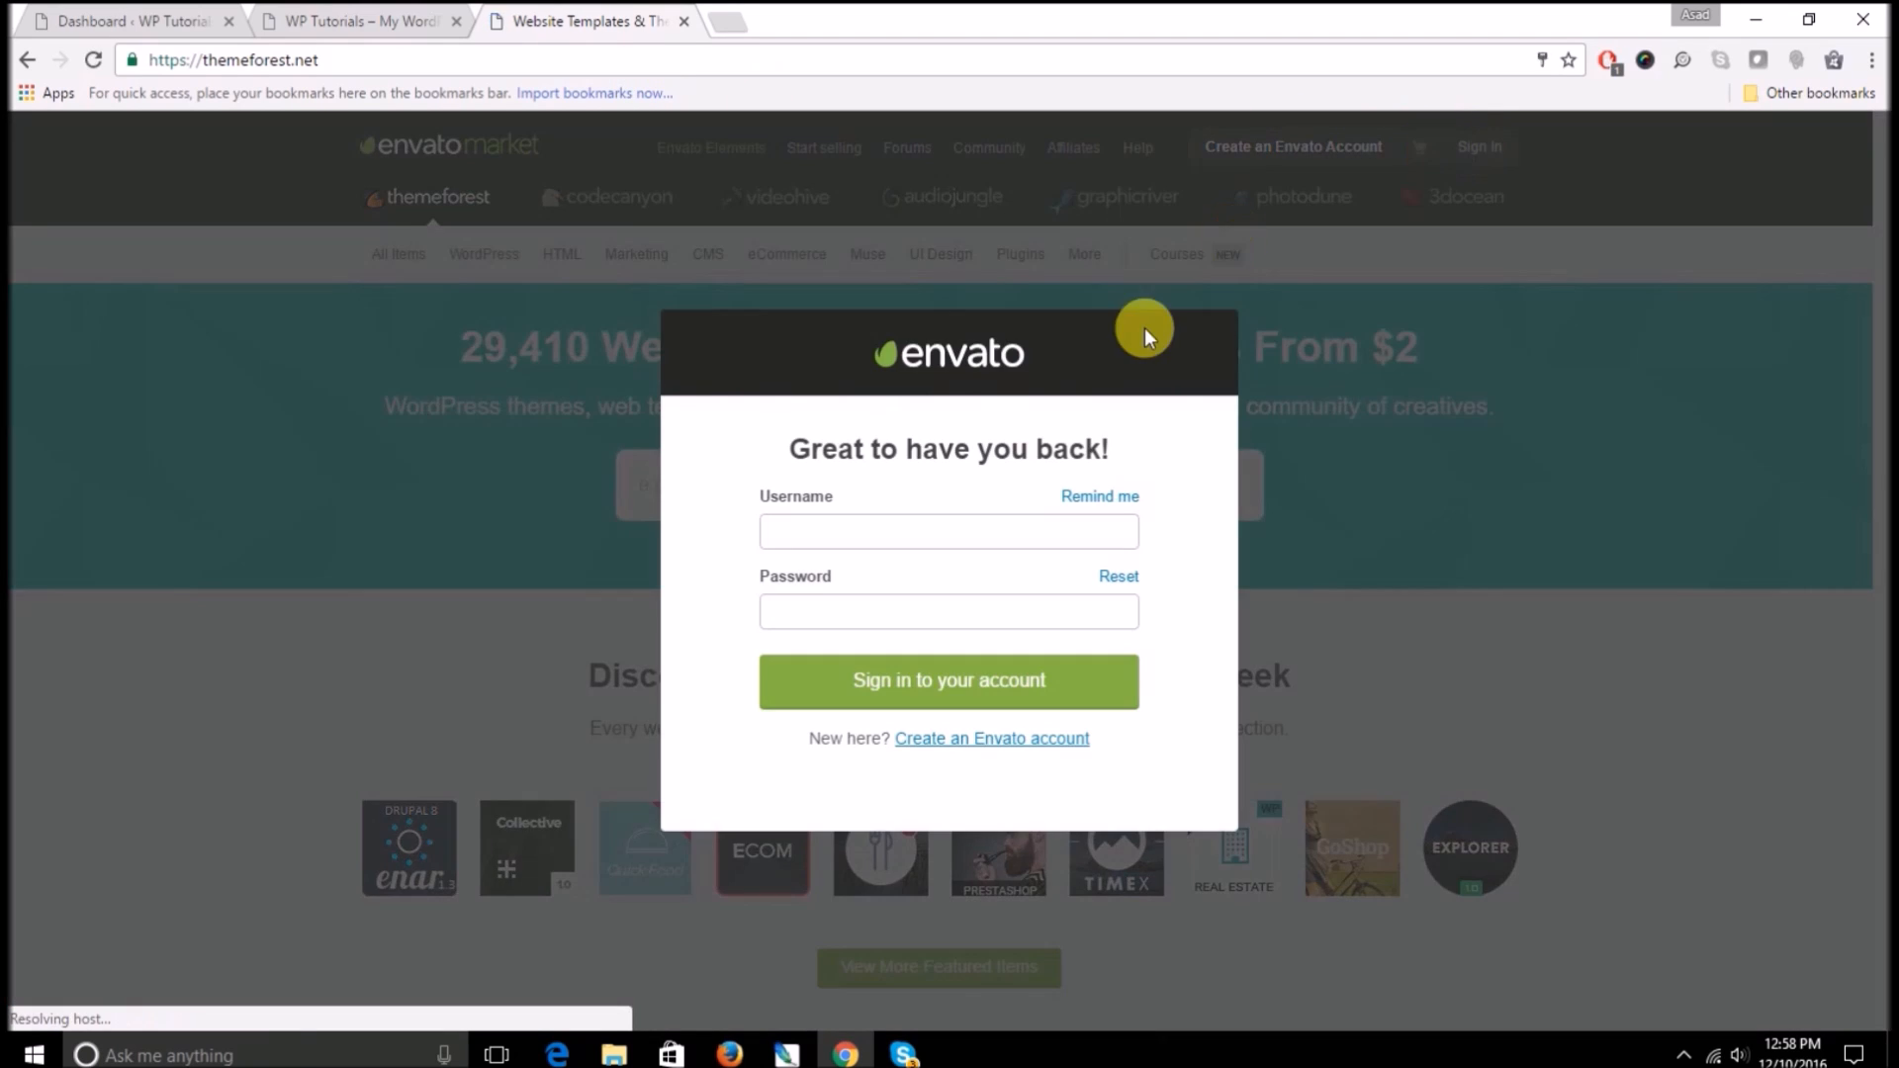
left_click(981, 672)
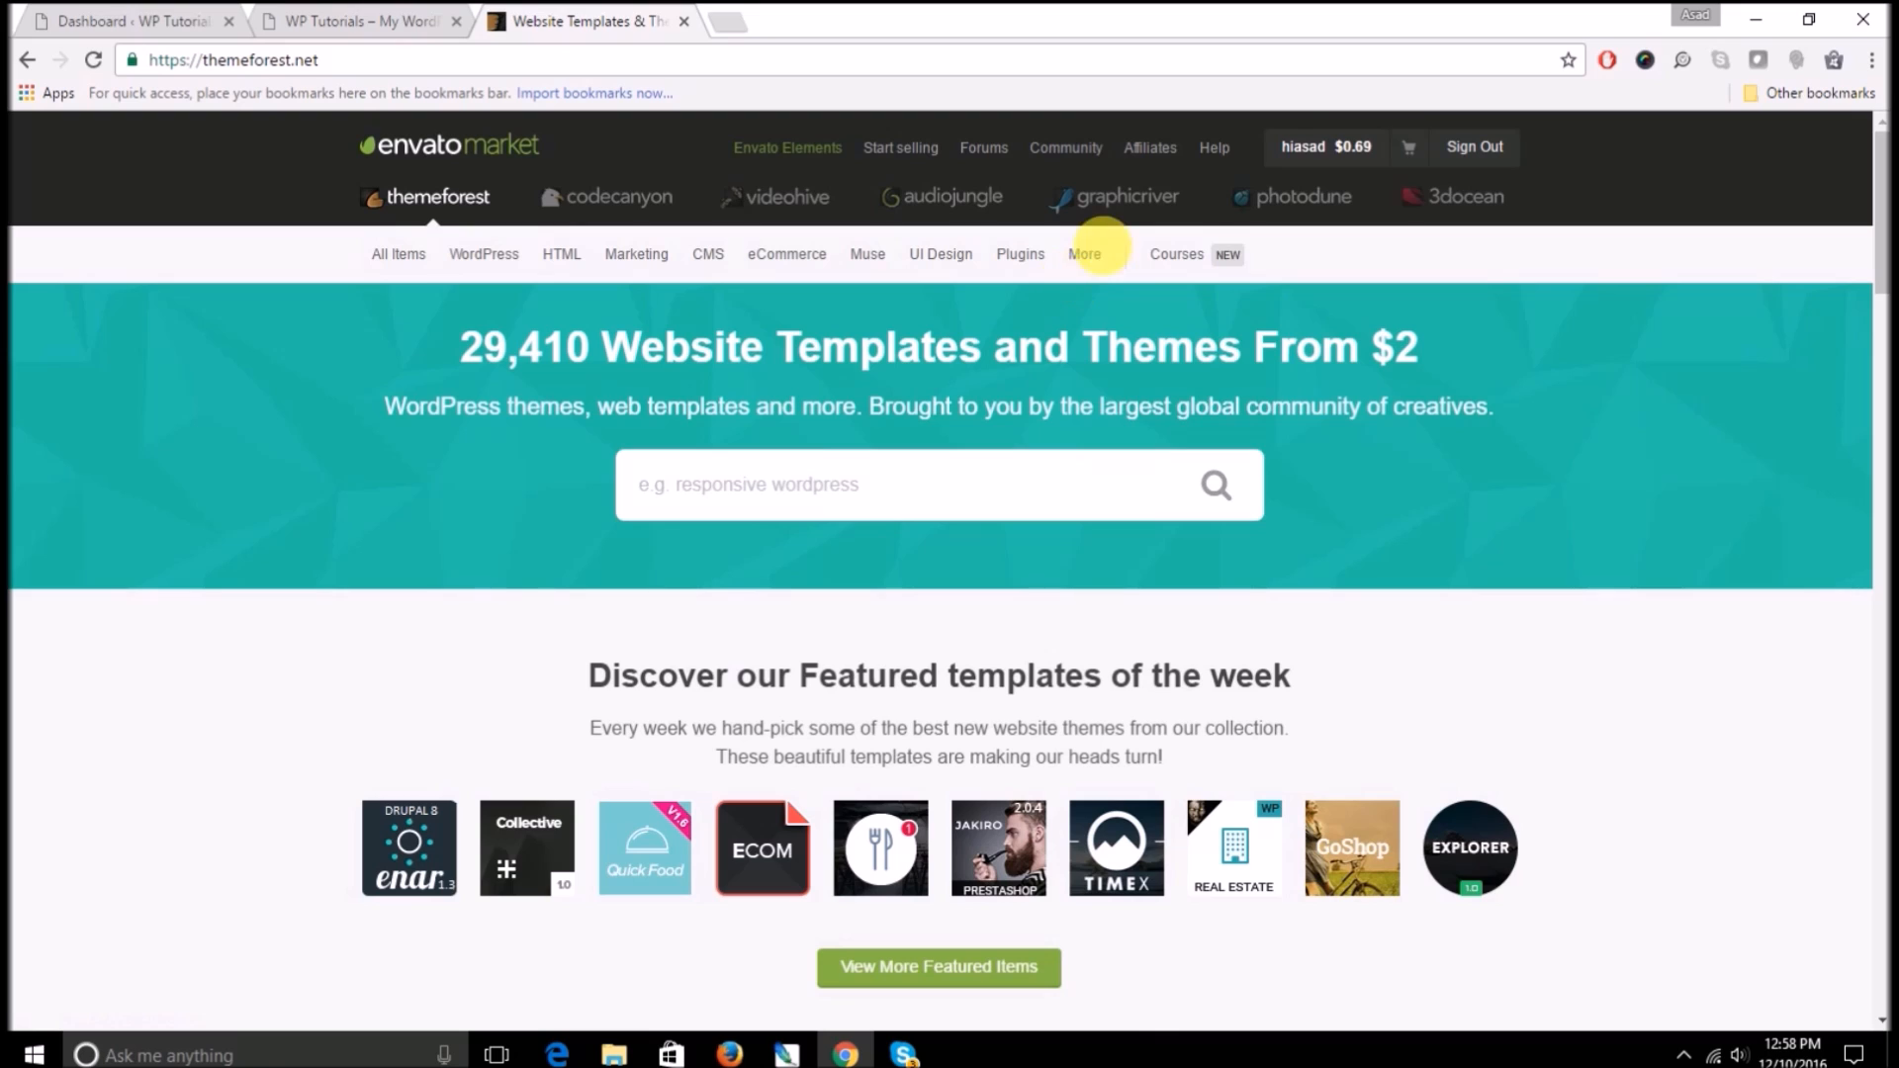
mouse_move(1306, 156)
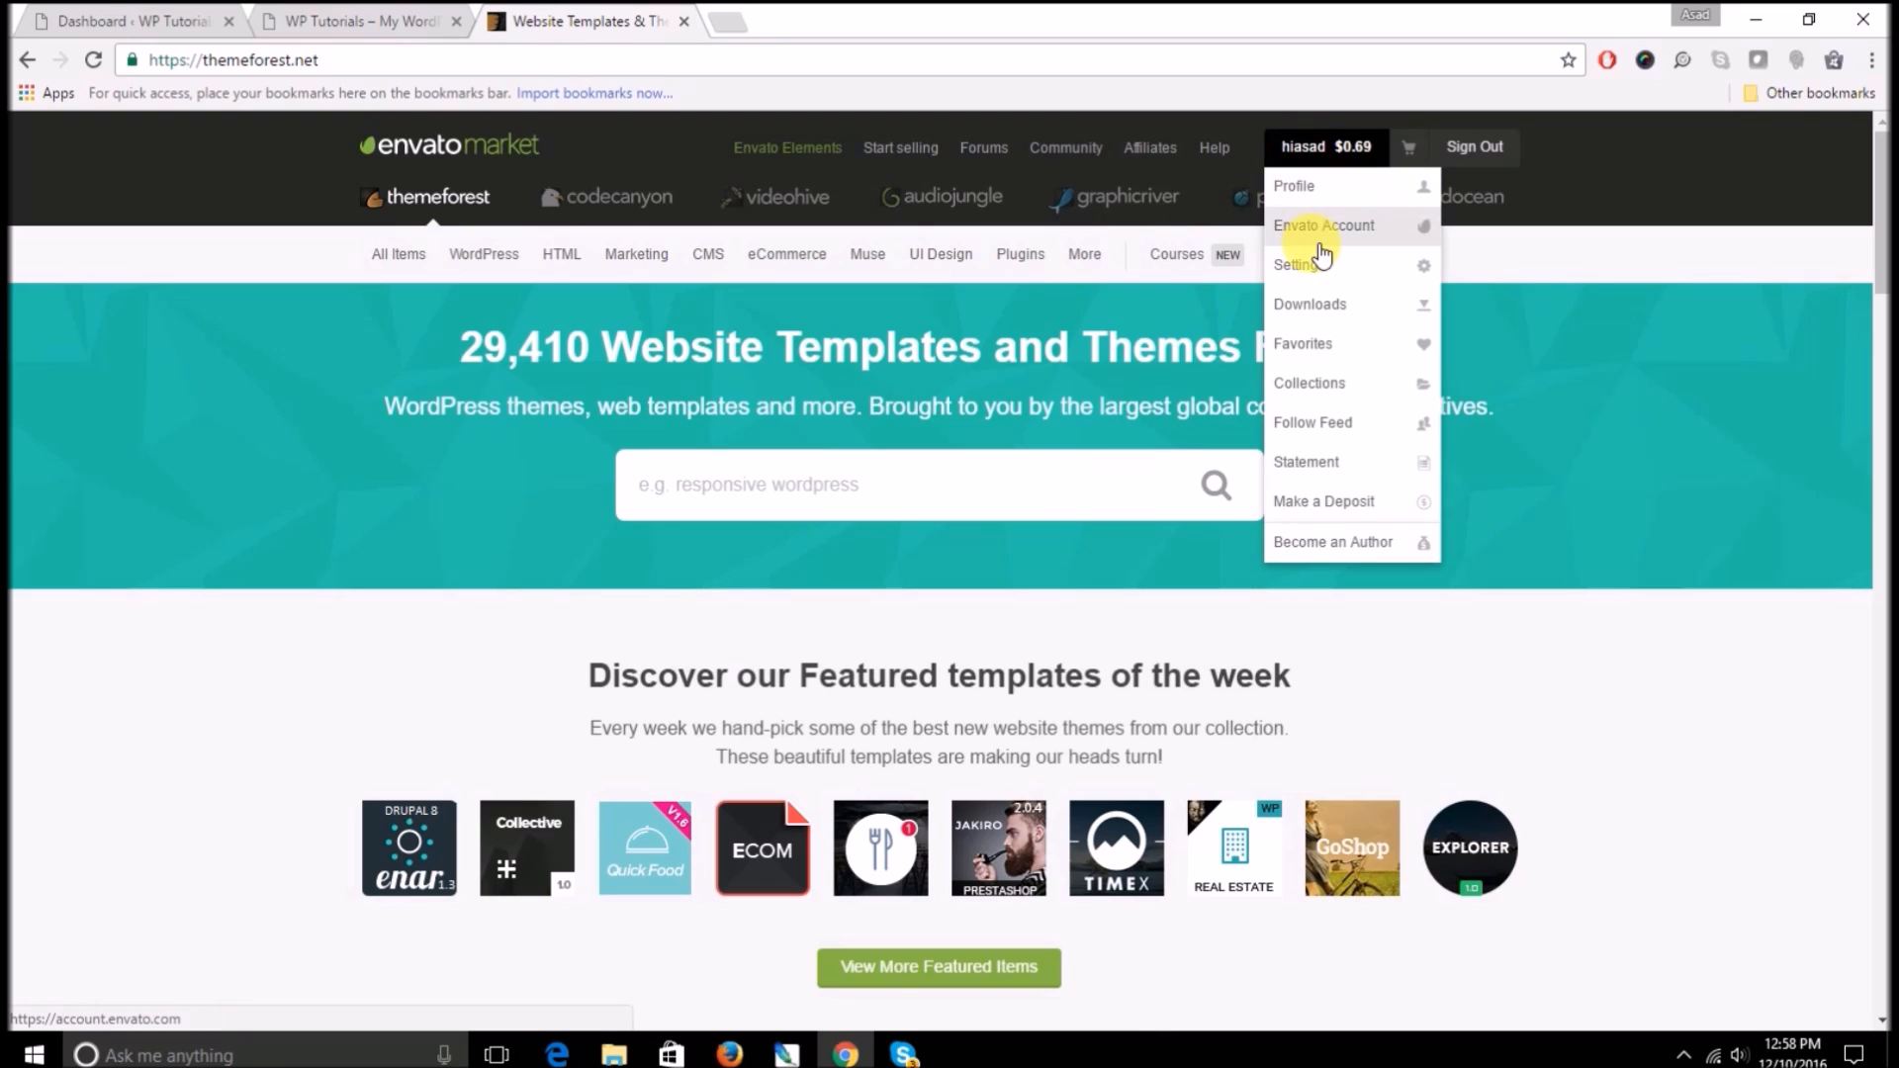
Step: Open ThemeForest Downloads to list the purchased BeTheme, uDesign and Essential Grid items
left_click(1310, 306)
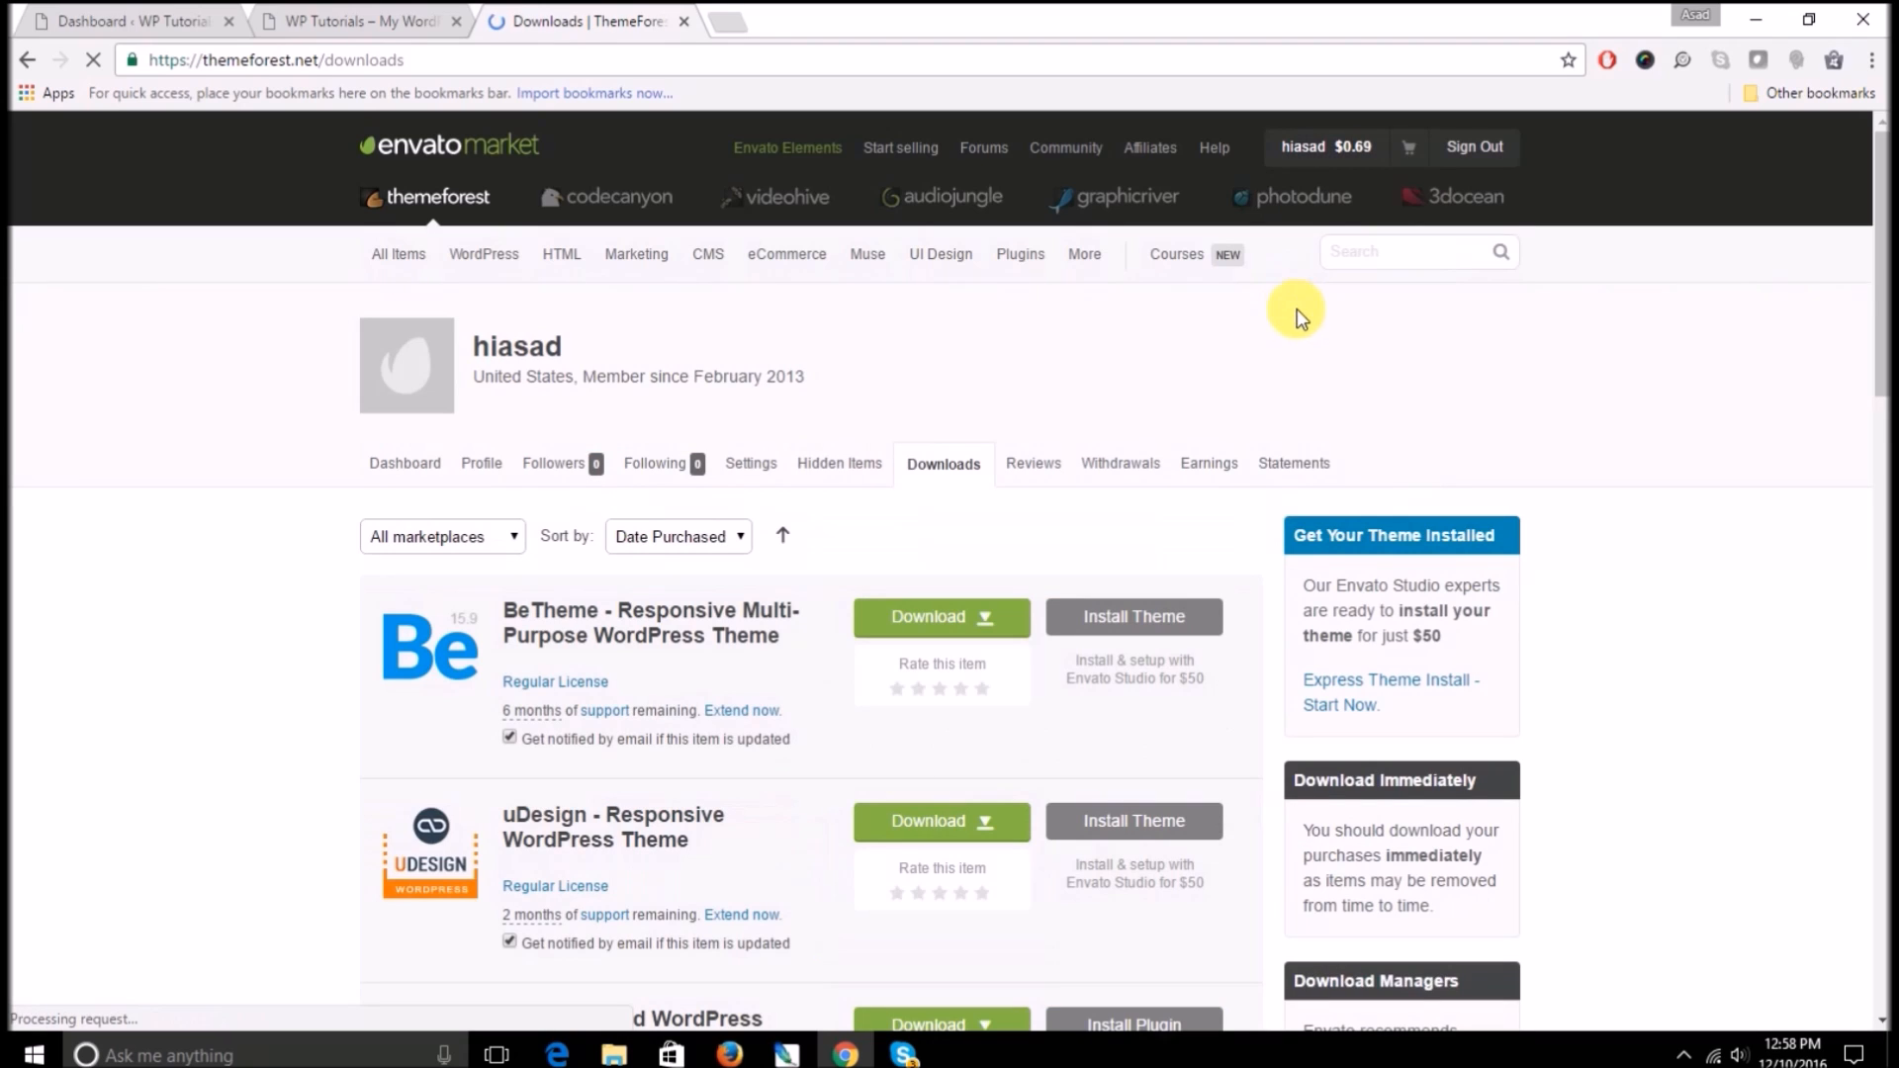
scroll(1297, 309, "down", 1)
scroll(1303, 337, "down", 1)
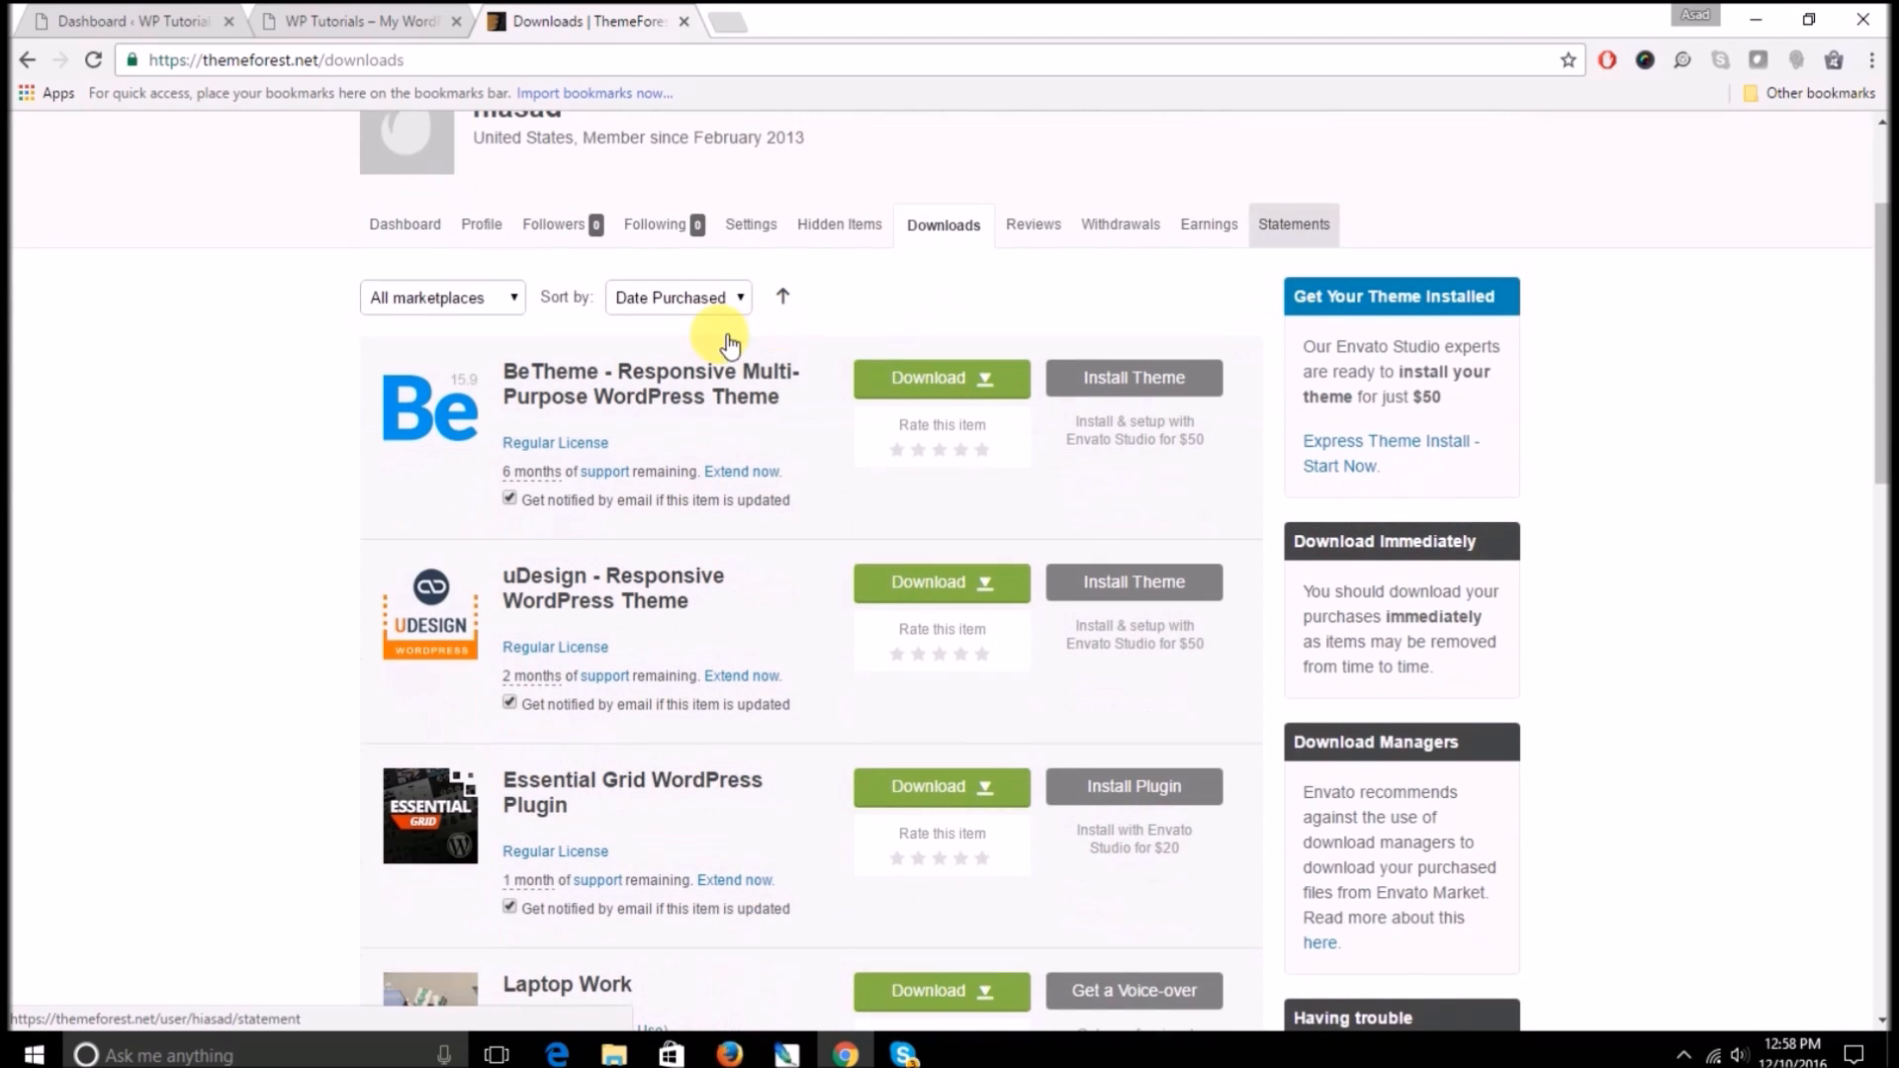
Step: Start saving BeTheme's full files as betheme.zip in the Desktop be-theme folder, then cancel
left_click(992, 384)
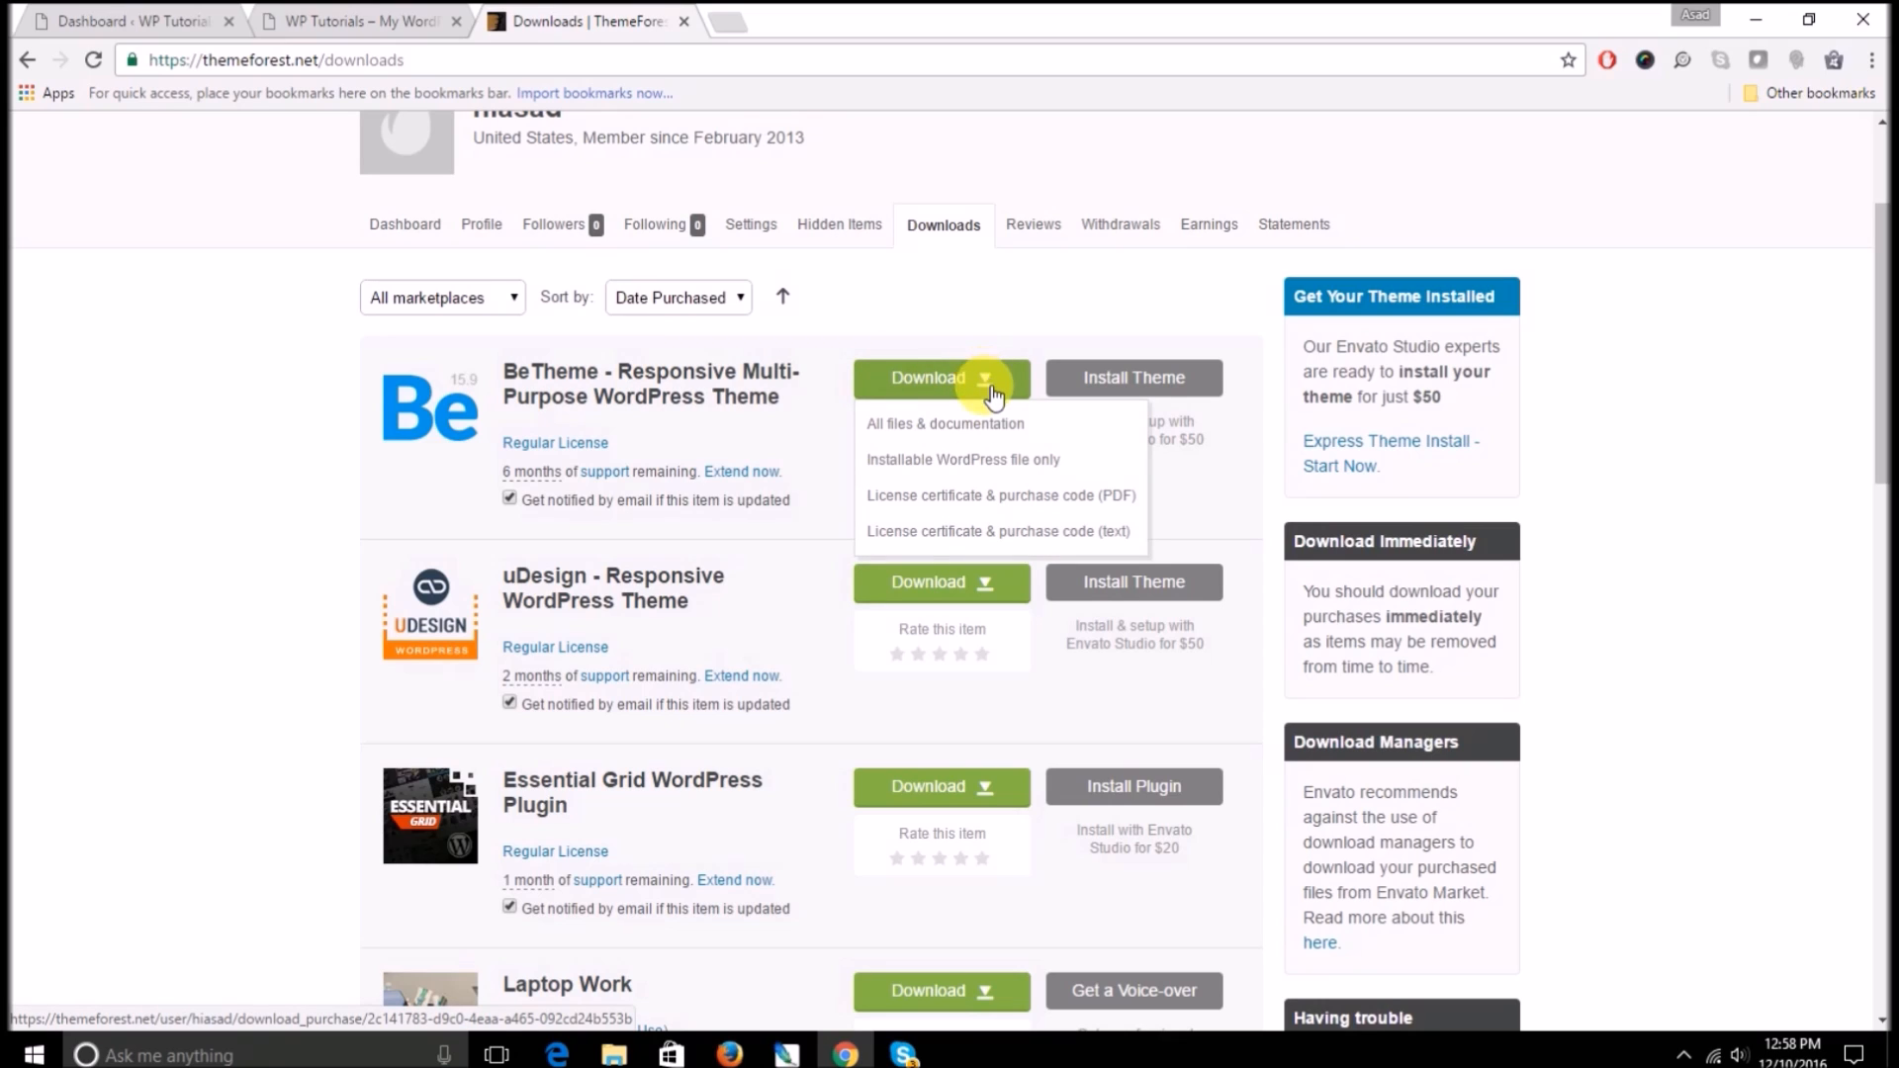
left_click(945, 431)
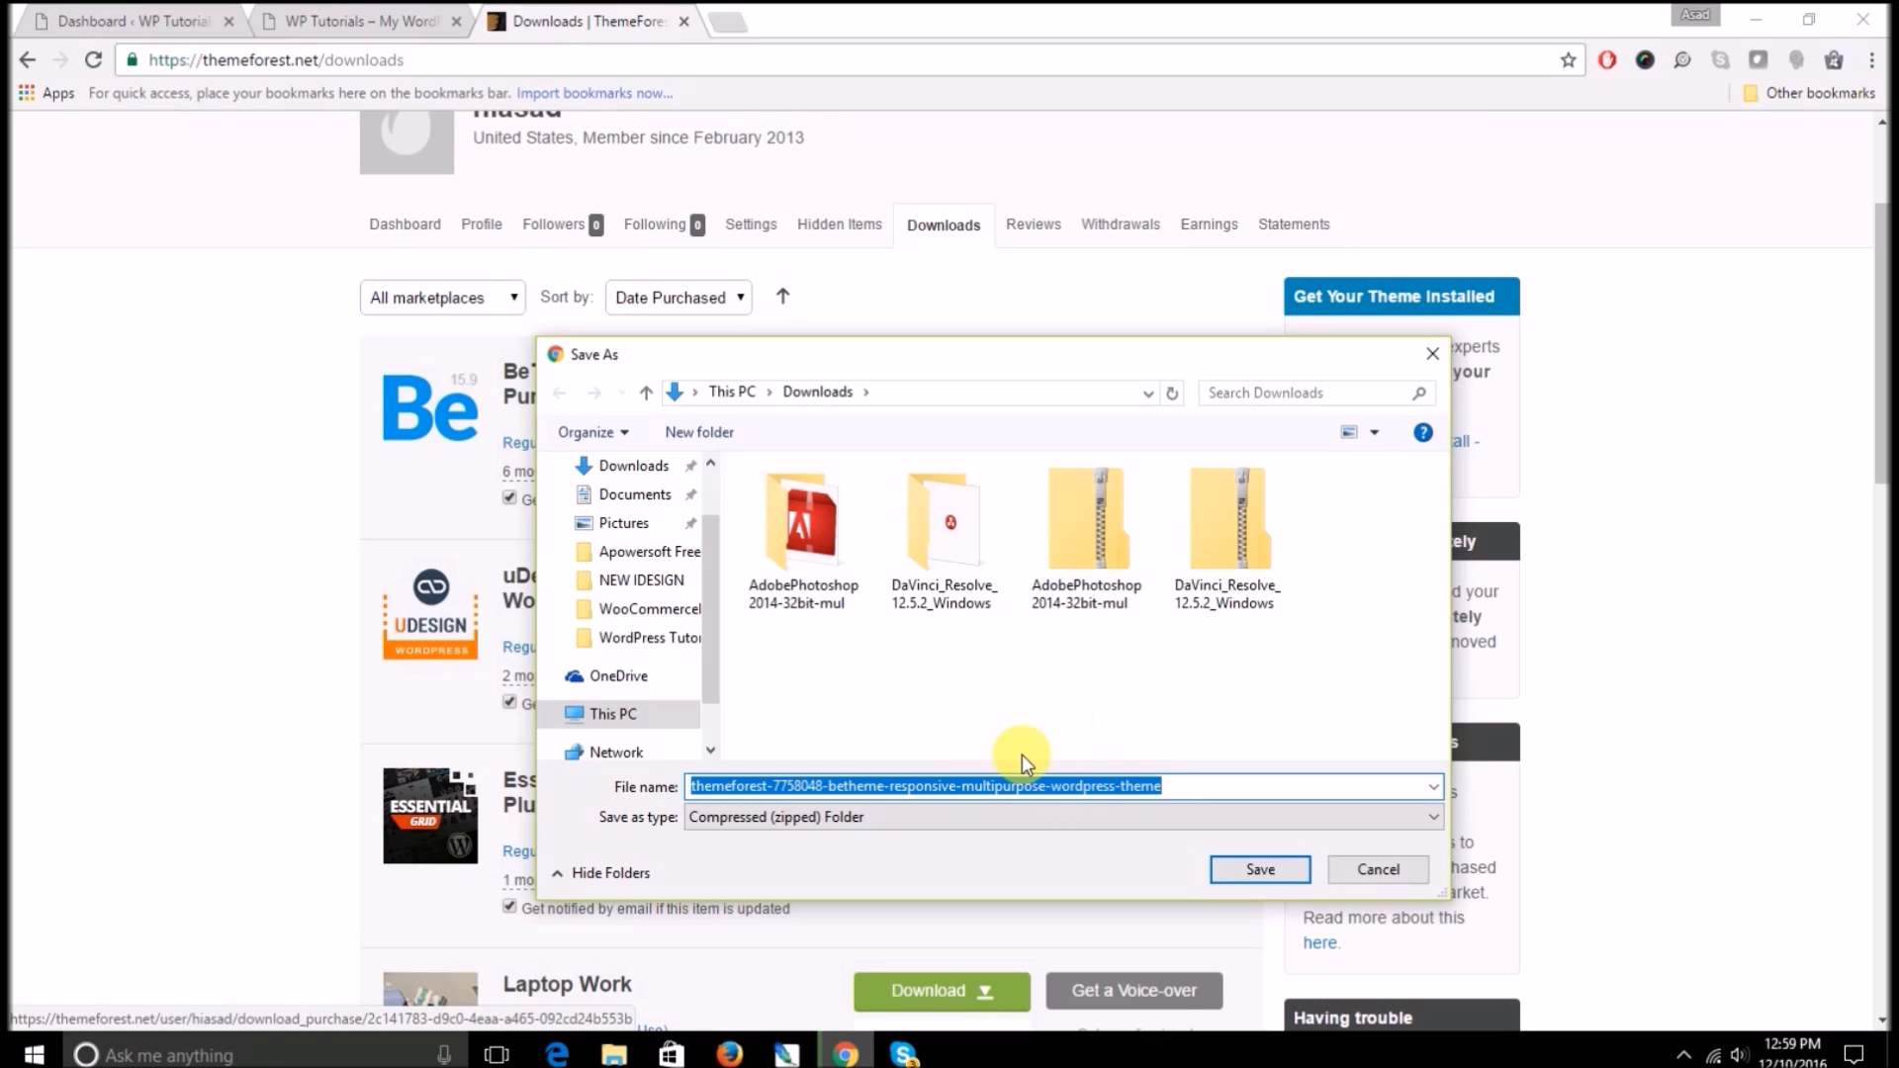
type("bethem")
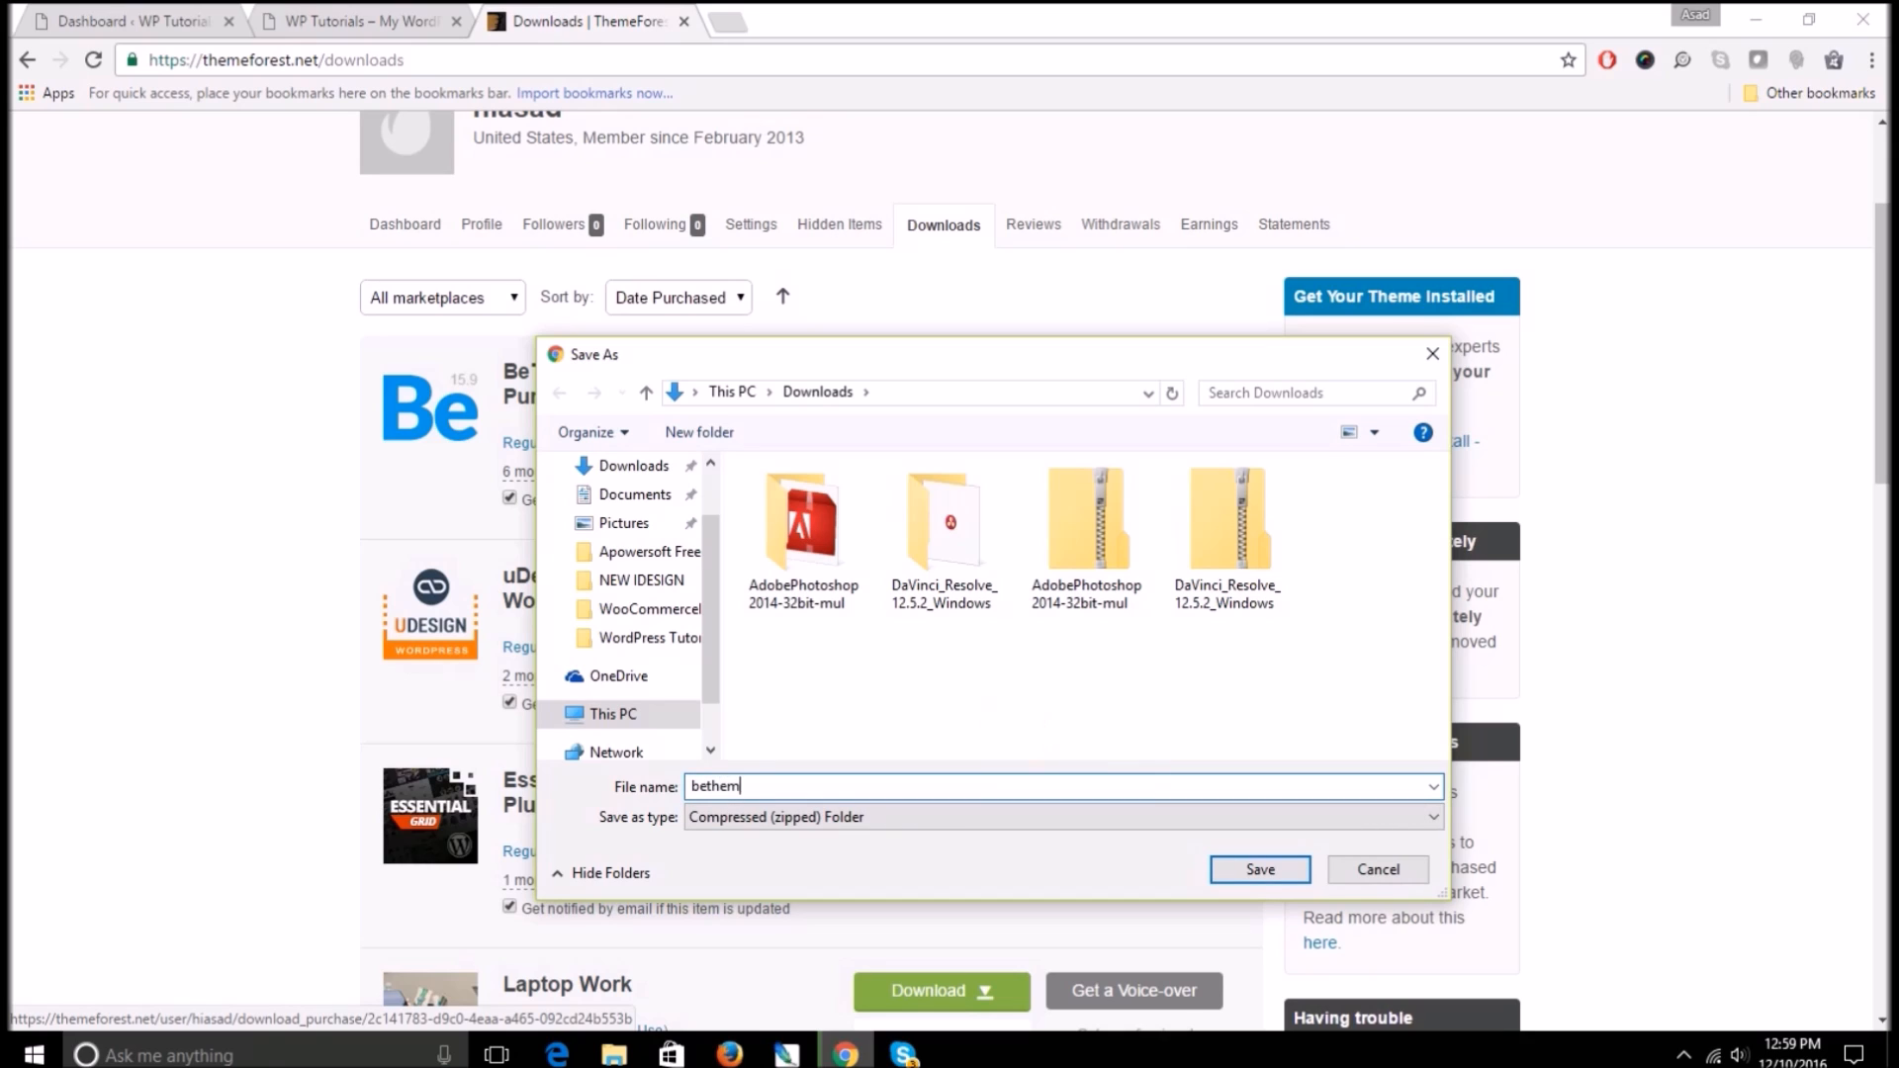
type("e.zip")
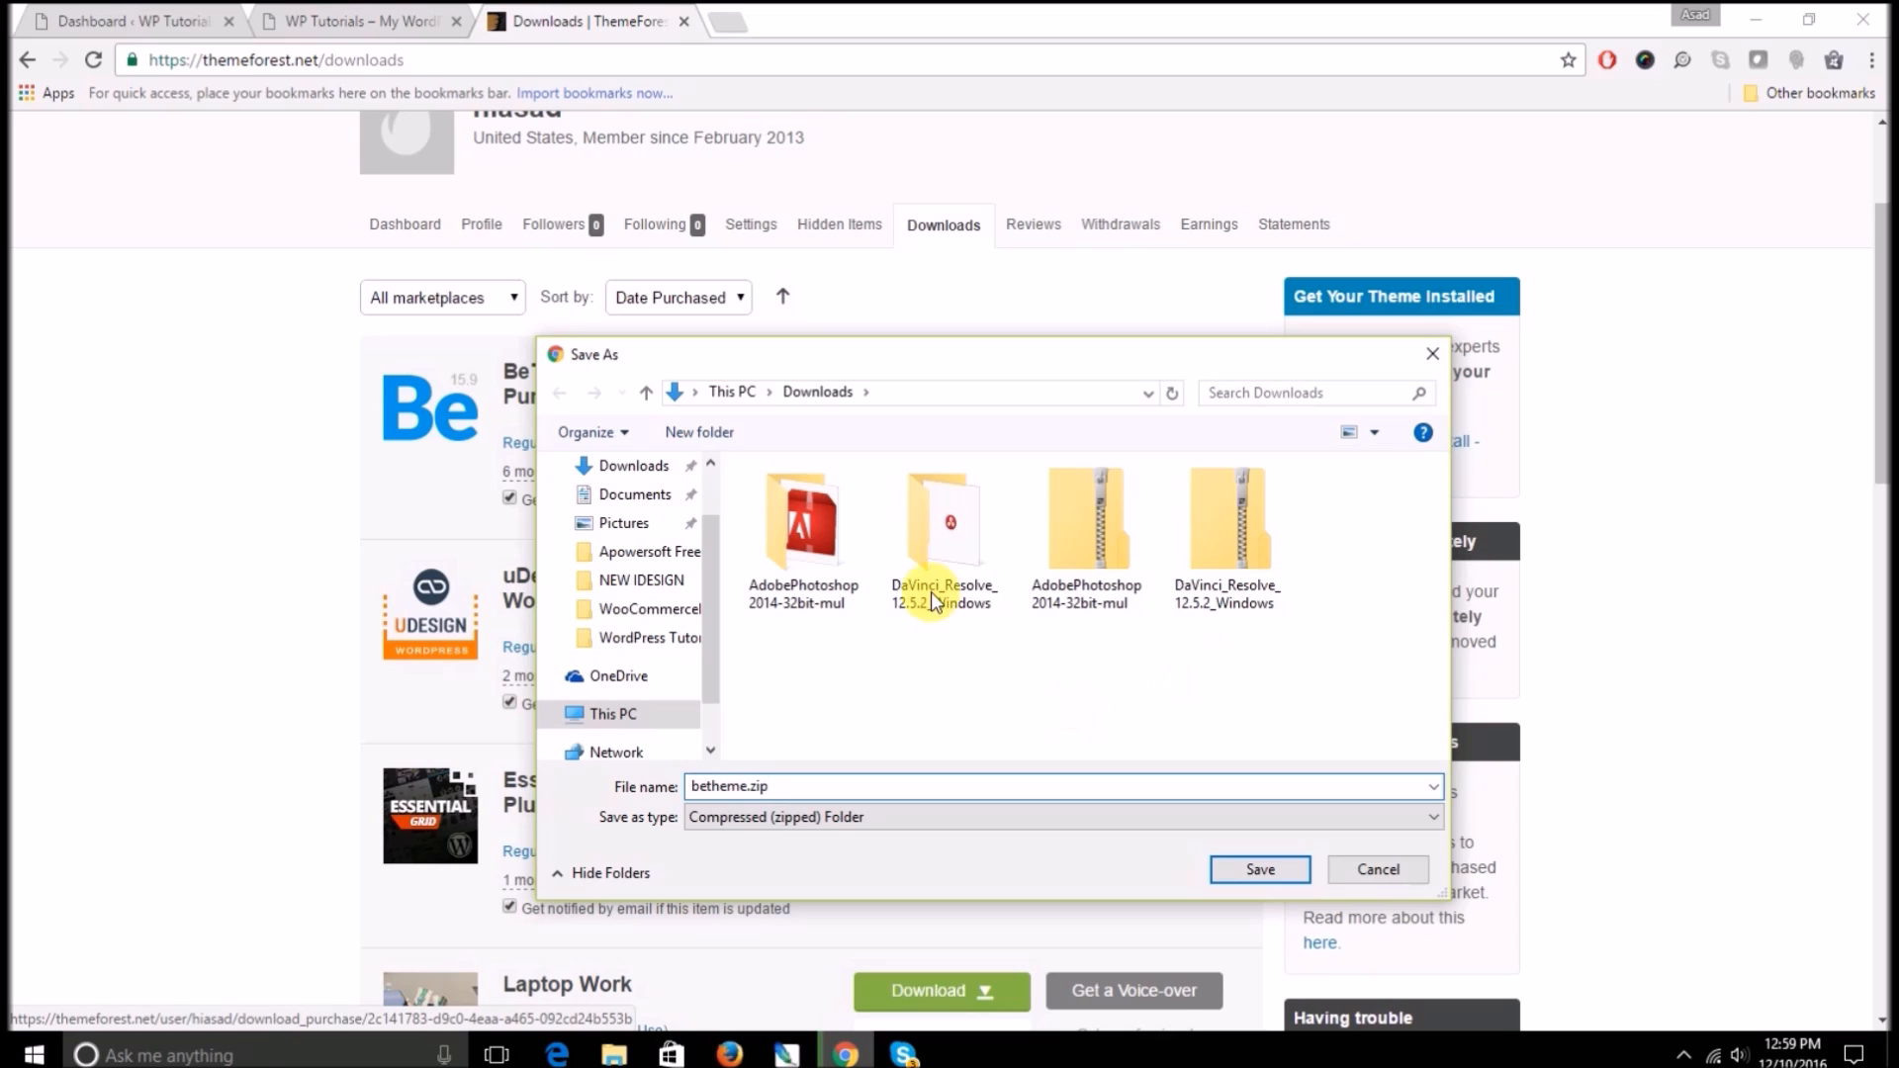
scroll(703, 579, "up", 1)
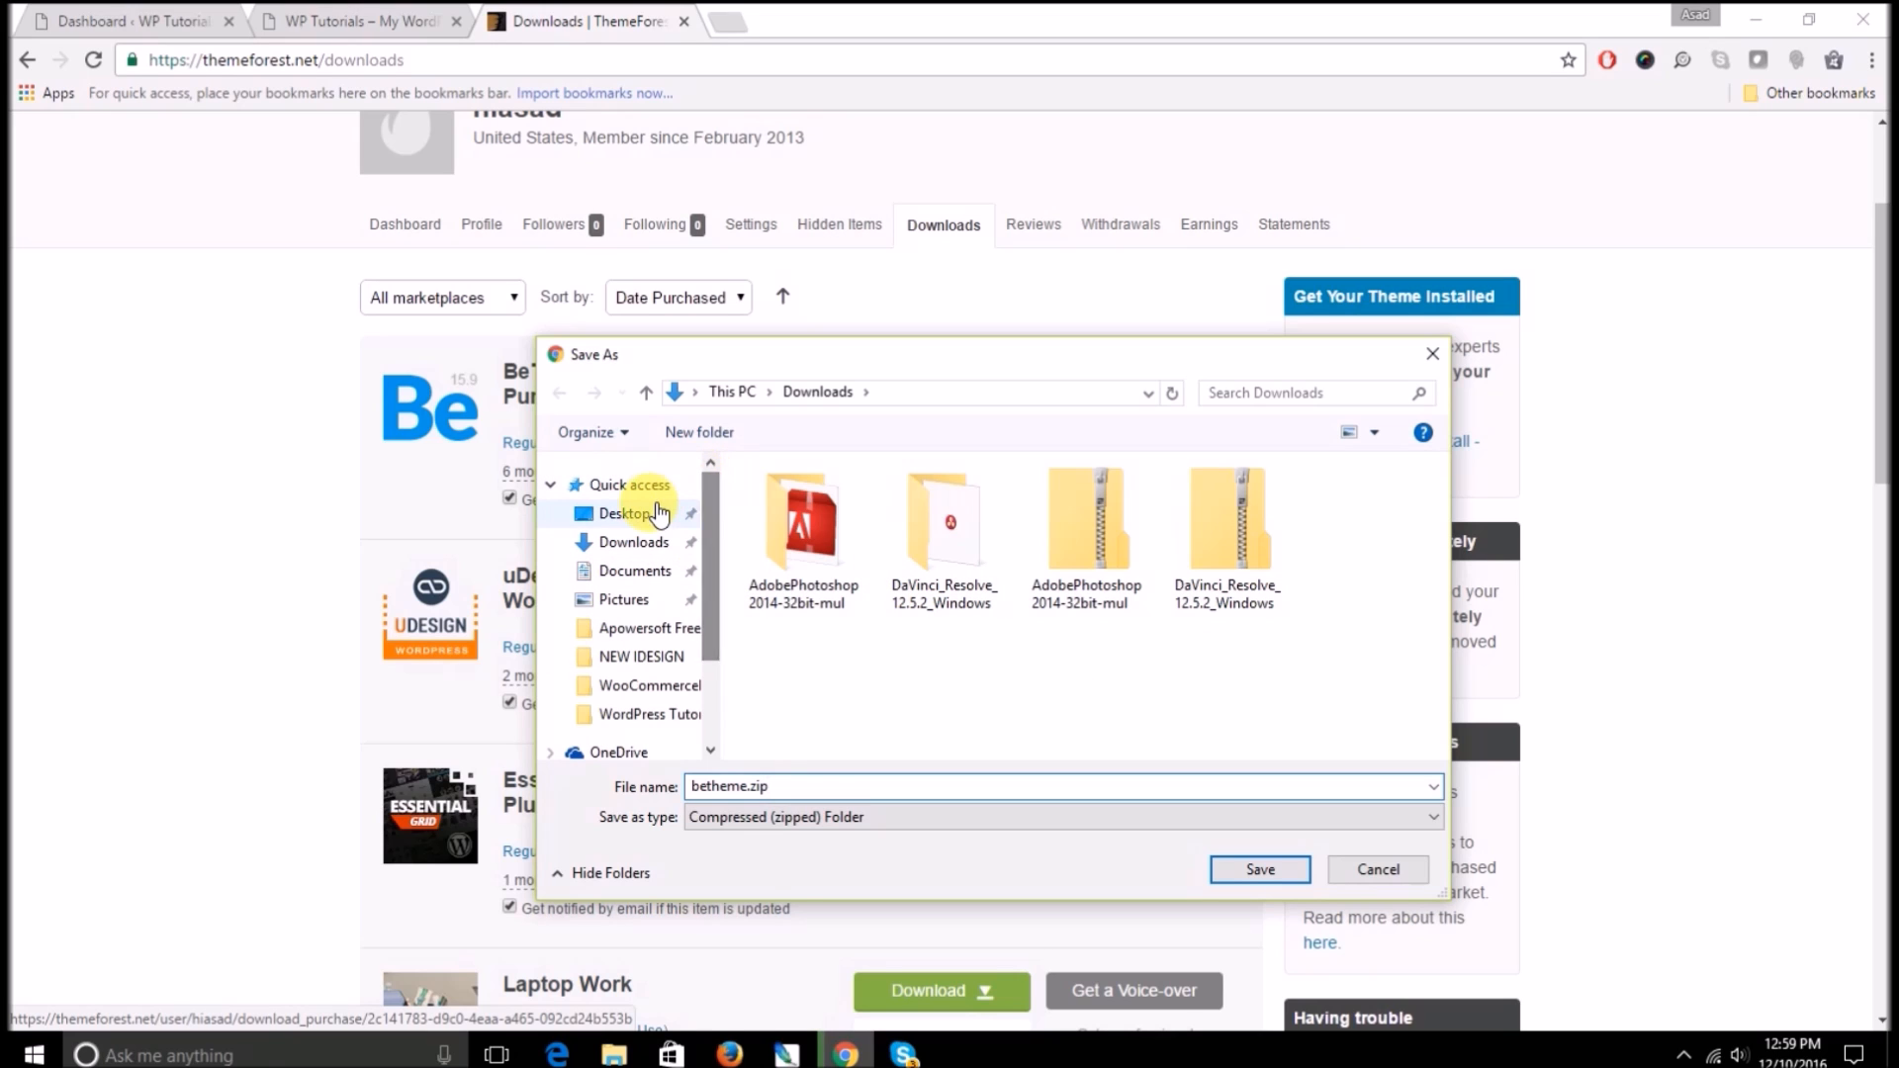
left_click(623, 514)
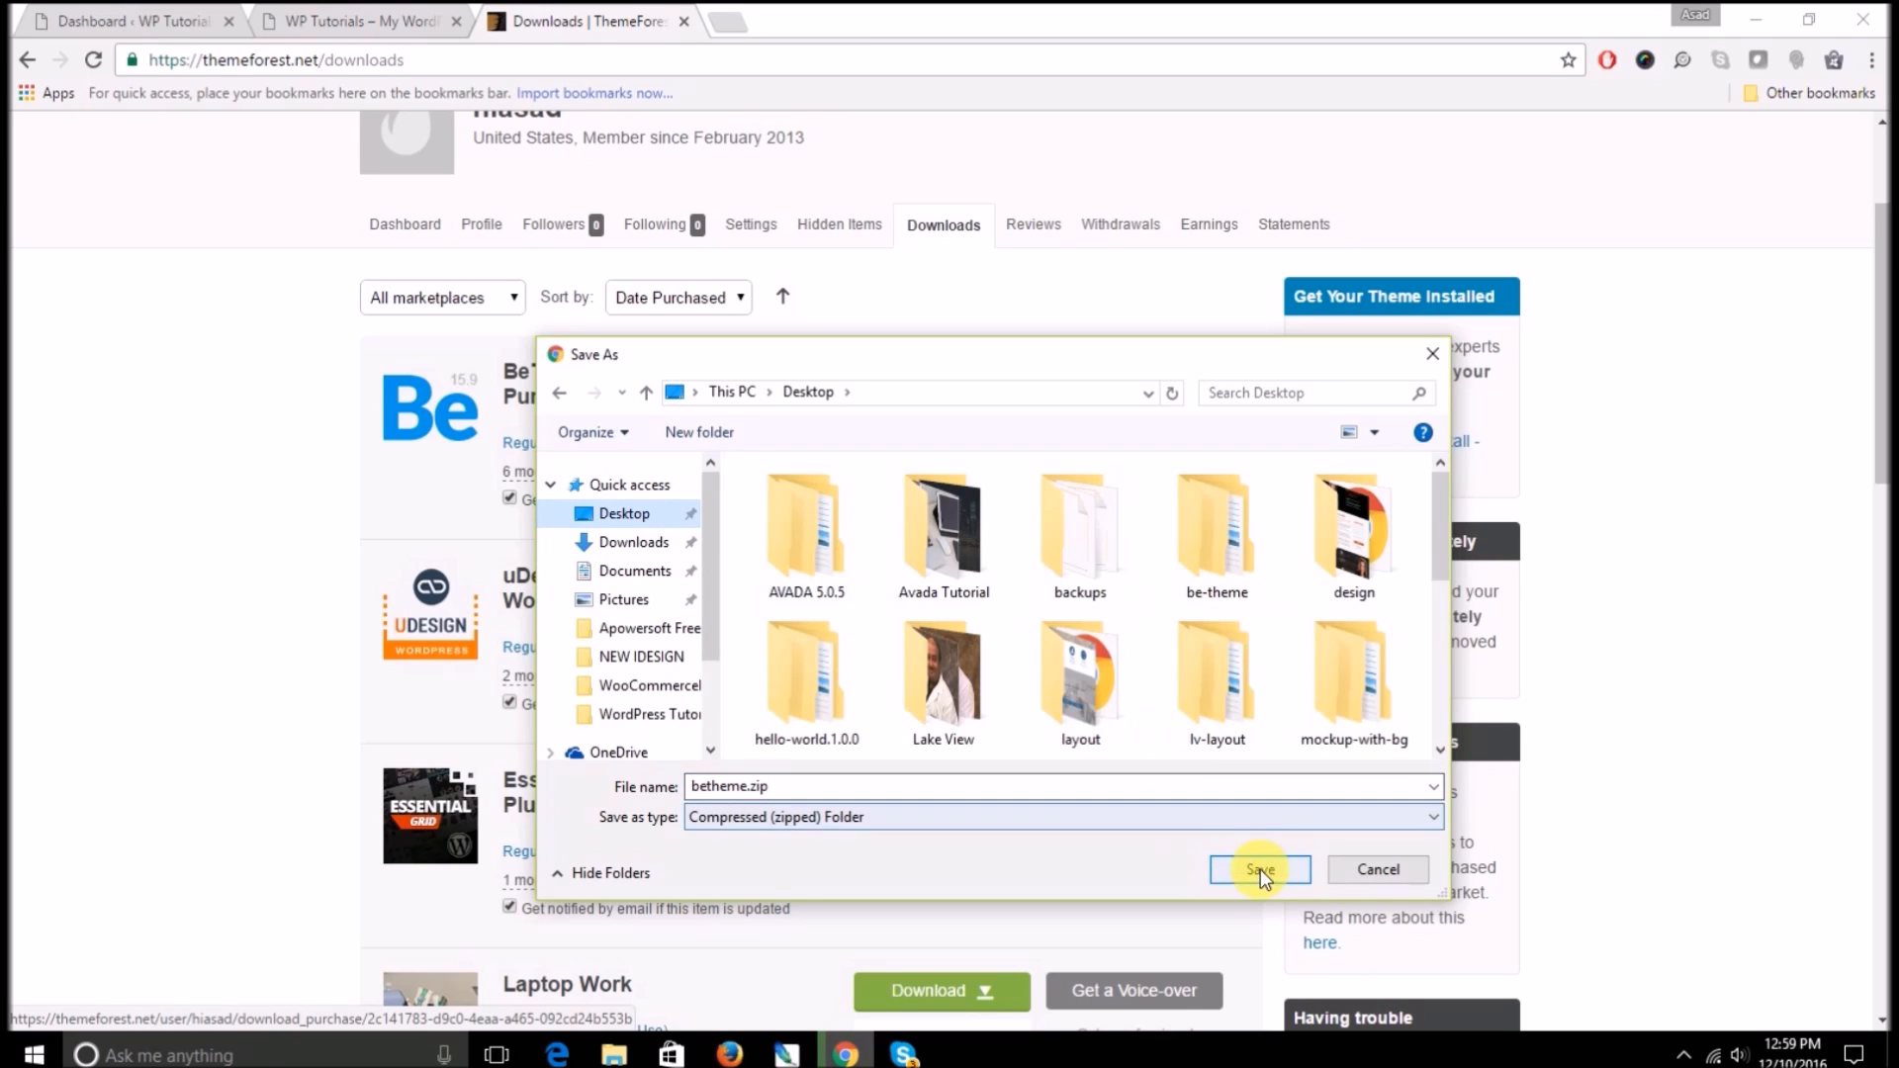
left_click(1213, 562)
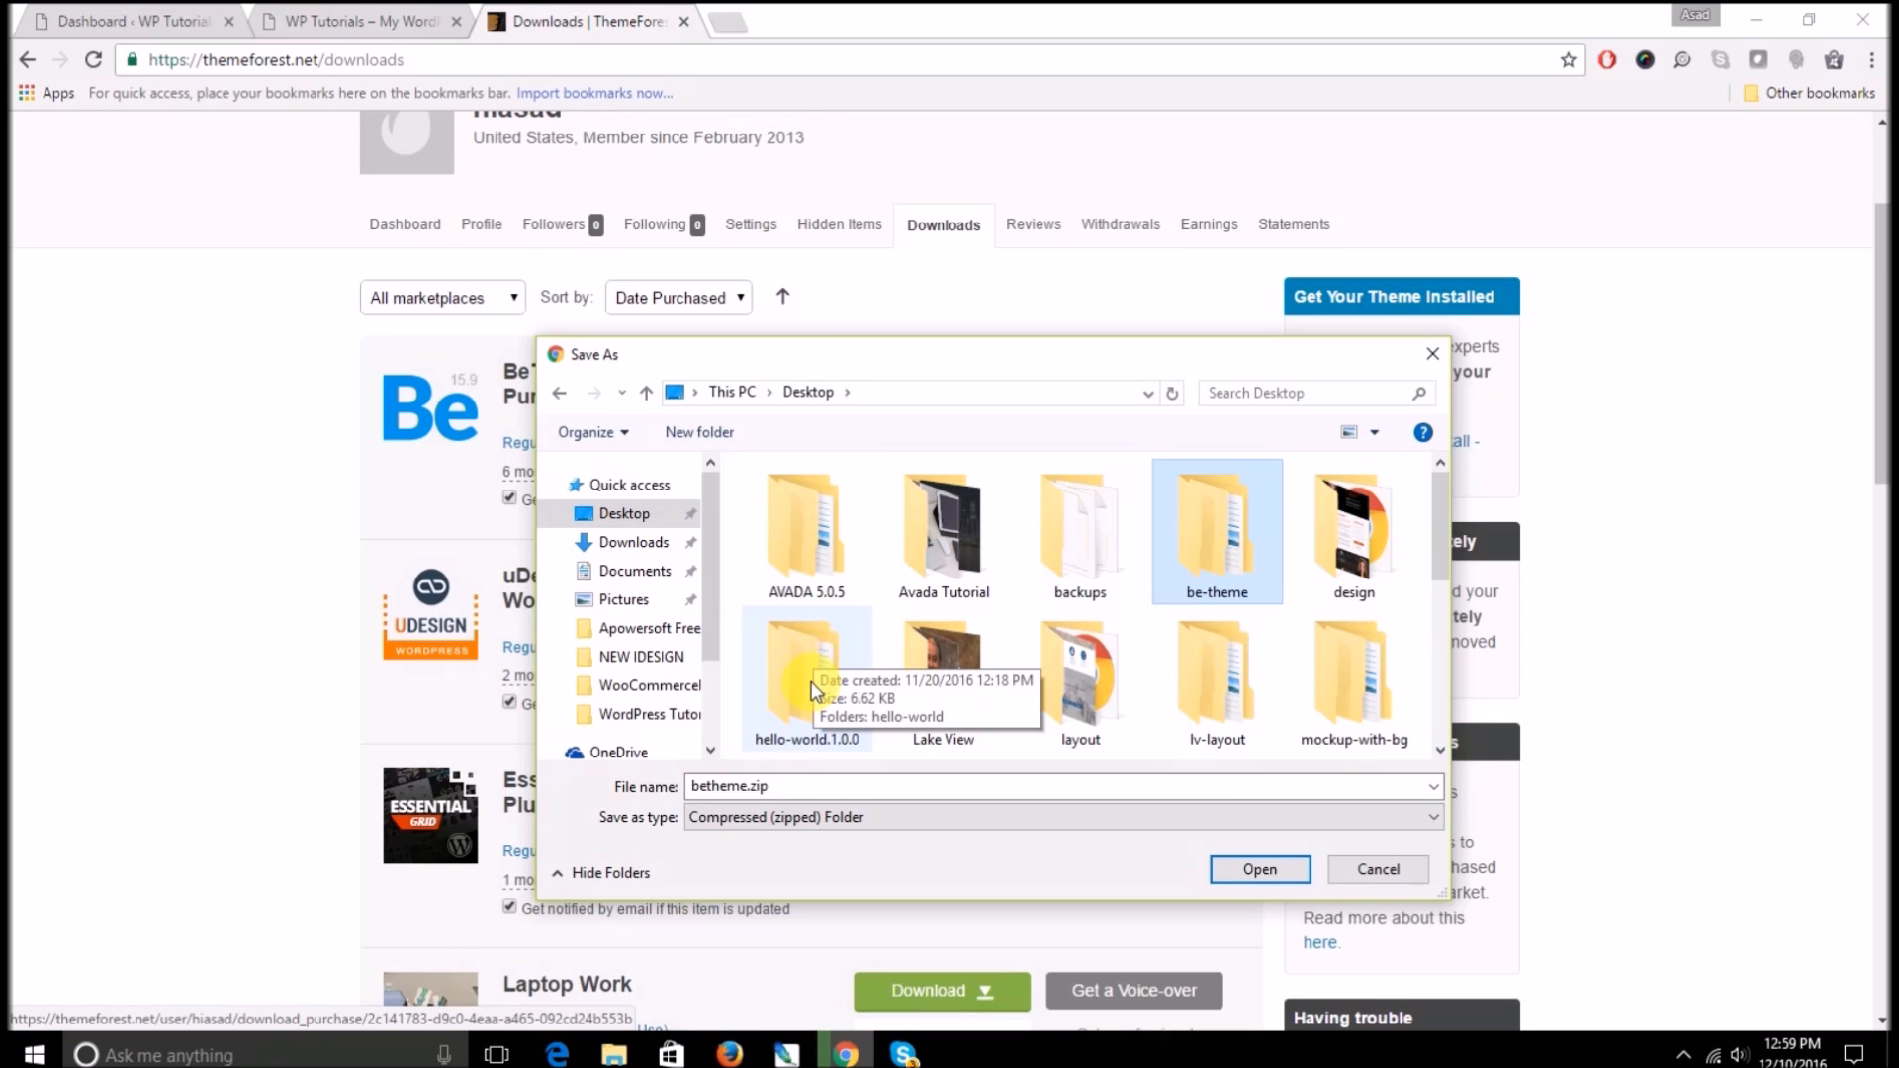
double_click(725, 785)
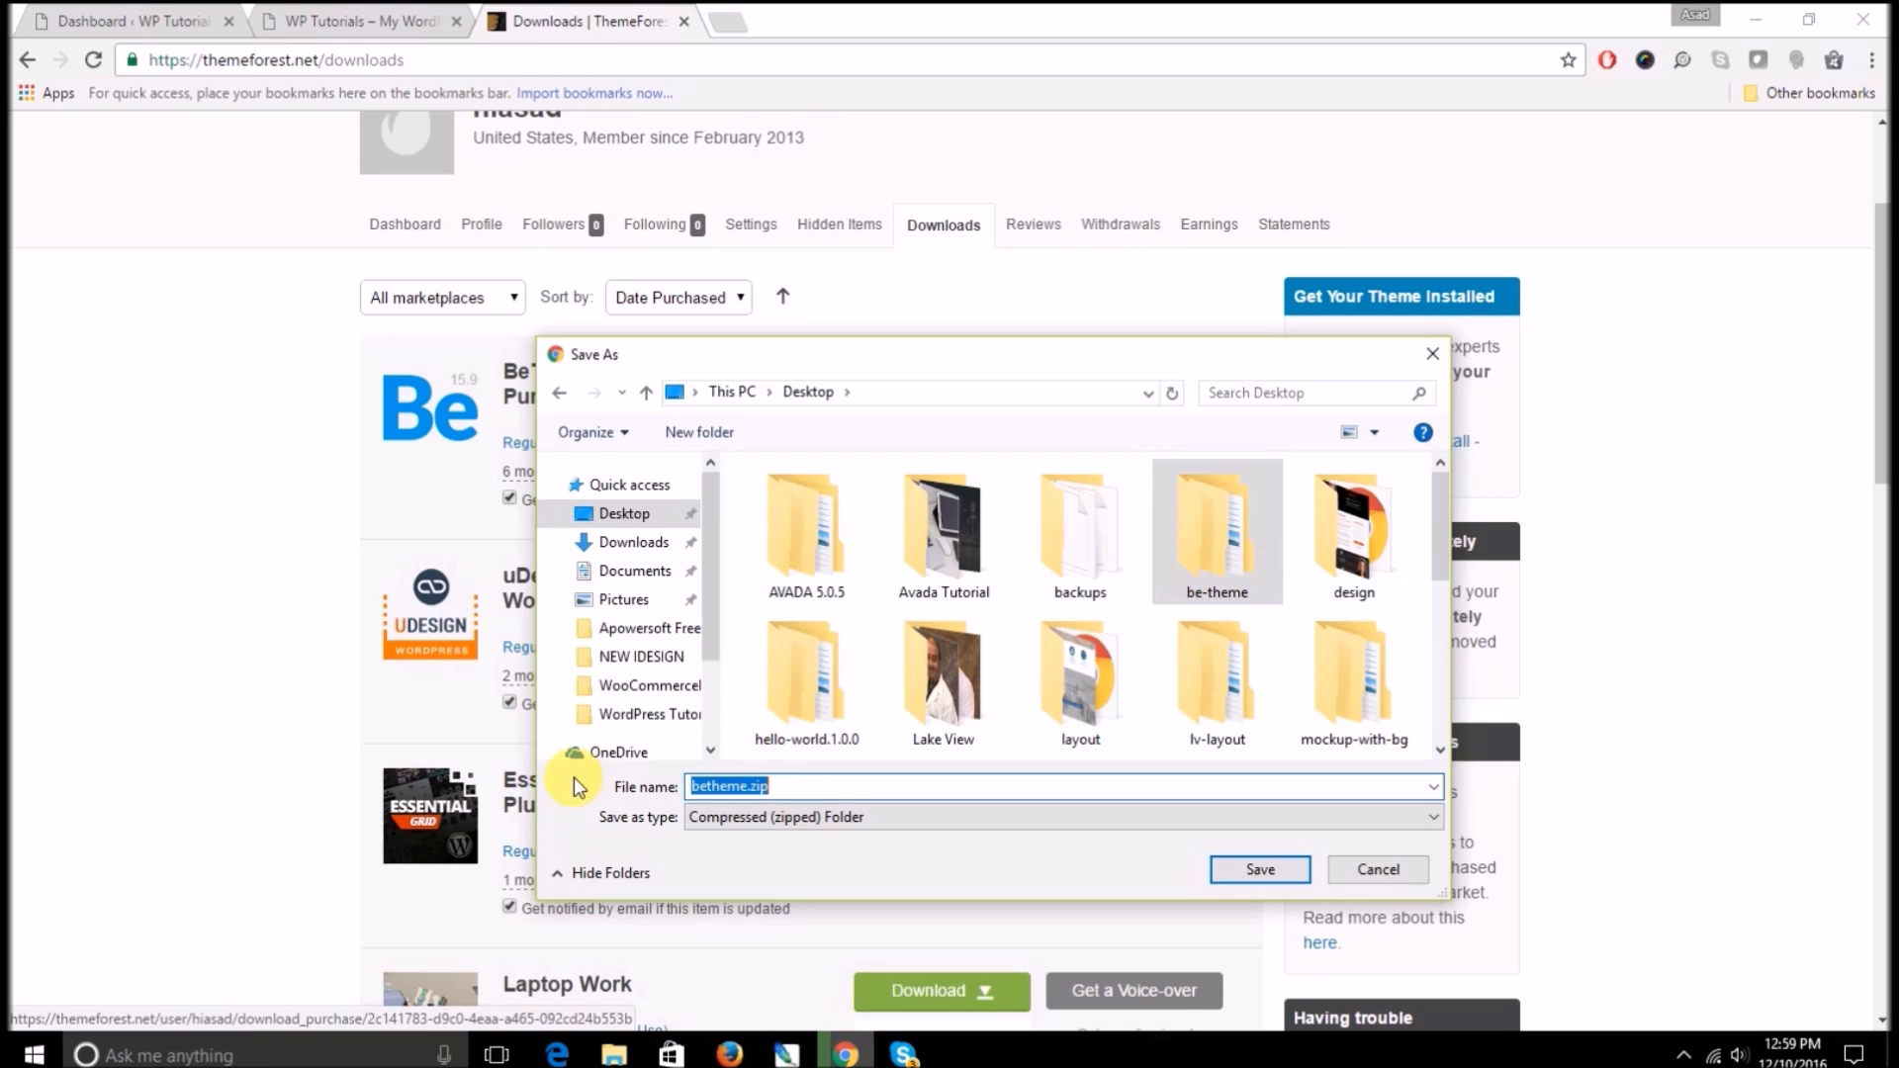
left_click(1215, 564)
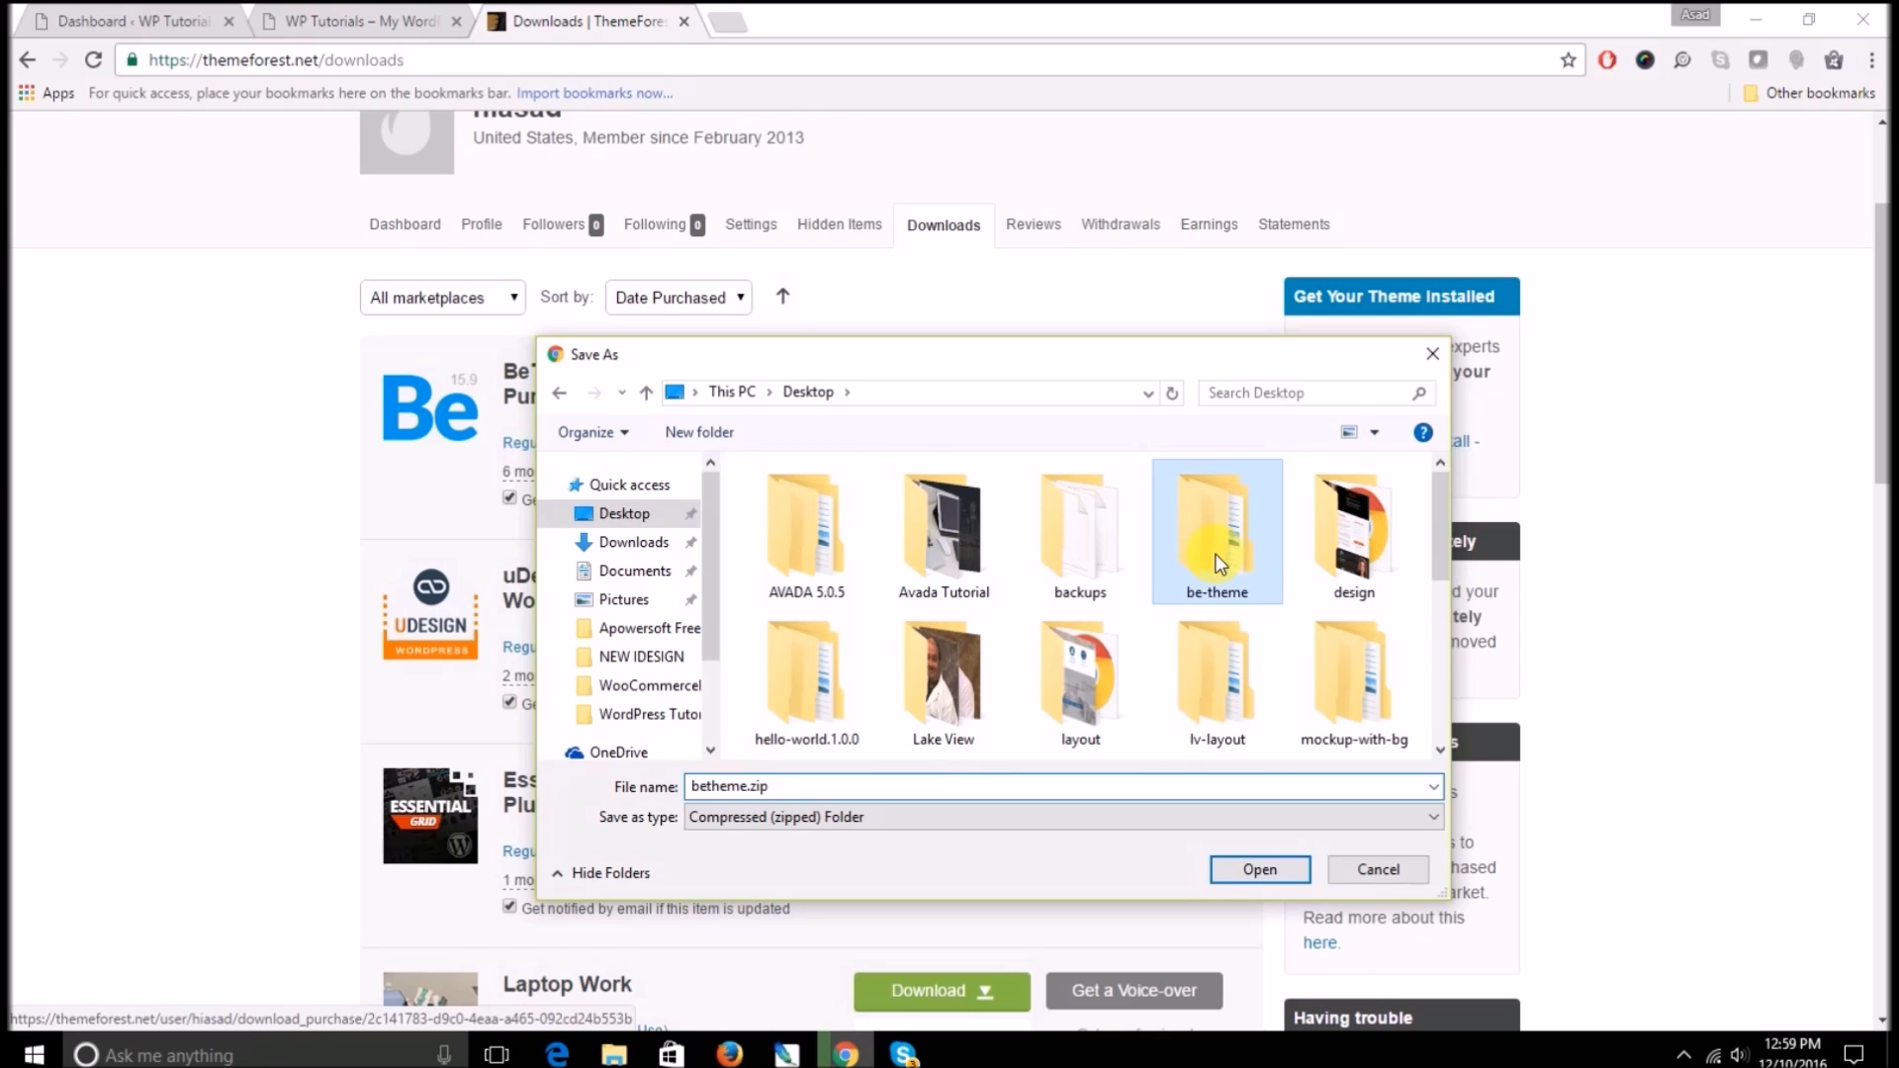
left_click(1361, 864)
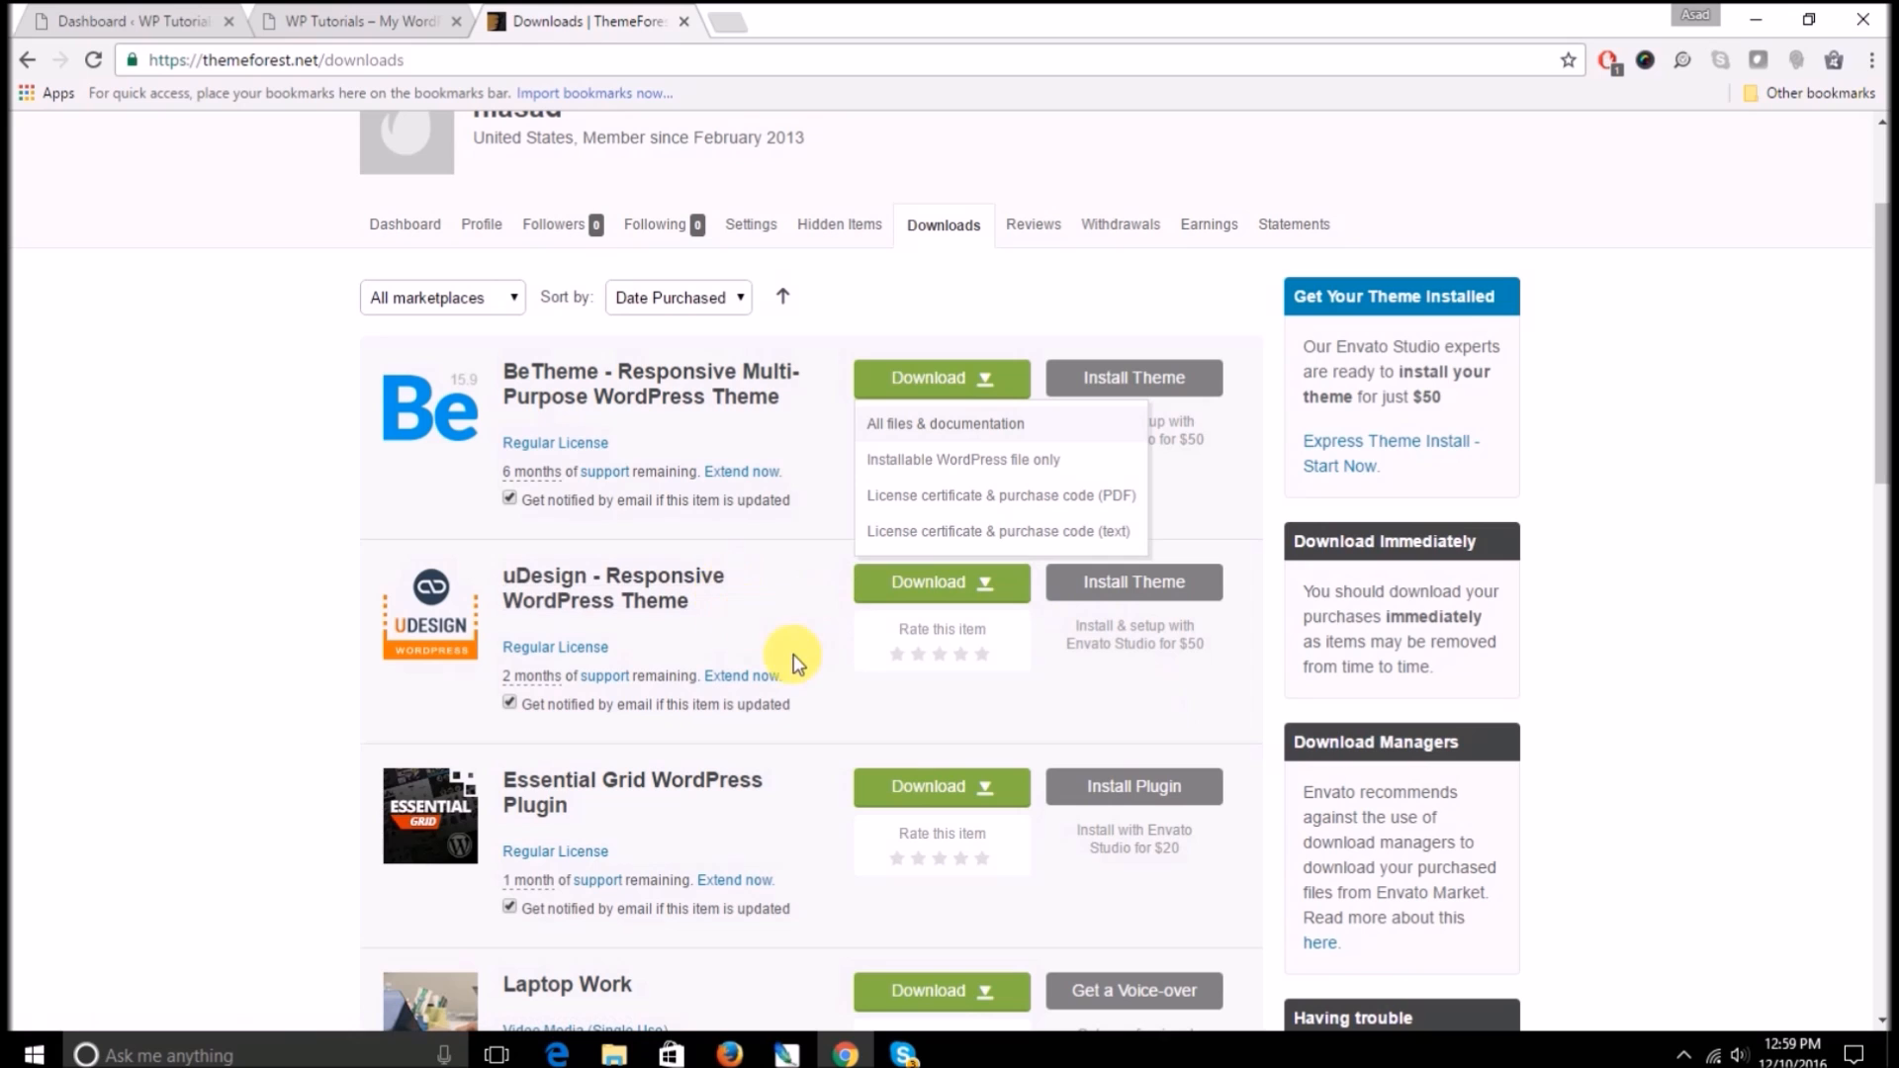
left_click(307, 20)
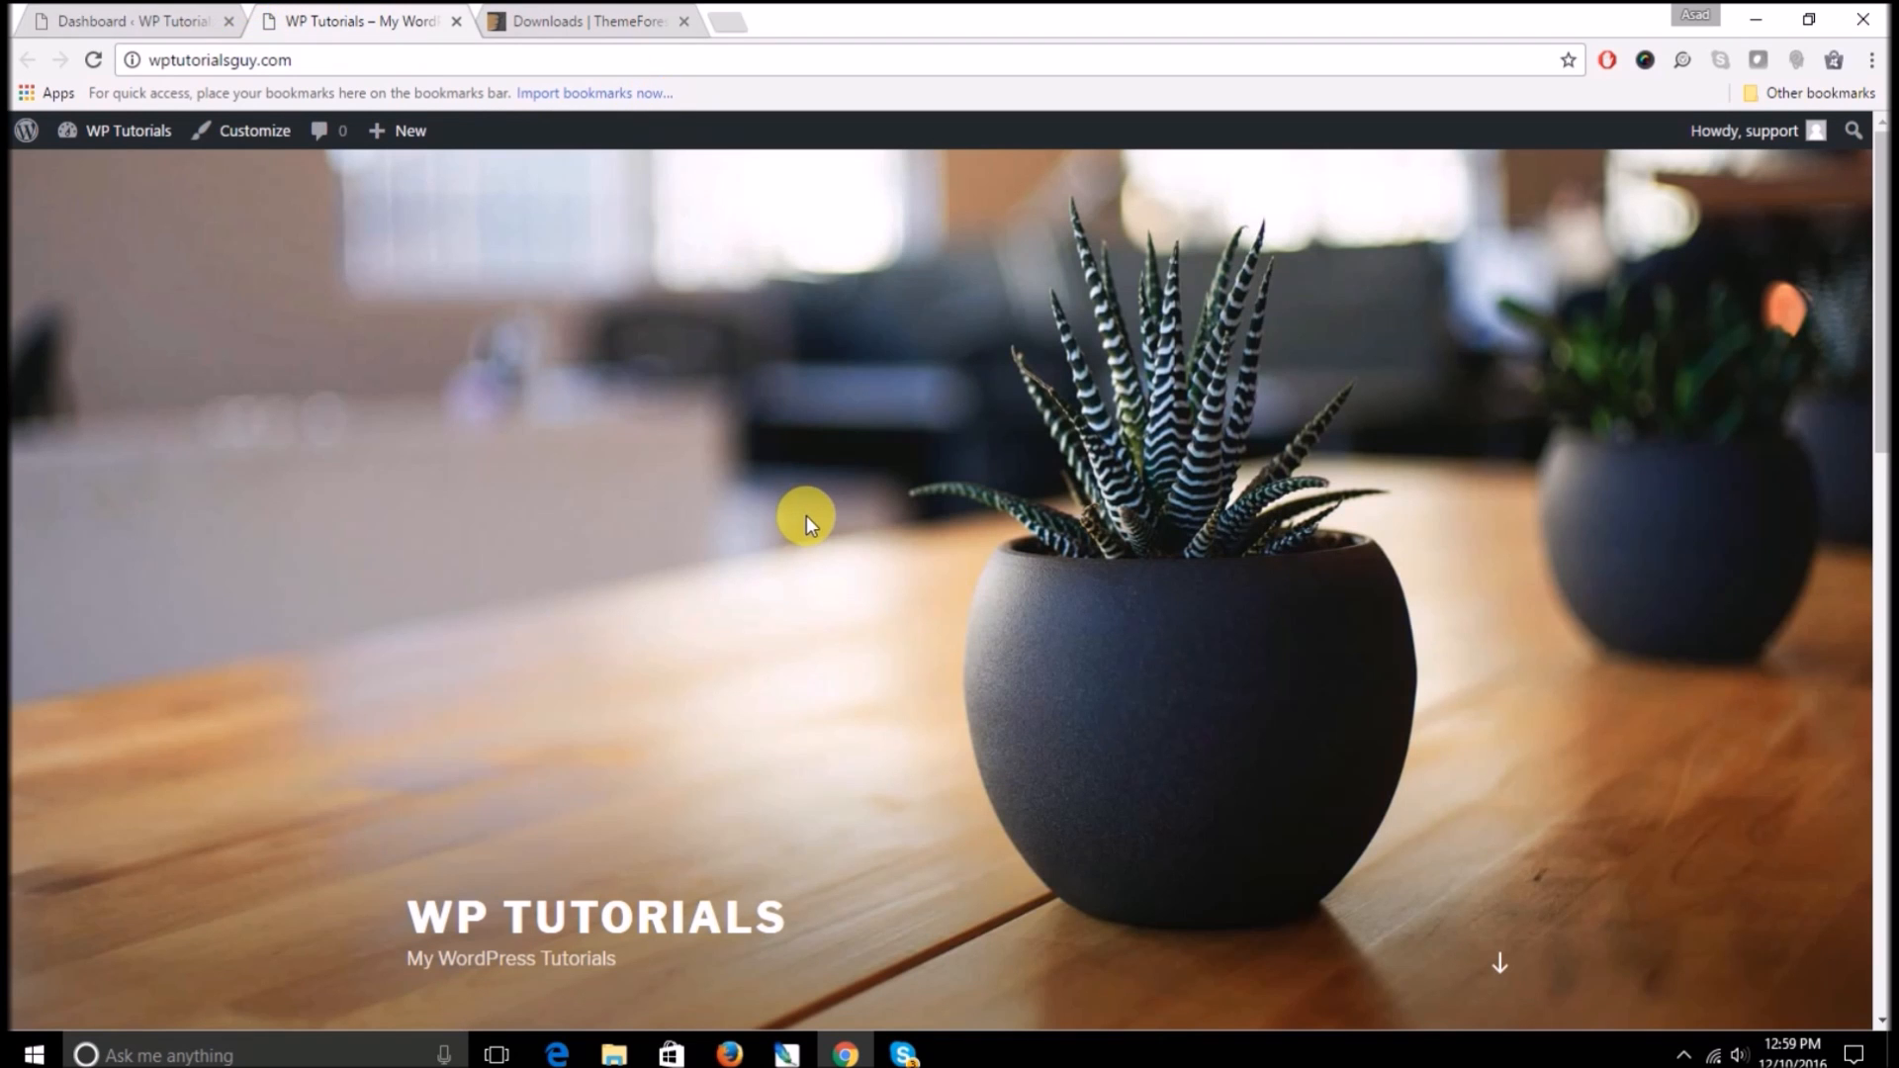
Step: From the WordPress dashboard, open Plugins listing Akismet, Hello Dolly and Jetpack
scroll(804, 513, "down", 3)
scroll(803, 512, "up", 3)
left_click(148, 19)
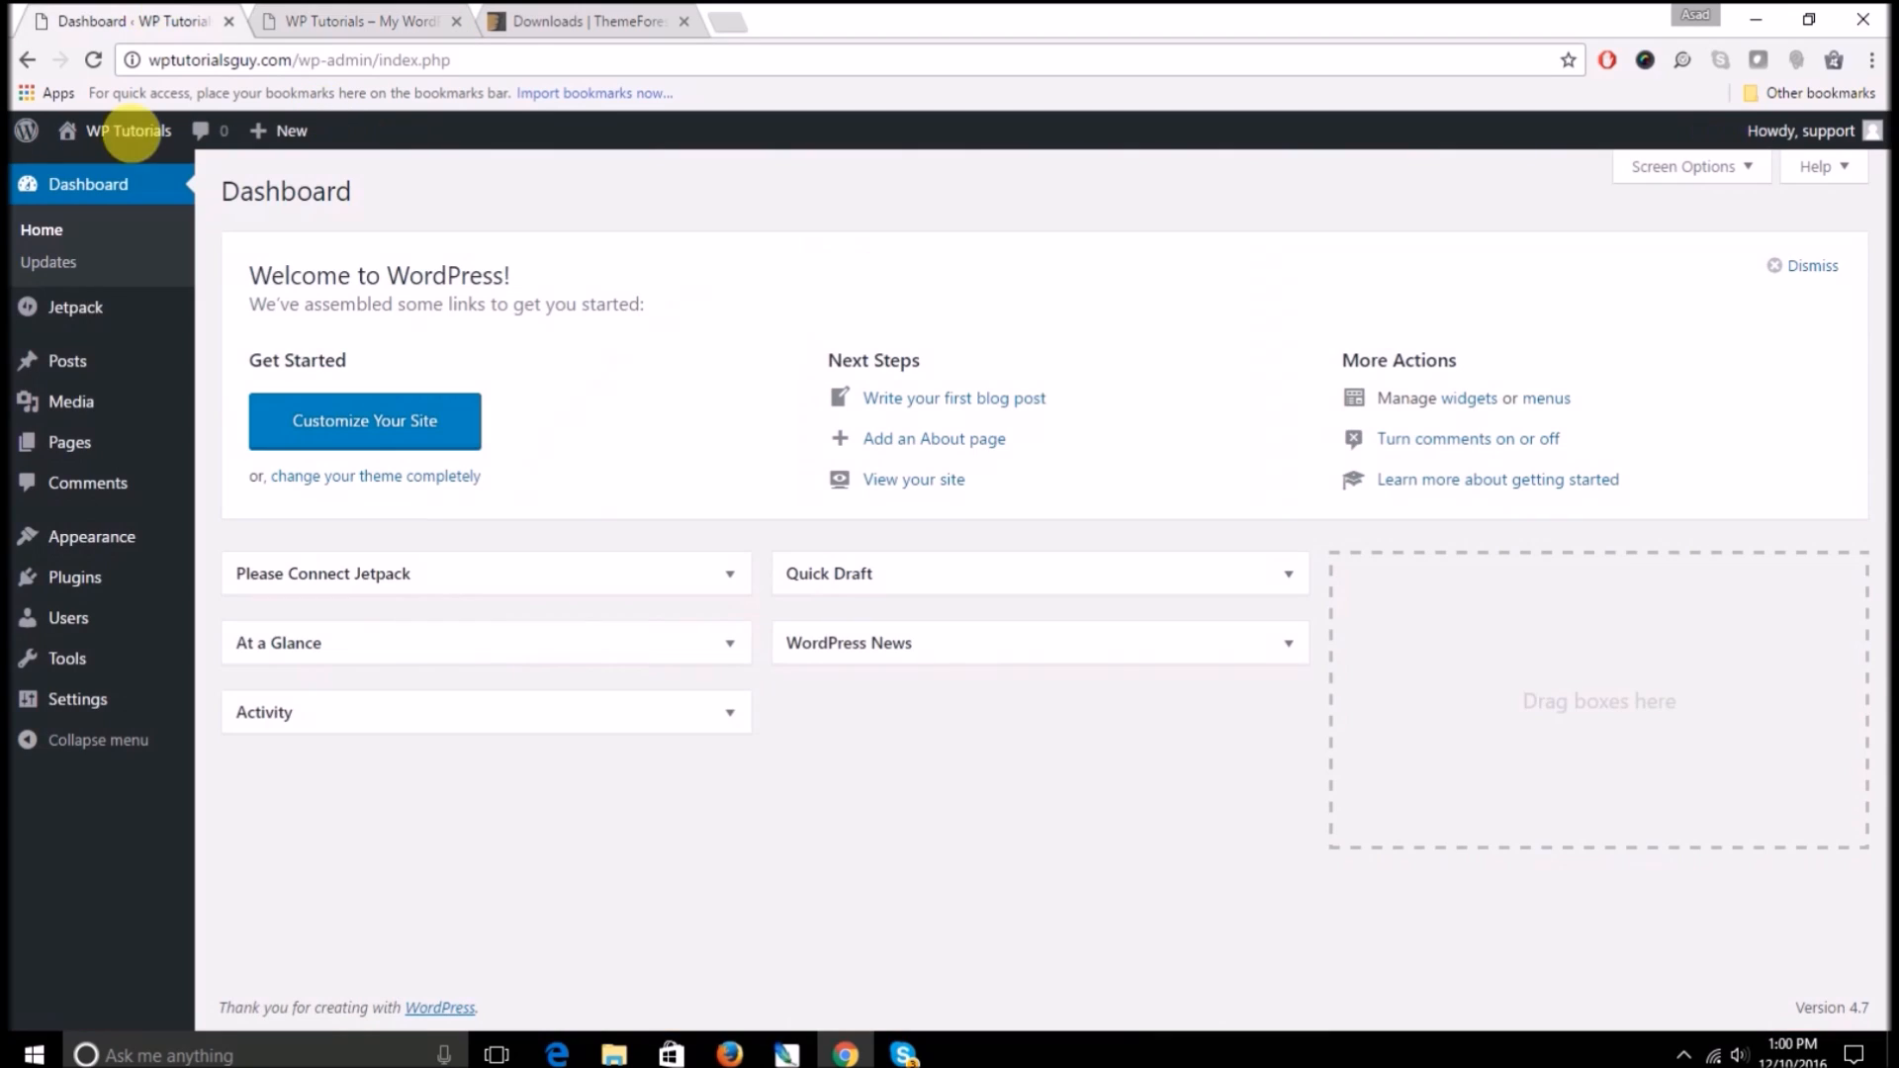
mouse_move(95, 450)
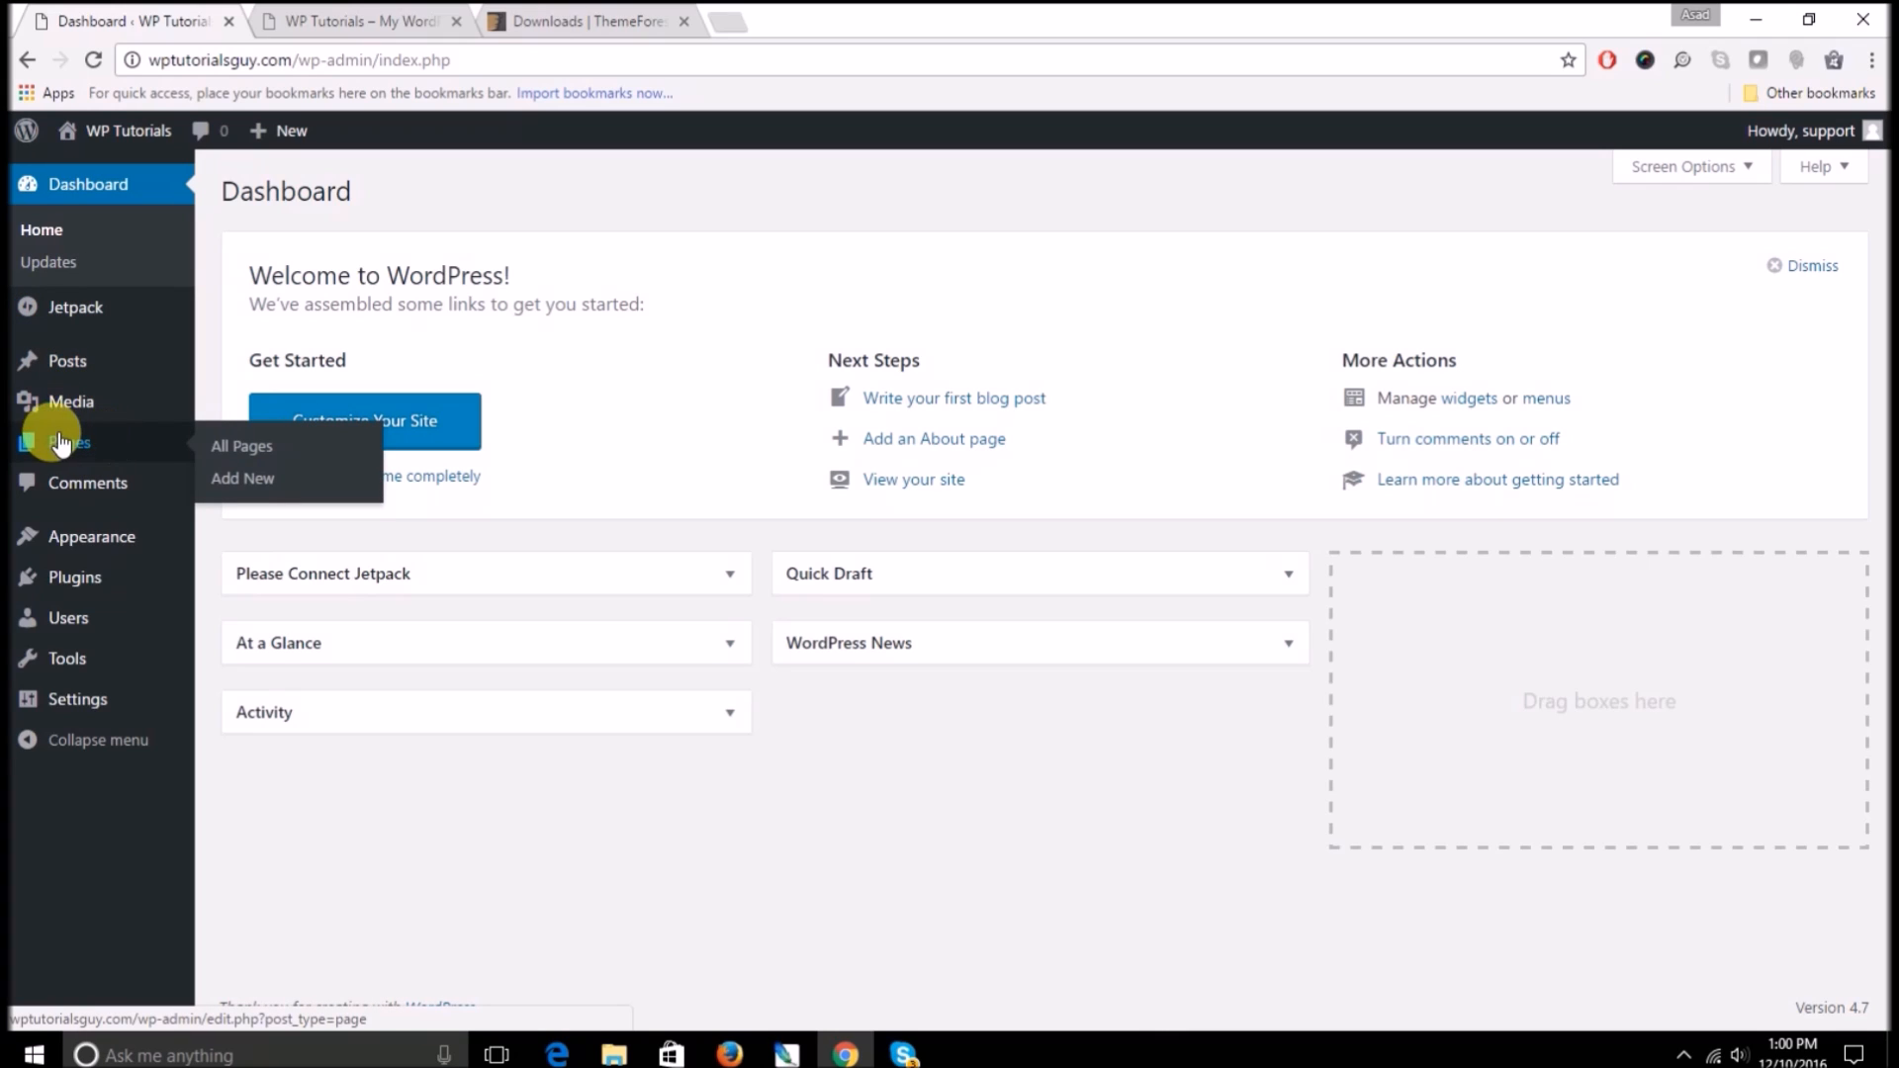
mouse_move(83, 372)
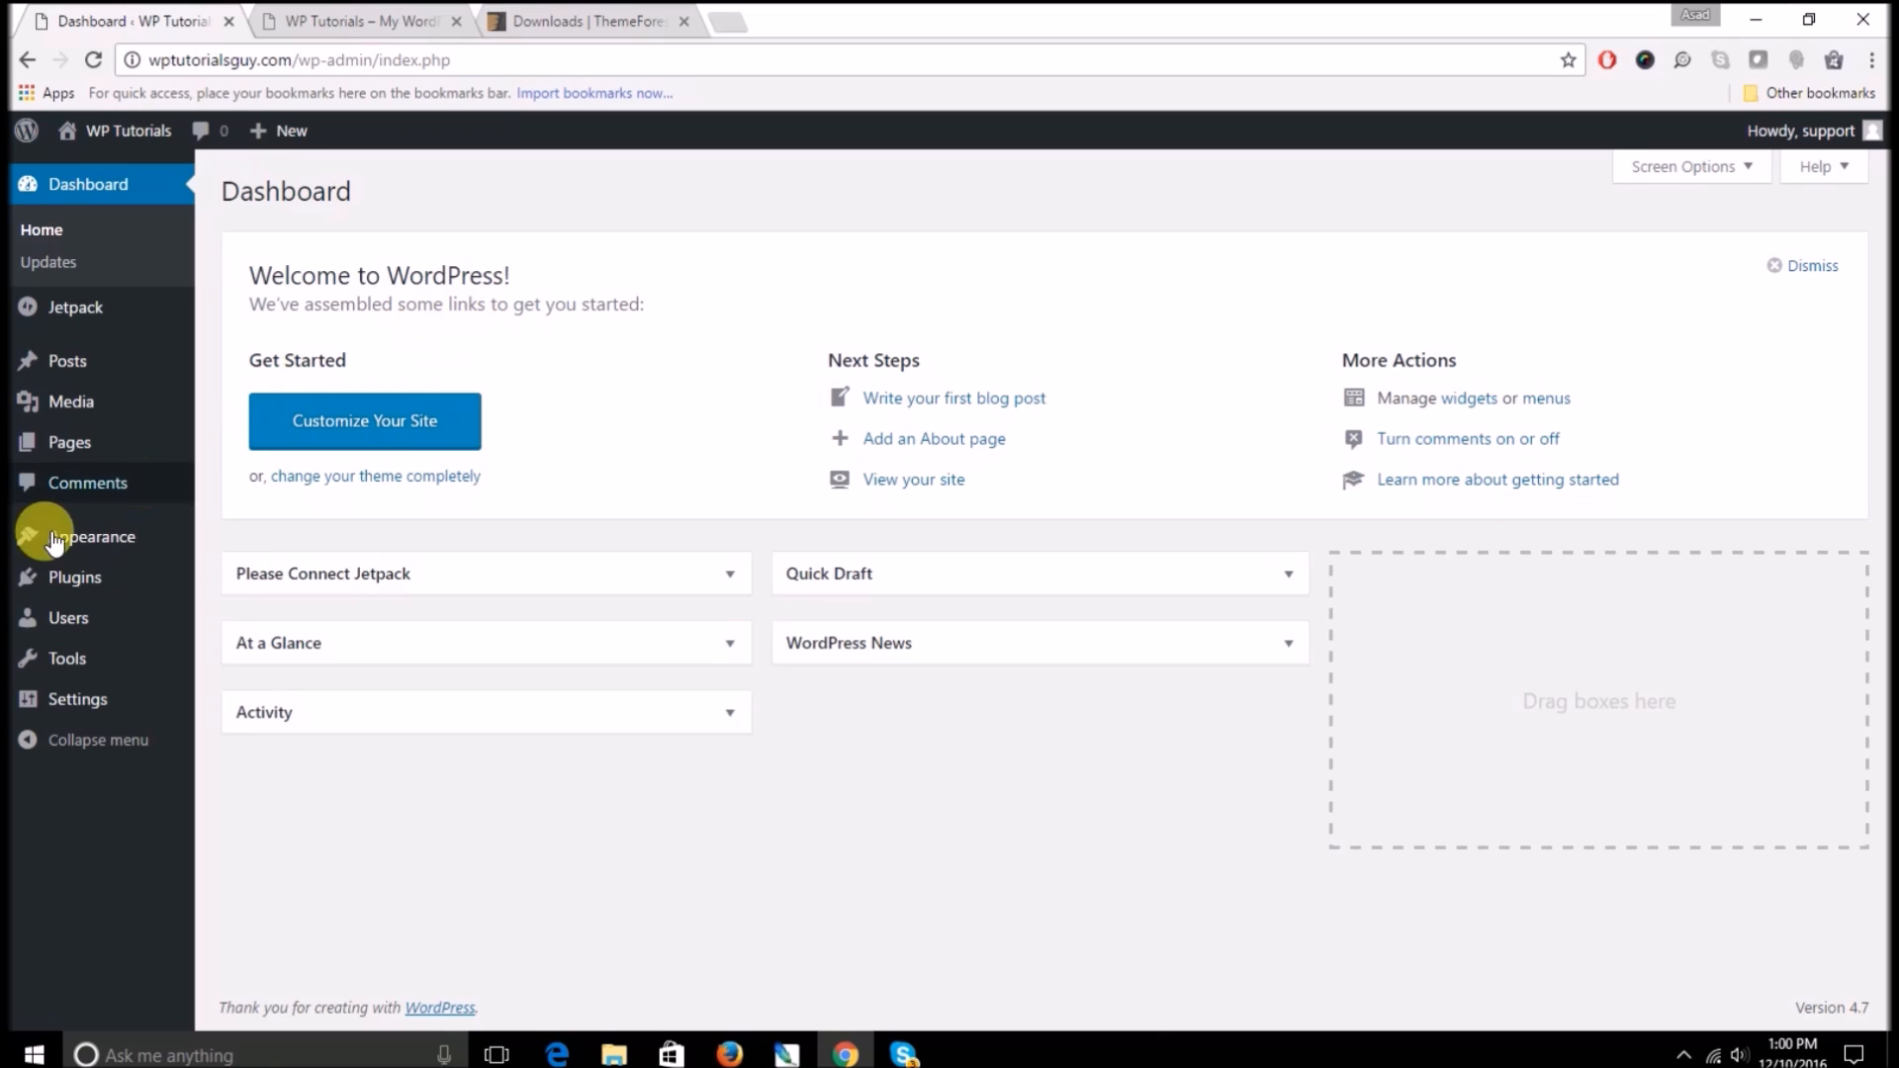
mouse_move(54, 589)
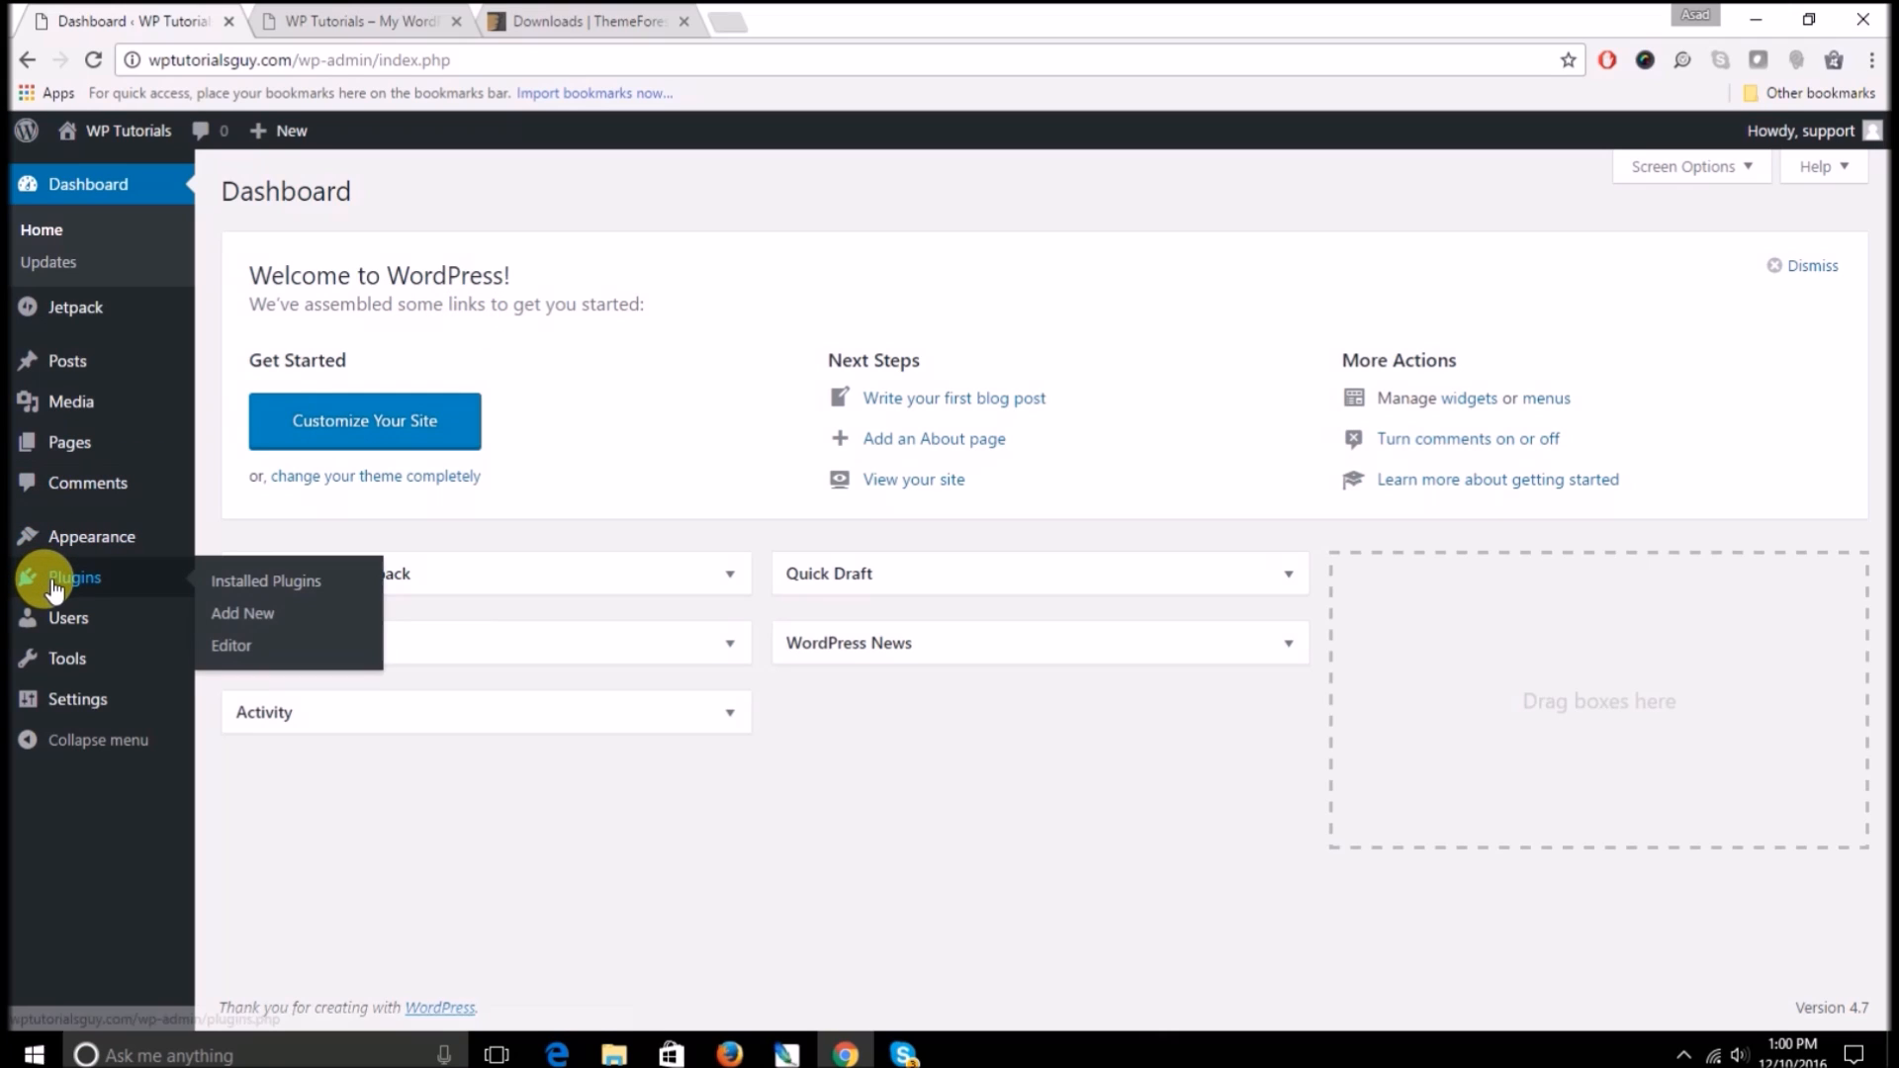
left_click(103, 578)
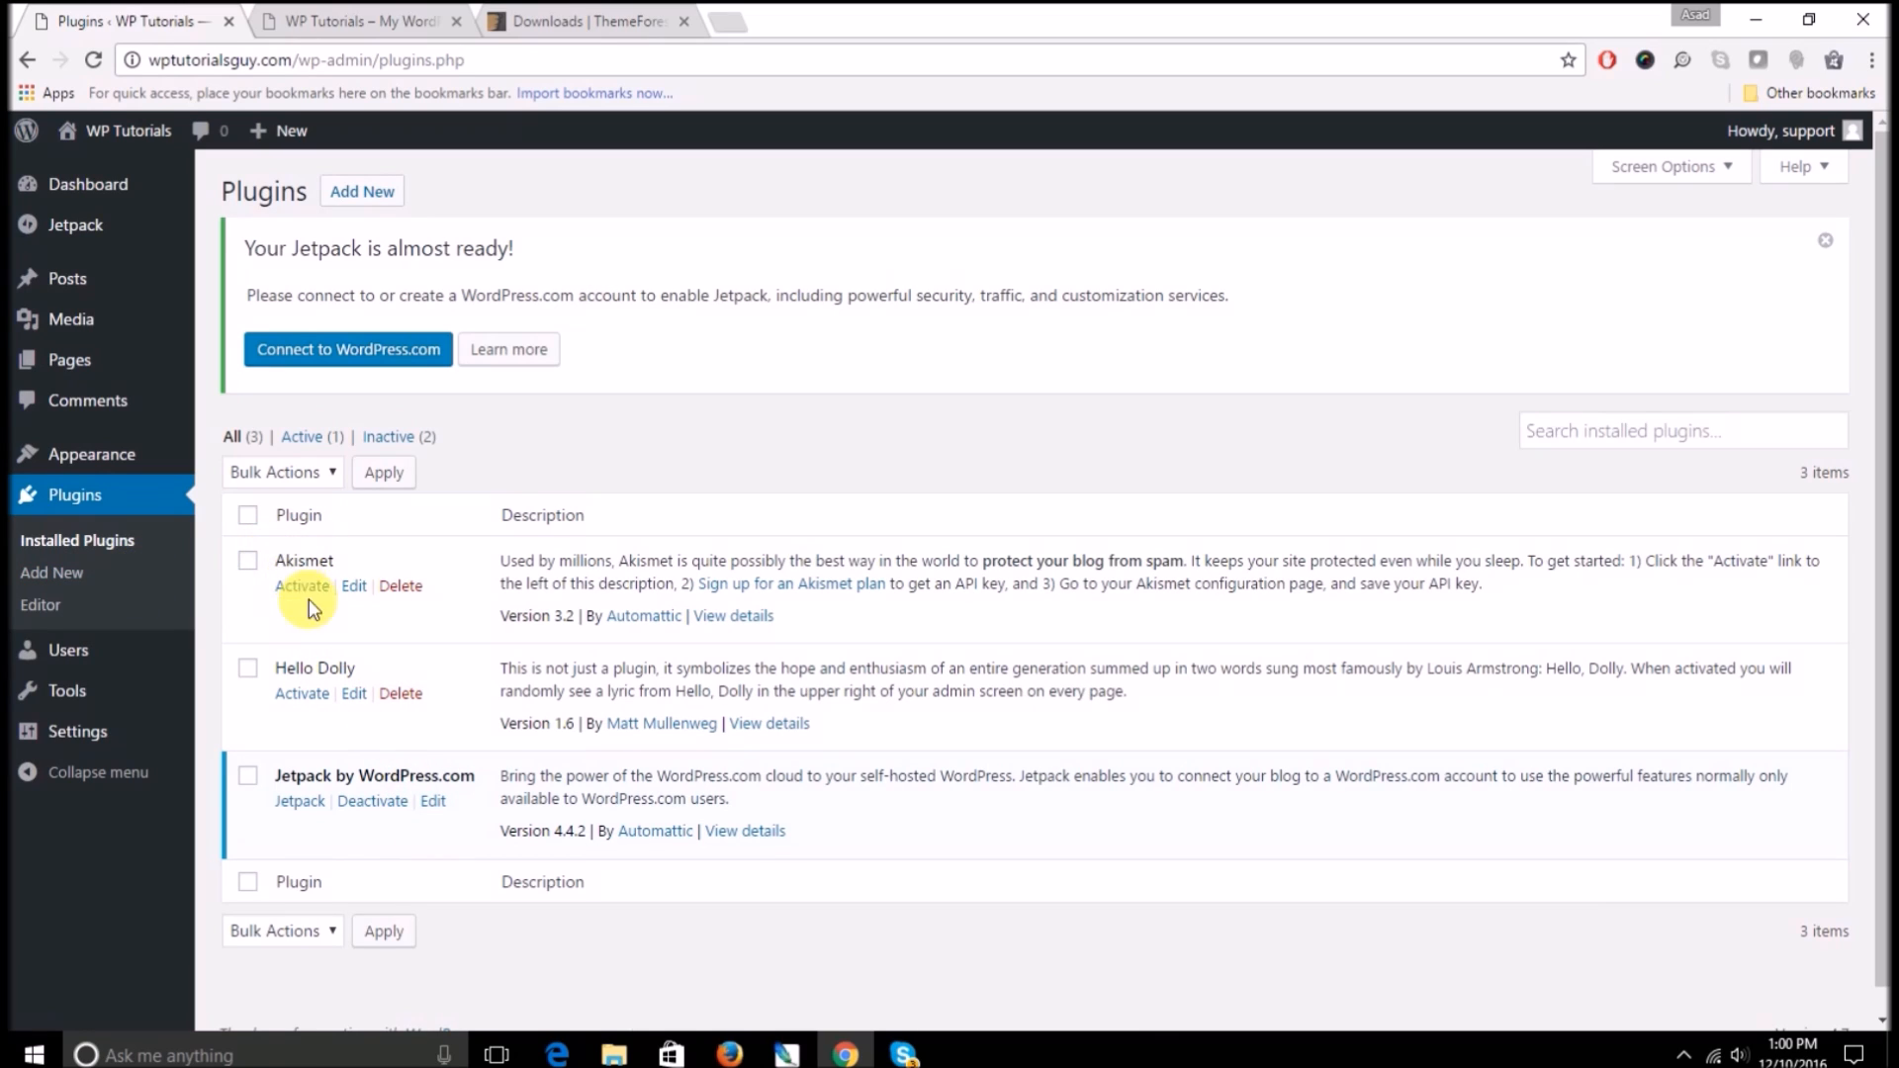
Step: Deactivate Jetpack, then delete Akismet, Hello Dolly and Jetpack, confirming each deletion
left_click(395, 801)
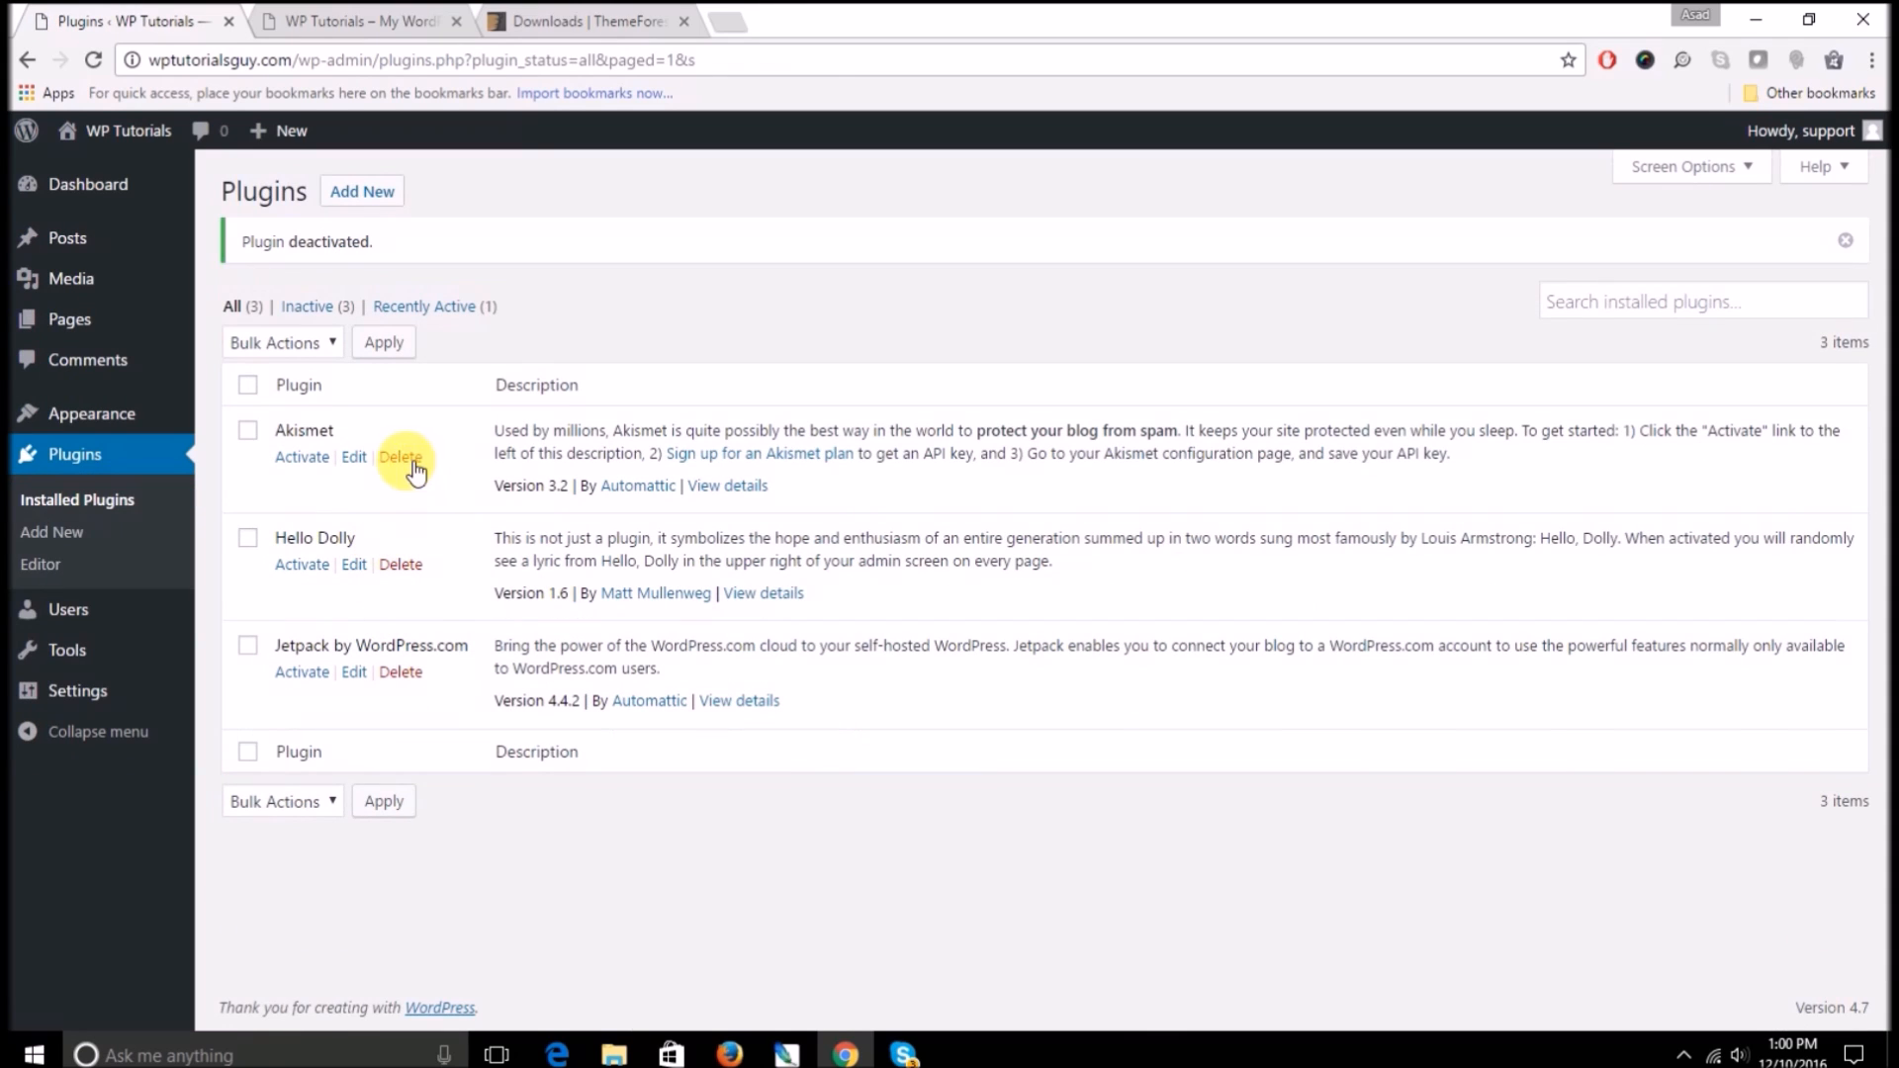
left_click(414, 461)
left_click(1035, 204)
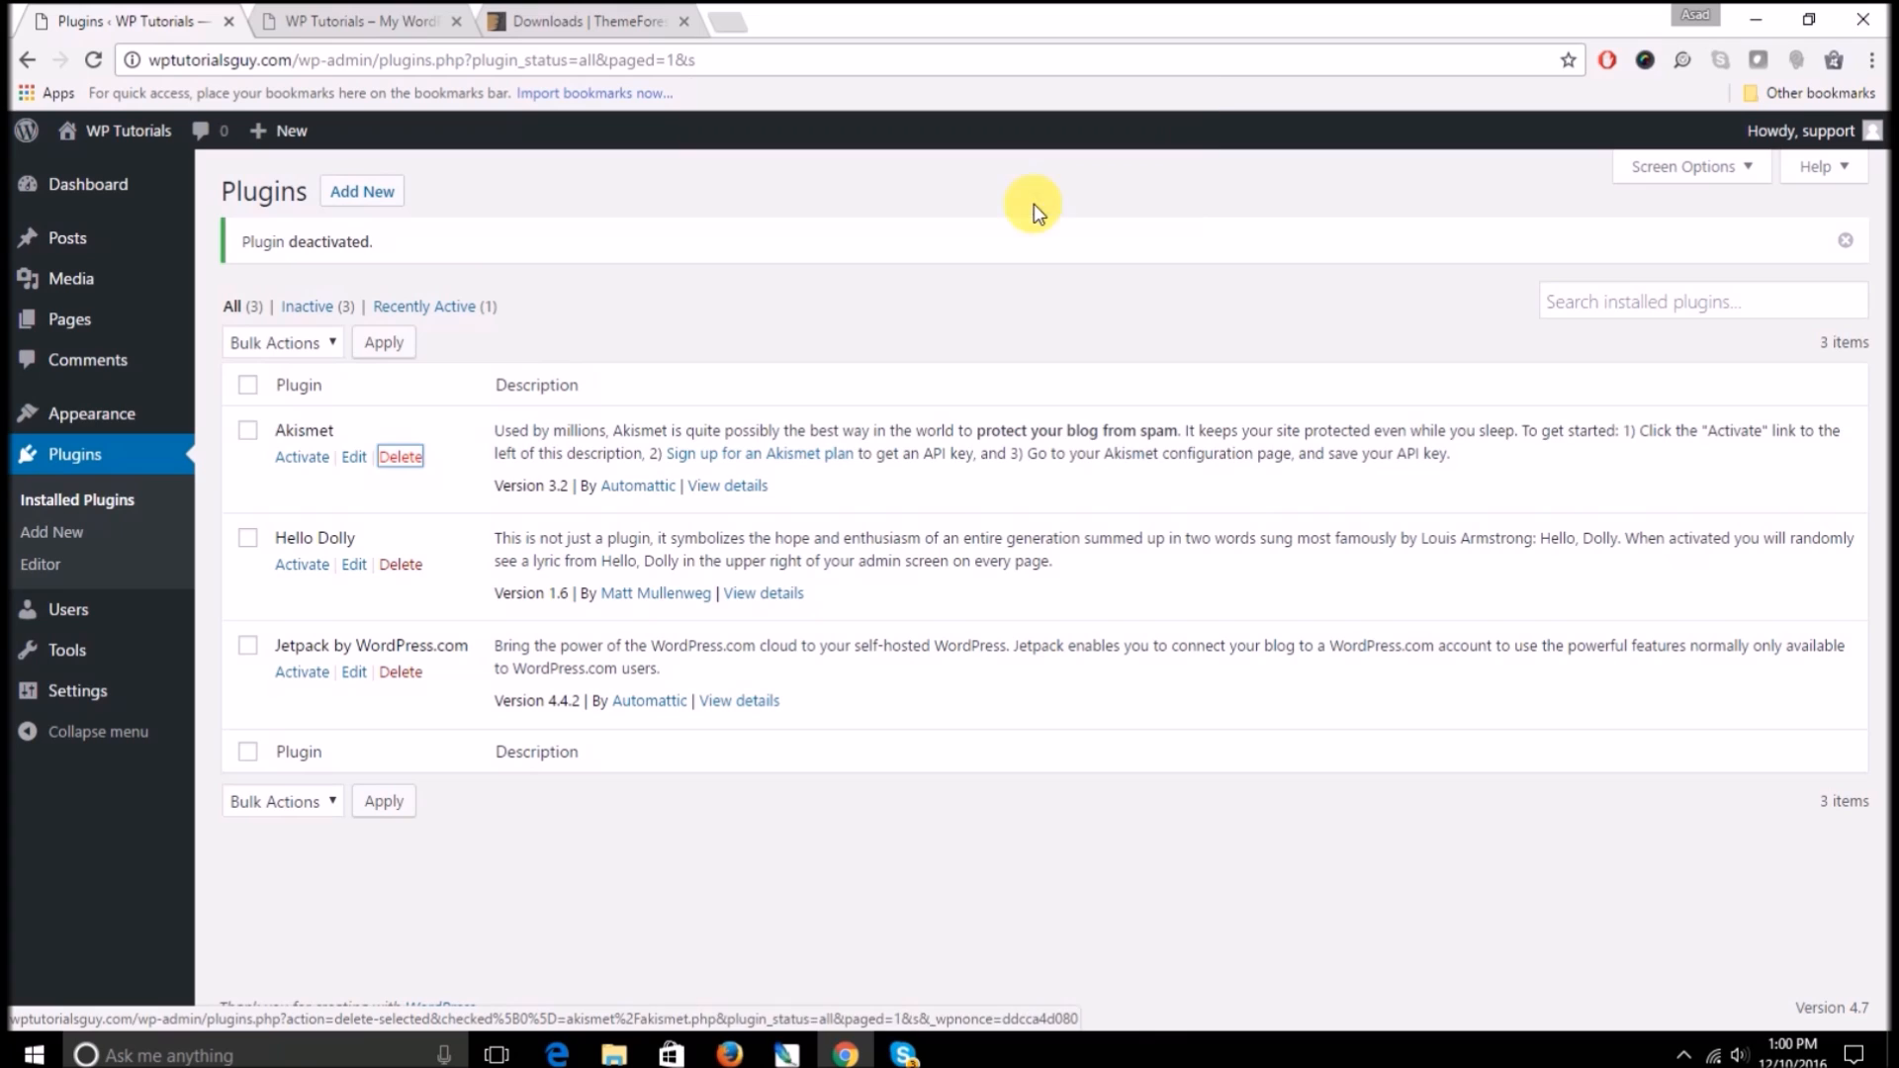
left_click(406, 509)
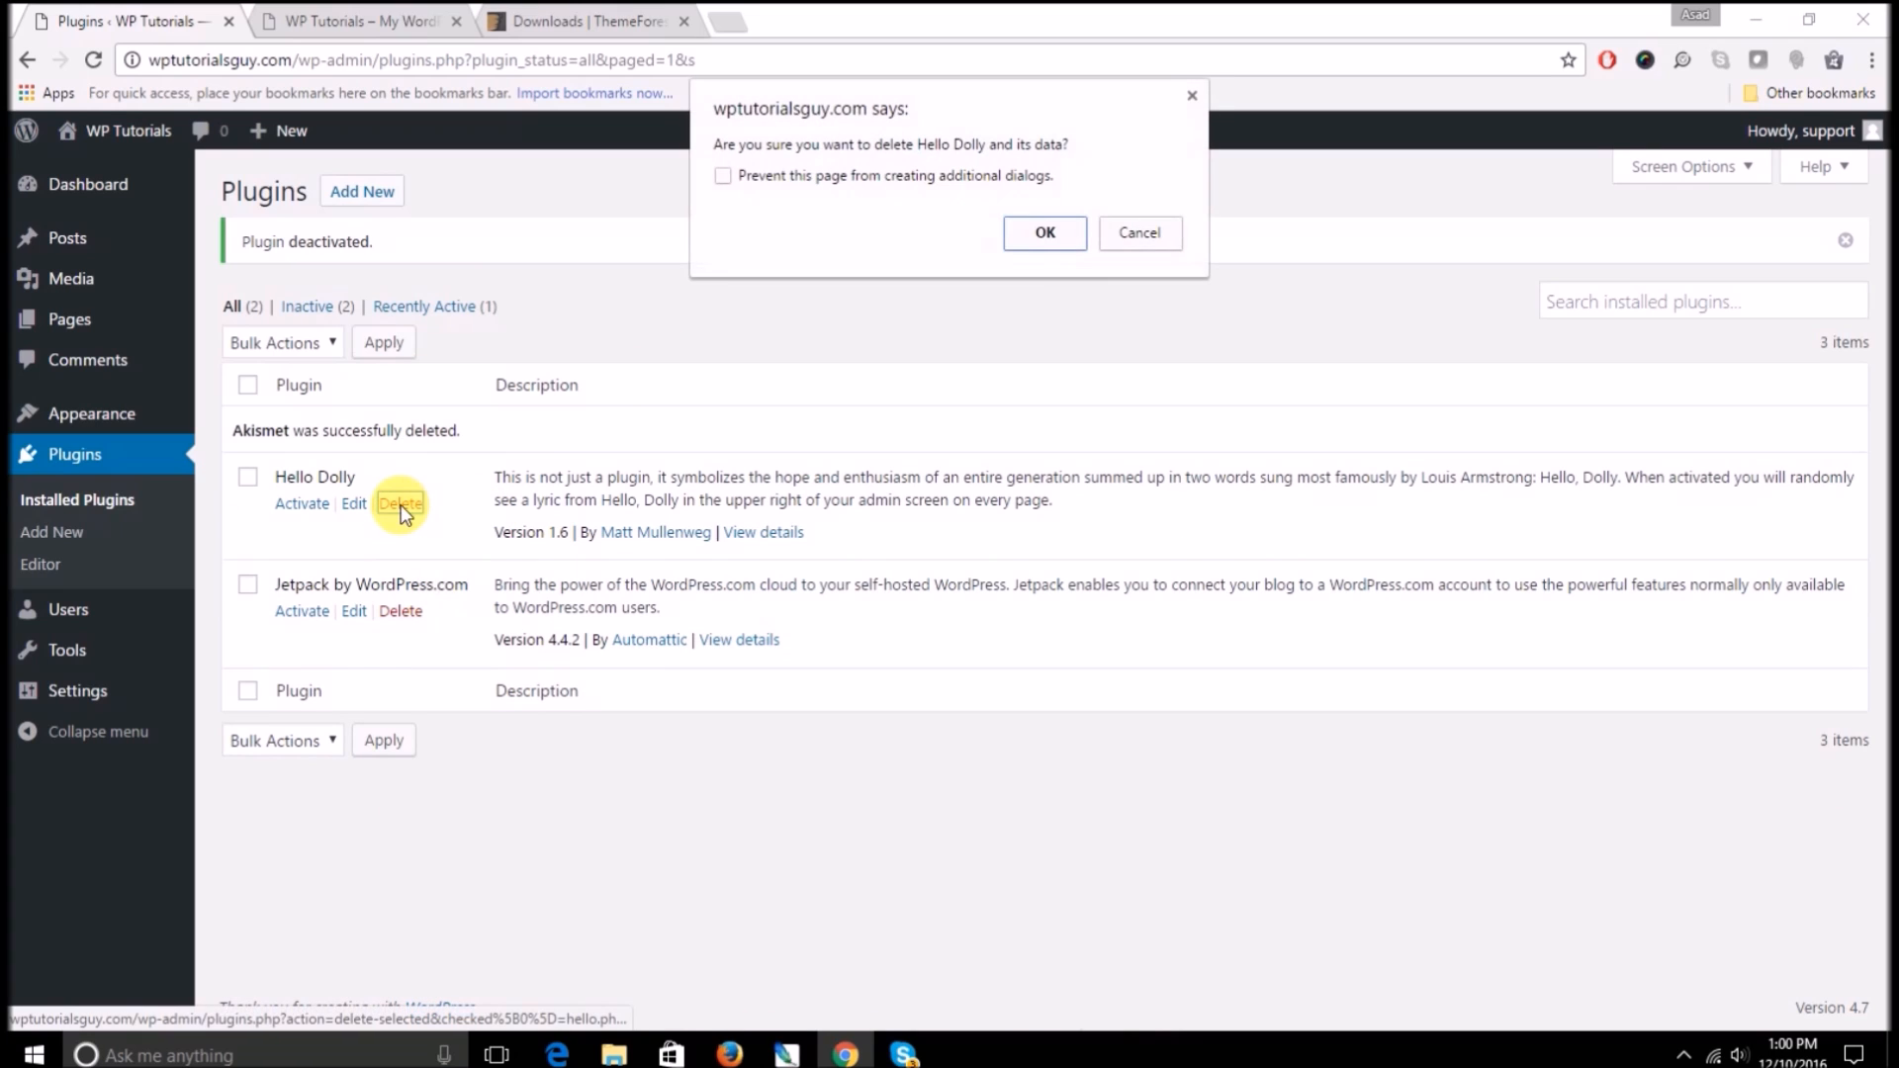
left_click(1029, 234)
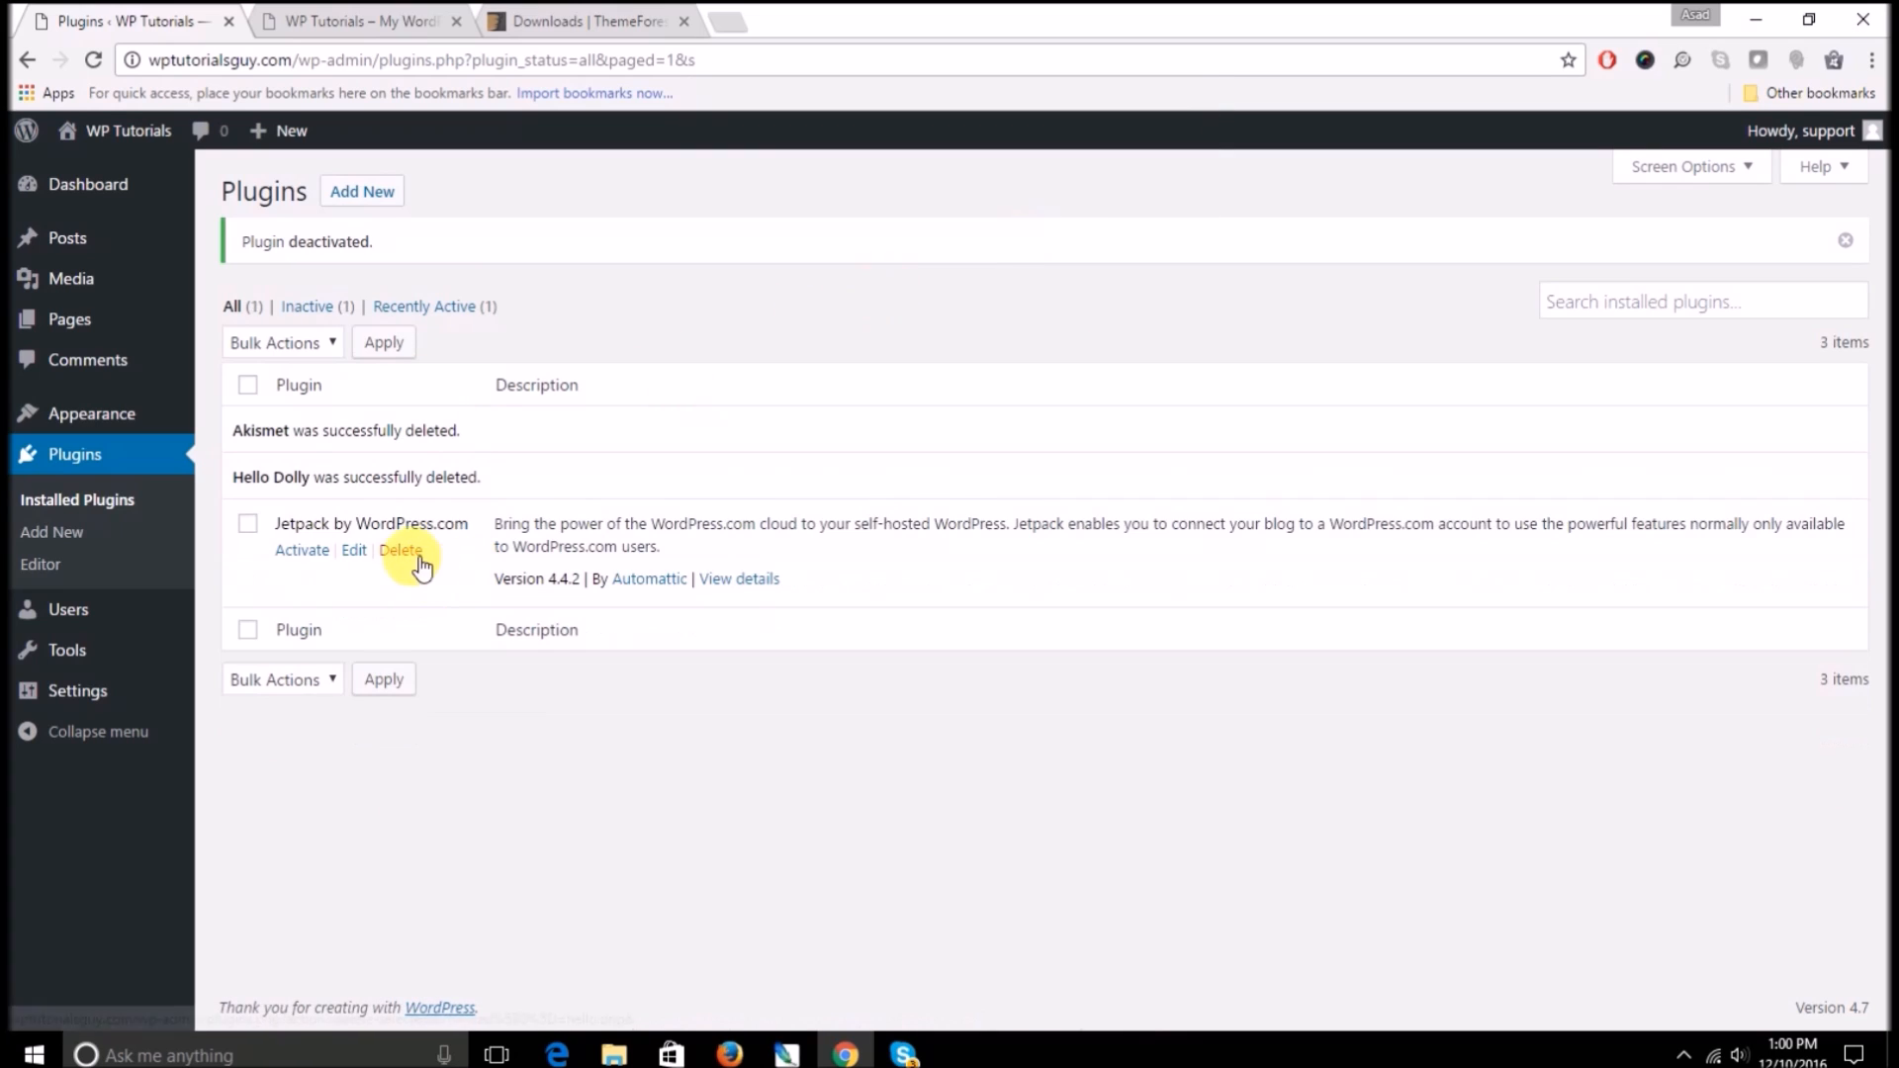
left_click(400, 550)
left_click(1055, 241)
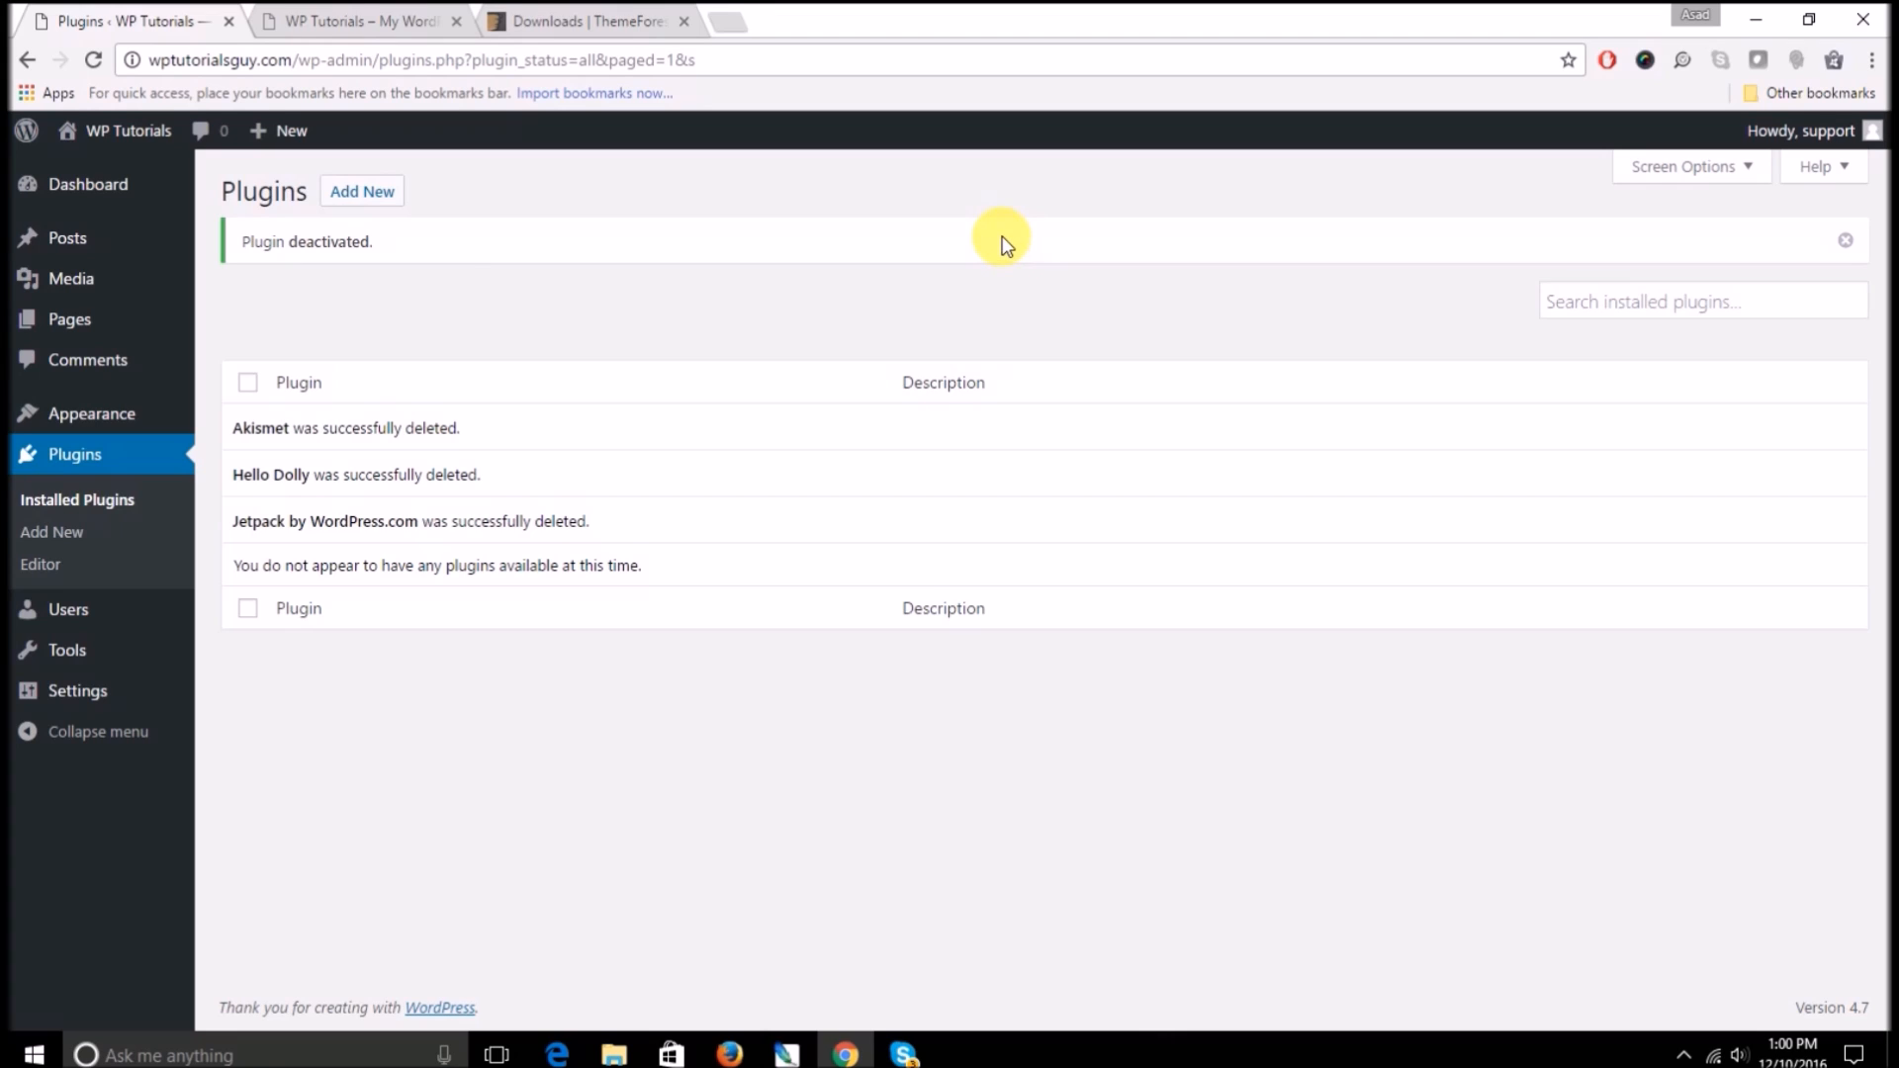
mouse_move(104, 411)
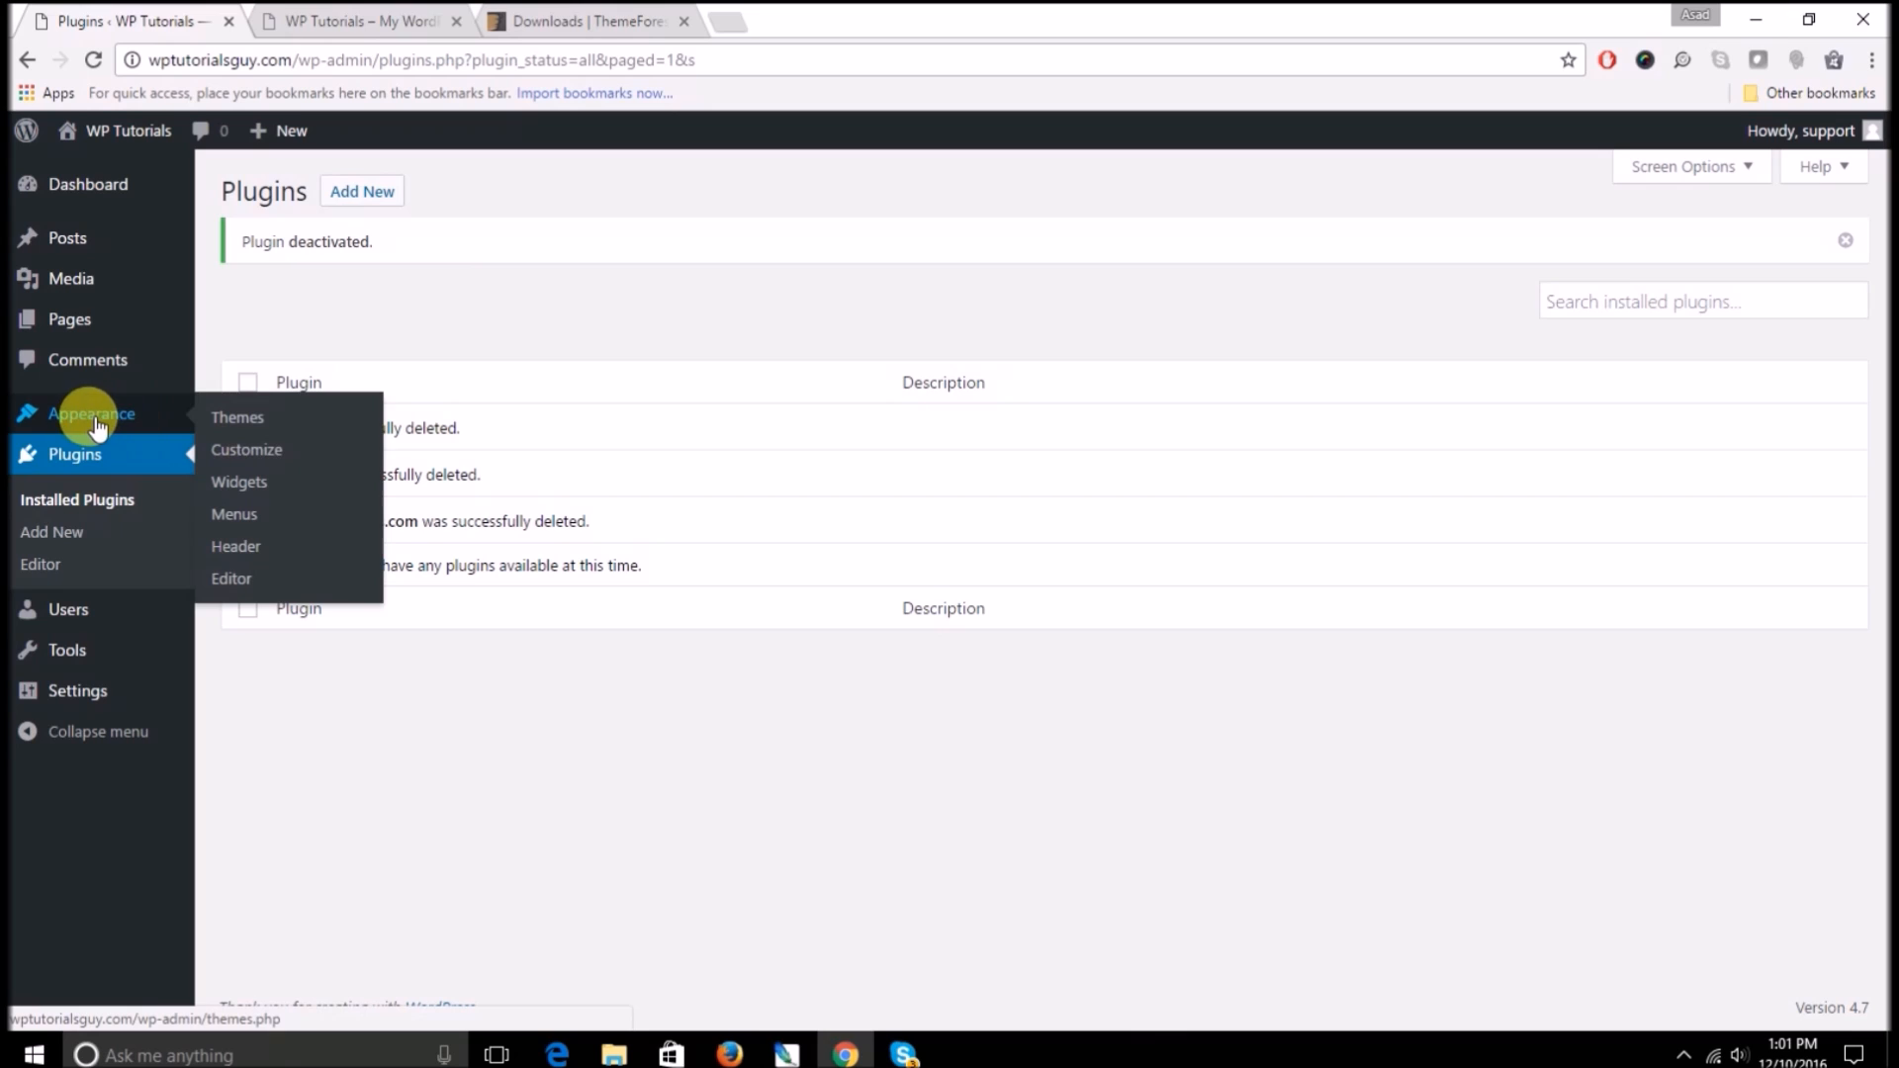
left_click(250, 420)
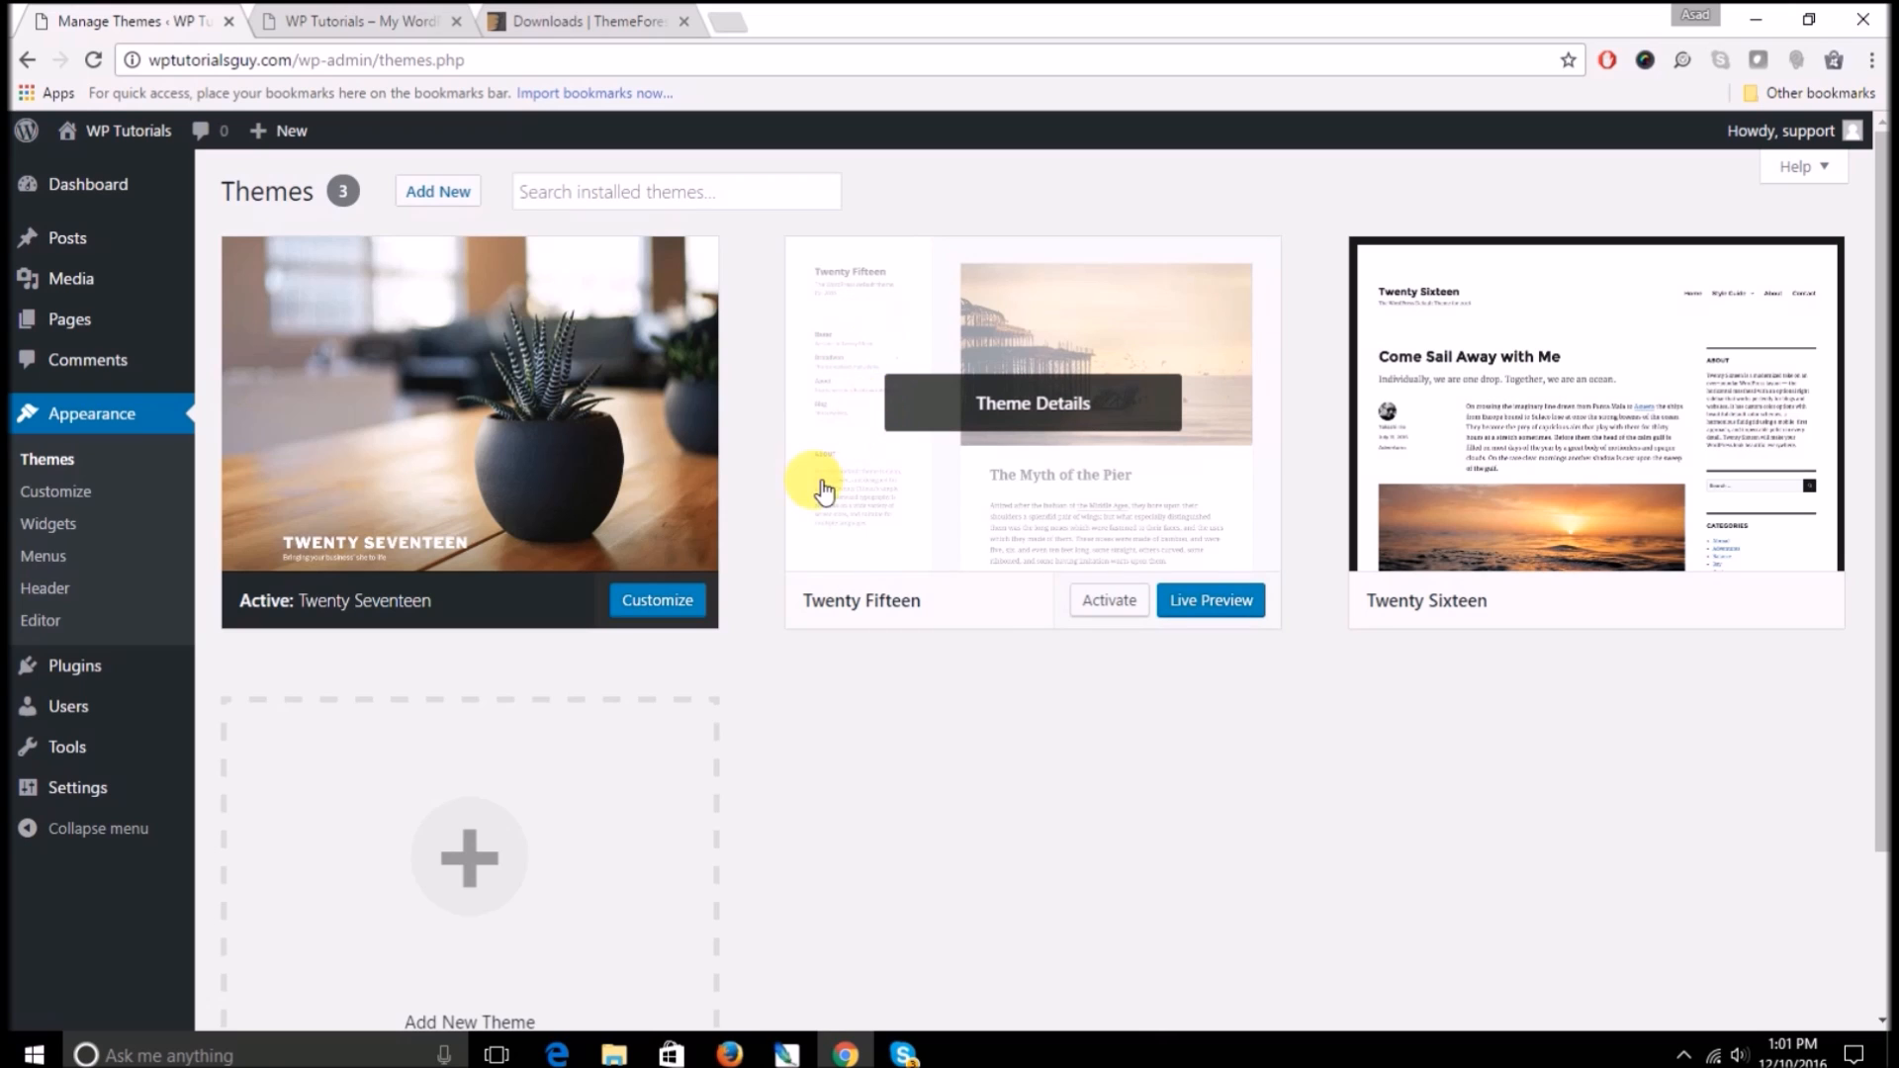
left_click(893, 440)
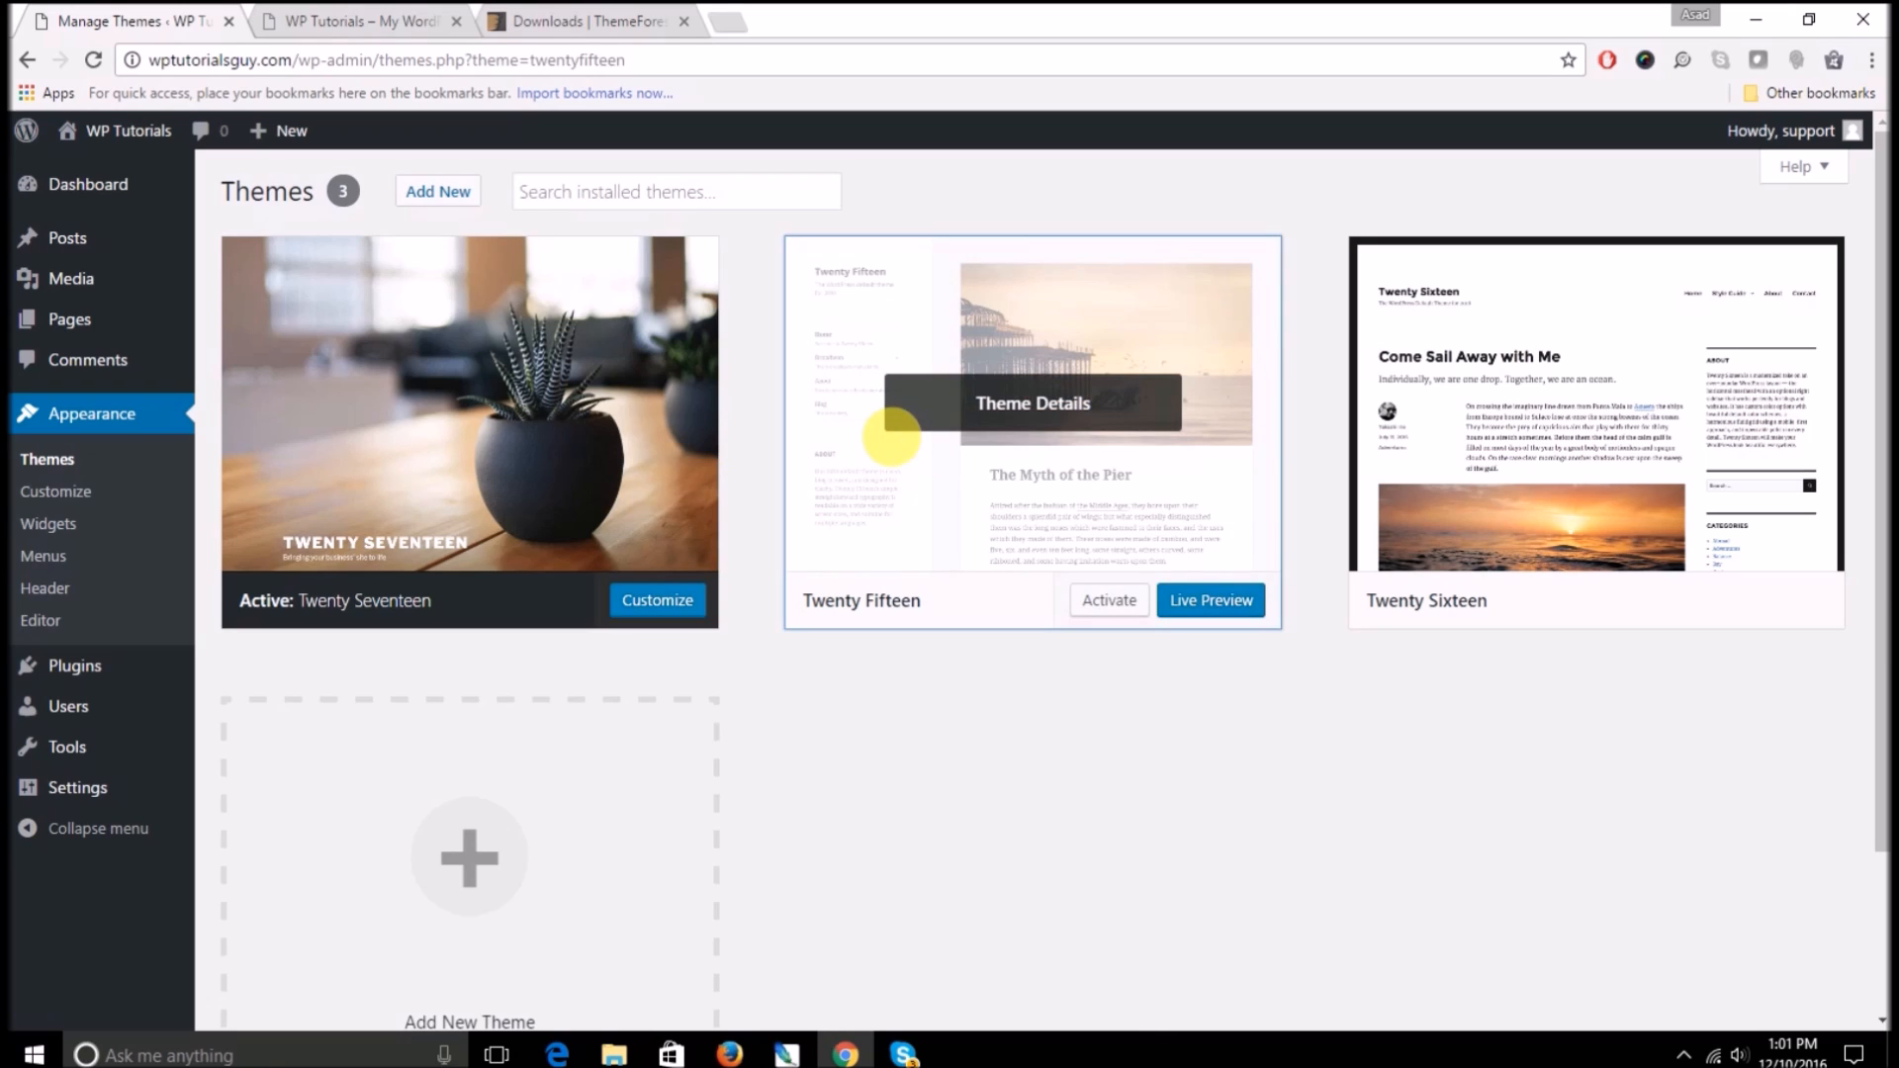
left_click(999, 977)
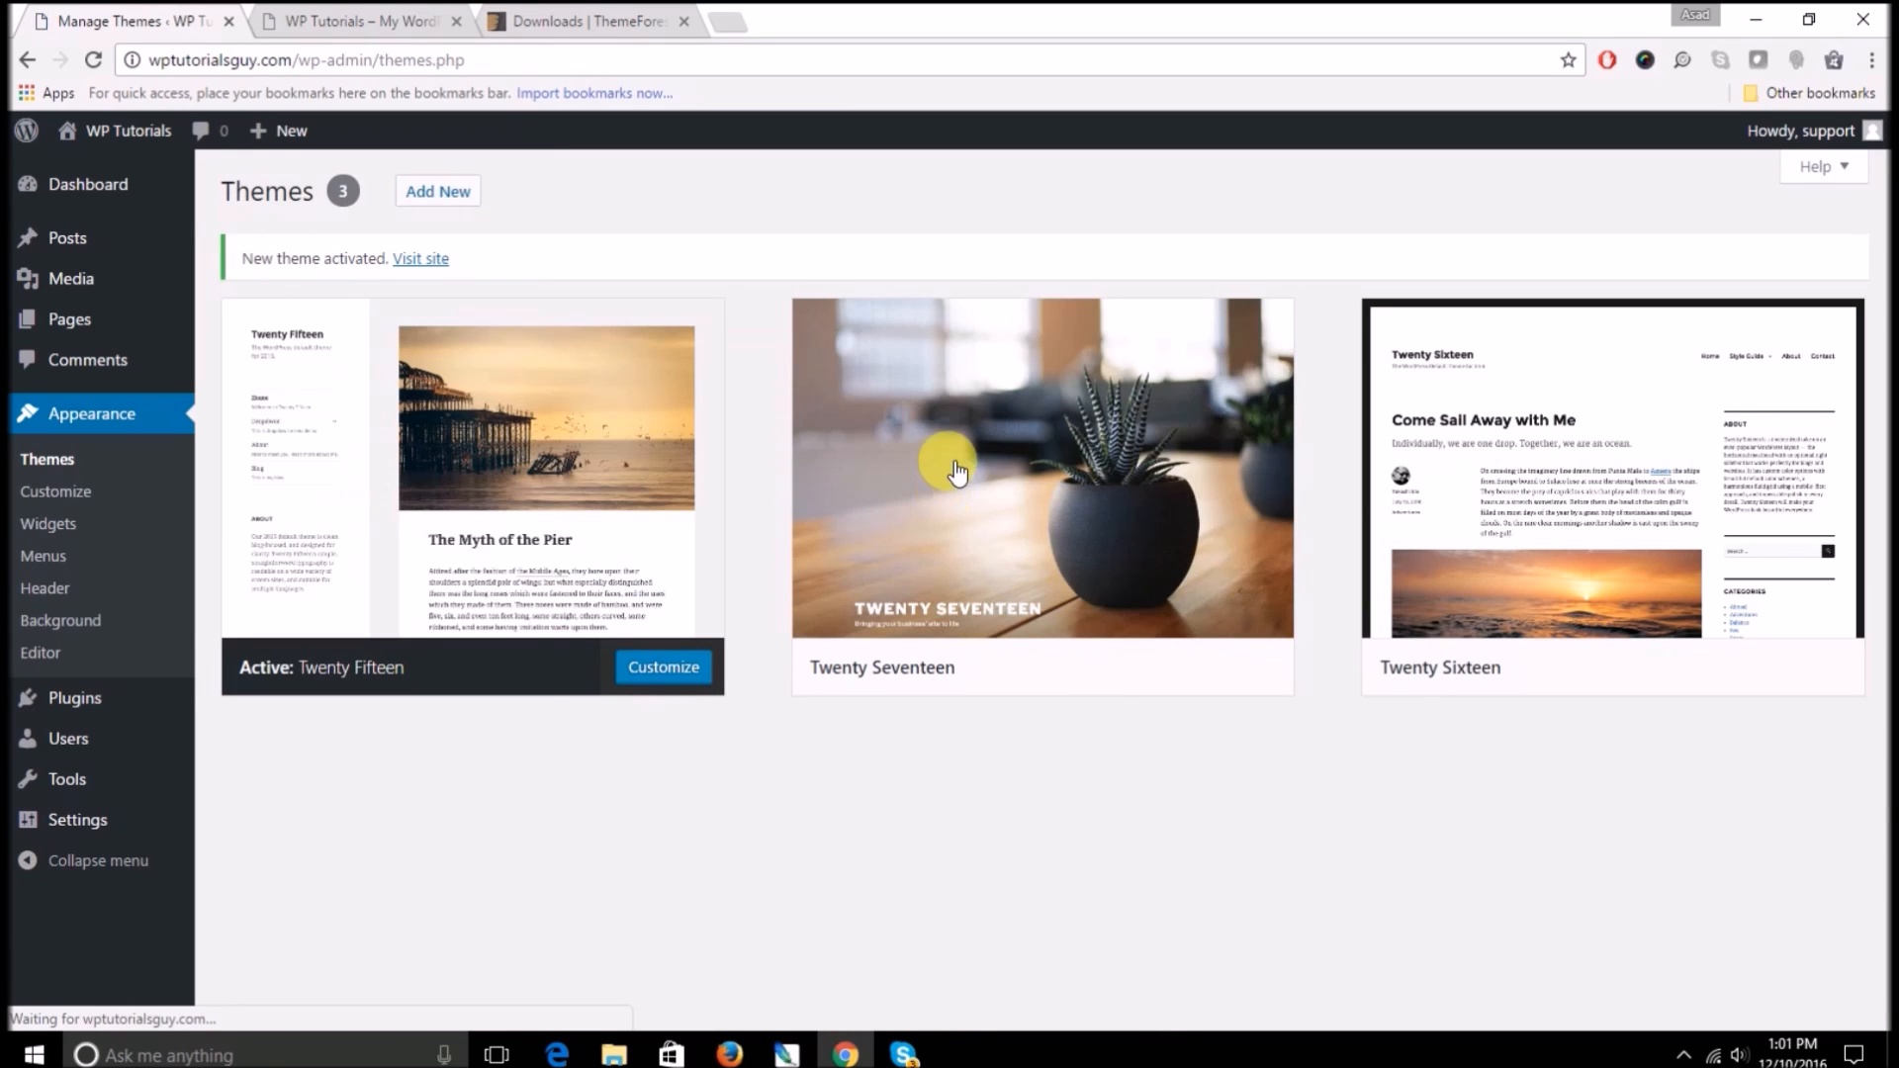
left_click(361, 20)
left_click(93, 61)
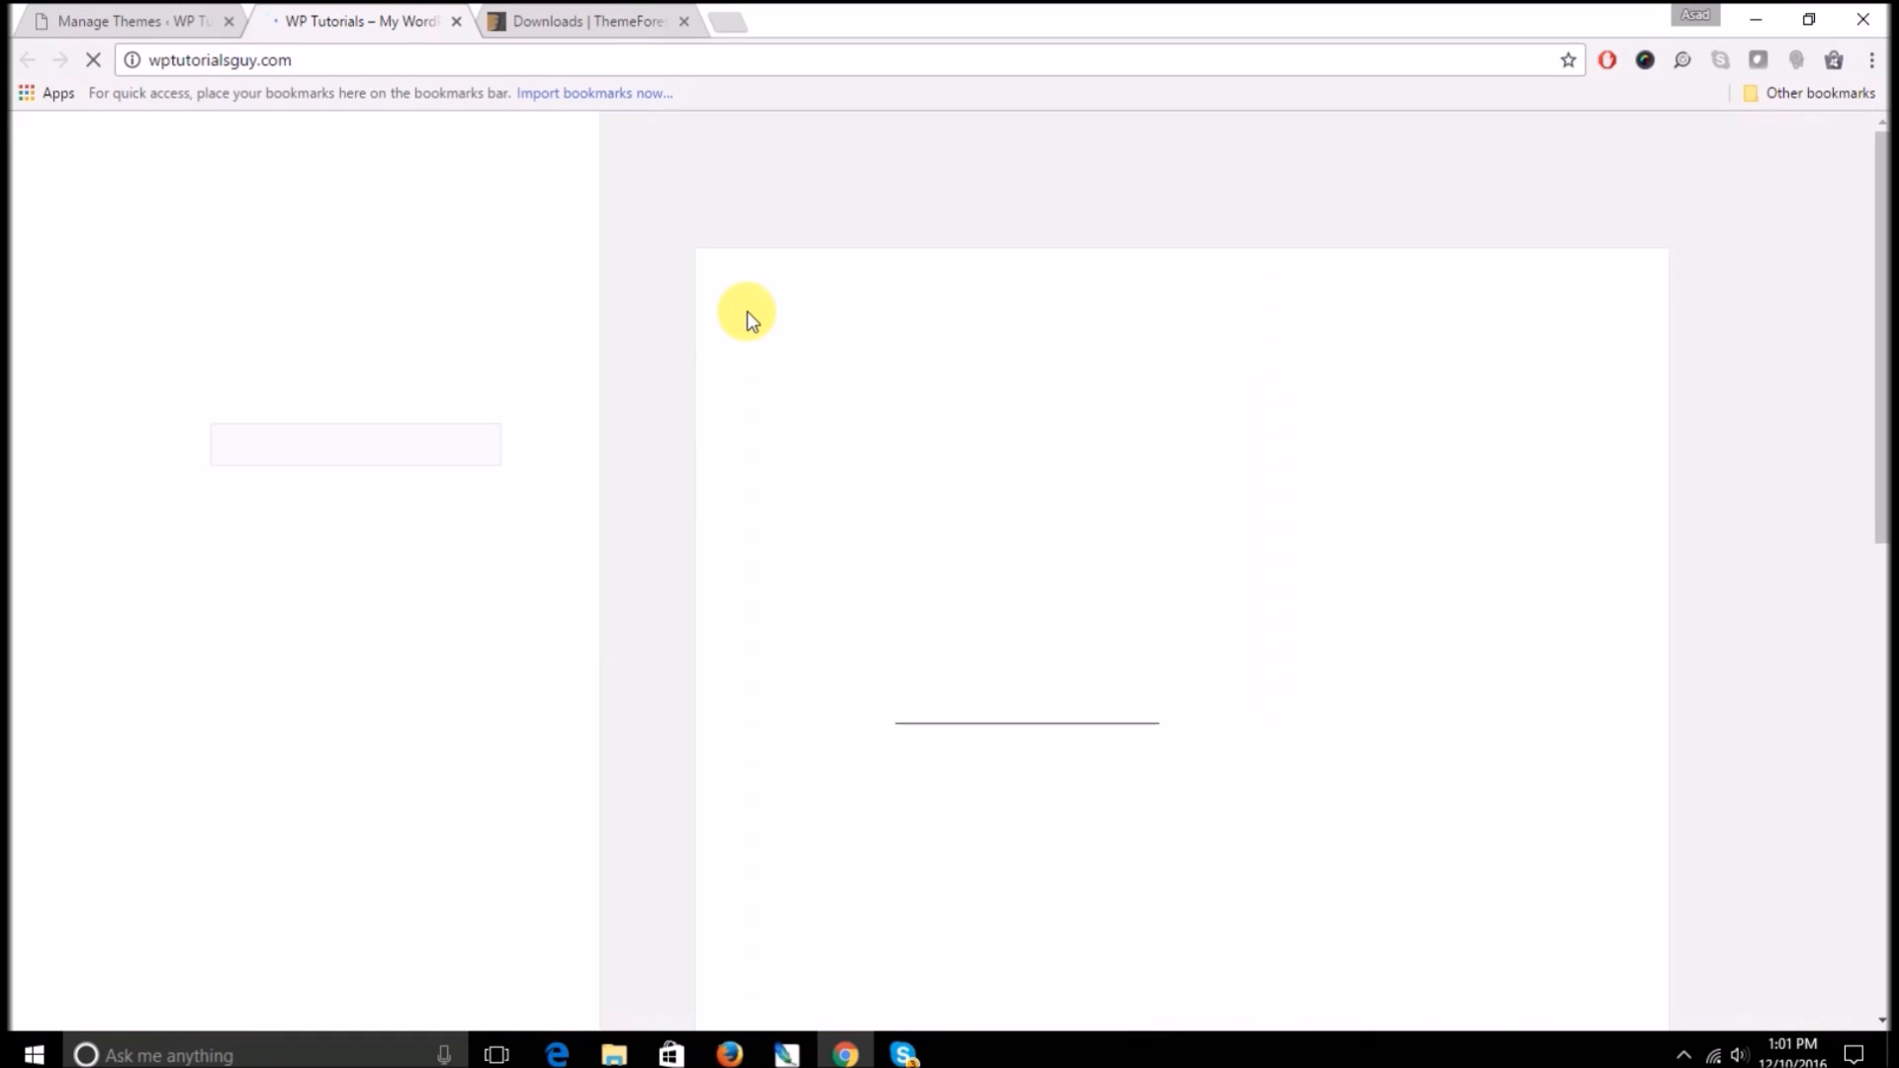
scroll(1603, 895, "down", 10)
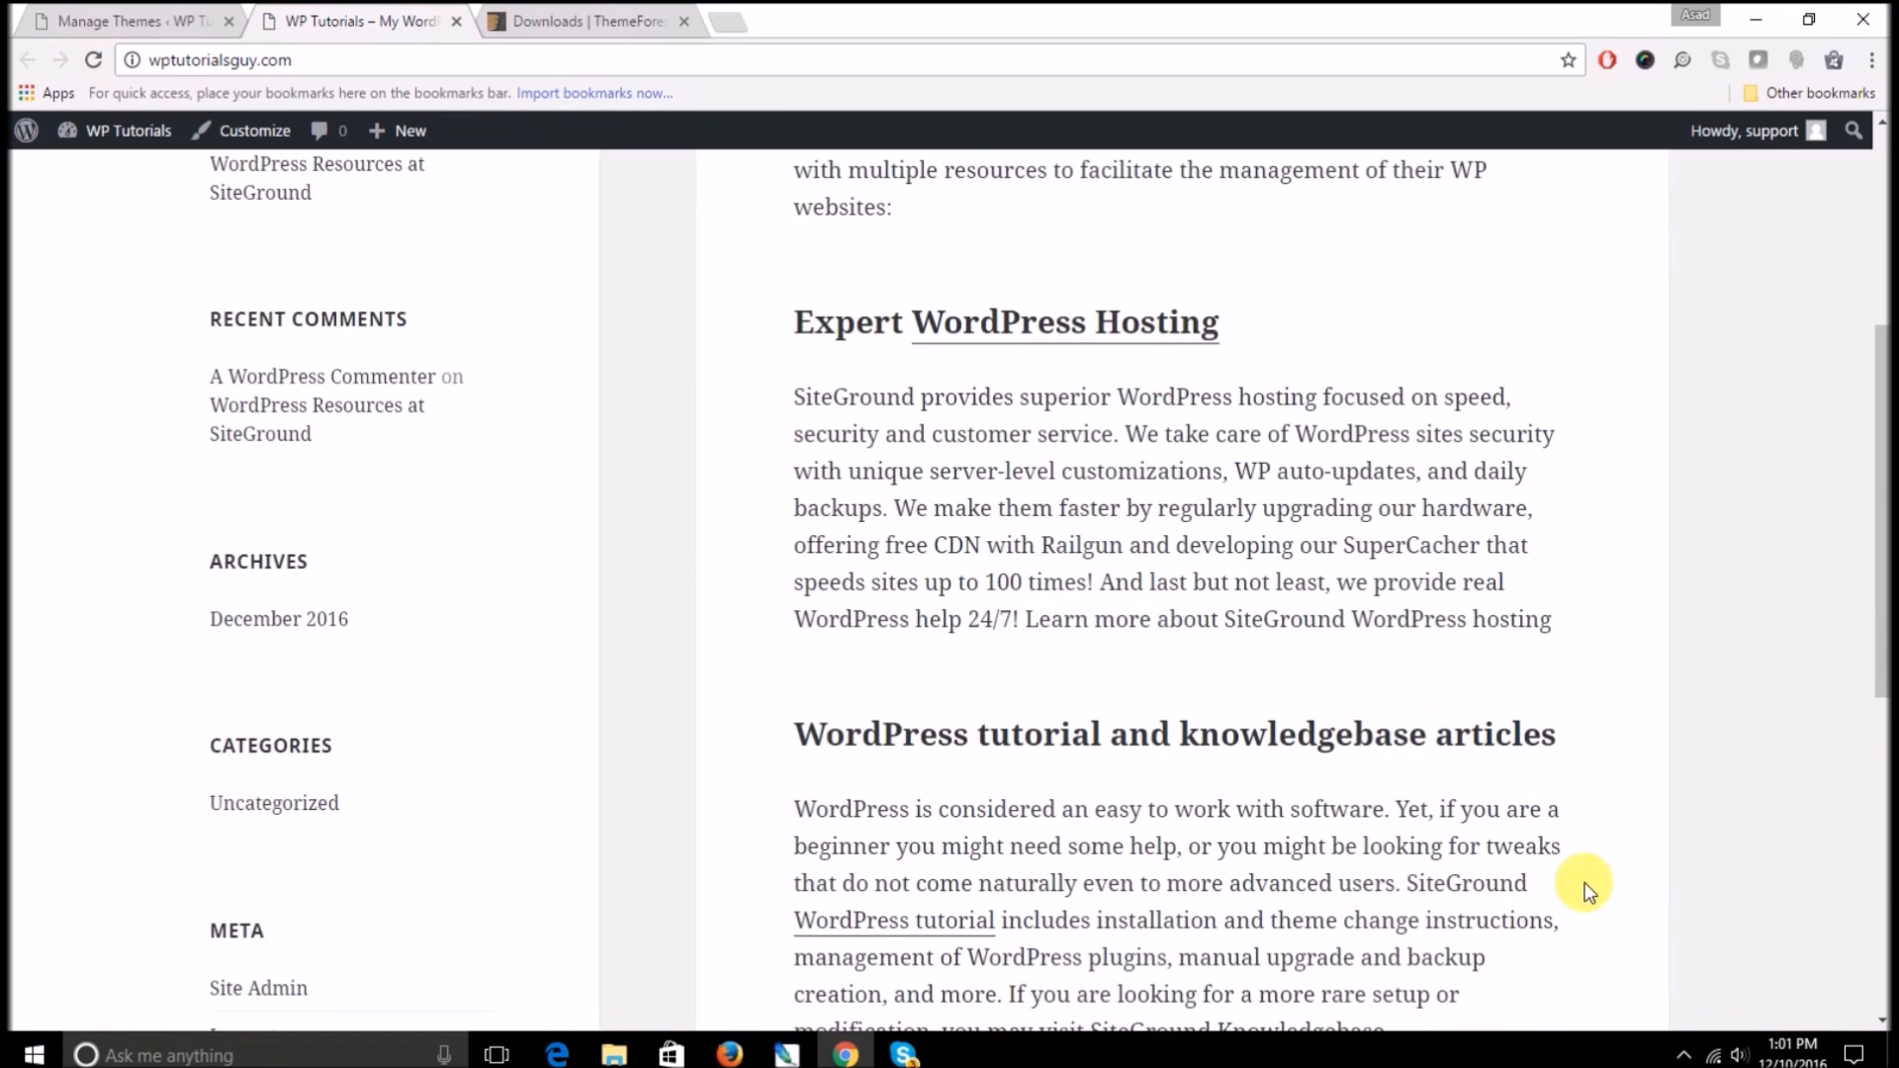
scroll(1583, 888, "up", 10)
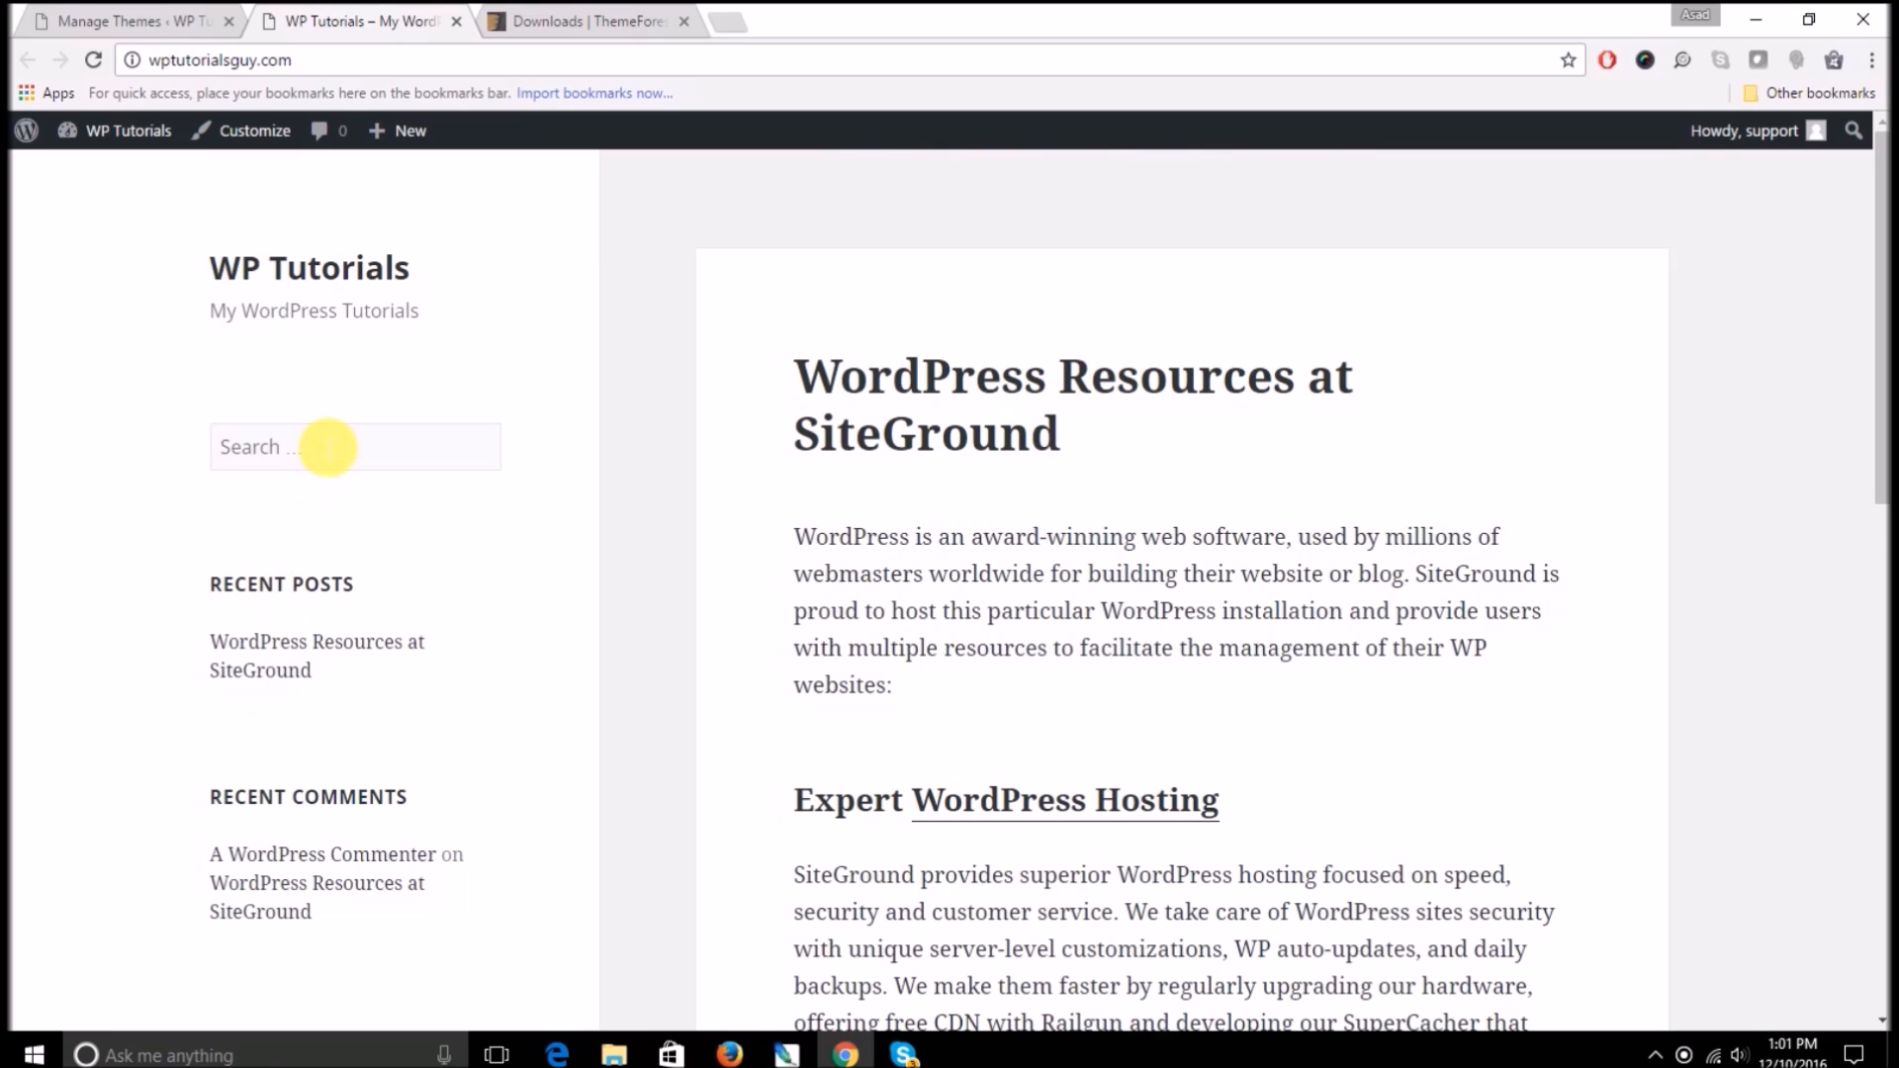
scroll(886, 478, "down", 10)
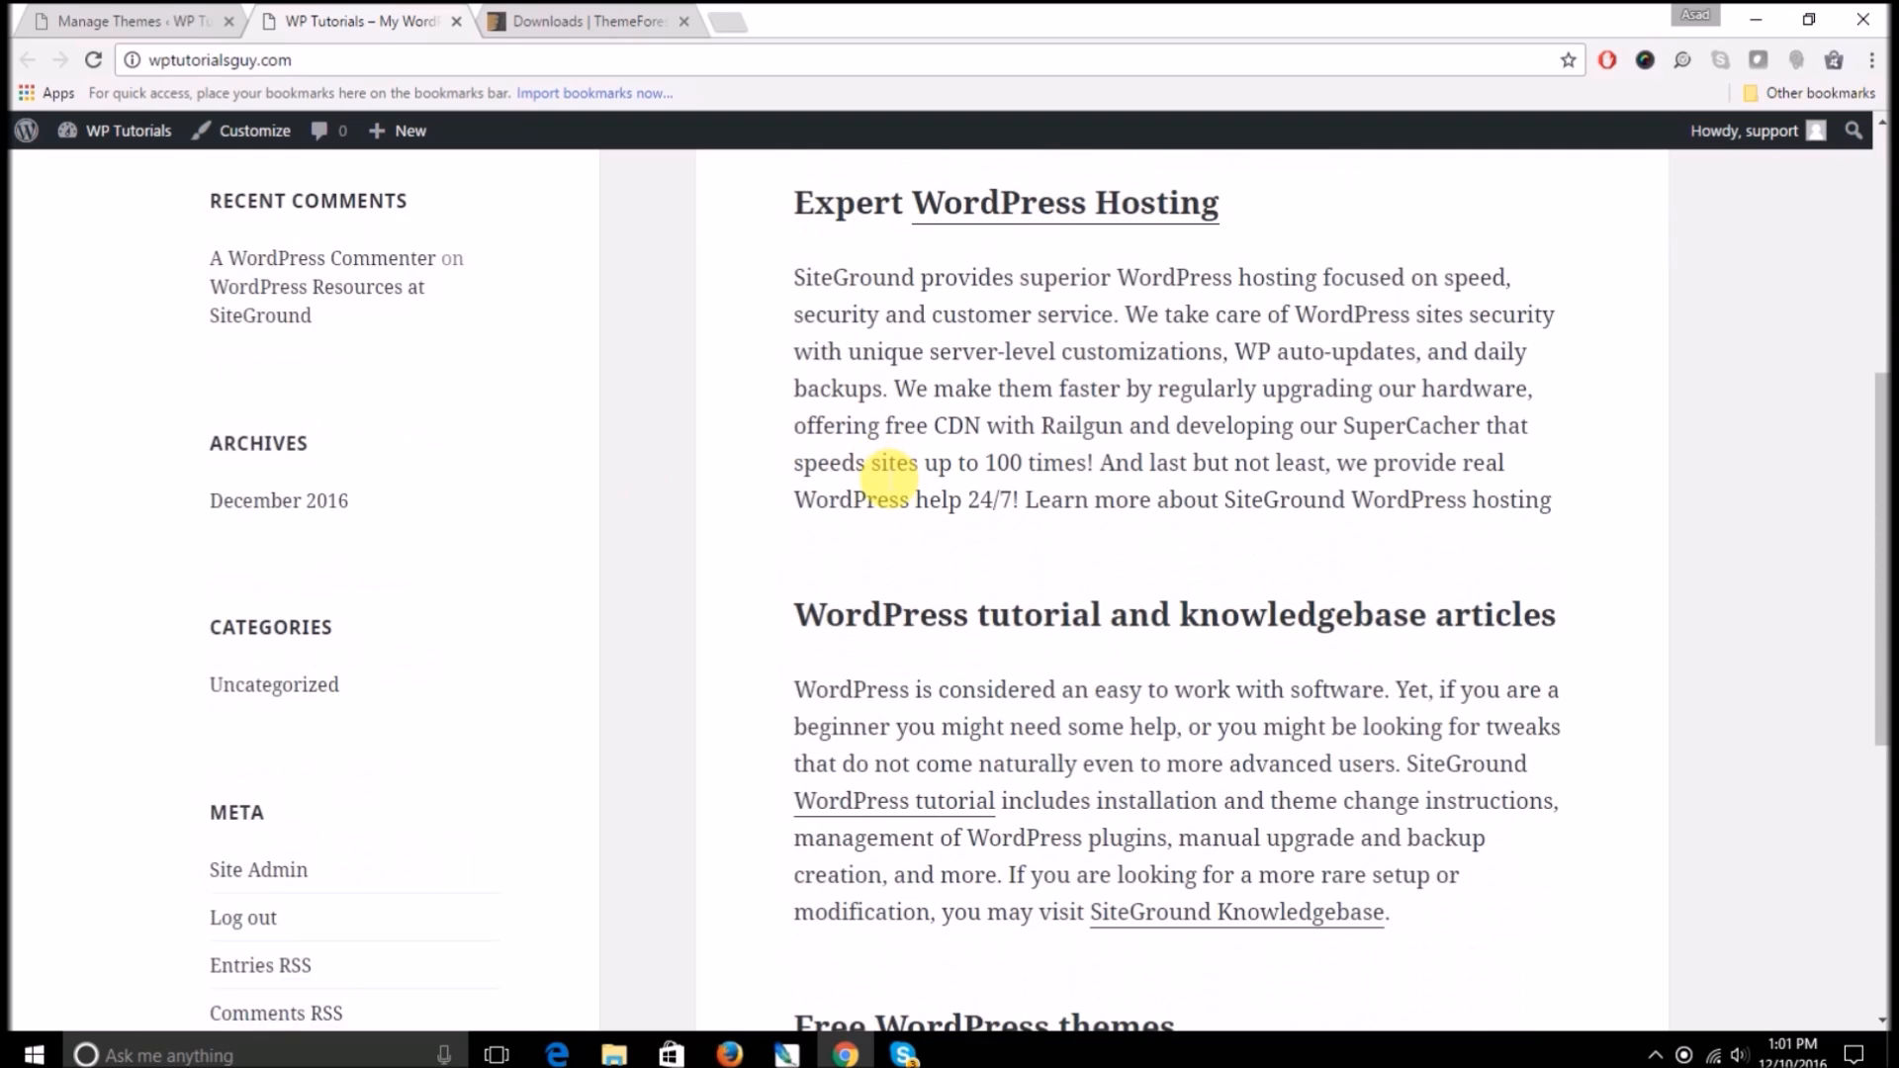
scroll(869, 465, "down", 4)
scroll(869, 466, "up", 15)
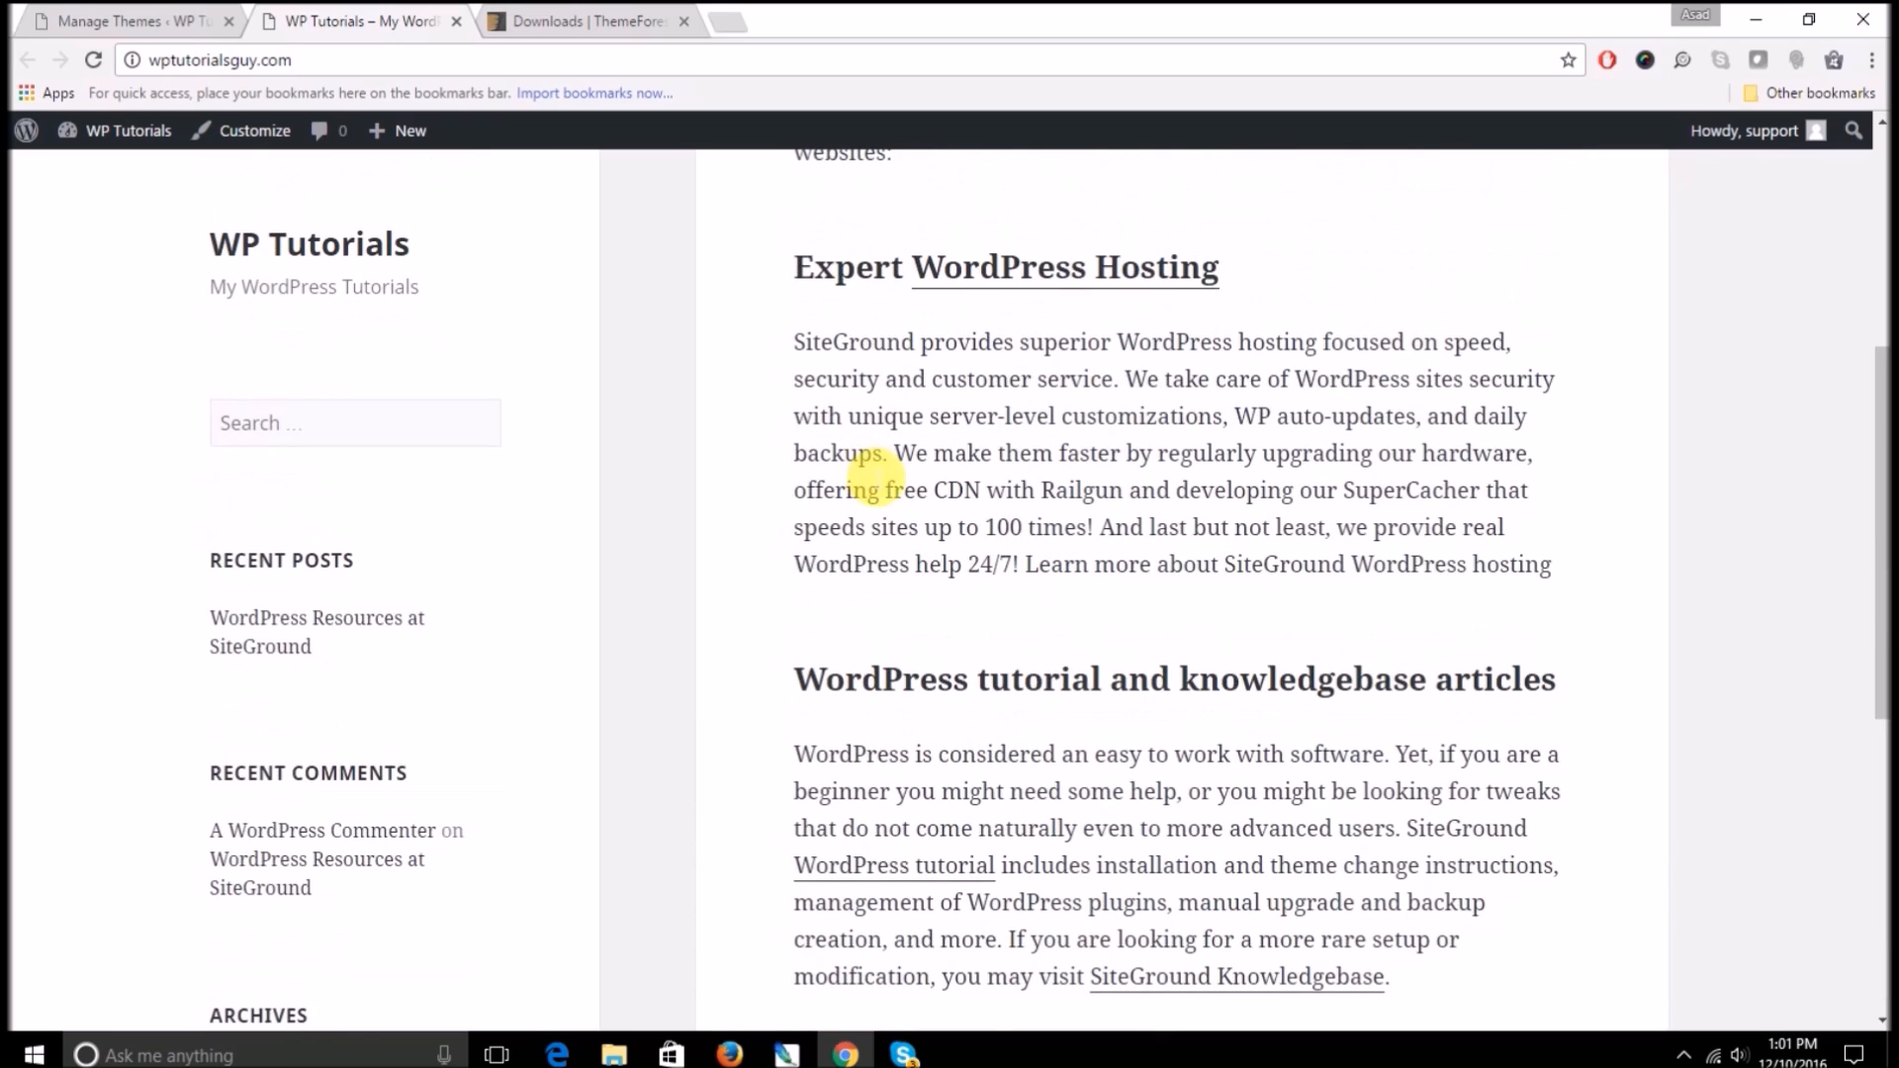
left_click(147, 20)
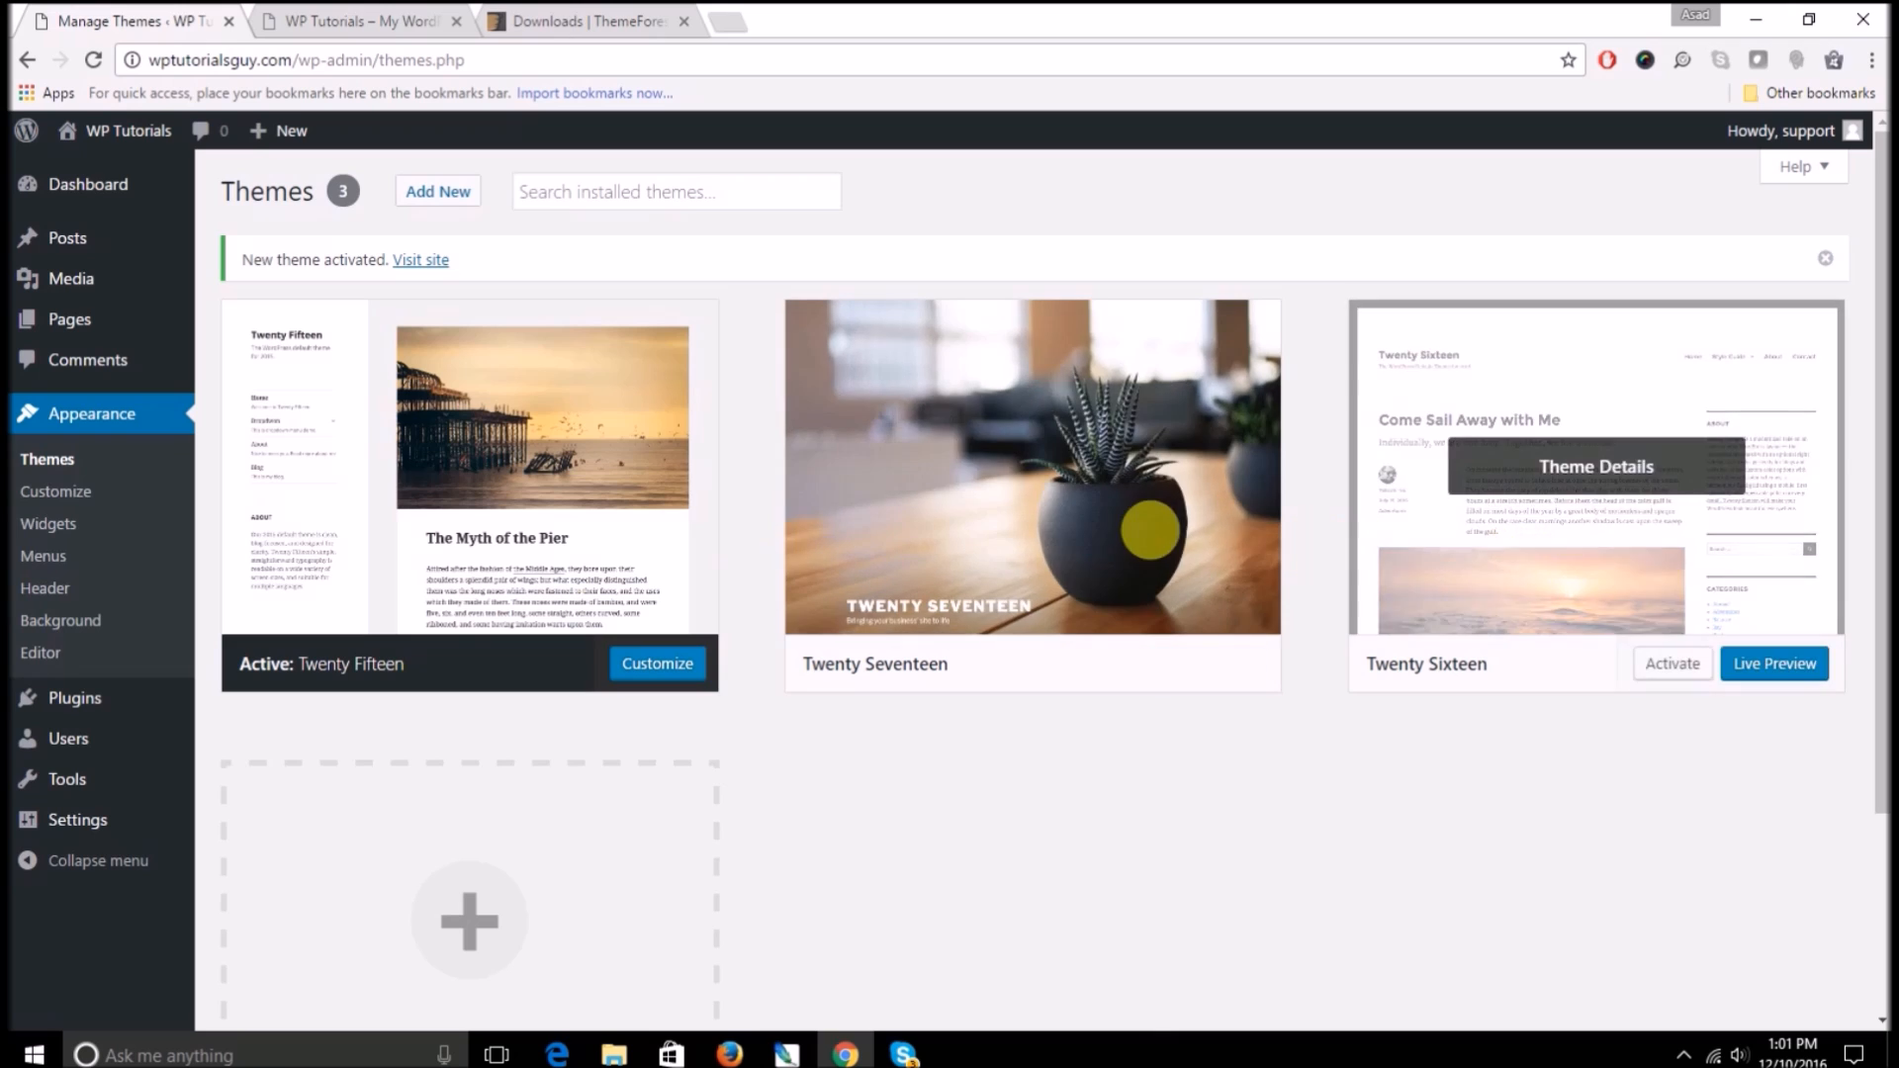
mouse_move(1159, 538)
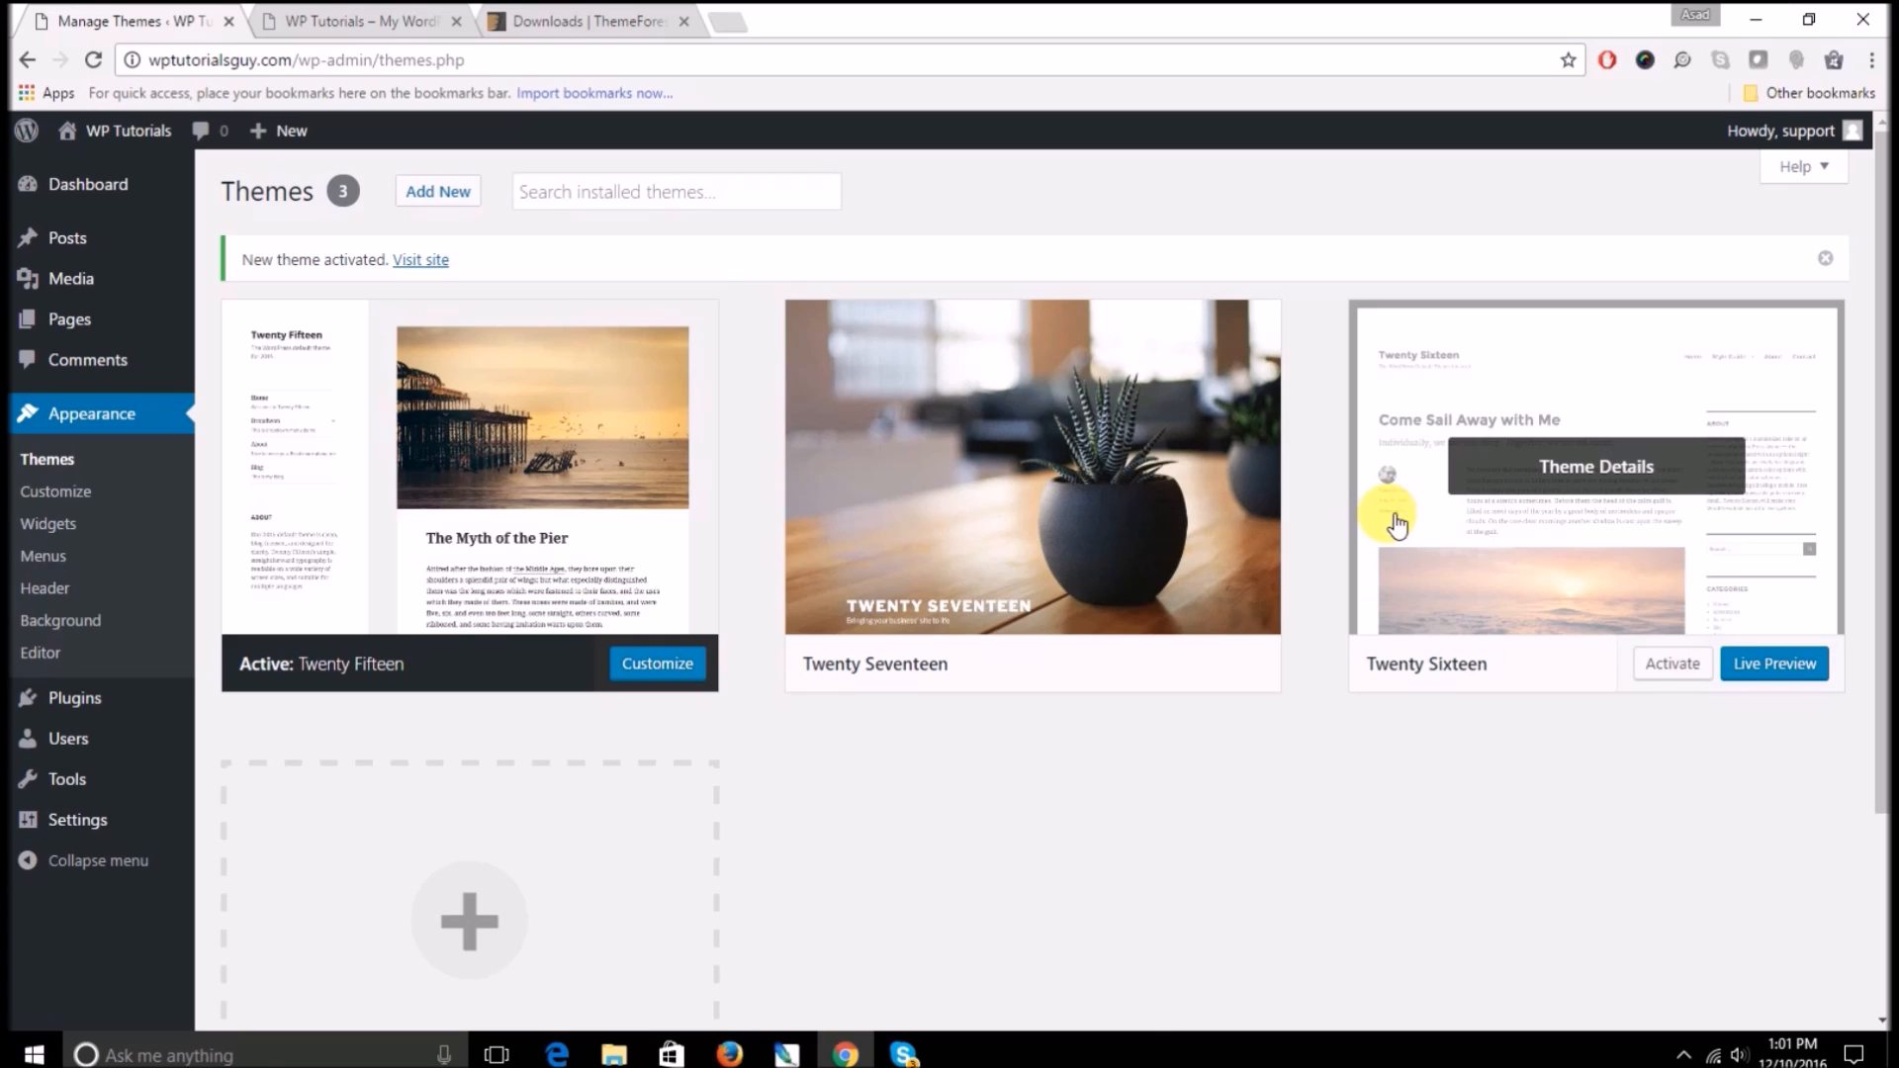
left_click(450, 197)
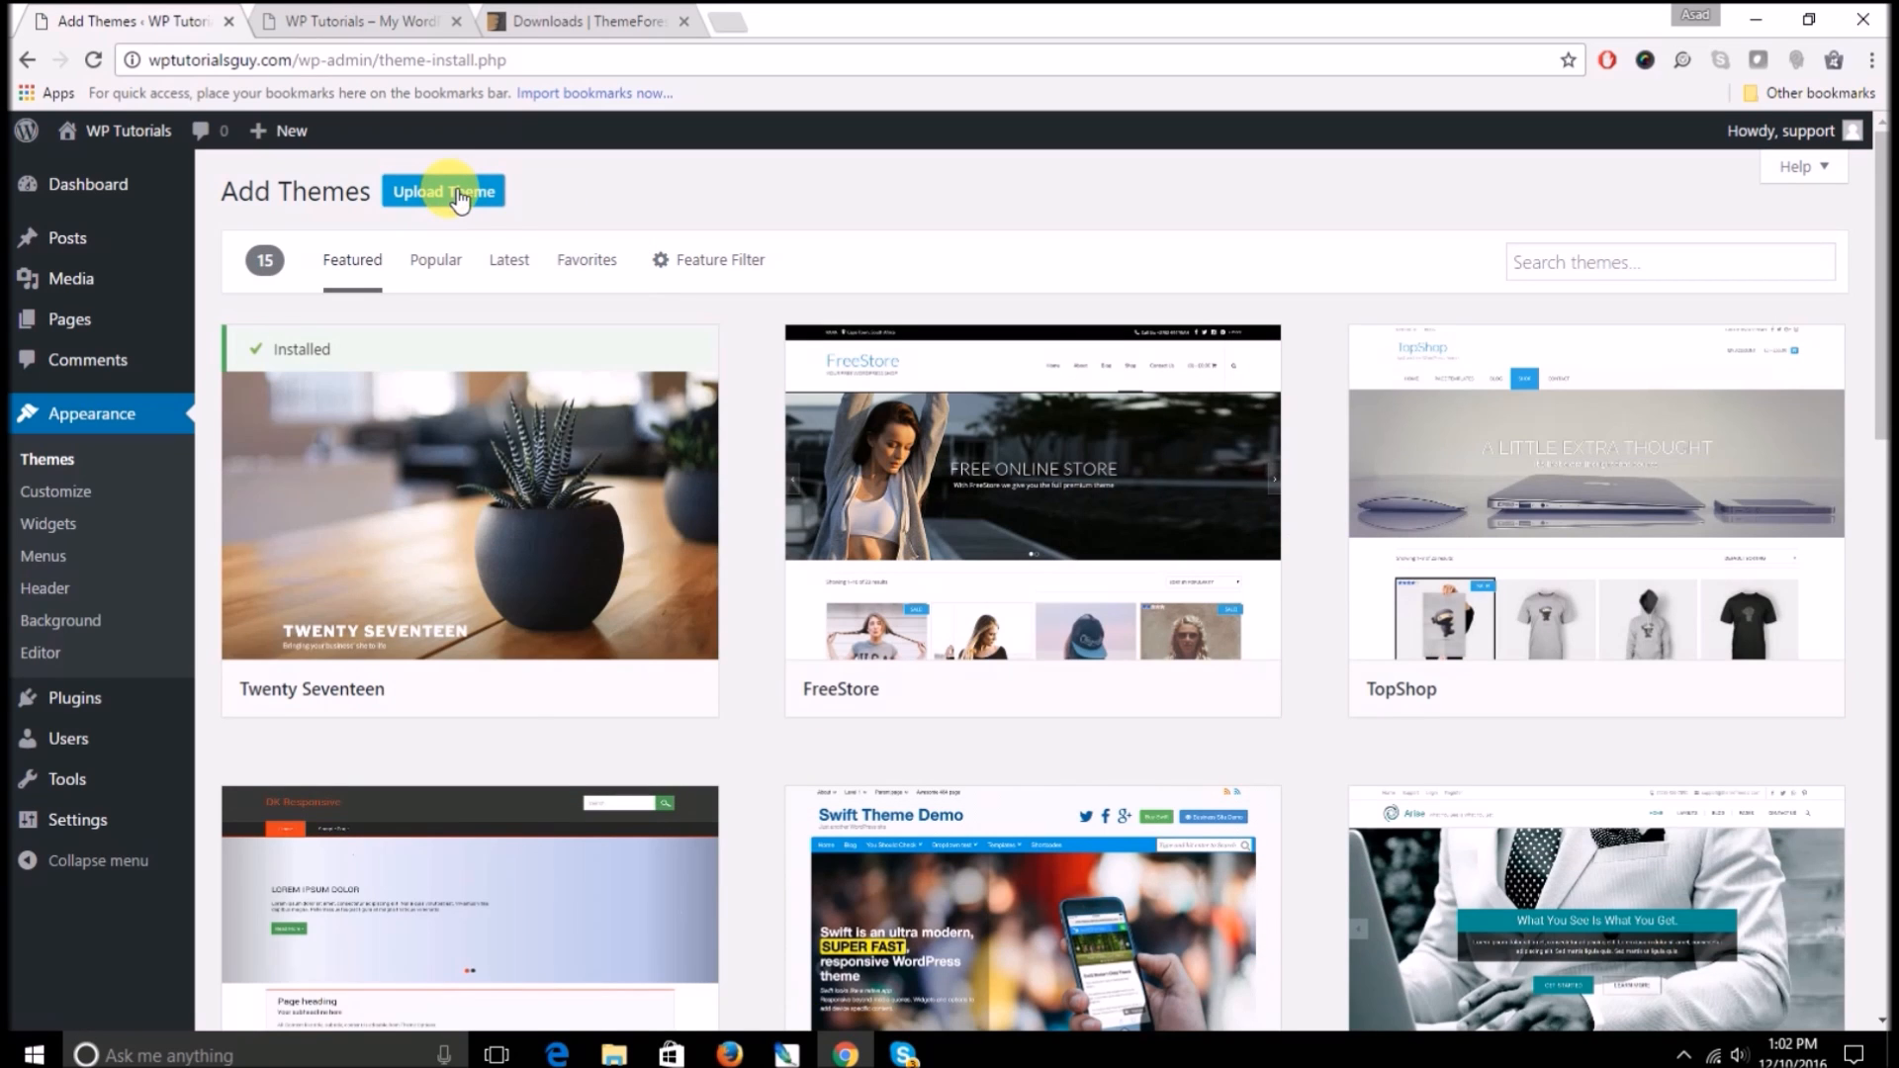
Step: Upload betheme.zip from be-theme/betheme-premium-wordpress-theme and install it as a theme
left_click(460, 197)
left_click(893, 408)
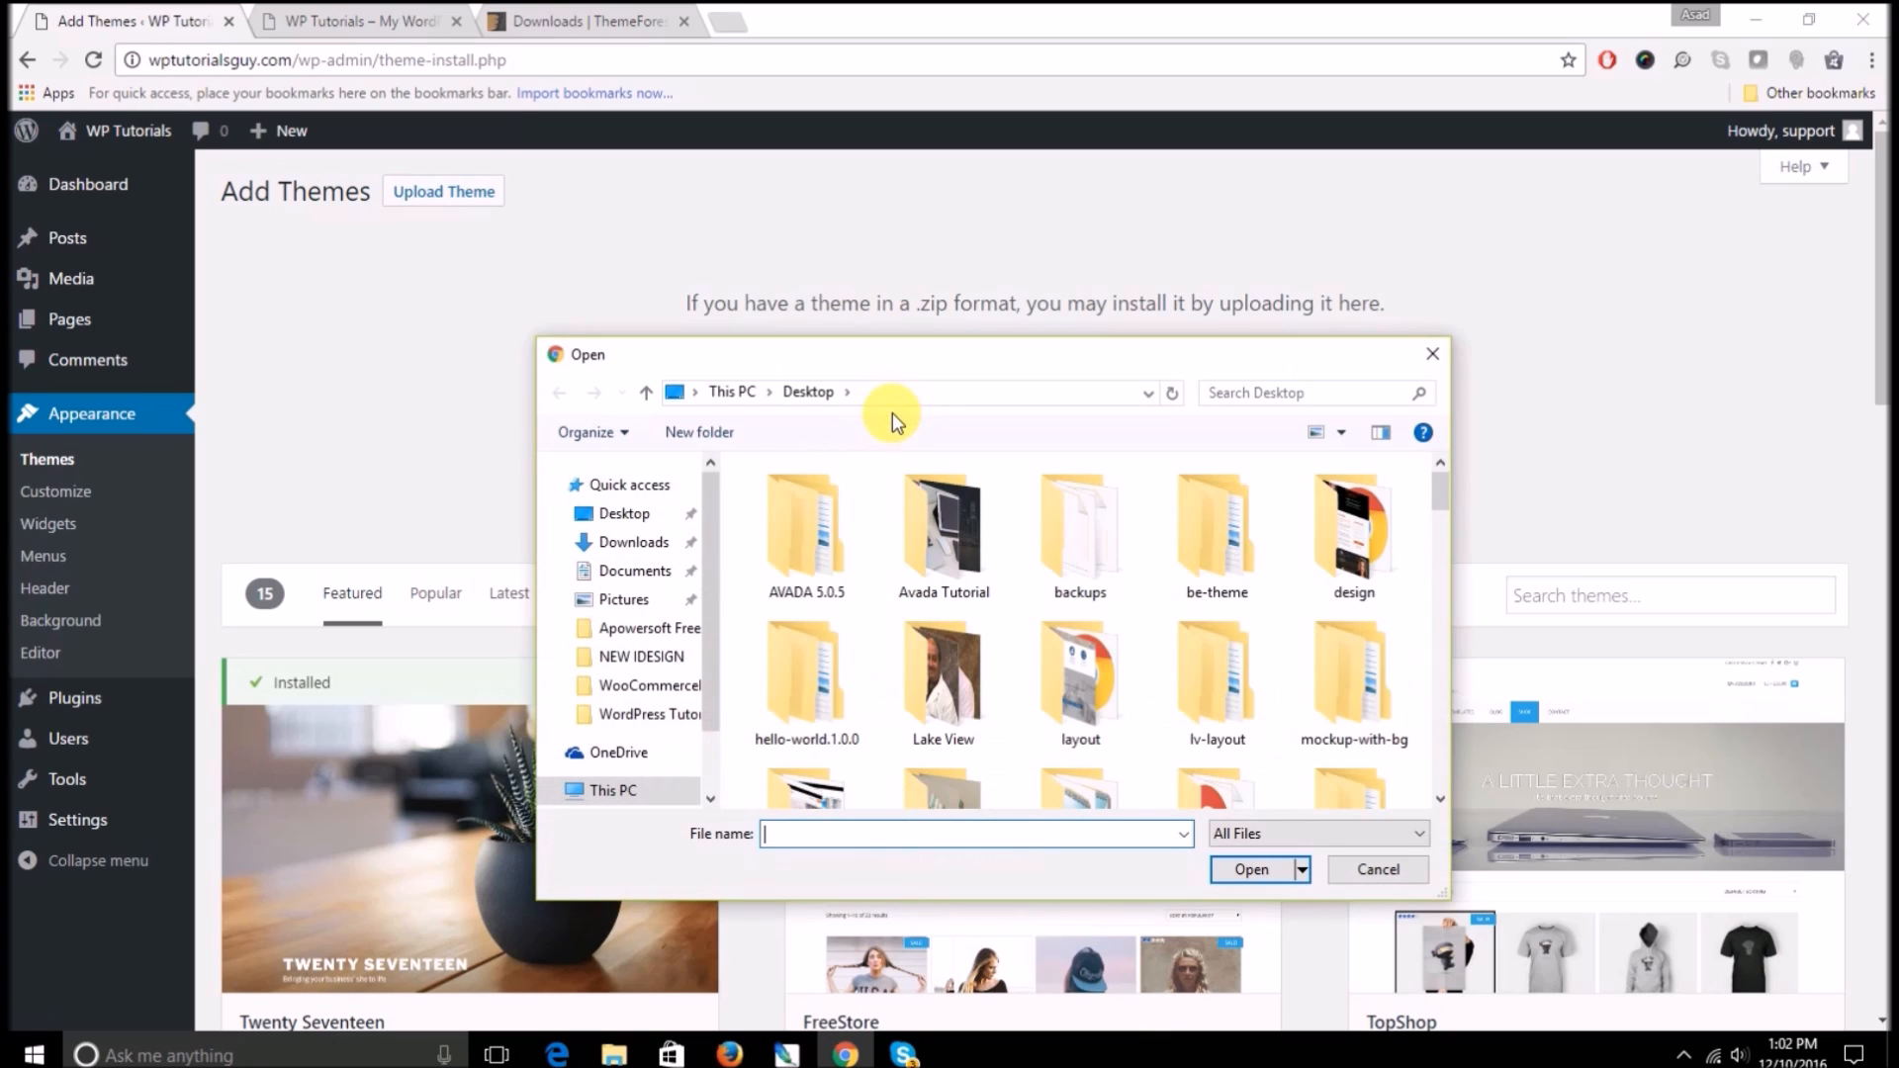
double_click(1172, 549)
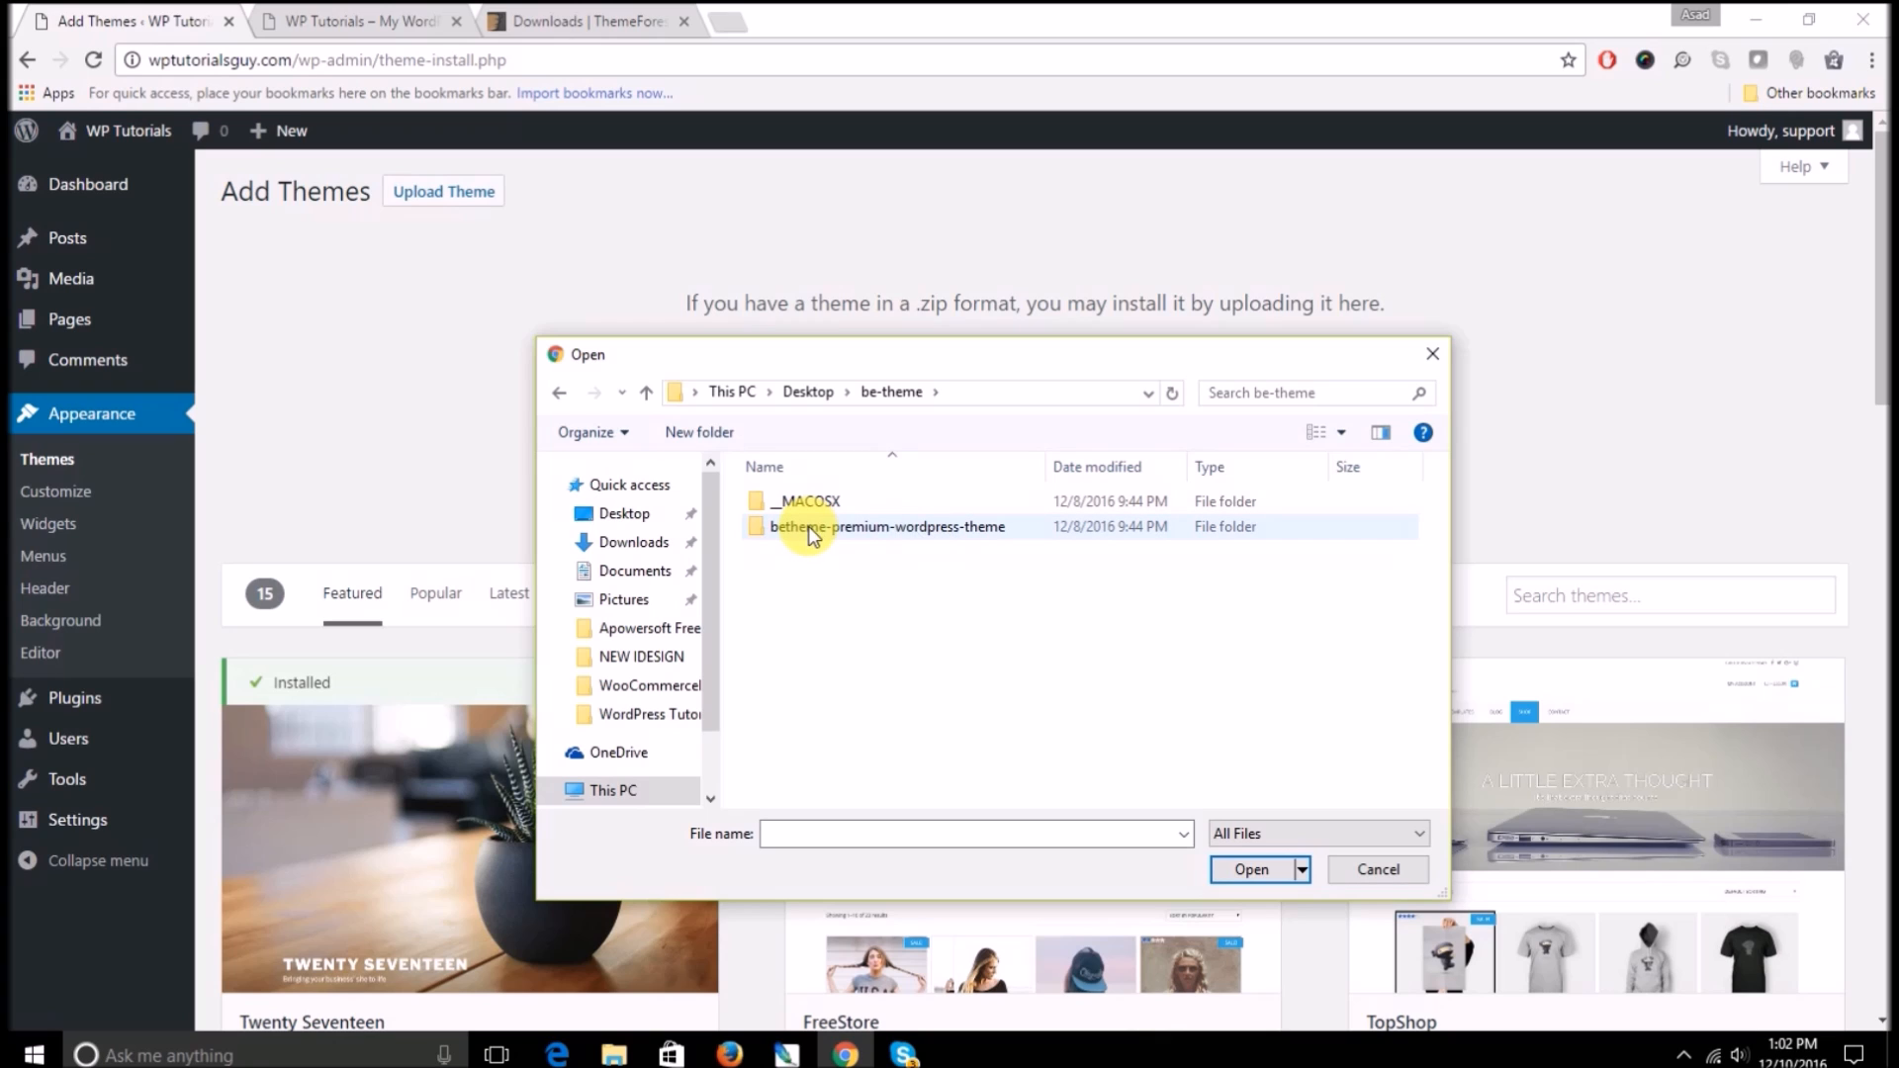
double_click(936, 529)
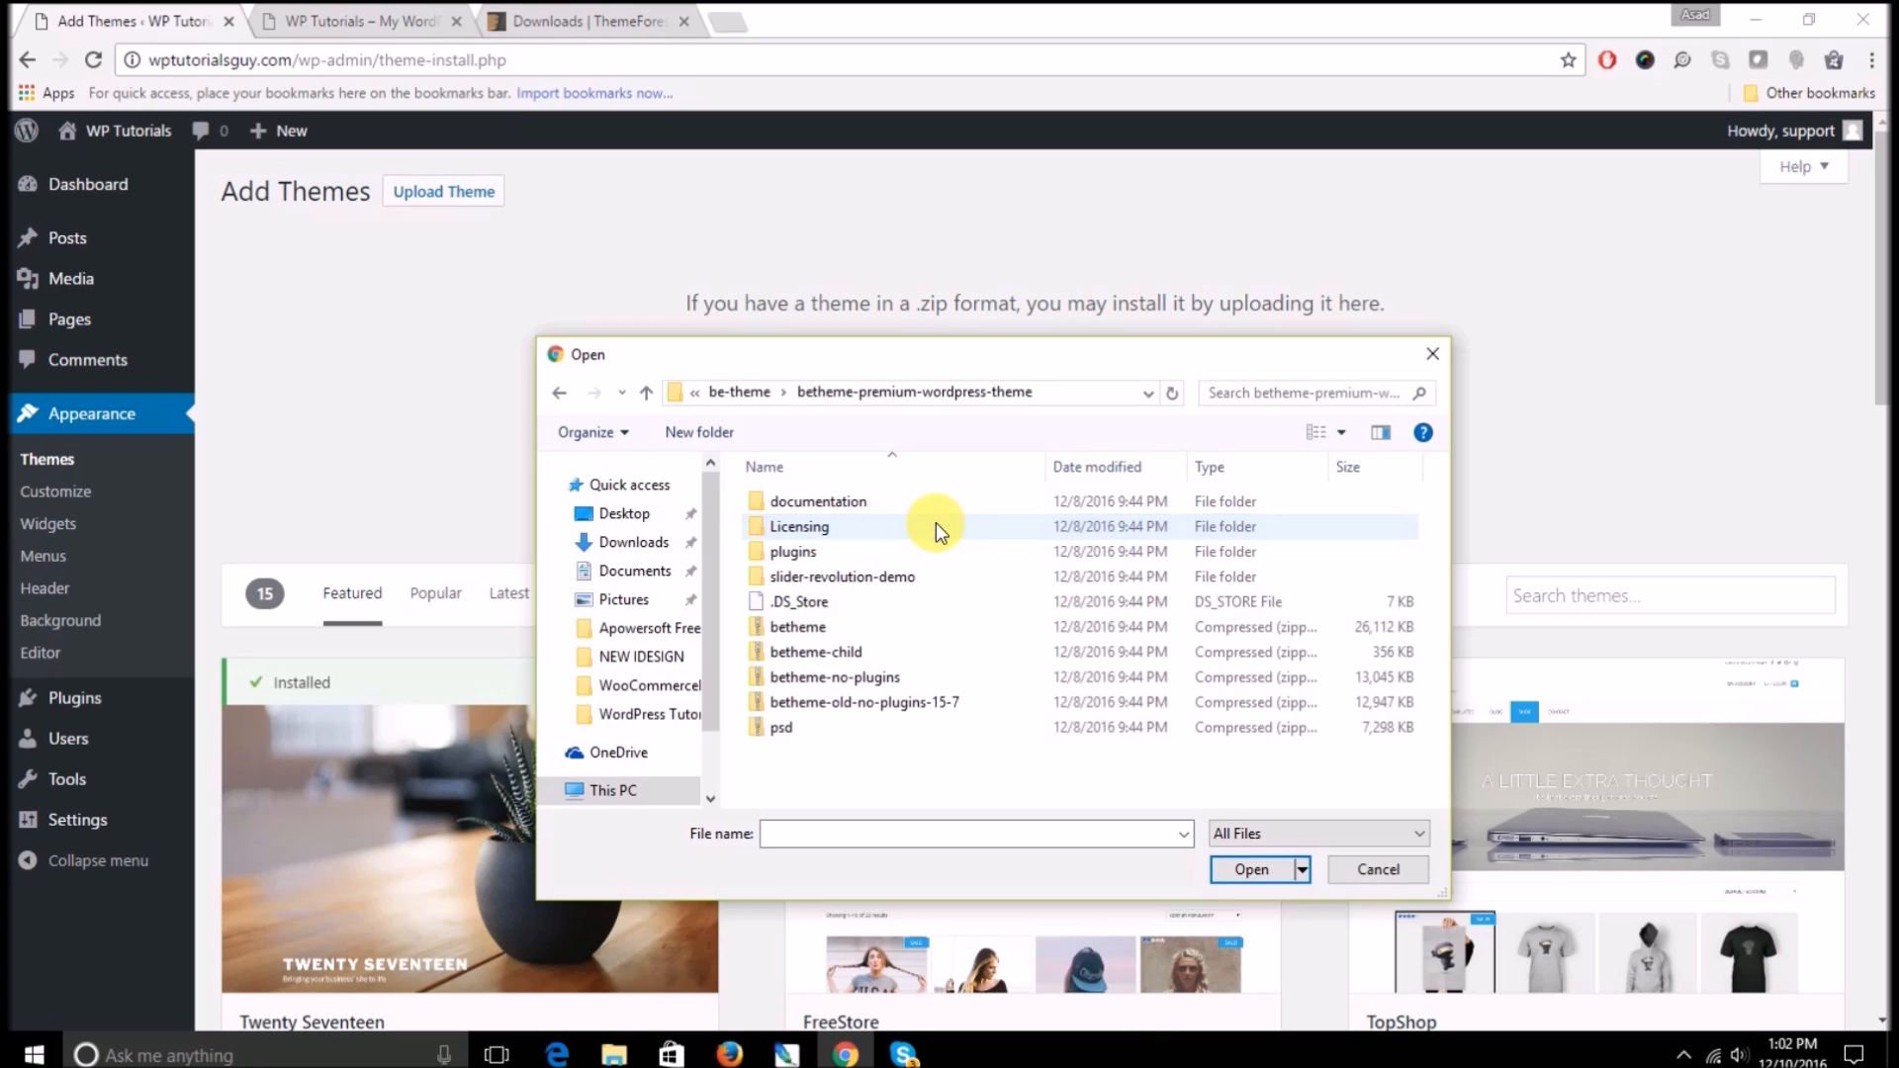
double_click(839, 622)
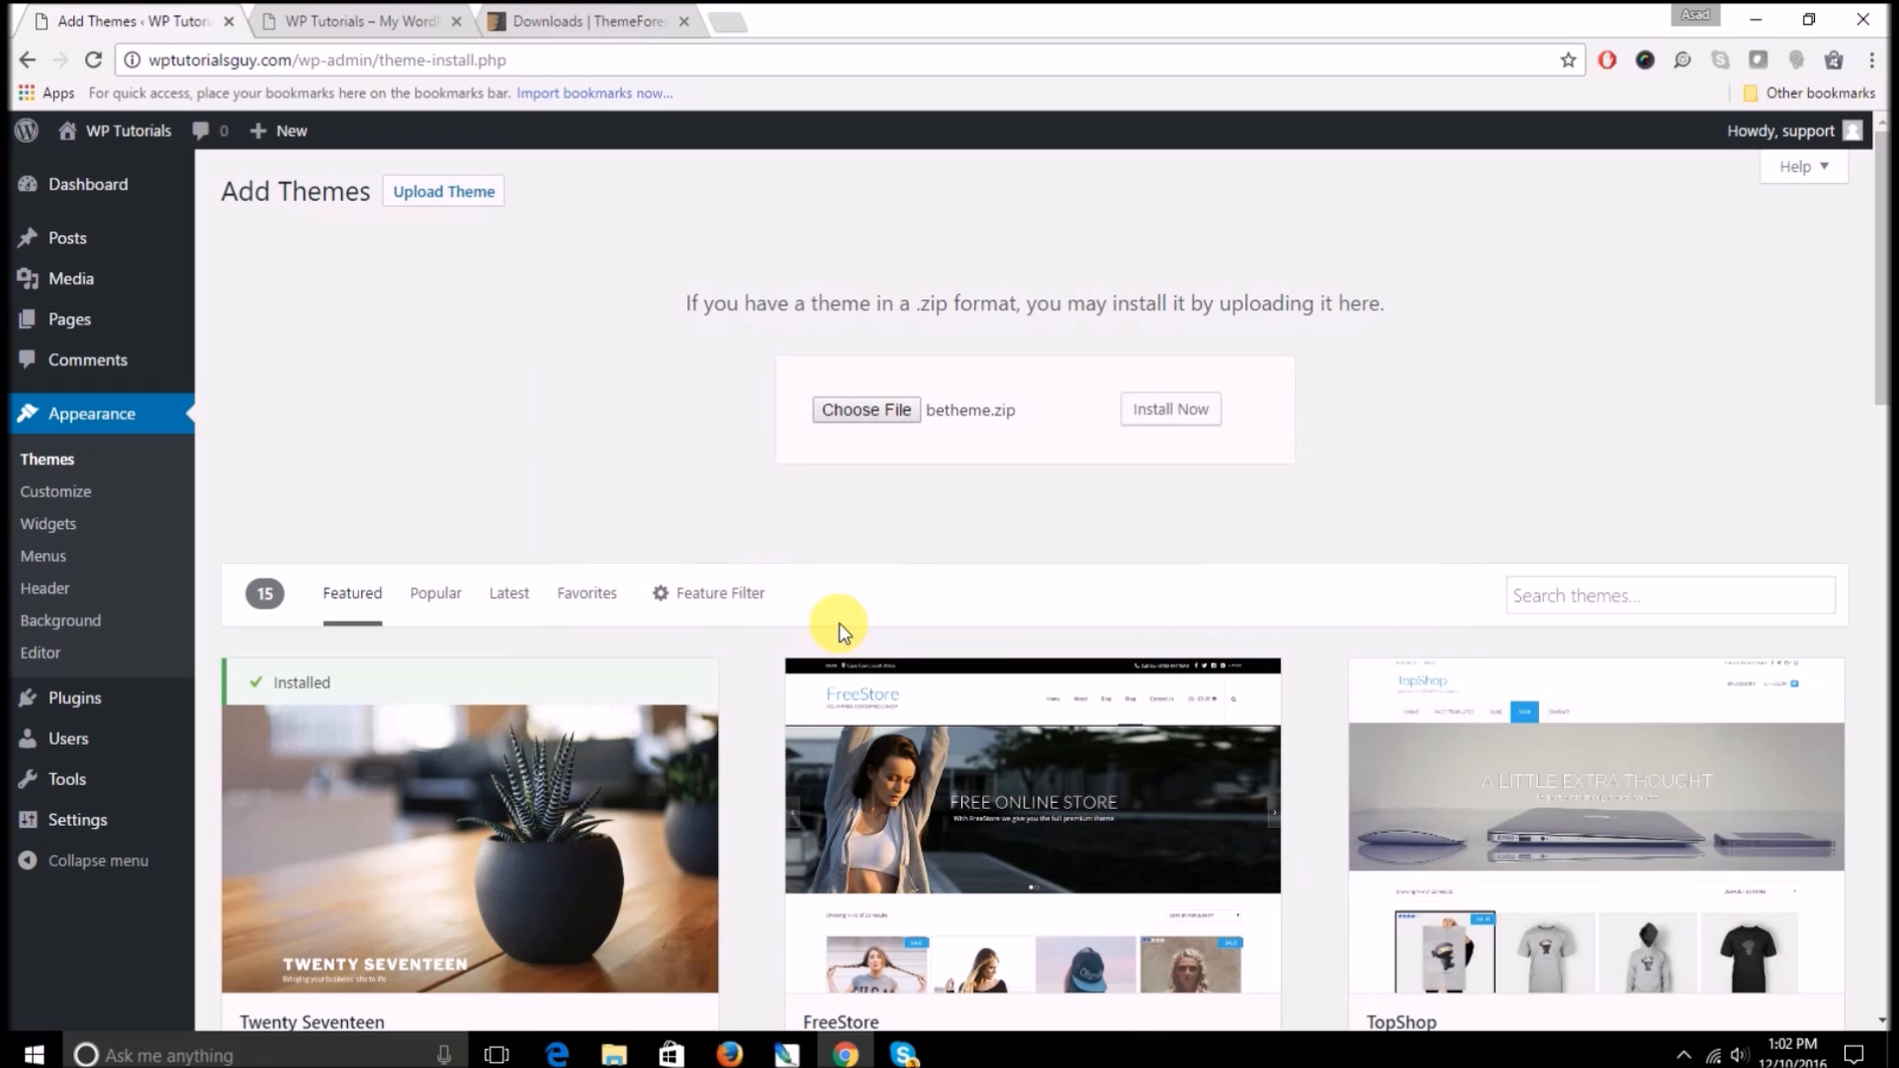
left_click(1149, 411)
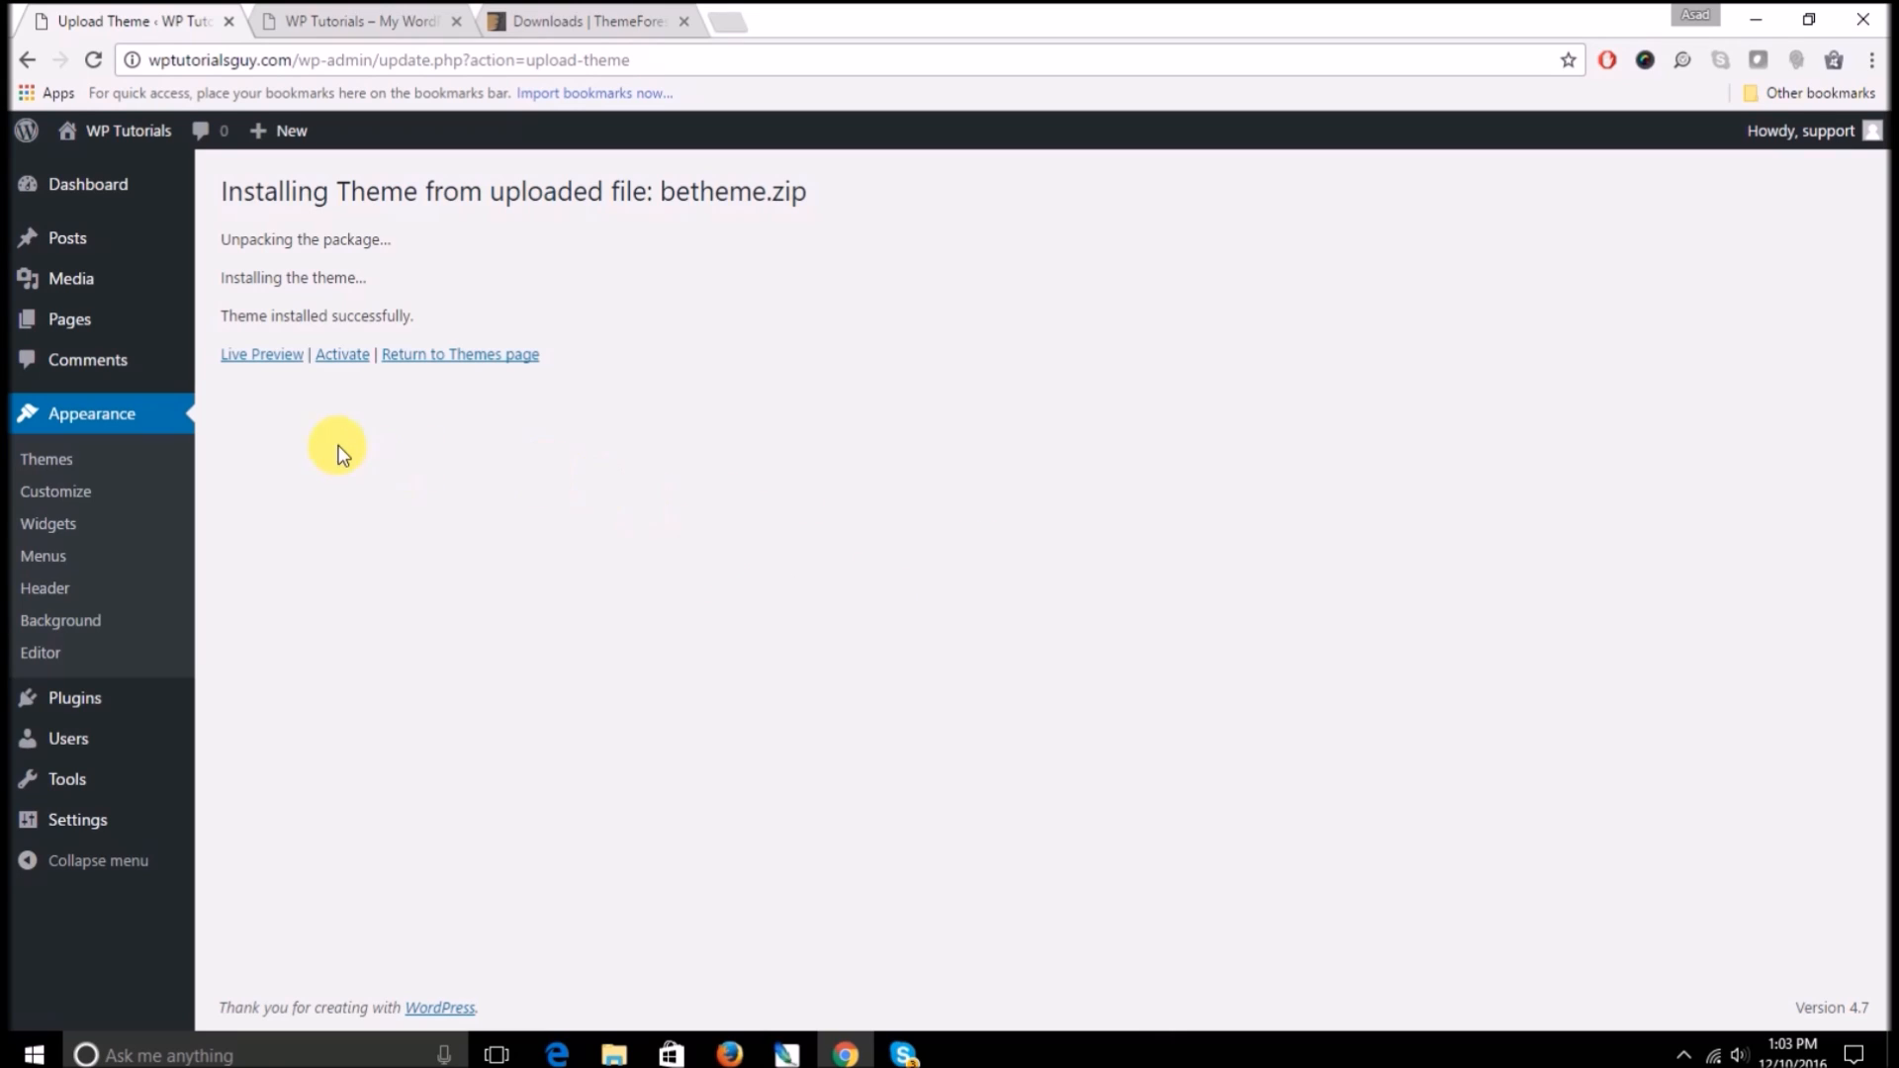
Step: Activate BeTheme and reload the front page to view the Be|theme design, then return to Themes
left_click(342, 358)
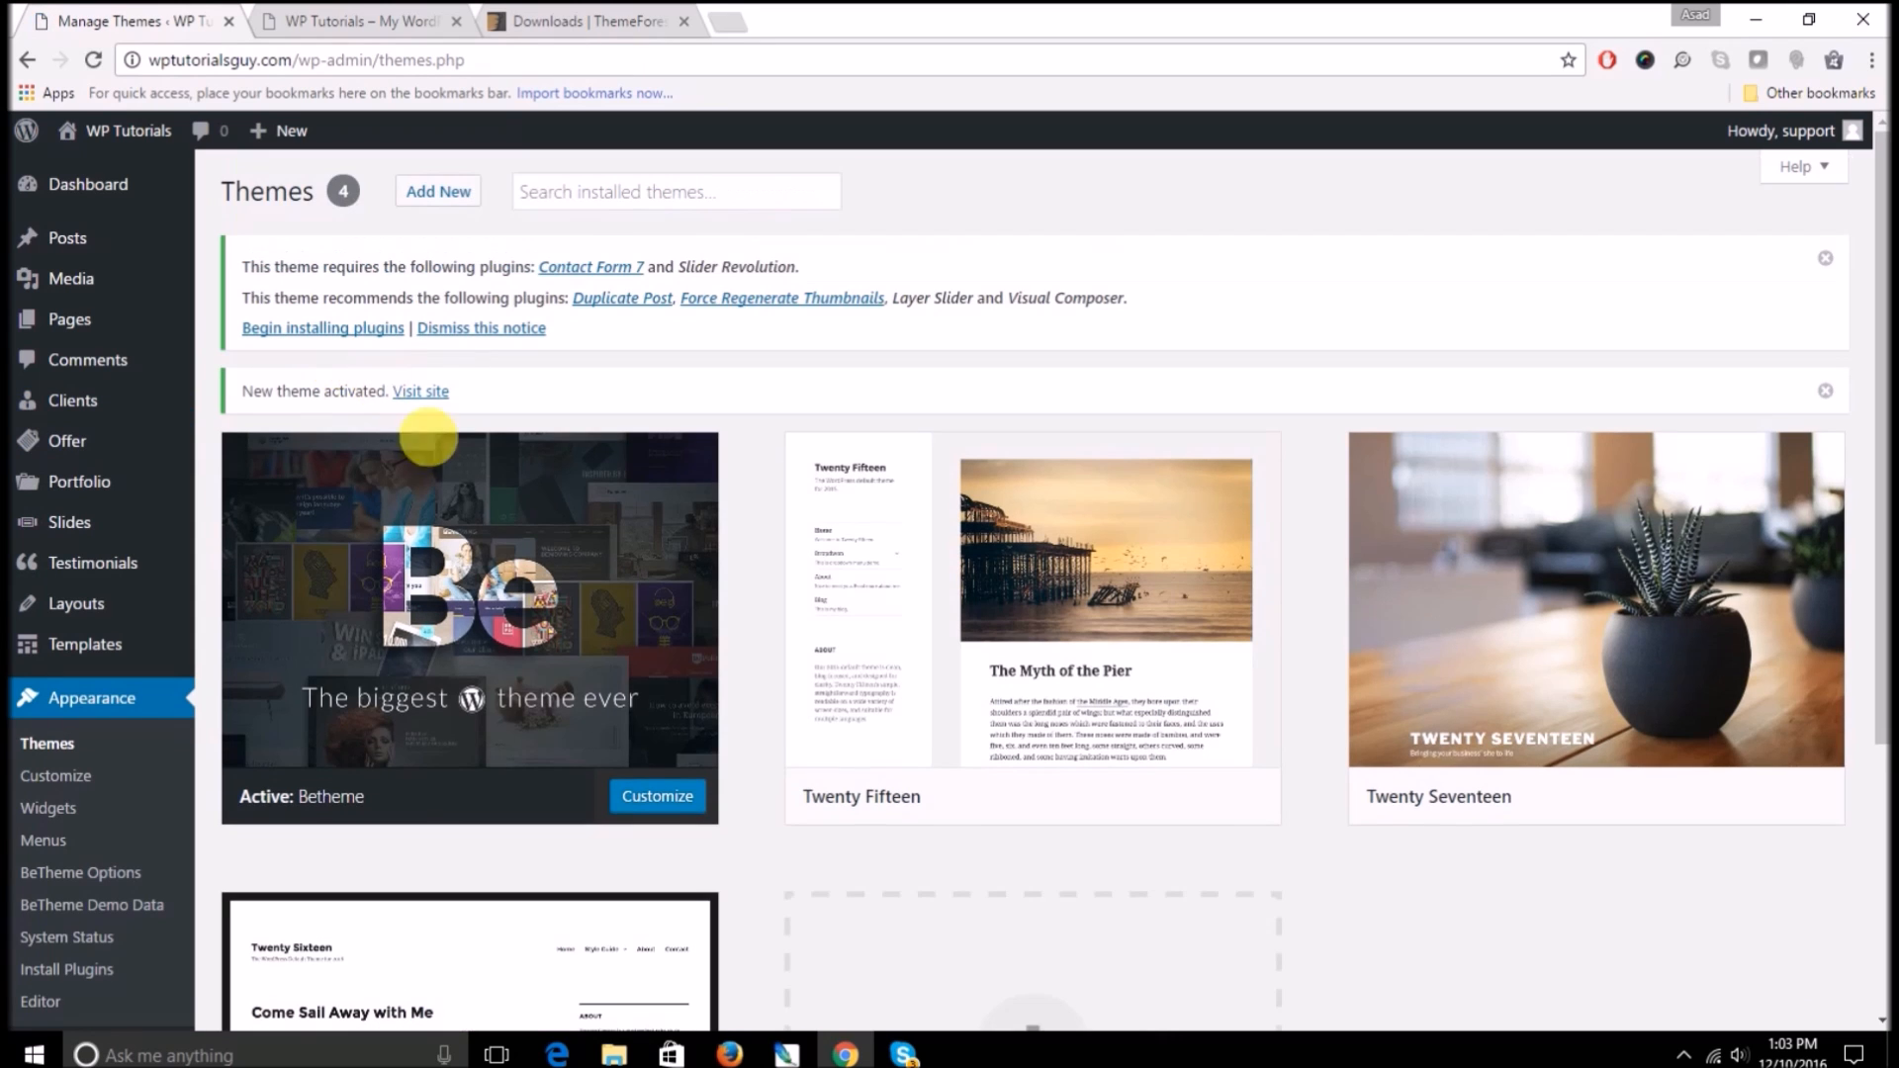
mouse_move(479, 508)
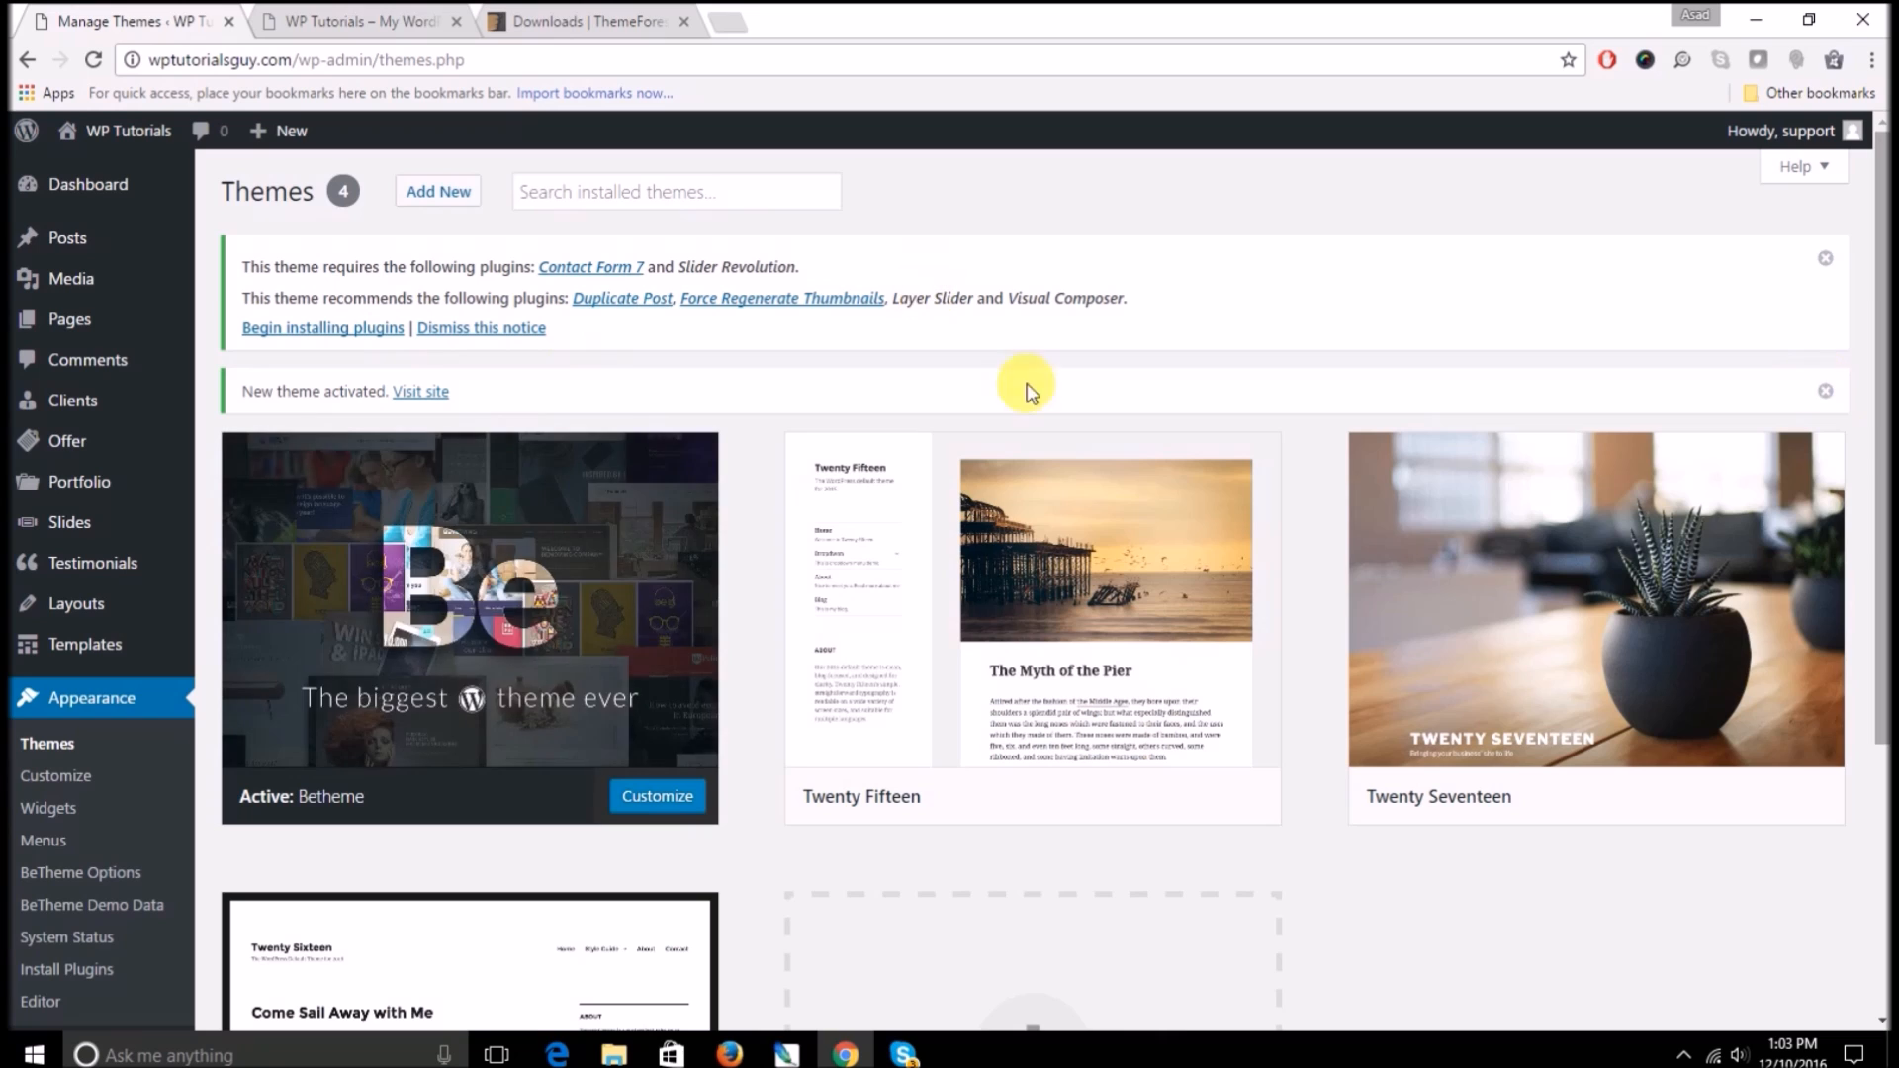
left_click(344, 22)
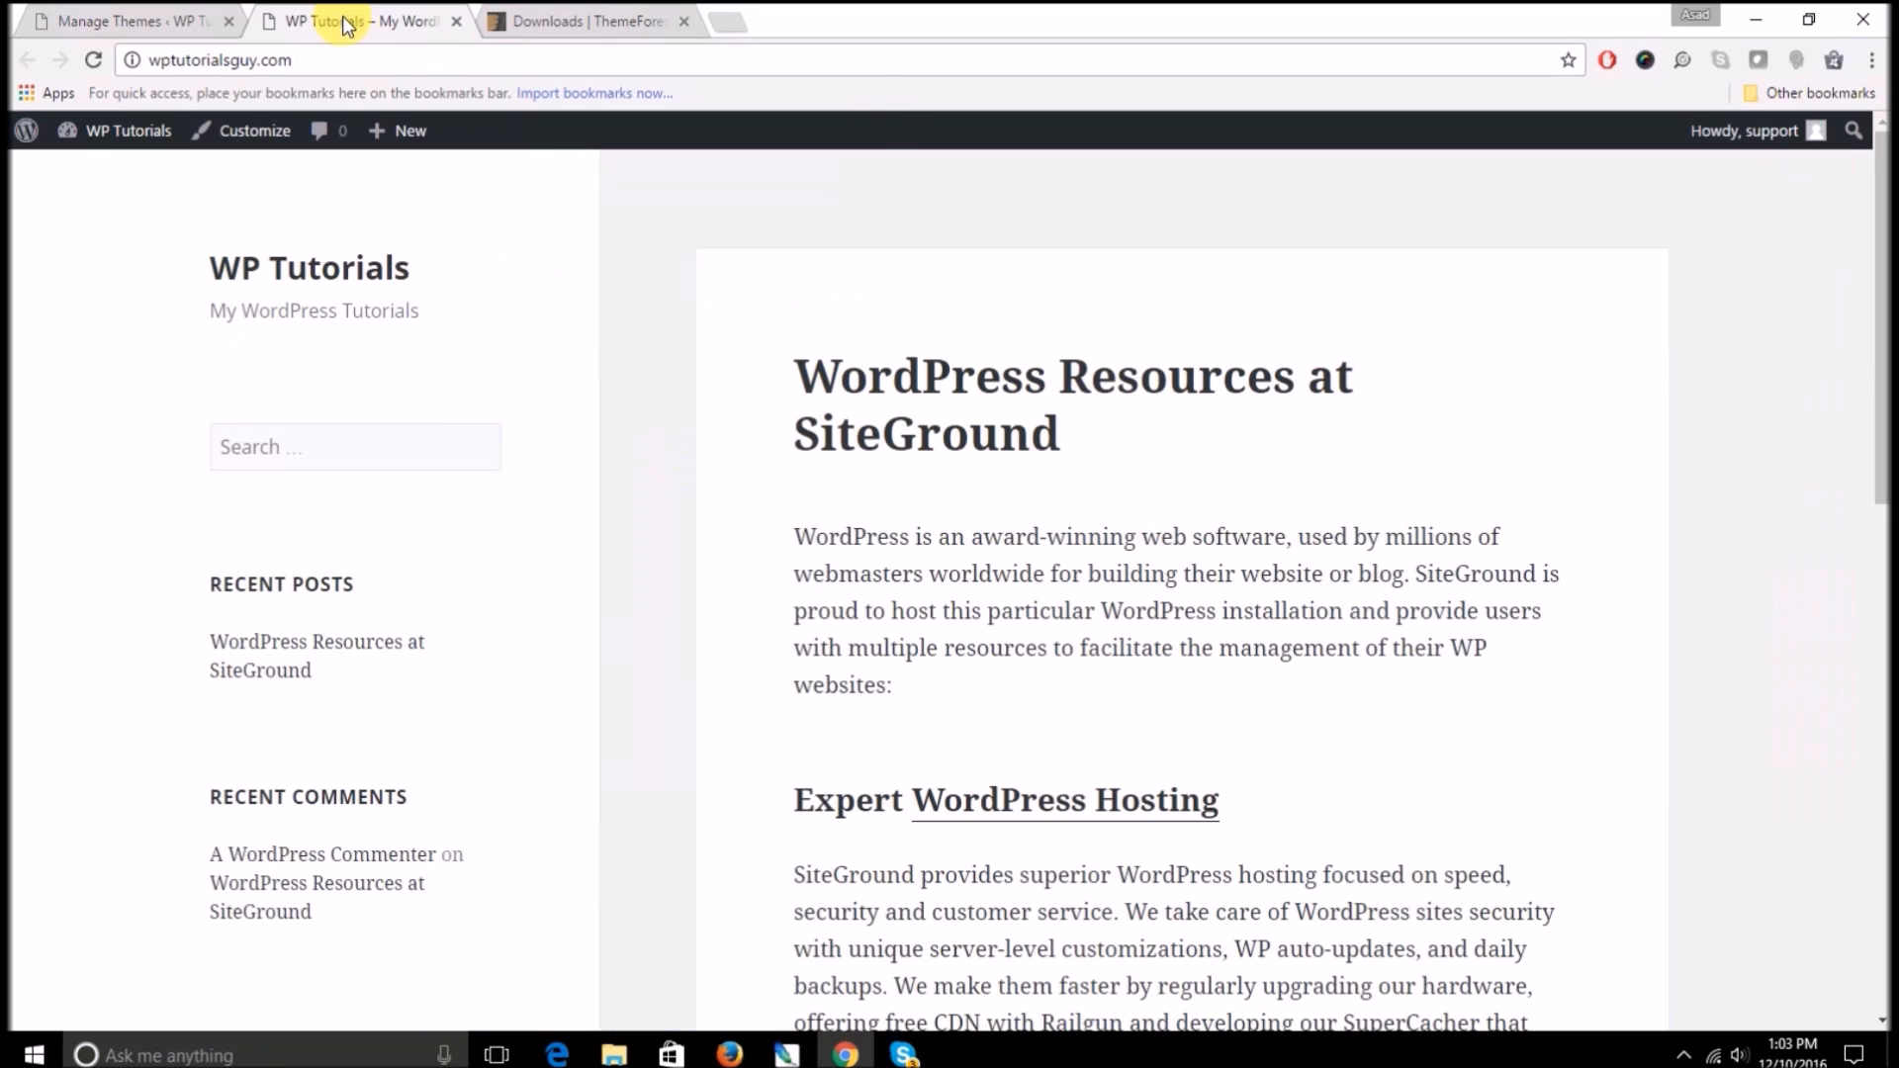
left_click(92, 65)
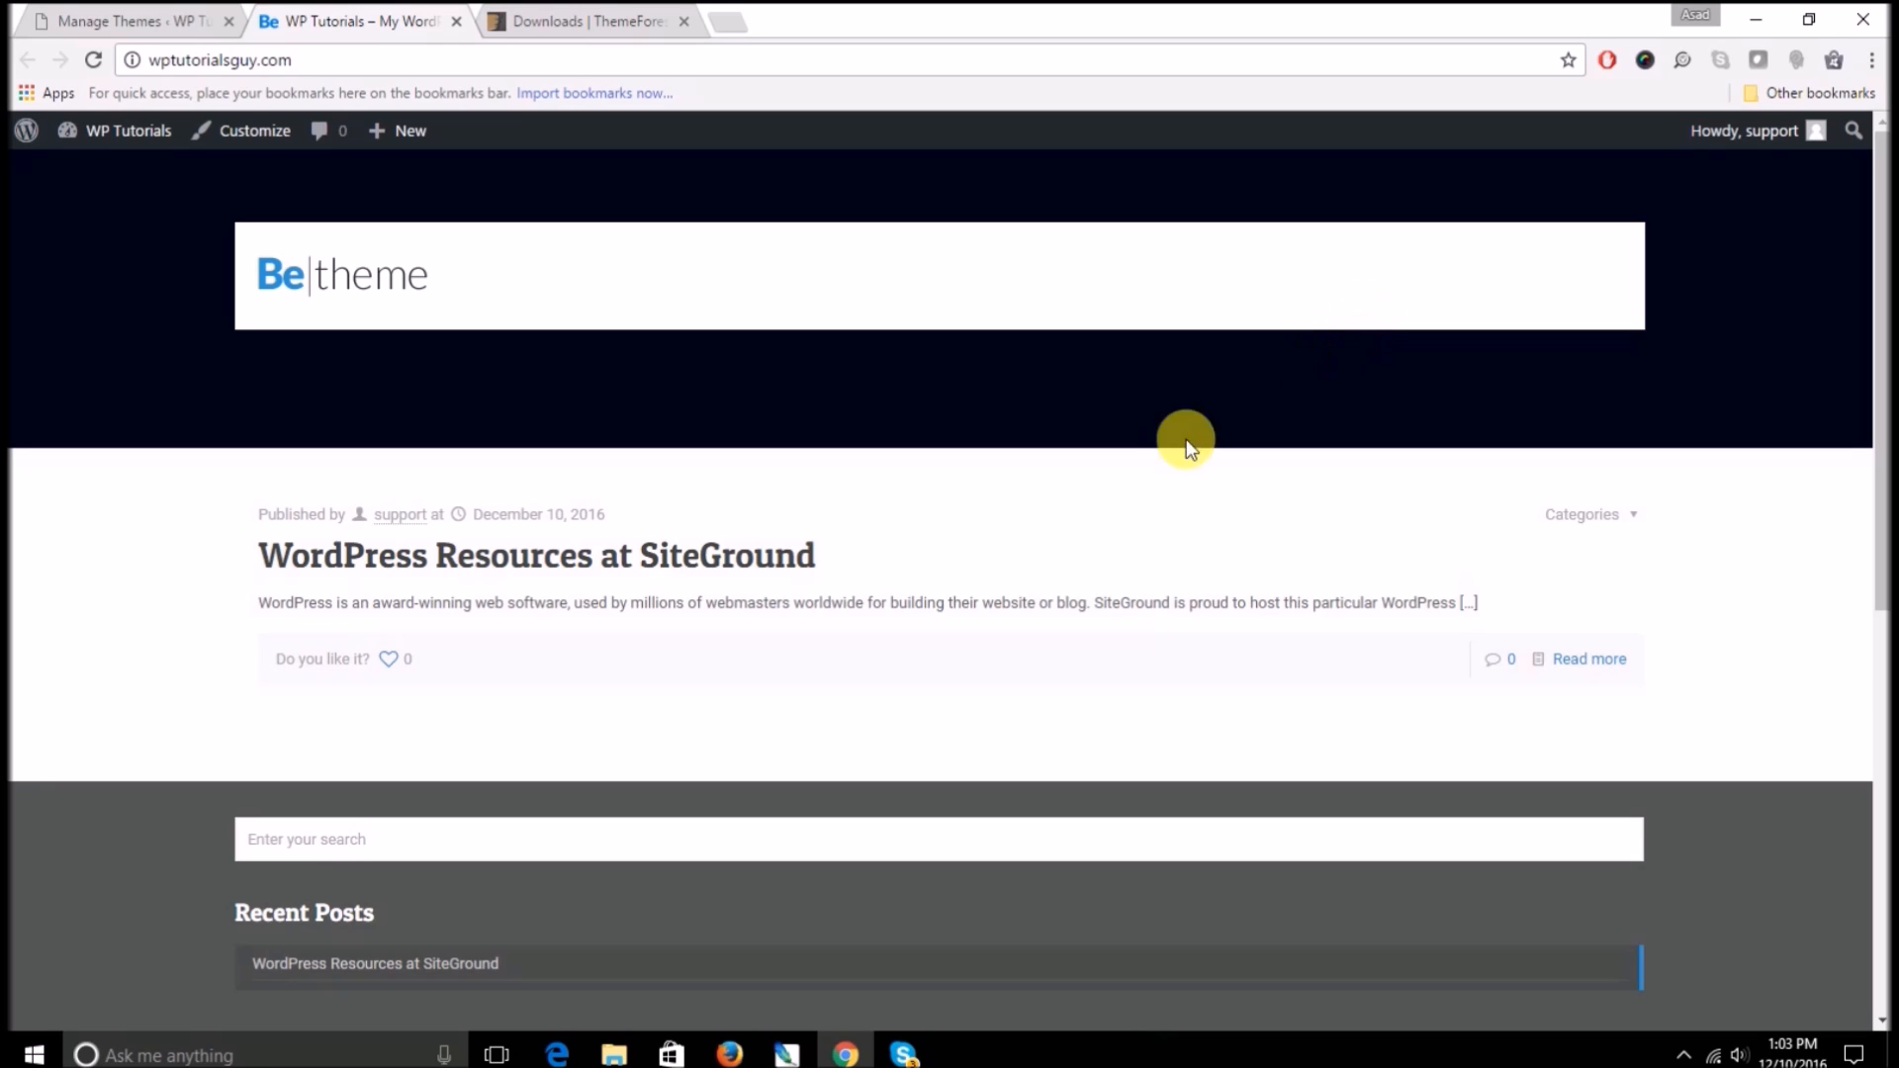
scroll(1230, 465, "down", 10)
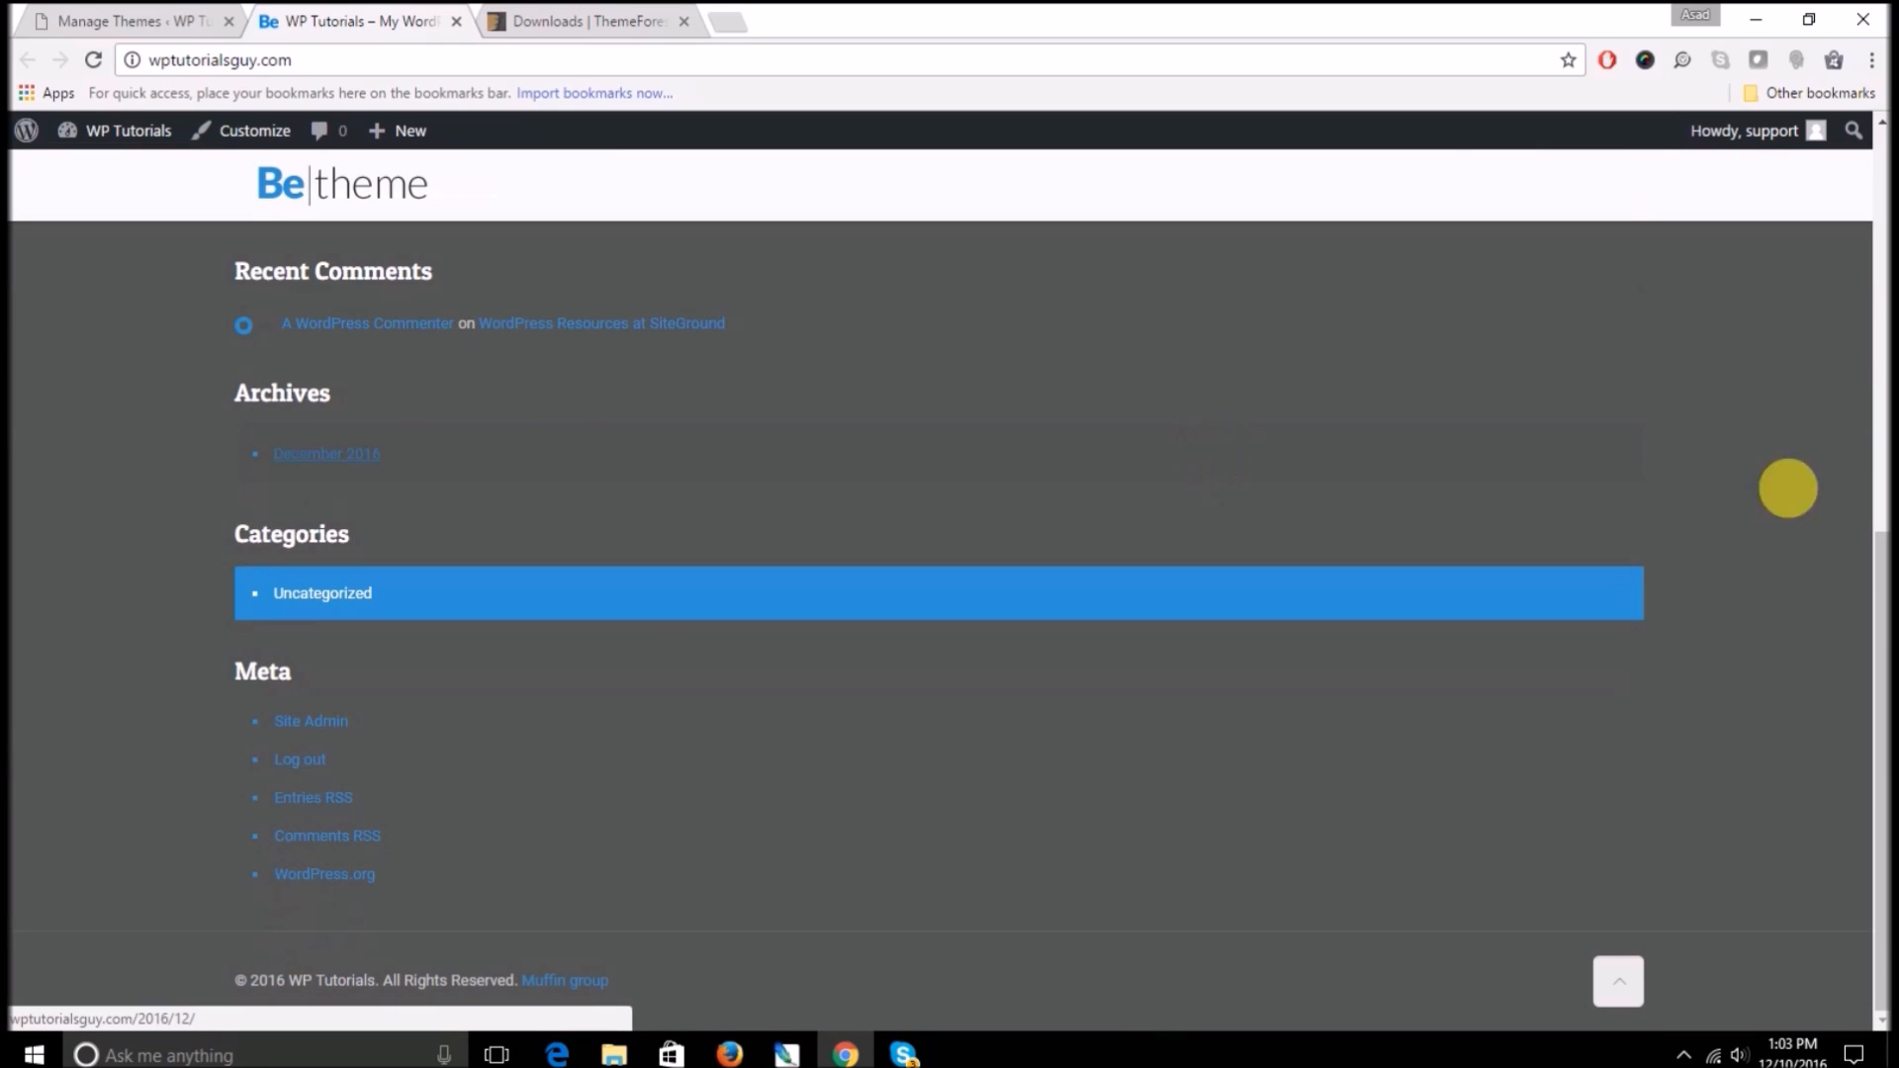
left_click_drag(1882, 583, 1882, 230)
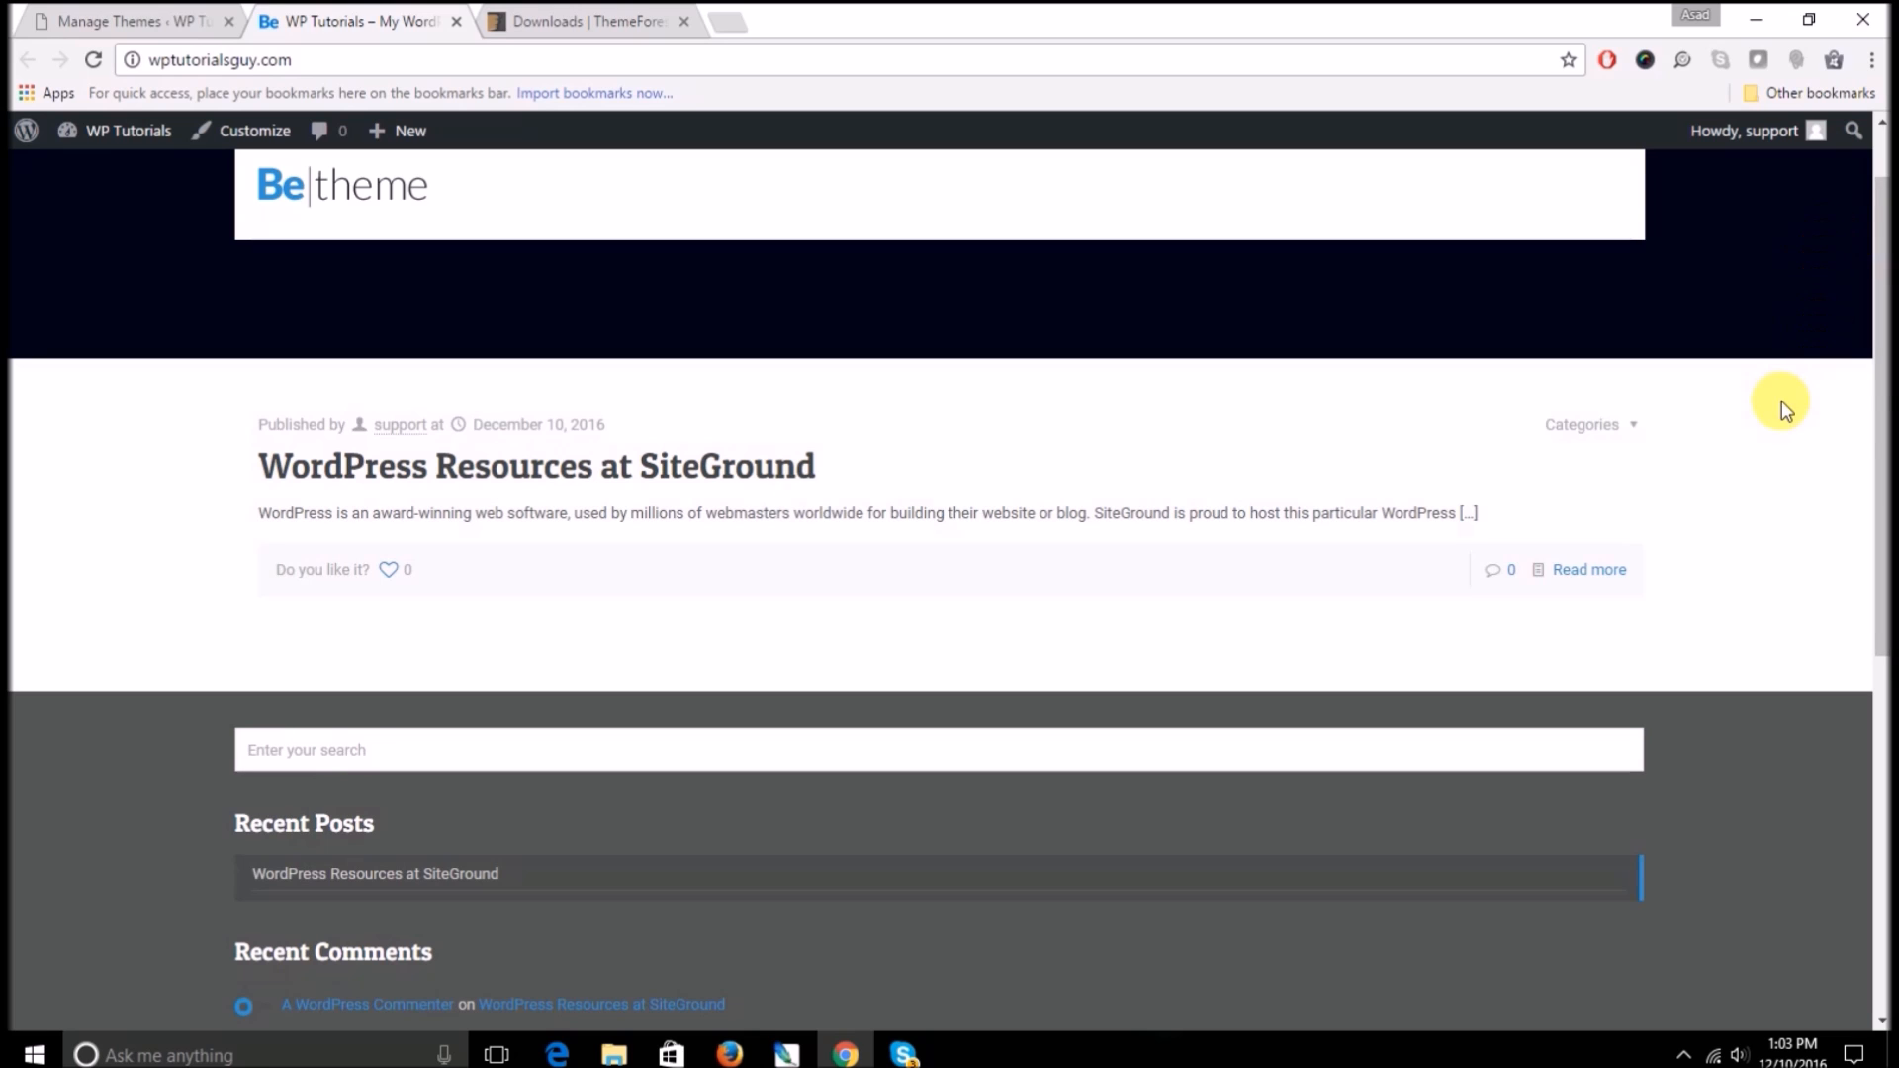
left_click(163, 16)
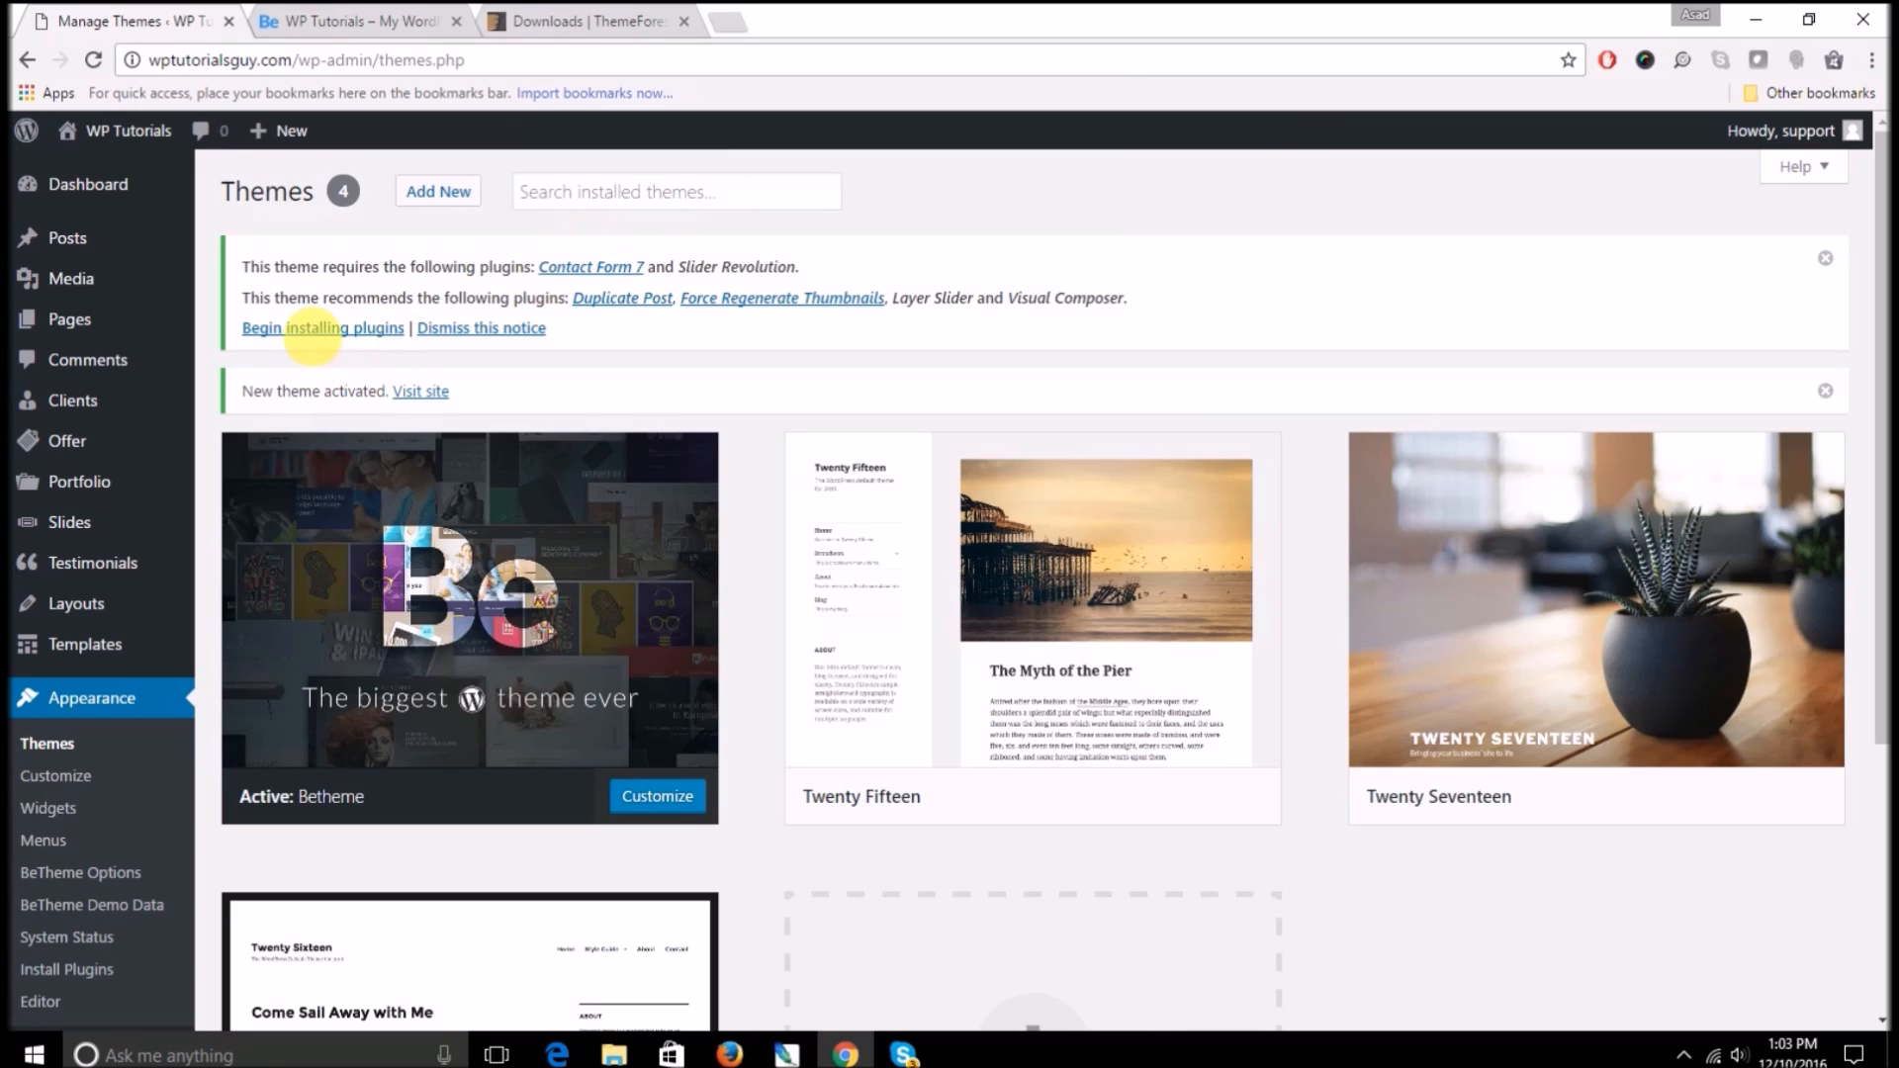
Step: Install Contact Form 7, Slider Revolution, Duplicate Post and Force Regenerate Thumbnails from the required plugins list
left_click(330, 329)
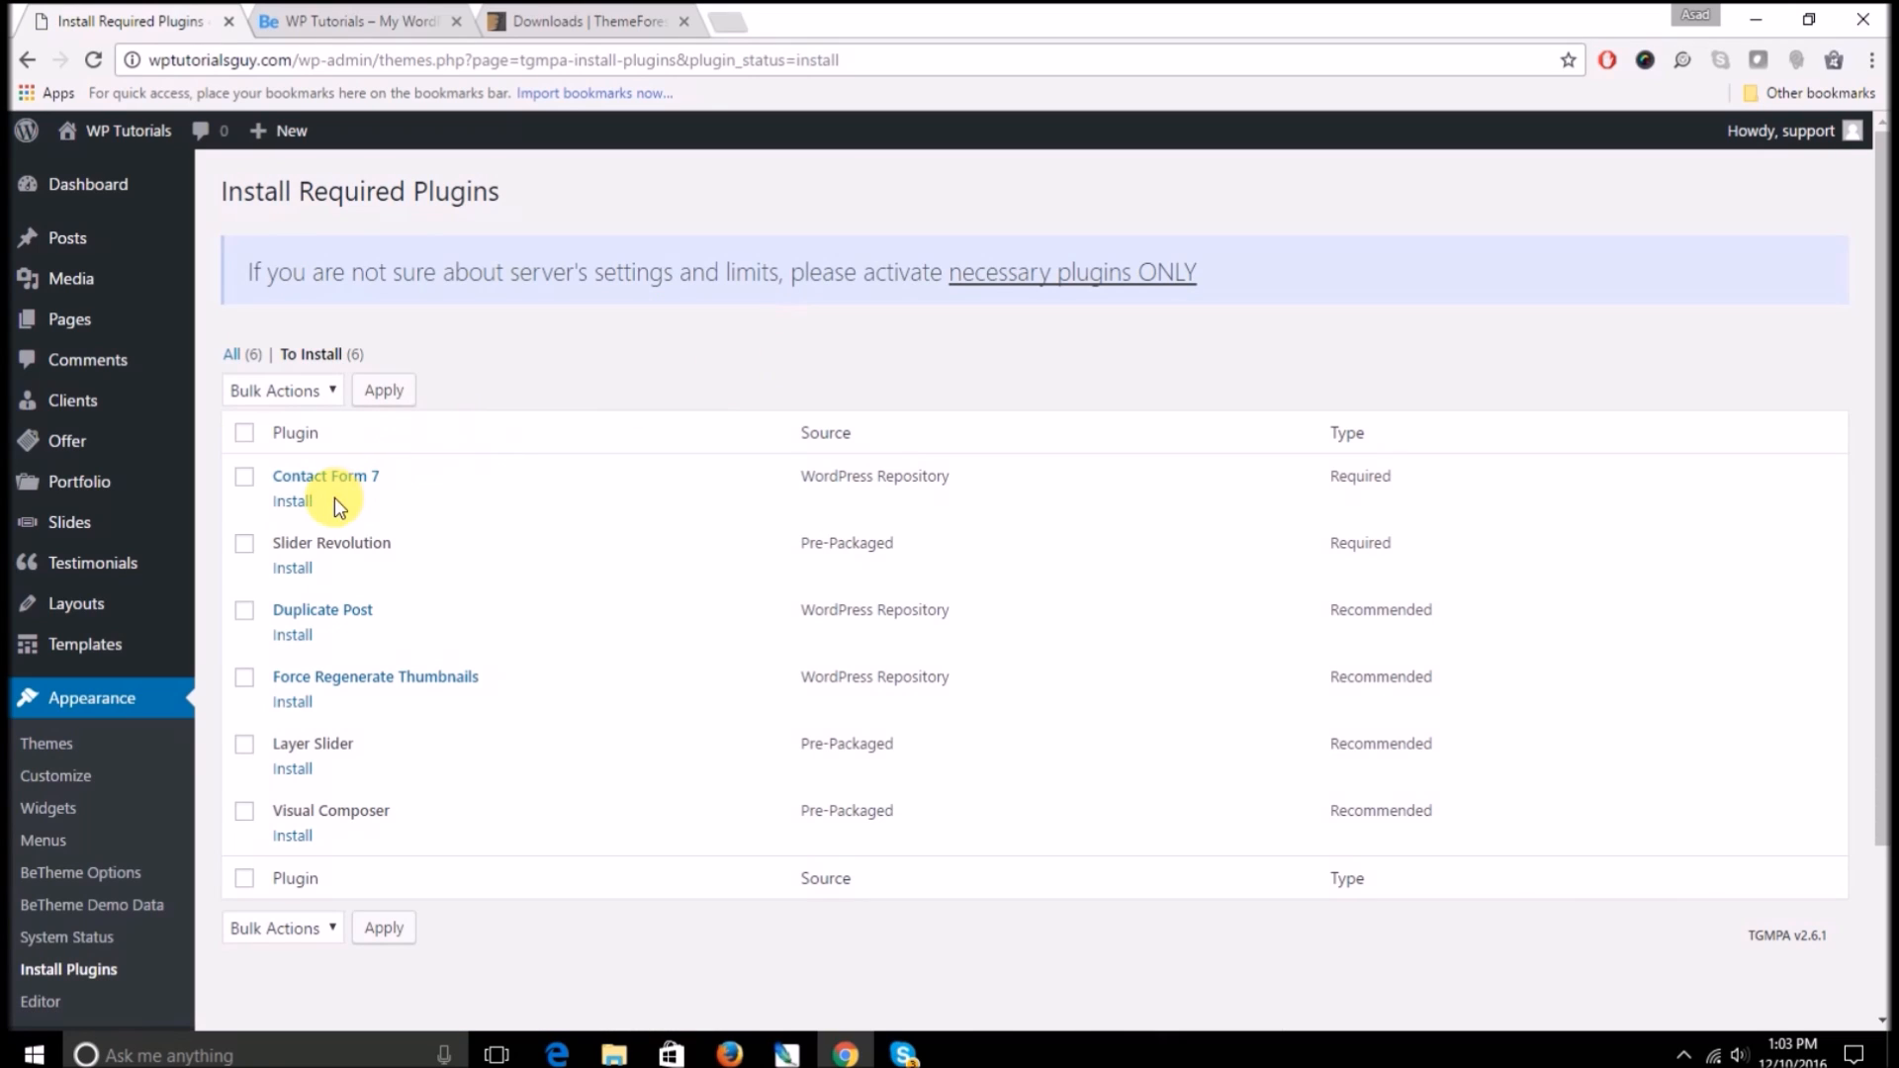
left_click(294, 502)
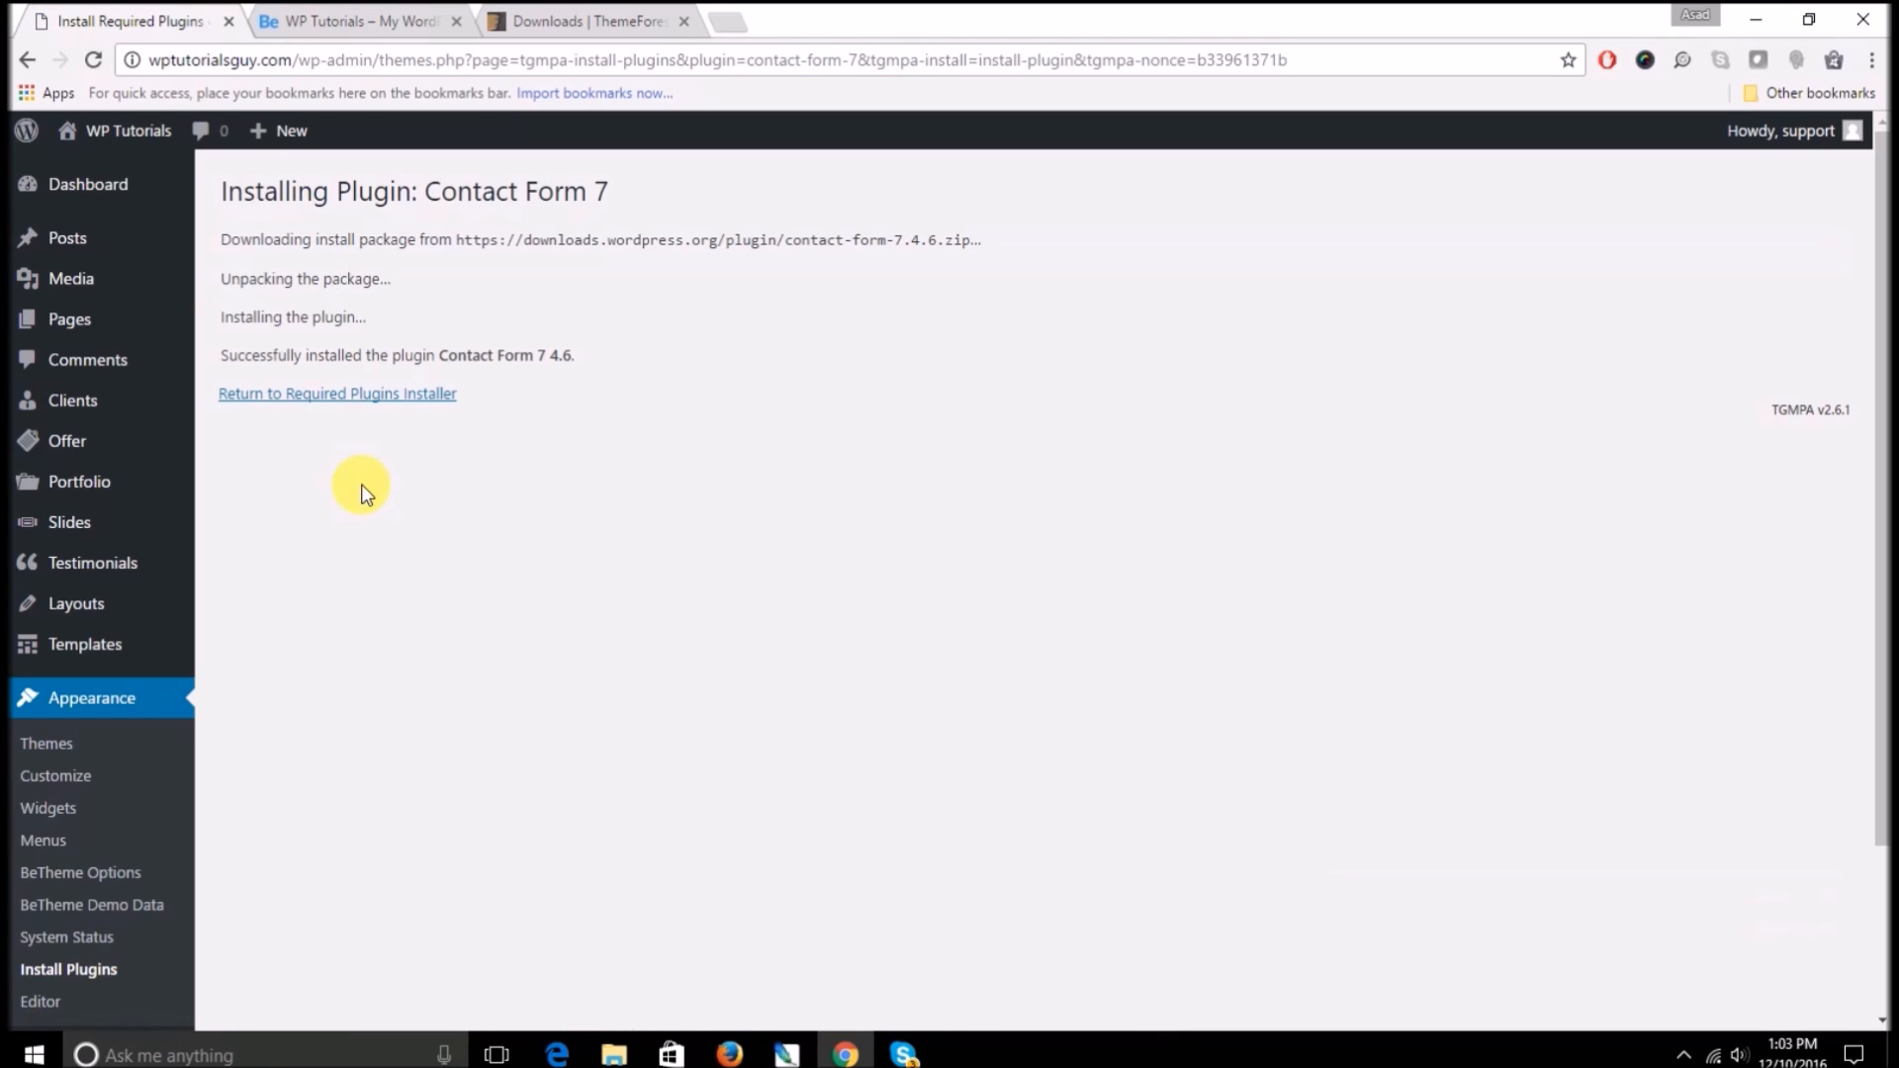
left_click(337, 396)
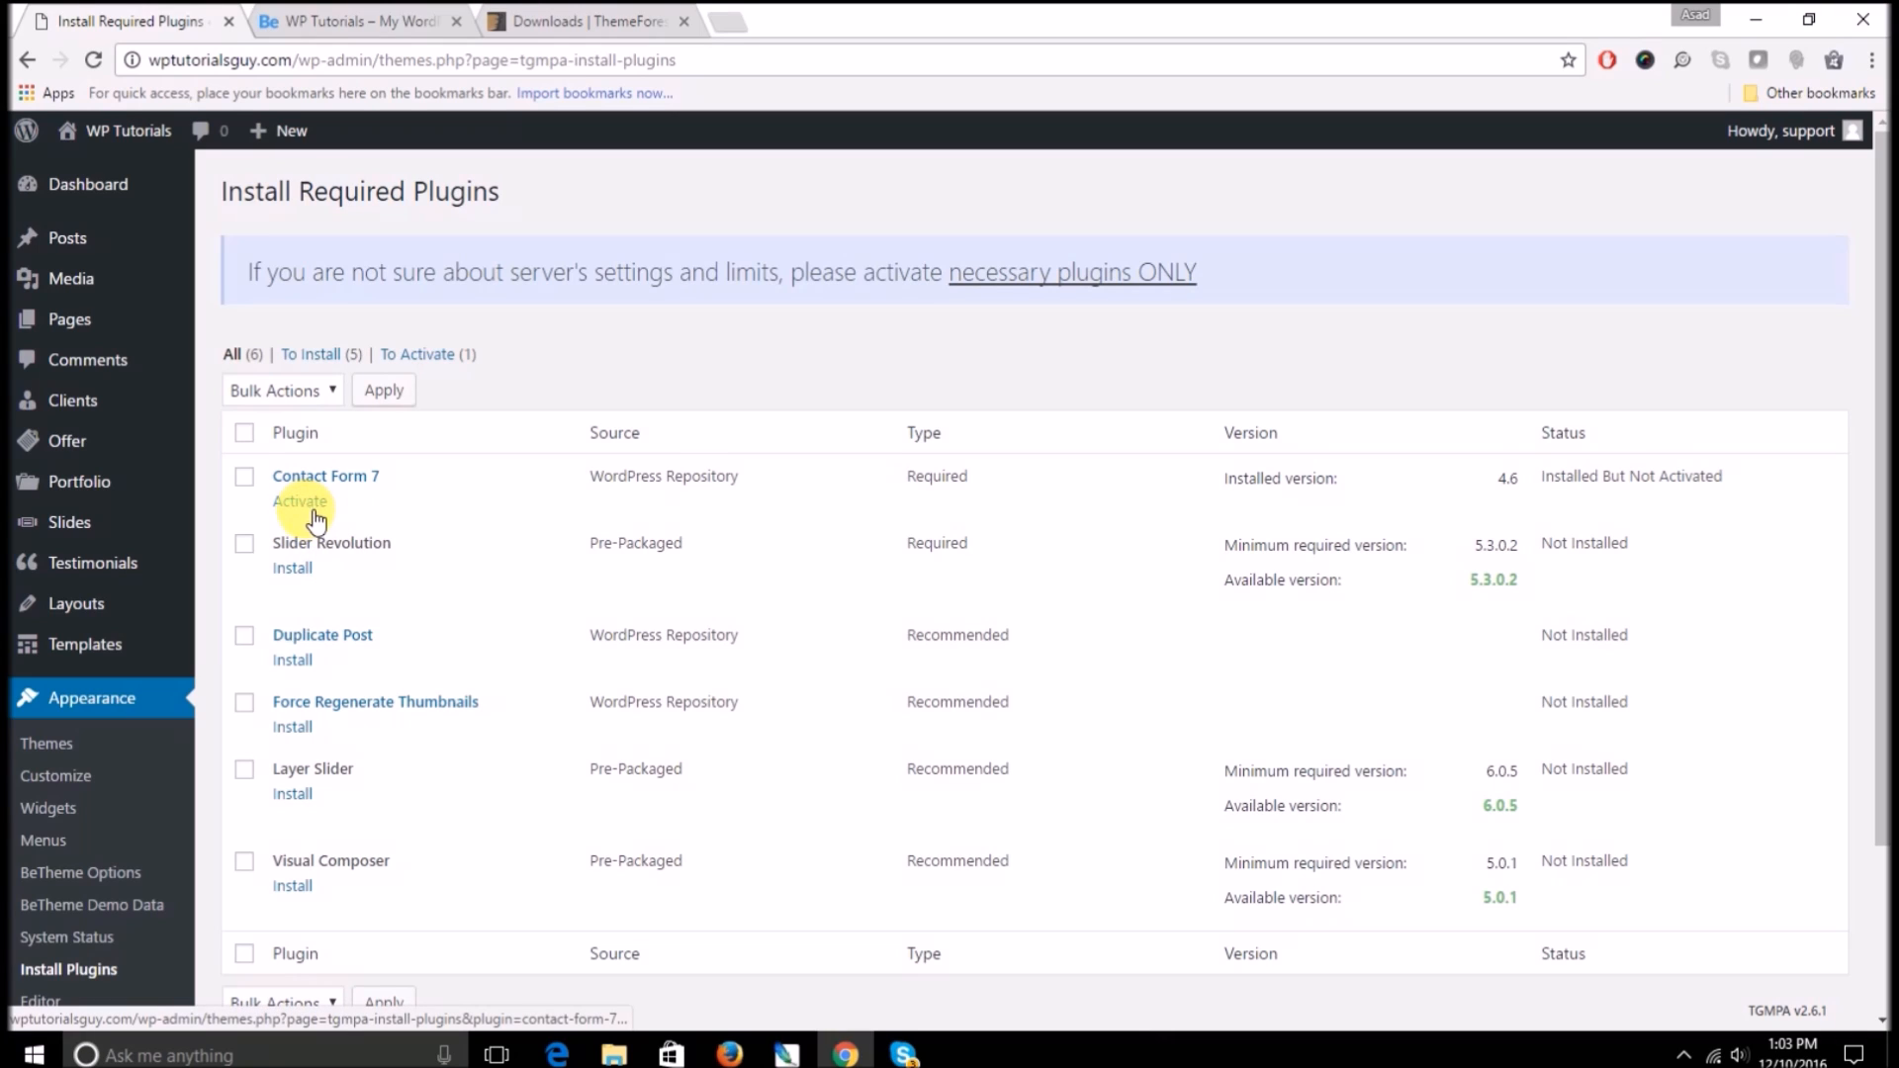
left_click(293, 569)
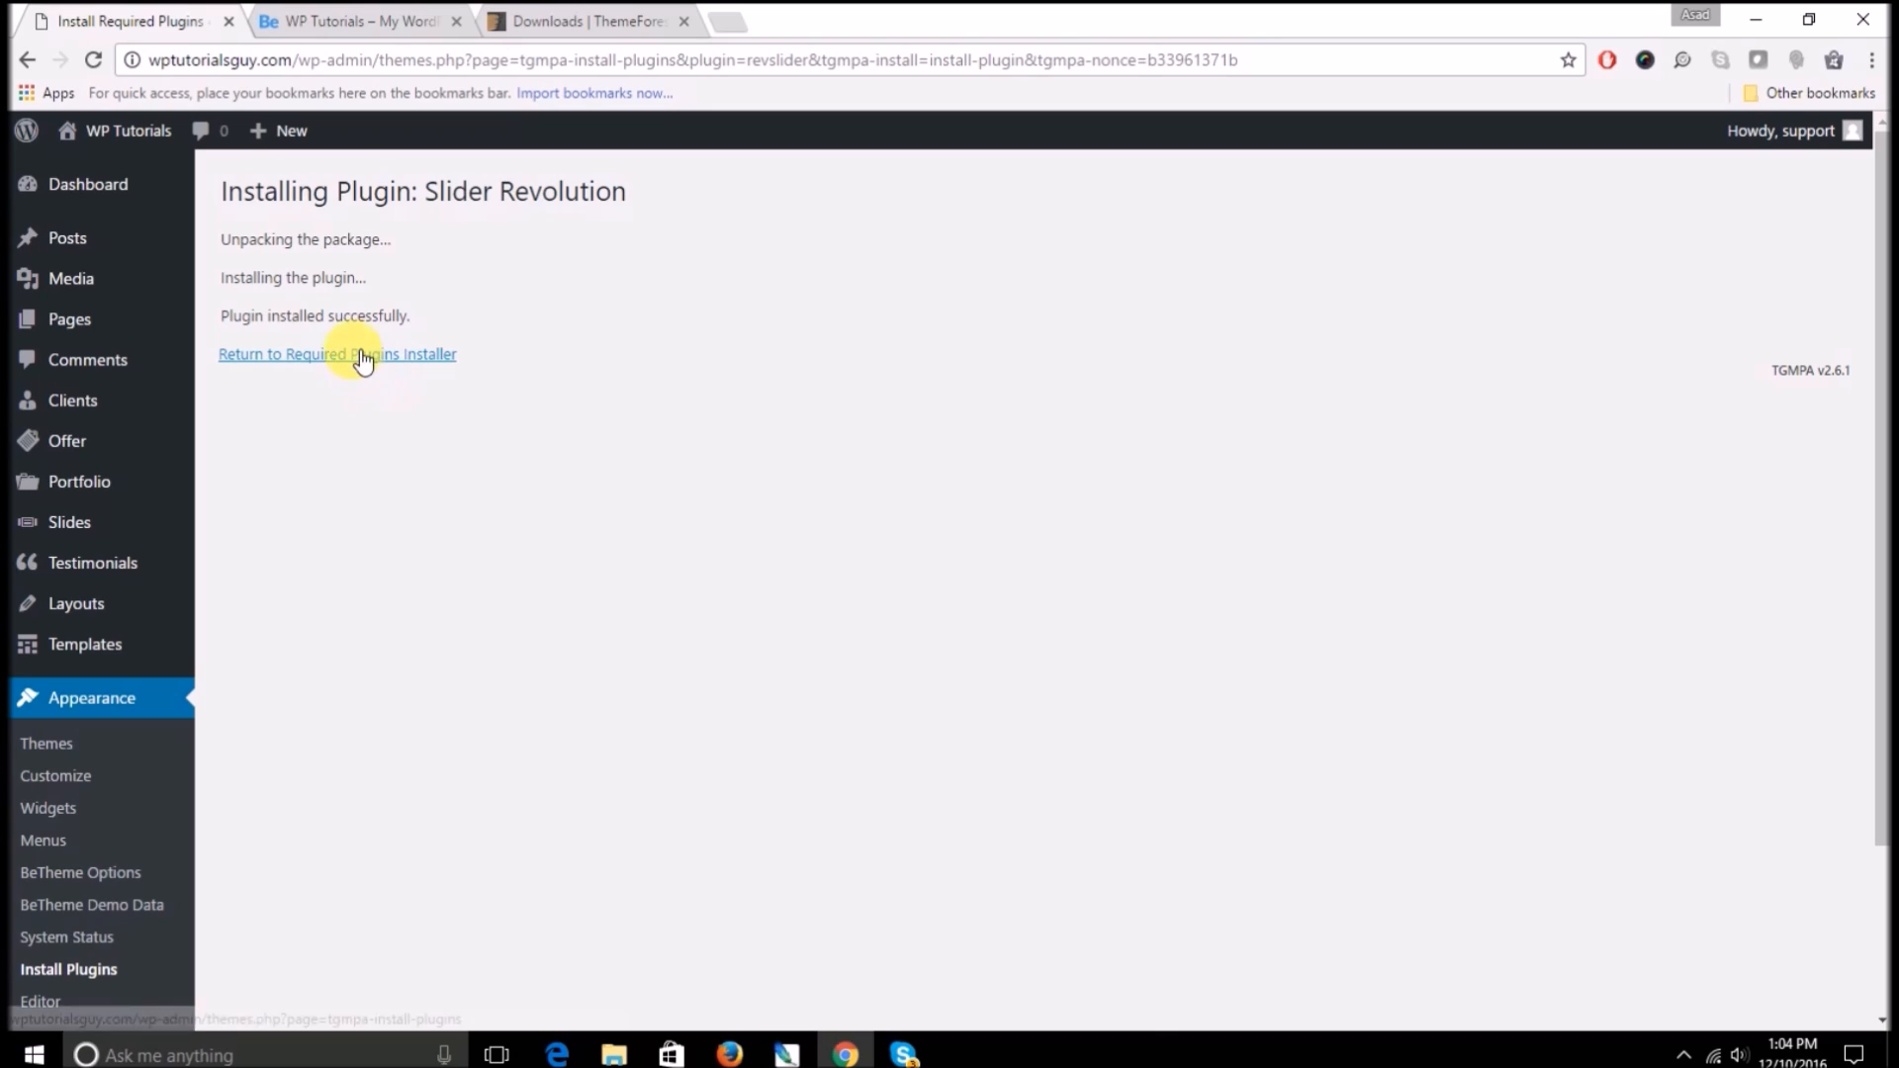
left_click(356, 356)
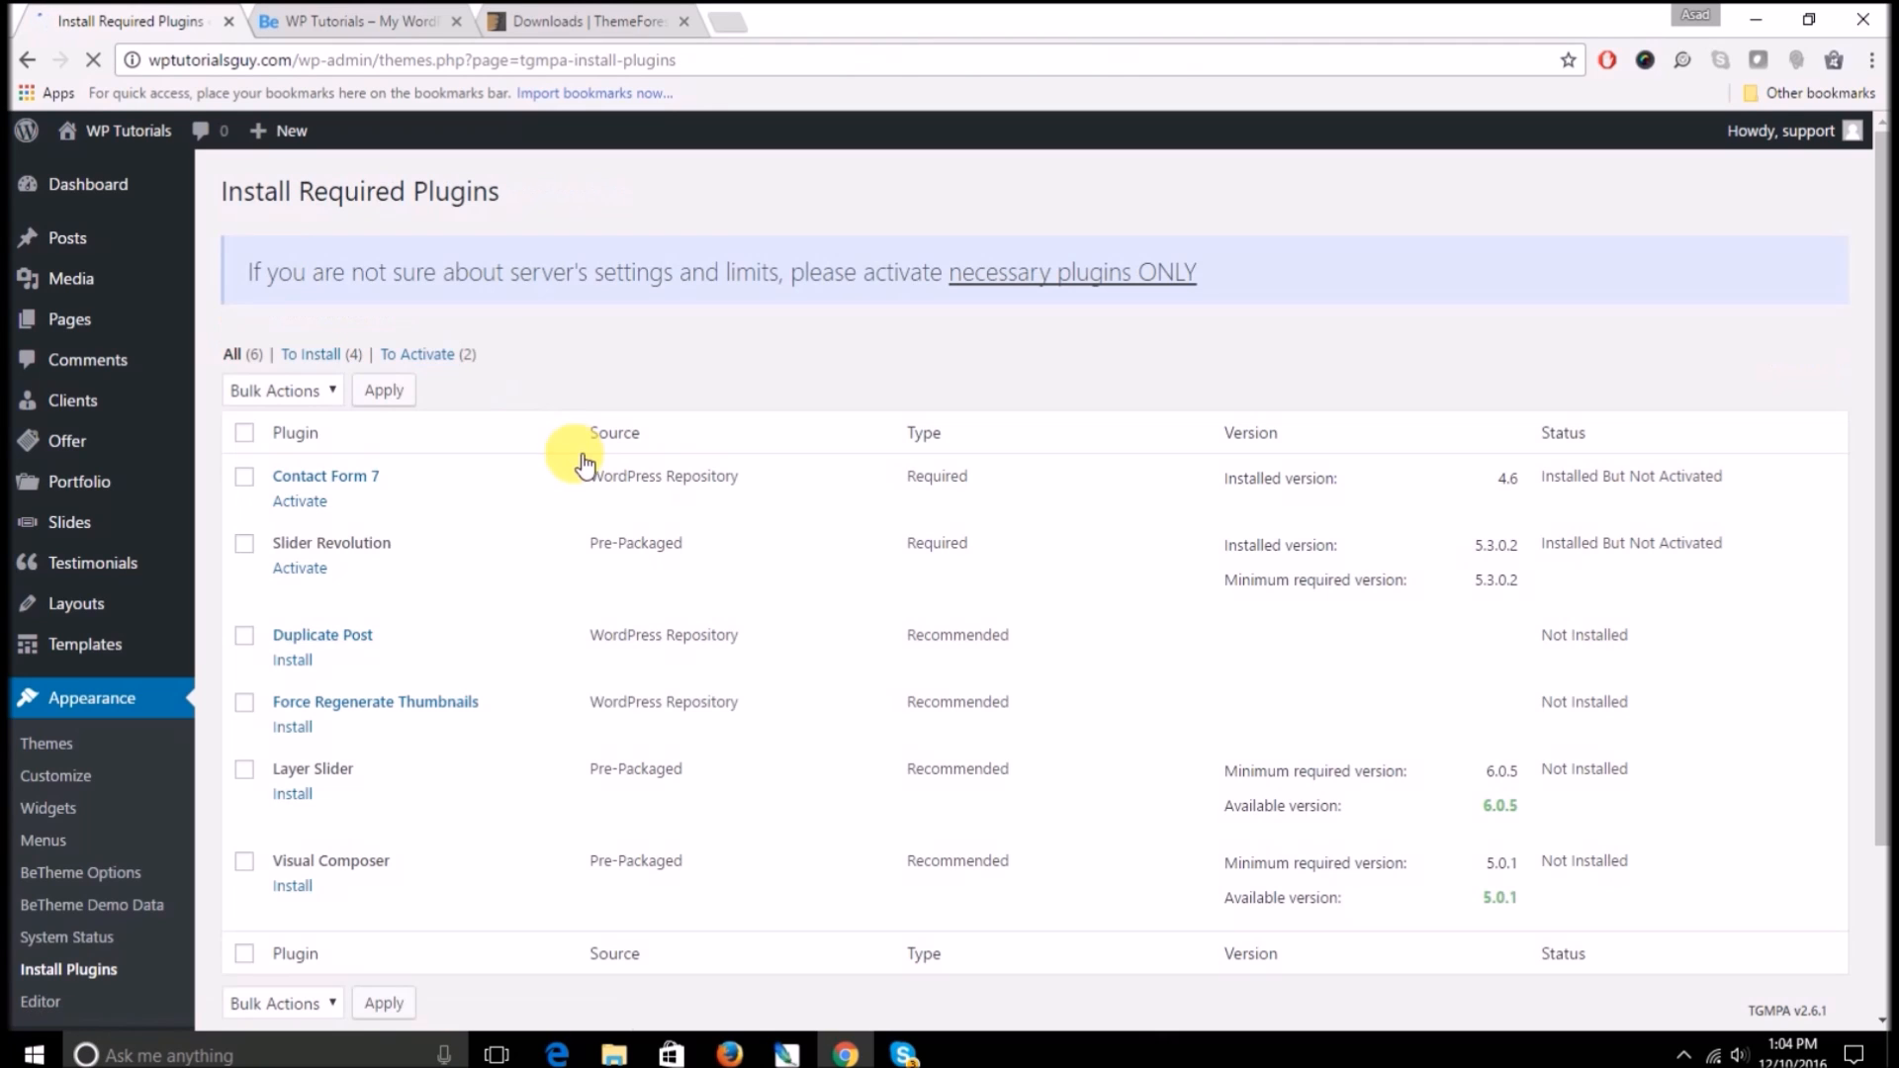
left_click(292, 660)
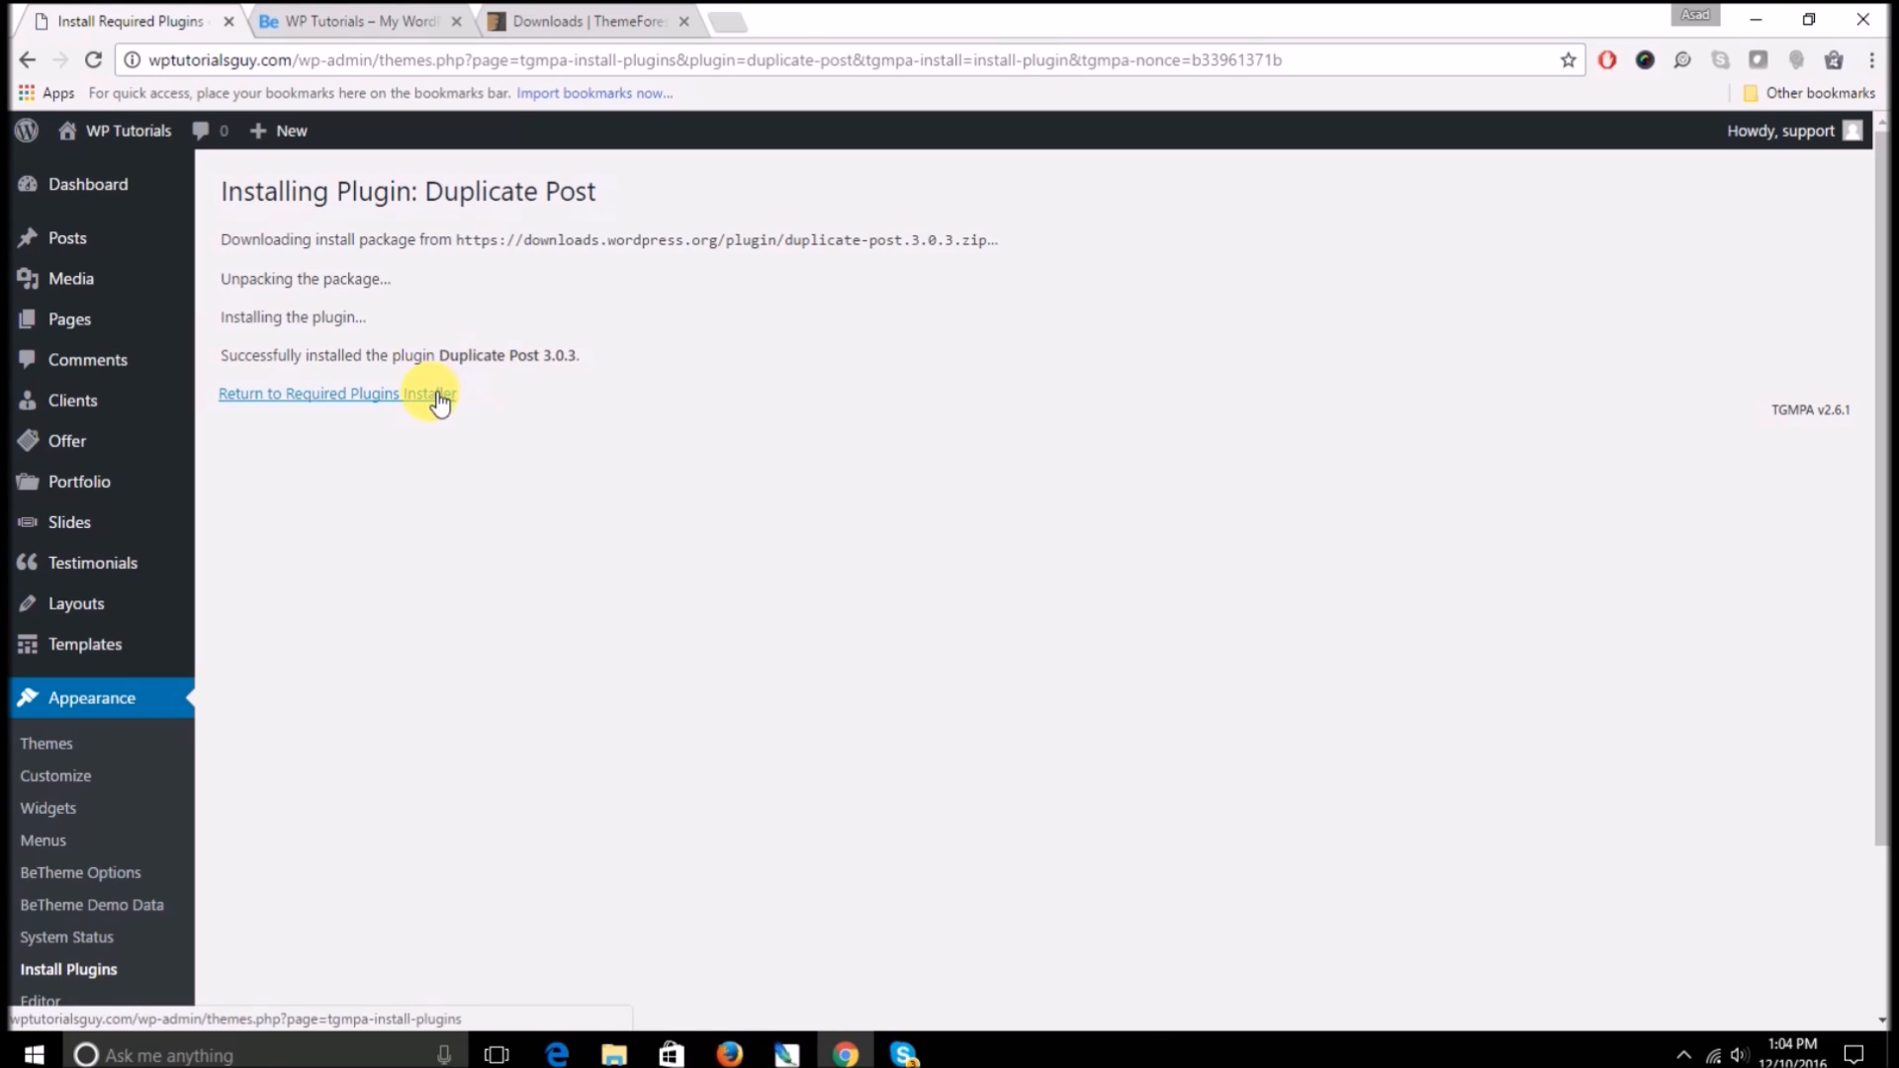
left_click(433, 395)
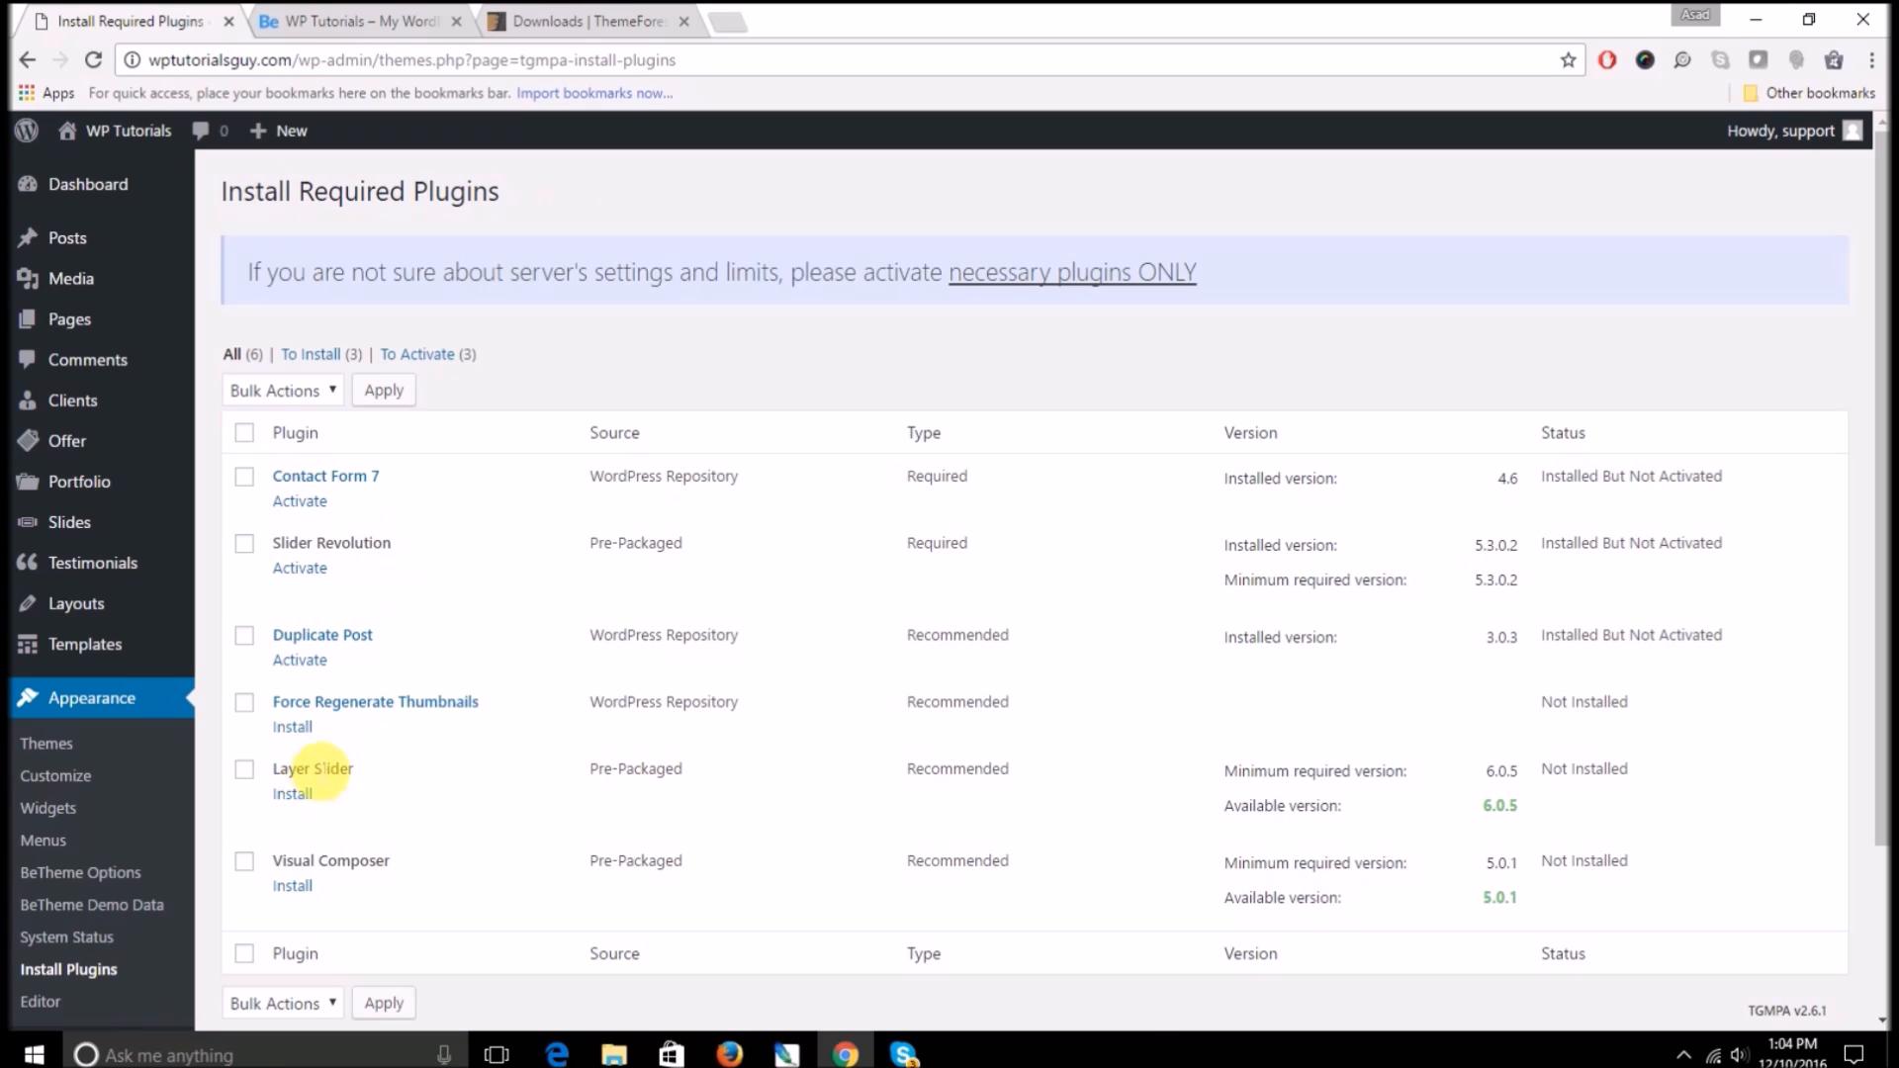
left_click(309, 729)
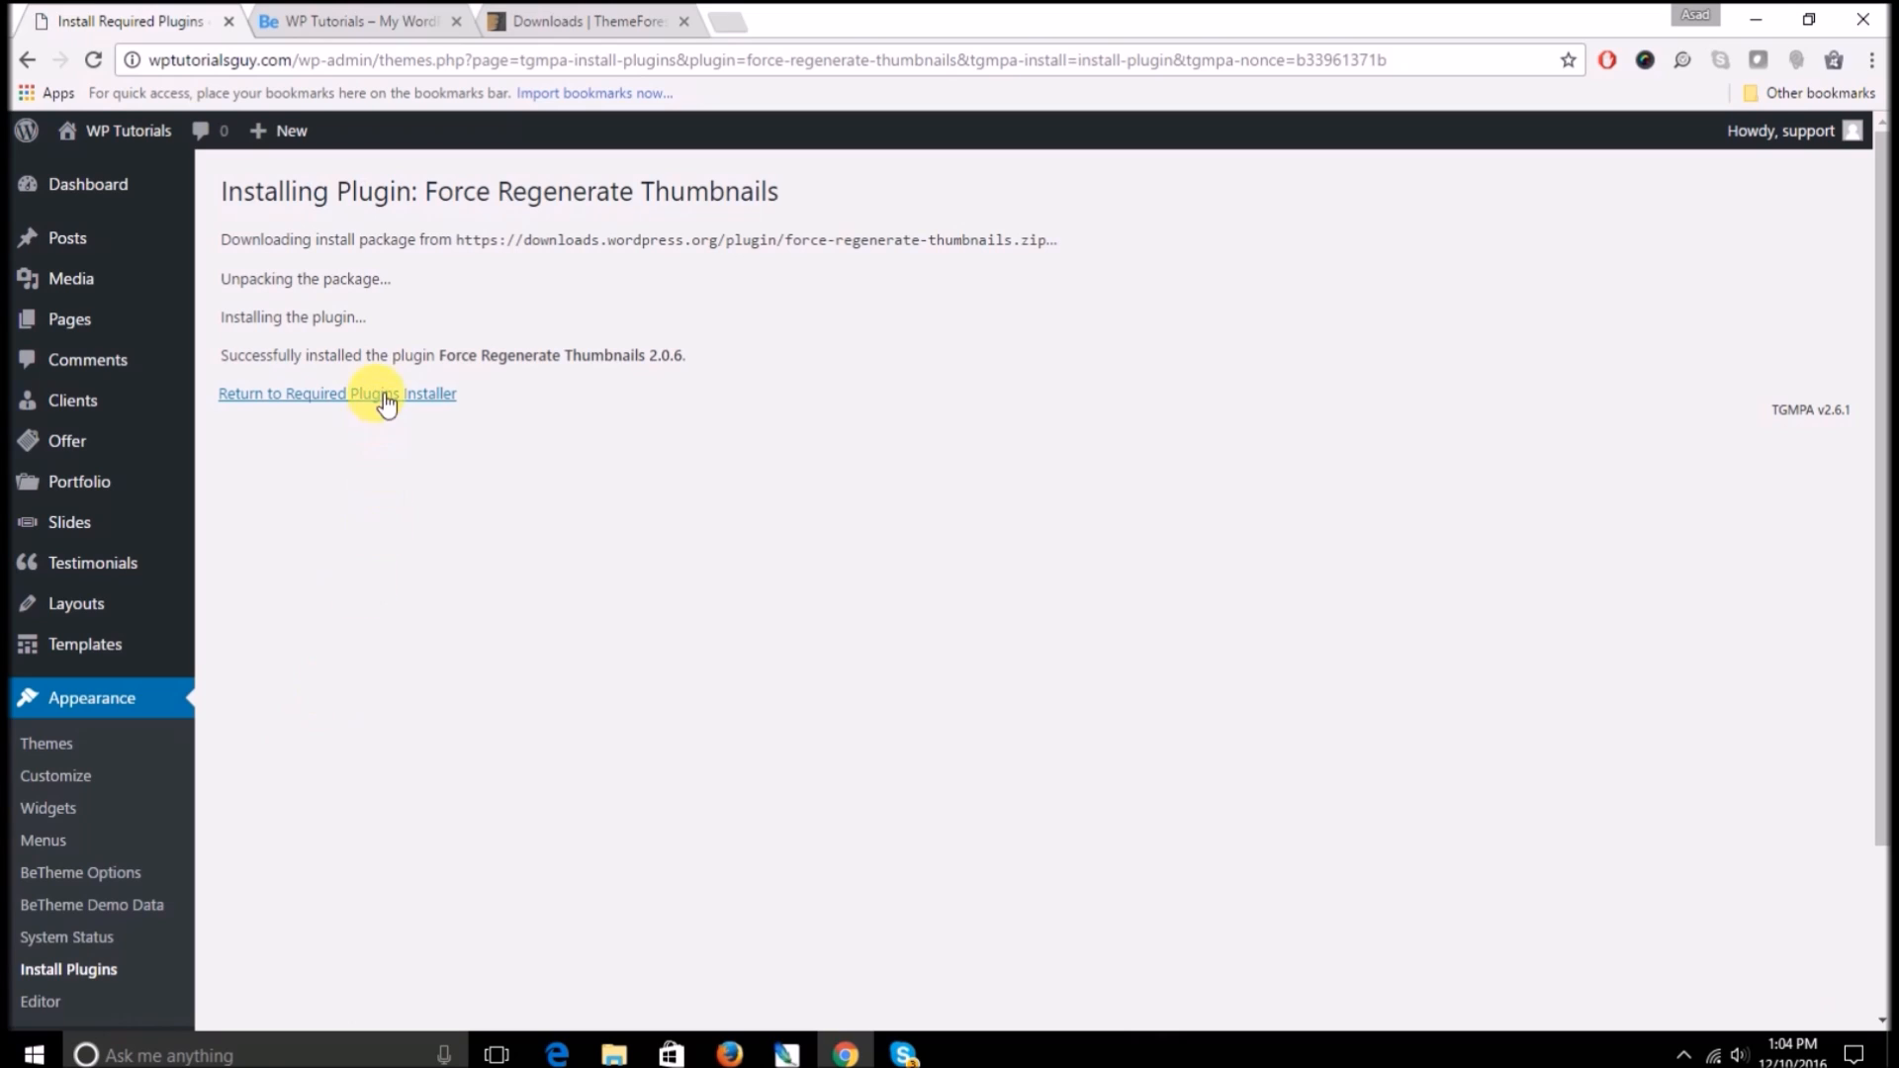
left_click(384, 394)
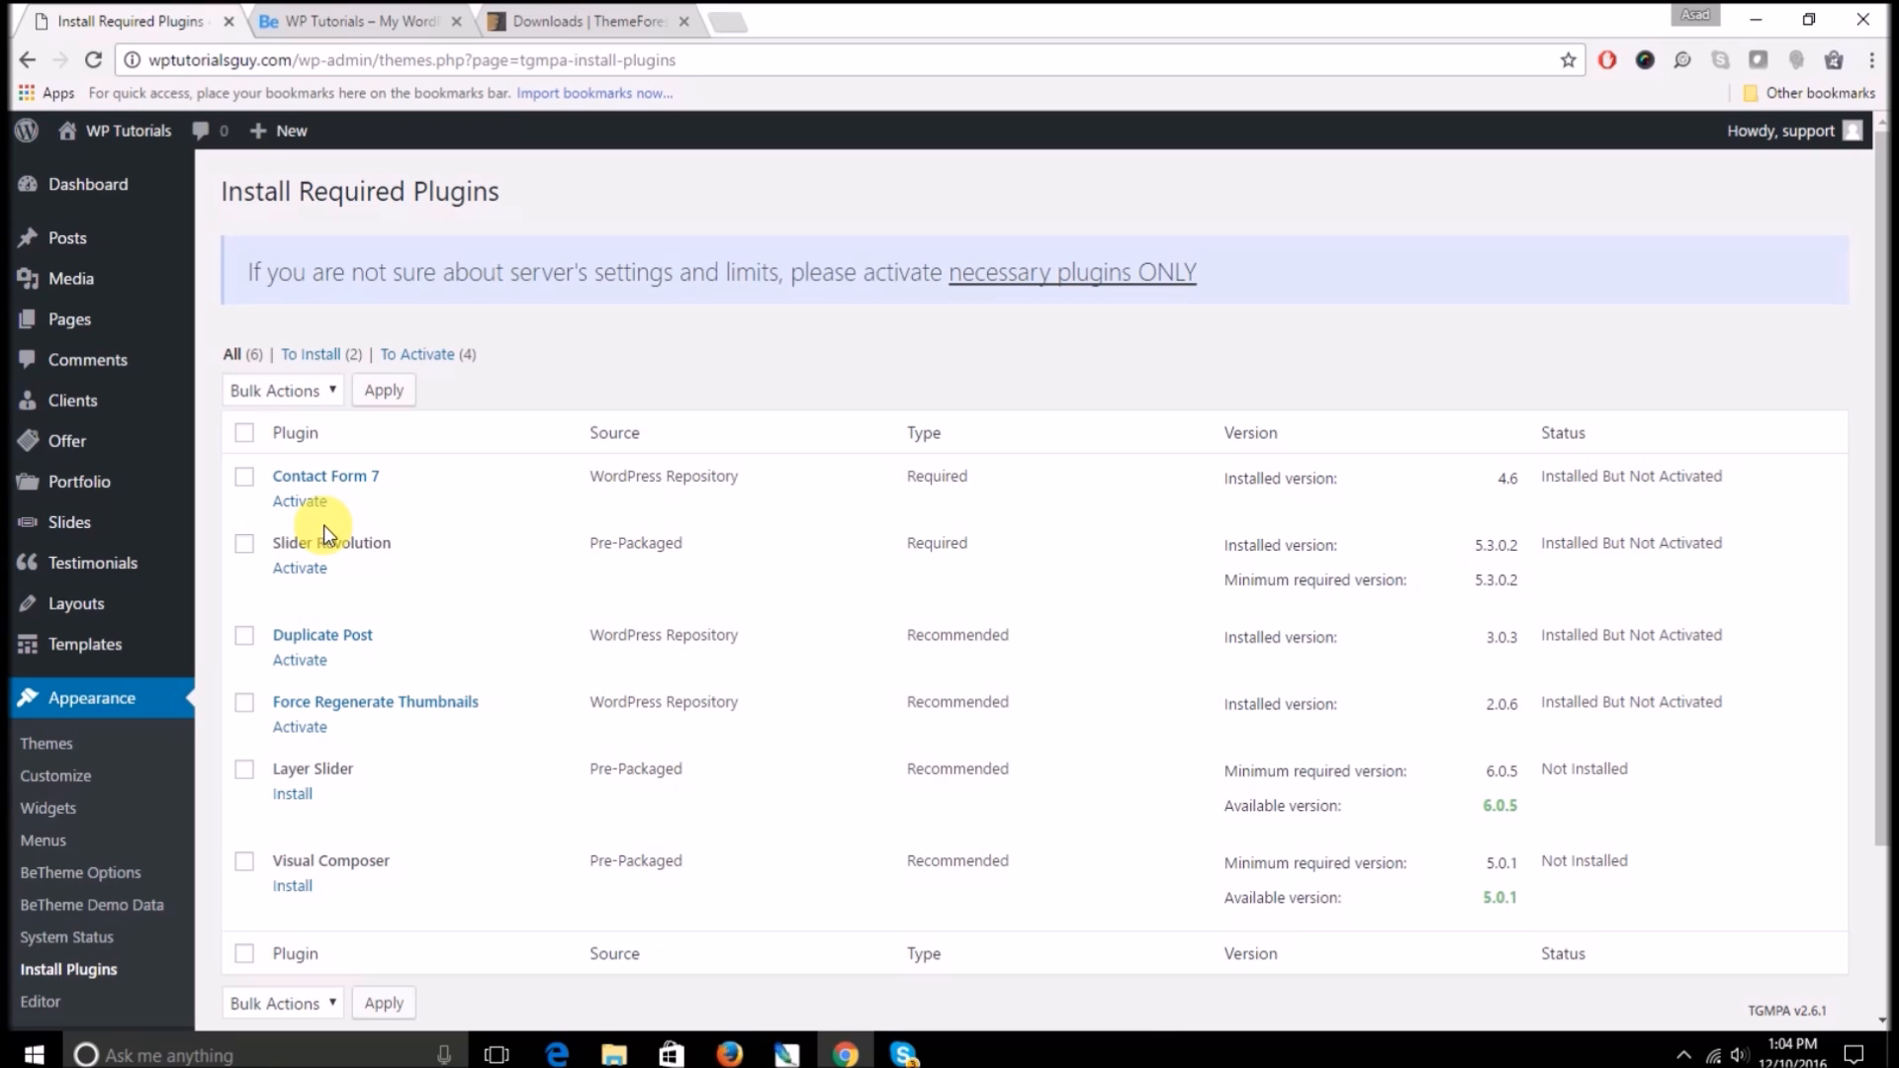
Step: Activate Contact Form 7 from the required plugins list
left_click(308, 502)
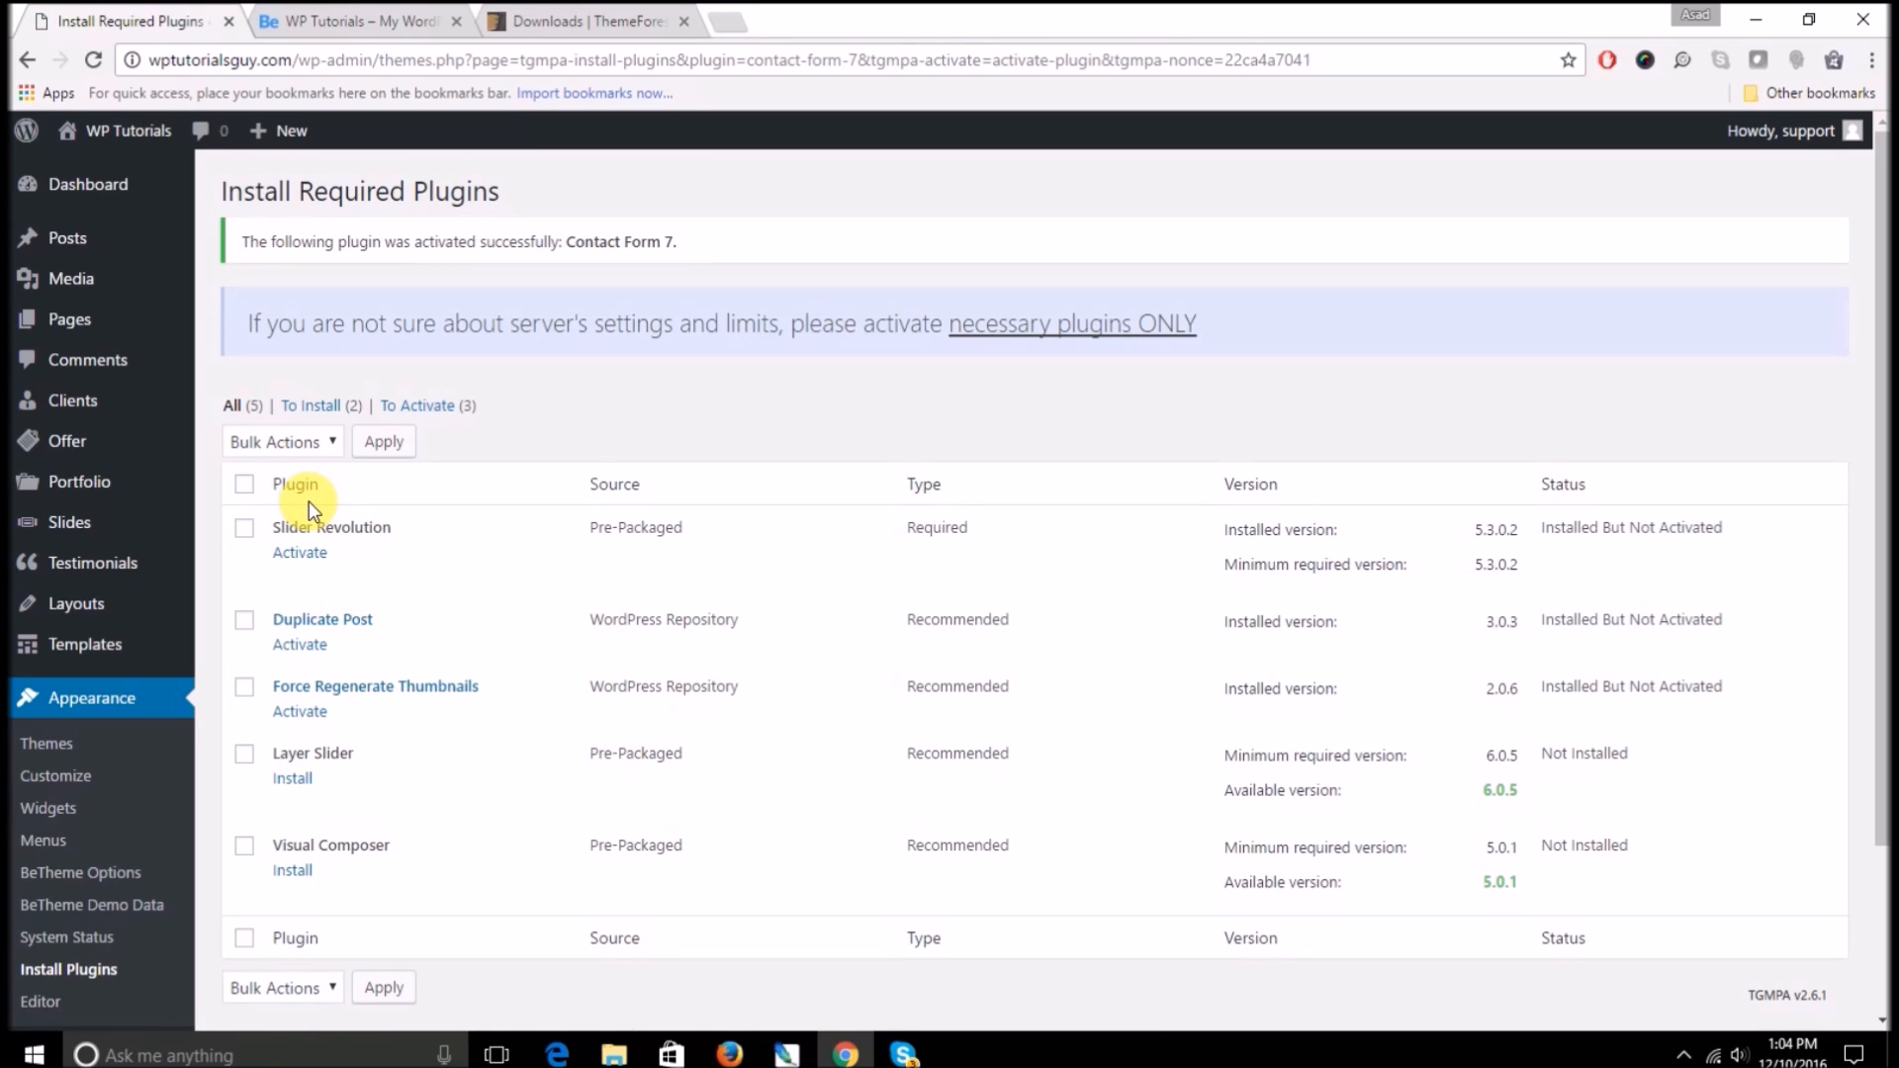
left_click(306, 553)
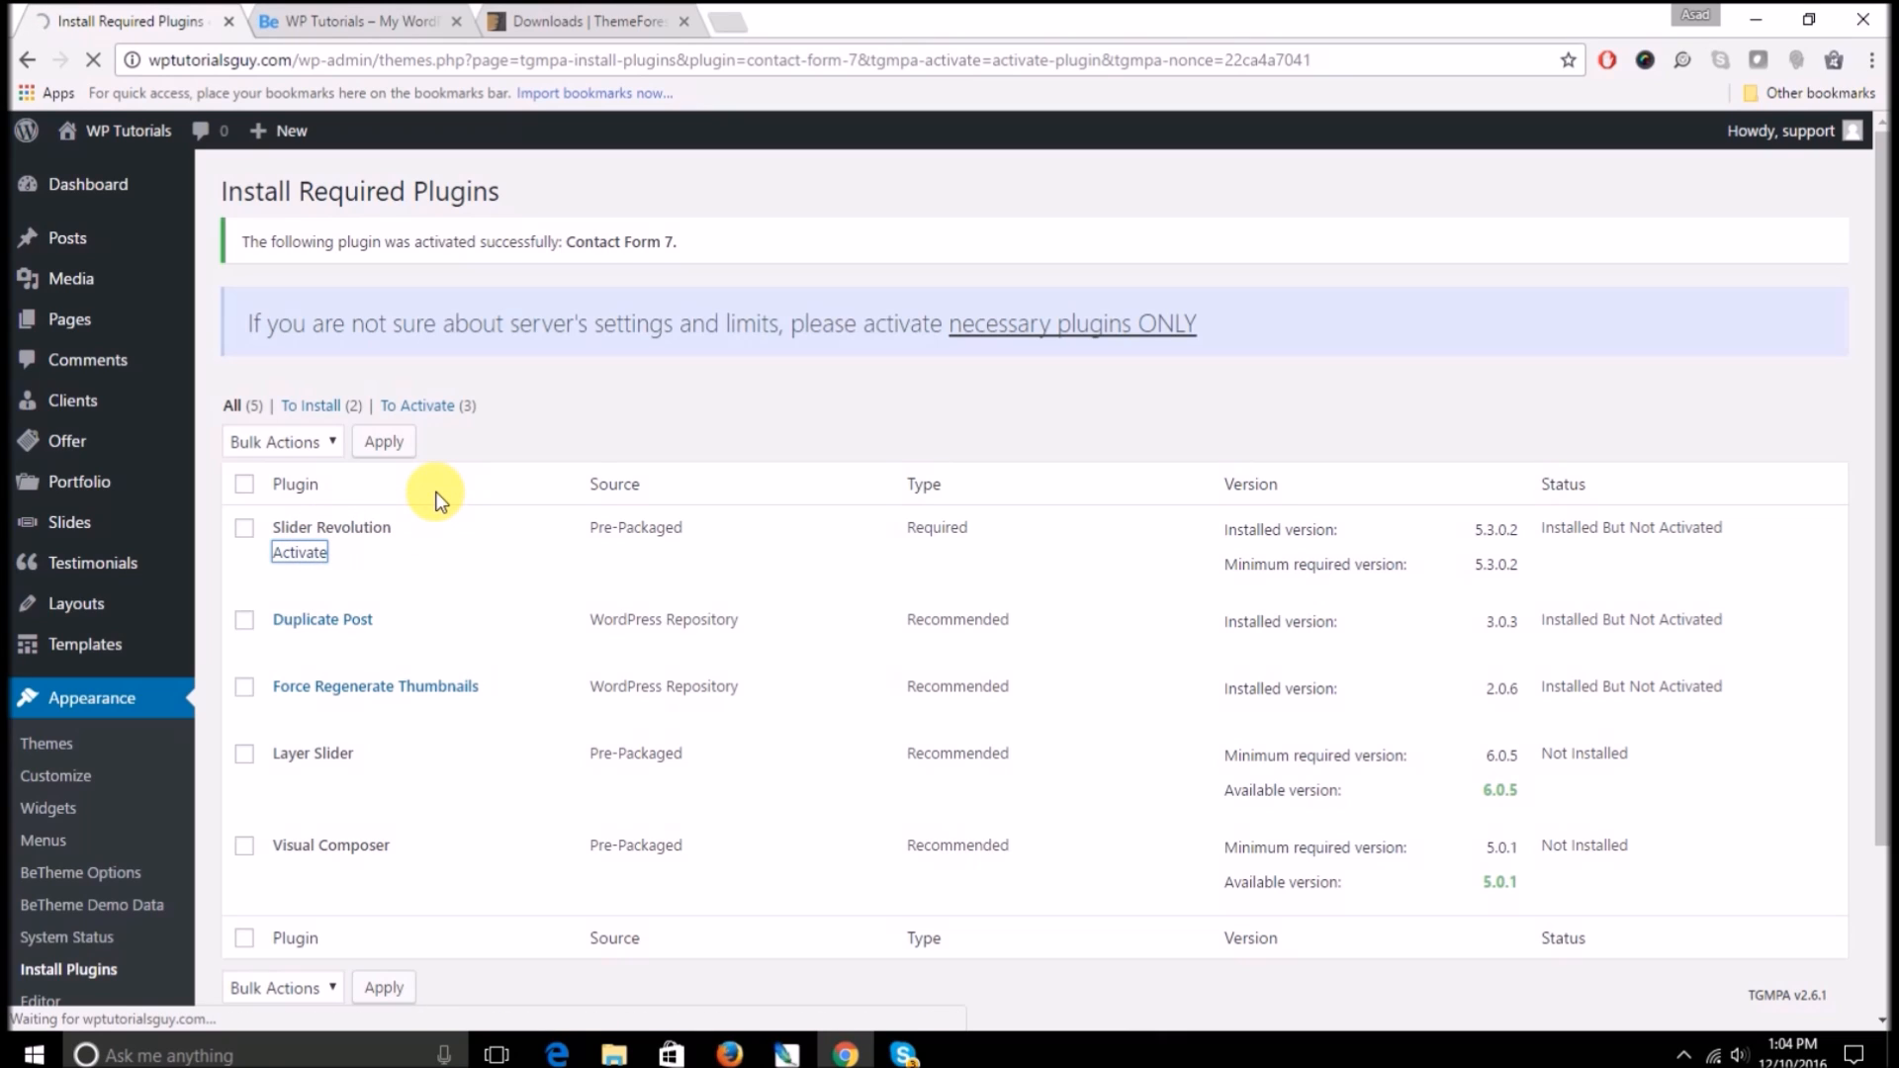
mouse_move(267, 632)
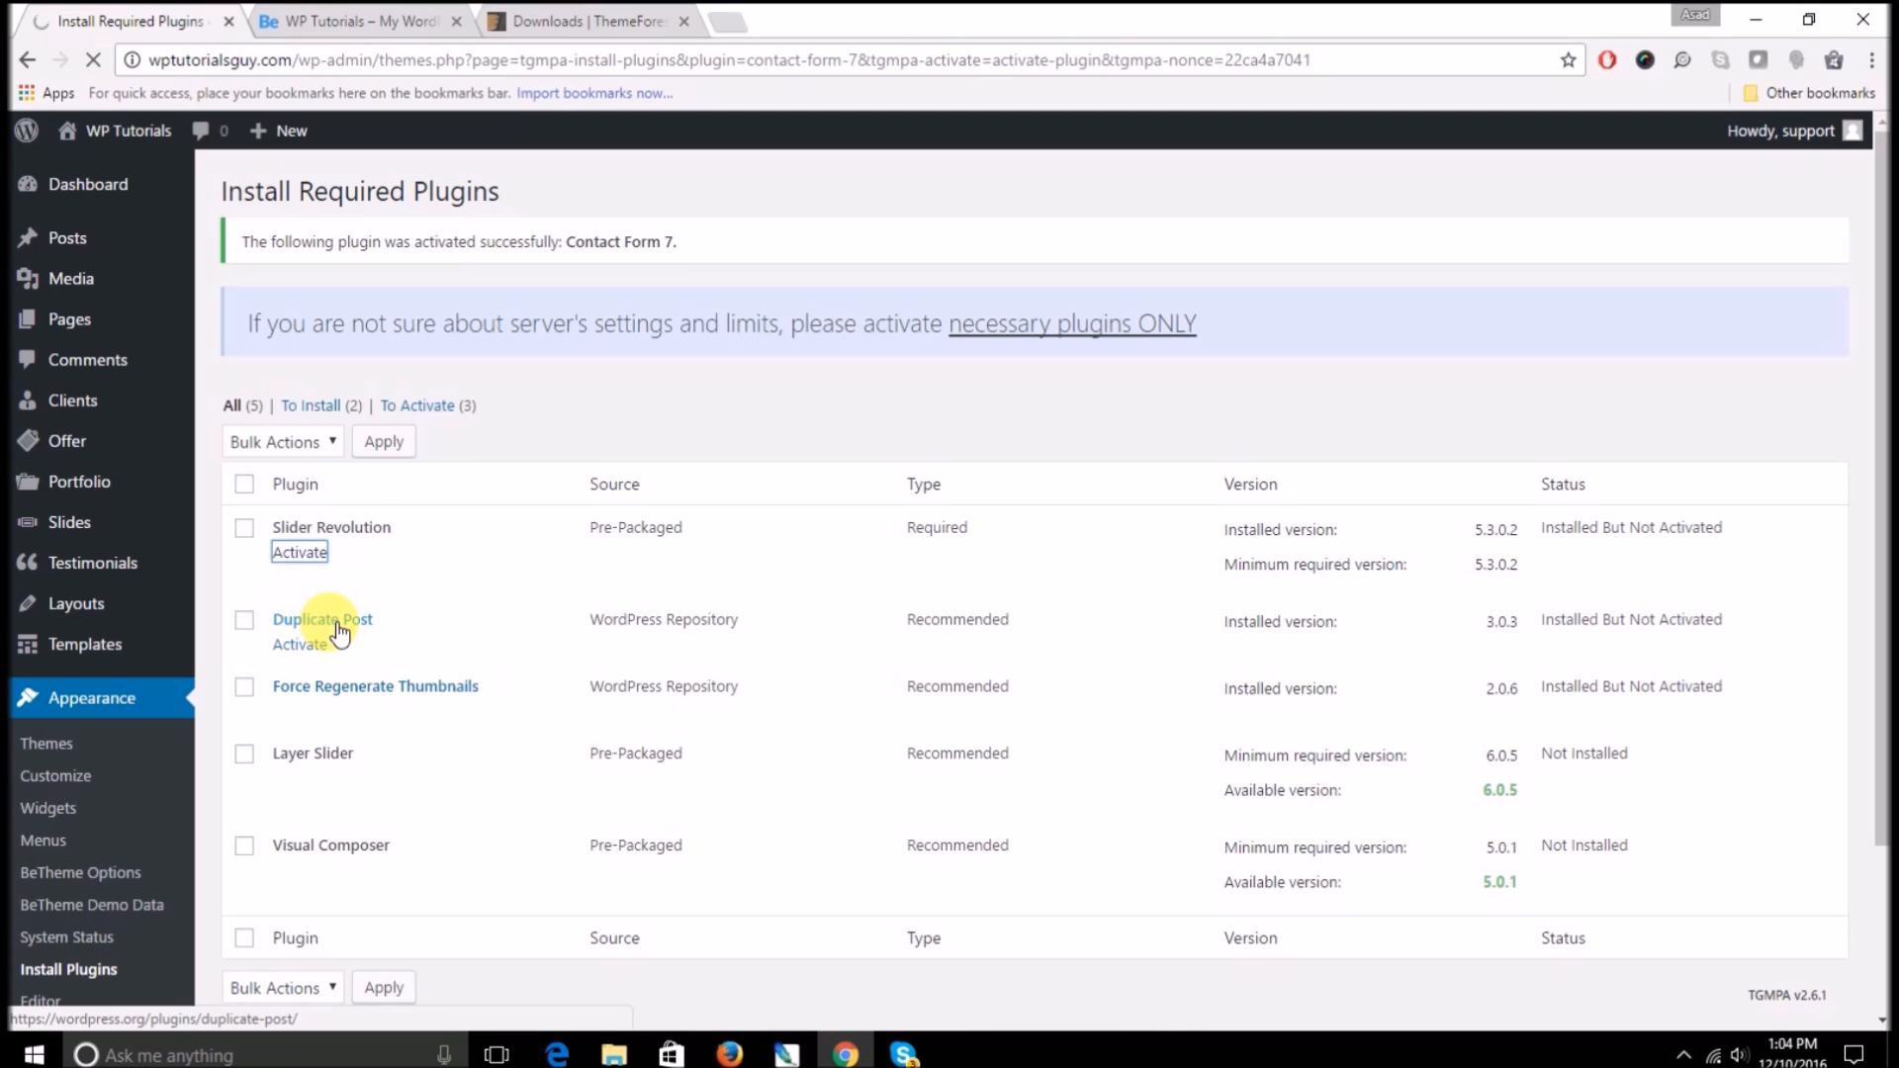
mouse_move(376, 693)
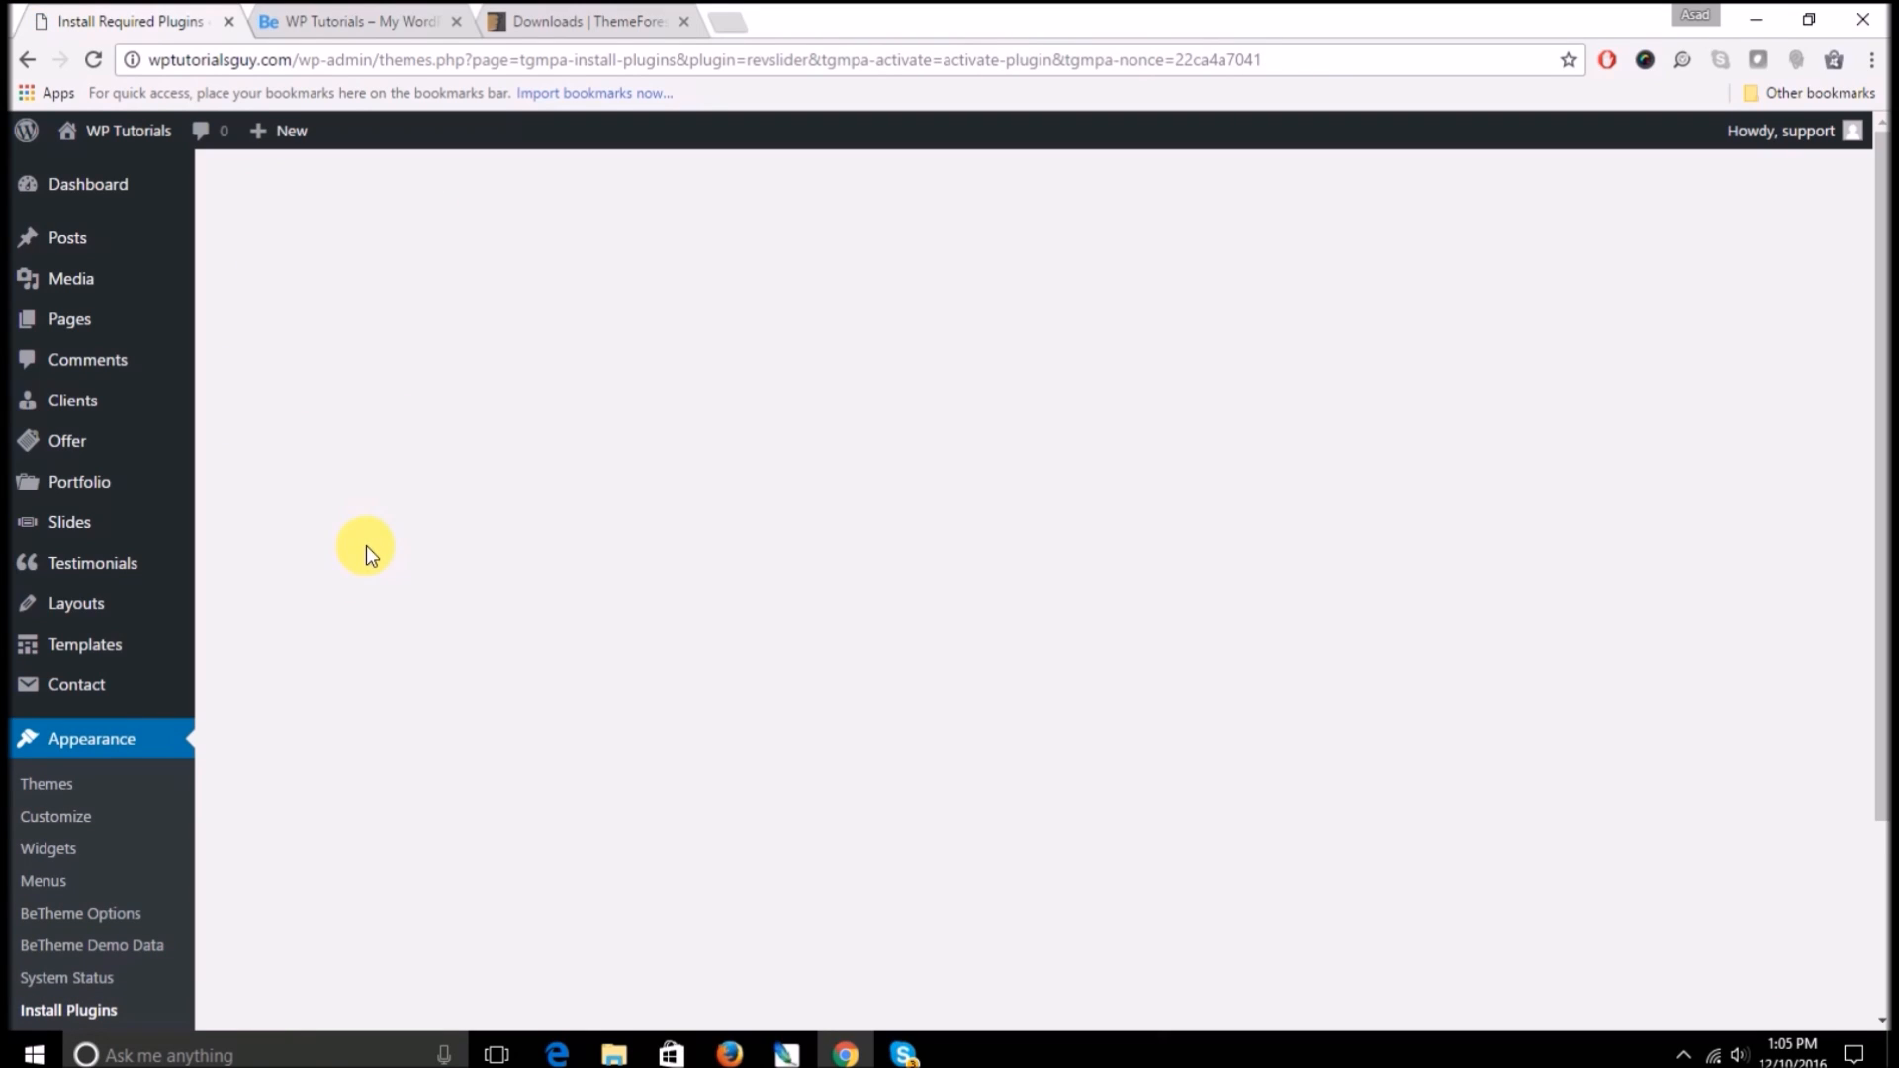
scroll(378, 565, "down", 3)
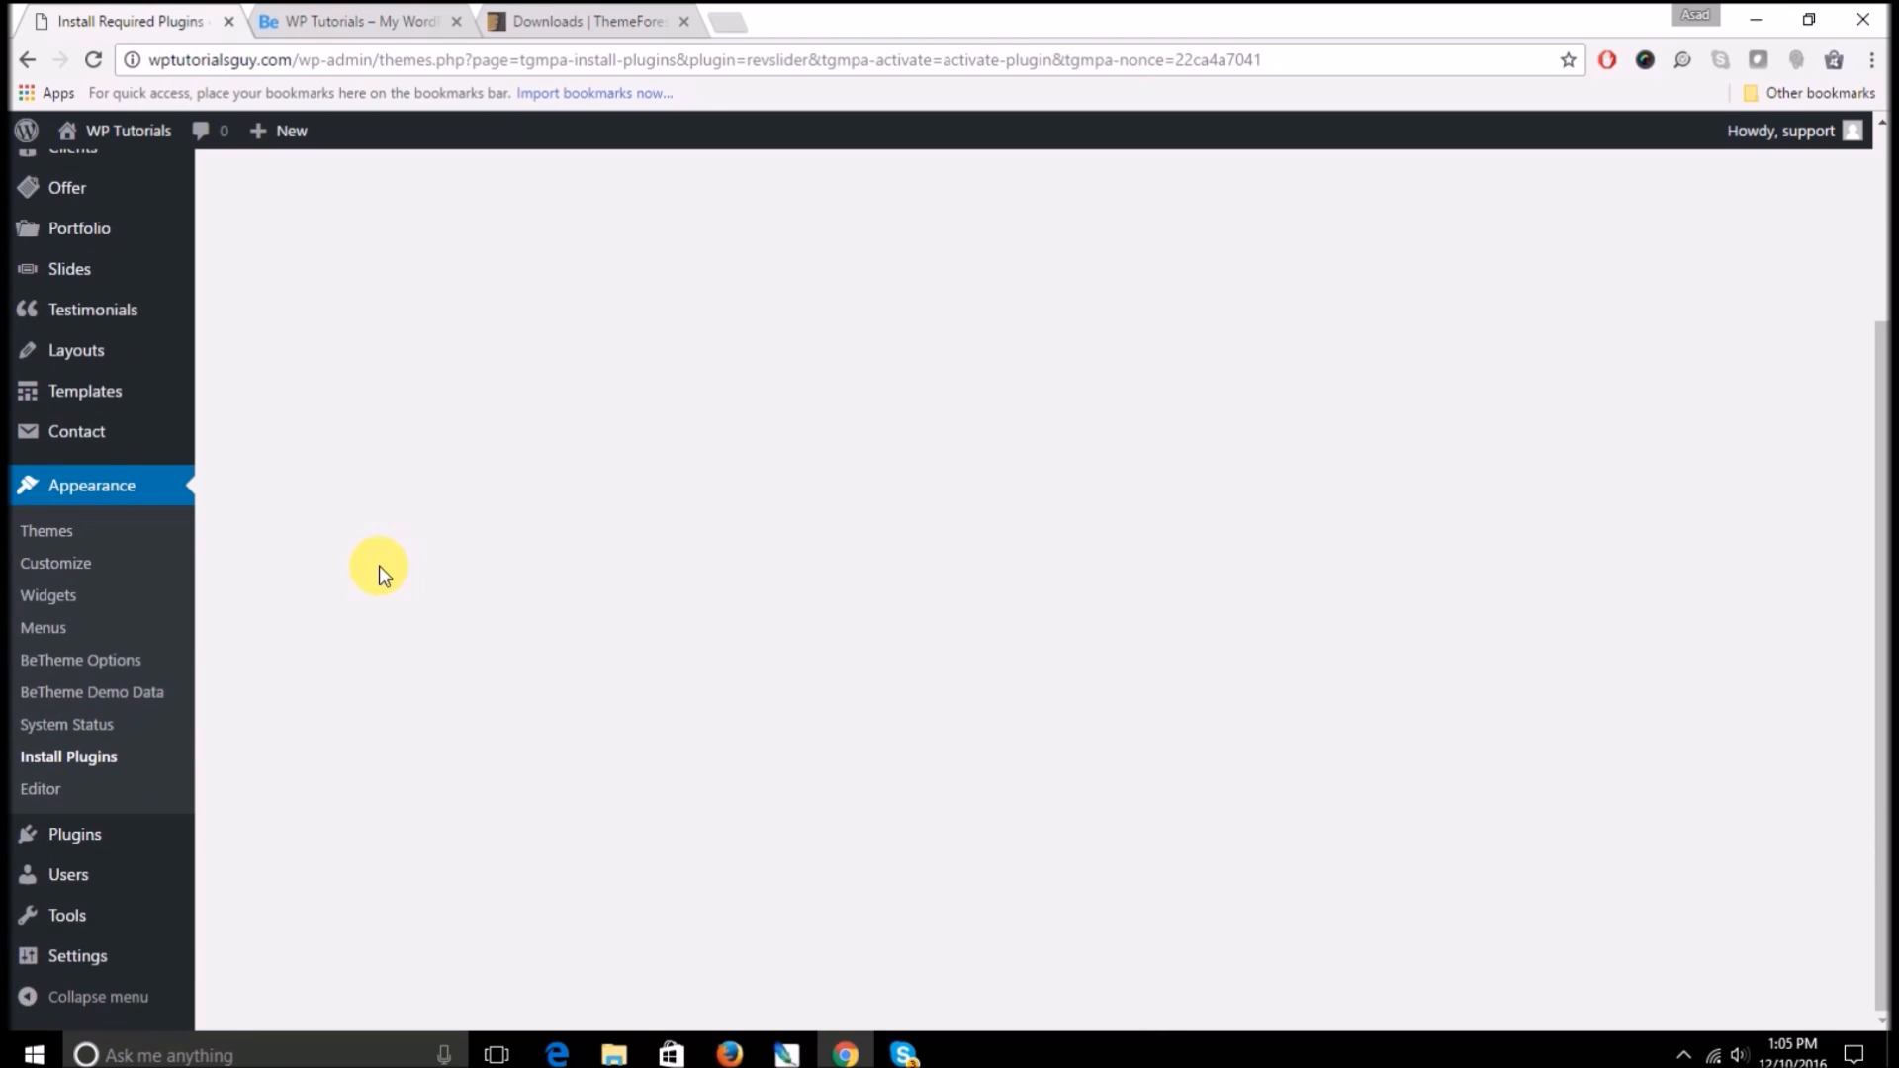
scroll(377, 566, "up", 3)
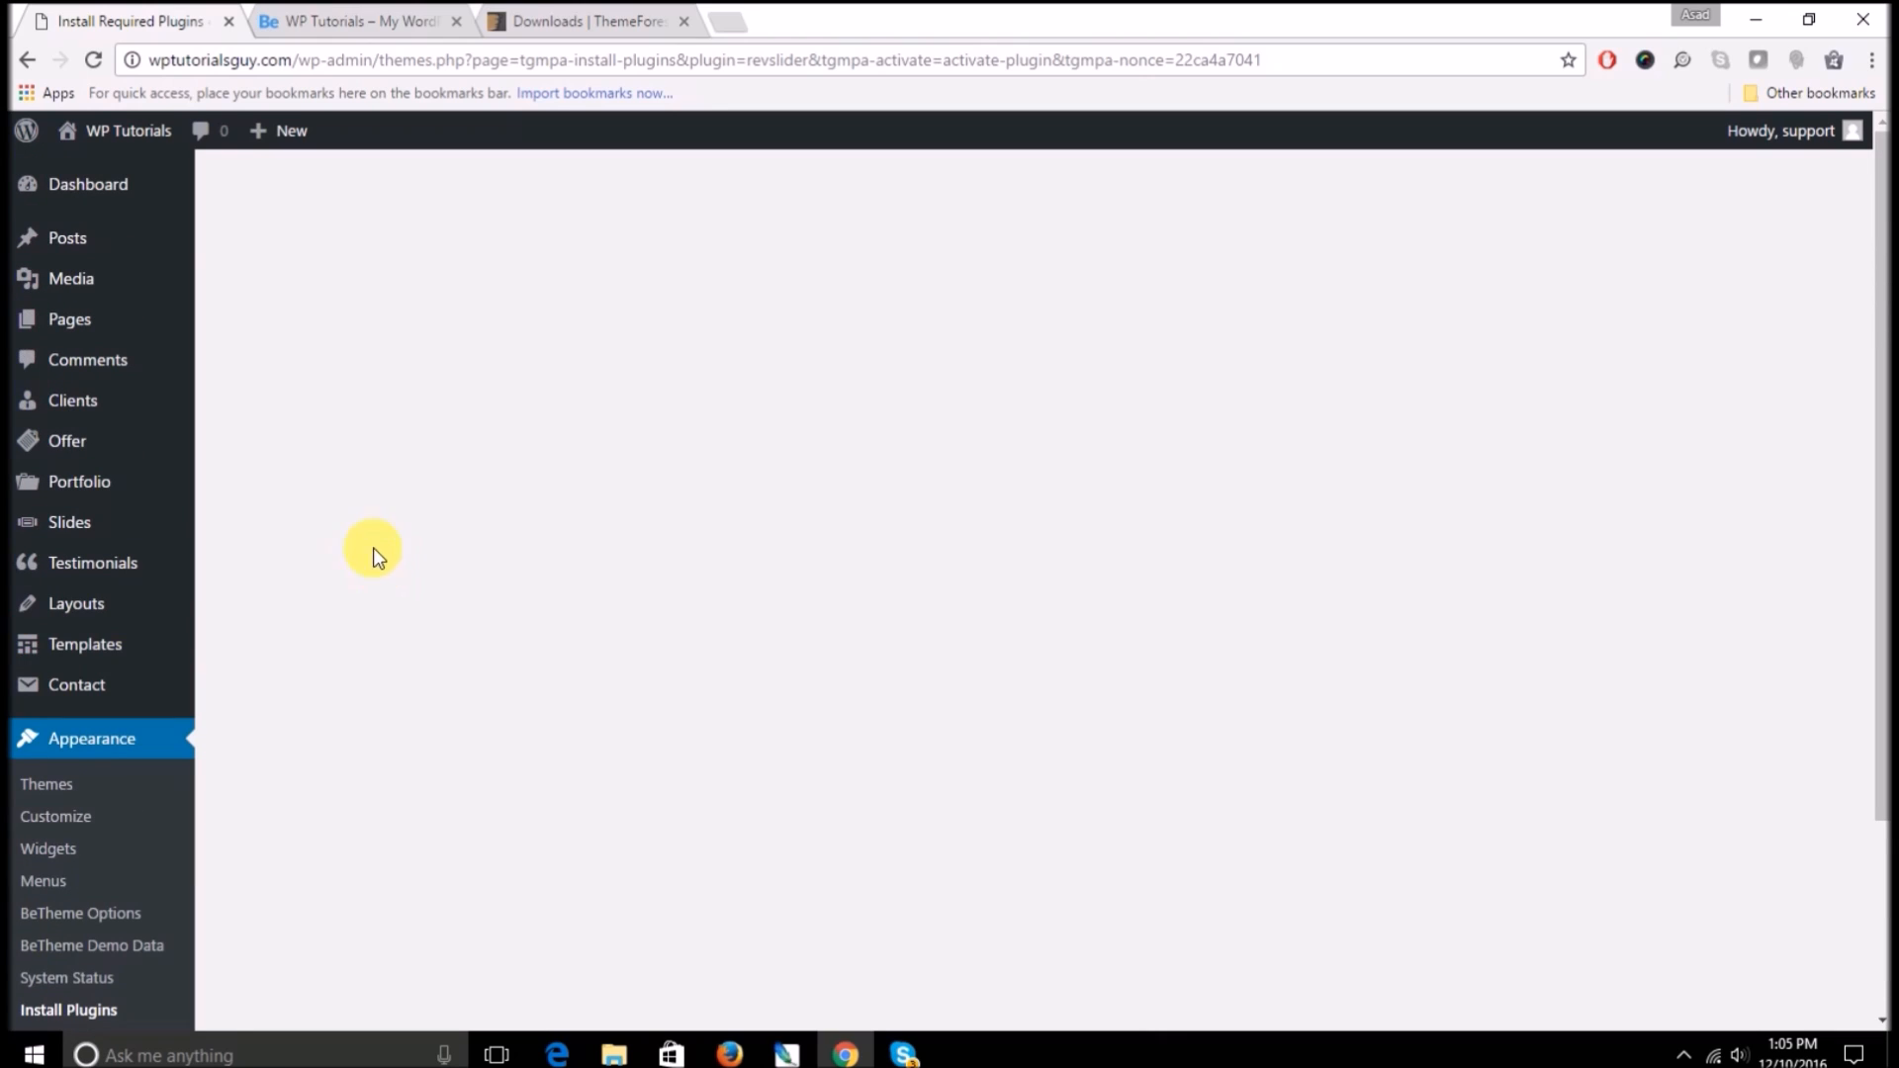
left_click(27, 61)
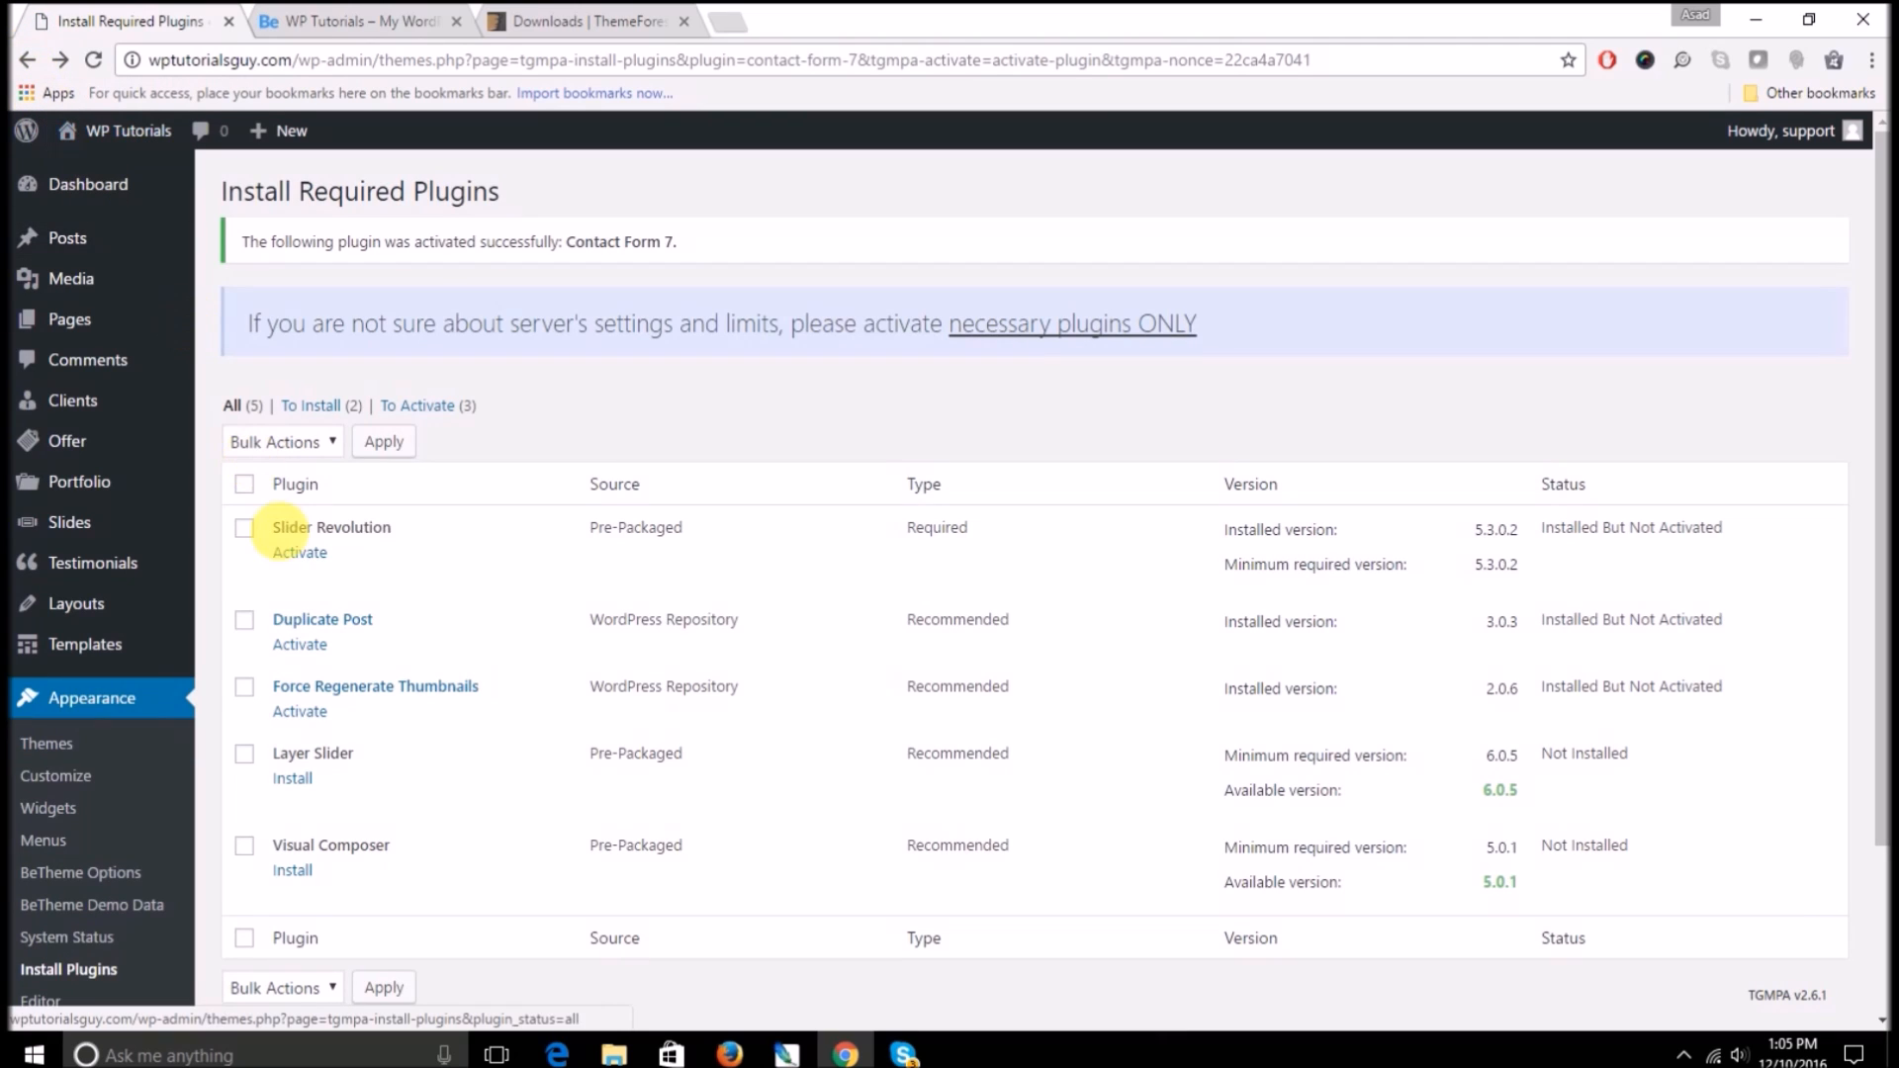
Step: Activate Slider Revolution, Duplicate Post and Force Regenerate Thumbnails
left_click(294, 556)
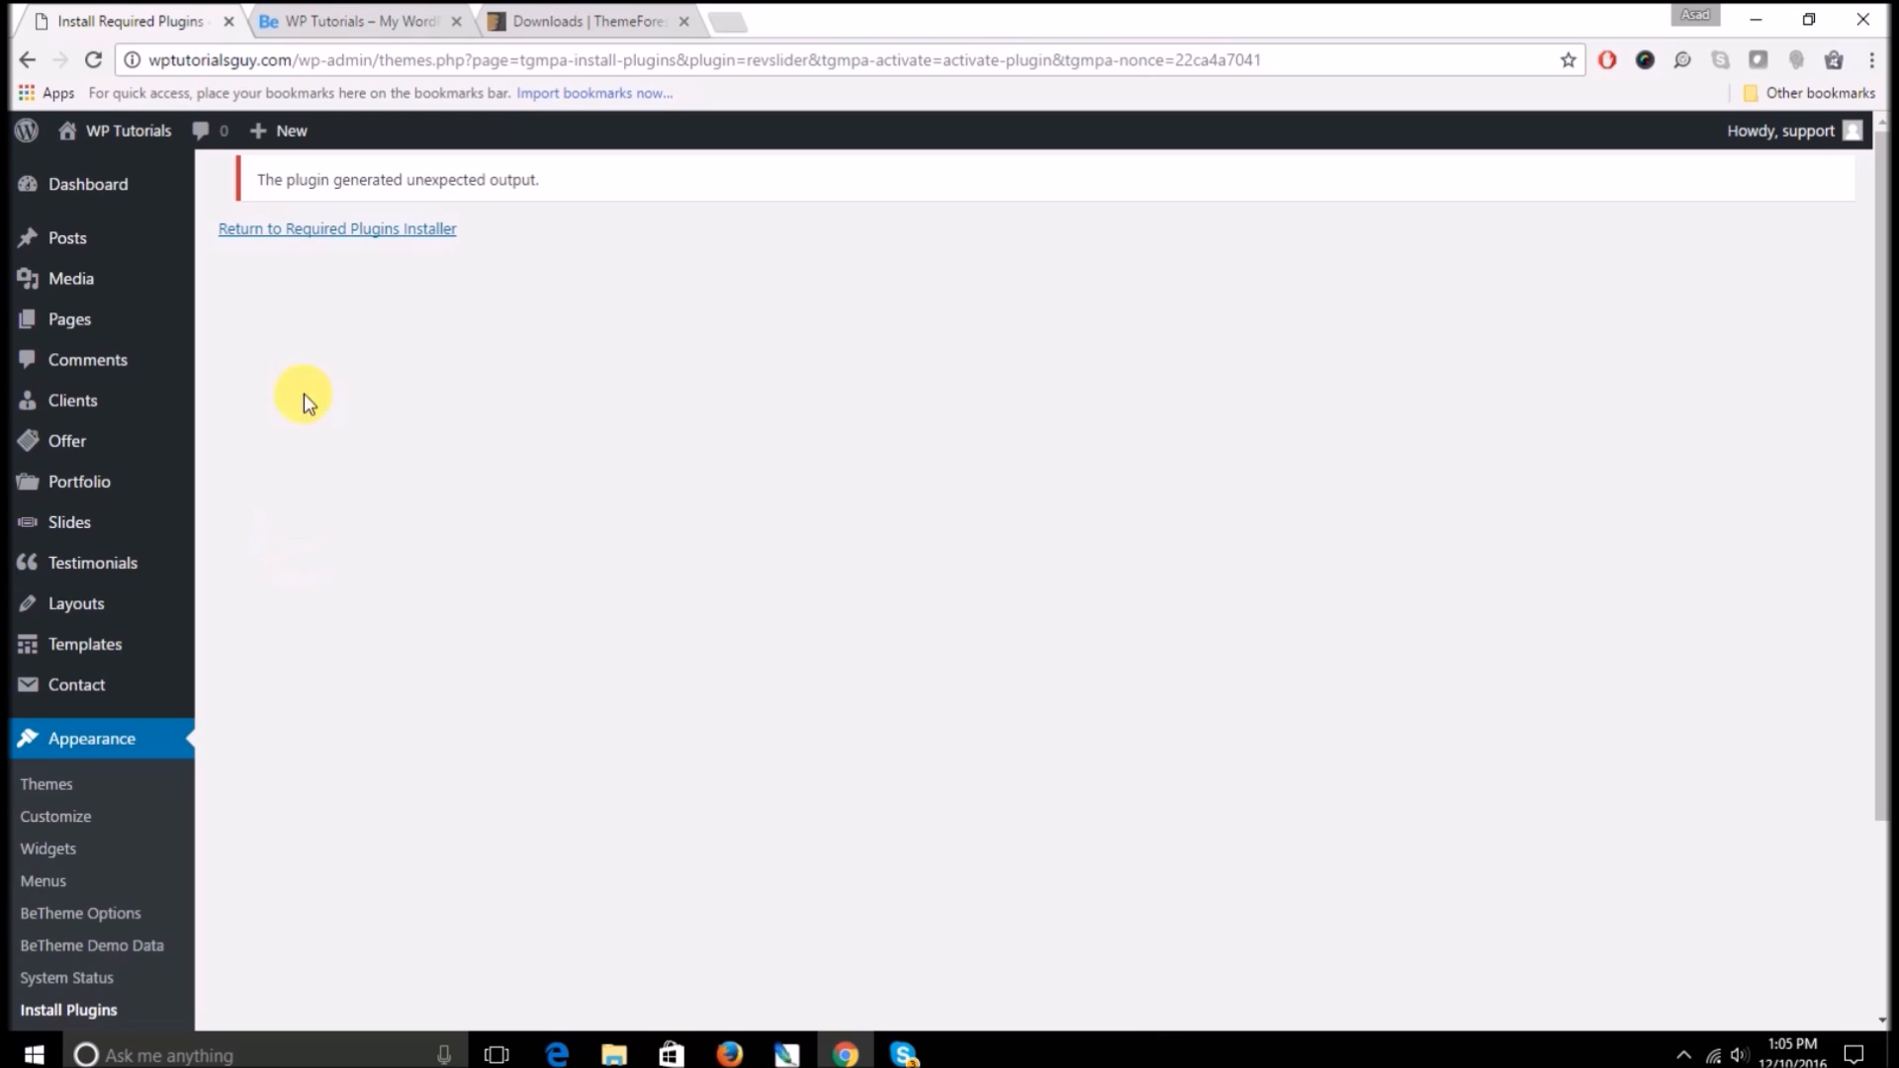
left_click(360, 226)
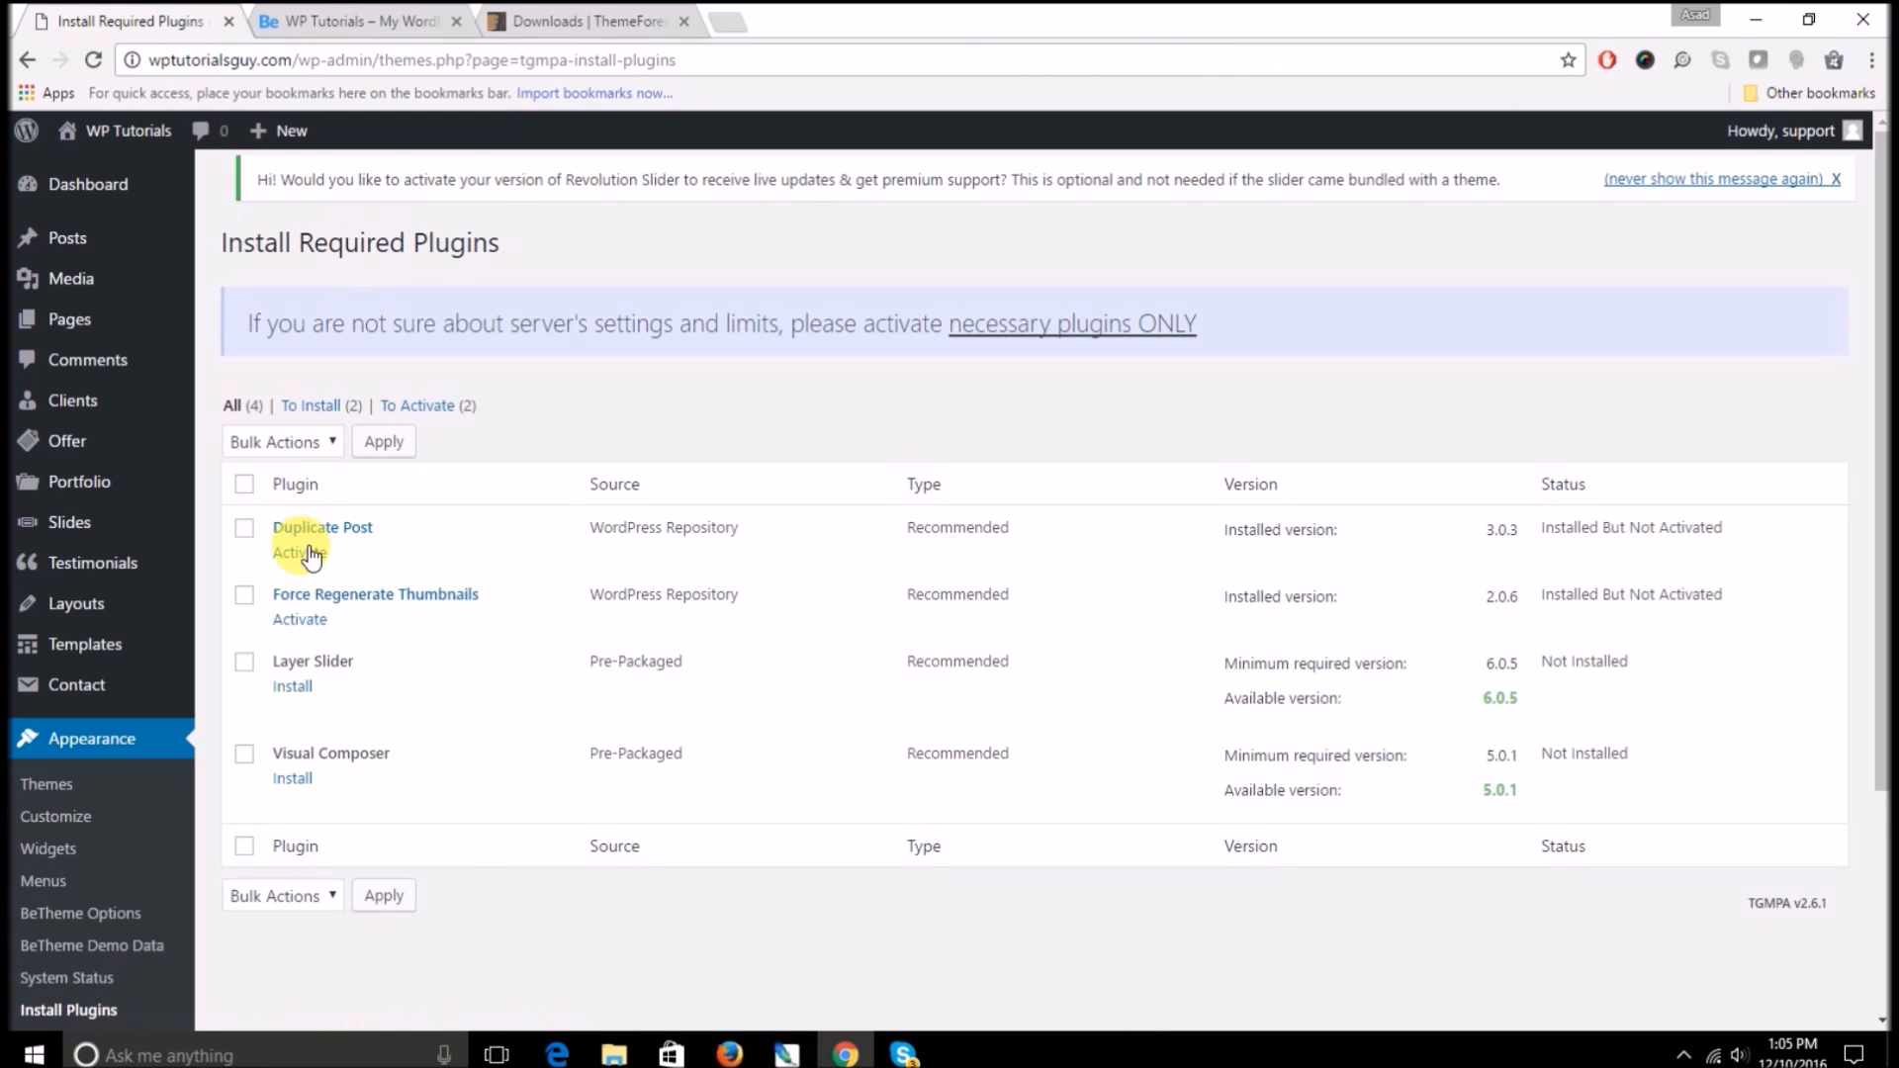
left_click(299, 552)
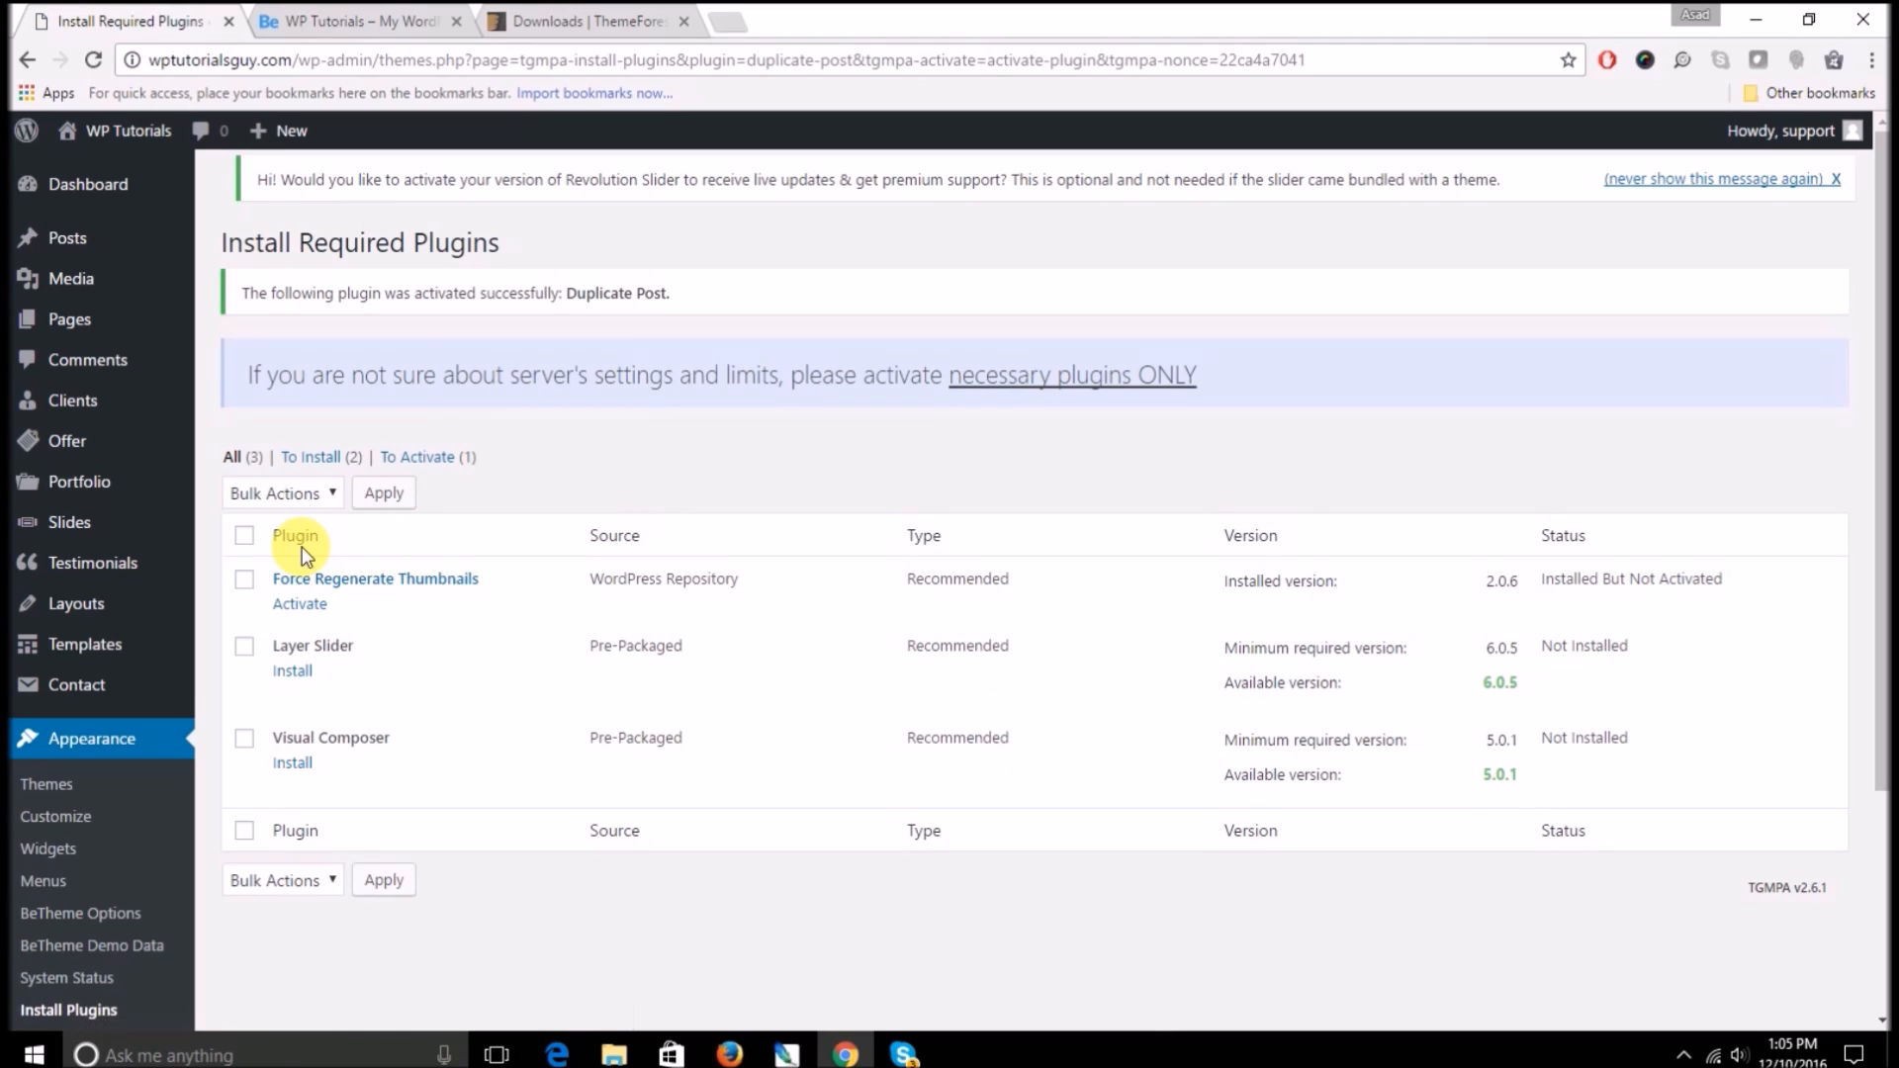
left_click(313, 607)
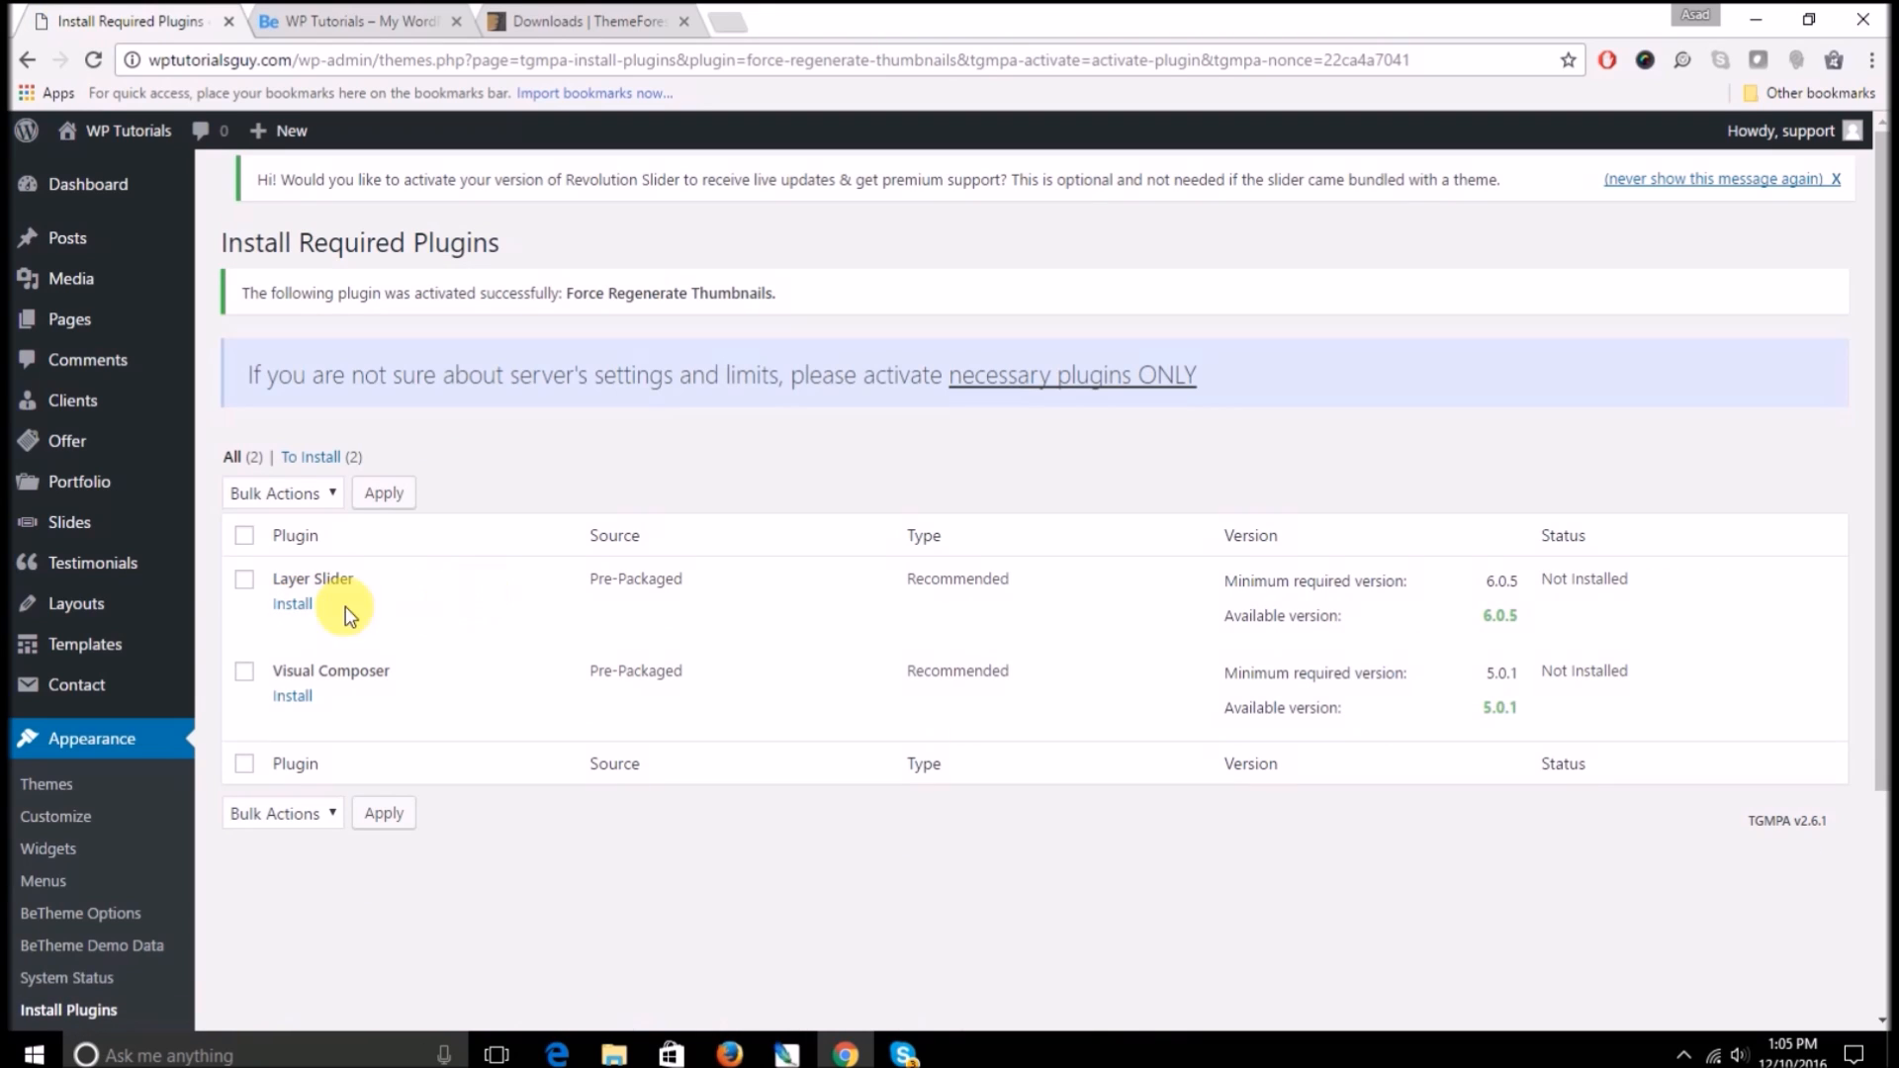
mouse_move(155, 585)
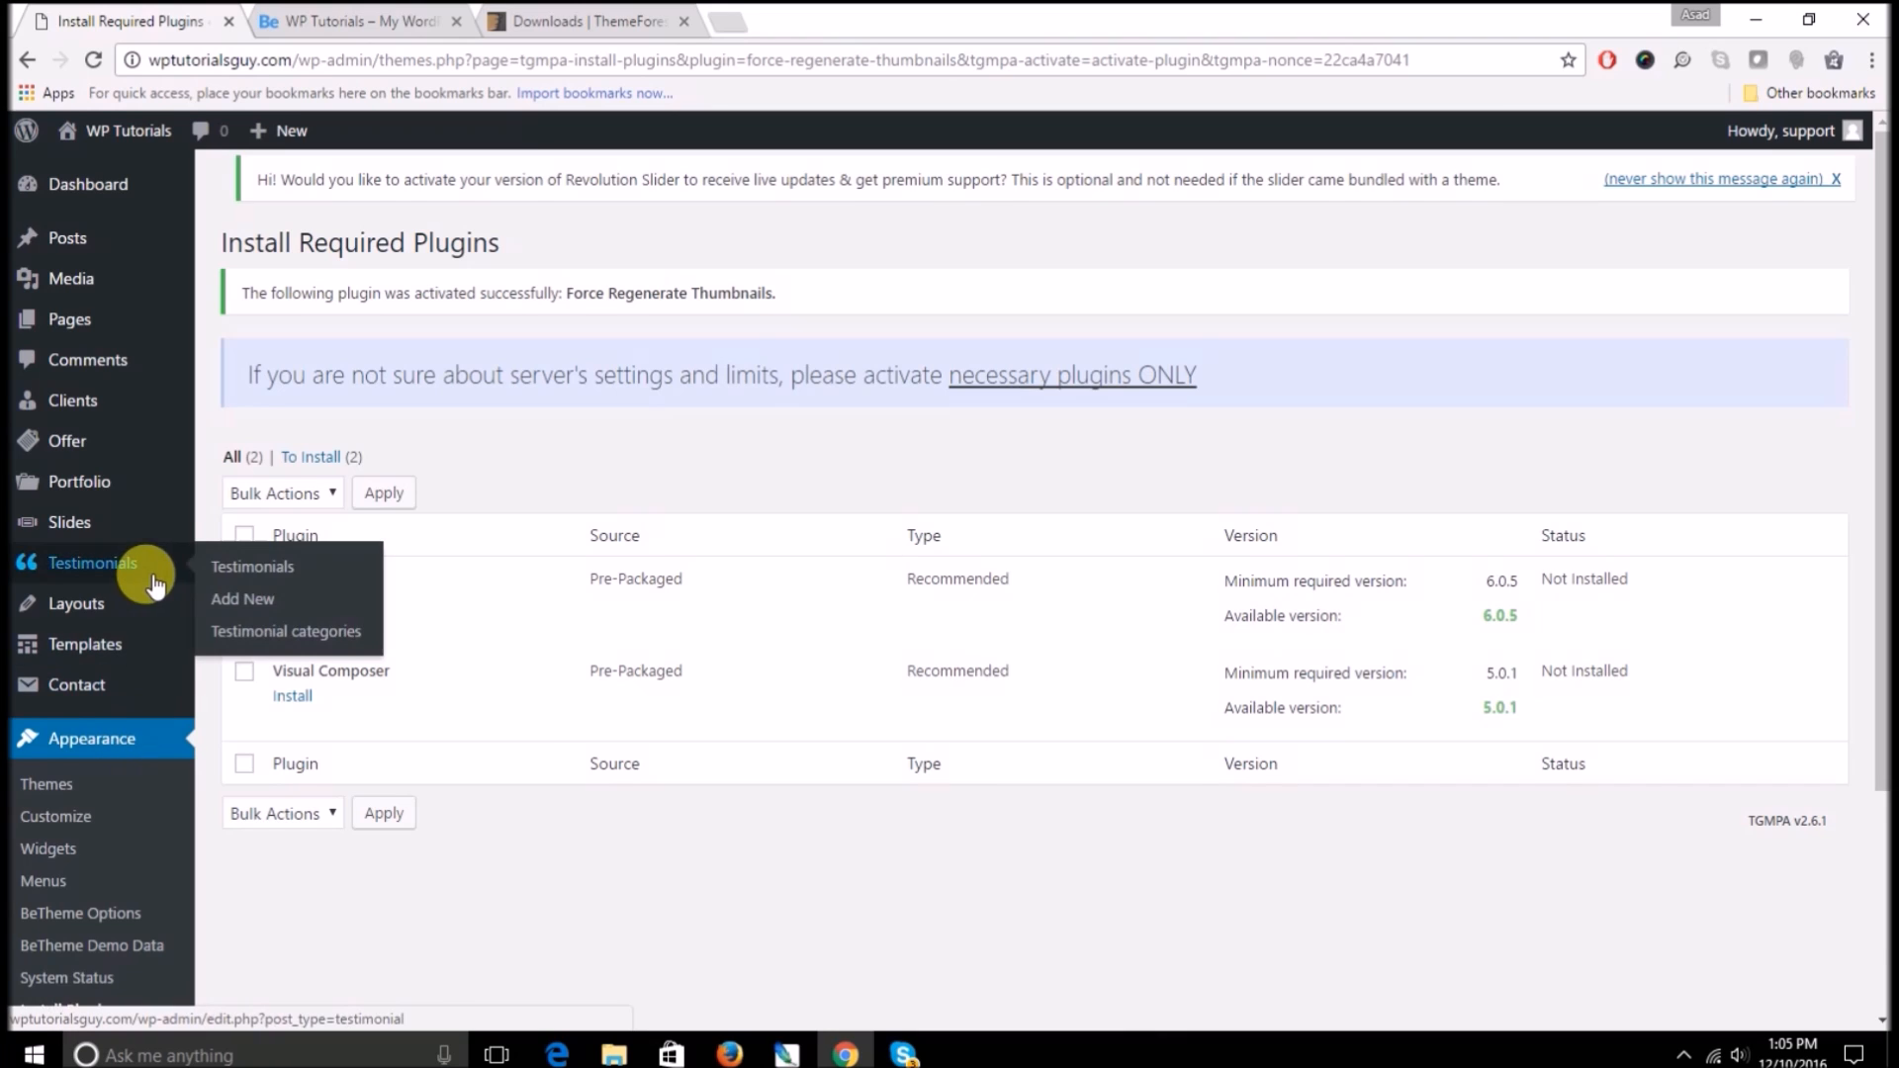
scroll(155, 584, "down", 3)
mouse_move(107, 796)
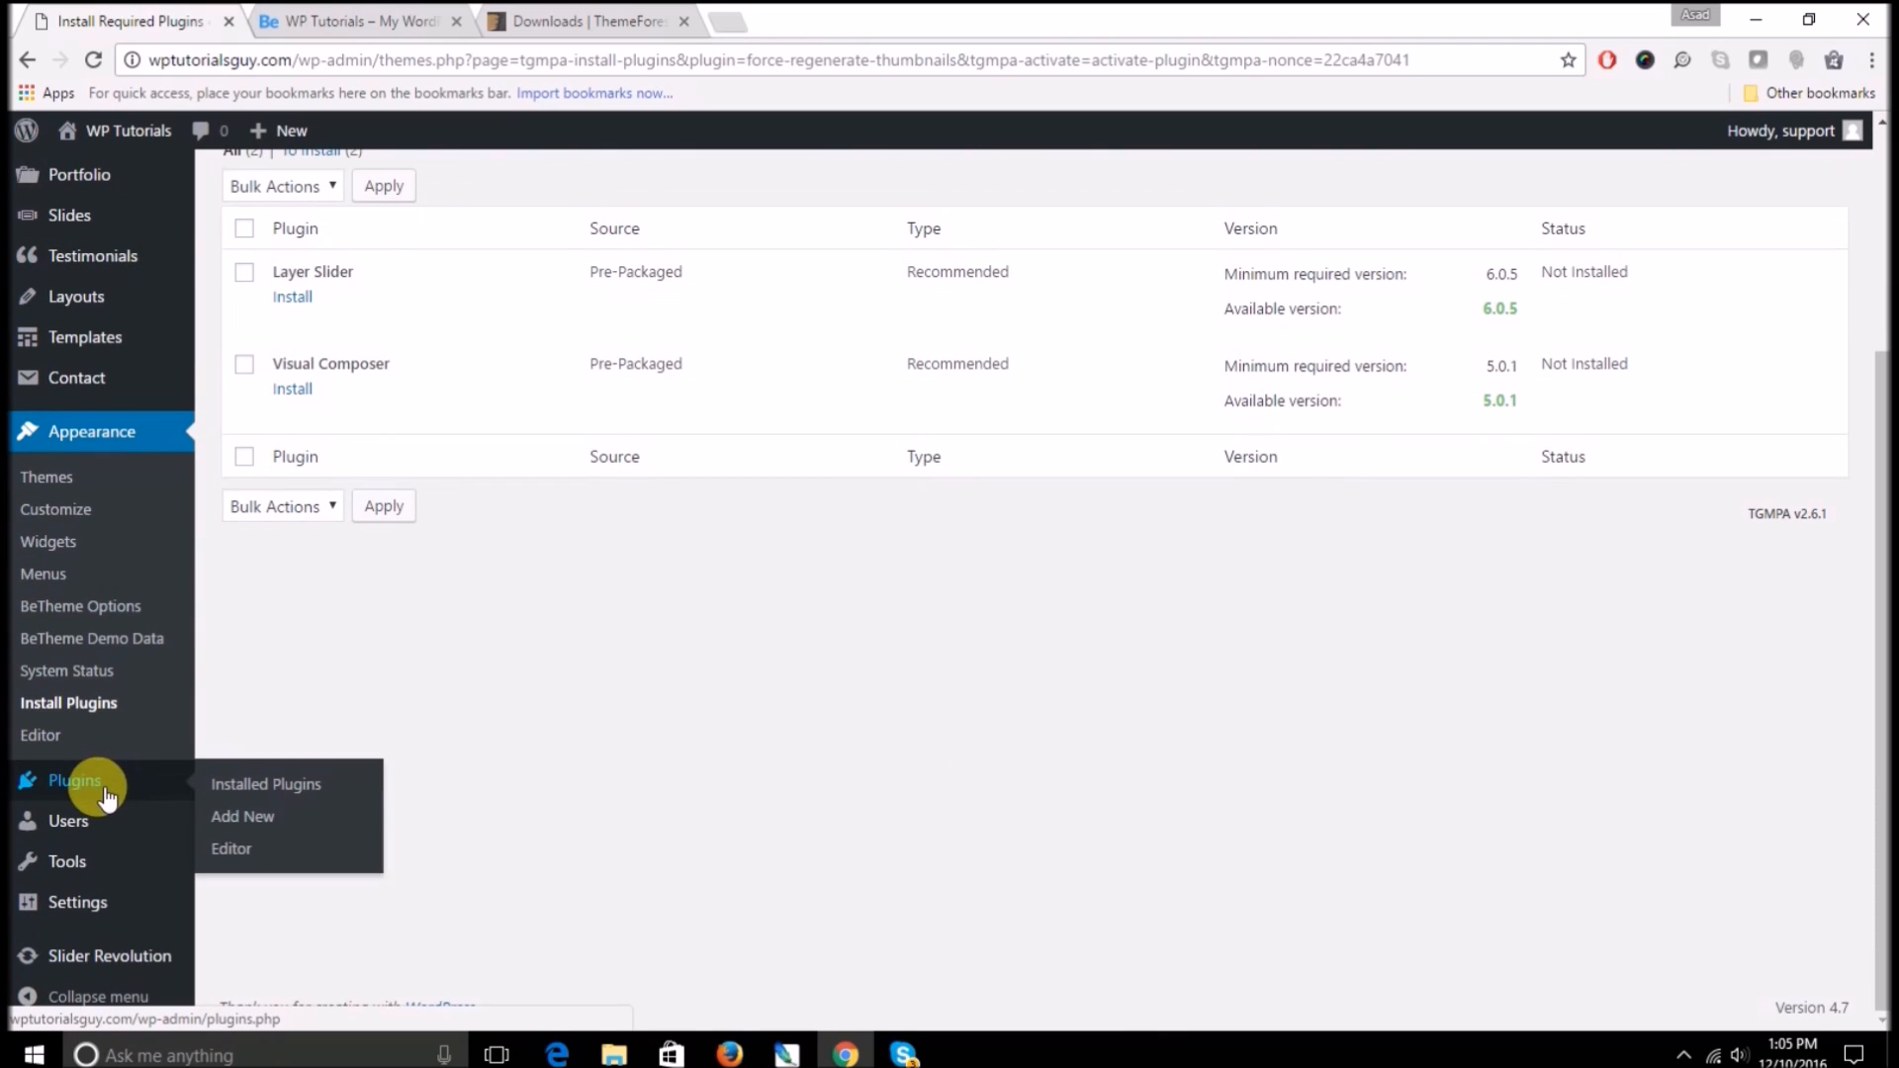
left_click(102, 791)
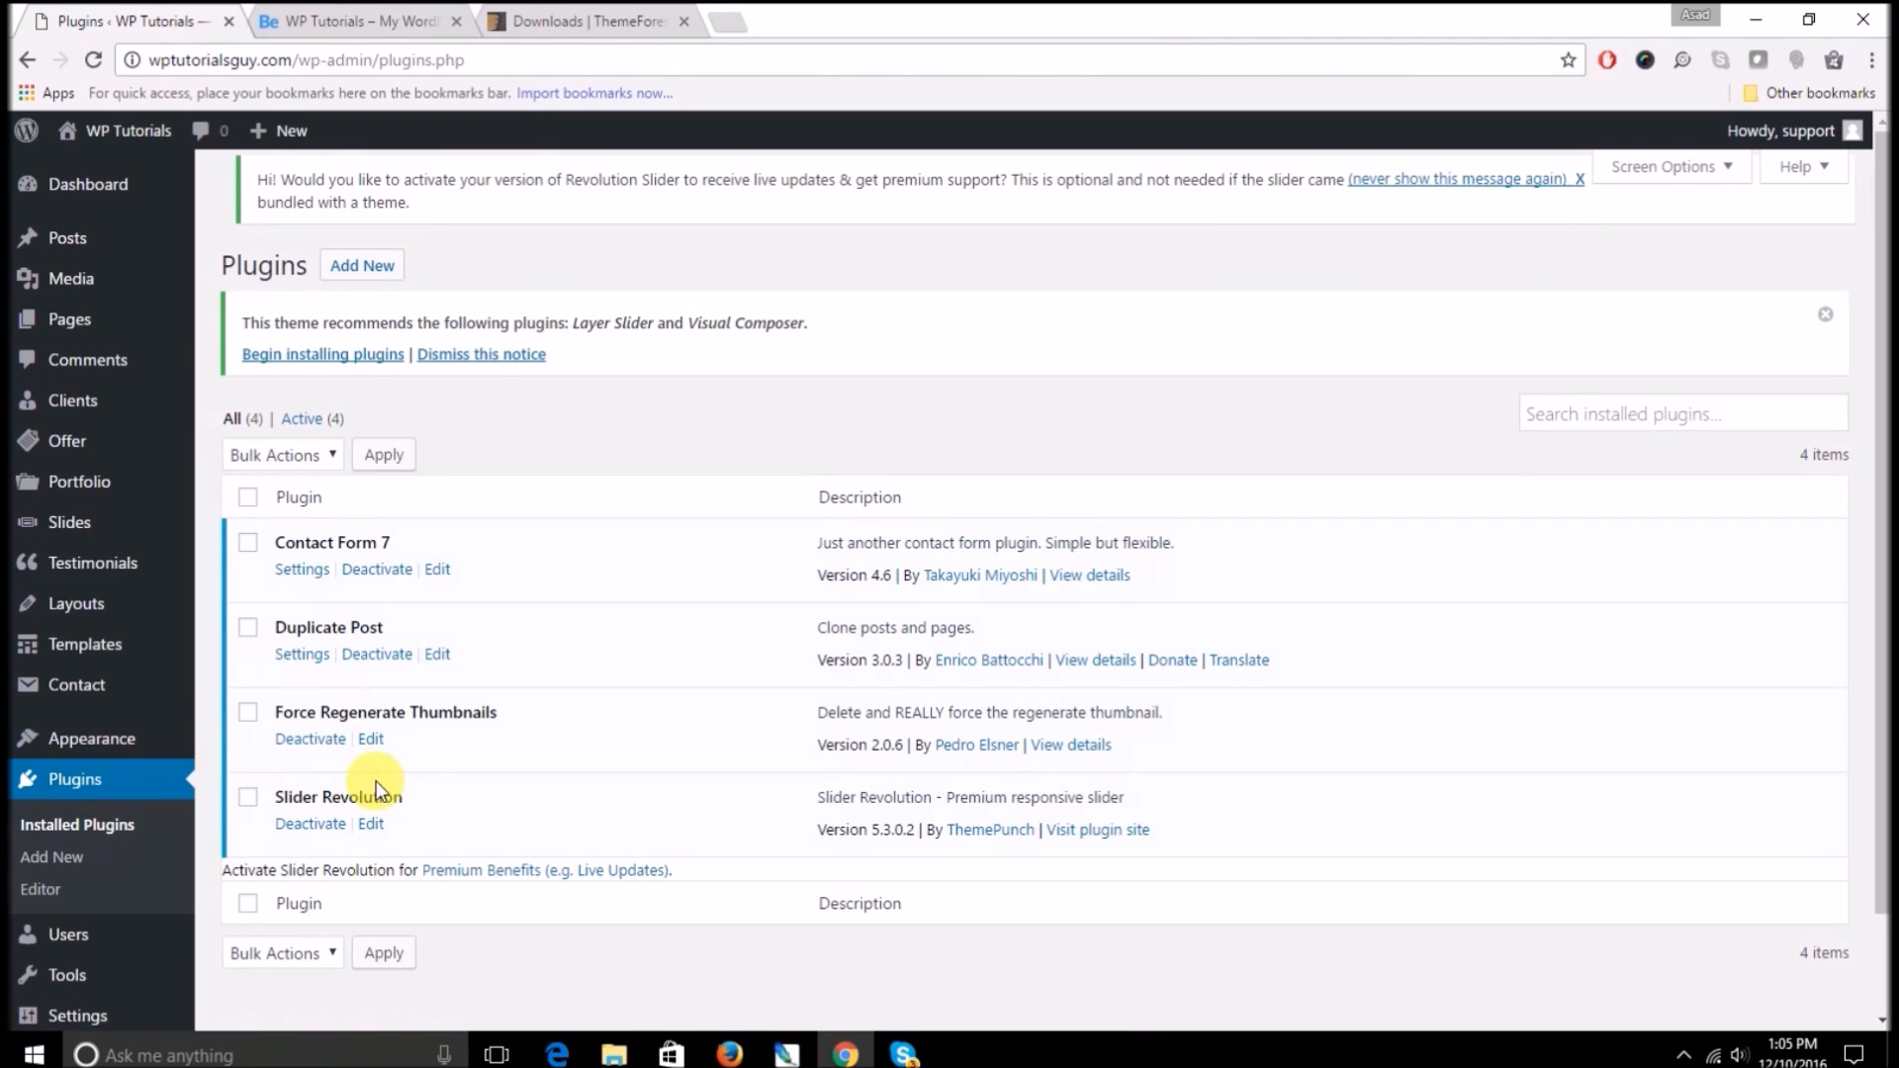
Step: Check the four active plugins and reload the site's front page to see the changes
left_click_drag(405, 797, 318, 772)
left_click(366, 20)
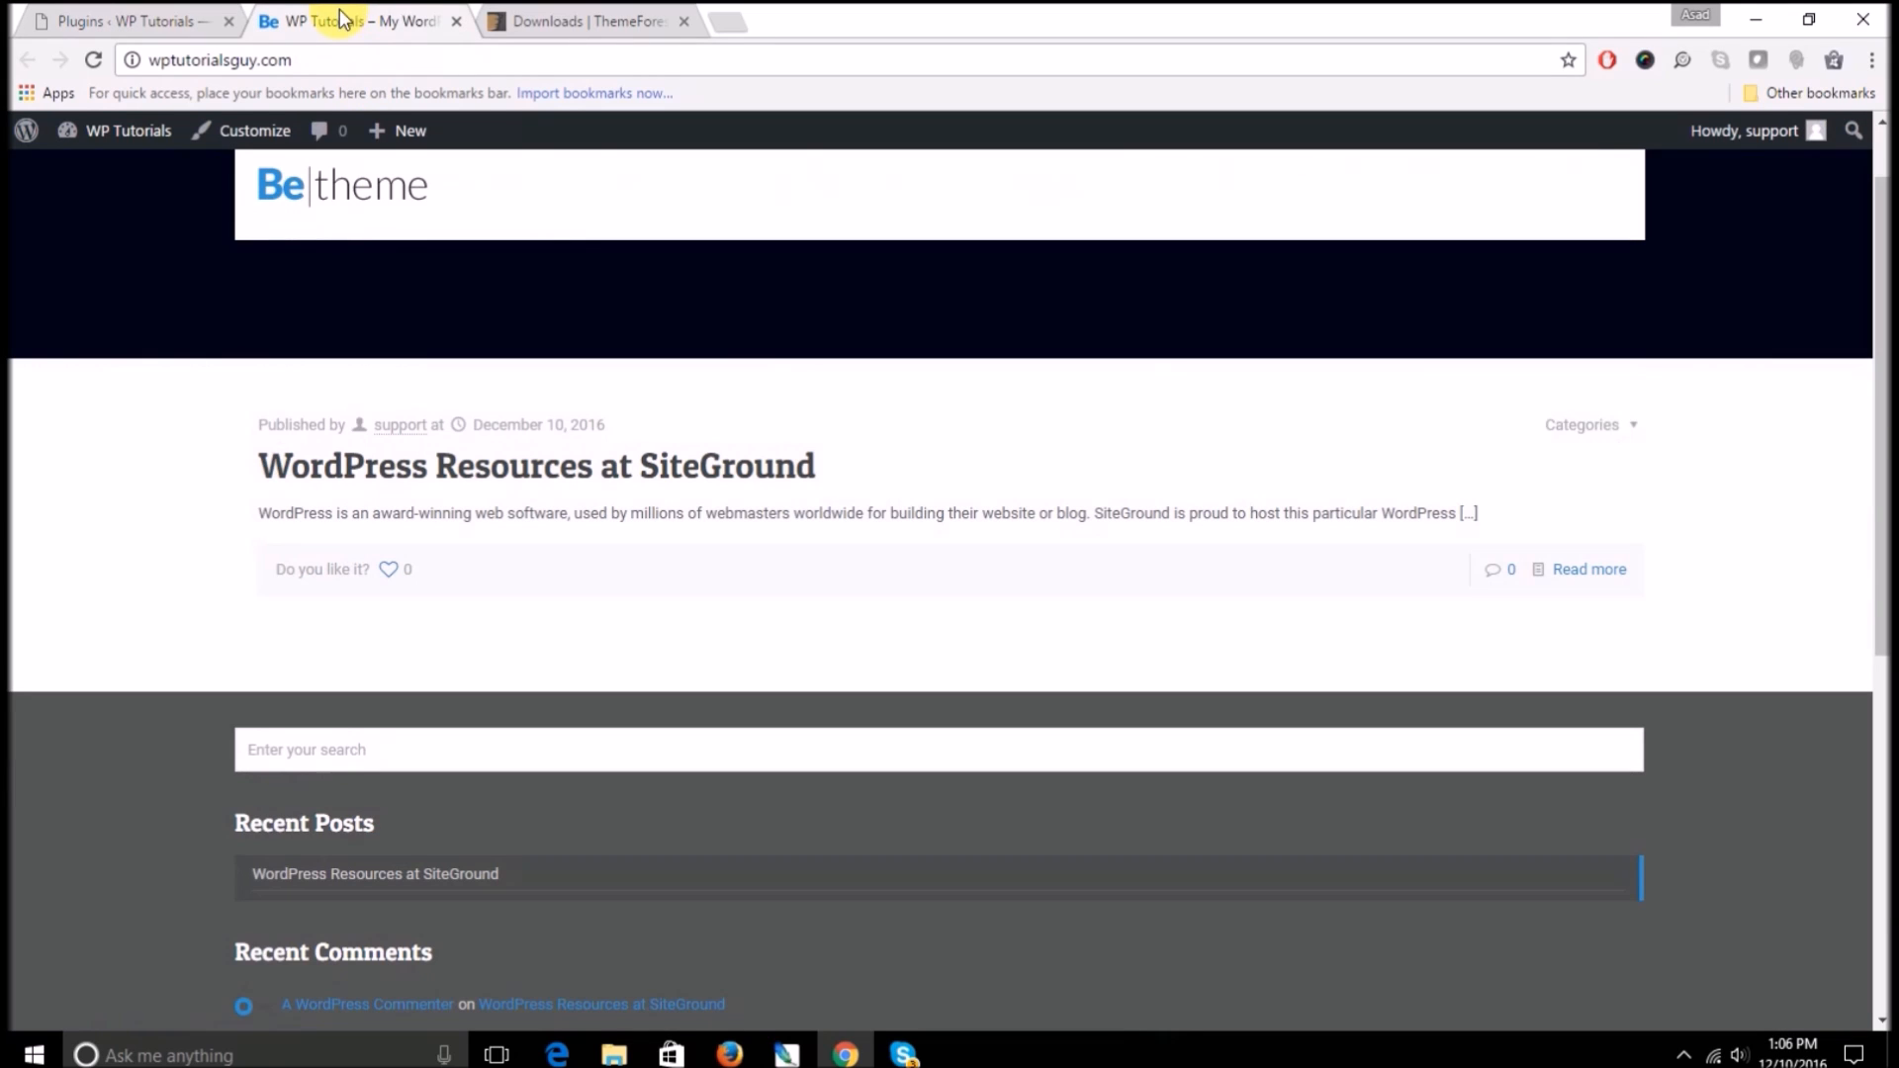
left_click(92, 62)
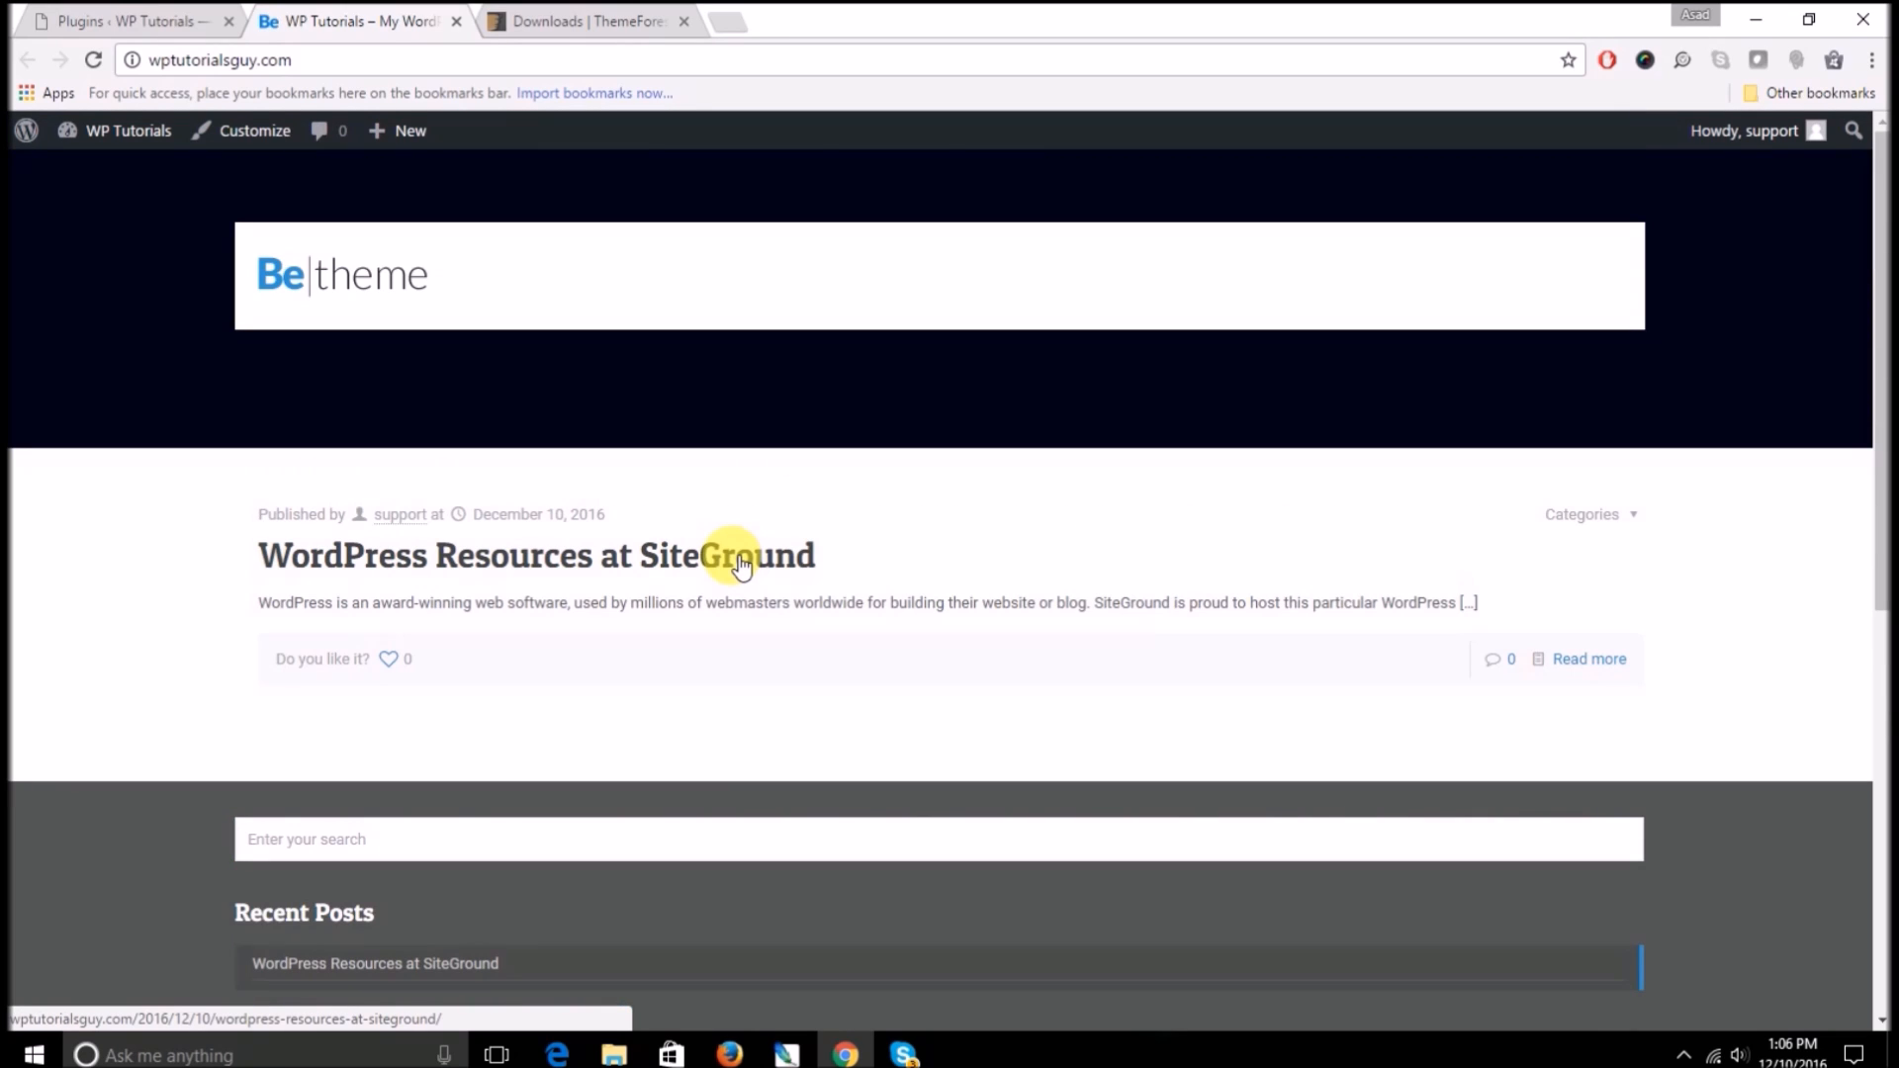
left_click(129, 21)
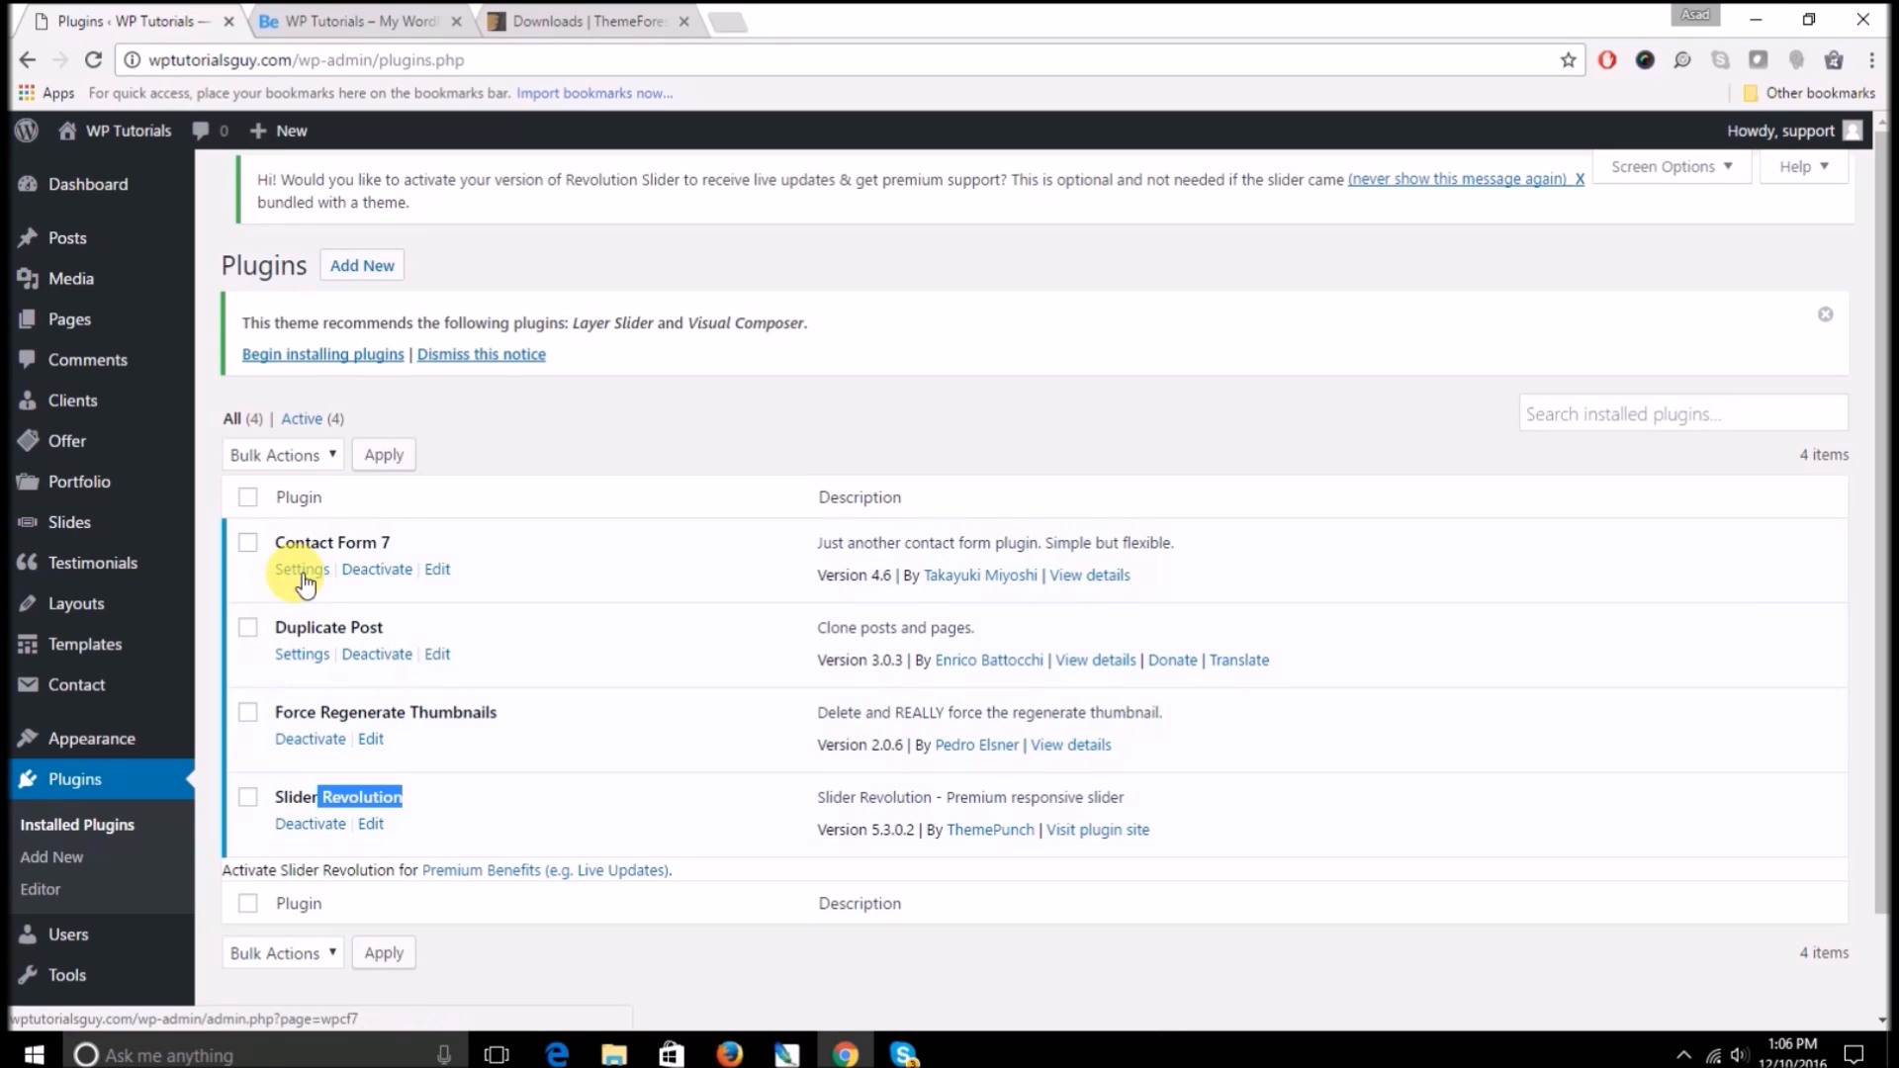
left_click(383, 14)
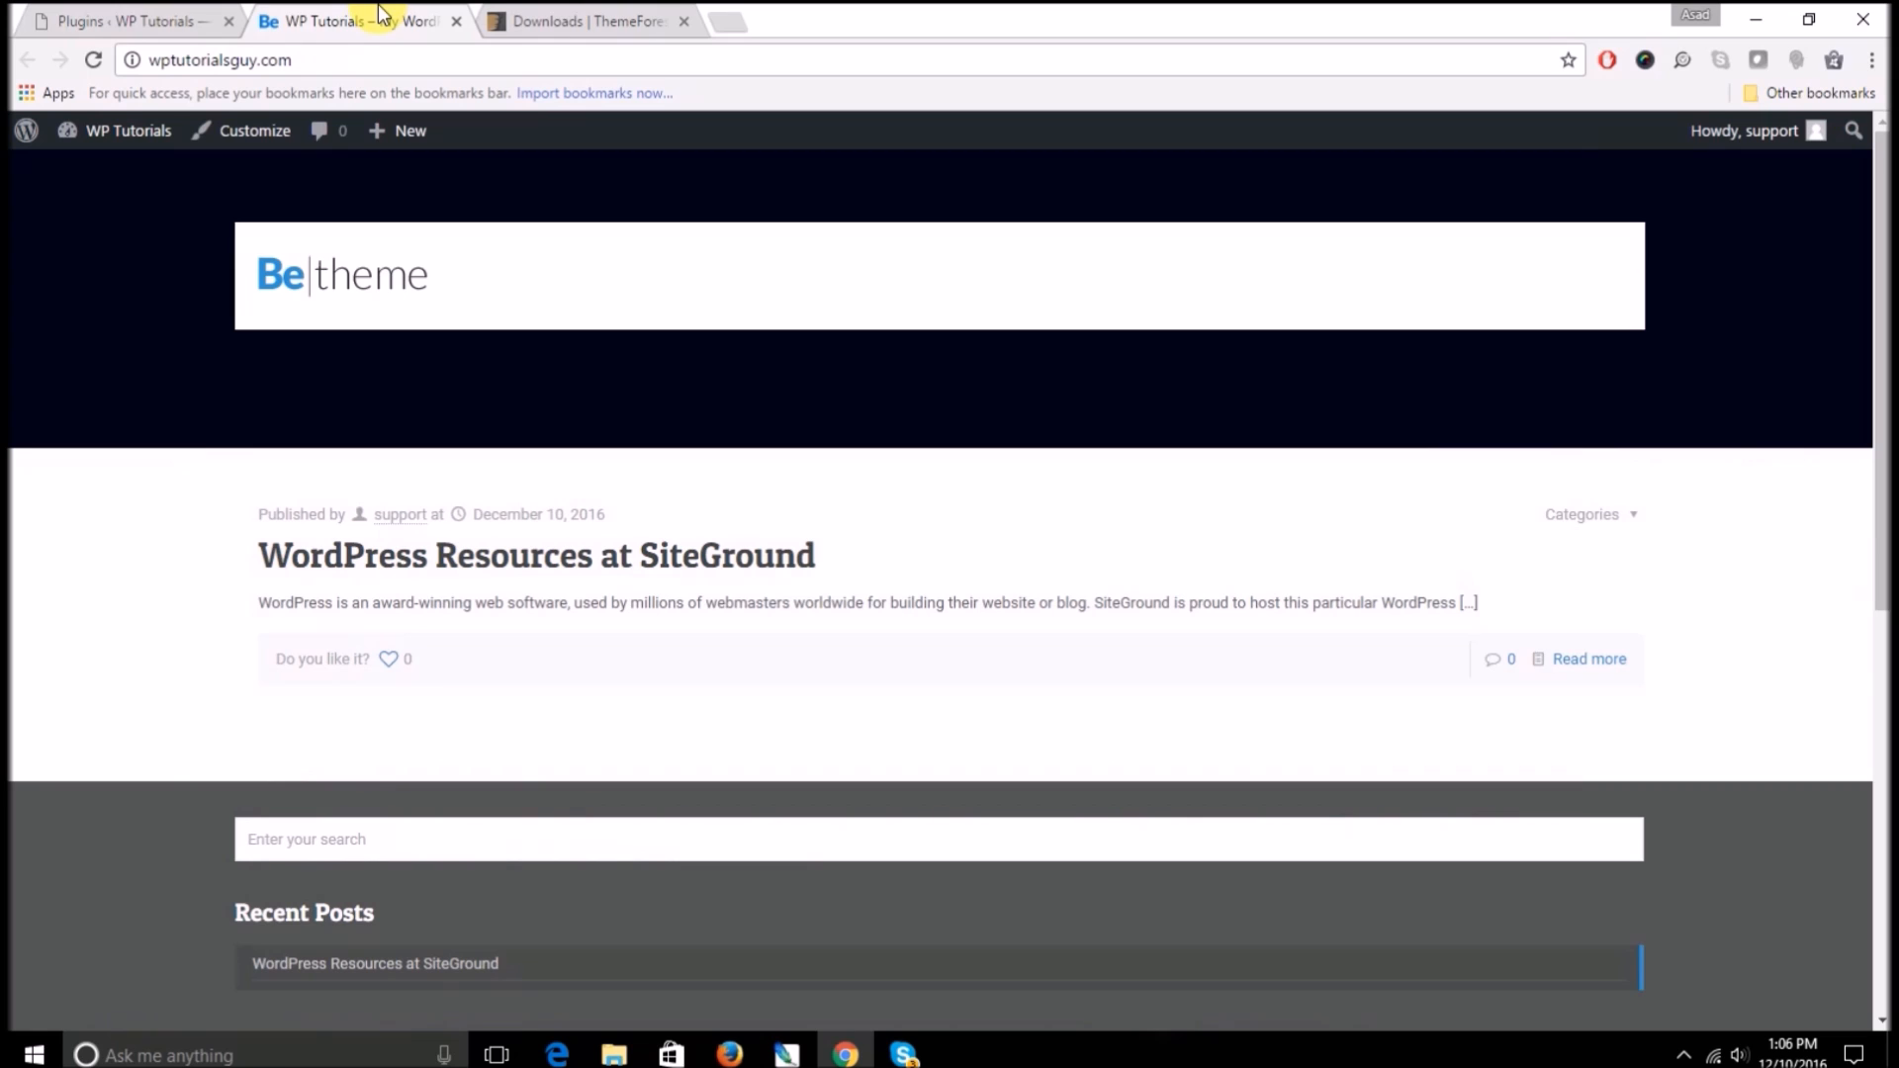
left_click(170, 13)
mouse_move(153, 322)
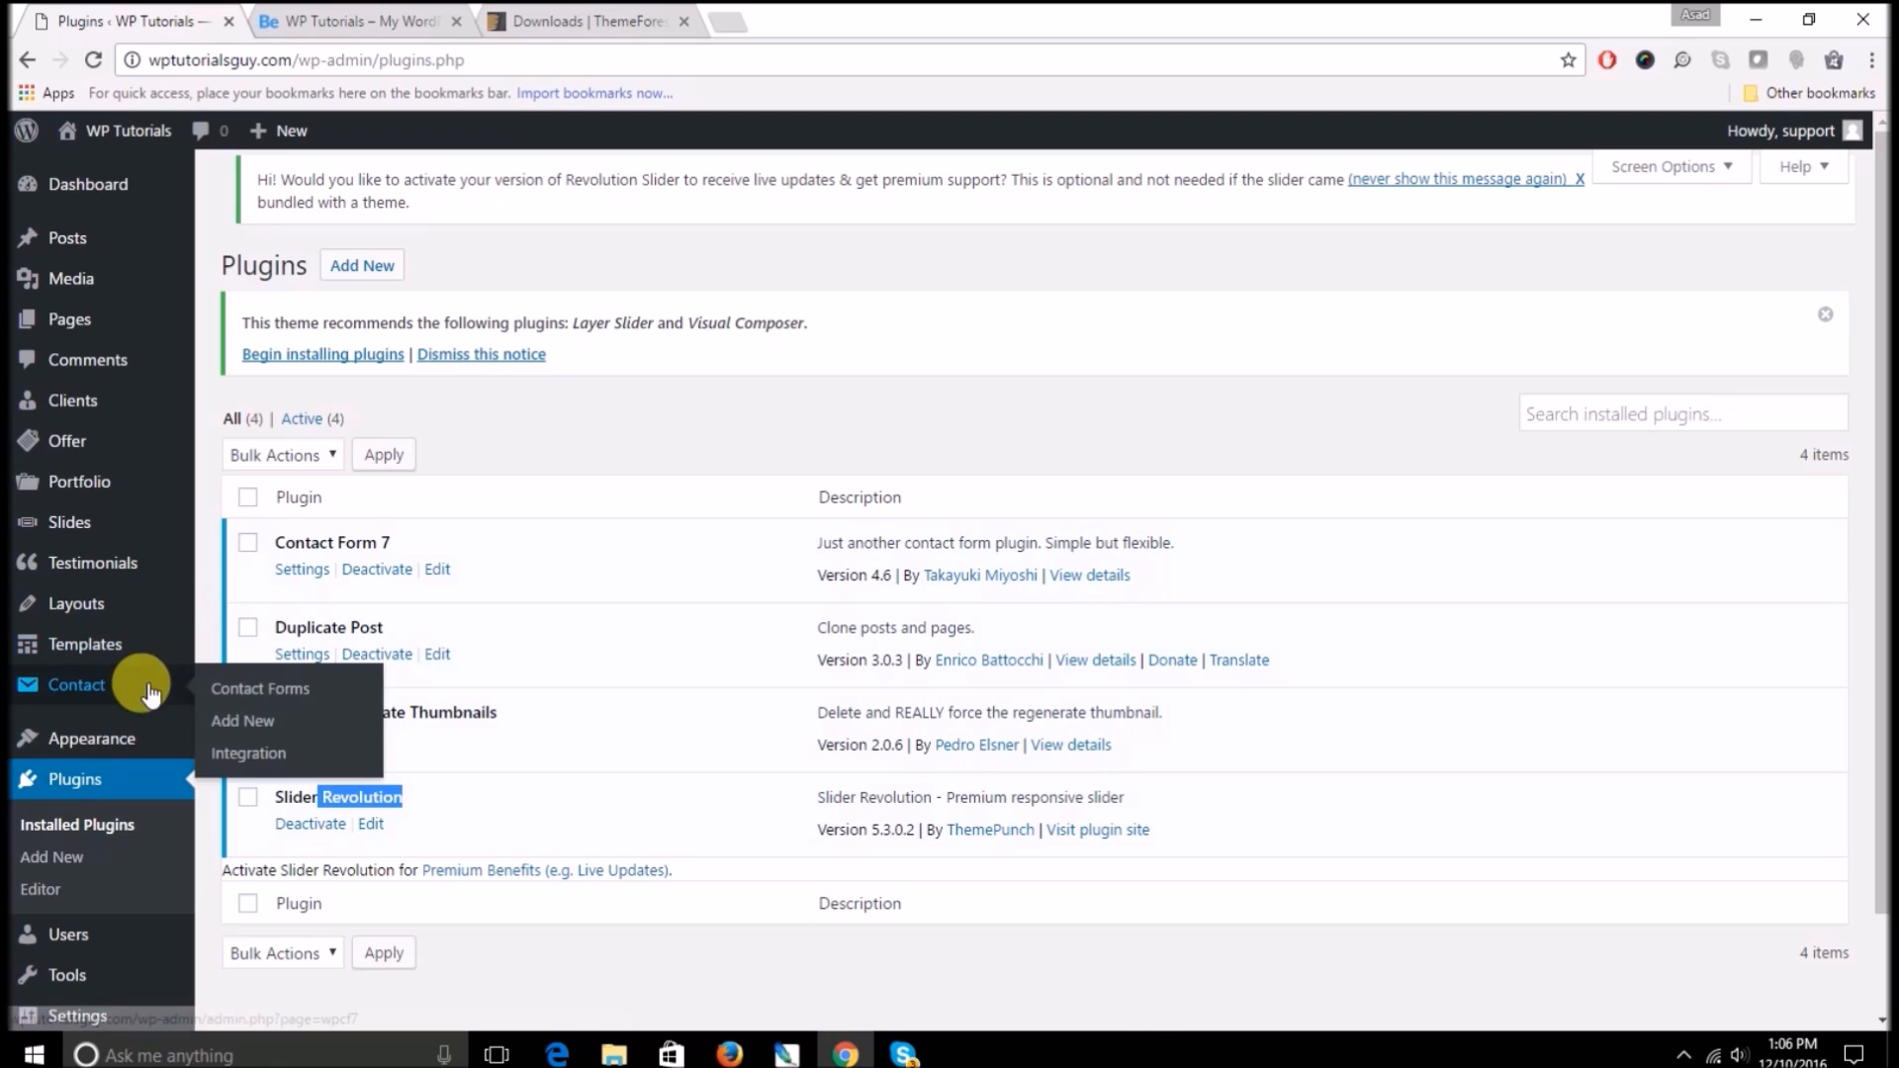
mouse_move(138, 747)
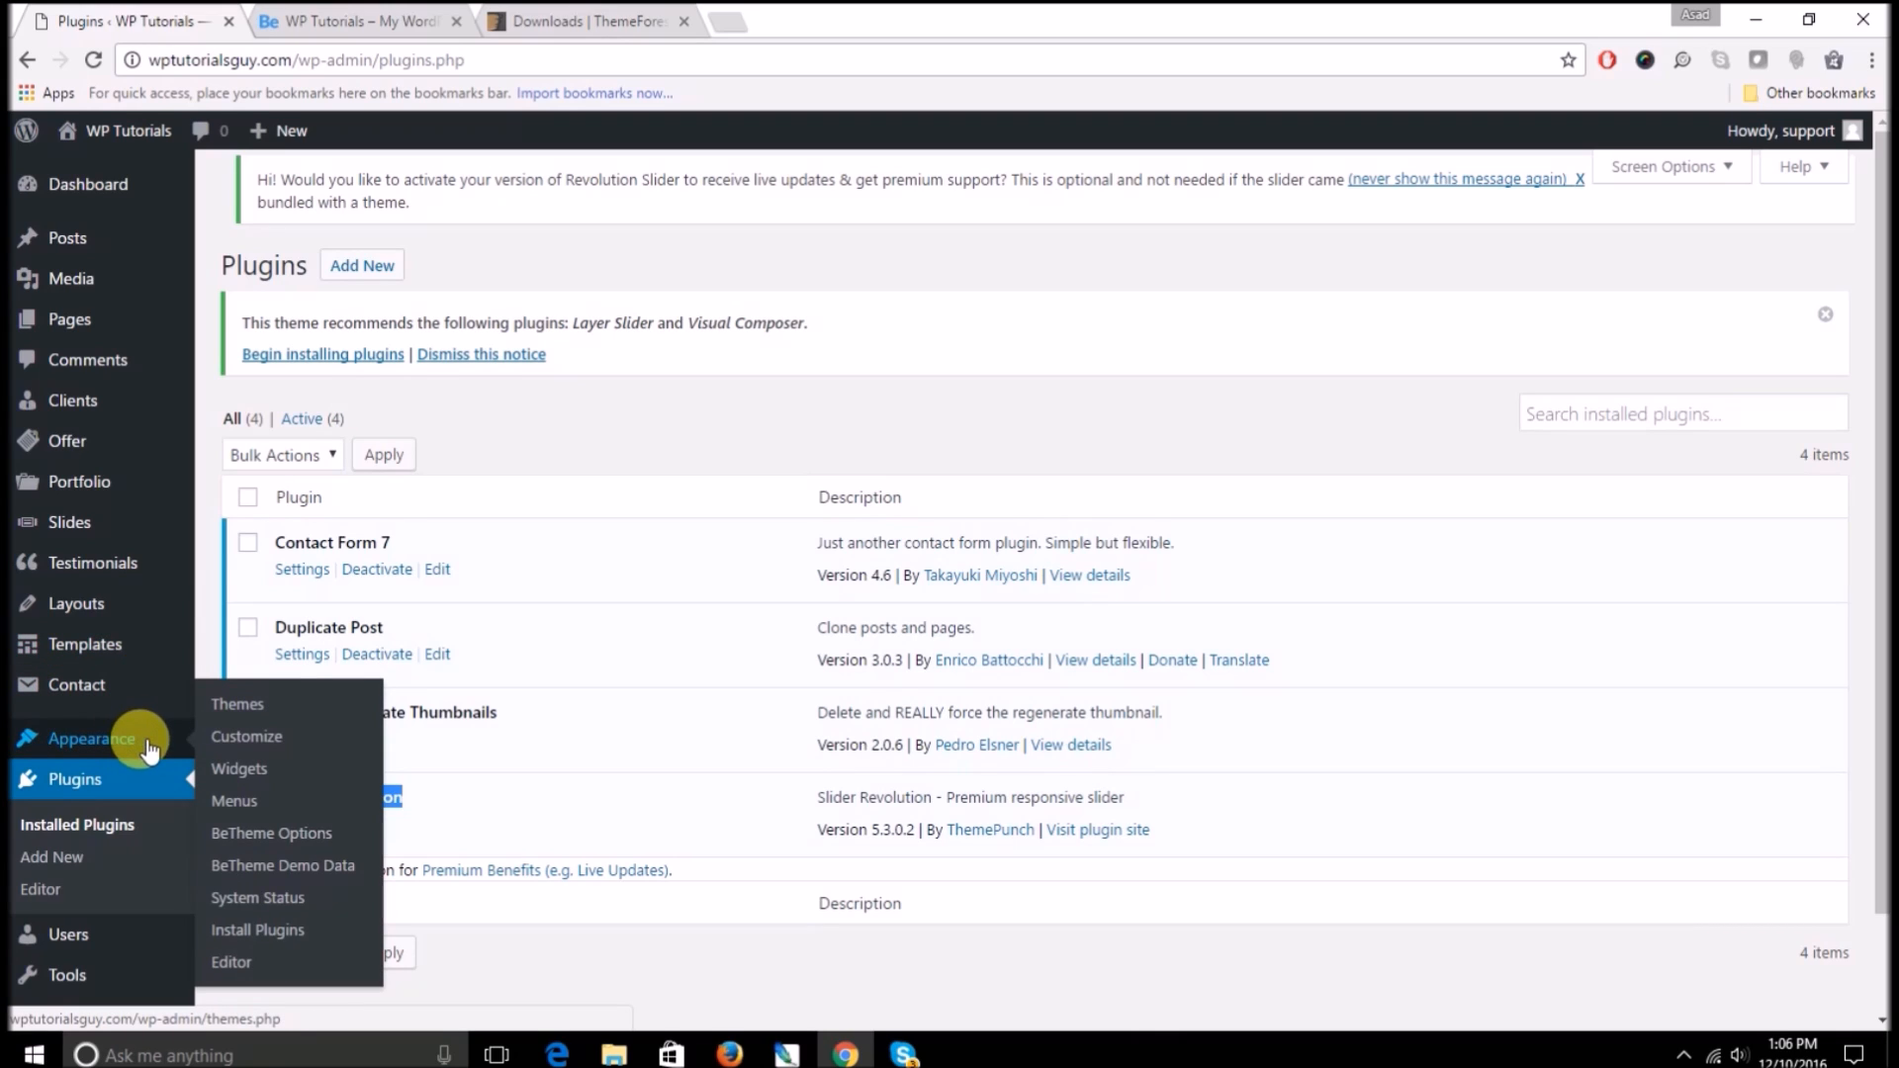
Step: In BeTheme Demo Data, import the Agency layout as a full Demo including attachments
left_click(279, 868)
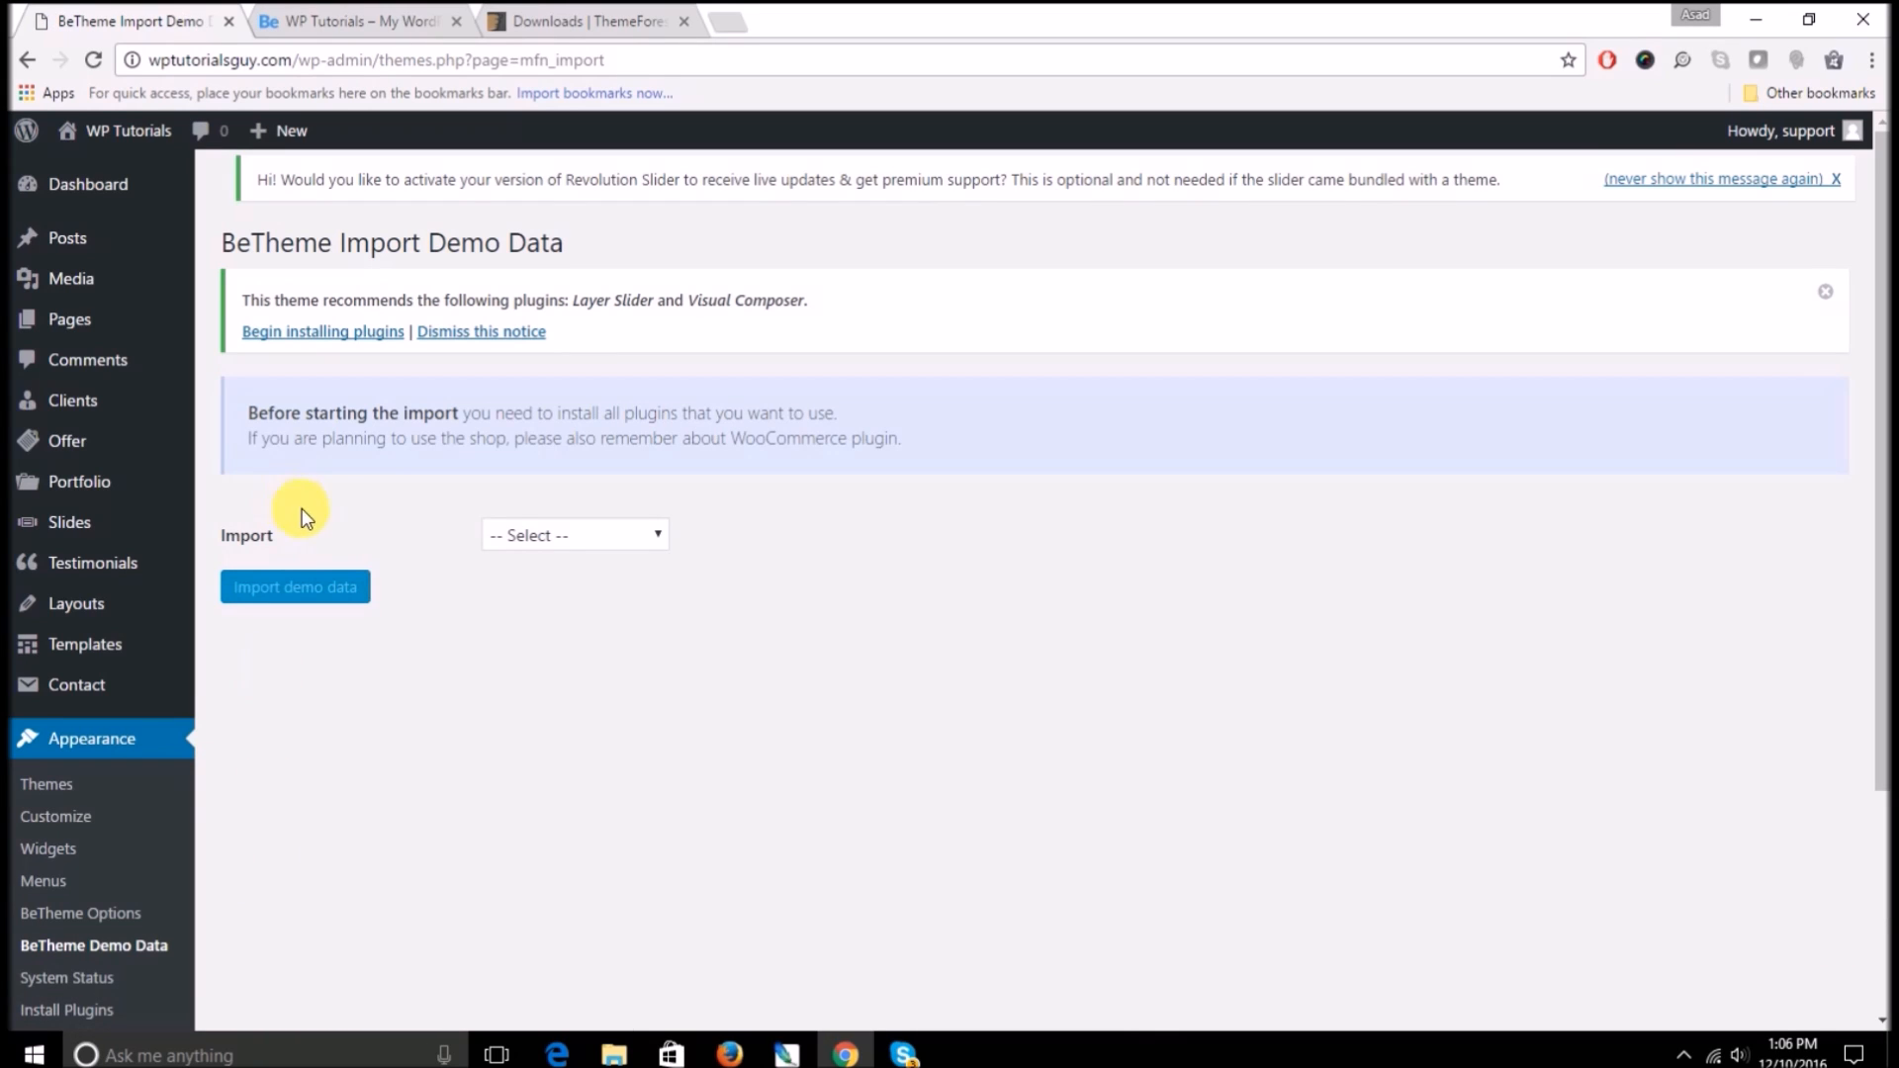
left_click(520, 540)
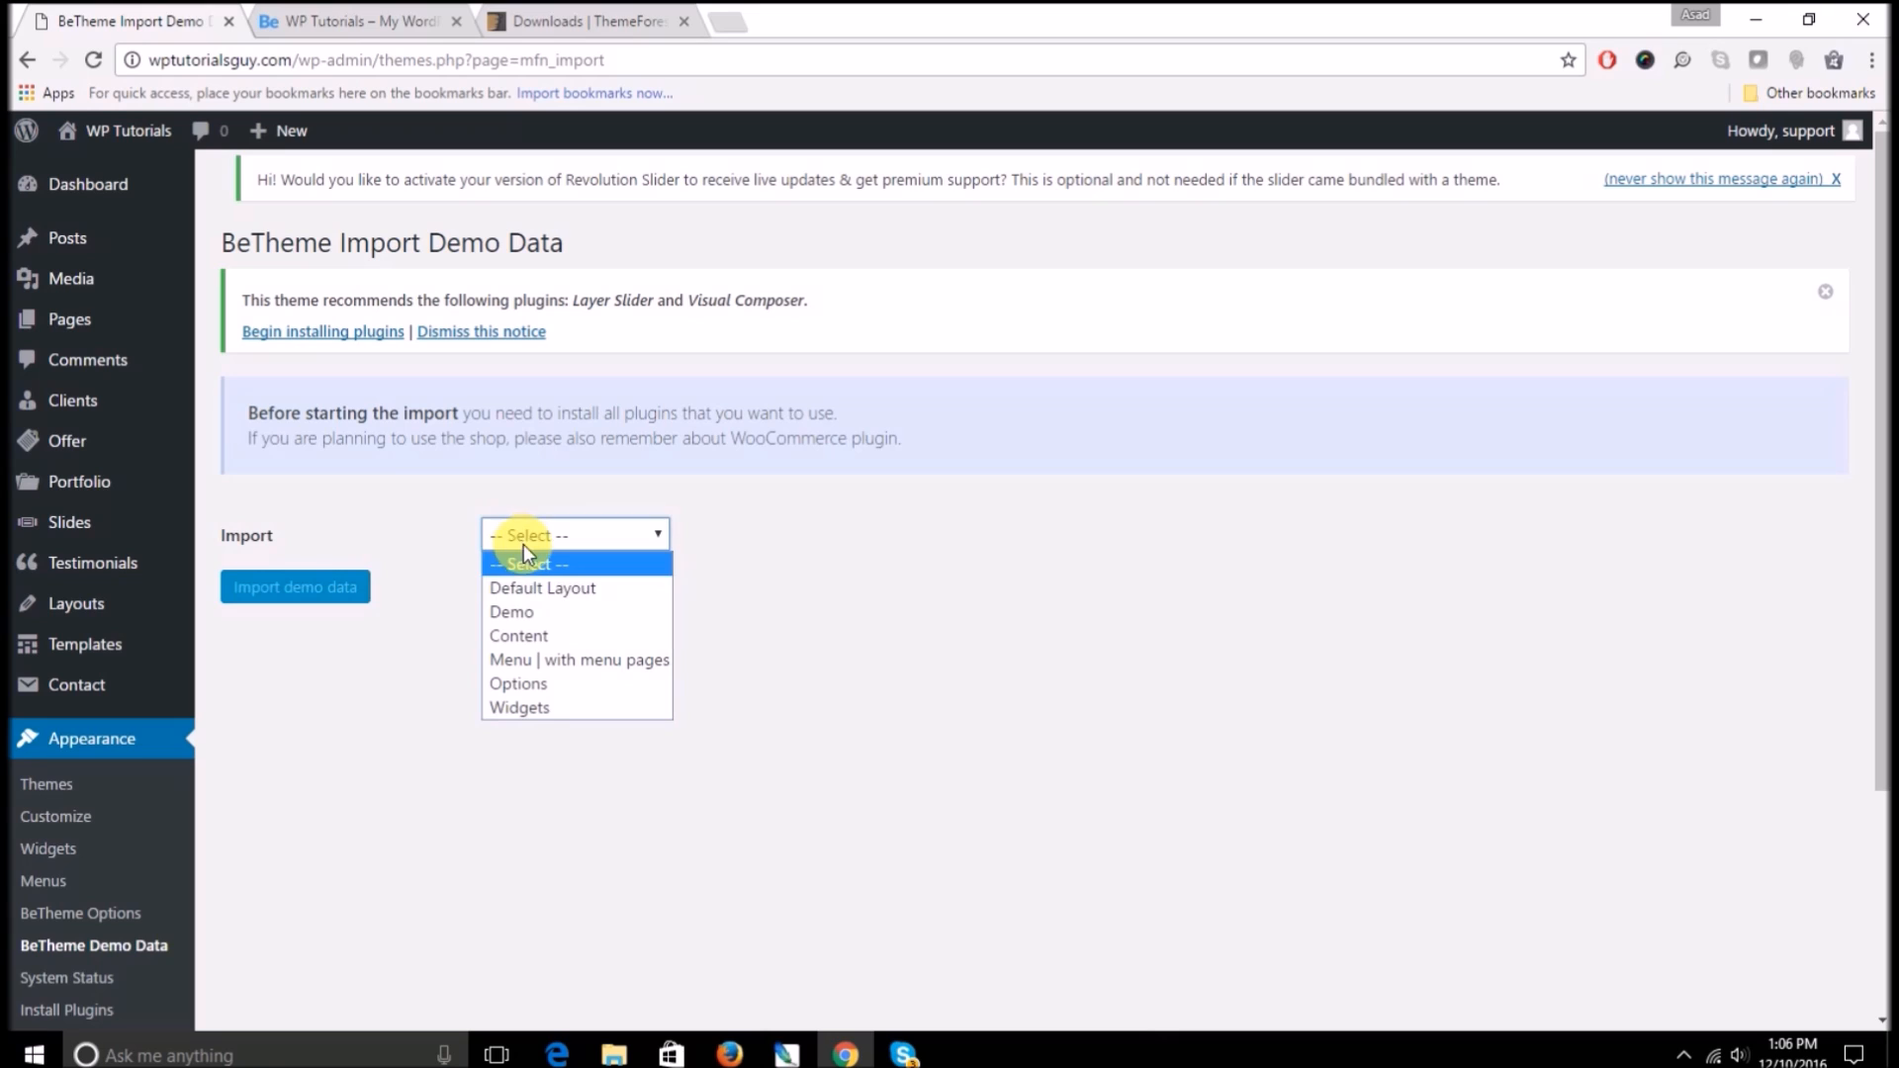
left_click(512, 614)
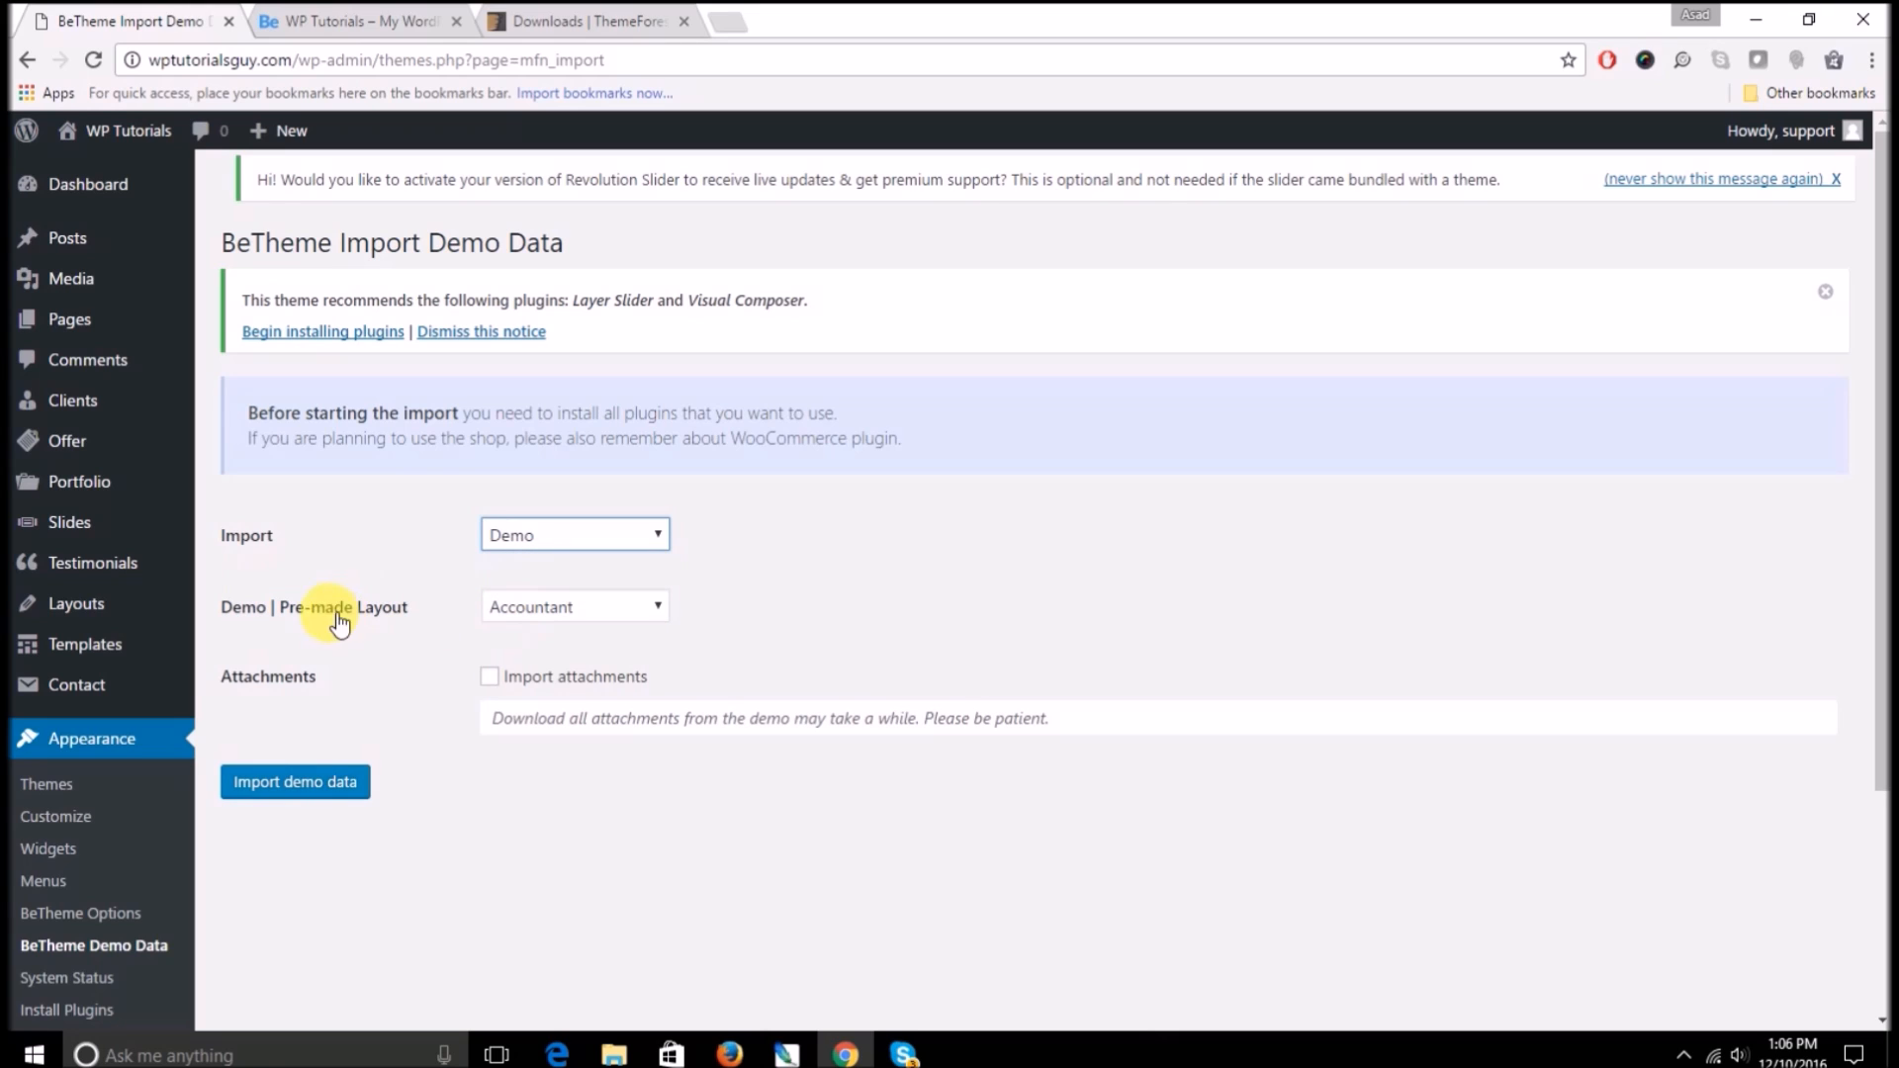
left_click(583, 606)
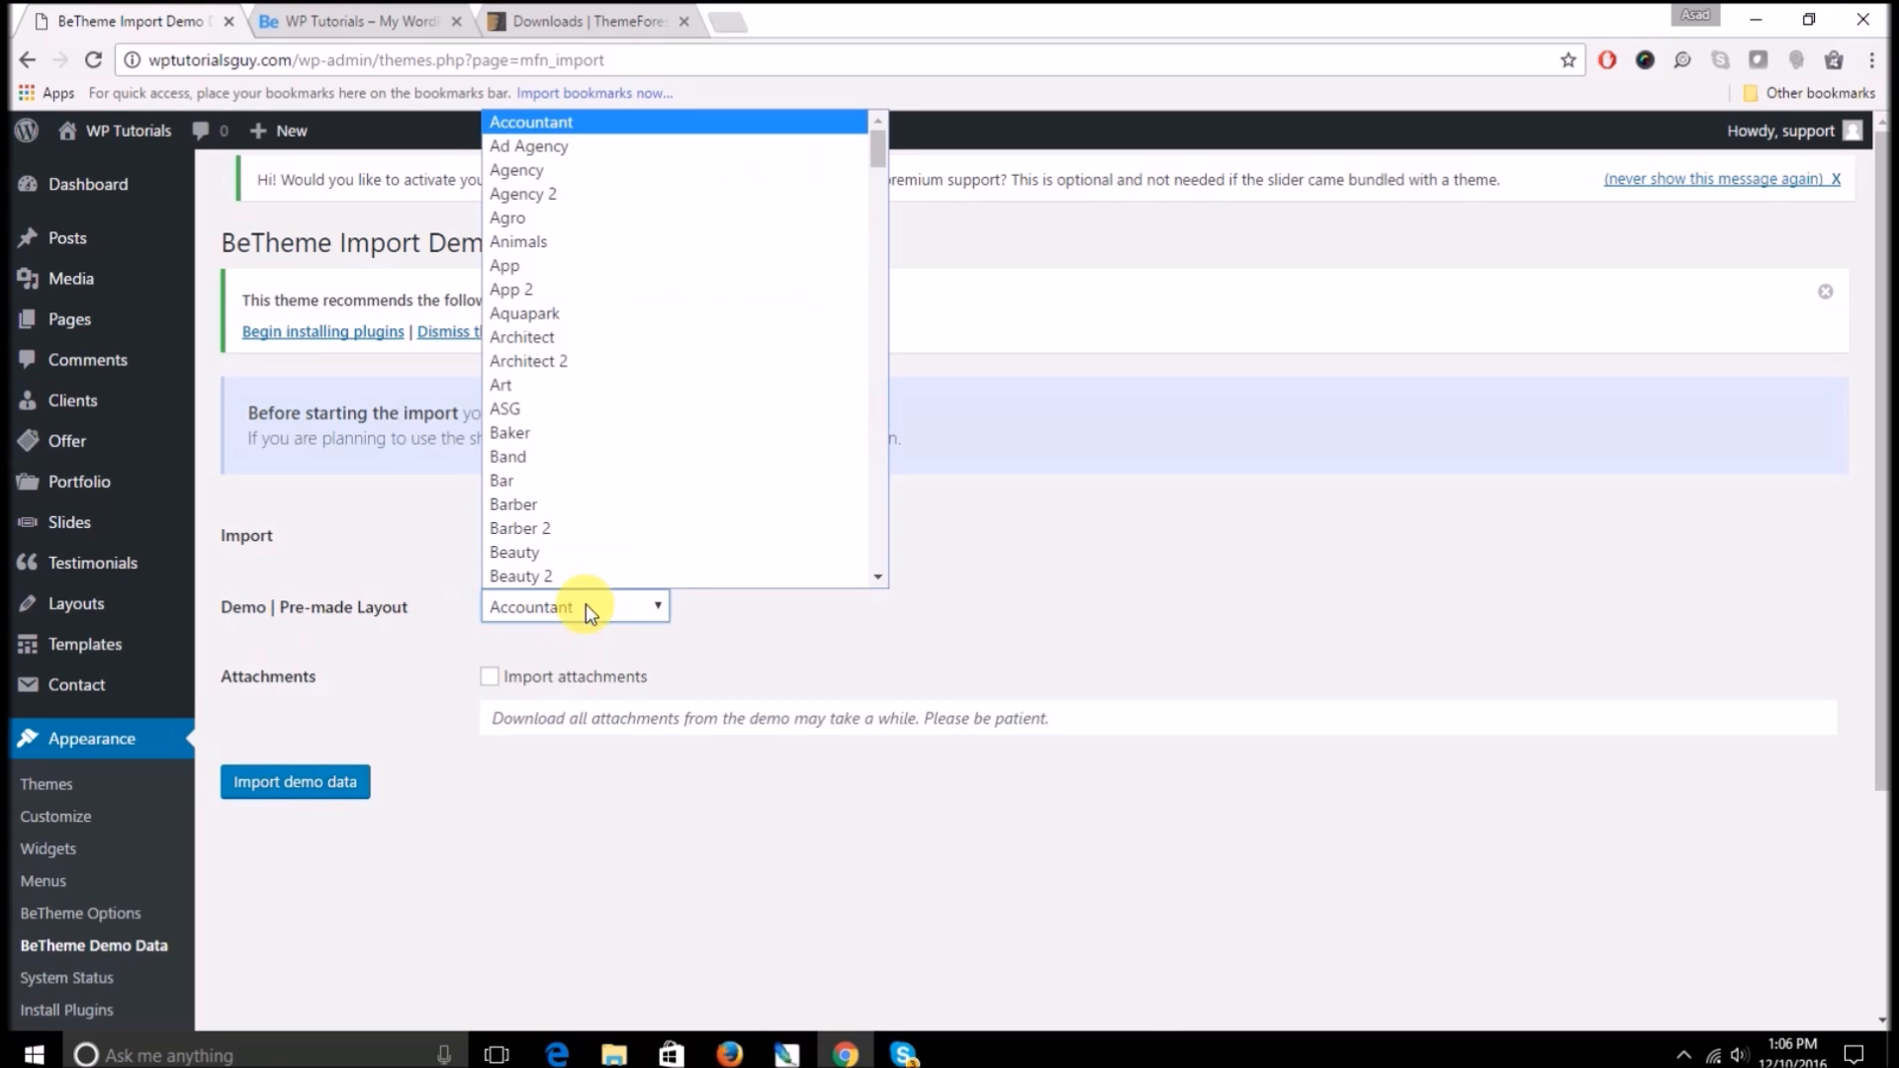
left_click(566, 176)
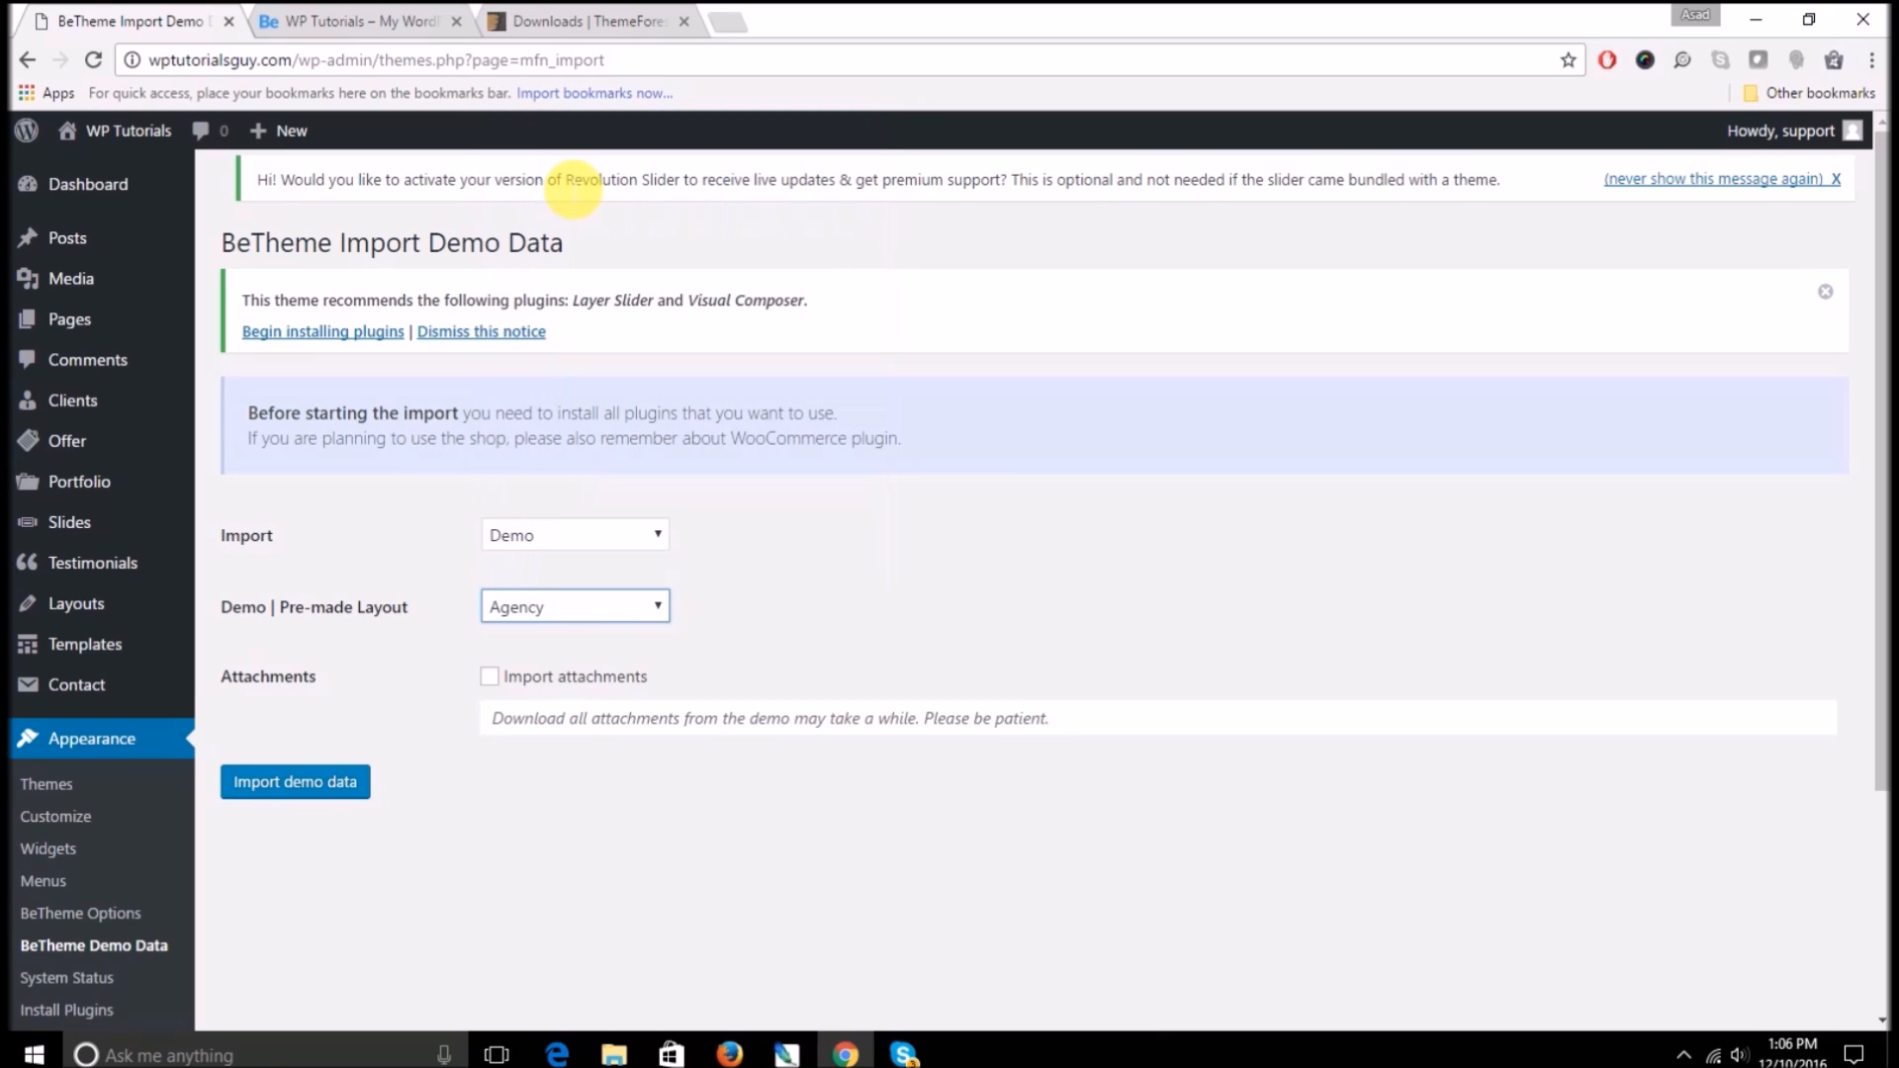
left_click(490, 679)
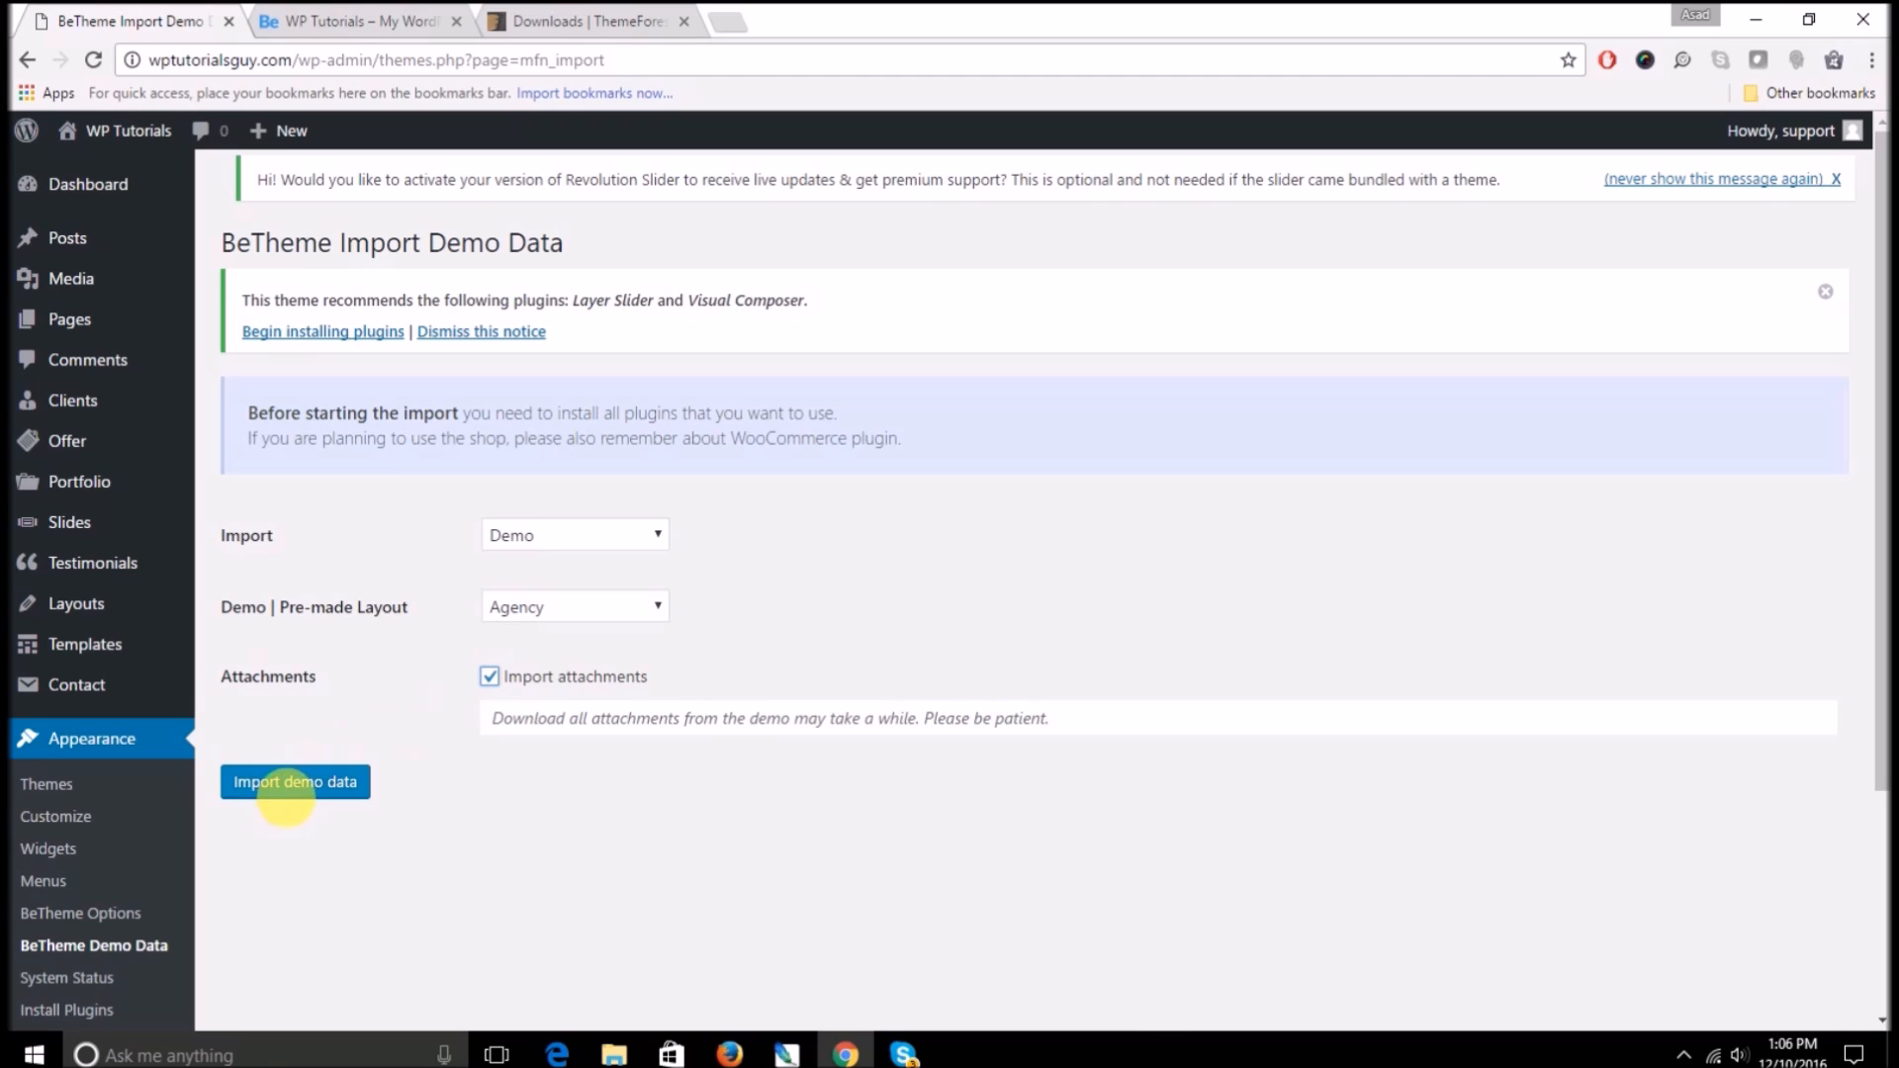
left_click(304, 789)
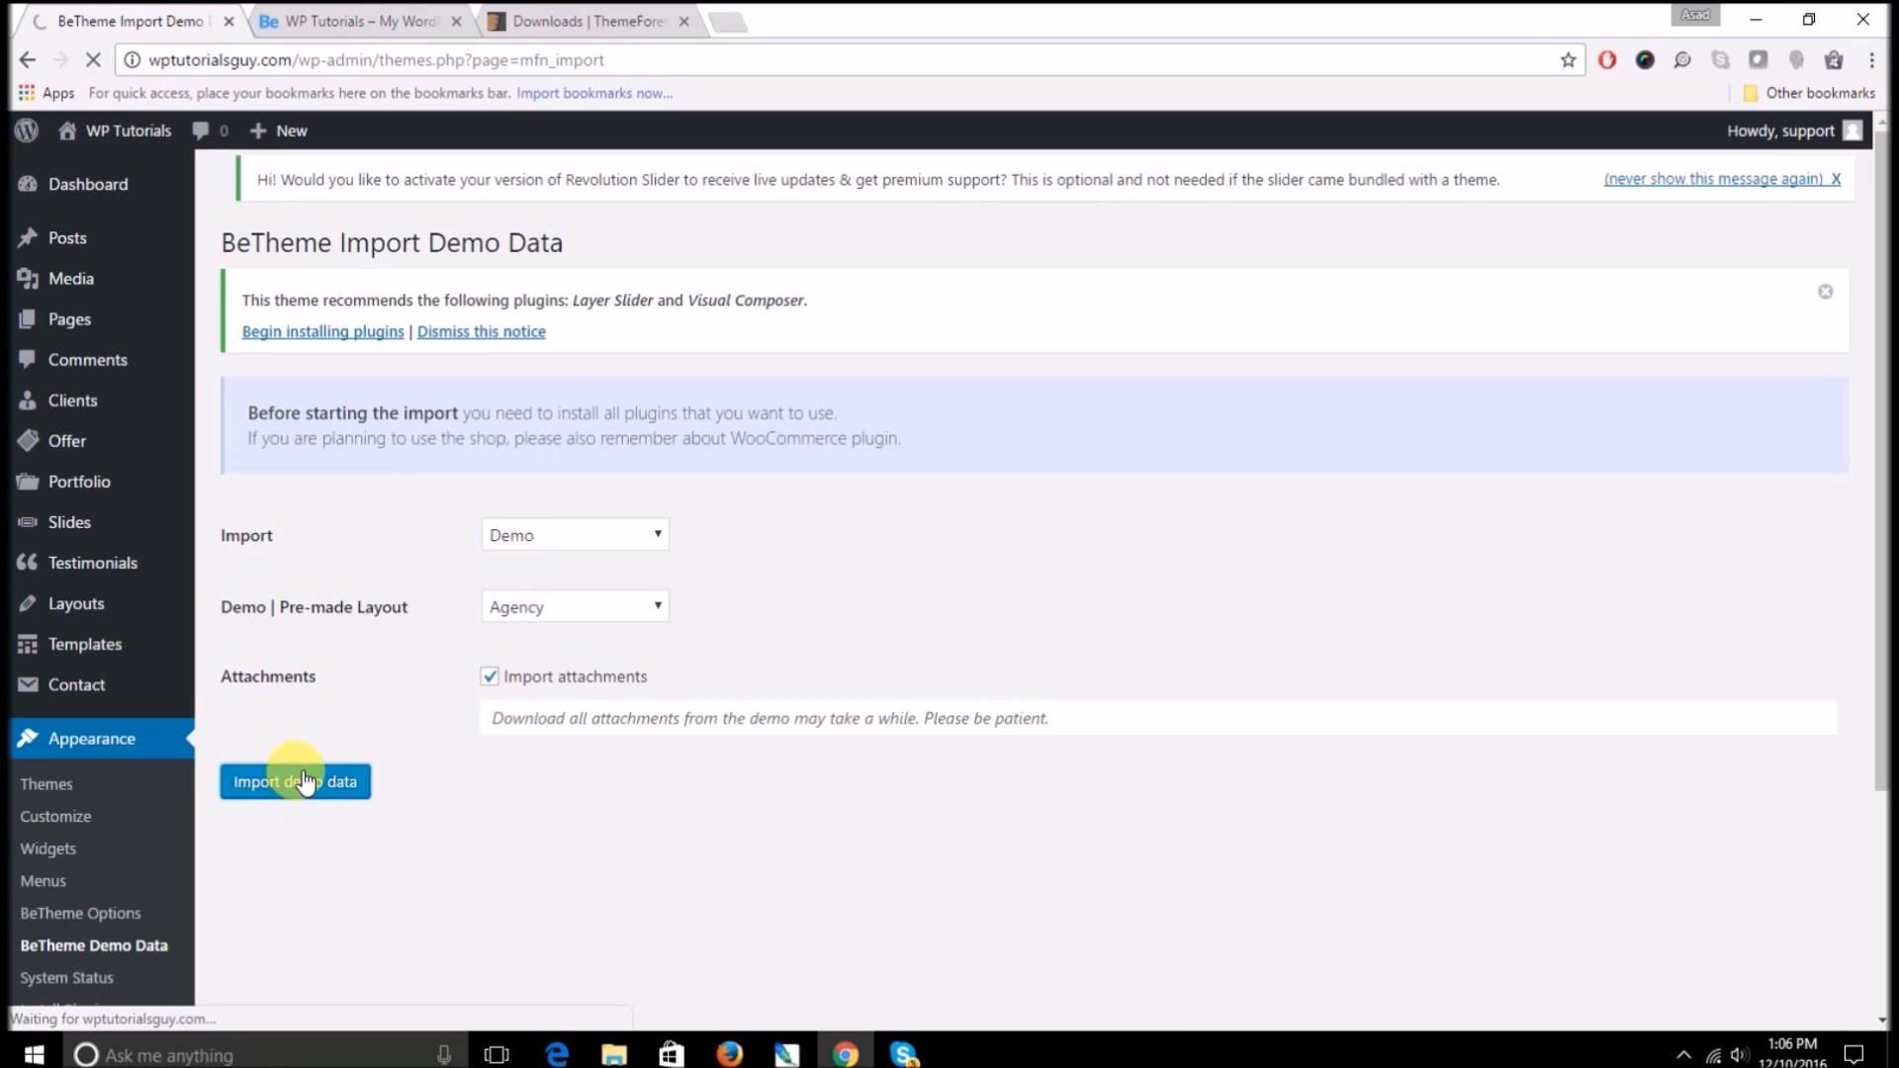
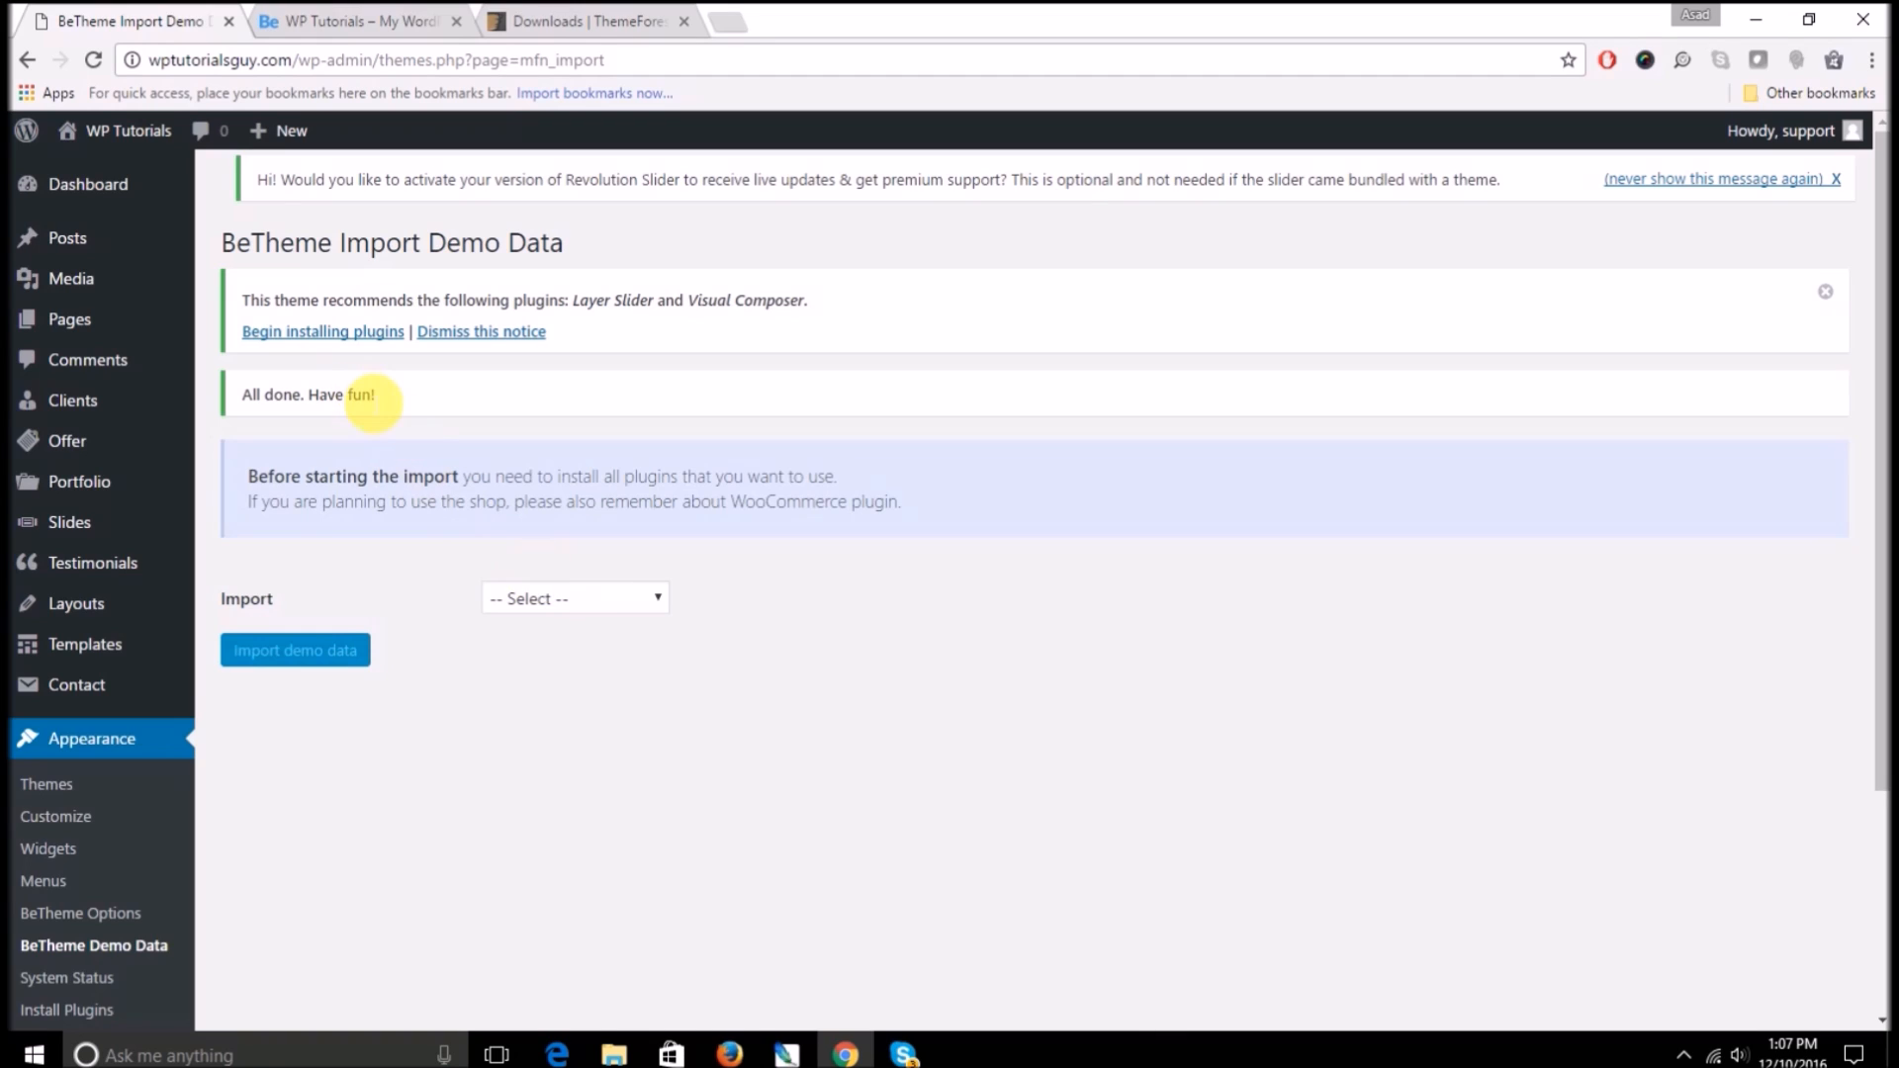
Step: Confirm the Agency demo import reported 'All done' and go to Slider Revolution
left_click_drag(390, 401, 247, 396)
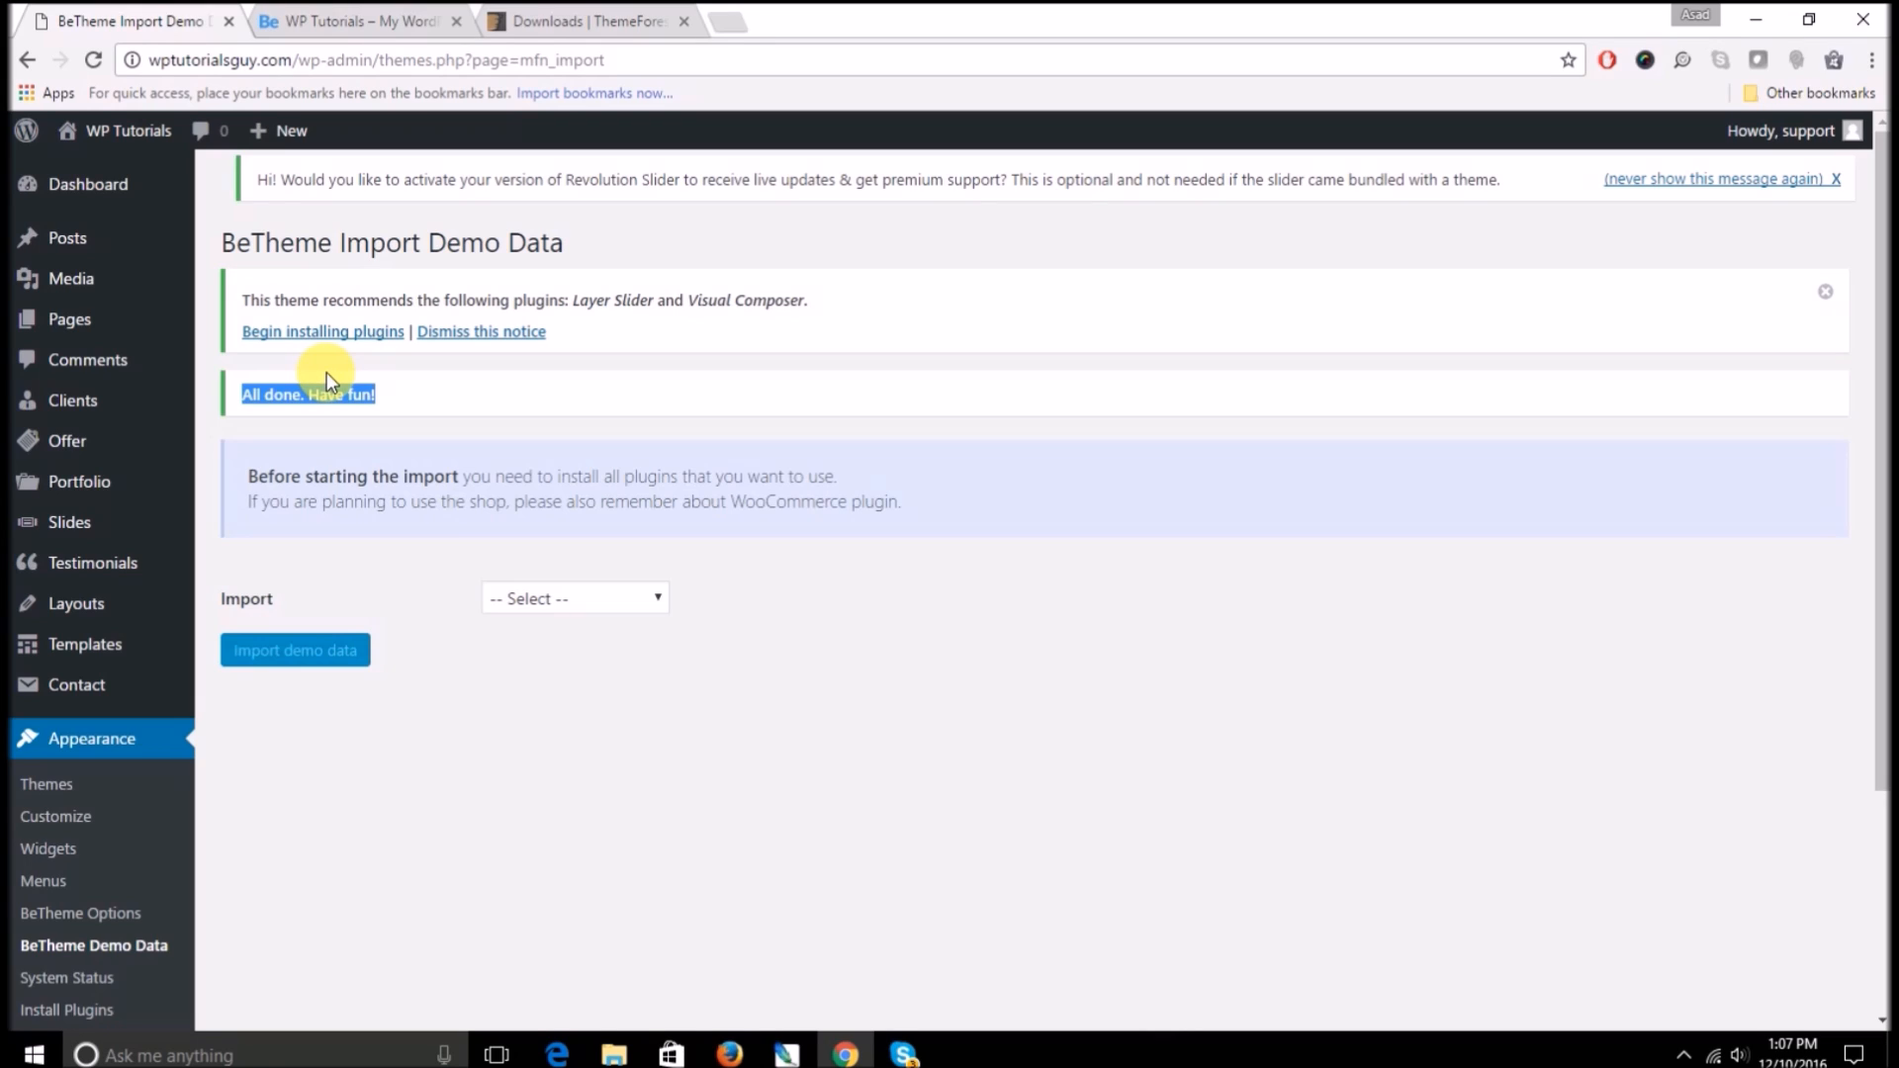
scroll(324, 504, "down", 3)
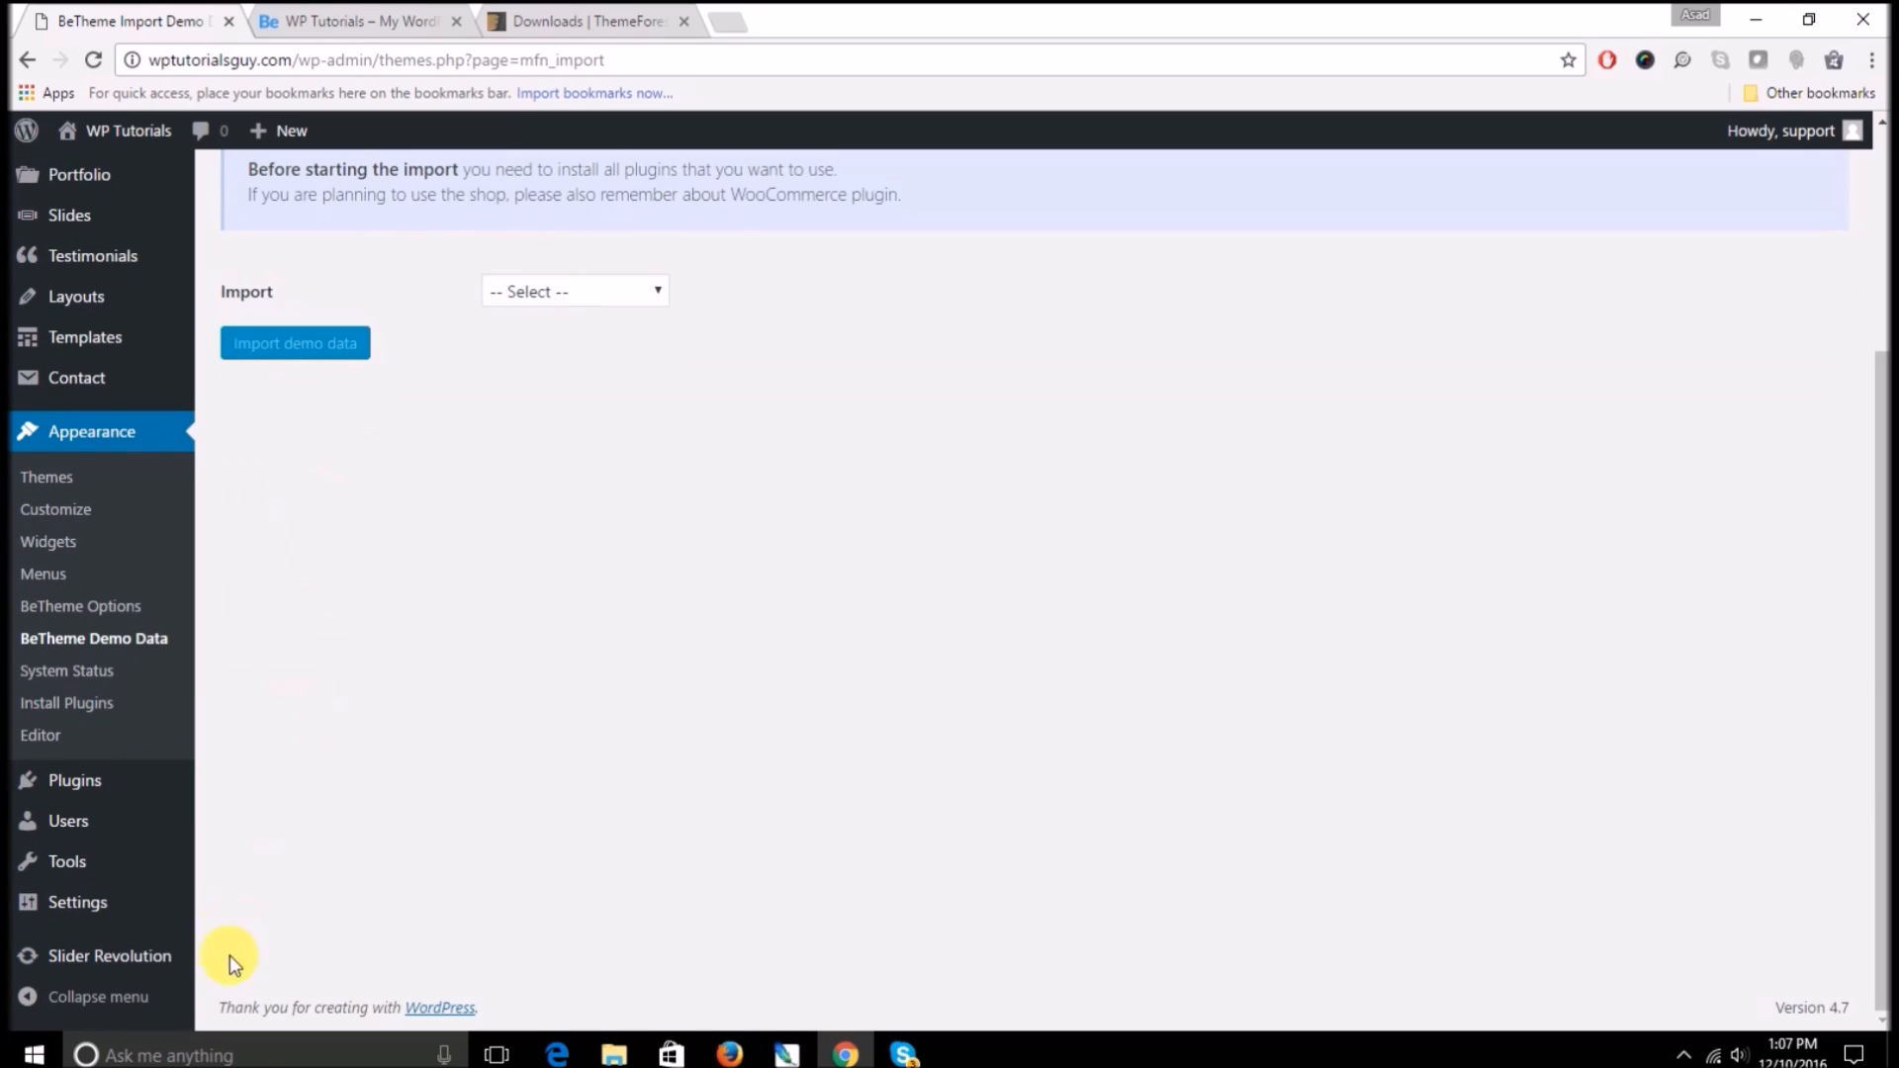
mouse_move(158, 959)
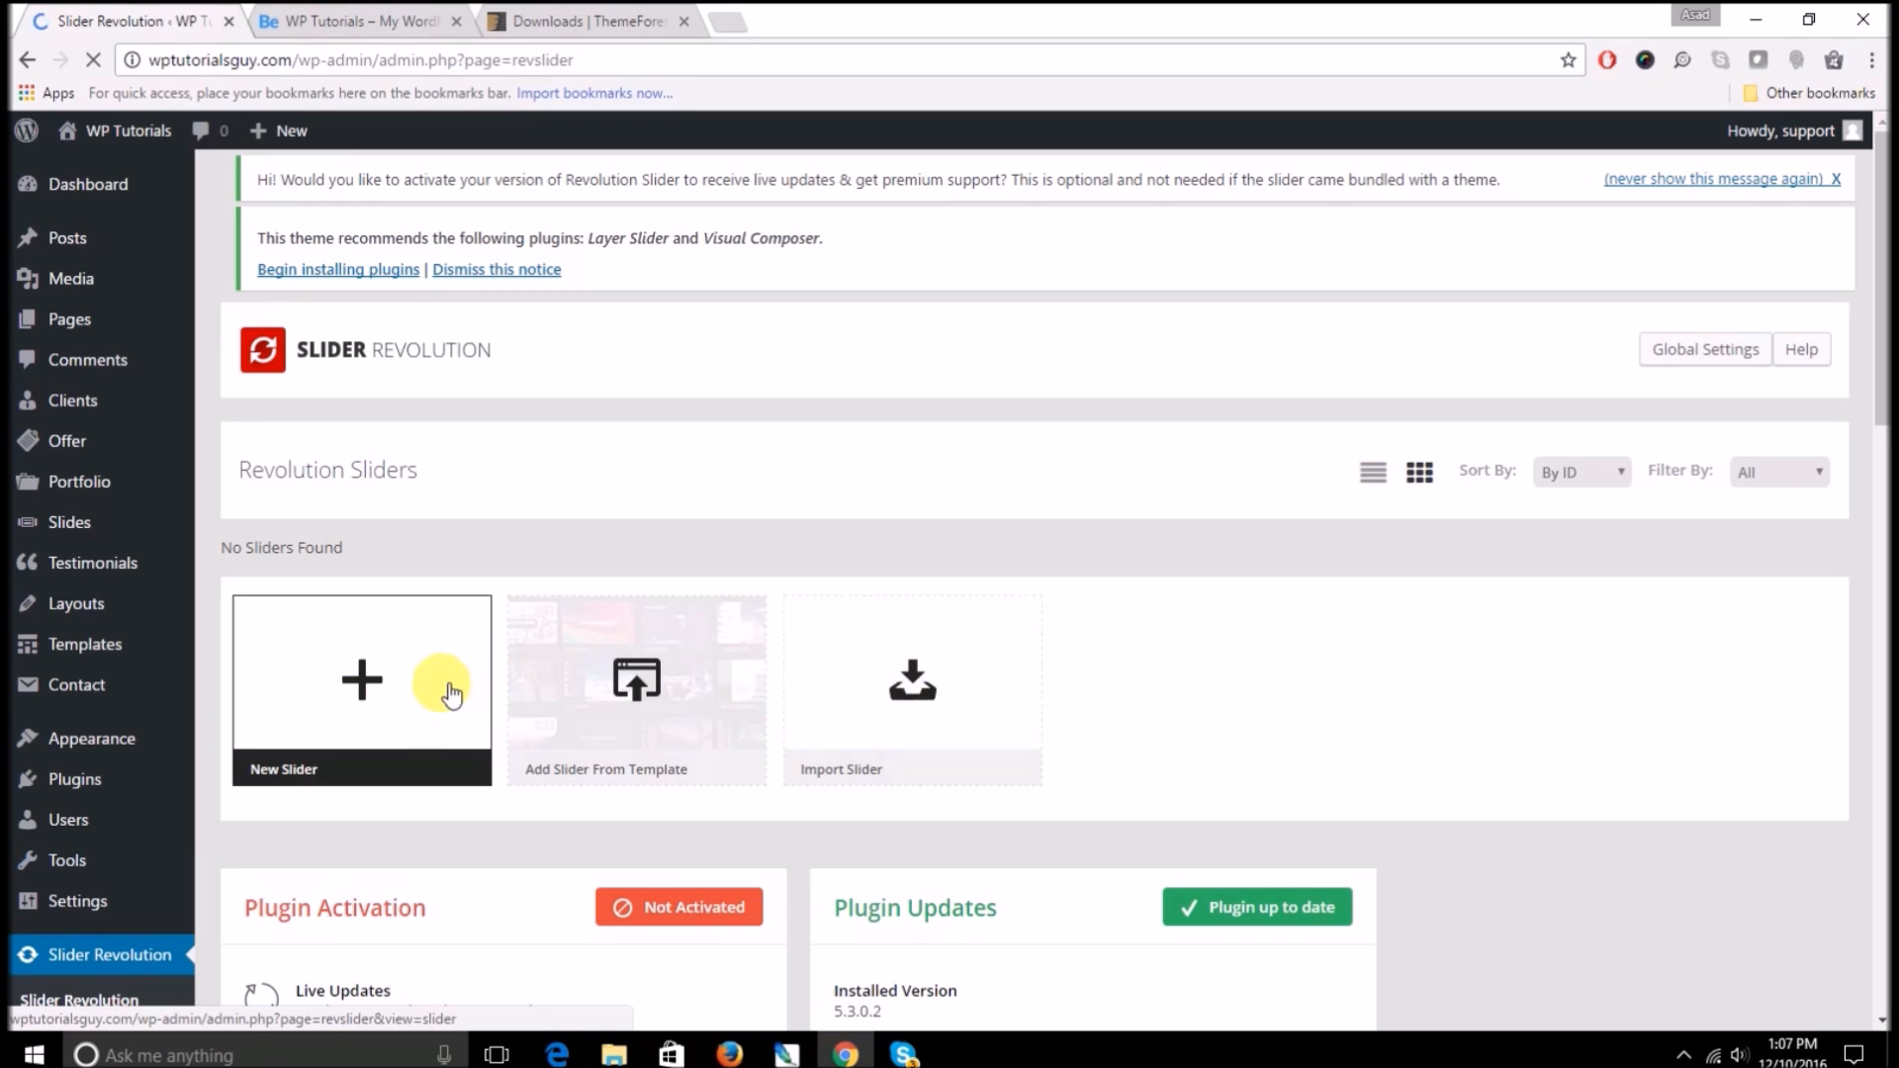
Step: Import agency.zip from slider-revolution-demo/demos to add the Home Agency slider
left_click(923, 699)
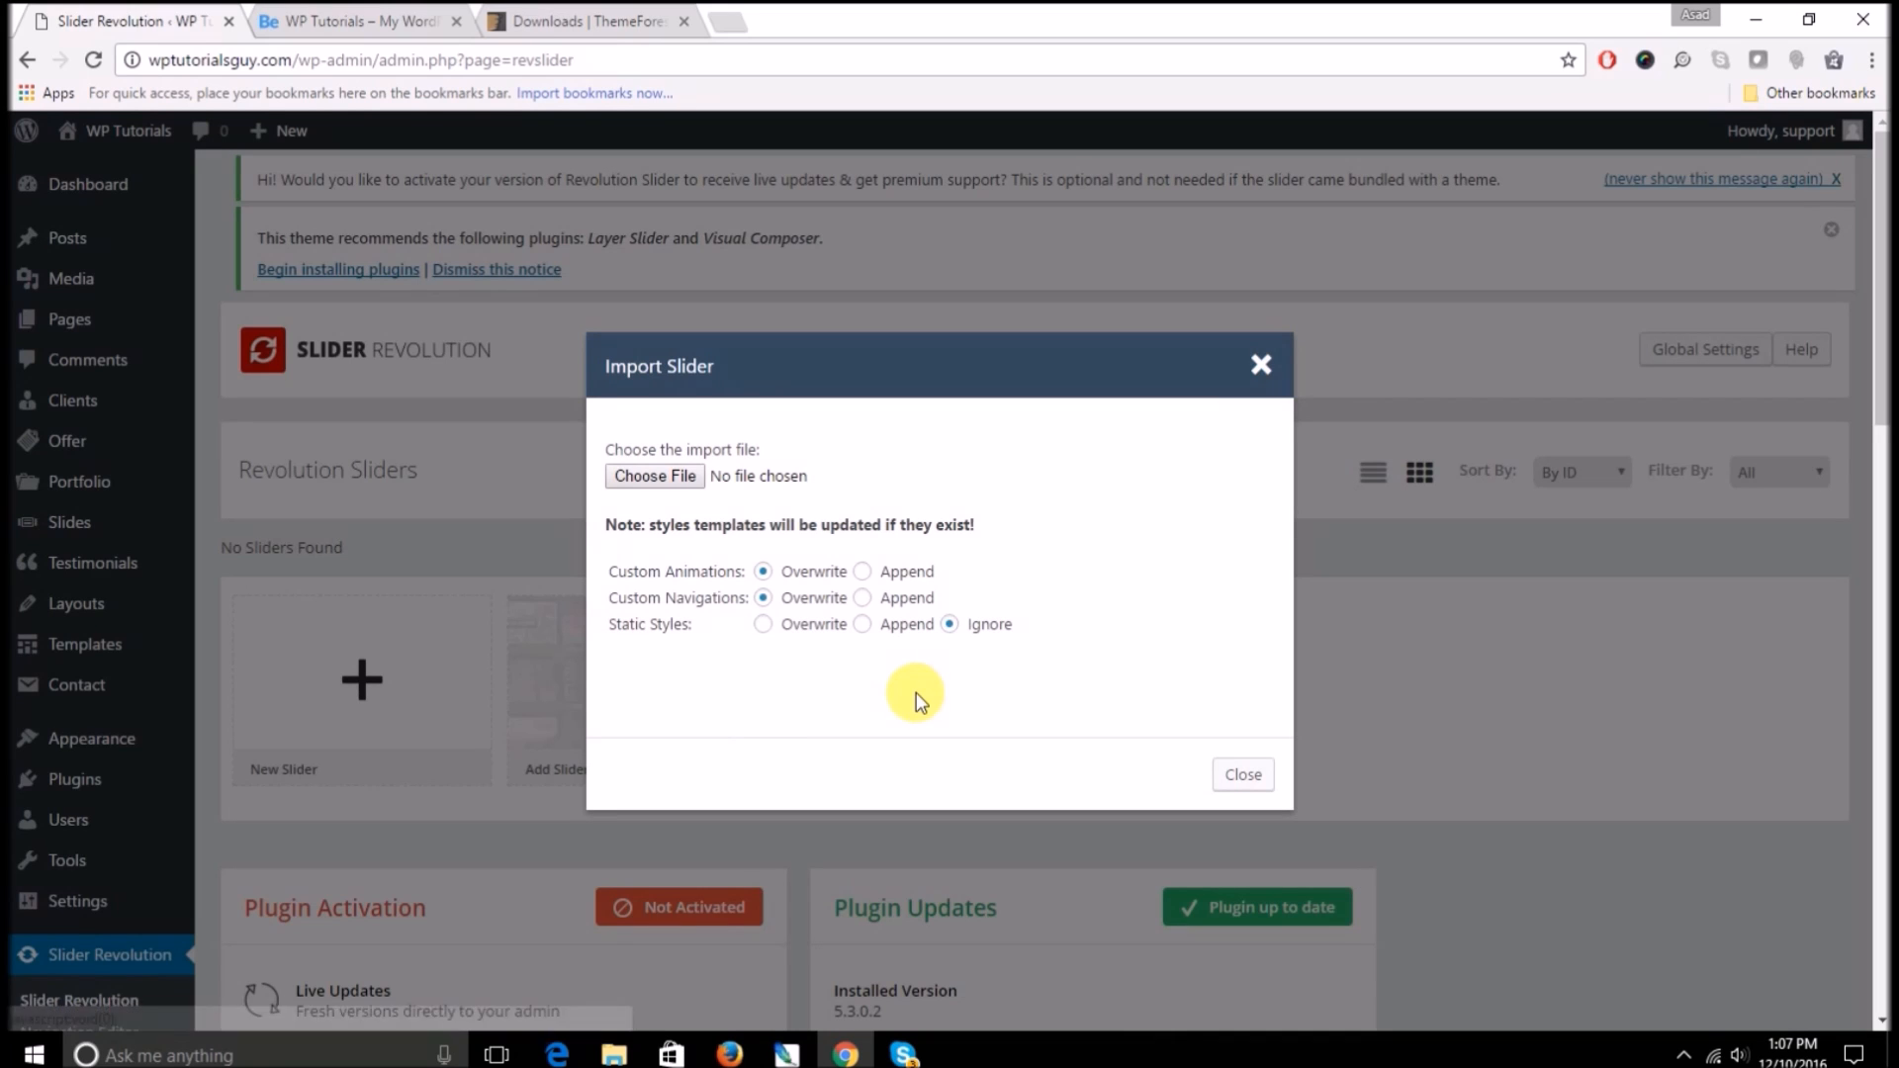
left_click(680, 477)
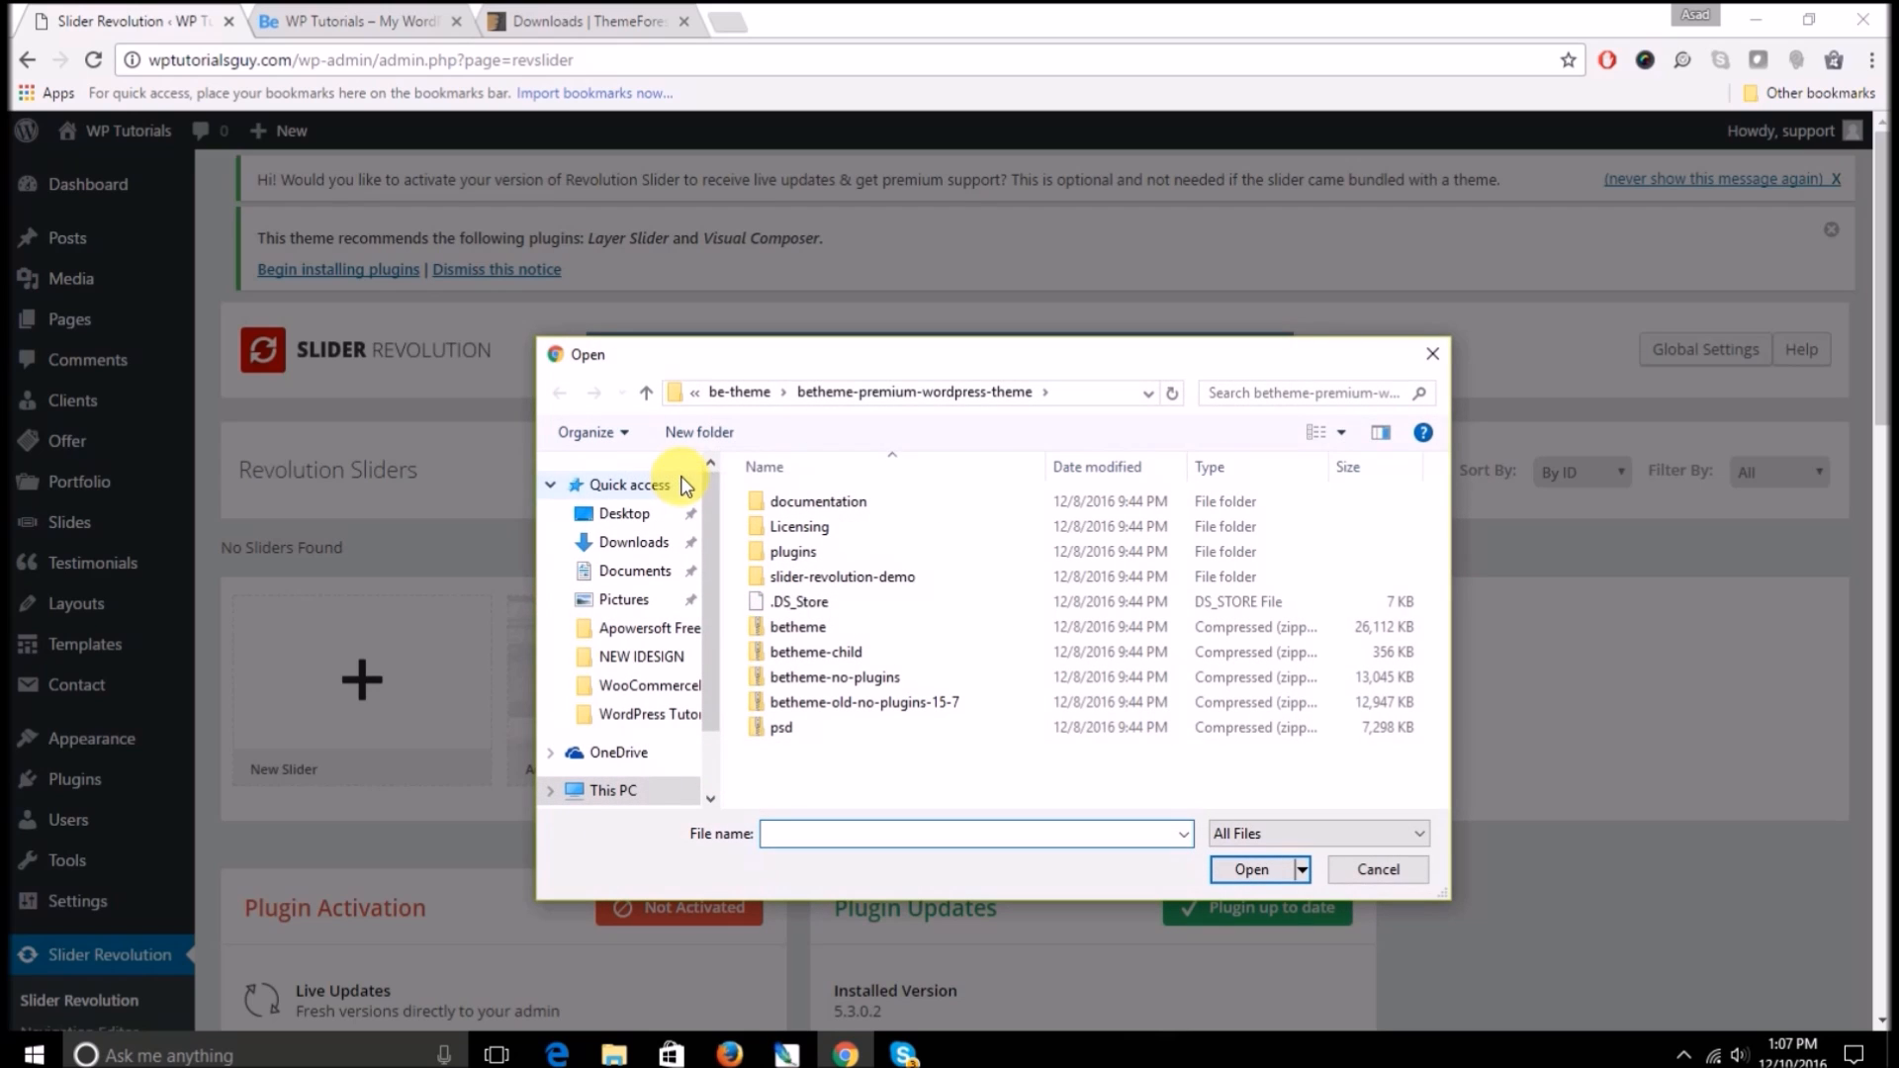
double_click(817, 580)
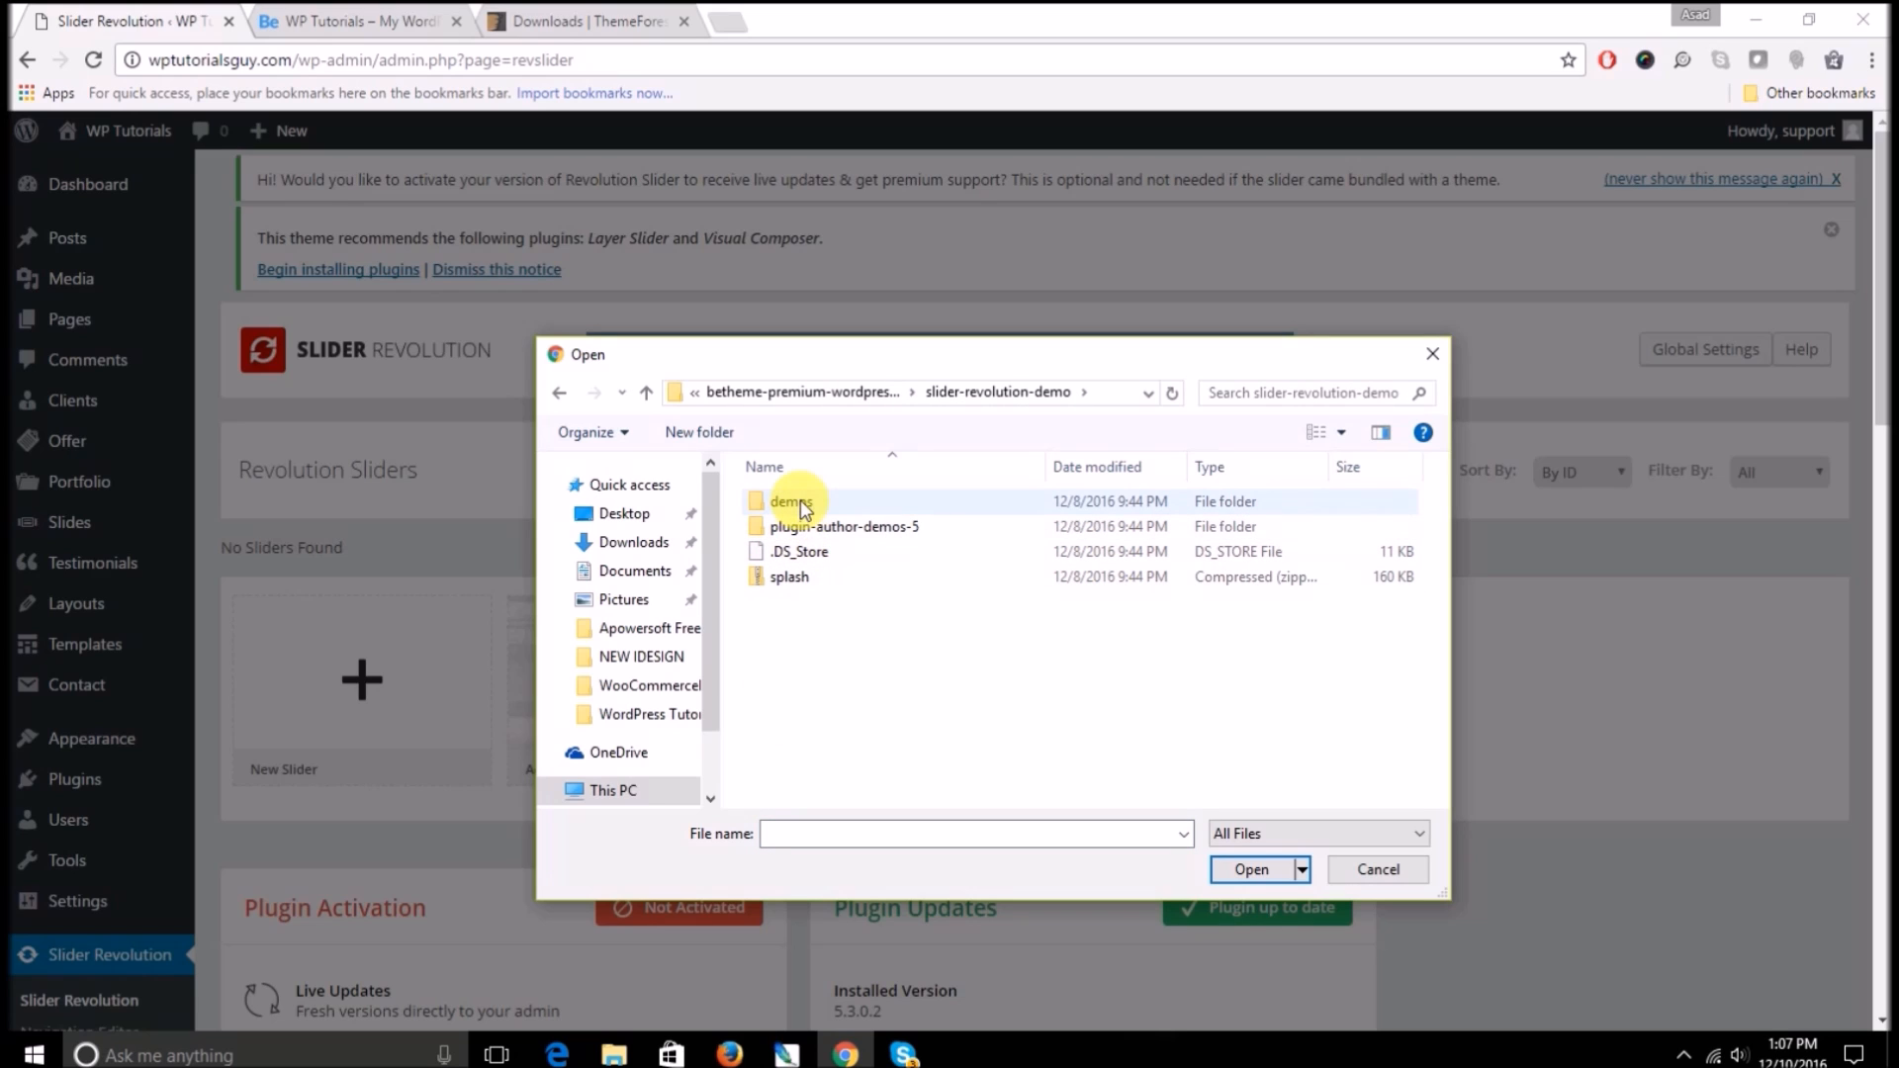
left_click(800, 503)
left_click(800, 504)
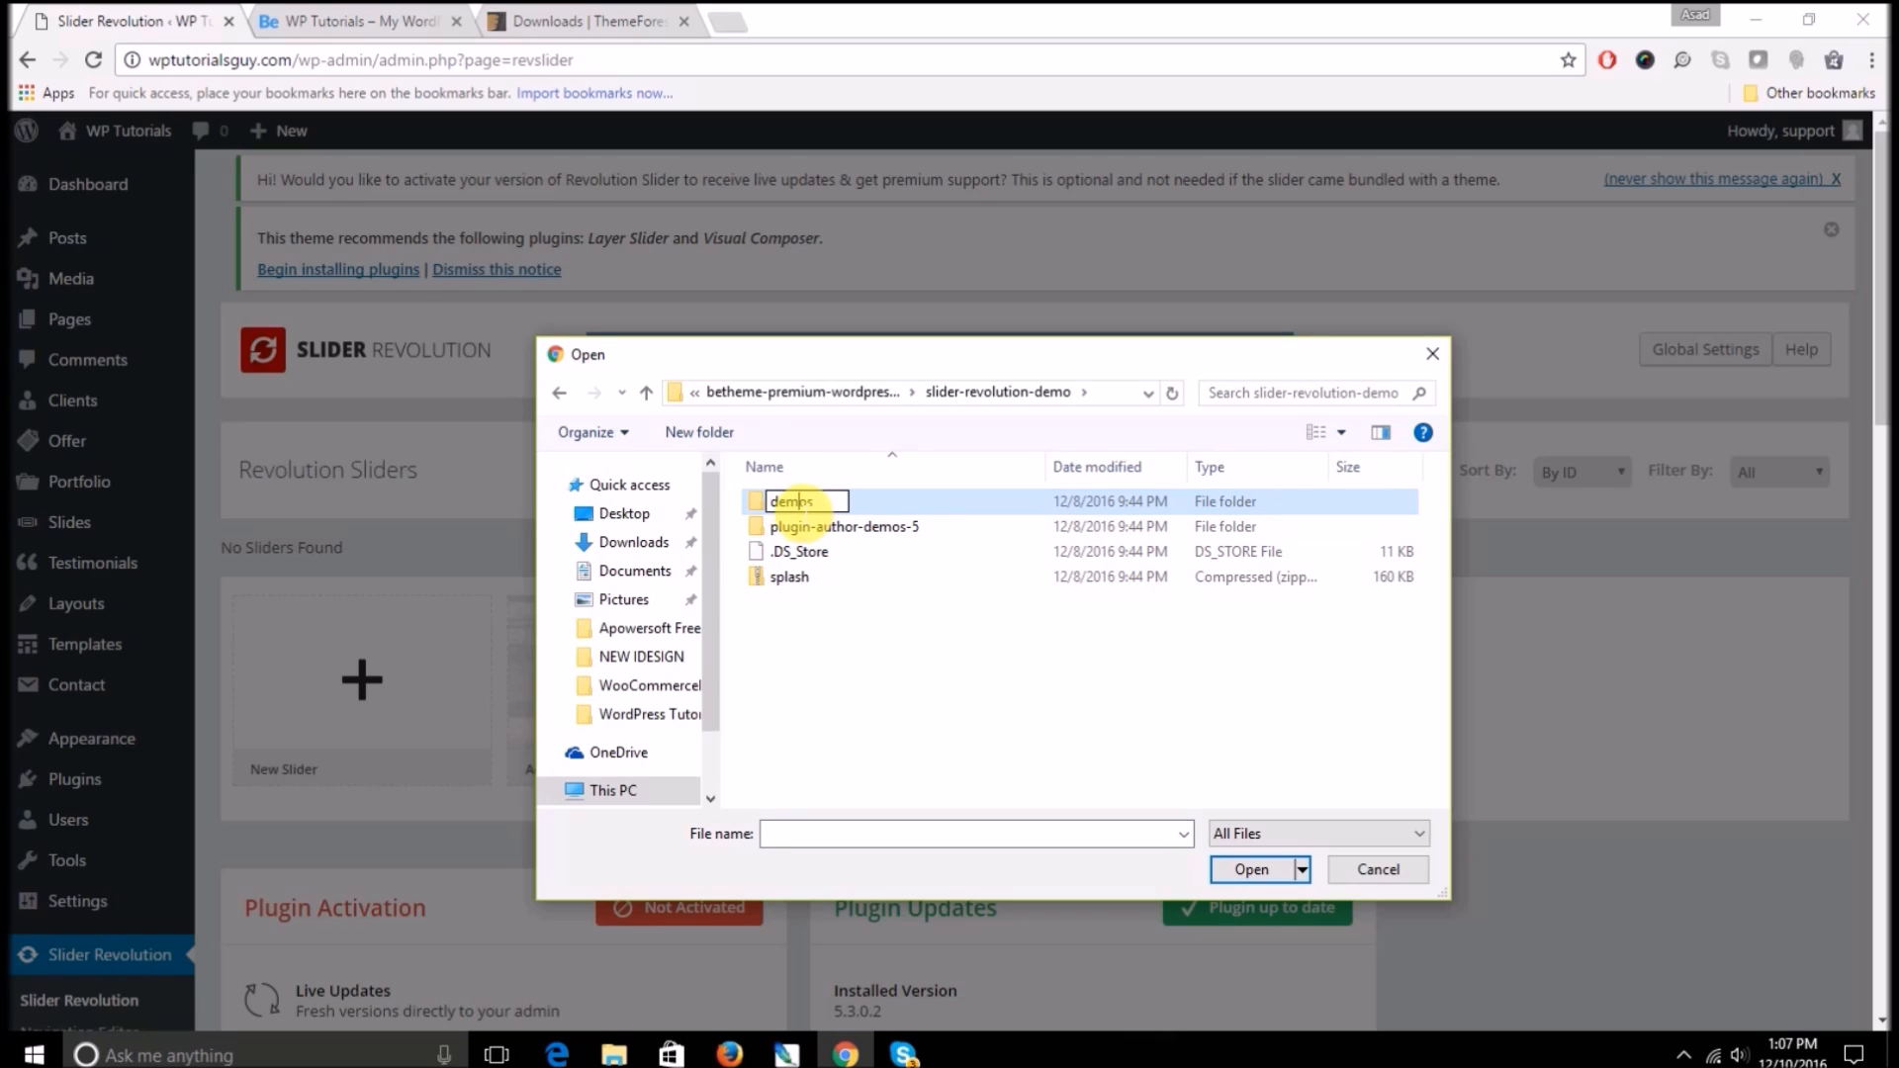
double_click(754, 513)
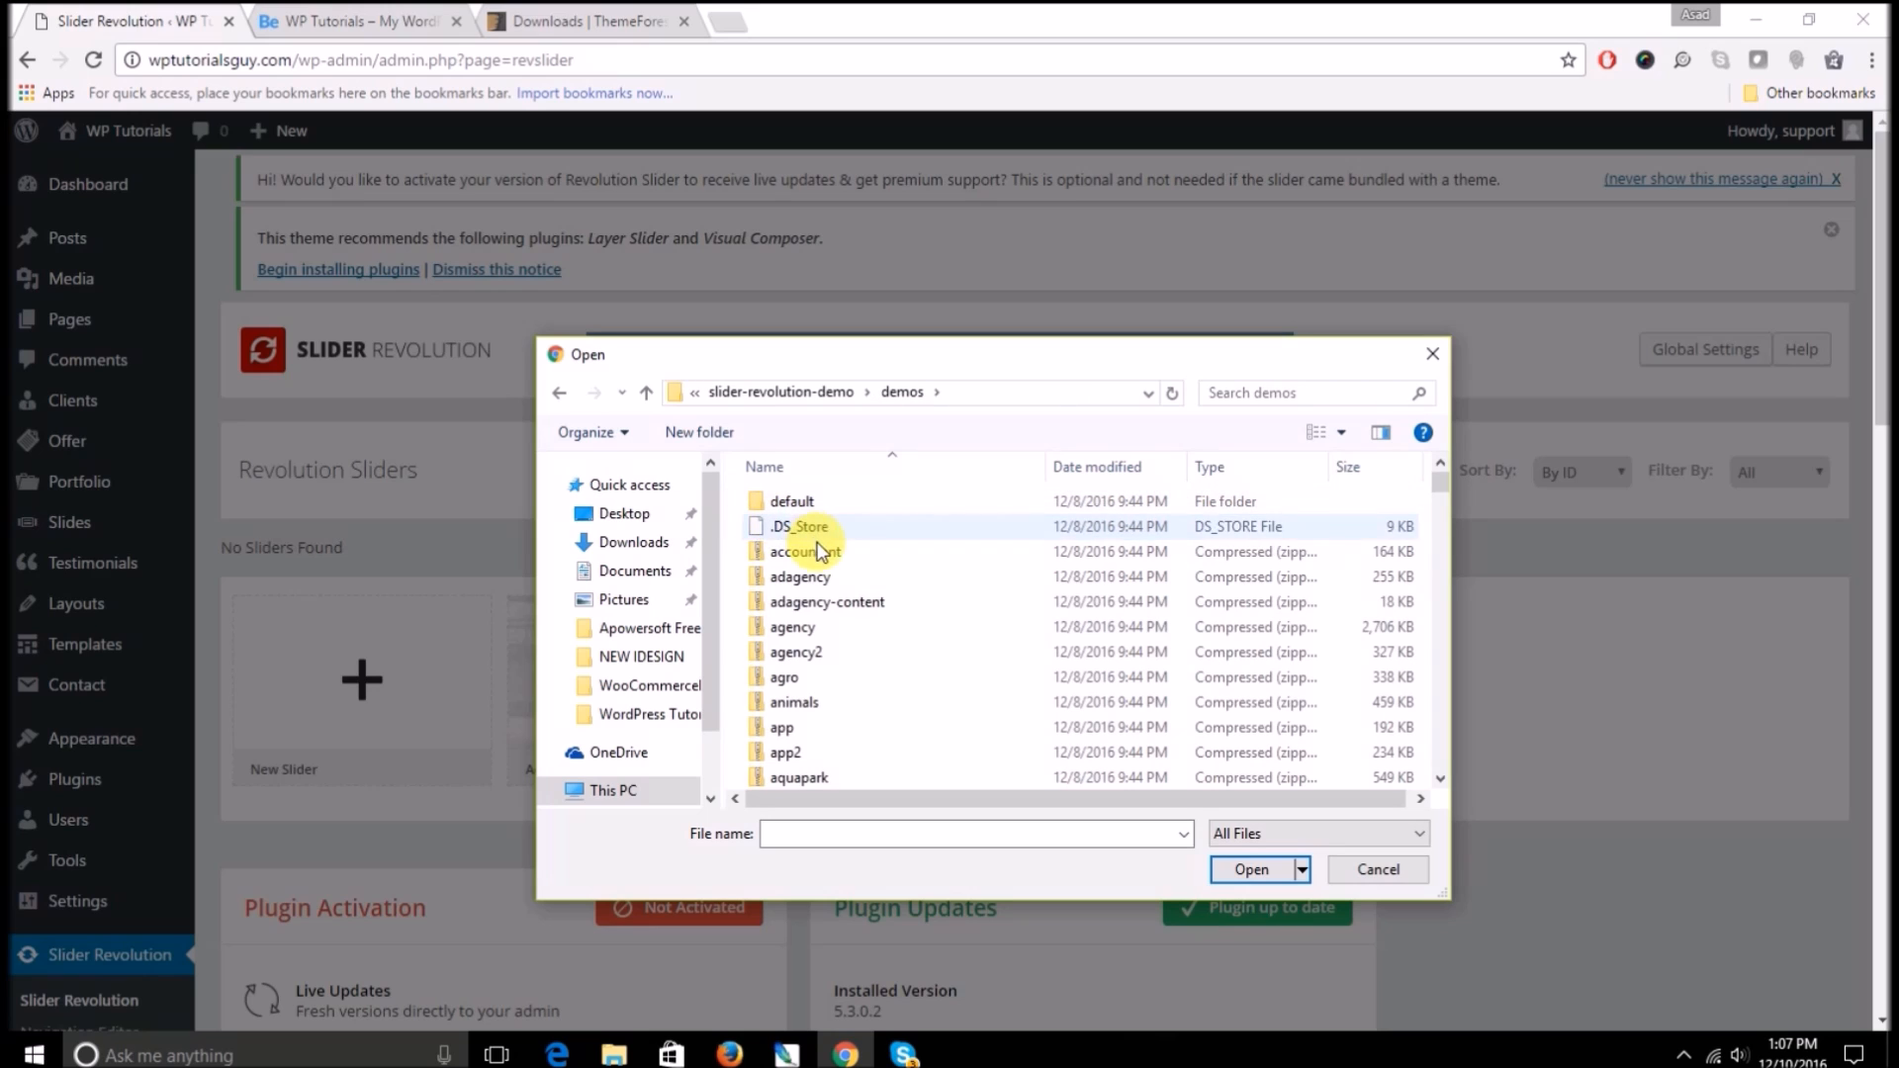
double_click(807, 625)
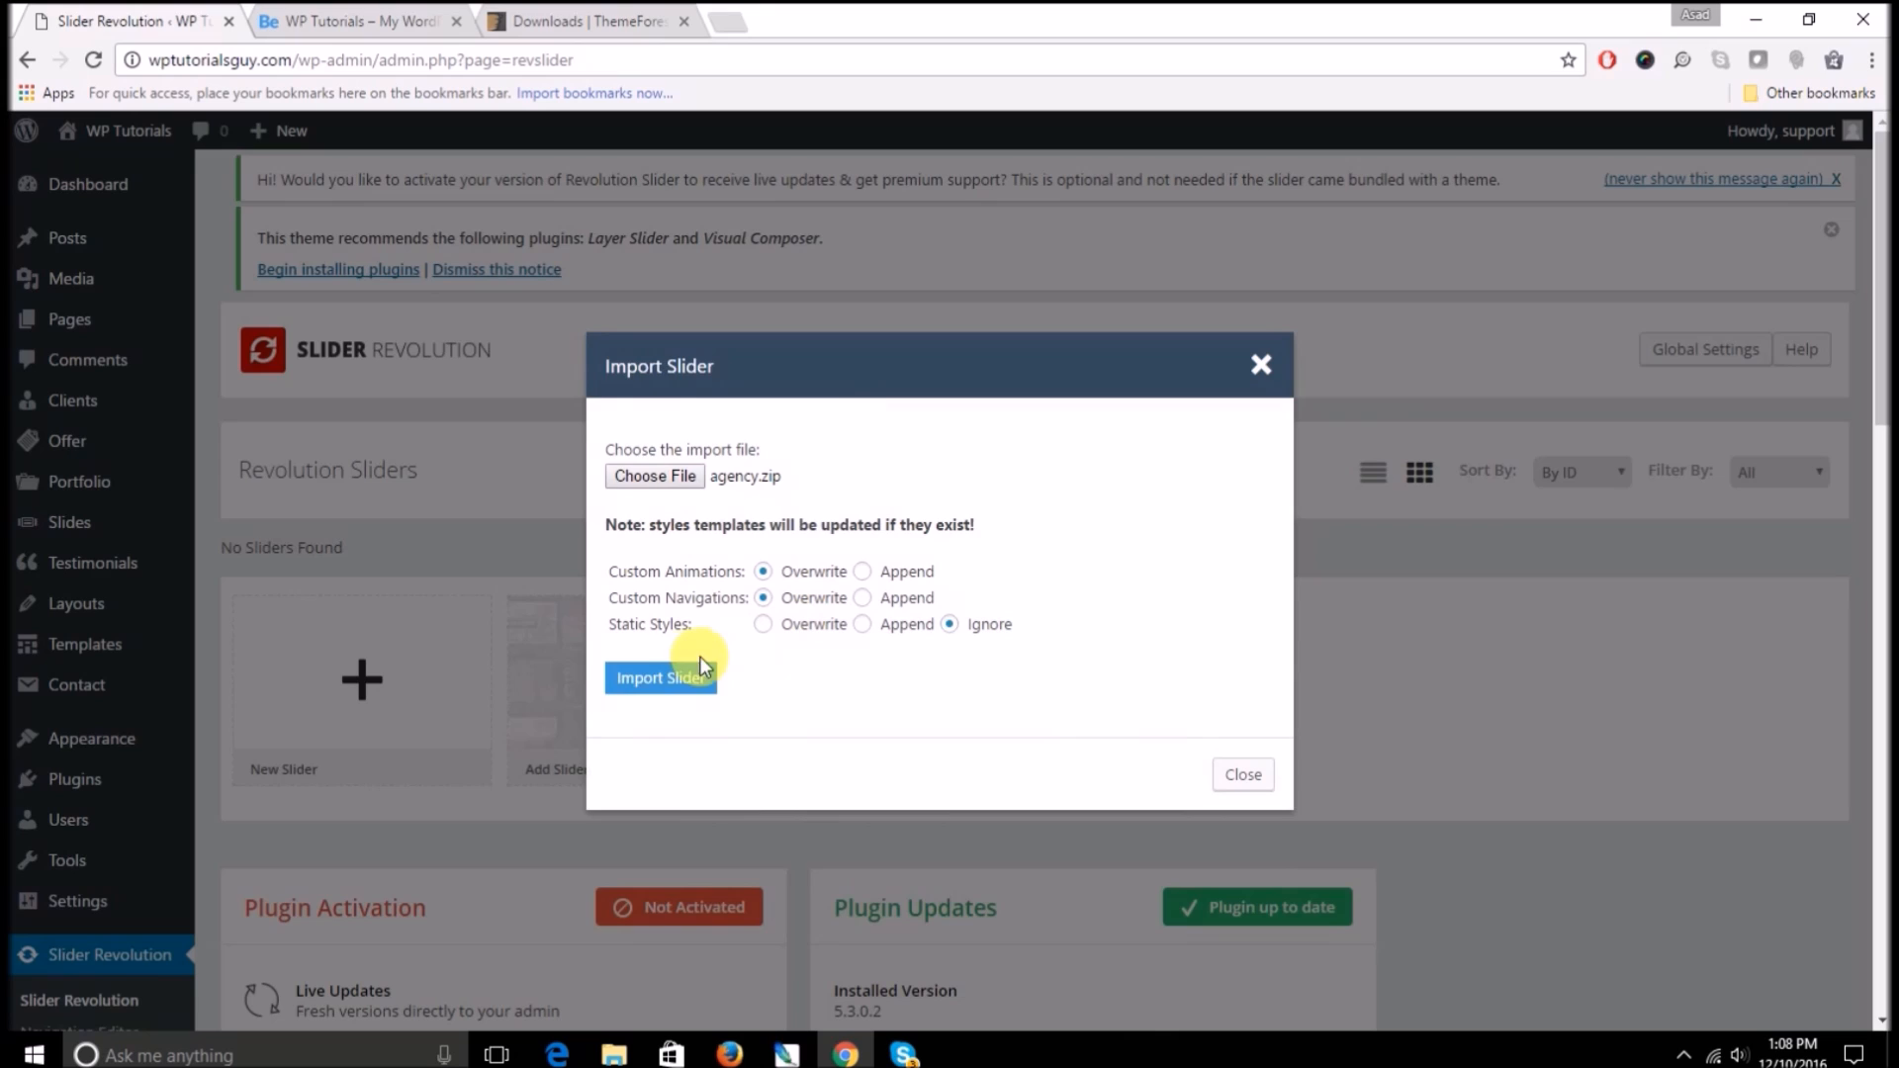
left_click(661, 678)
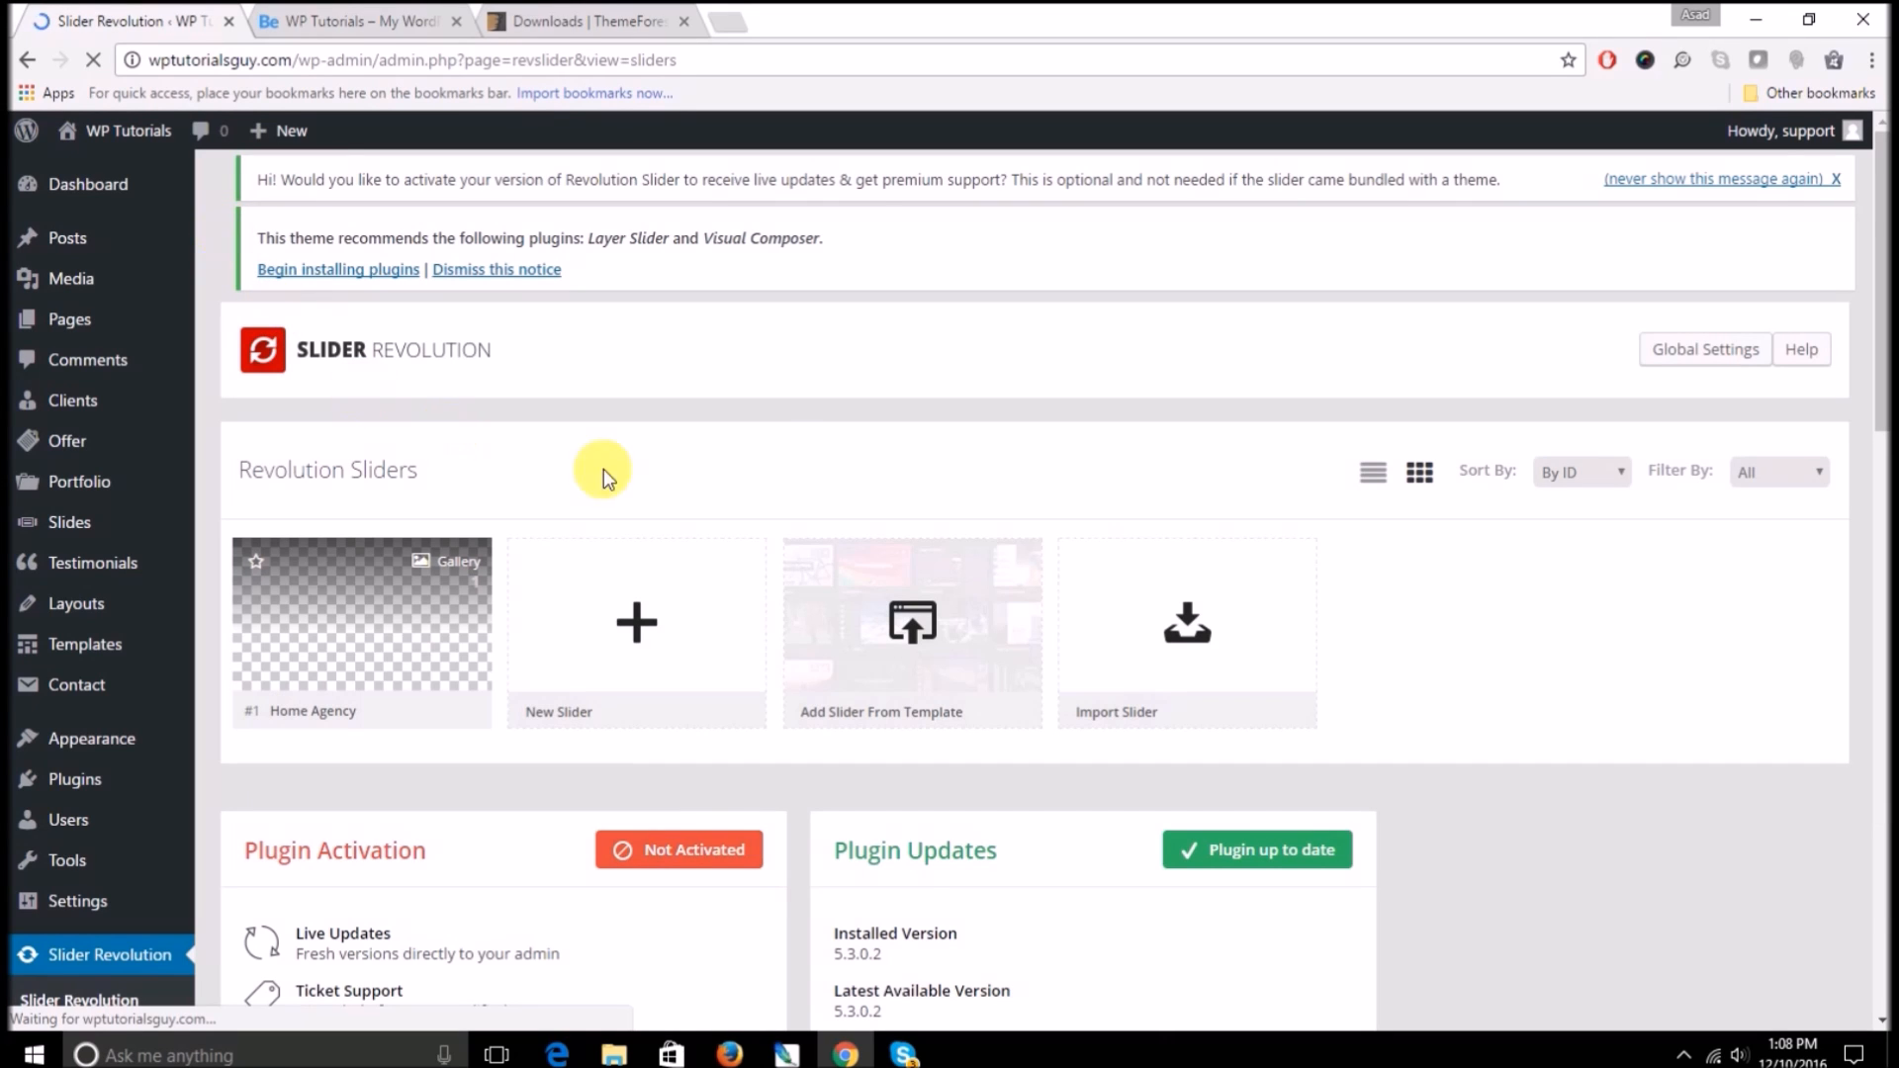
scroll(531, 531, "down", 3)
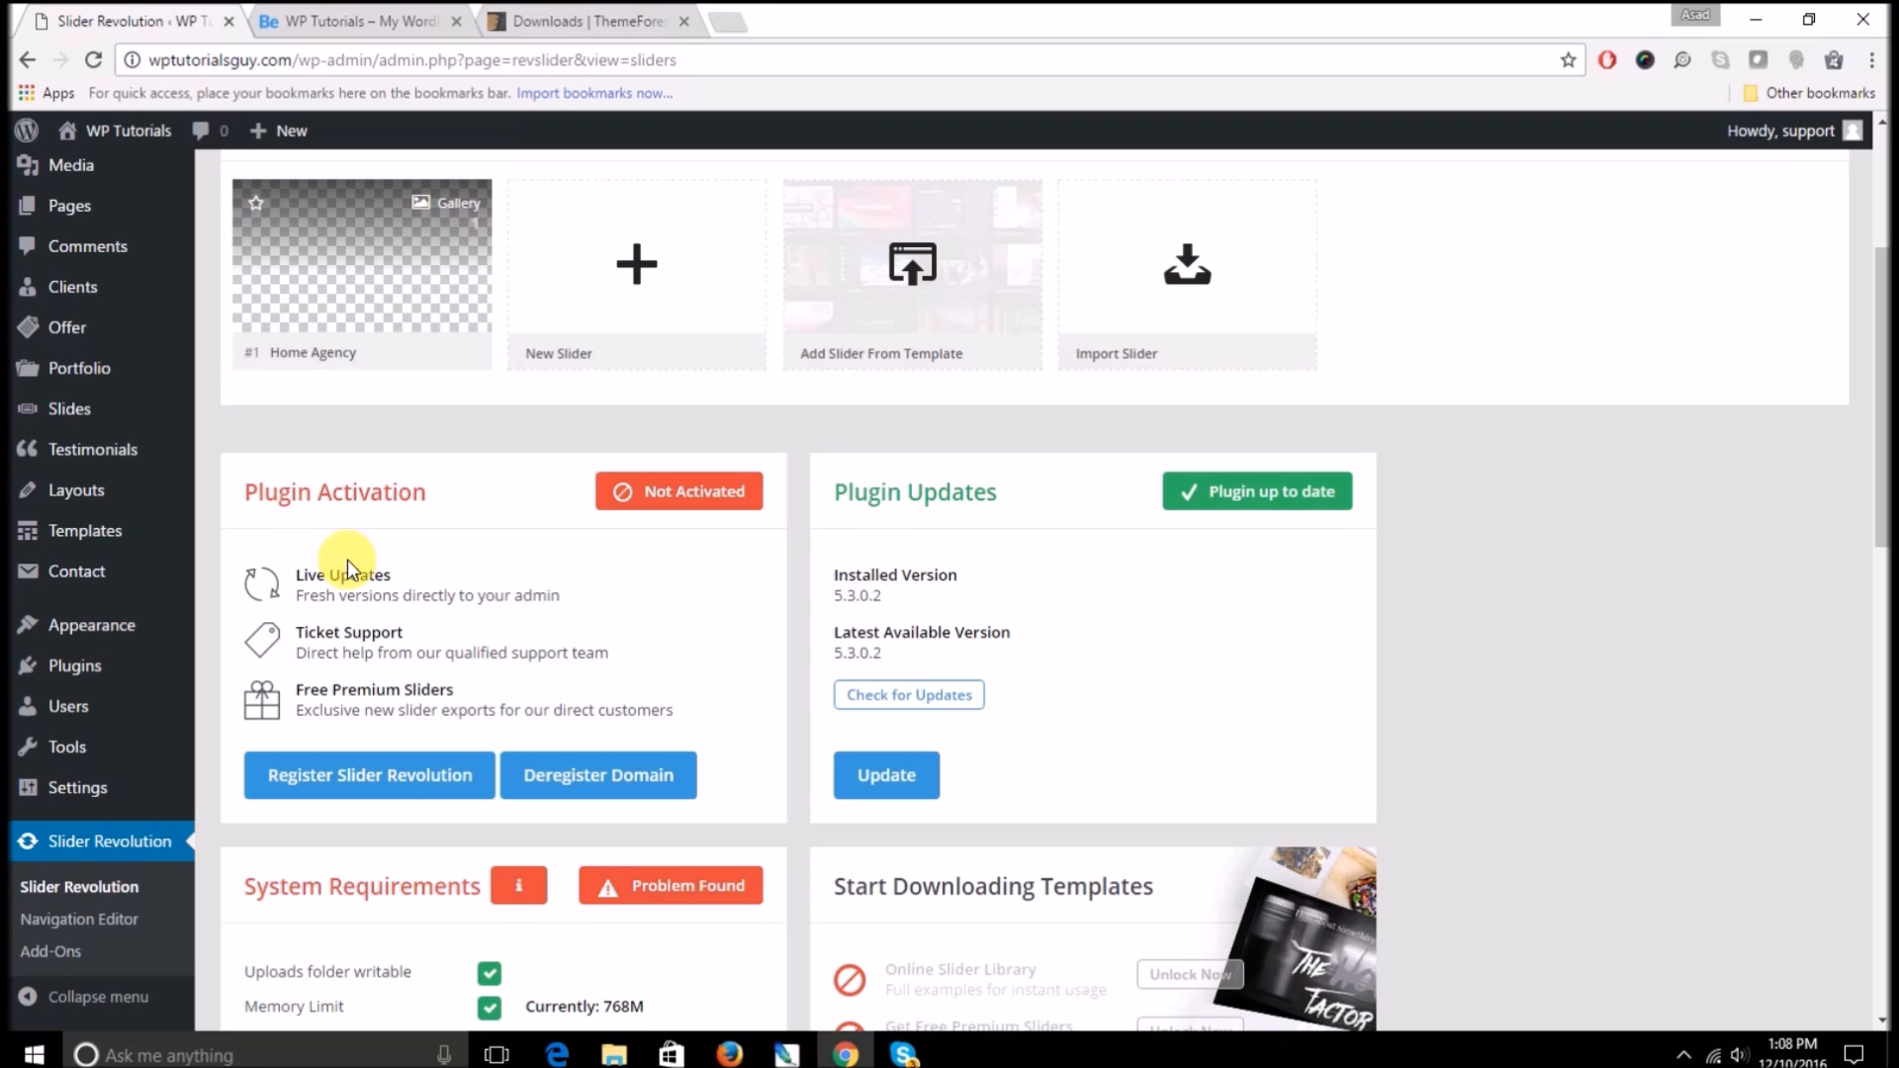
mouse_move(145, 631)
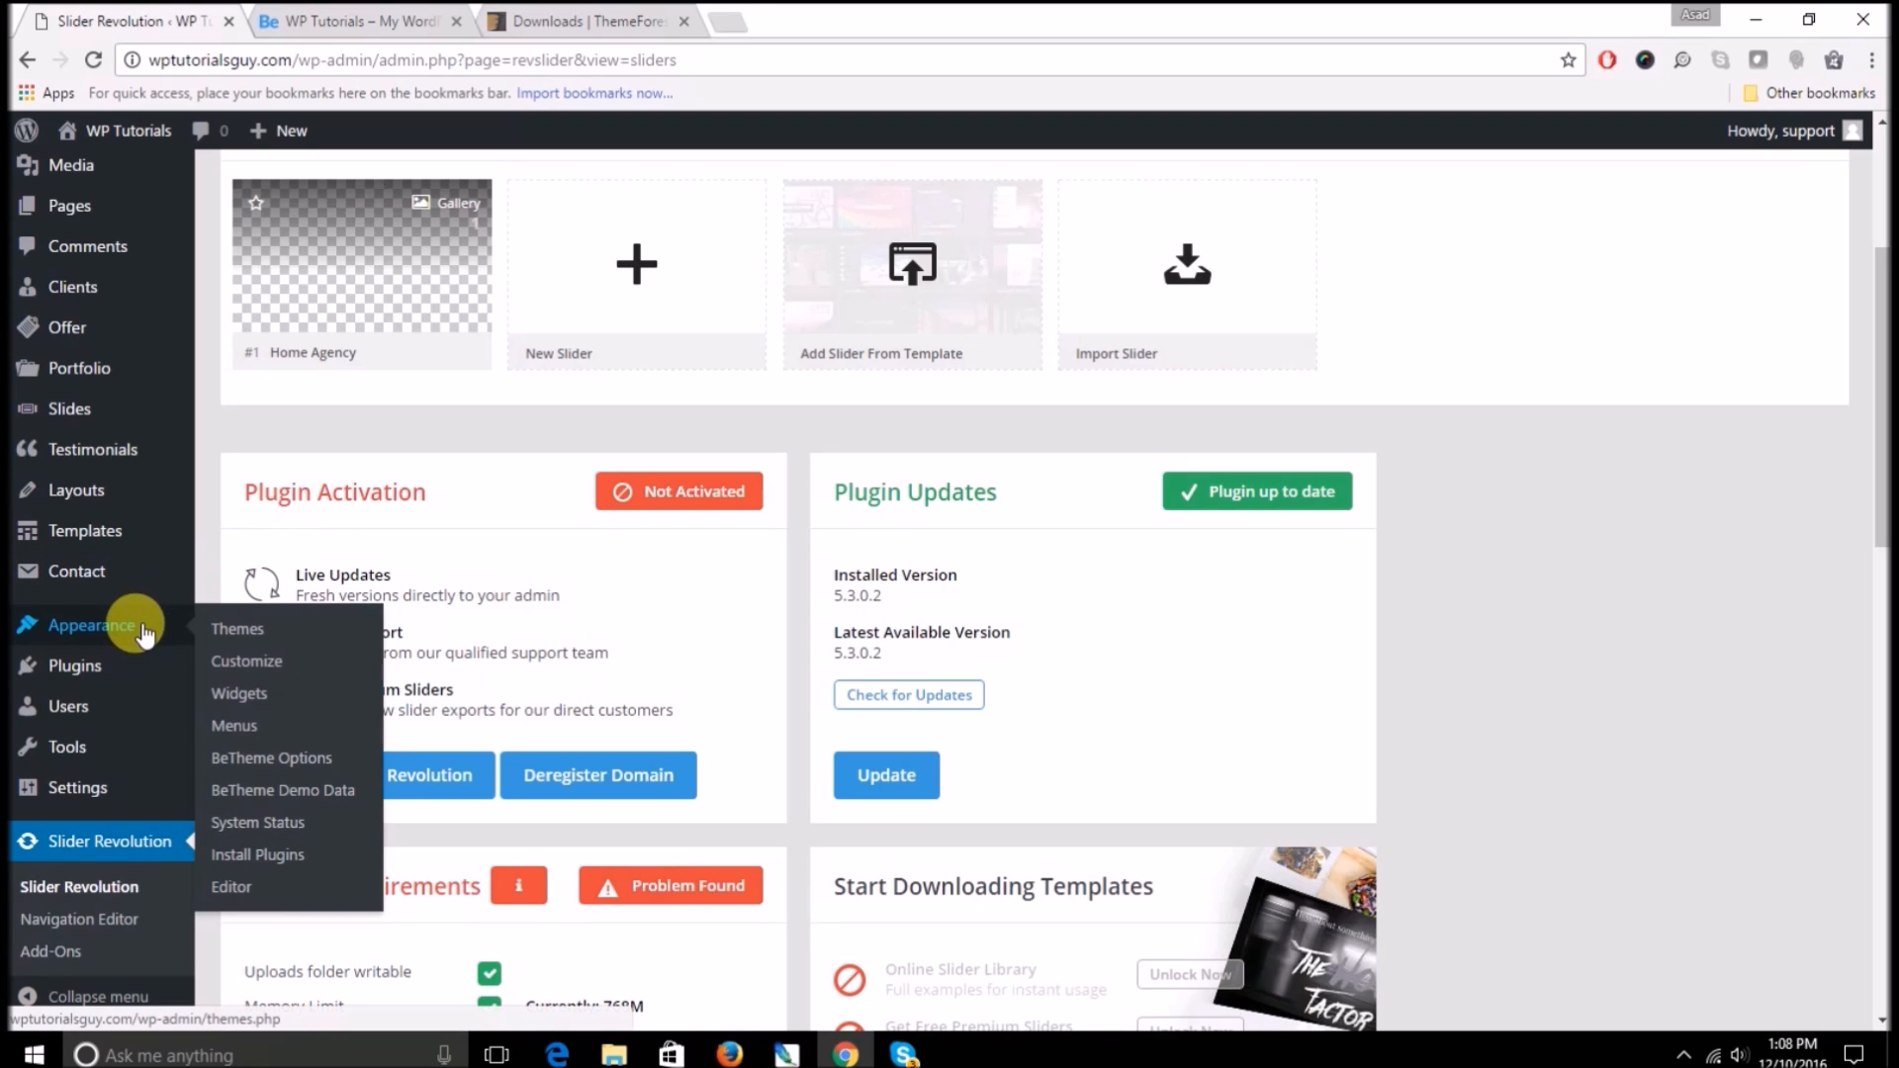
Step: In Appearance > Widgets, delete the Search and Meta widgets from Footer #1
left_click(252, 695)
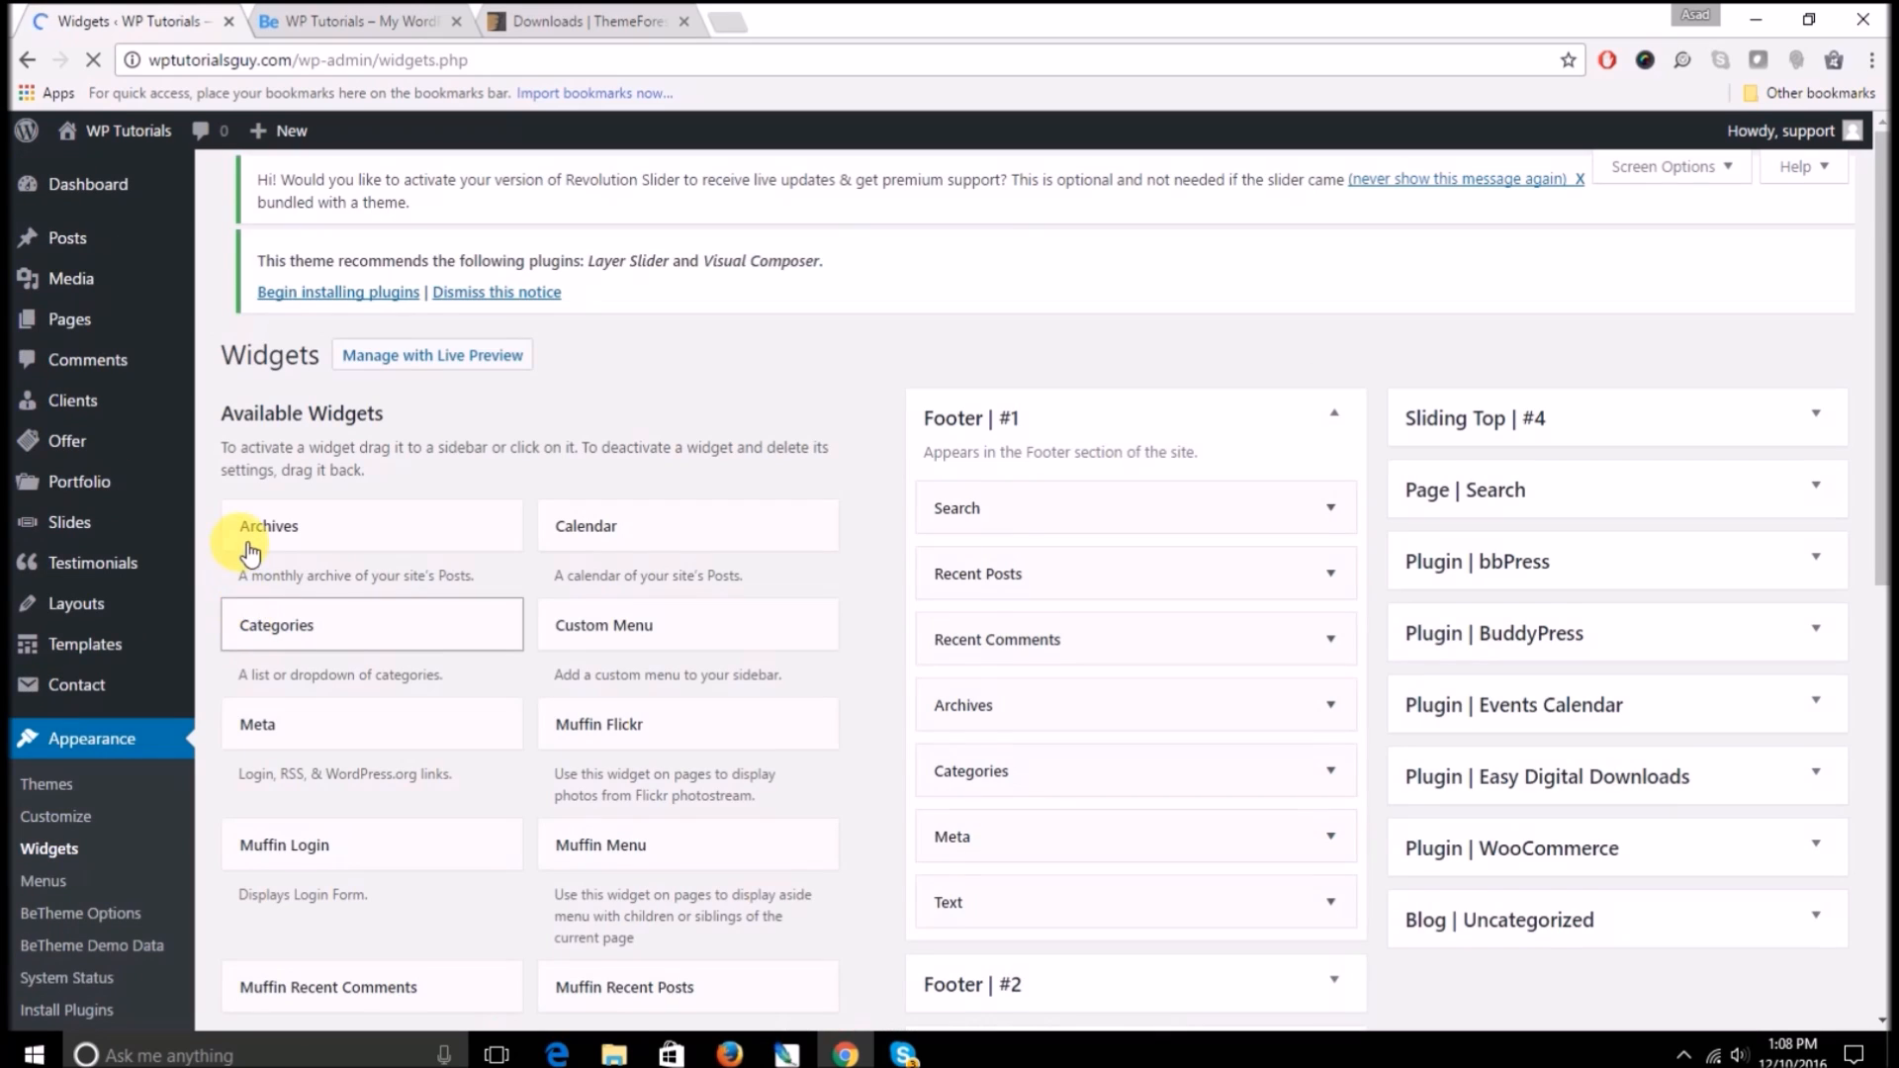
scroll(1315, 473, "down", 2)
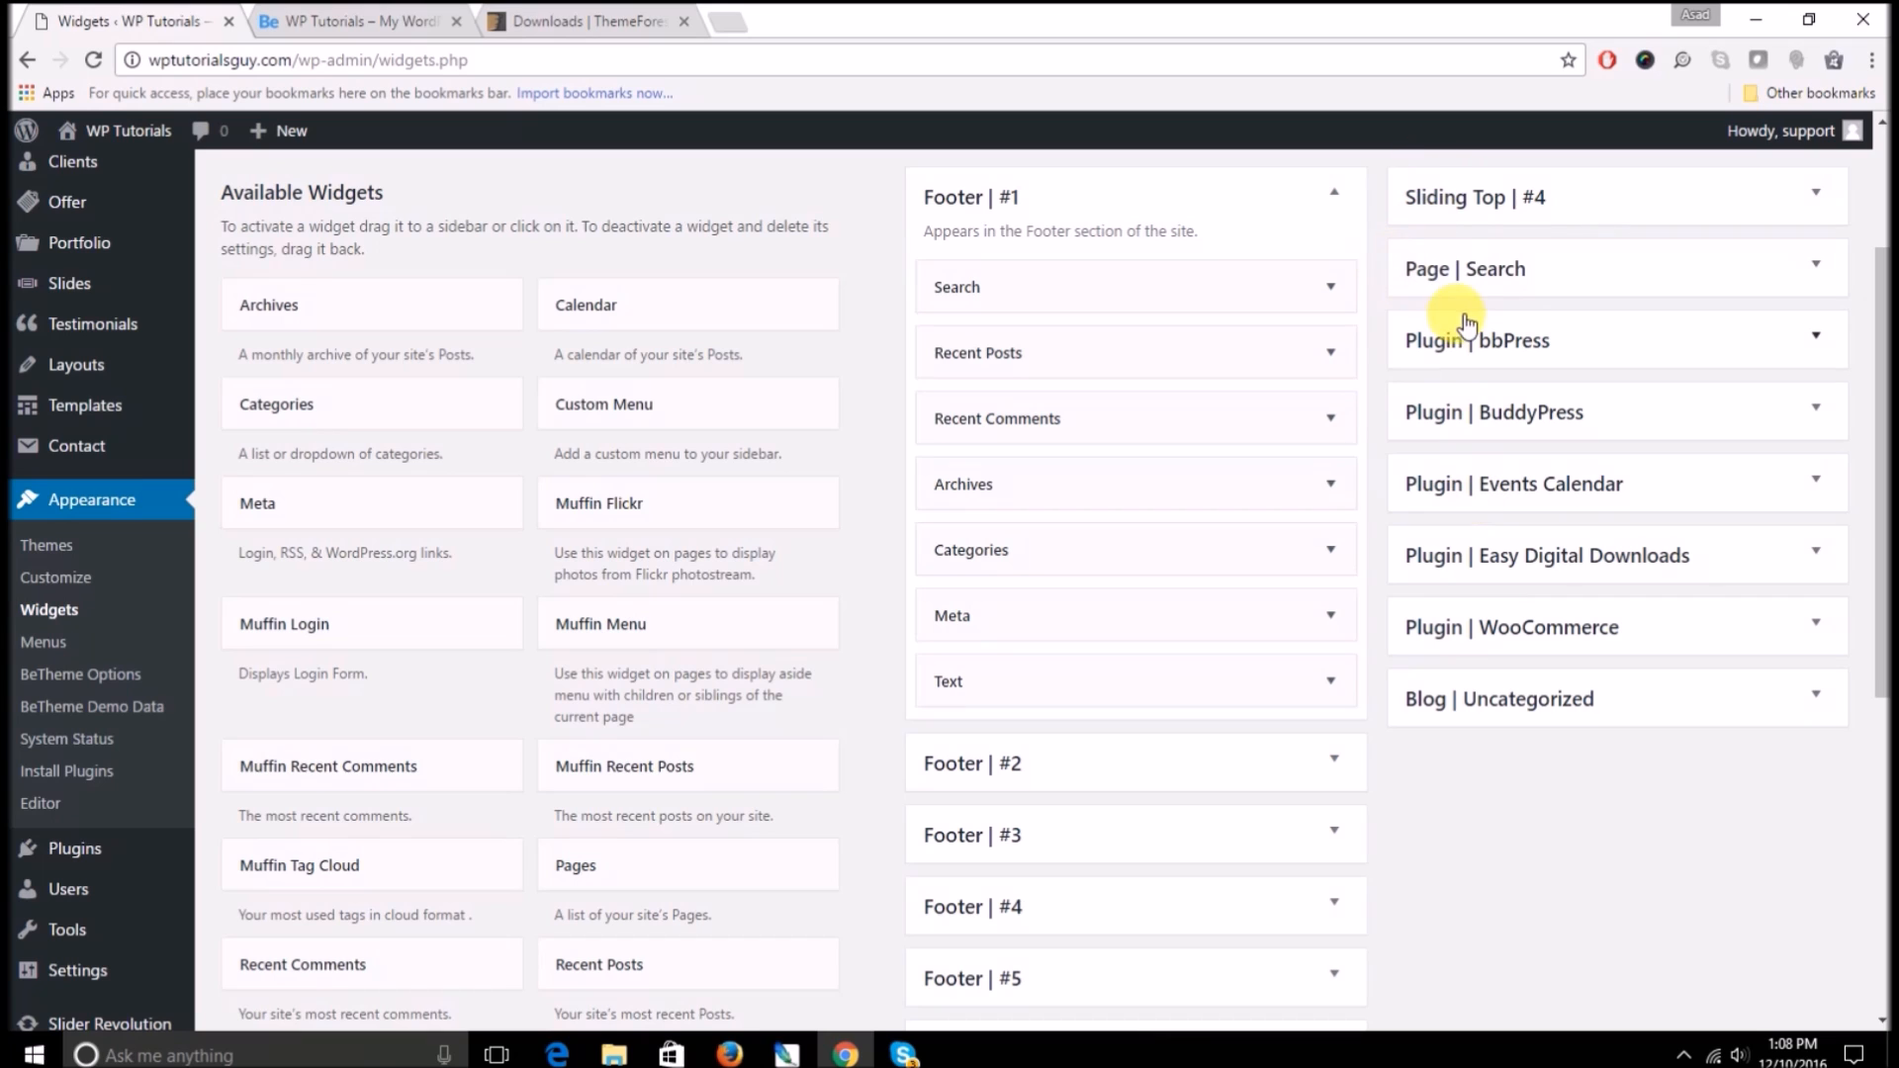
left_click(1335, 289)
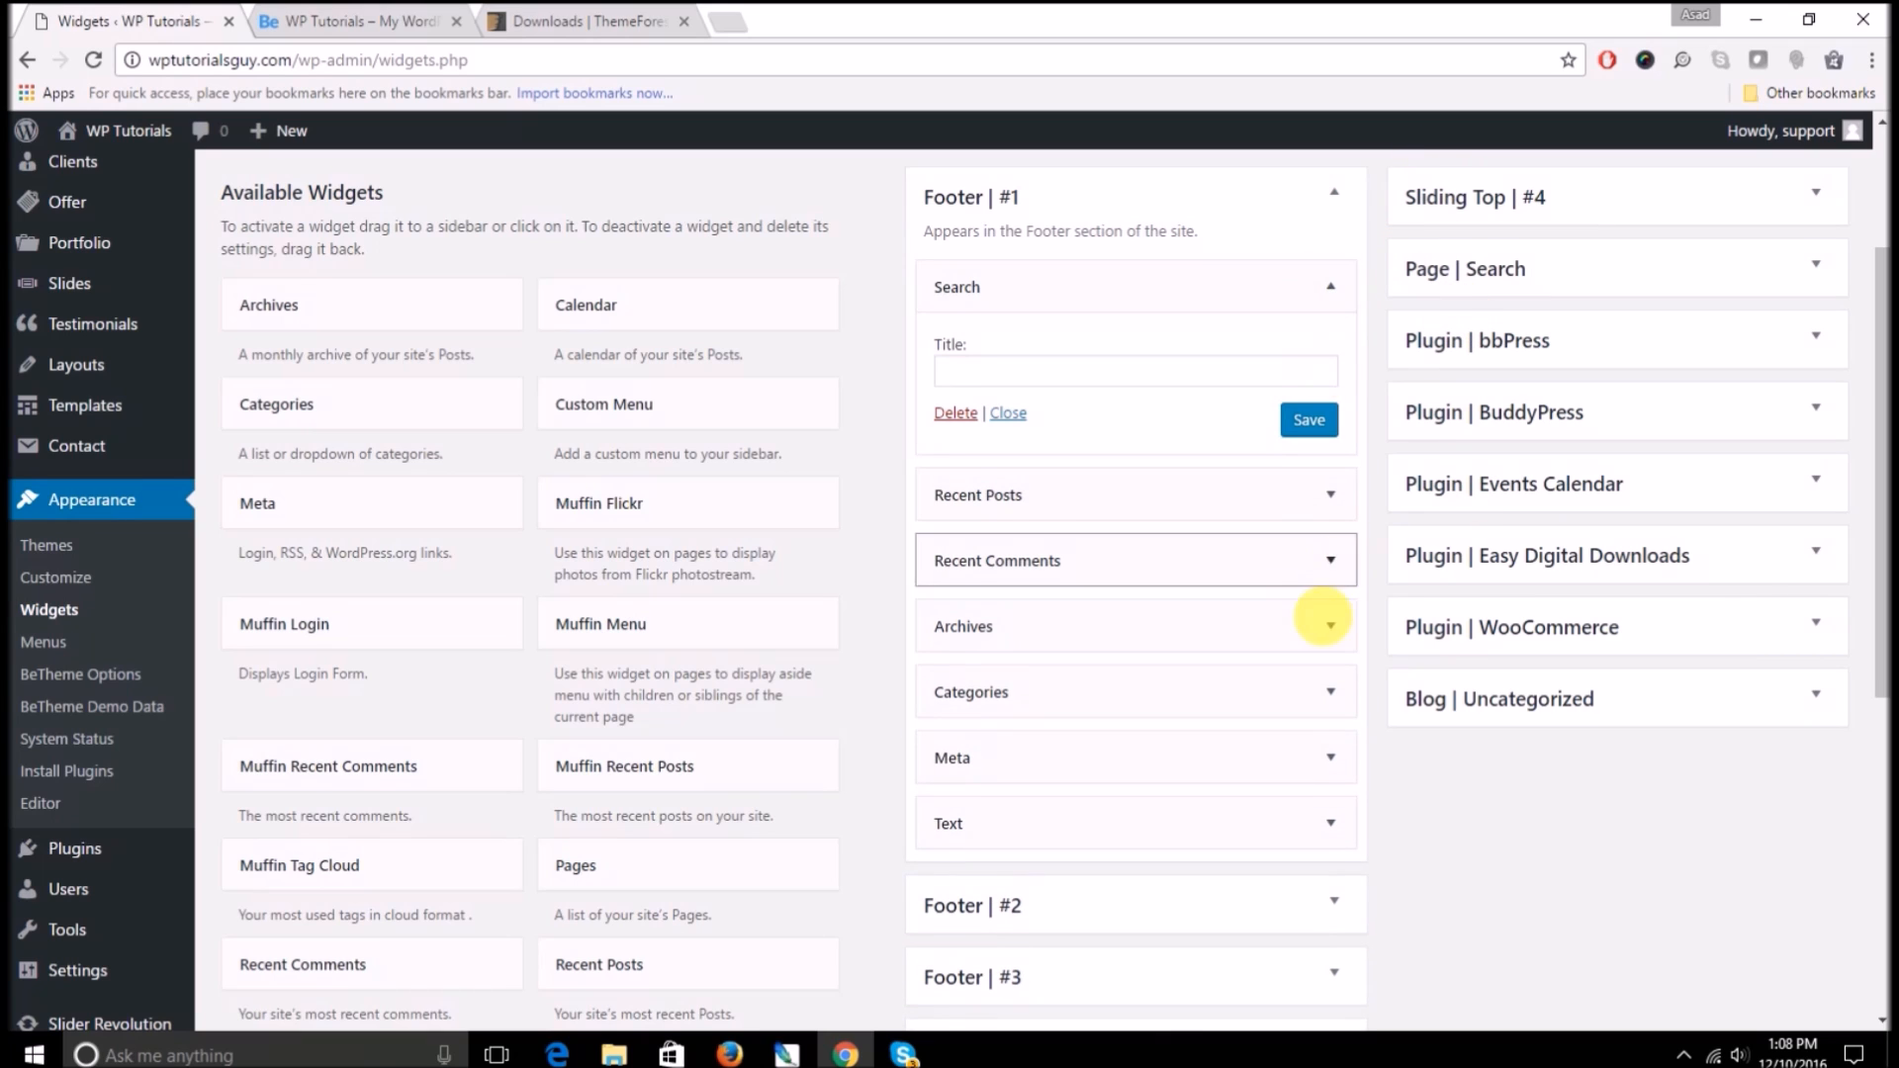
scroll(990, 396, "down", 1)
left_click(959, 293)
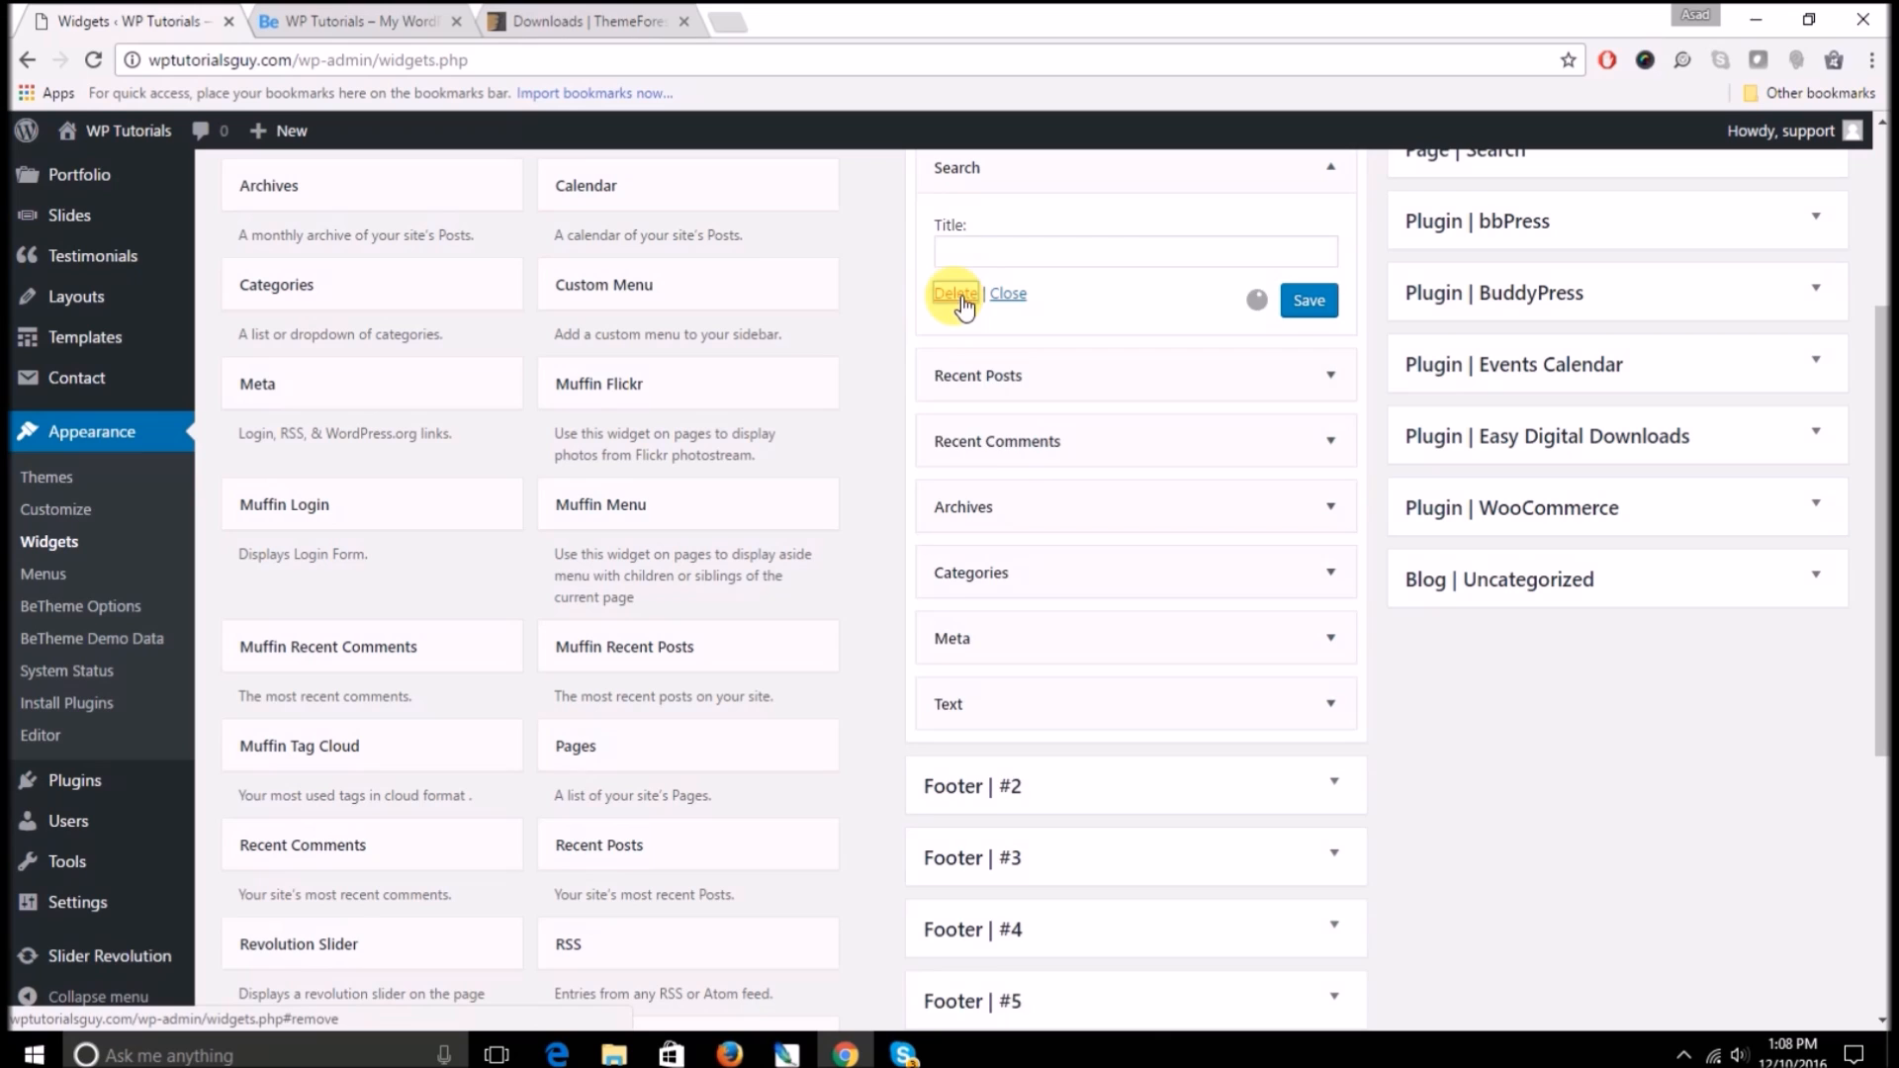
scroll(1323, 227, "up", 3)
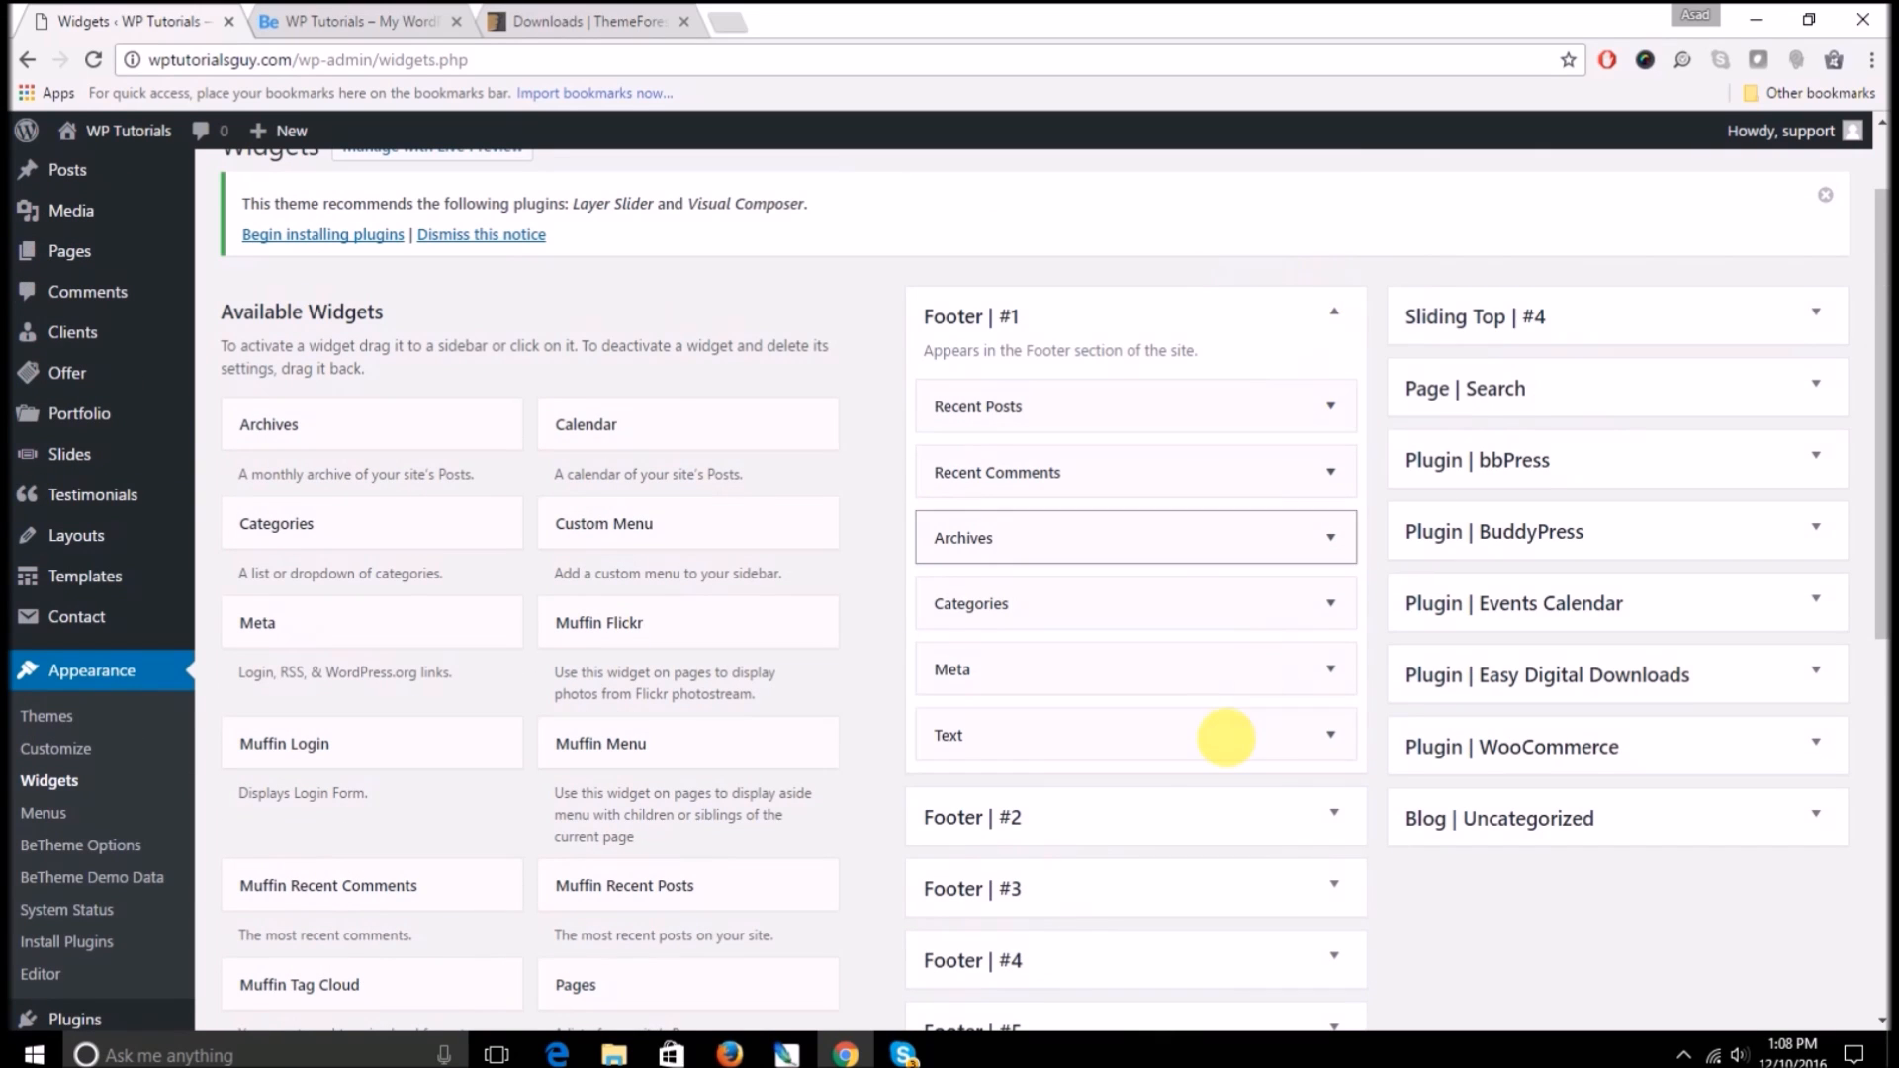
left_click(1329, 672)
scroll(1328, 675, "down", 1)
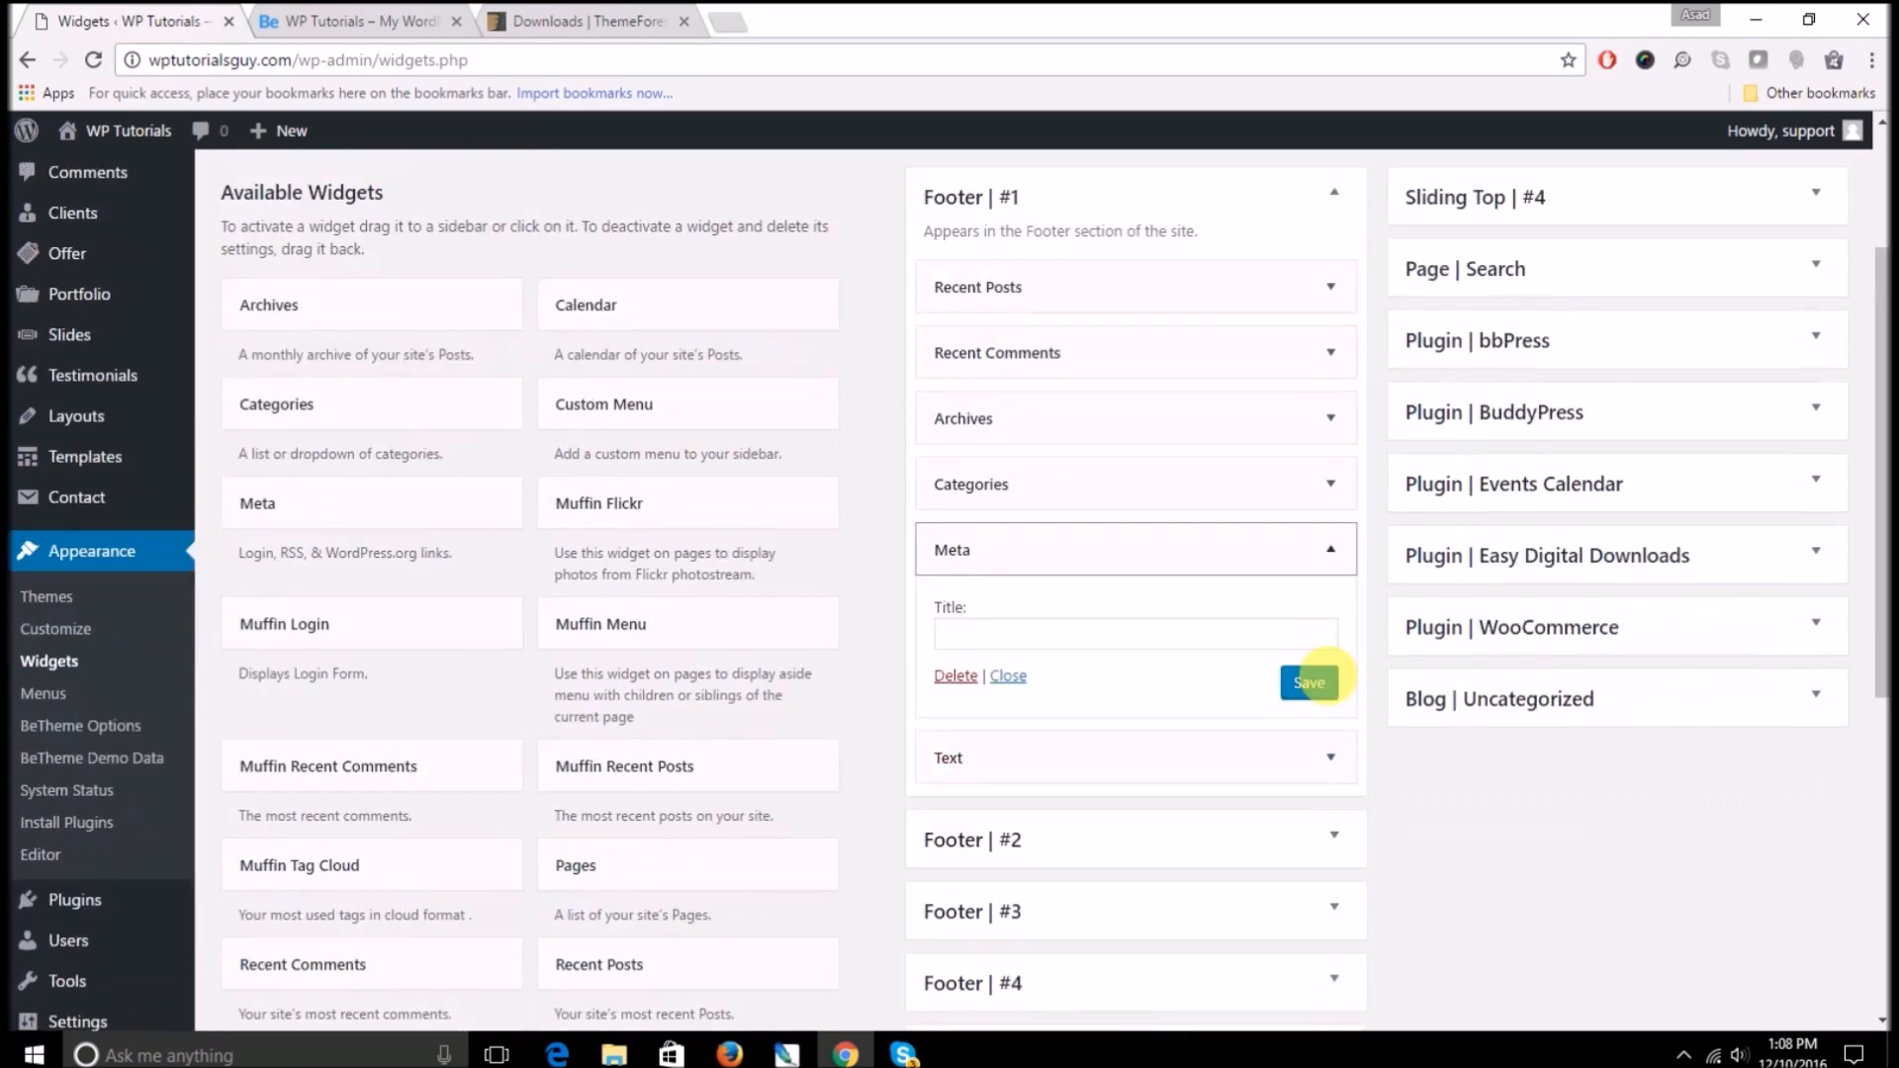
left_click(956, 675)
Step: Delete the Categories, Archives, Recent Comments and Recent Posts widgets from Footer #1
left_click(1328, 486)
left_click(955, 700)
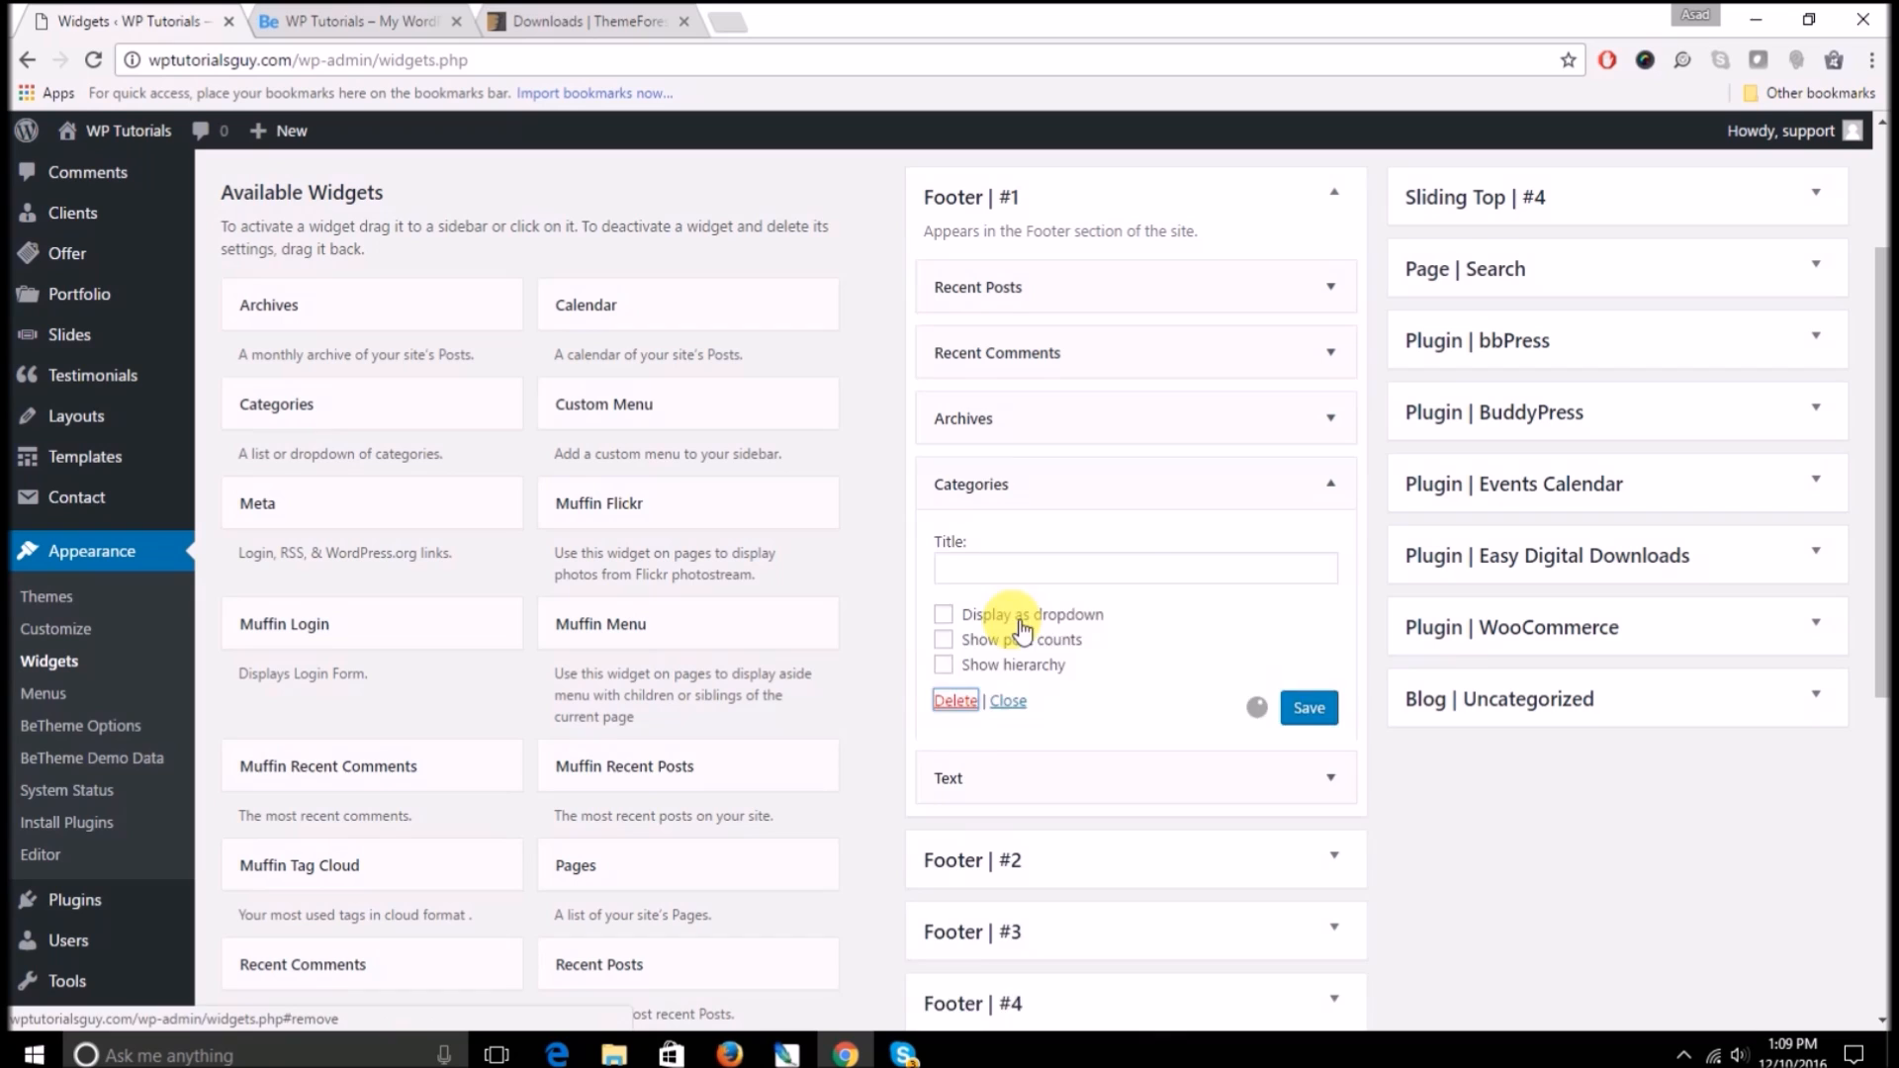
left_click(1330, 418)
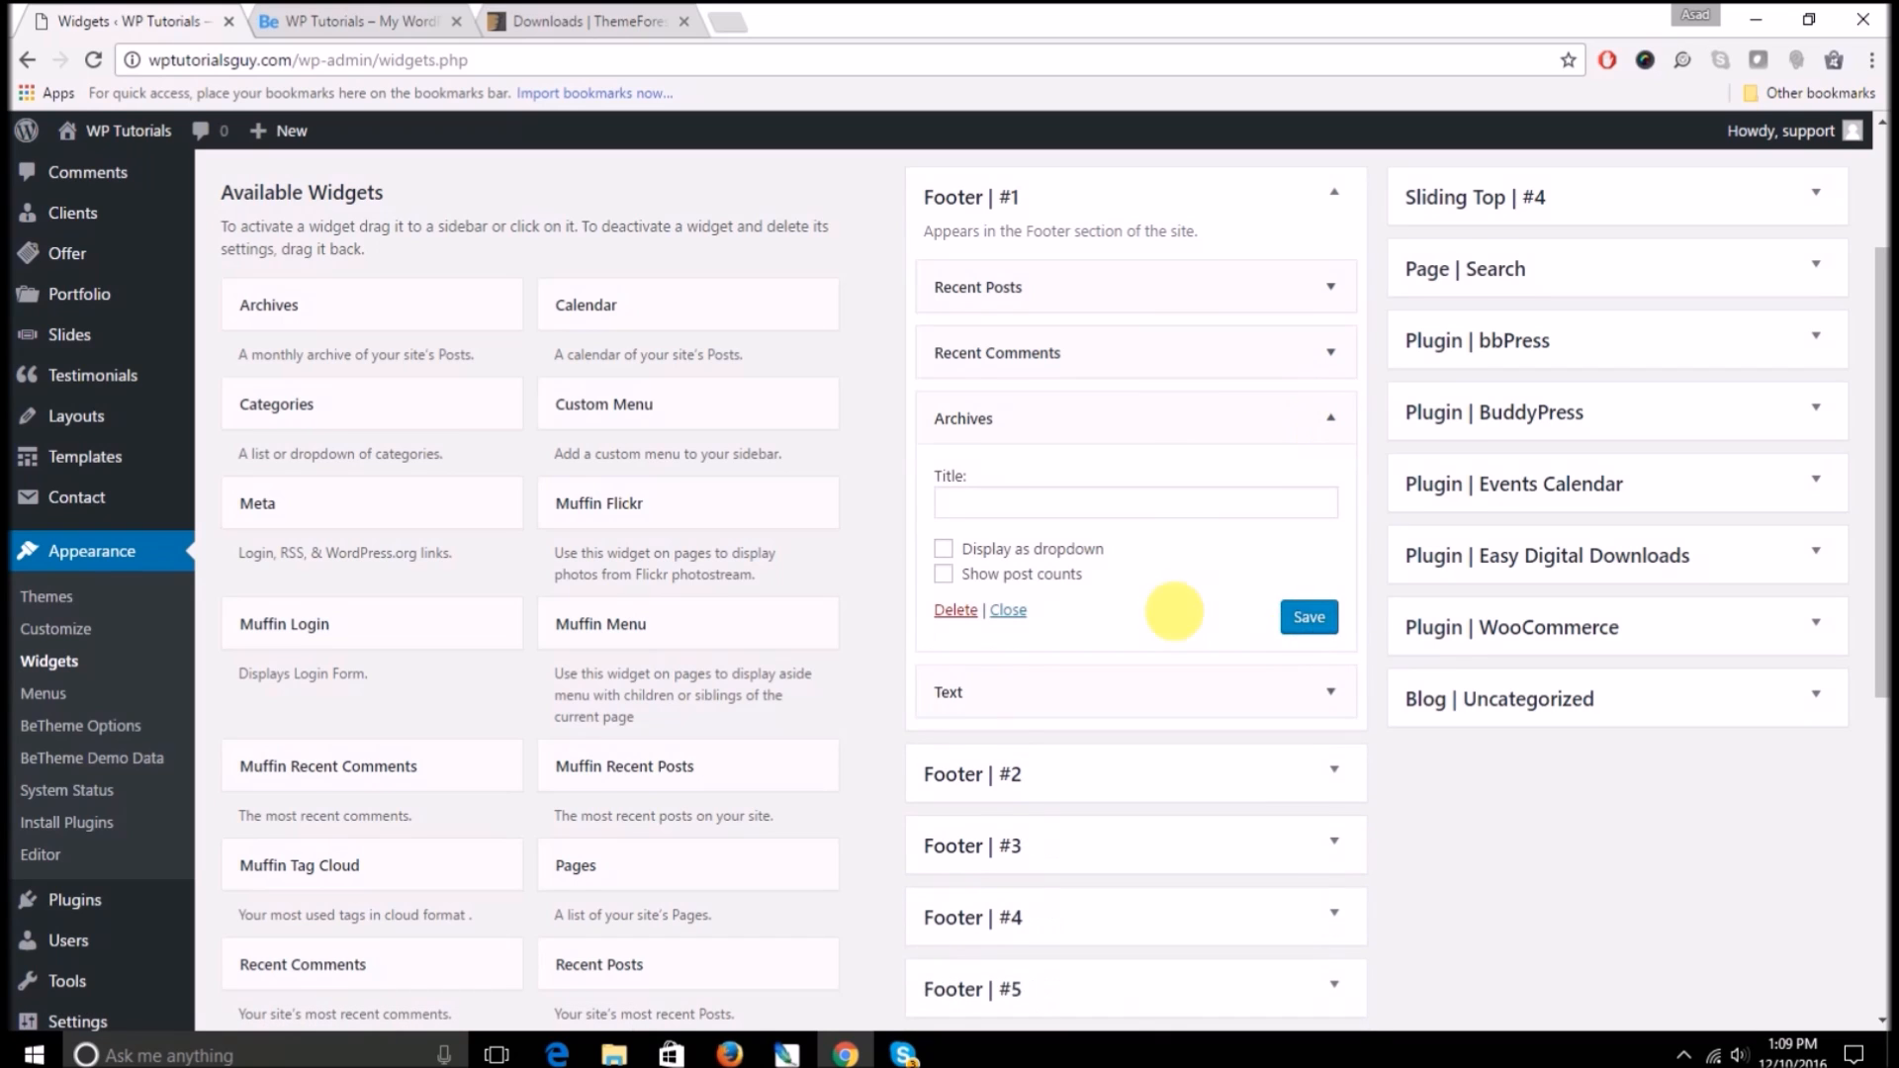
scroll(1038, 583, "down", 1)
left_click(967, 493)
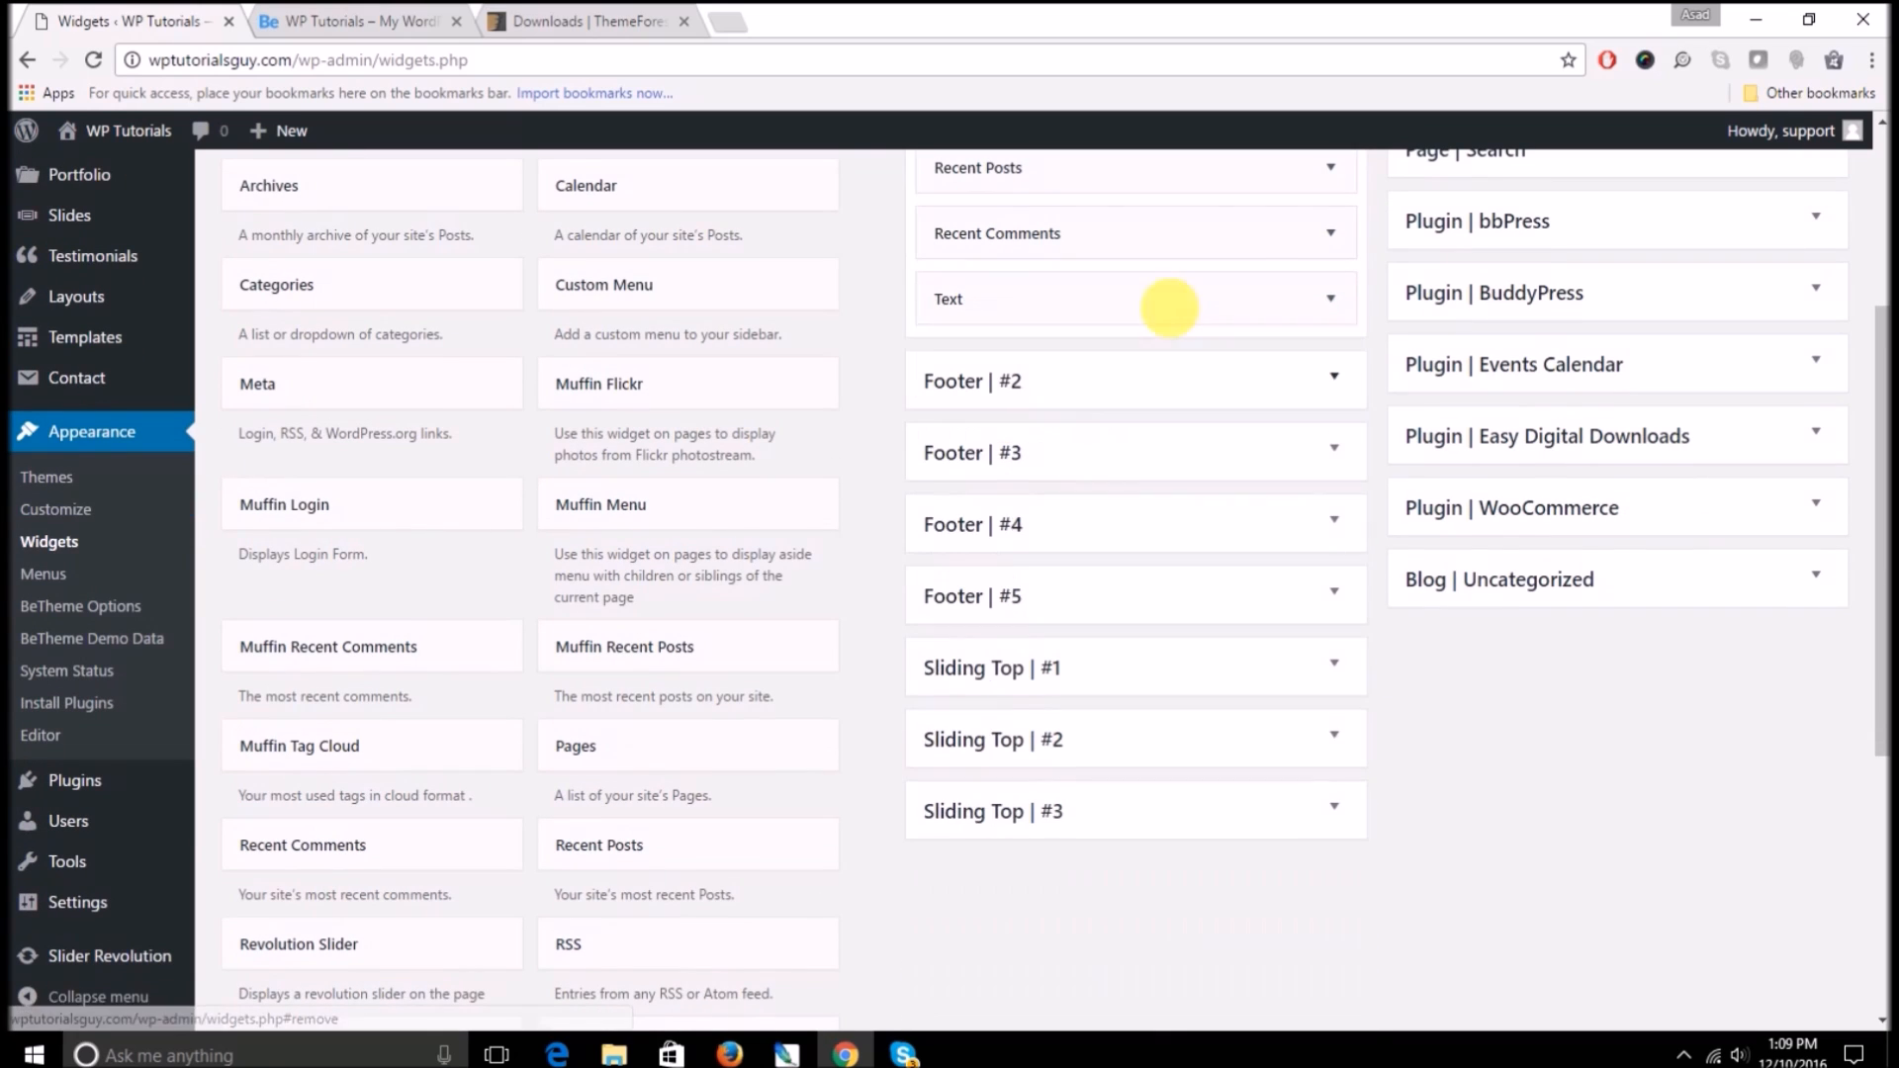
left_click(1332, 235)
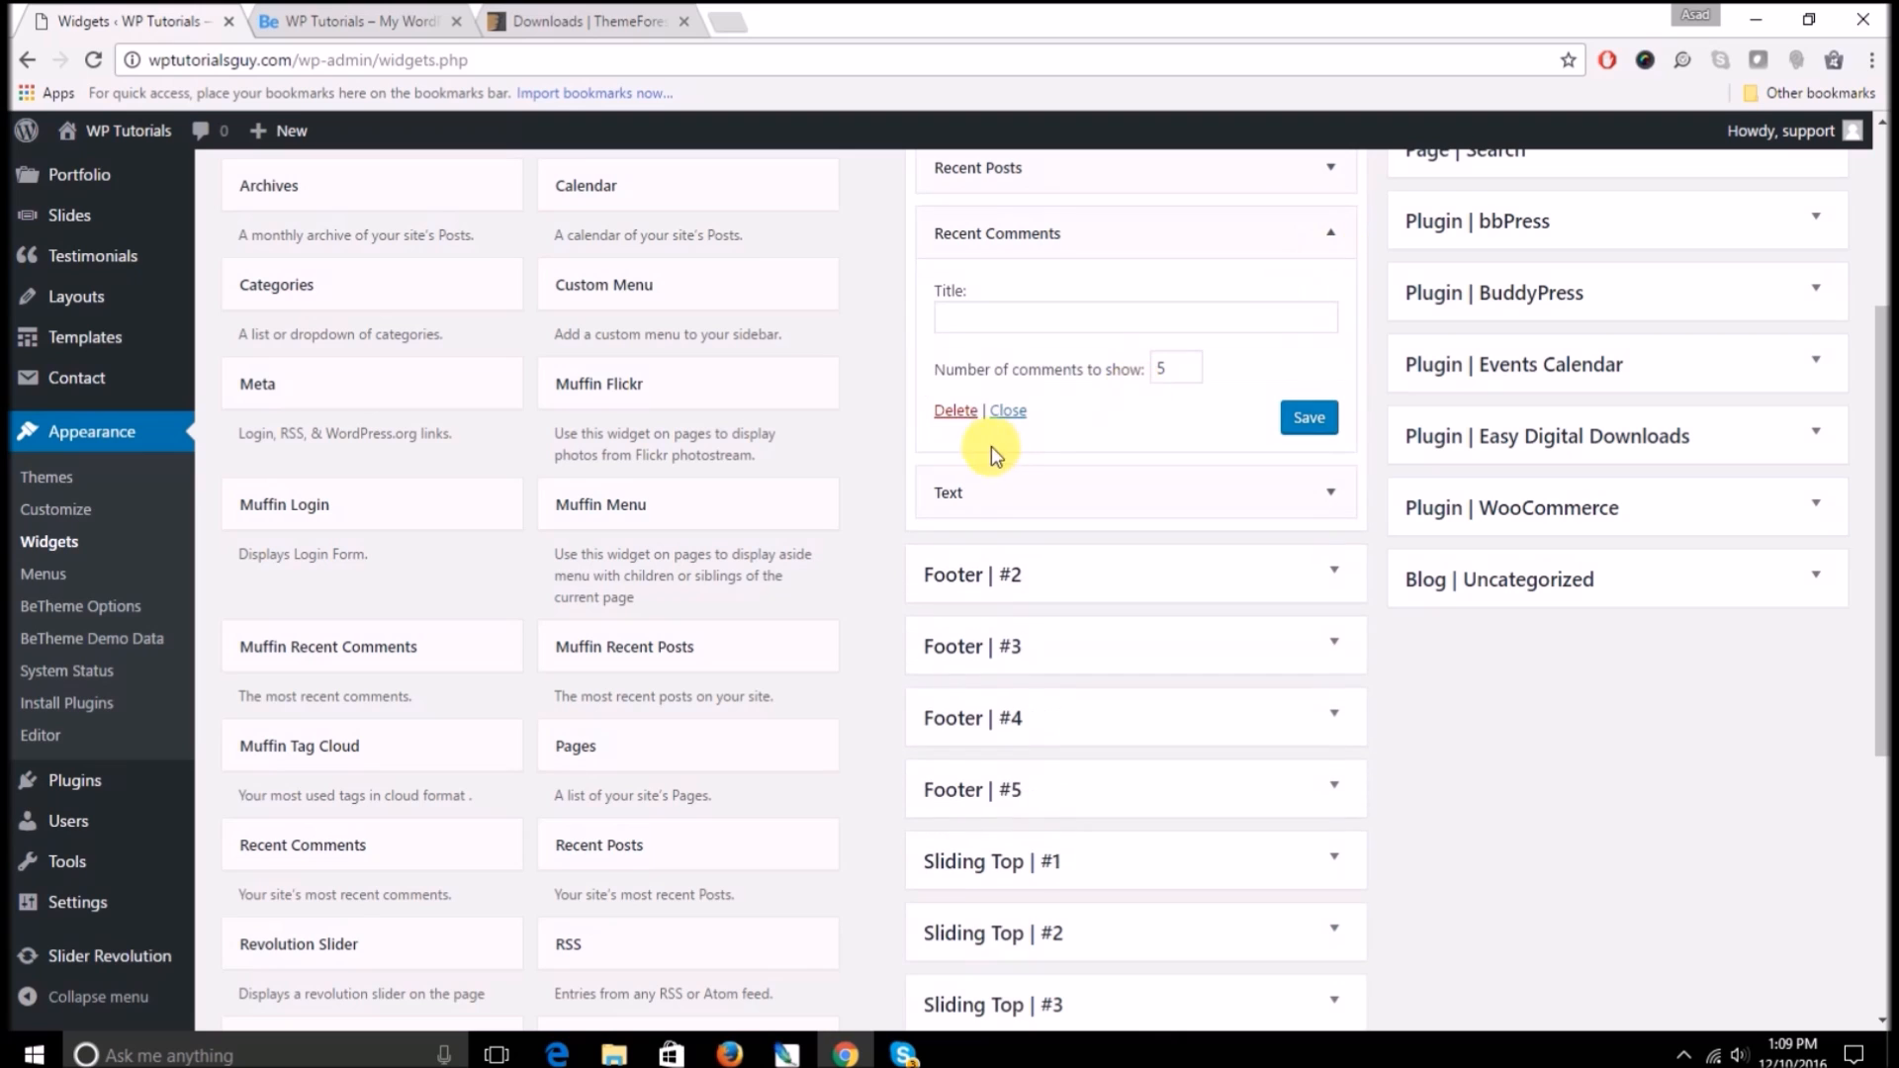
left_click(956, 410)
scroll(1119, 416, "up", 4)
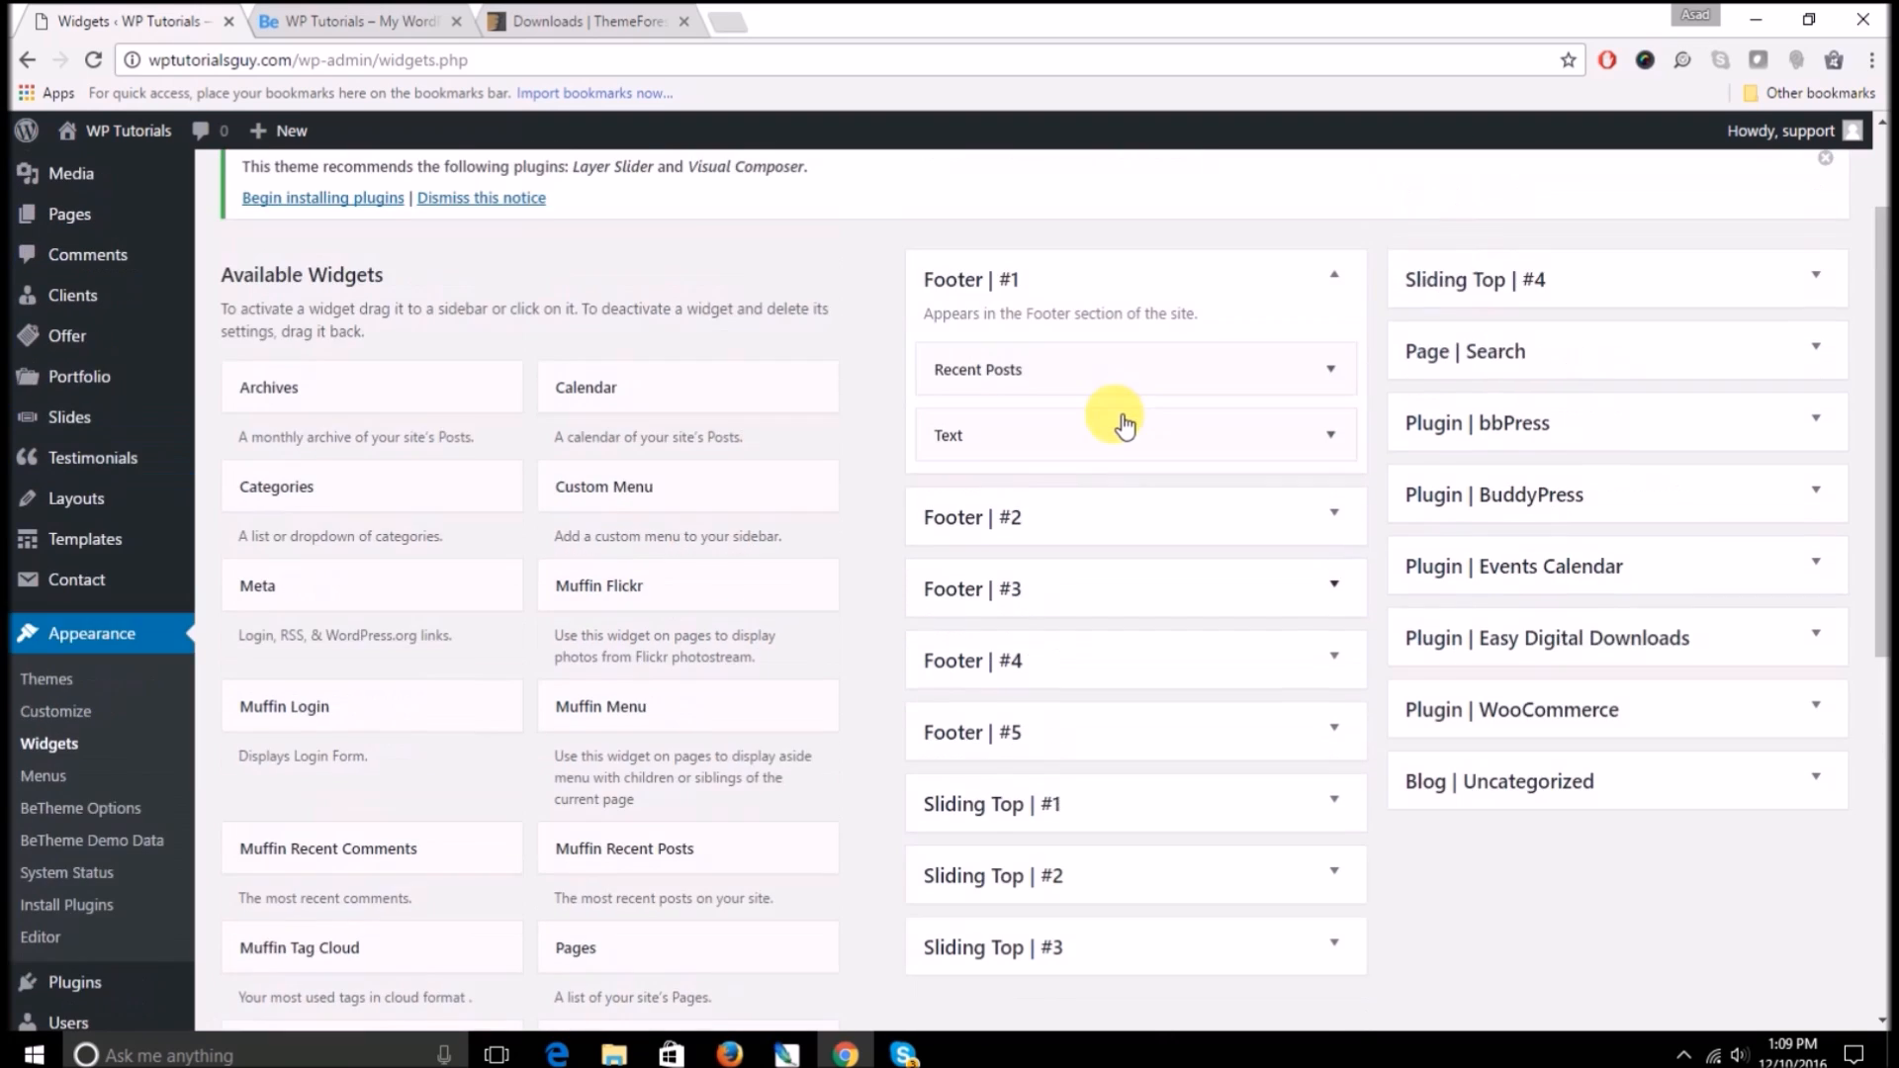
left_click(1326, 530)
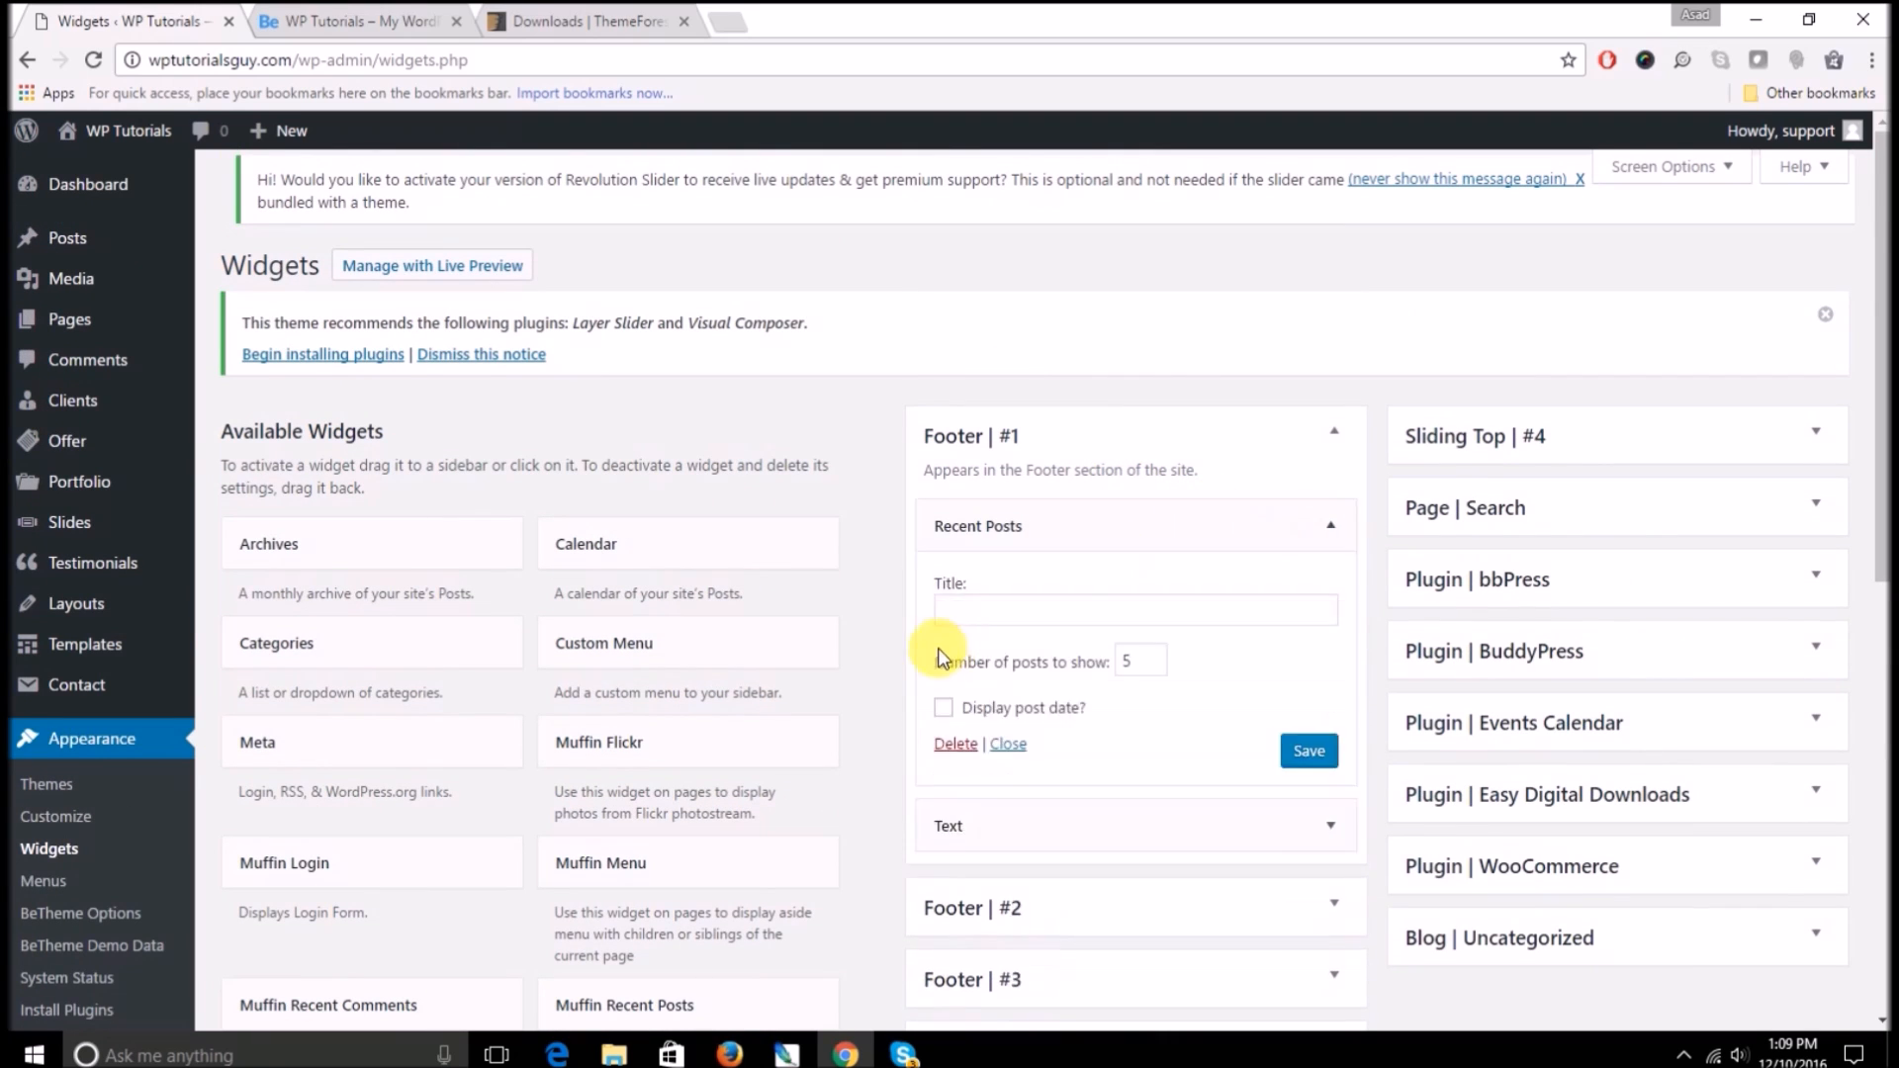
left_click(962, 749)
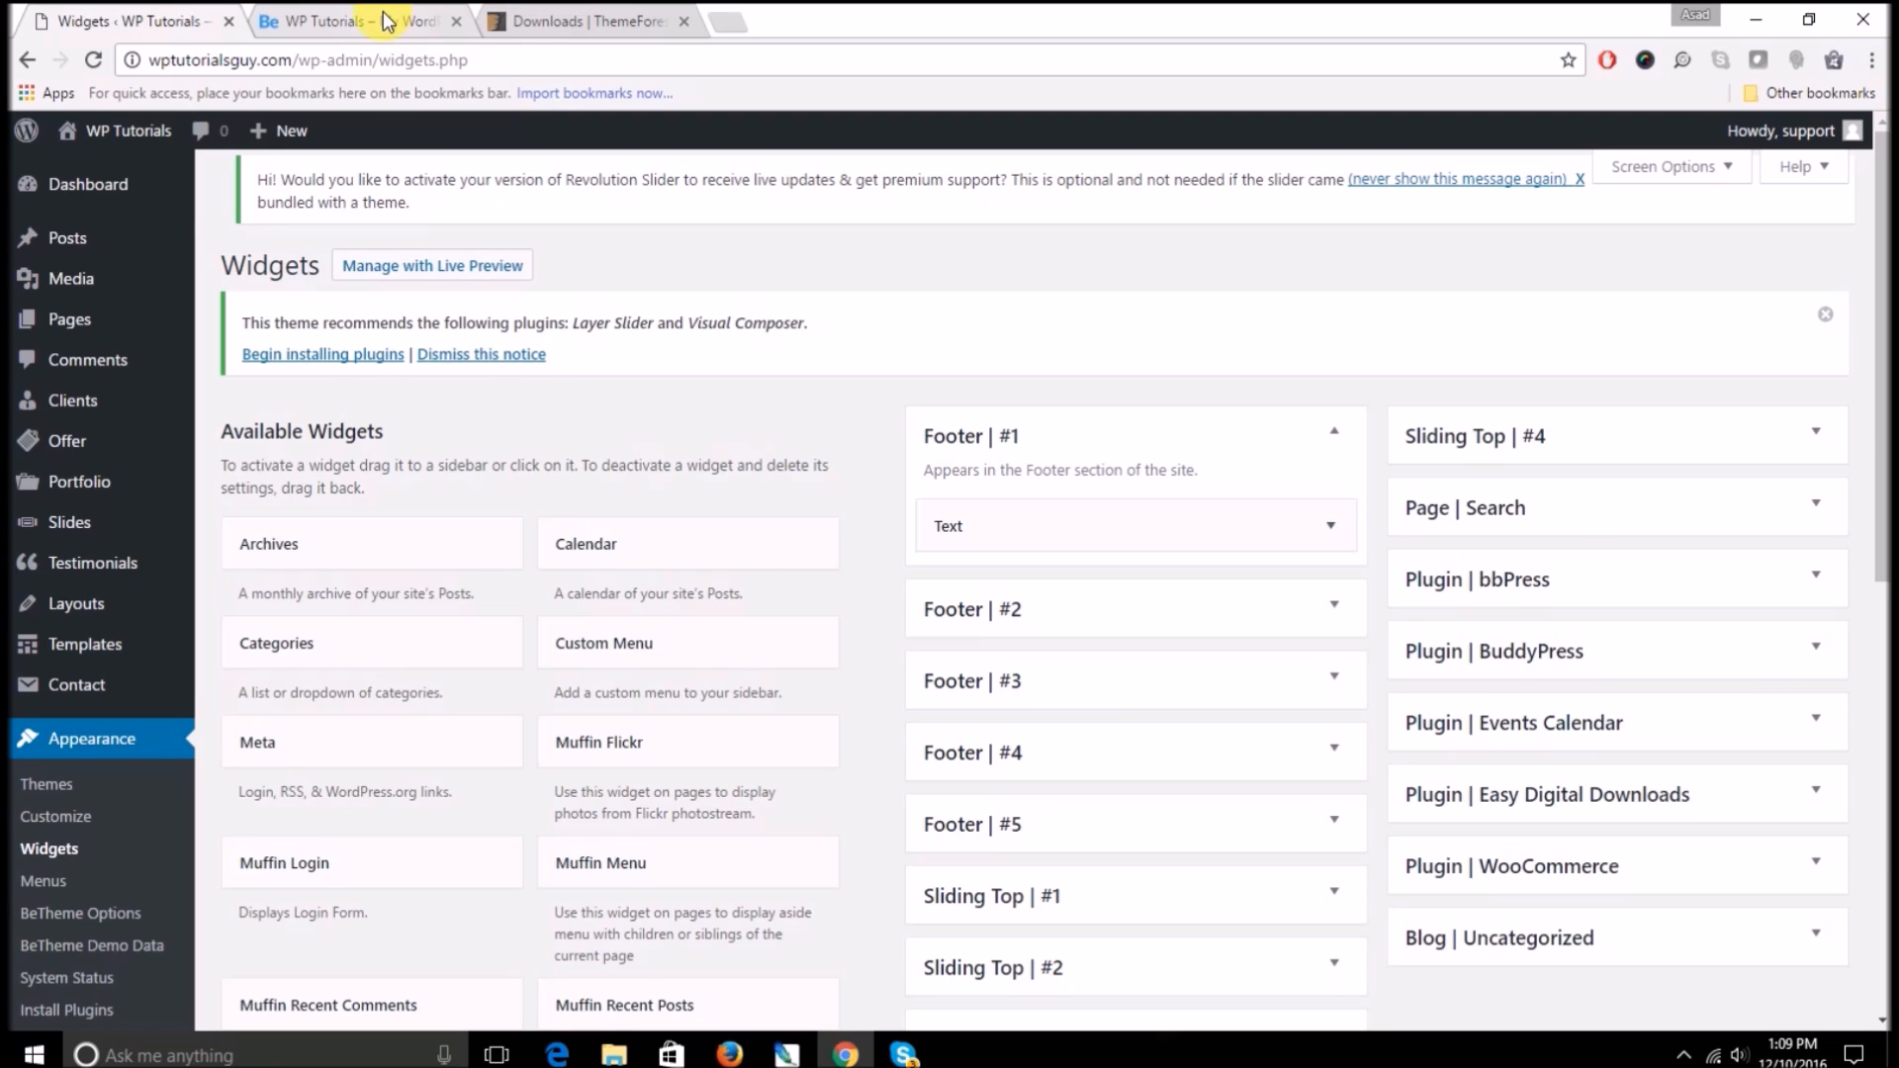
Step: Reload the Agency front page and browse it, advancing the project slider
left_click(386, 22)
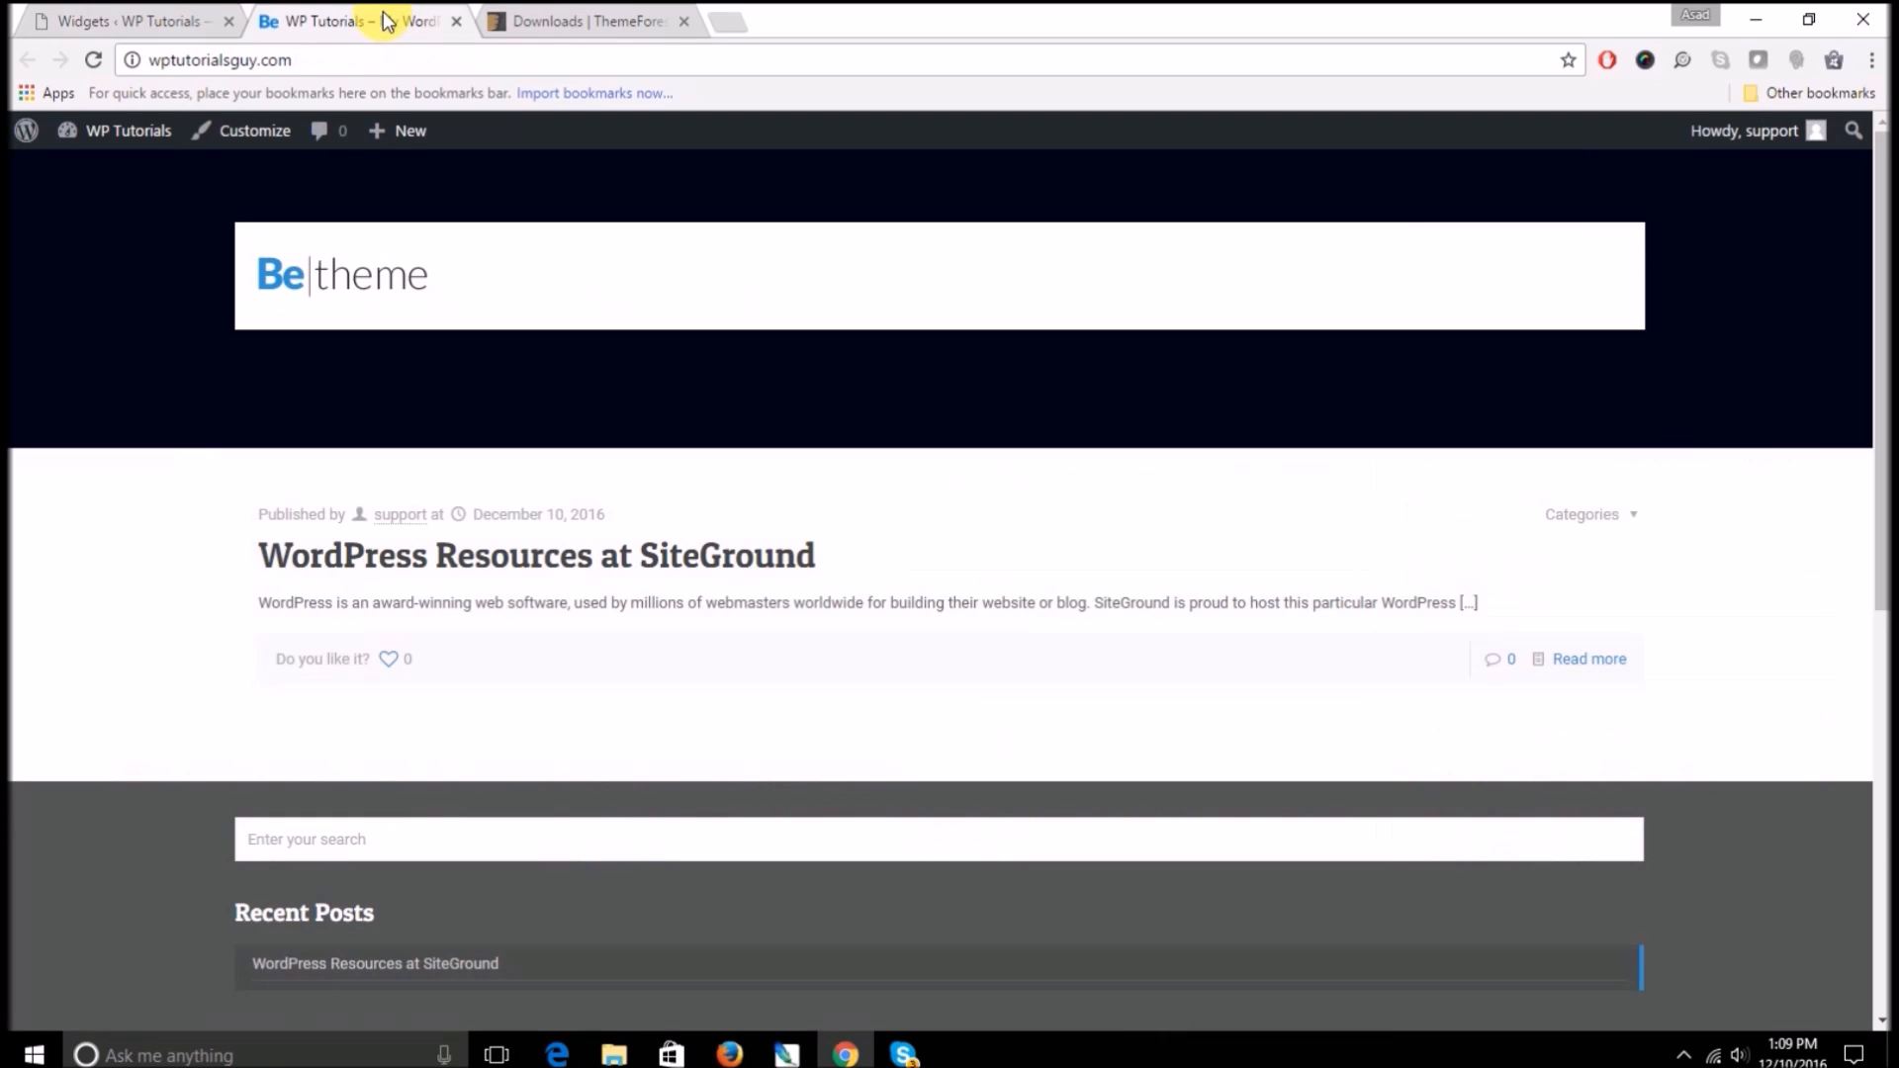
left_click(95, 61)
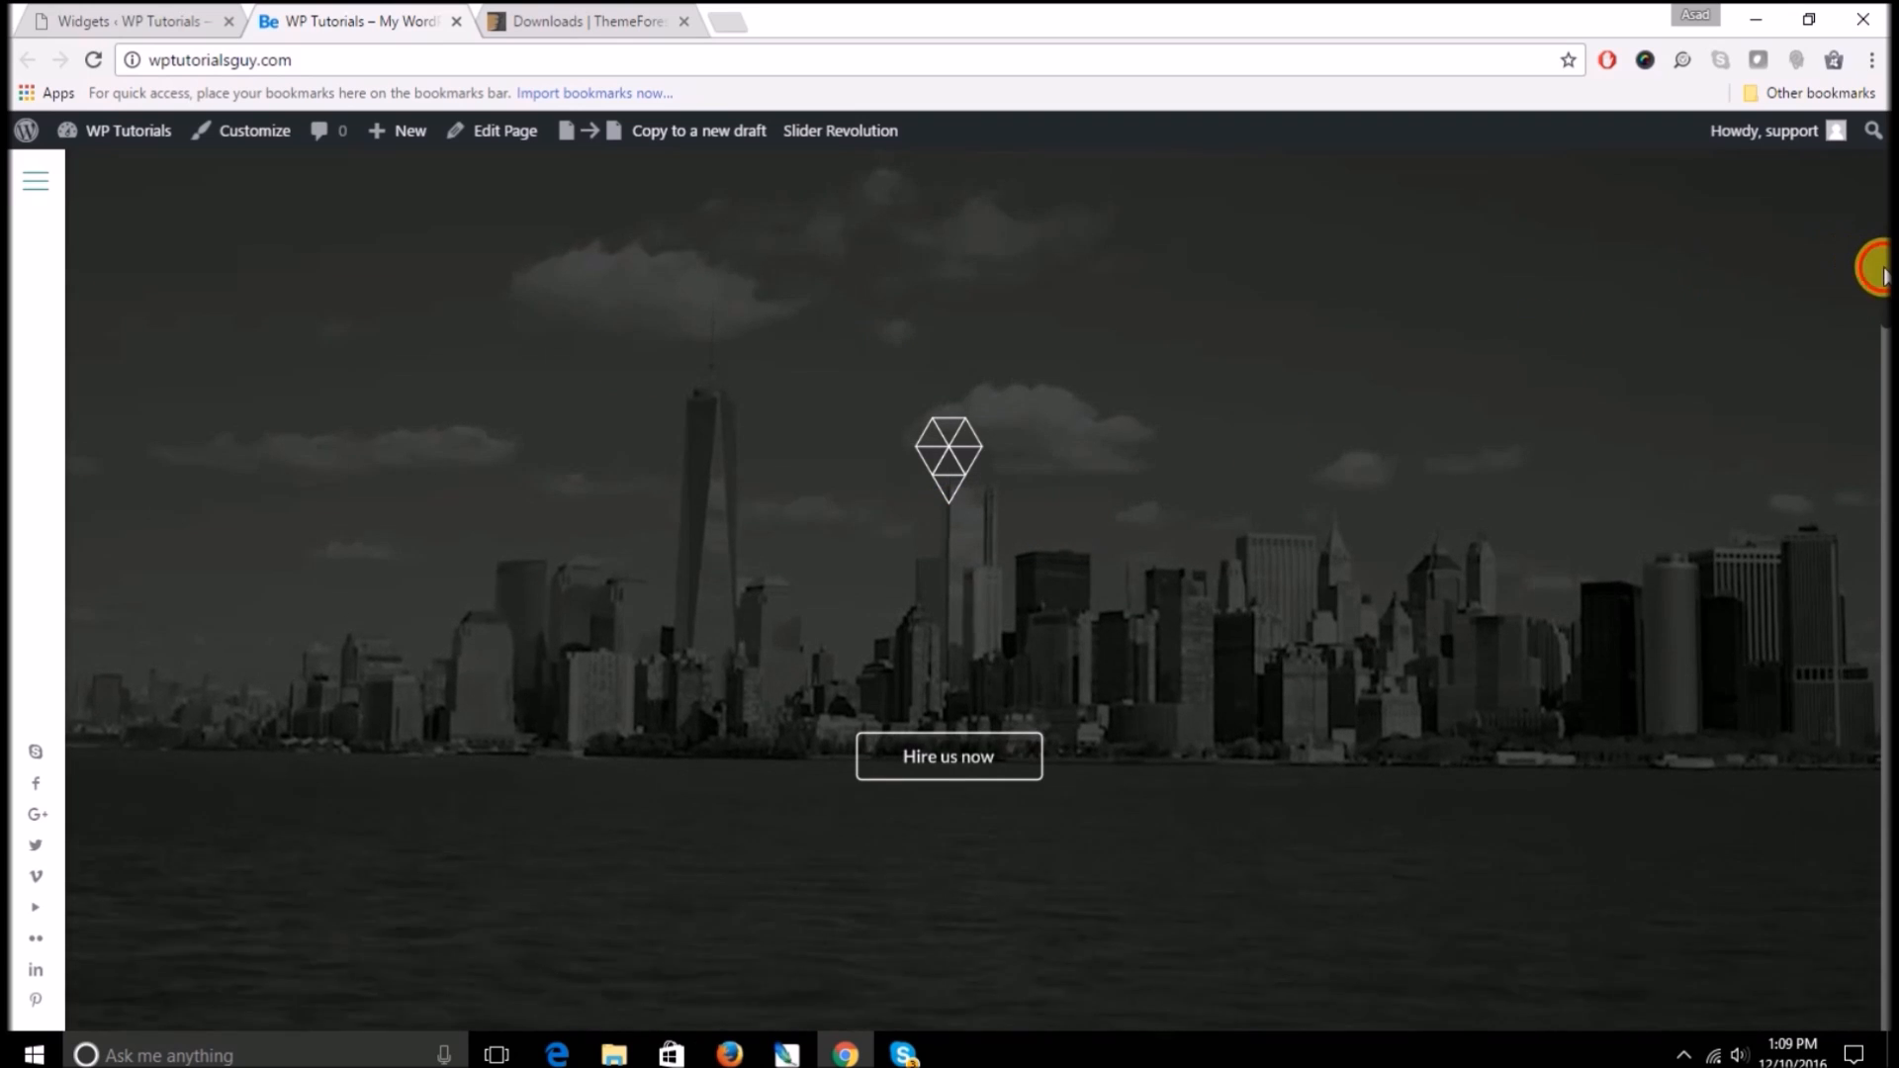
scroll(1880, 296, "down", 1)
left_click_drag(1879, 321, 1873, 465)
scroll(1872, 465, "up", 3)
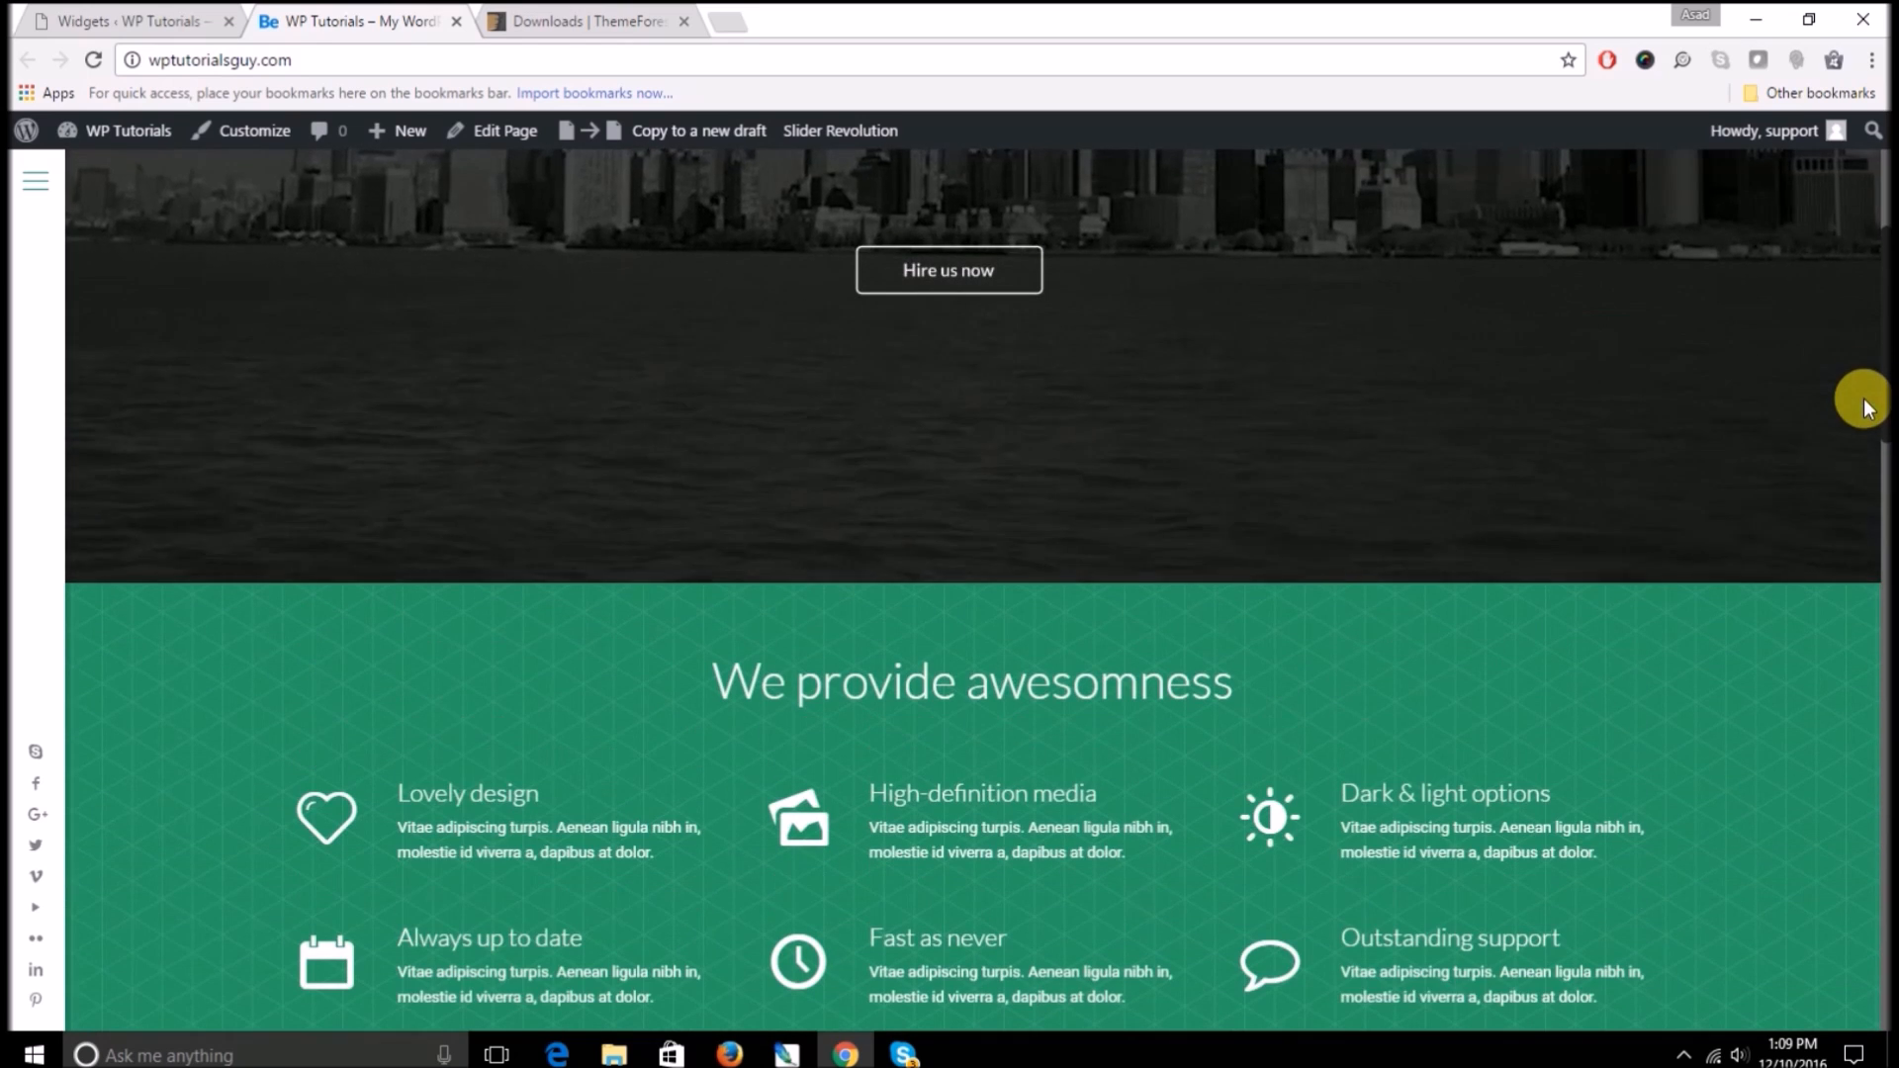
scroll(1873, 465, "down", 3)
scroll(1865, 479, "down", 1)
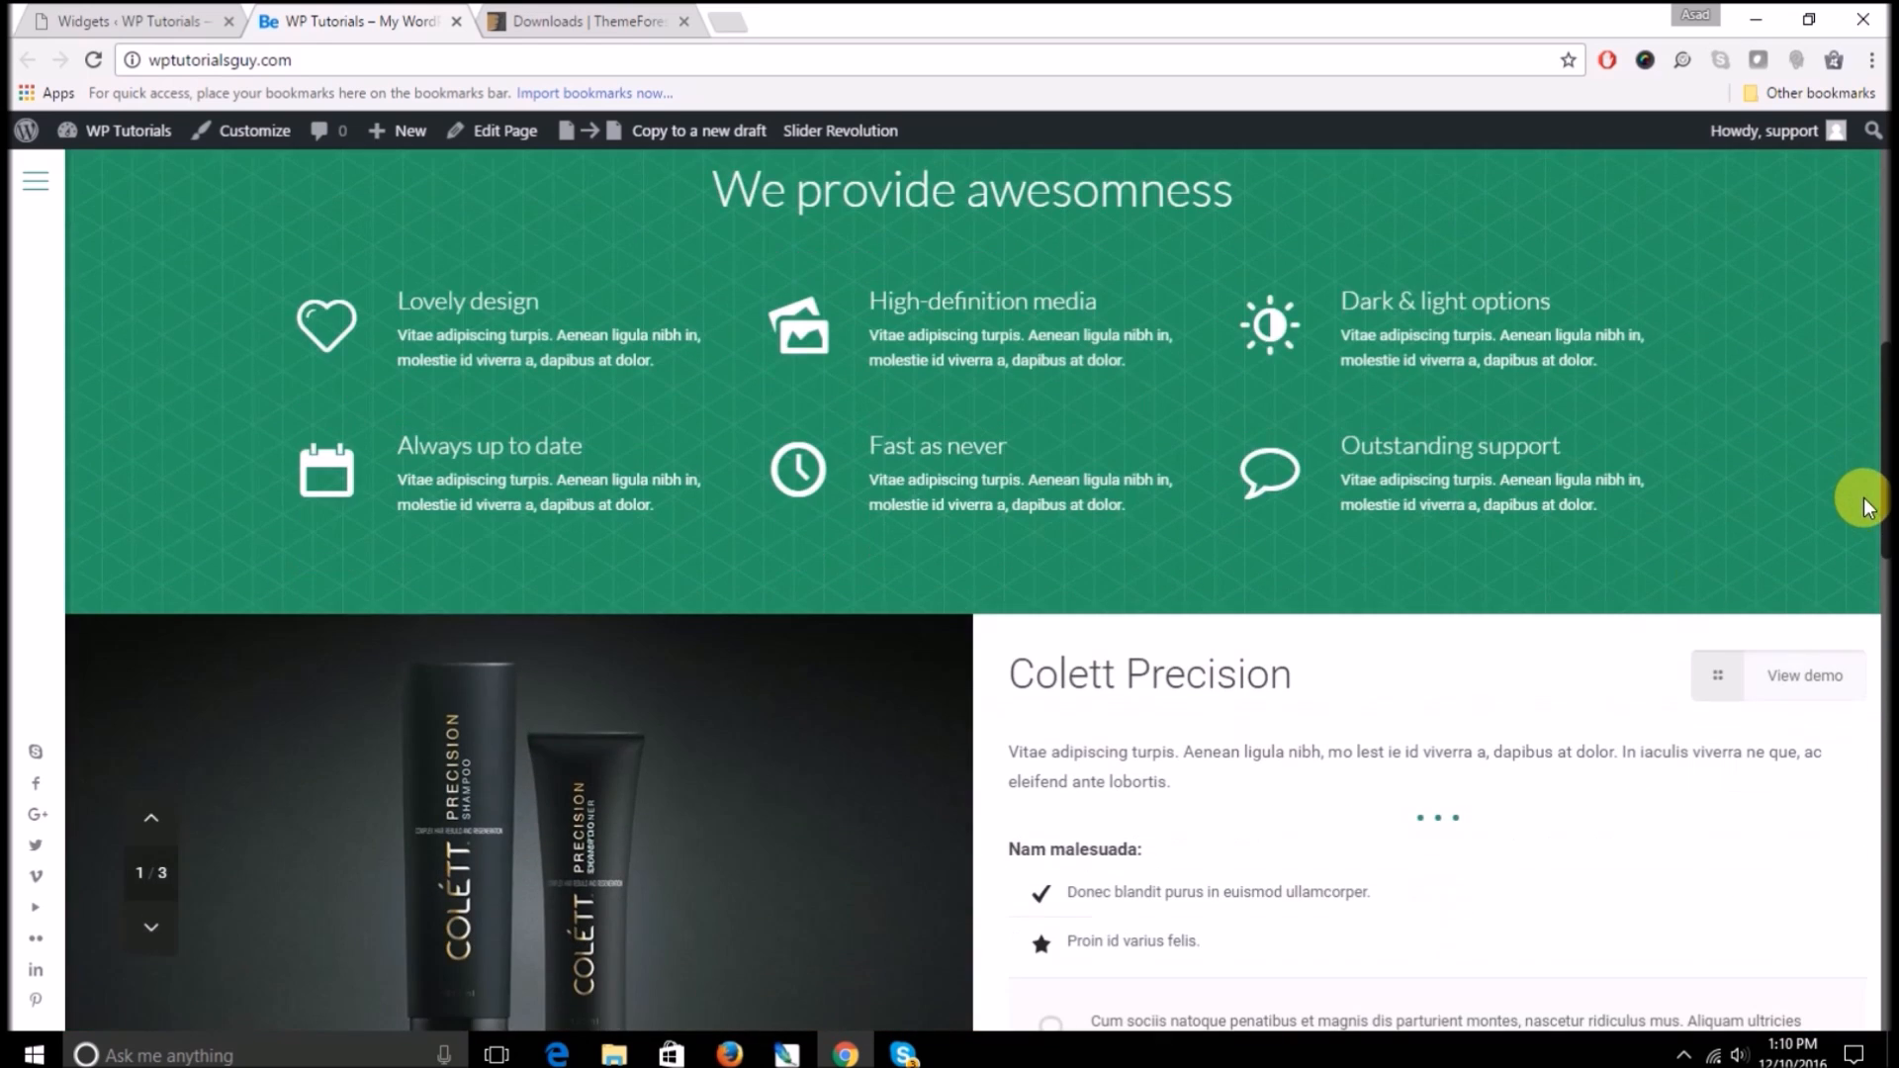
left_click(152, 926)
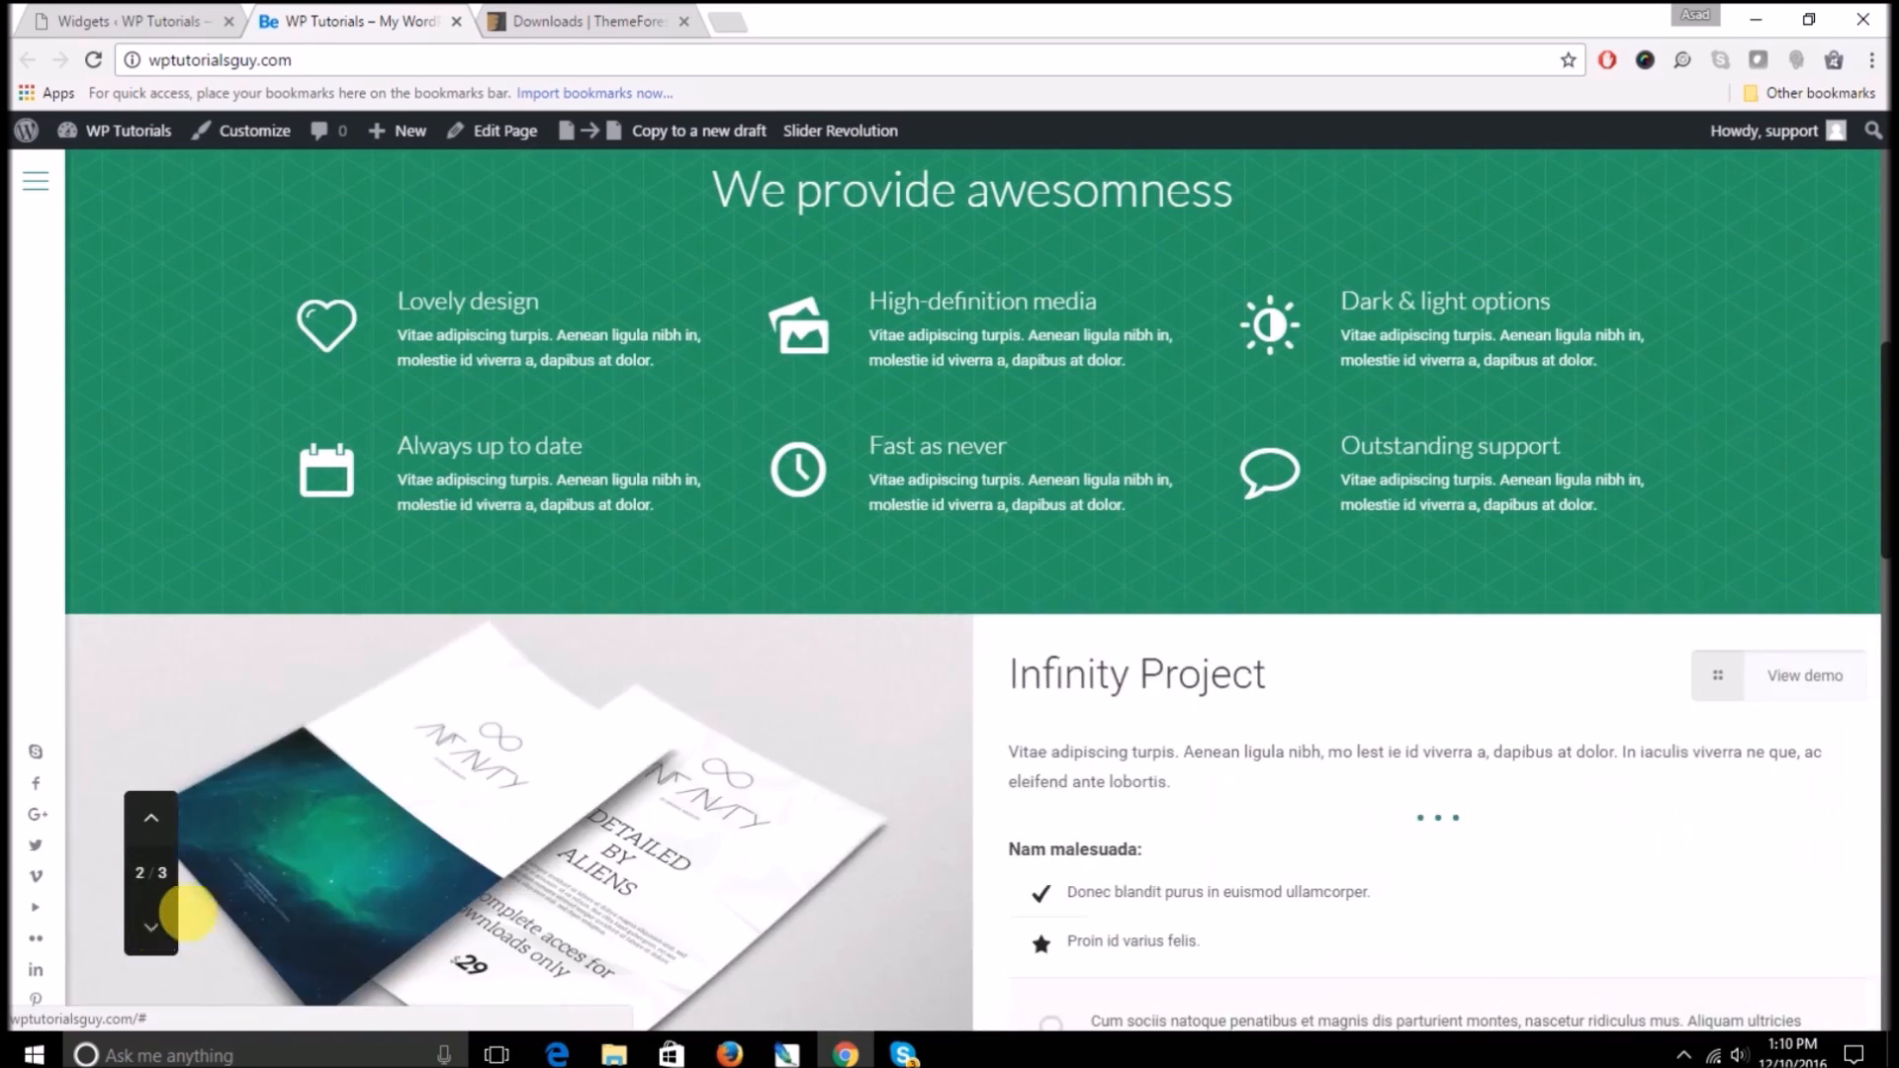
Step: Scroll down to the homepage footer, back to the top, then return to the Widgets admin page
scroll(1175, 817, "down", 5)
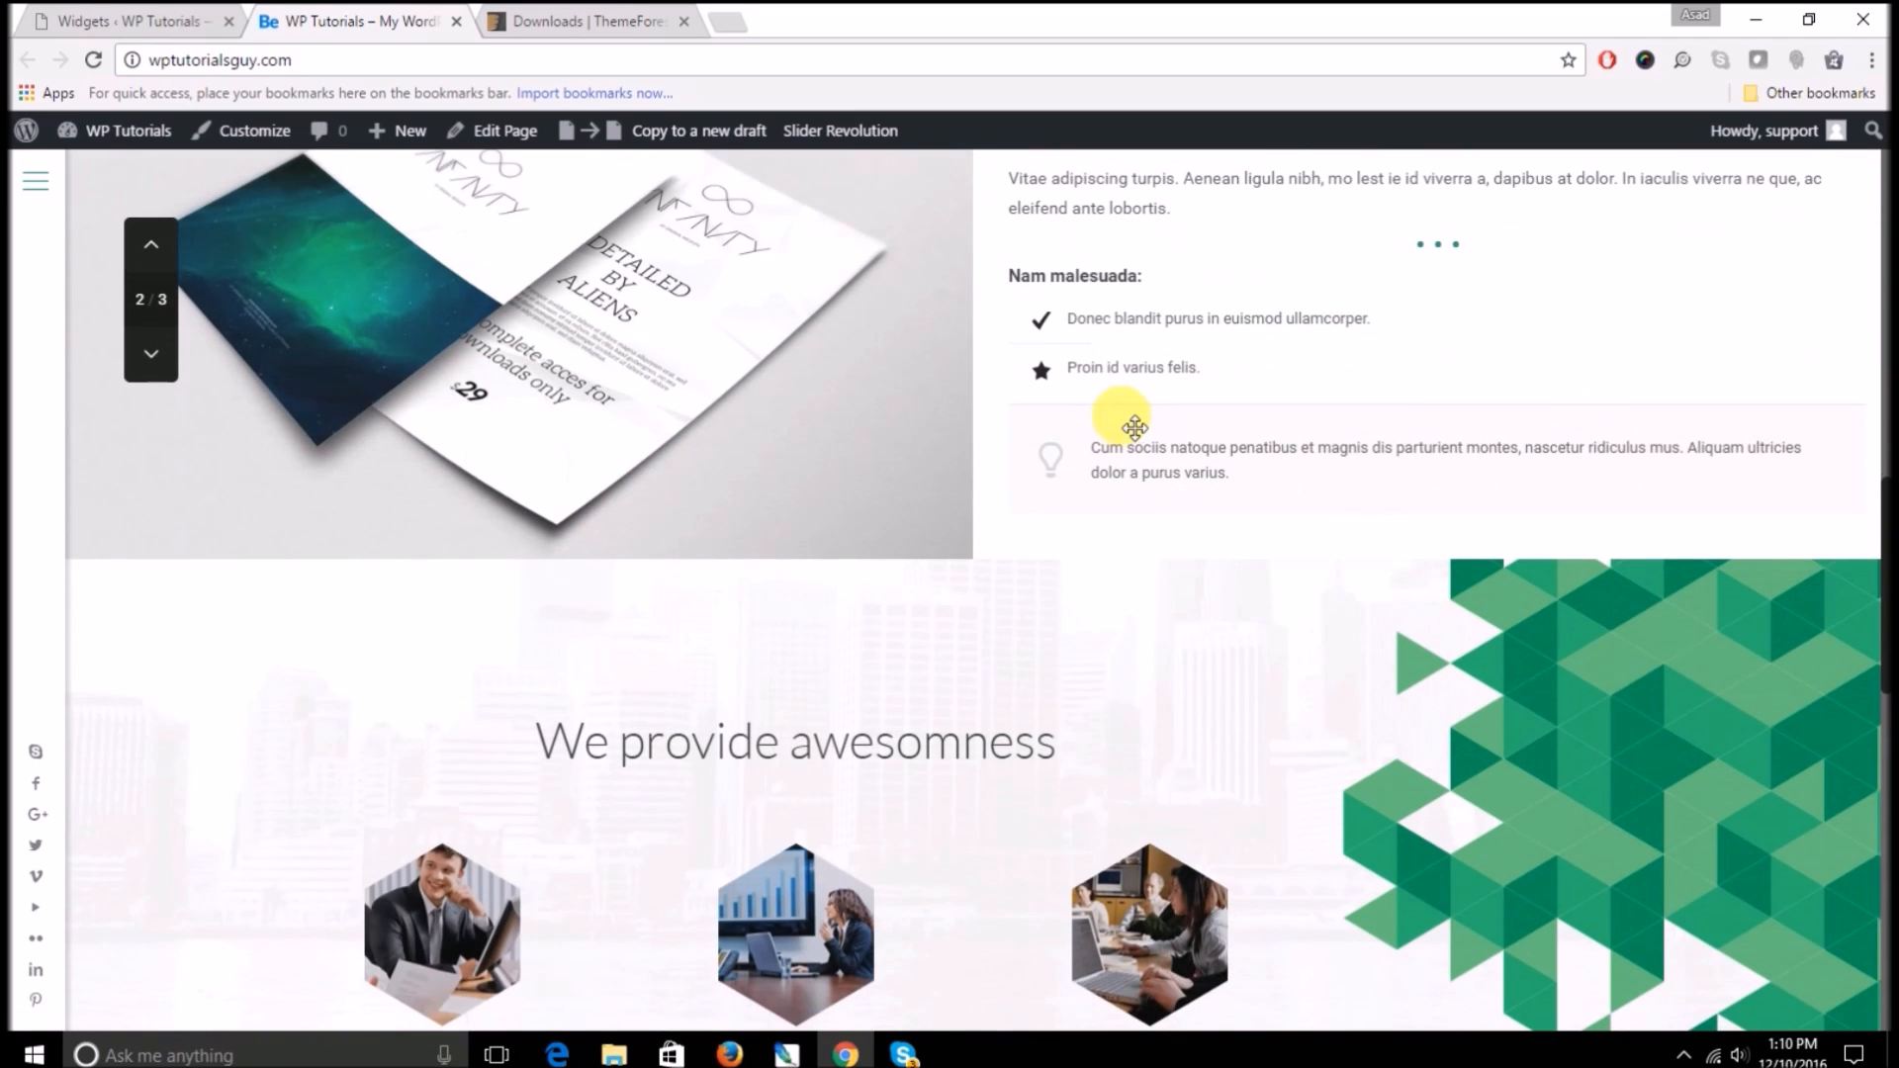
scroll(799, 784, "down", 3)
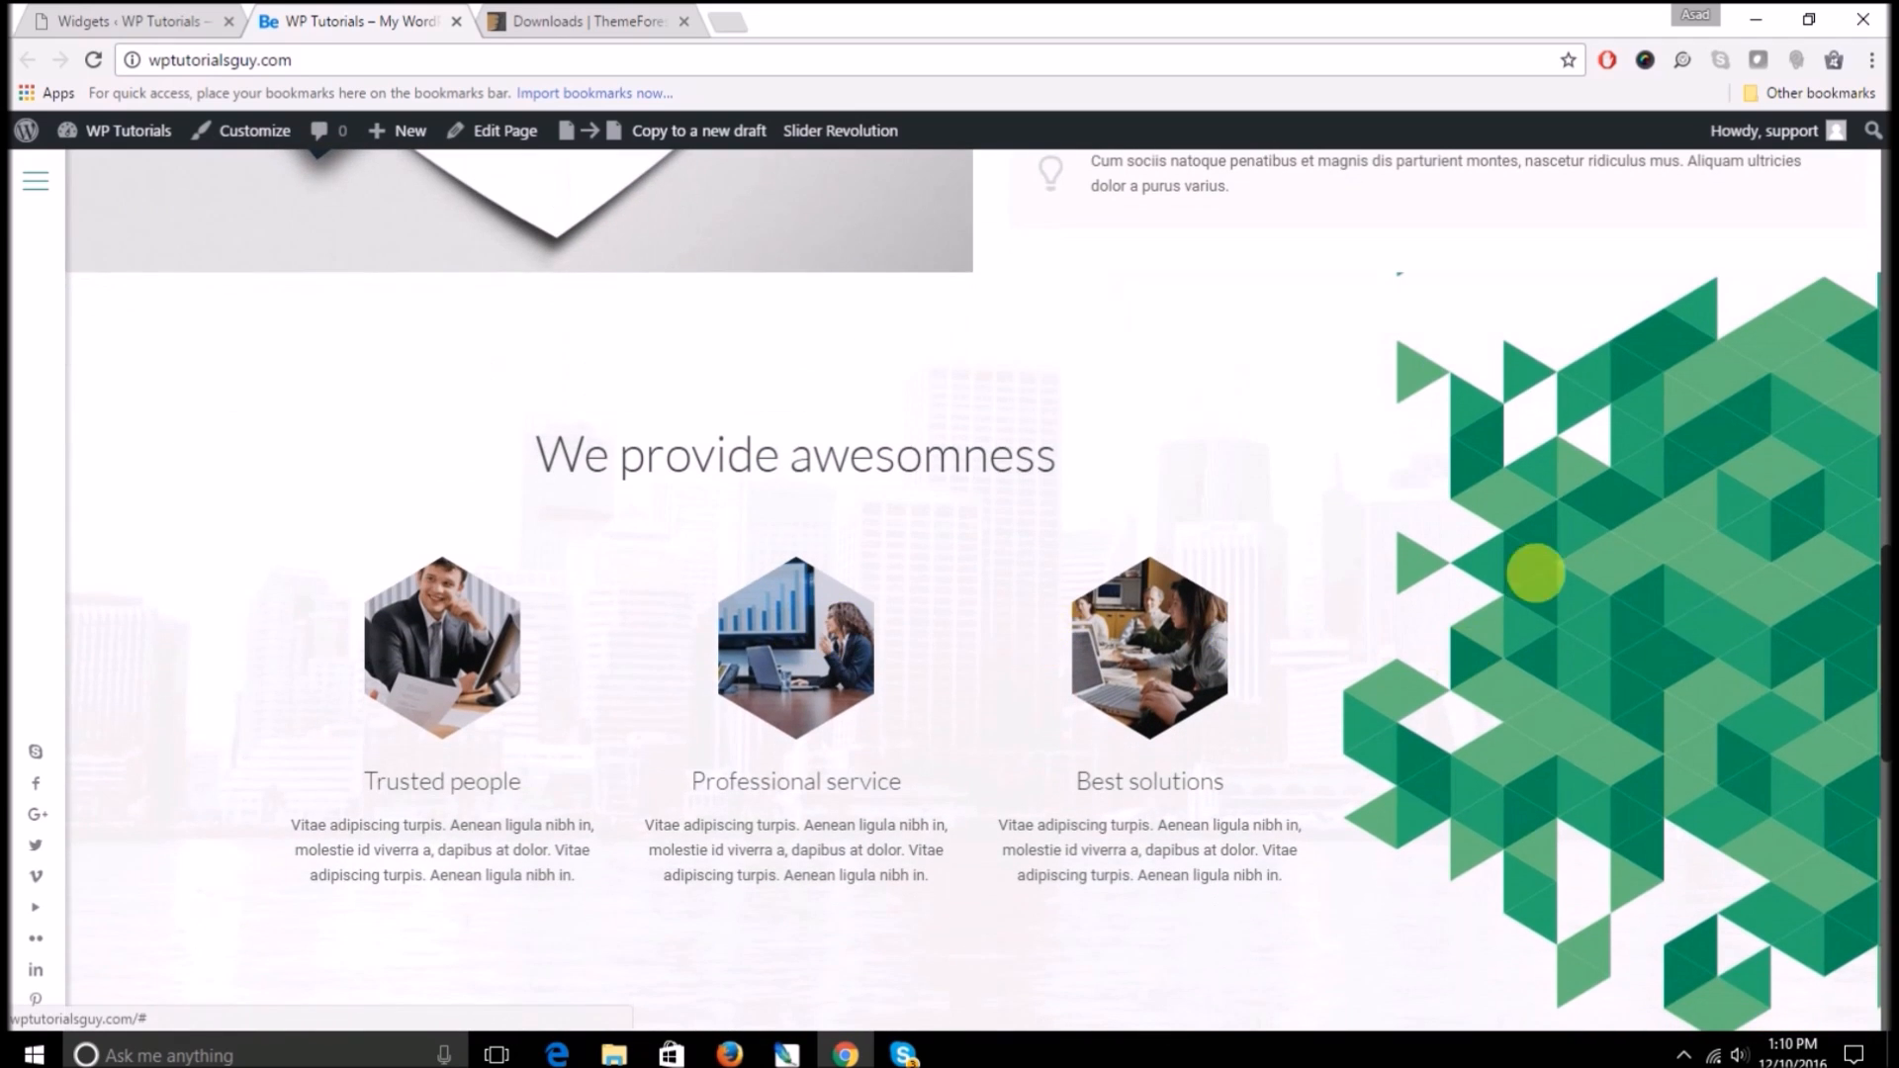
scroll(811, 588, "down", 5)
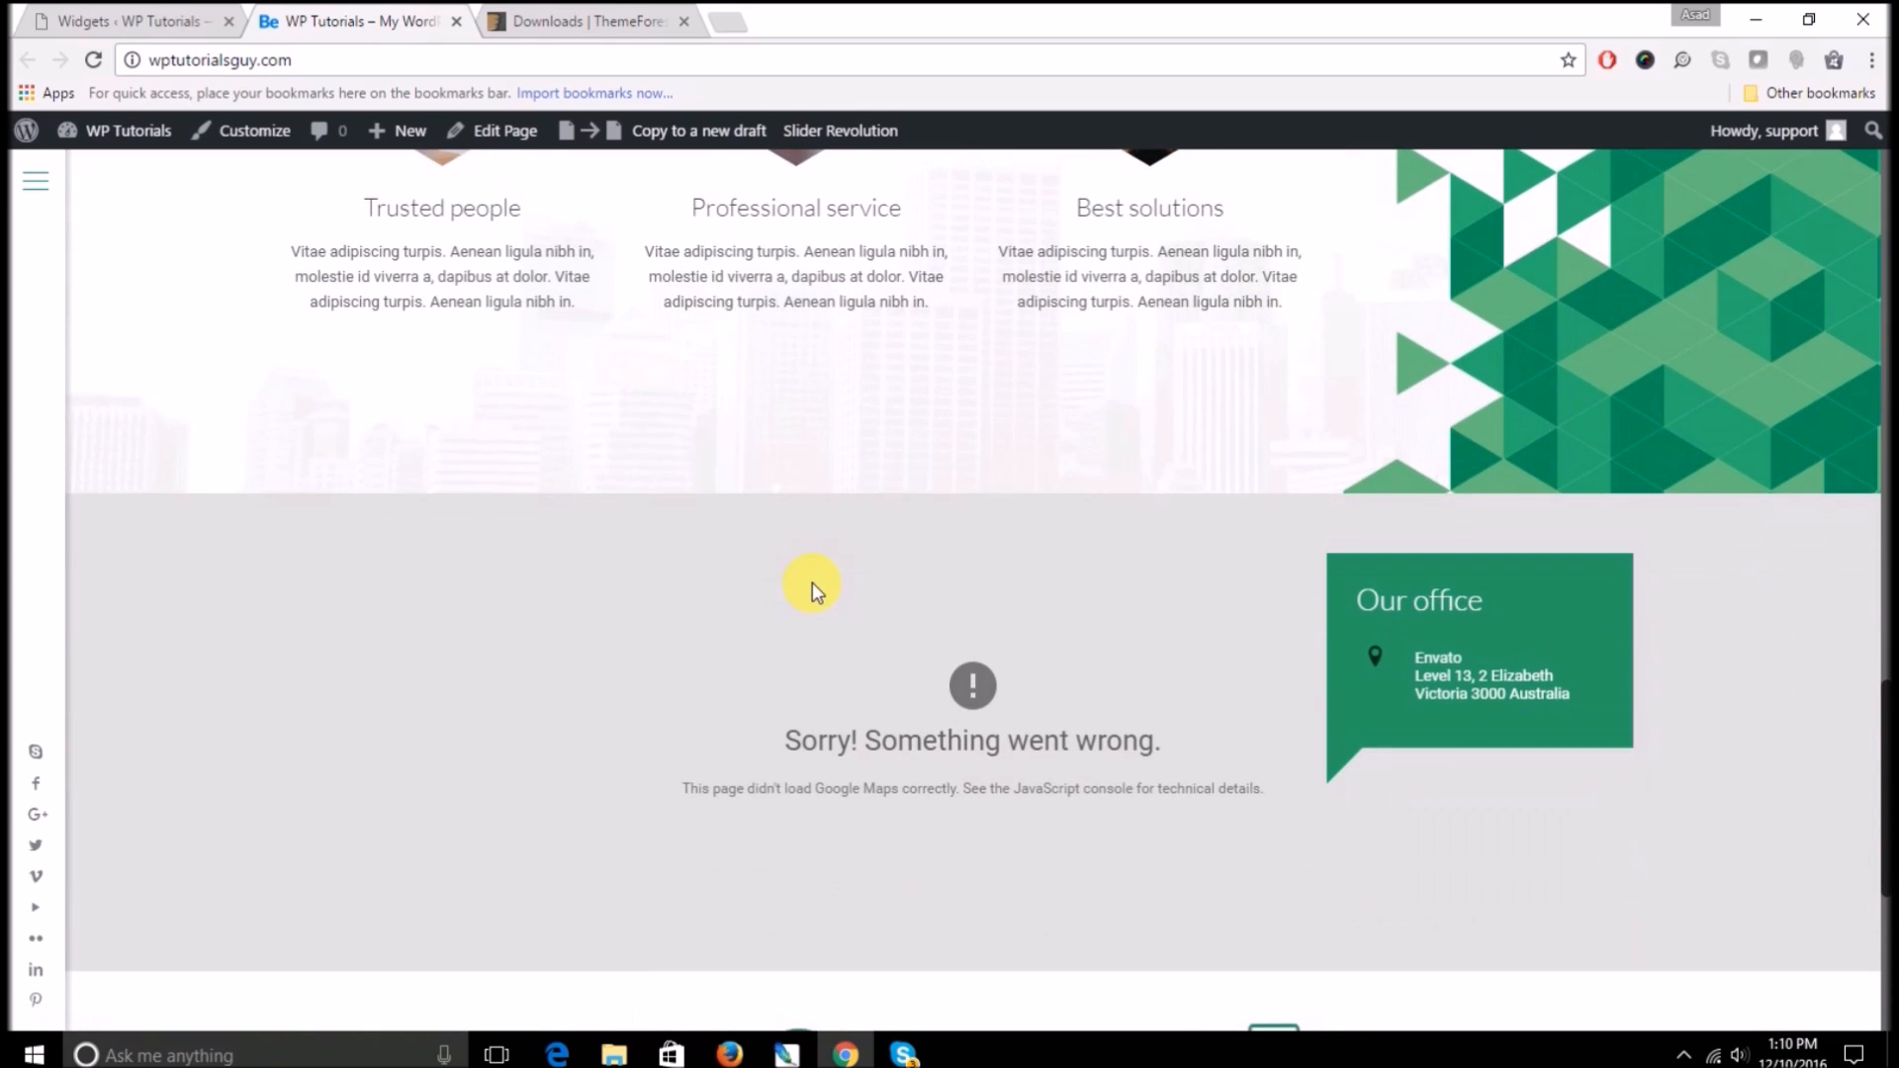
scroll(851, 538, "down", 2)
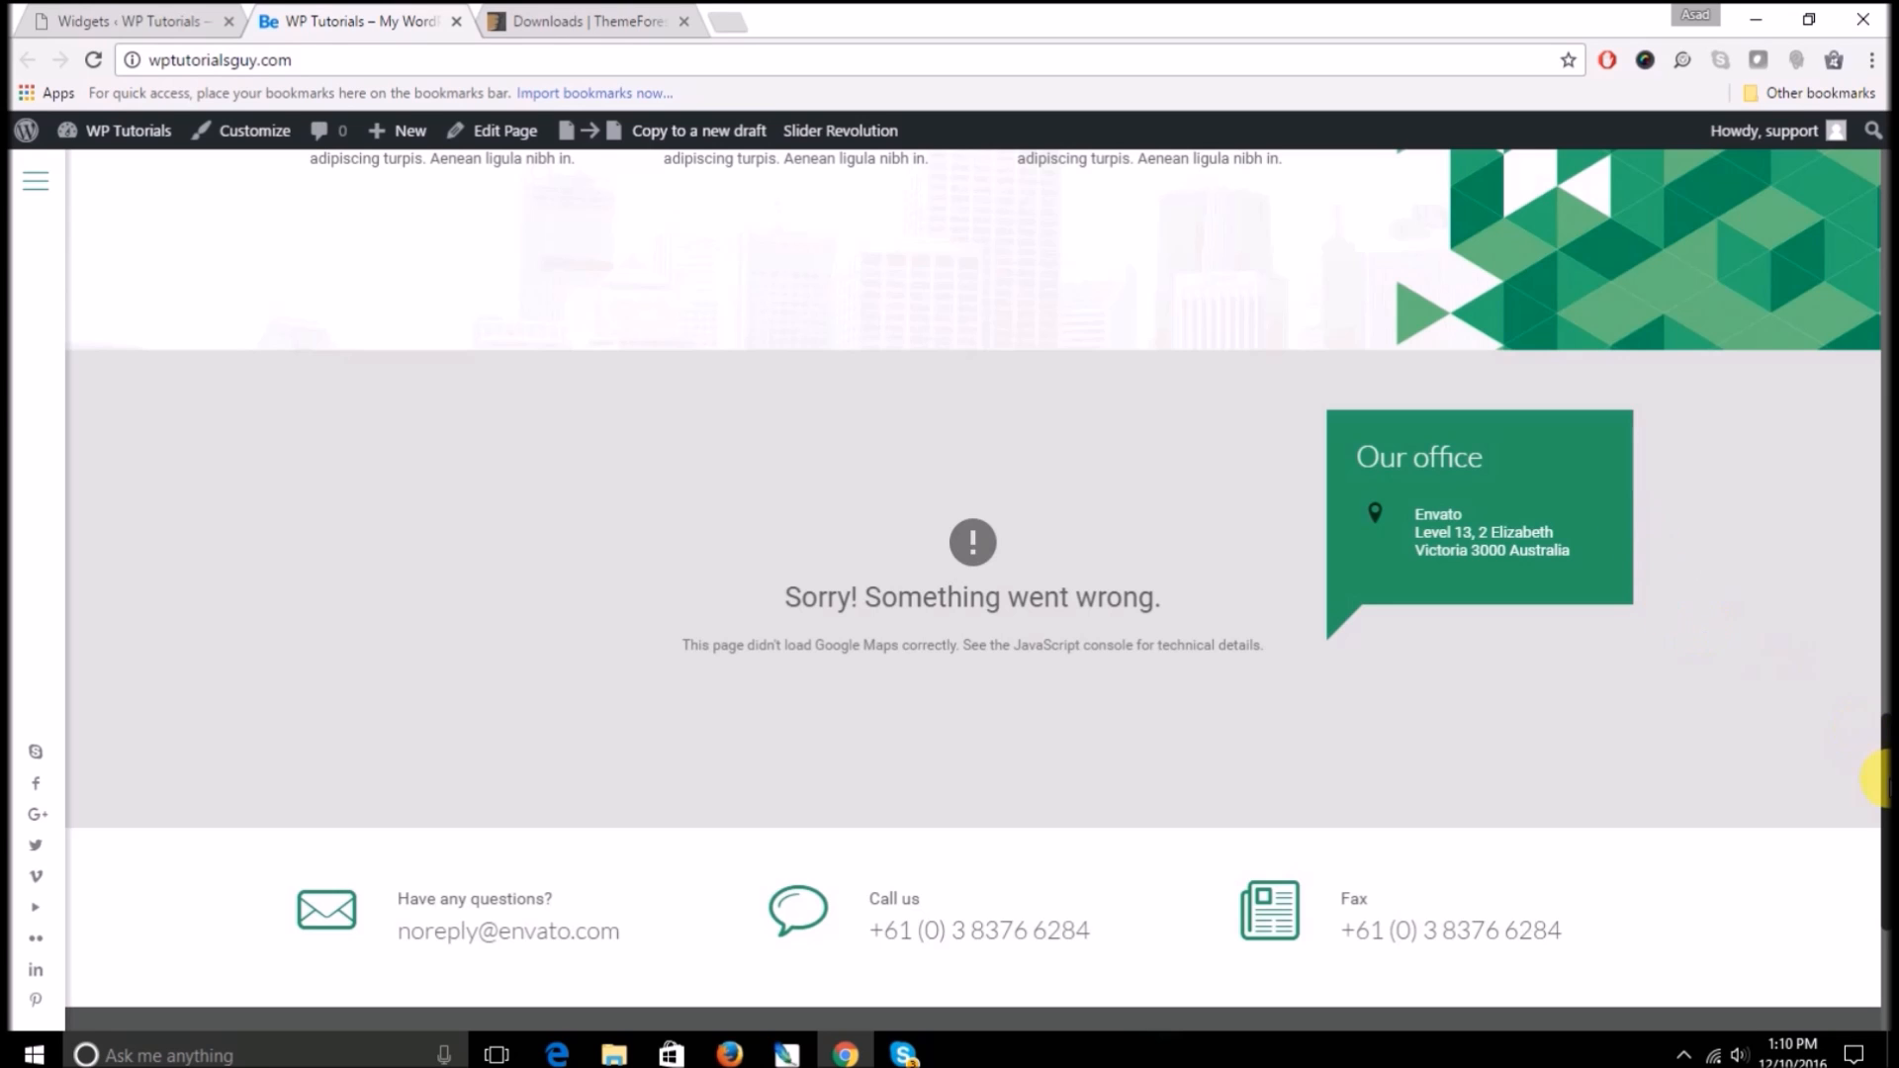
left_click_drag(1883, 785, 1832, 894)
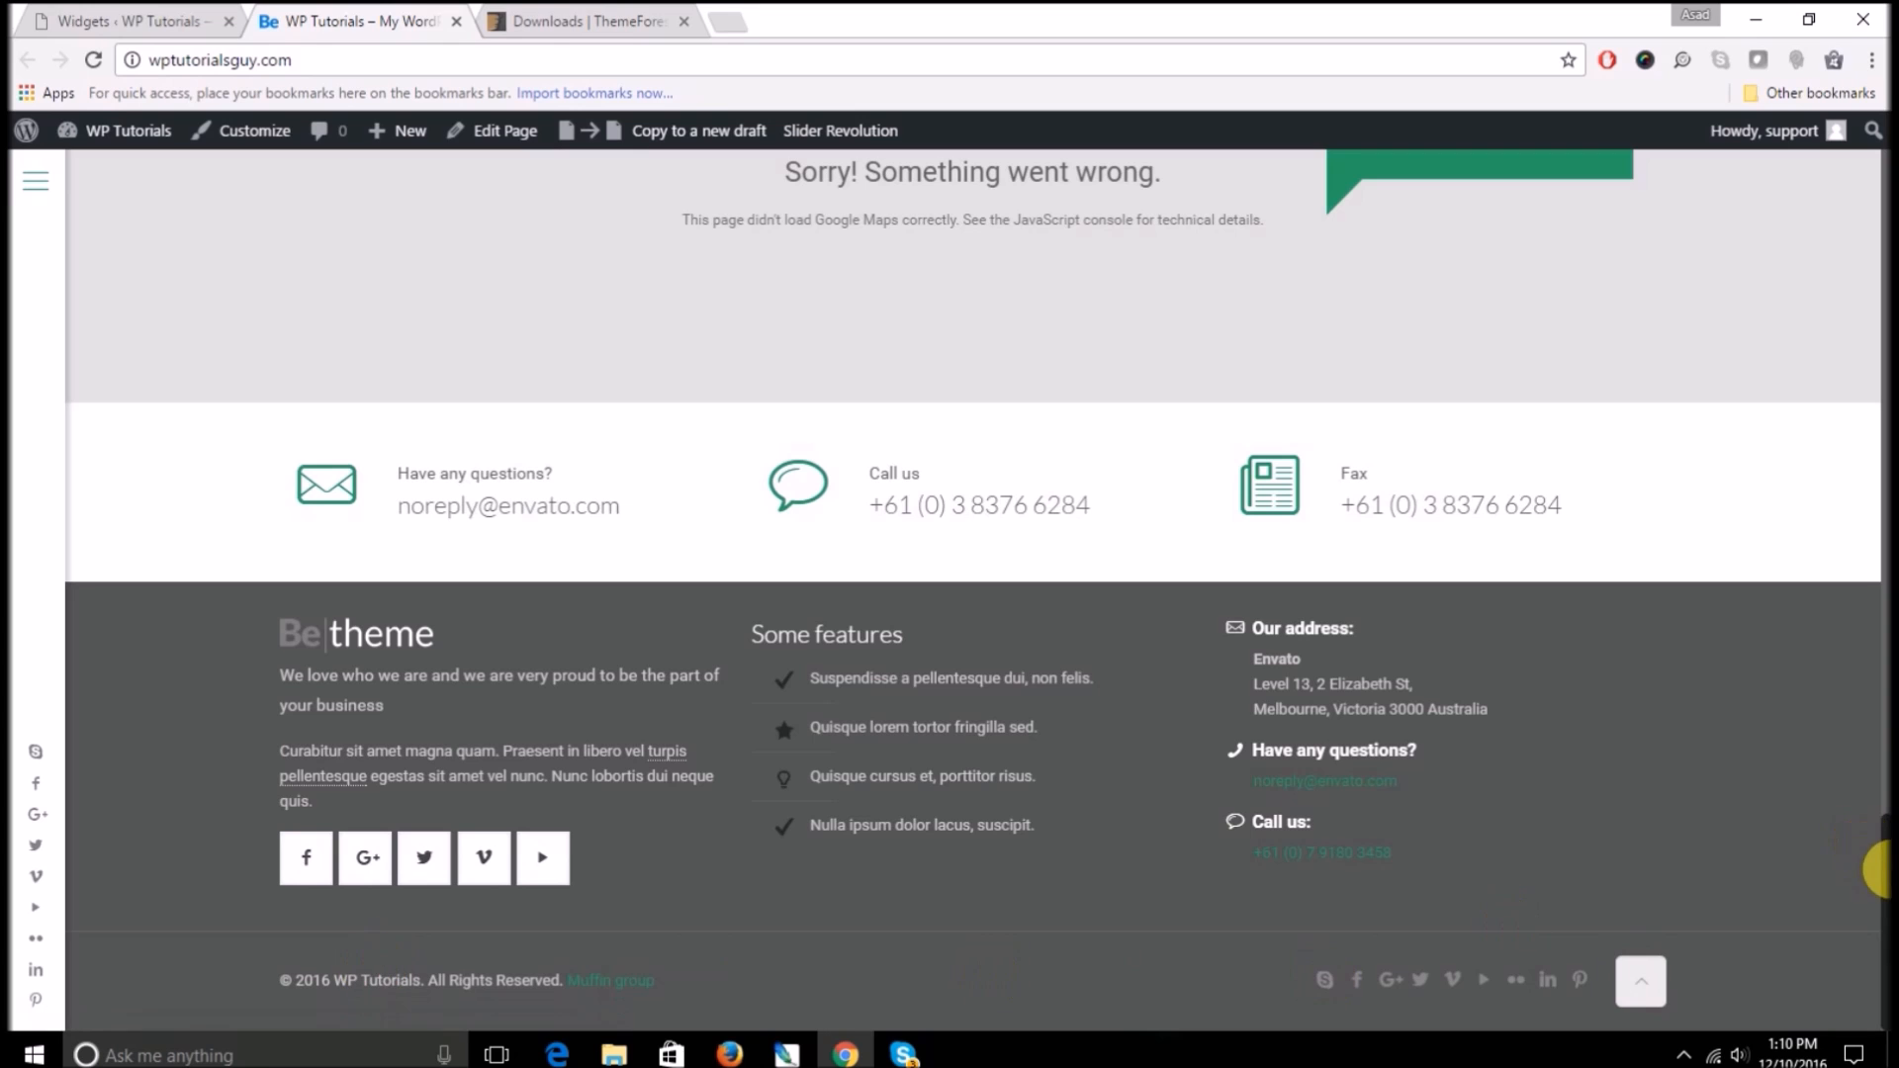
left_click_drag(1877, 875, 1875, 193)
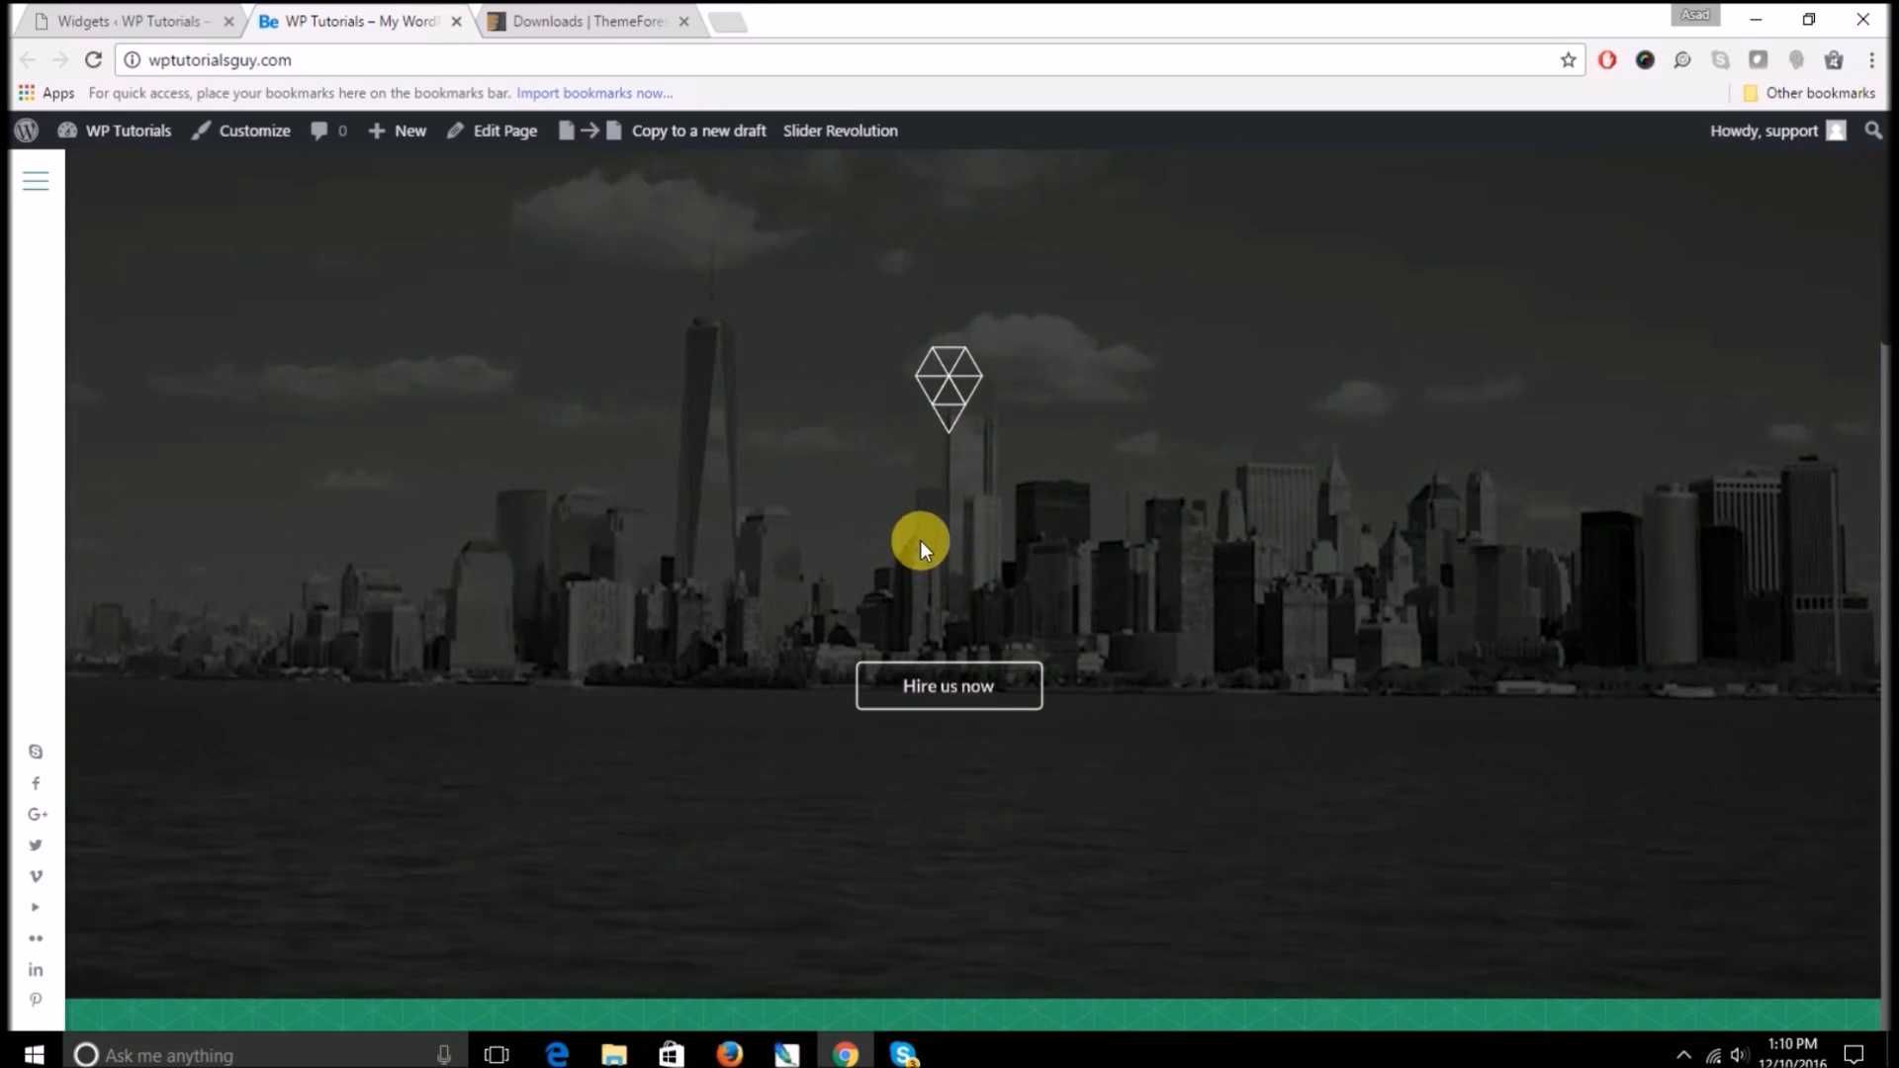
left_click(134, 15)
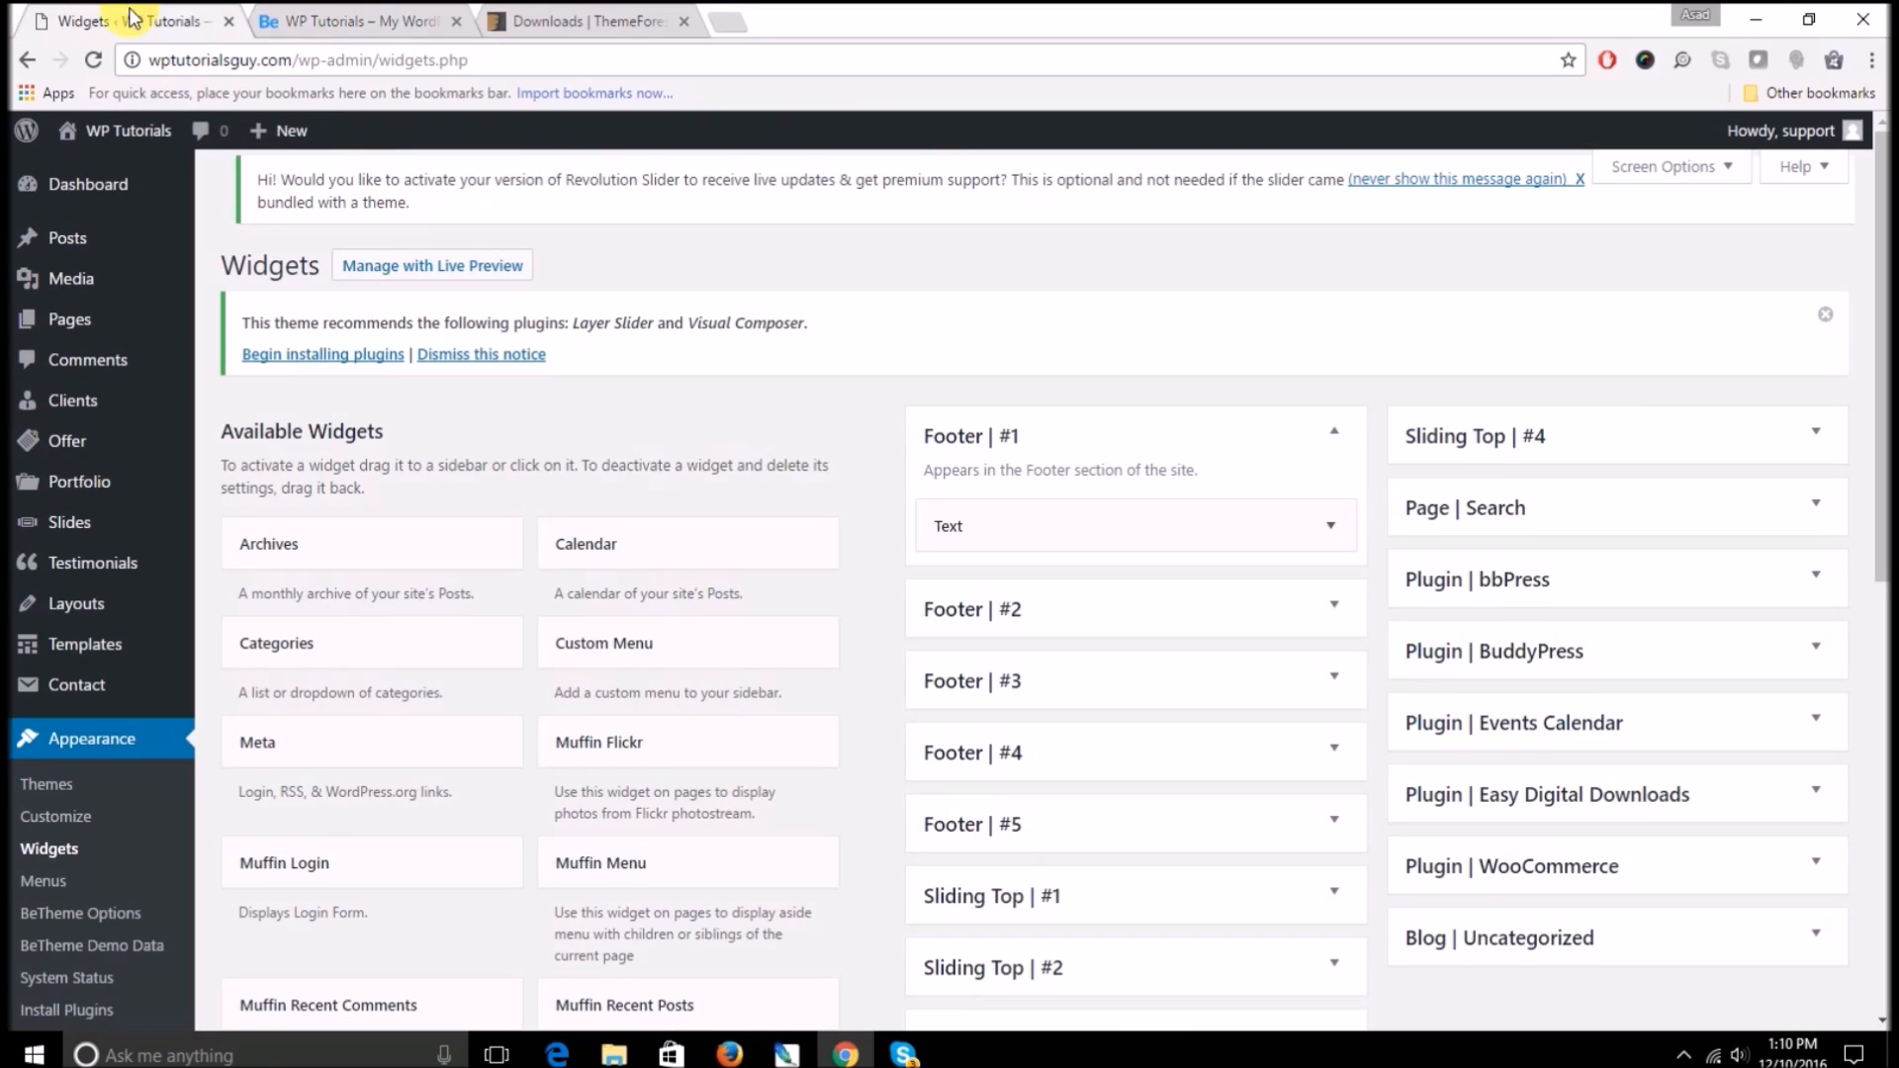
Step: Nudge the Home Agency slide's 'We provide solutions…' headline slightly right and save the slide
scroll(123, 728, "down", 7)
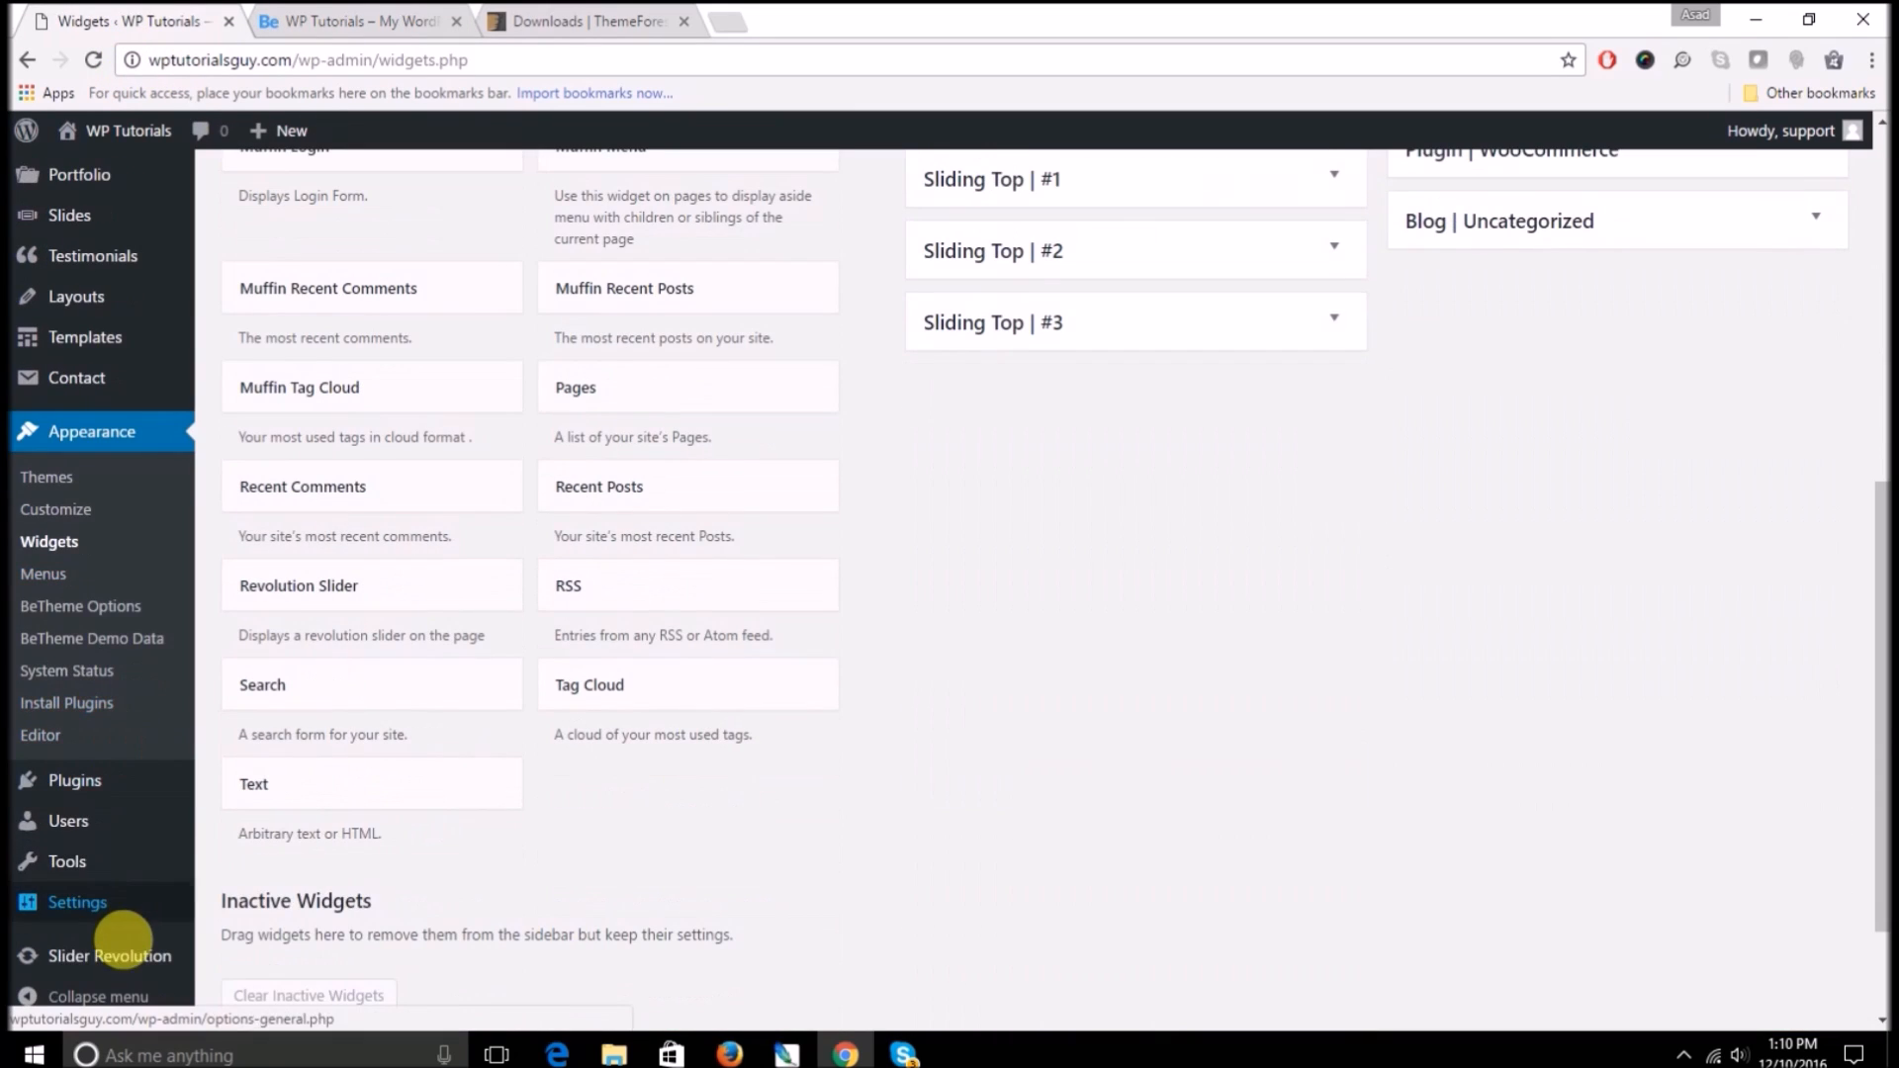
left_click(117, 954)
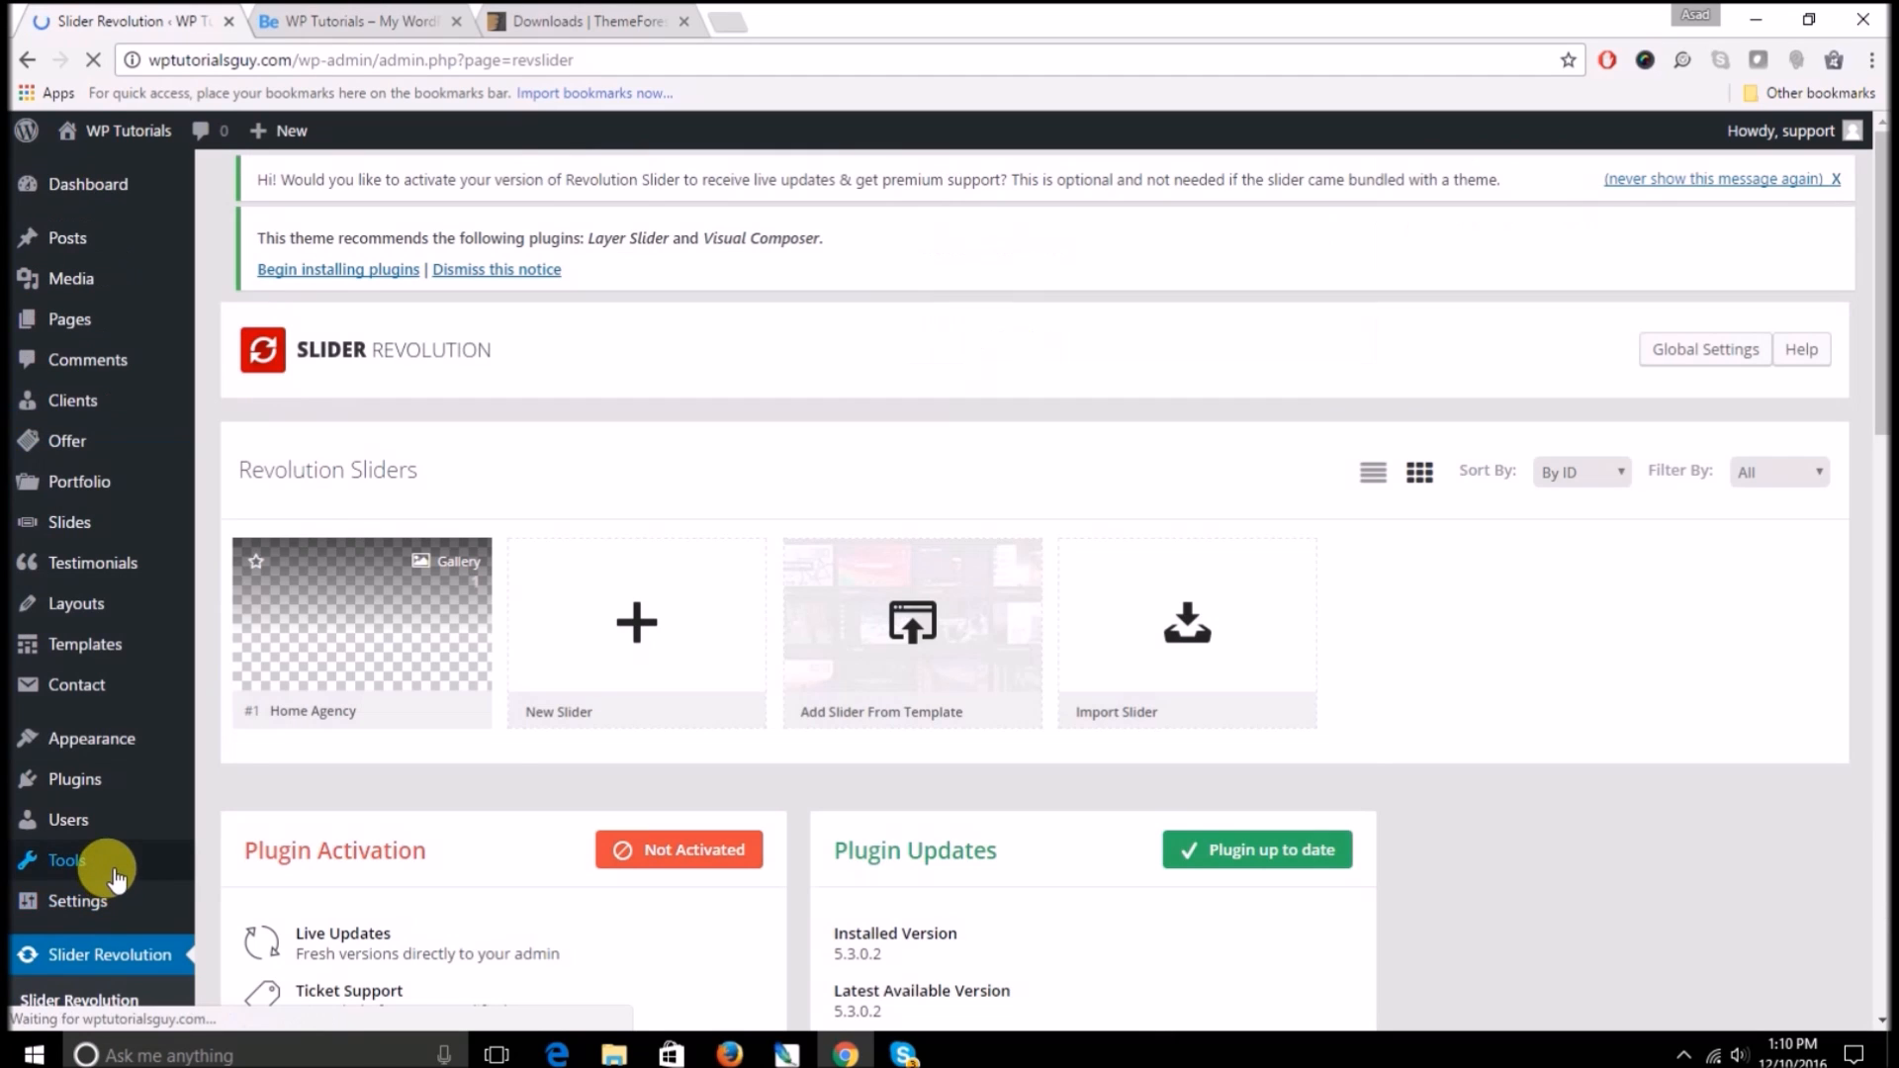
left_click(341, 594)
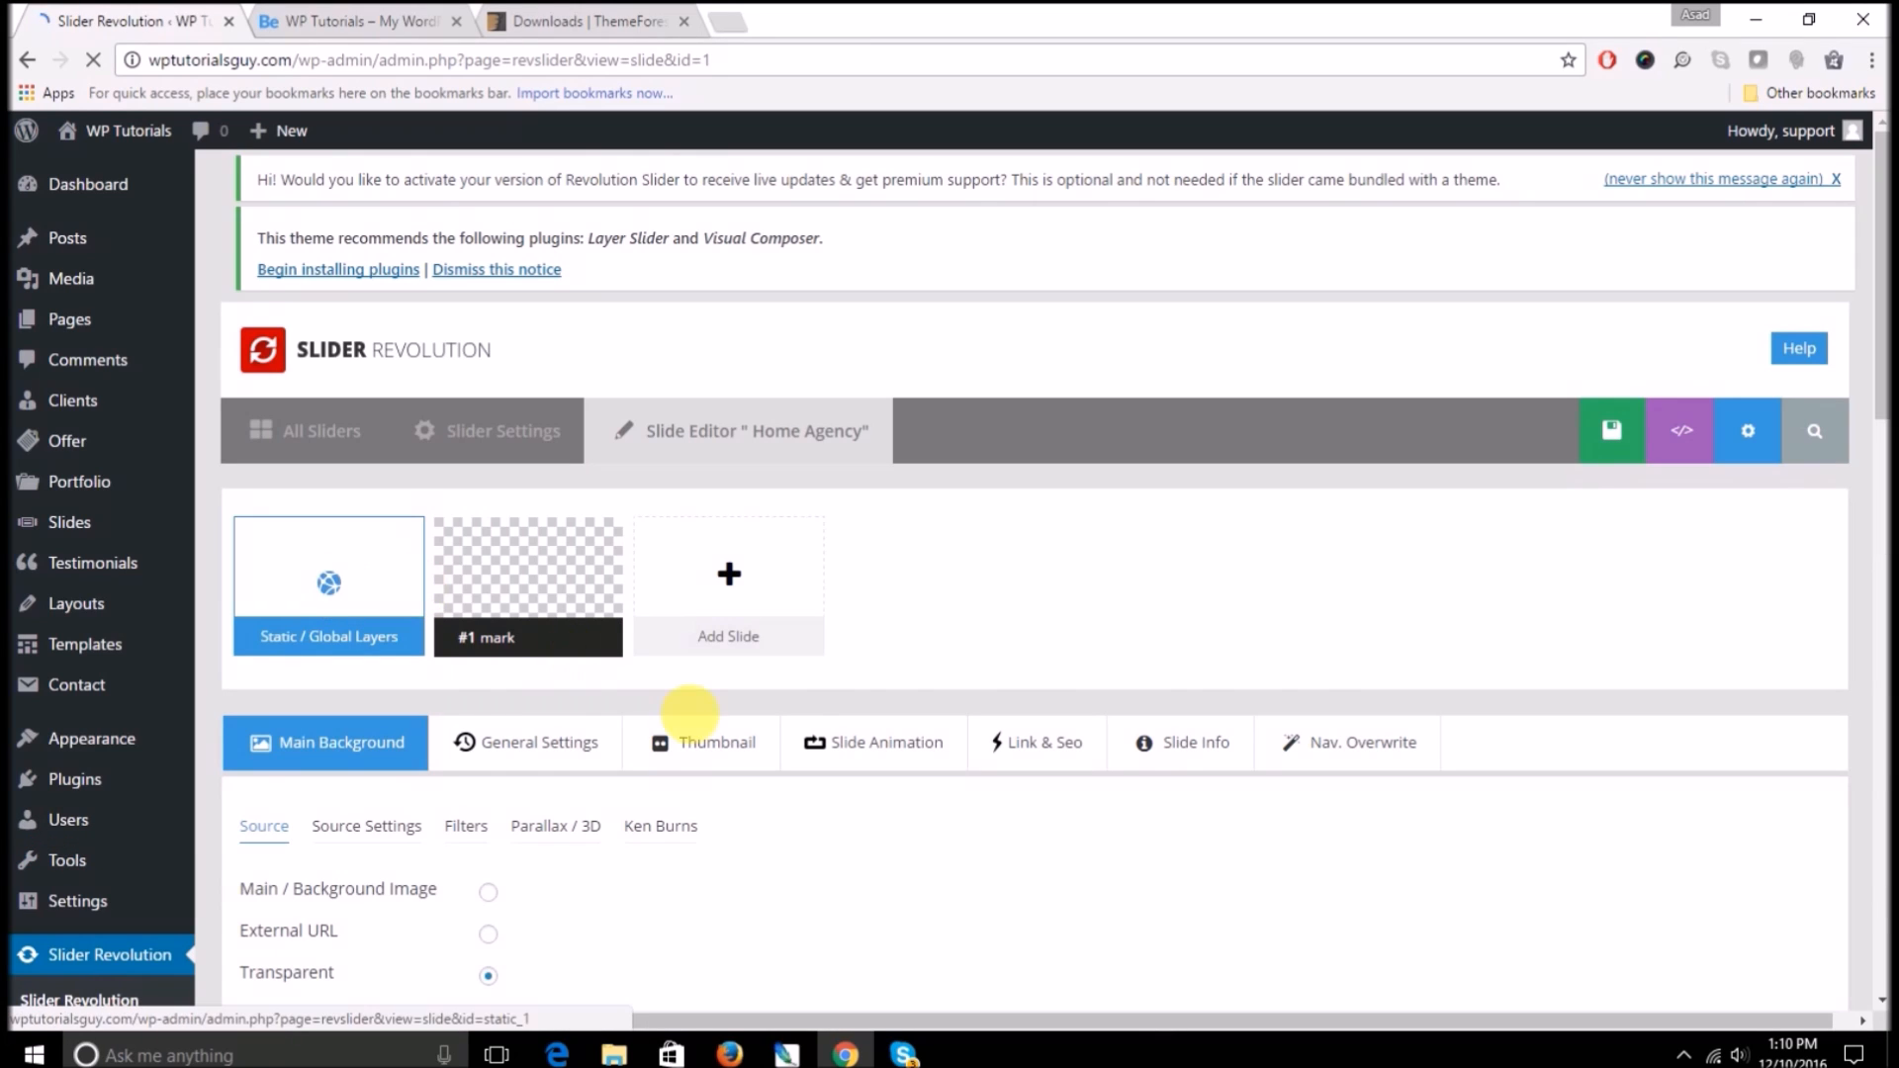
scroll(690, 708, "down", 1)
scroll(690, 708, "down", 3)
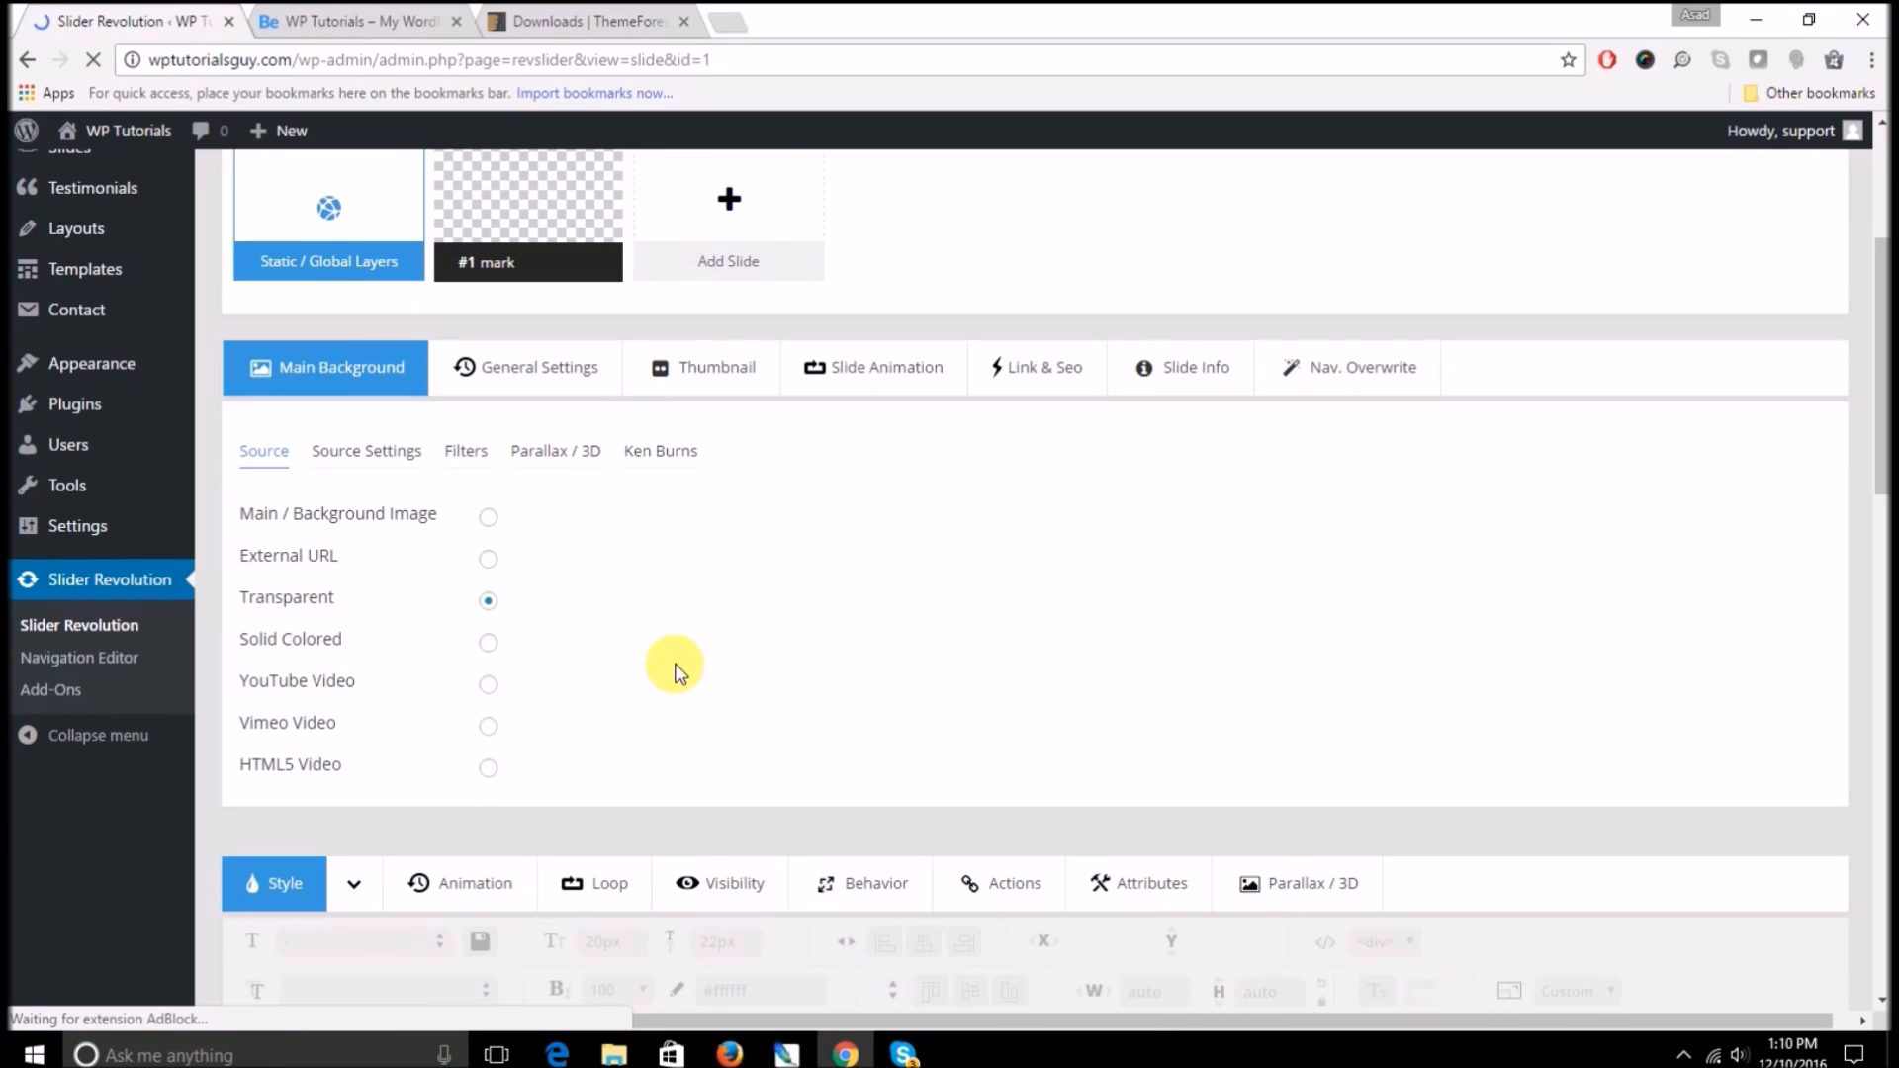
scroll(647, 649, "down", 10)
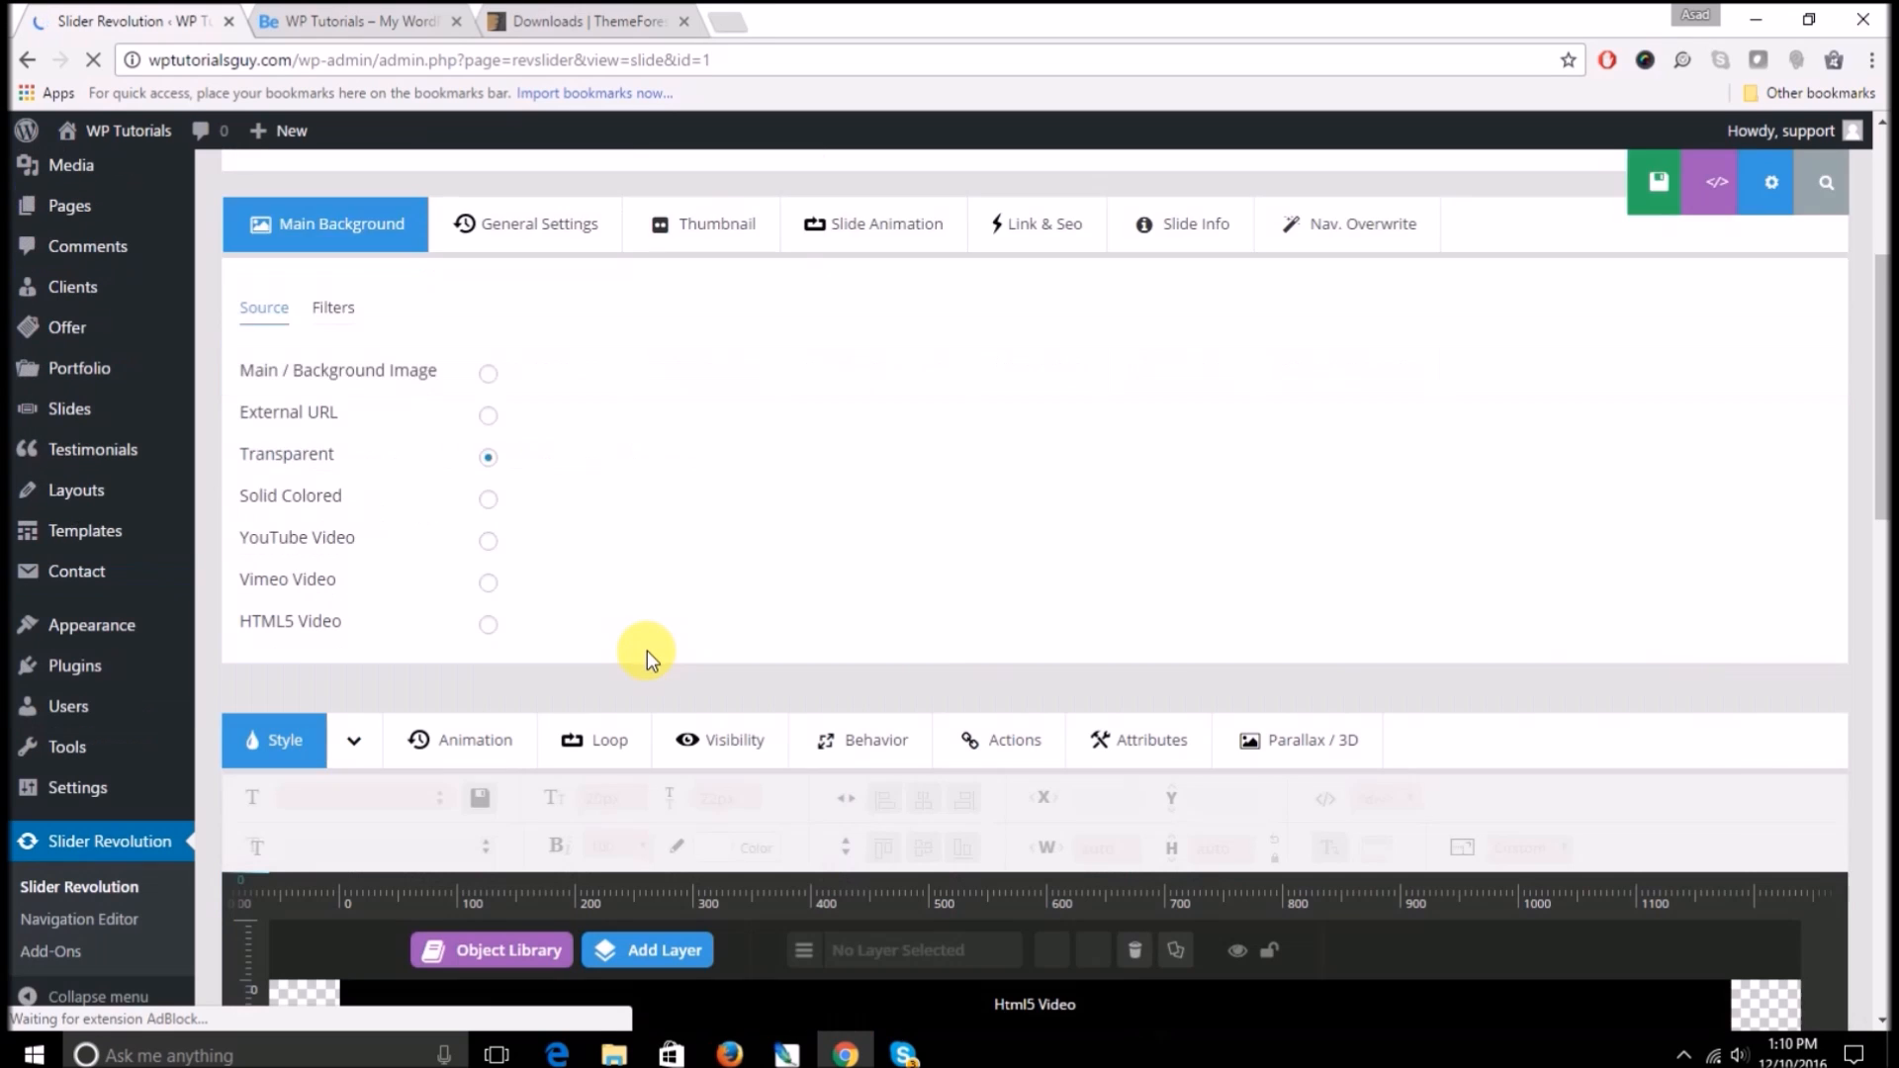
scroll(647, 650, "up", 6)
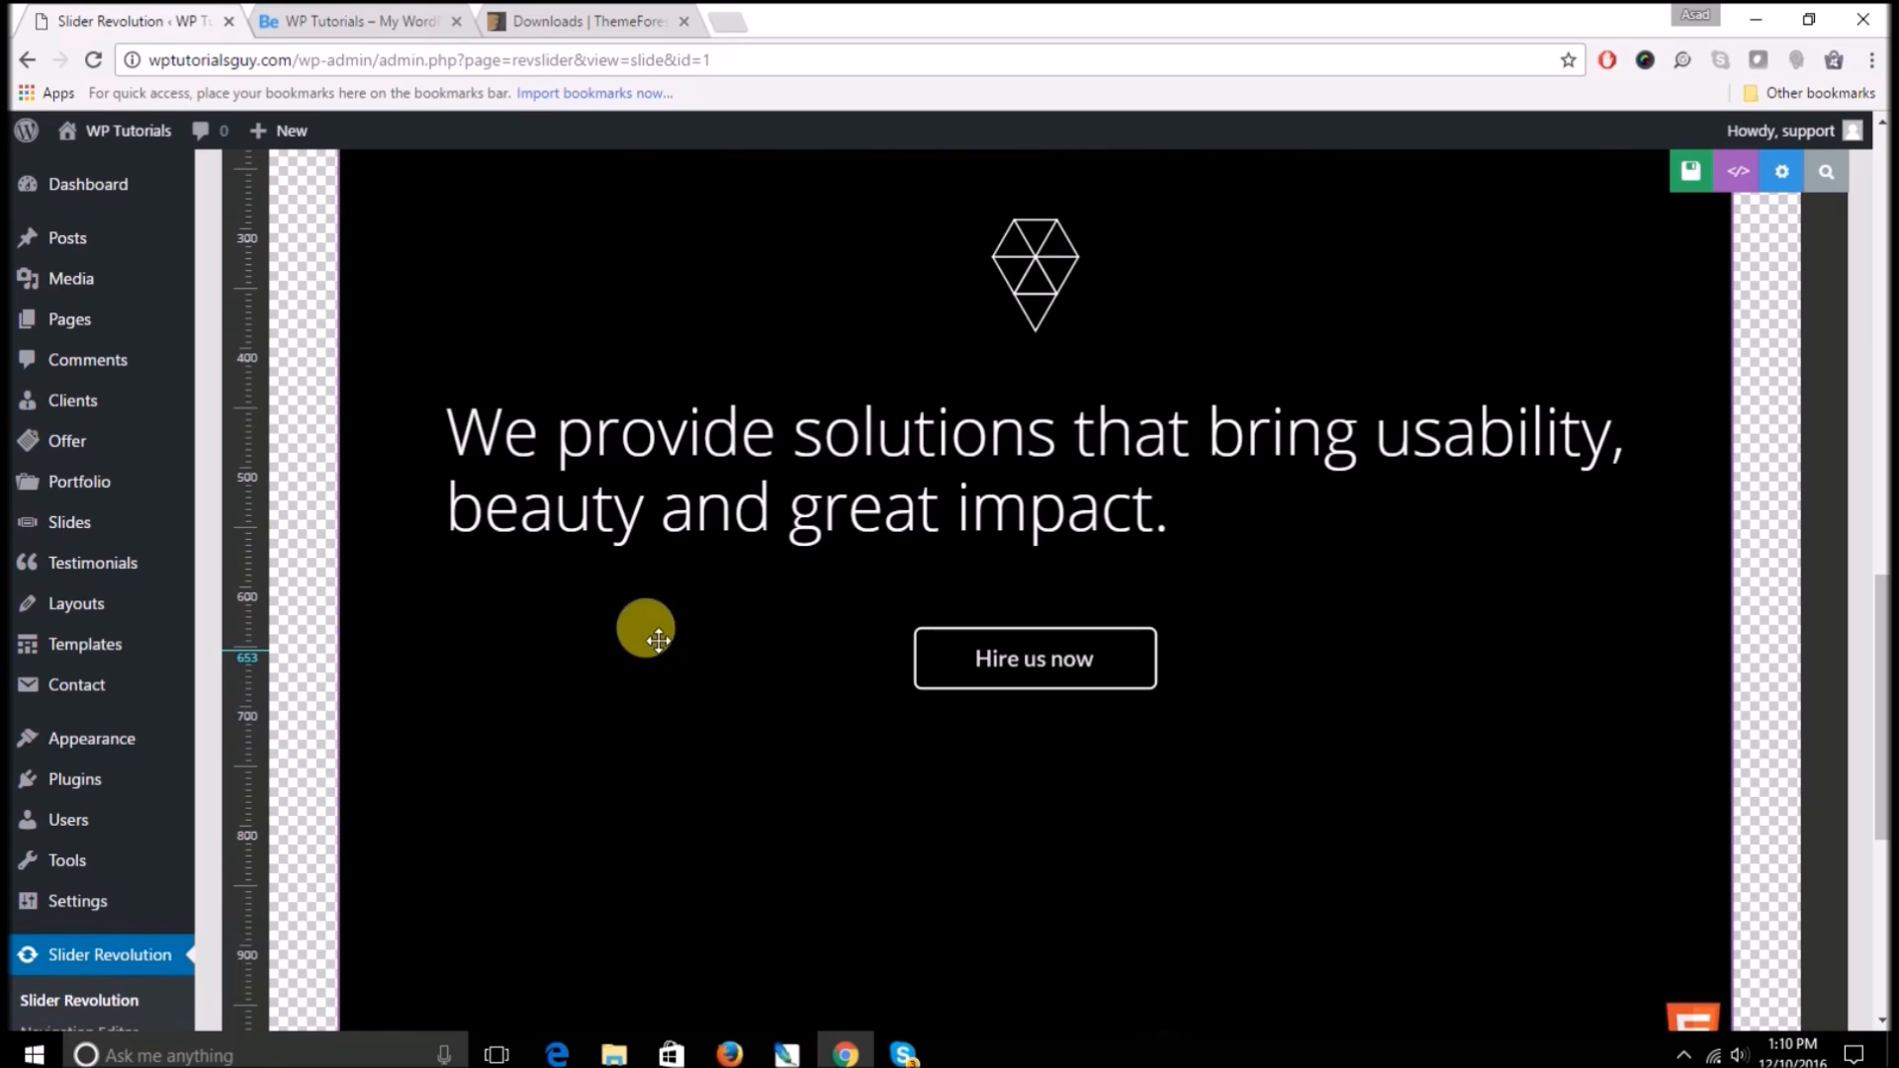
left_click(666, 512)
left_click_drag(668, 515, 675, 513)
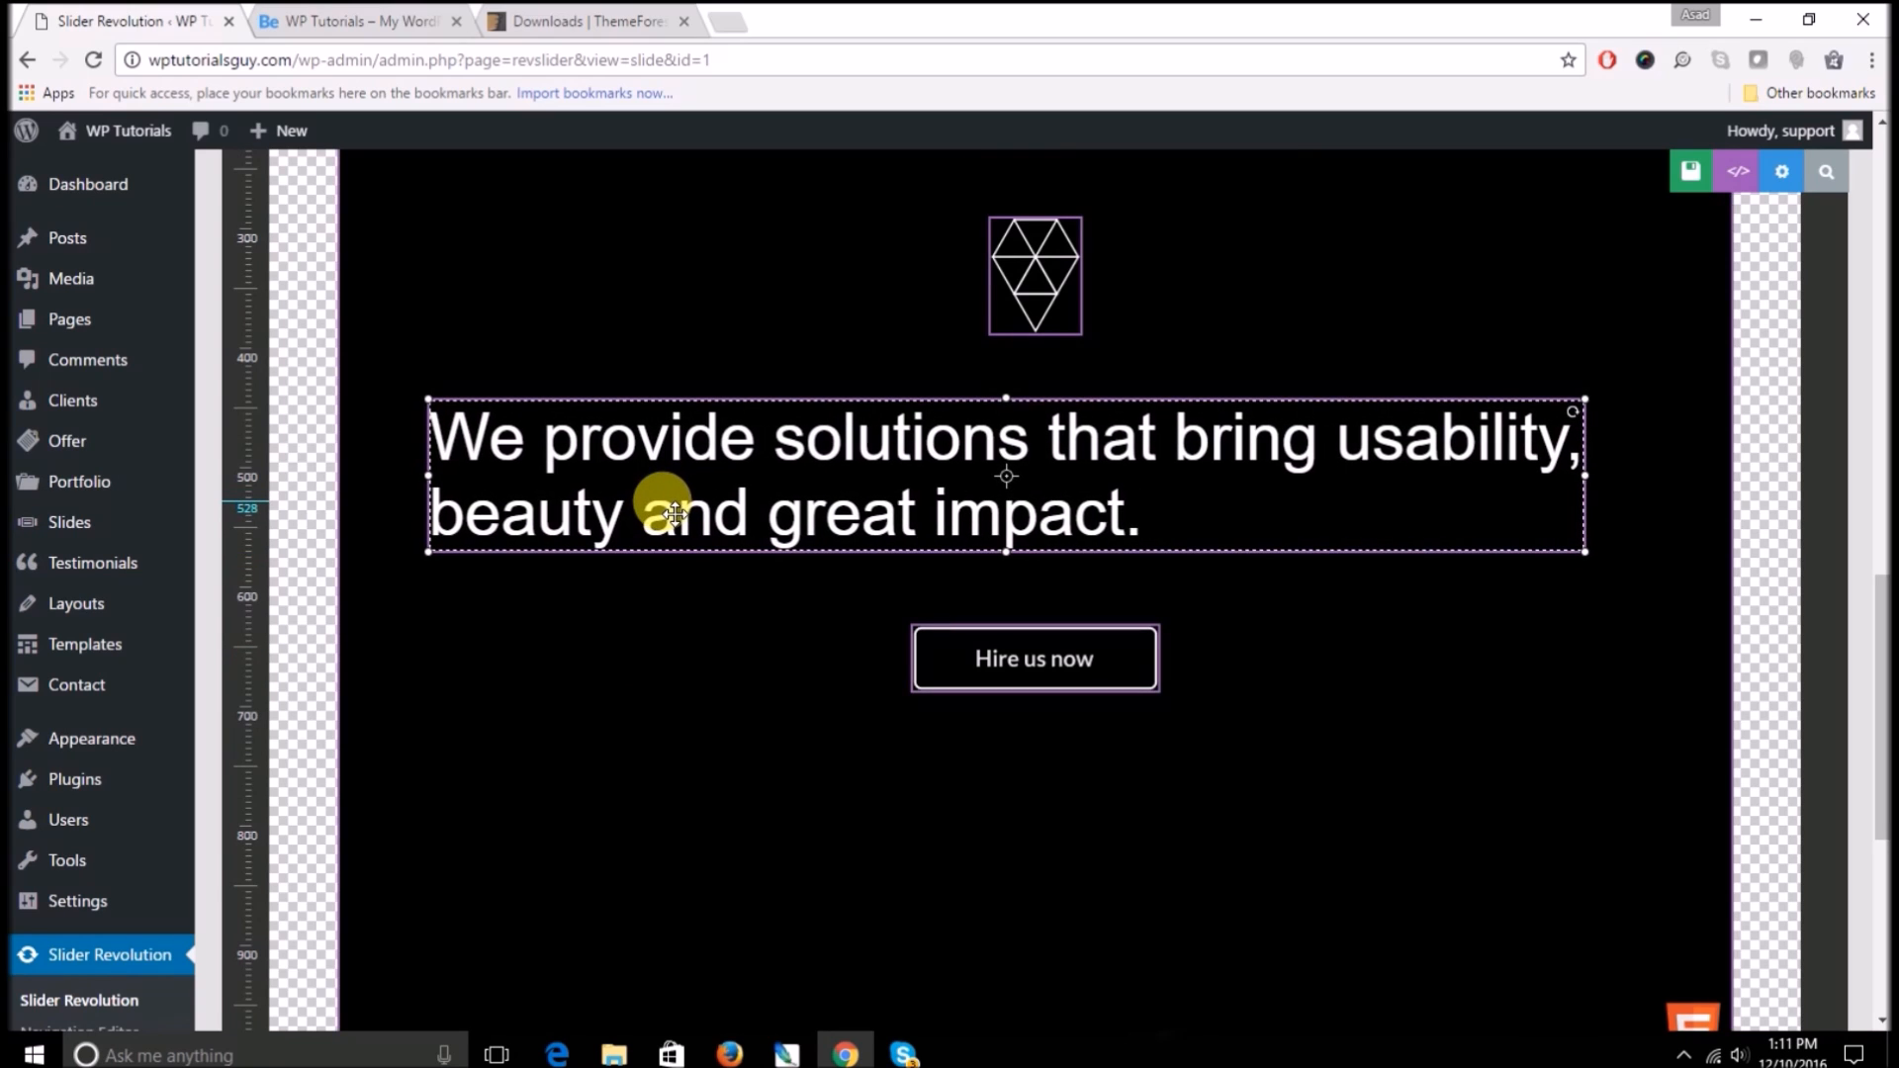
left_click(1669, 182)
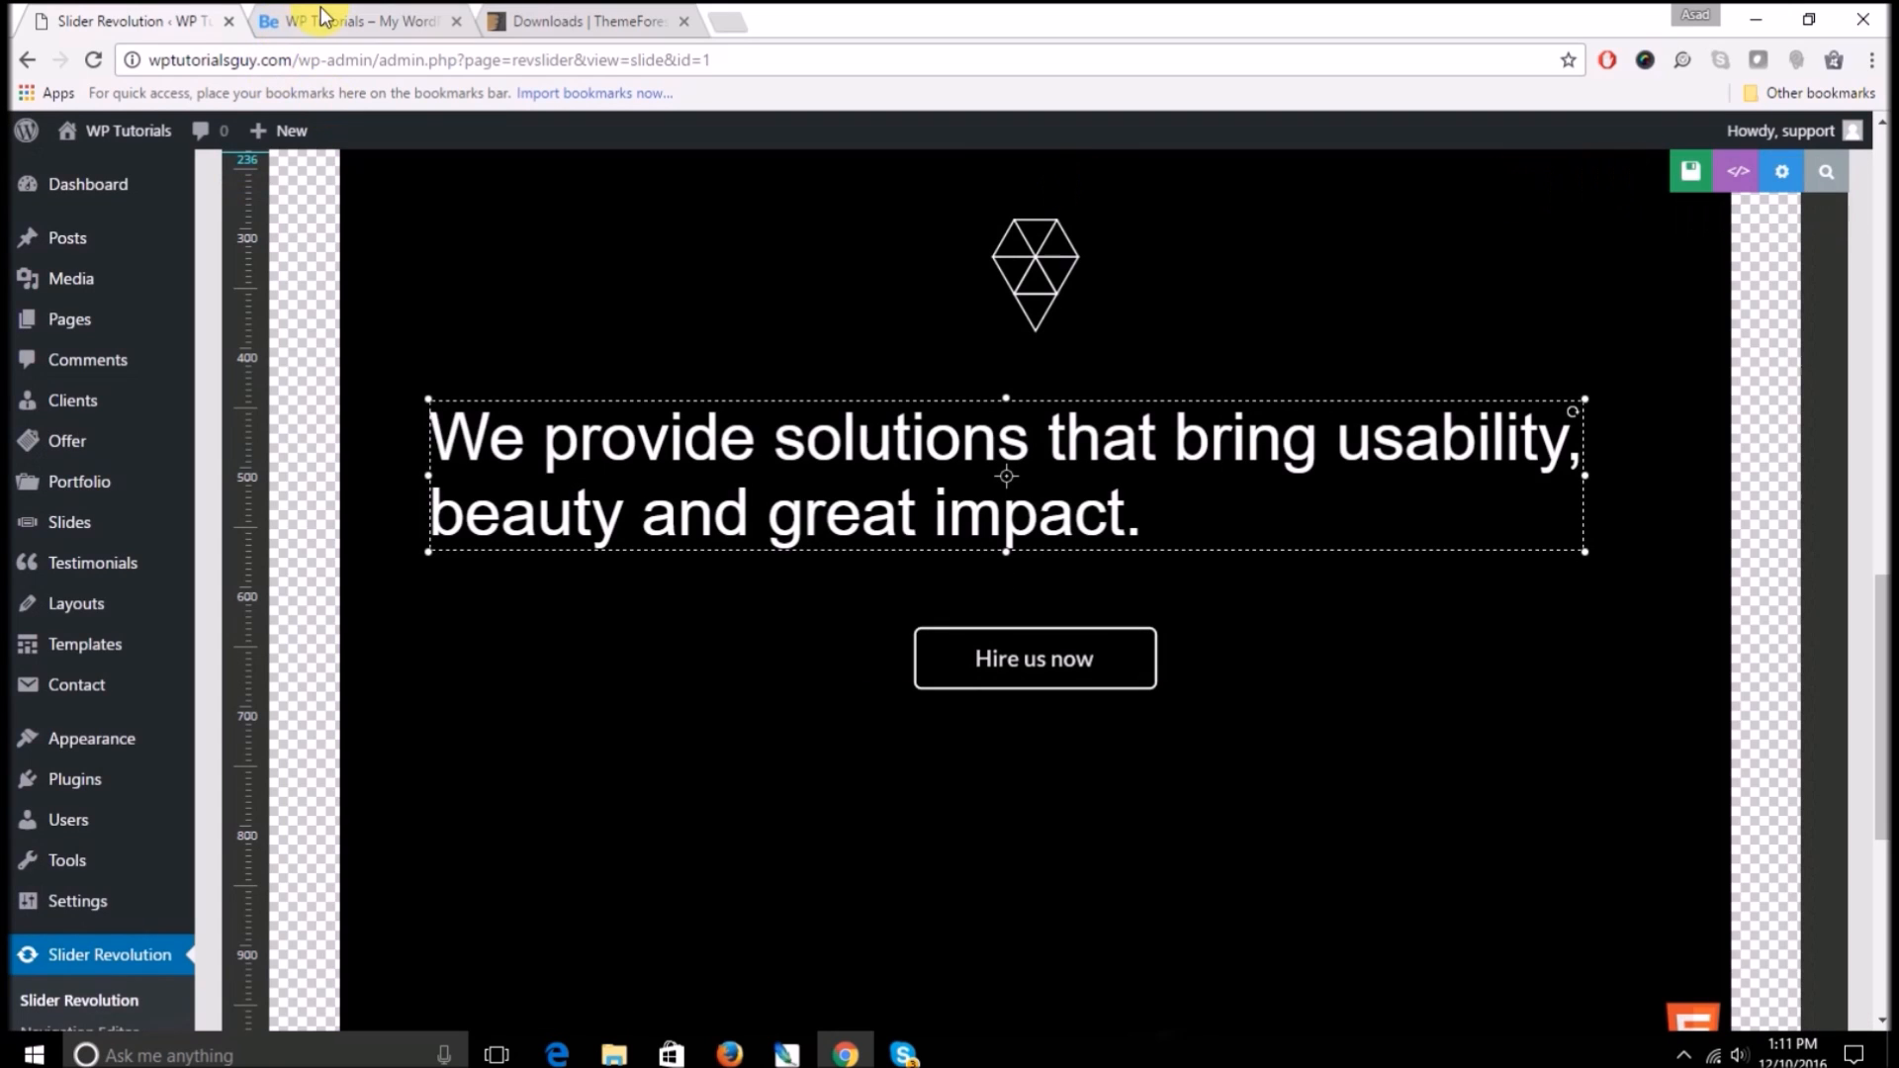
left_click(322, 14)
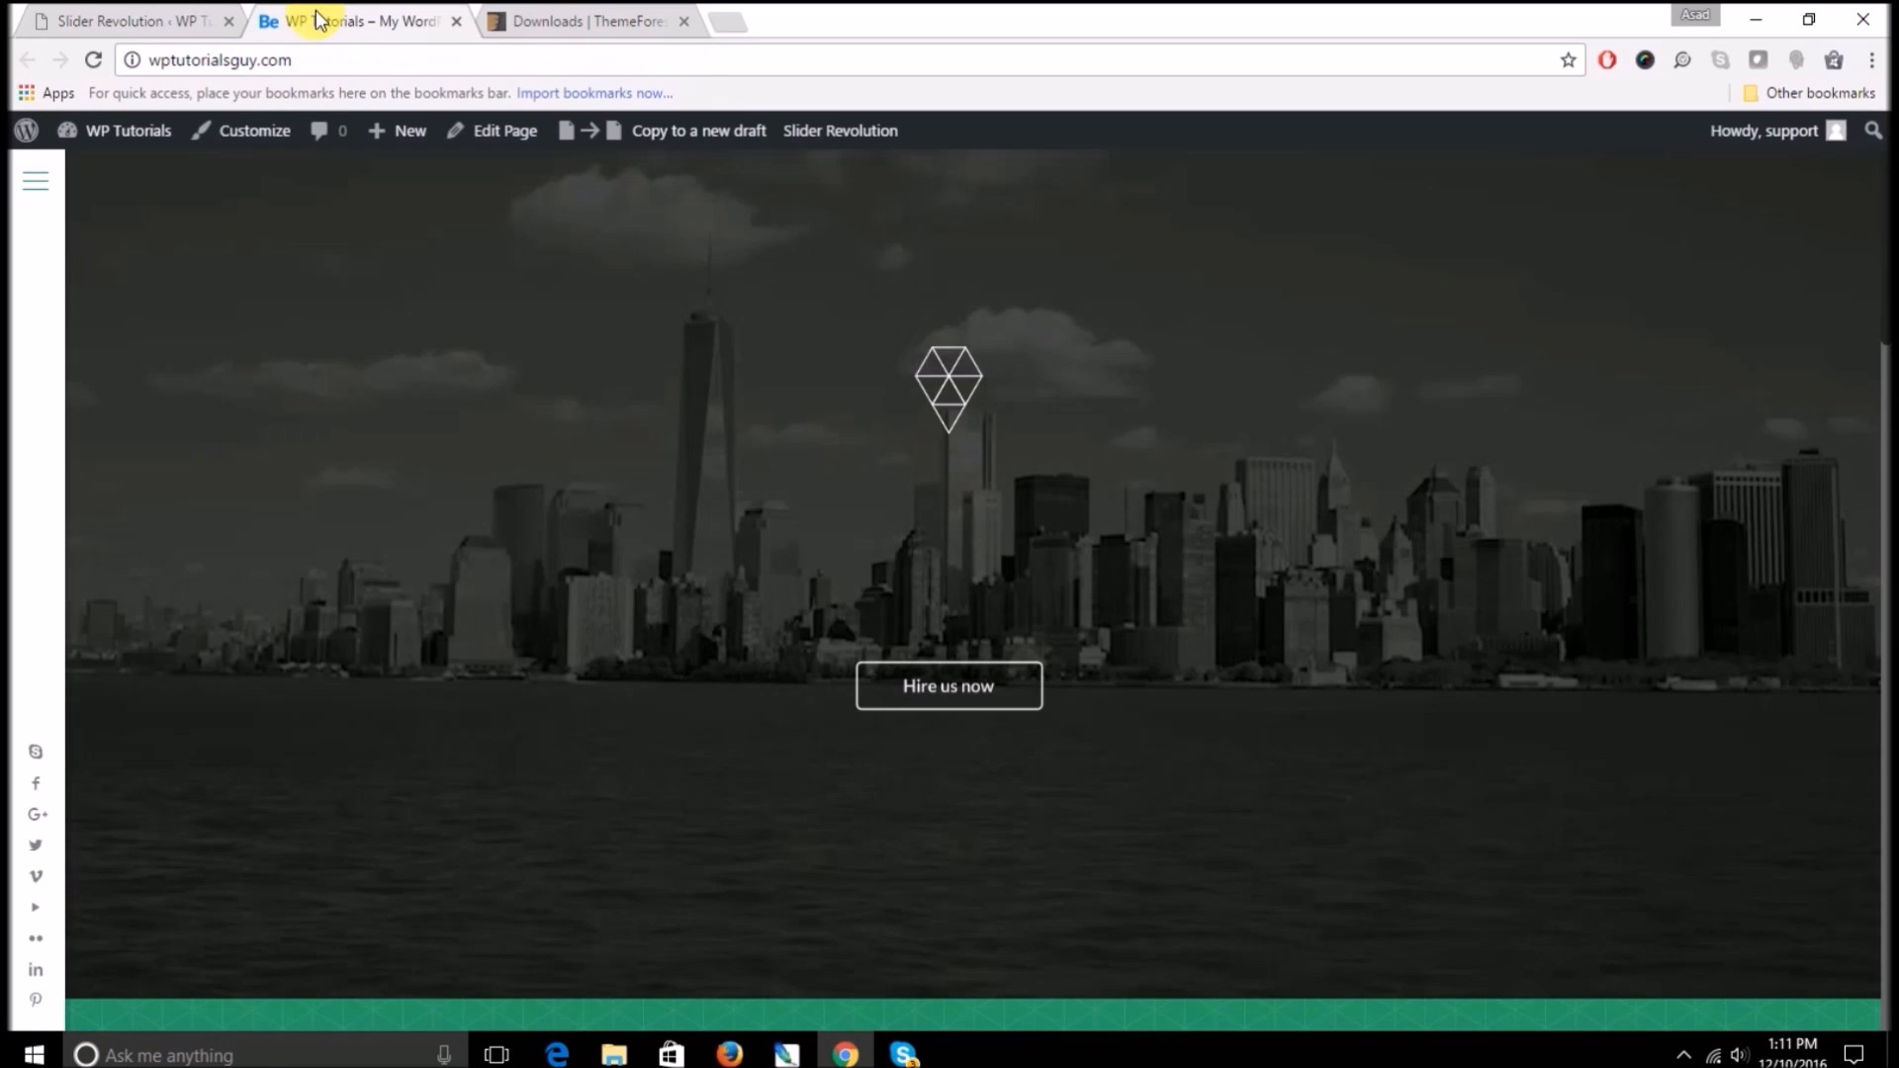
Step: Reload the homepage to check the updated slider headline and scroll through the page
left_click(92, 62)
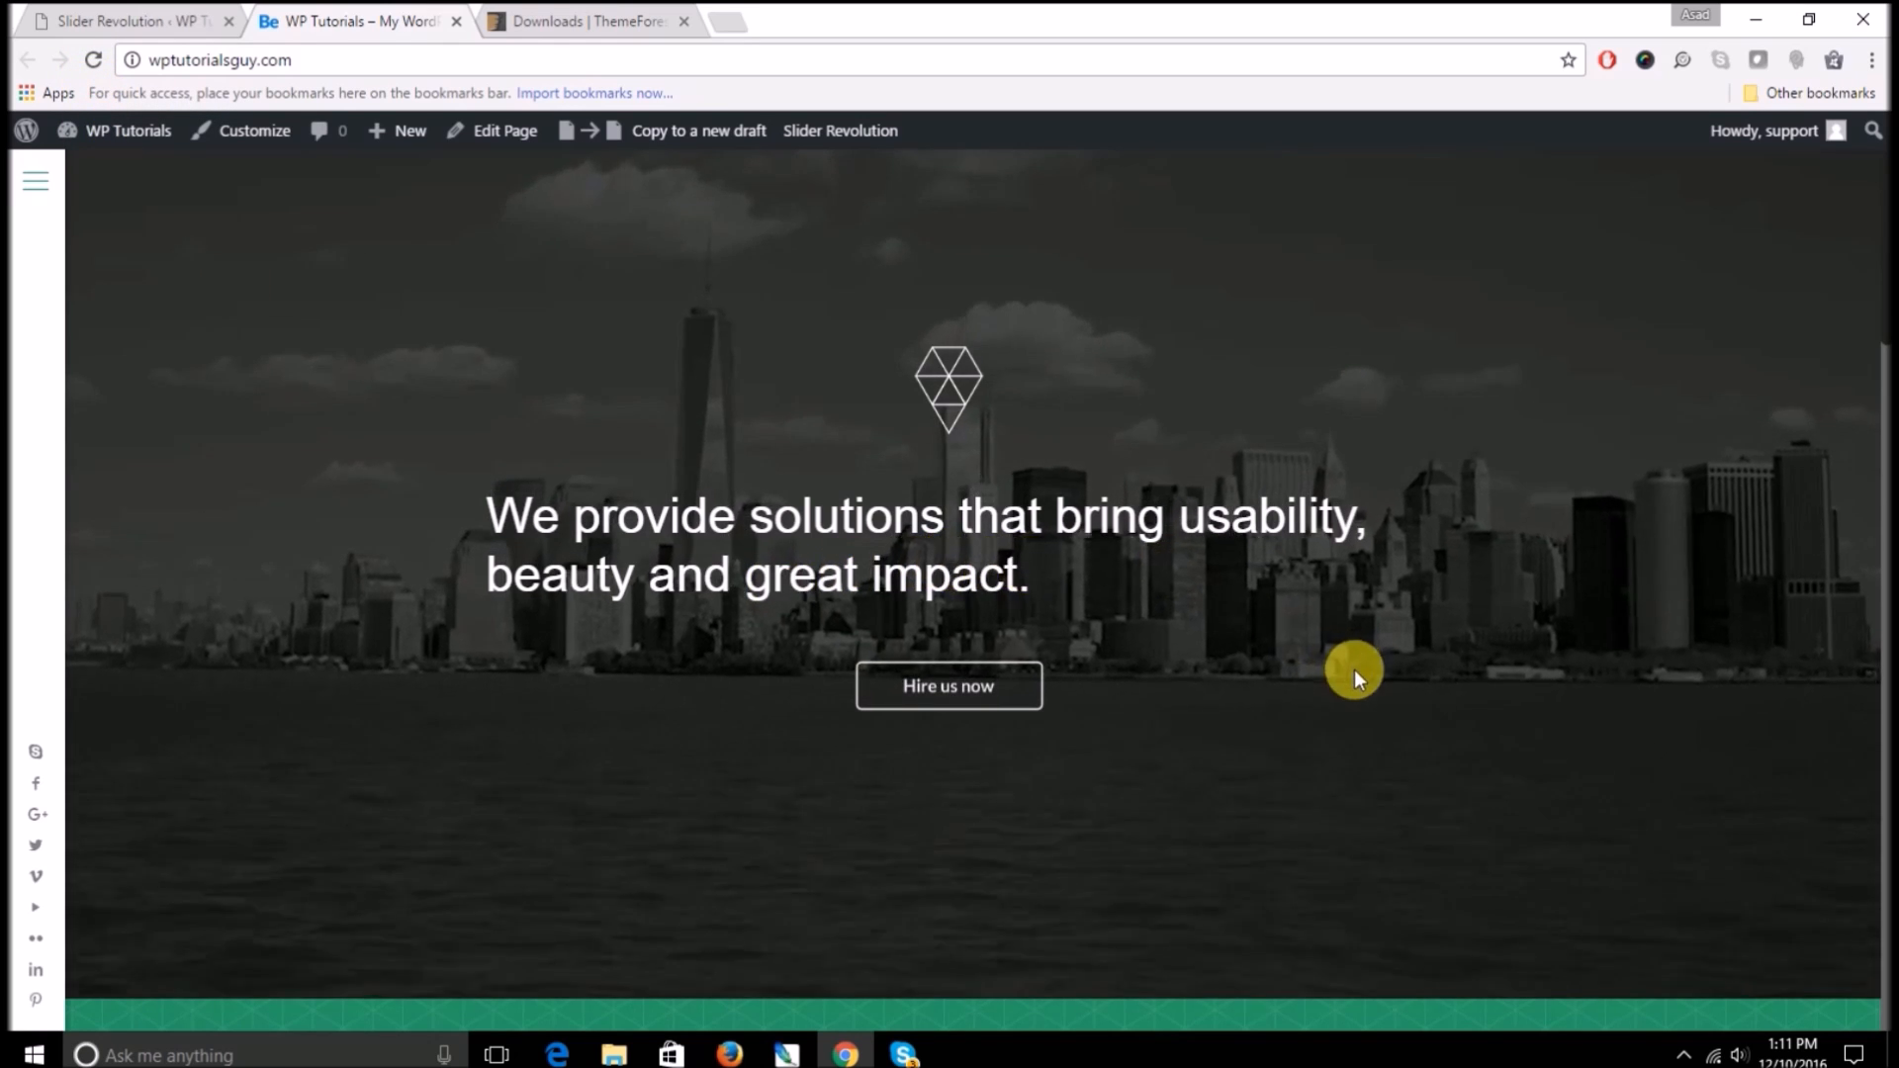
scroll(1350, 665, "down", 12)
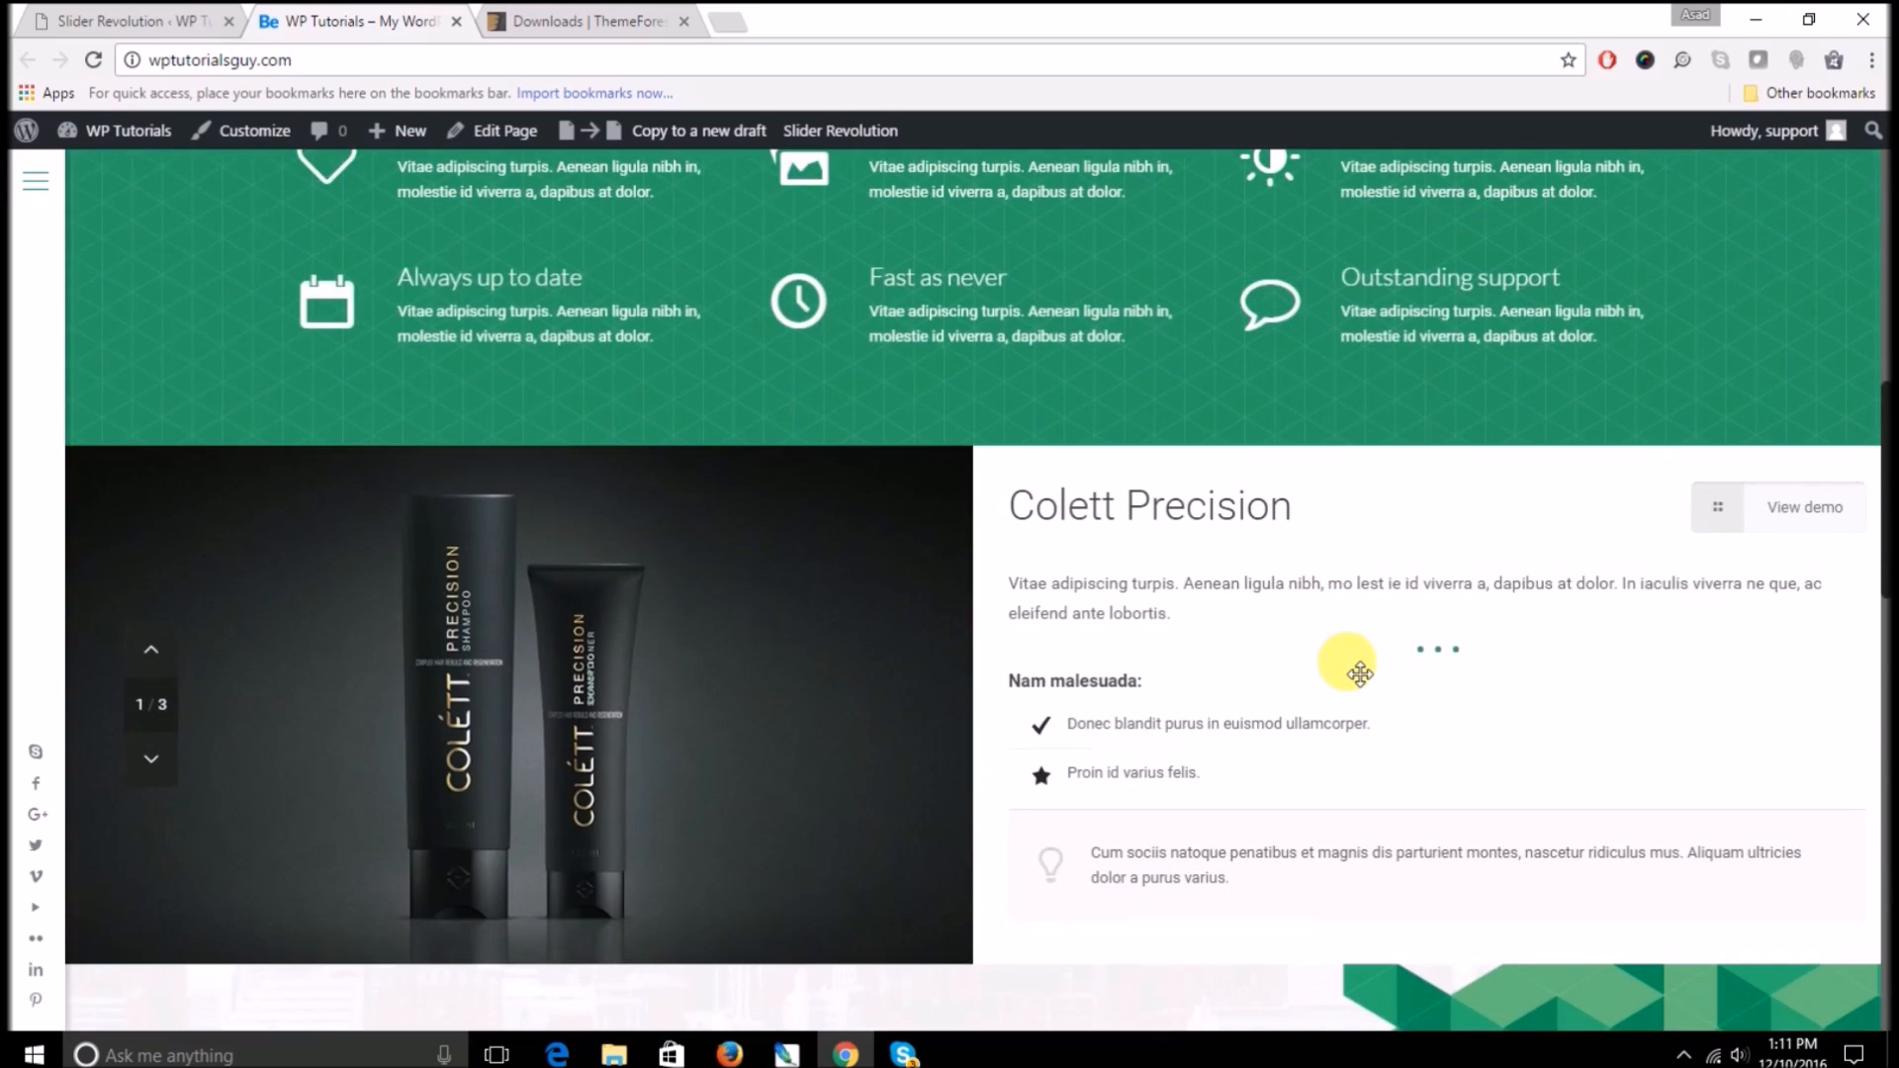
scroll(1350, 668, "down", 10)
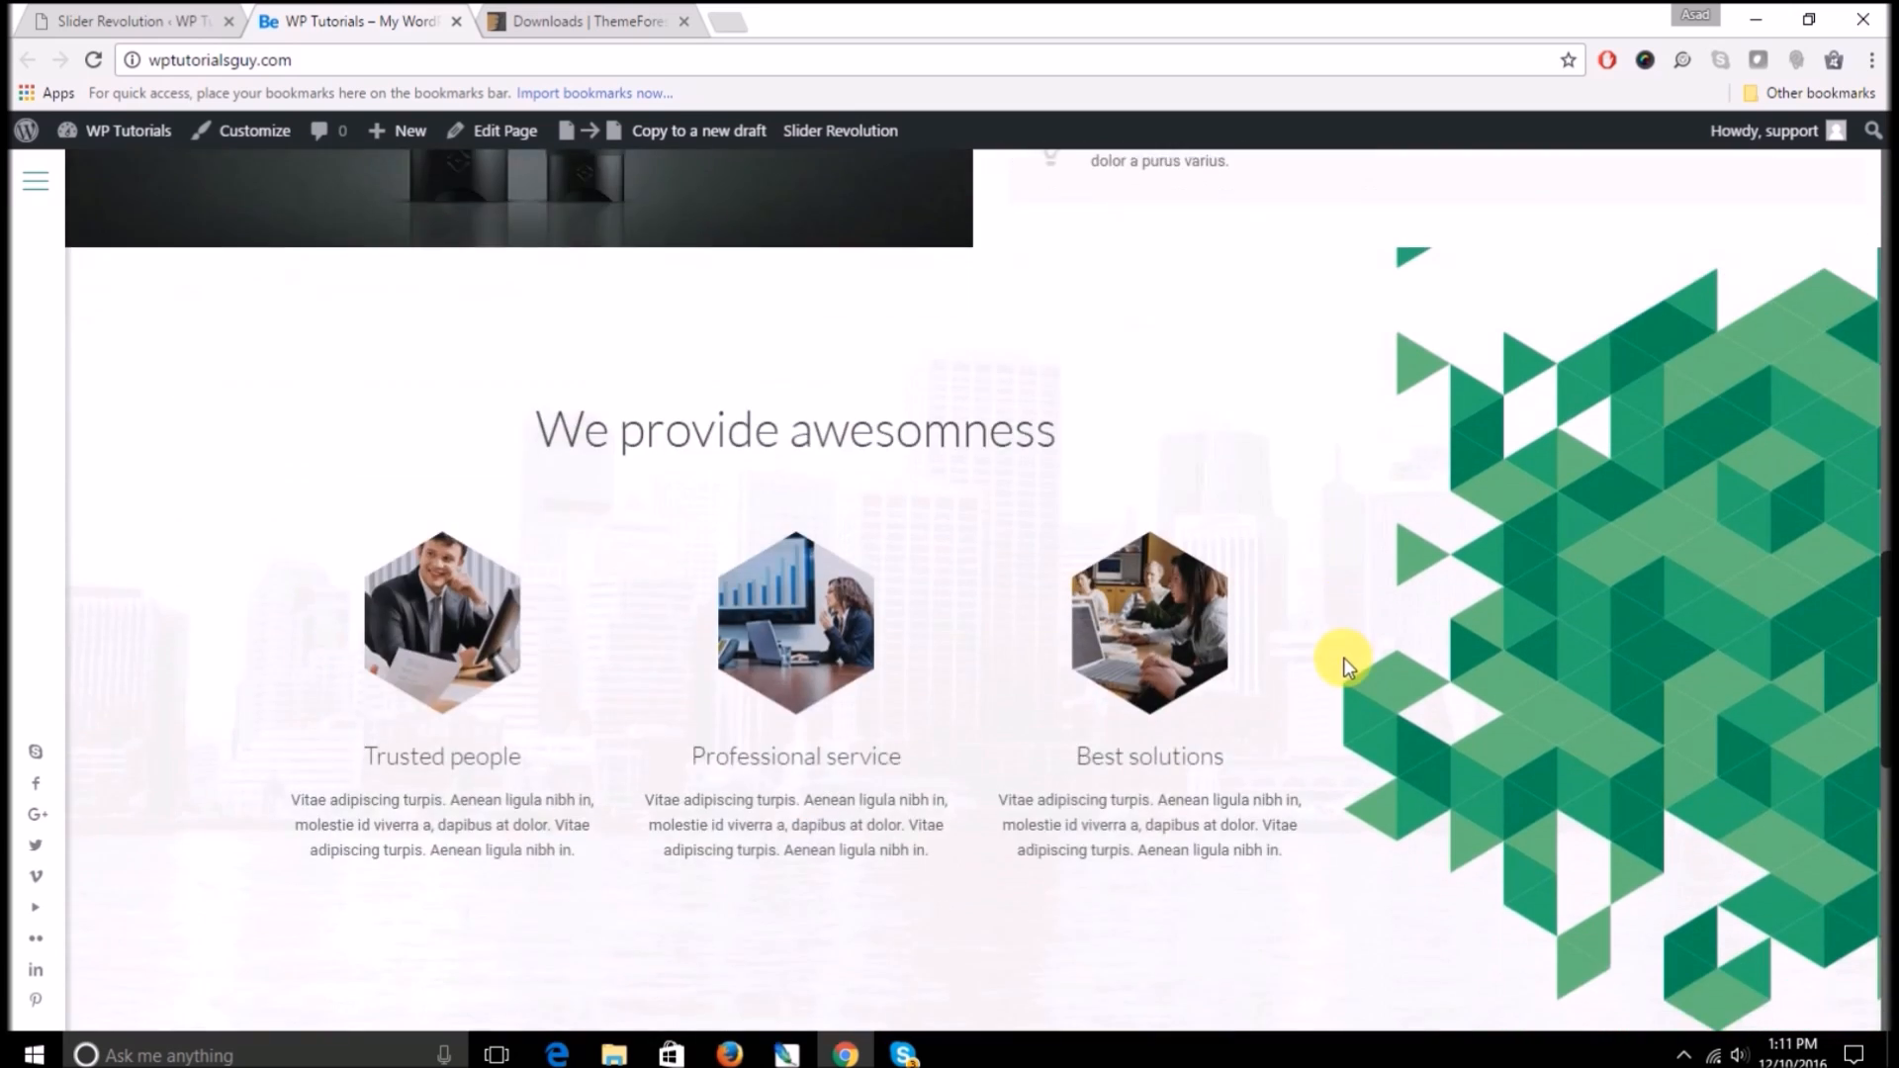
scroll(1341, 656, "down", 6)
scroll(1333, 649, "up", 6)
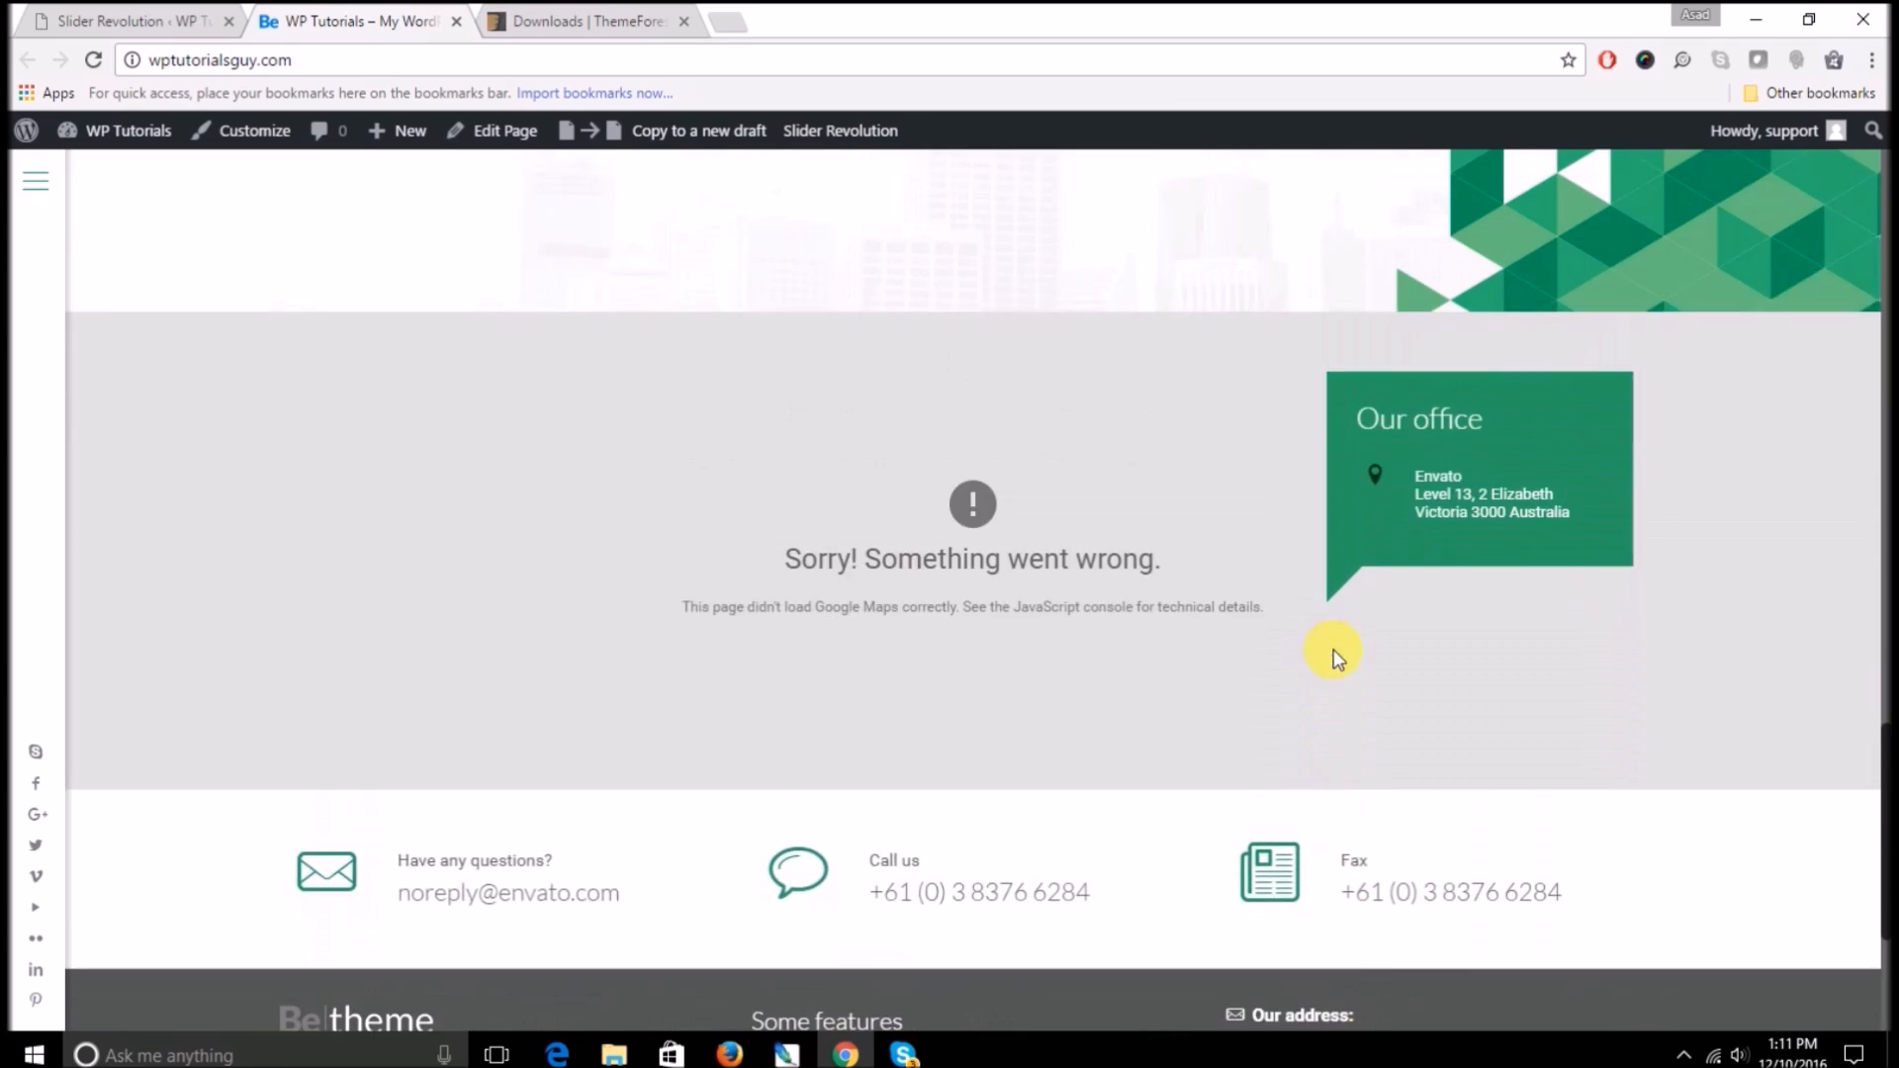
scroll(1334, 649, "up", 13)
scroll(1331, 648, "down", 4)
scroll(1332, 649, "down", 1)
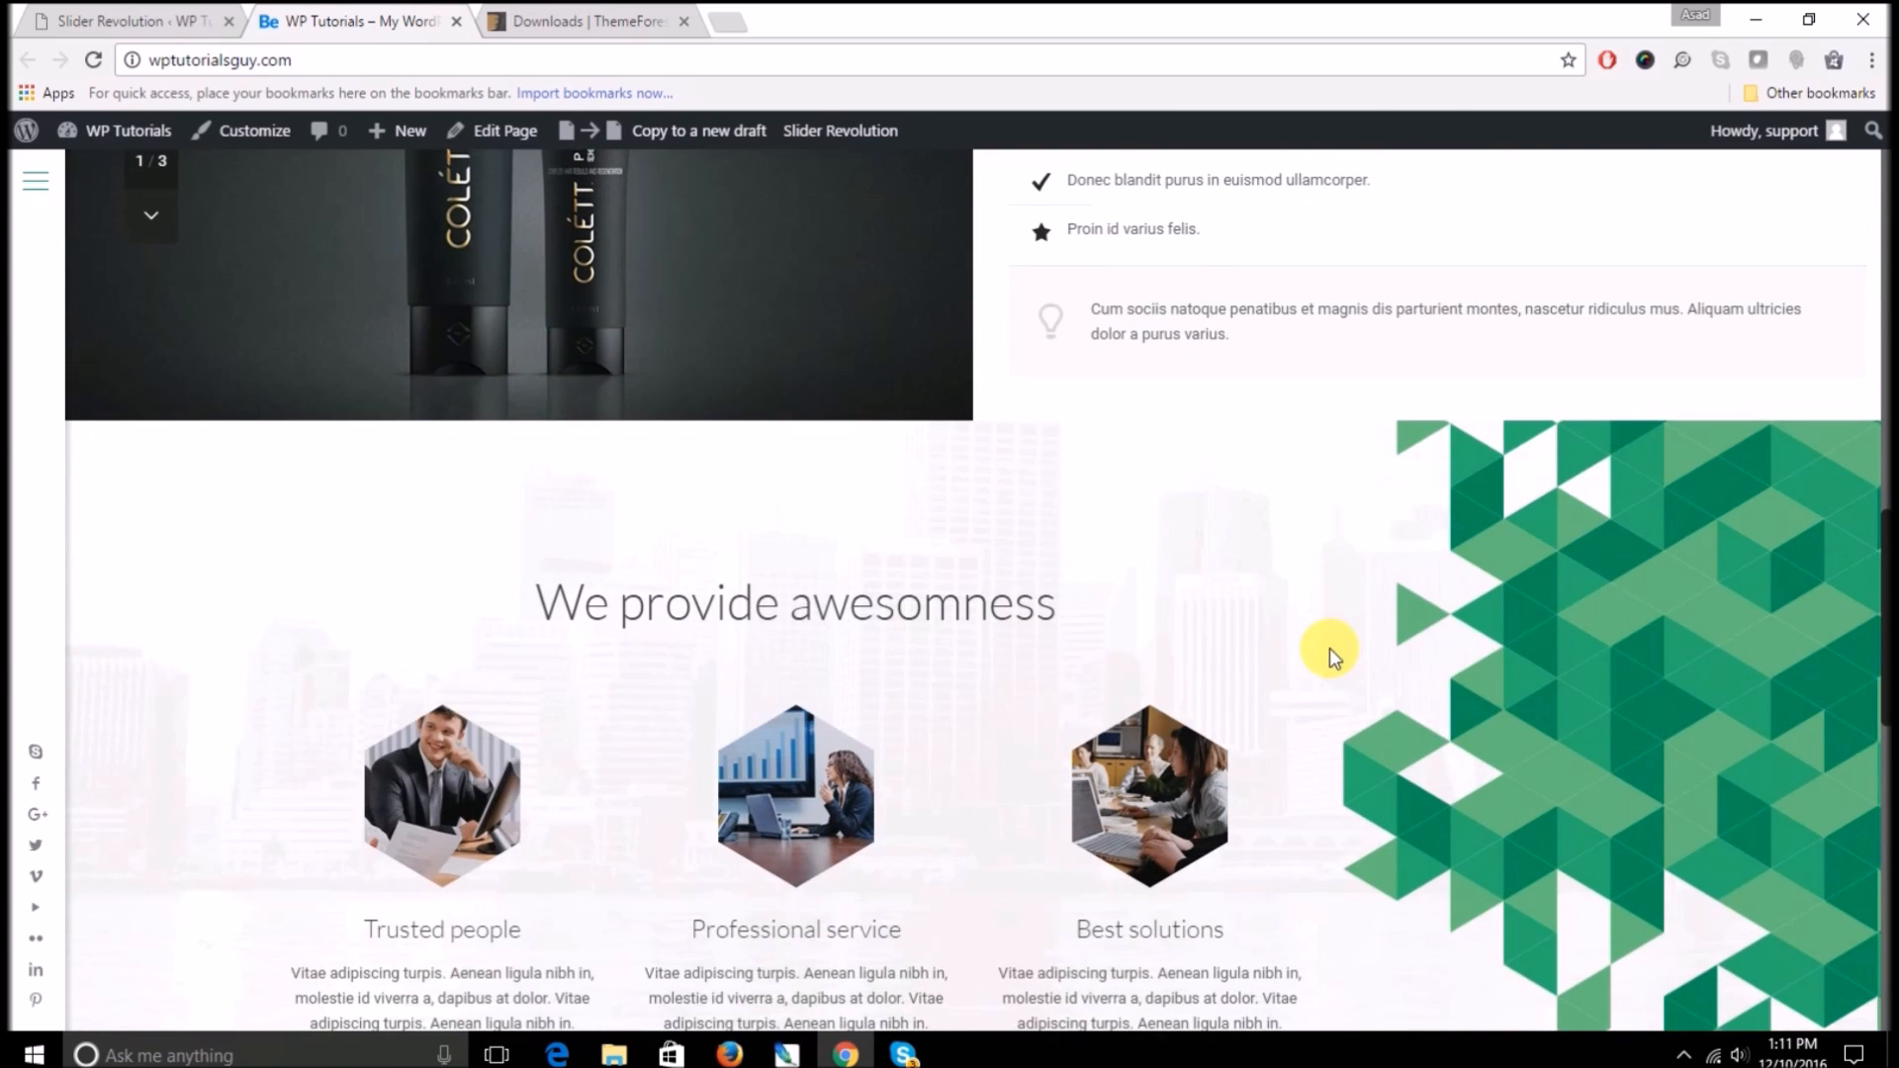
scroll(1330, 650, "up", 5)
scroll(1342, 661, "up", 2)
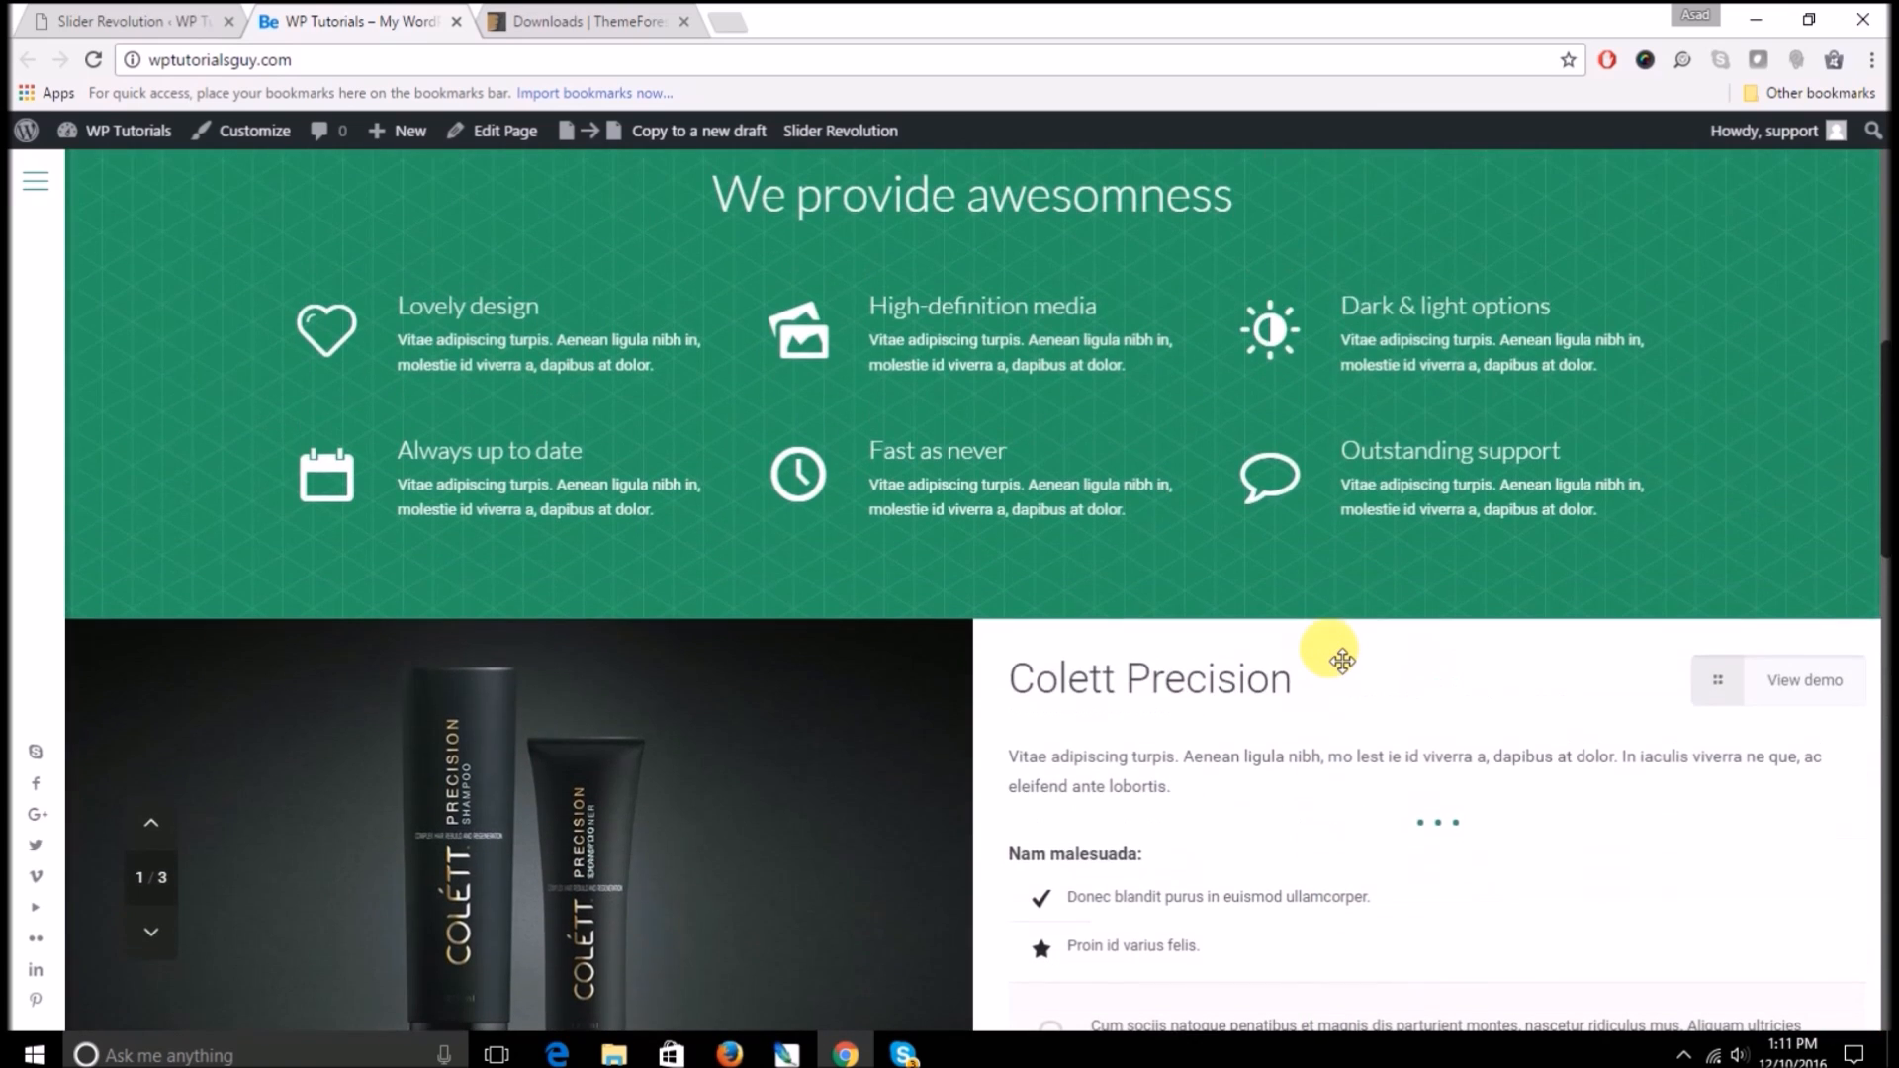
scroll(1340, 658, "down", 3)
scroll(1330, 650, "down", 5)
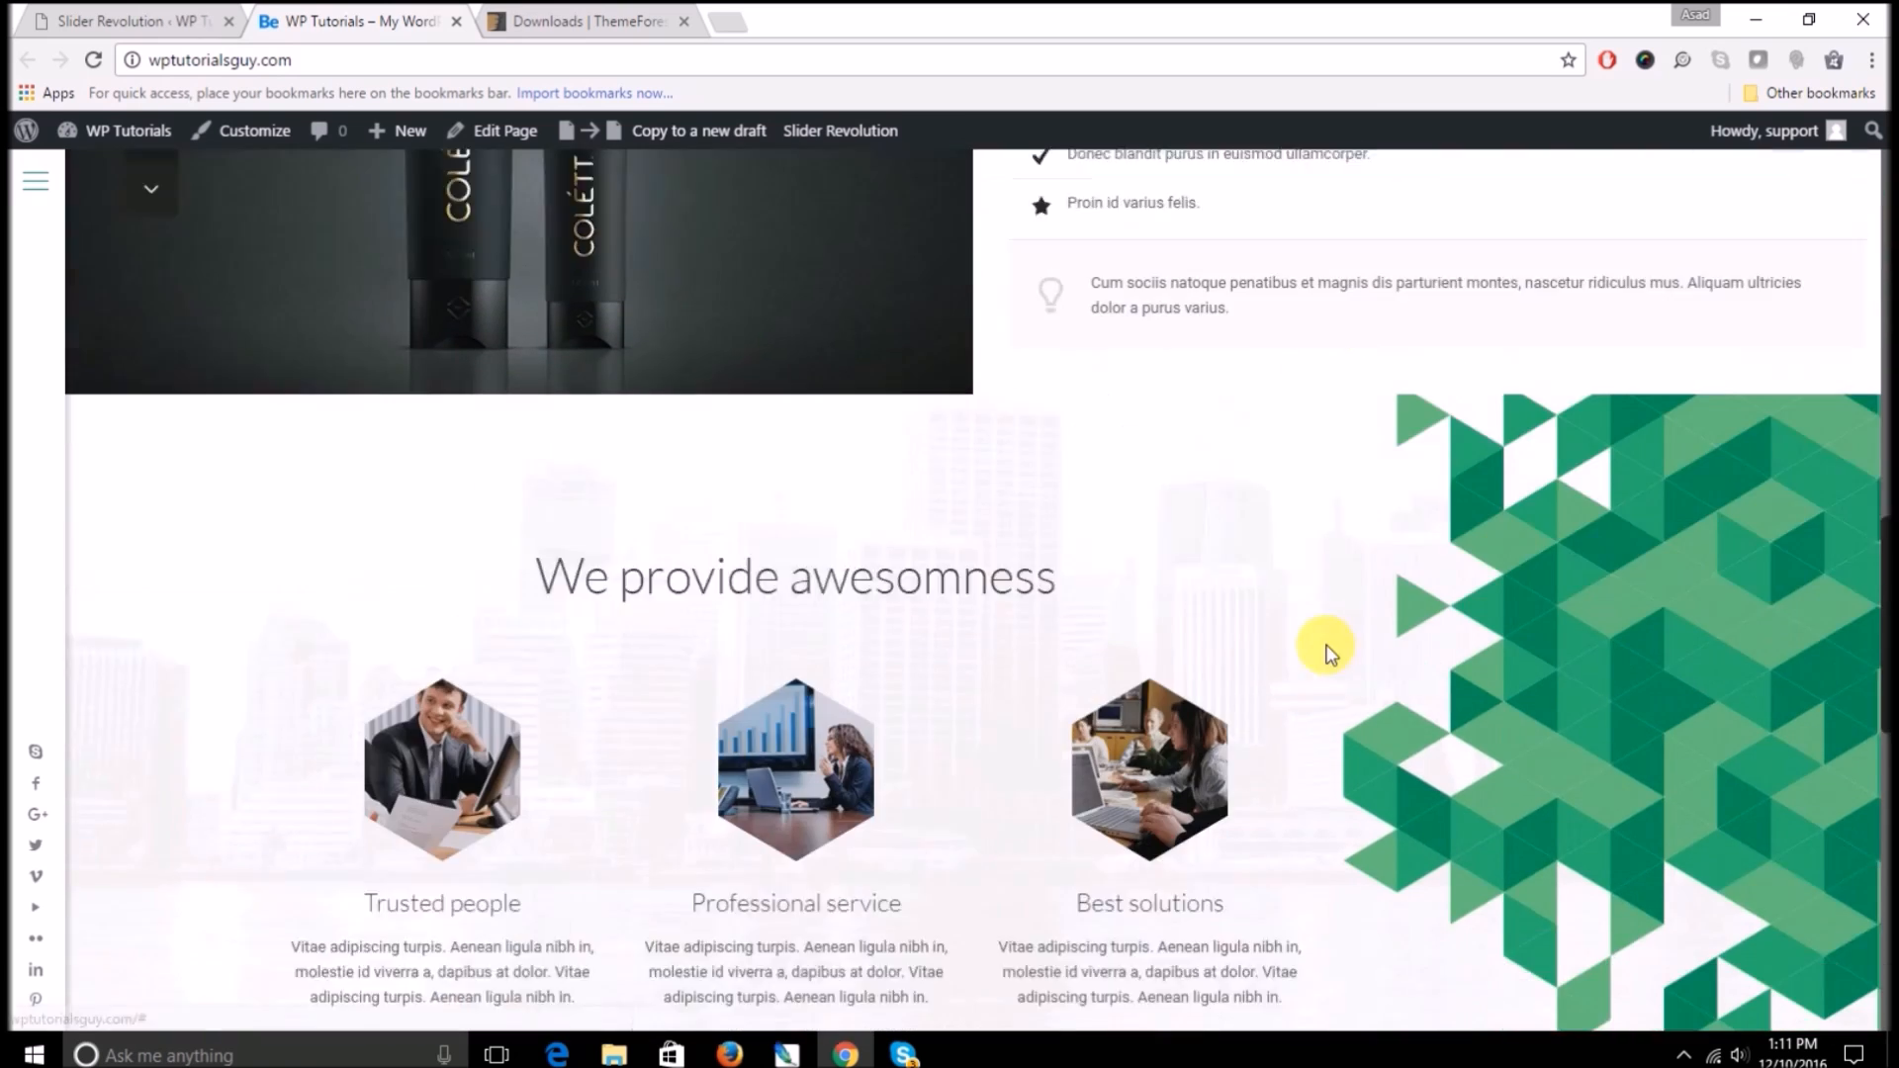
scroll(967, 578, "down", 5)
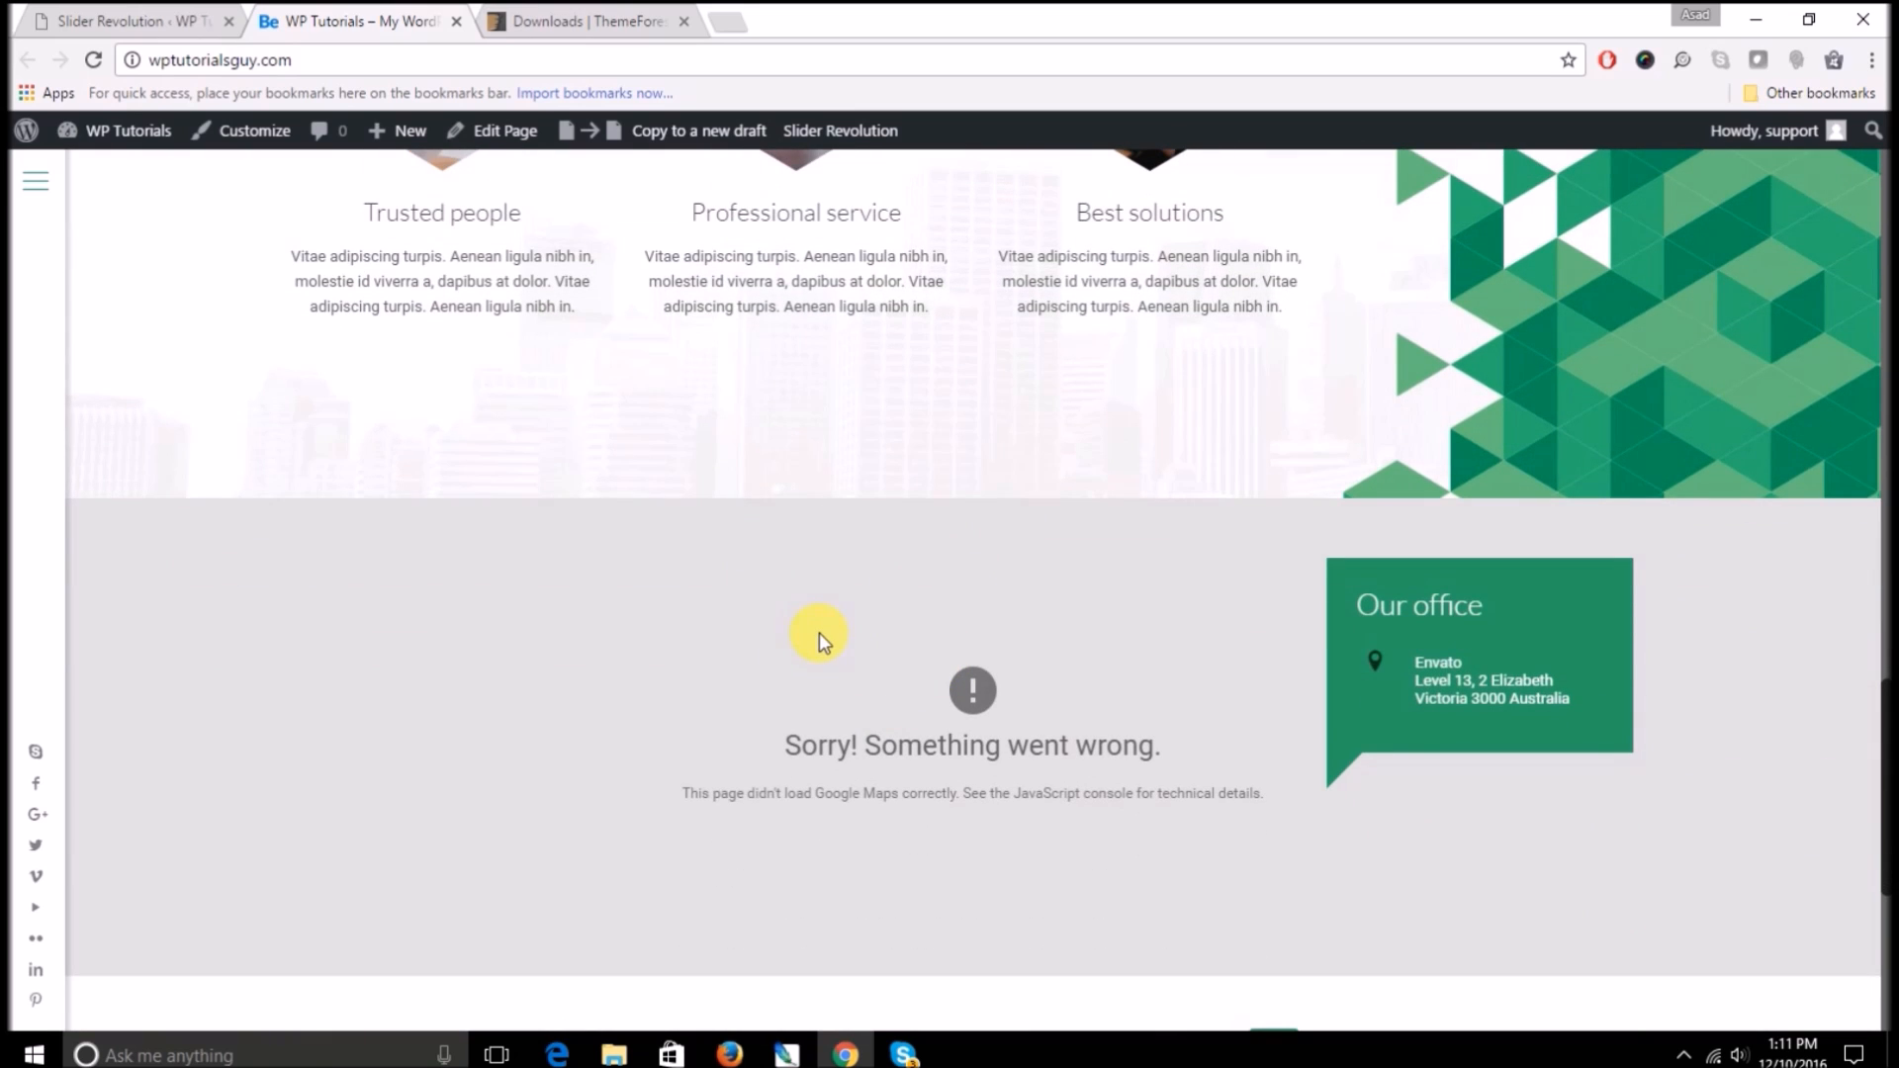
scroll(820, 635, "up", 10)
scroll(803, 626, "up", 7)
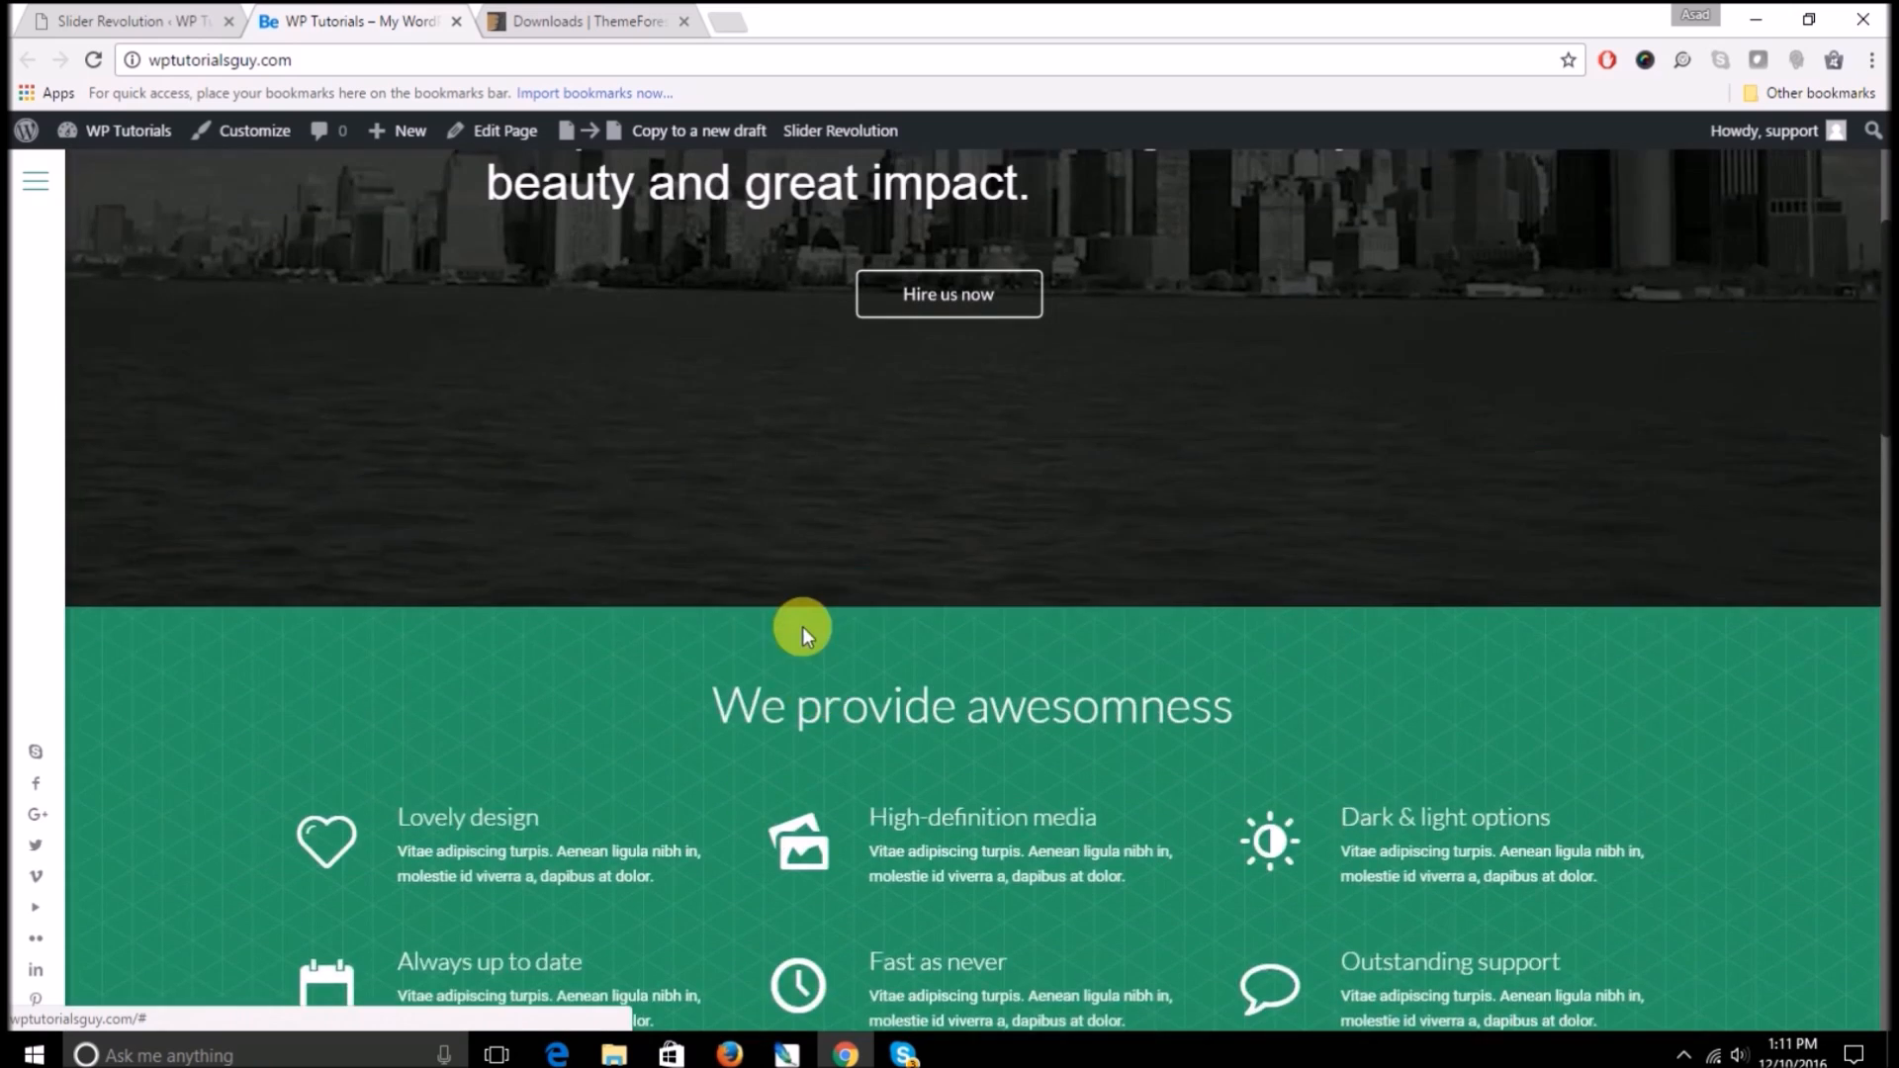
scroll(798, 641, "up", 4)
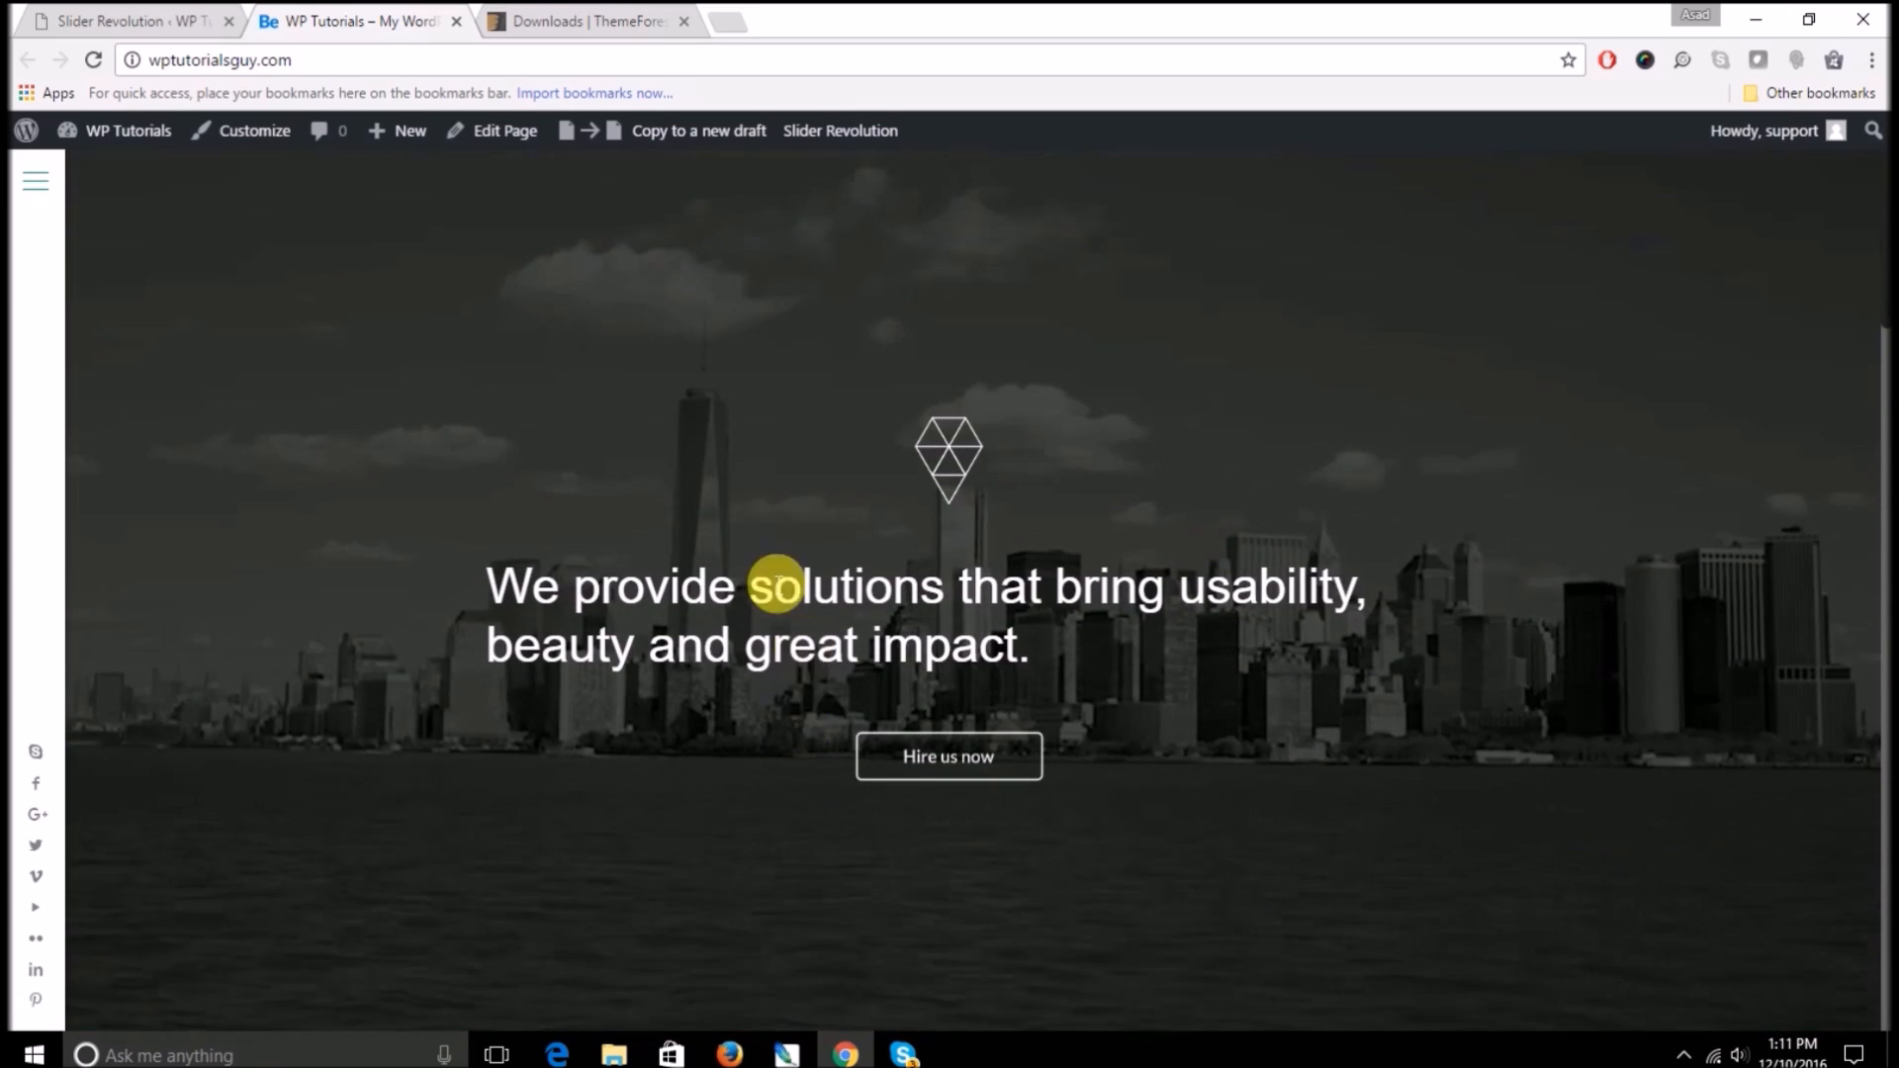
Step: Show the hamburger side menu listing Home, About, Features, Our team, Contact and Buy now
left_click(35, 188)
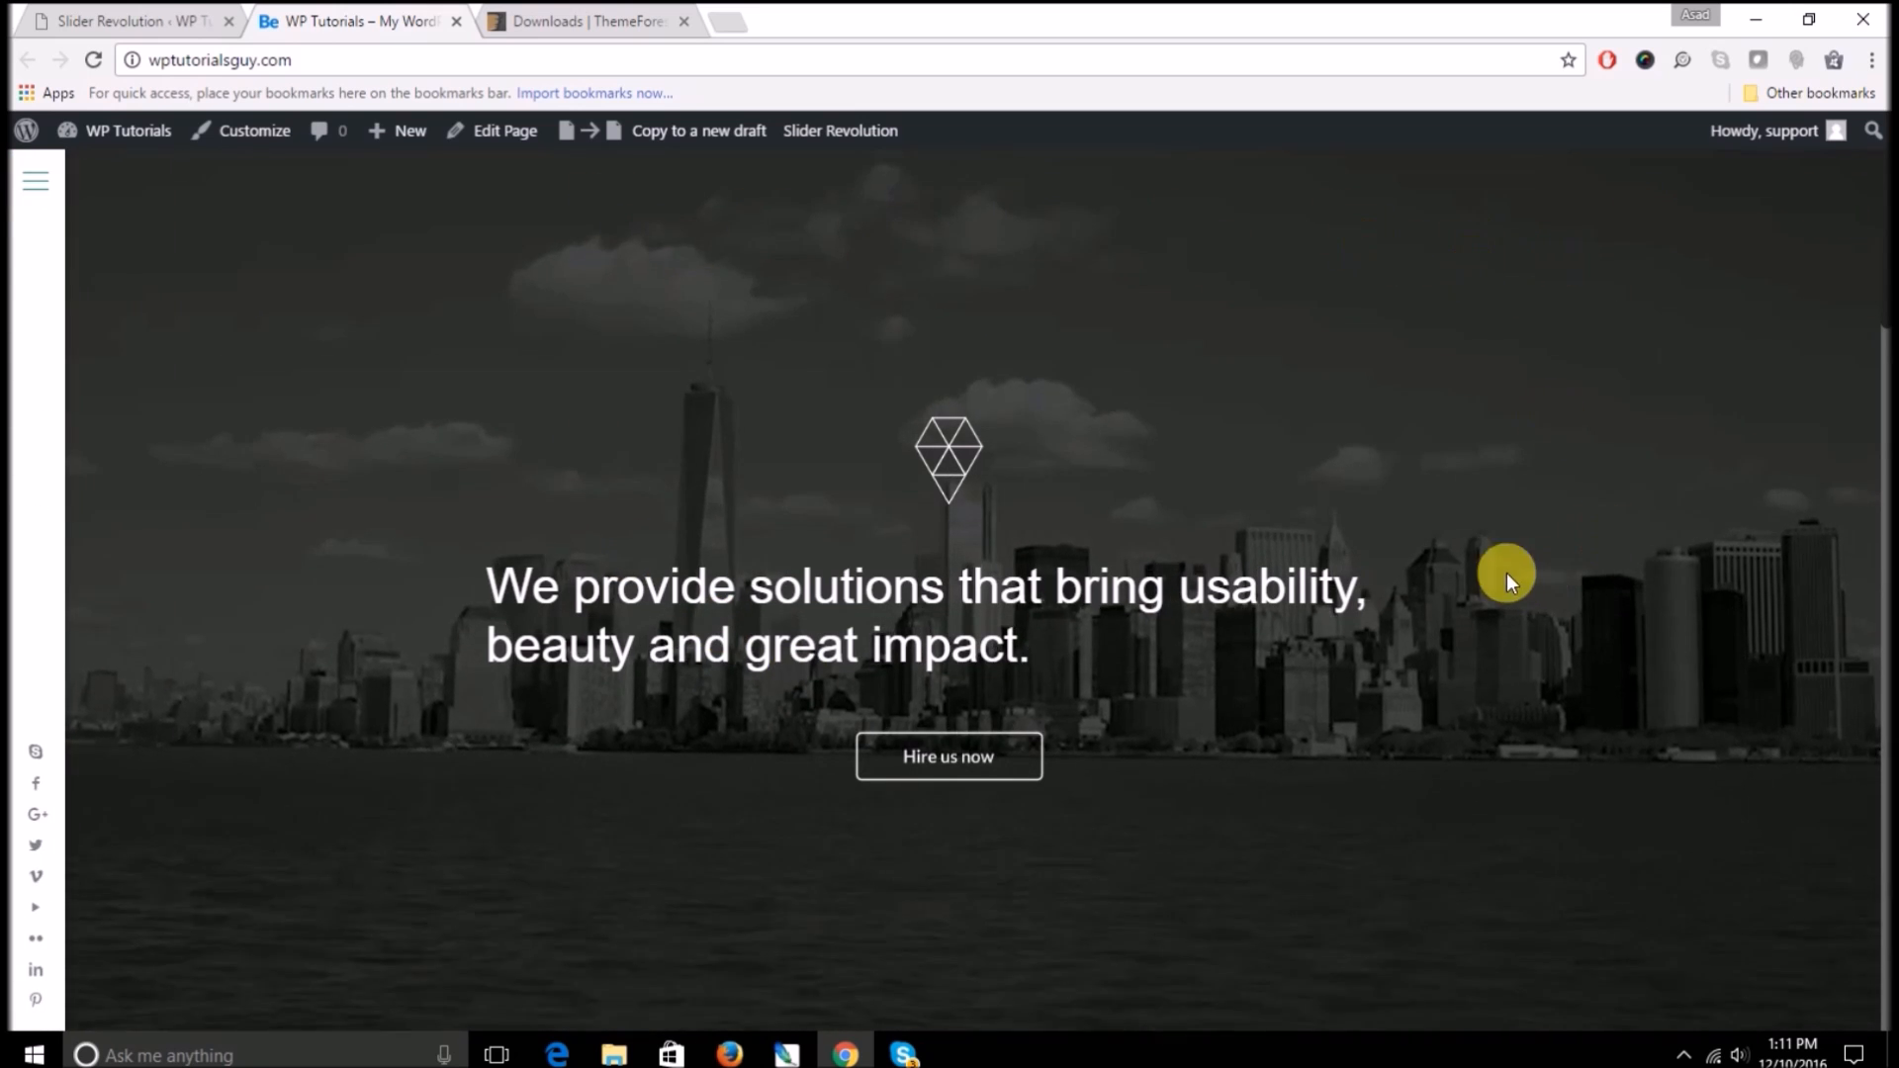
scroll(1500, 561, "down", 5)
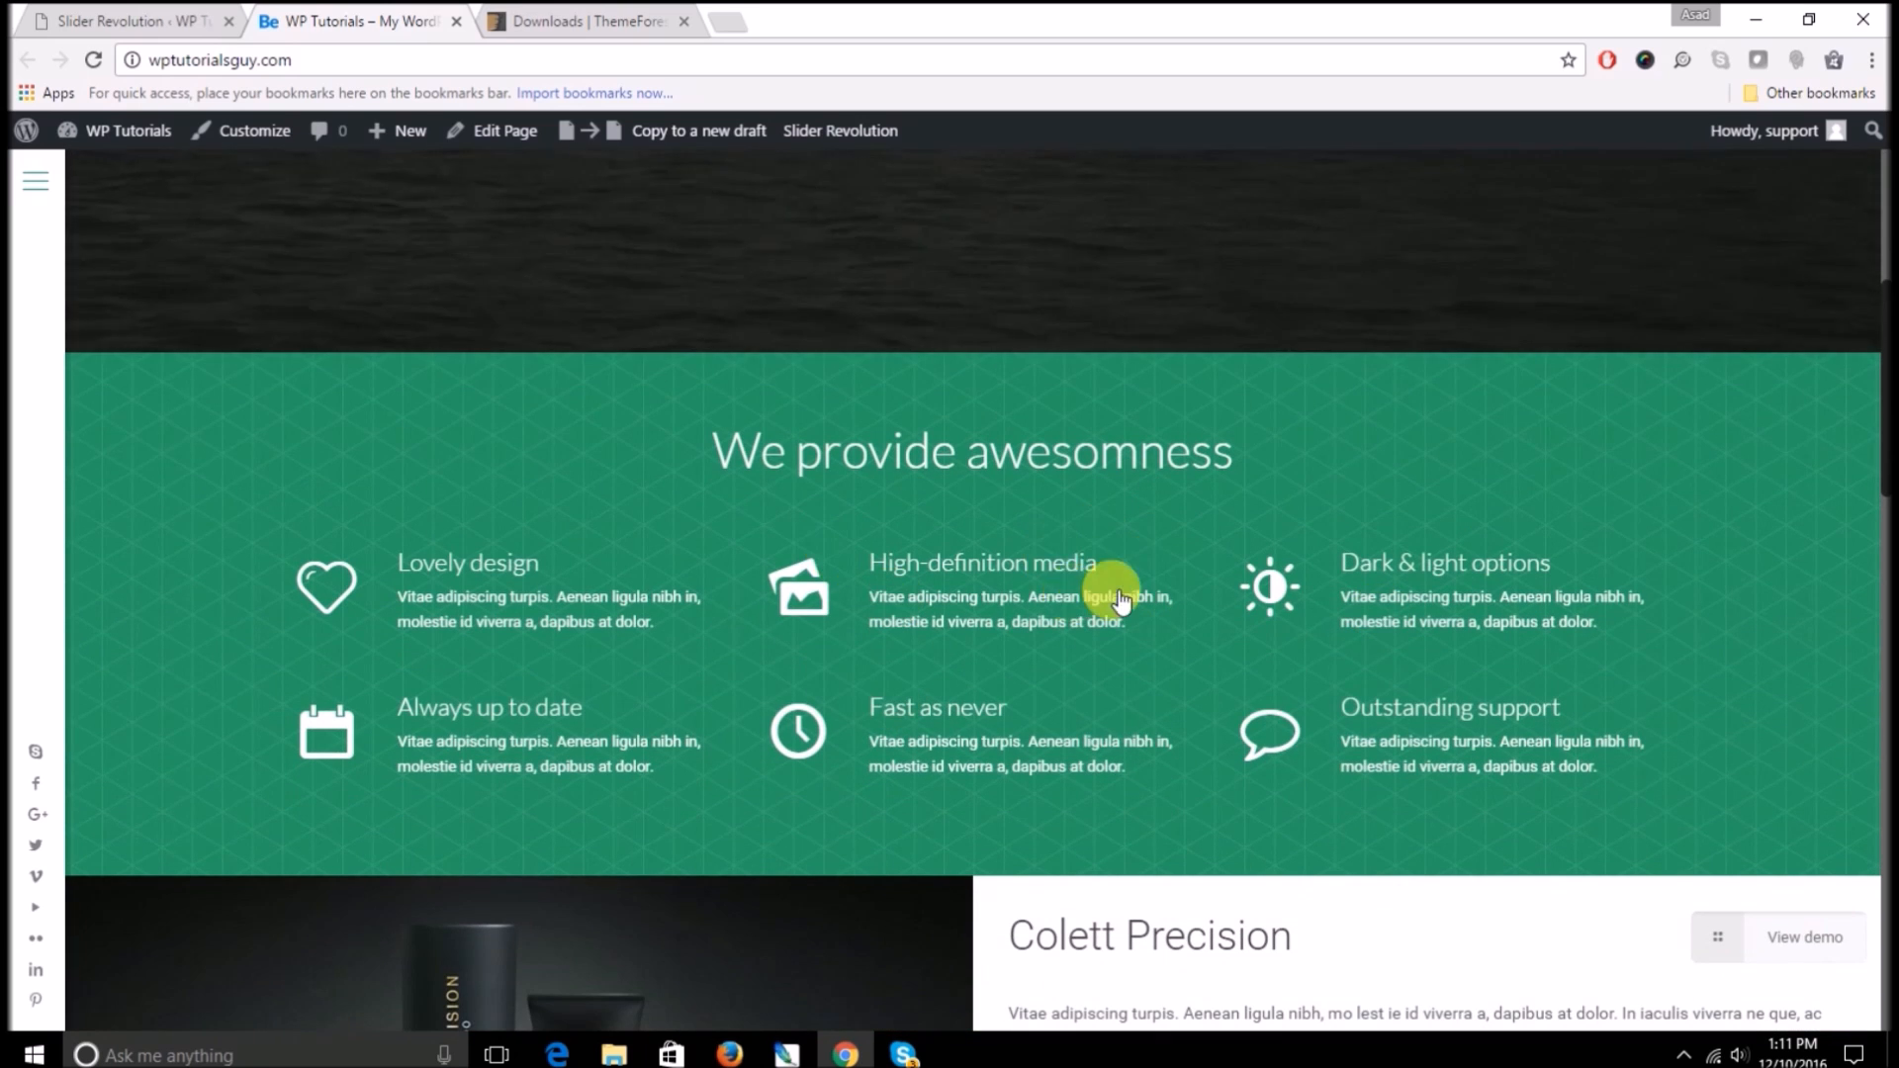
scroll(954, 717, "down", 2)
scroll(957, 708, "down", 5)
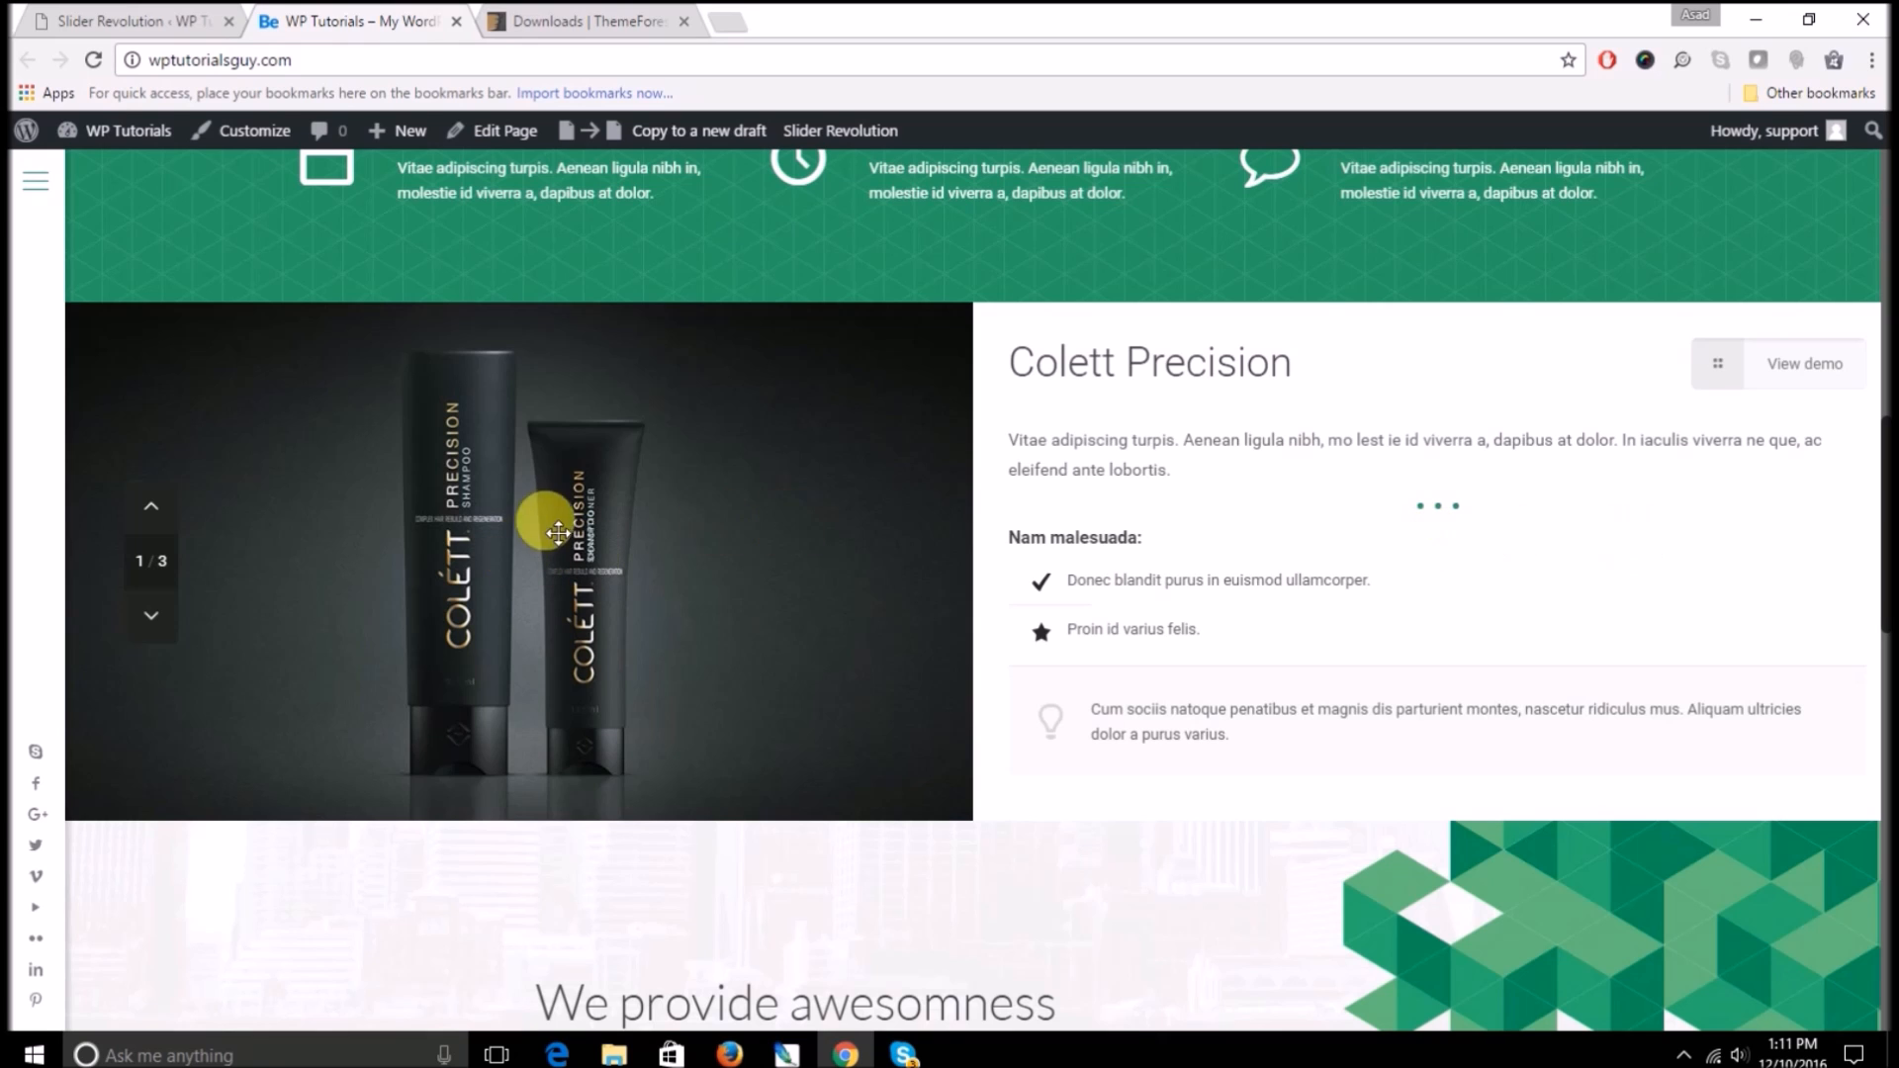
scroll(745, 608, "down", 7)
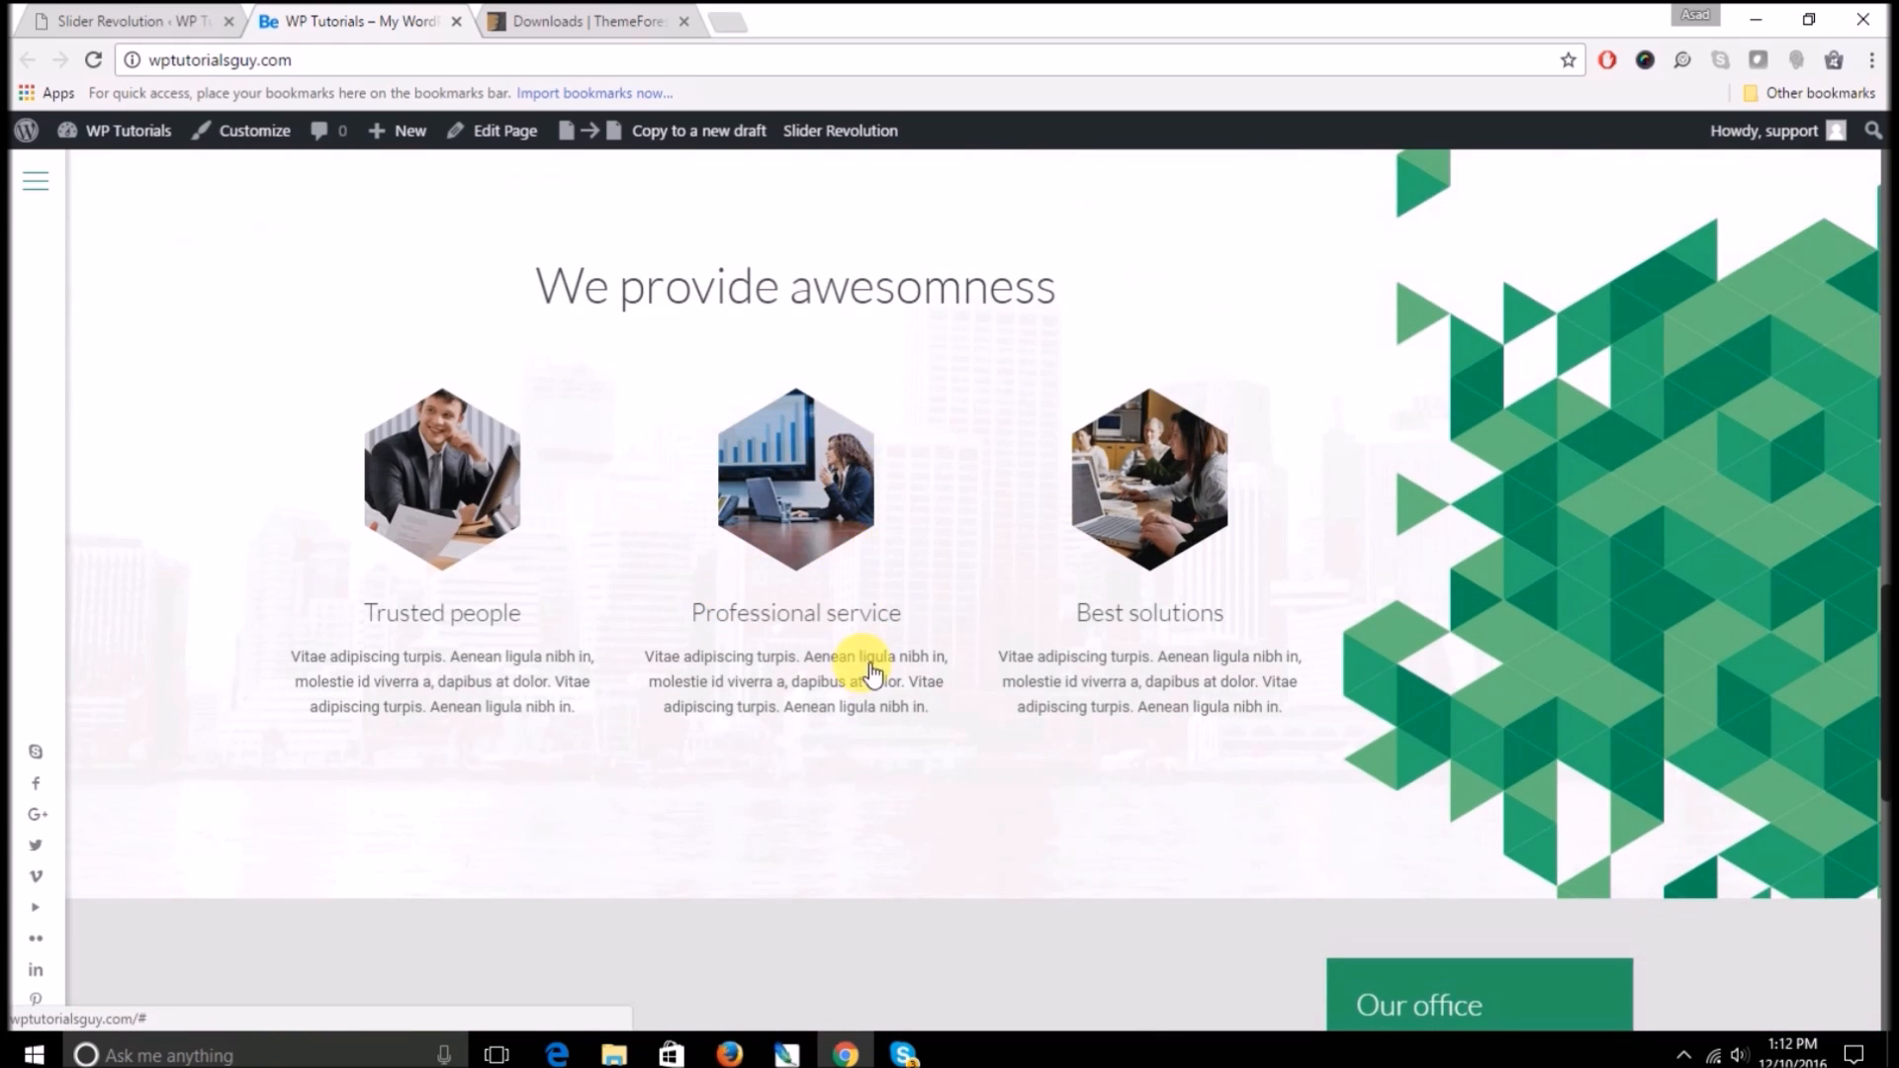
scroll(860, 657, "down", 5)
scroll(860, 657, "up", 13)
scroll(883, 646, "up", 12)
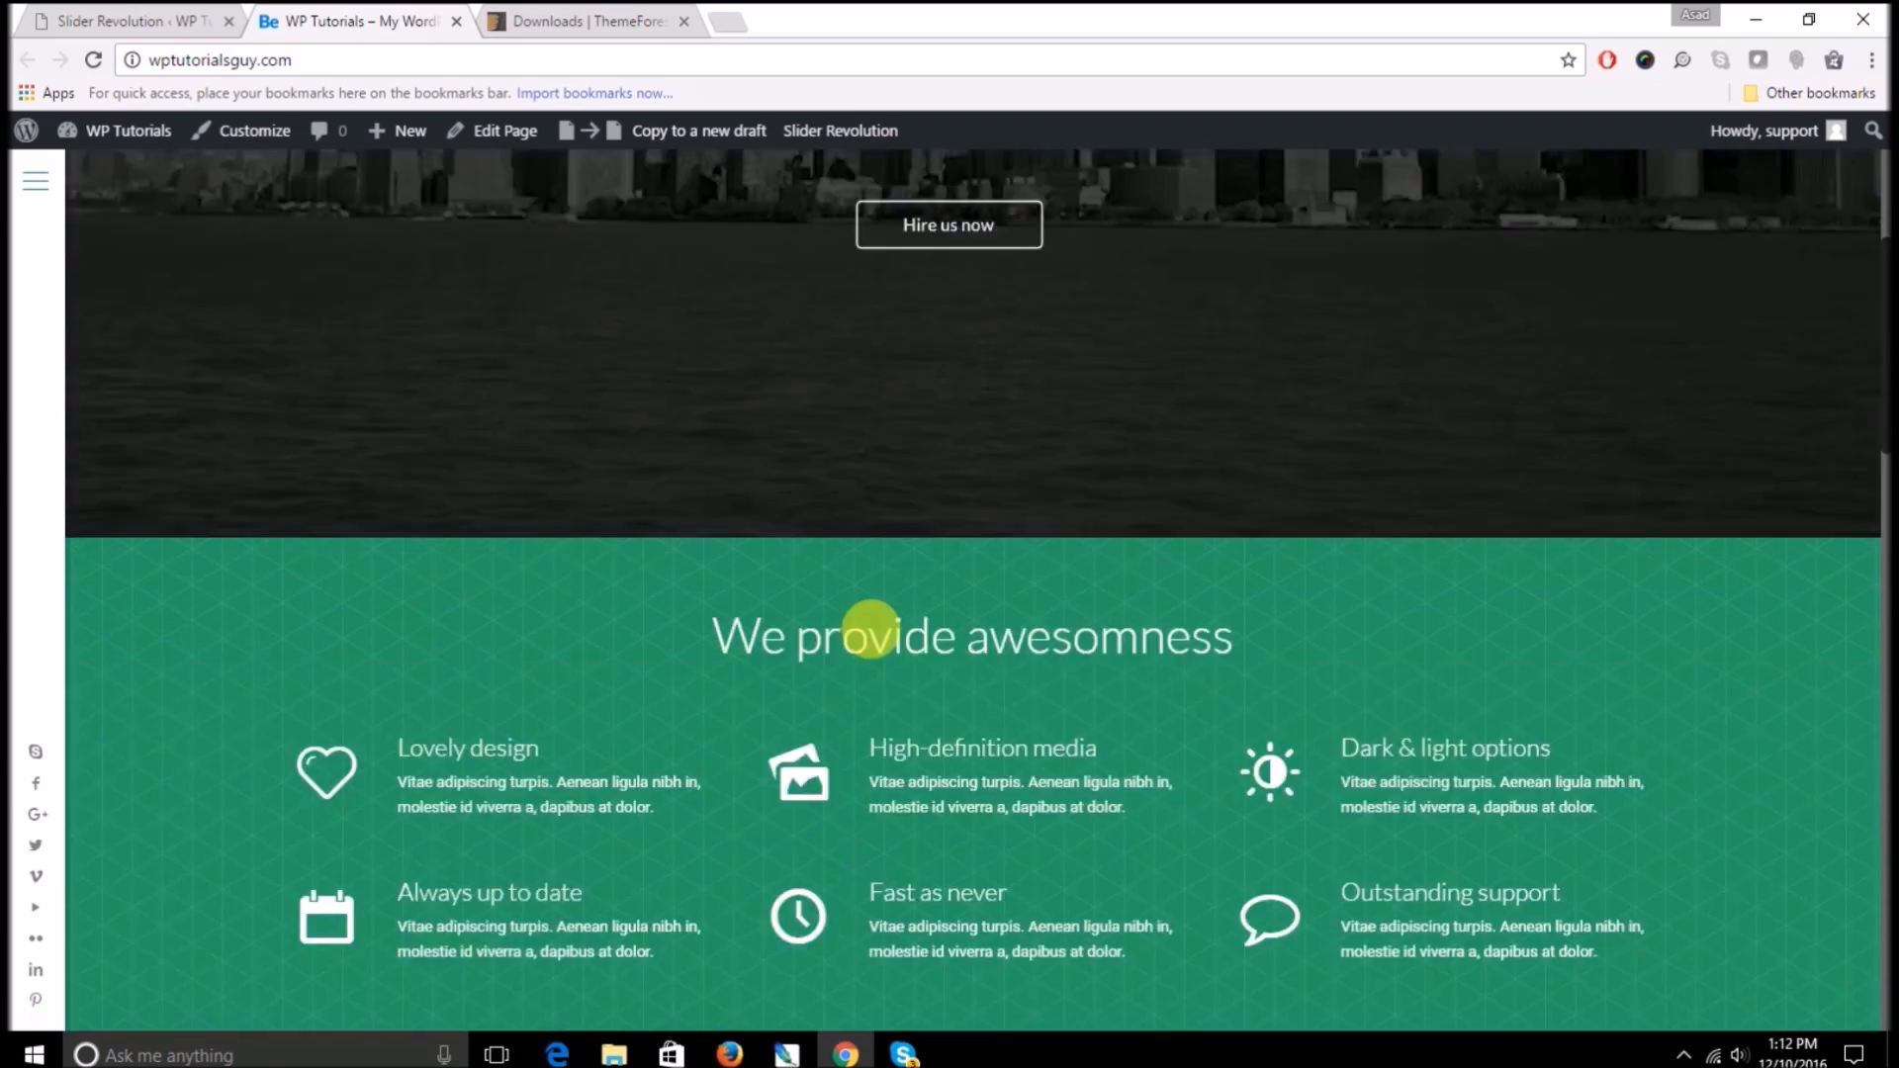
scroll(894, 597, "down", 3)
scroll(895, 594, "down", 3)
scroll(894, 594, "up", 3)
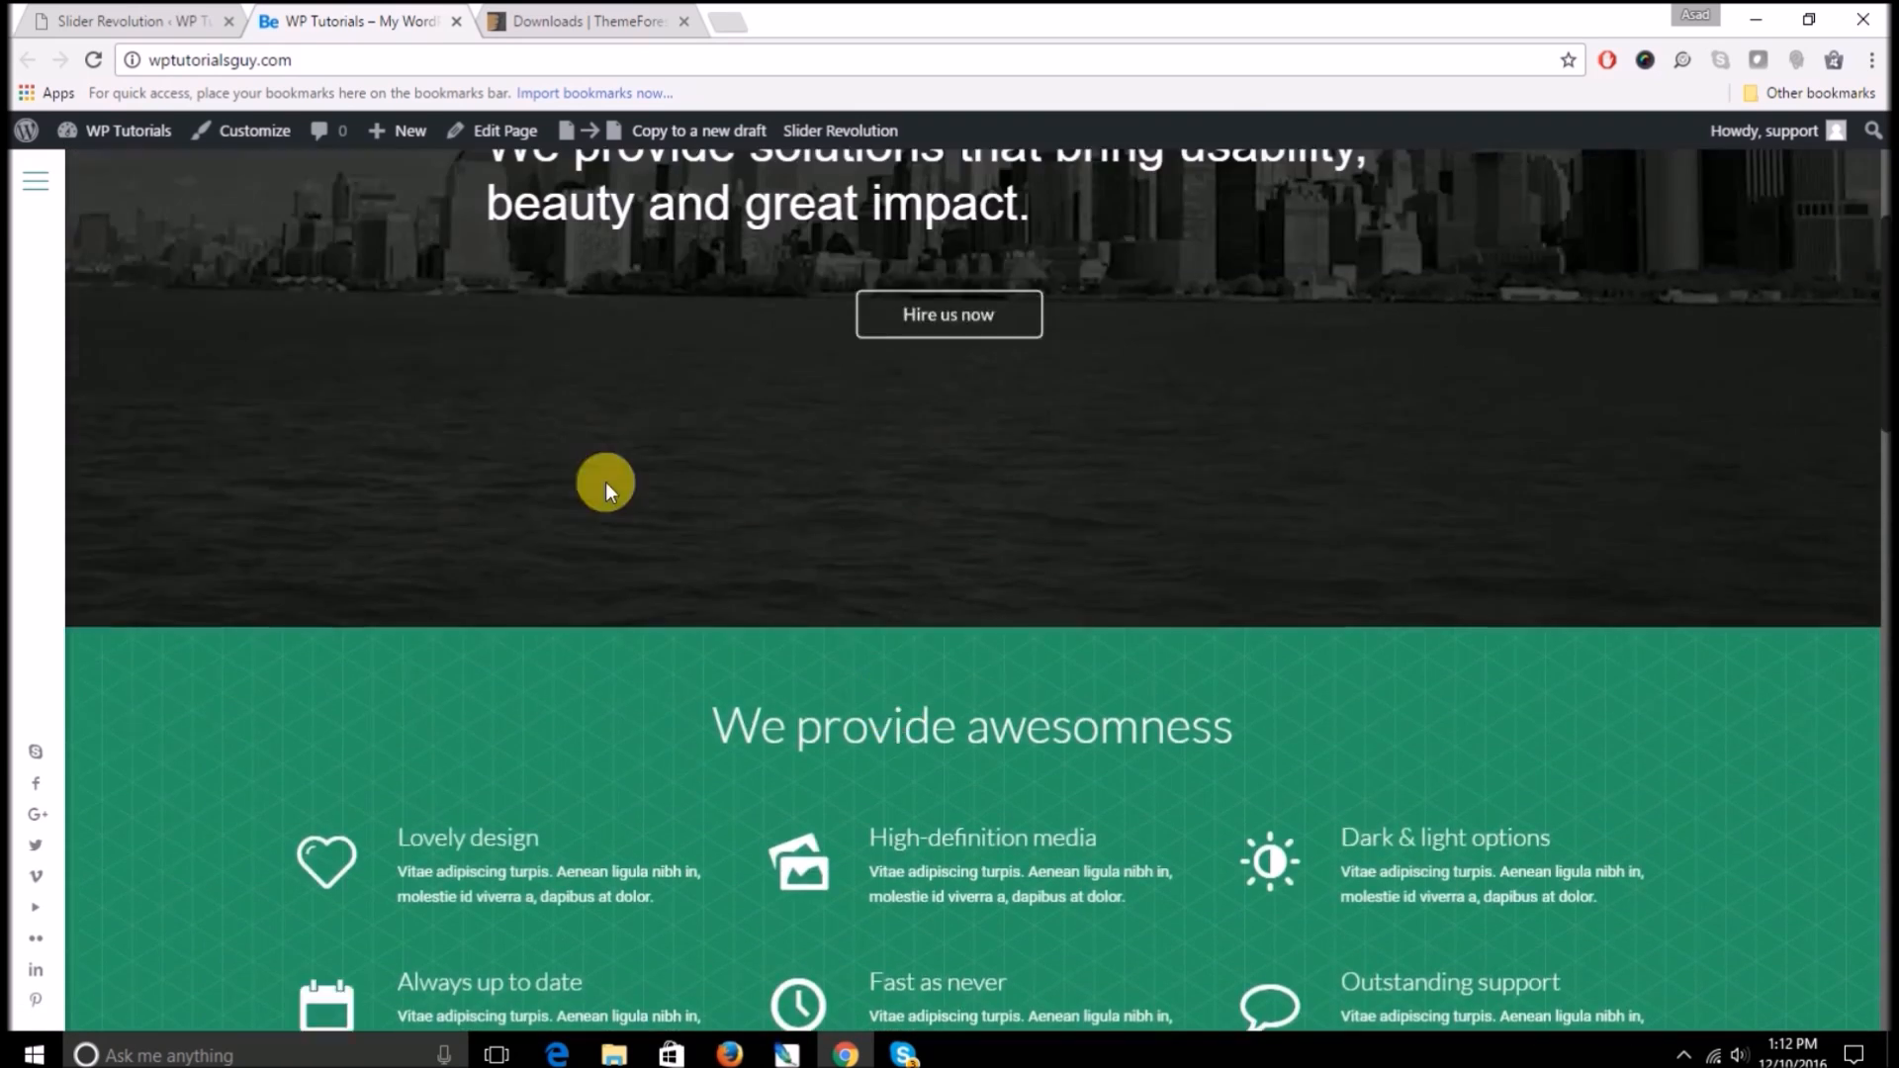
left_click(37, 187)
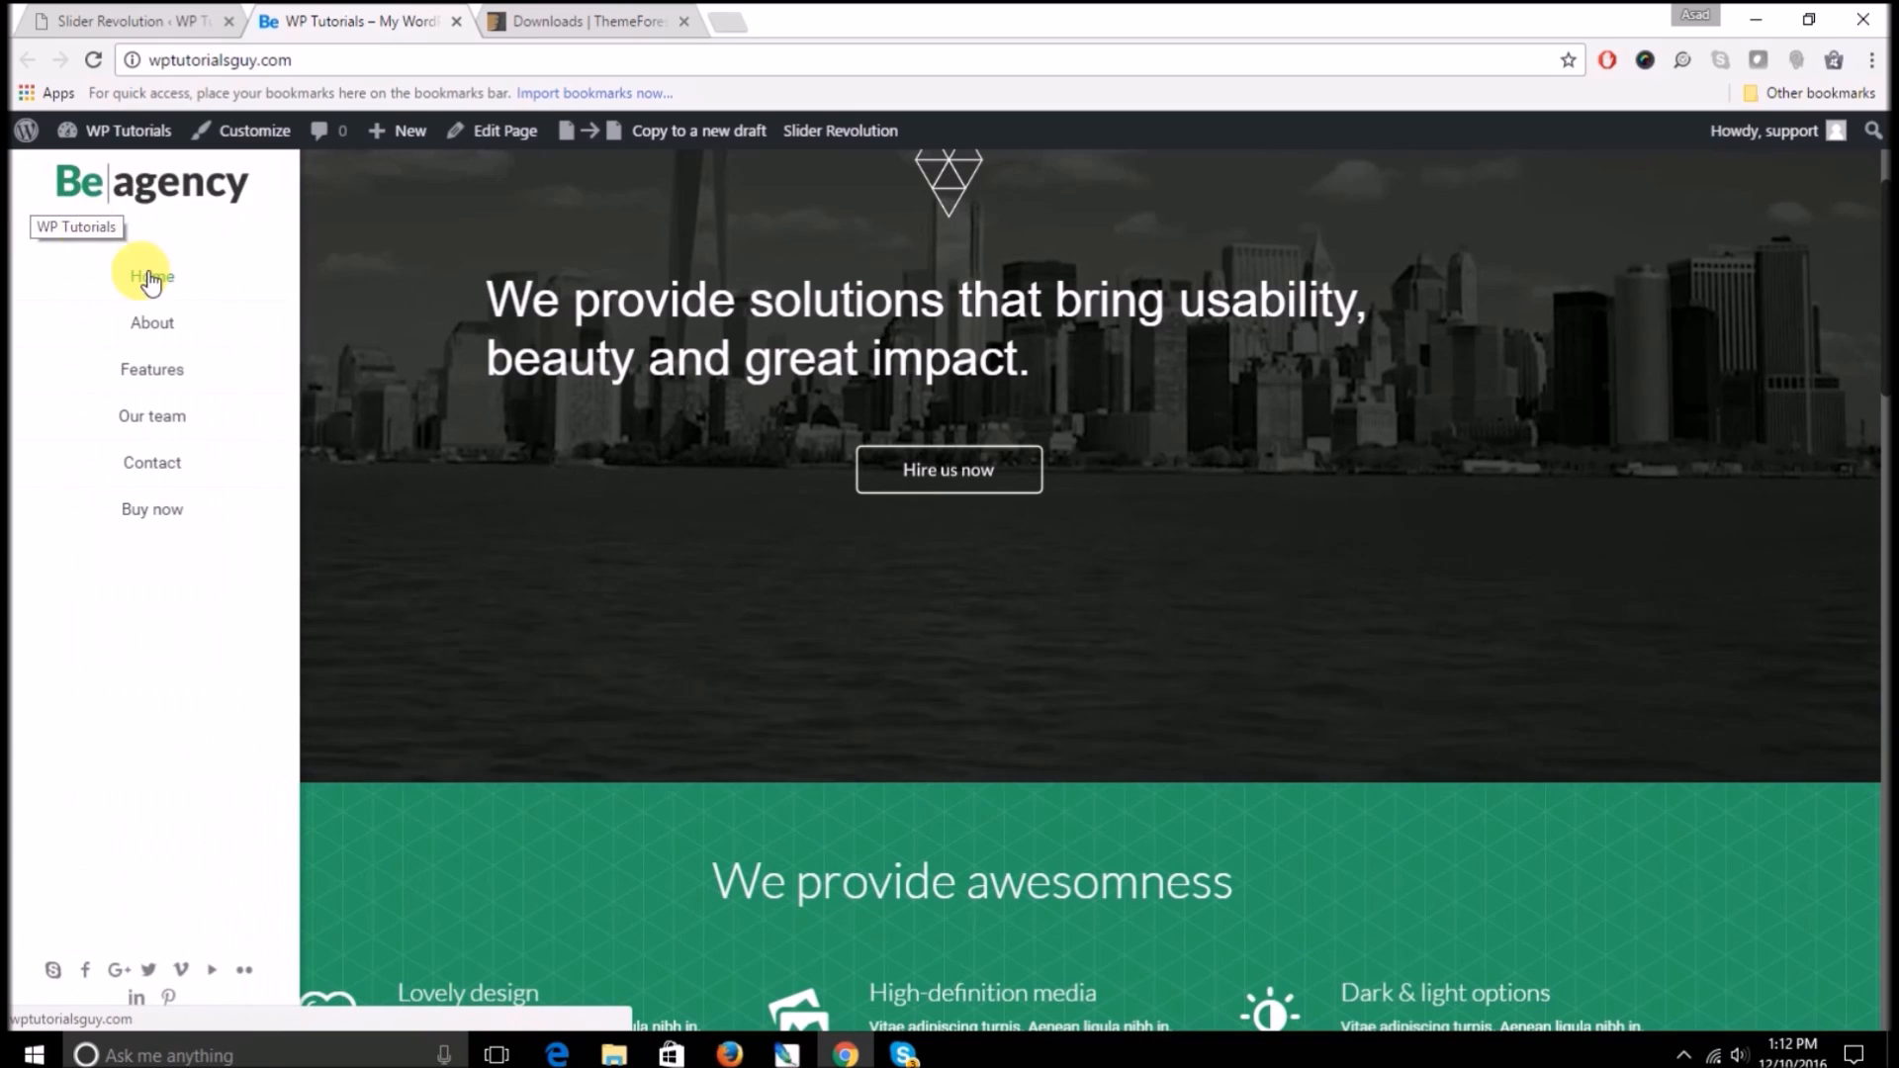
Step: Go to the About page and look over its About us heading
left_click(156, 322)
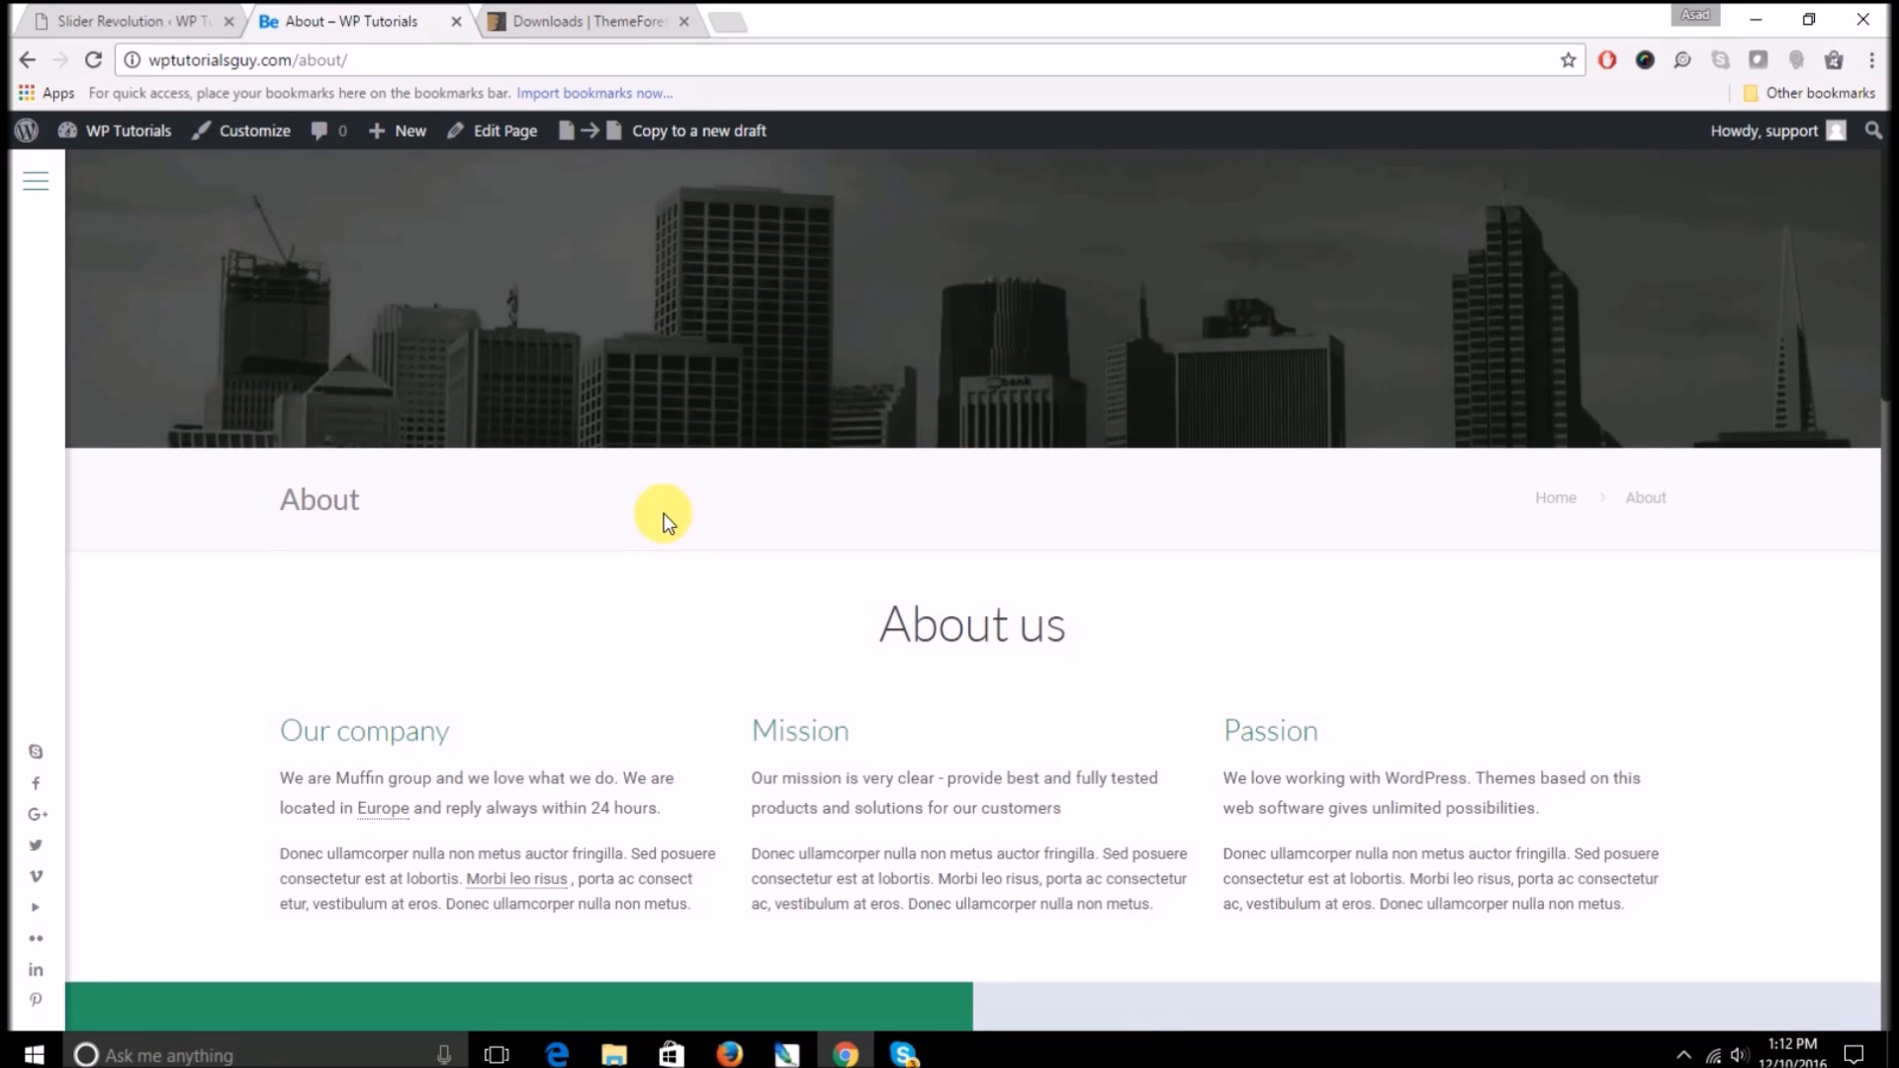
left_click_drag(258, 495, 560, 507)
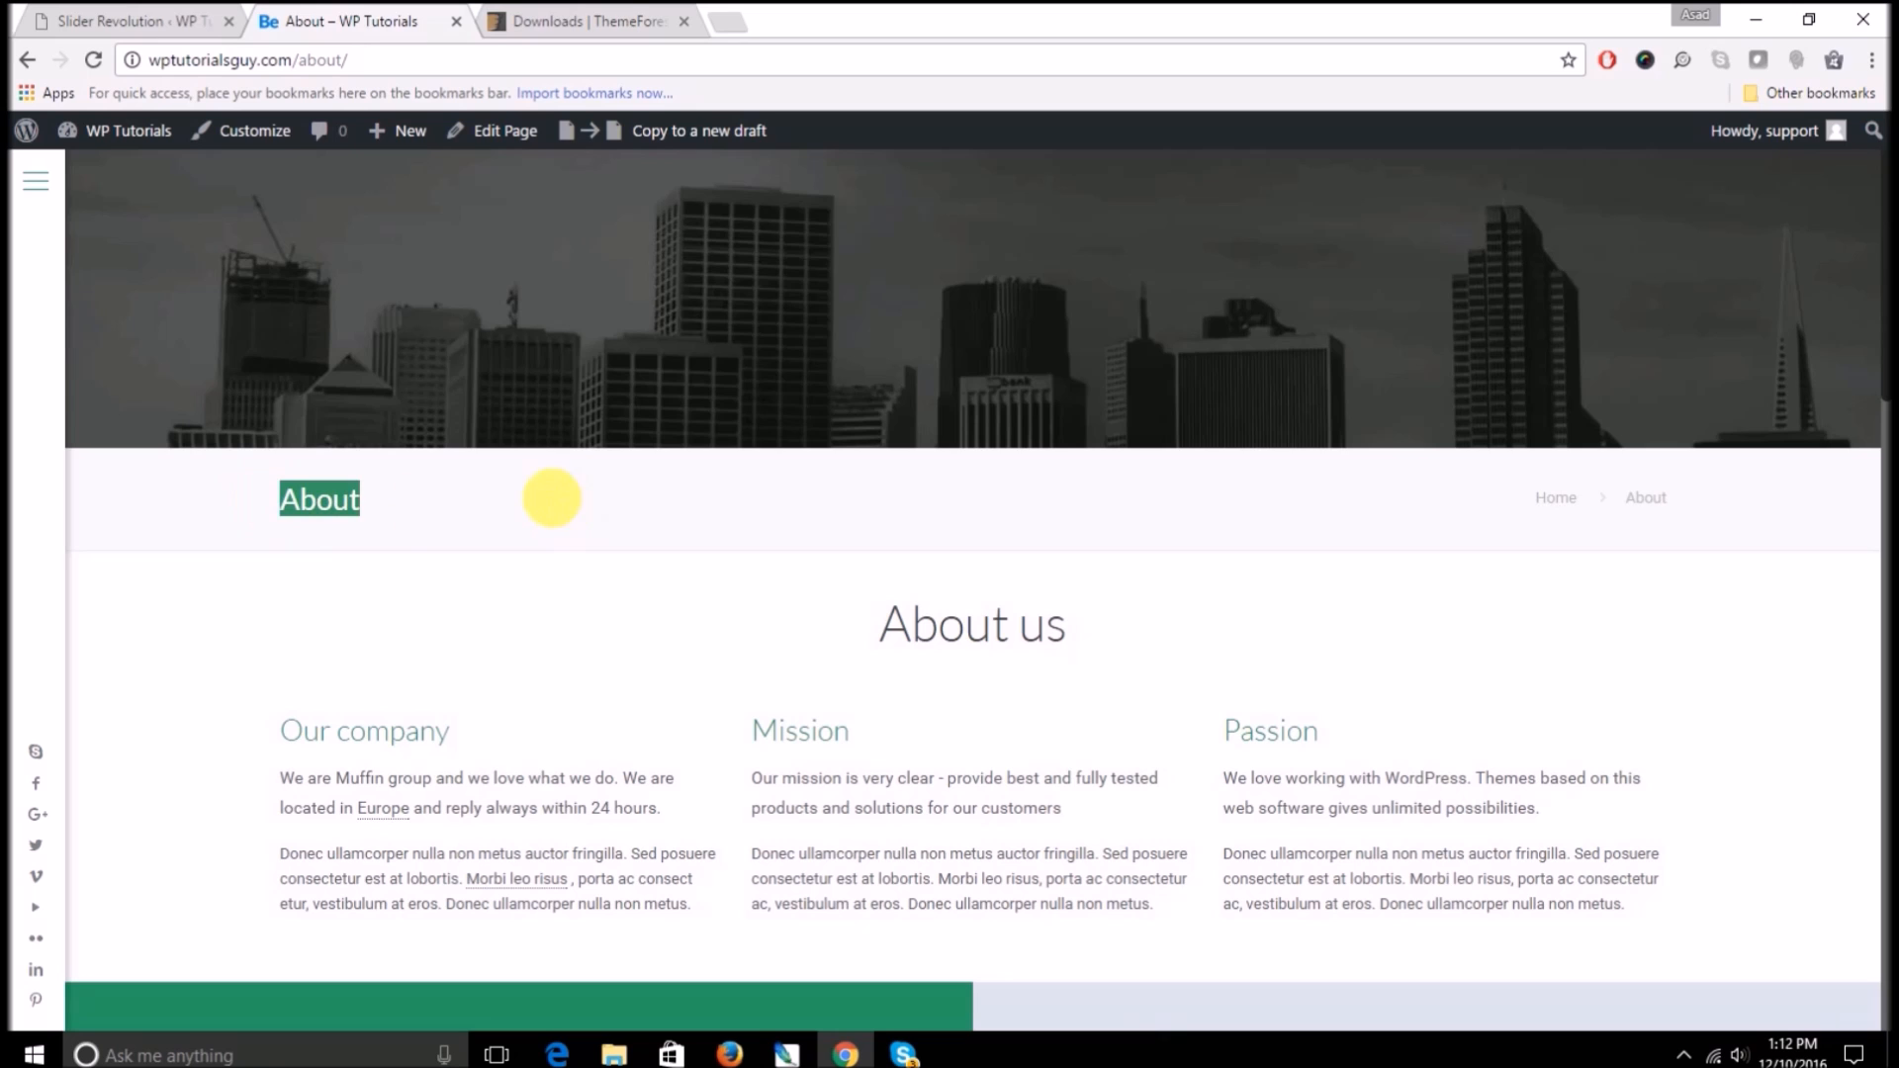
left_click_drag(910, 623, 1191, 636)
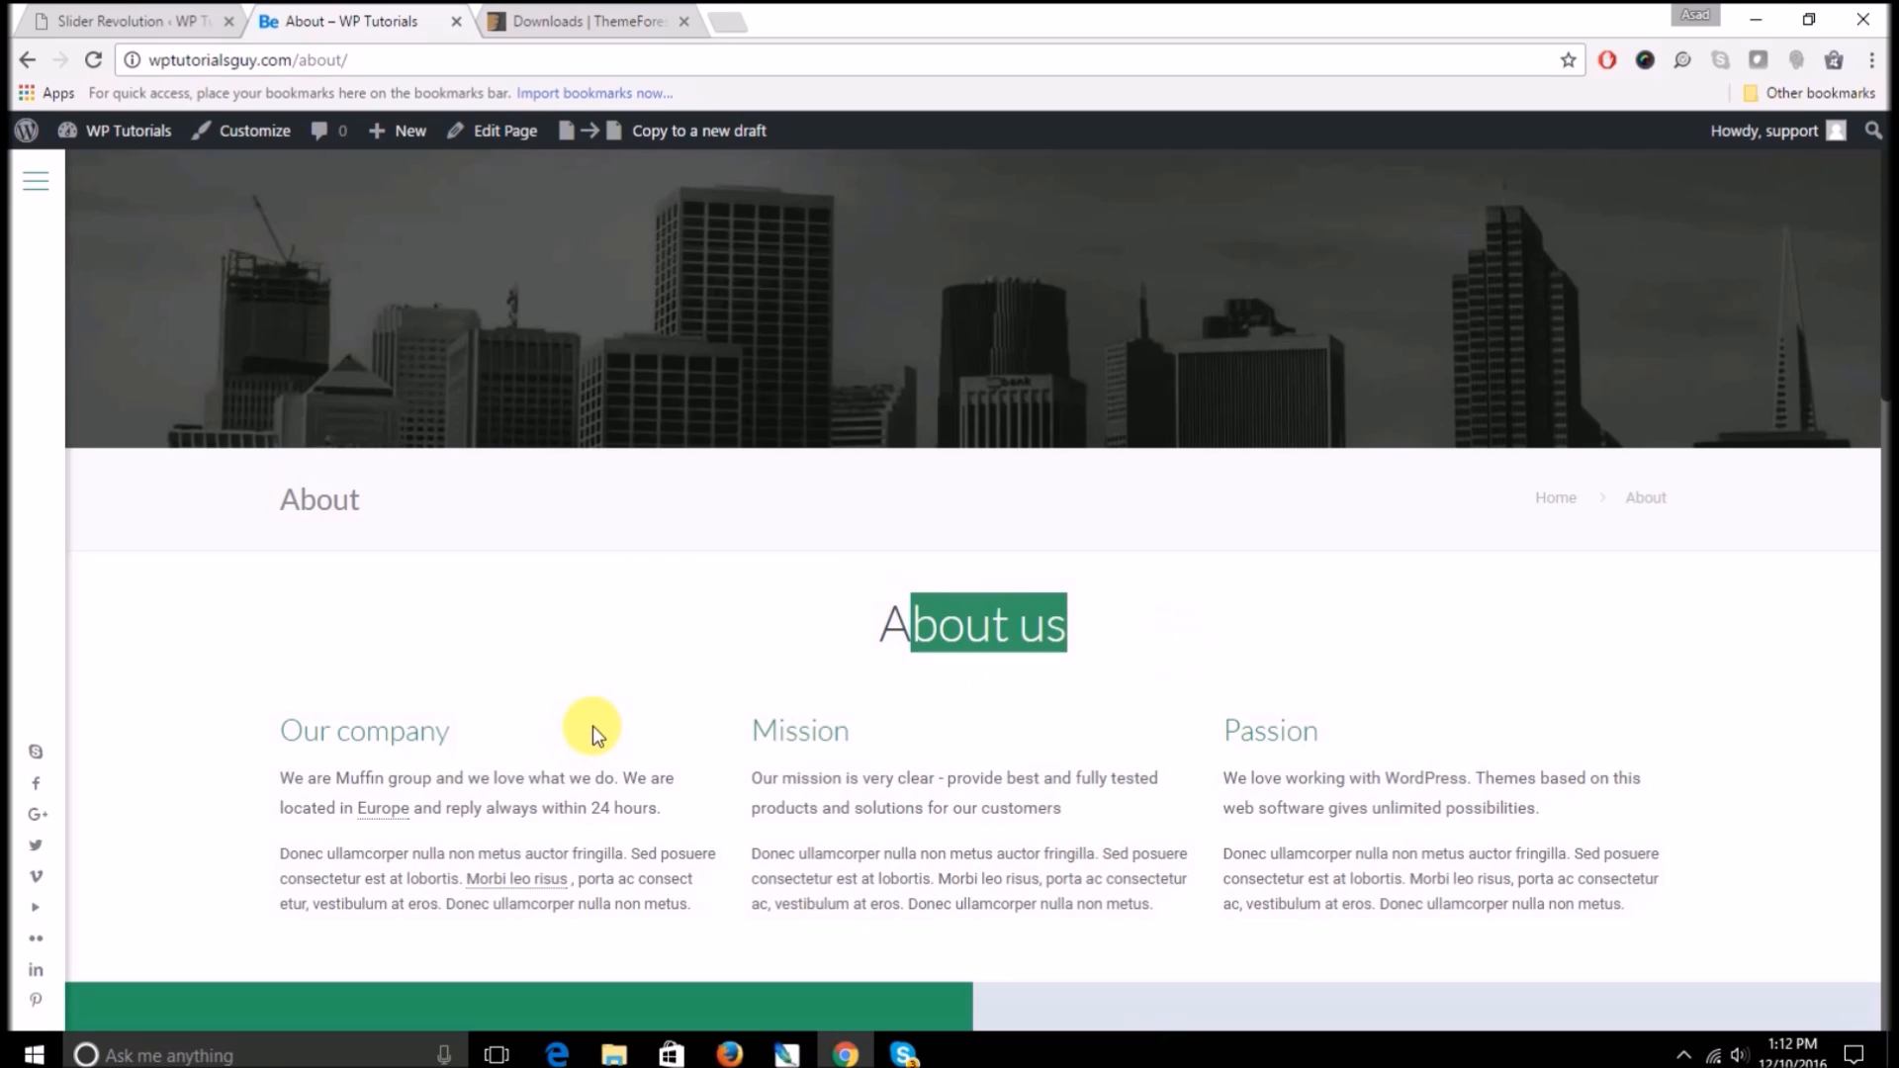
scroll(1196, 717, "down", 15)
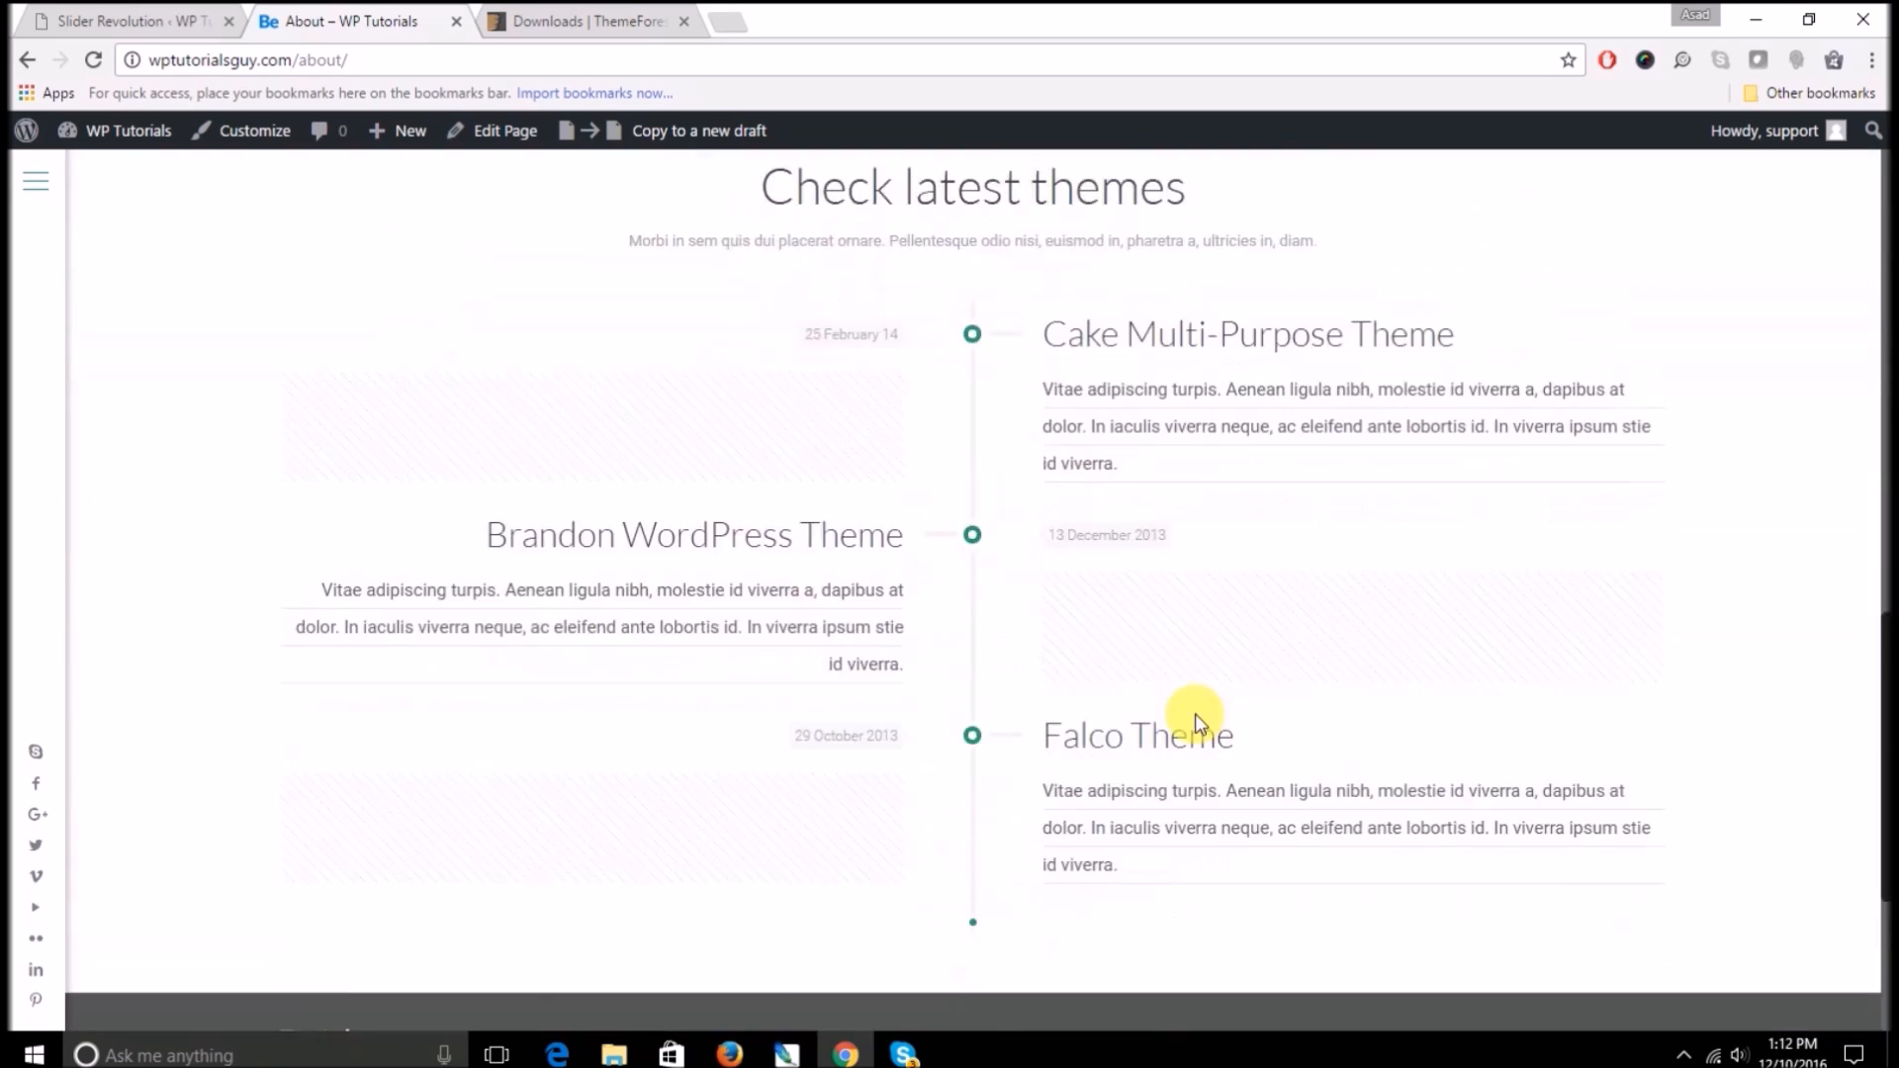
scroll(1195, 714, "up", 15)
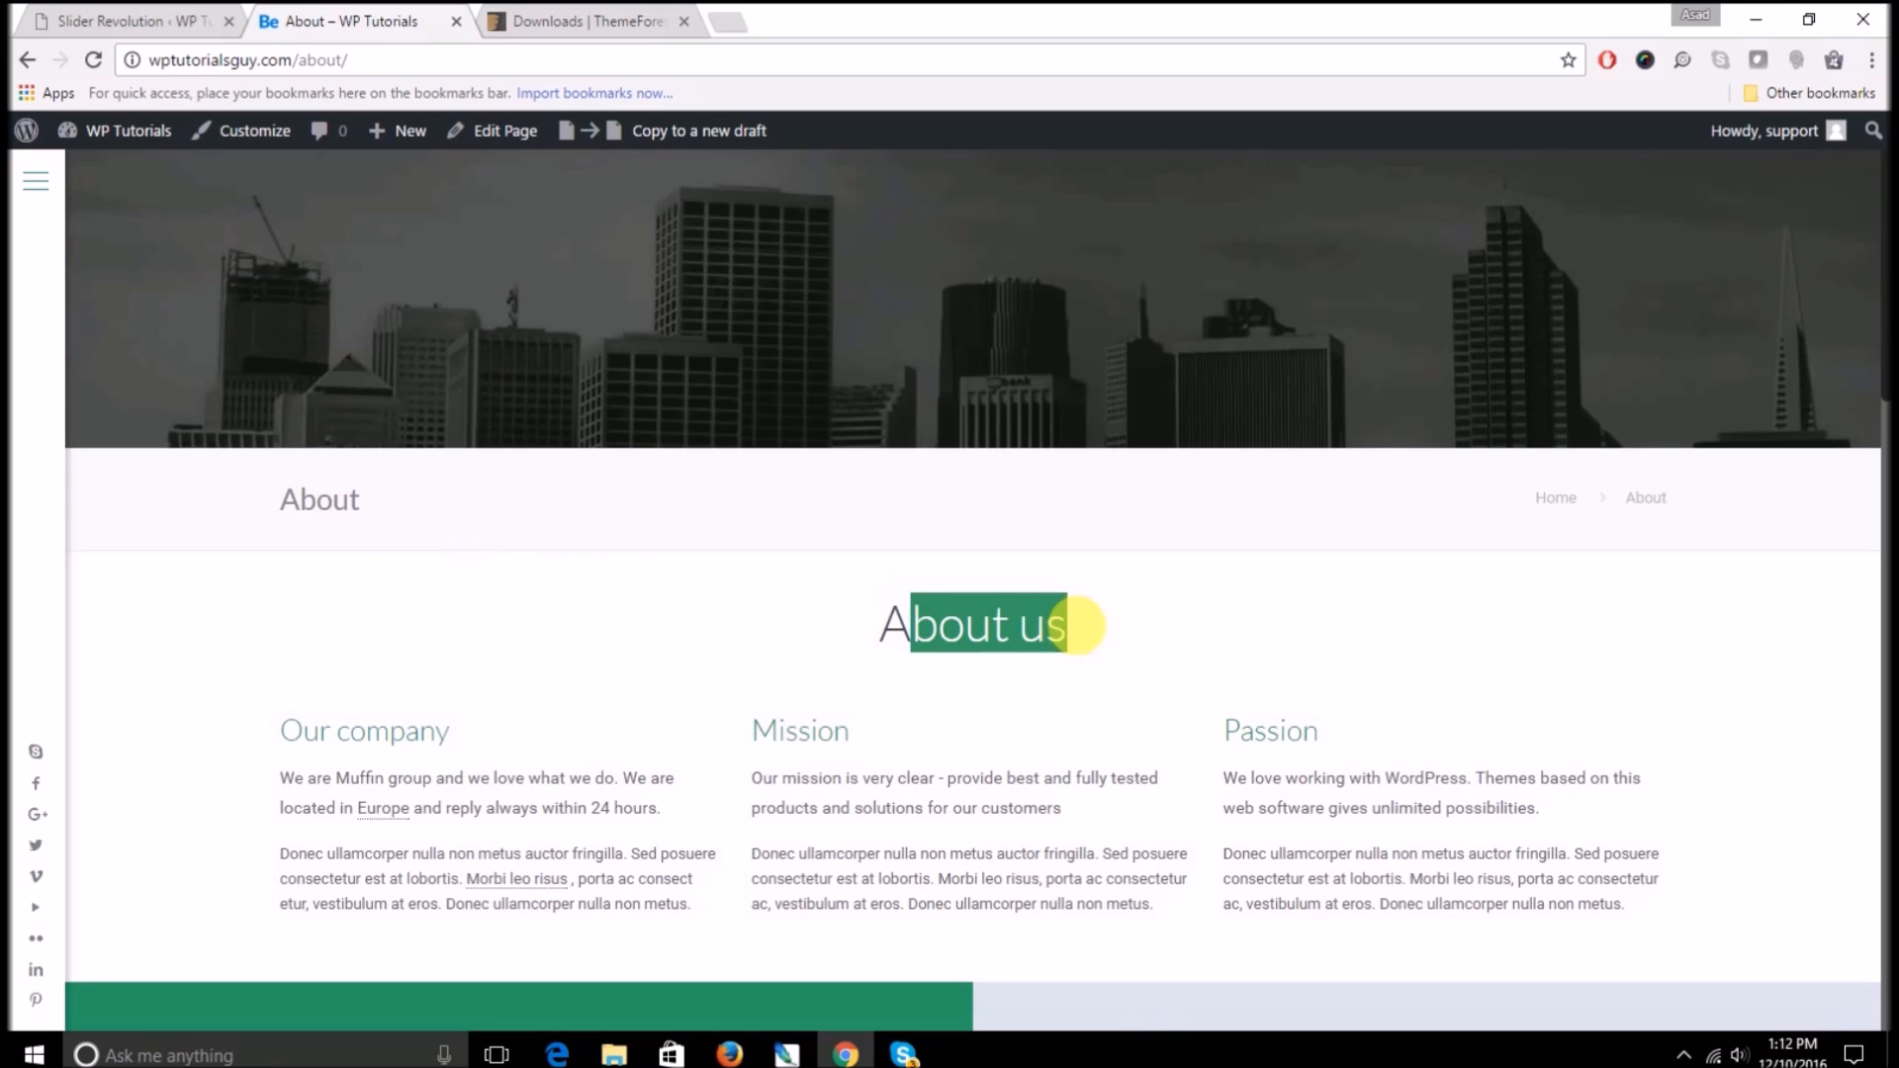
left_click_drag(882, 626, 1083, 631)
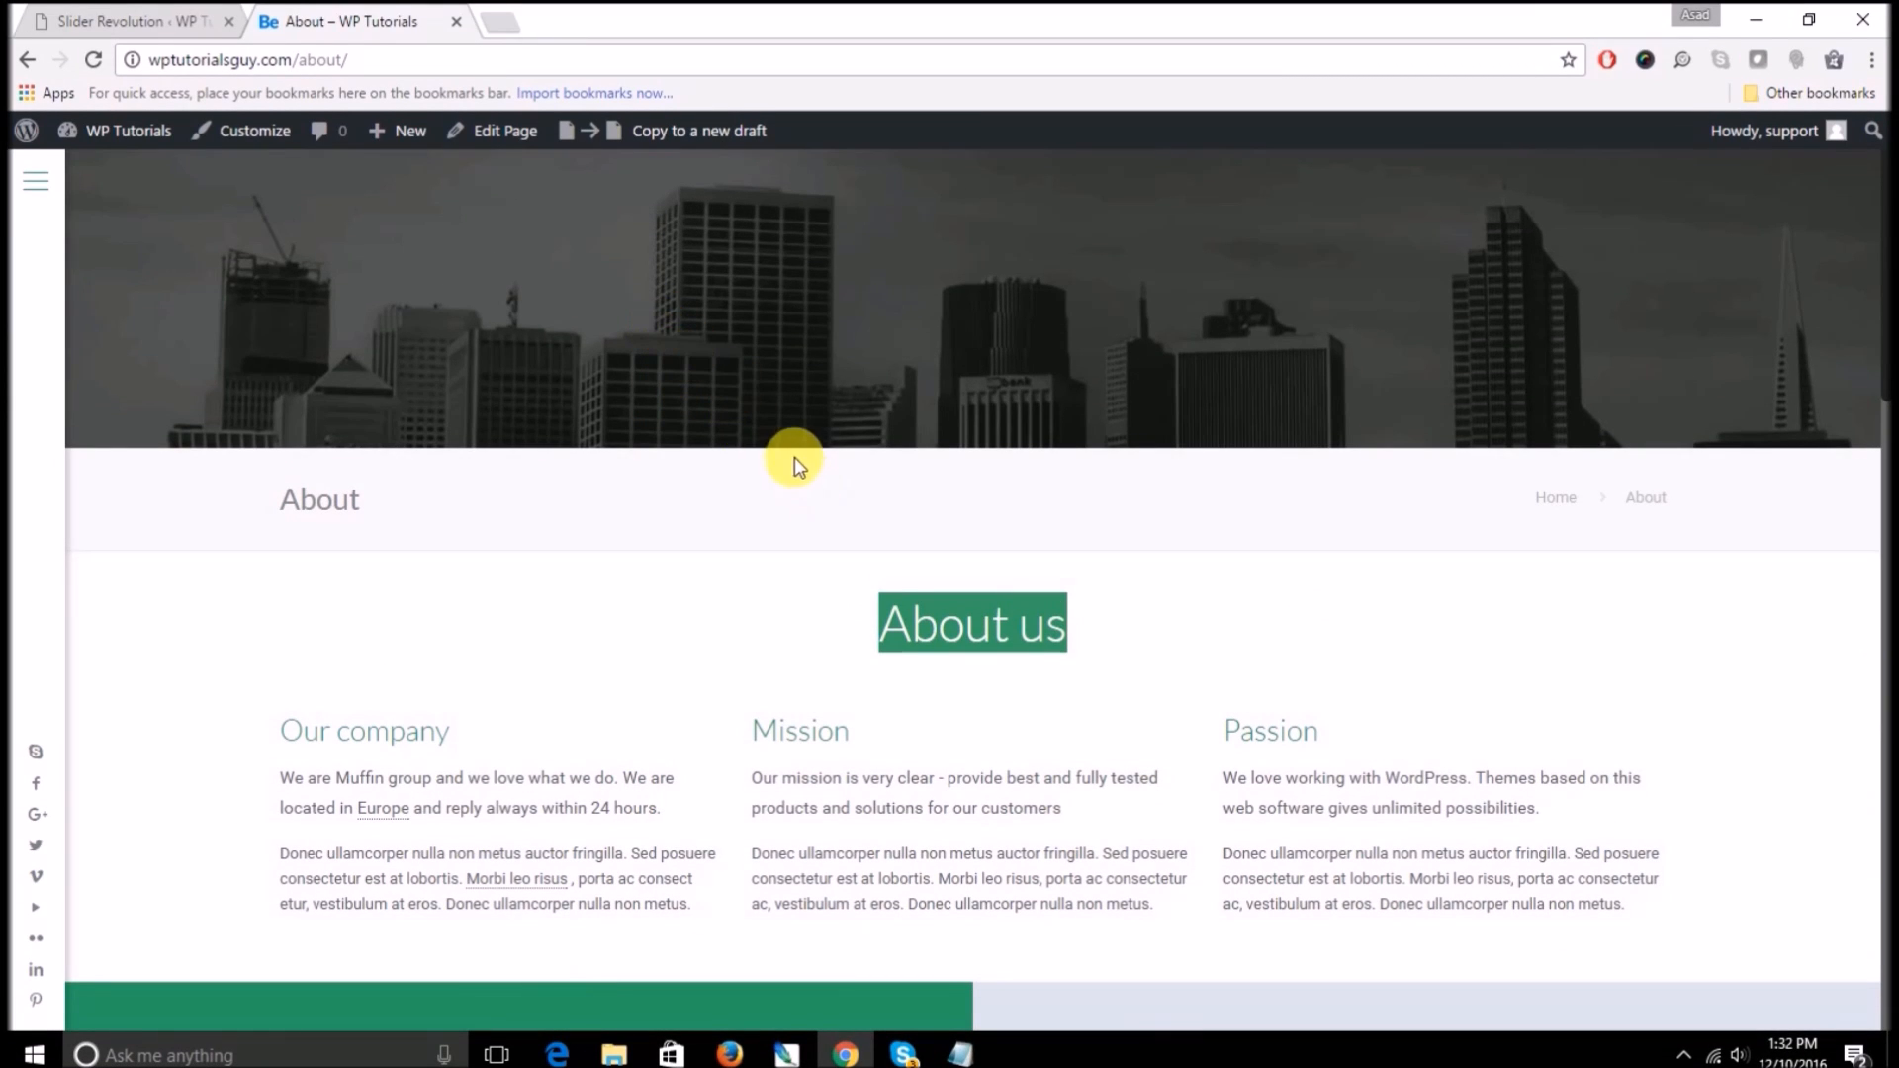
left_click(764, 634)
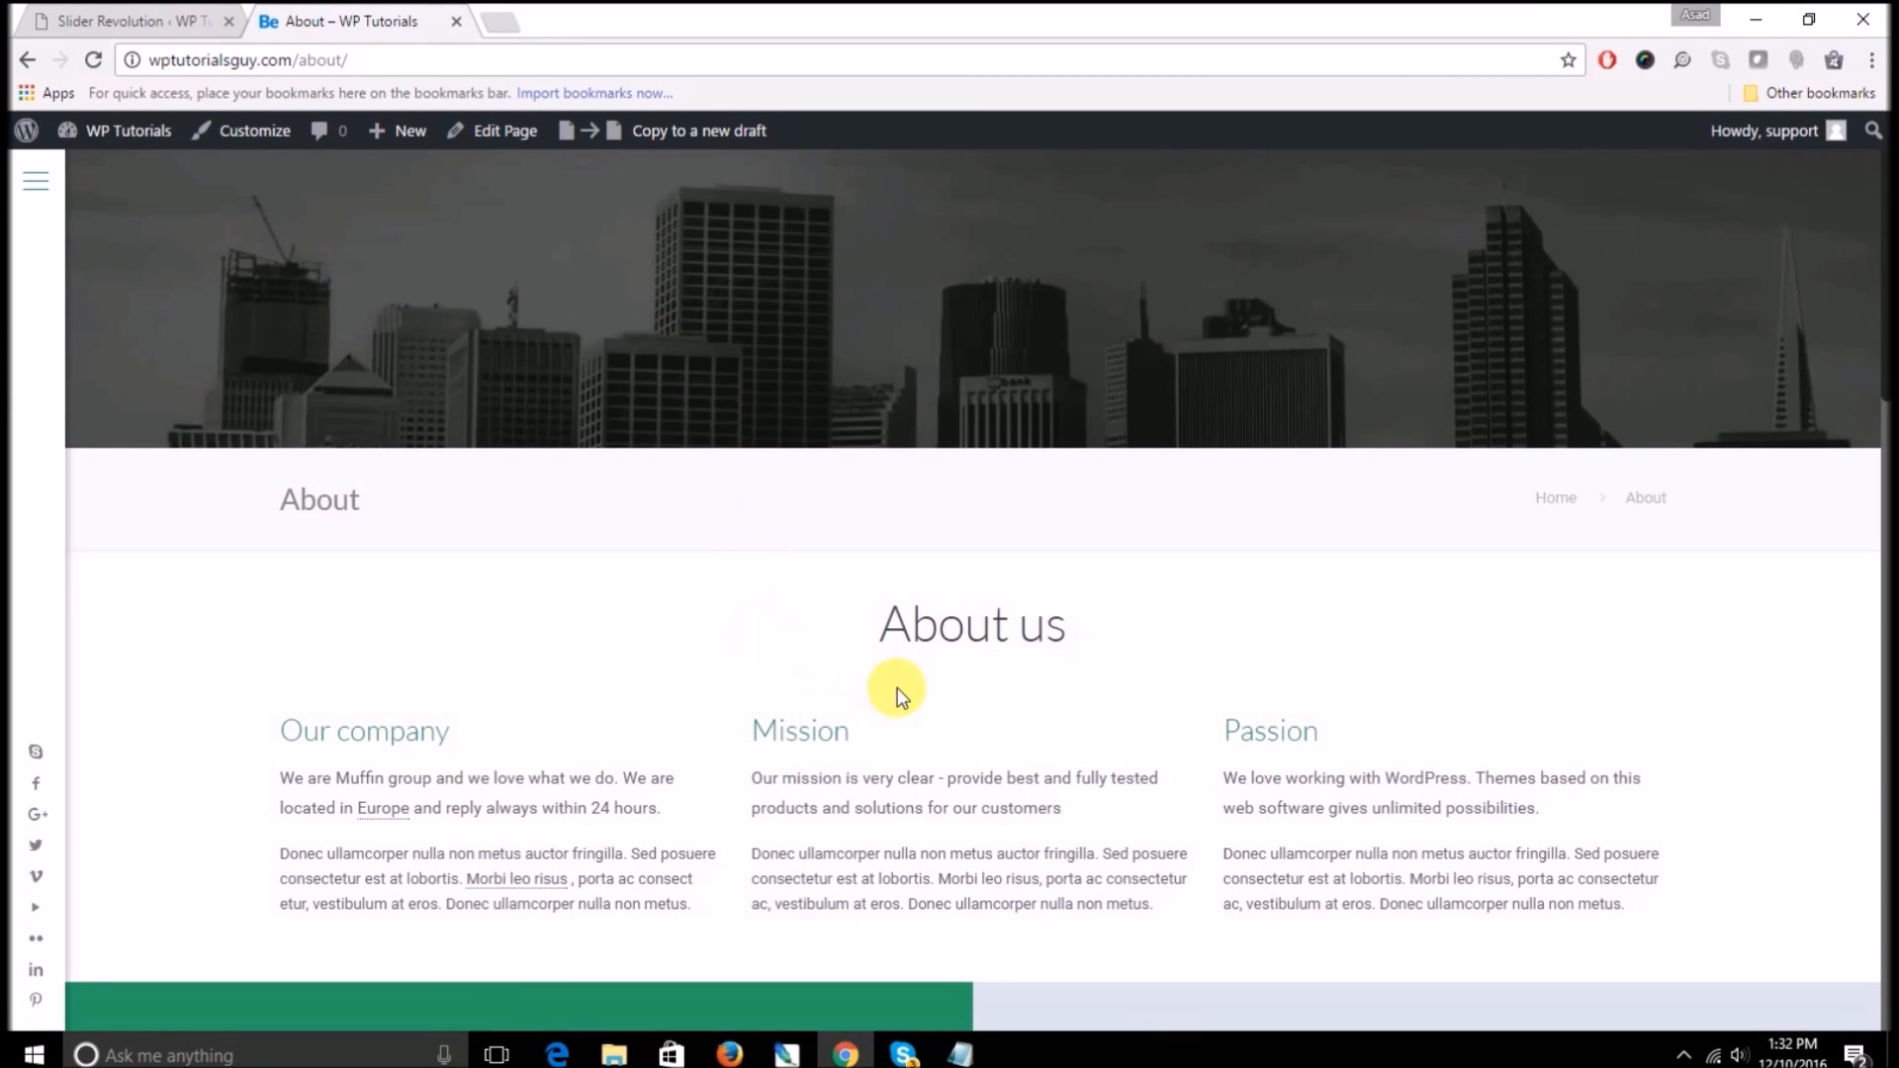
Step: Copy the Google Maps get-api-key link from the Notepad notes into a new browser tab
left_click(959, 1055)
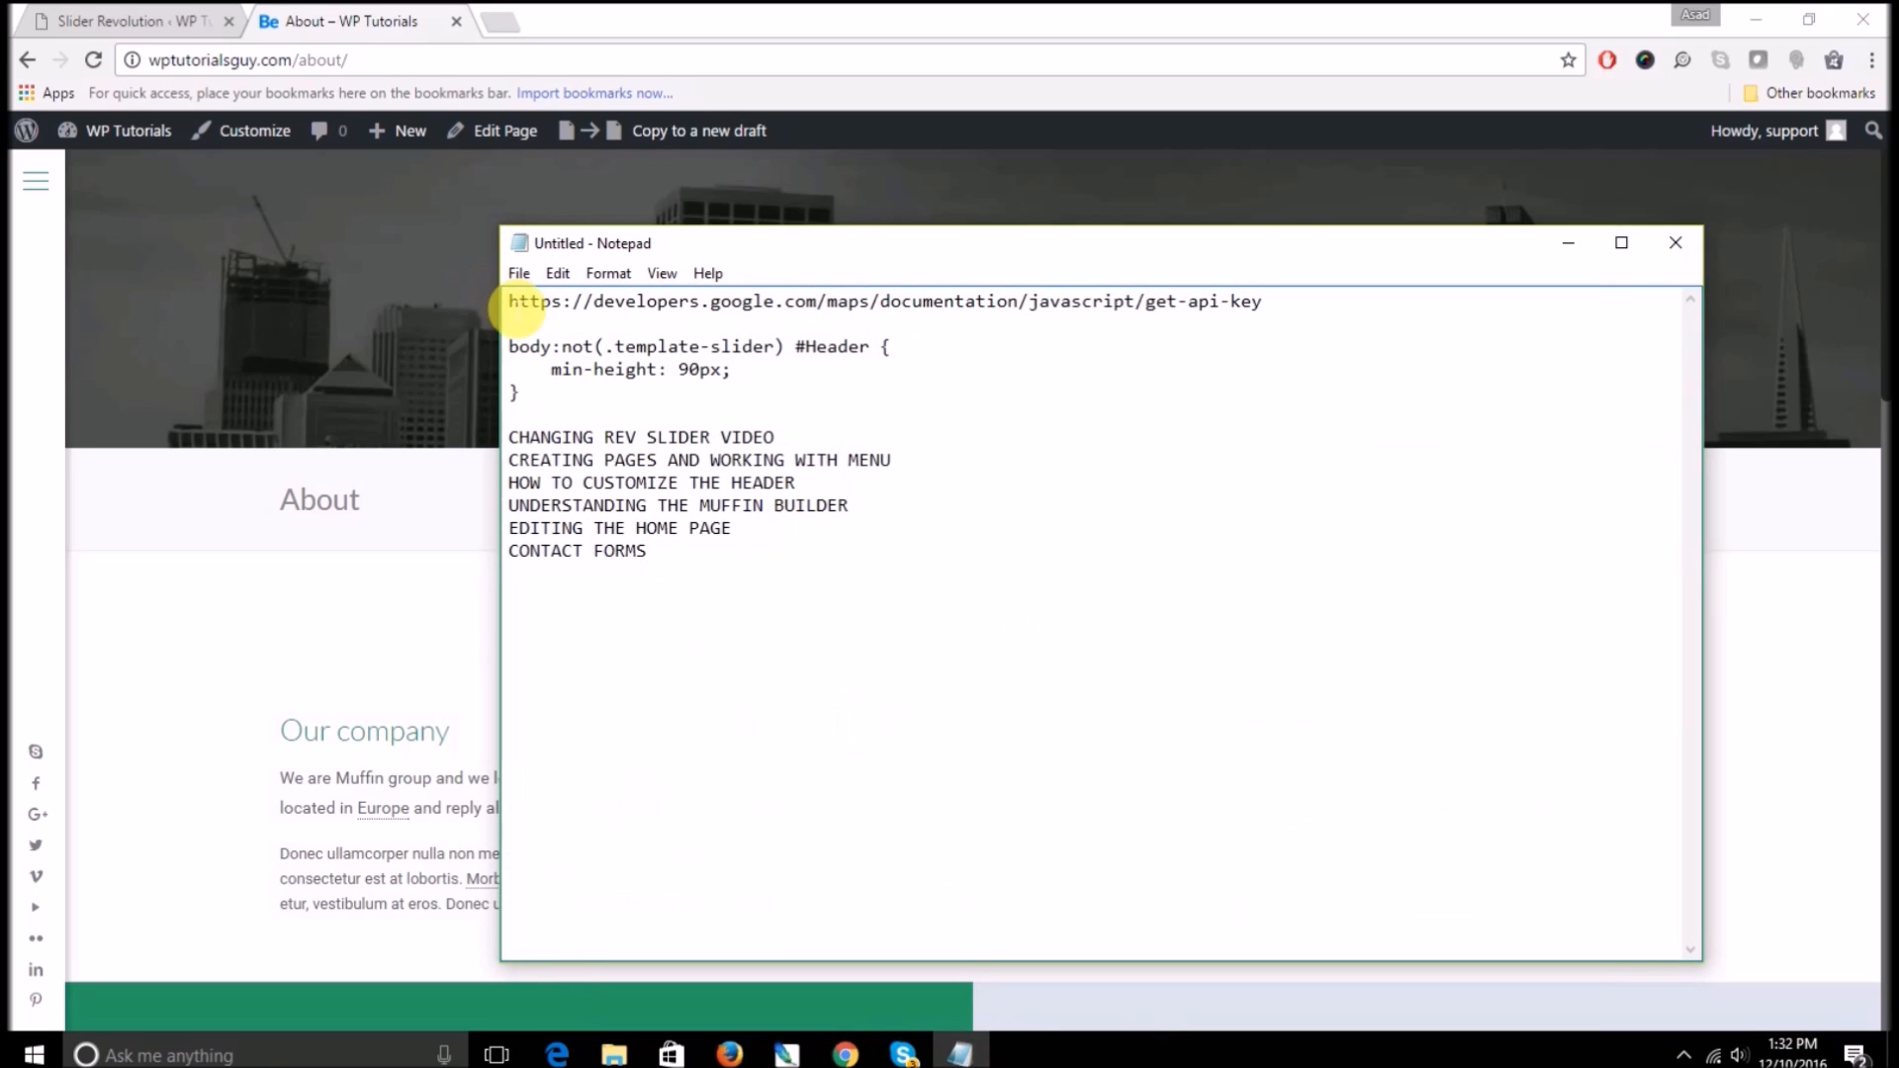
left_click_drag(507, 300, 827, 301)
left_click_drag(954, 300, 1322, 292)
key("ctrl+c")
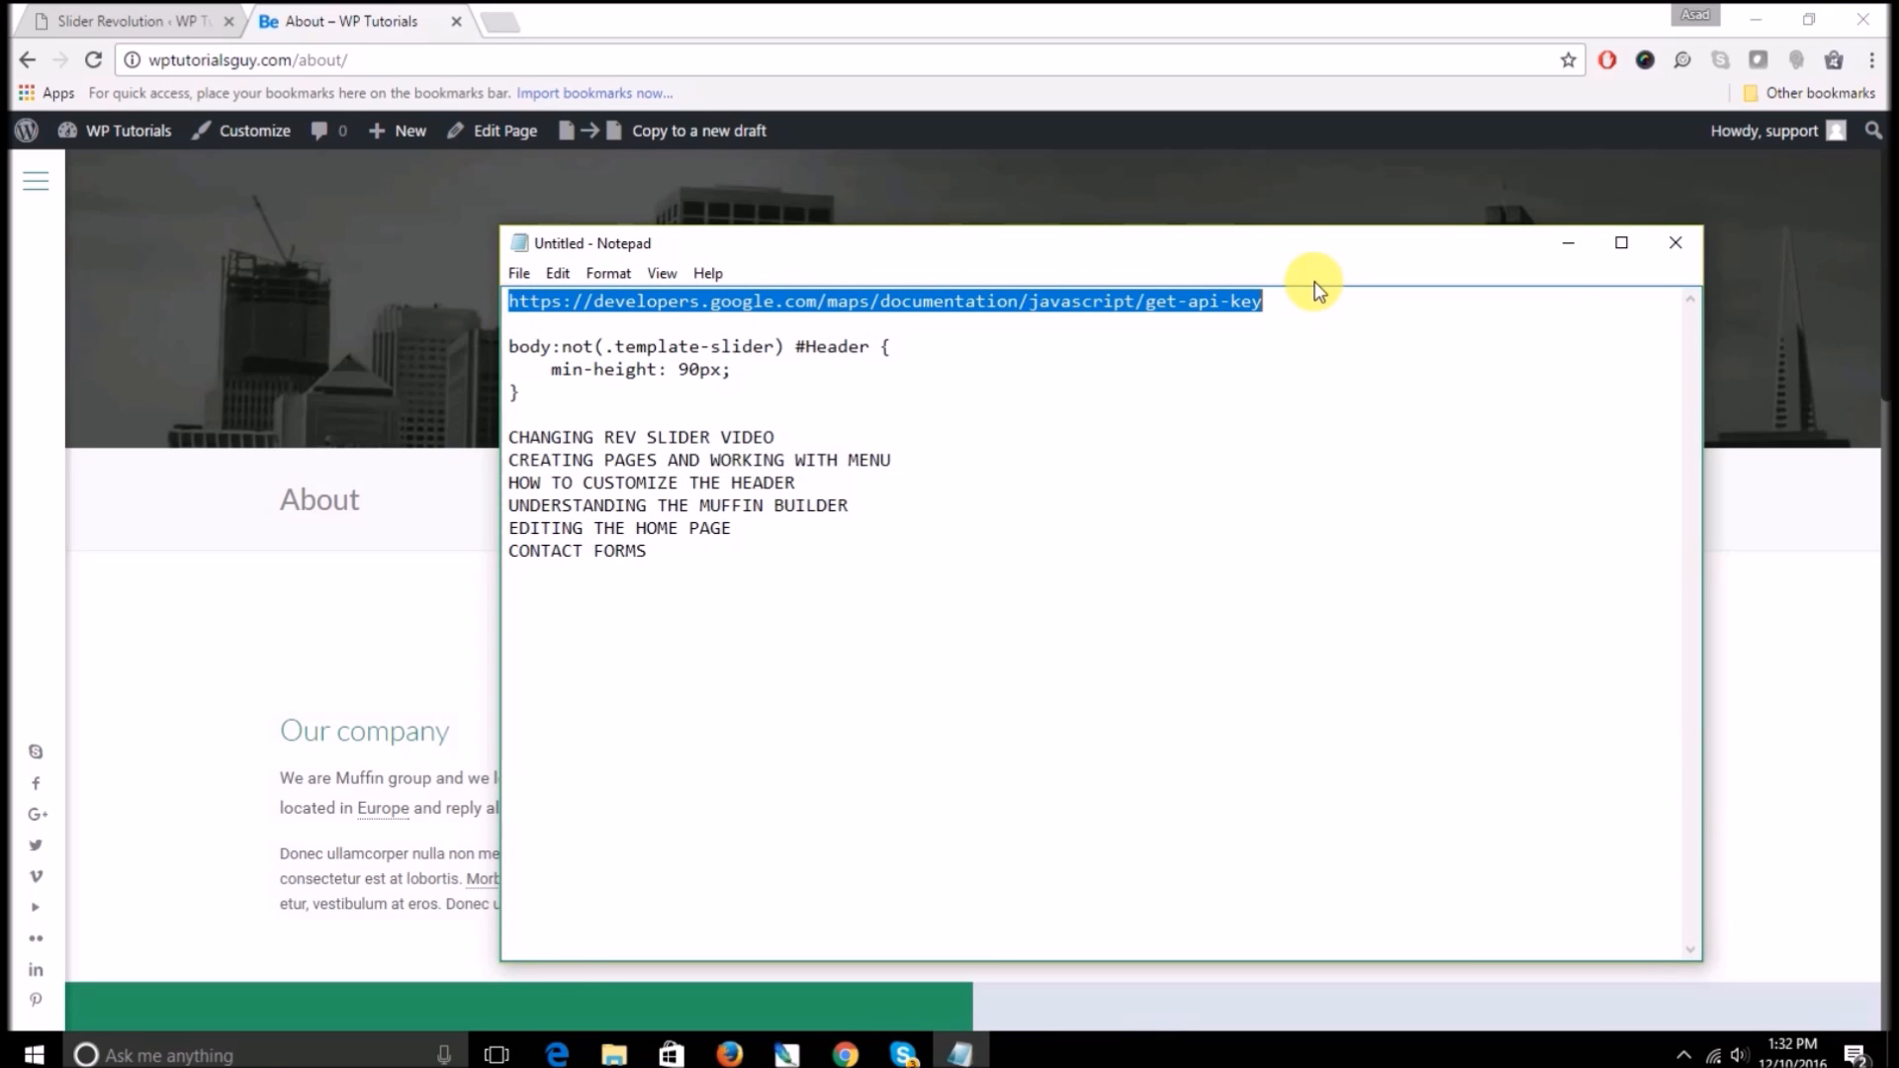
left_click(499, 25)
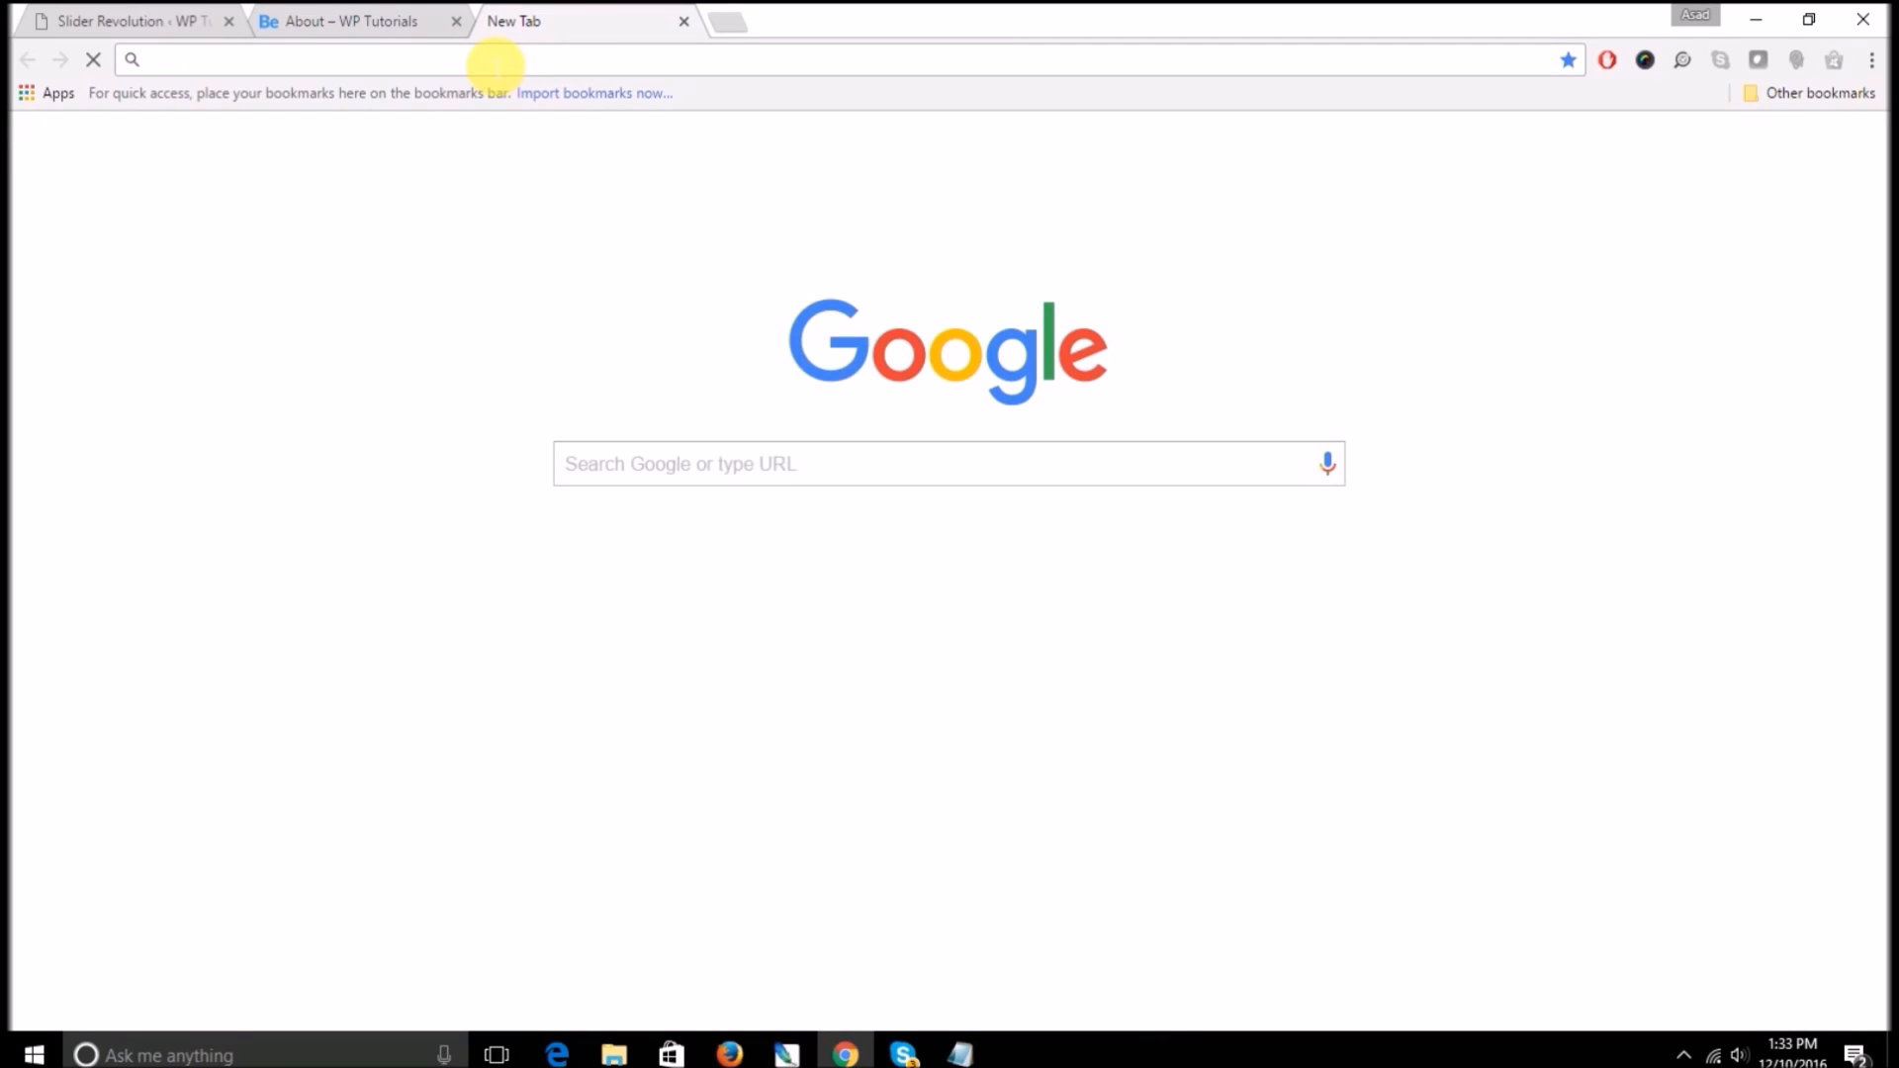
Step: Load the Google Maps get-api-key page and start GET A KEY under Get an API key
key("ctrl+v")
key("Return")
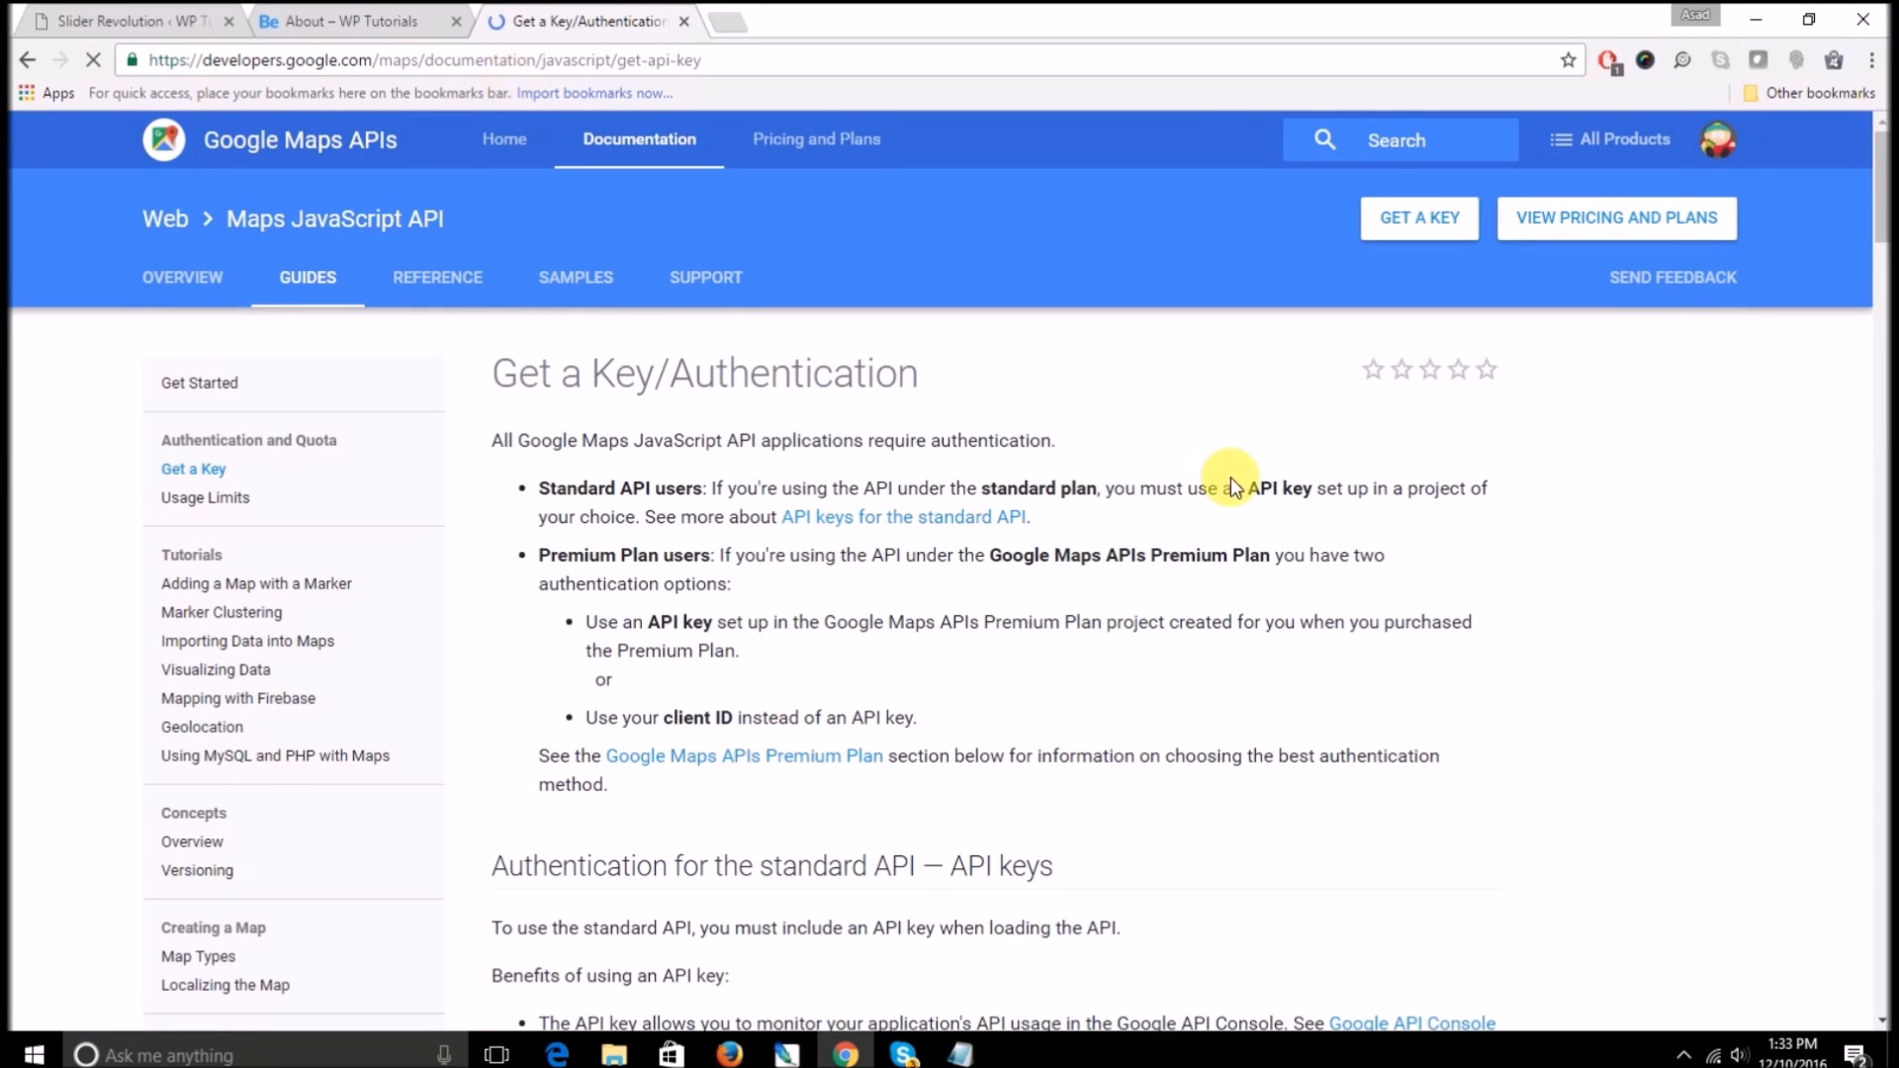
scroll(949, 490, "down", 1)
scroll(839, 514, "down", 6)
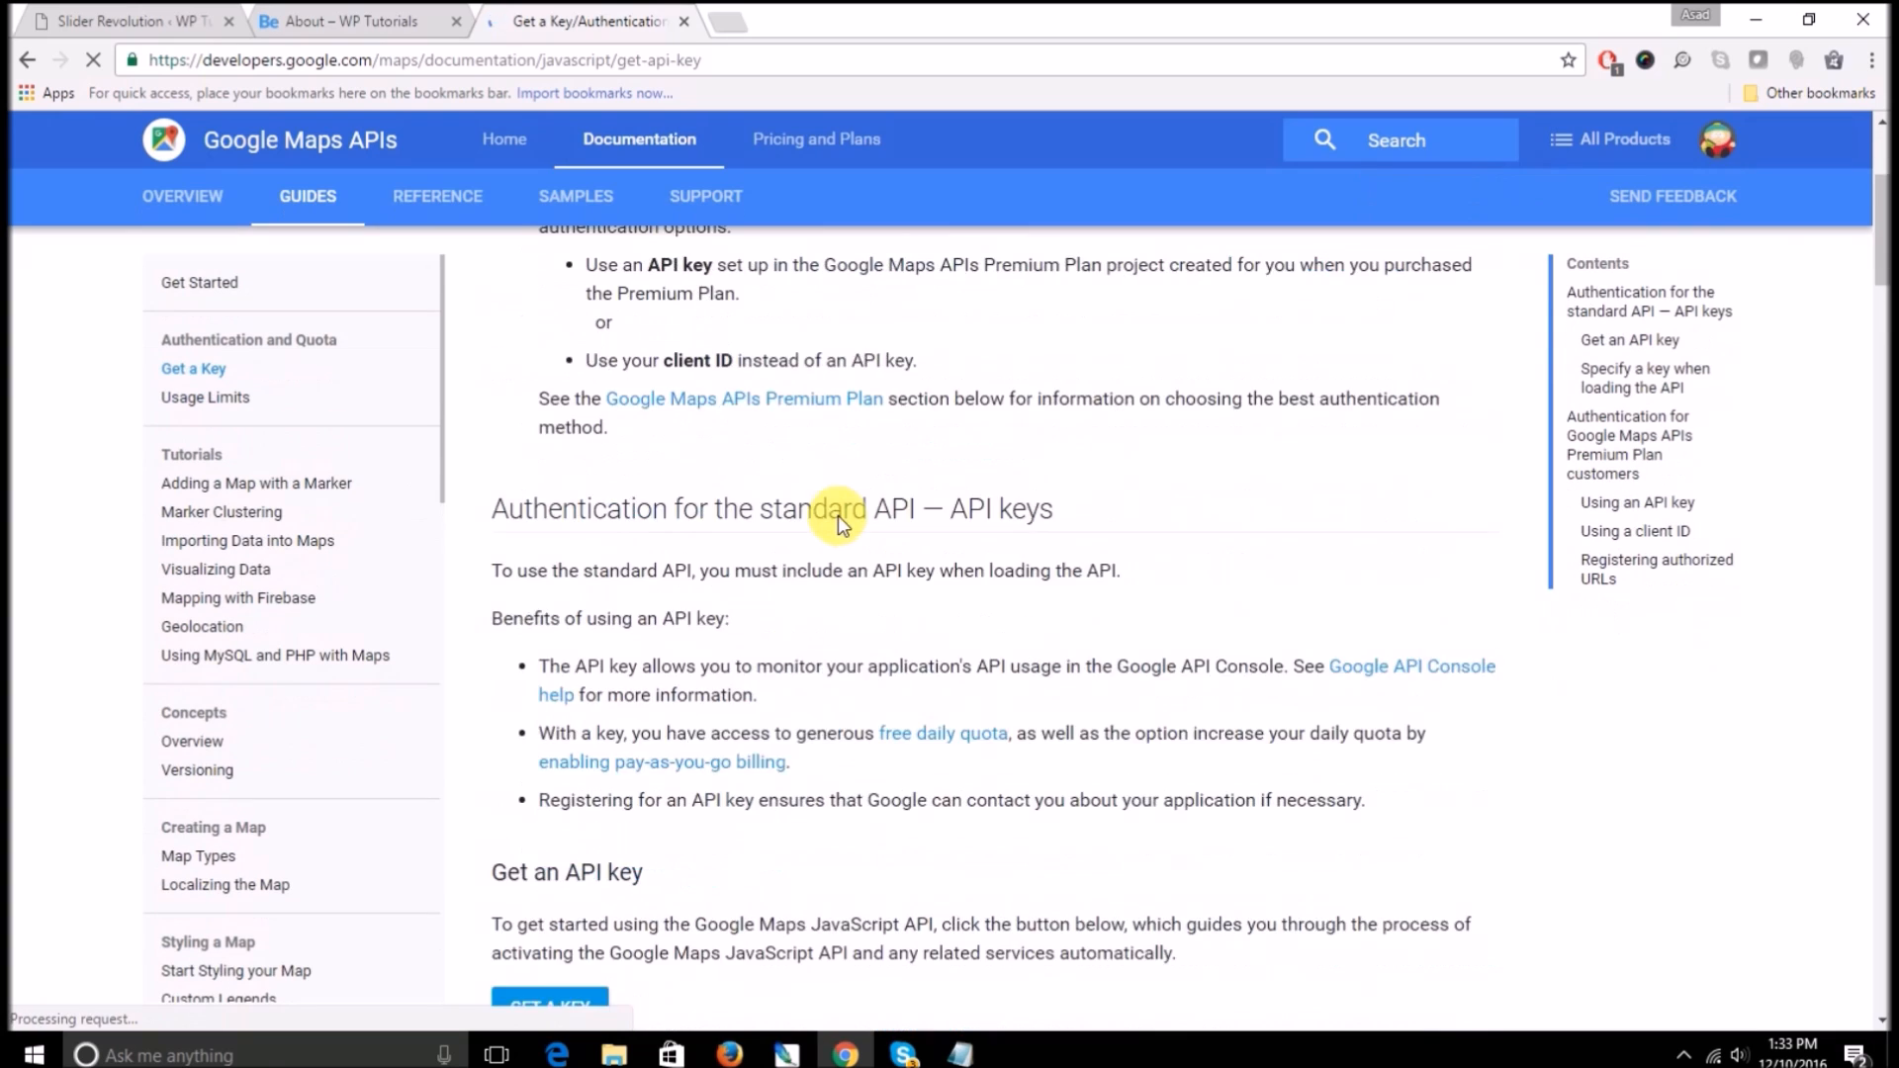
scroll(543, 755, "down", 2)
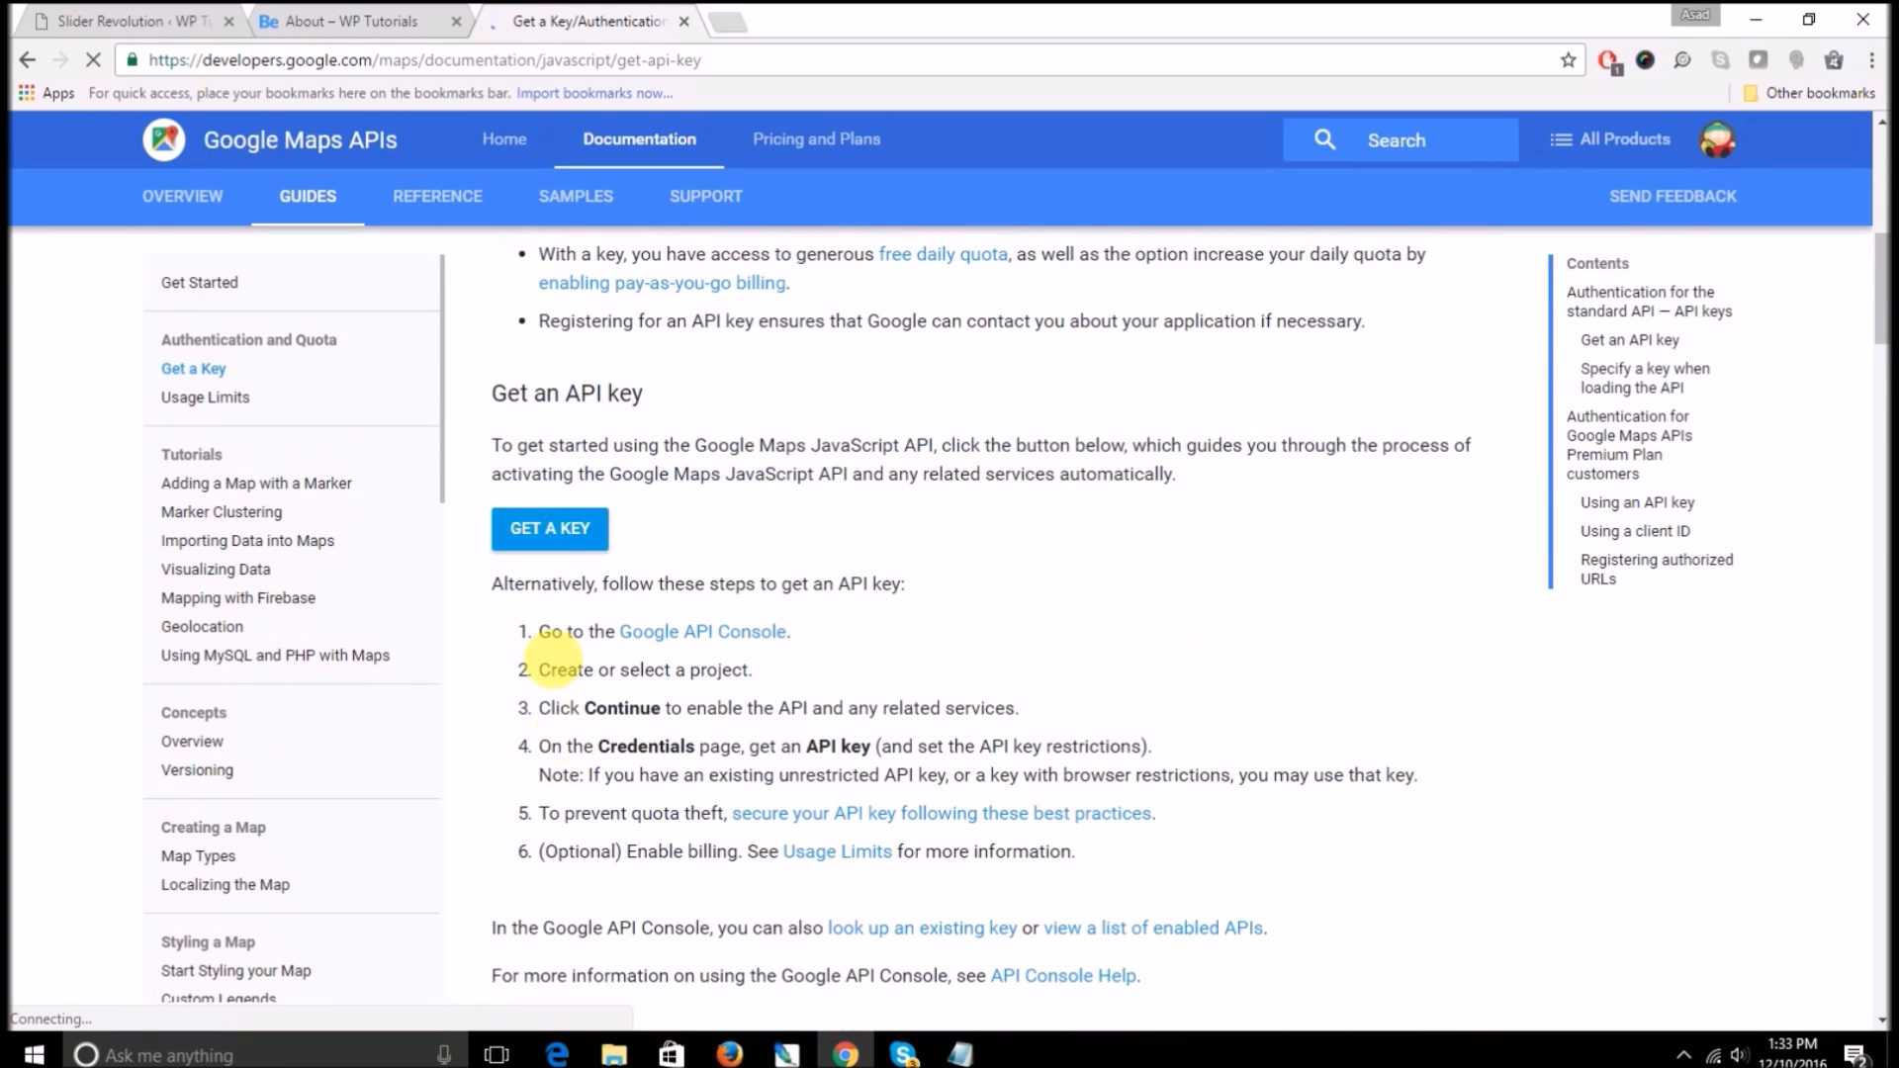
left_click(550, 528)
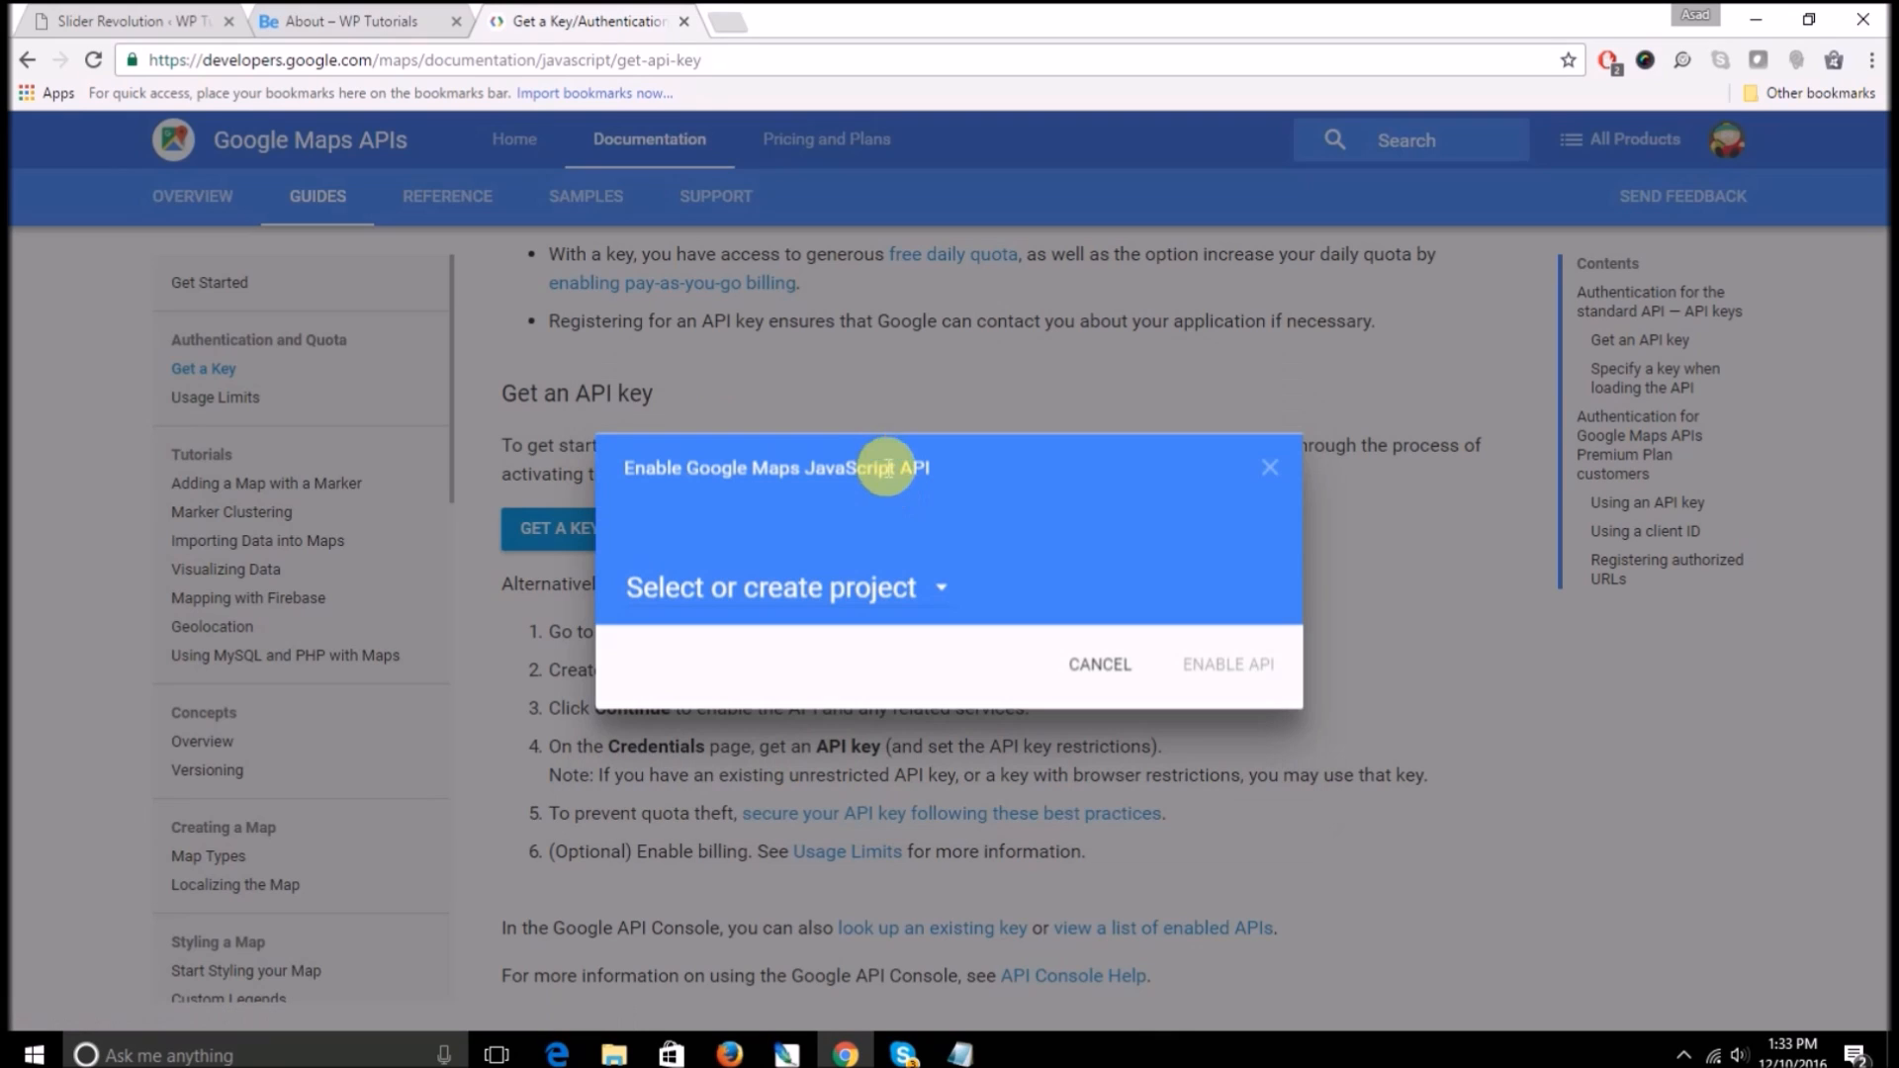
Step: Create a new project named BETHEME TUTORIAL and enable the Maps JavaScript API for it
left_click(935, 592)
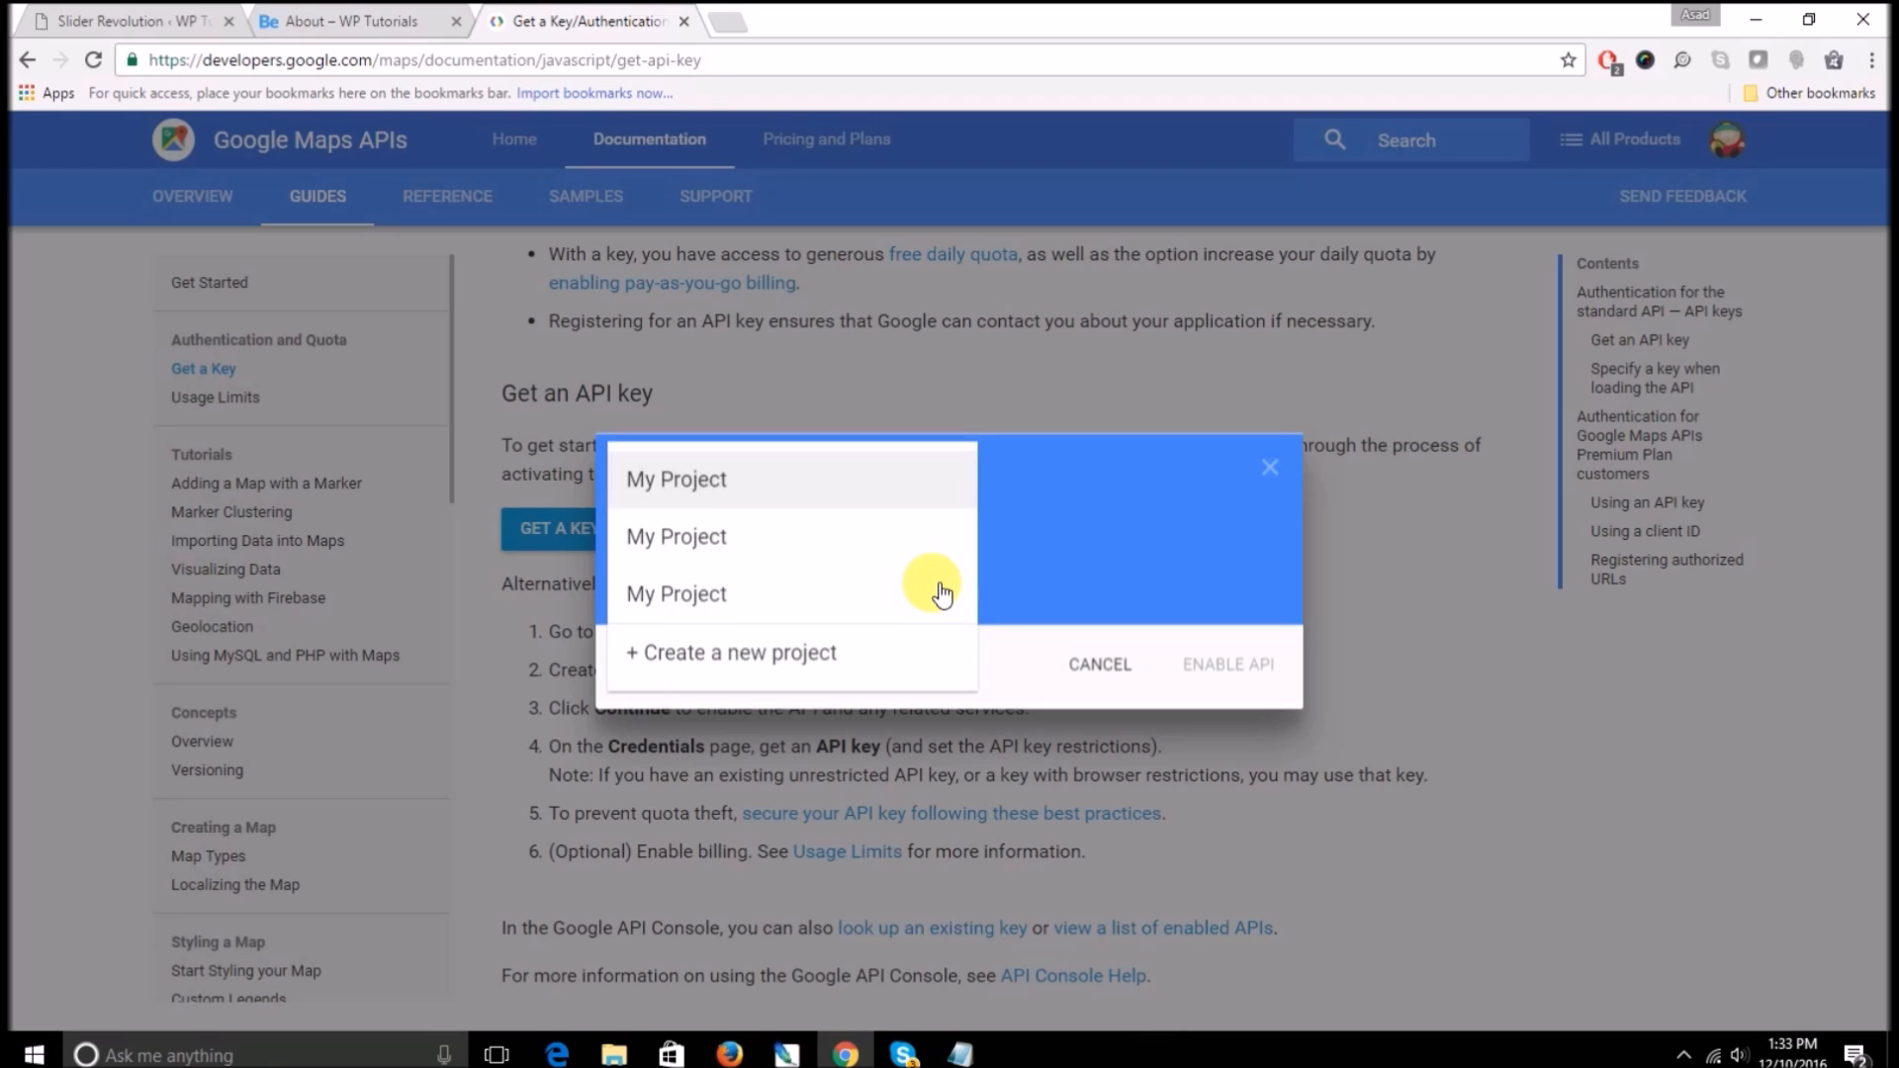
left_click(722, 651)
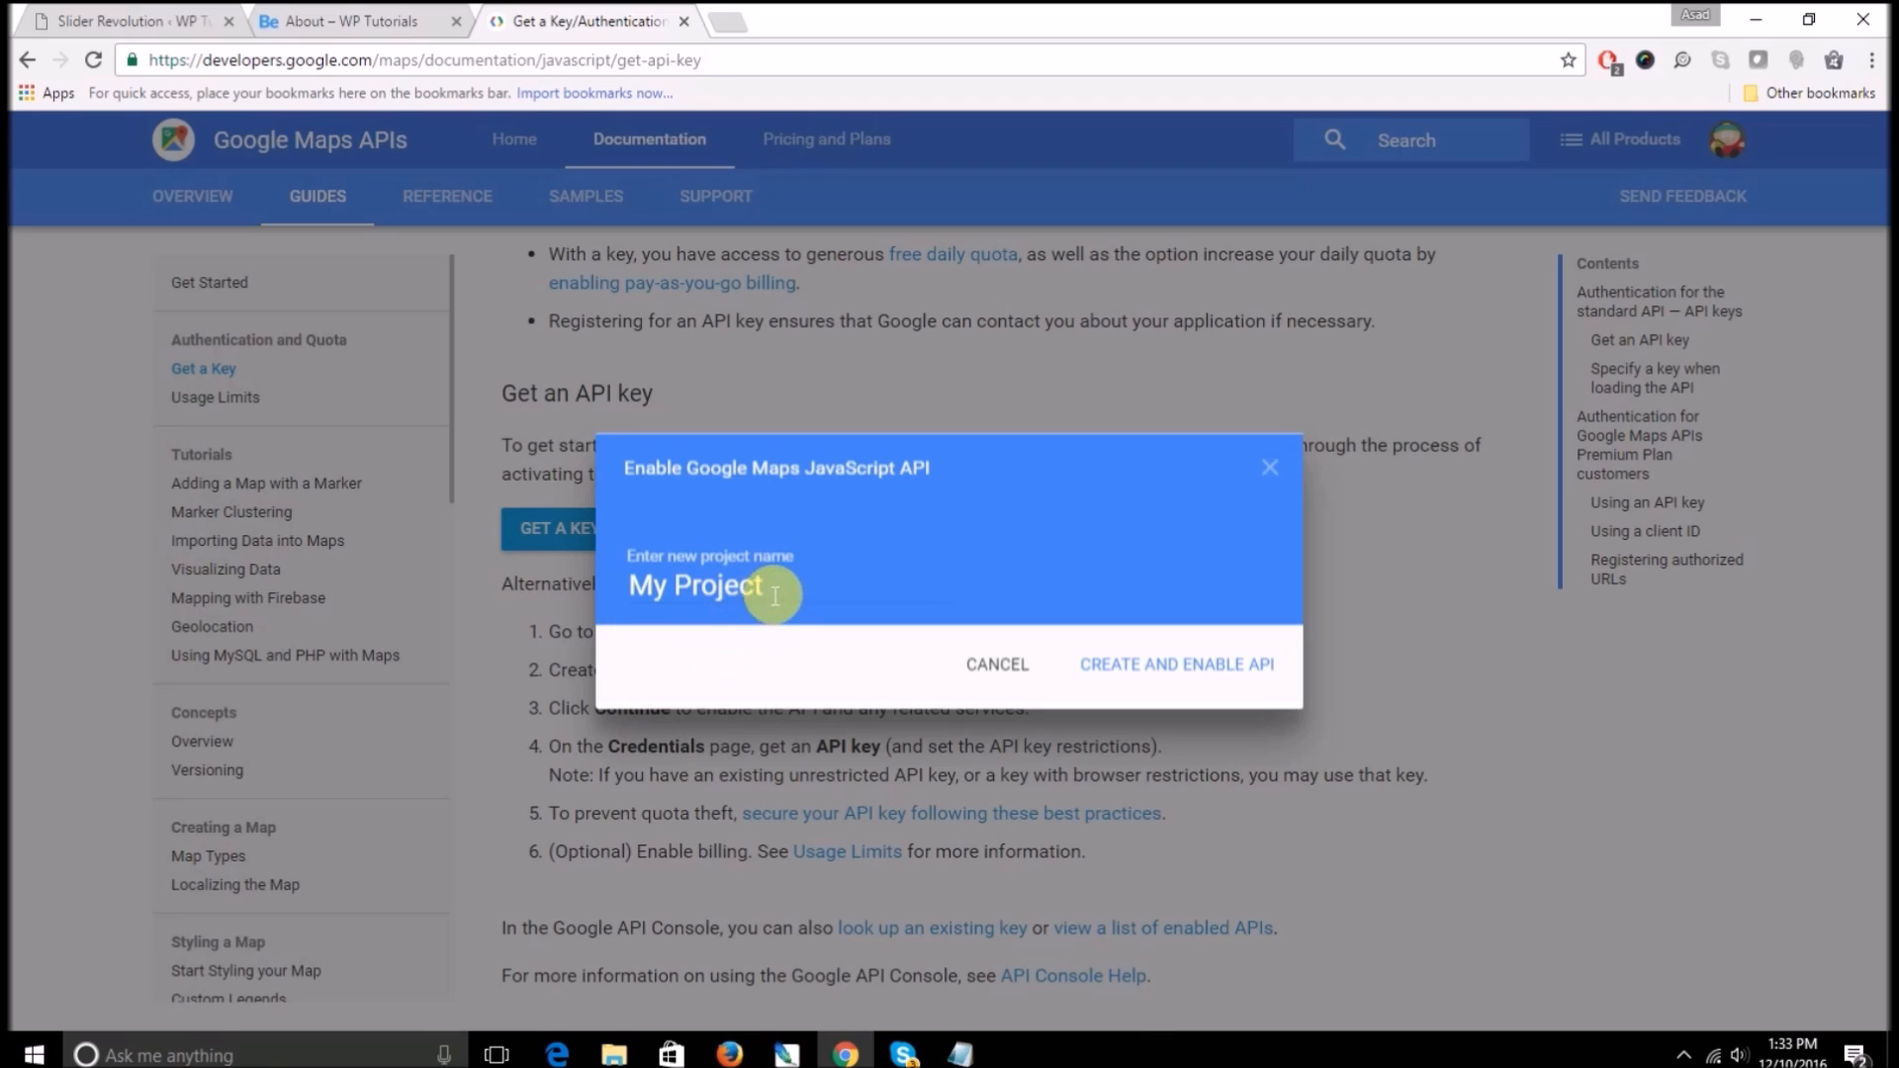
left_click_drag(763, 585, 660, 600)
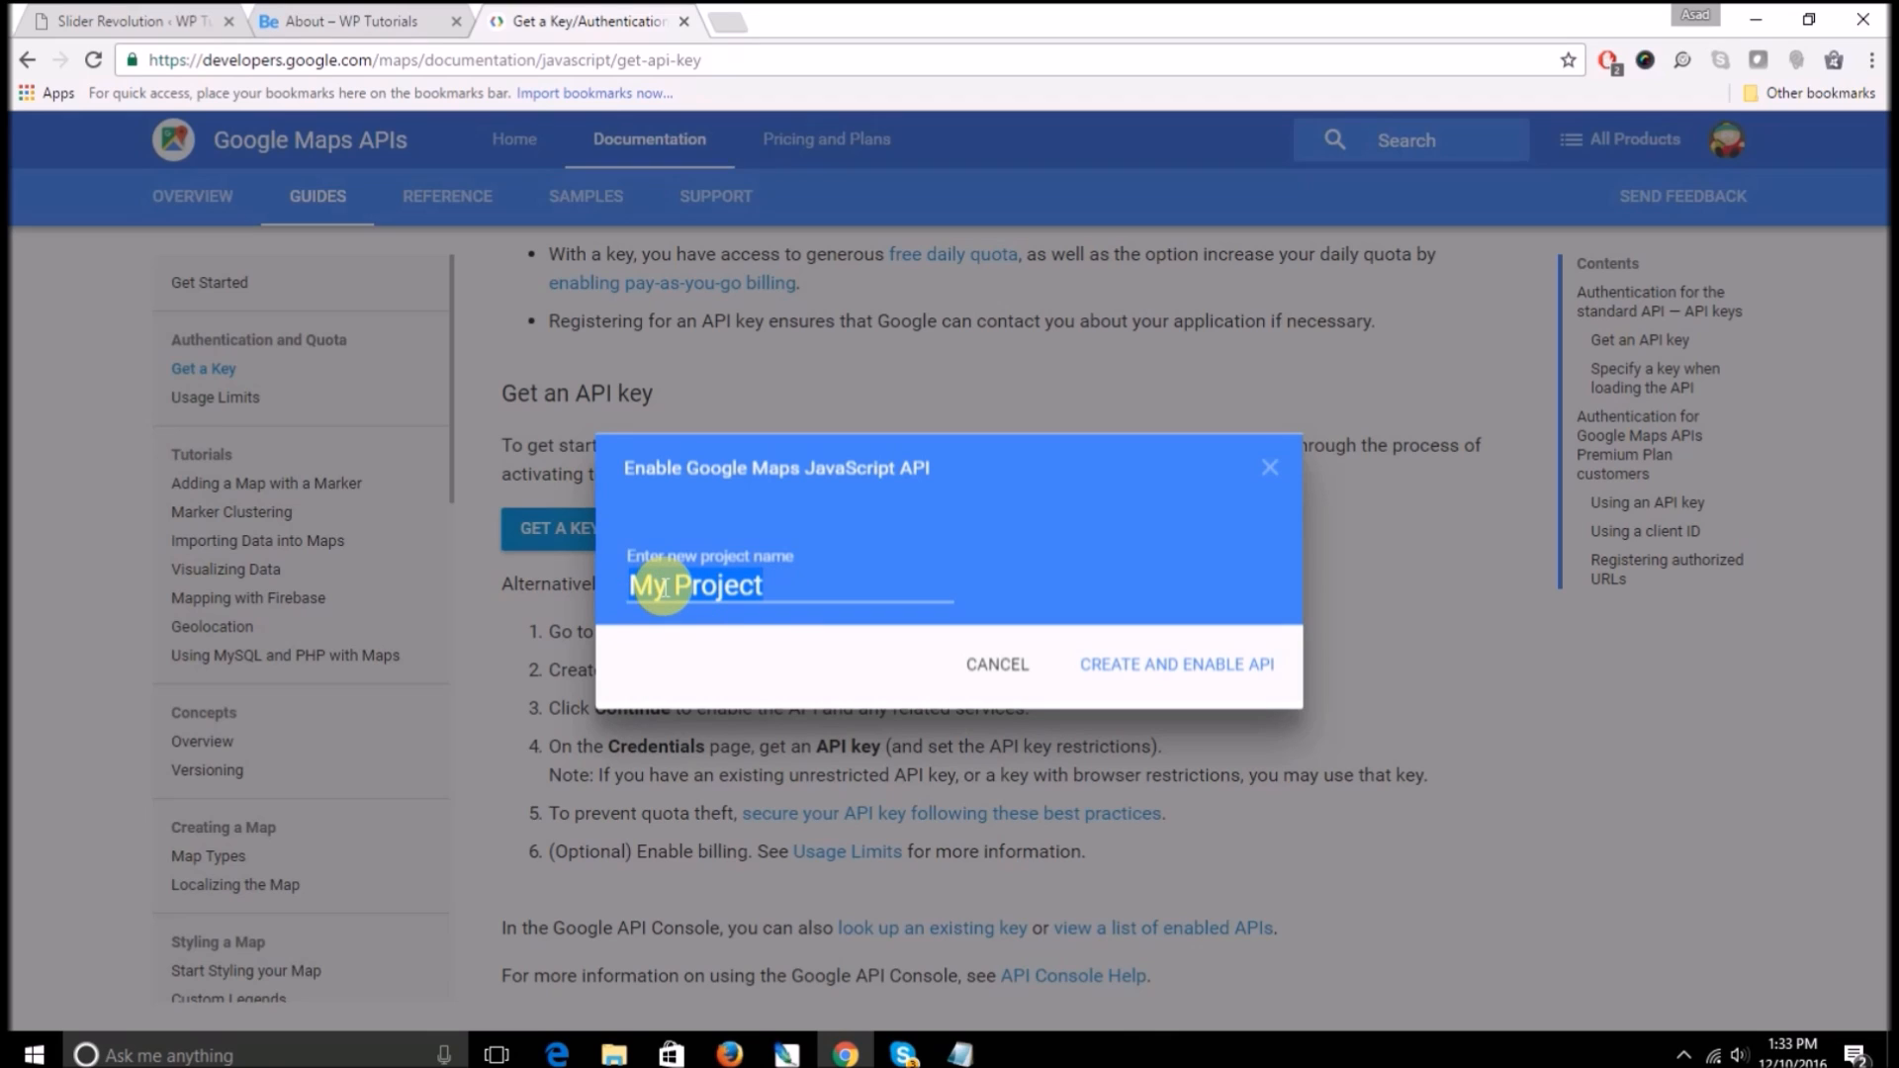
type("BETHEME TUTO")
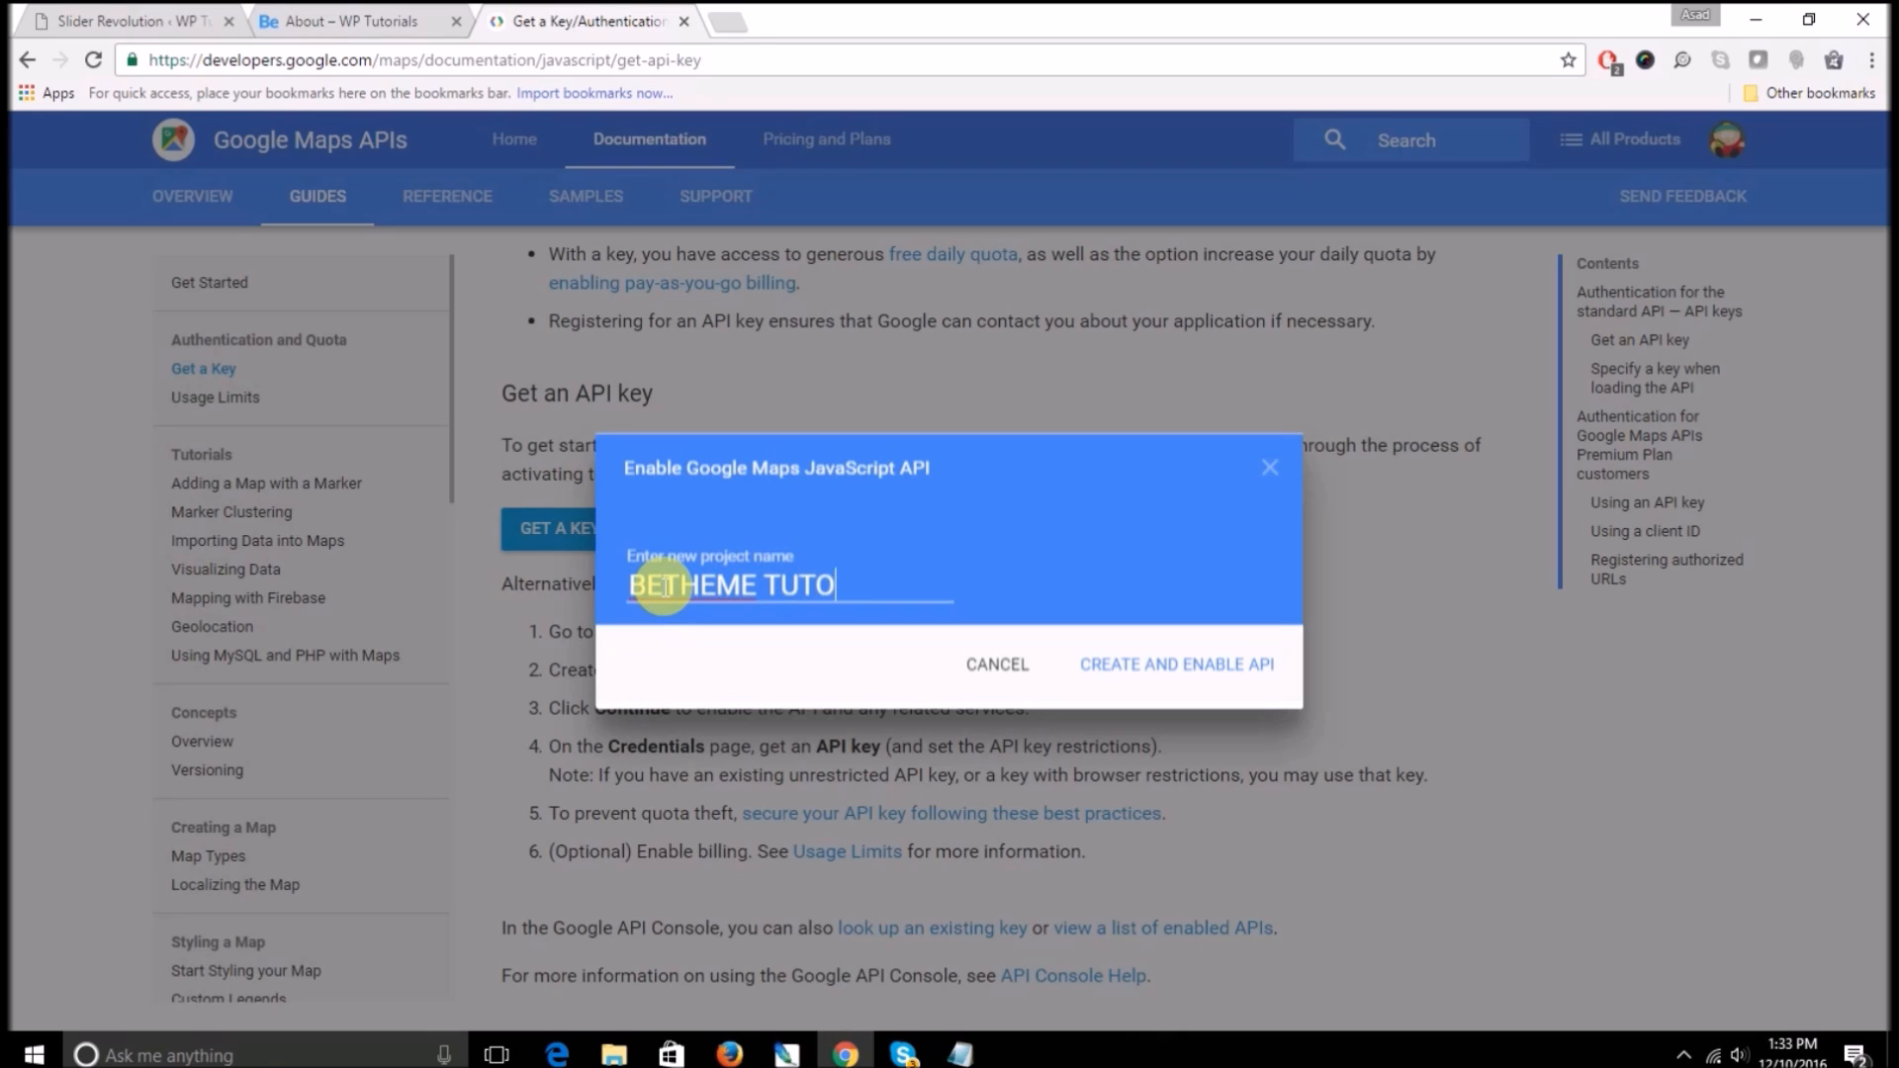
type("RIAL")
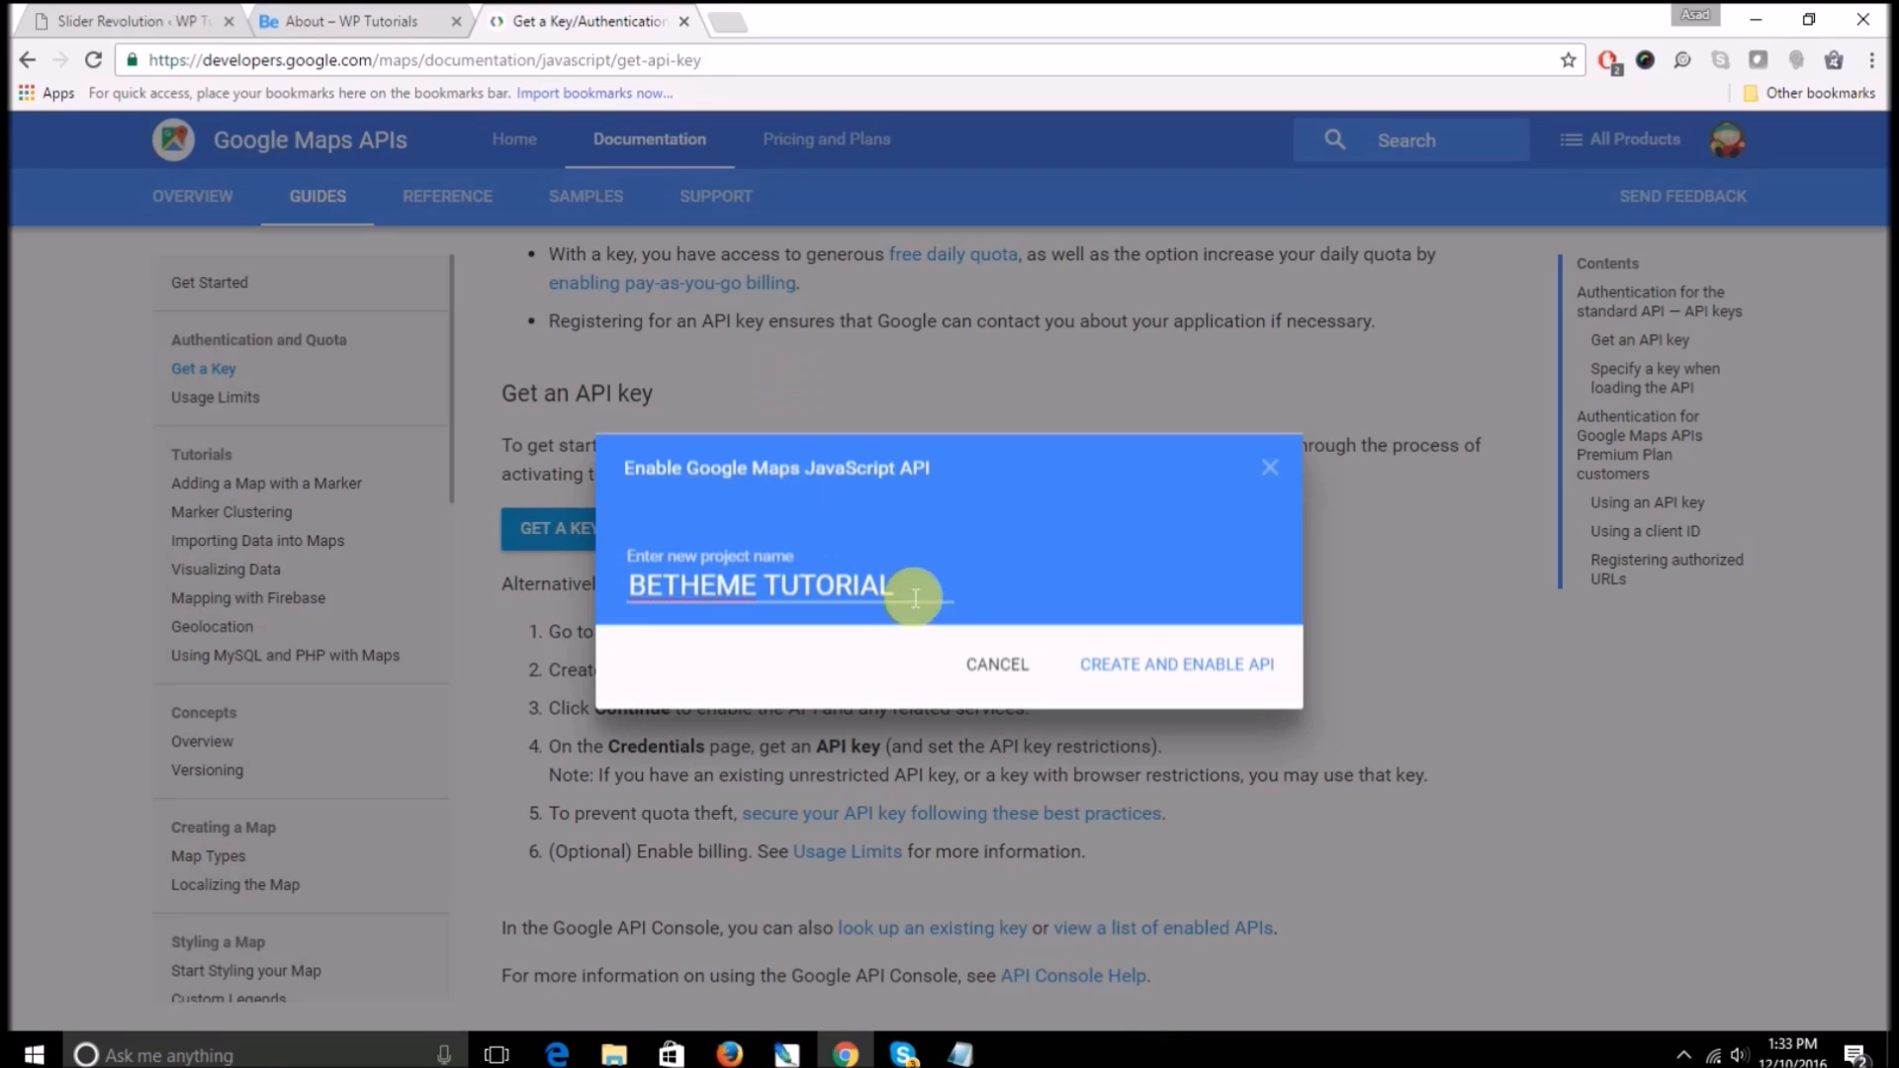
left_click(1155, 674)
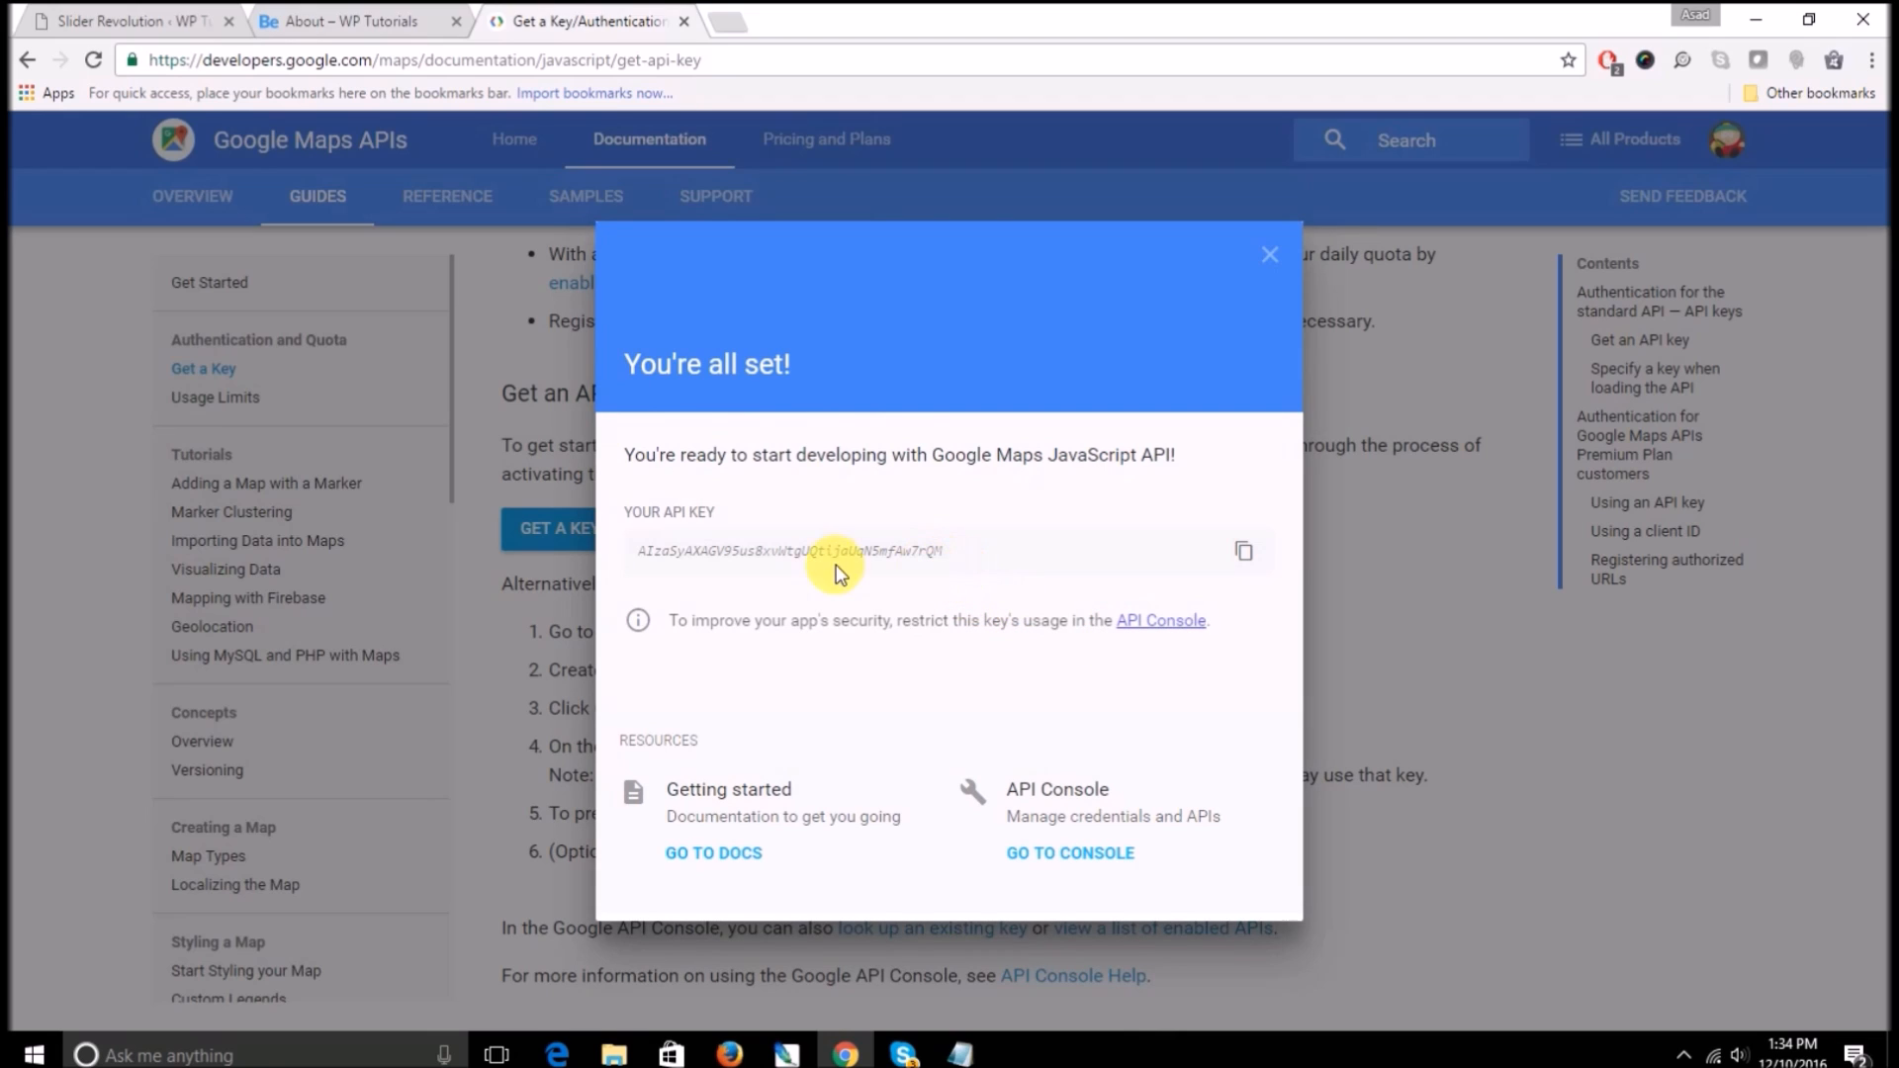
Step: Copy the generated API key, review it in the API Console, then close both Google tabs
left_click_drag(663, 562, 971, 561)
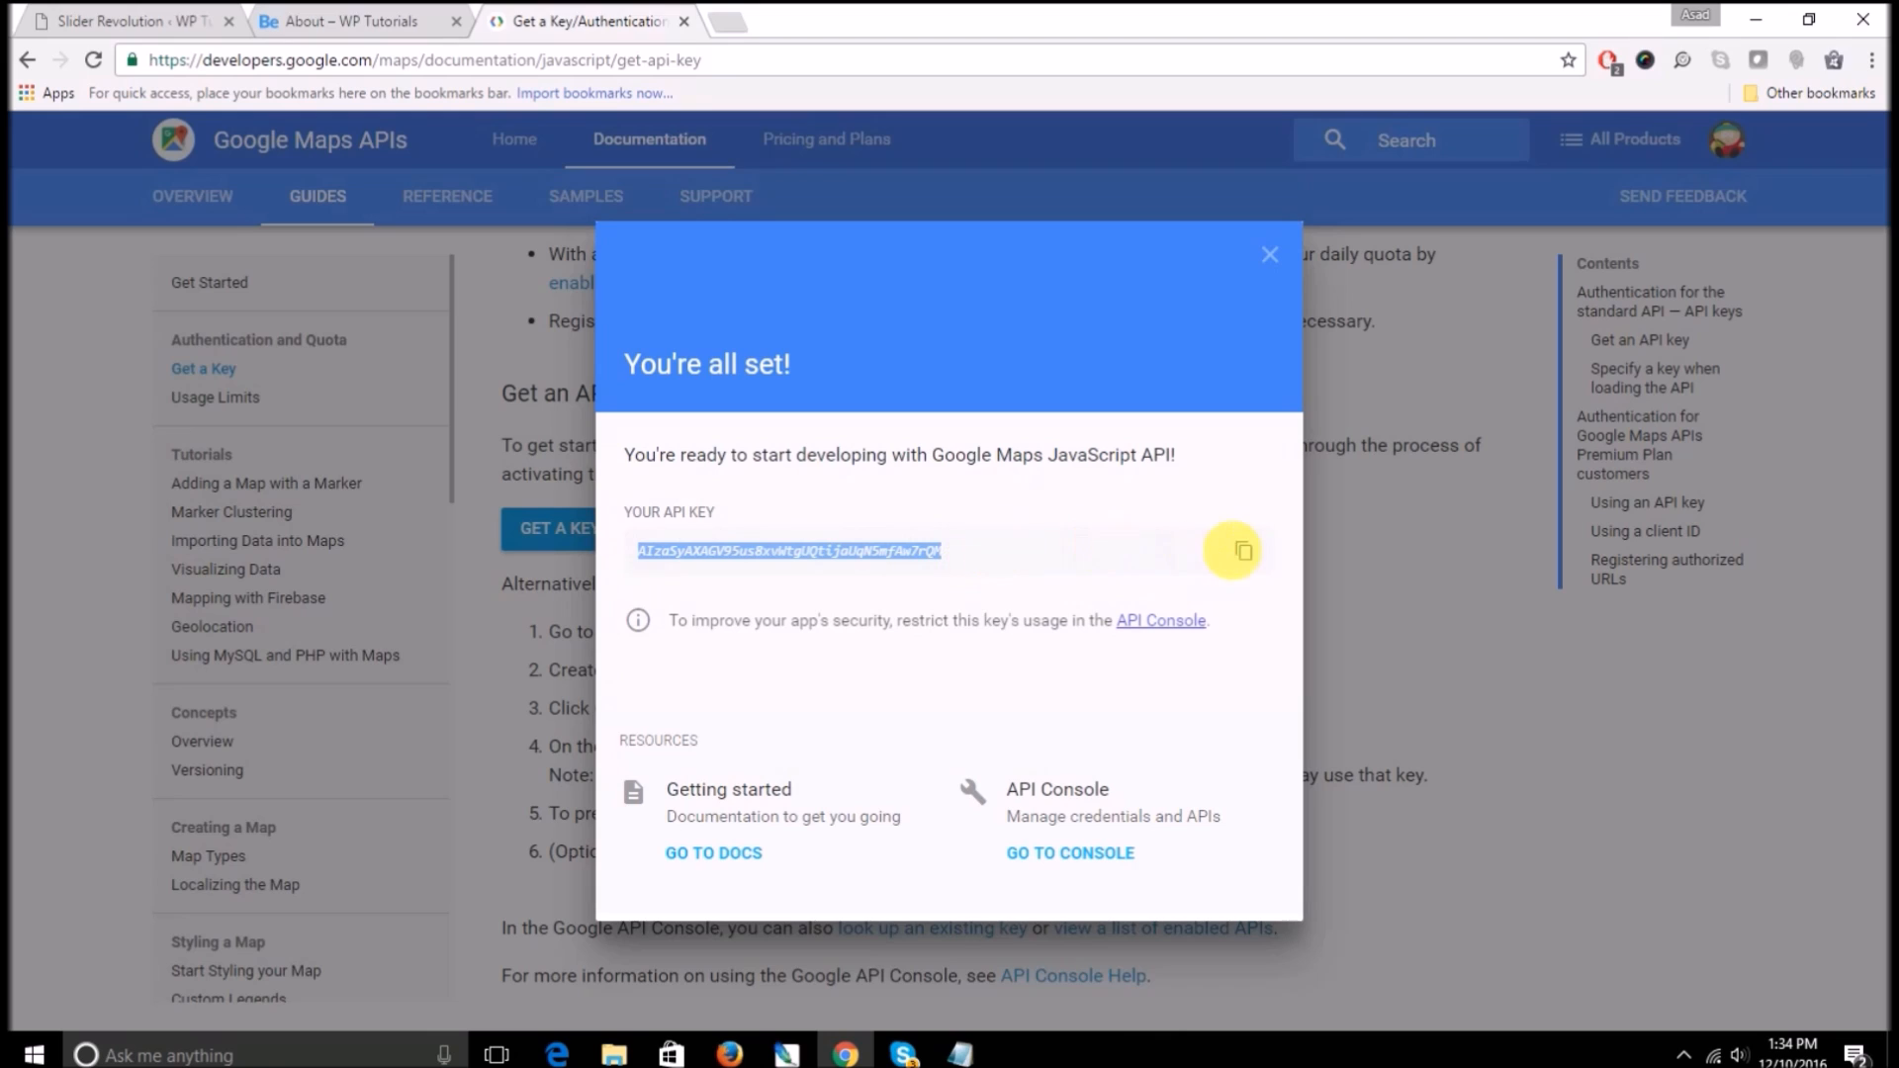
left_click(1253, 554)
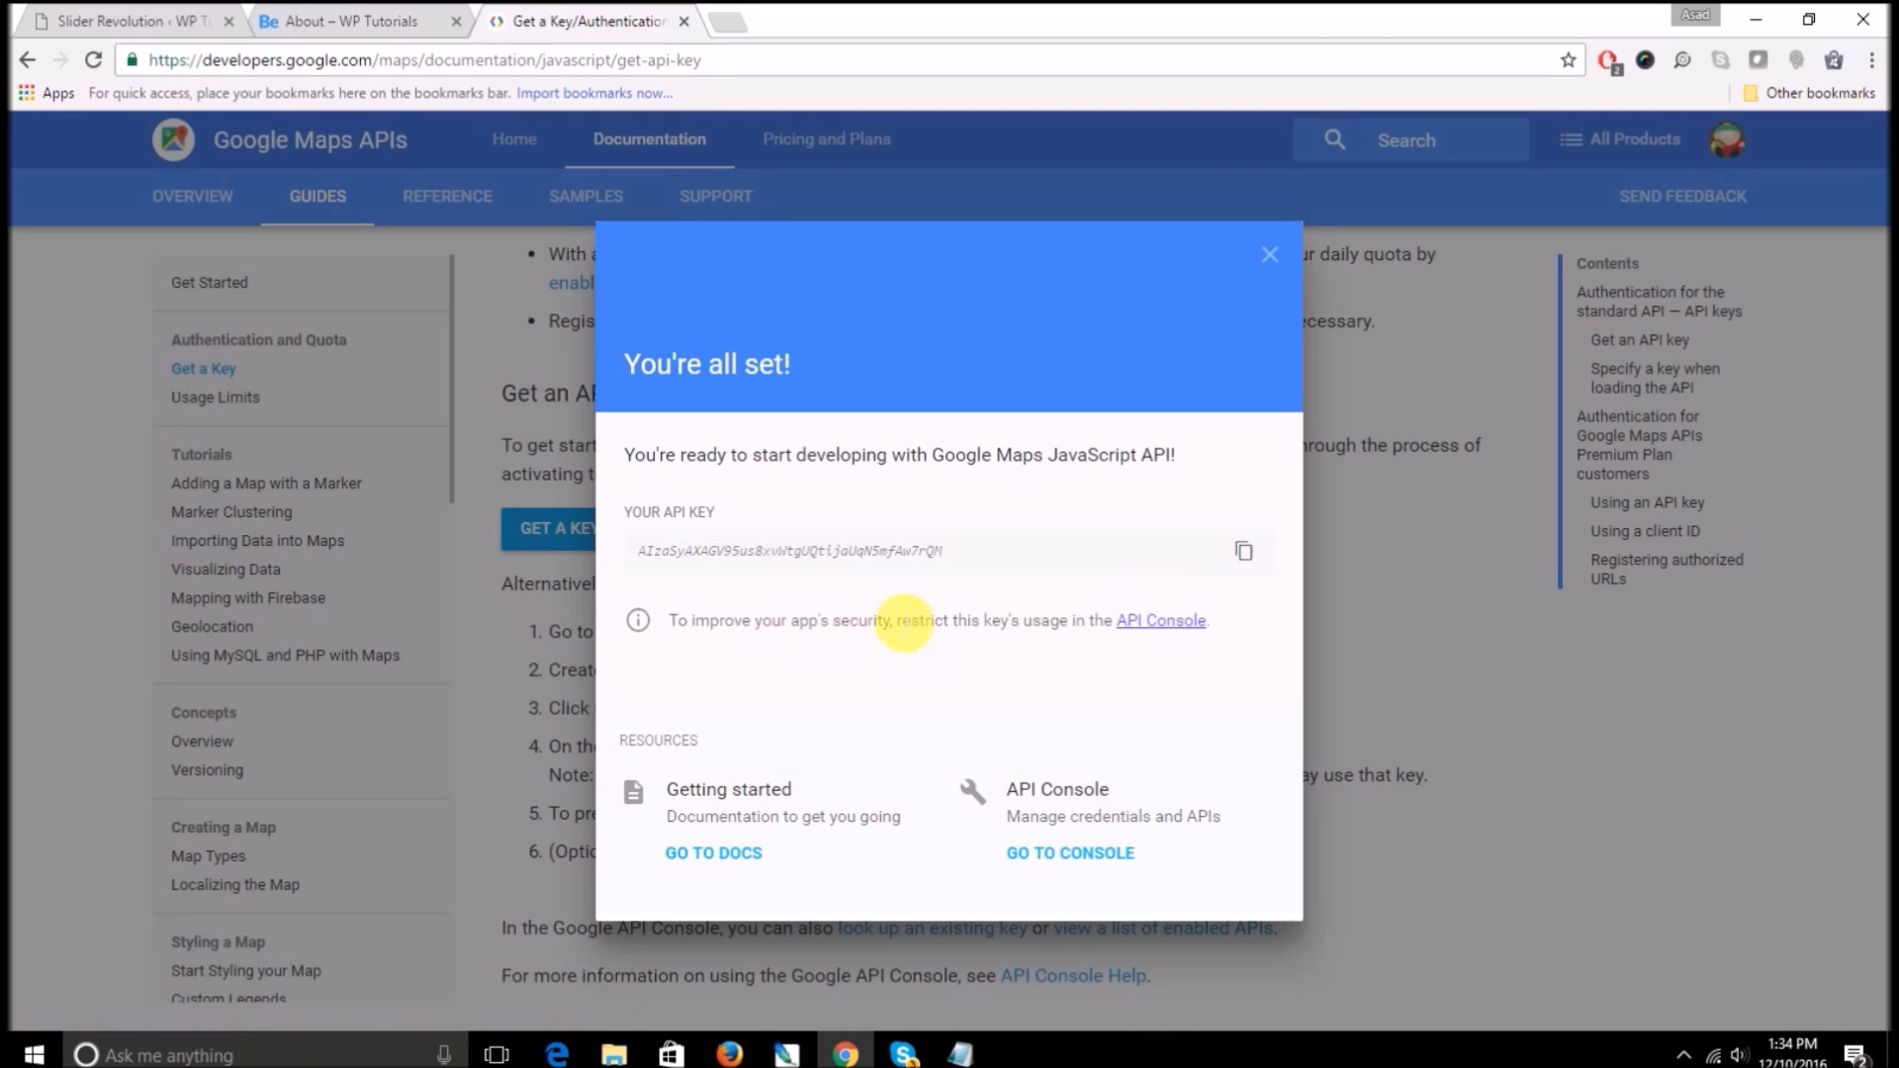
left_click_drag(710, 623, 1089, 625)
left_click(1187, 621)
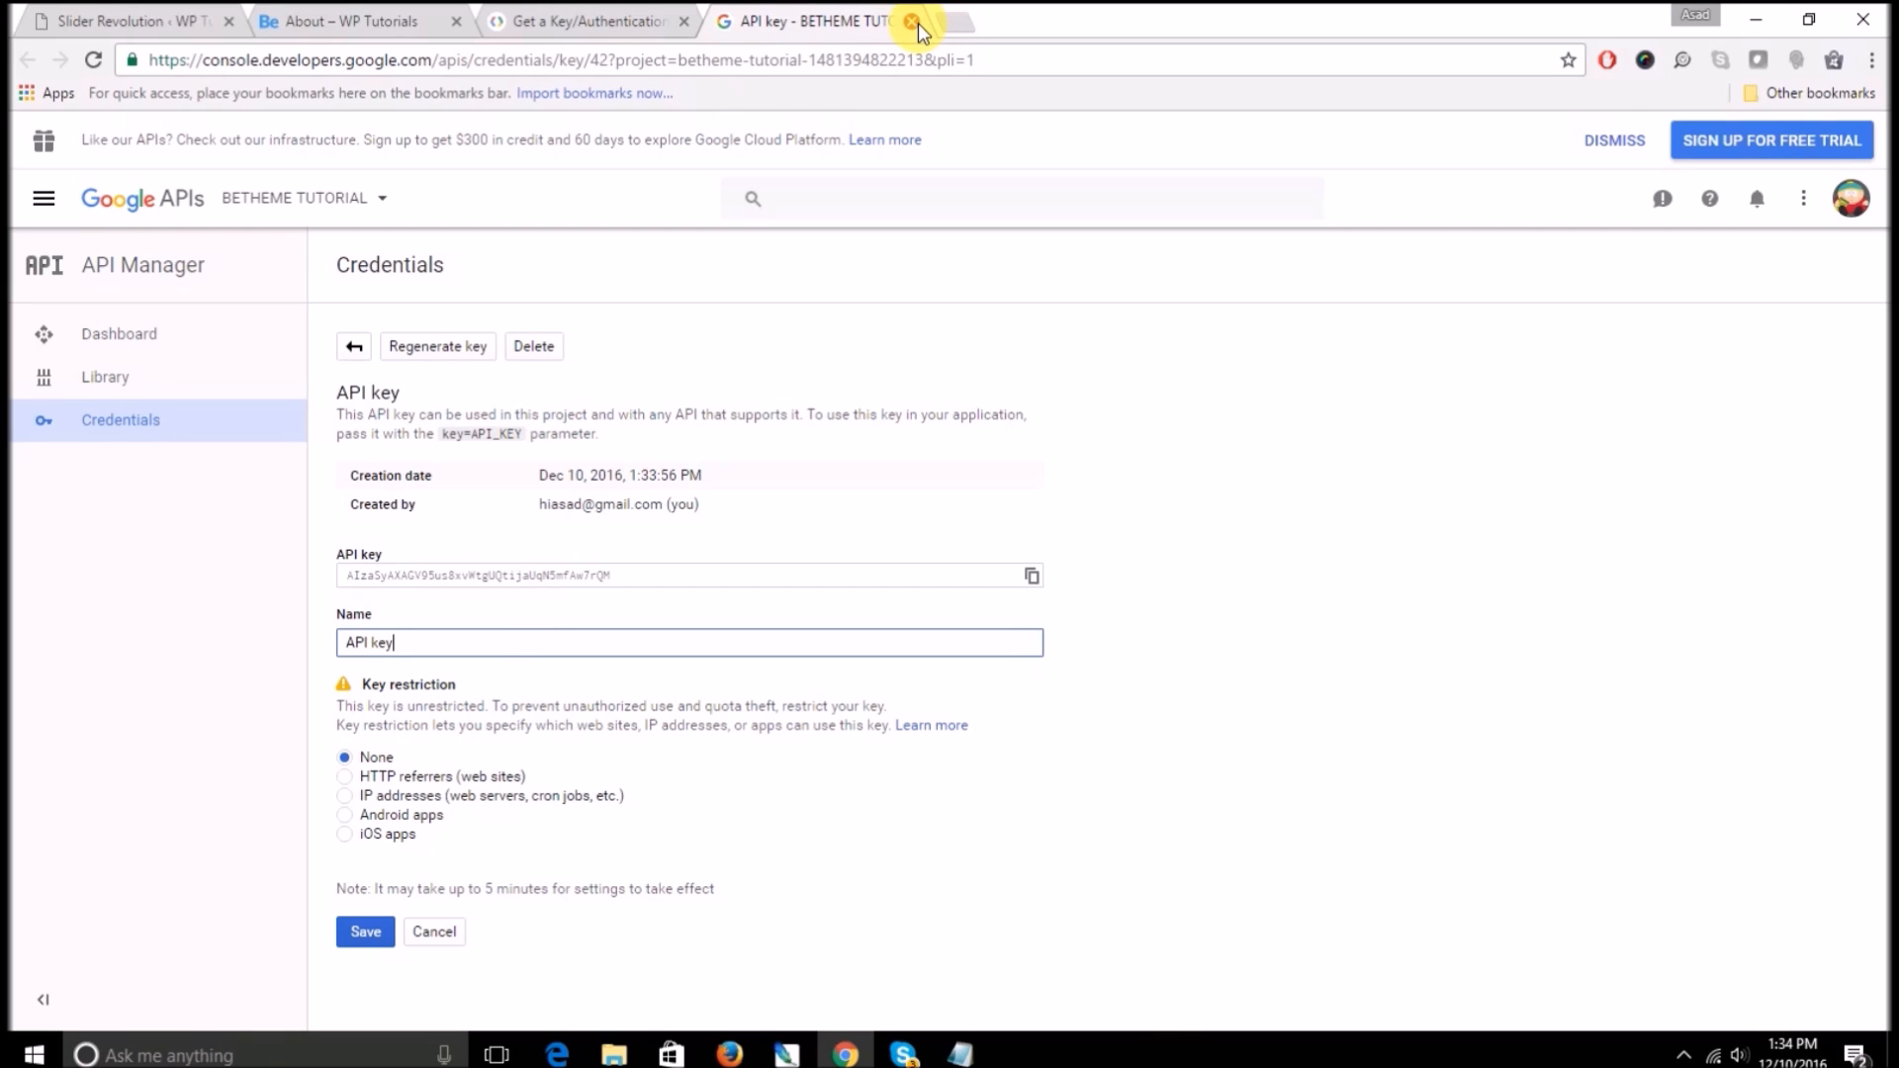
left_click(912, 22)
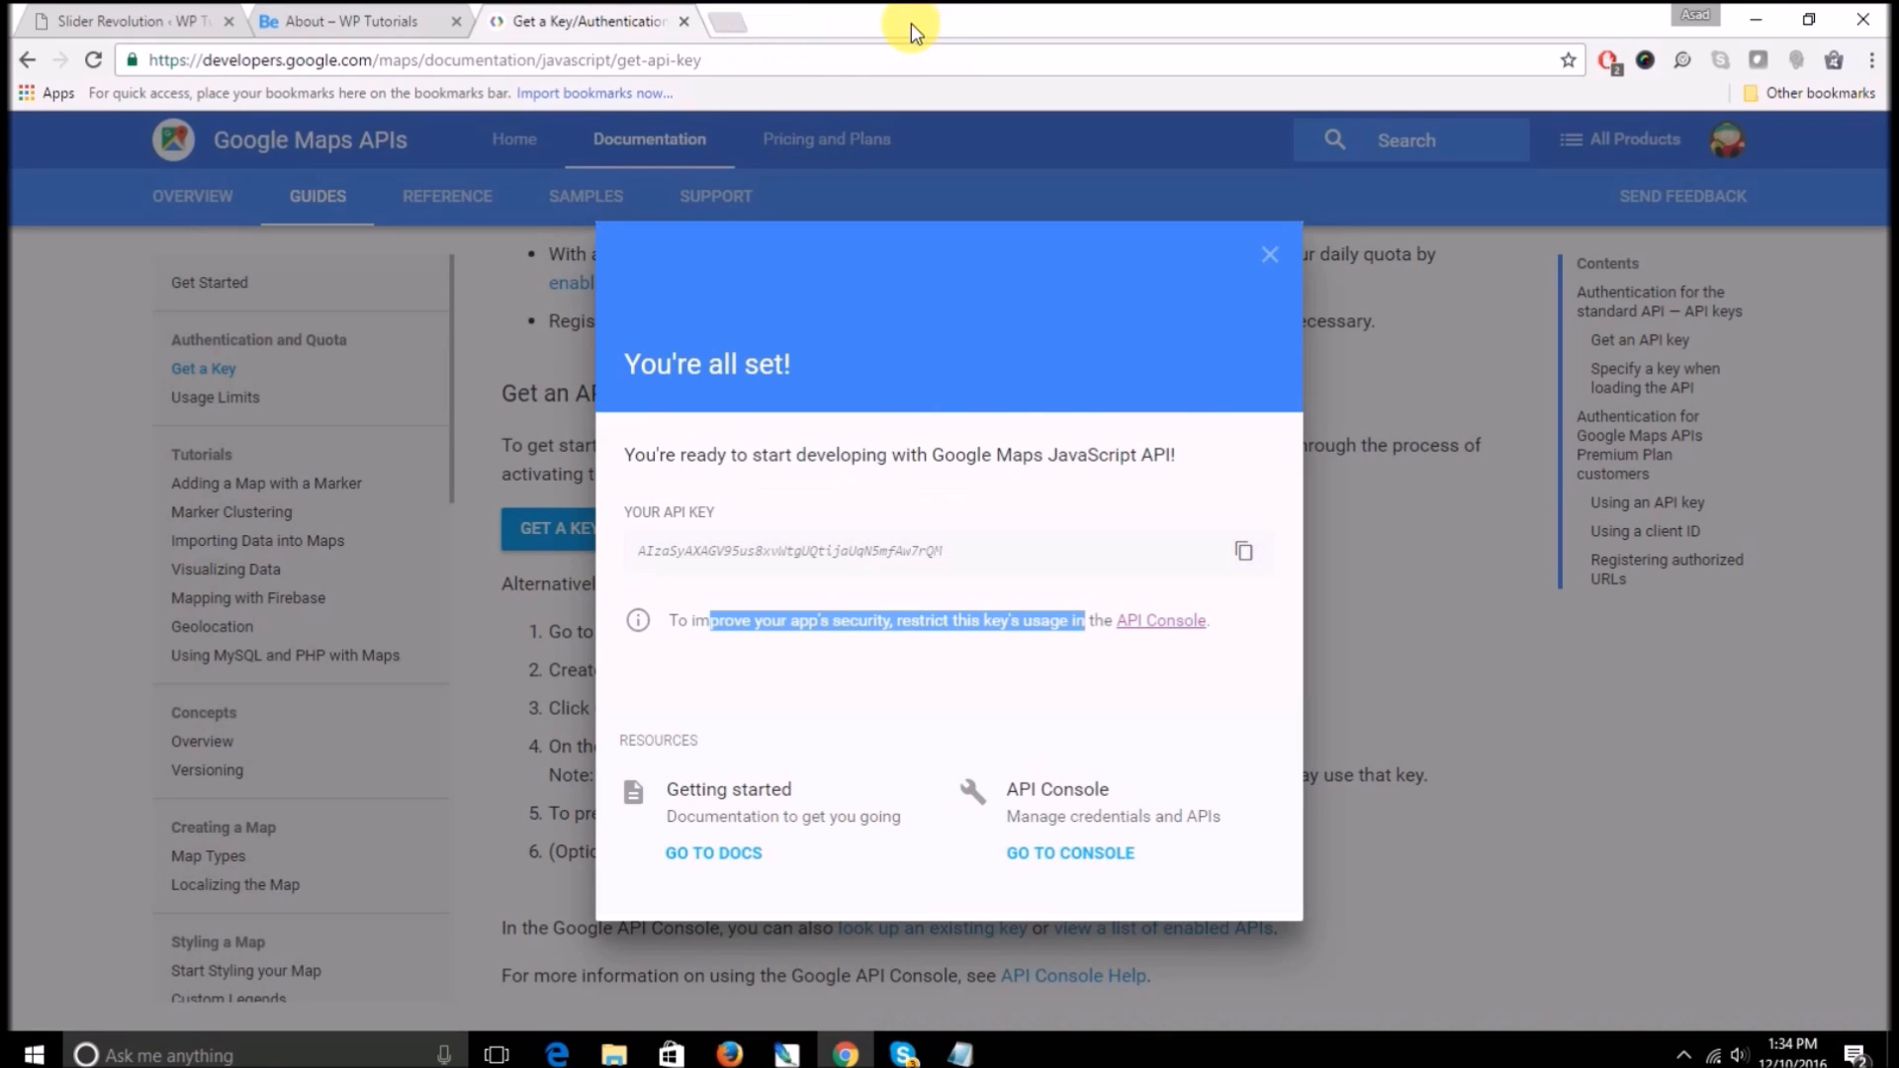
left_click(683, 20)
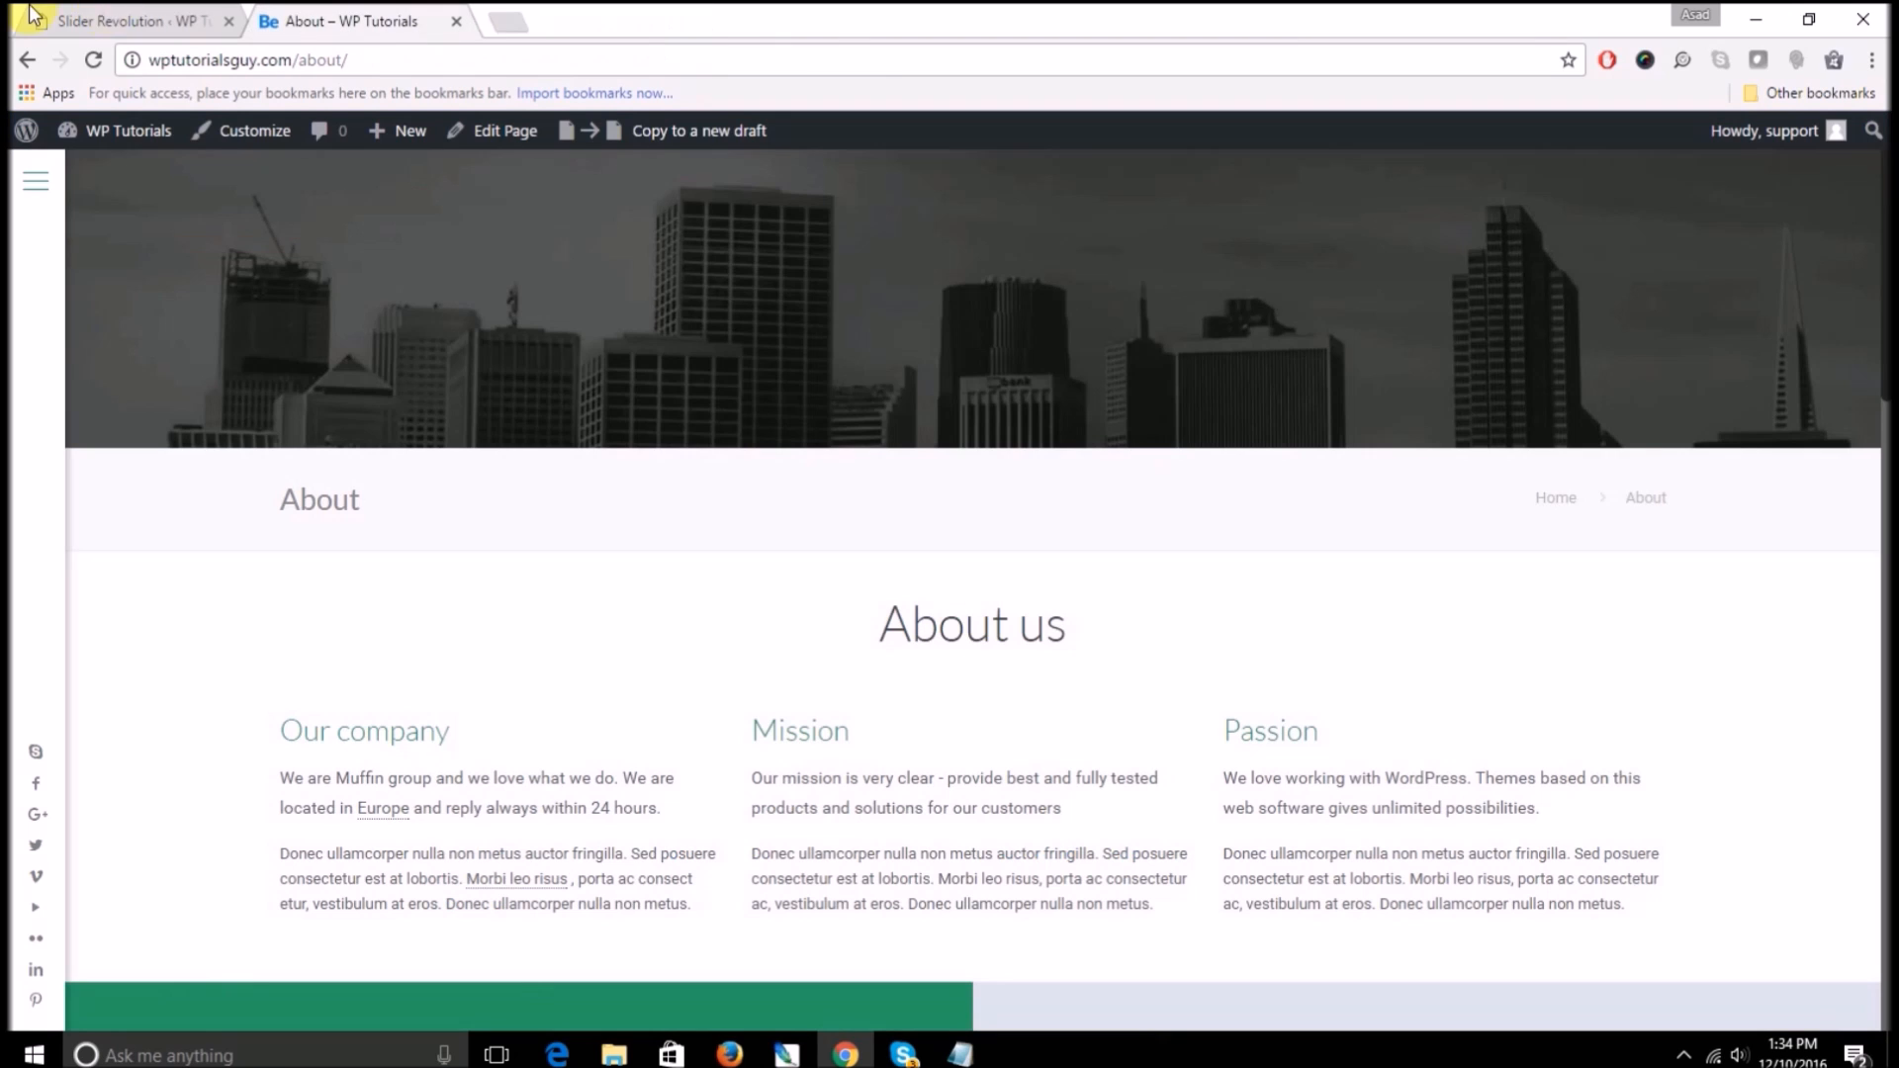
Step: Open the BeTheme Options settings page from the Slider Revolution tab
left_click(124, 14)
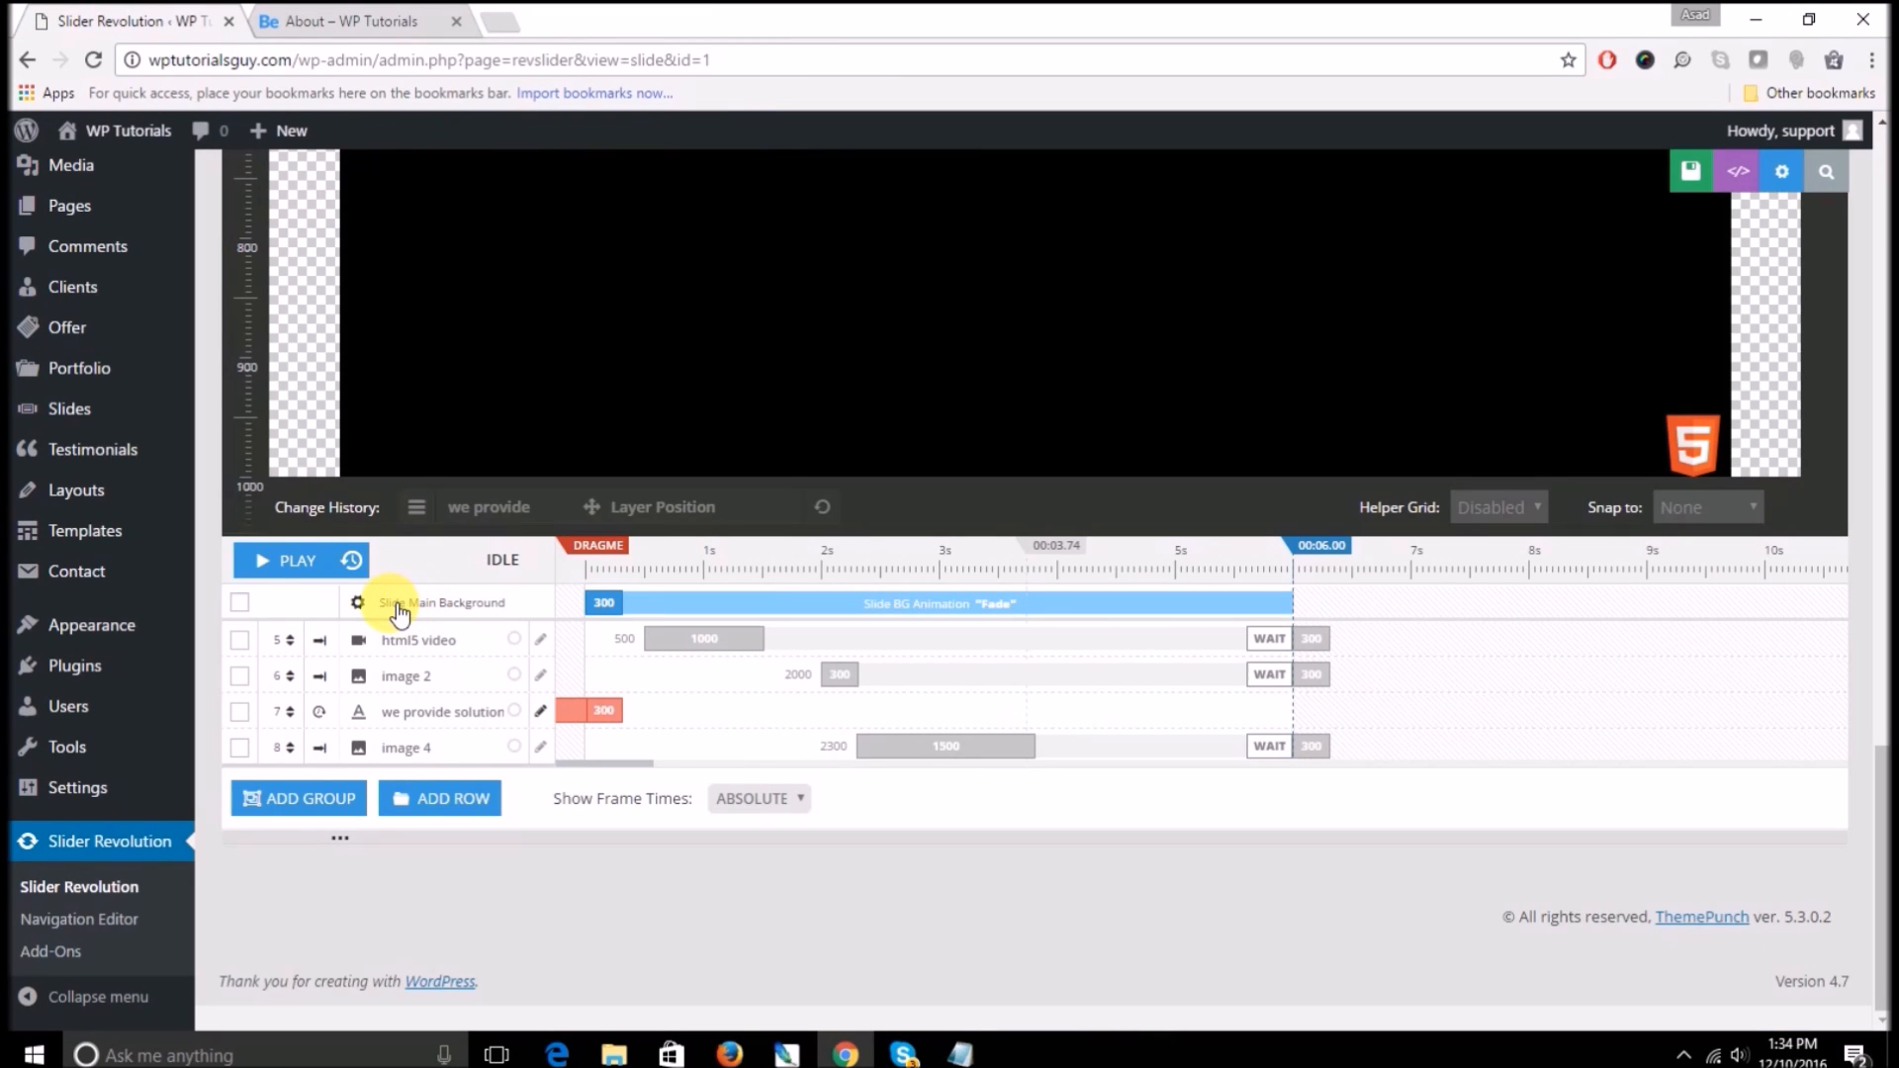
mouse_move(130, 634)
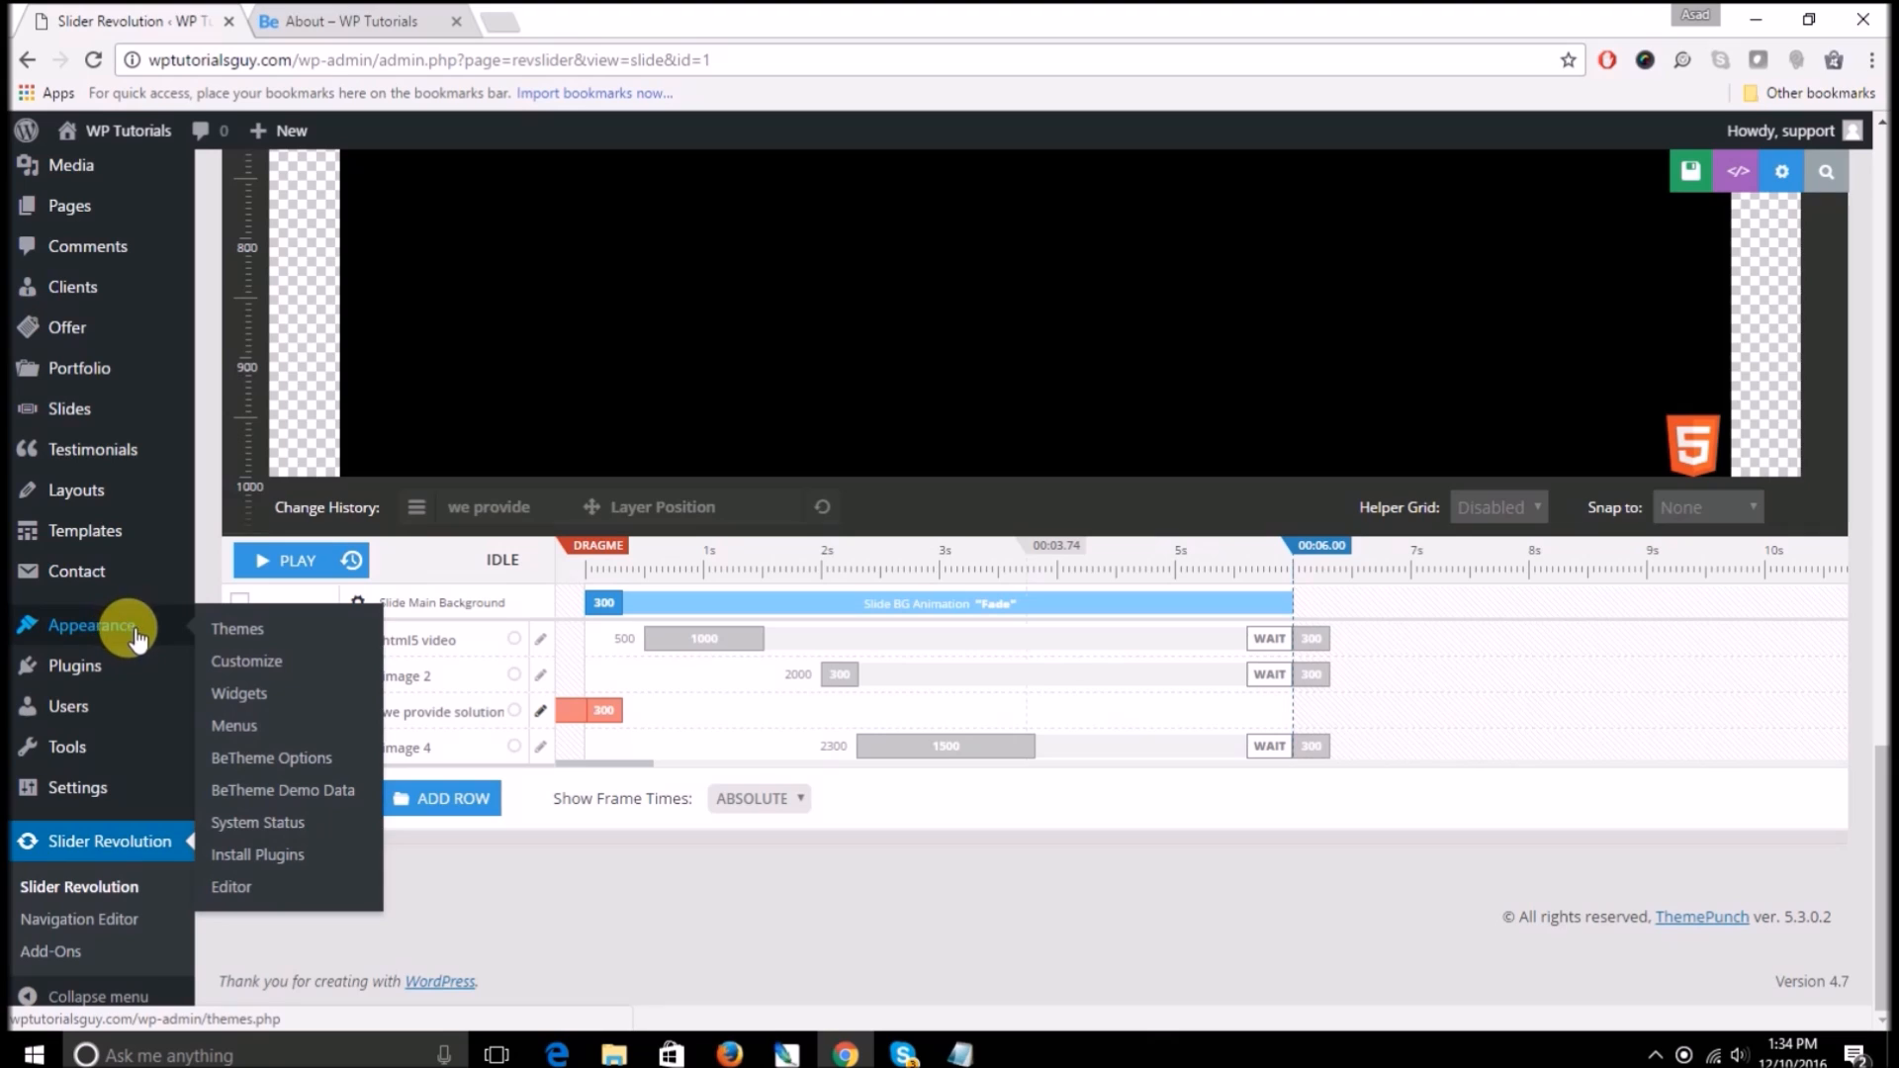
left_click(310, 757)
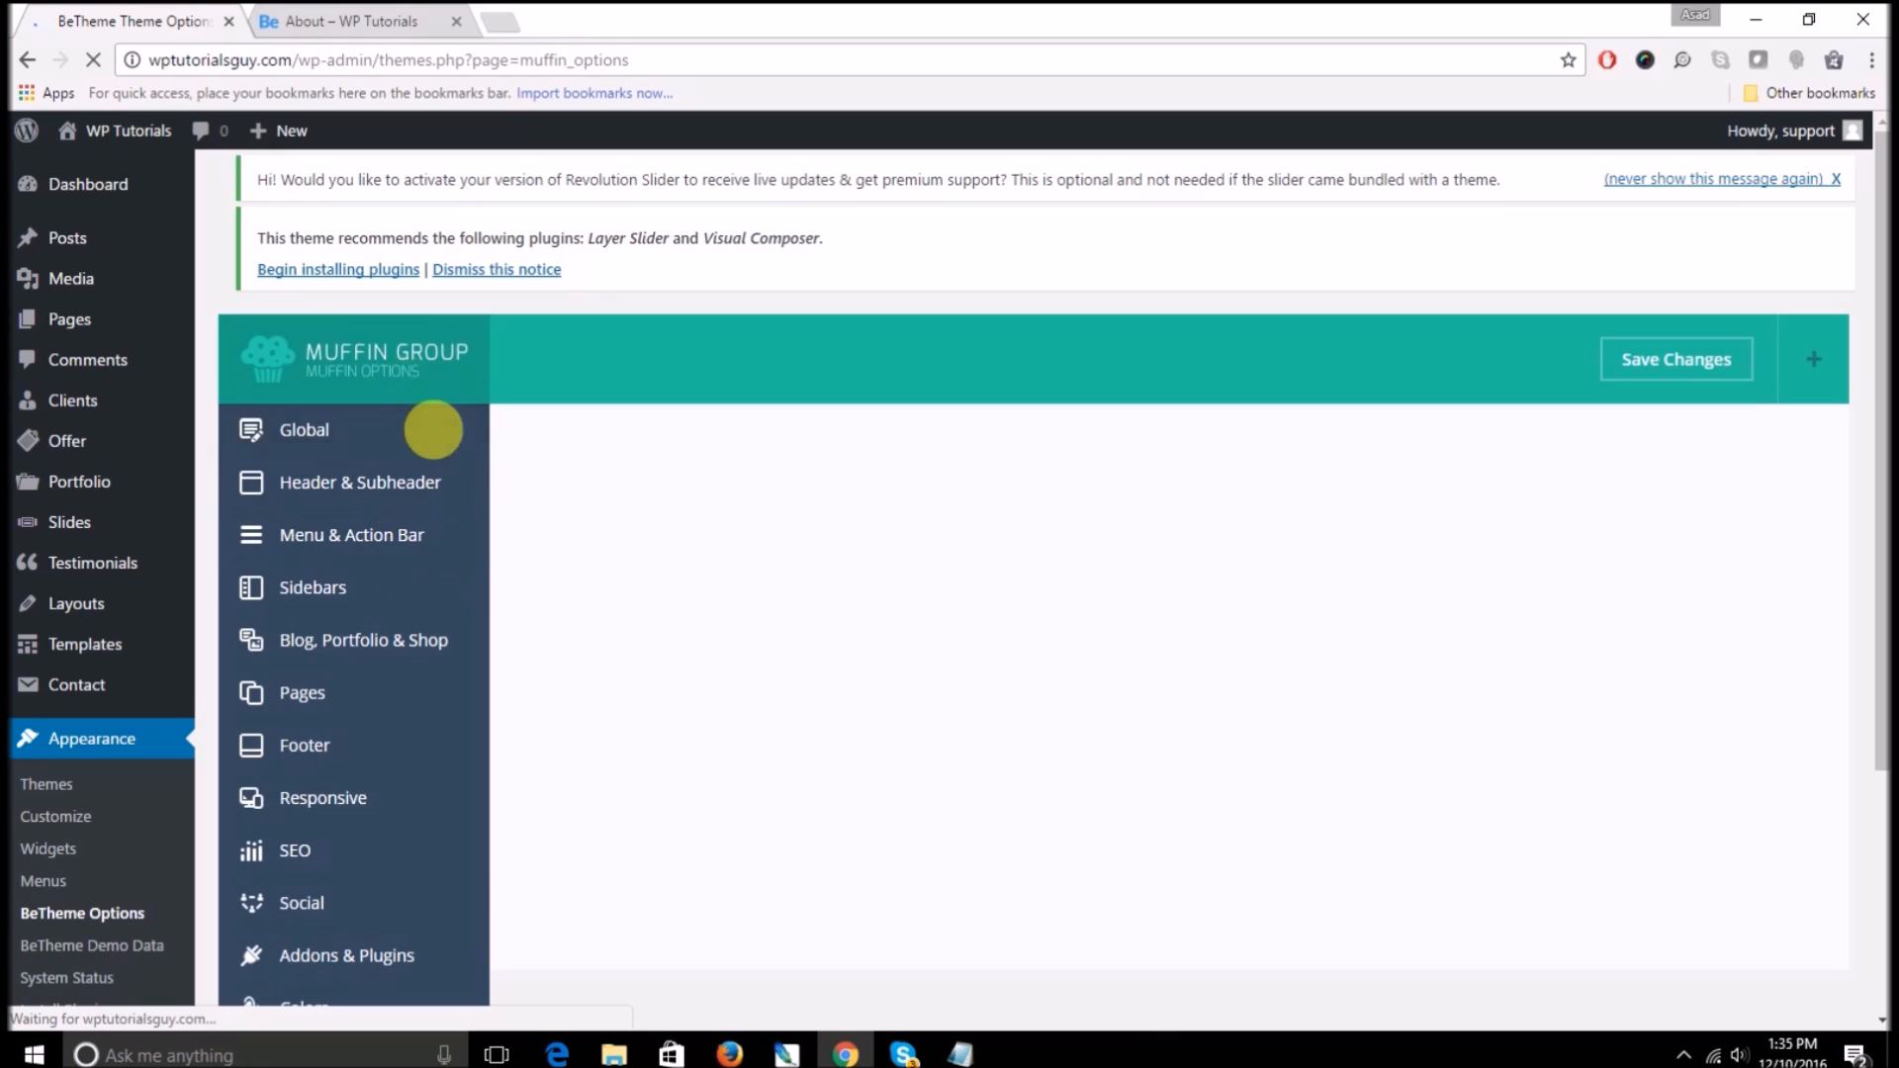
scroll(473, 492, "down", 3)
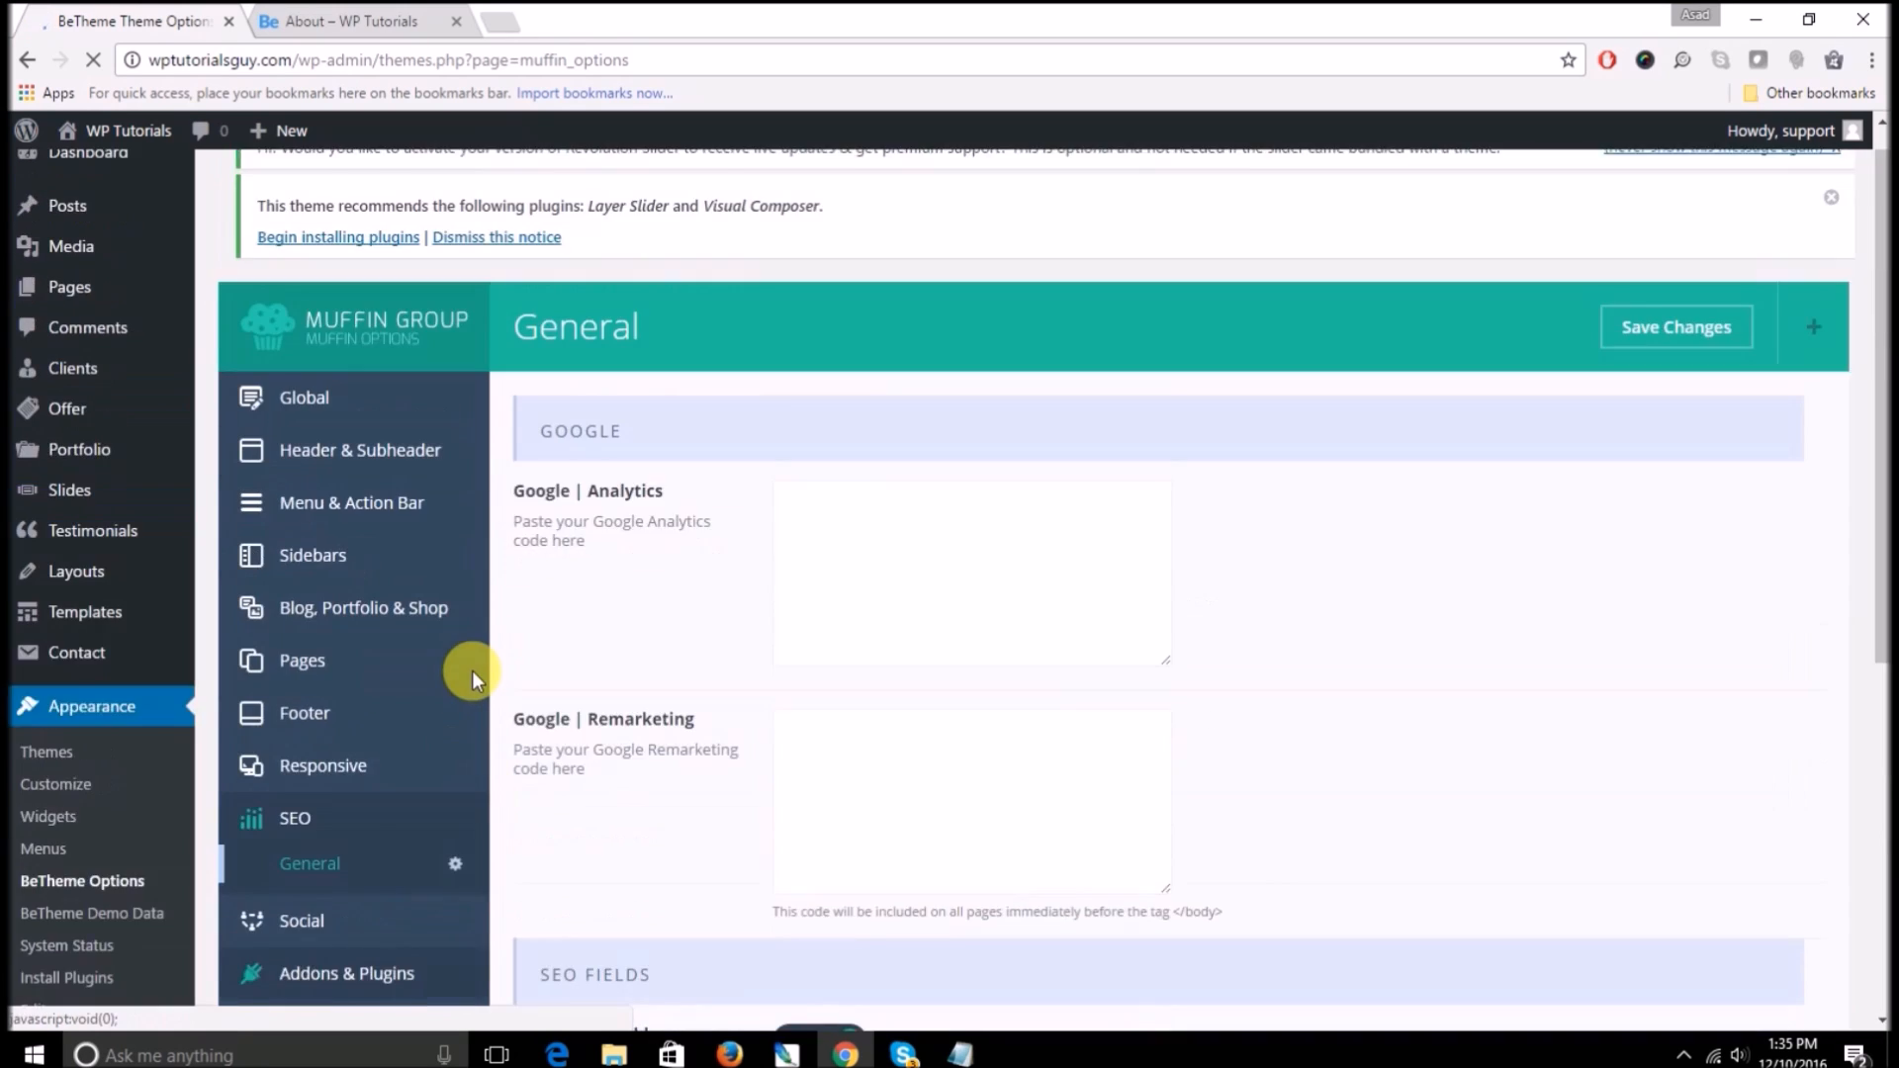
scroll(471, 669, "down", 3)
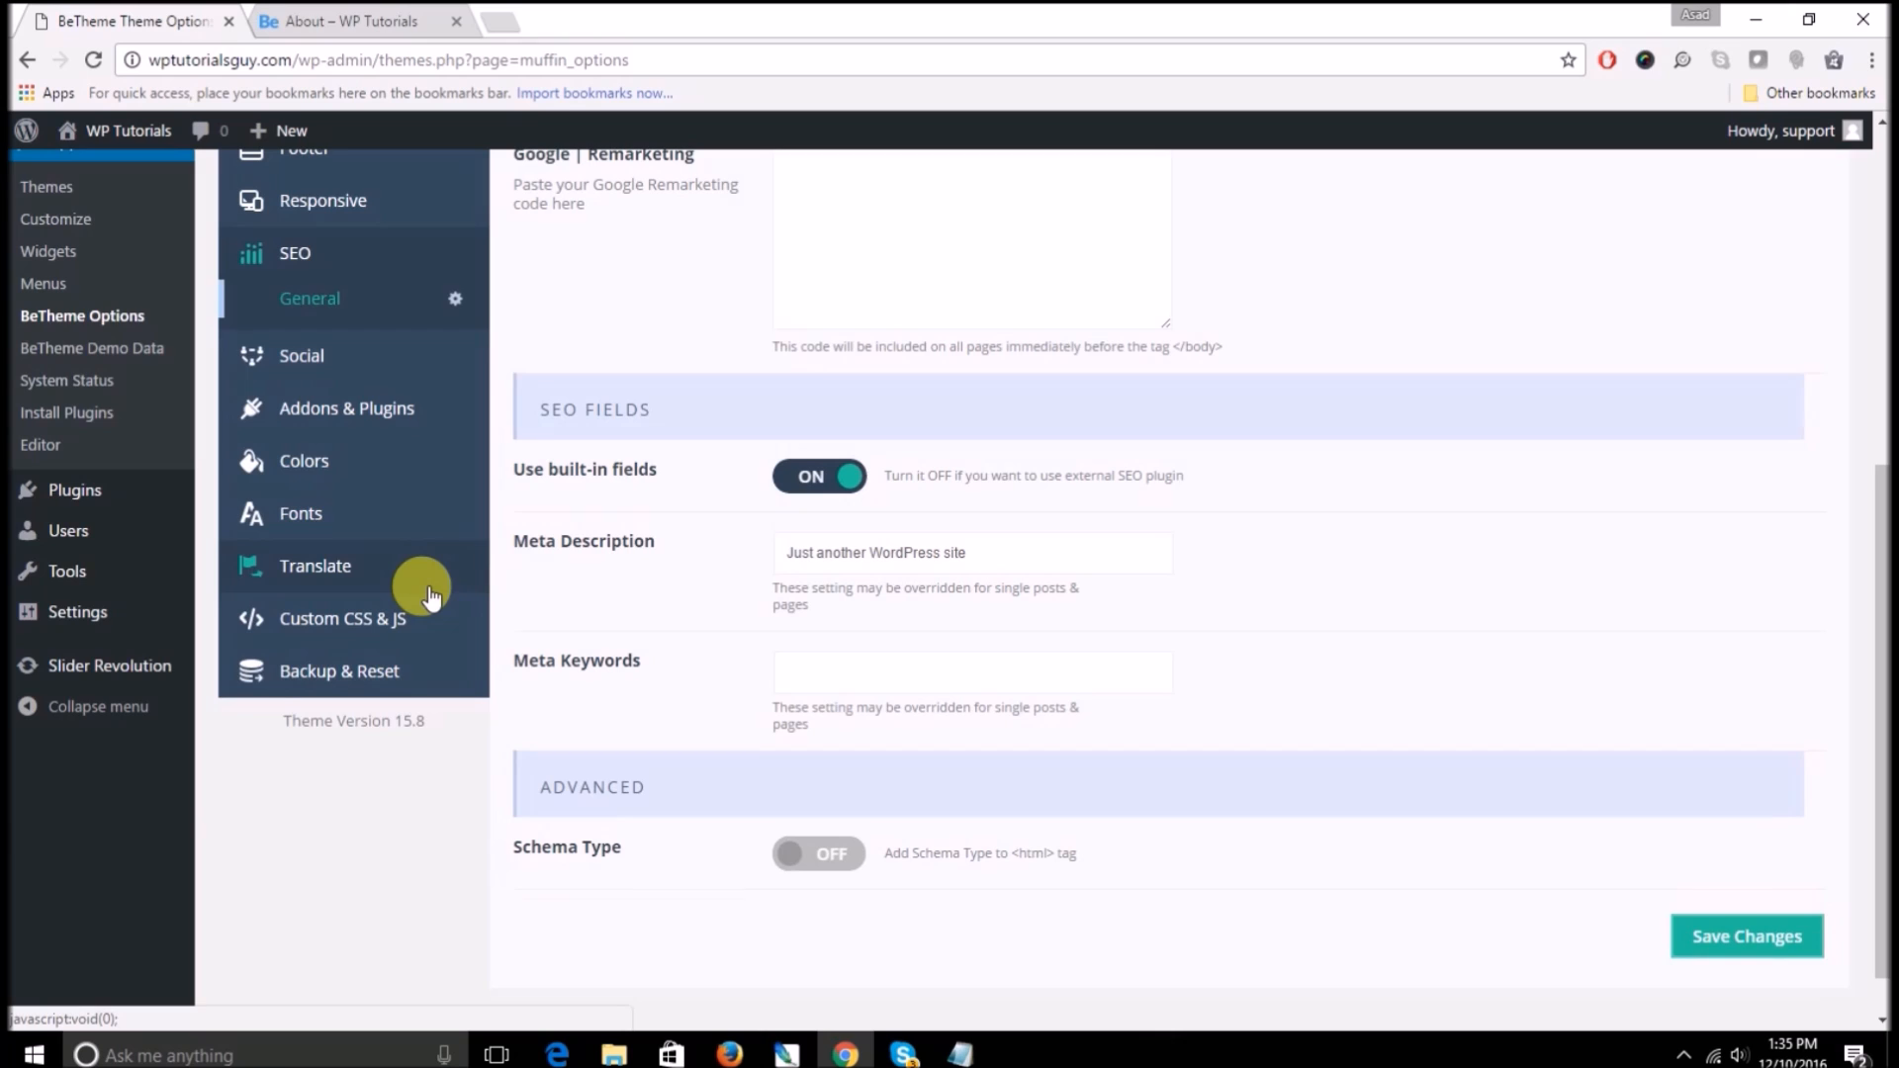
scroll(427, 594, "up", 3)
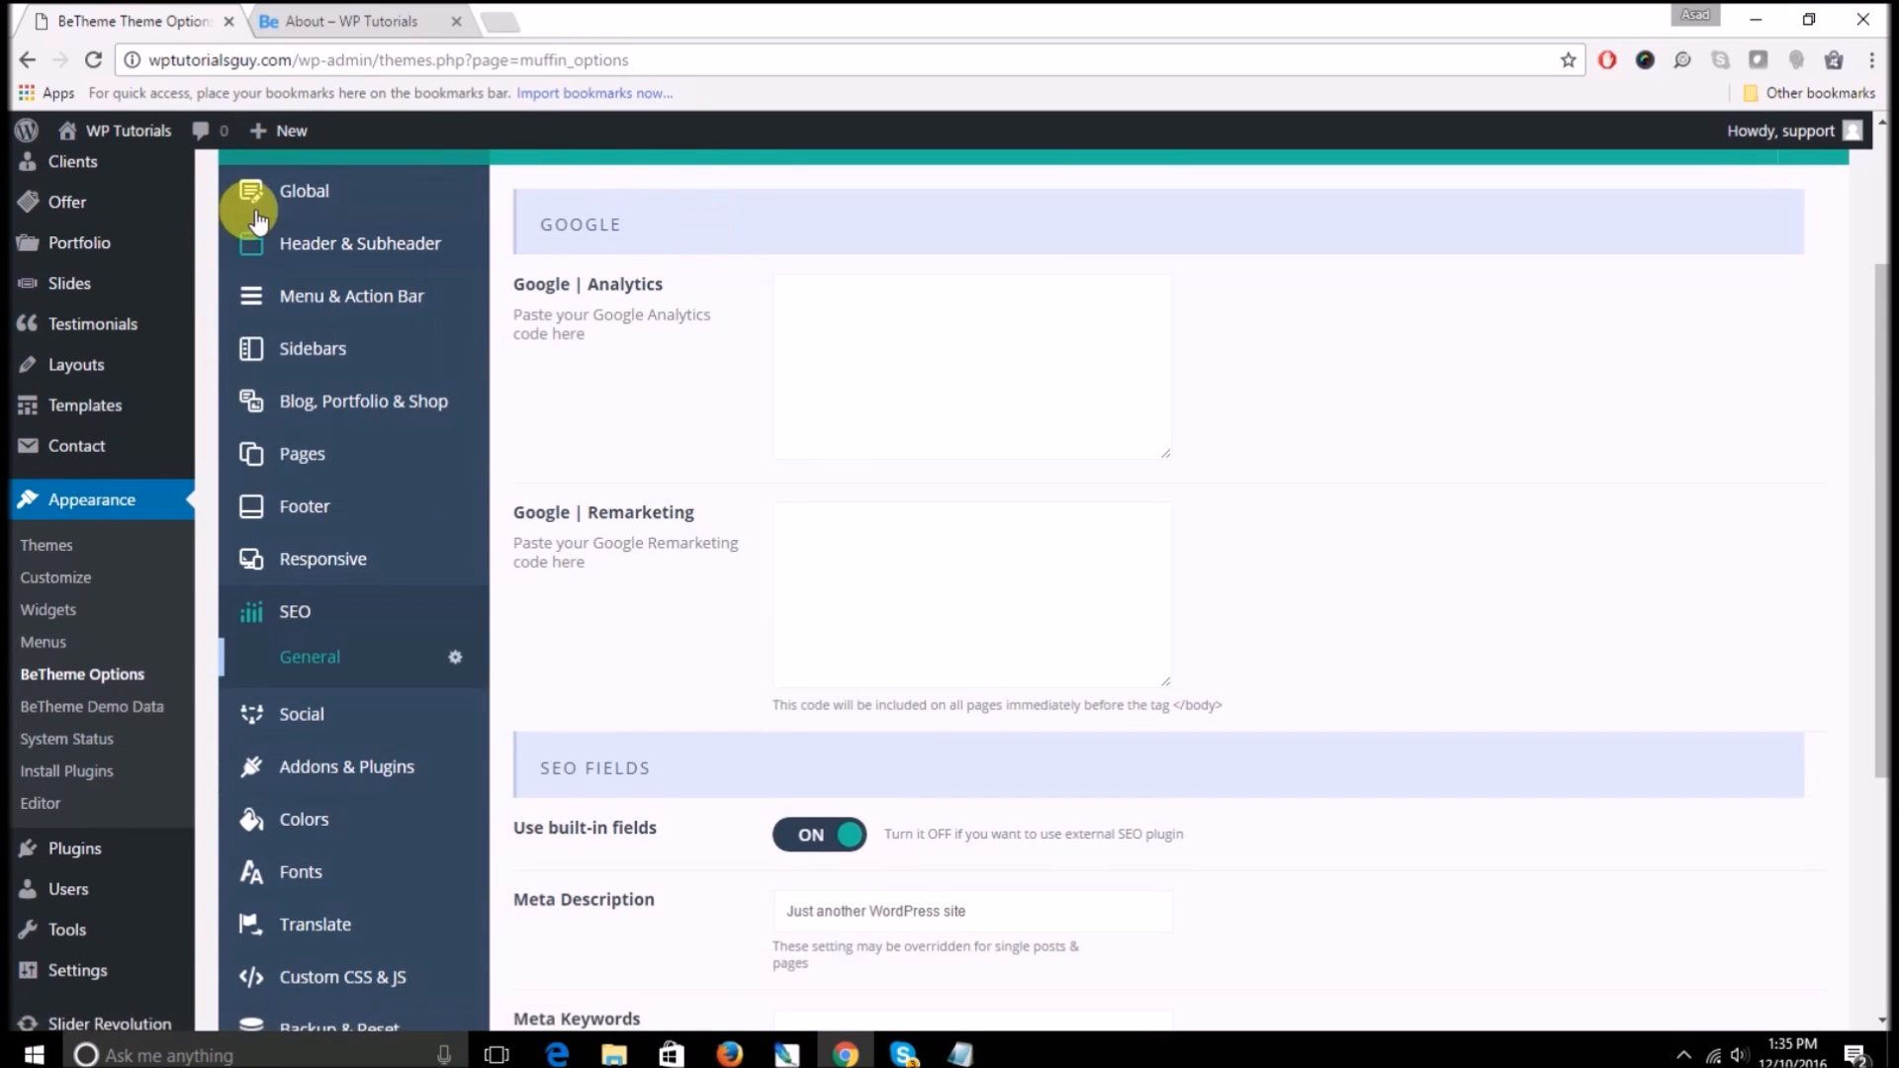
Step: Paste the Google Maps API key into Global › Advanced's Google Maps API Key field
left_click(329, 199)
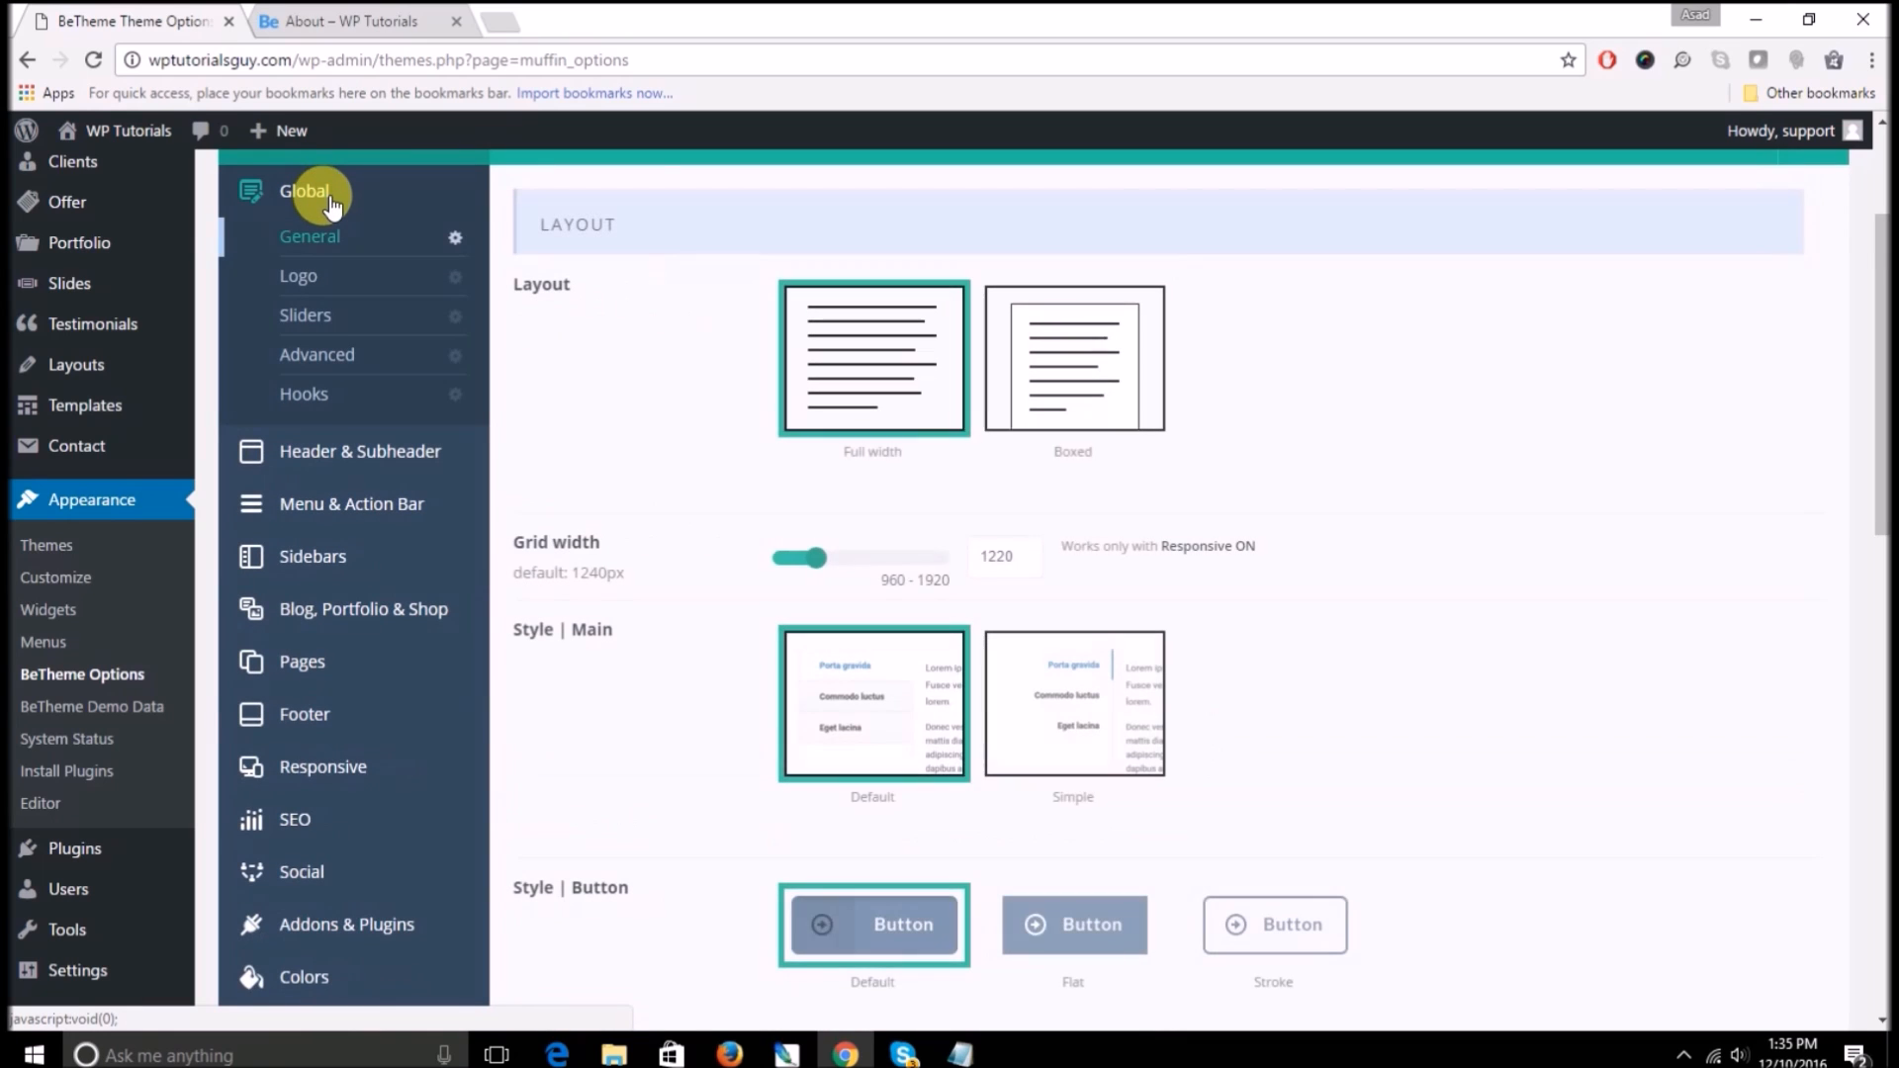
left_click(346, 356)
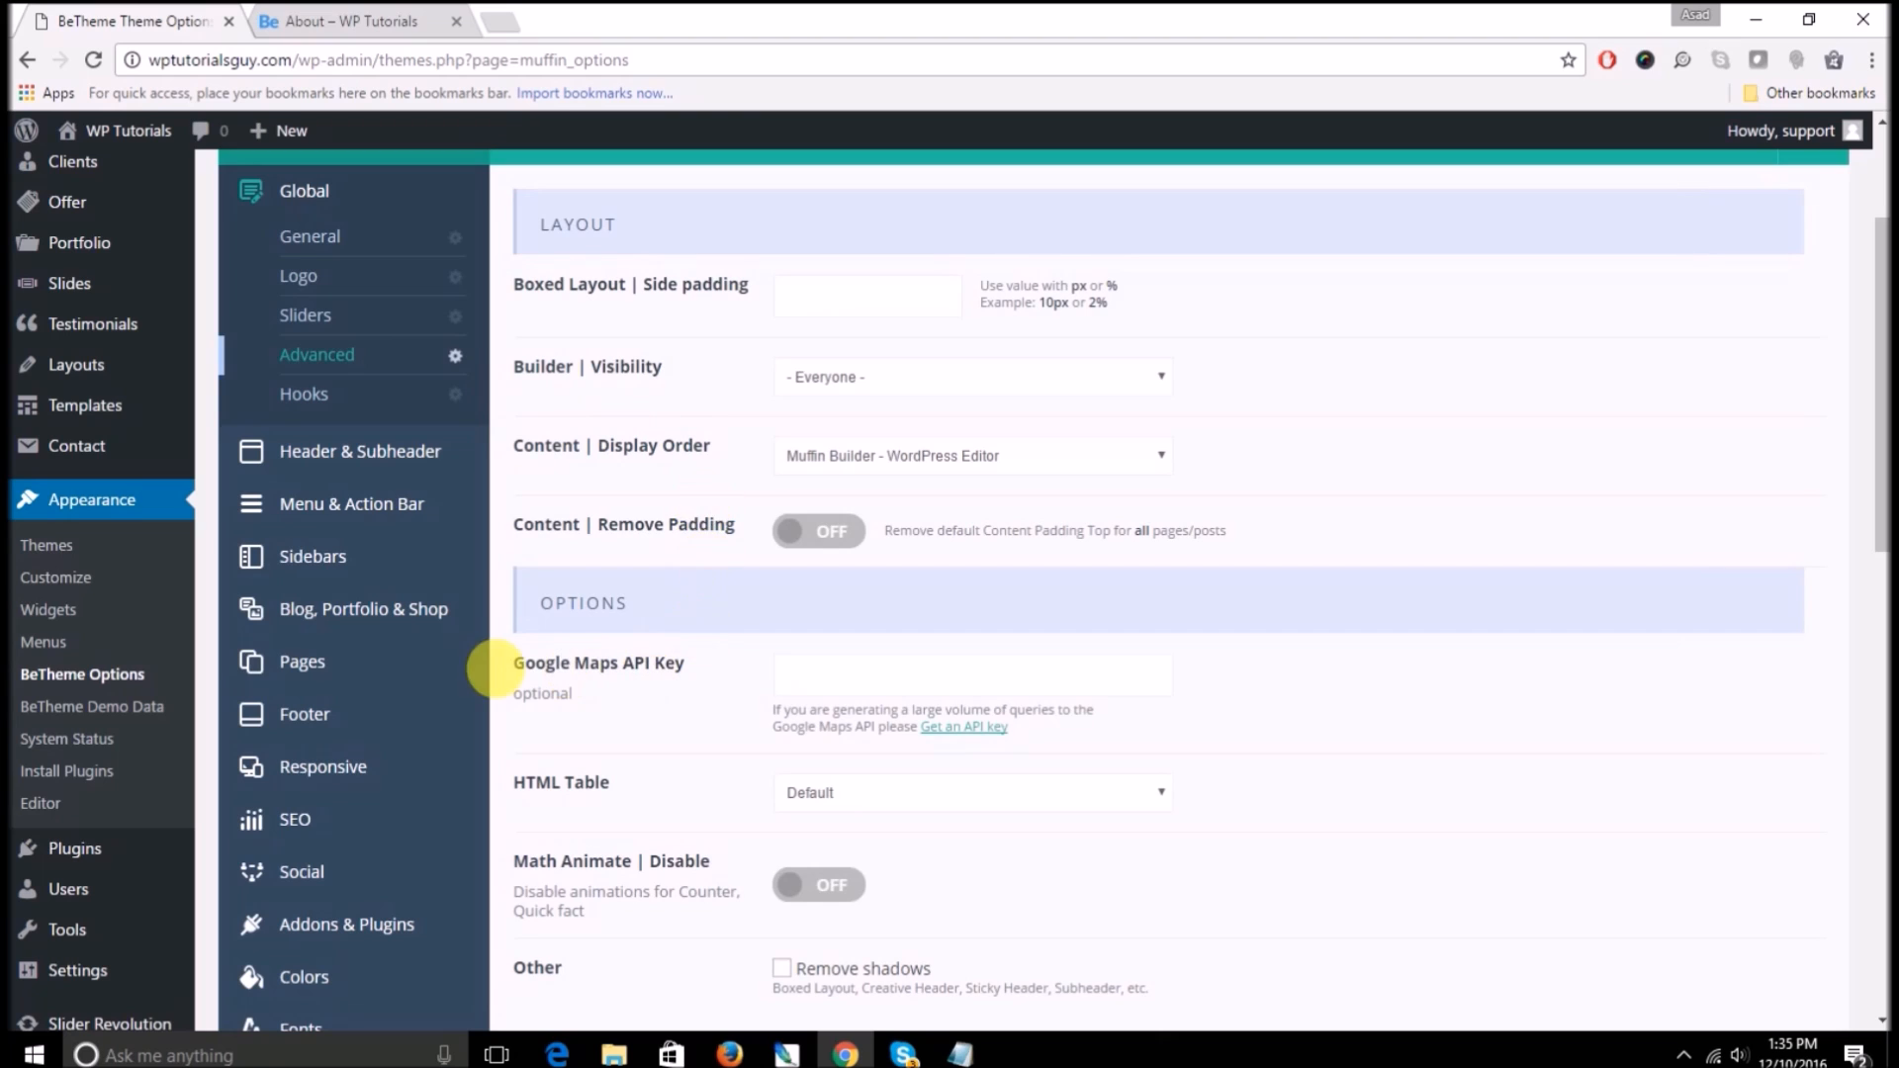
left_click_drag(500, 665, 708, 682)
left_click(722, 690)
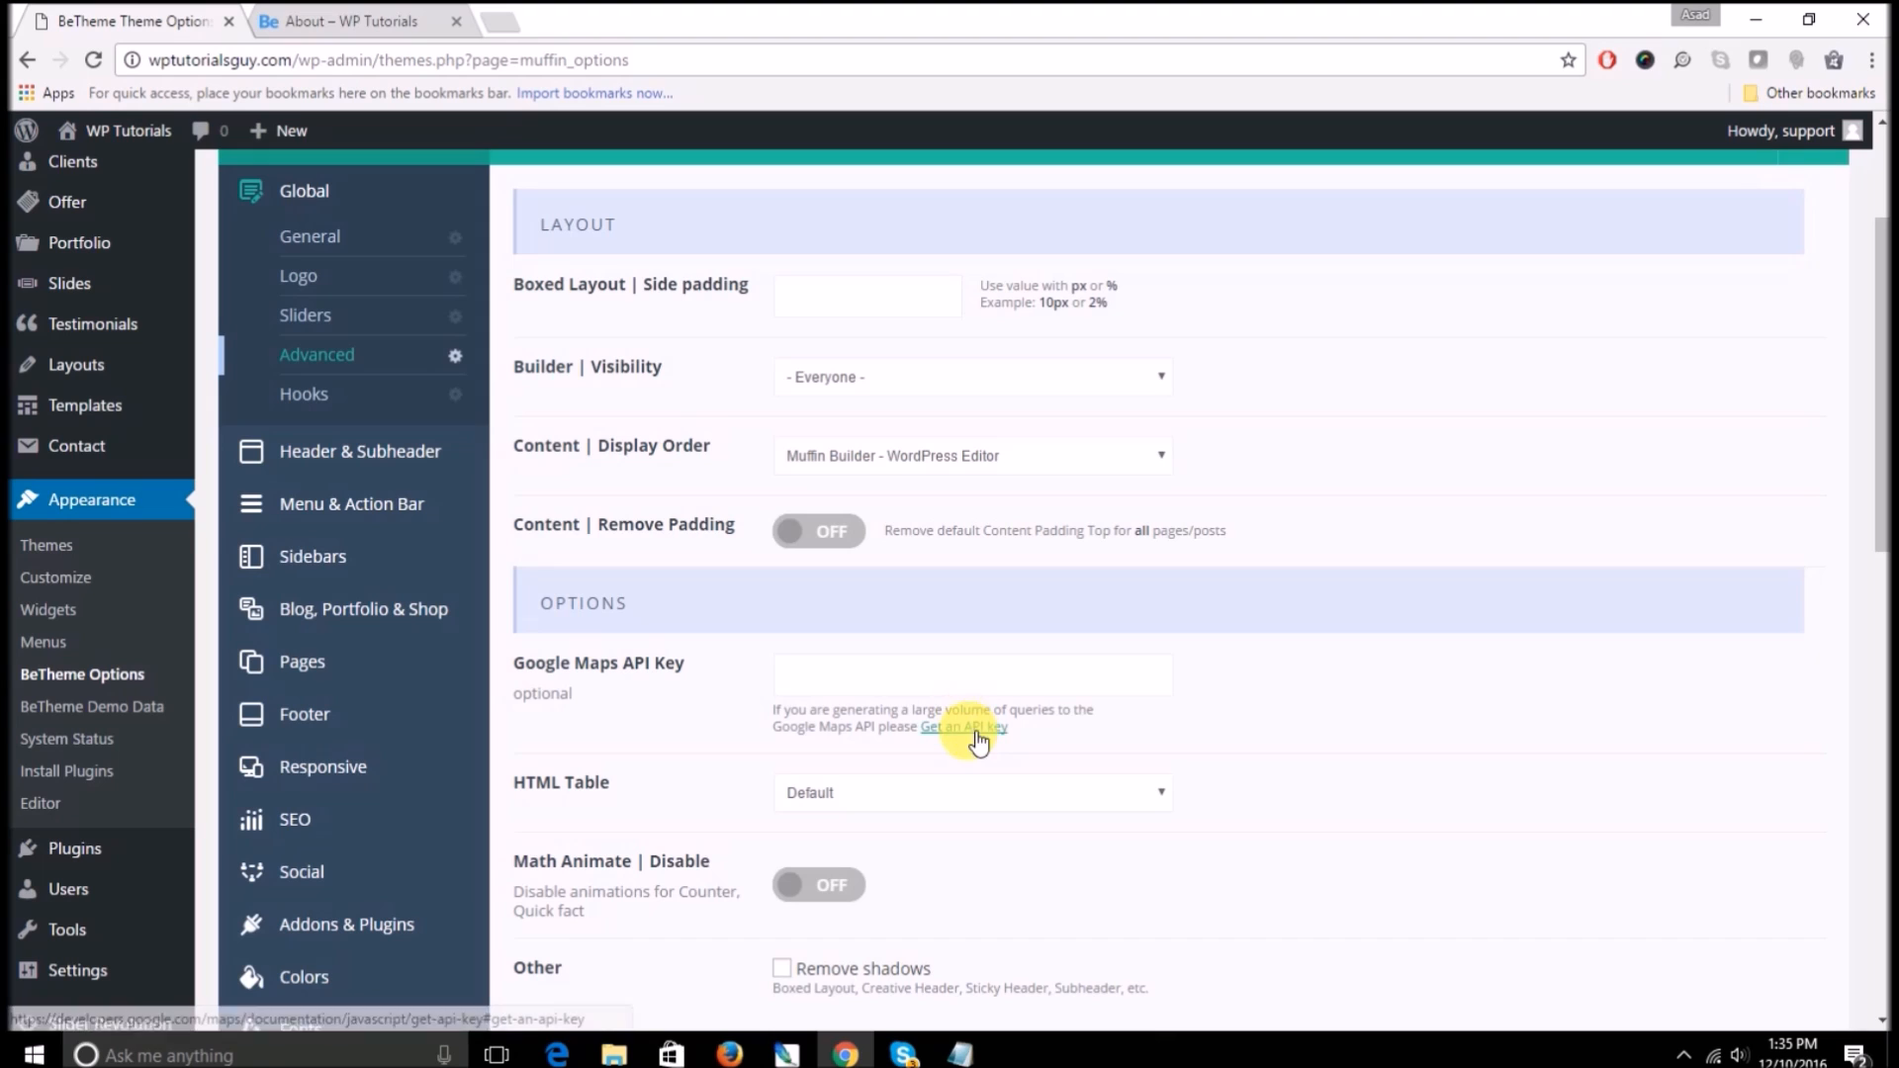
left_click(952, 687)
key("ctrl+v")
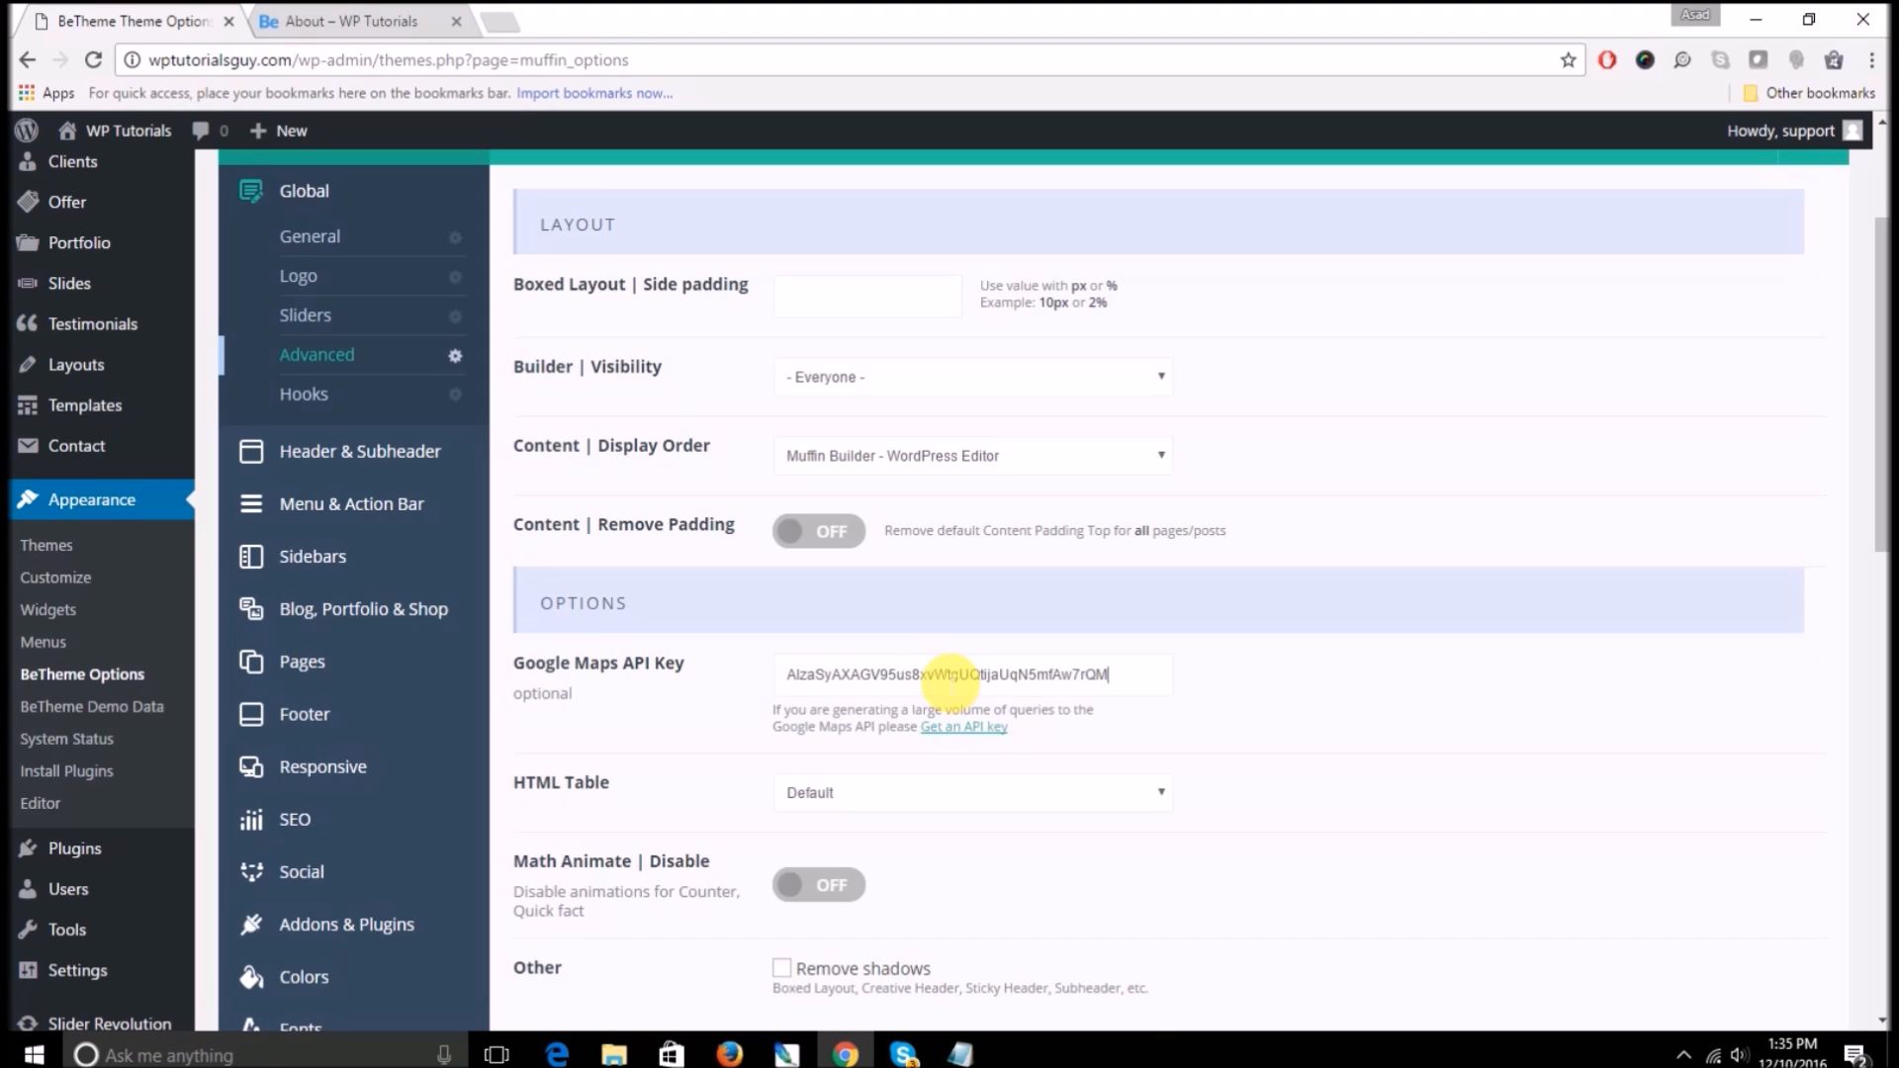
scroll(1095, 679, "up", 1)
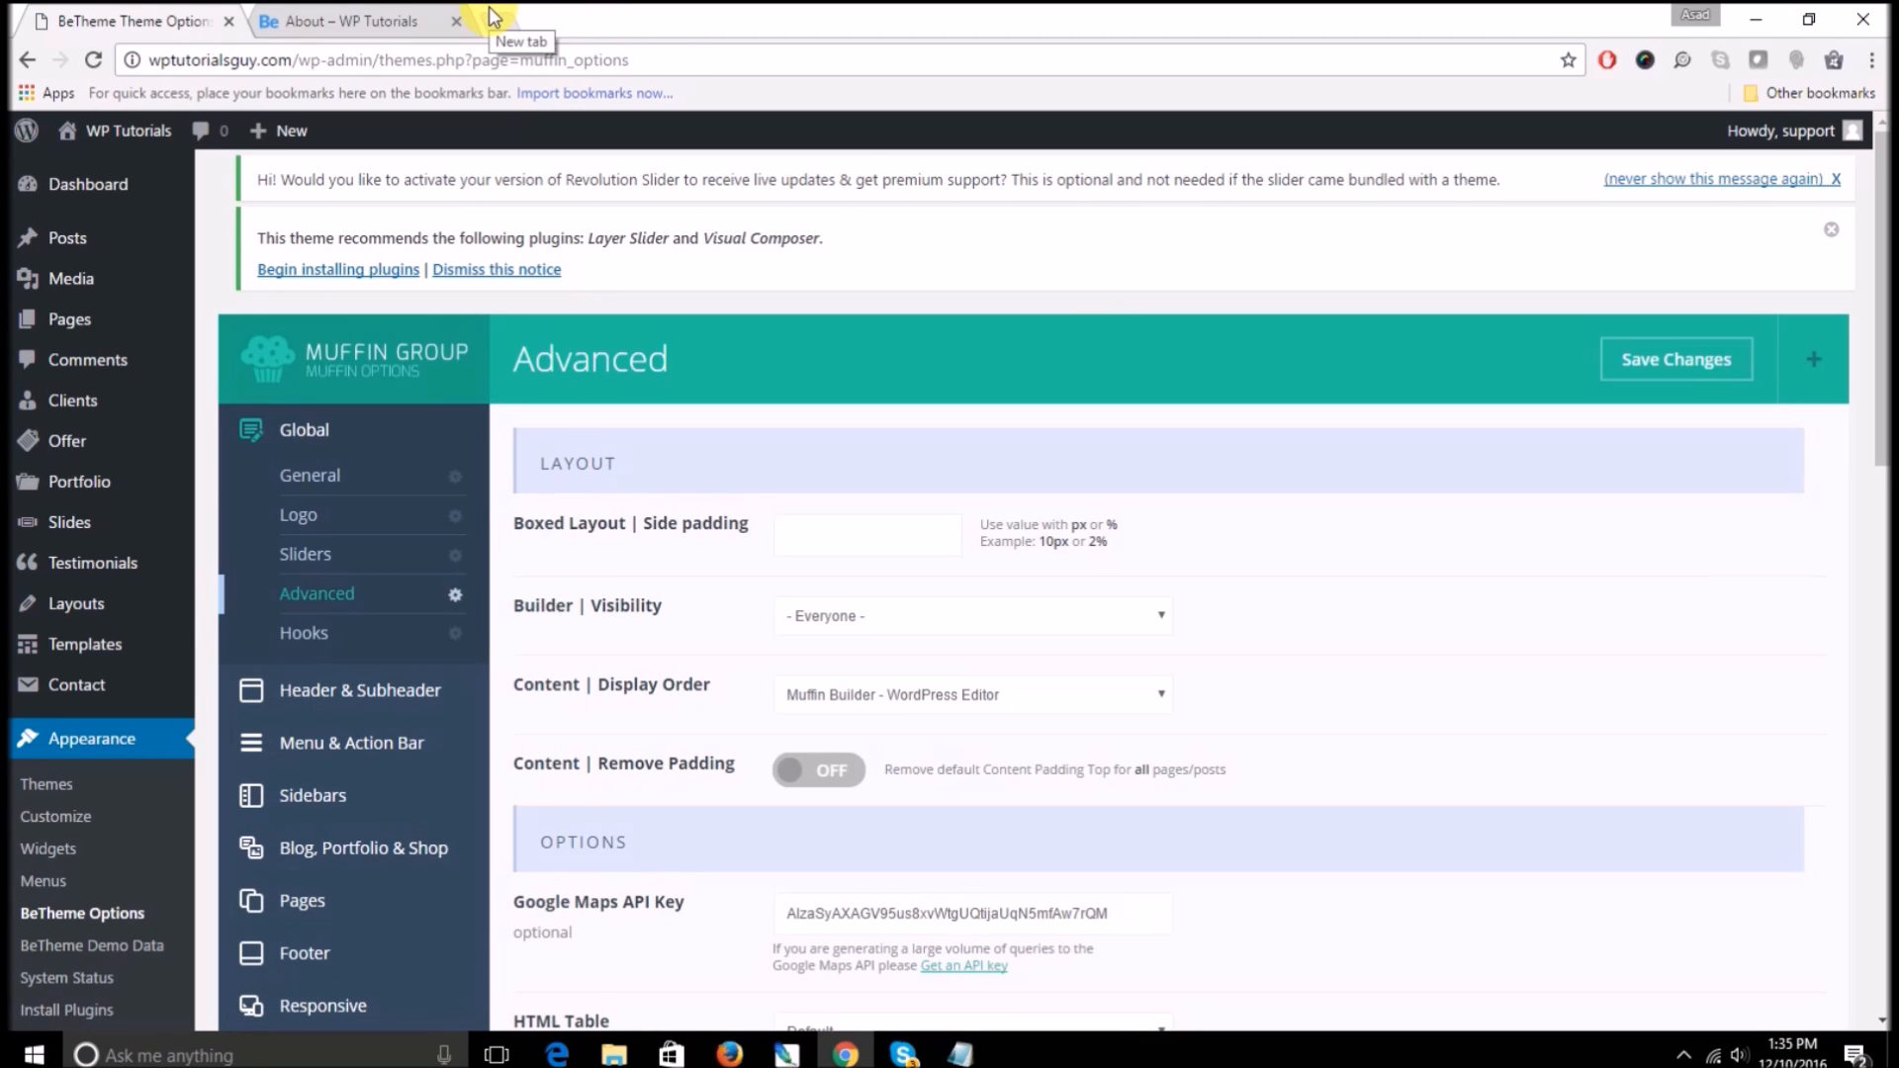
Step: Go to the site homepage via the side menu and scroll down to the office map
left_click(363, 16)
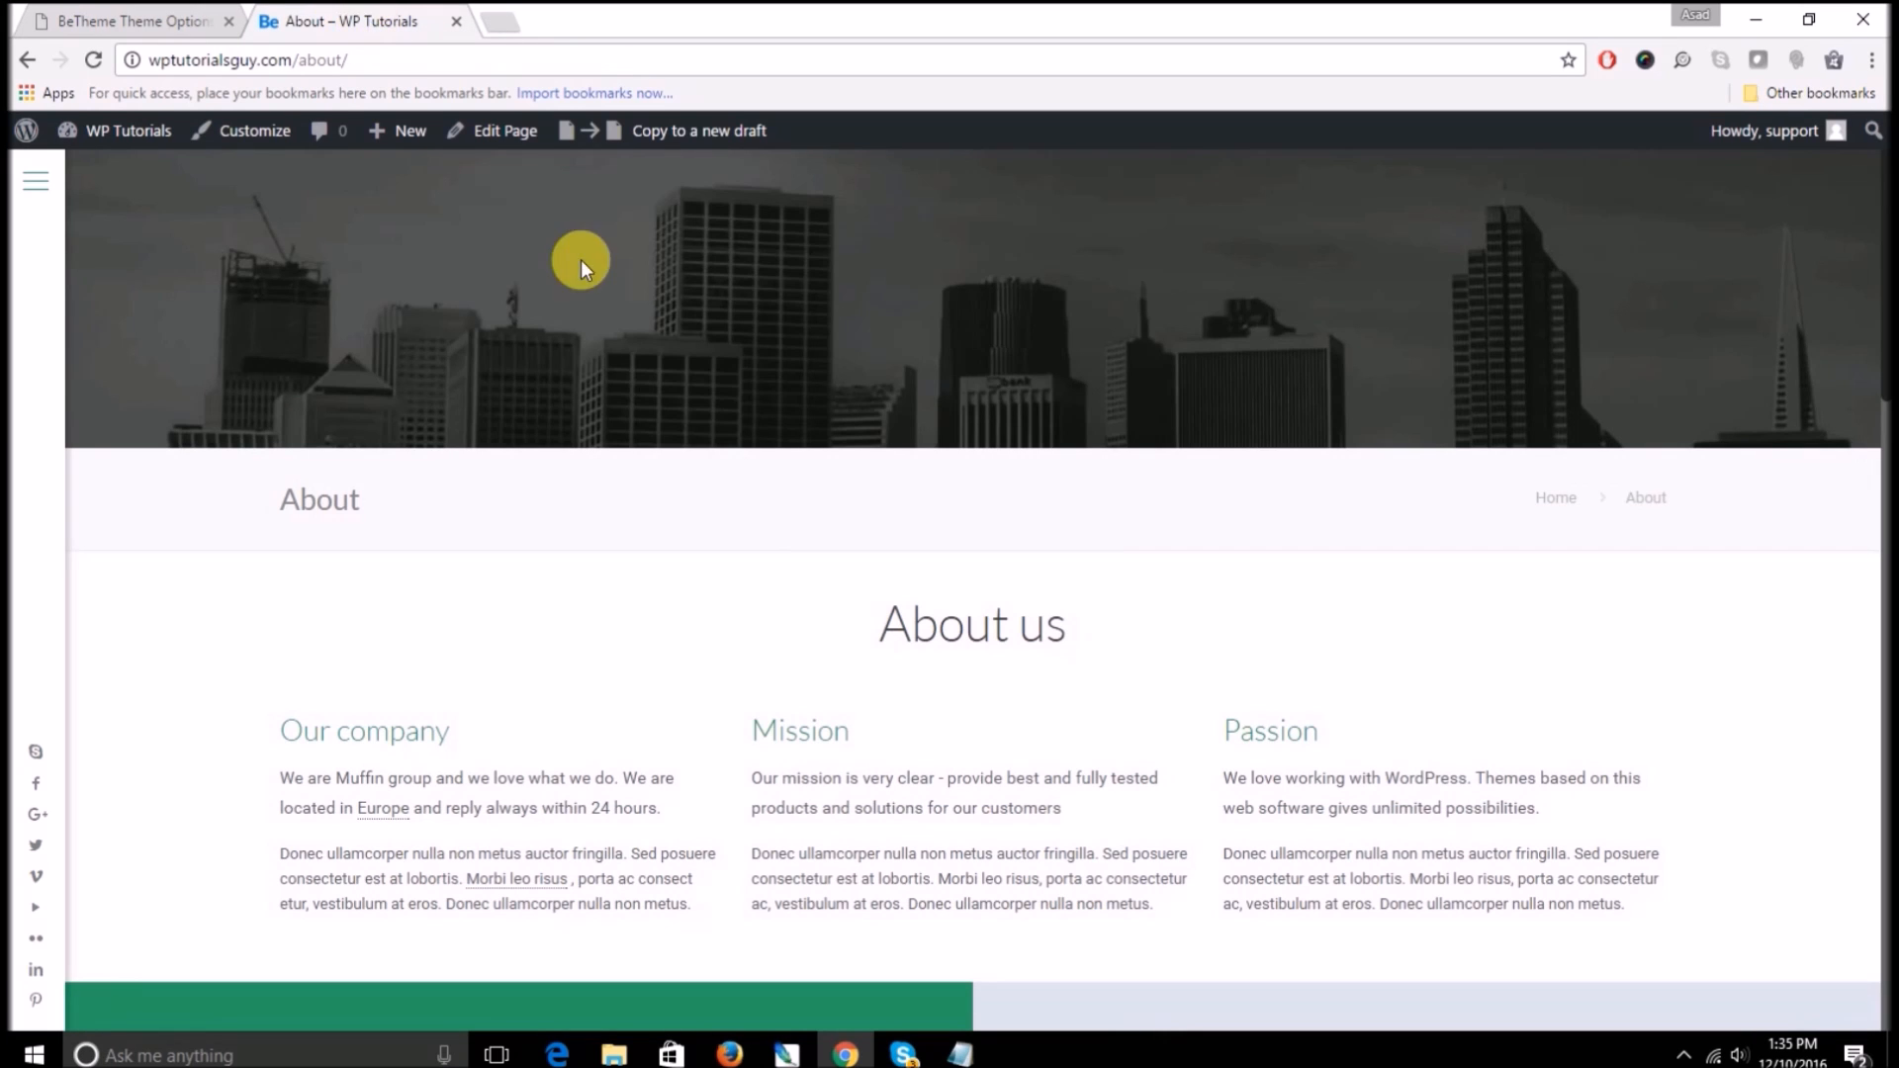
left_click(46, 185)
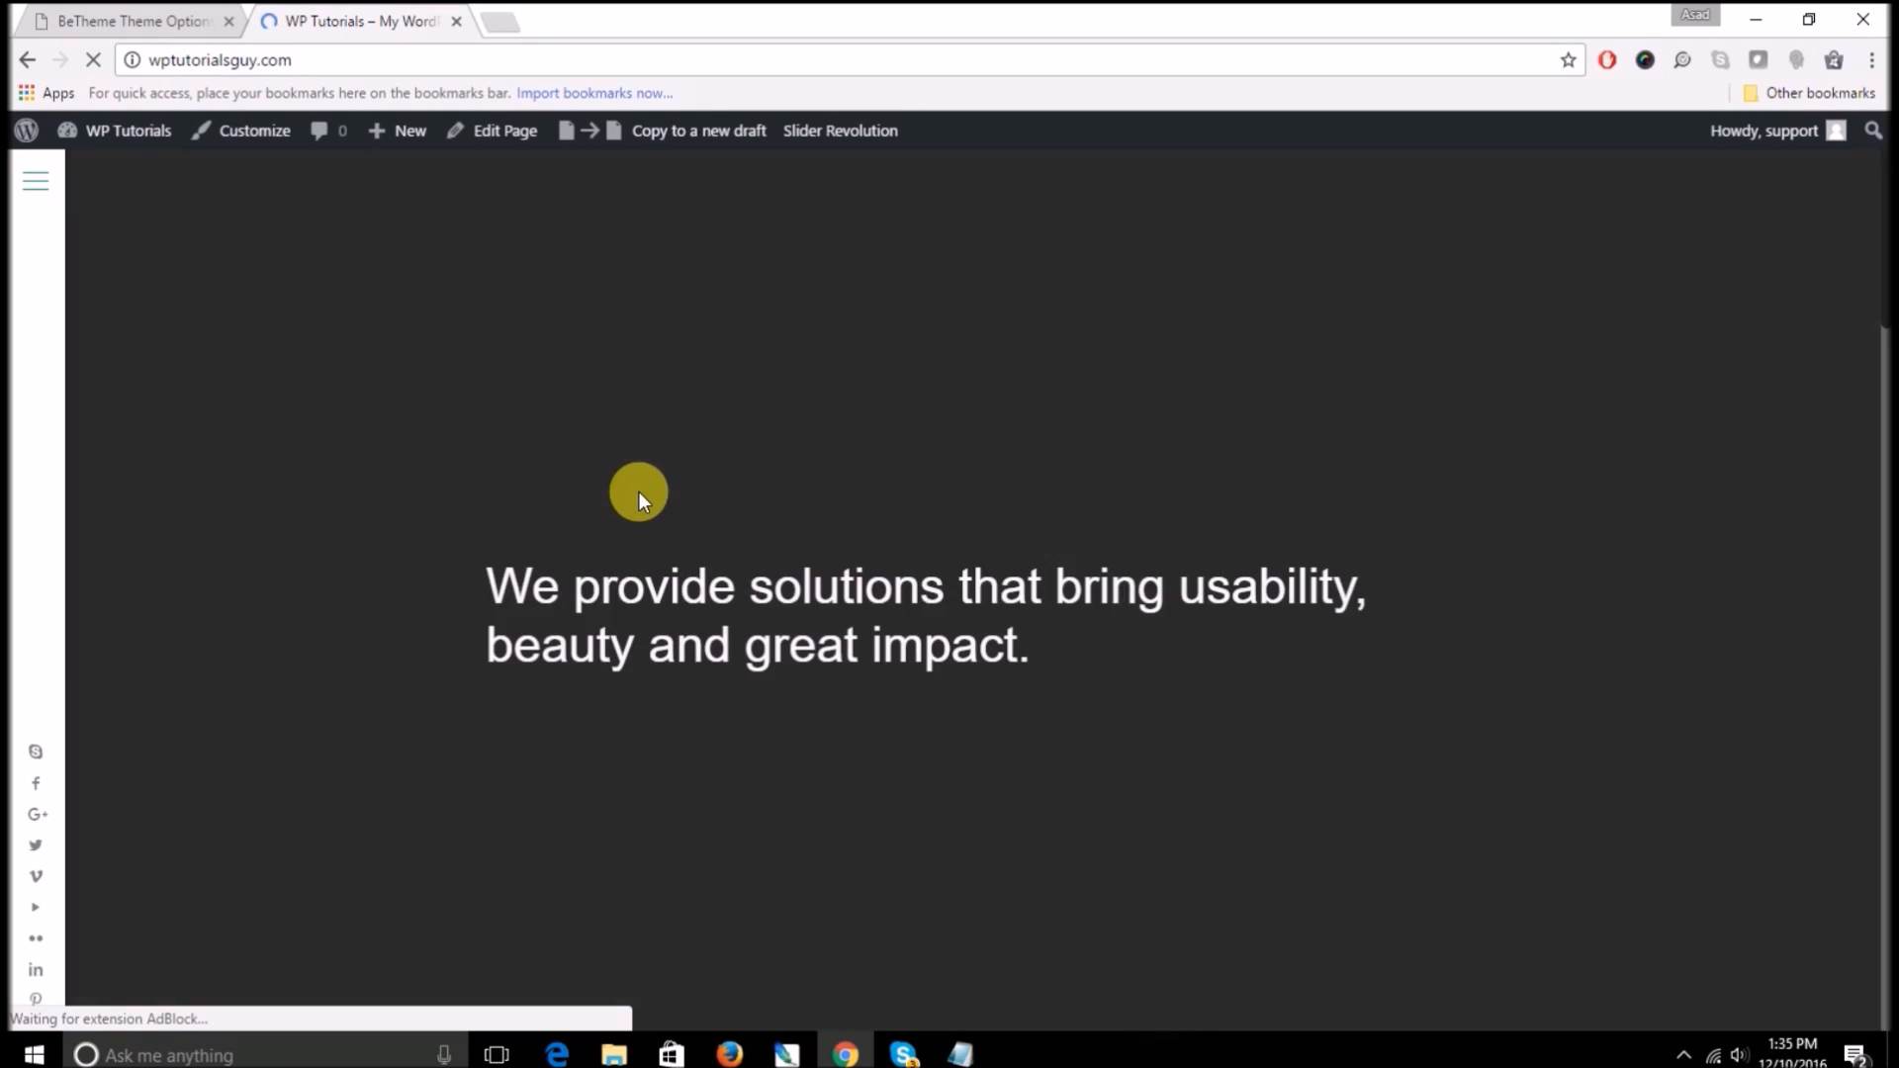
scroll(639, 492, "down", 3)
scroll(639, 491, "down", 15)
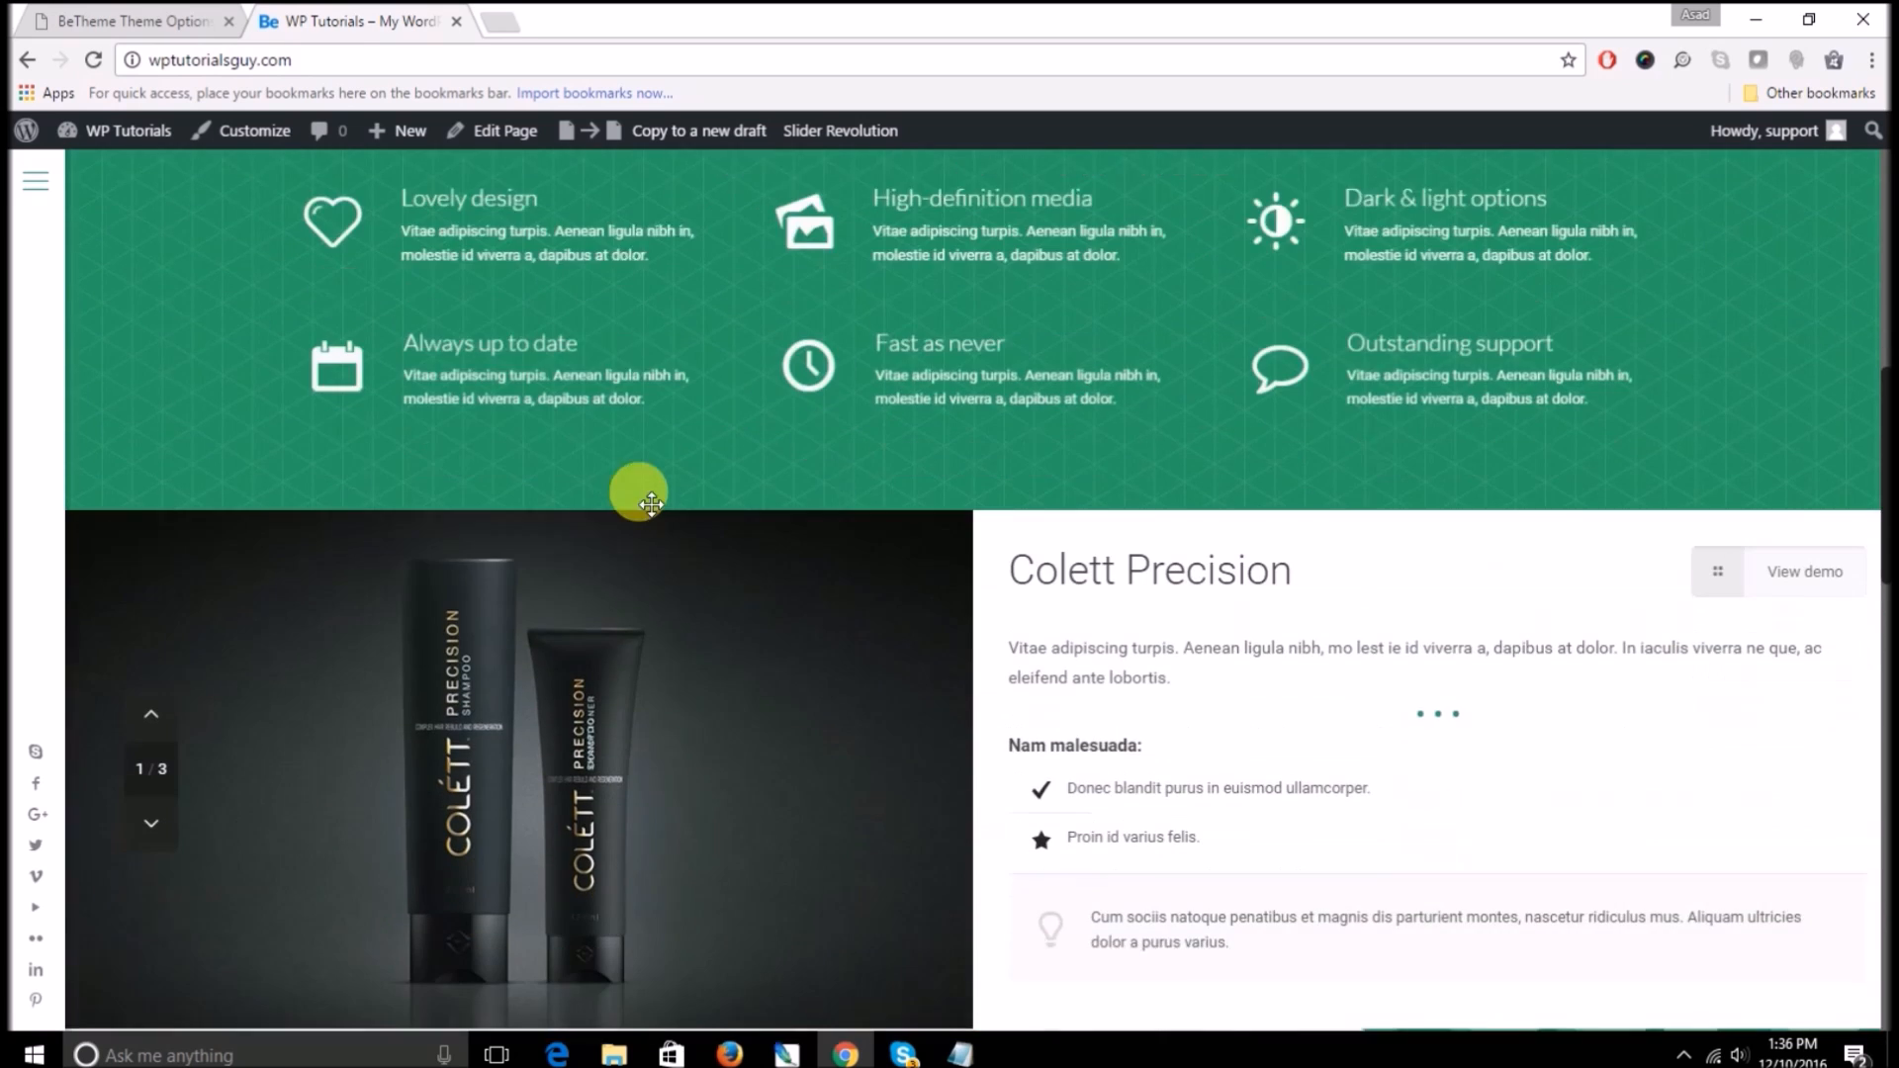
scroll(639, 491, "down", 2)
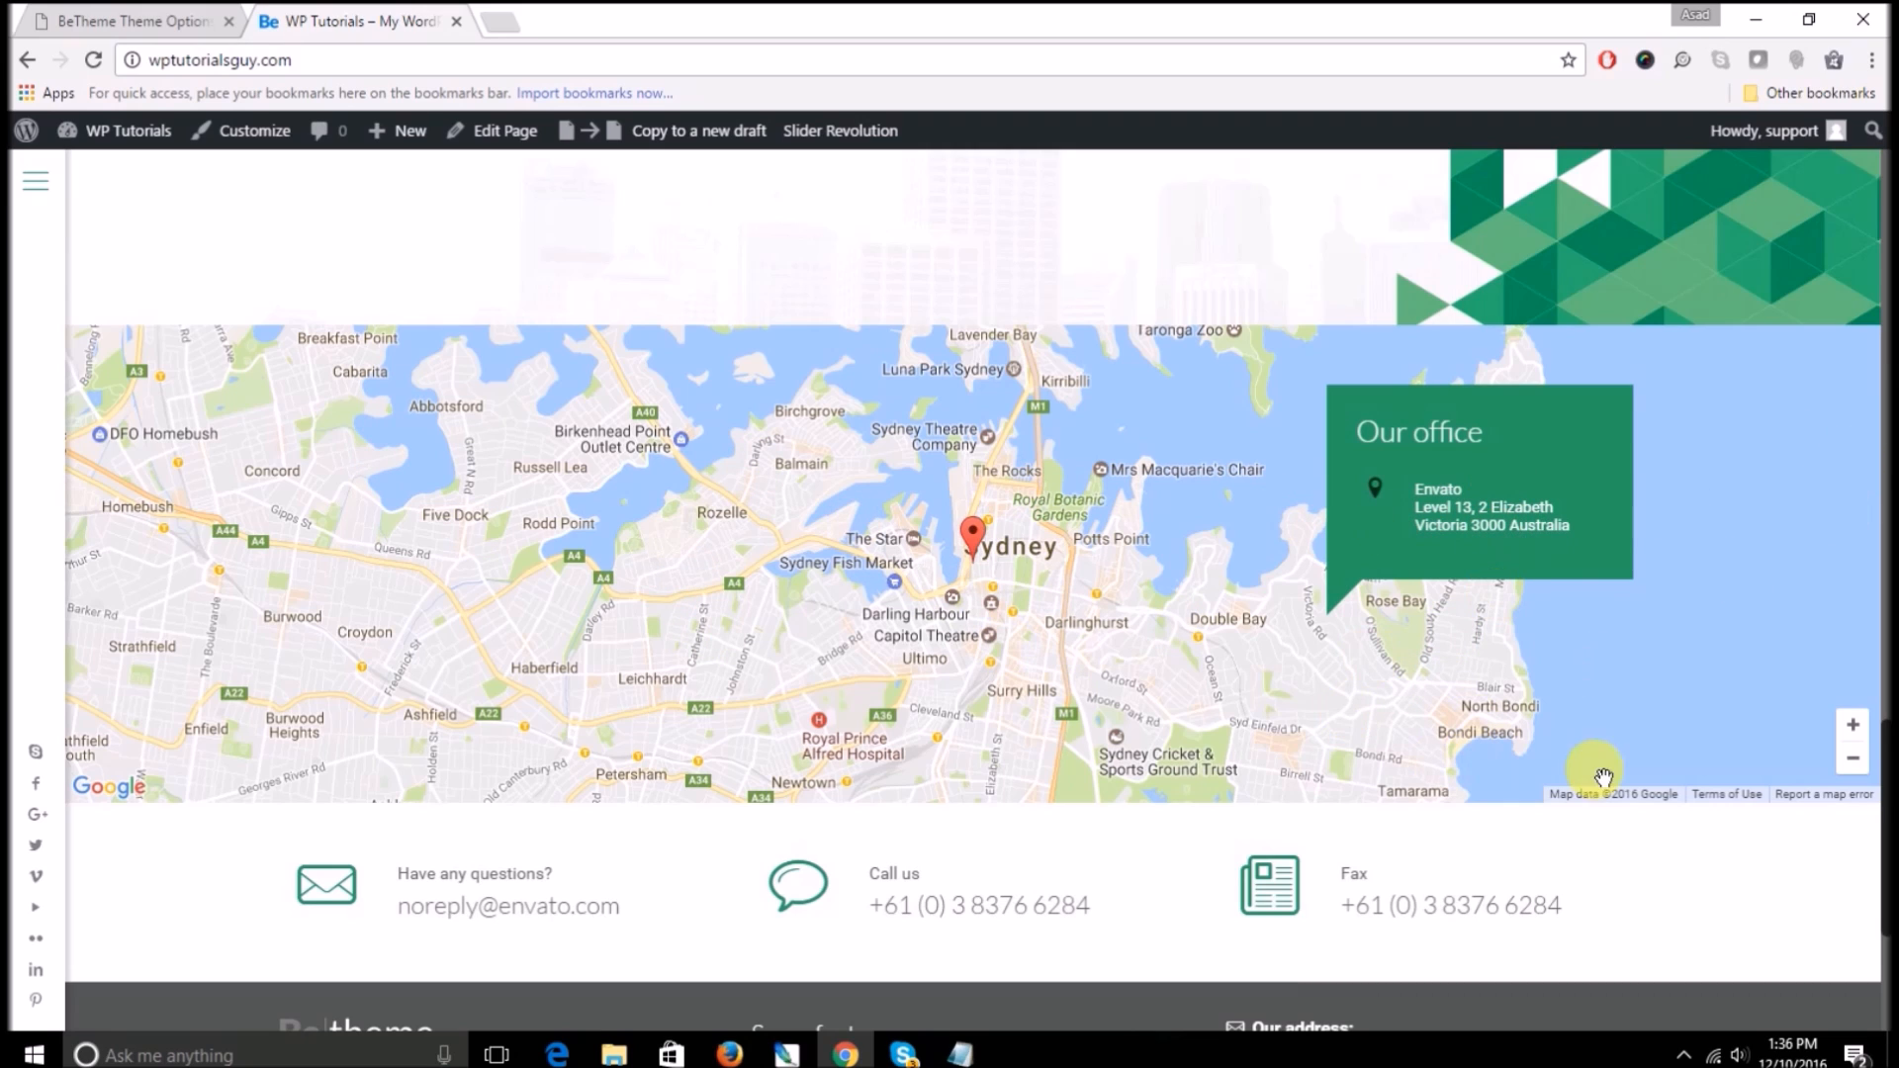
Step: Check the CHANGING REV SLIDER VIDEO notes in Notepad, then return to the homepage top
left_click(952, 1054)
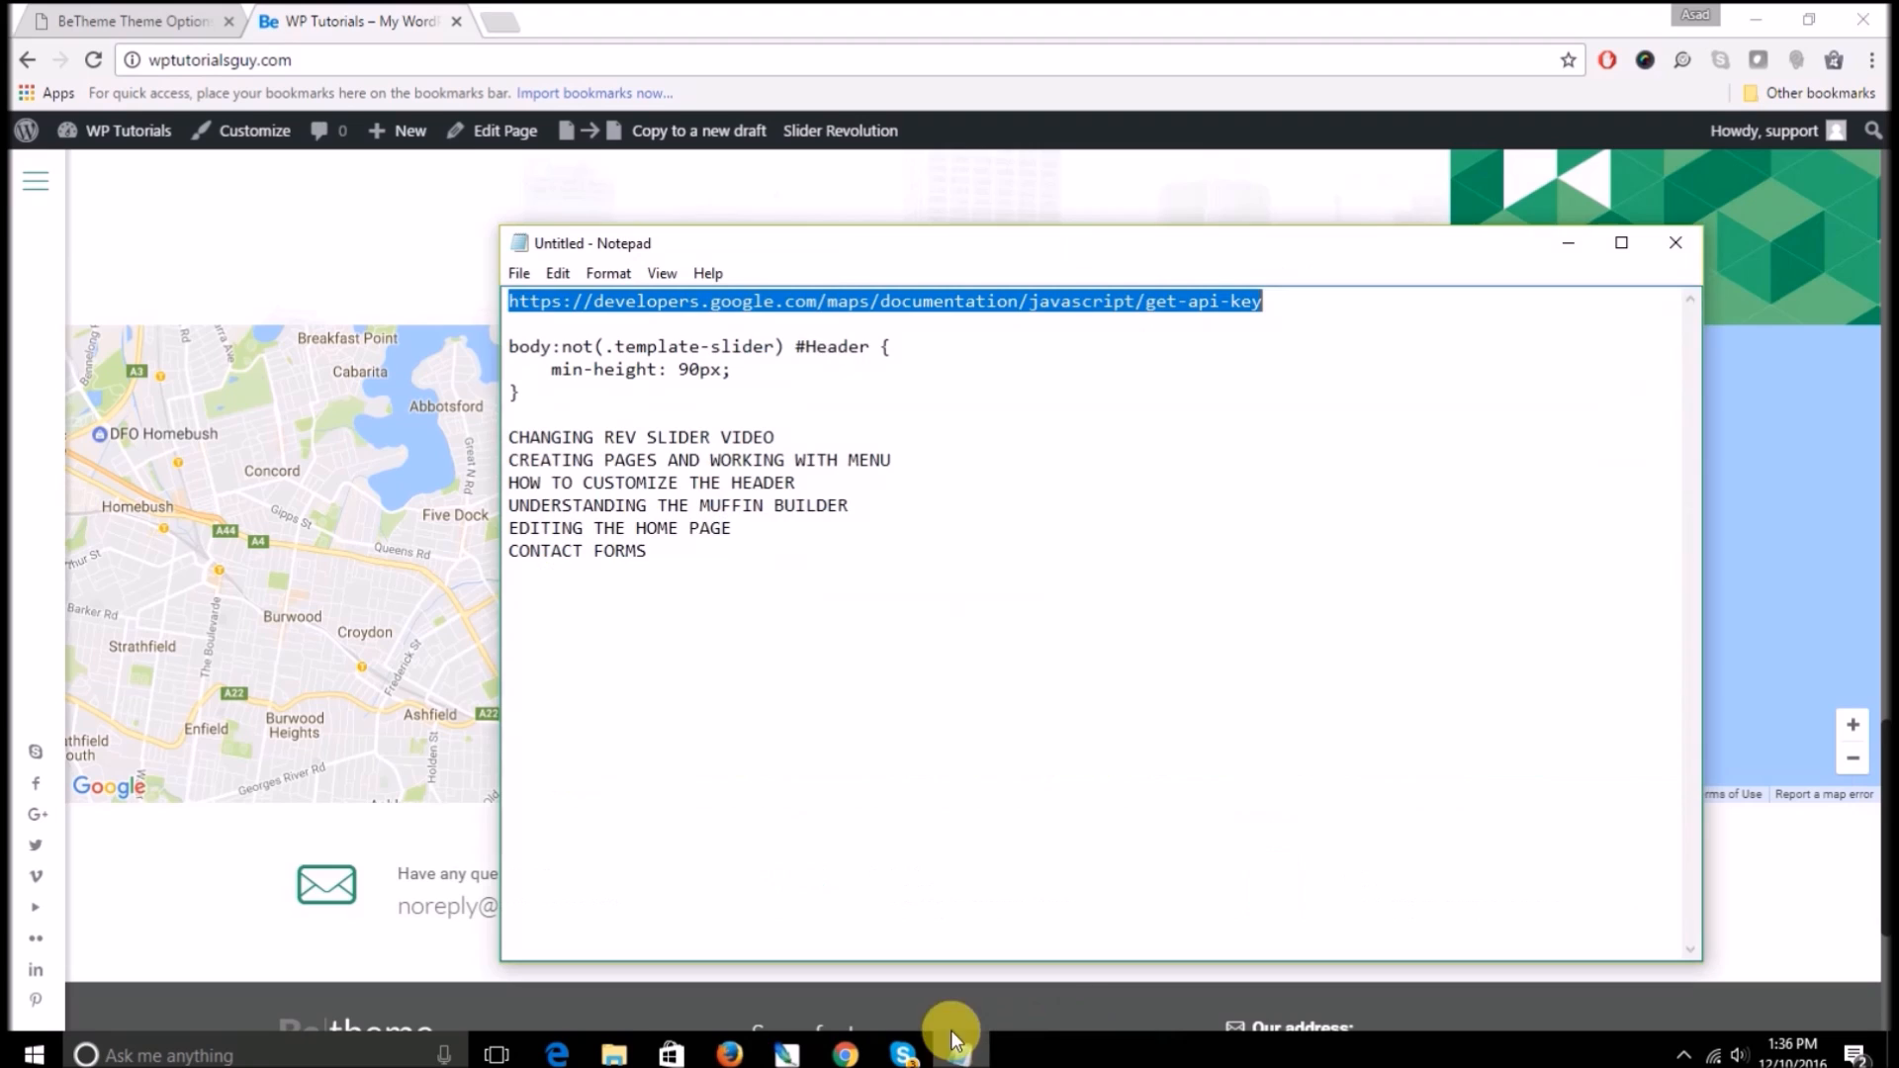
left_click_drag(511, 438, 870, 443)
left_click(1570, 244)
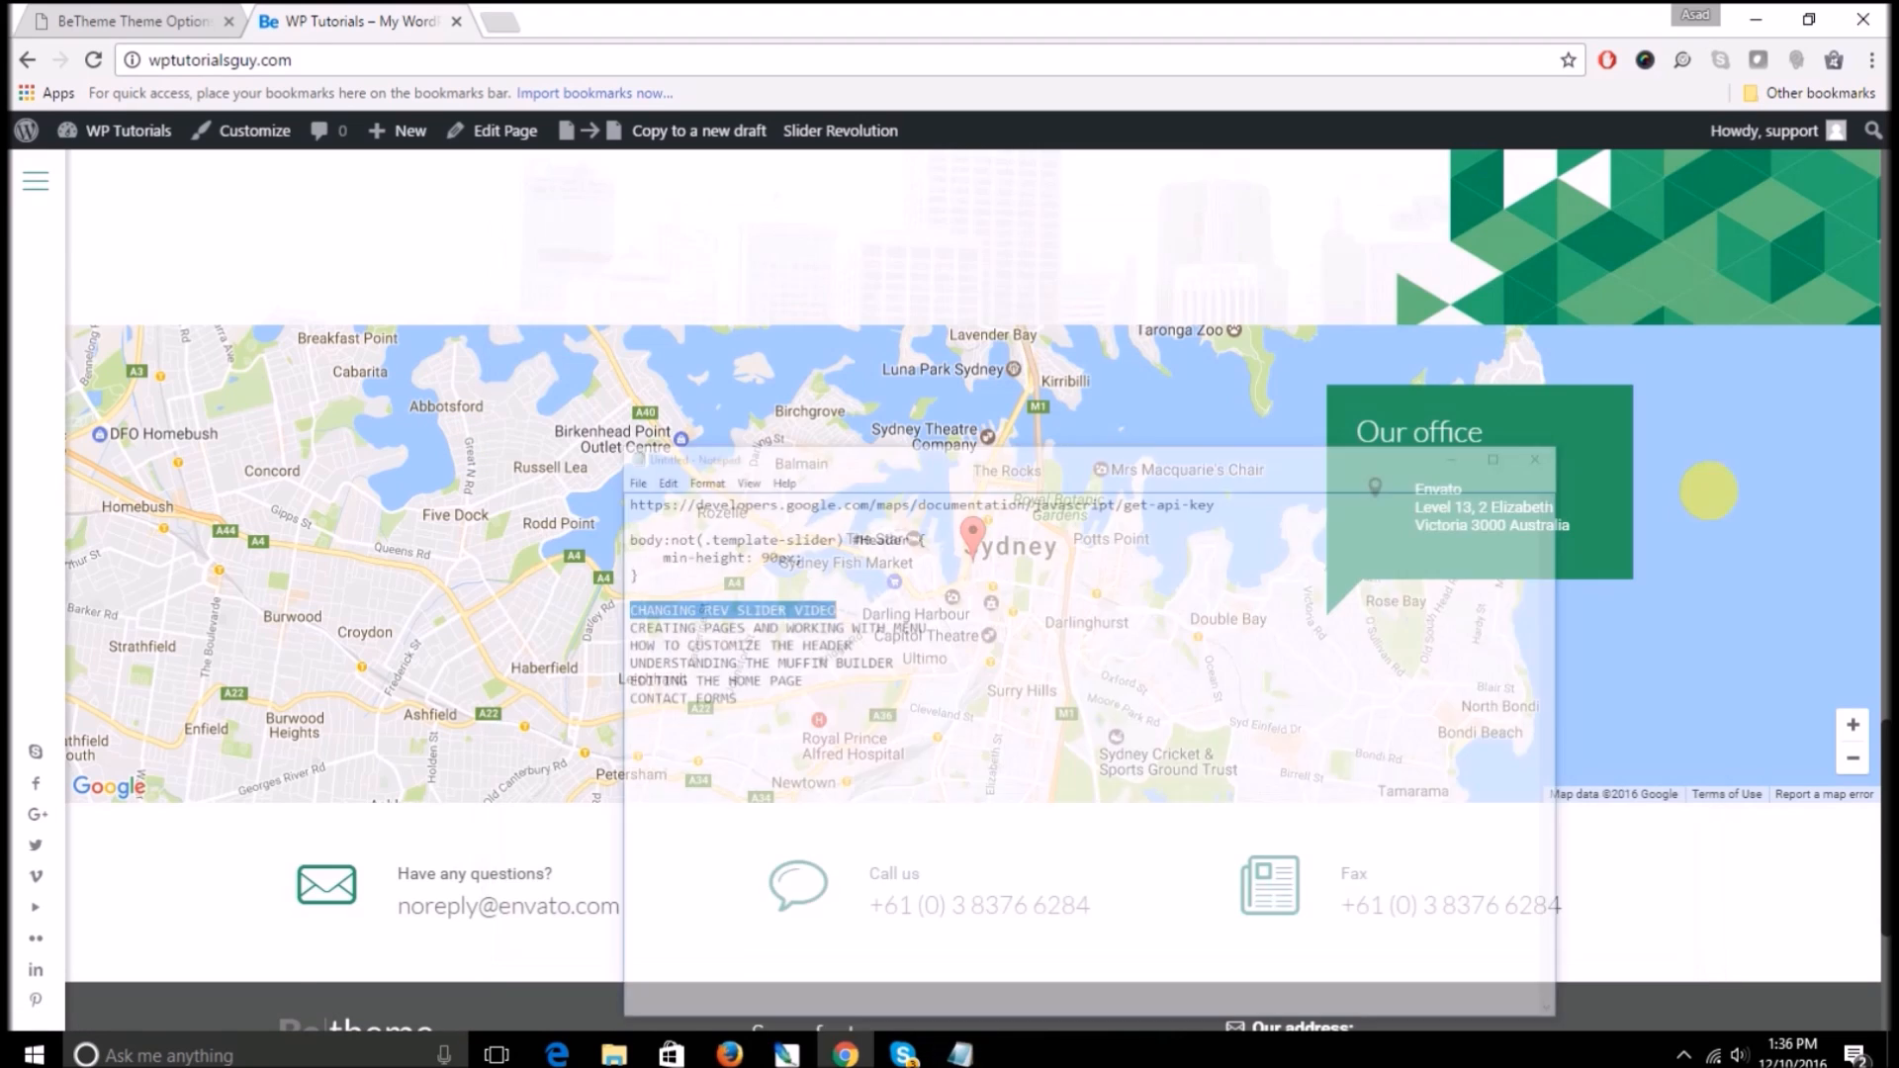
left_click_drag(1884, 831, 1879, 168)
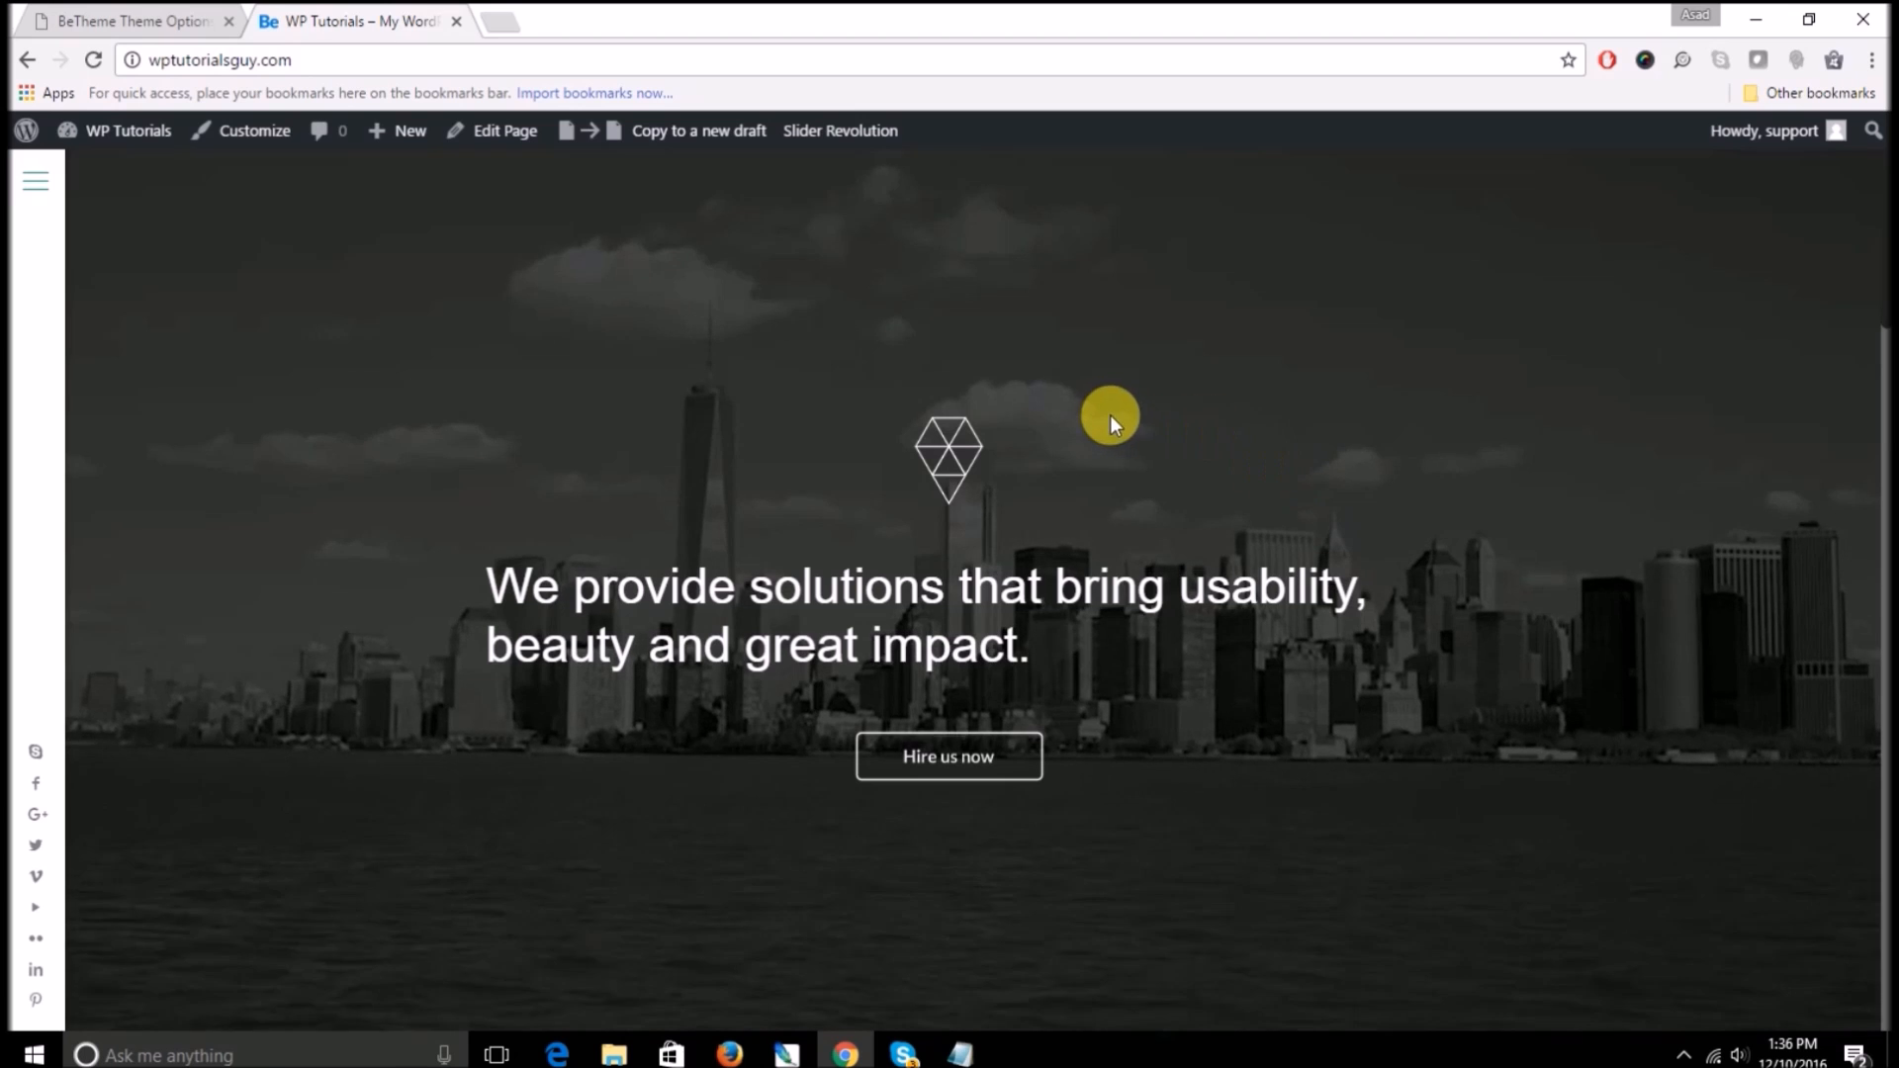
Step: Open Slider Revolution in the admin tab, then check the front page's side menu
left_click(147, 17)
scroll(263, 547, "down", 8)
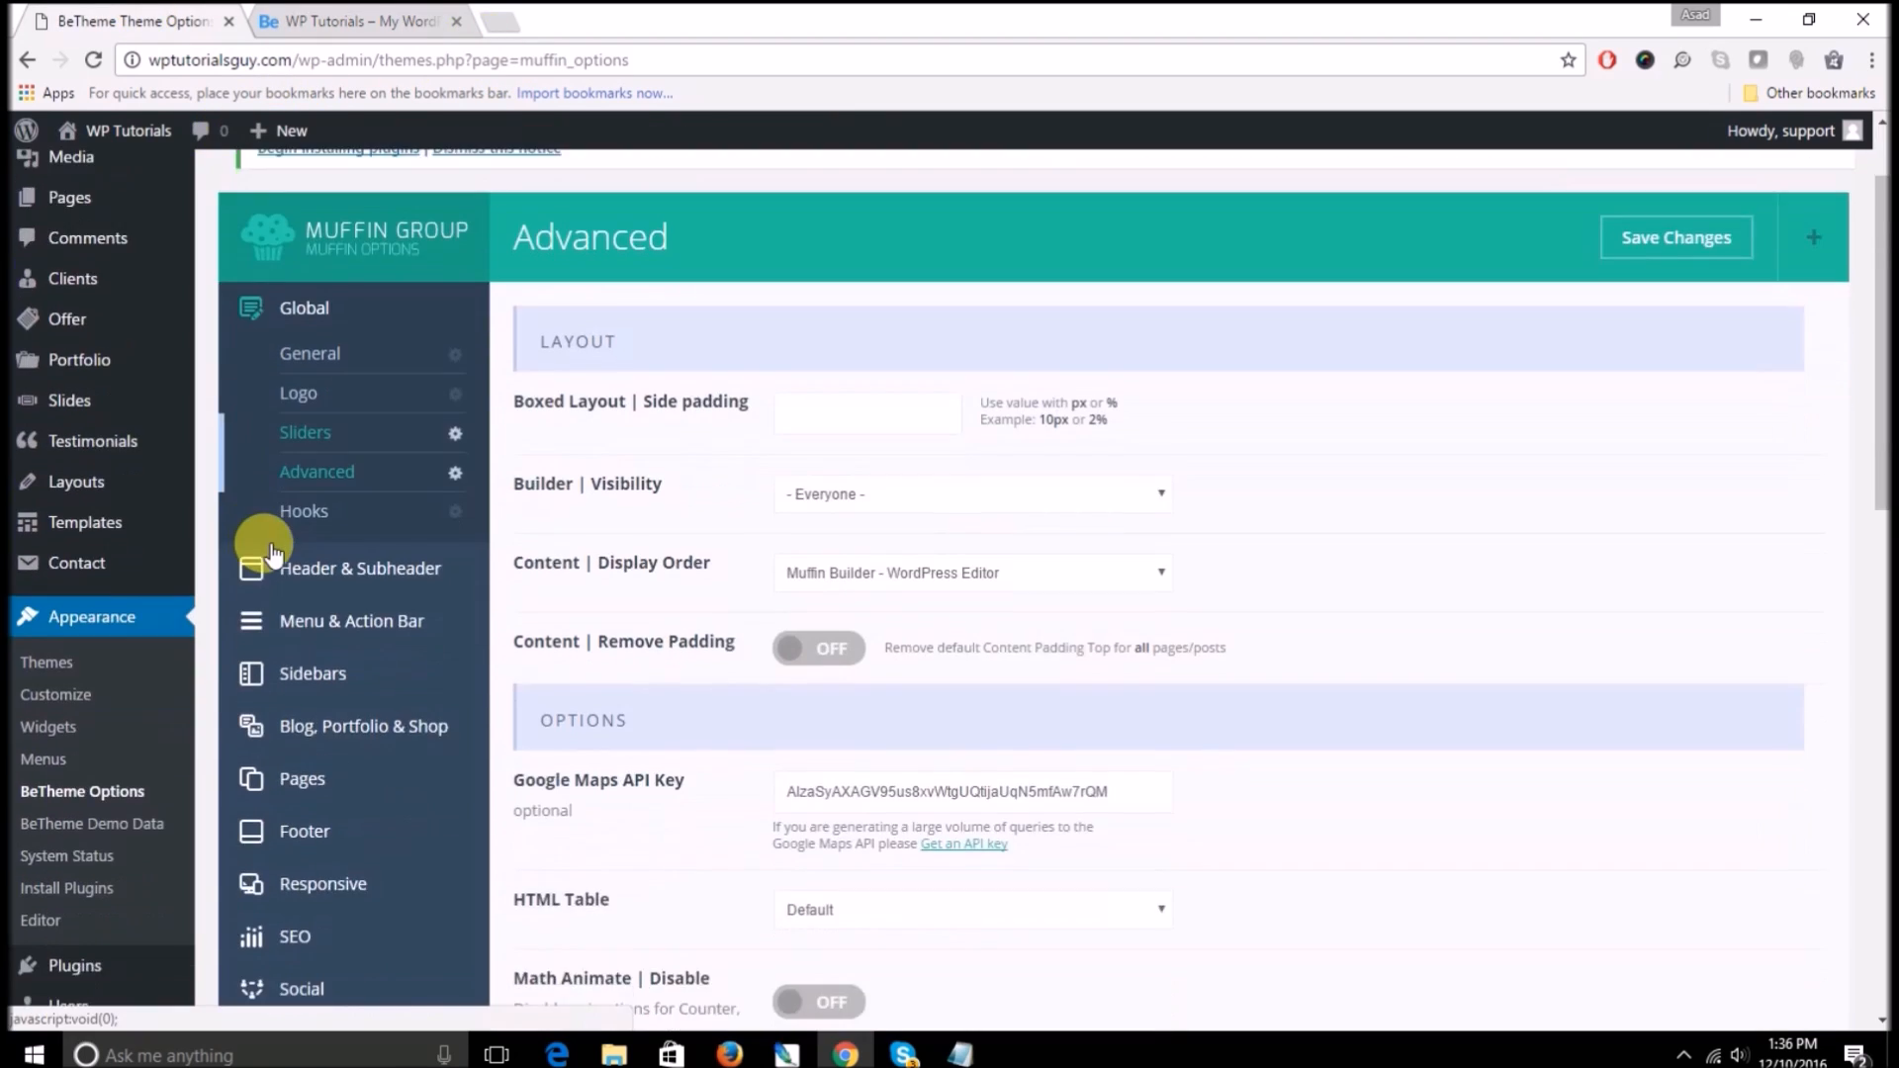
left_click(137, 433)
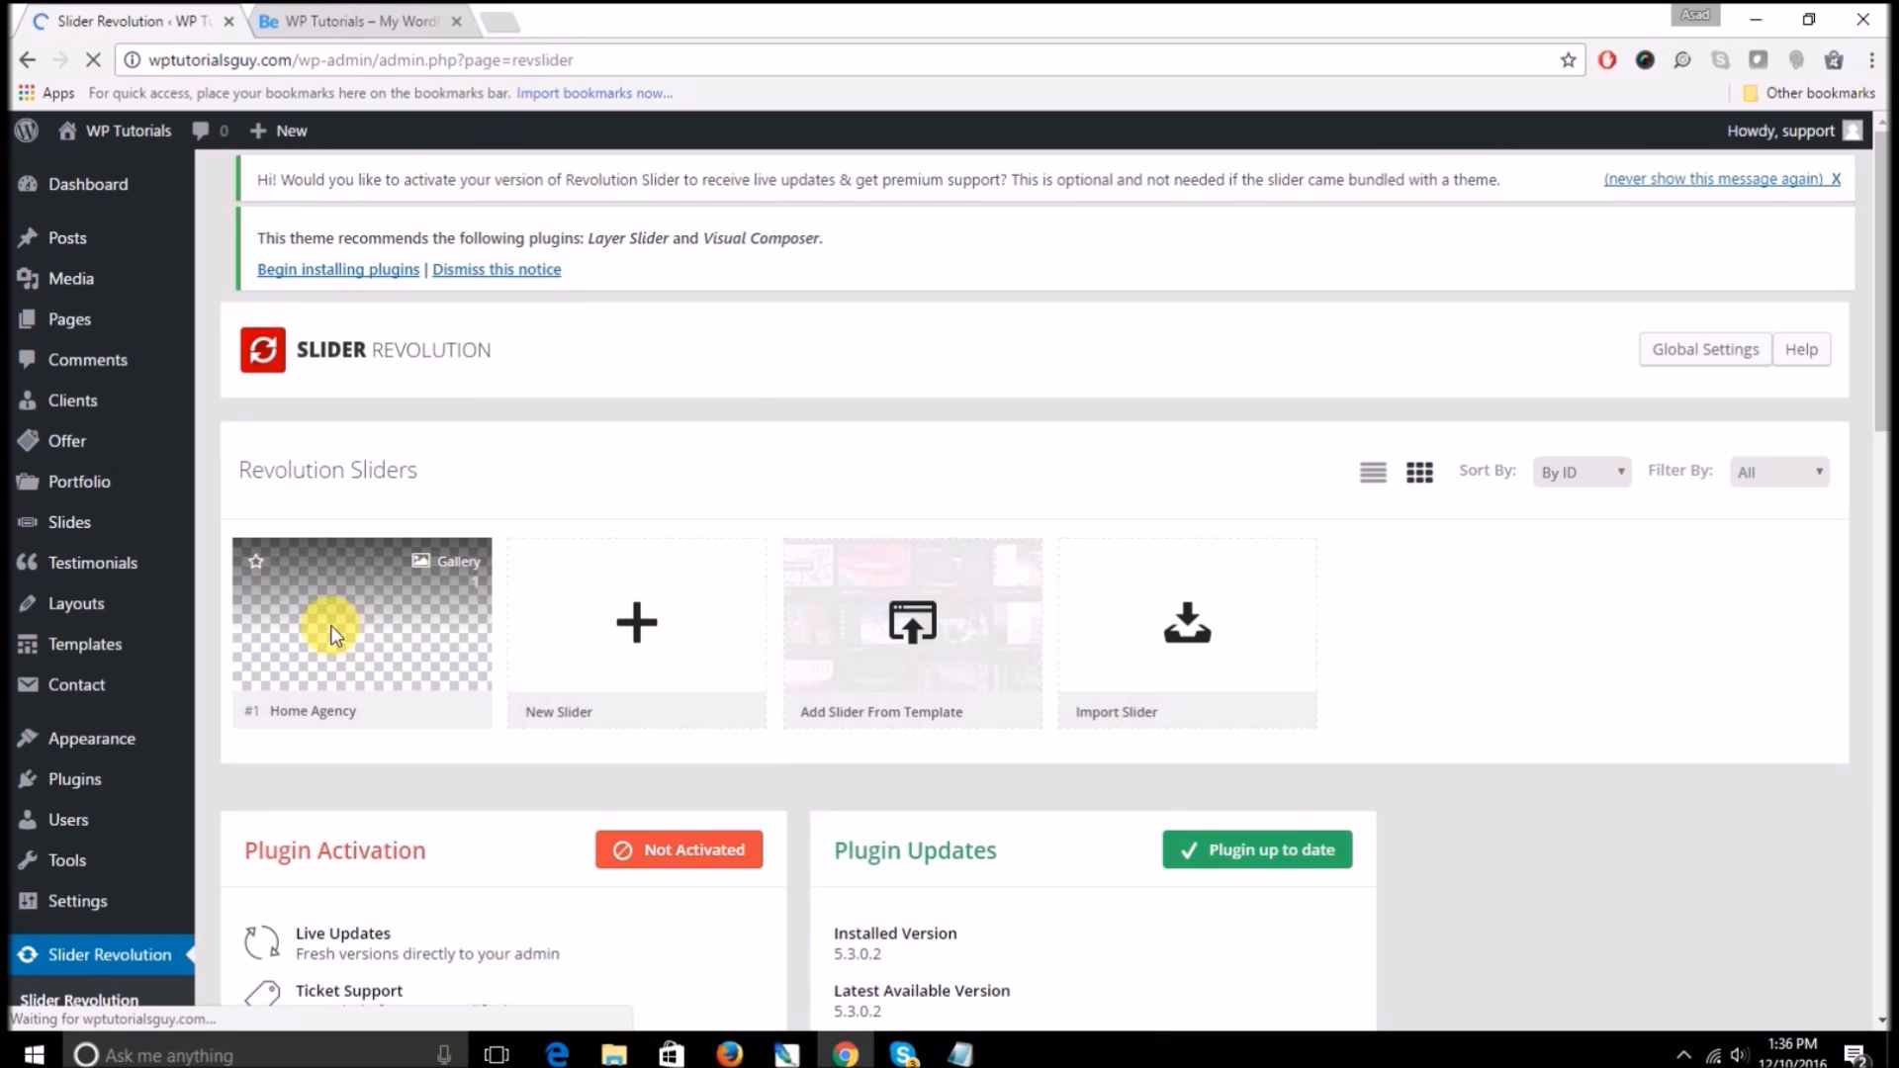
left_click(386, 18)
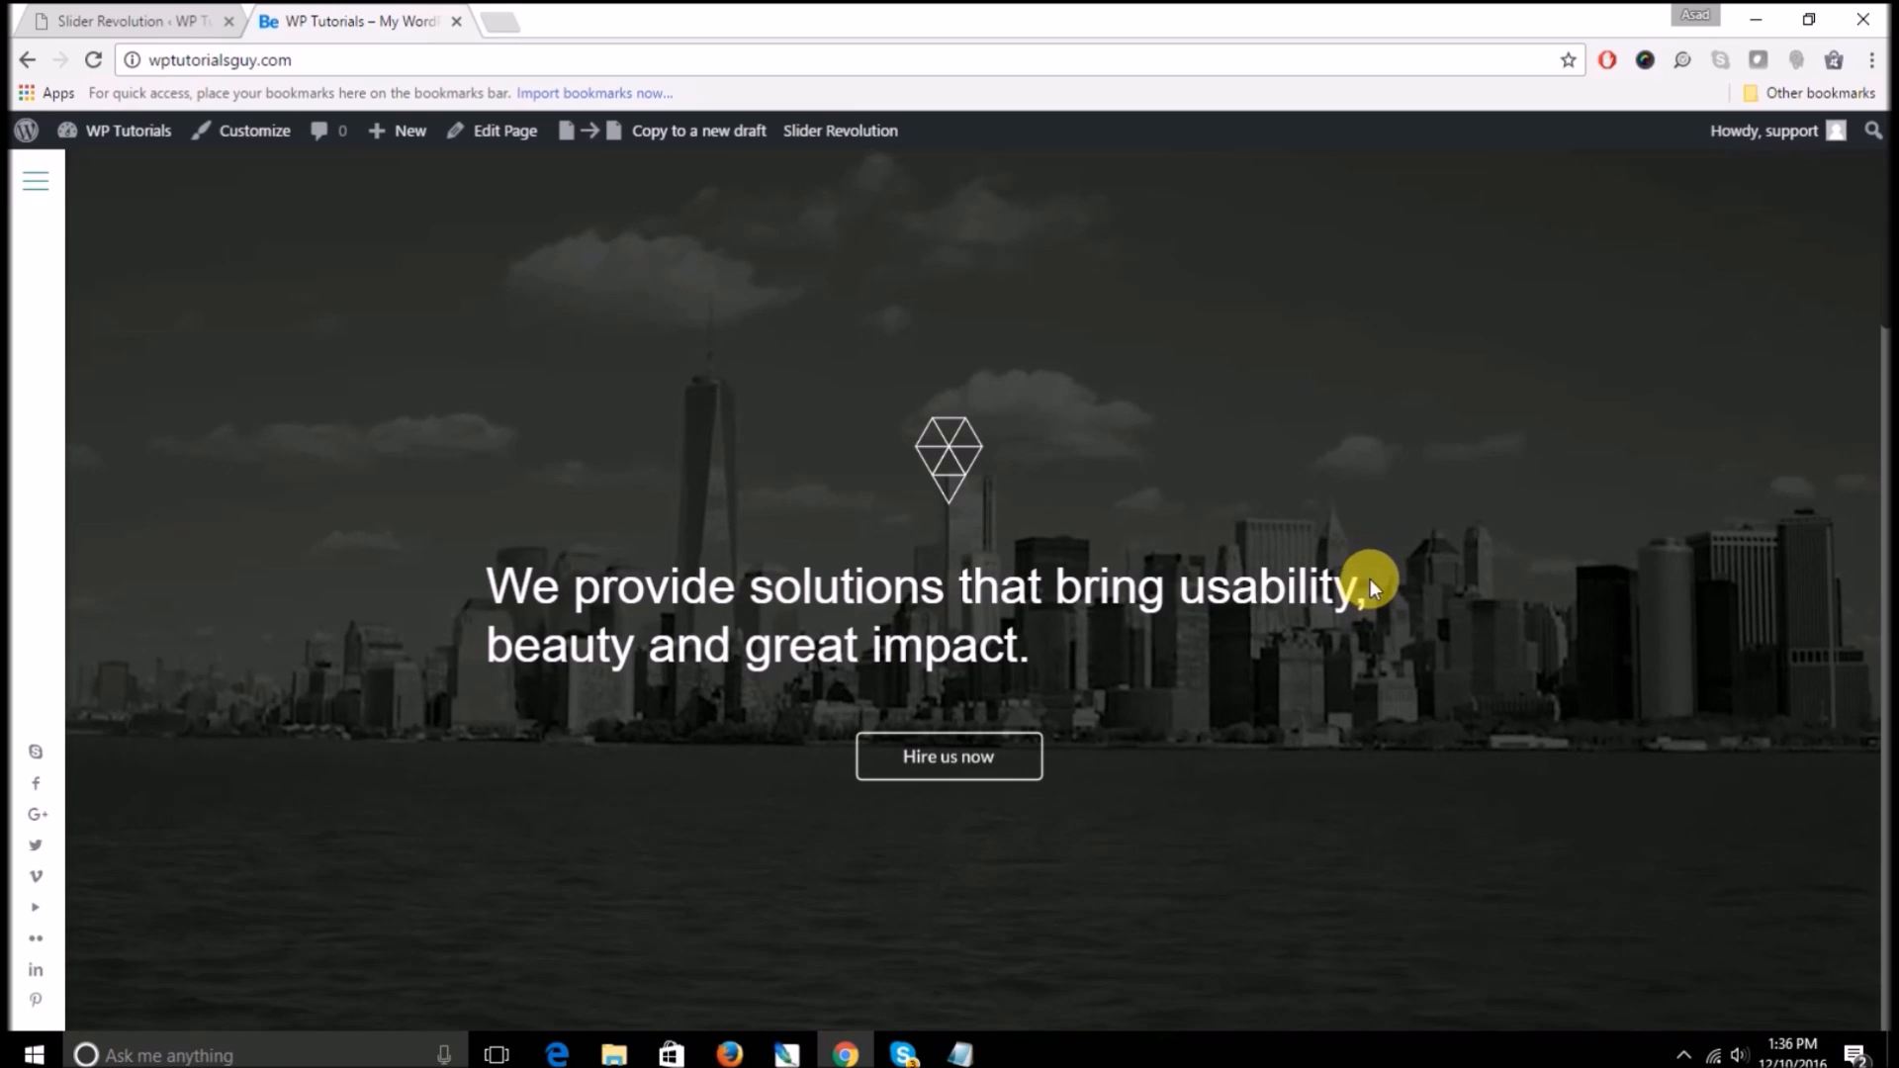
scroll(1345, 566, "down", 3)
scroll(1344, 562, "up", 3)
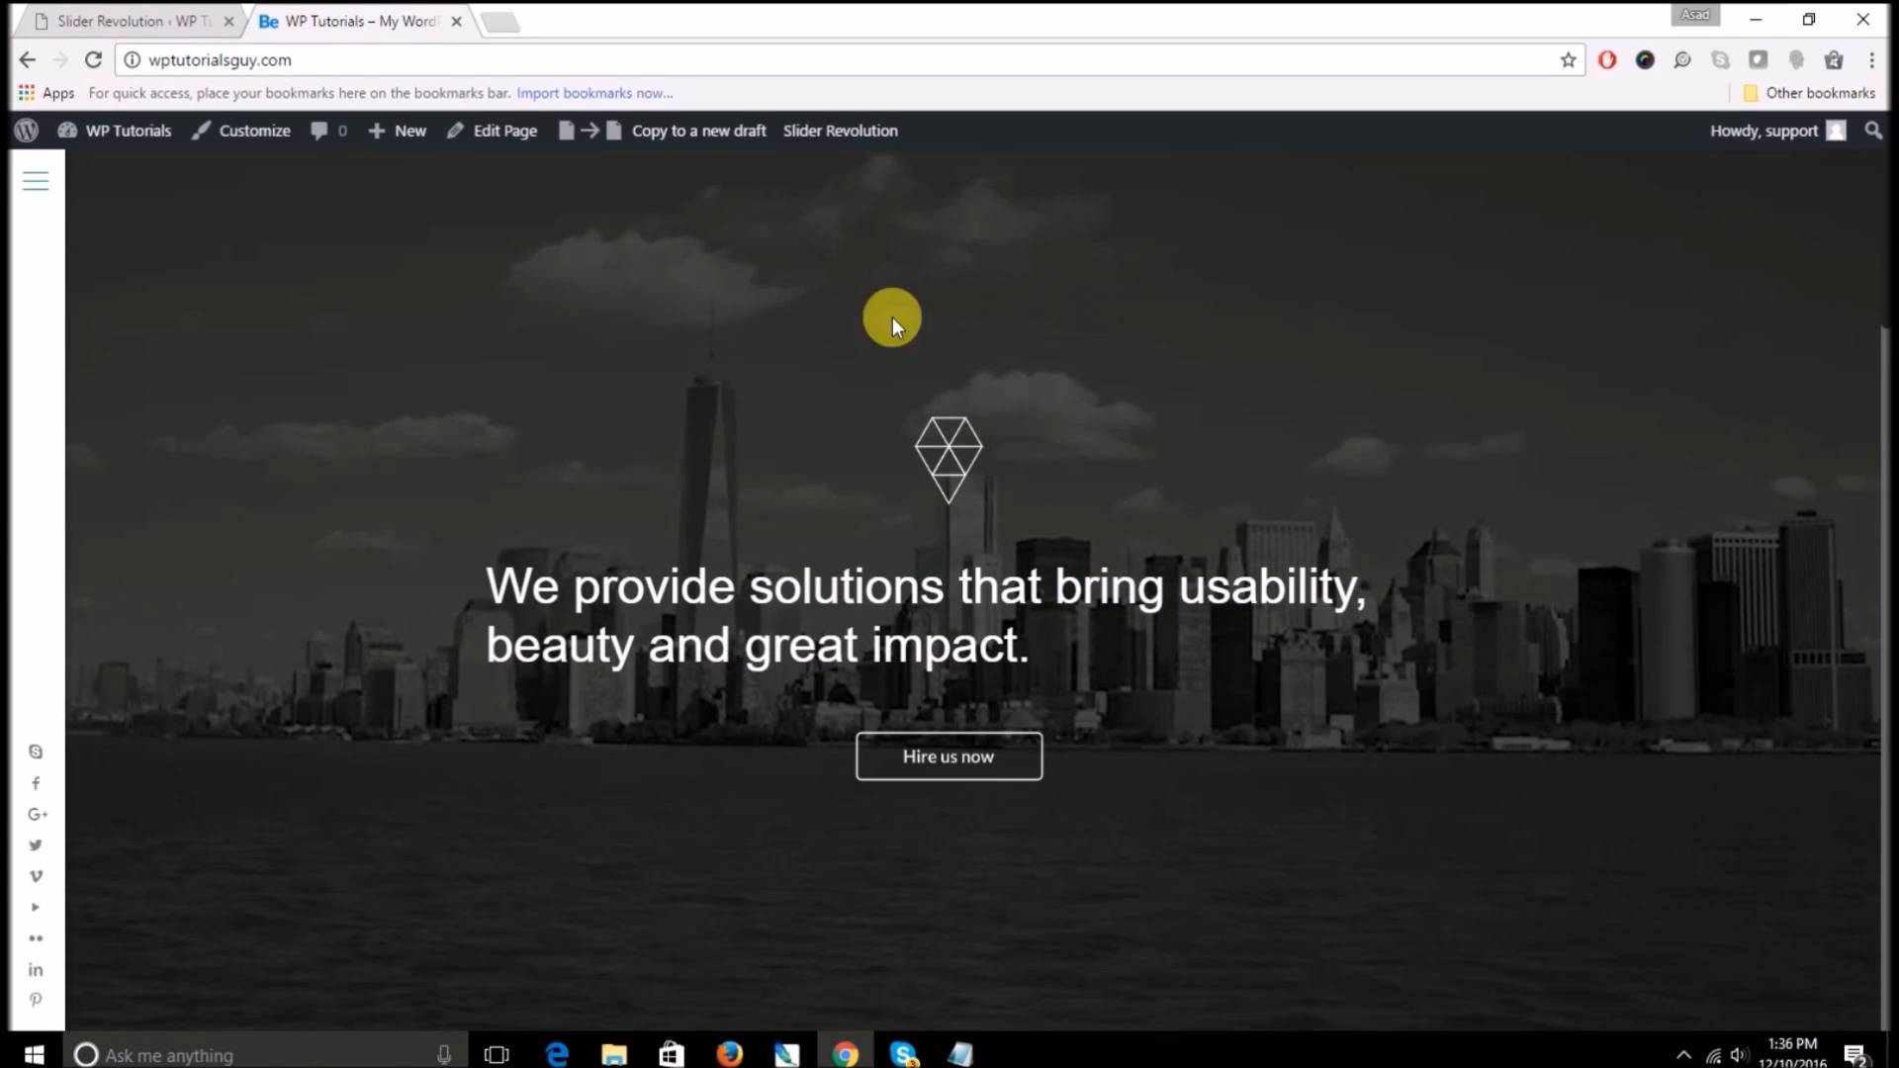
left_click(36, 180)
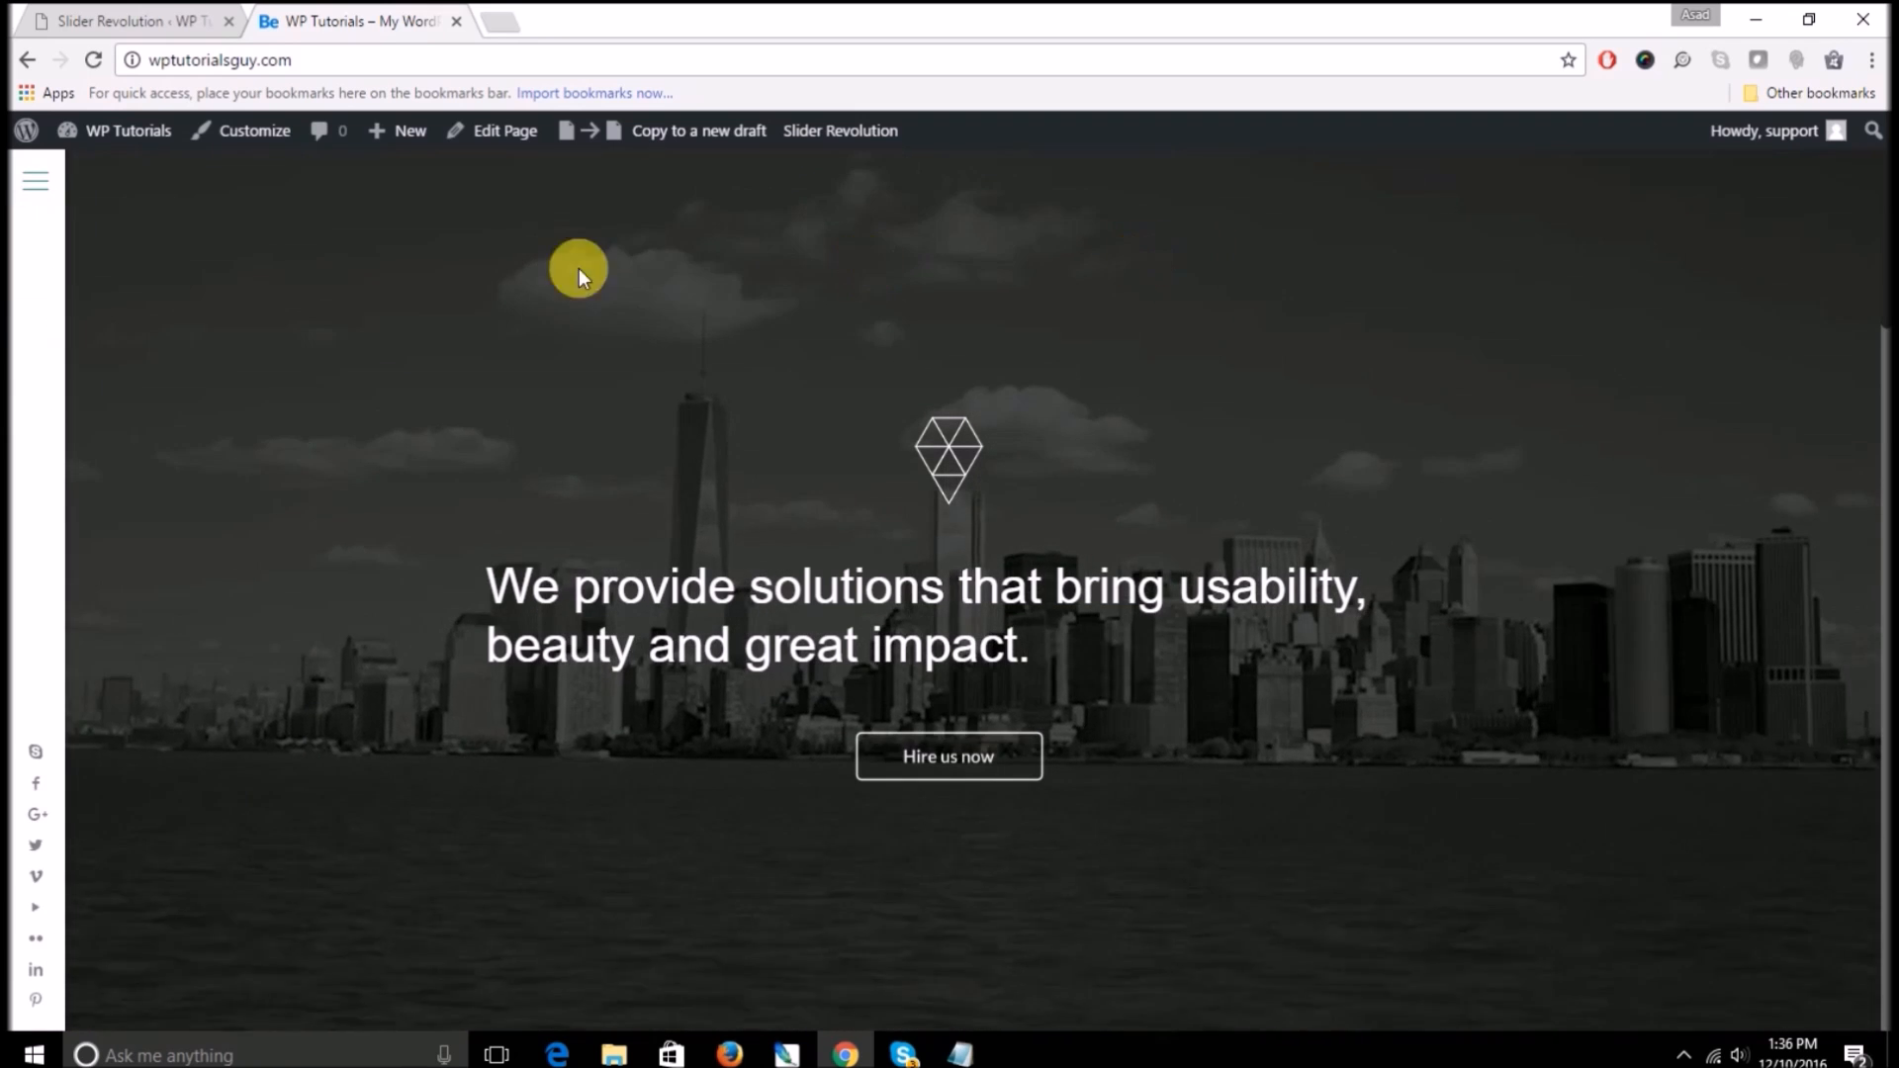
left_click(120, 24)
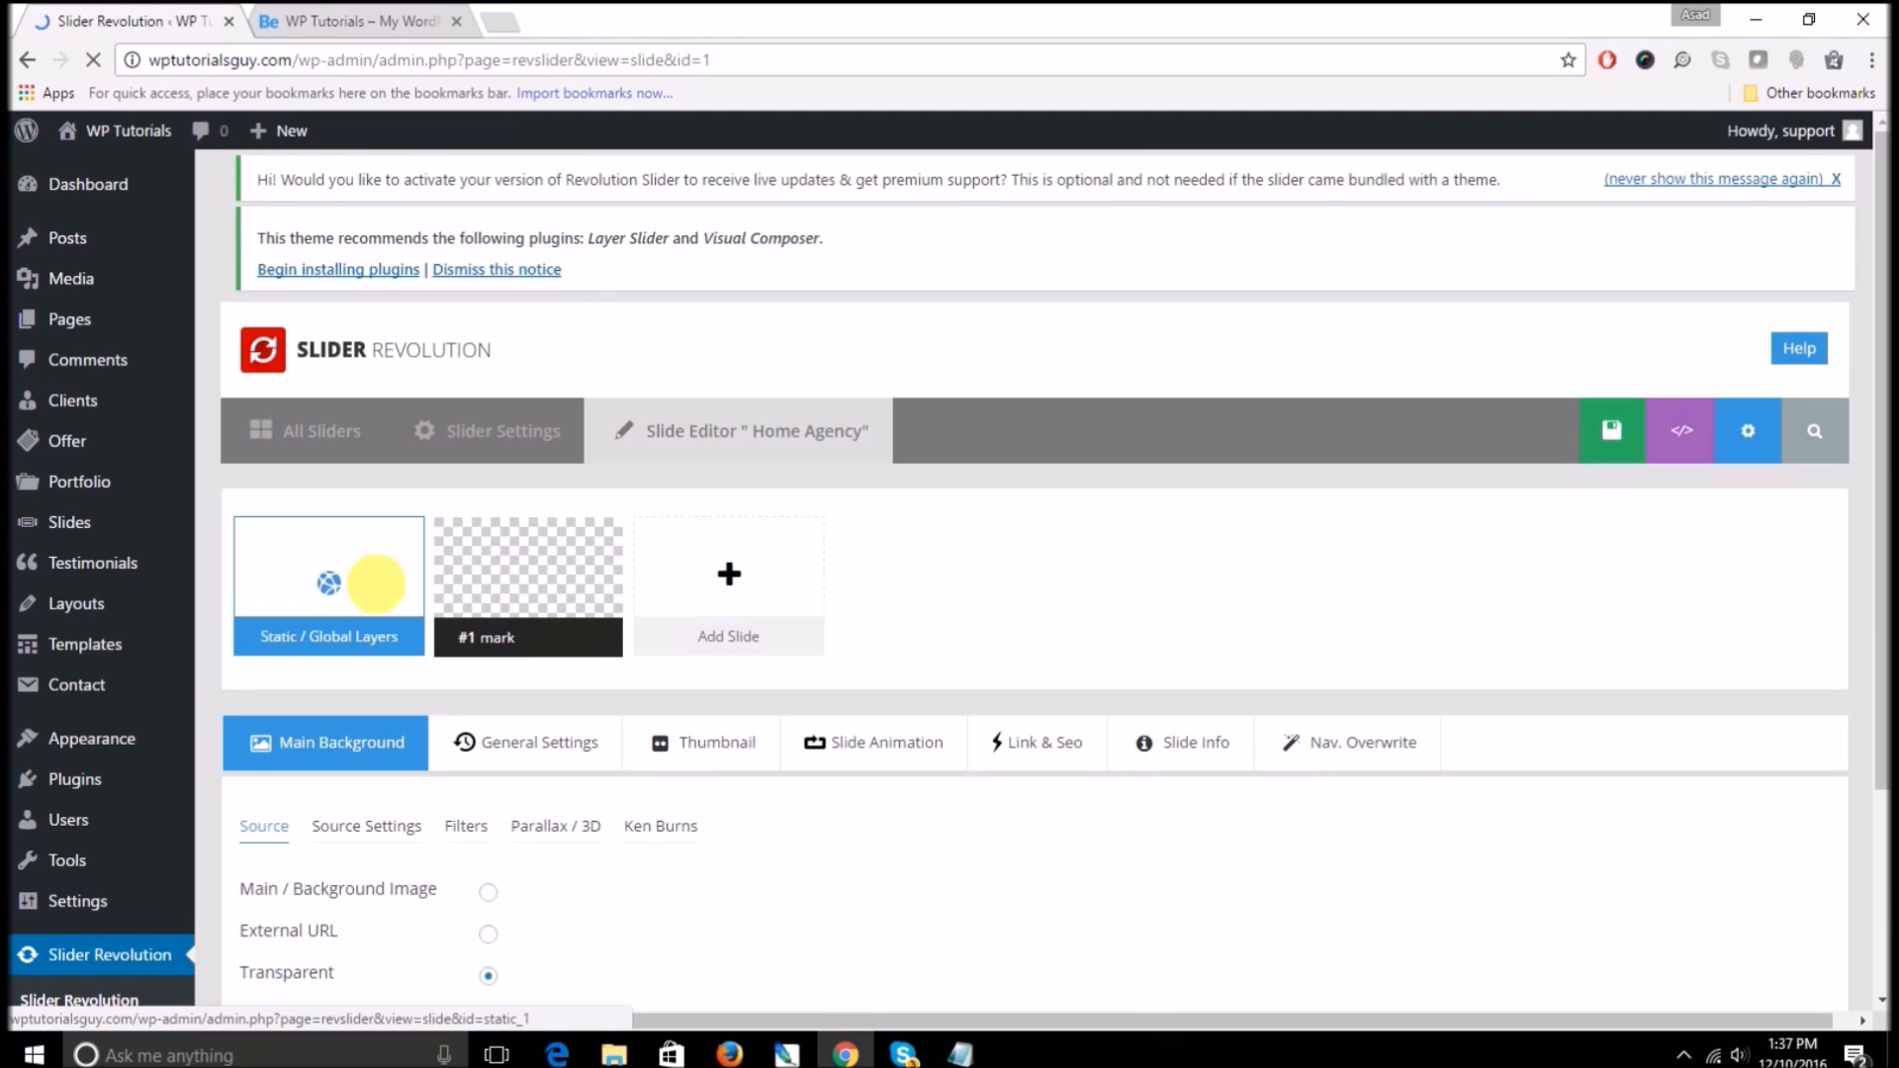
Step: Delete the headline text layer from the Home Agency slide
scroll(843, 574, "down", 3)
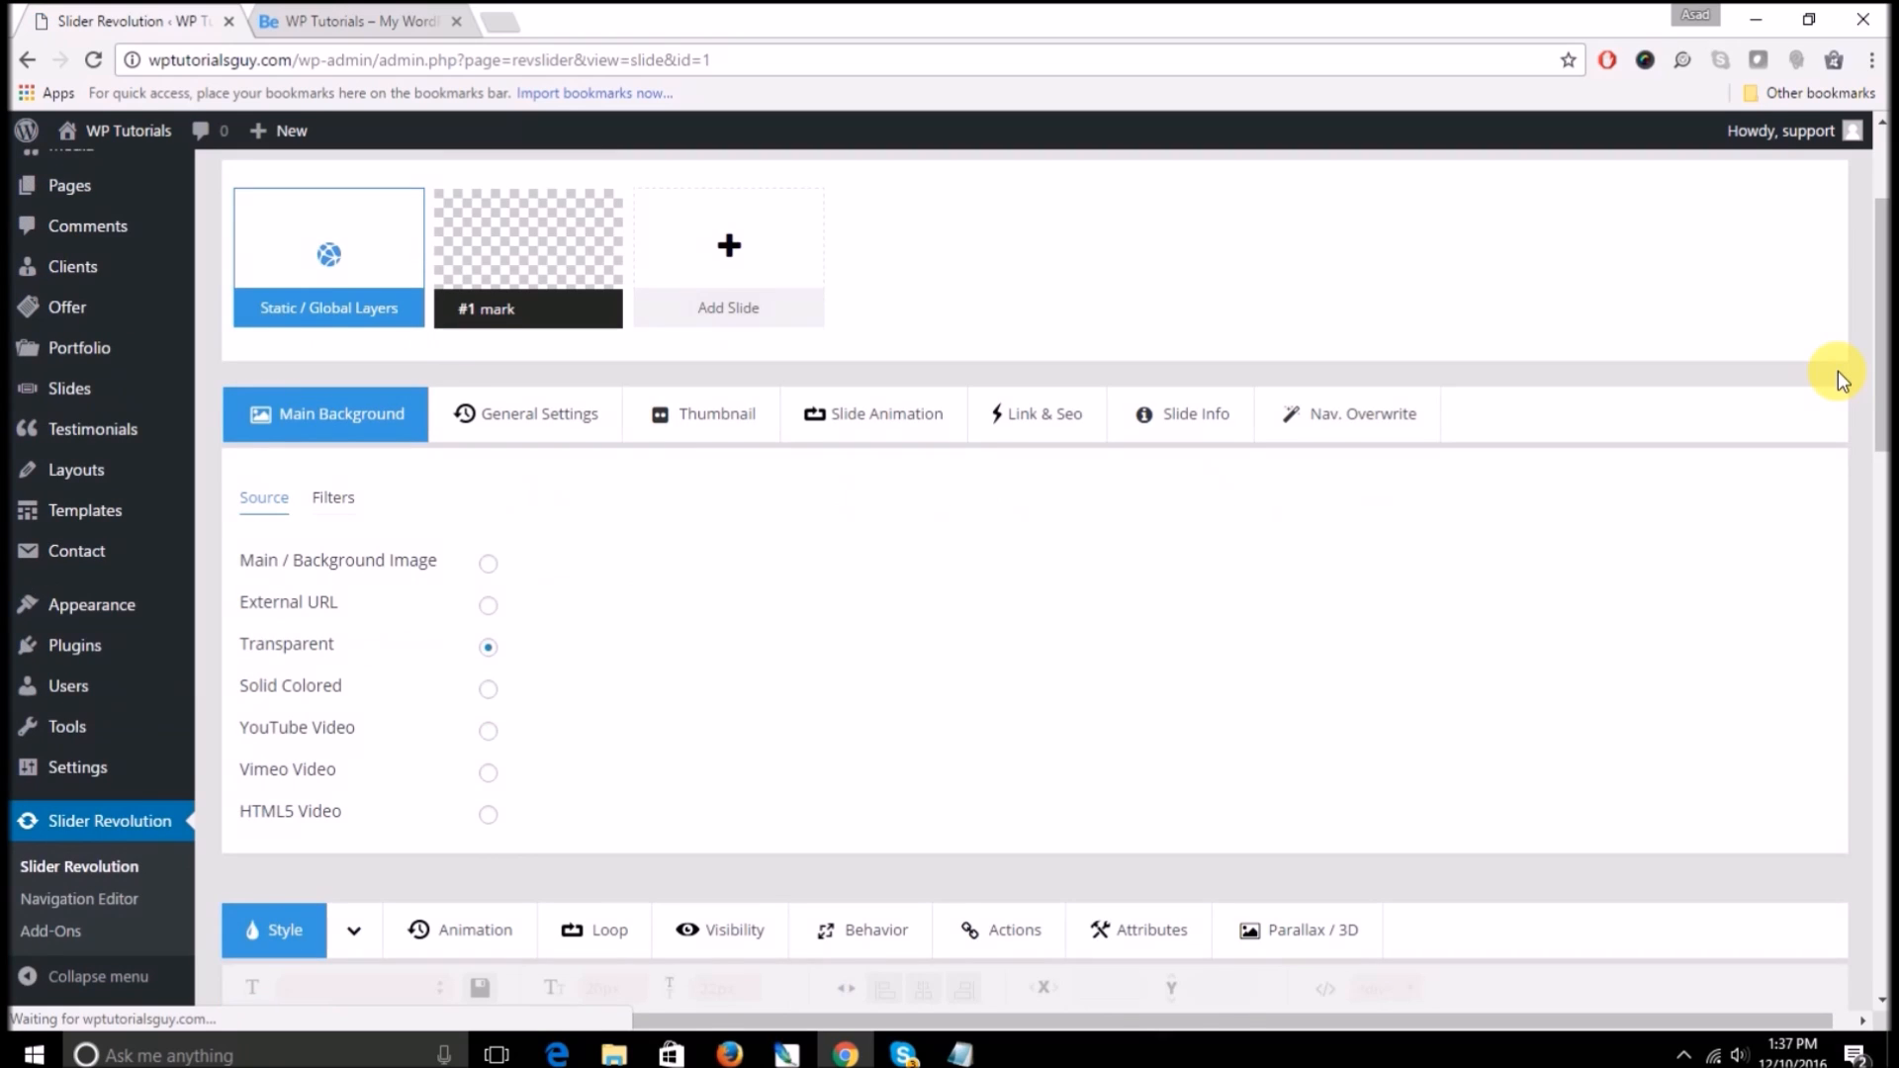
scroll(1838, 371, "down", 8)
left_click_drag(1885, 435, 1883, 552)
left_click(1100, 627)
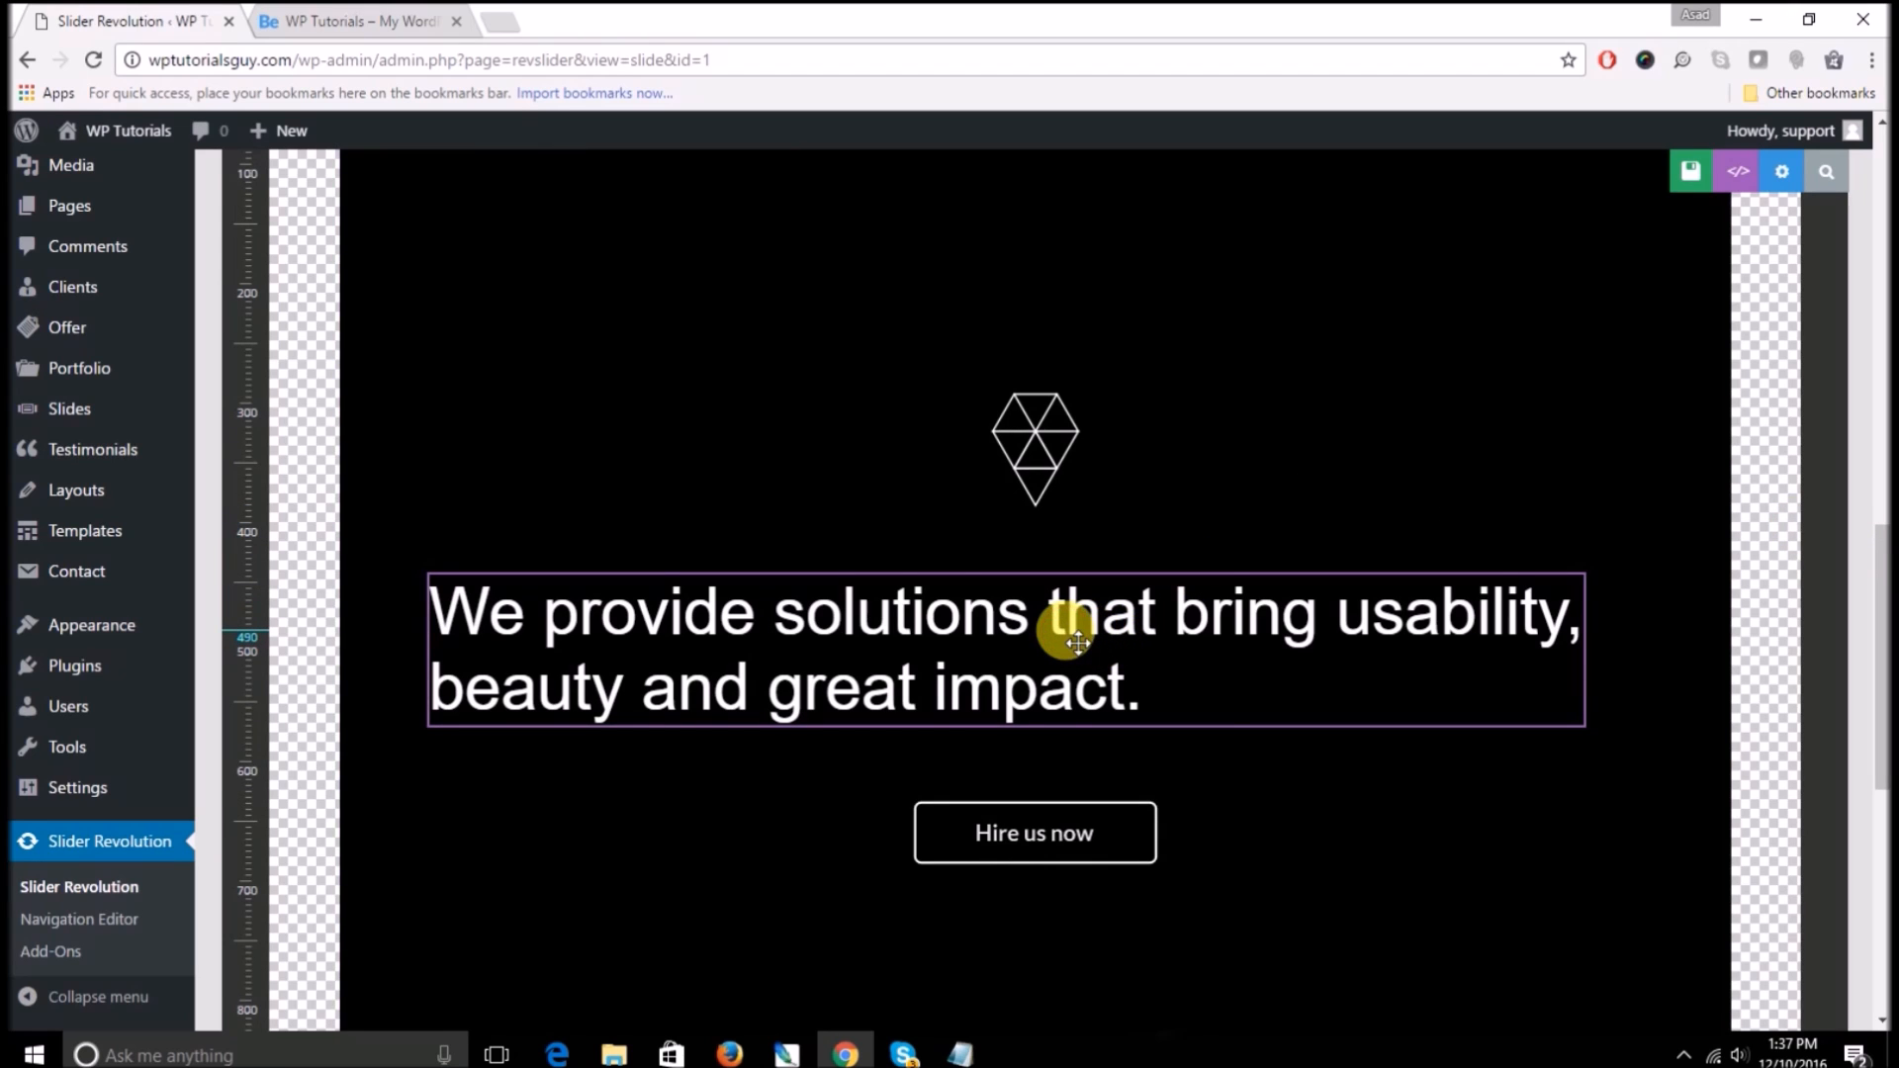
left_click(1077, 643)
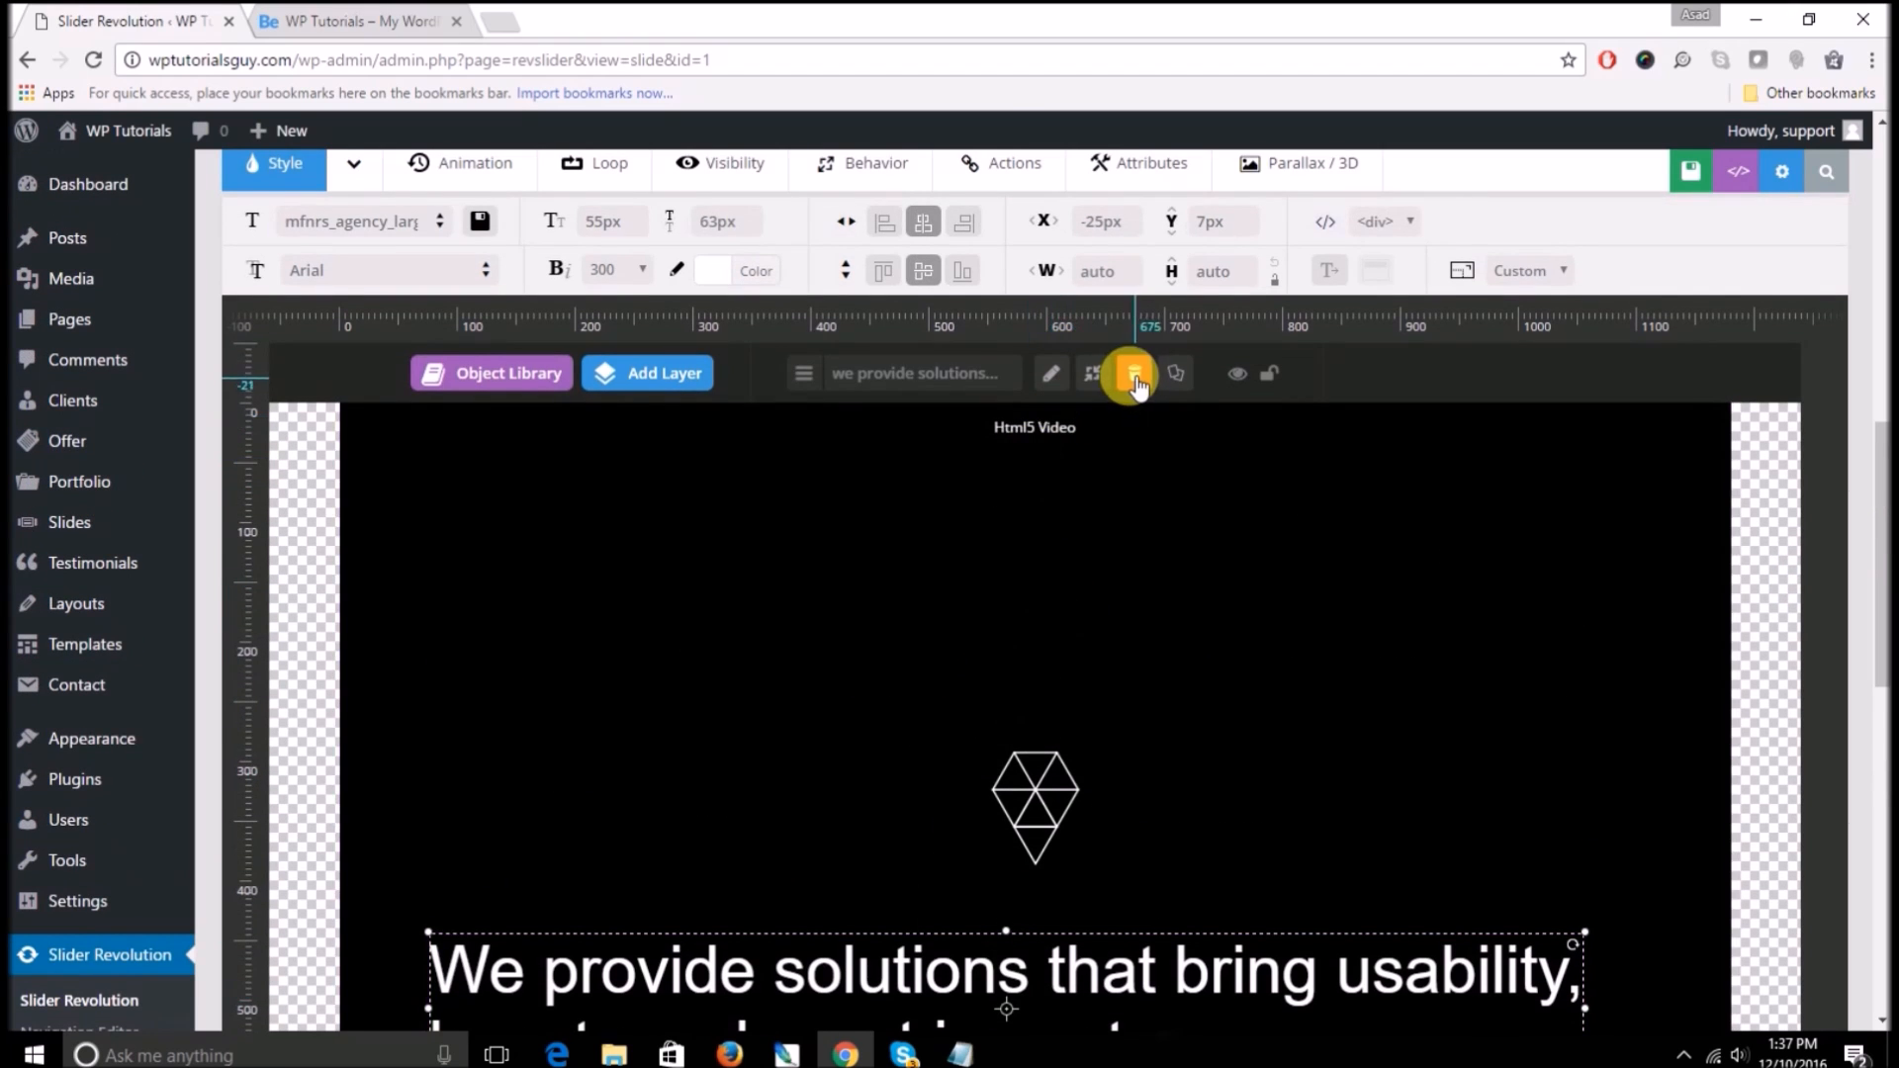
left_click(1135, 376)
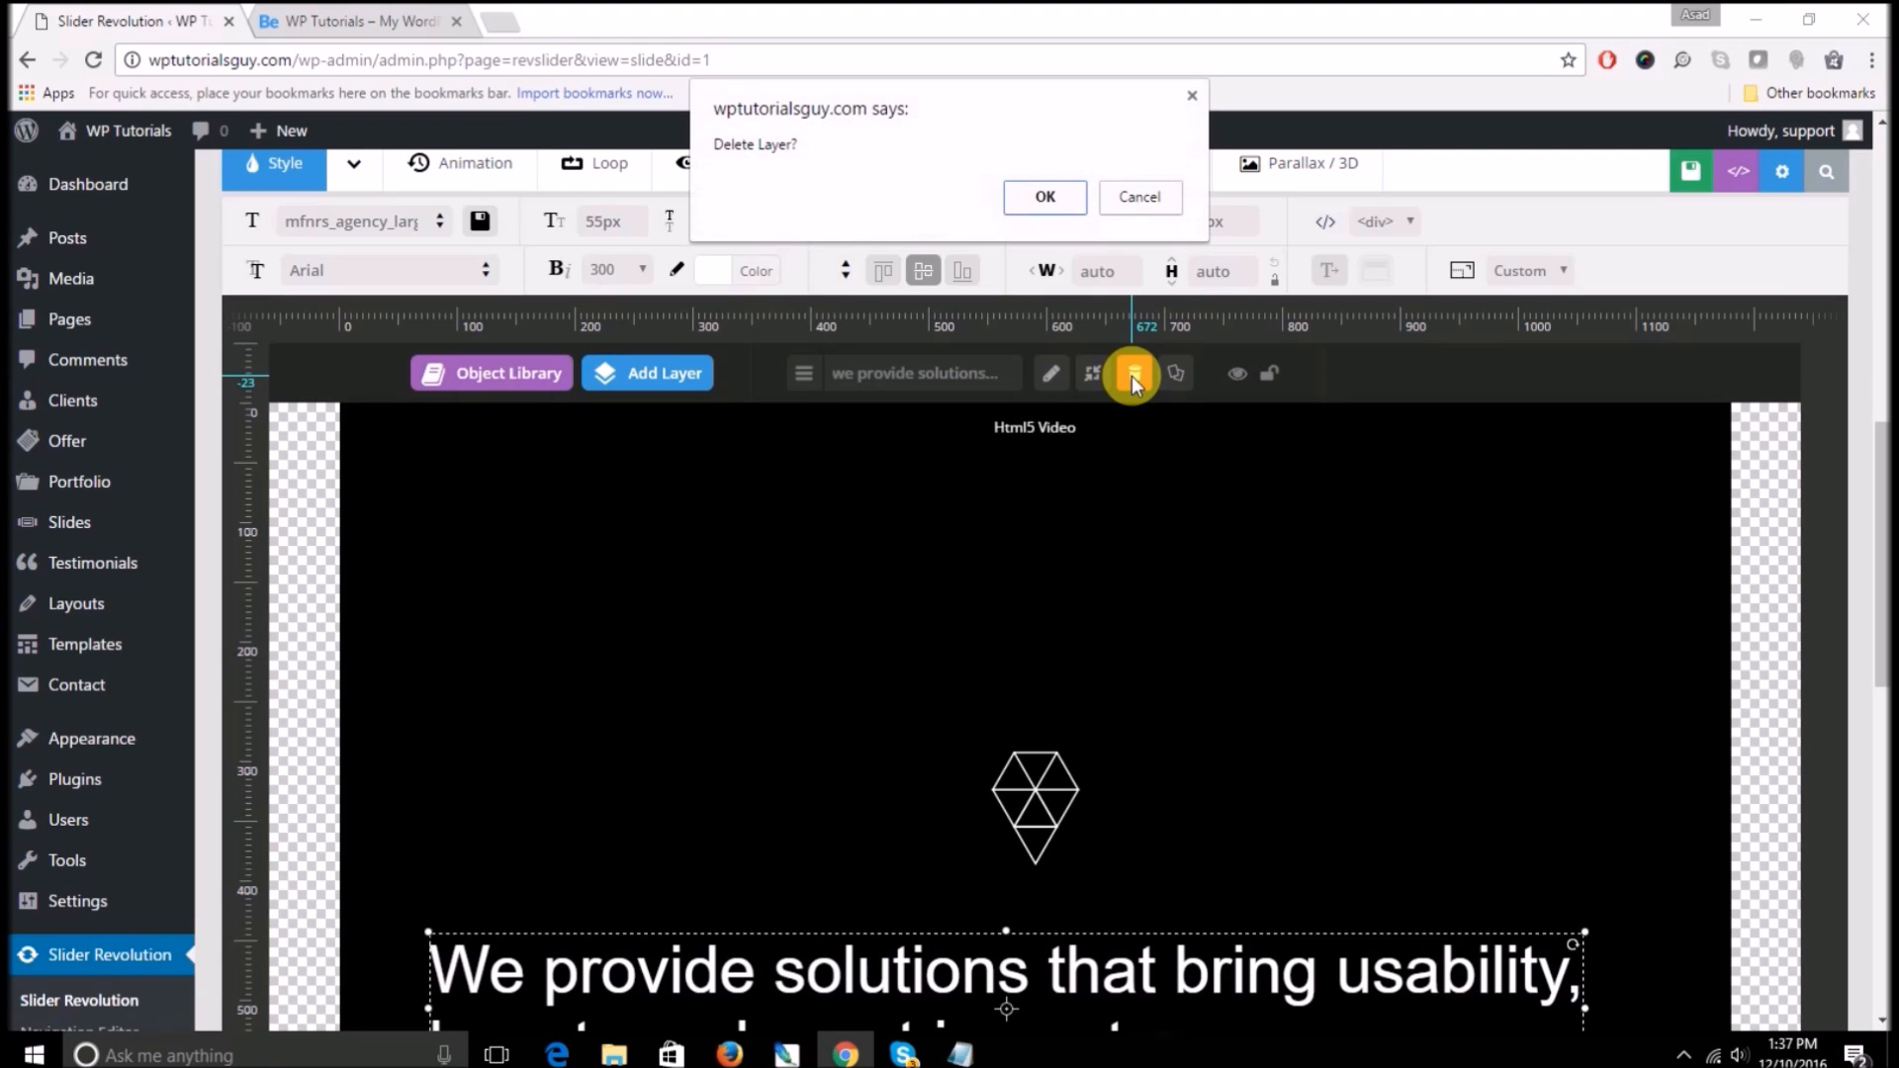
left_click(1044, 197)
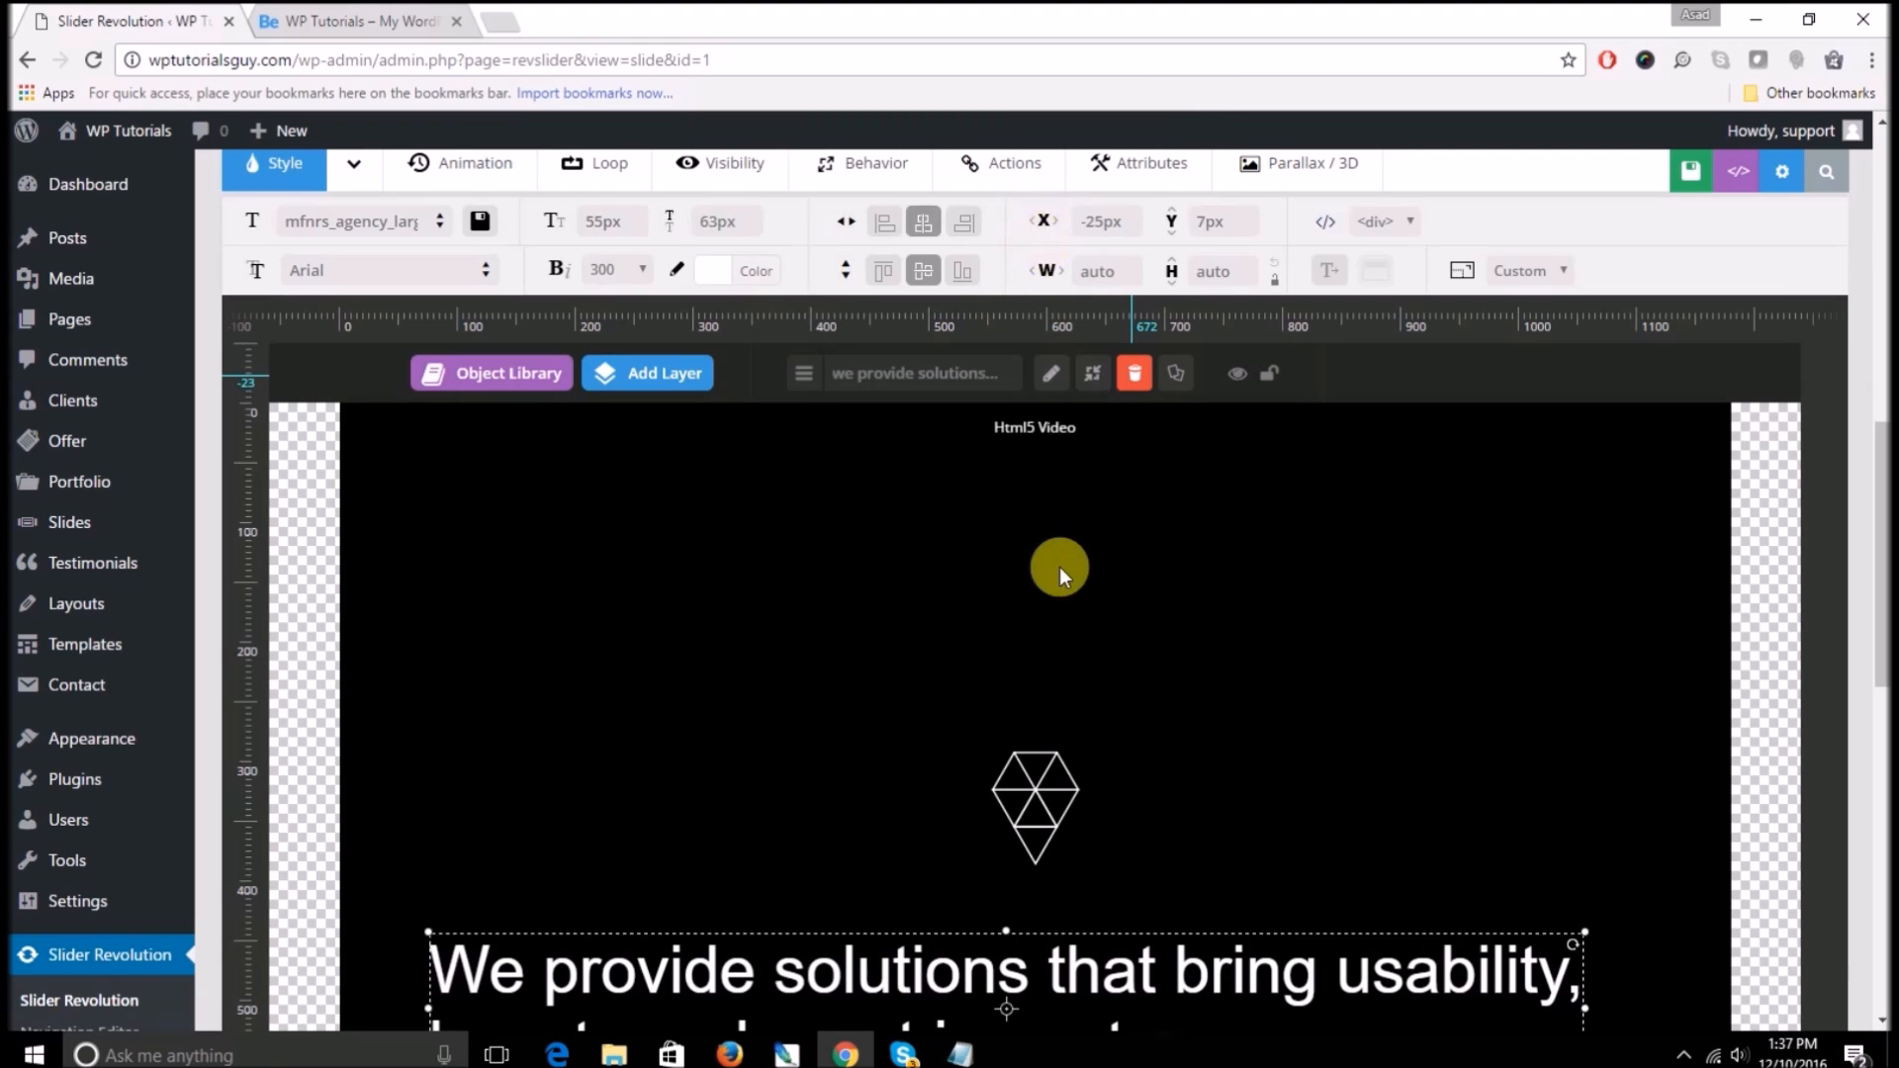
Step: Delete the triangle logo and Hire us now button layers as well
left_click(1038, 813)
left_click(1134, 373)
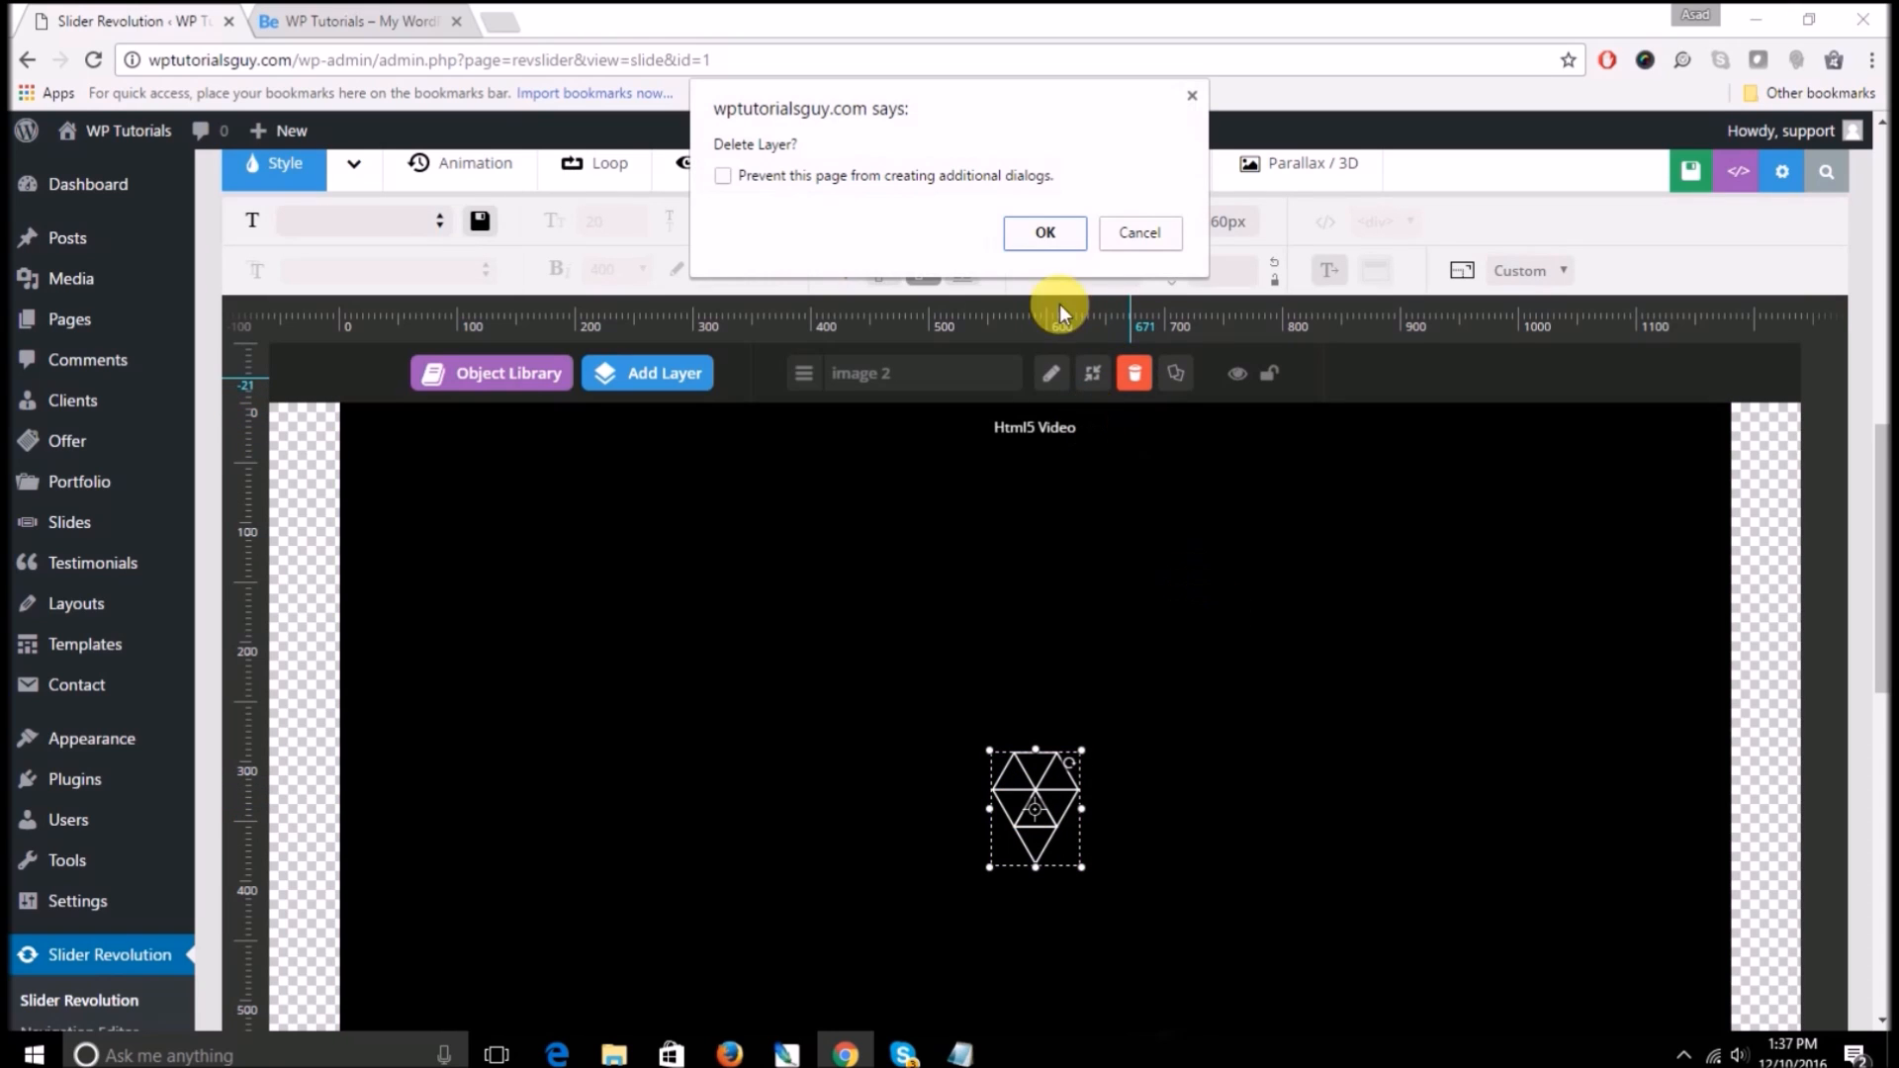
left_click(1049, 245)
scroll(1096, 522, "down", 6)
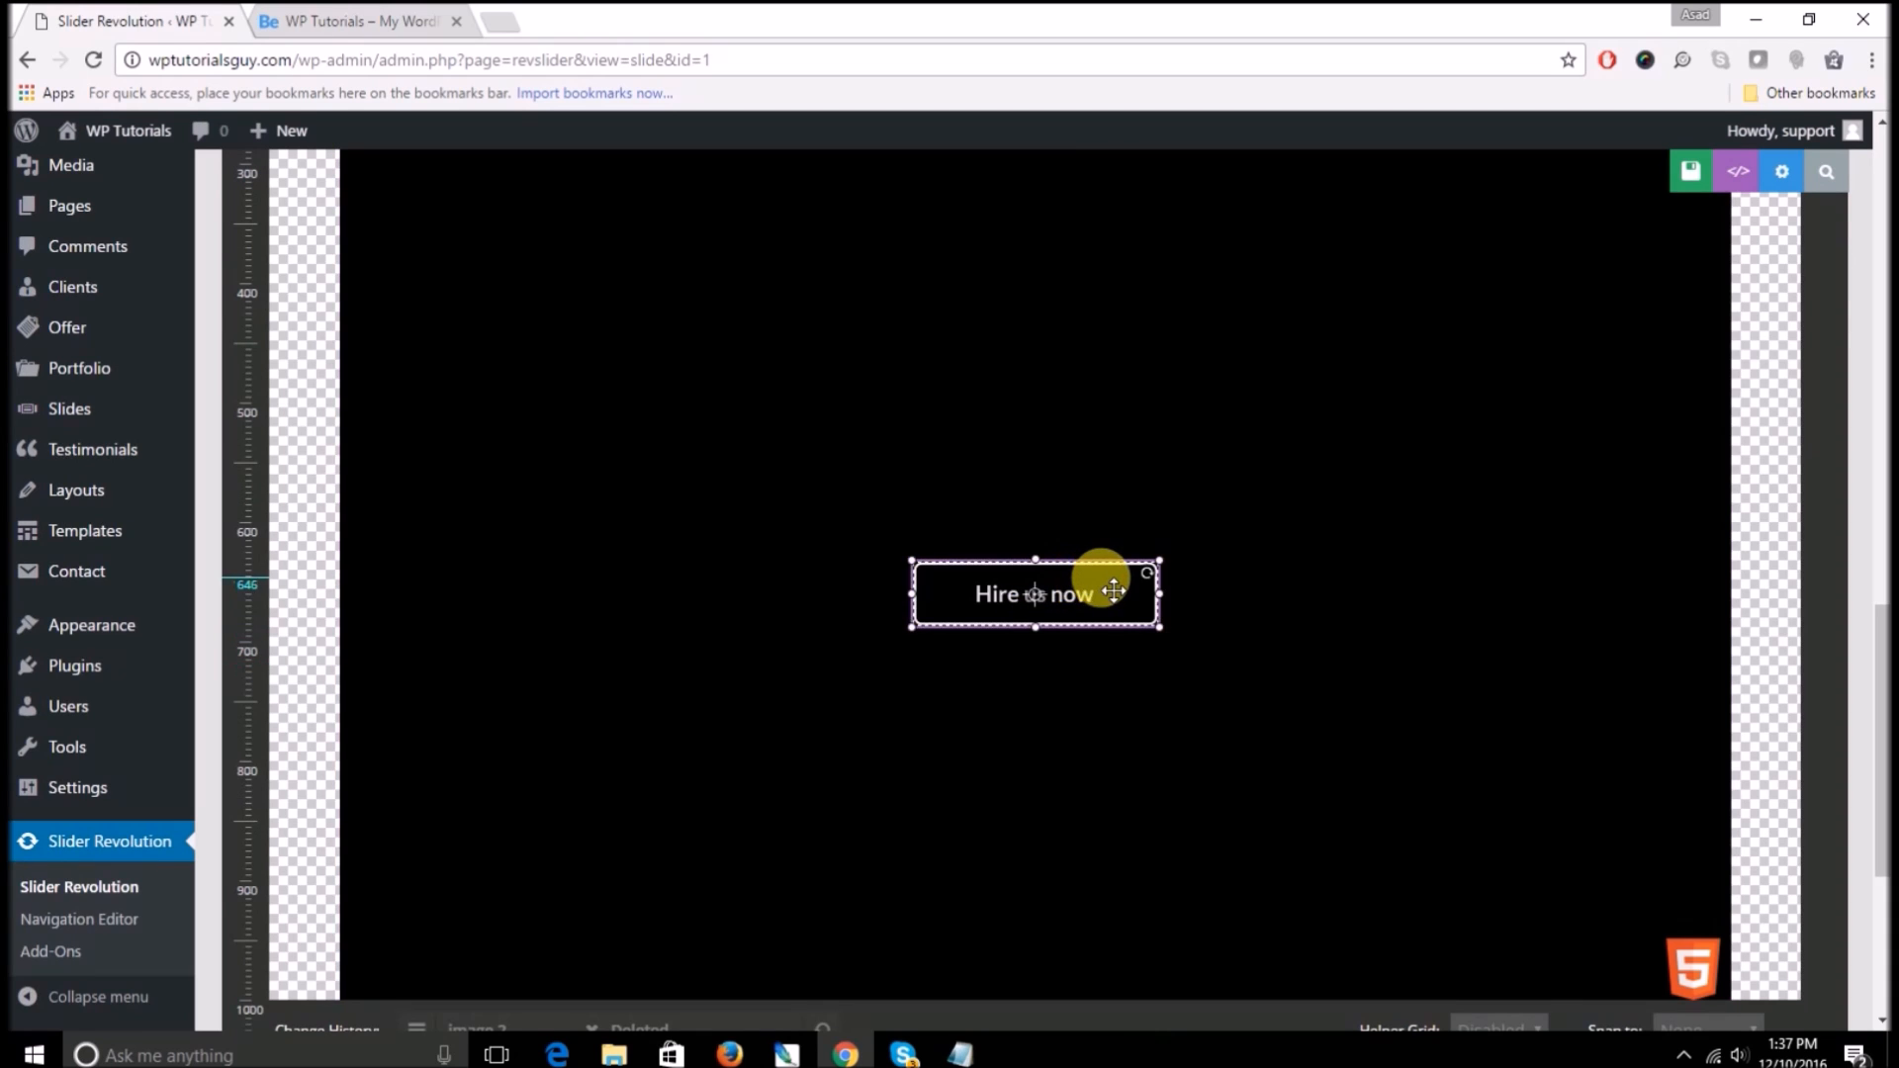
scroll(1093, 569, "up", 8)
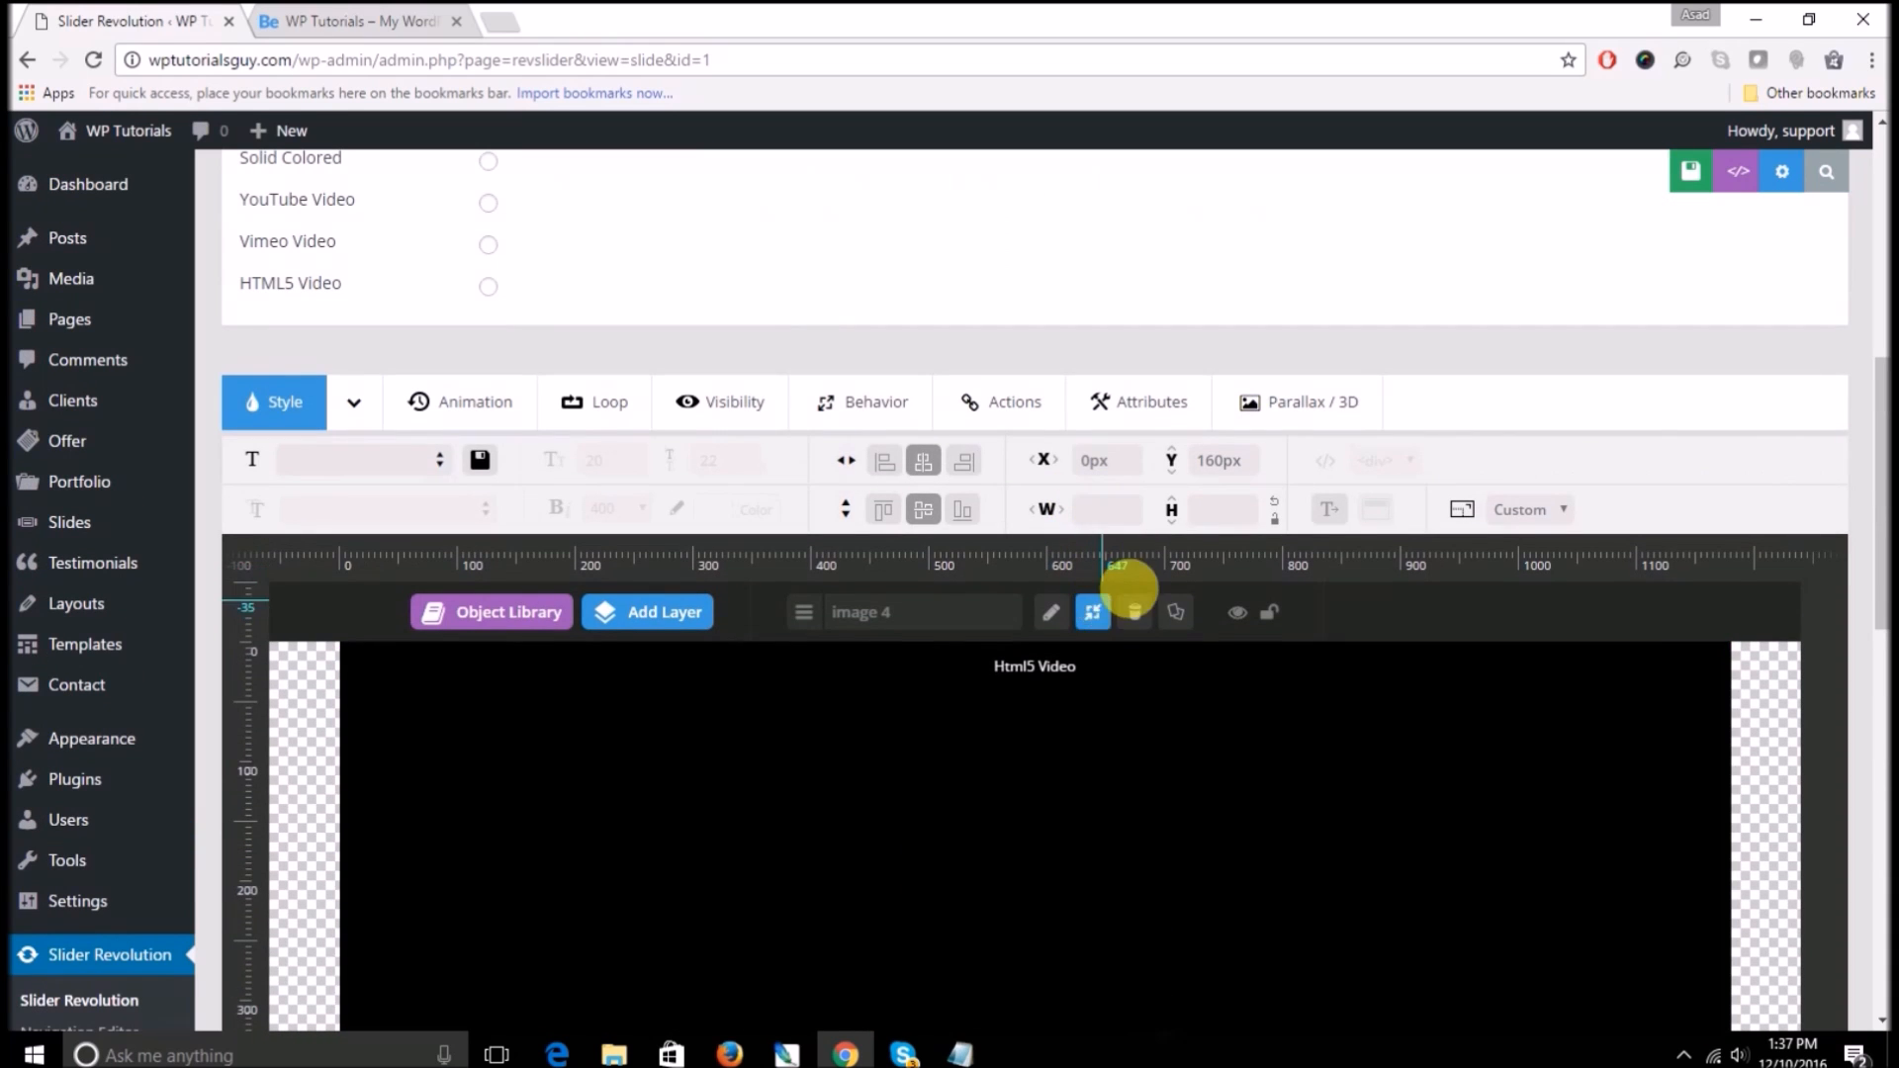
left_click(1136, 612)
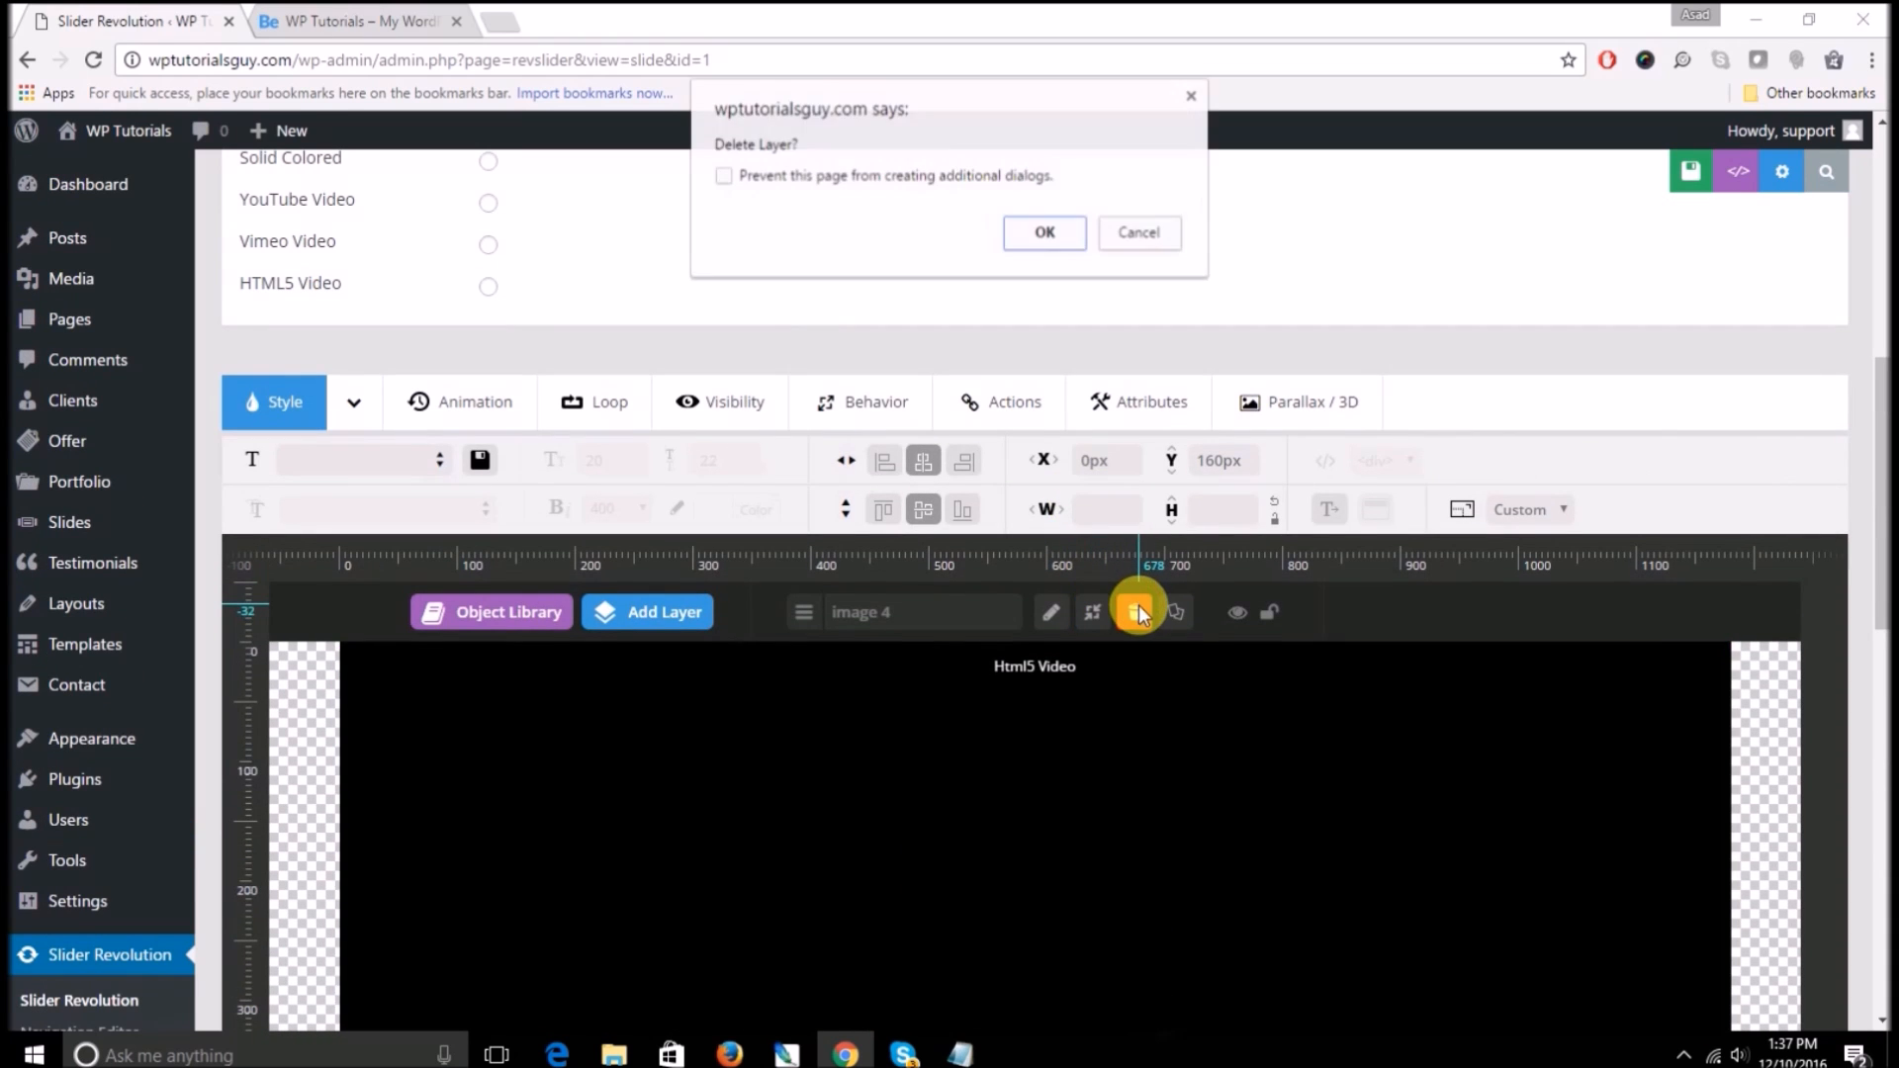
left_click(1048, 238)
scroll(1145, 485, "down", 5)
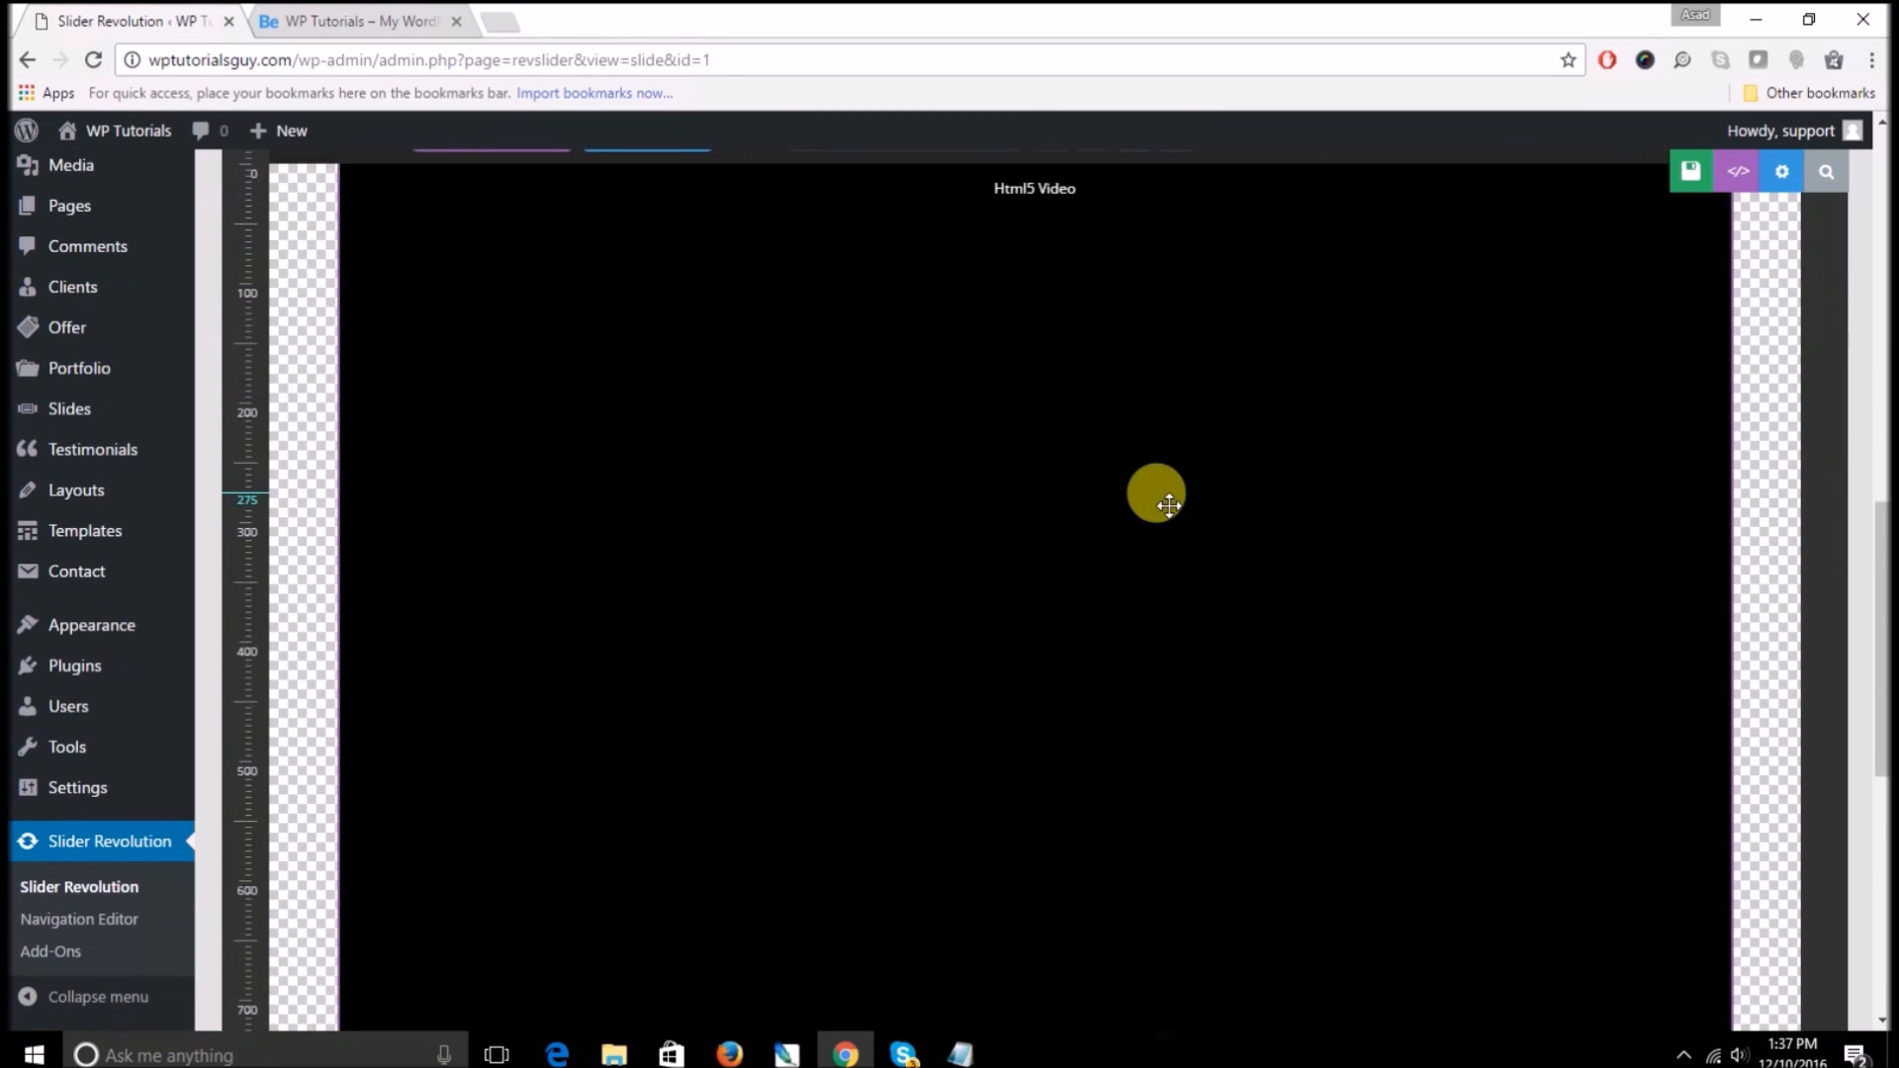
scroll(1169, 505, "down", 3)
scroll(1169, 505, "up", 5)
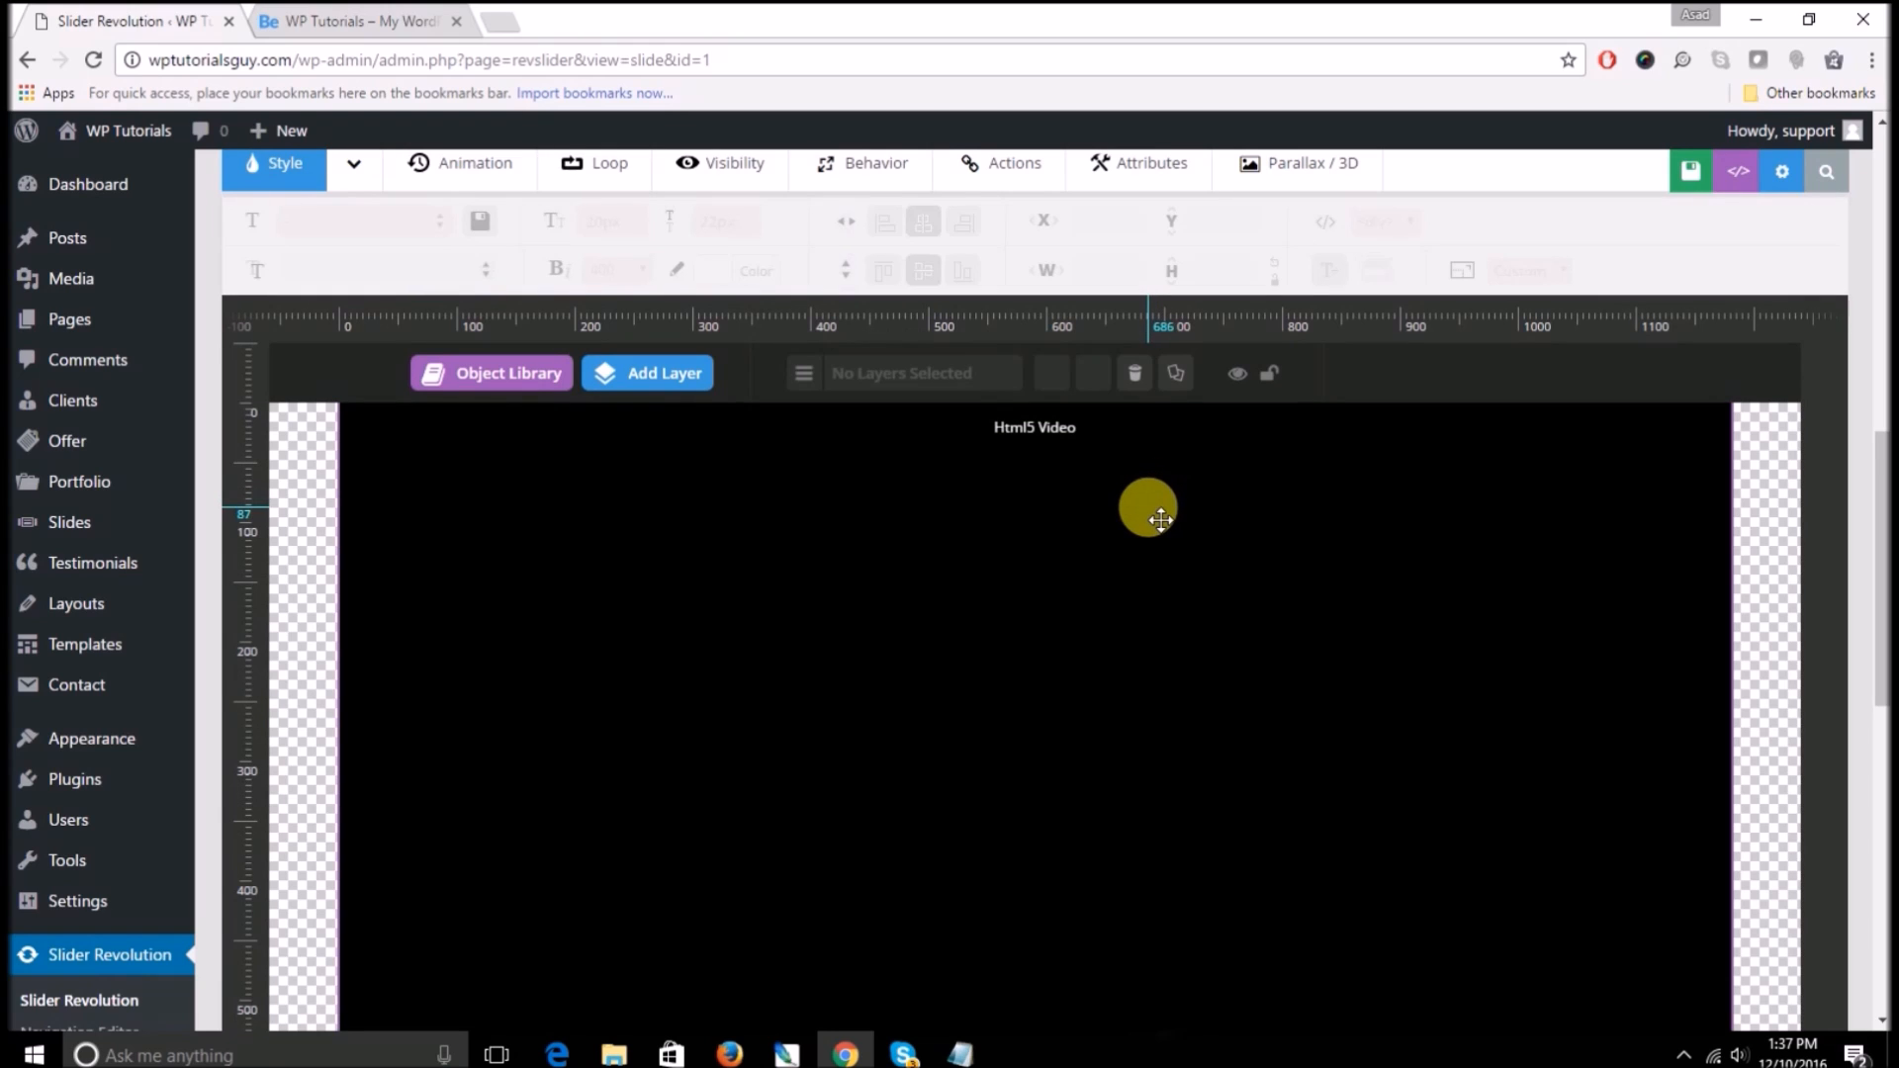
Step: Open the HTML5 video layer, clear its OGV and MP4 URLs, and choose a new MP4
scroll(1148, 508, "up", 3)
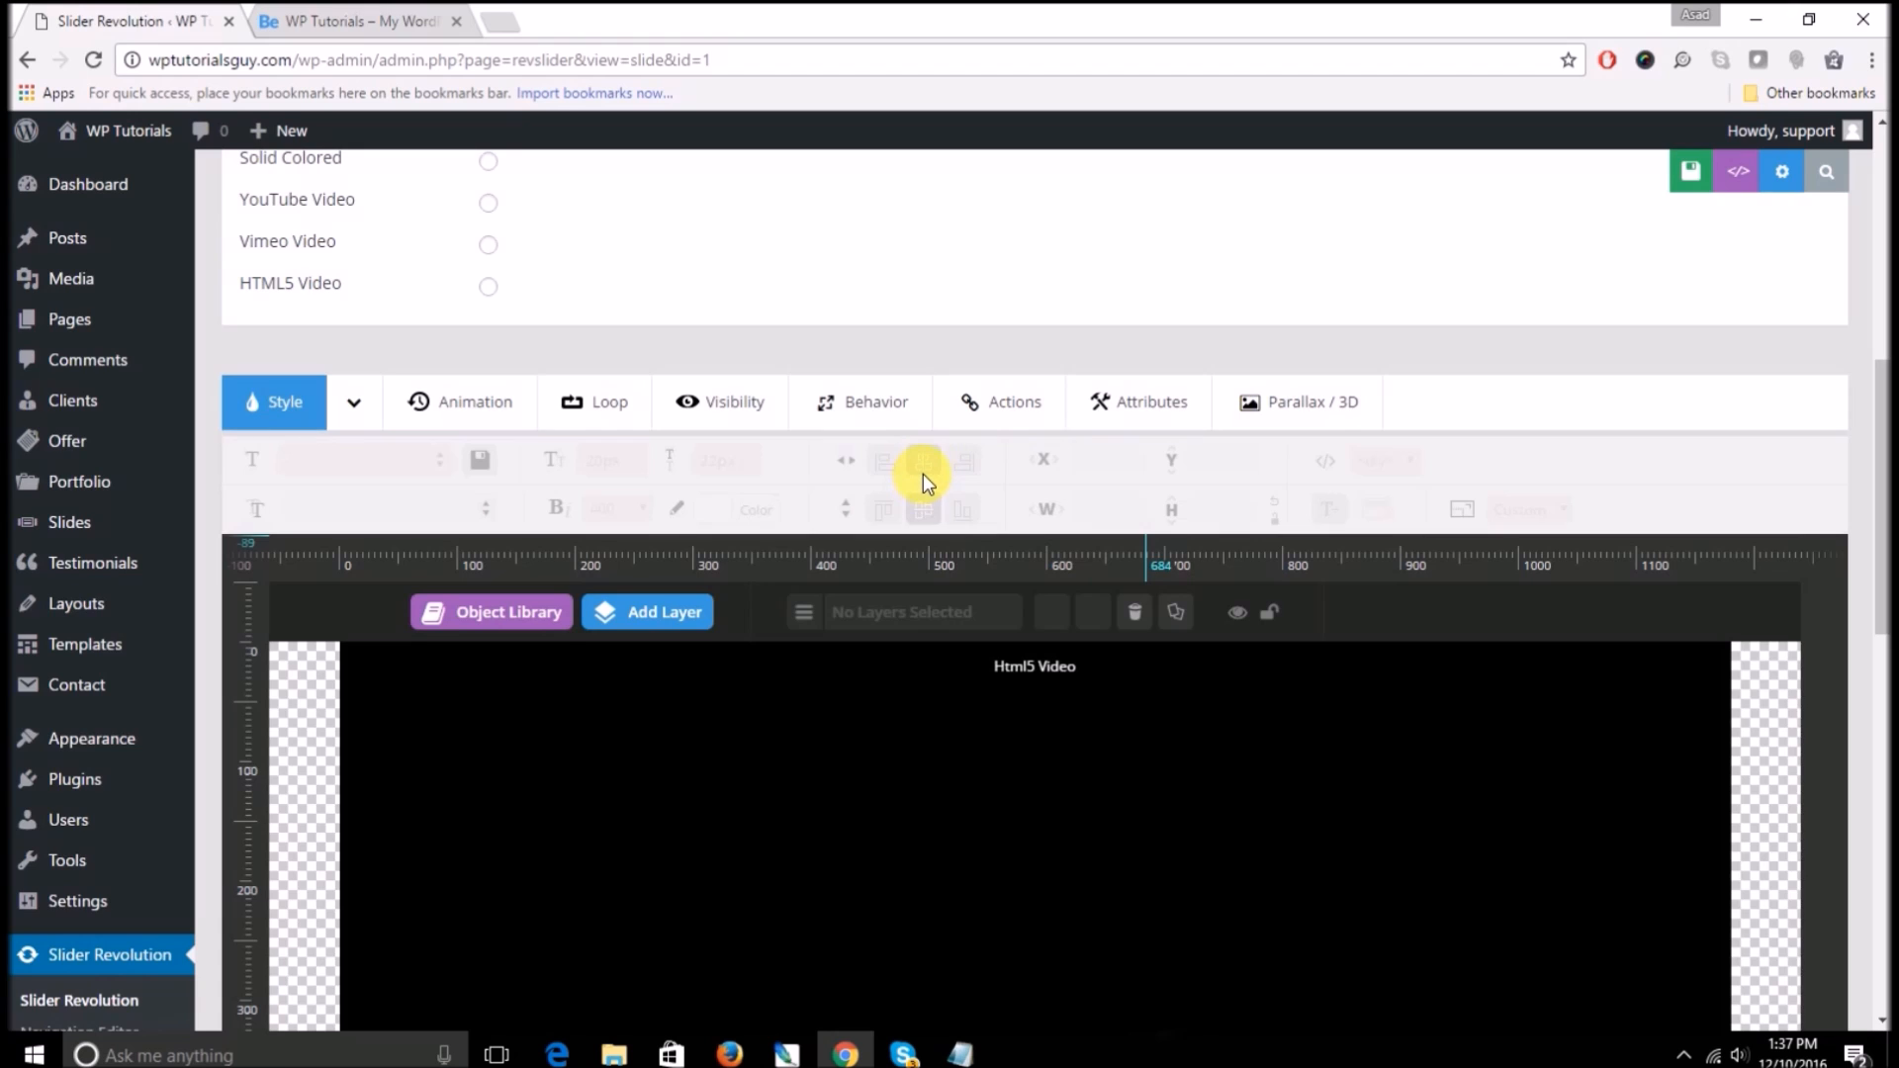
scroll(923, 475, "down", 4)
left_click(857, 653)
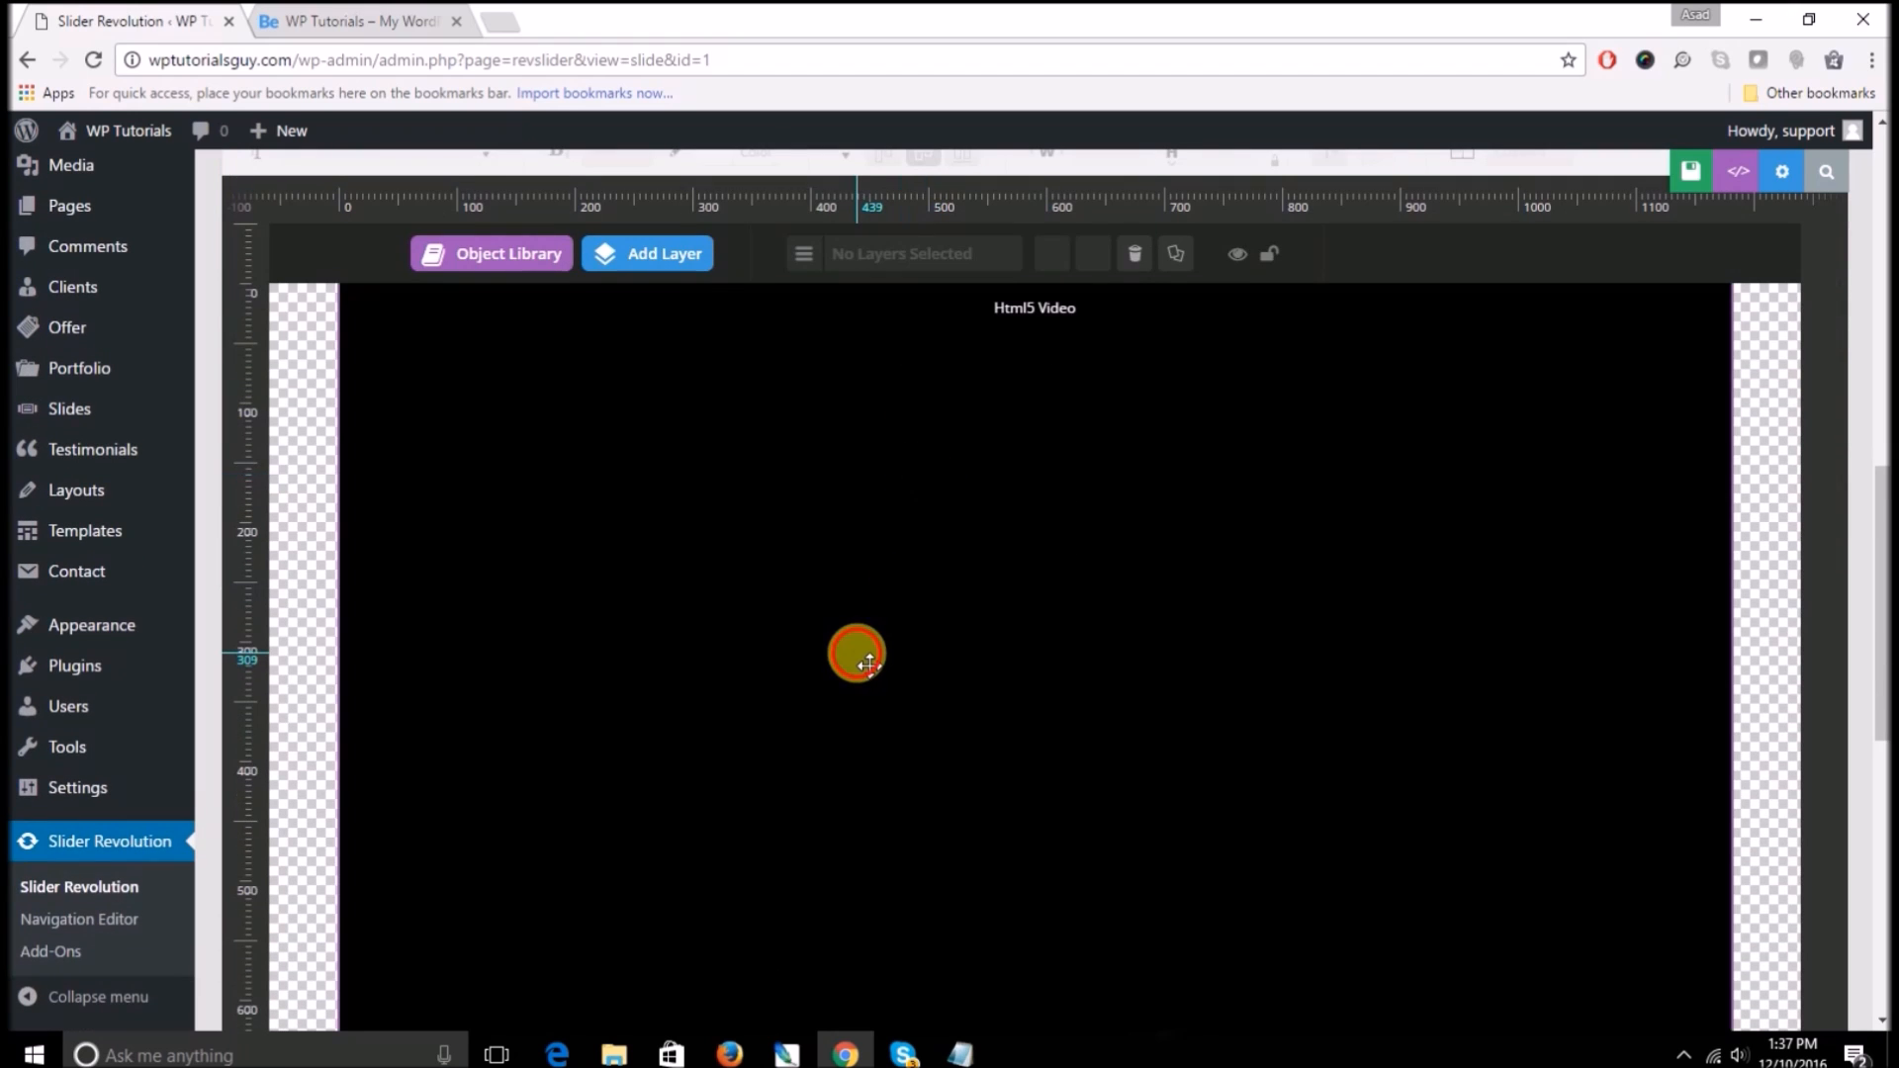
double_click(868, 665)
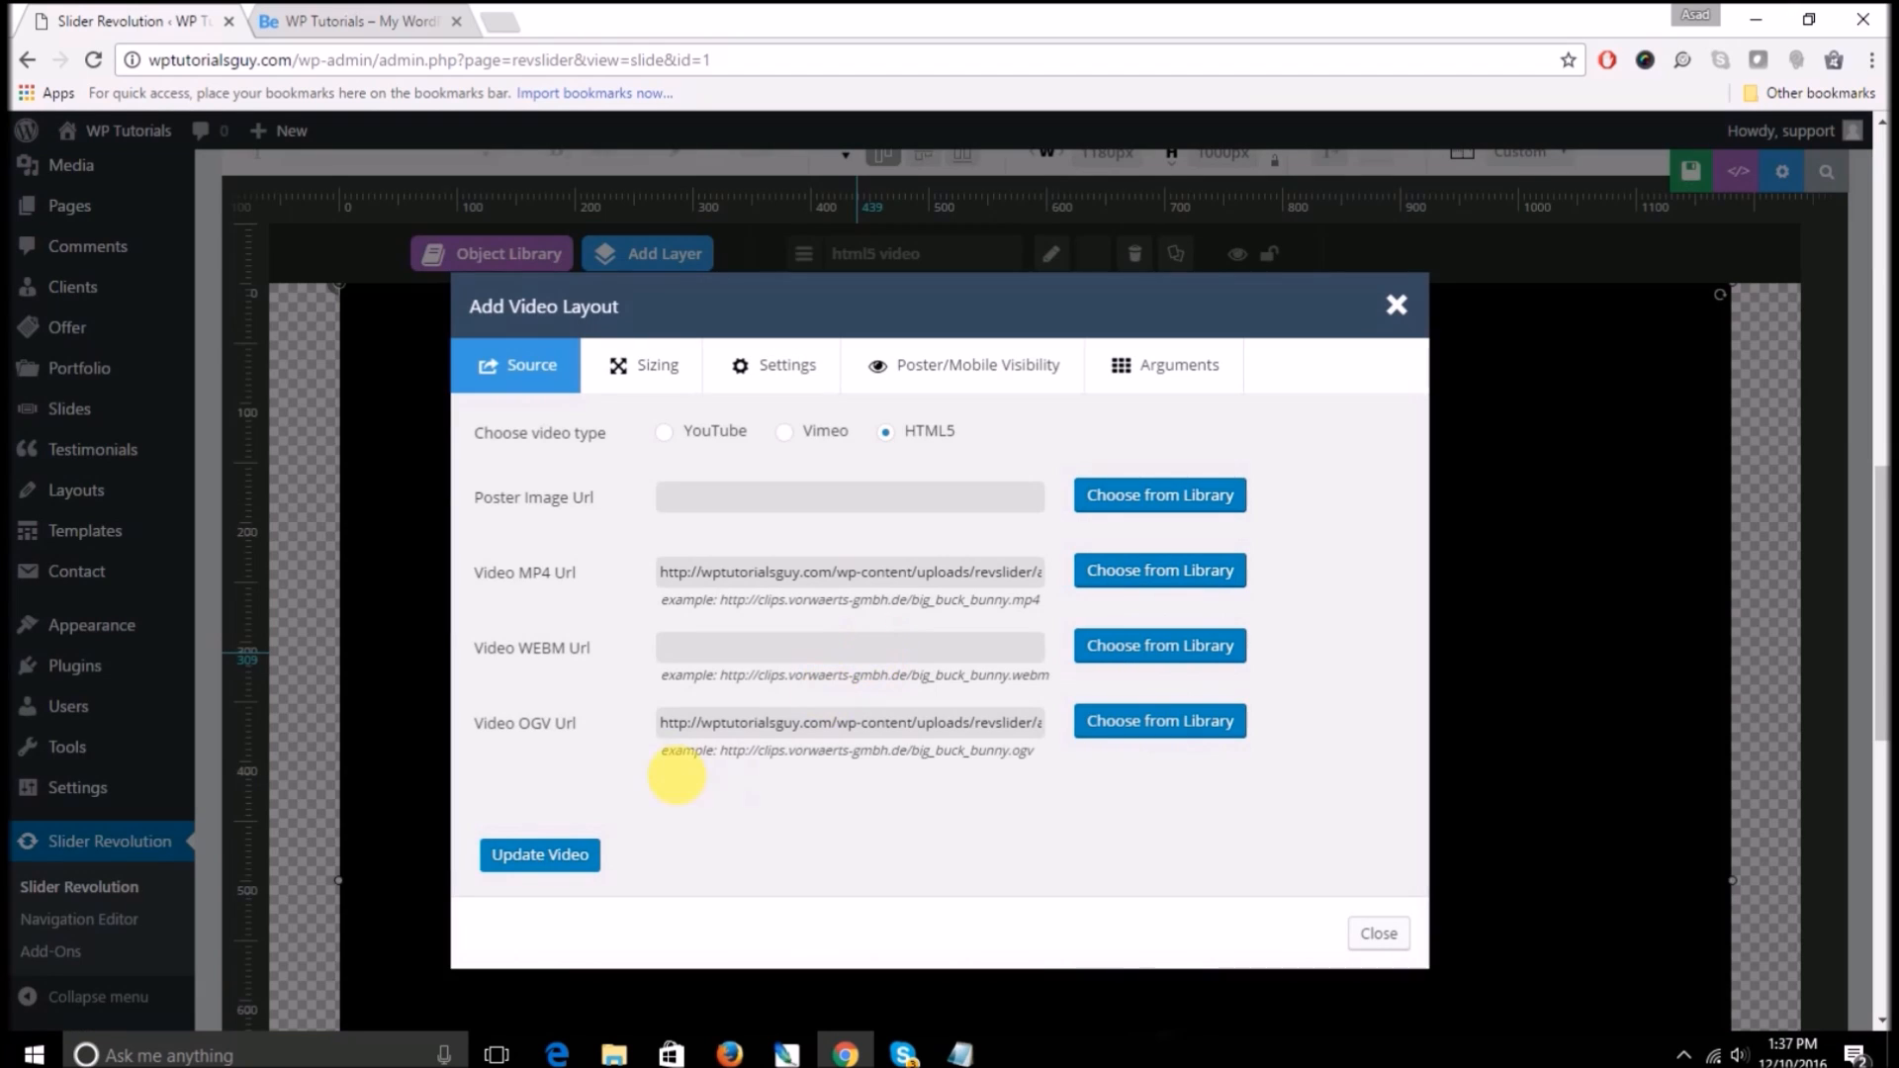
left_click_drag(850, 732, 1158, 737)
key("BackSpace")
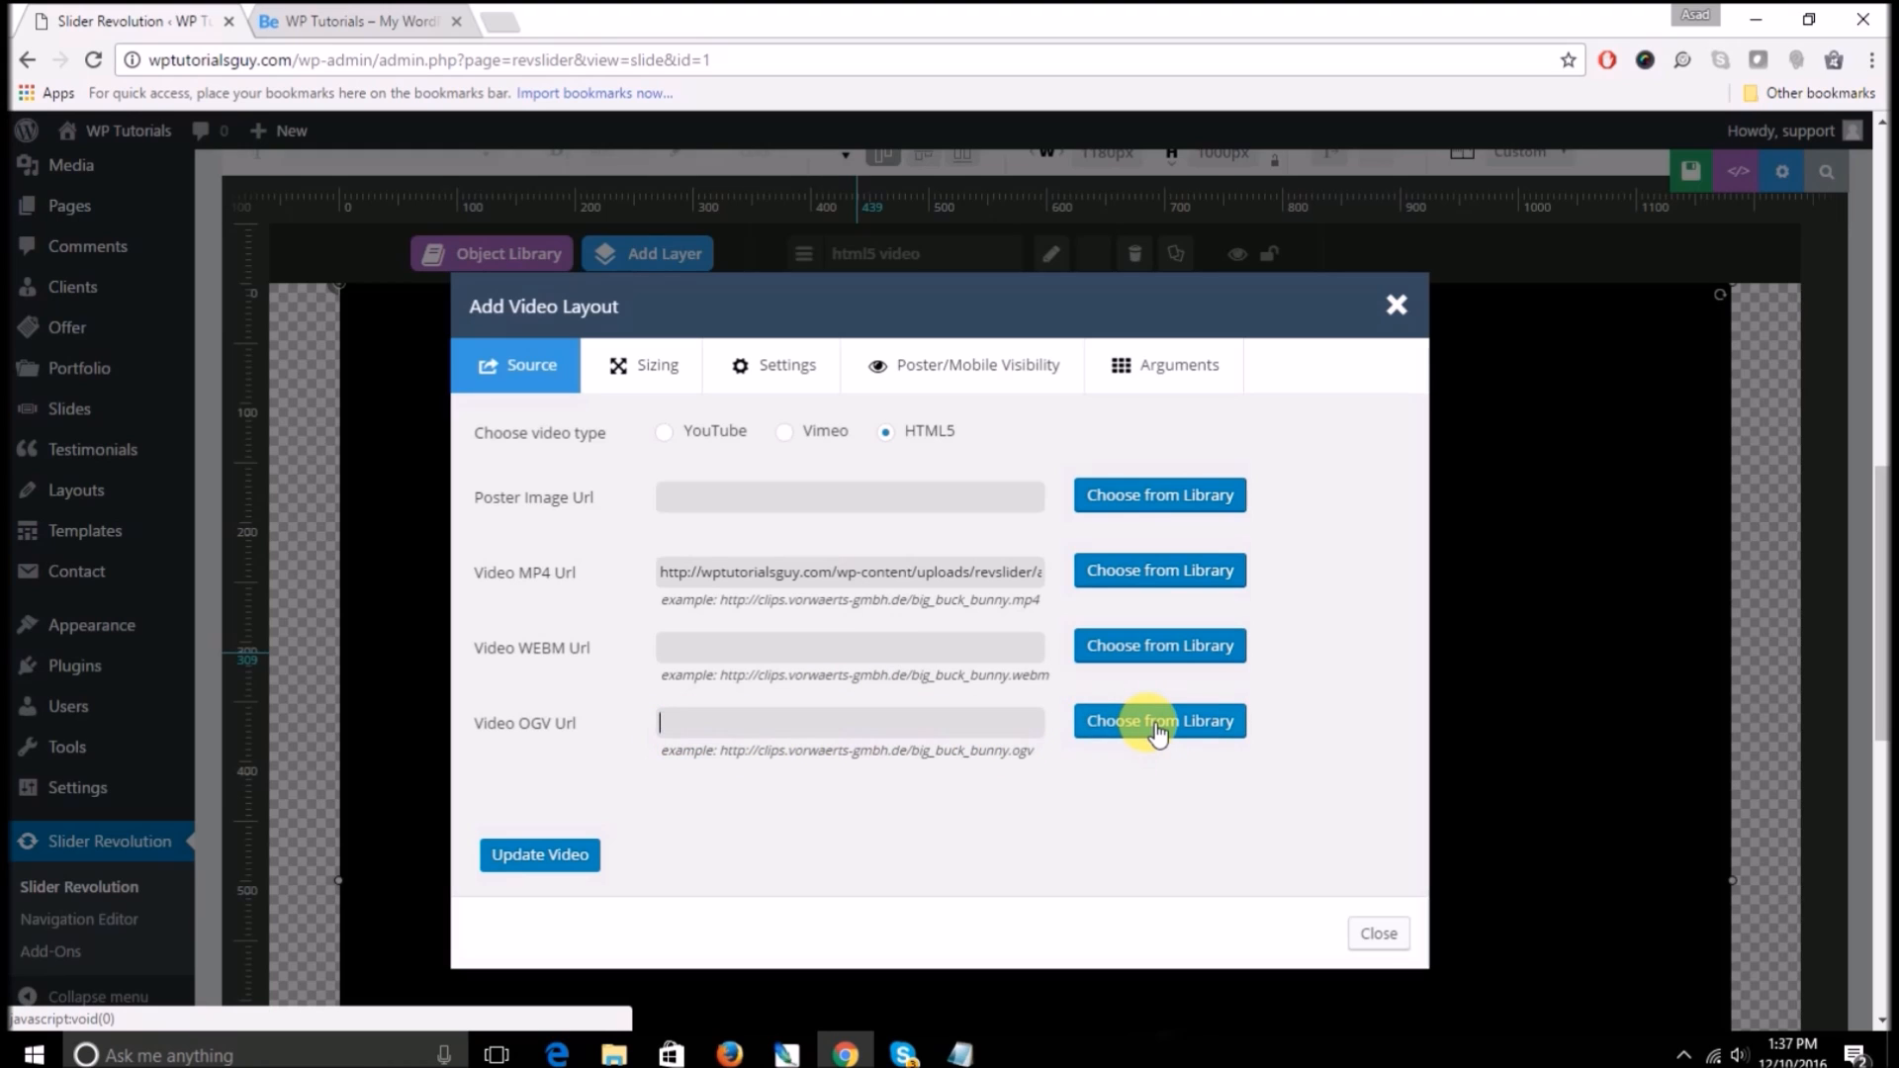
left_click_drag(665, 576, 1441, 574)
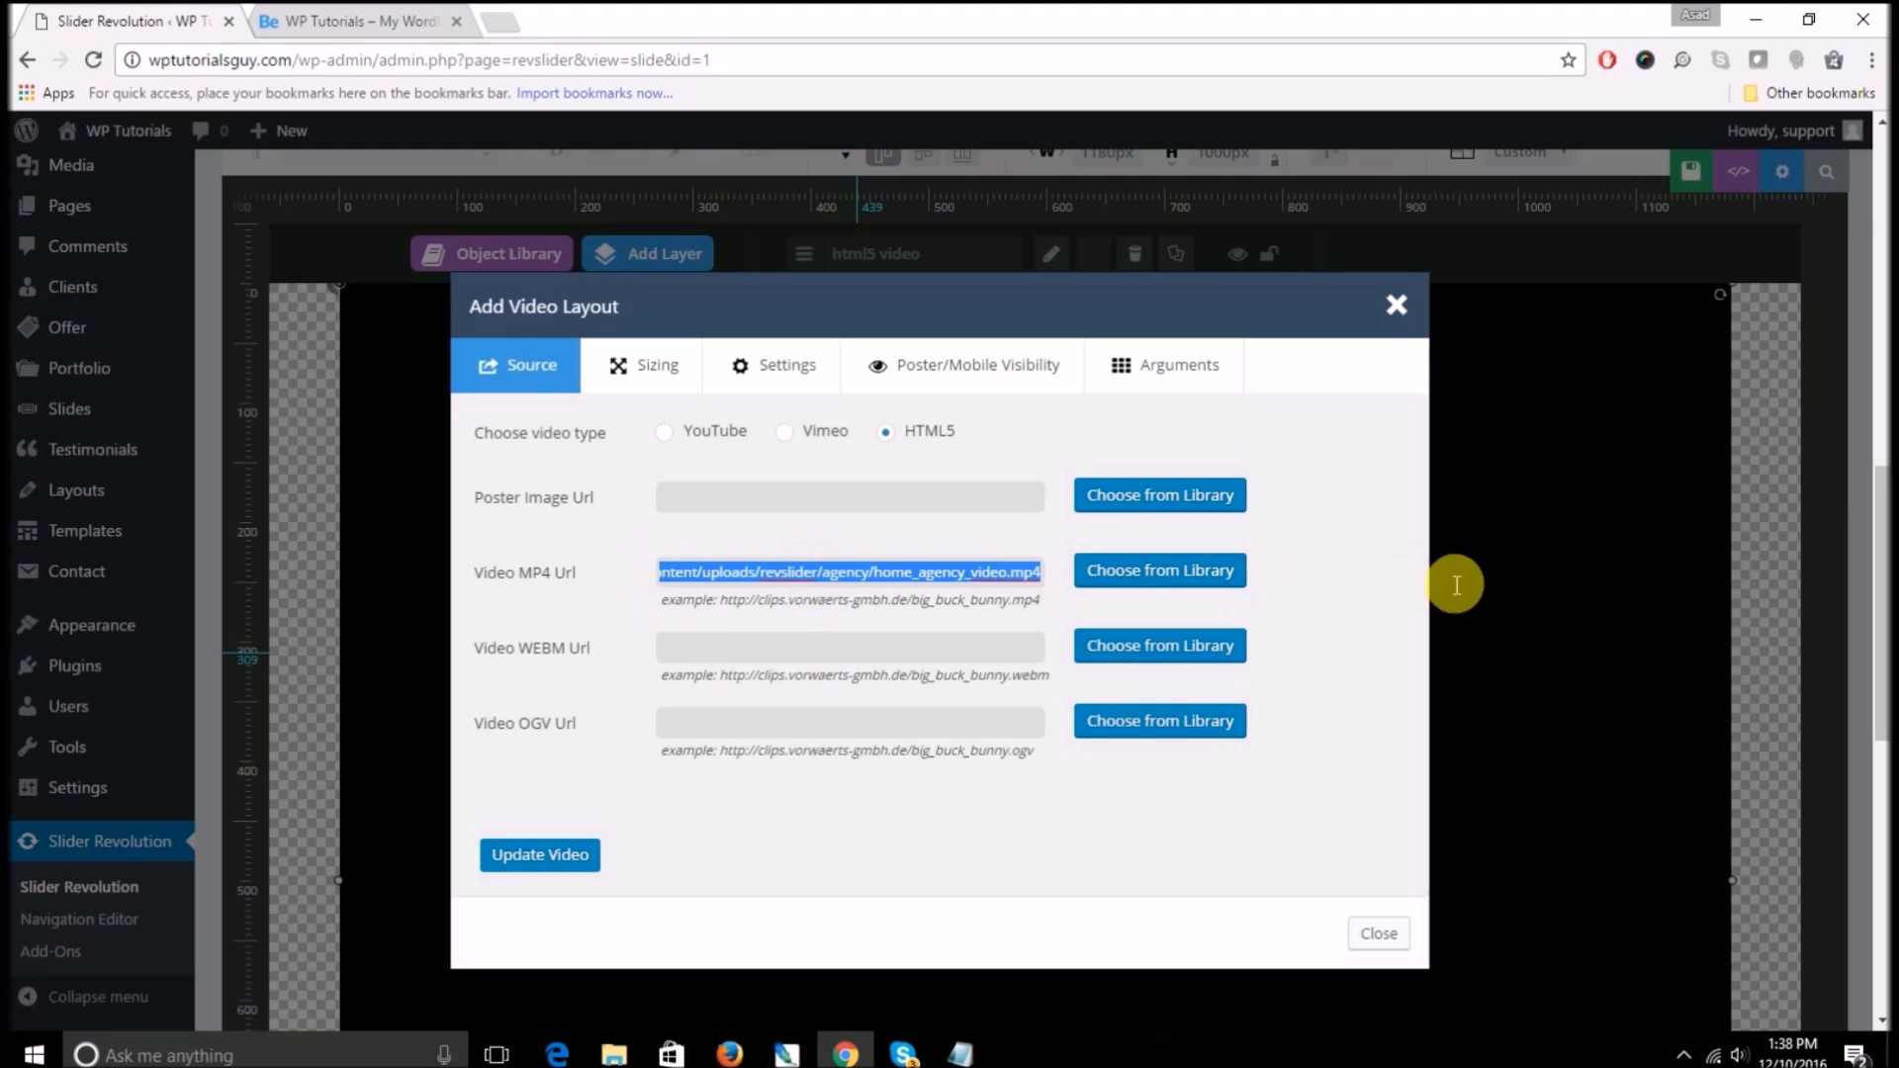
key("BackSpace")
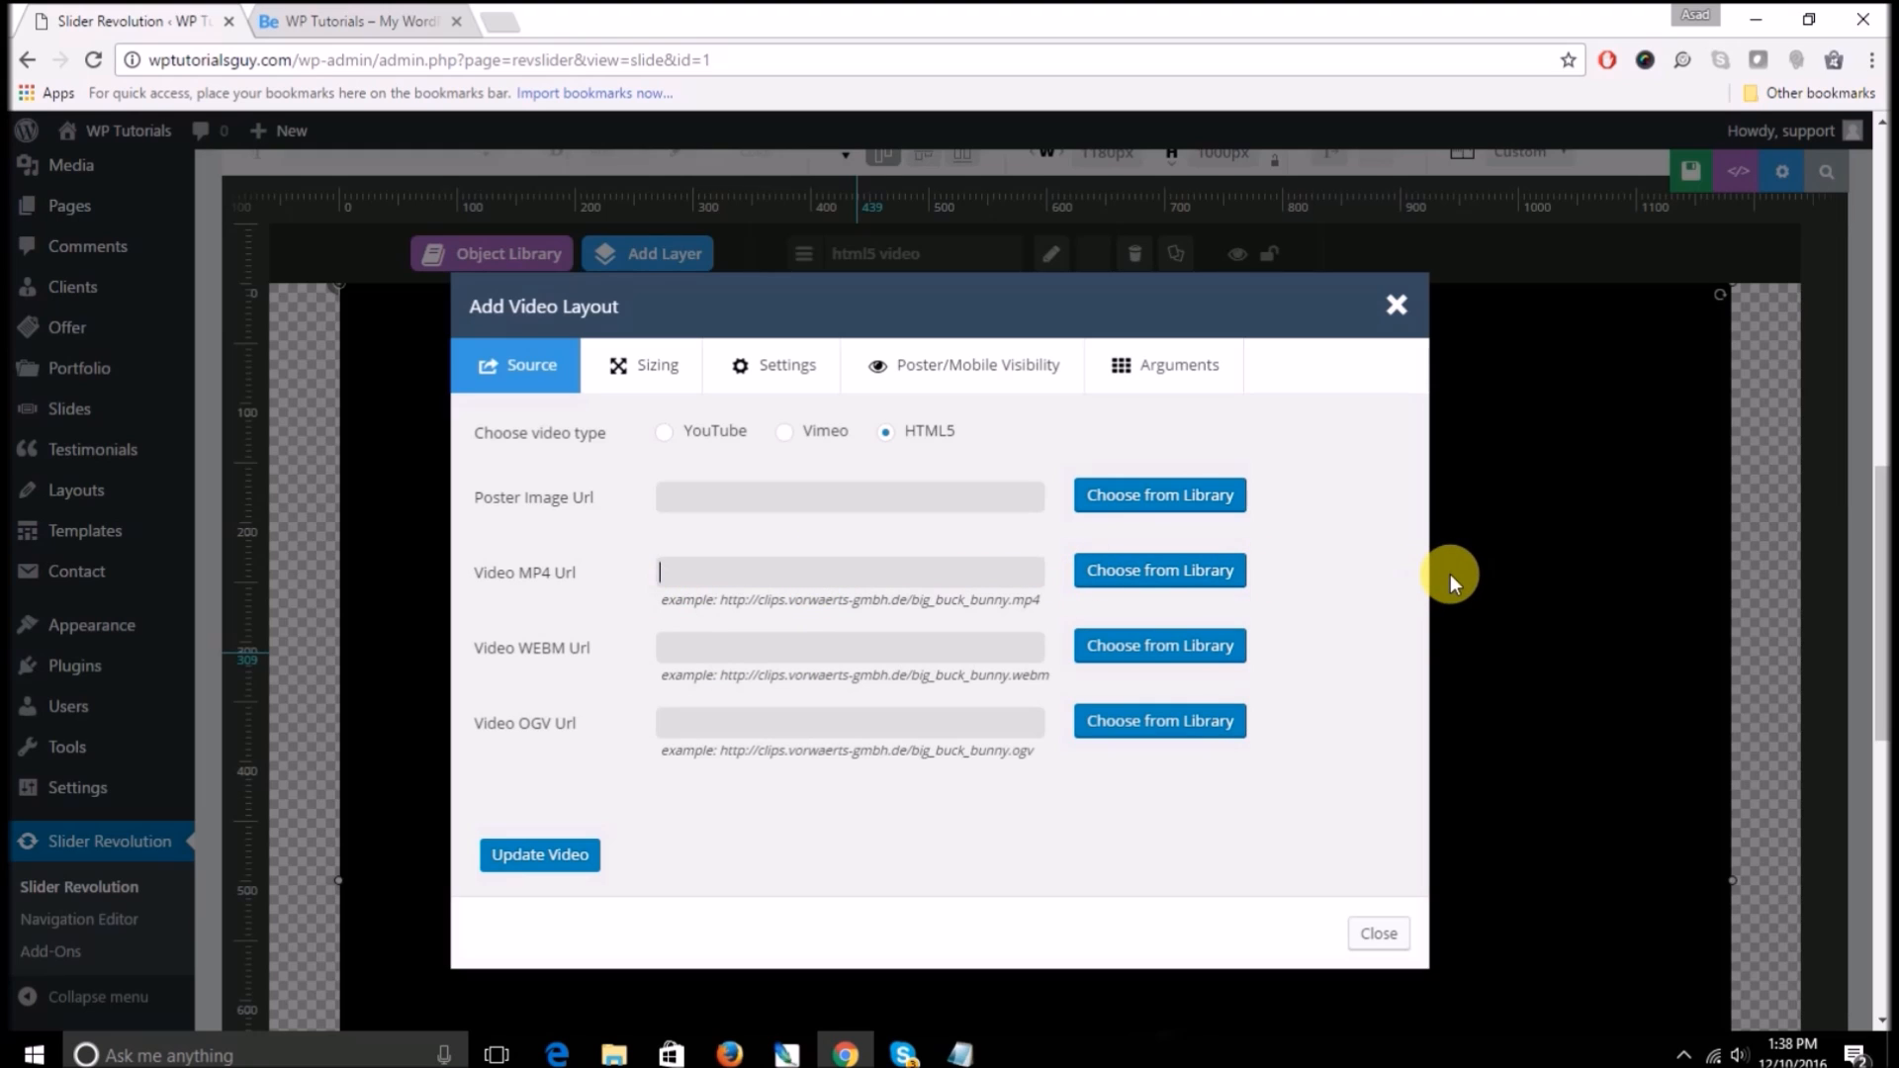
left_click(1183, 567)
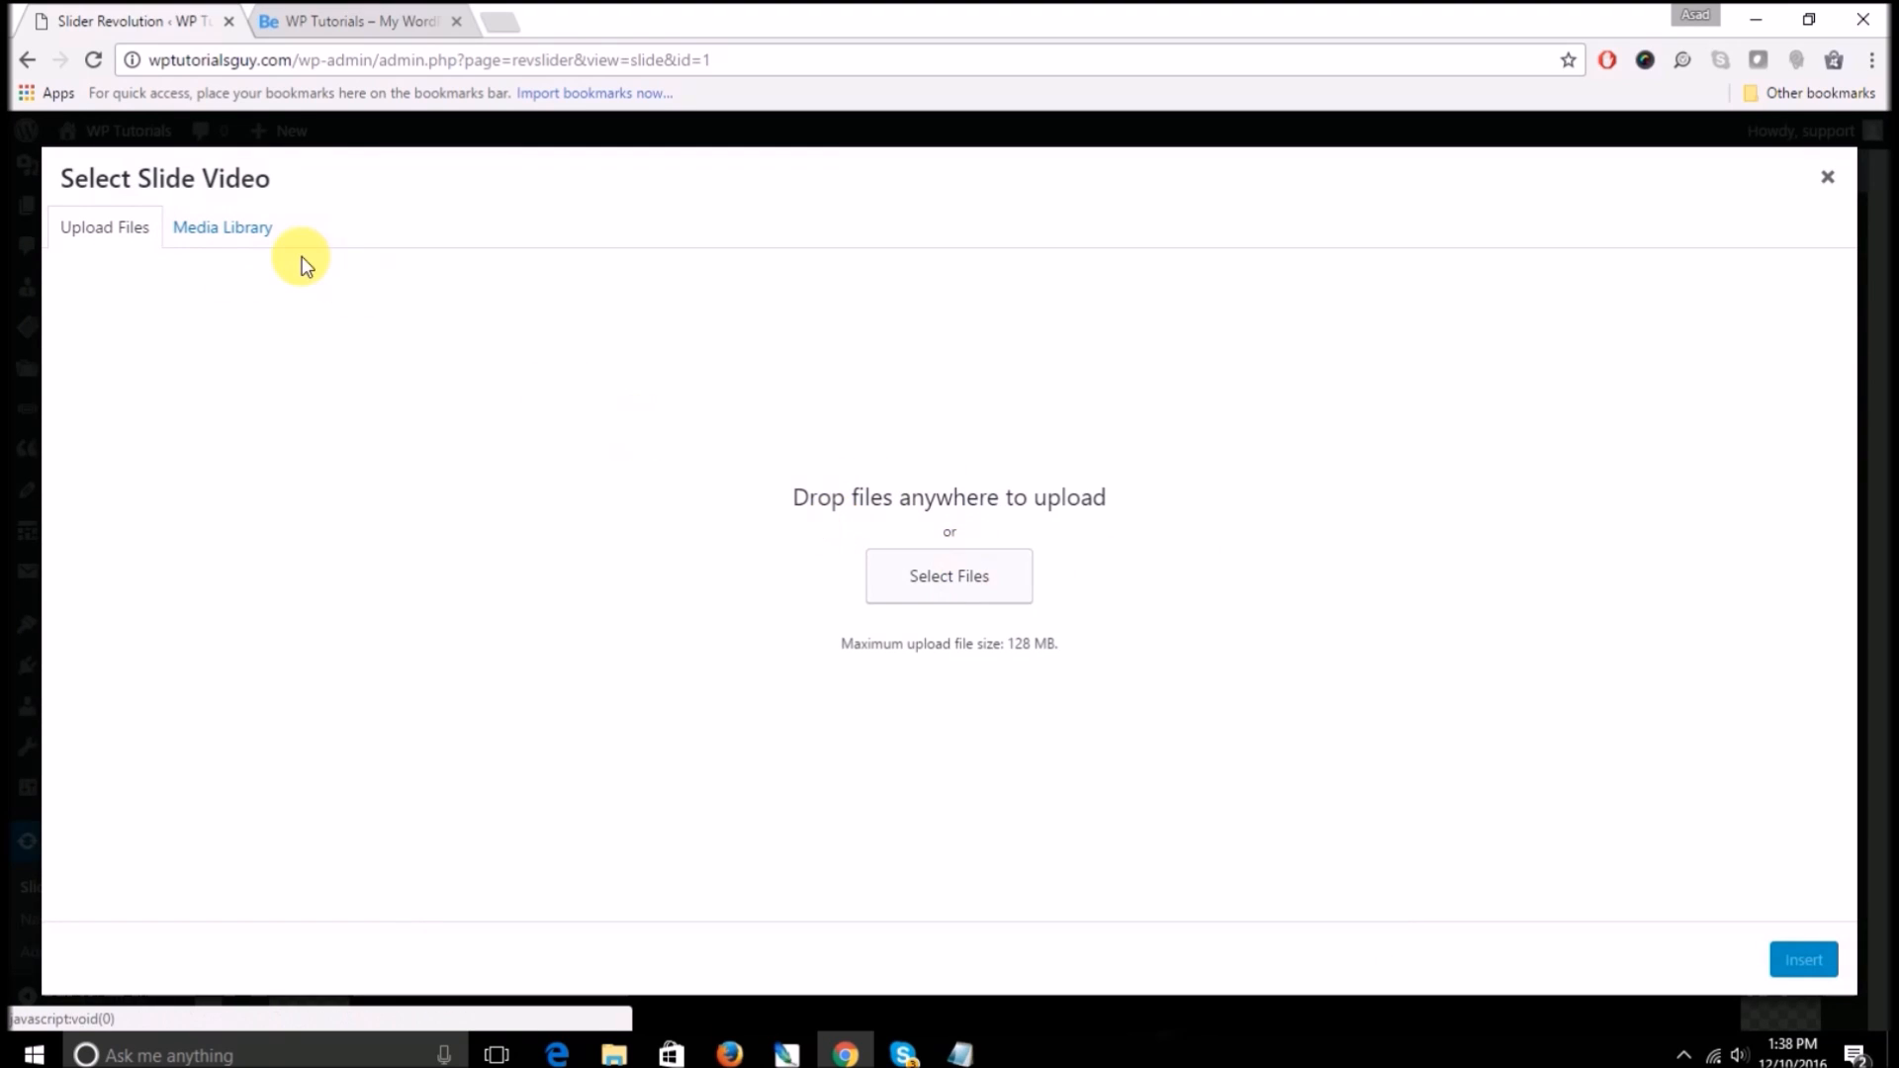
Step: Upload sky.mp4 from Desktop › WordPress Tutorial into the media library
left_click(985, 581)
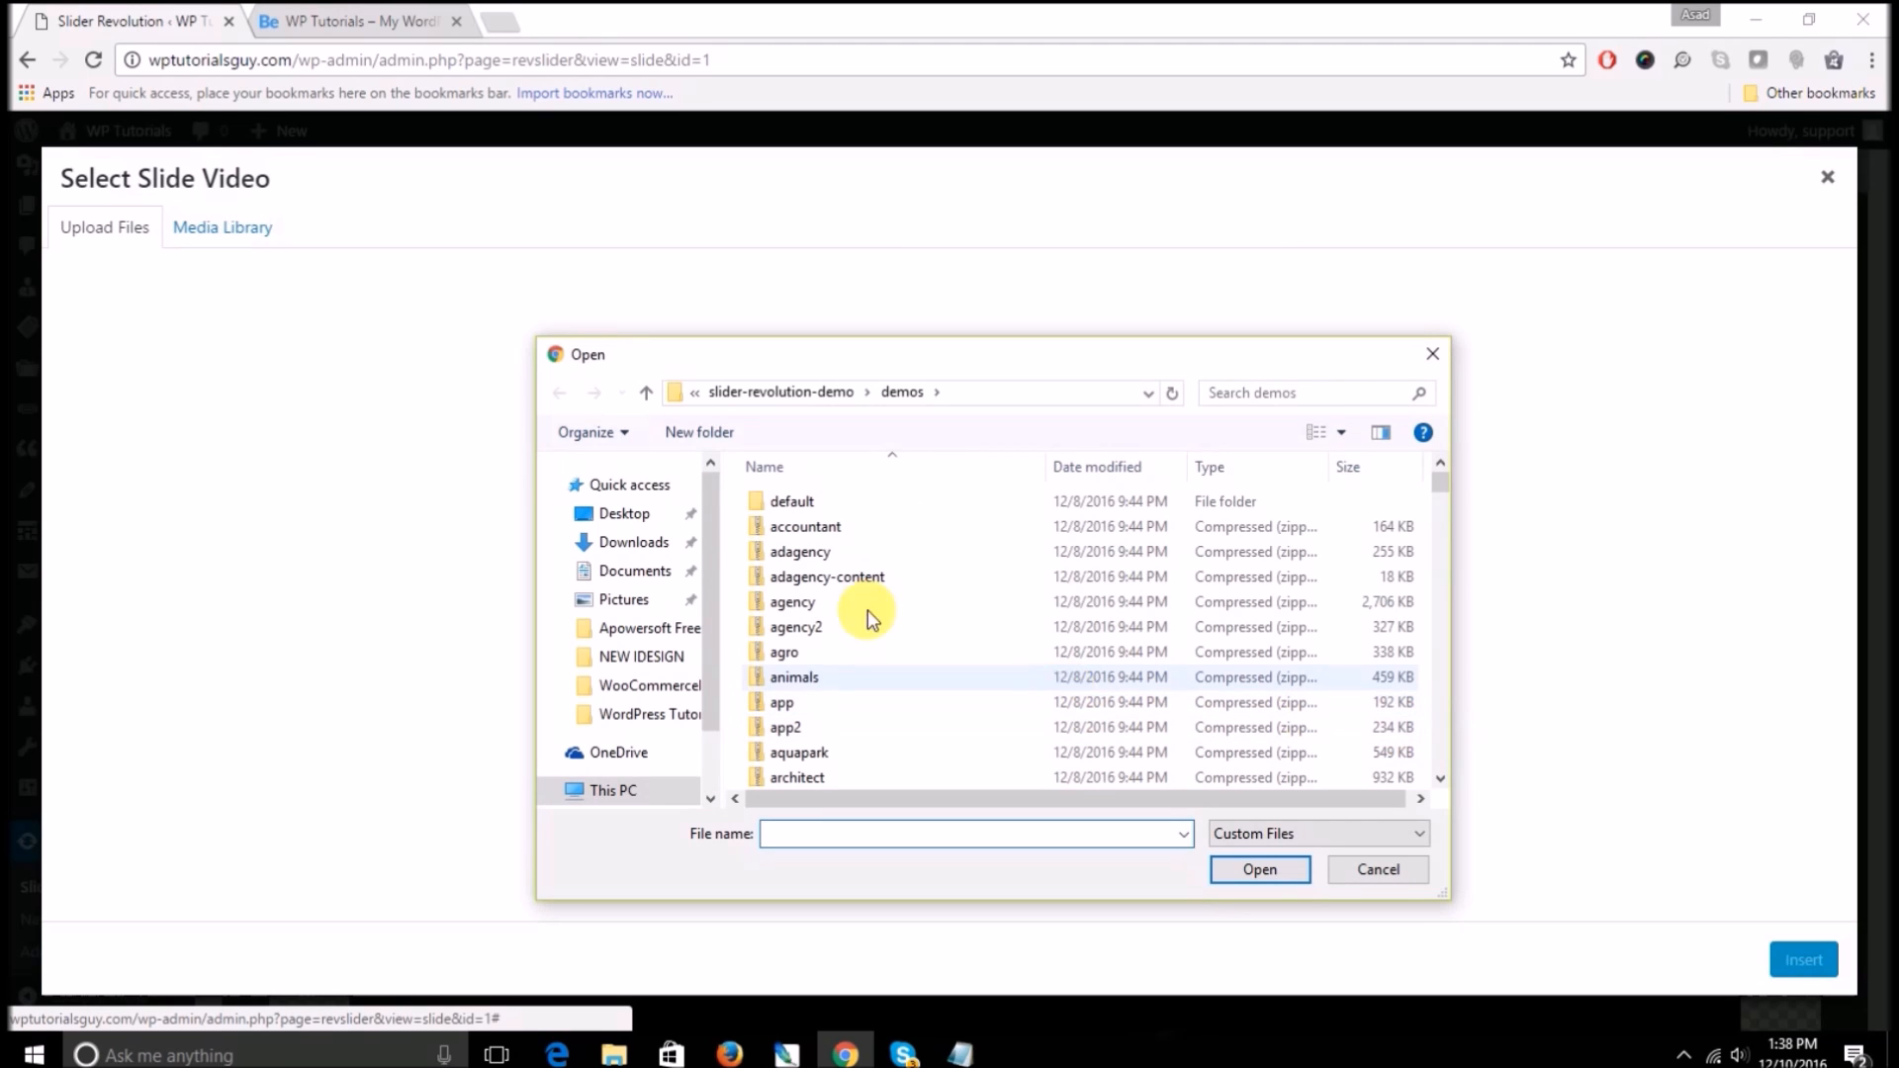
left_click(624, 512)
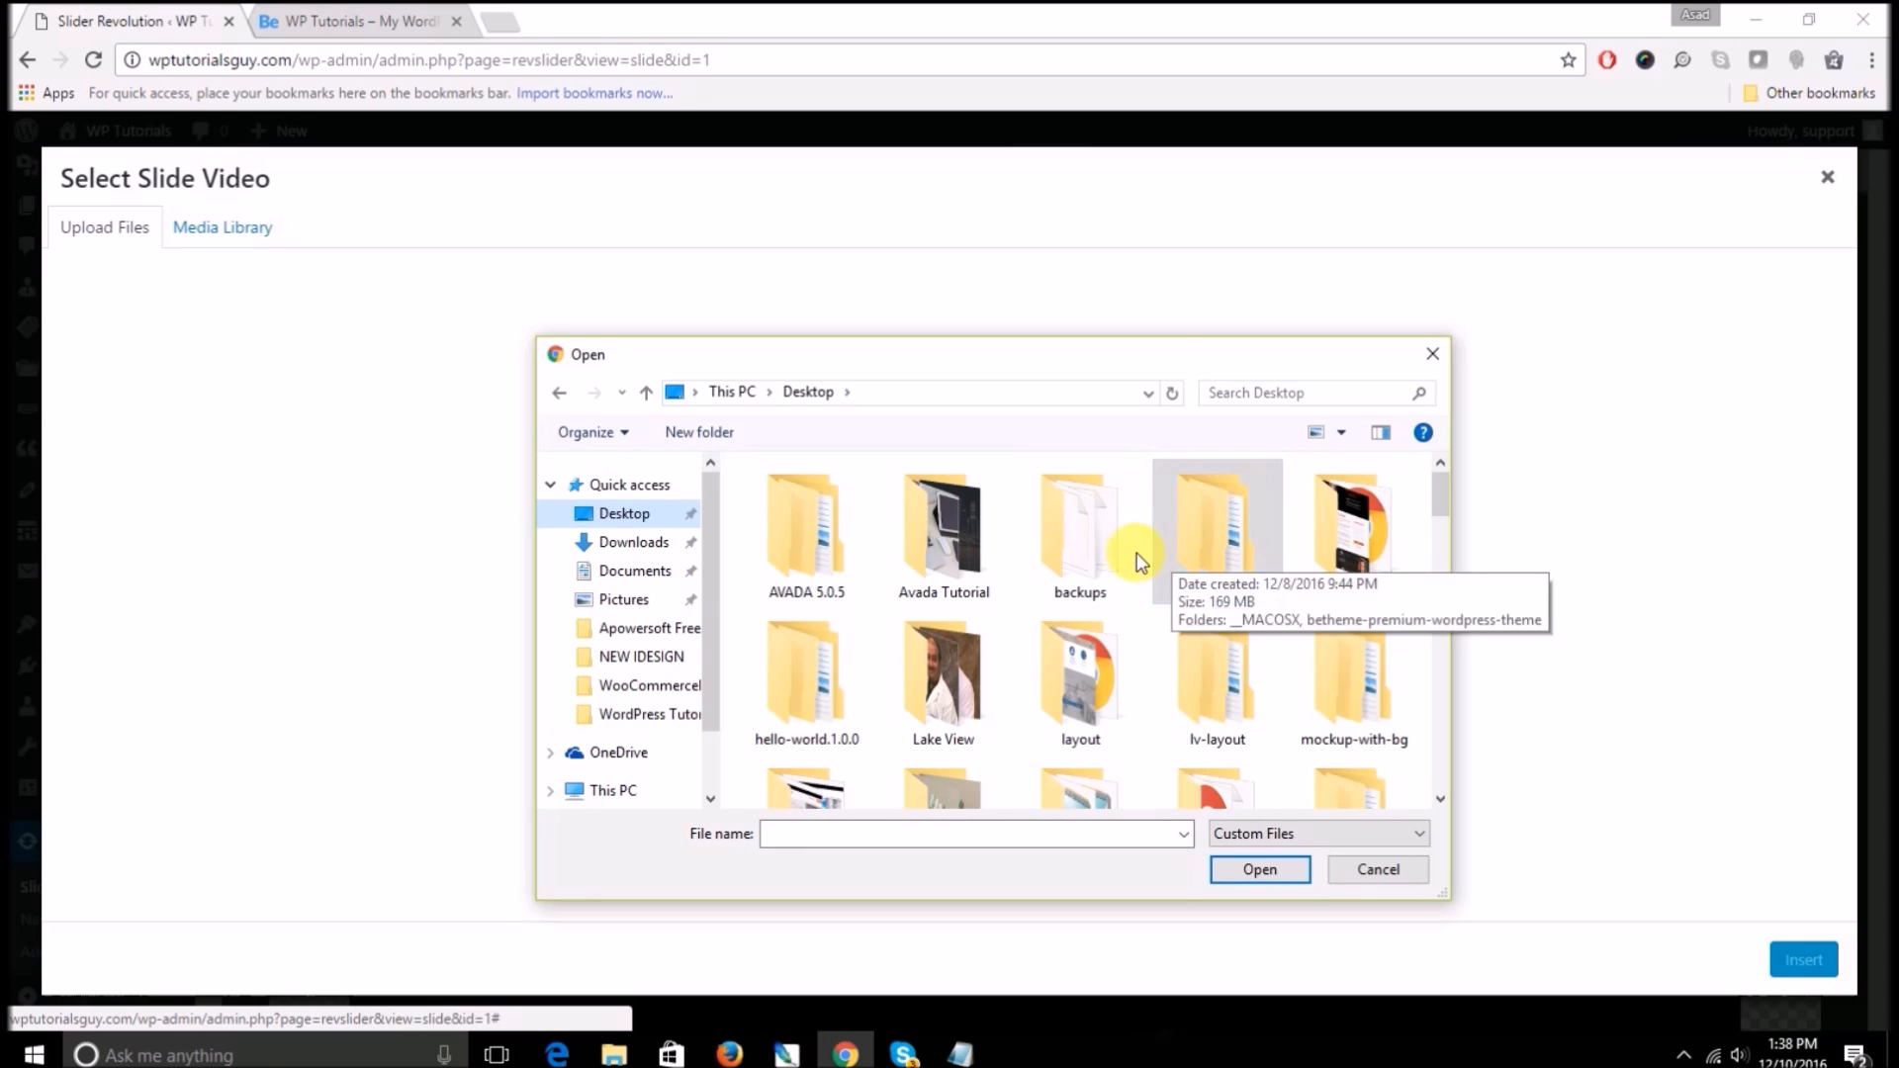
left_click(975, 547)
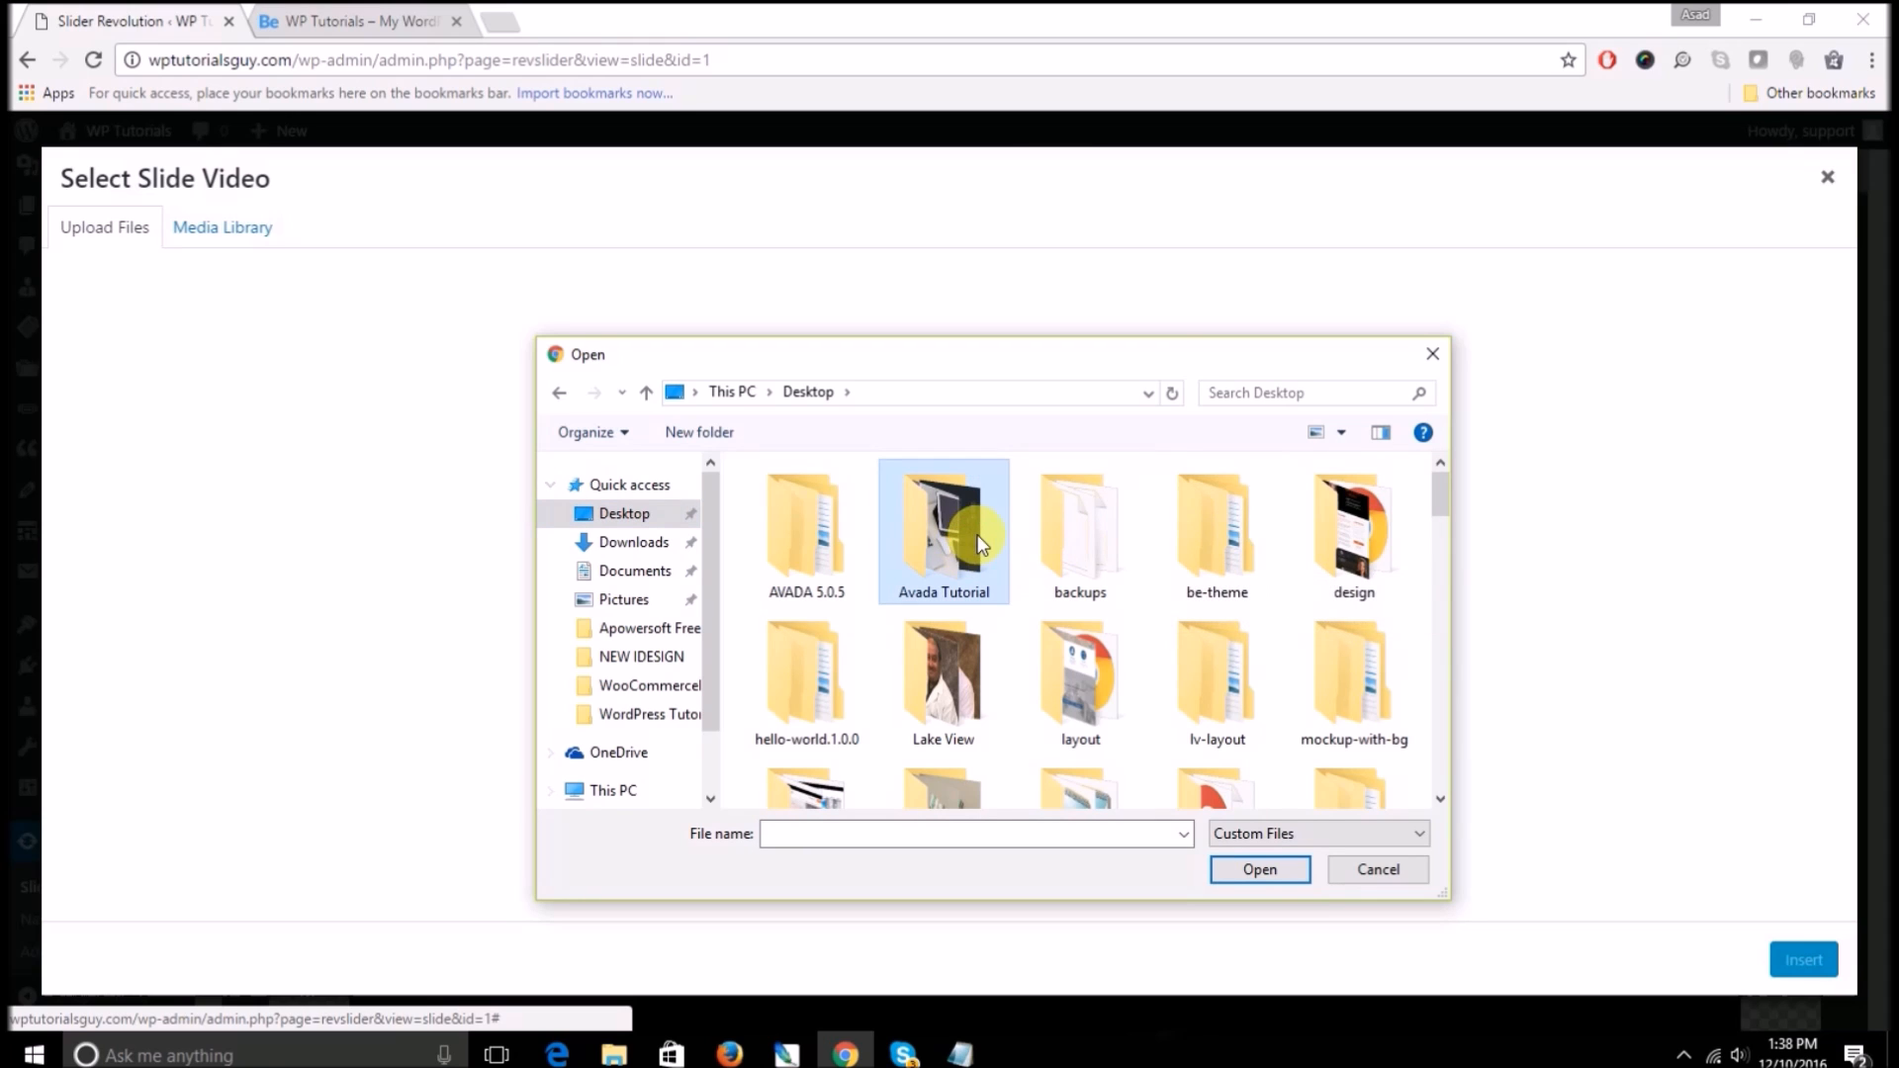
key("w")
key("w")
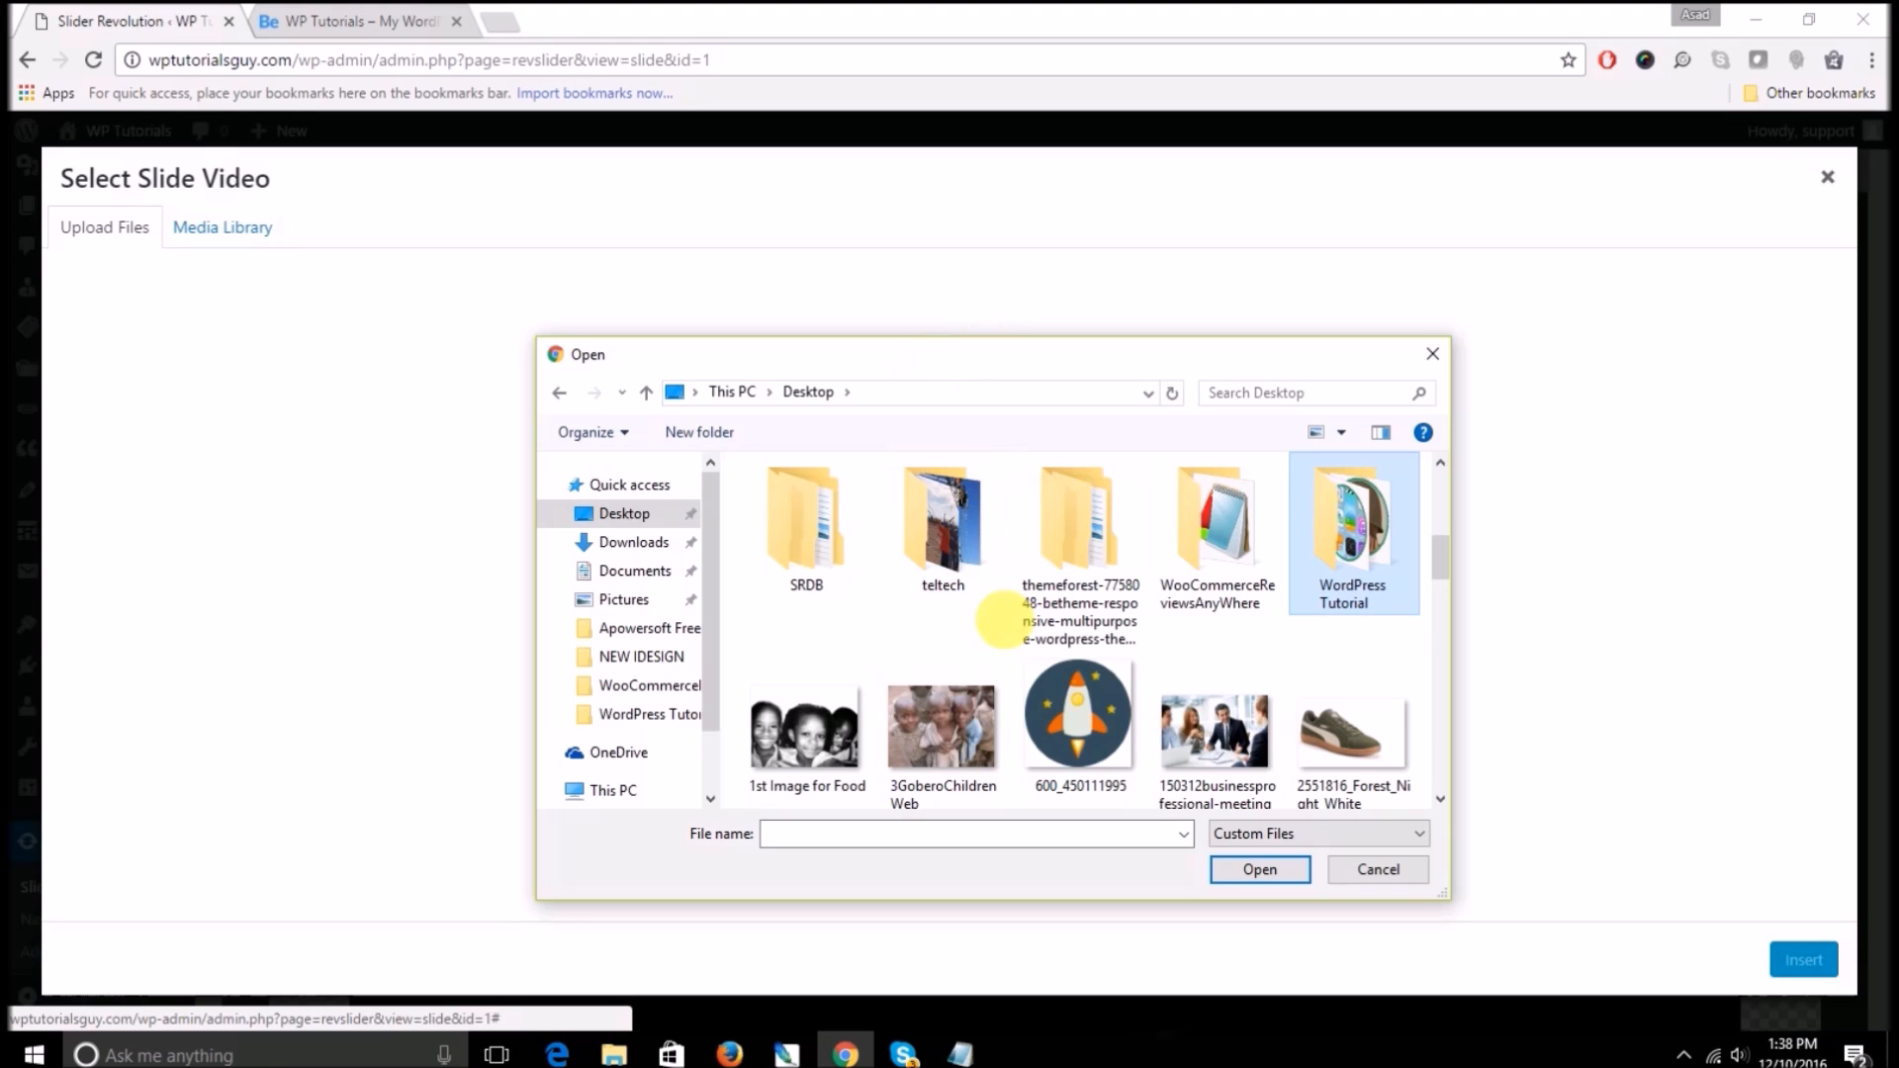
double_click(1335, 572)
left_click(1337, 560)
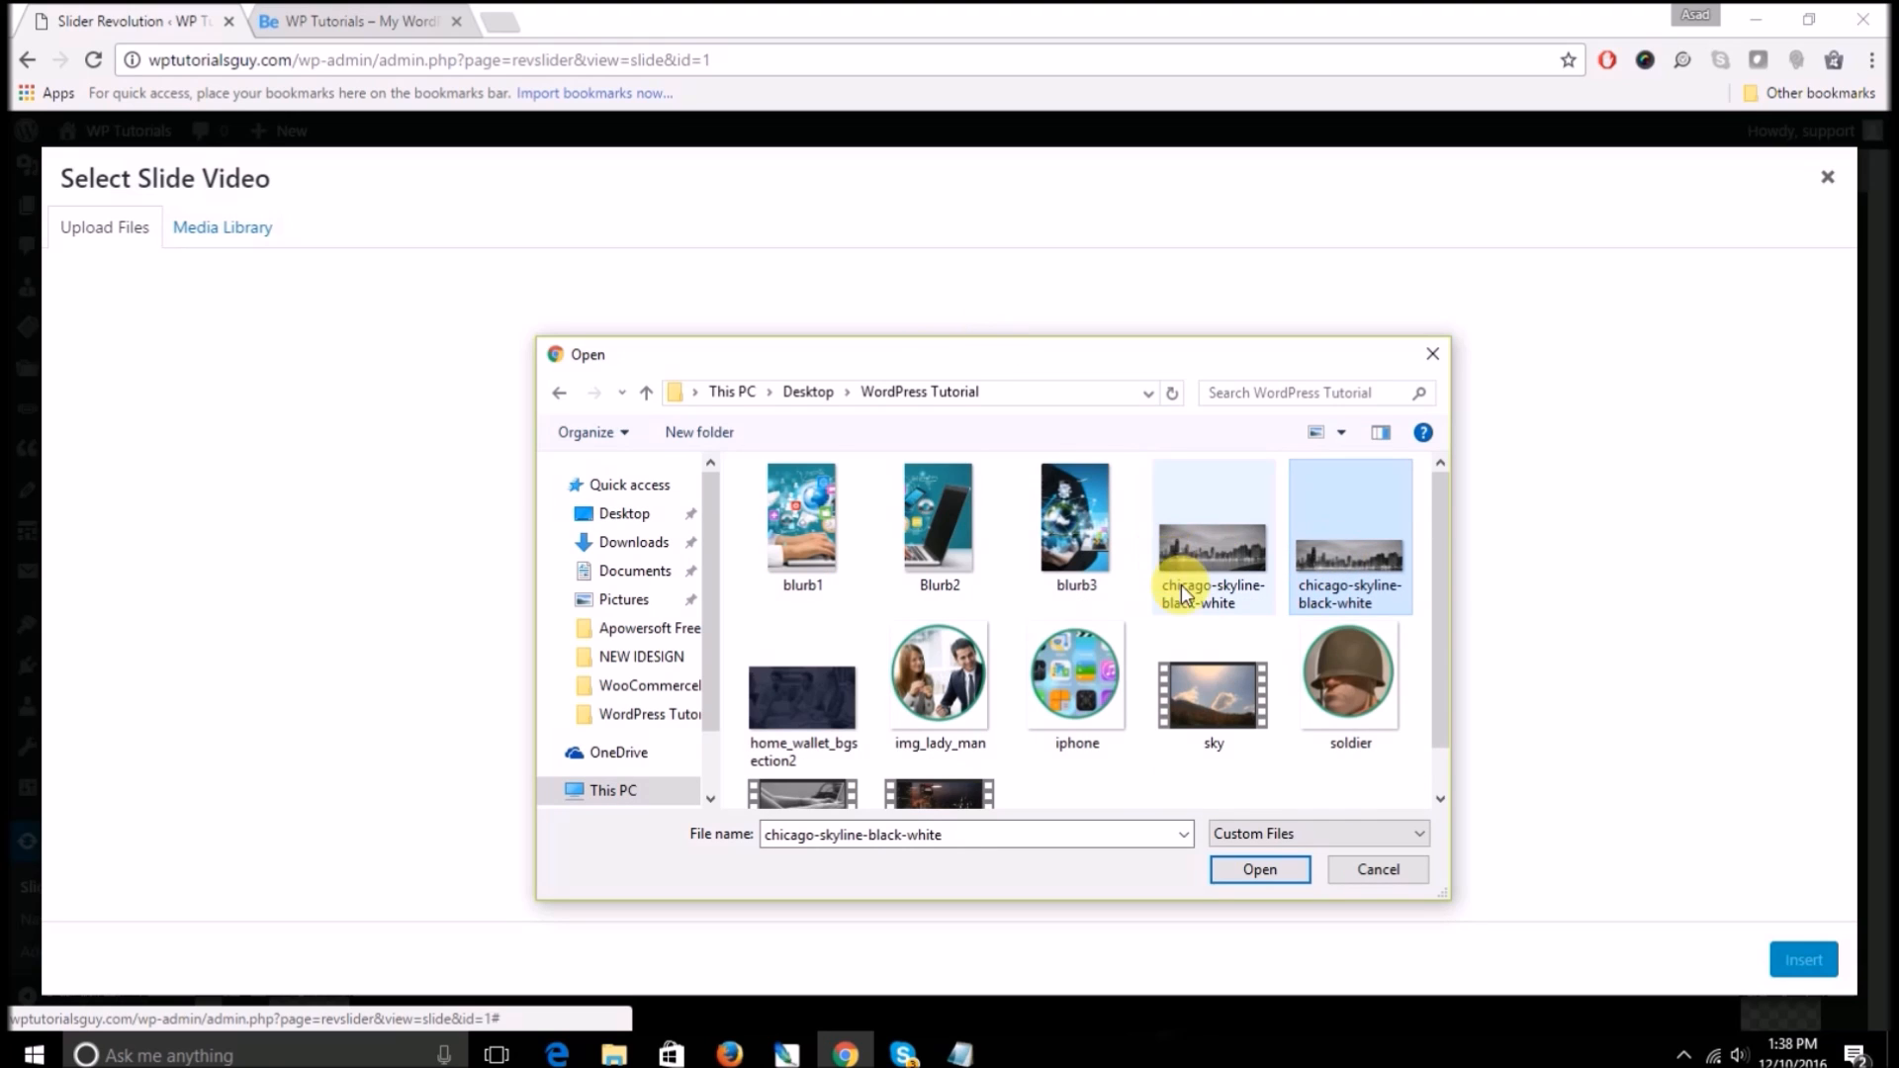
scroll(1181, 589, "down", 1)
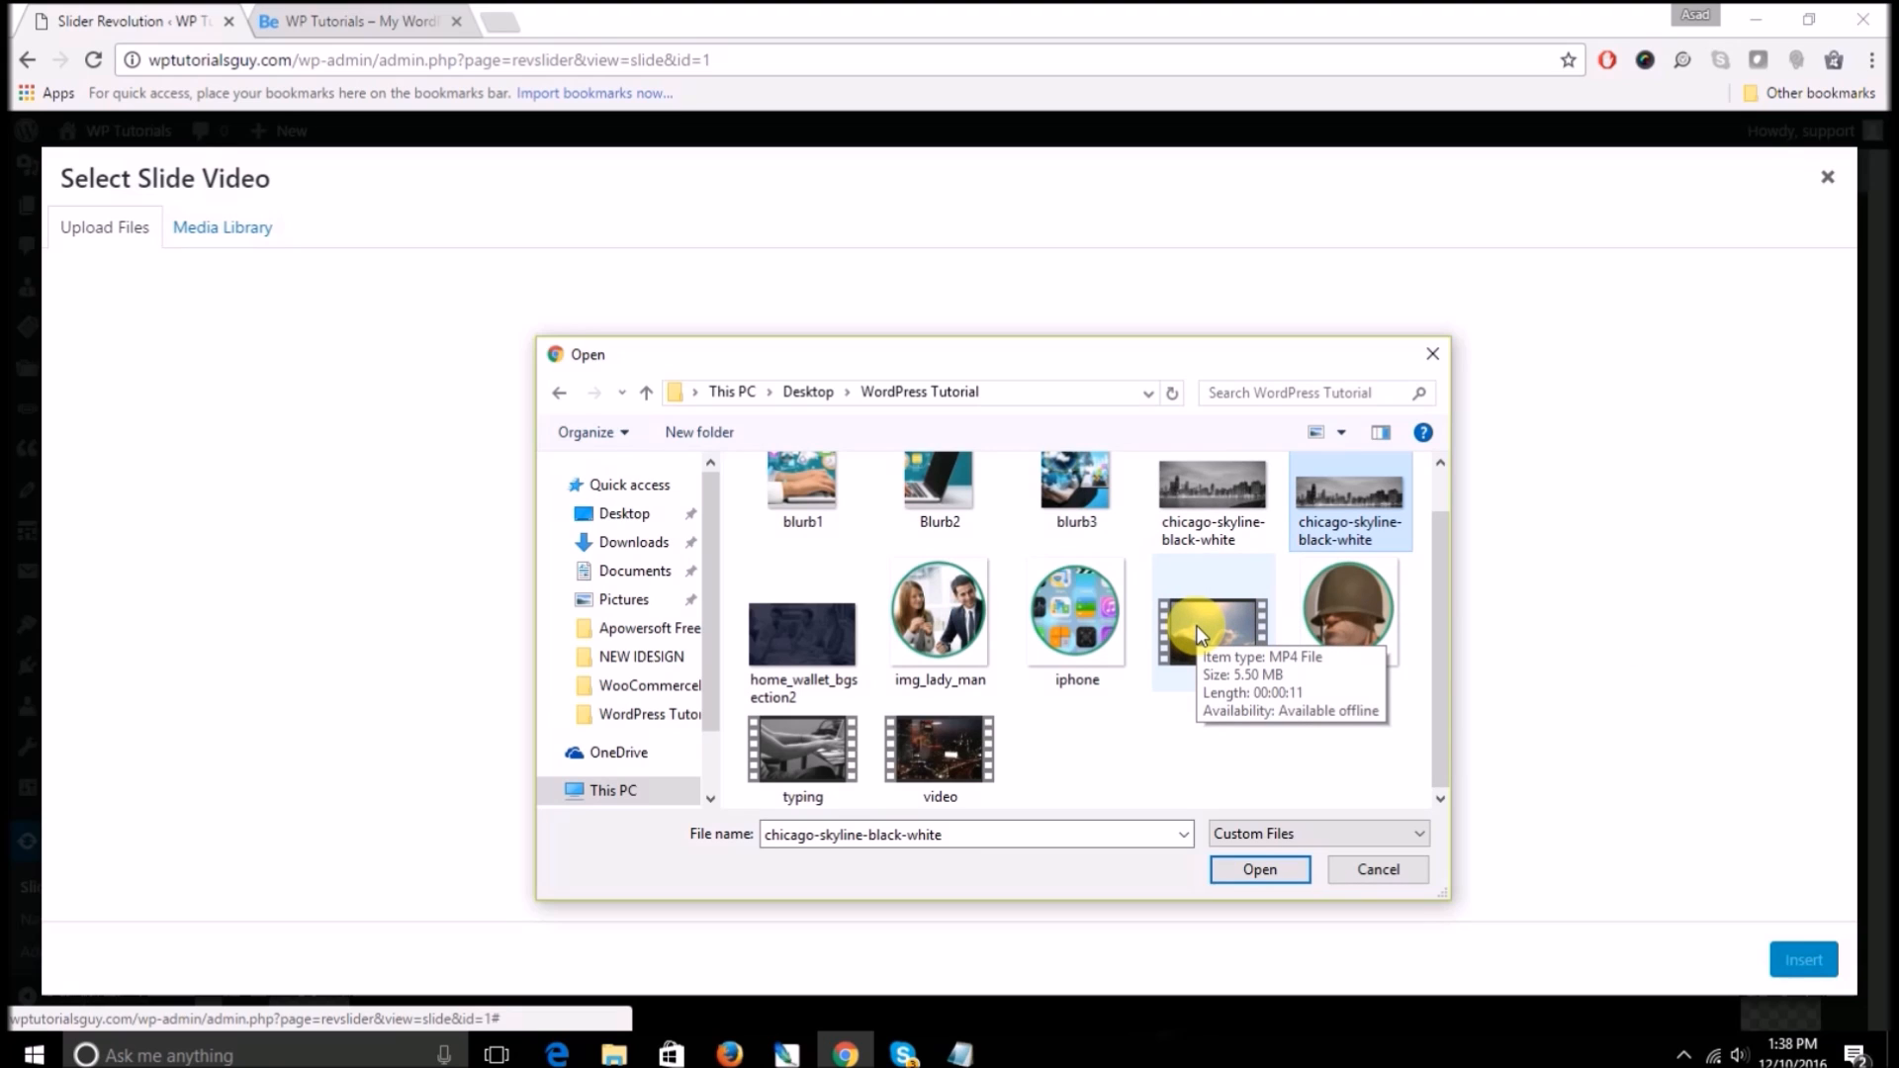
double_click(1196, 625)
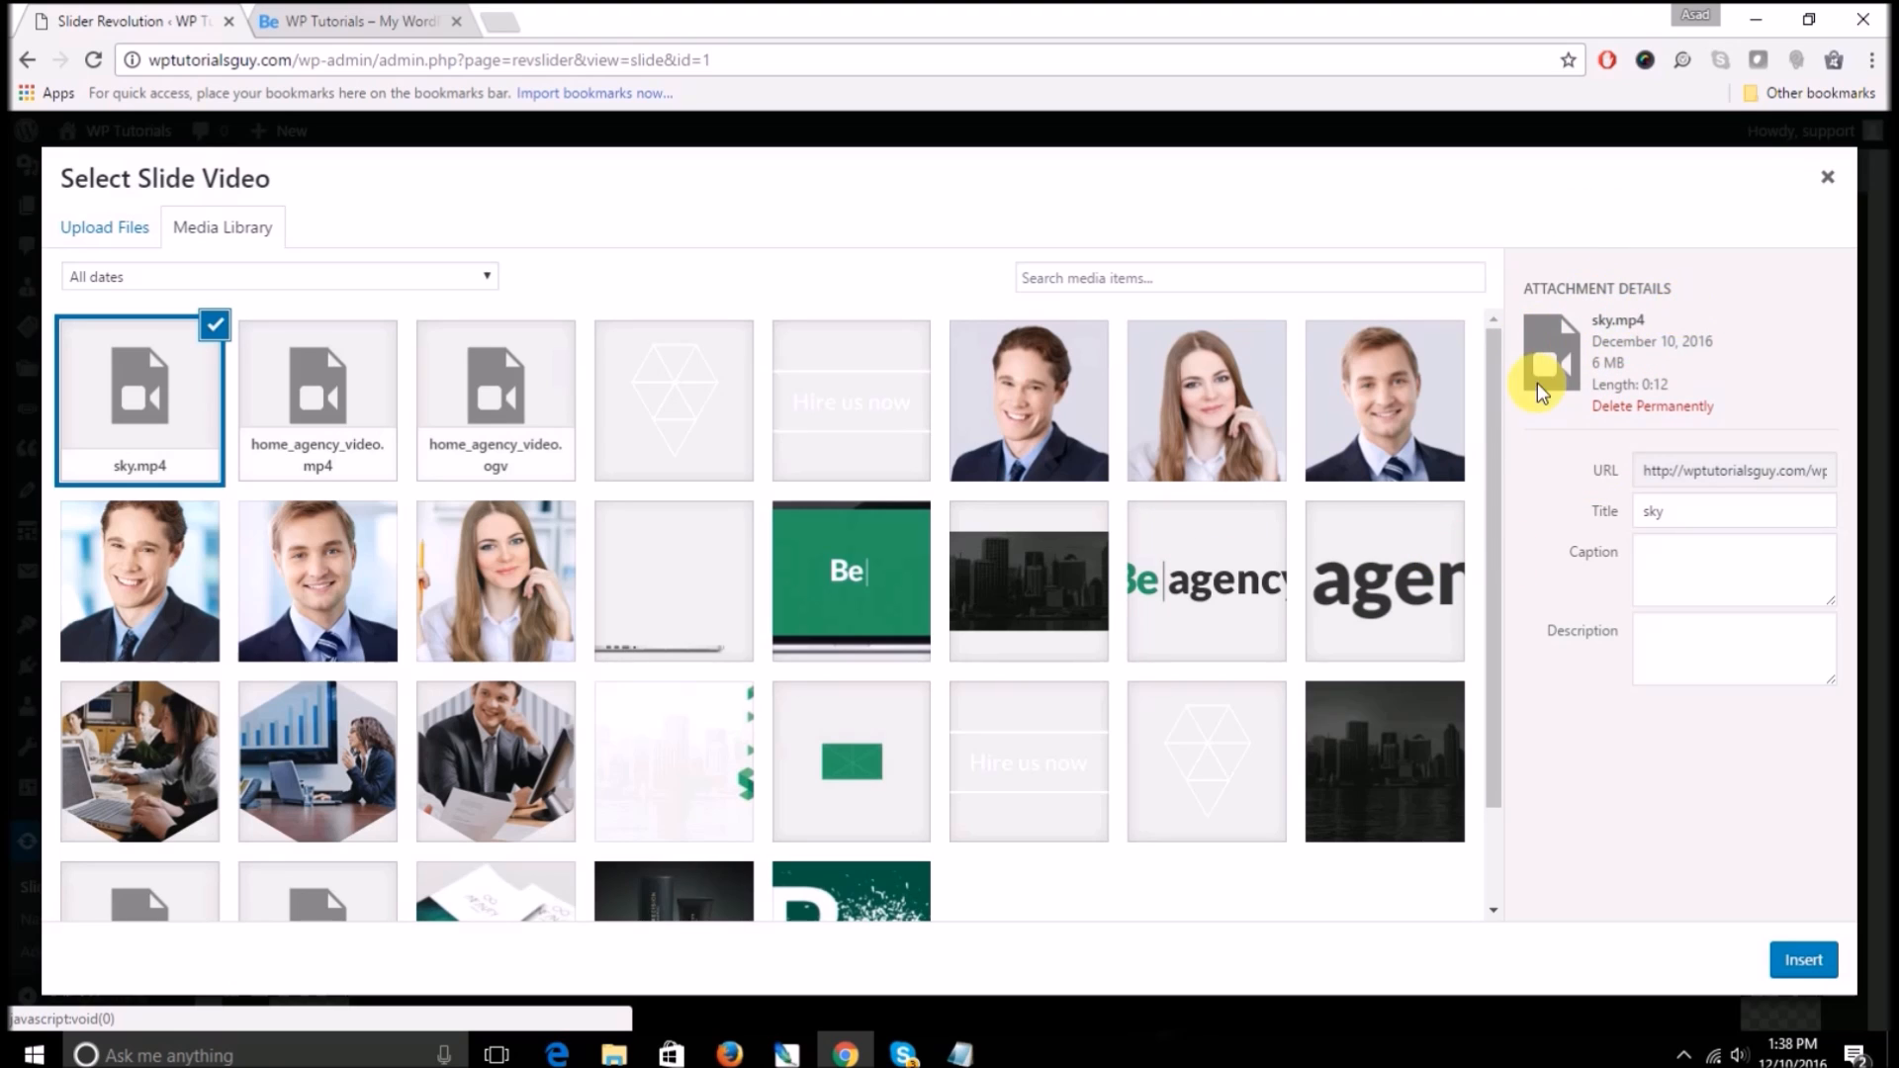
Step: Insert sky.mp4 as the layer's MP4 source, update the video, and save the slide
left_click(1803, 960)
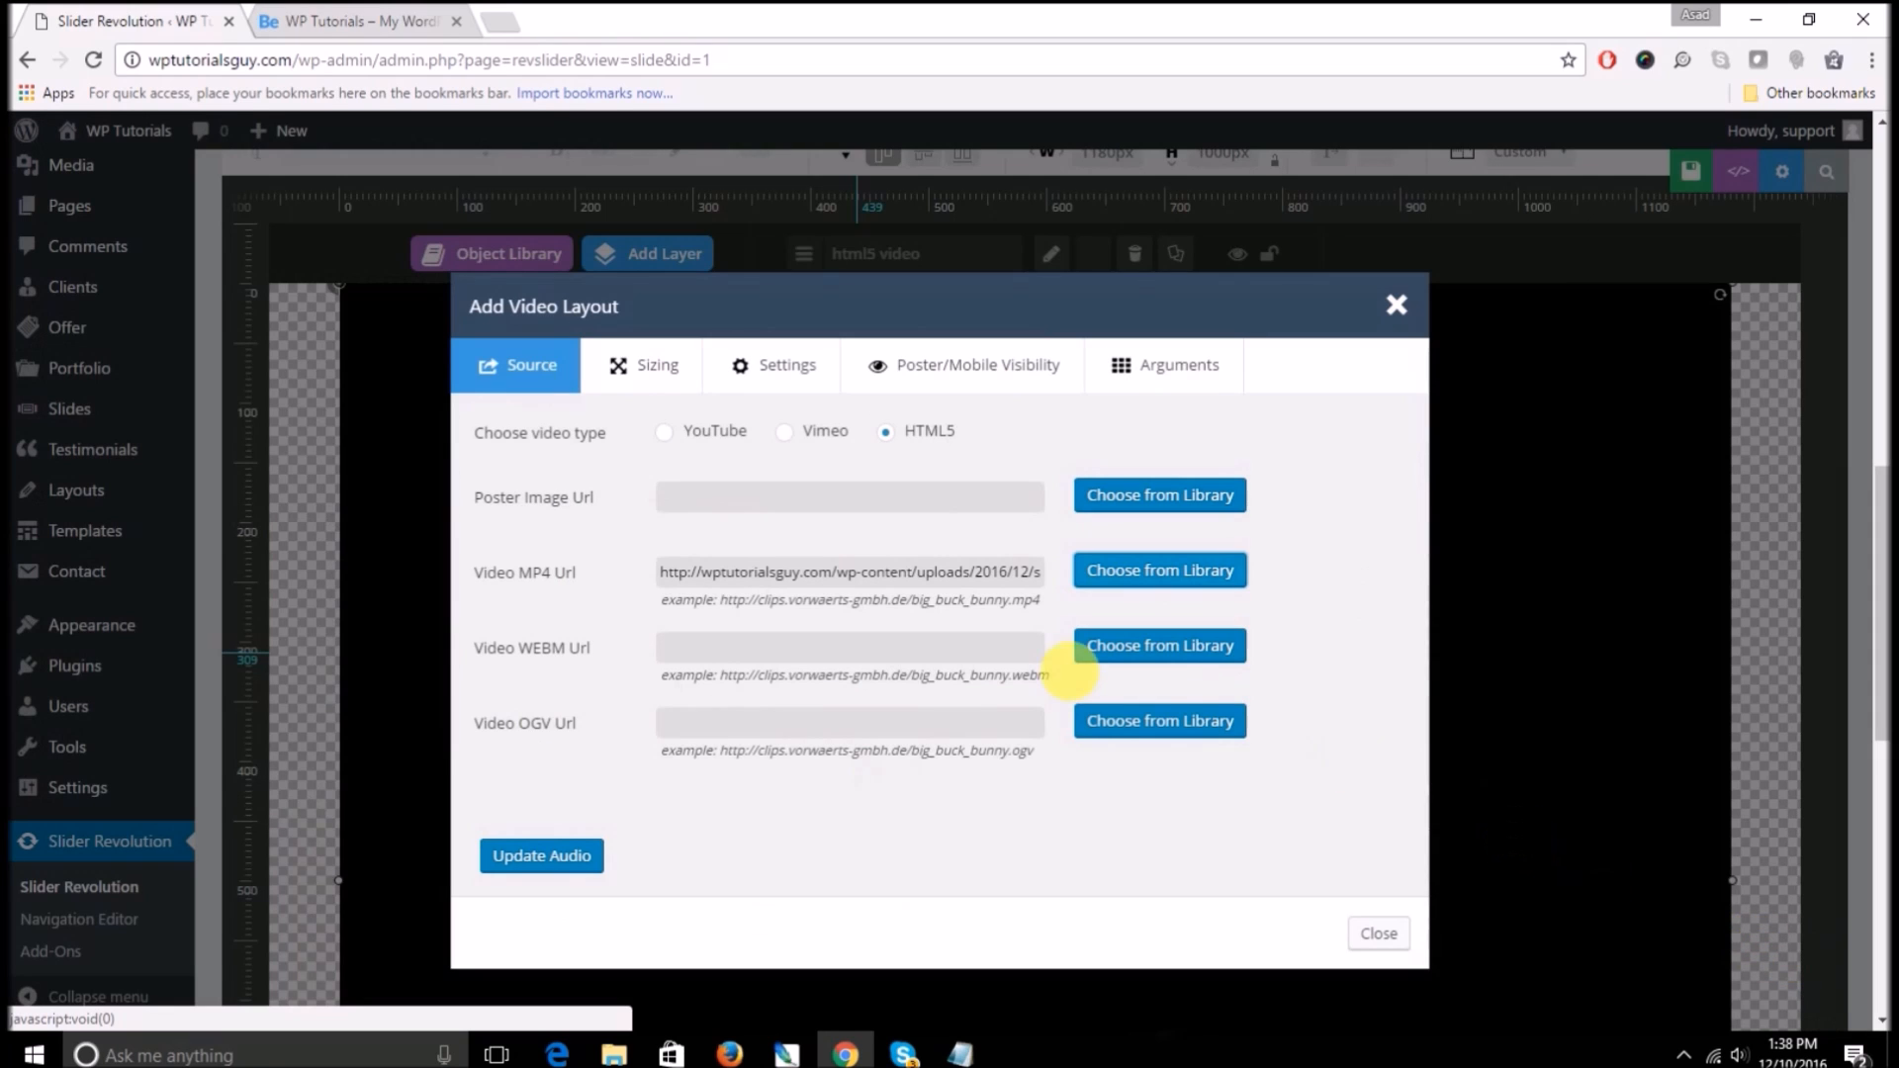
left_click(584, 857)
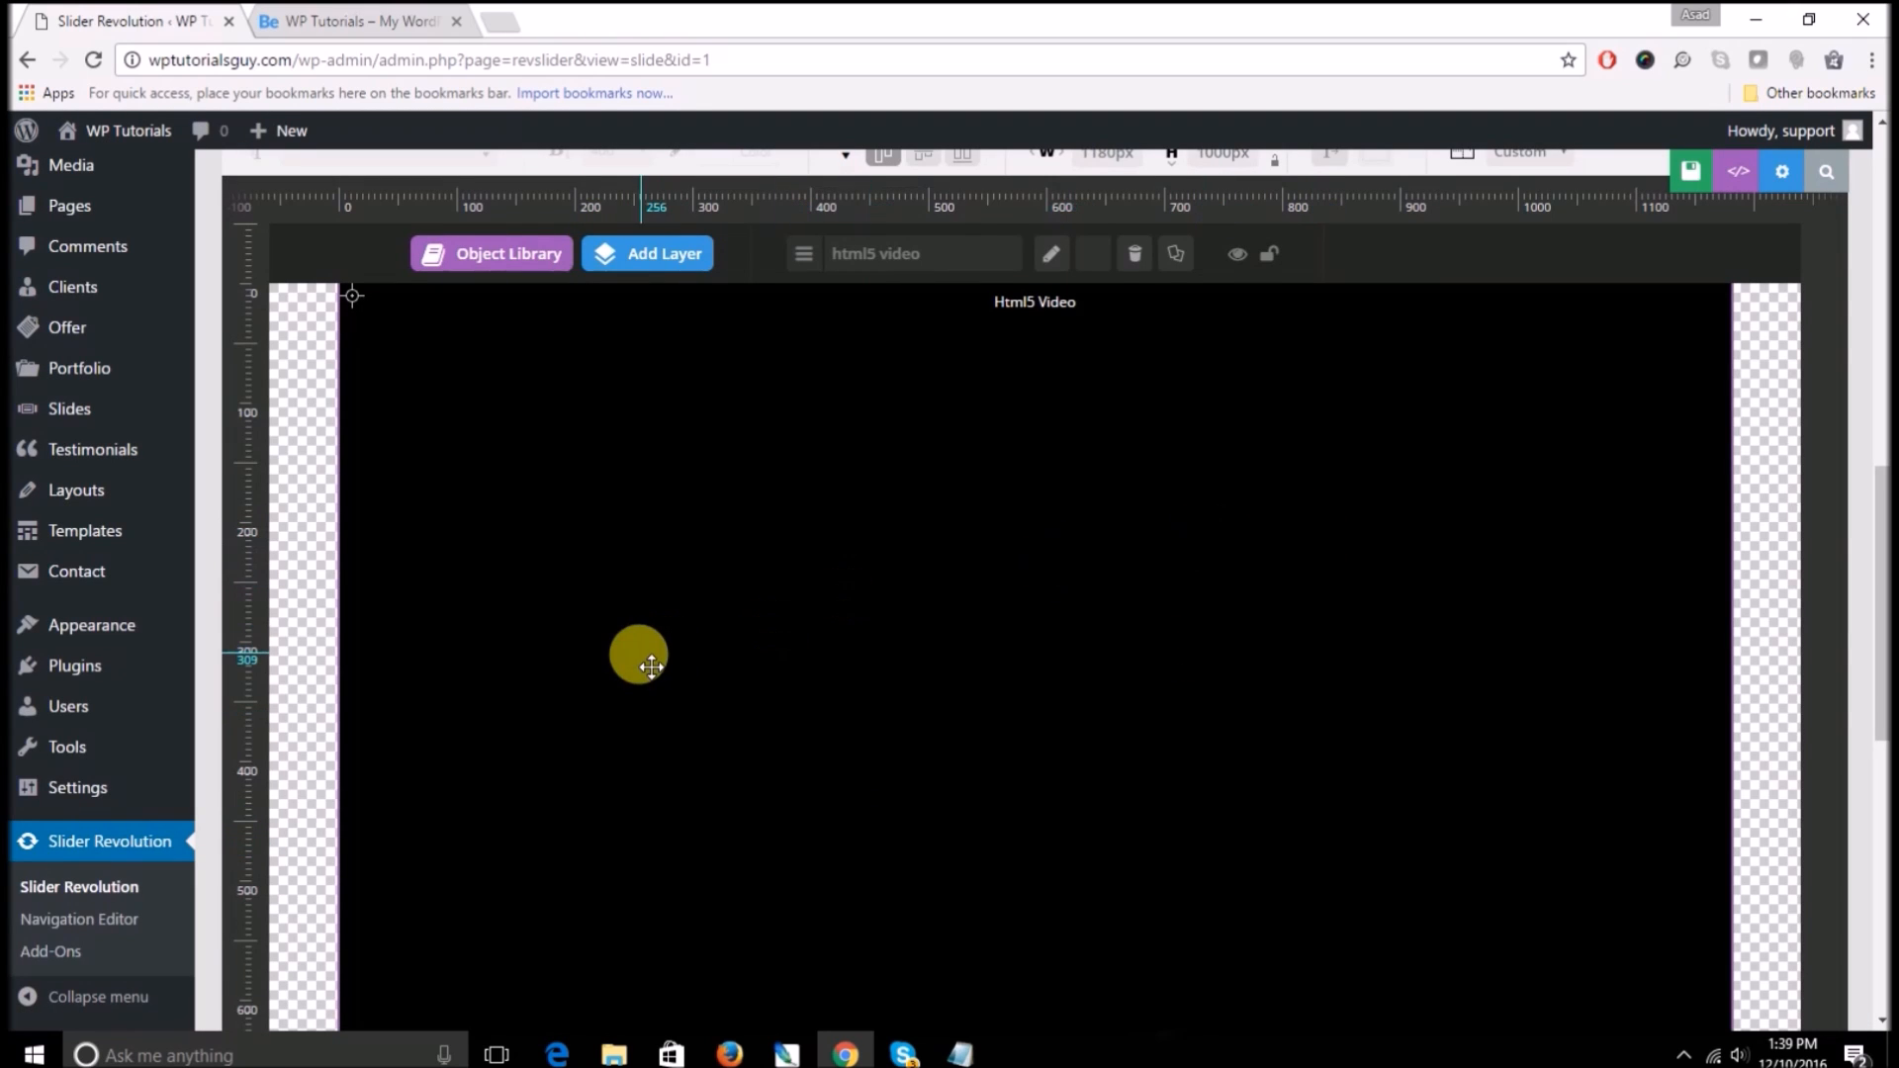
double_click(742, 627)
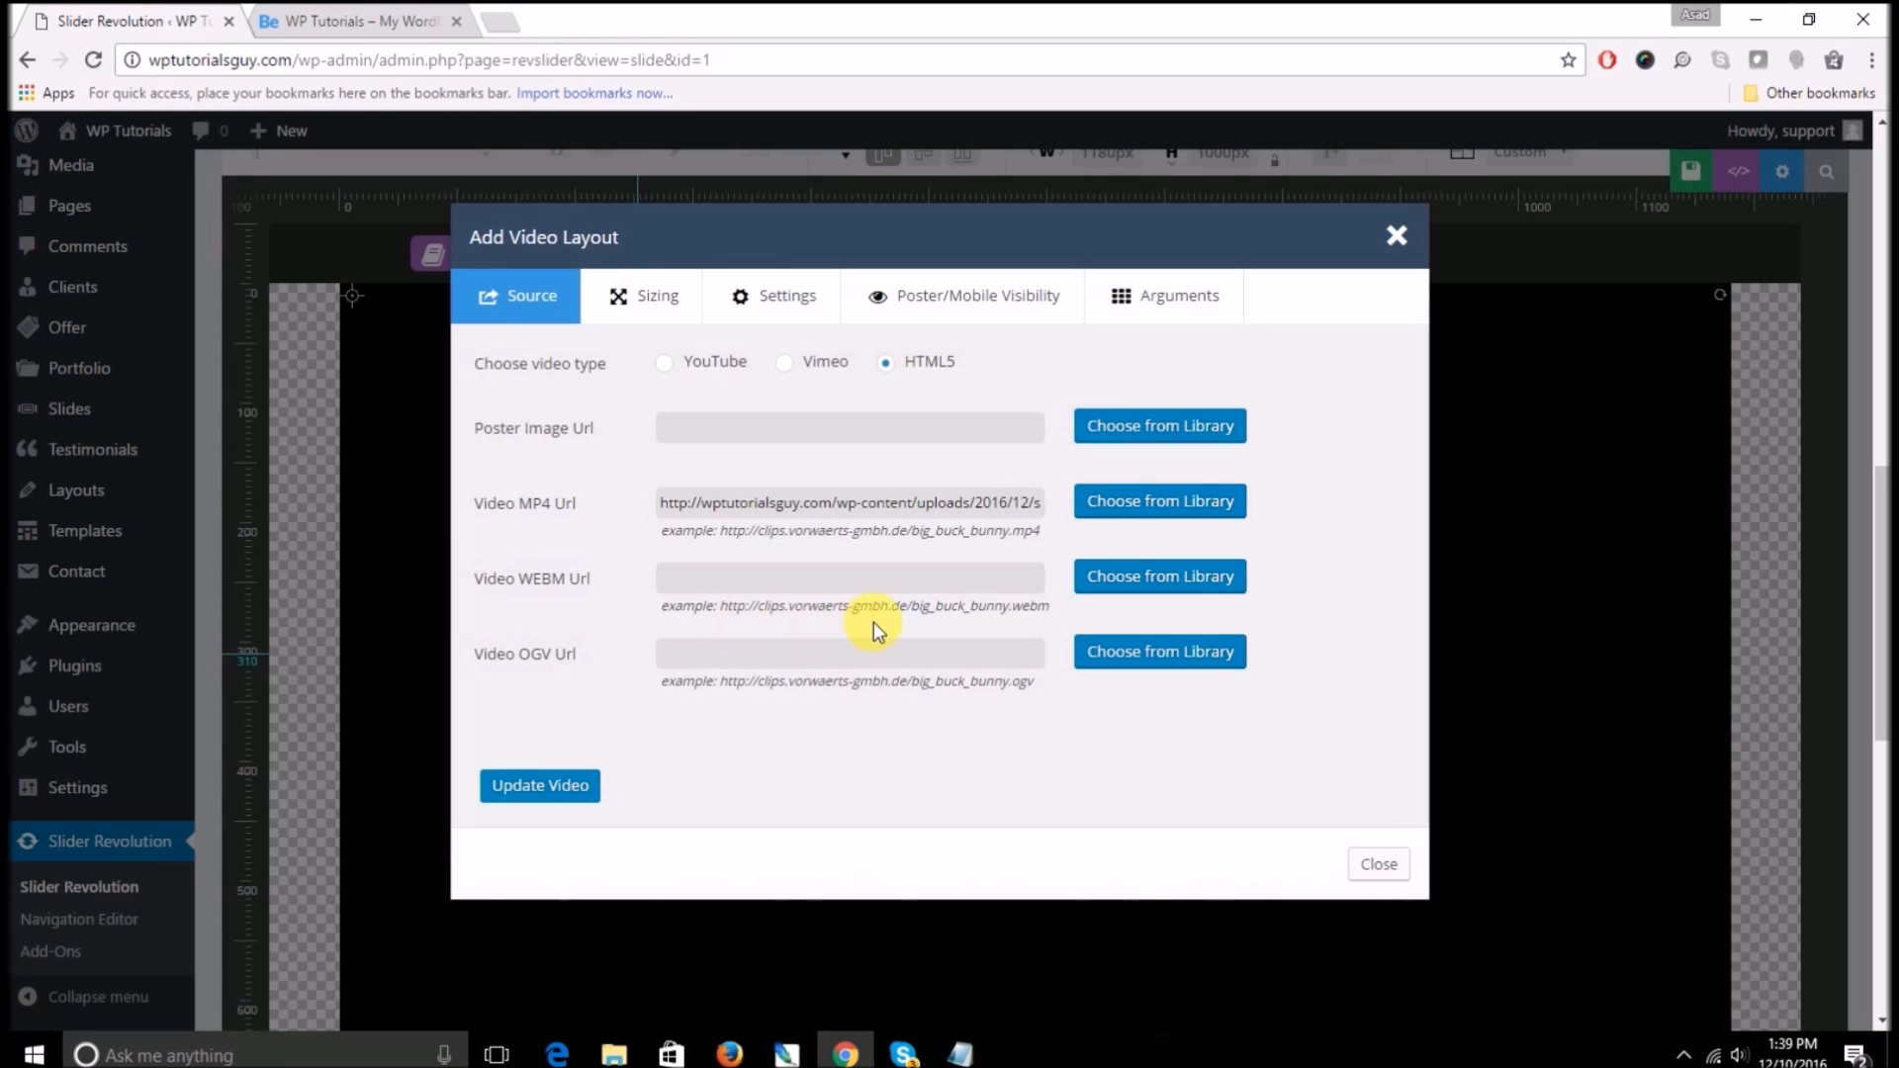
left_click(562, 788)
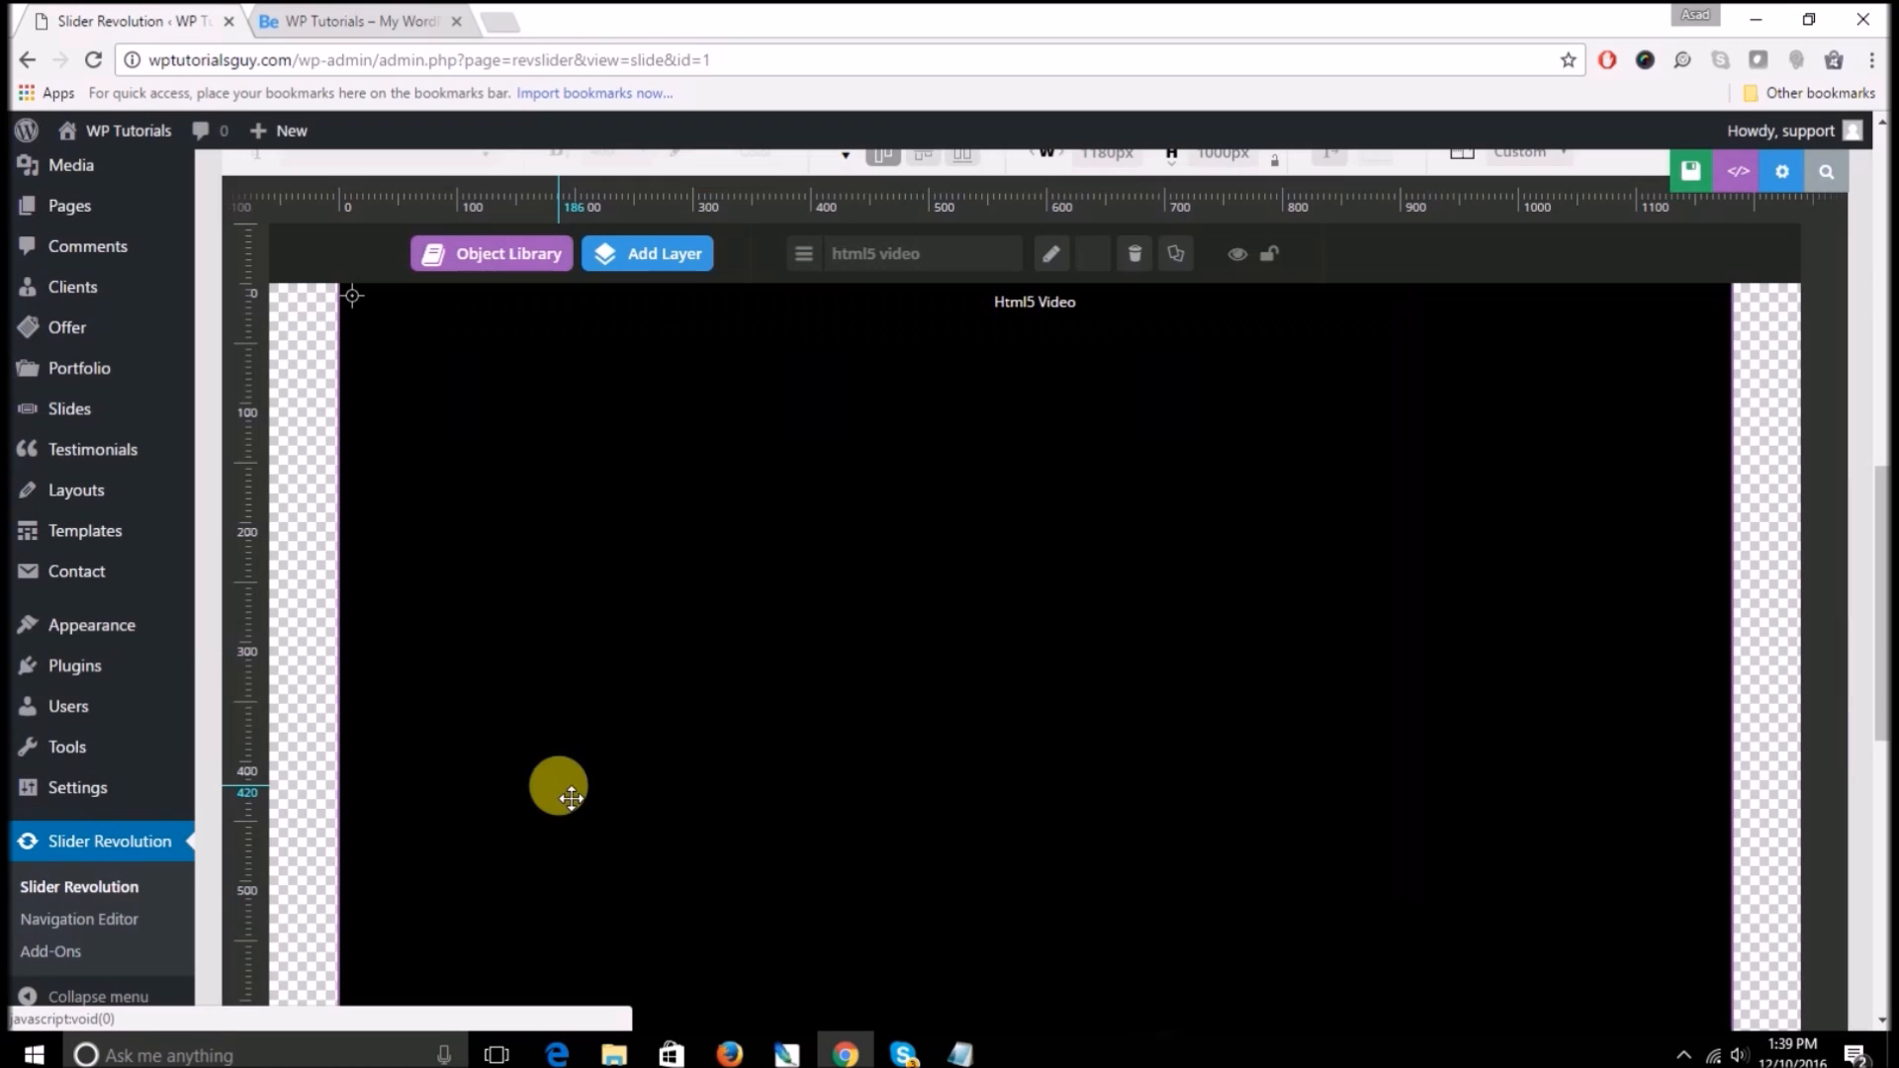
left_click(1679, 171)
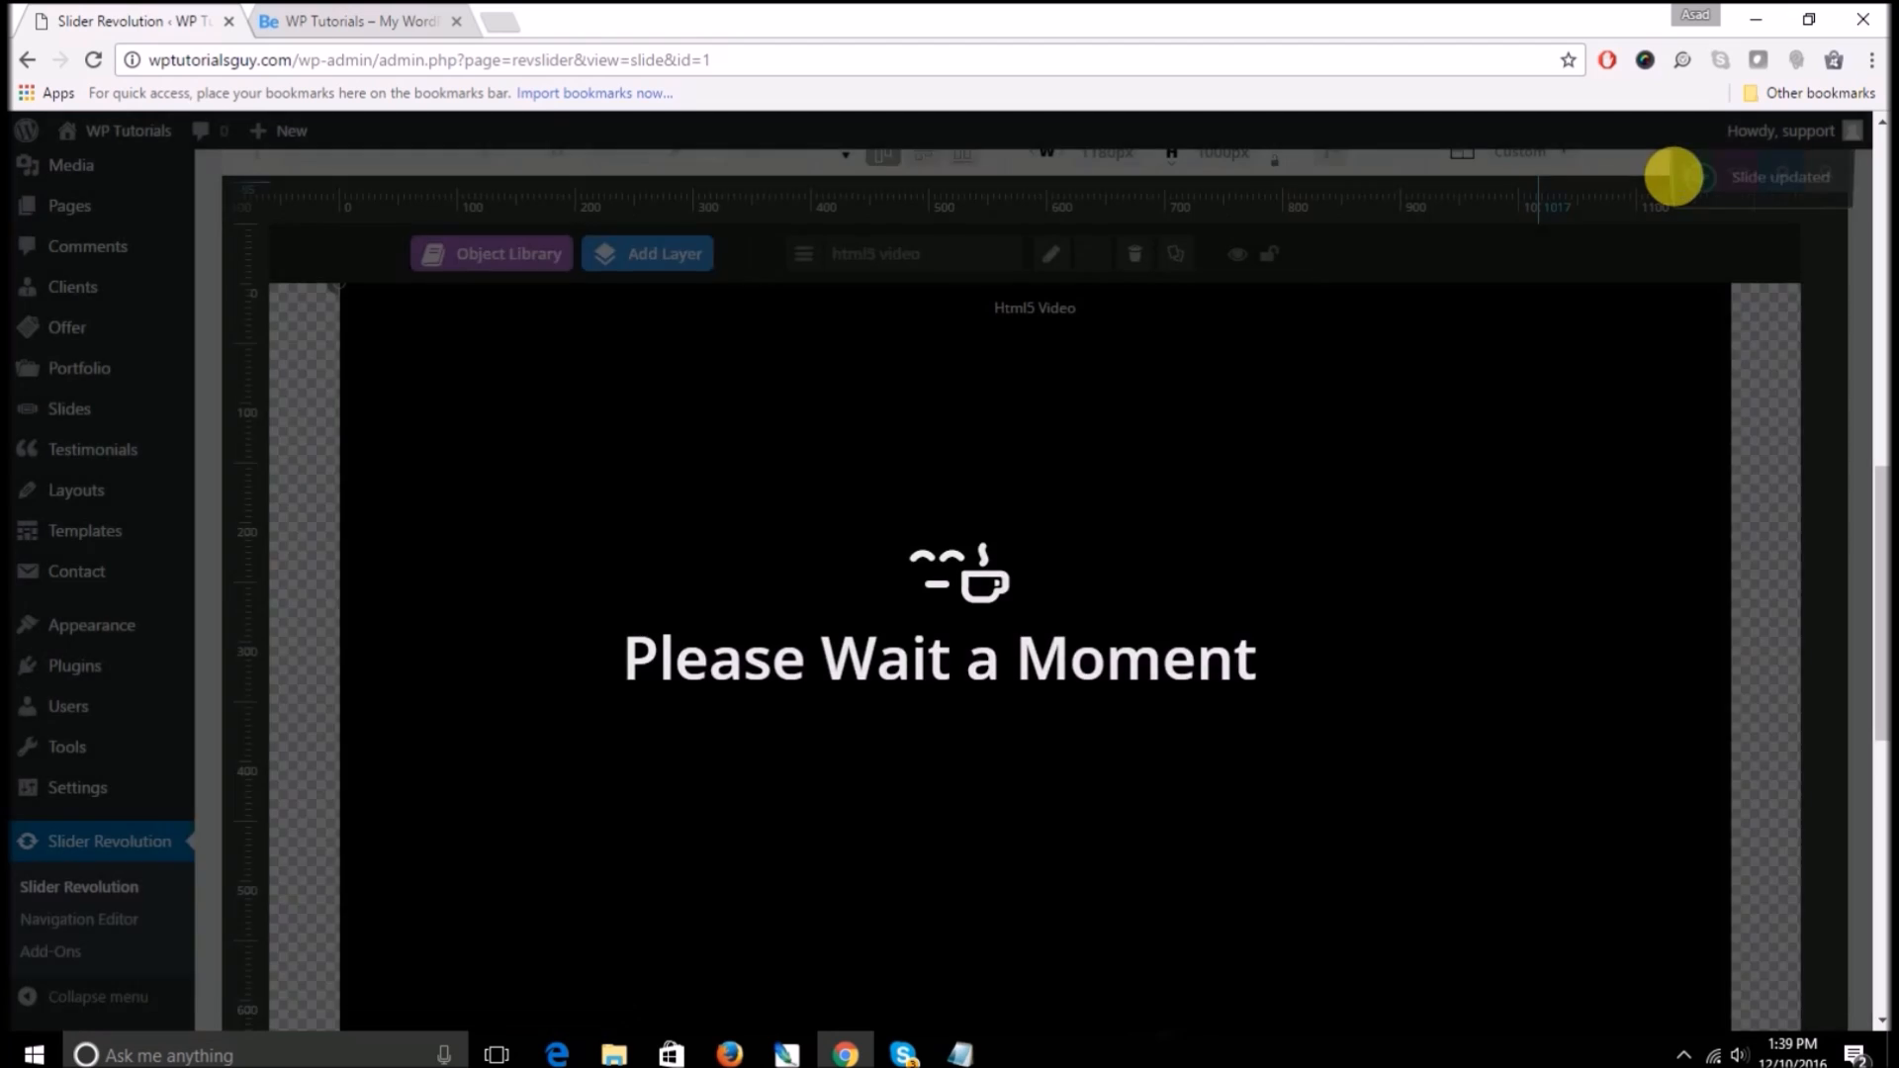
left_click(403, 24)
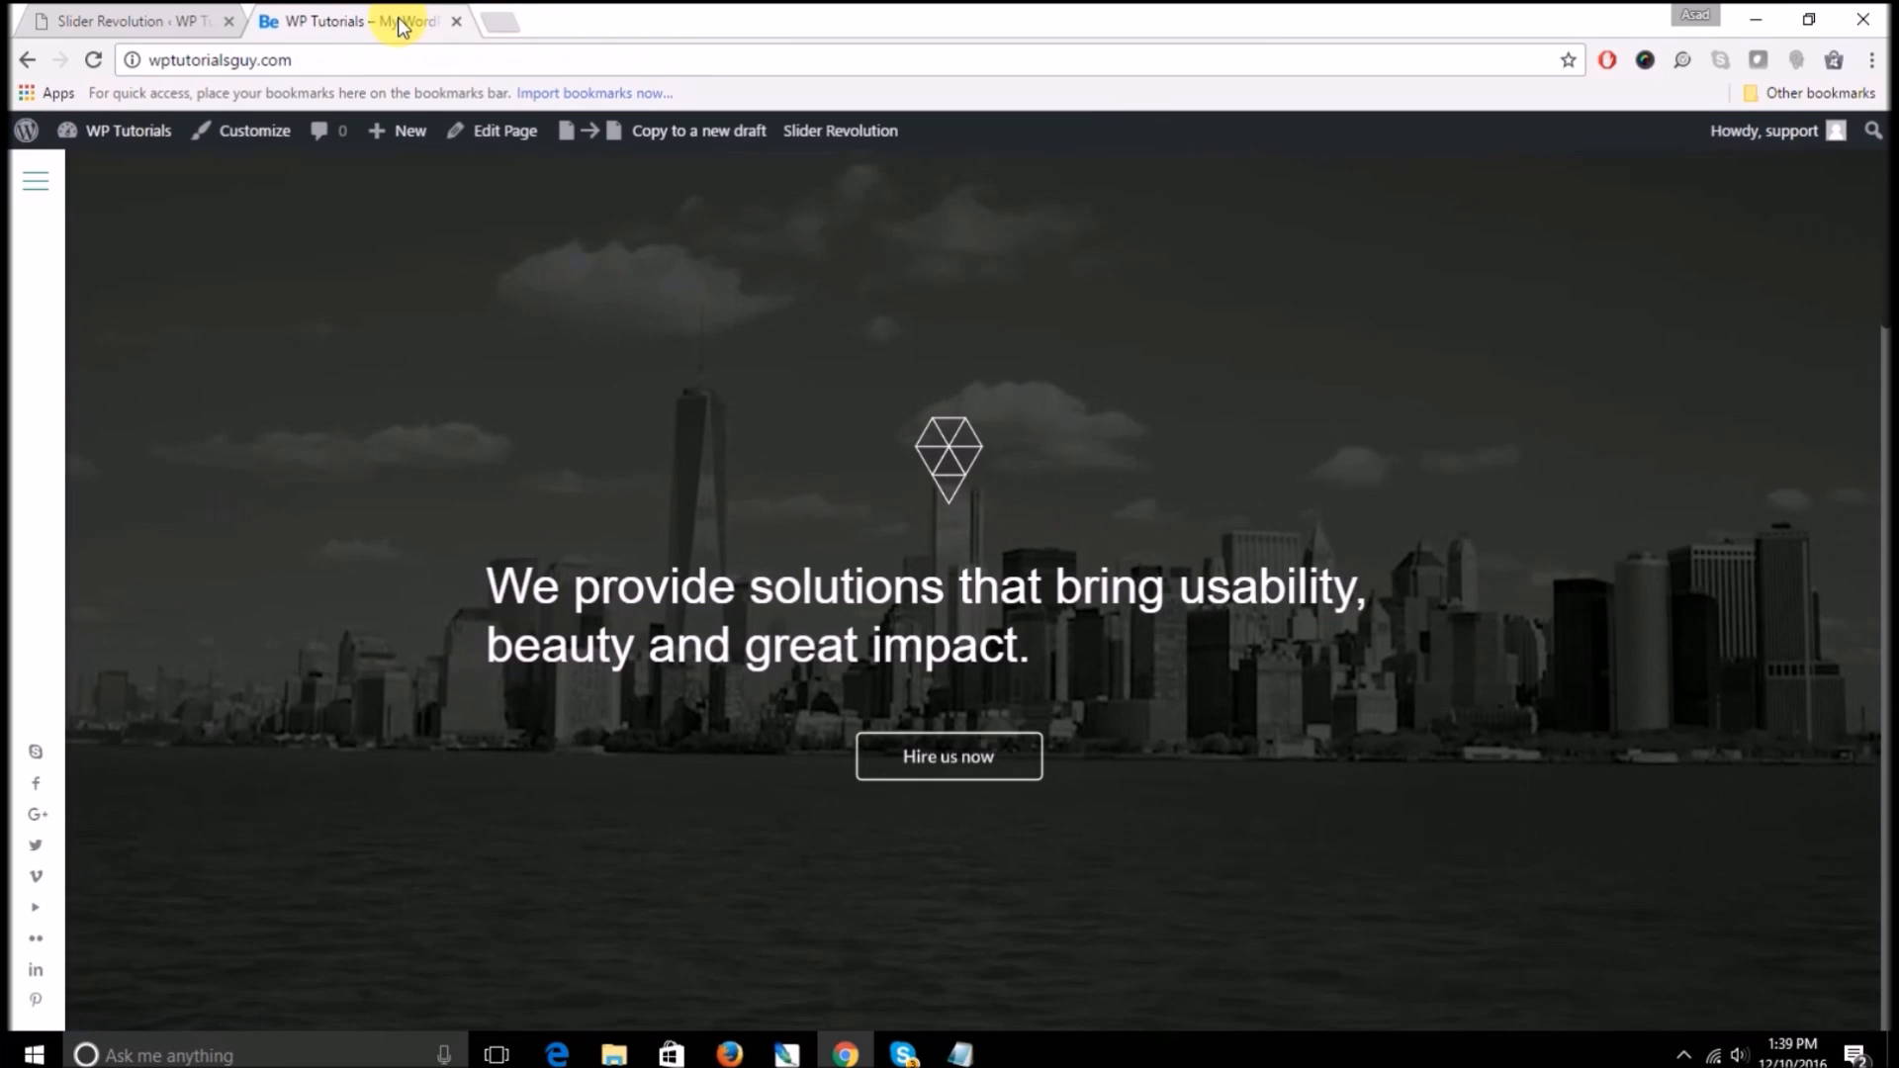
Step: Reload the homepage and confirm the hero plays the sky clouds video
left_click(93, 62)
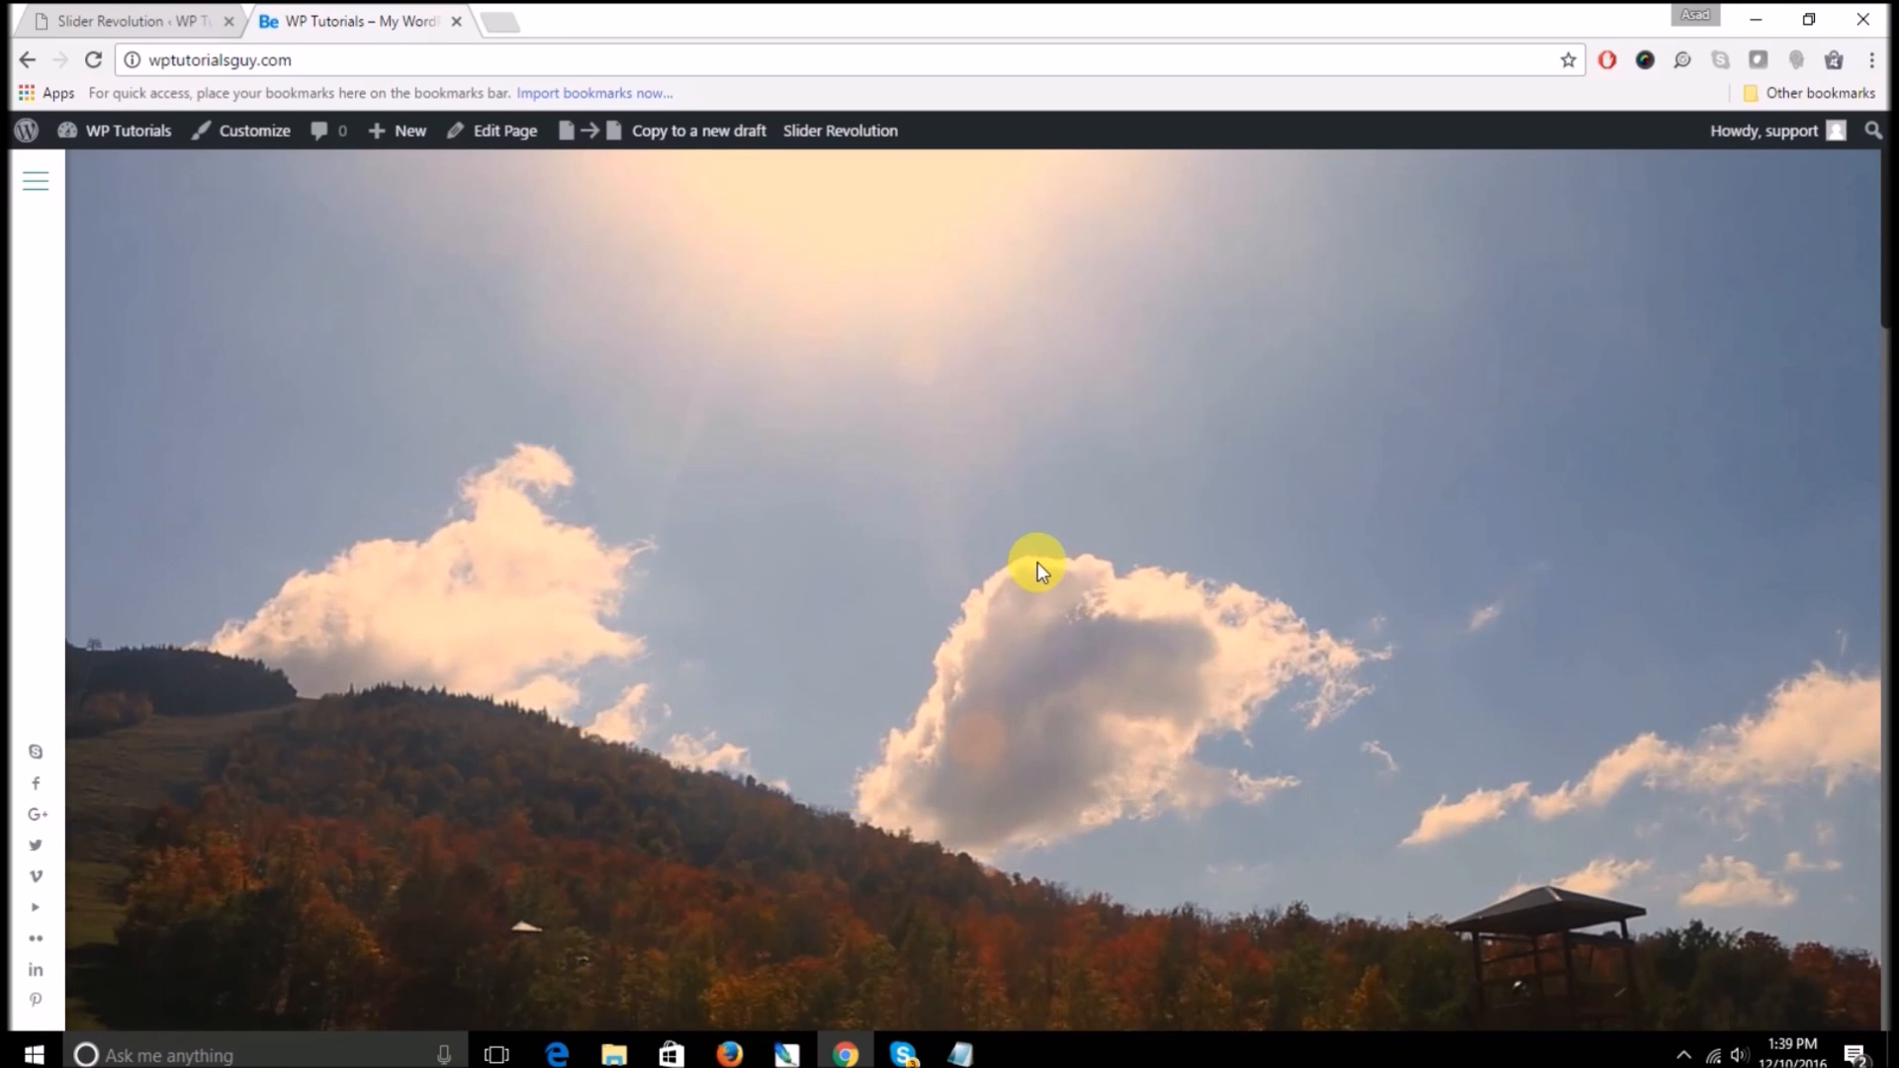
scroll(1036, 562, "down", 4)
scroll(1036, 557, "up", 4)
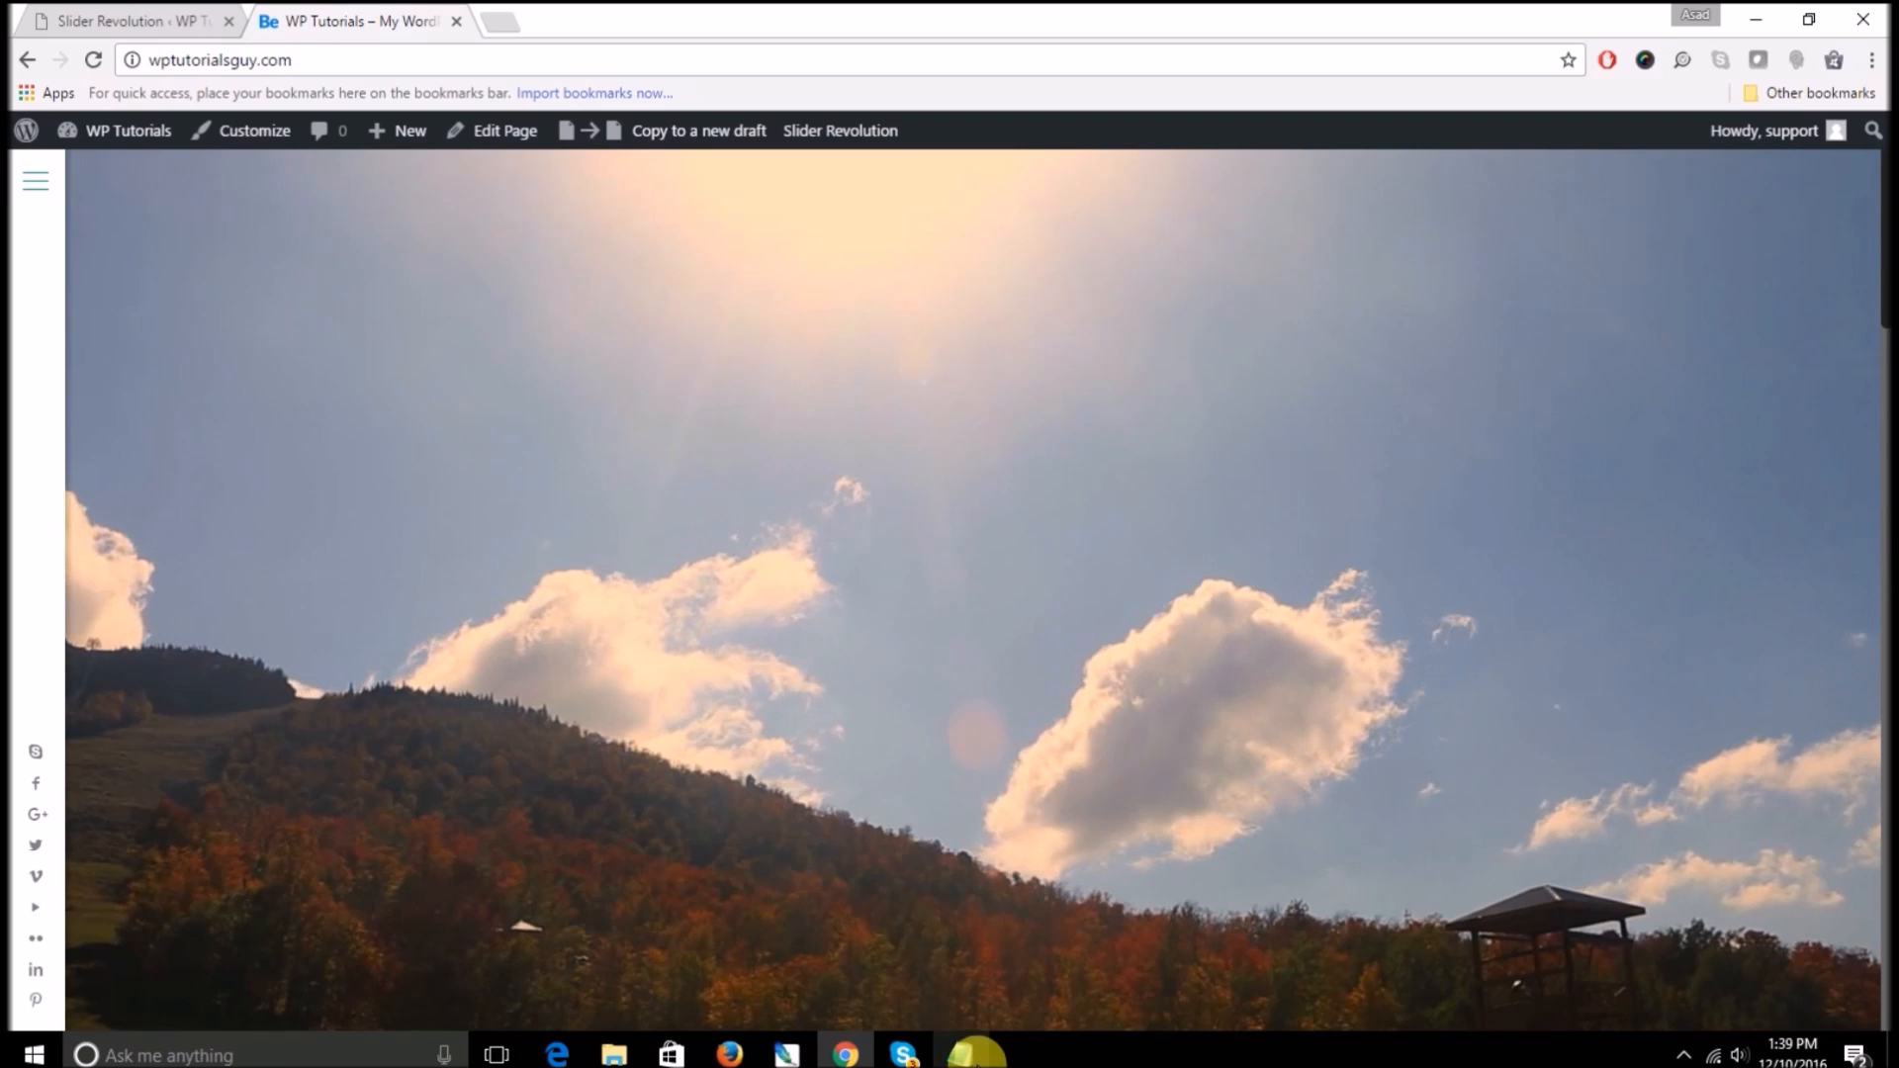
left_click(964, 1052)
left_click(595, 461)
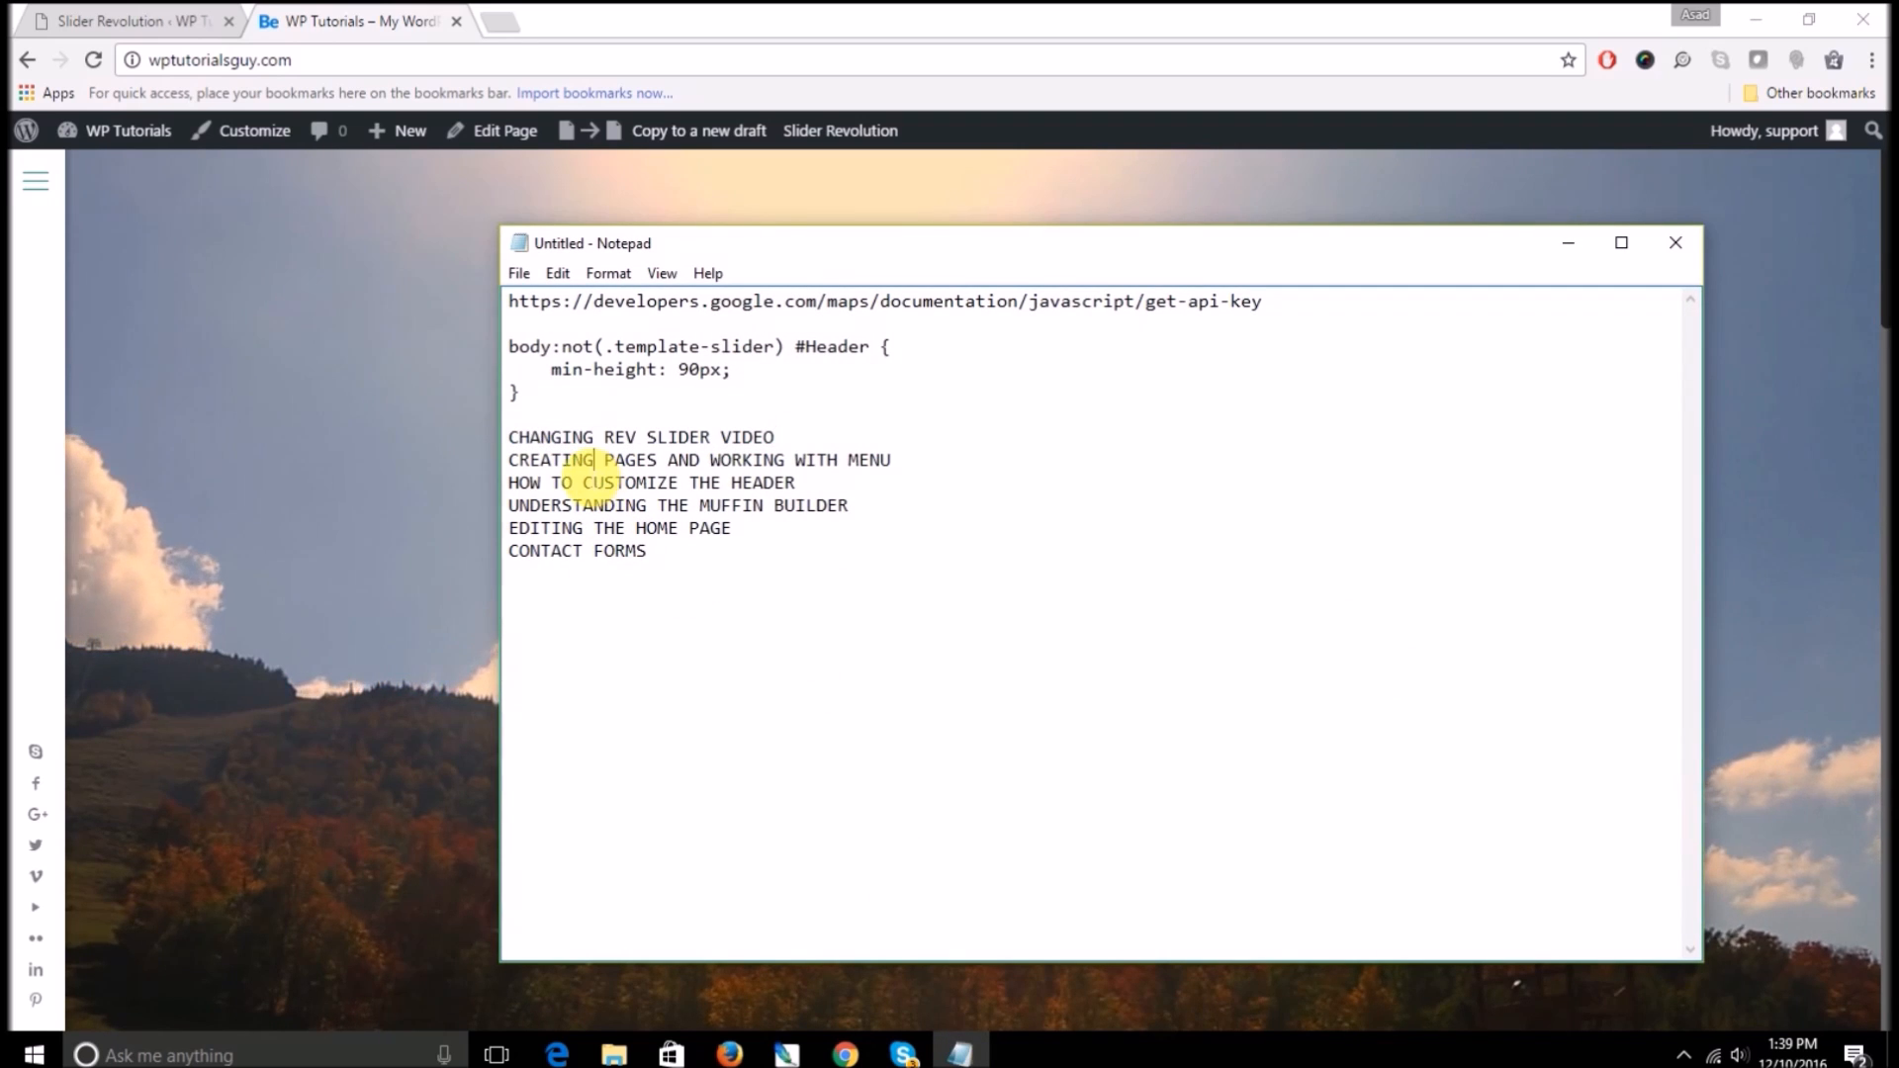
left_click_drag(511, 437, 782, 437)
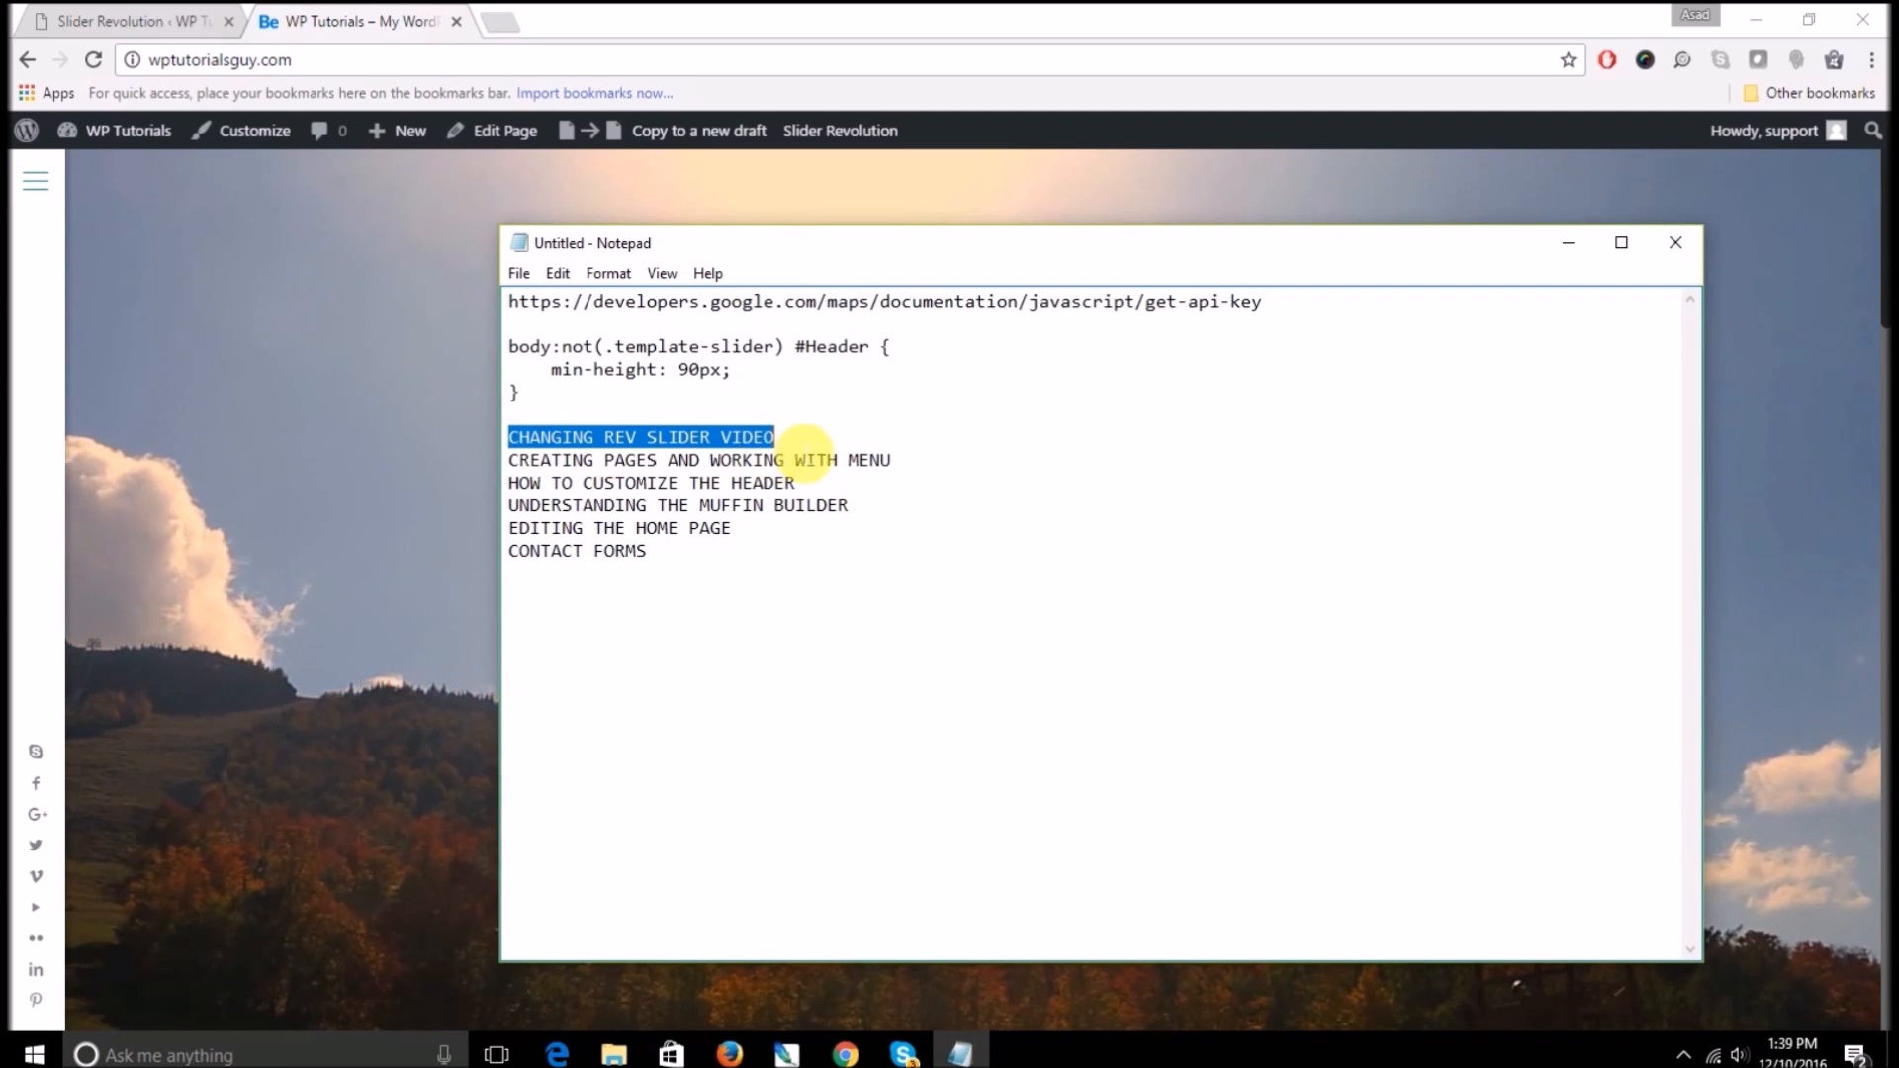
left_click_drag(510, 460, 911, 466)
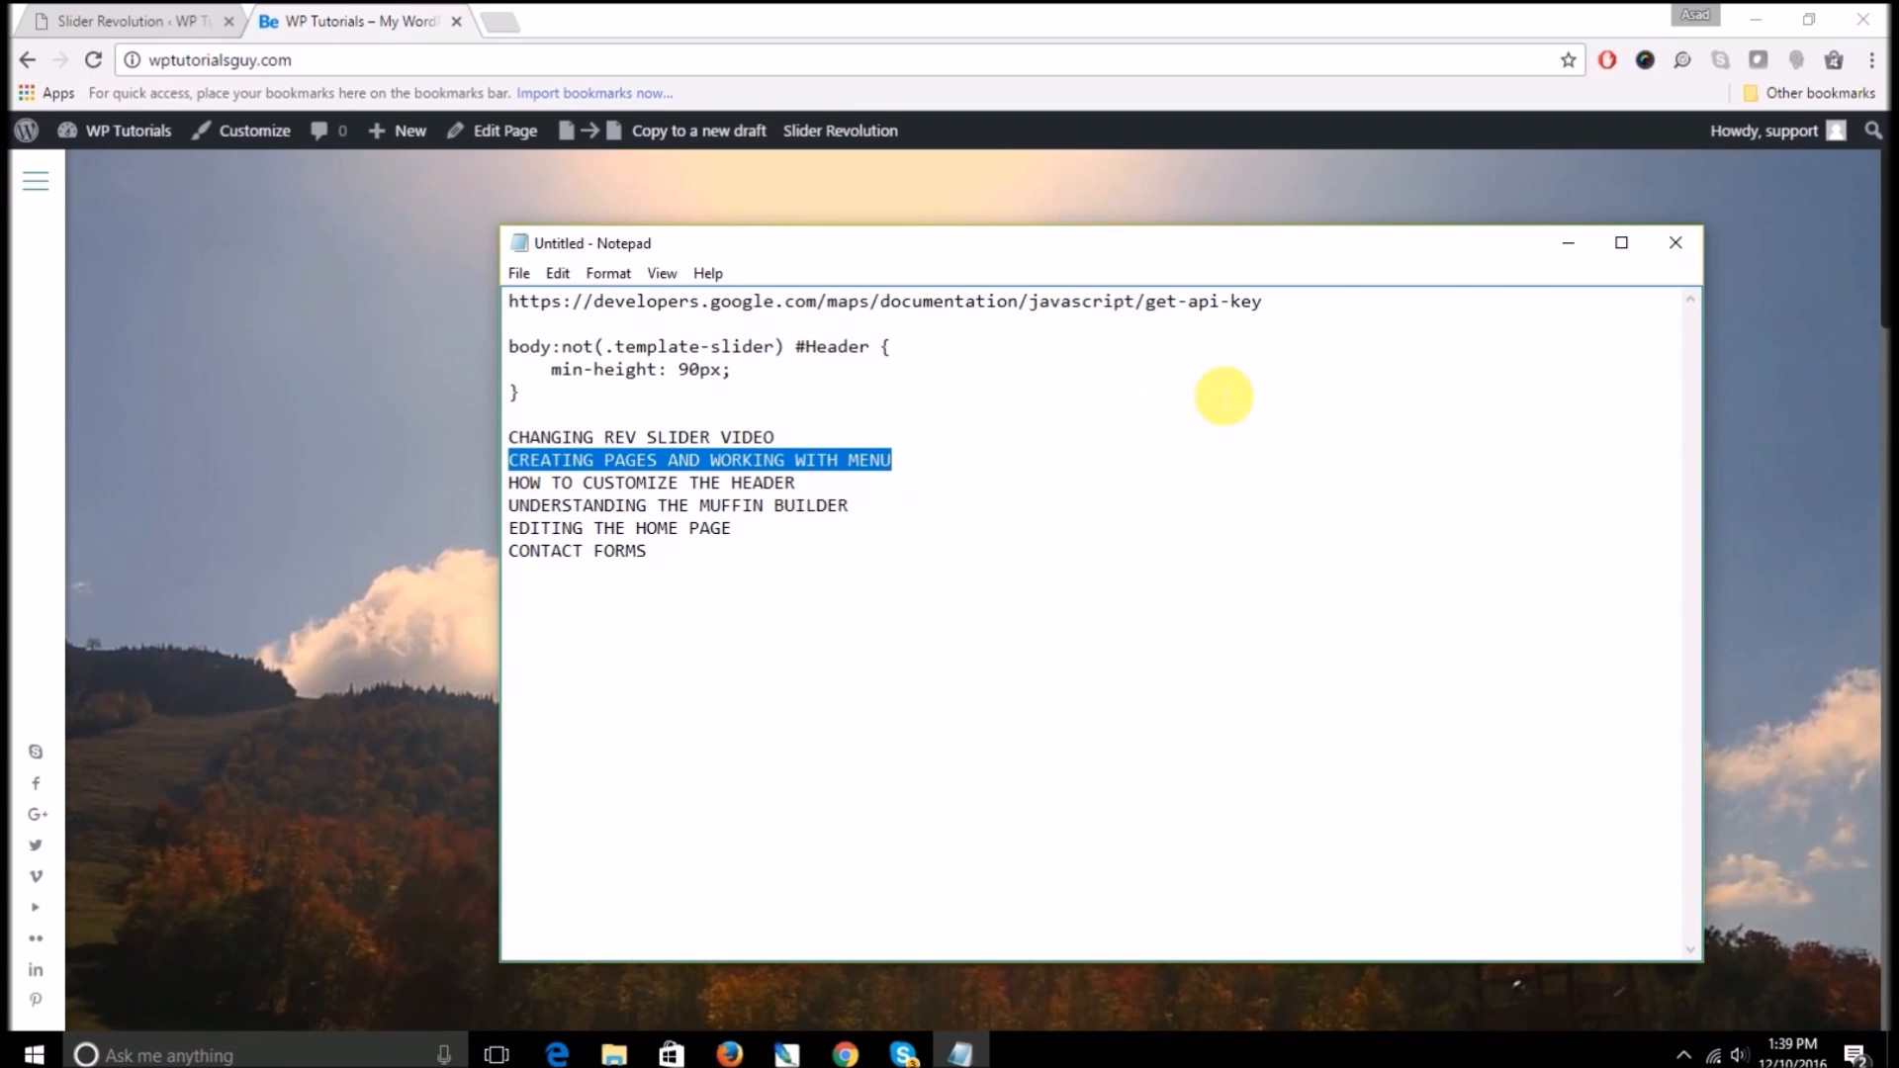
left_click(1569, 243)
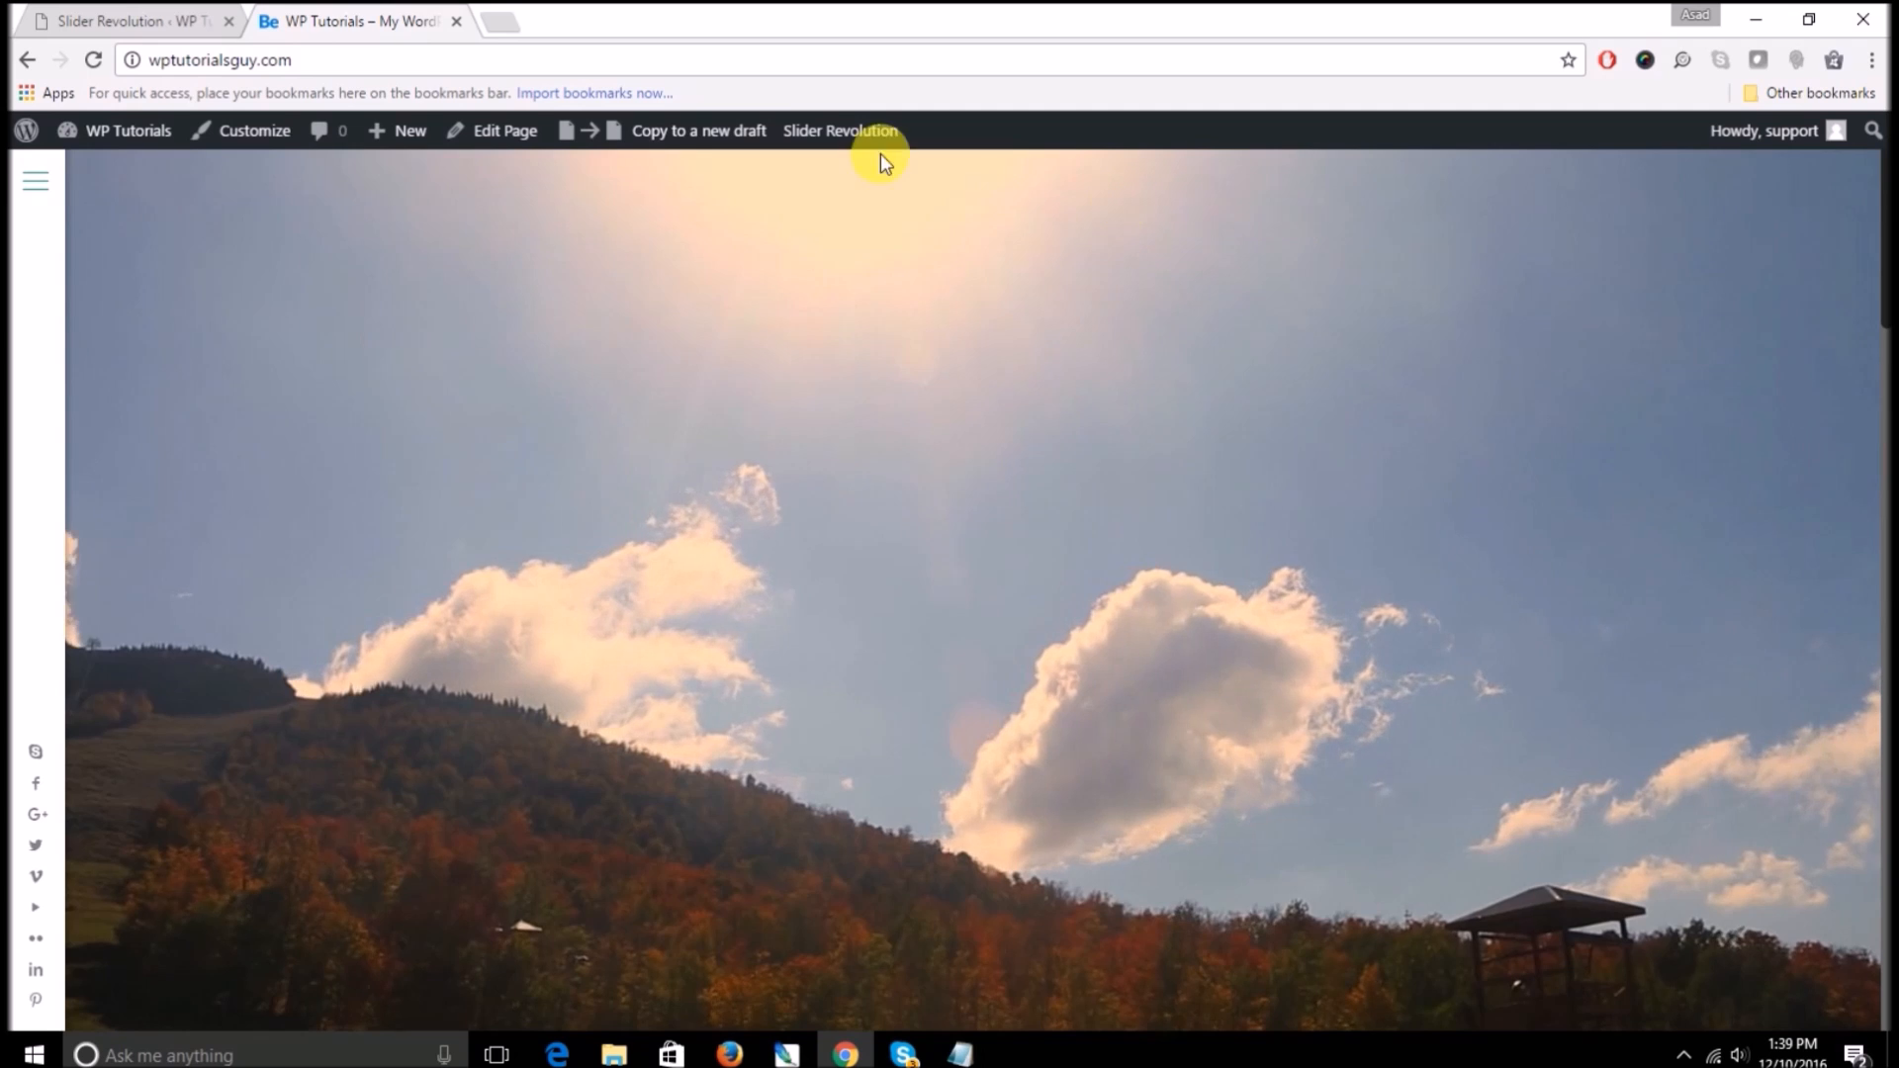
Step: From the slider editor, go to Pages and start a new blank page
left_click(126, 14)
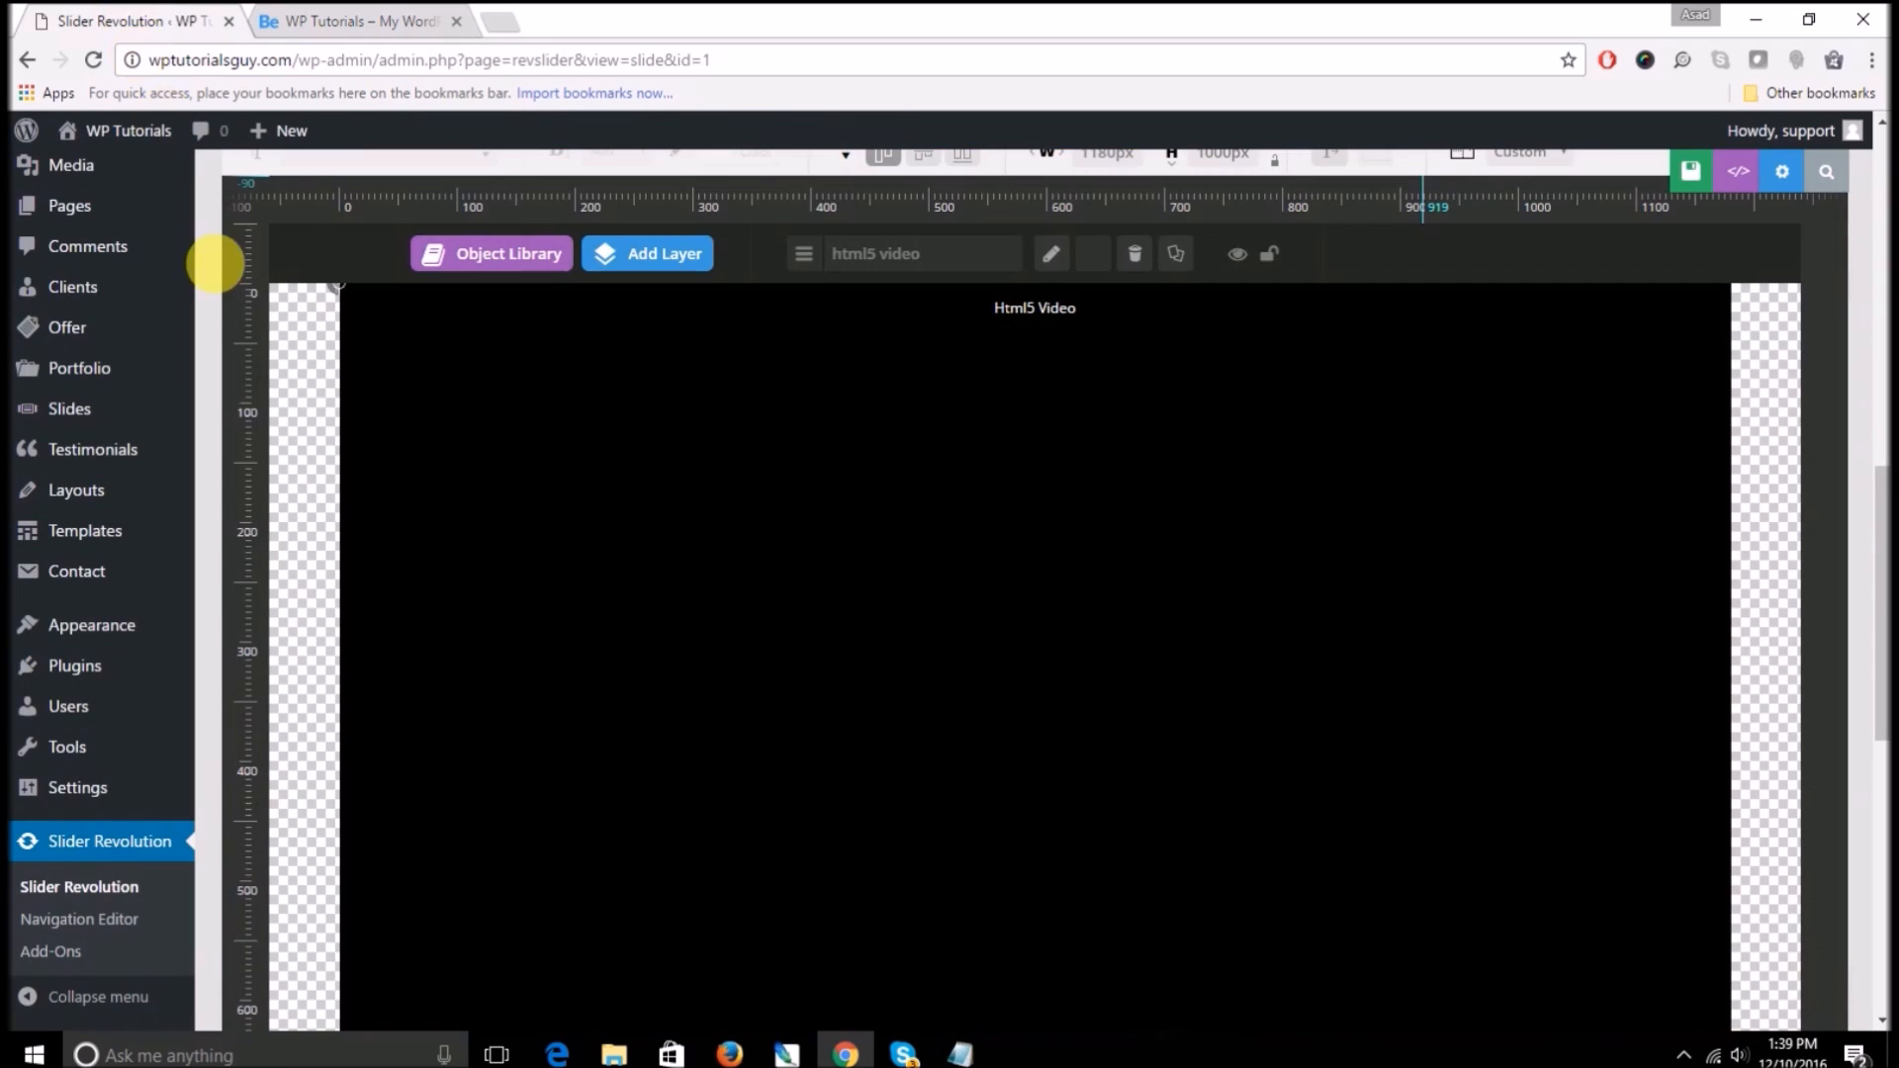
scroll(316, 517, "up", 4)
scroll(321, 419, "up", 3)
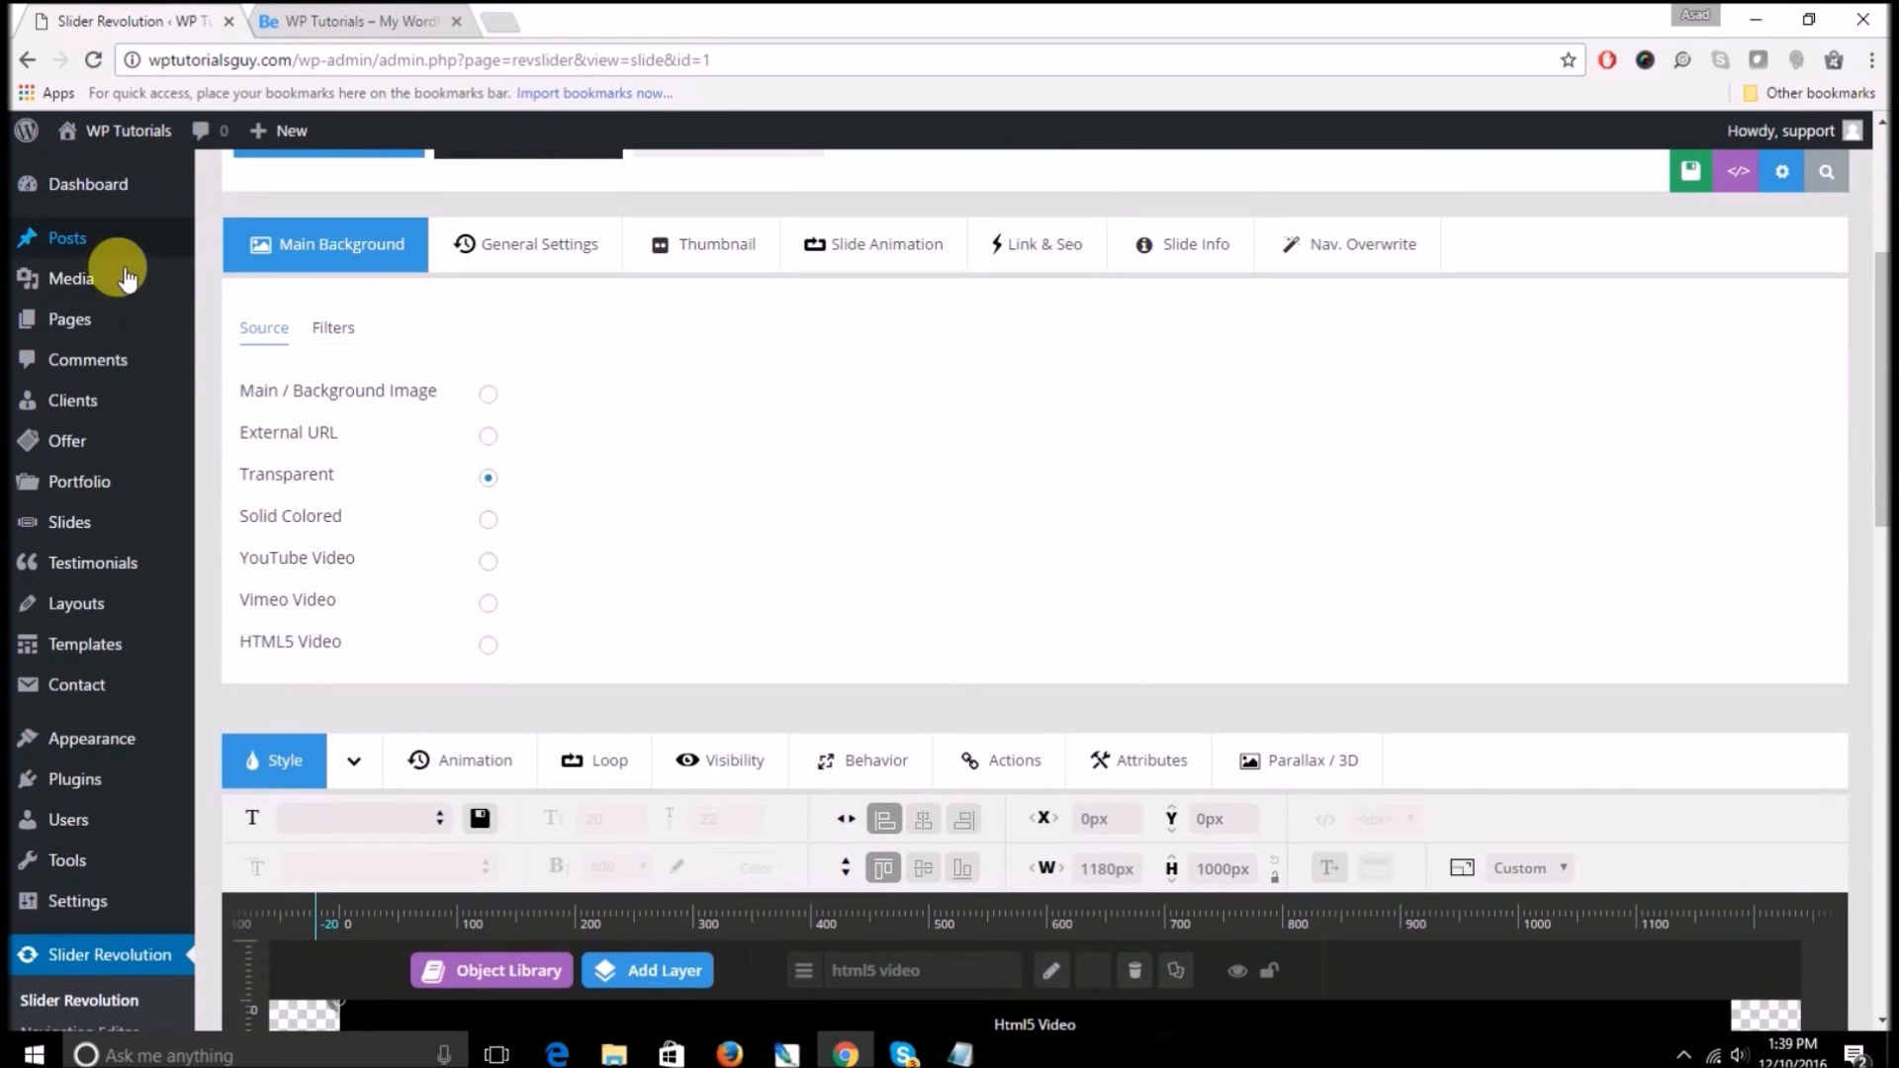
mouse_move(94, 329)
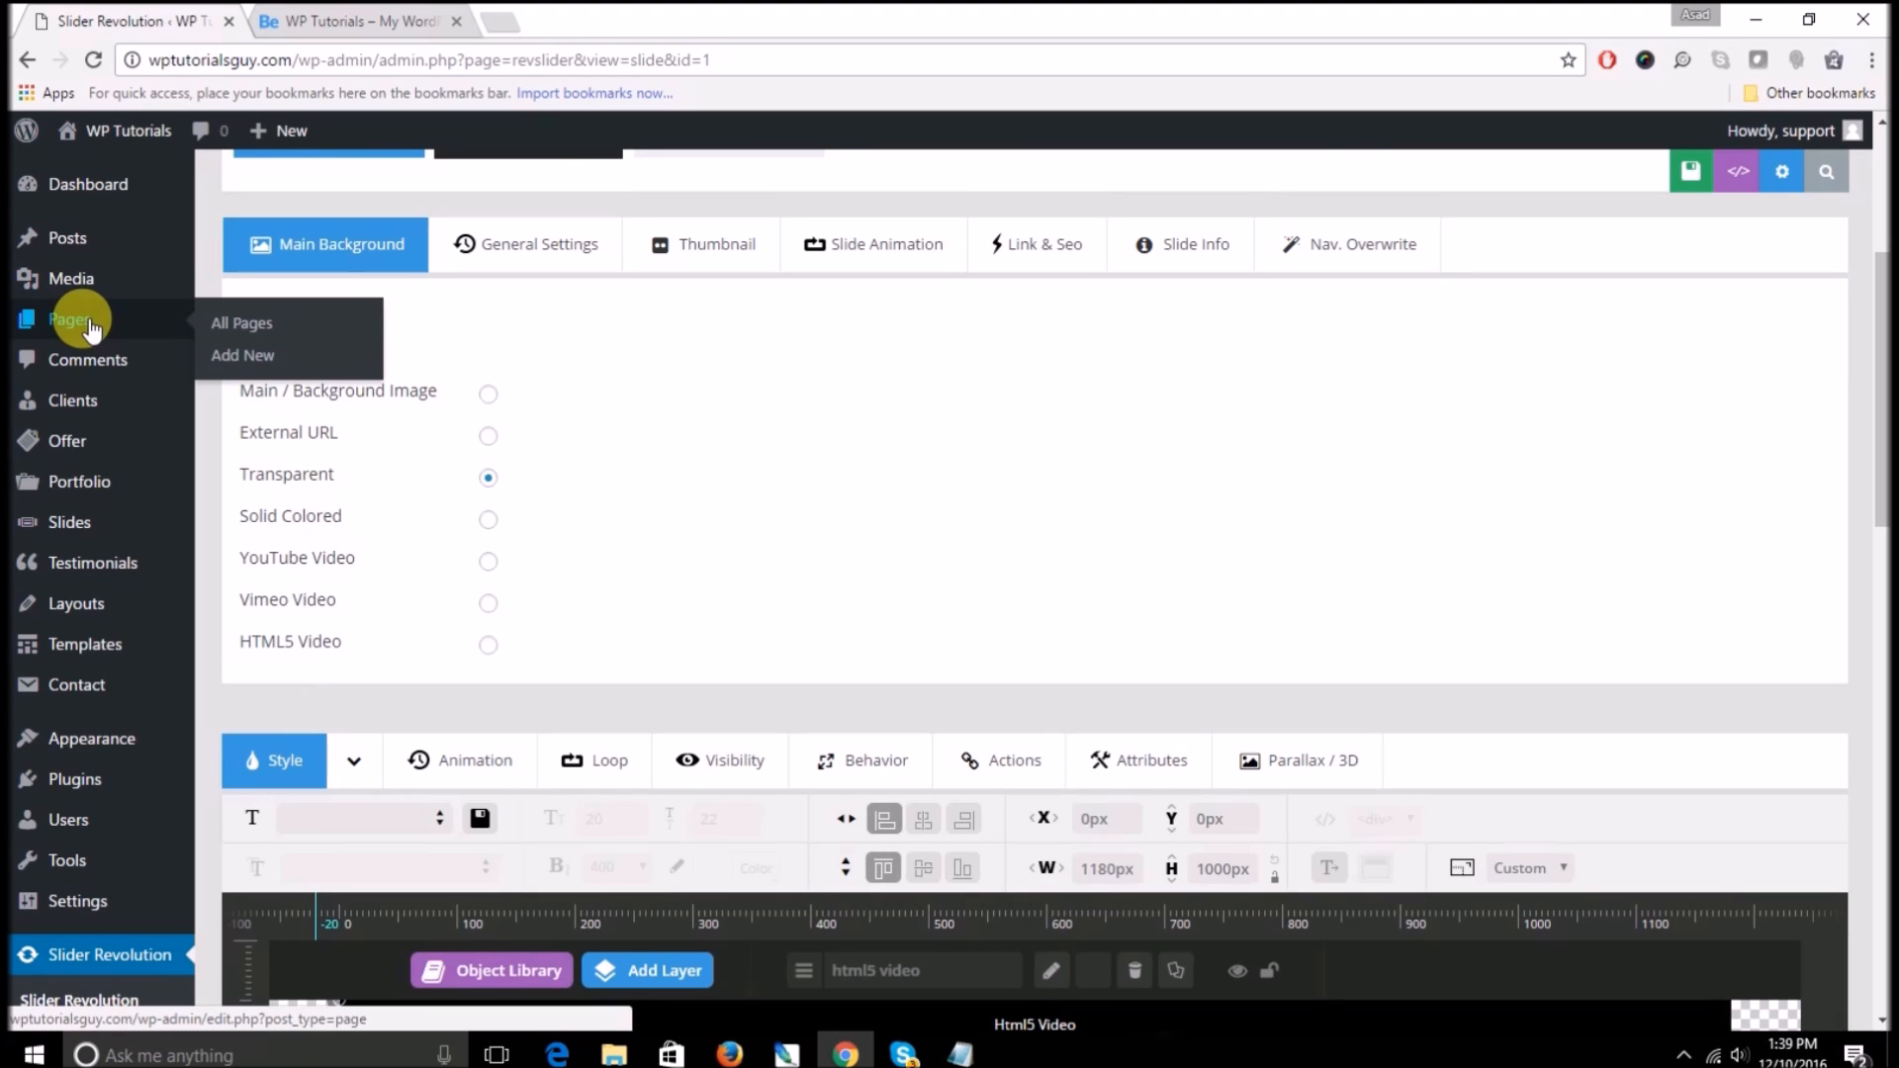
left_click(73, 318)
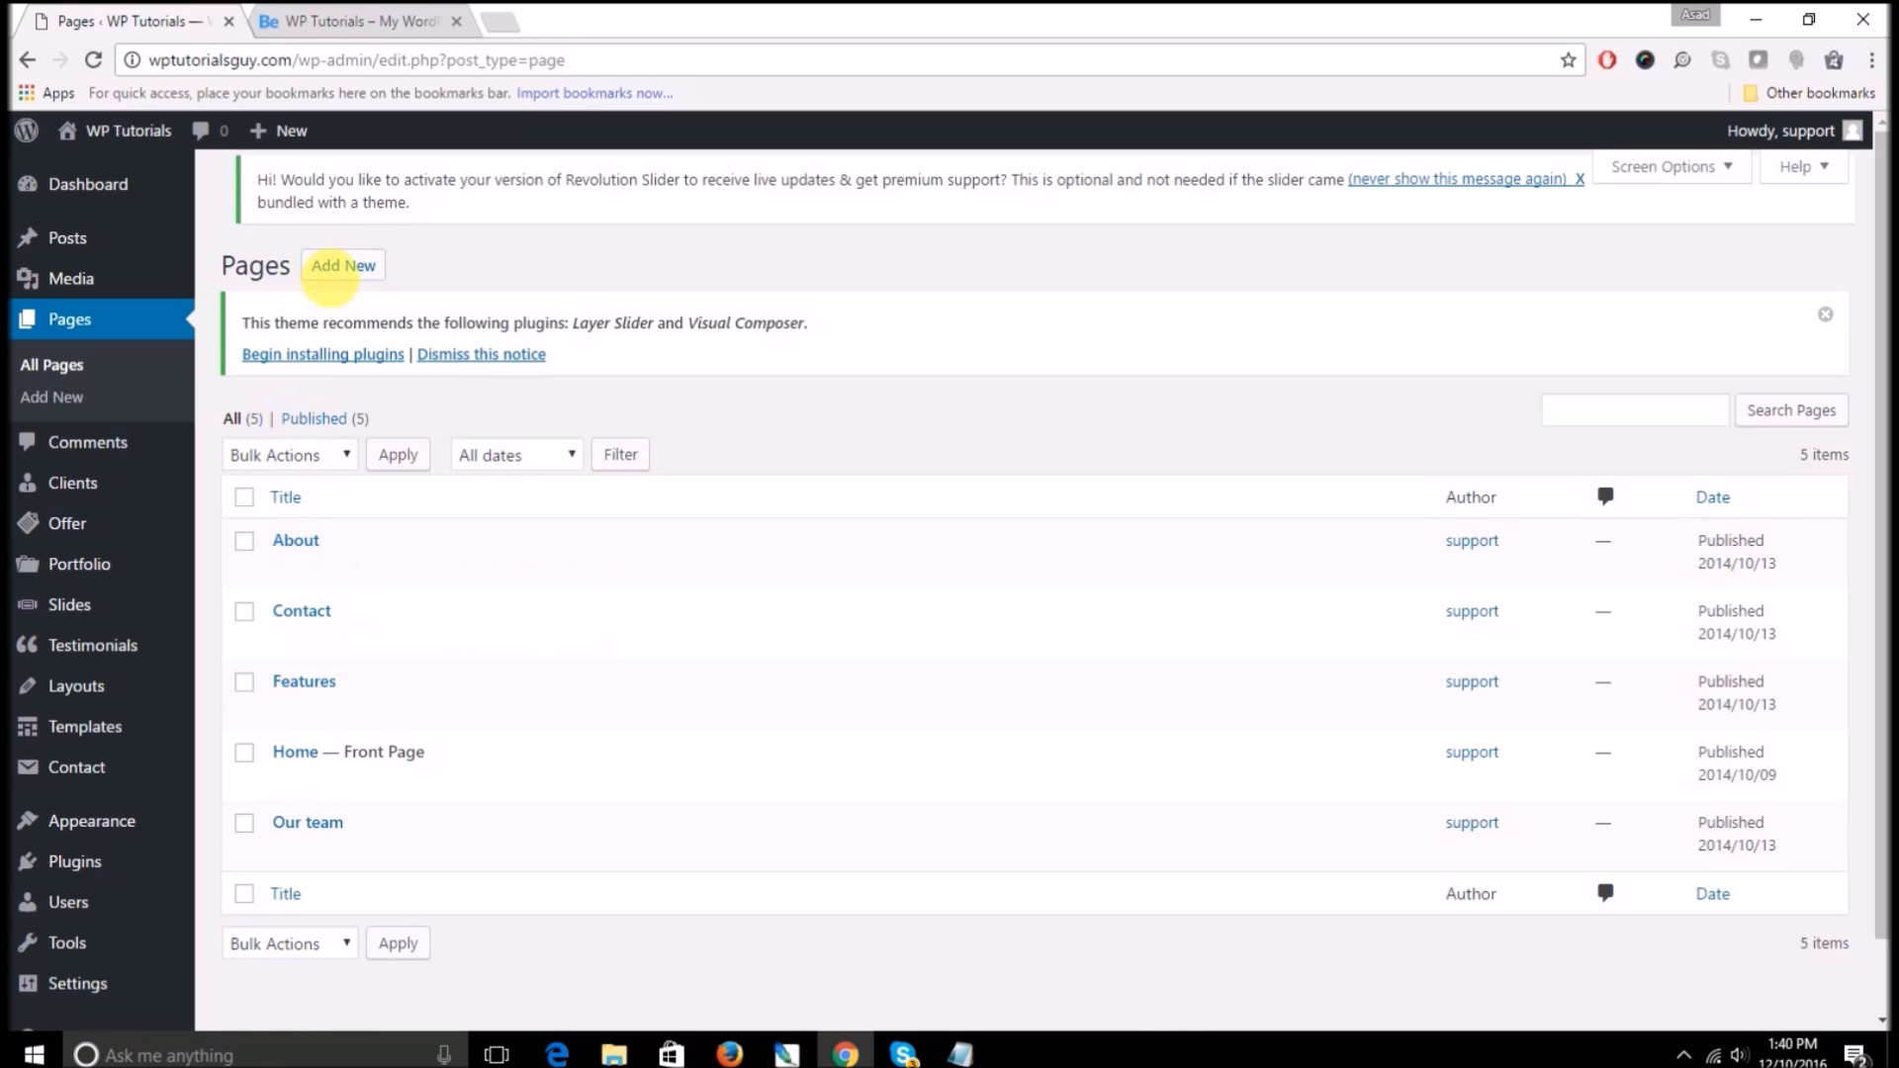
left_click(338, 262)
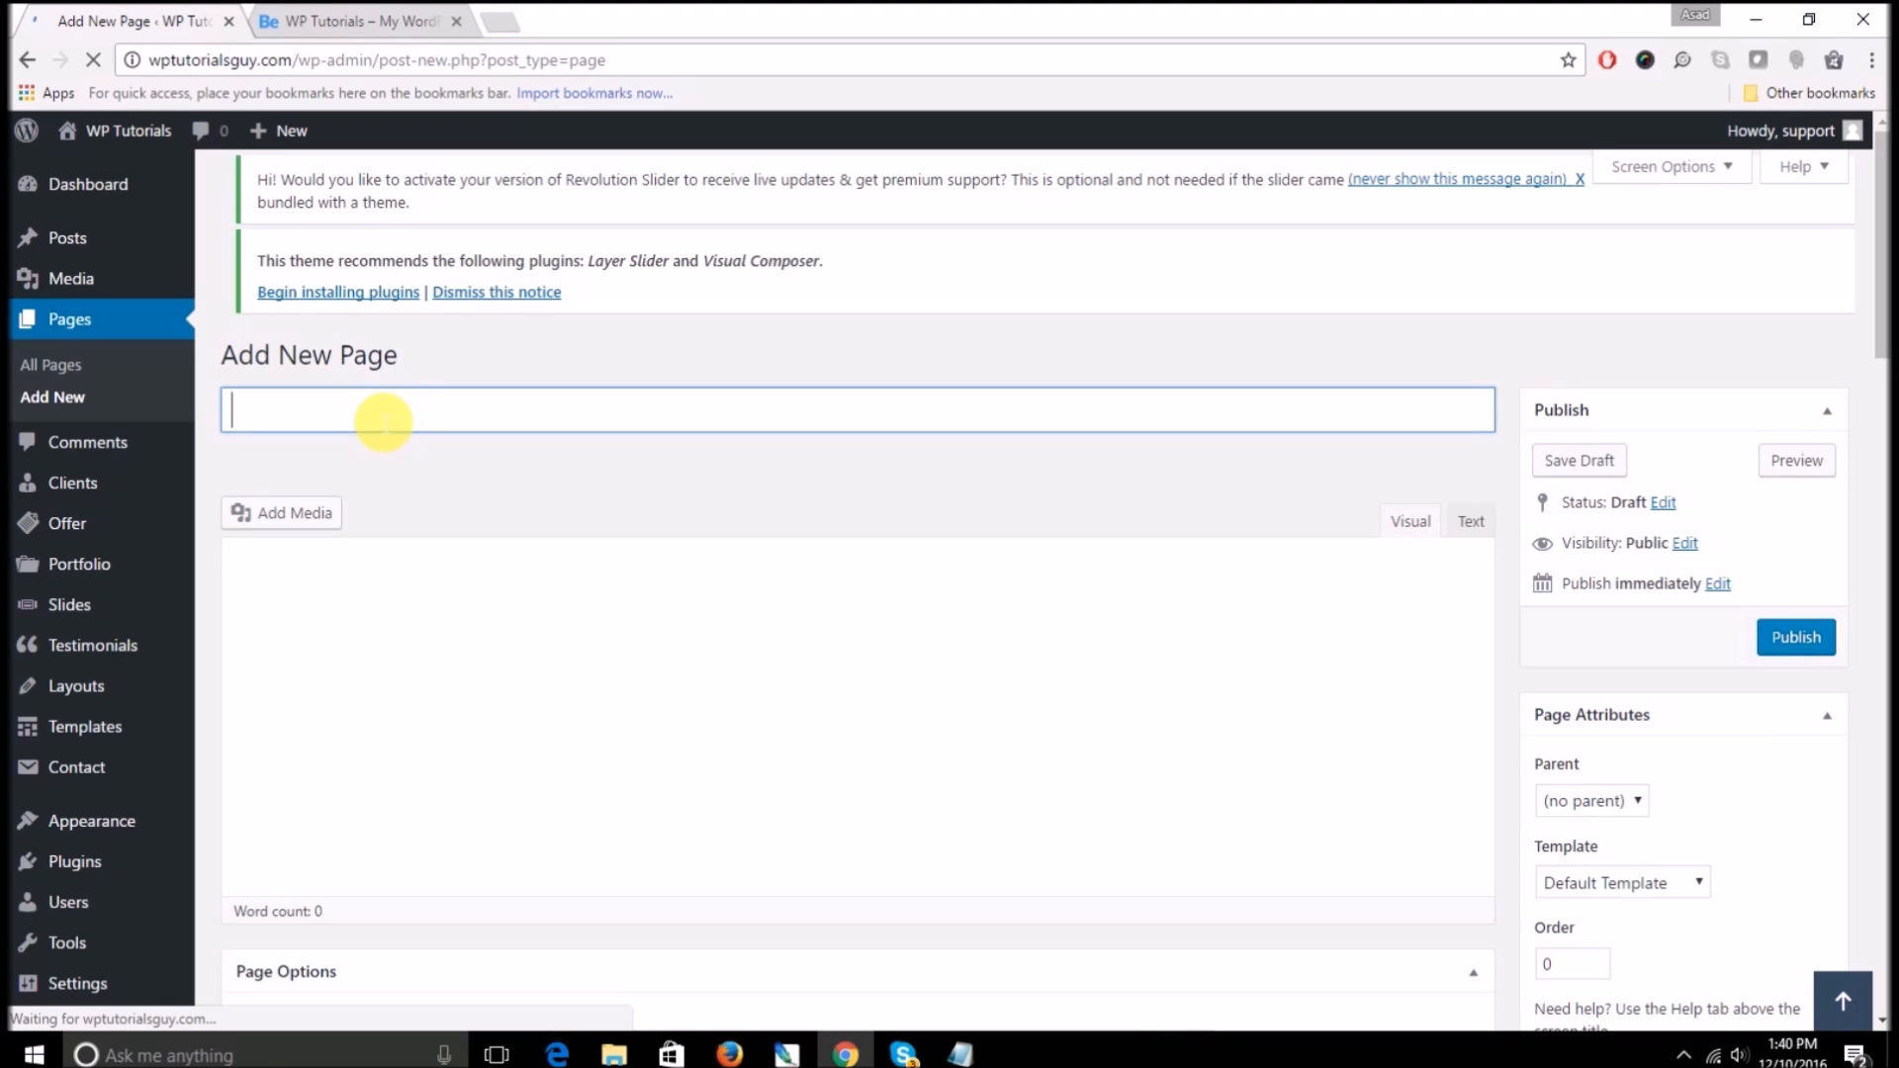
type("Example")
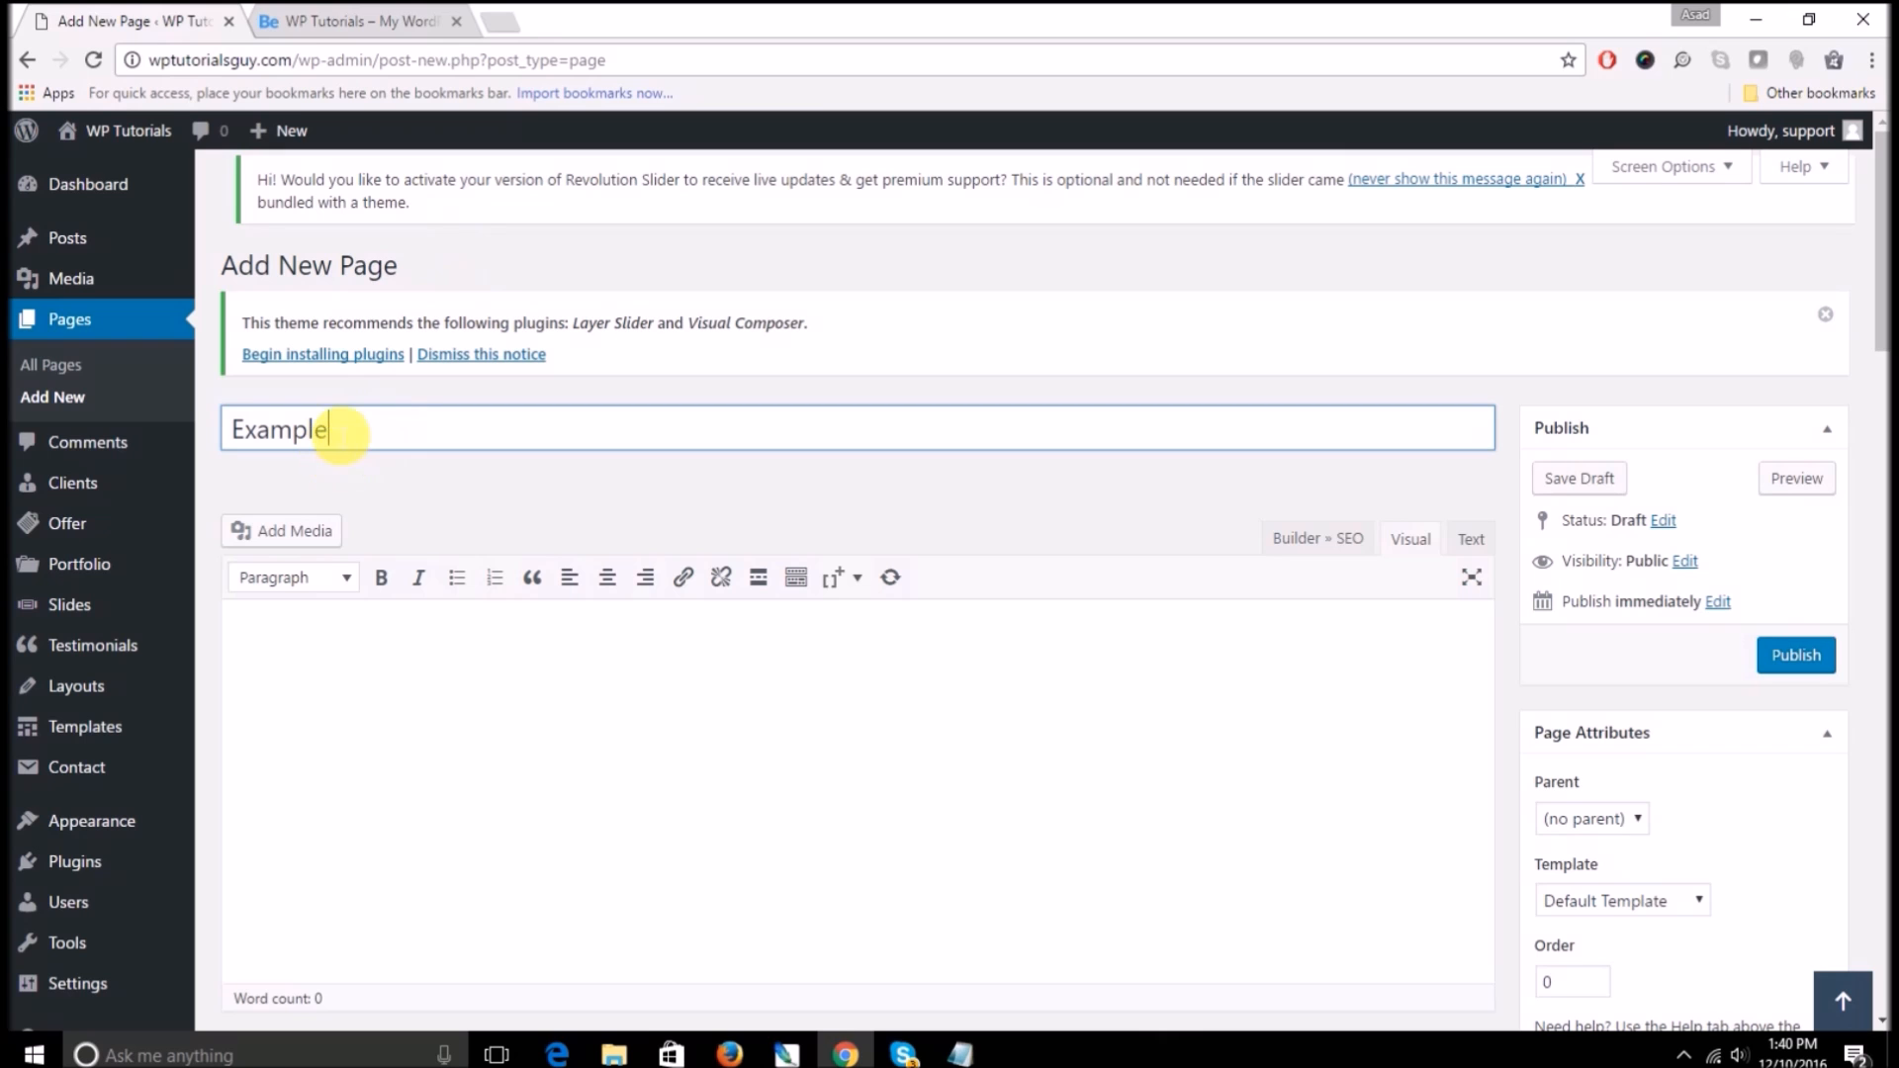
left_click(360, 20)
left_click(37, 194)
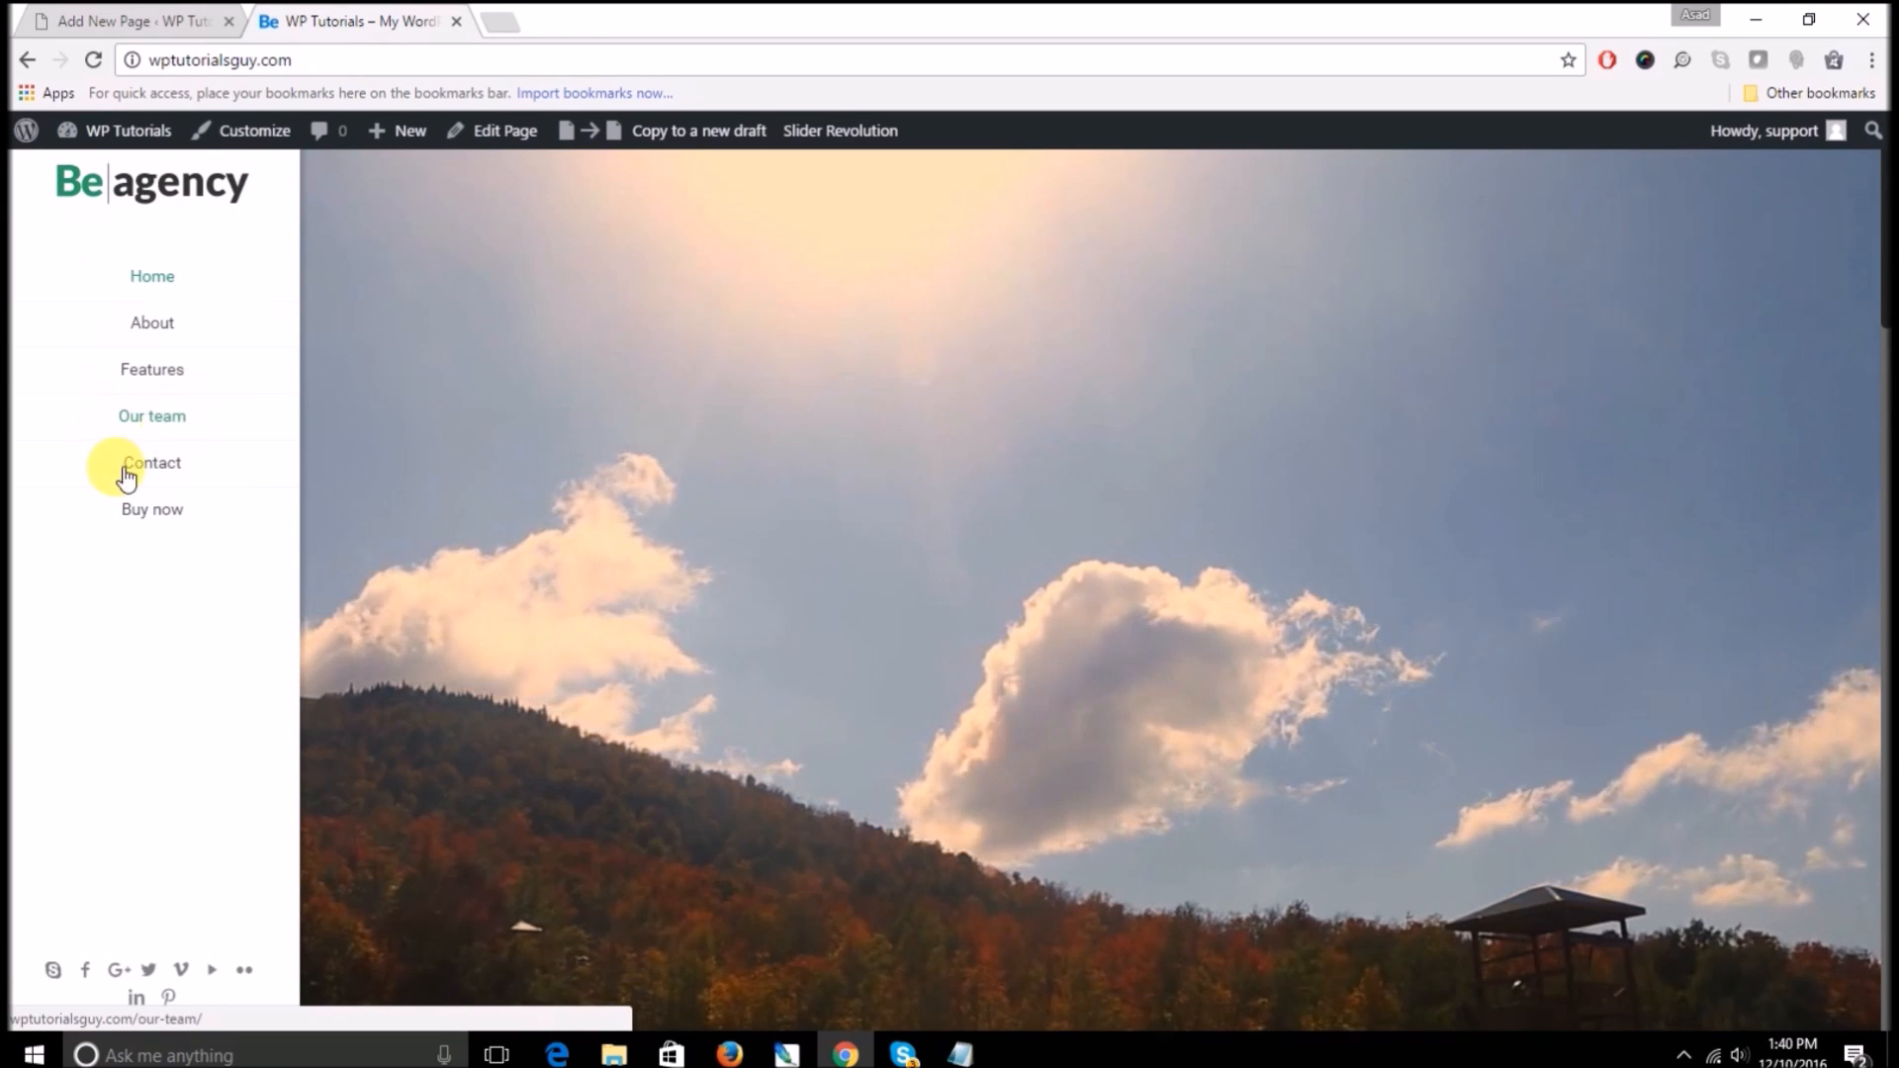
left_click(138, 21)
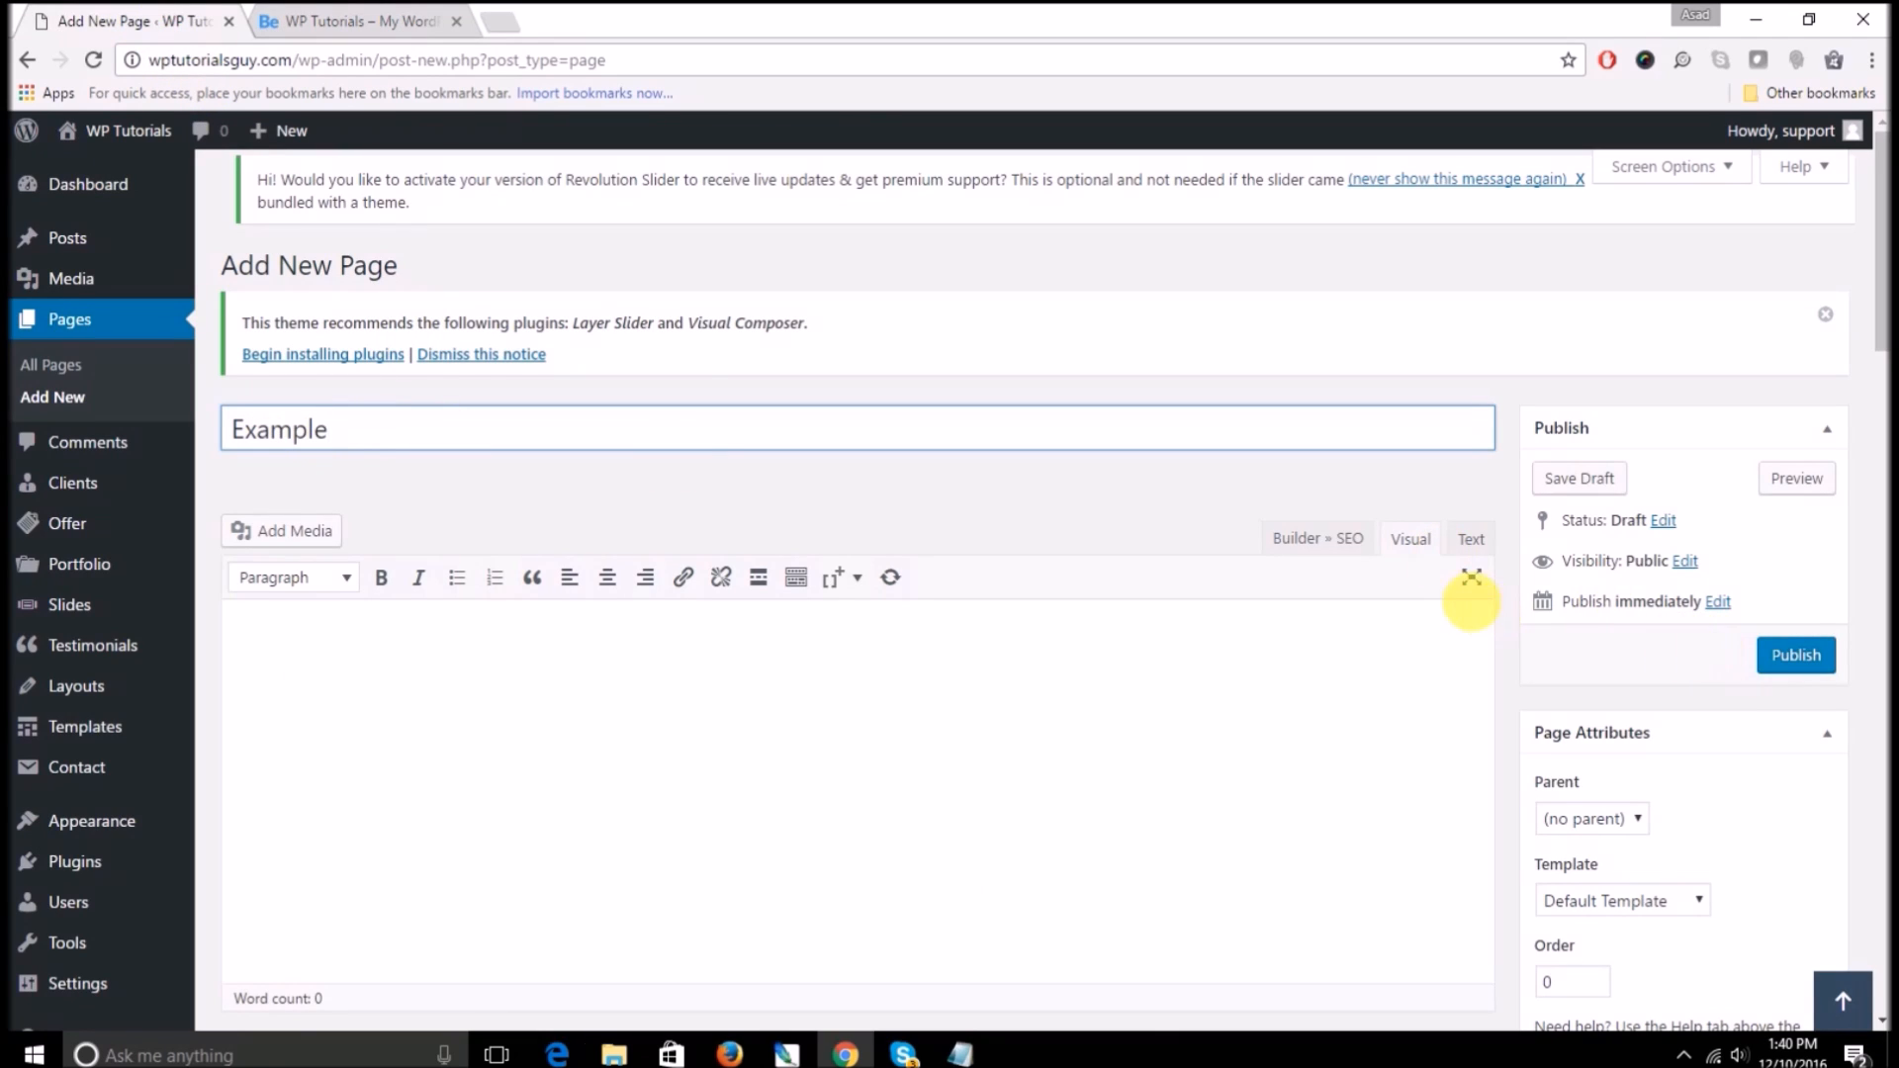
scroll(1467, 594, "down", 6)
scroll(857, 900, "down", 5)
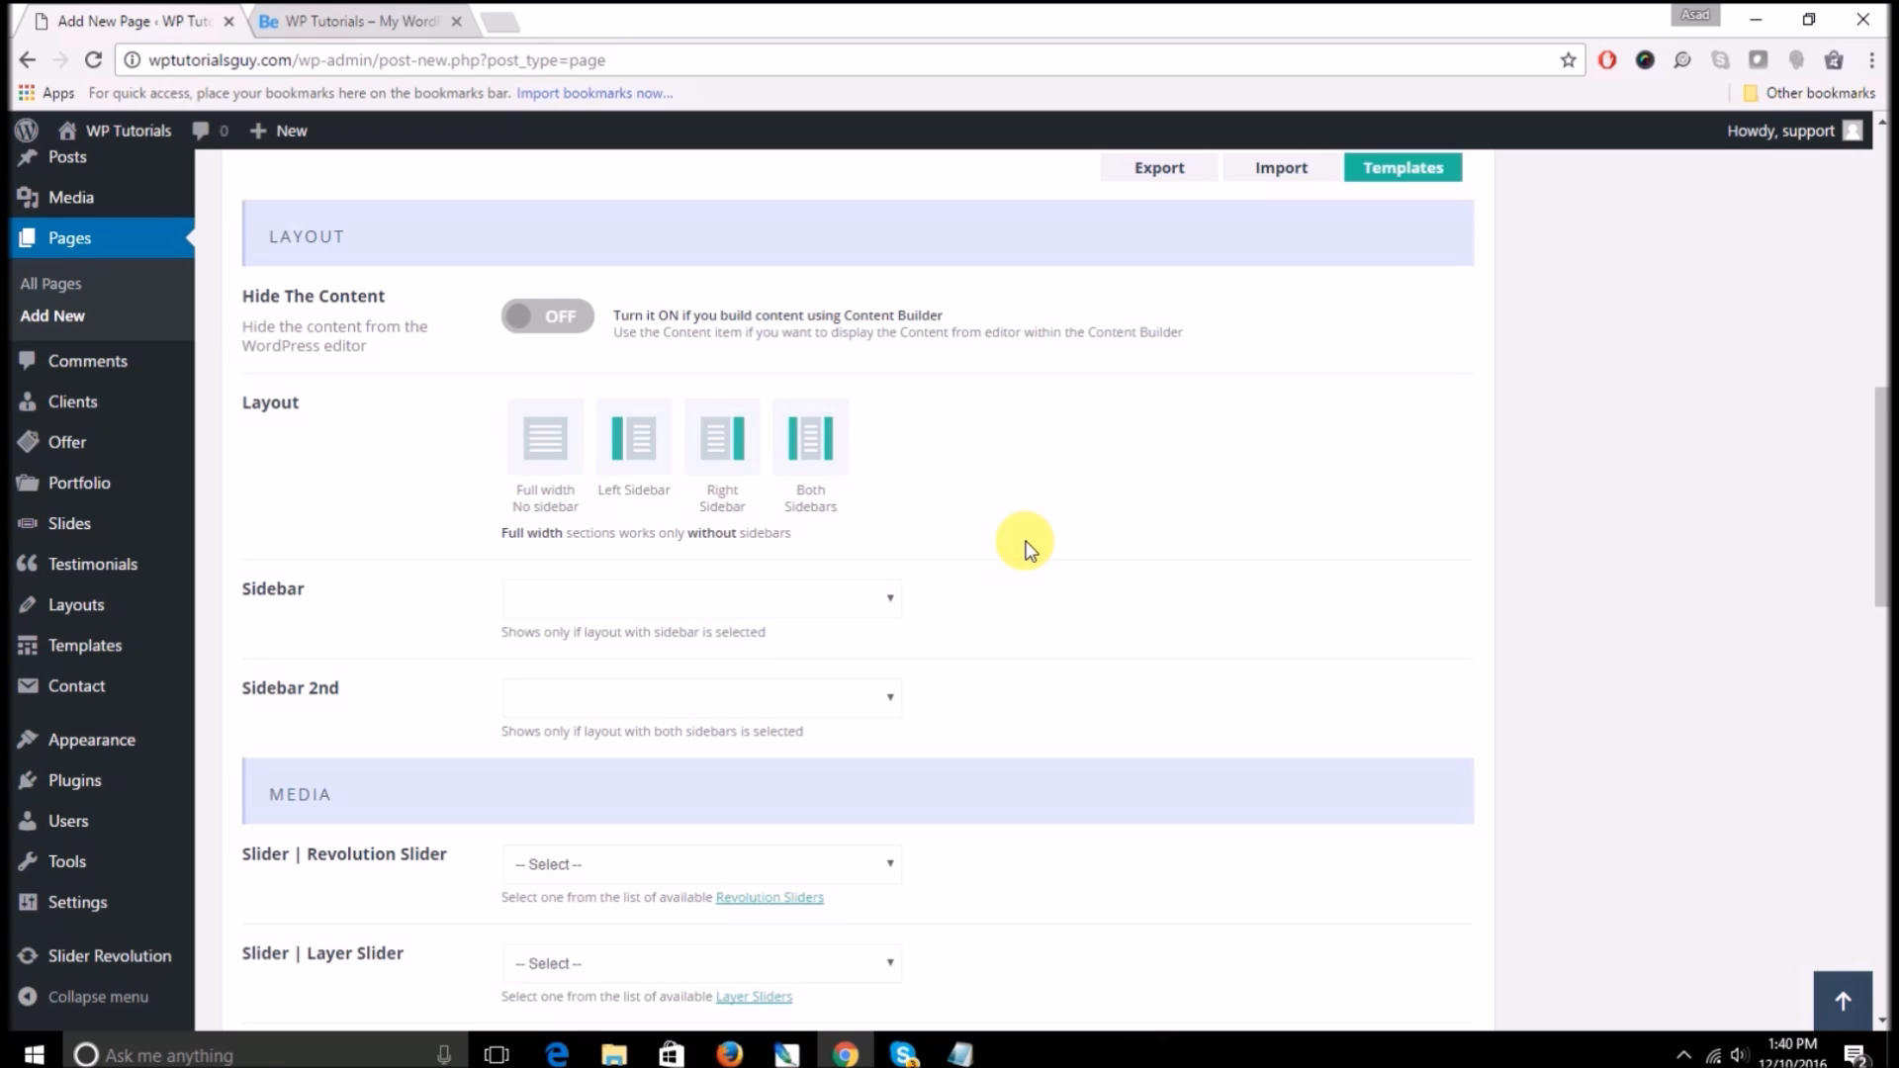
scroll(1028, 549, "up", 8)
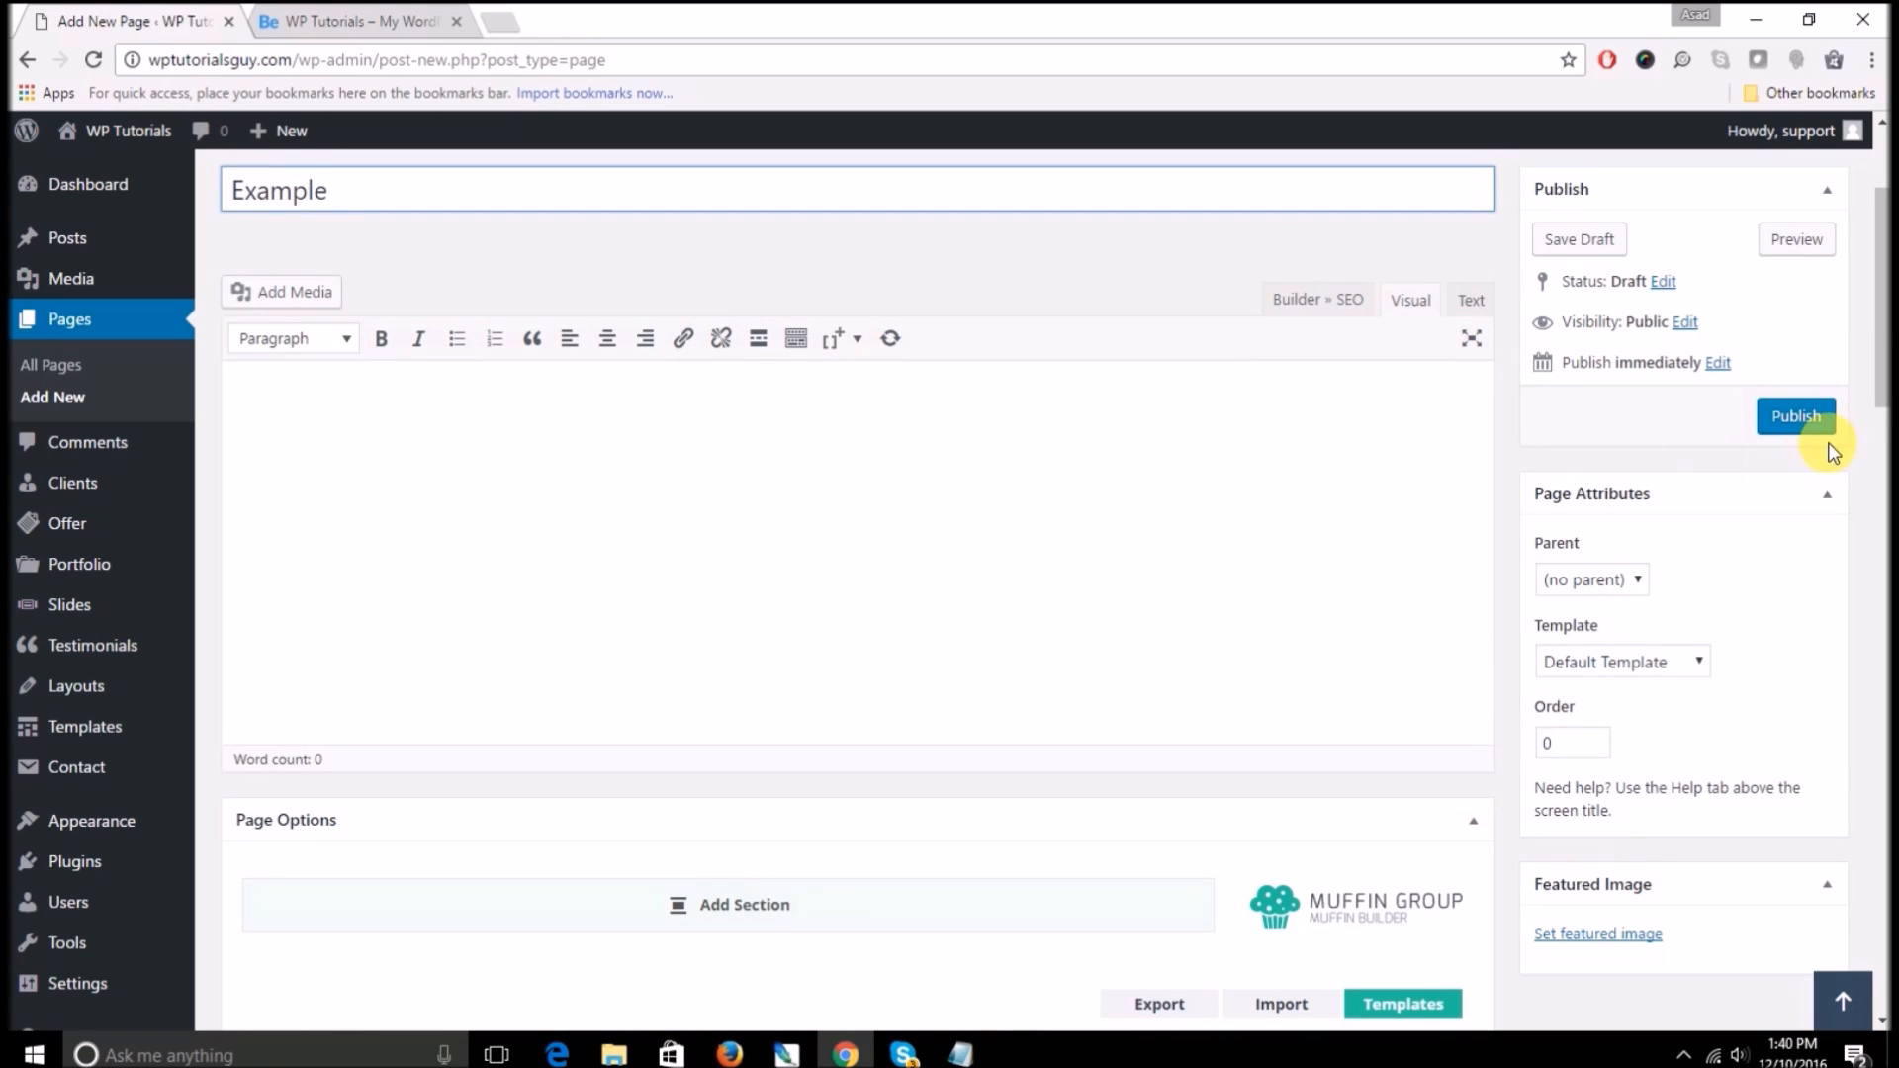
scroll(920, 519, "down", 5)
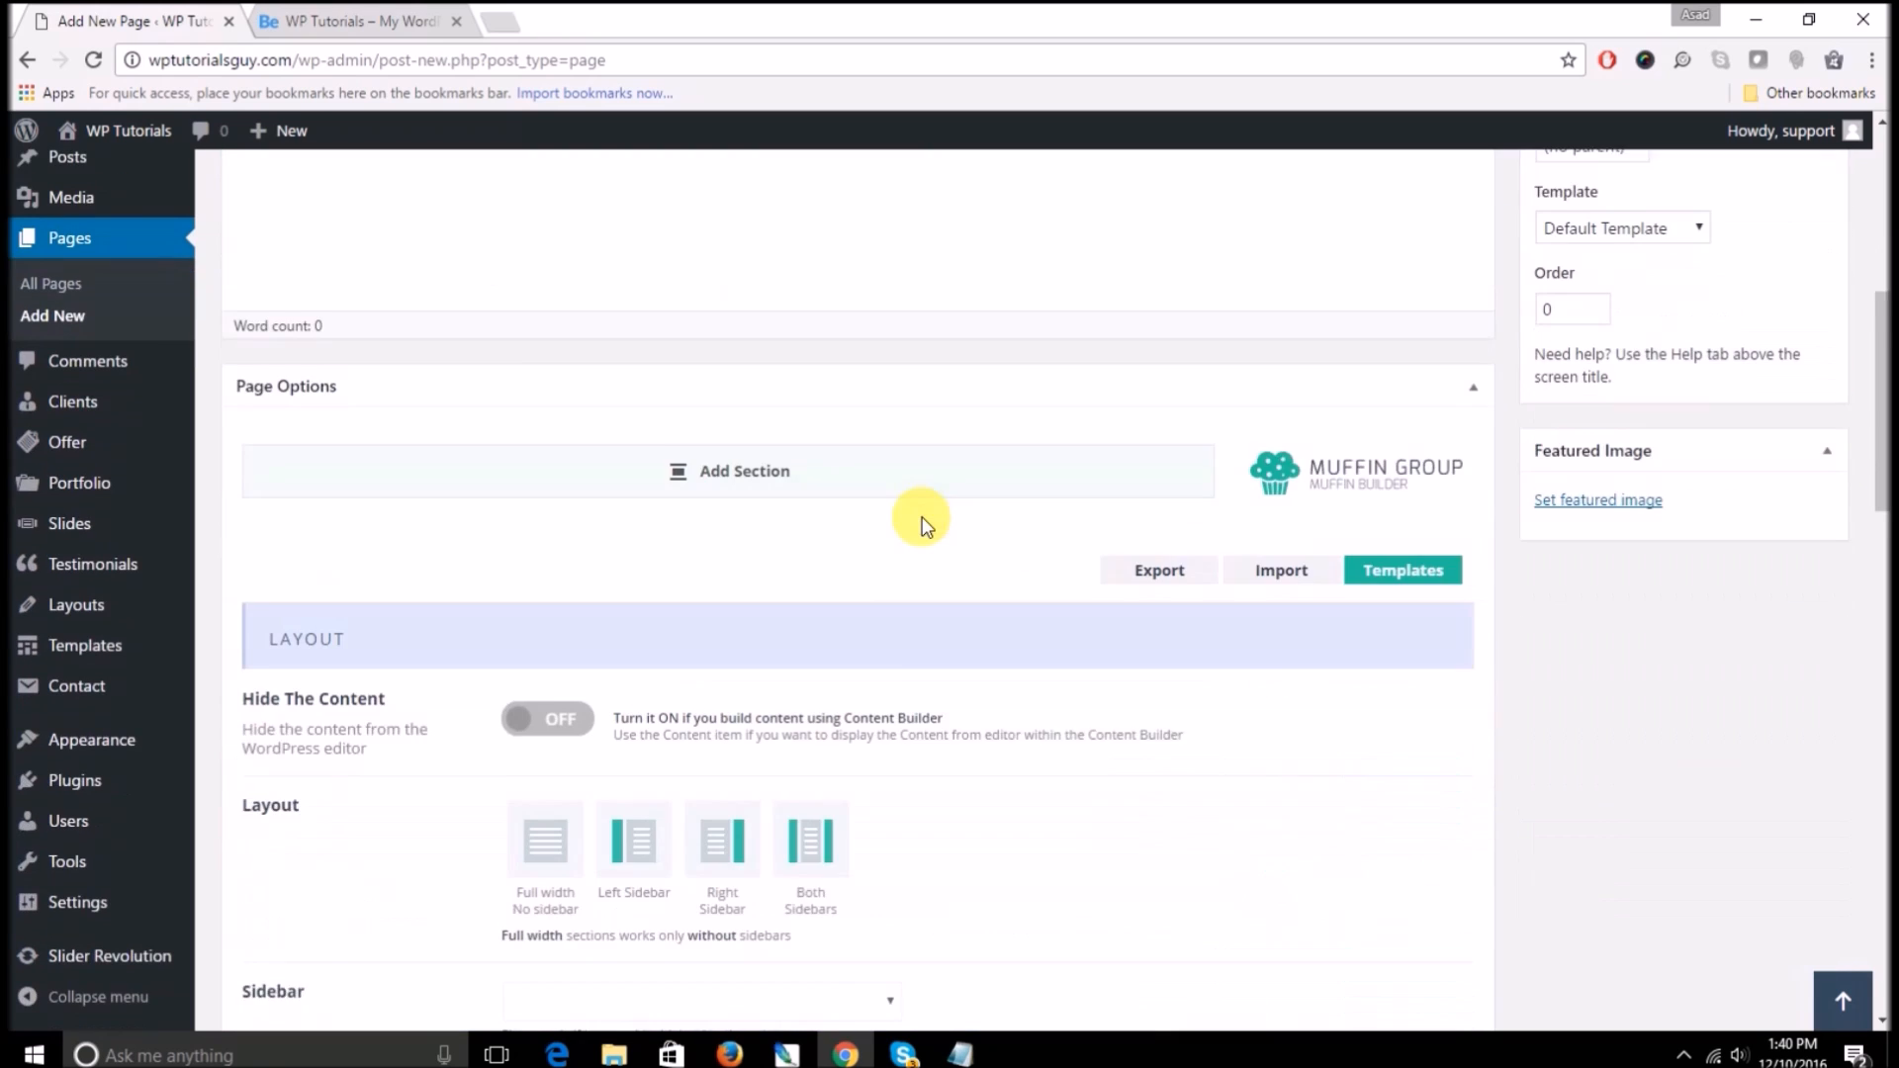
scroll(1068, 690, "up", 5)
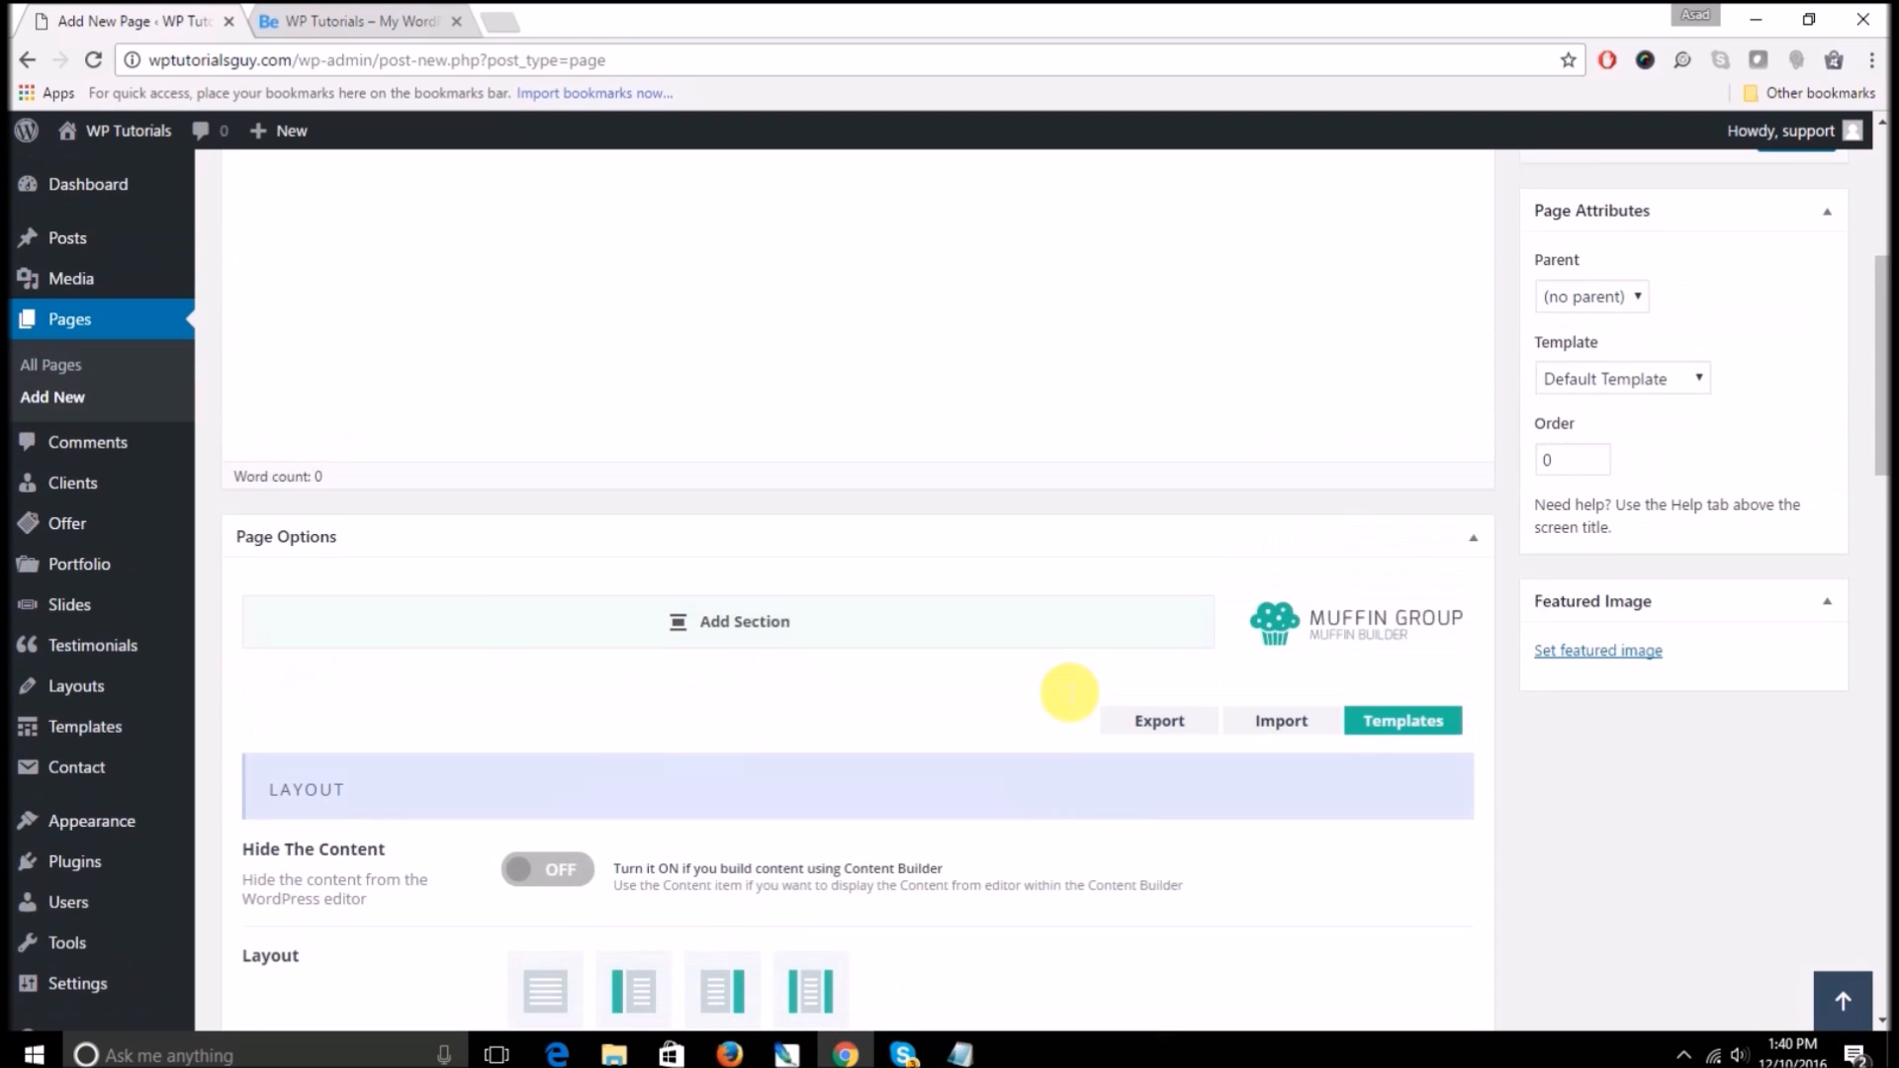
Step: Publish the Example page and glance at the live site
left_click(1802, 656)
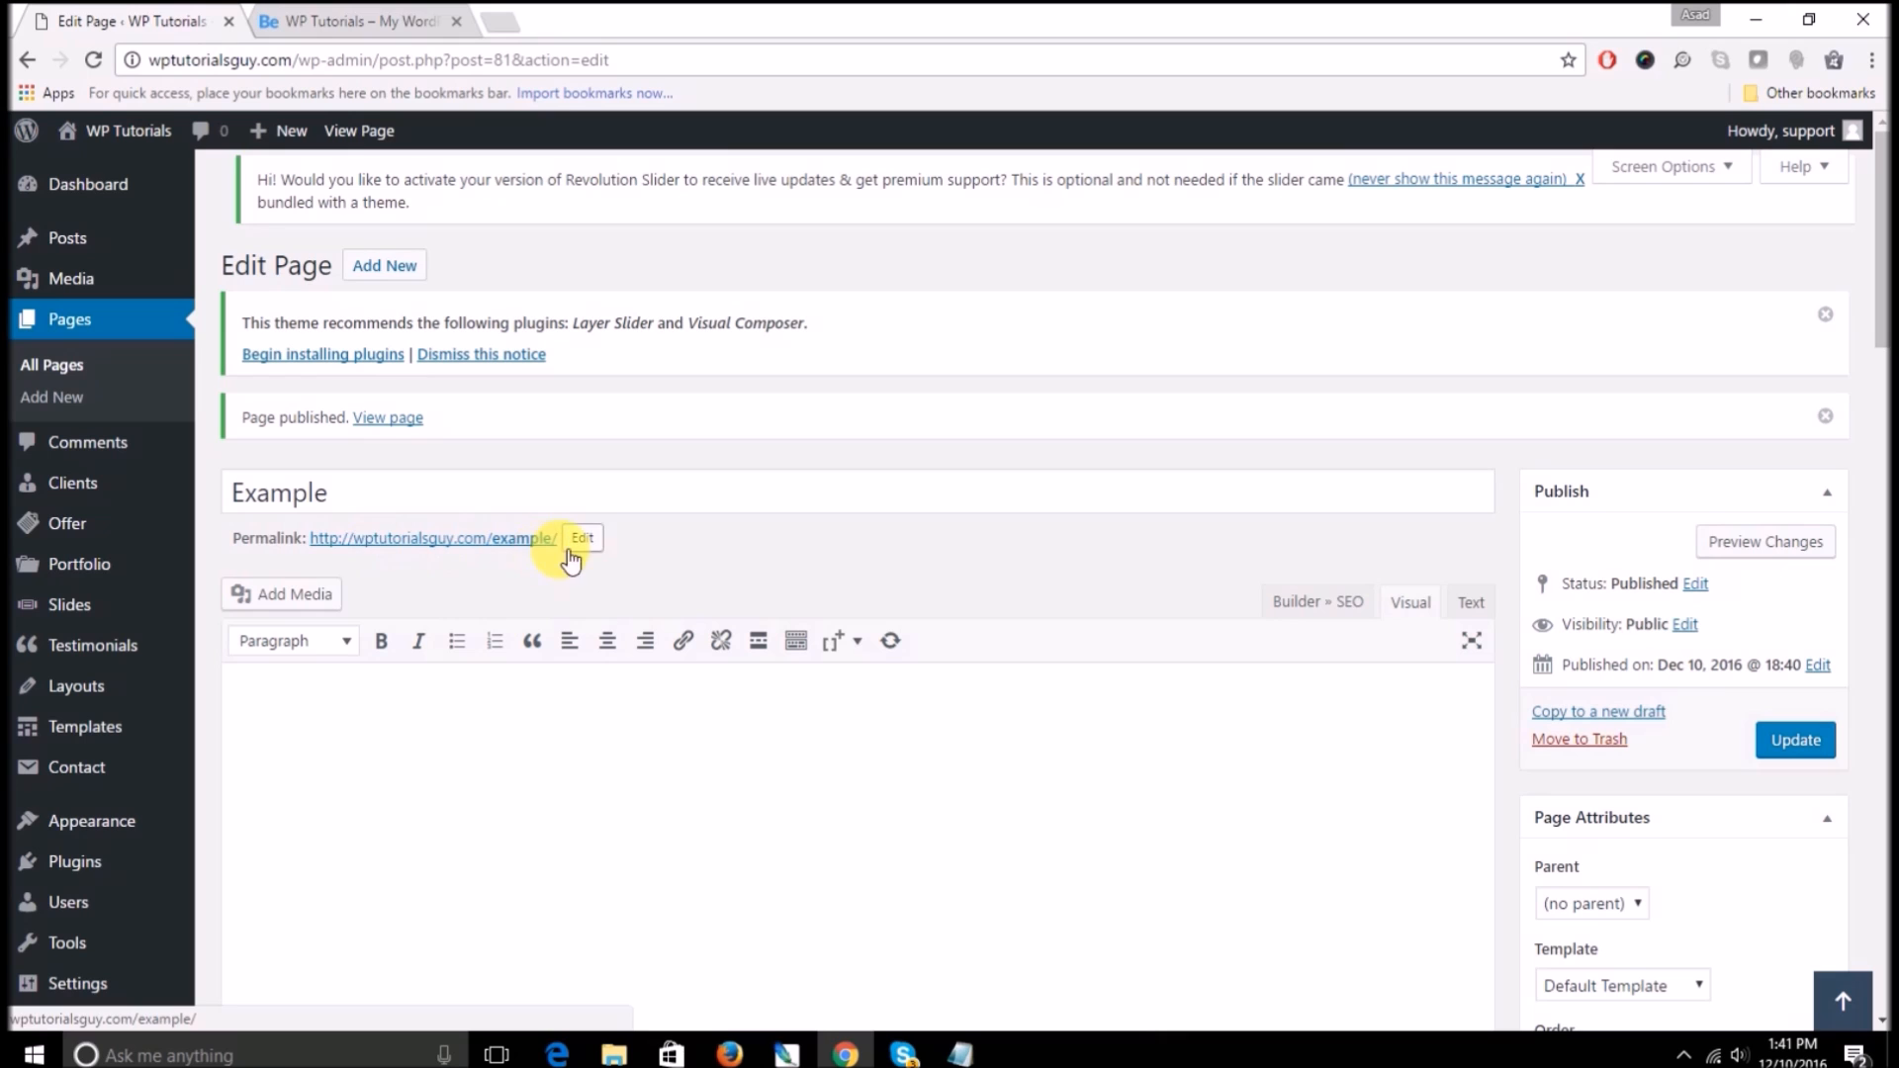
left_click(356, 14)
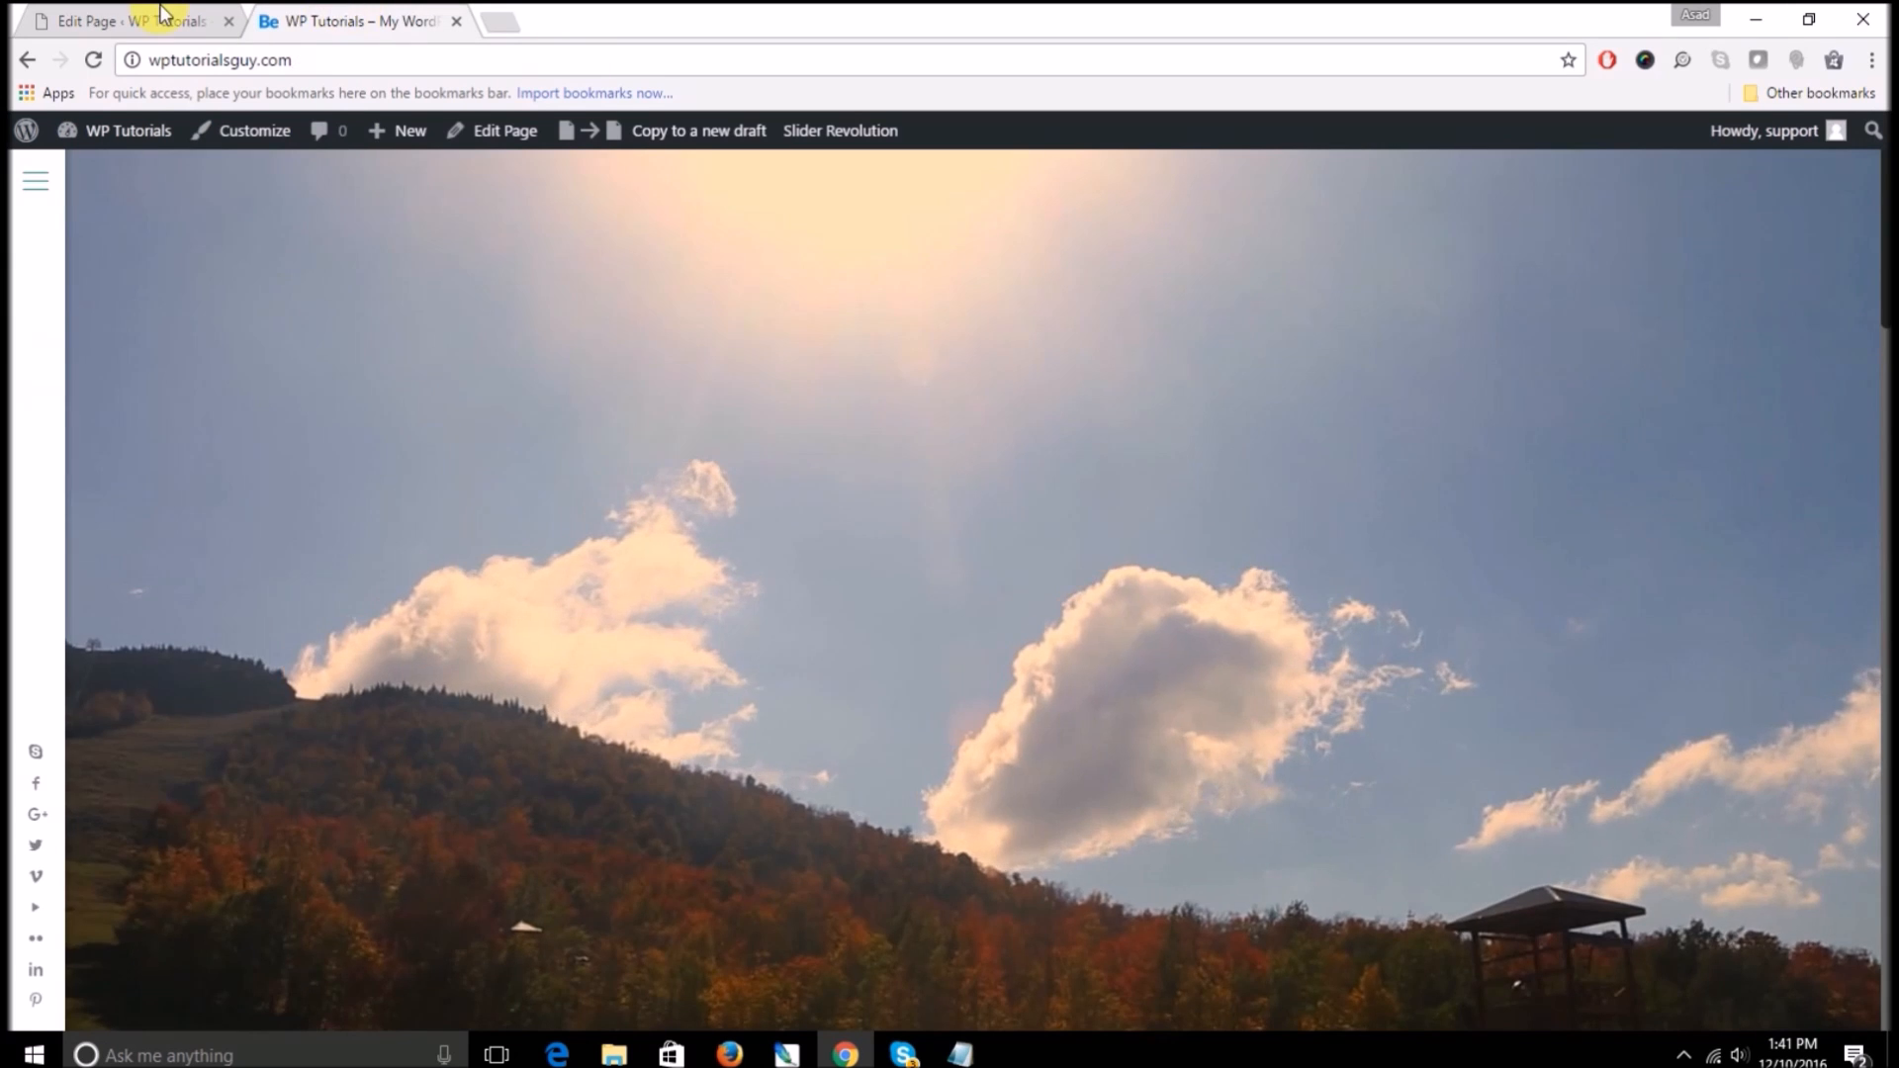
left_click(161, 14)
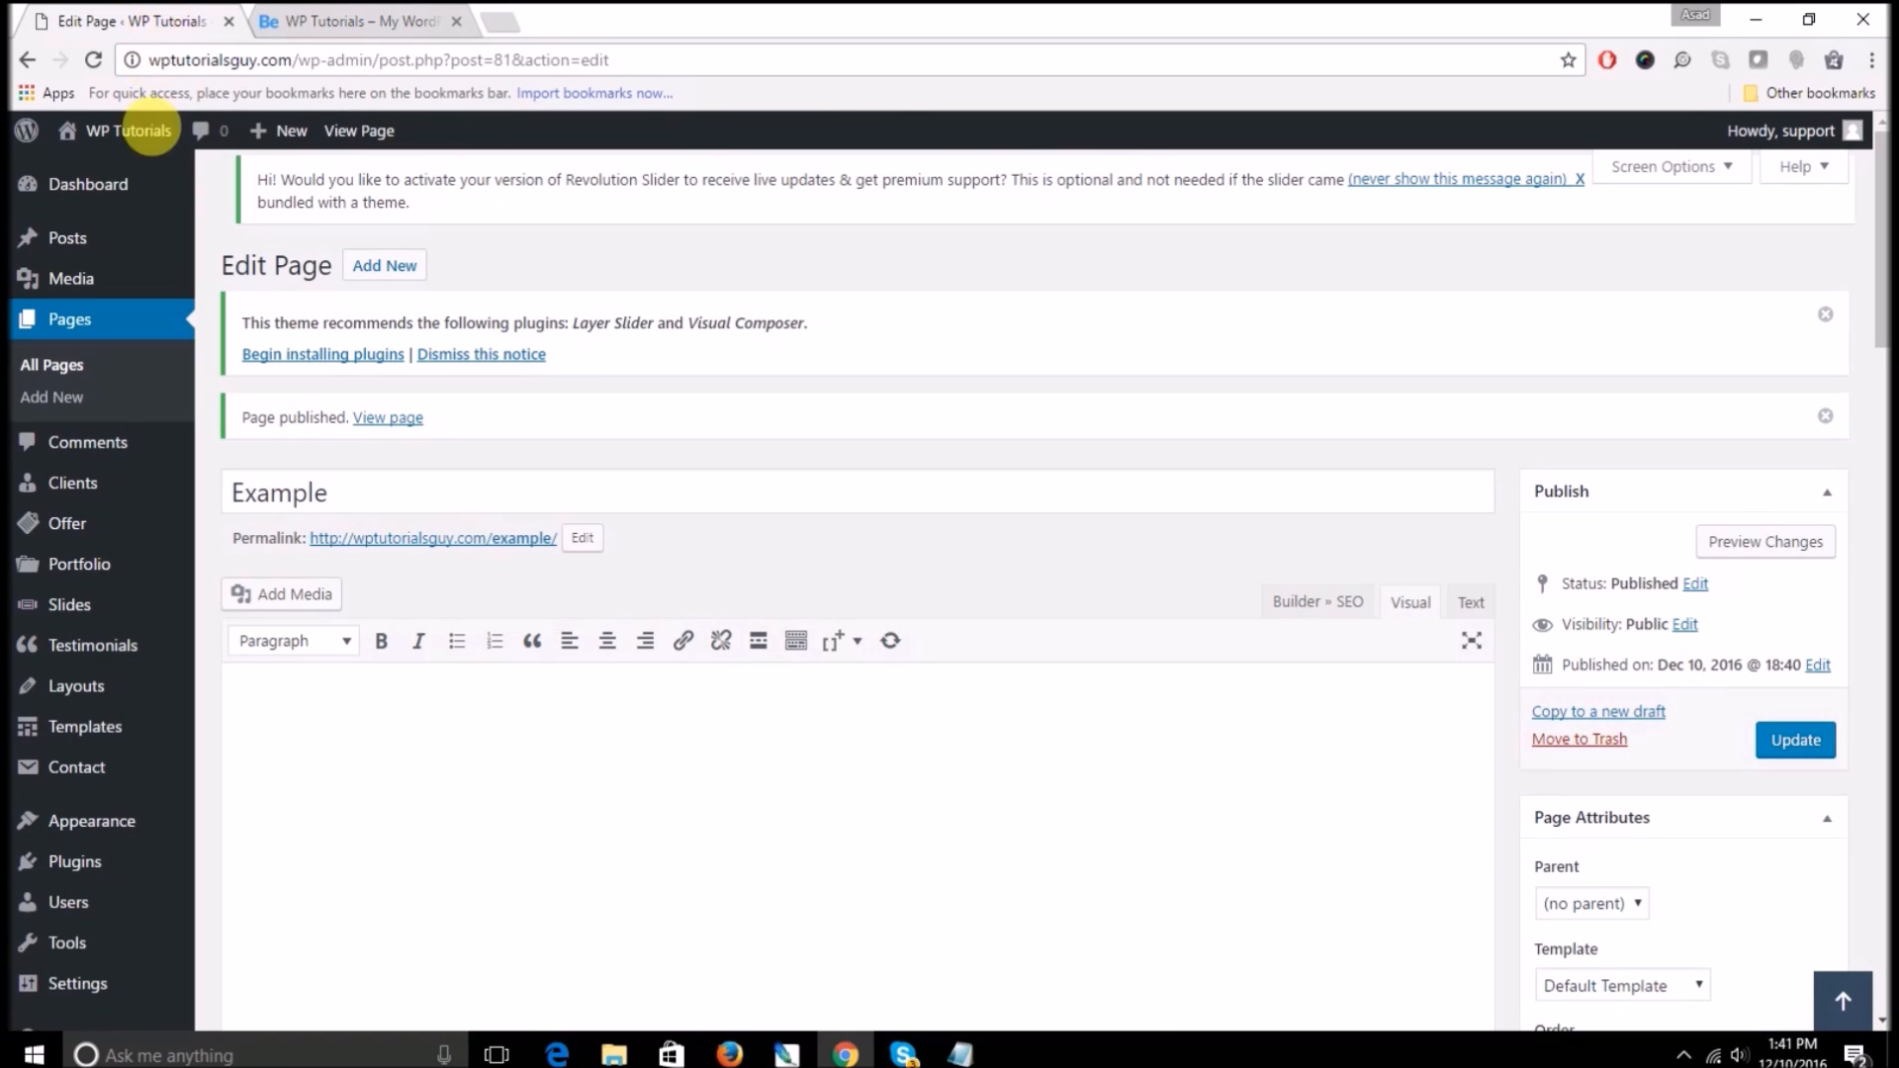
mouse_move(104, 831)
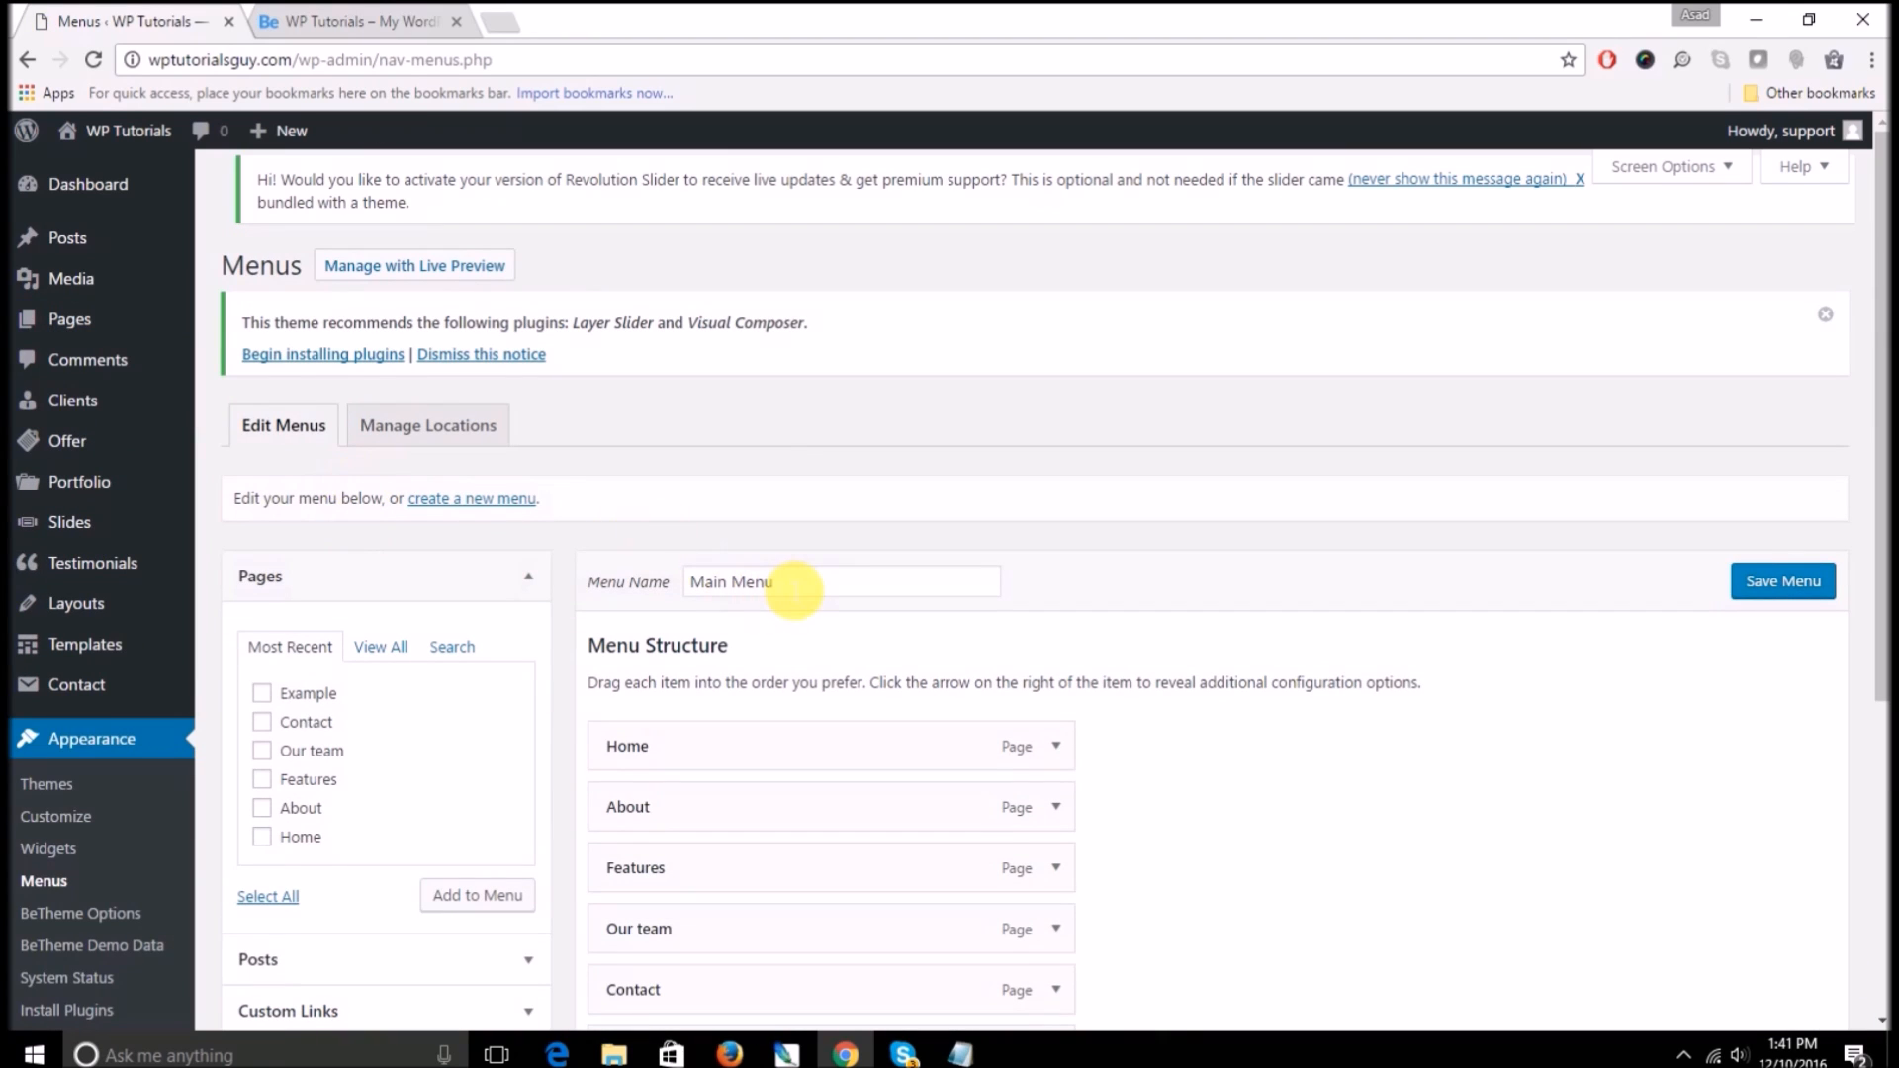
left_click_drag(793, 588, 664, 582)
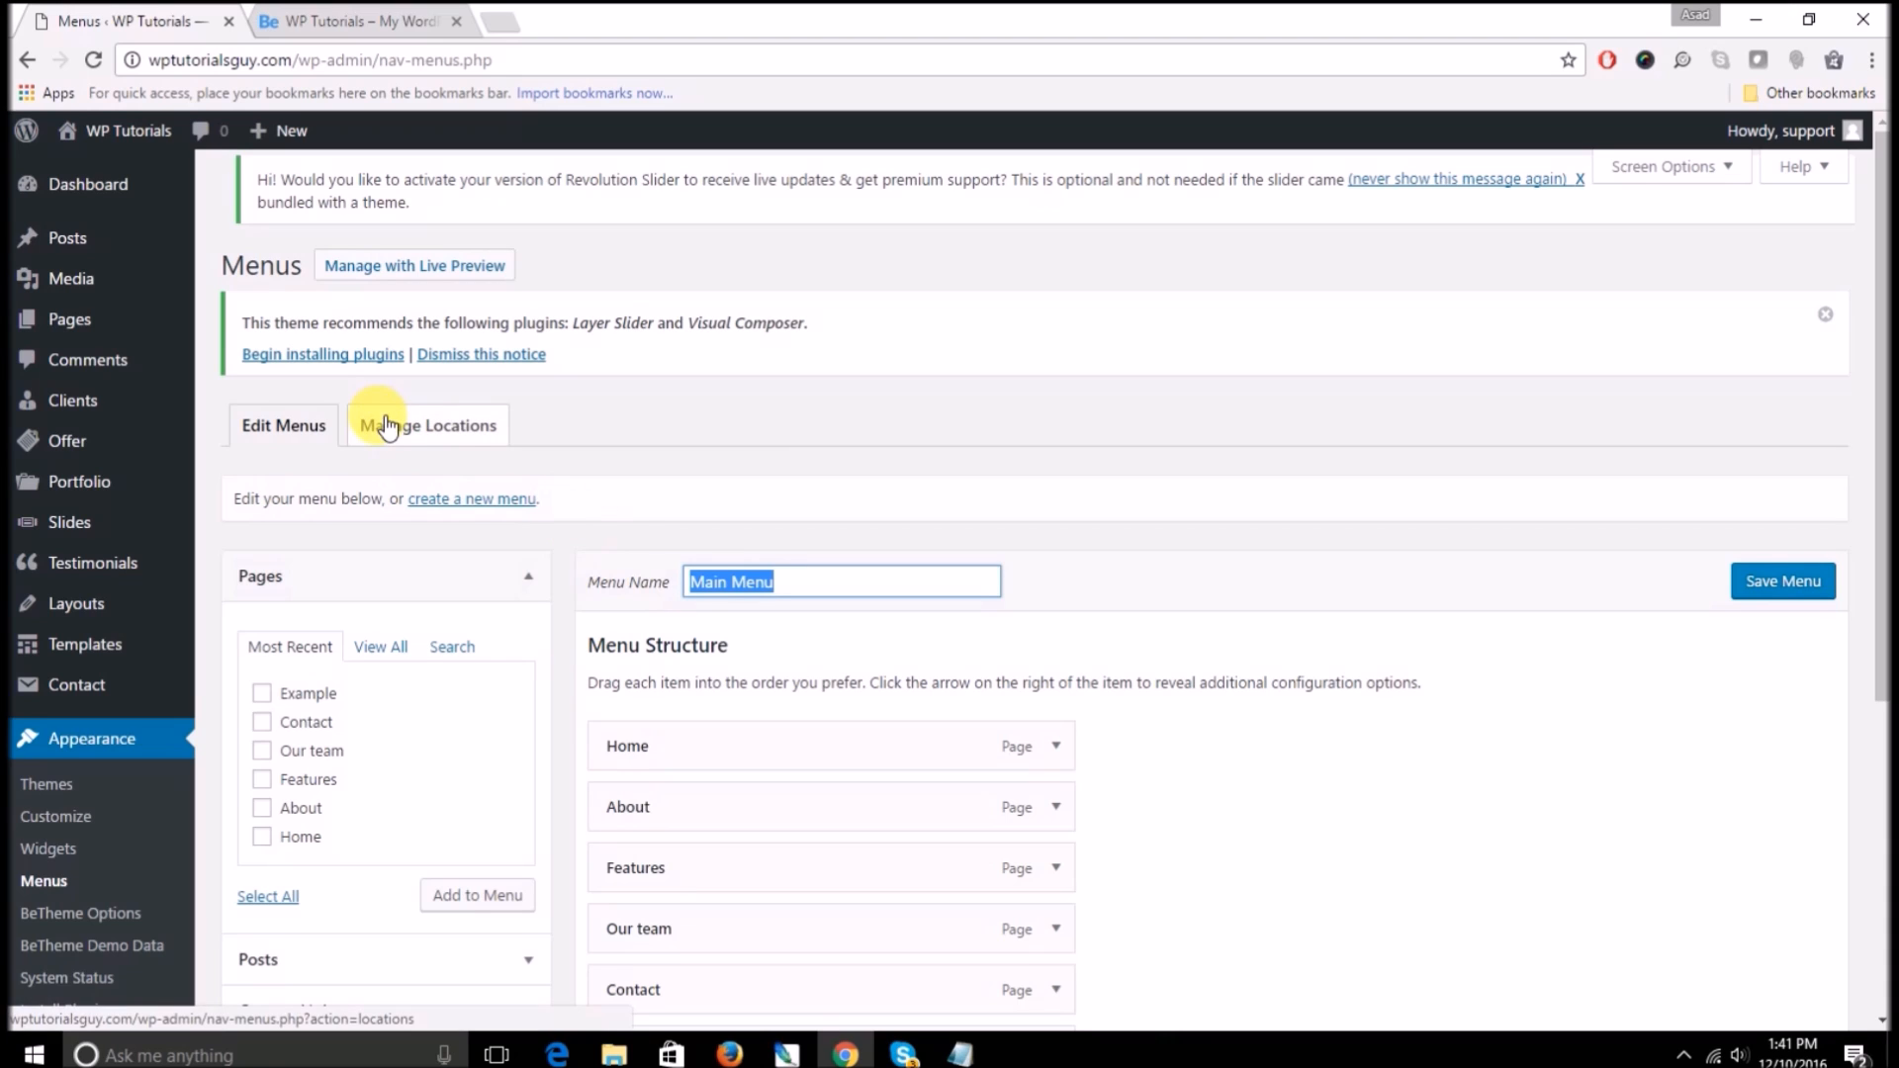
scroll(615, 512, "down", 2)
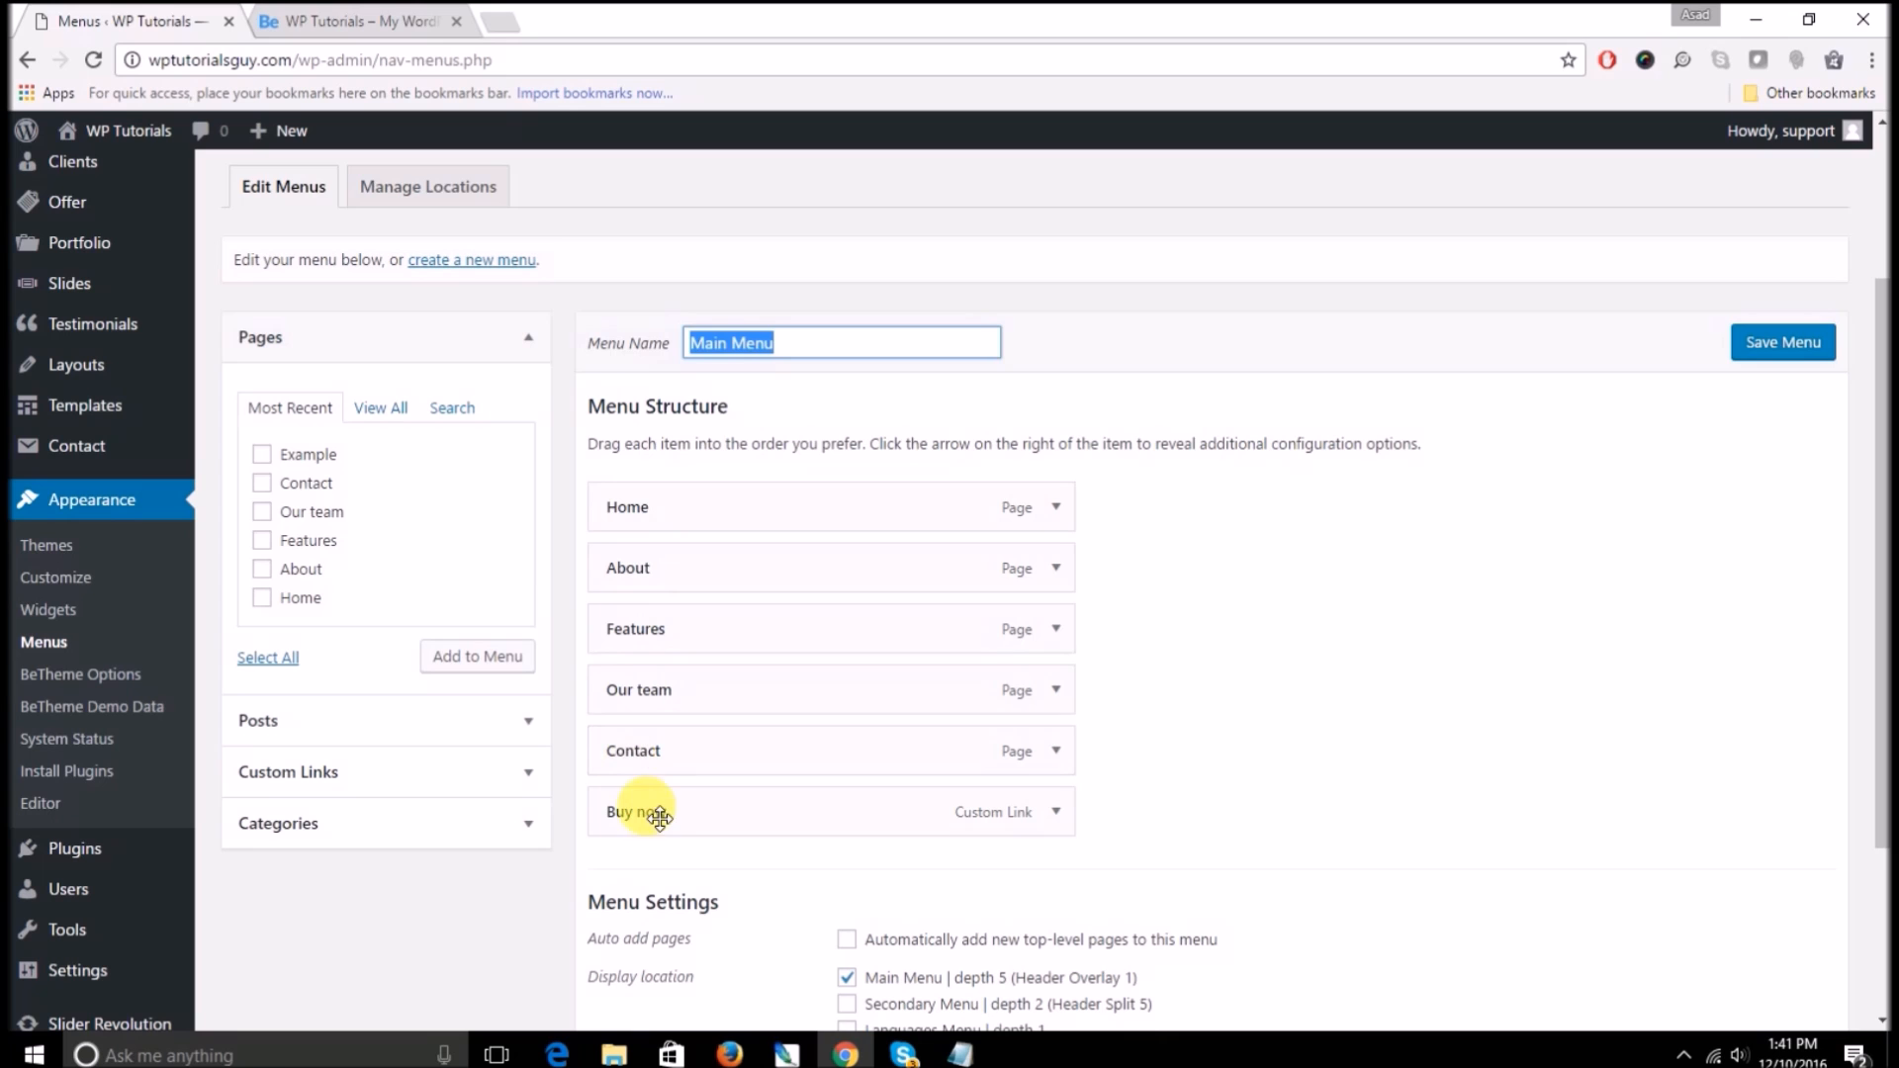
left_click(393, 12)
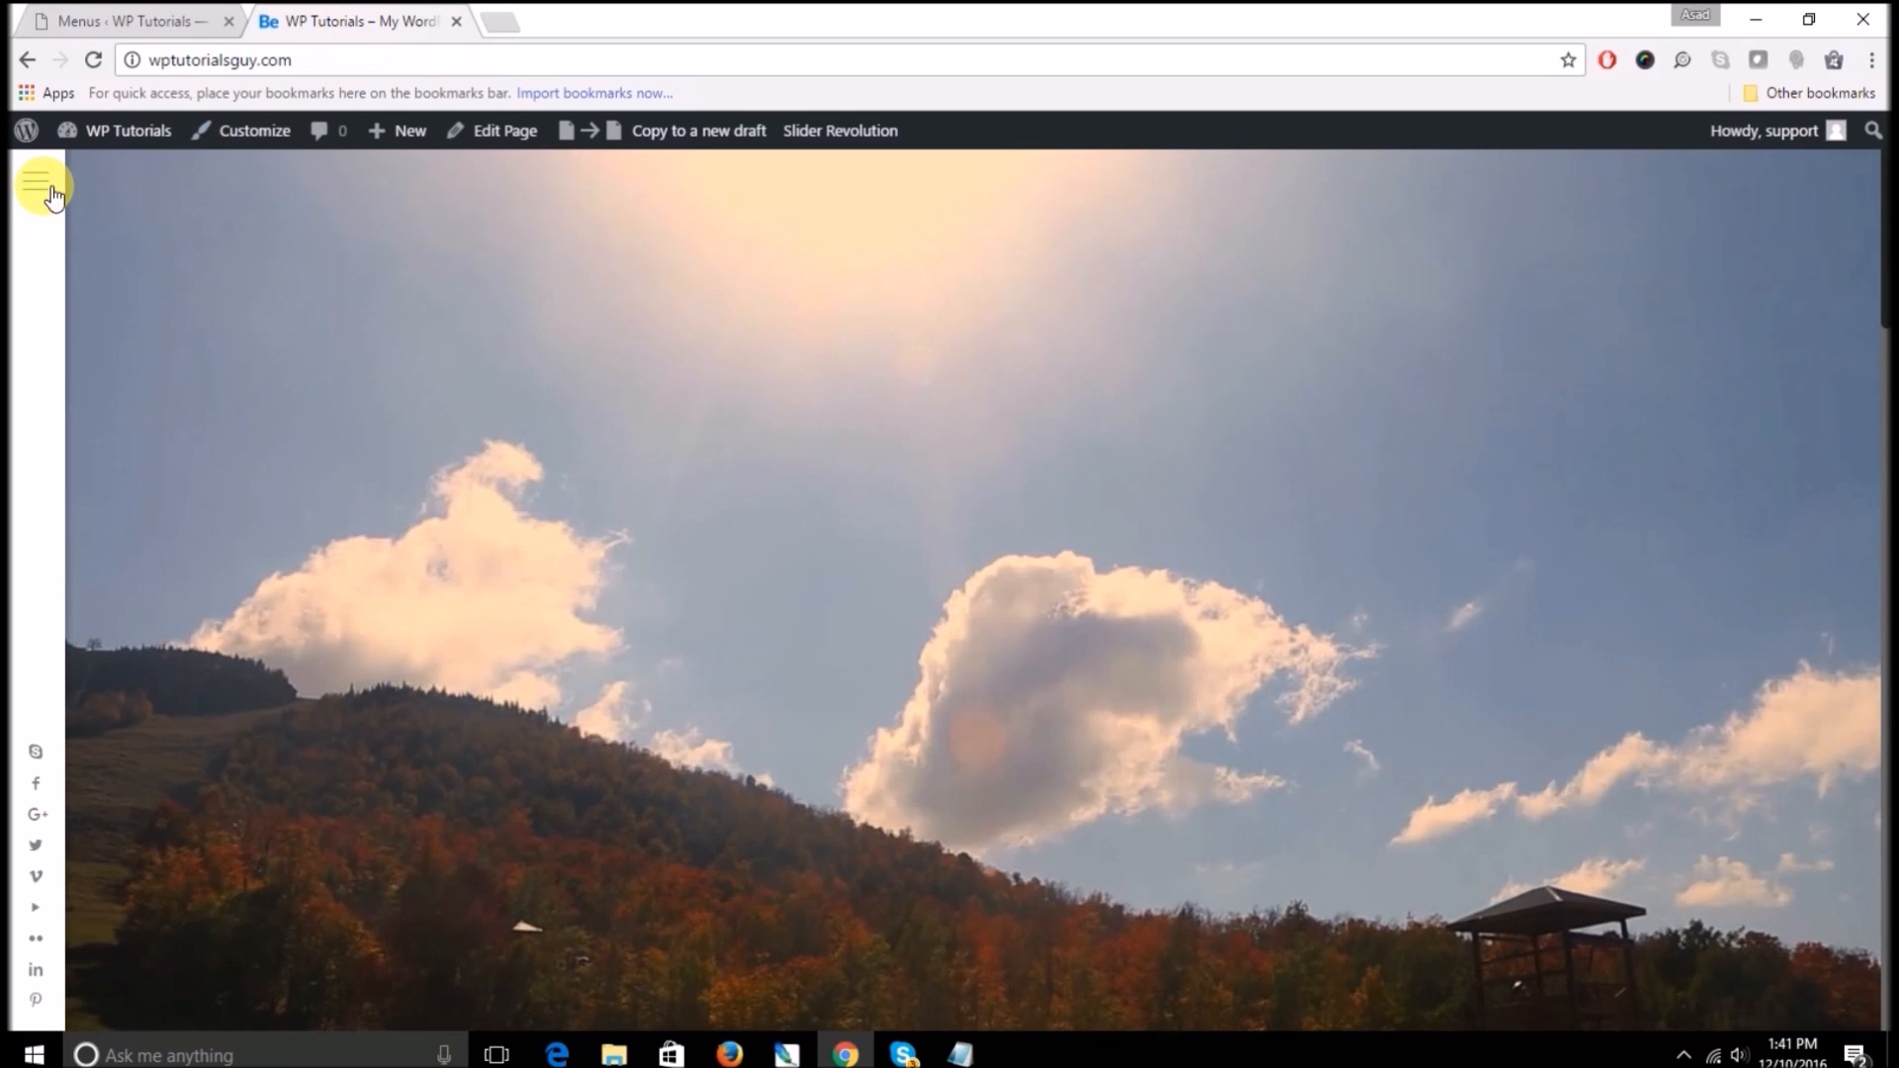
left_click(53, 193)
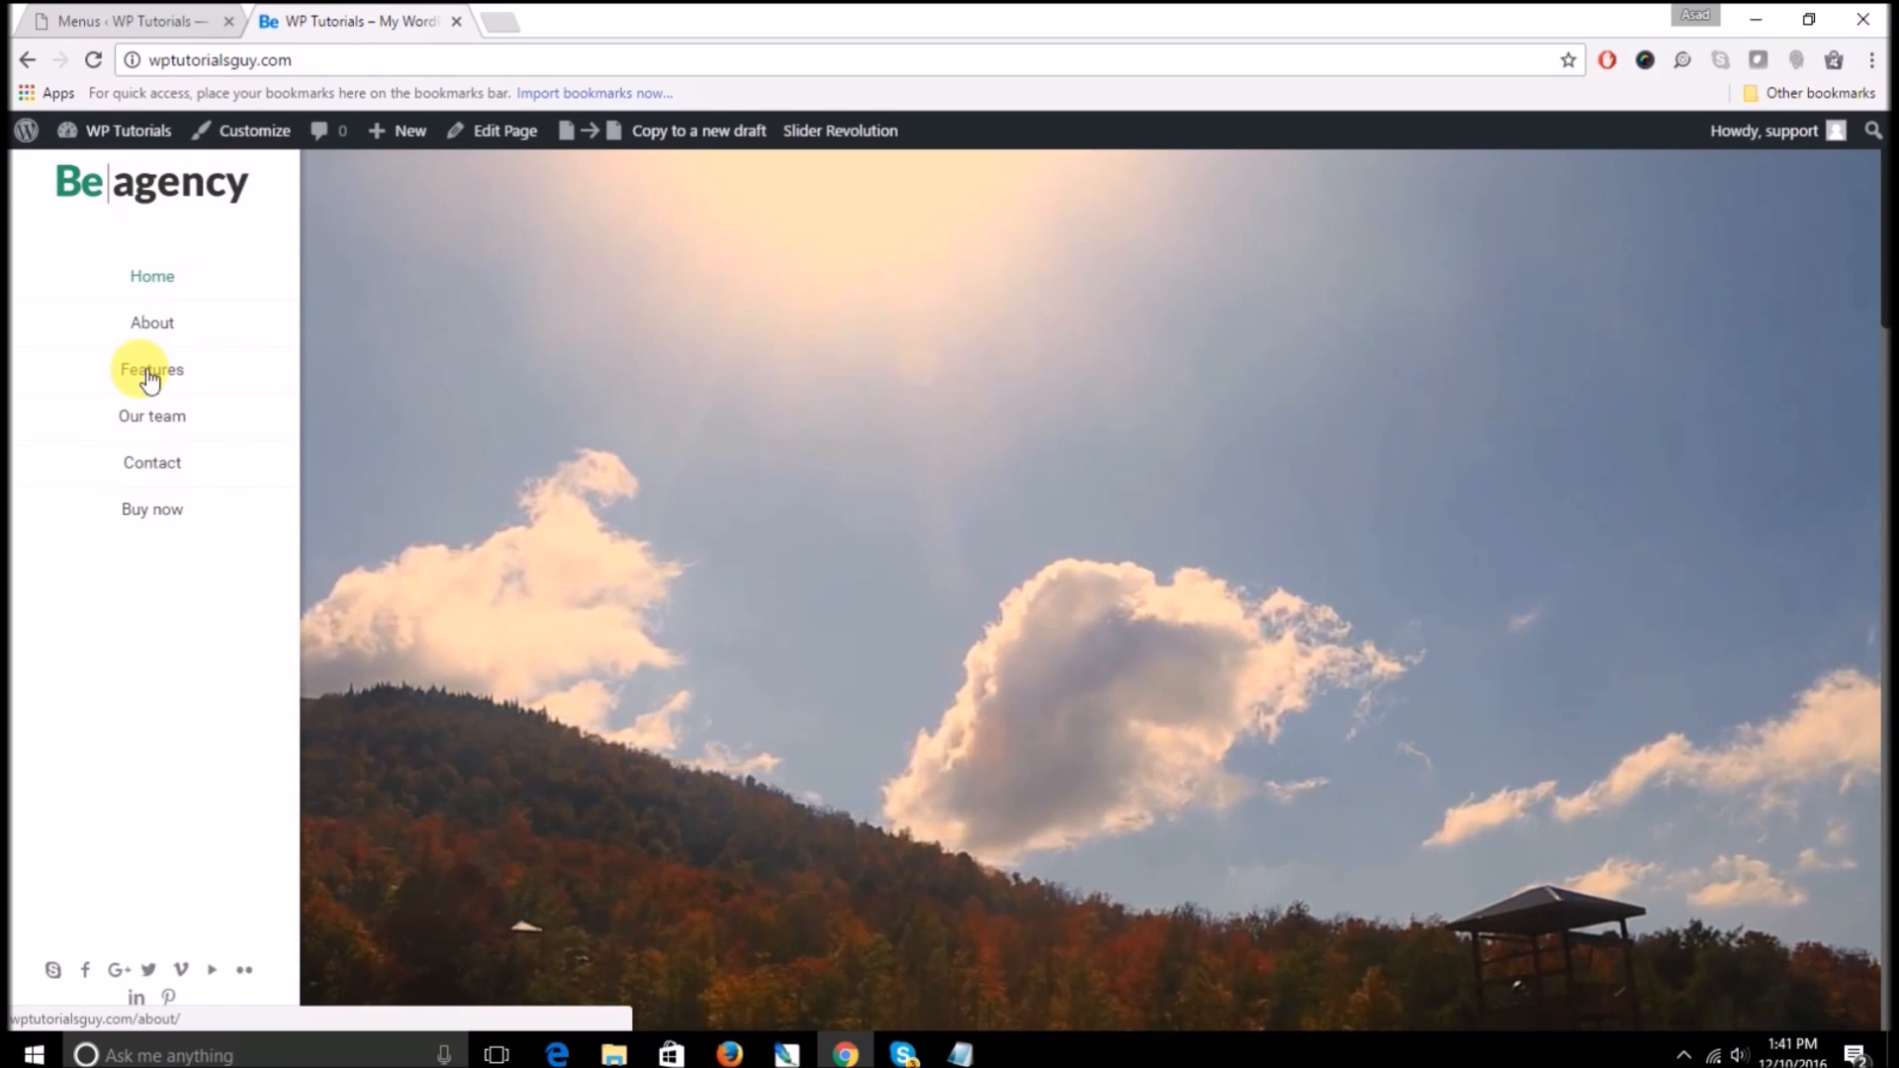
left_click(168, 18)
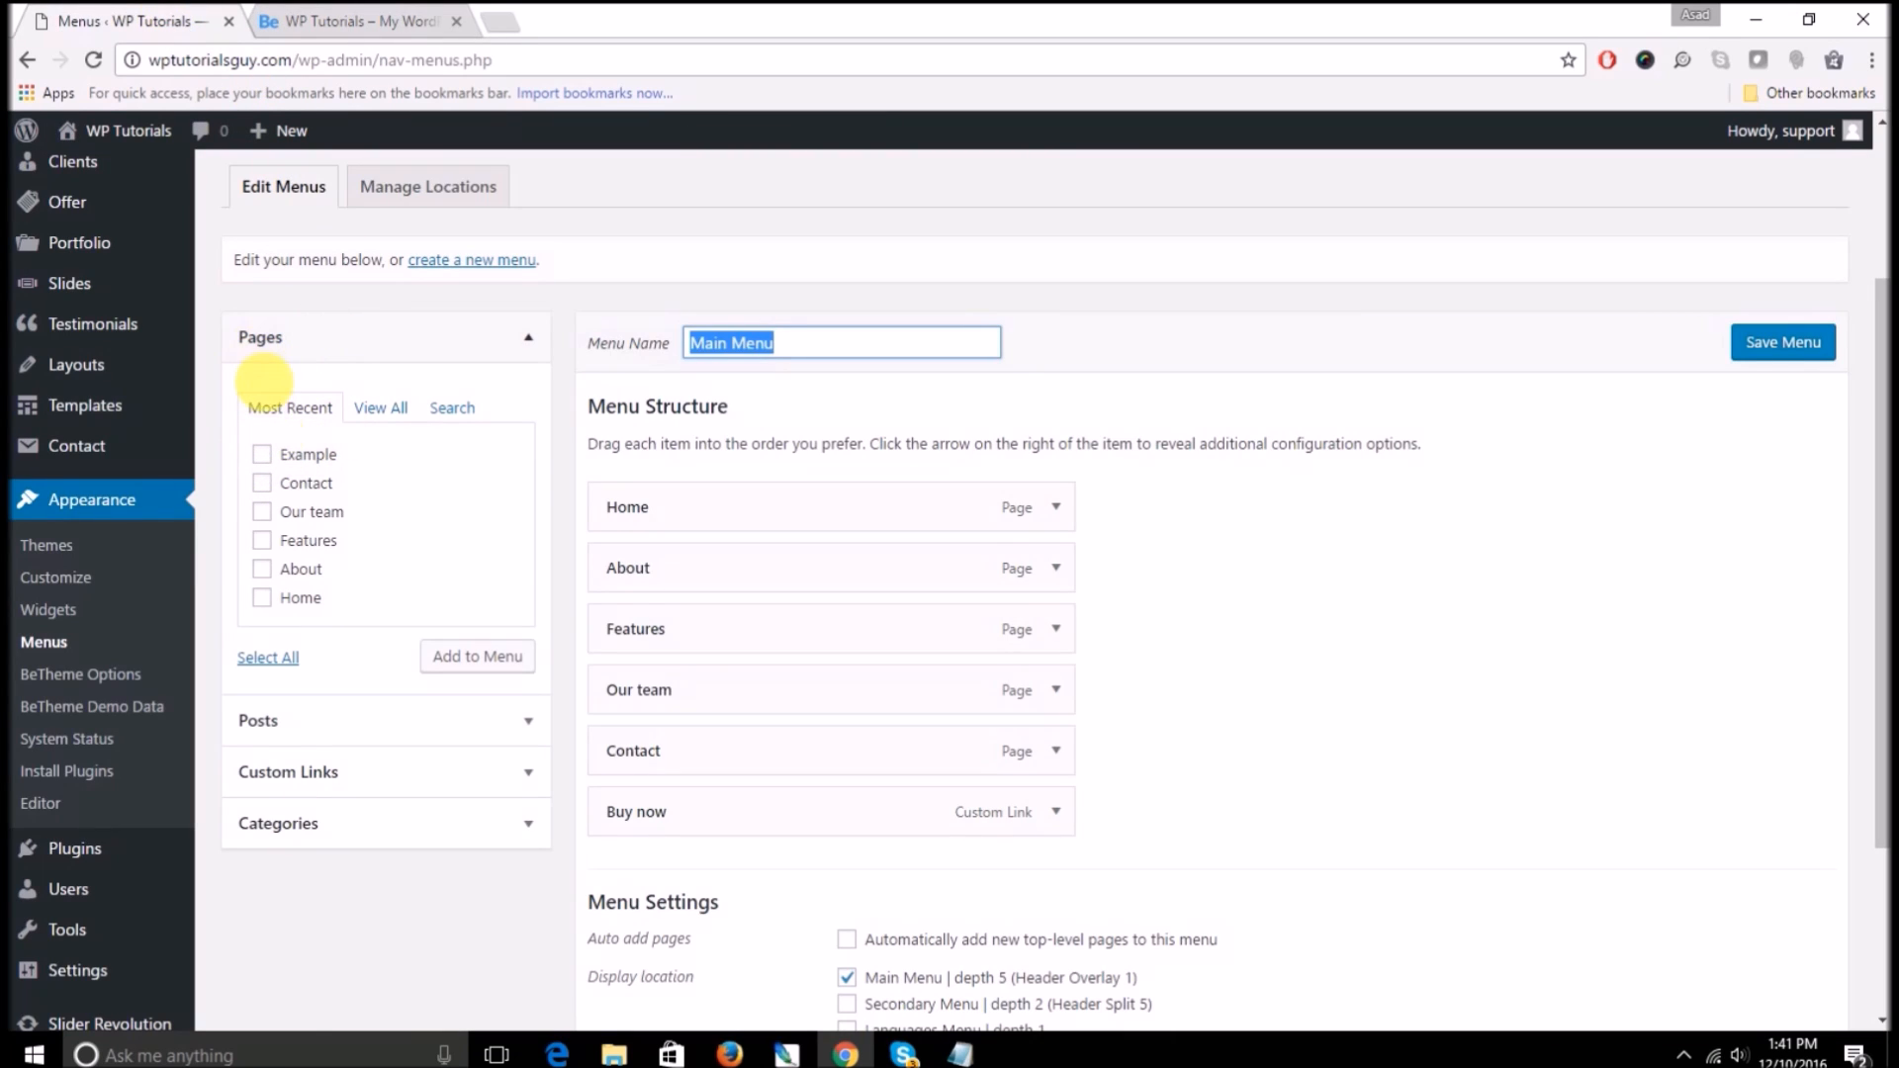
left_click(296, 723)
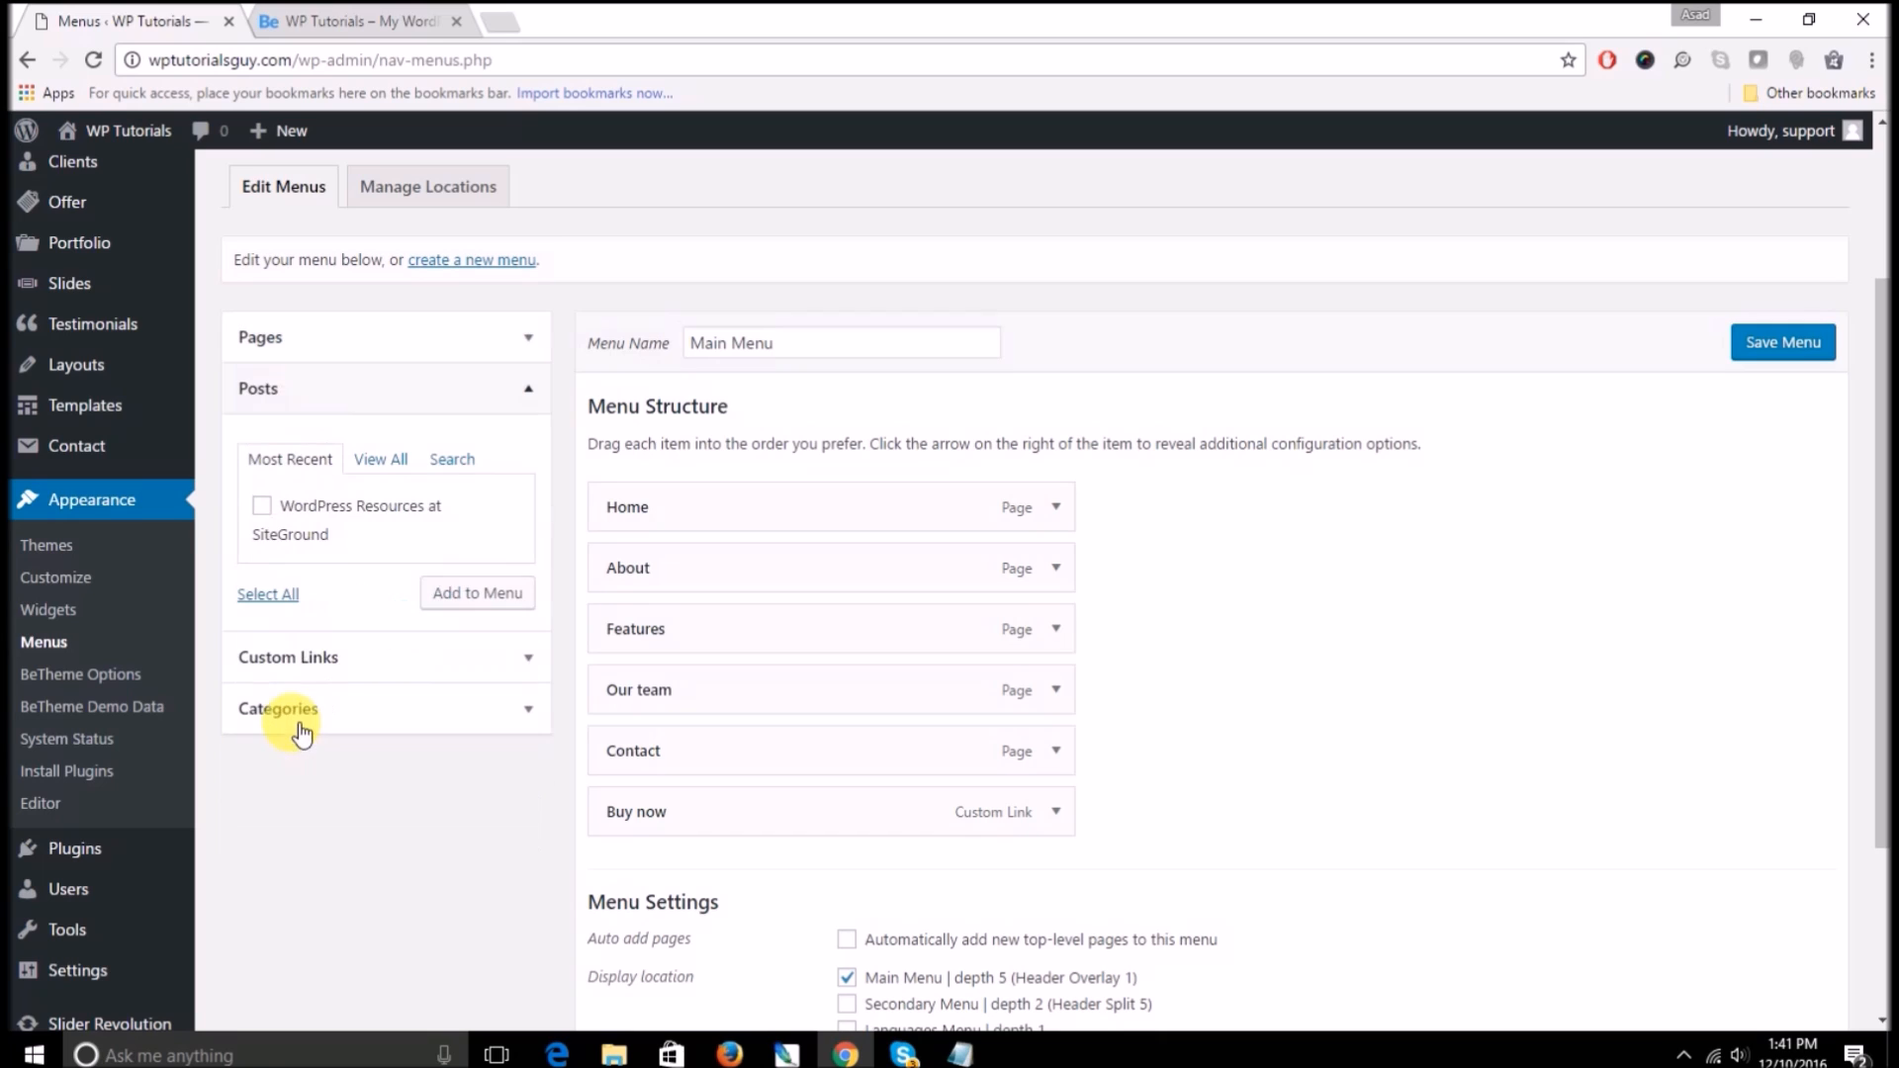
Step: Add the Example page to the Main Menu from the Pages list
left_click(307, 655)
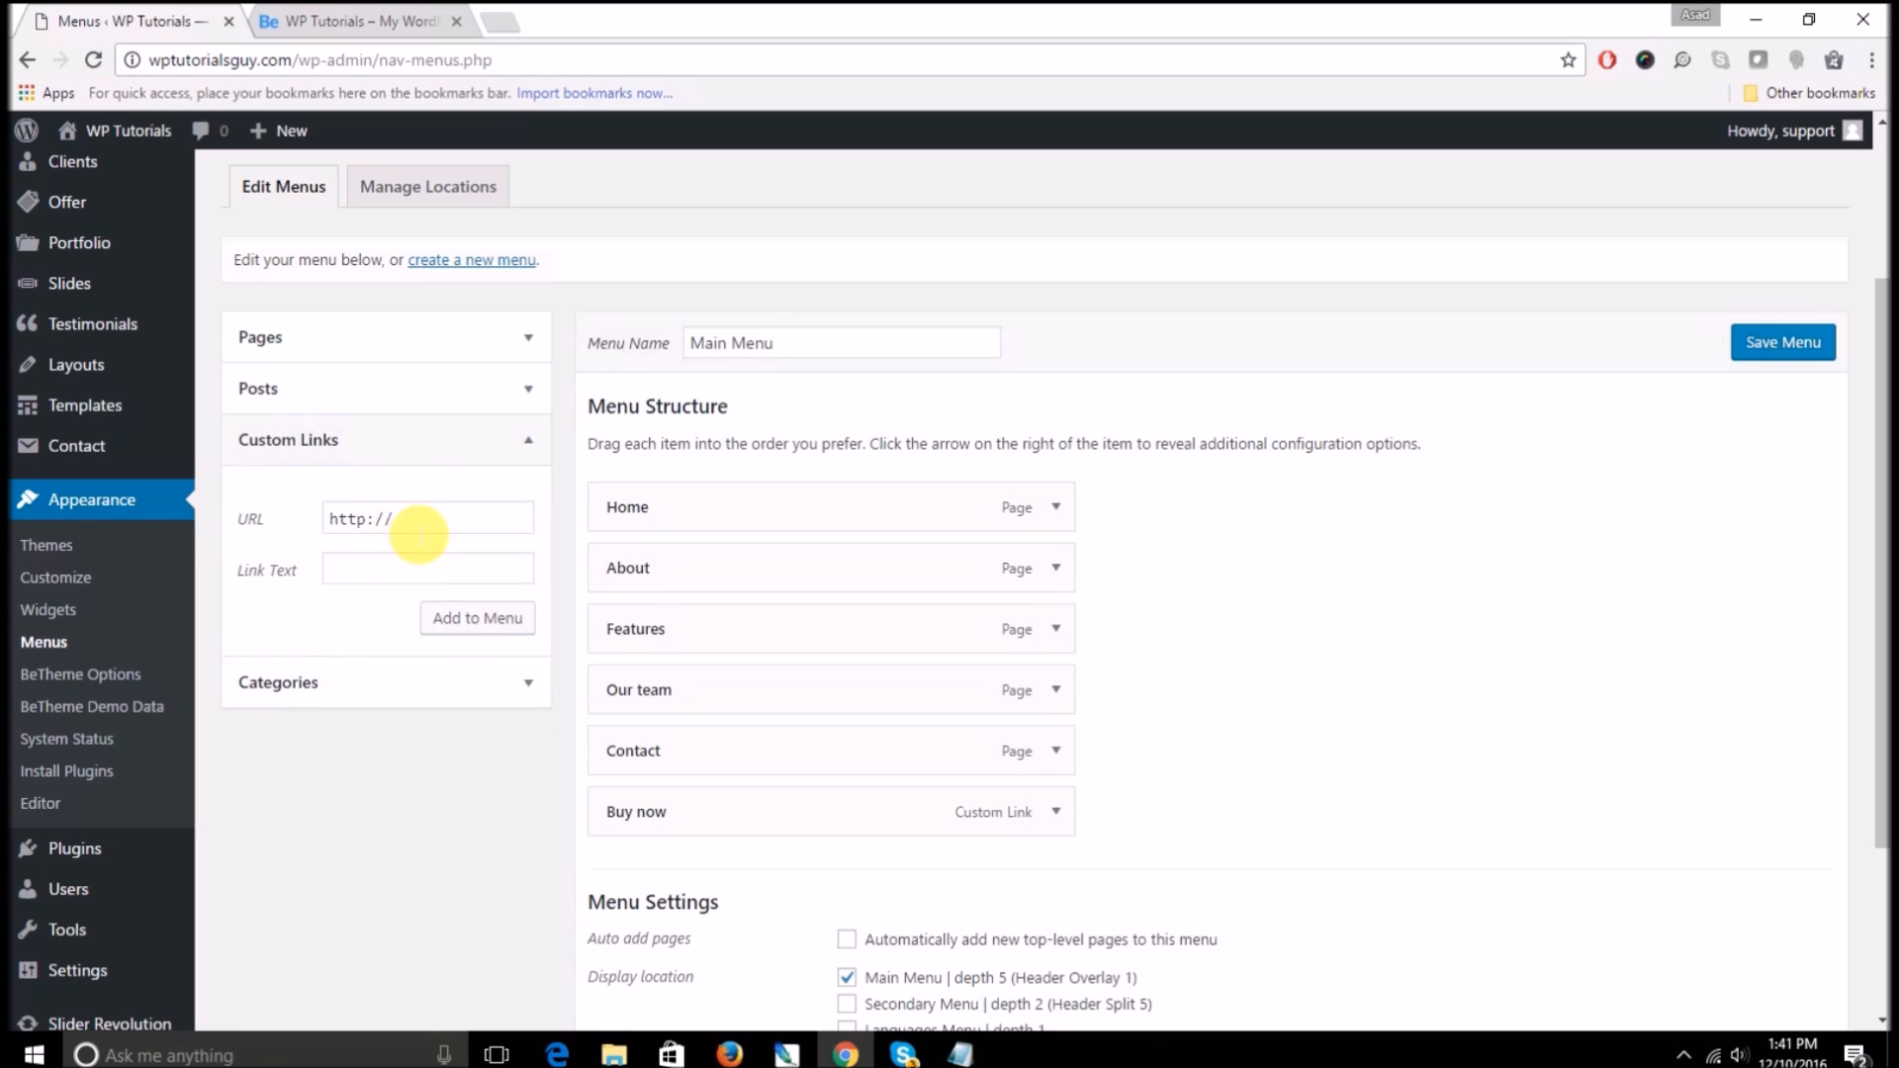
left_click_drag(421, 532, 318, 524)
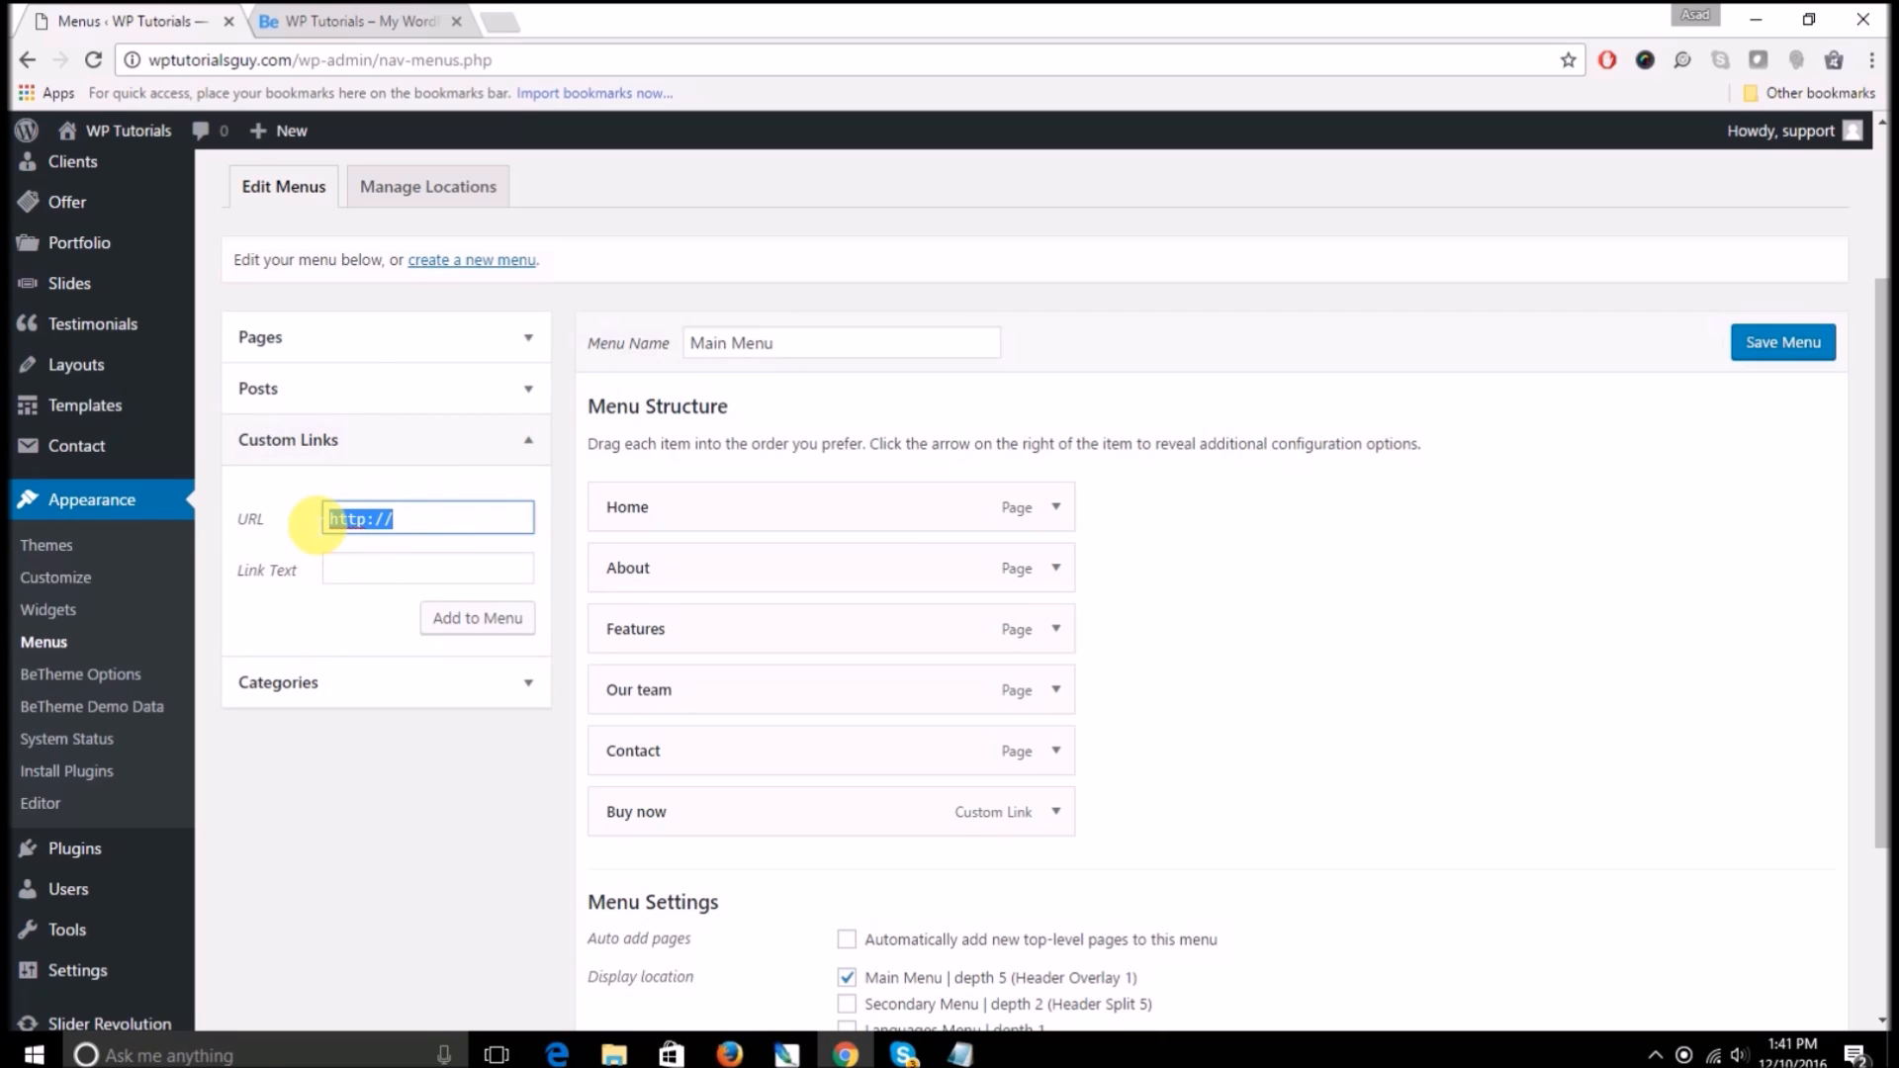
left_click(358, 580)
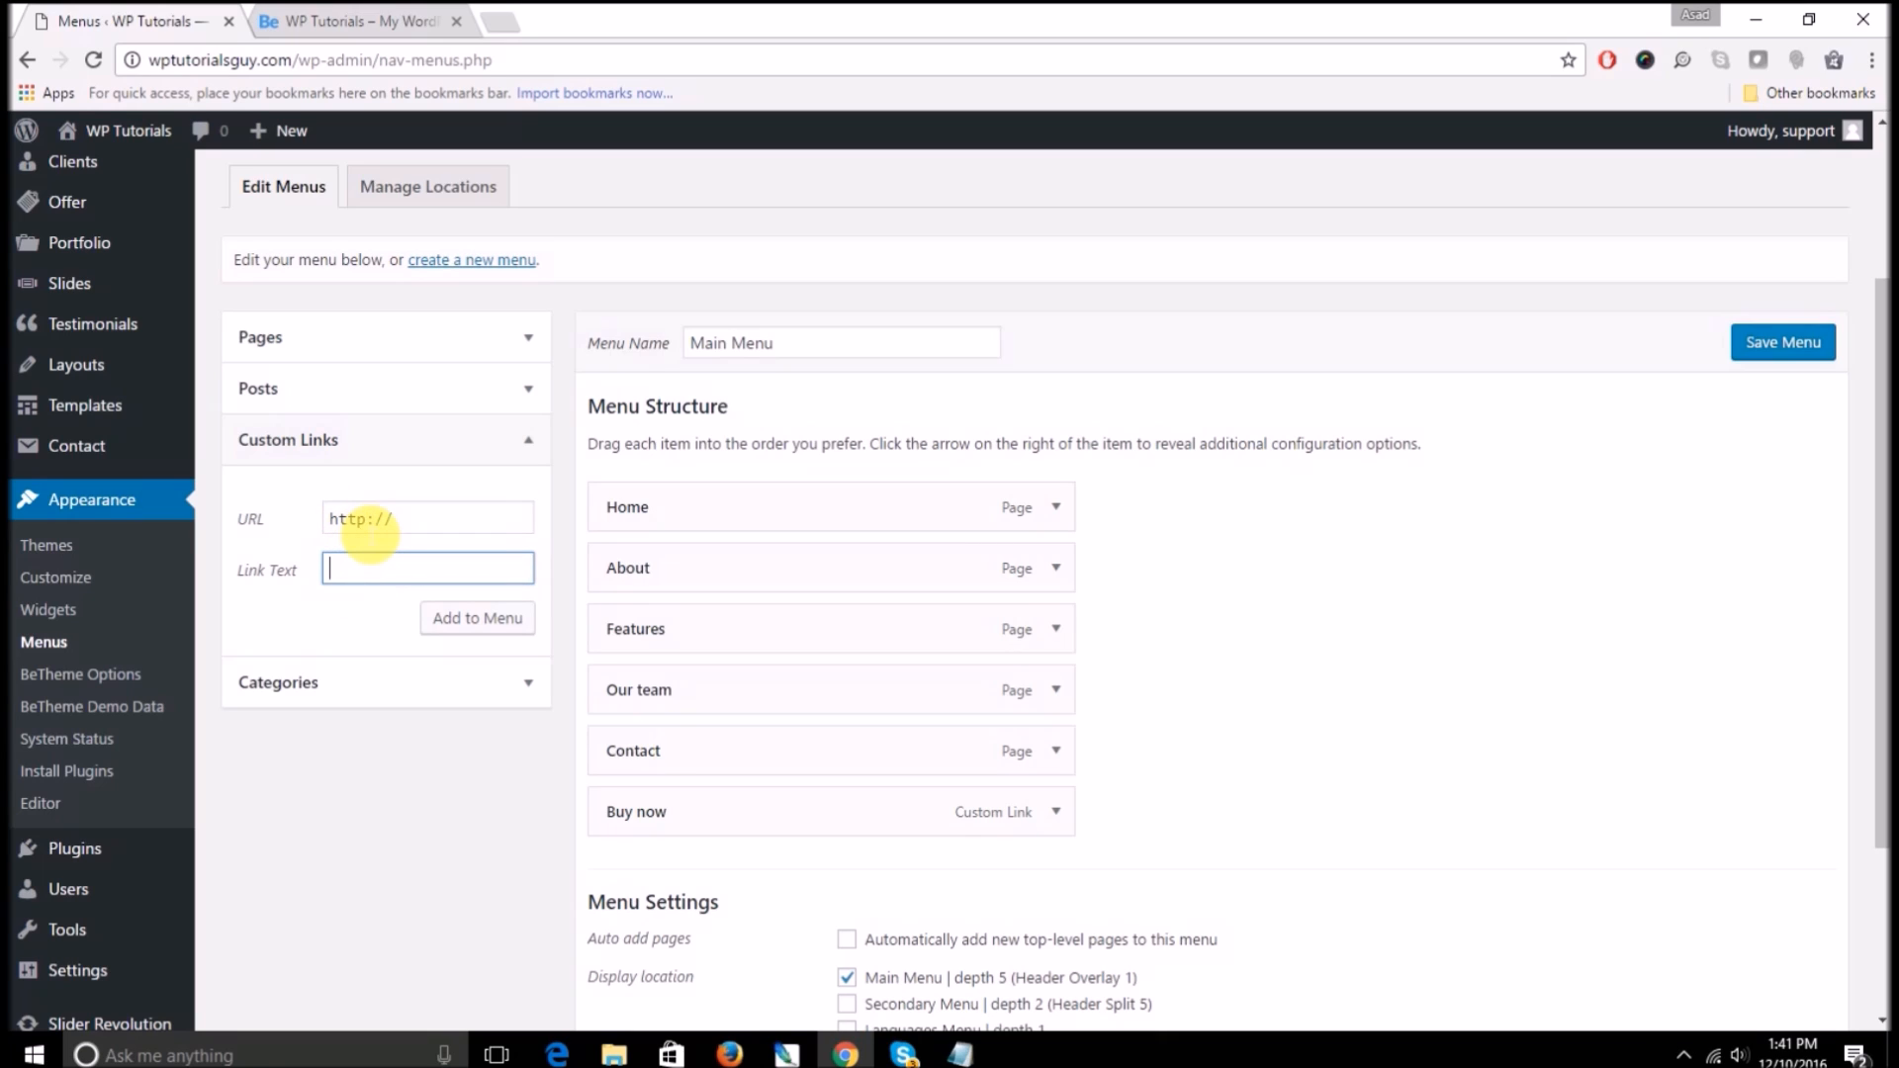
left_click(533, 343)
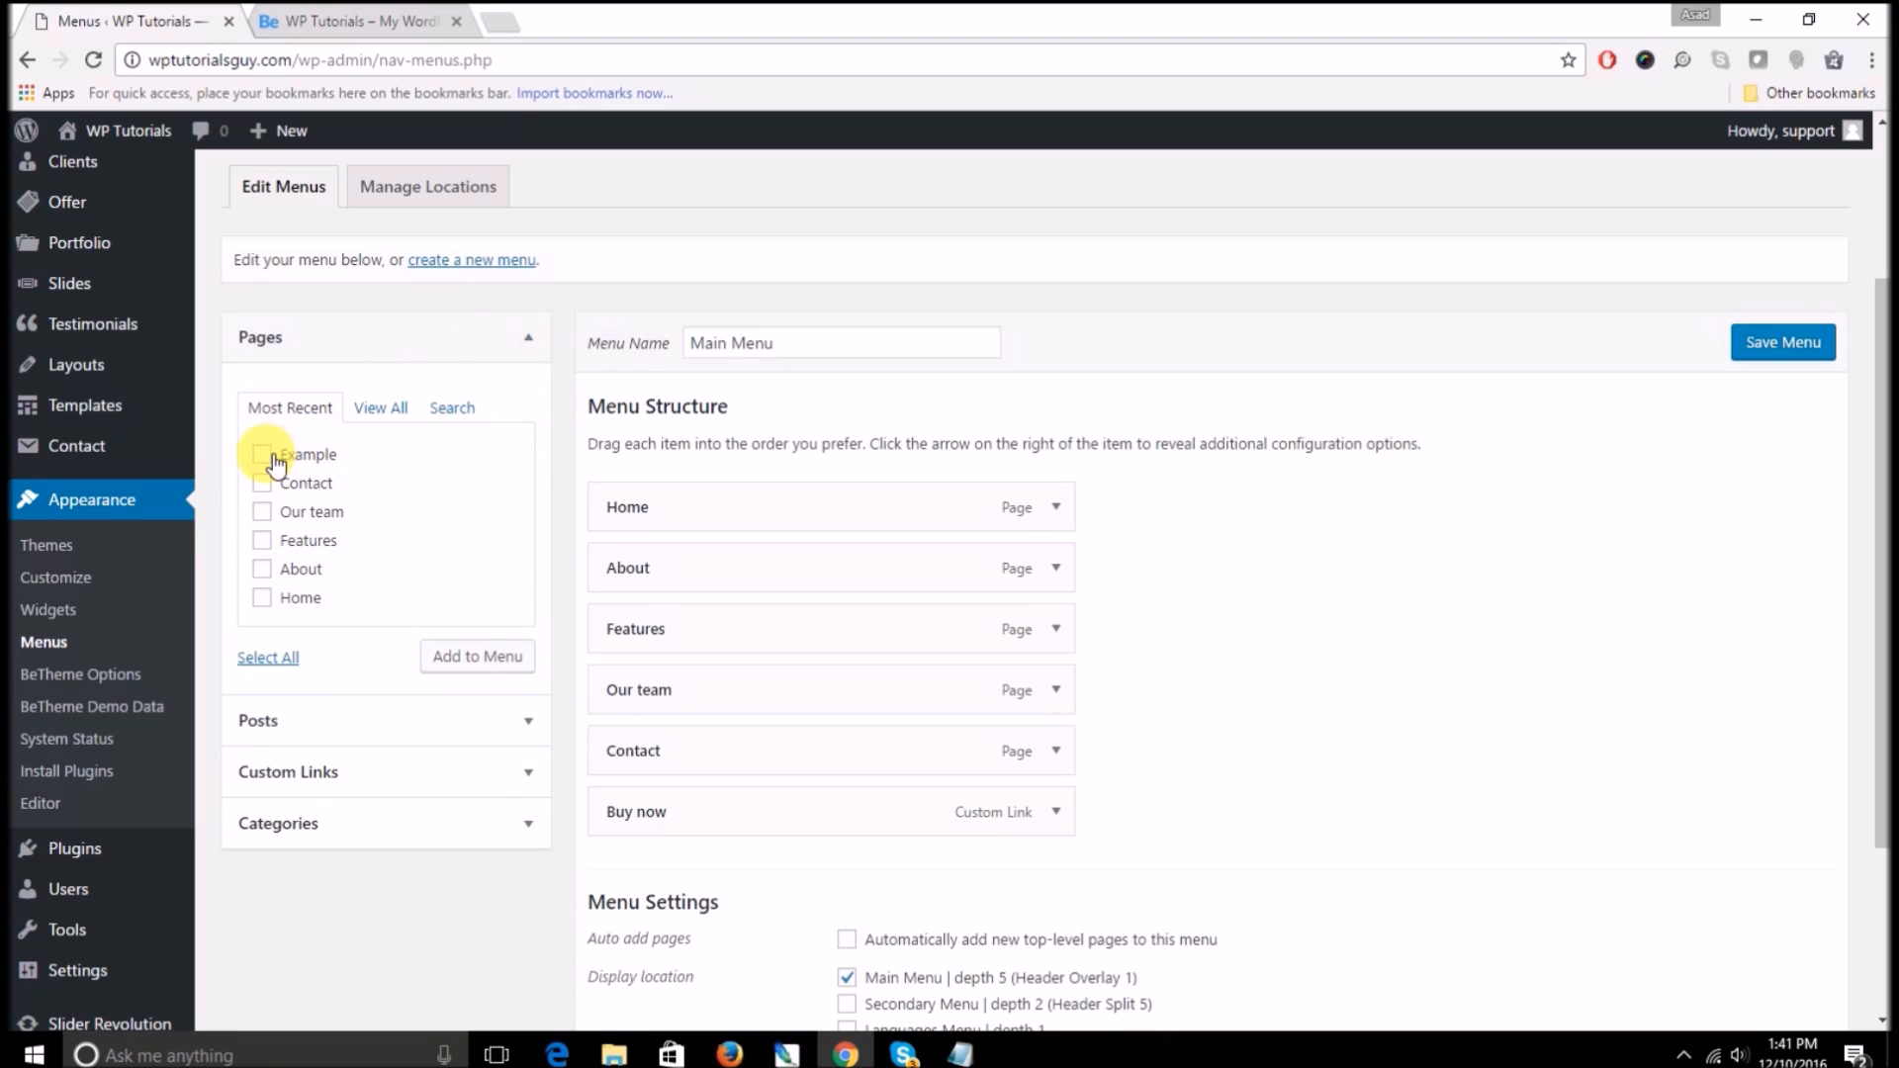
left_click(486, 659)
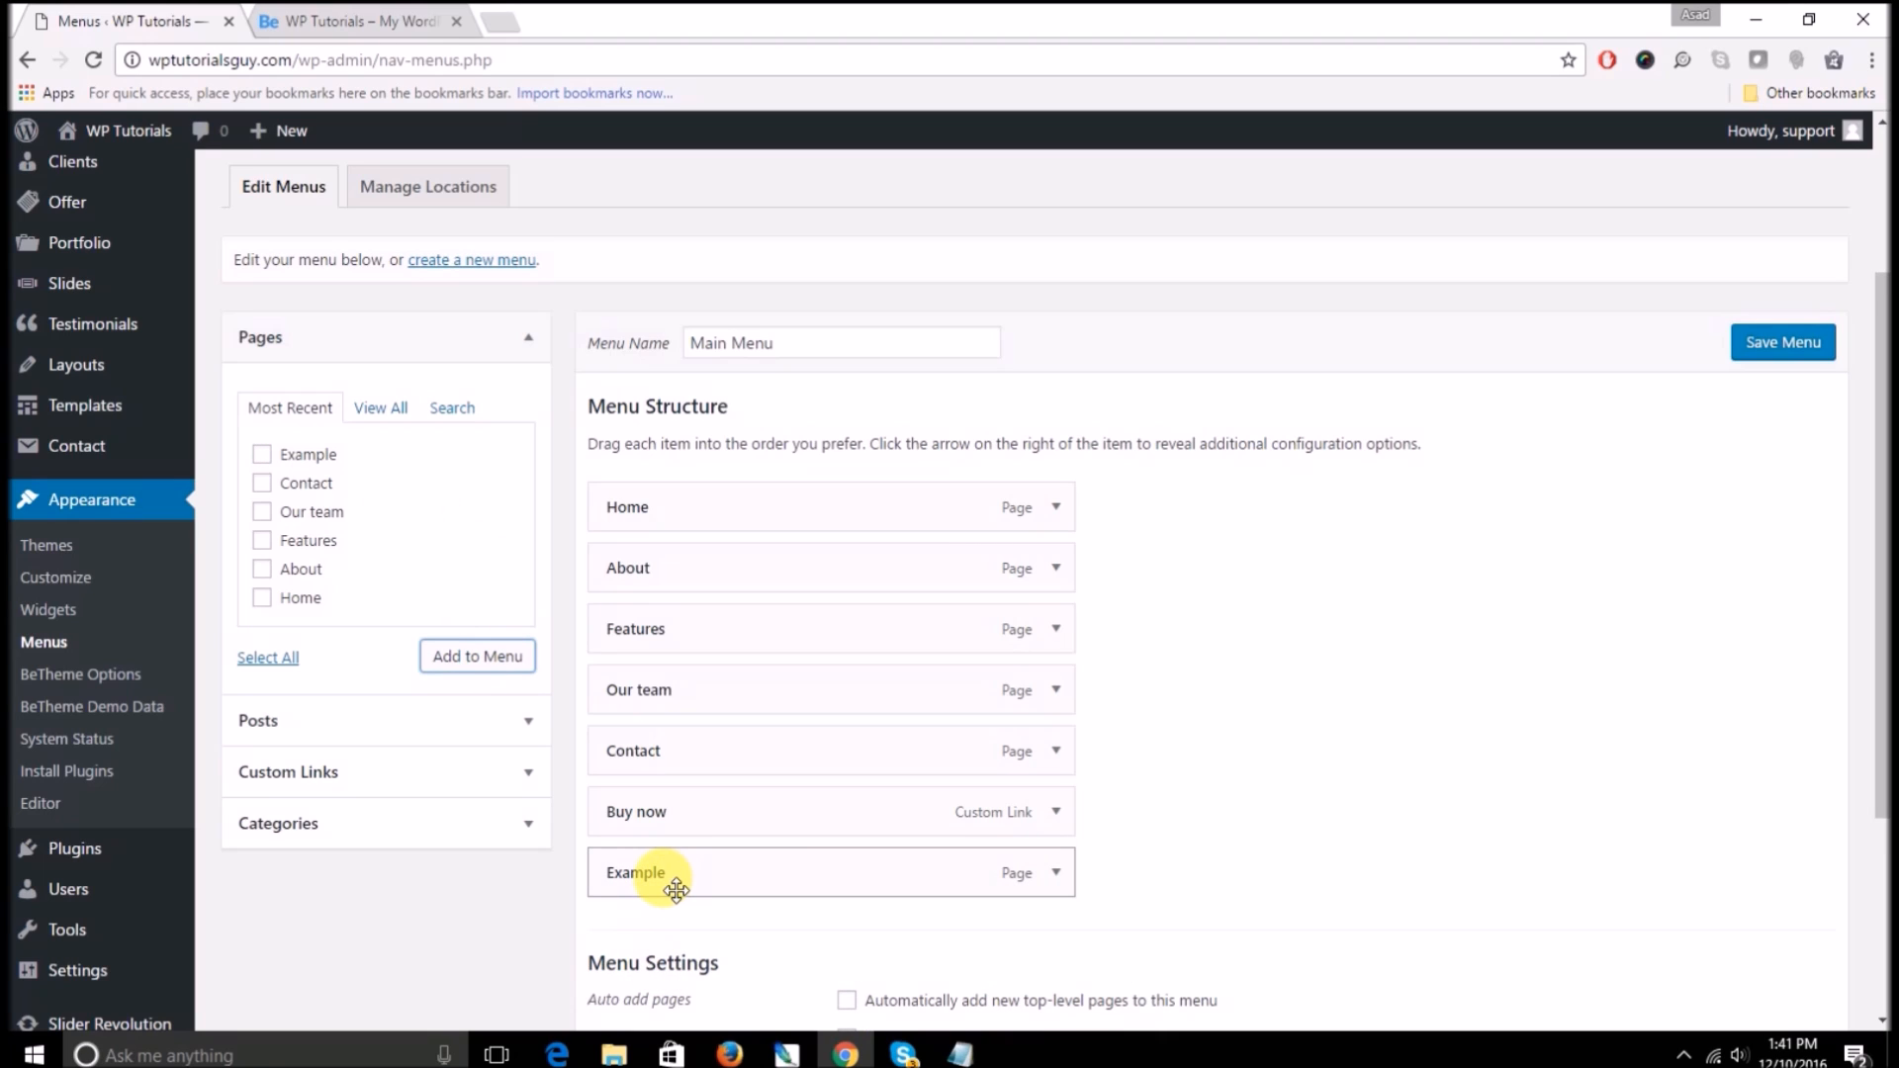
Step: Remove the Buy now custom link from the Main Menu
left_click(1057, 812)
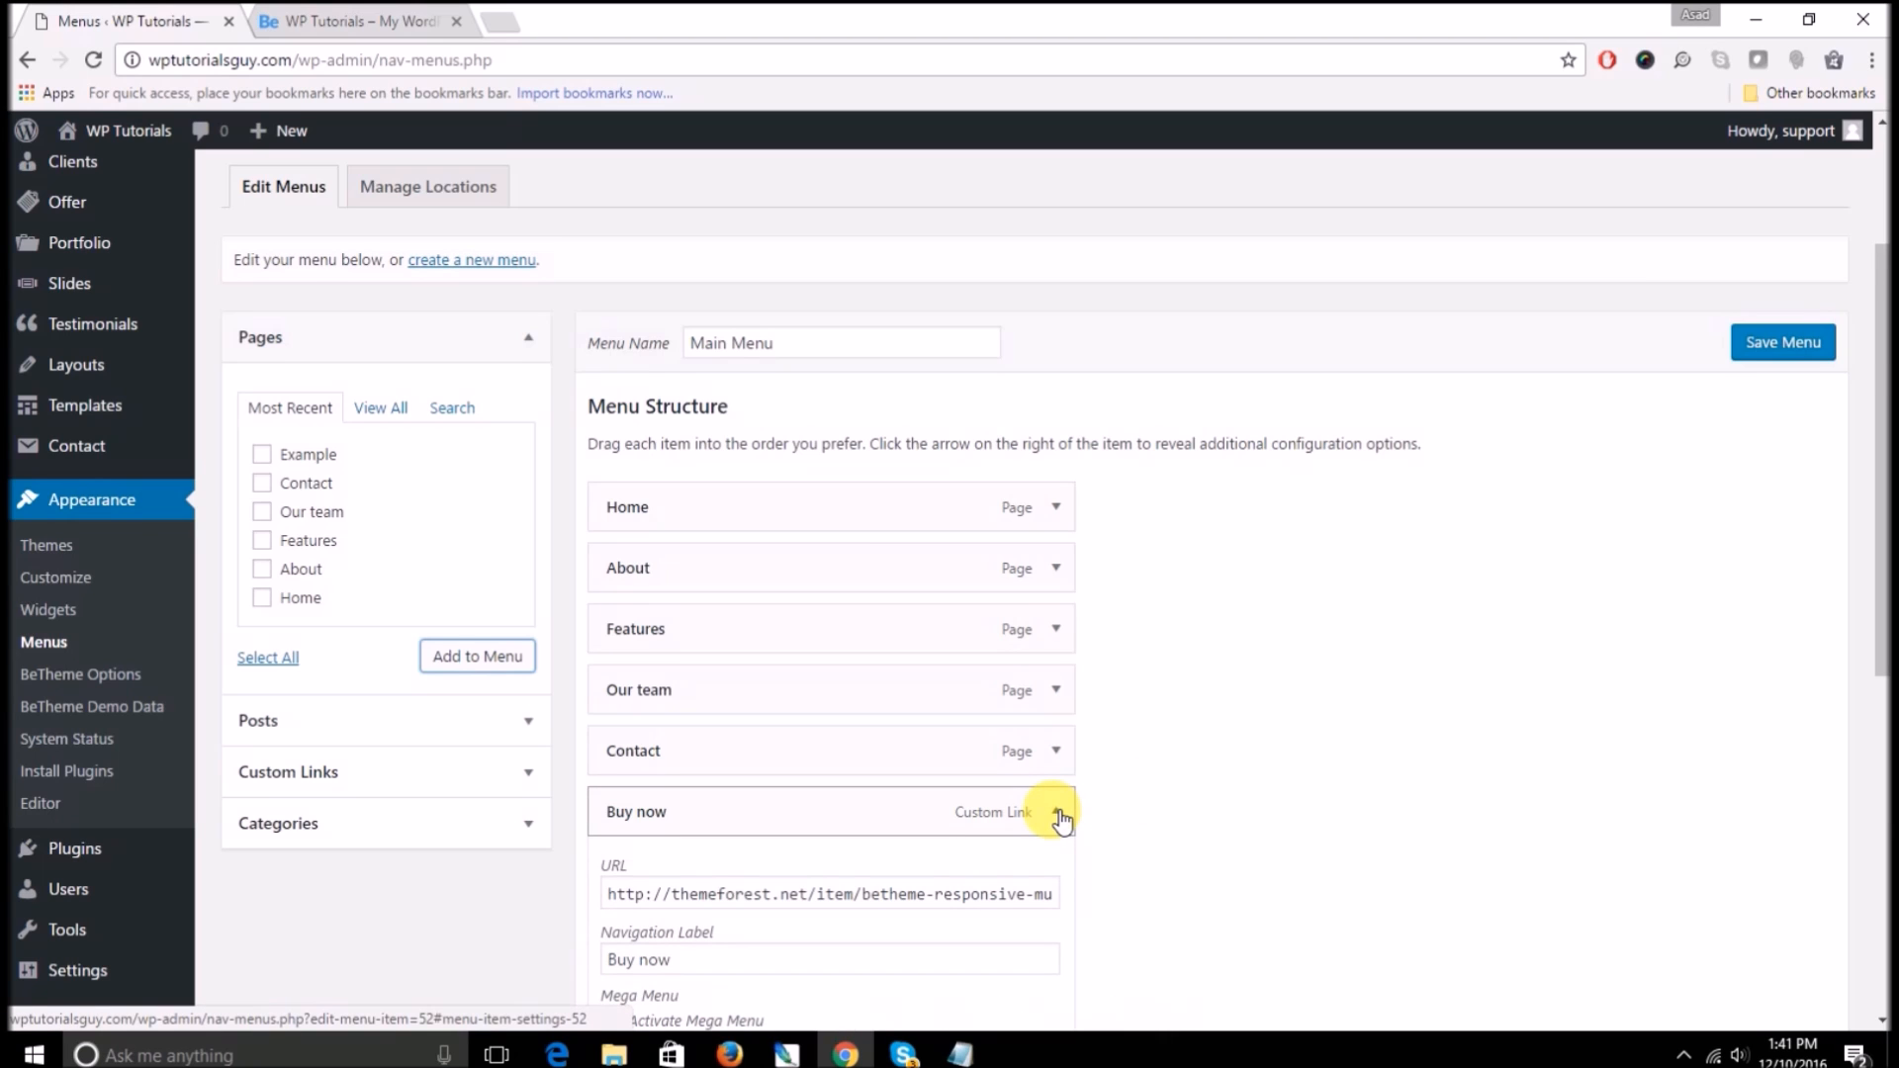
scroll(1058, 816, "down", 4)
left_click(627, 834)
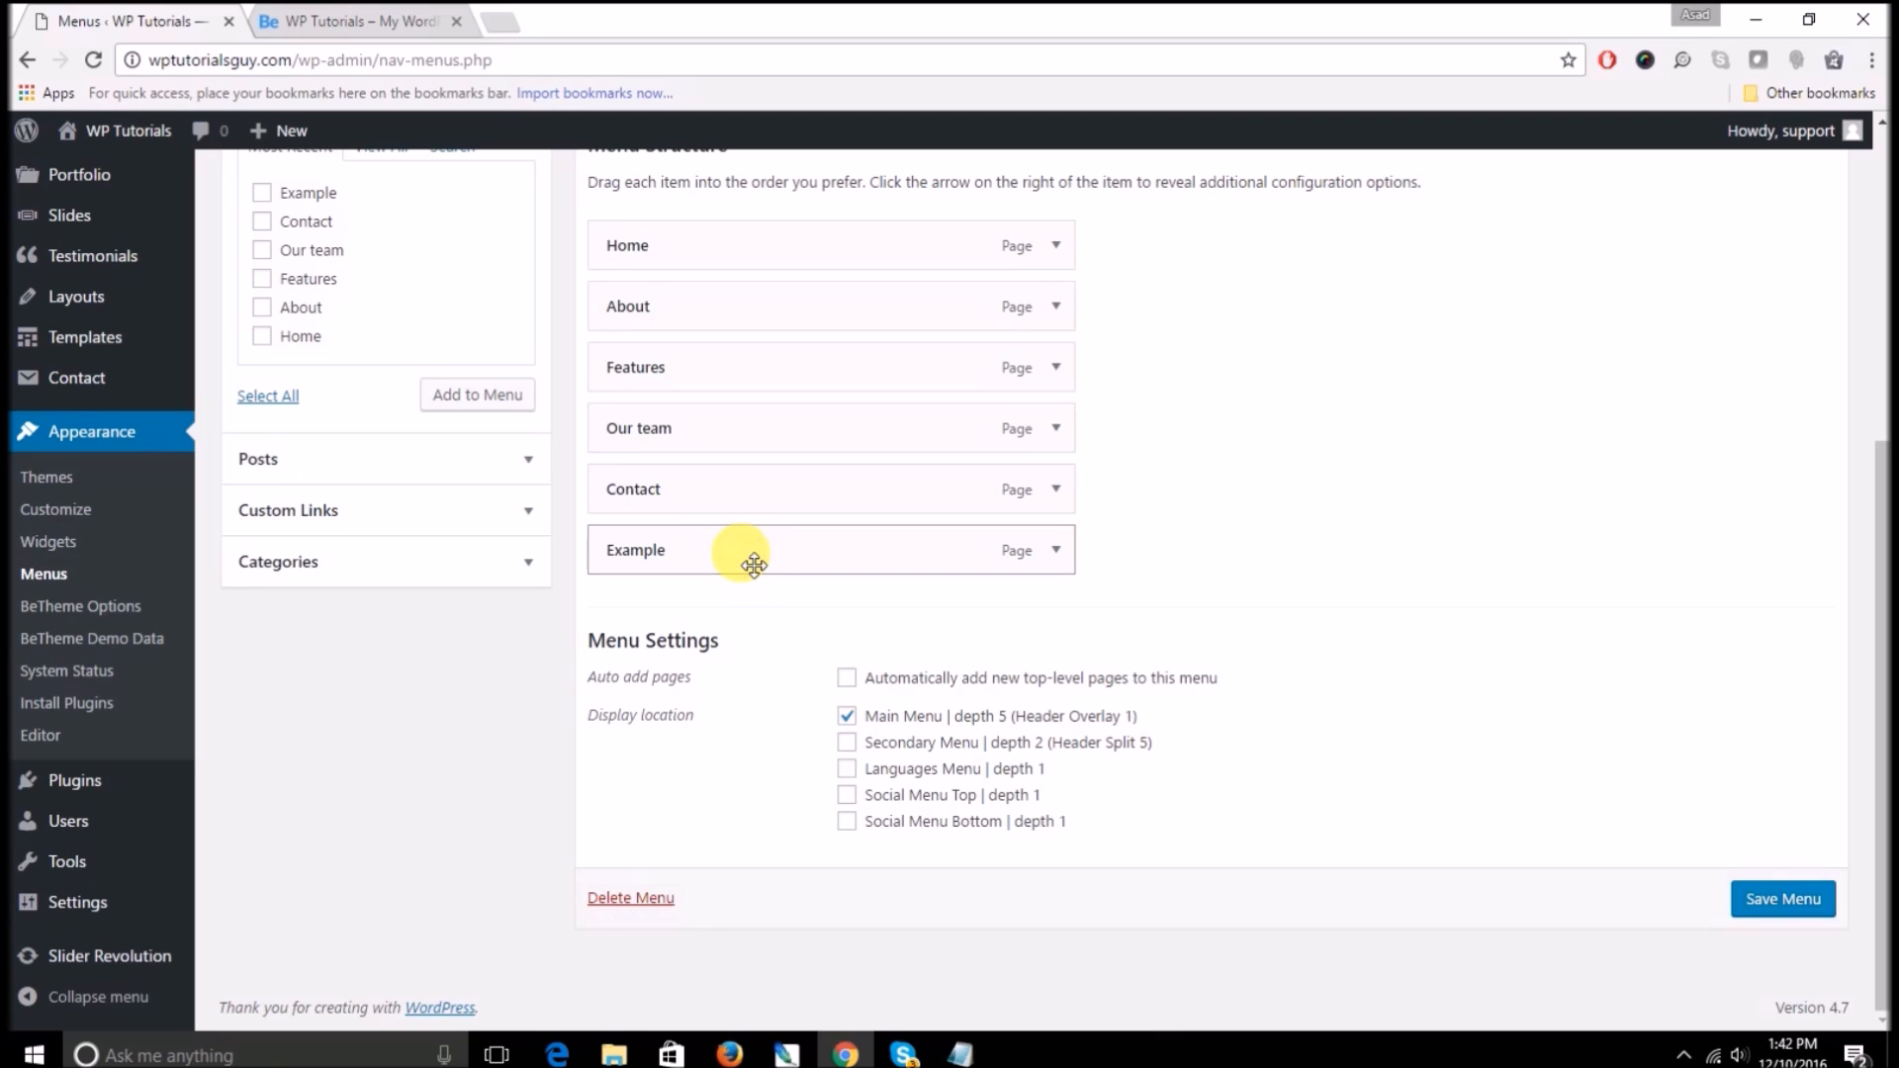
Step: Nest Example under Contact, move it back to top level, then view the live homepage
left_click_drag(754, 564, 792, 627)
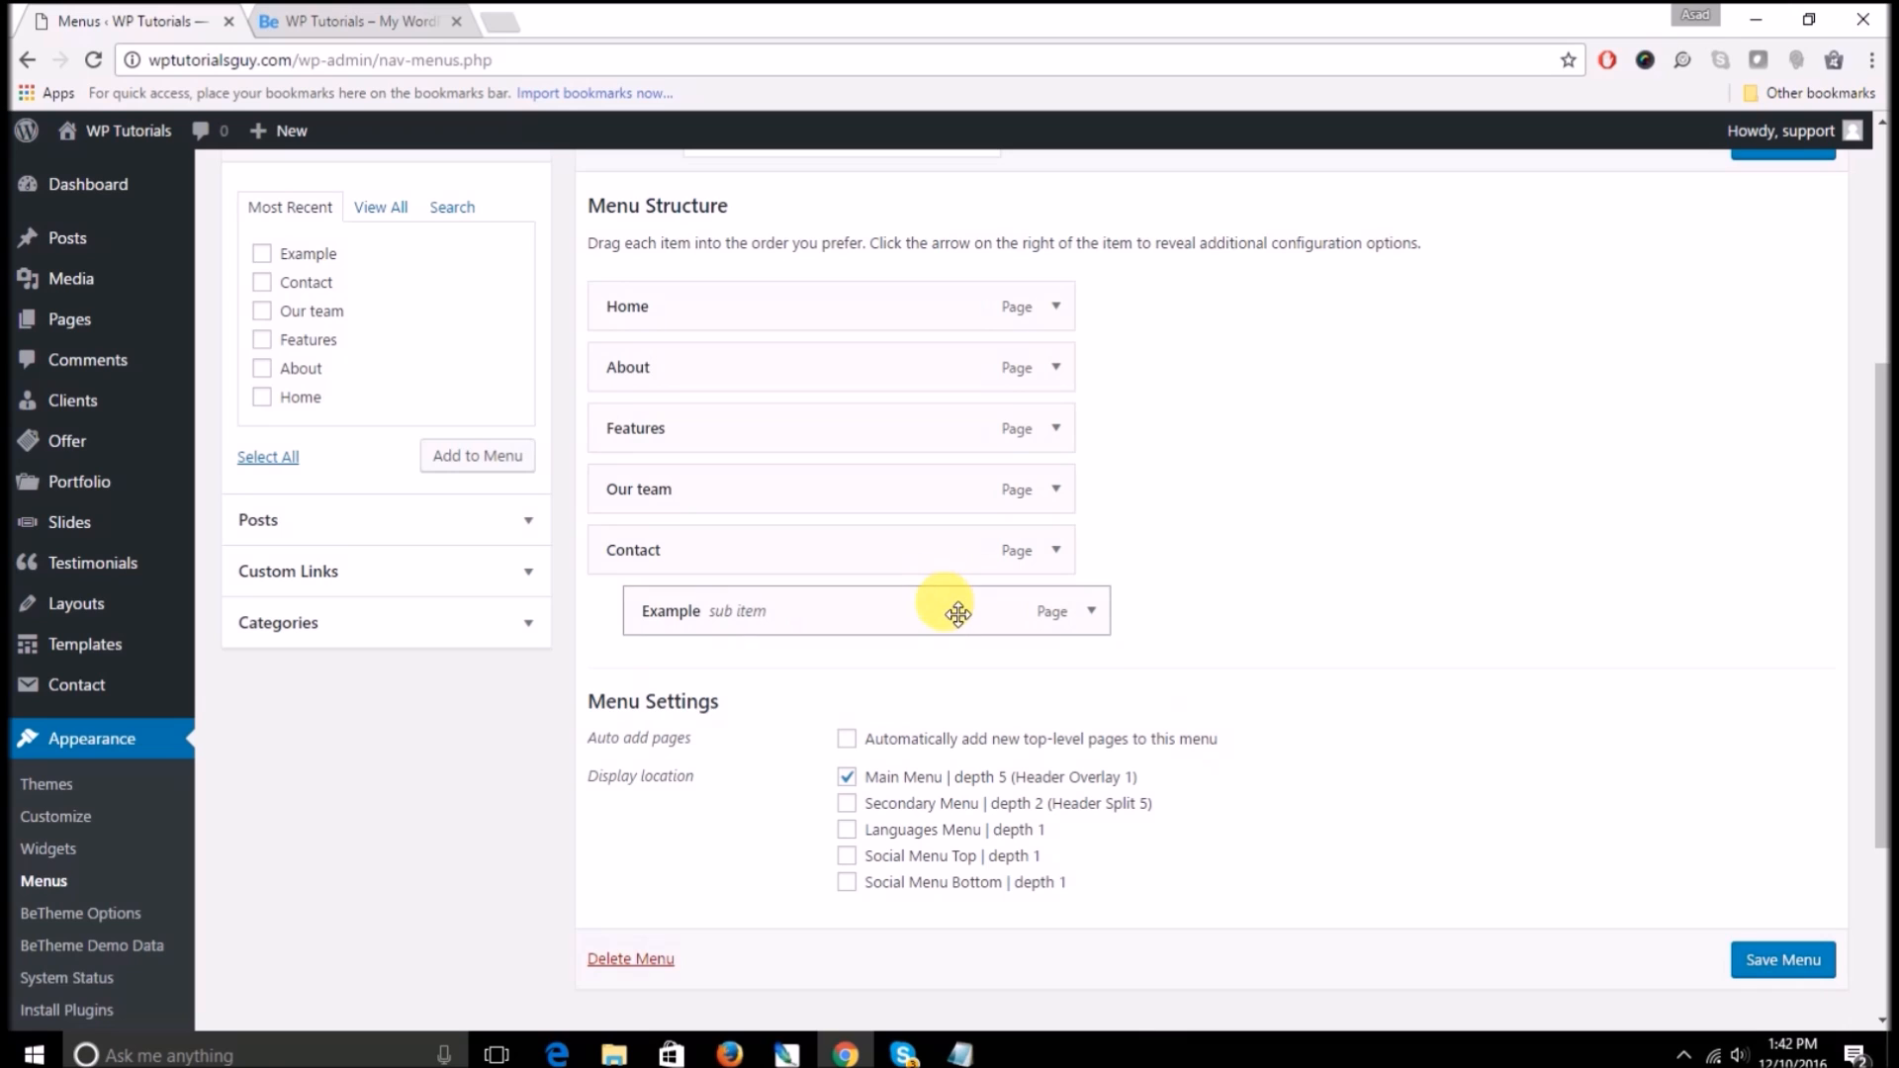
left_click_drag(957, 620, 914, 619)
scroll(1470, 706, "up", 5)
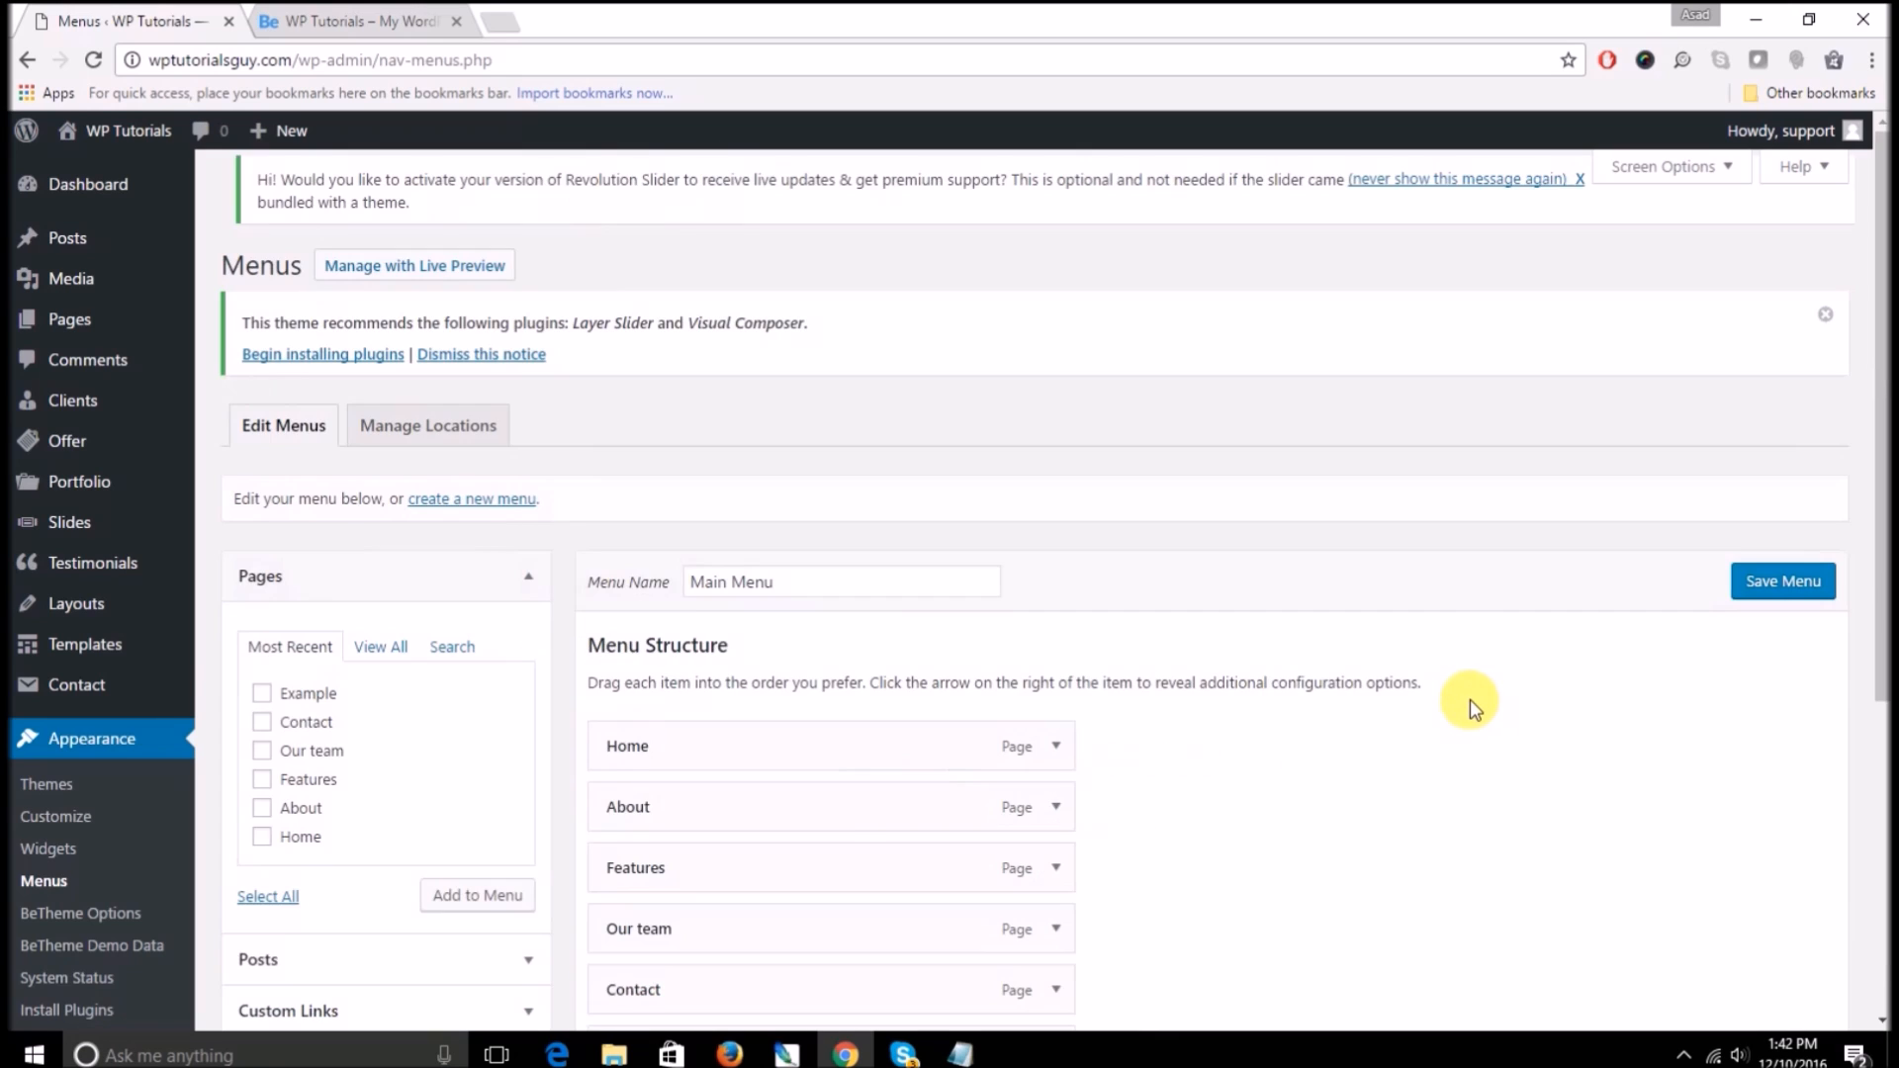
scroll(1470, 699, "down", 4)
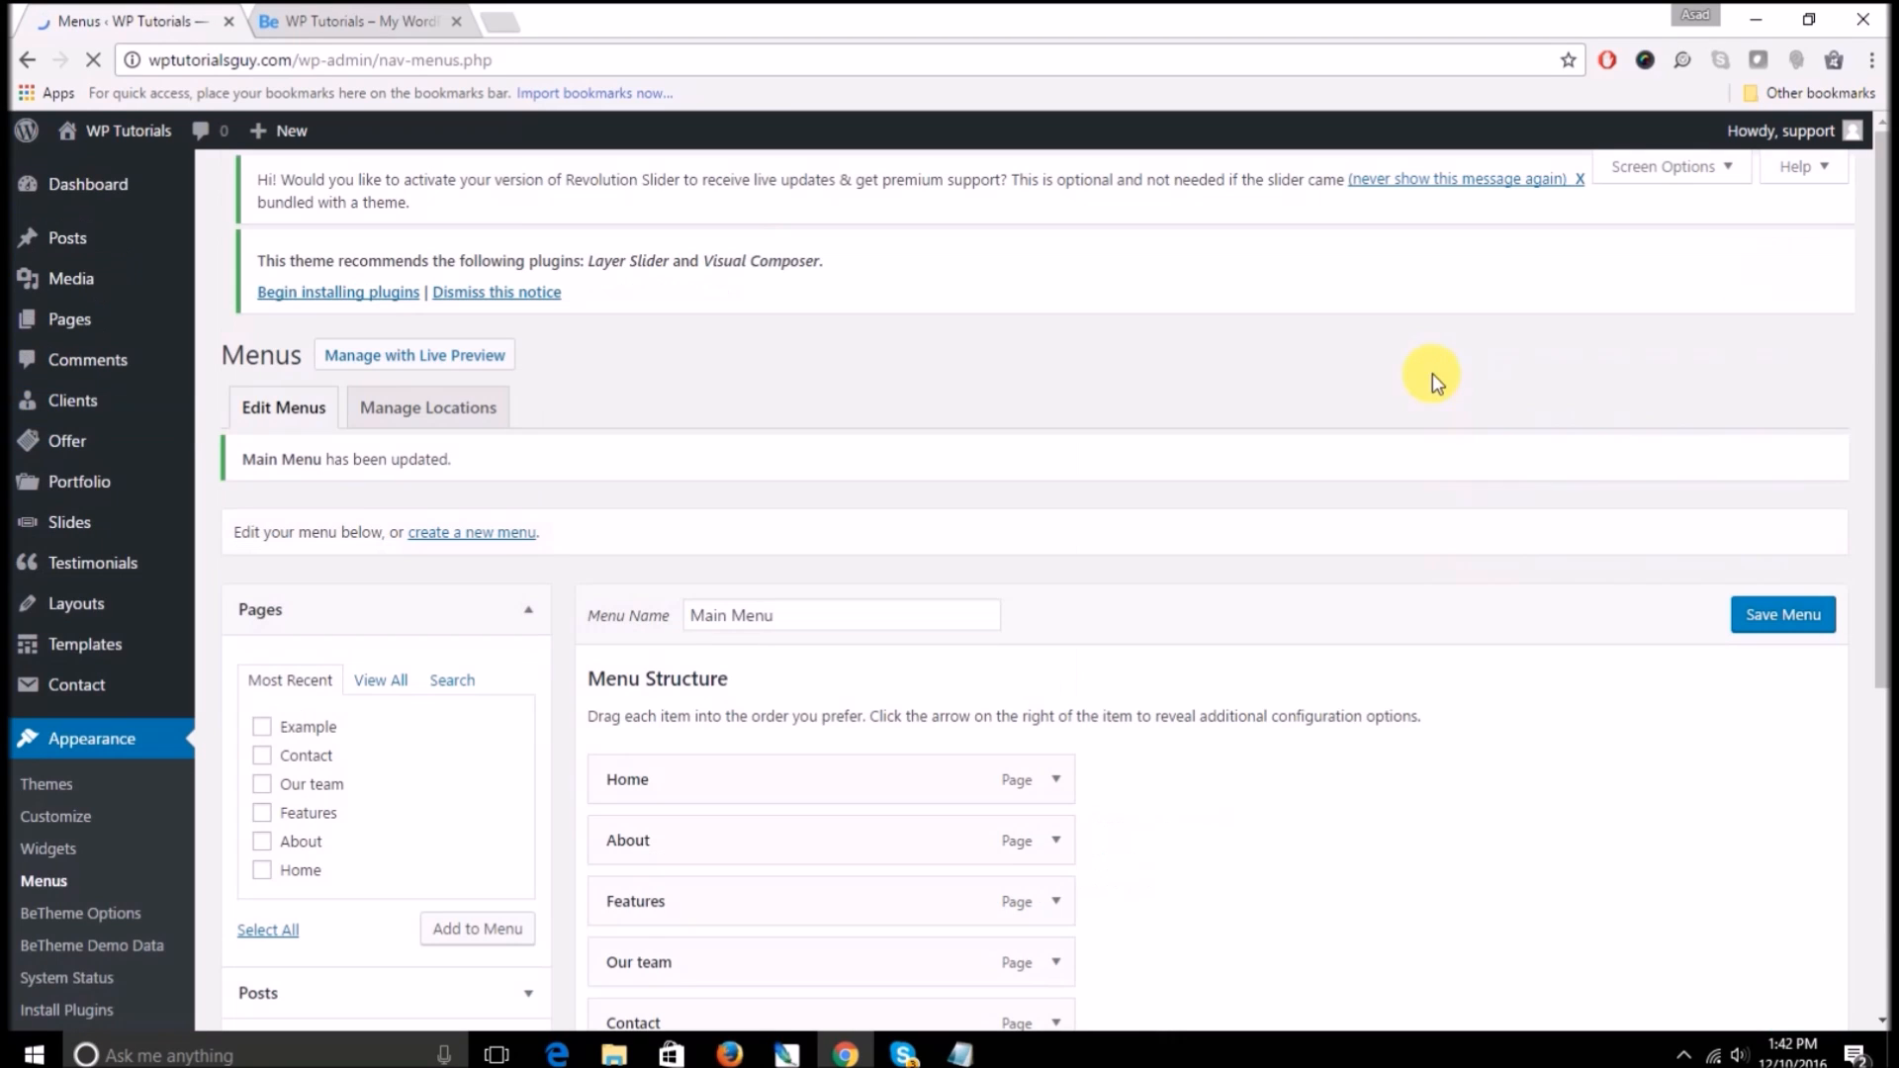
left_click(341, 21)
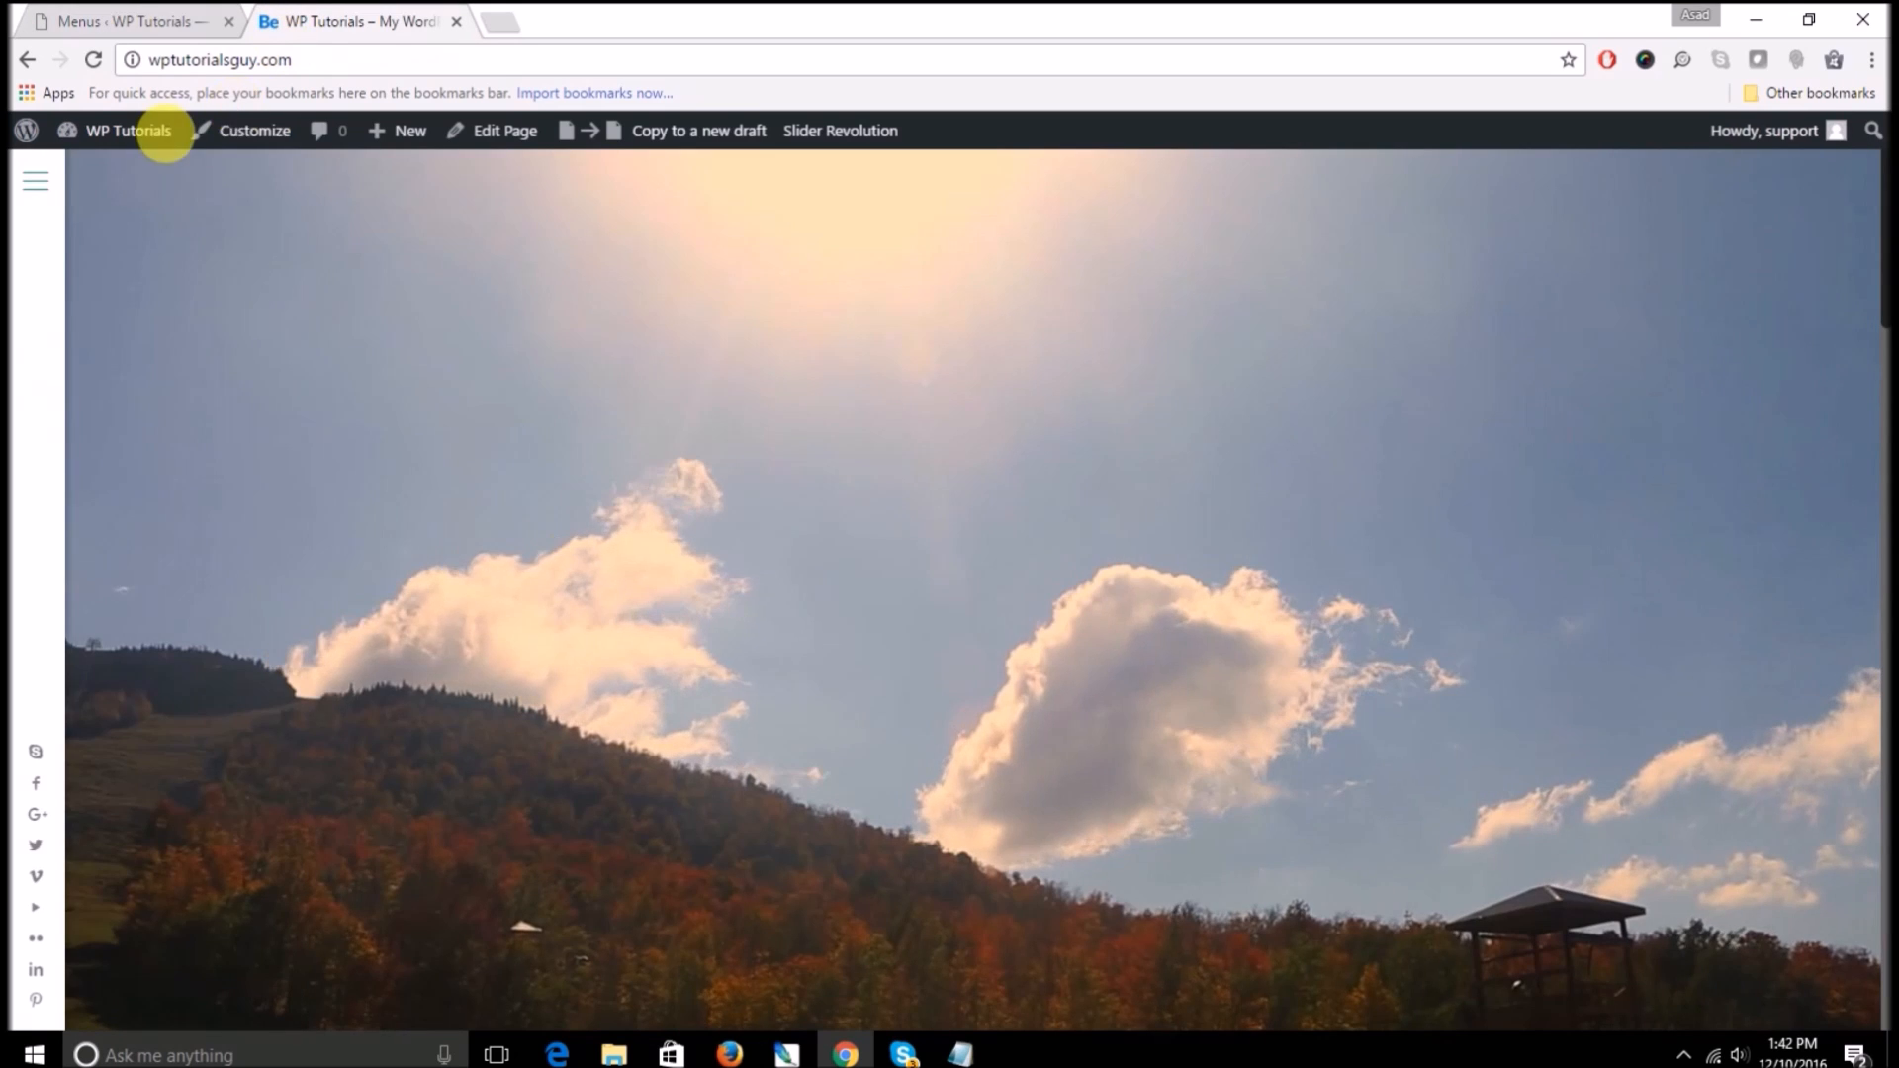
Step: Reload the homepage and open the side menu to confirm Example follows Contact
left_click(92, 61)
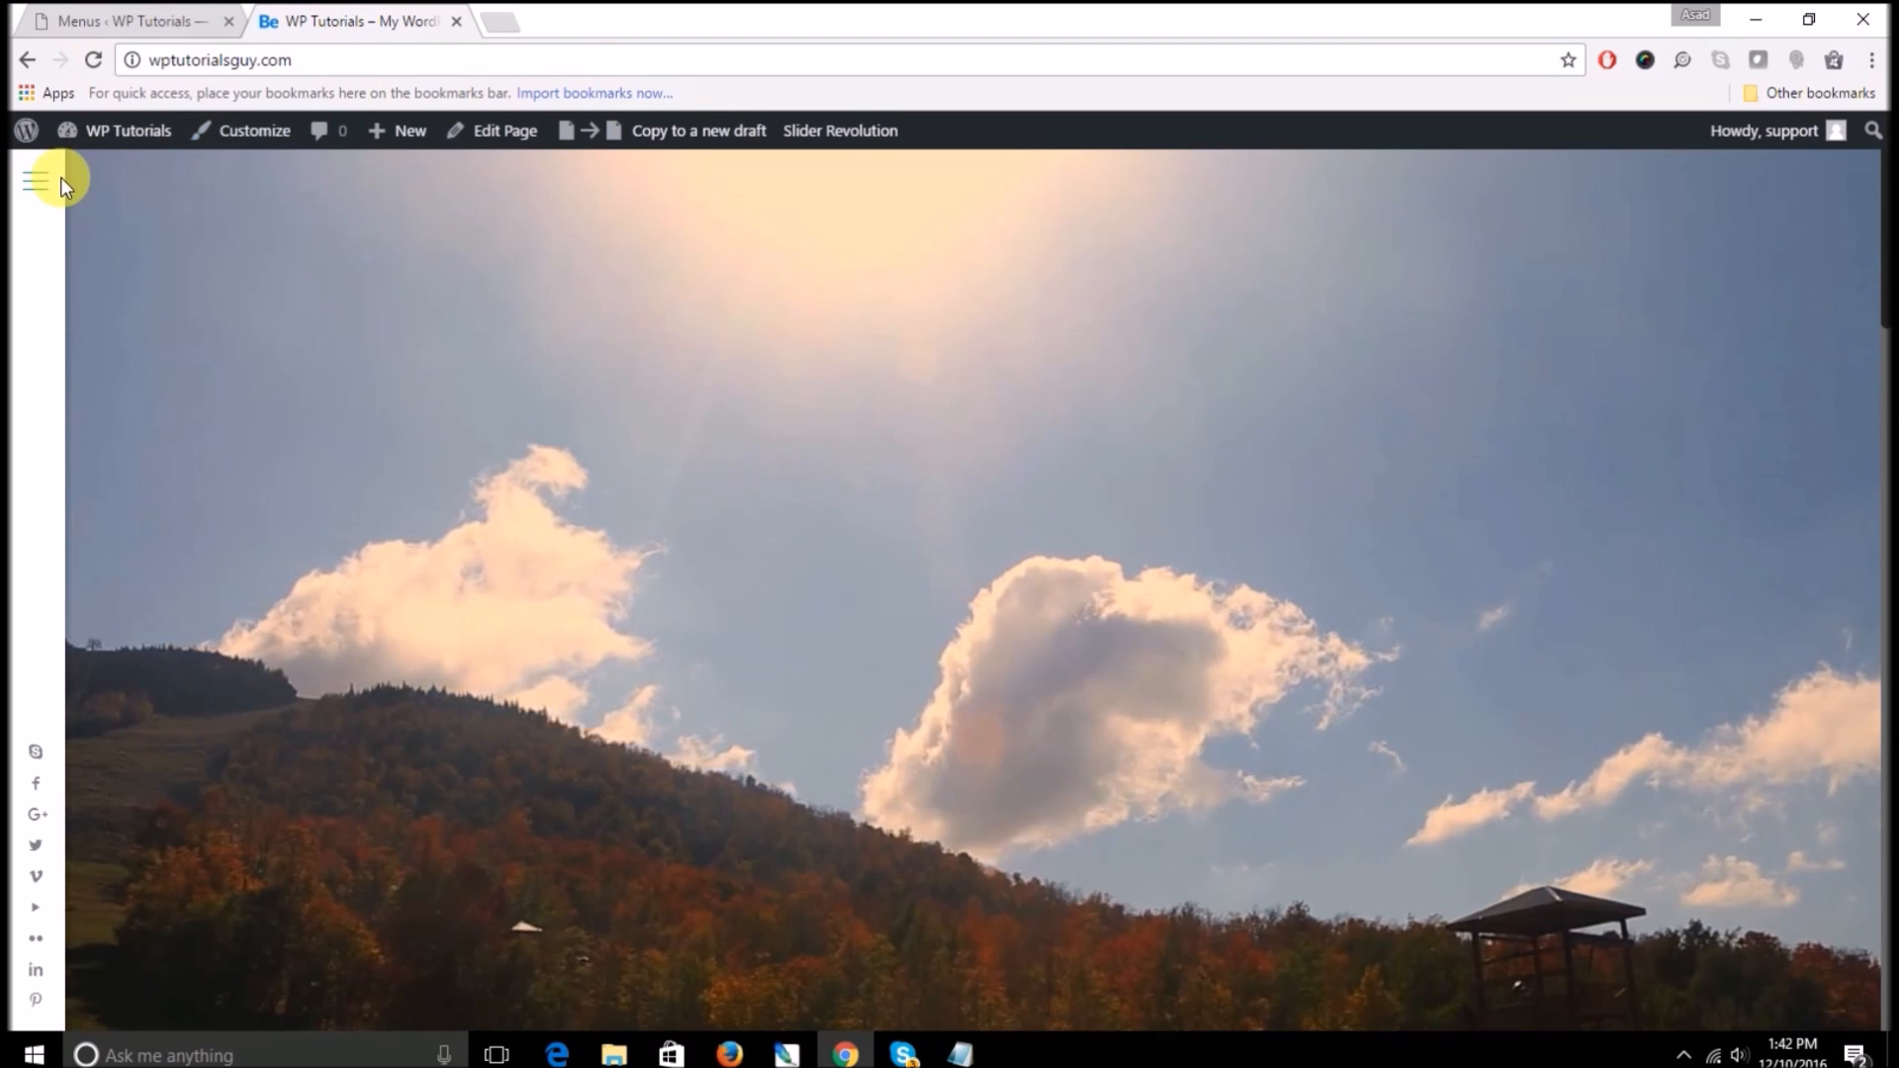
left_click(49, 184)
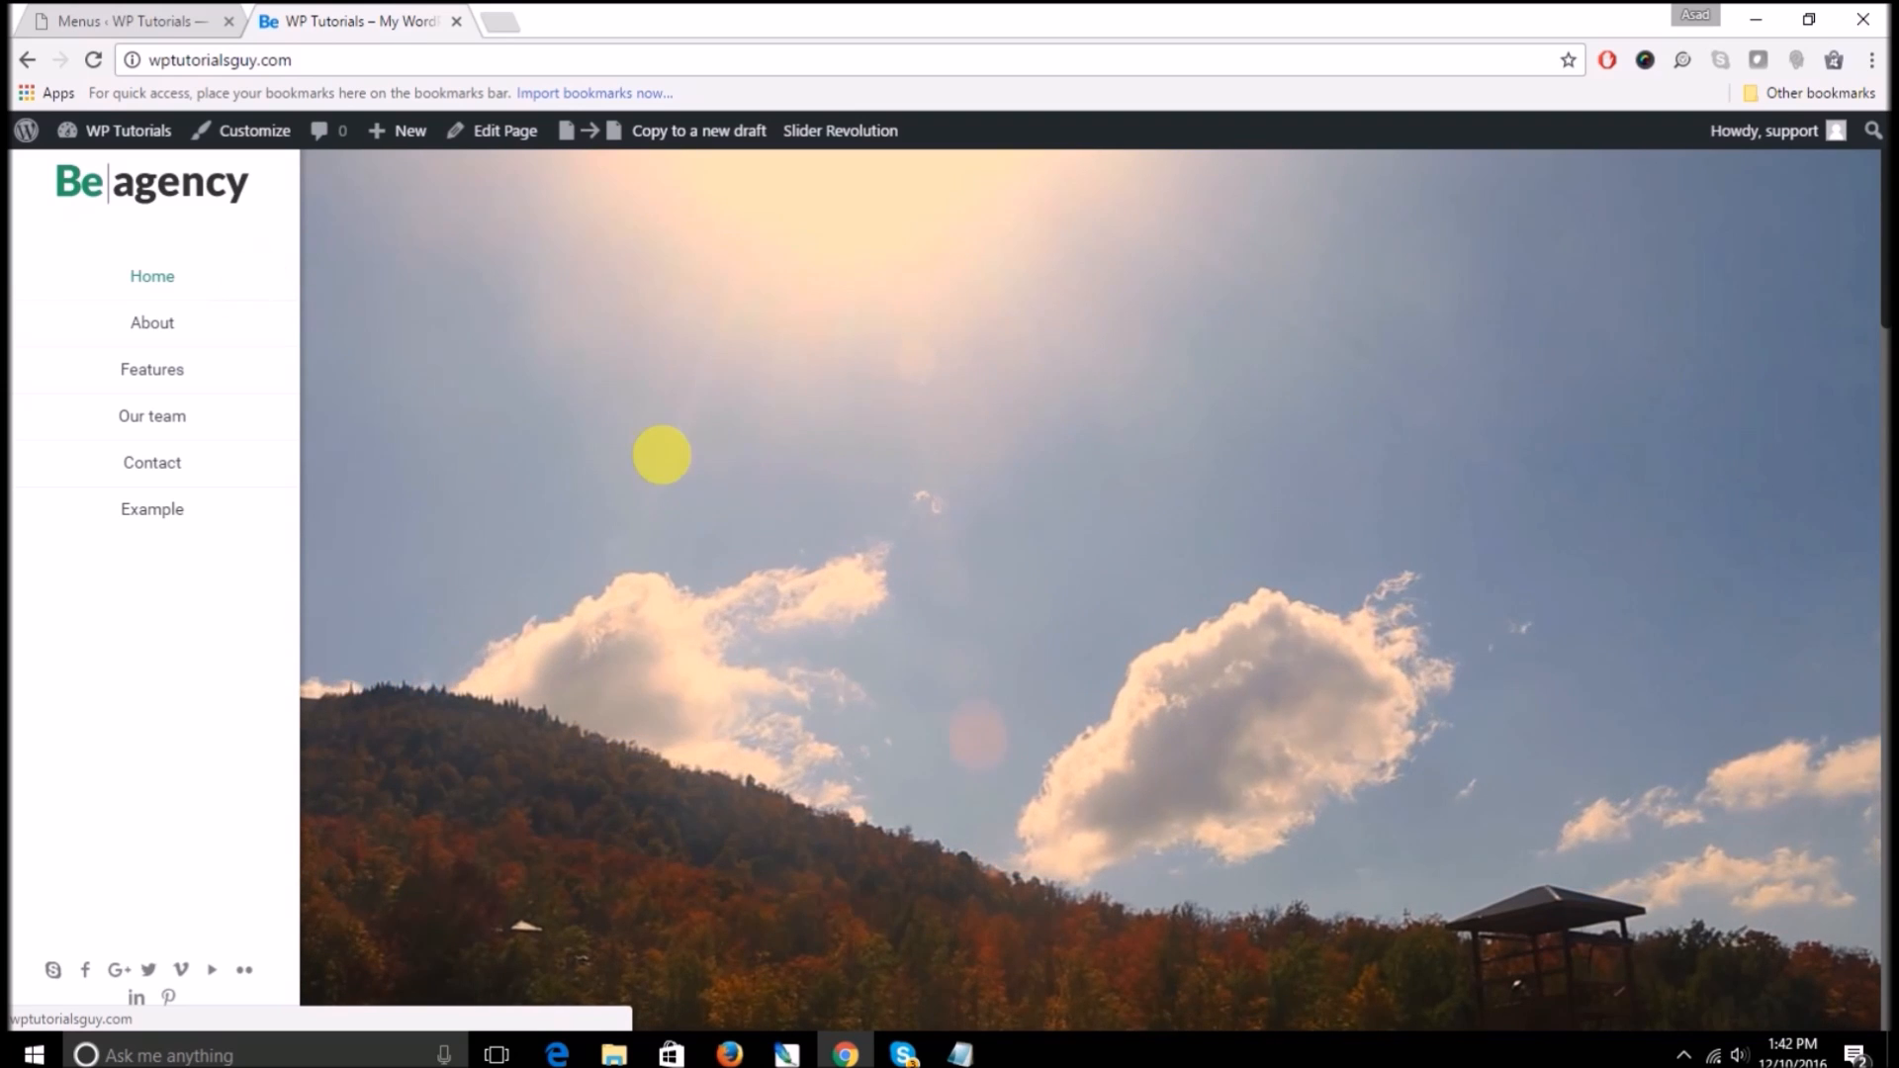
Step: Highlight HOW TO CUSTOMIZE THE HEADER in the Notepad outline, then minimise Notepad
left_click(973, 1049)
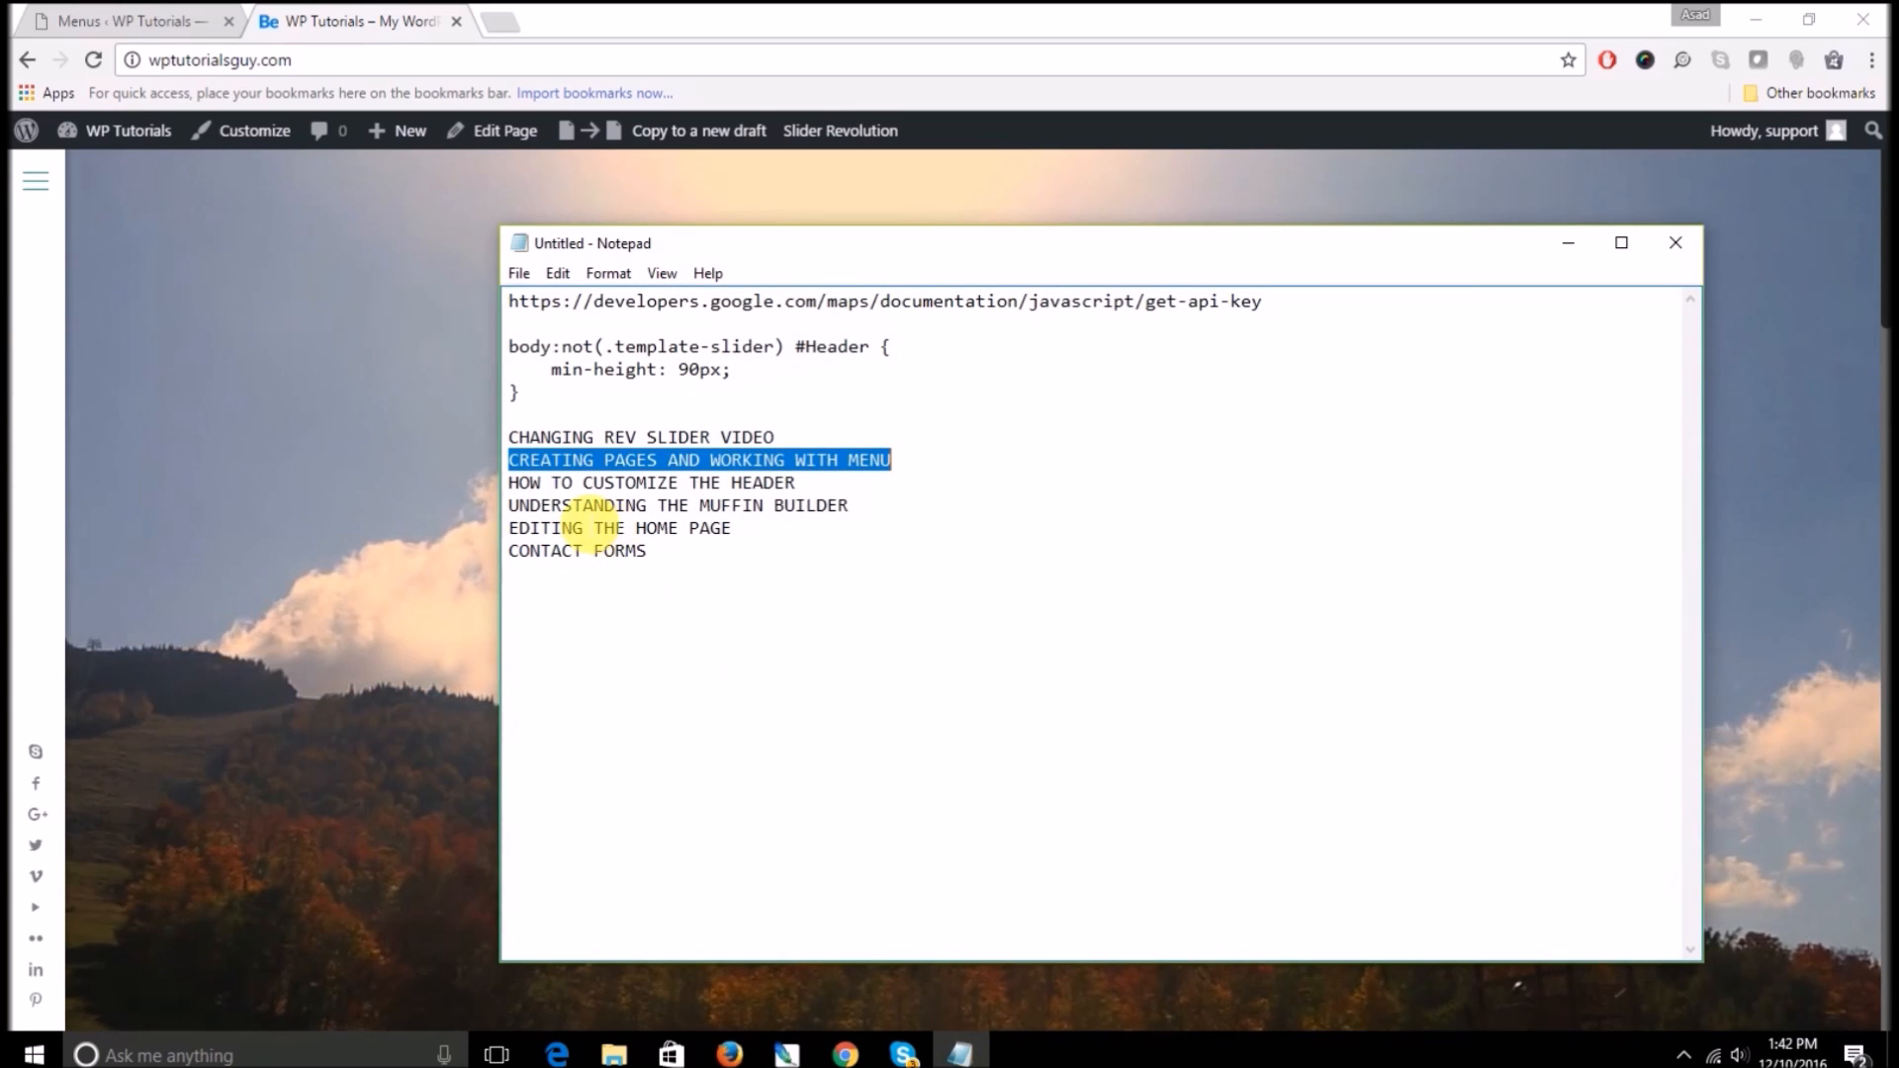
left_click(512, 484)
left_click_drag(512, 485, 796, 487)
left_click(1565, 243)
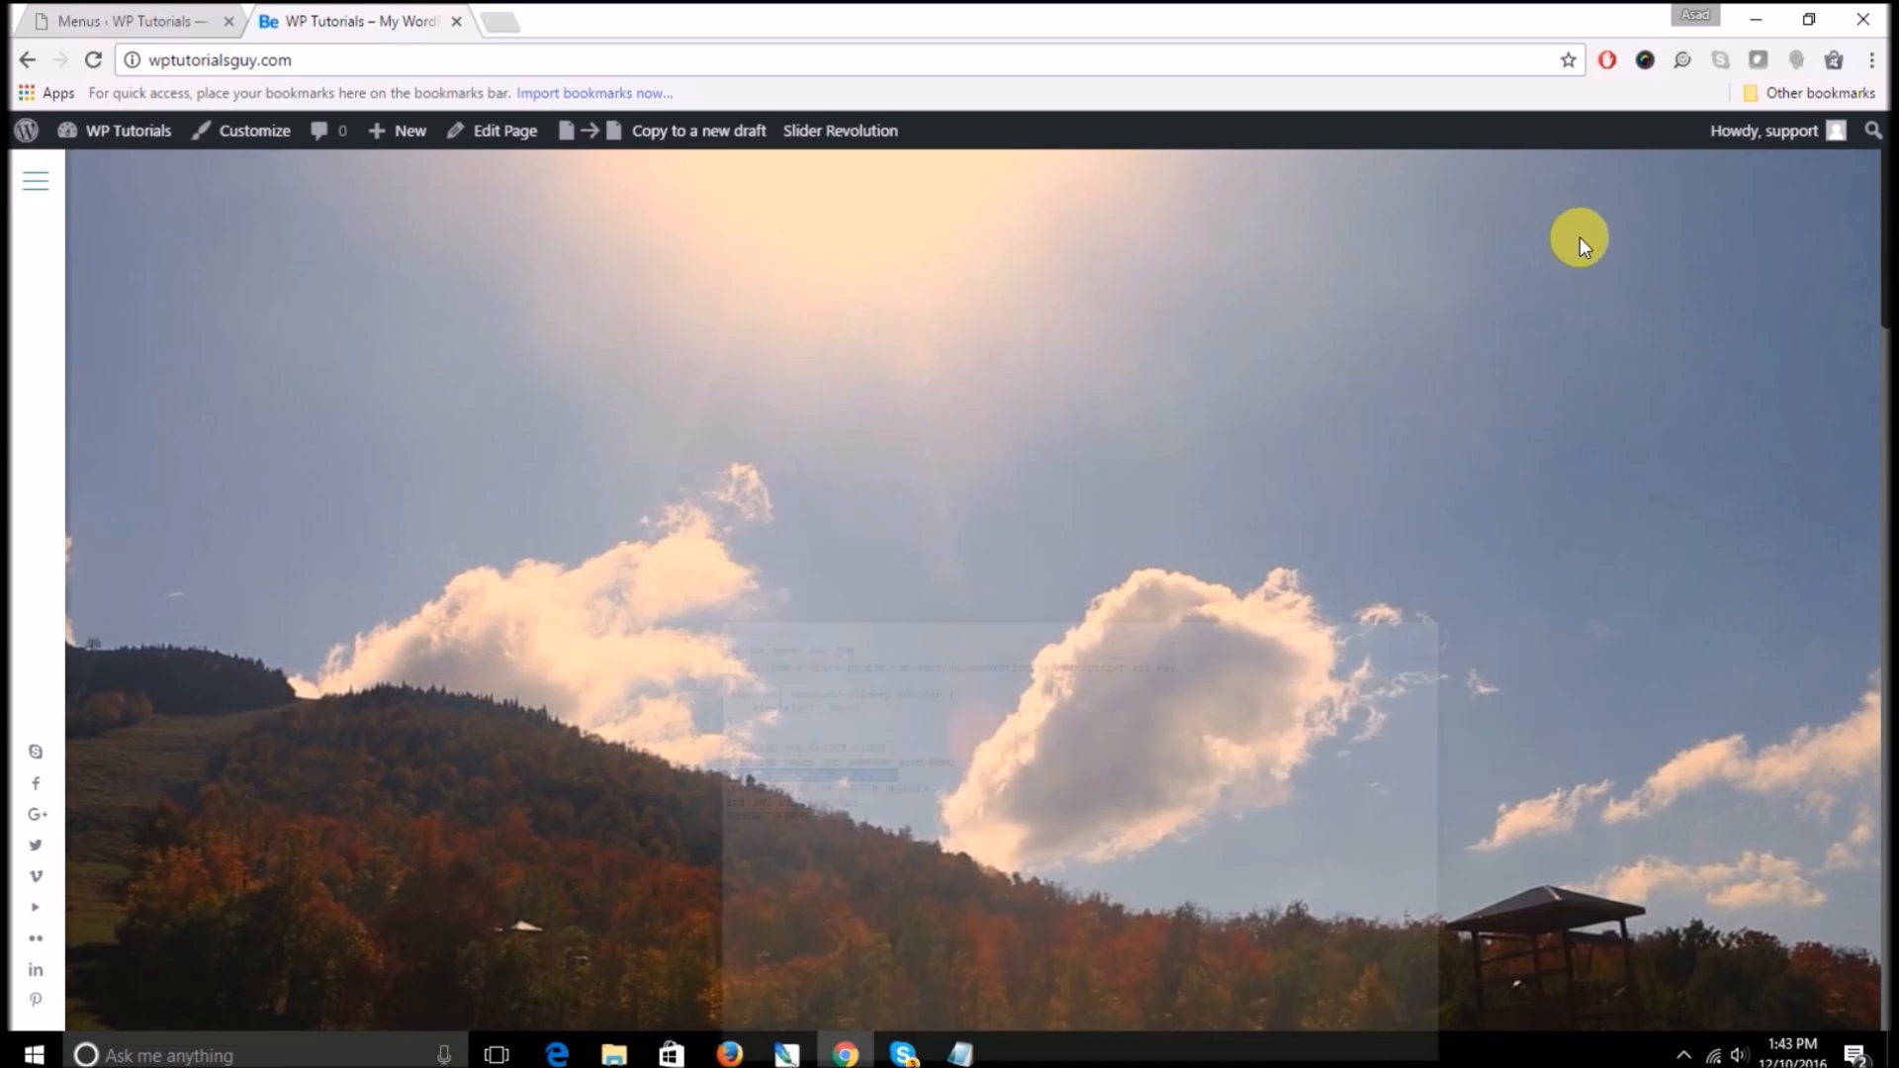
Step: Visit the About page from the side menu, scroll through it, then return to Menus admin
left_click(36, 180)
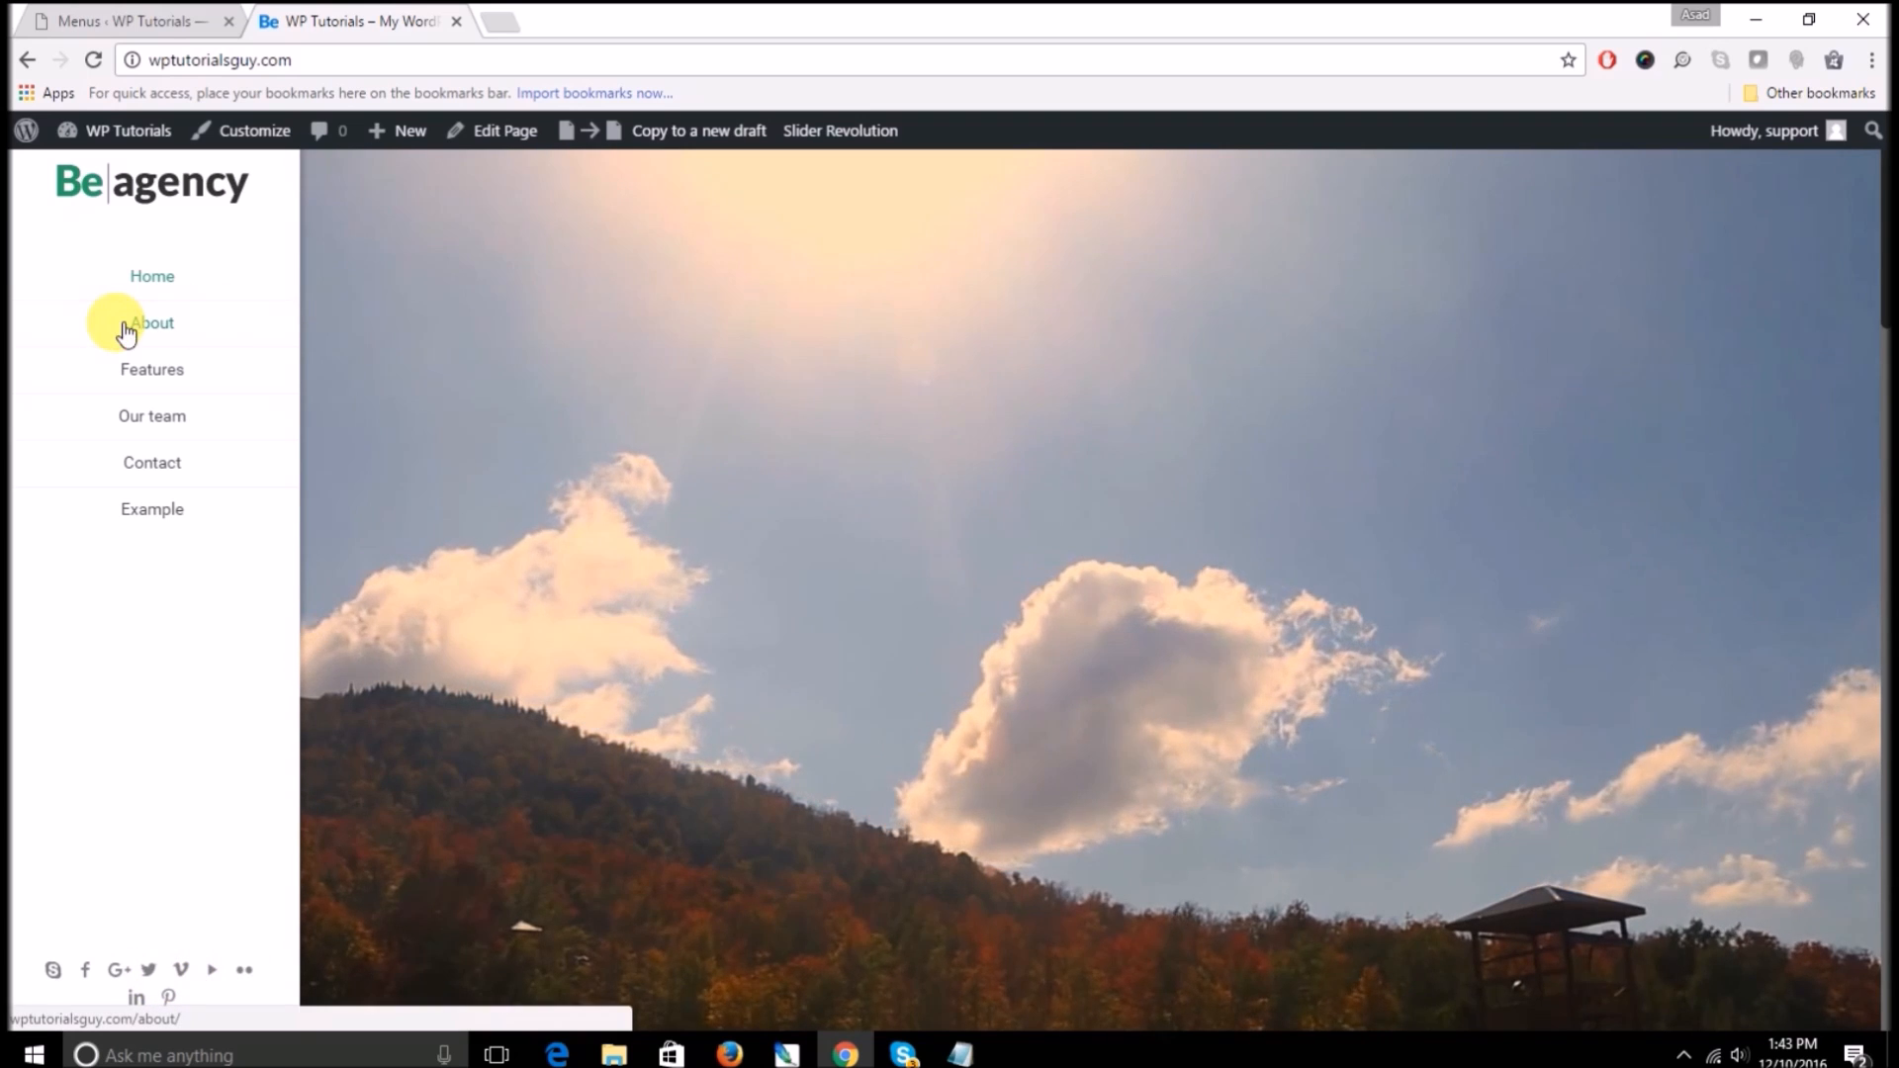
left_click(123, 327)
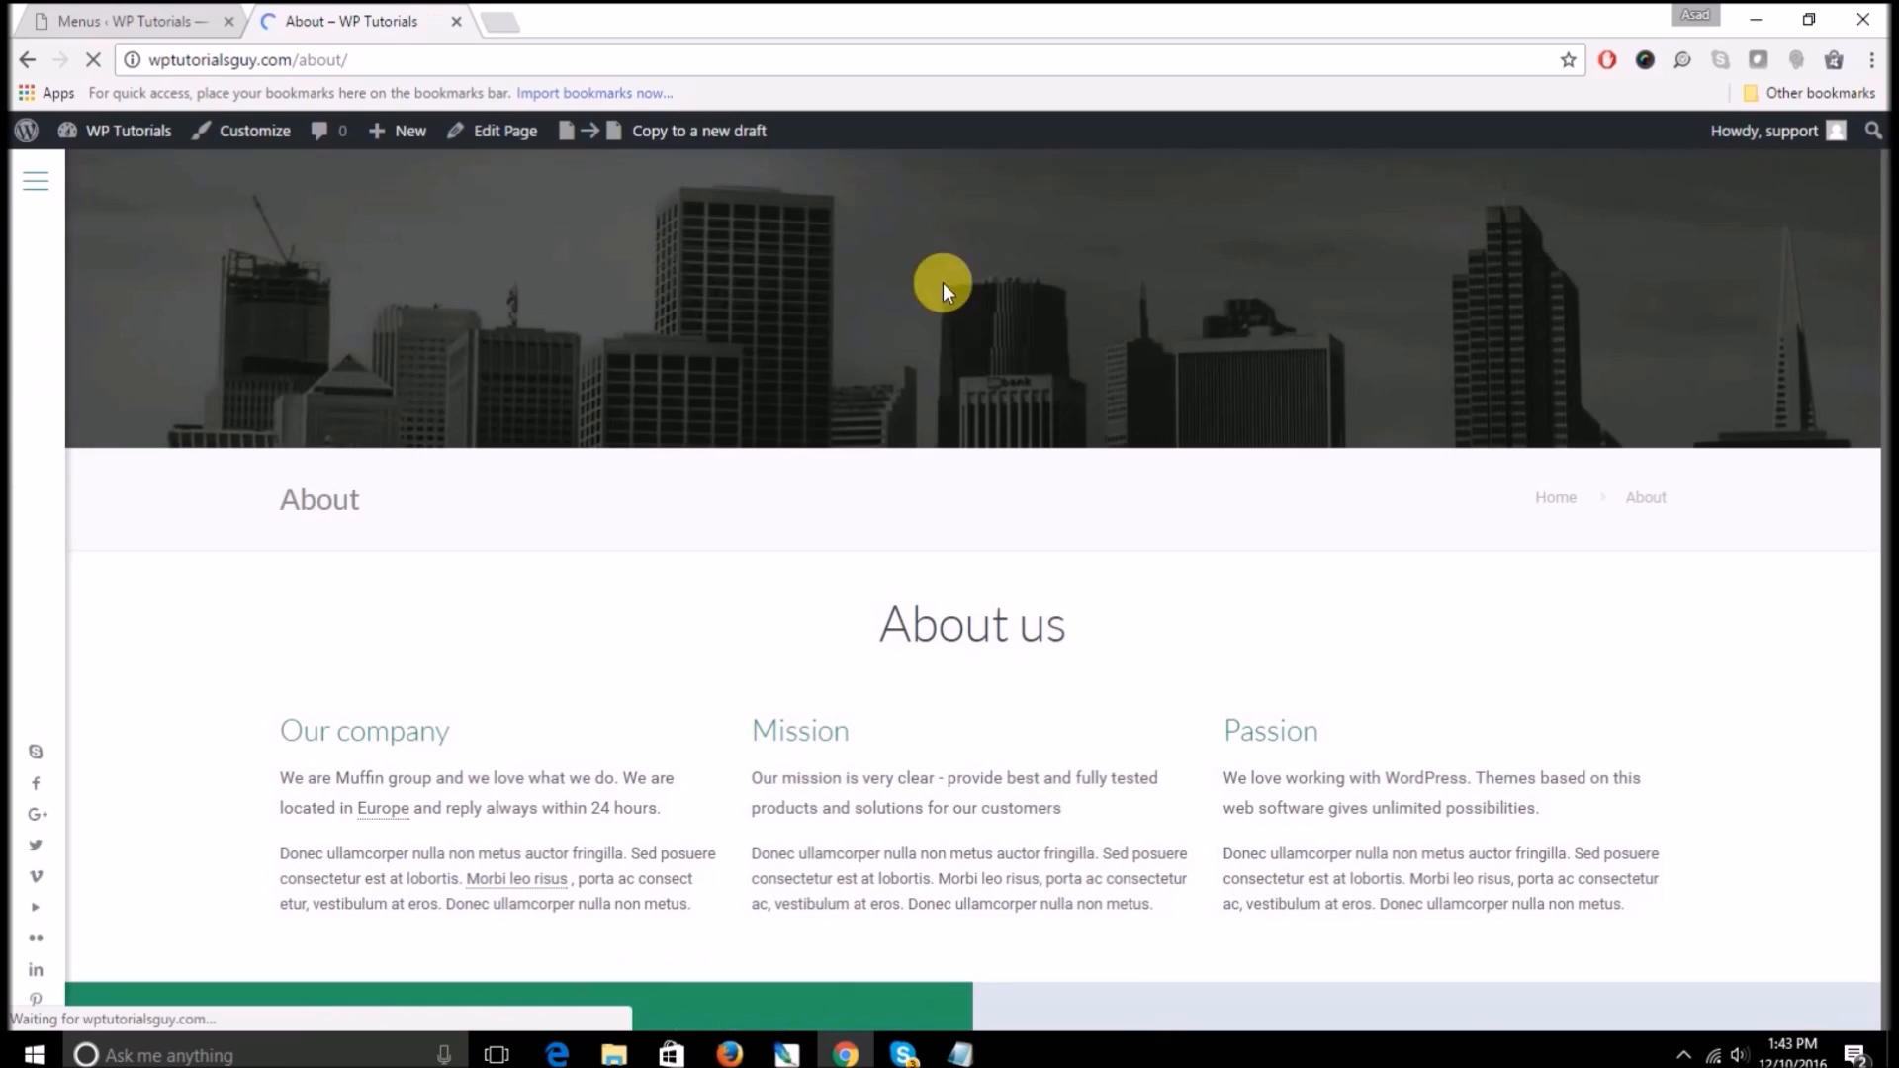
left_click(36, 182)
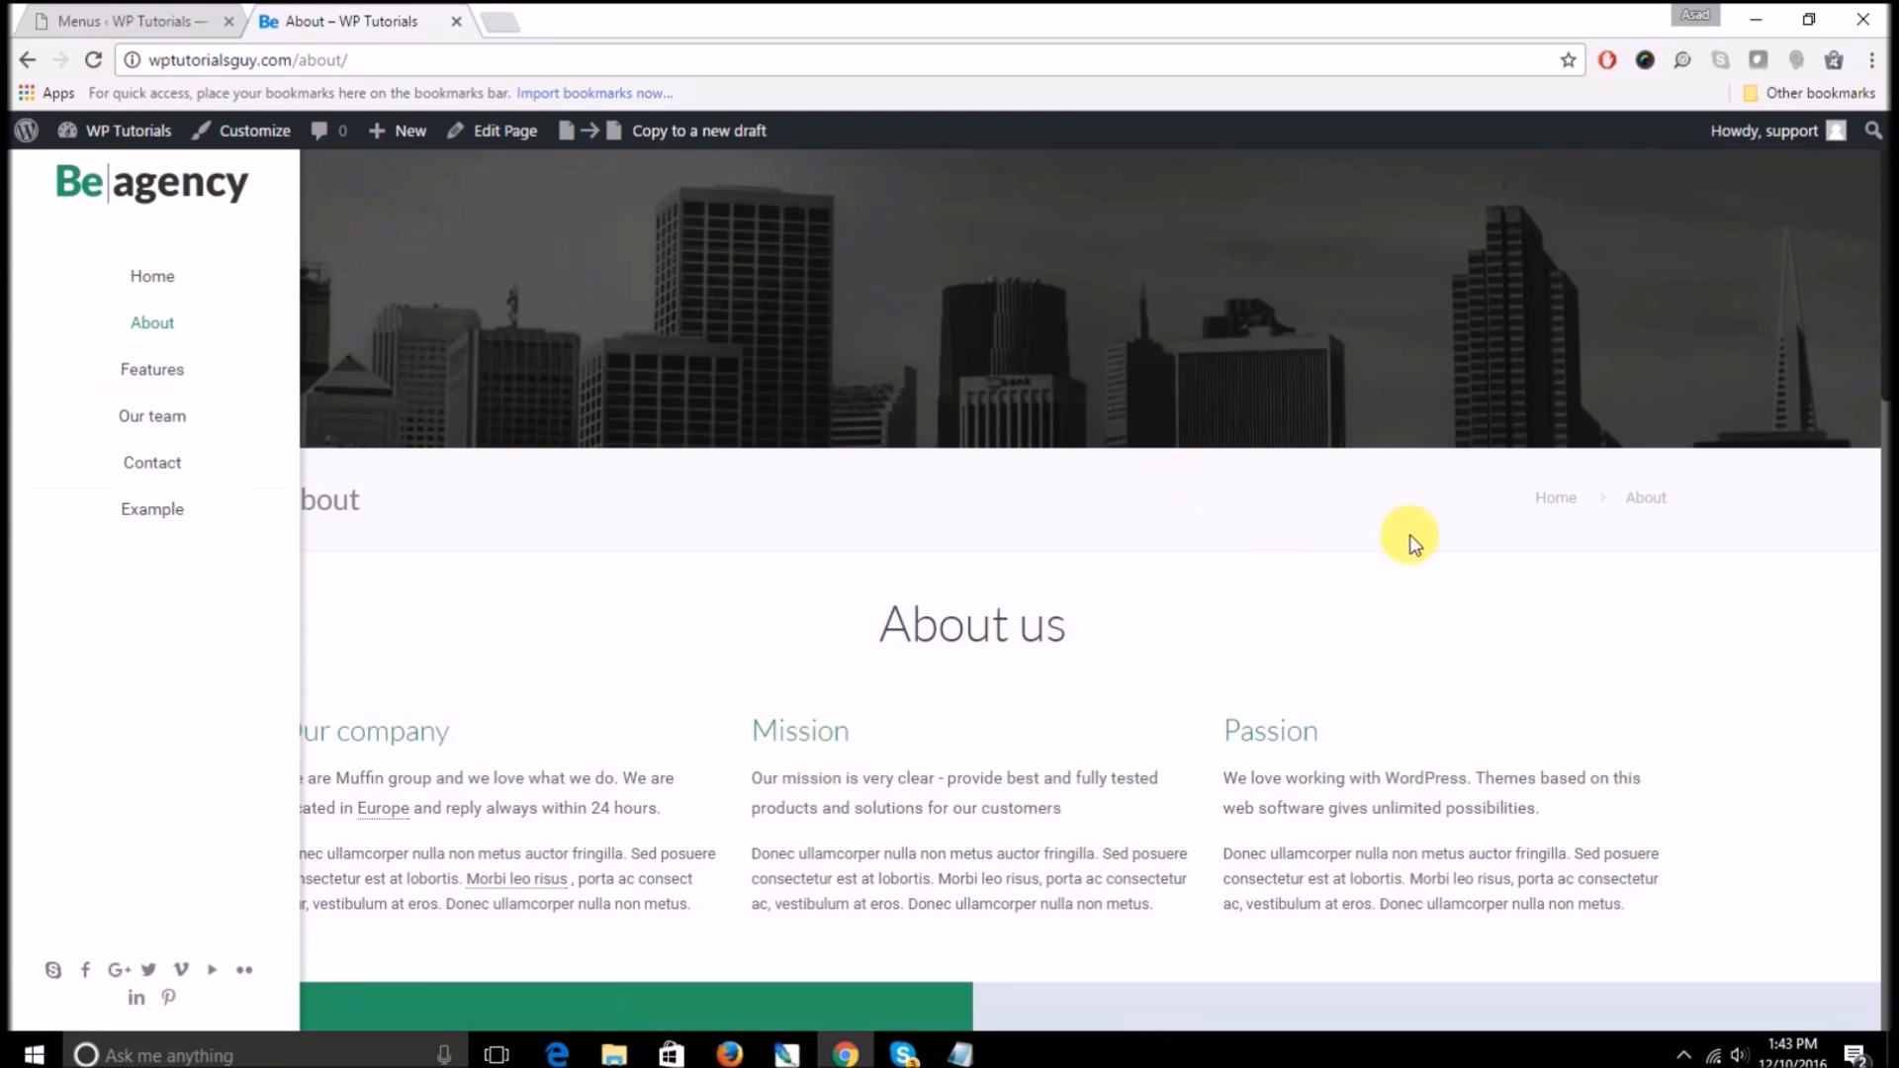
left_click(1802, 515)
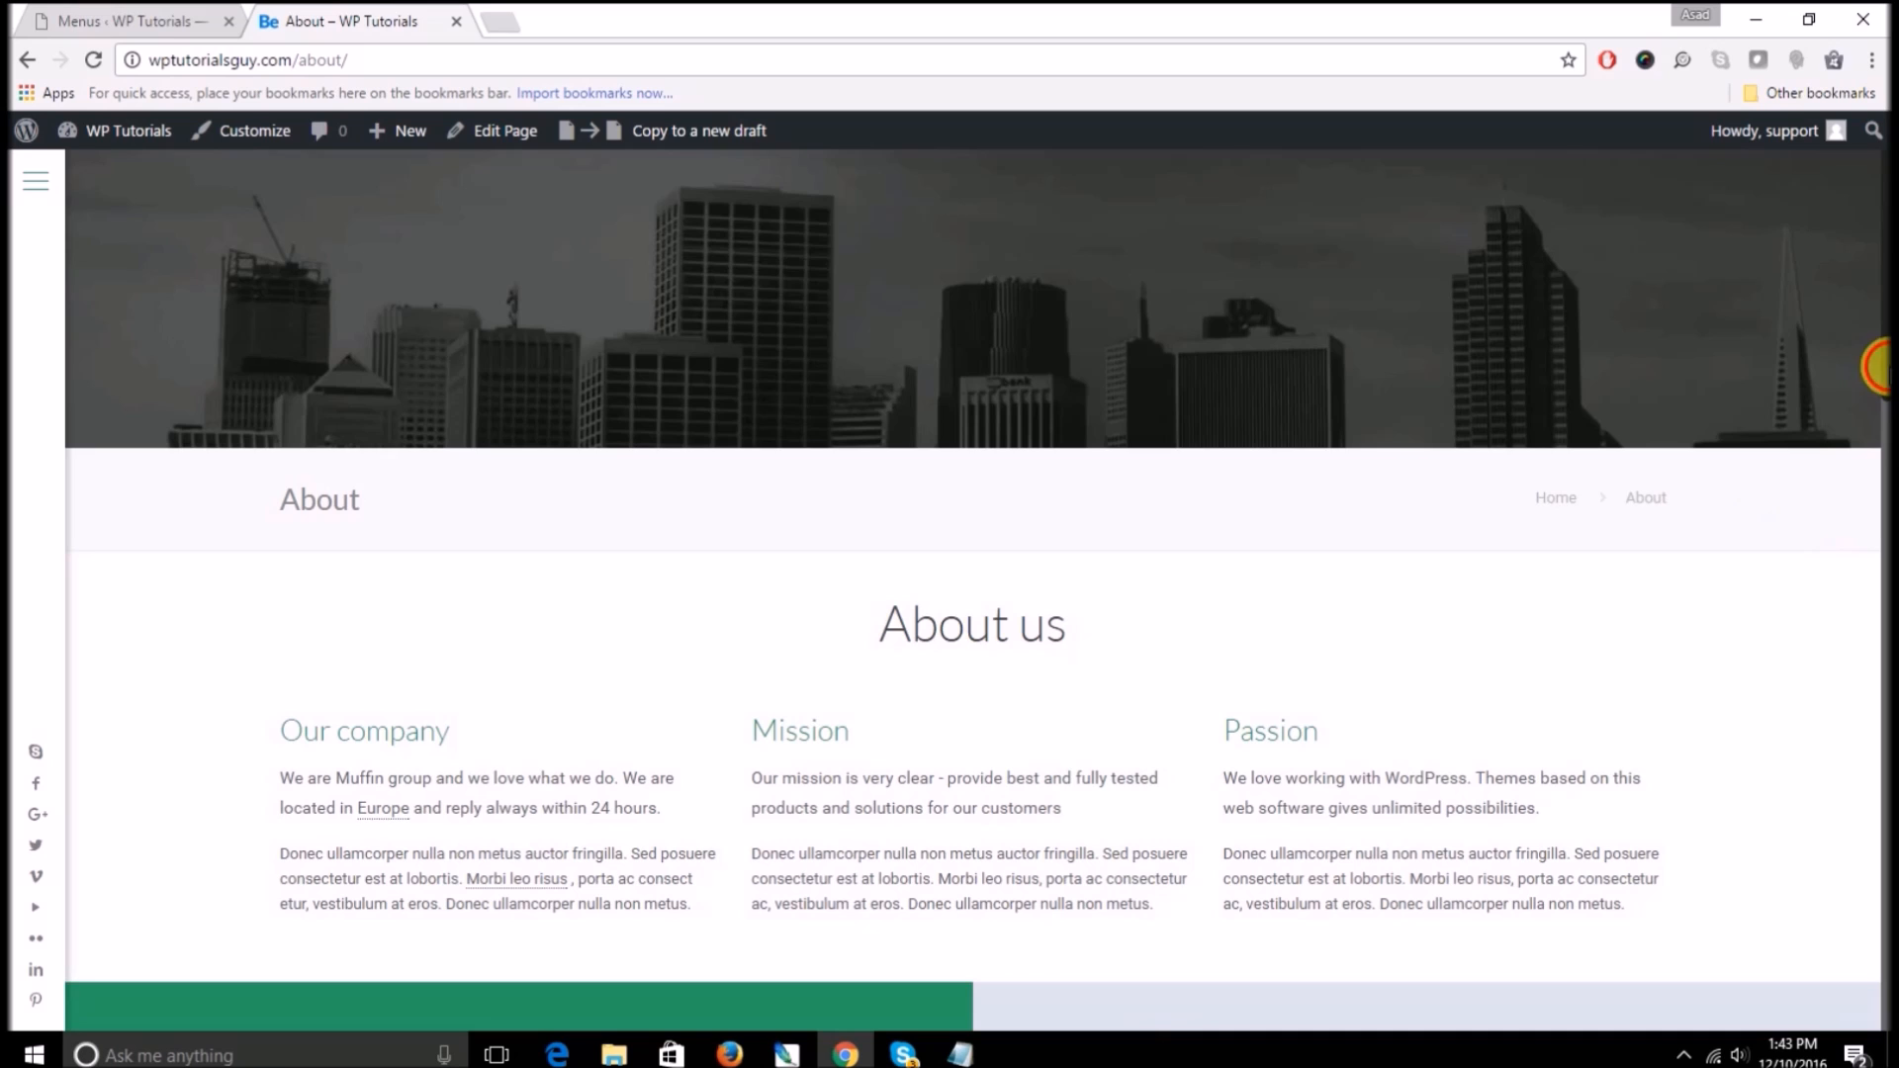
scroll(1877, 366, "down", 7)
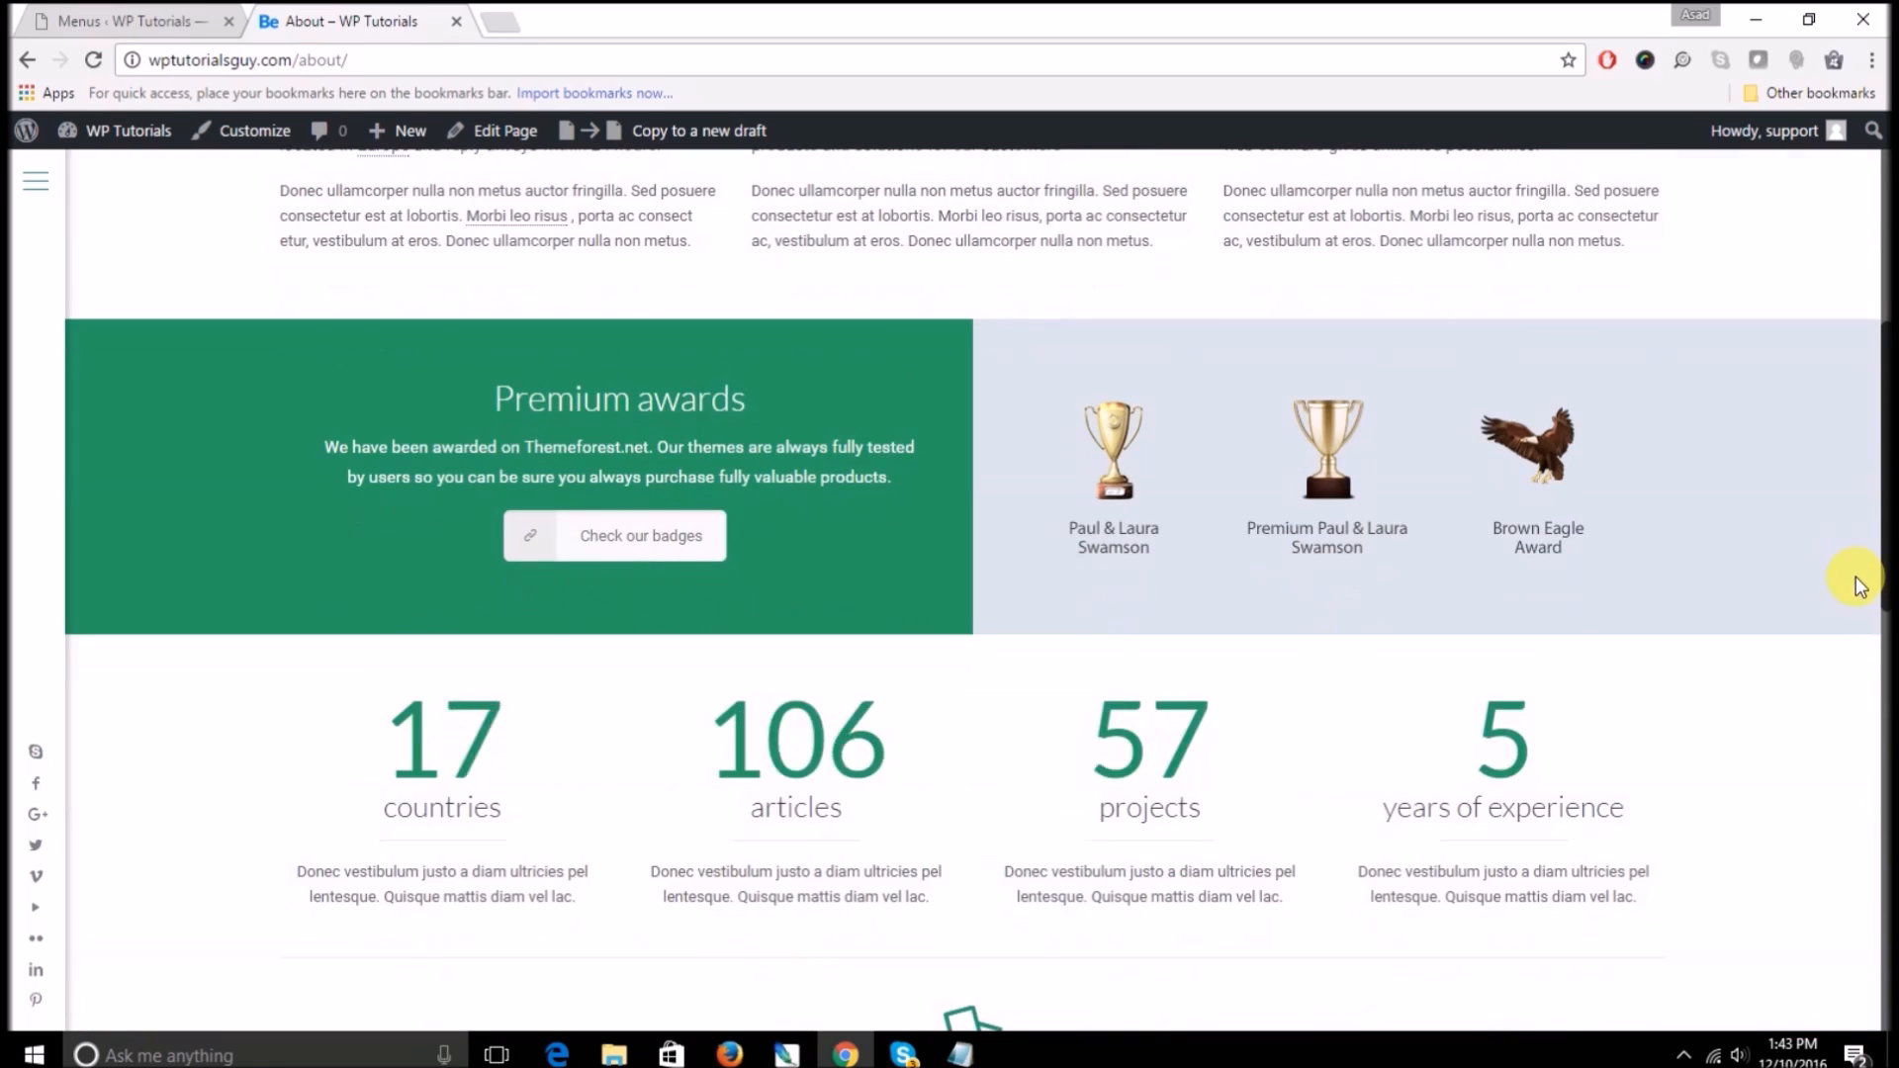
scroll(1854, 584, "down", 4)
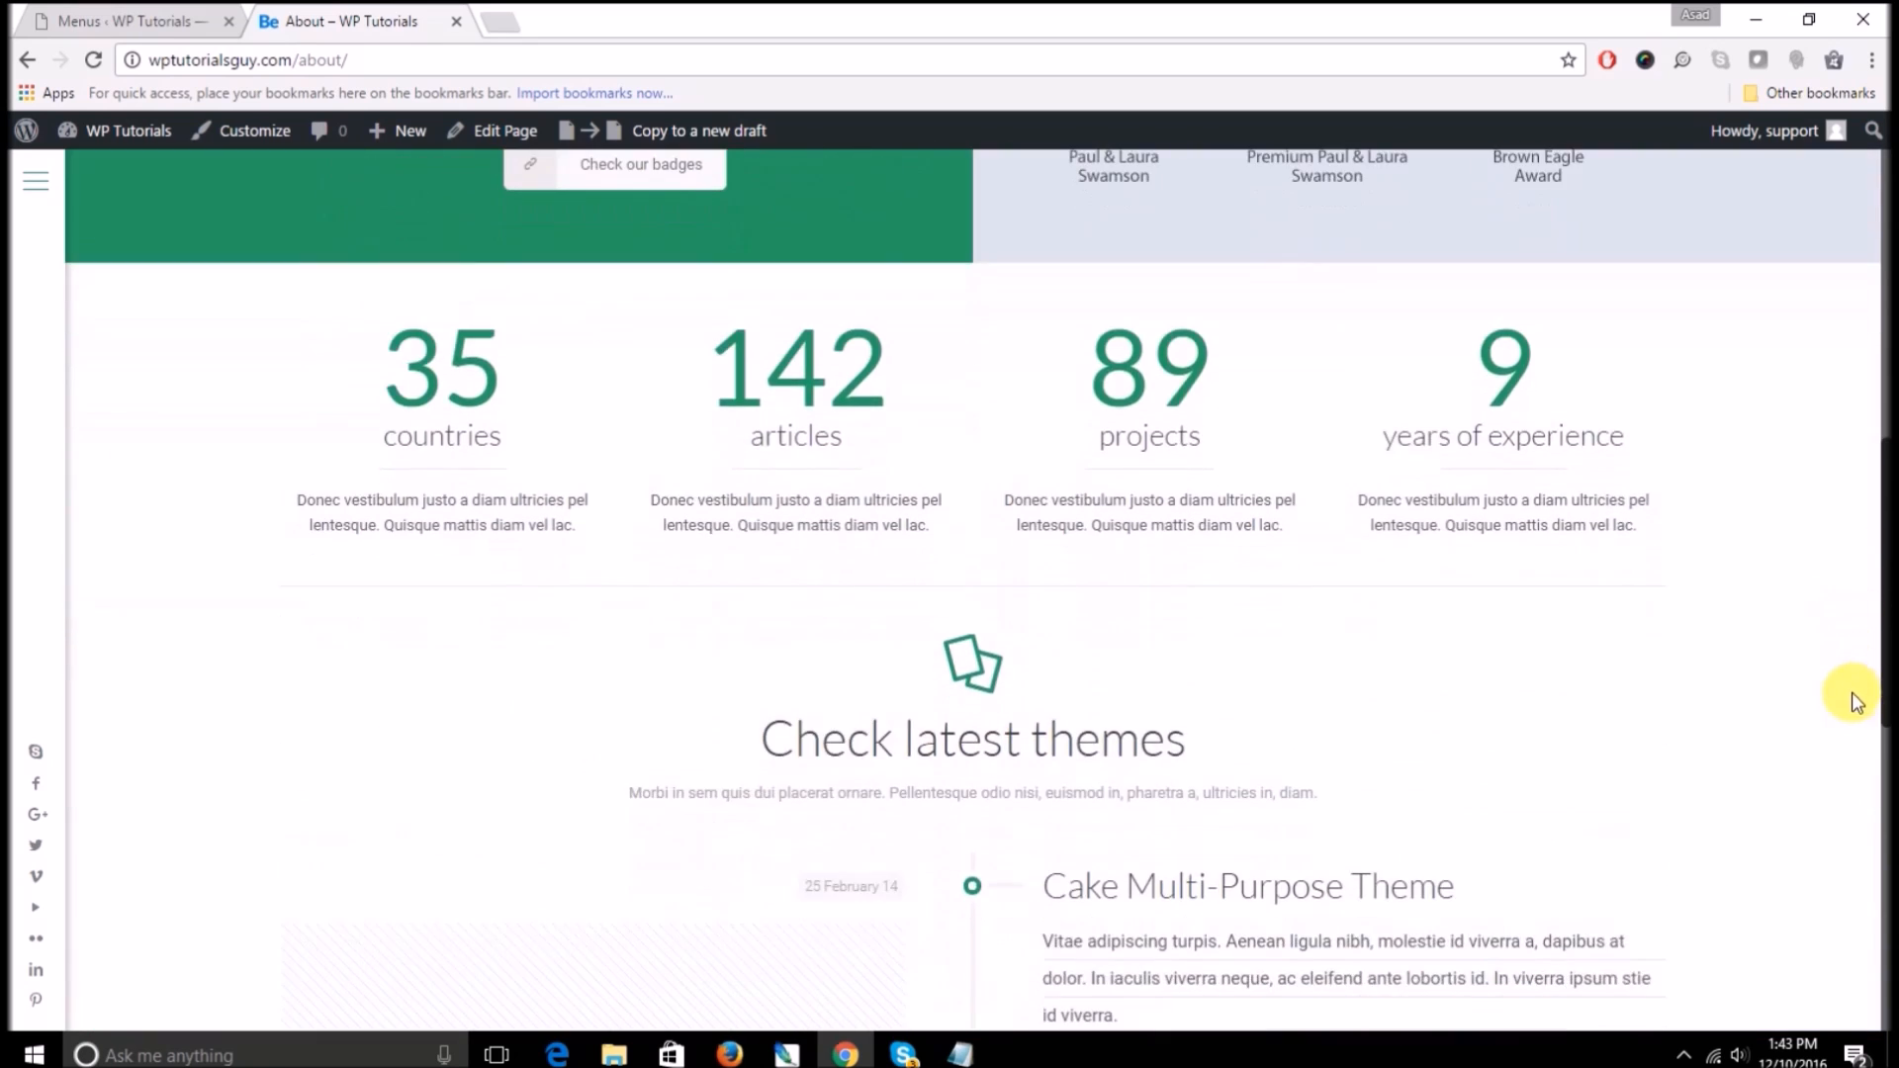
scroll(1853, 703, "up", 10)
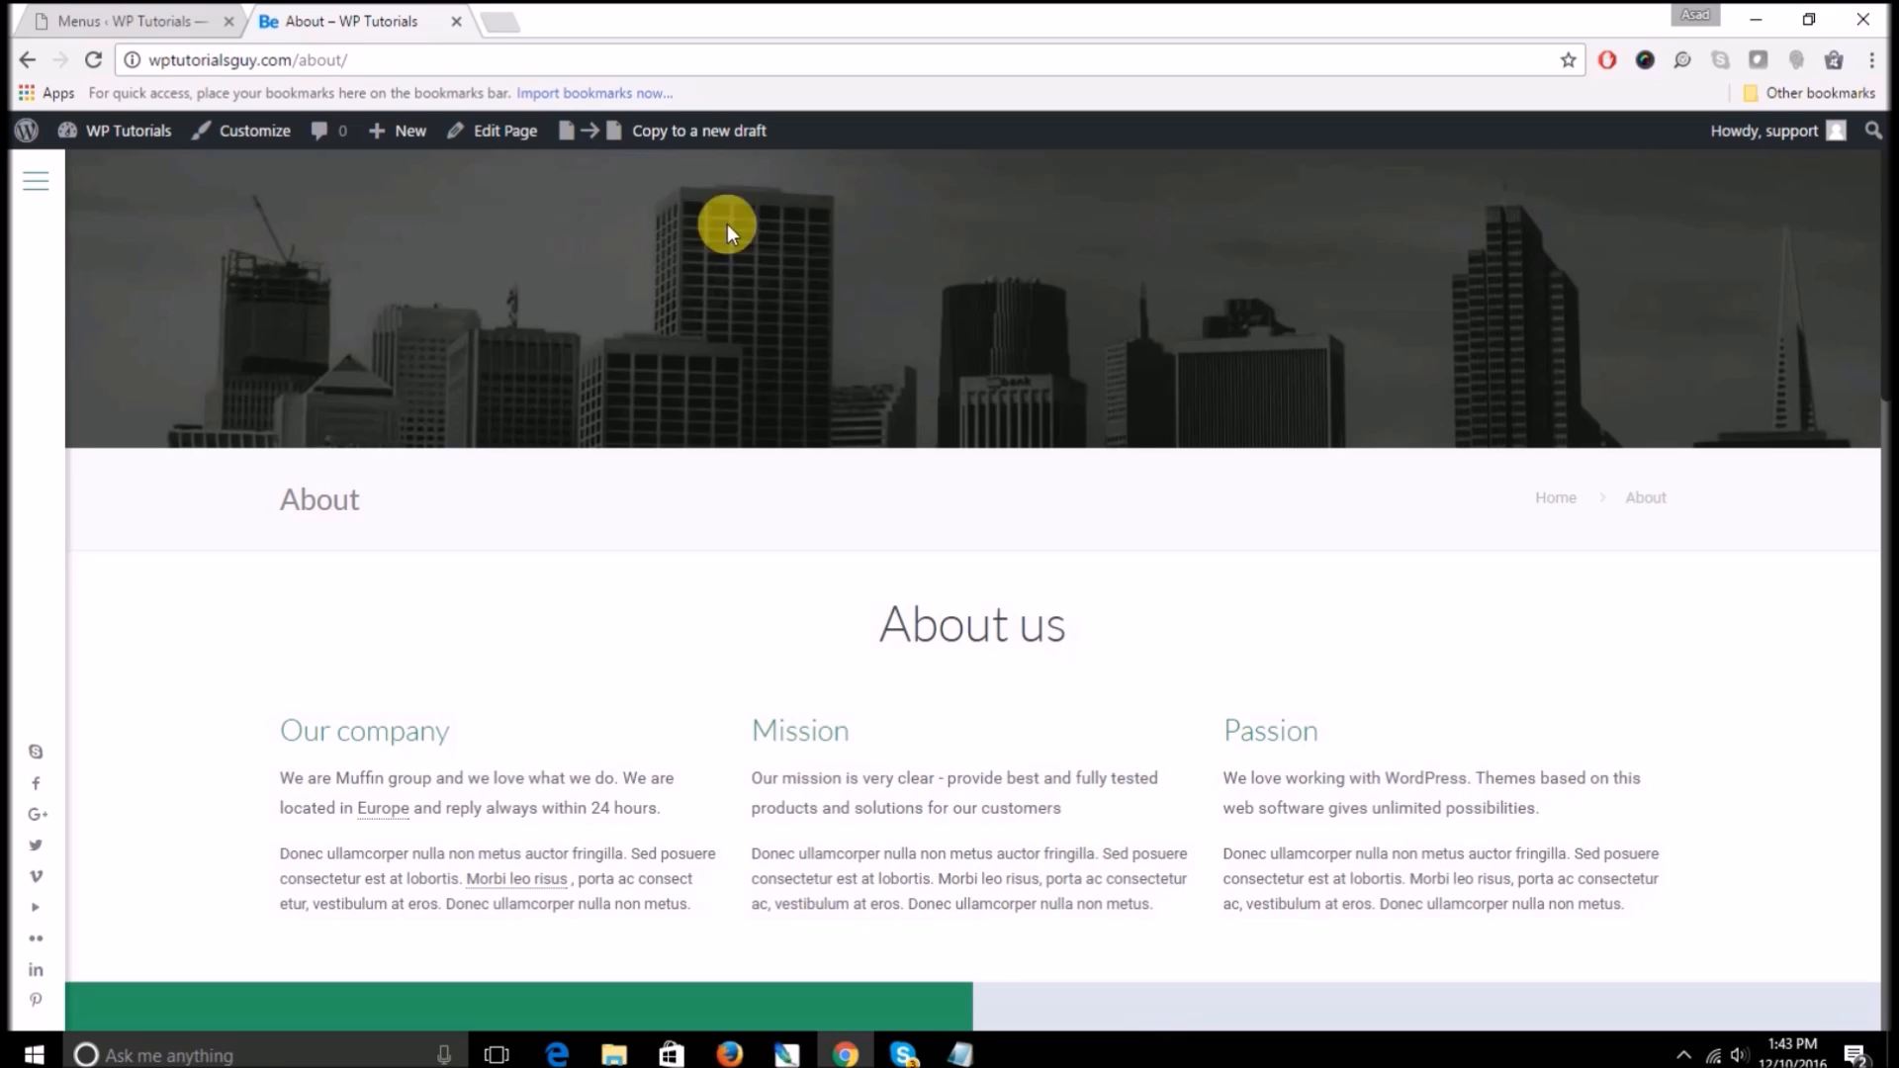
left_click(44, 183)
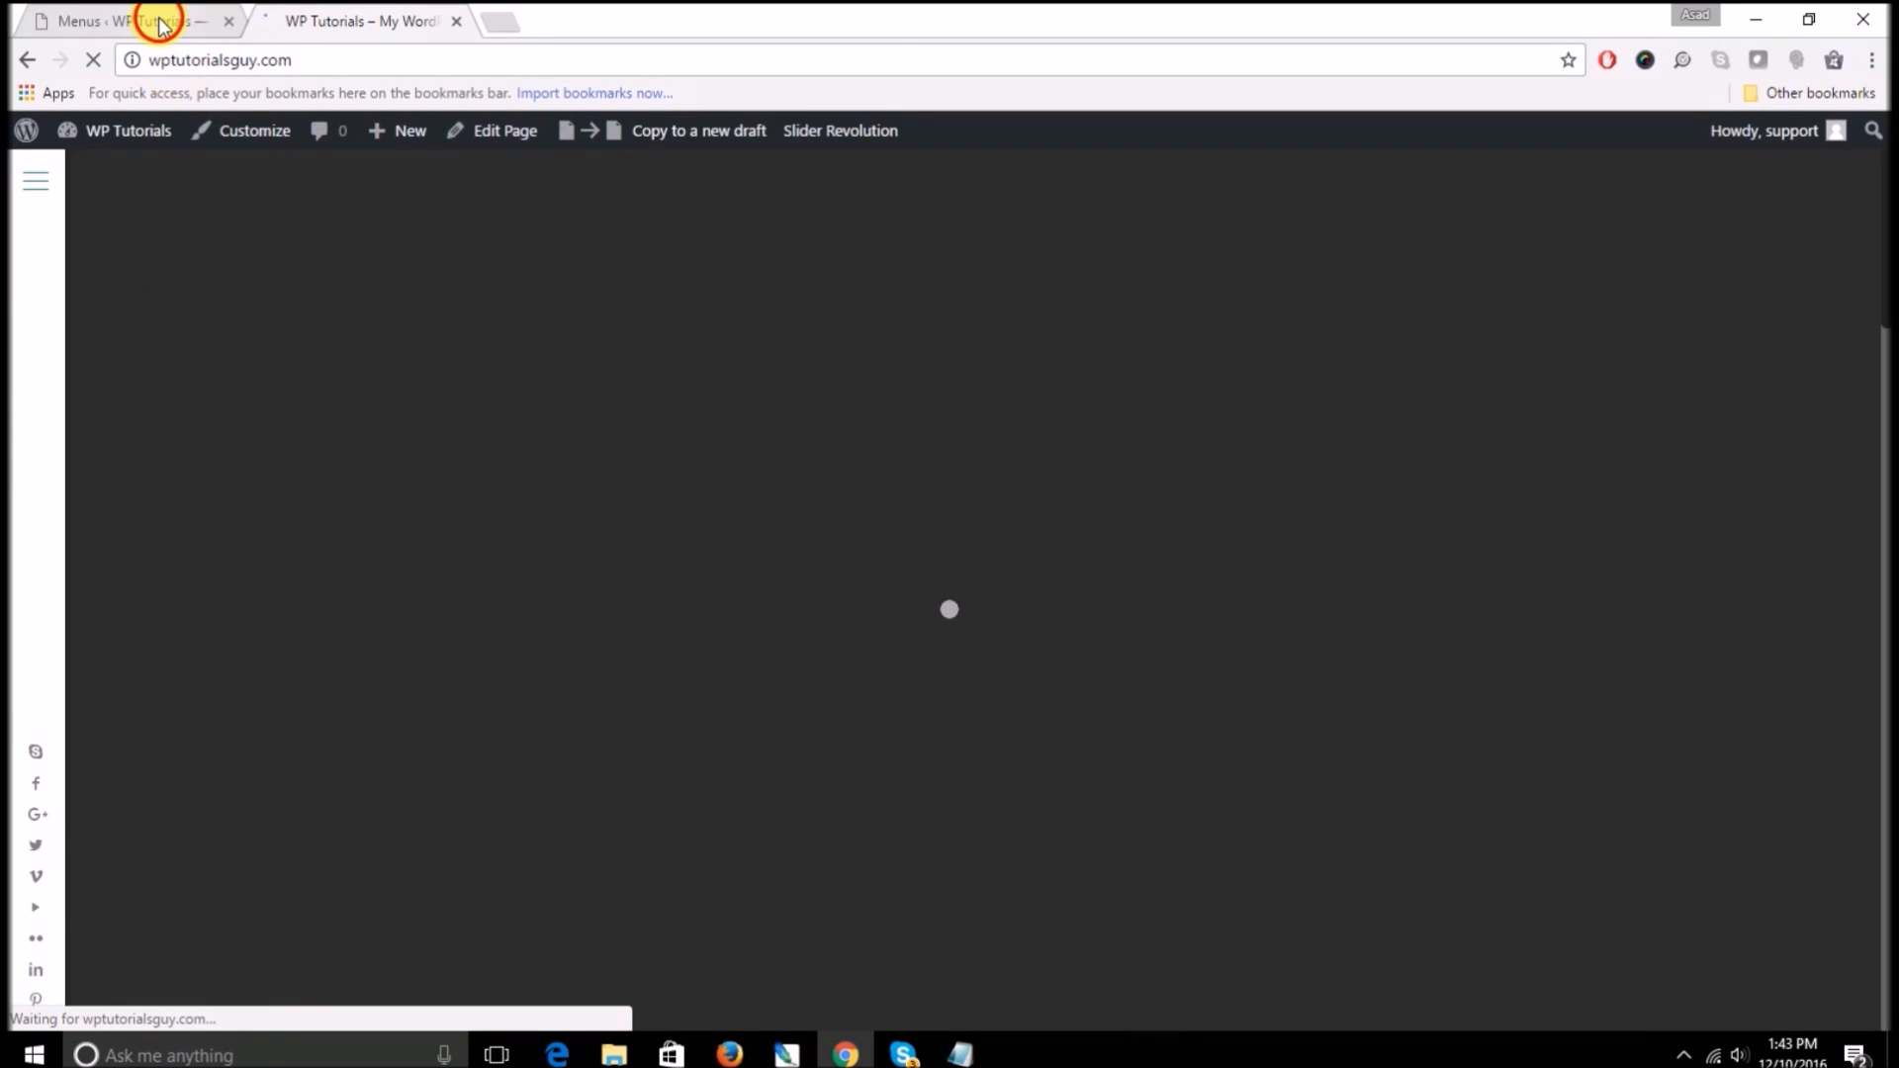
left_click(158, 23)
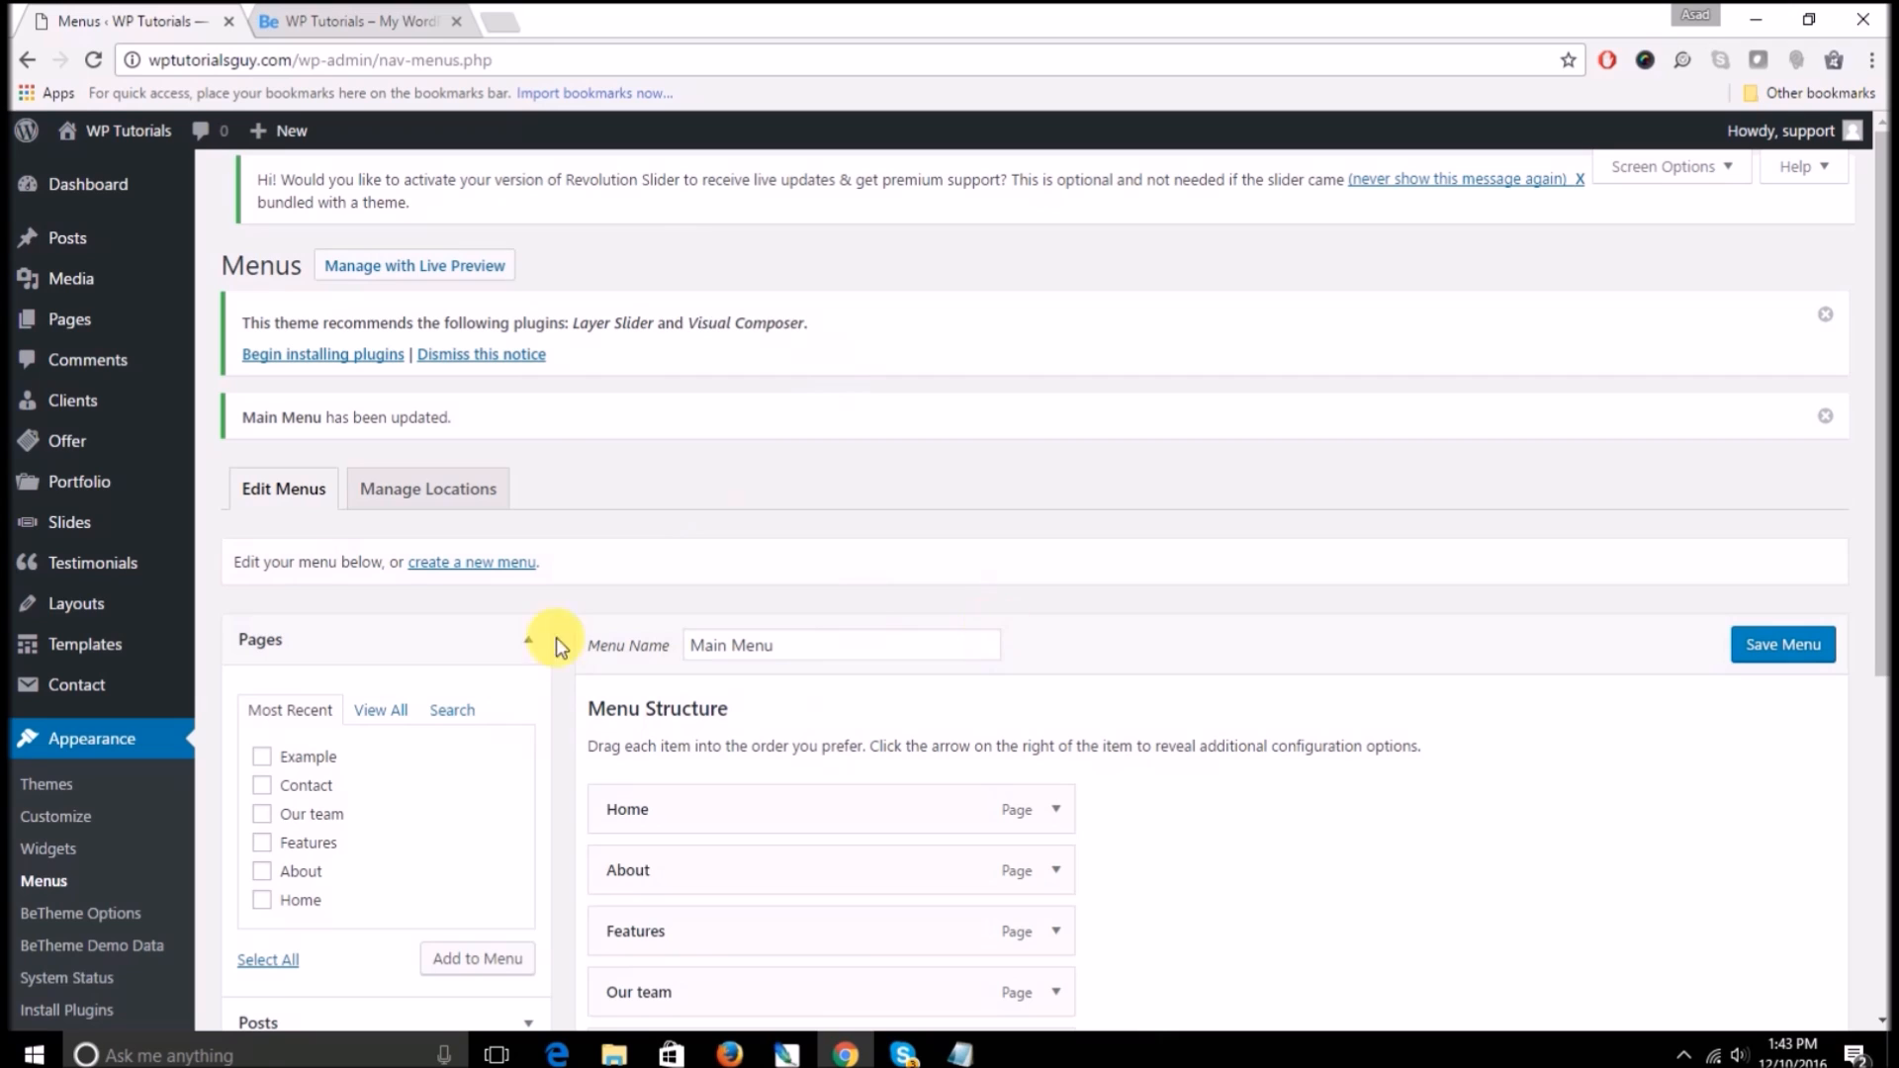
Step: Open BeTheme Options and browse the Header & Subheader header layout settings
scroll(76, 657, "down", 3)
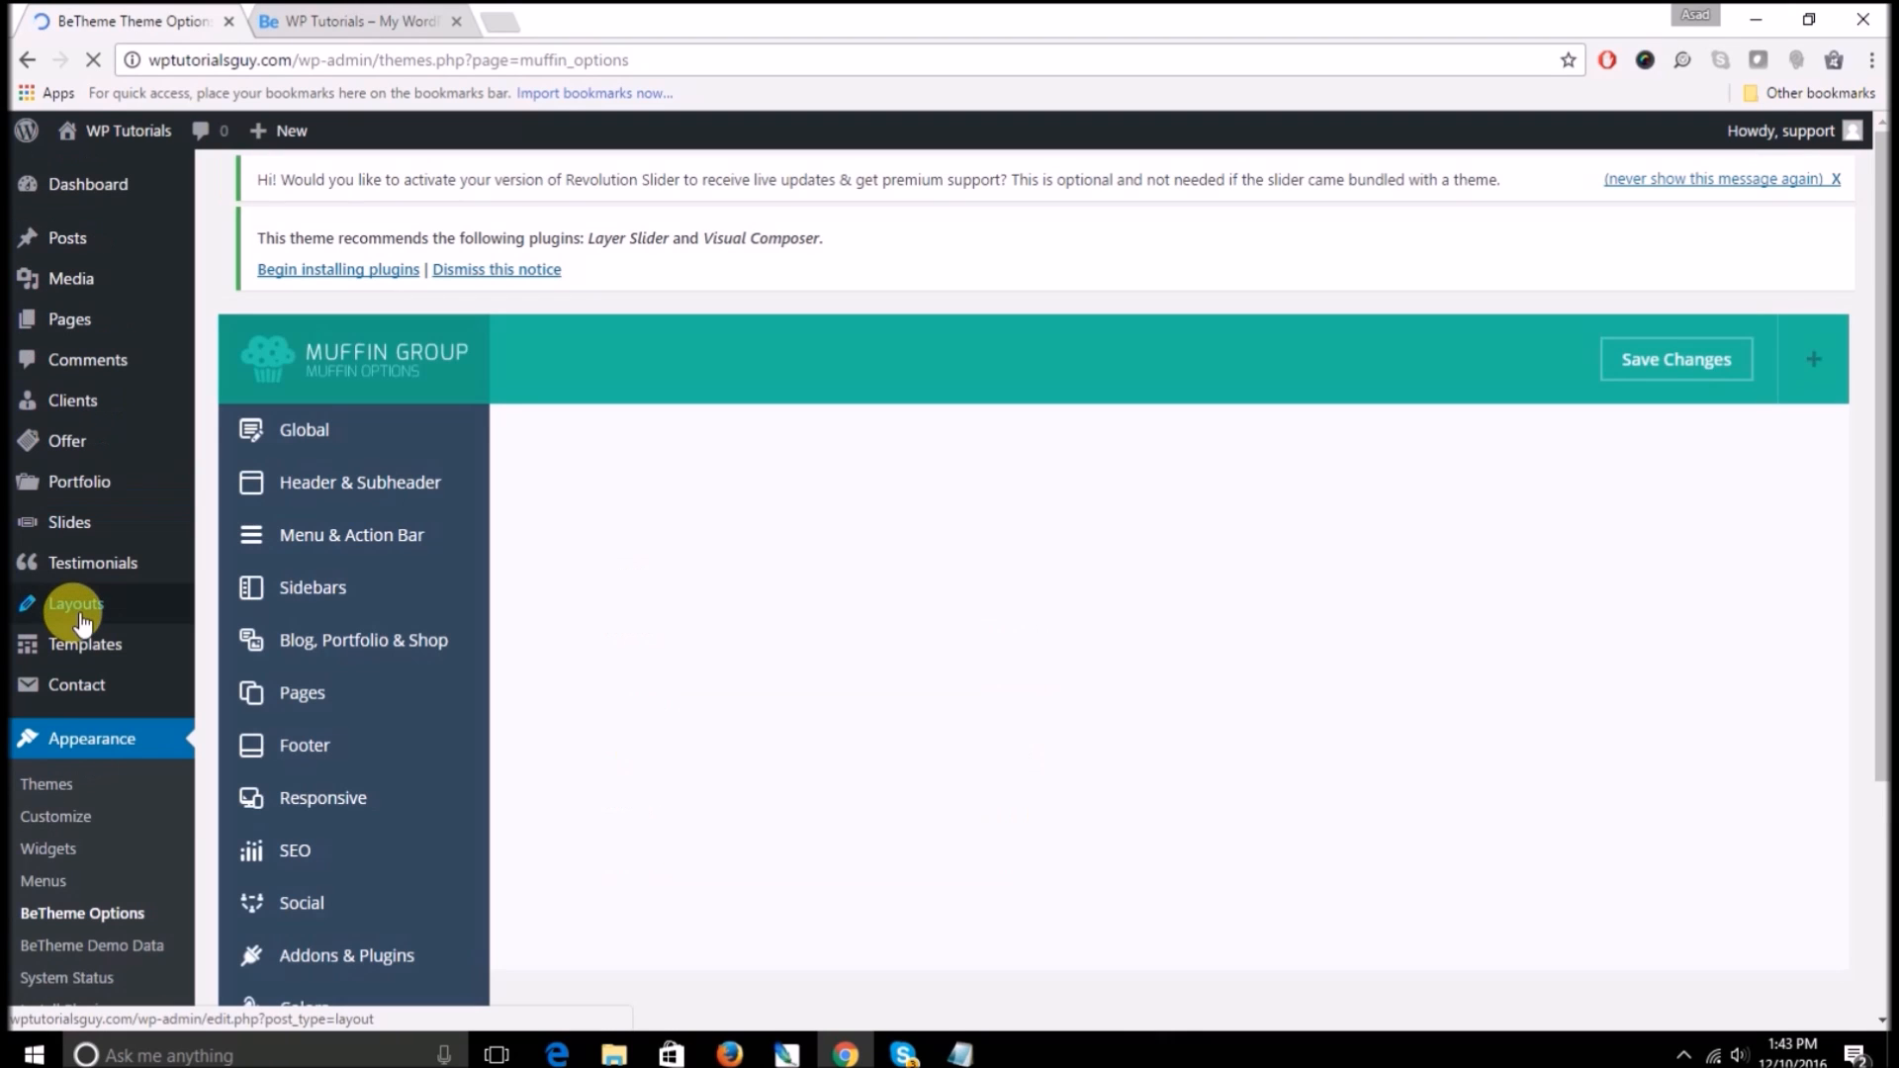
left_click(102, 608)
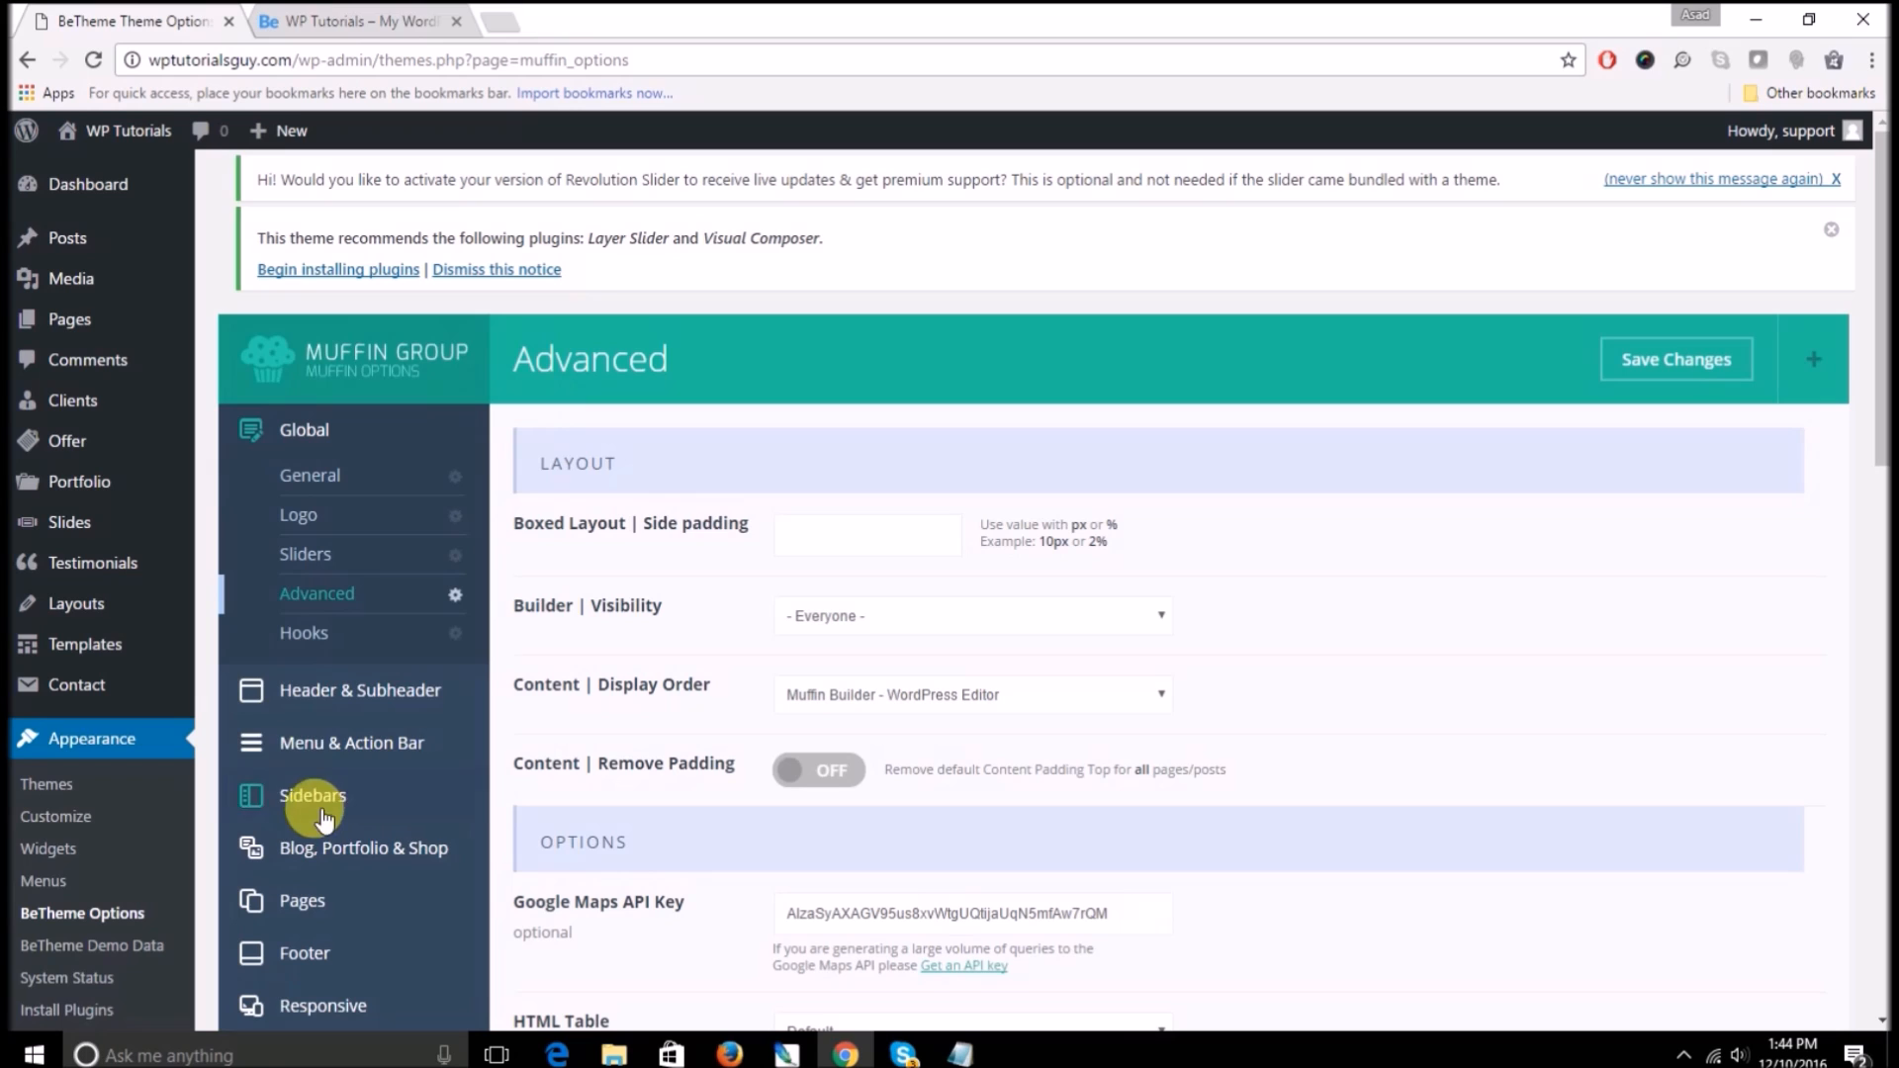
left_click(340, 695)
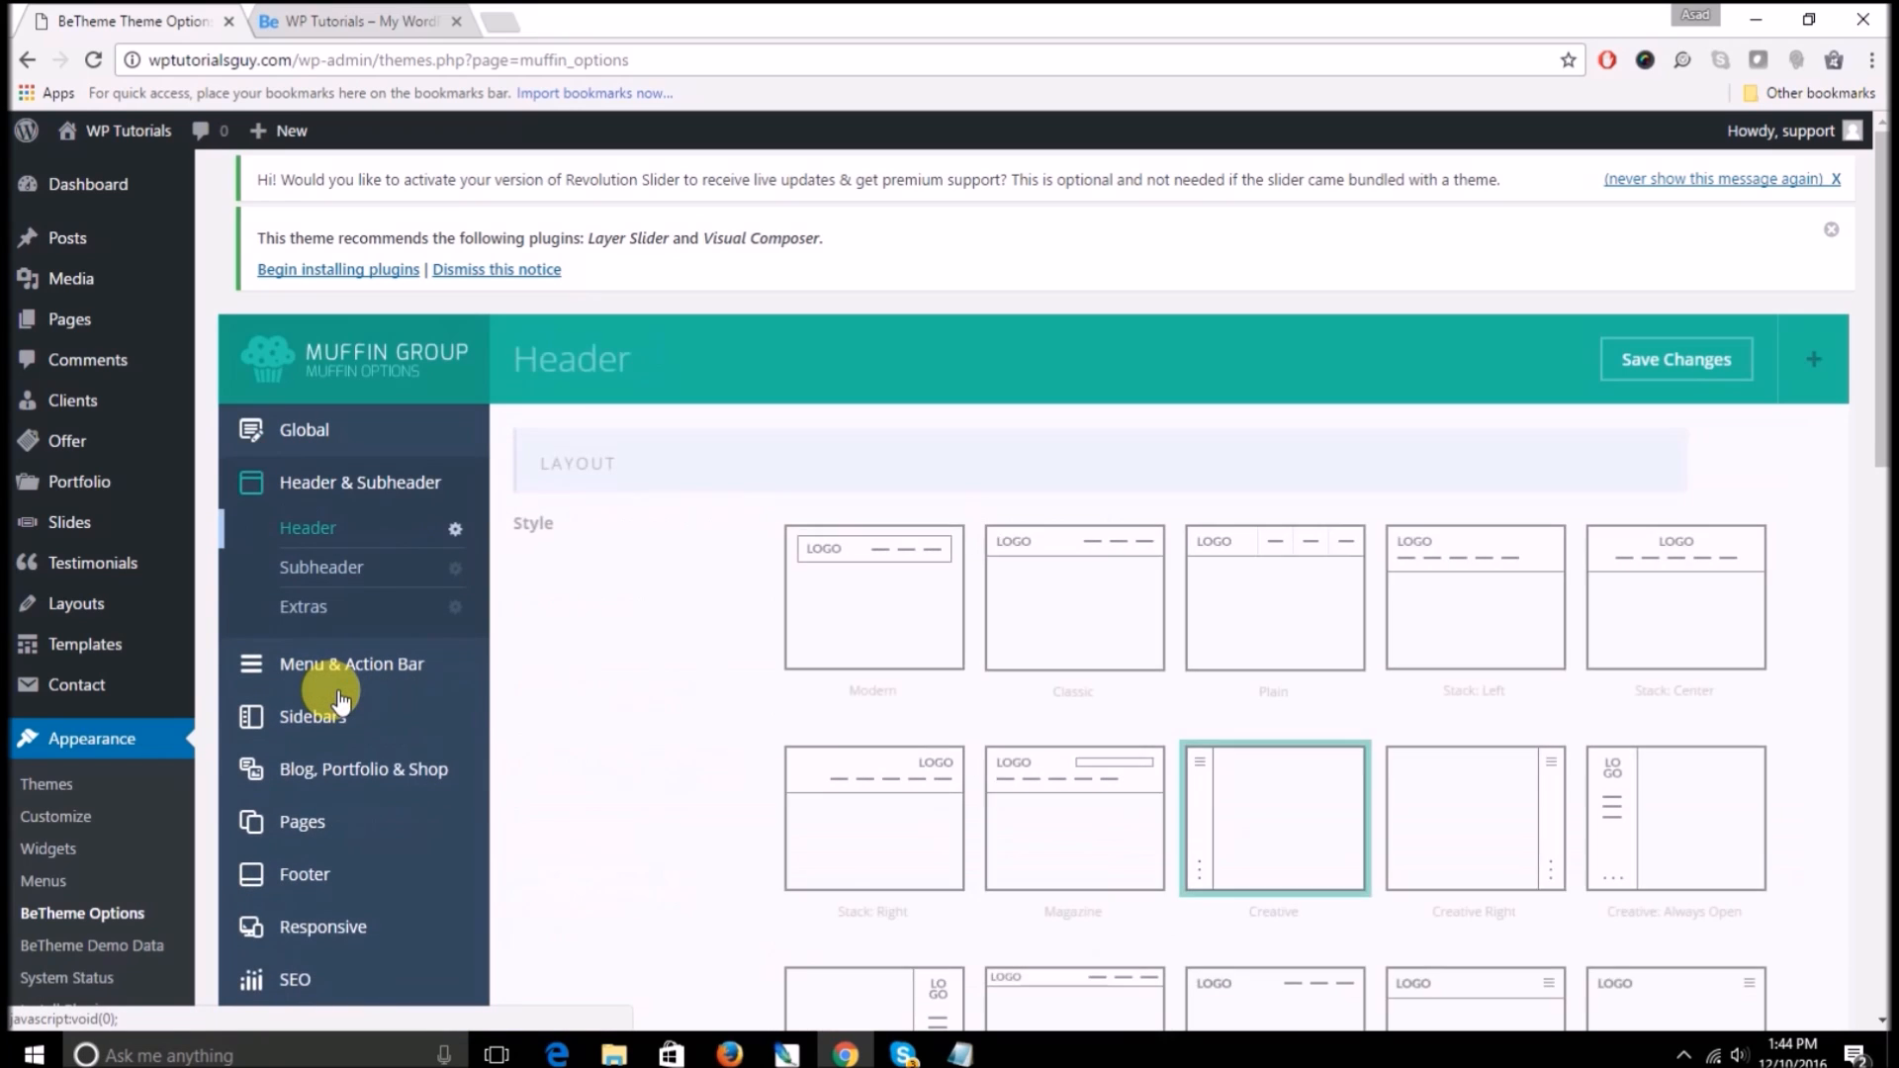
scroll(691, 671, "down", 5)
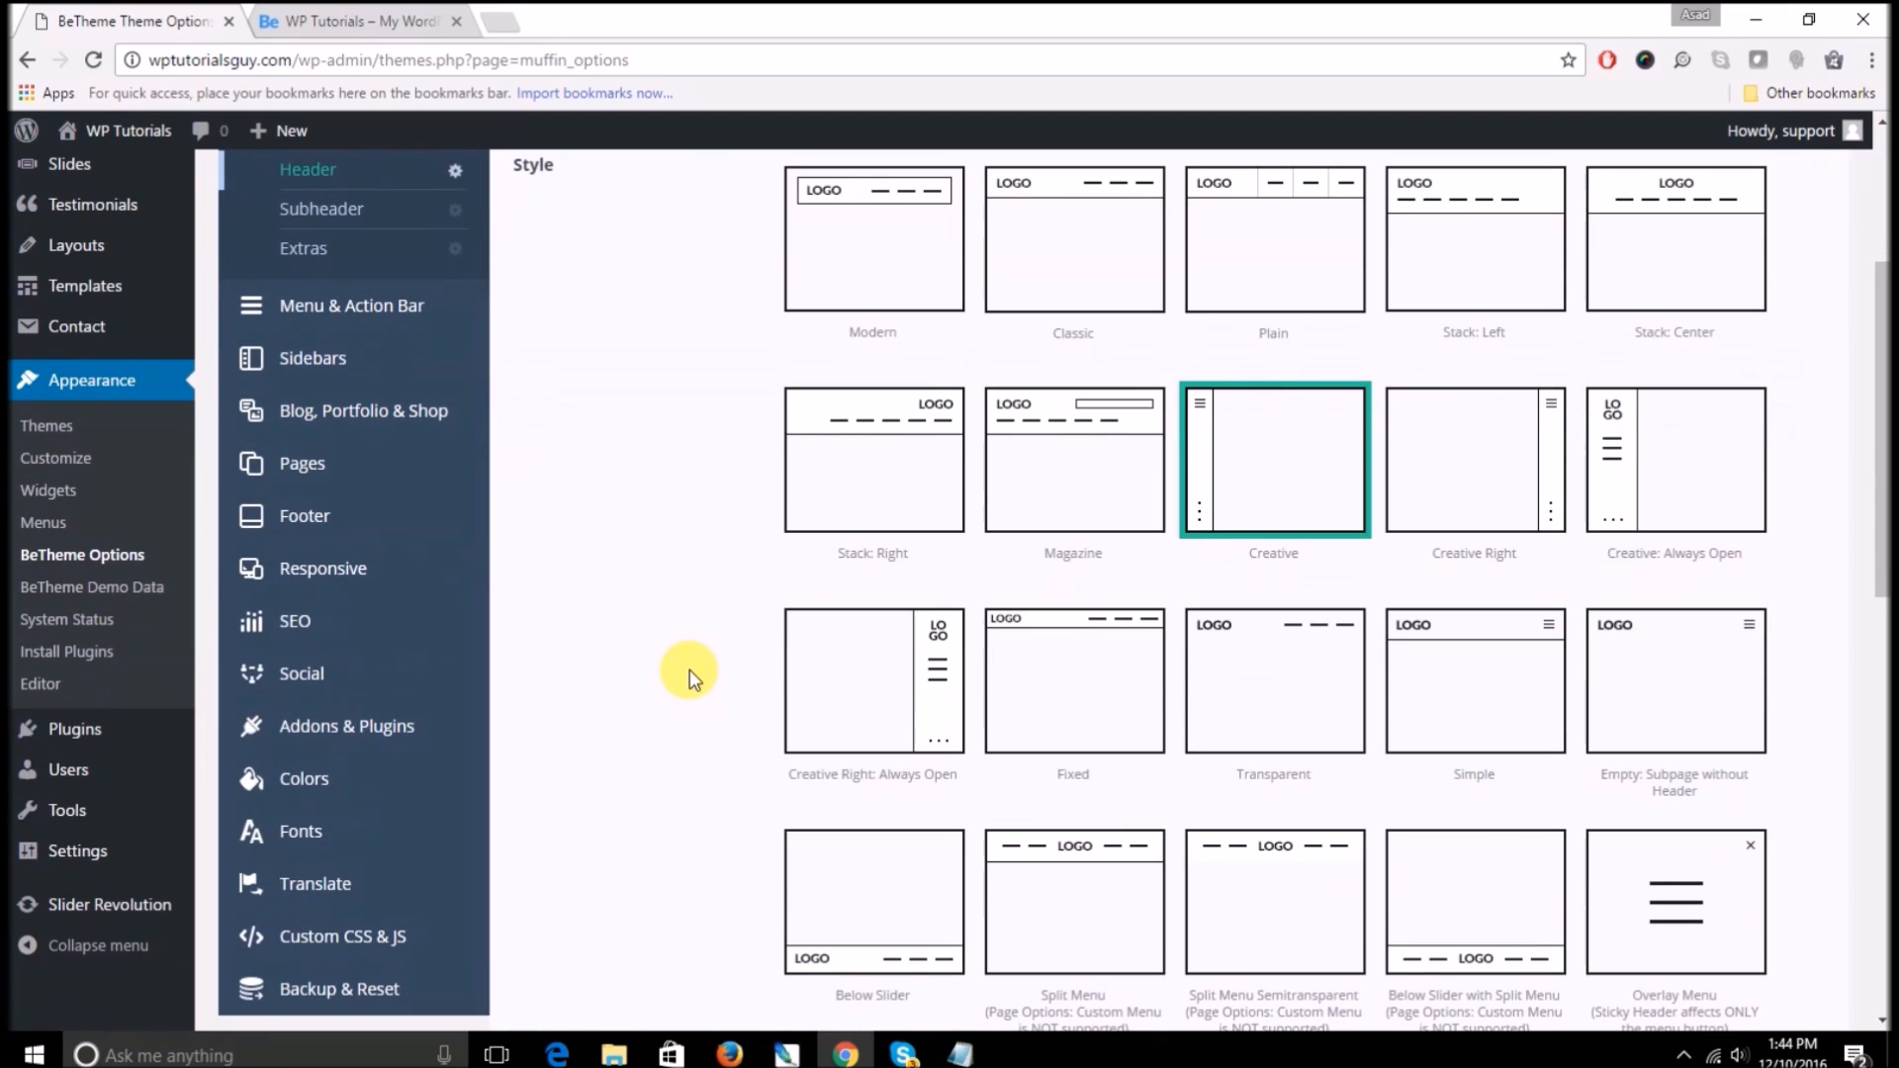
scroll(692, 661, "down", 1)
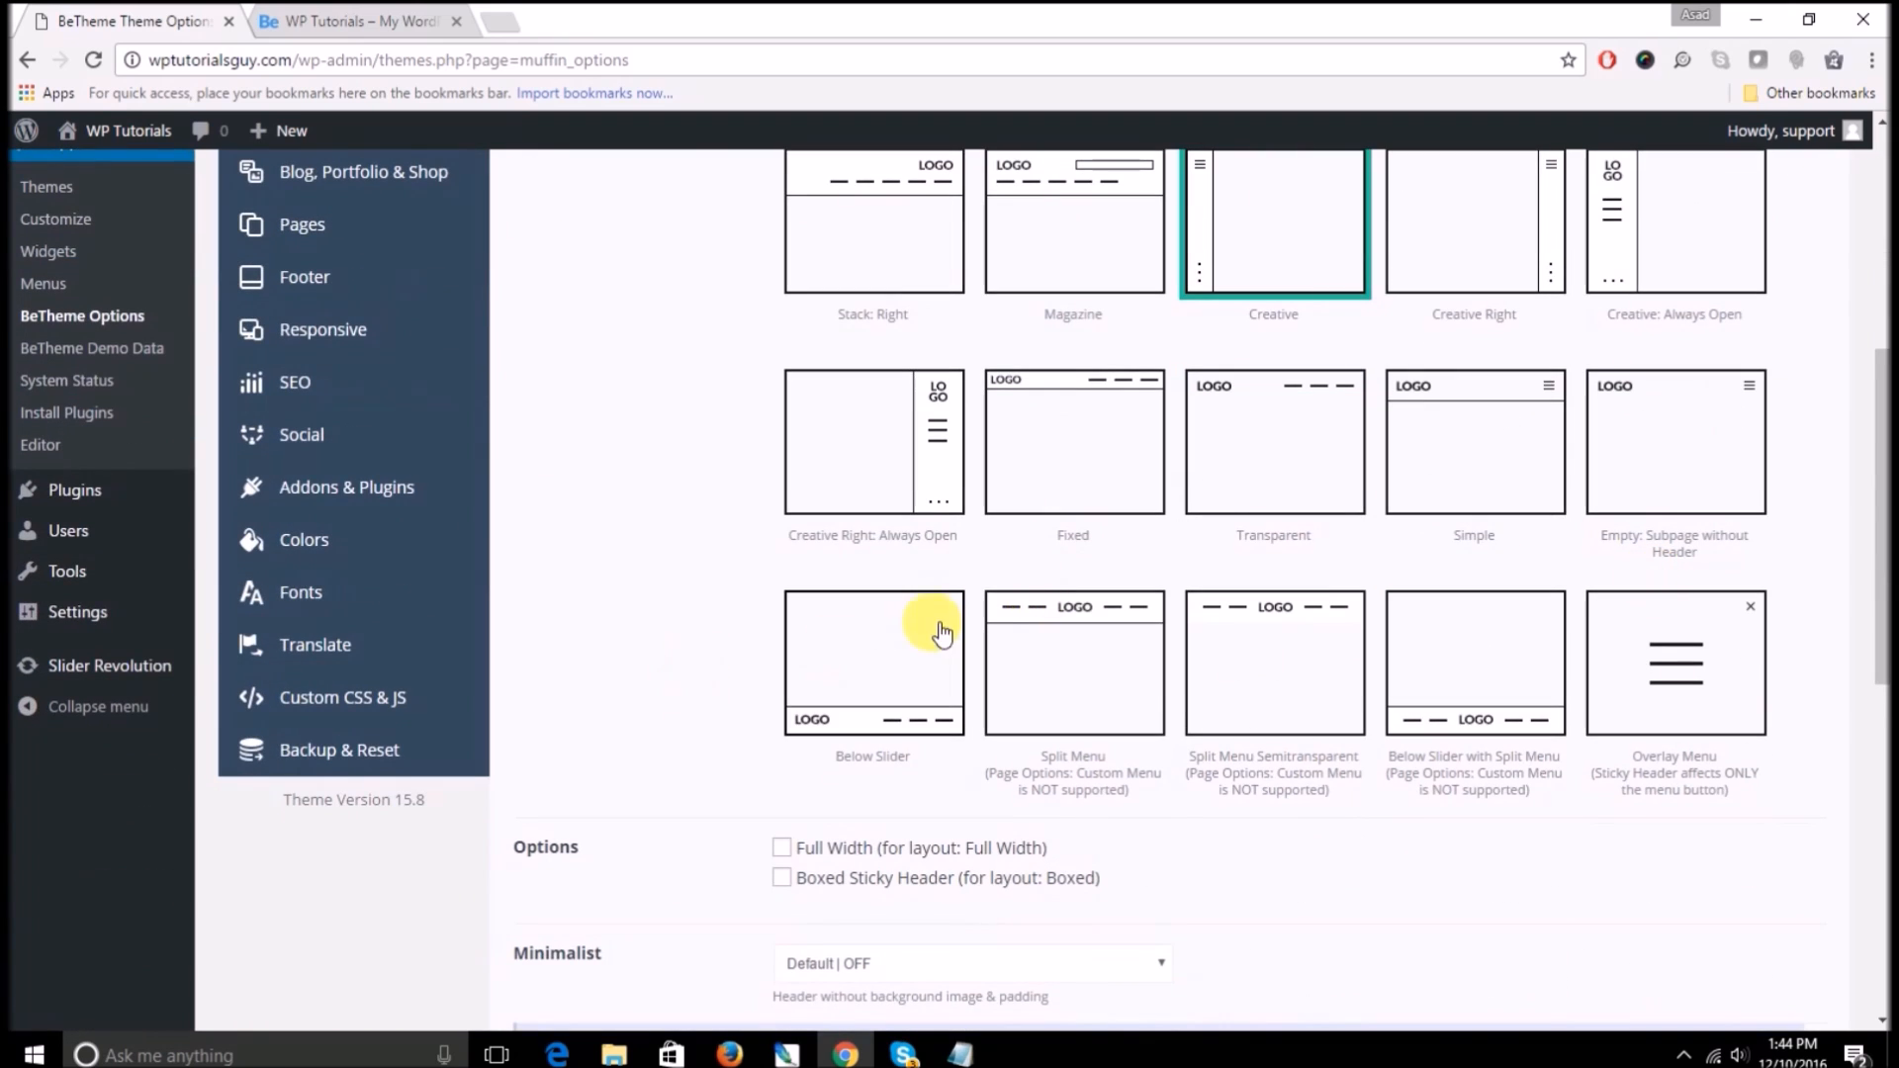
left_click_drag(1882, 543, 1816, 547)
scroll(1808, 530, "up", 3)
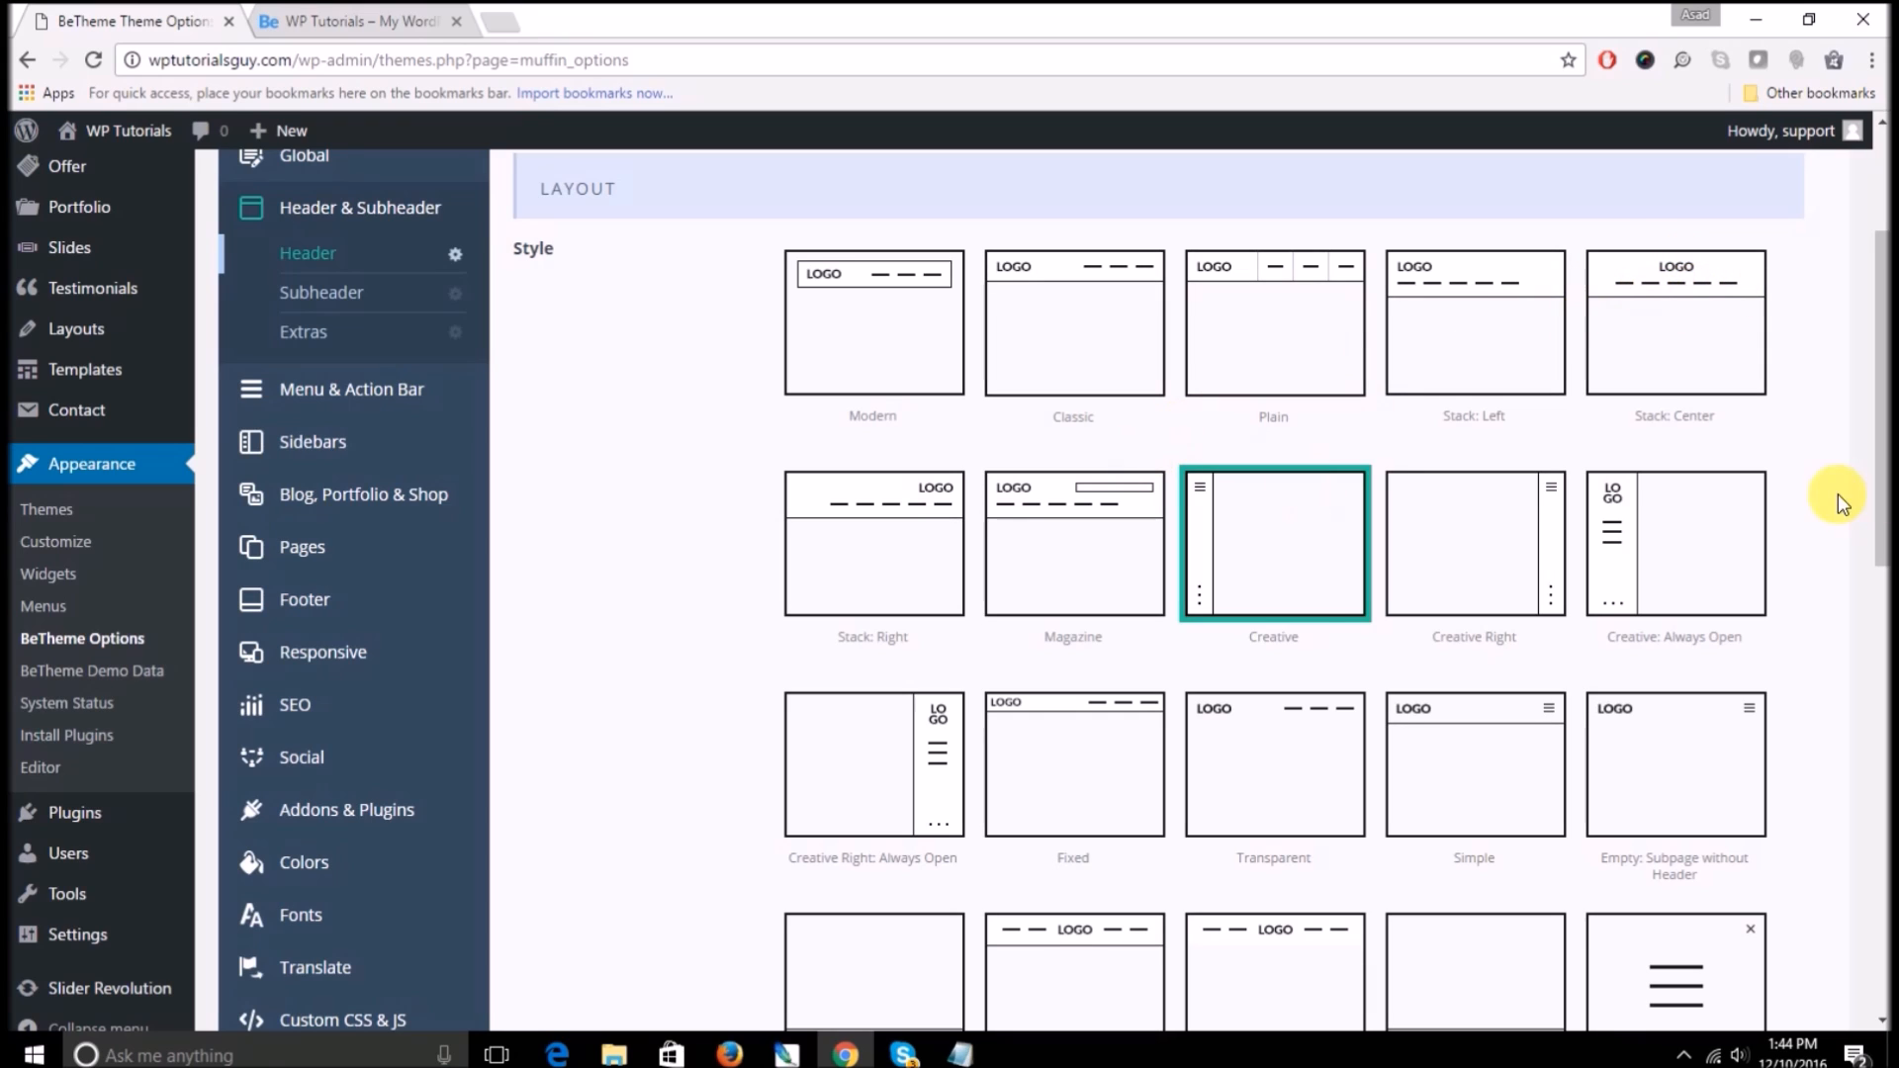
scroll(1530, 566, "down", 1)
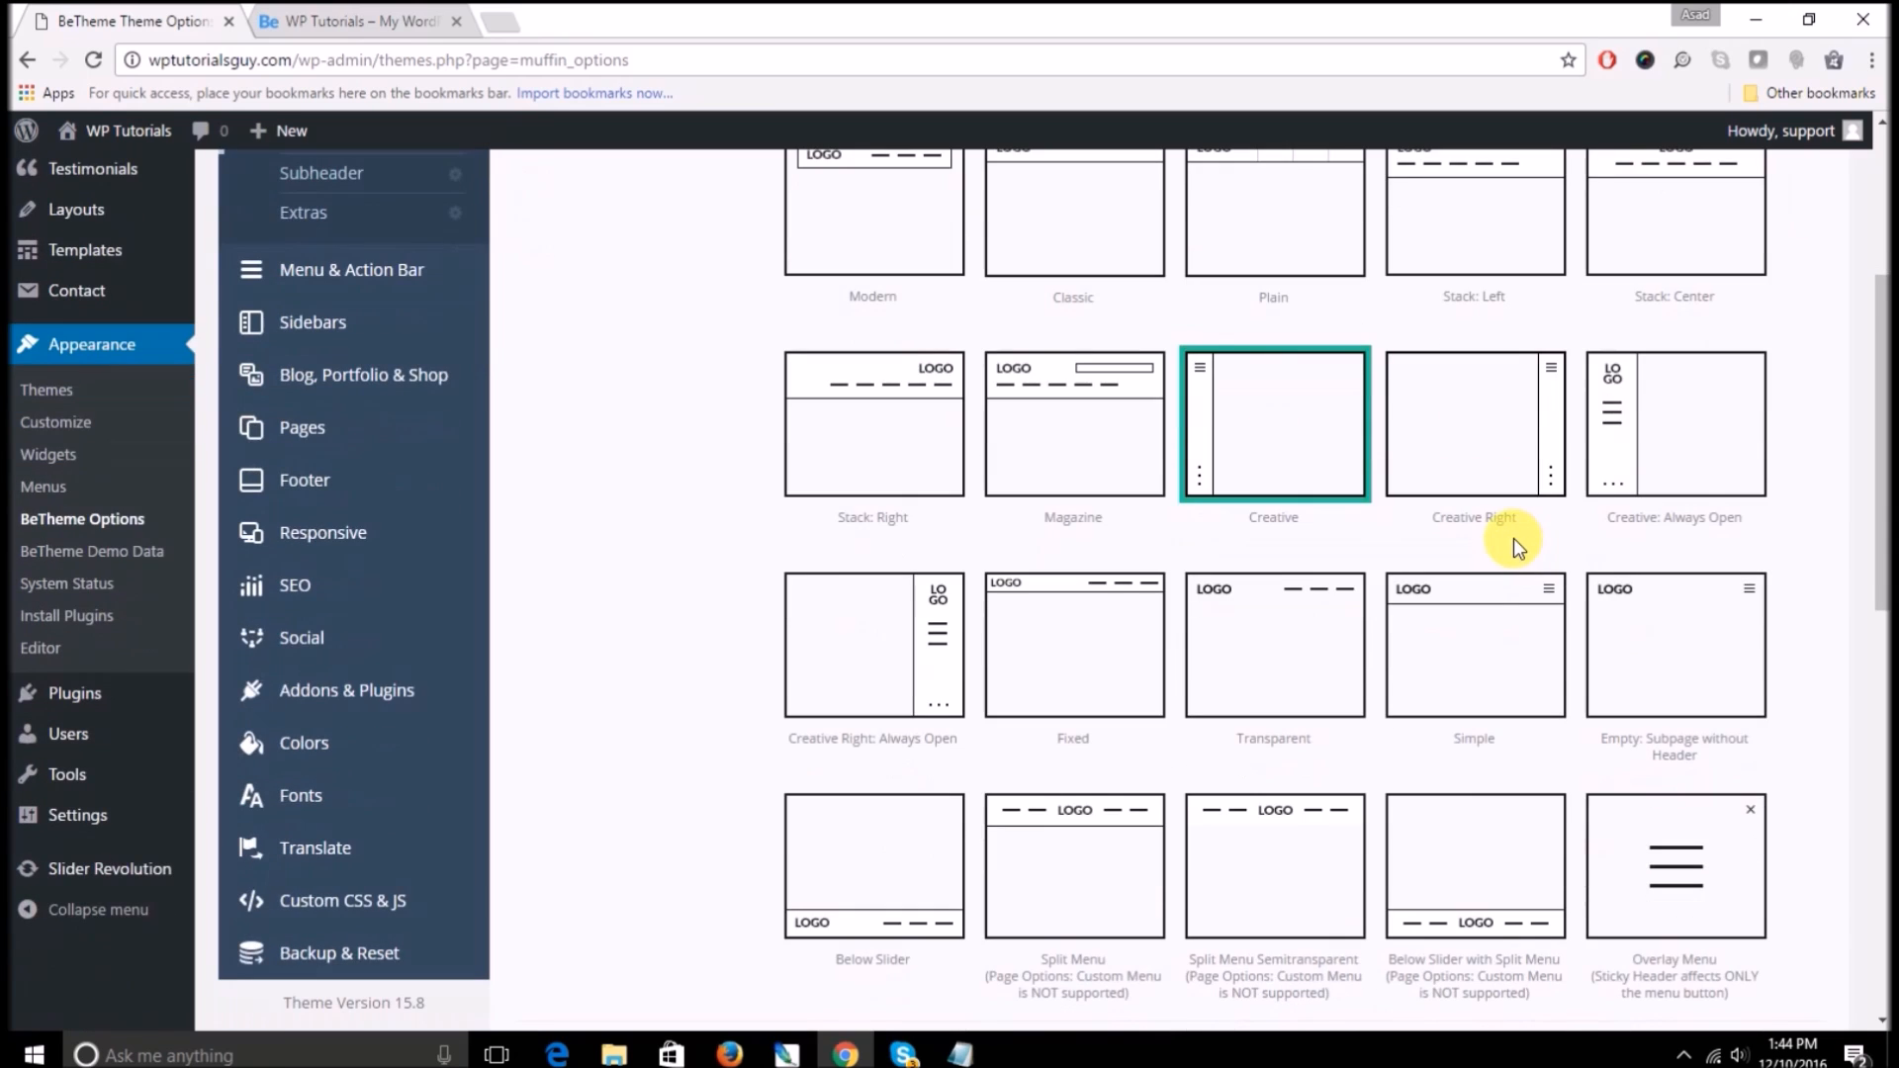
scroll(1511, 538, "down", 2)
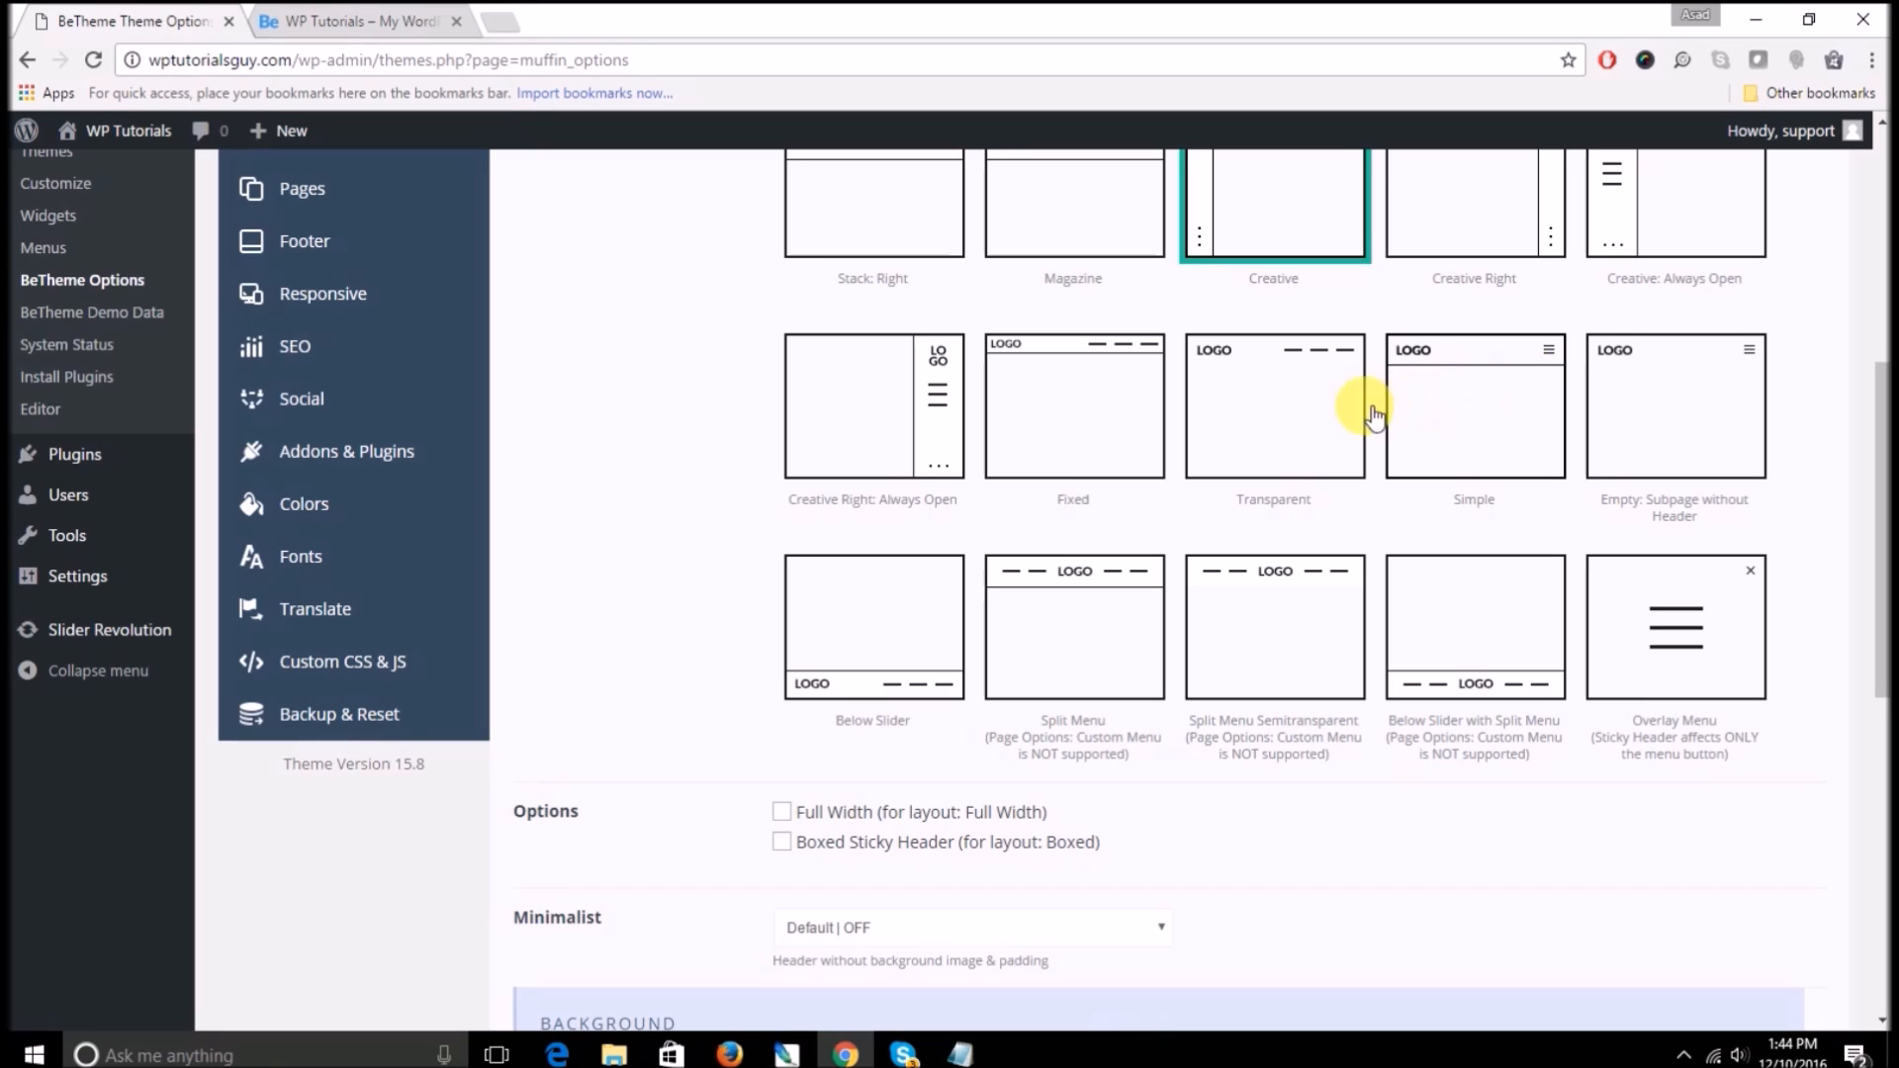
Step: Change the header style from Creative to Transparent and save the theme options
left_click(1301, 425)
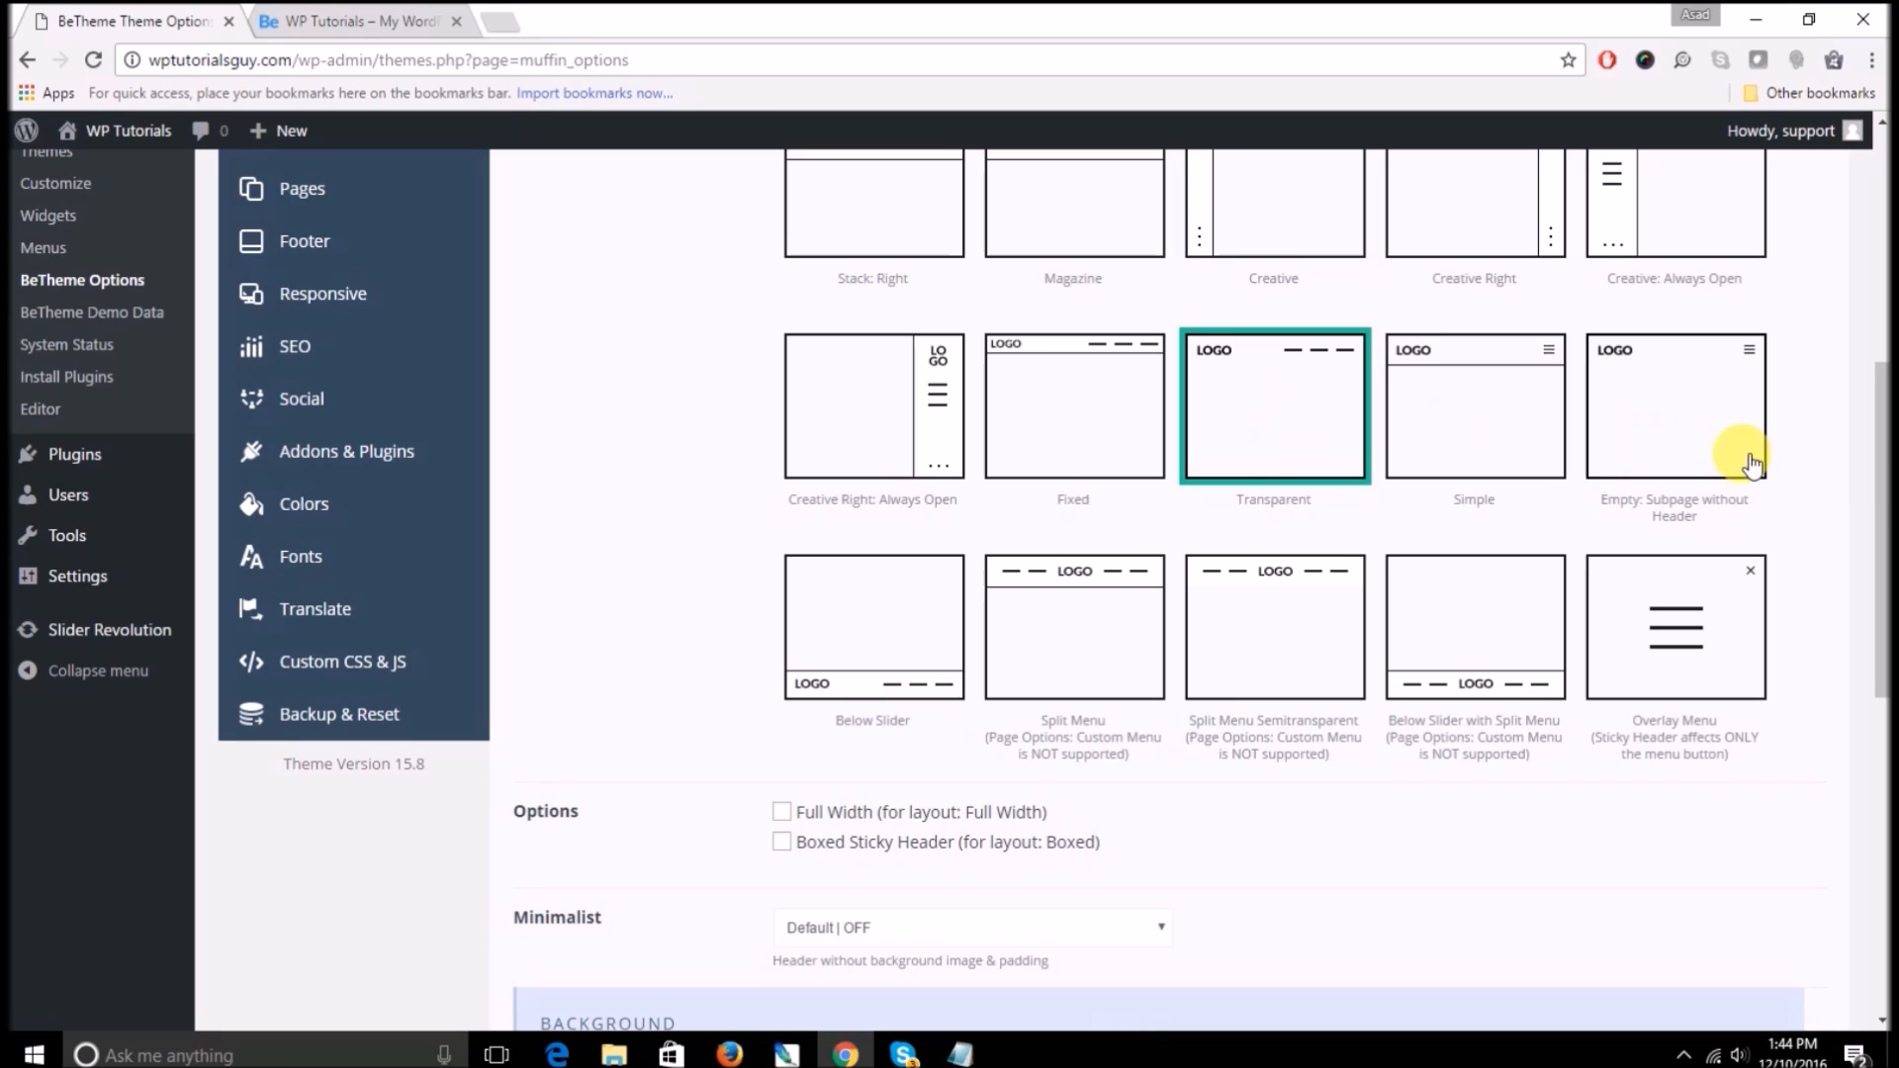
left_click_drag(1871, 587, 1870, 591)
scroll(1869, 592, "down", 6)
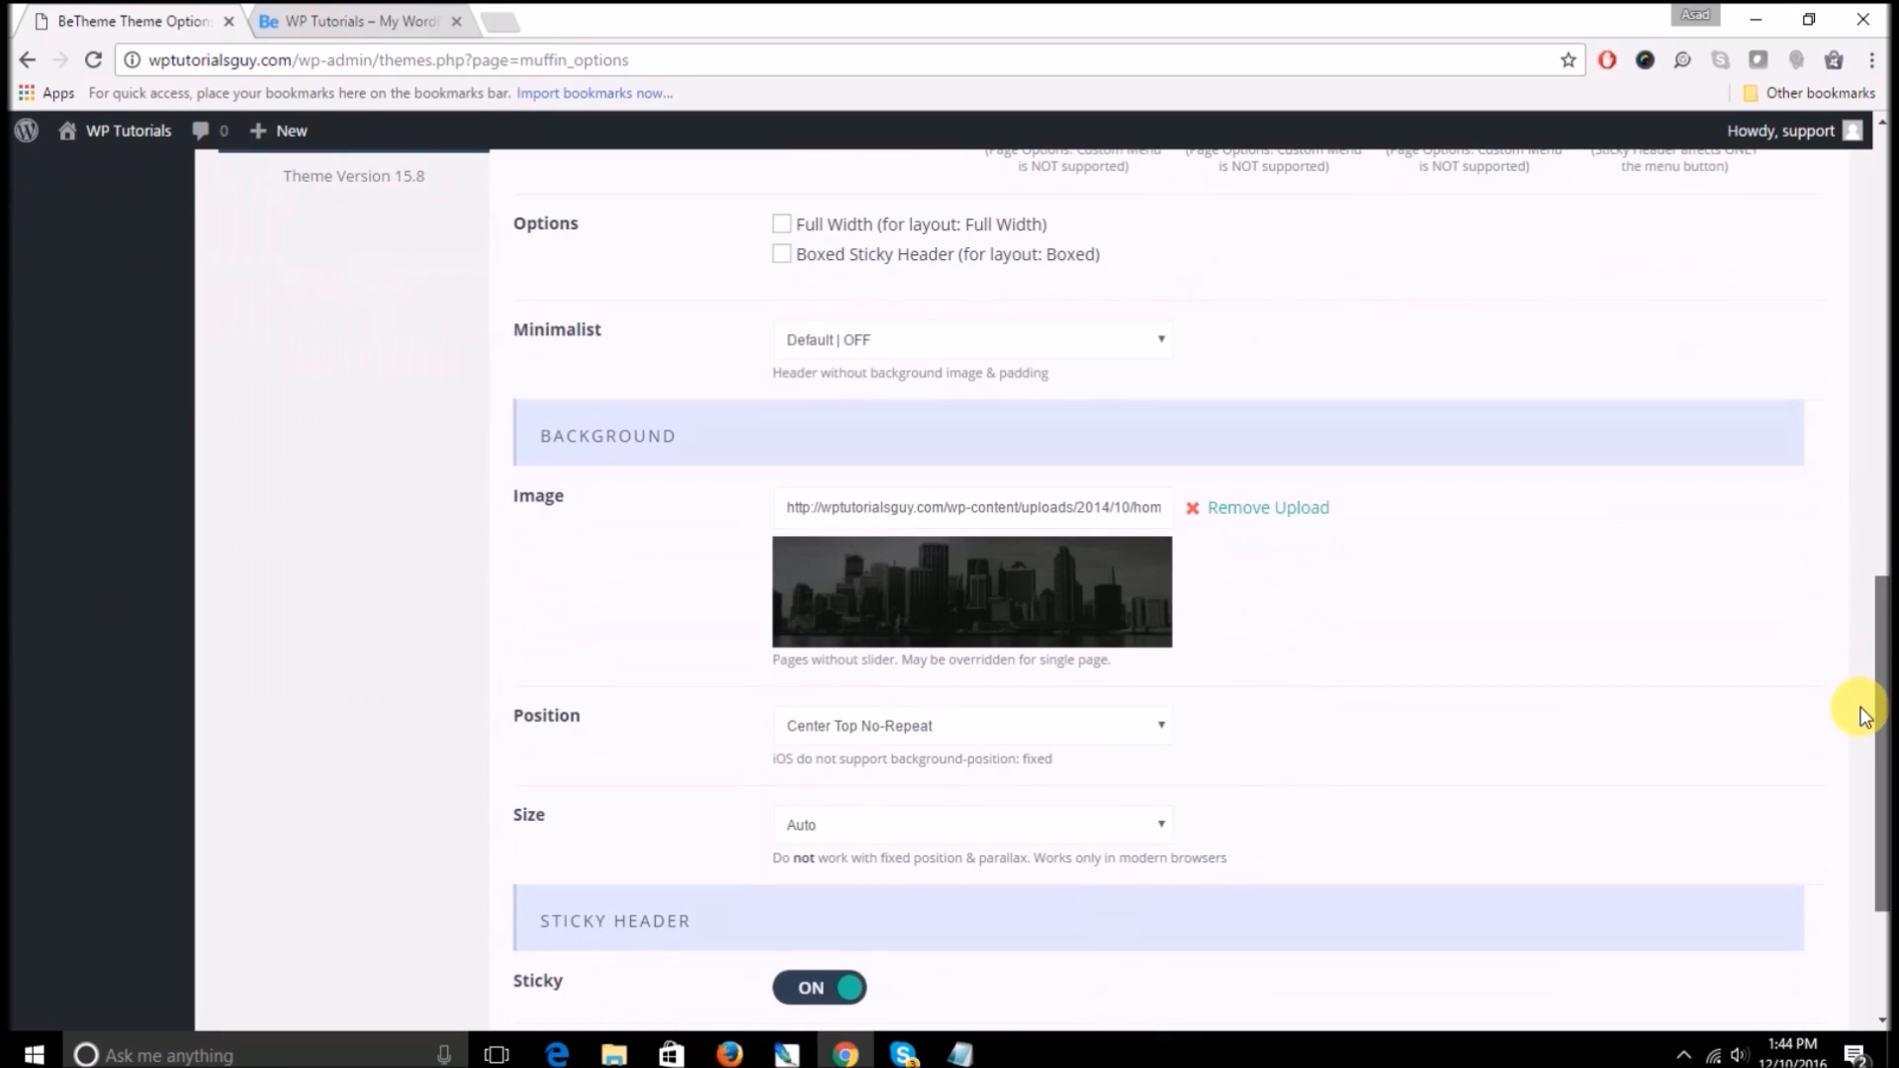
left_click_drag(1861, 714, 1863, 739)
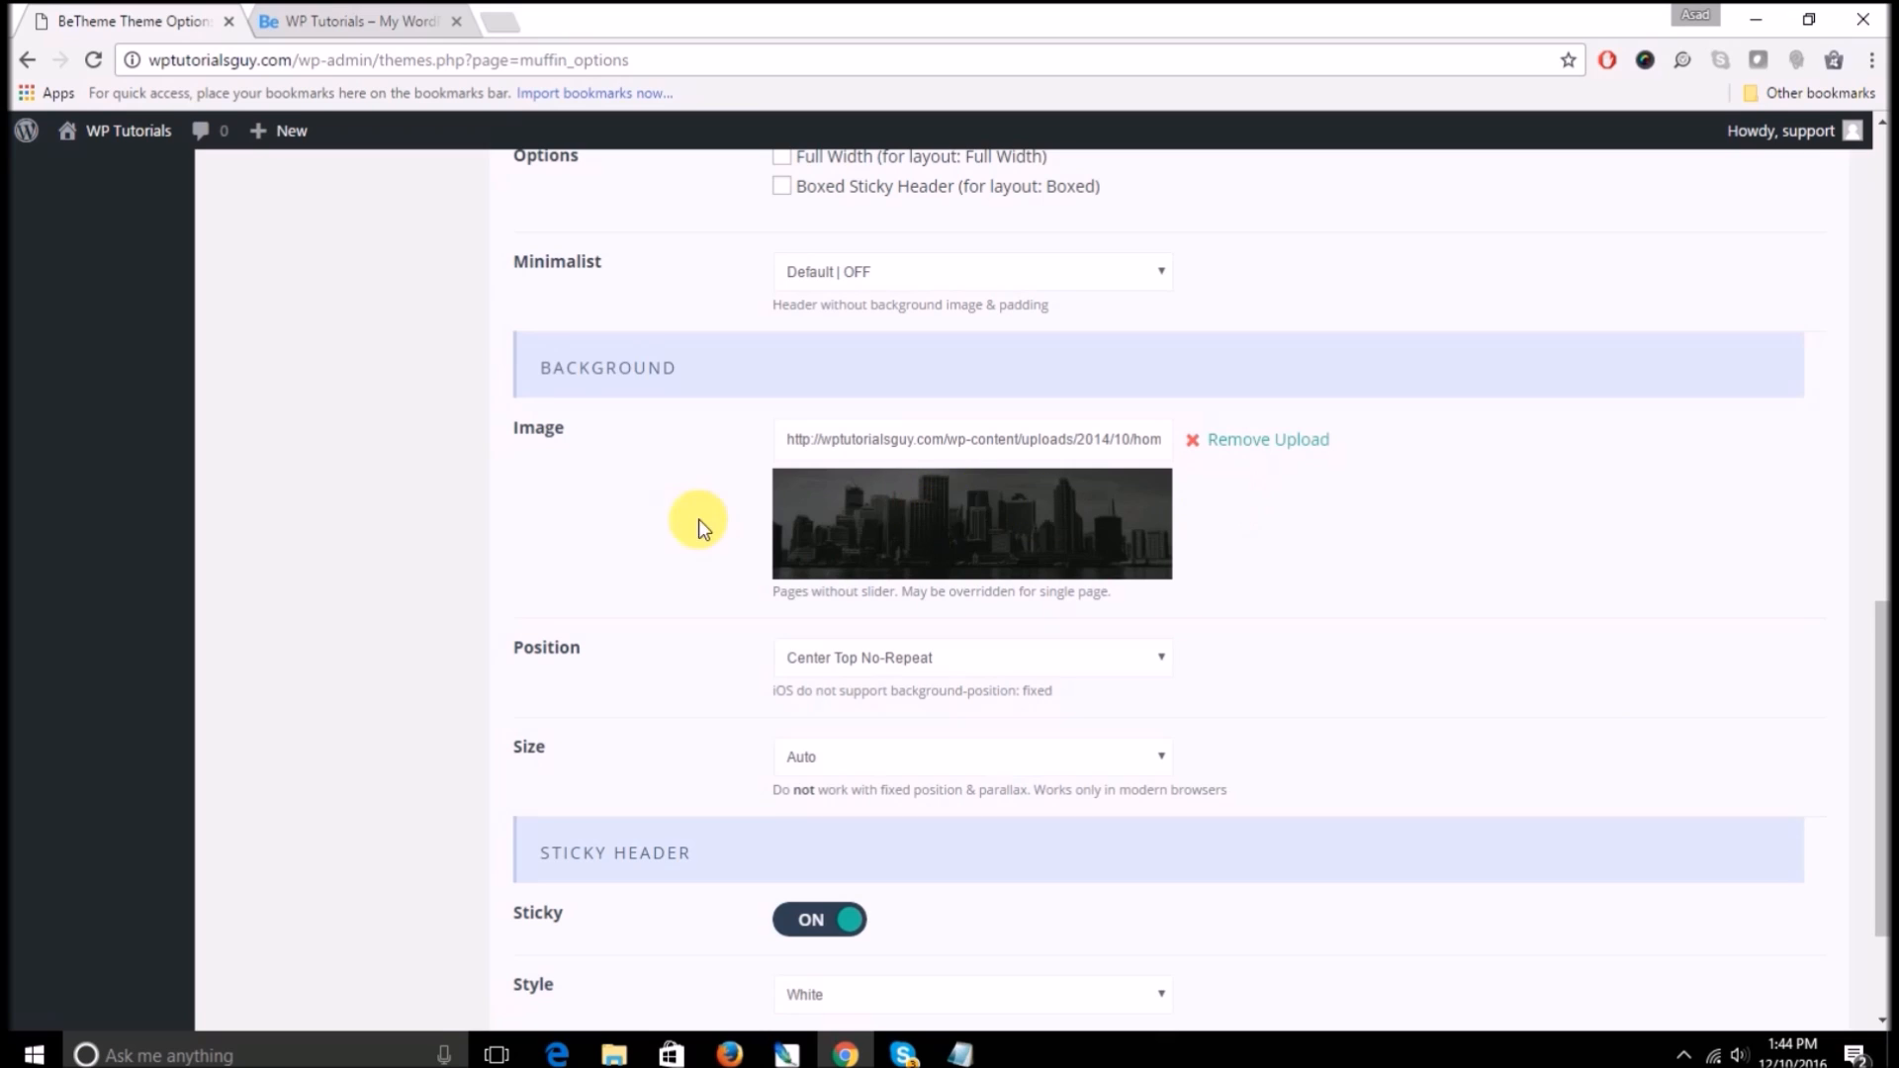
left_click_drag(1876, 628, 1881, 393)
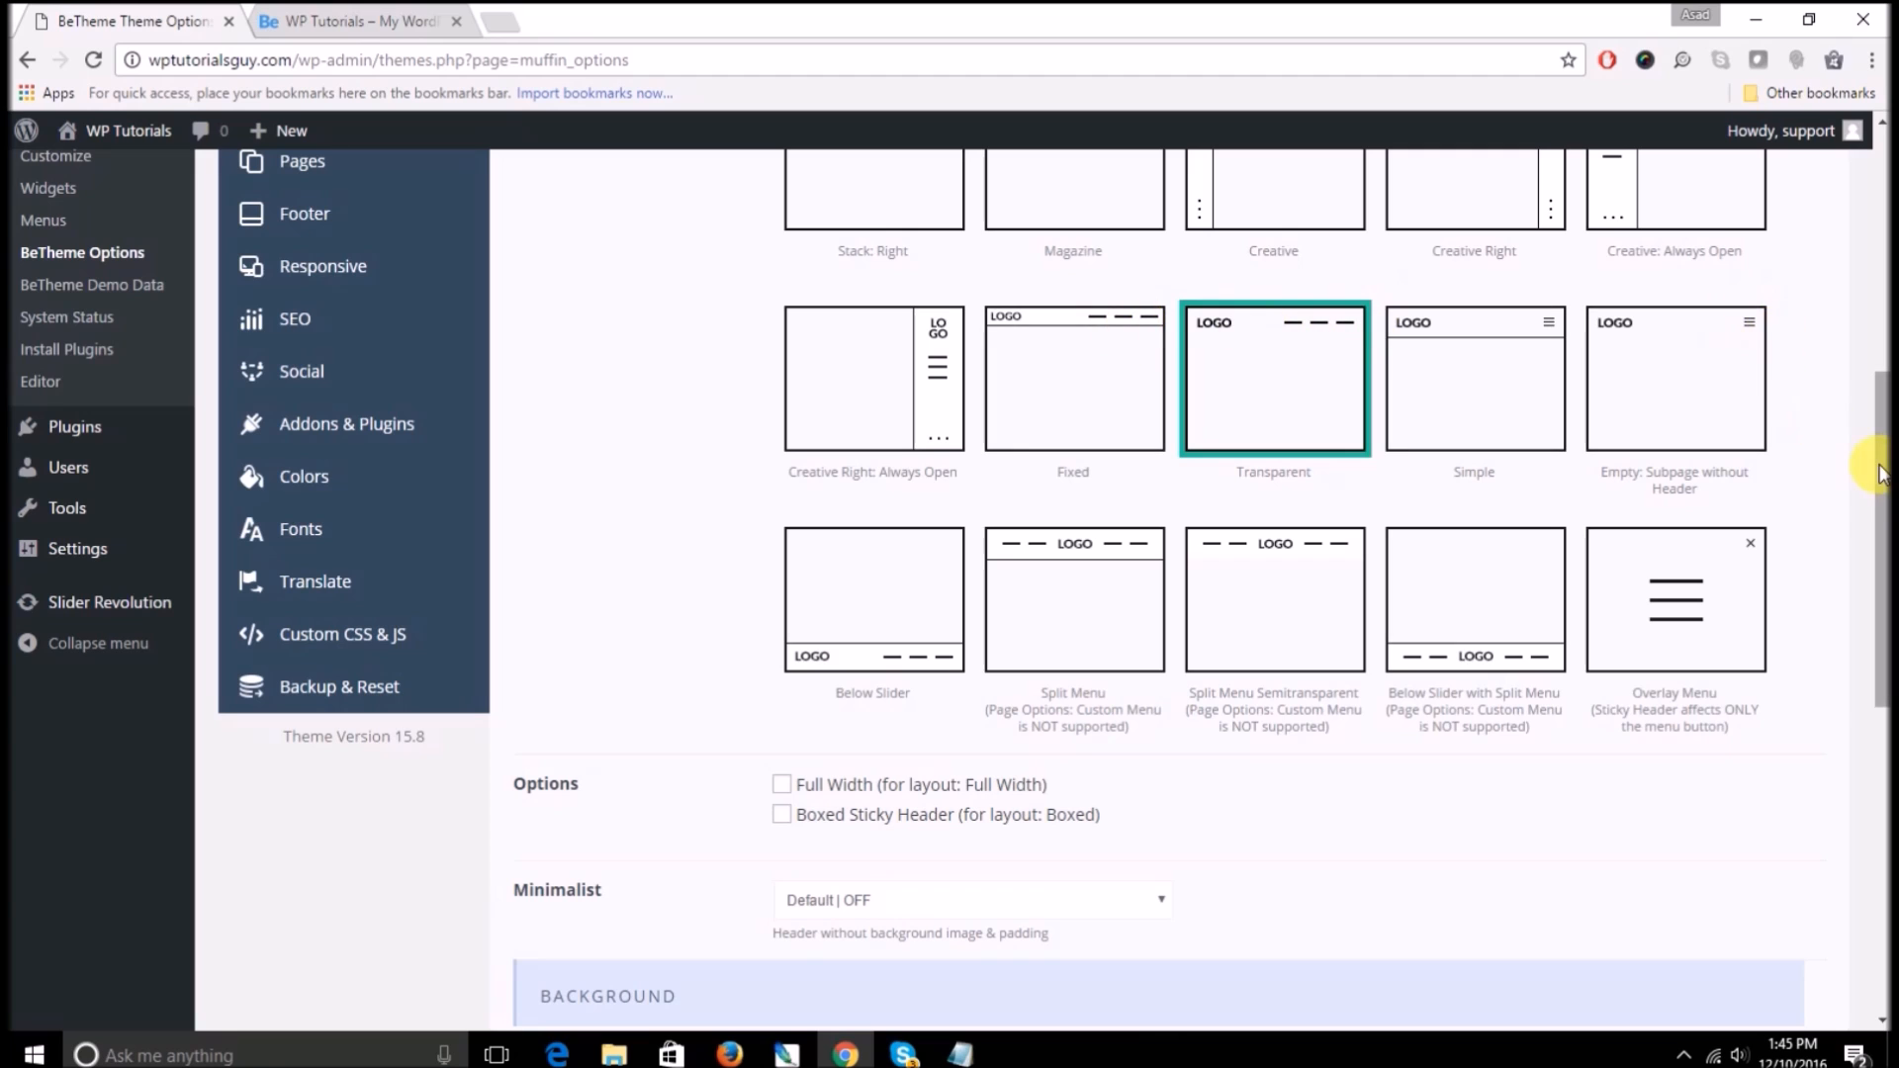
left_click_drag(1883, 499, 1884, 791)
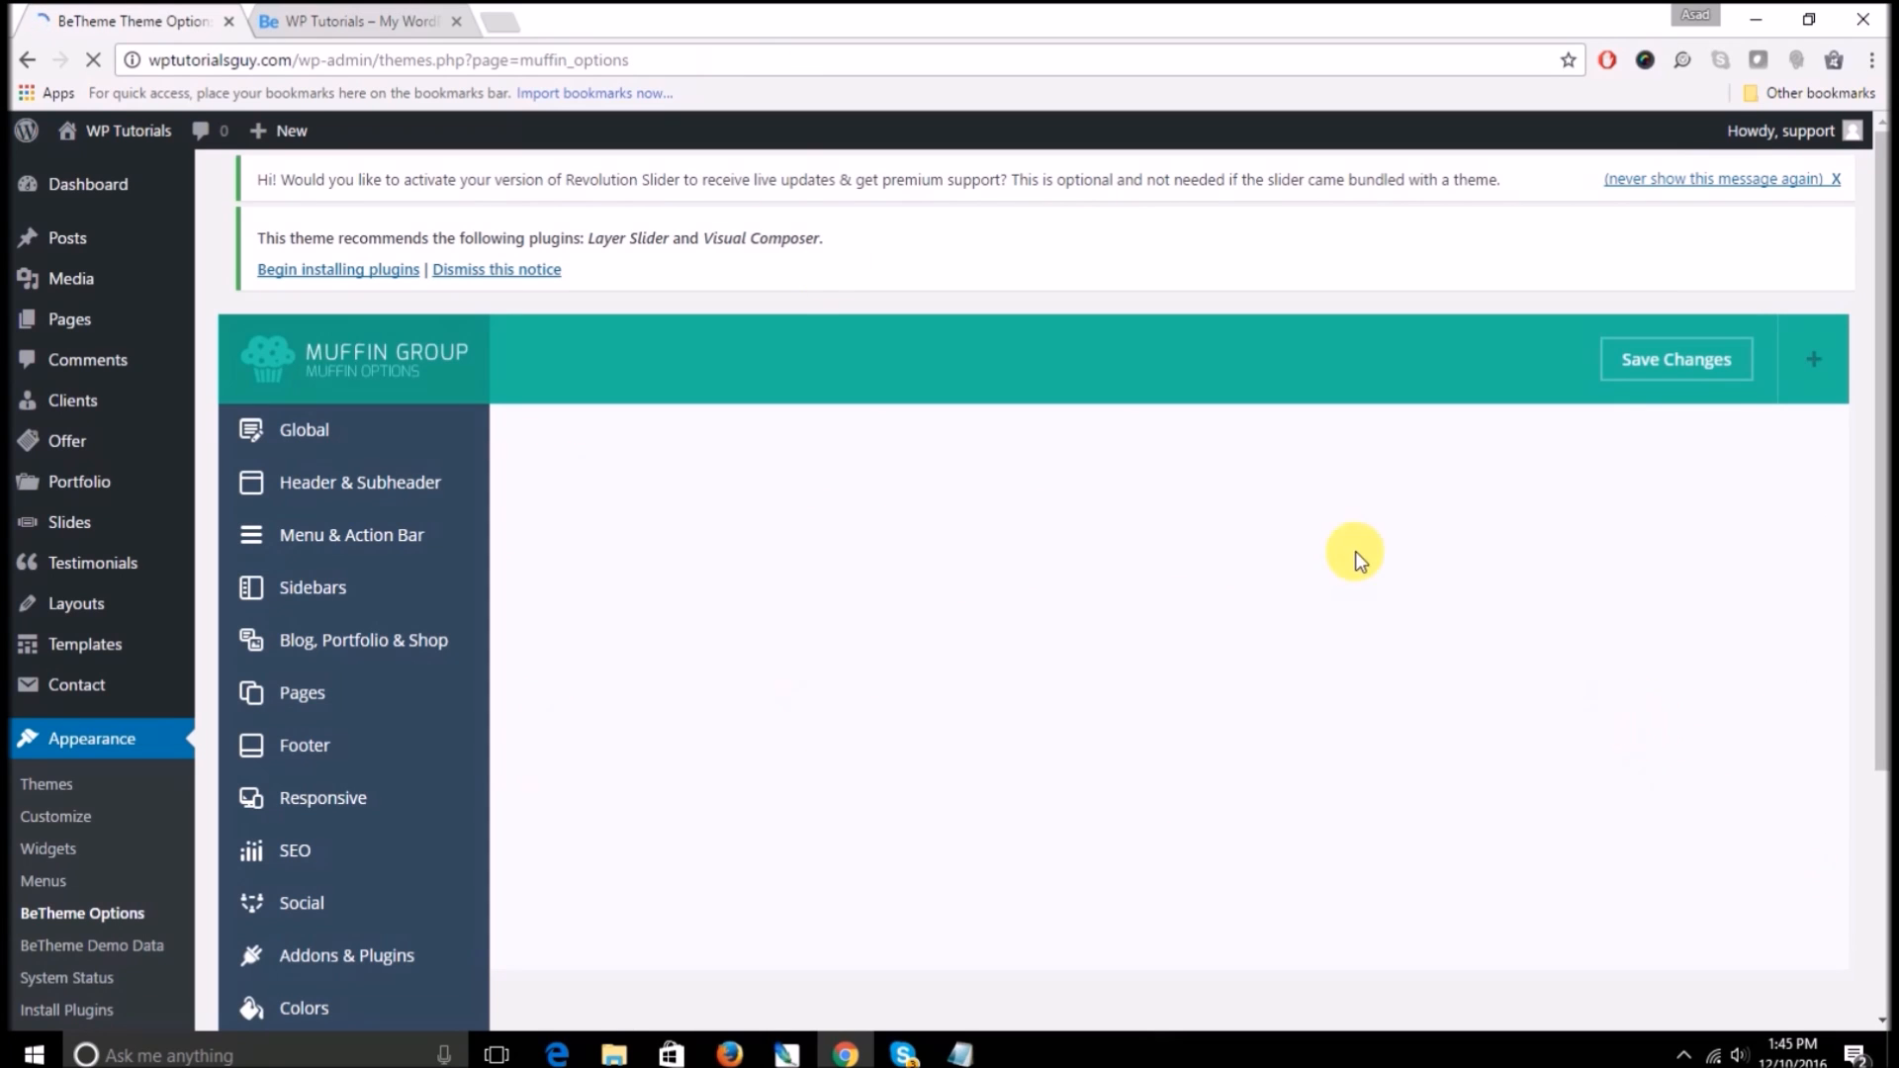
left_click(318, 17)
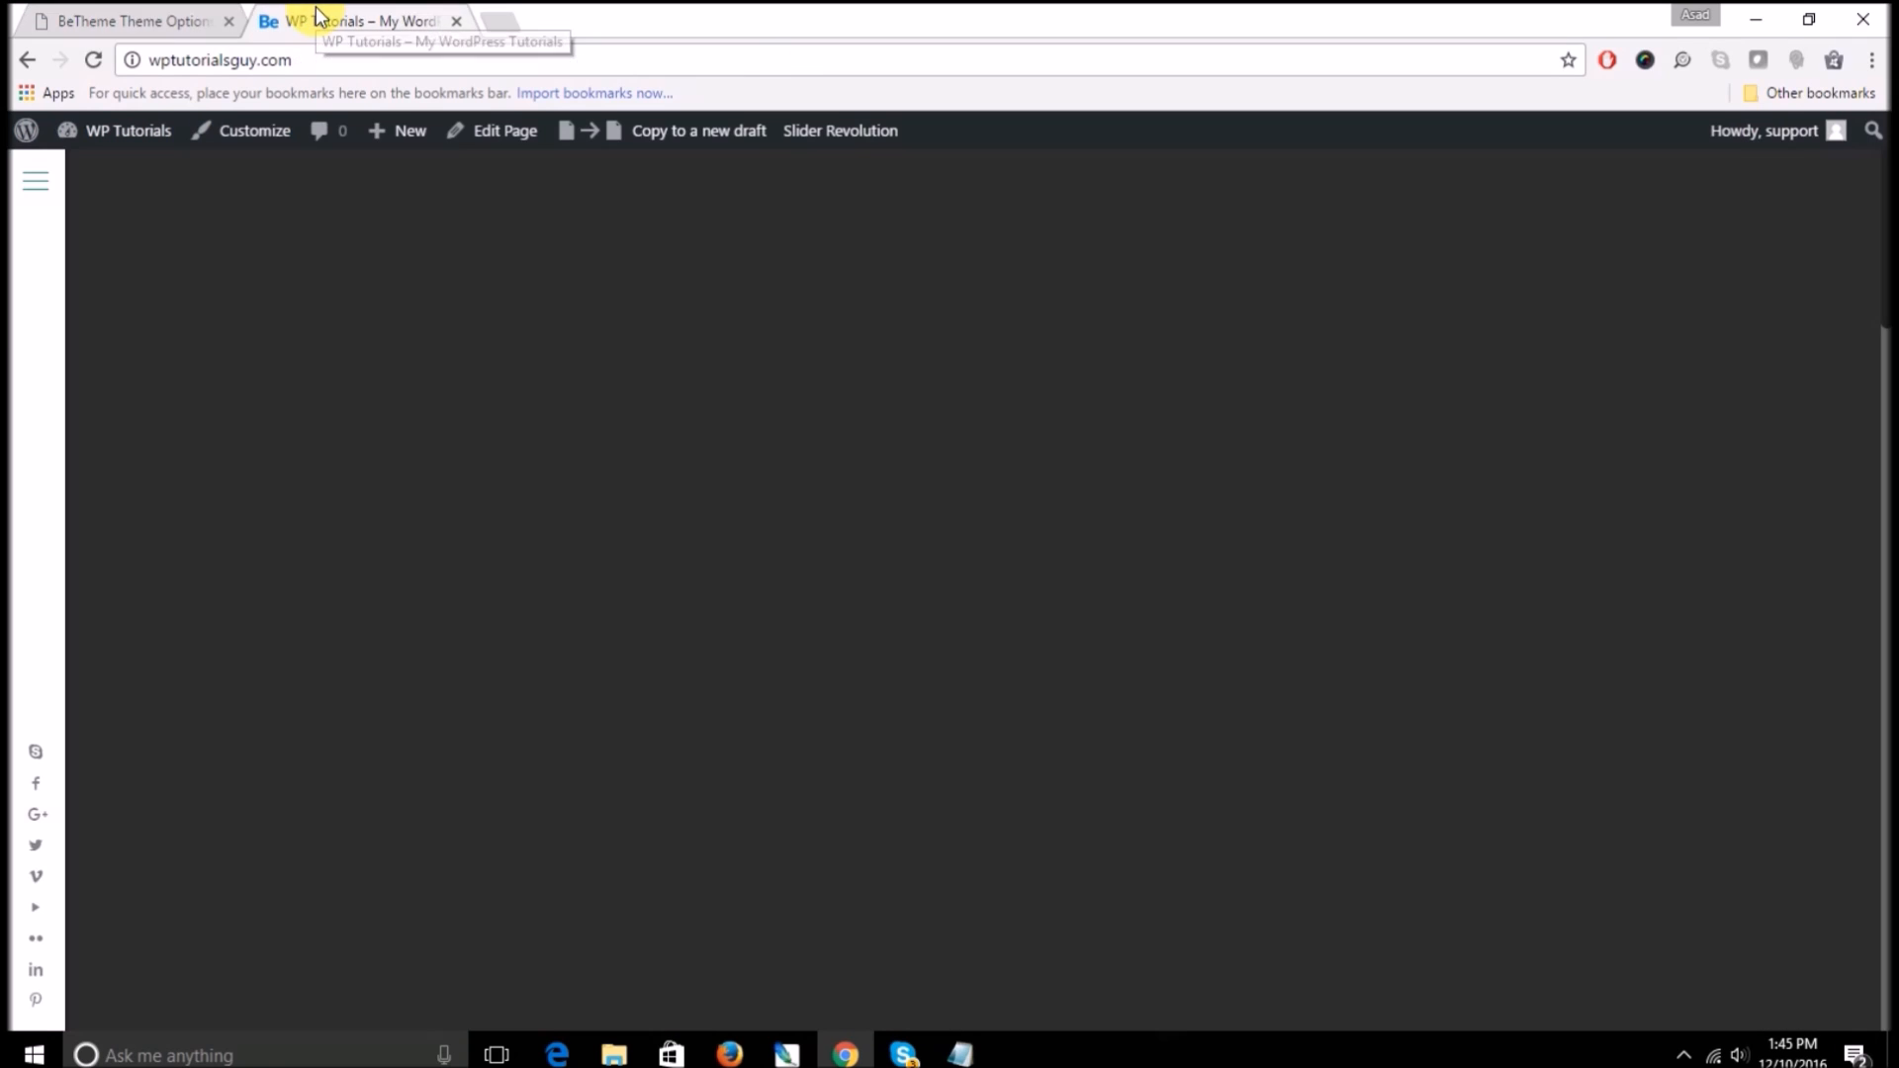
Step: Reload the live site to see the transparent header, then recheck the header options
left_click(95, 60)
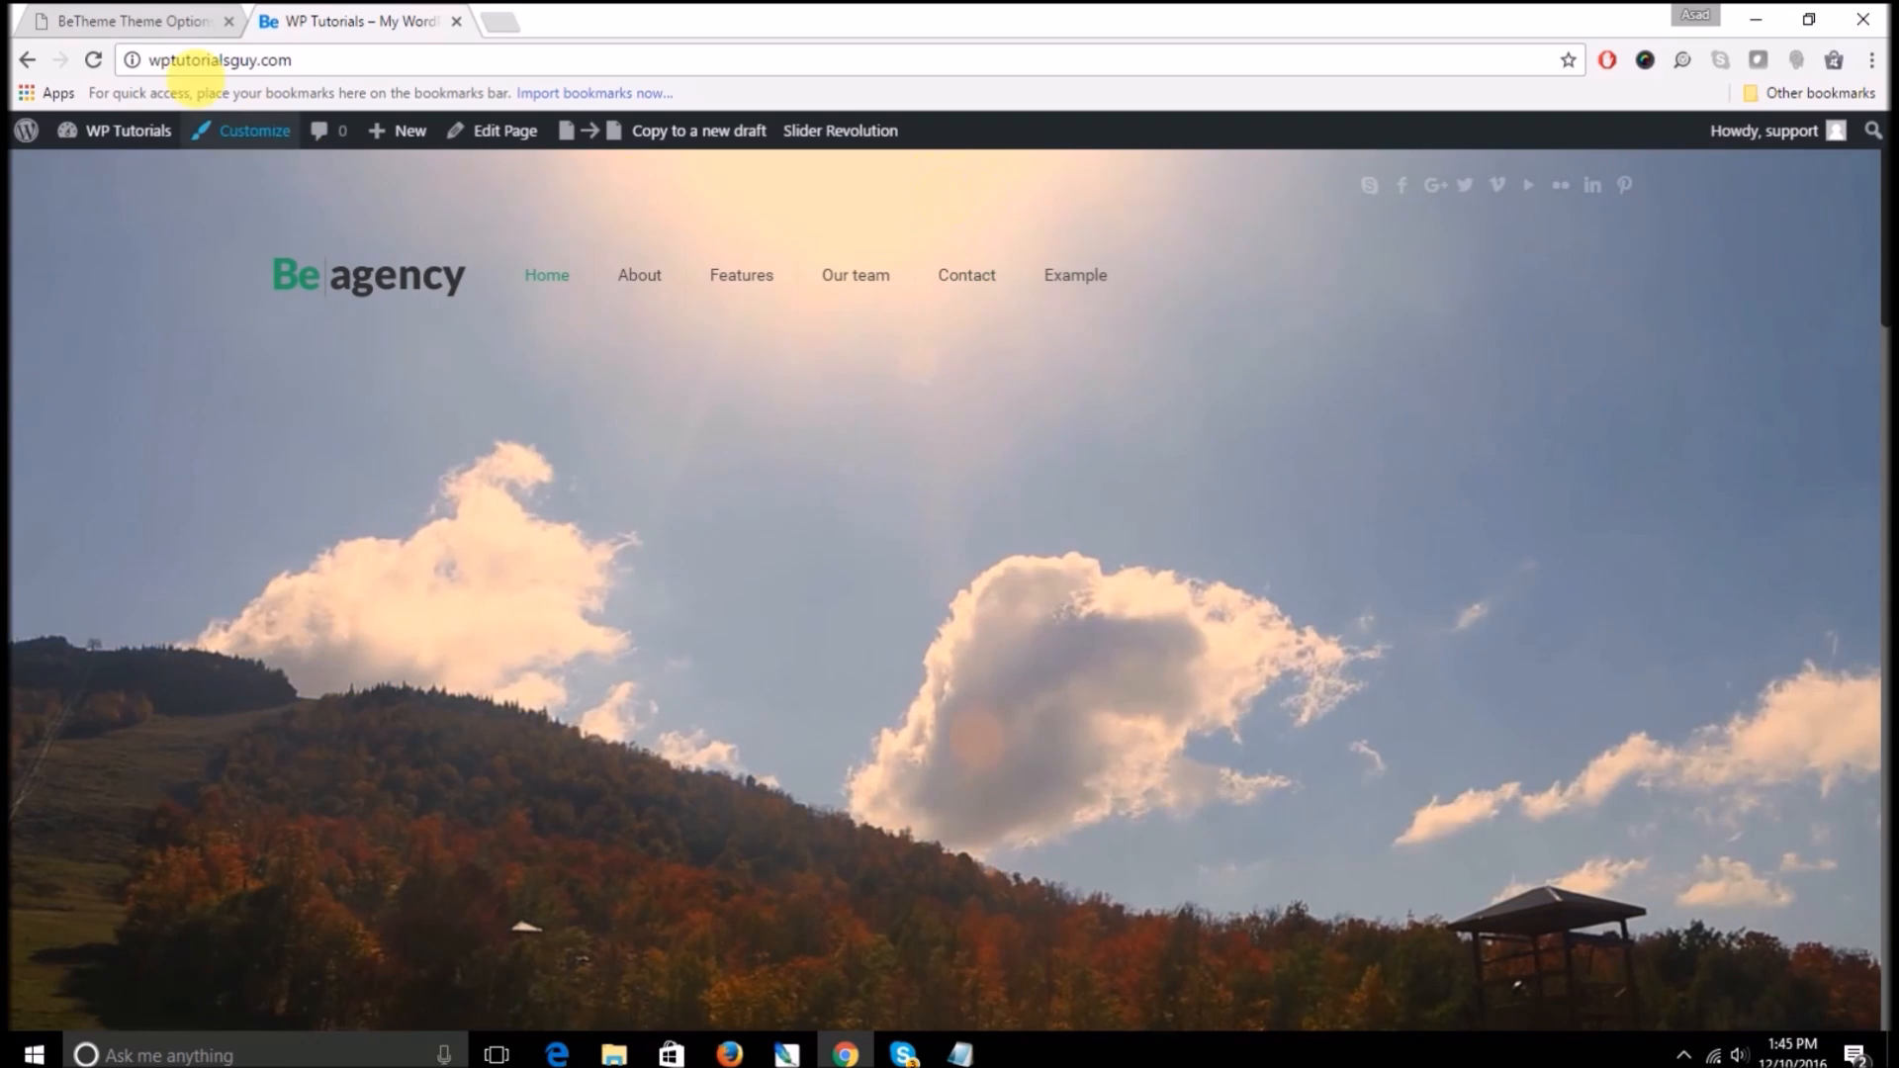
left_click(149, 21)
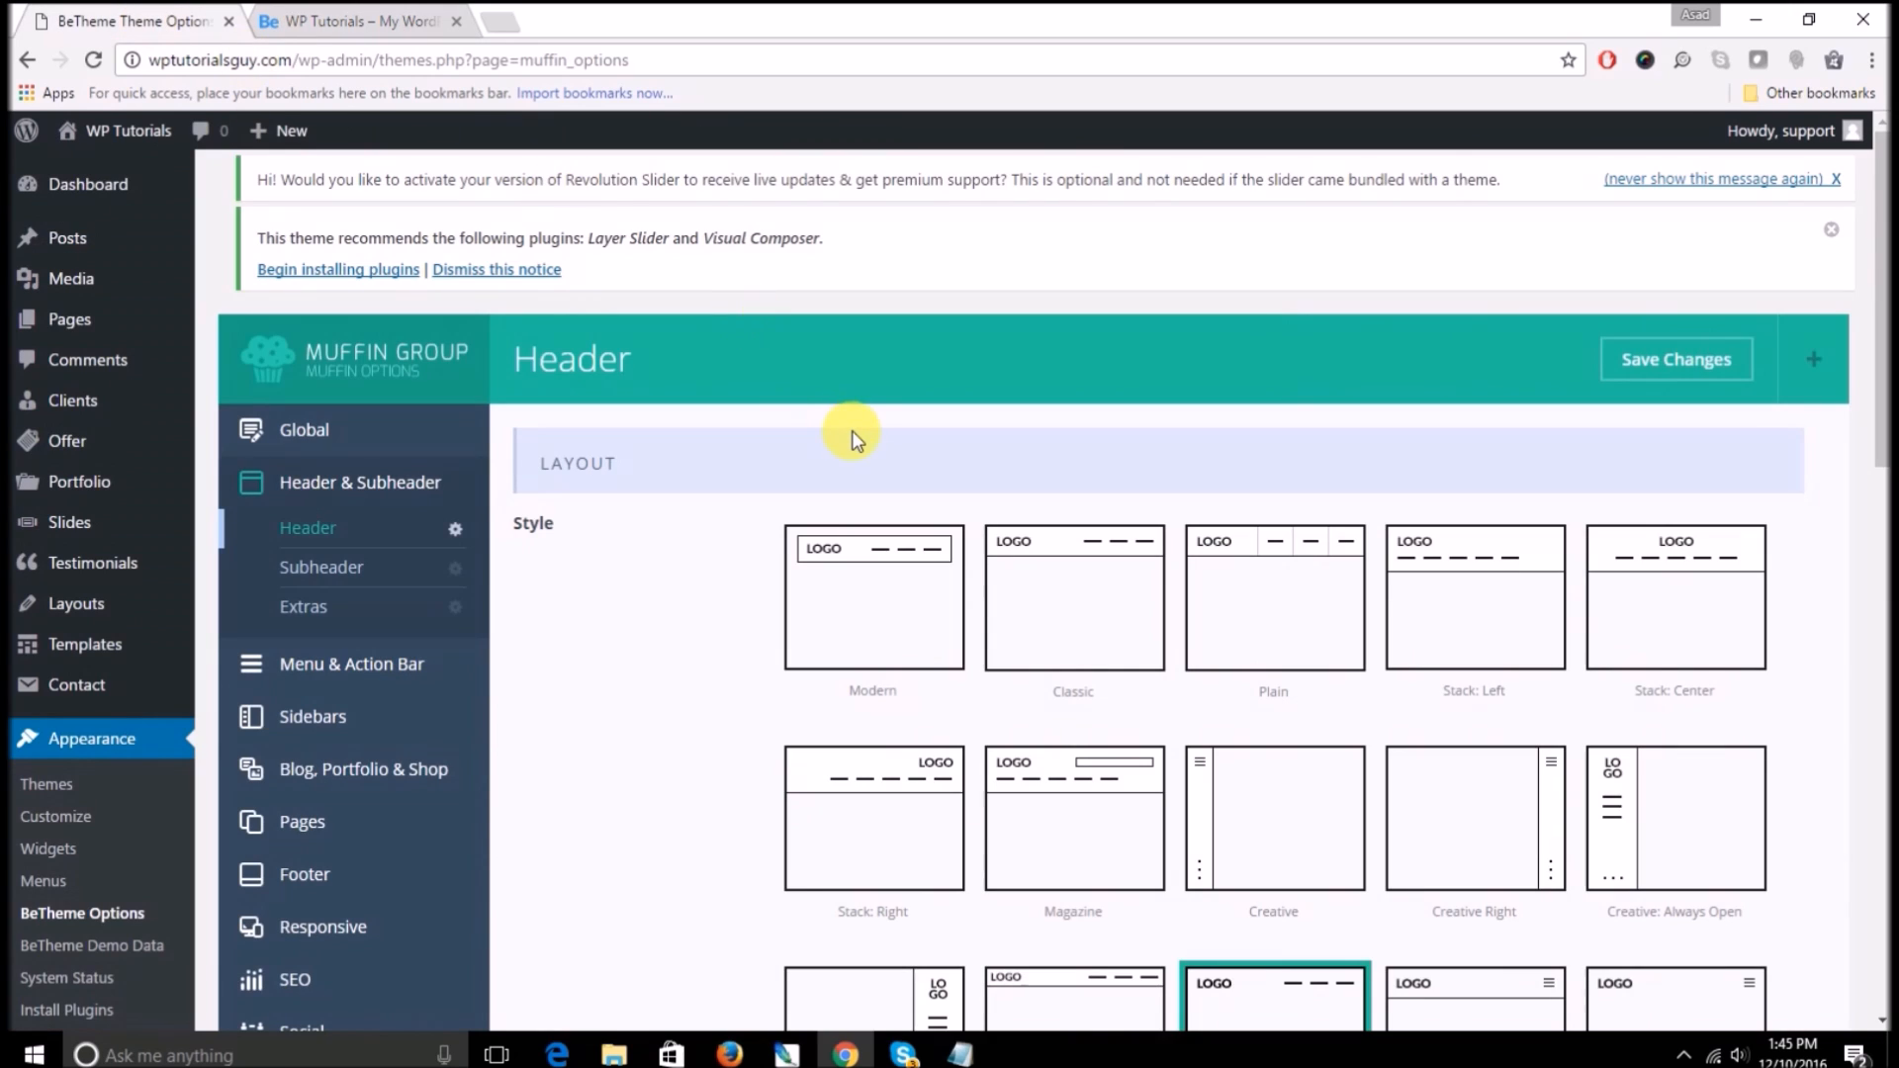
scroll(851, 431, "down", 8)
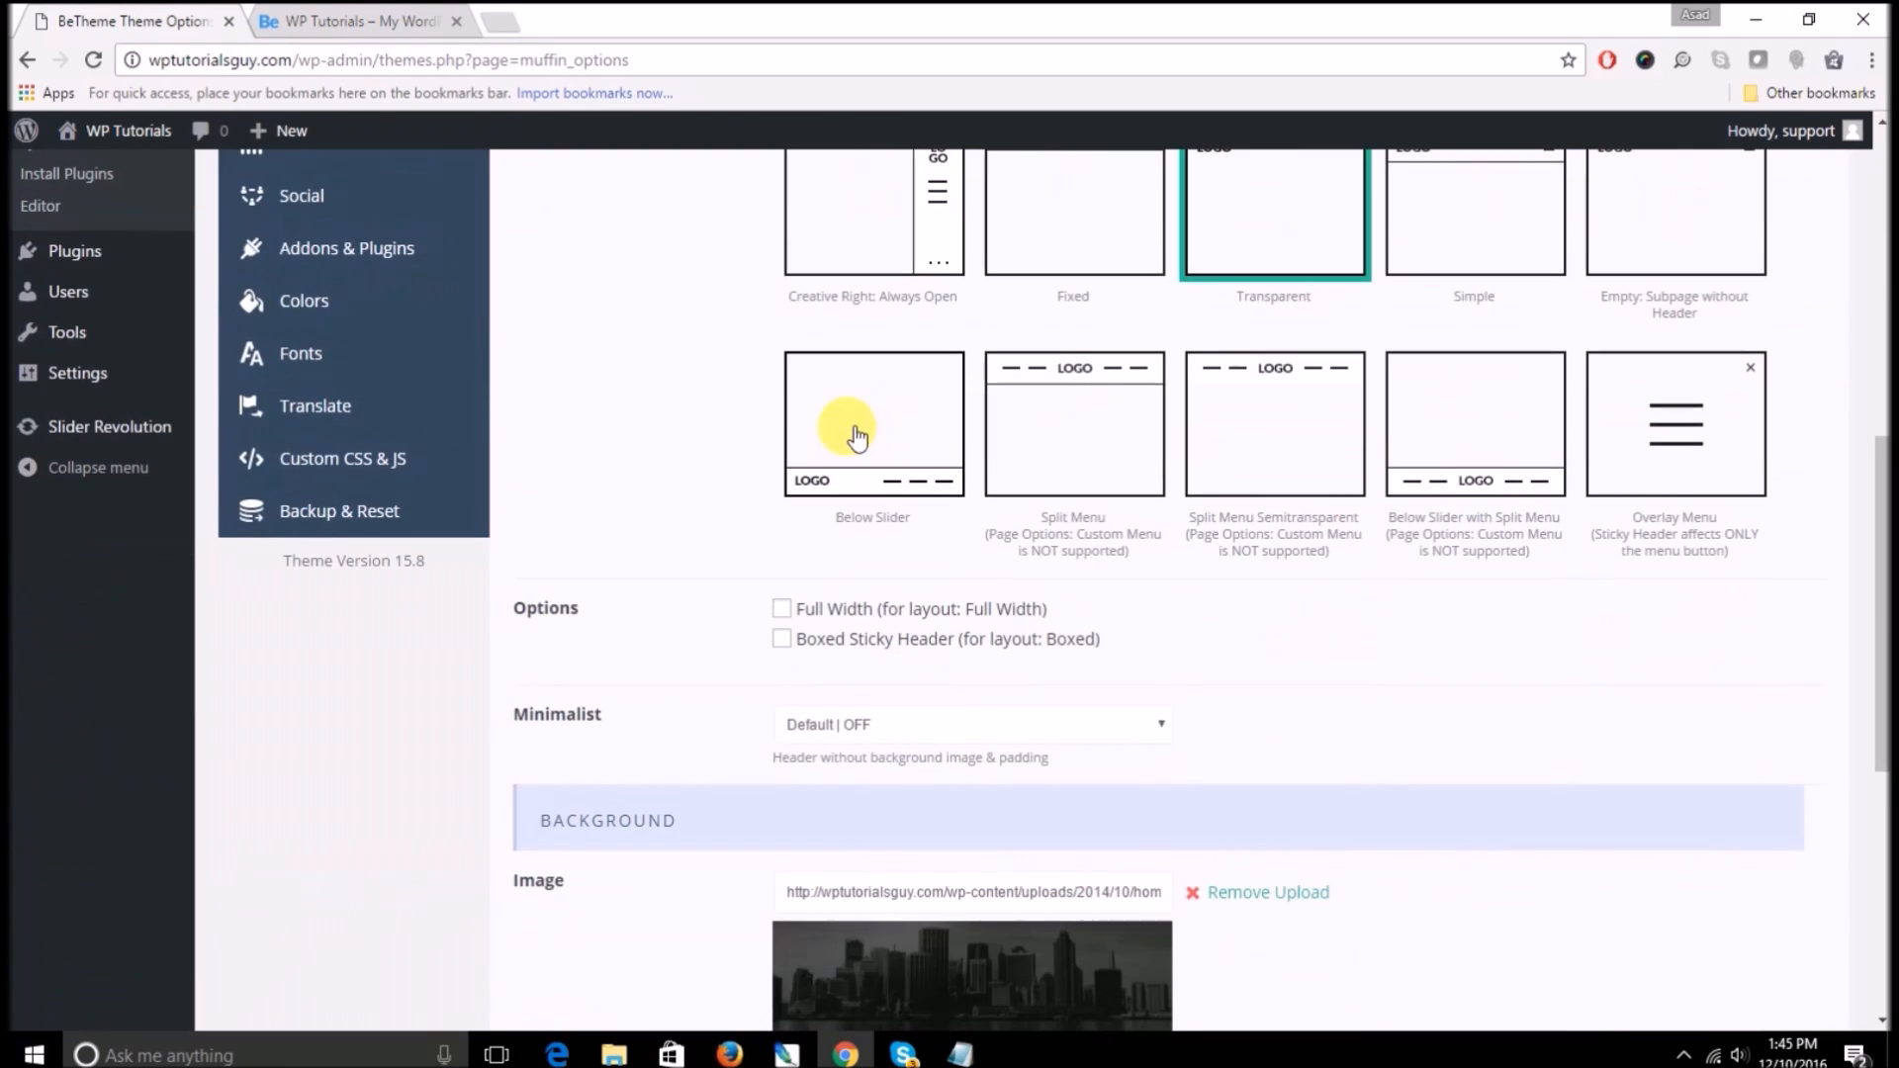
scroll(850, 427, "down", 4)
scroll(847, 425, "up", 3)
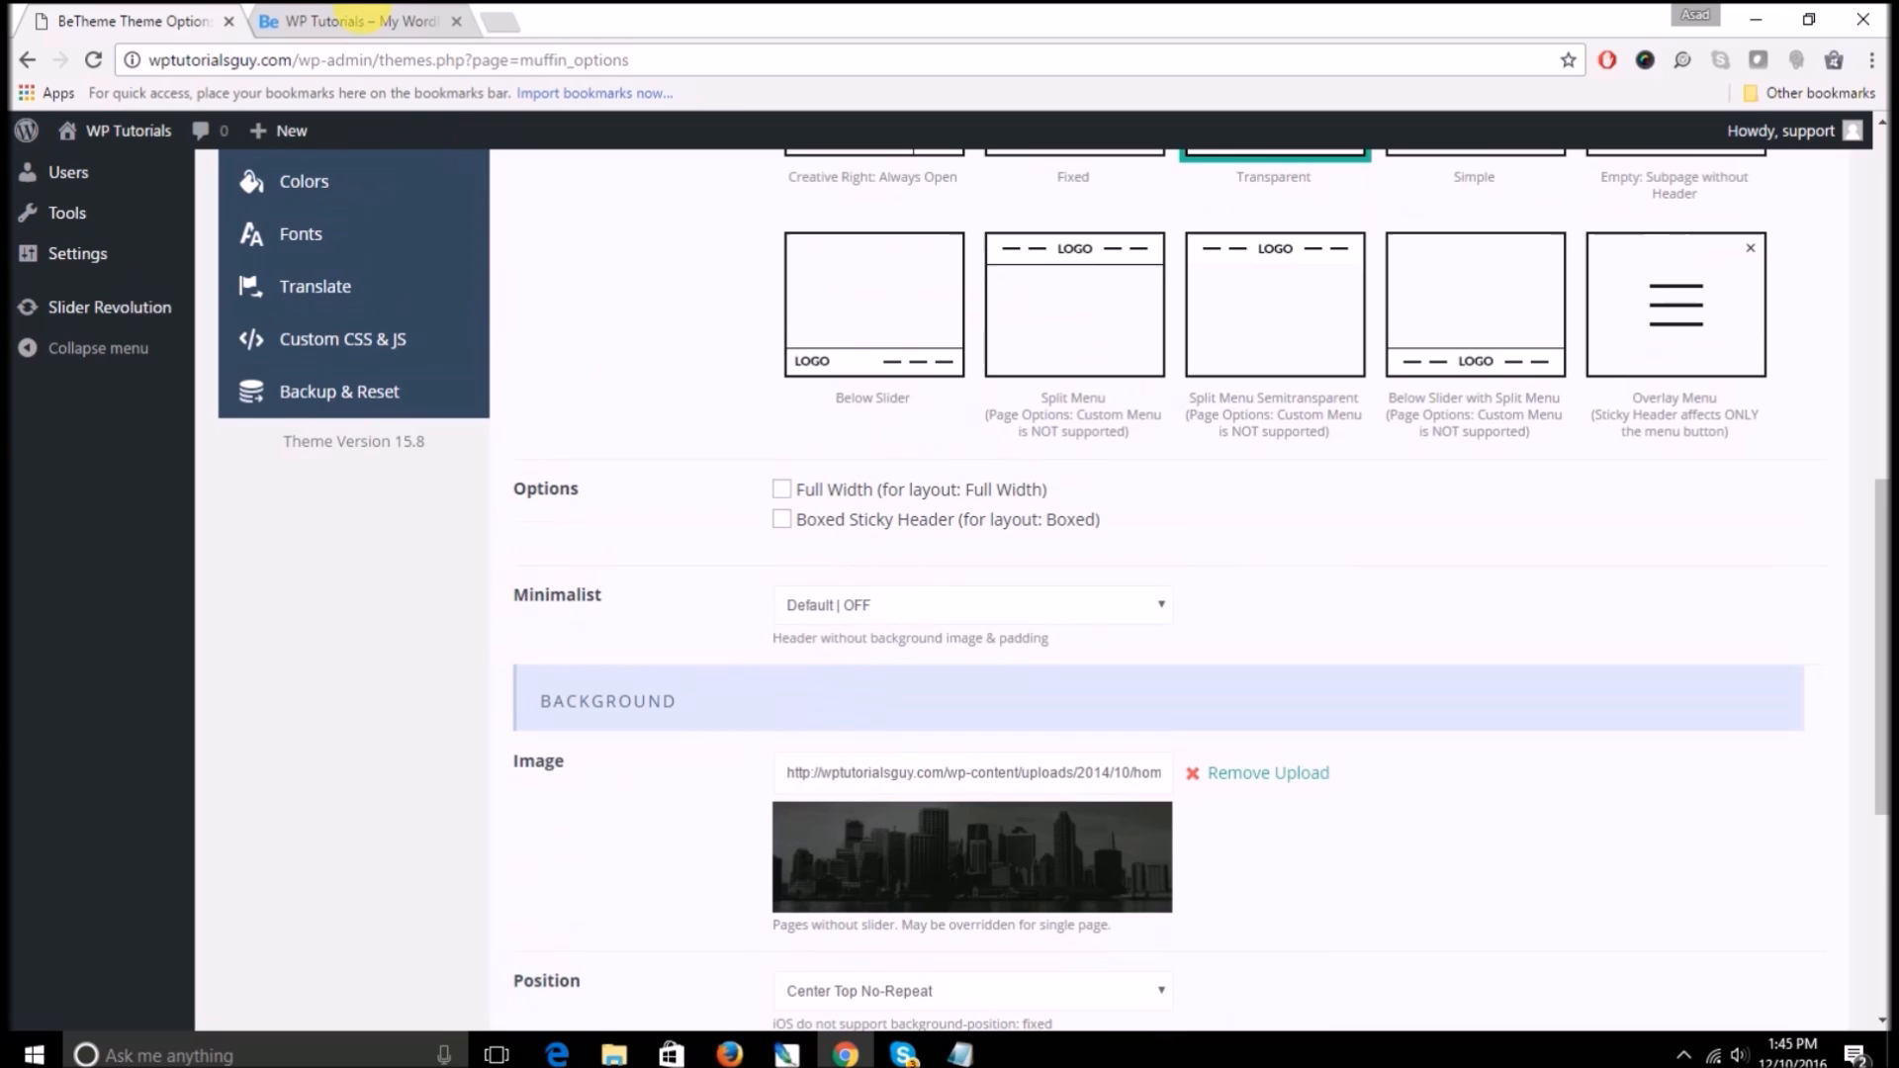
Step: Scroll through the homepage's sky-video hero, then return to BeTheme Options
left_click(356, 14)
scroll(548, 477, "down", 2)
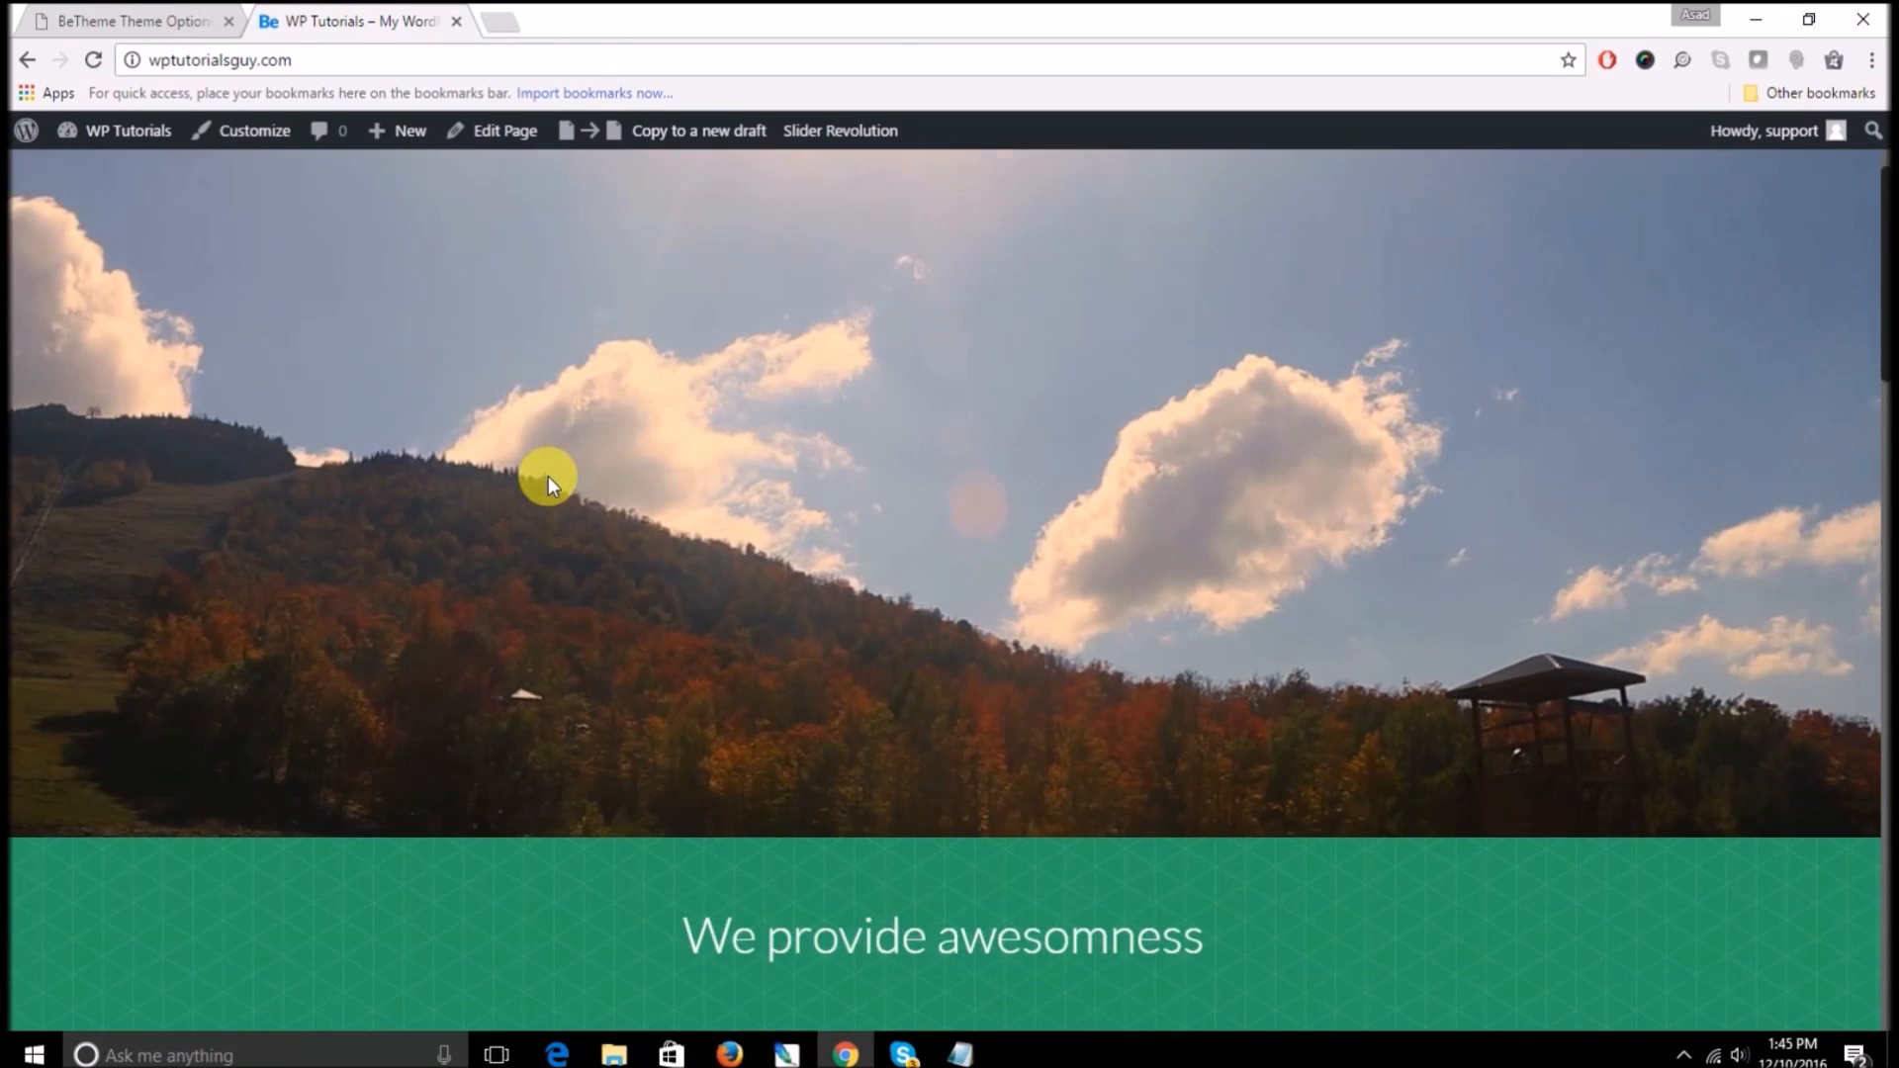
scroll(550, 479, "down", 8)
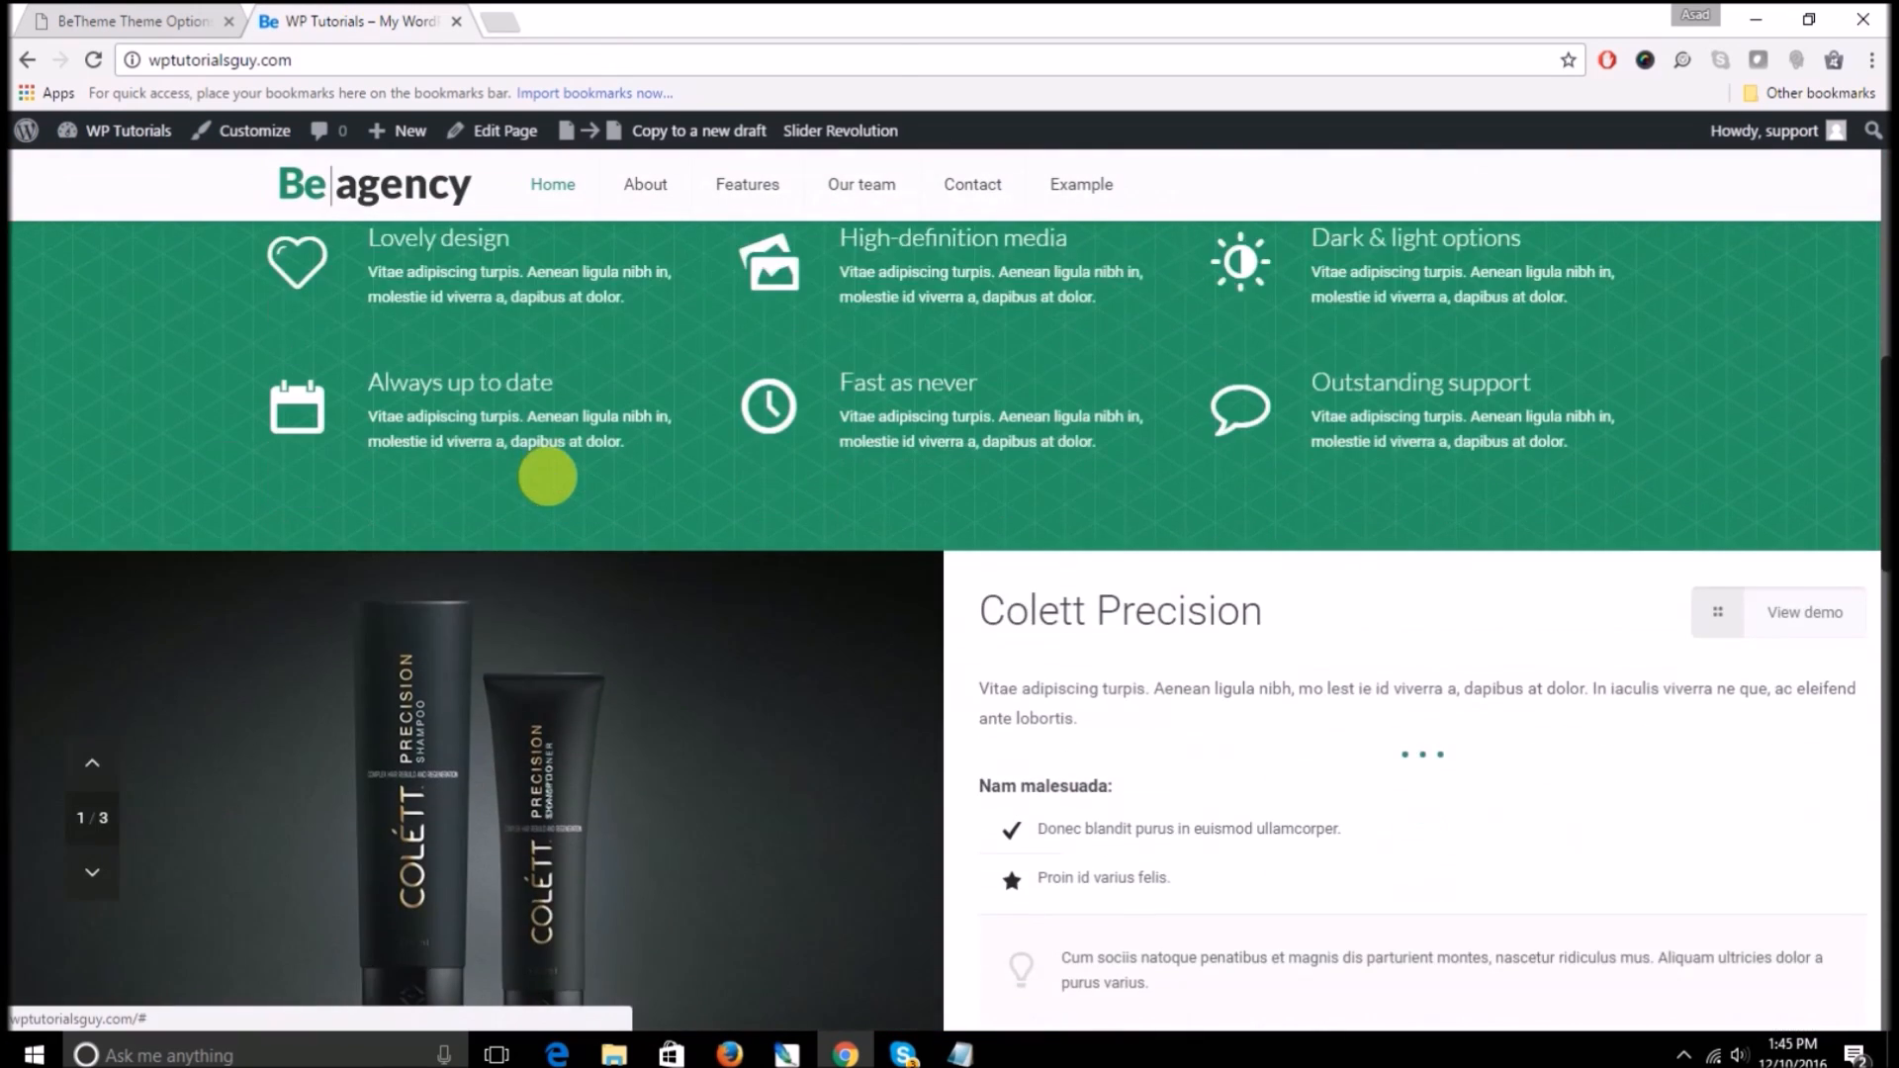
scroll(548, 476, "down", 9)
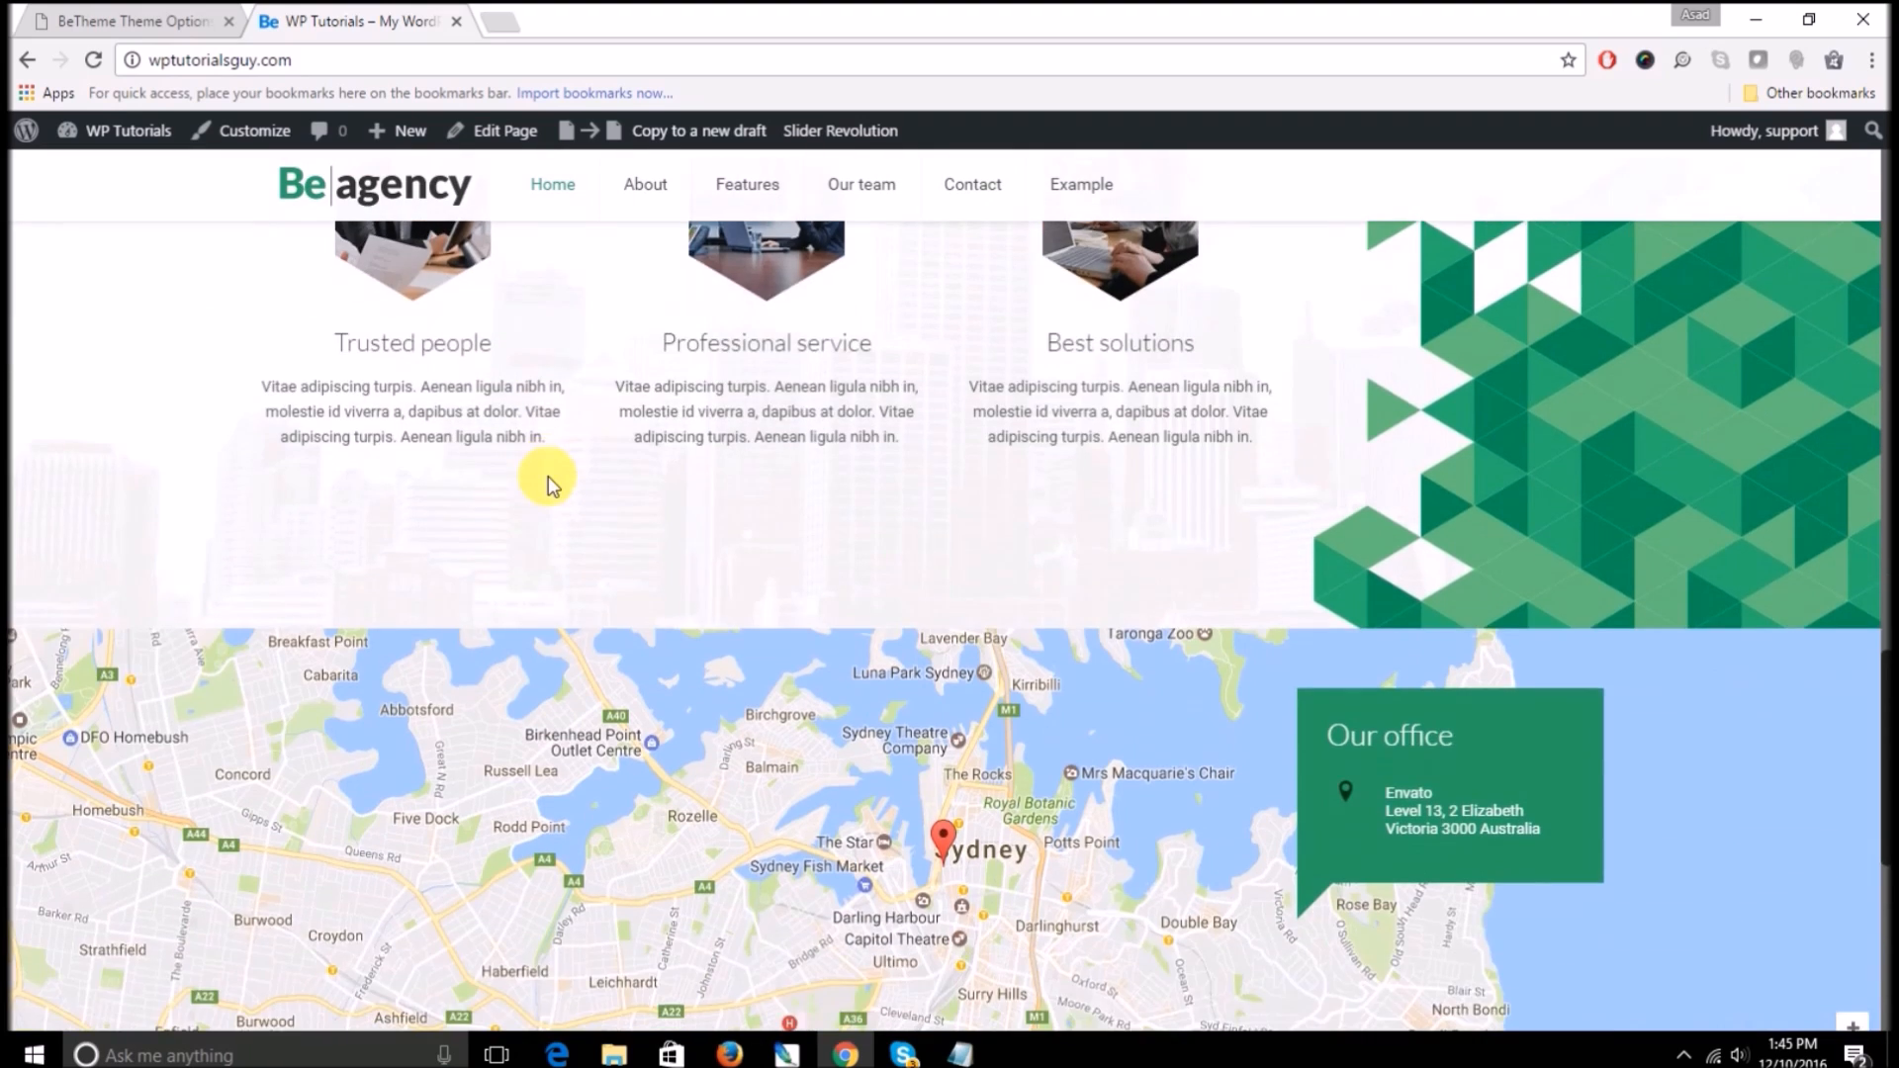
scroll(548, 477, "up", 2)
scroll(548, 475, "up", 14)
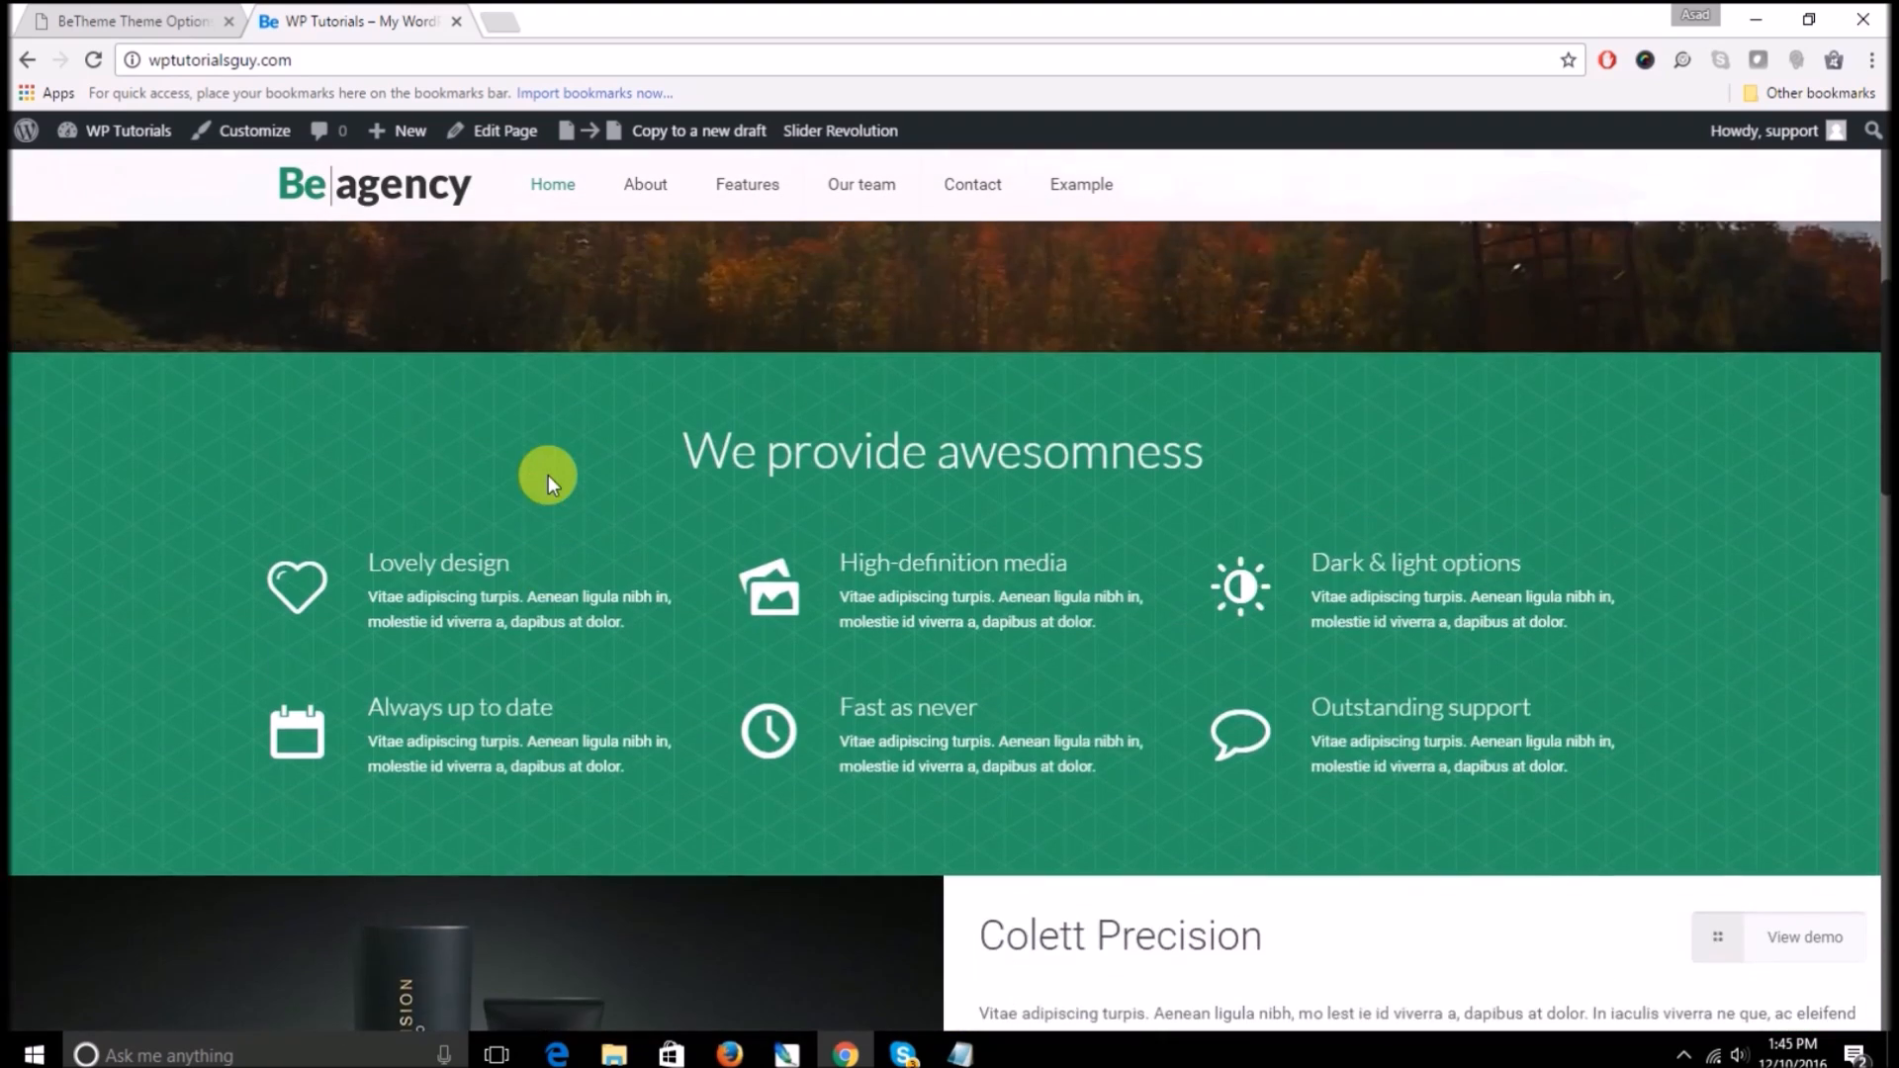
scroll(547, 475, "up", 5)
scroll(548, 474, "down", 6)
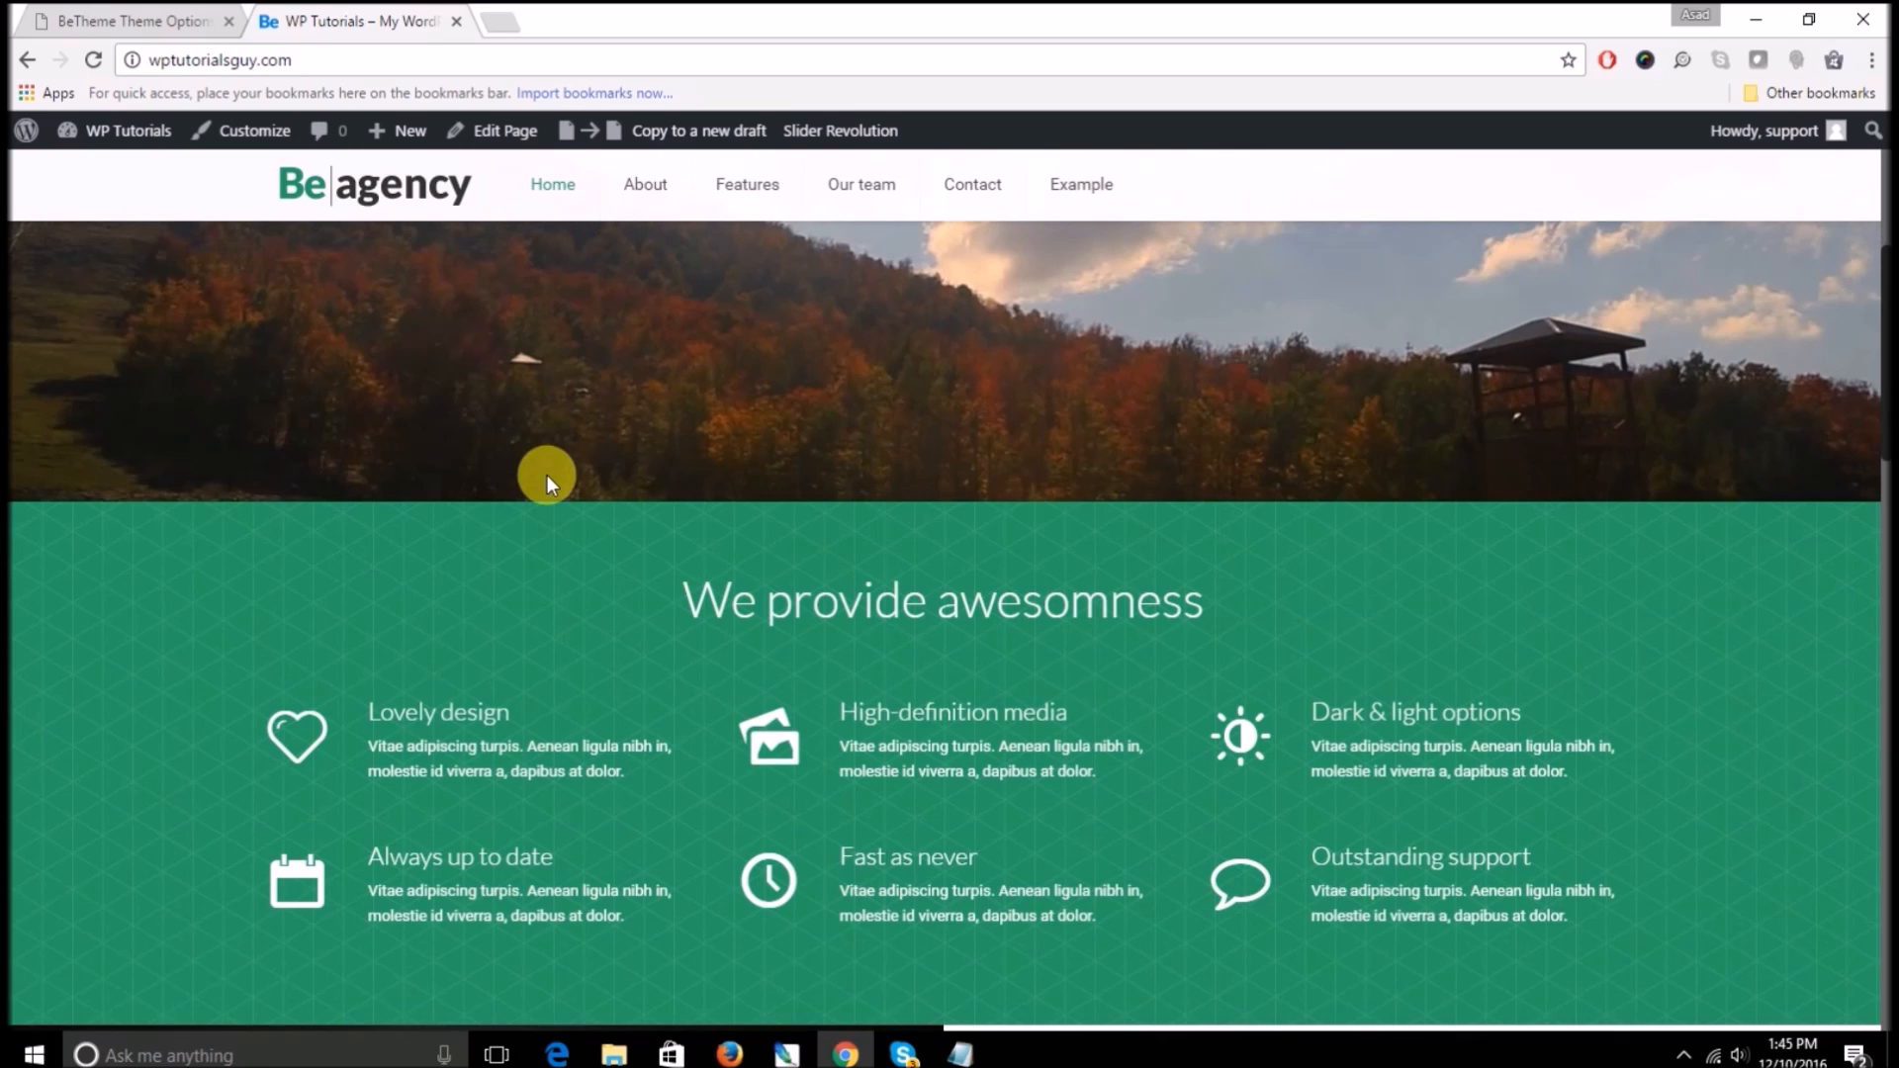
scroll(548, 474, "up", 5)
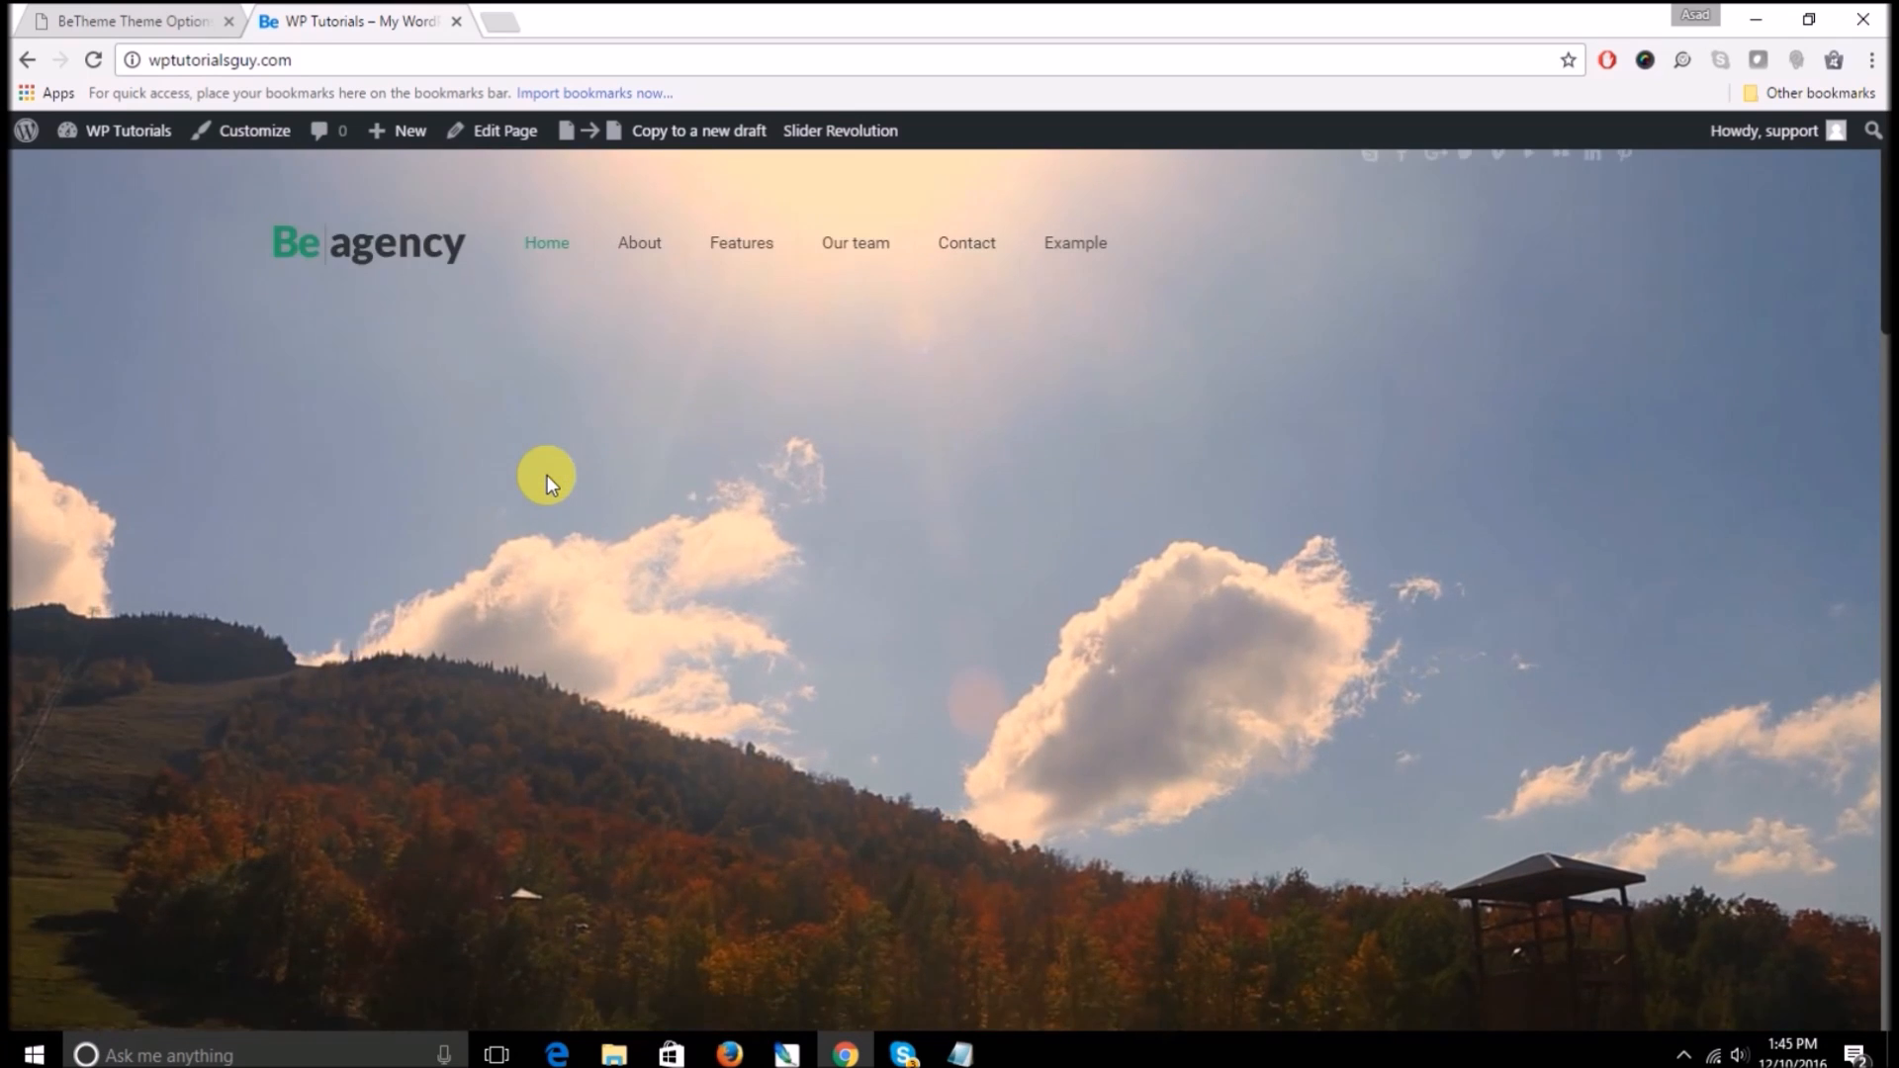
scroll(548, 475, "down", 4)
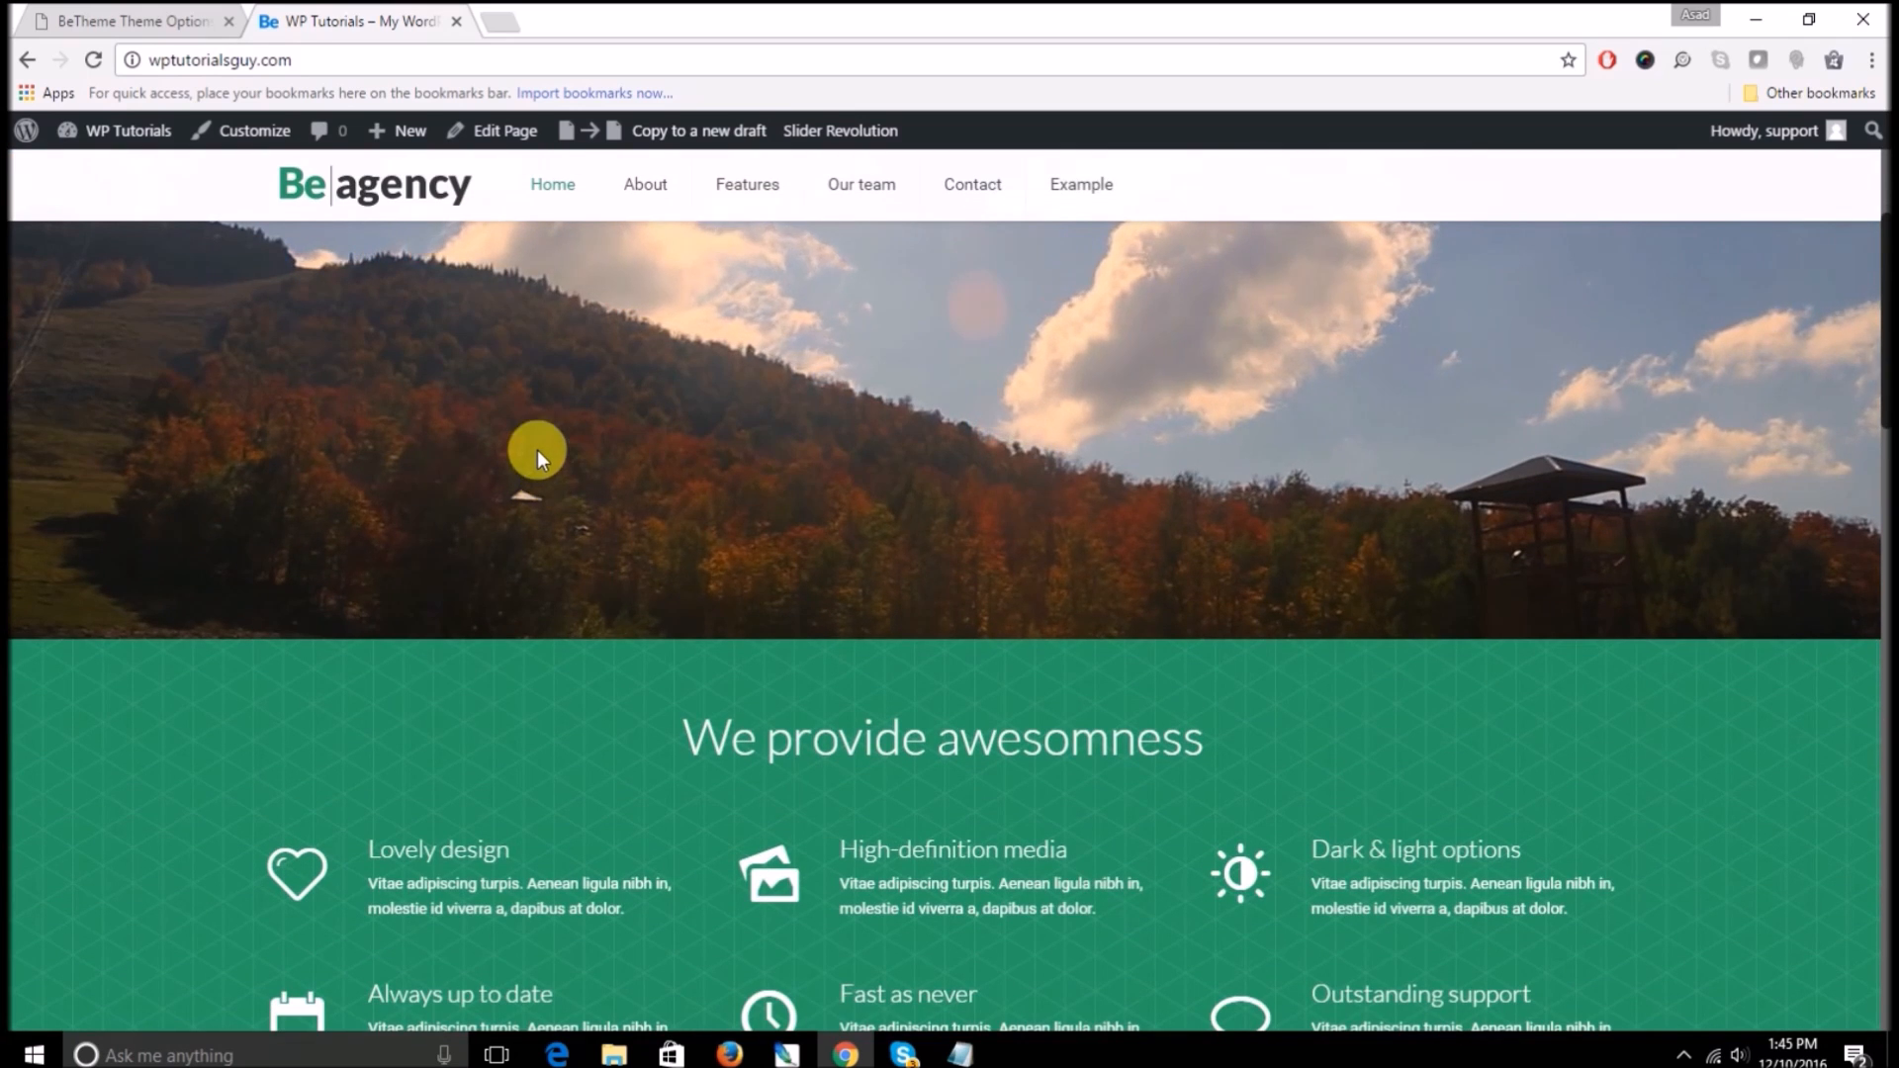
scroll(806, 493, "up", 5)
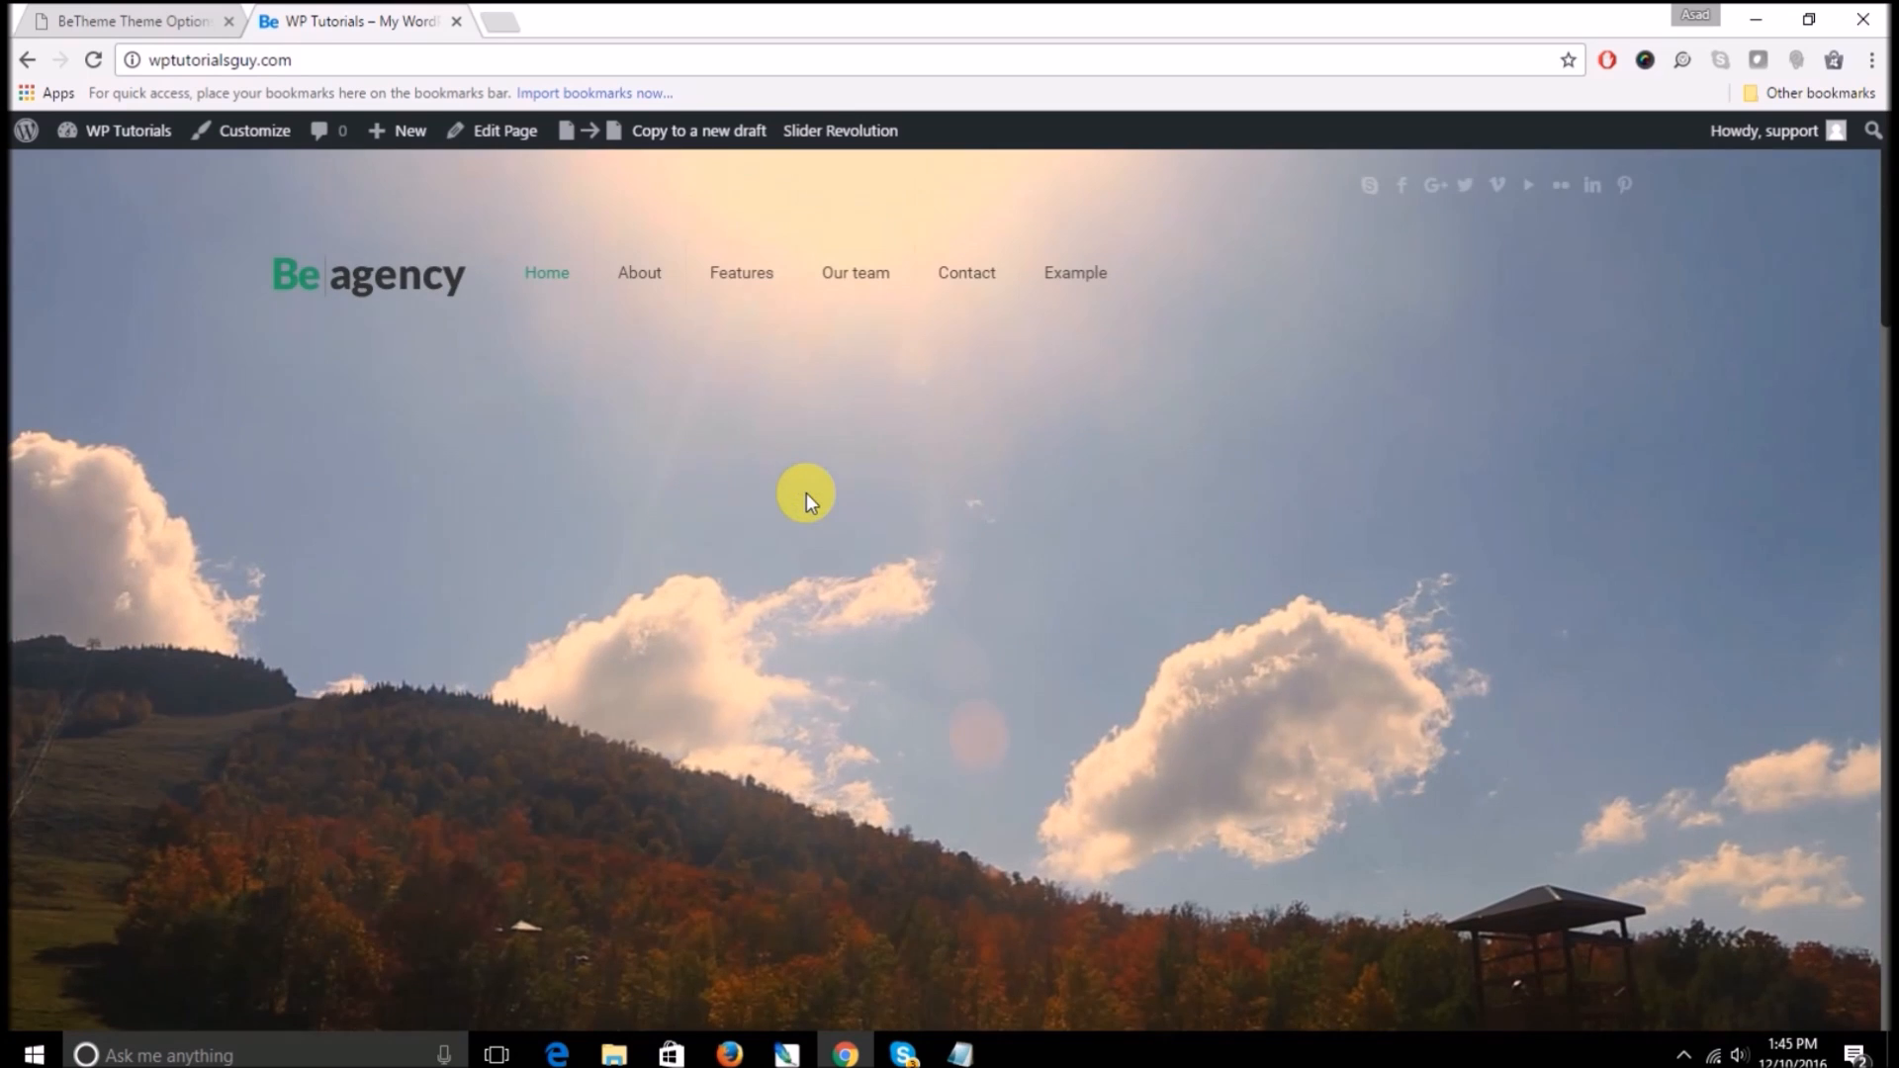
left_click(152, 22)
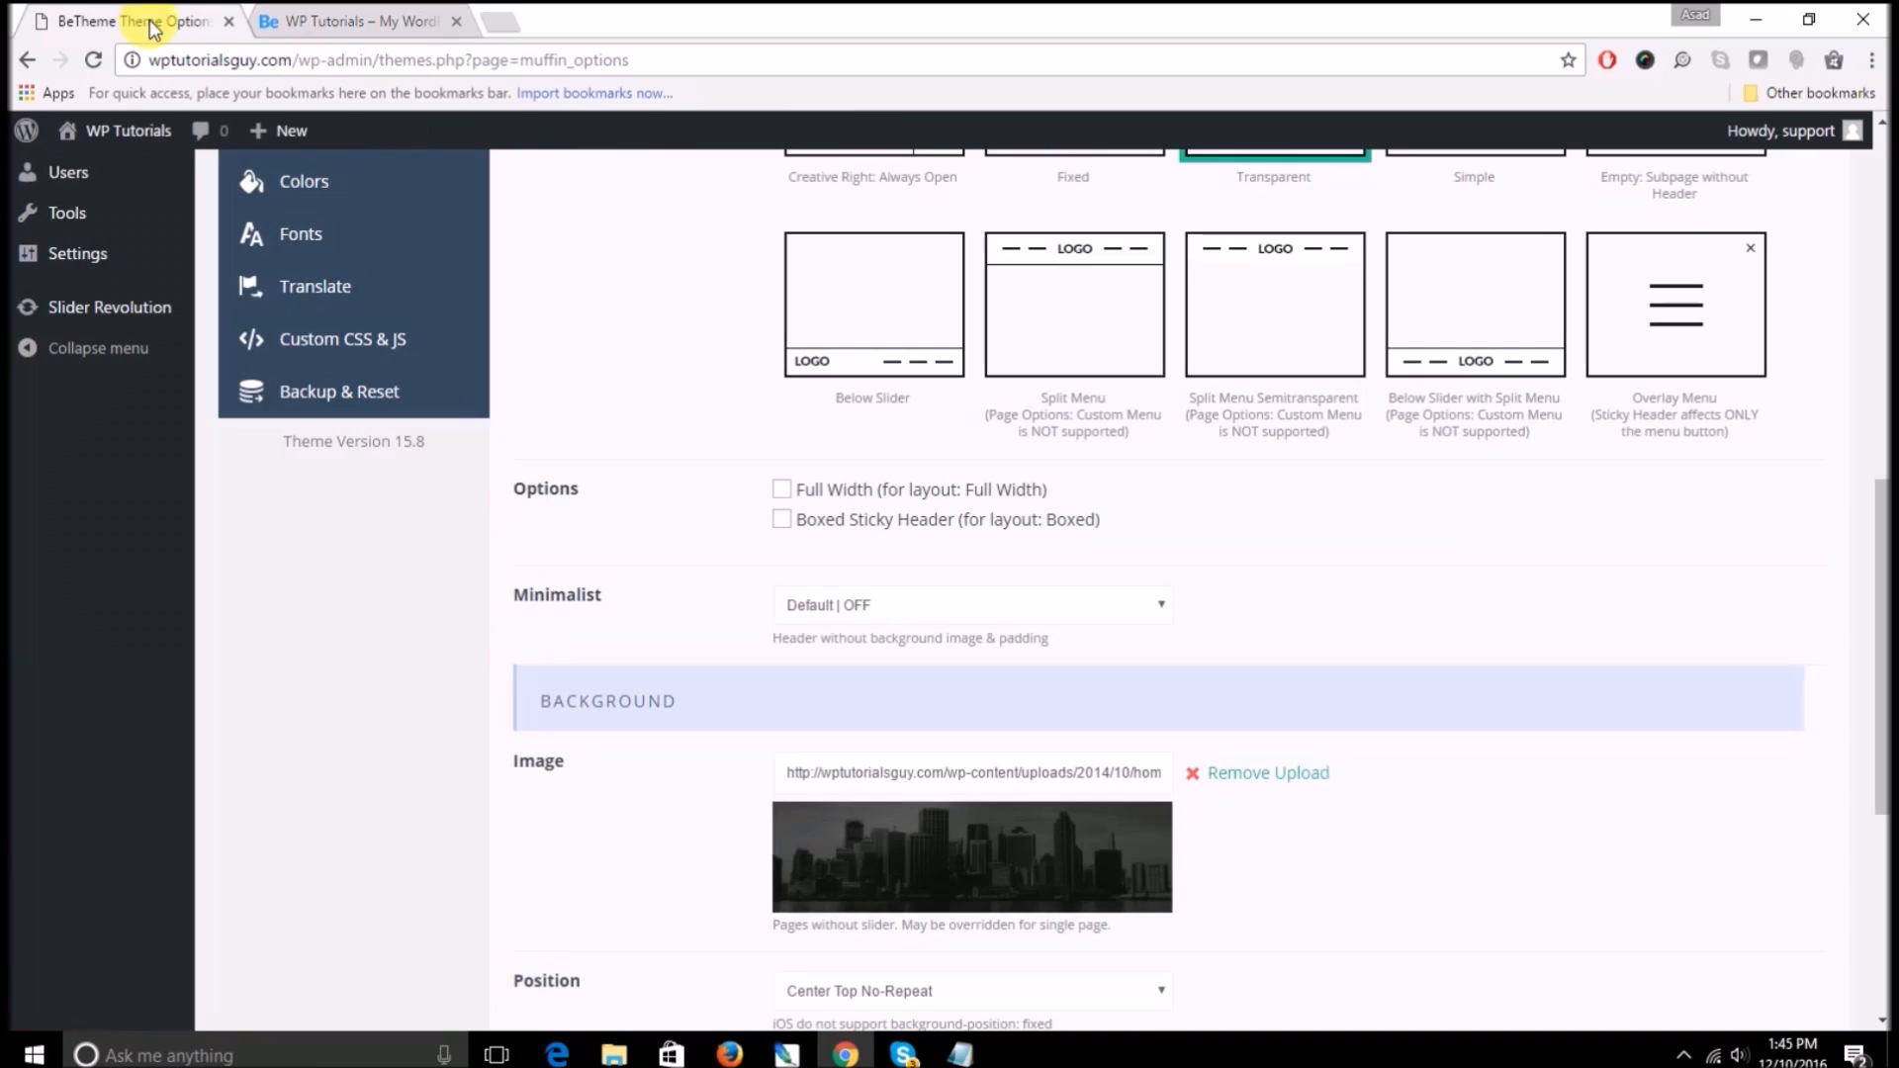
scroll(788, 539, "up", 6)
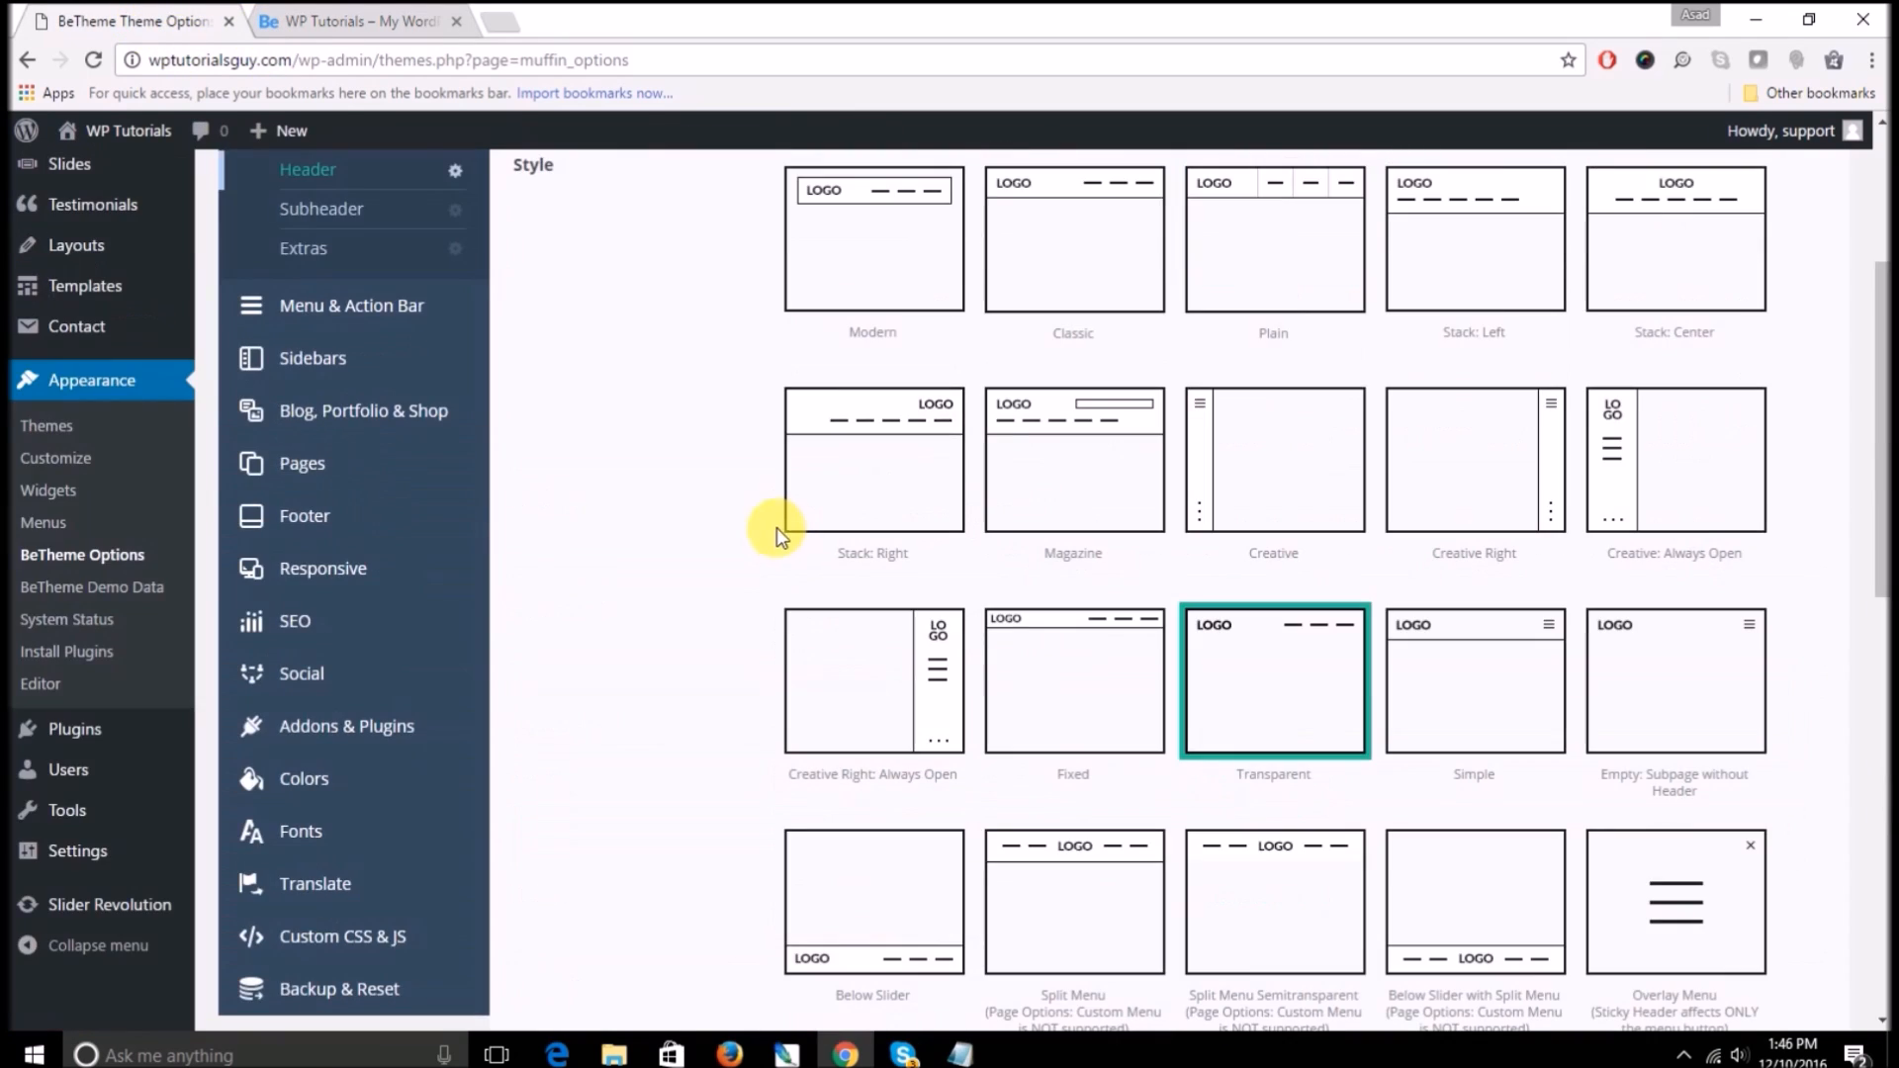
scroll(776, 526, "up", 4)
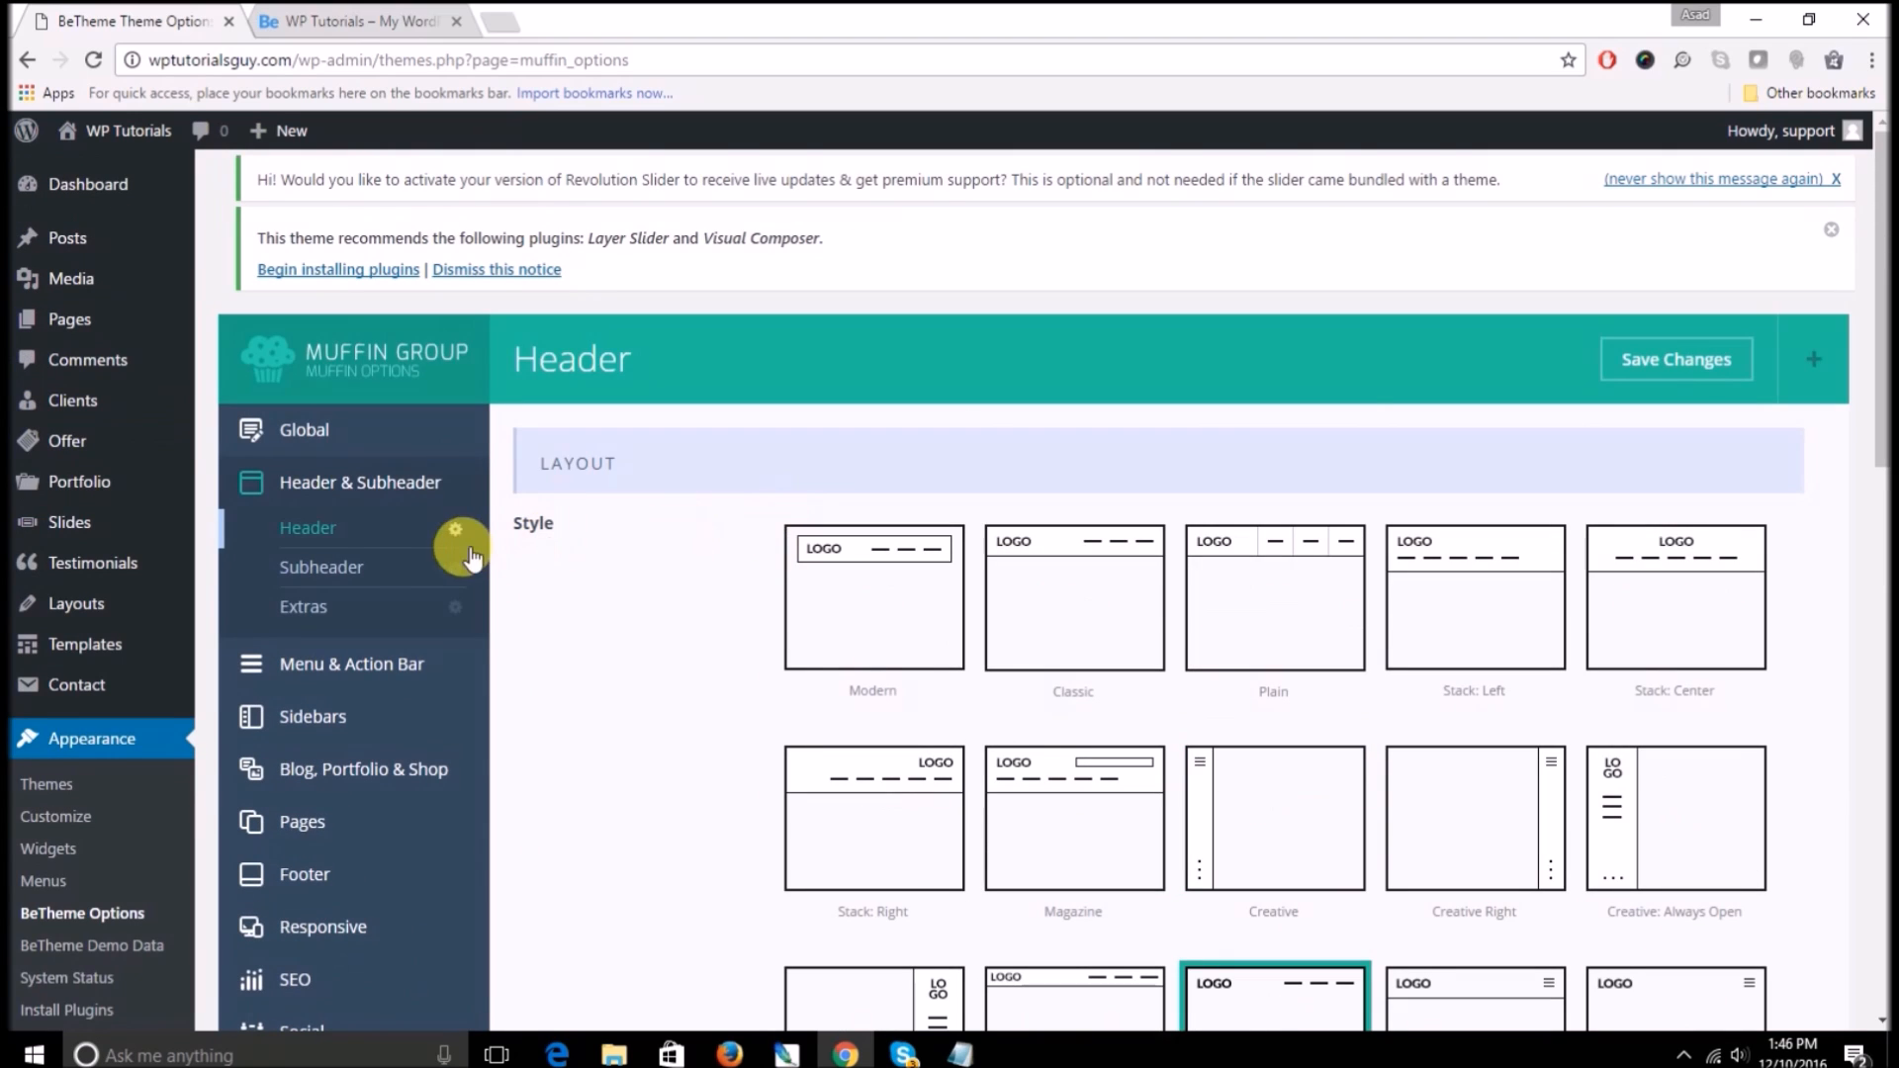
left_click(324, 567)
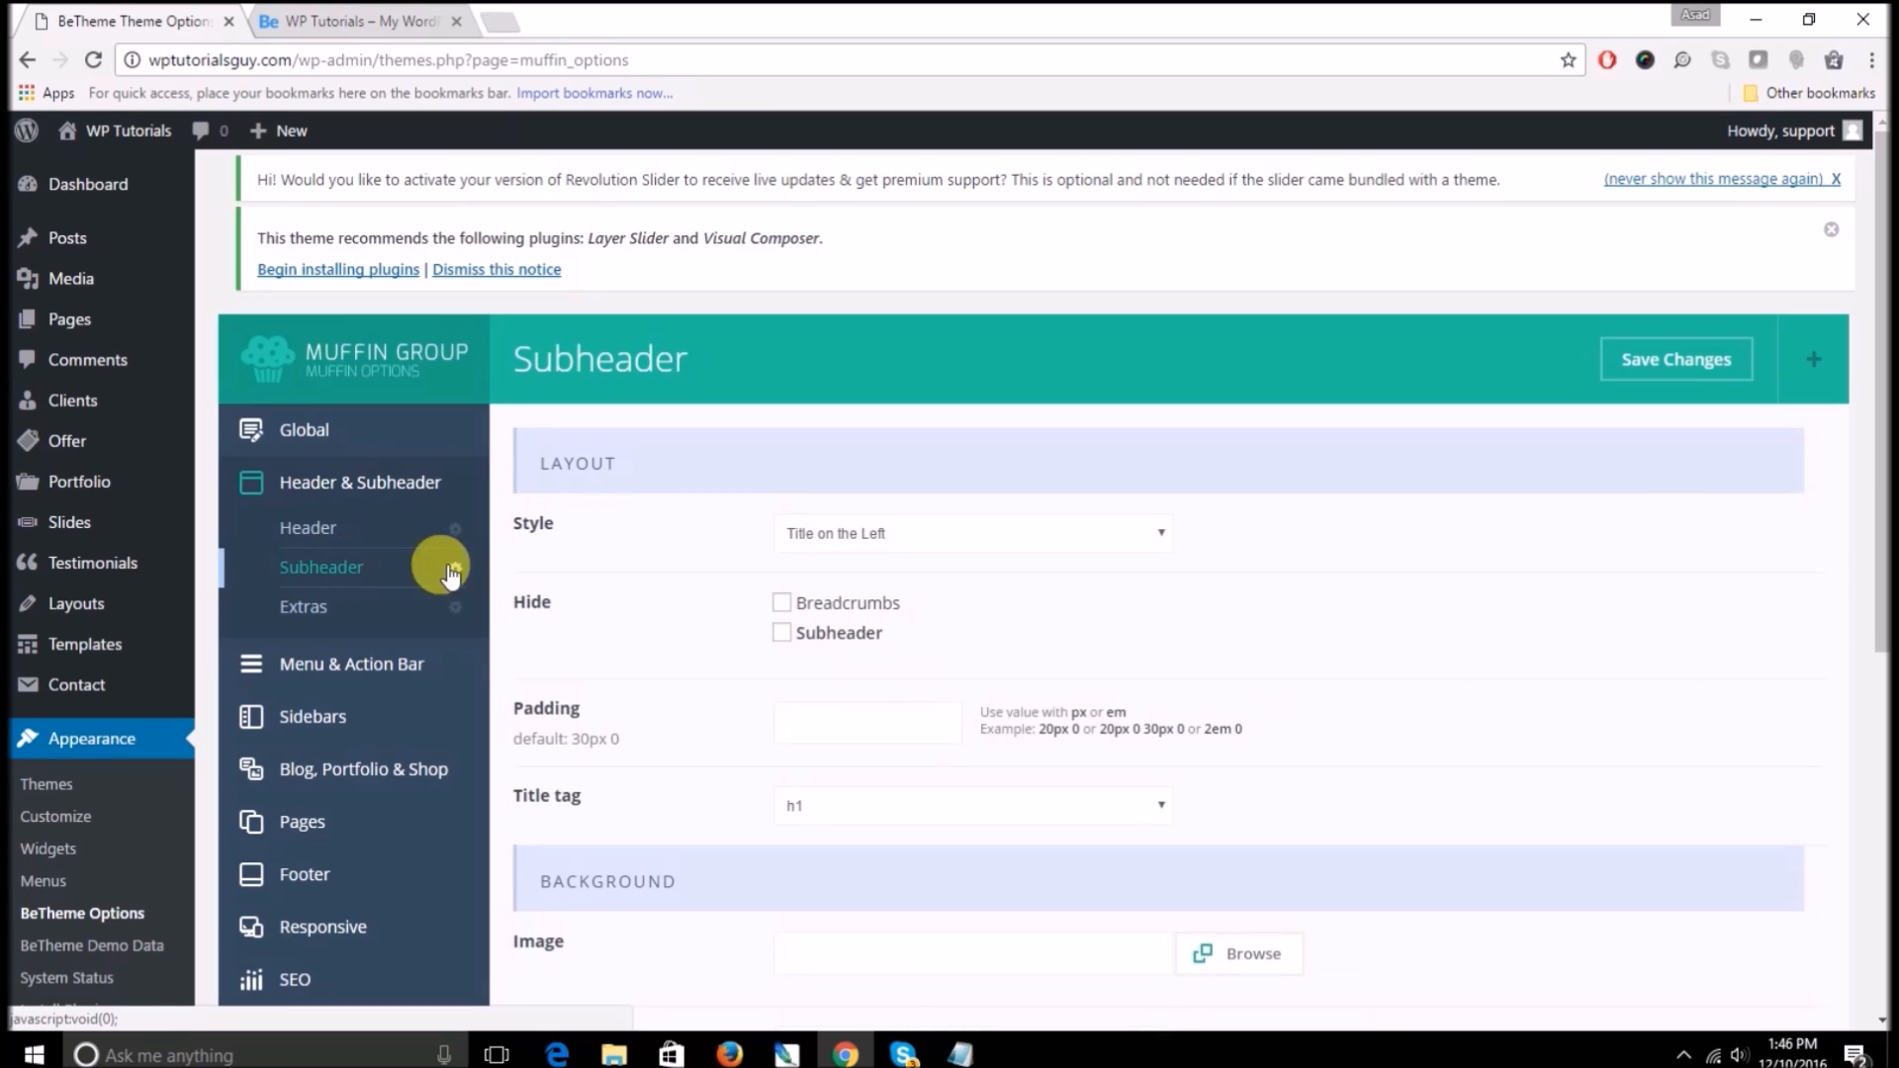
scroll(596, 569, "down", 5)
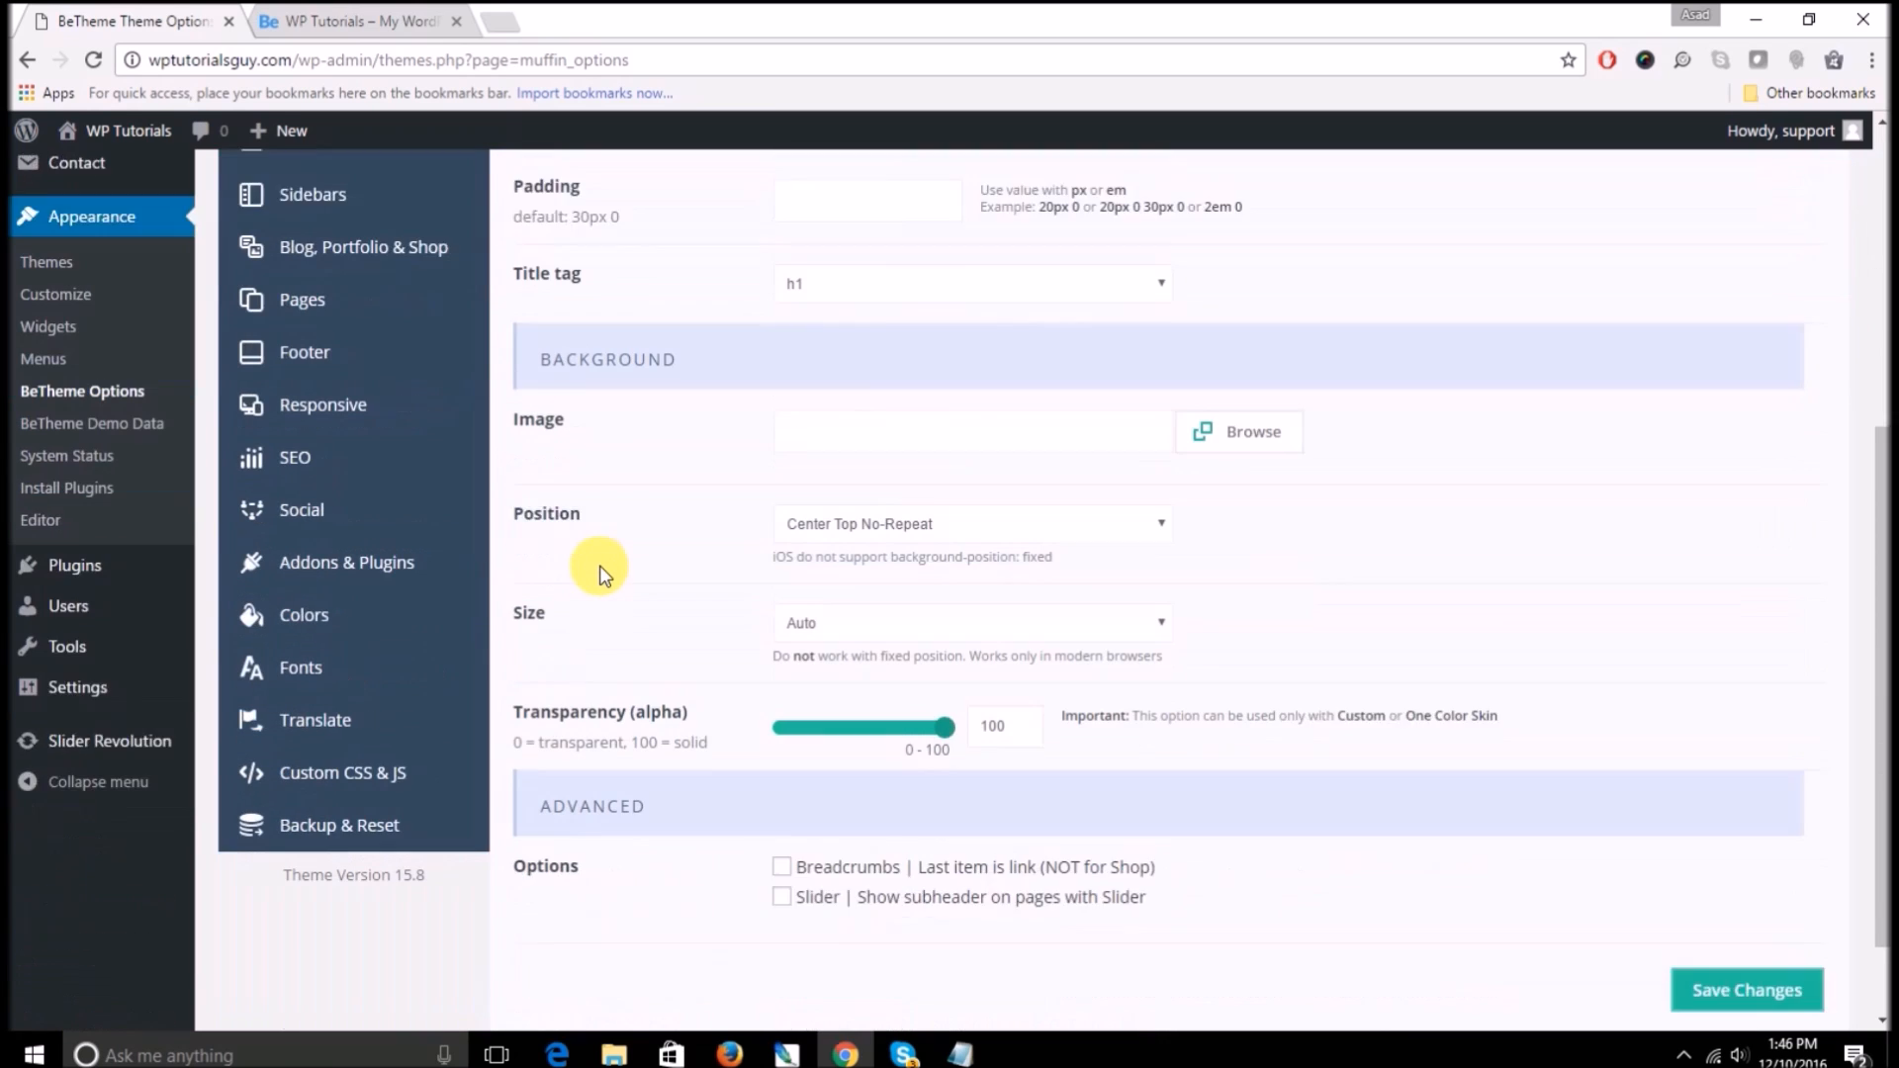
scroll(604, 573, "down", 1)
scroll(603, 574, "up", 6)
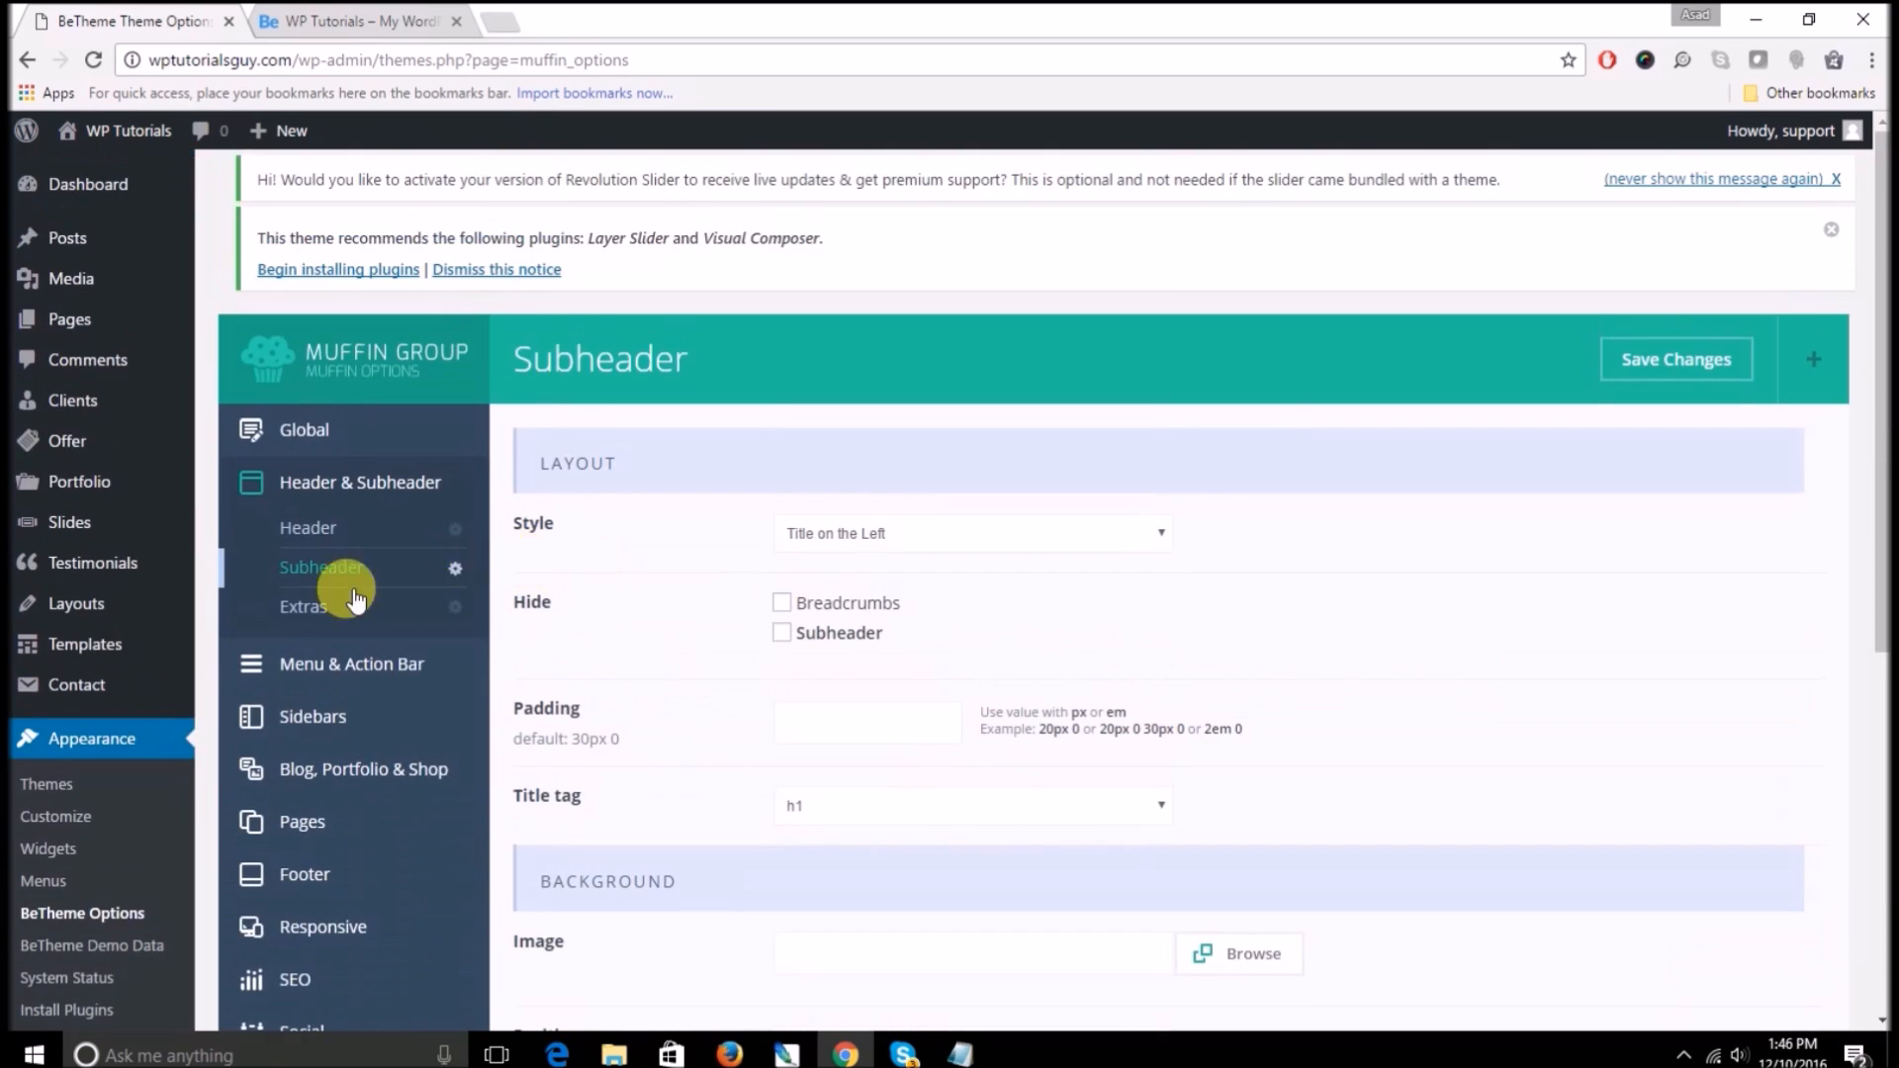
left_click(318, 605)
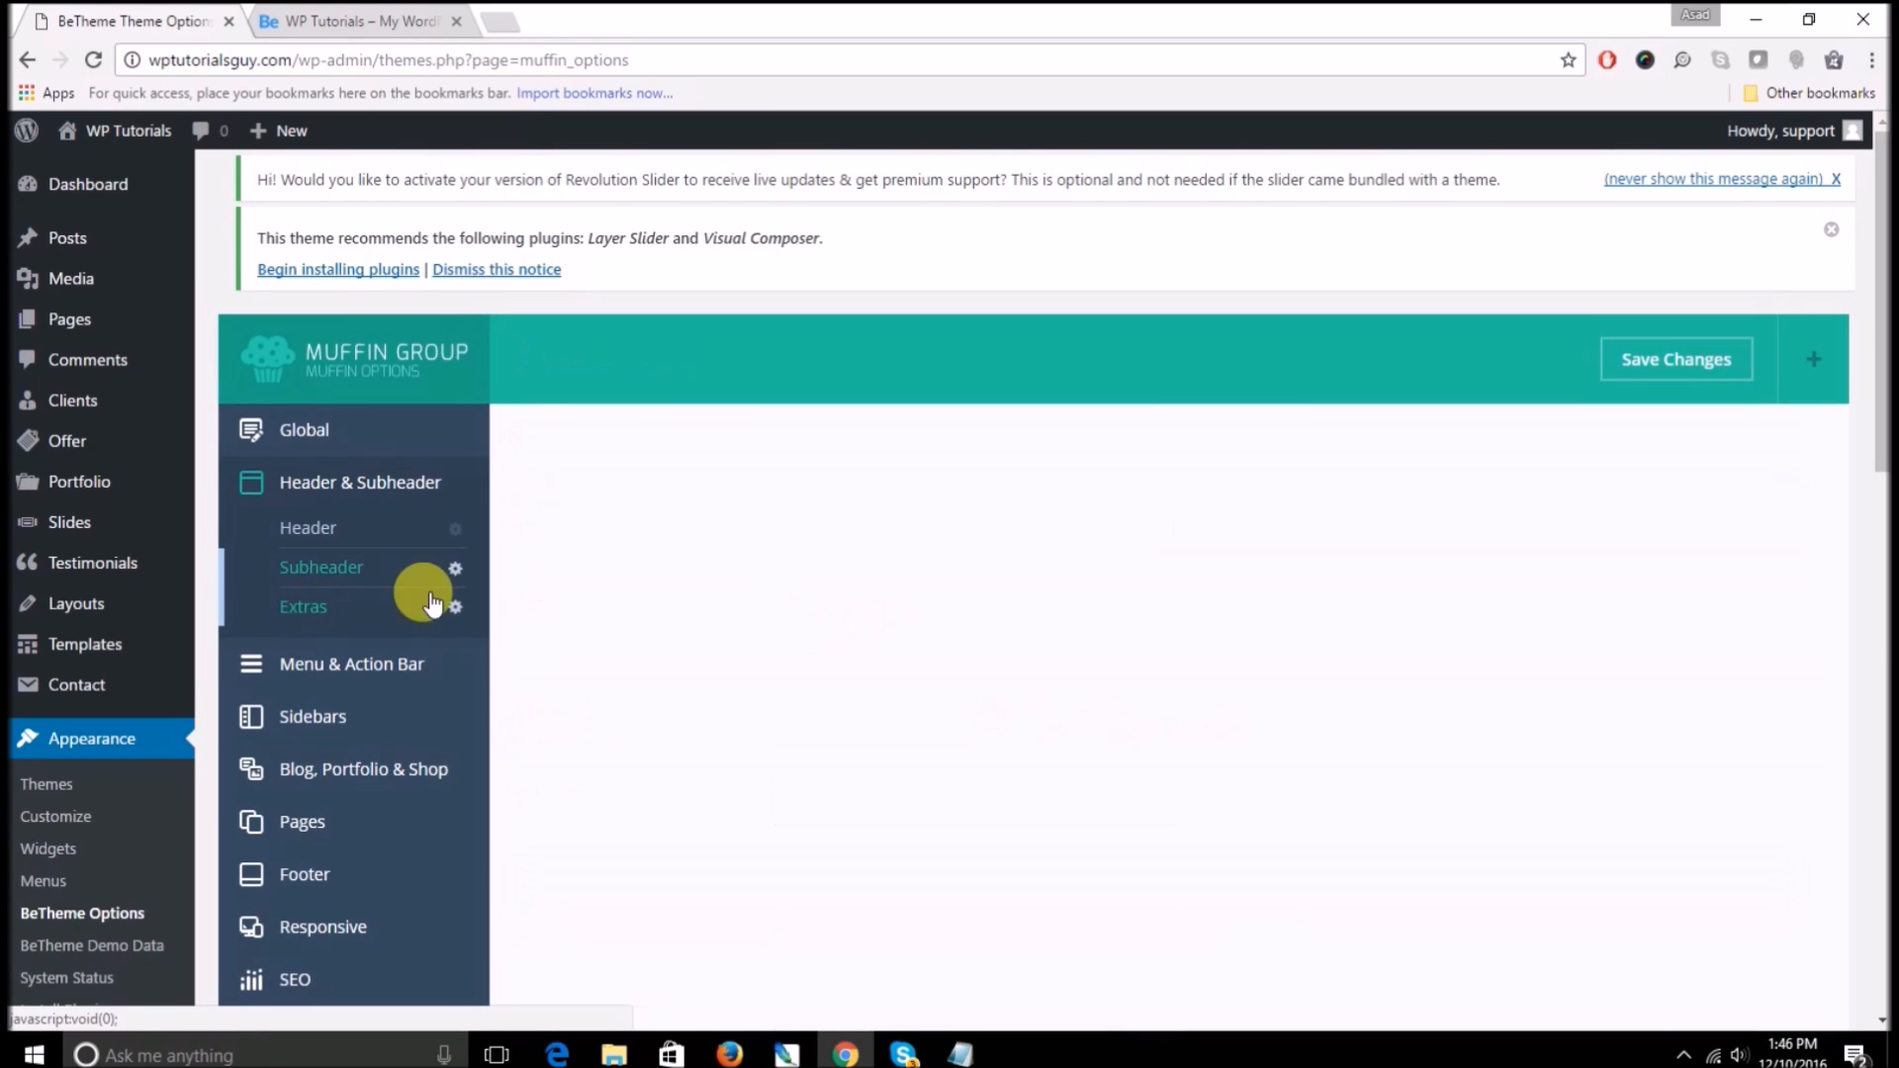
scroll(648, 631, "down", 5)
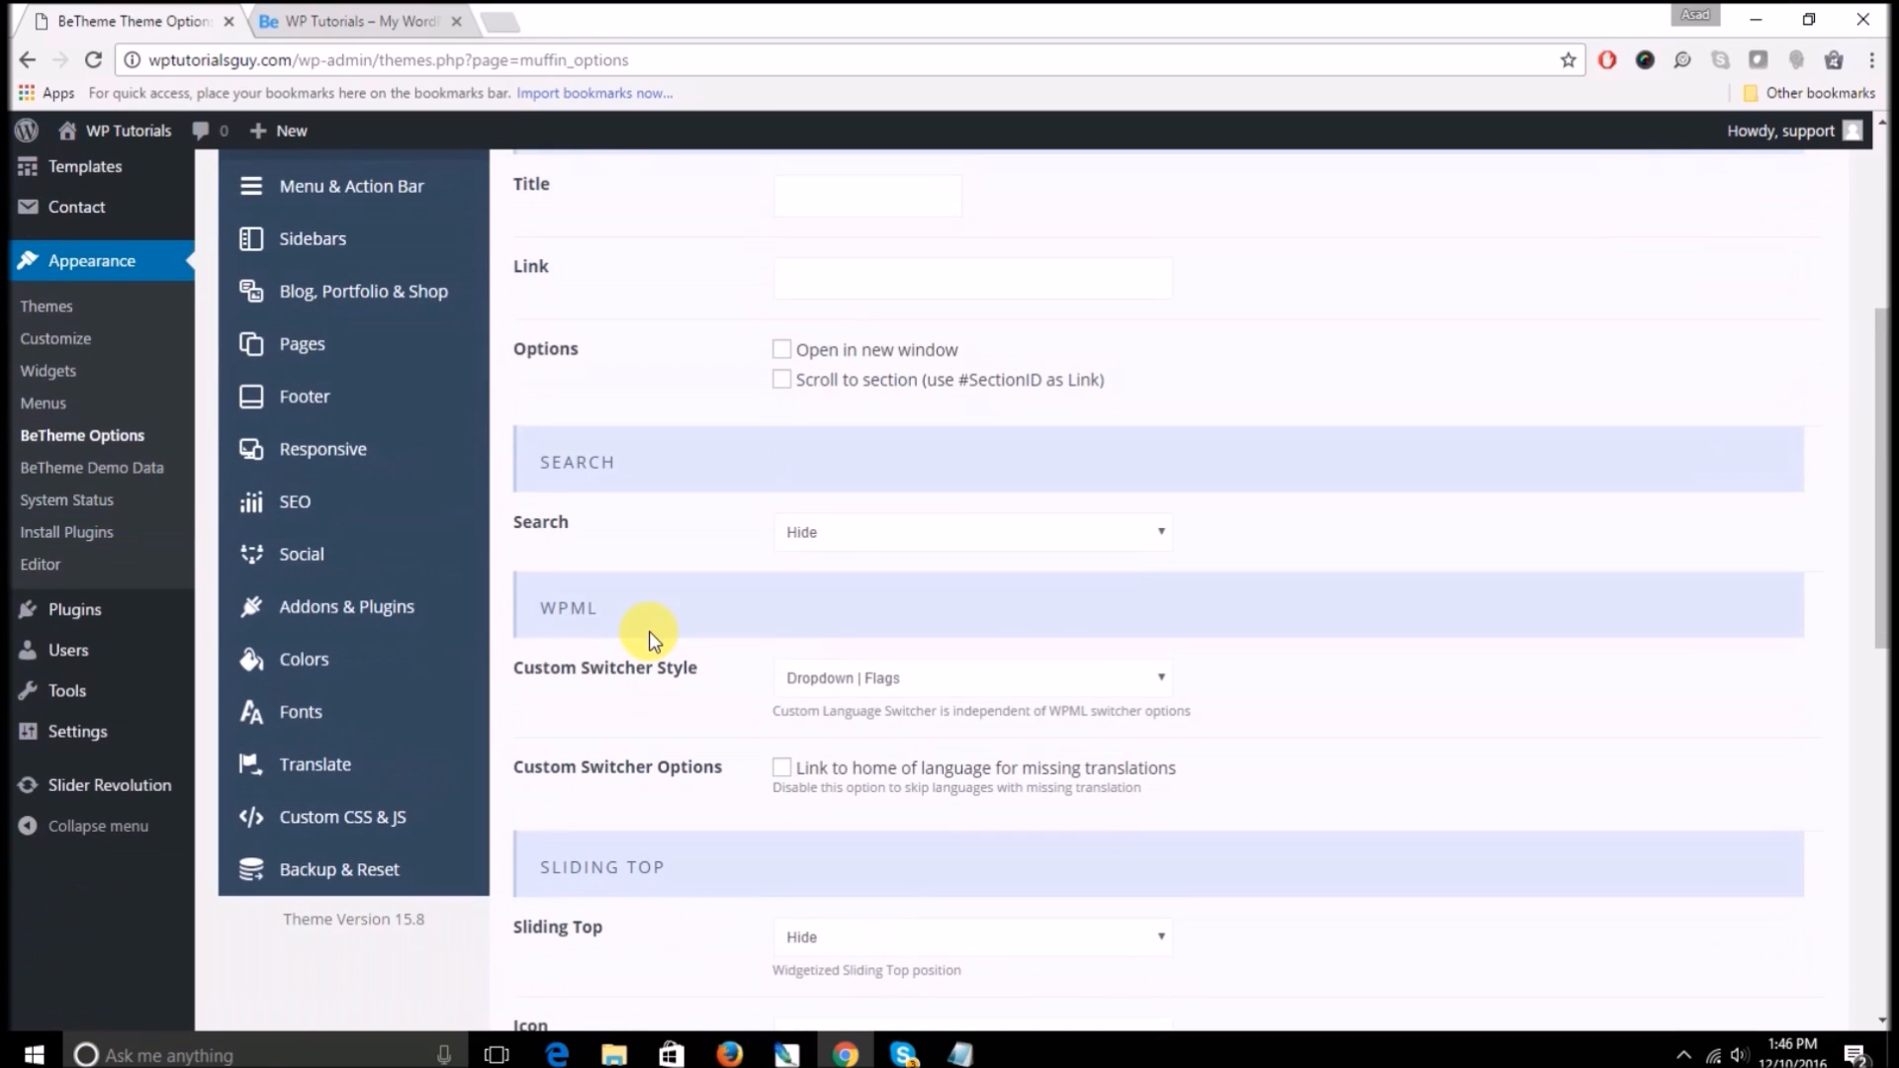
scroll(649, 631, "down", 5)
scroll(649, 631, "down", 5)
scroll(649, 631, "up", 15)
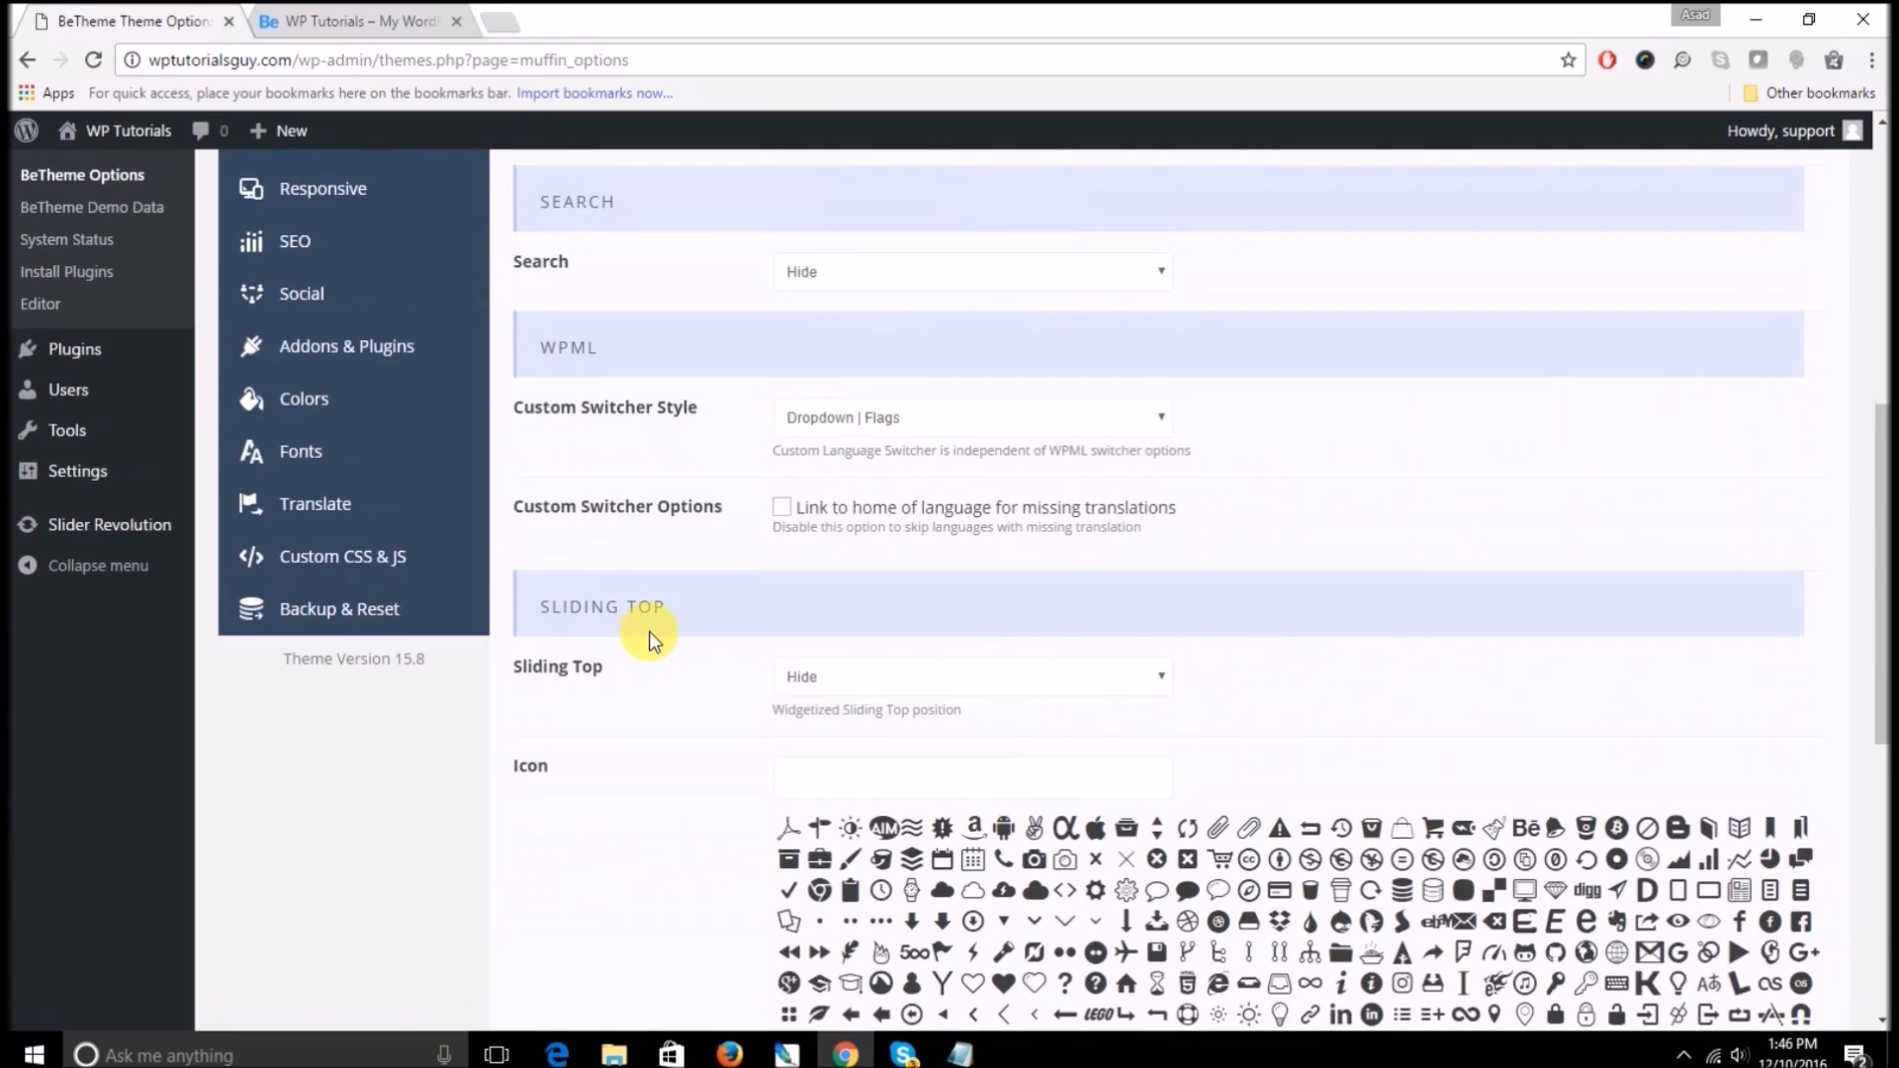
left_click(335, 511)
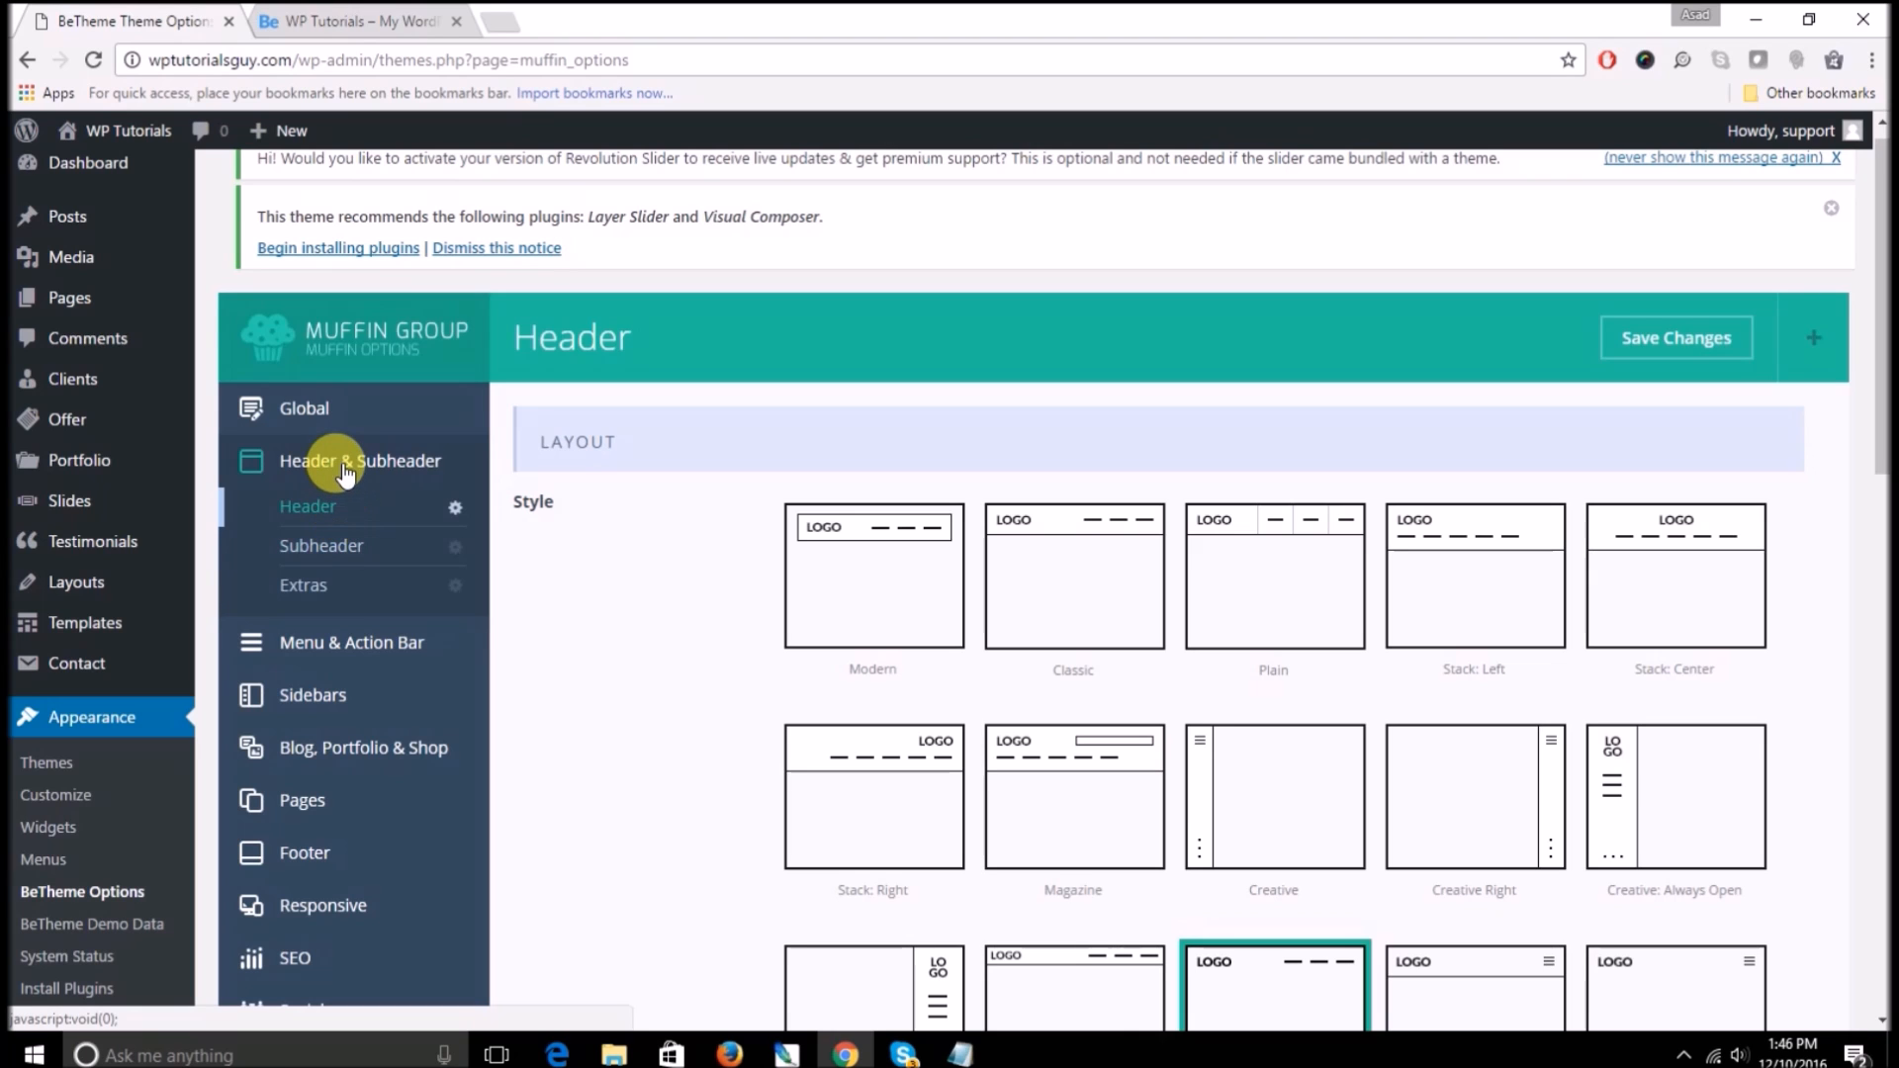
scroll(970, 593, "down", 6)
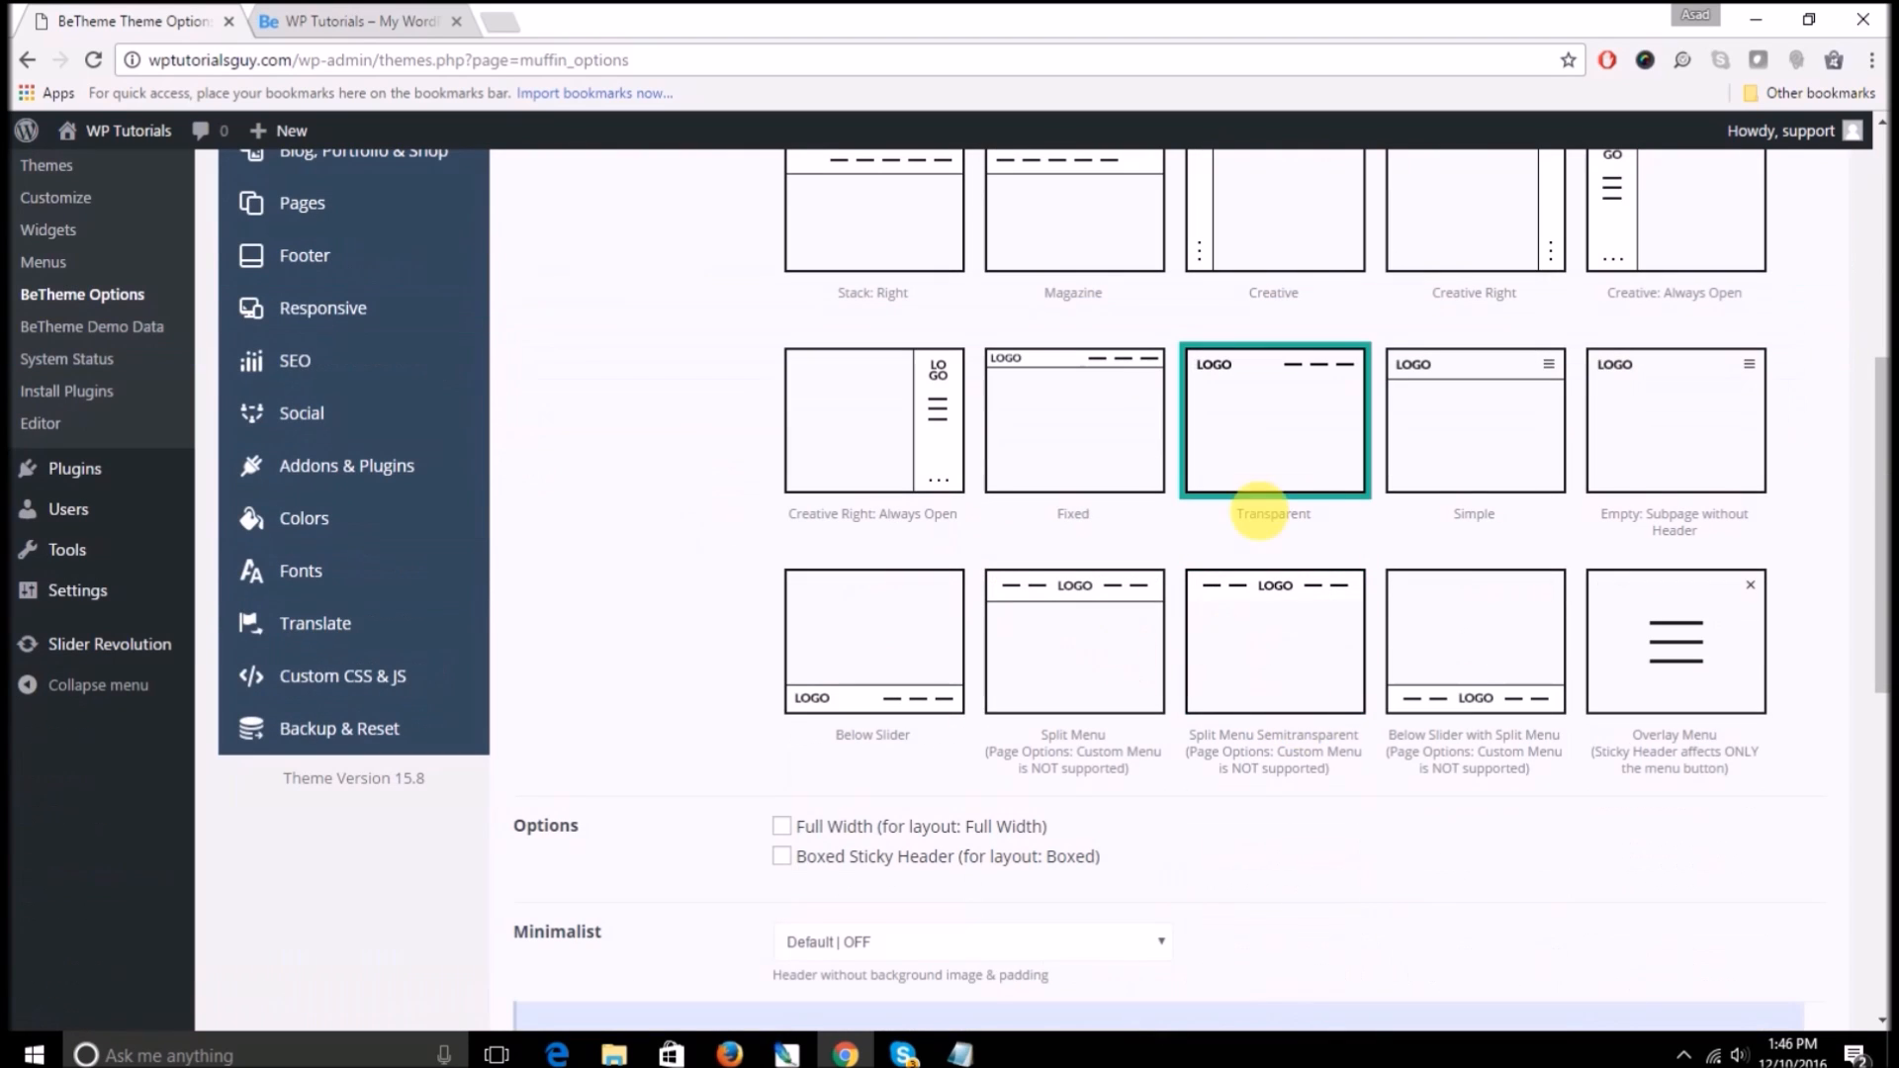
scroll(1299, 460, "up", 7)
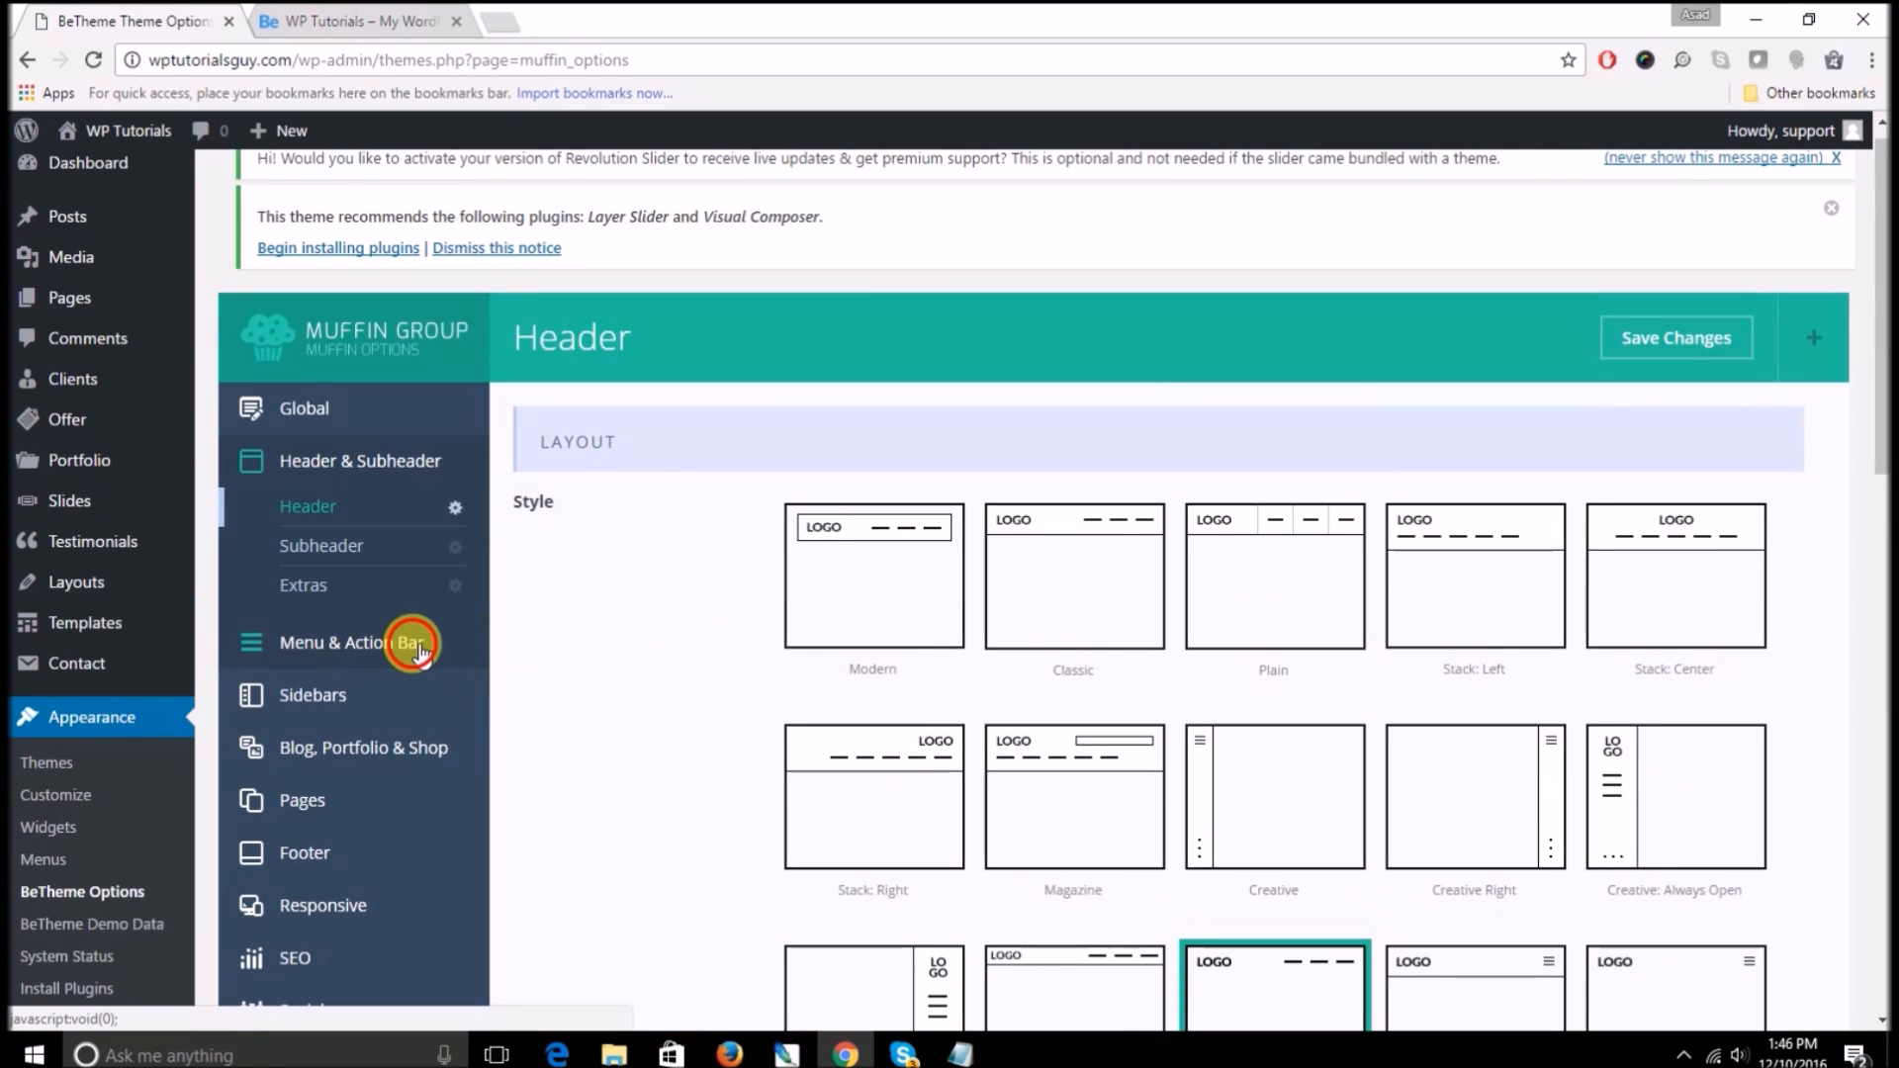
left_click(420, 652)
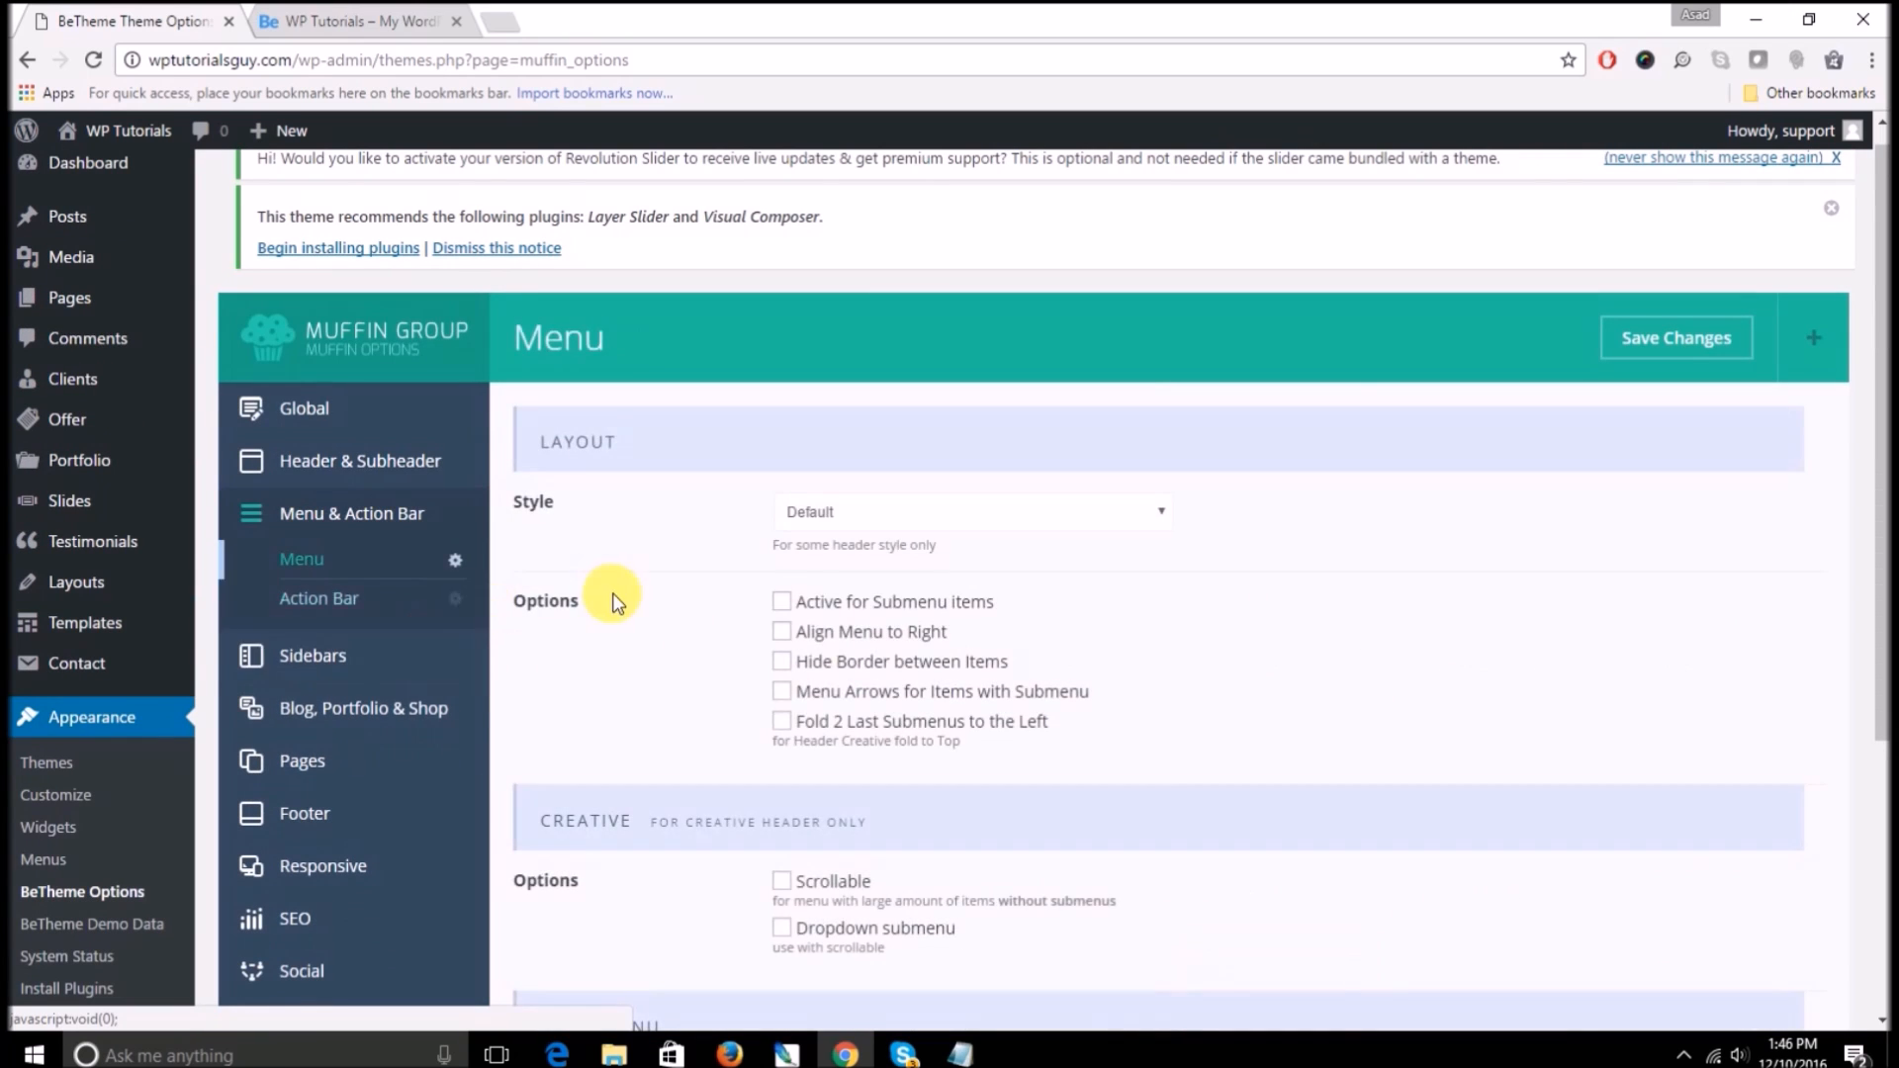
Step: Open the Action Bar settings under Menu & Action Bar, then view the live homepage
scroll(613, 592, "down", 1)
left_click(356, 484)
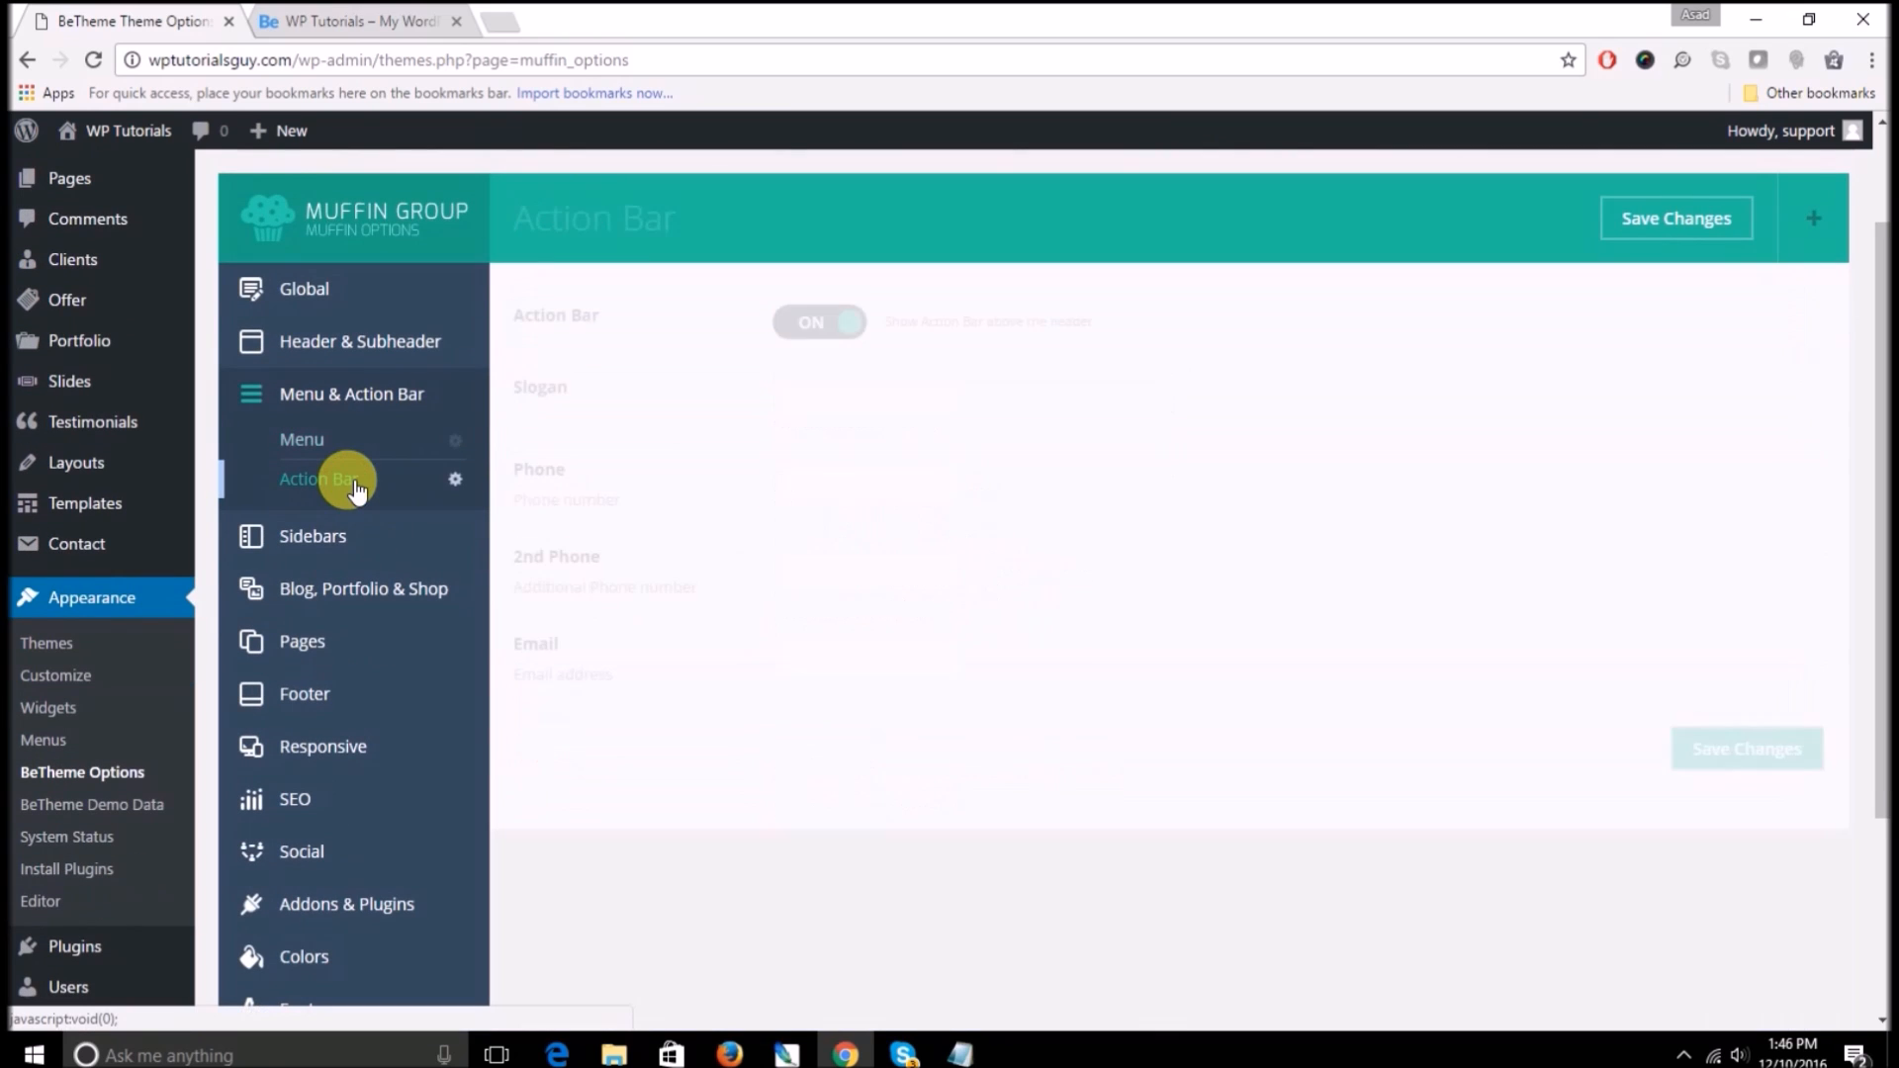
left_click(425, 21)
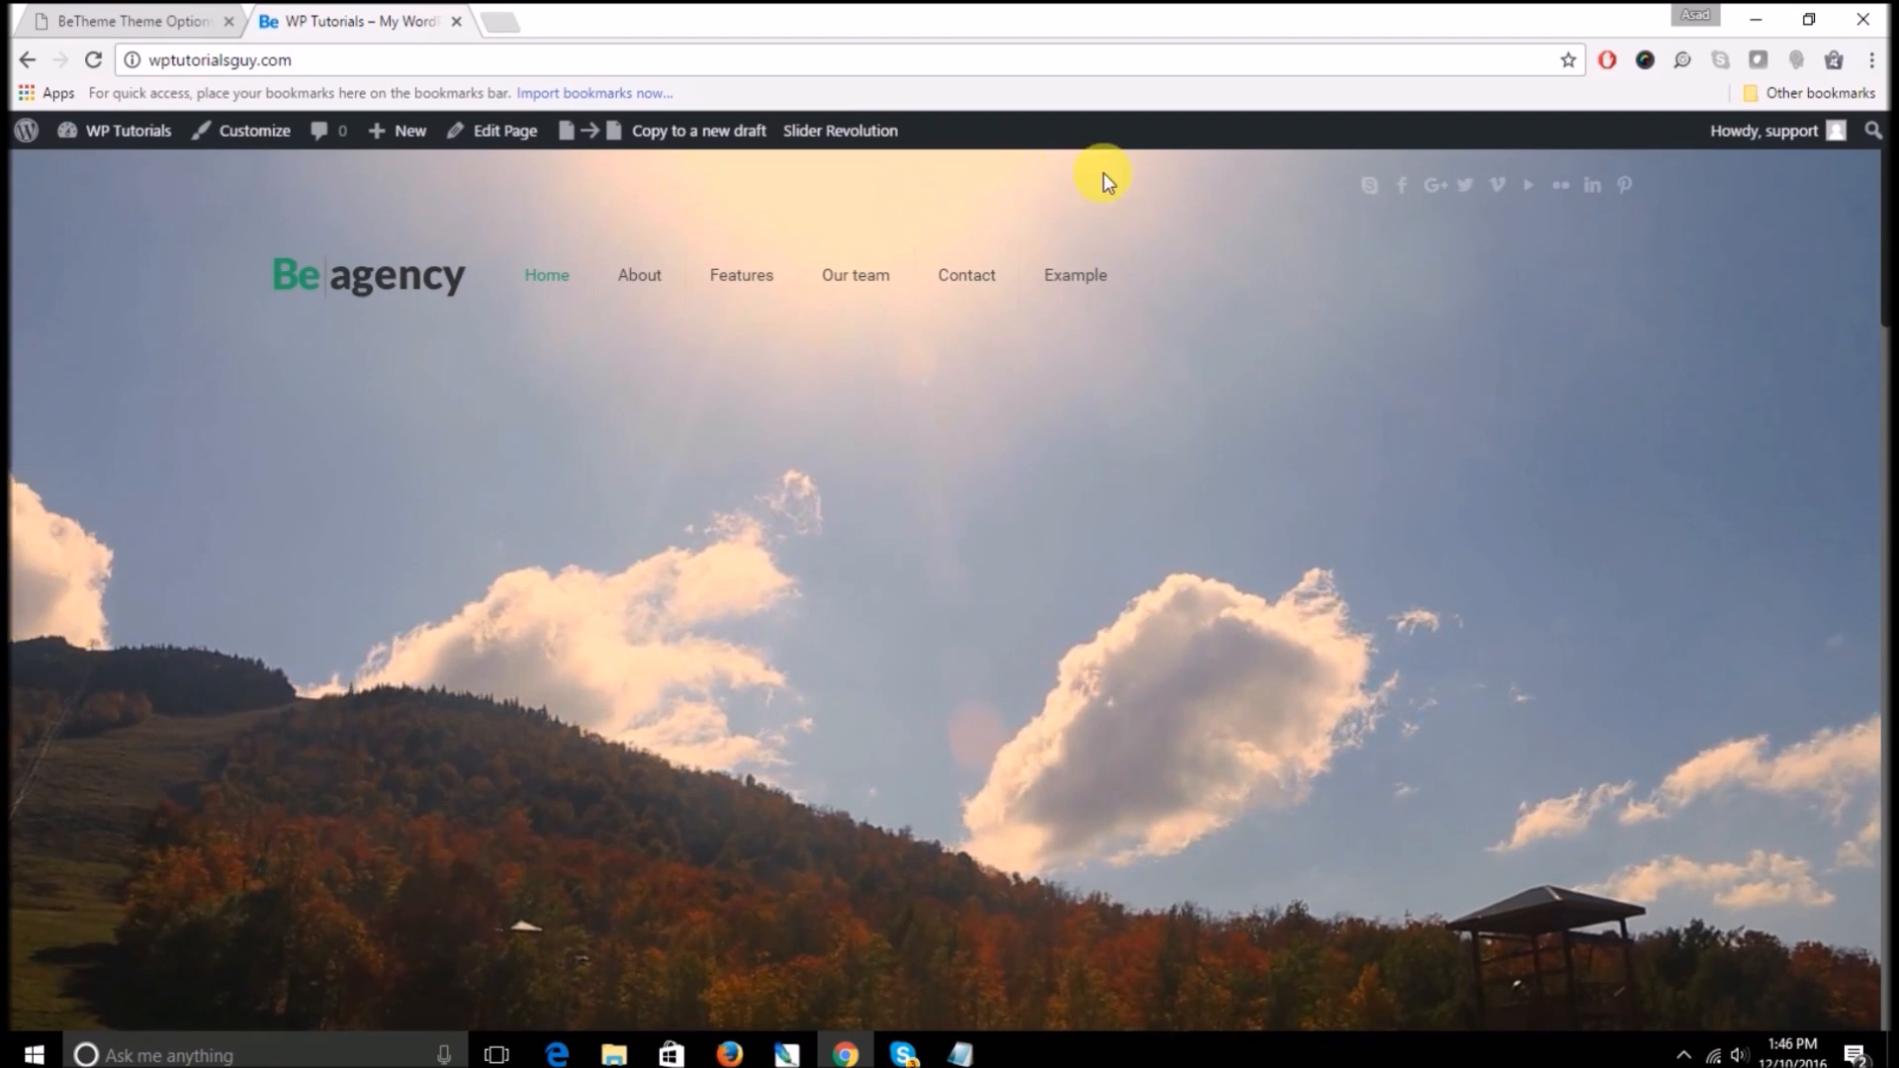
Step: Compare the Action Bar settings with the live site, then reload the homepage
left_click(155, 13)
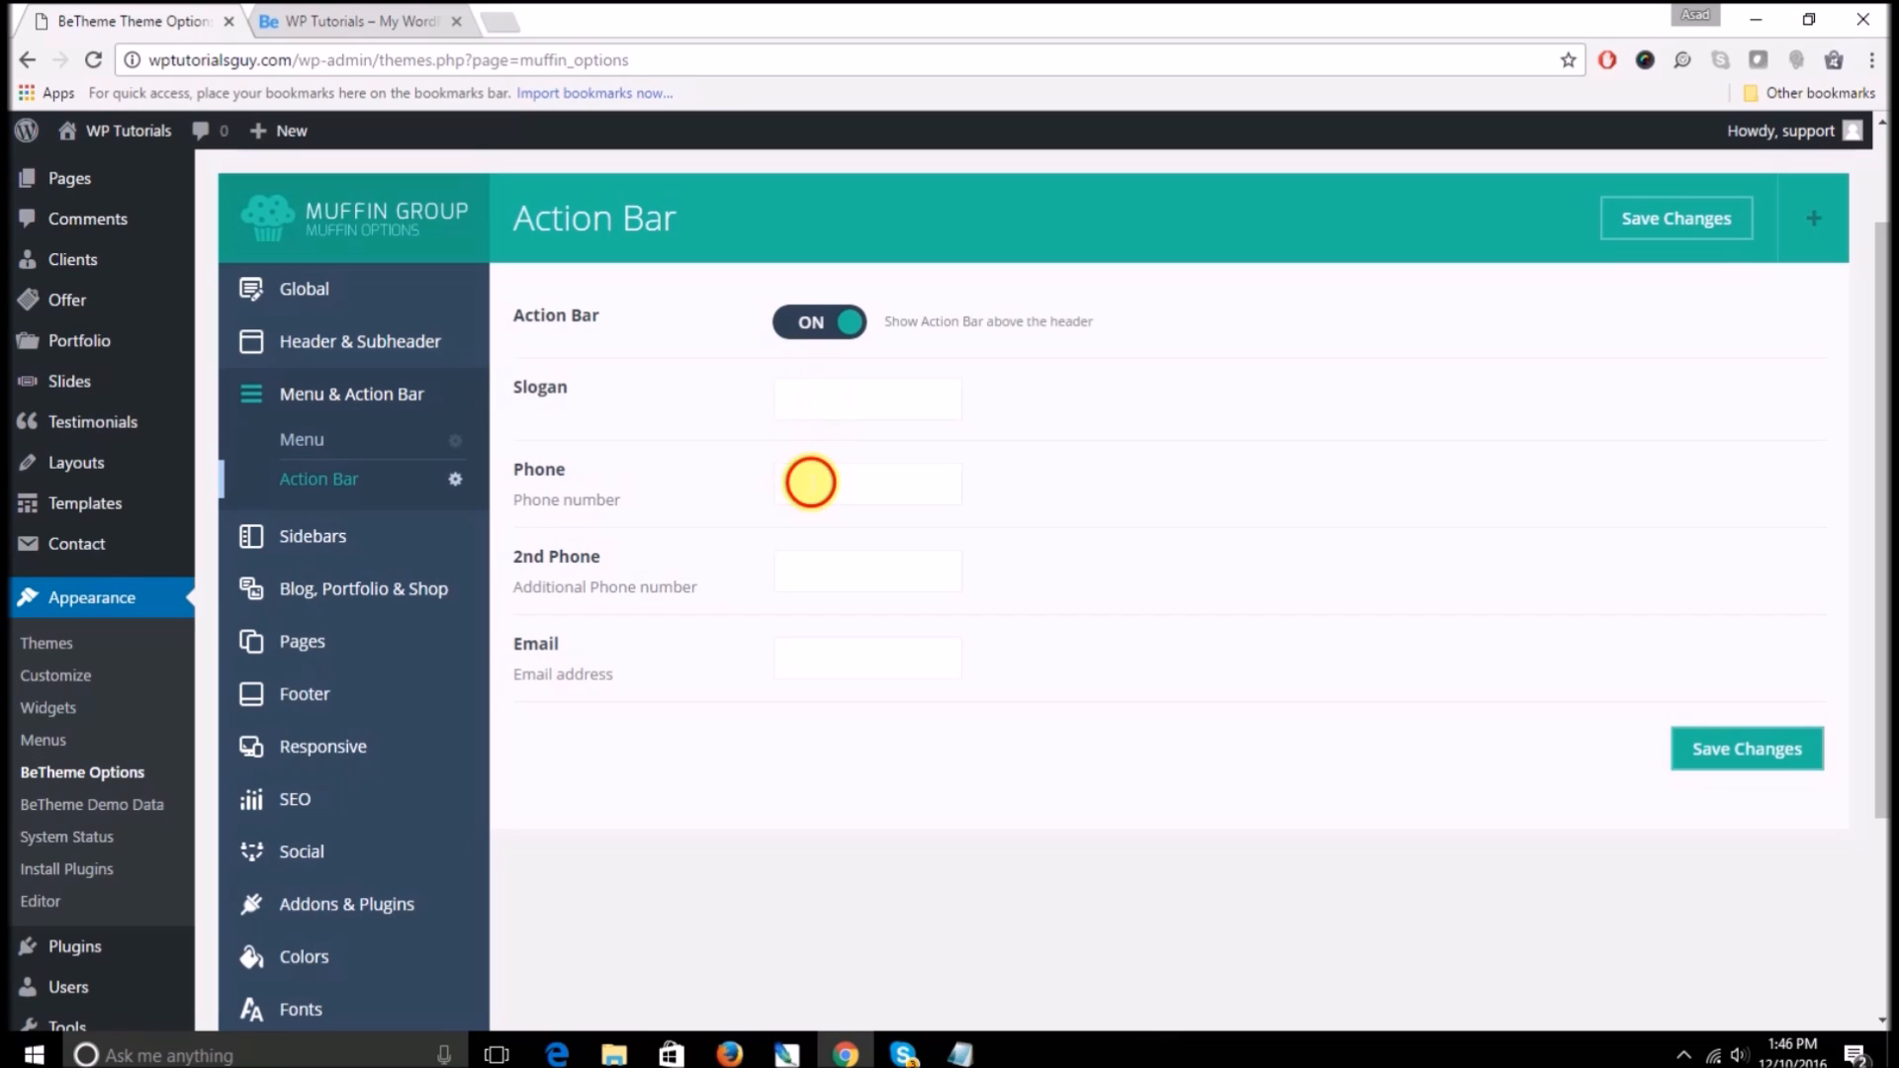
left_click(326, 14)
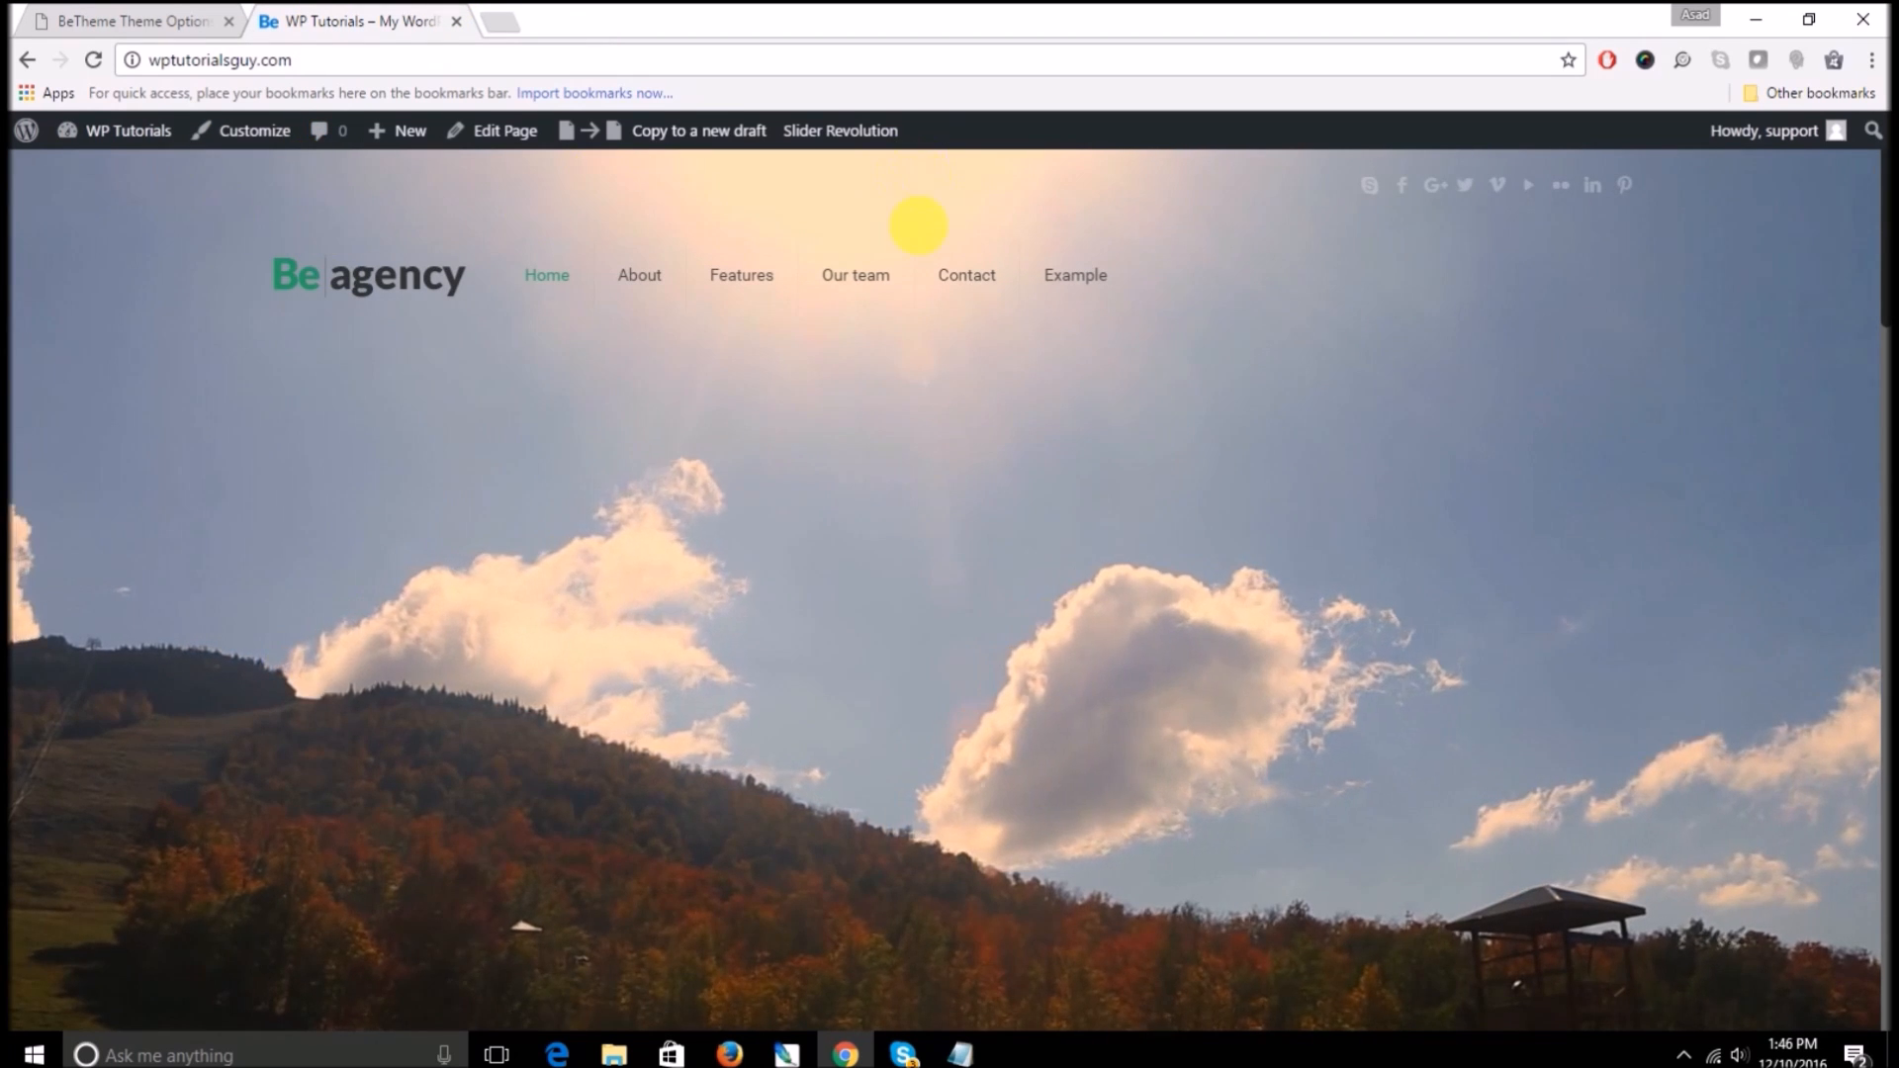
left_click(107, 14)
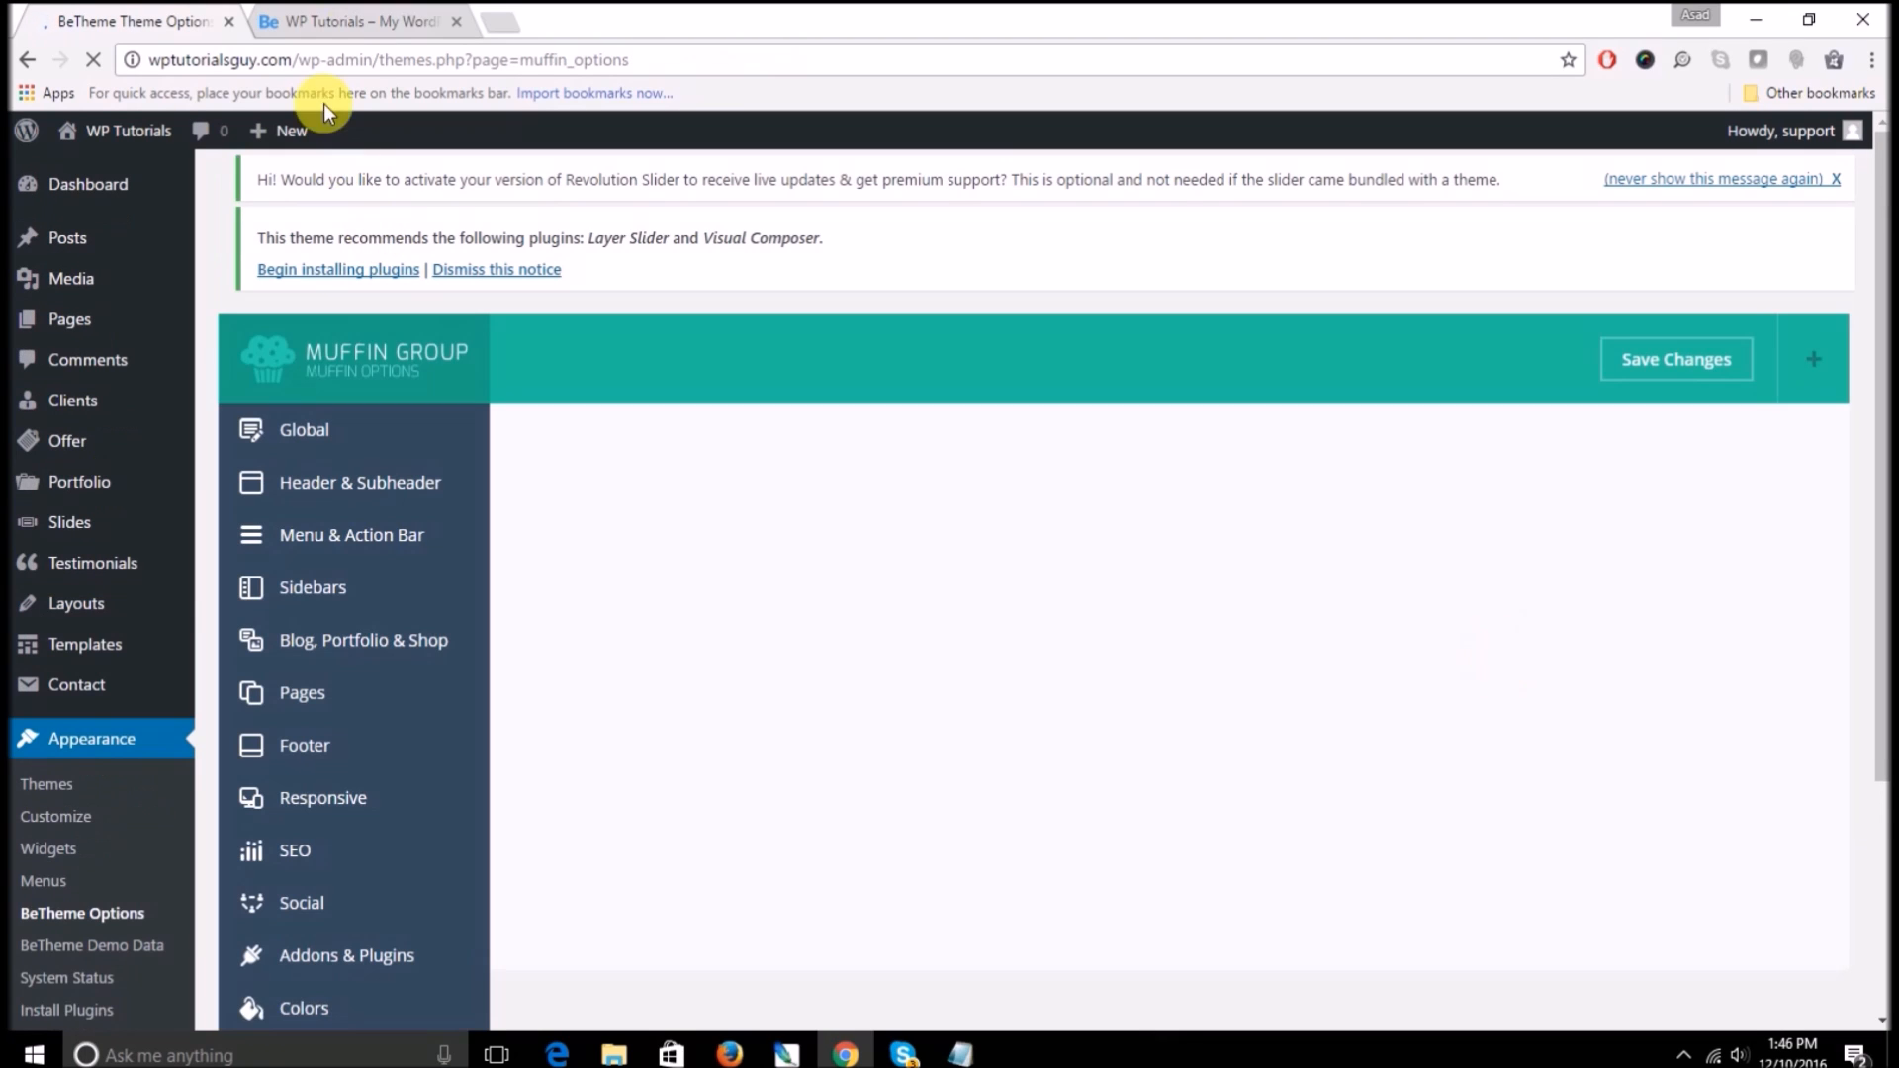
left_click(366, 12)
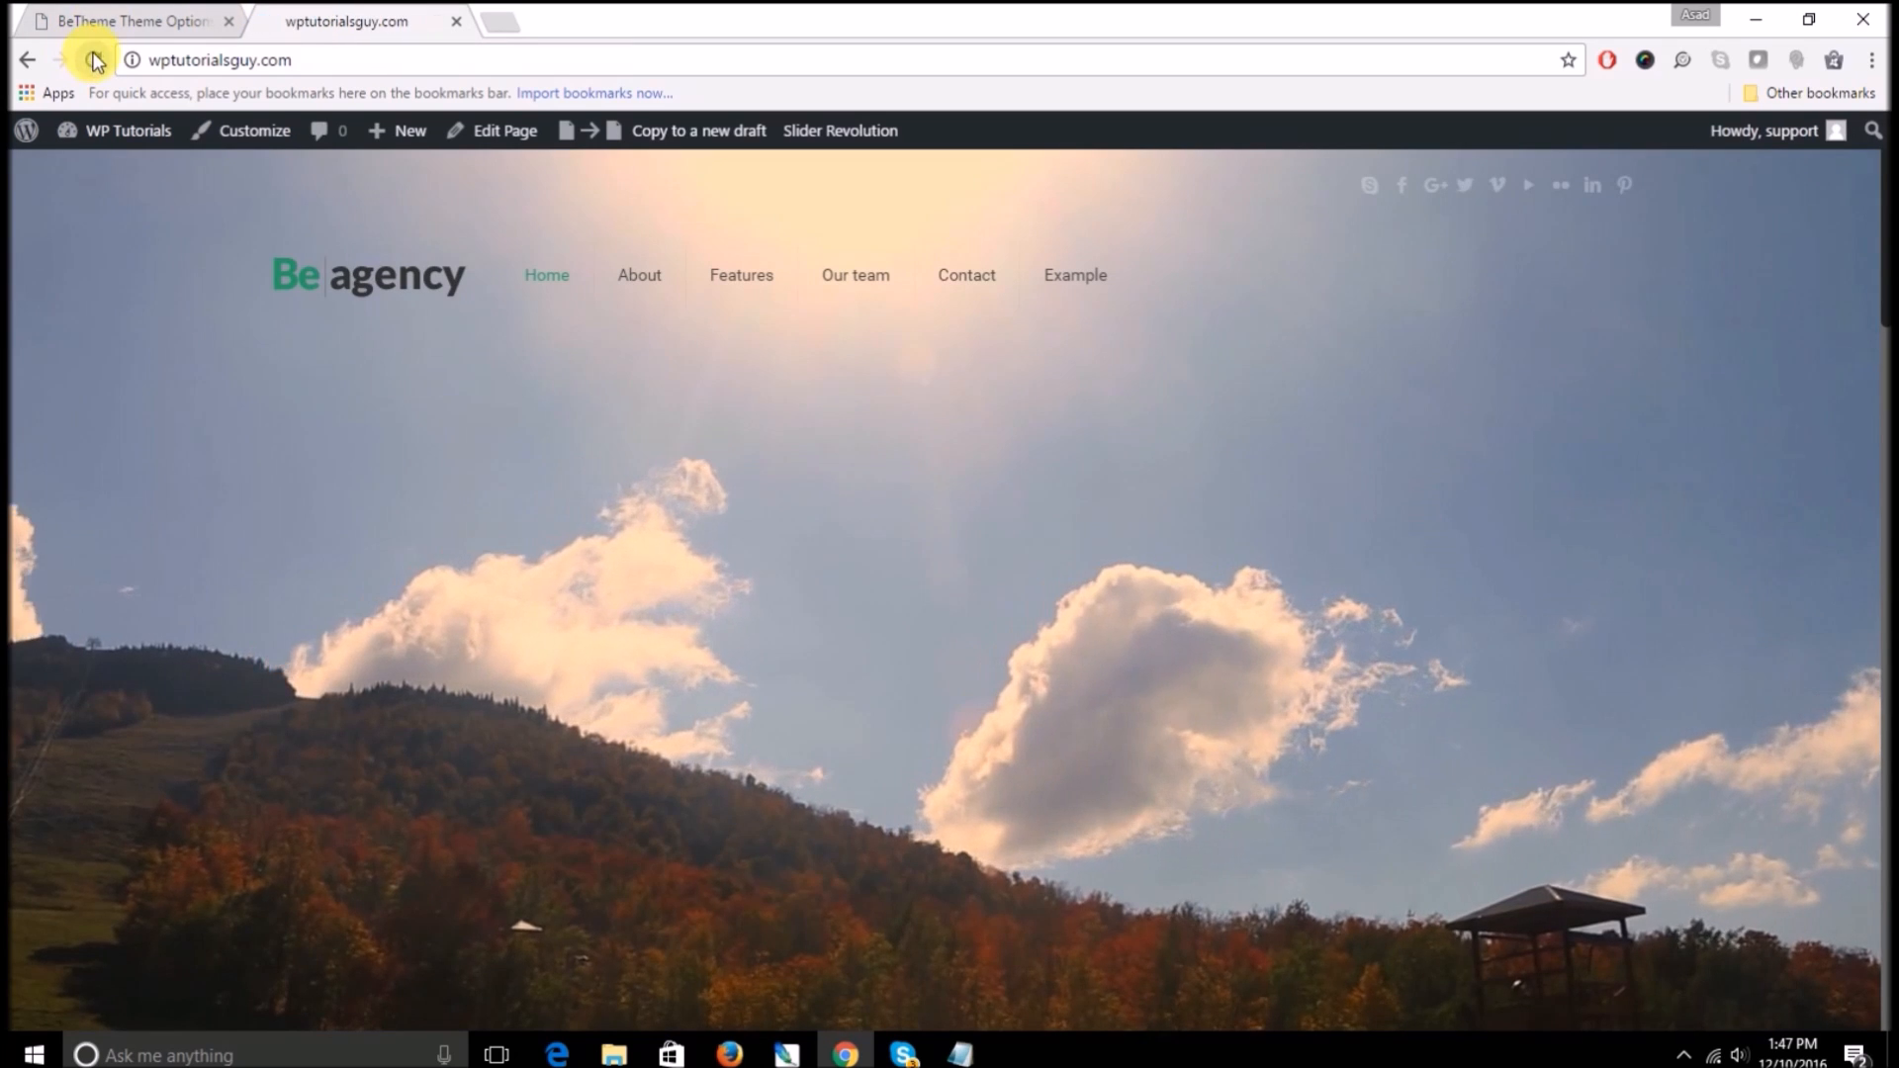
left_click(94, 61)
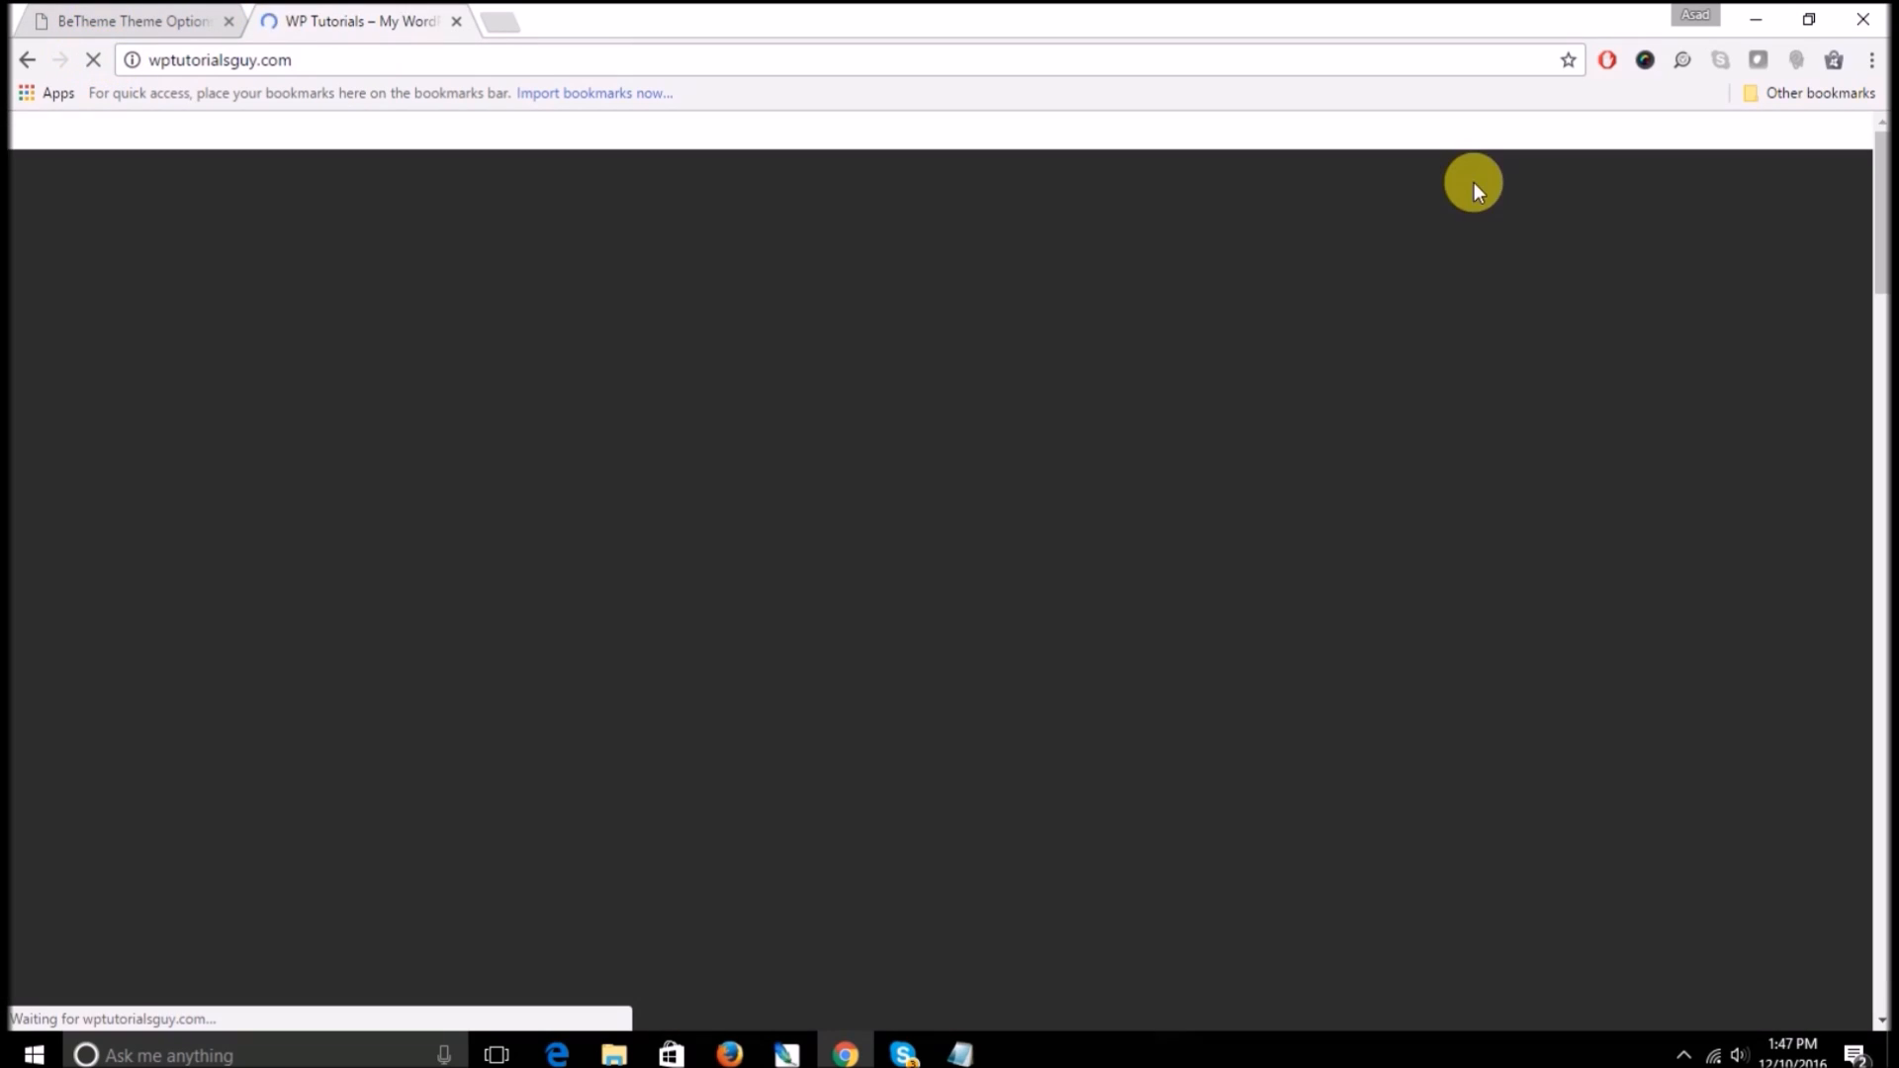
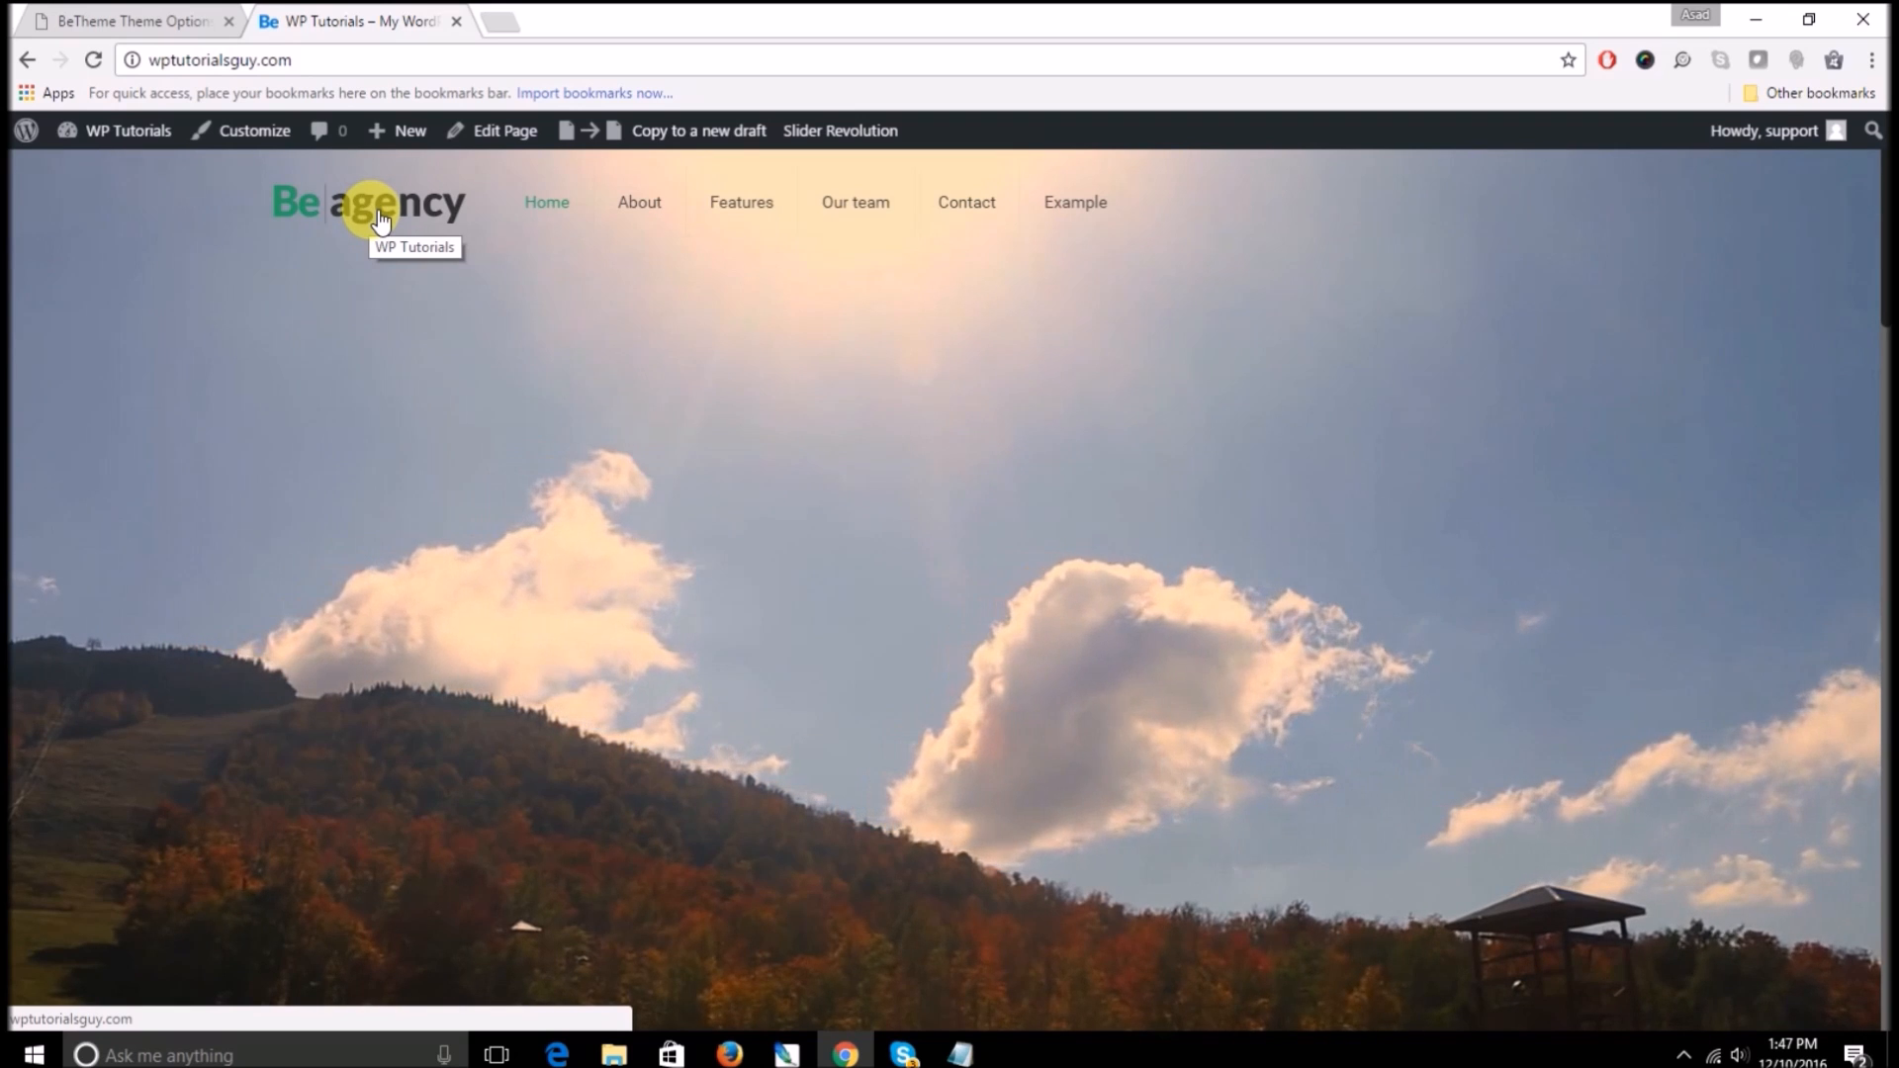
Step: Return to the BeTheme Options tab and open the Menu settings
left_click(139, 20)
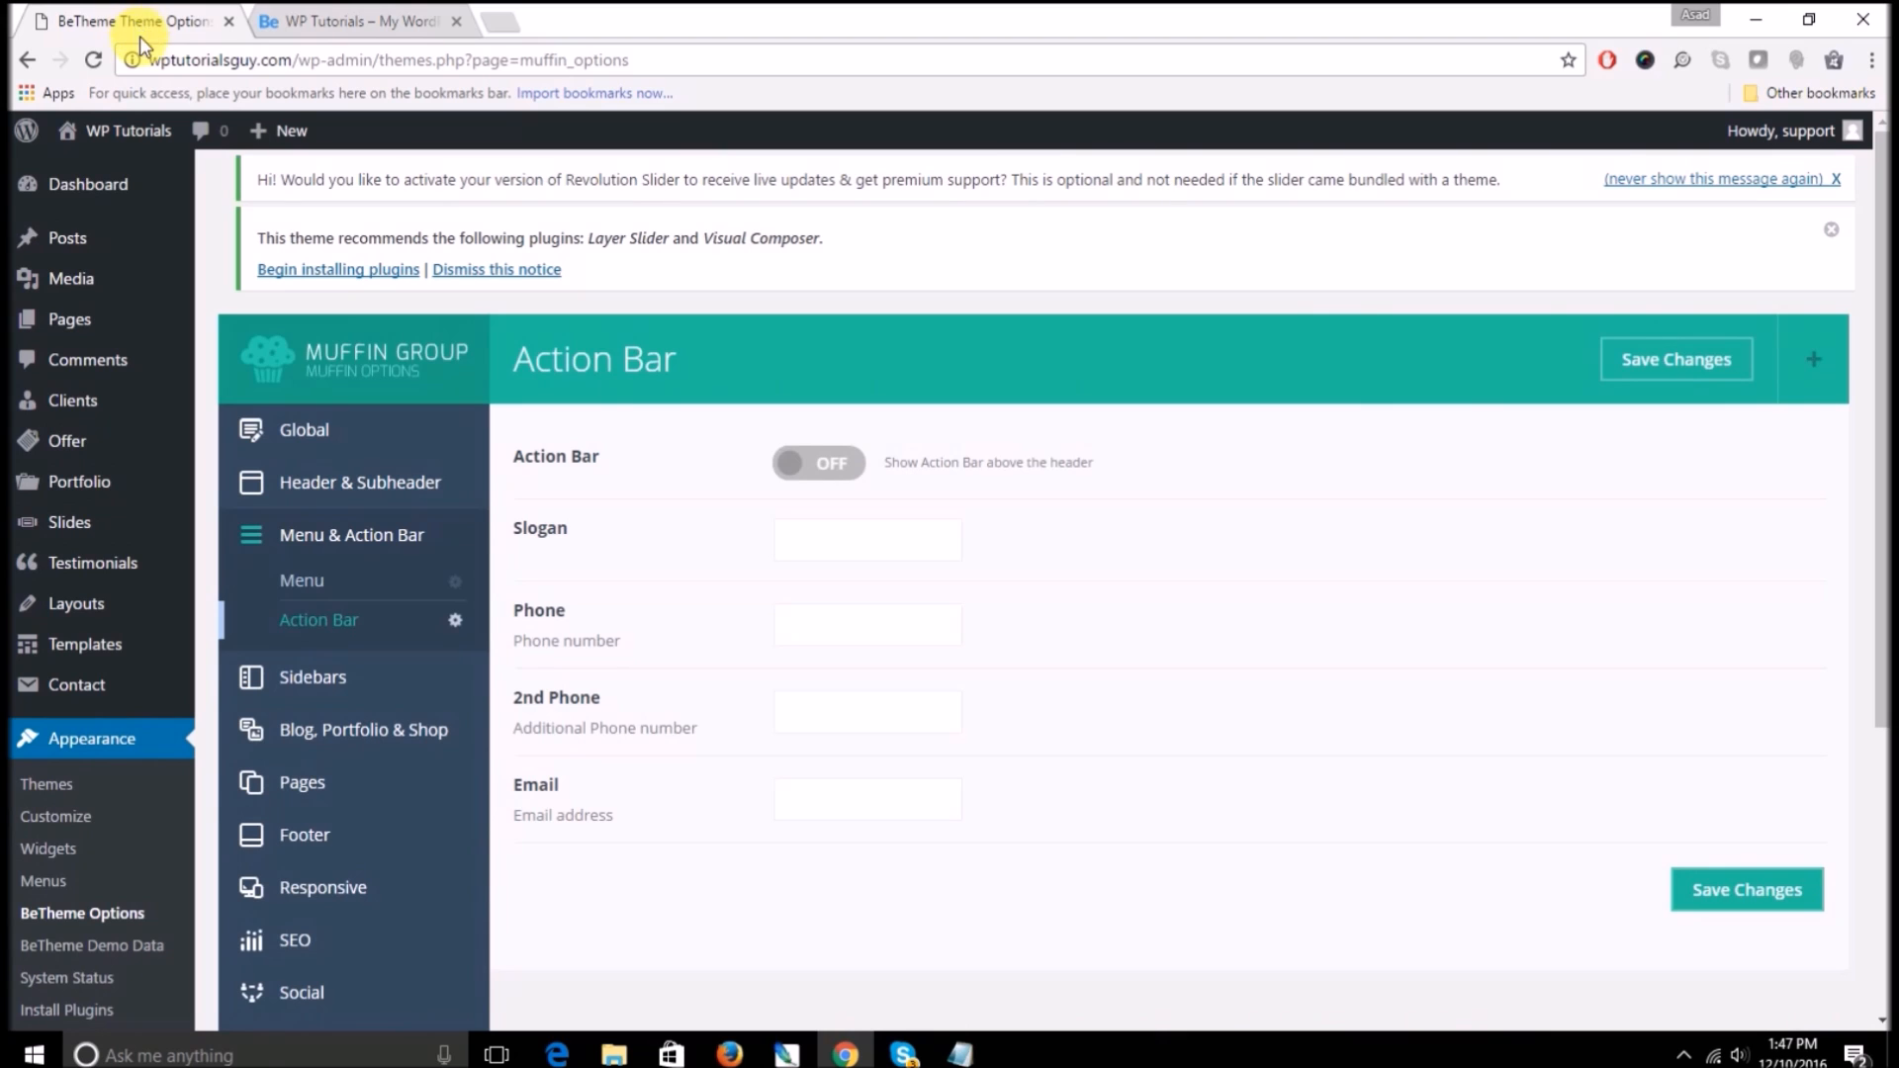
scroll(410, 240, "down", 3)
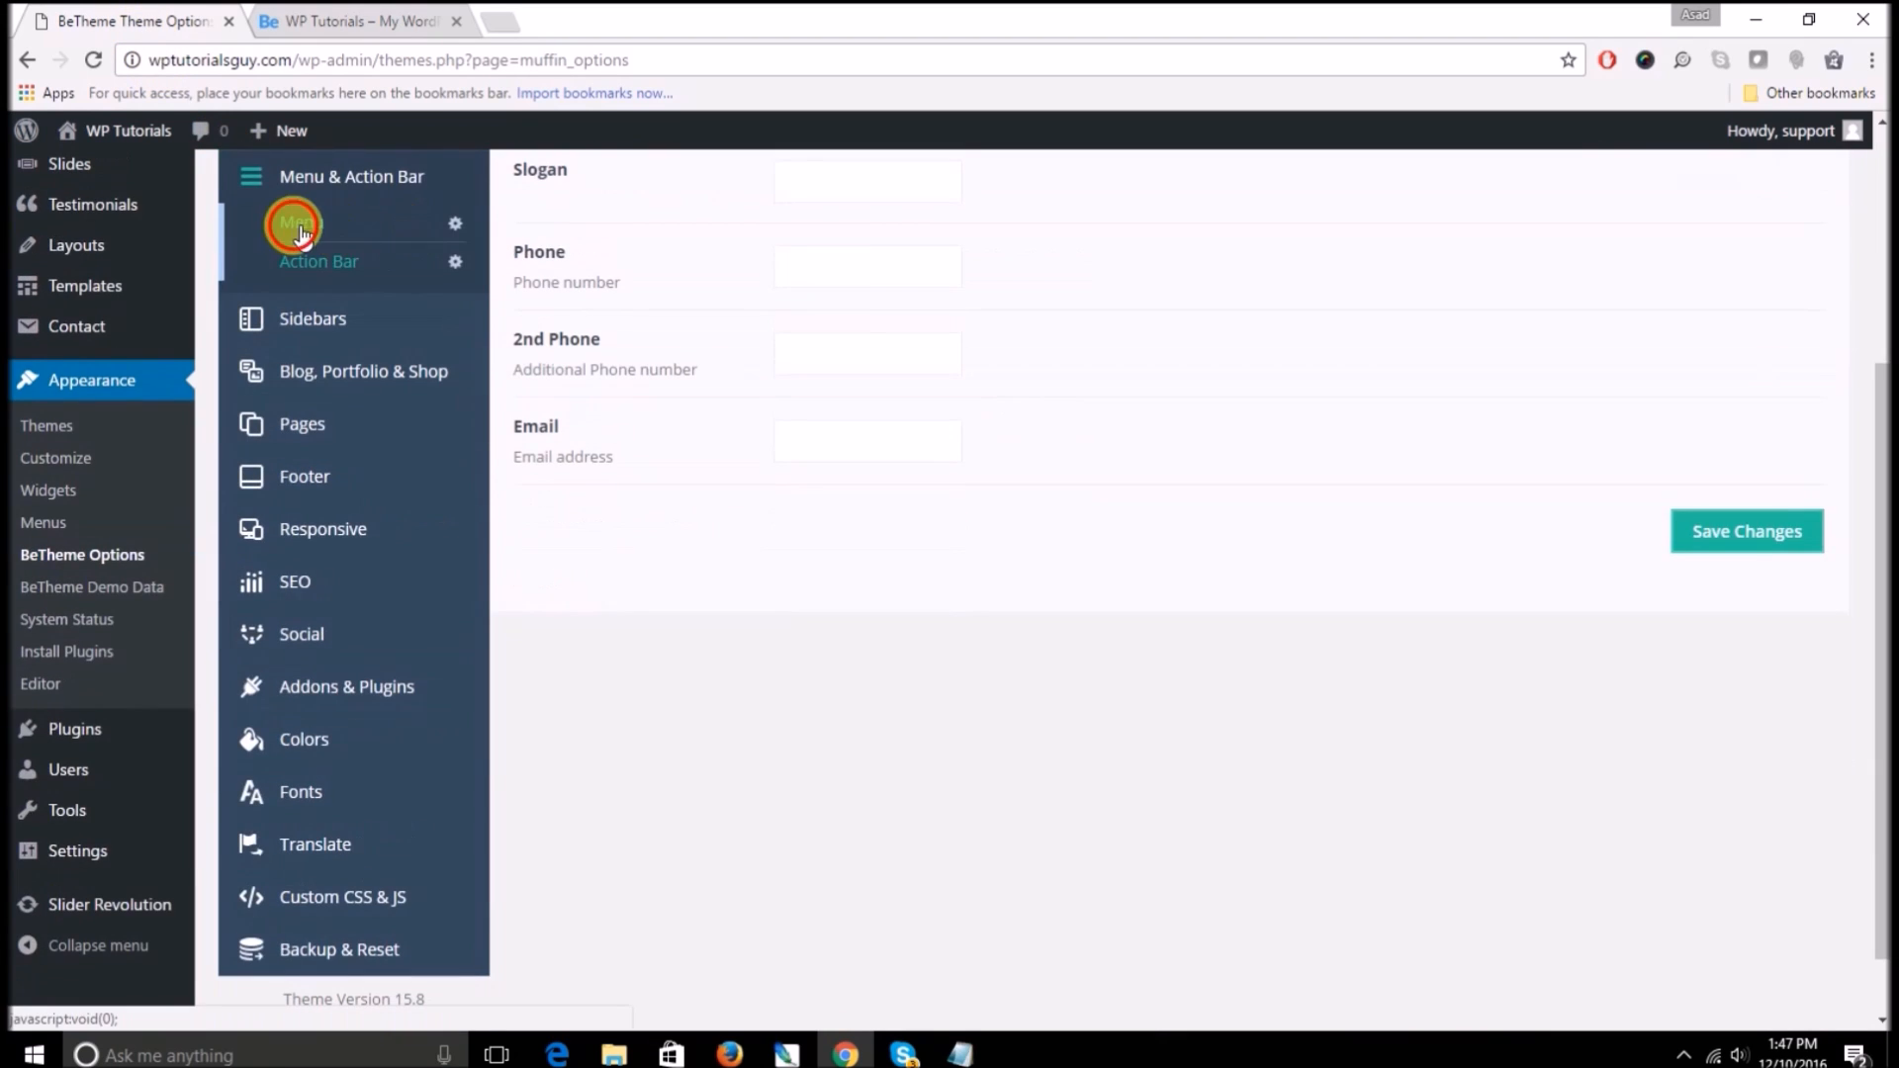
left_click(293, 223)
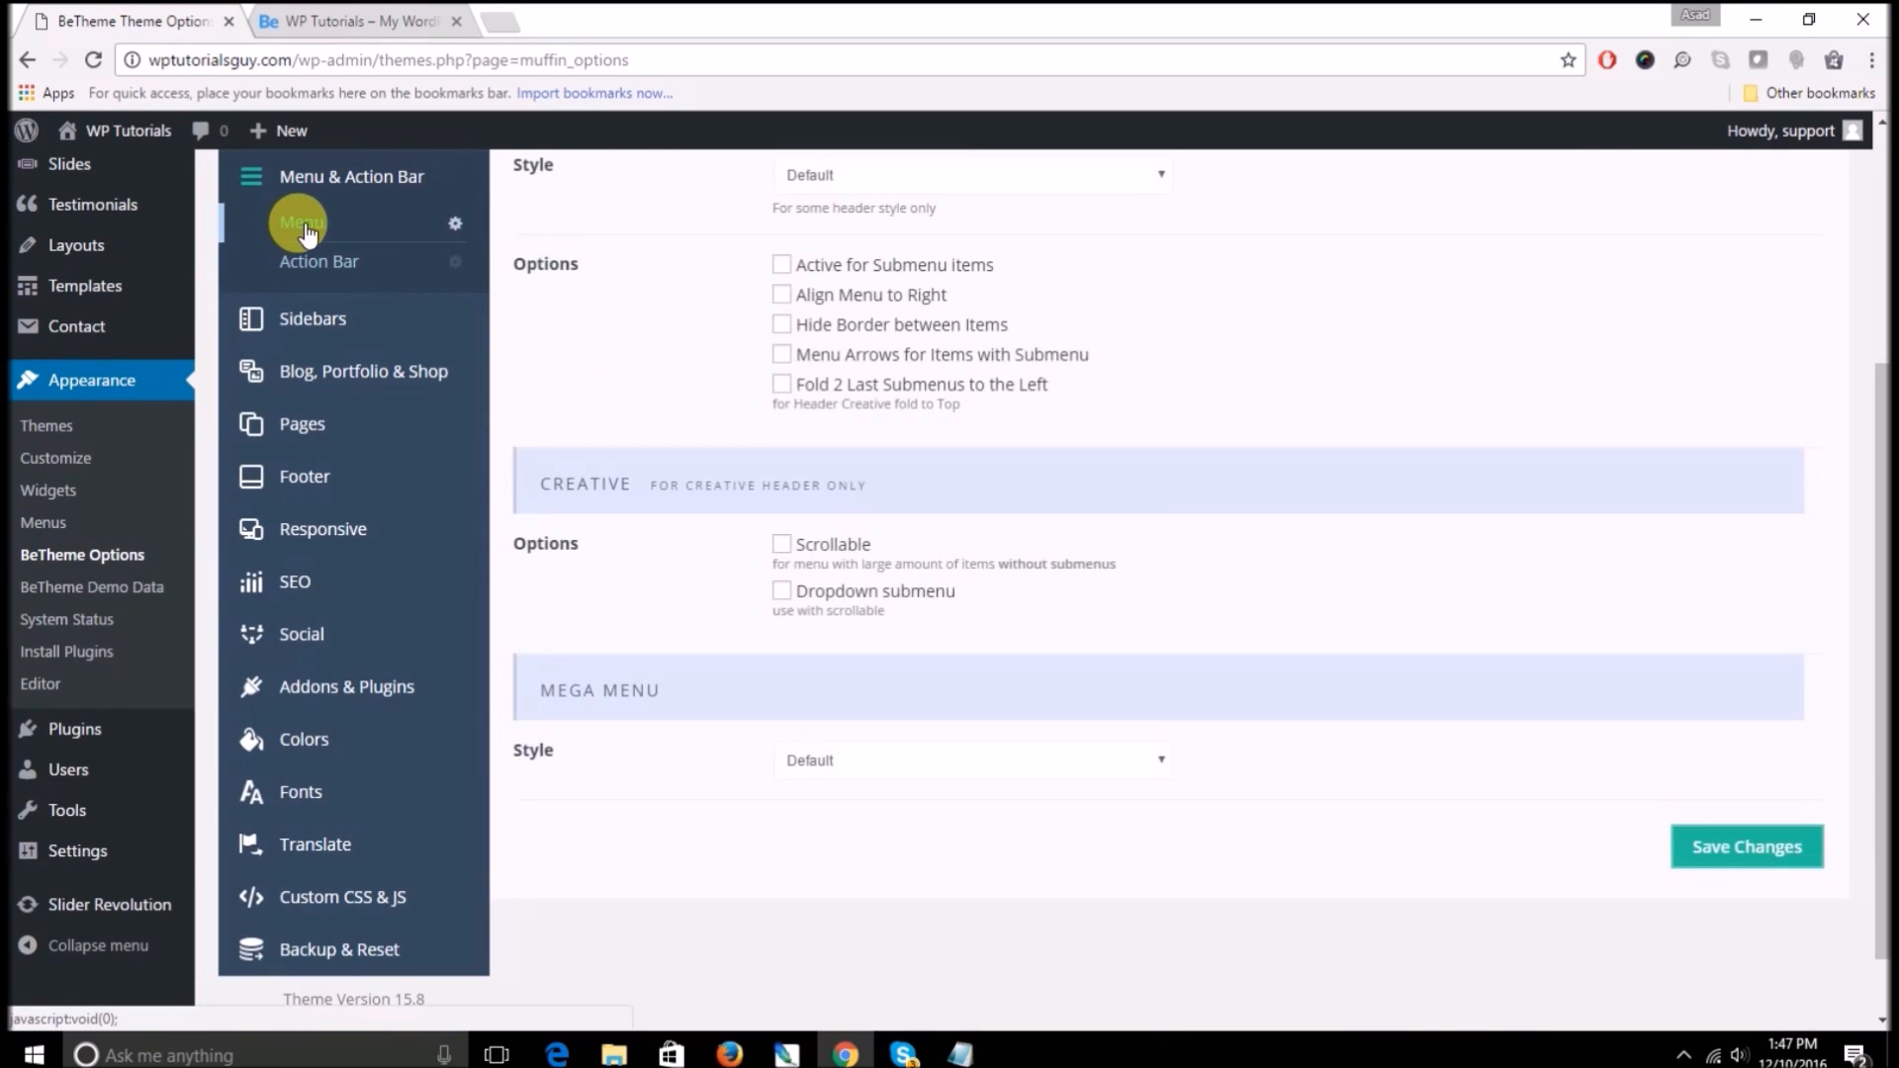
Step: Save the menu setting with Align Menu to Right ticked
scroll(613, 306, "up", 4)
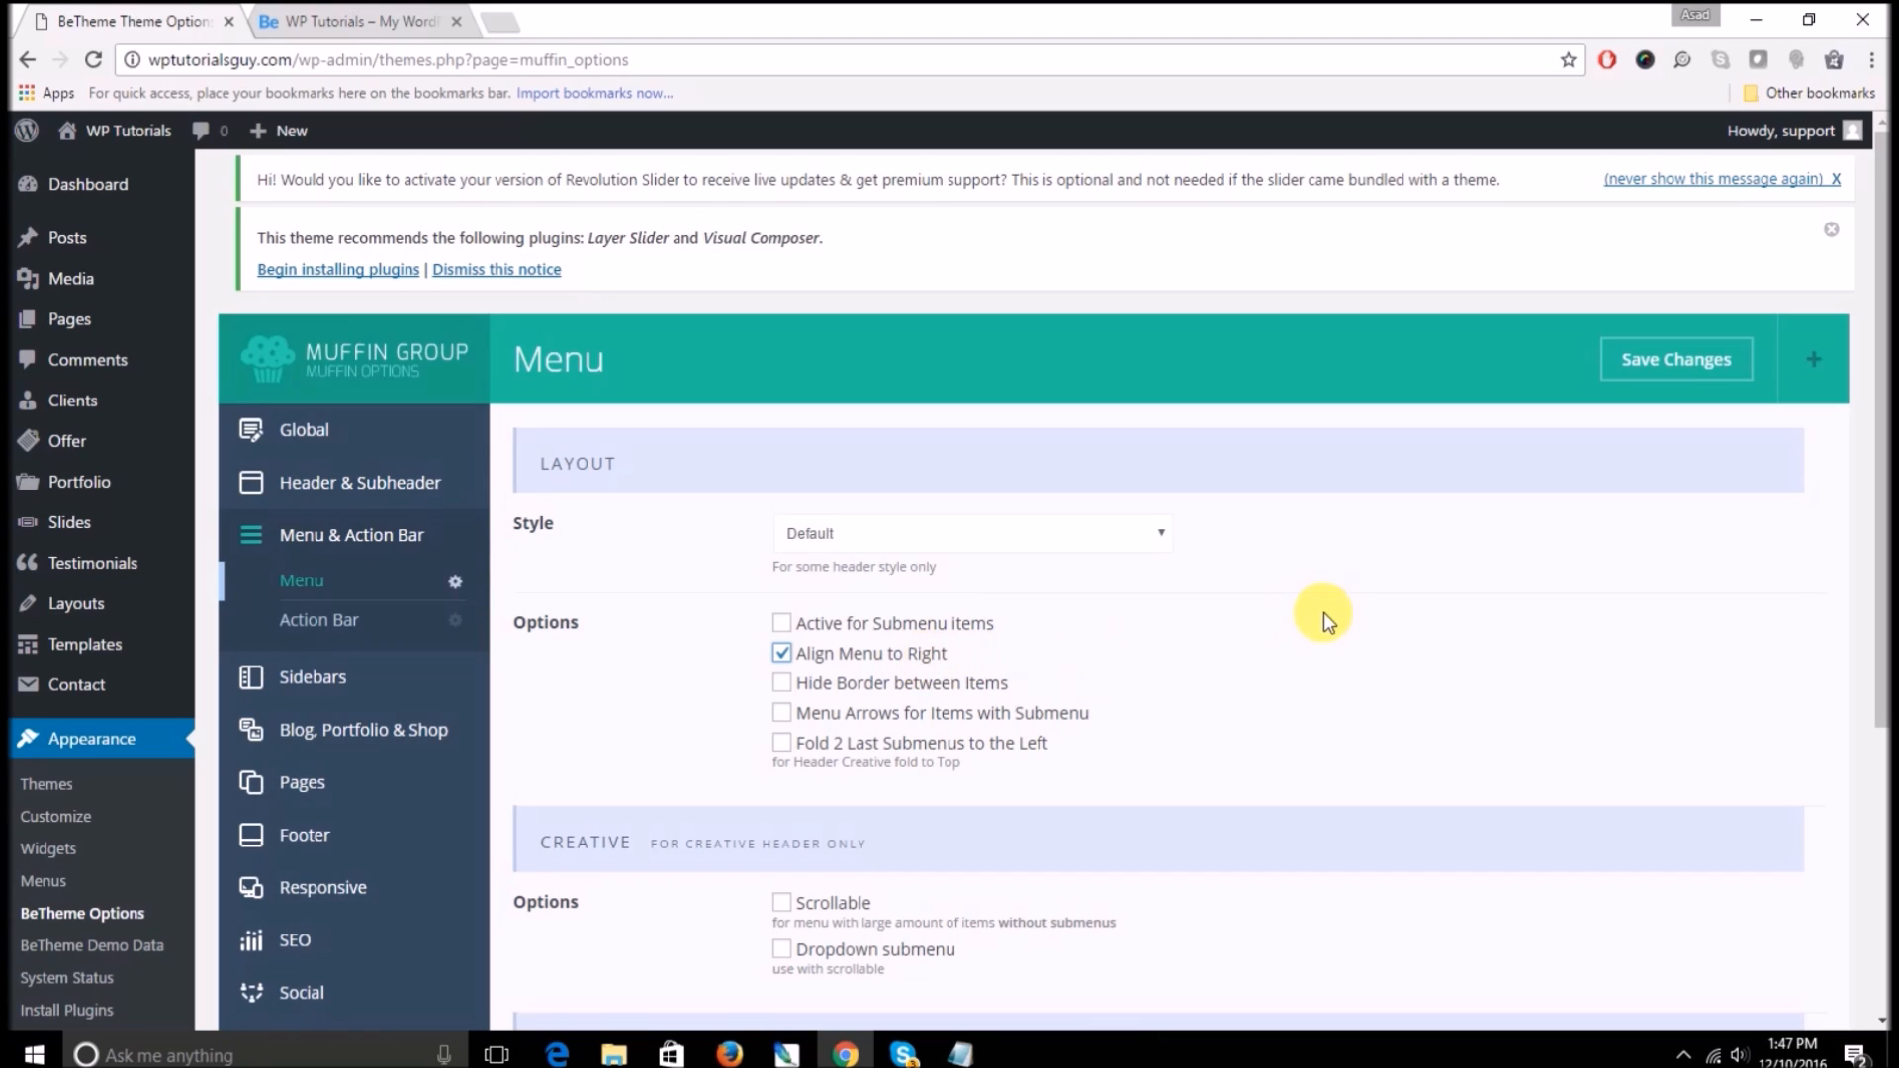
scroll(1322, 613, "down", 5)
left_click(1718, 777)
Step: Reload the live agency site to check the right-aligned menu, then go back to the theme options
left_click(324, 14)
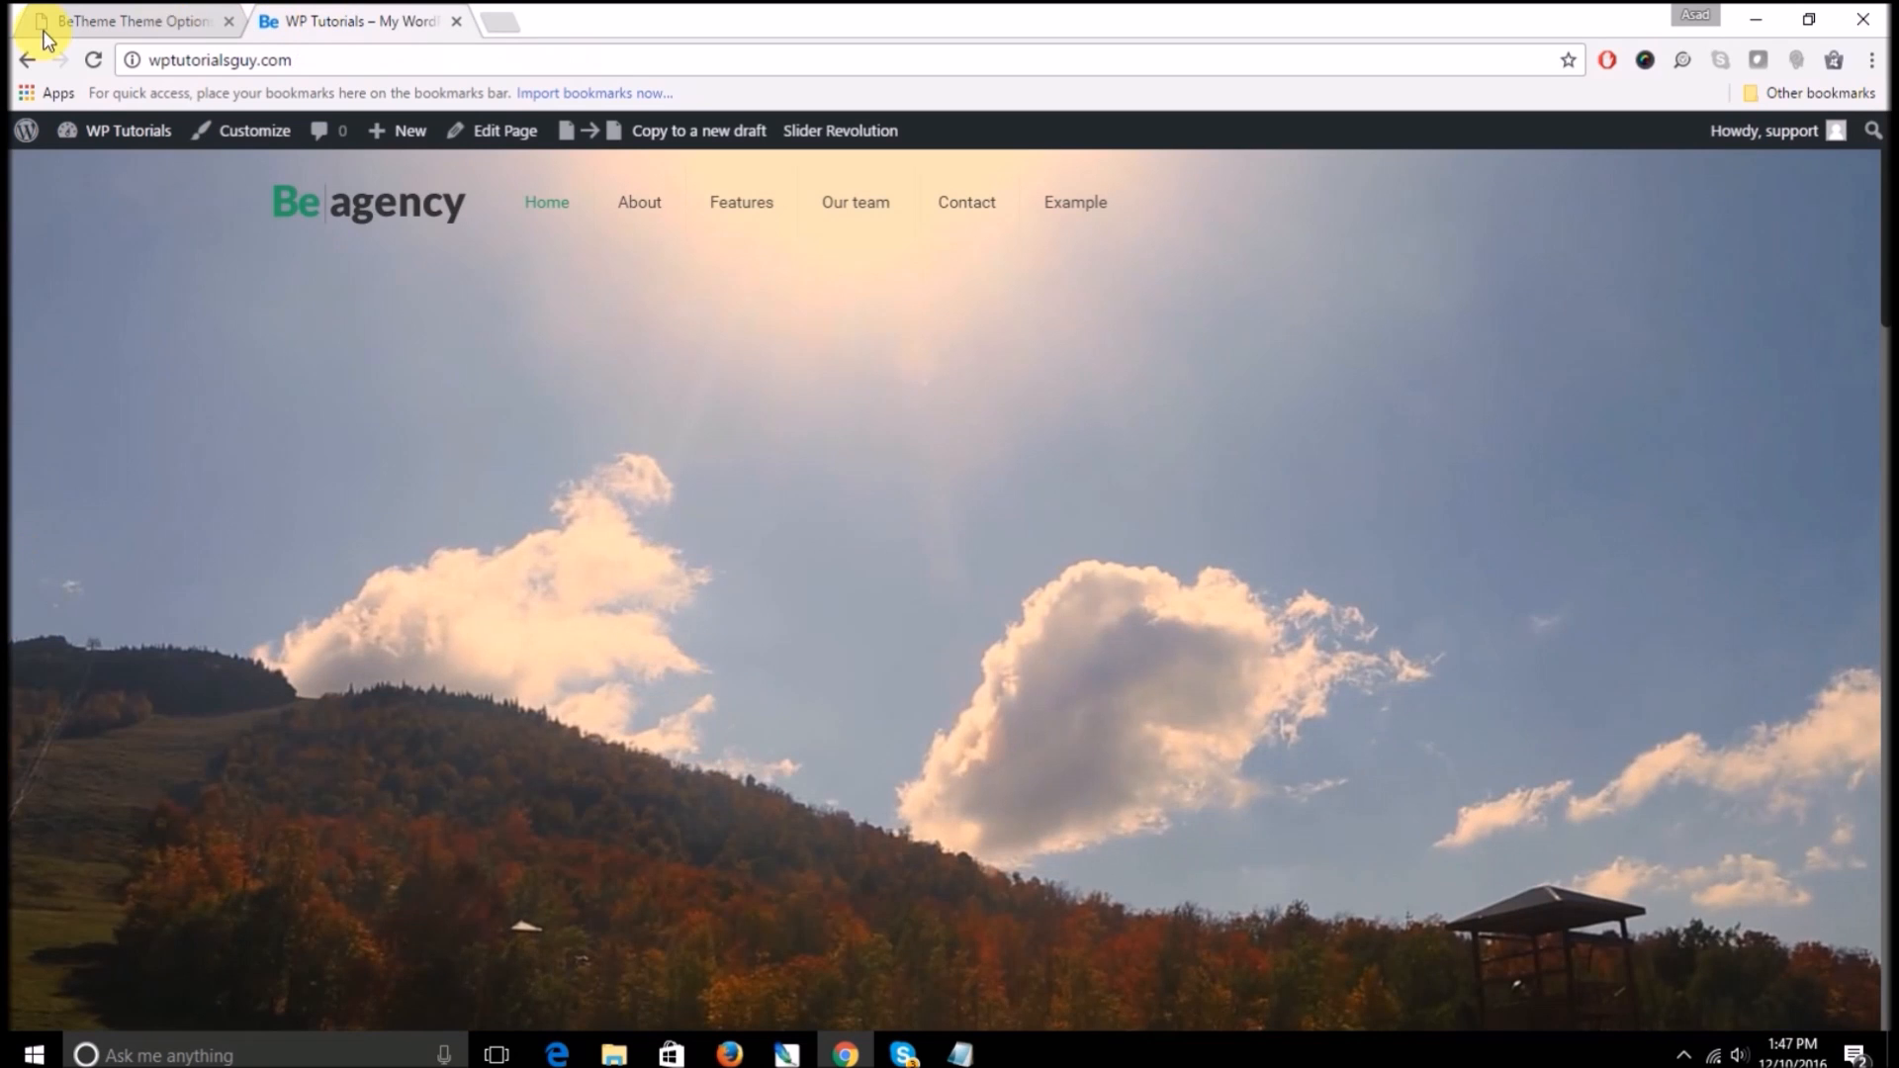
left_click(92, 61)
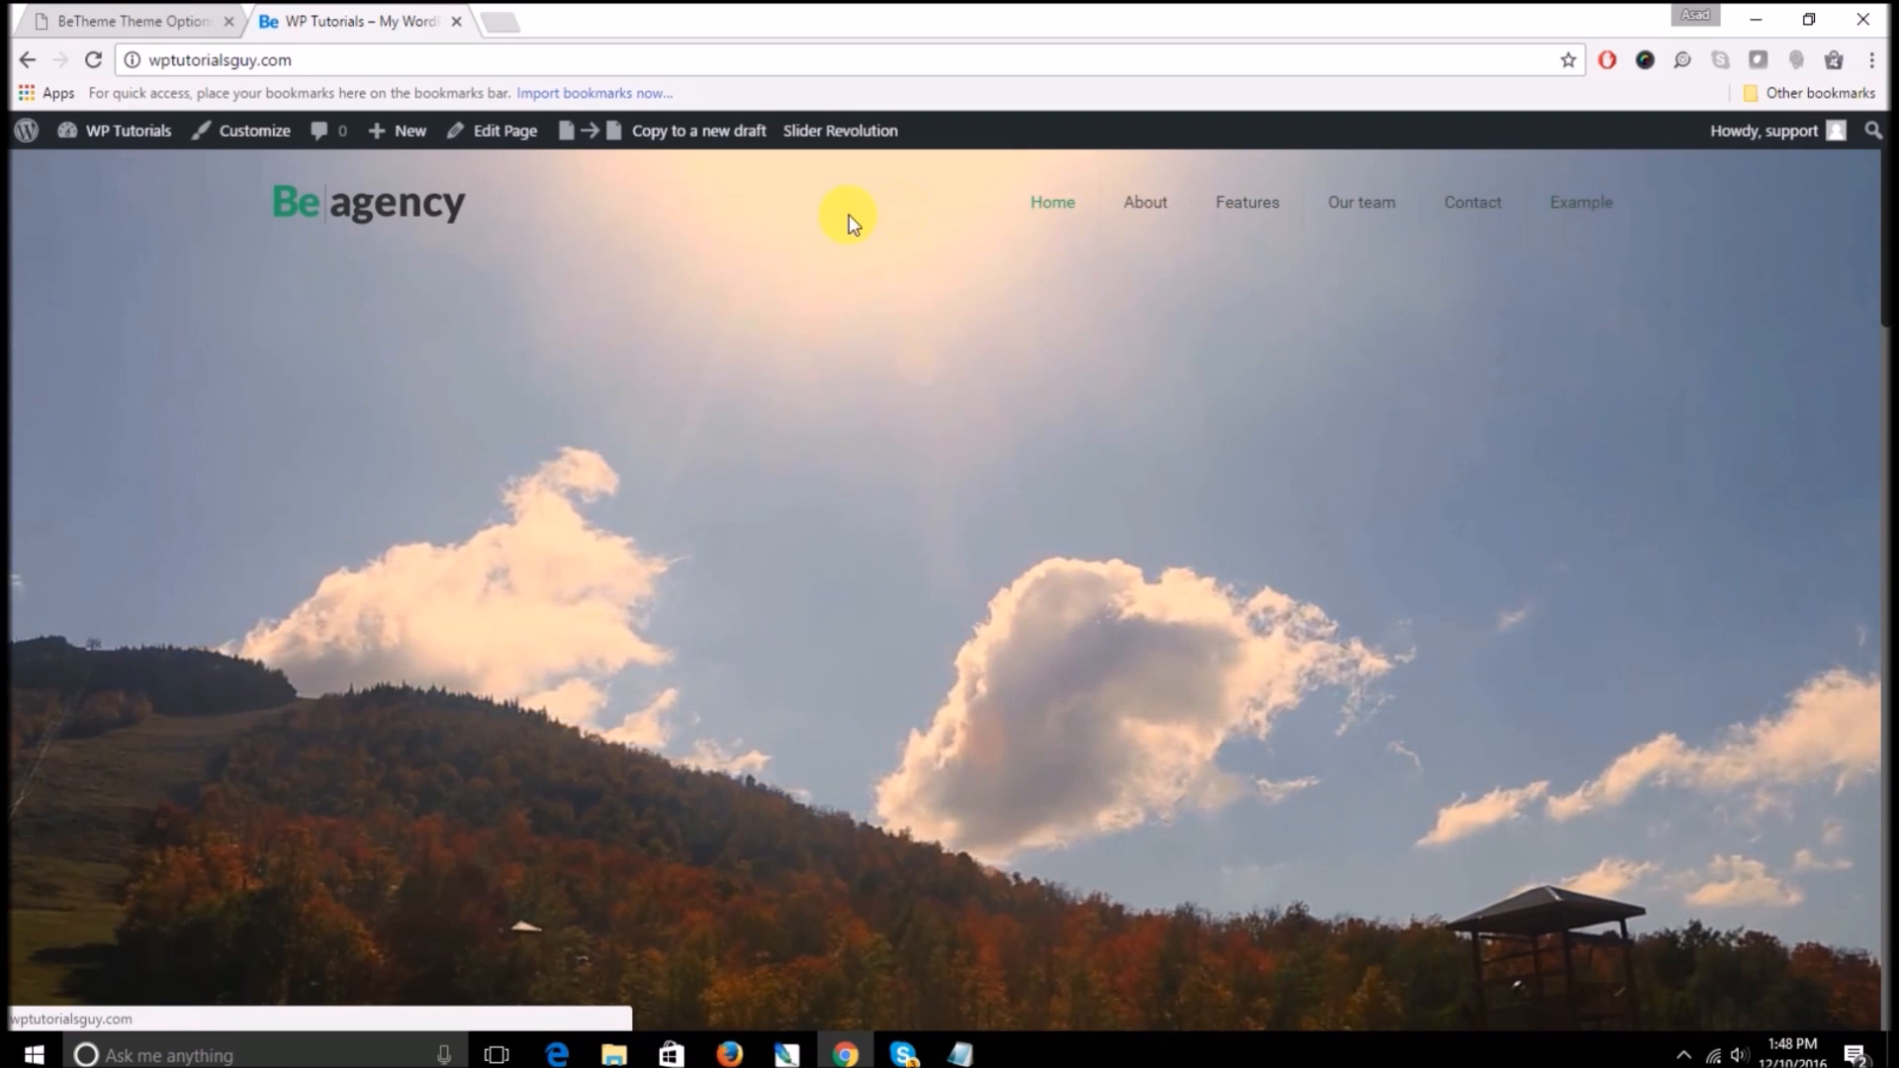
left_click(115, 16)
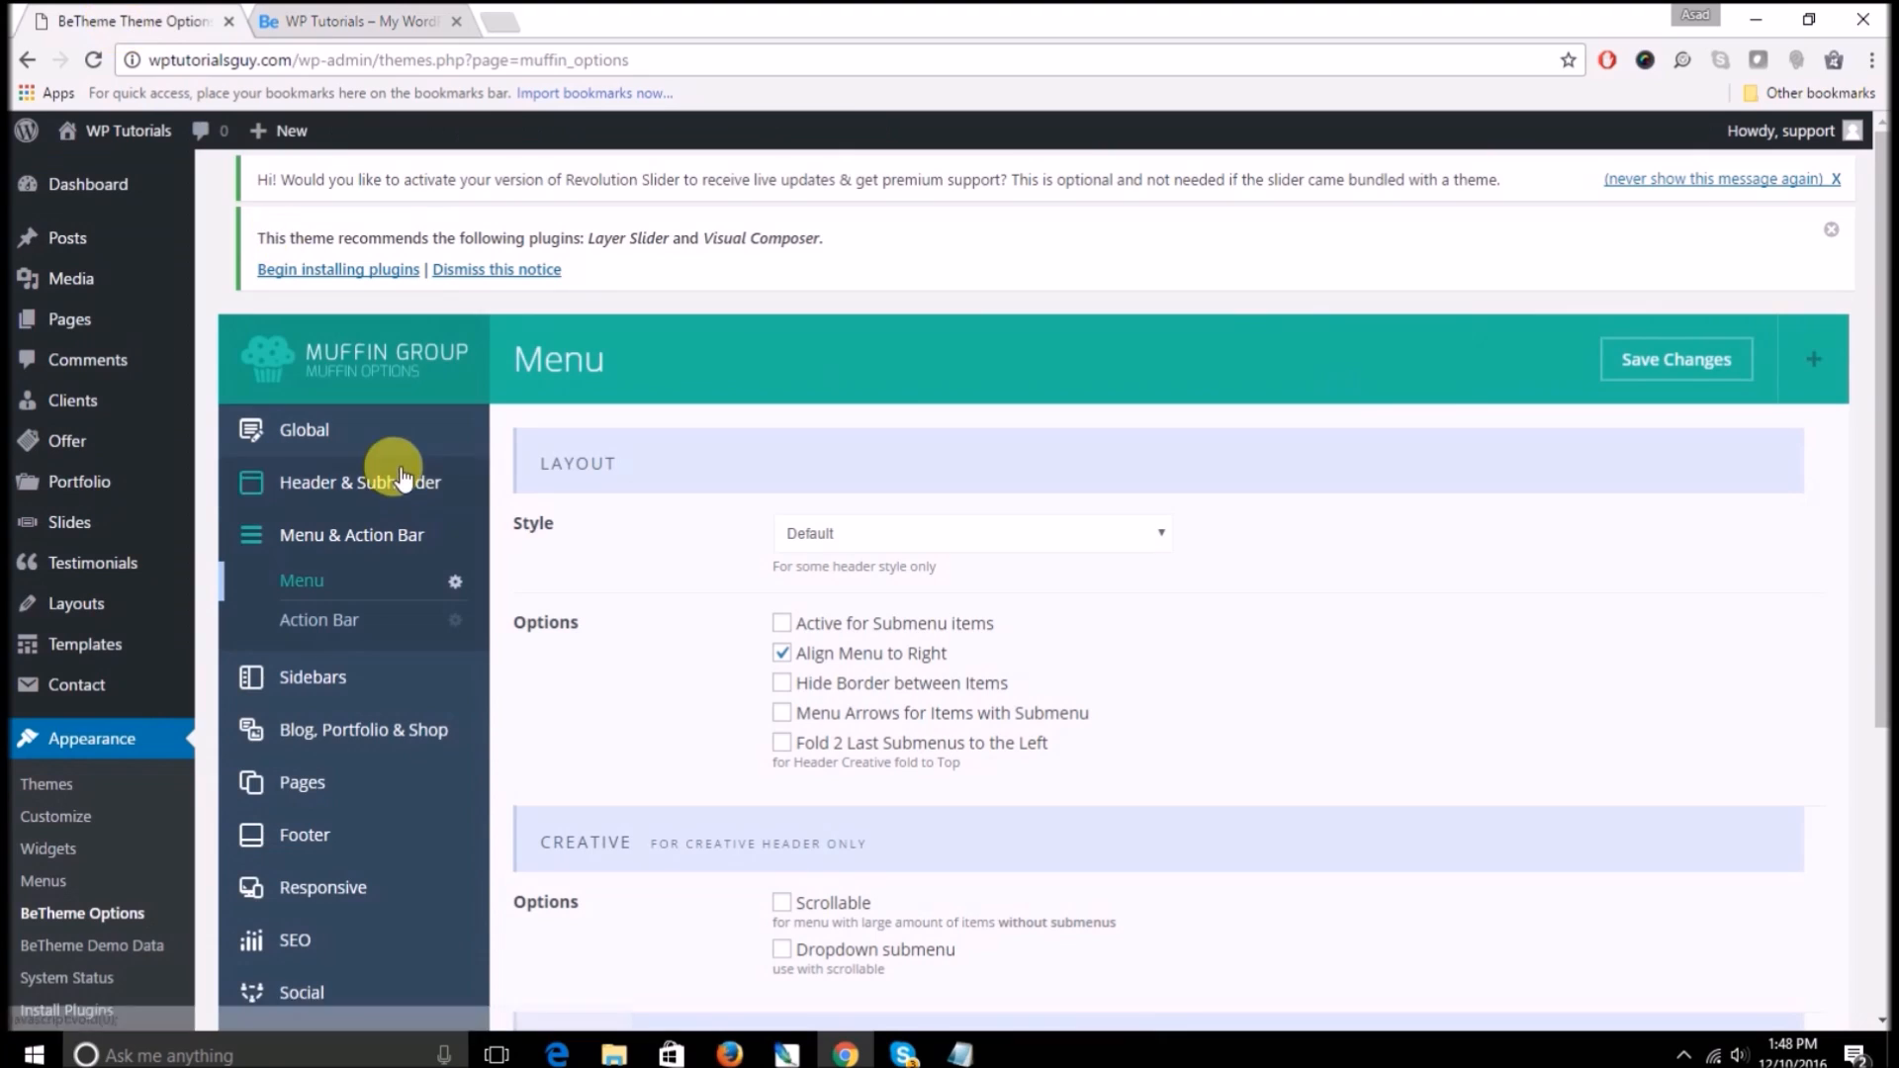
Step: Open the Fonts settings and review the font families, keeping Small Headings on Roboto
scroll(400, 476, "down", 1)
scroll(401, 476, "down", 3)
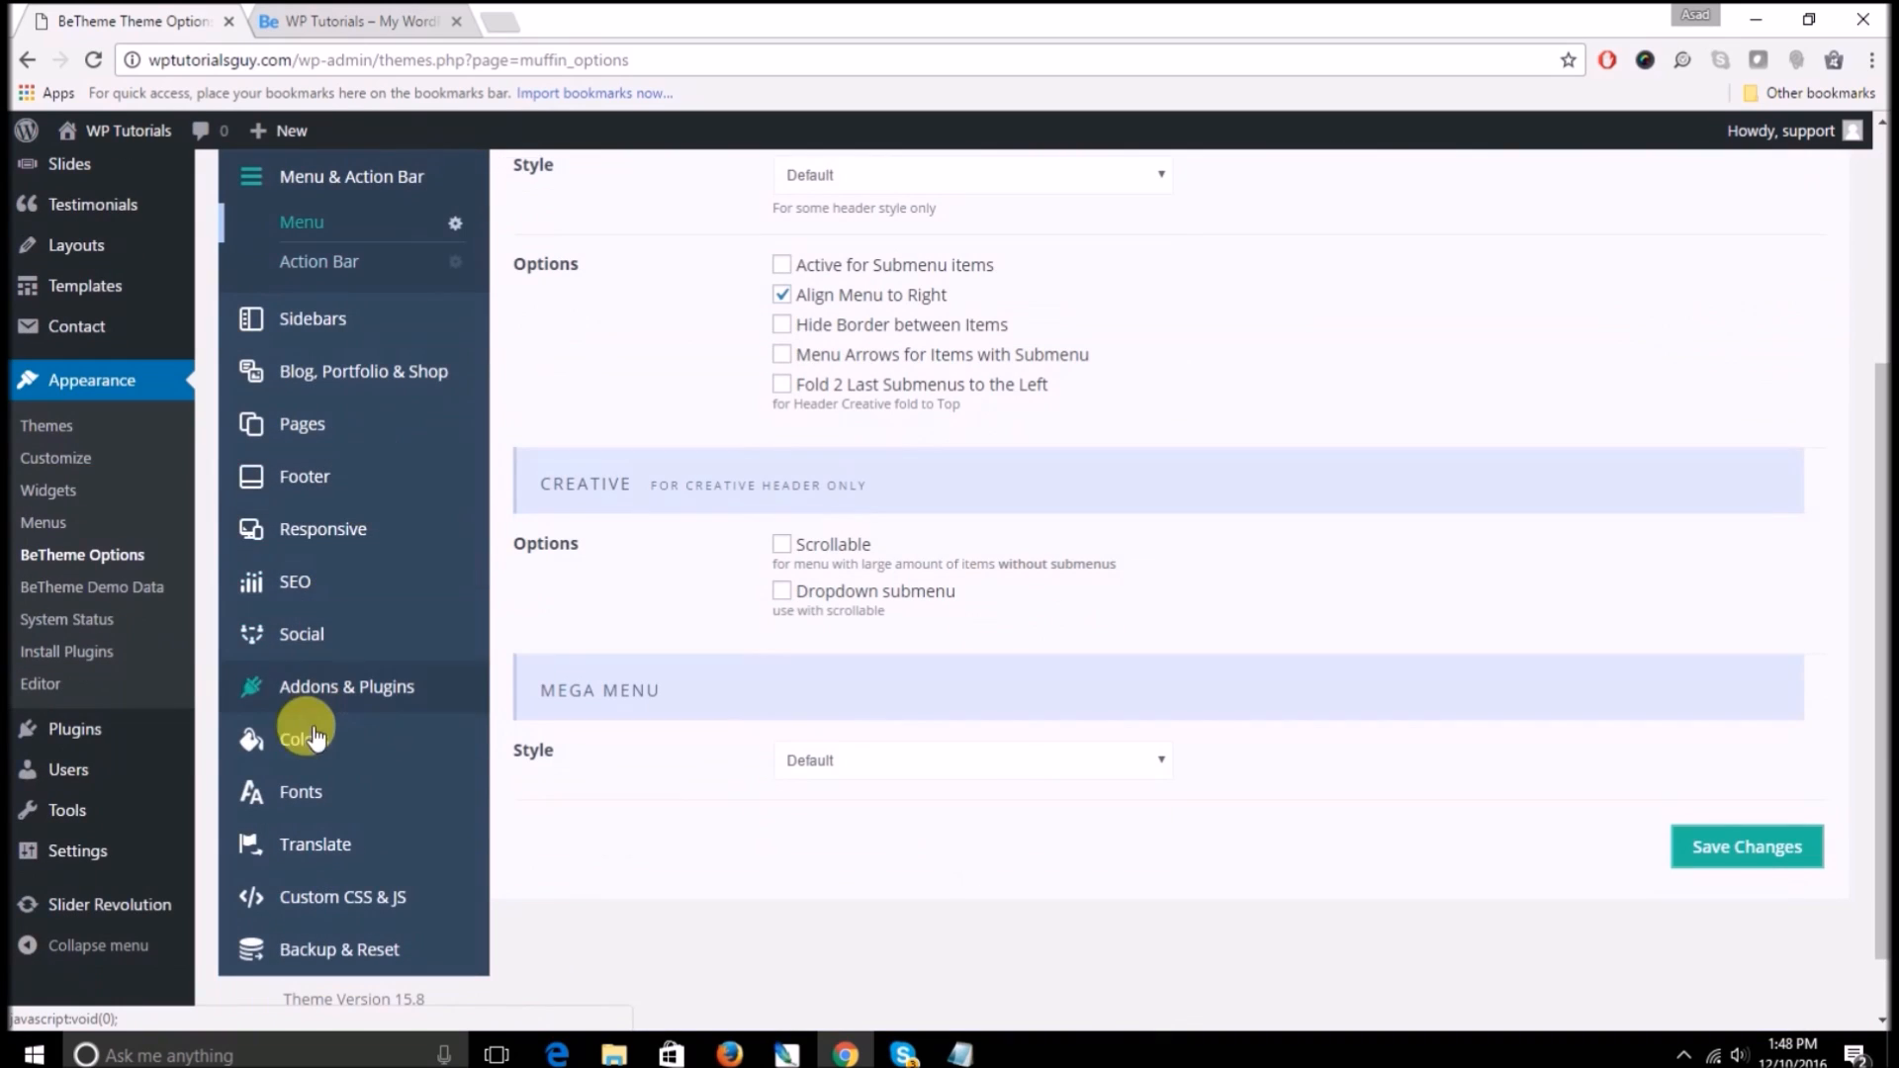
left_click(313, 797)
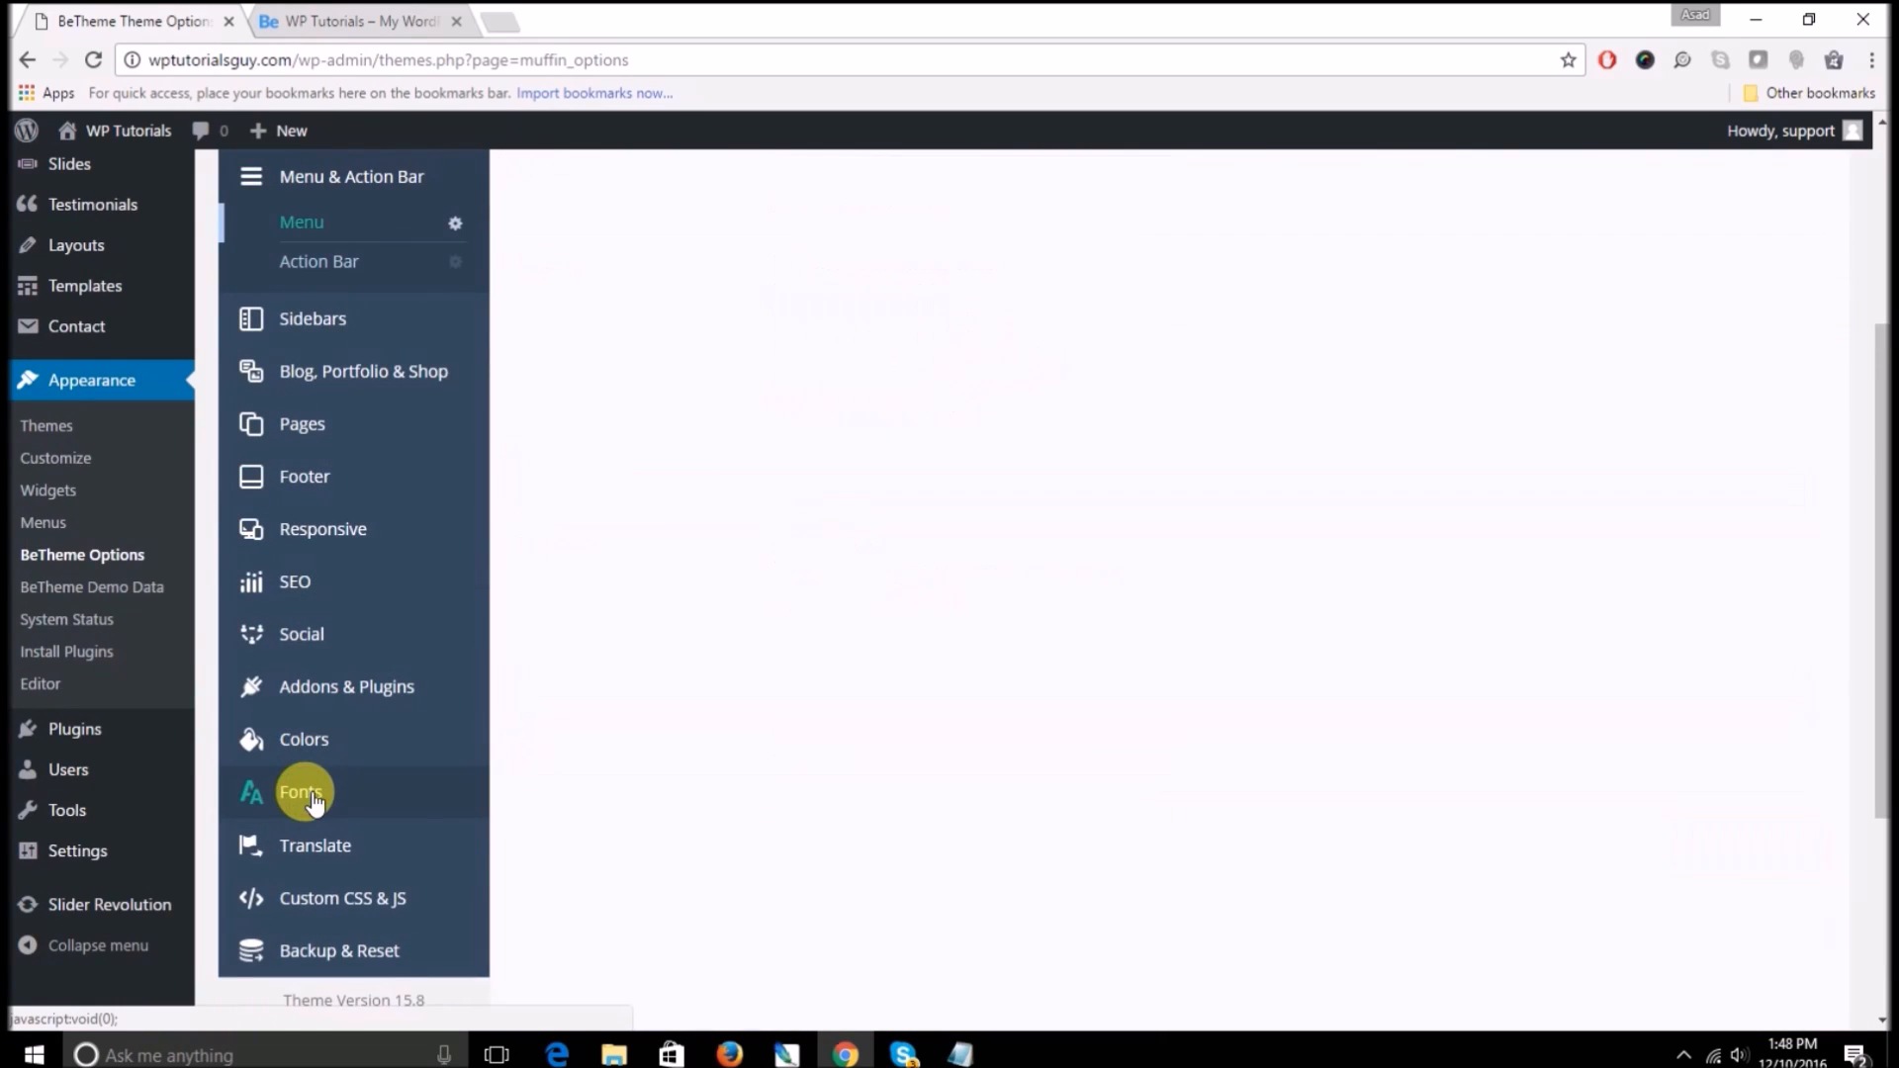
scroll(1135, 506, "up", 1)
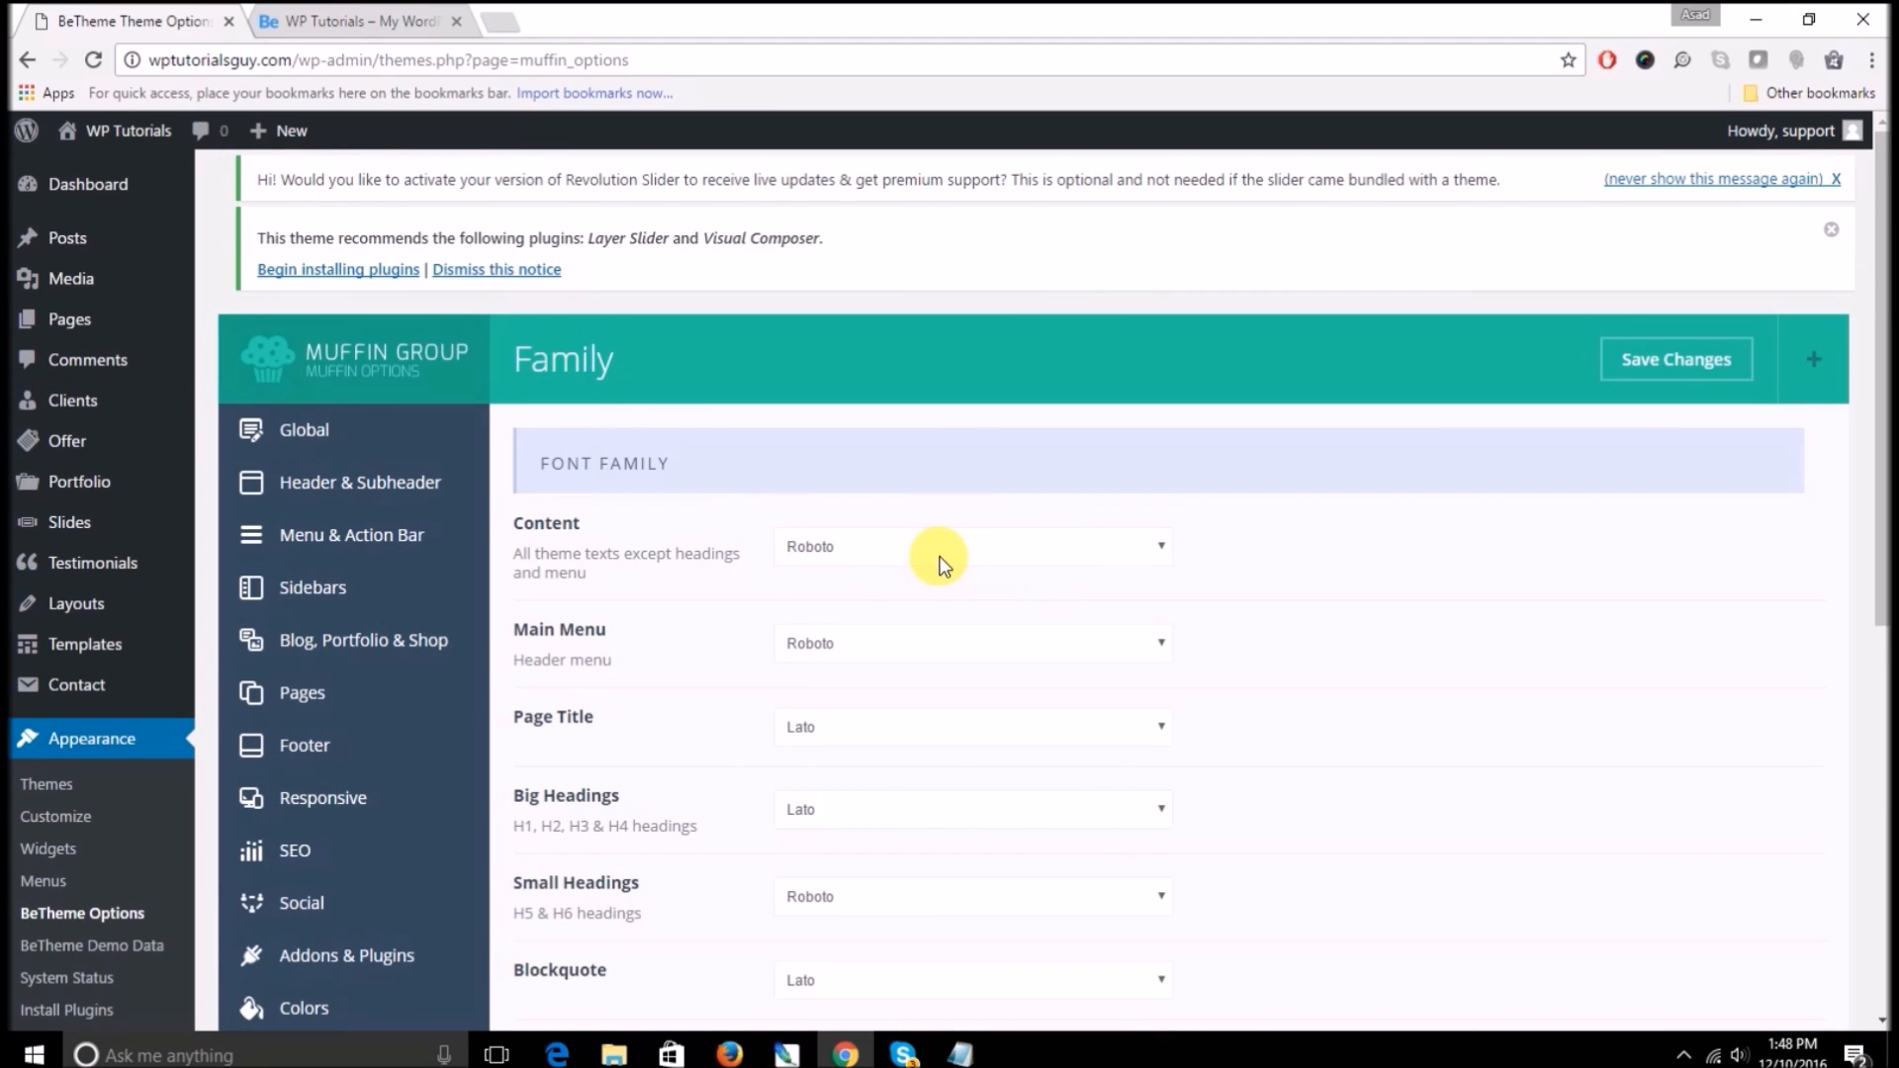
scroll(940, 564, "down", 2)
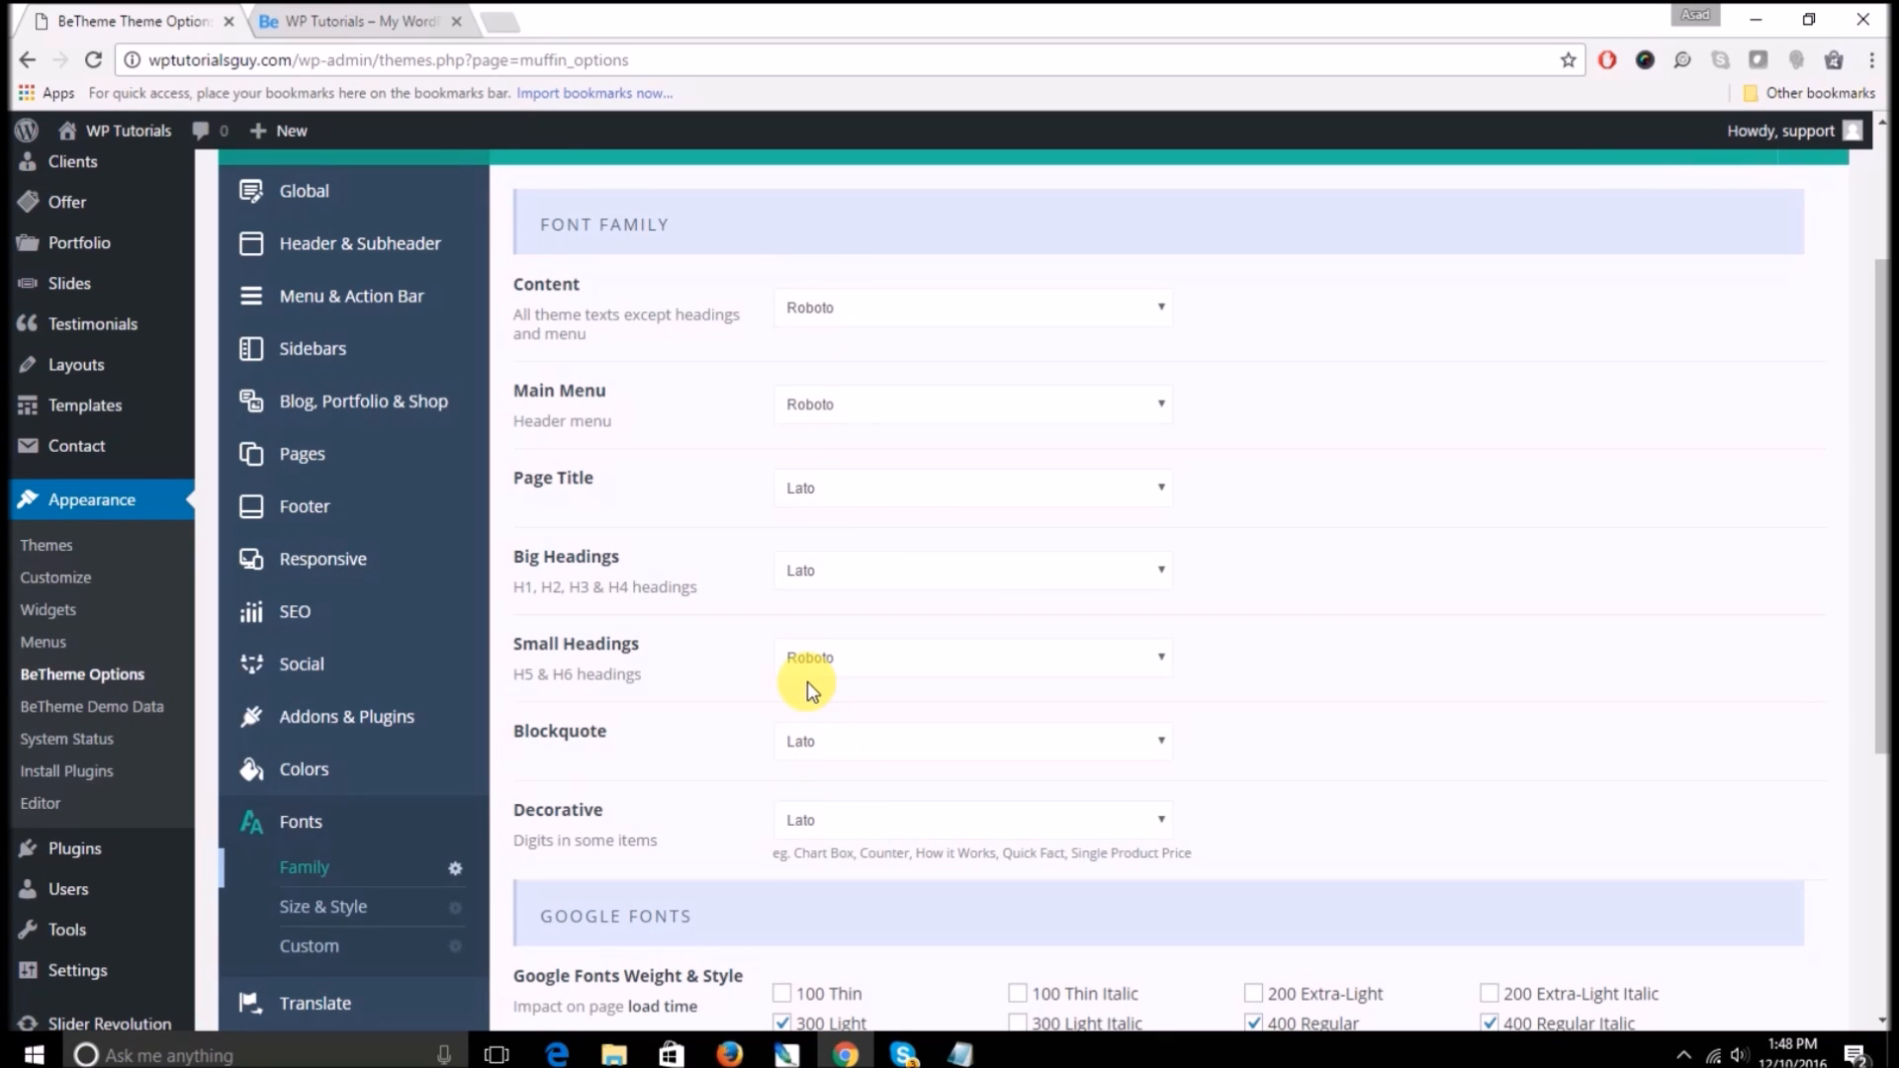
scroll(813, 679, "down", 5)
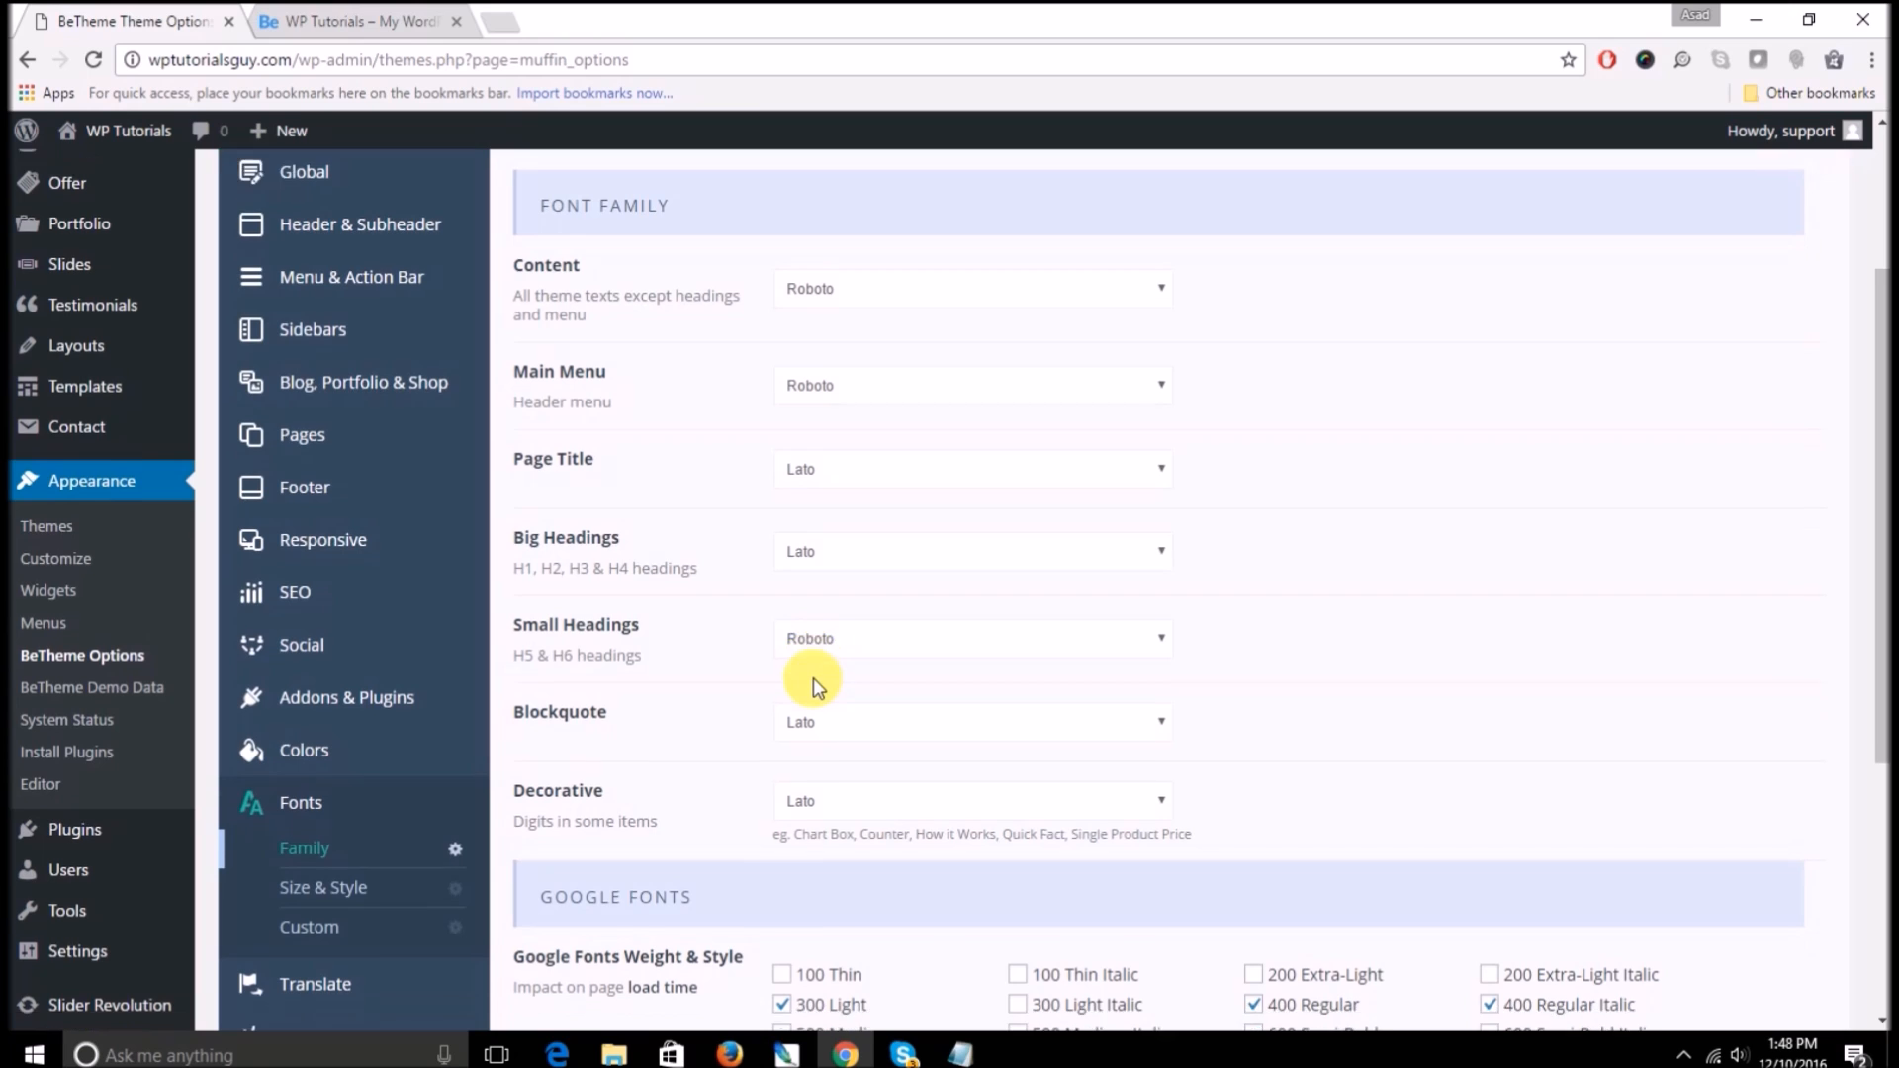
scroll(813, 671, "up", 4)
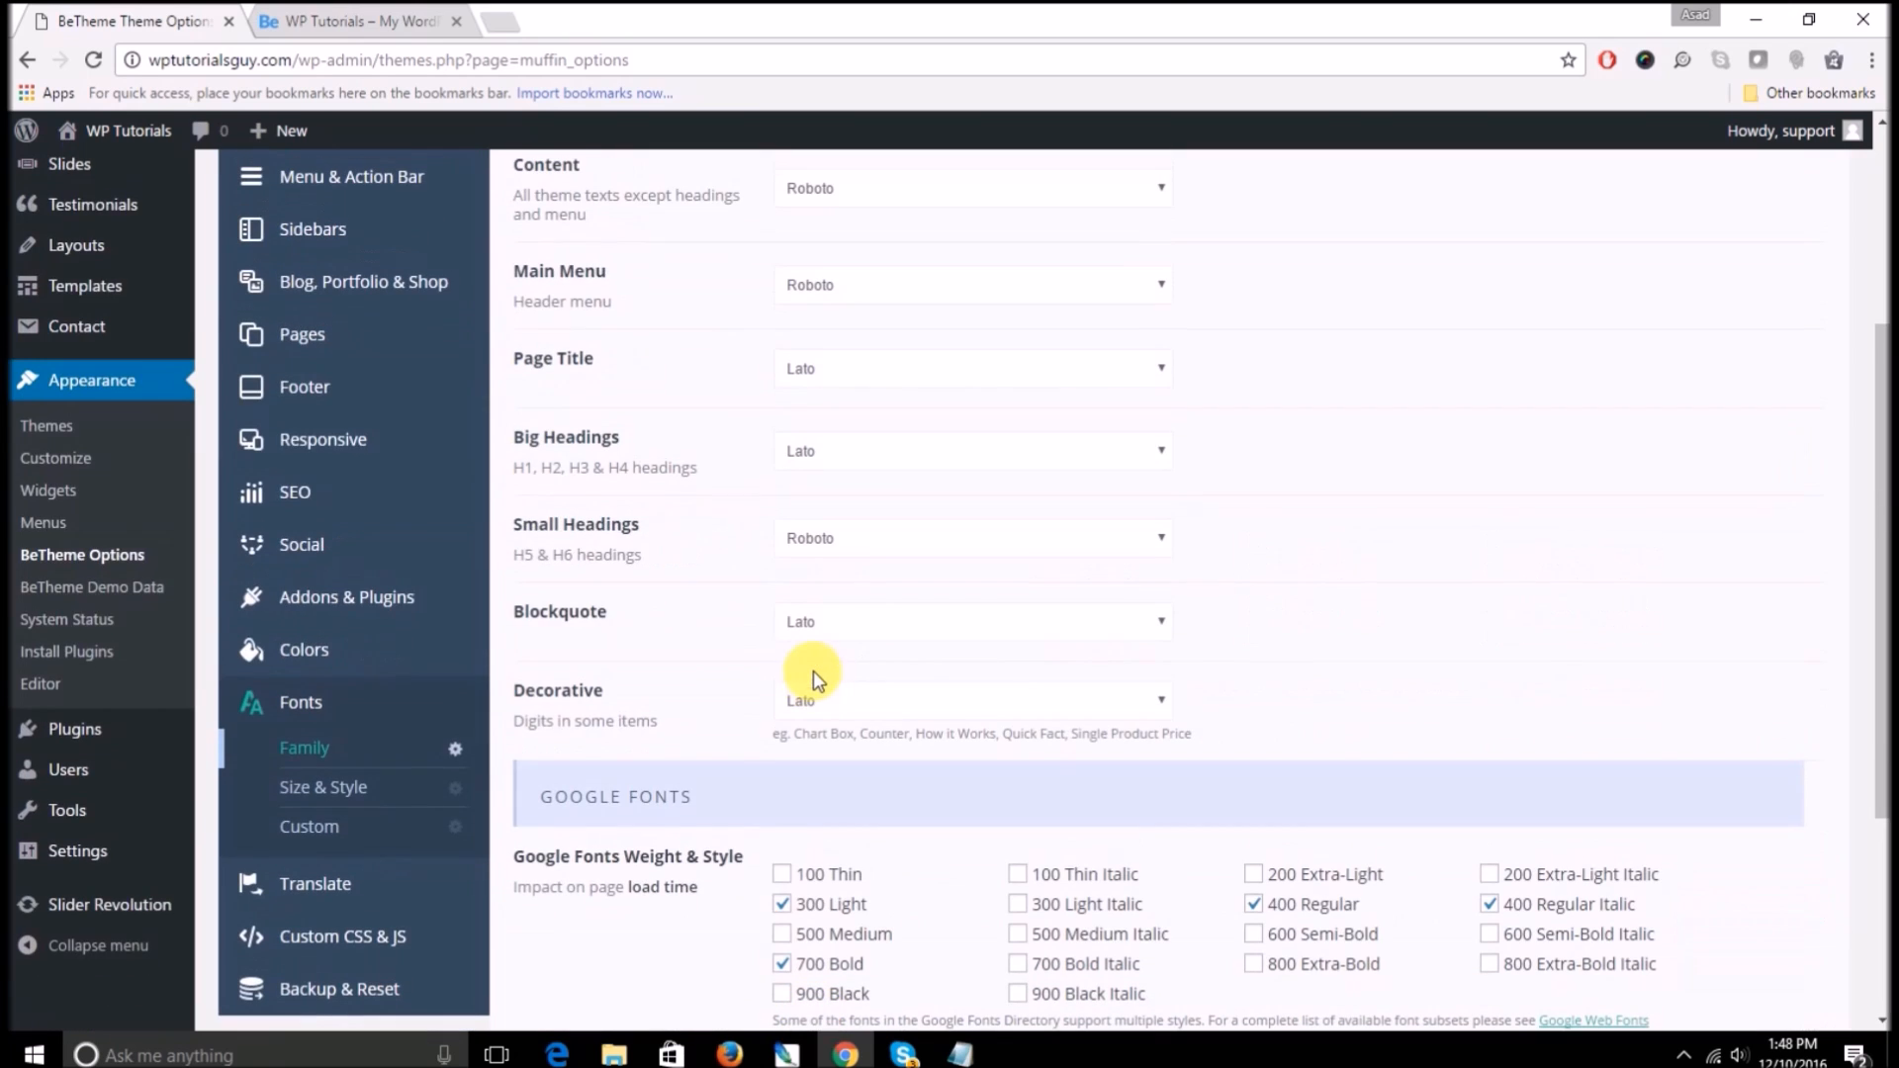
left_click(959, 542)
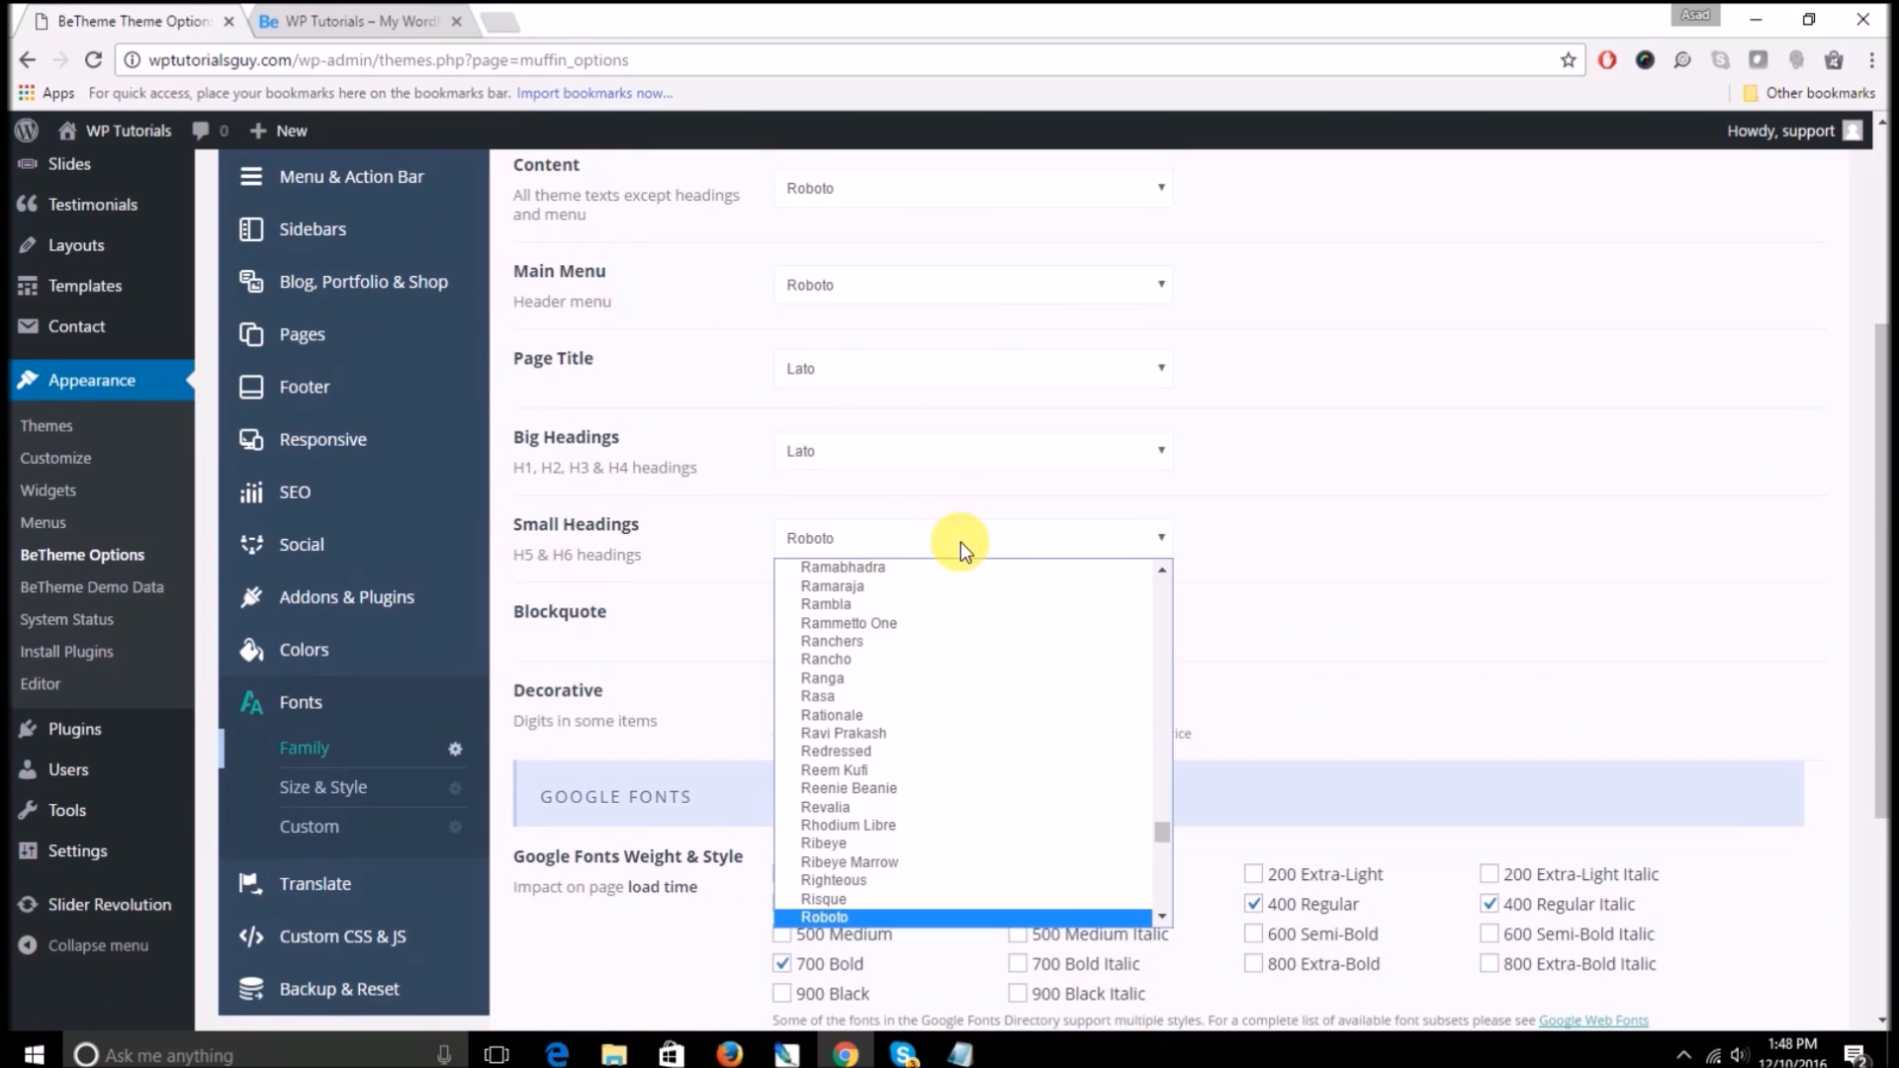
left_click(960, 543)
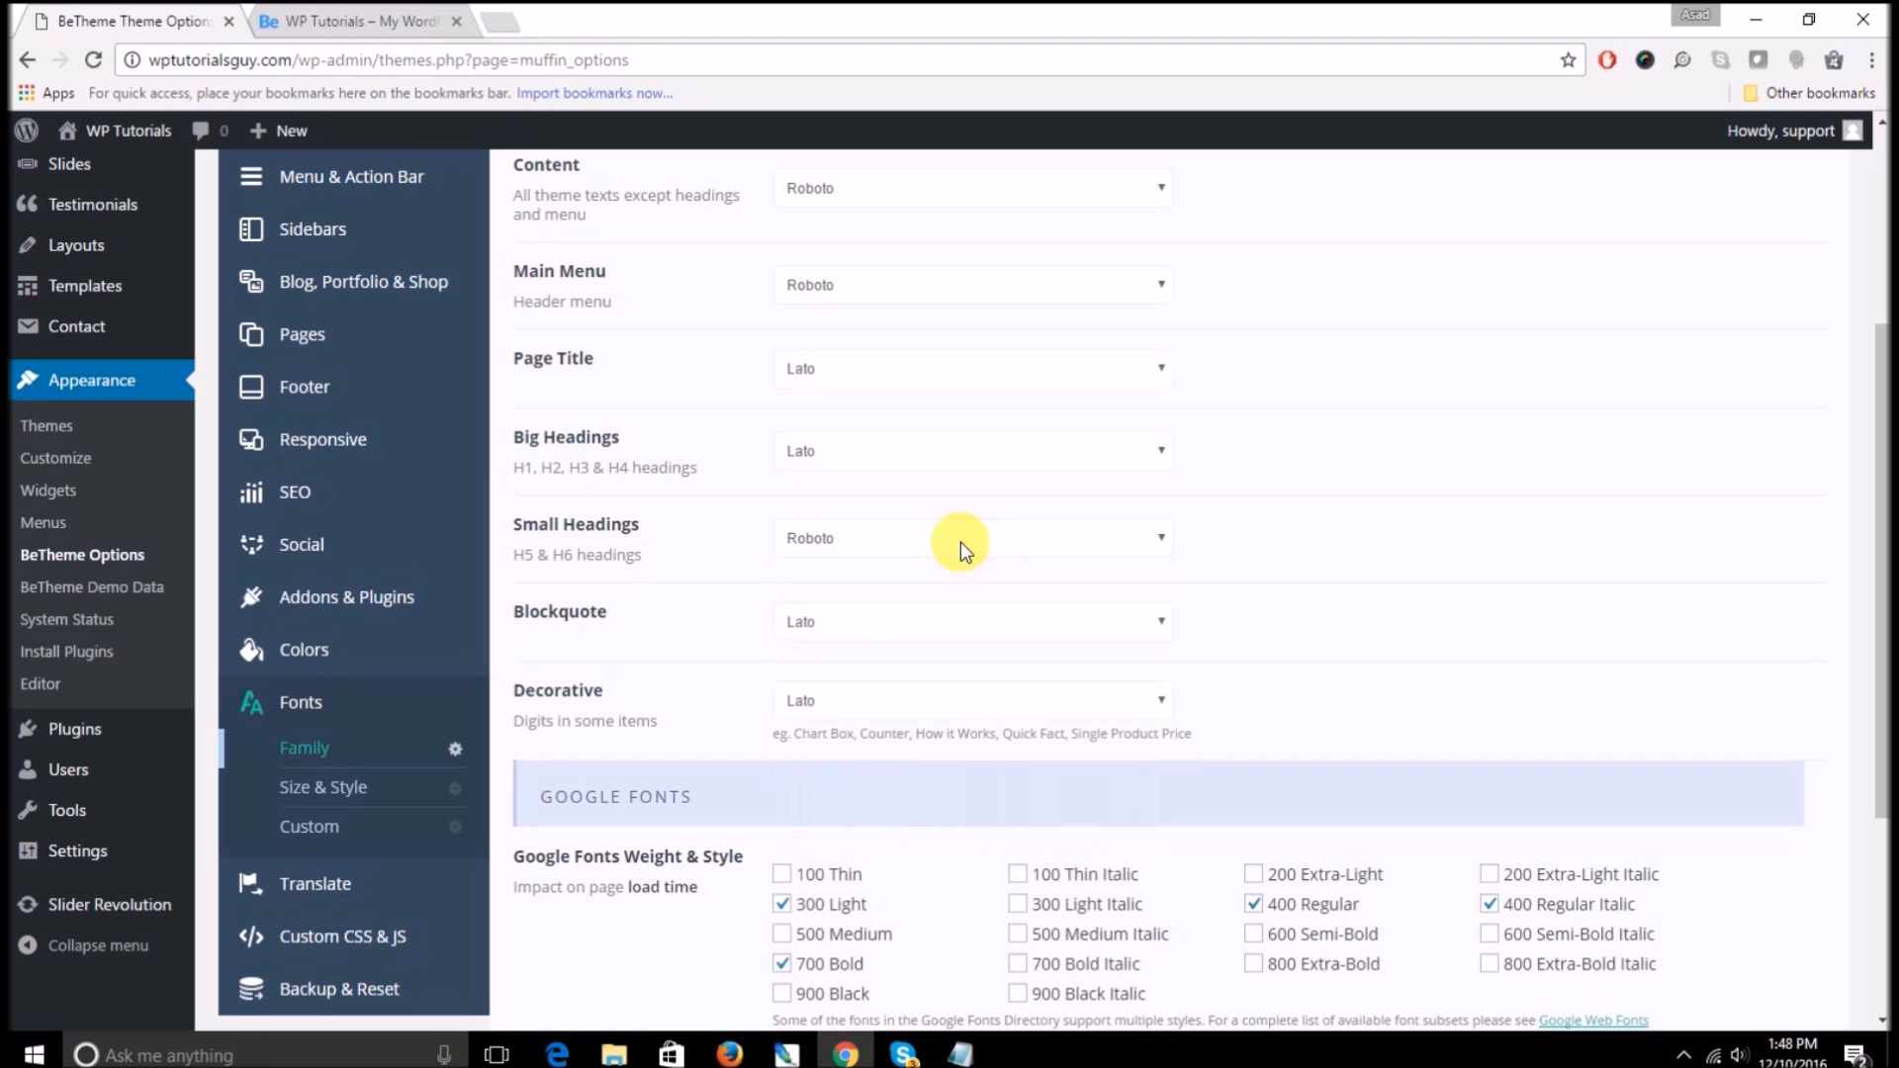
Step: Check the Main Menu font family row, then move on to the Size & Style fonts page
scroll(1493, 519, "up", 4)
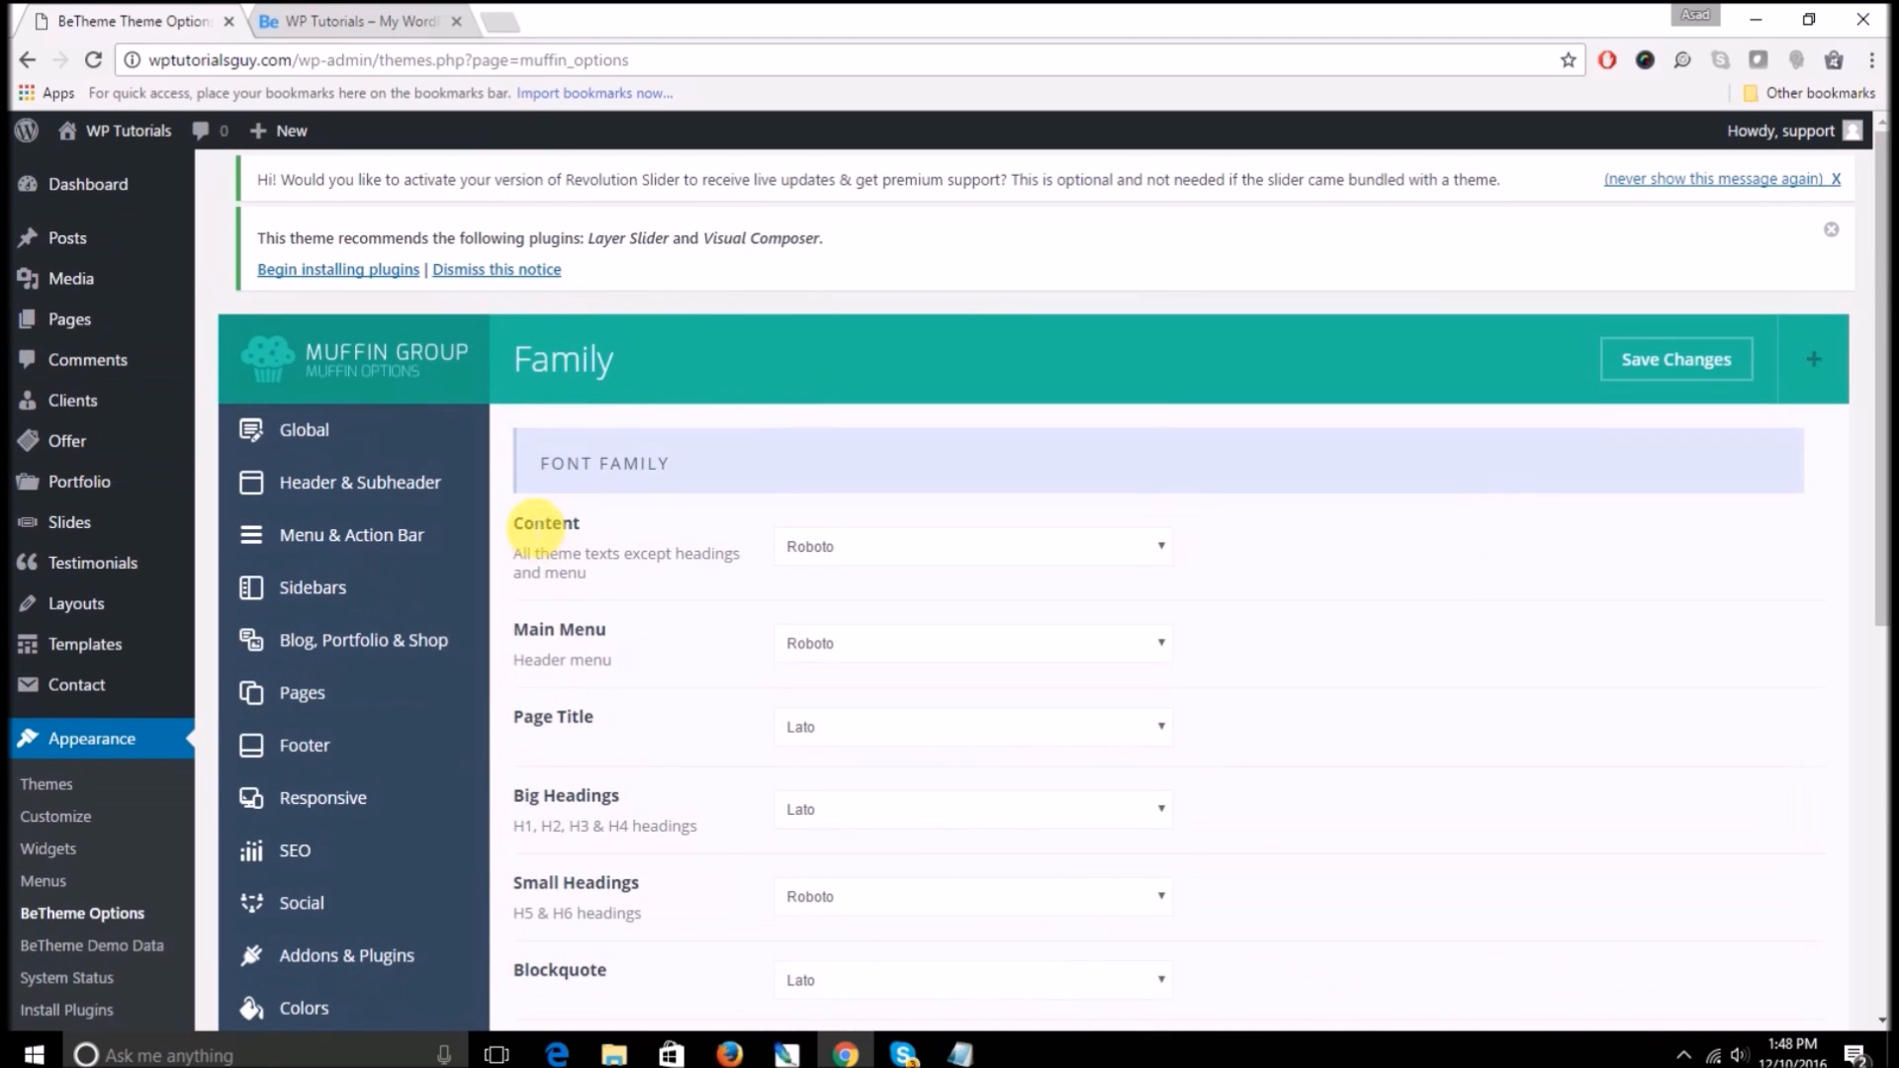
scroll(781, 645, "down", 6)
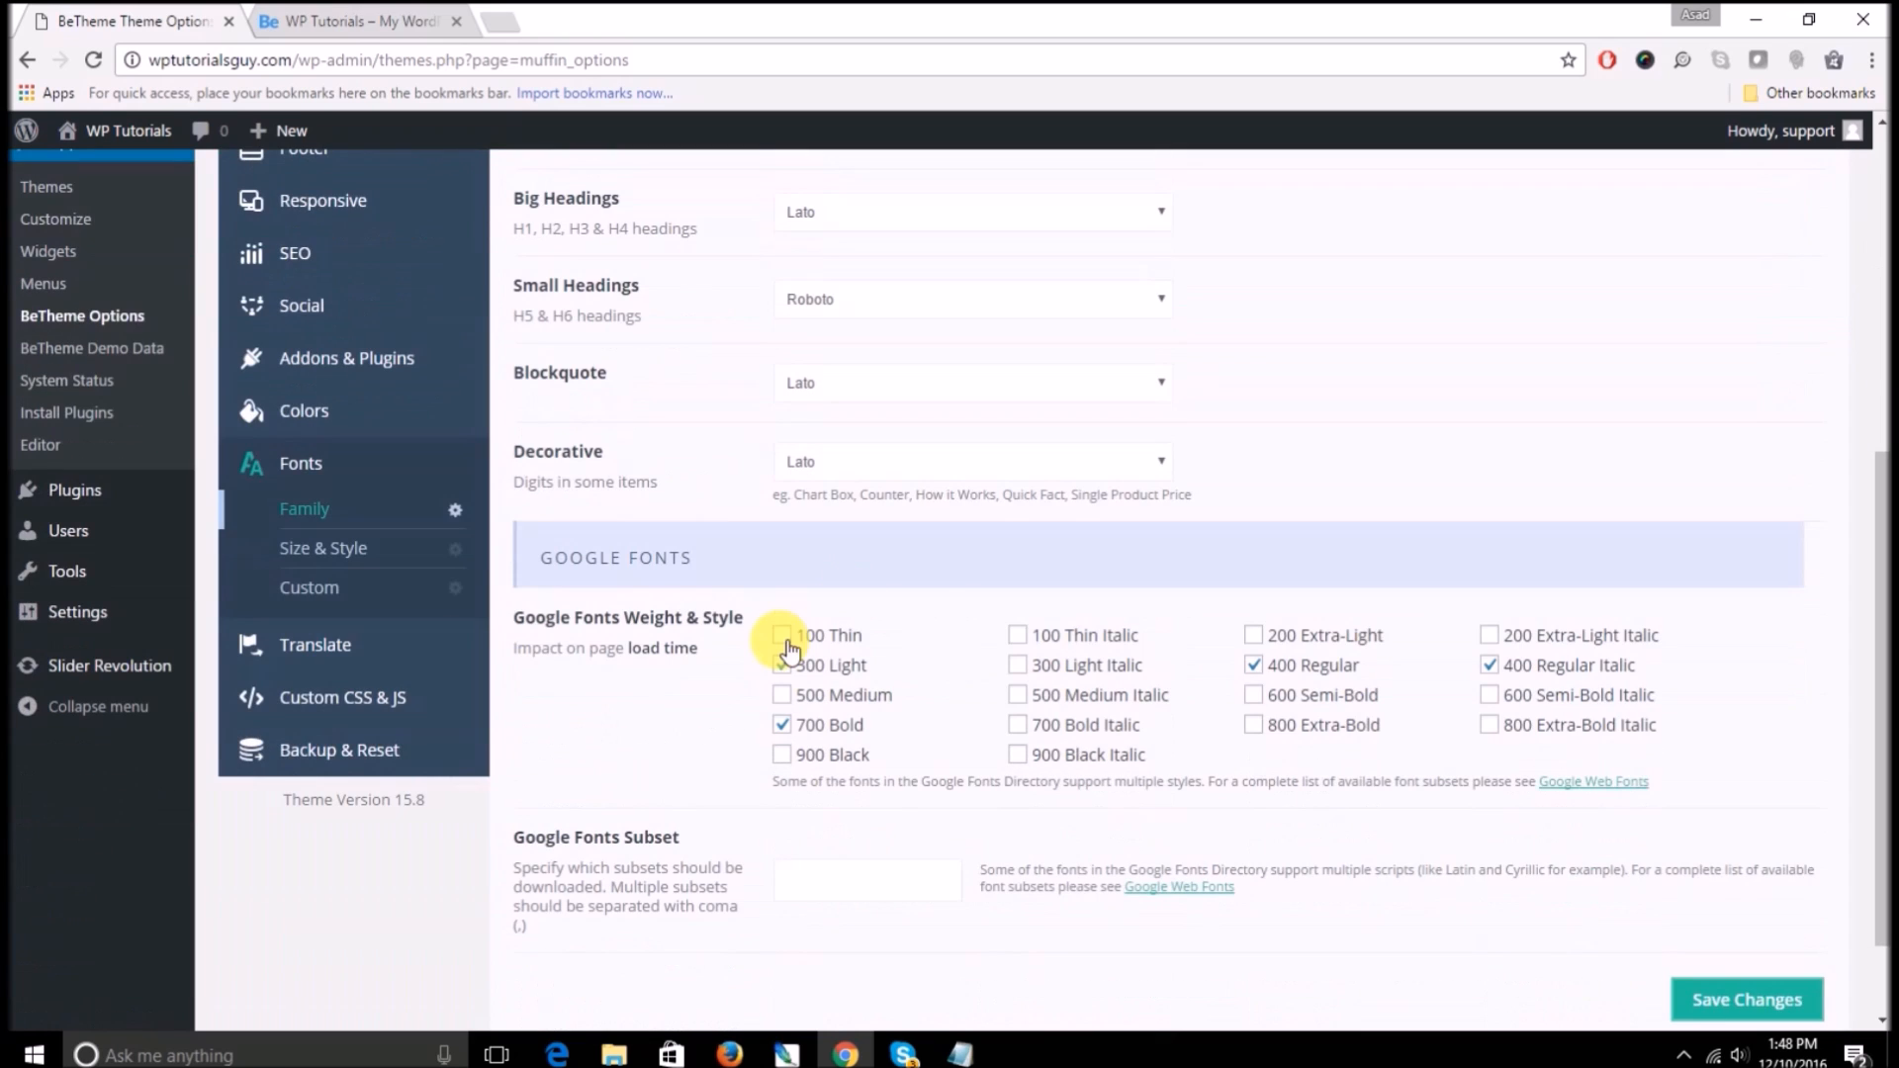
scroll(934, 583, "down", 2)
scroll(934, 585, "up", 6)
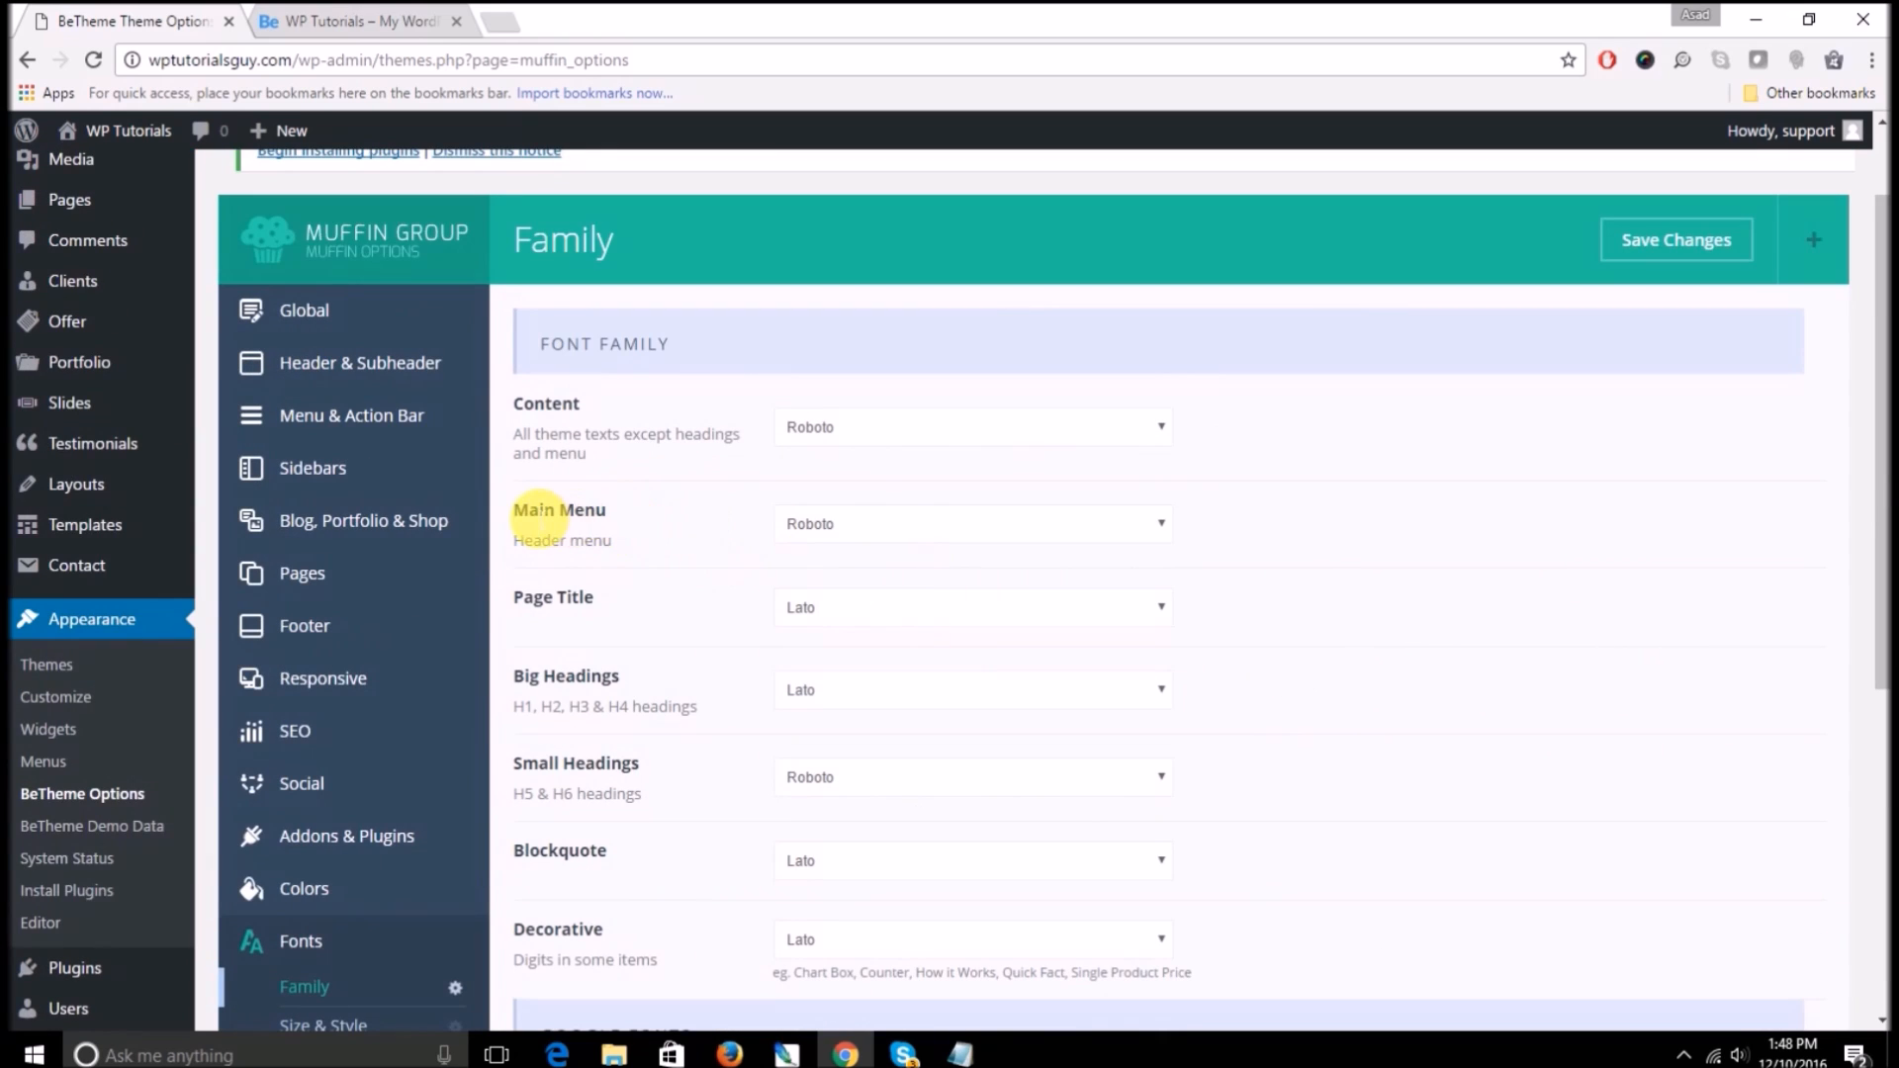
left_click_drag(527, 514, 654, 529)
scroll(667, 537, "down", 2)
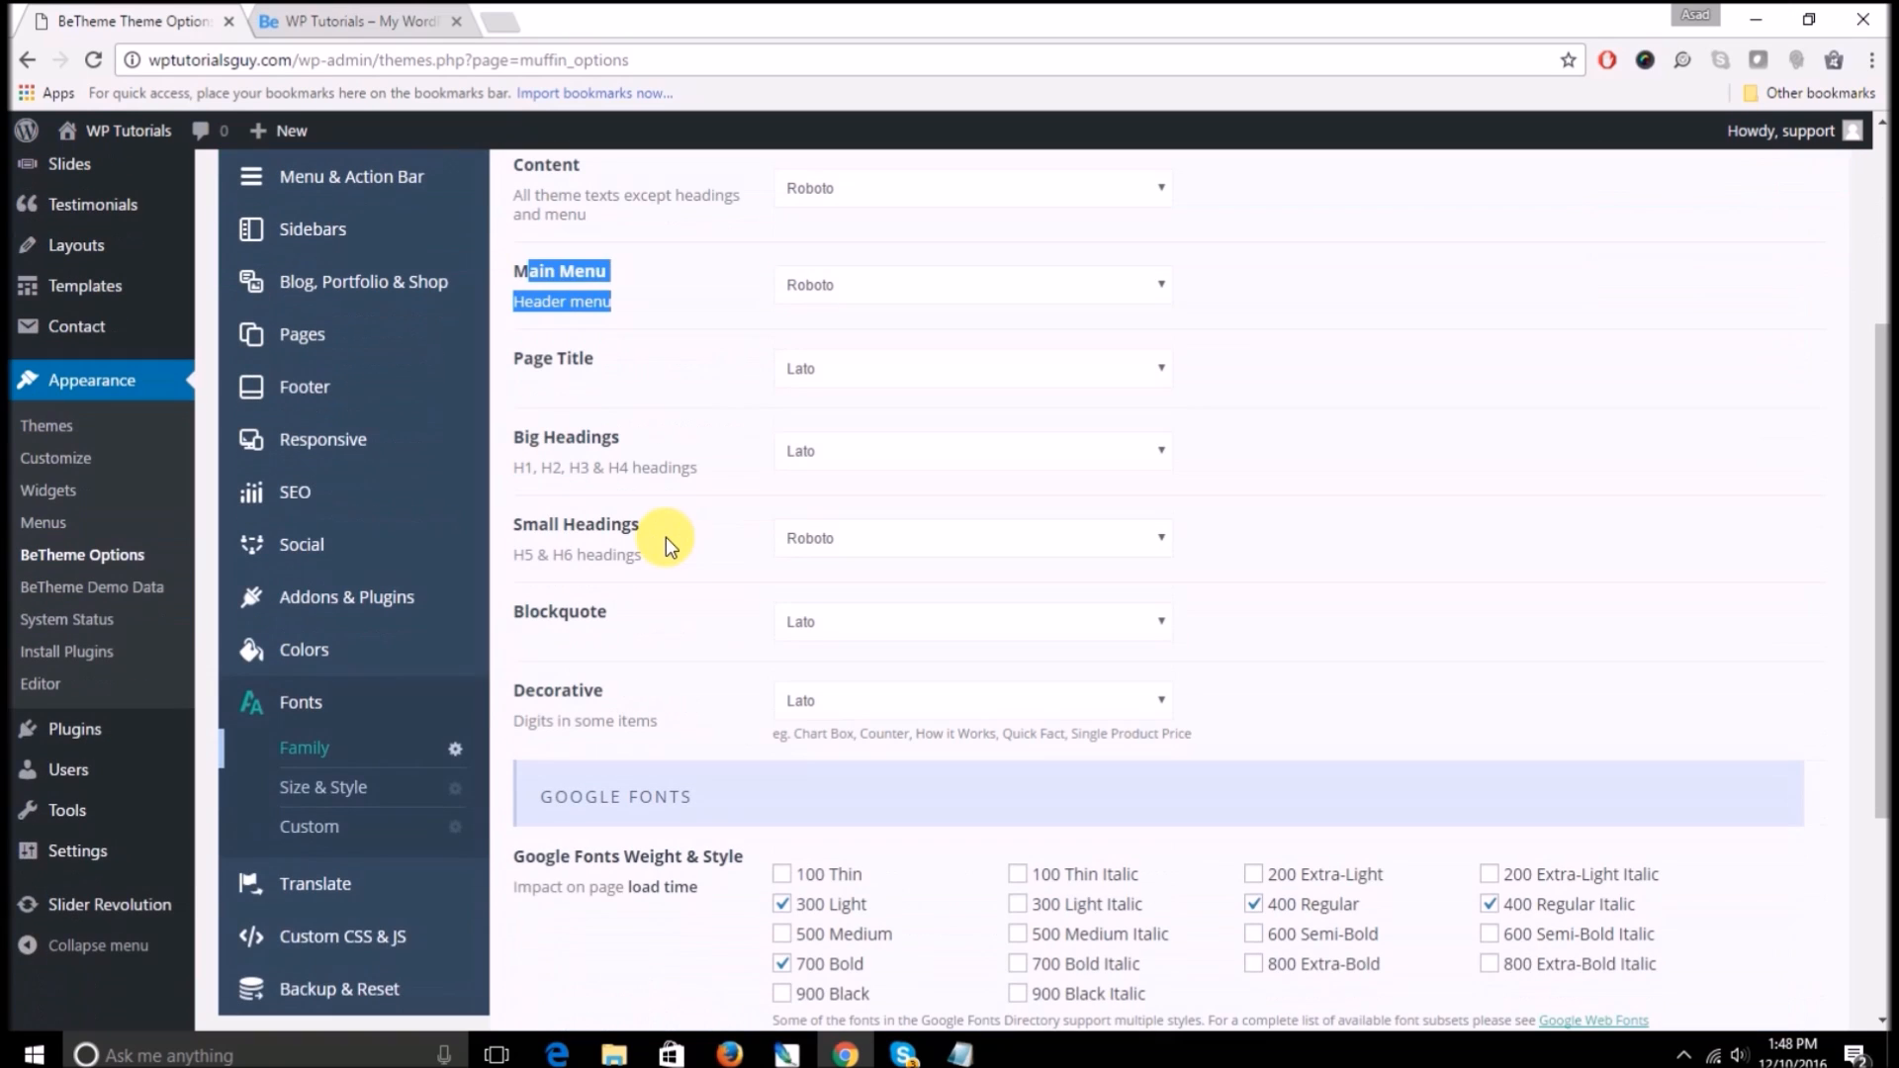
left_click(354, 788)
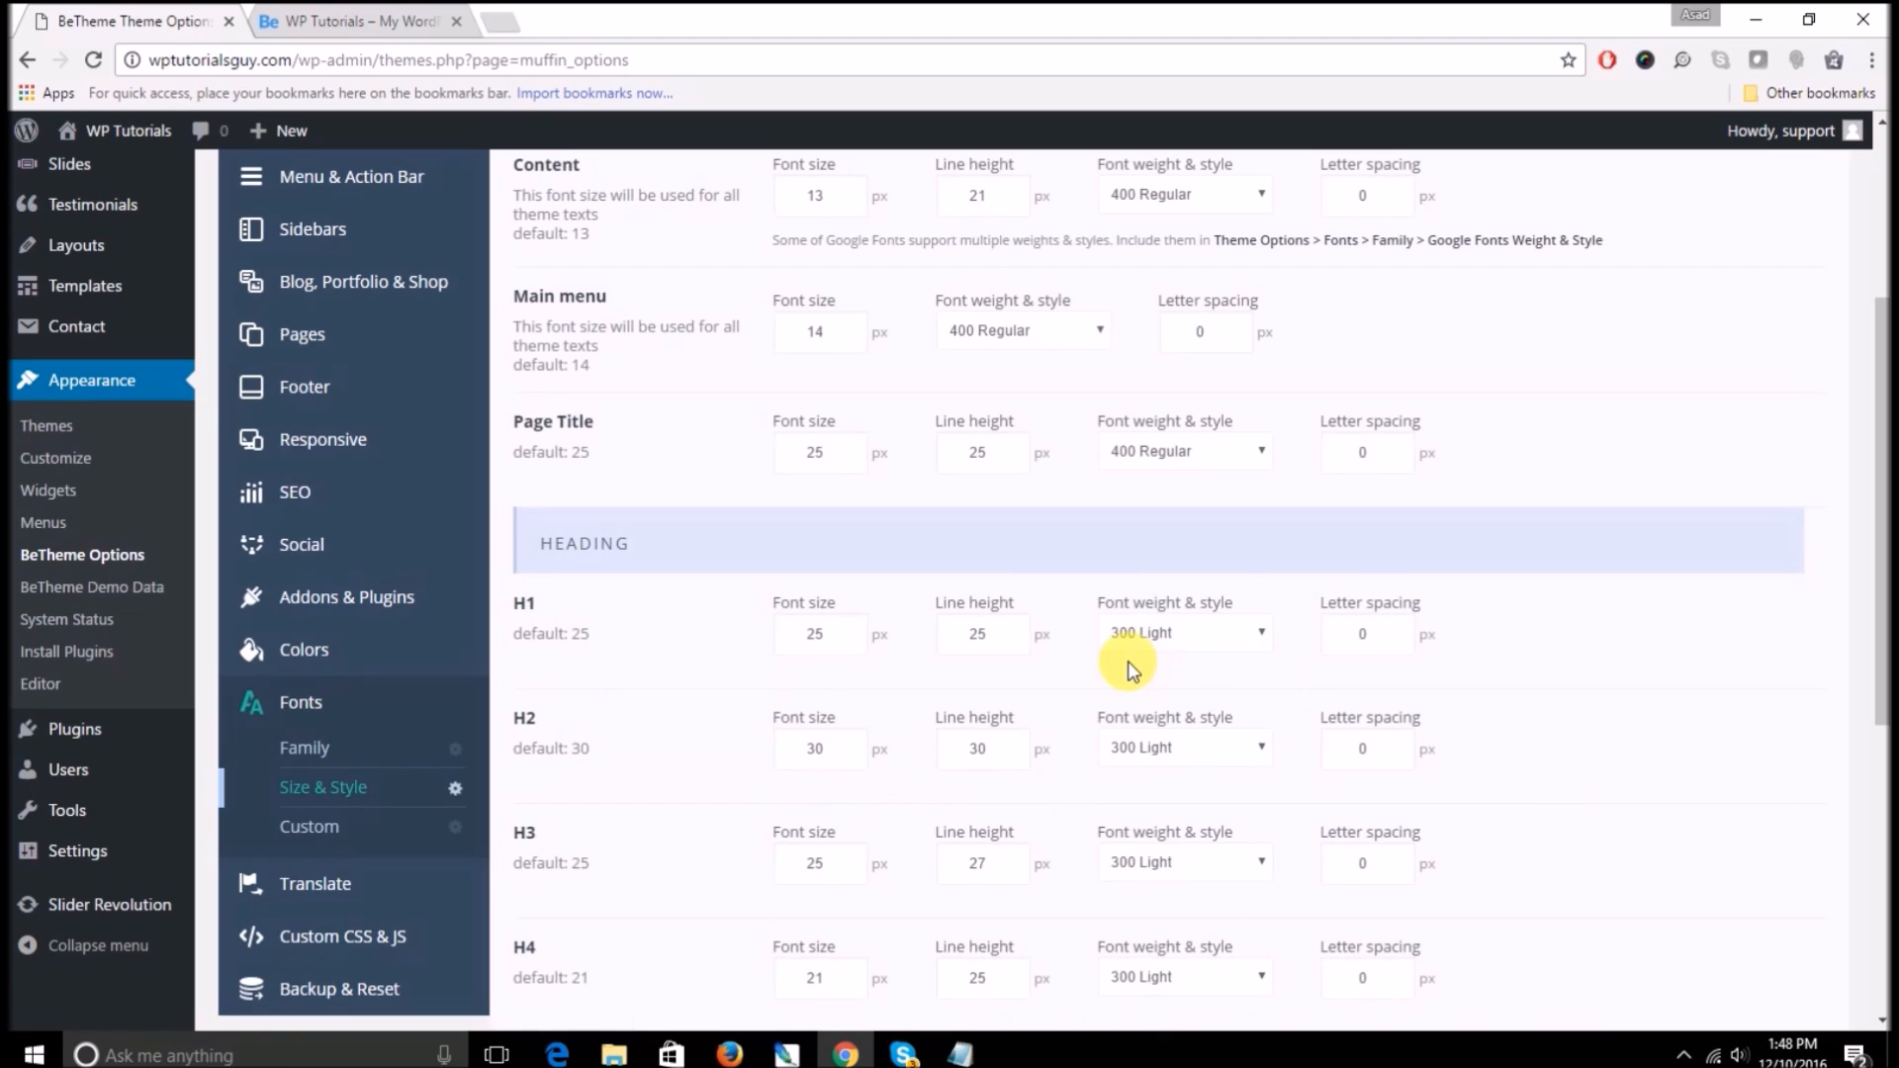
Step: Save the Main menu font as 20 px, weight 500 Medium, with 1 px letter spacing
scroll(1127, 661, "up", 2)
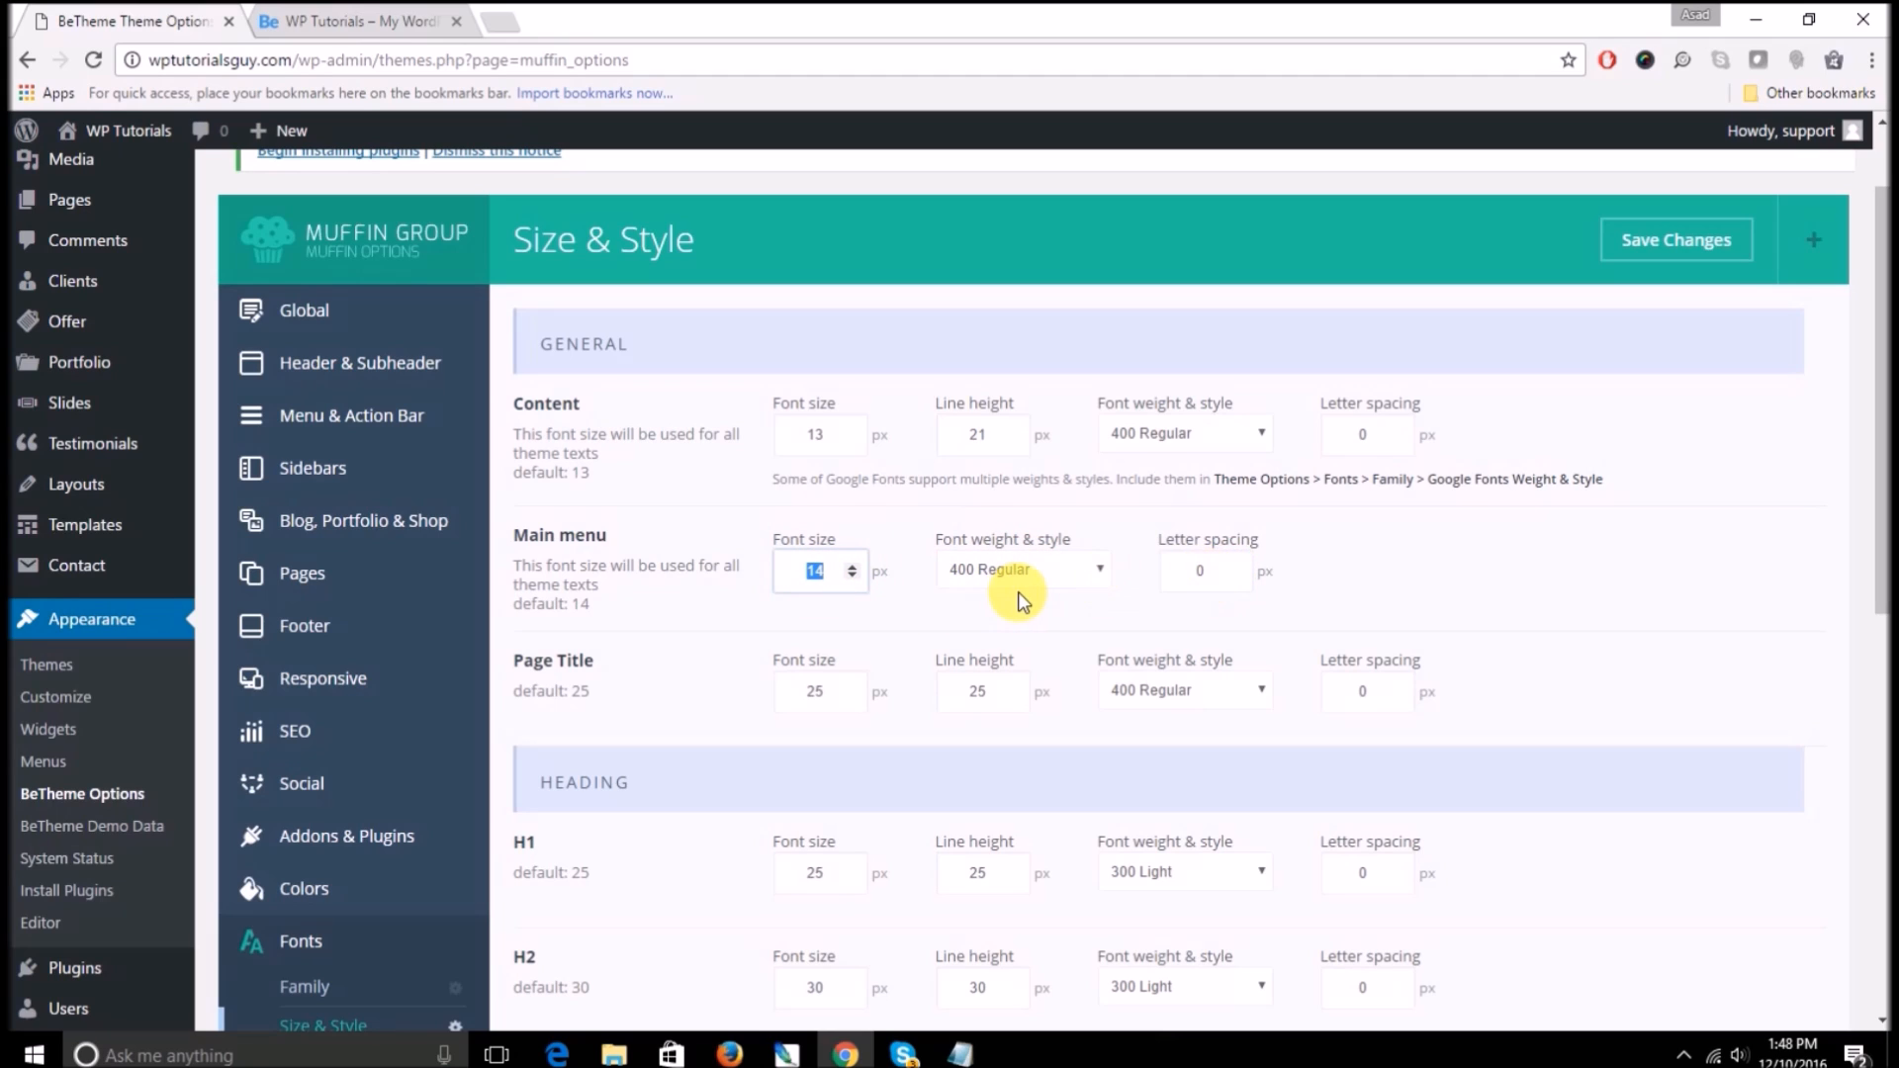
type("20")
left_click(1063, 572)
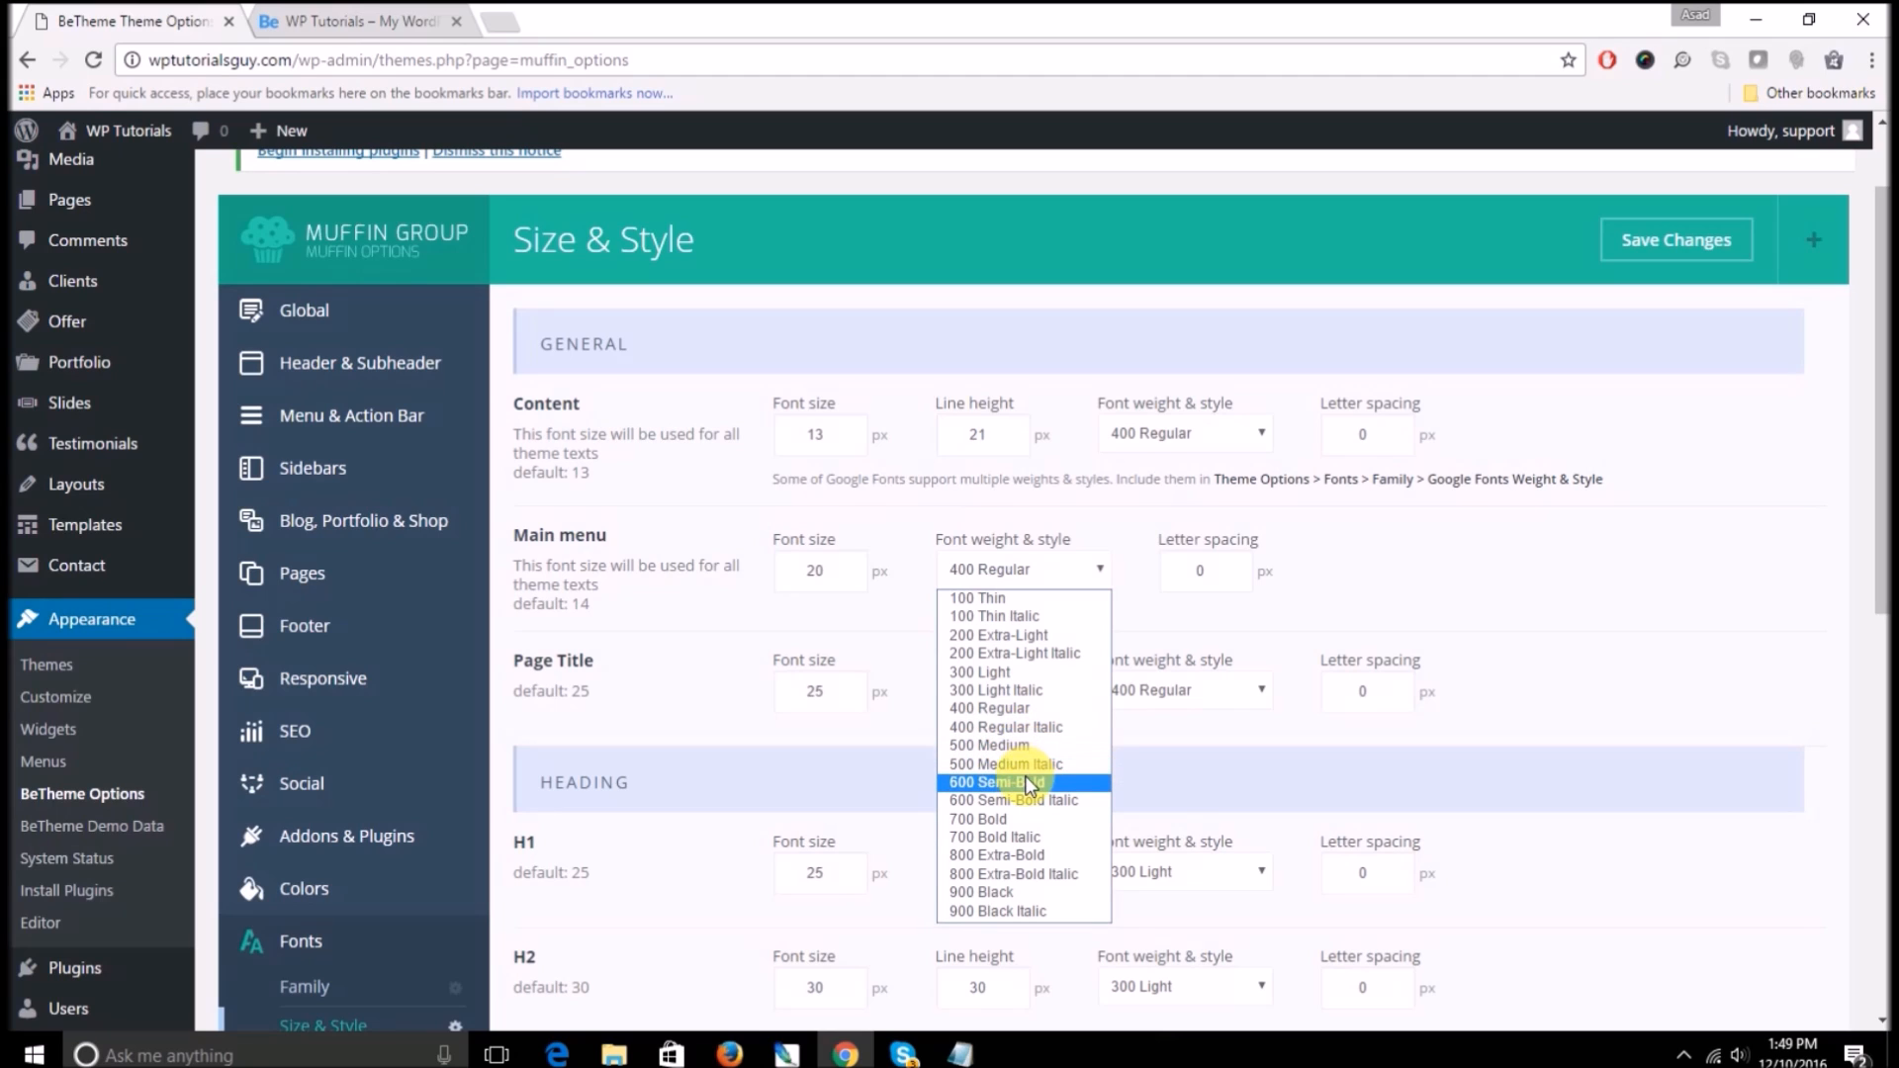
left_click(1029, 744)
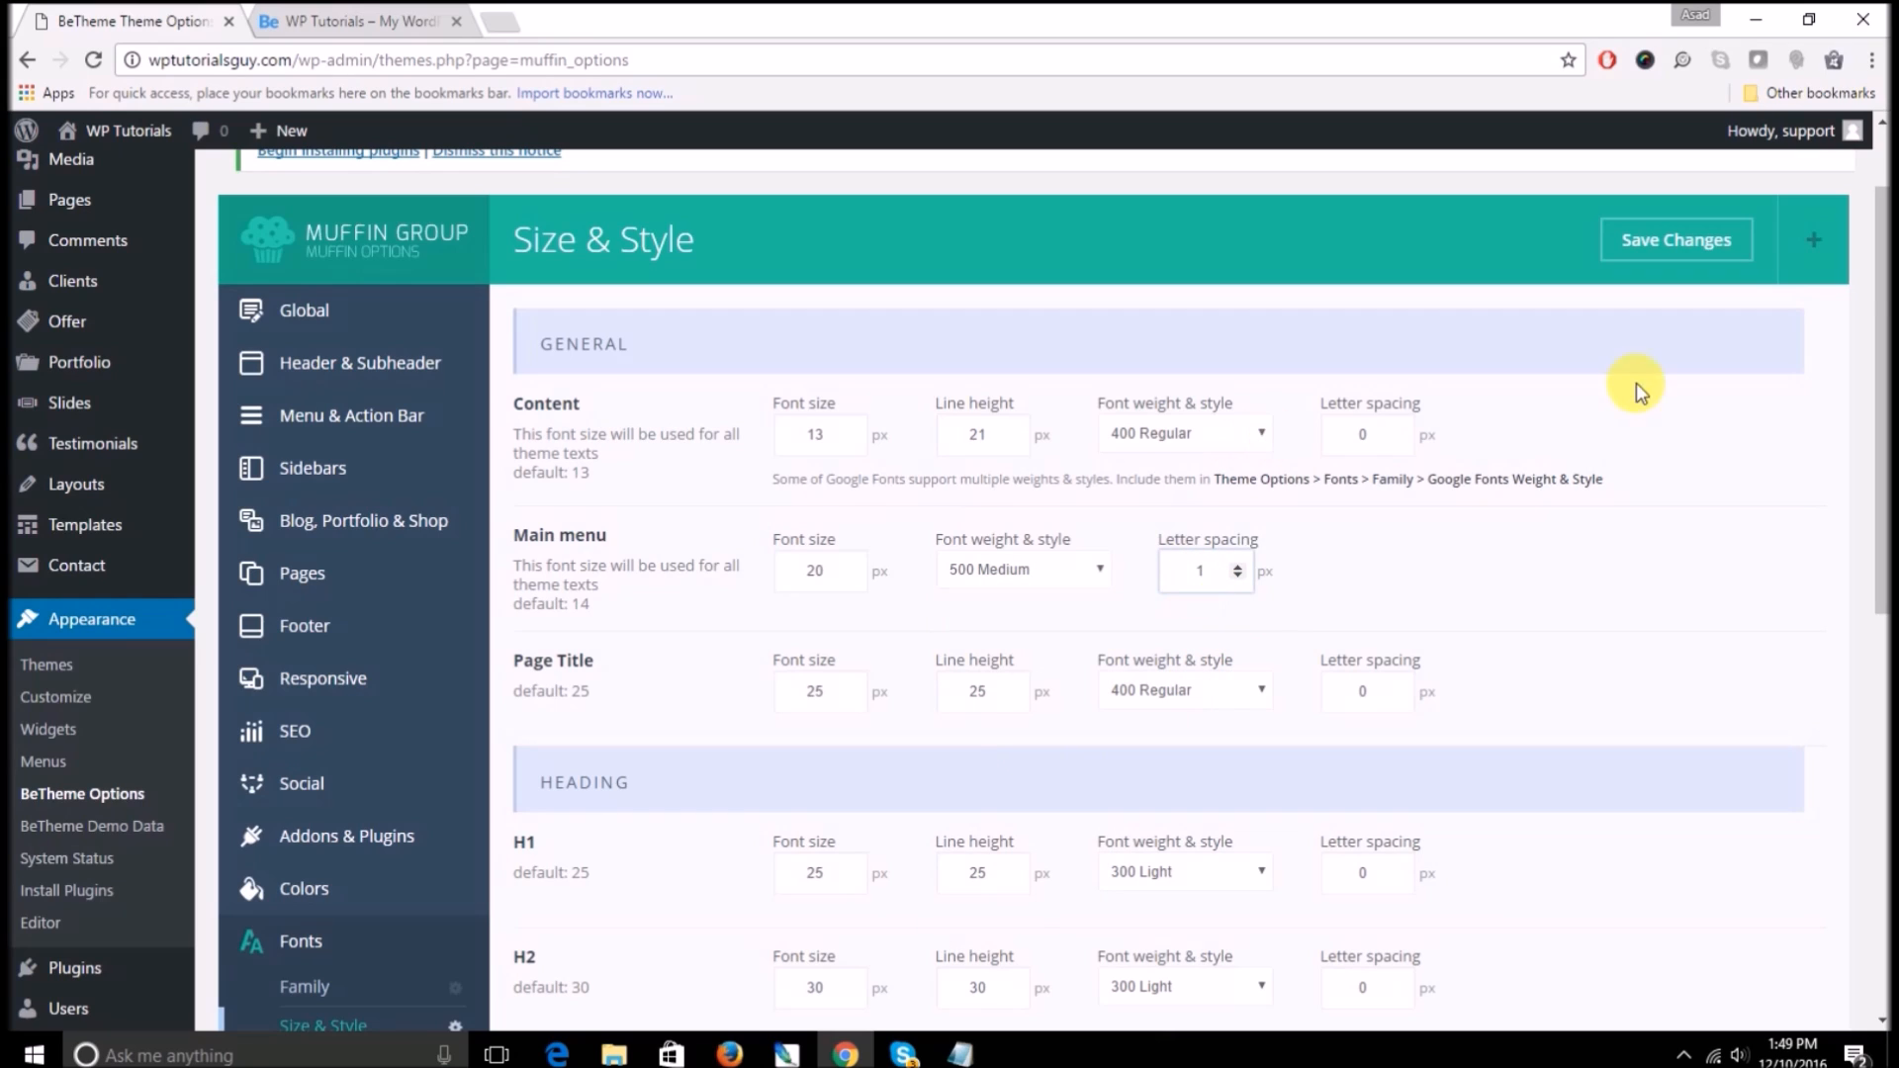
left_click(1650, 238)
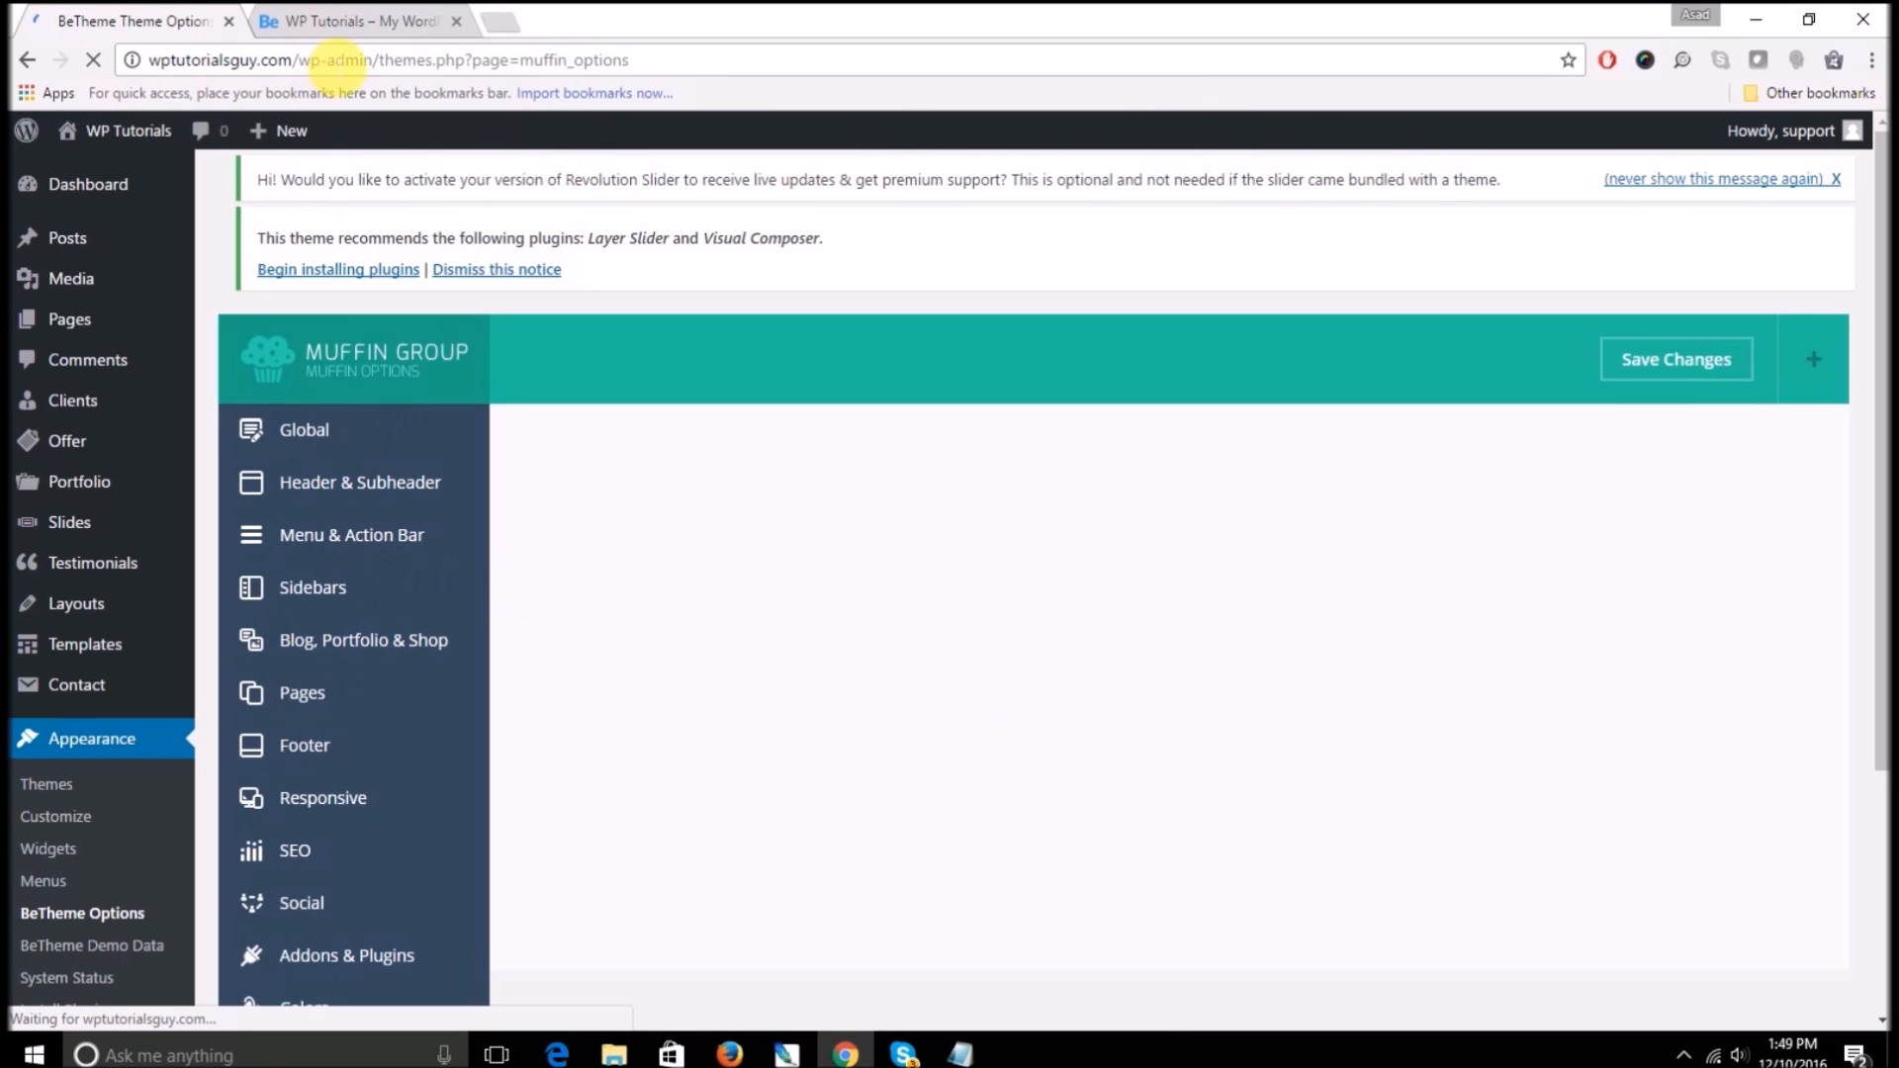
Step: Reload the live site to see the larger menu, then go back to the theme options
left_click(328, 22)
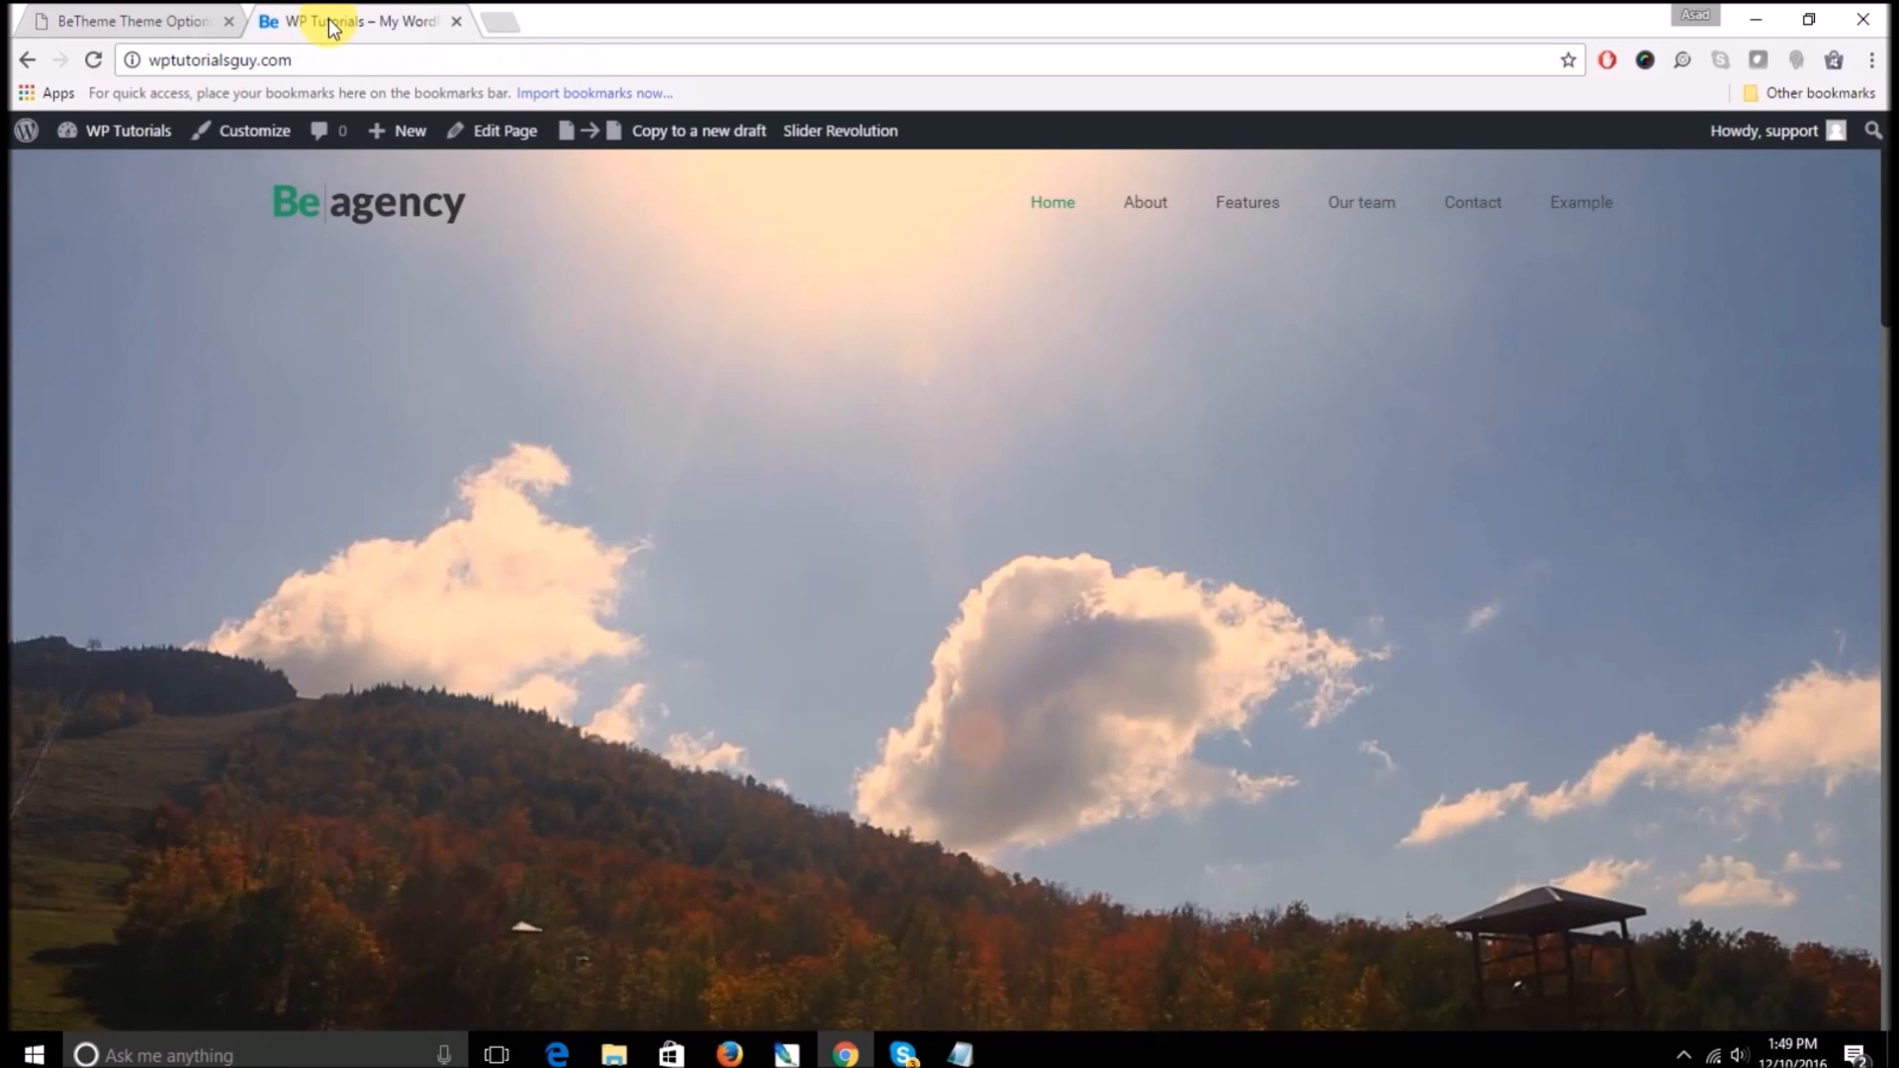
left_click(96, 61)
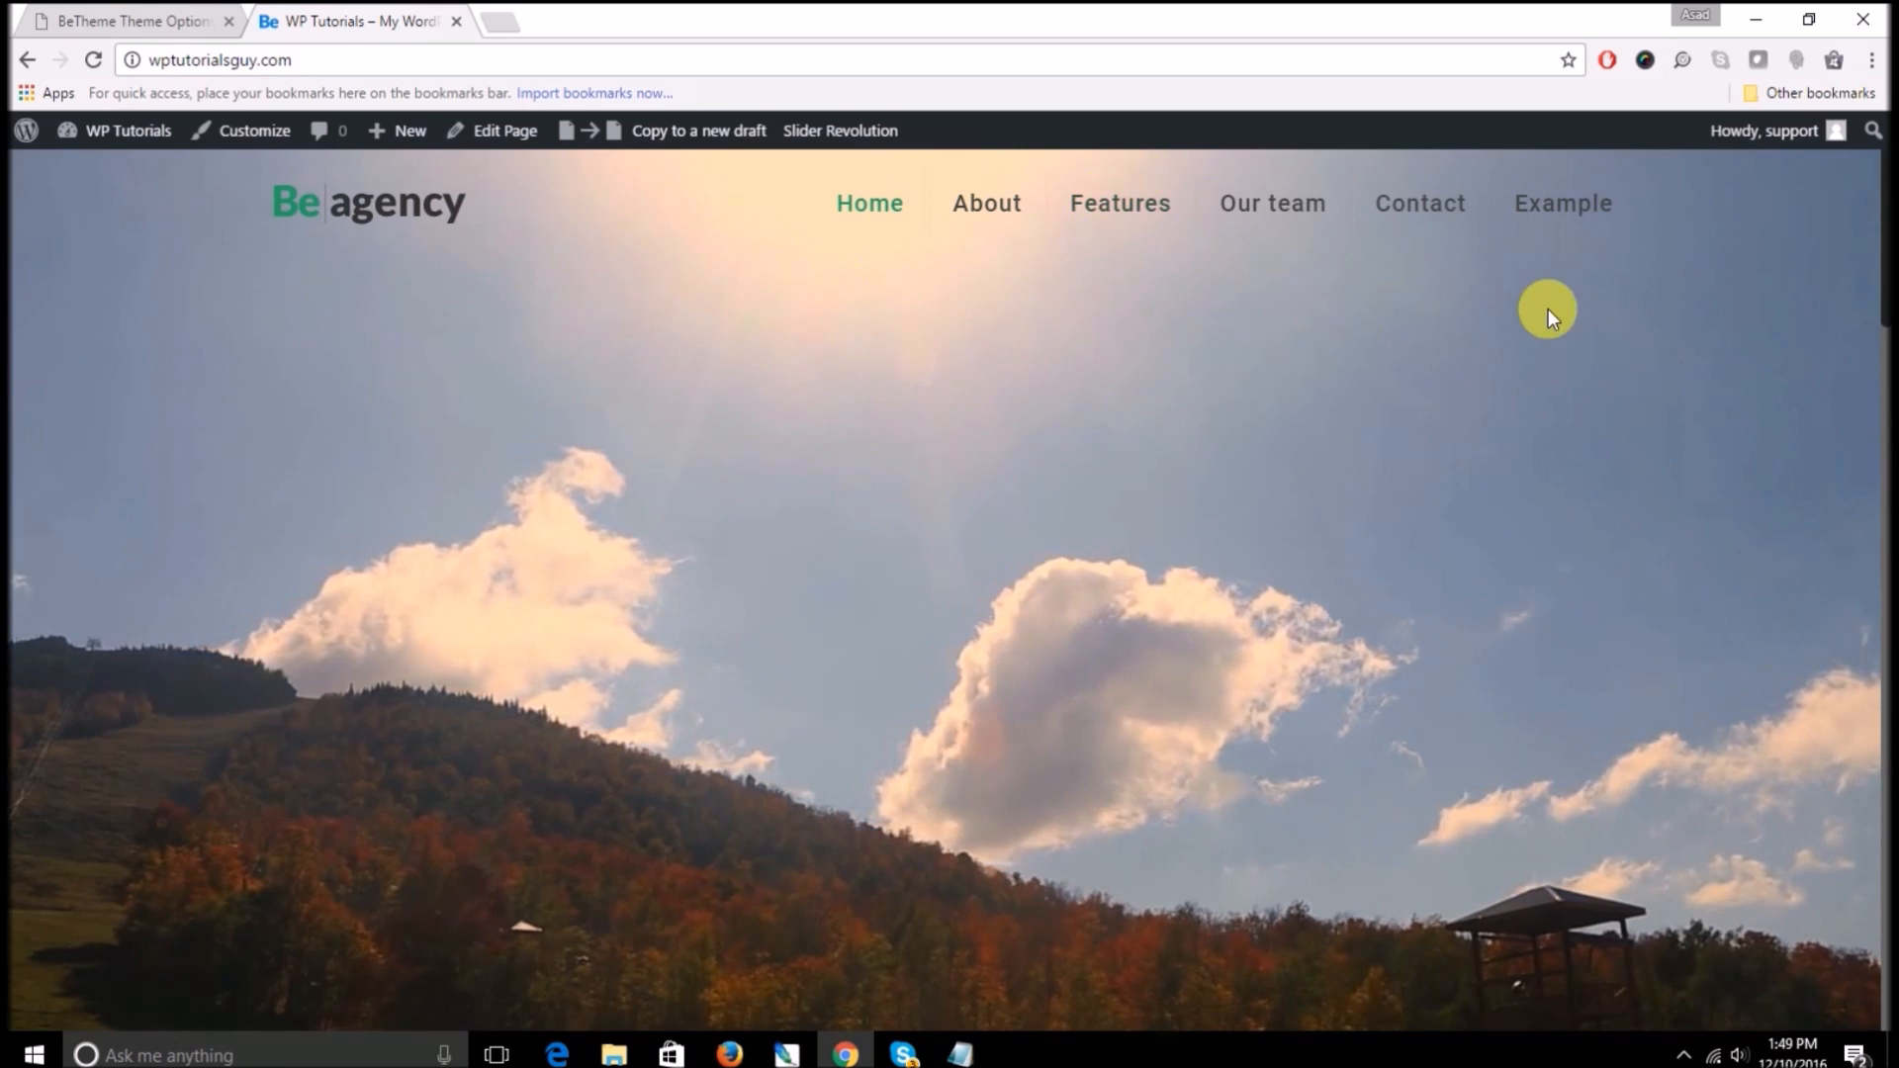
left_click(126, 14)
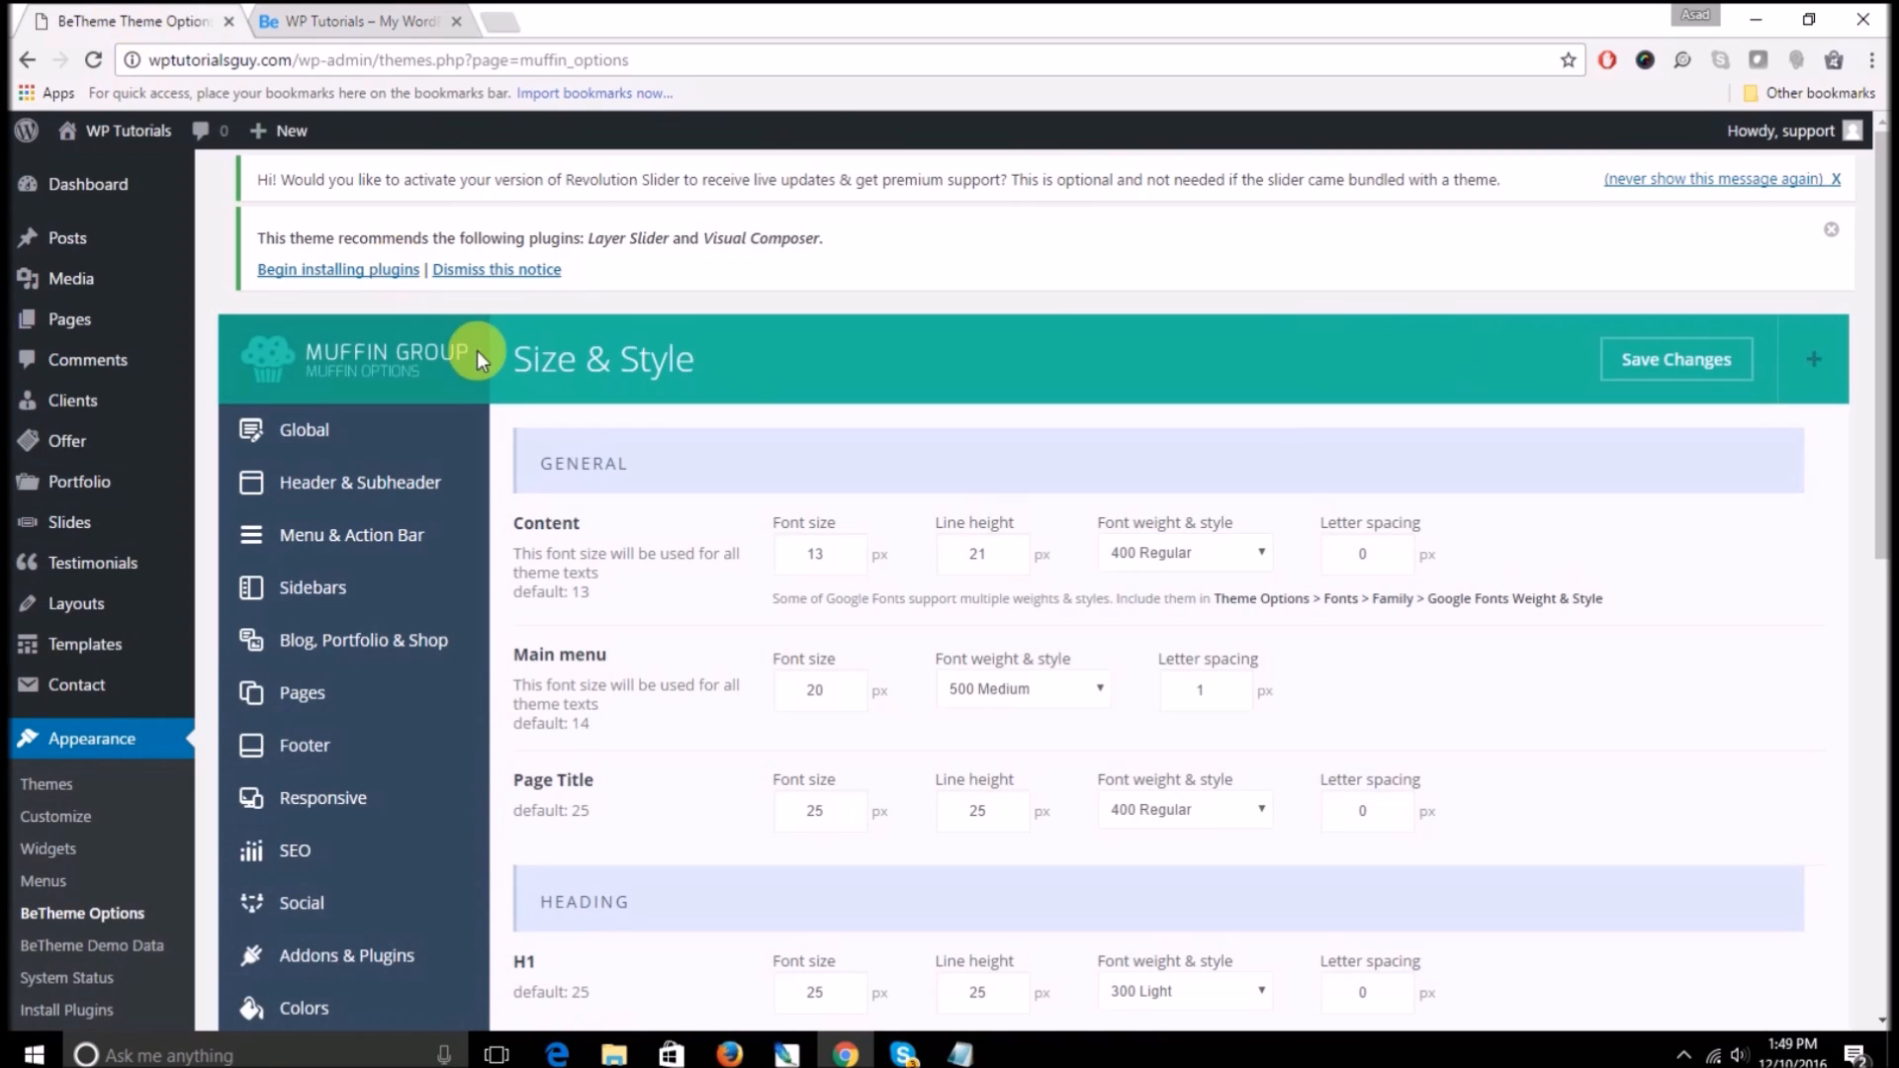
Step: Open the Header layout settings, then open the live site's About page
left_click(326, 485)
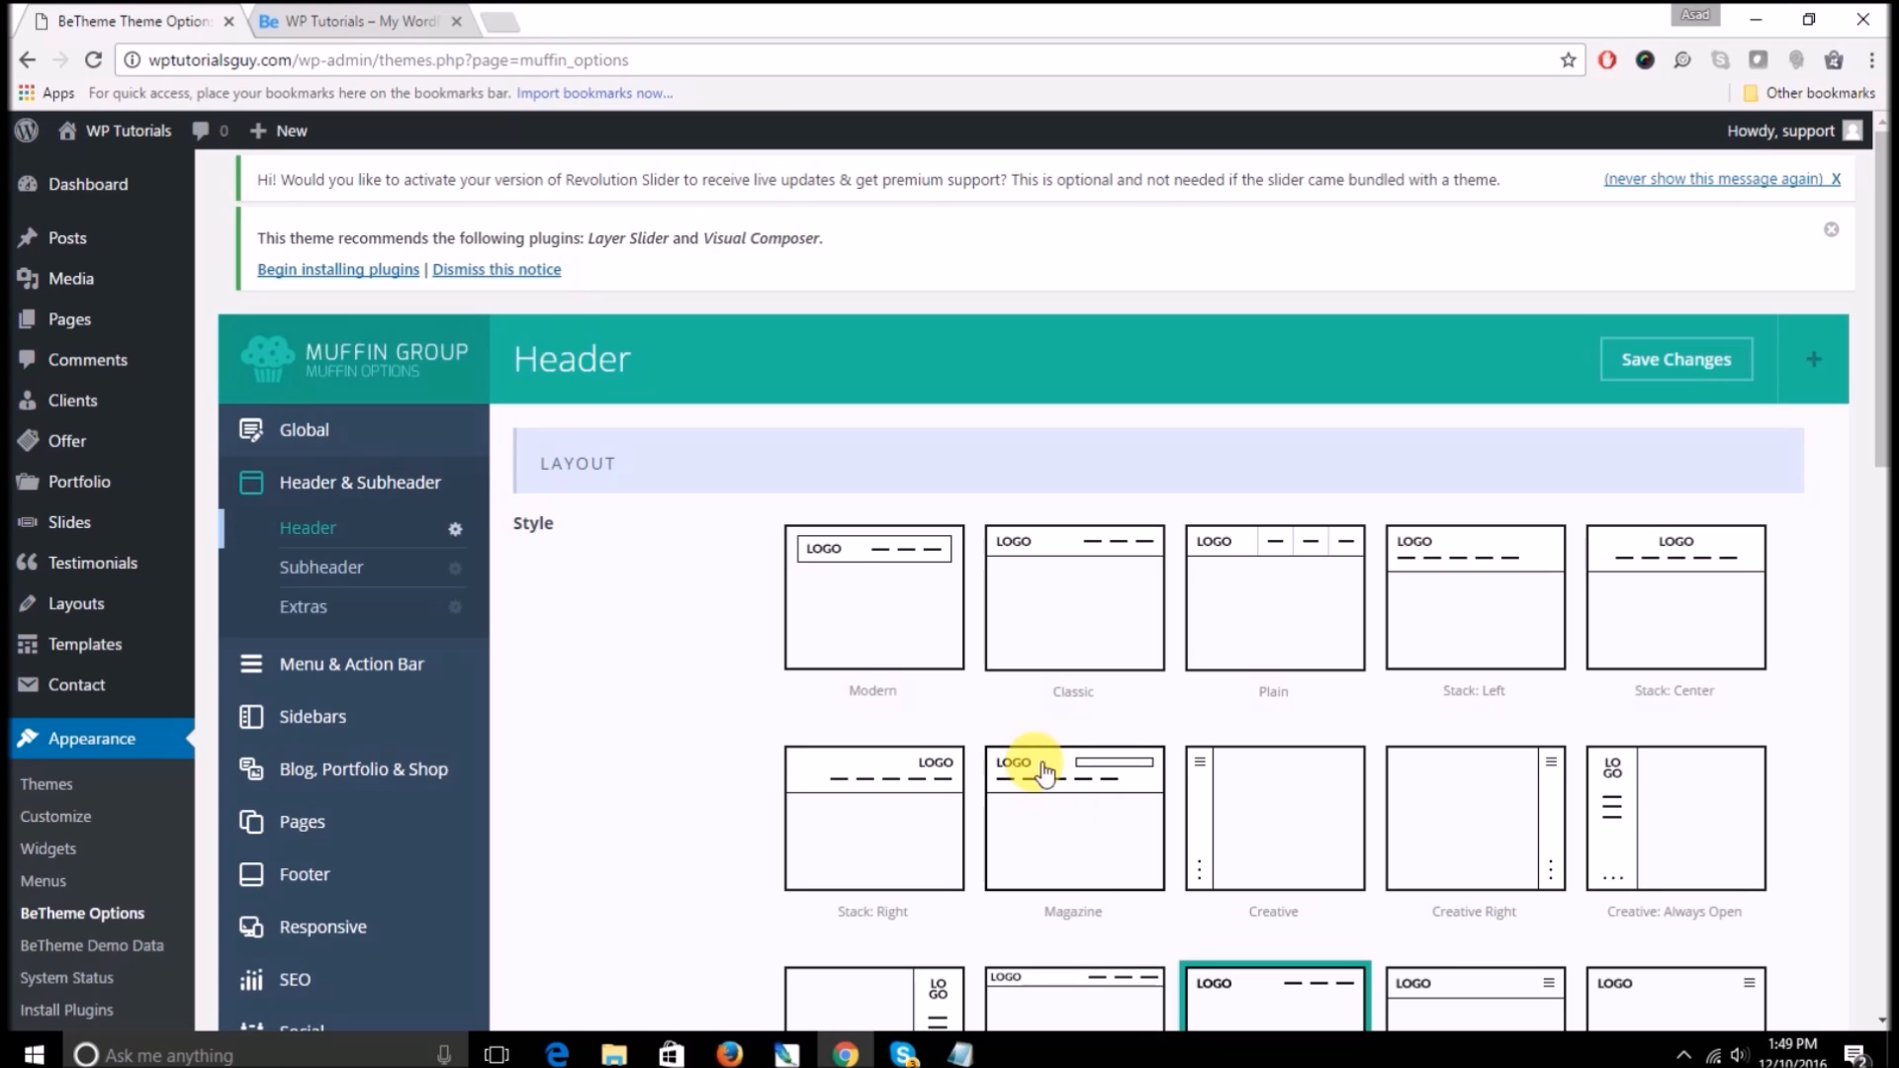
left_click(442, 15)
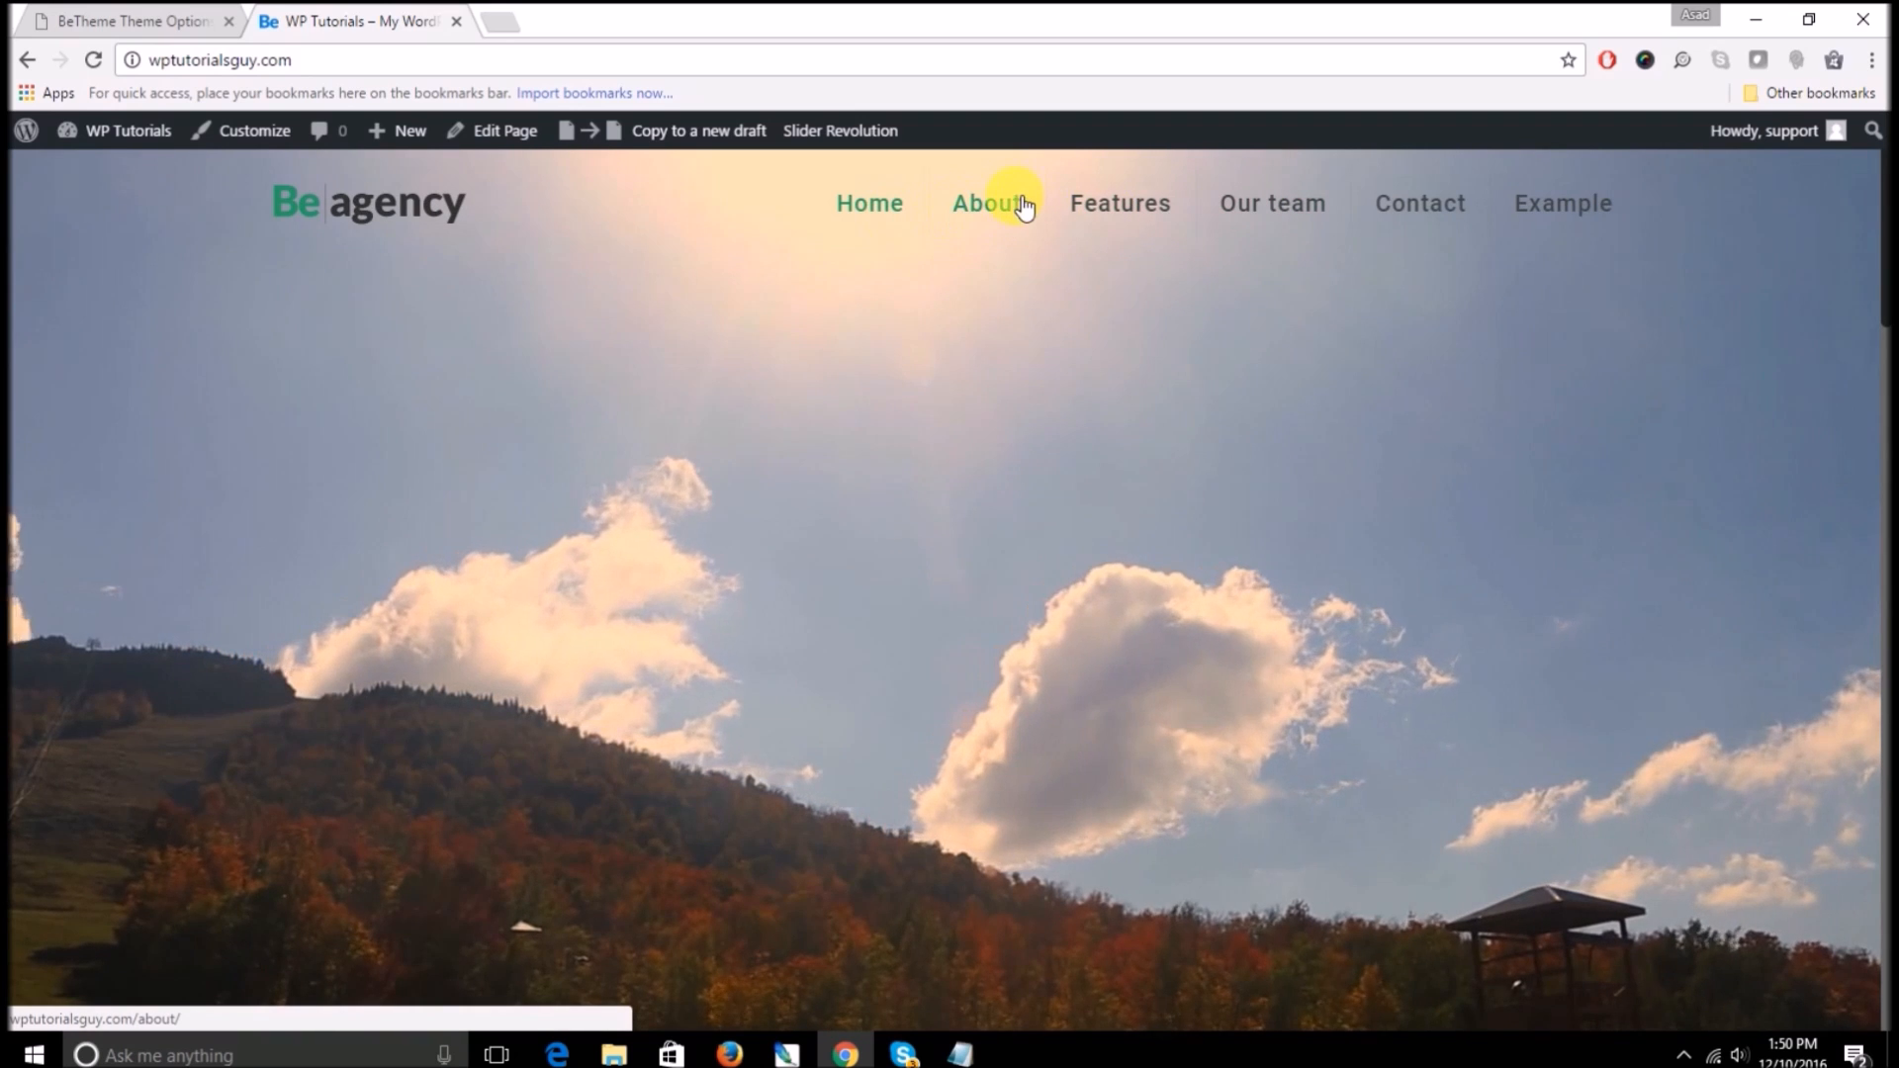
left_click(984, 209)
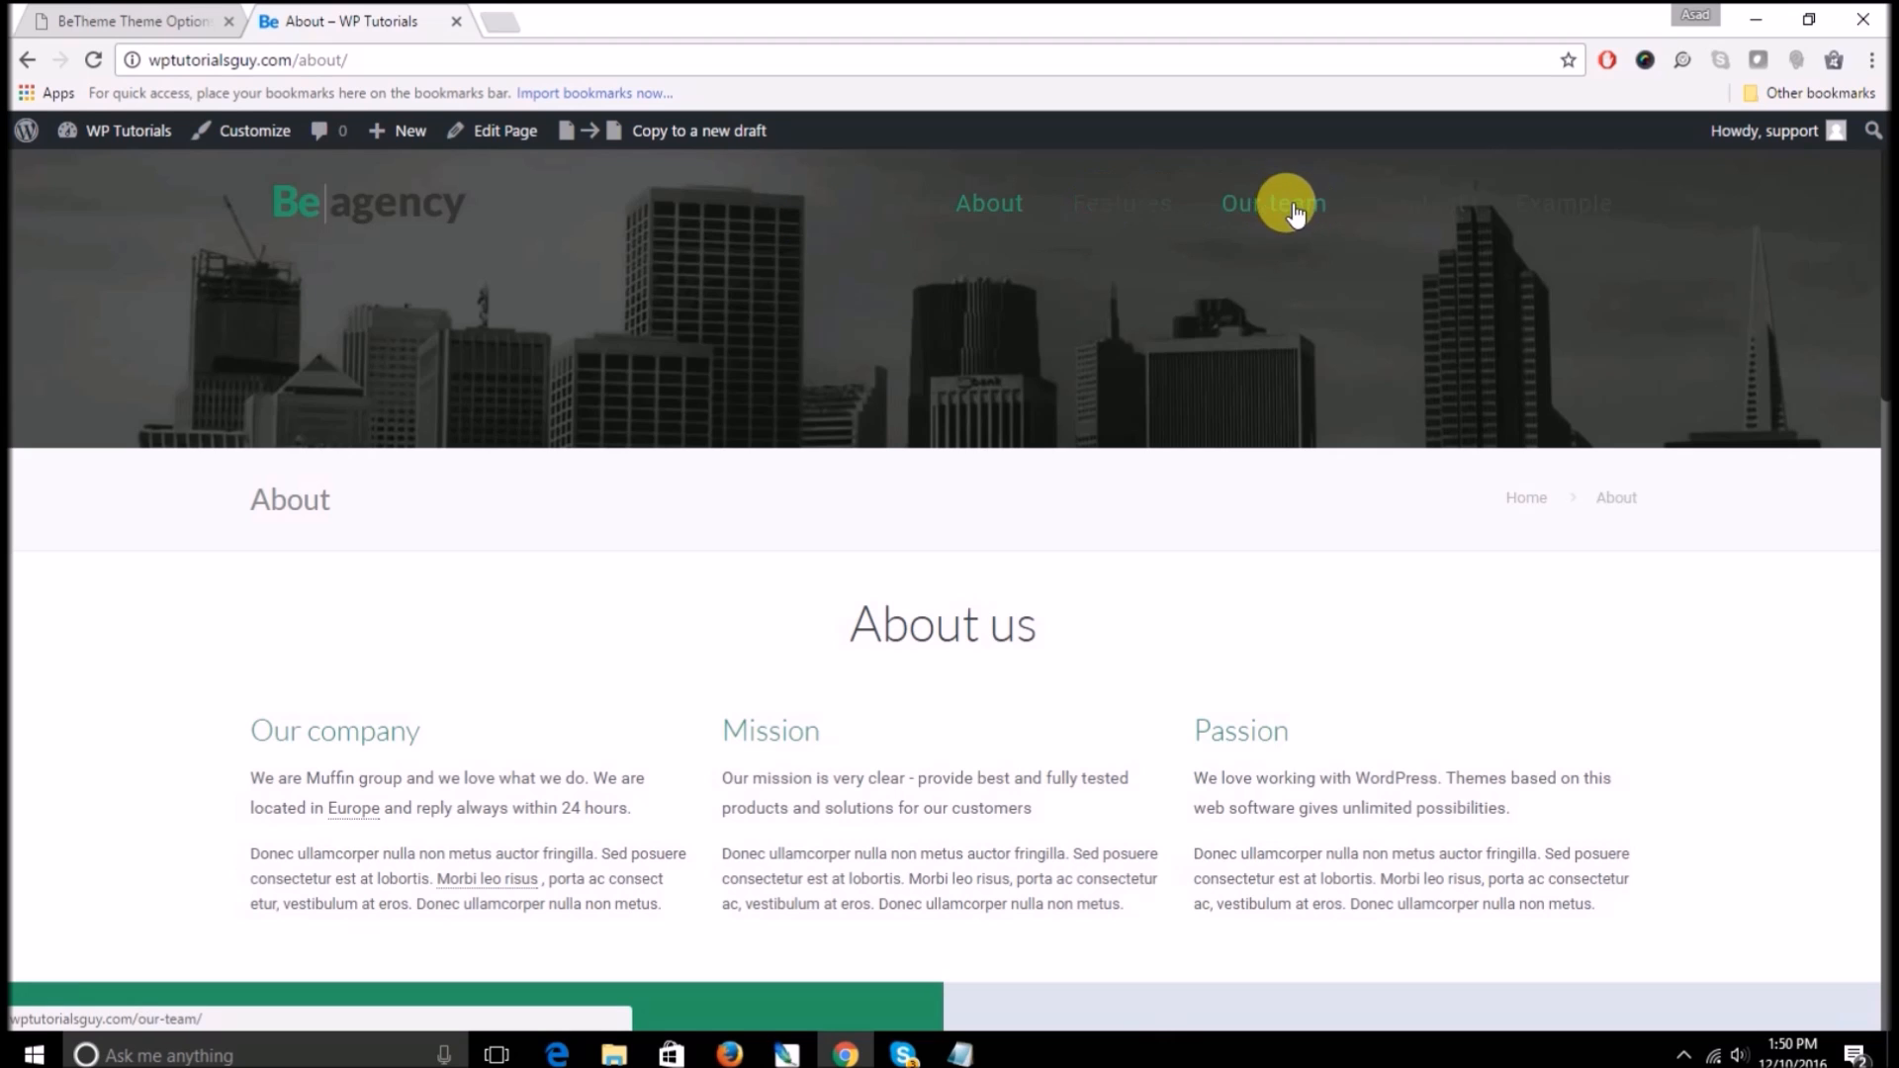
Step: Open the font settings in the theme options and compare them with the About page
left_click(149, 20)
scroll(610, 441, "down", 7)
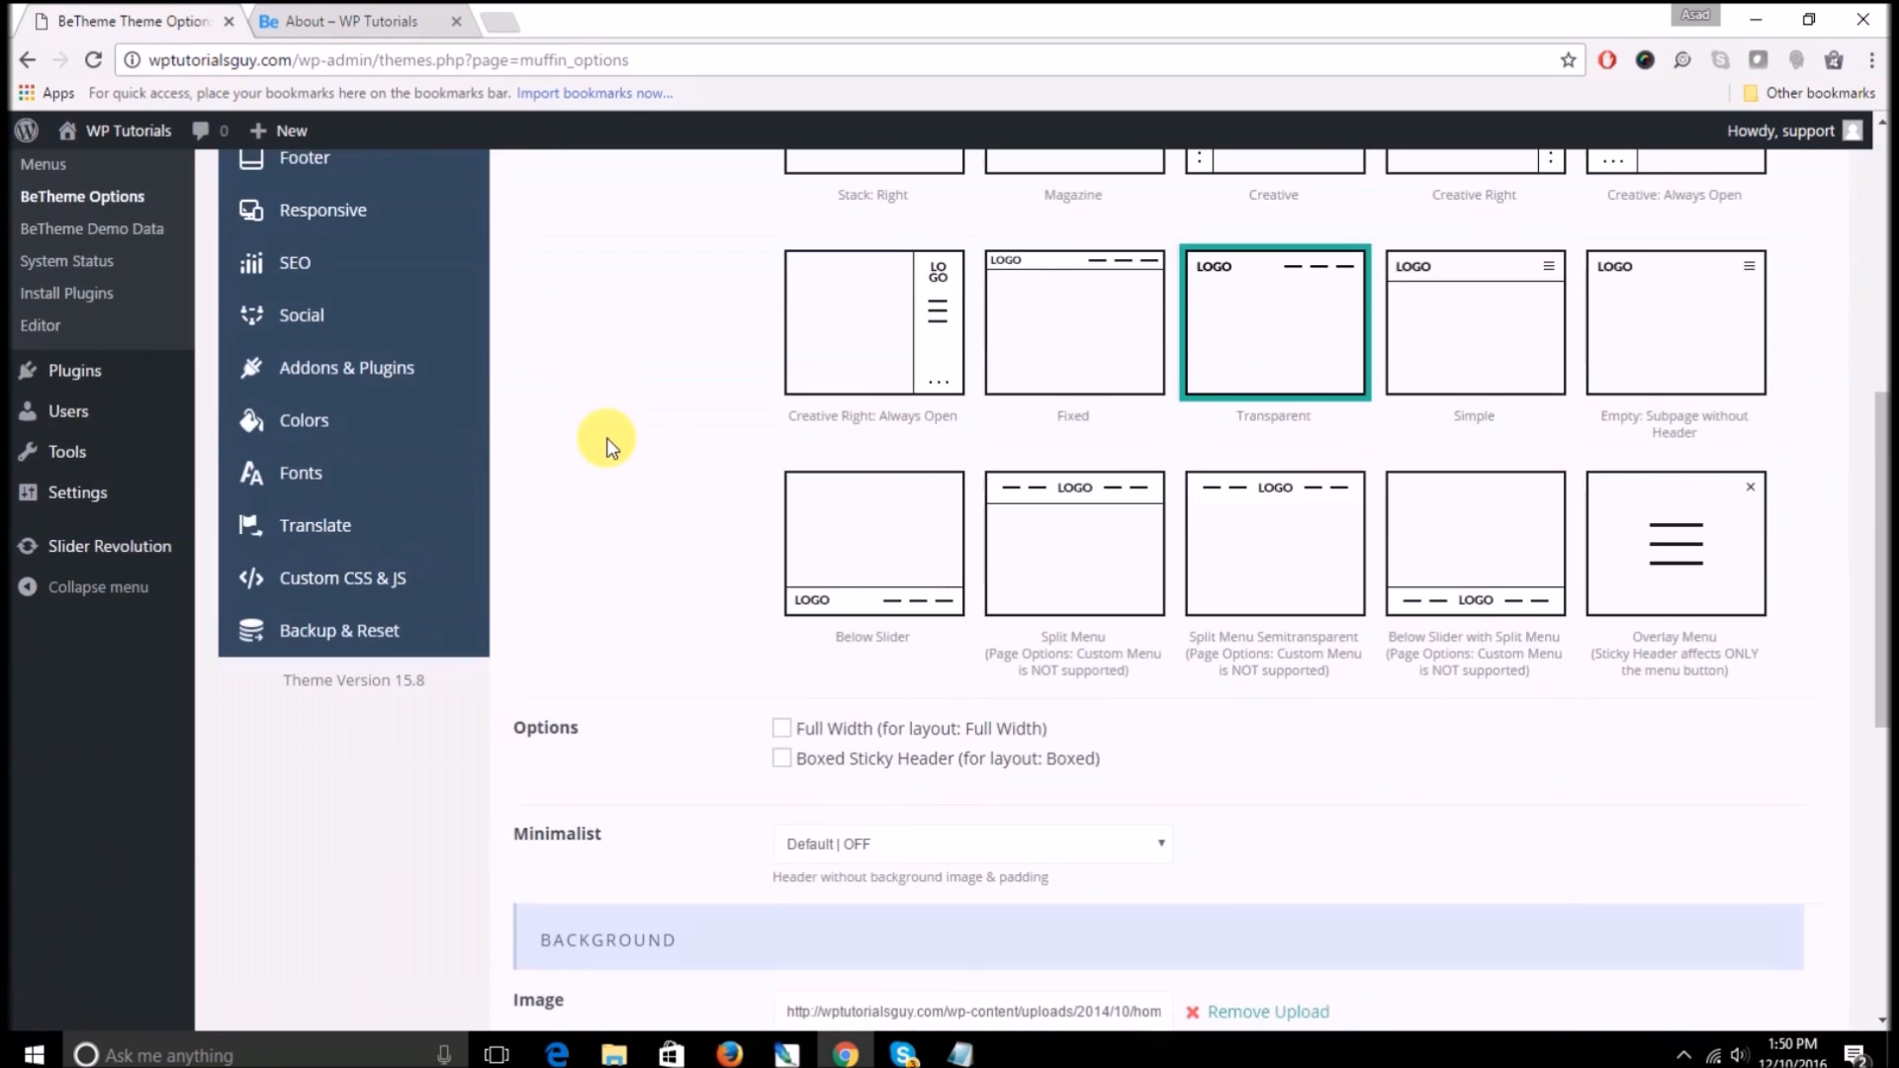
left_click(295, 483)
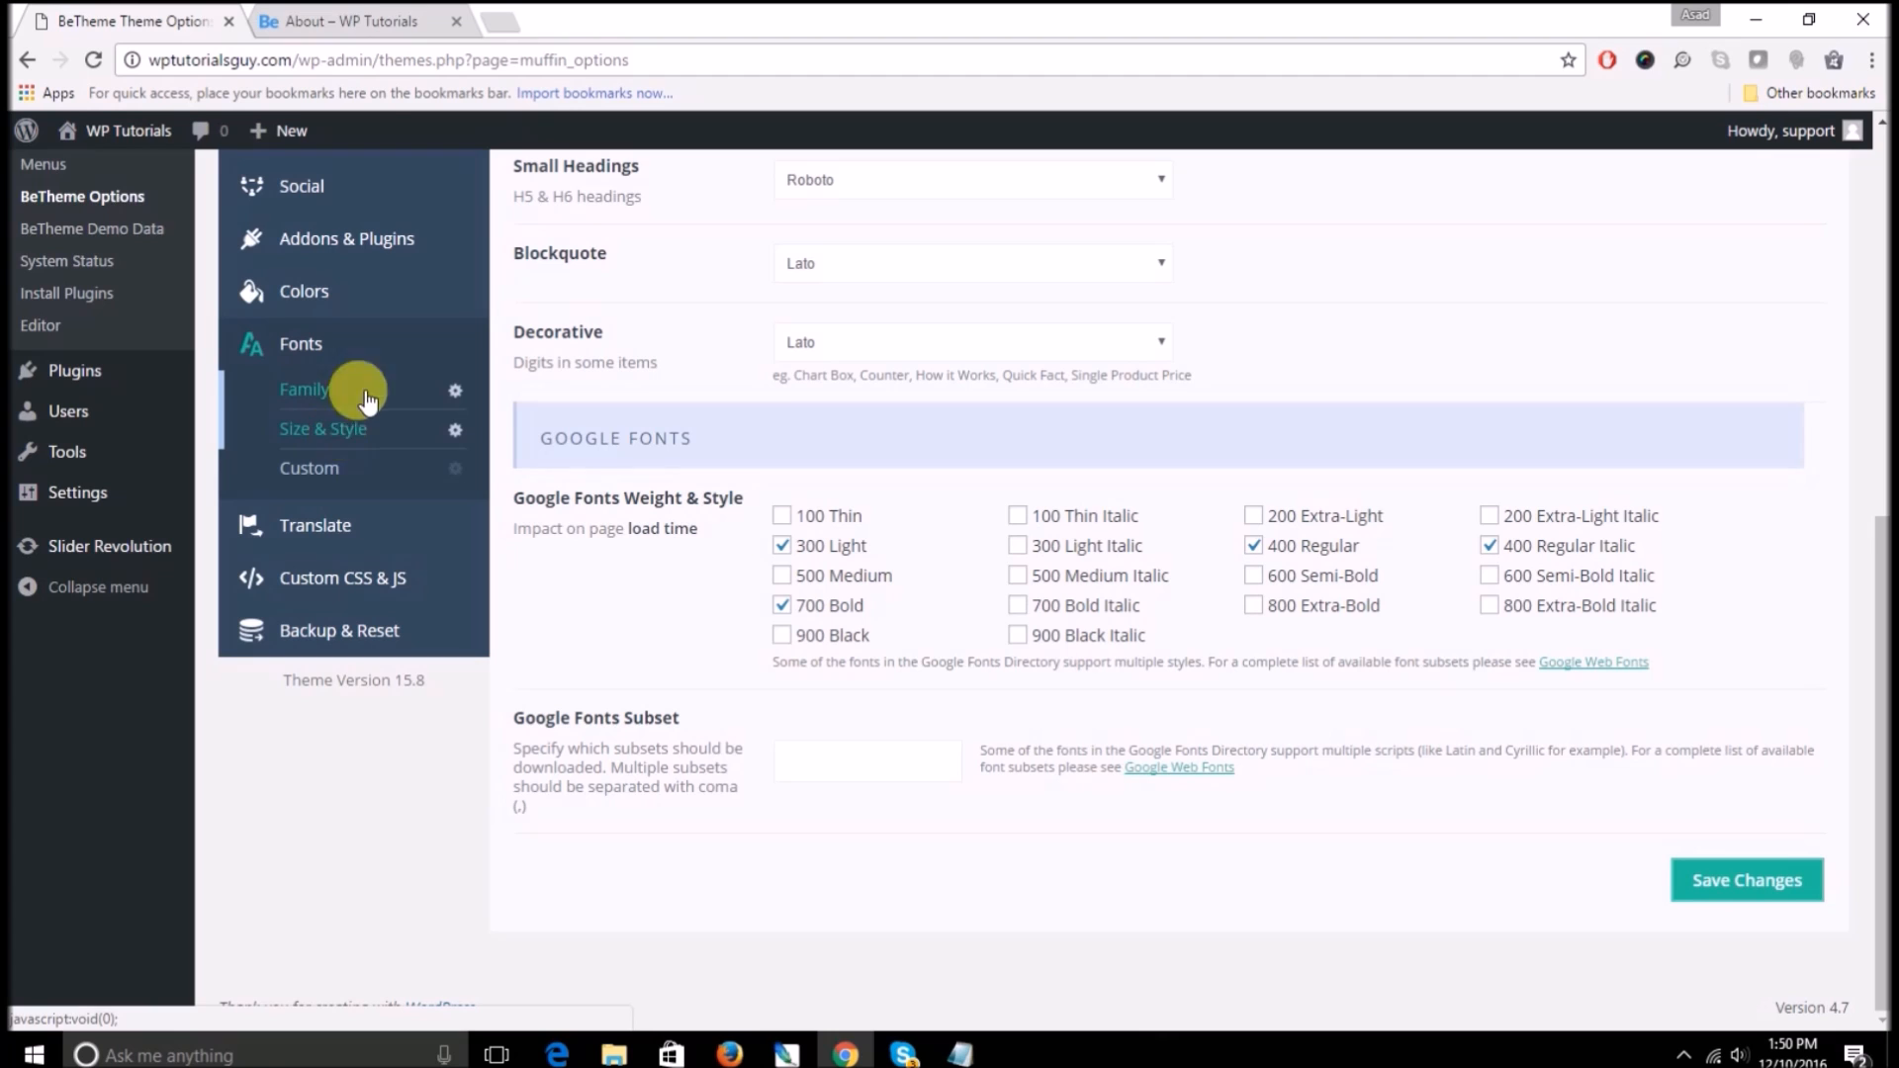
left_click(361, 16)
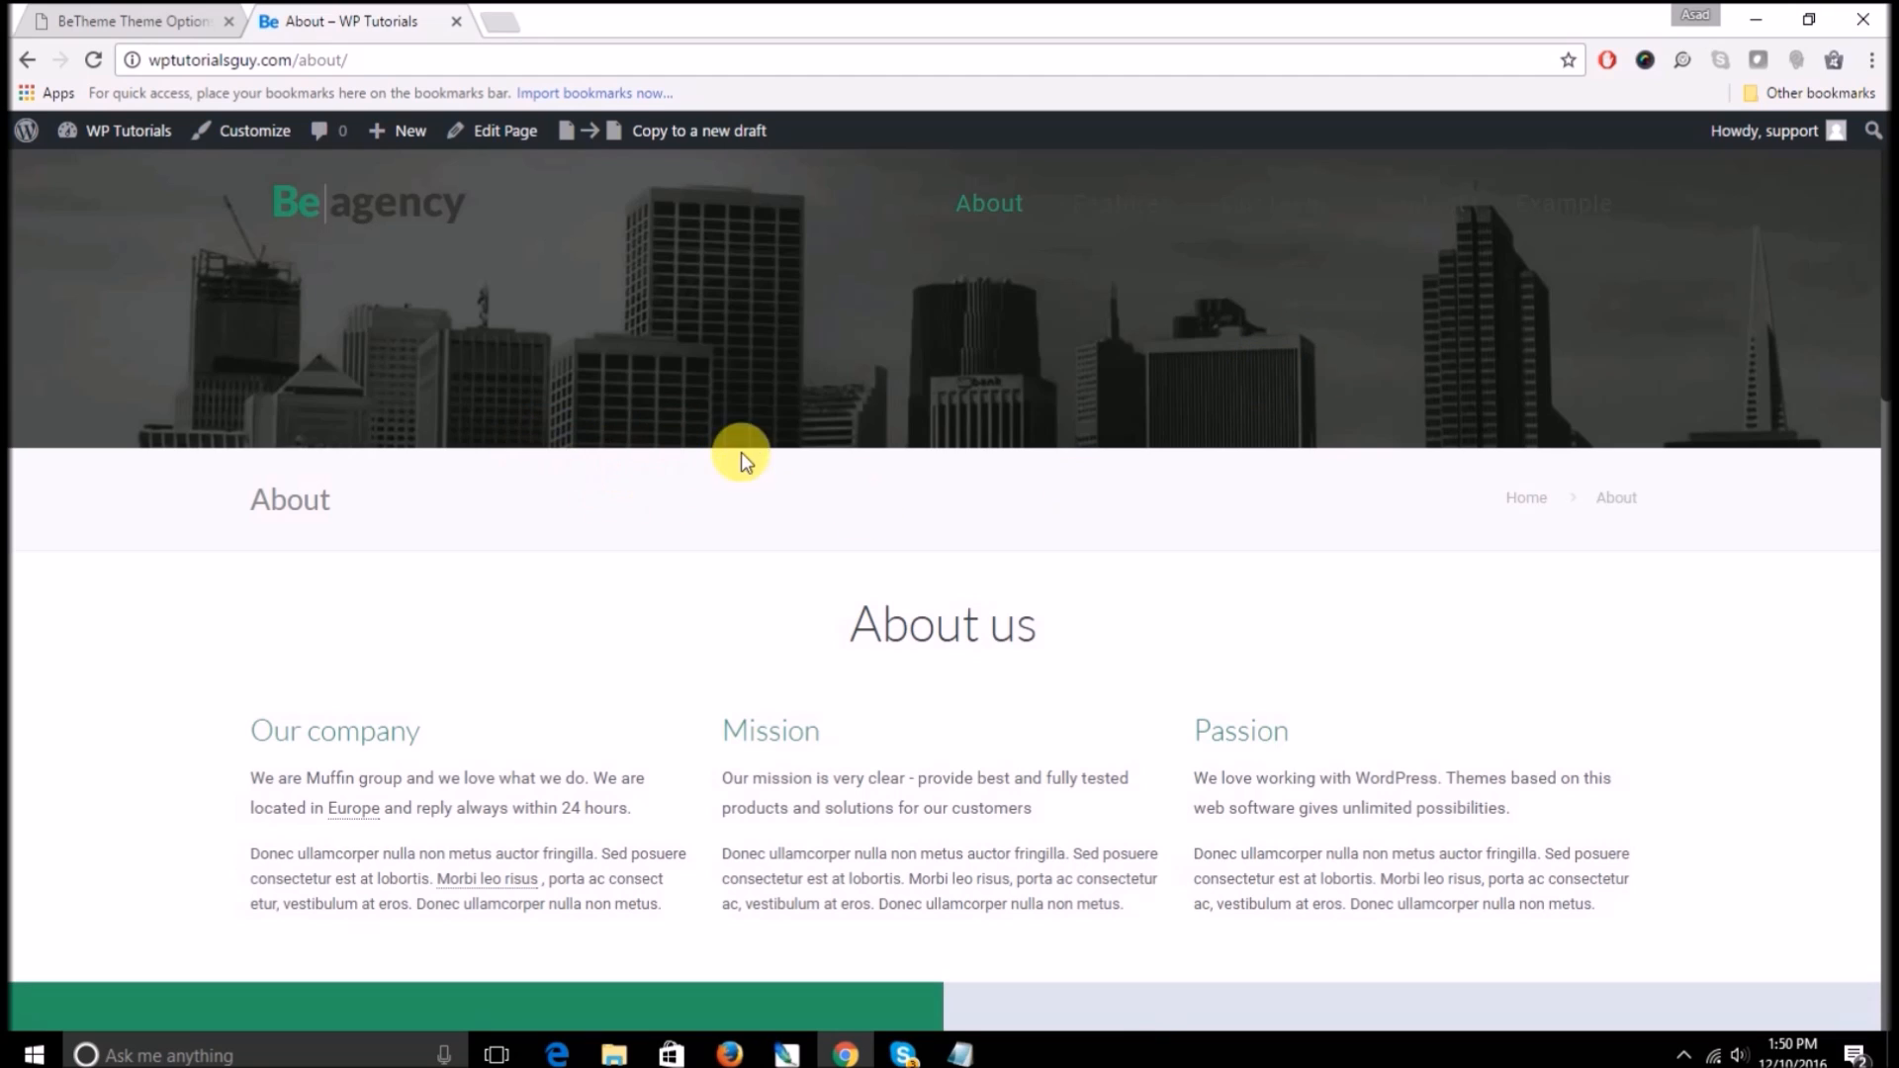
left_click(176, 21)
Step: Open Header & Subheader > Header and compare it with the About page's title bar area
scroll(643, 447, "up", 3)
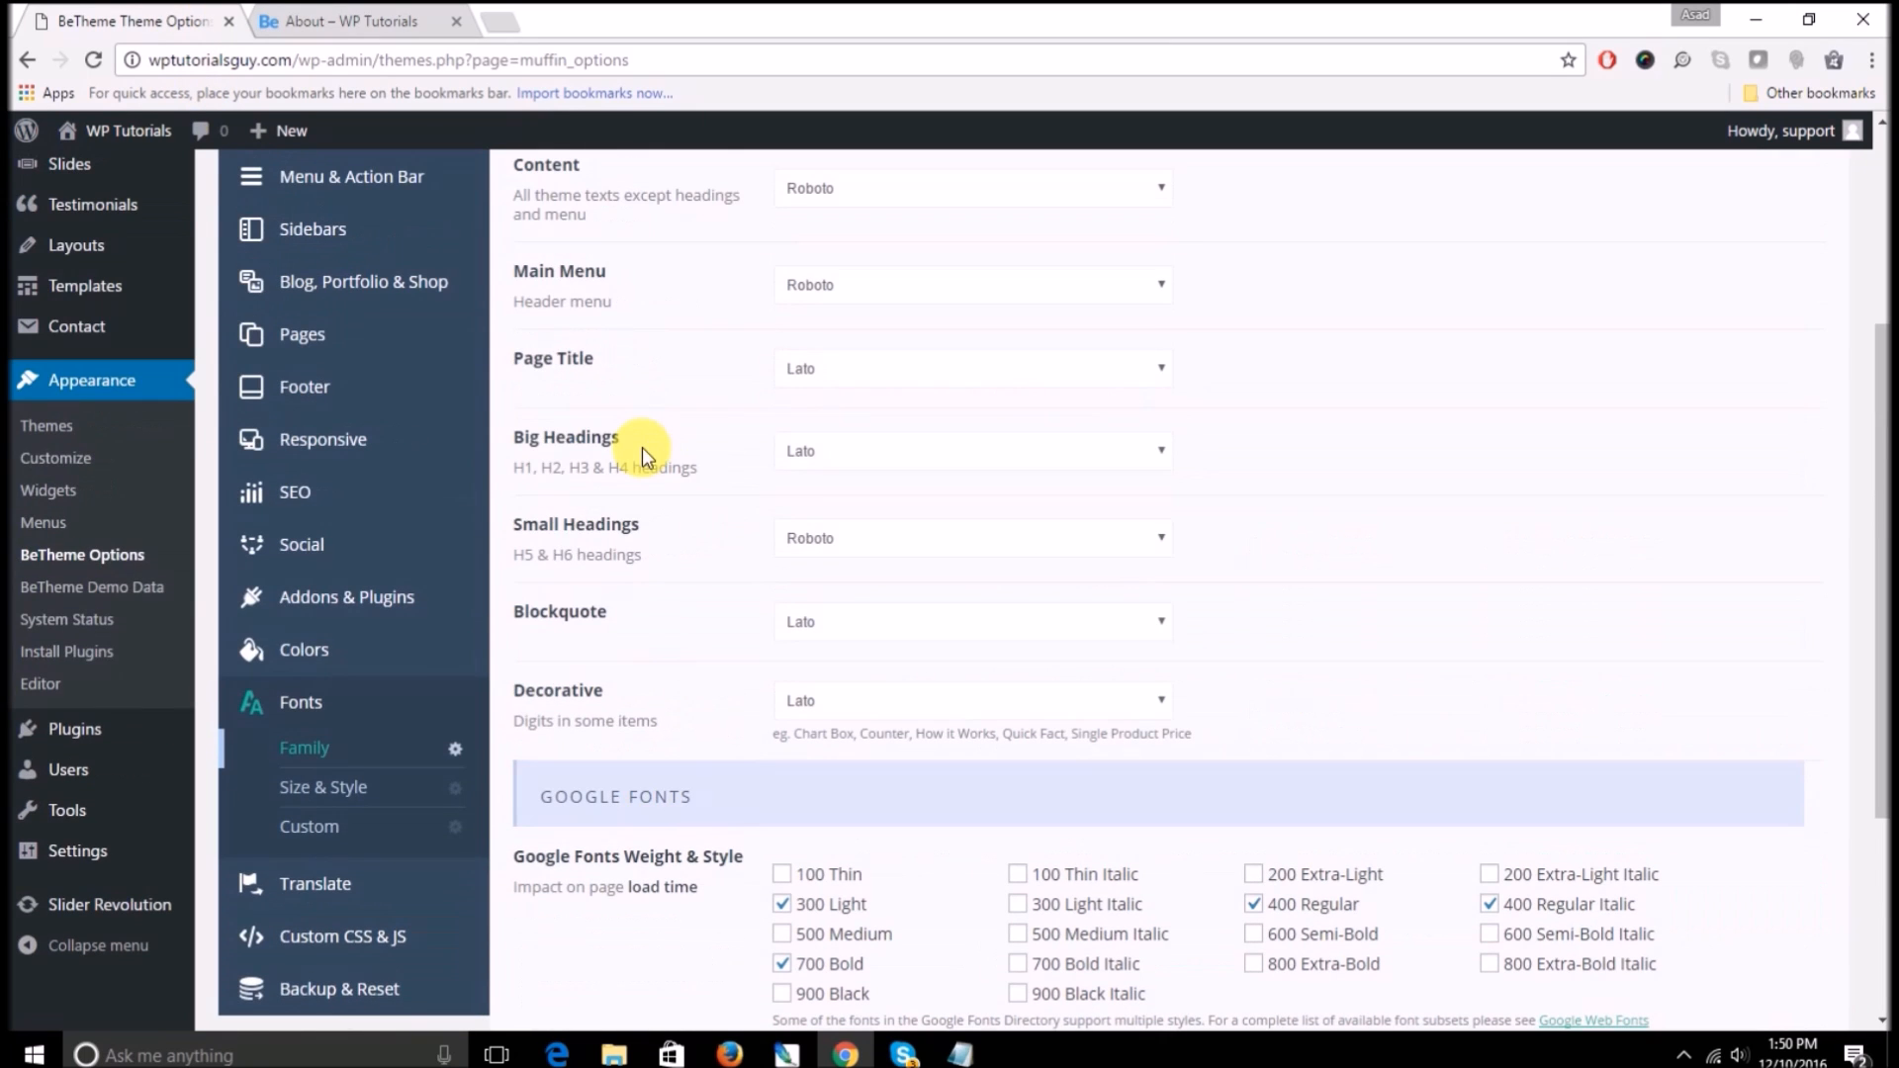
scroll(643, 447, "up", 3)
scroll(644, 455, "down", 4)
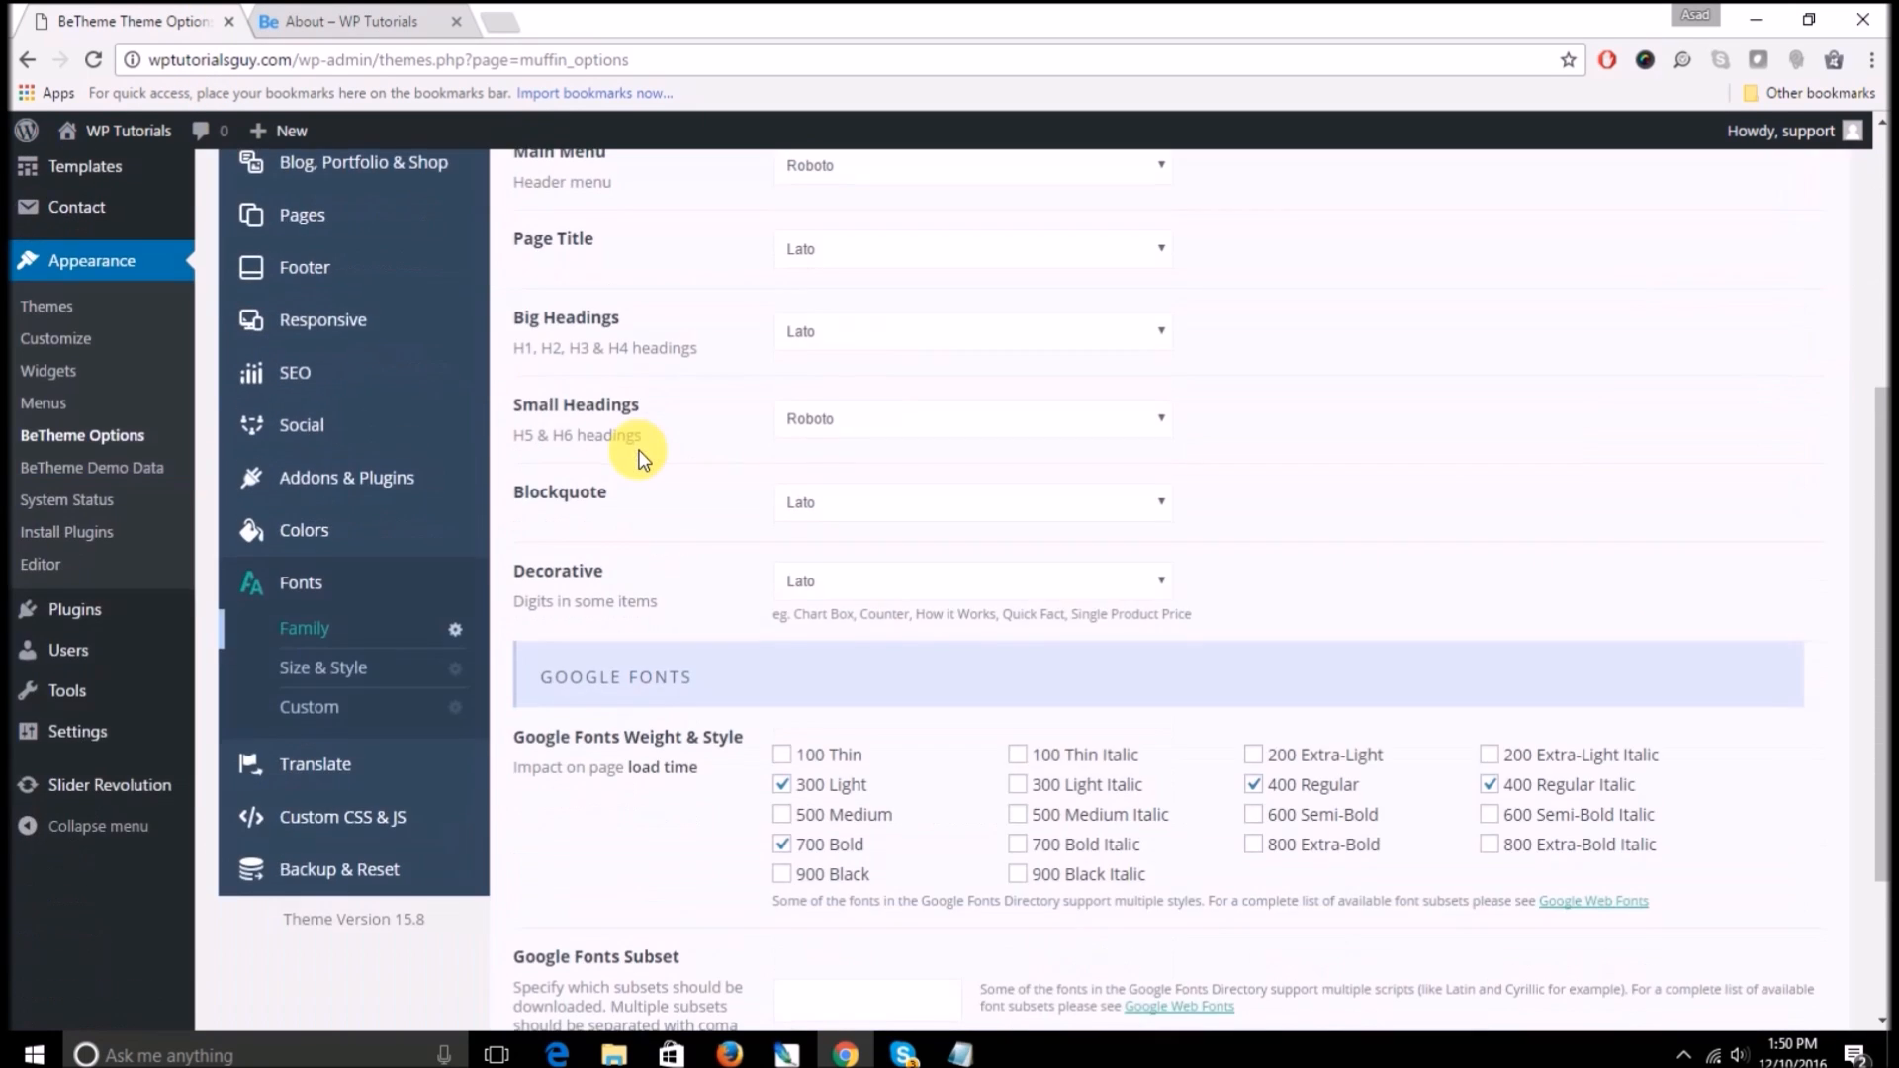
scroll(462, 444, "up", 3)
left_click(360, 367)
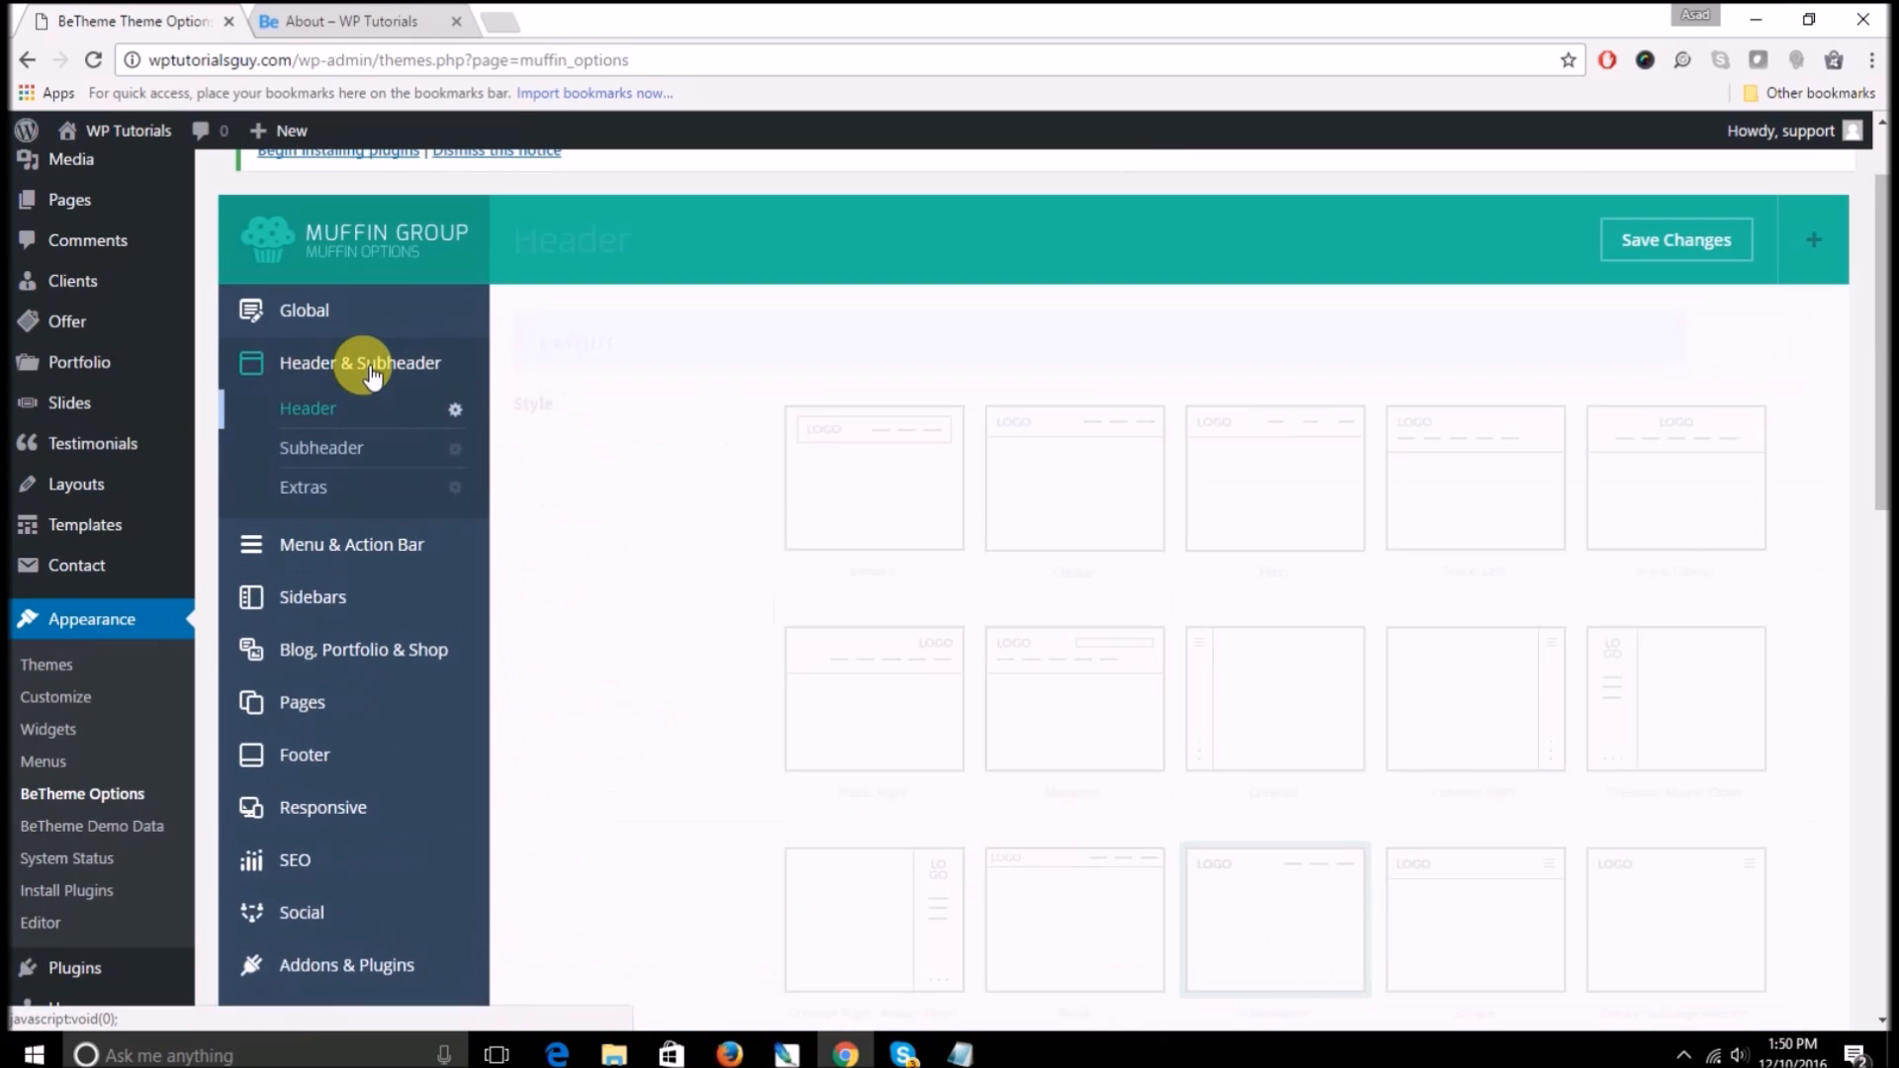
left_click(272, 14)
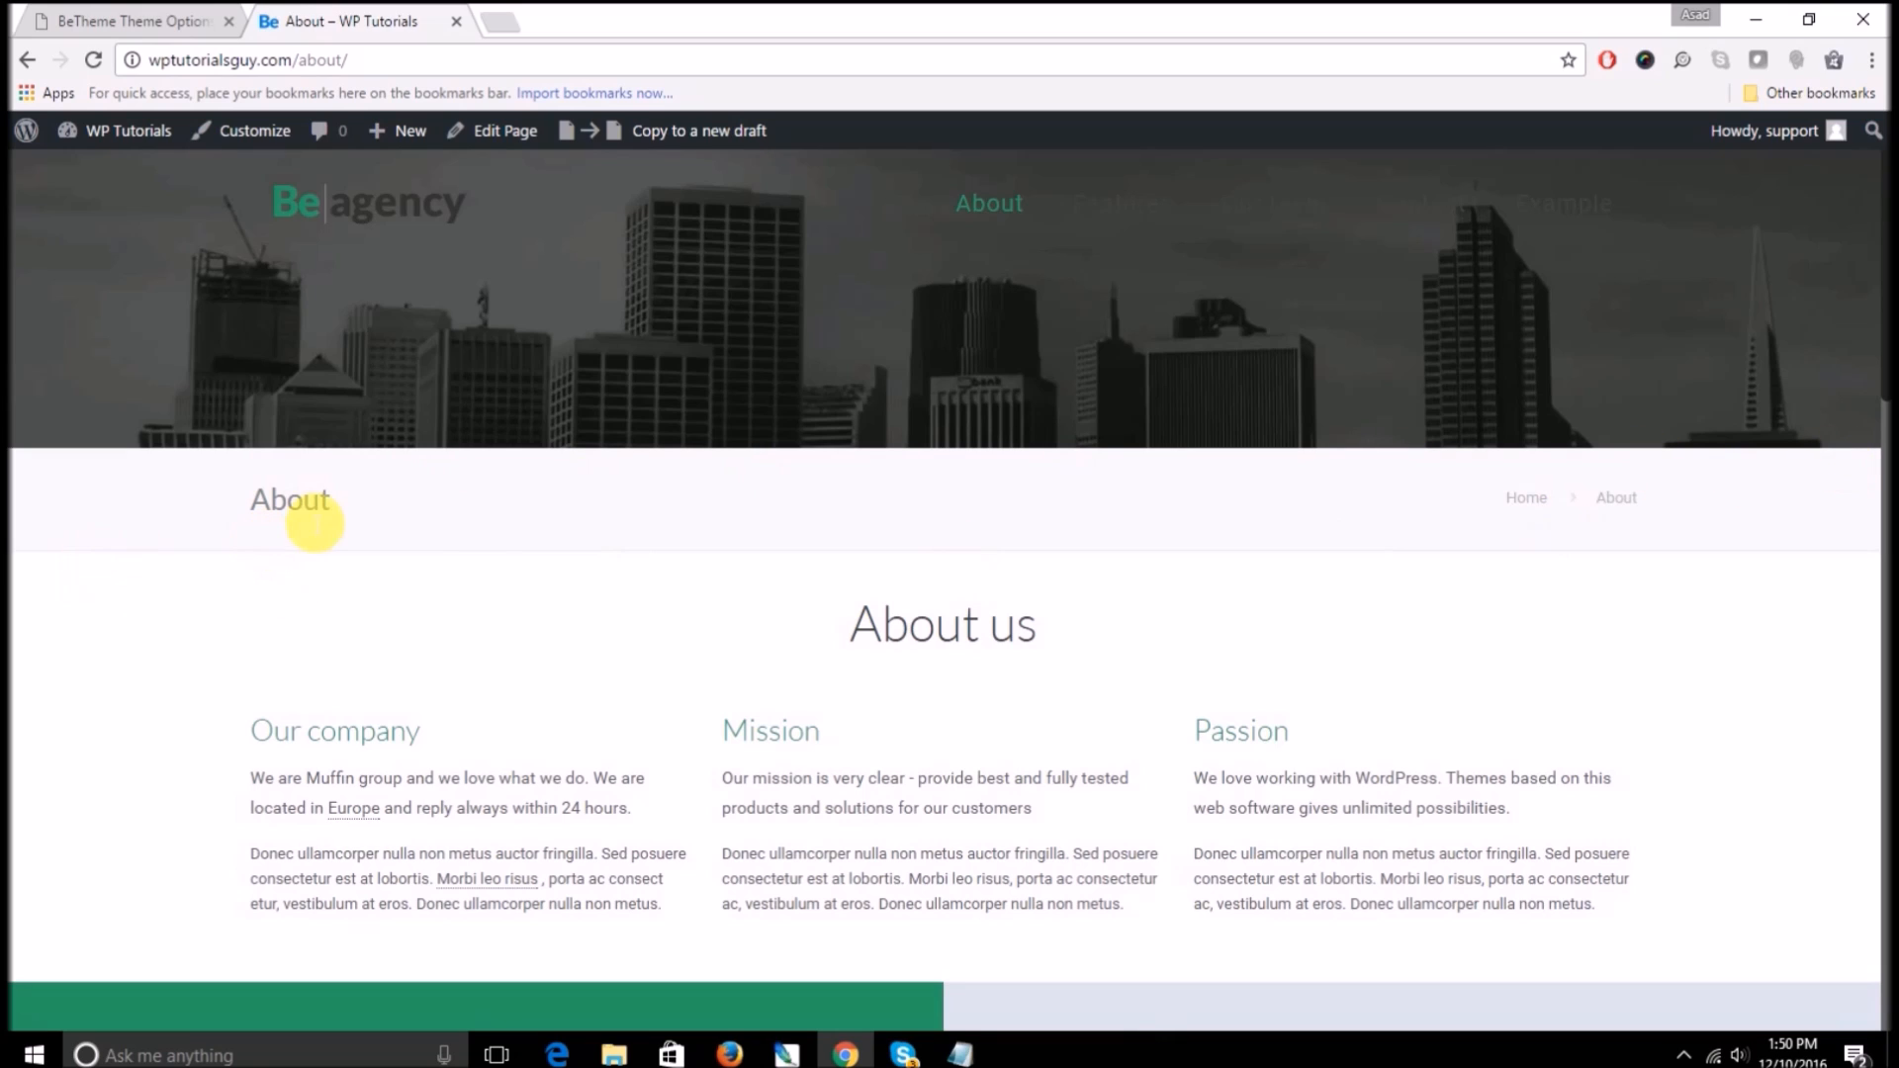
mouse_move(1702, 495)
left_mouse_down()
mouse_move(1546, 515)
mouse_move(1680, 510)
left_mouse_up()
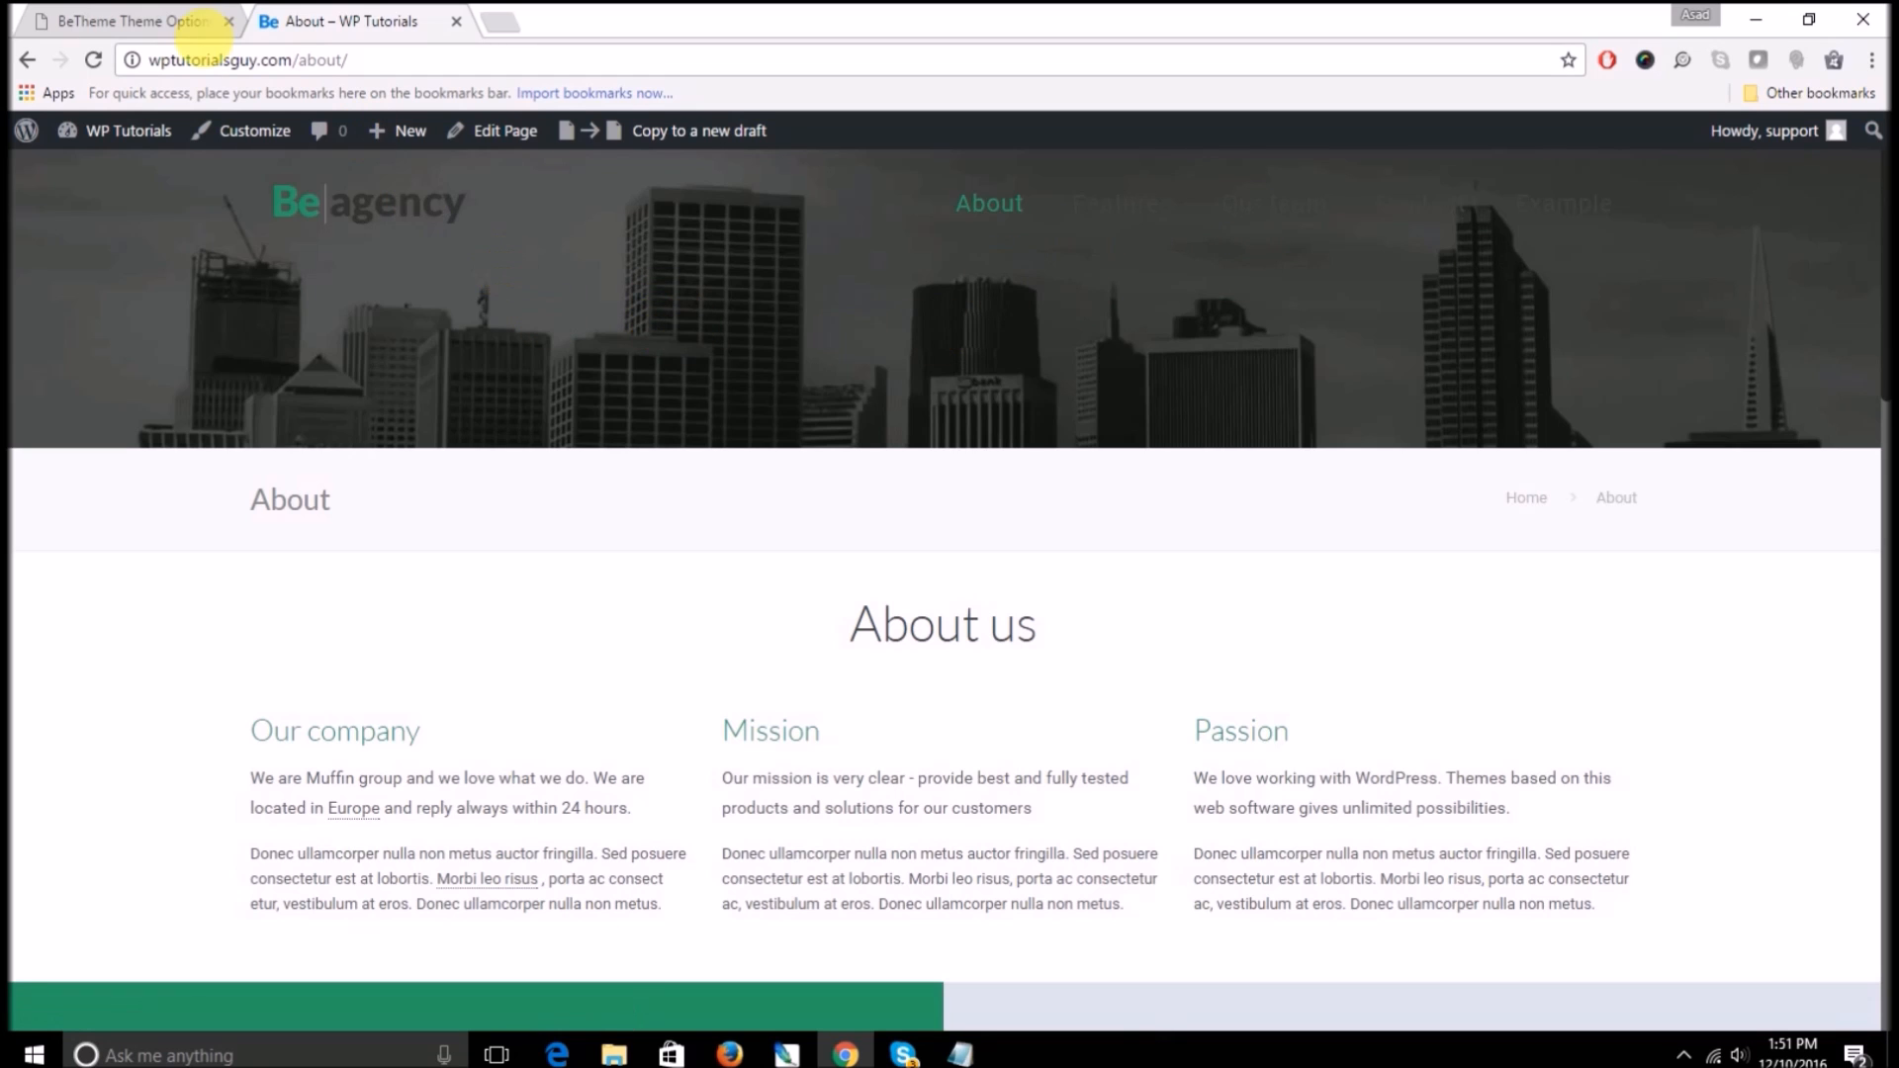
left_click(119, 26)
Step: Remove the skyline background image from the header settings
scroll(799, 508, "down", 10)
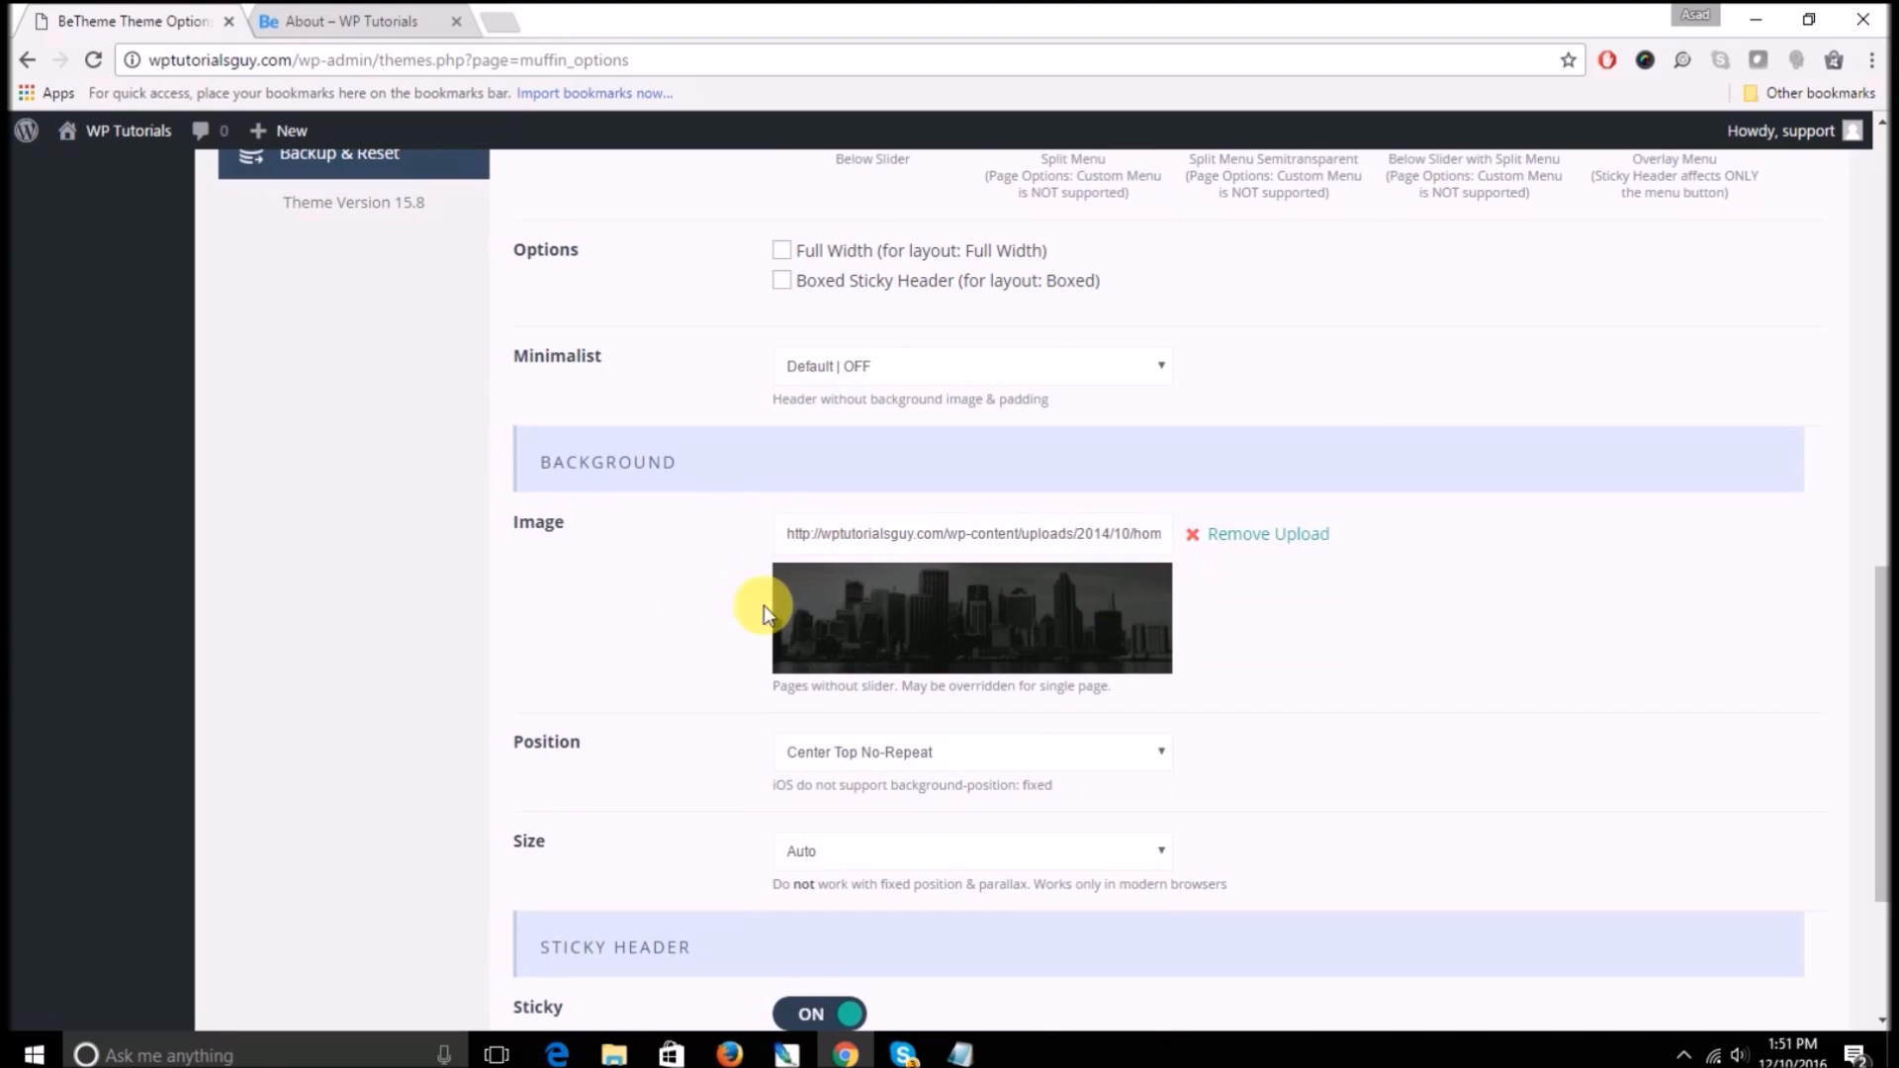
left_click_drag(848, 543, 1276, 542)
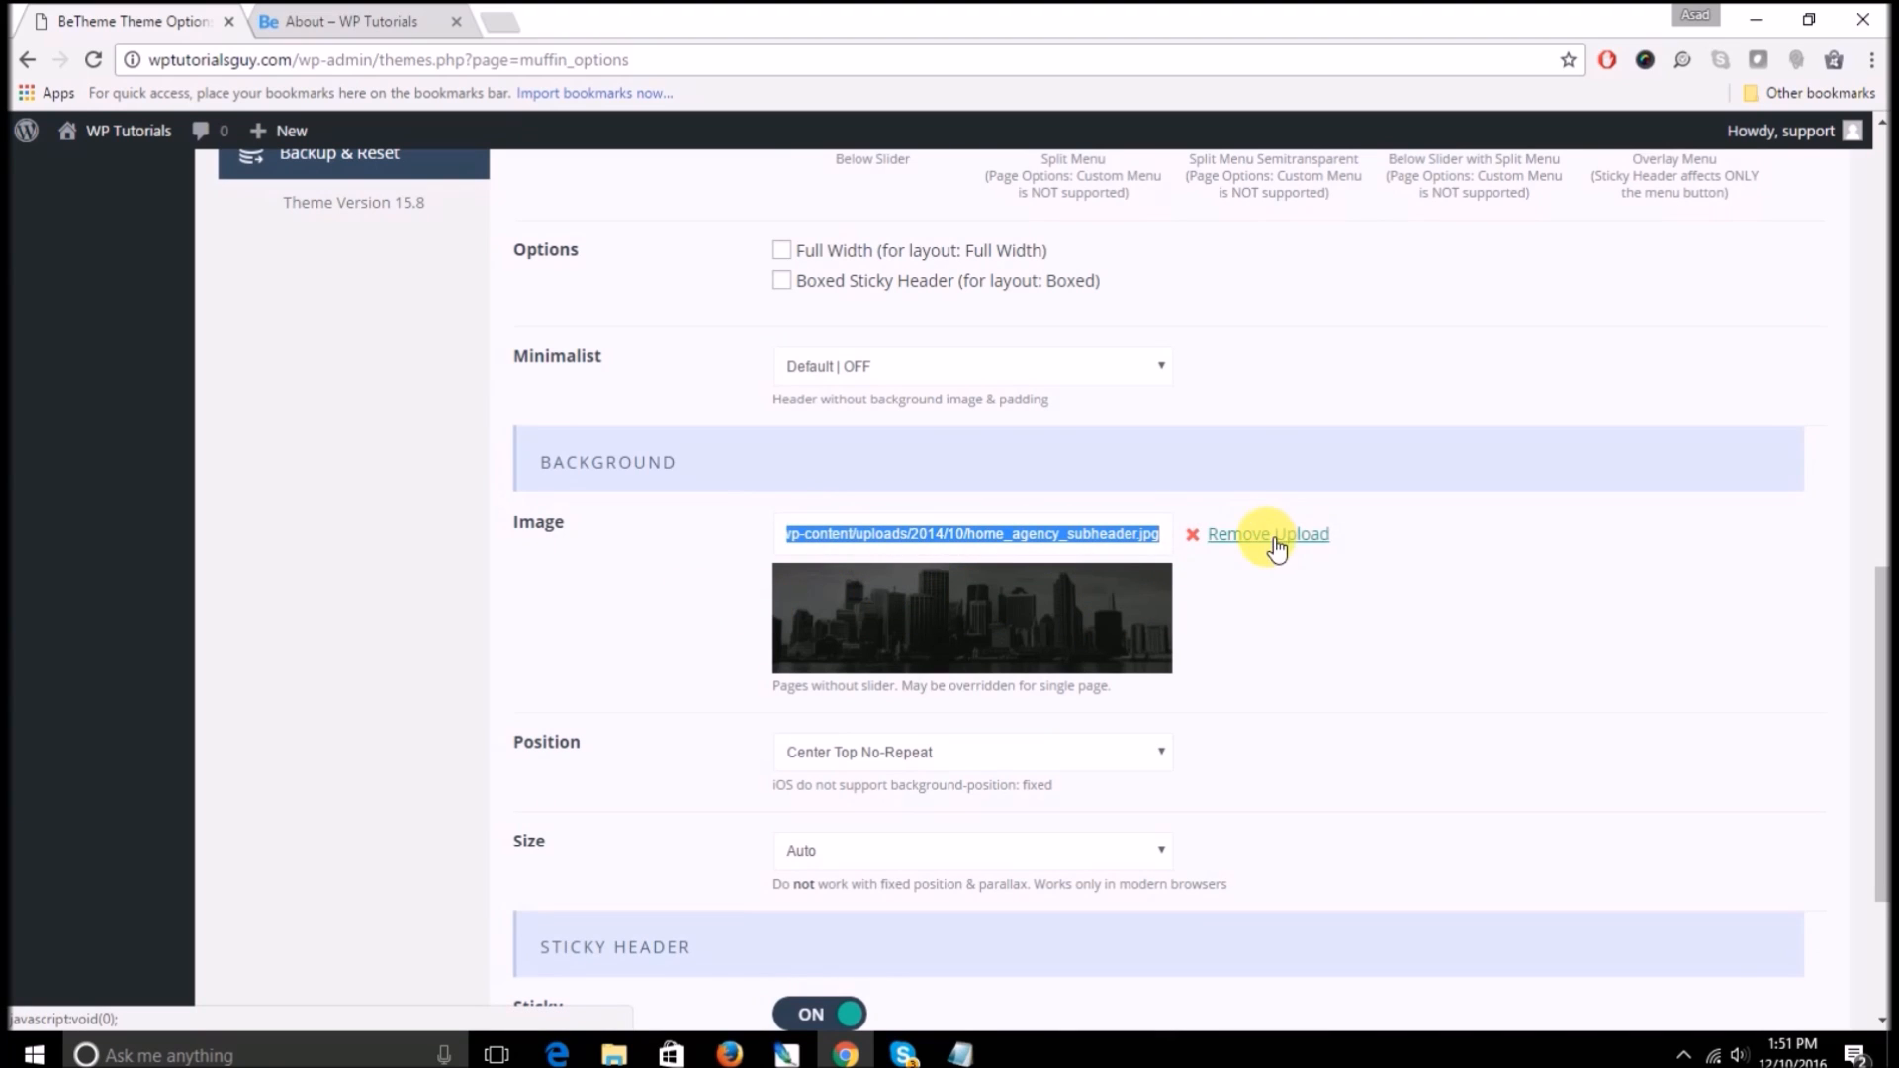
left_click(1276, 539)
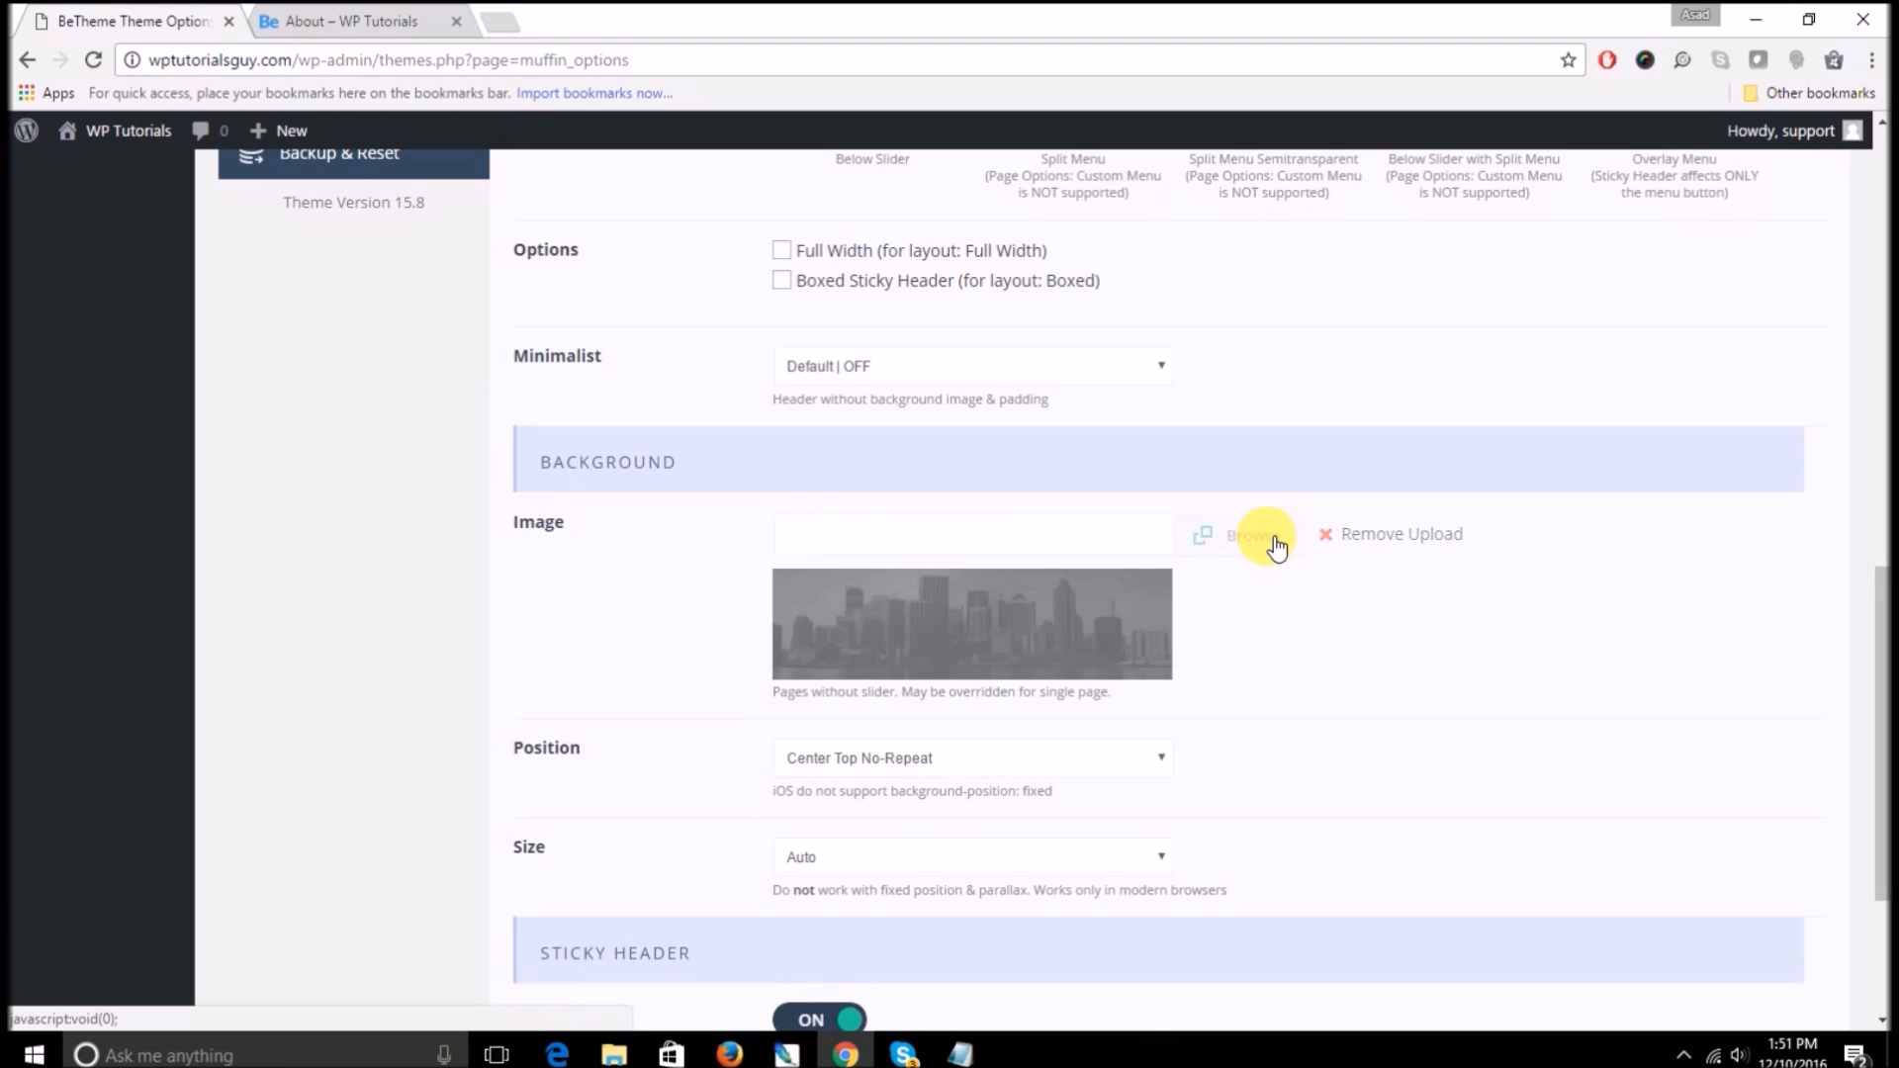
scroll(1297, 583, "down", 3)
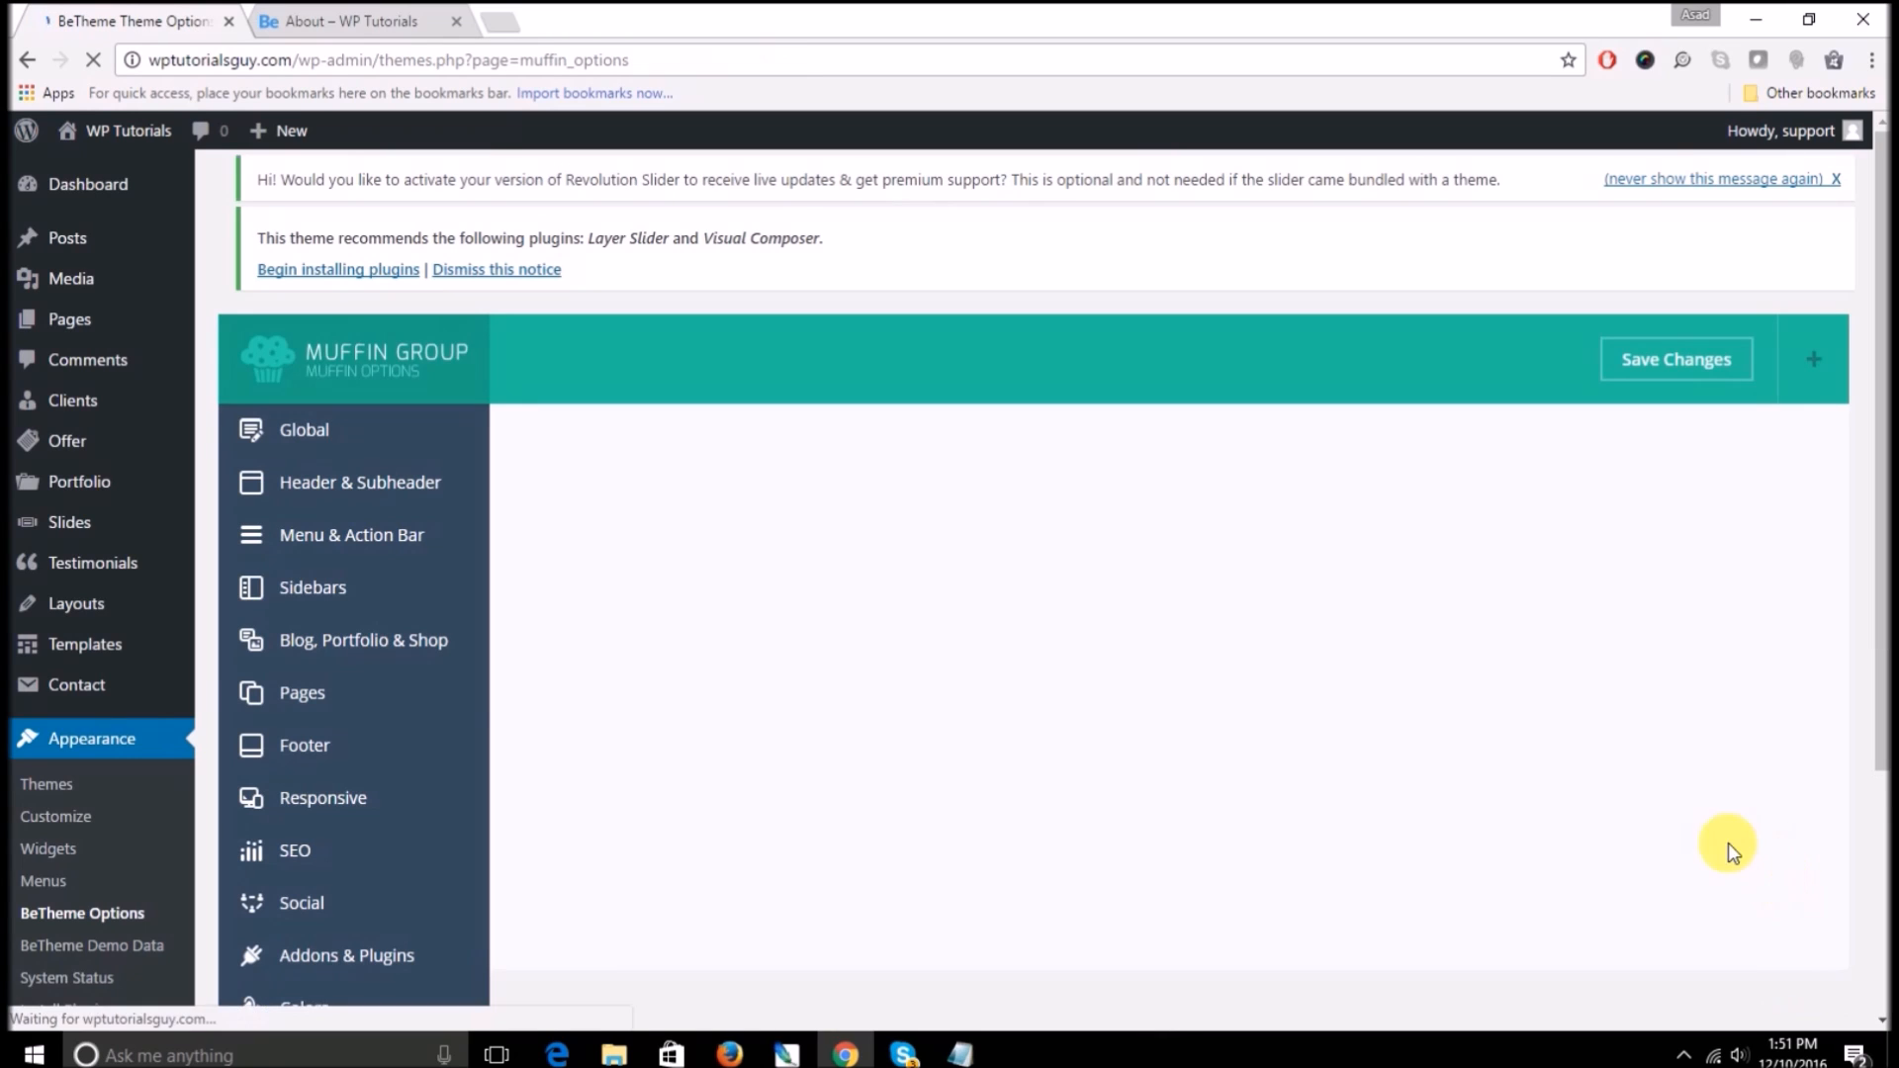
Step: Reload the About page to see the plain dark header band, then bring up the Notepad notes
left_click(334, 14)
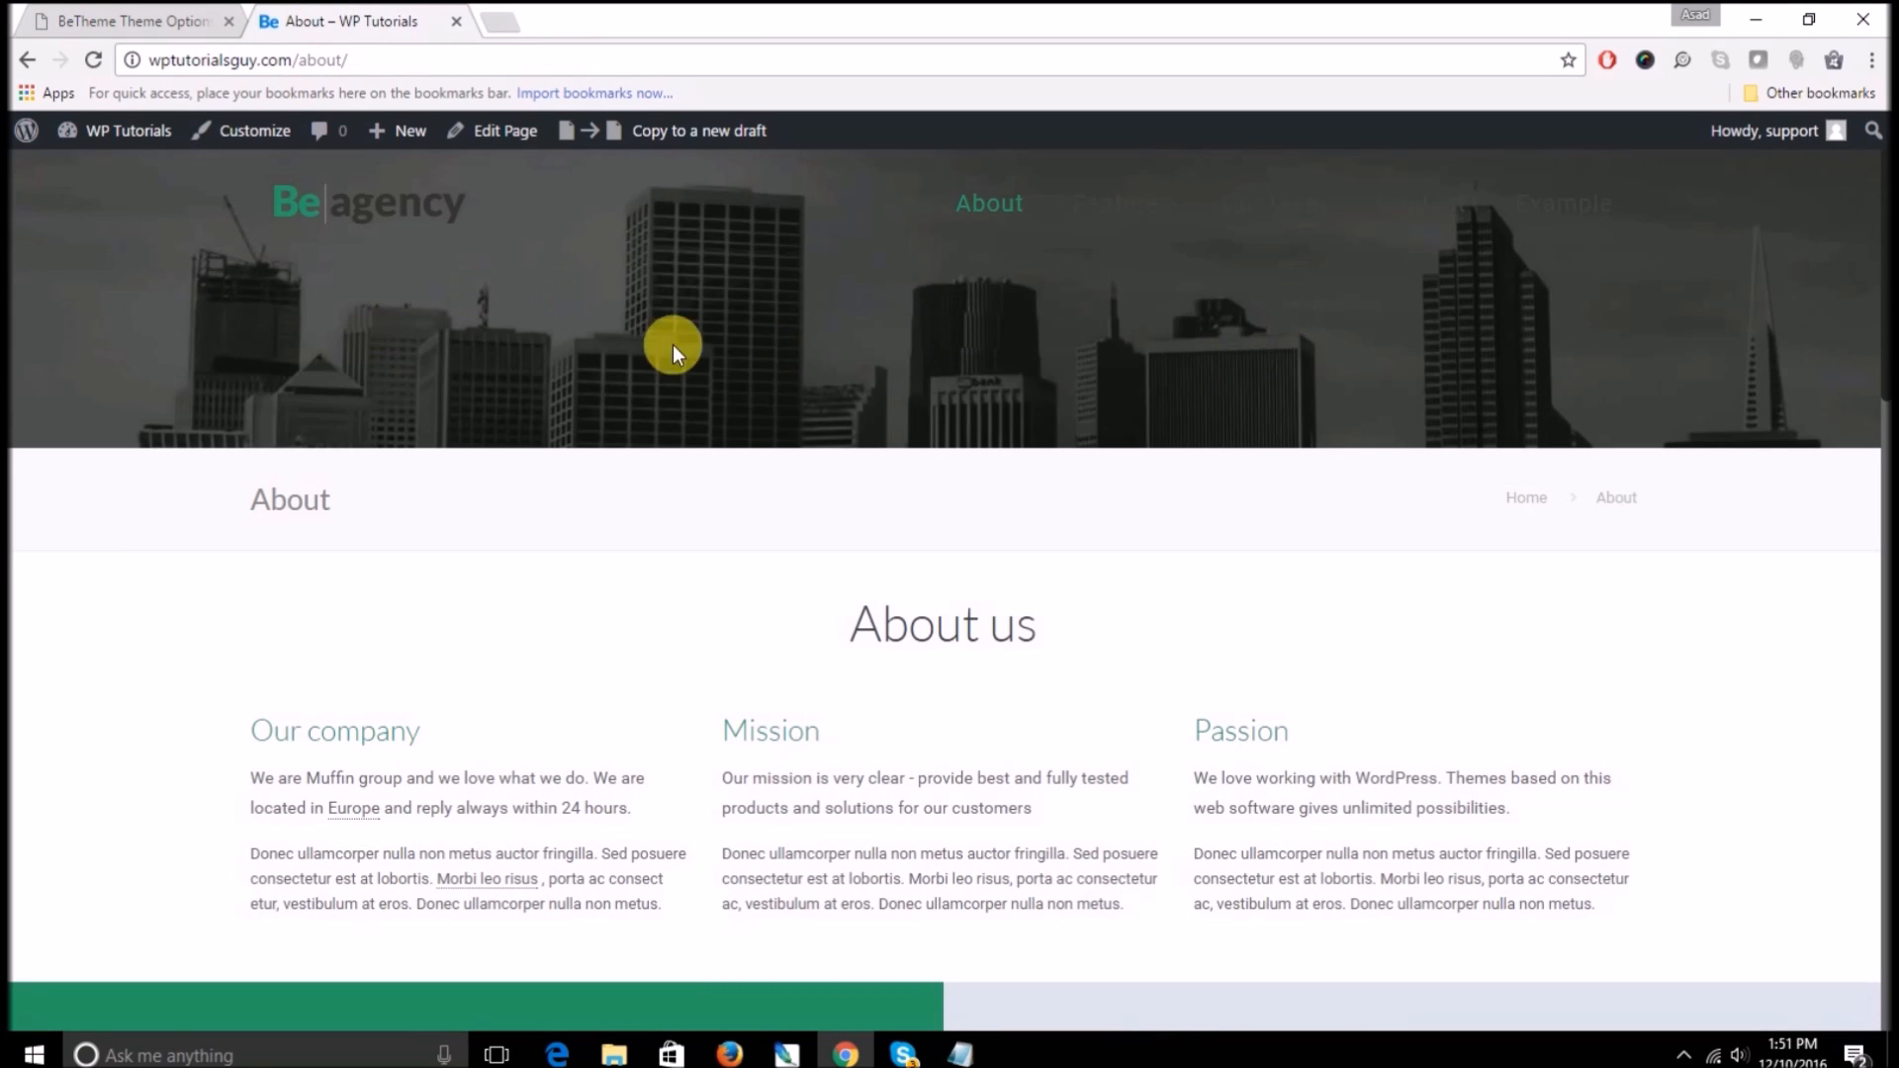
left_click(103, 67)
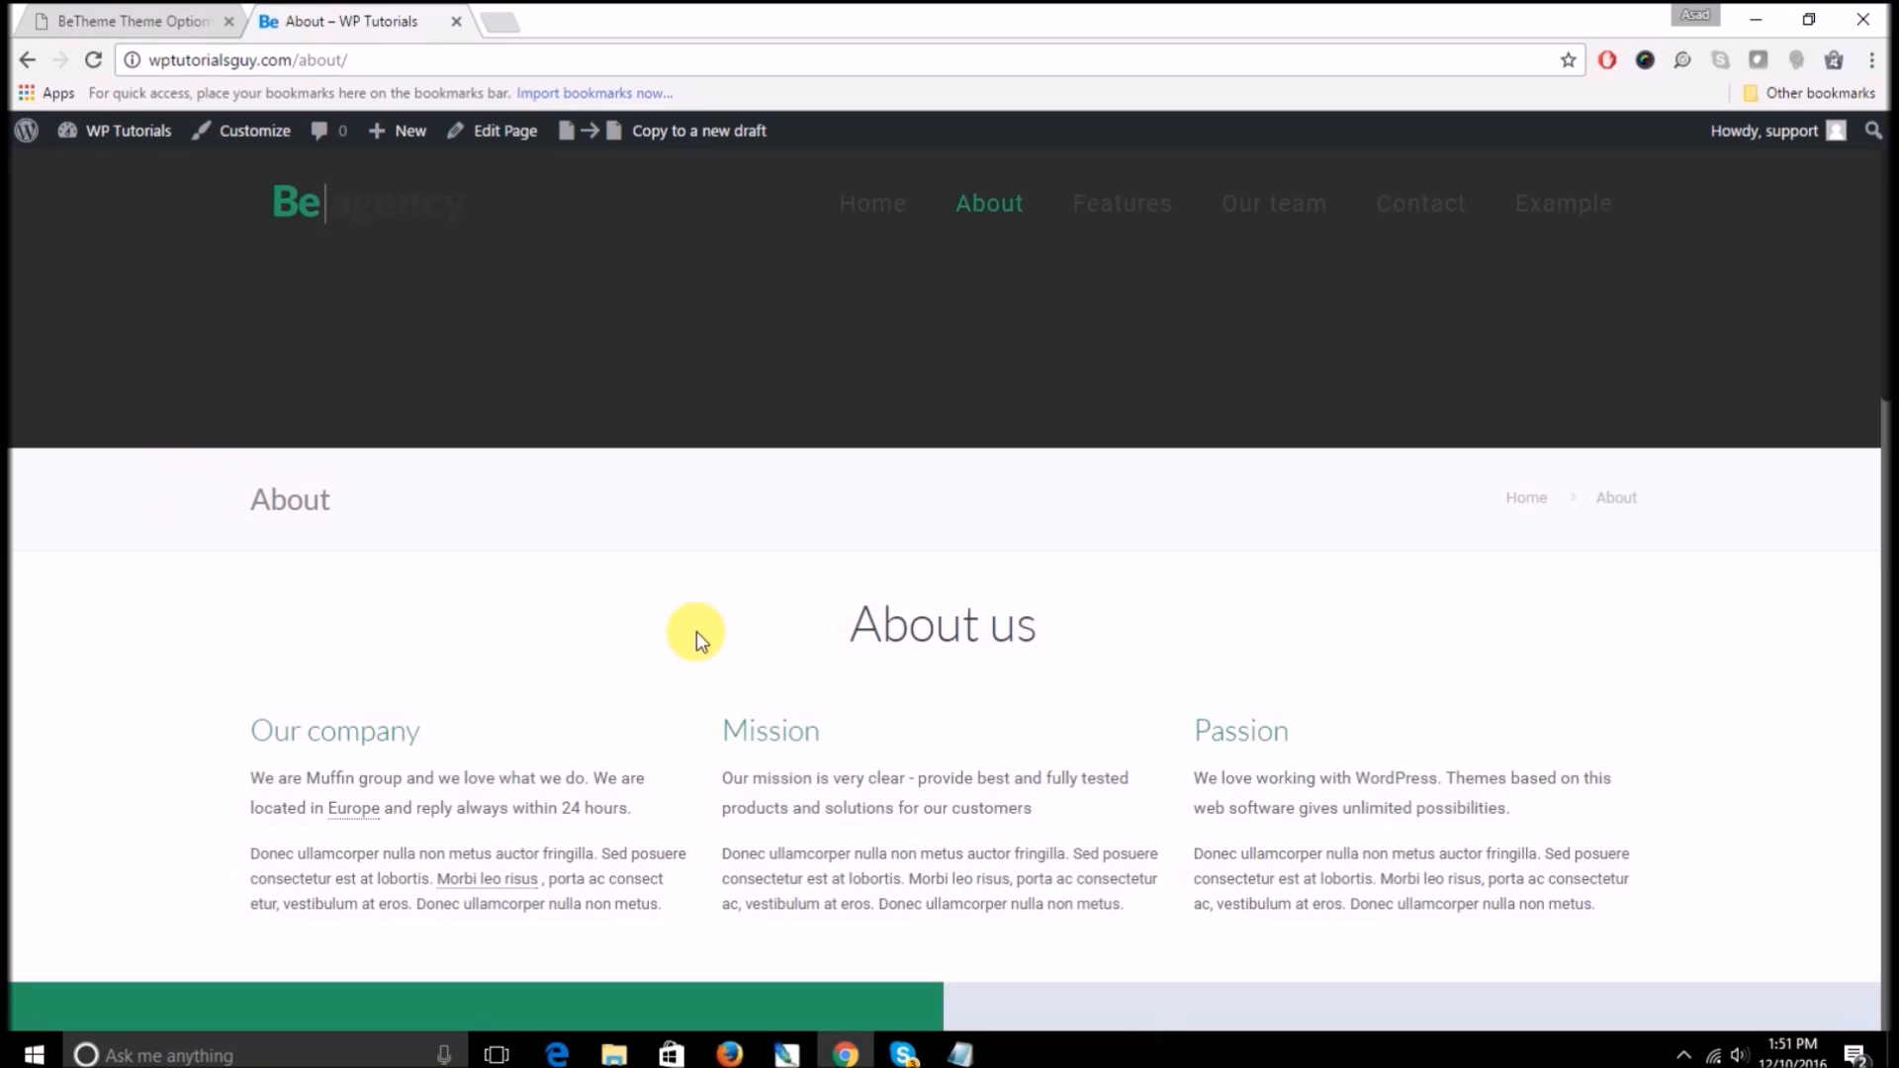
scroll(696, 631, "down", 3)
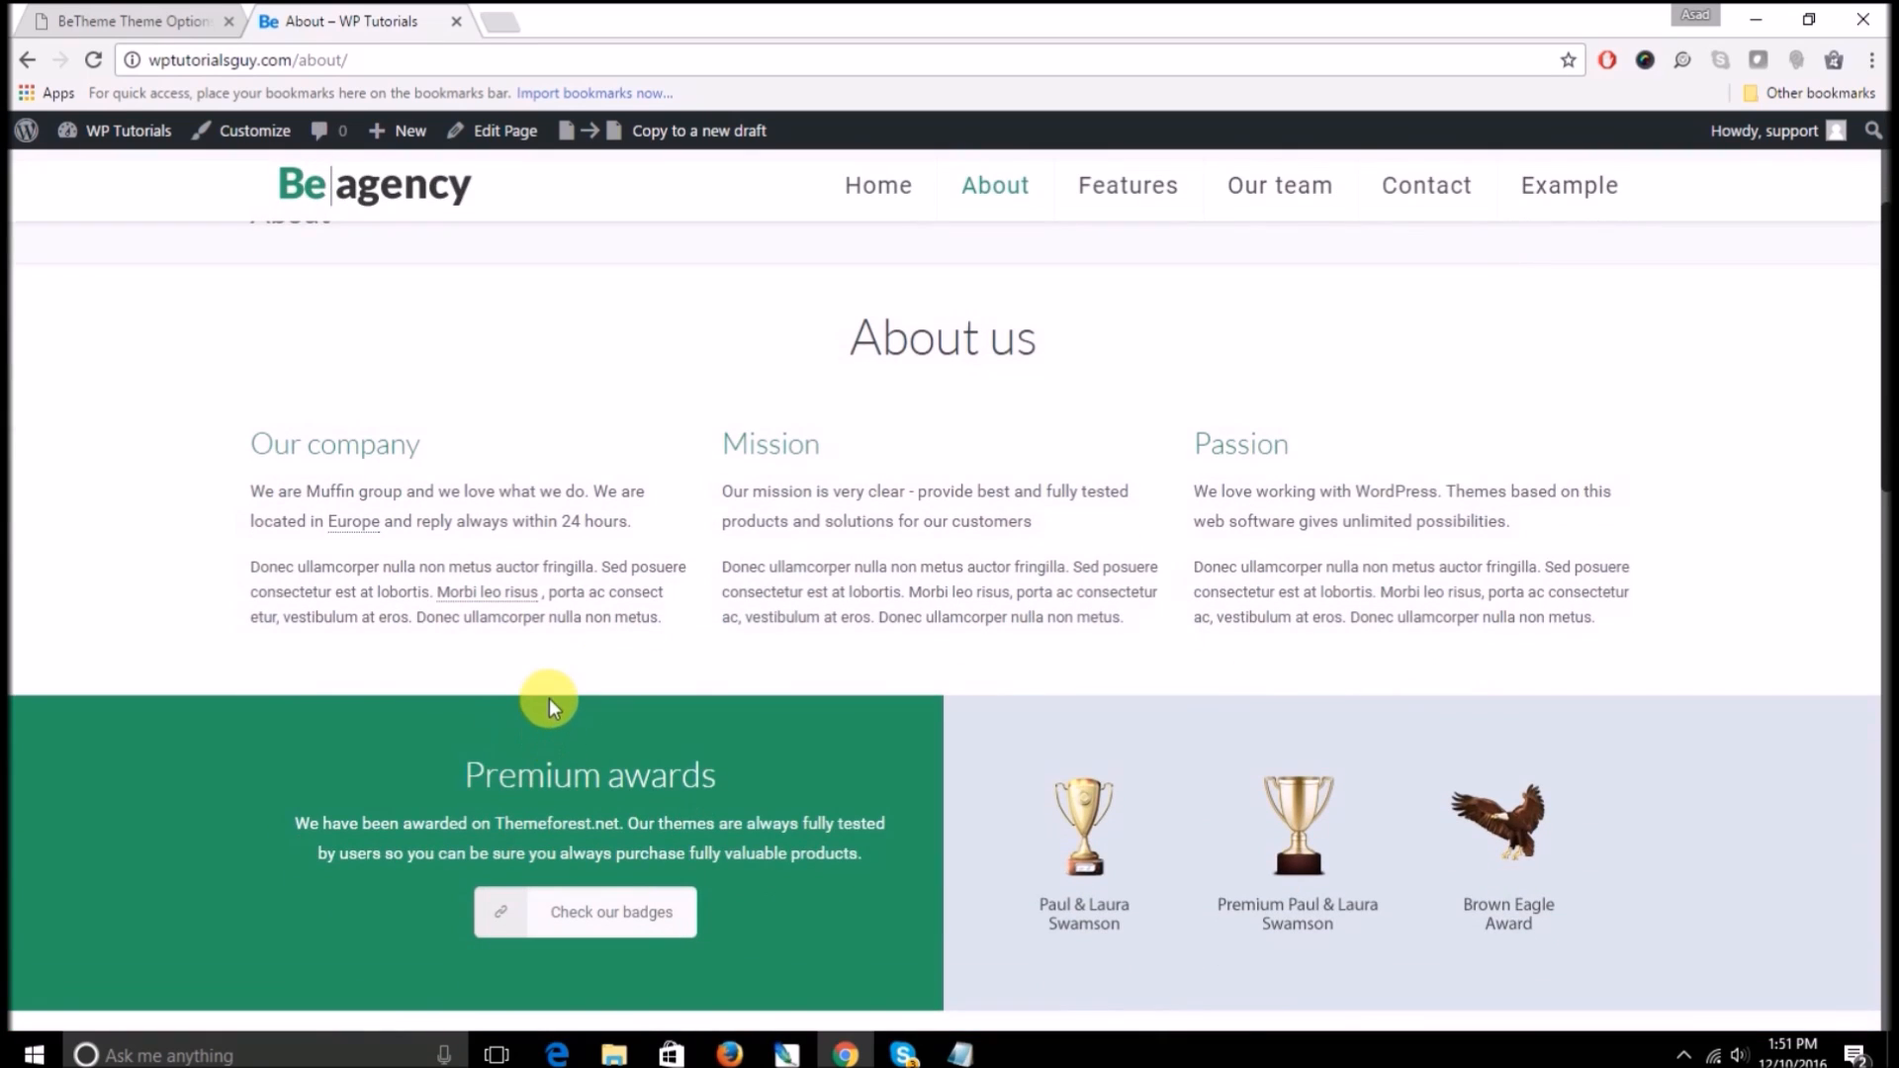
scroll(550, 696, "up", 3)
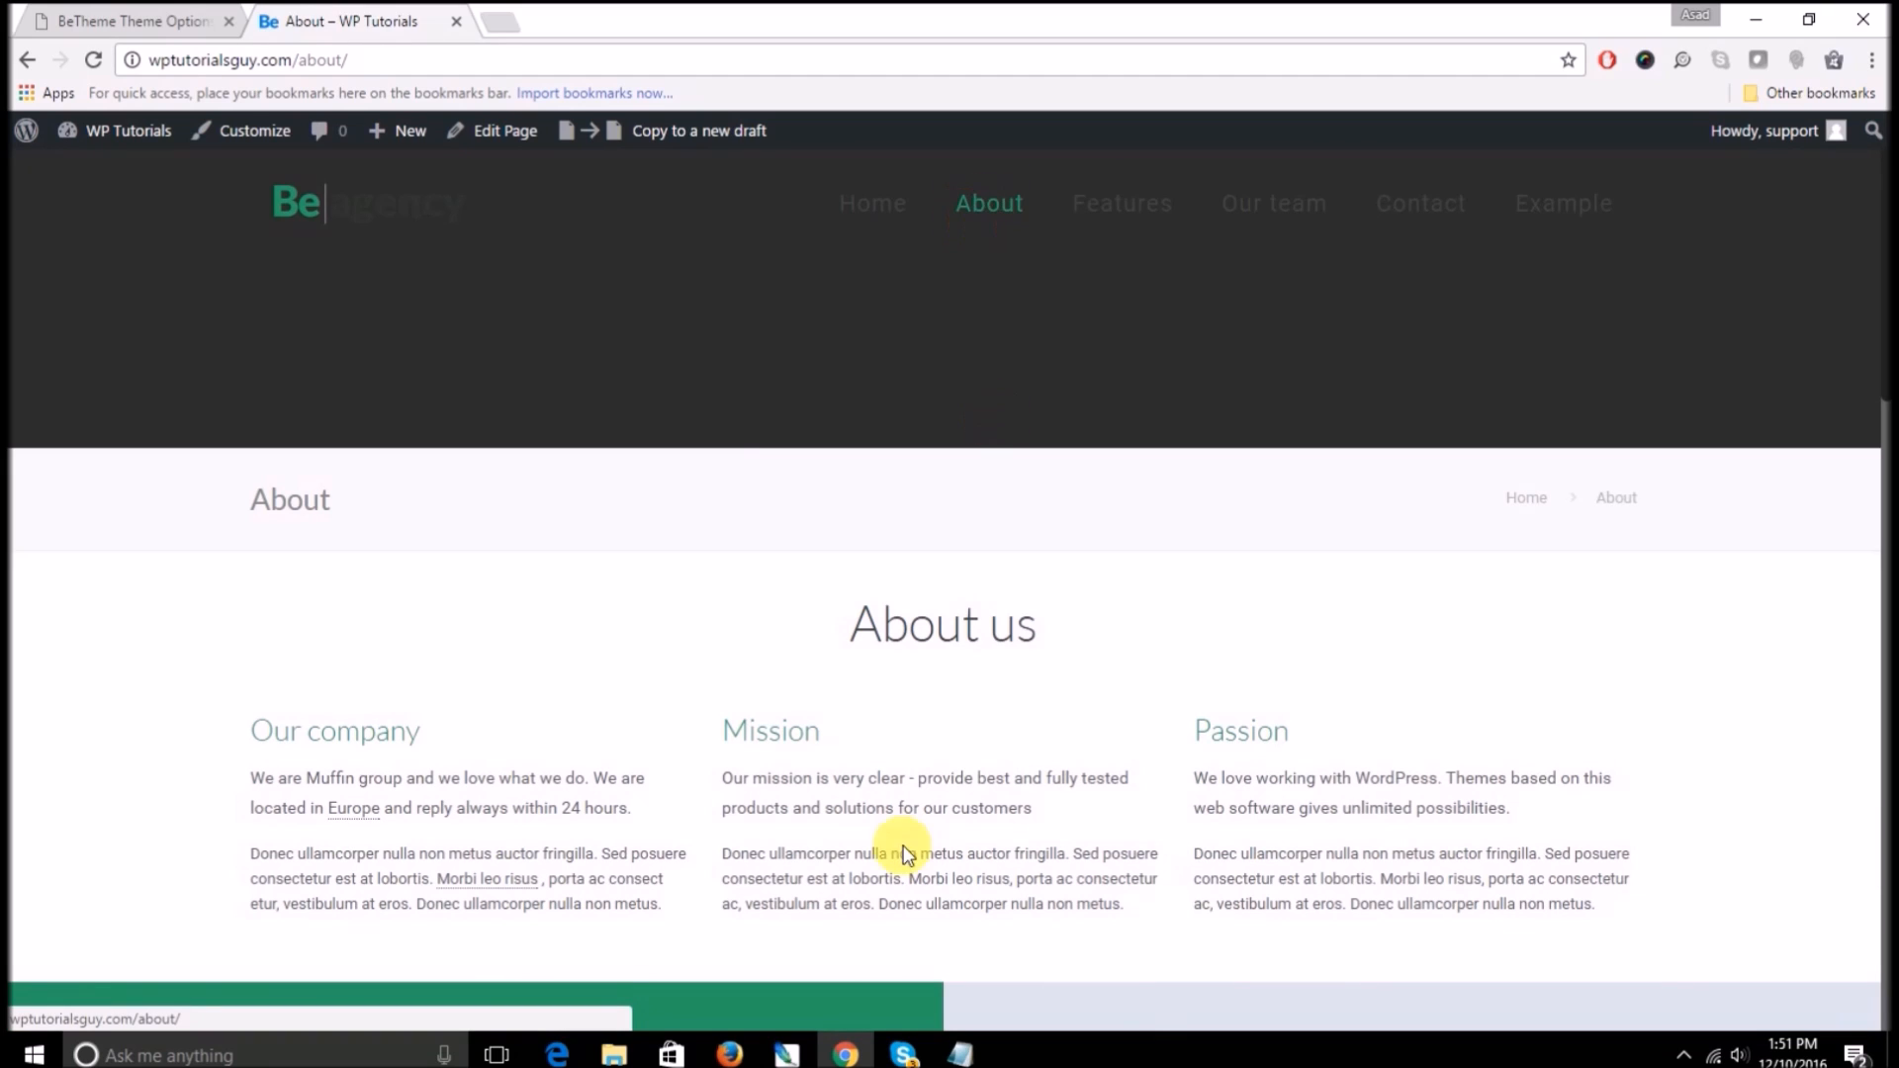
left_click(960, 1060)
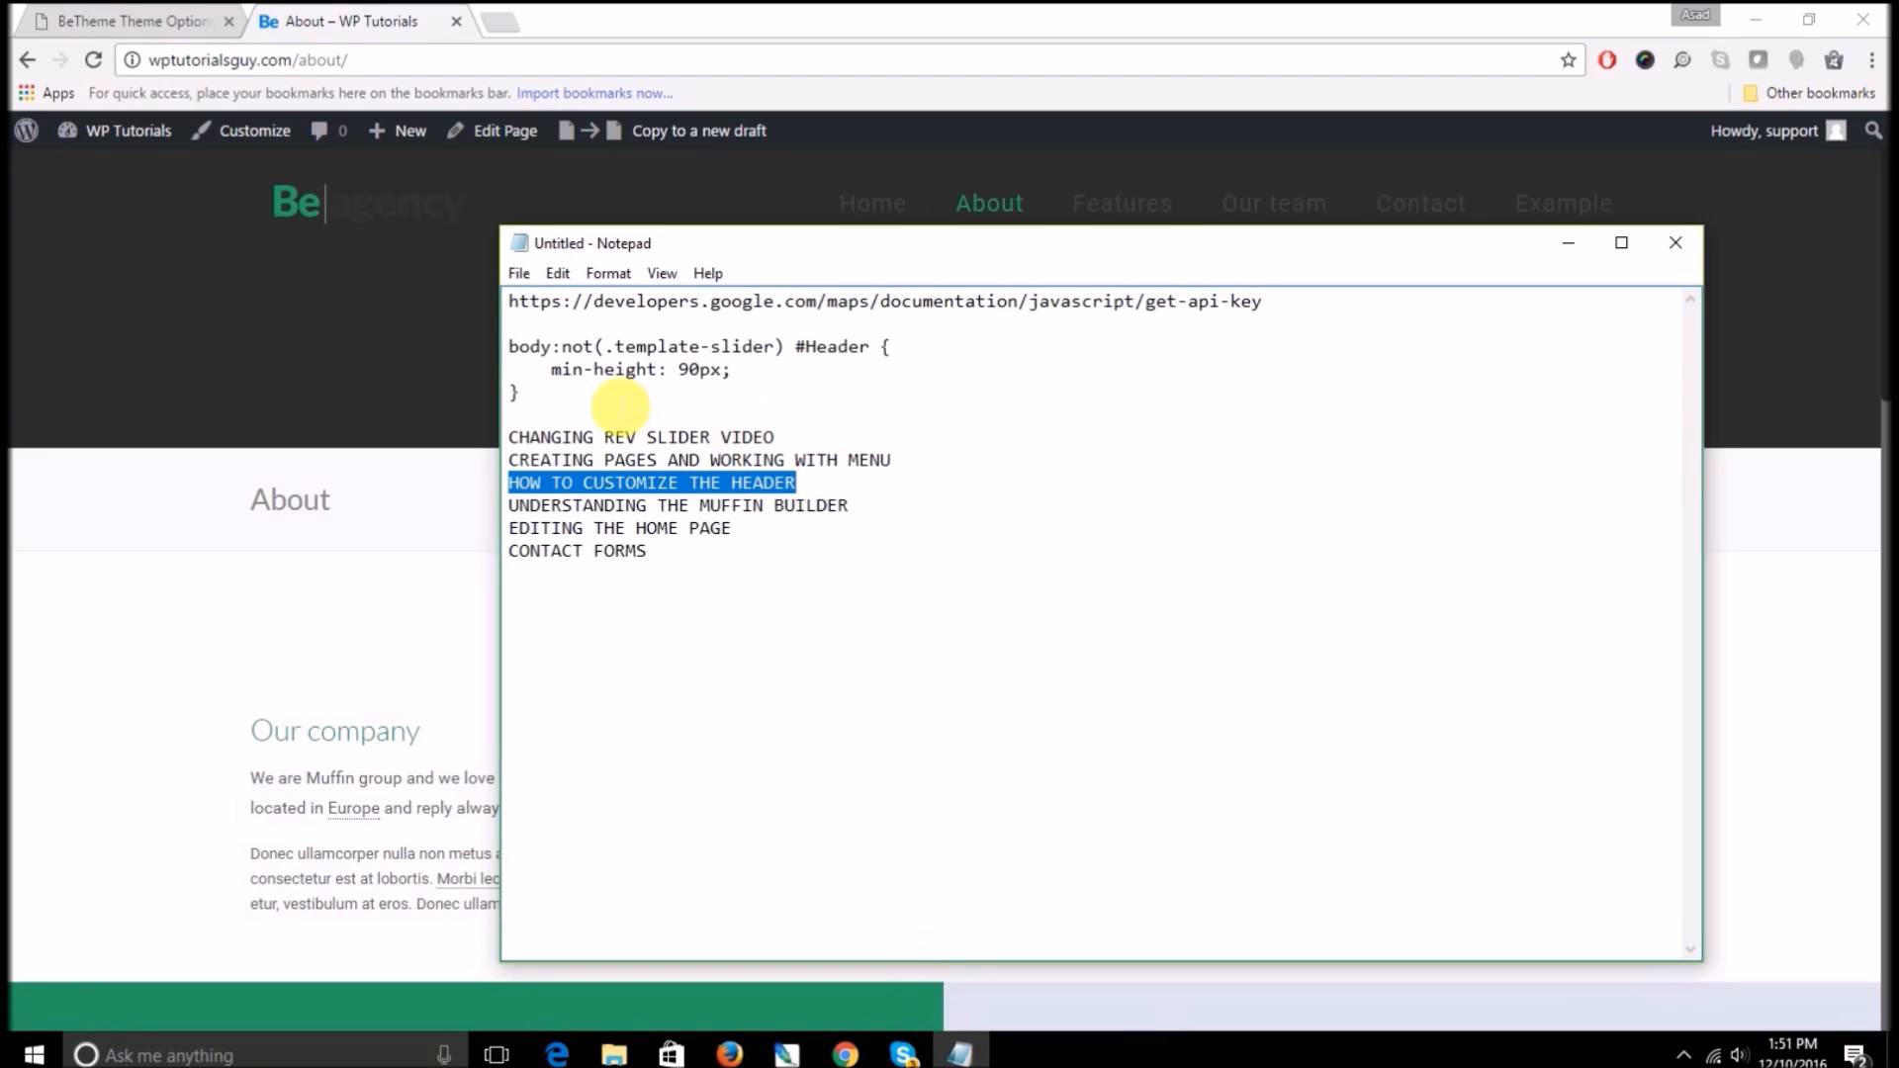
Step: Copy the body:not(.template-slider) #Header min-height 90px rule from Notepad
left_click_drag(510, 348, 591, 376)
right_click(585, 360)
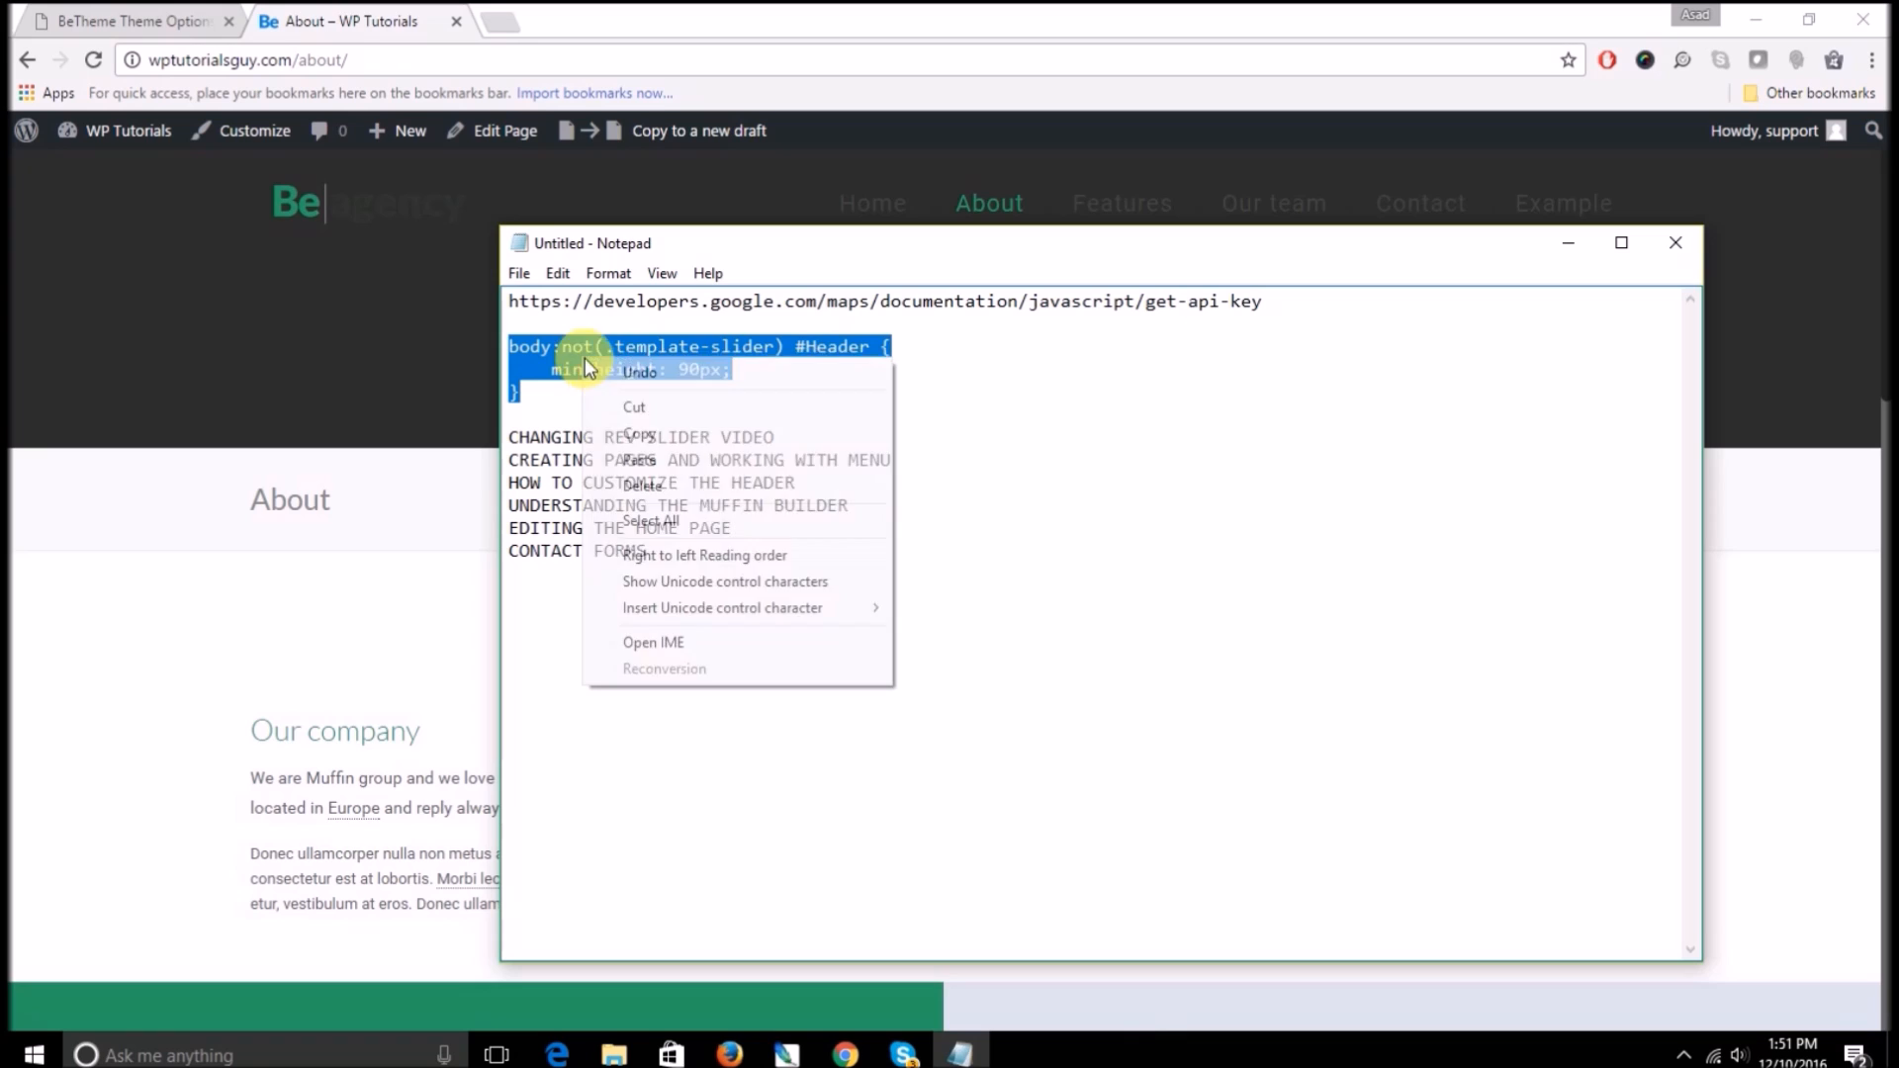
left_click(633, 435)
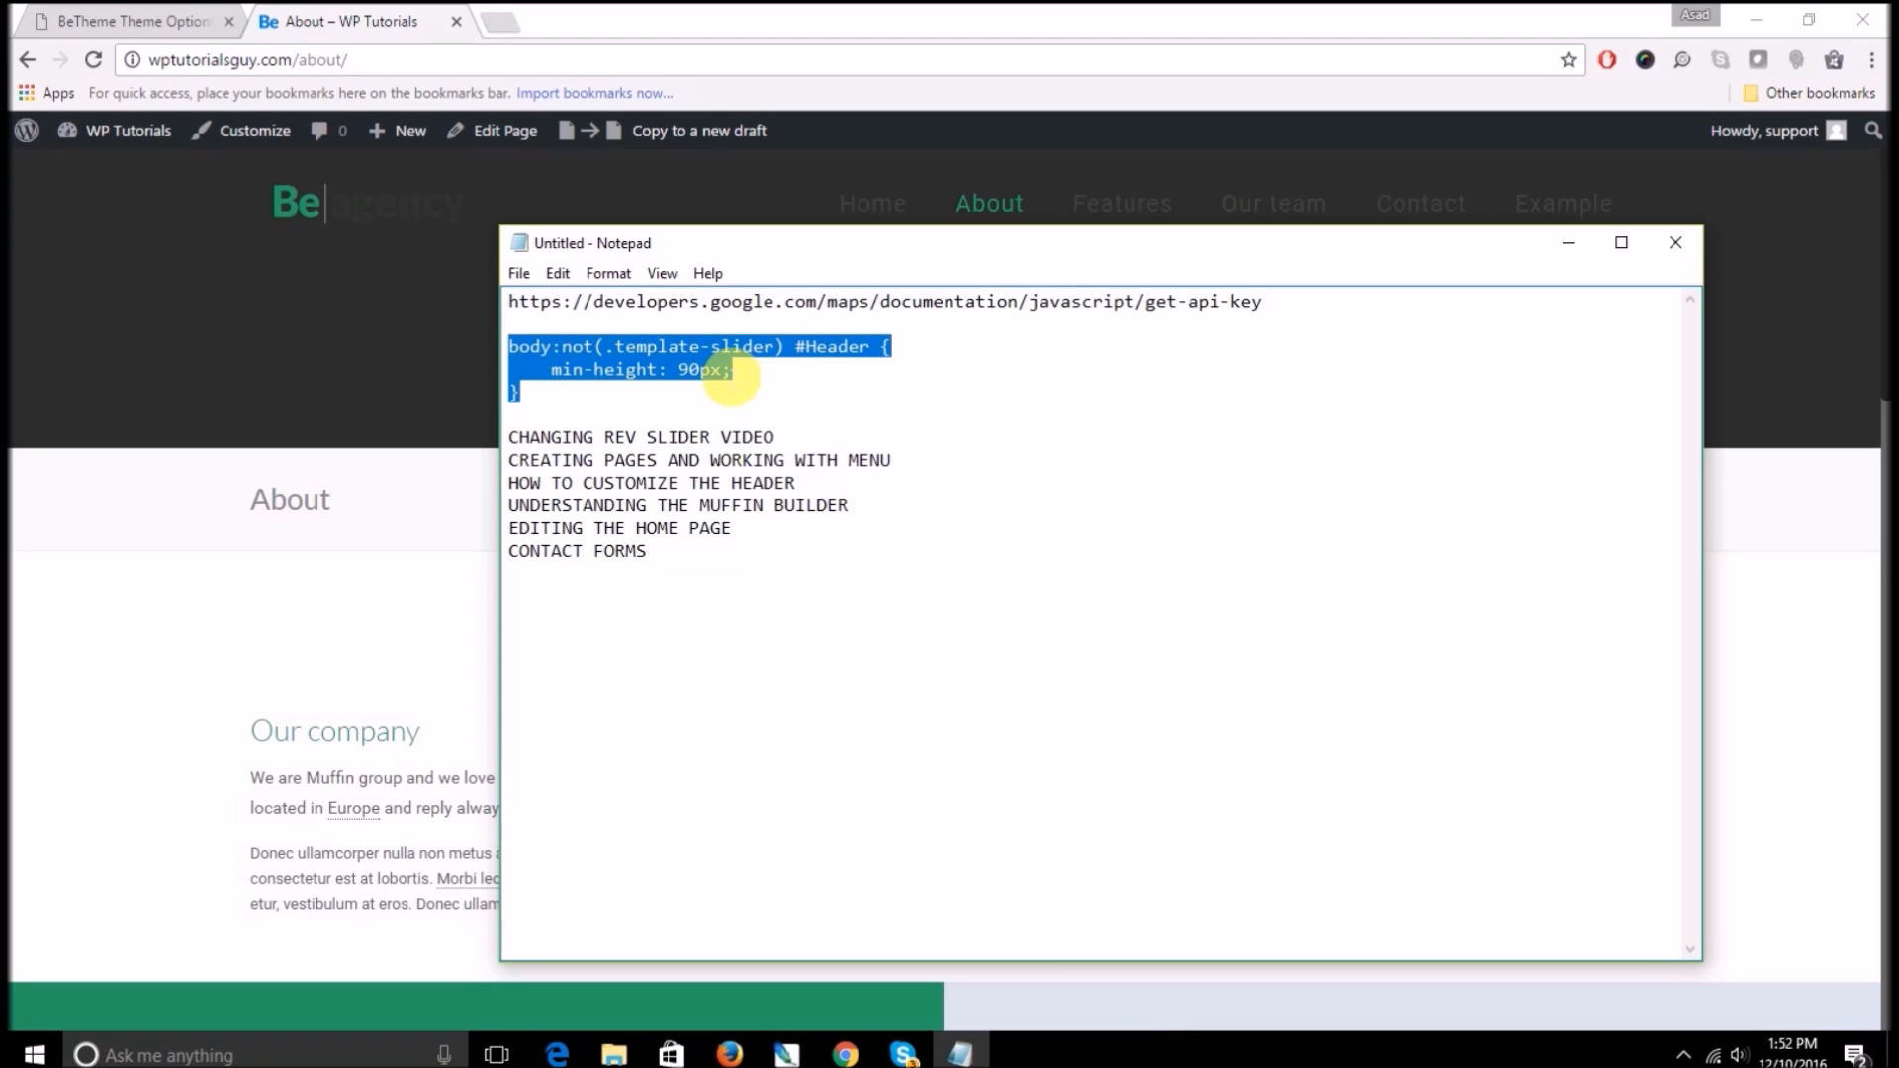
right_click(698, 364)
left_click(755, 436)
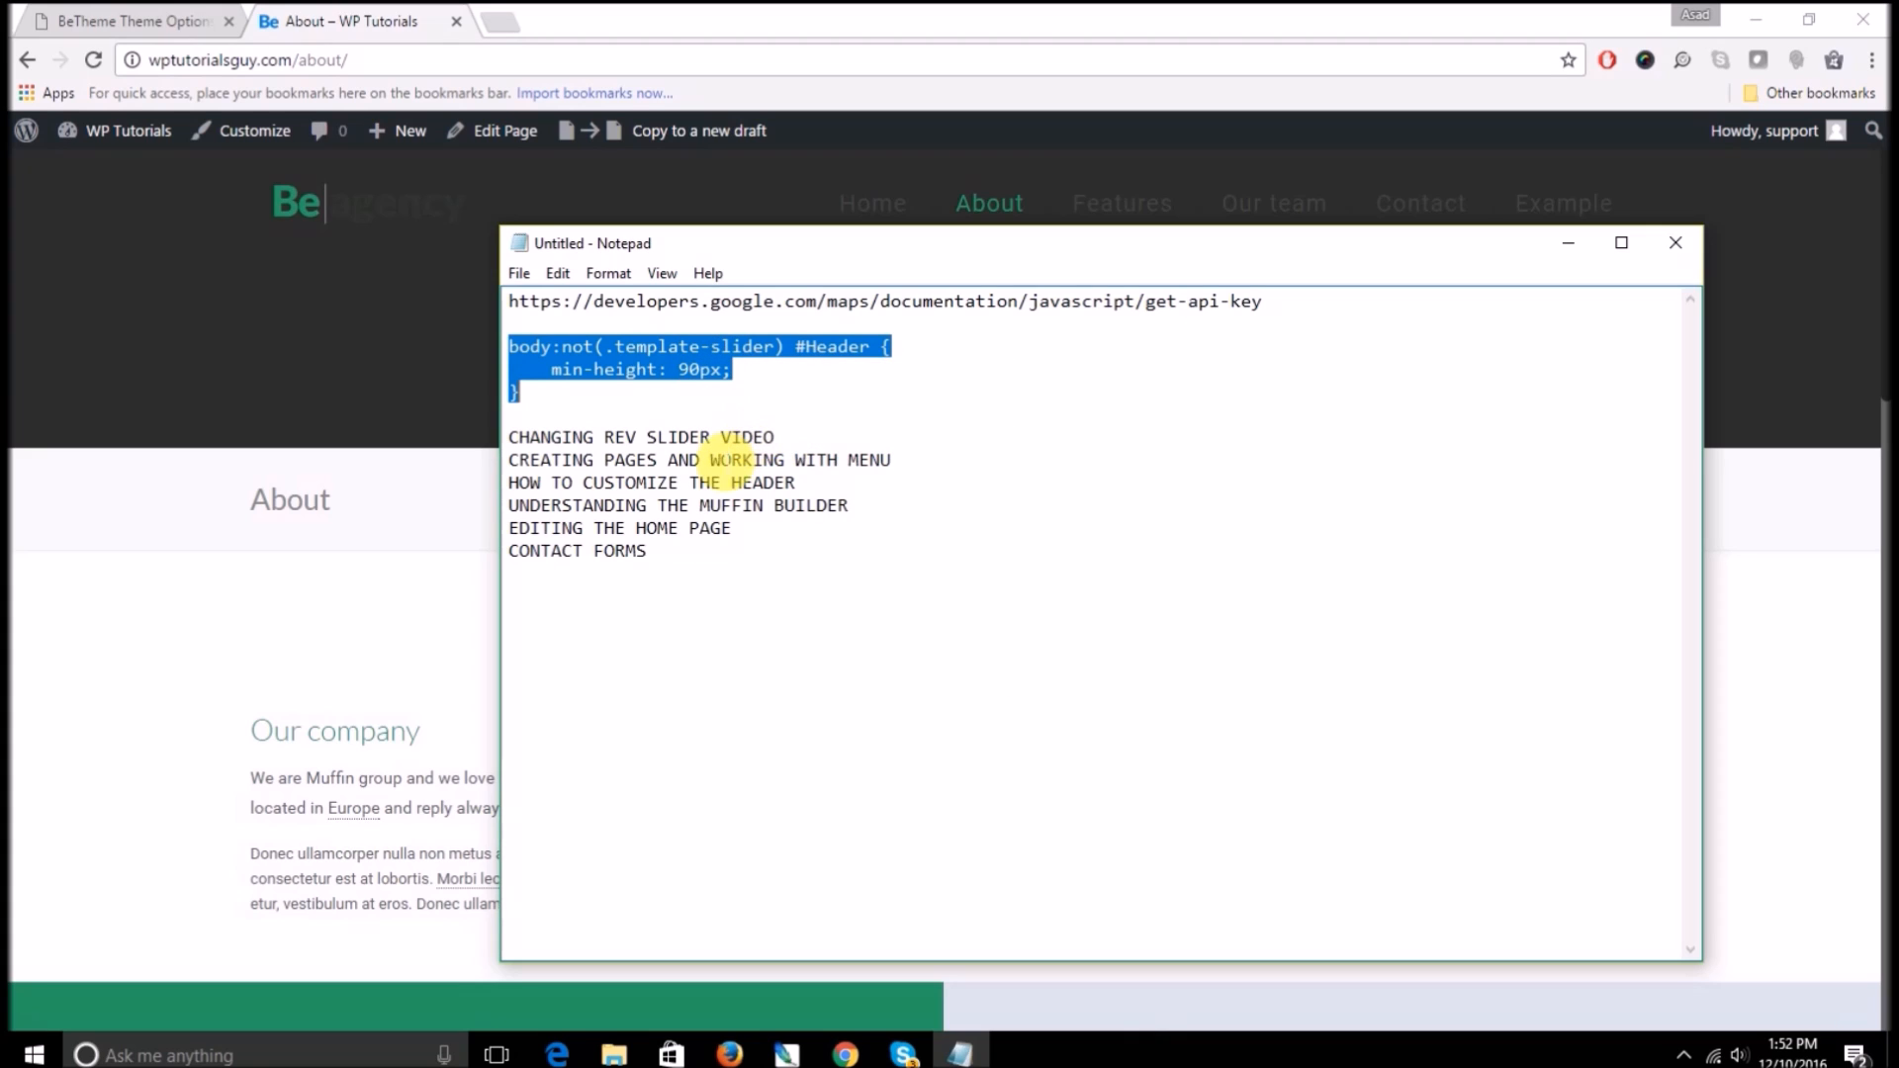
left_click(157, 728)
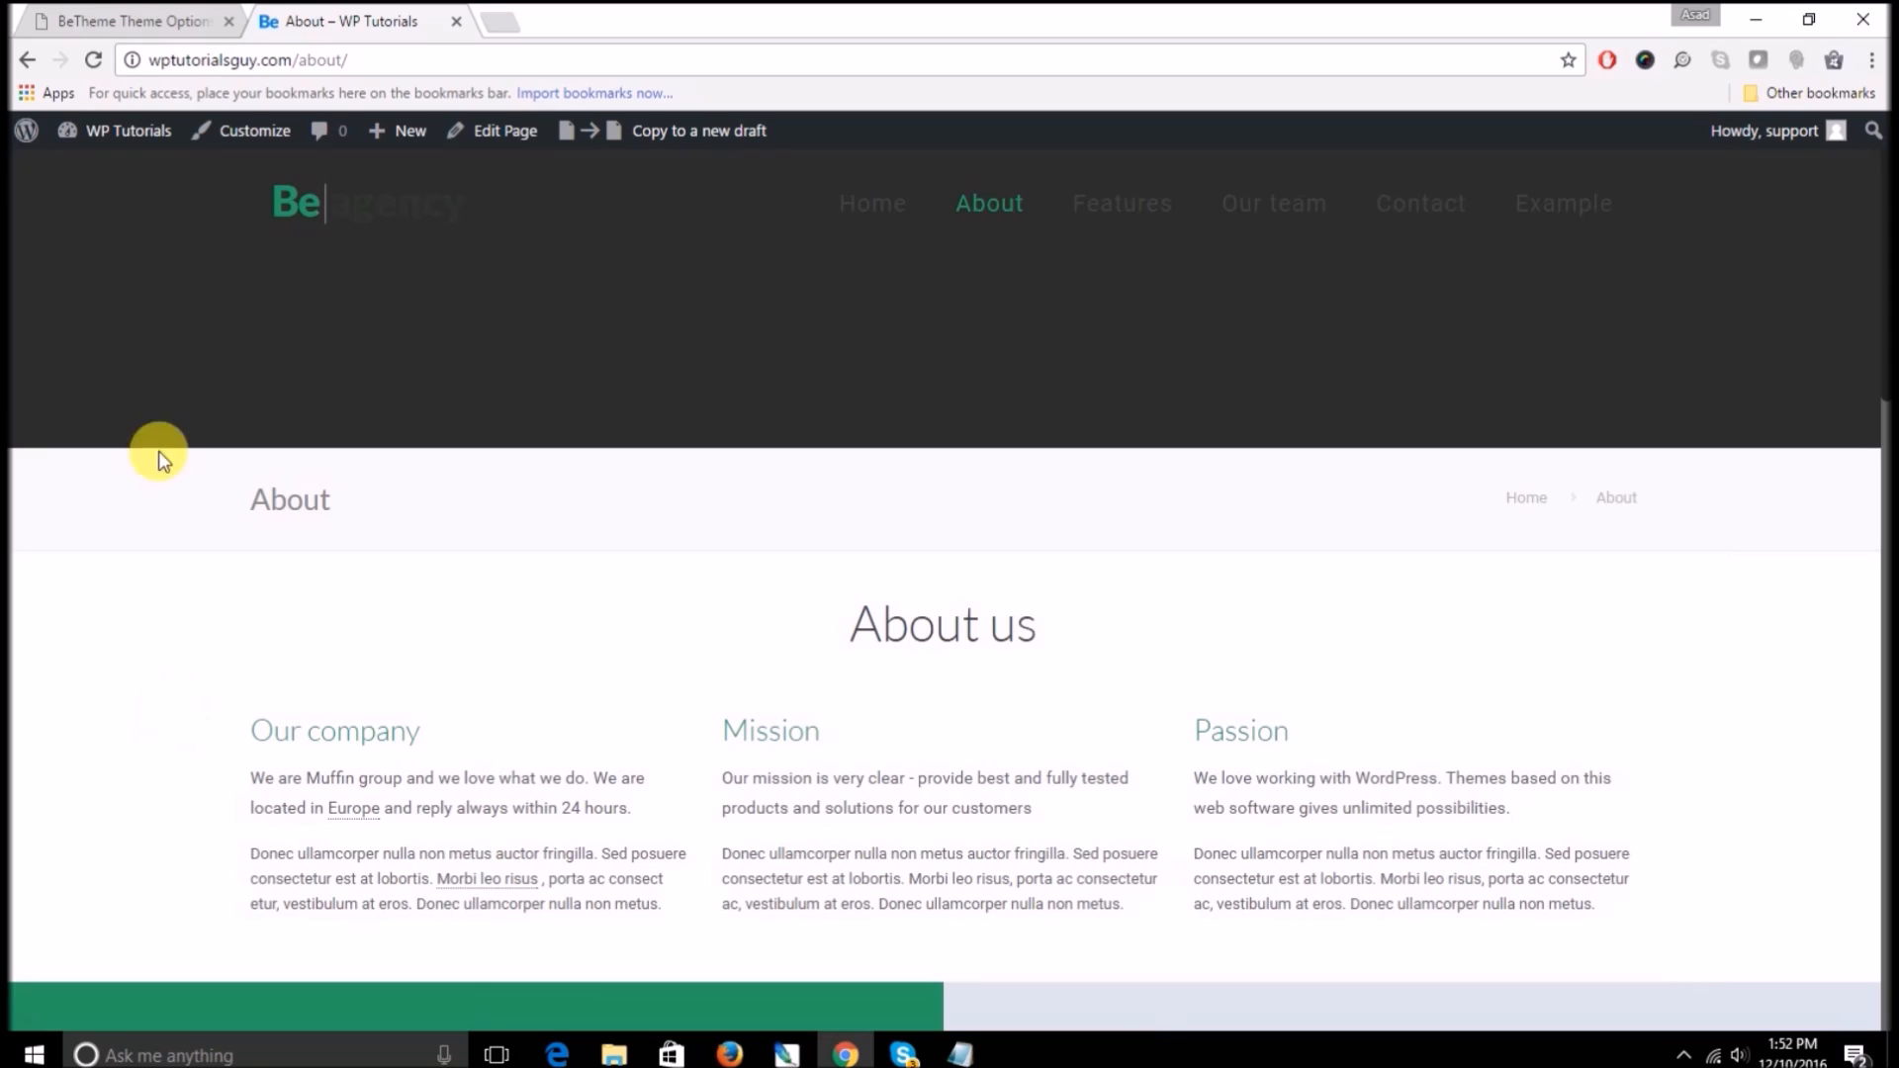
Step: Open the Custom CSS & JS > CSS settings in BeTheme Options
left_click(104, 17)
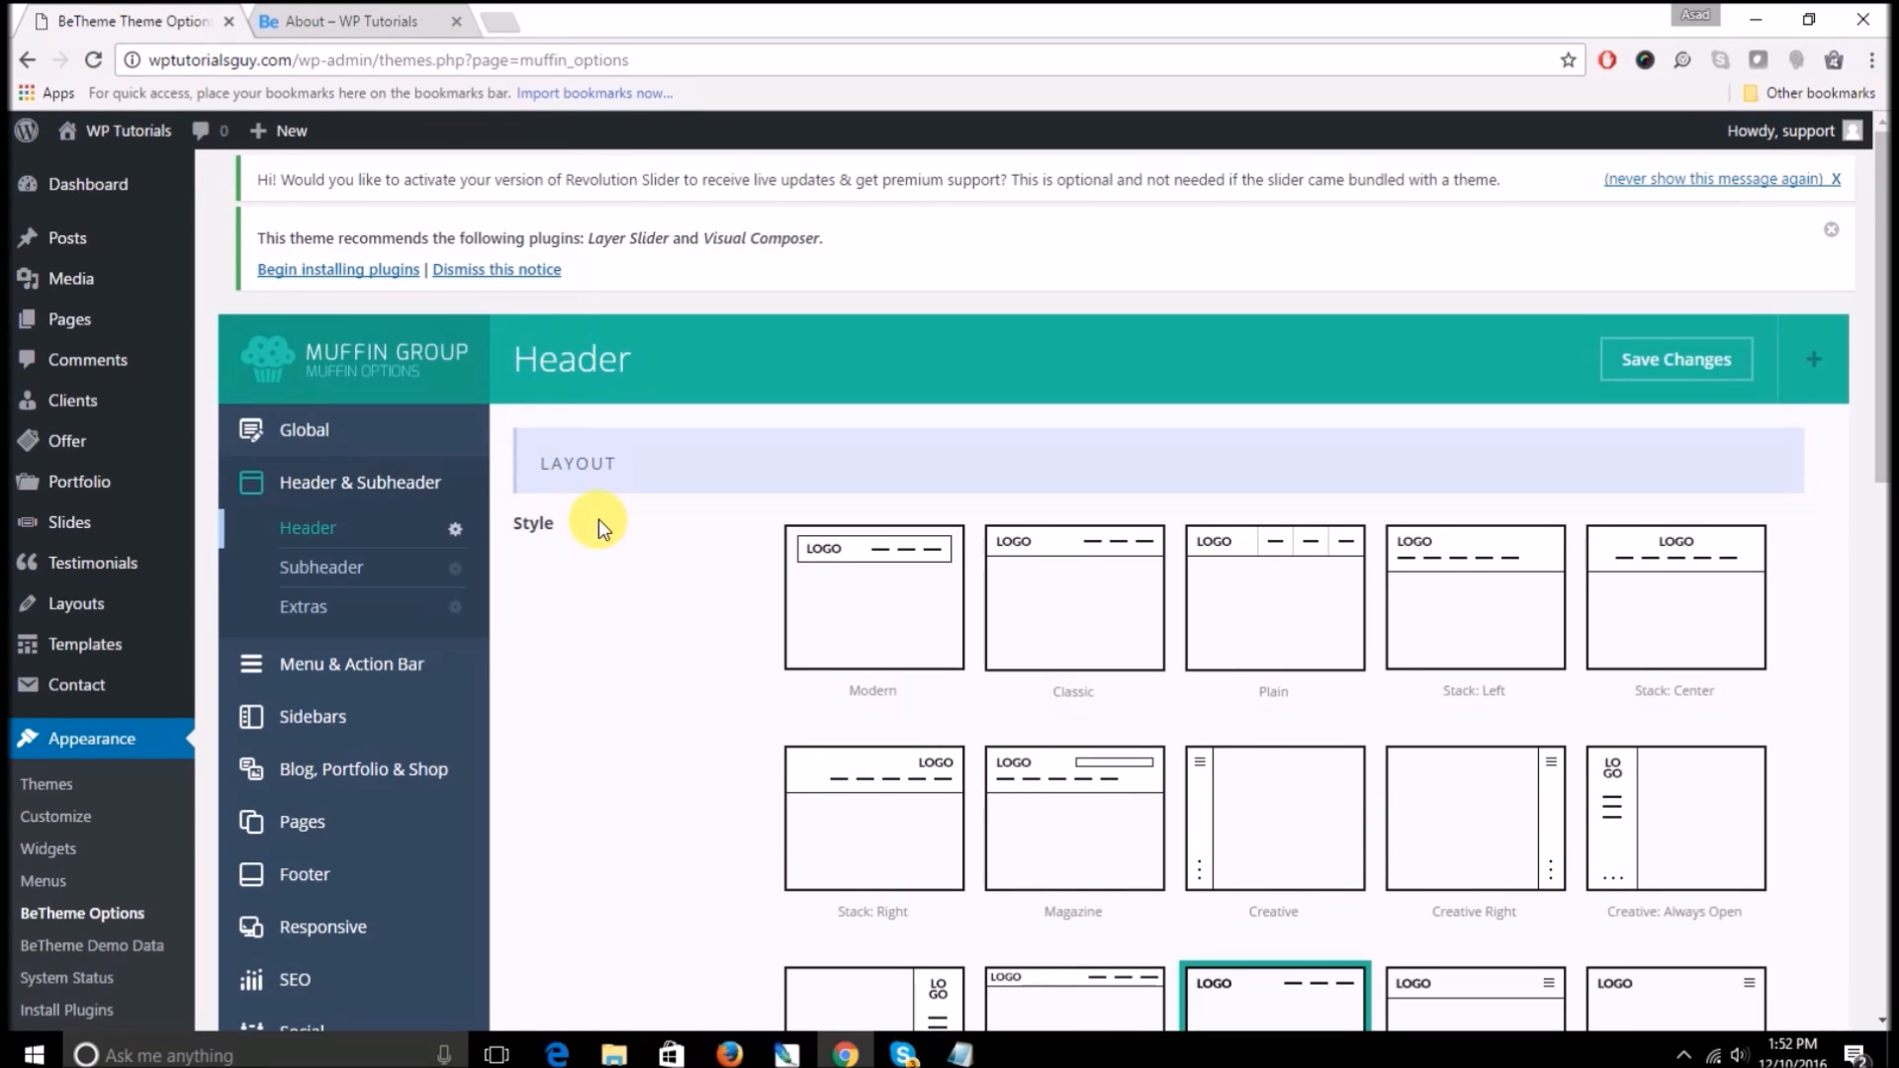
scroll(597, 509, "down", 5)
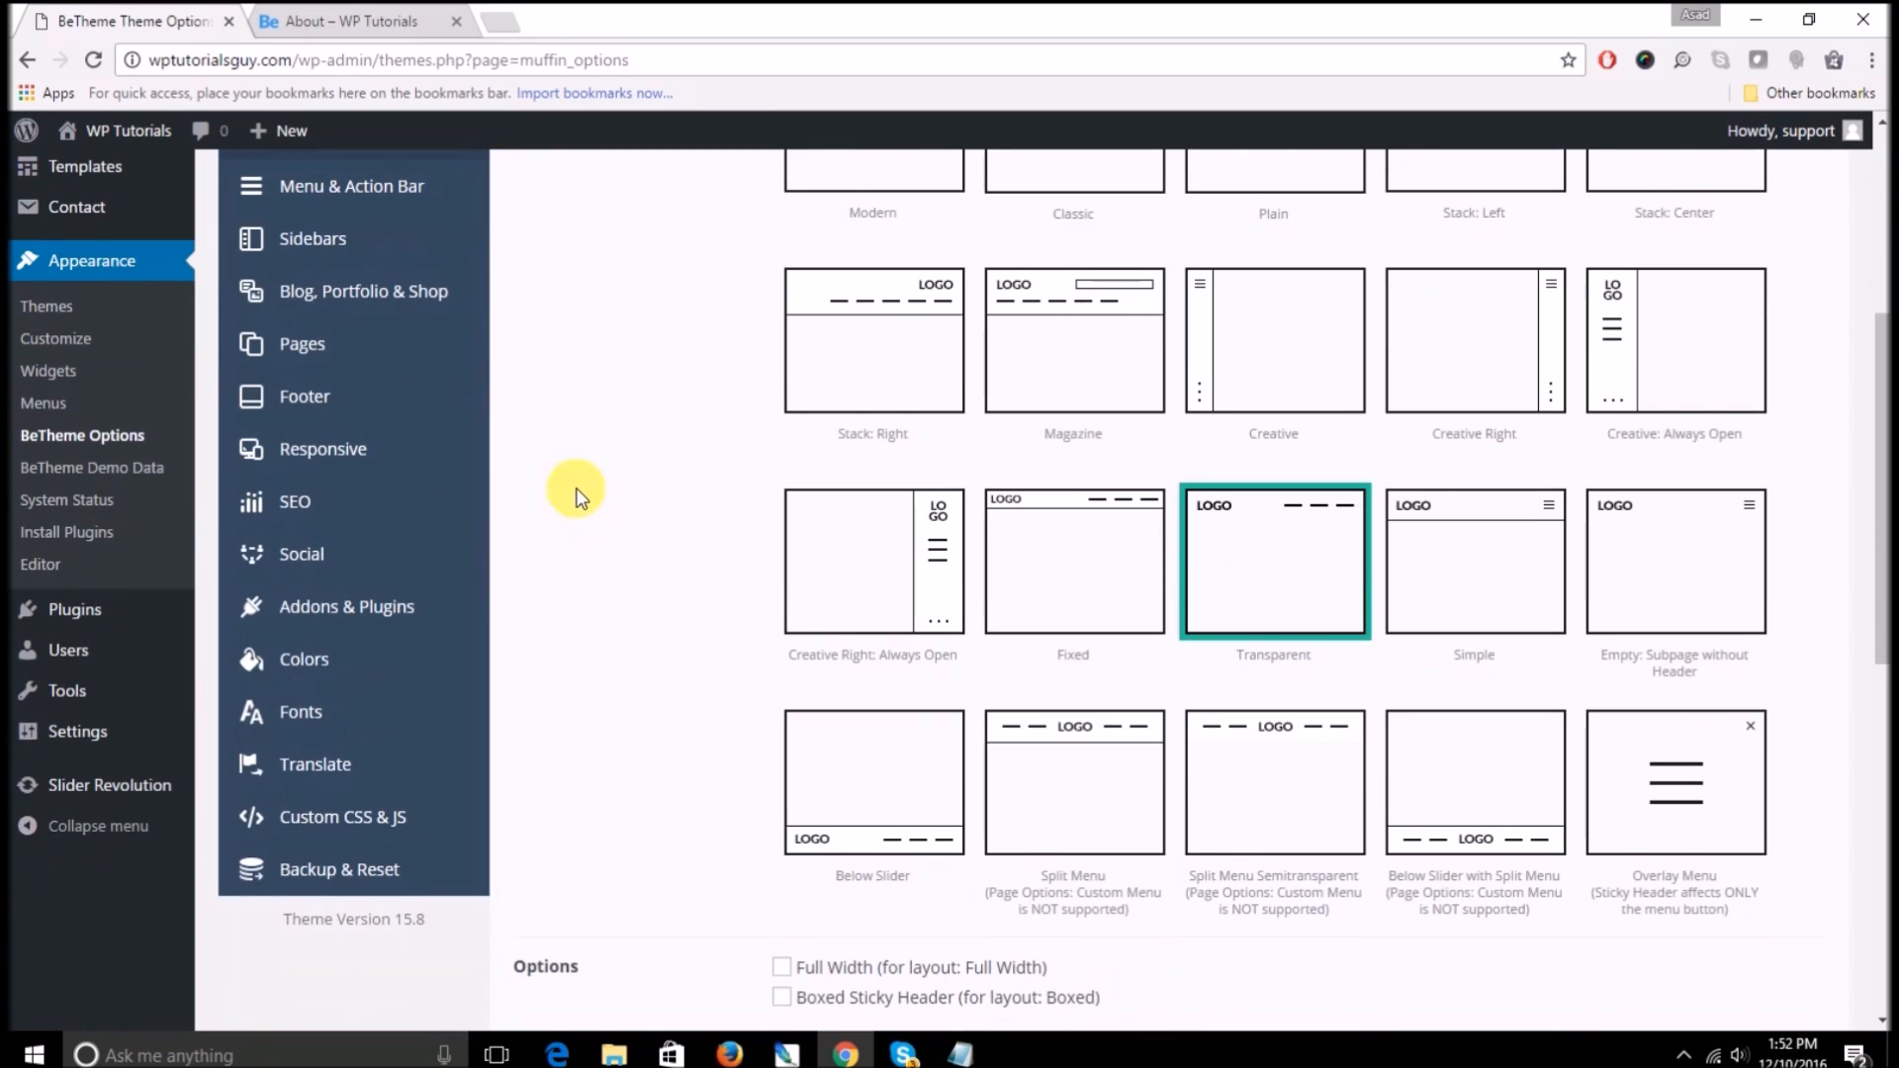
scroll(657, 678, "up", 5)
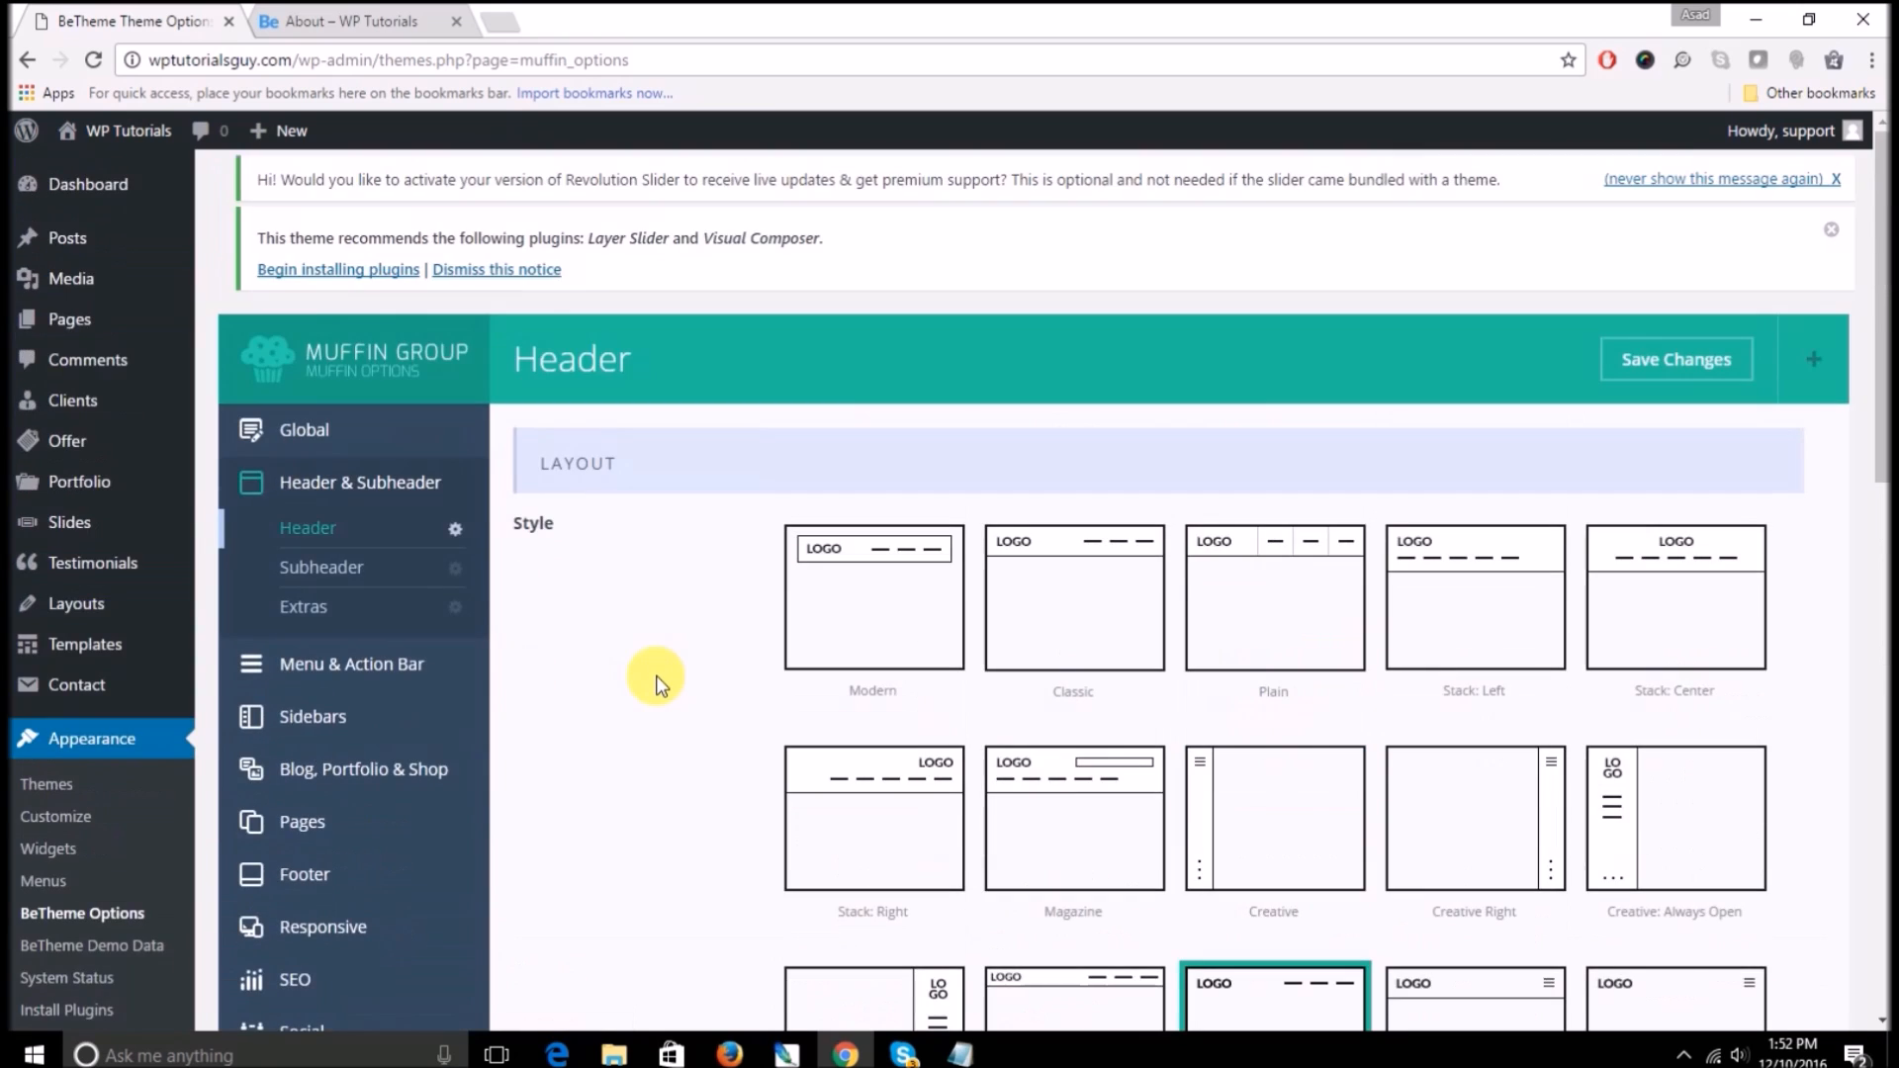
scroll(657, 678, "down", 7)
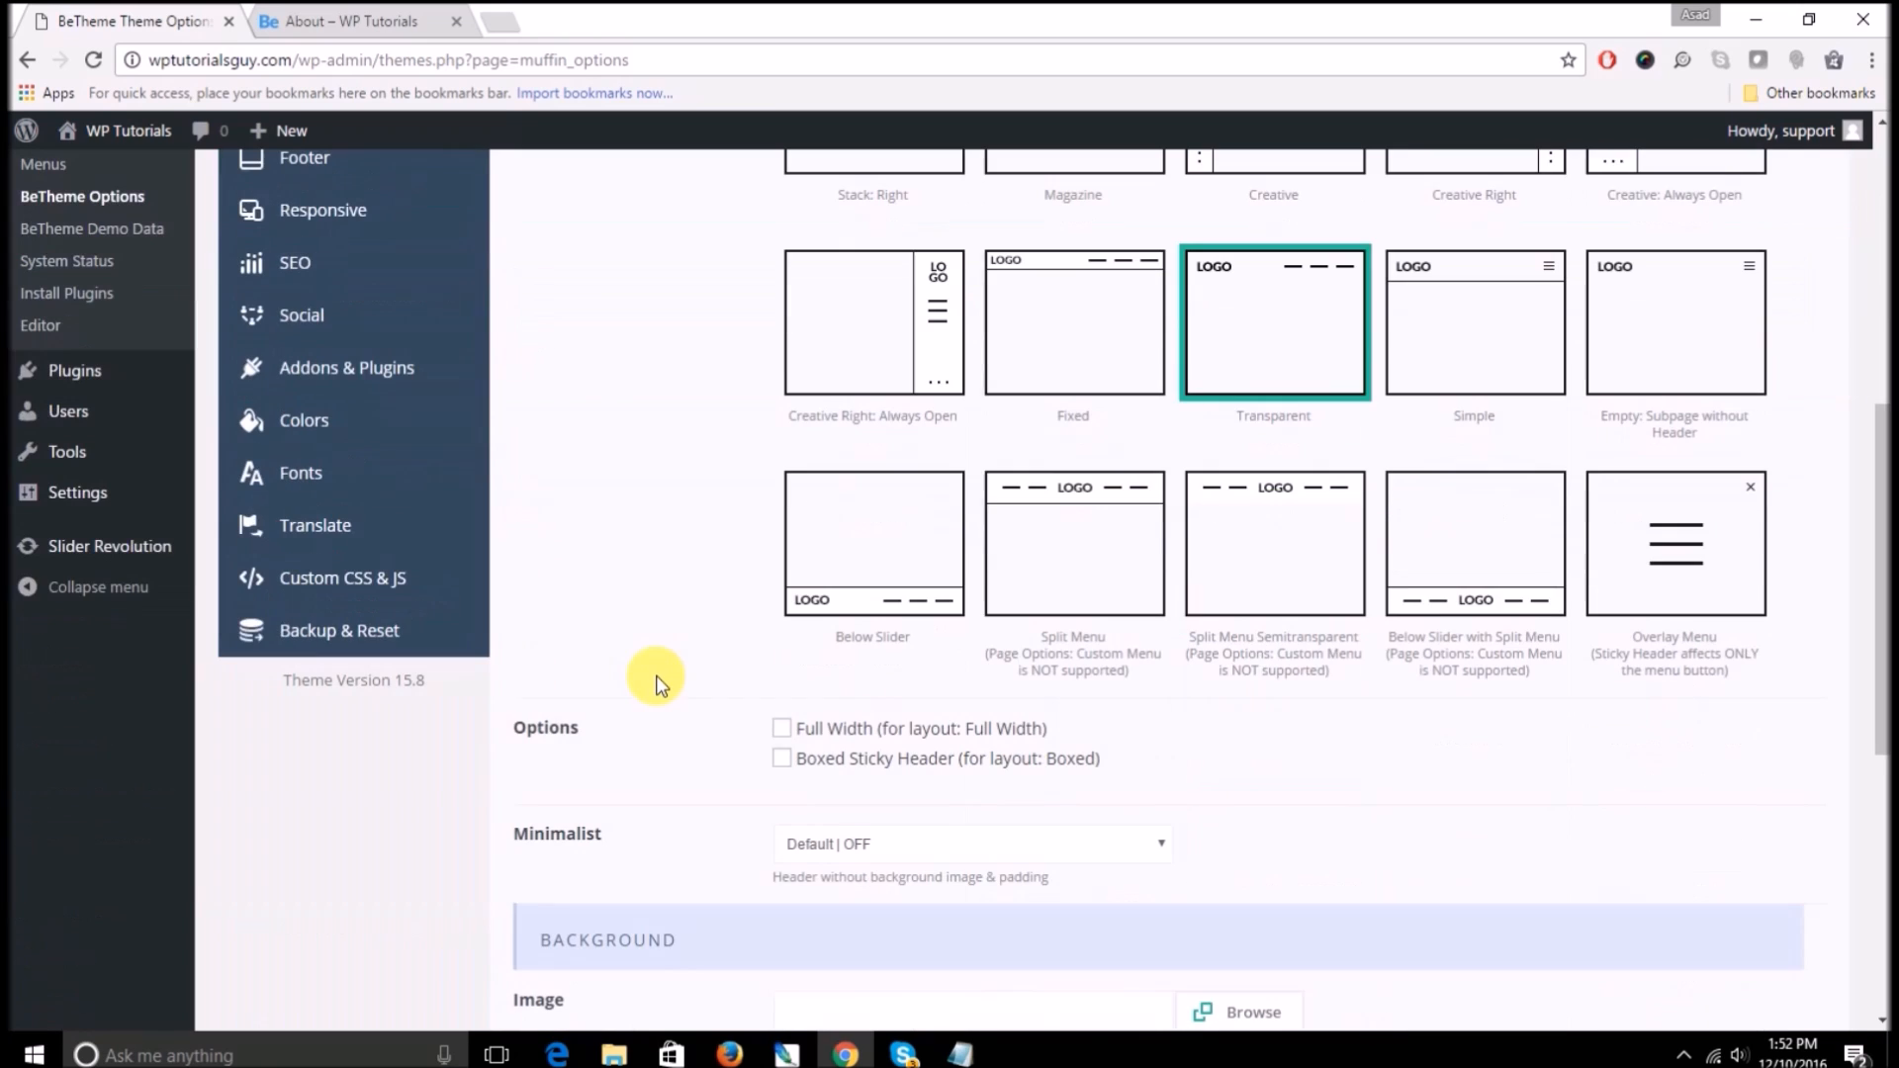
left_click(348, 592)
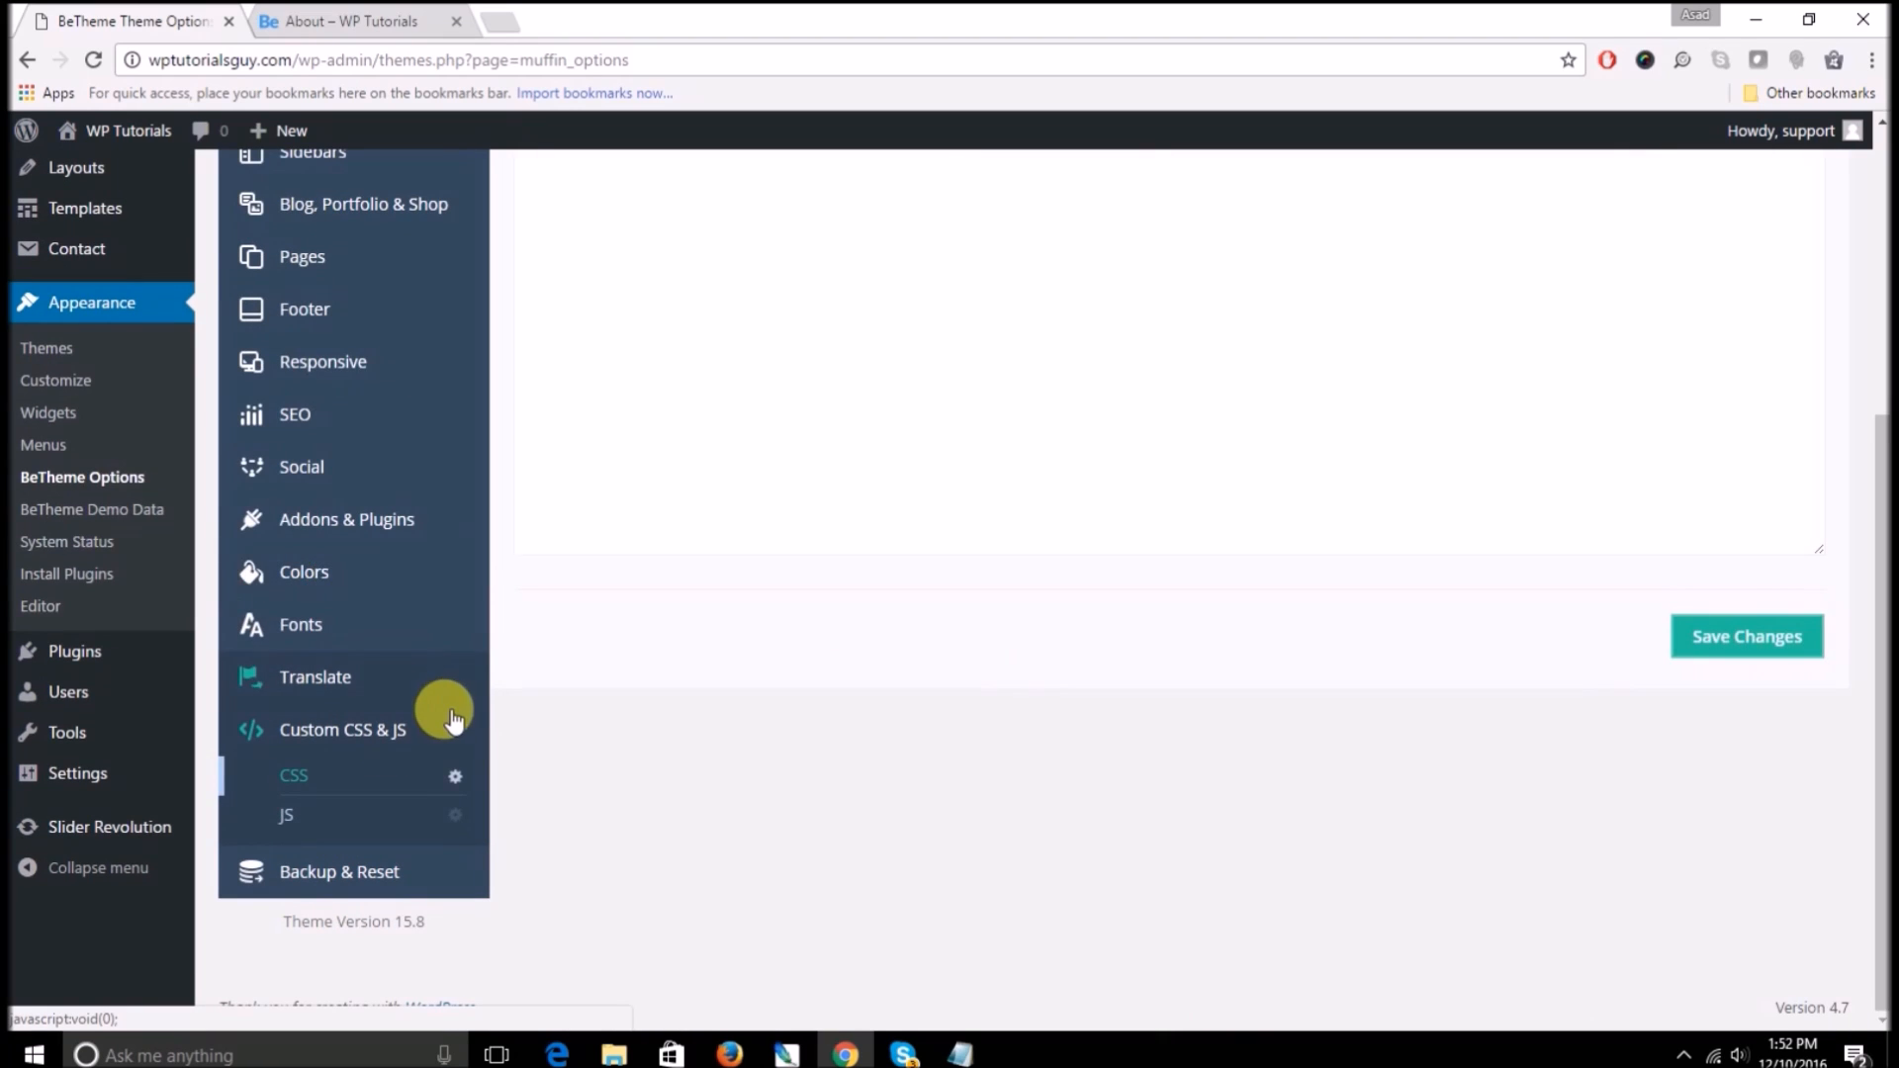
scroll(556, 767, "up", 5)
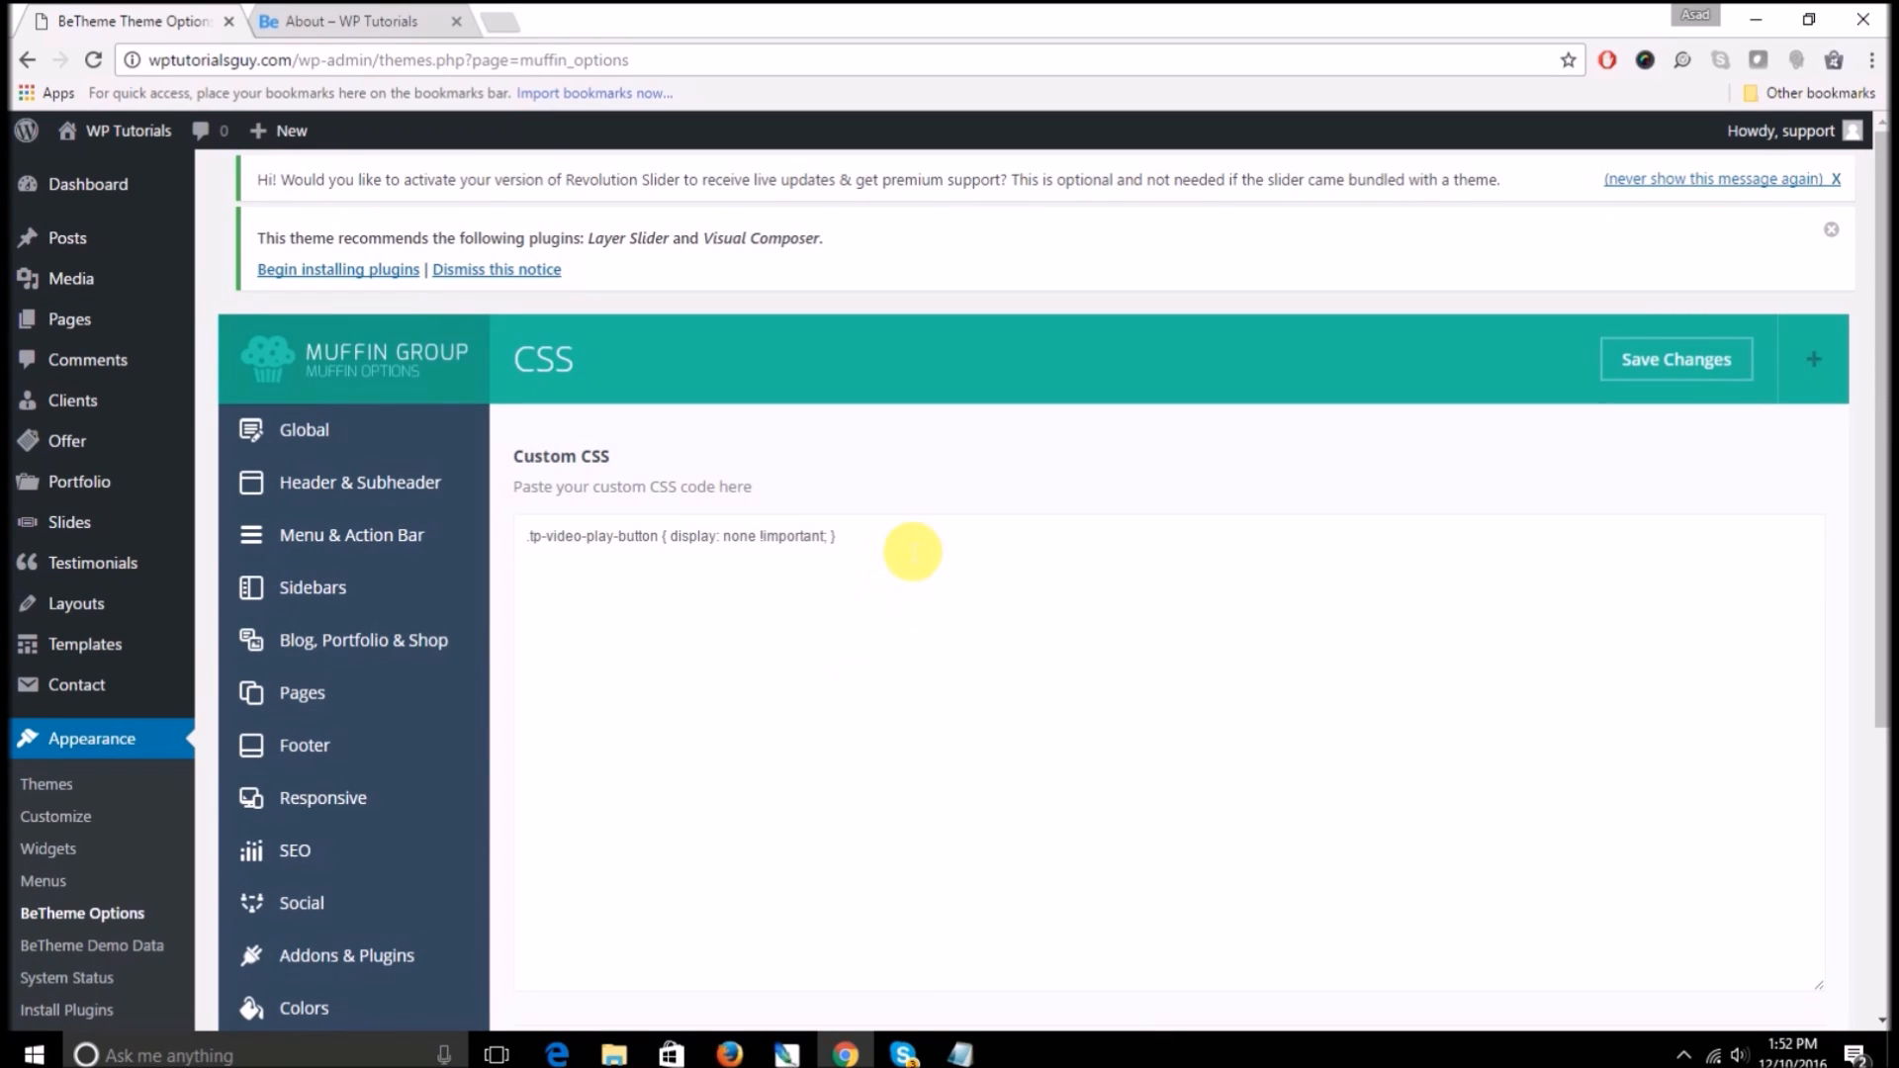
Step: Paste the #Header min-height 90px rule after the existing CSS and save
left_click_drag(856, 542, 503, 539)
left_click(925, 543)
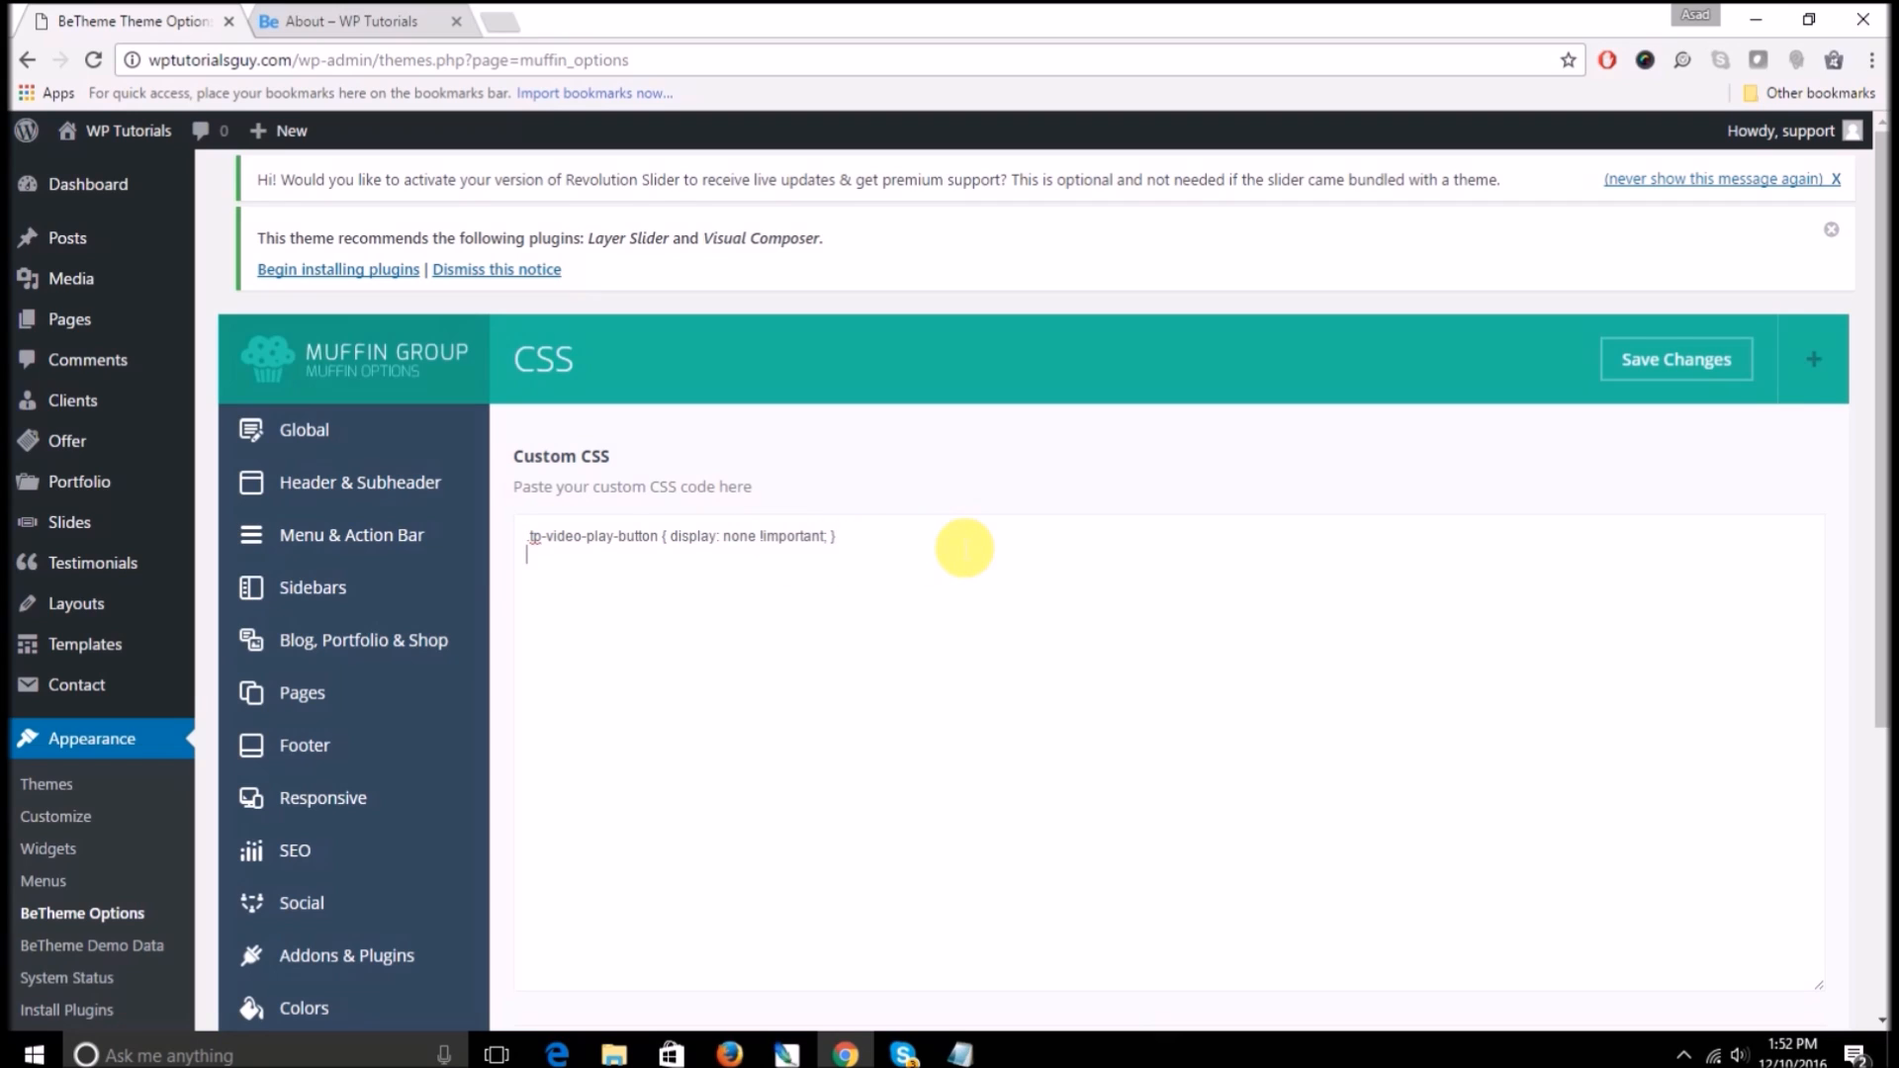
key("ctrl+v")
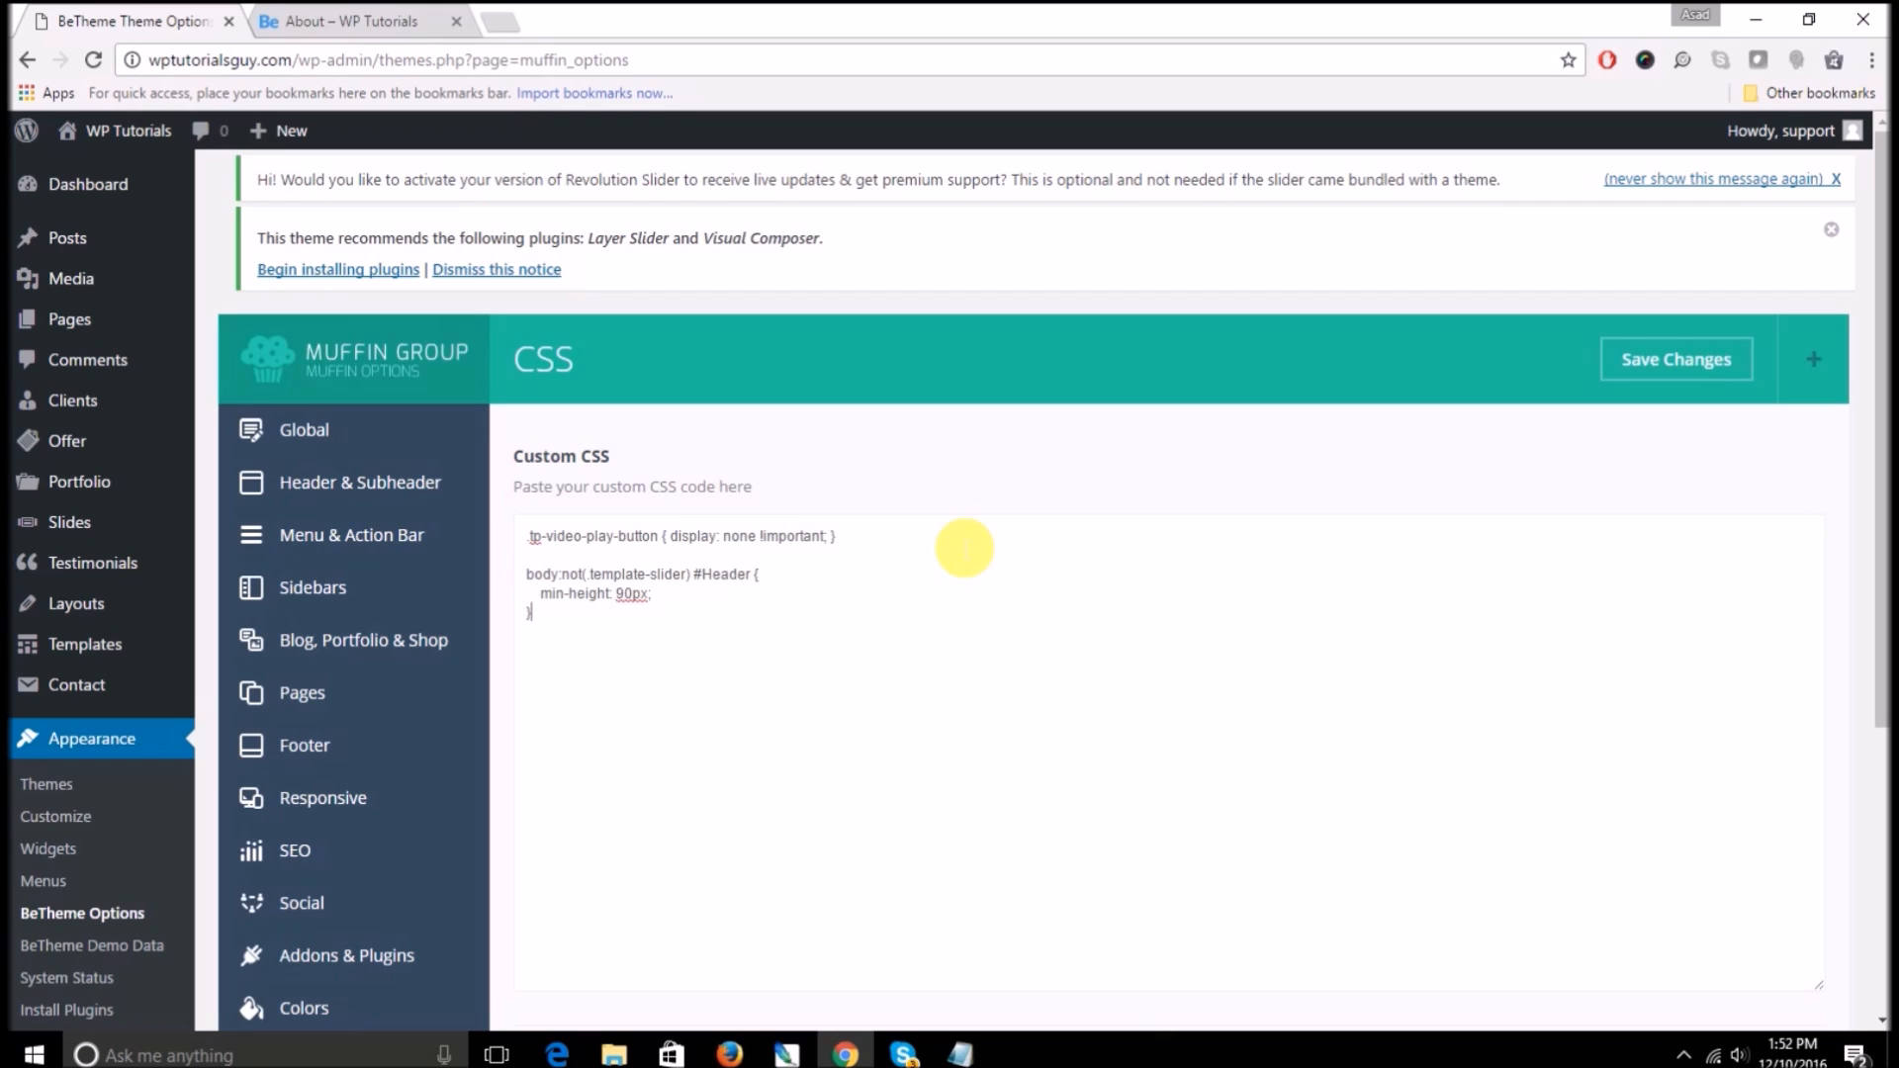
left_click_drag(543, 597, 679, 600)
scroll(979, 710, "down", 3)
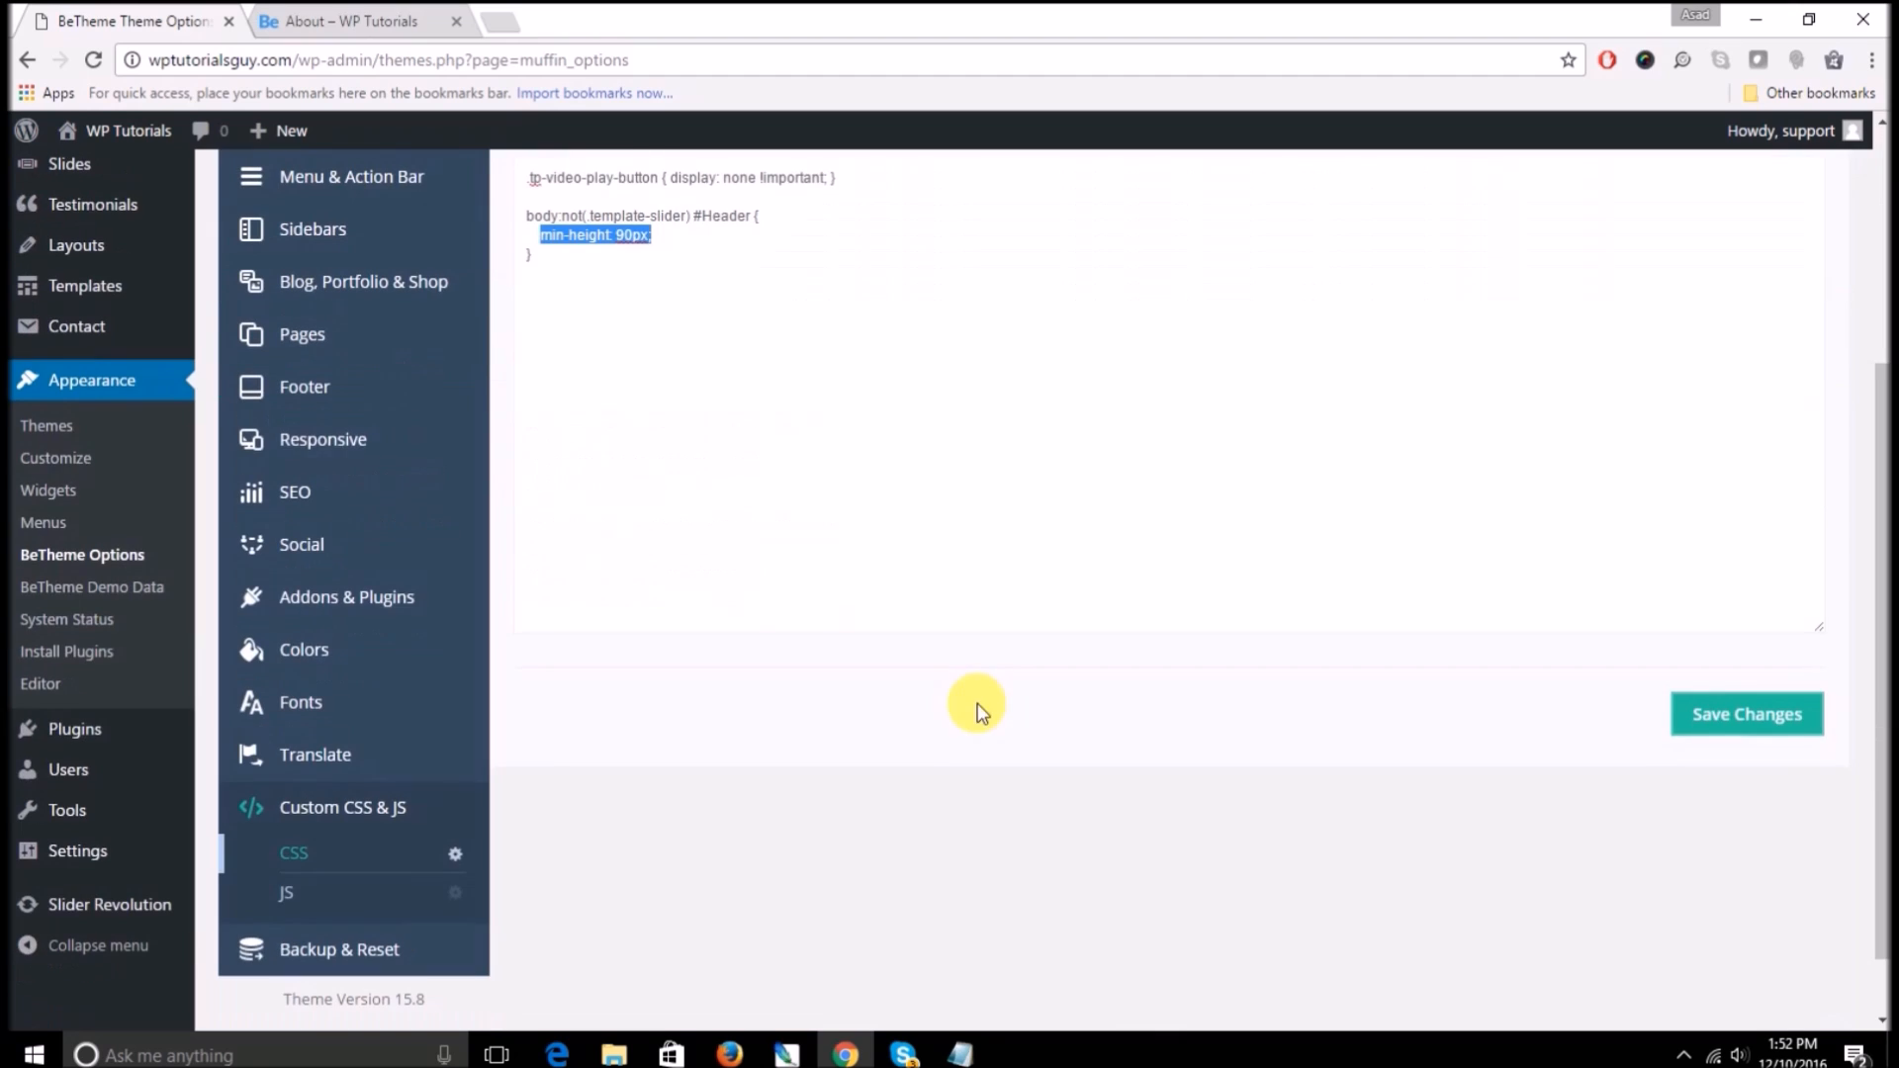
left_click(1771, 714)
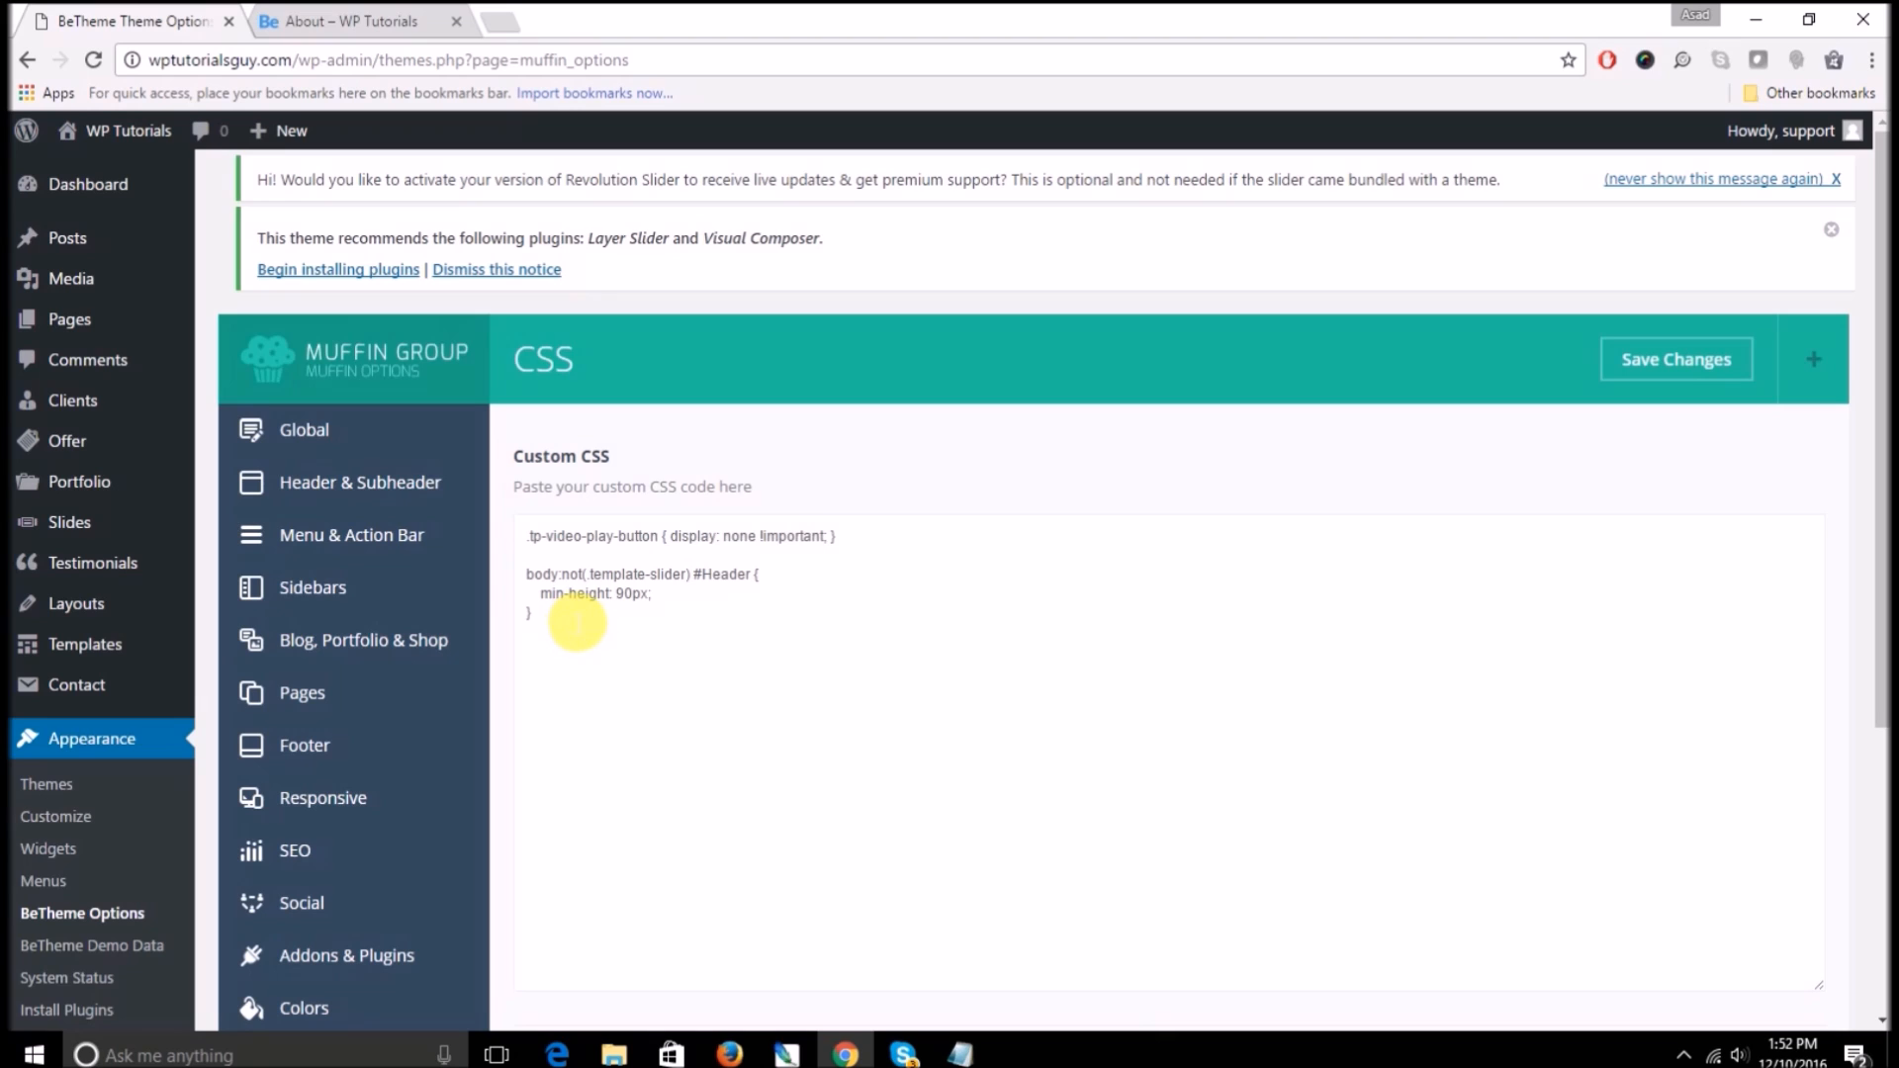
Step: Reload the About page to preview the 90px header, then return to the Custom CSS panel
left_click(392, 16)
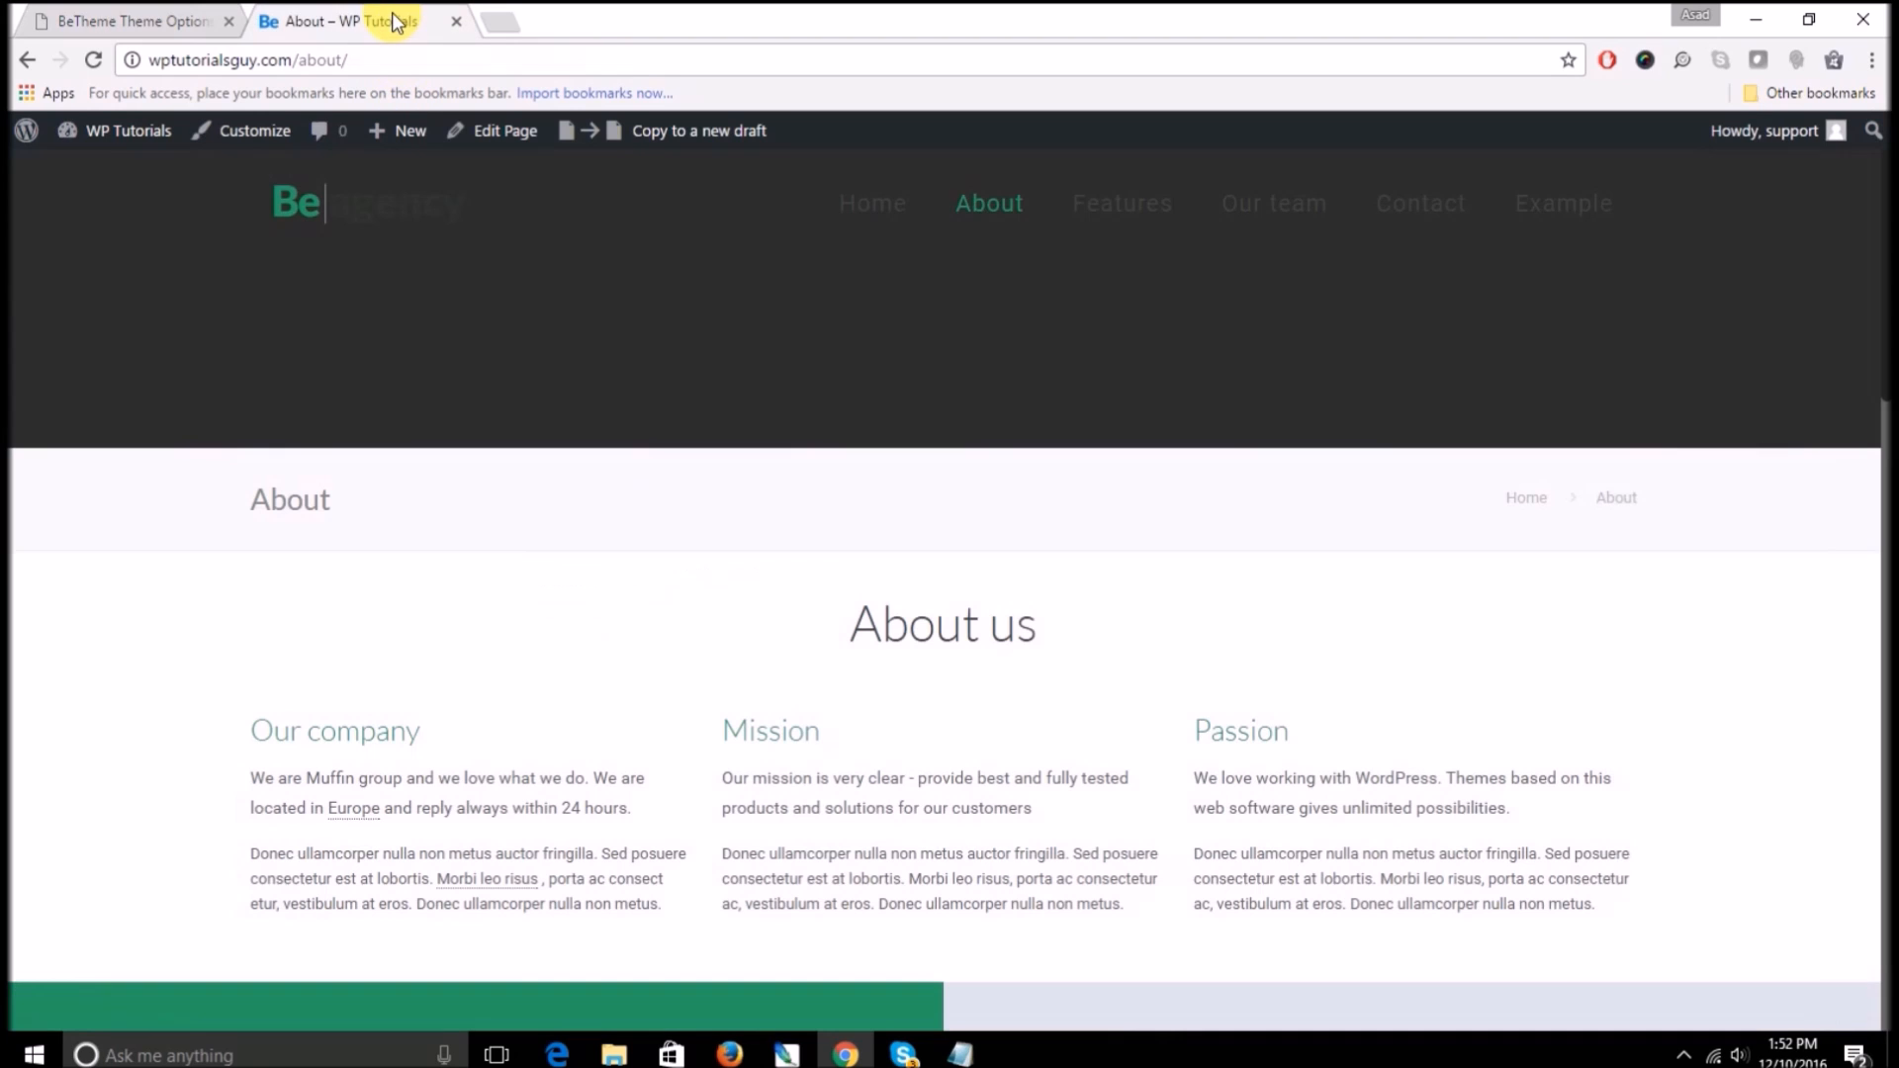
left_click(91, 64)
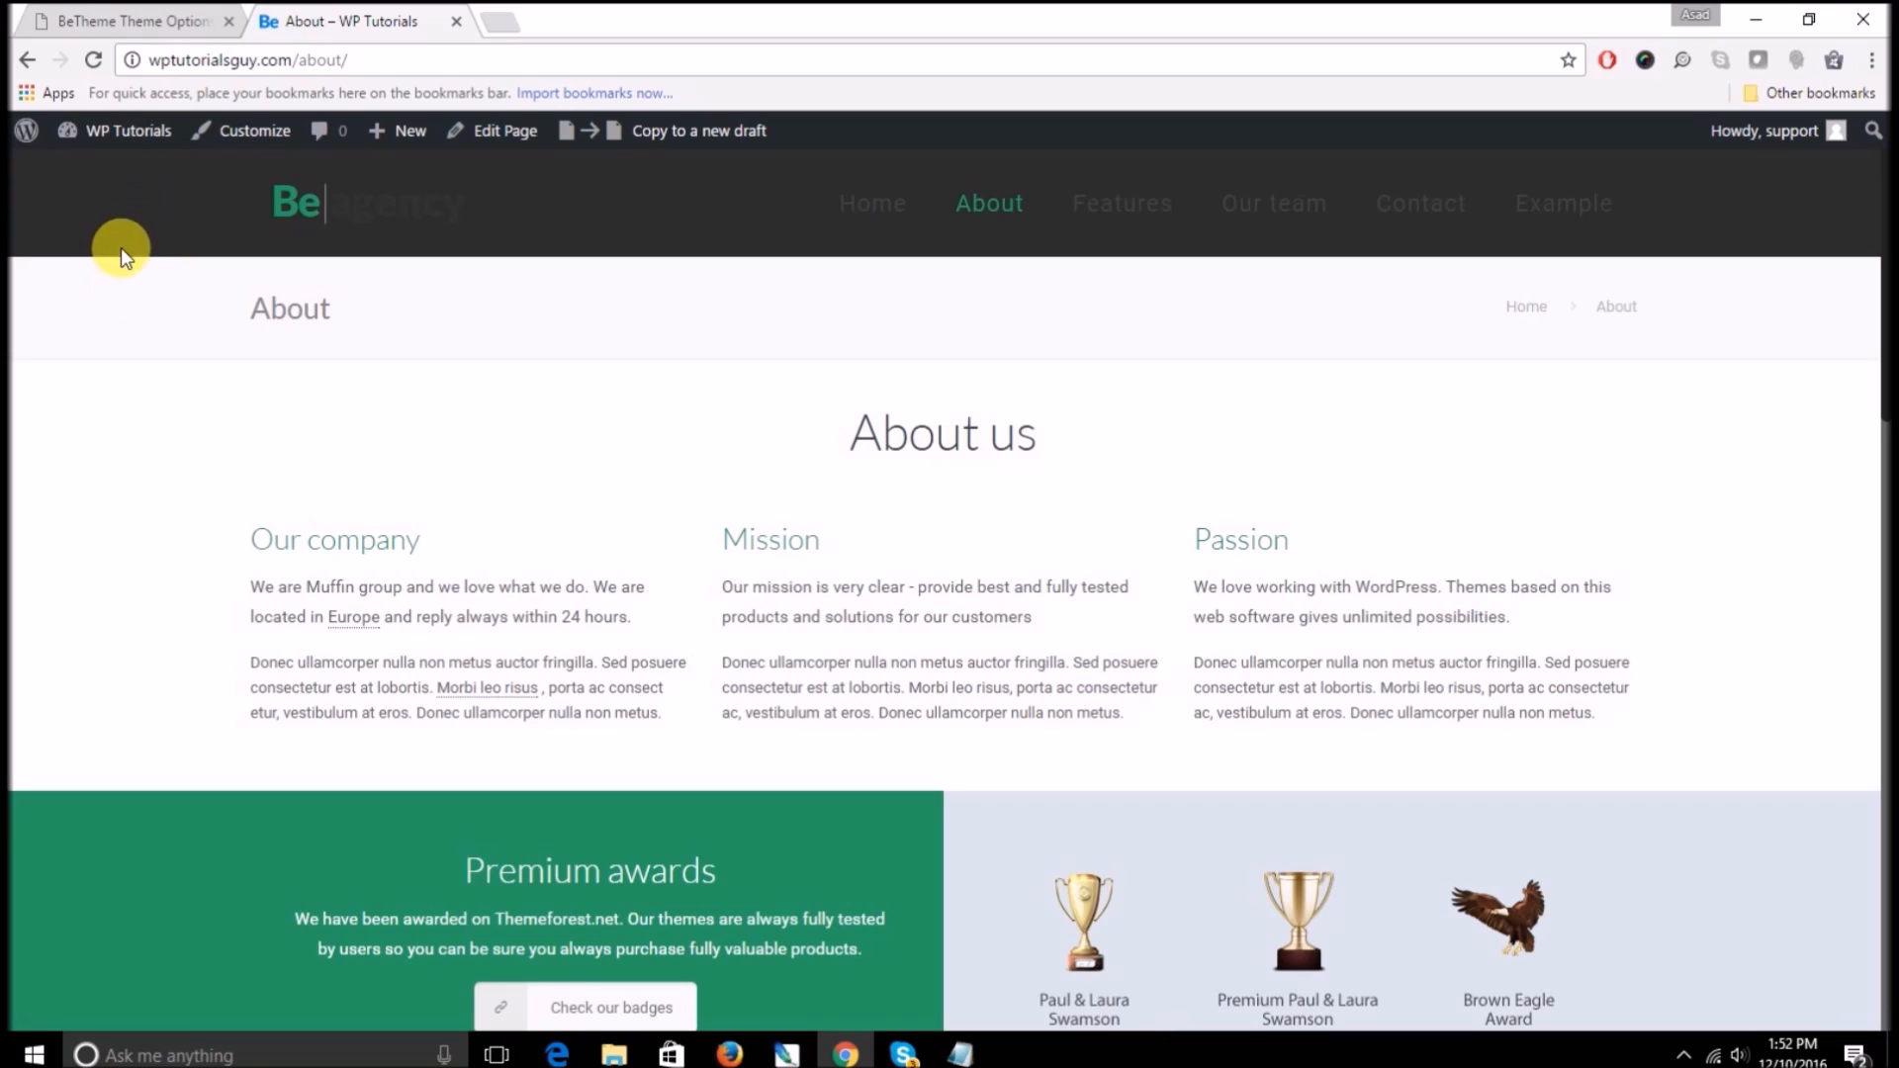
left_click(133, 13)
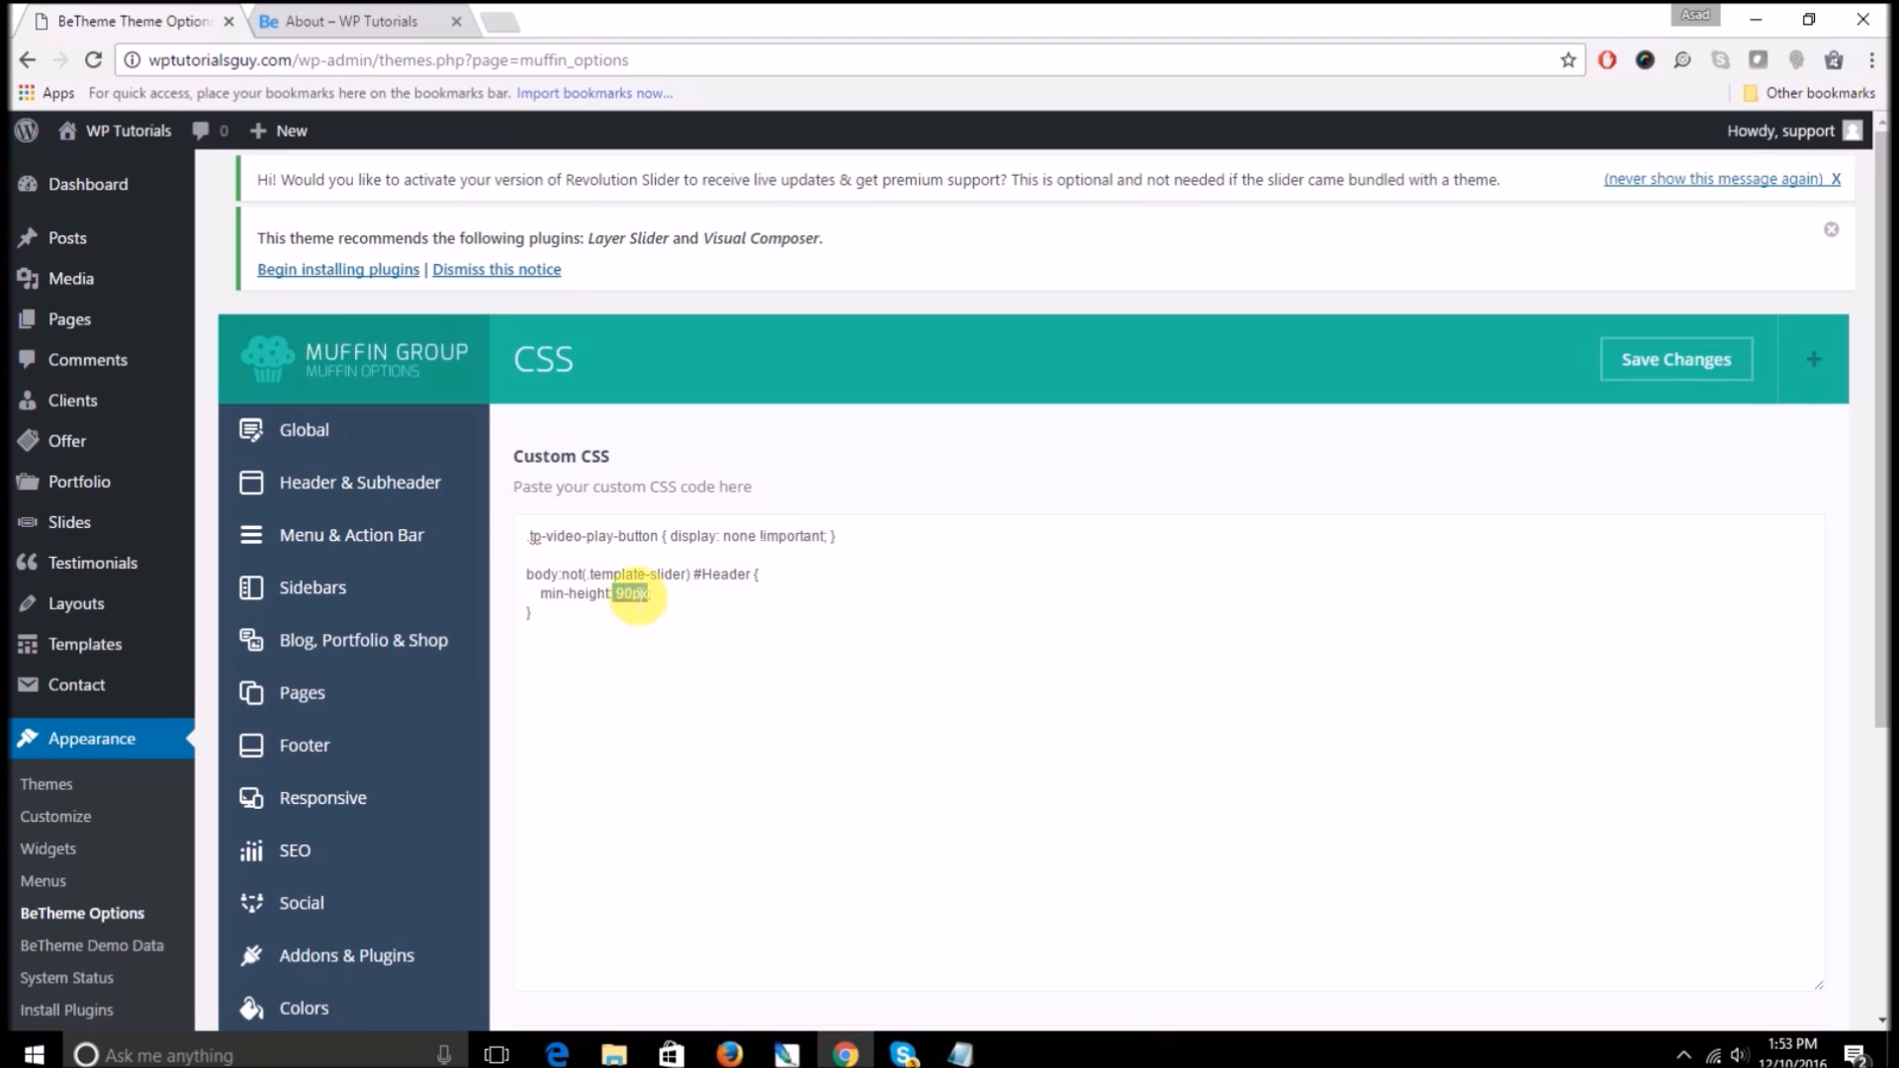
left_click(299, 21)
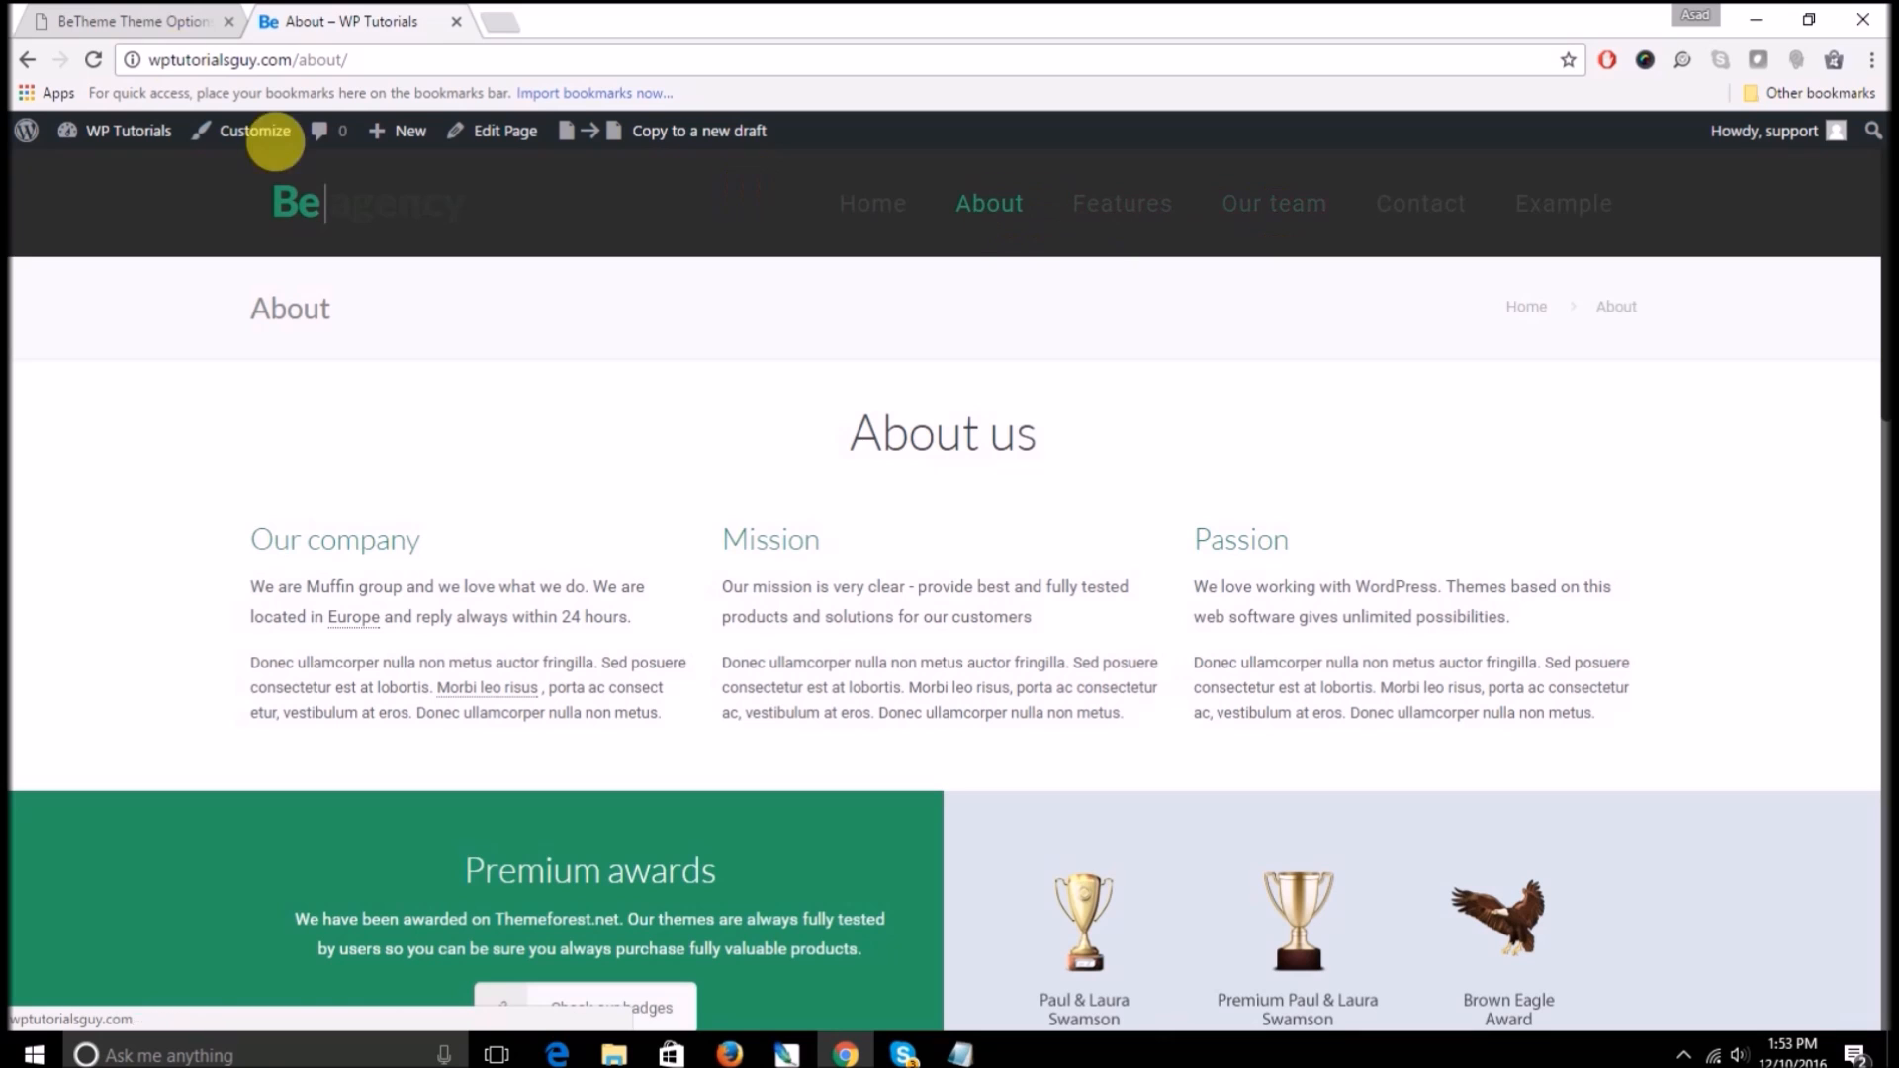
left_click(162, 14)
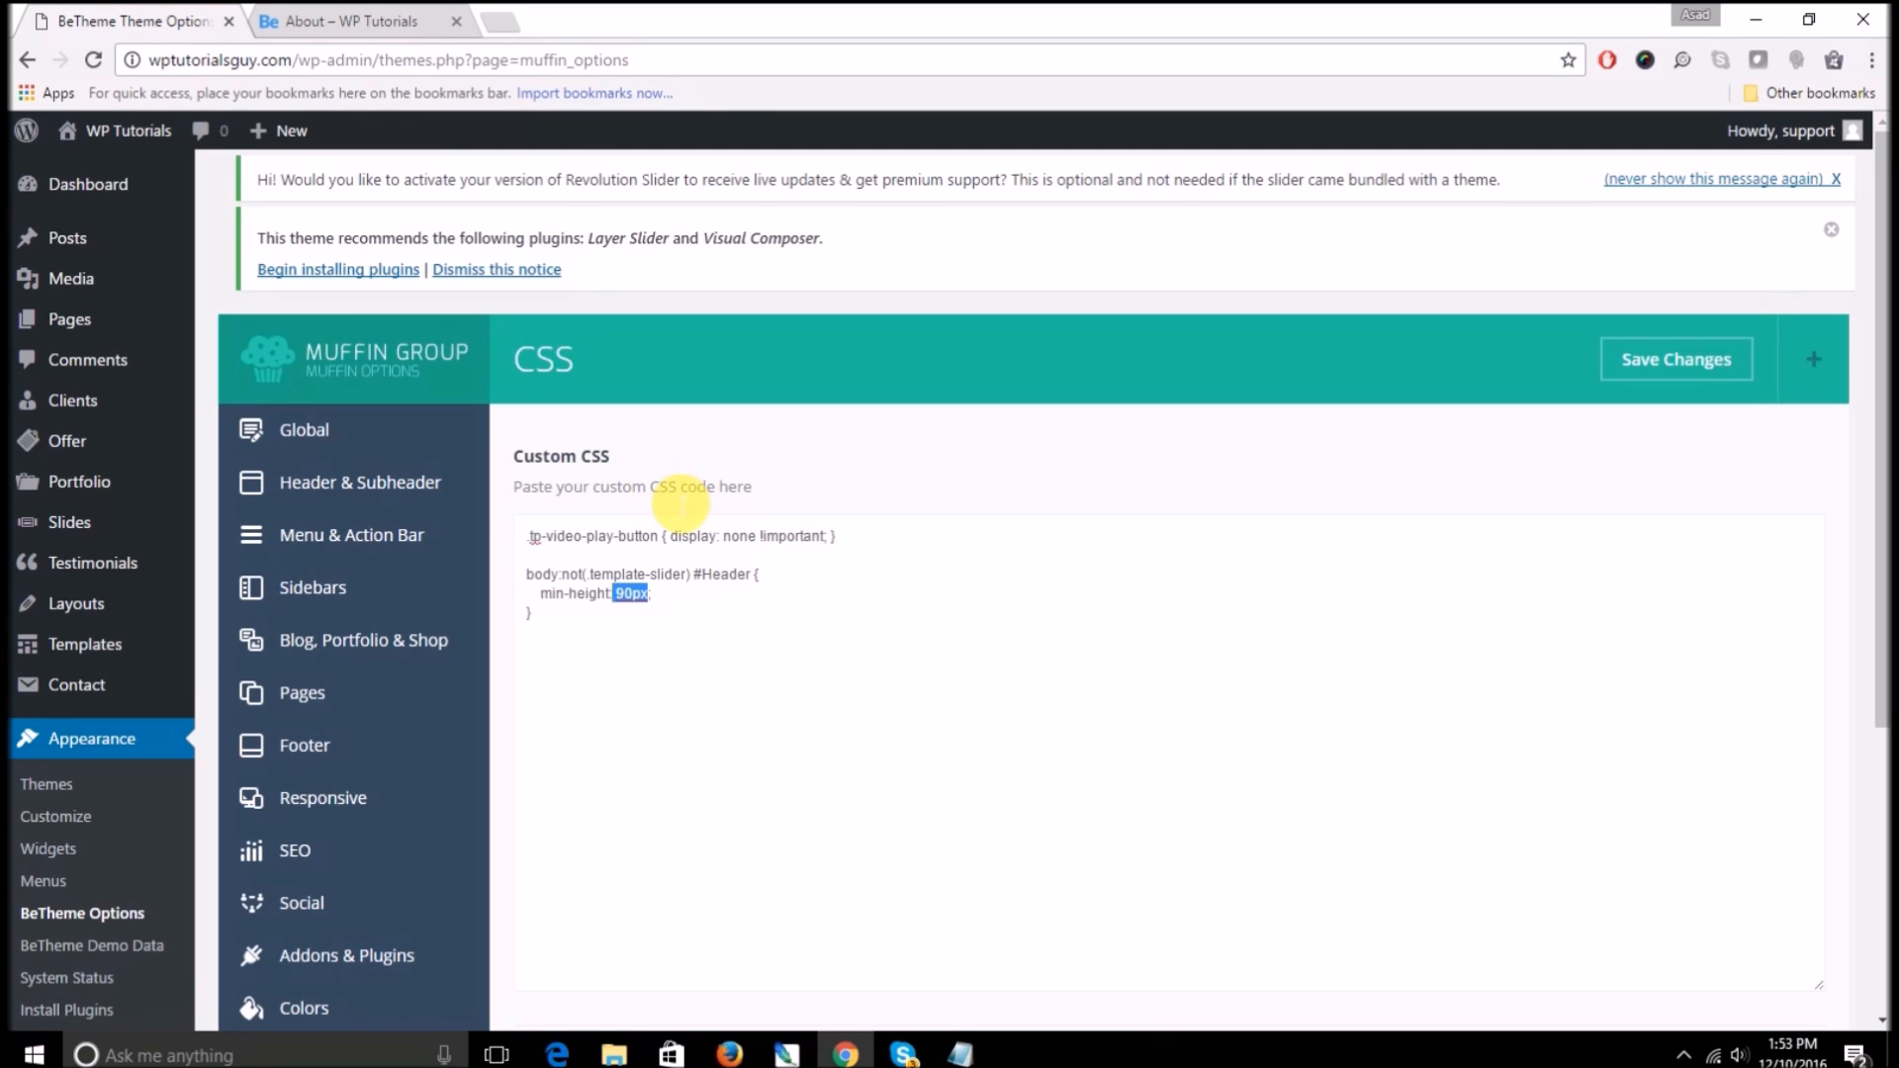
scroll(680, 500, "down", 2)
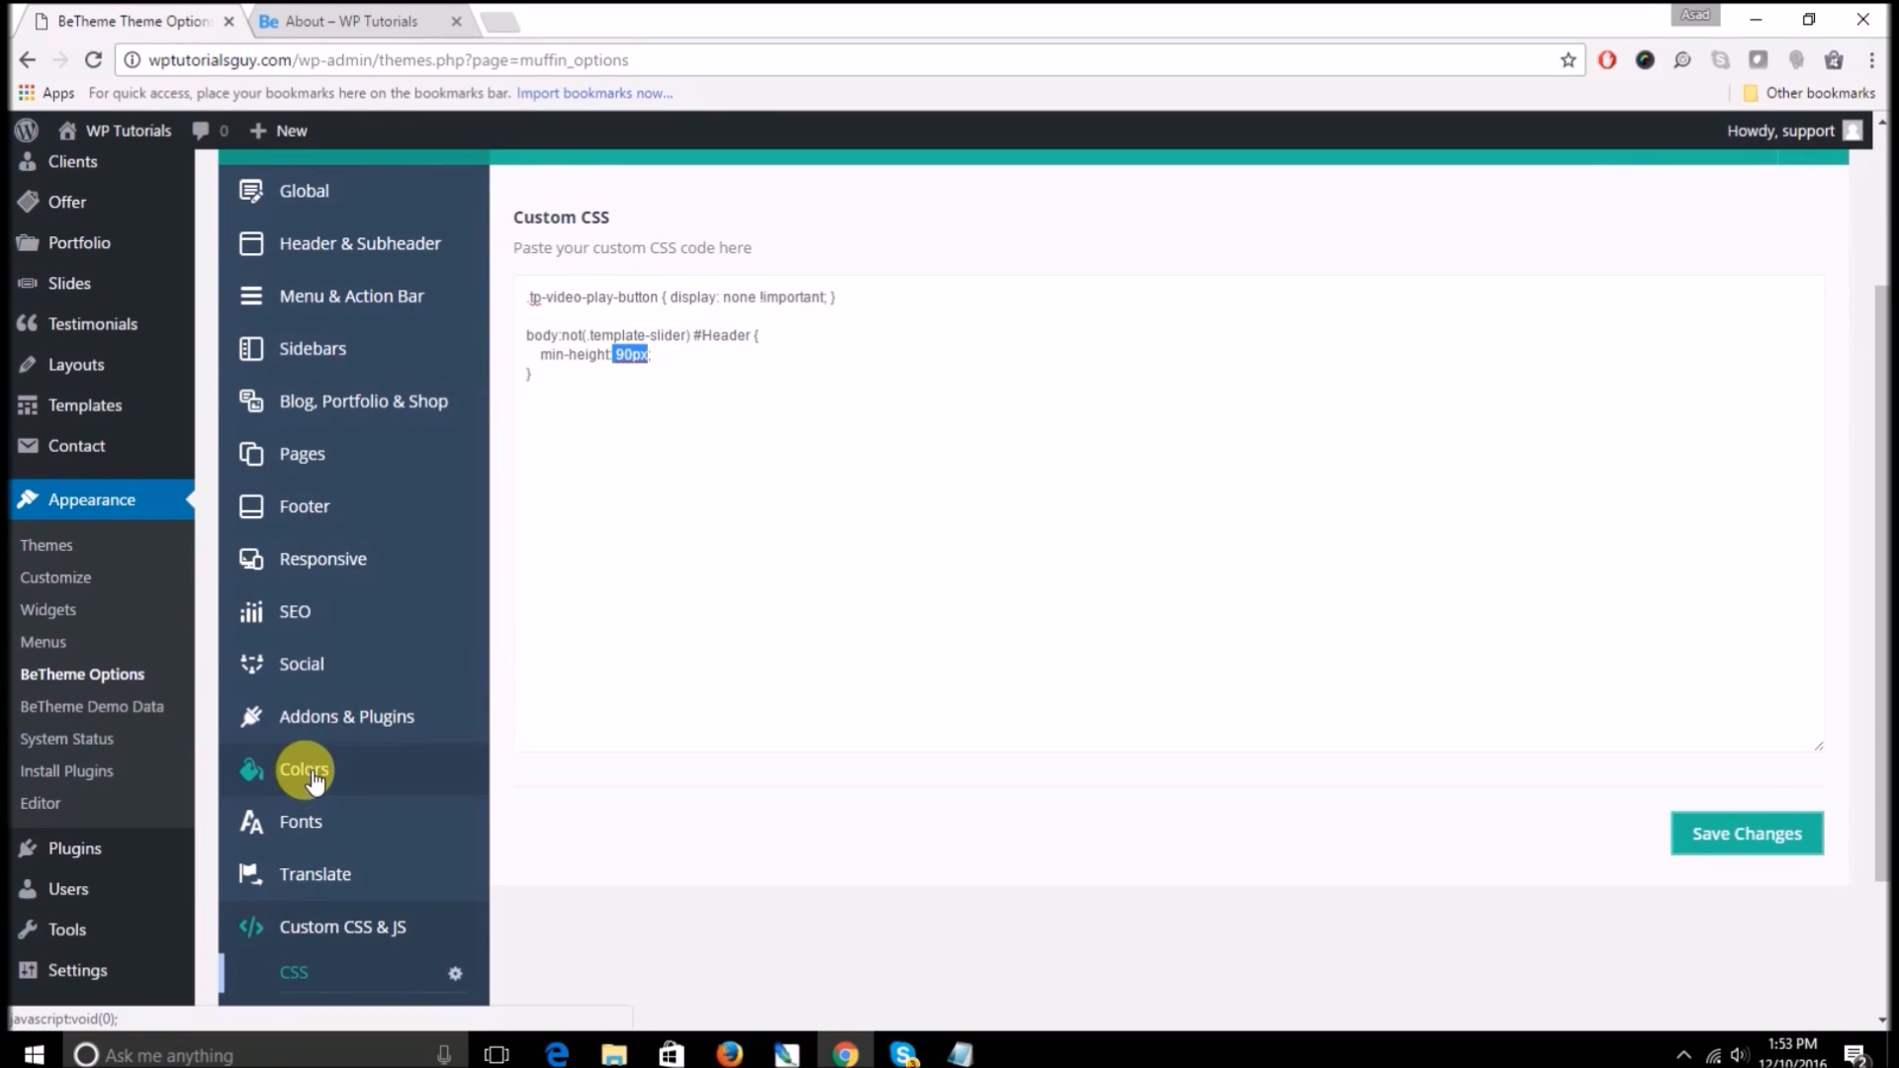
Step: Under Colors > Header, change the Header background from #2d2c2d to white #ffffff
left_click(315, 782)
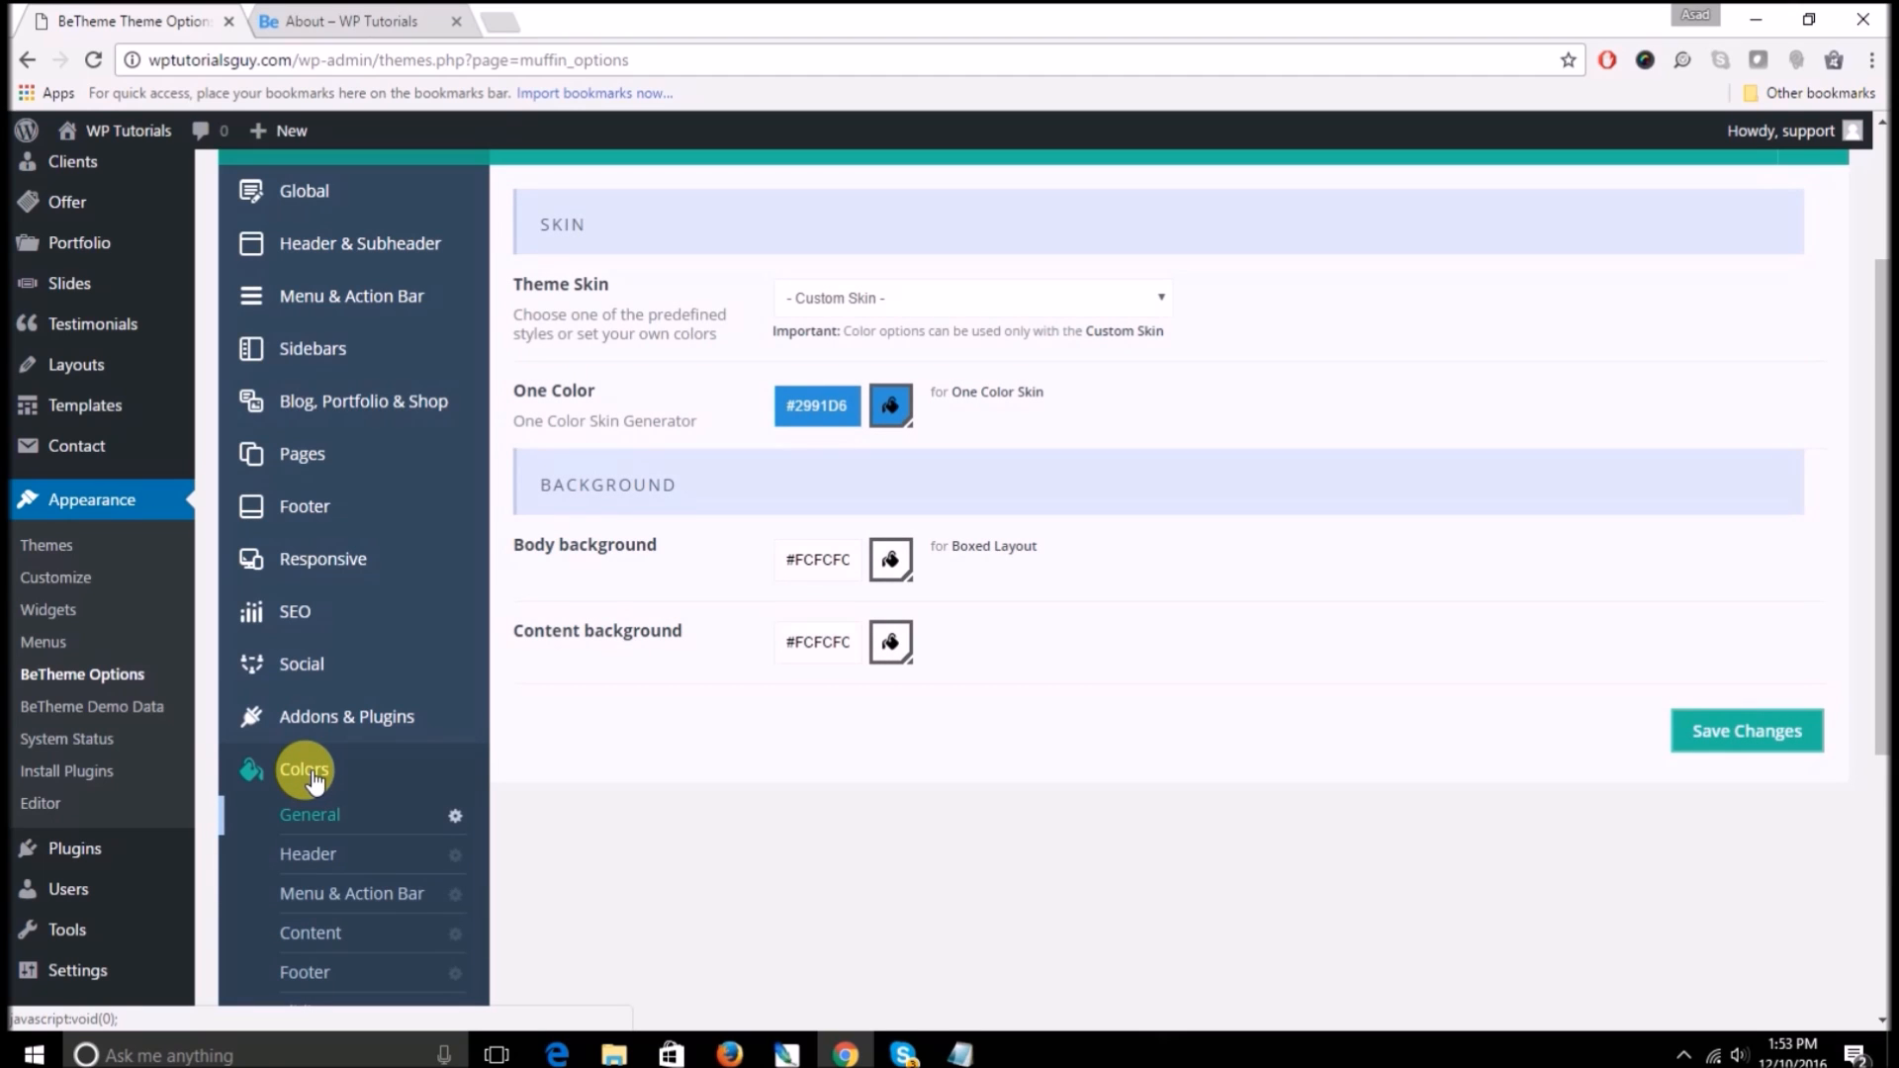
scroll(315, 781, "down", 2)
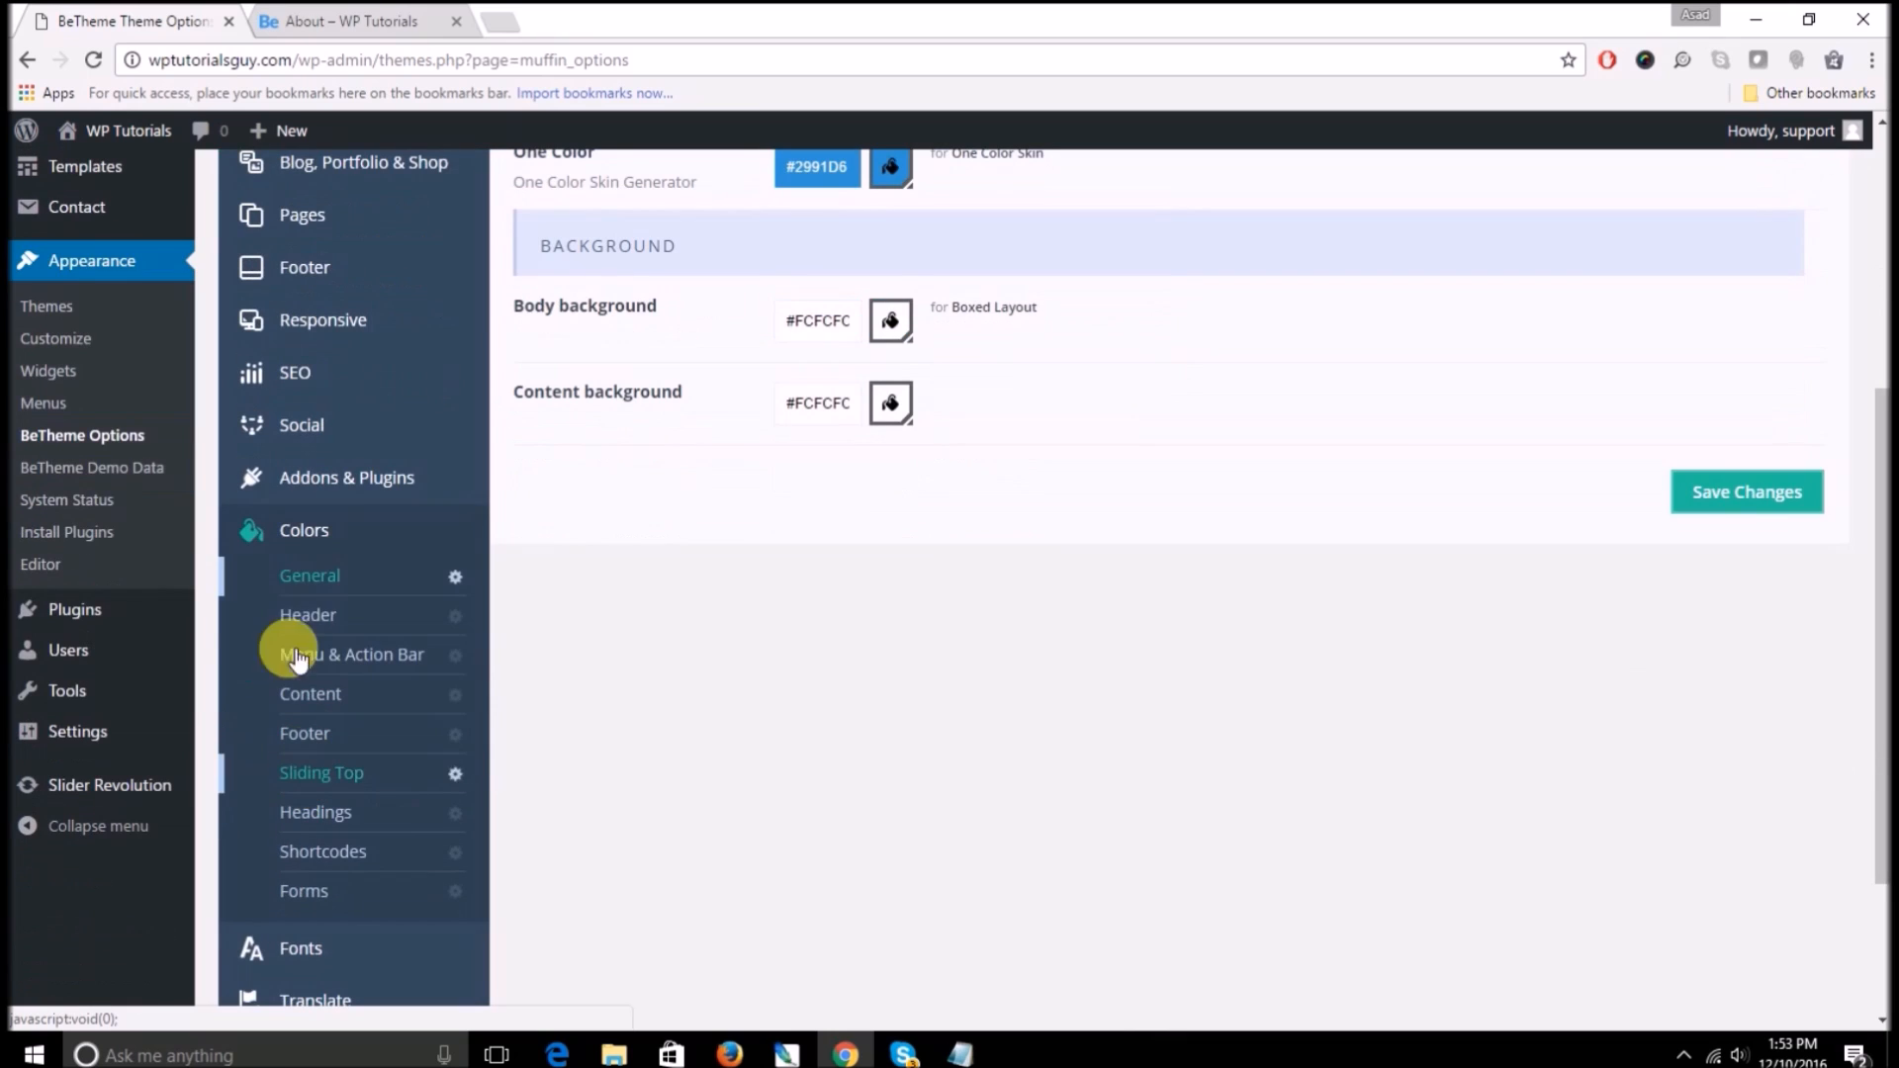
left_click(307, 617)
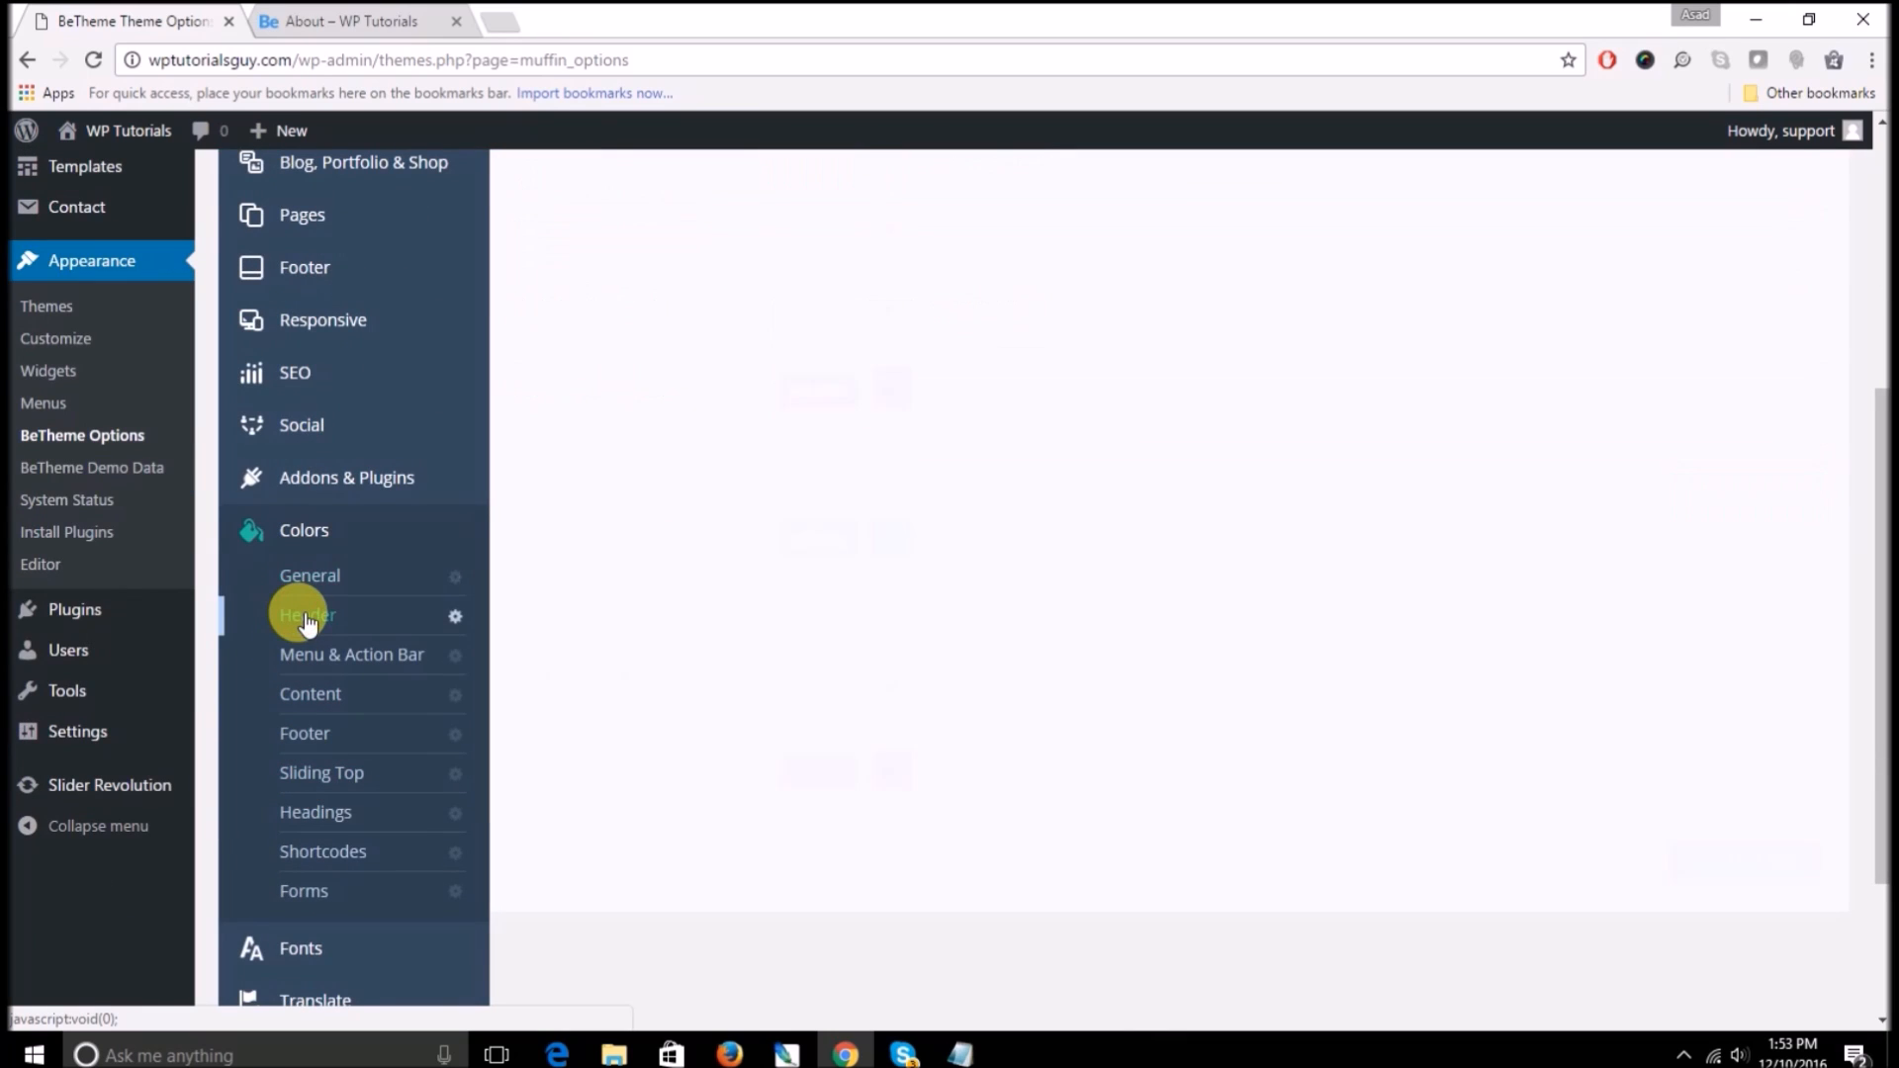
scroll(1080, 712, "up", 2)
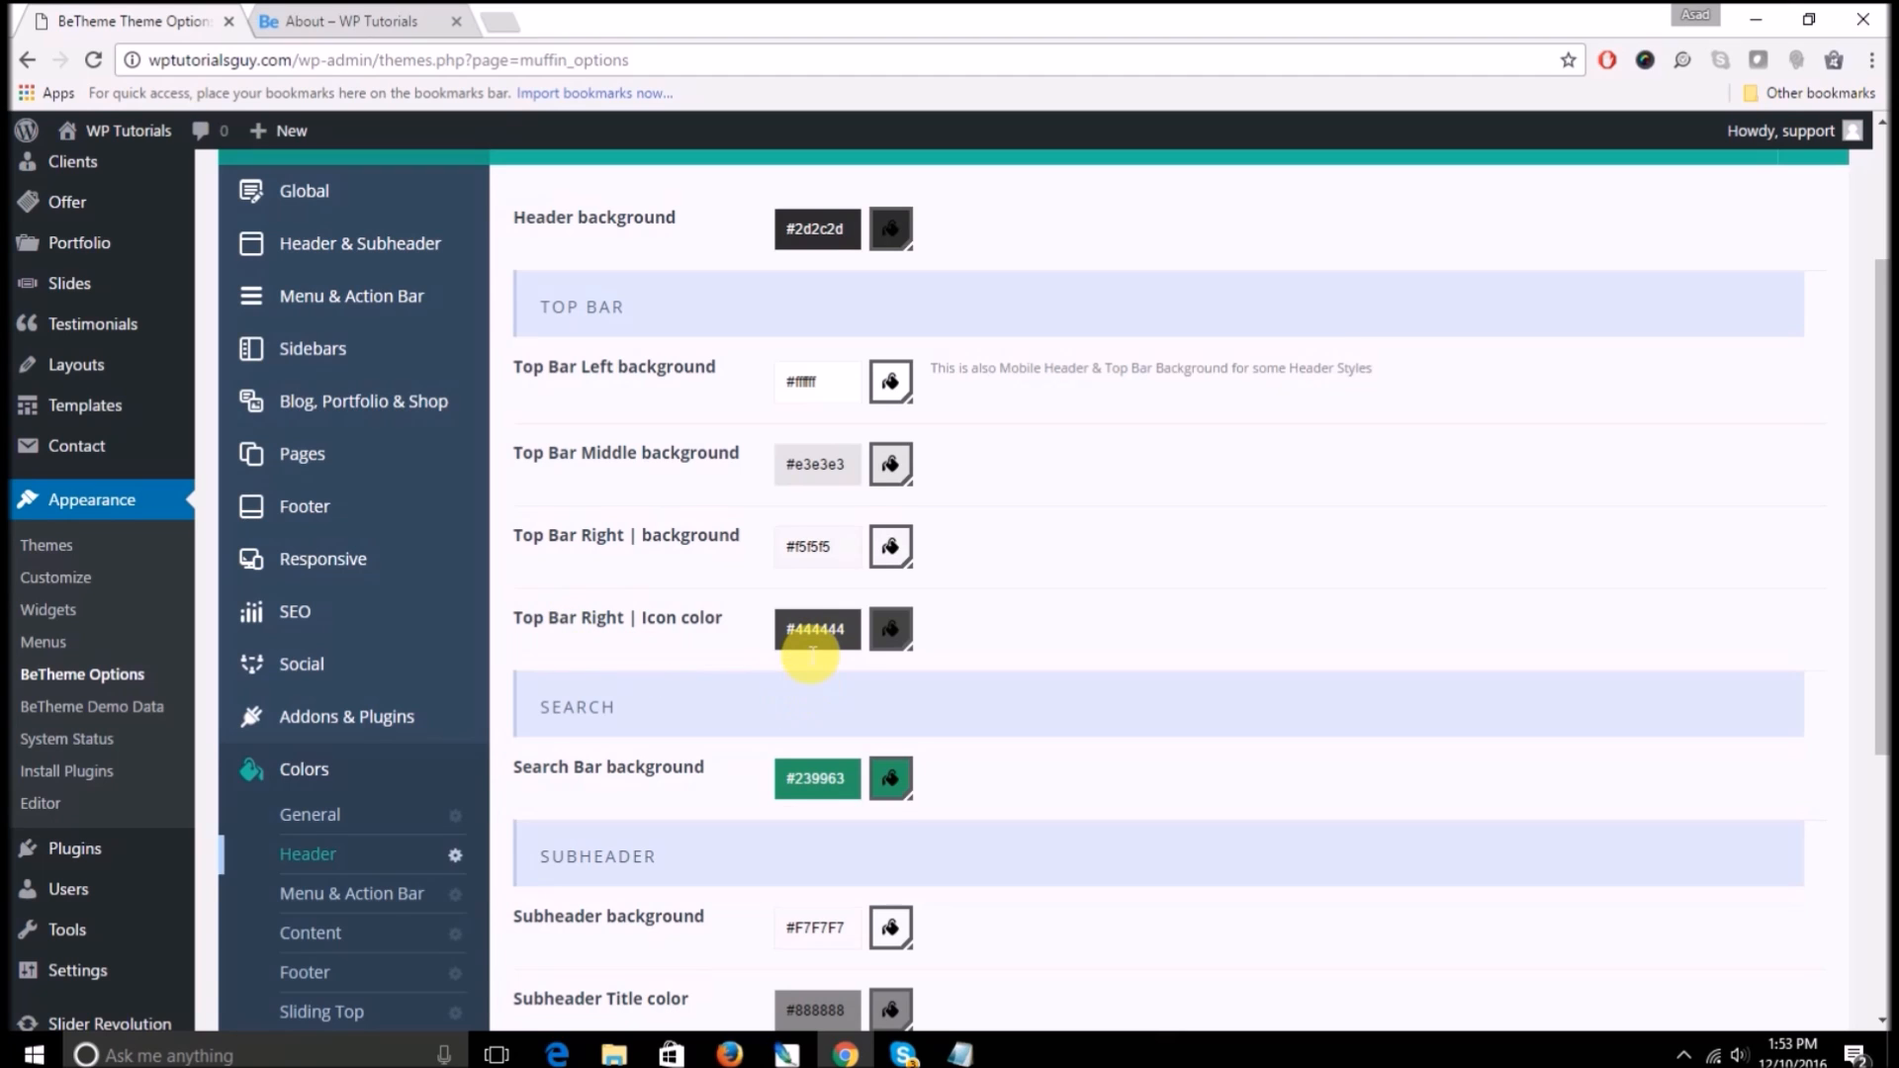
scroll(814, 632, "up", 2)
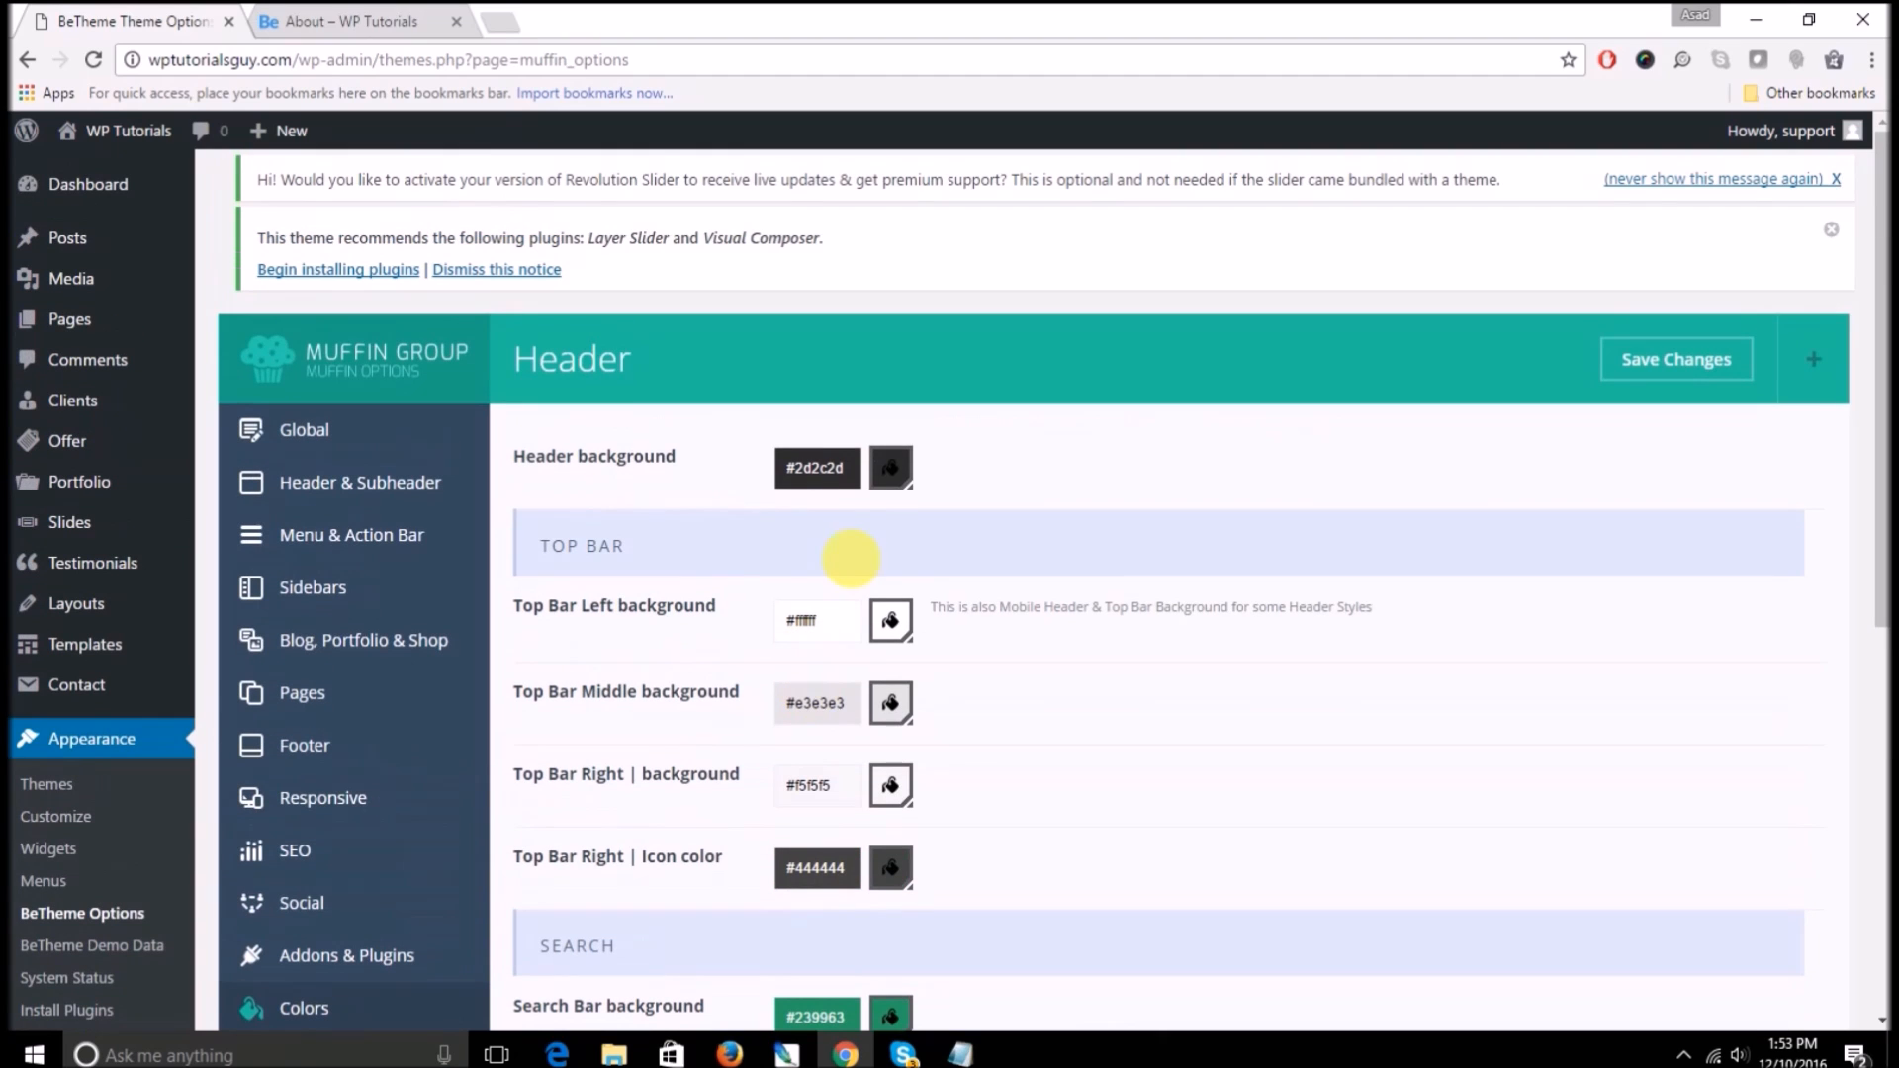
left_click(893, 480)
left_click_drag(1034, 556, 986, 524)
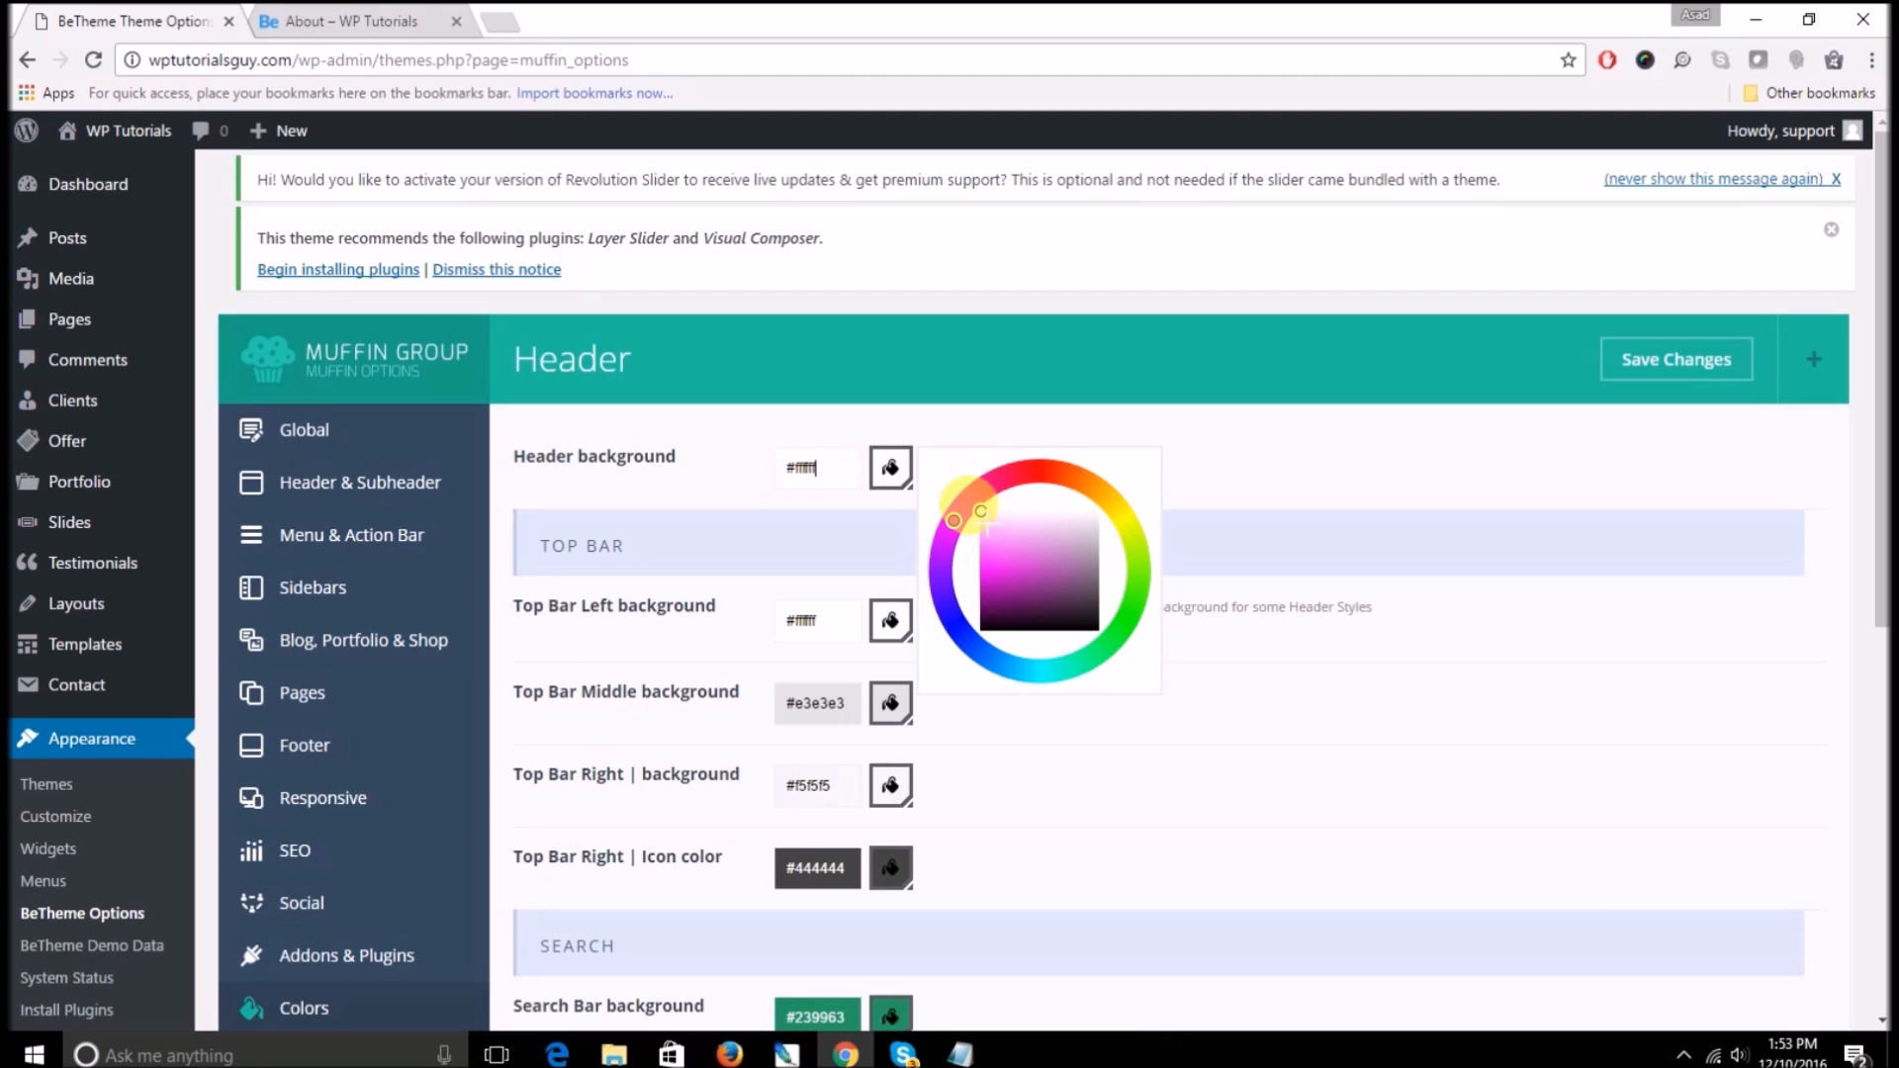
left_click(1327, 466)
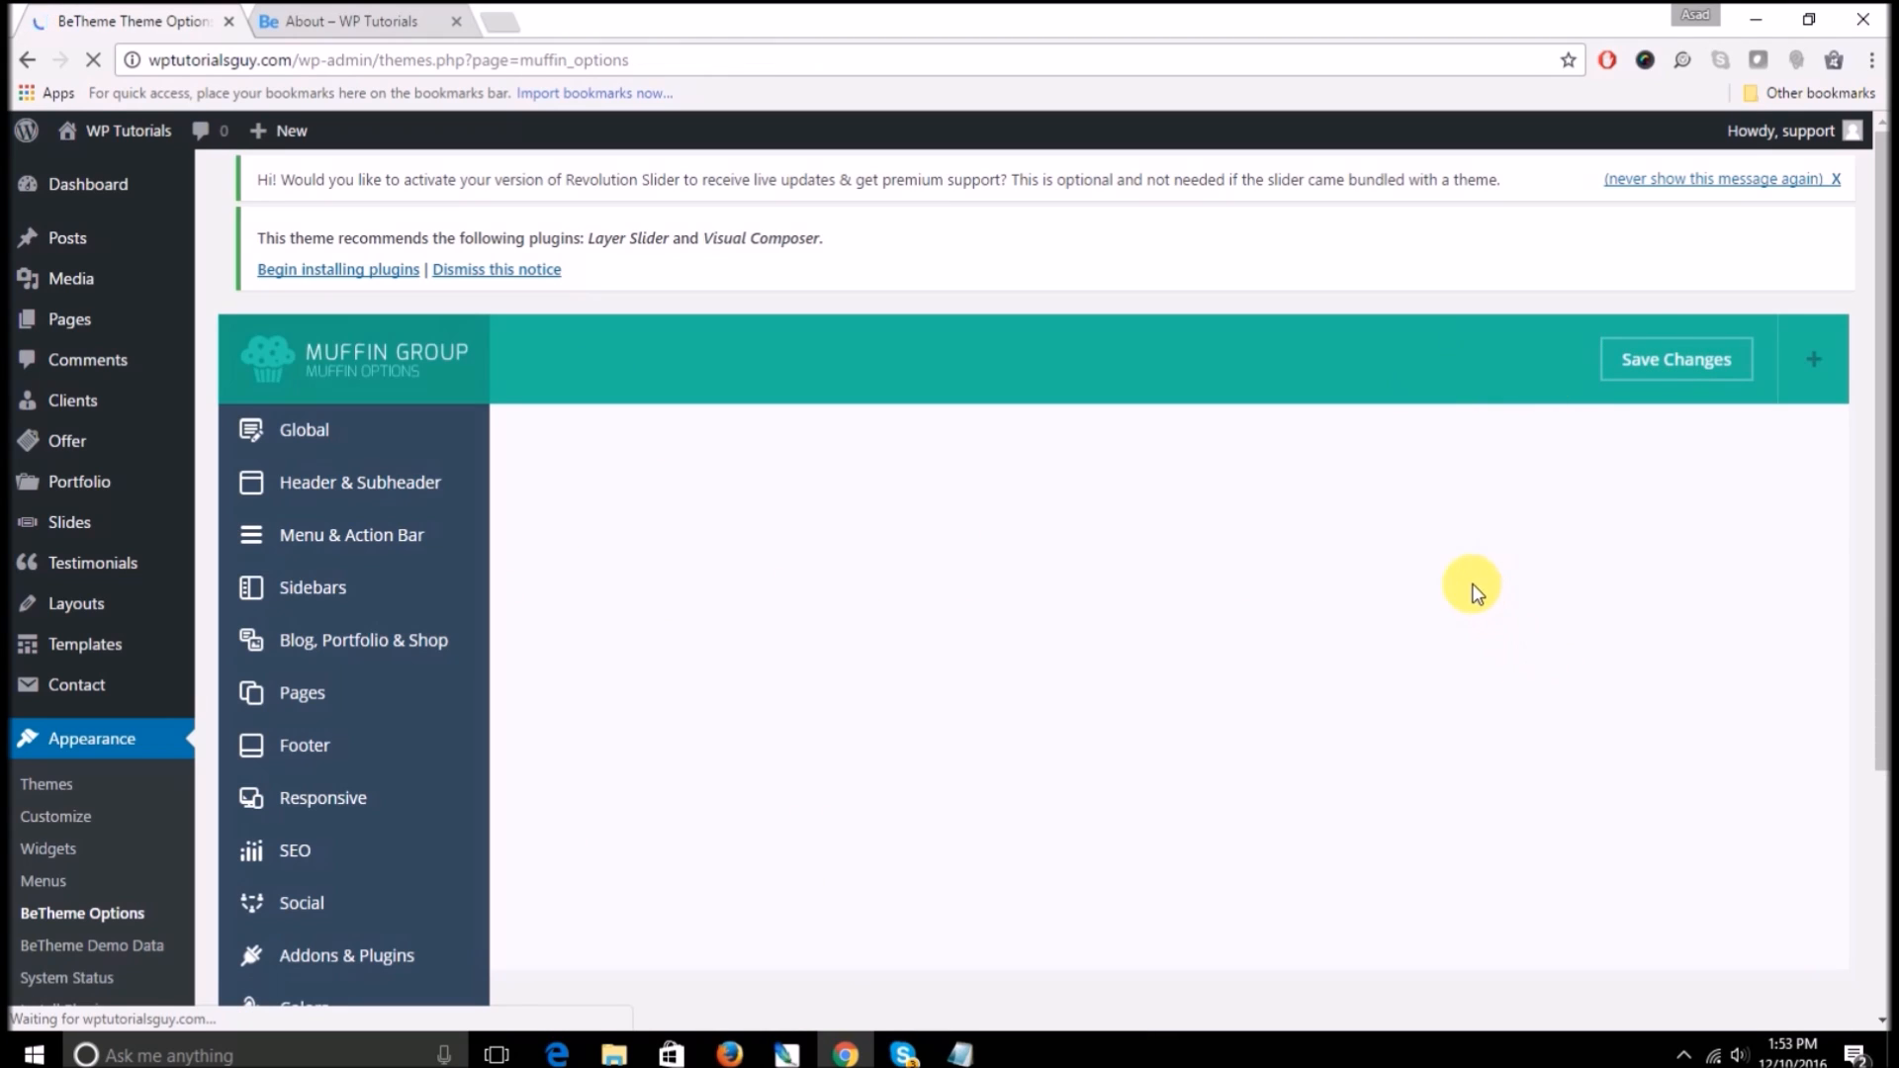
left_click(384, 14)
left_click(91, 62)
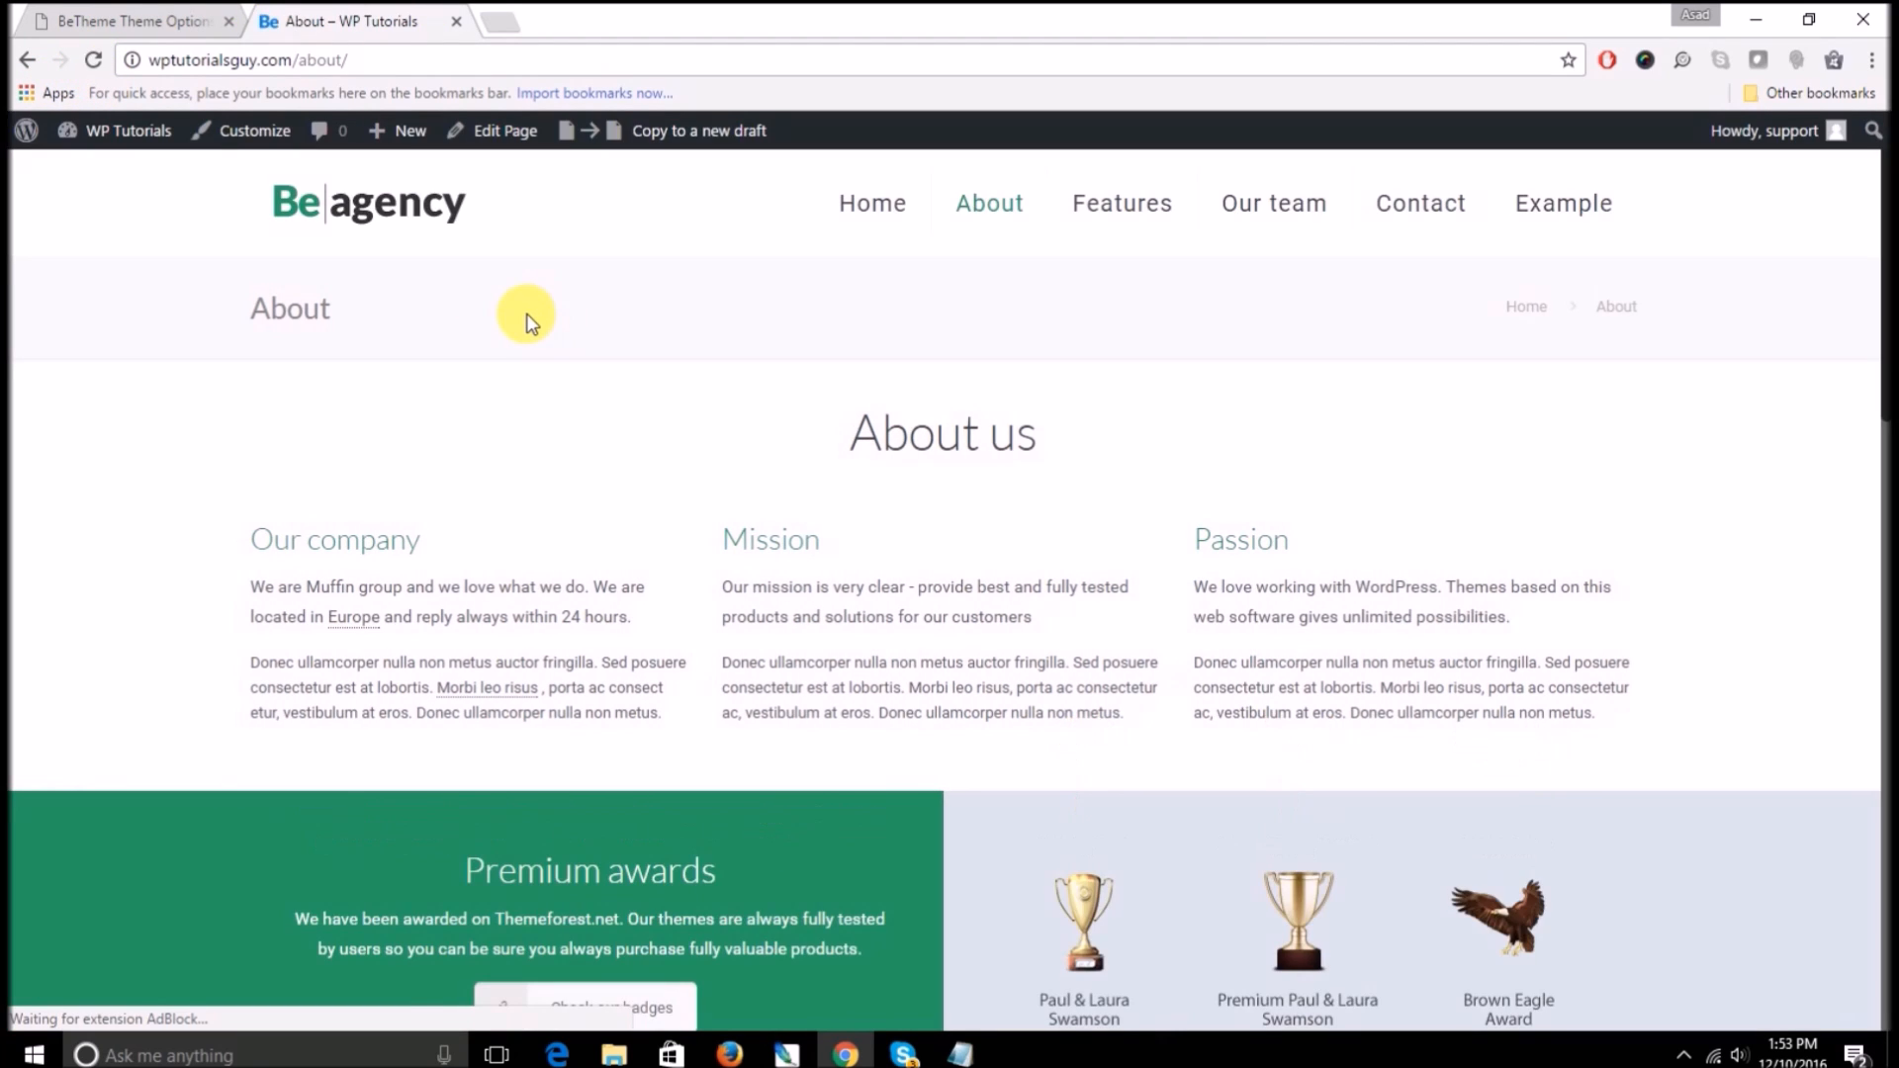
scroll(1083, 400, "down", 9)
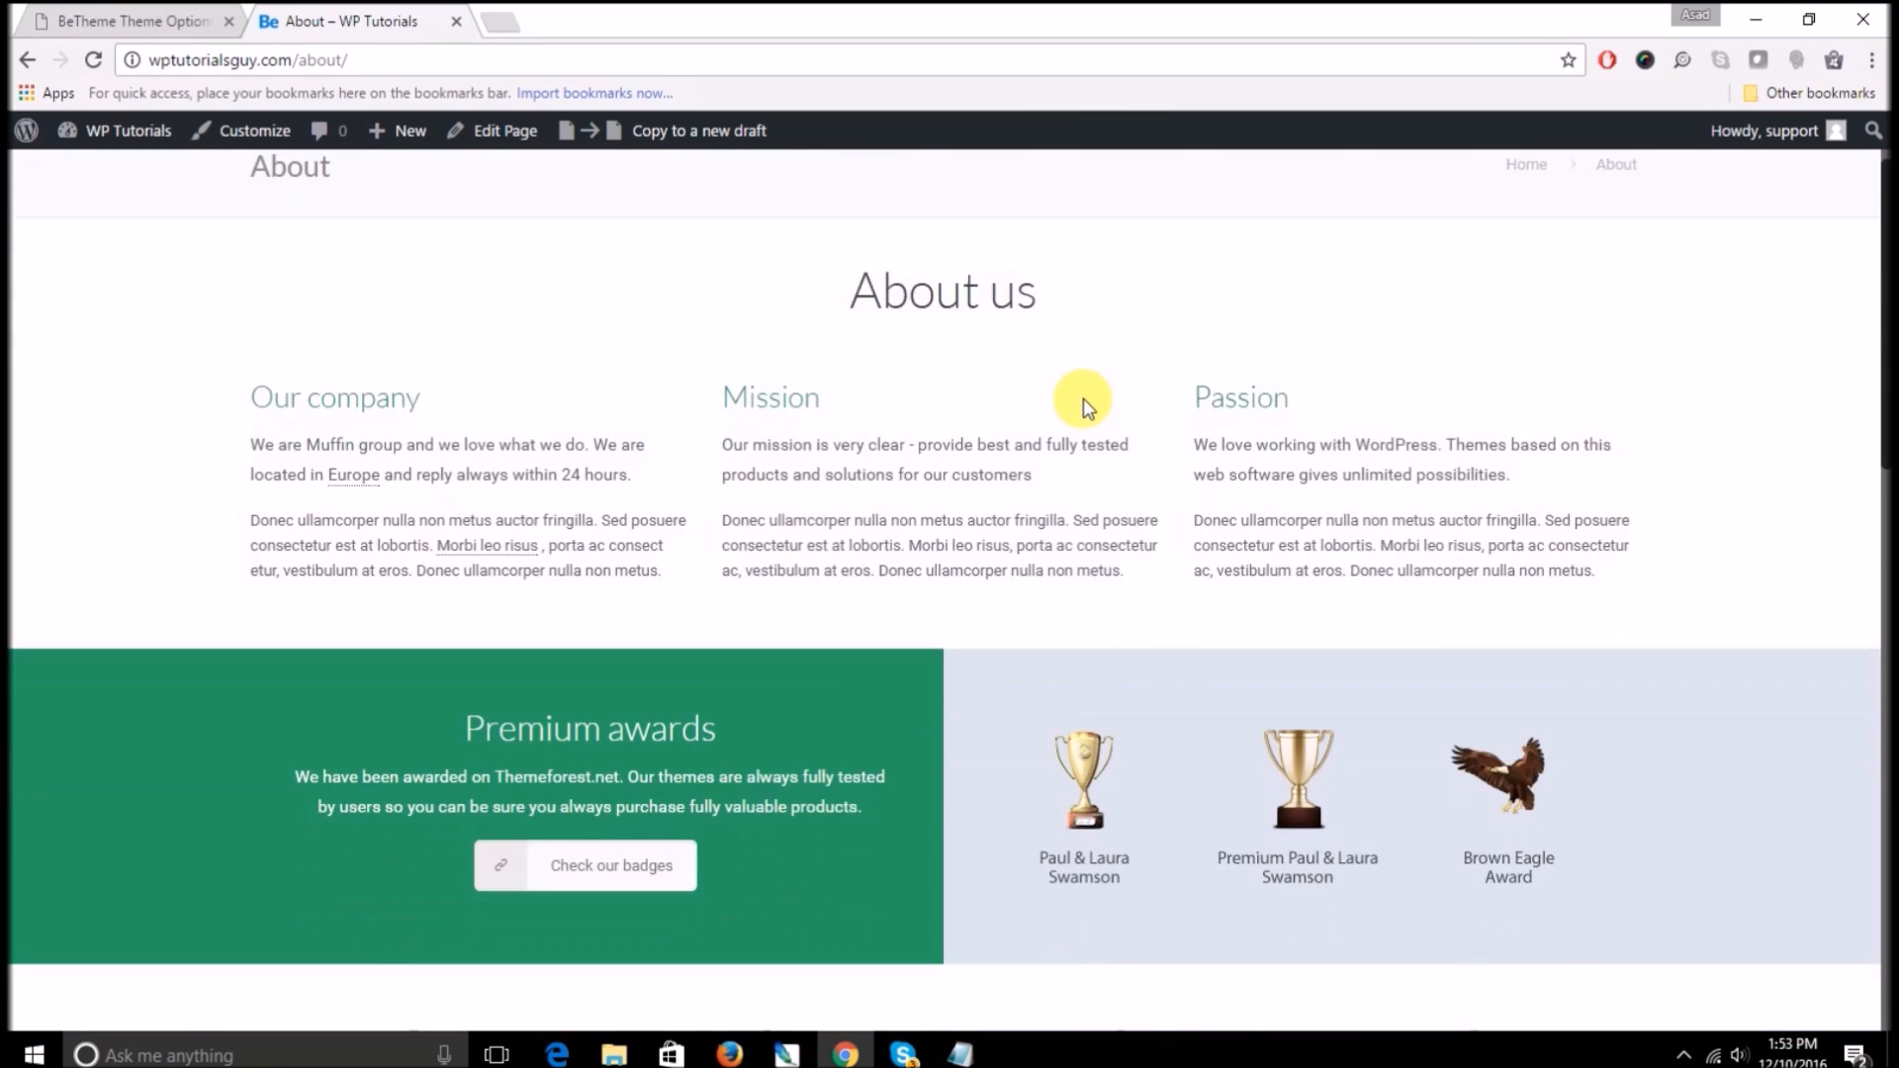
scroll(1083, 400, "down", 8)
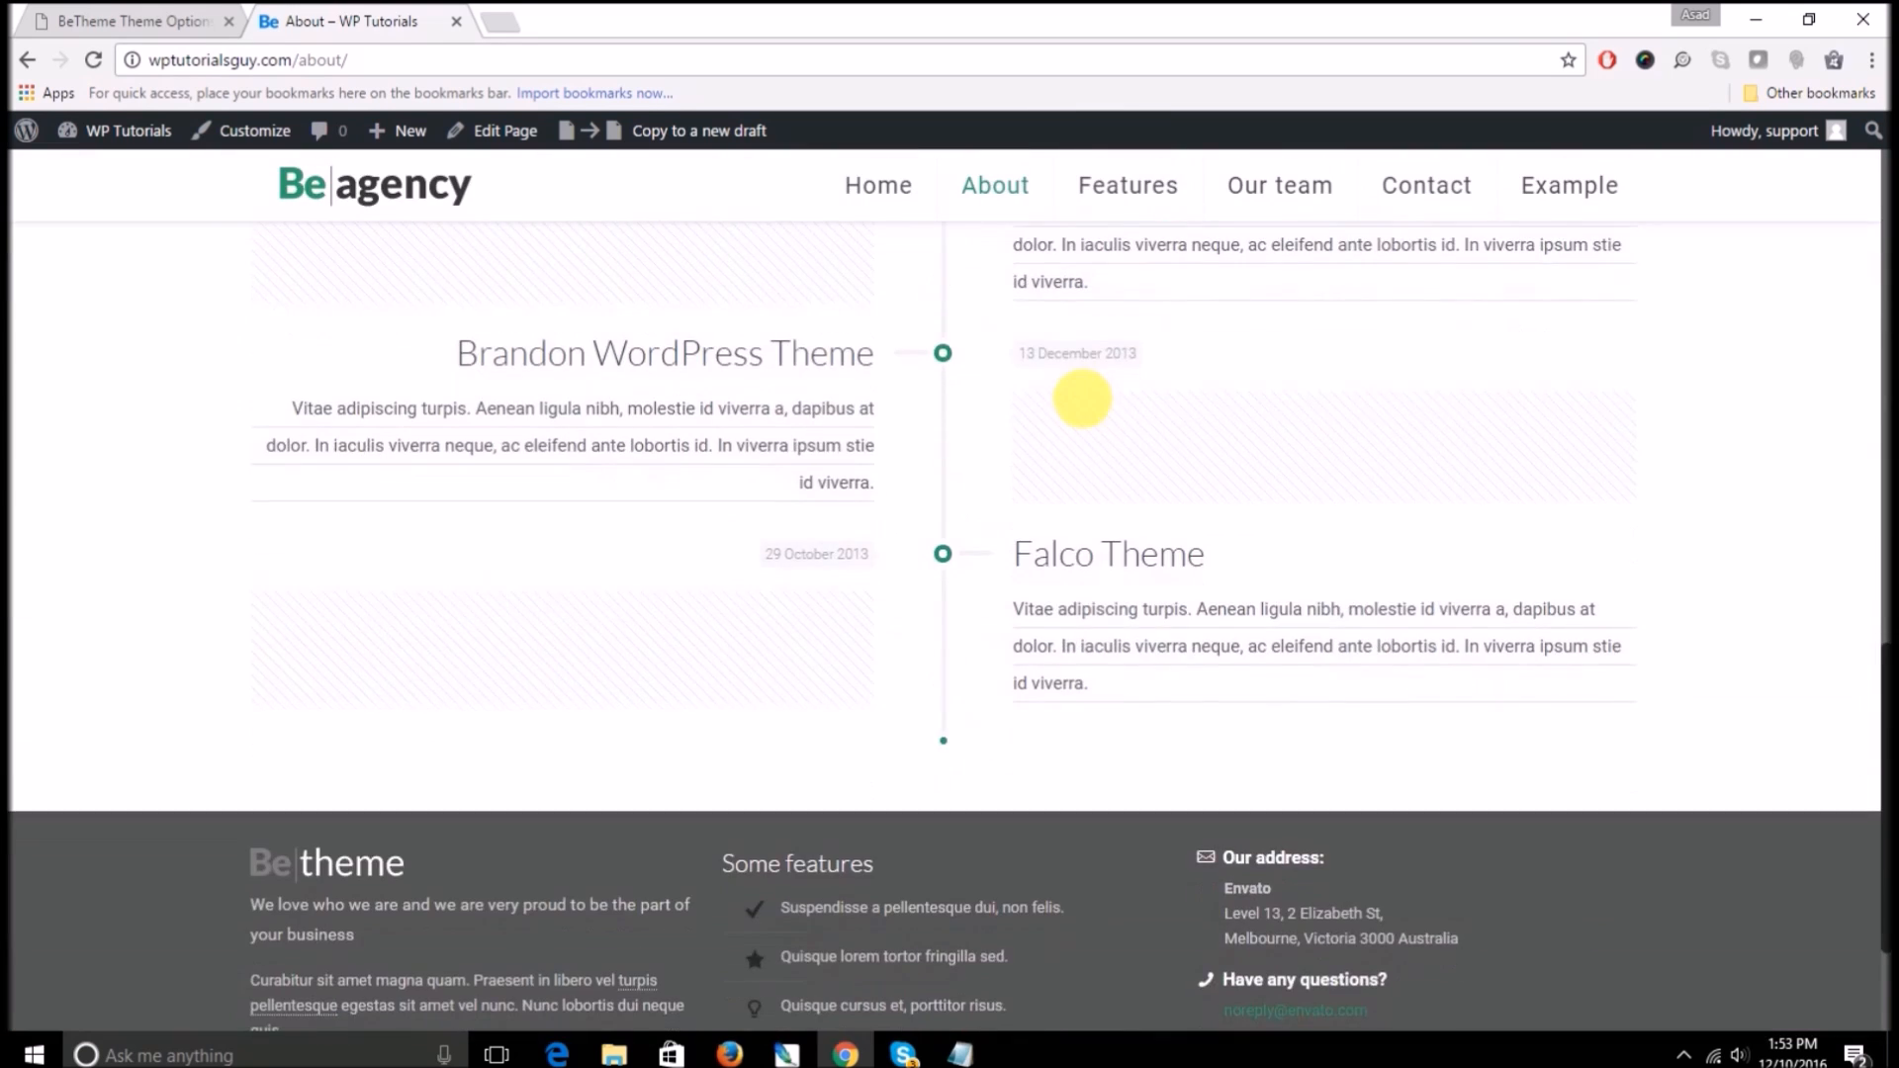
scroll(1083, 400, "up", 16)
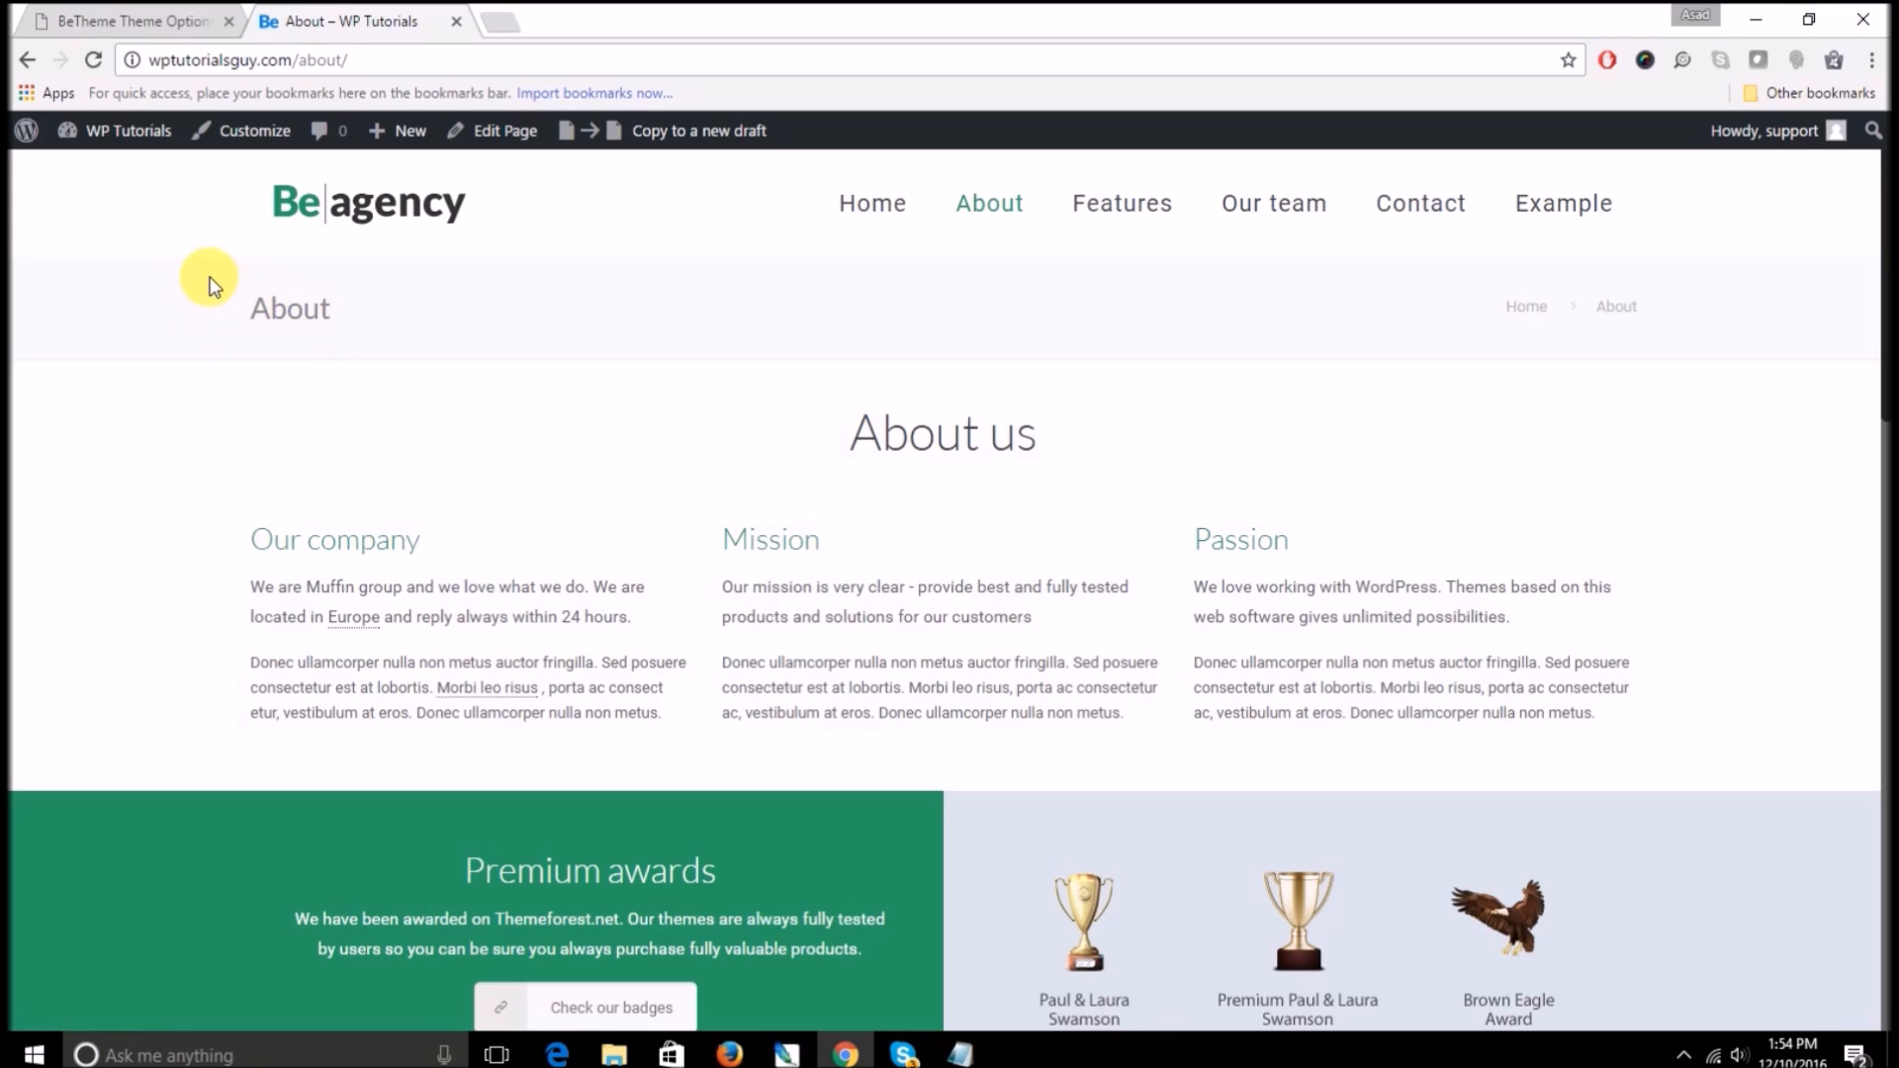
left_click_drag(201, 280, 791, 326)
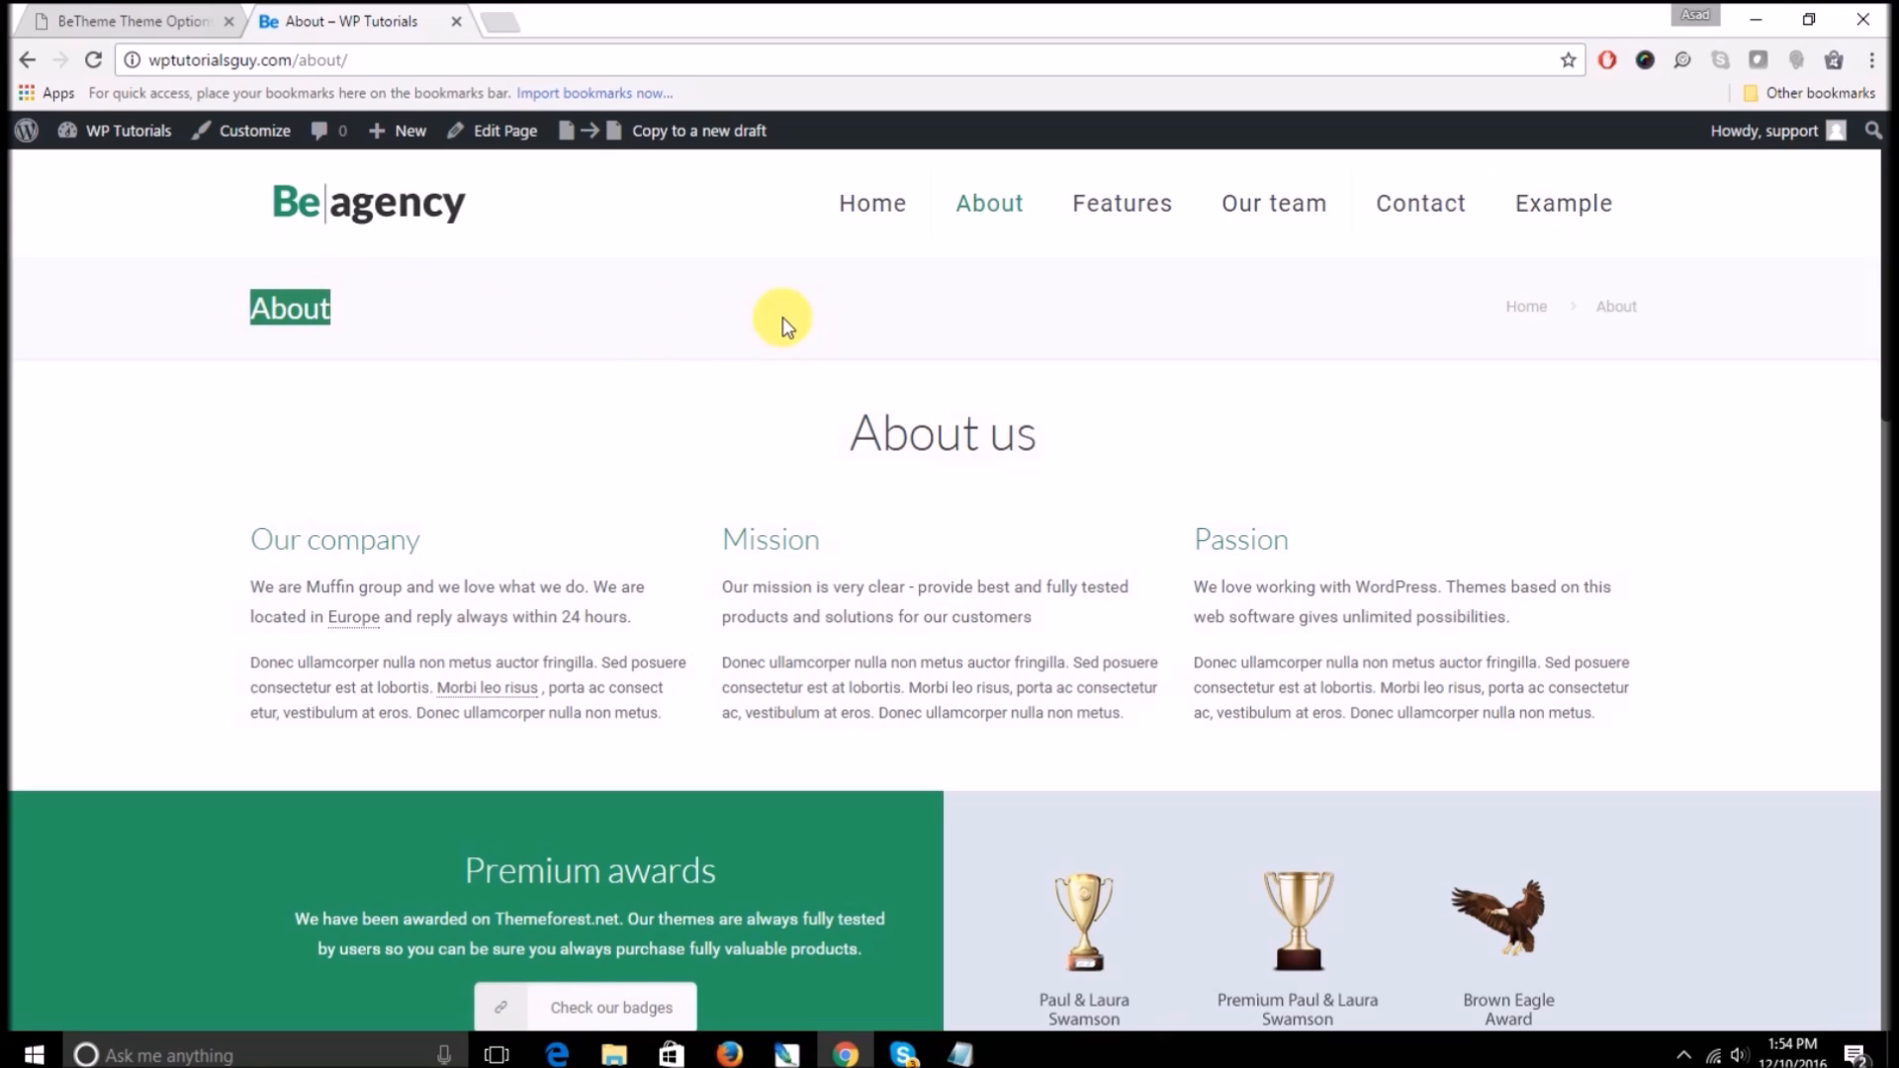
left_click(154, 448)
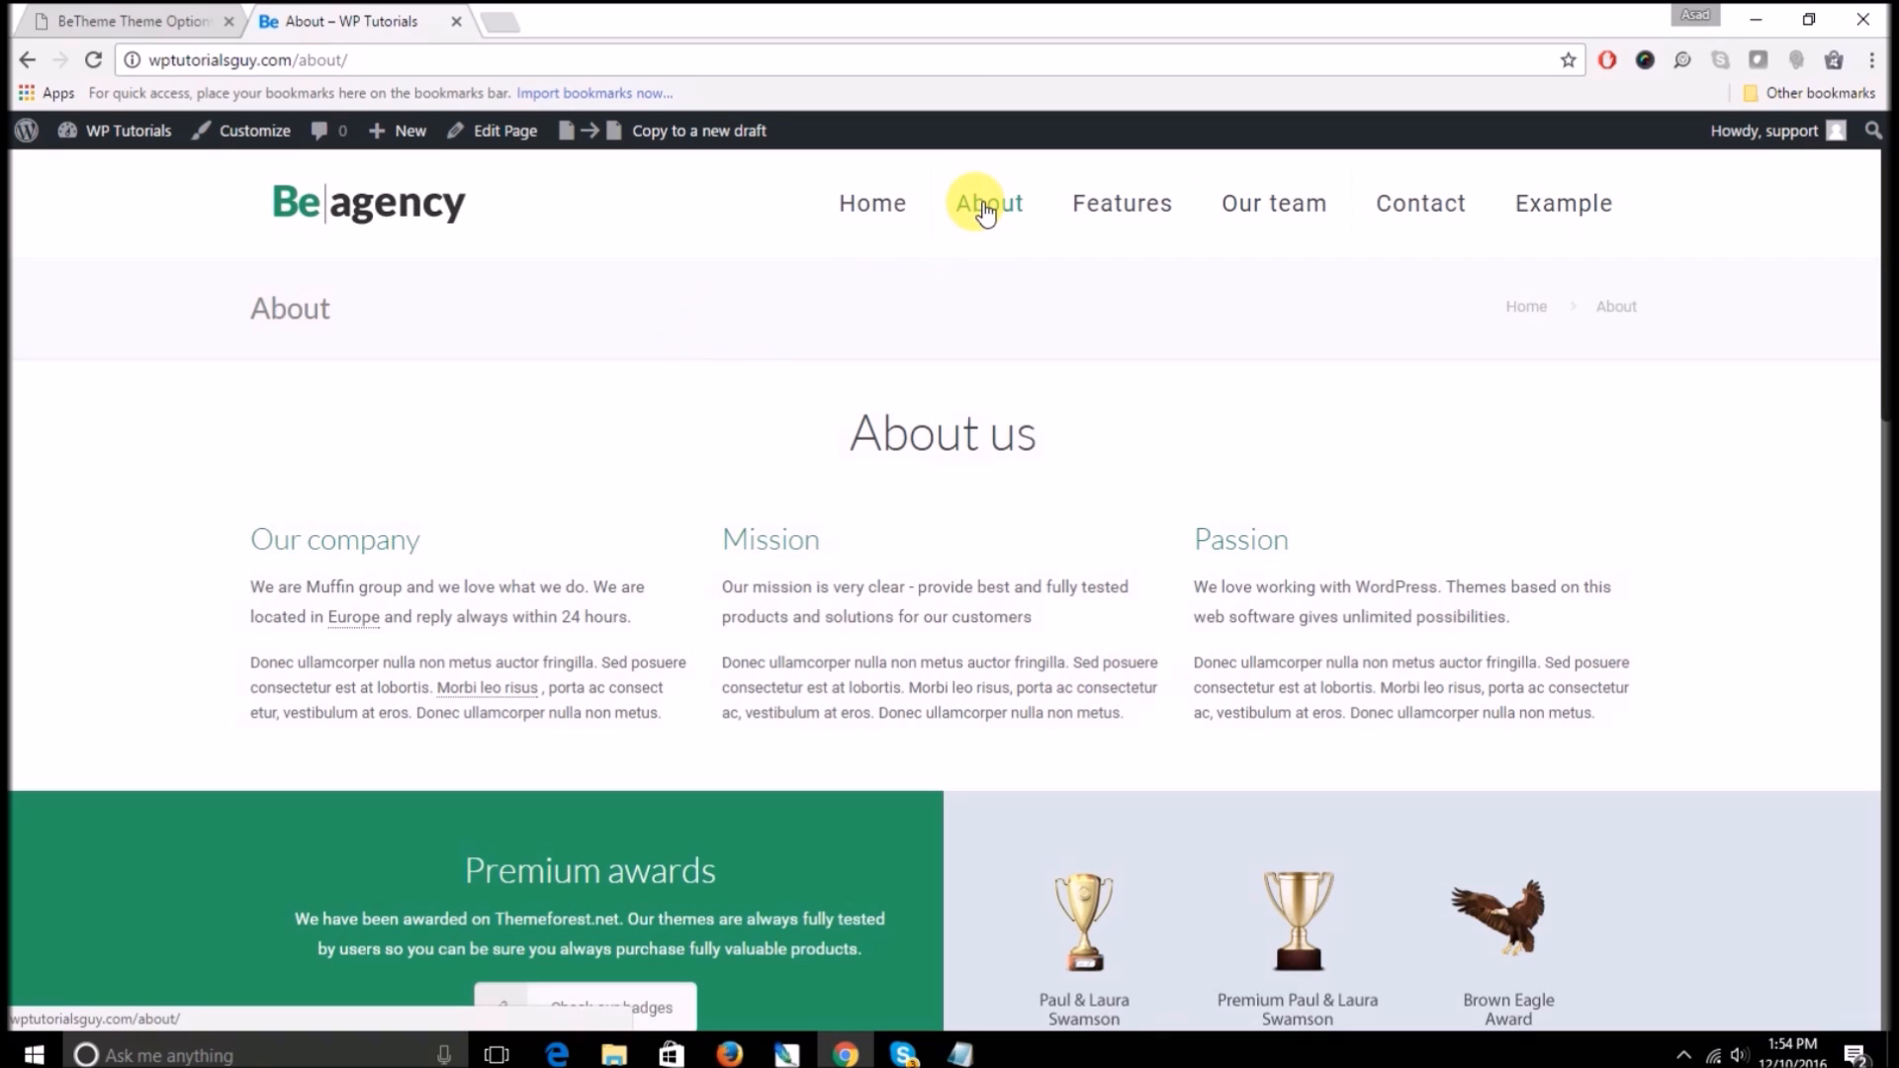
left_click(67, 22)
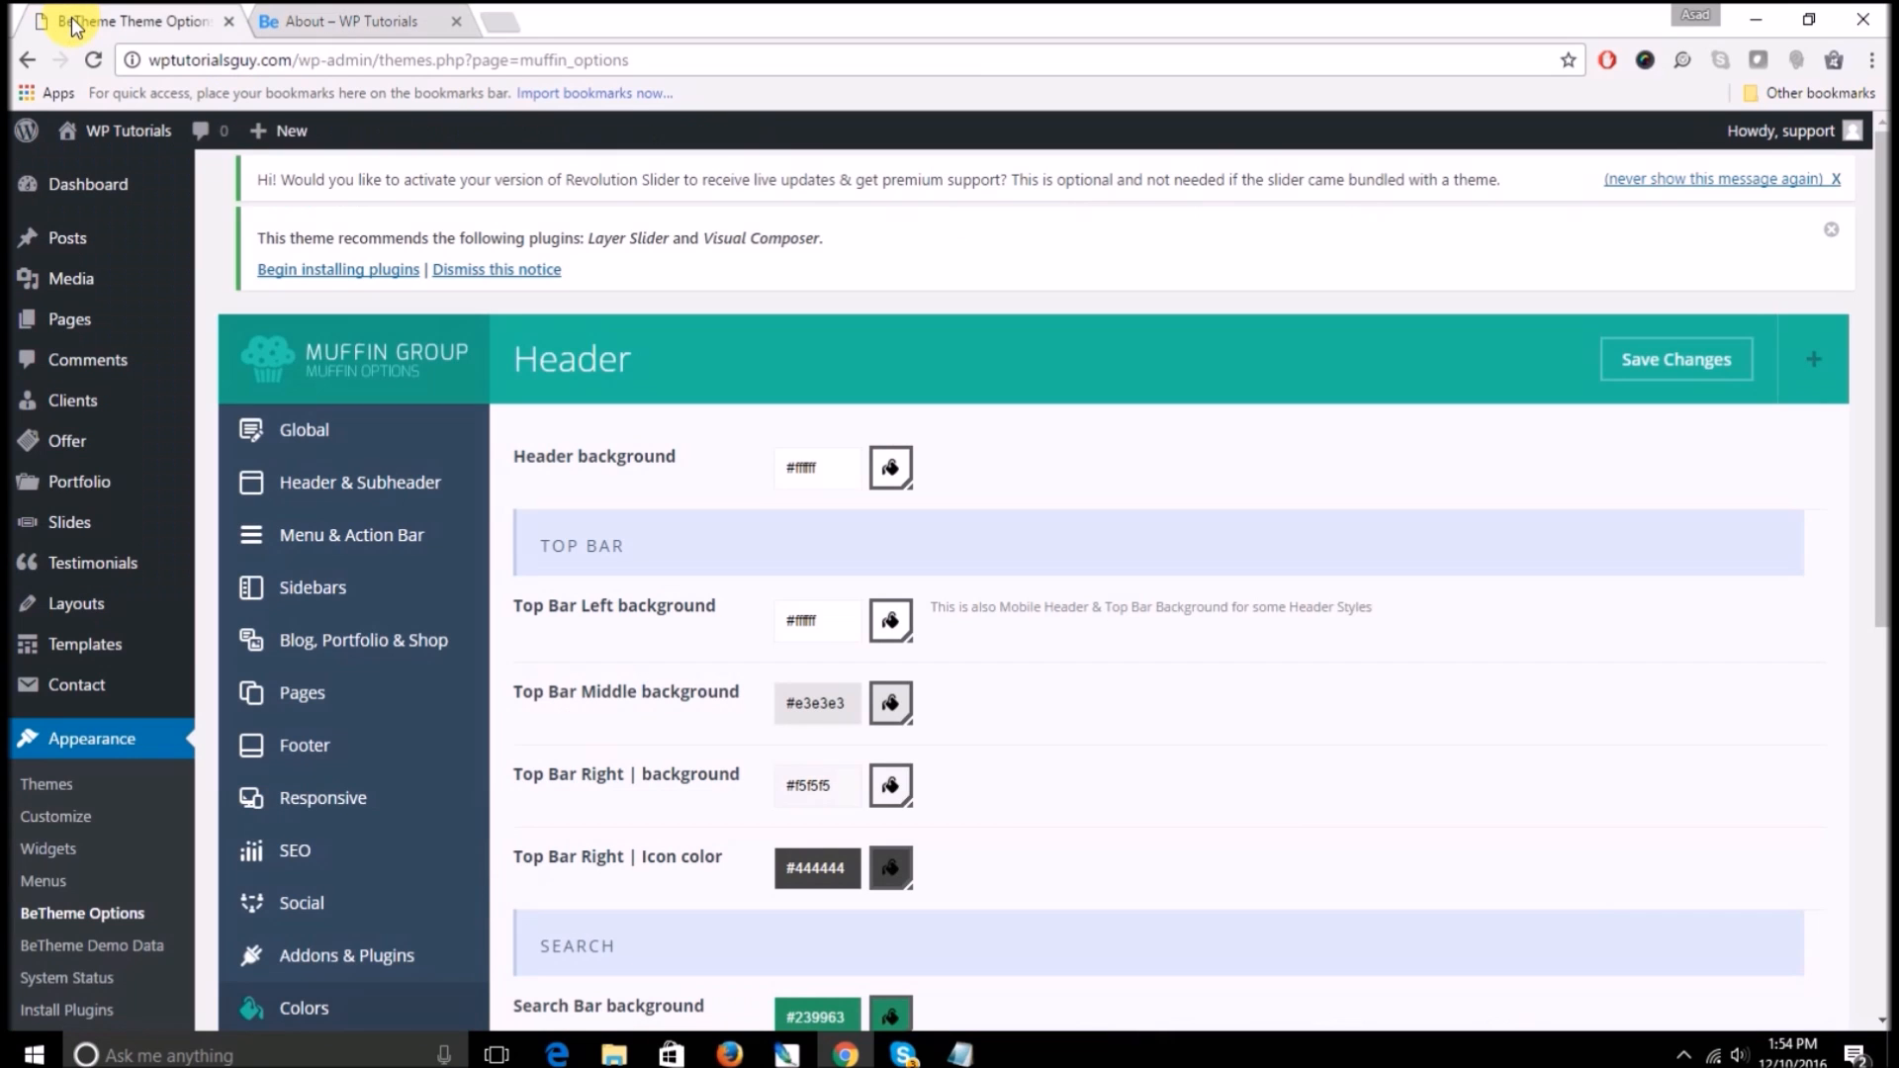
Step: Copy #239963 from the Search Bar background and paste it over the Subheader background's #F7F7F7
scroll(484, 520, "down", 2)
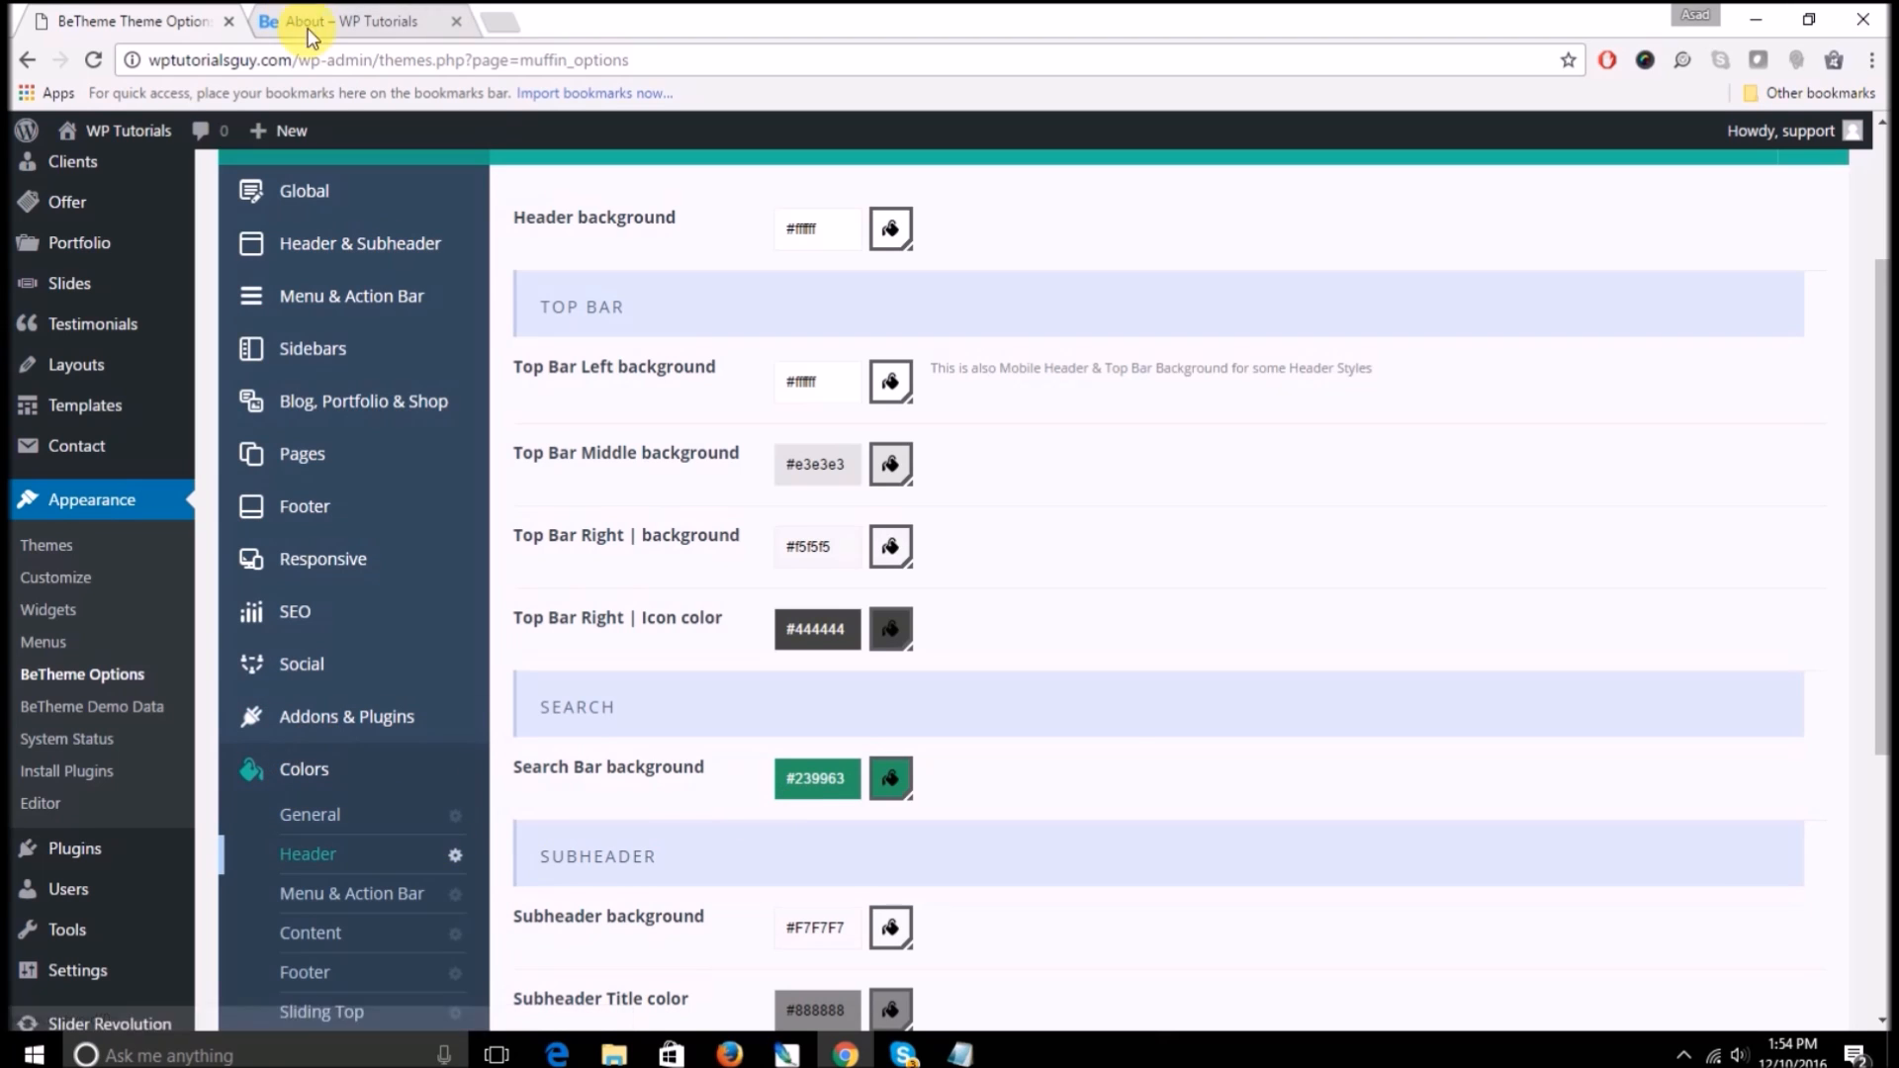
scroll(425, 653, "down", 2)
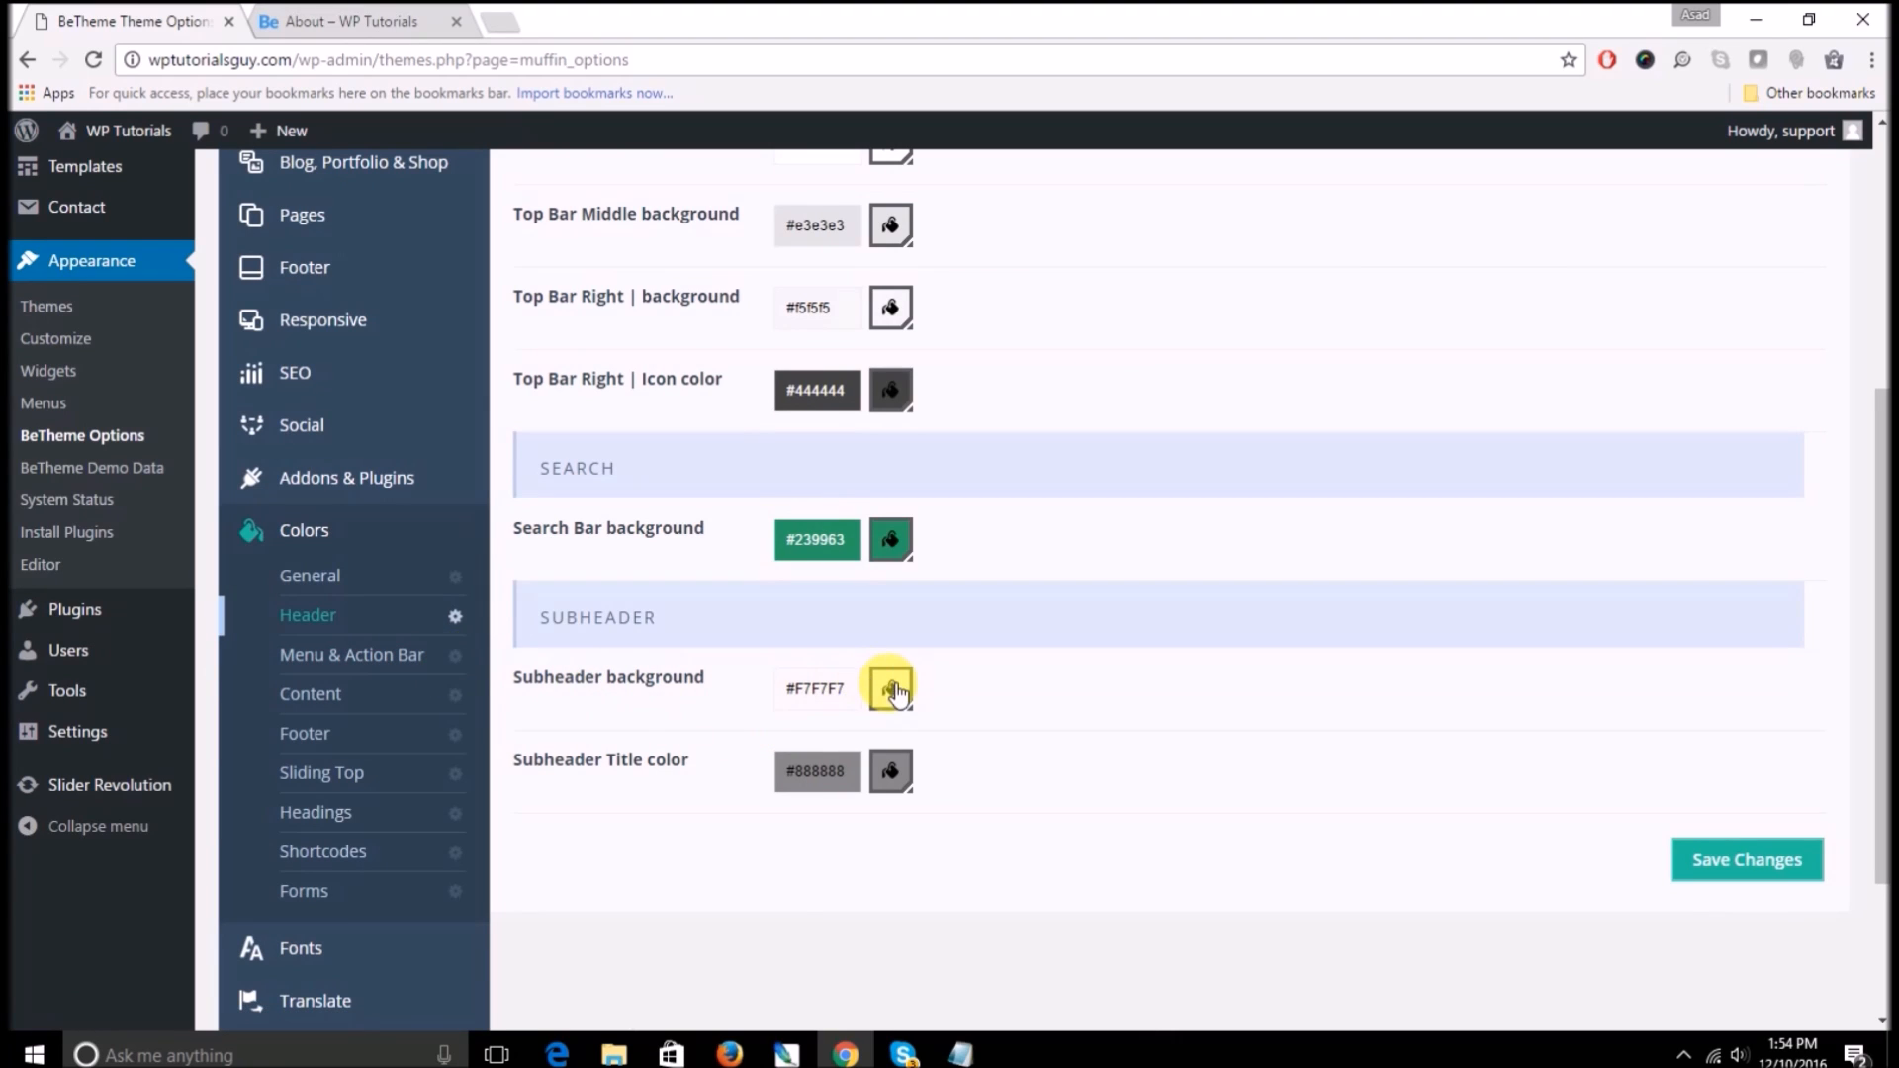
left_click_drag(857, 551, 794, 551)
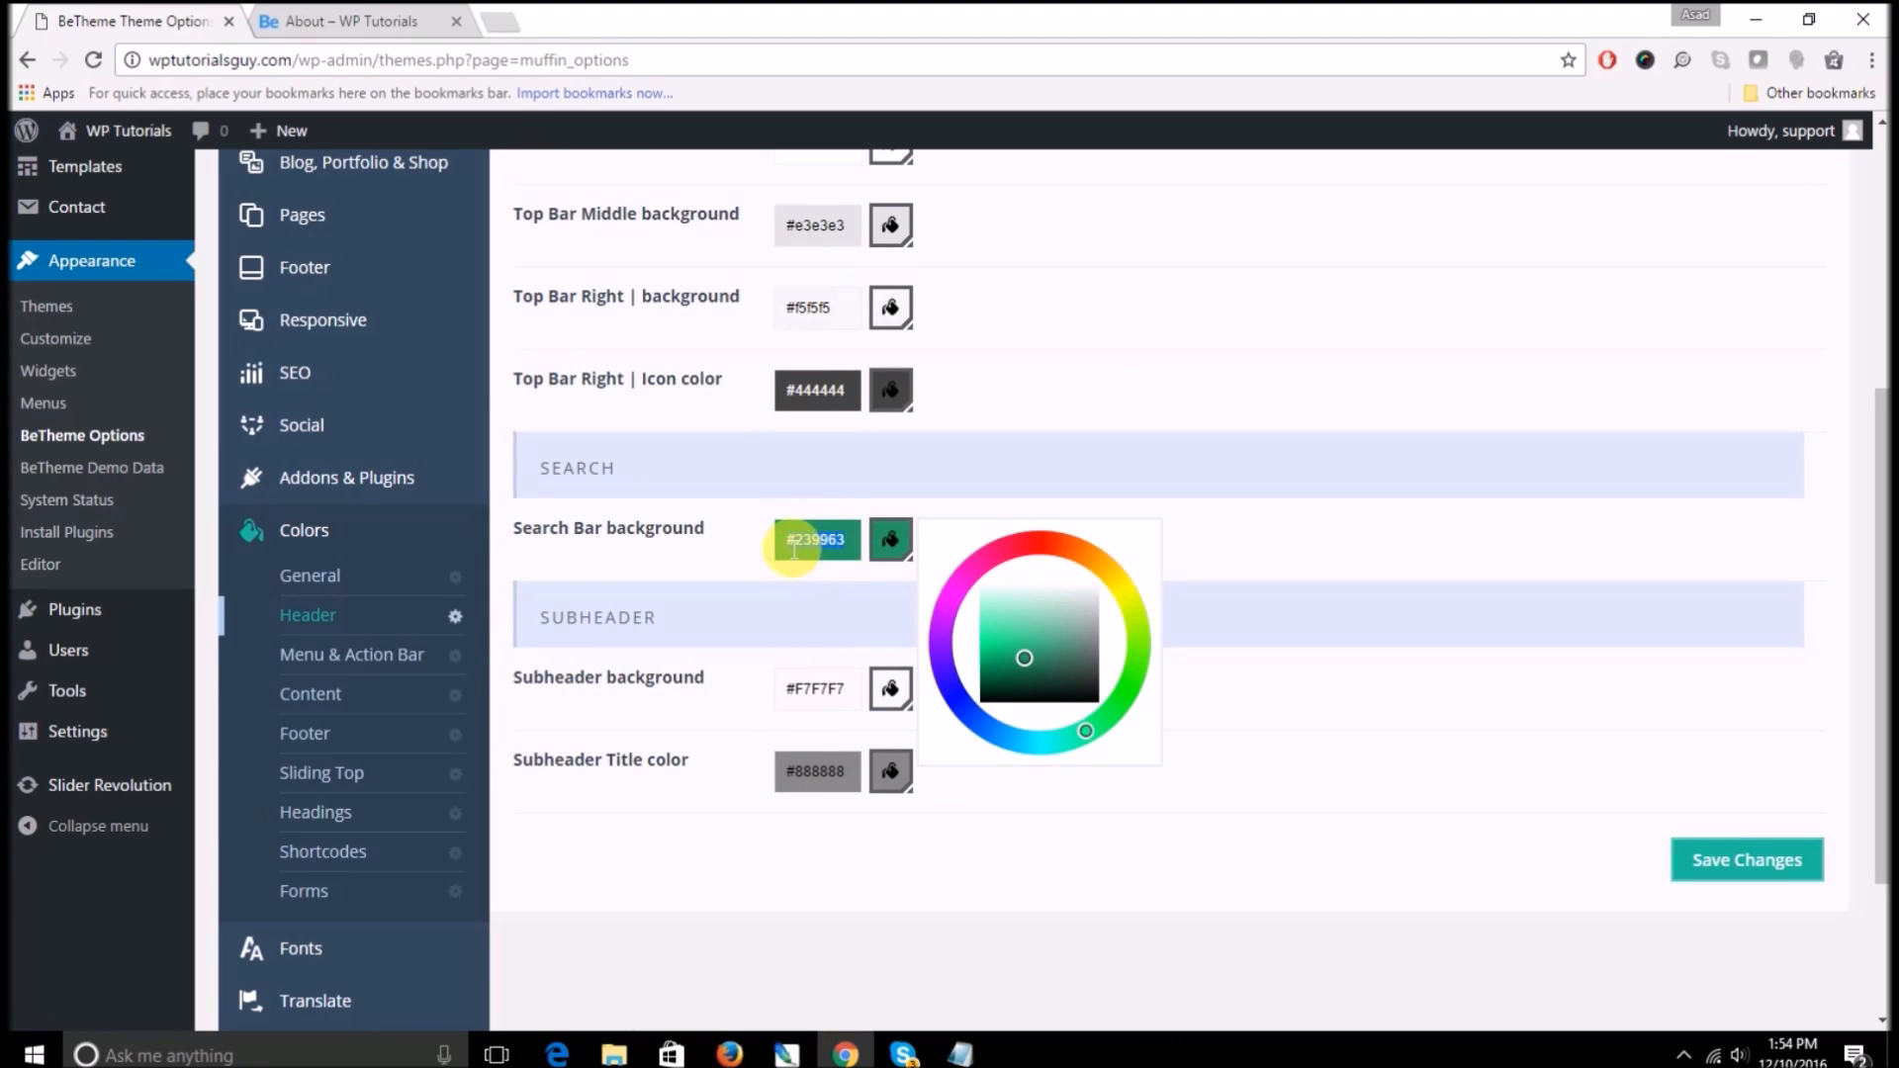
right_click(803, 539)
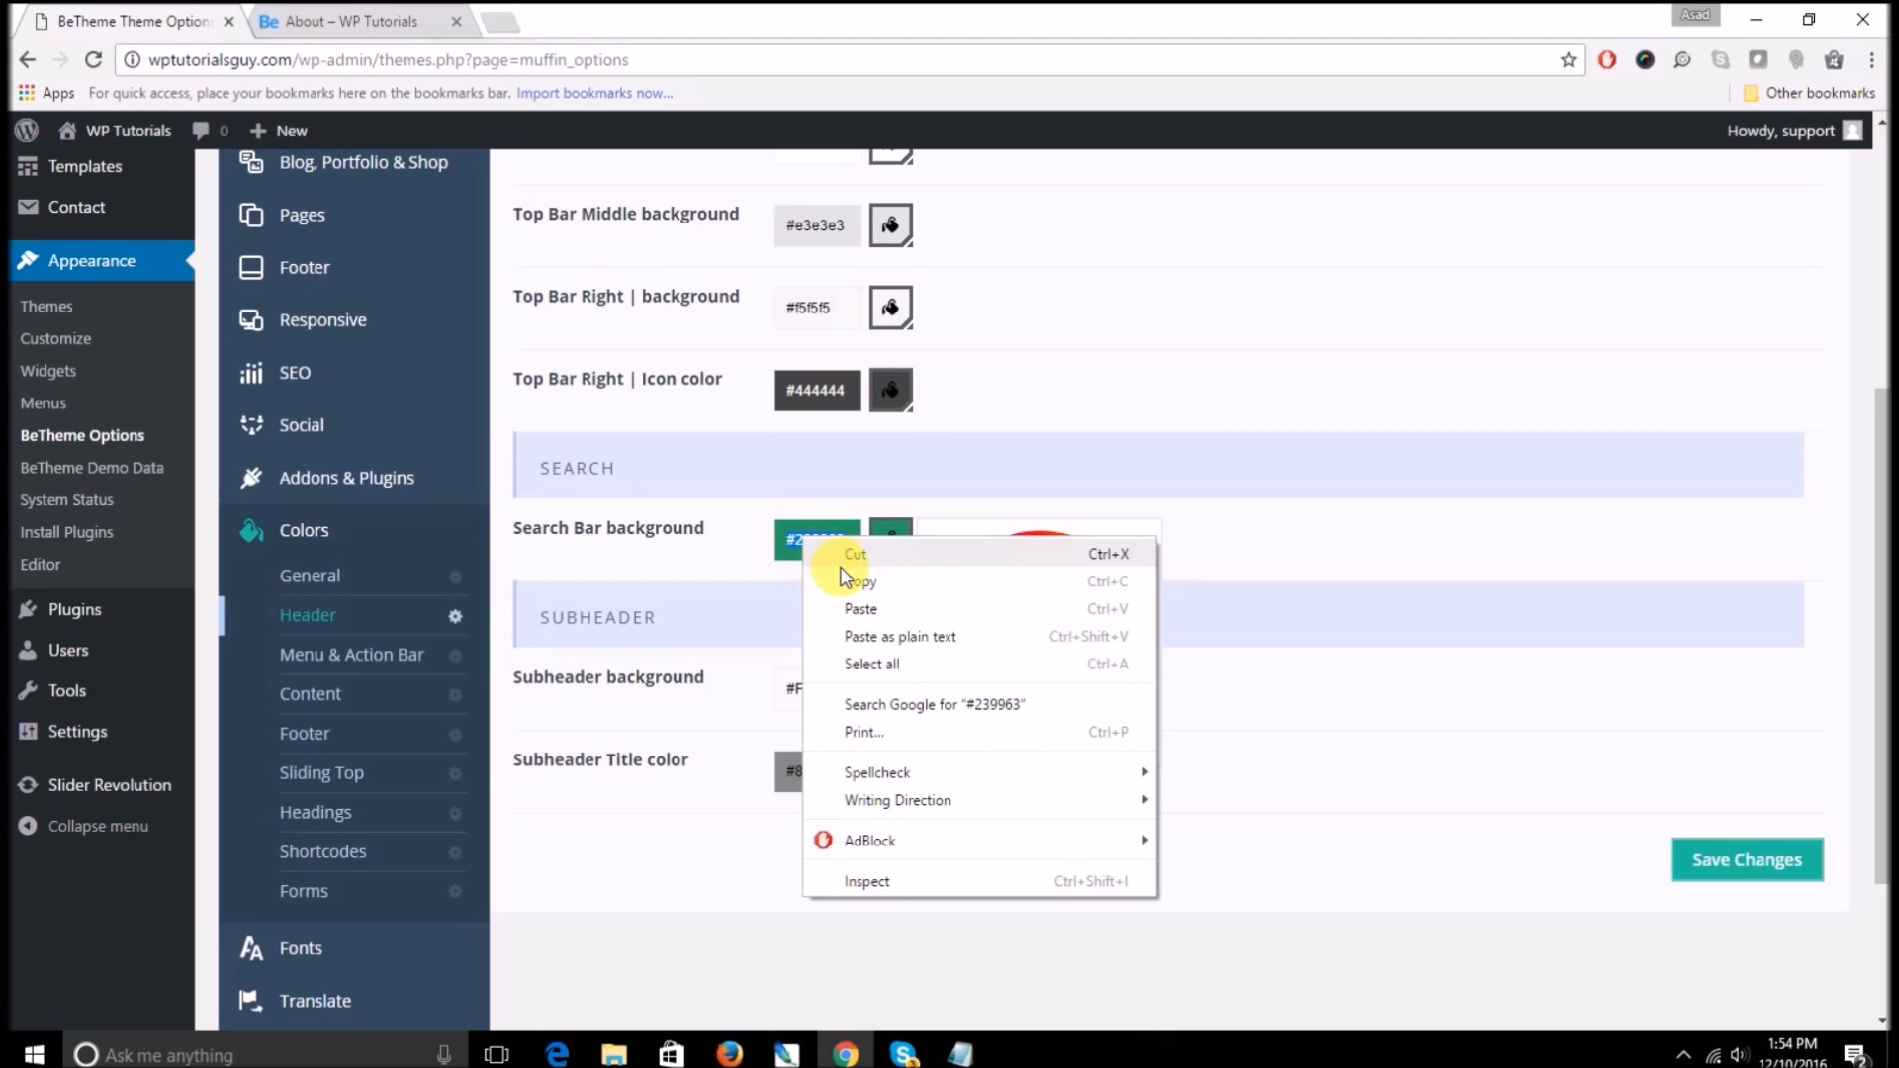
left_click(849, 587)
left_click(1364, 727)
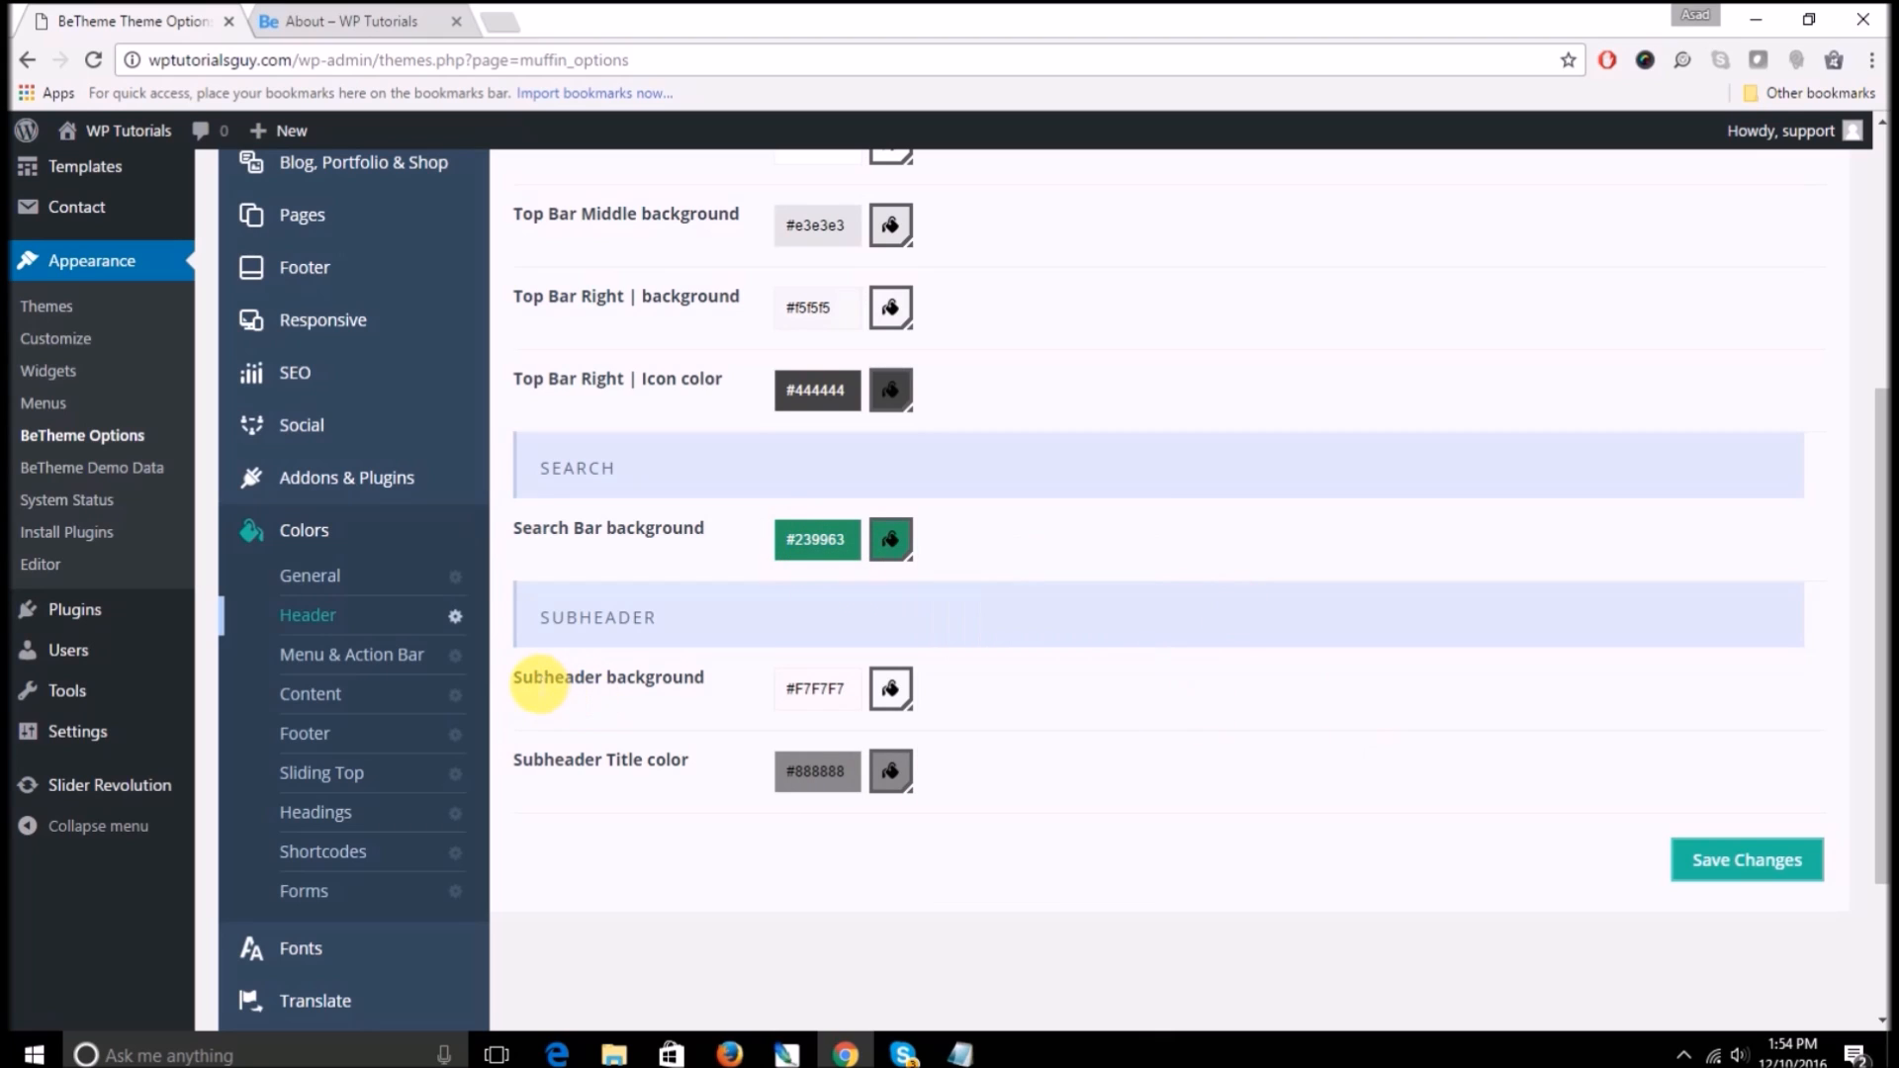
left_click_drag(532, 682, 729, 679)
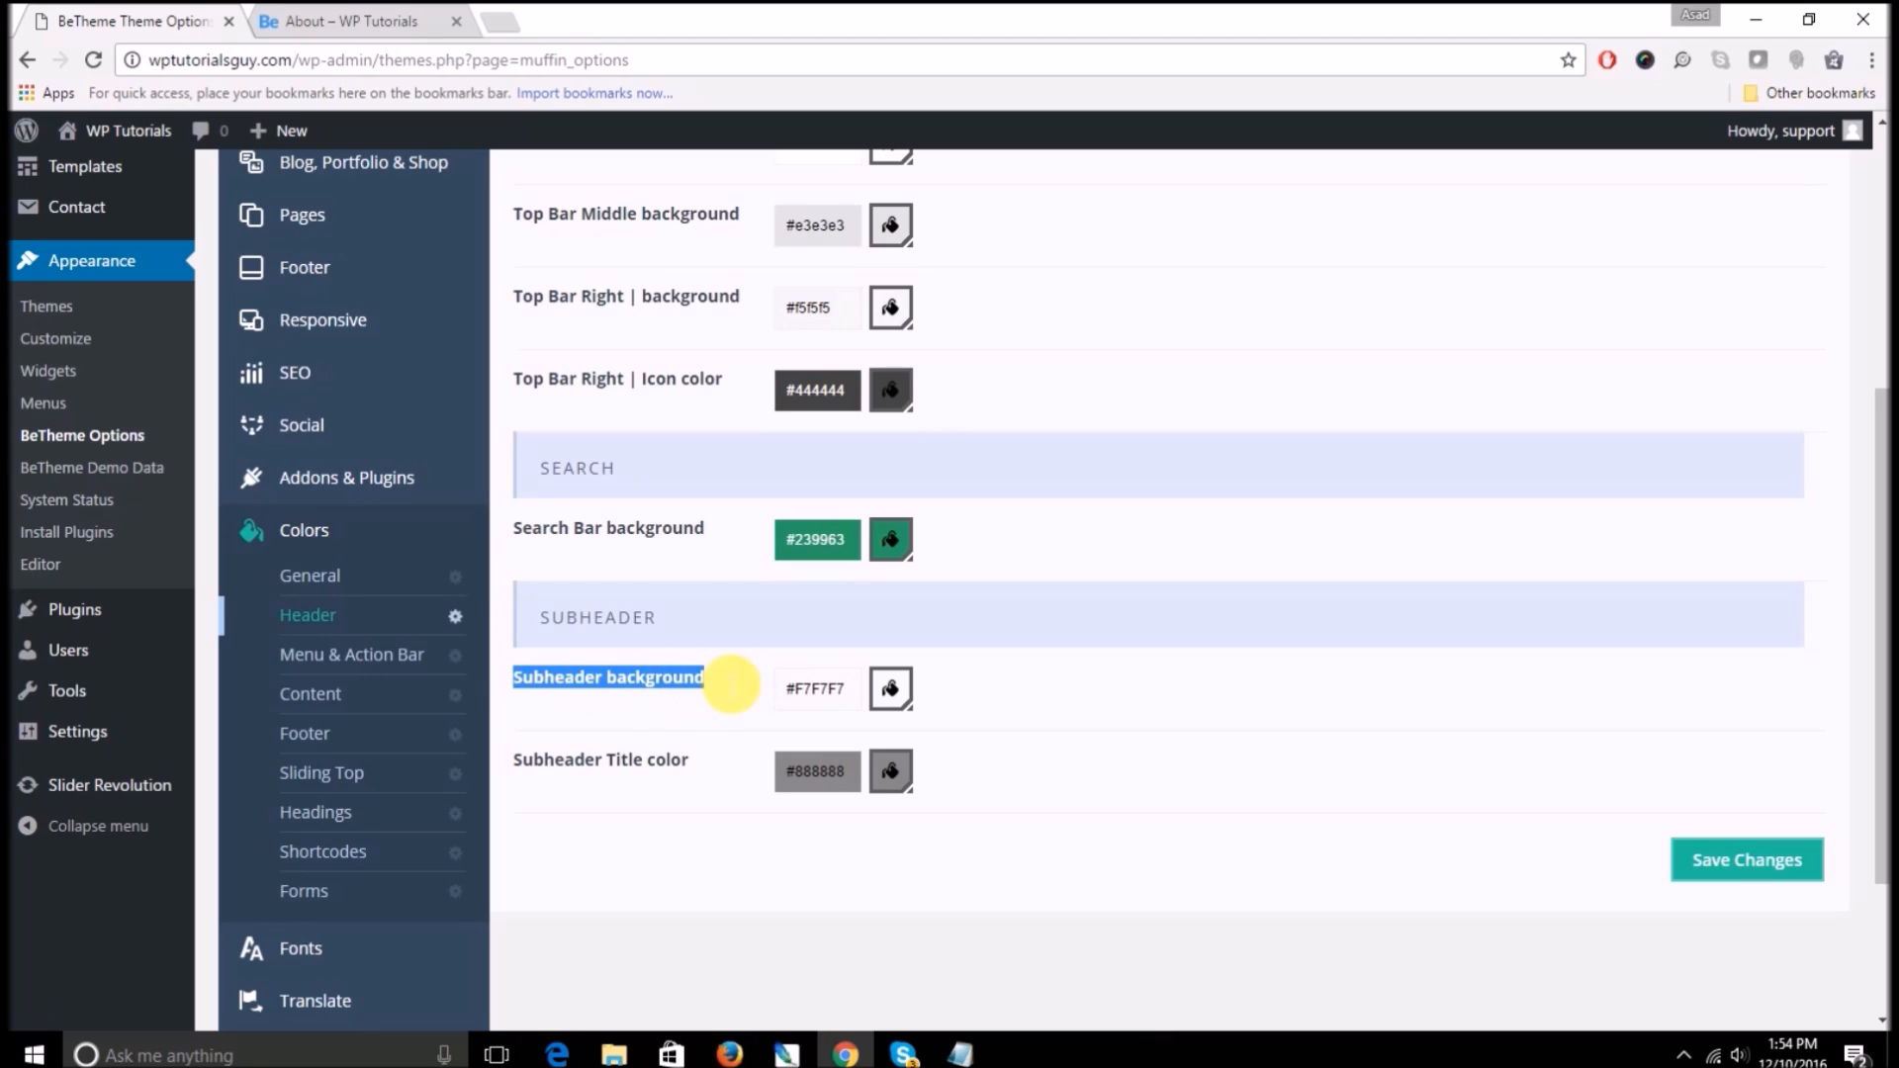
left_click(891, 690)
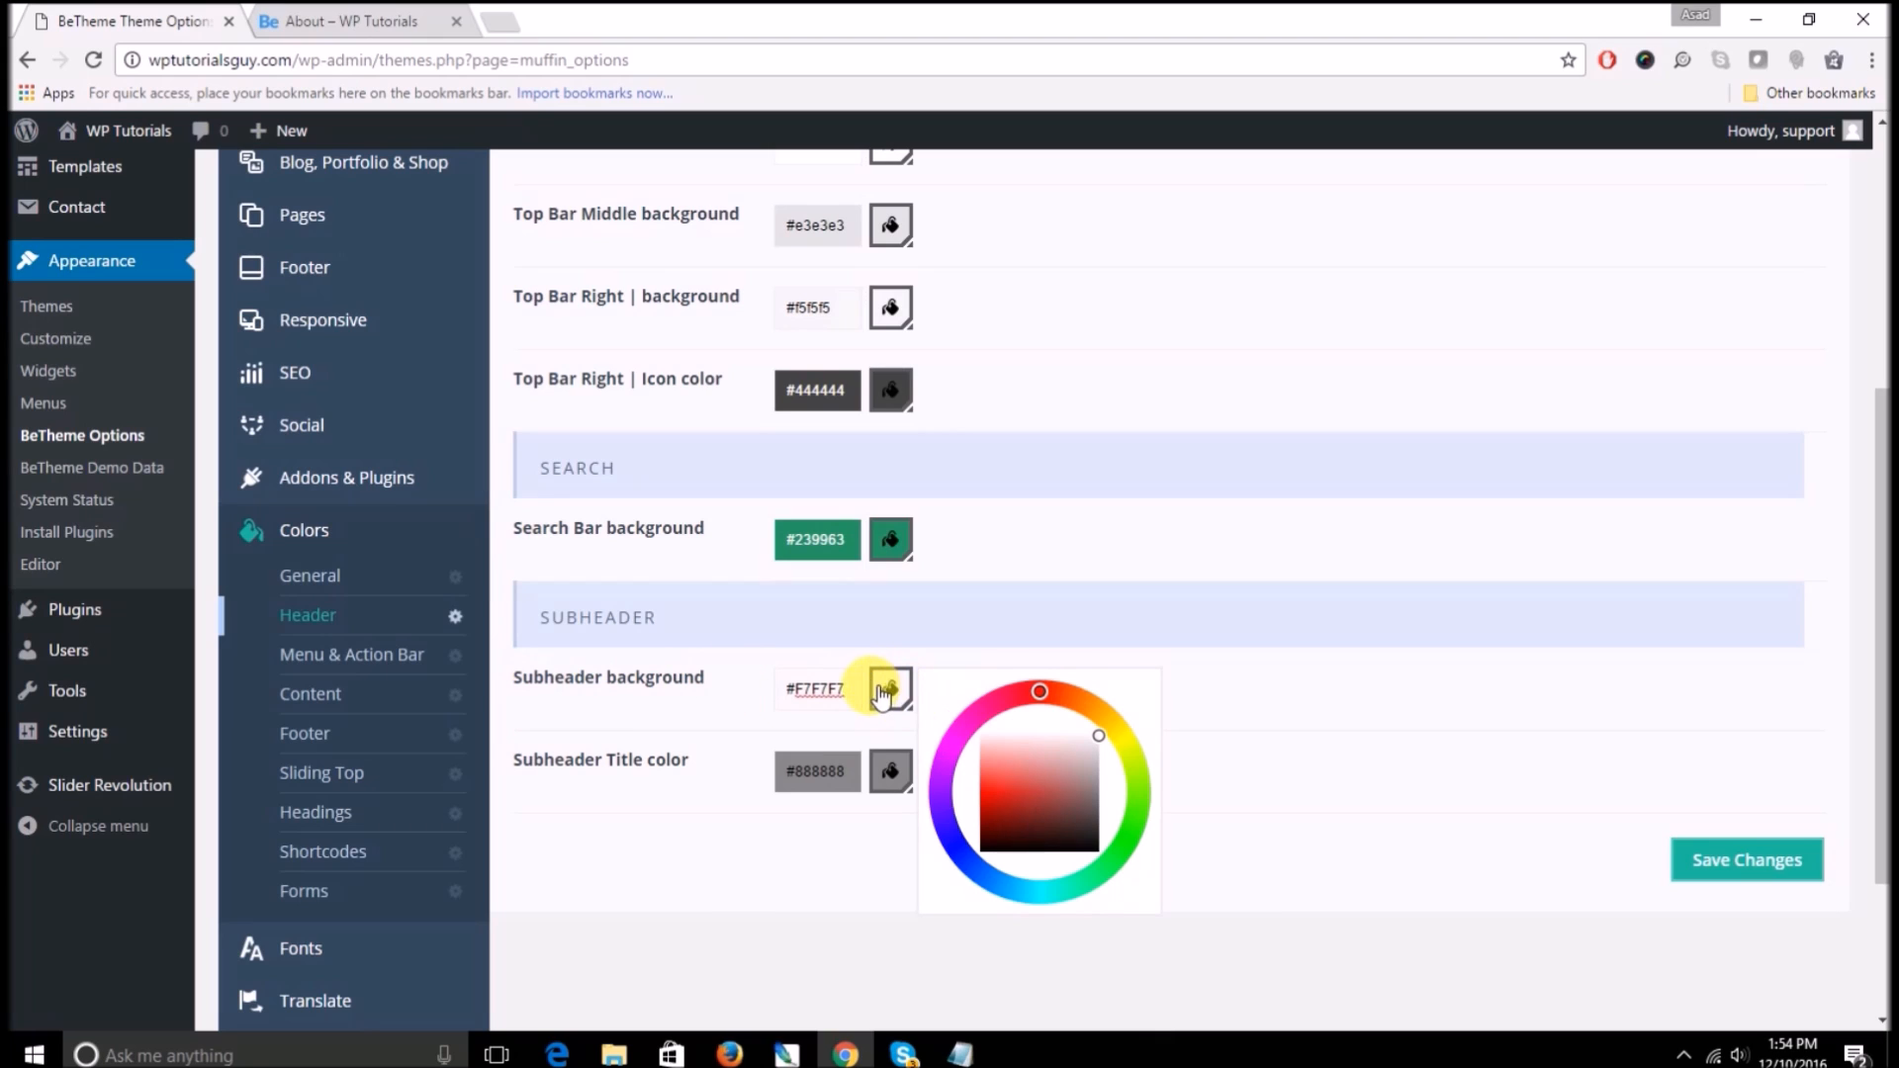
left_click_drag(849, 690, 772, 701)
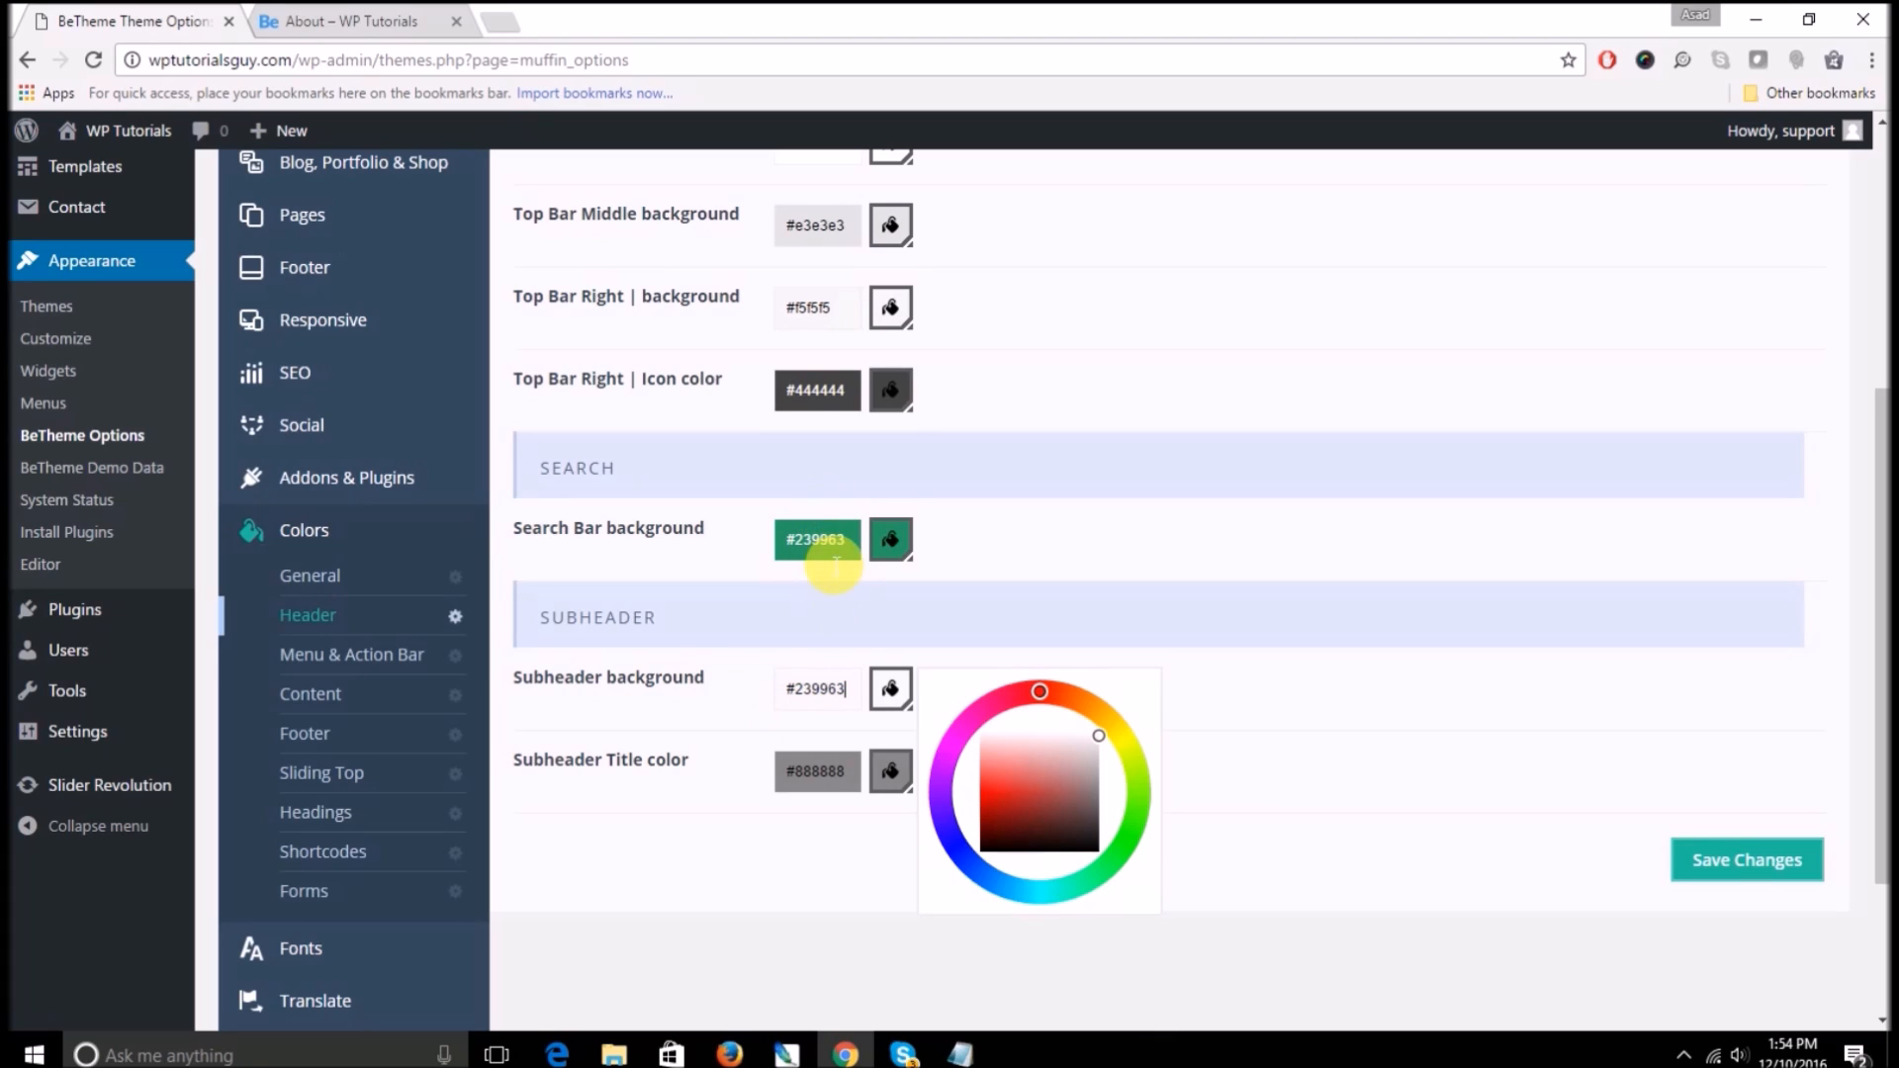
left_click(1341, 767)
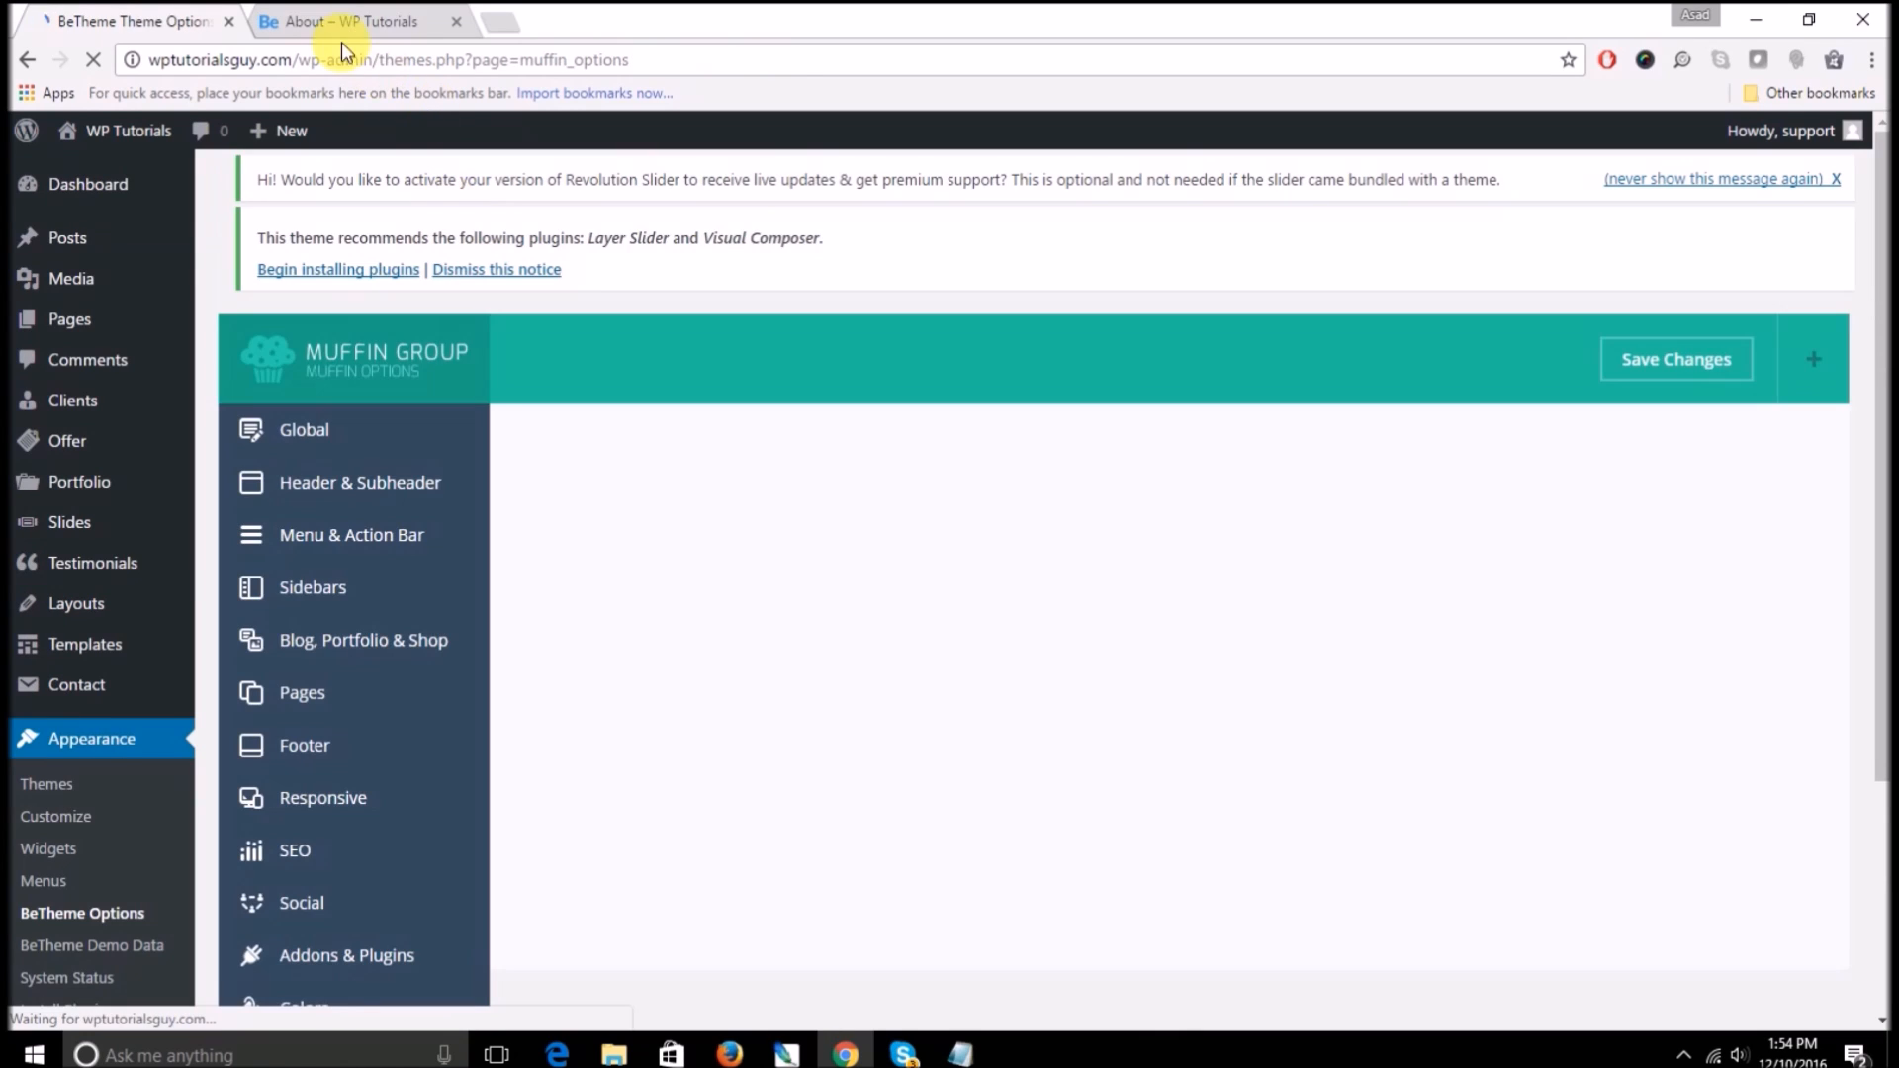
Step: Check that the About page's title bar is now green on the live site, then return to the theme options
left_click(348, 21)
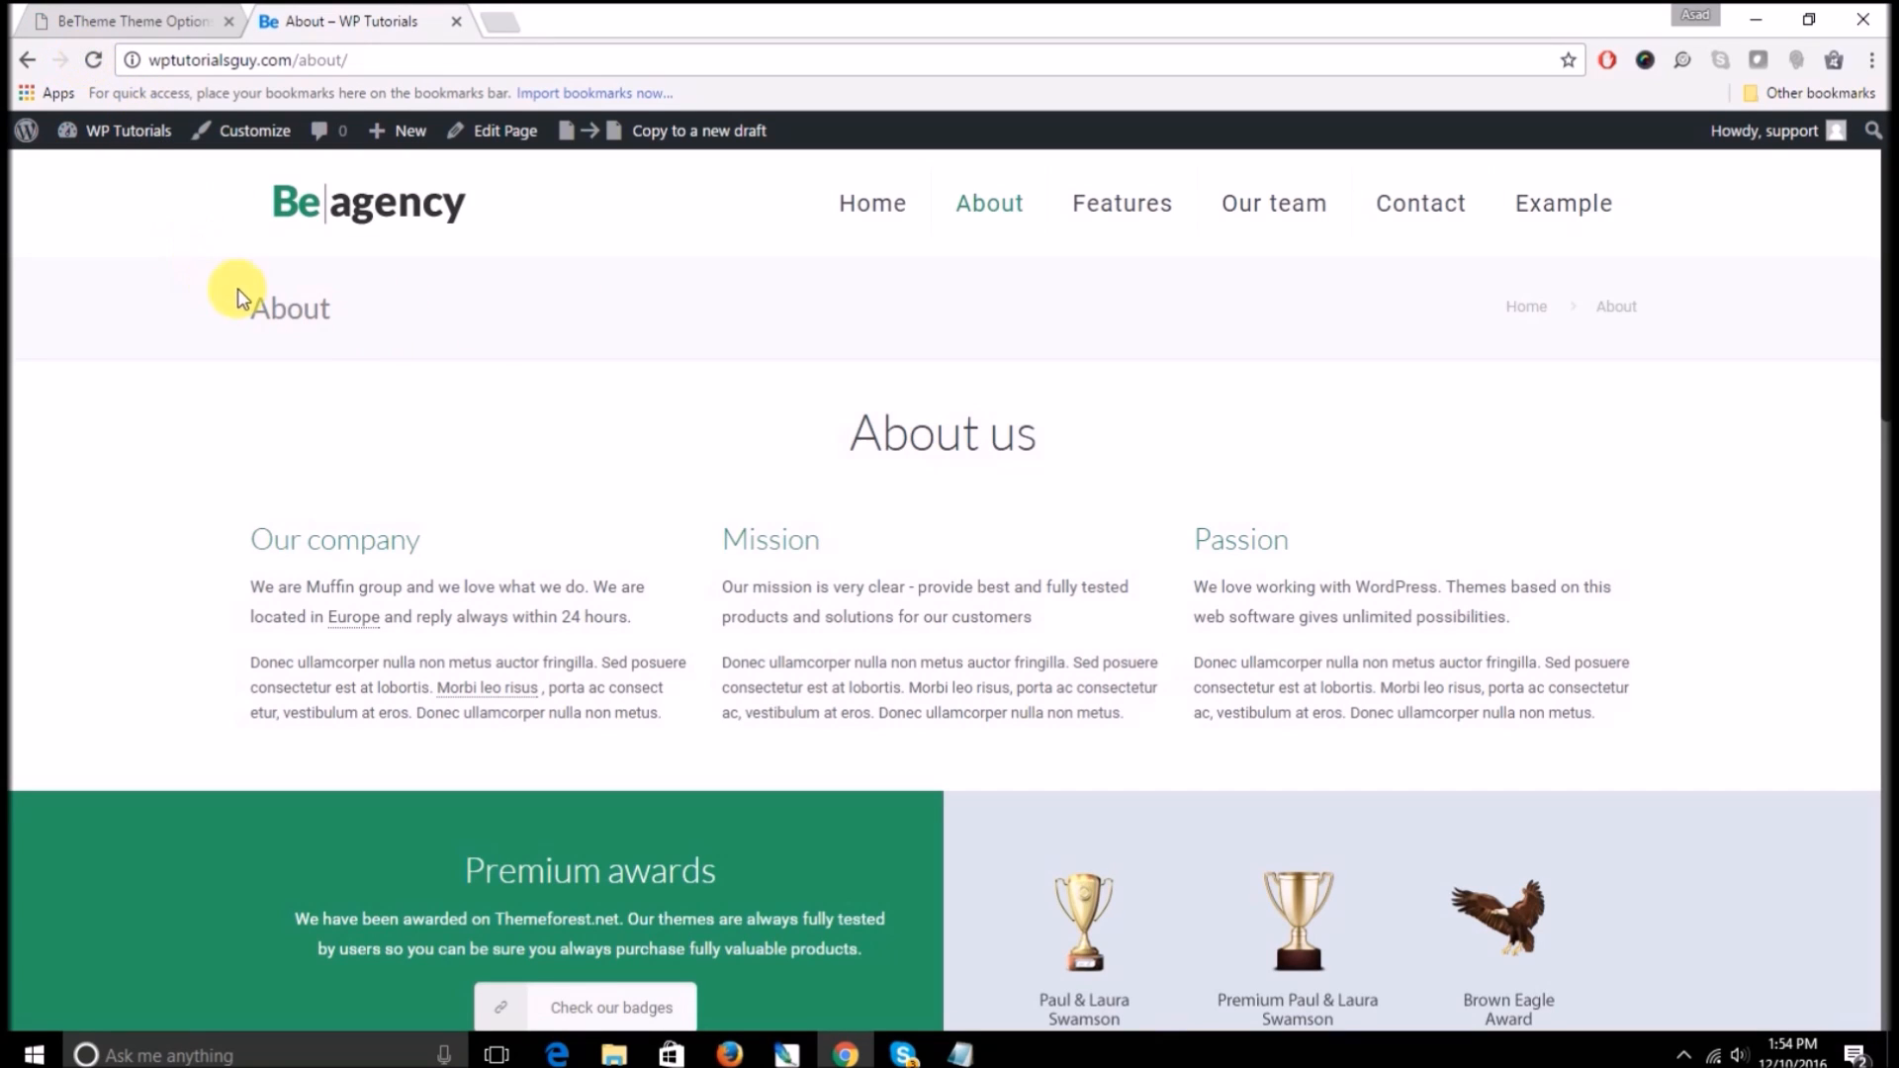
left_click_drag(260, 311, 382, 314)
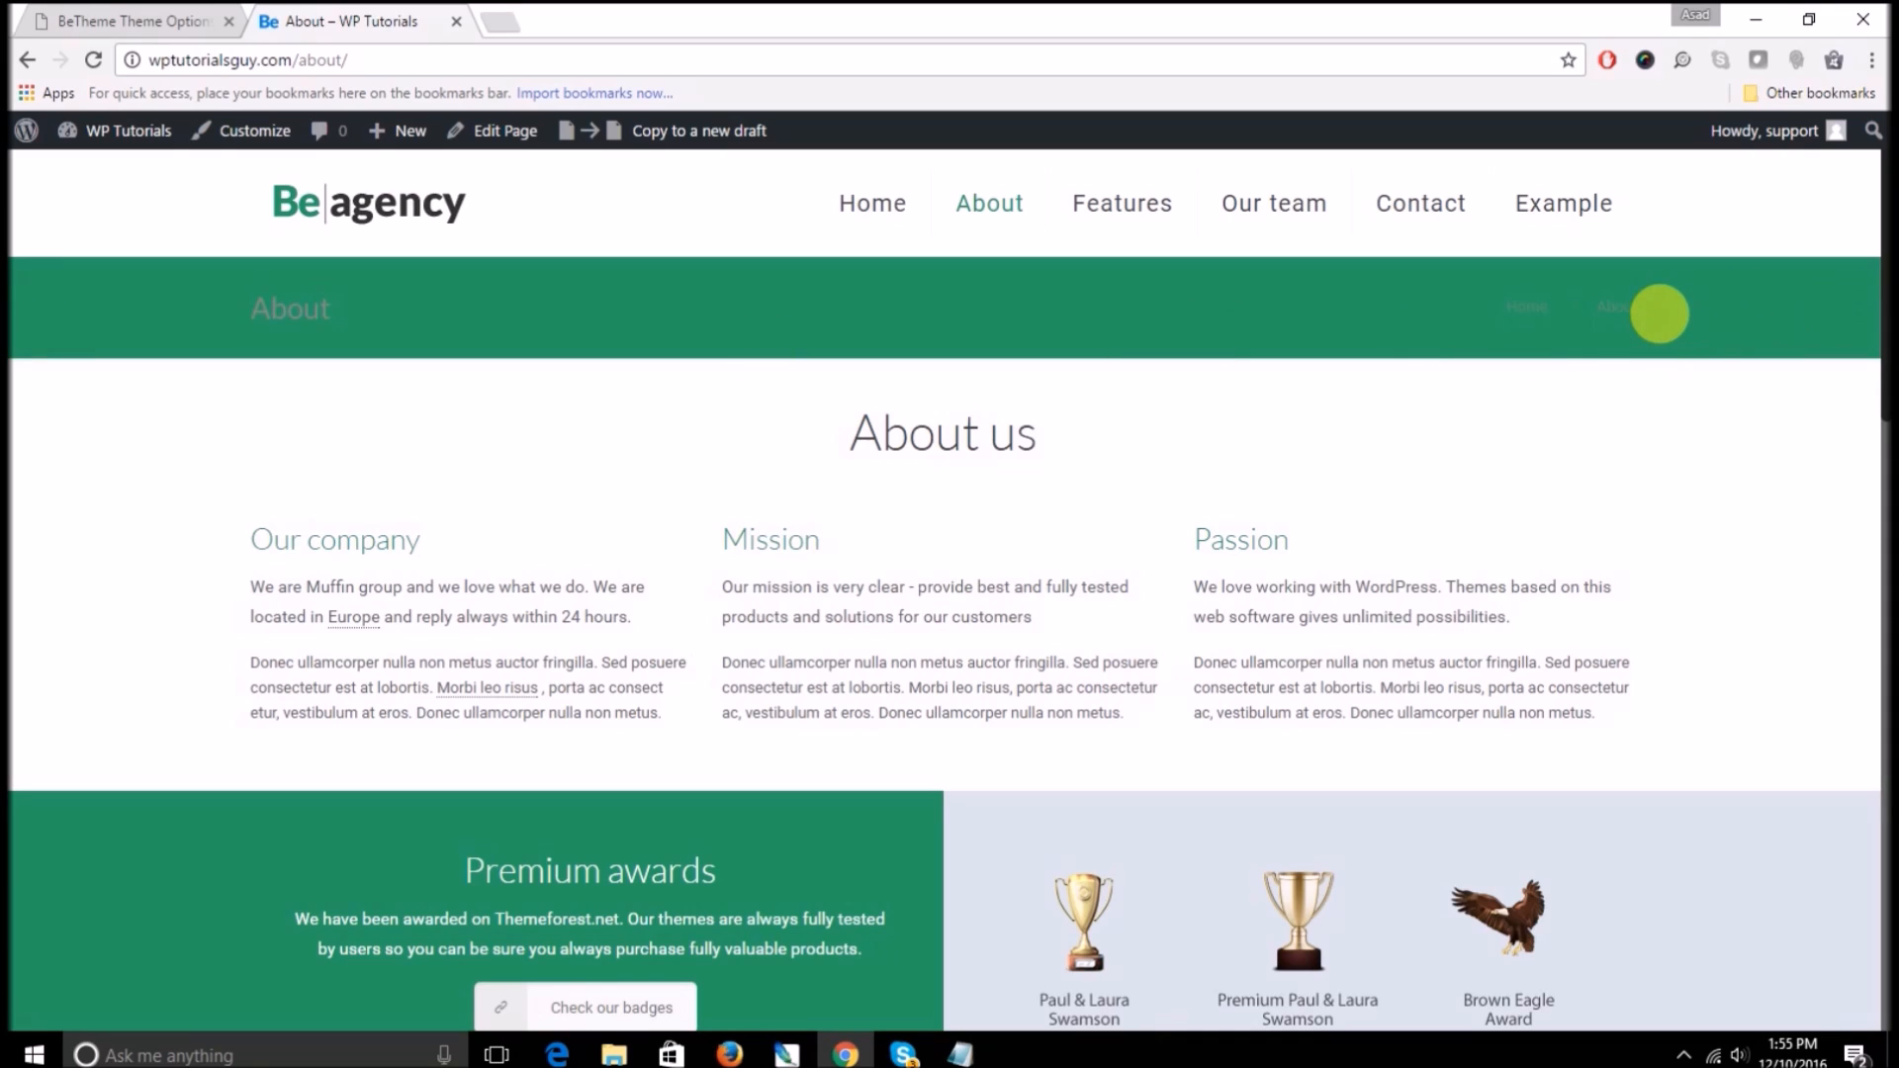
left_click(106, 21)
scroll(965, 544, "down", 4)
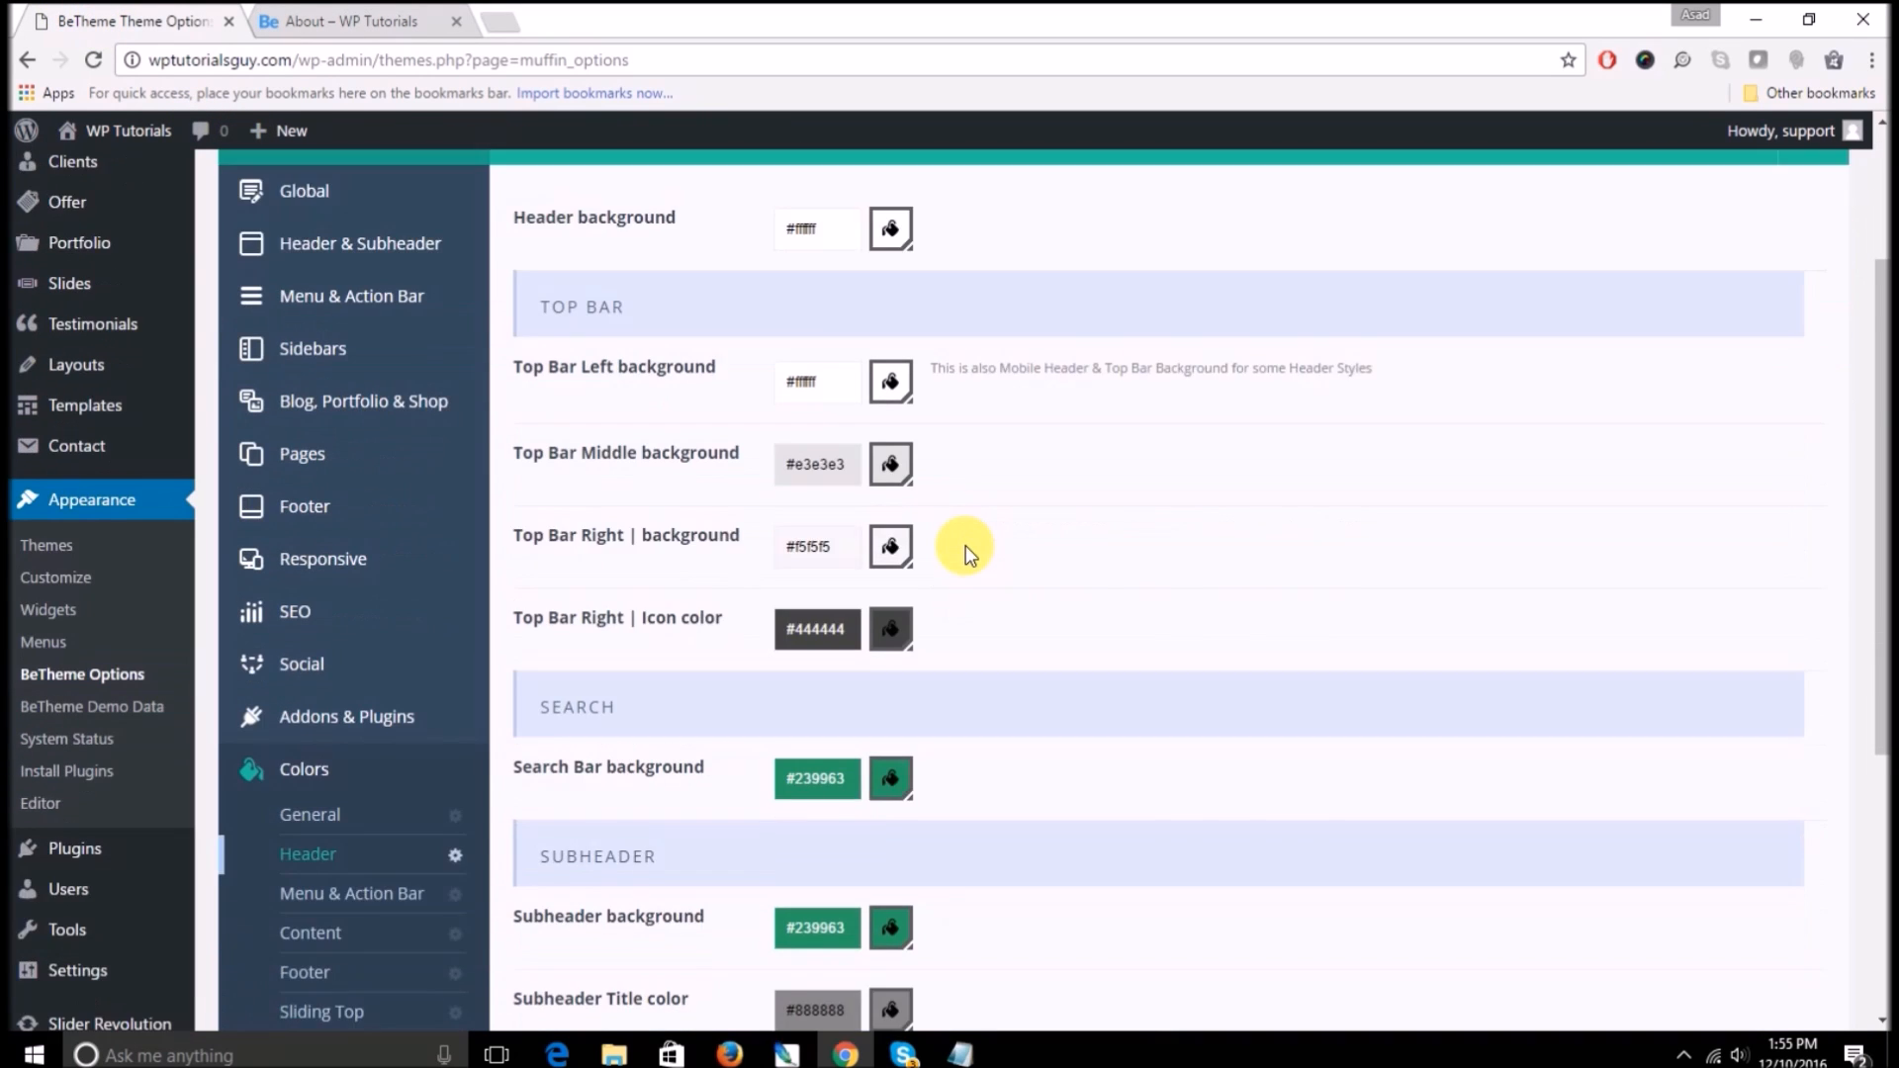
Step: Set the Subheader Title colour to white #ffffff, save, and reload the About page to check it
scroll(965, 544, "down", 1)
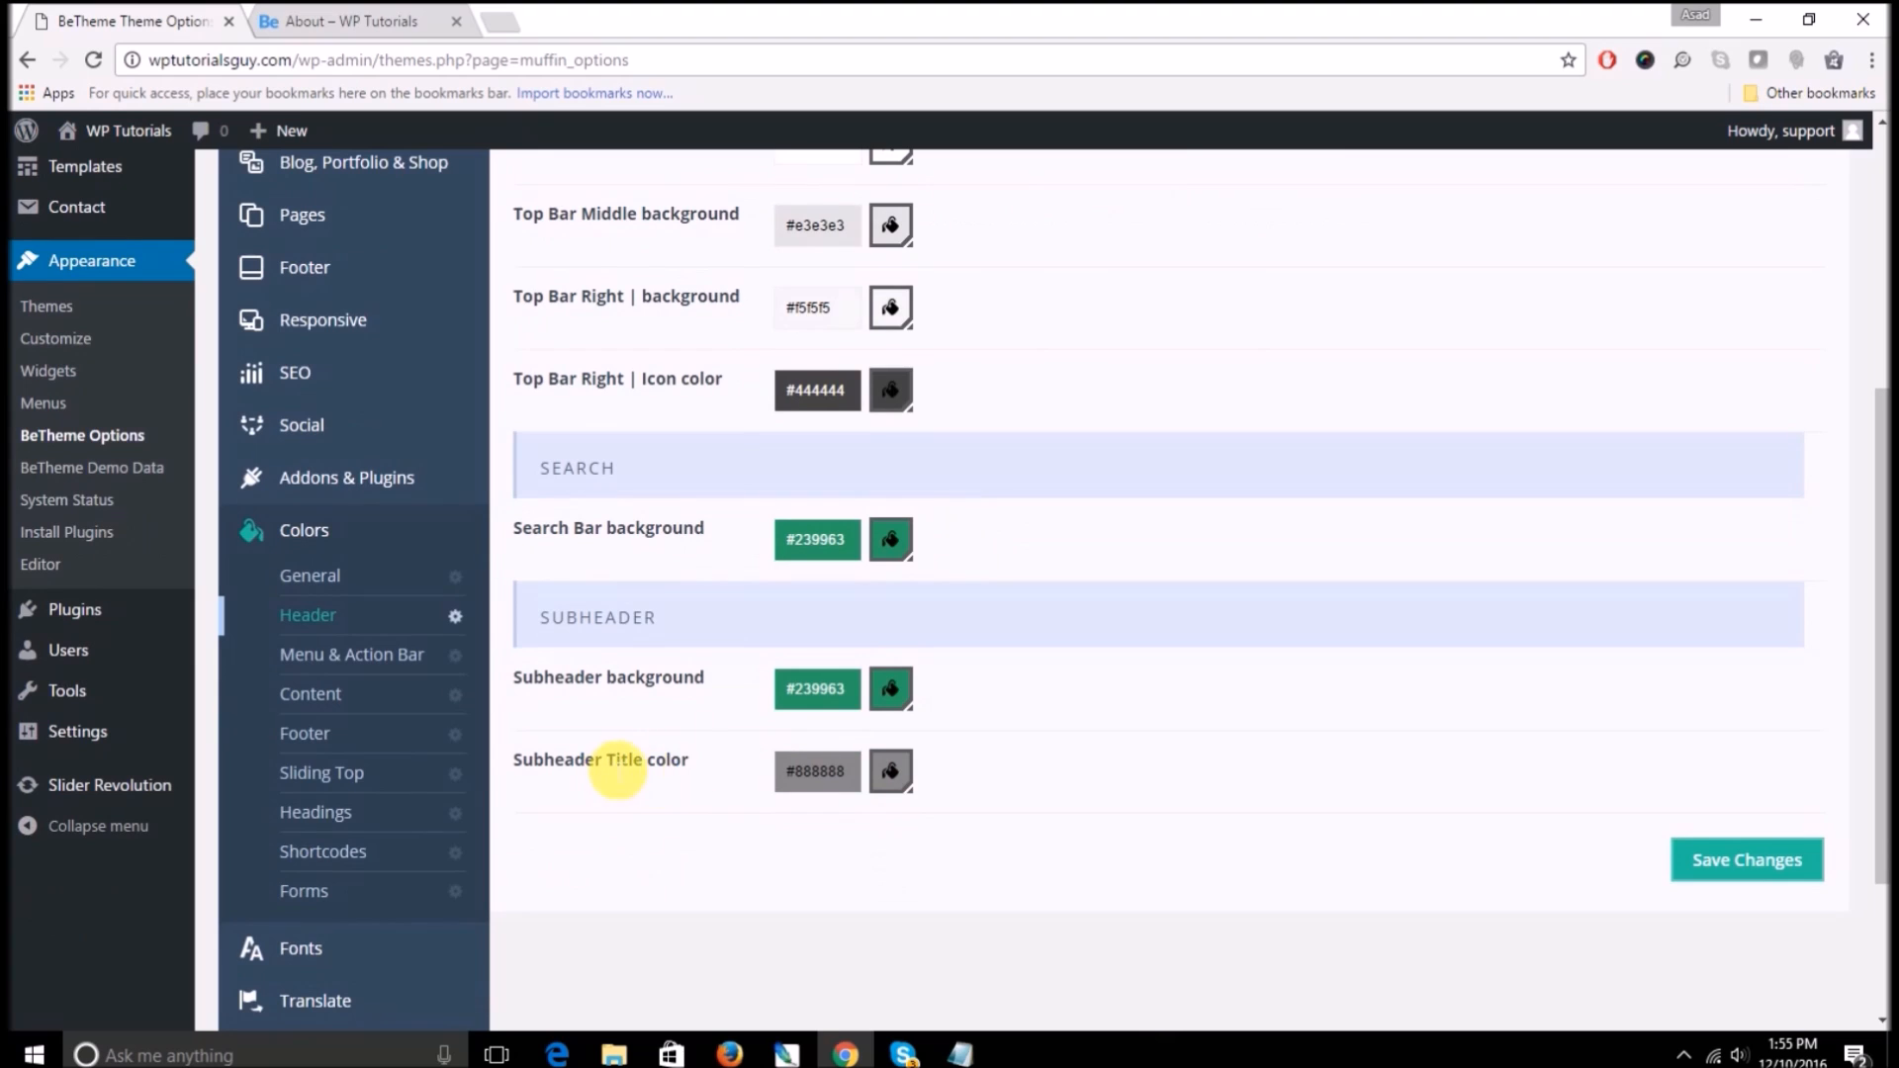
left_click(890, 771)
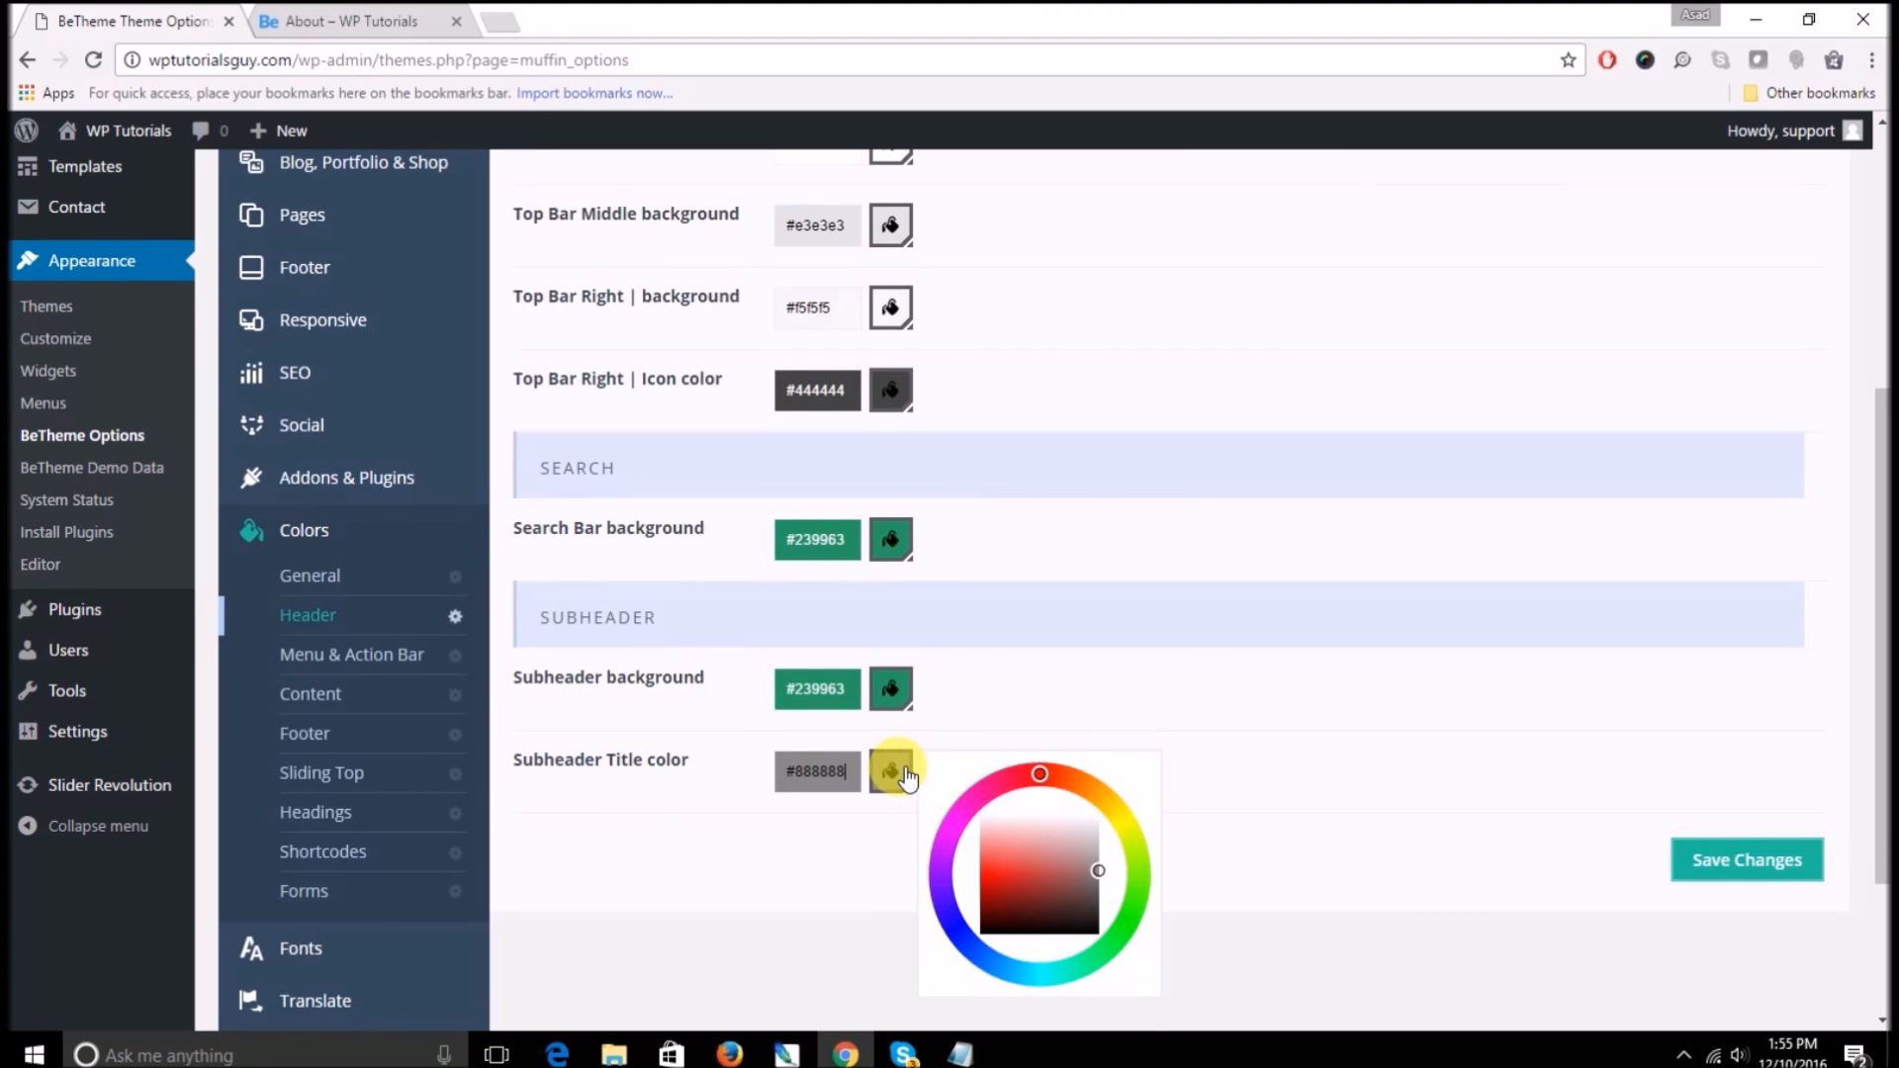
left_click_drag(1016, 842, 972, 797)
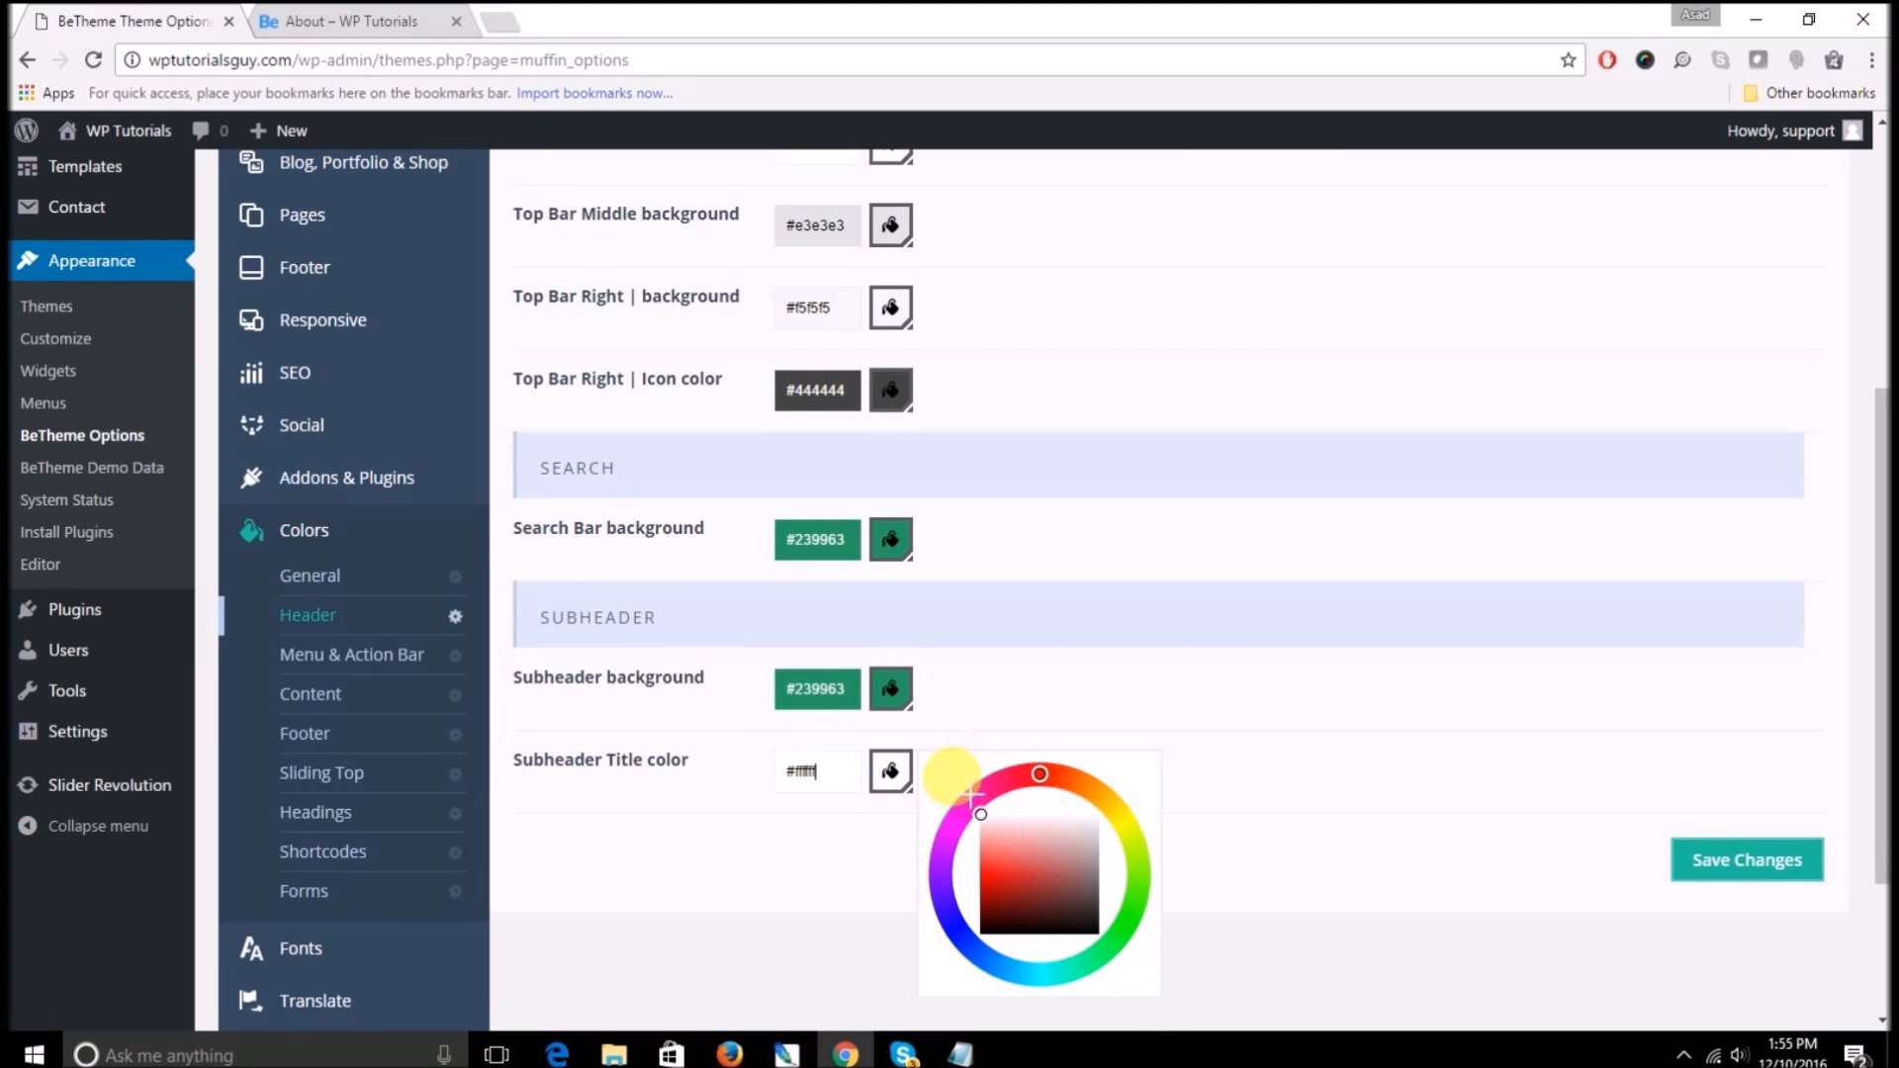
left_click(1743, 861)
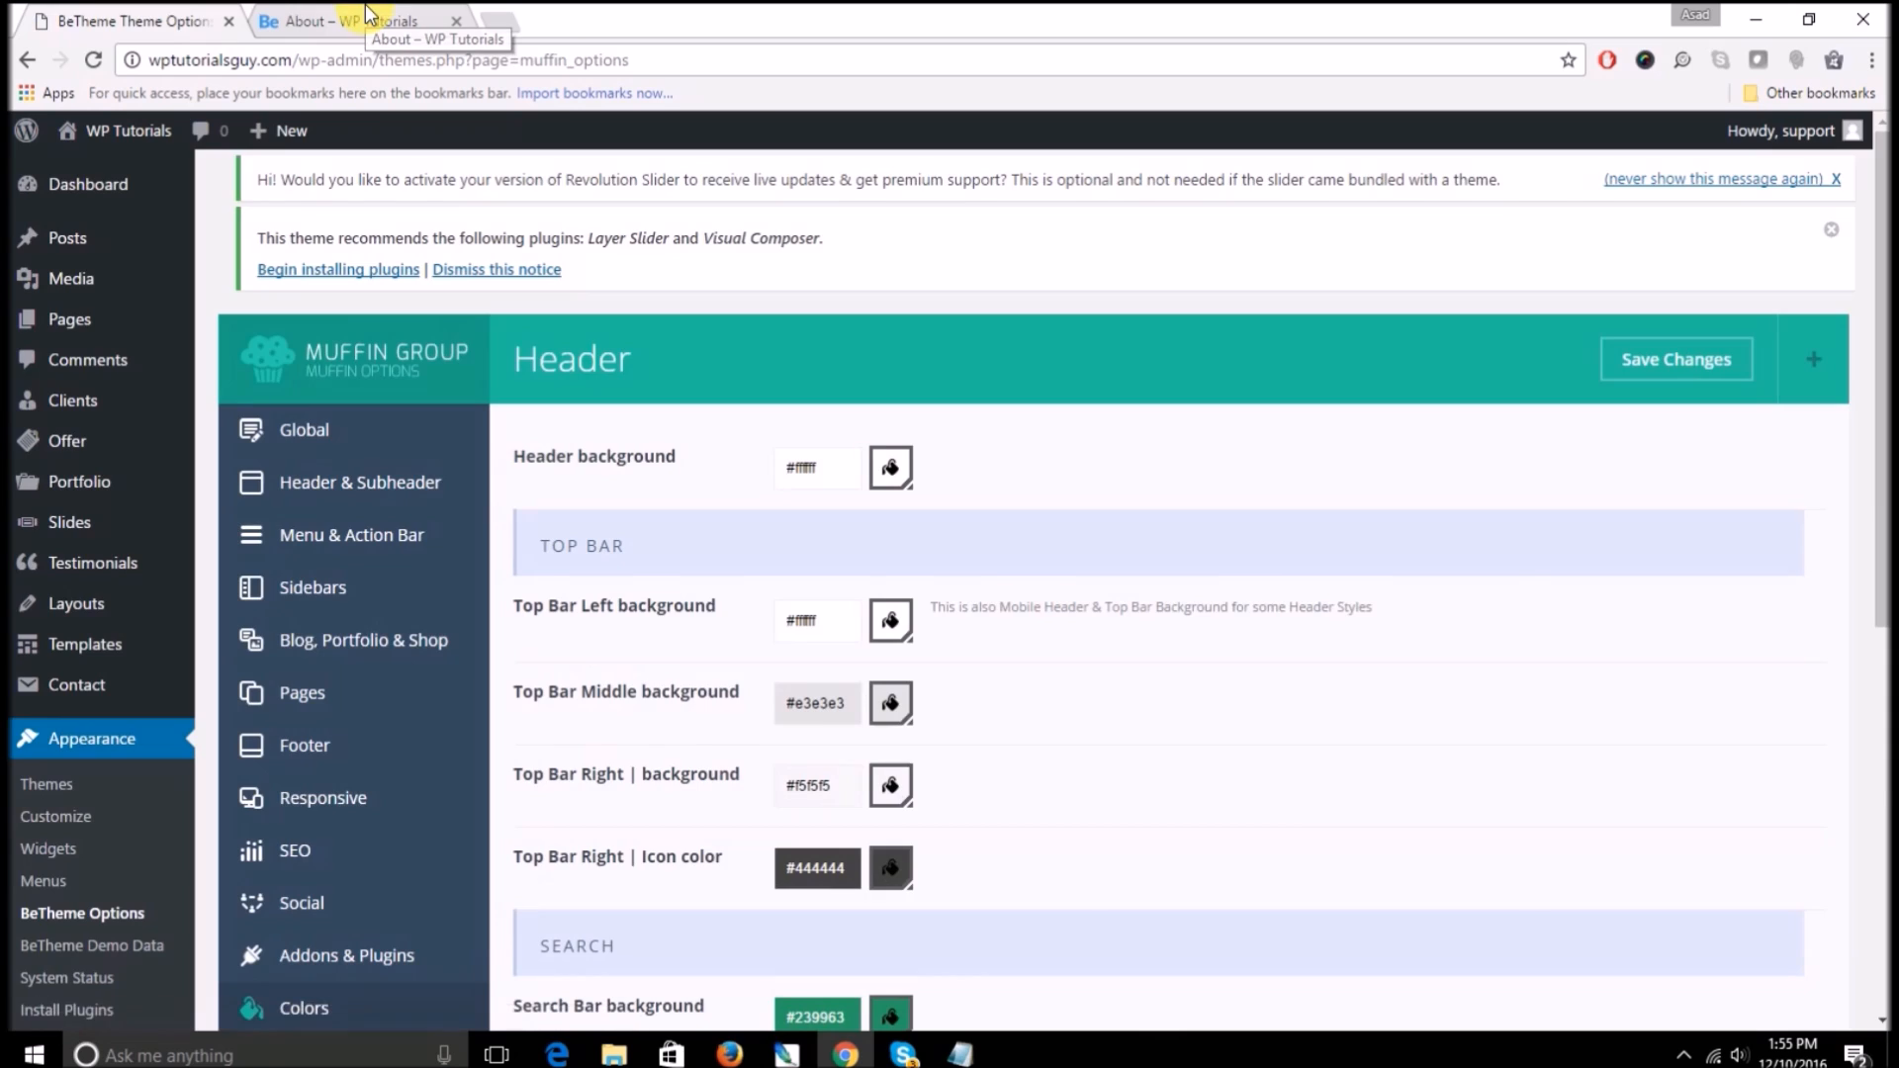
left_click(365, 14)
left_click(96, 62)
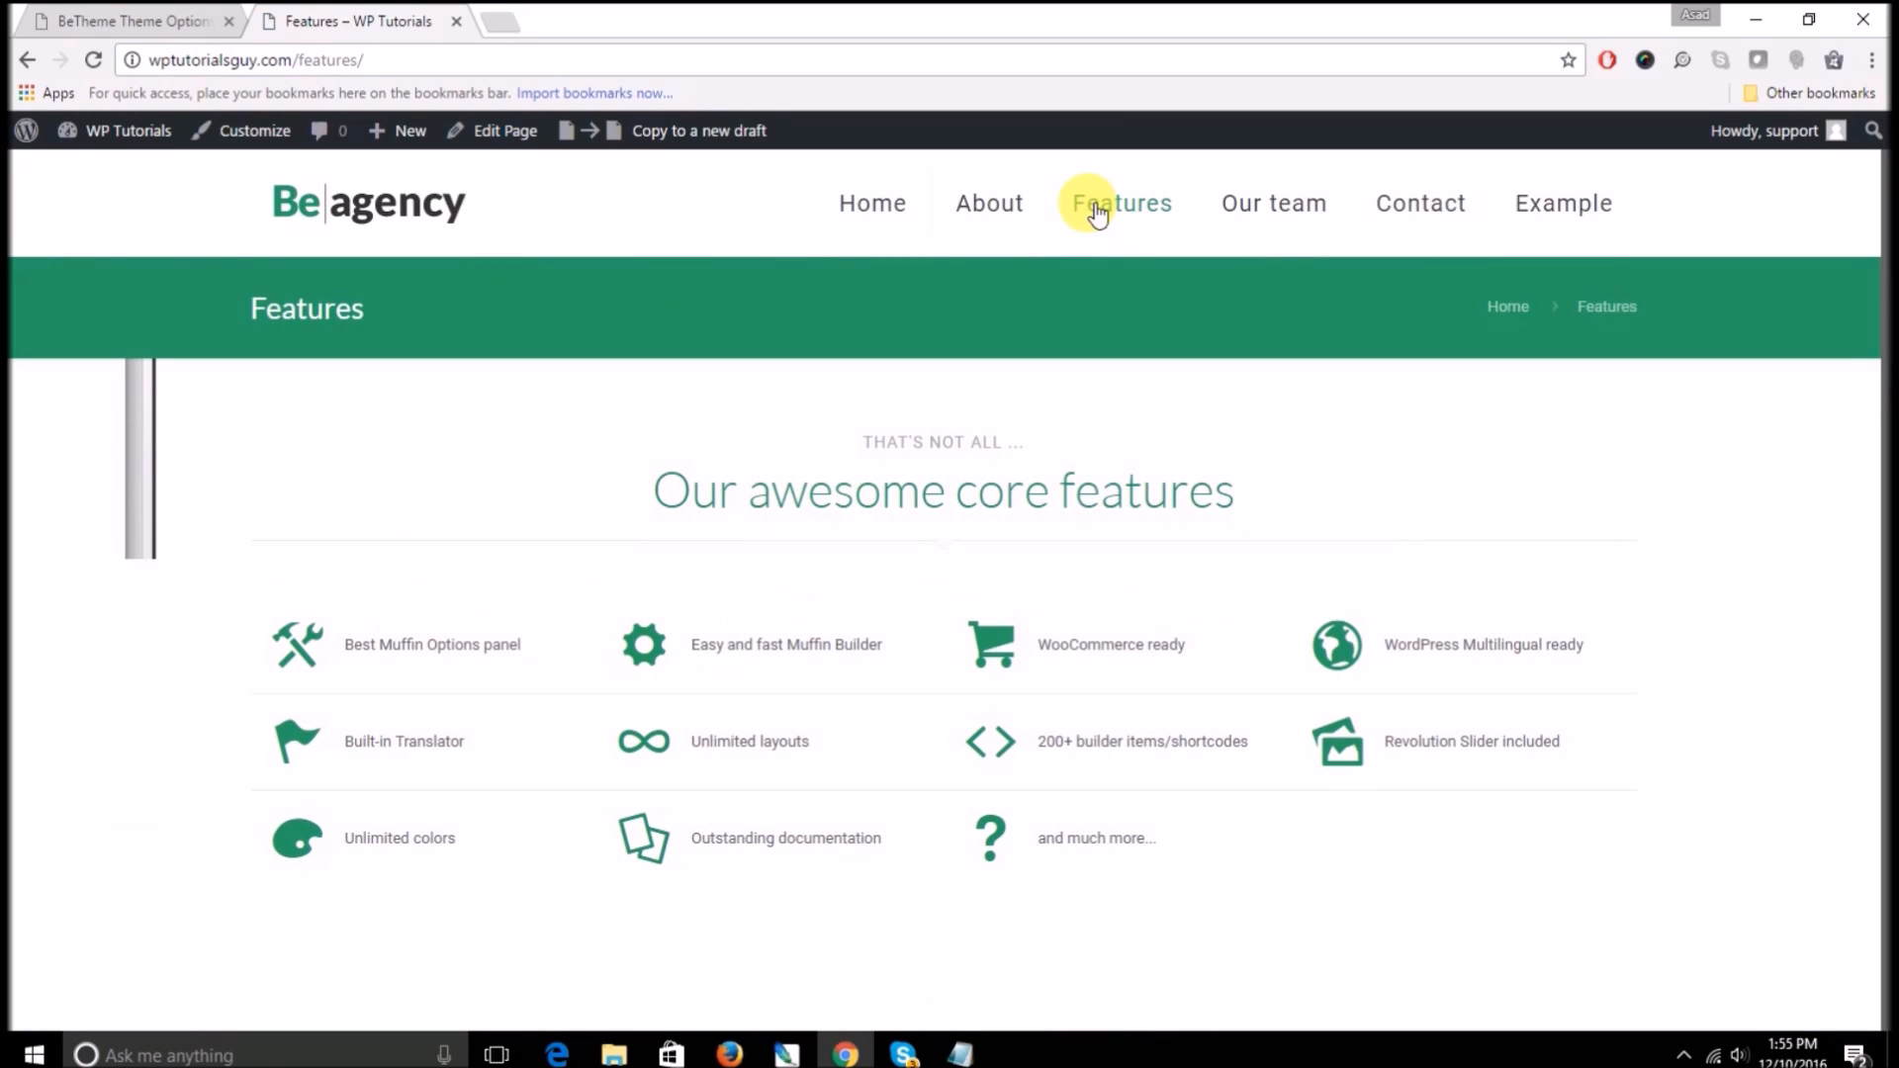
Step: Review the green scheme on the Our team and Home pages, then bring up the Notepad notes
left_click(1293, 210)
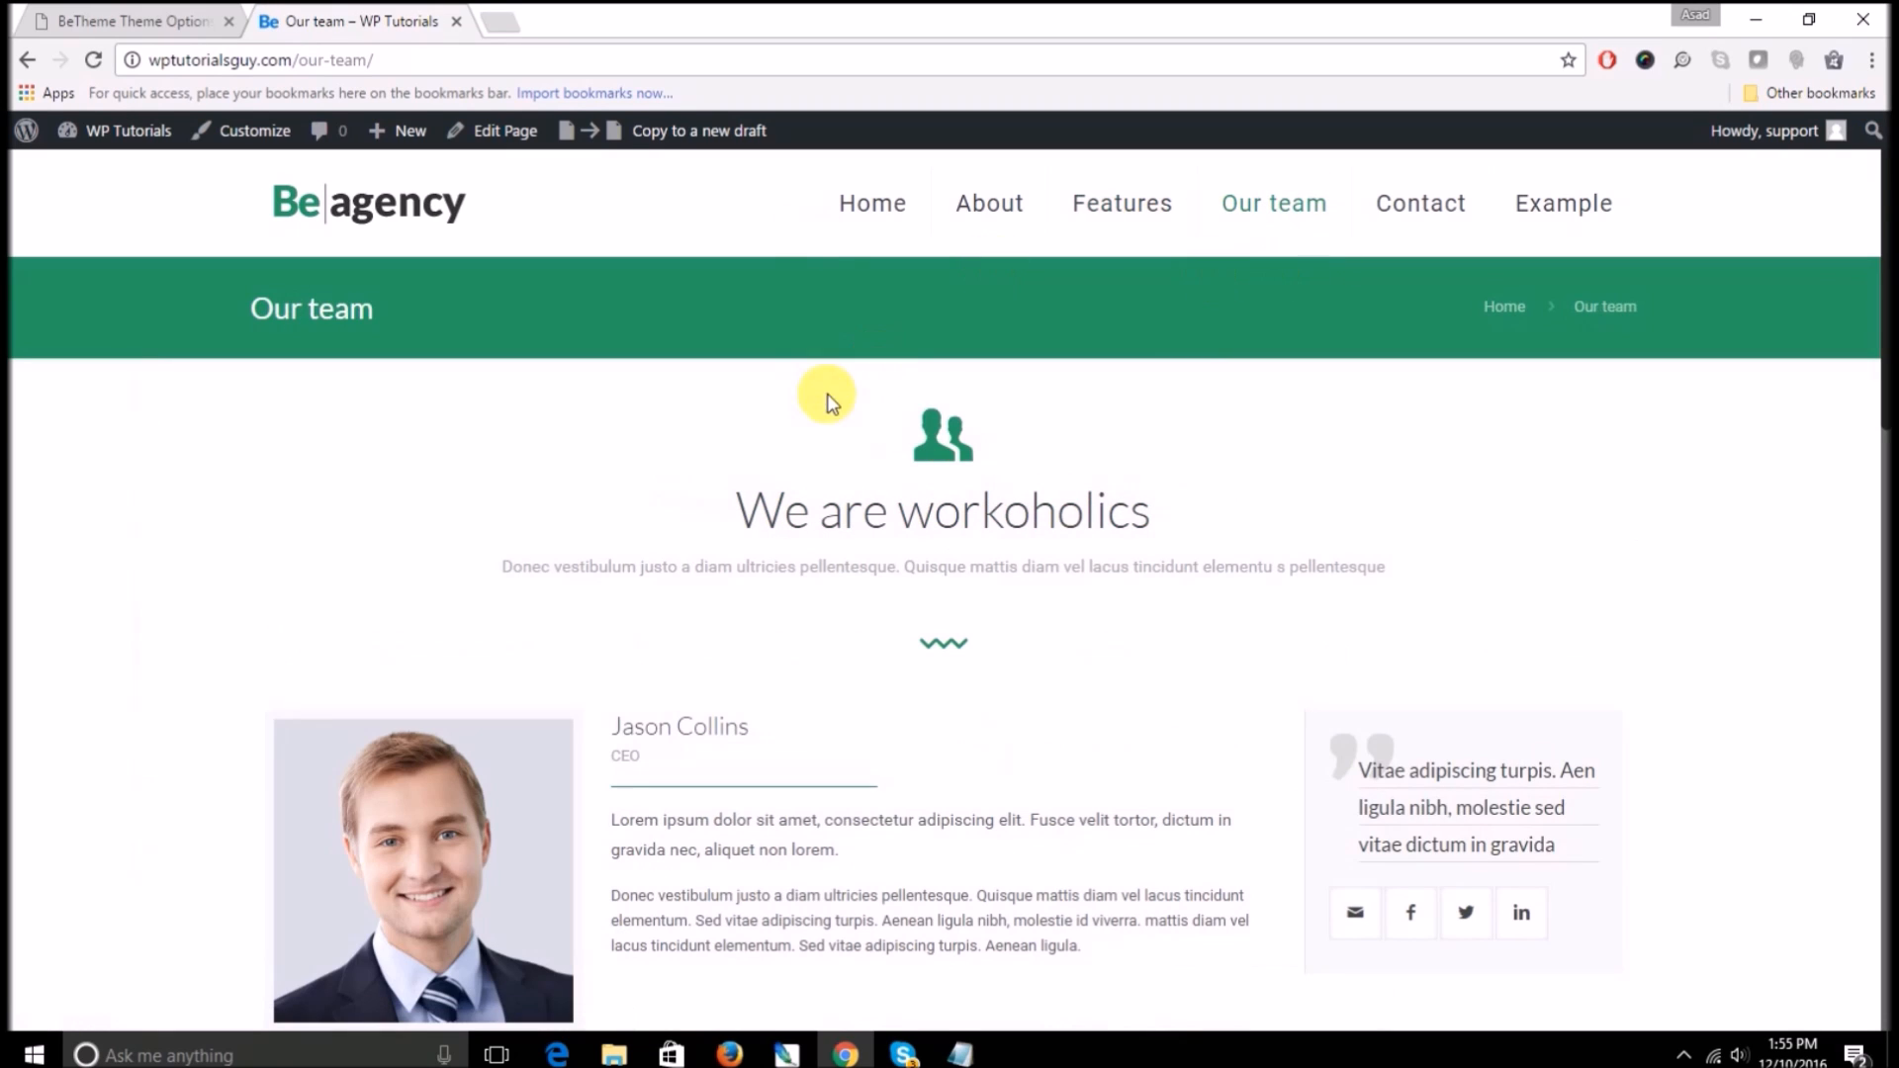
left_click(862, 198)
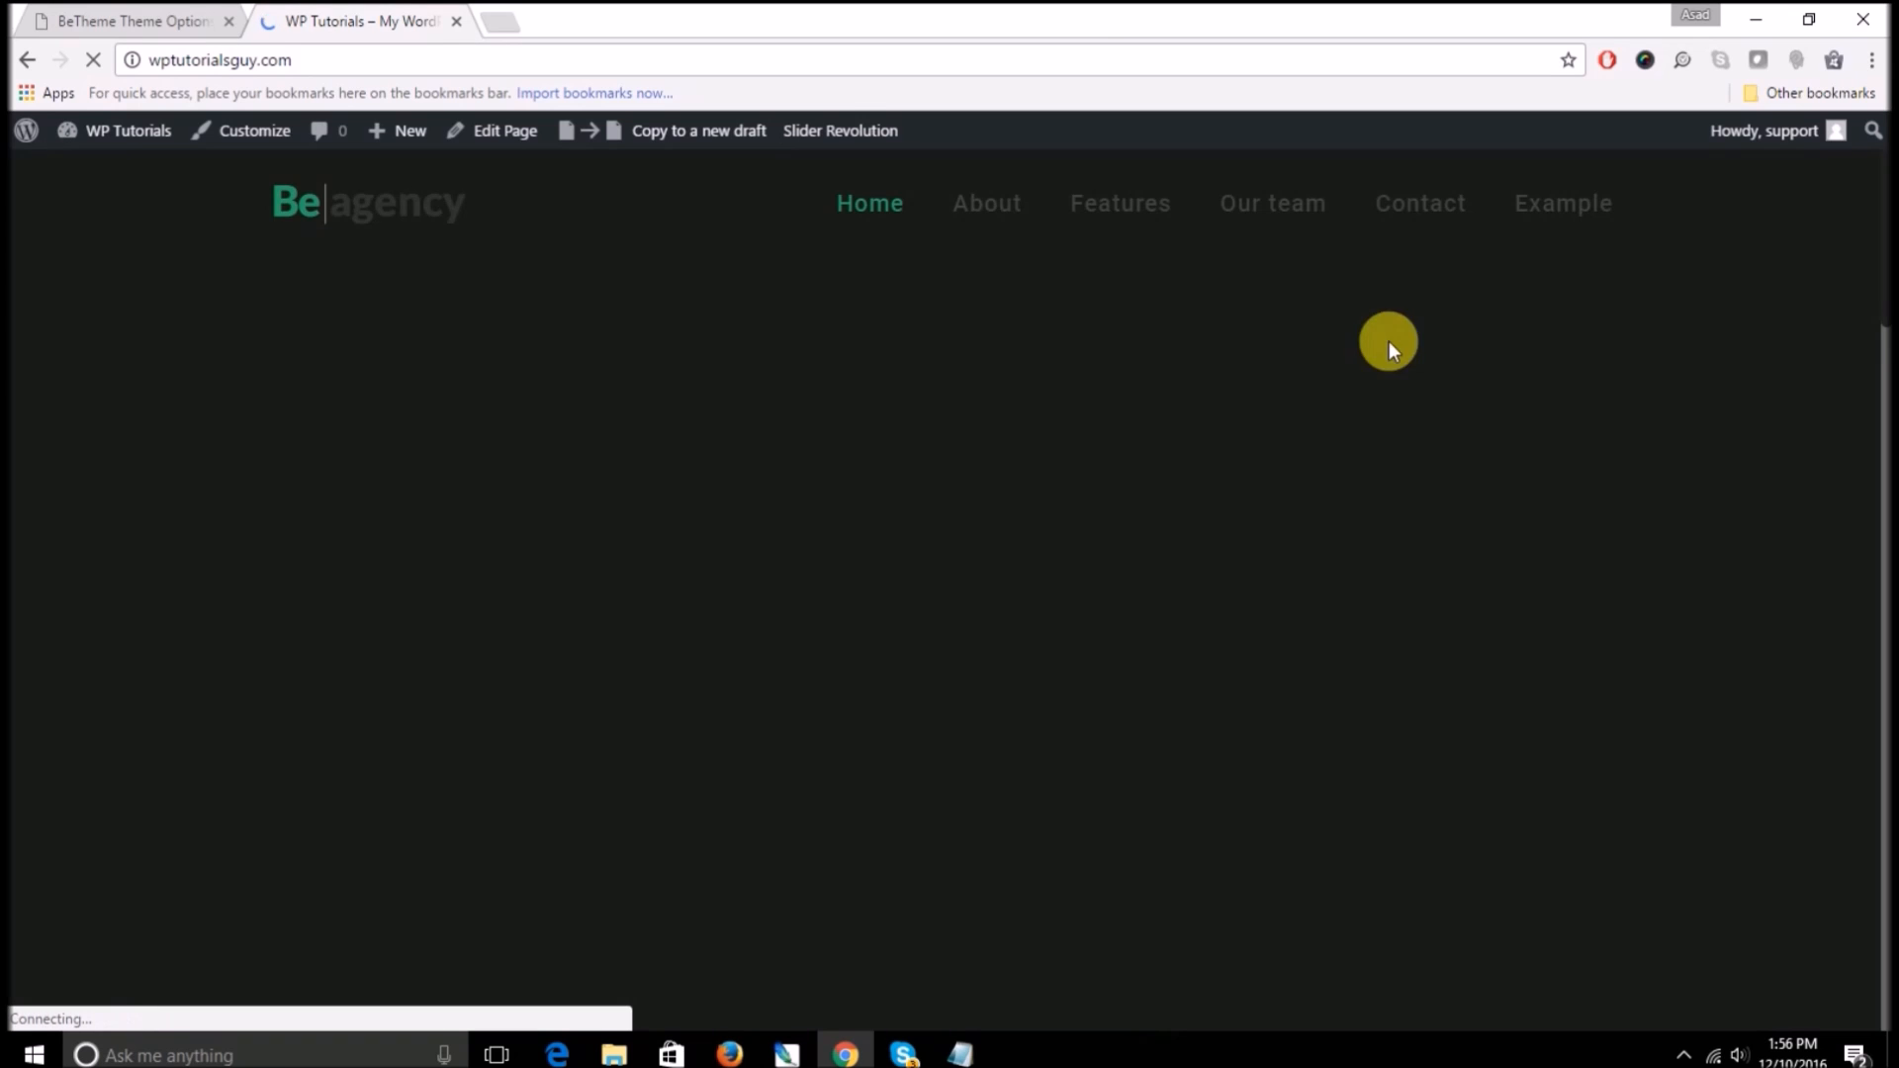
scroll(1343, 454, "down", 15)
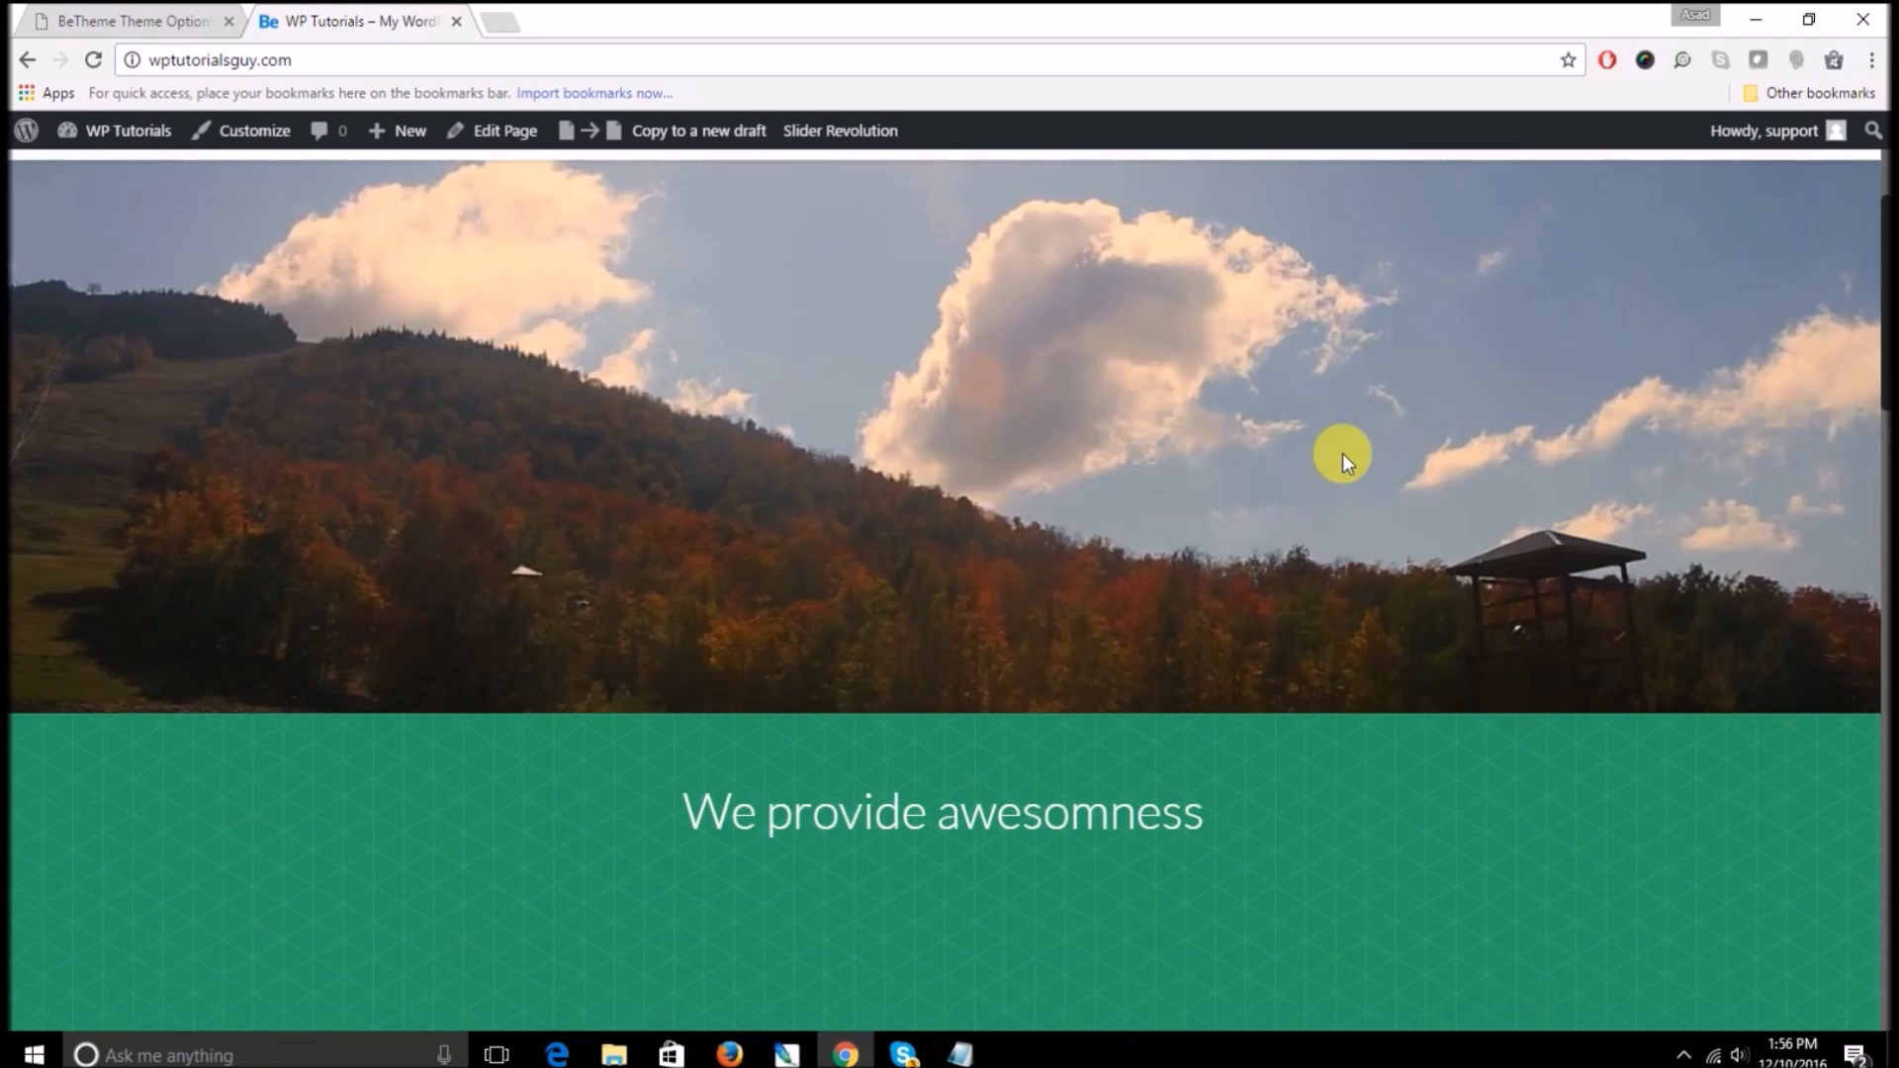
scroll(1347, 460, "down", 15)
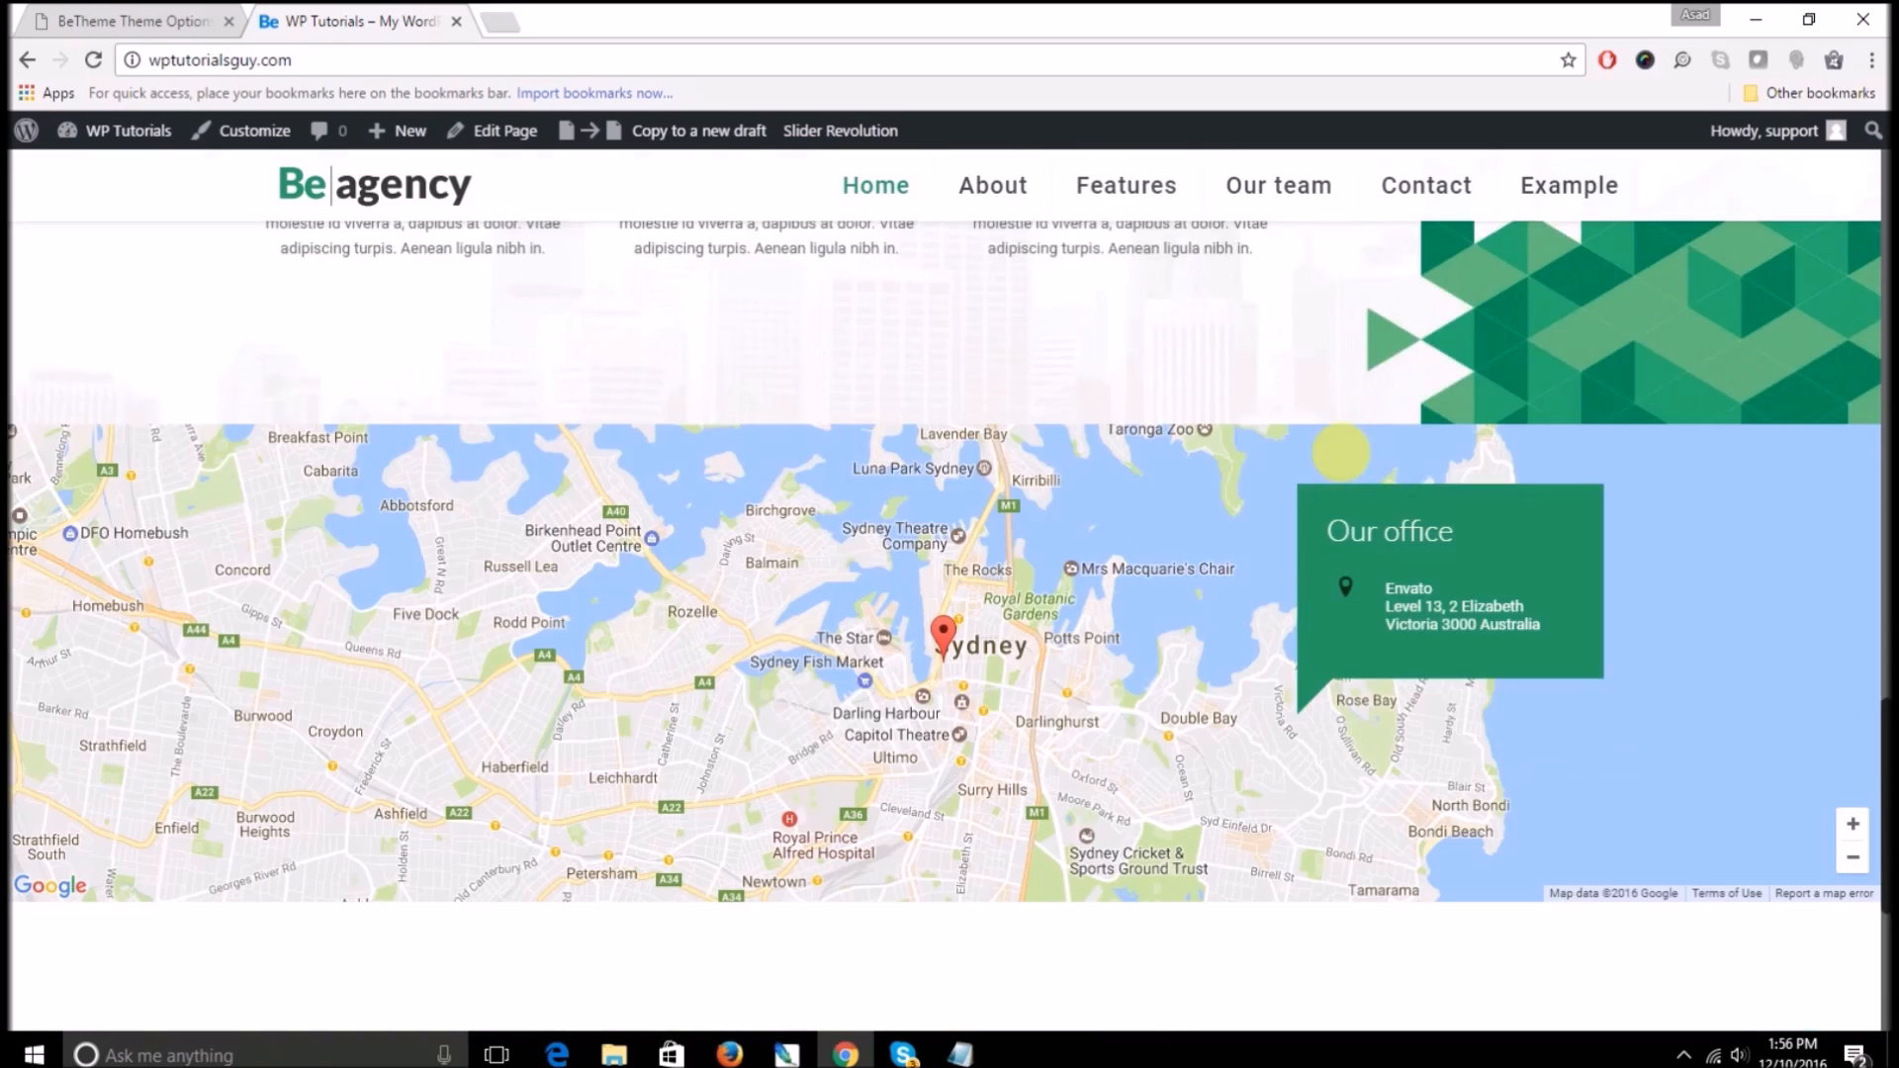
scroll(1341, 453, "up", 20)
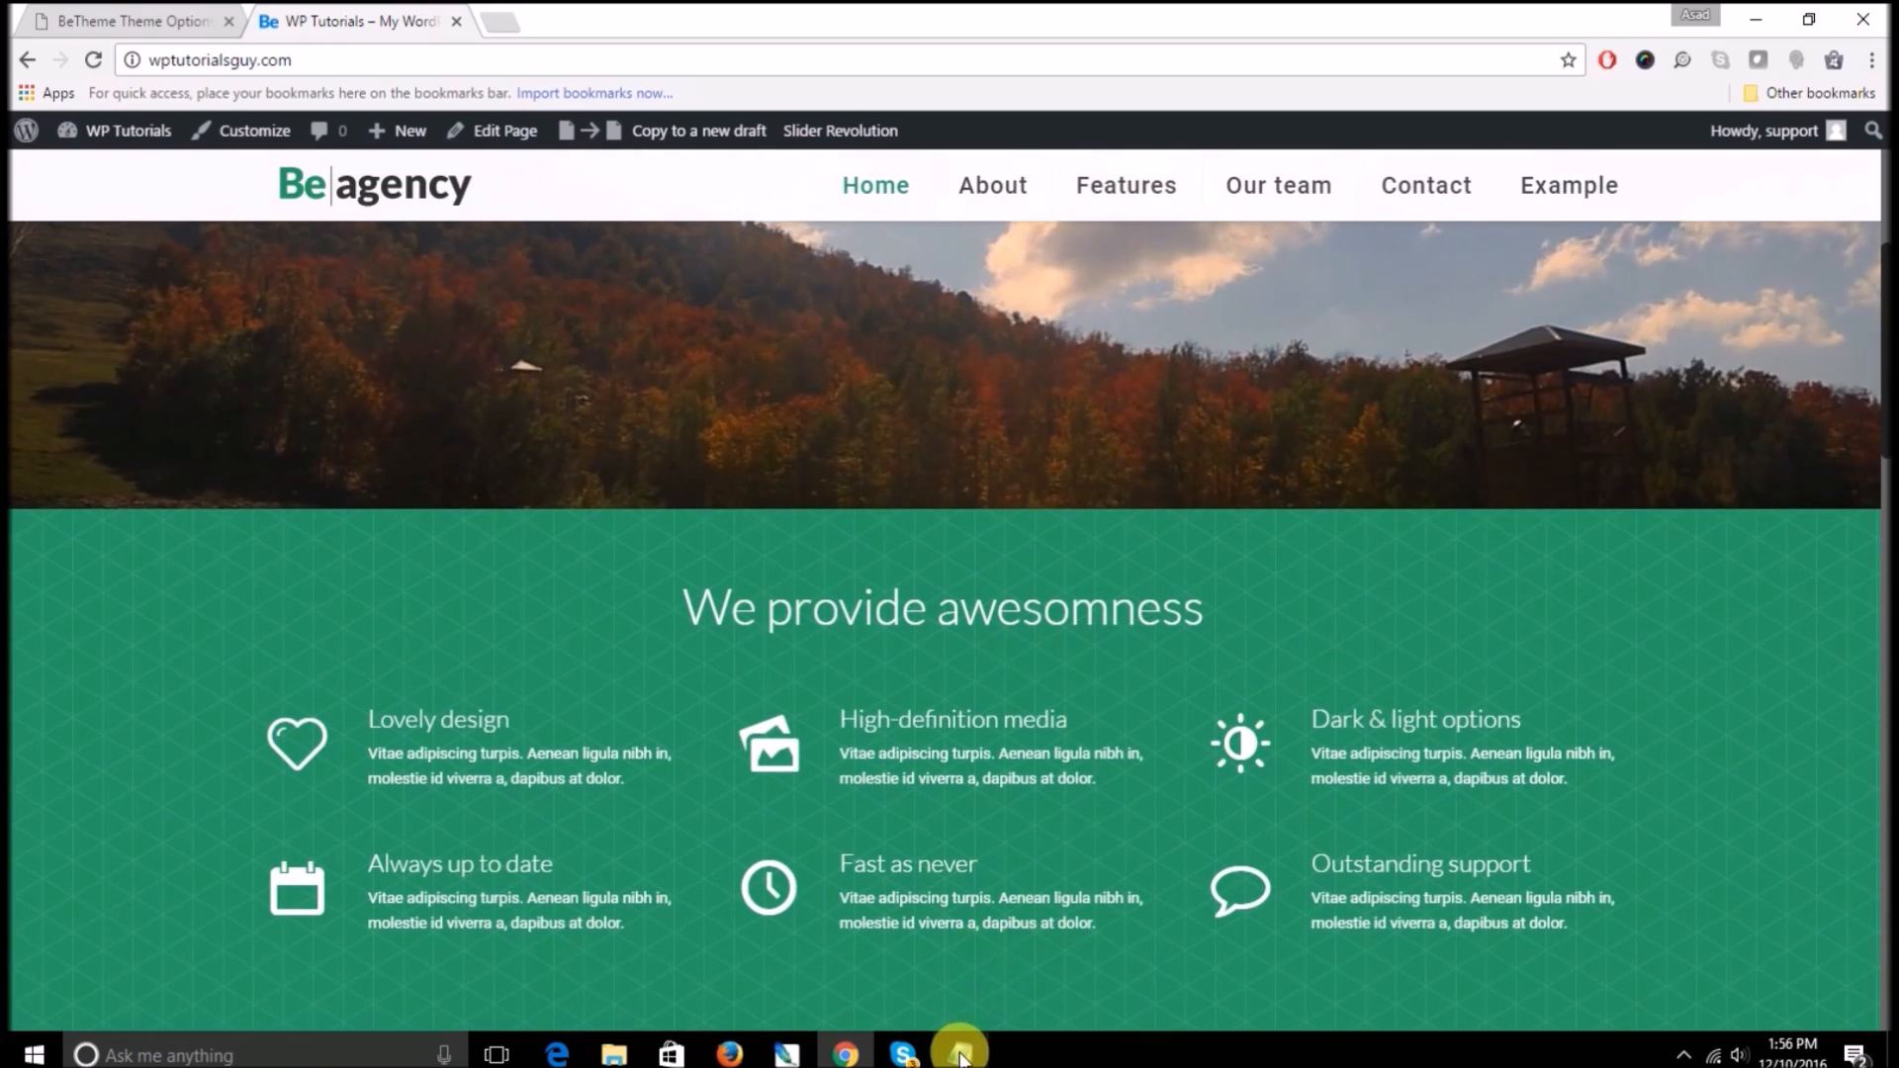
left_click(960, 1052)
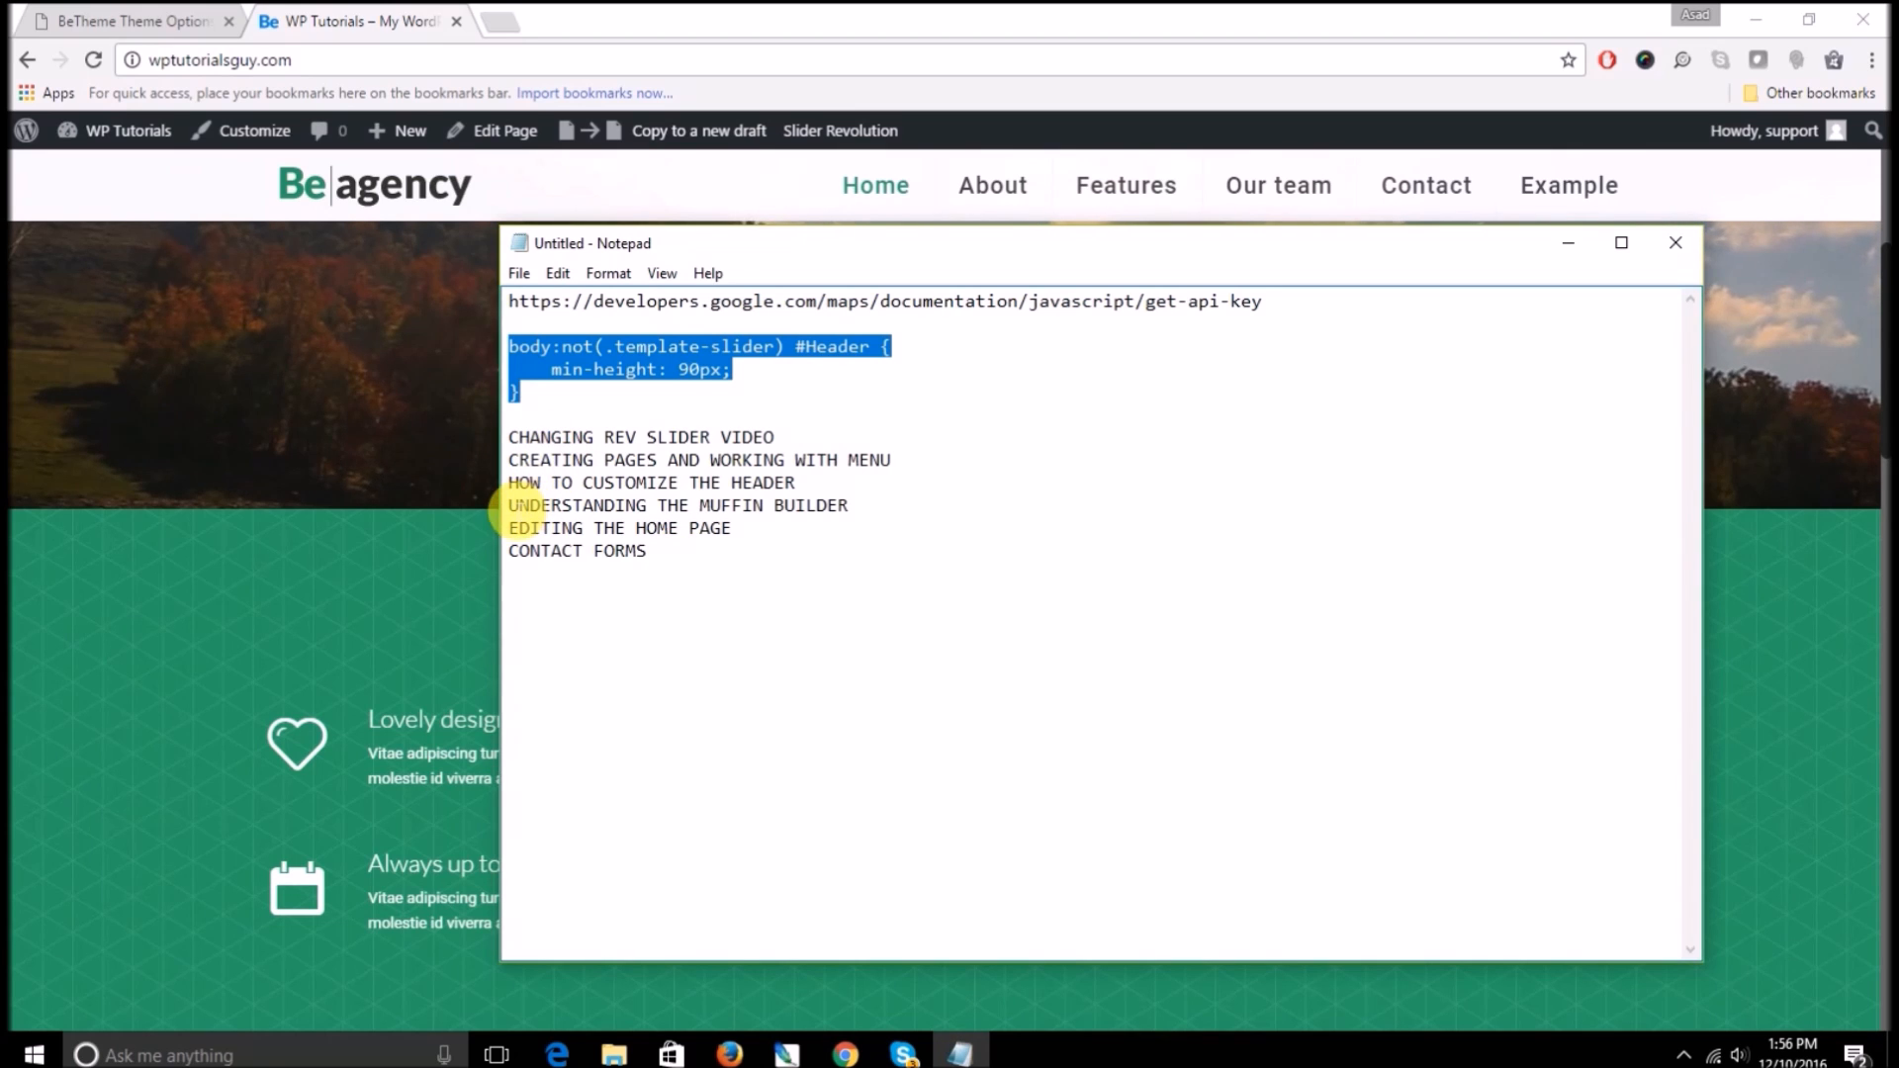
Step: Highlight the UNDERSTANDING THE MUFFIN BUILDER line in the Notepad notes
left_click_drag(509, 508, 877, 511)
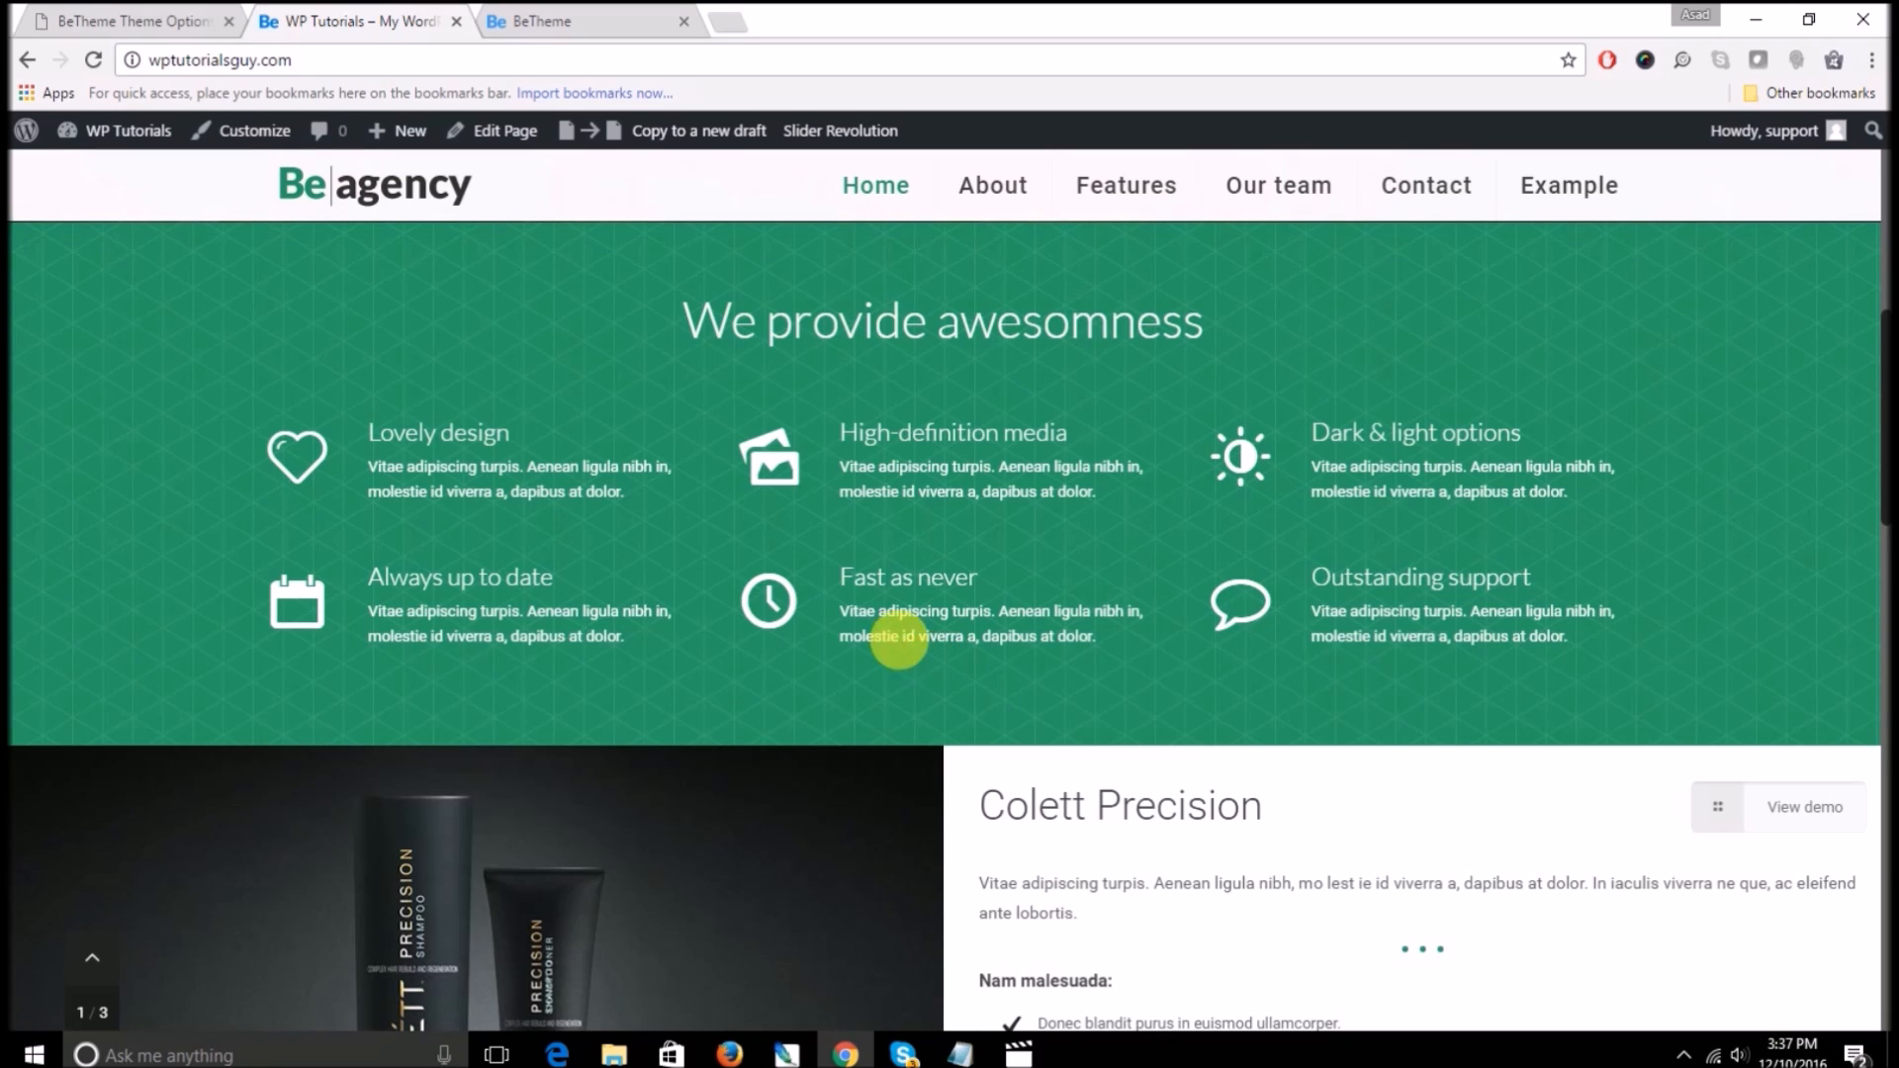
Step: Go back to the theme options' Global Logo page and select the current logo's URL
scroll(665, 621, "up", 10)
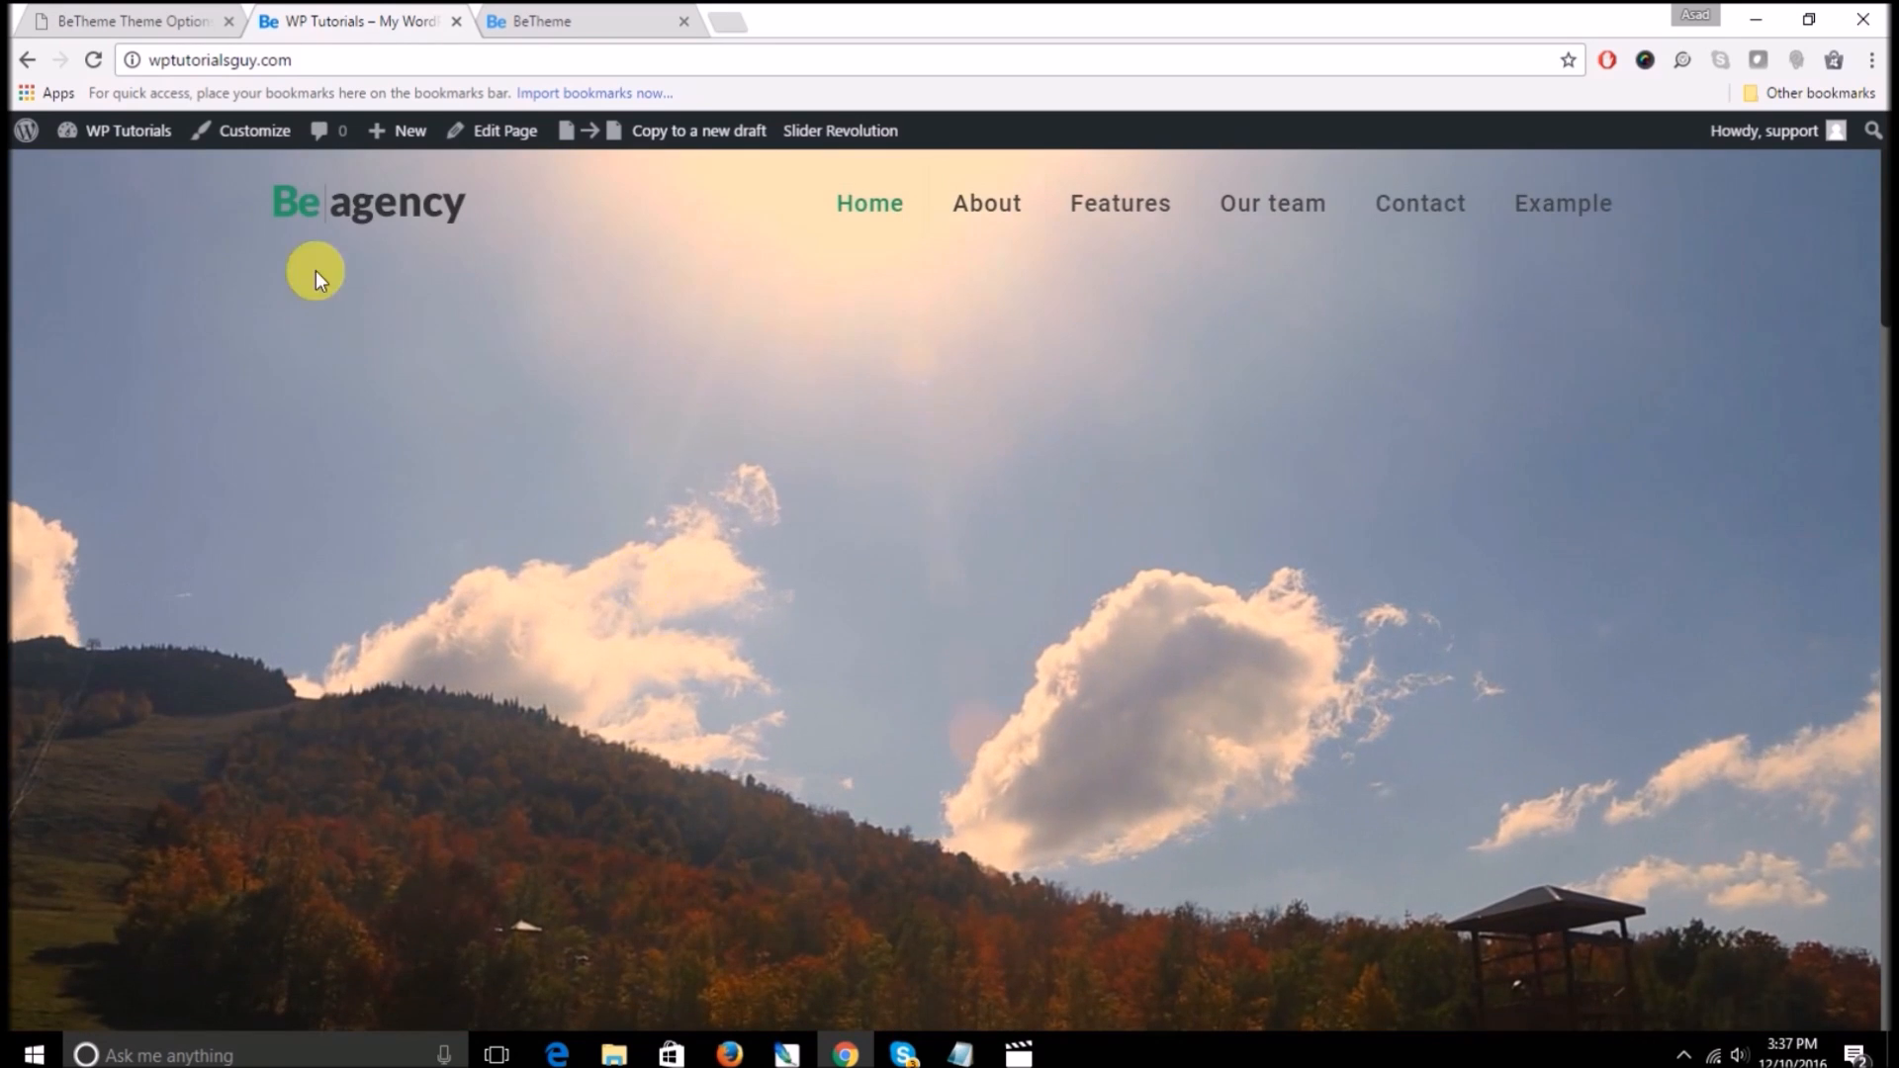
left_click(120, 22)
scroll(440, 509, "up", 1)
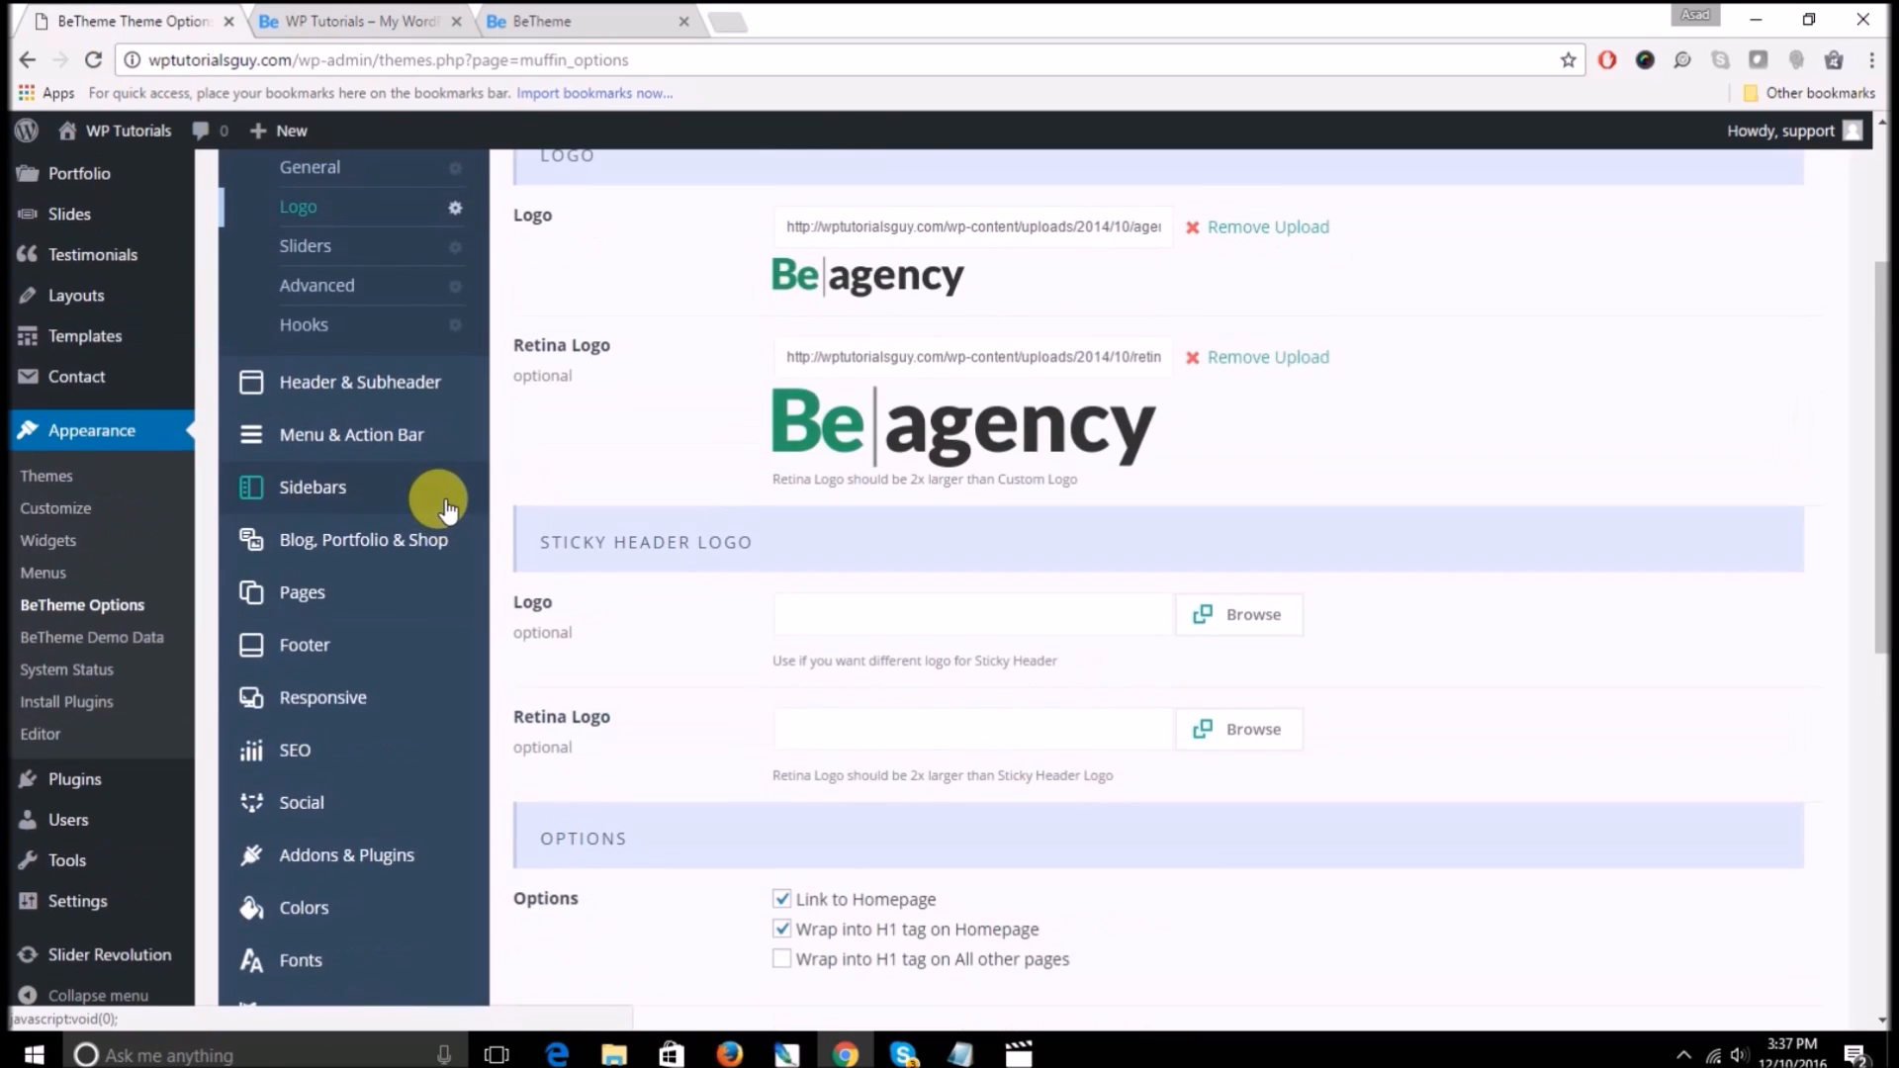
scroll(445, 509, "up", 3)
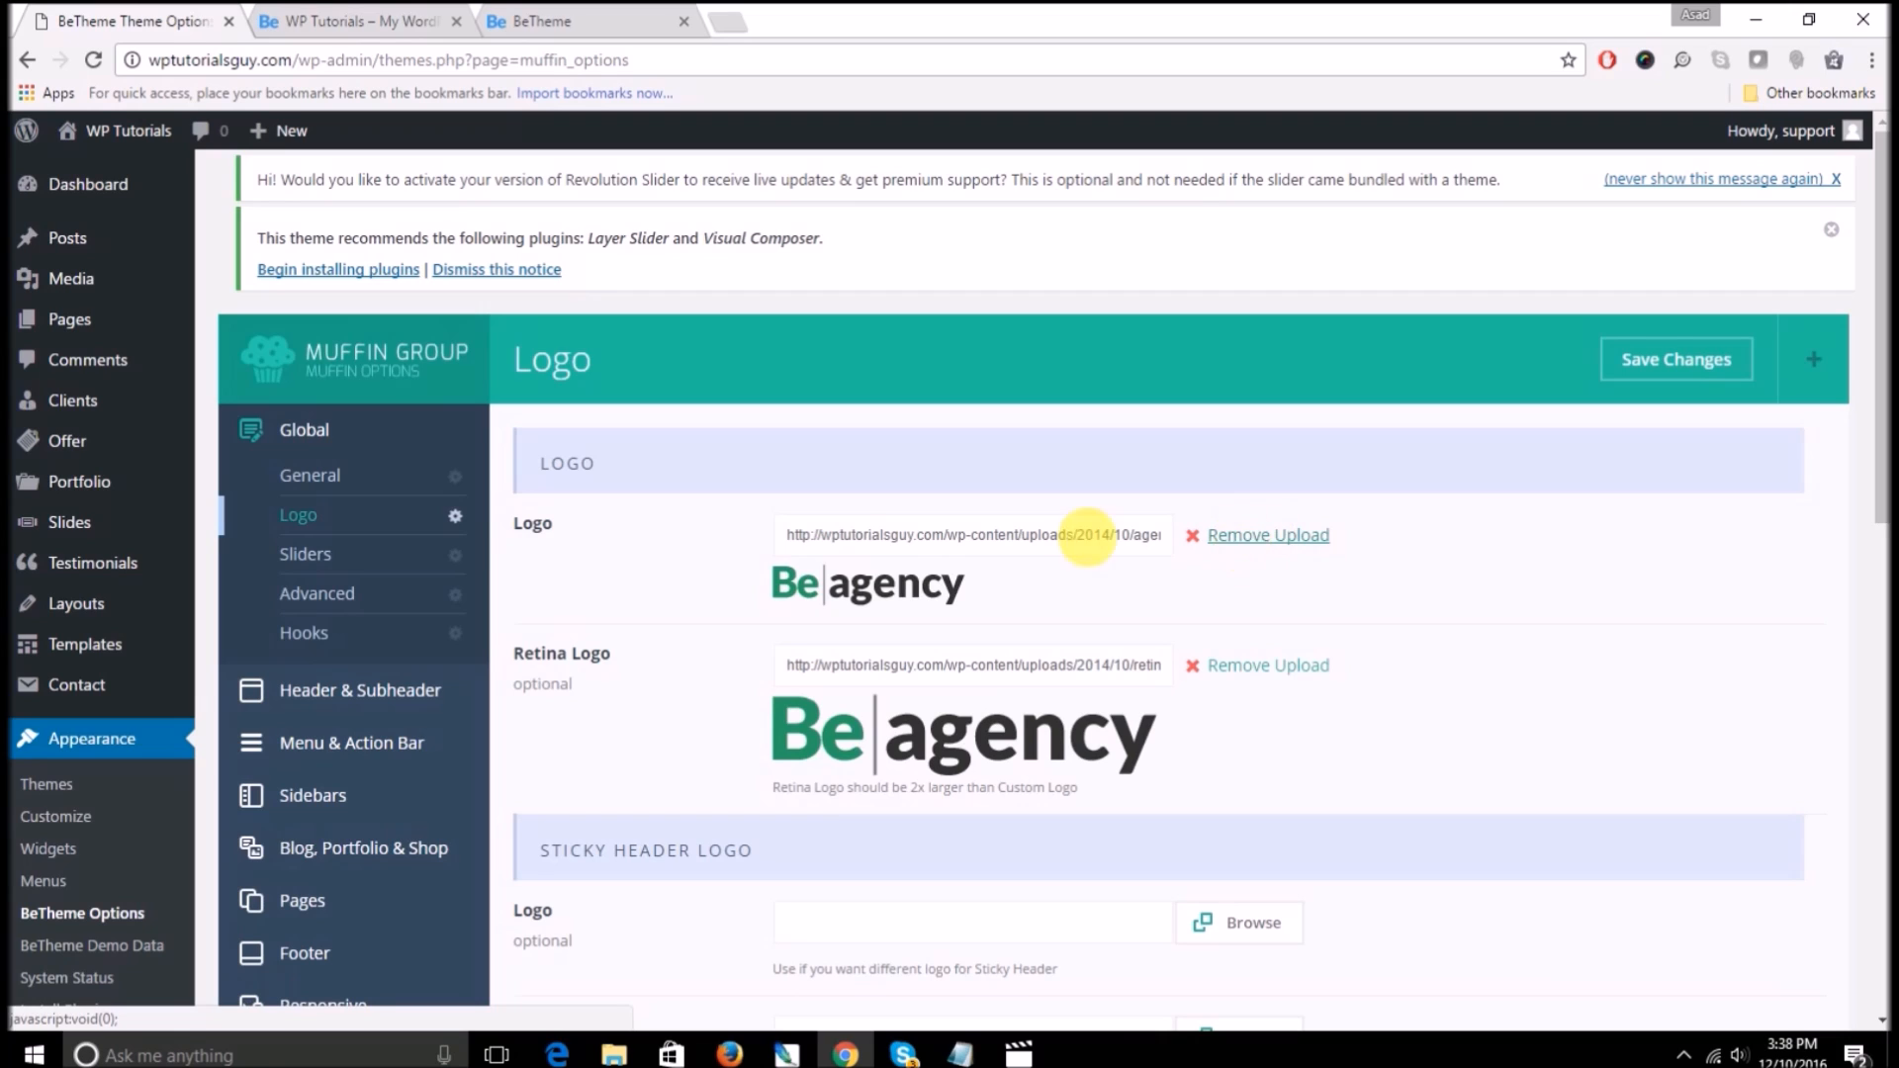
left_click_drag(786, 535, 1305, 534)
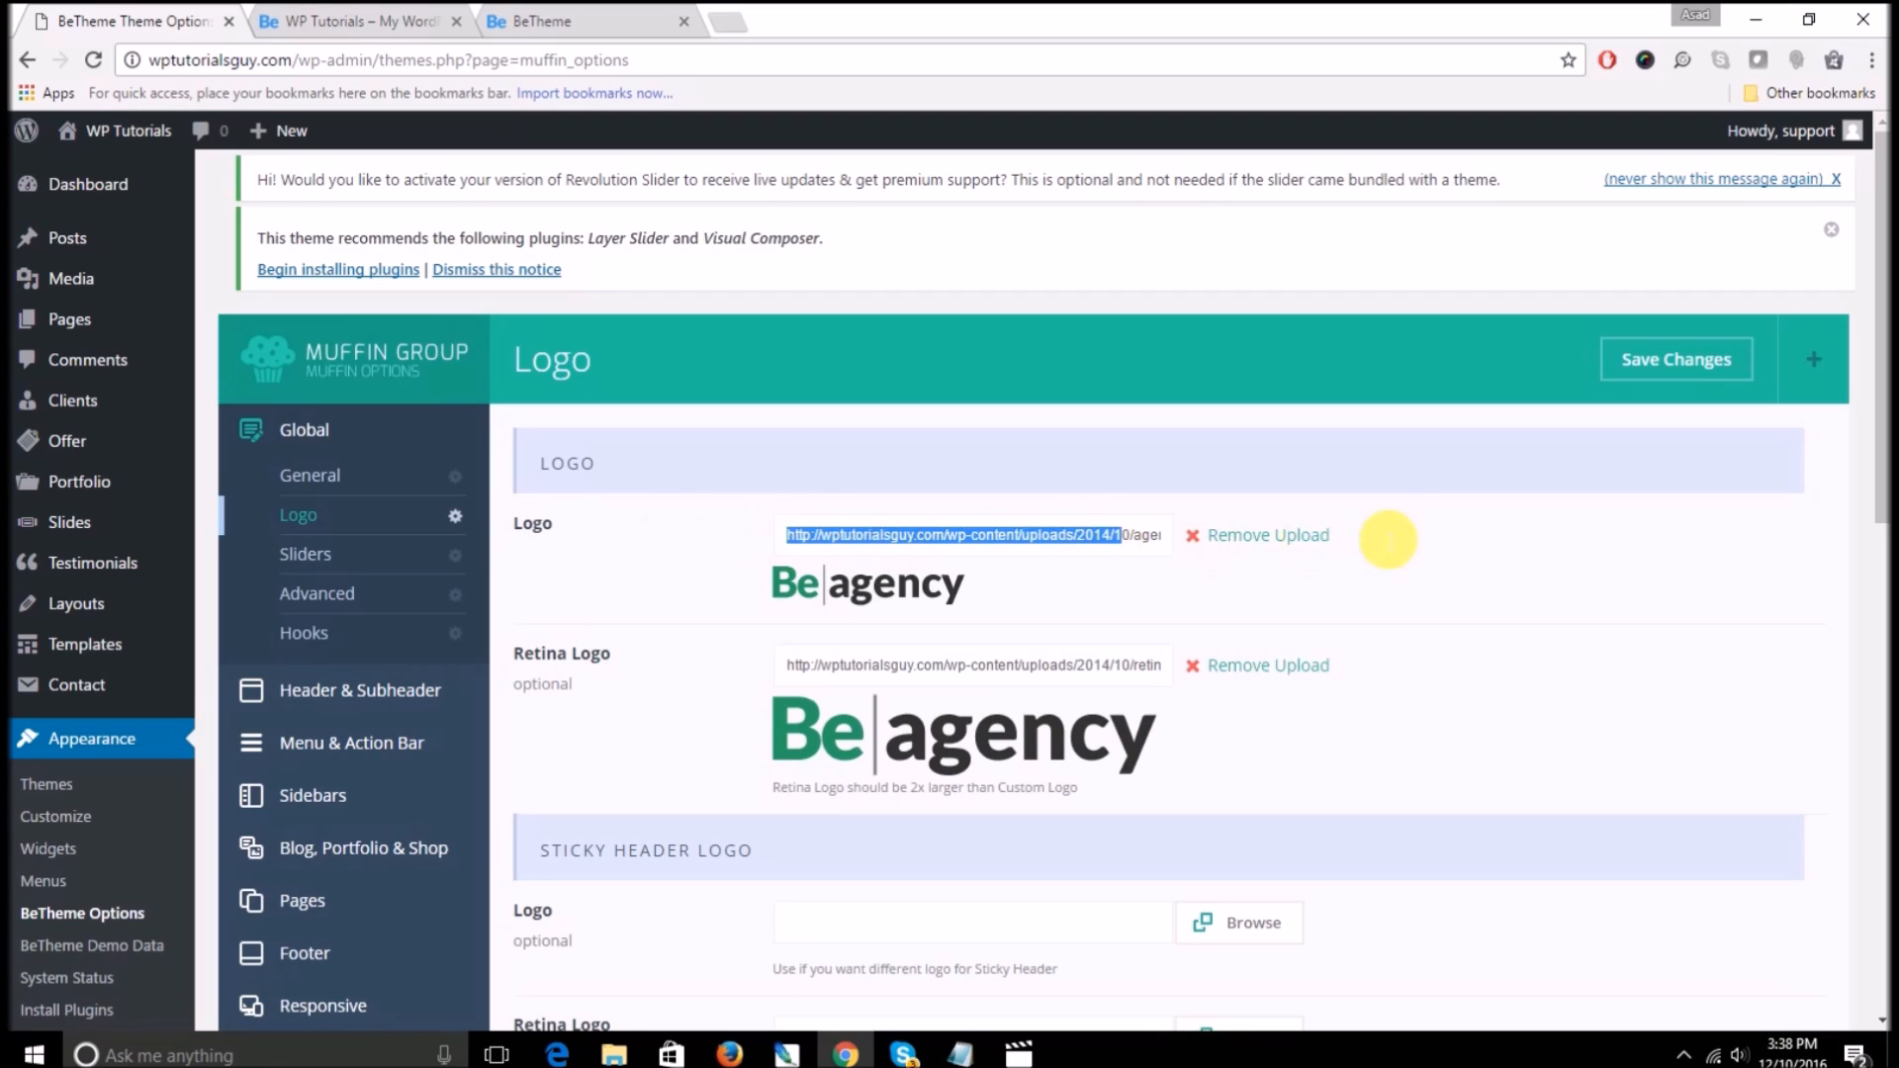
Step: Copy the current Logo URL and remove the existing logo upload
right_click(1111, 537)
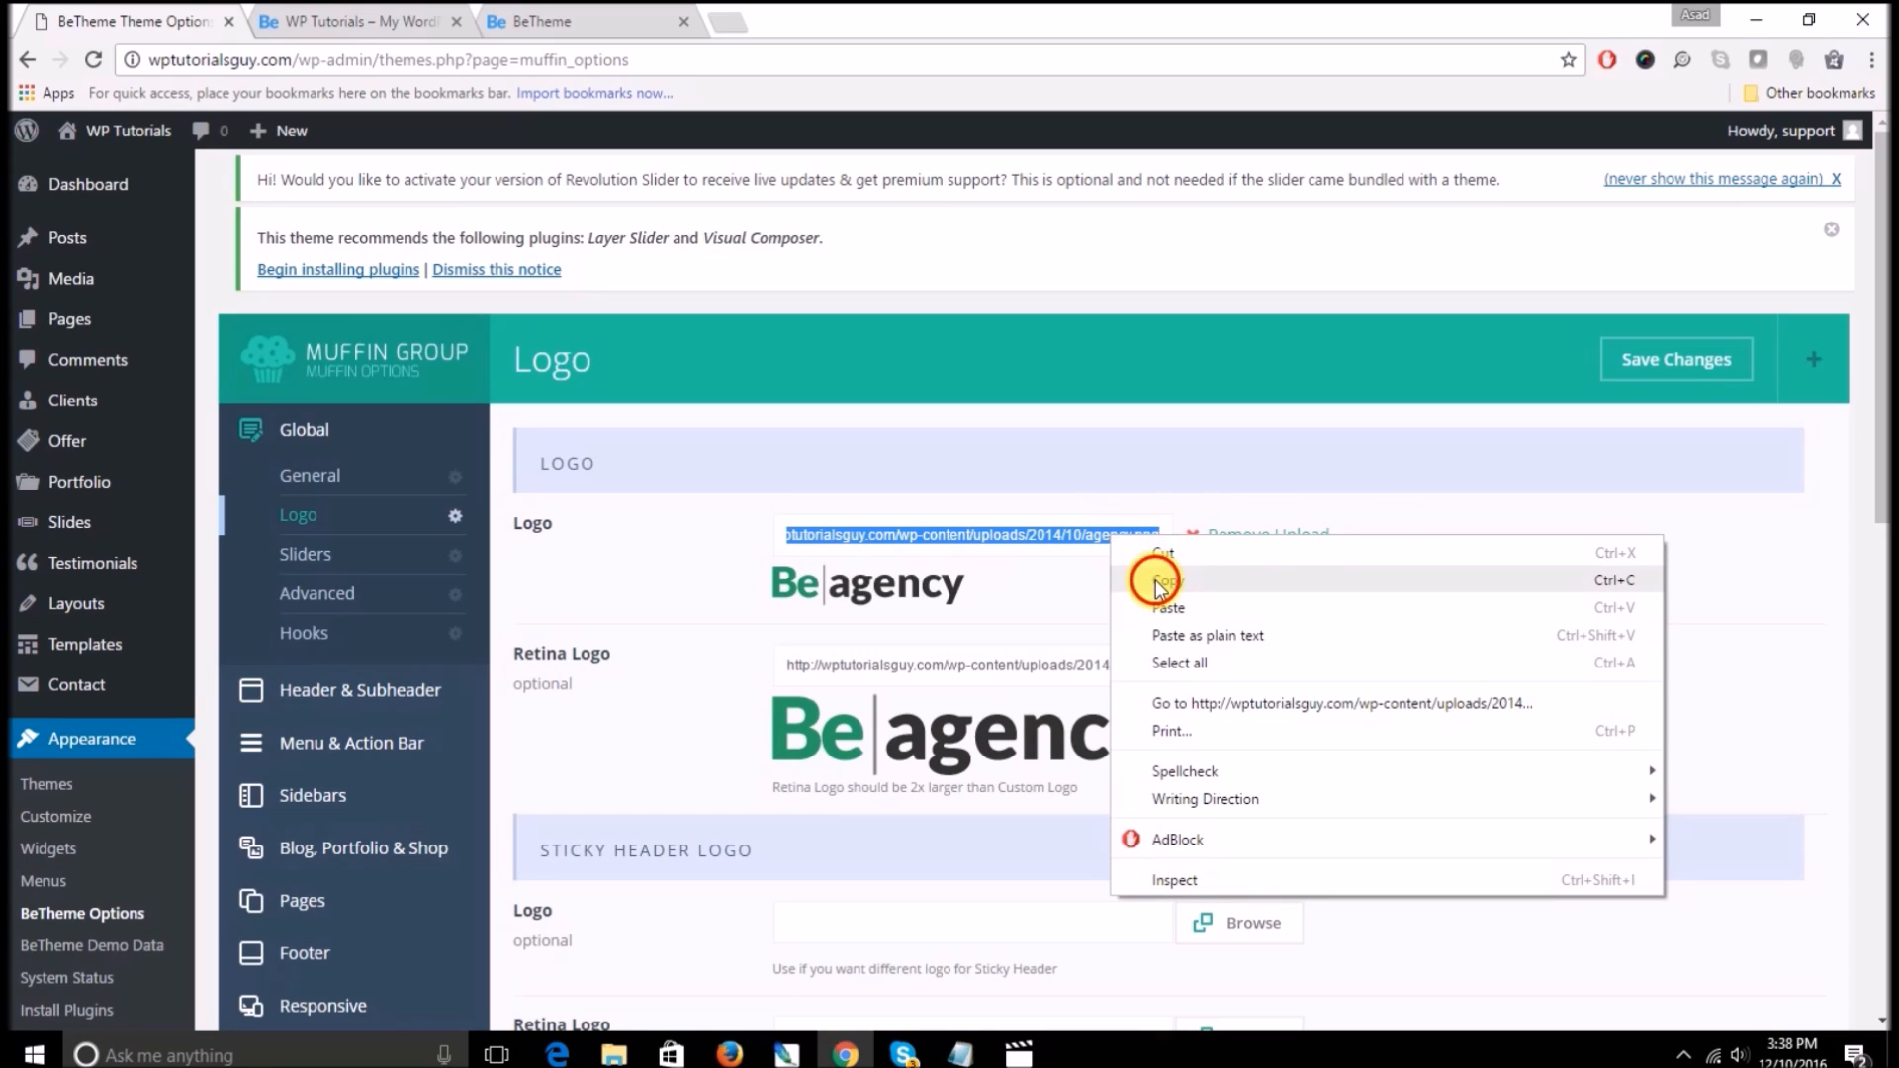
left_click(1159, 580)
left_click(1242, 541)
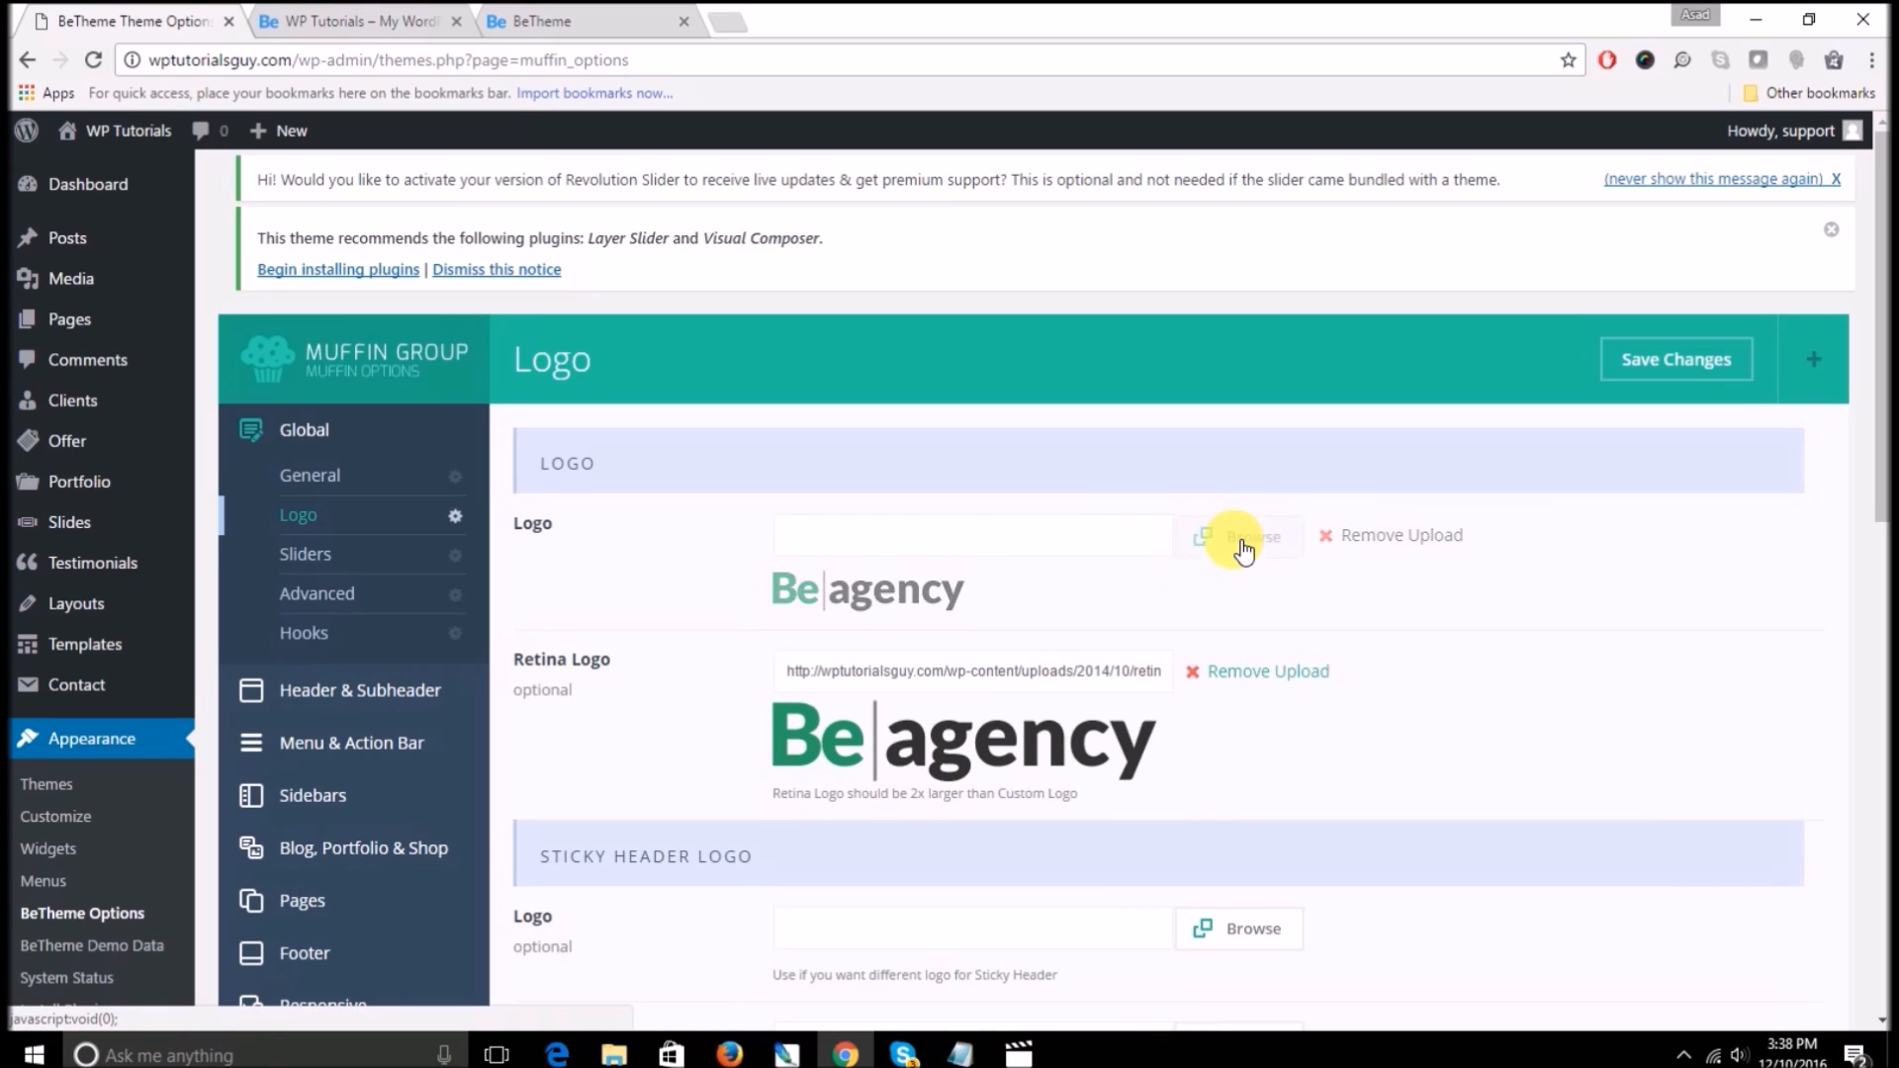
Step: Choose agency.png (163 × 35) from the Media Library as the new header Logo
left_click(1226, 540)
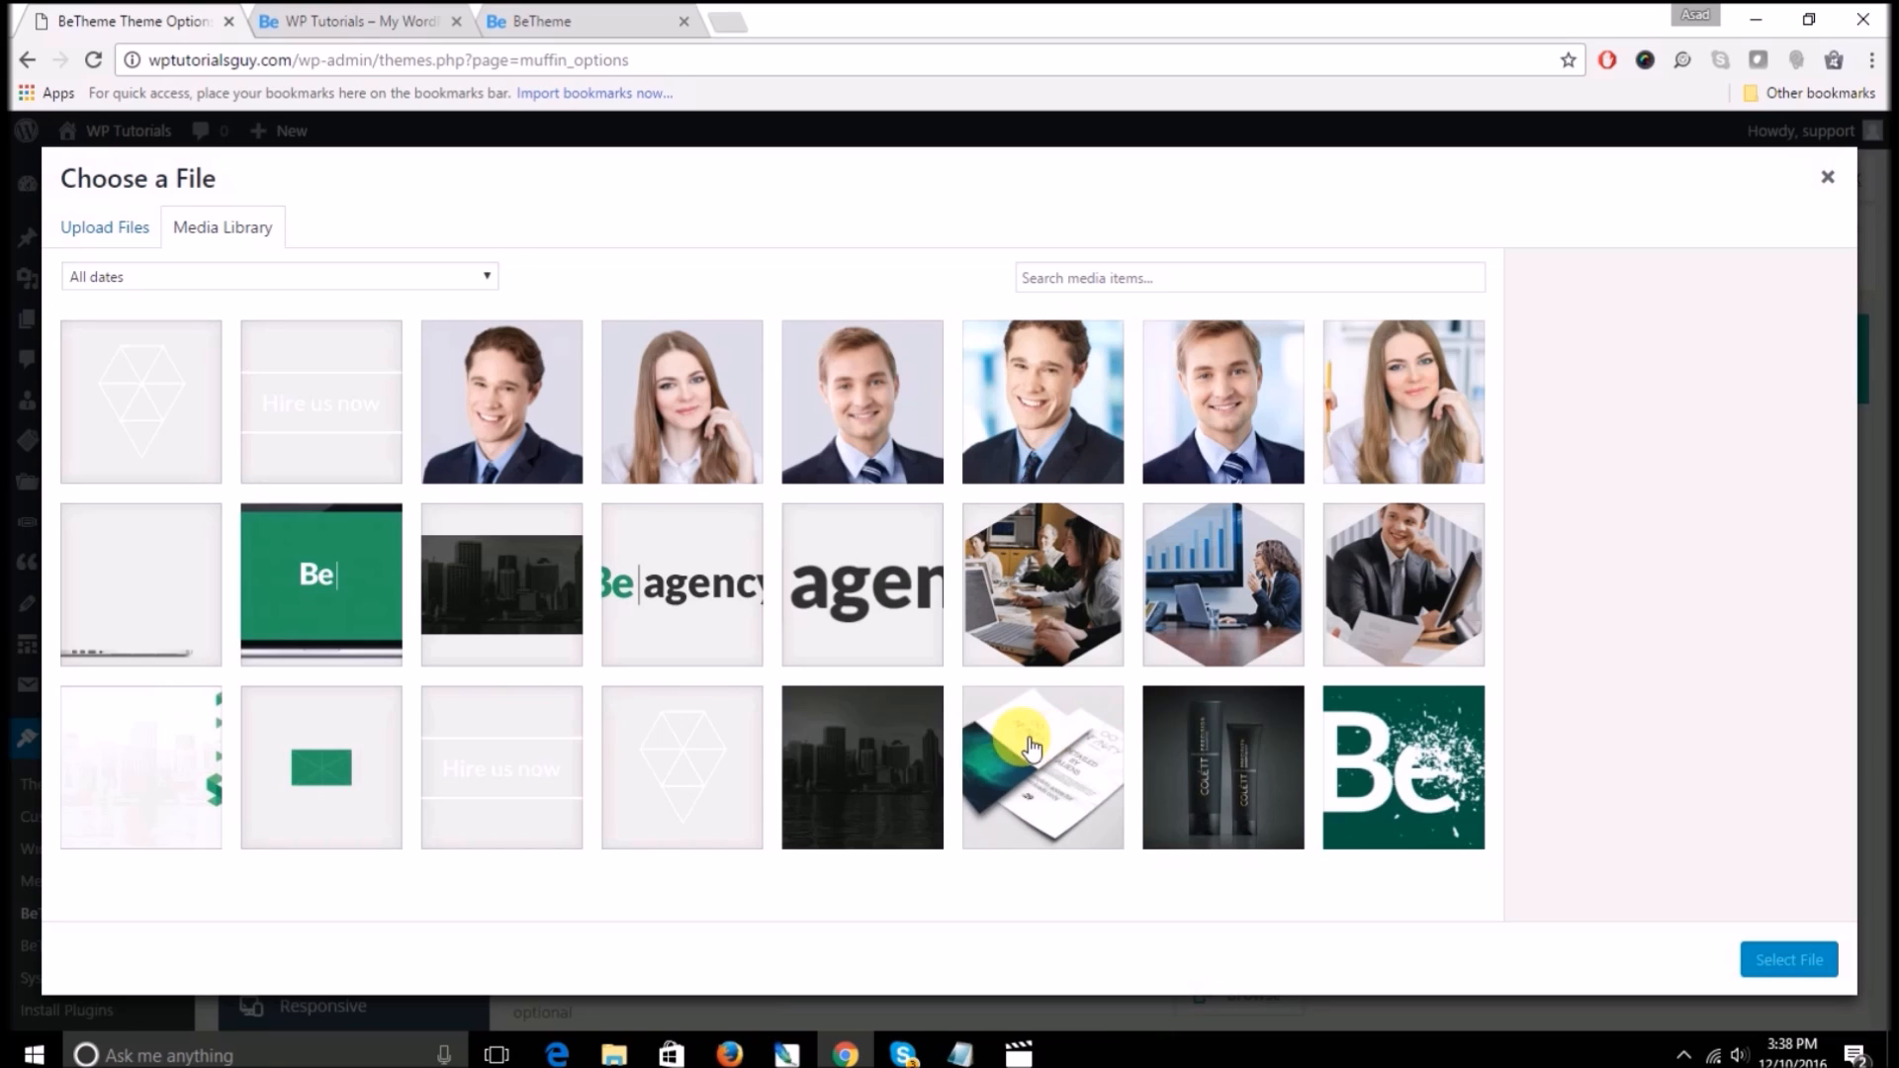
left_click(132, 241)
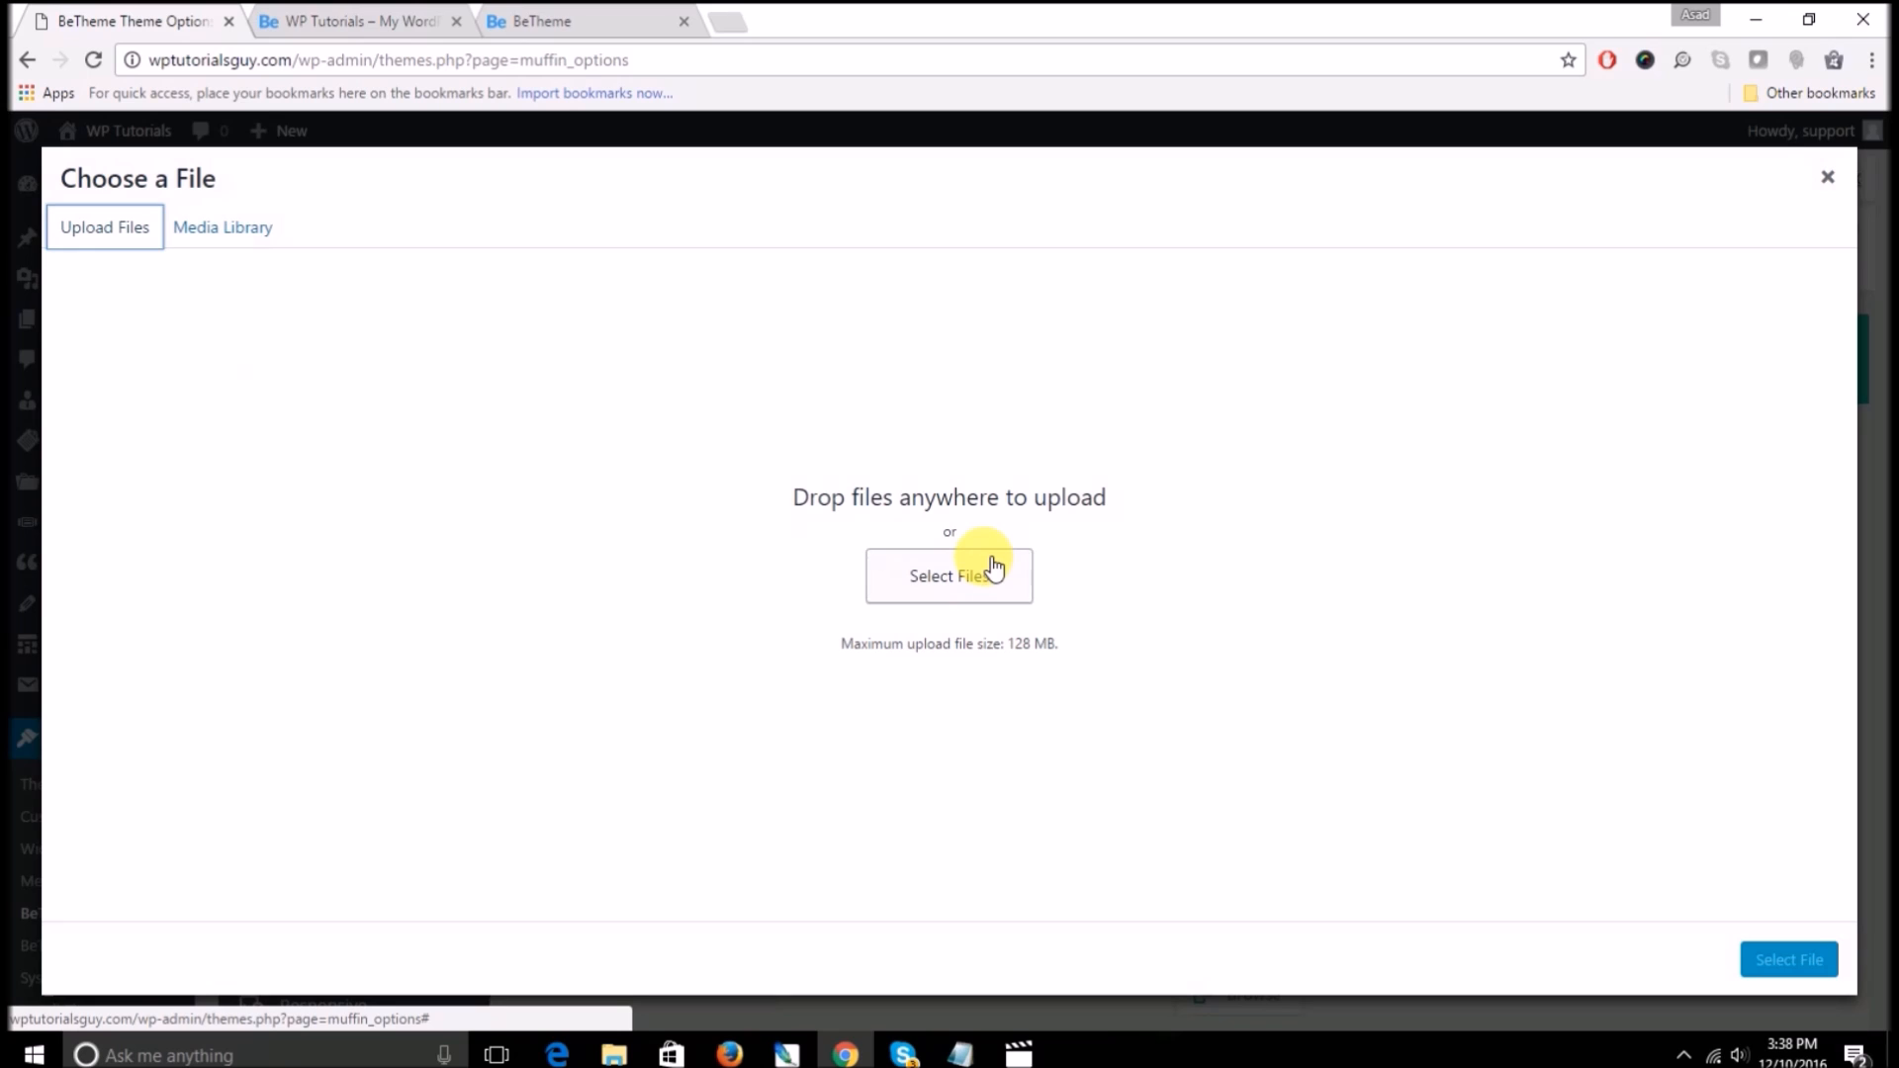
left_click(1828, 180)
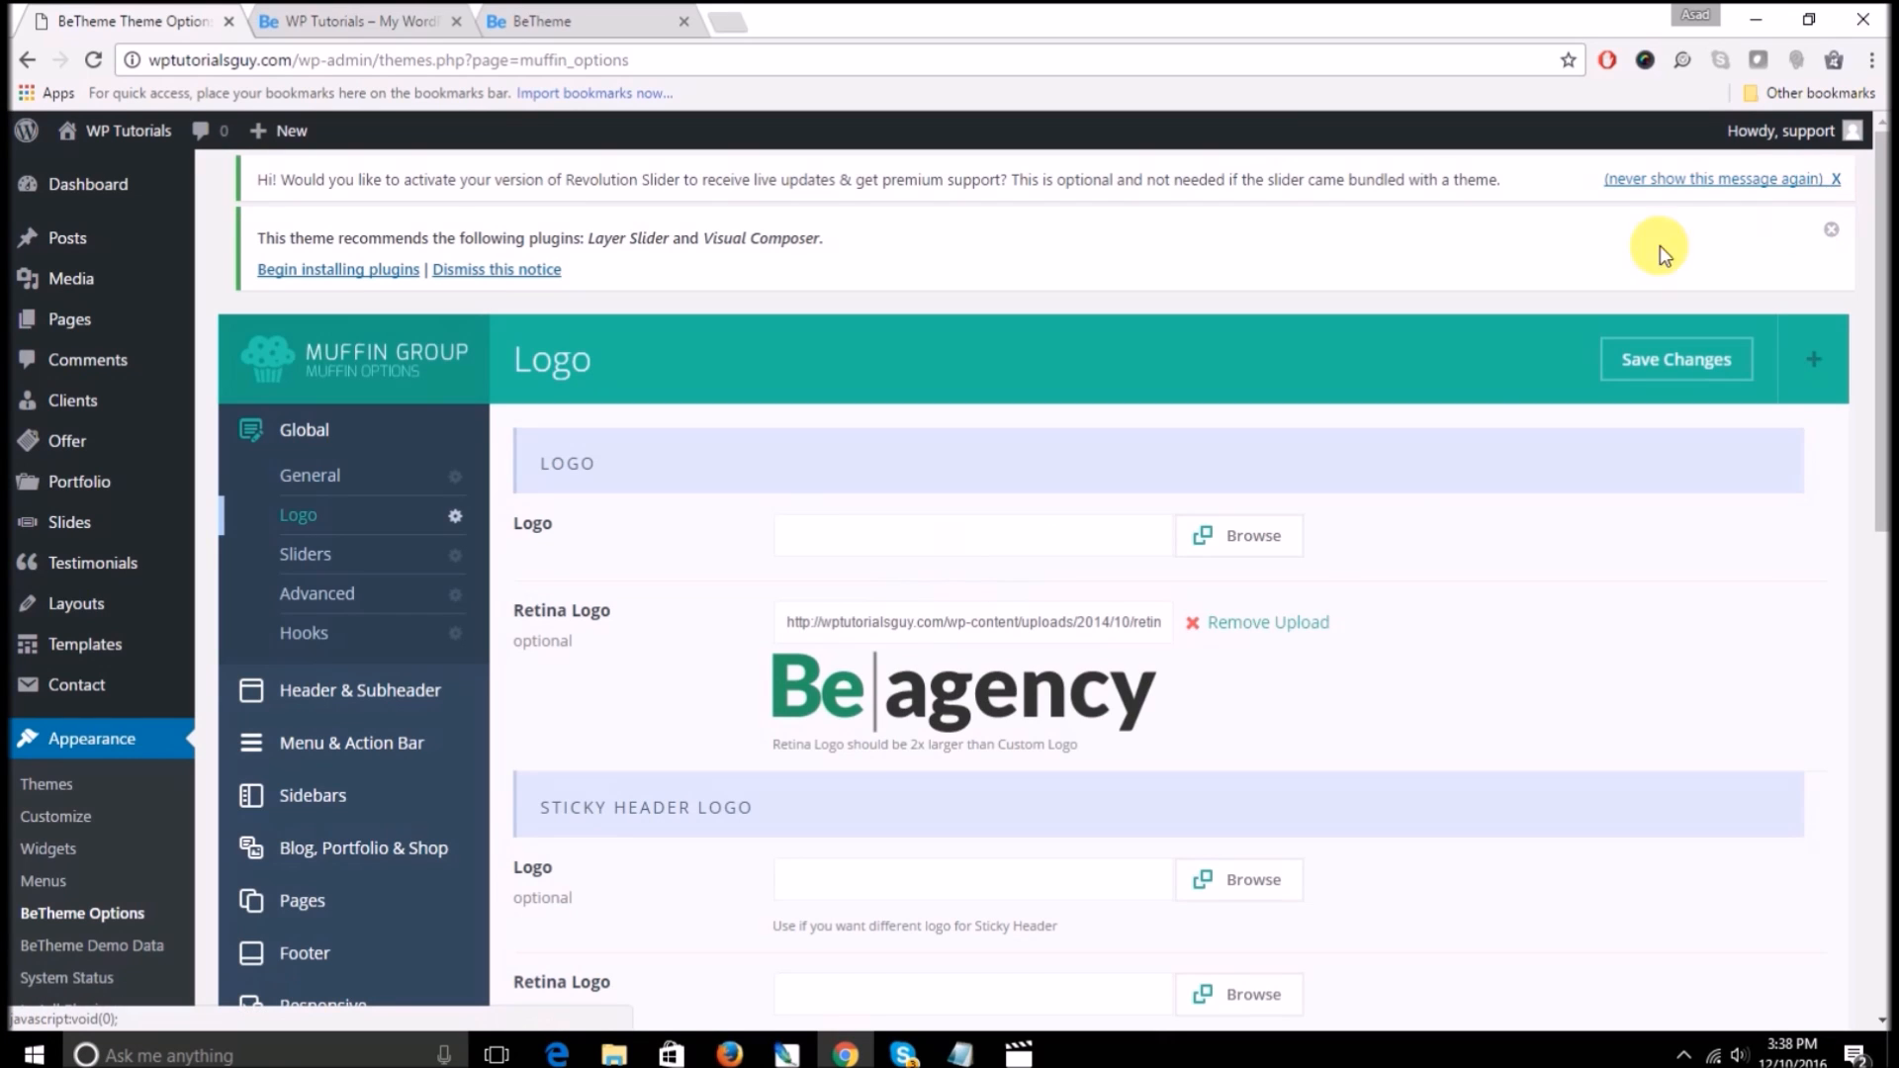
left_click(1264, 548)
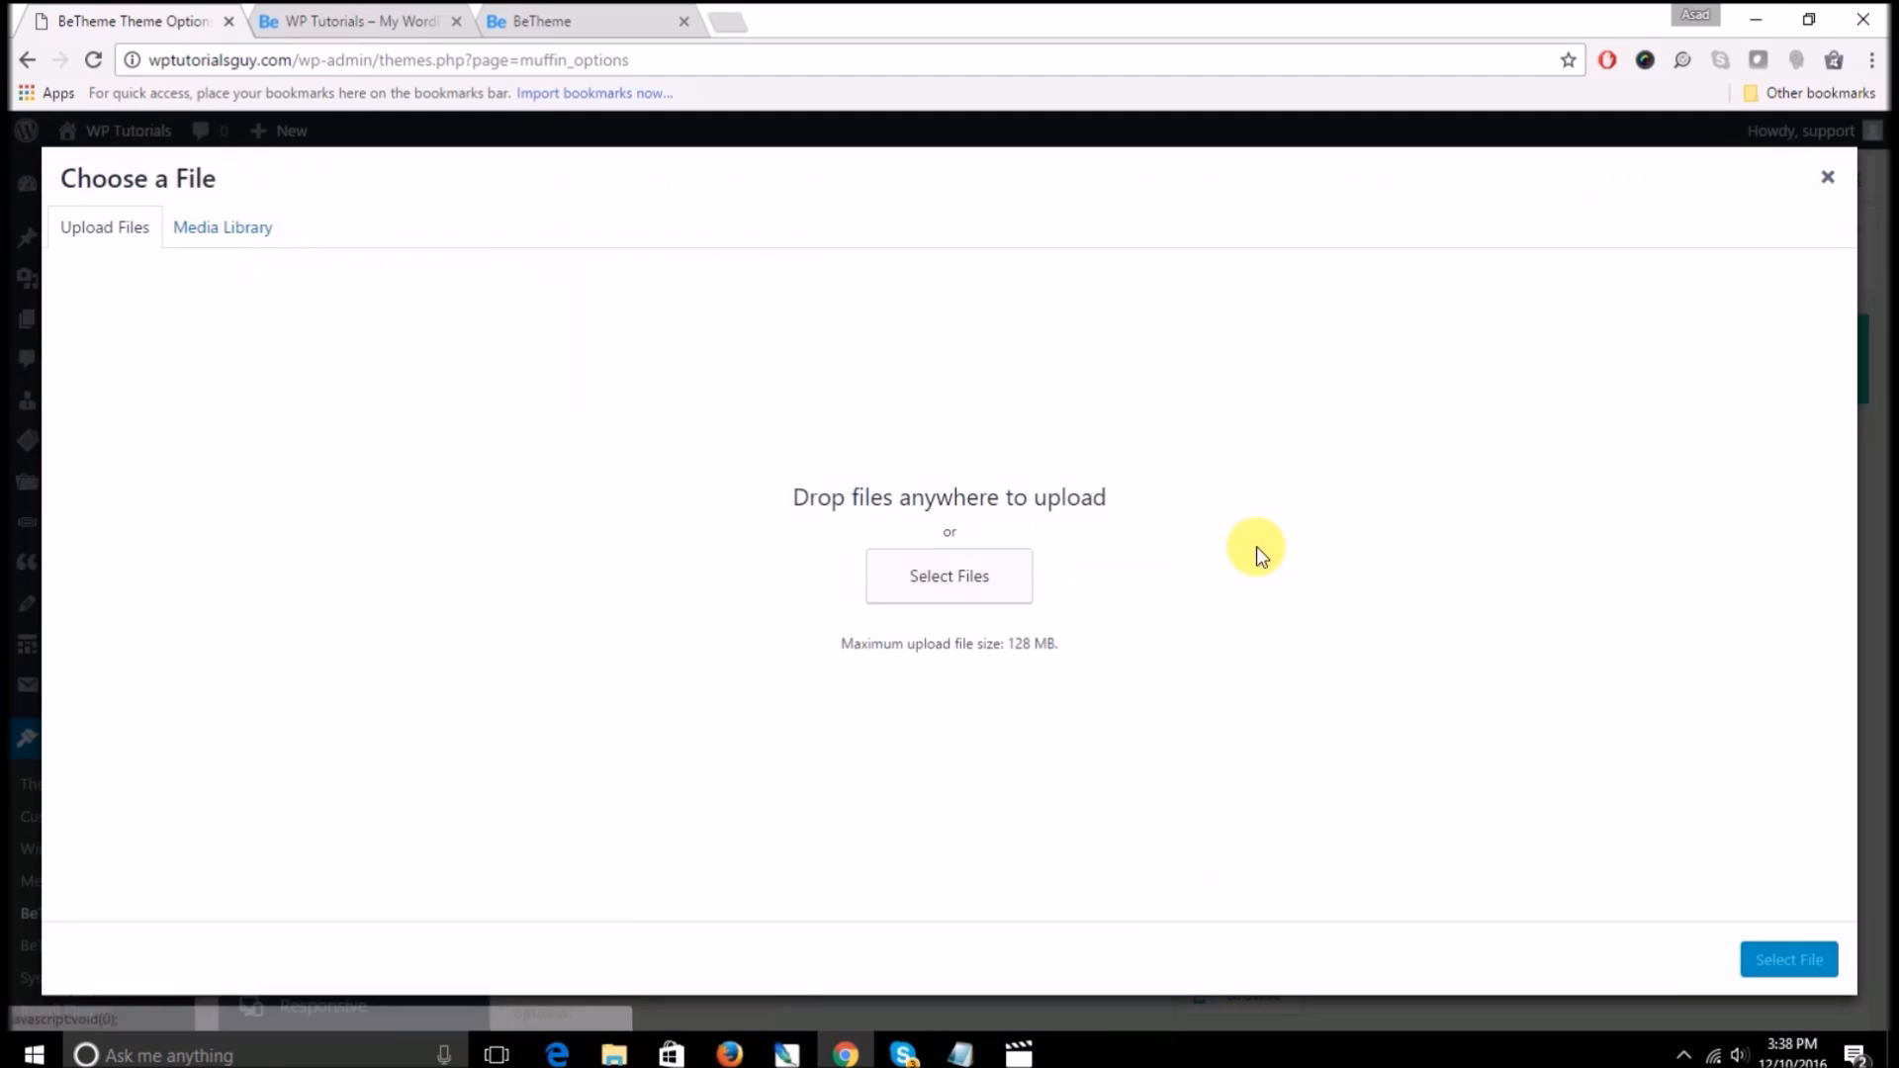
left_click(912, 574)
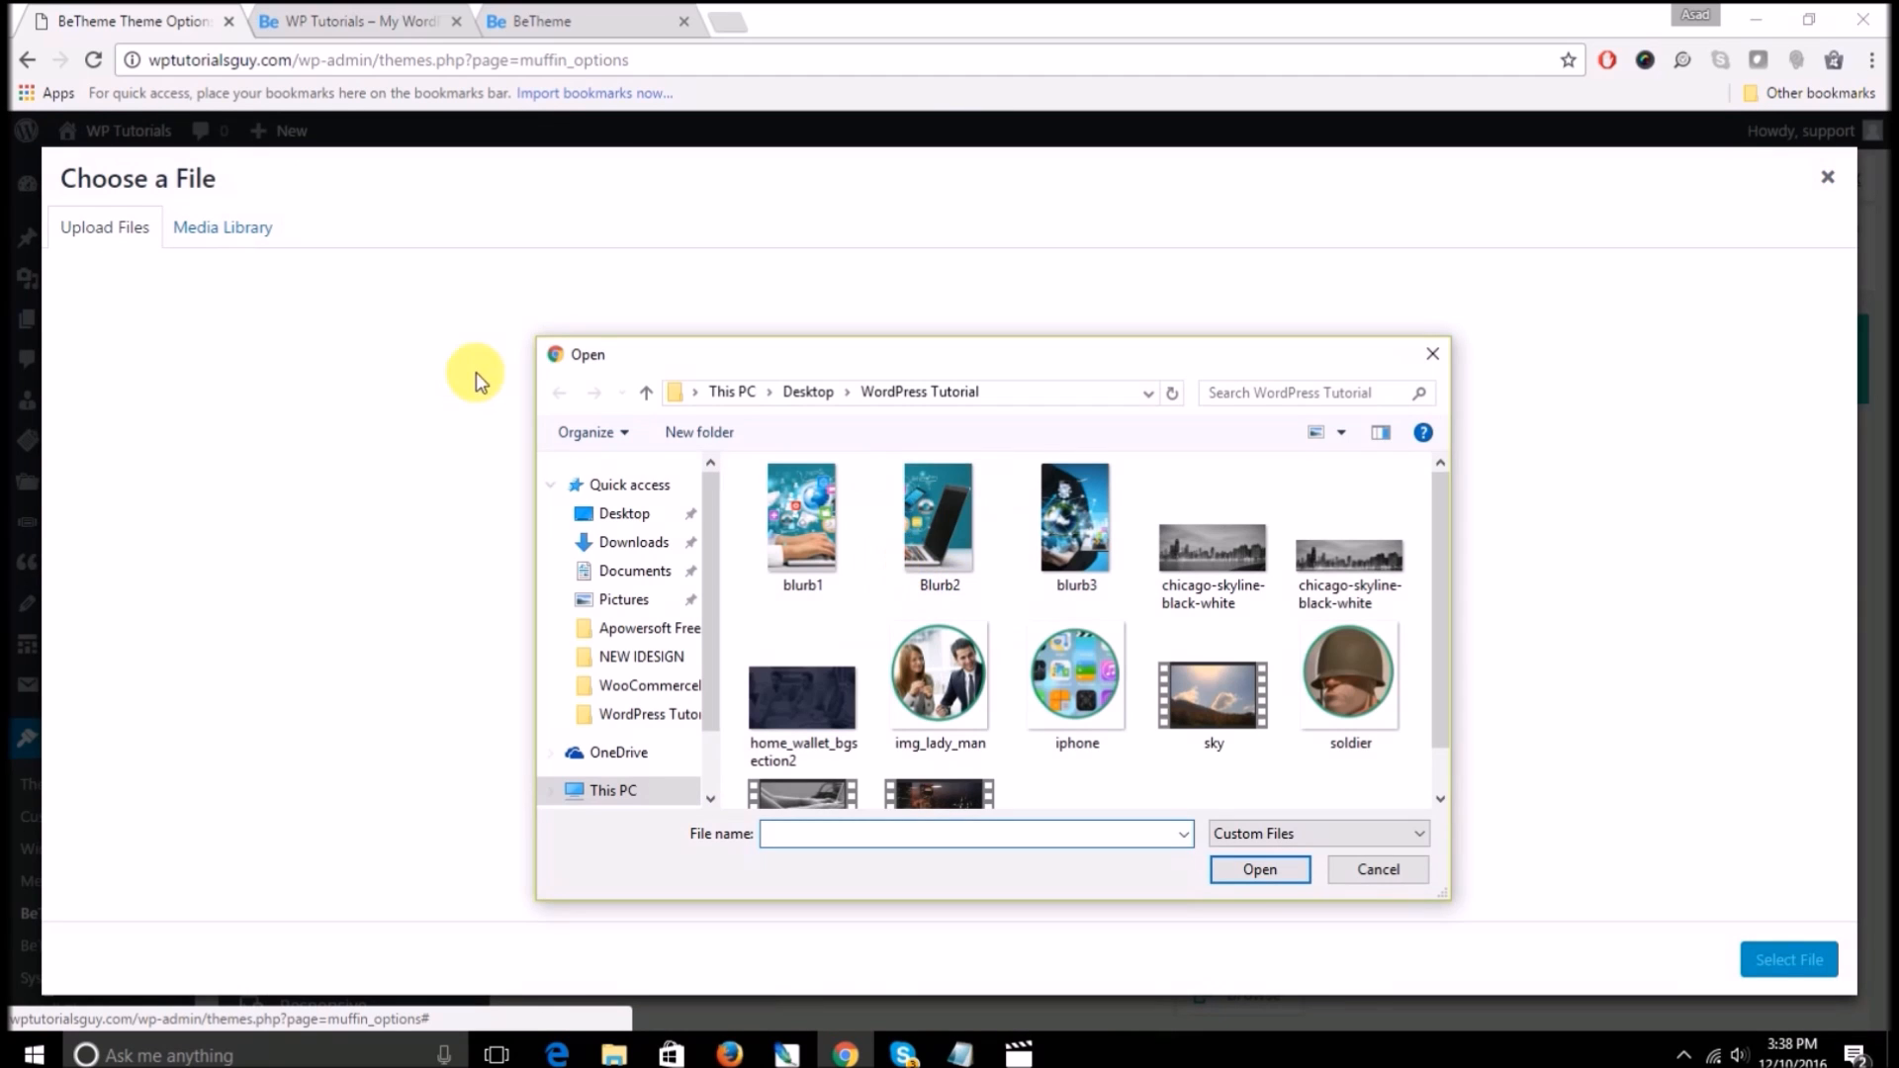
left_click(1414, 876)
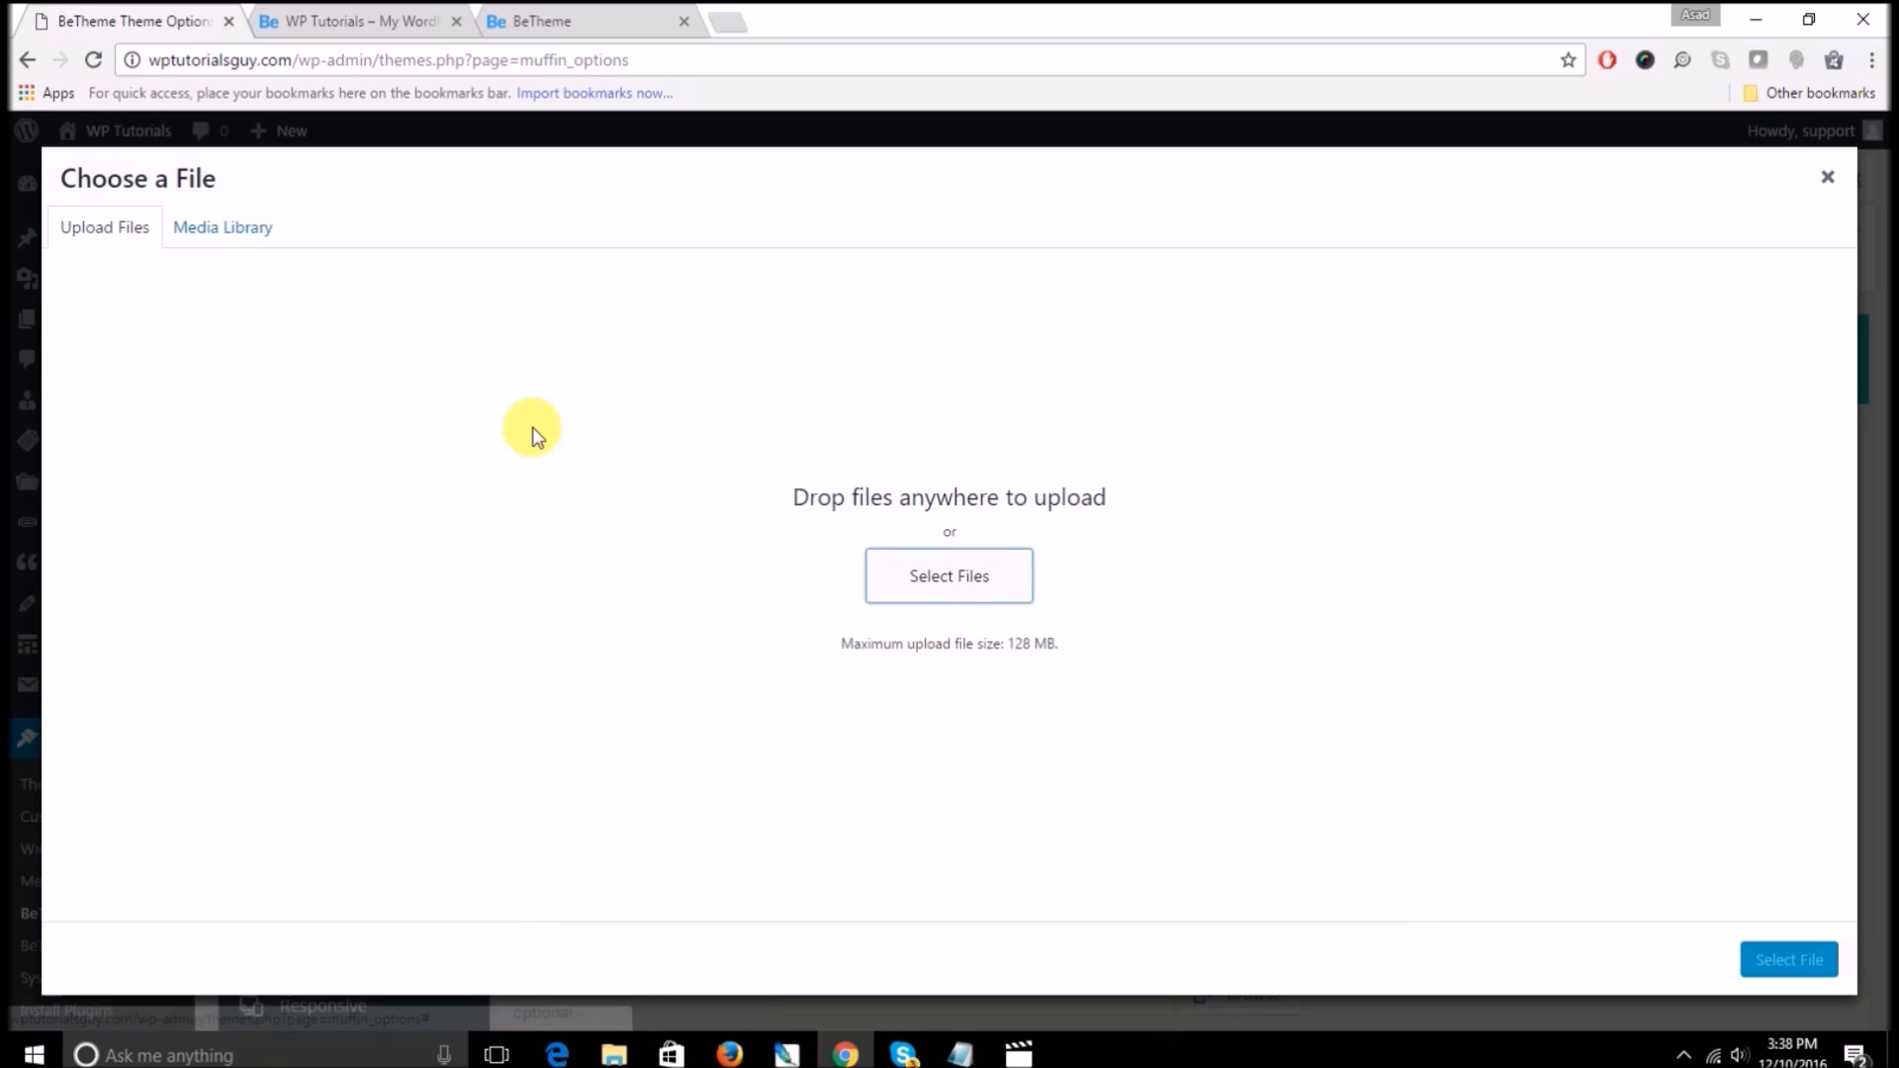
left_click(211, 237)
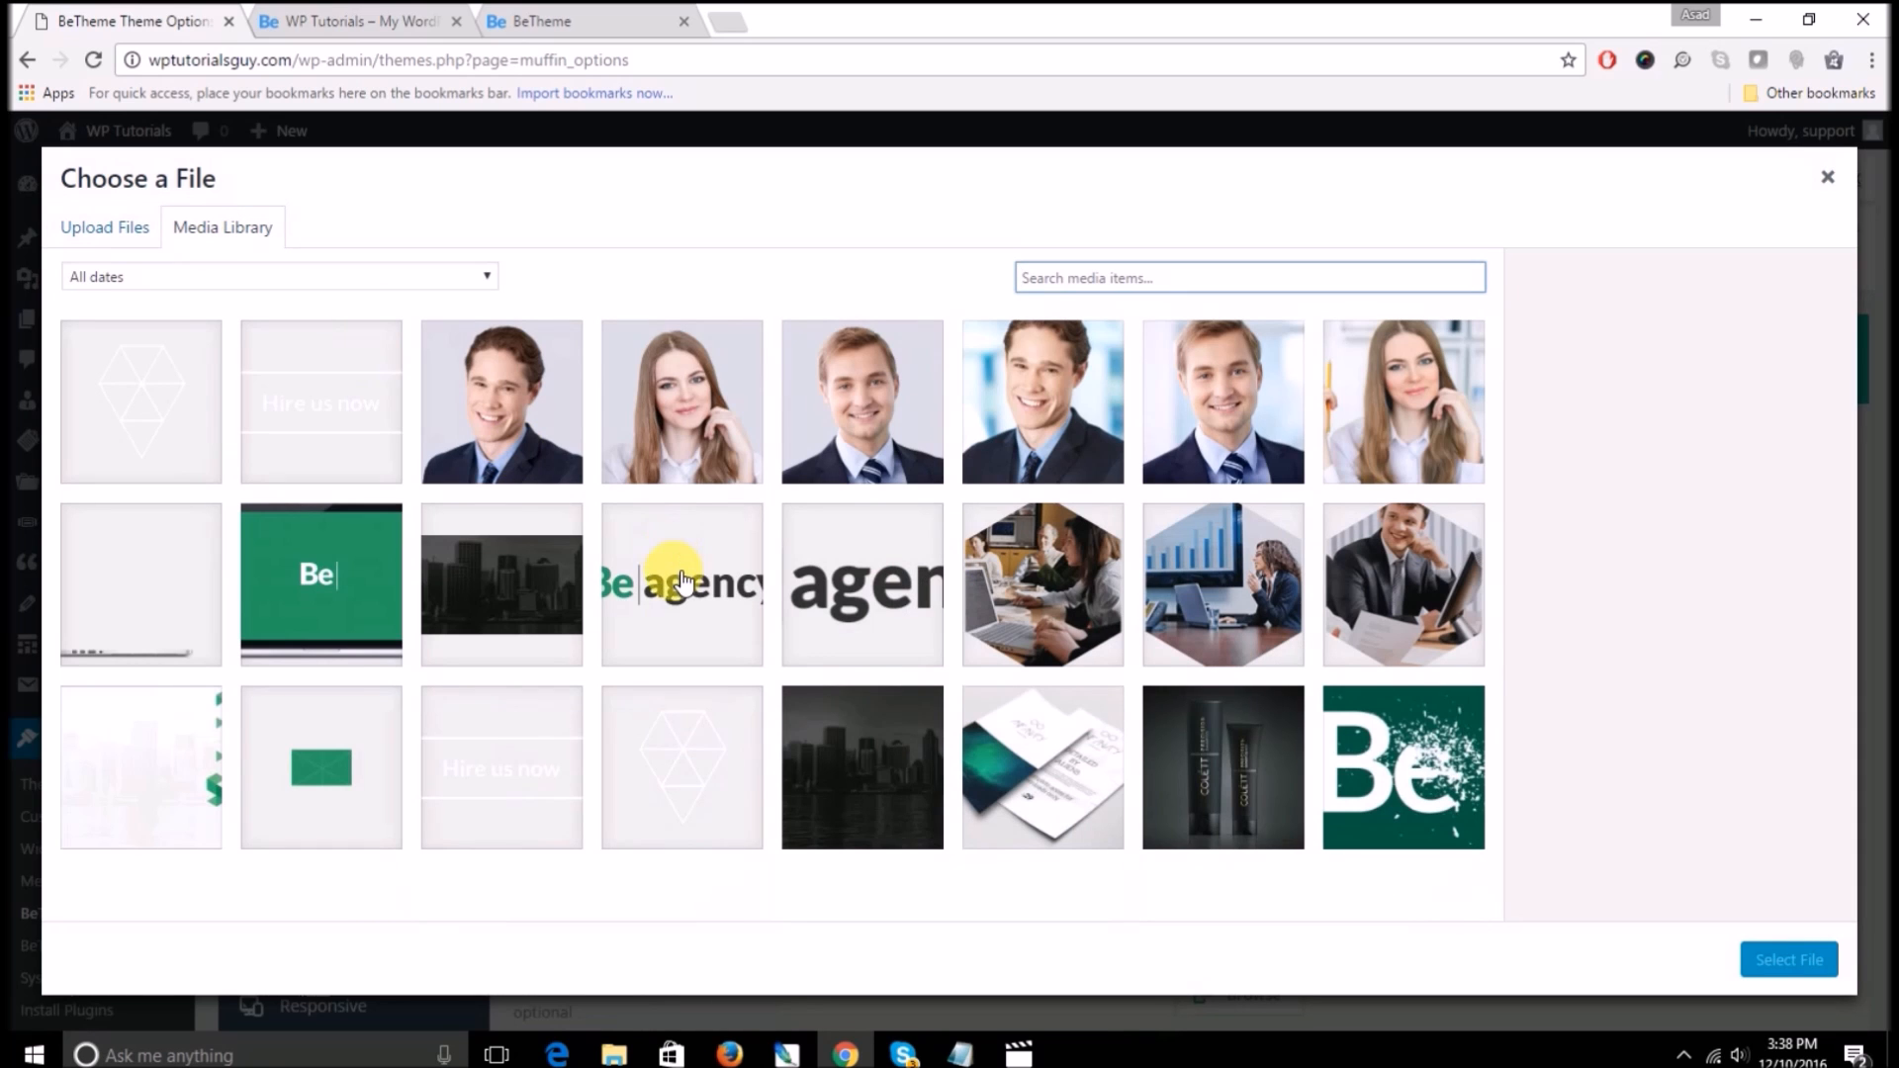
left_click(681, 579)
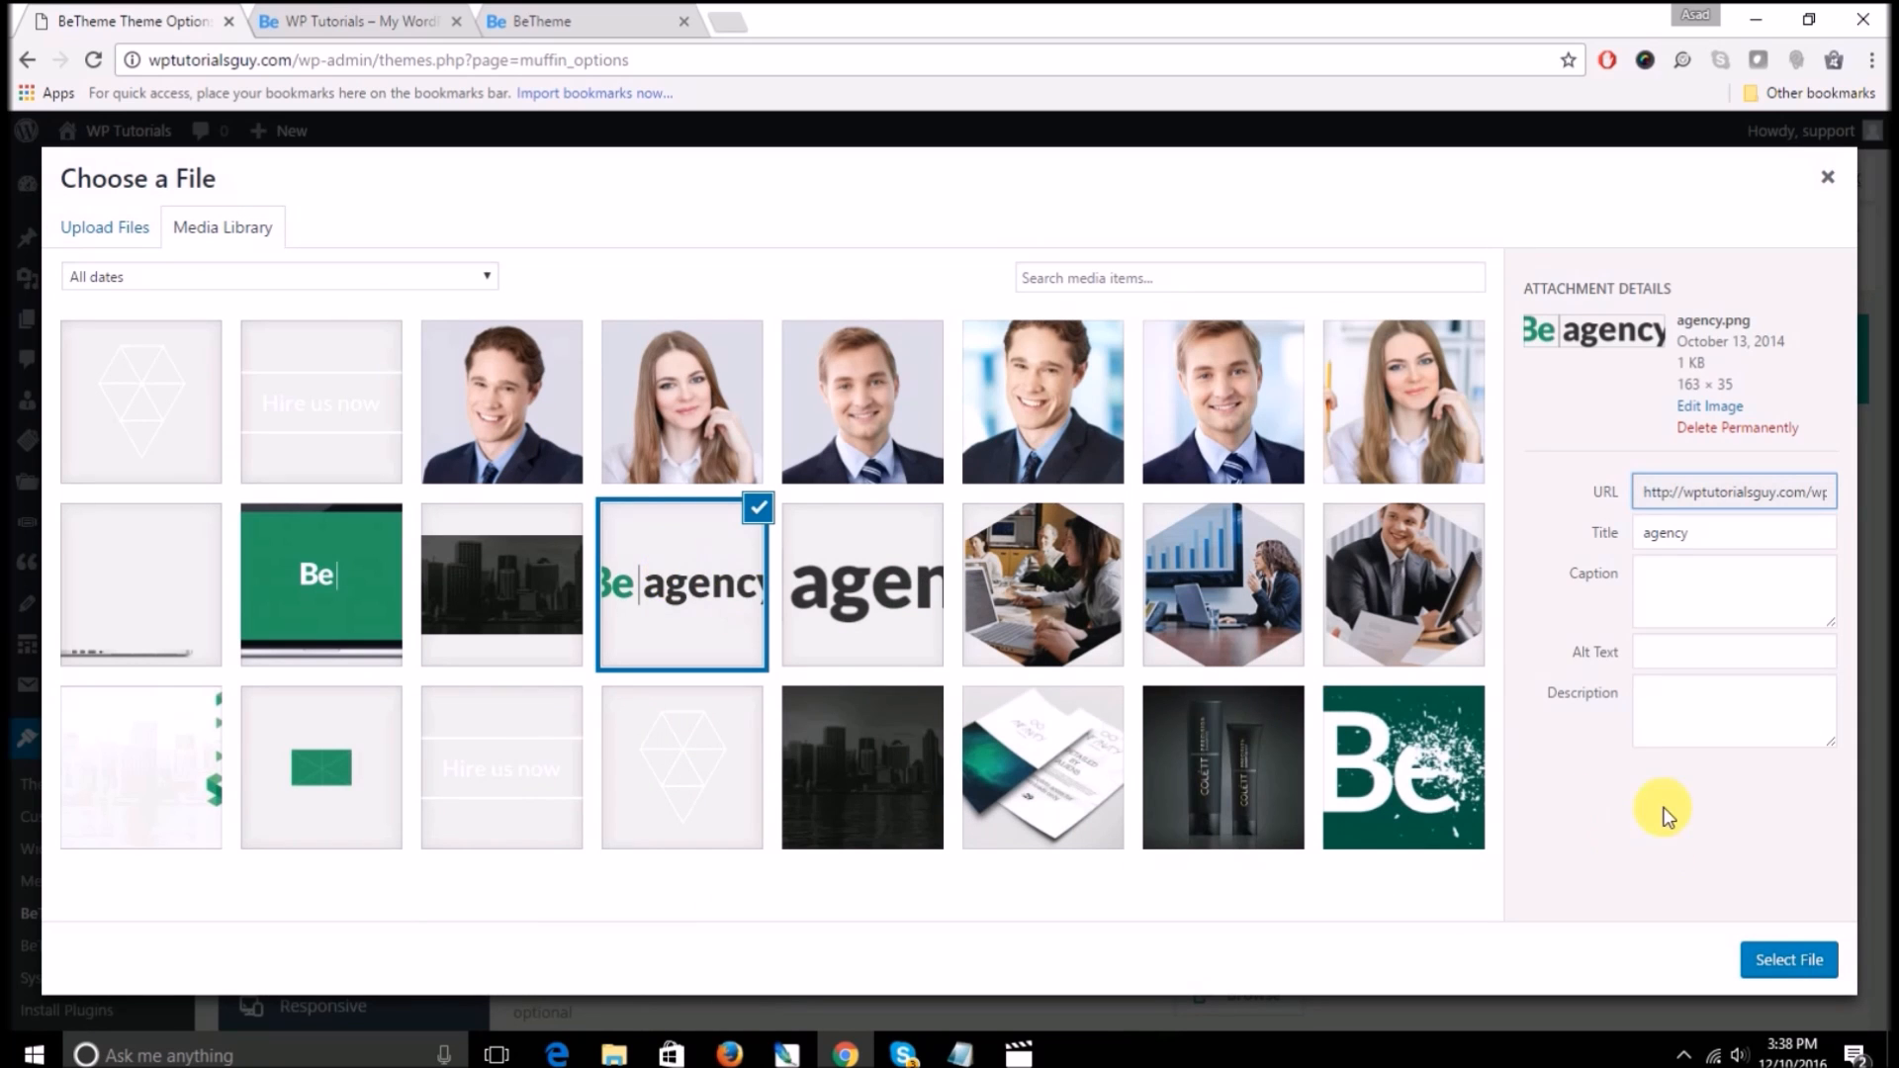
double_click(1688, 385)
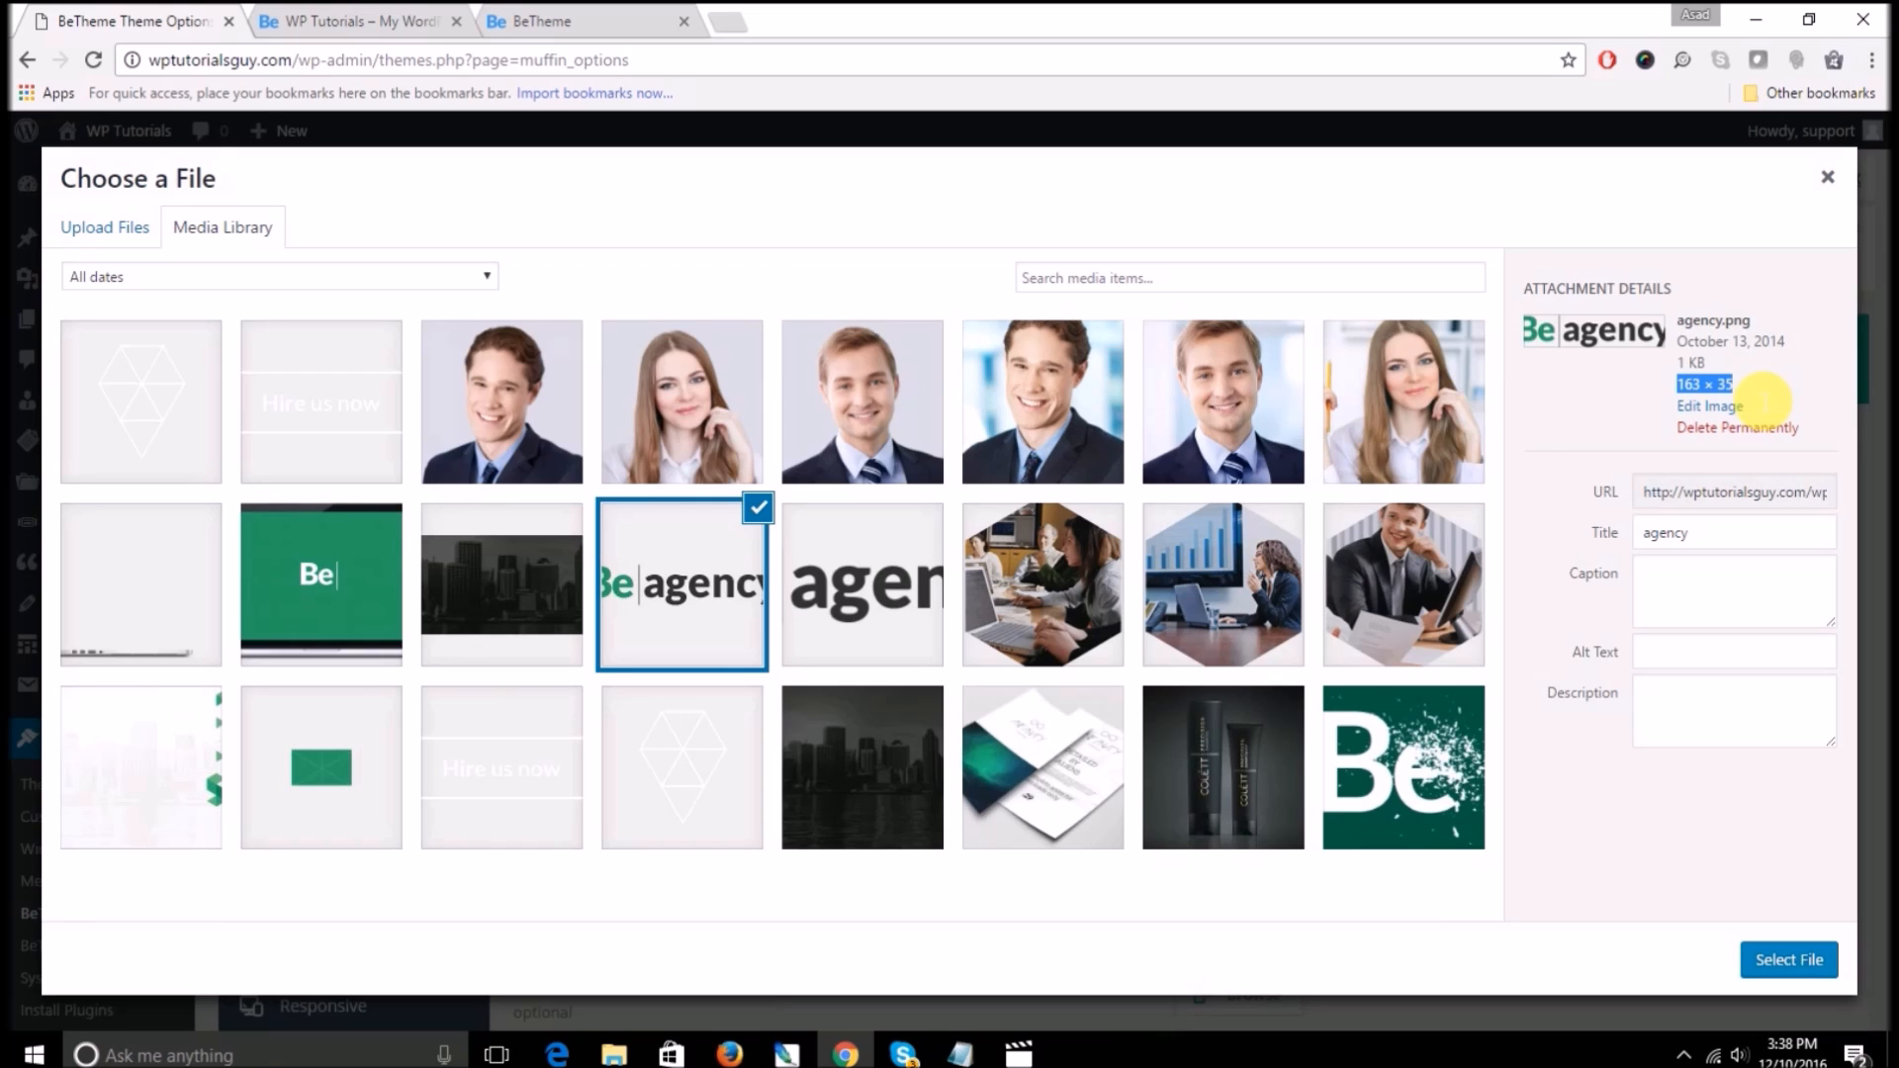
left_click(1778, 955)
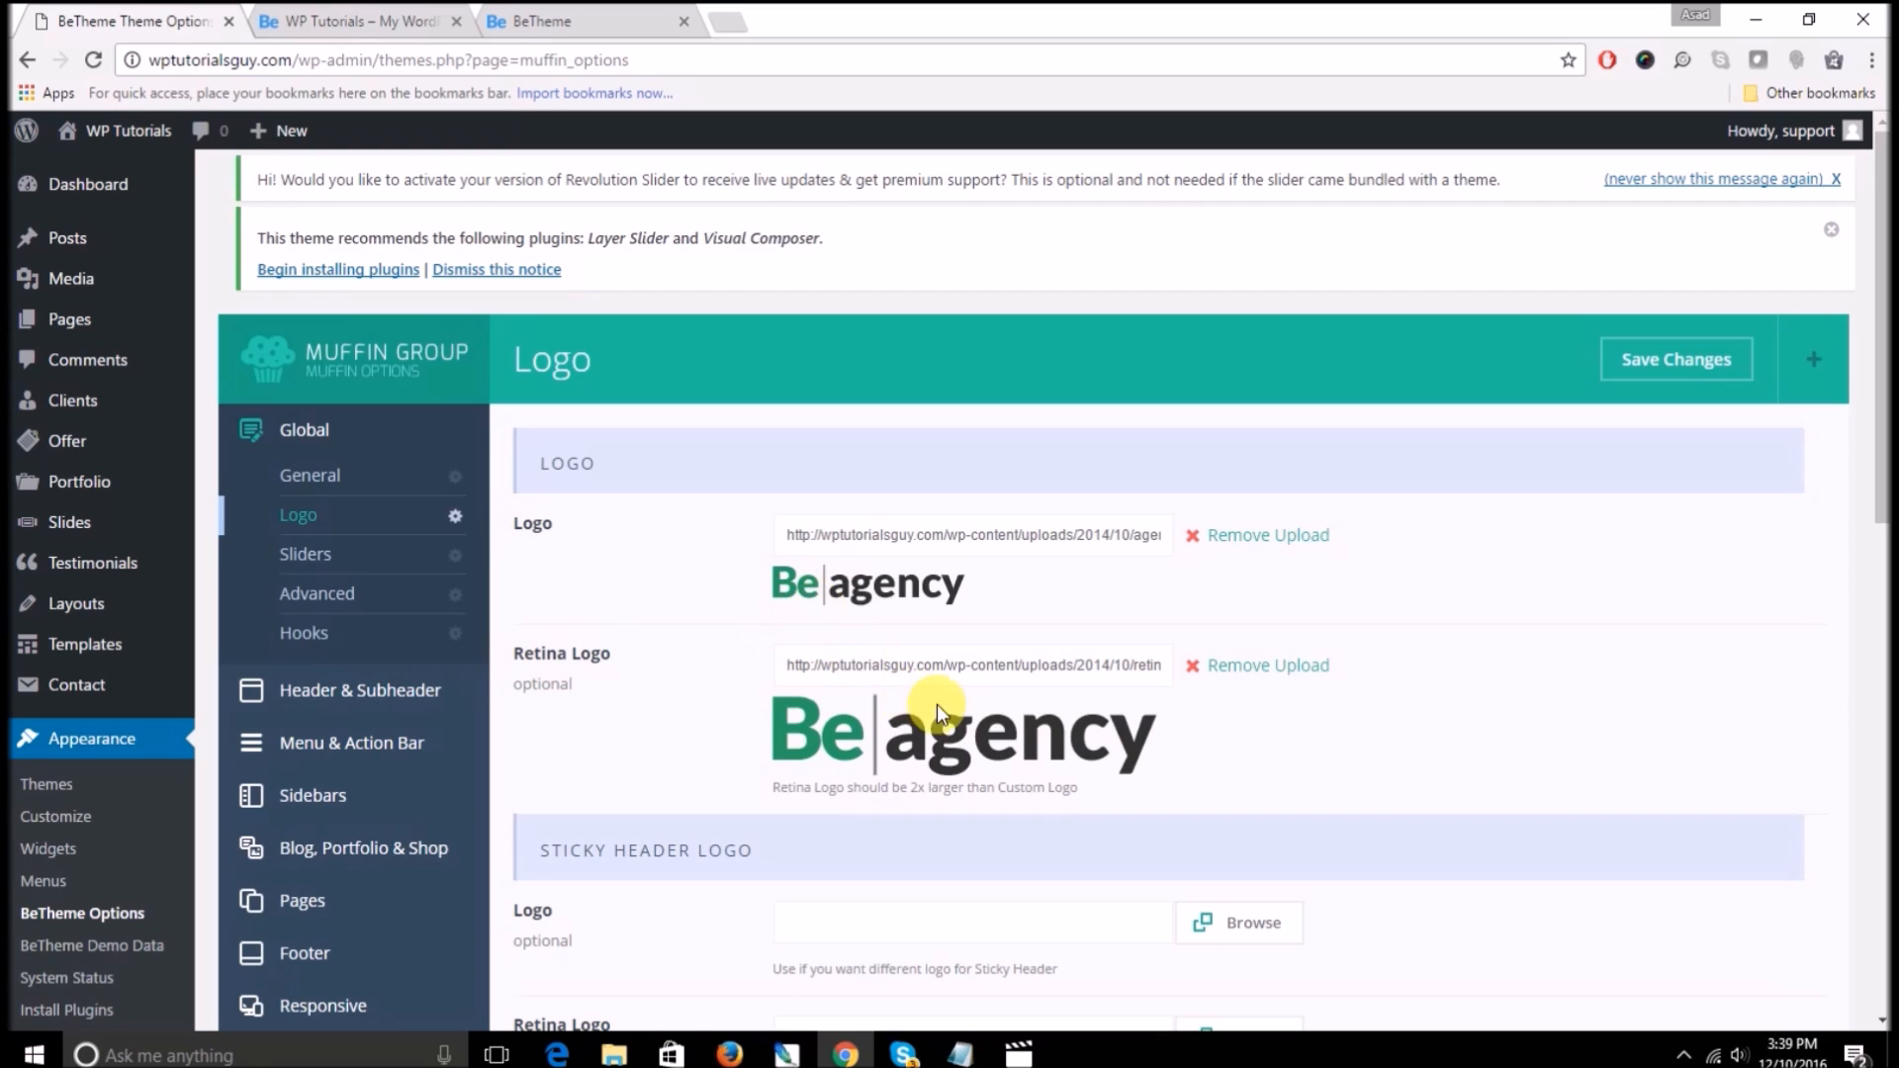
Step: Review the retina logo size requirement and sticky header Retina Logo field against the live homepage
left_click_drag(906, 789, 1098, 802)
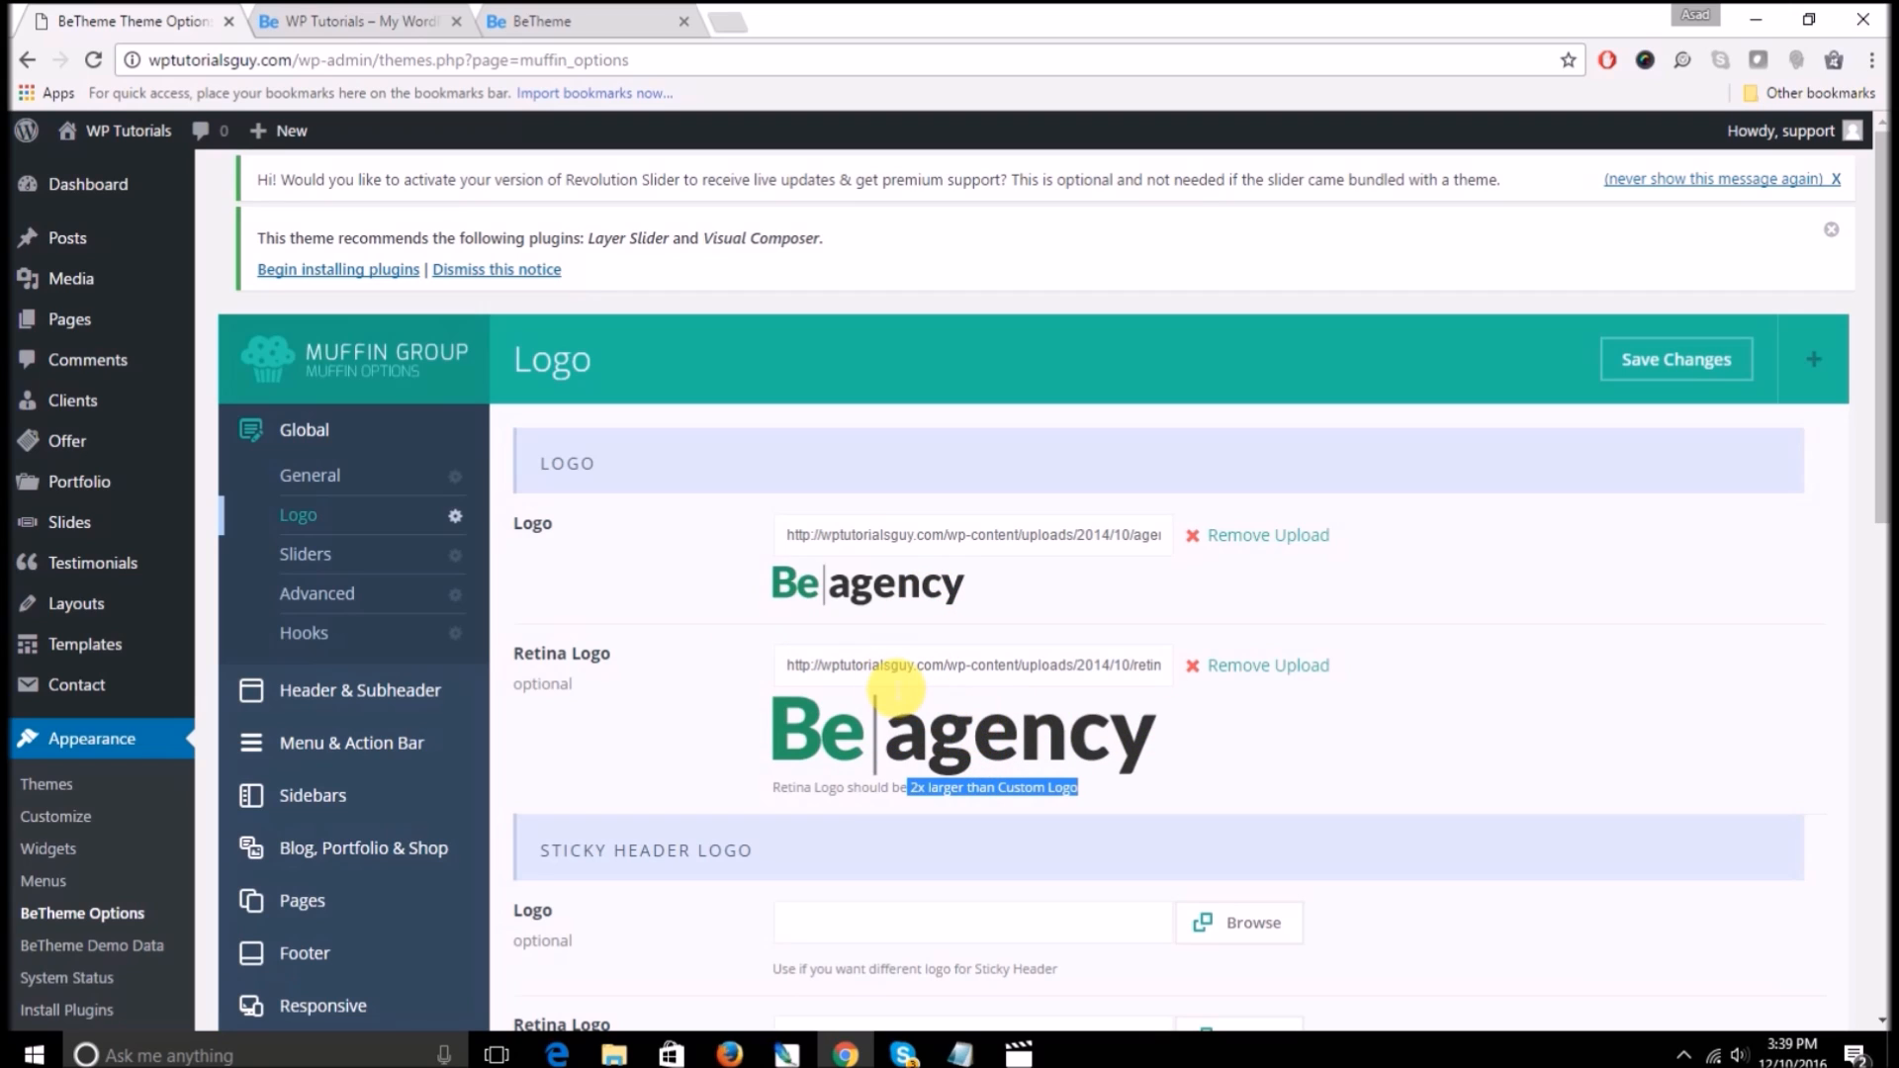
scroll(870, 732, "down", 1)
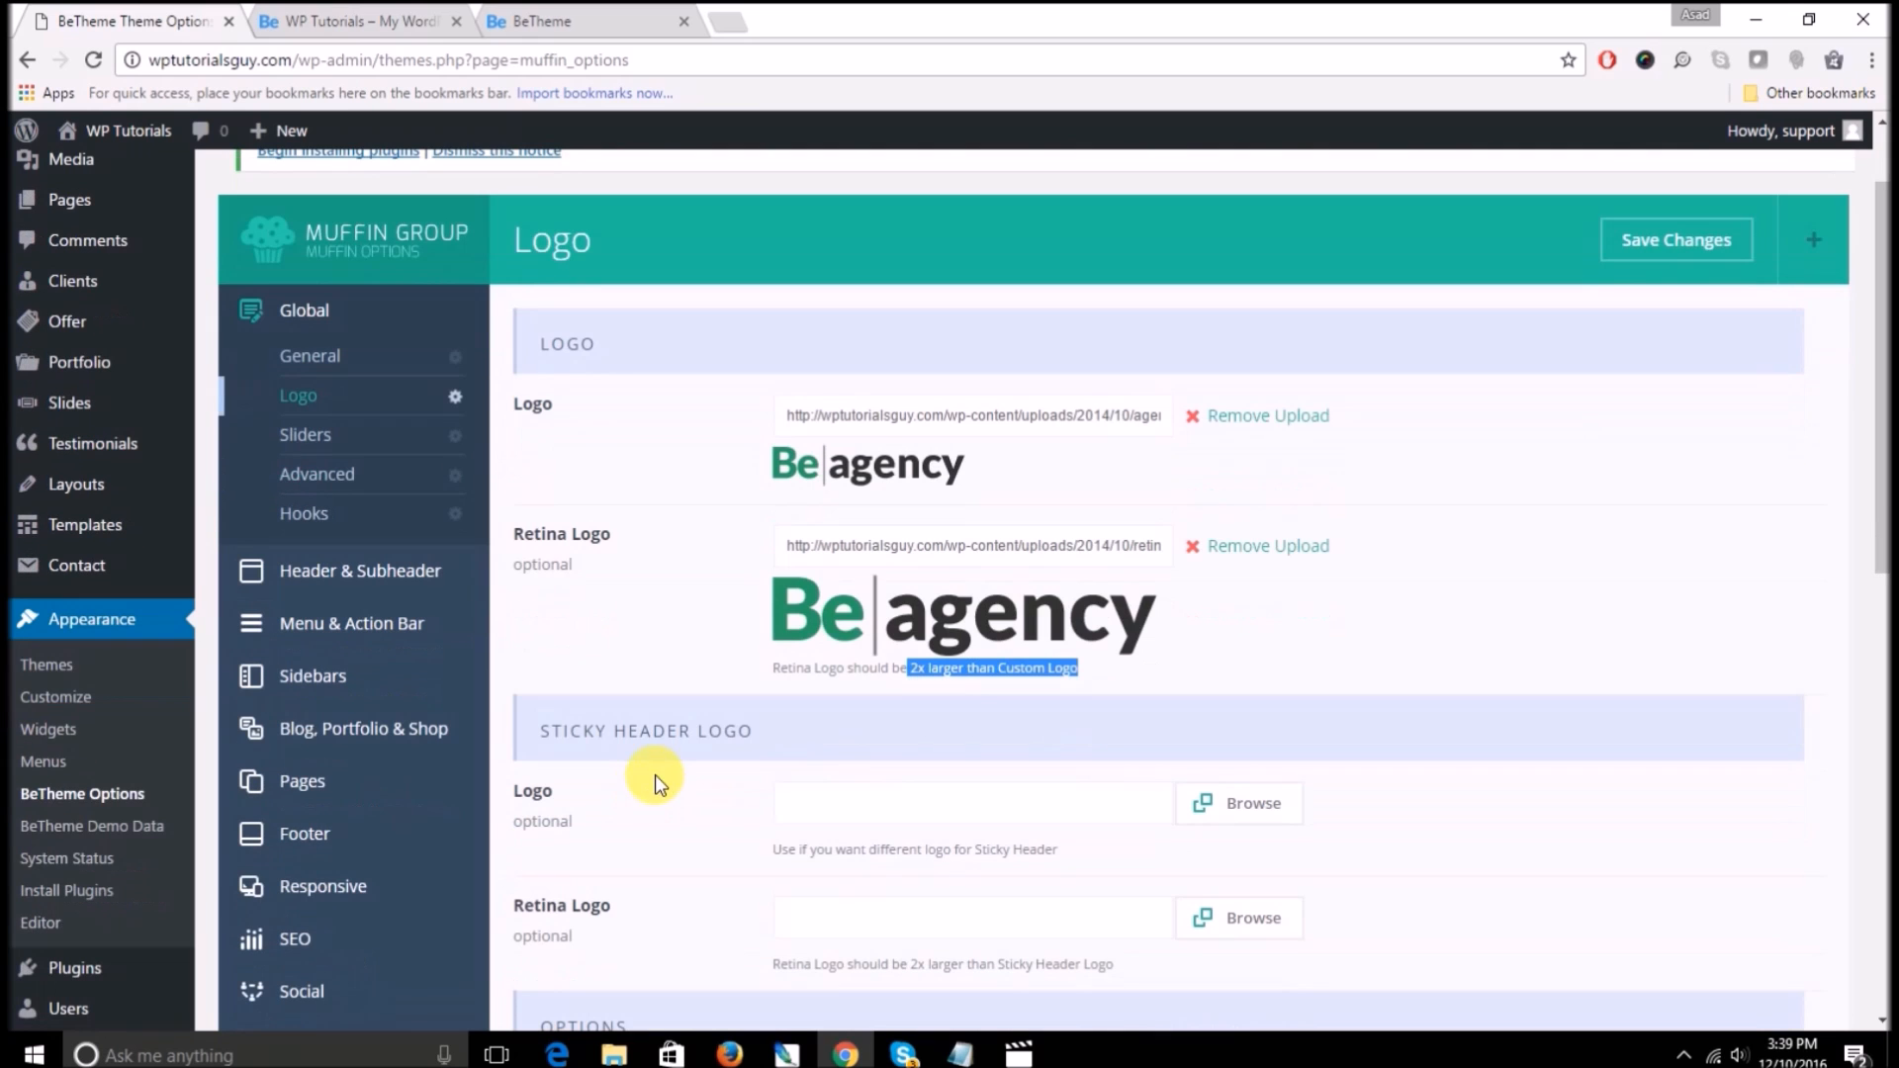
left_click(361, 22)
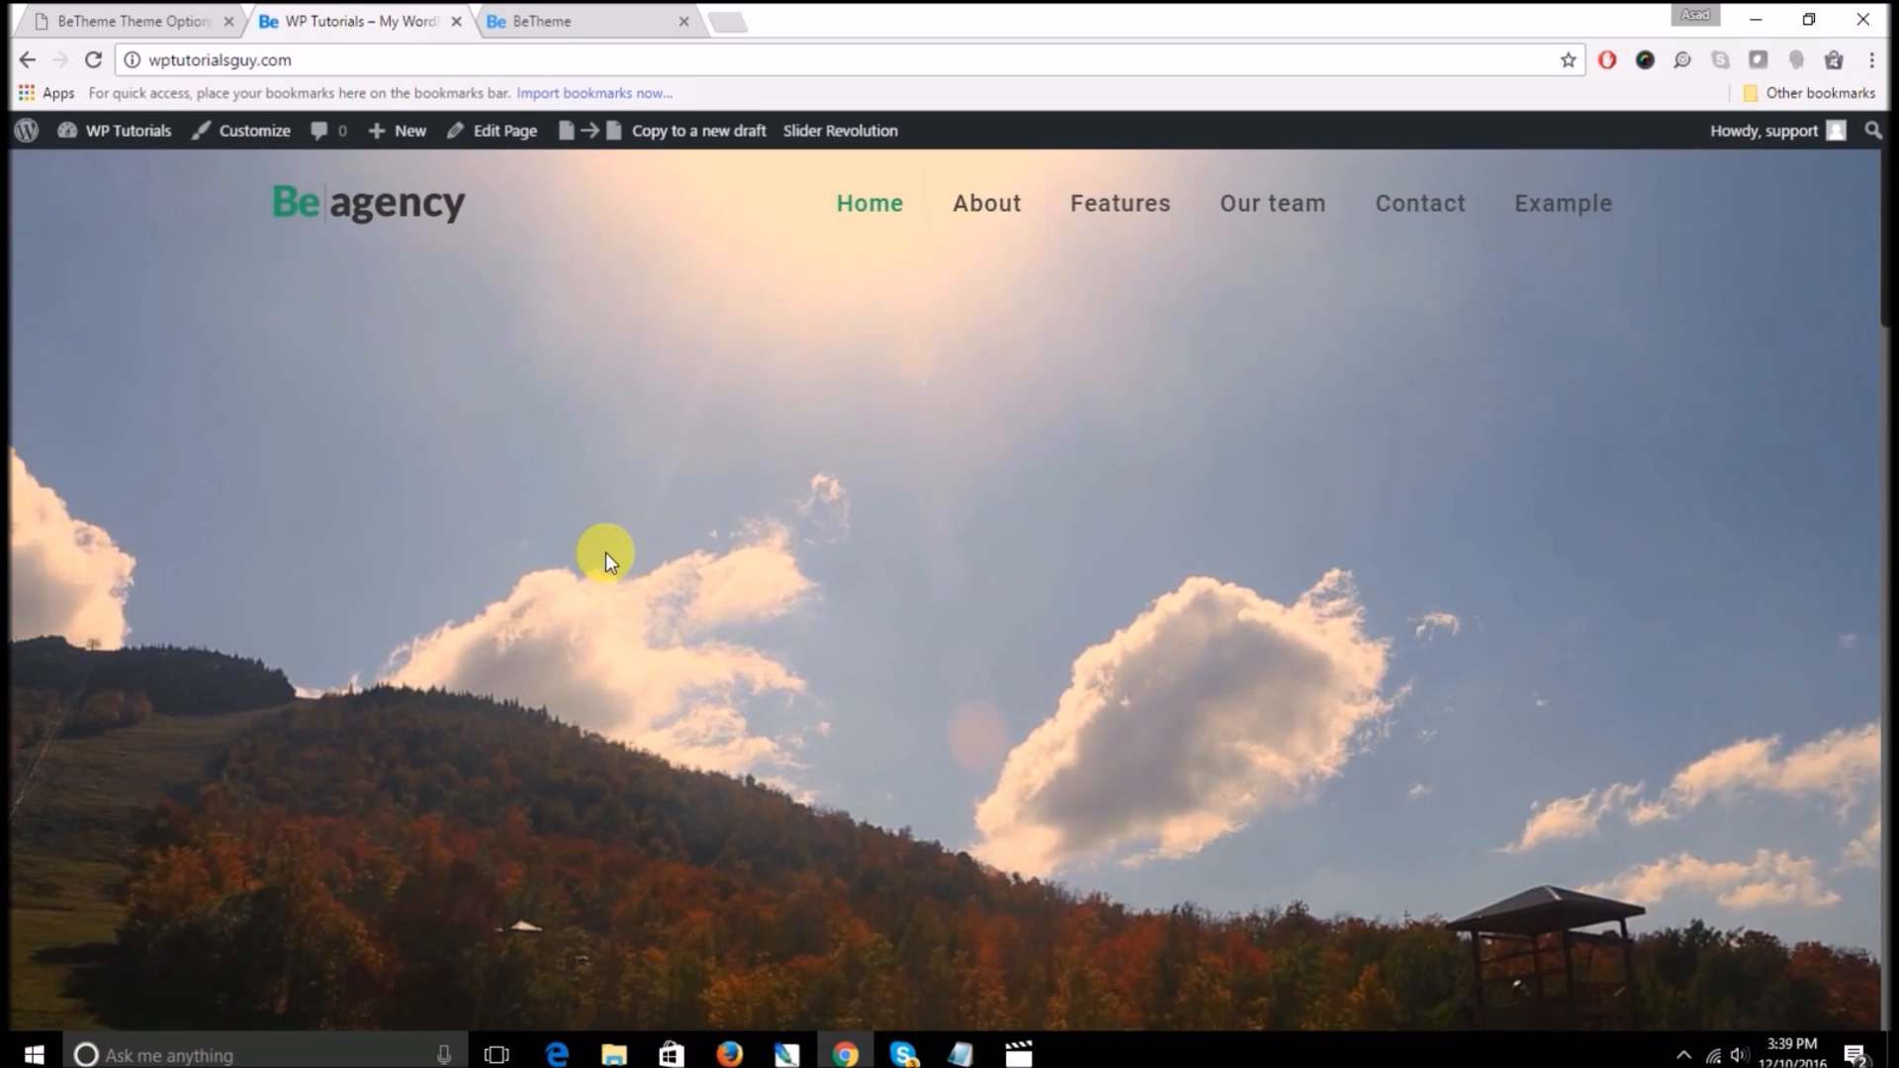
scroll(605, 552, "down", 3)
scroll(605, 552, "down", 7)
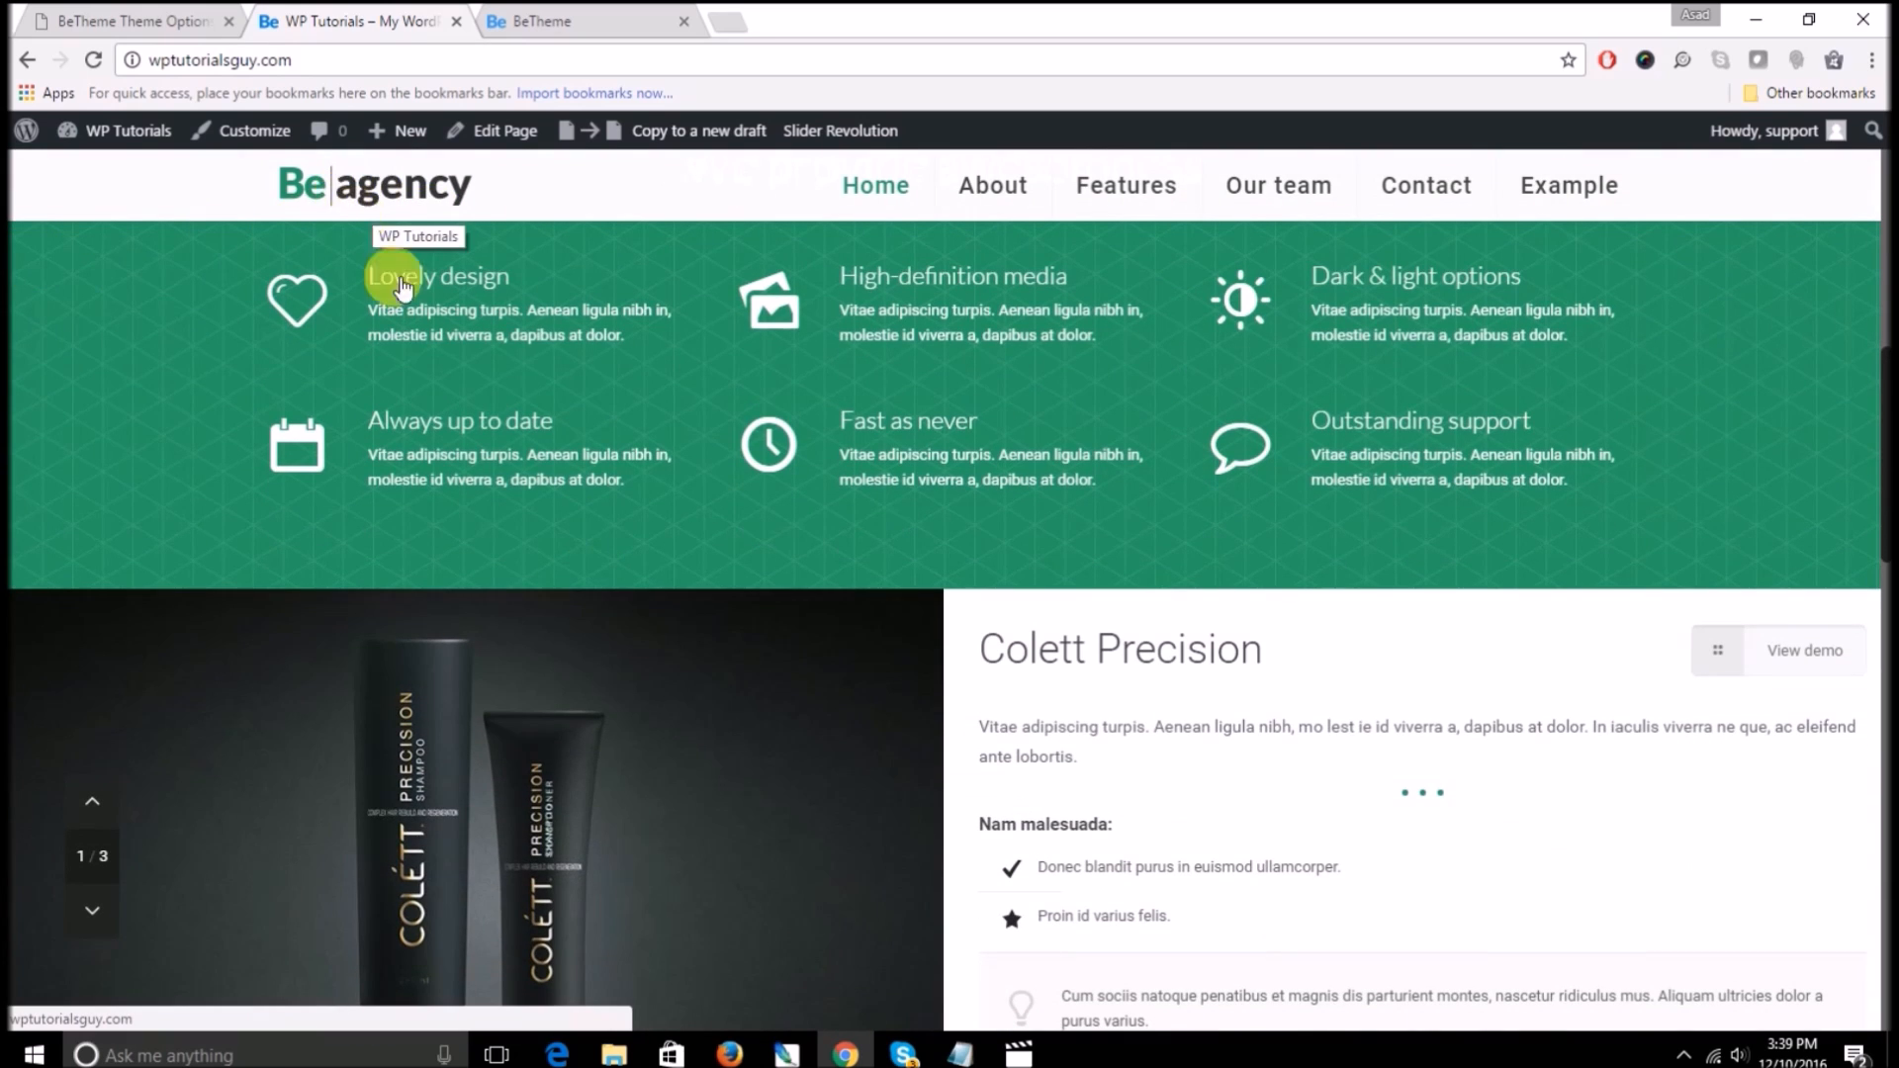
left_click(134, 16)
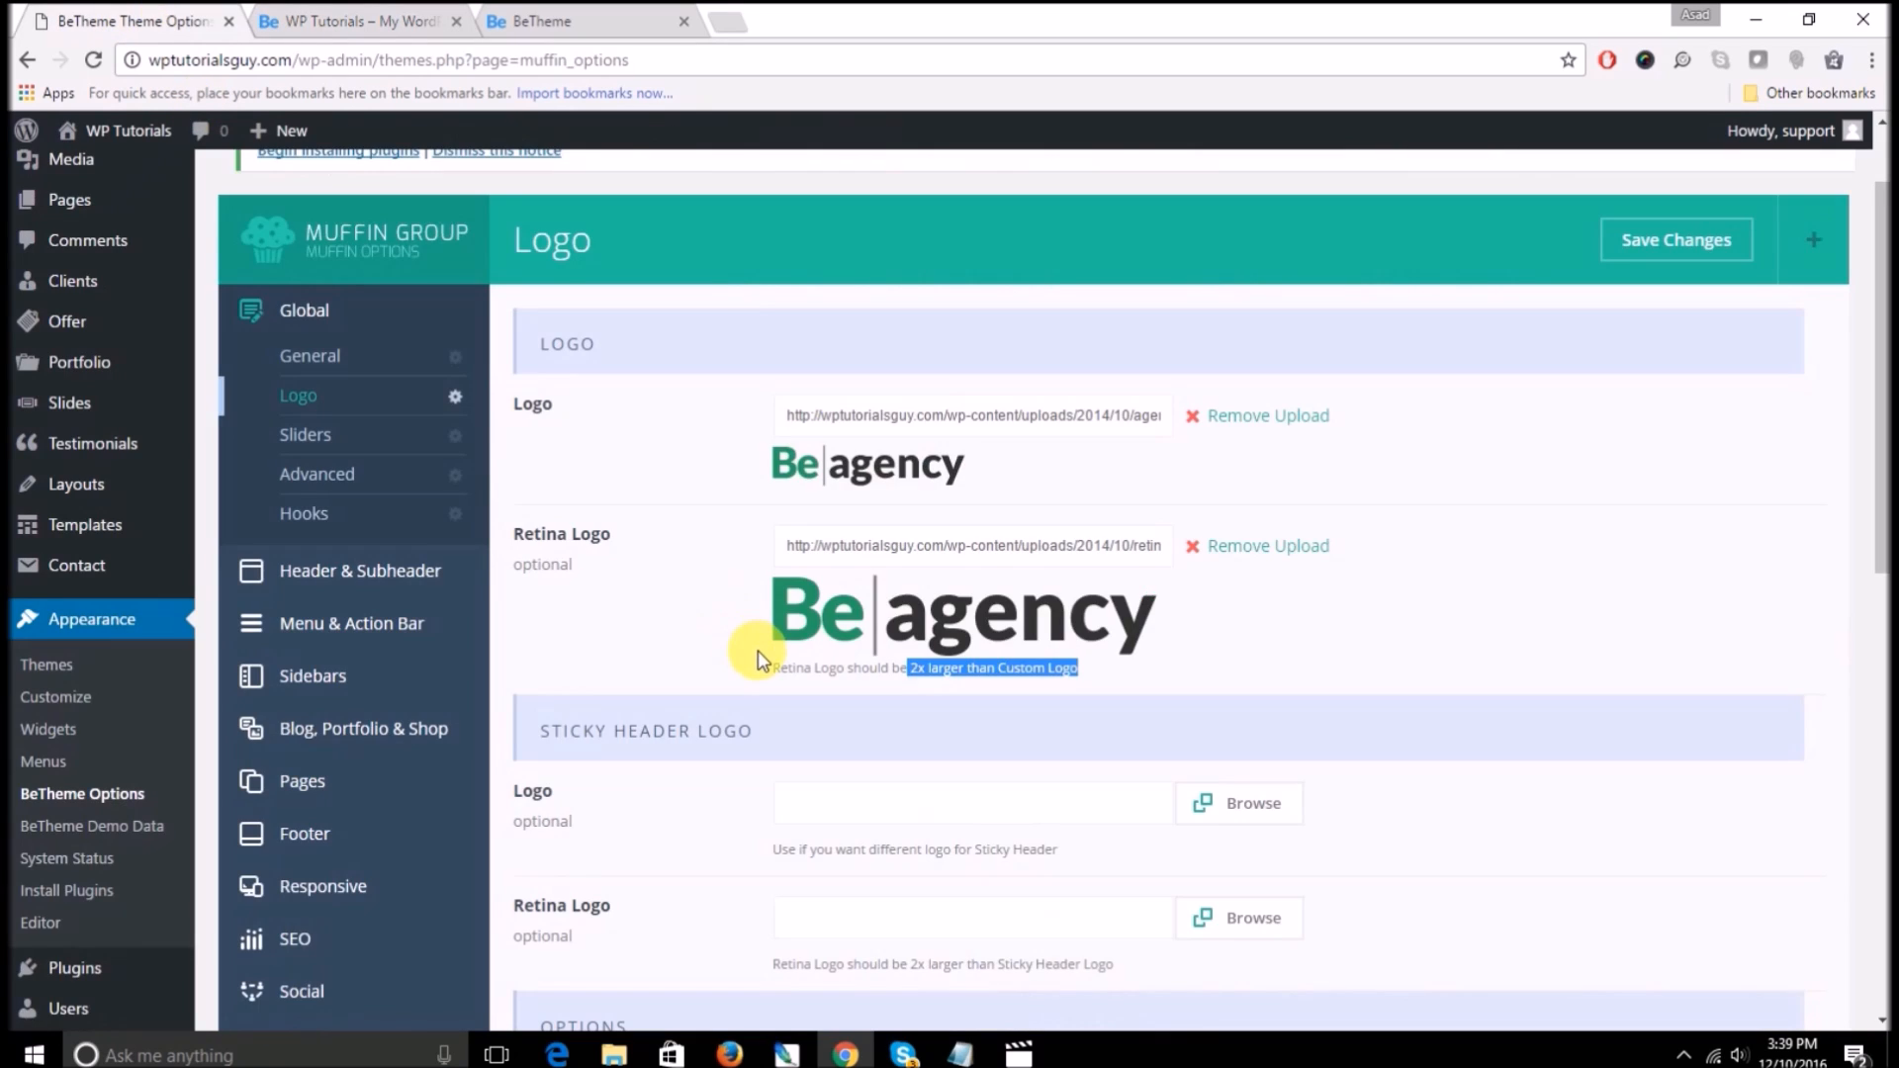
scroll(757, 650, "down", 2)
left_click(824, 689)
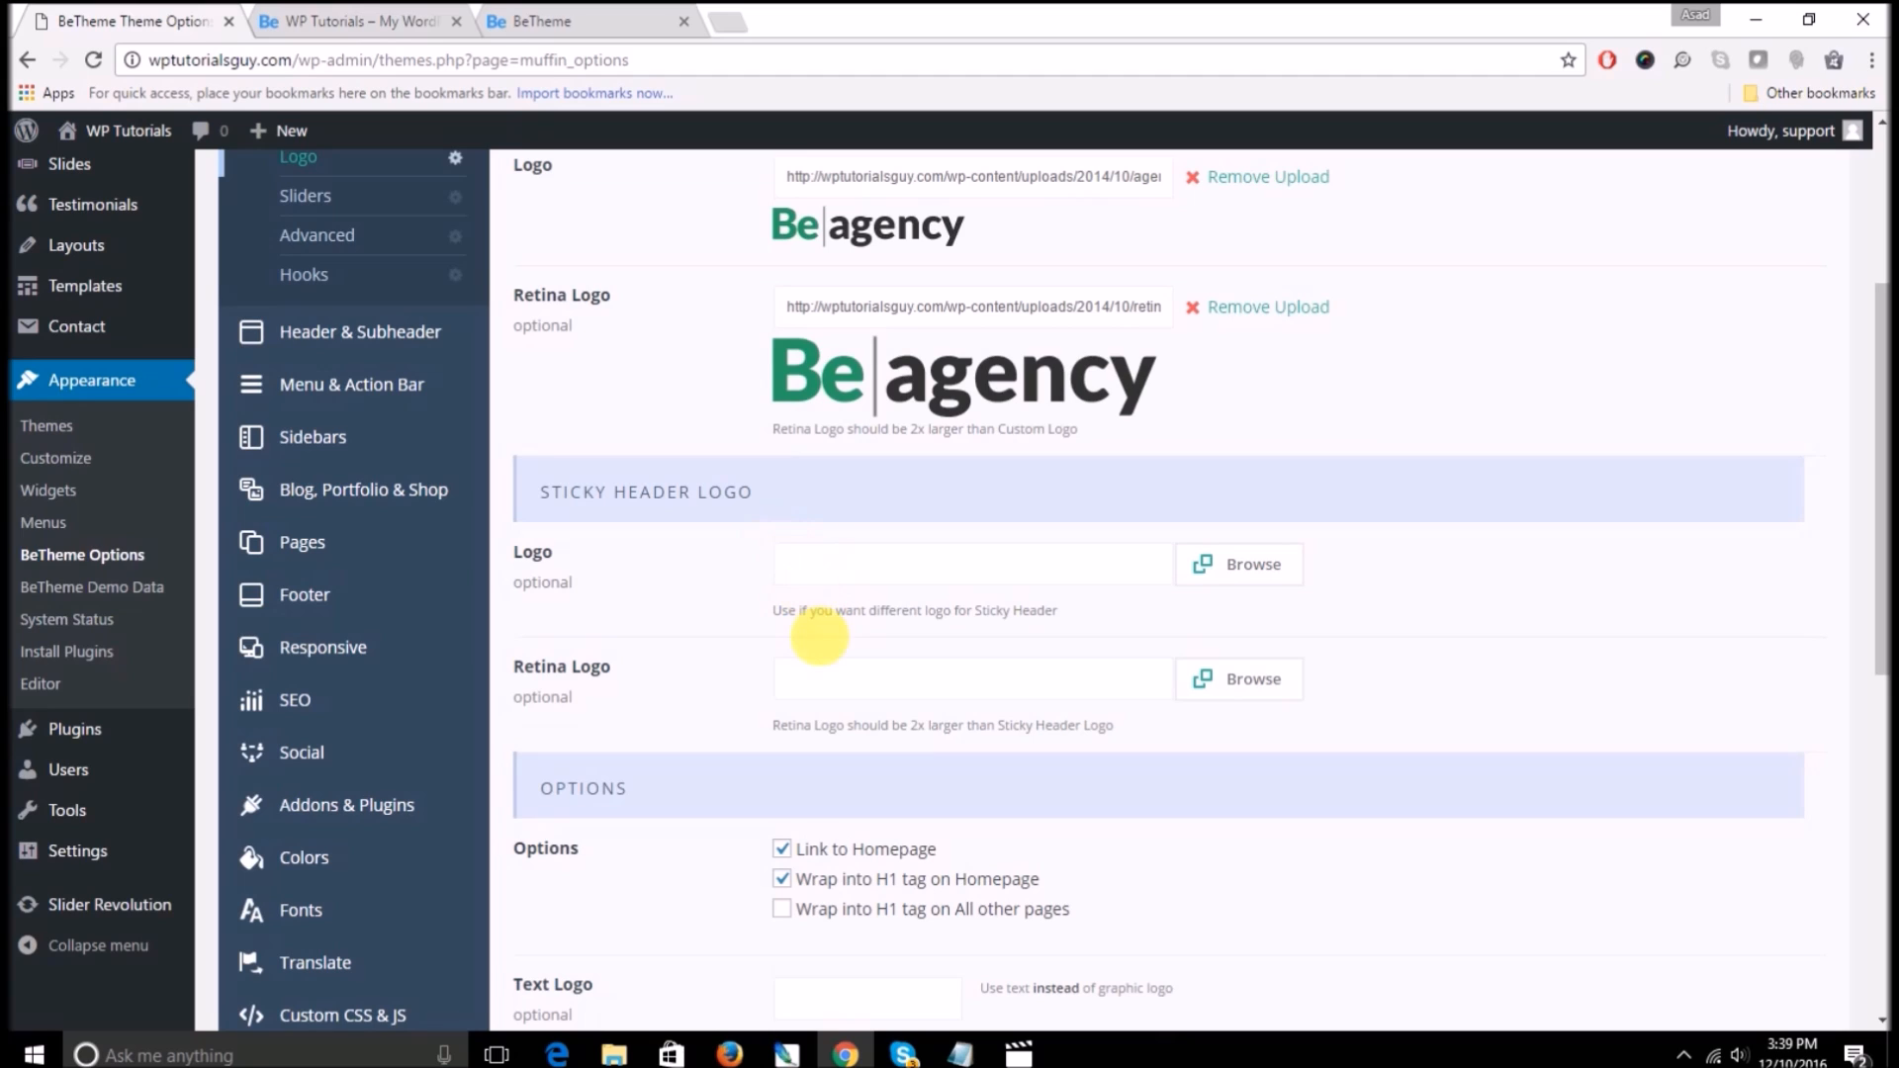
Step: Scroll through the agency homepage, then bring up the BeTheme demo splash page
left_click(383, 12)
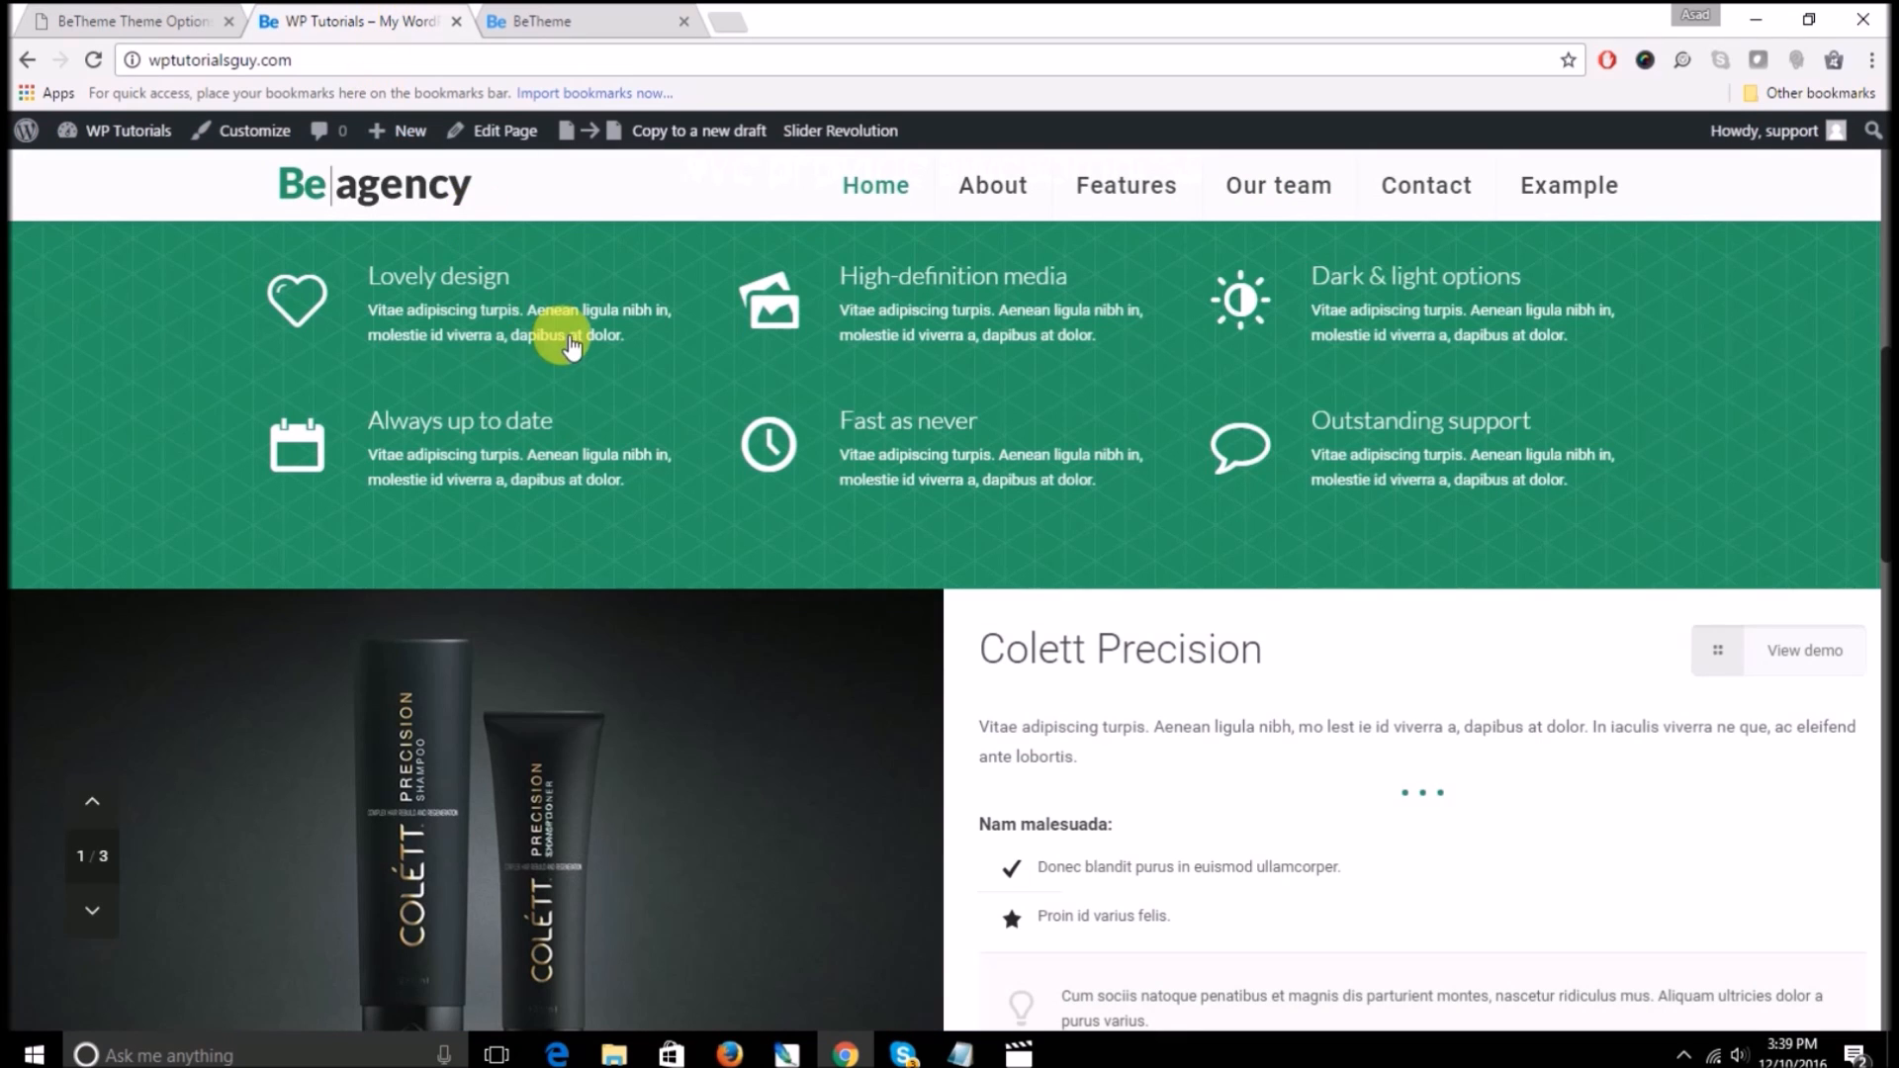
scroll(744, 612, "up", 2)
scroll(743, 611, "up", 1)
scroll(744, 612, "down", 2)
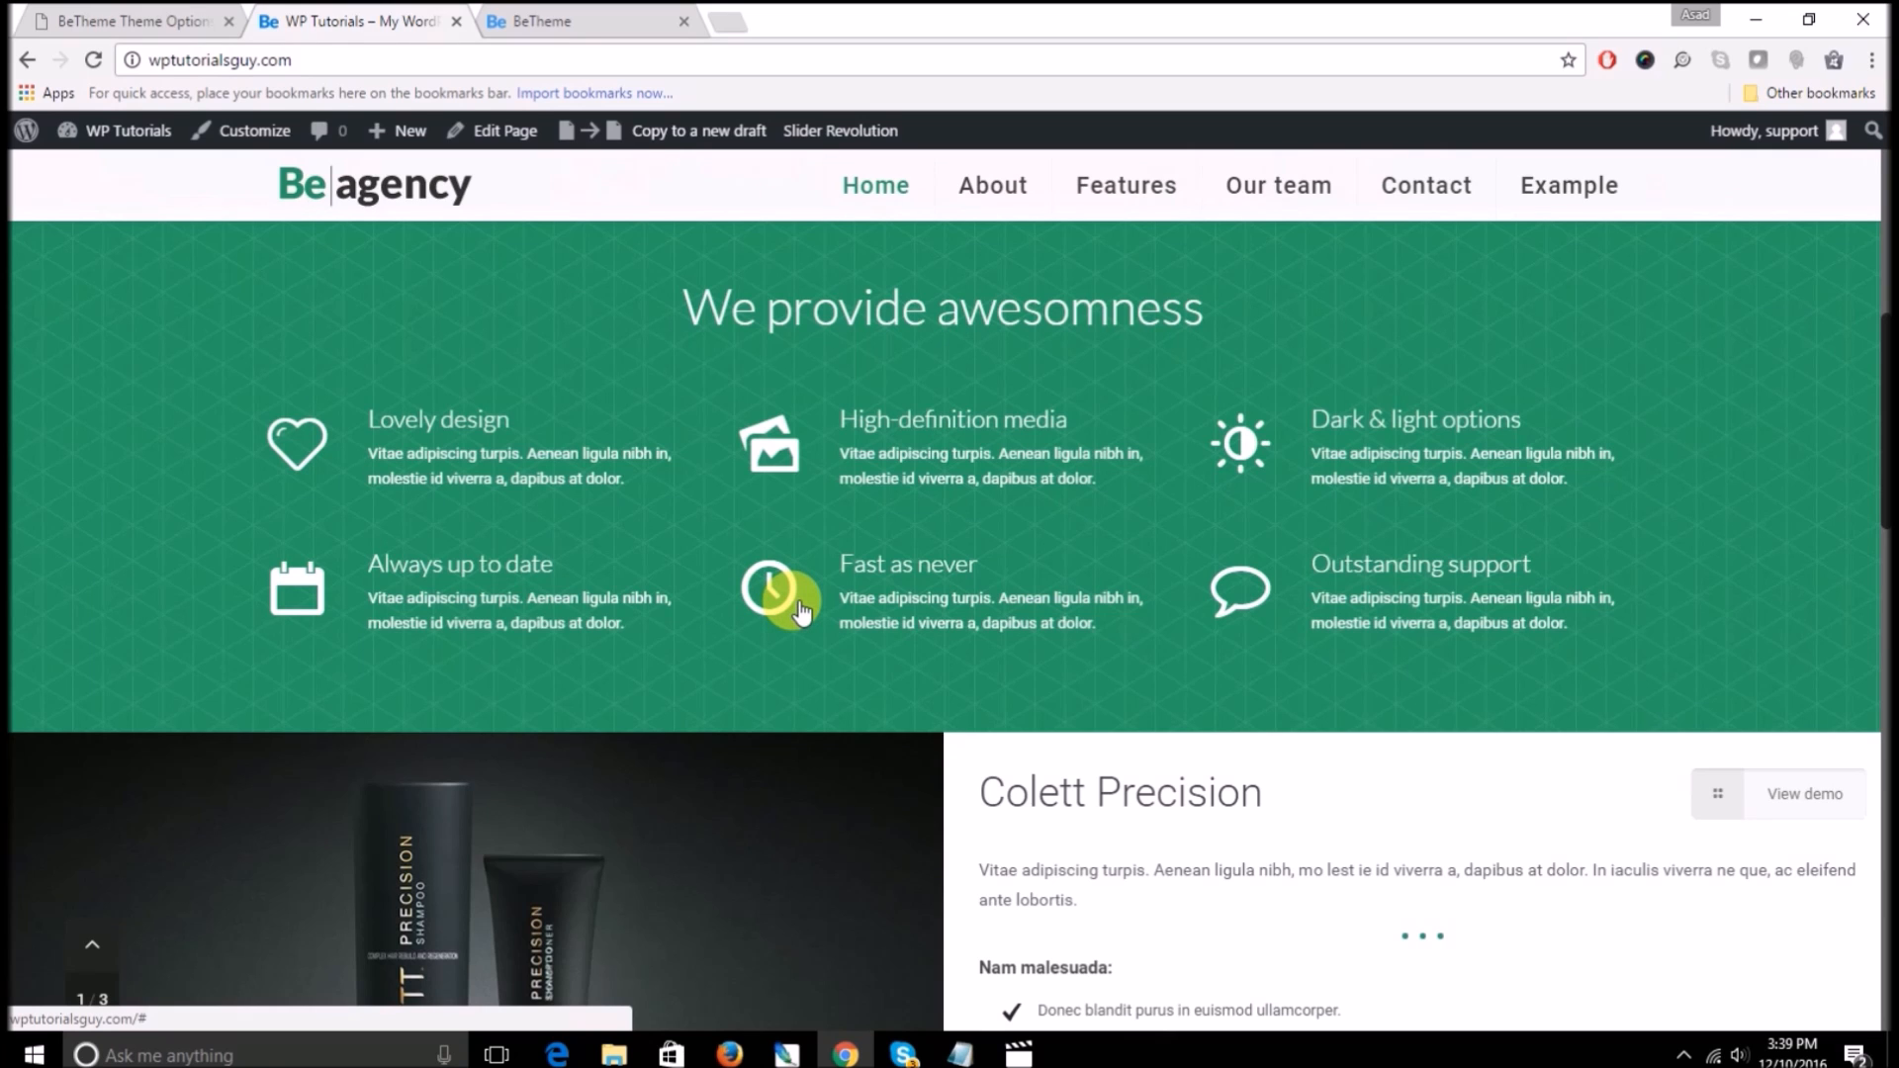
scroll(801, 611, "up", 1)
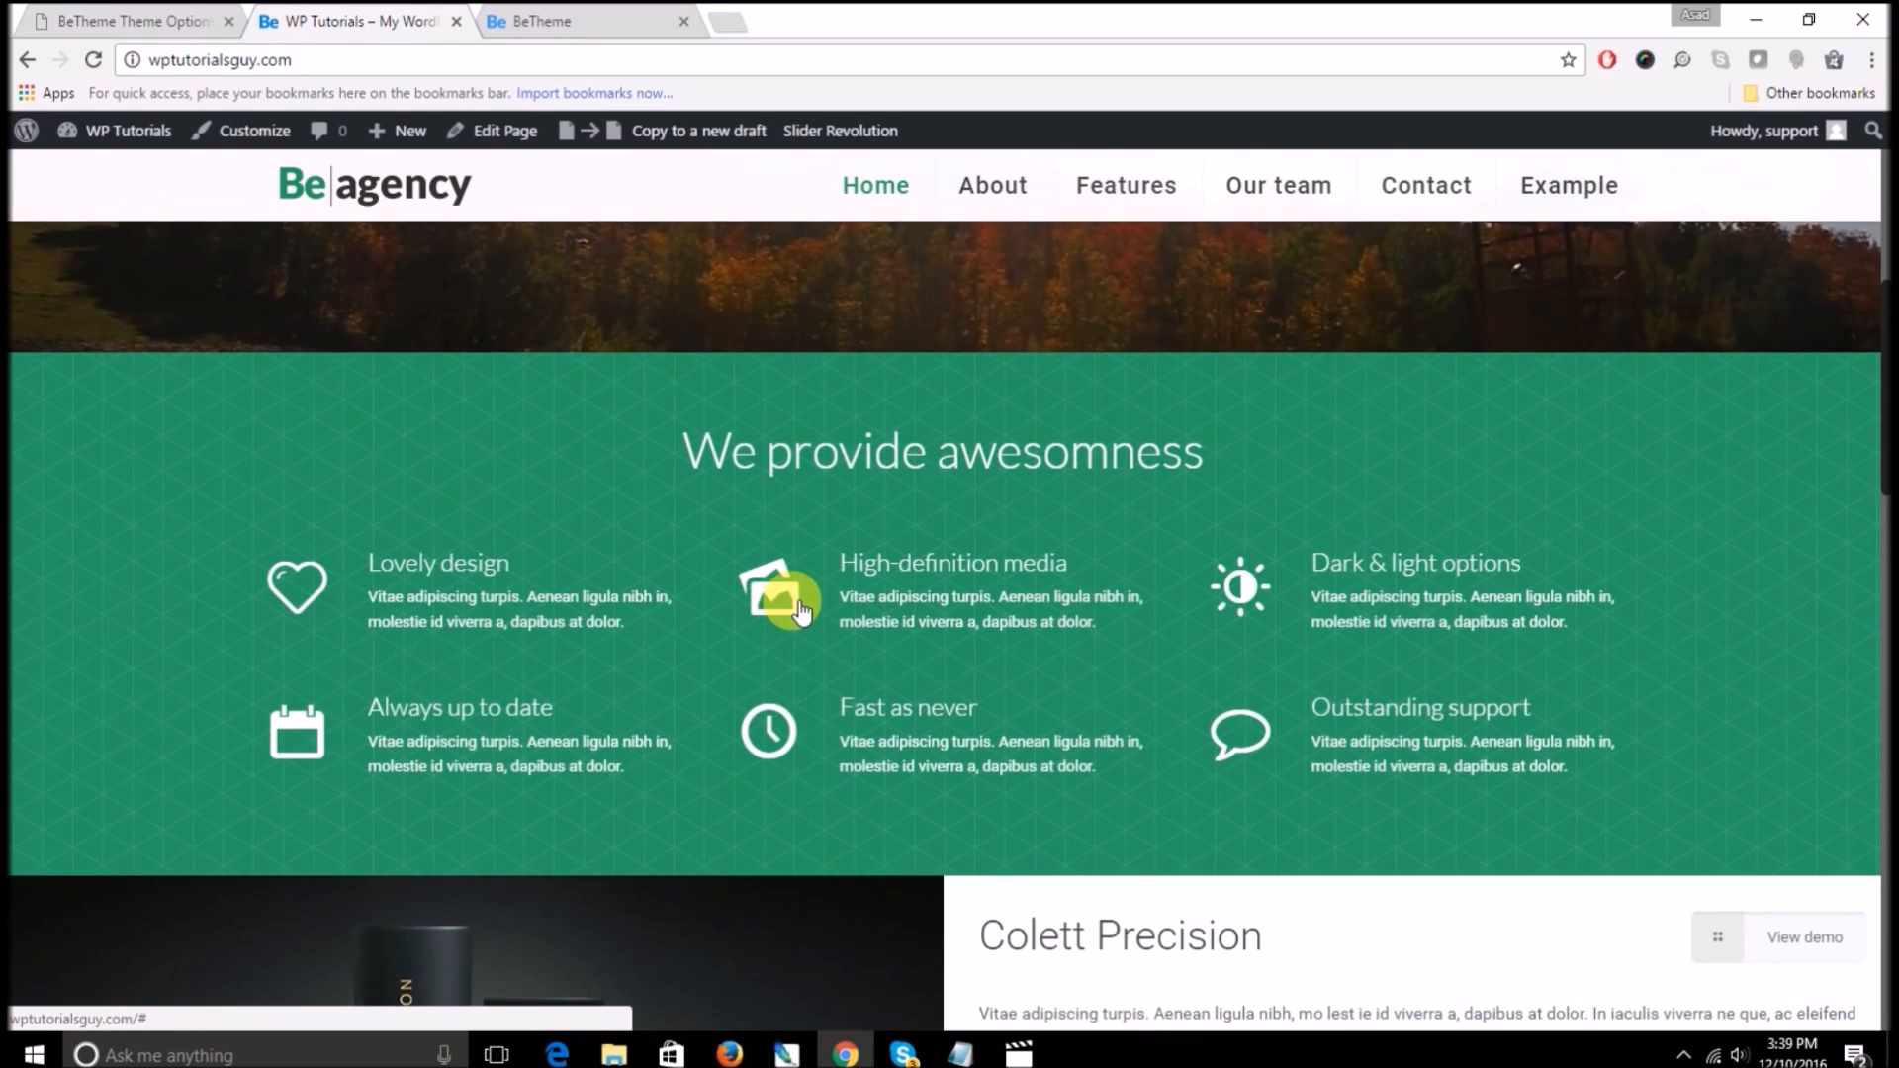
scroll(802, 611, "down", 1)
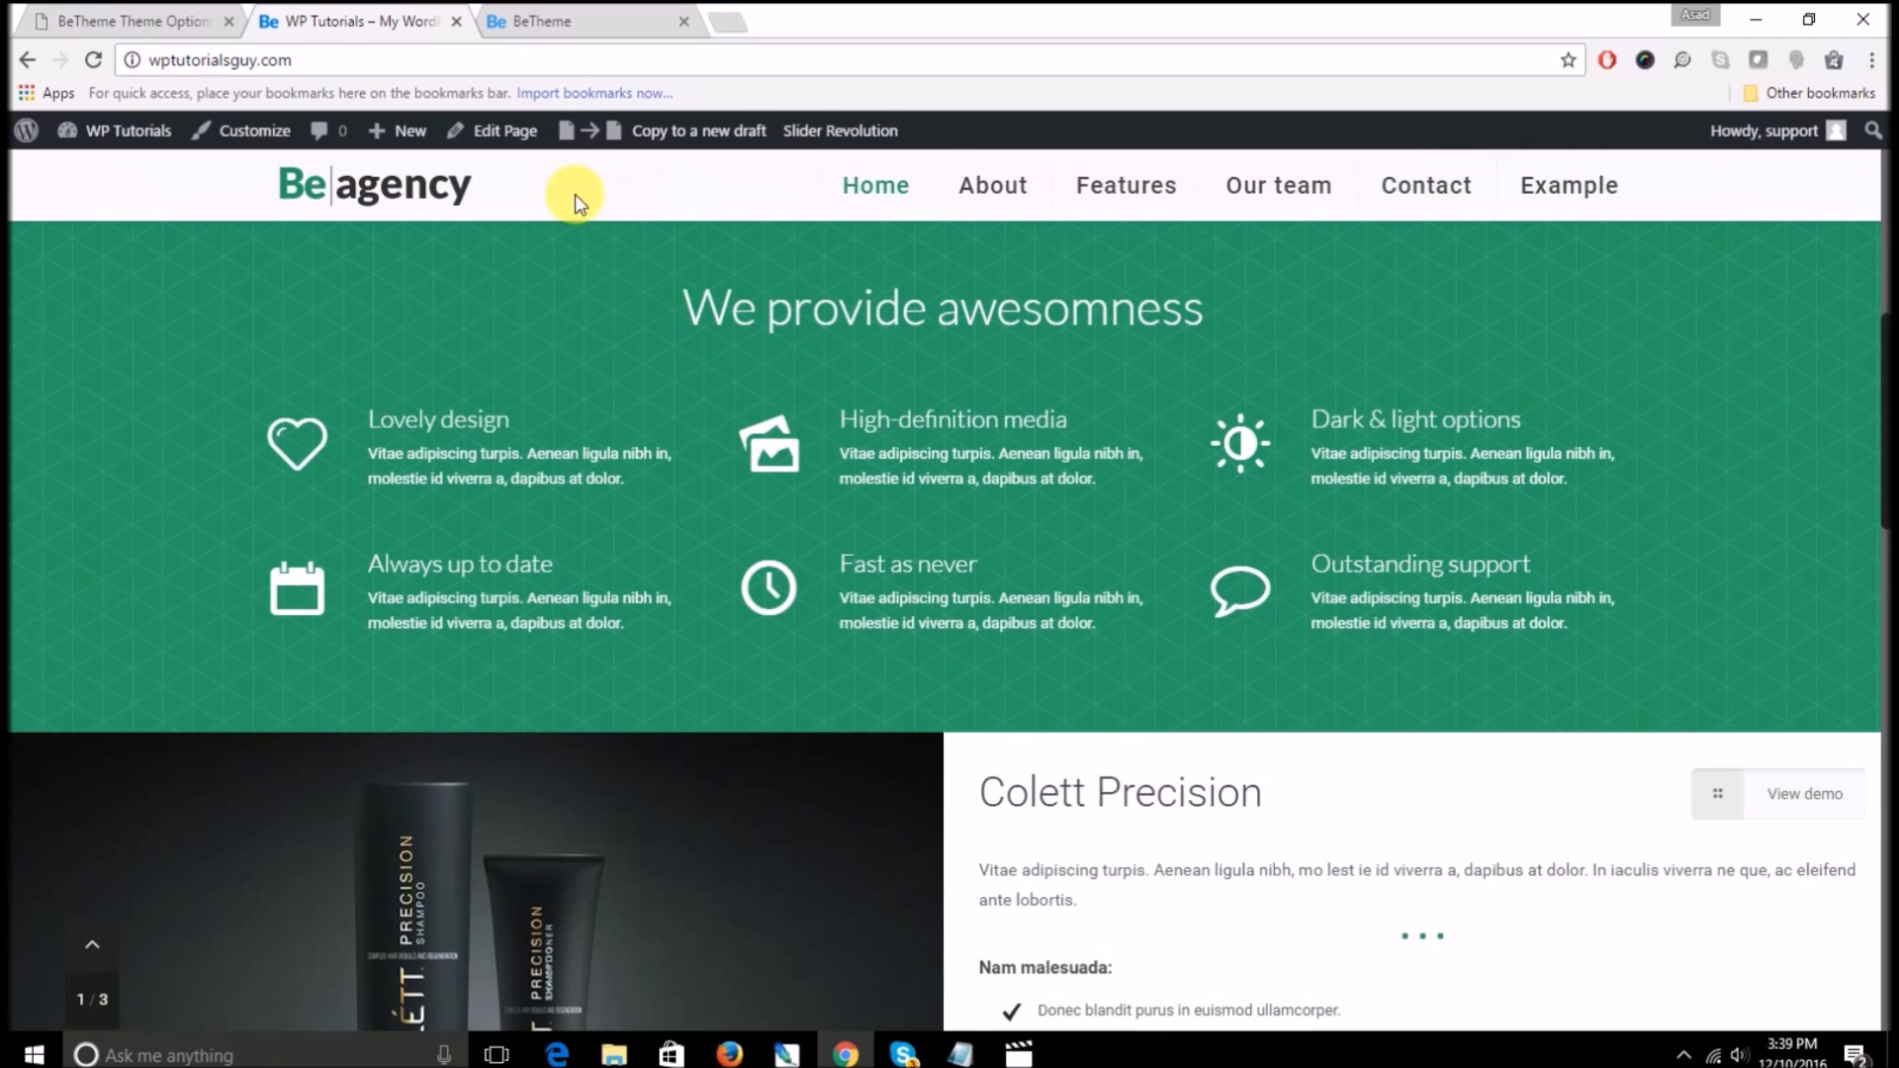
left_click(591, 25)
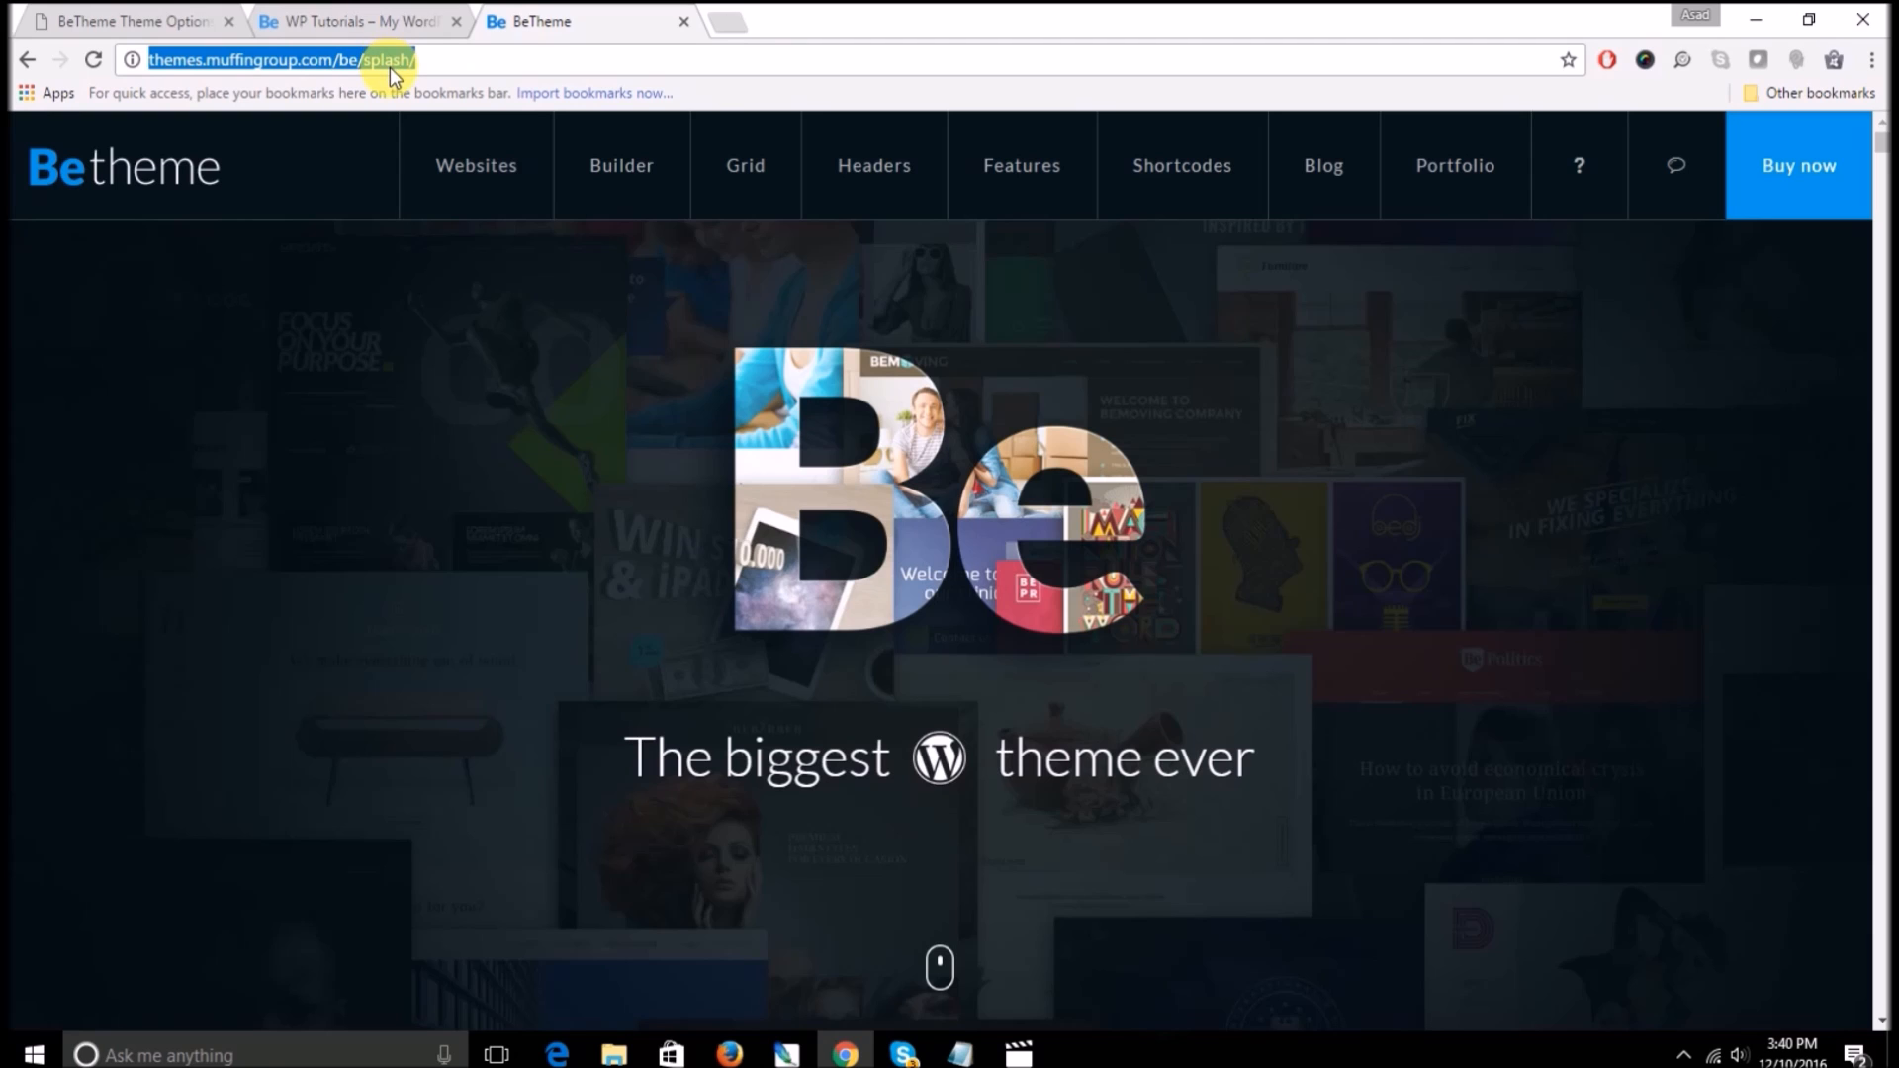
Step: Open the Columns examples from the demo site's Shortcodes menu and scroll through them
mouse_move(1129, 158)
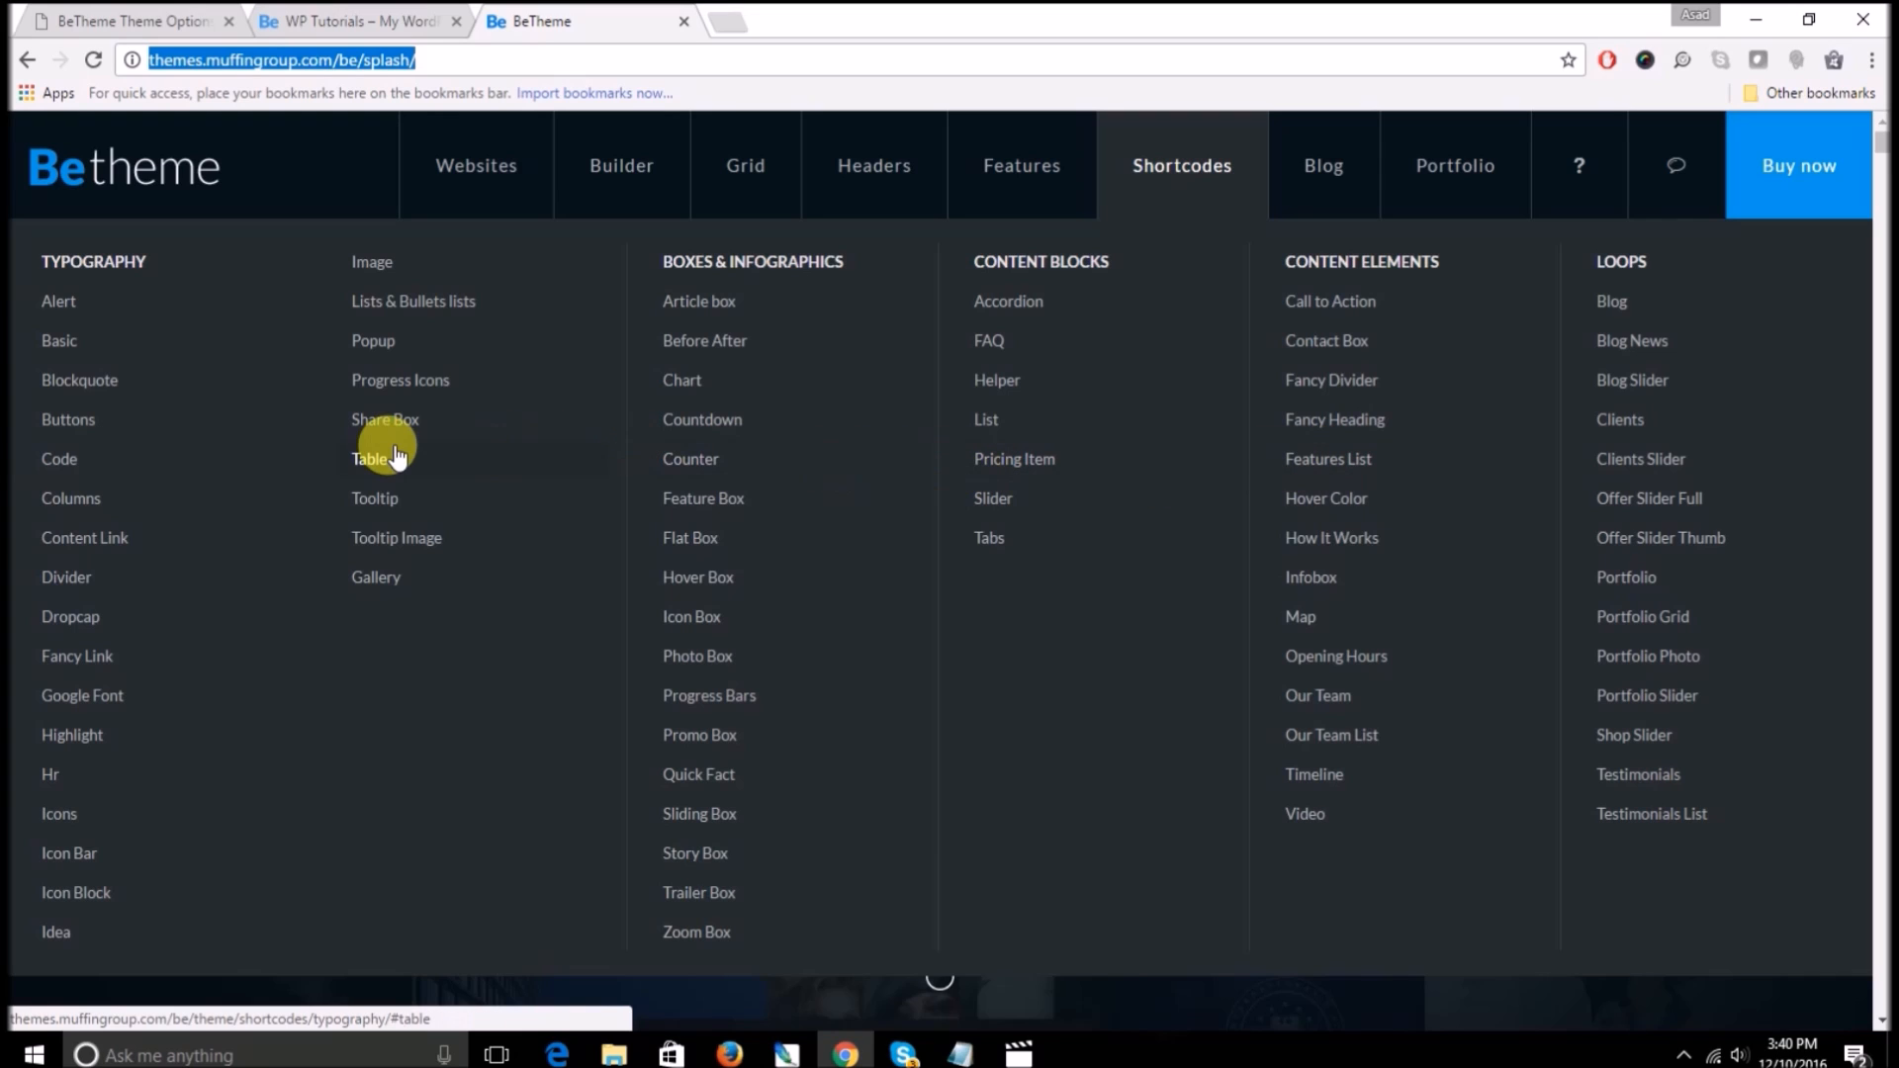
left_click(94, 504)
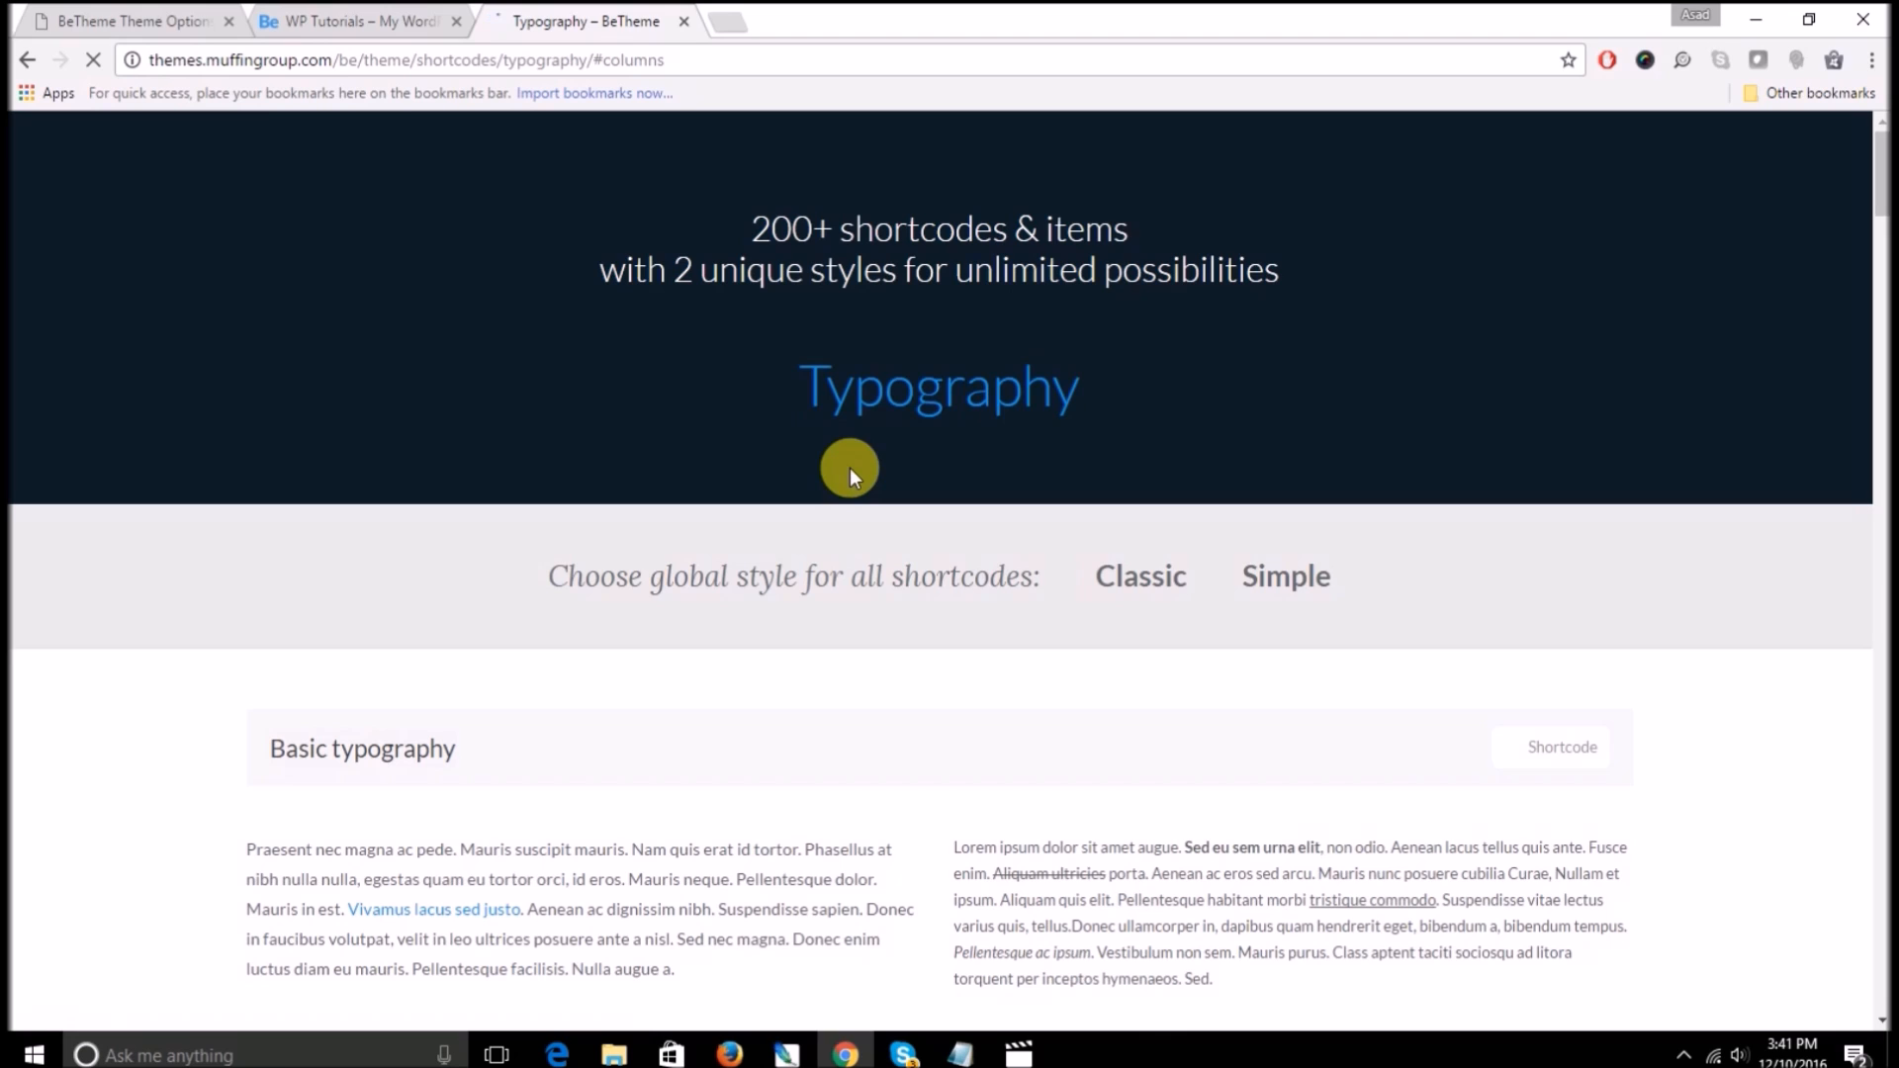
scroll(850, 467, "down", 1)
scroll(839, 477, "down", 5)
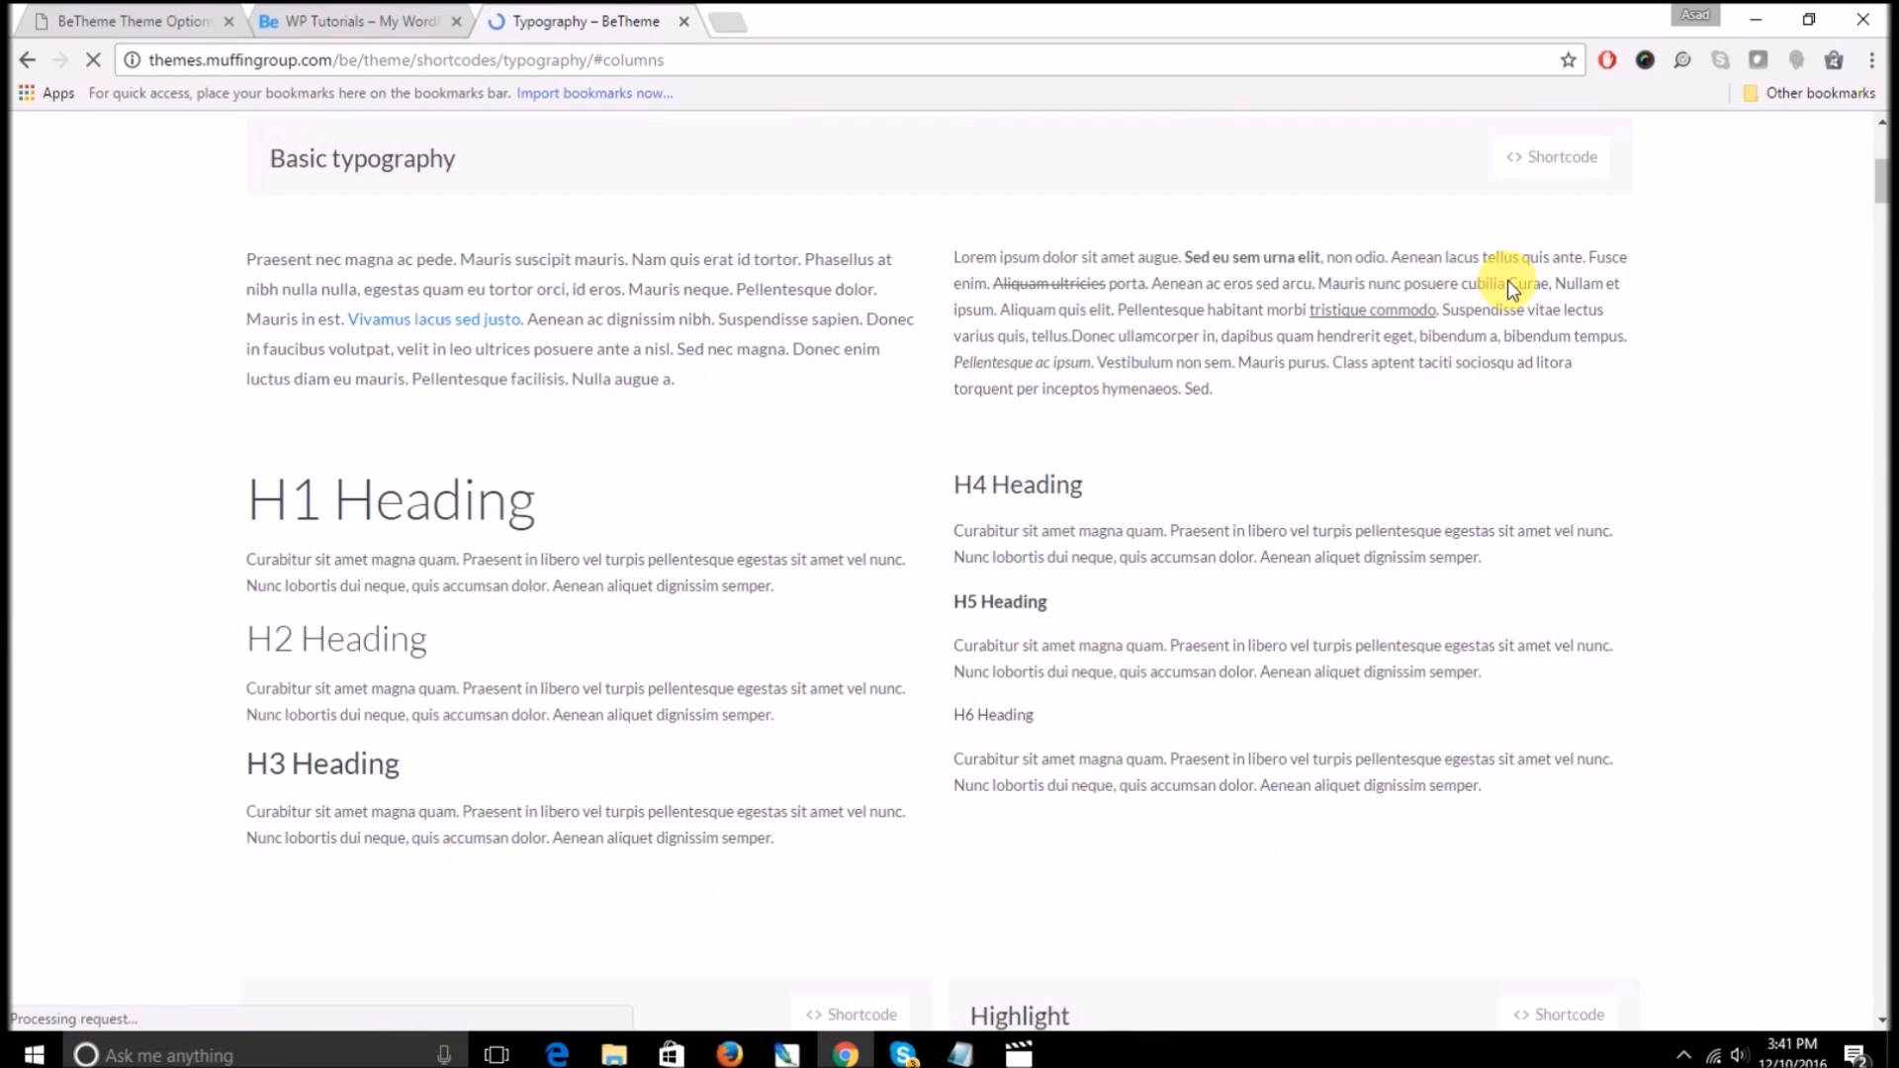
scroll(1603, 237, "down", 2)
scroll(1009, 383, "down", 1)
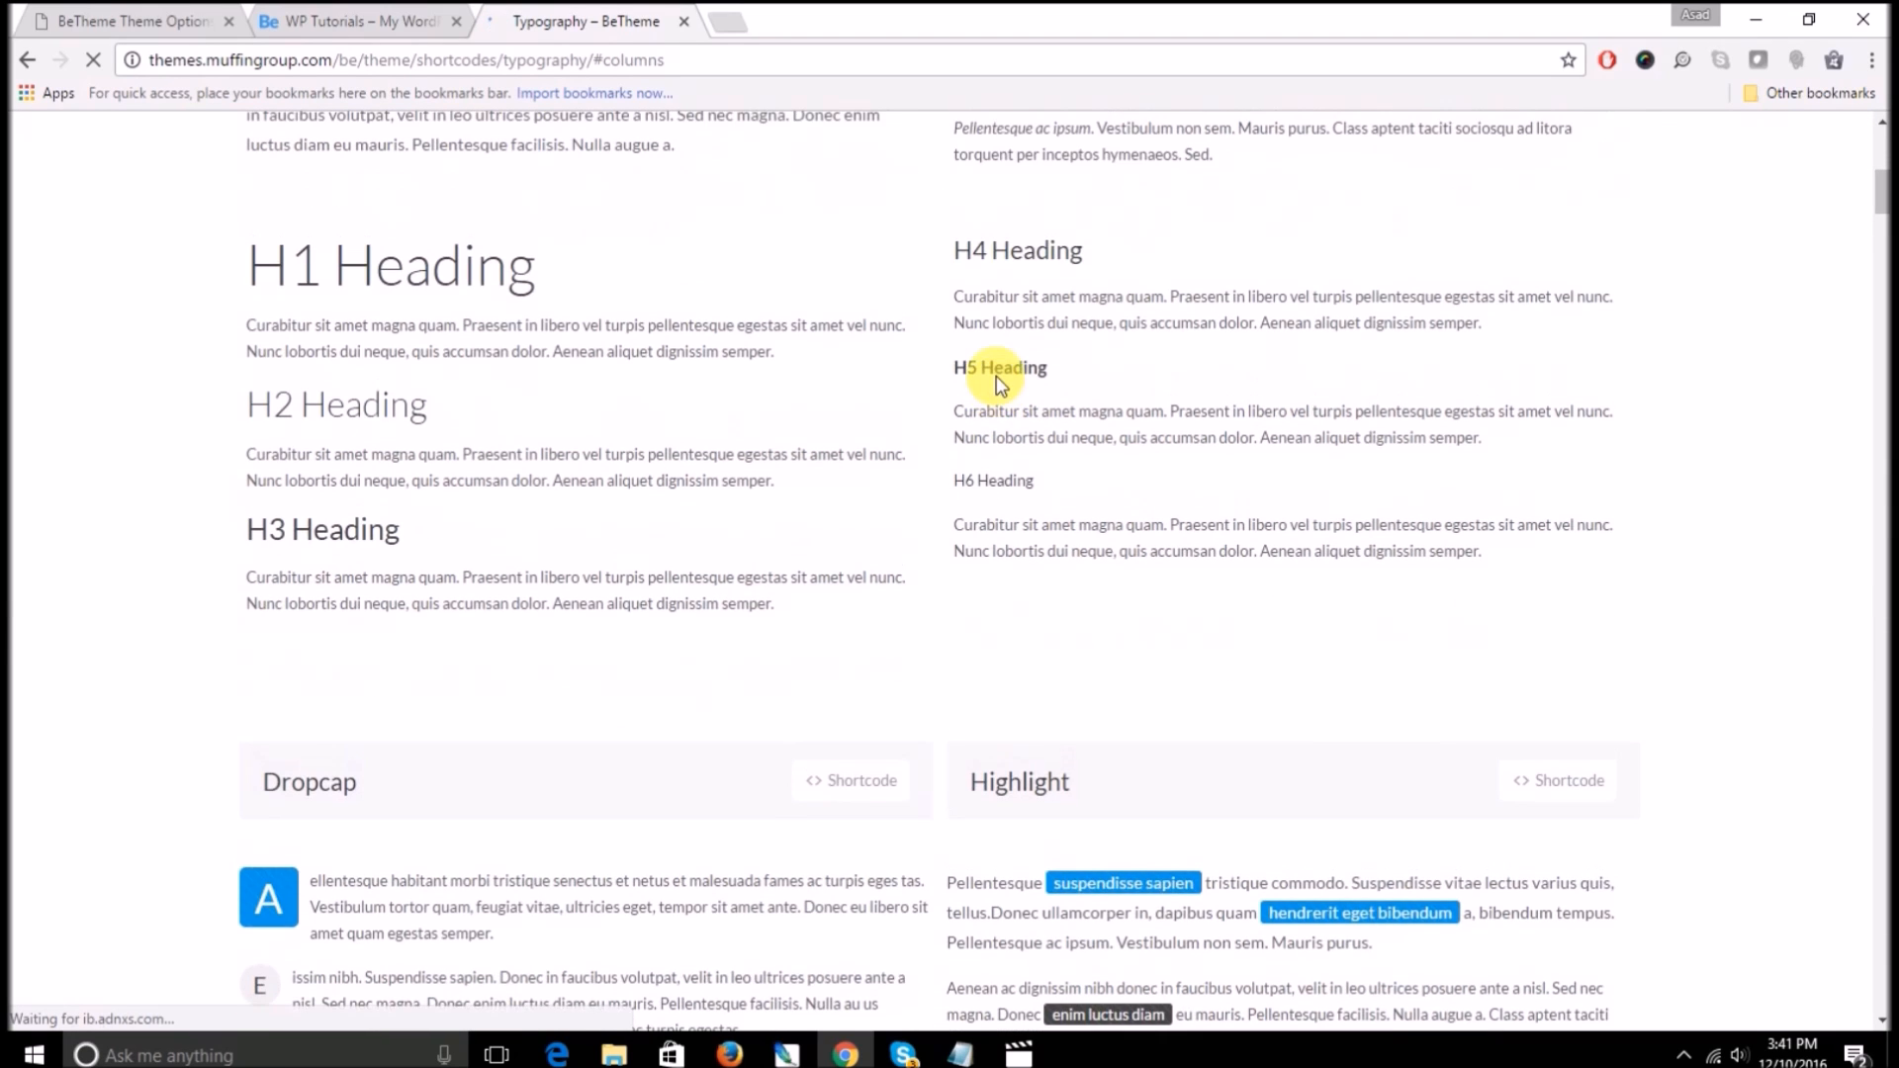
scroll(994, 384, "up", 2)
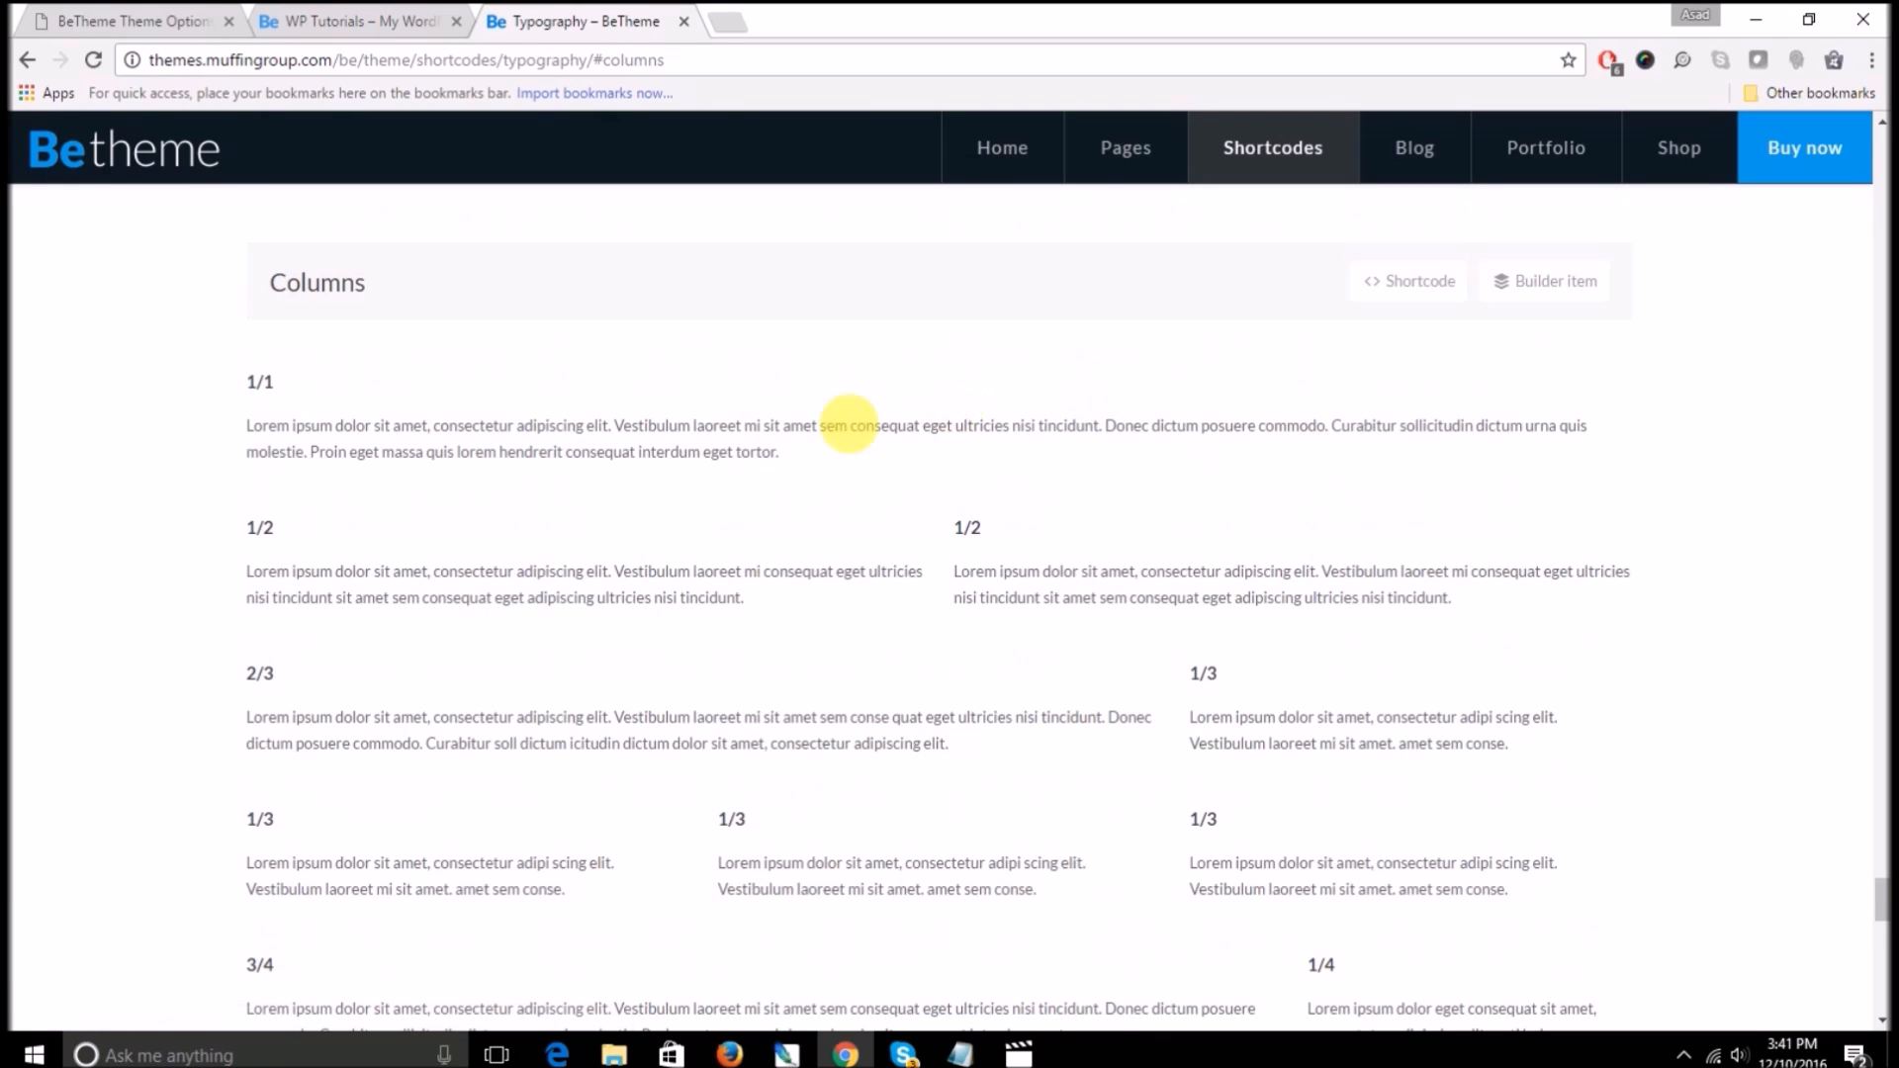
scroll(554, 725, "down", 7)
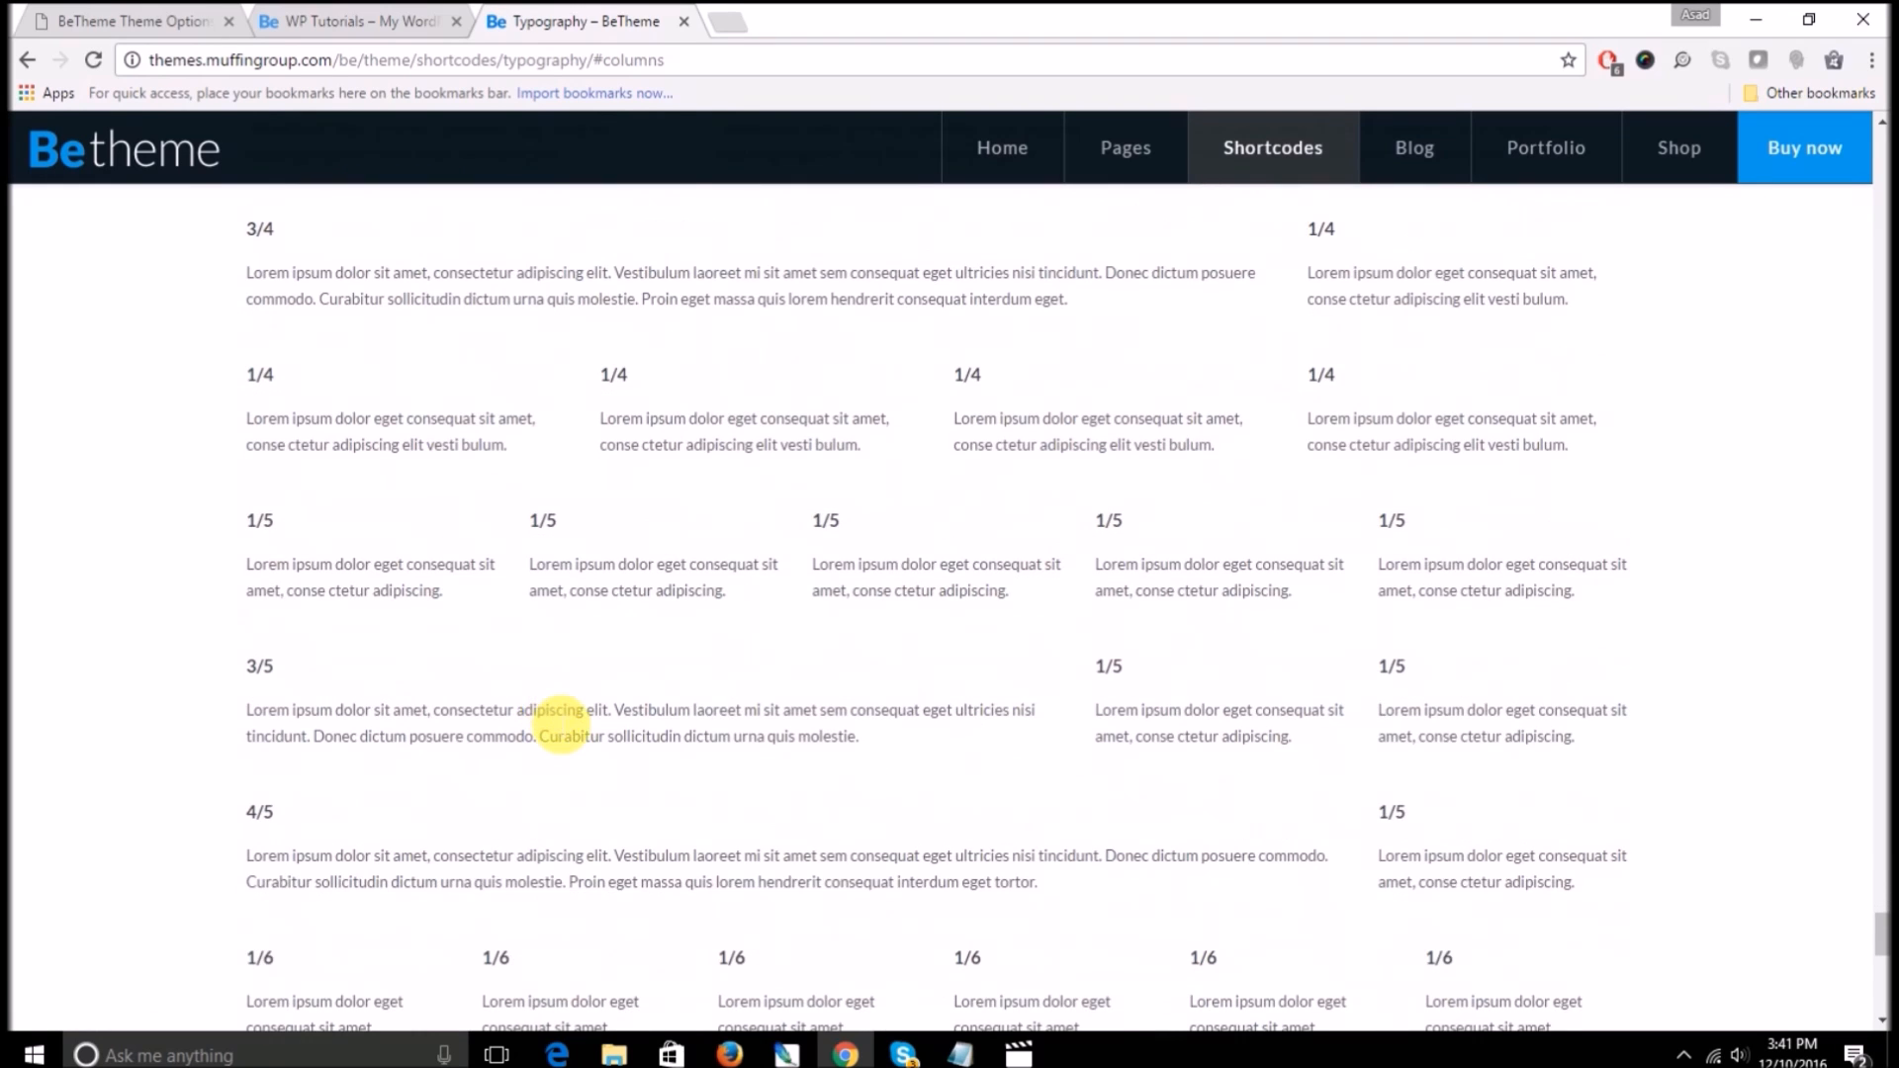
scroll(559, 725, "down", 5)
scroll(554, 715, "up", 9)
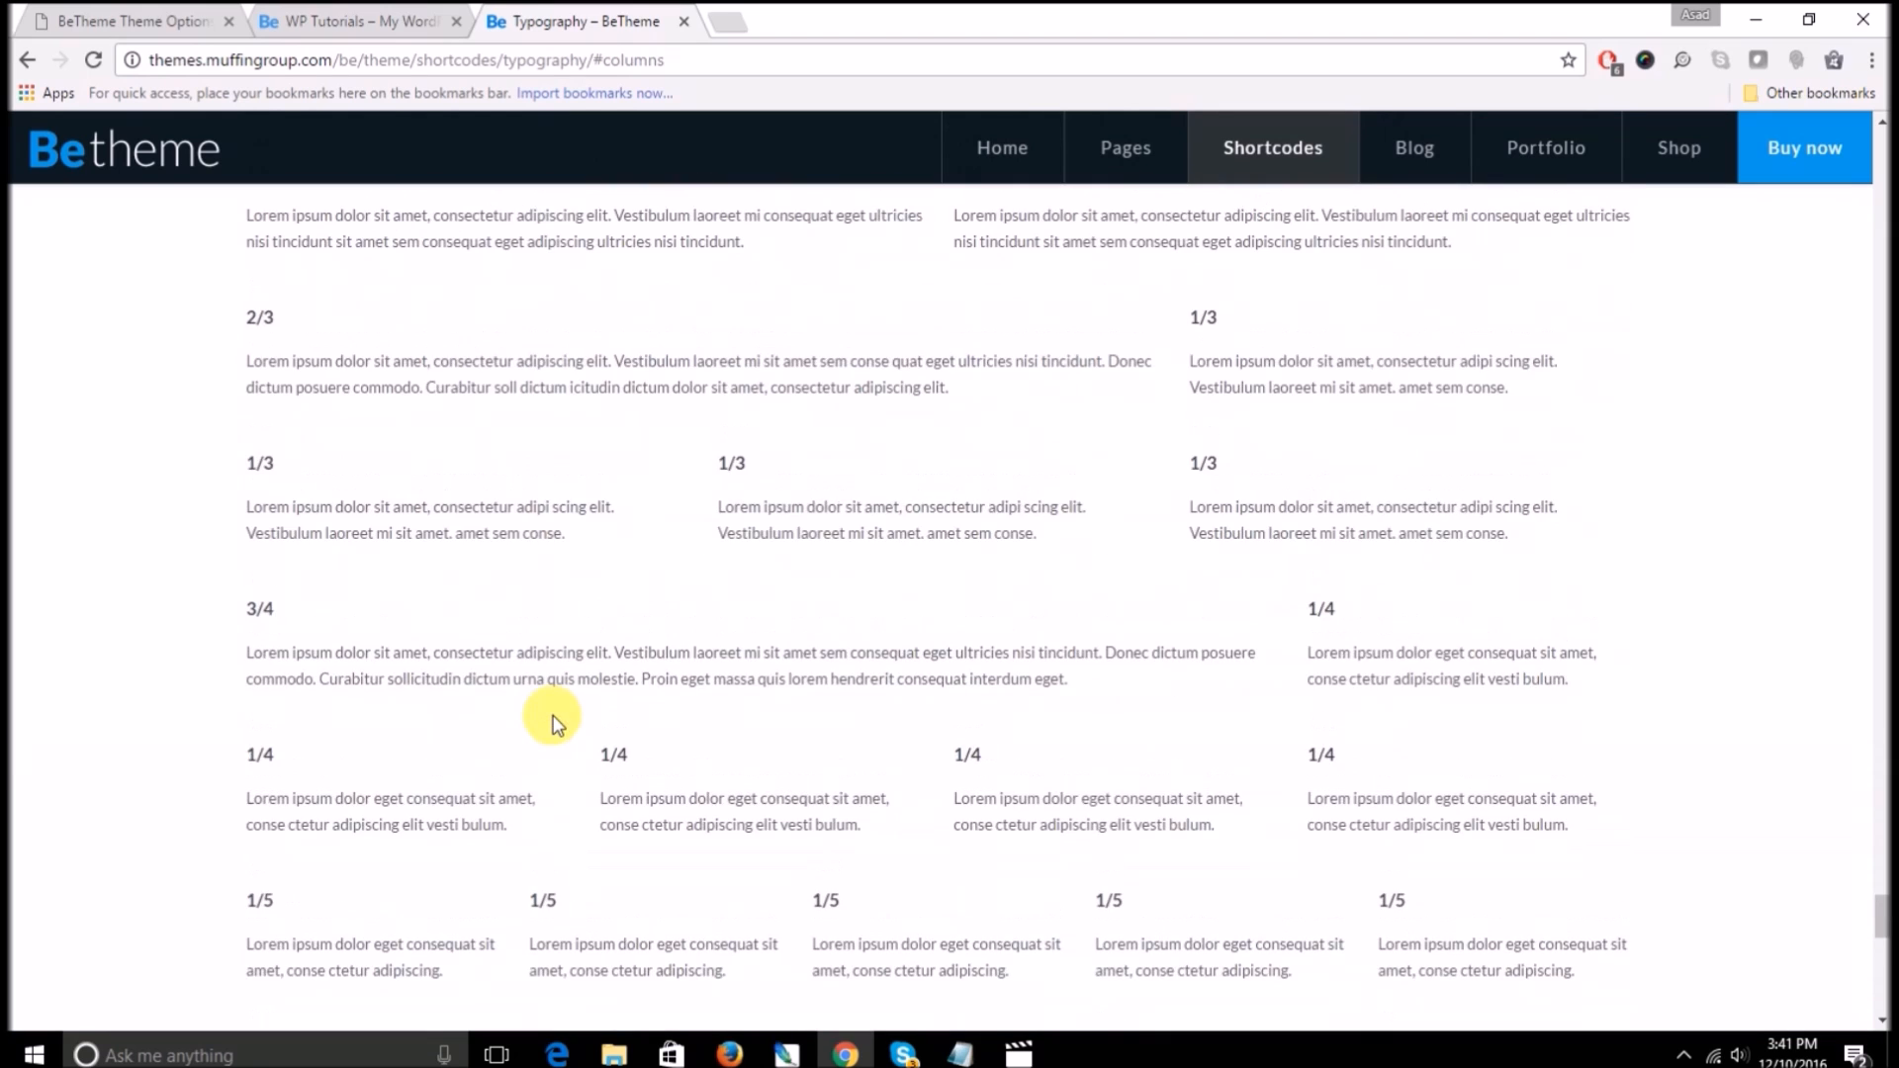
scroll(569, 708, "up", 3)
Step: Go to the Typography shortcode examples and scroll through bullet lists, buttons and fancy links
mouse_move(1318, 118)
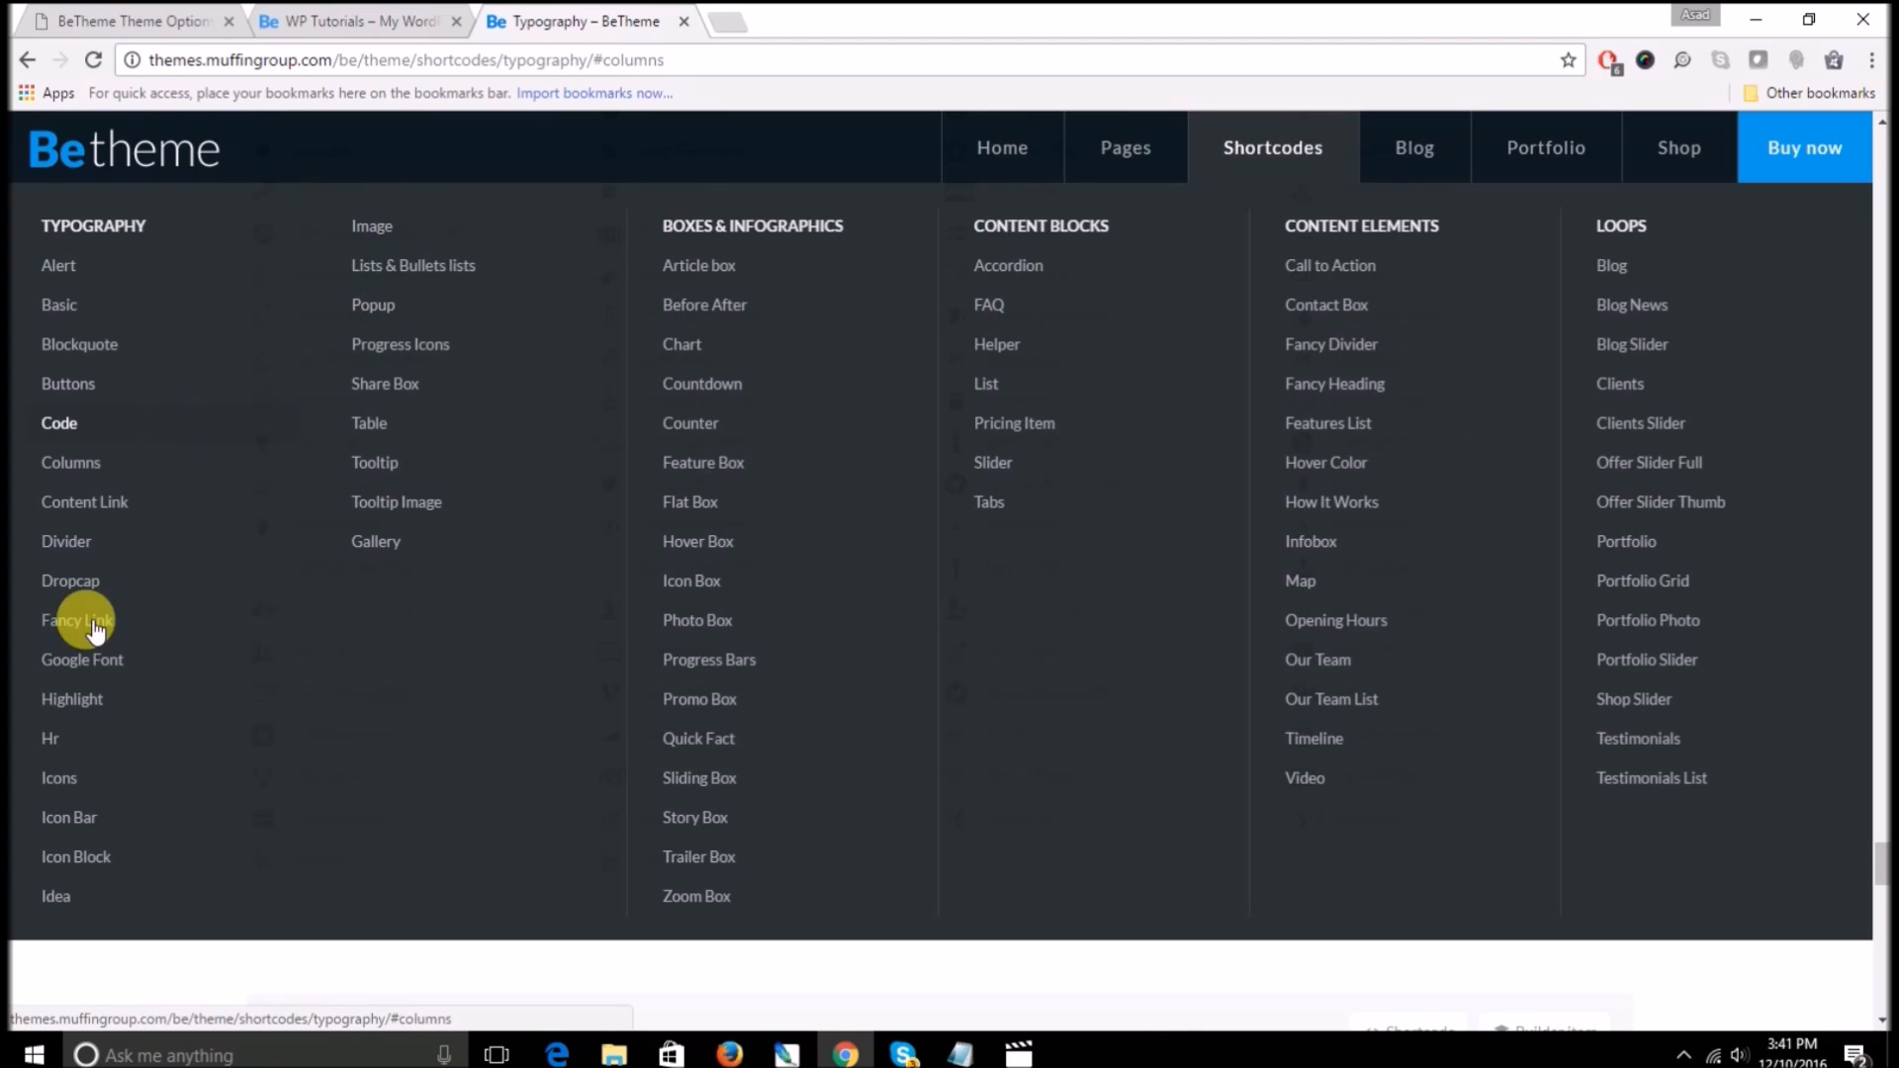
left_click(58, 859)
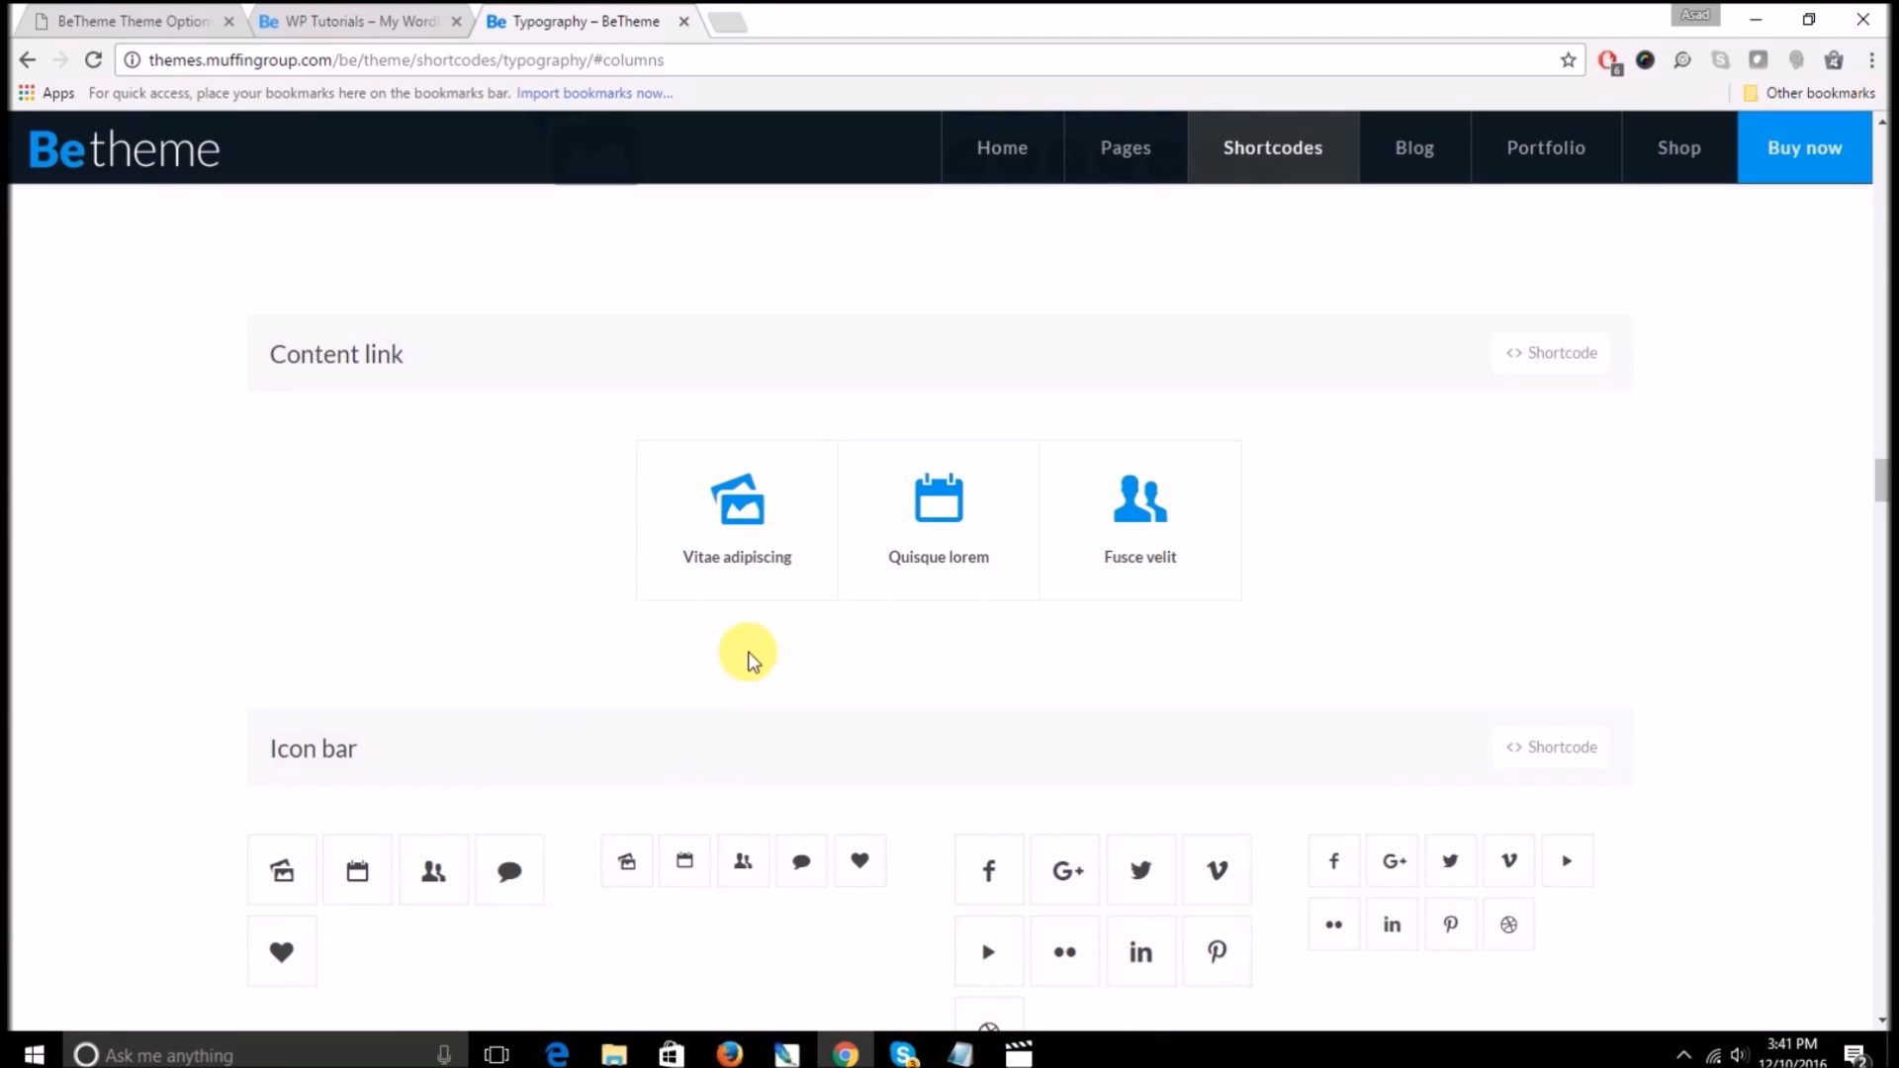
scroll(746, 655, "down", 2)
scroll(747, 652, "up", 2)
scroll(747, 653, "up", 10)
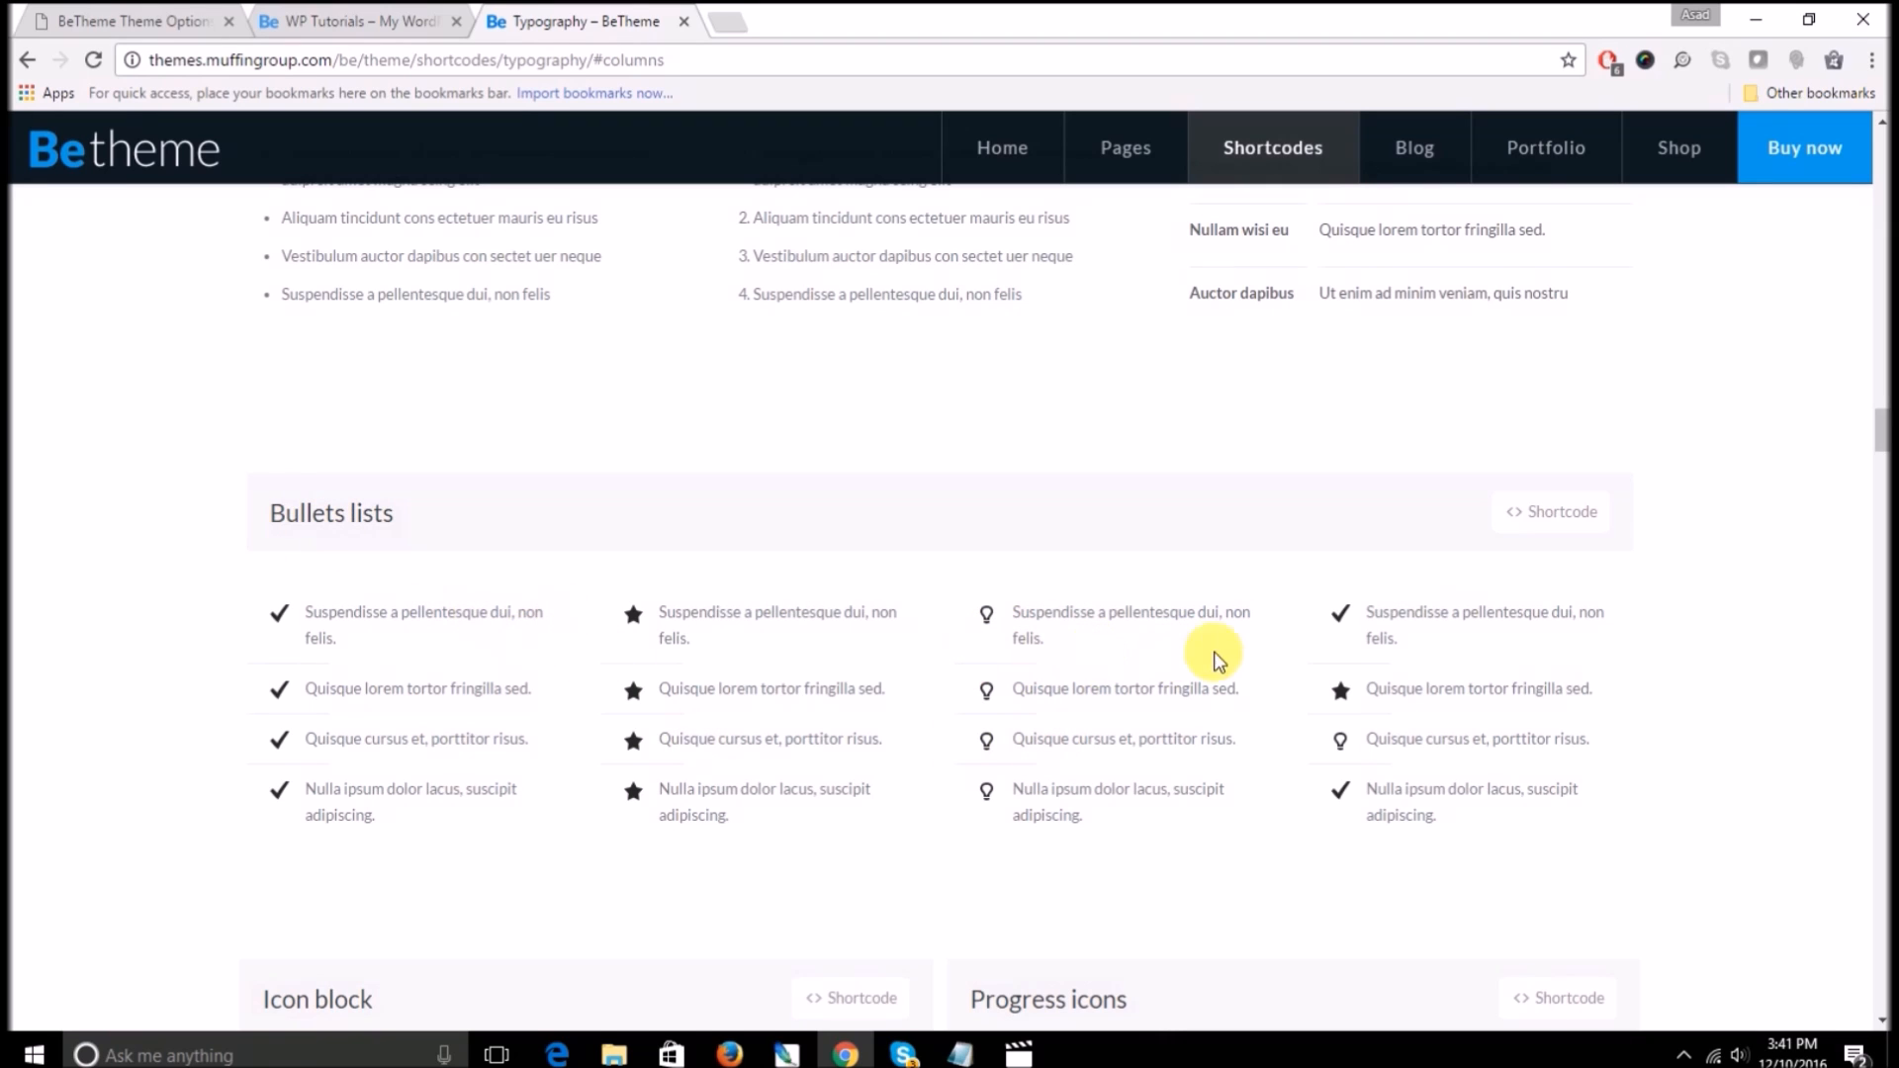
scroll(1237, 668, "down", 1)
scroll(1233, 666, "down", 3)
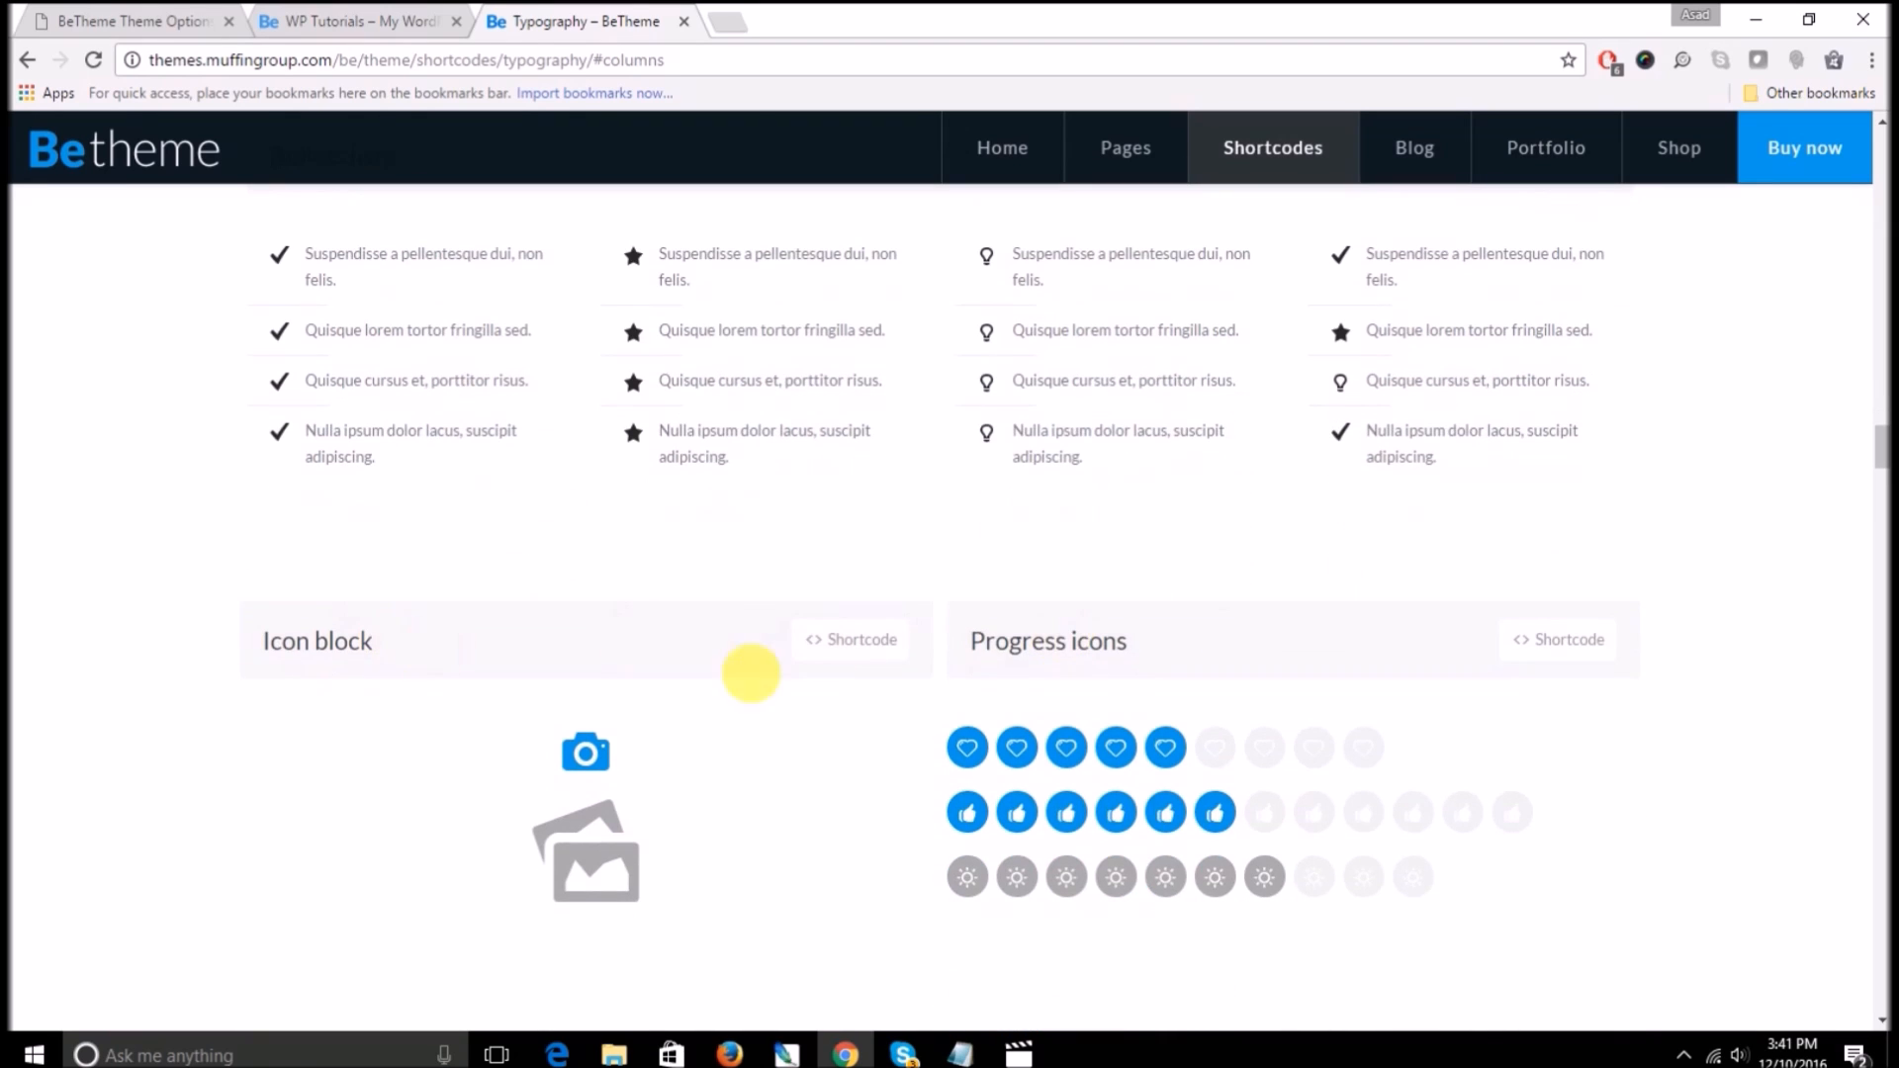
scroll(884, 705, "down", 5)
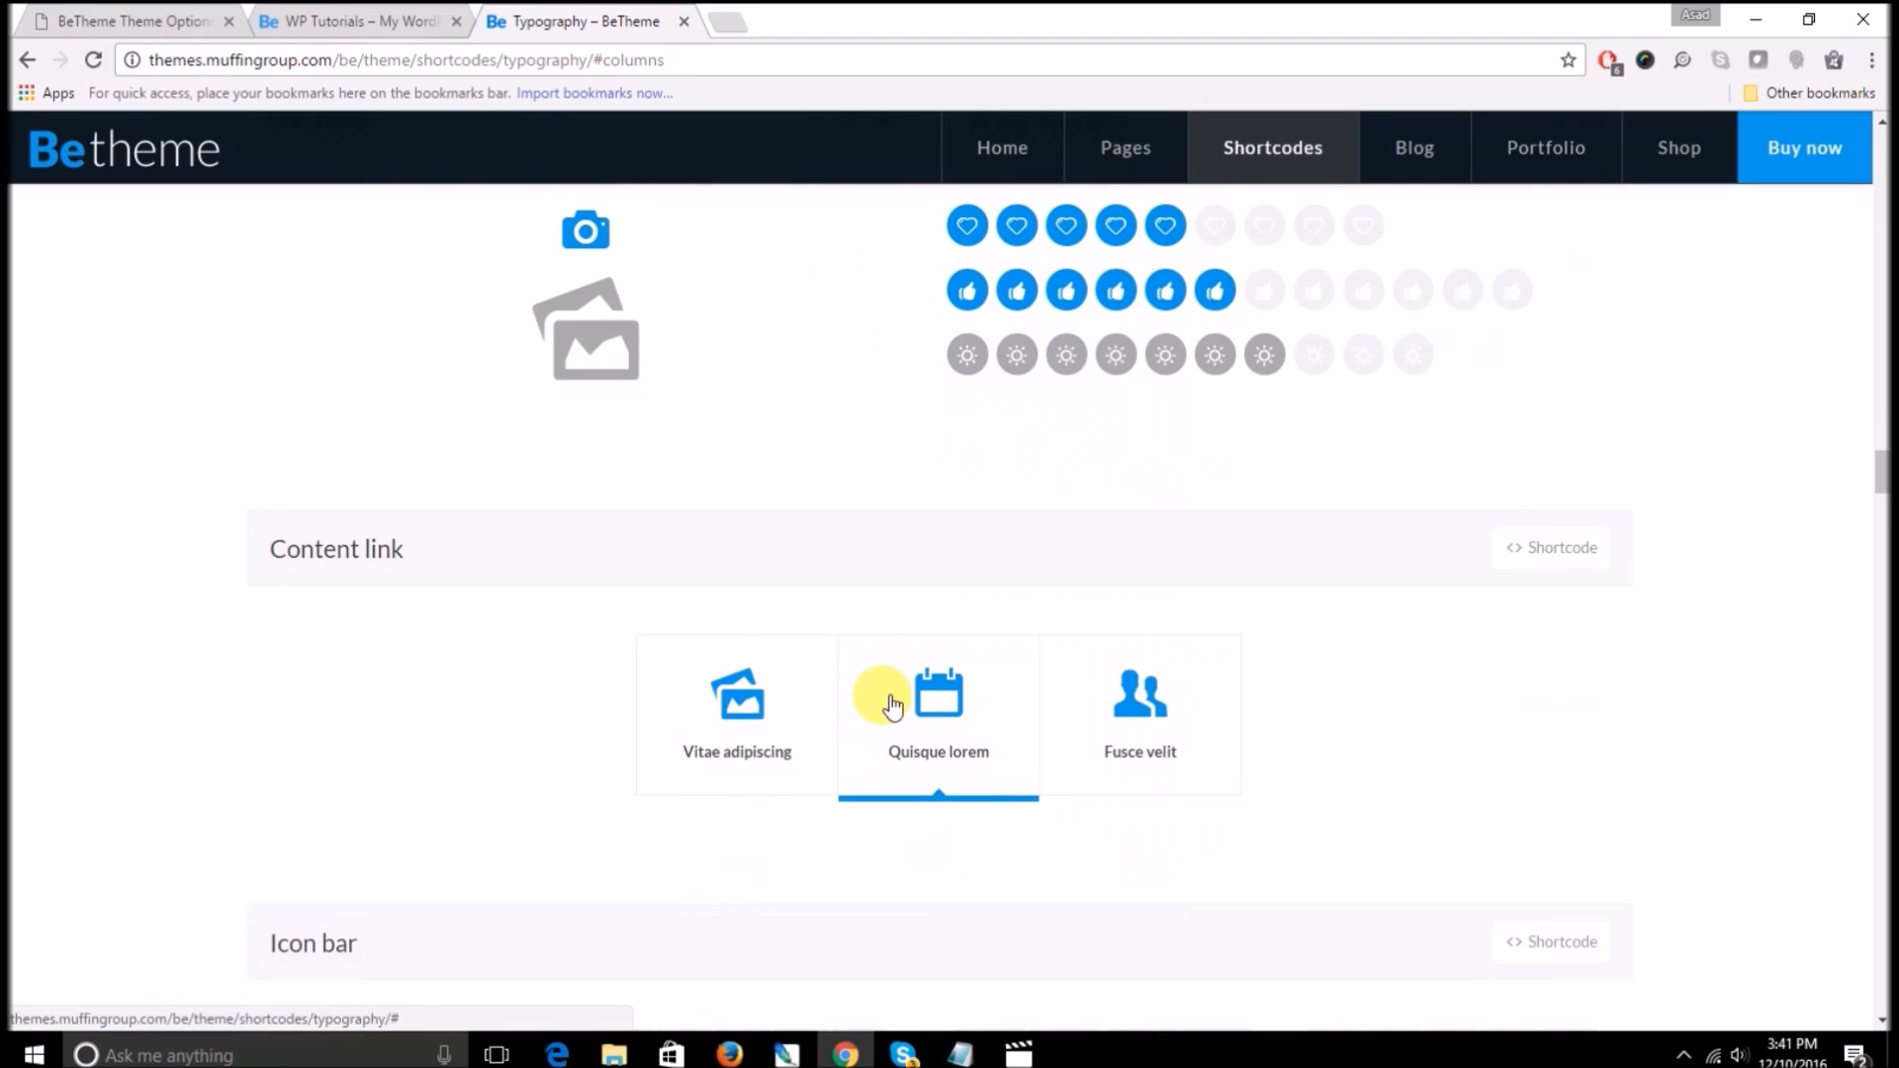
scroll(883, 704, "down", 5)
scroll(886, 699, "down", 2)
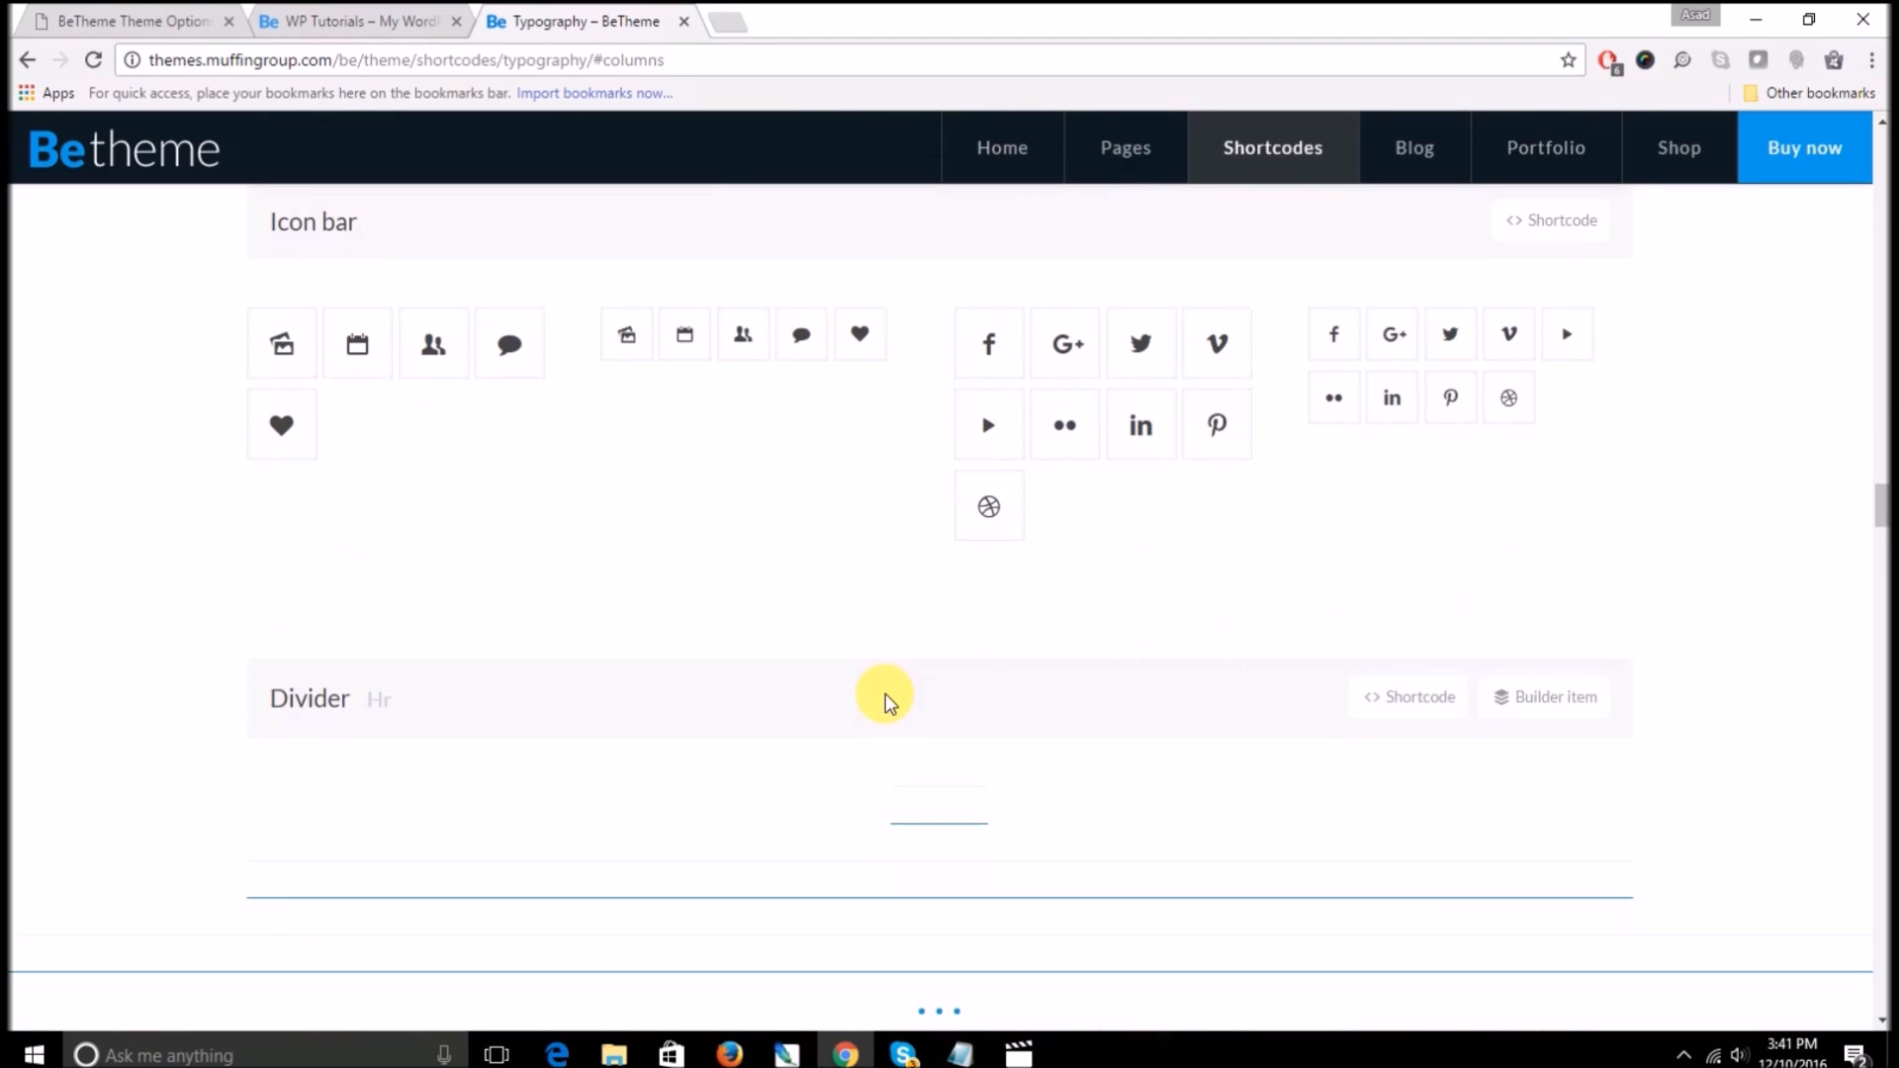
scroll(886, 699, "up", 6)
scroll(886, 693, "up", 15)
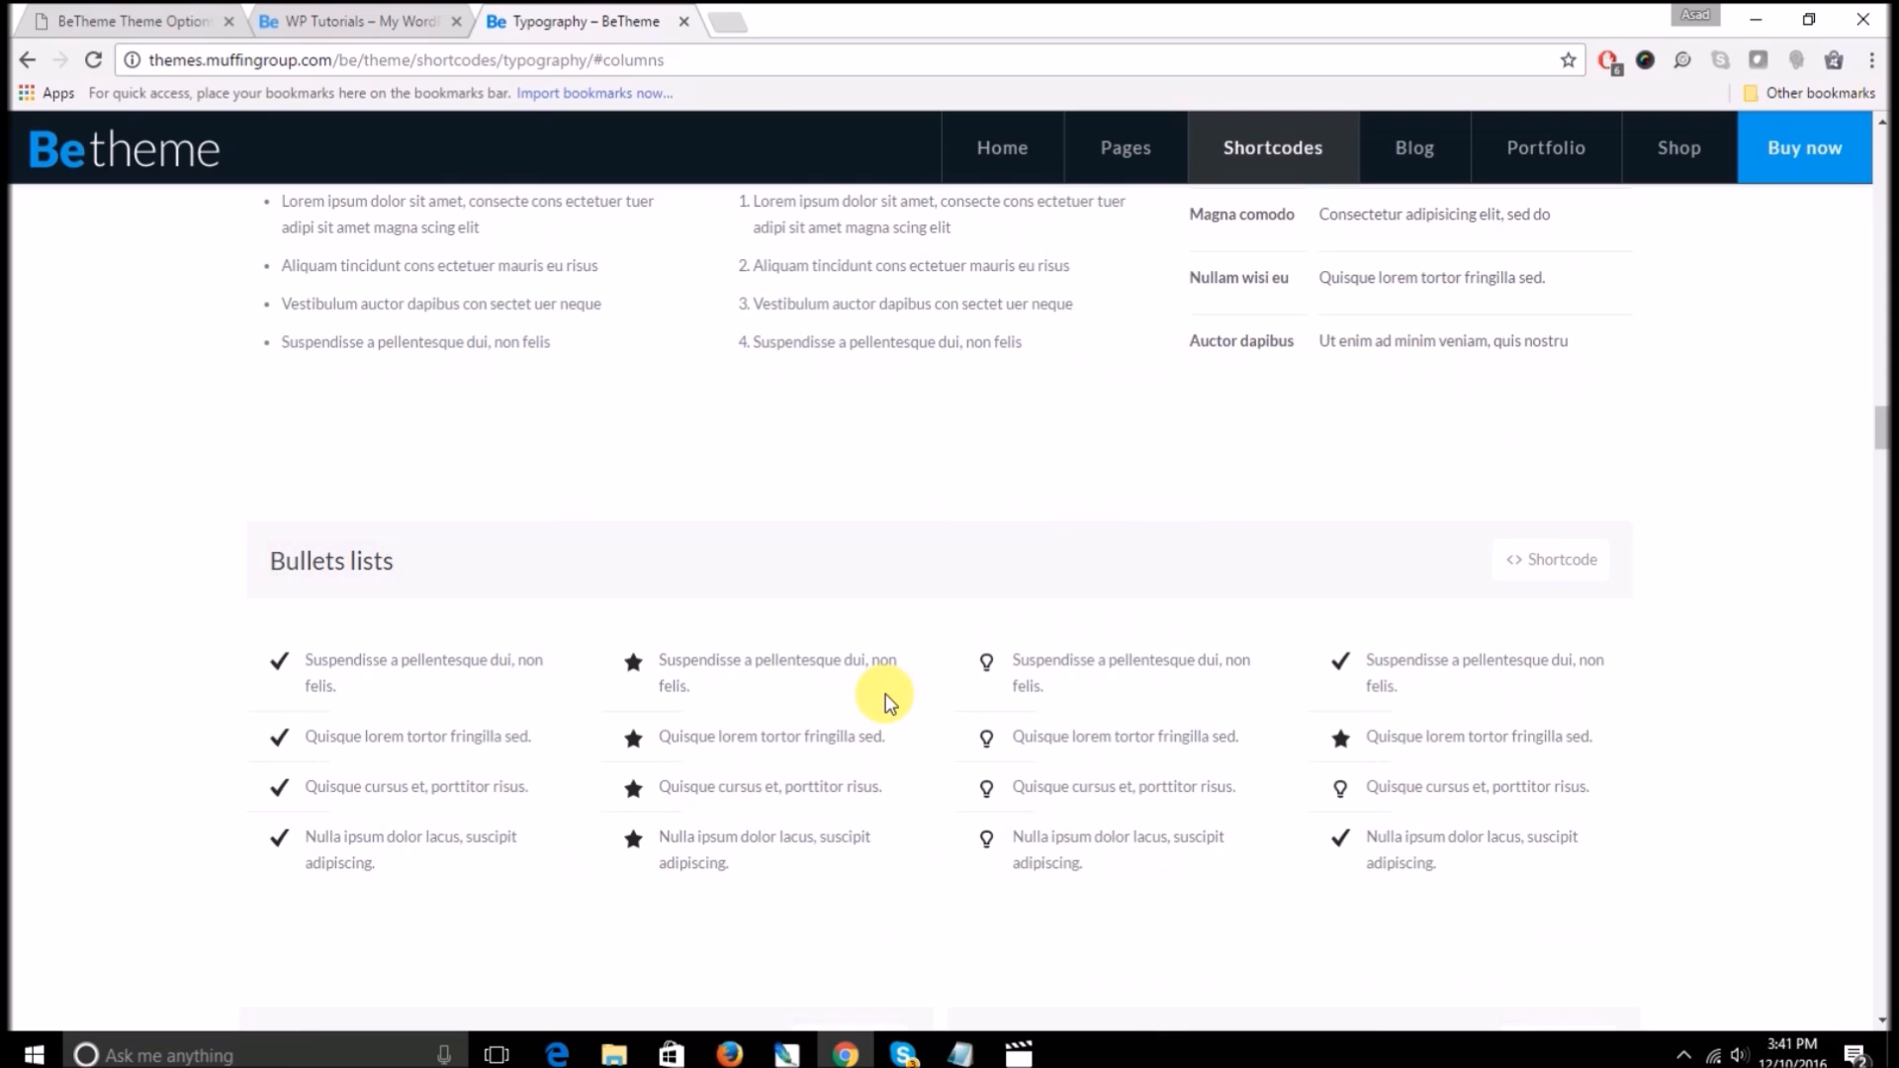
scroll(887, 693, "up", 12)
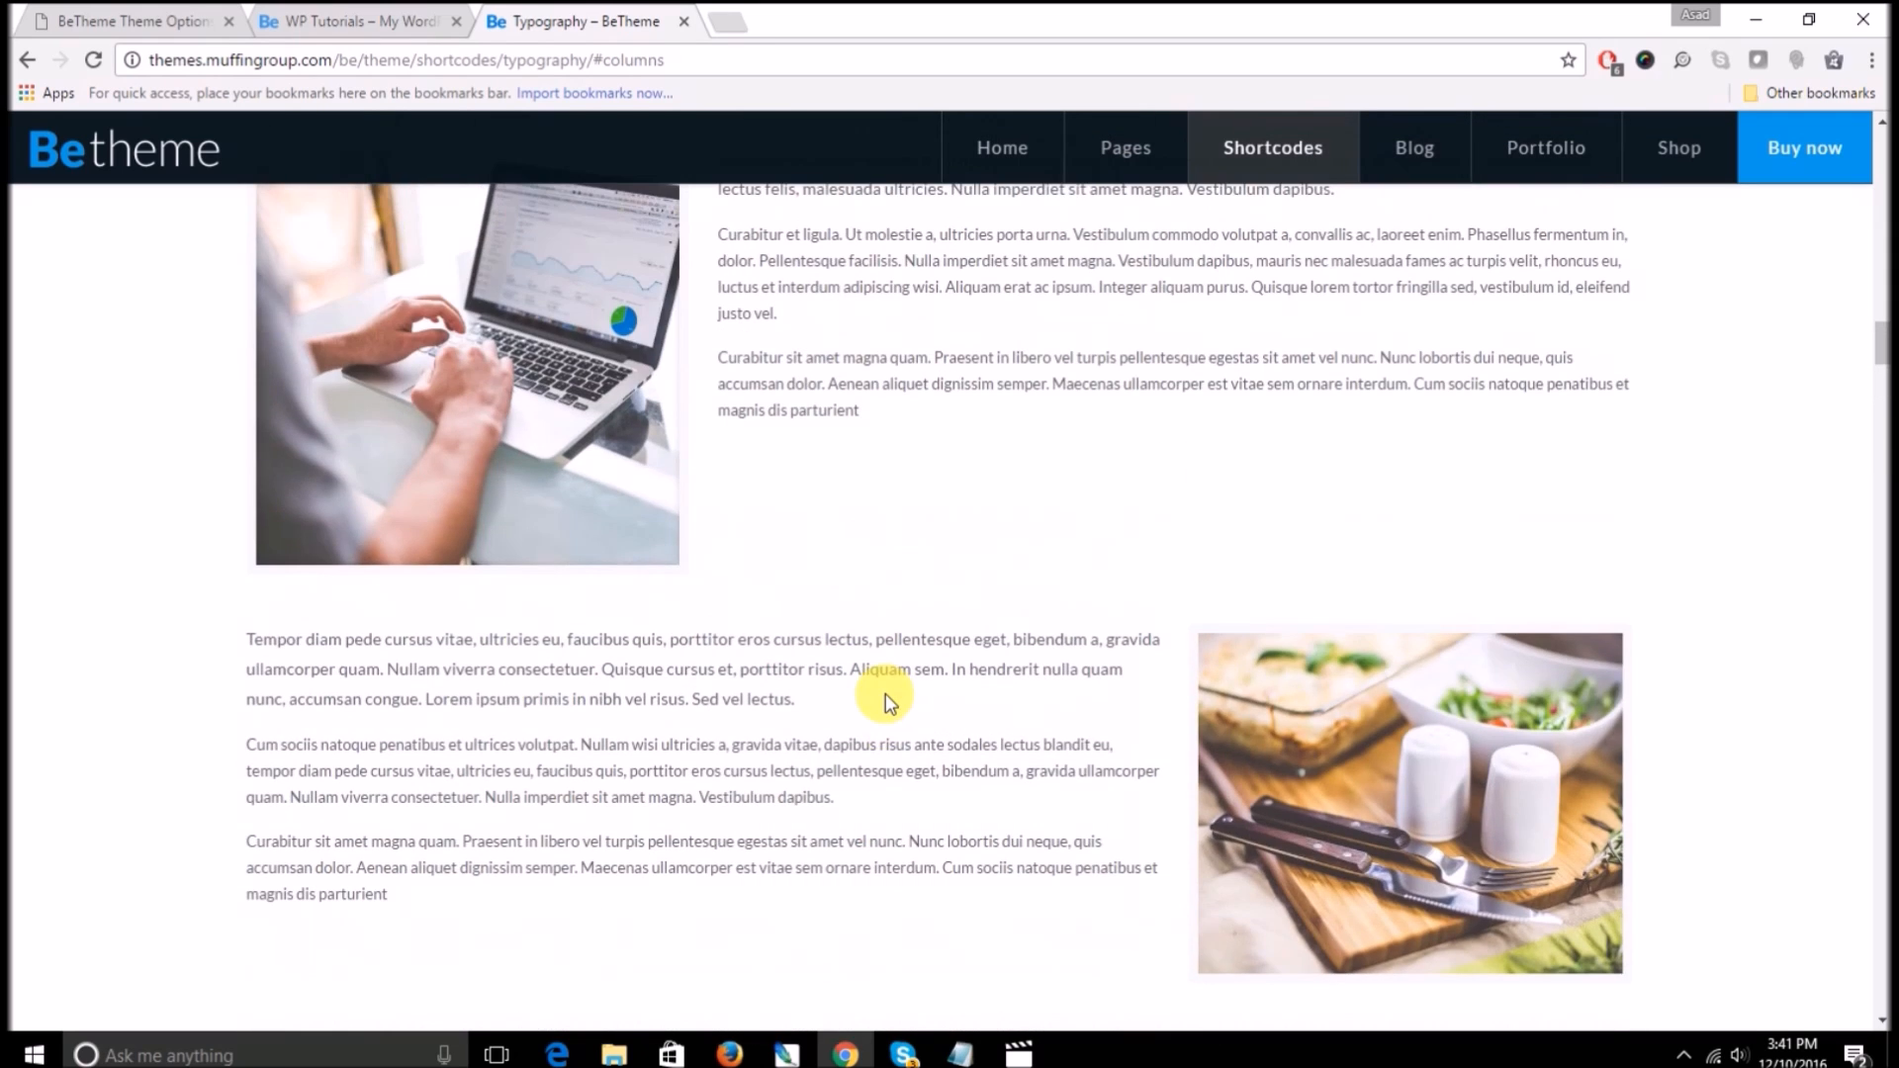
scroll(886, 692, "up", 5)
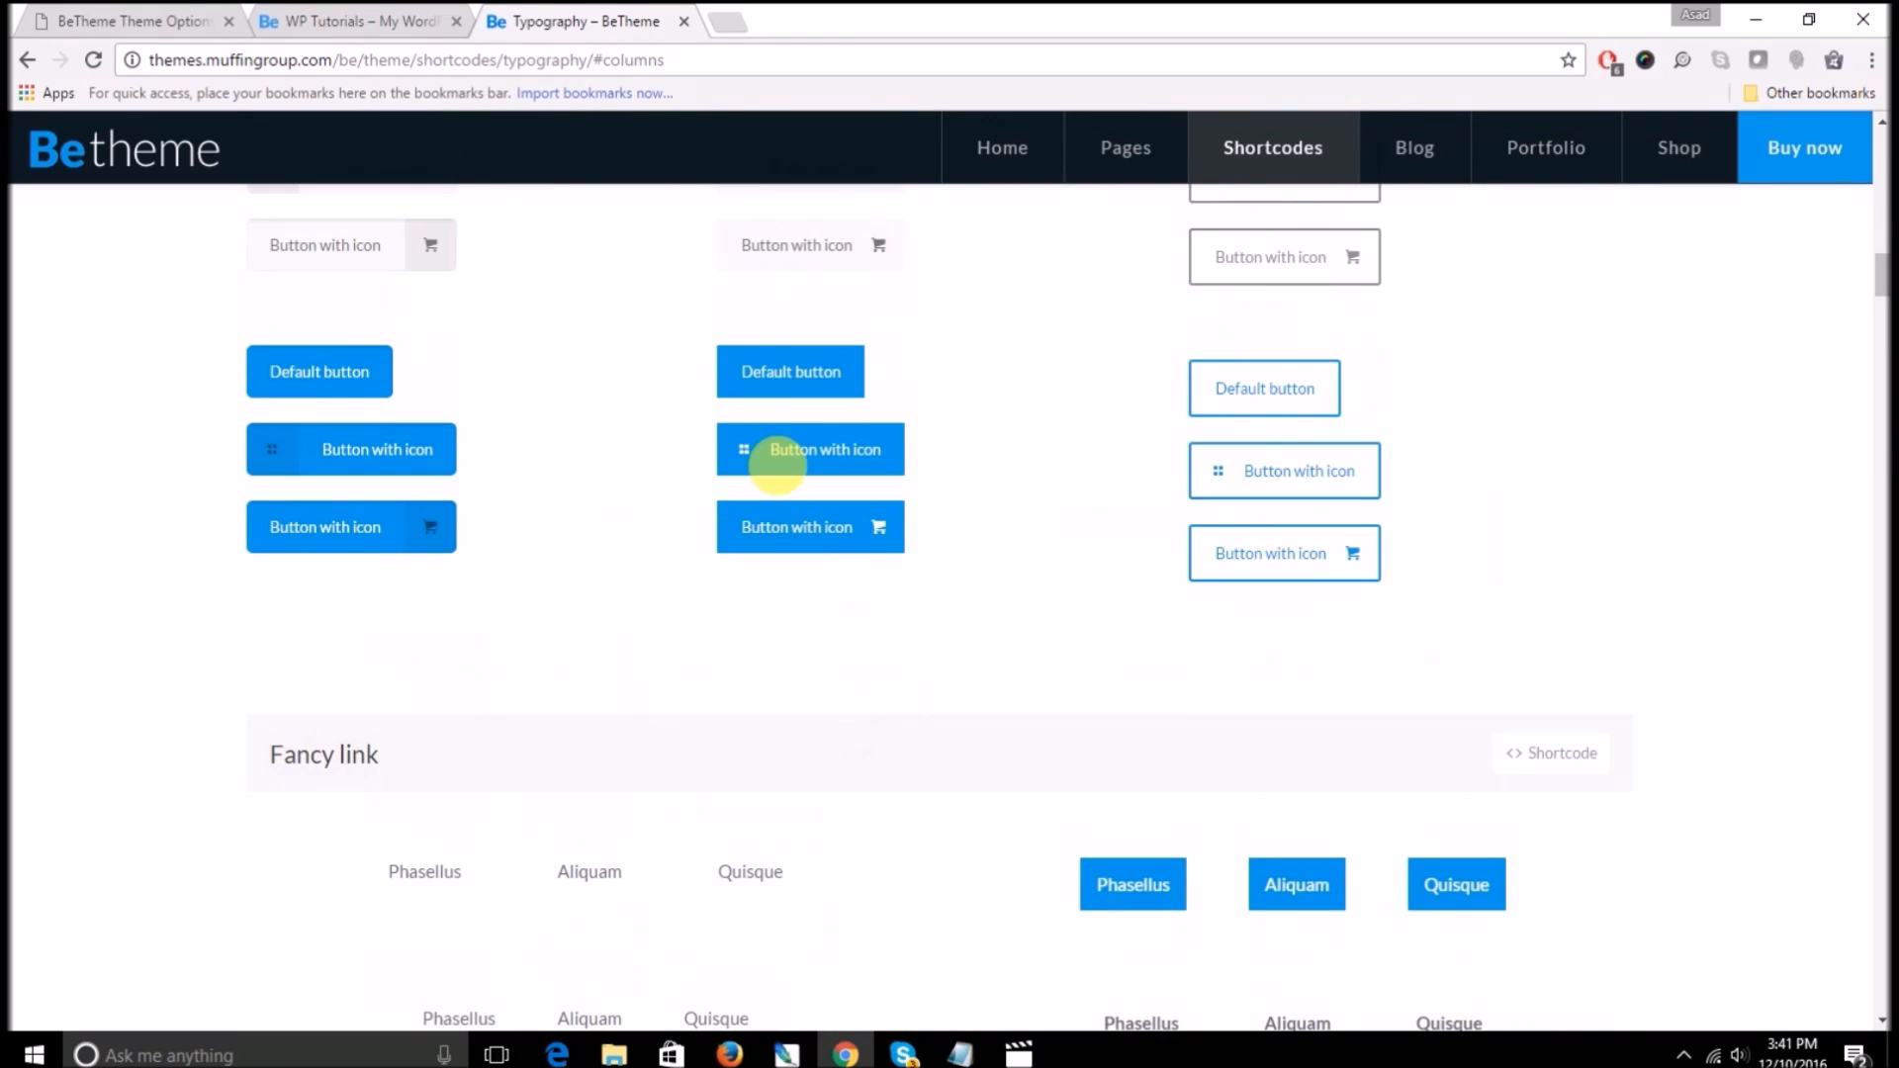
Step: Close the Typography demo page and open the Home page's Edit Page link in a new tab
left_click(684, 21)
scroll(890, 425, "up", 4)
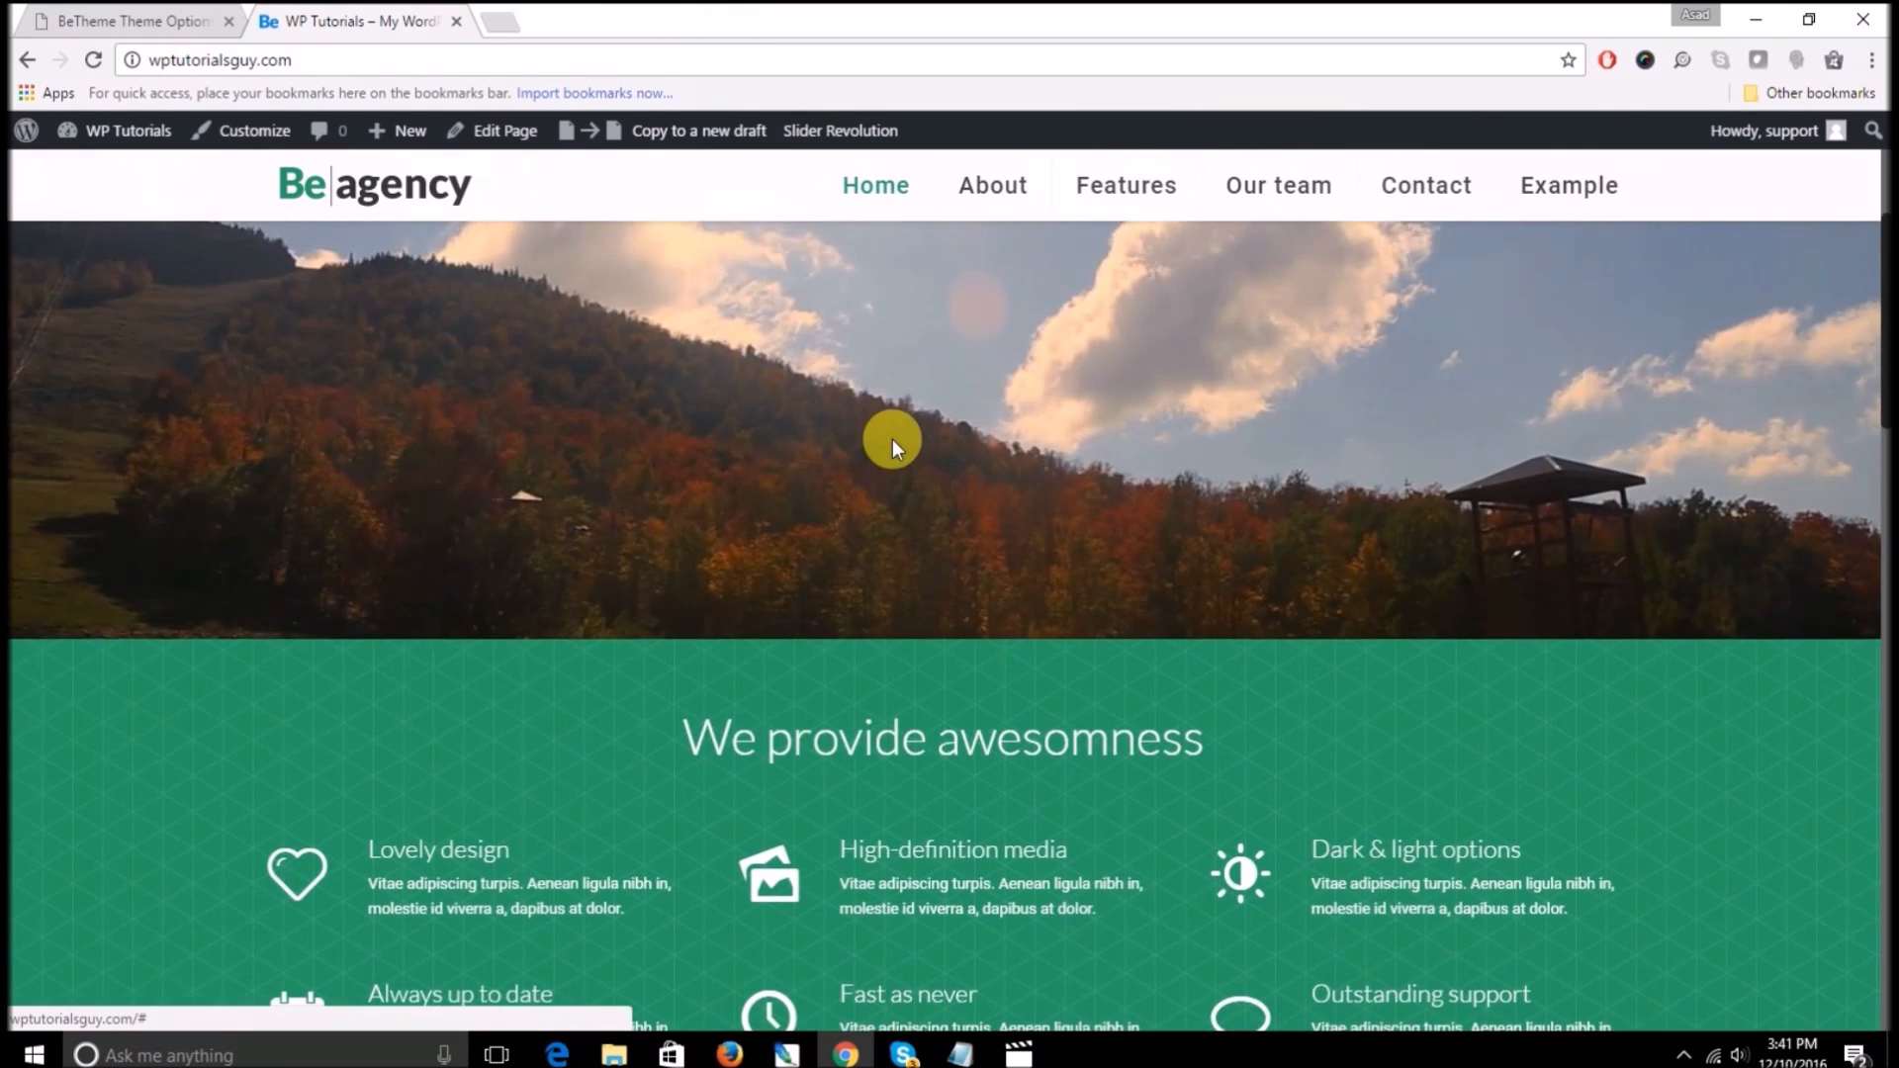
scroll(893, 439, "down", 5)
scroll(885, 430, "up", 2)
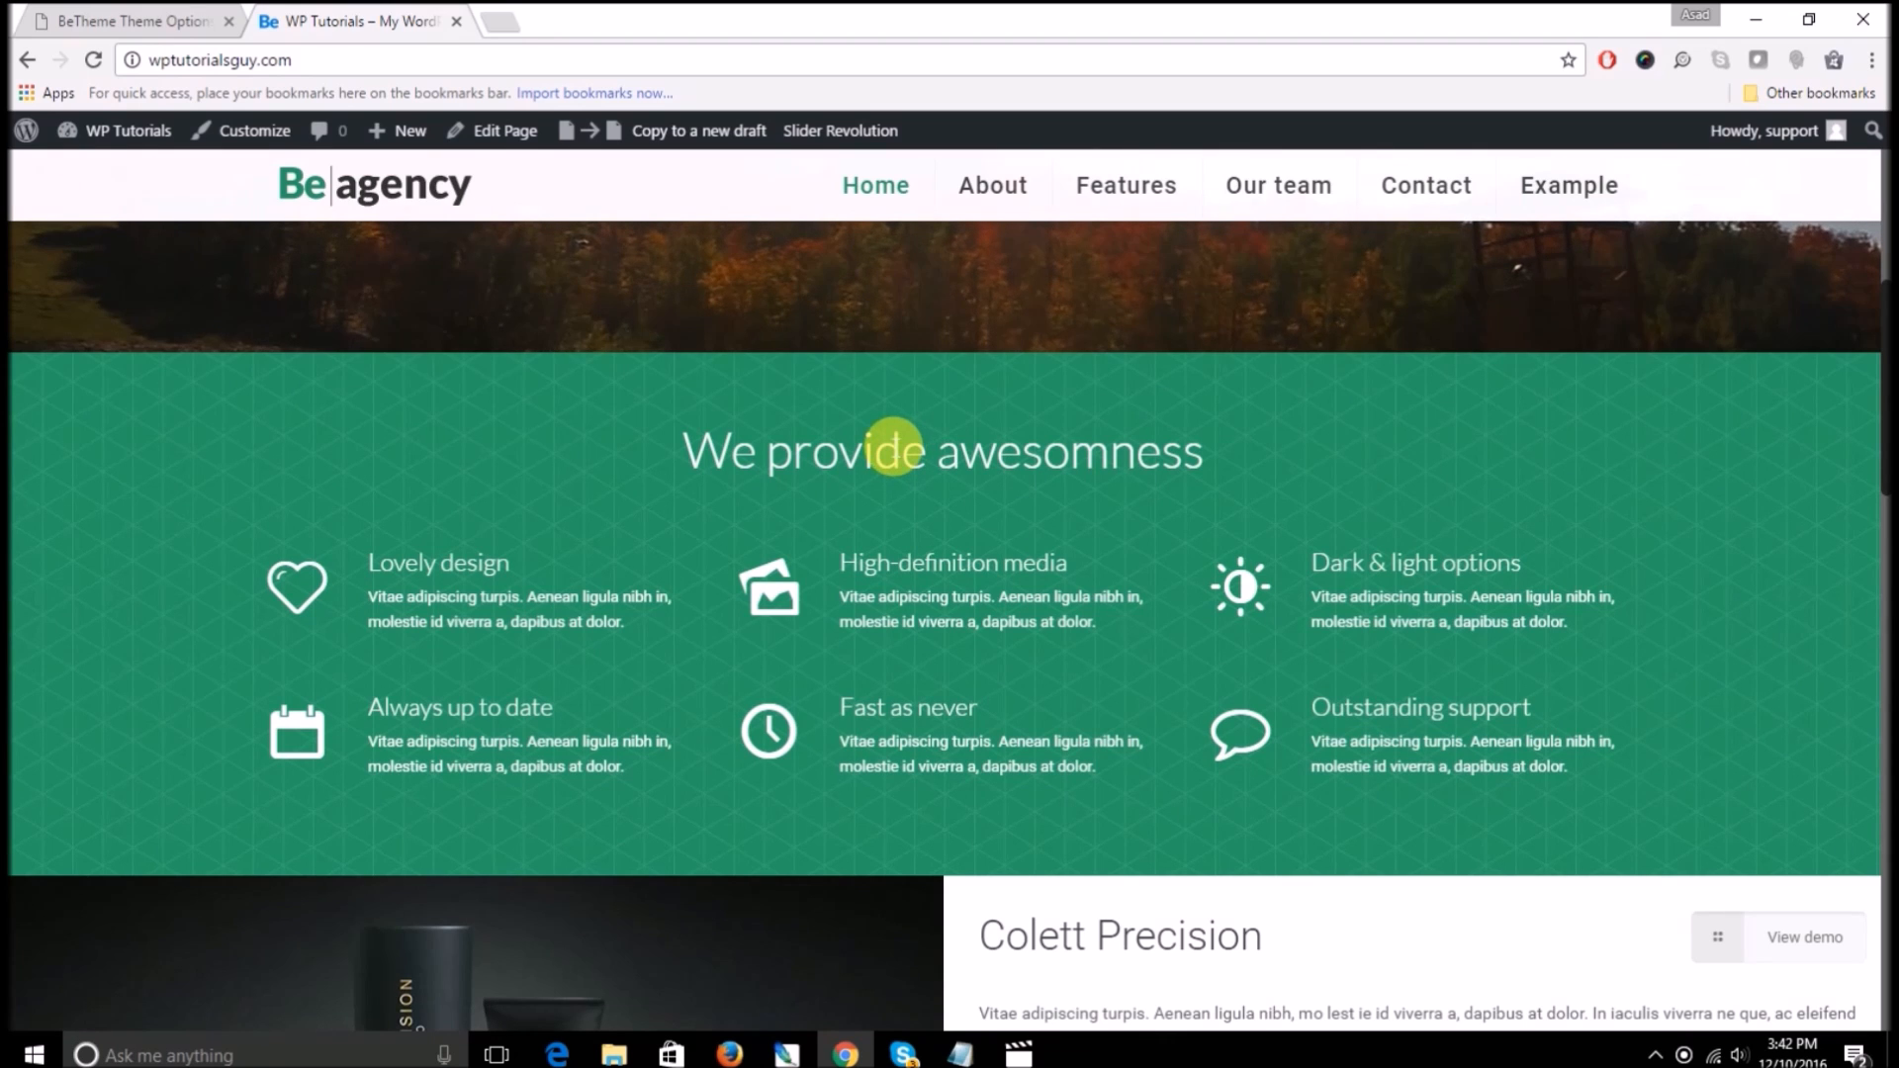
right_click(516, 134)
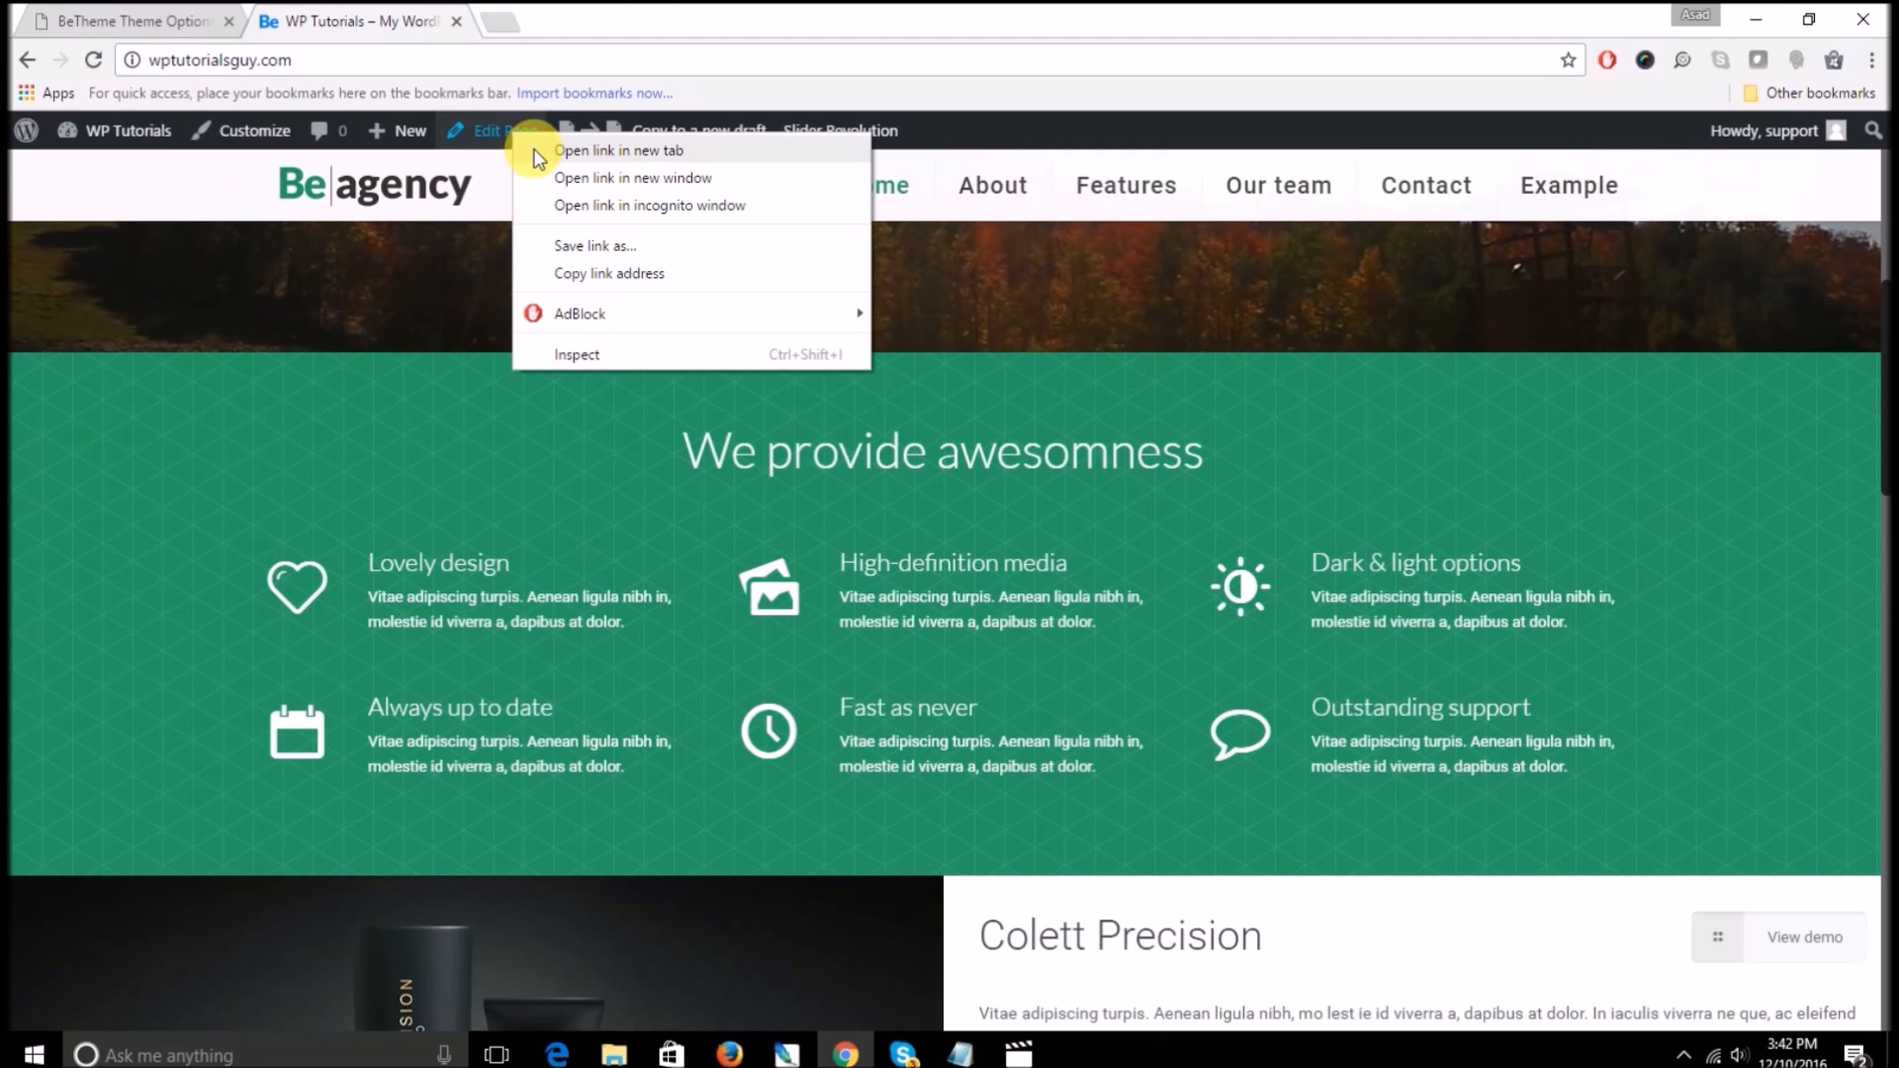
left_click(535, 150)
Step: Reorder the tabs, close the BeTheme demo site, and bring up the Home page editor
left_click_drag(386, 25, 624, 21)
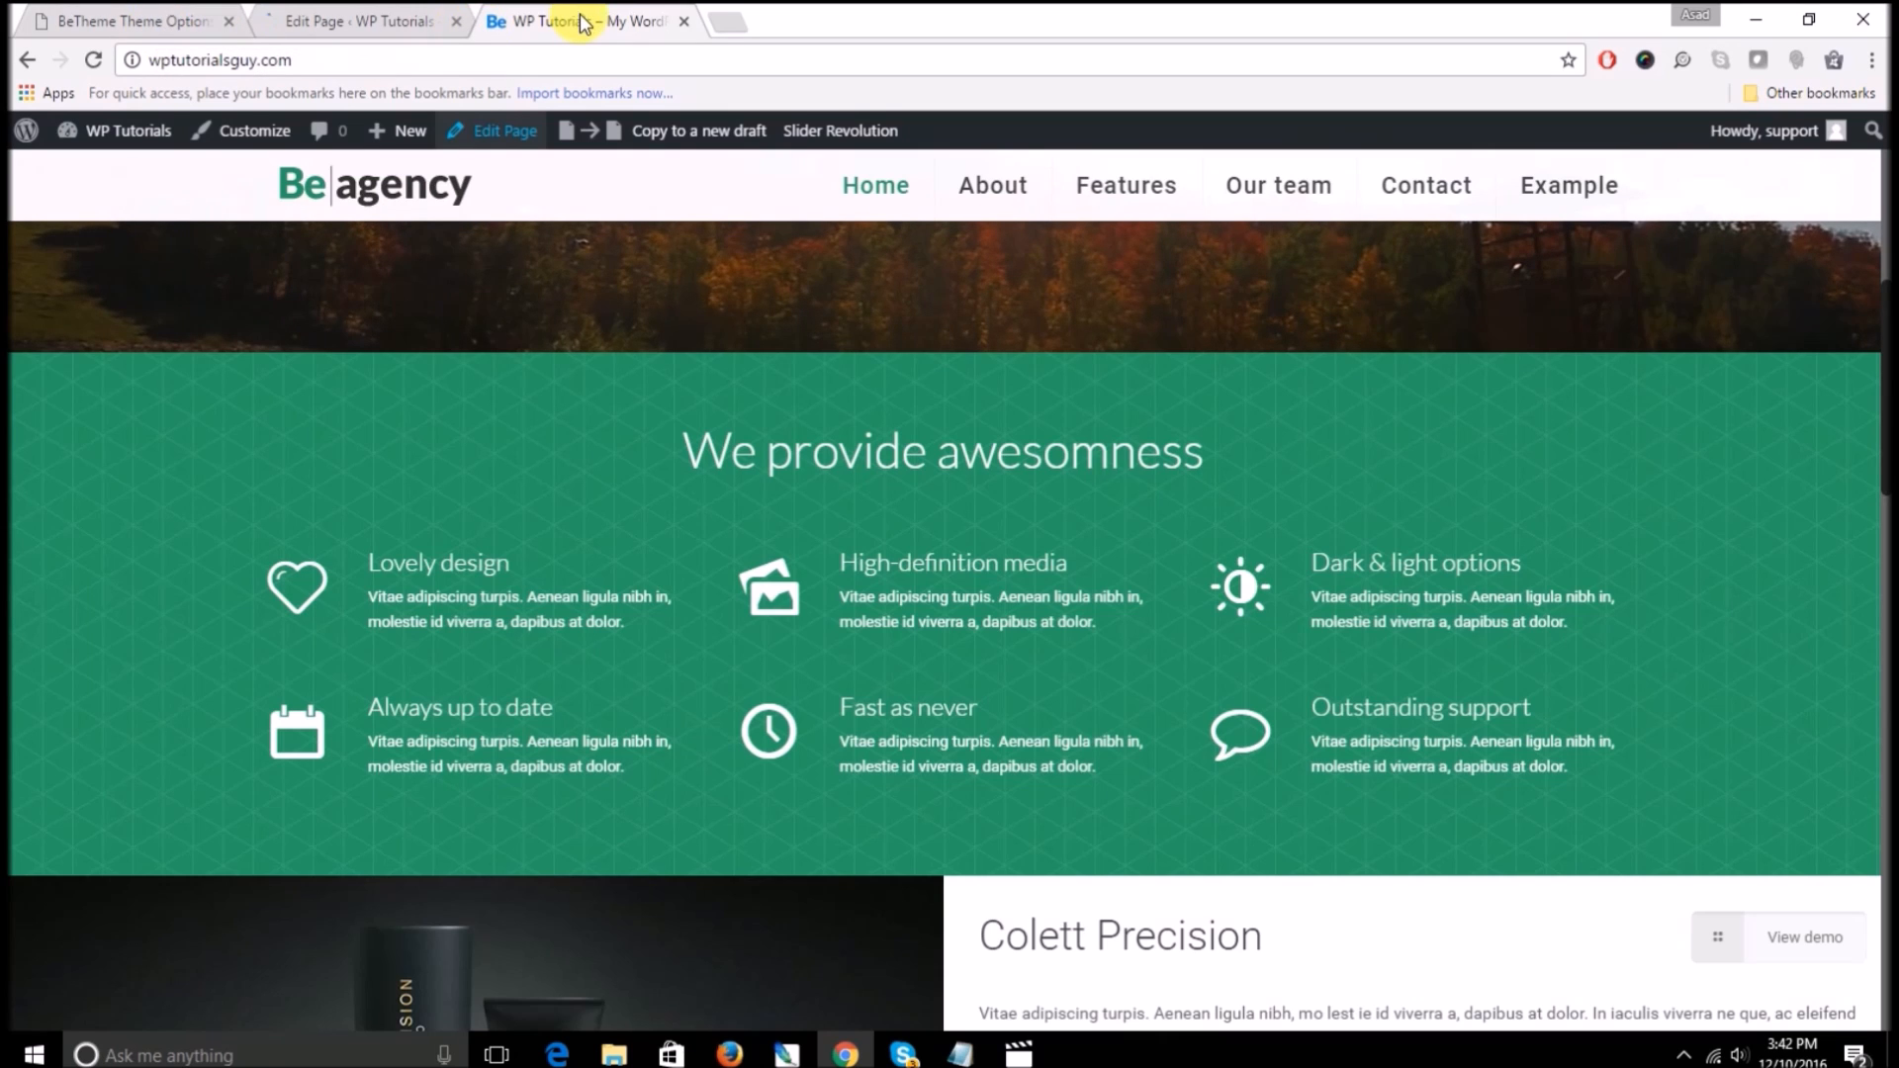
left_click(229, 22)
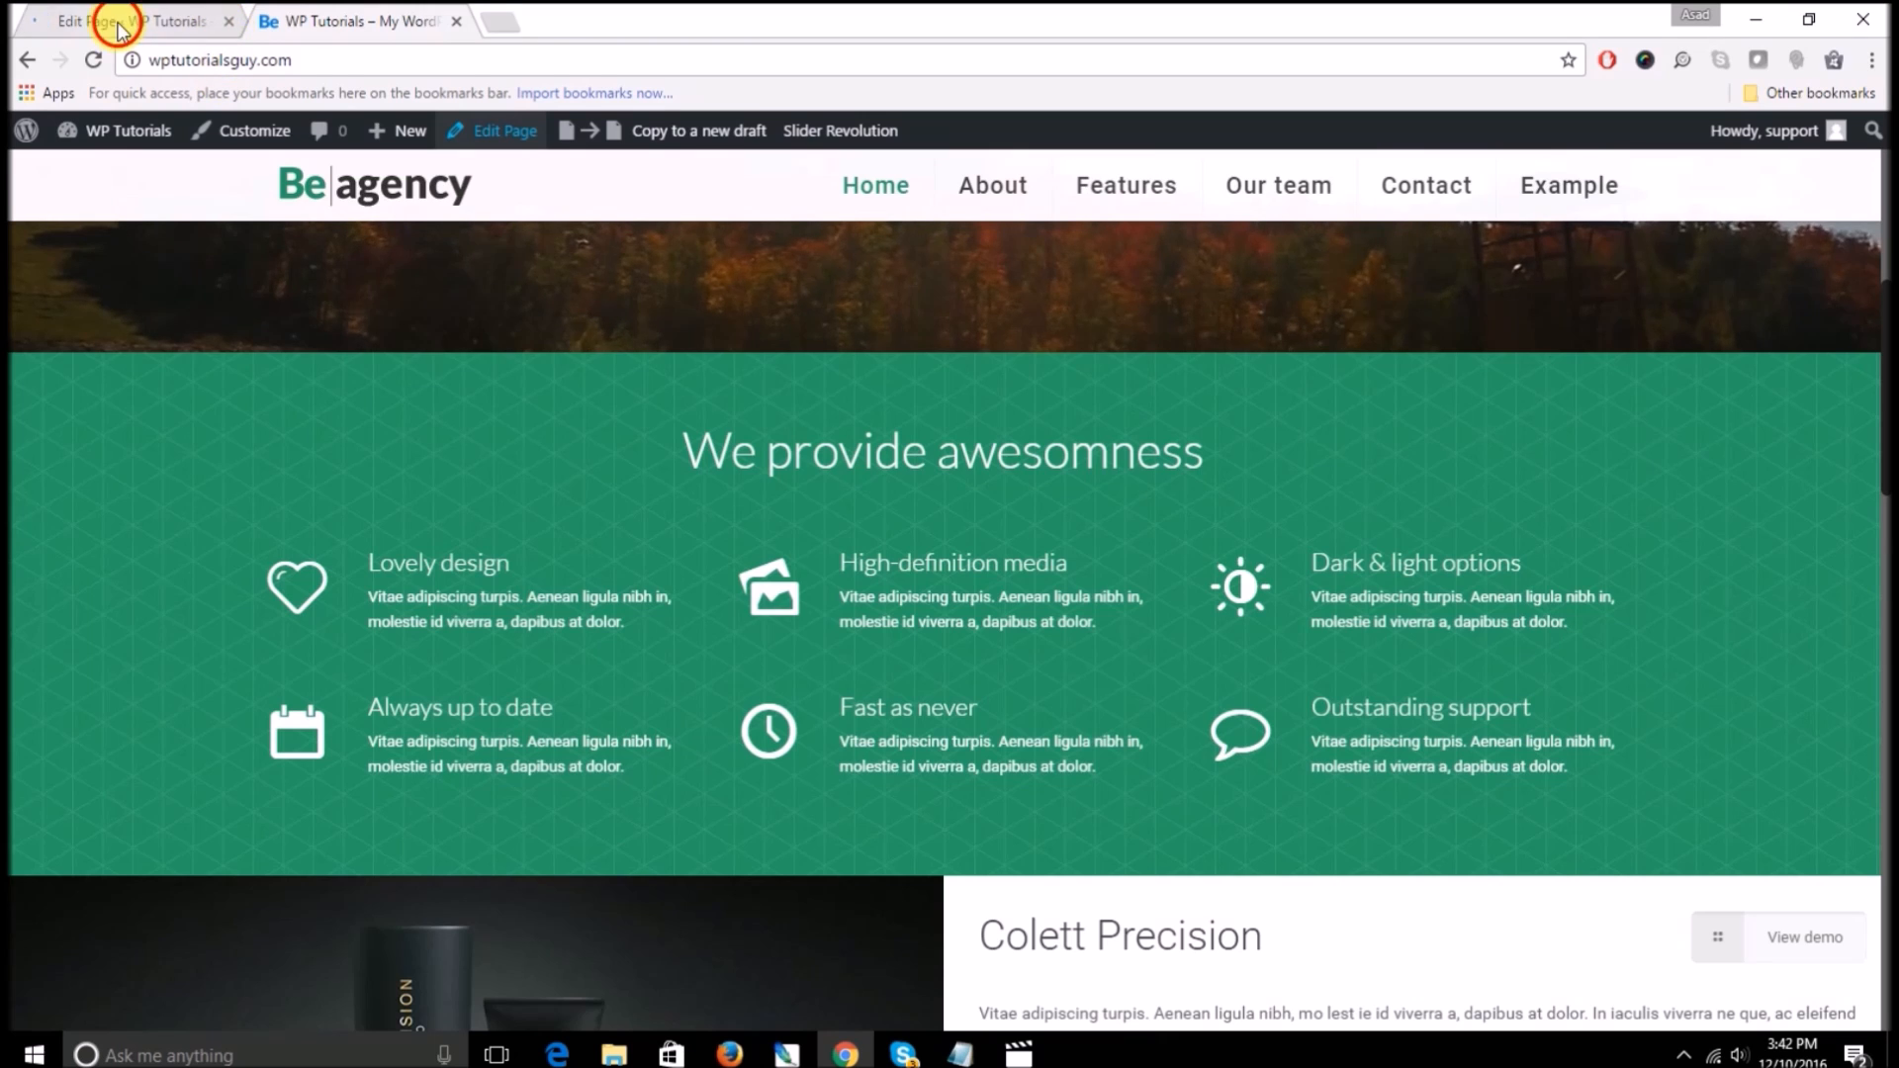
left_click(117, 23)
left_click(352, 18)
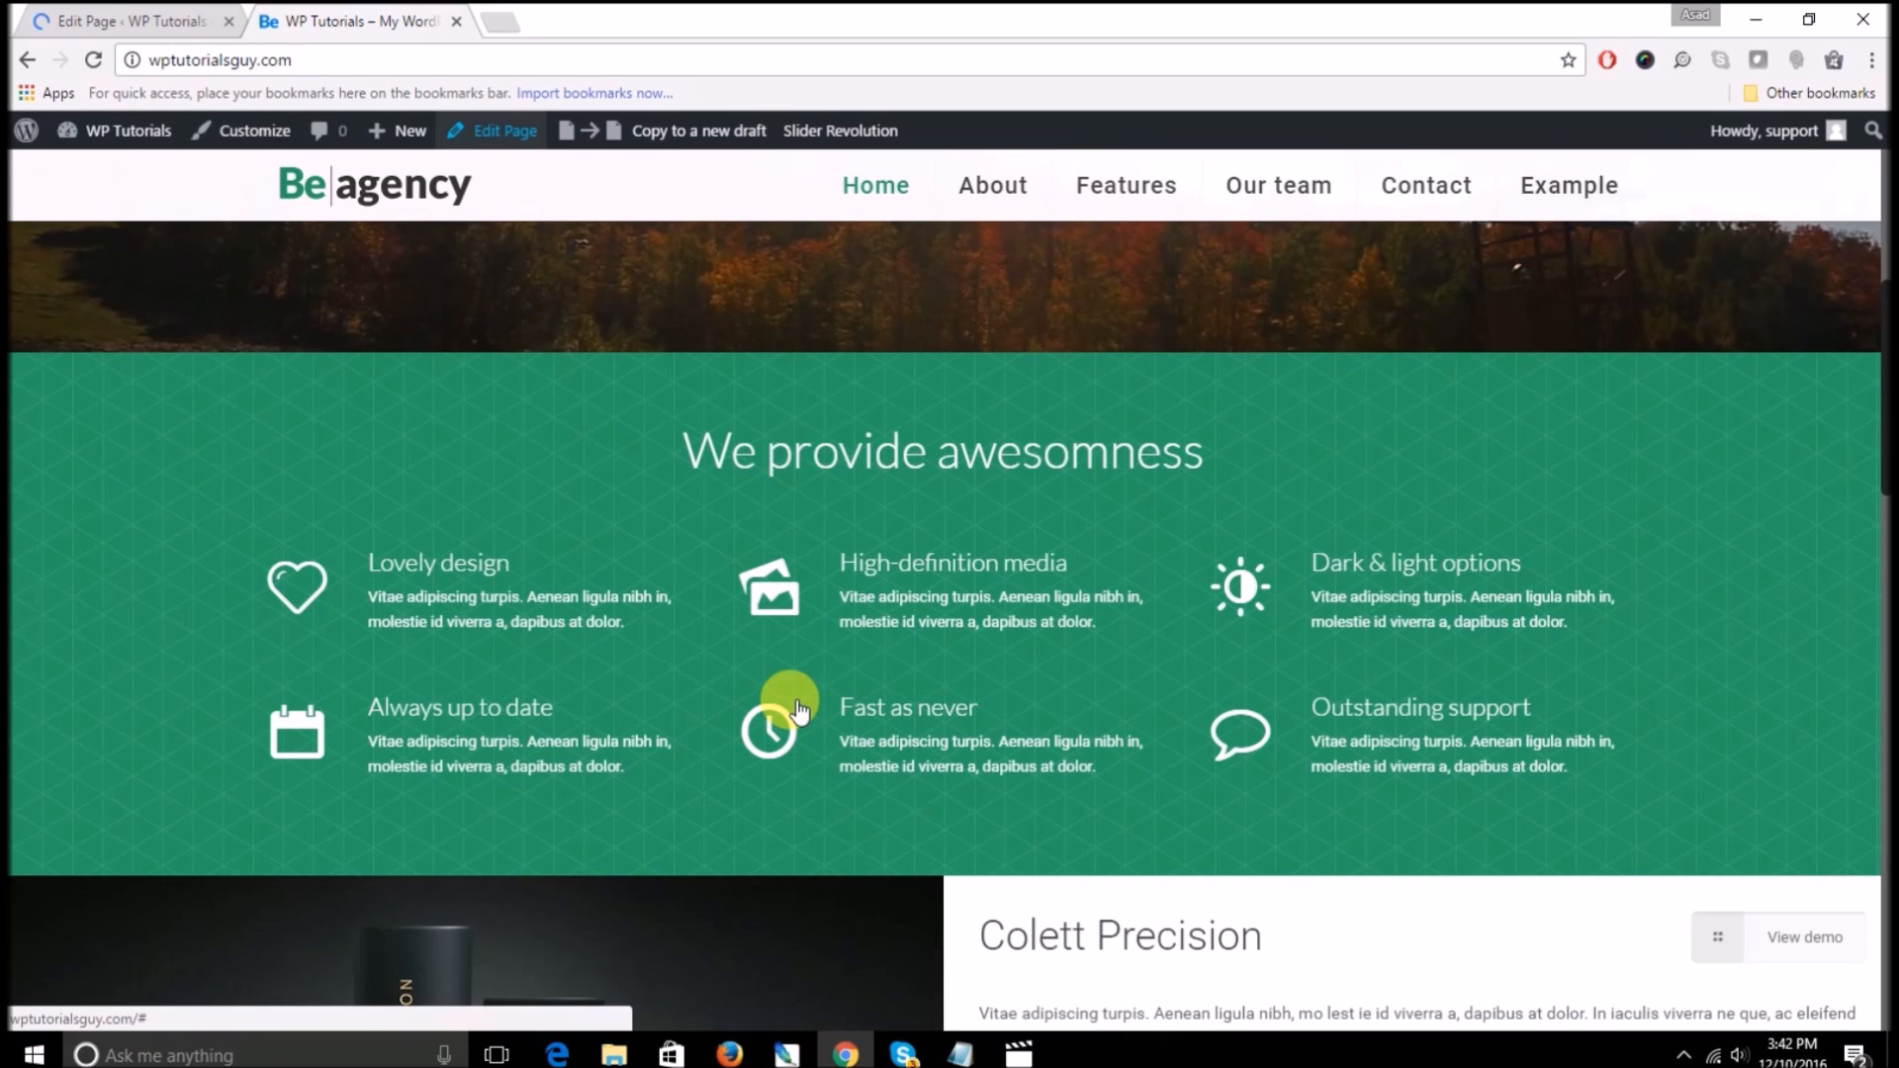
left_click(98, 17)
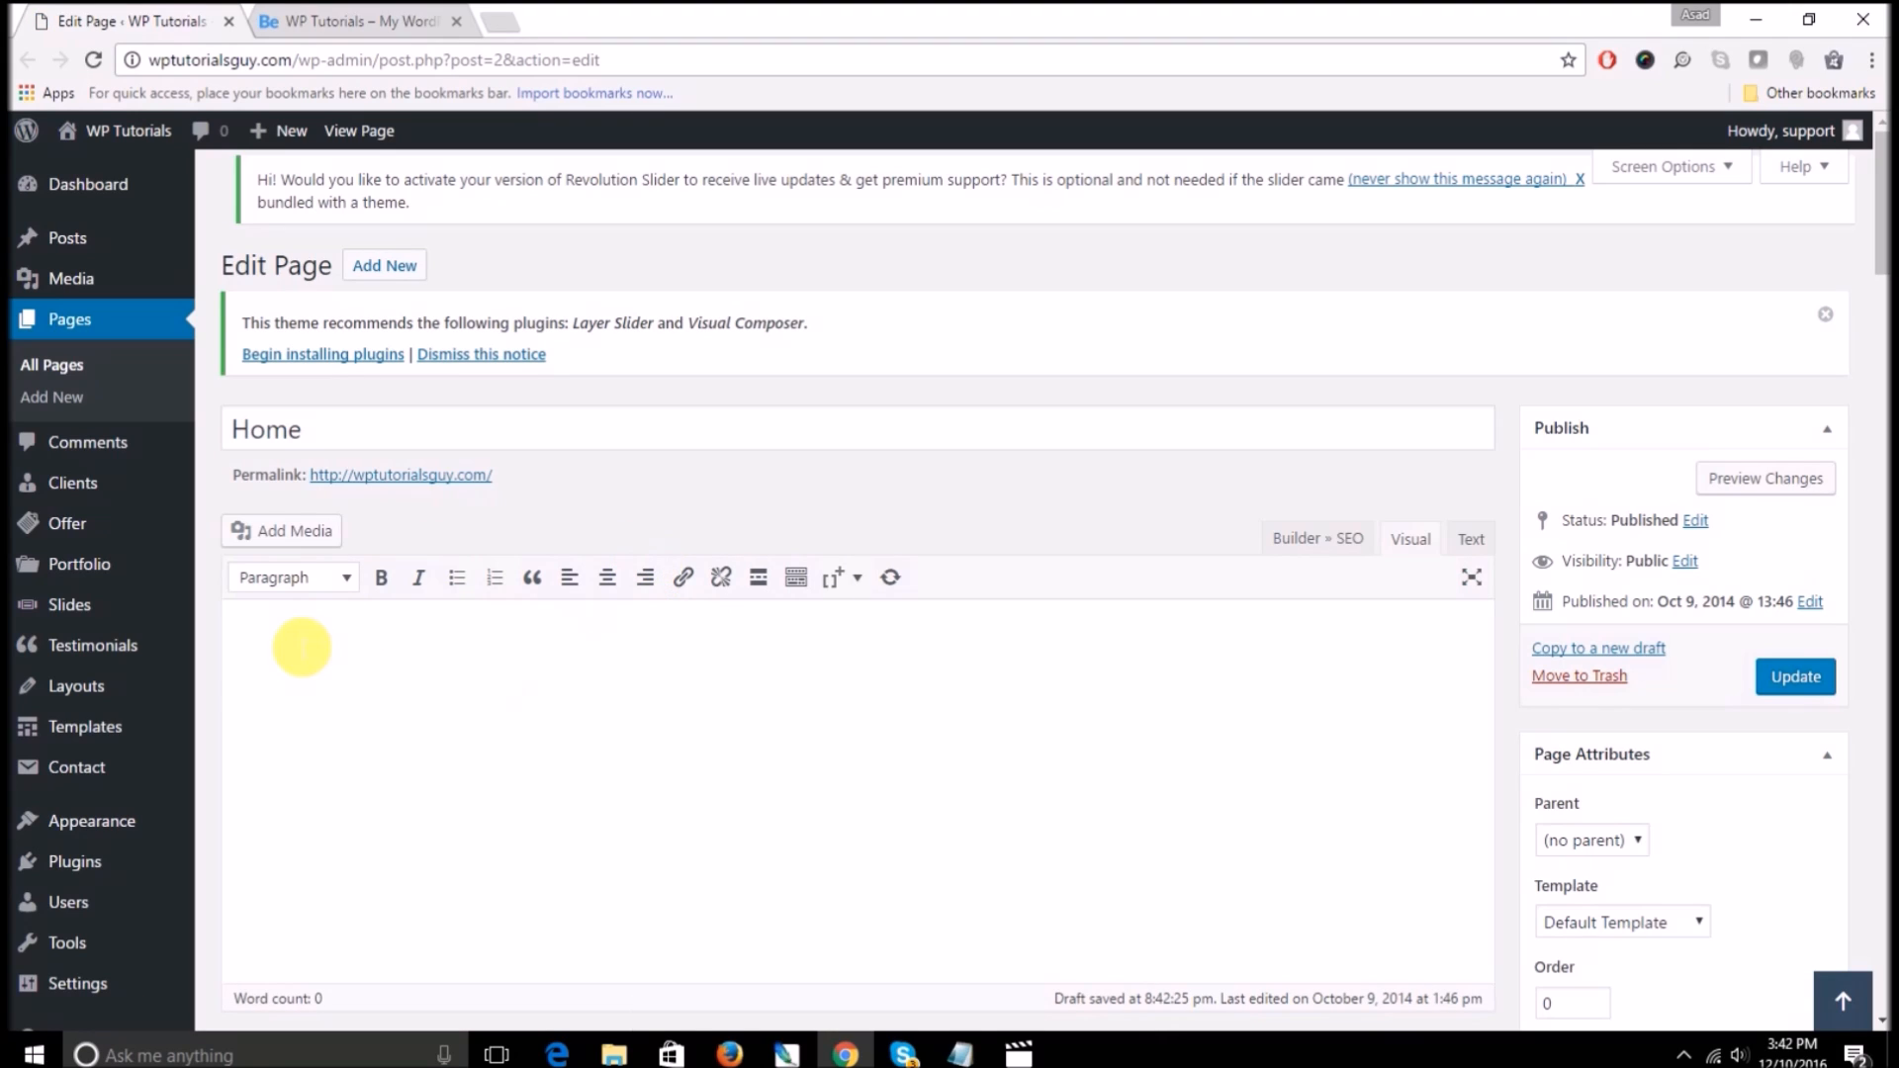
Step: Scroll the Muffin Builder down to the section with the Fancy Heading and six List items
left_click(278, 628)
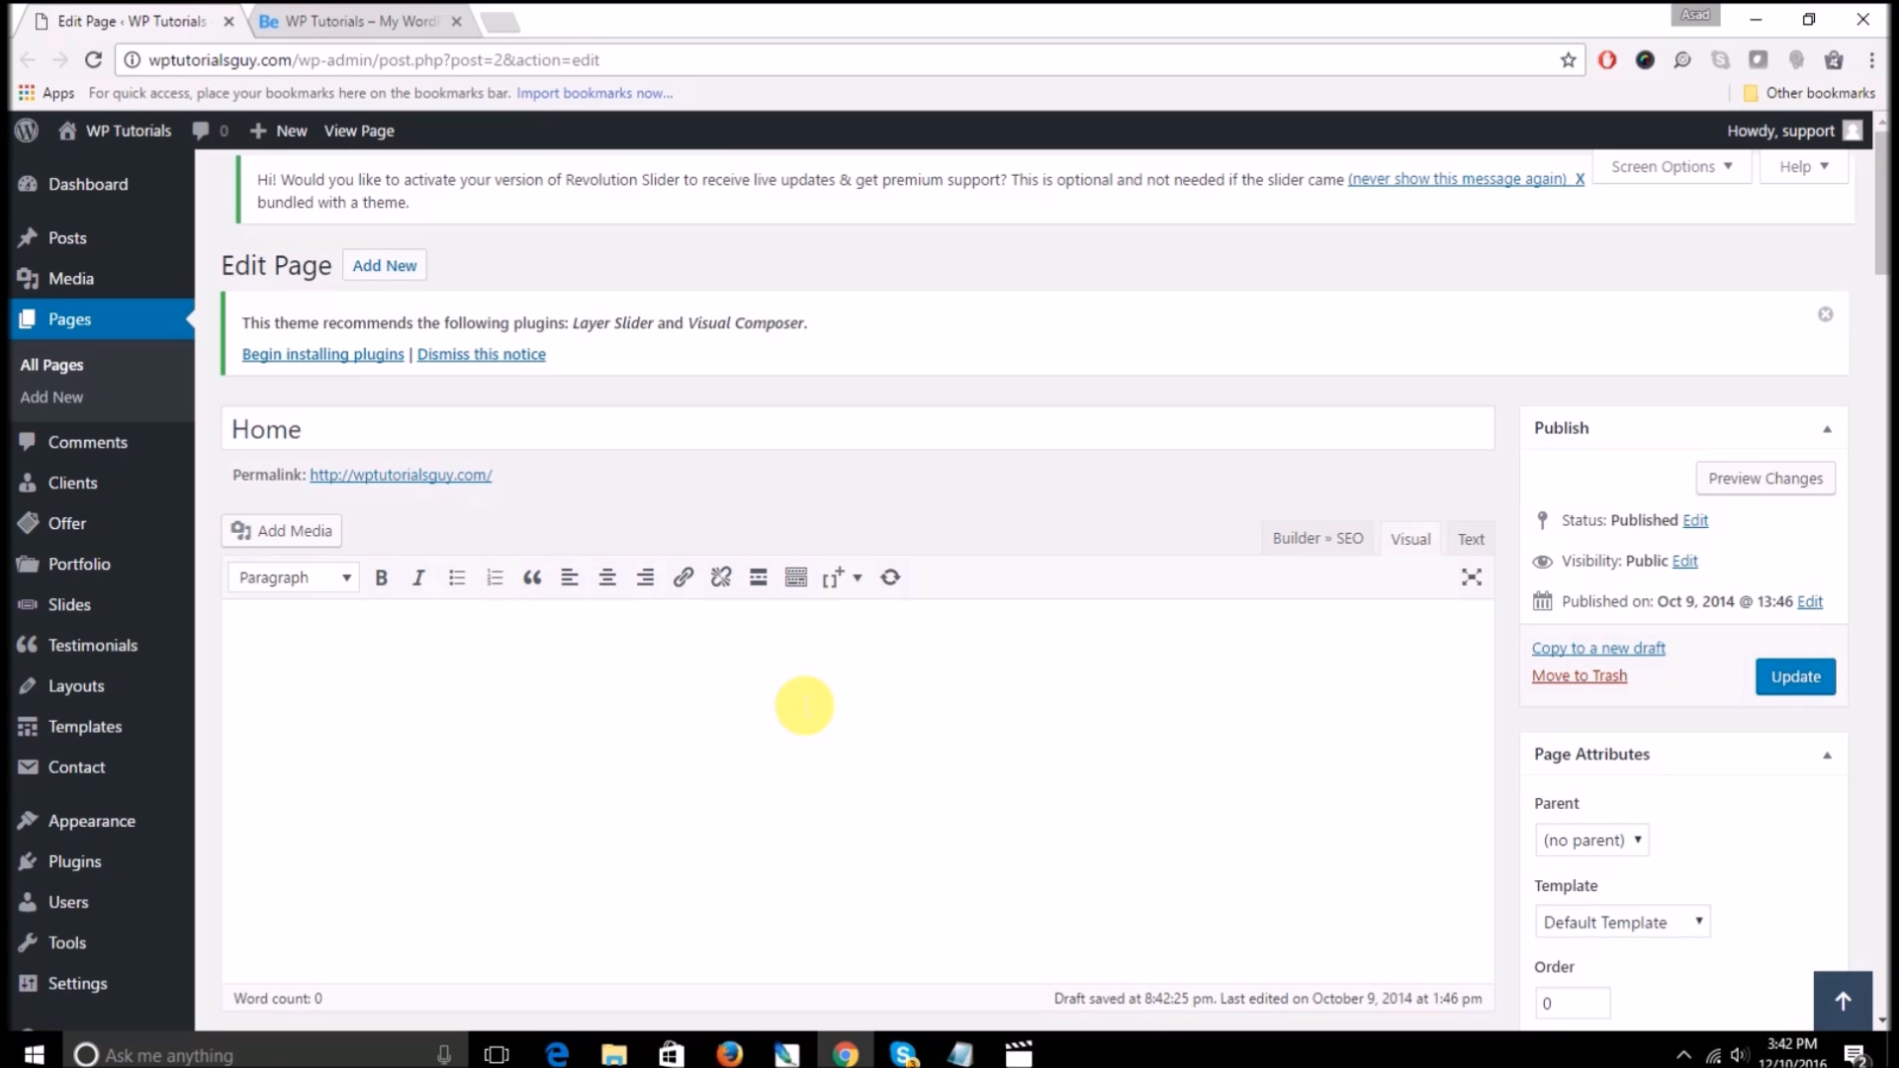
scroll(804, 705, "down", 5)
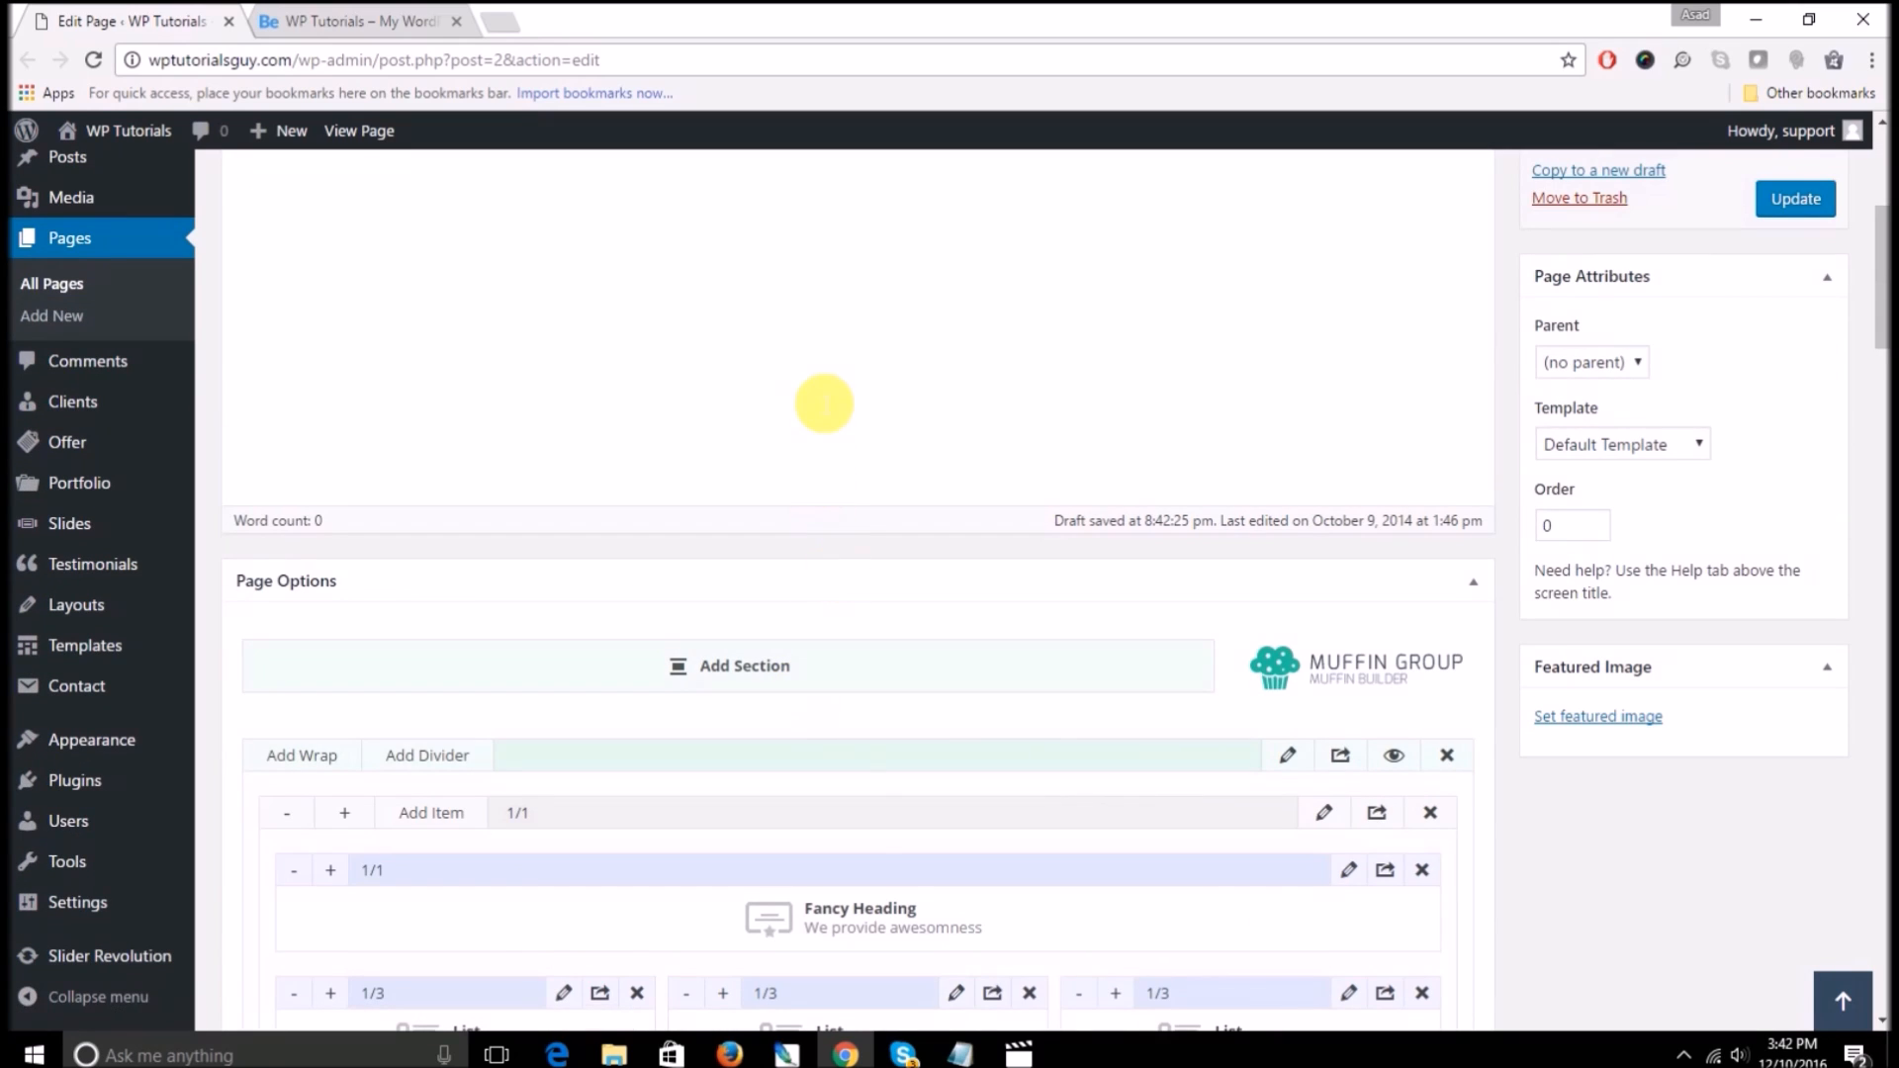
left_click(1473, 591)
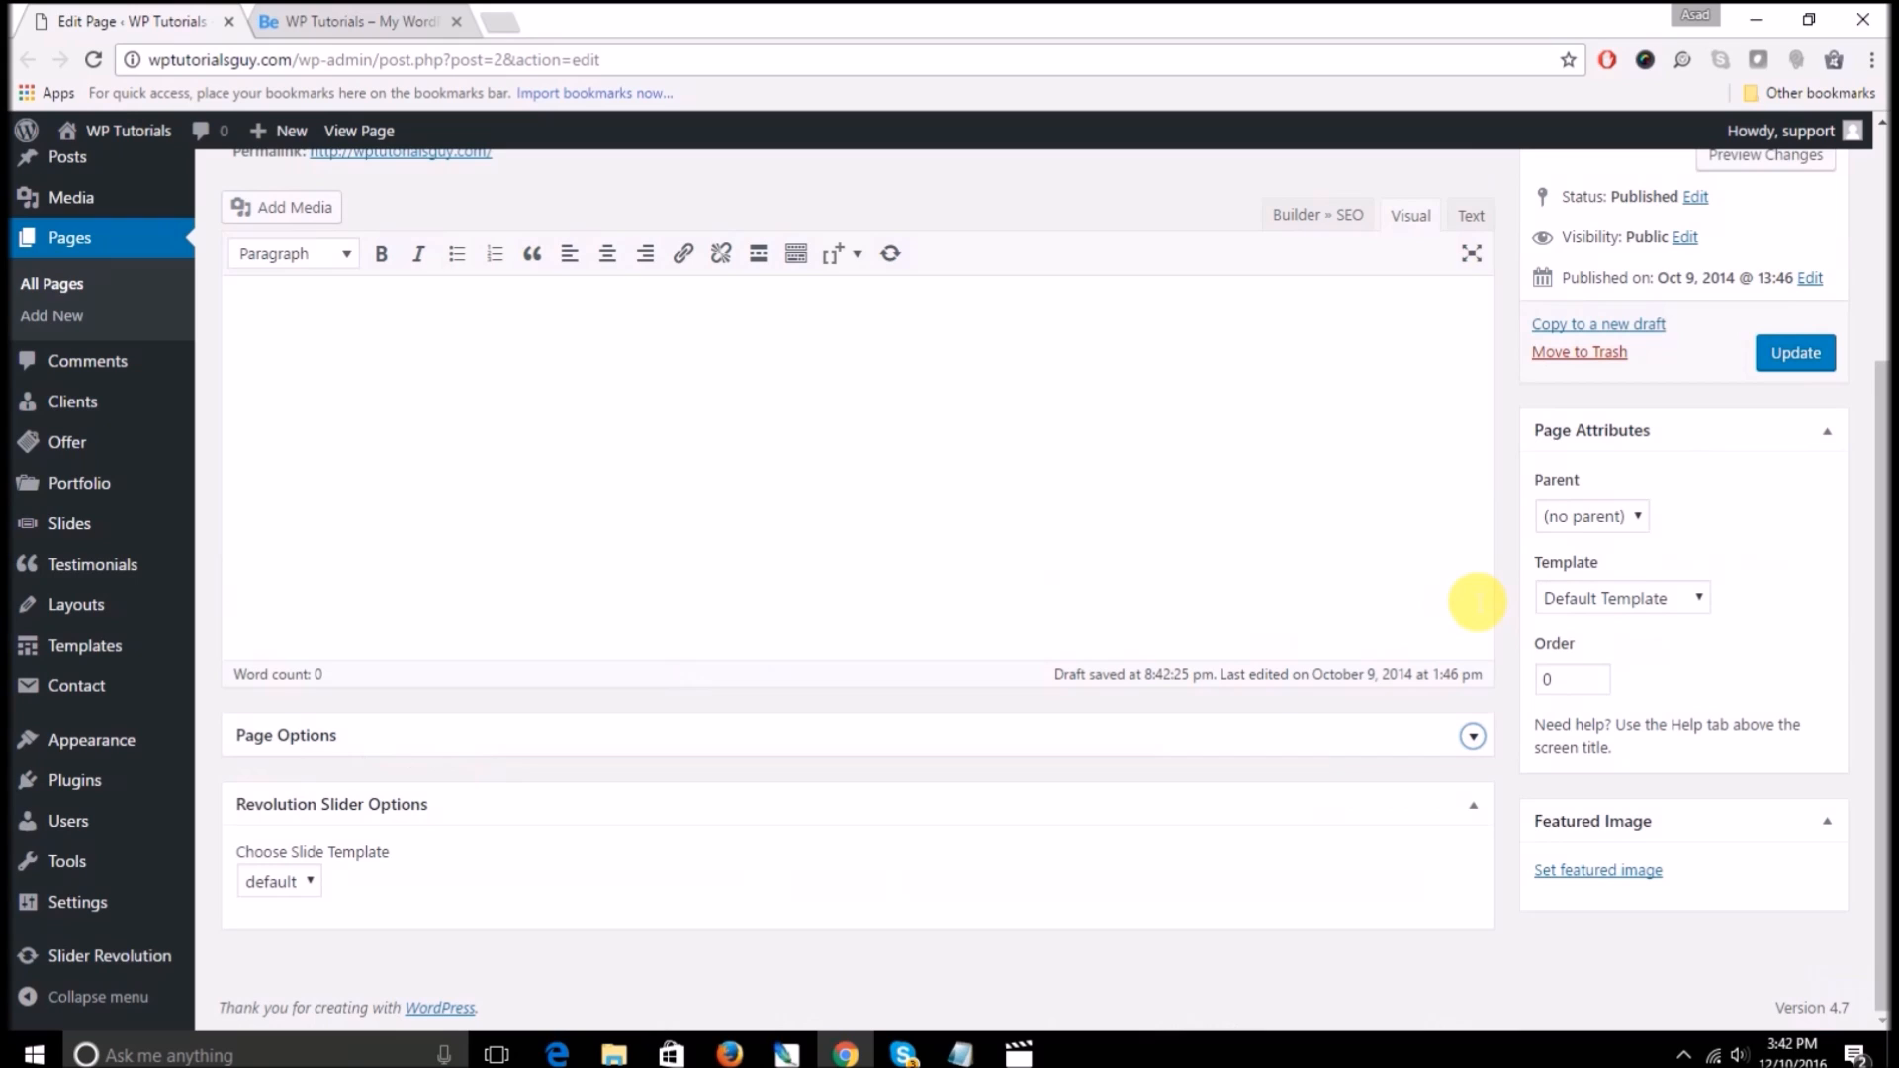
left_click(1476, 738)
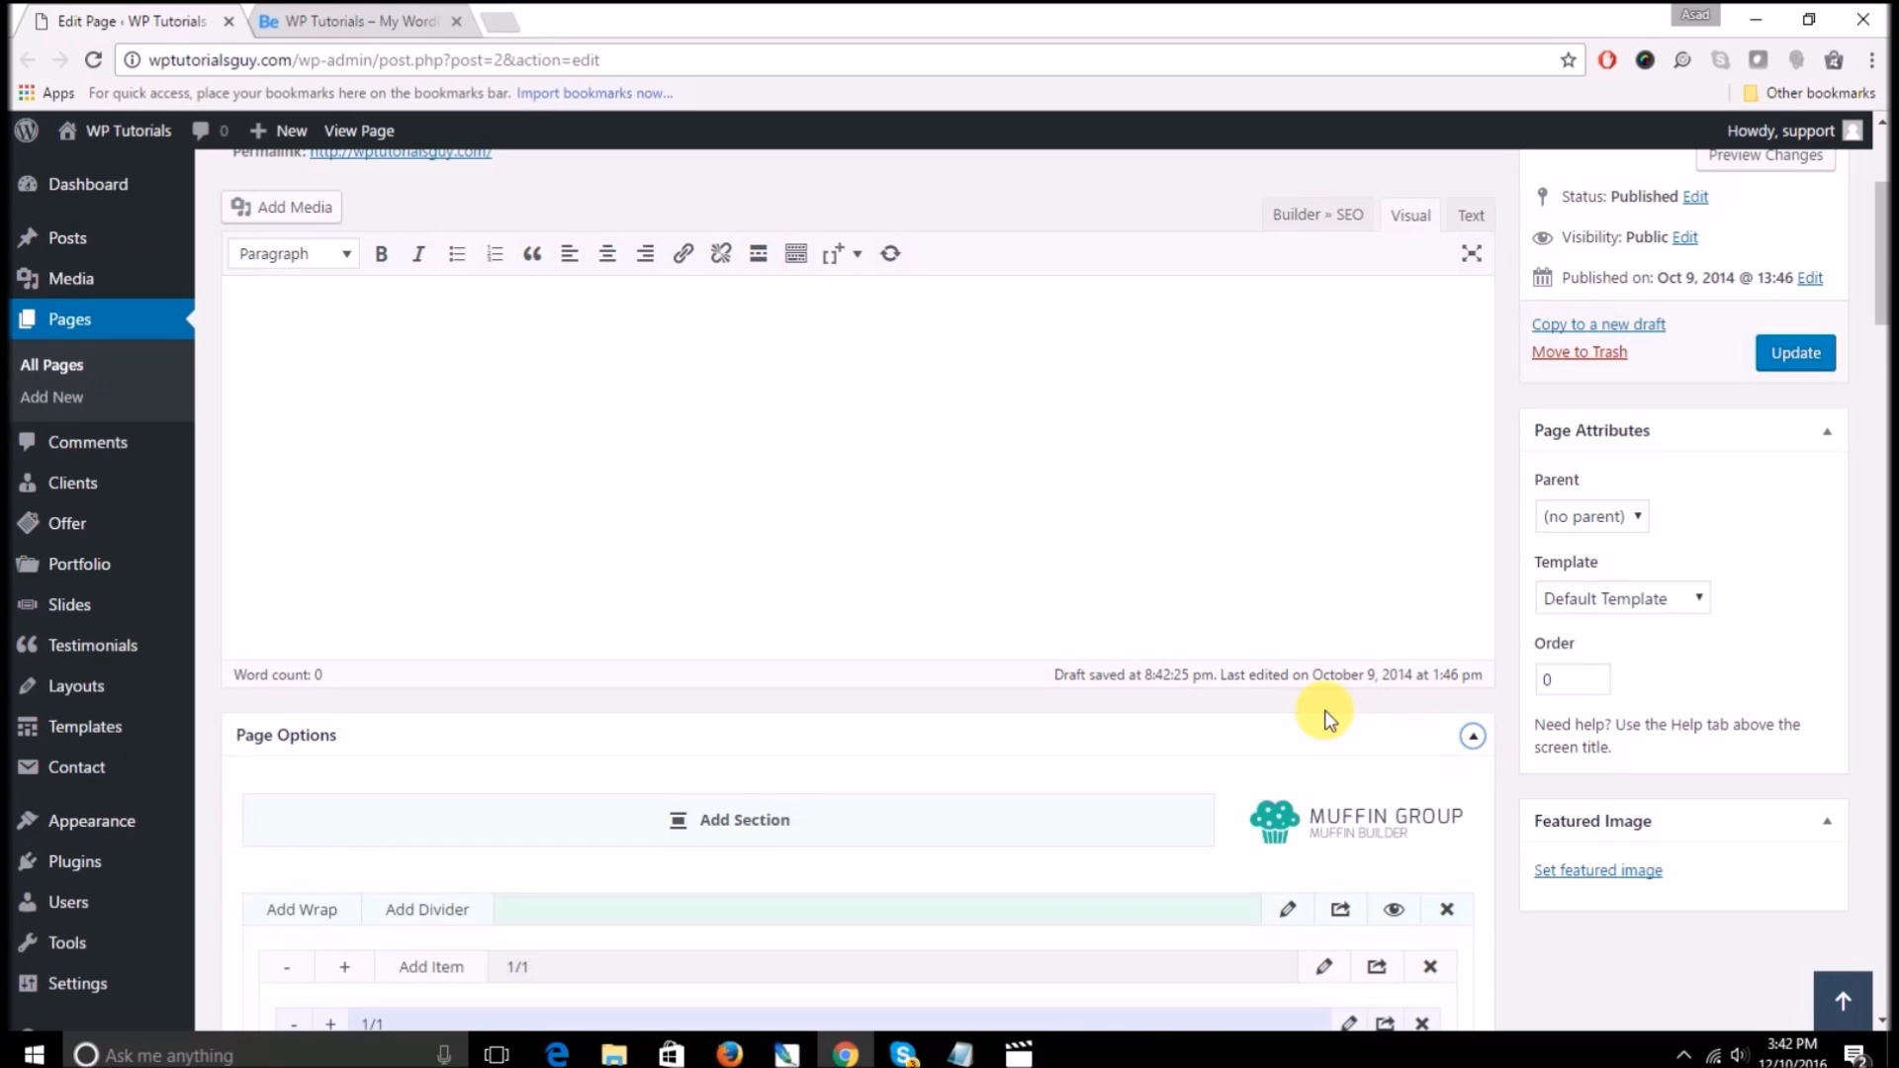
scroll(1324, 710, "down", 3)
scroll(1323, 708, "down", 4)
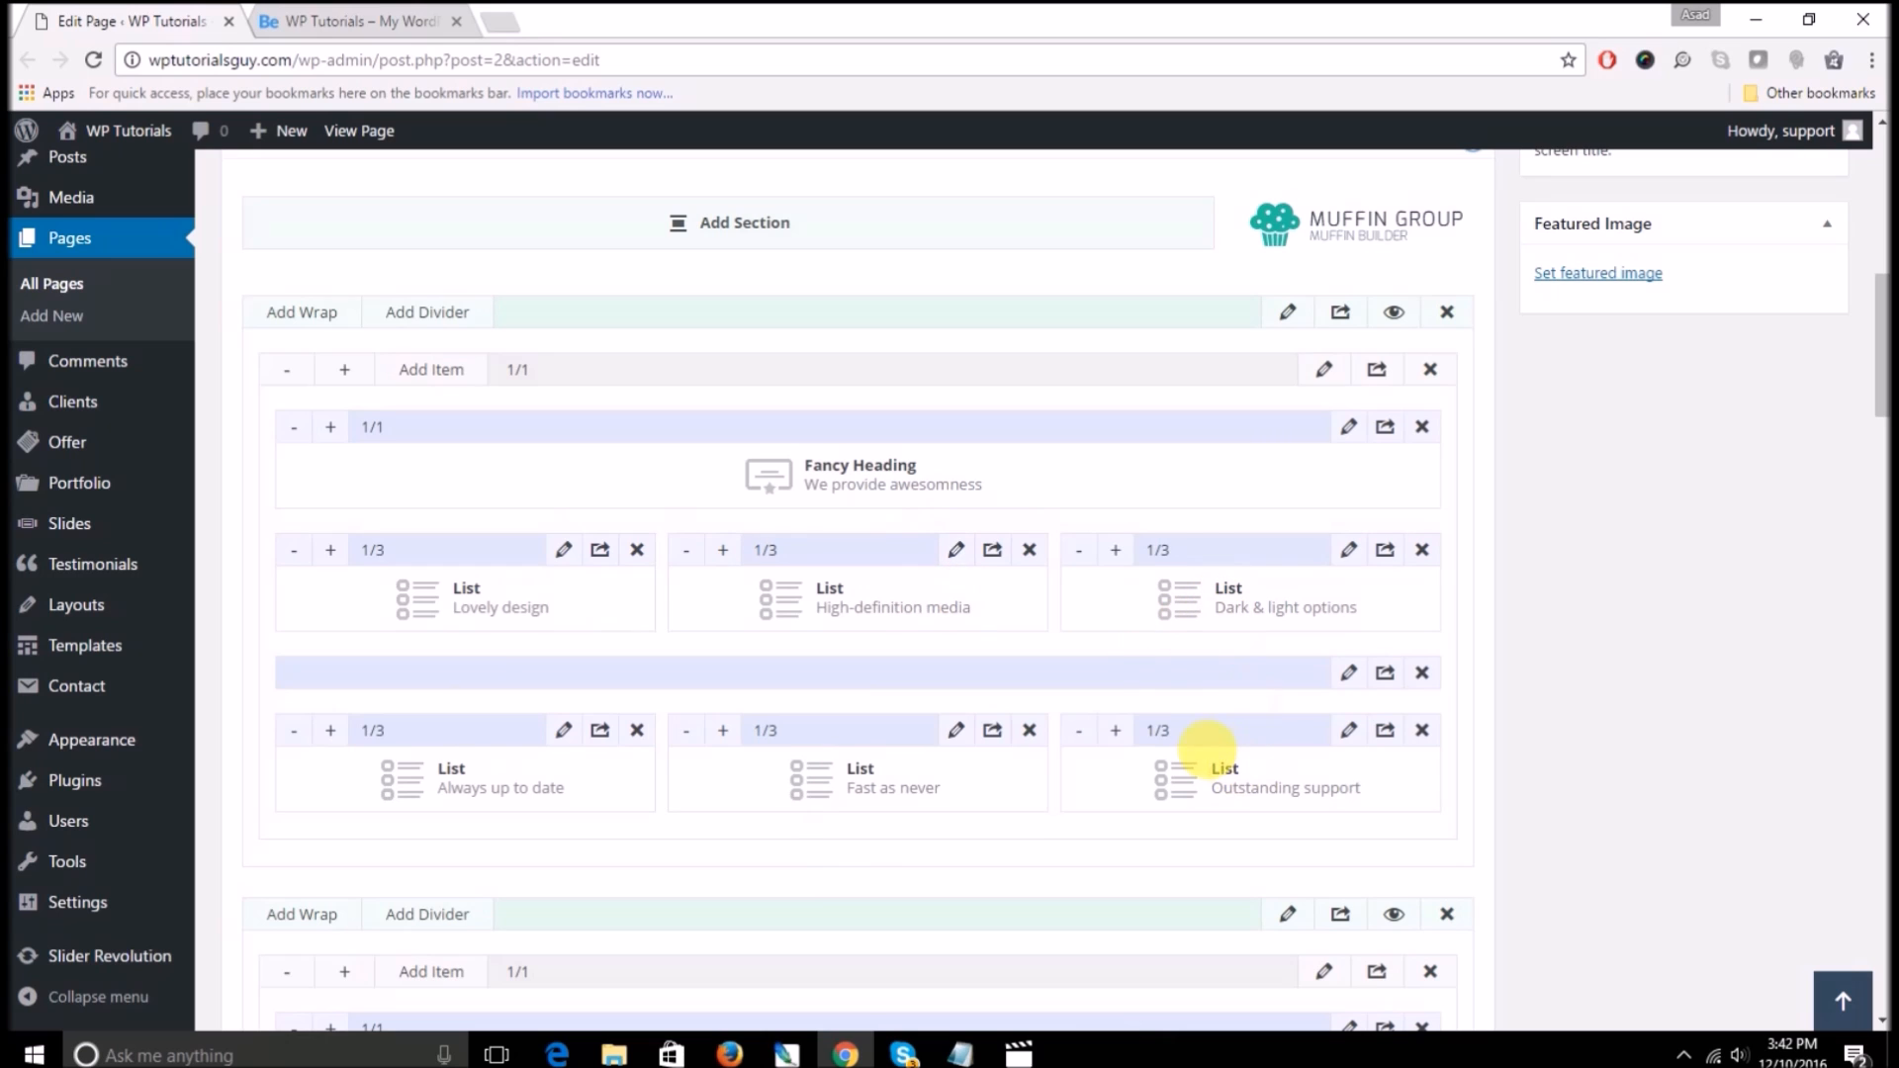
left_click(380, 20)
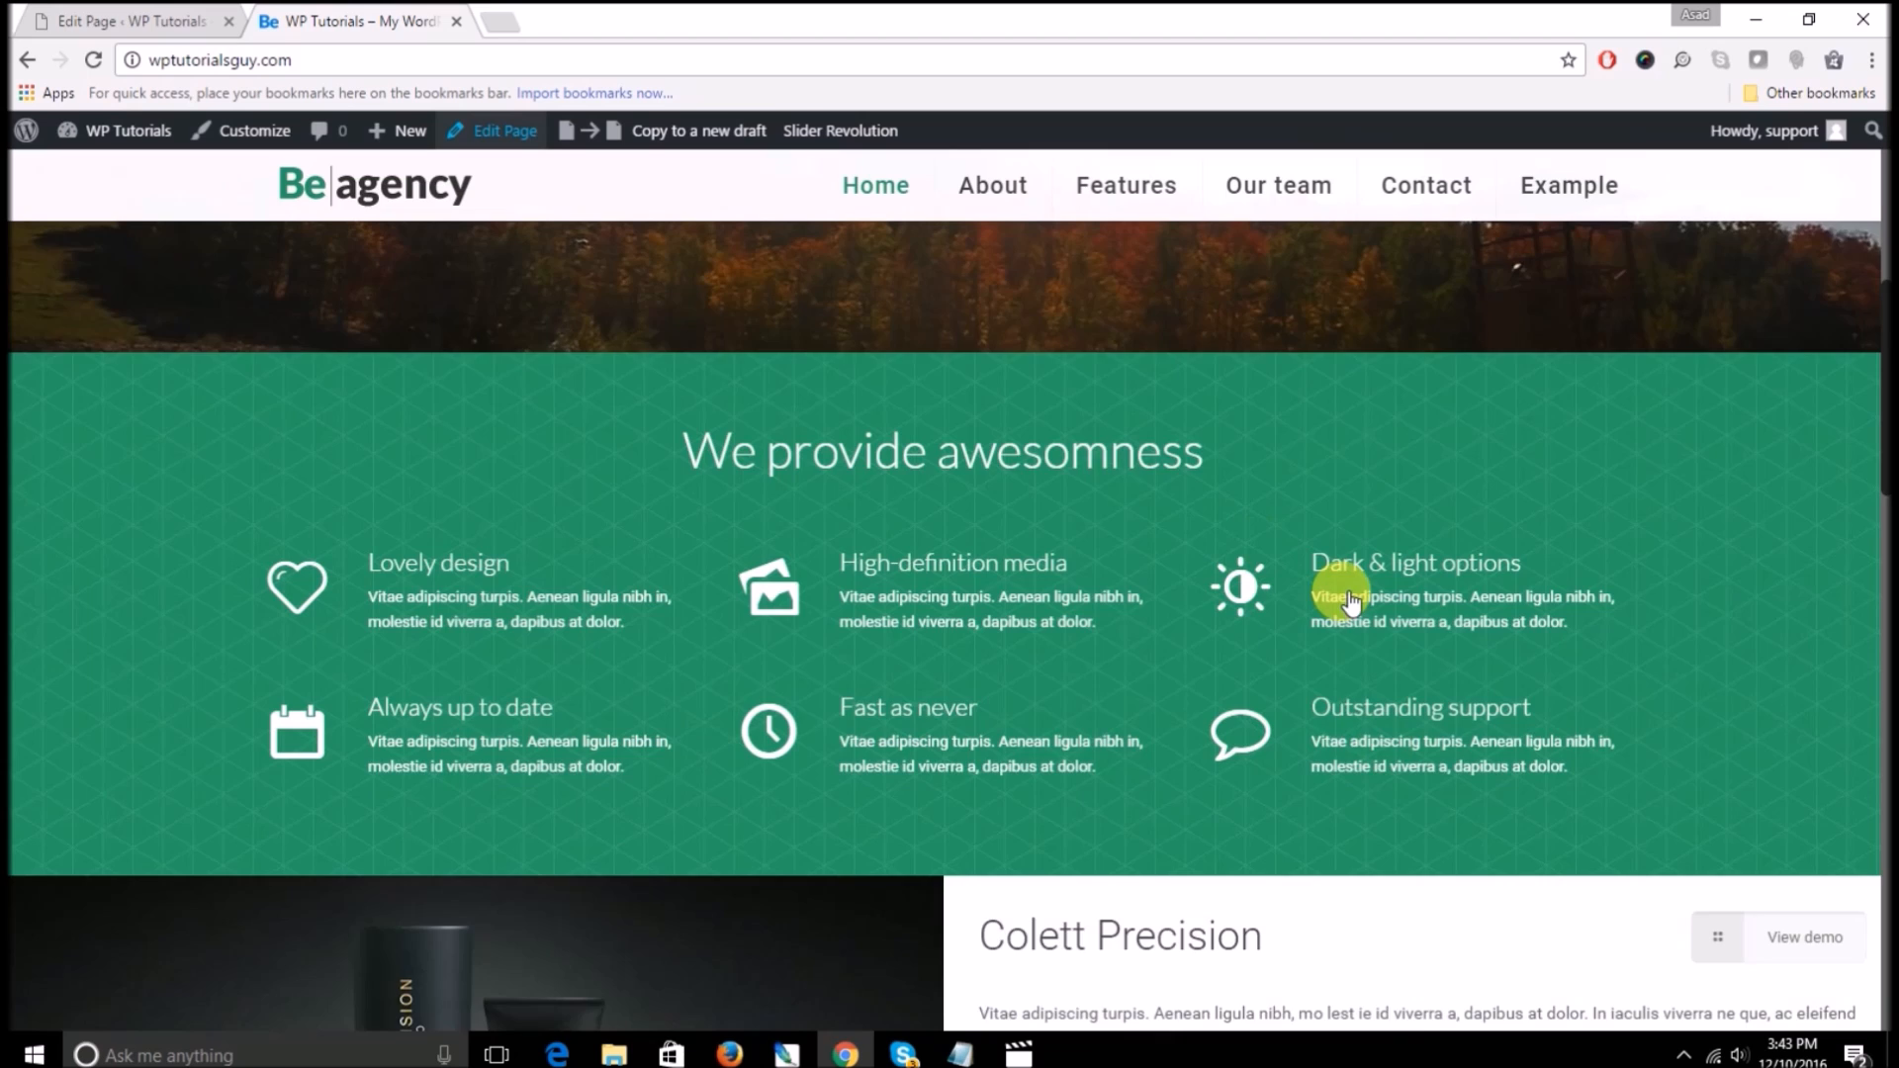
Step: Scroll the live homepage to the green 'We provide awesomness' features section
scroll(1349, 596, "down", 7)
scroll(582, 569, "up", 3)
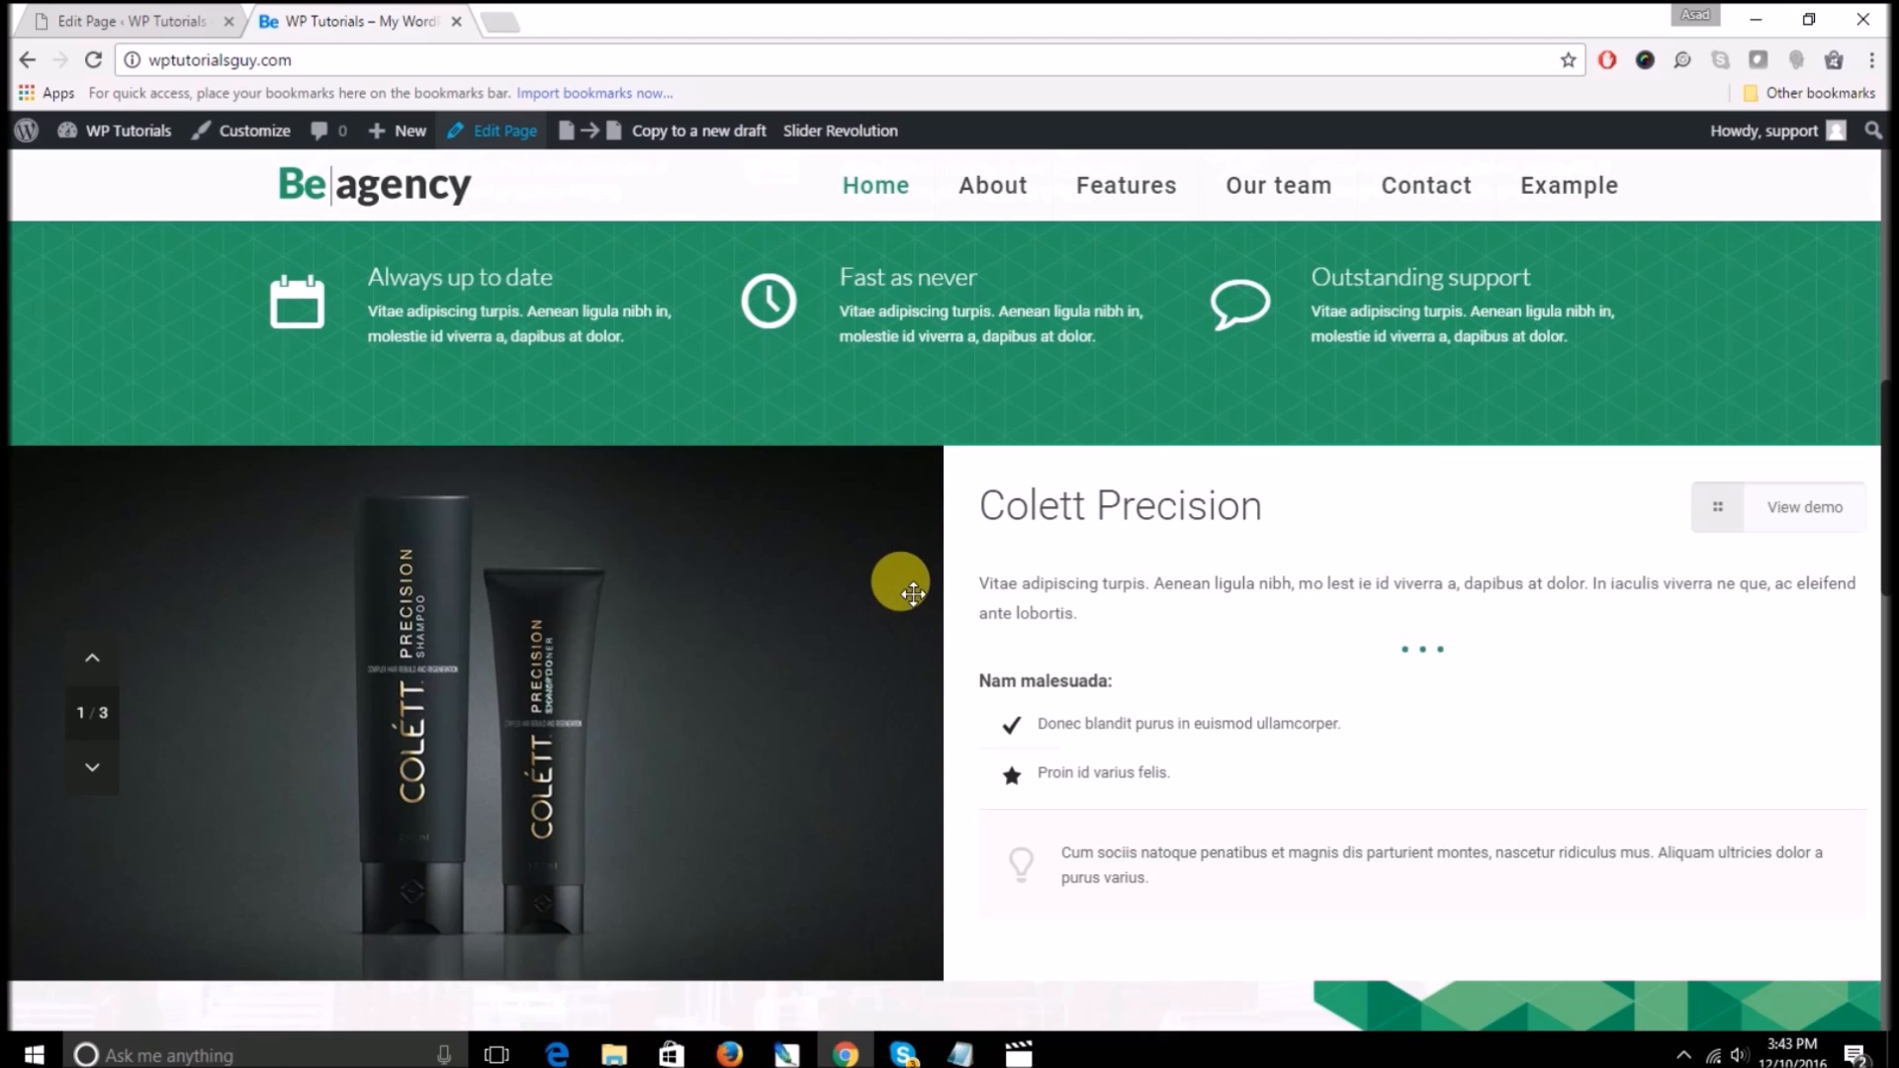
scroll(708, 539, "up", 3)
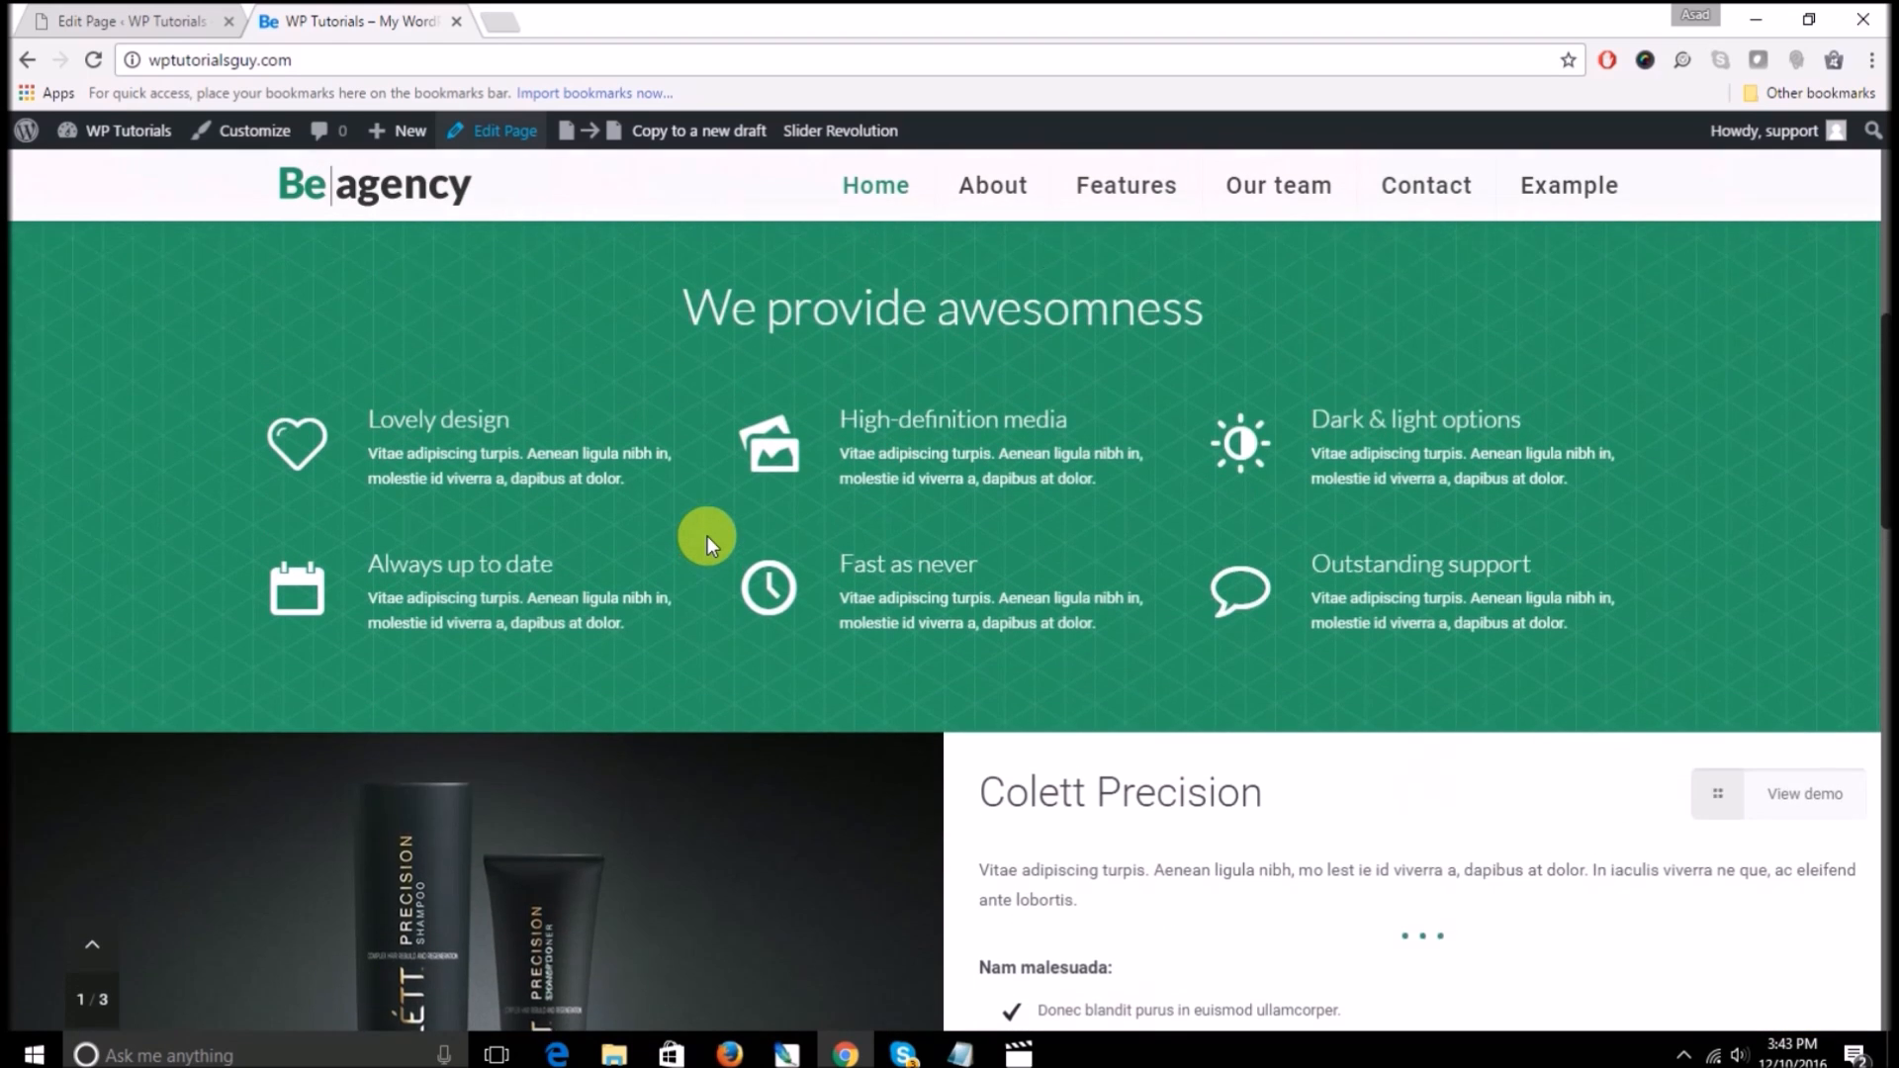
scroll(709, 536, "down", 4)
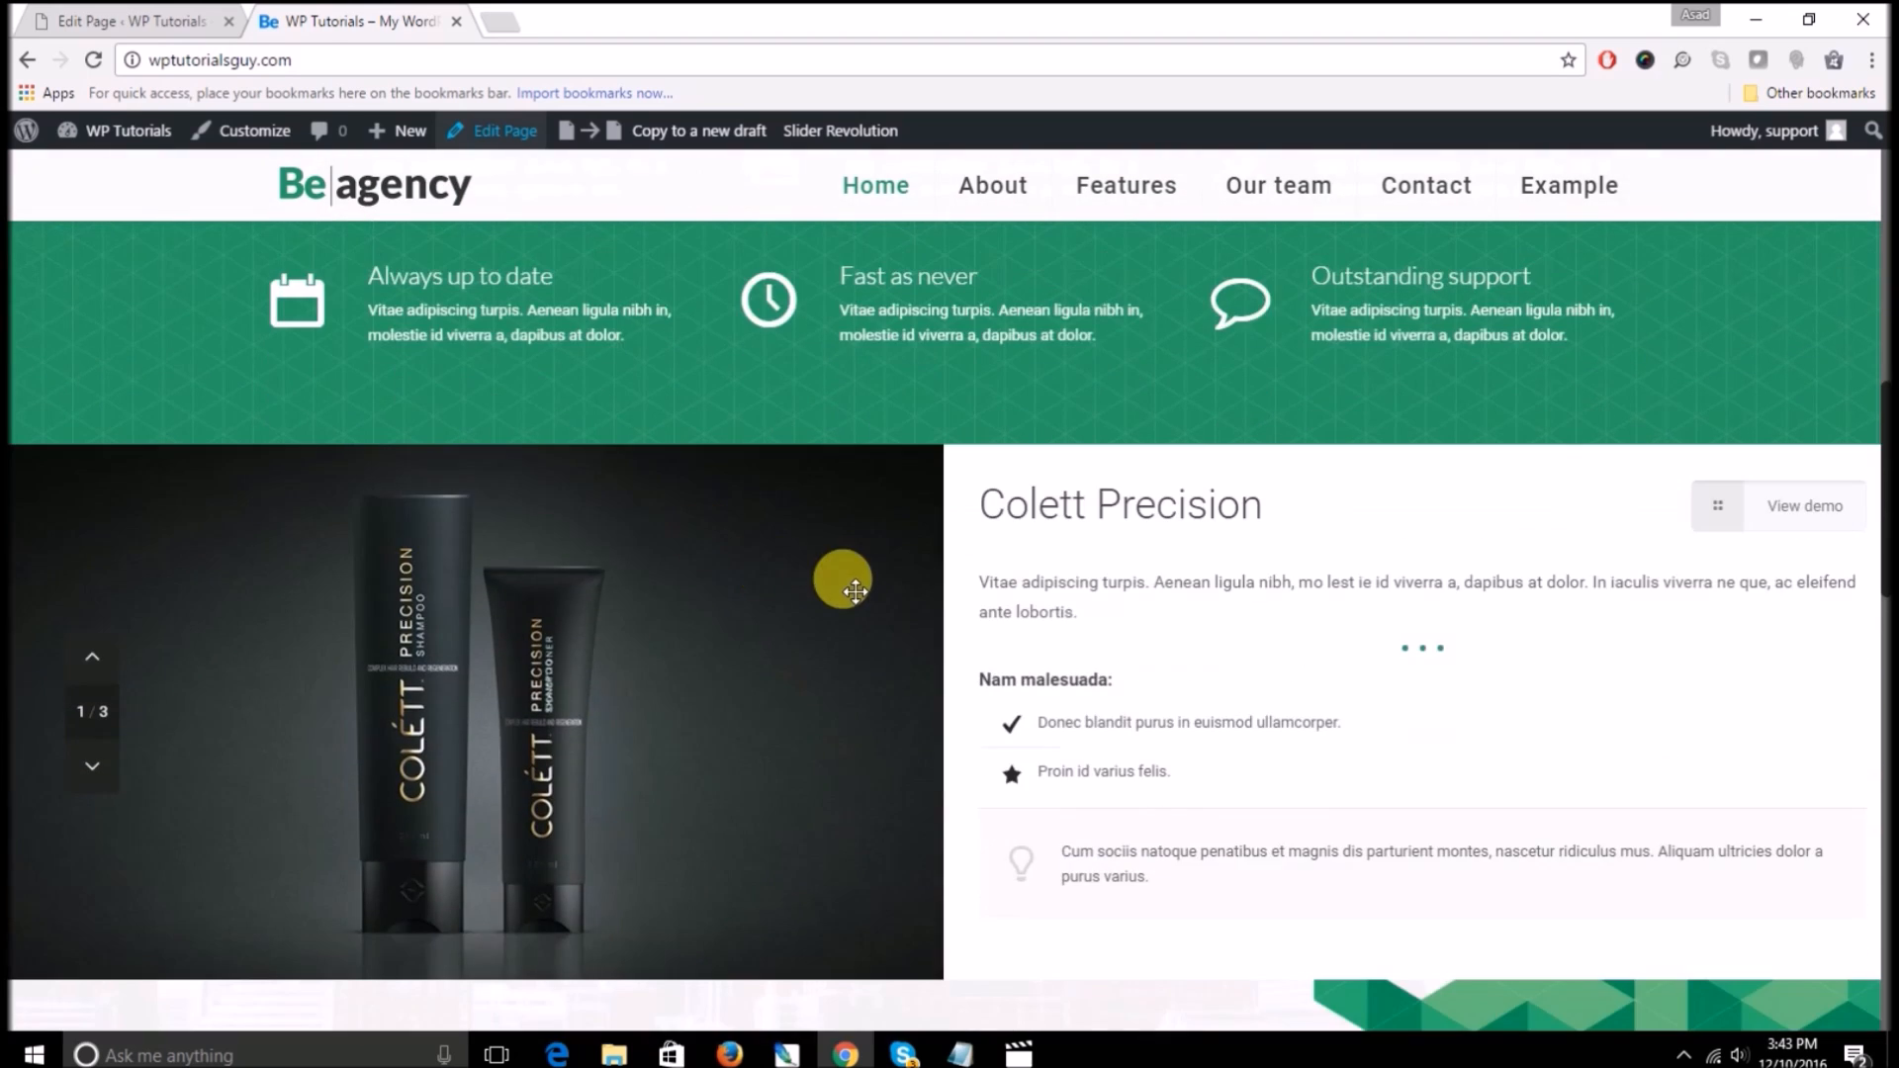
scroll(843, 576, "up", 3)
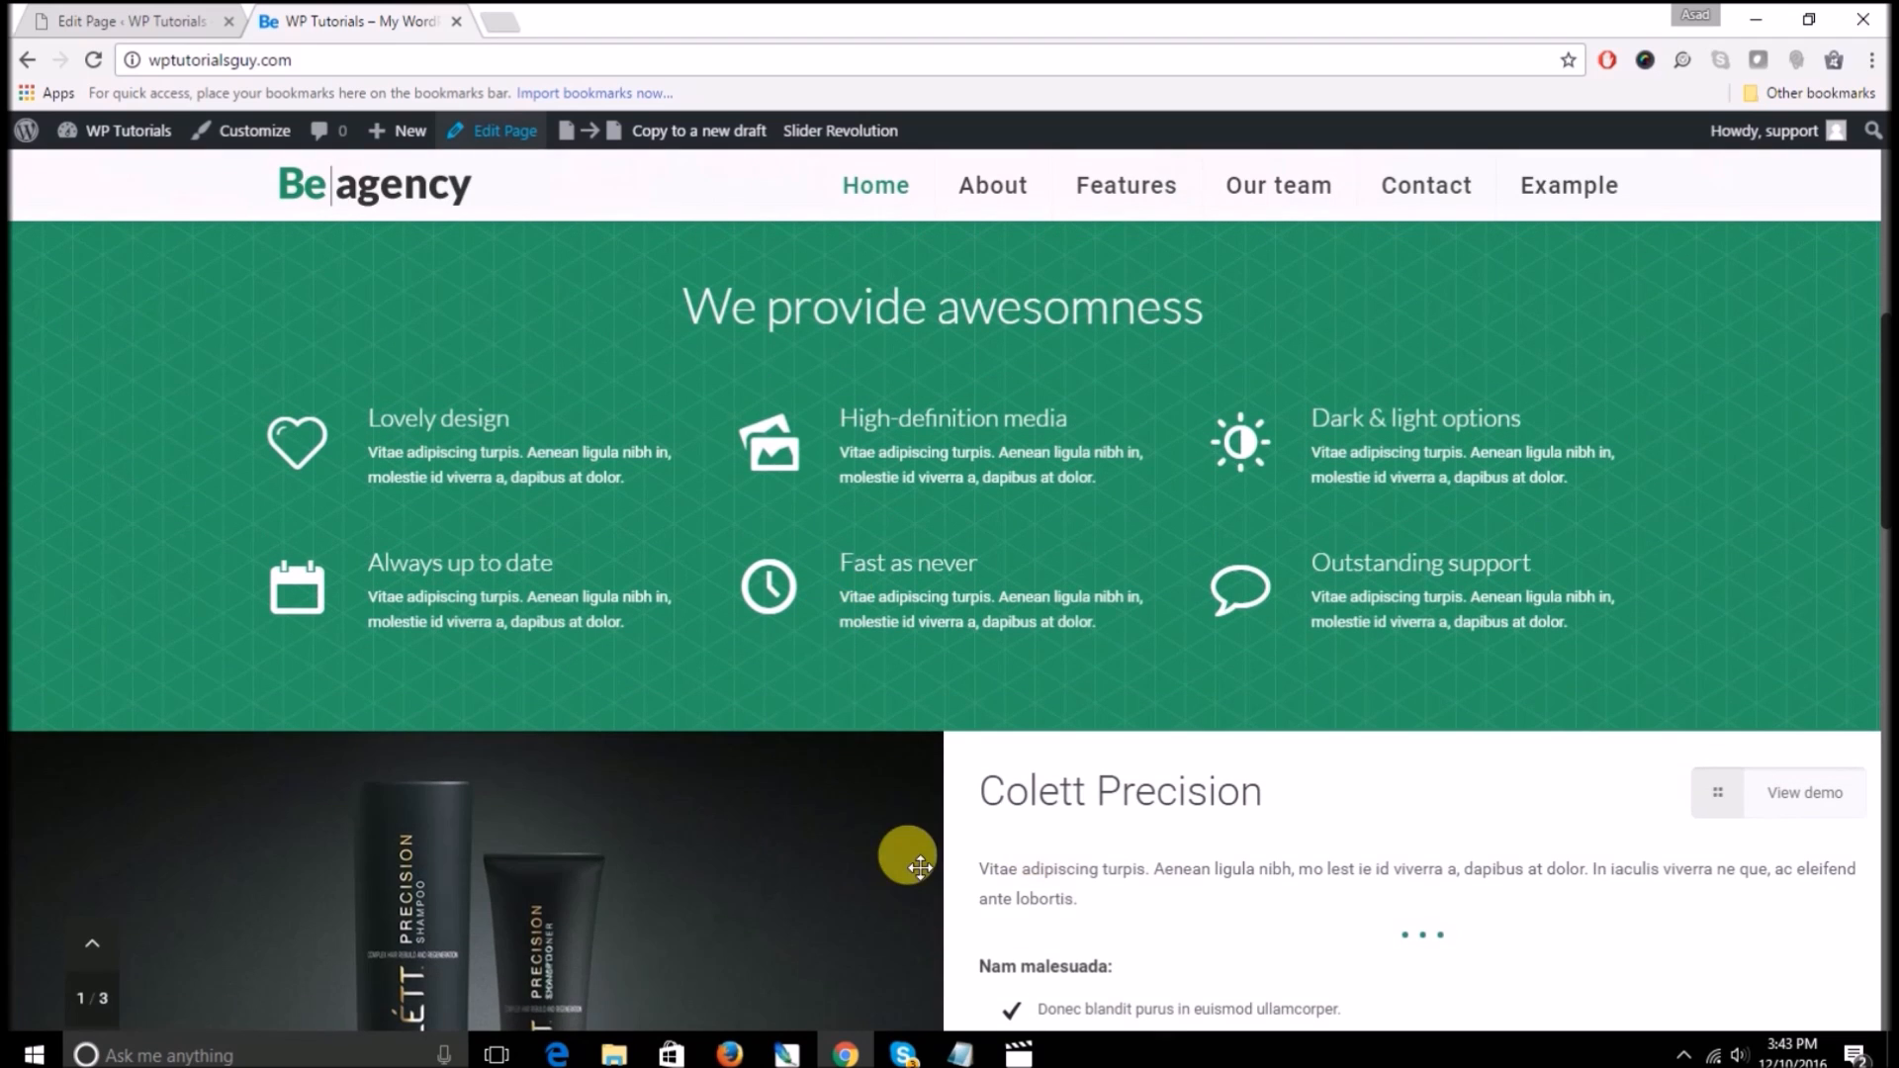
left_click(122, 21)
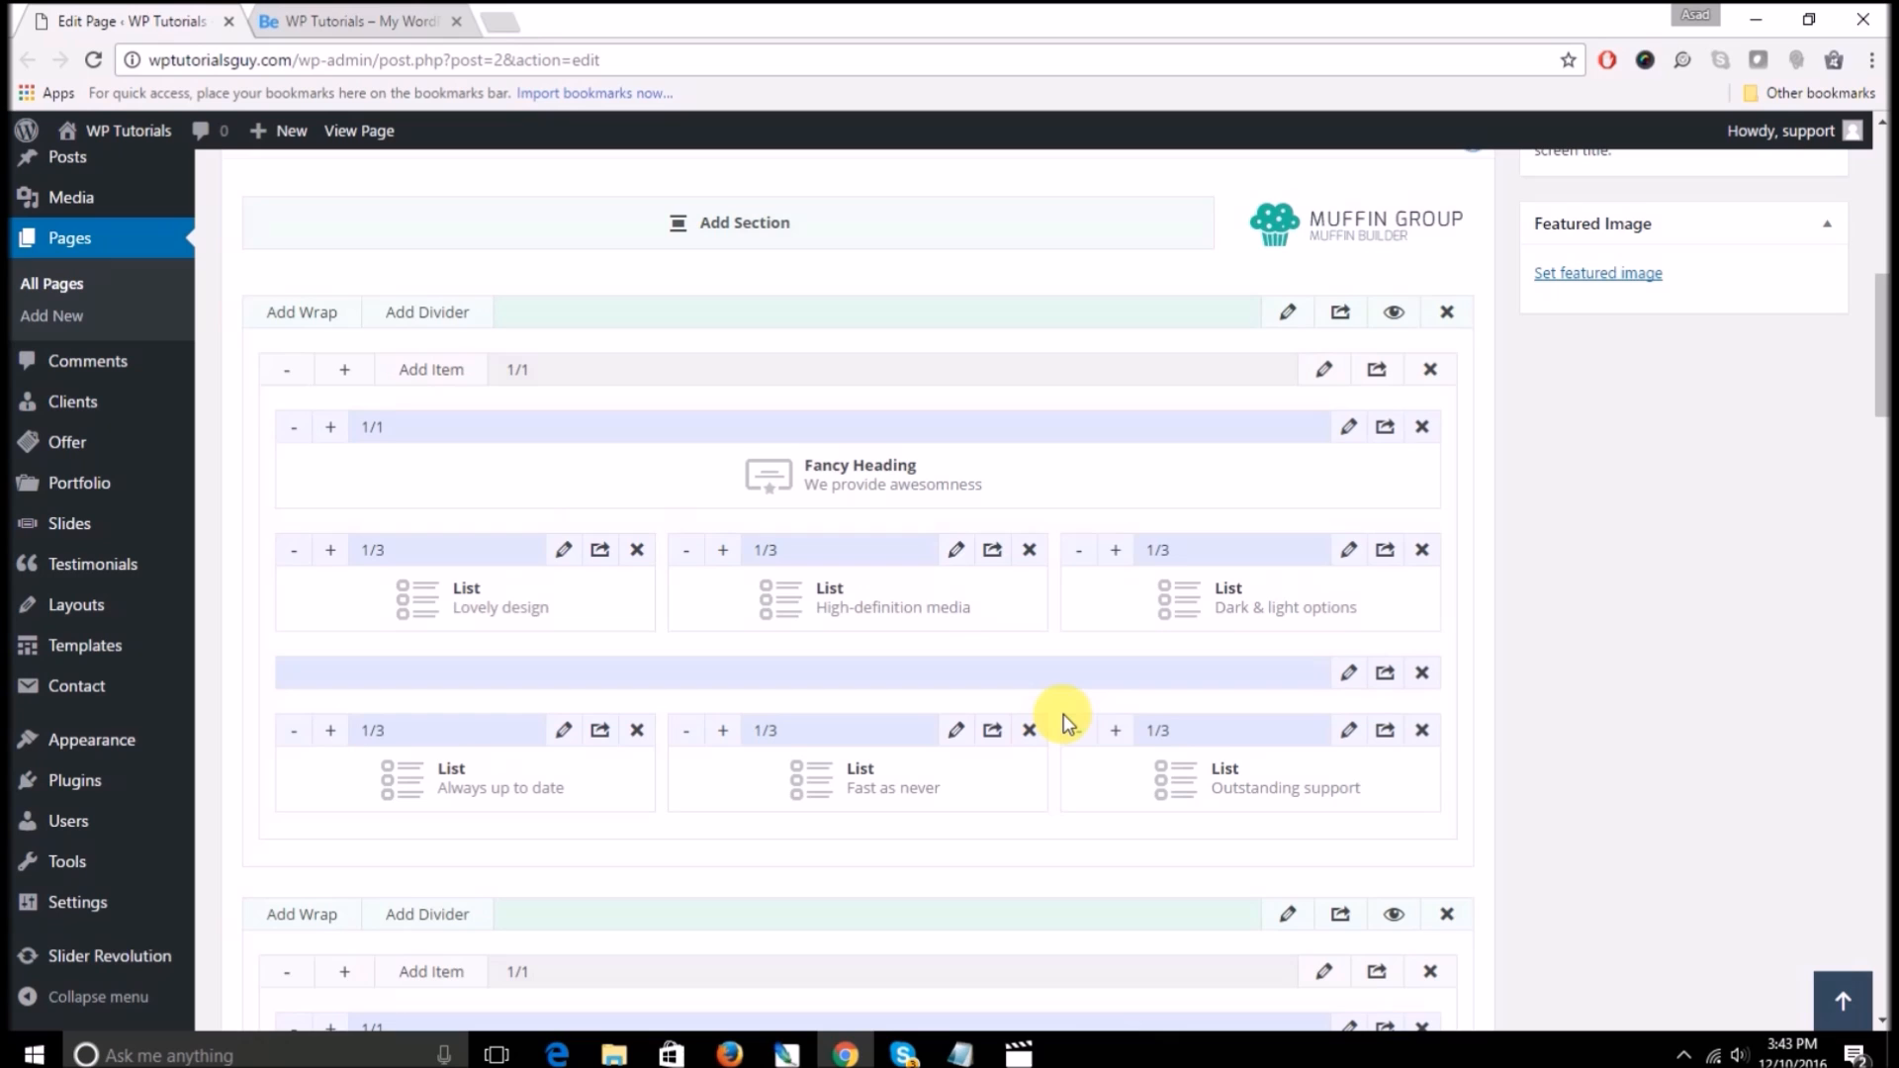
Step: Scroll through the Muffin Builder sections in the page editor
scroll(1064, 721, "down", 4)
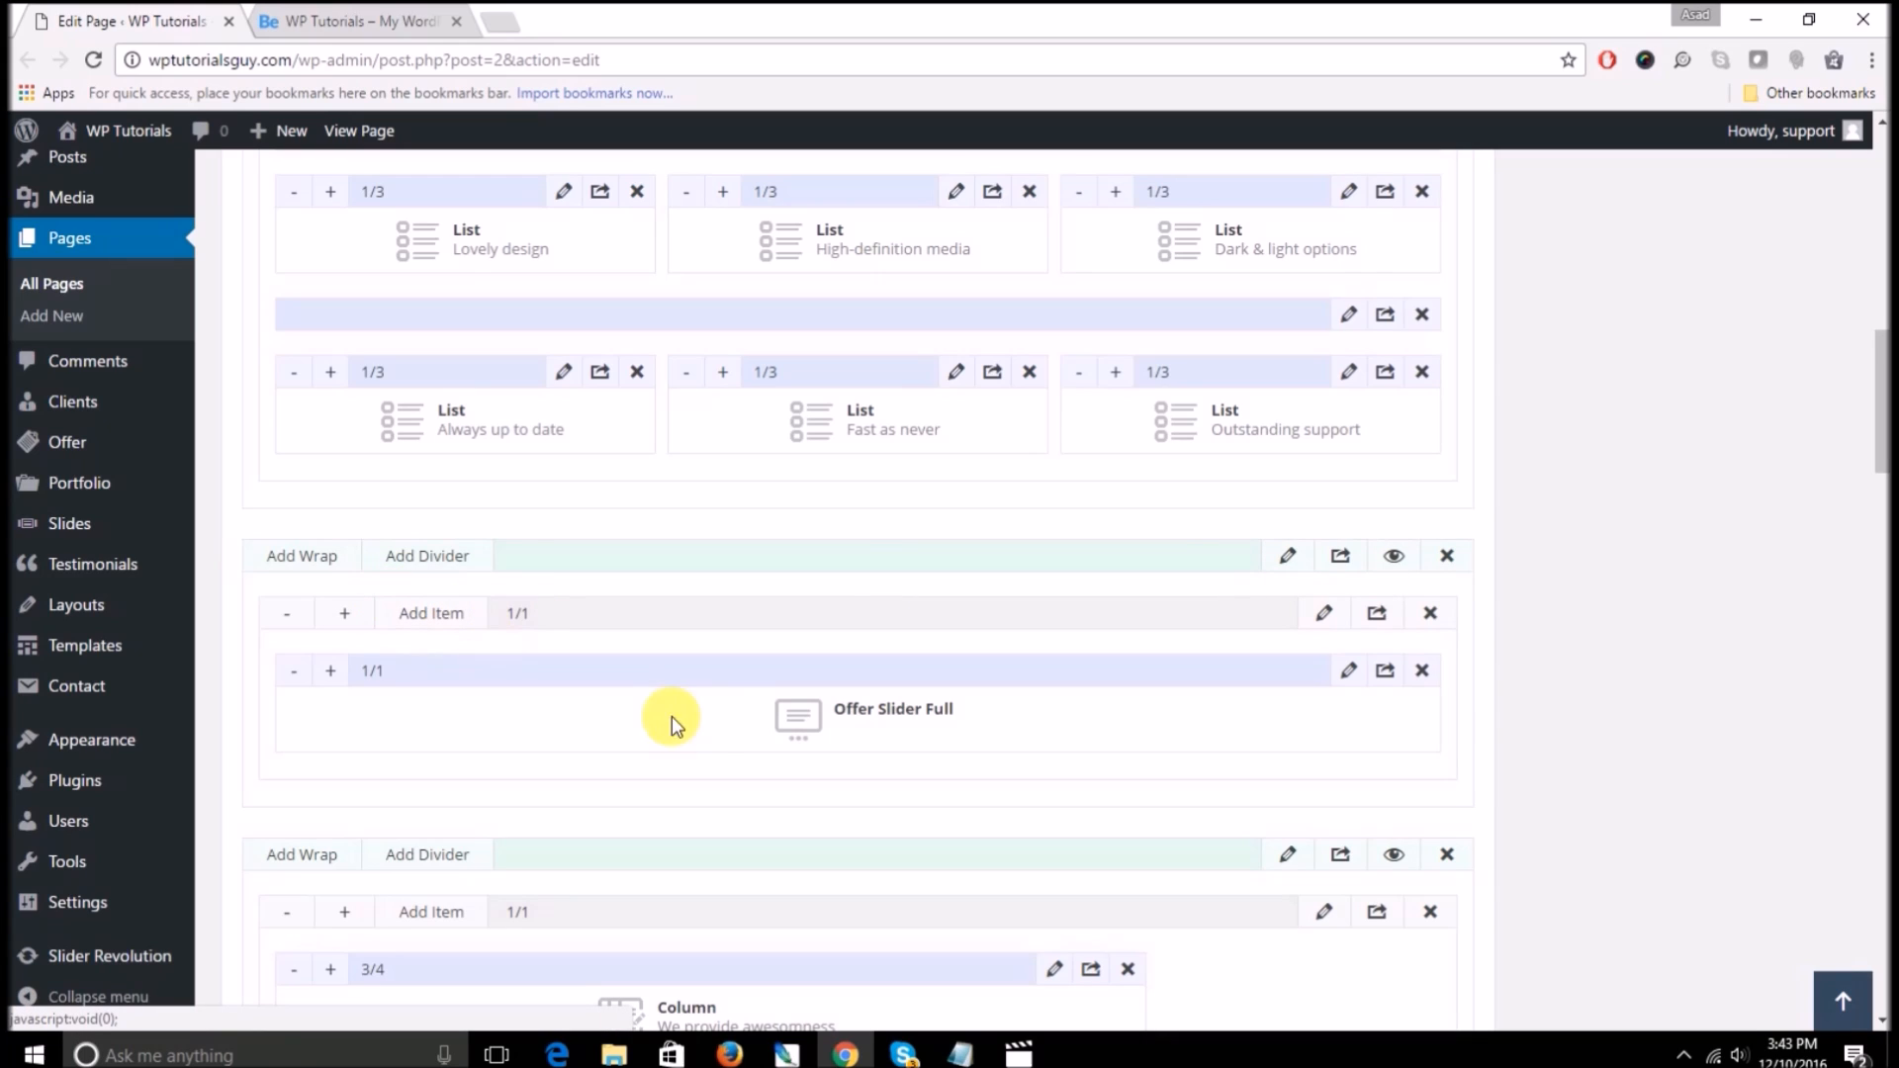
scroll(716, 714, "up", 3)
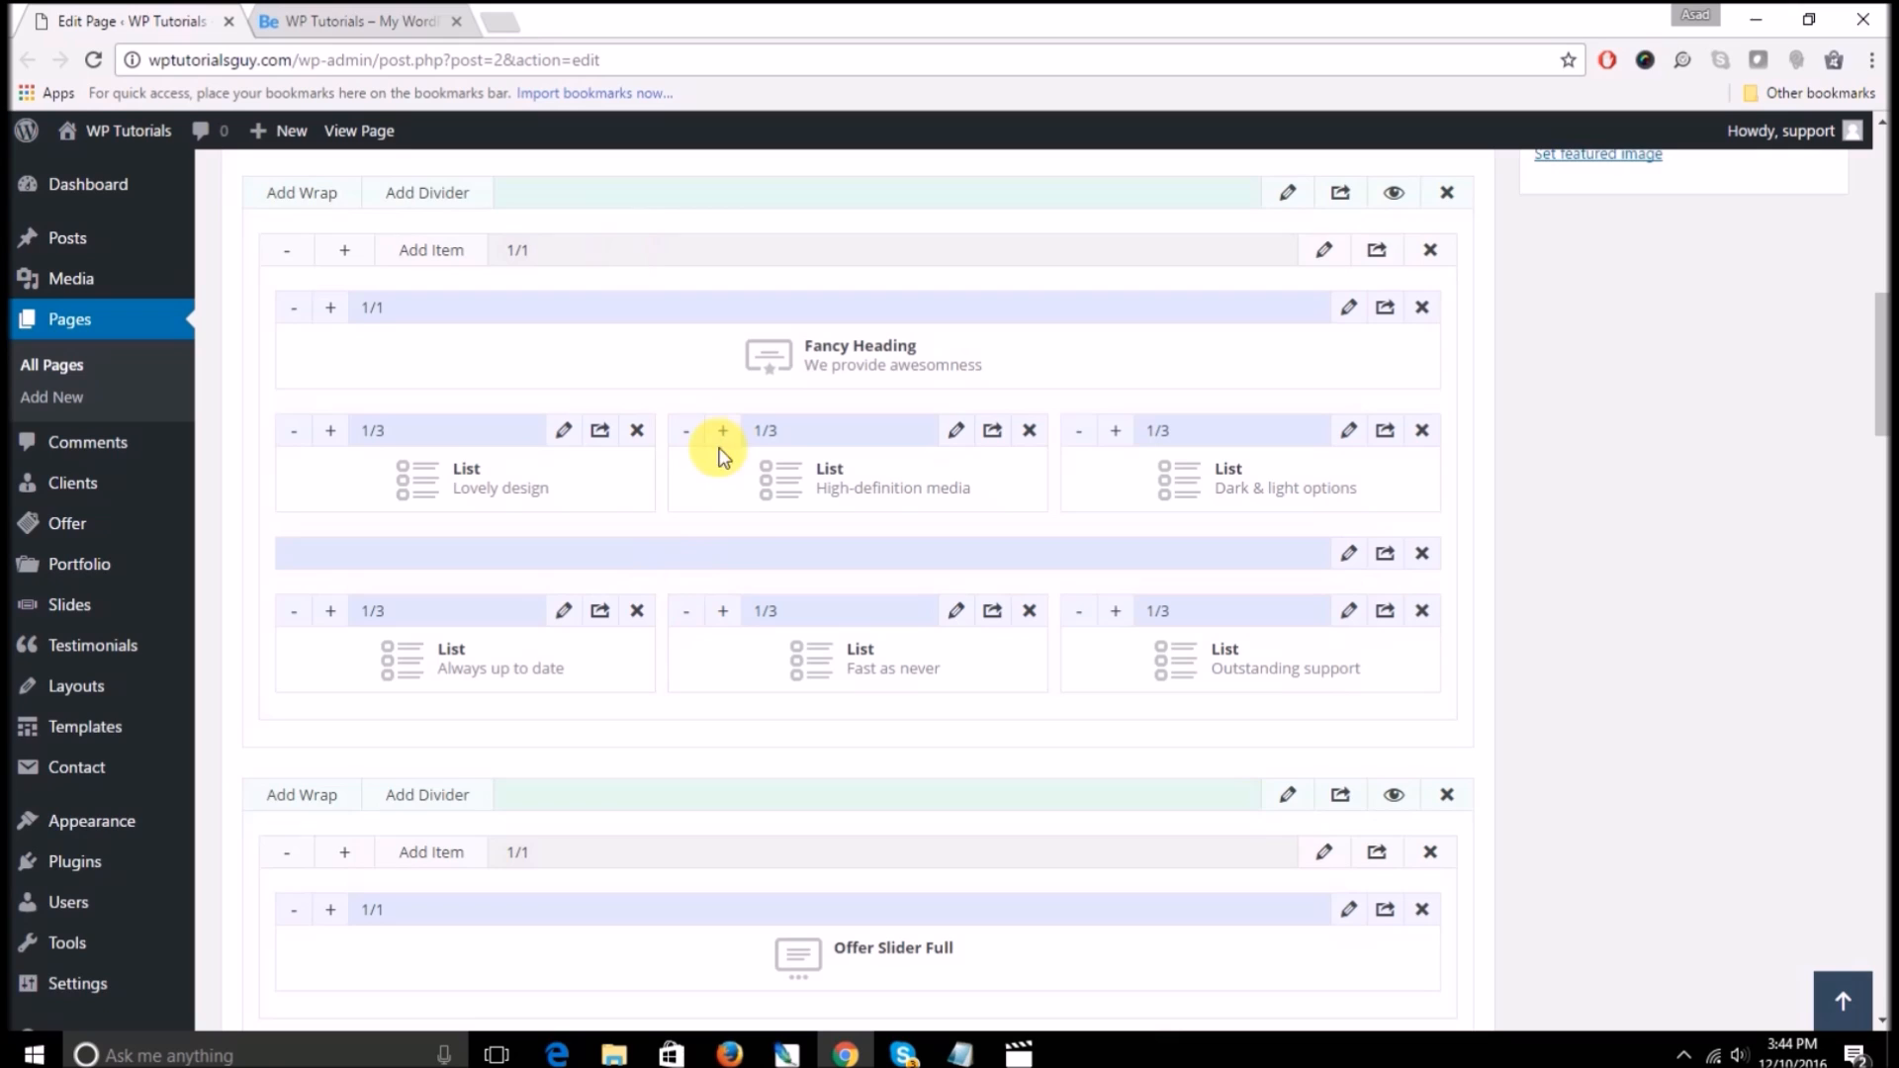
scroll(742, 543, "down", 1)
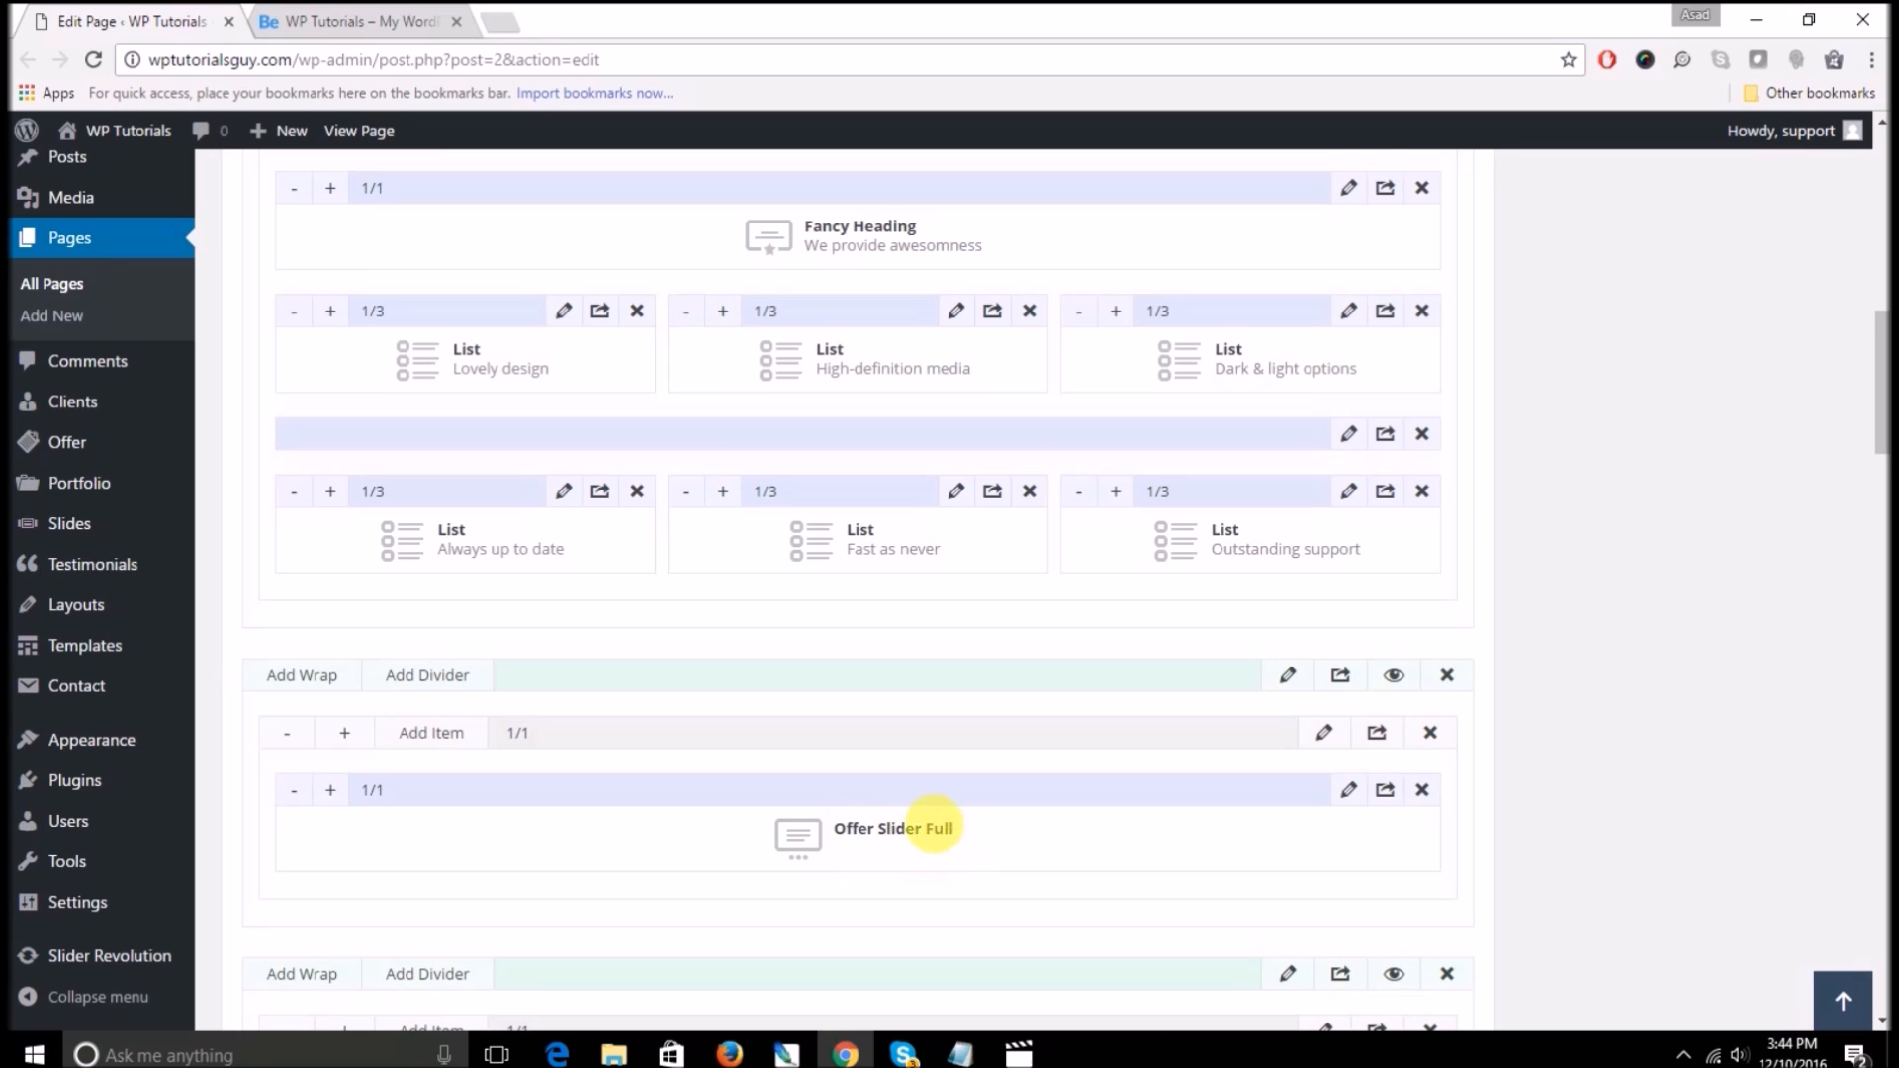
scroll(930, 821, "down", 3)
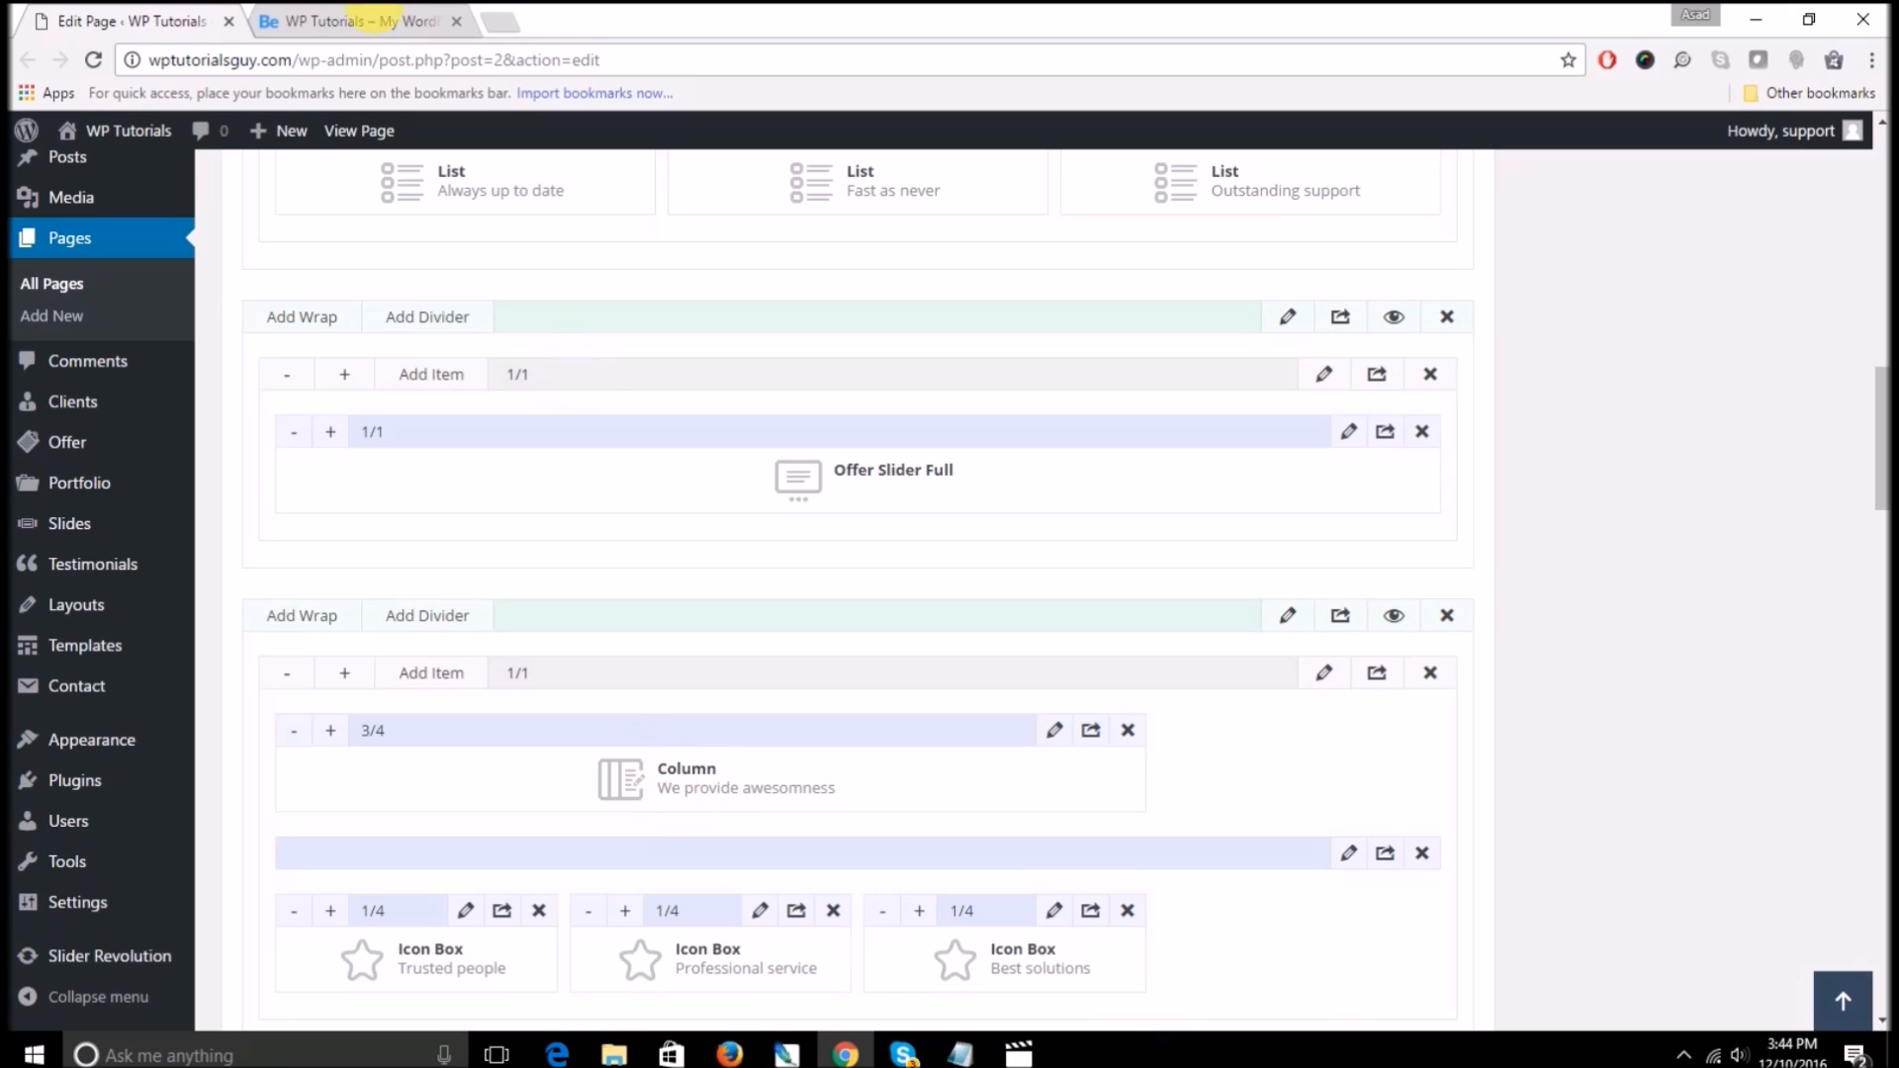
Step: Reload the live homepage and scroll to 'We provide awesomness' with its three Icon Boxes
left_click(366, 14)
key("F5")
scroll(813, 386, "down", 2)
scroll(825, 397, "down", 3)
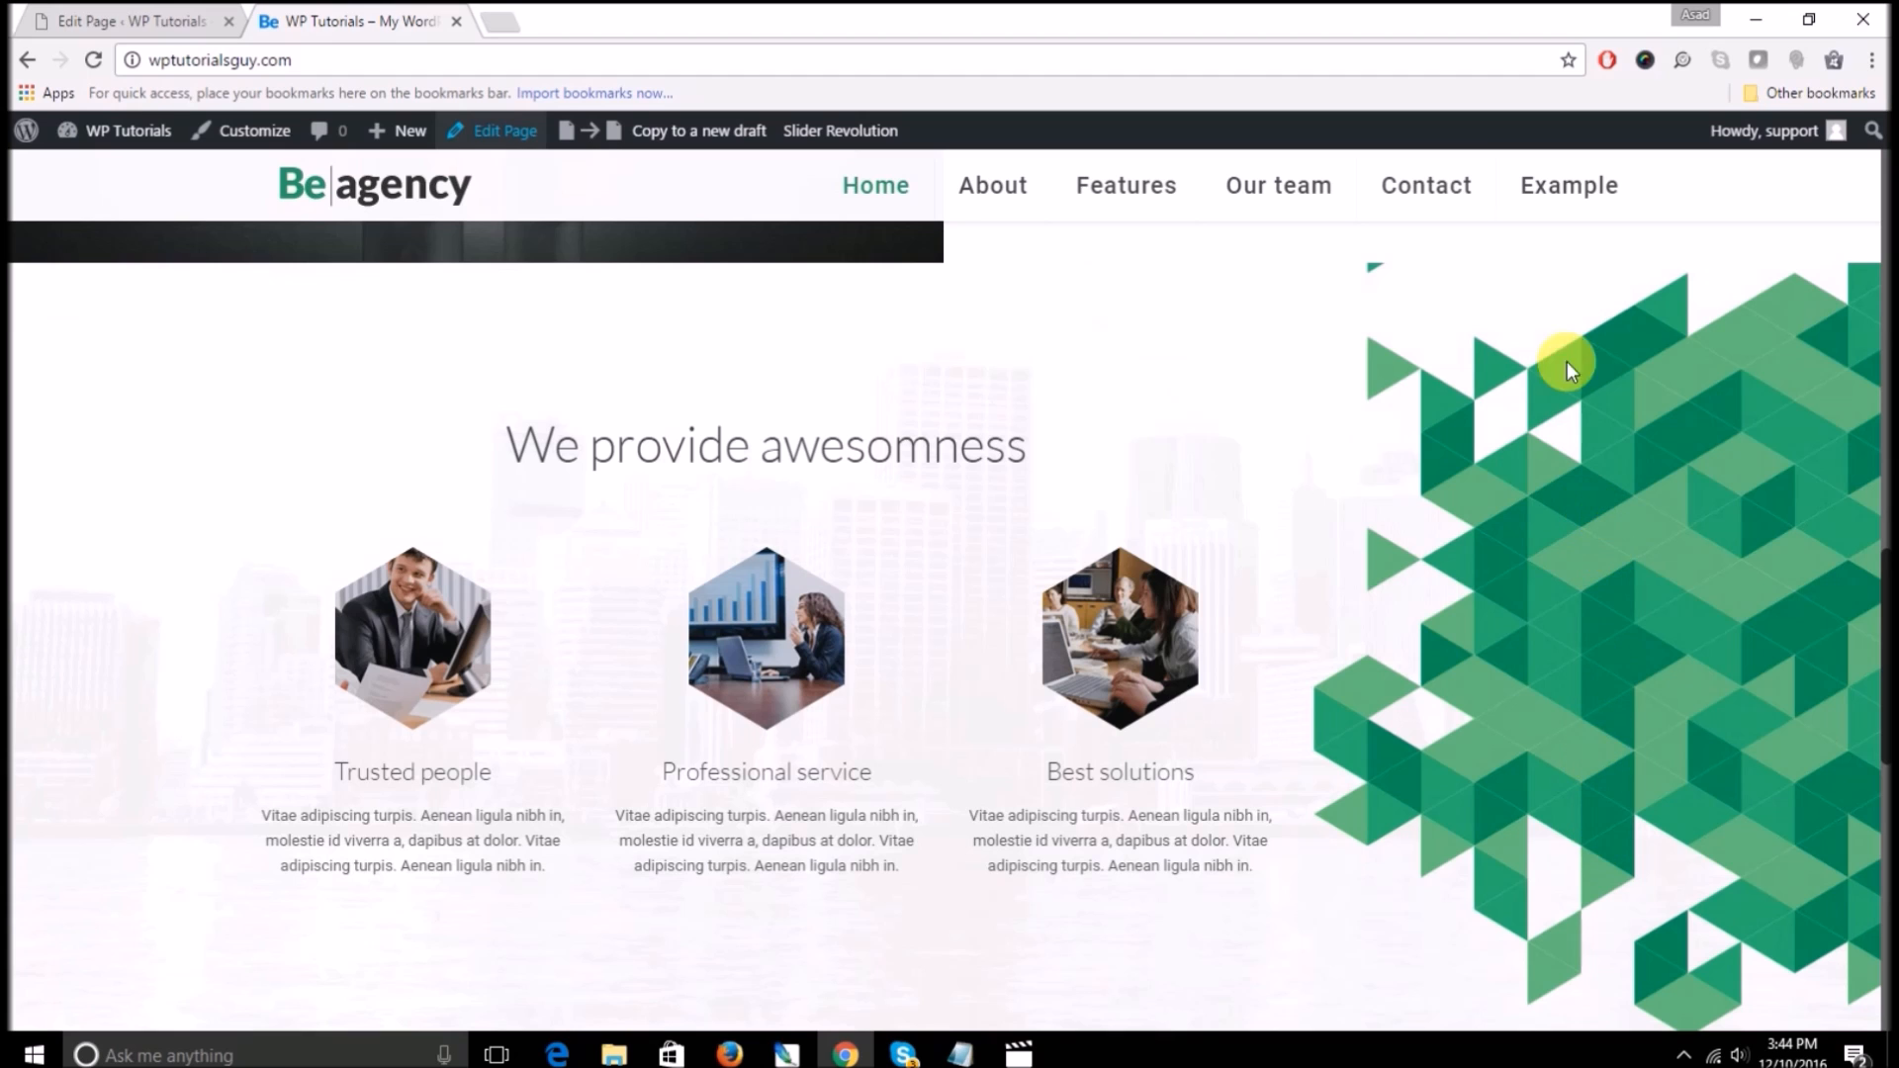
Step: Scroll the builder past the List items, Offer Slider Full and Map sections, then back up
scroll(1601, 578, "down", 2)
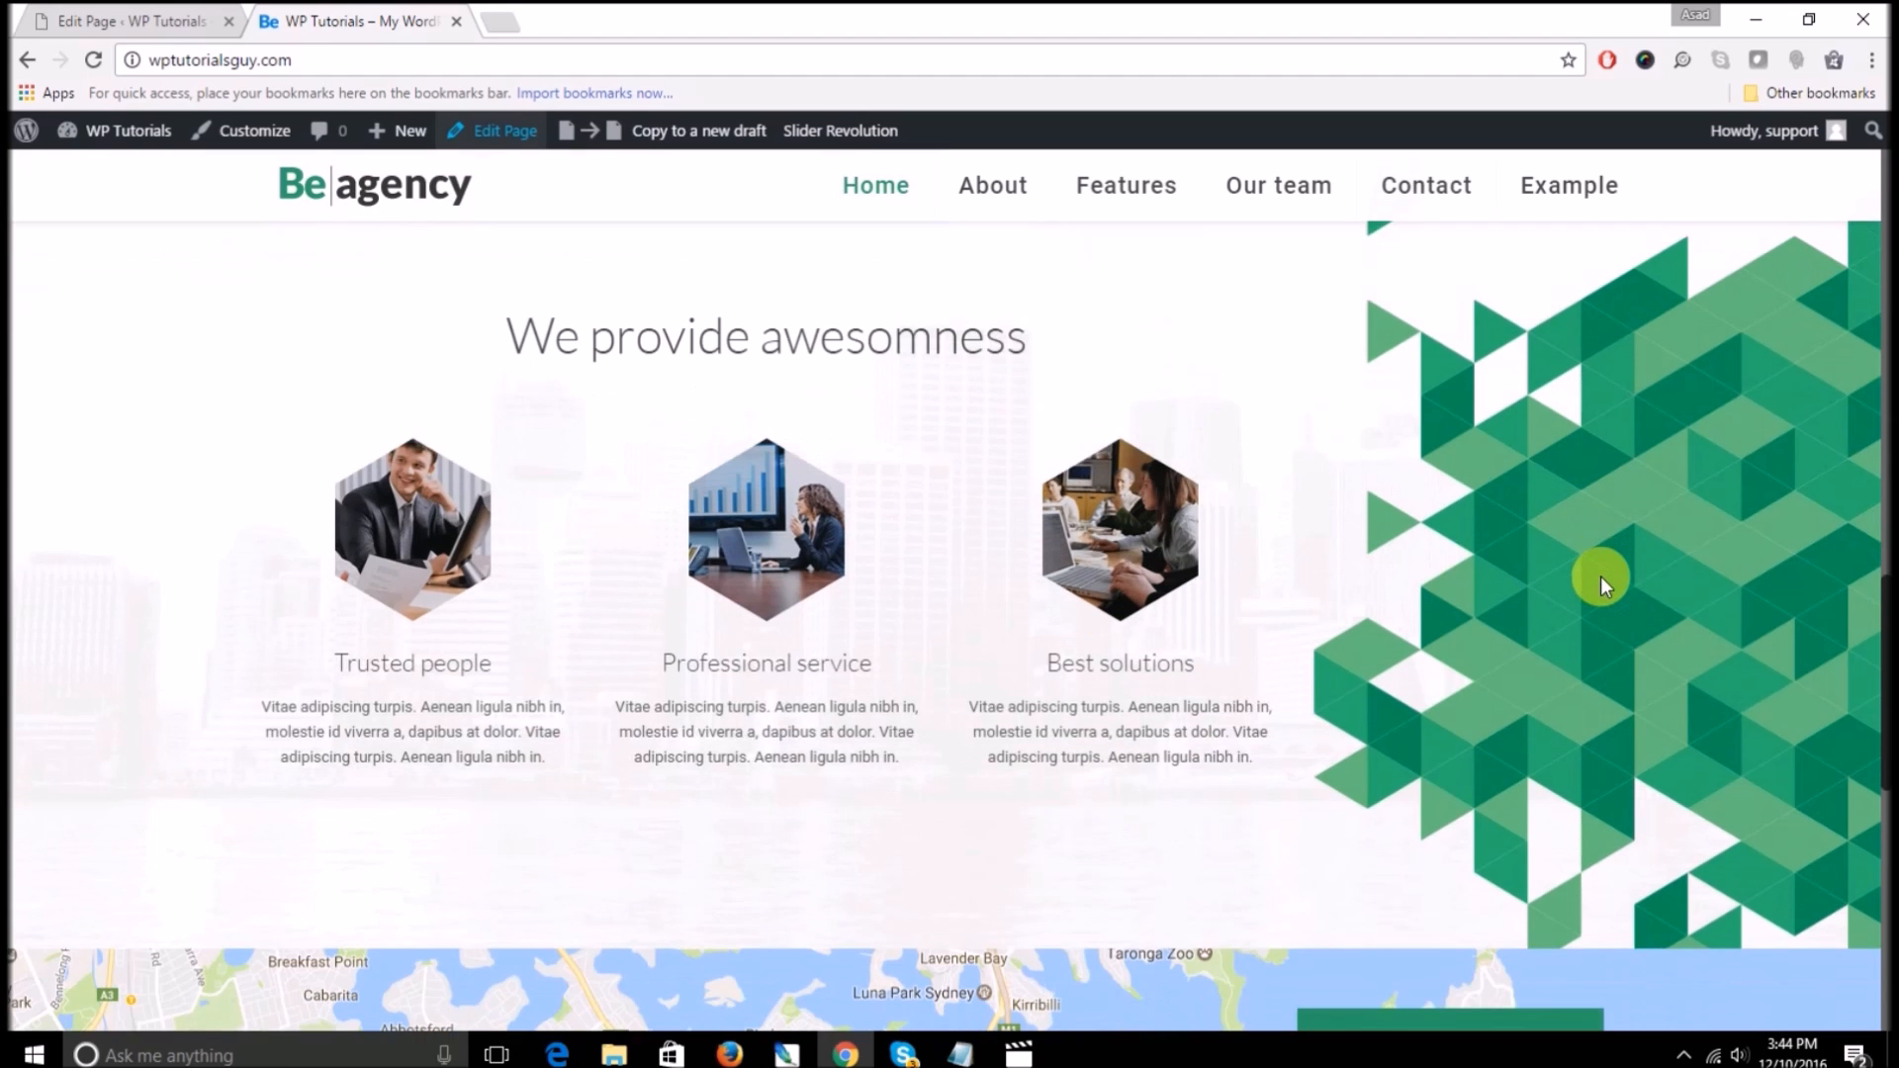
scroll(1600, 576, "down", 5)
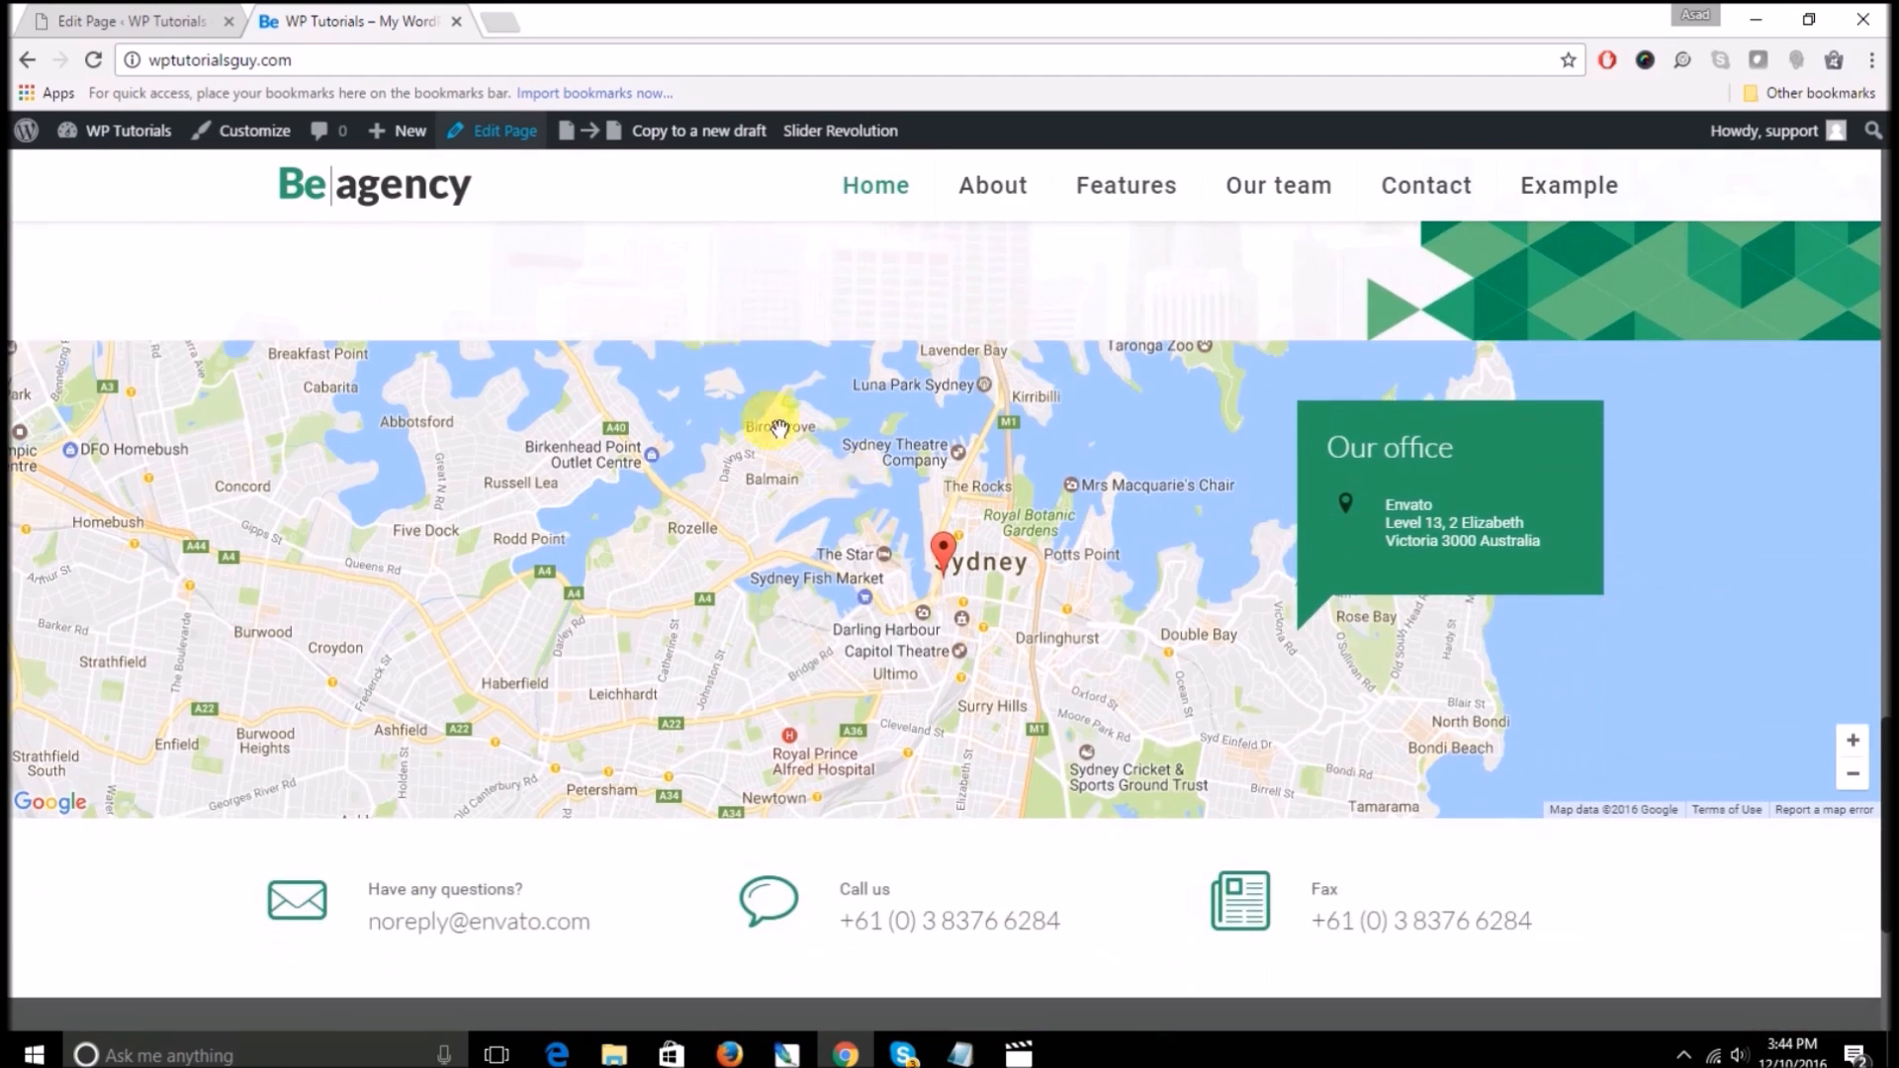
left_click(87, 14)
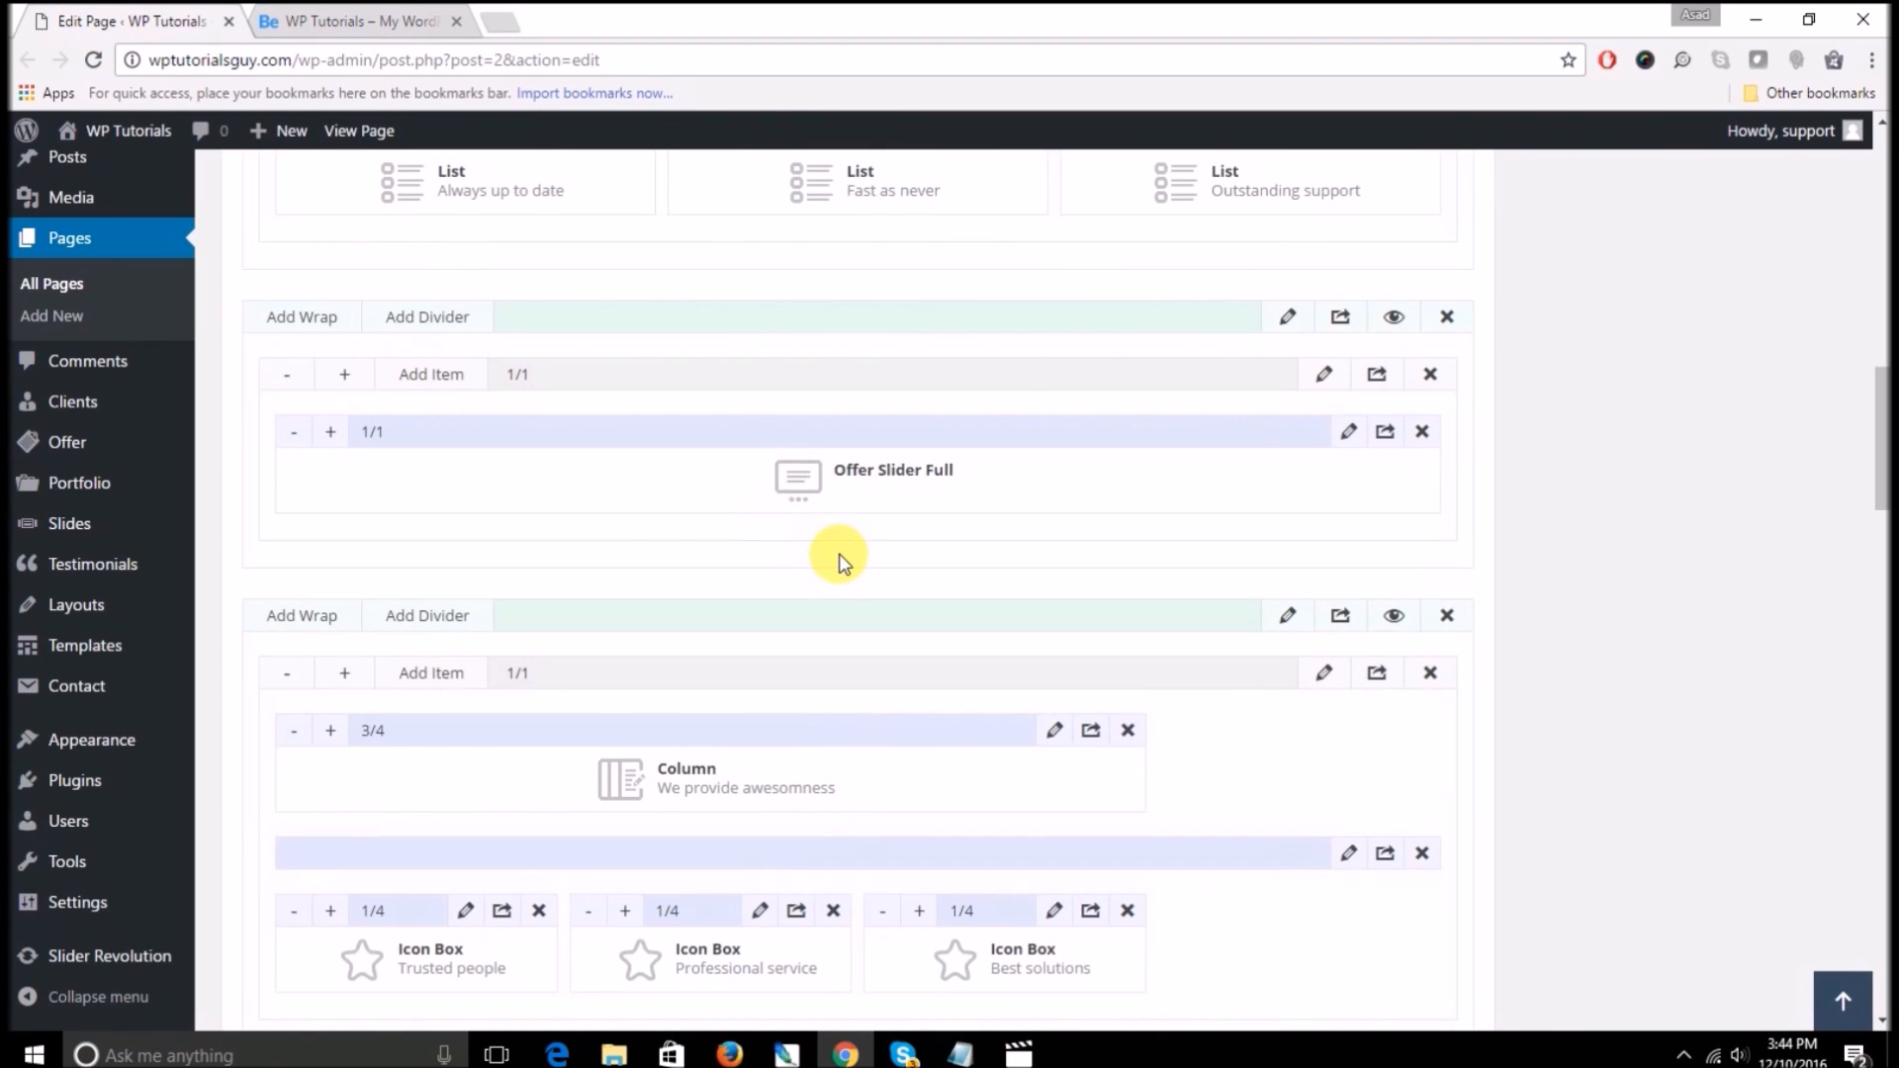
scroll(840, 558, "down", 2)
scroll(840, 558, "down", 2)
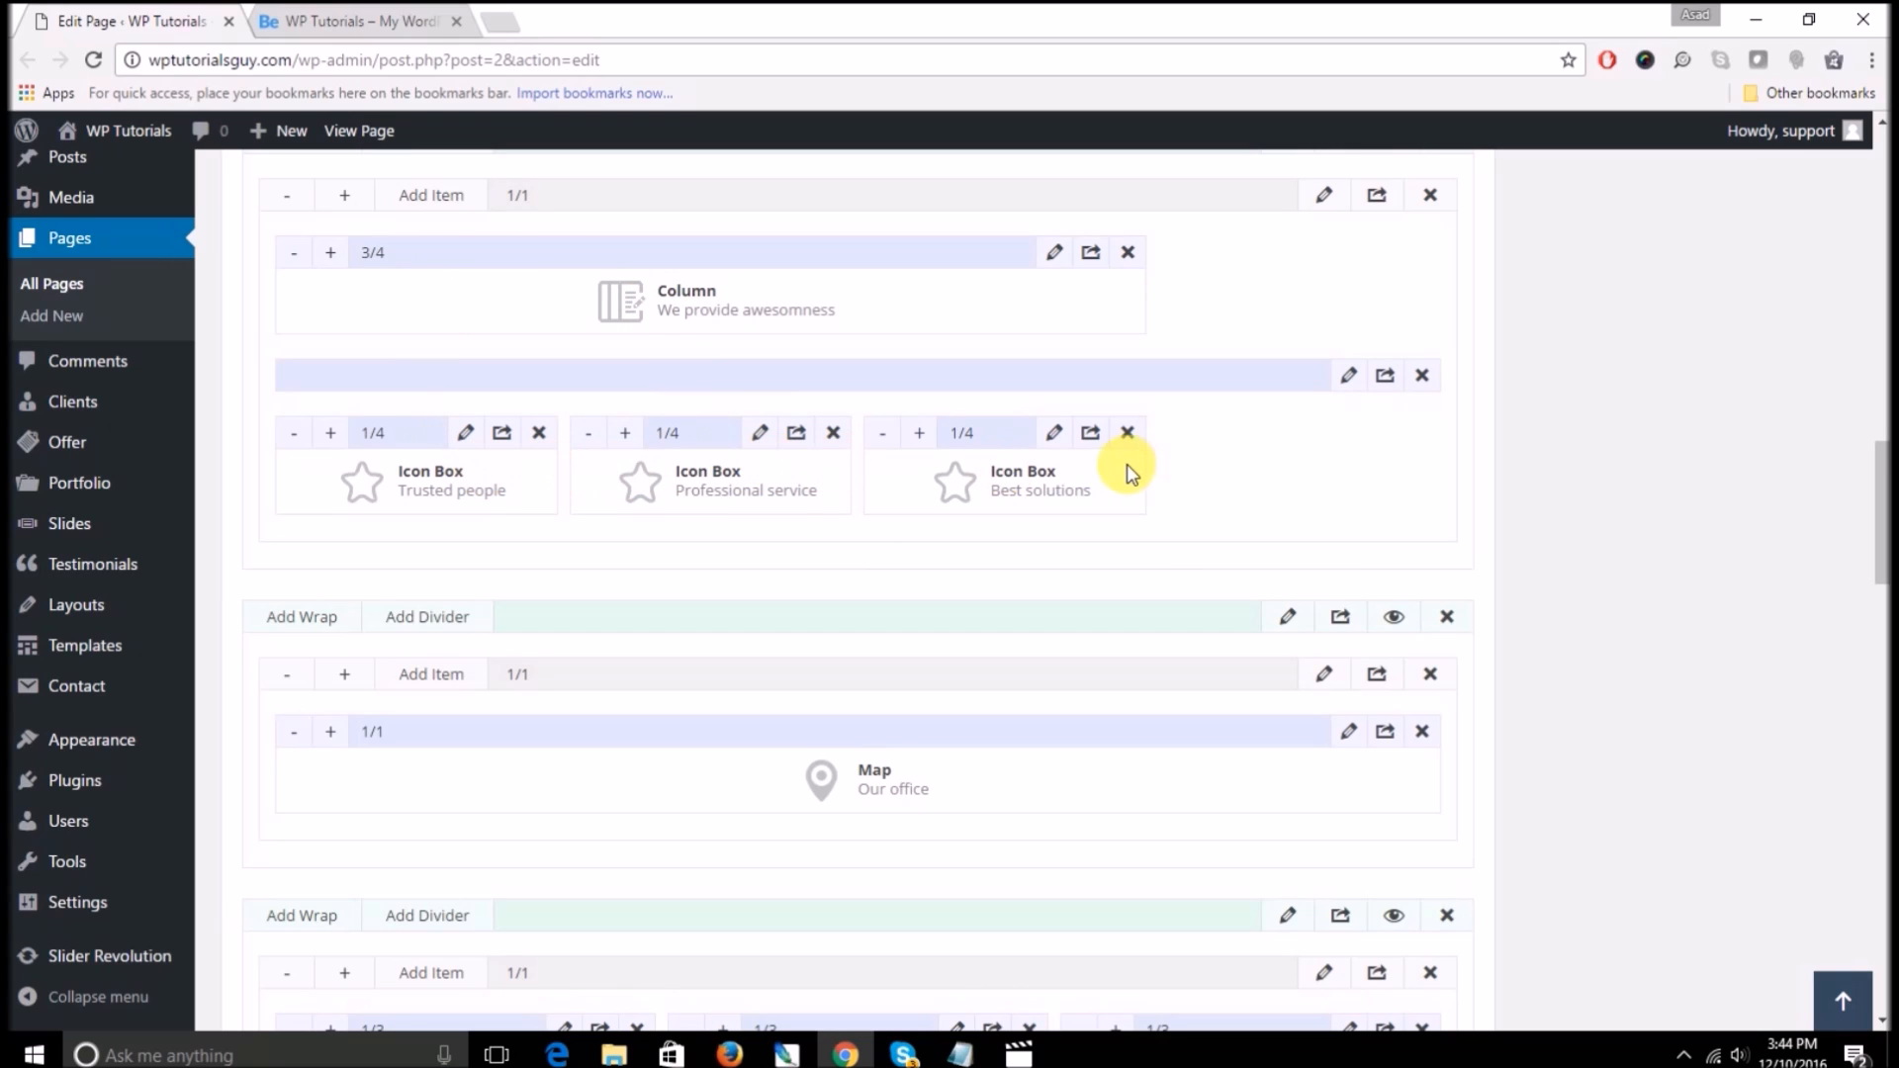
scroll(1088, 626, "down", 2)
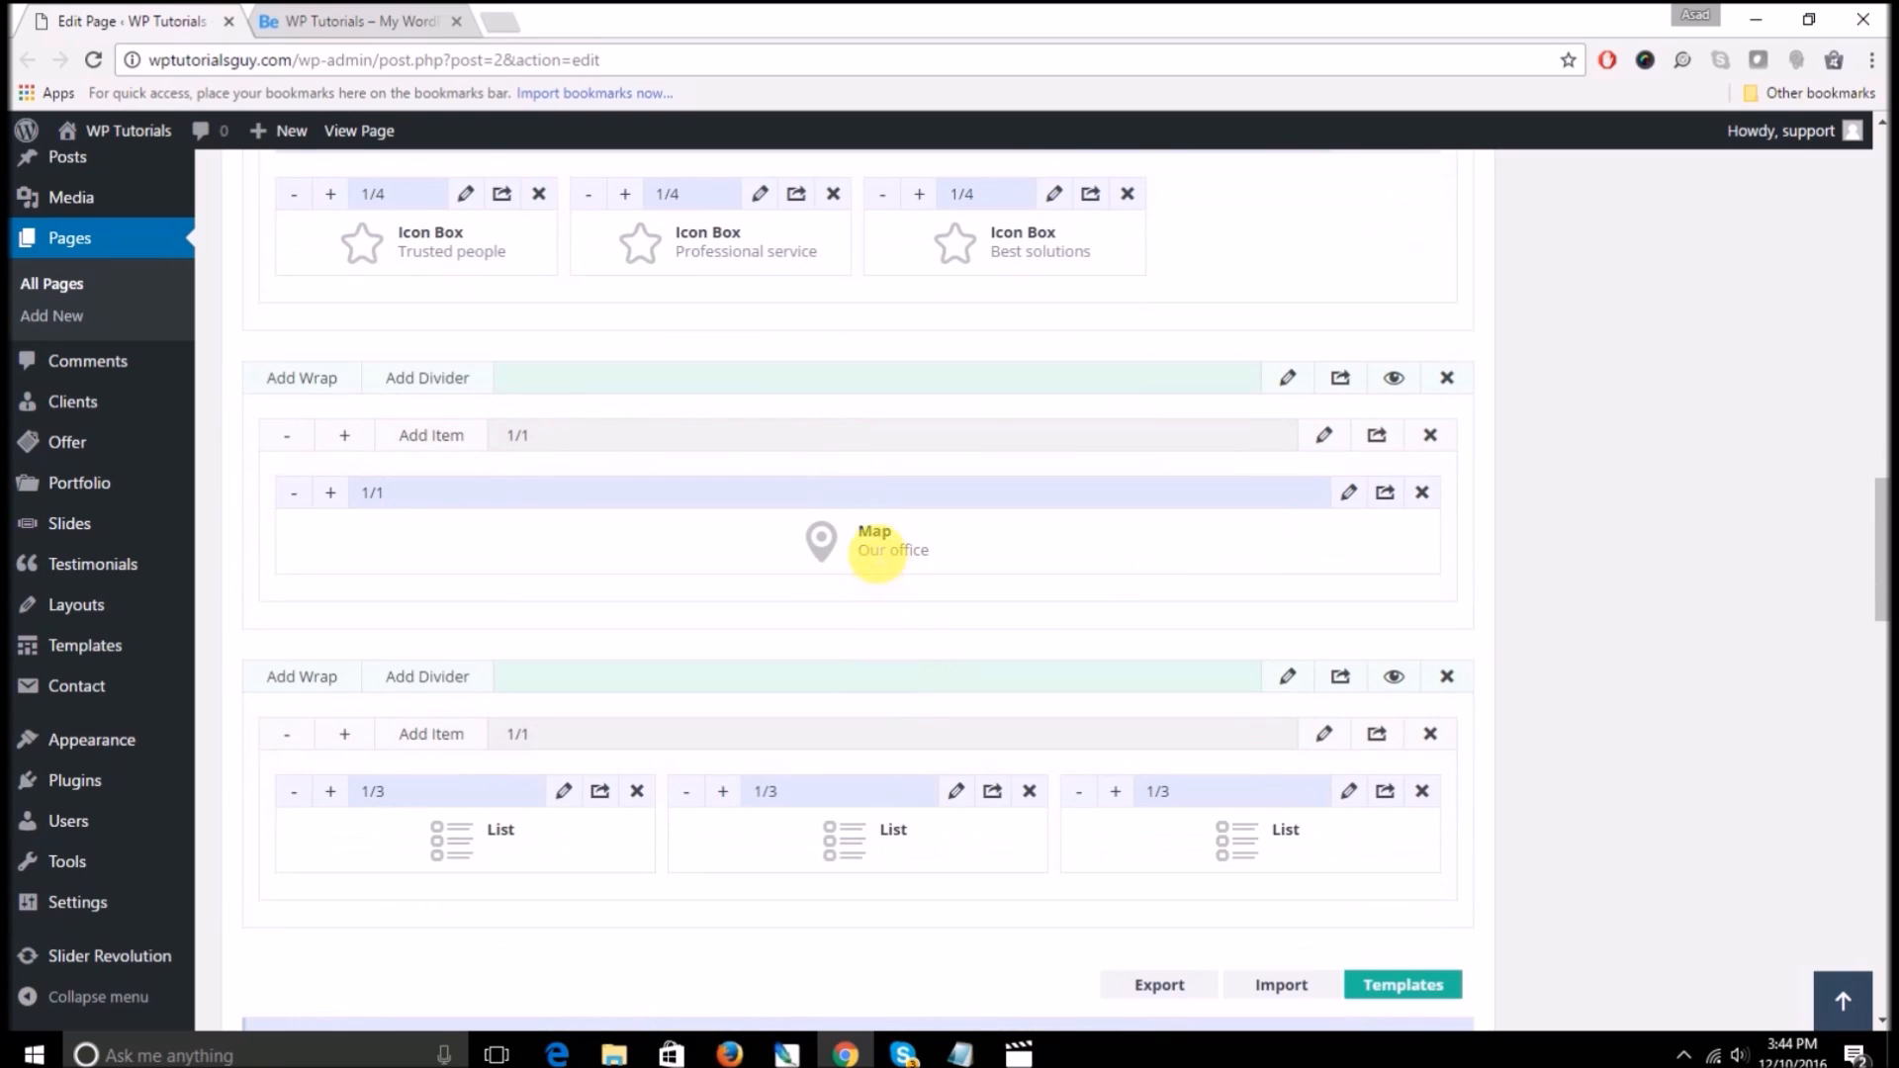
scroll(898, 584, "down", 1)
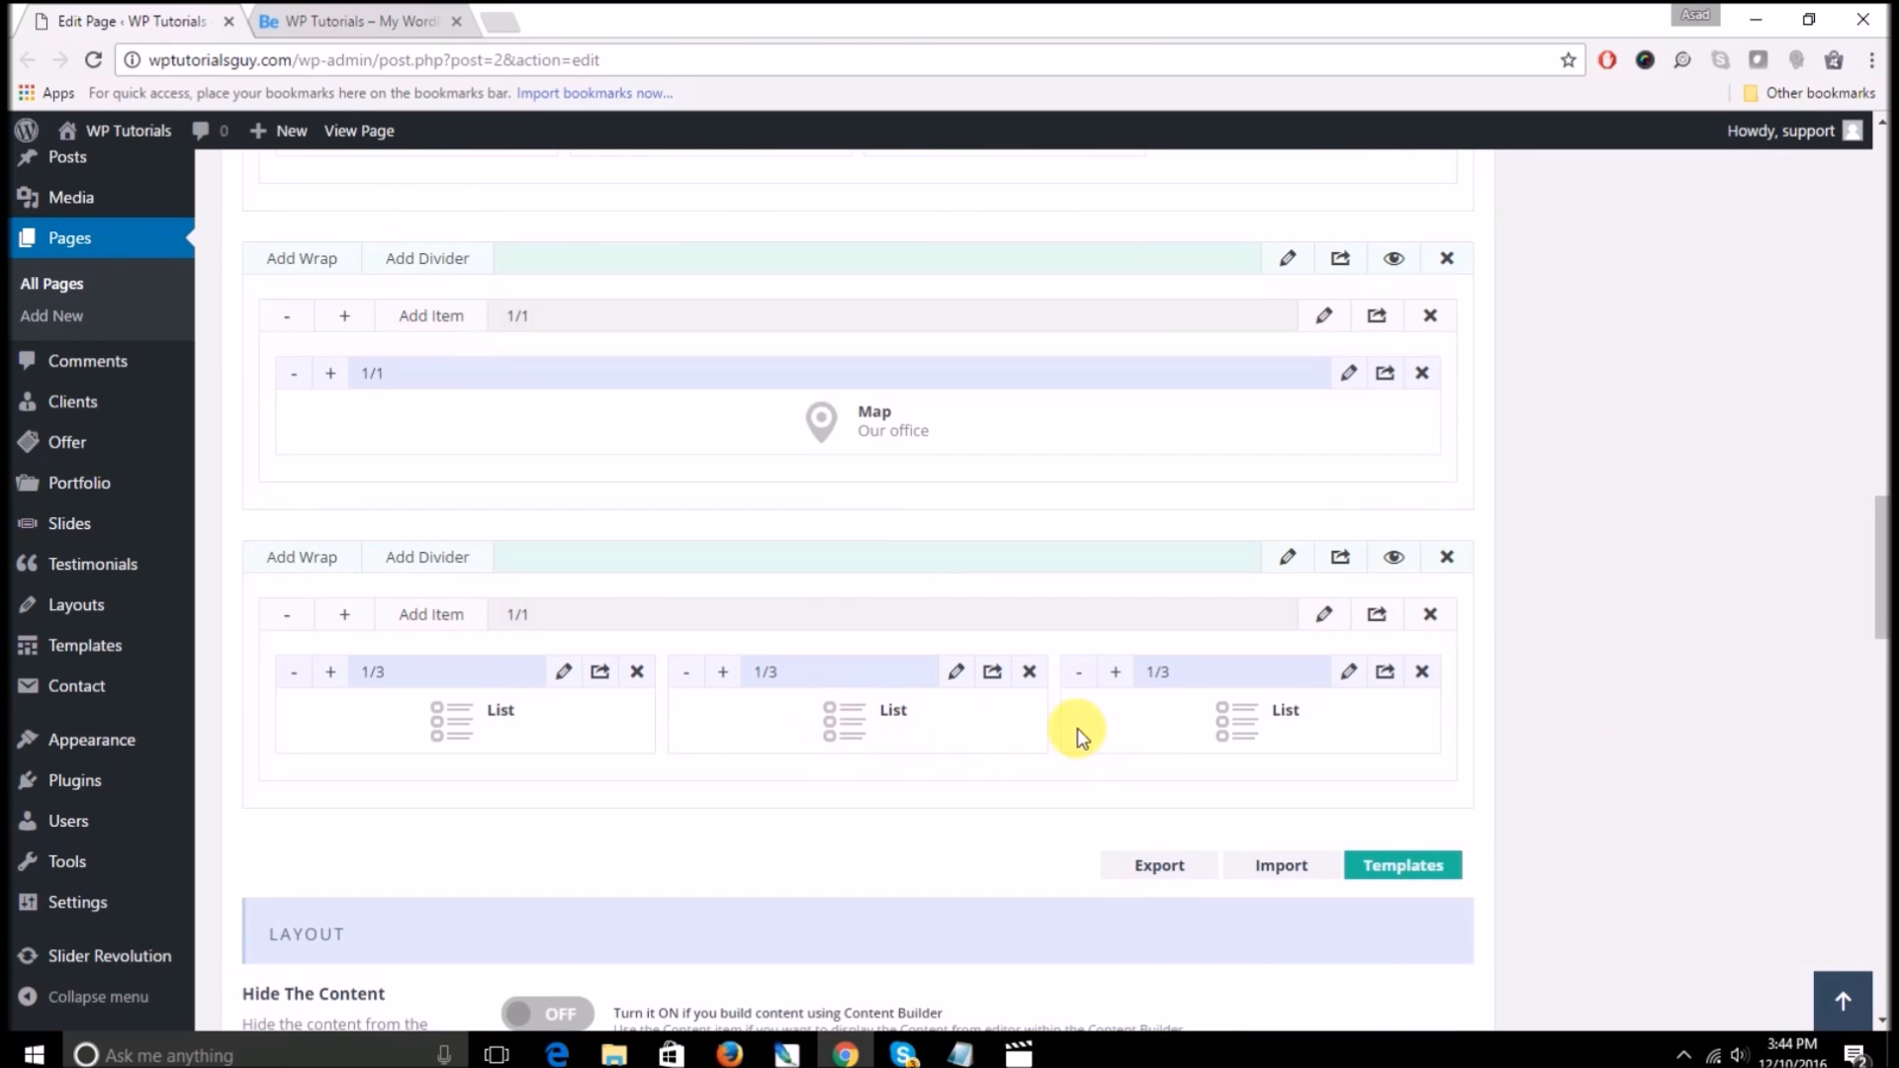
scroll(1035, 681, "down", 1)
scroll(1035, 680, "up", 5)
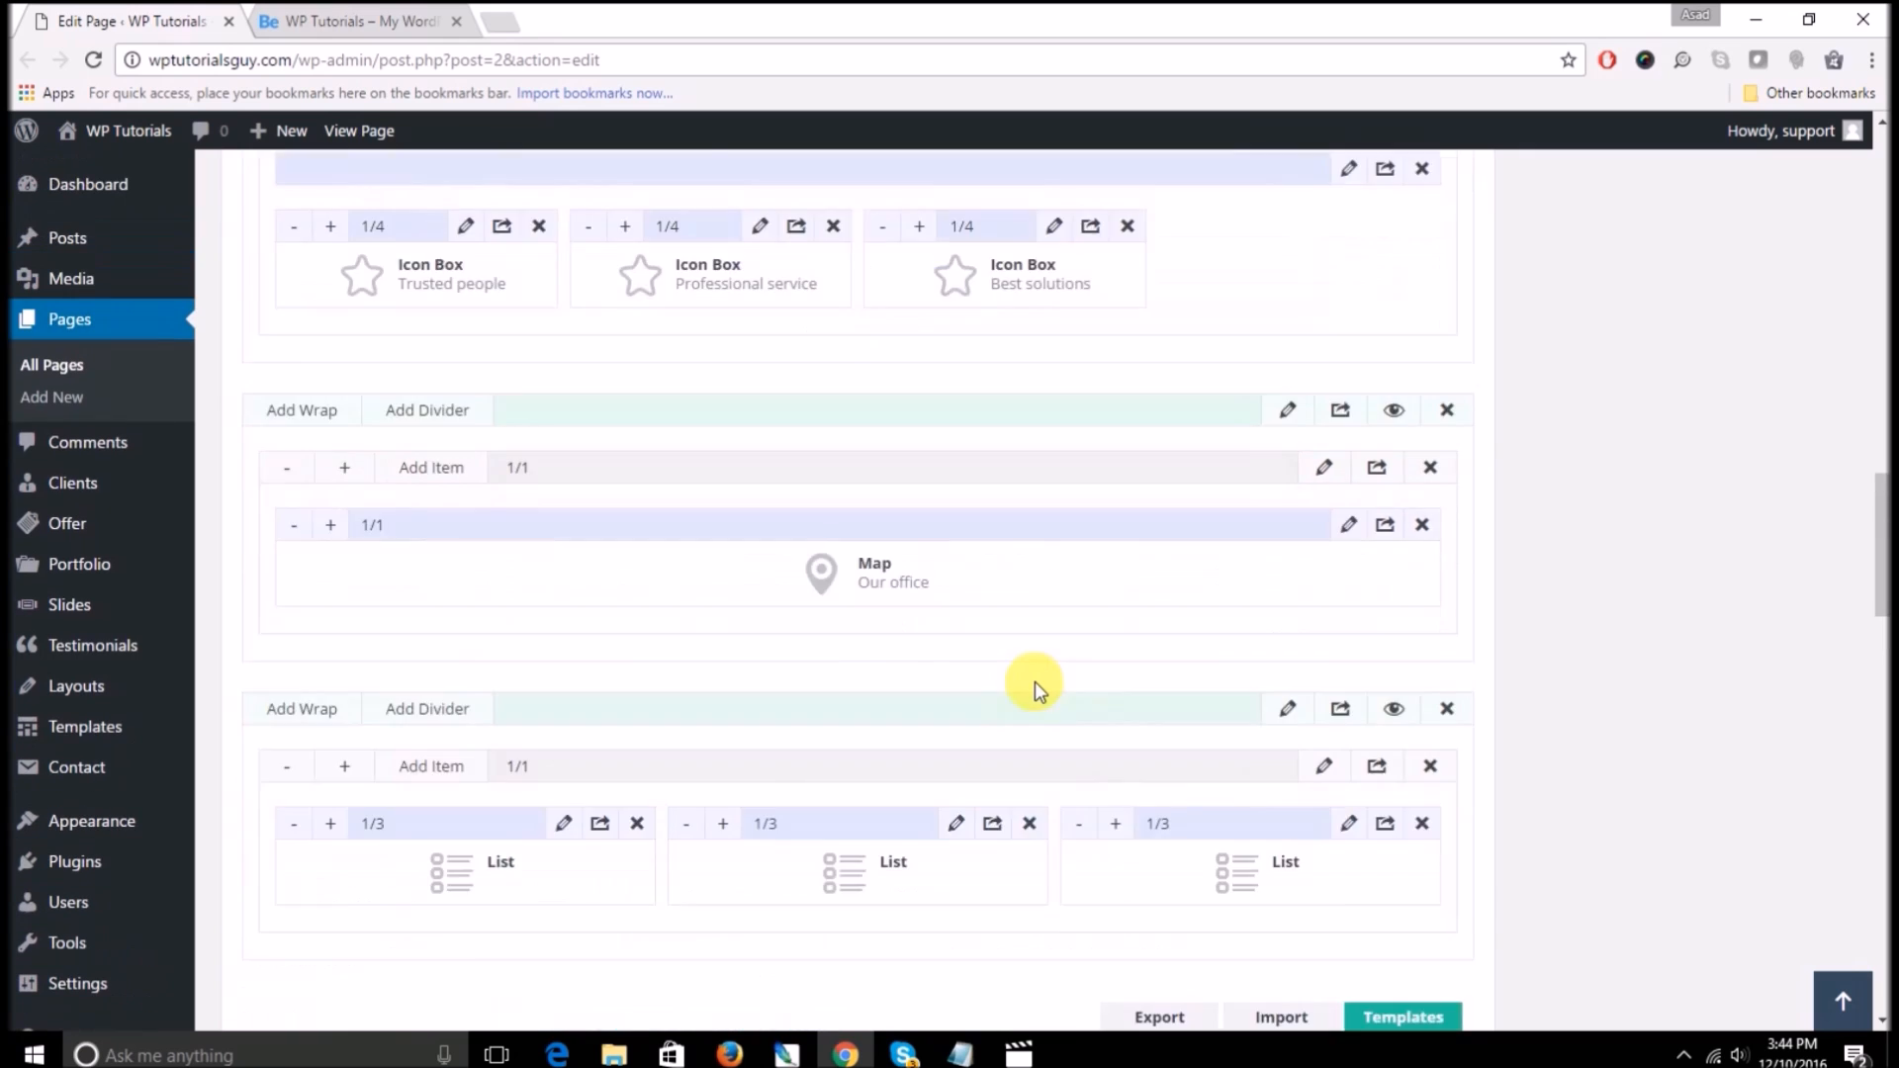
scroll(1034, 681, "up", 5)
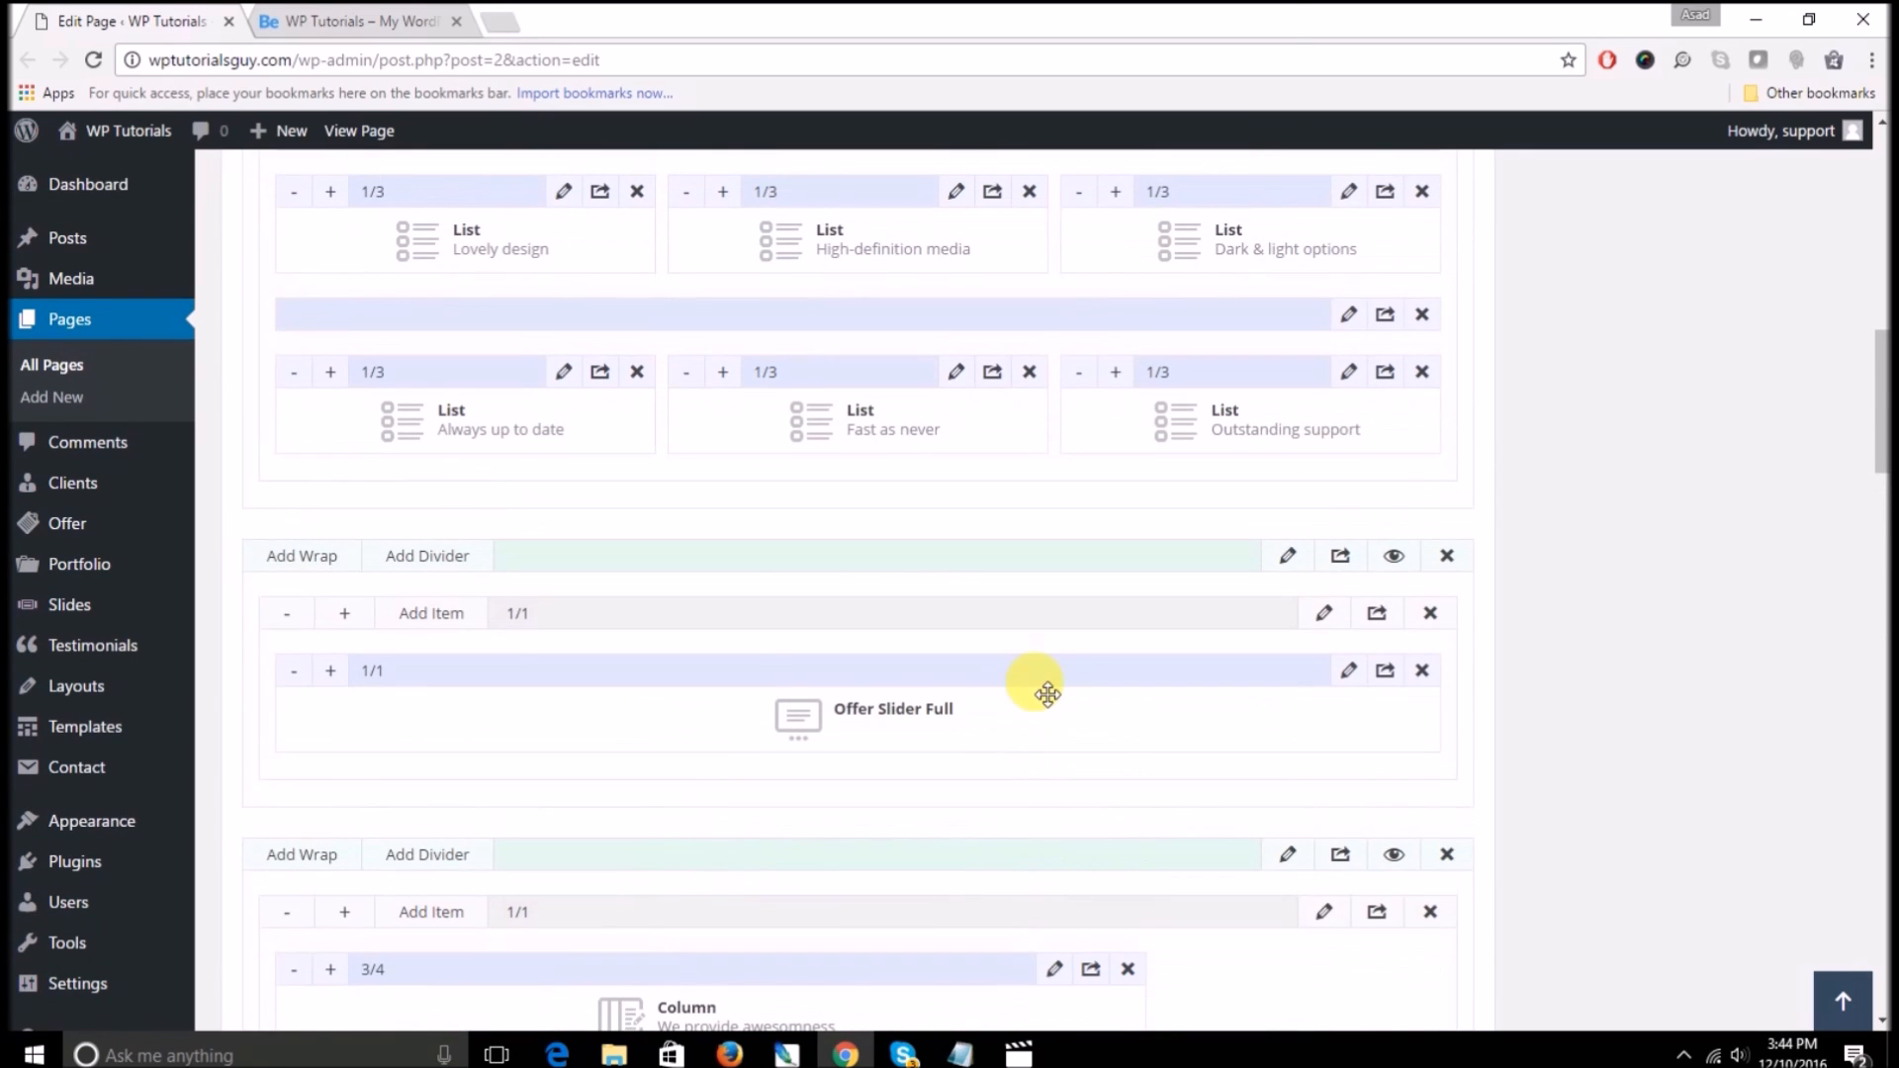
scroll(1047, 692, "up", 3)
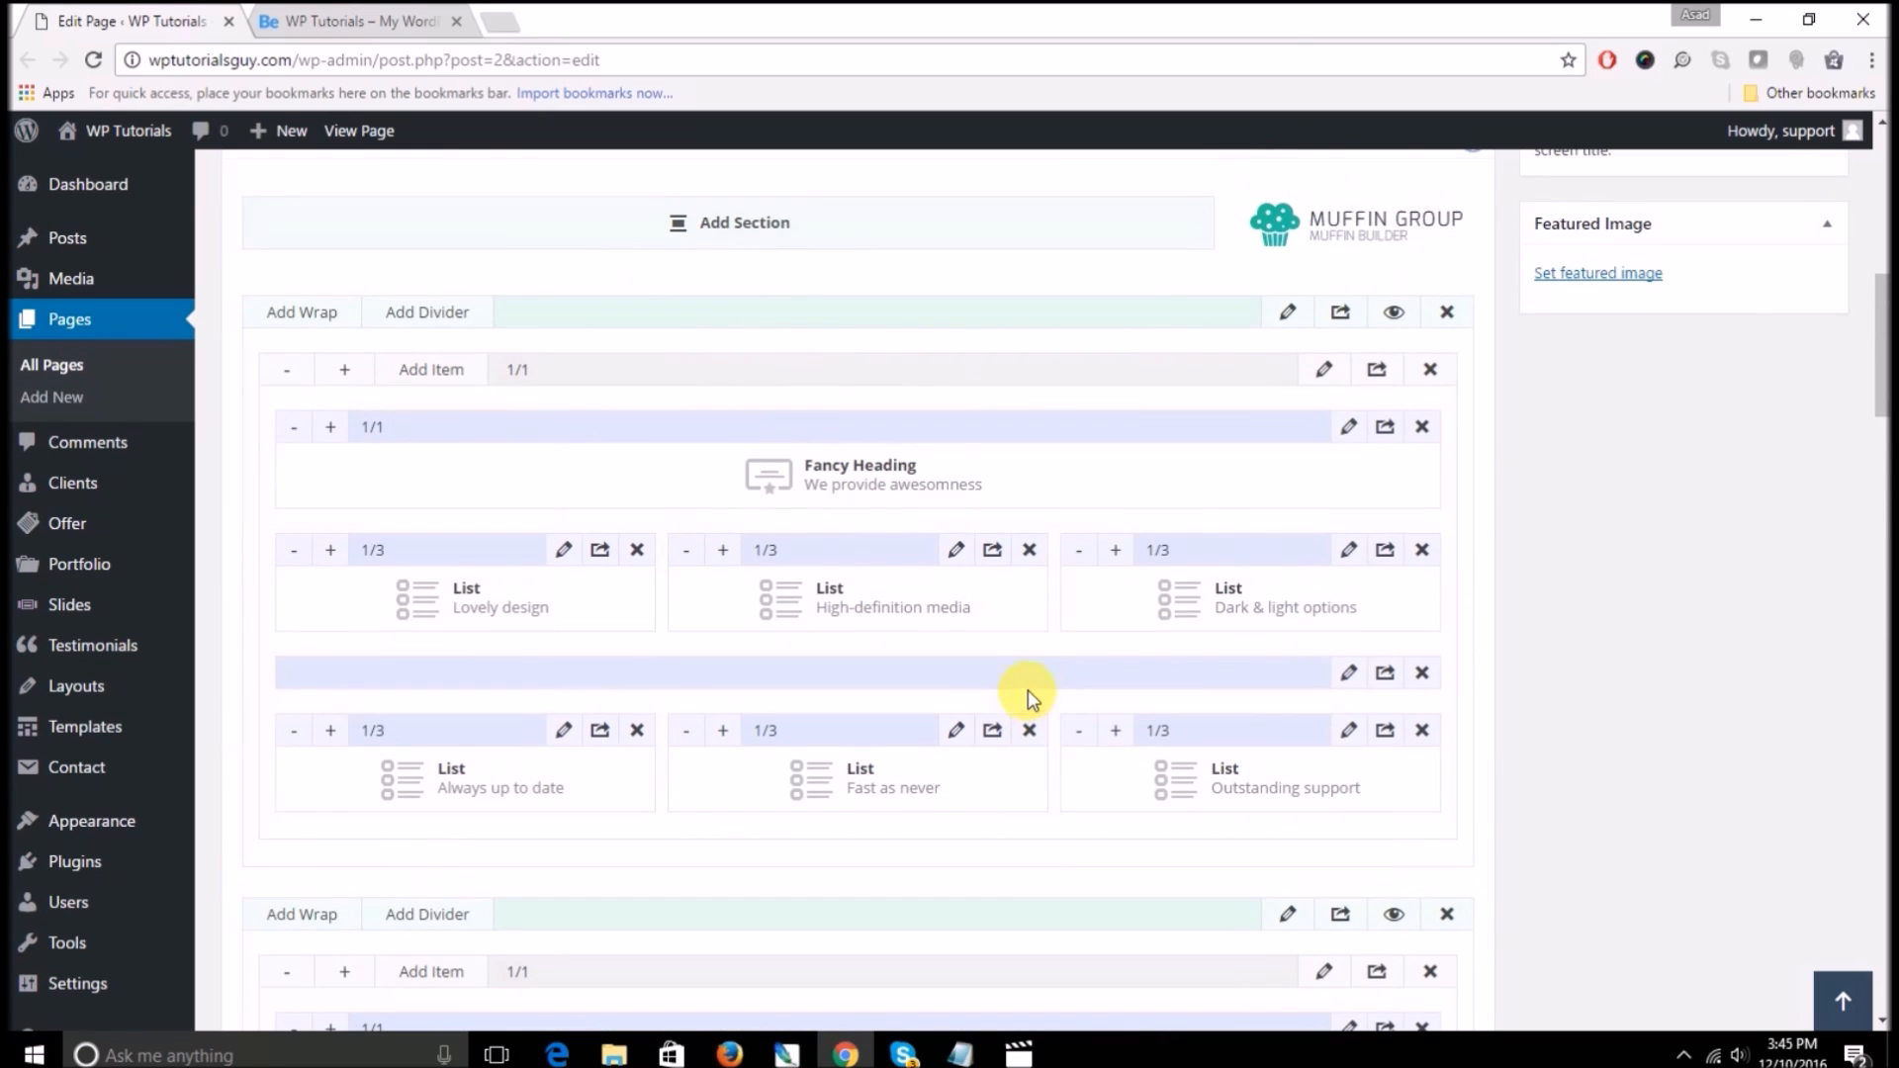
left_click(297, 13)
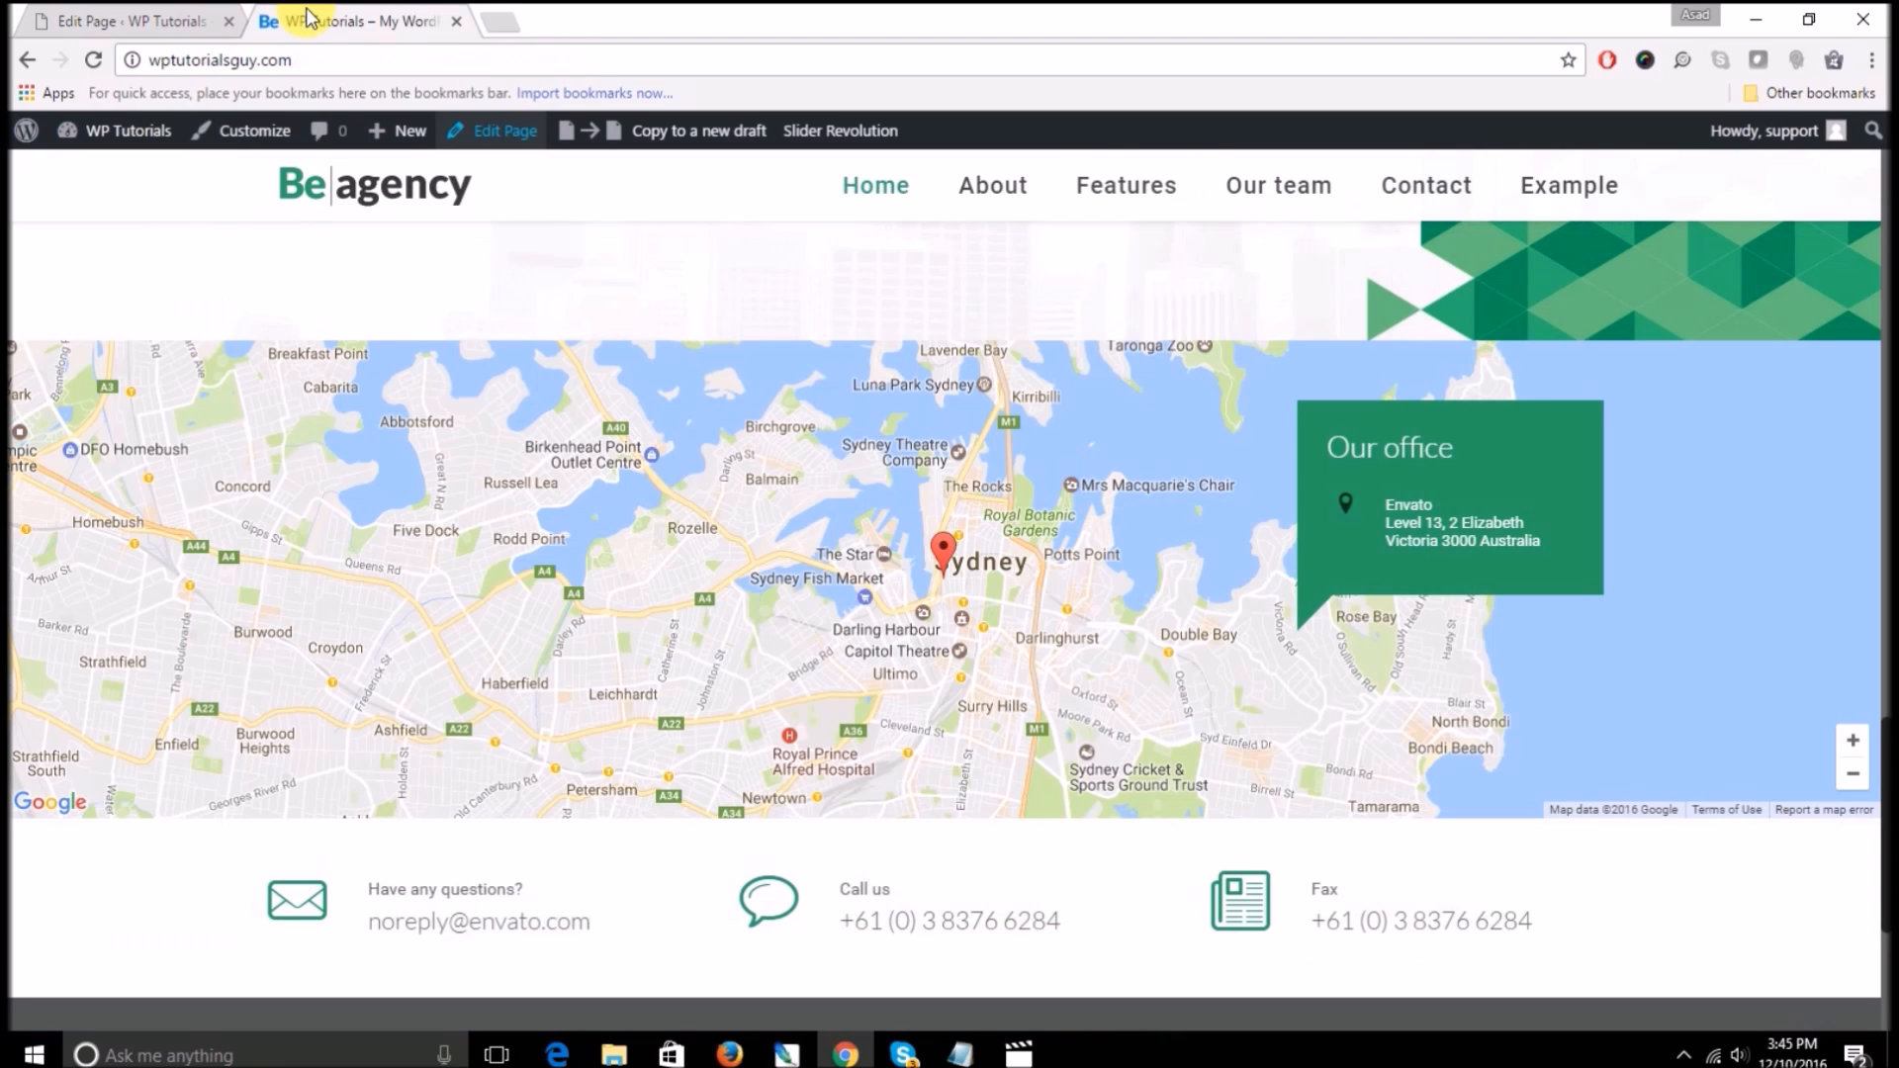
scroll(896, 644, "up", 10)
scroll(896, 645, "up", 5)
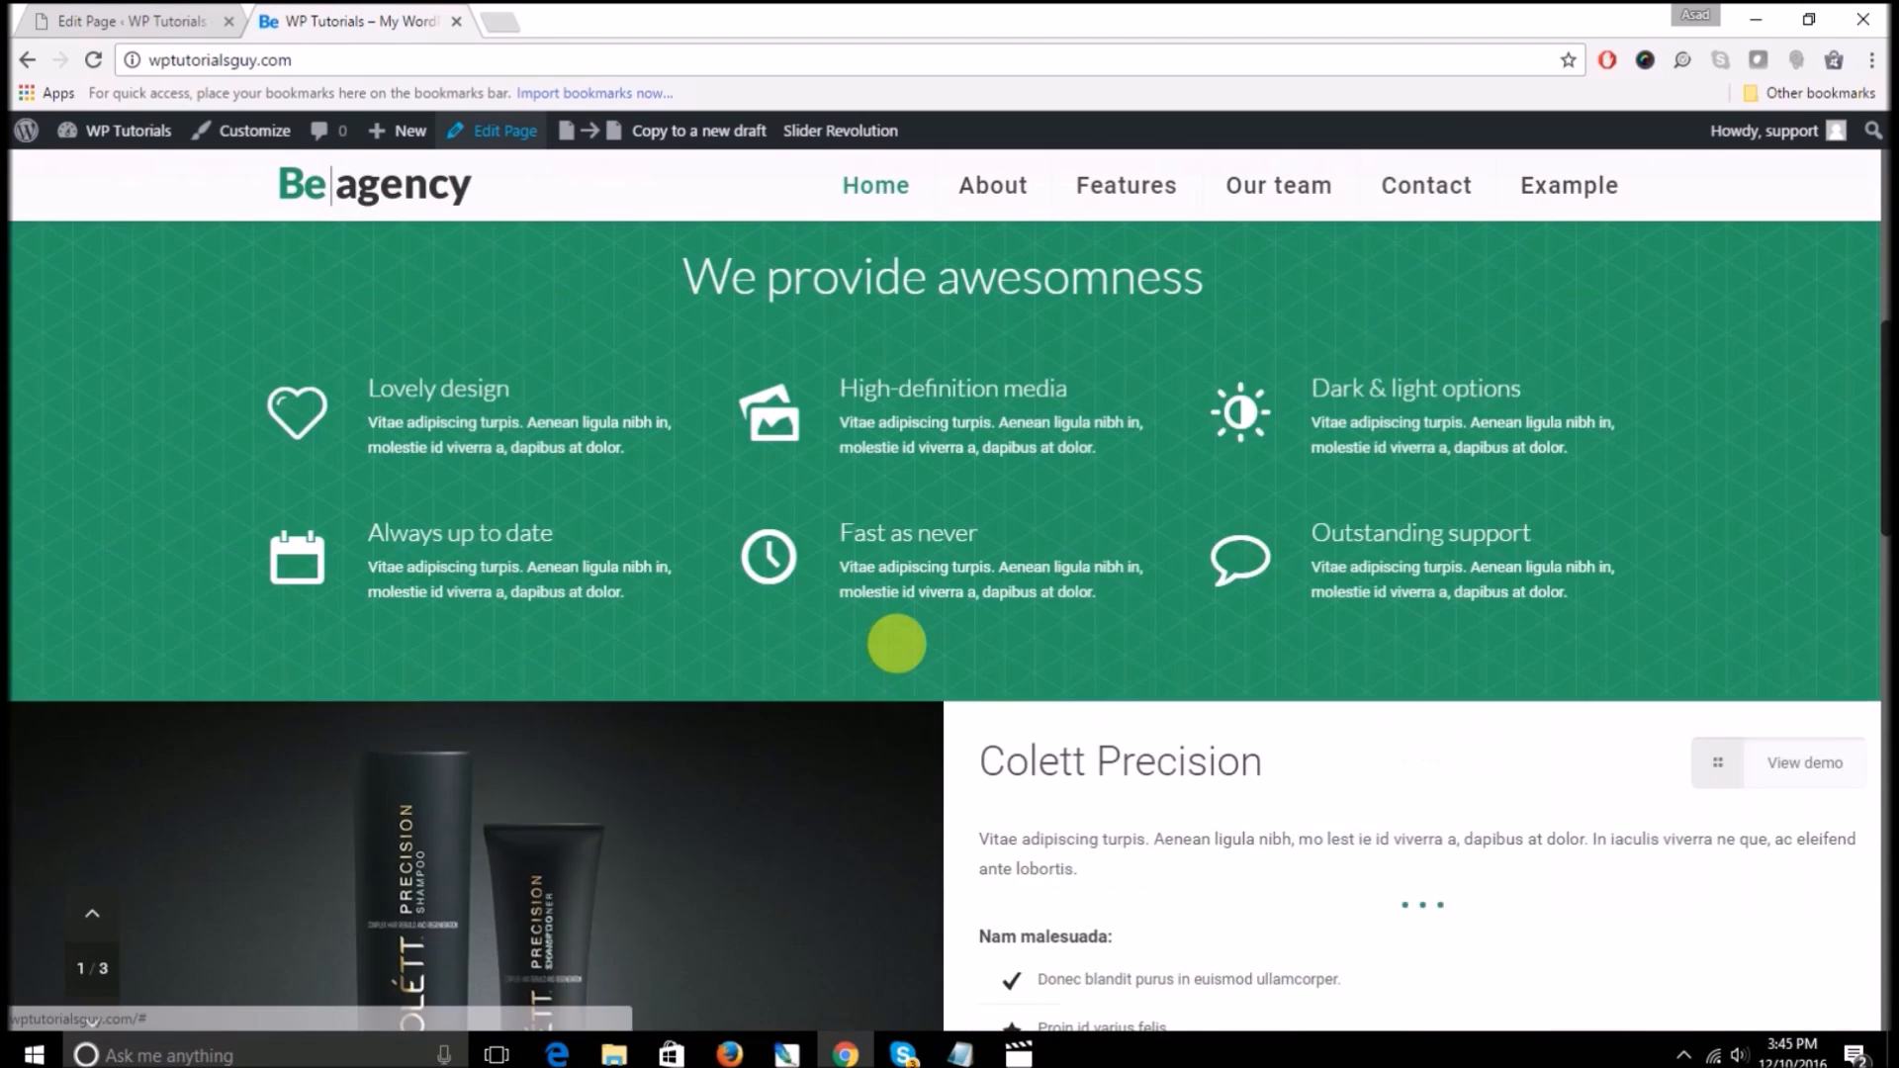
scroll(896, 645, "down", 5)
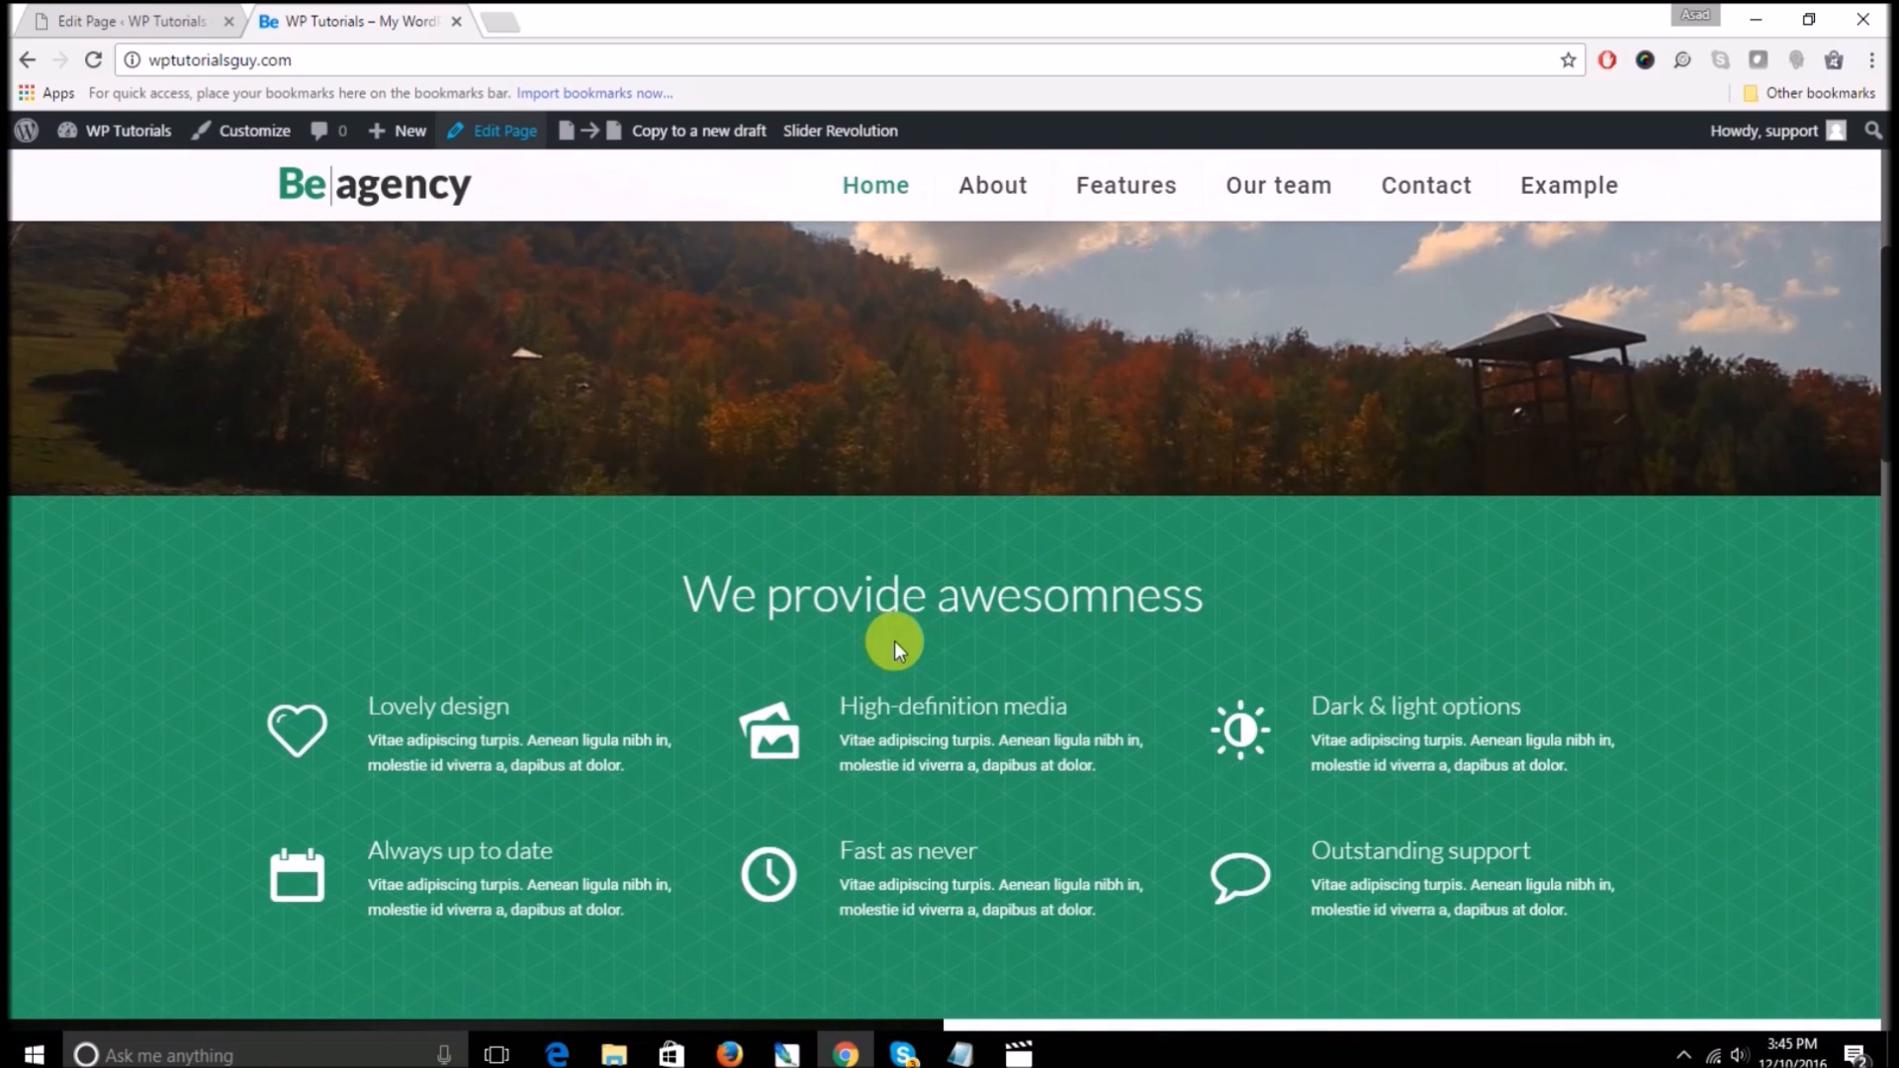
left_click_drag(679, 598, 1266, 618)
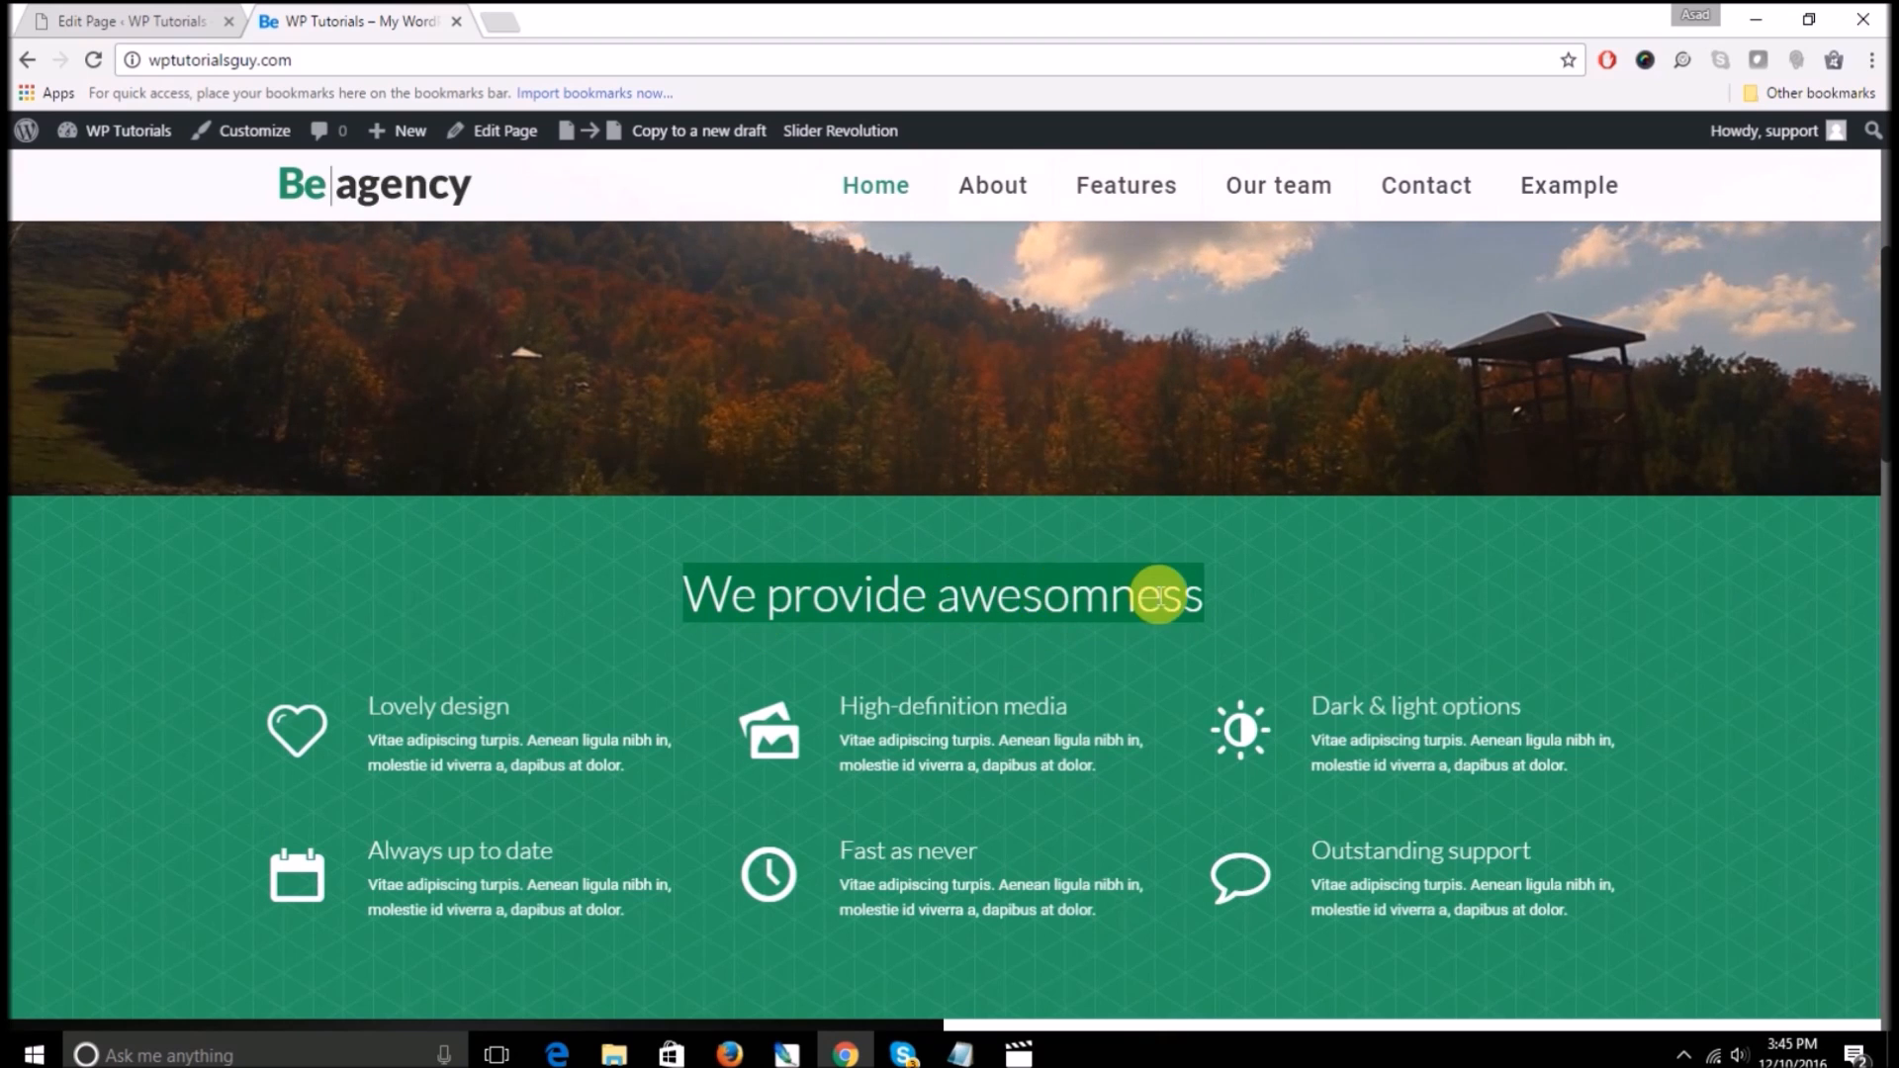
left_click(136, 14)
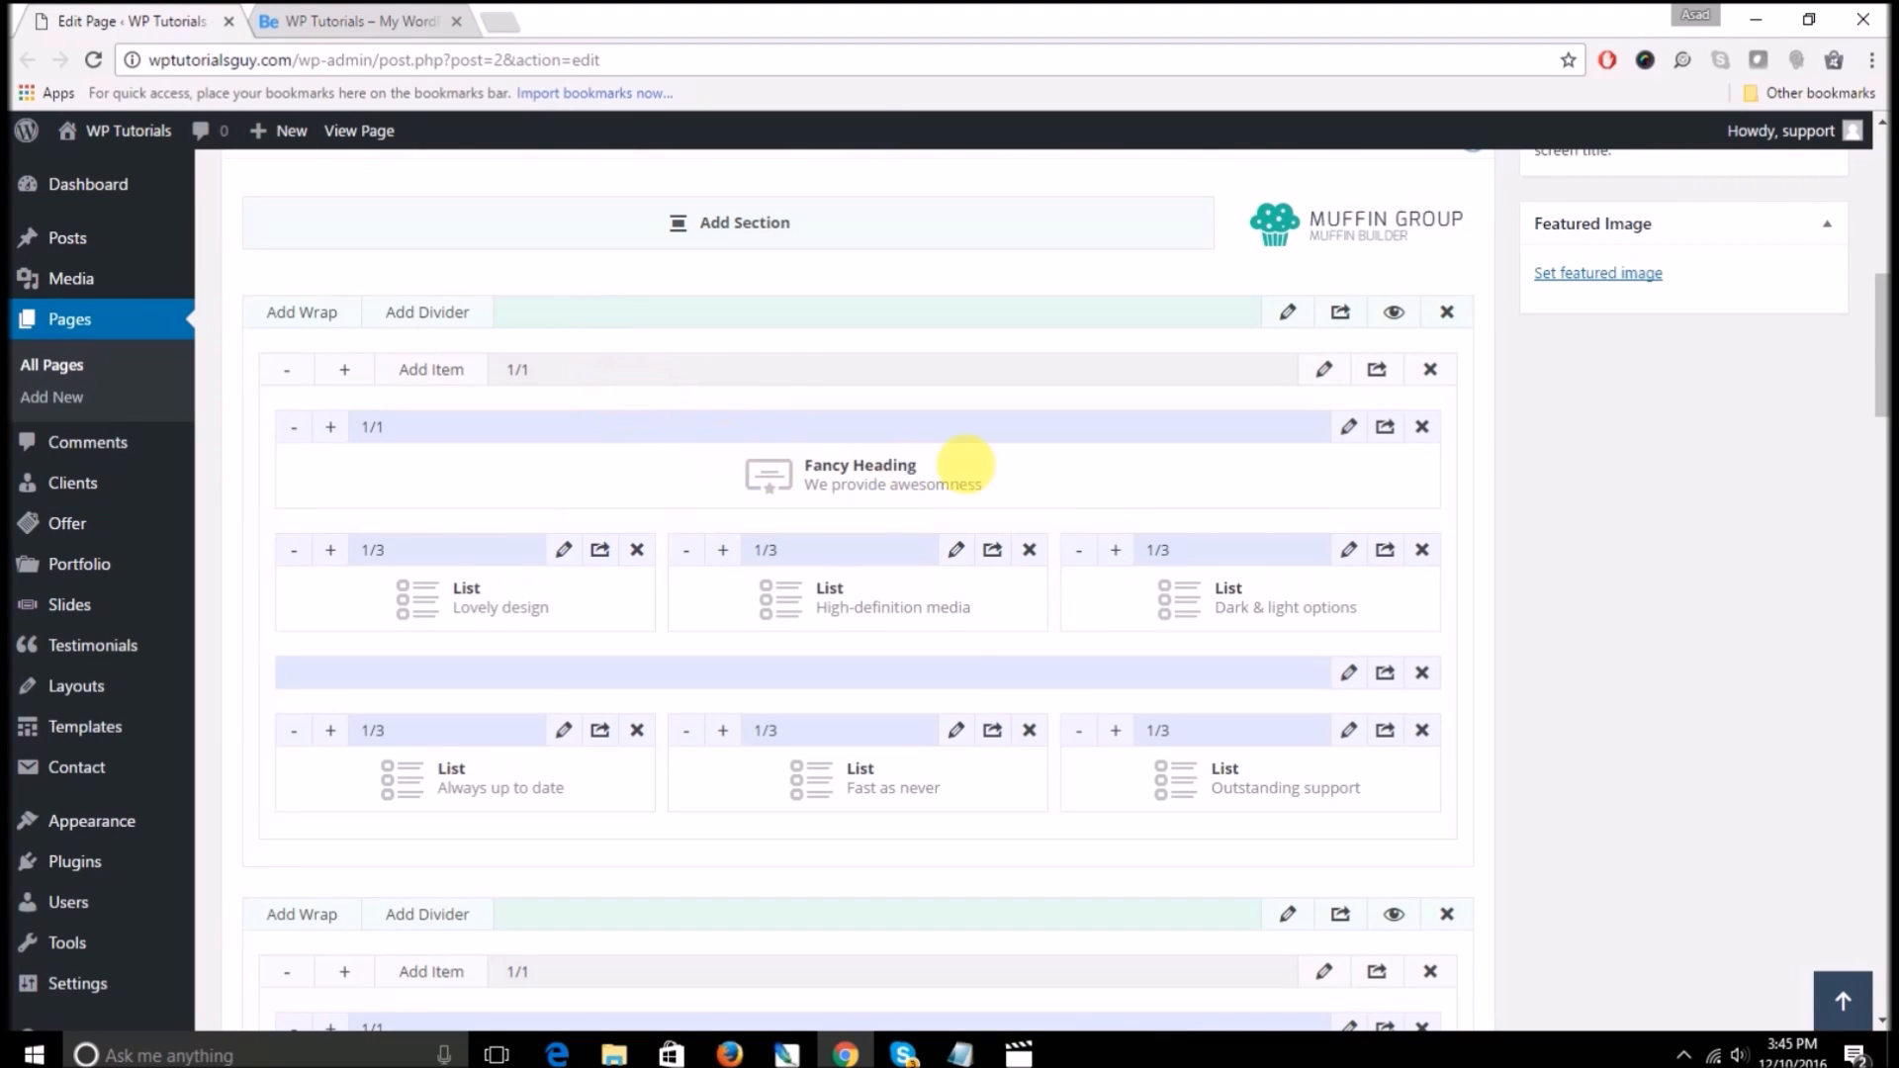
Step: Replace the Fancy Heading title 'We provide awesomness' with 'Quality WordPress Work' and save
left_click(1352, 432)
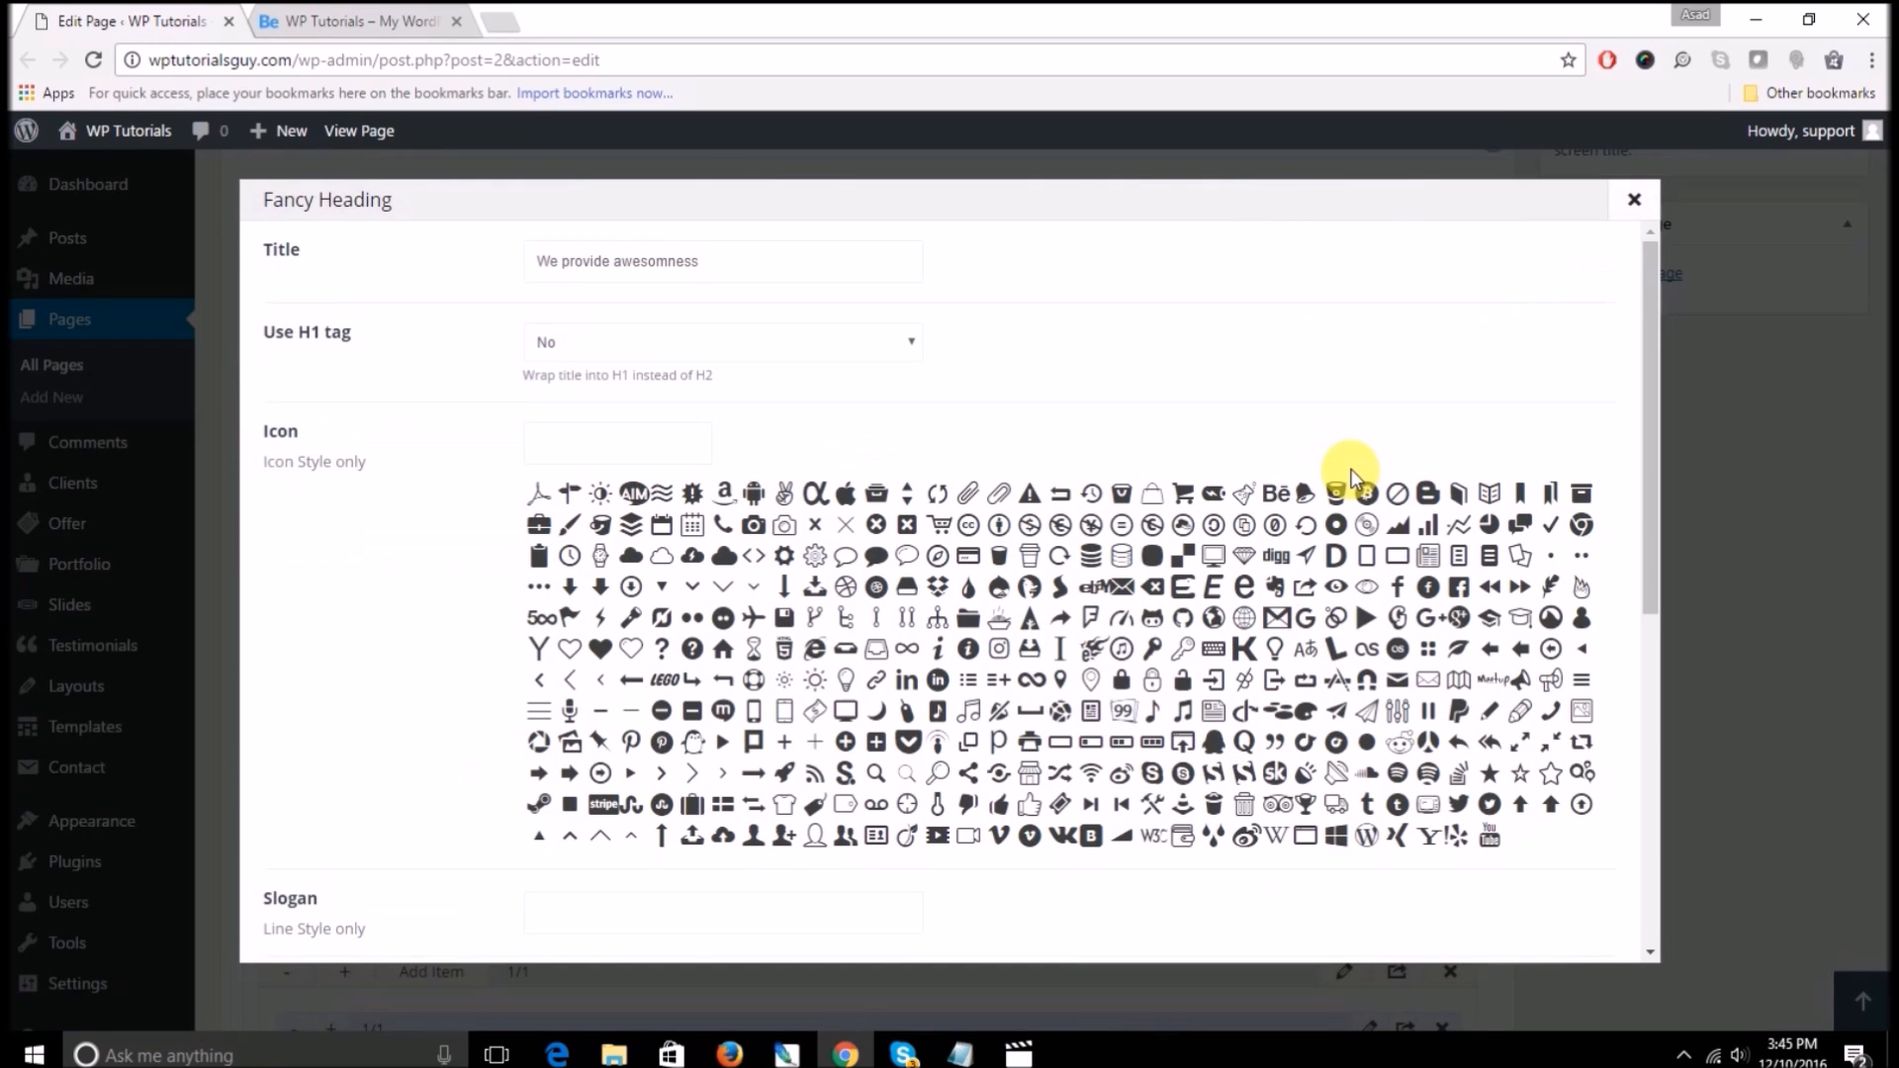
left_click_drag(733, 271, 503, 274)
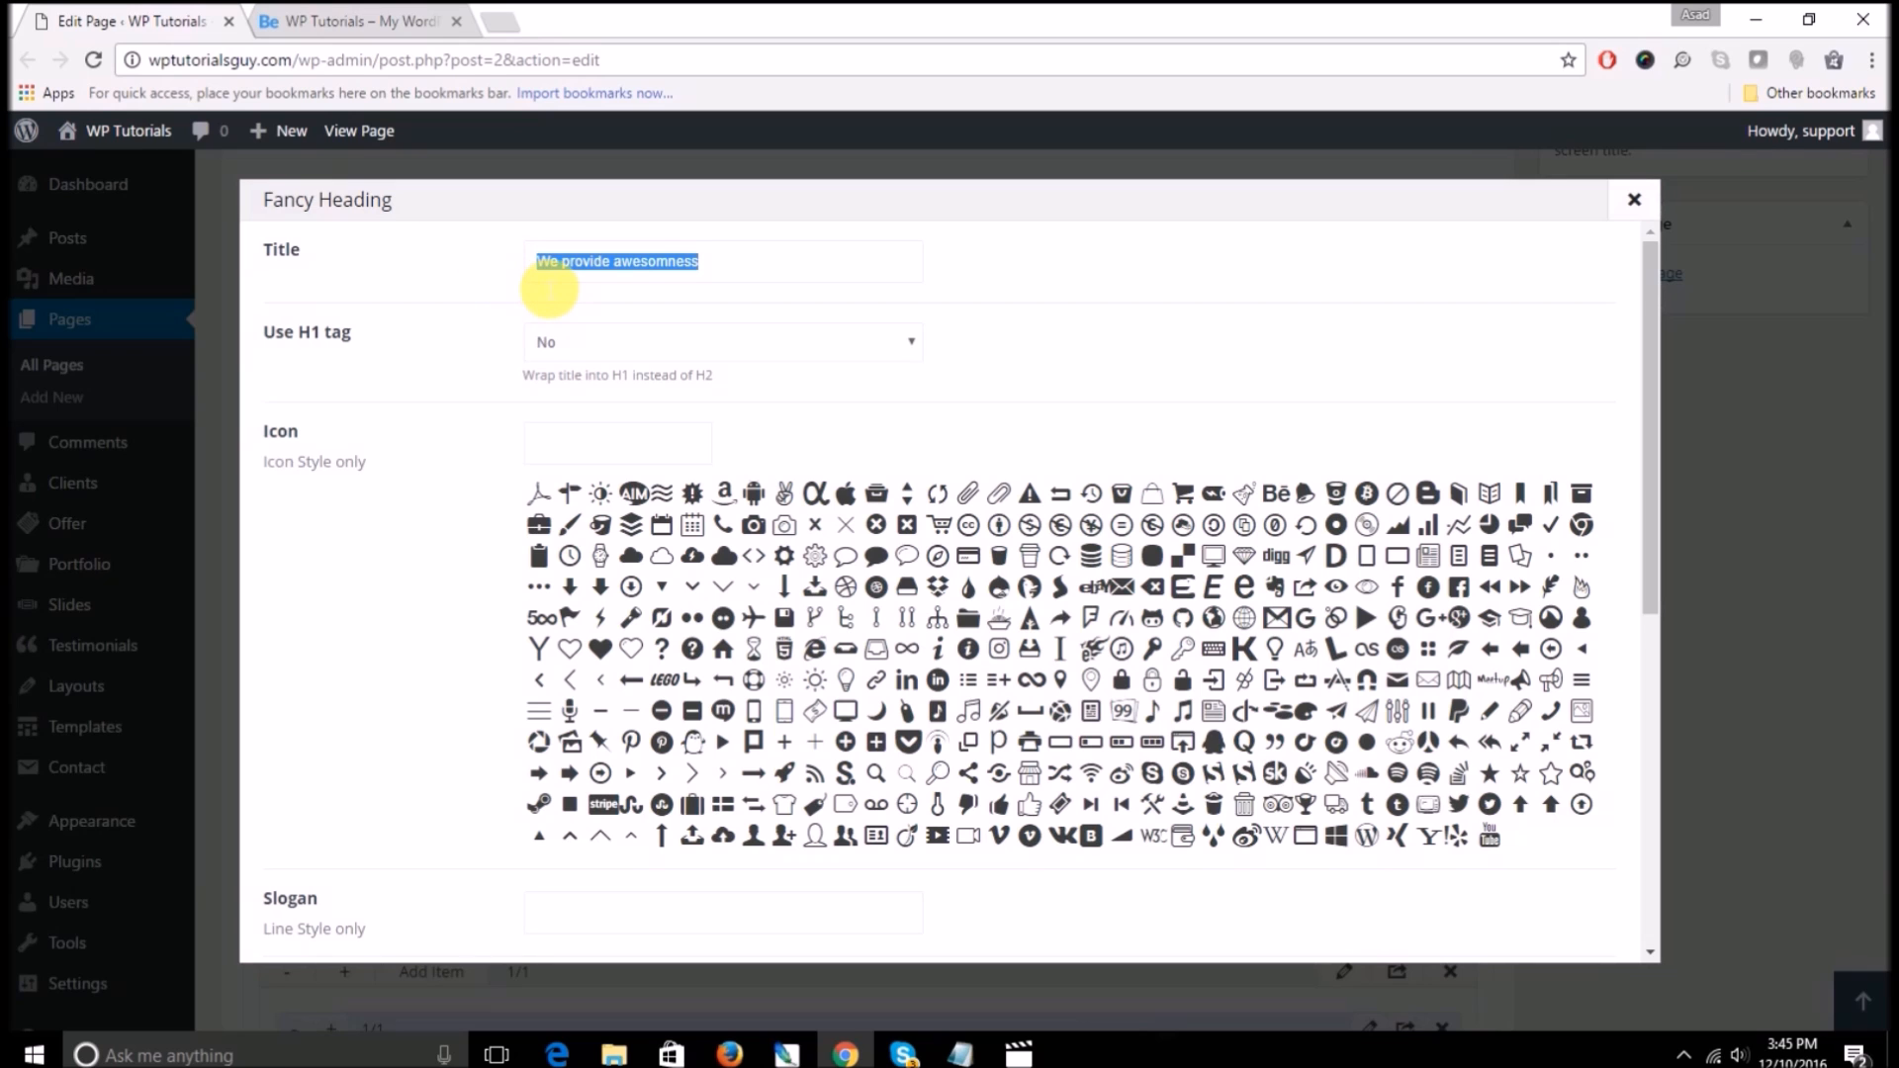
scroll(1174, 553, "down", 3)
scroll(1189, 484, "down", 3)
scroll(1197, 480, "up", 6)
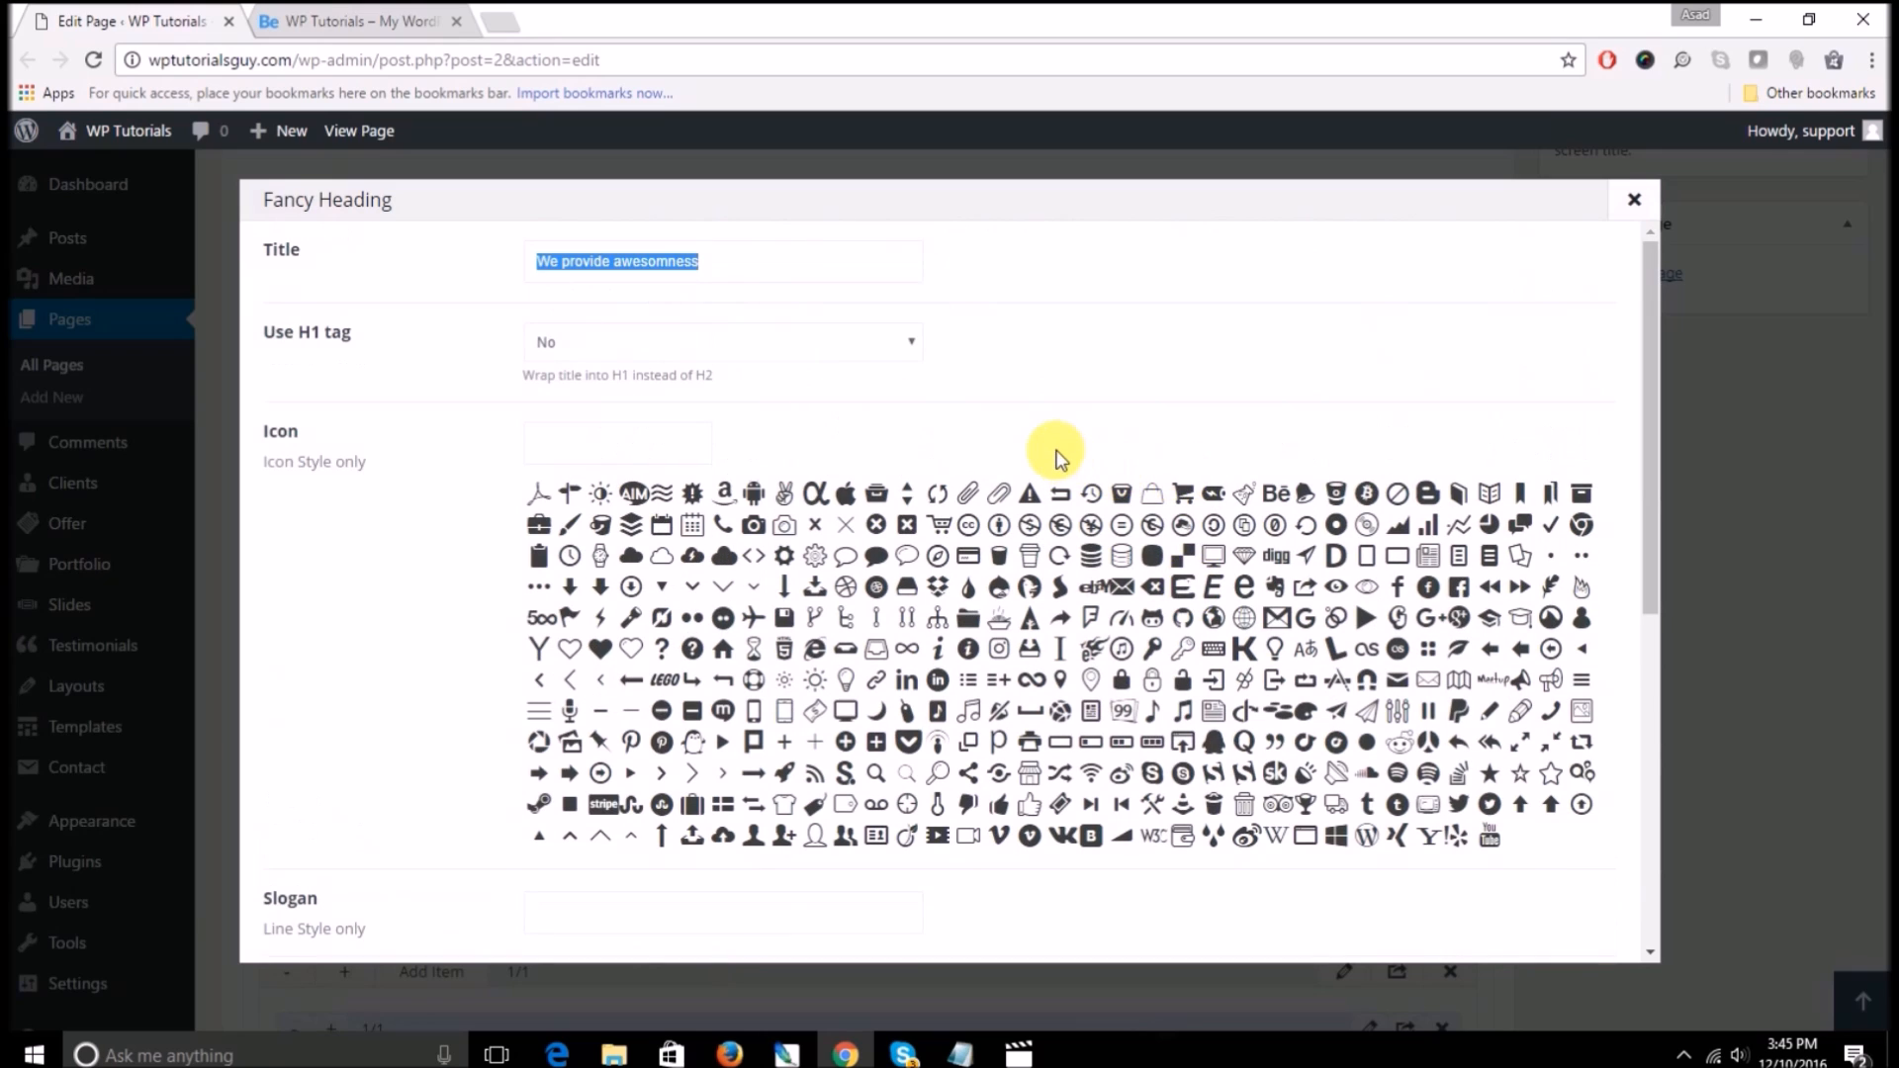
type("O")
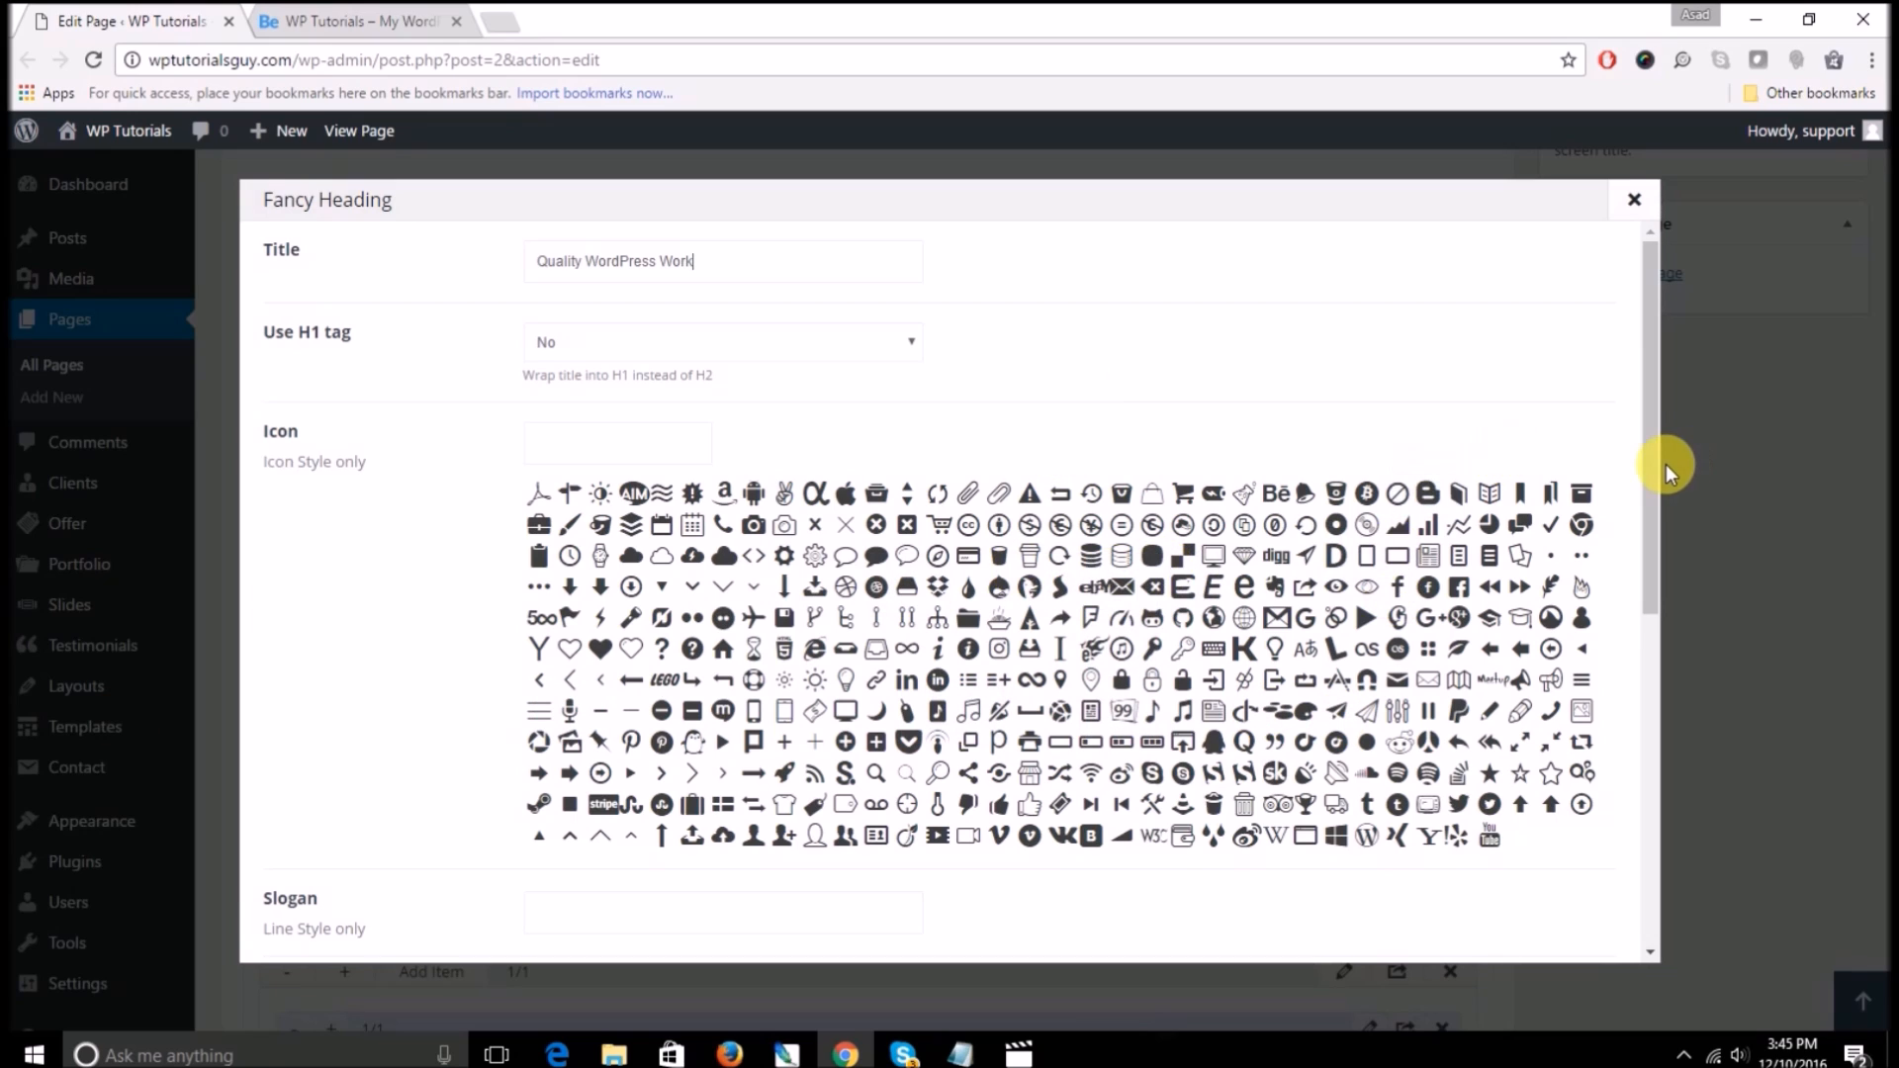
scroll(1632, 594, "down", 2)
scroll(1616, 732, "down", 4)
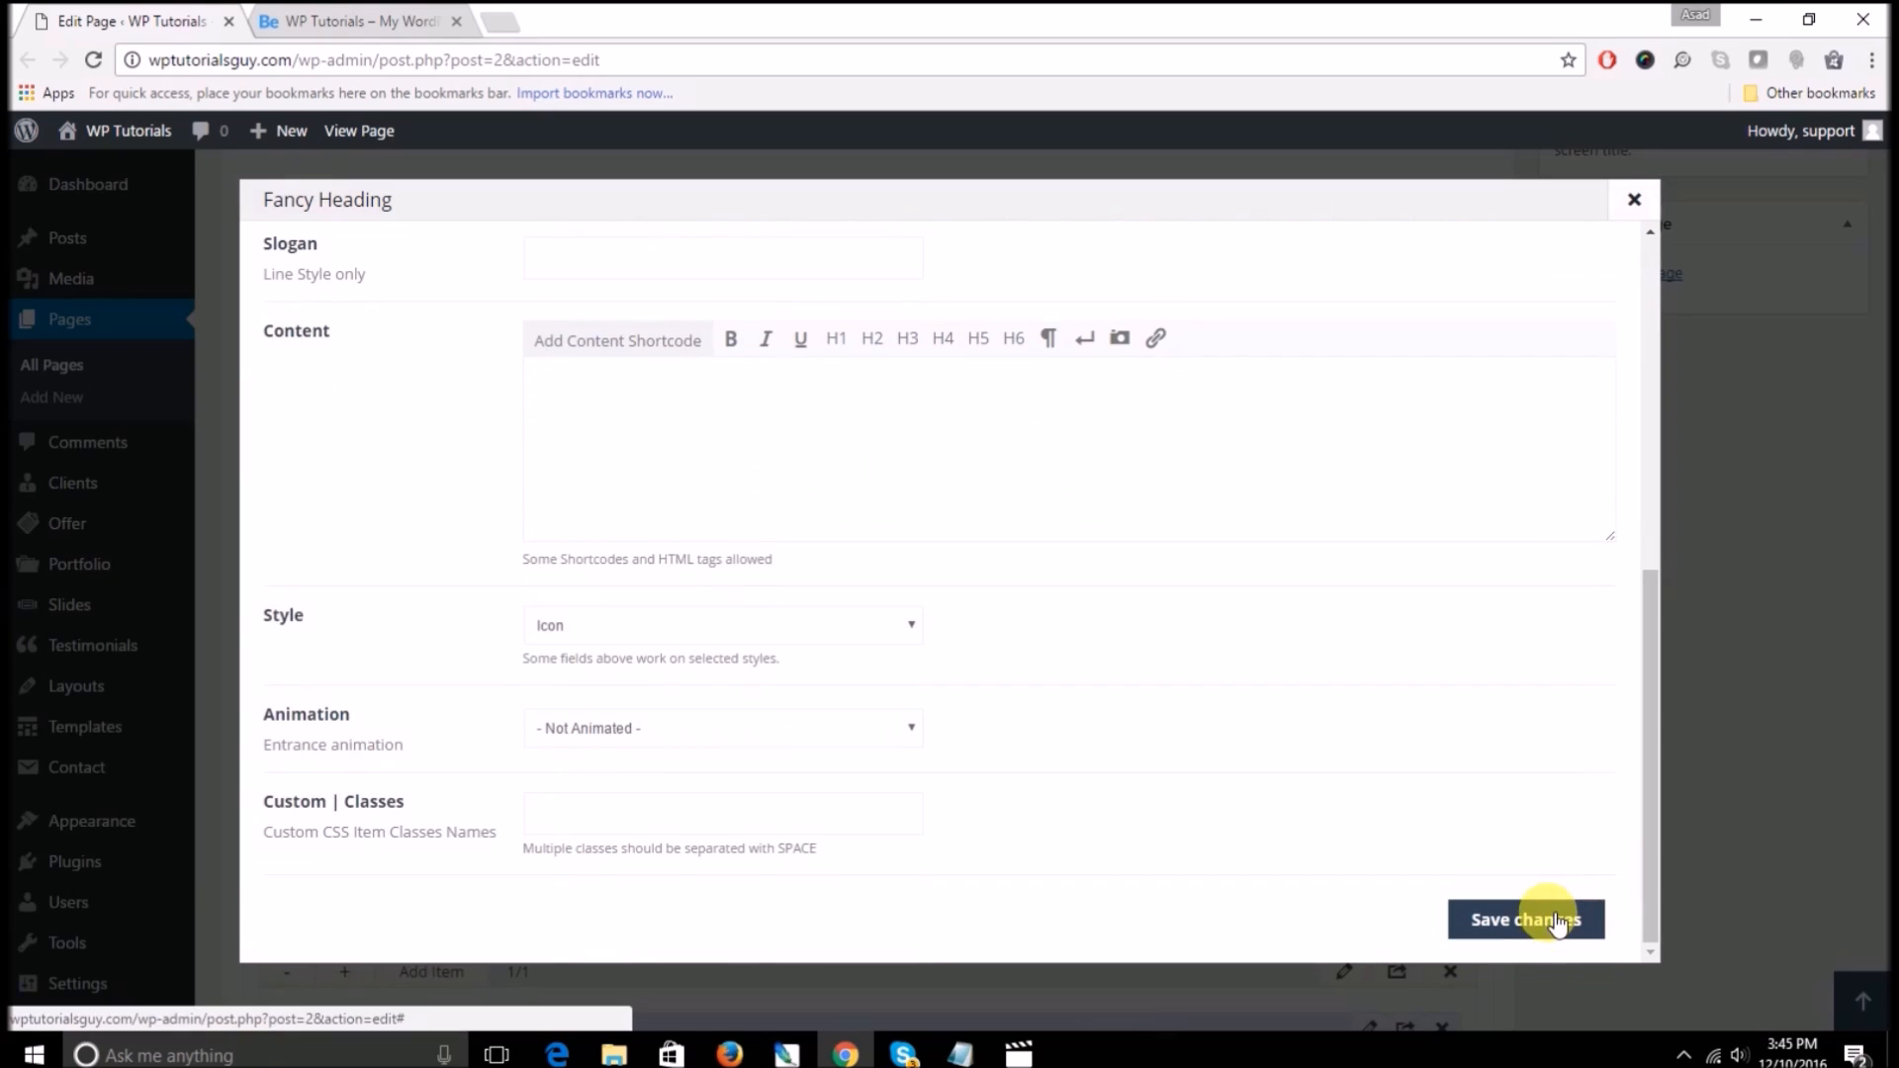
left_click(1554, 920)
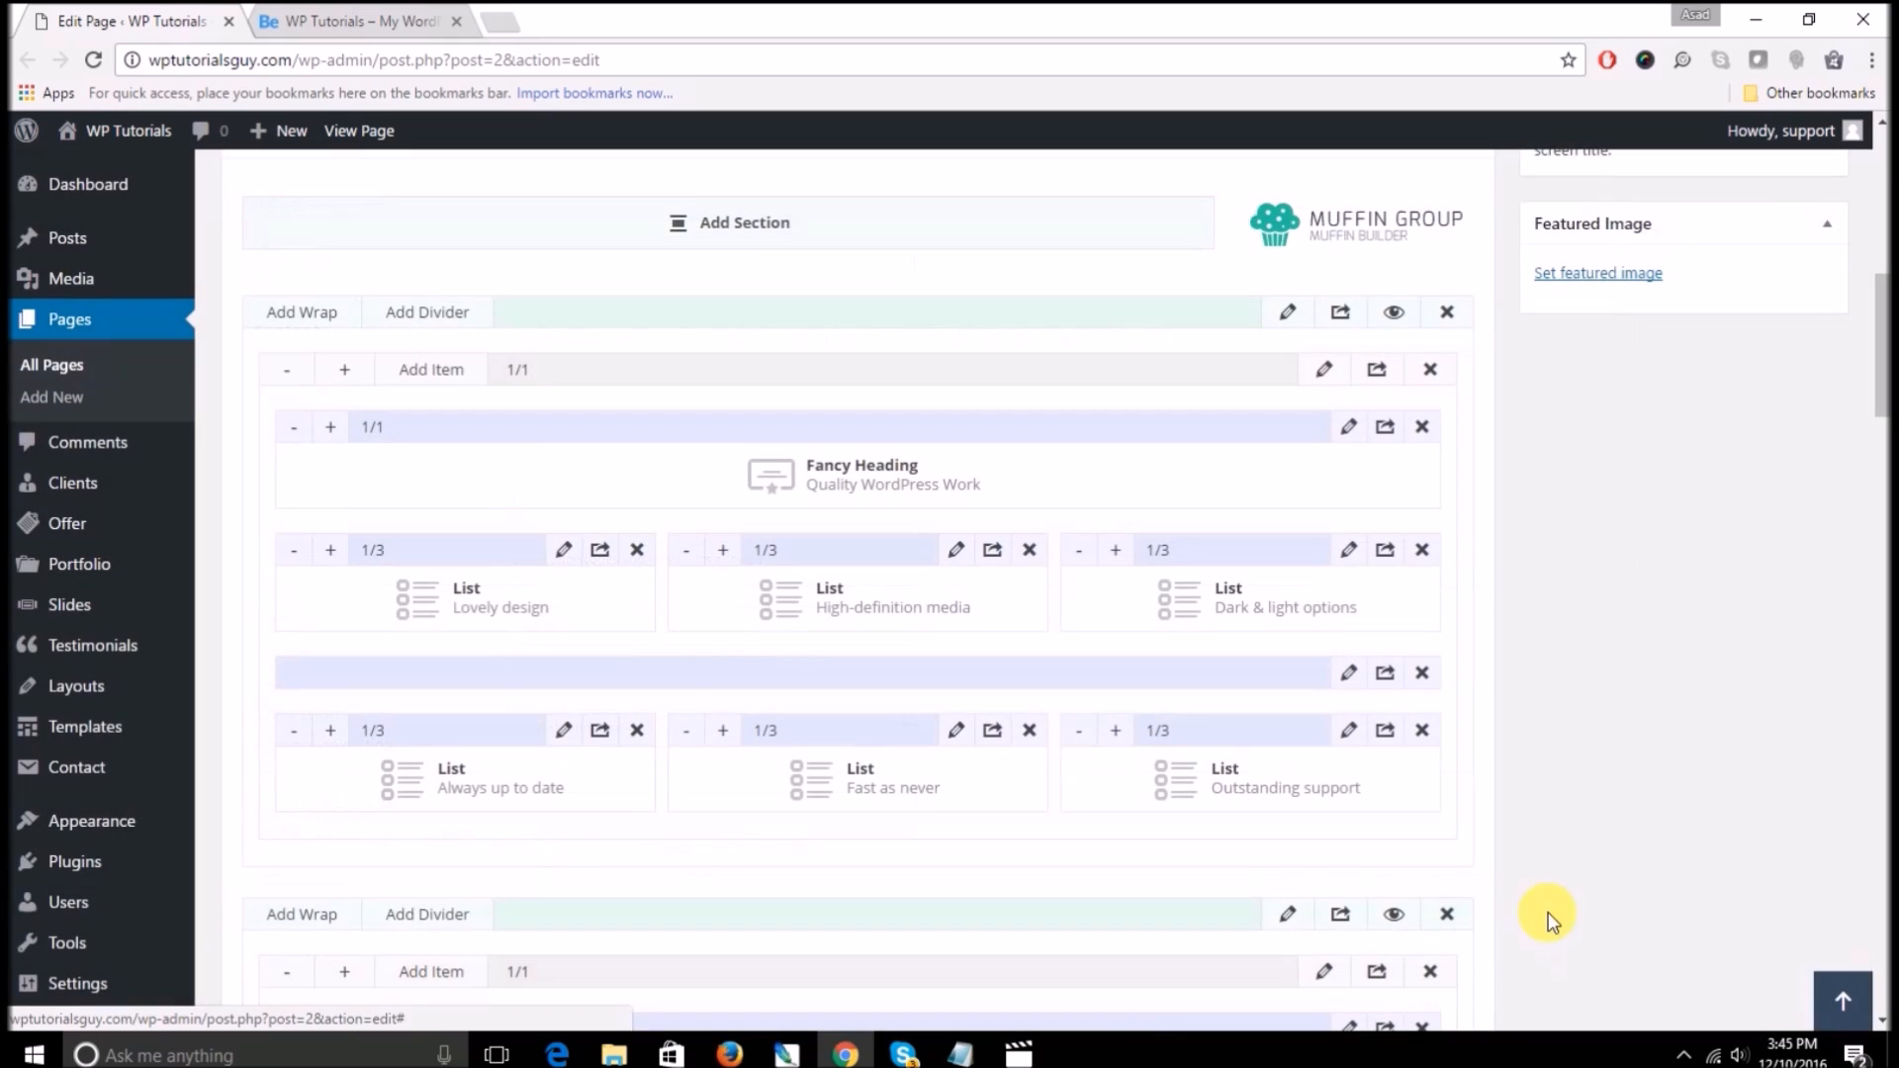
scroll(1507, 775, "up", 7)
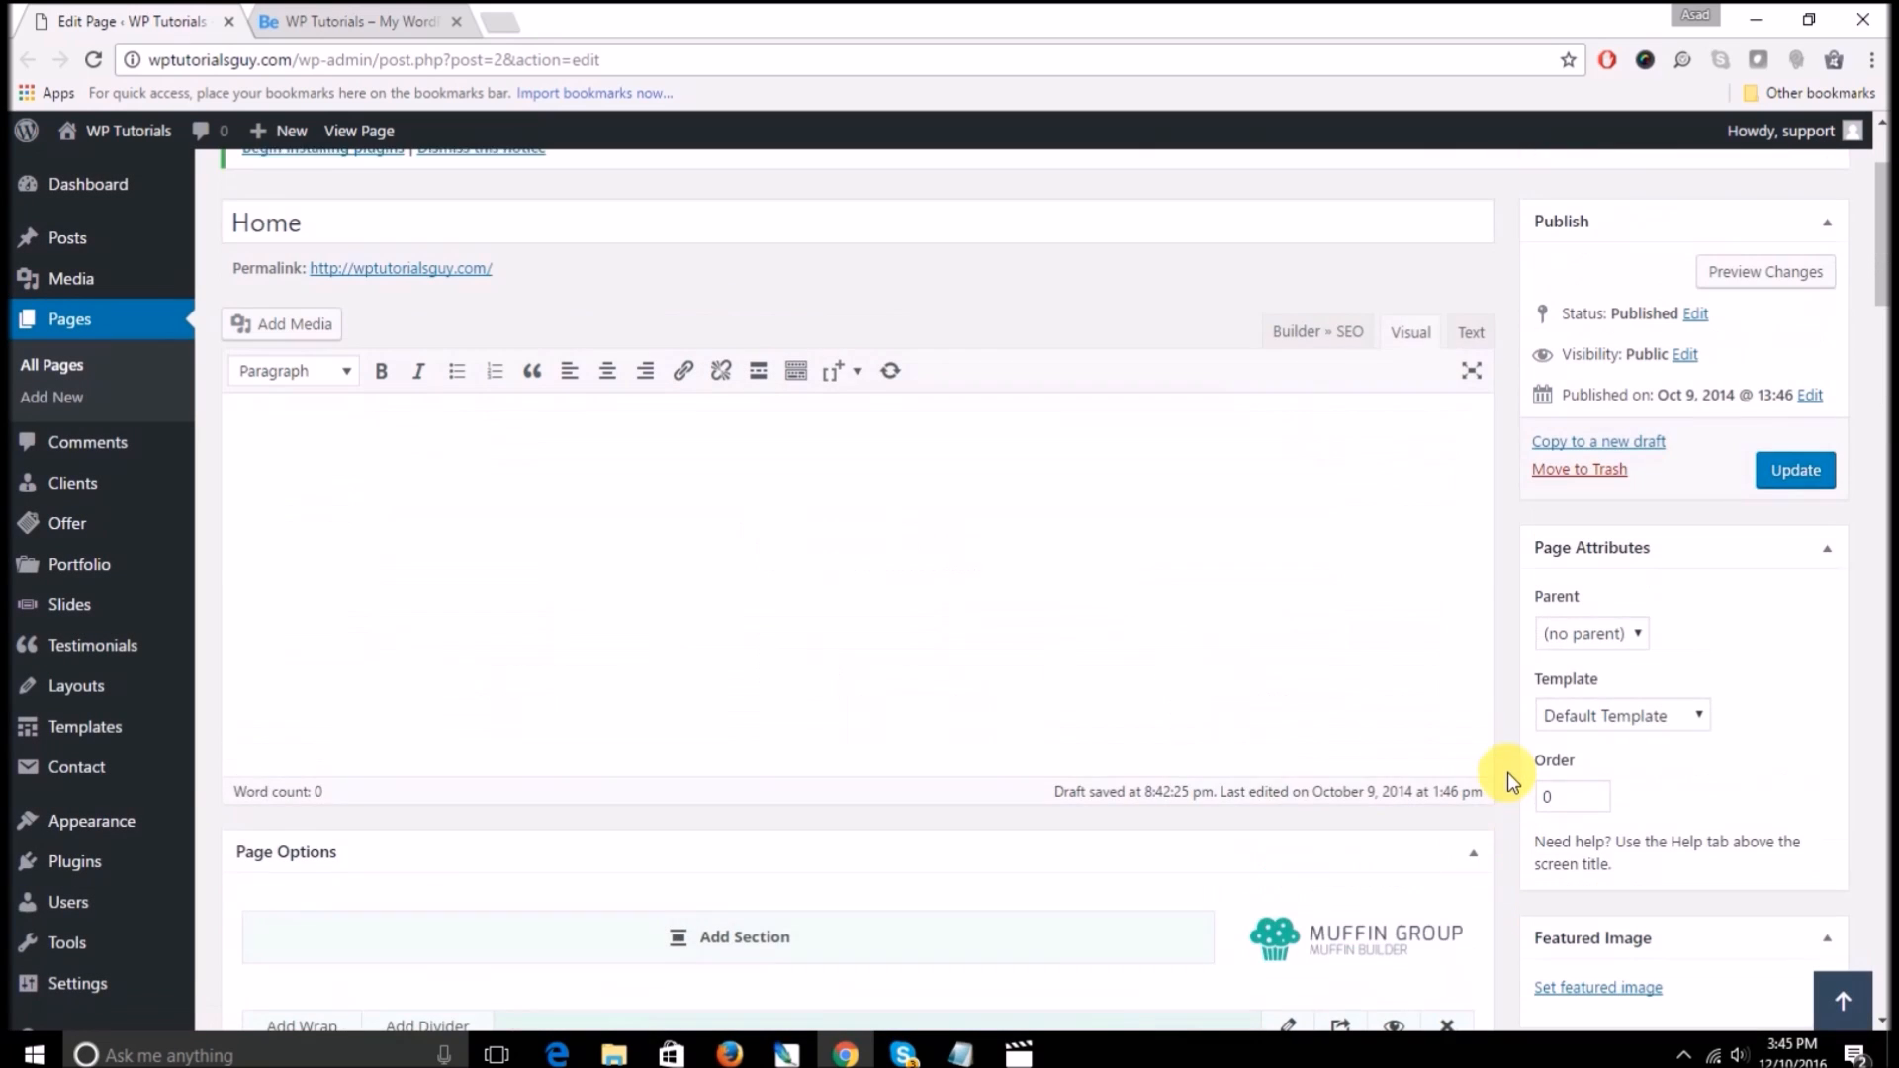
Step: Update the Home page and reload the live homepage to check the 'Quality WordPress Work' heading
left_click(1795, 474)
left_click(334, 21)
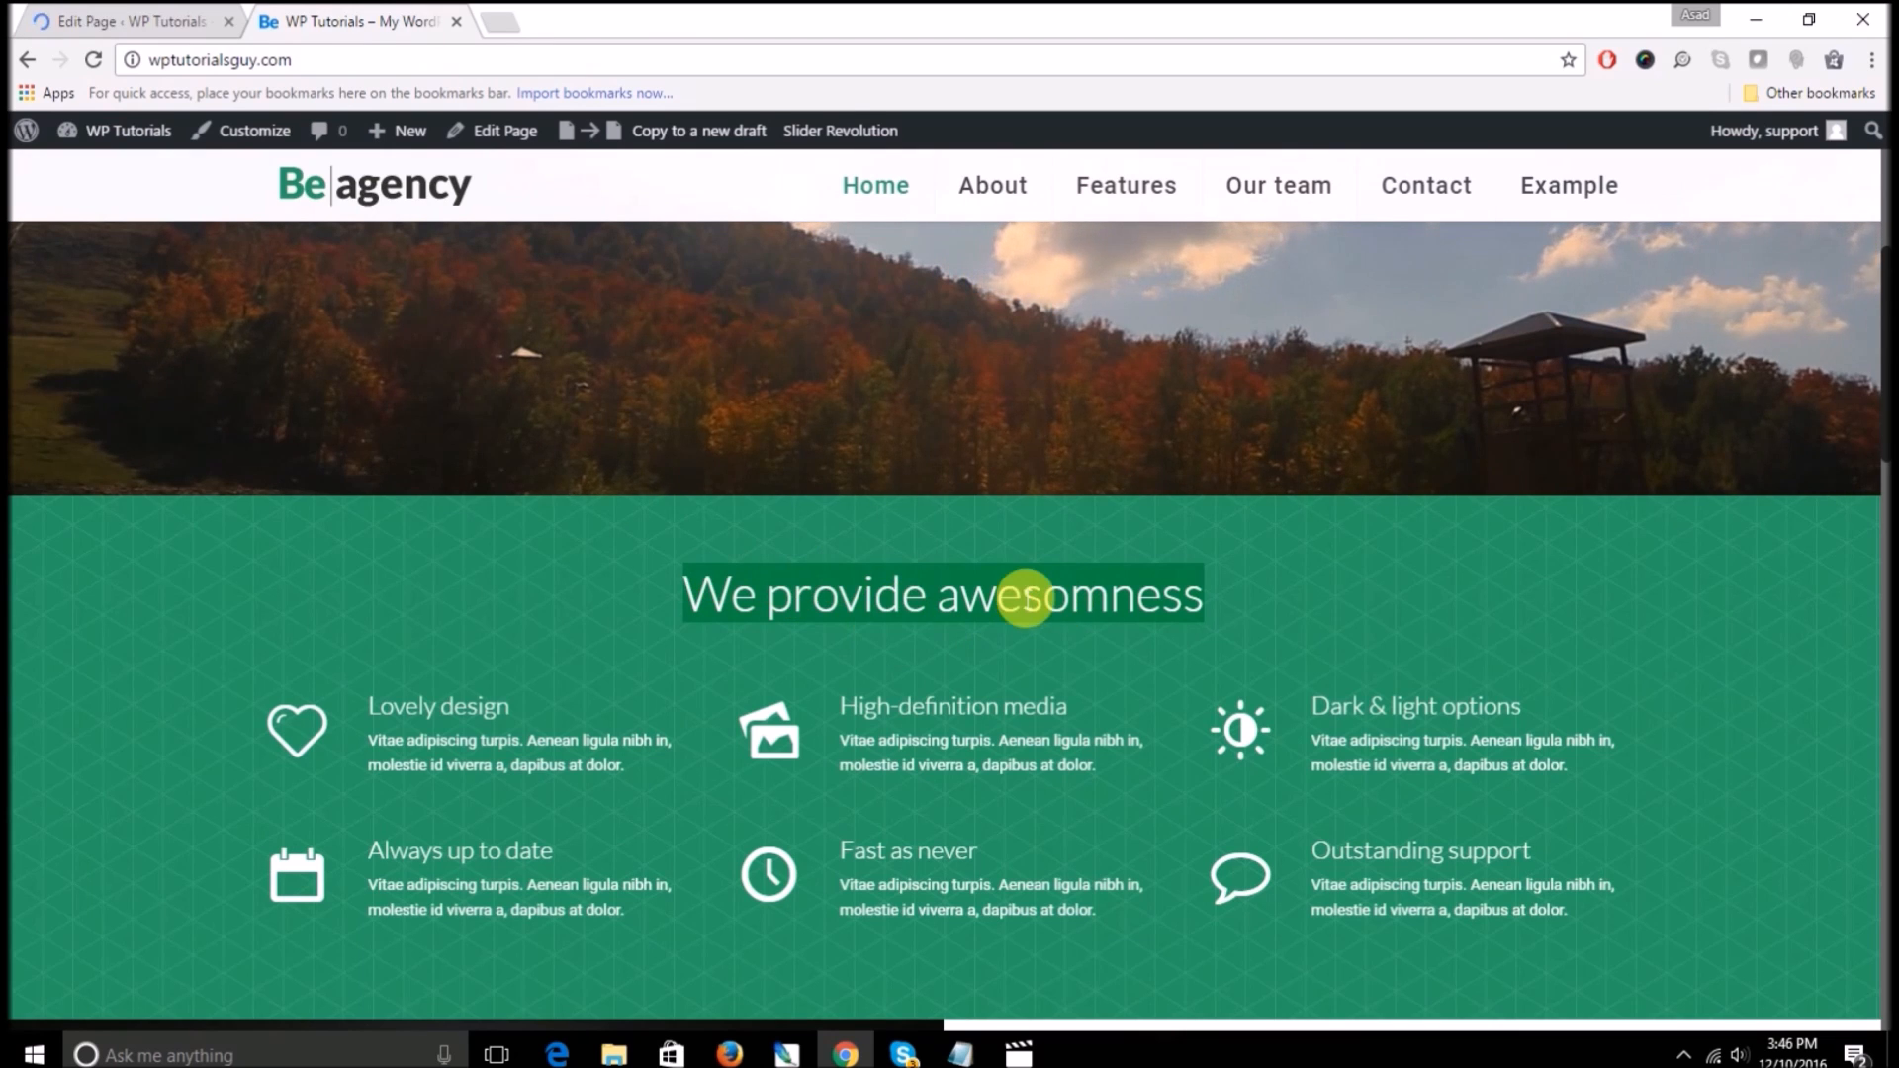
left_click(660, 609)
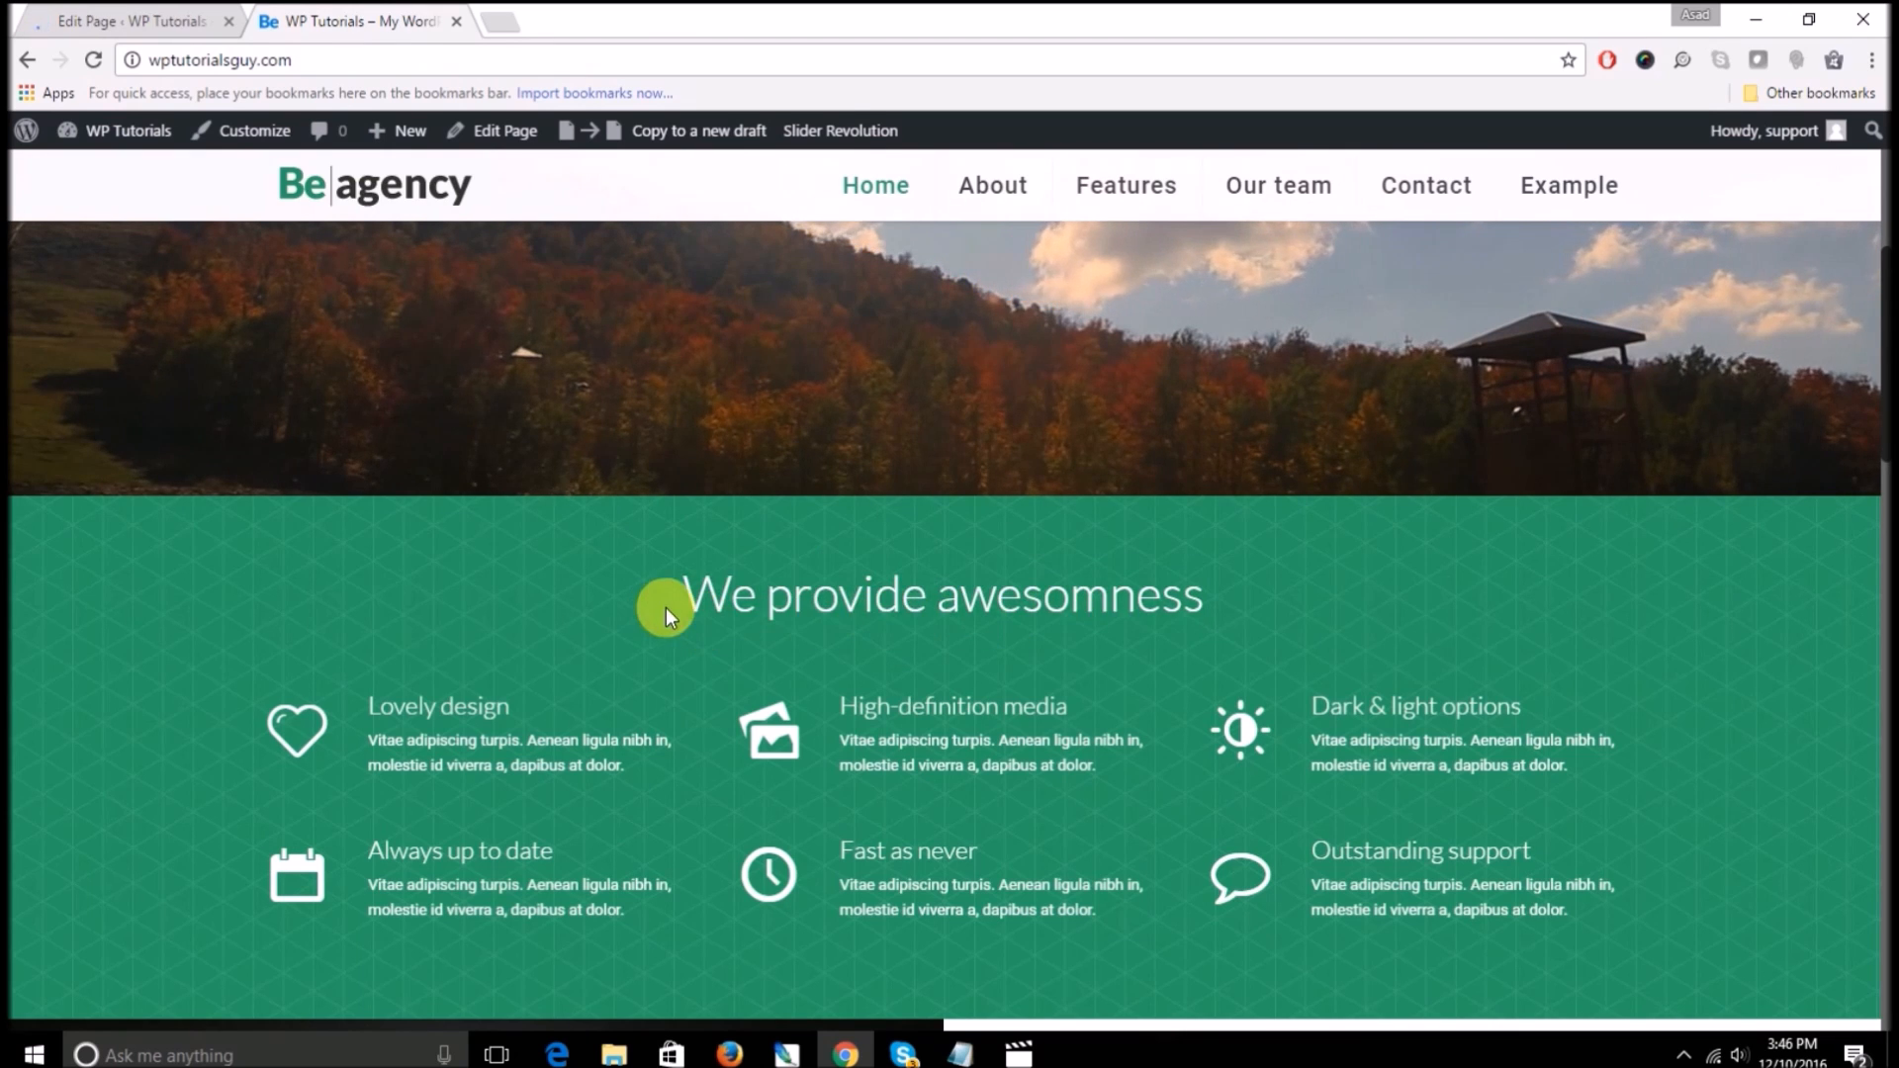
left_click(188, 14)
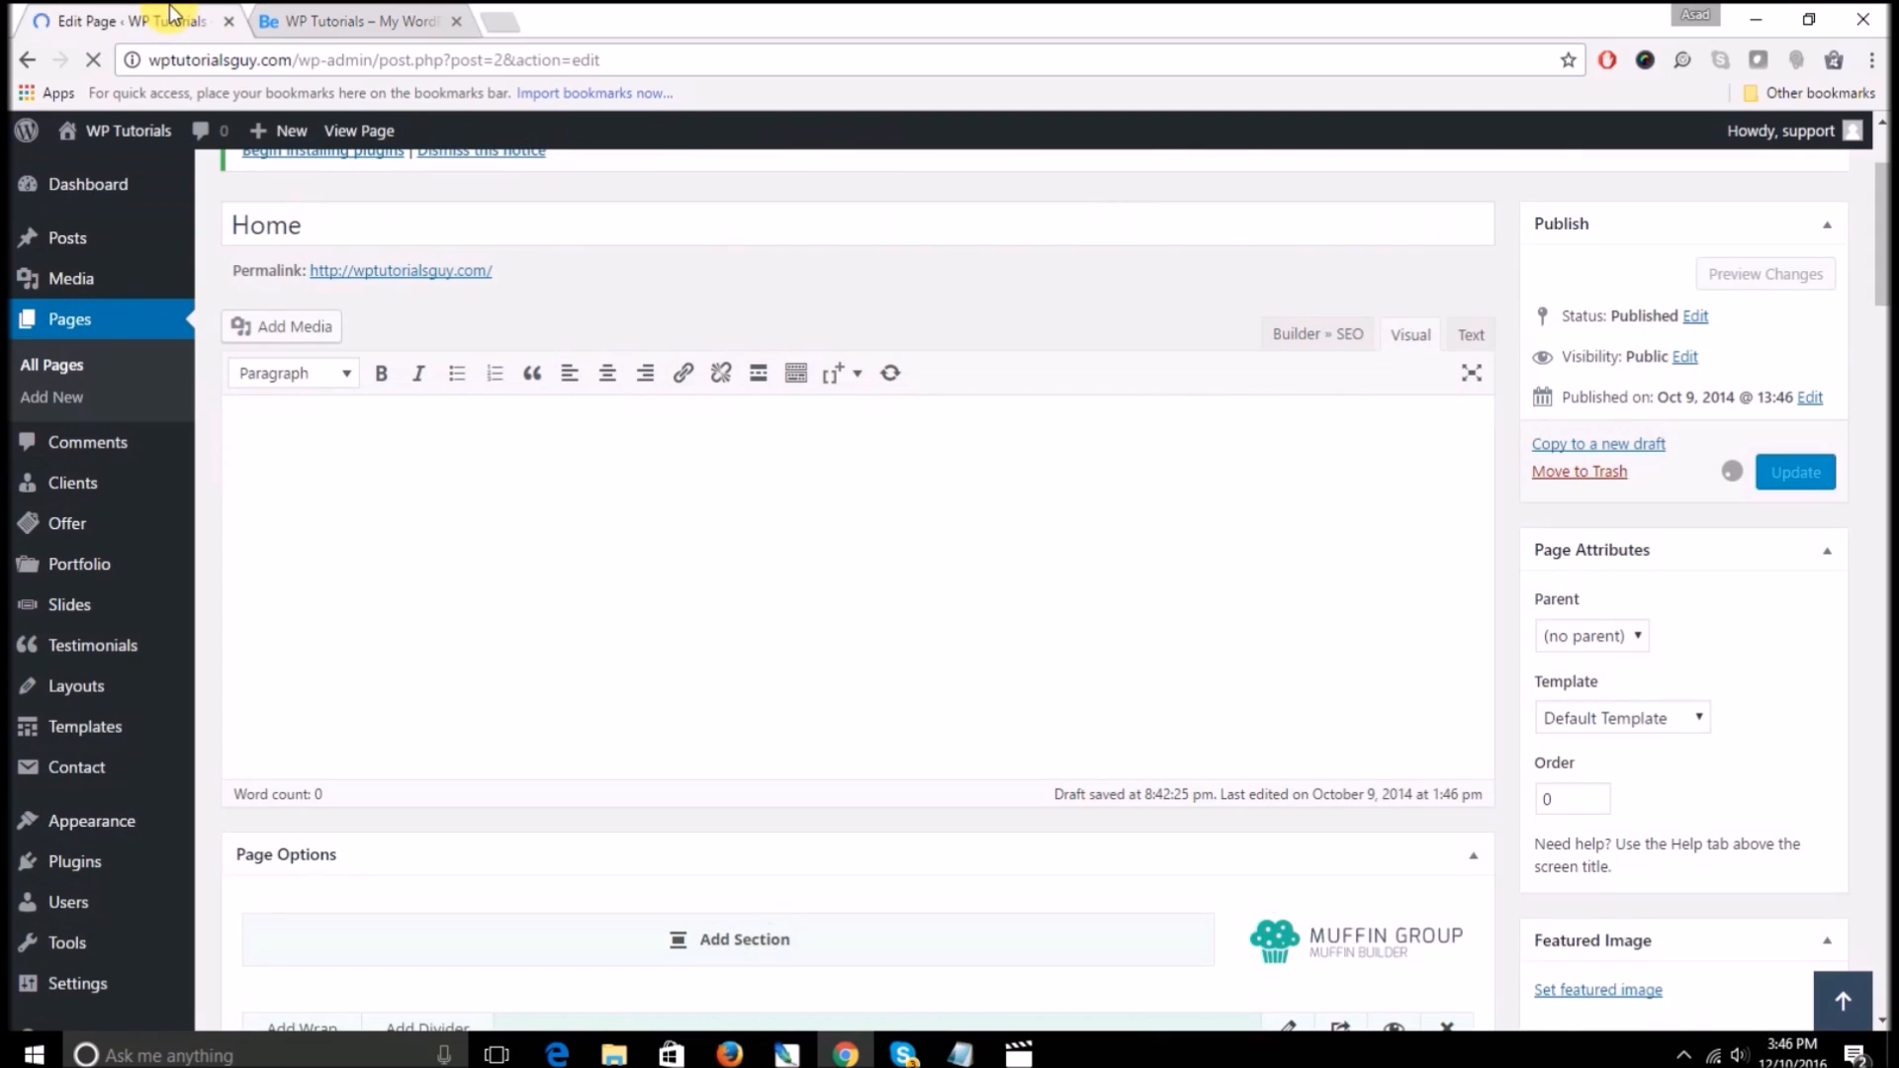
left_click(315, 20)
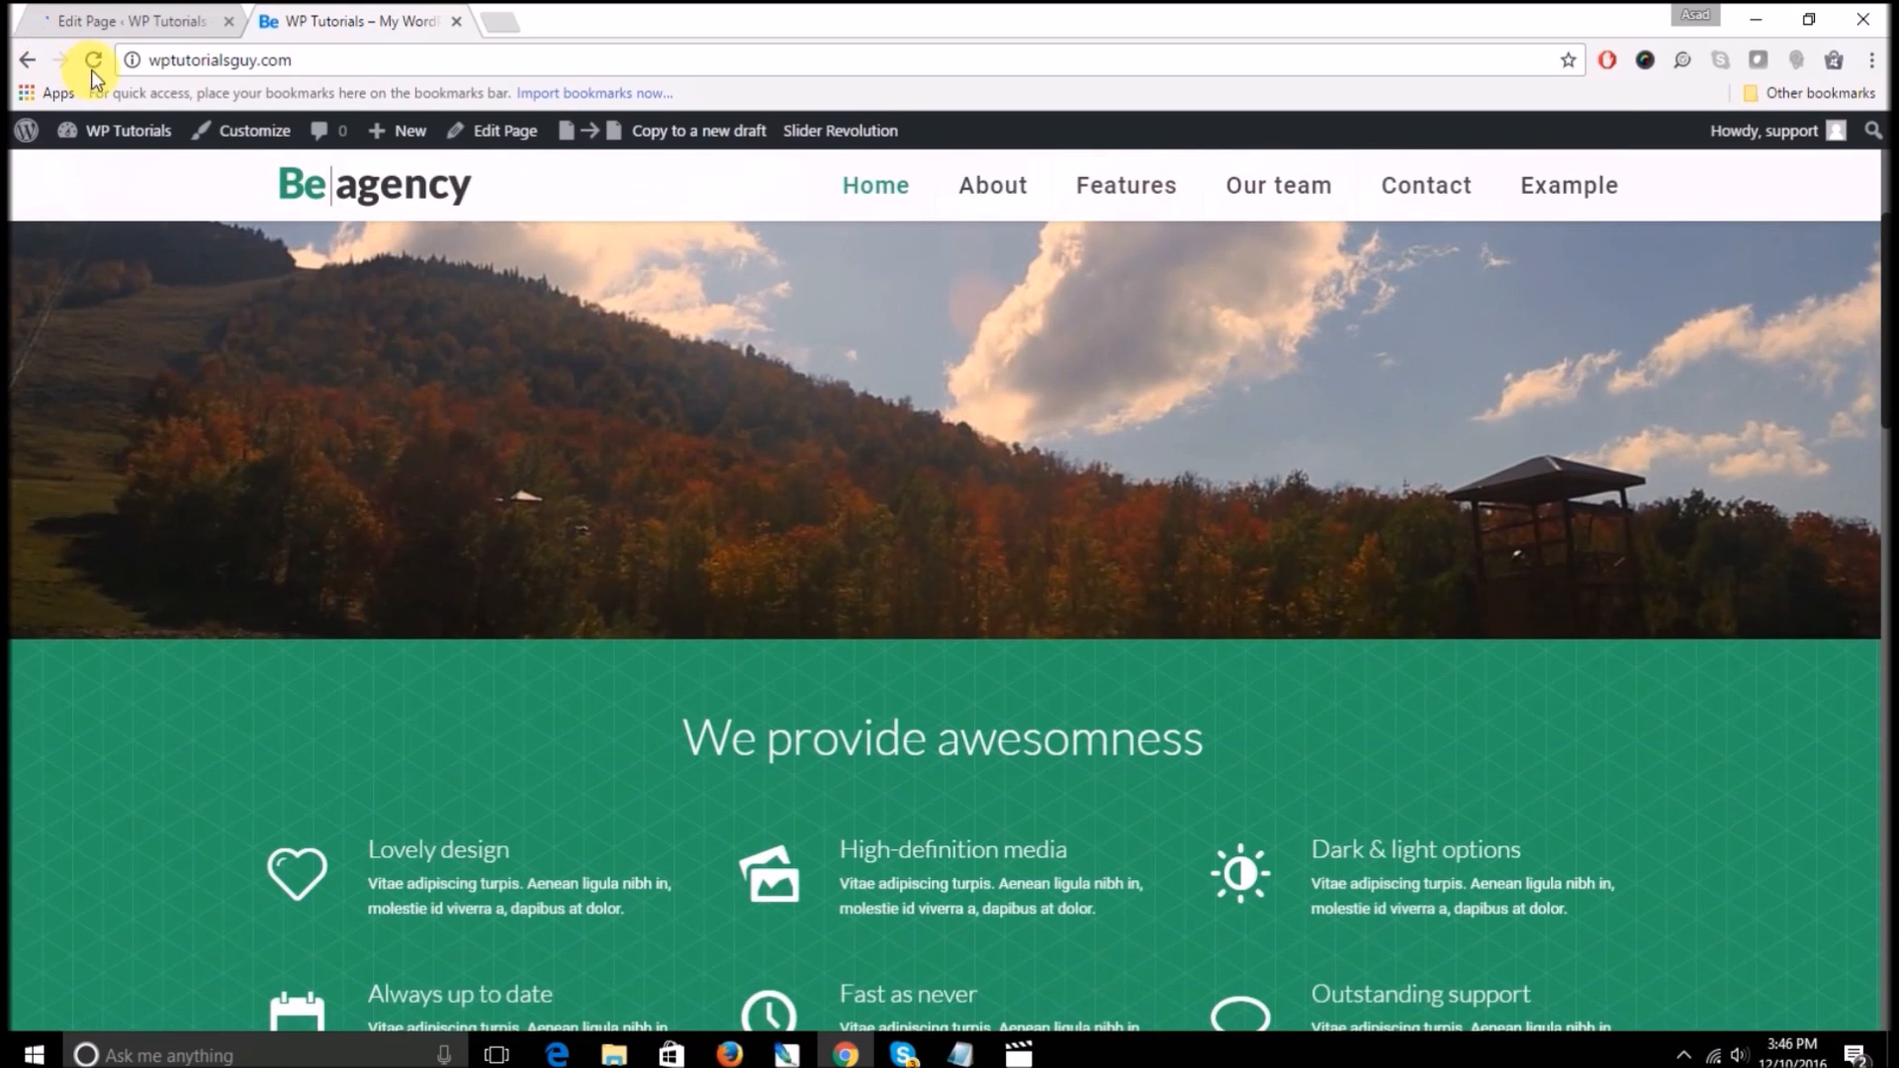
left_click(93, 51)
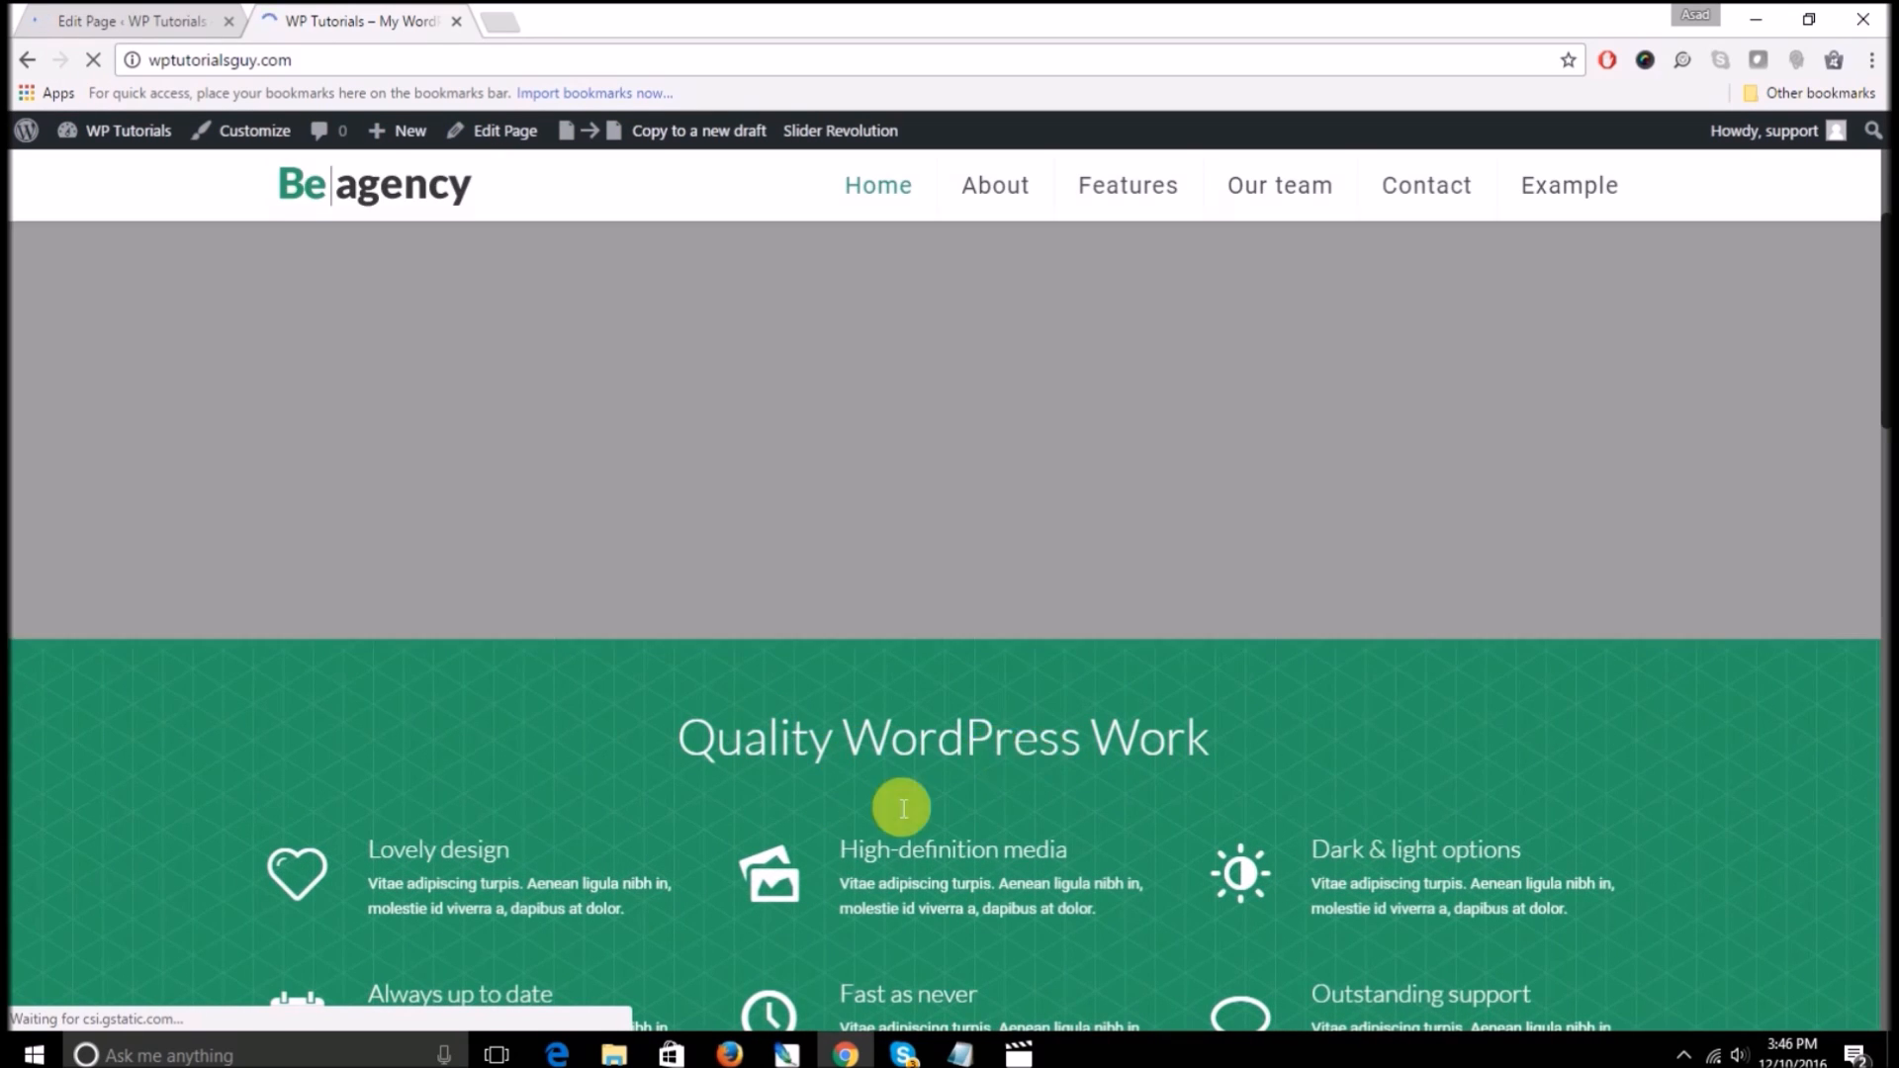
scroll(887, 799, "down", 3)
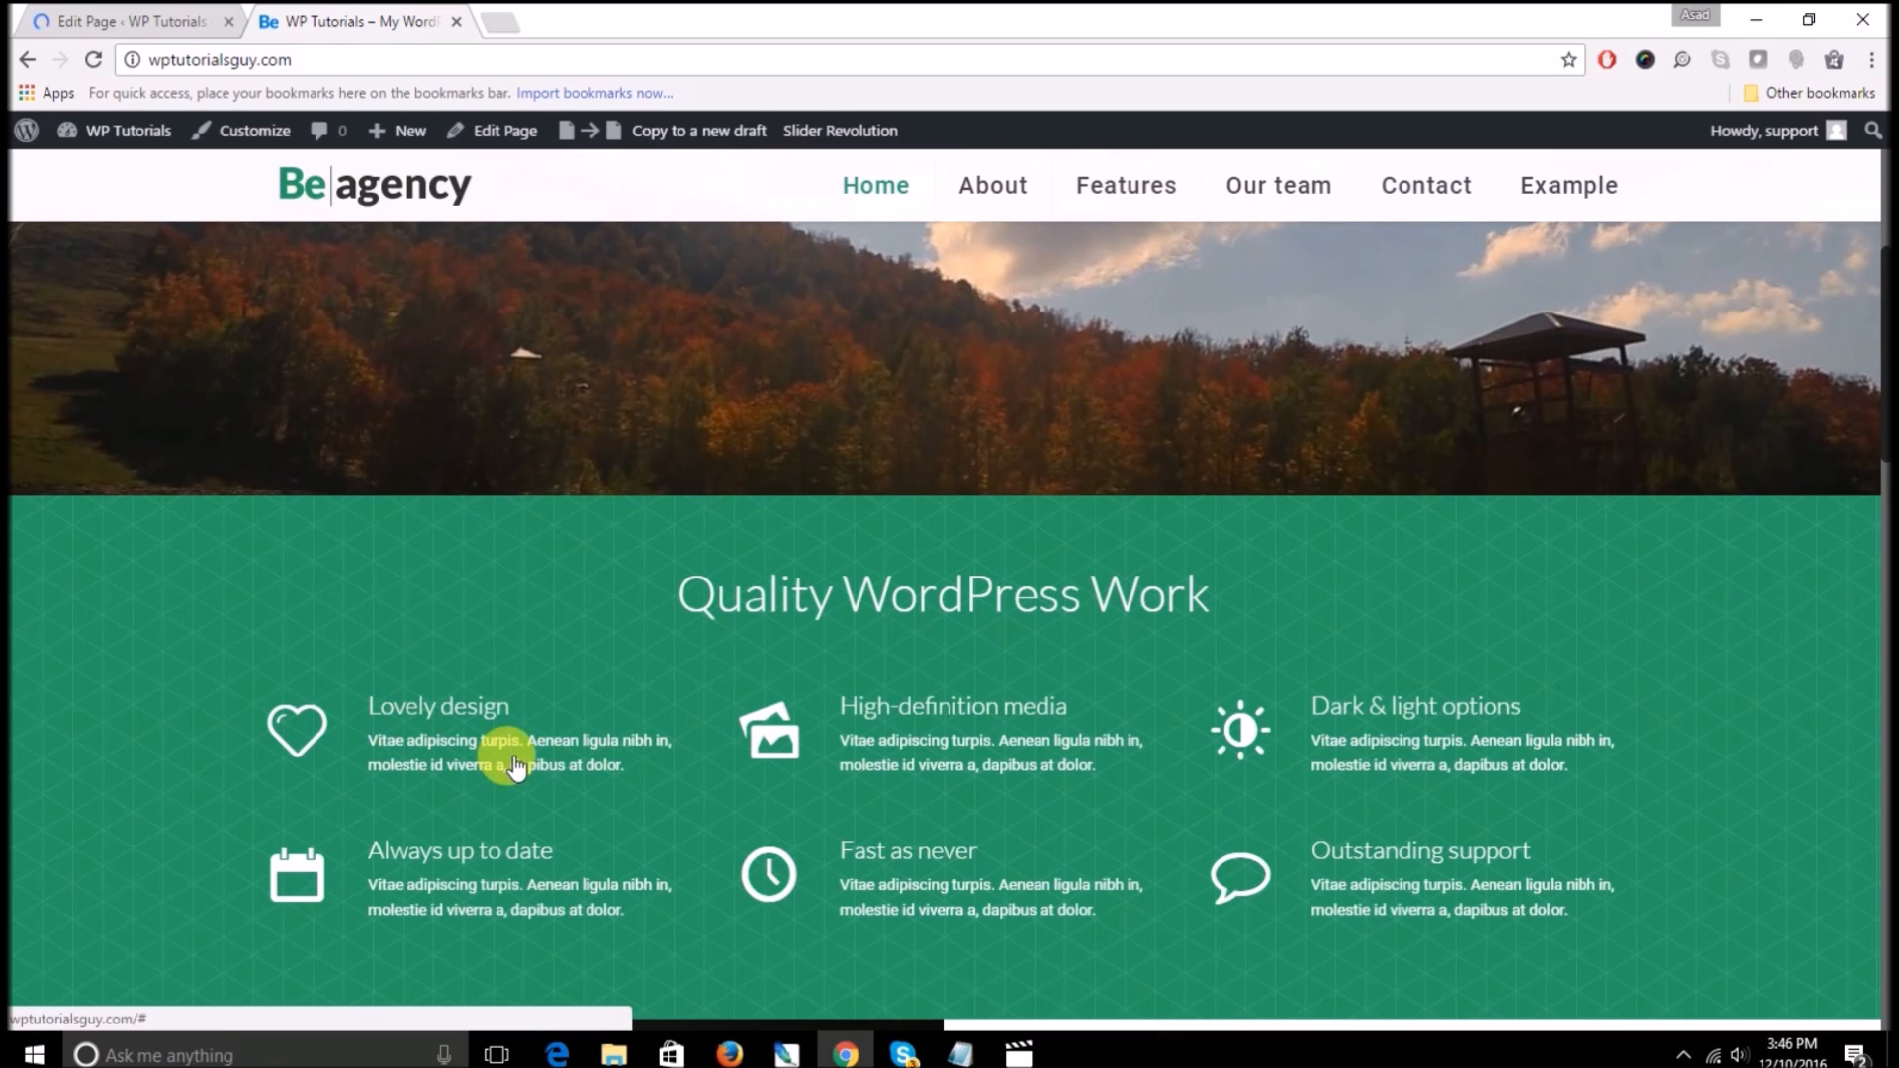
Step: Back in the page editor, open the 'Lovely design' List item's settings
left_click(132, 21)
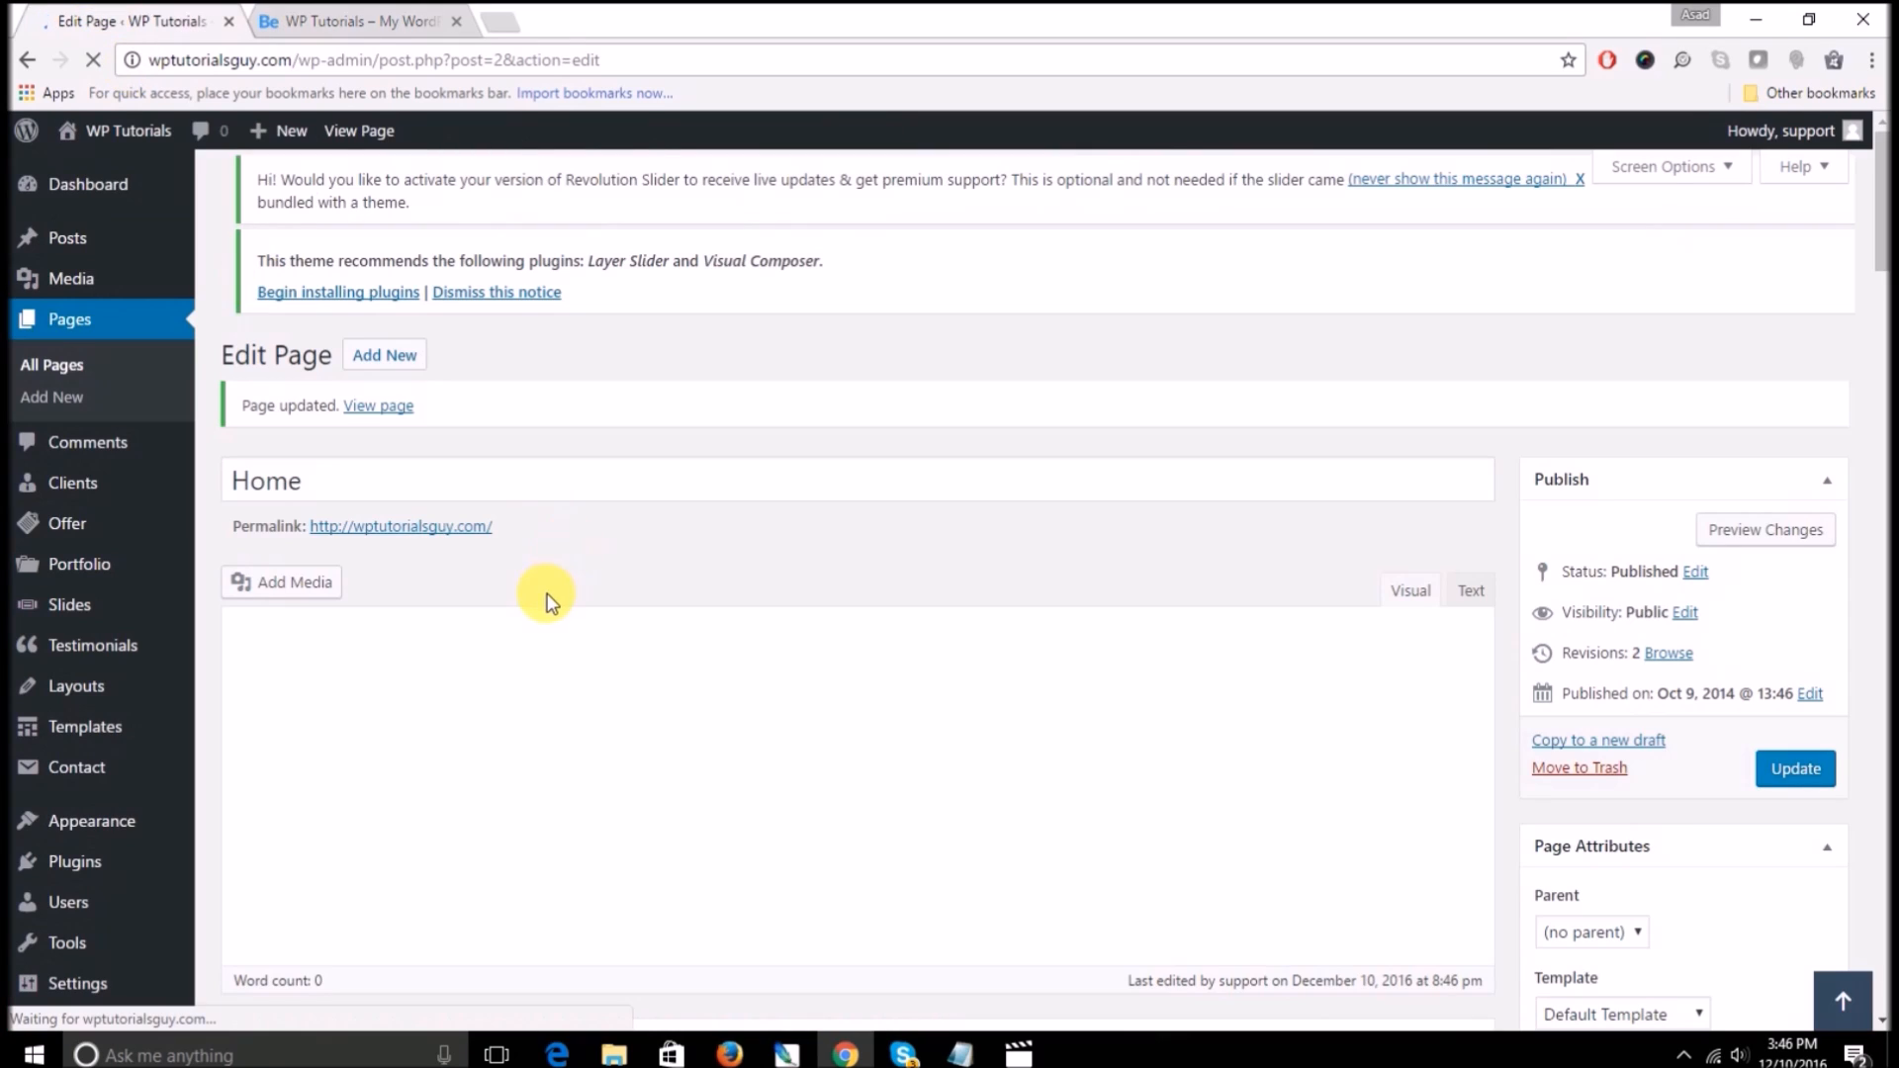
scroll(1325, 722, "down", 5)
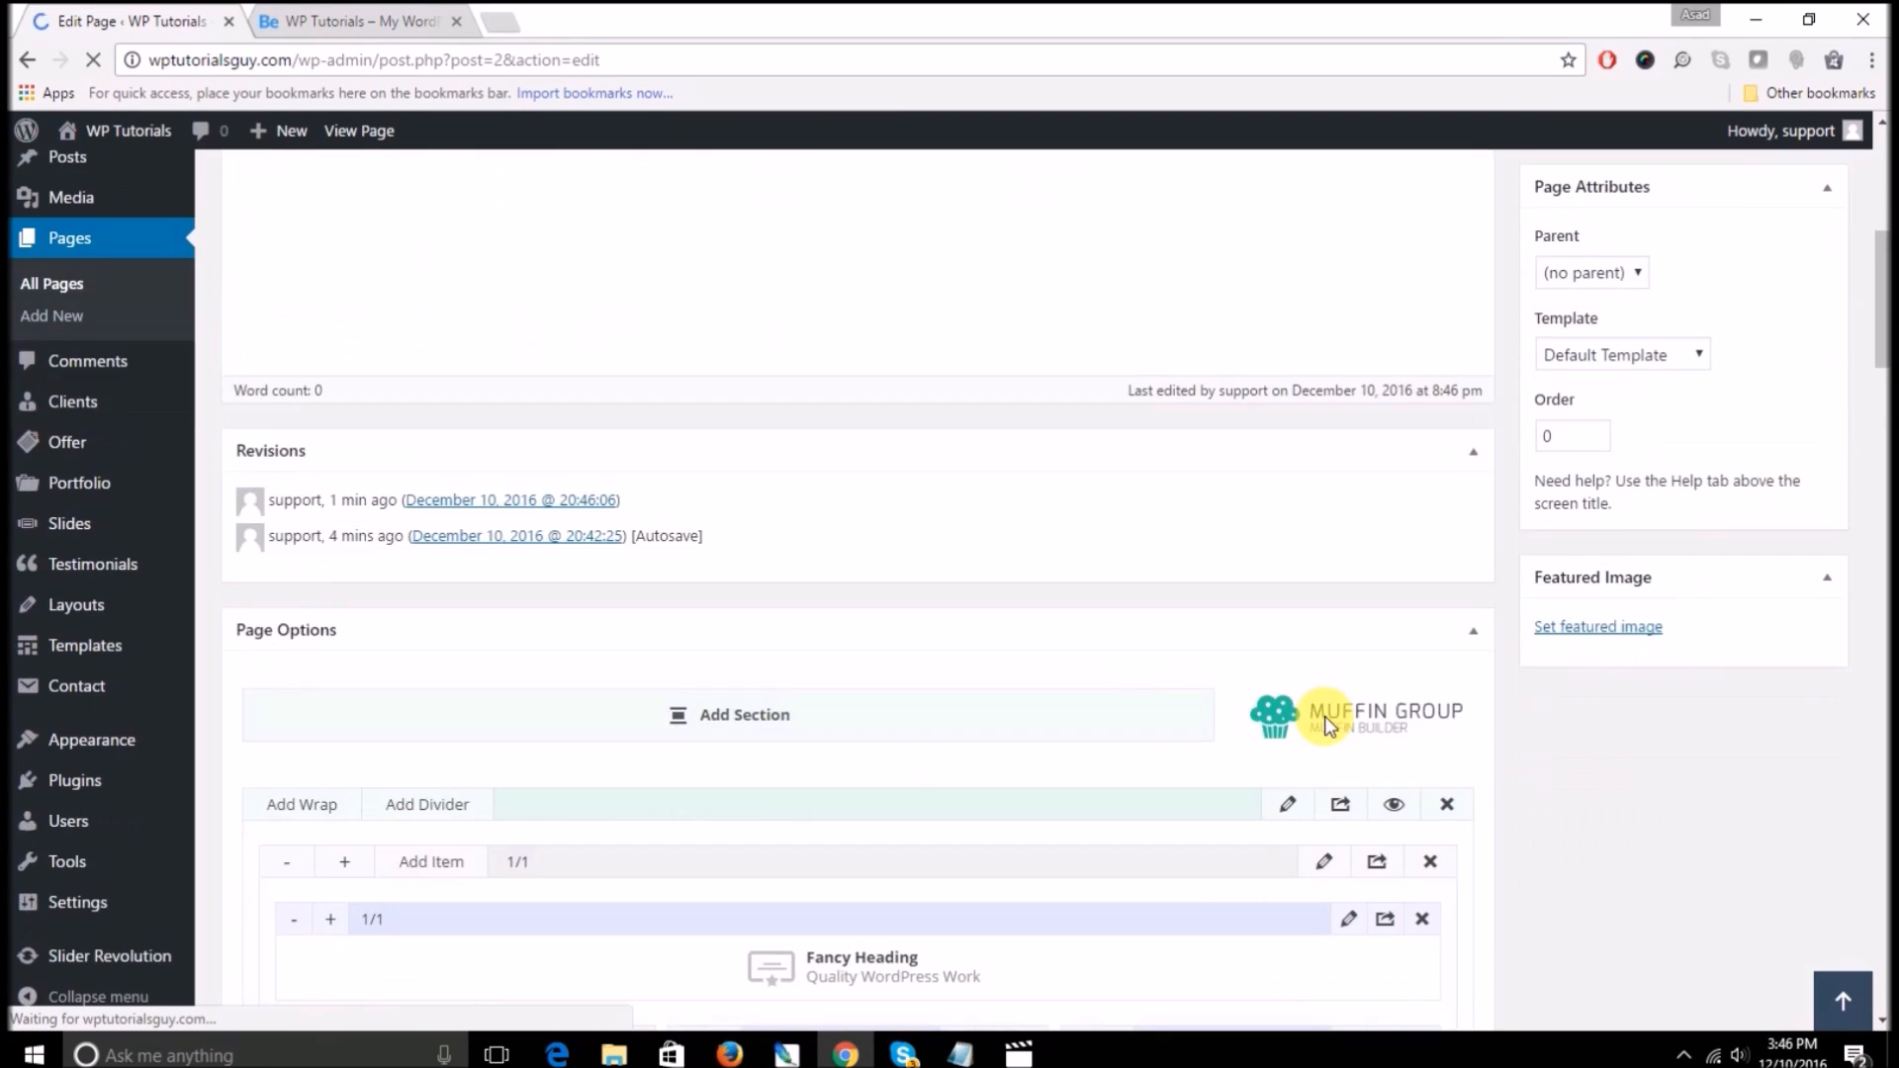
scroll(1329, 727, "down", 9)
scroll(1328, 721, "up", 4)
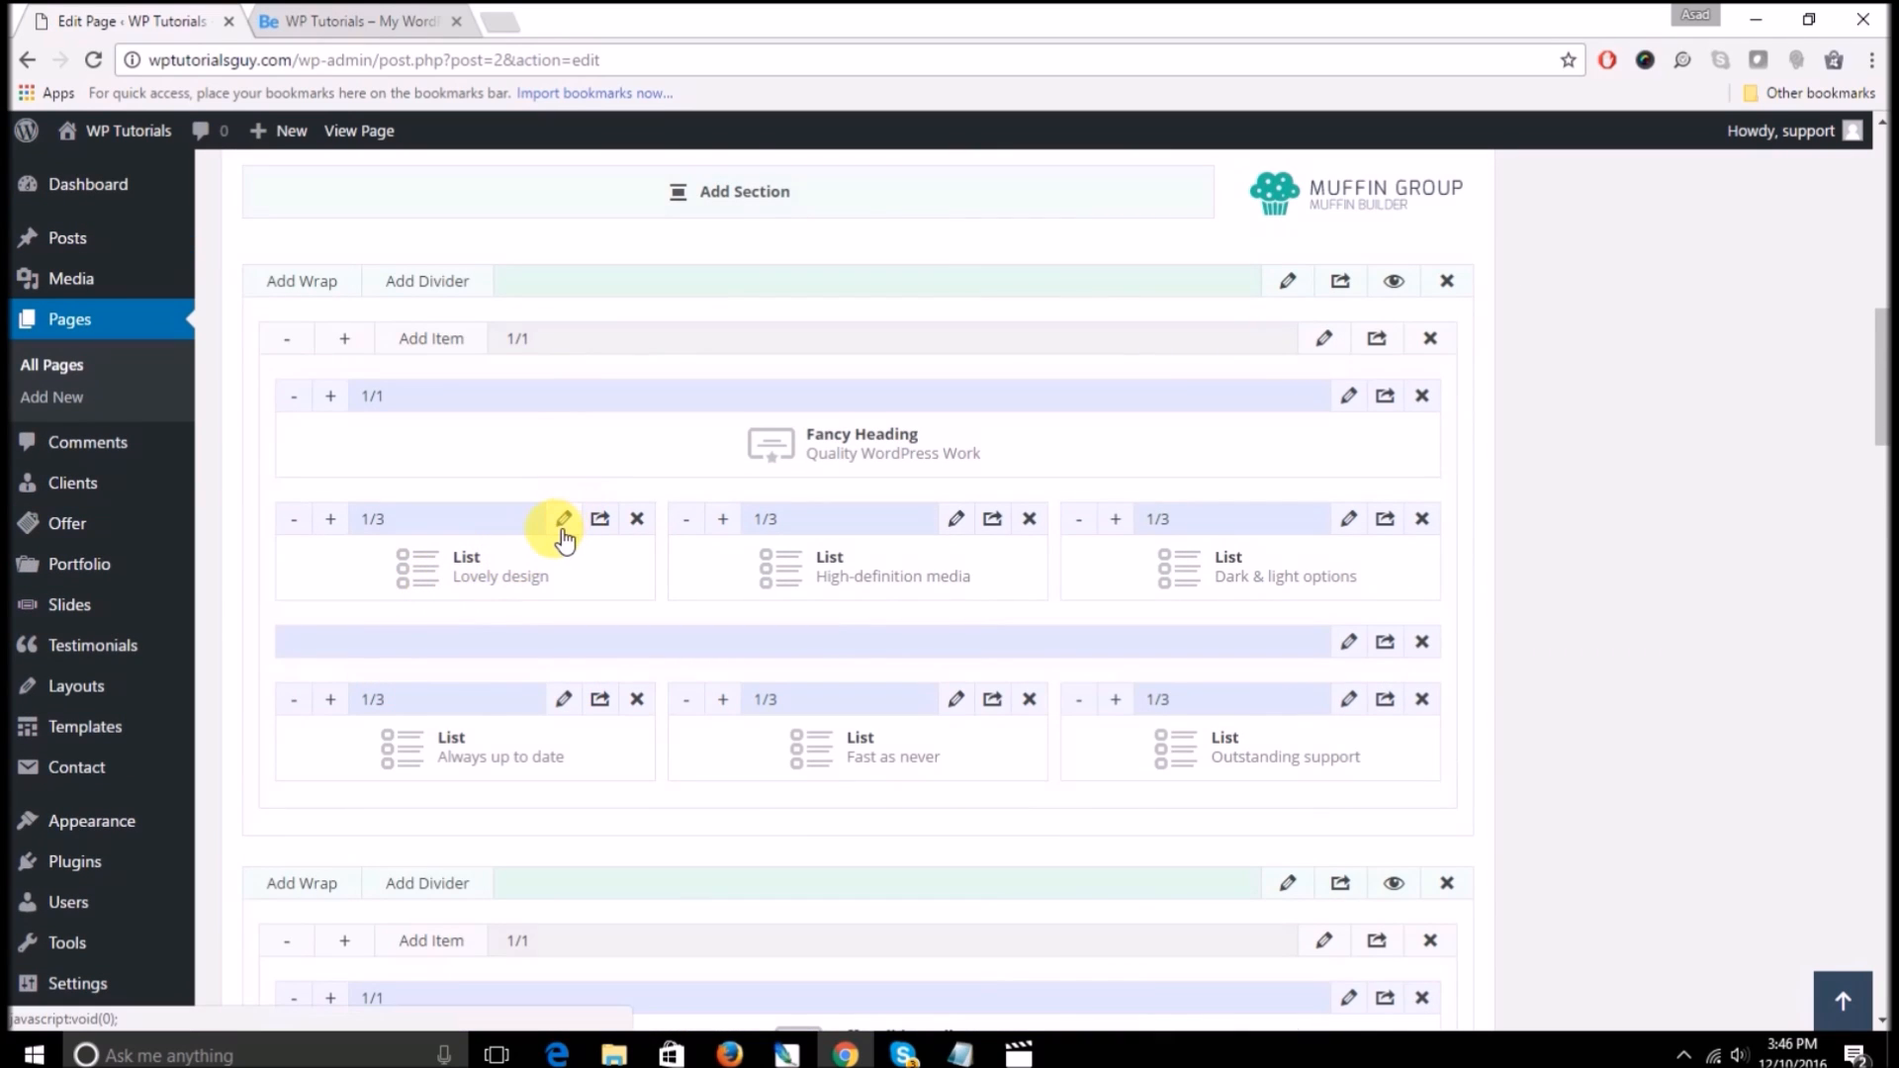
left_click(563, 523)
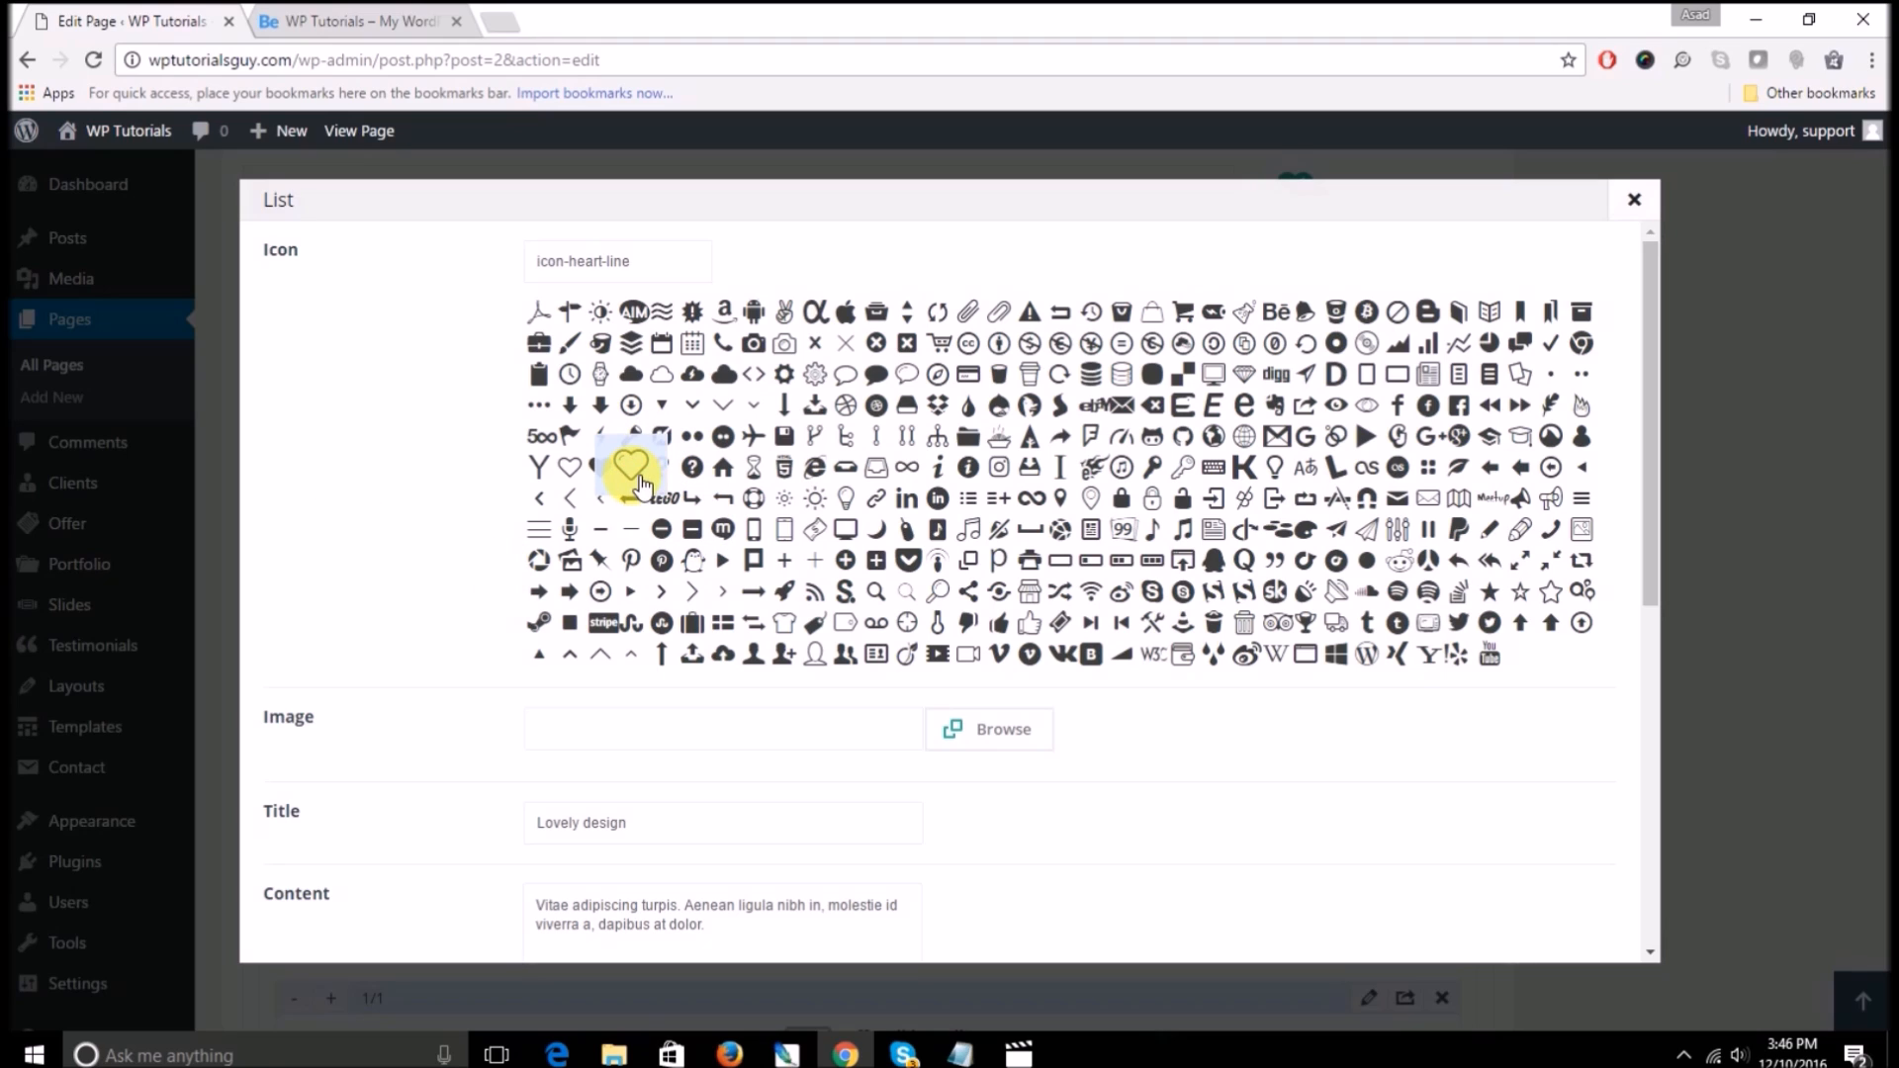
Step: Change the 'Lovely design' List item's icon from icon-heart-line to icon-chart-area
scroll(633, 811, "down", 1)
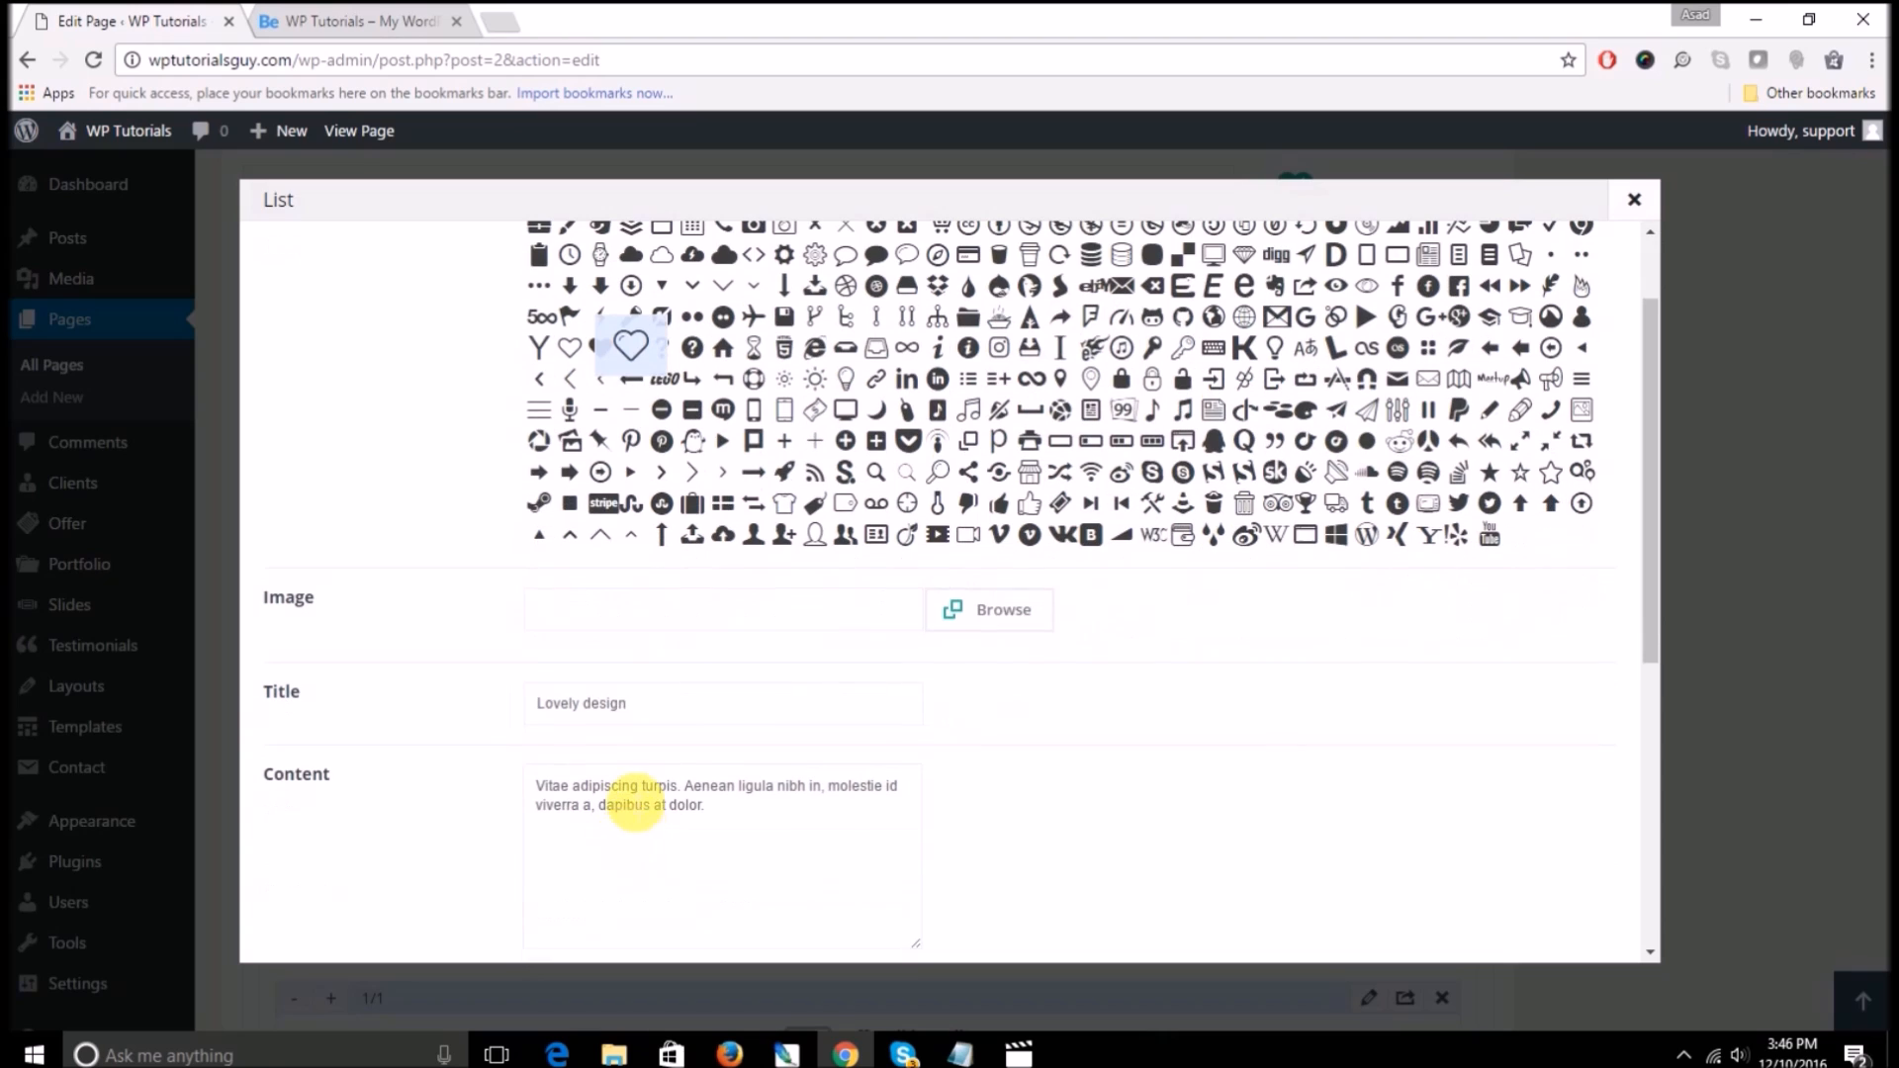
left_click_drag(660, 703, 549, 701)
left_click_drag(754, 805, 491, 793)
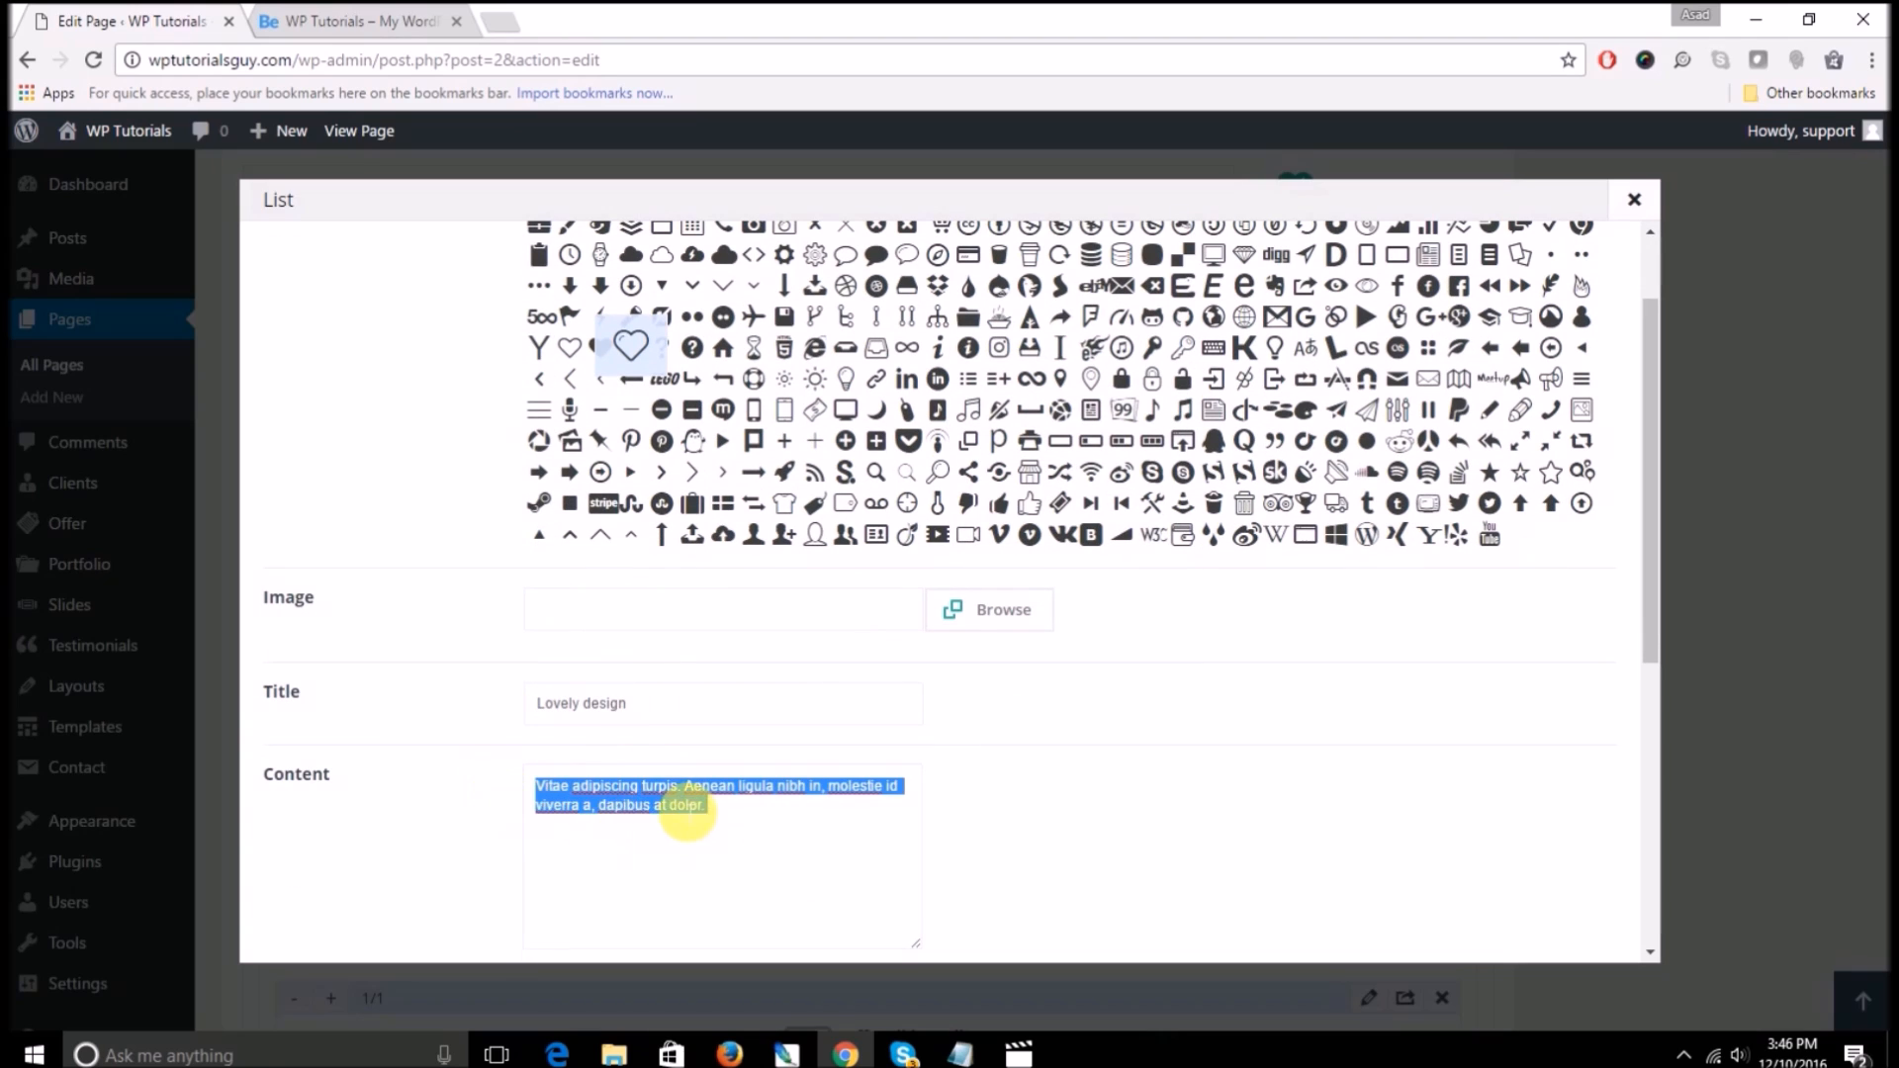
left_click(731, 818)
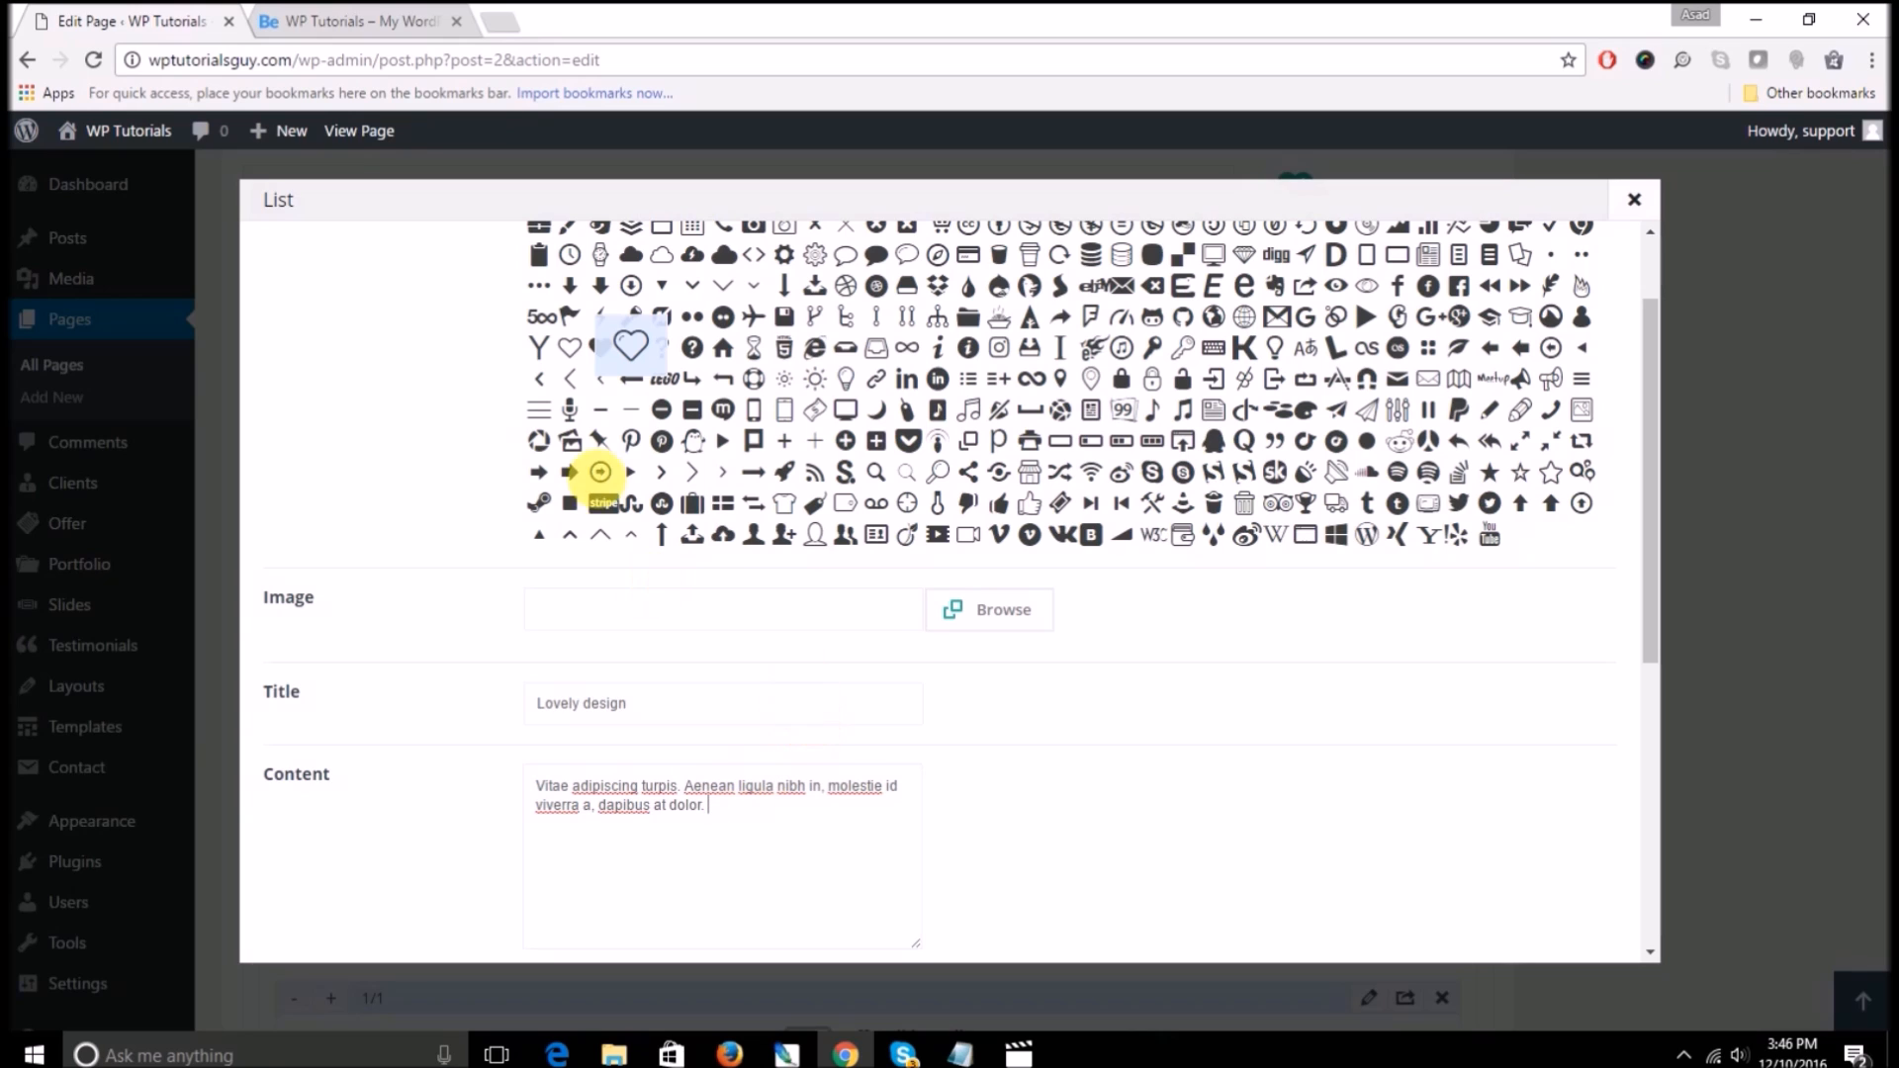
scroll(868, 504, "up", 1)
scroll(868, 504, "up", 2)
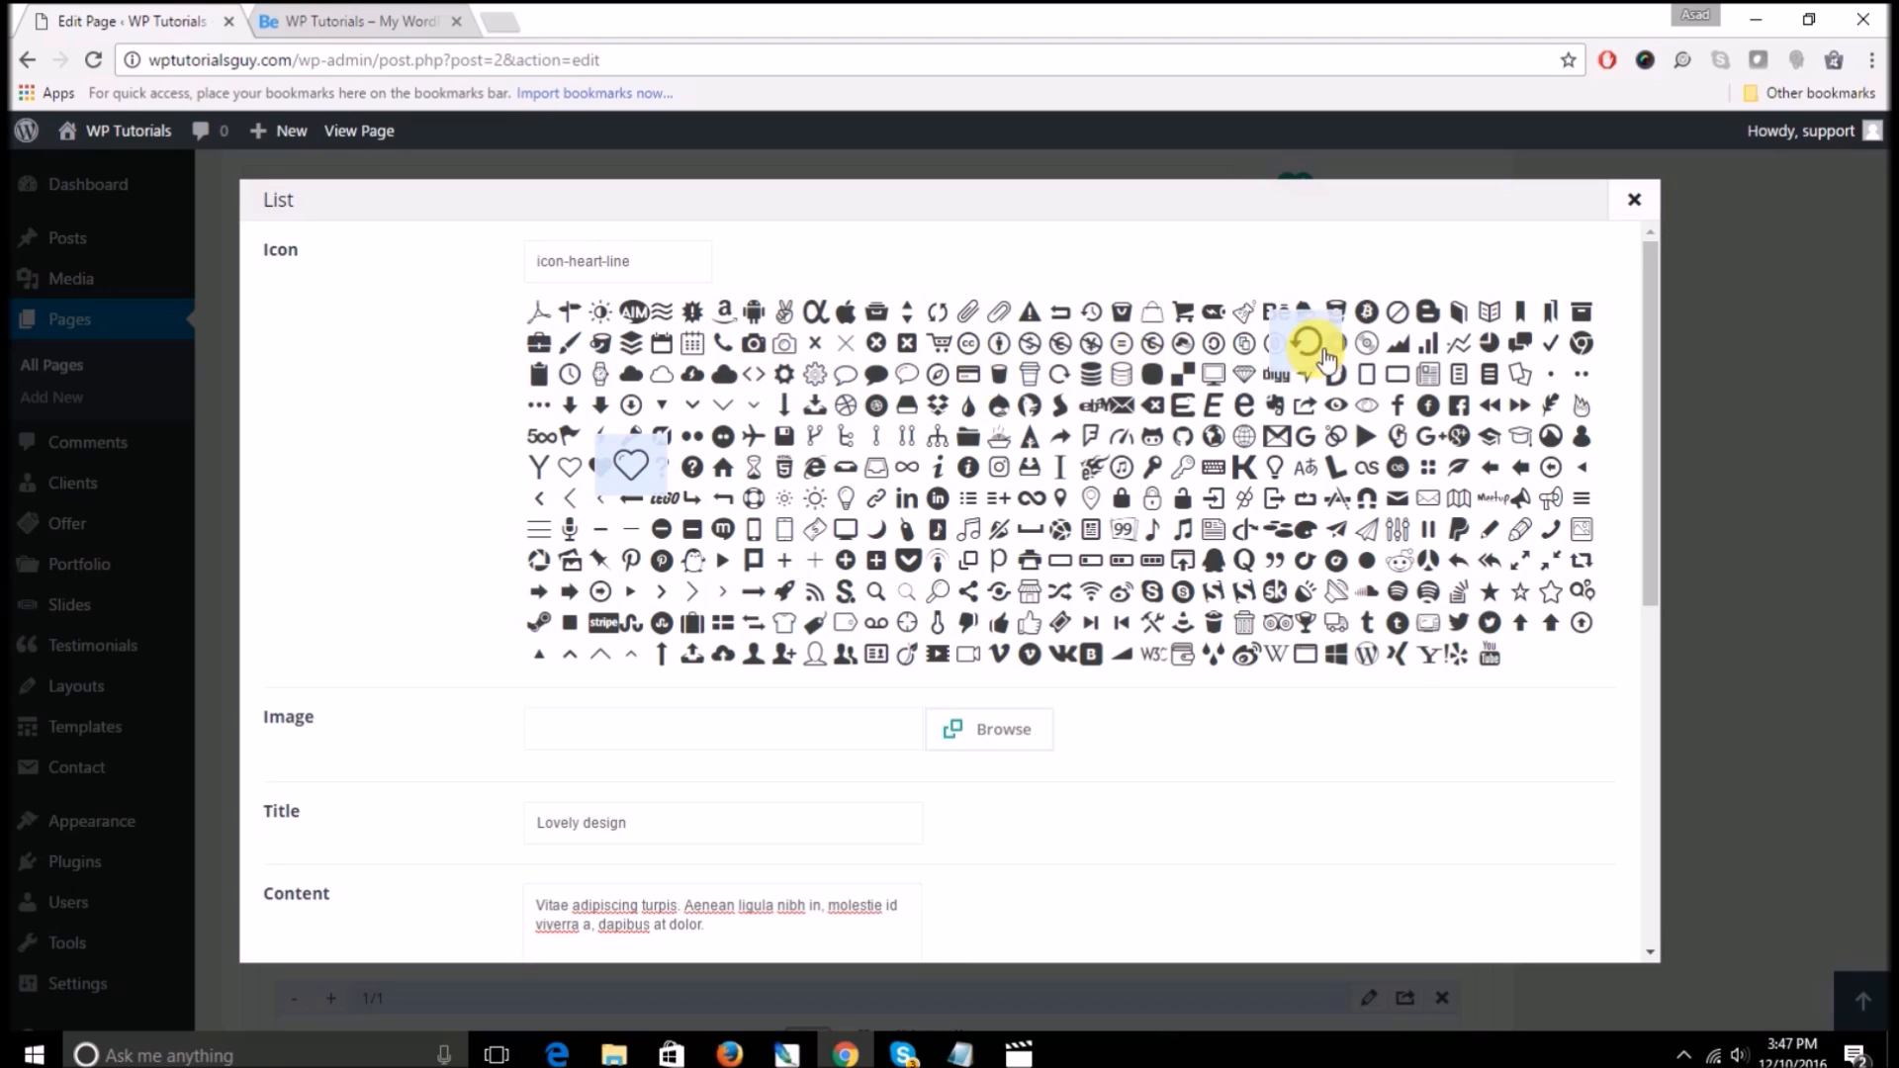
left_click(1409, 352)
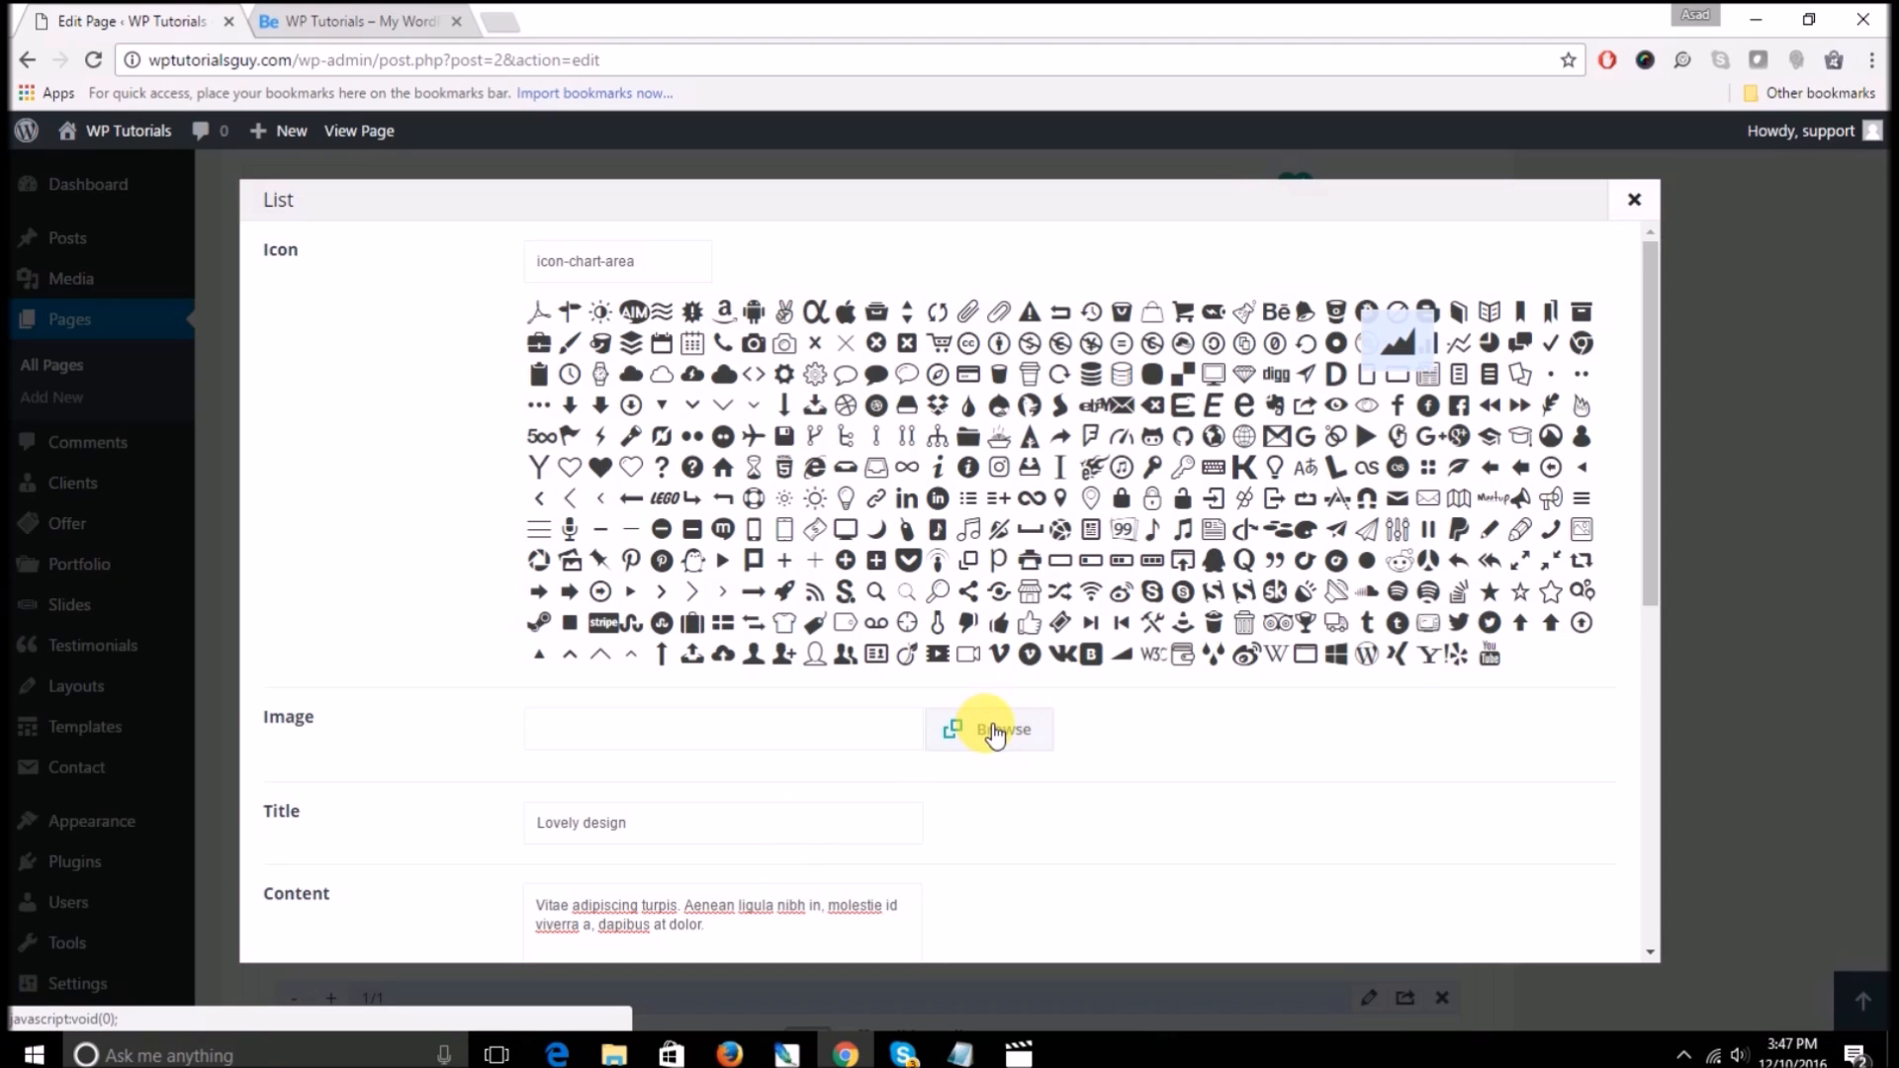
scroll(987, 722, "down", 1)
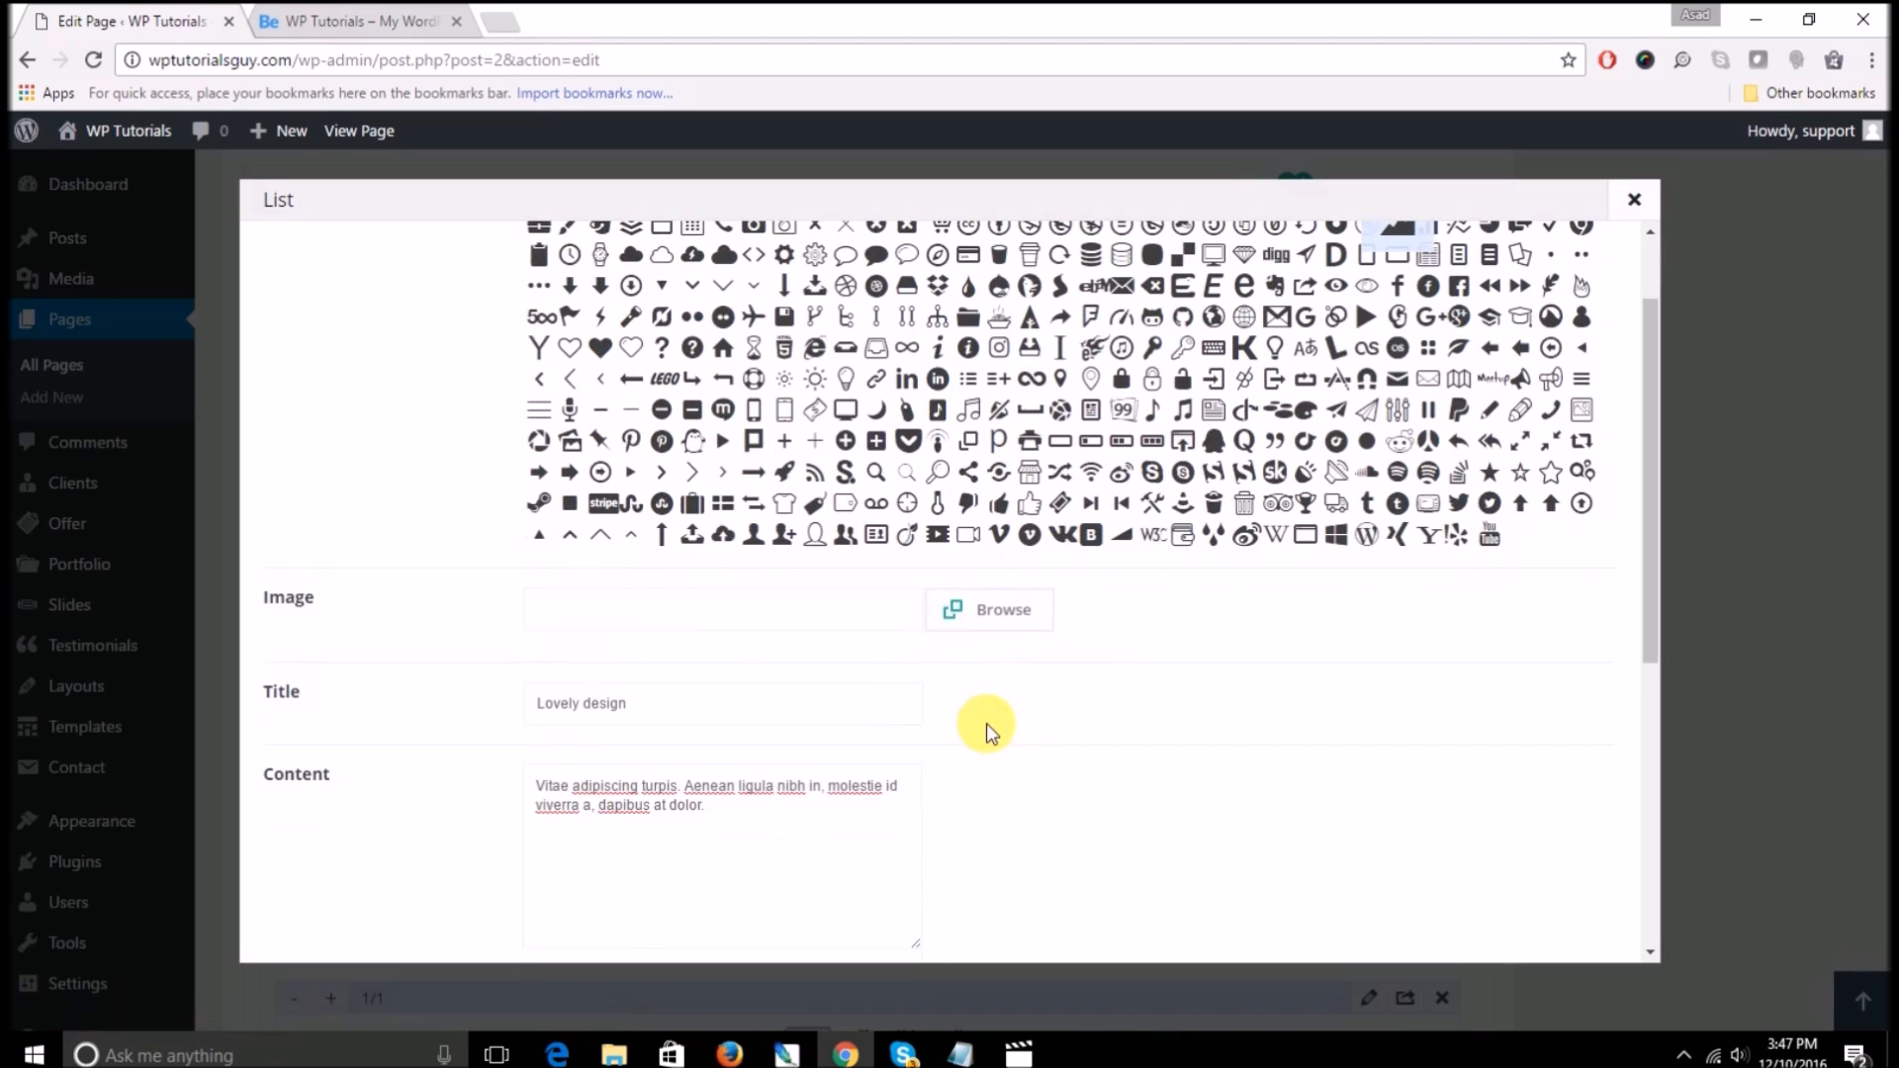
scroll(987, 722, "up", 1)
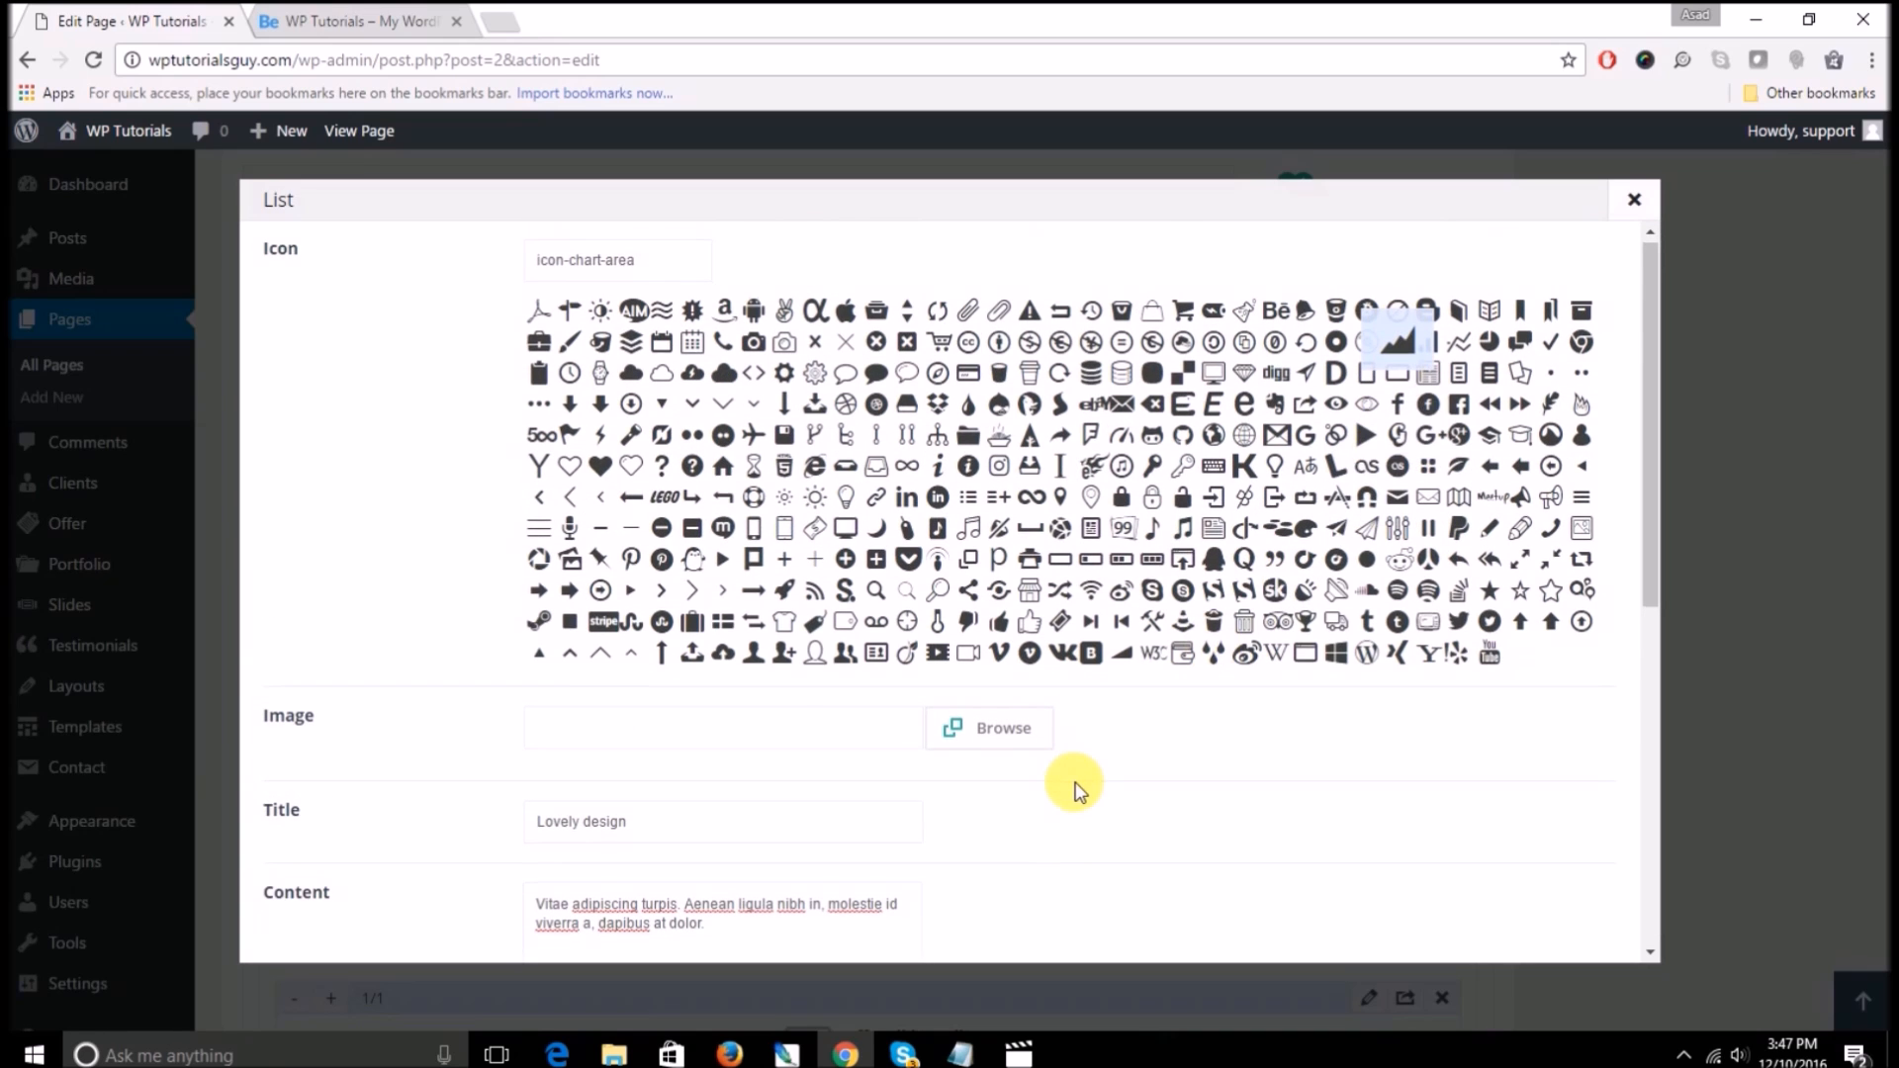
scroll(1038, 767, "down", 2)
Step: Retitle the first List item 'Business roductivity', reword its description about impressive websites, and save
triple_click(546, 609)
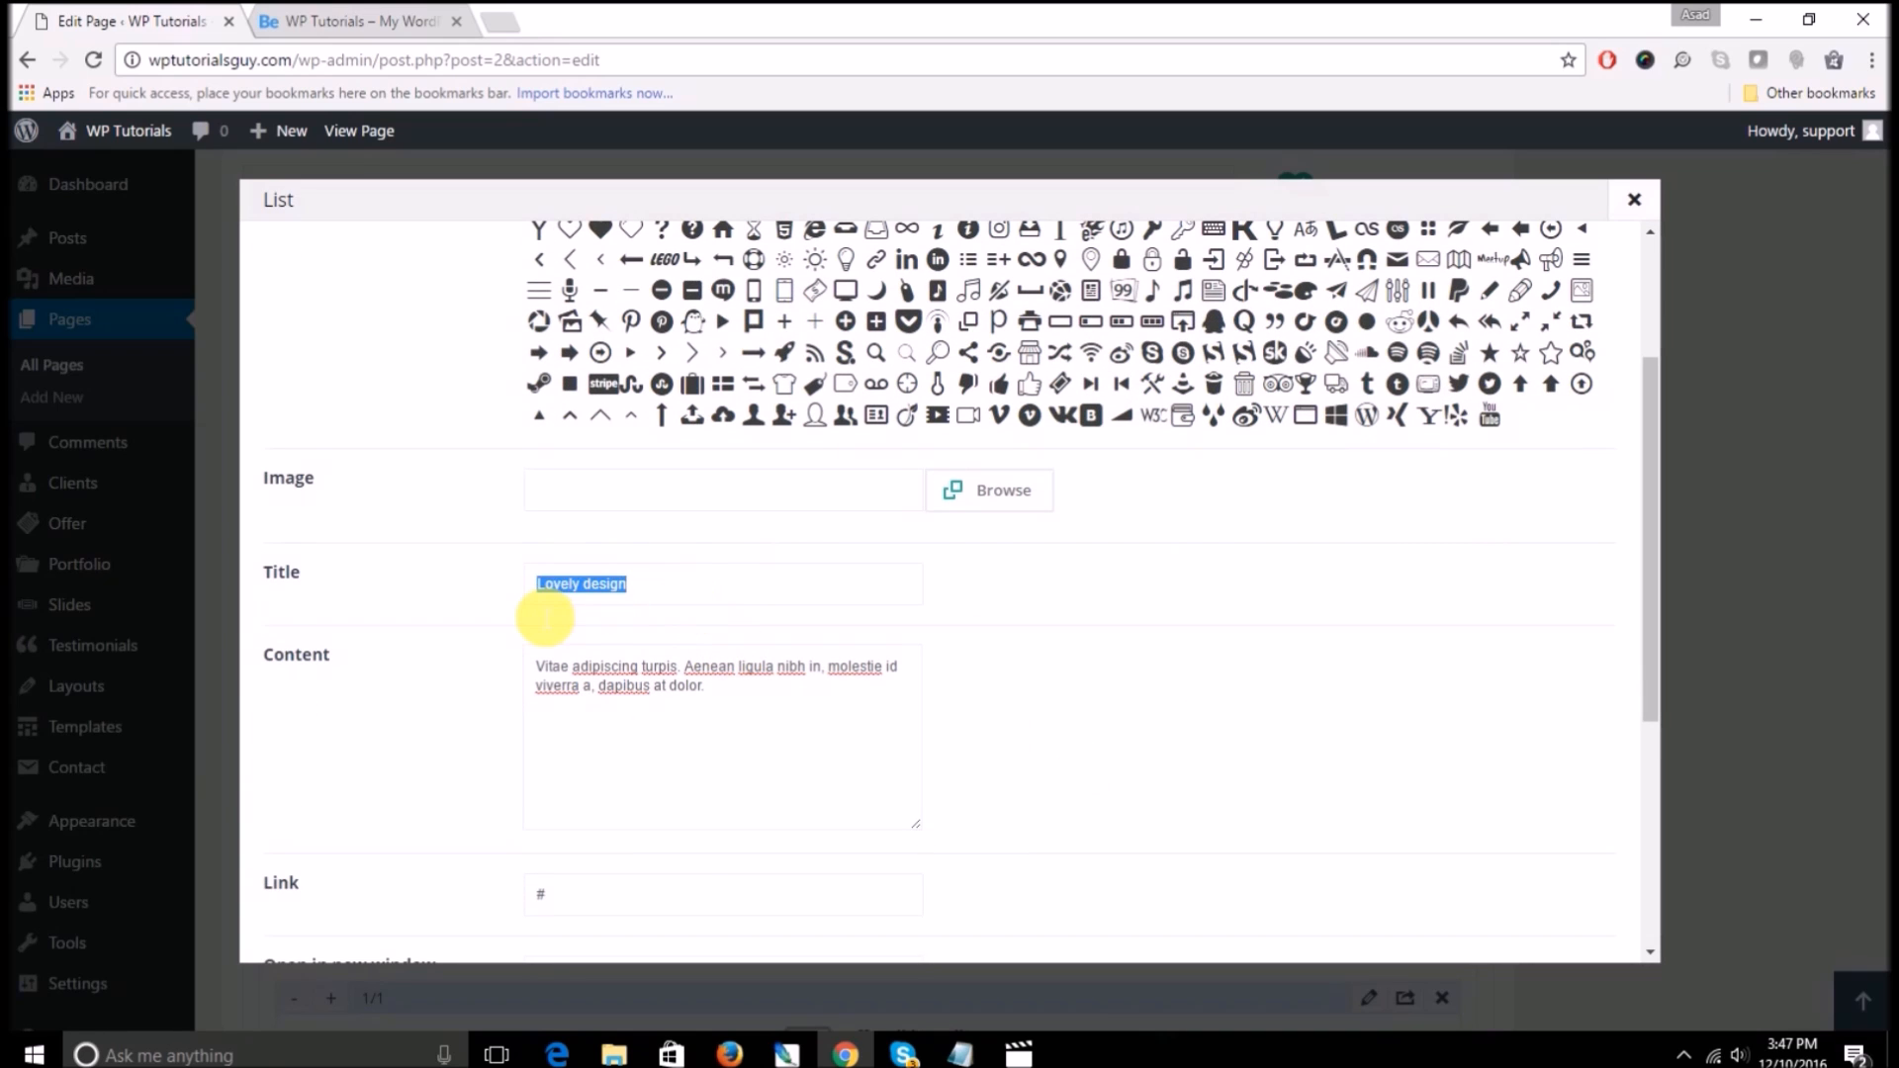
type("Business roduc")
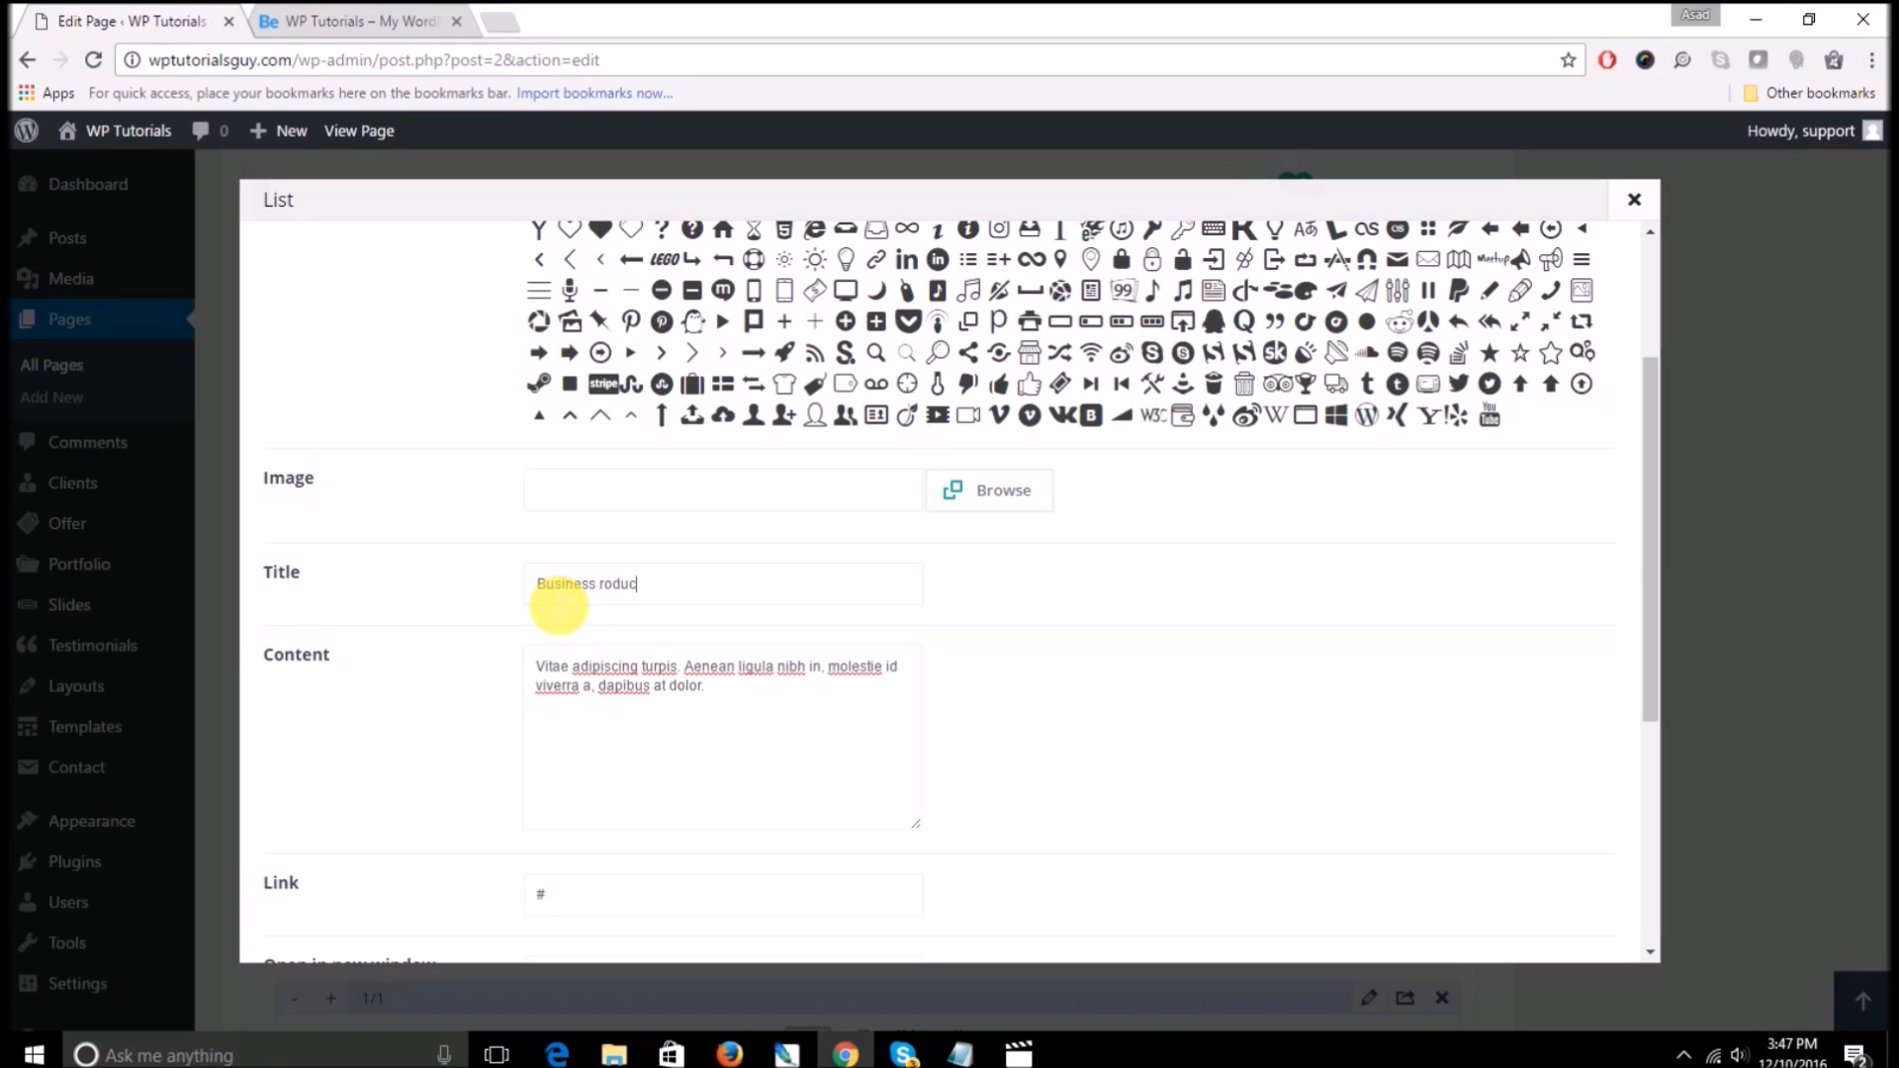
type("tivity")
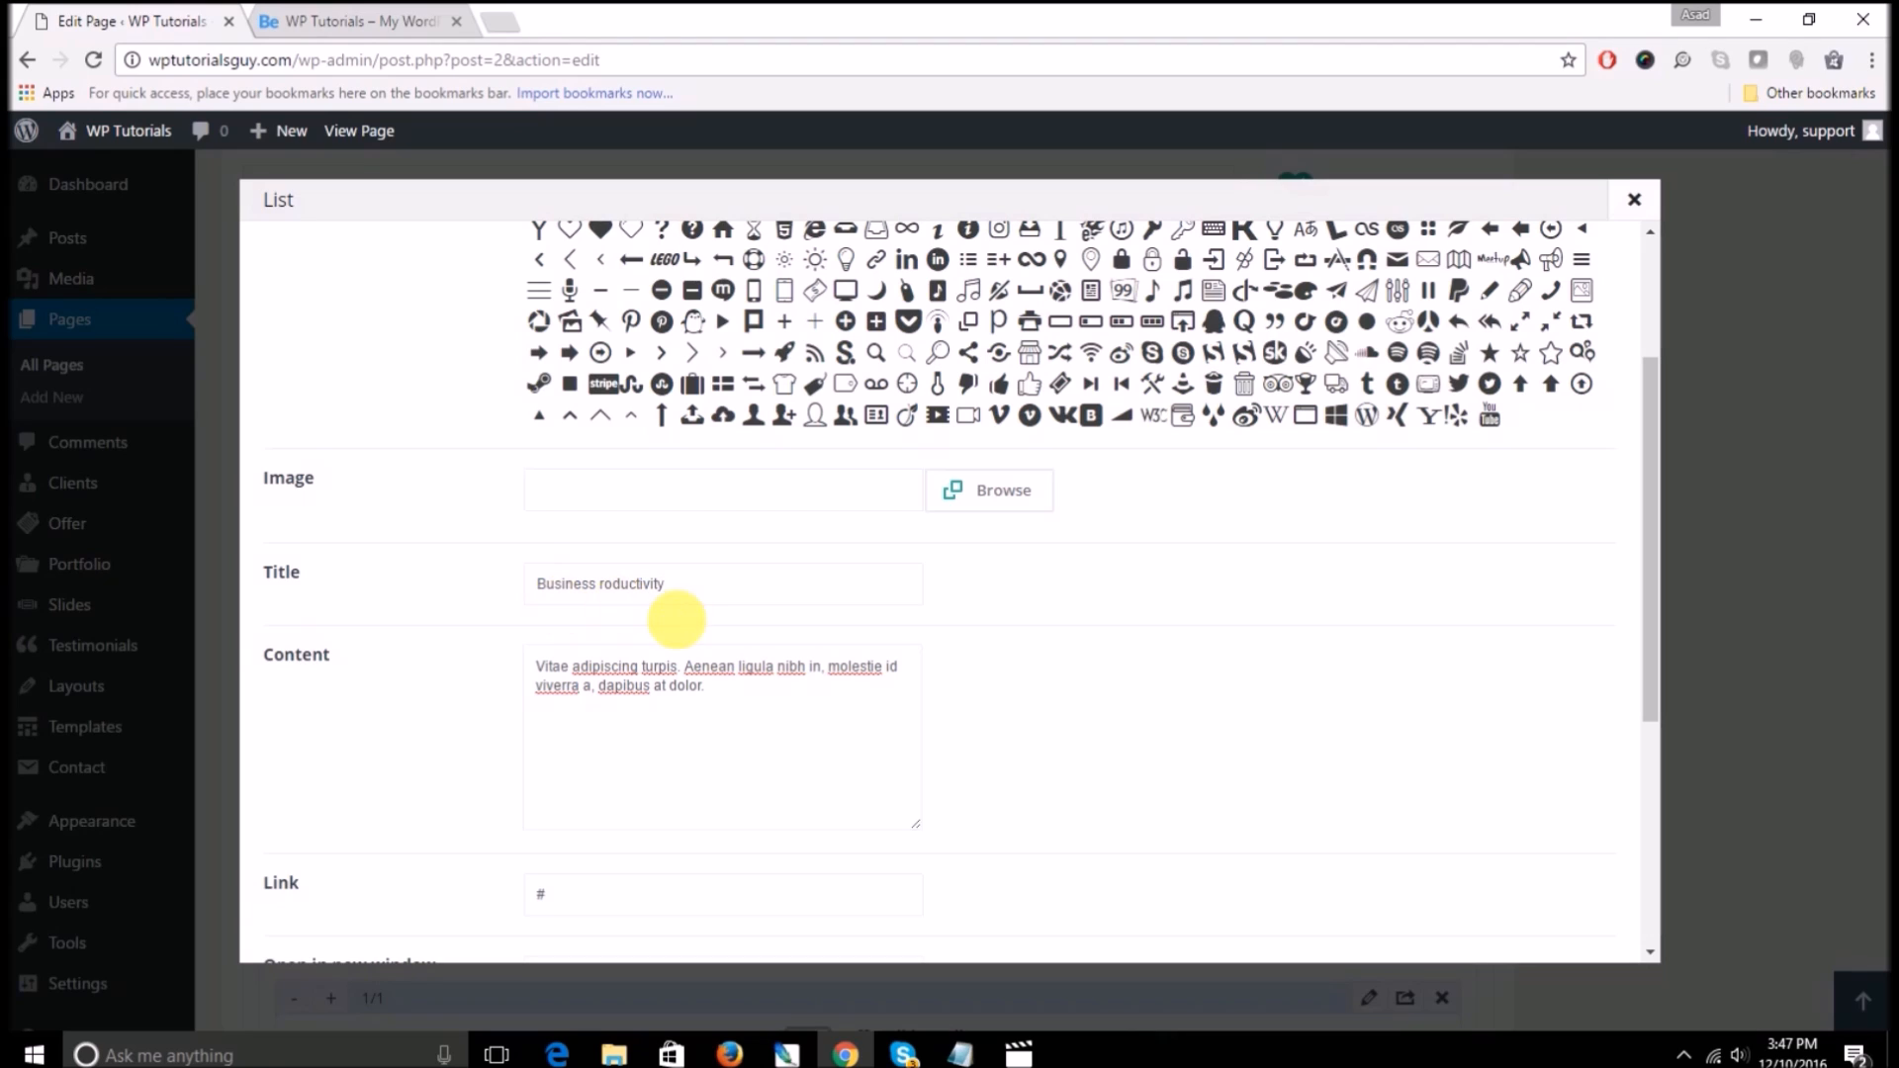
left_click_drag(711, 692, 541, 679)
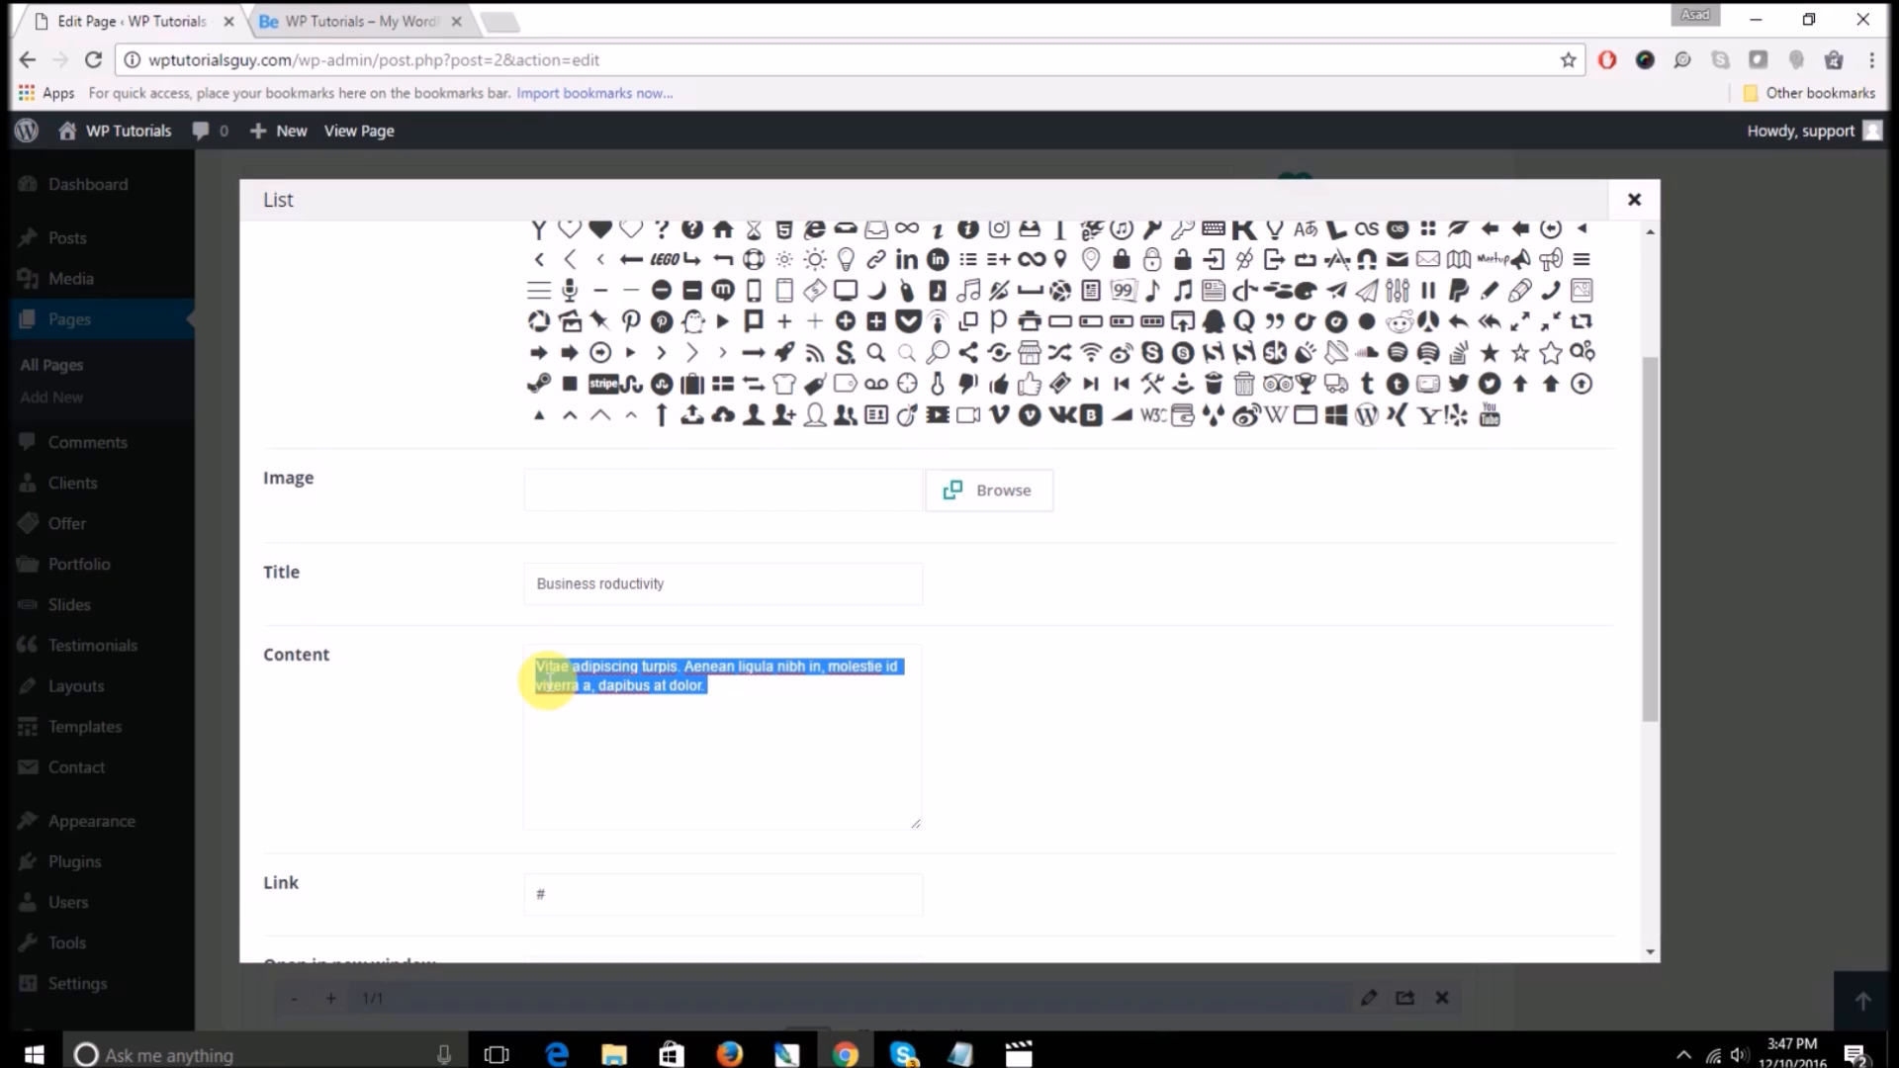
type("W")
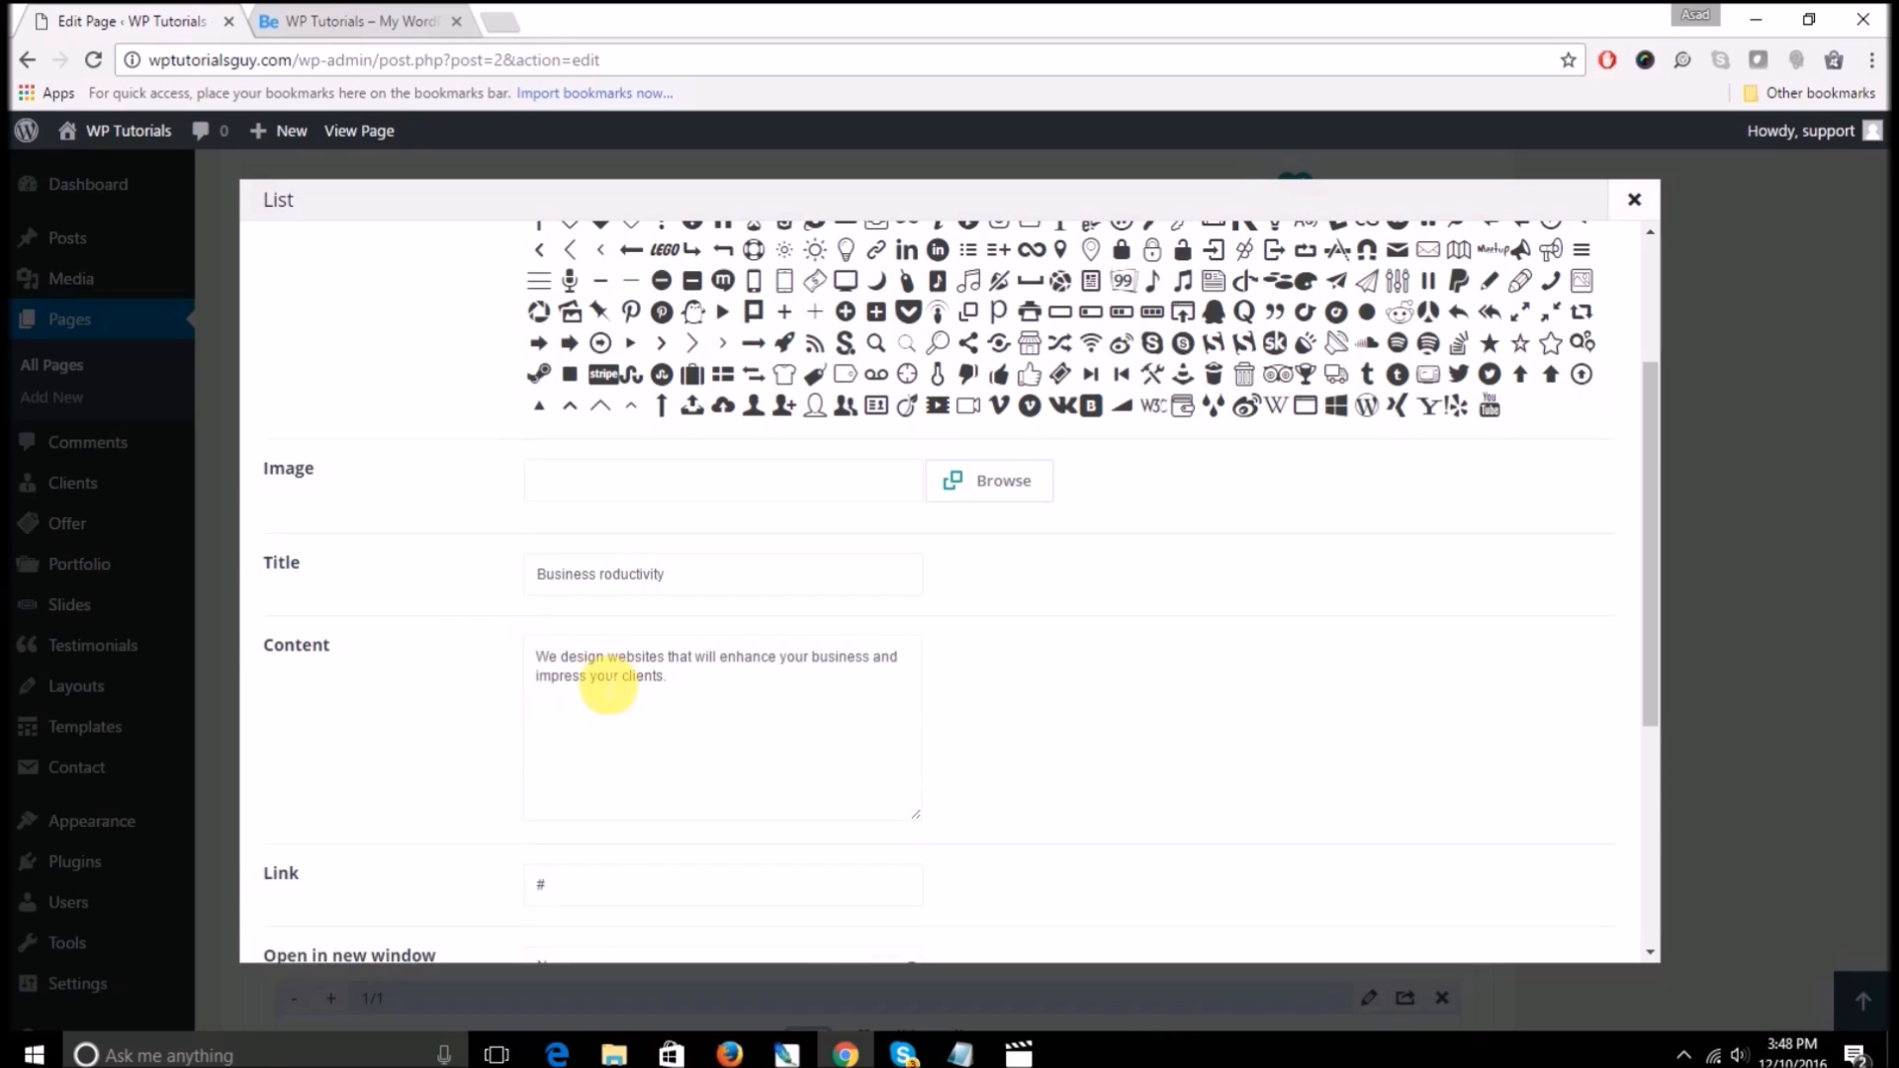
scroll(609, 685, "down", 3)
scroll(608, 686, "down", 2)
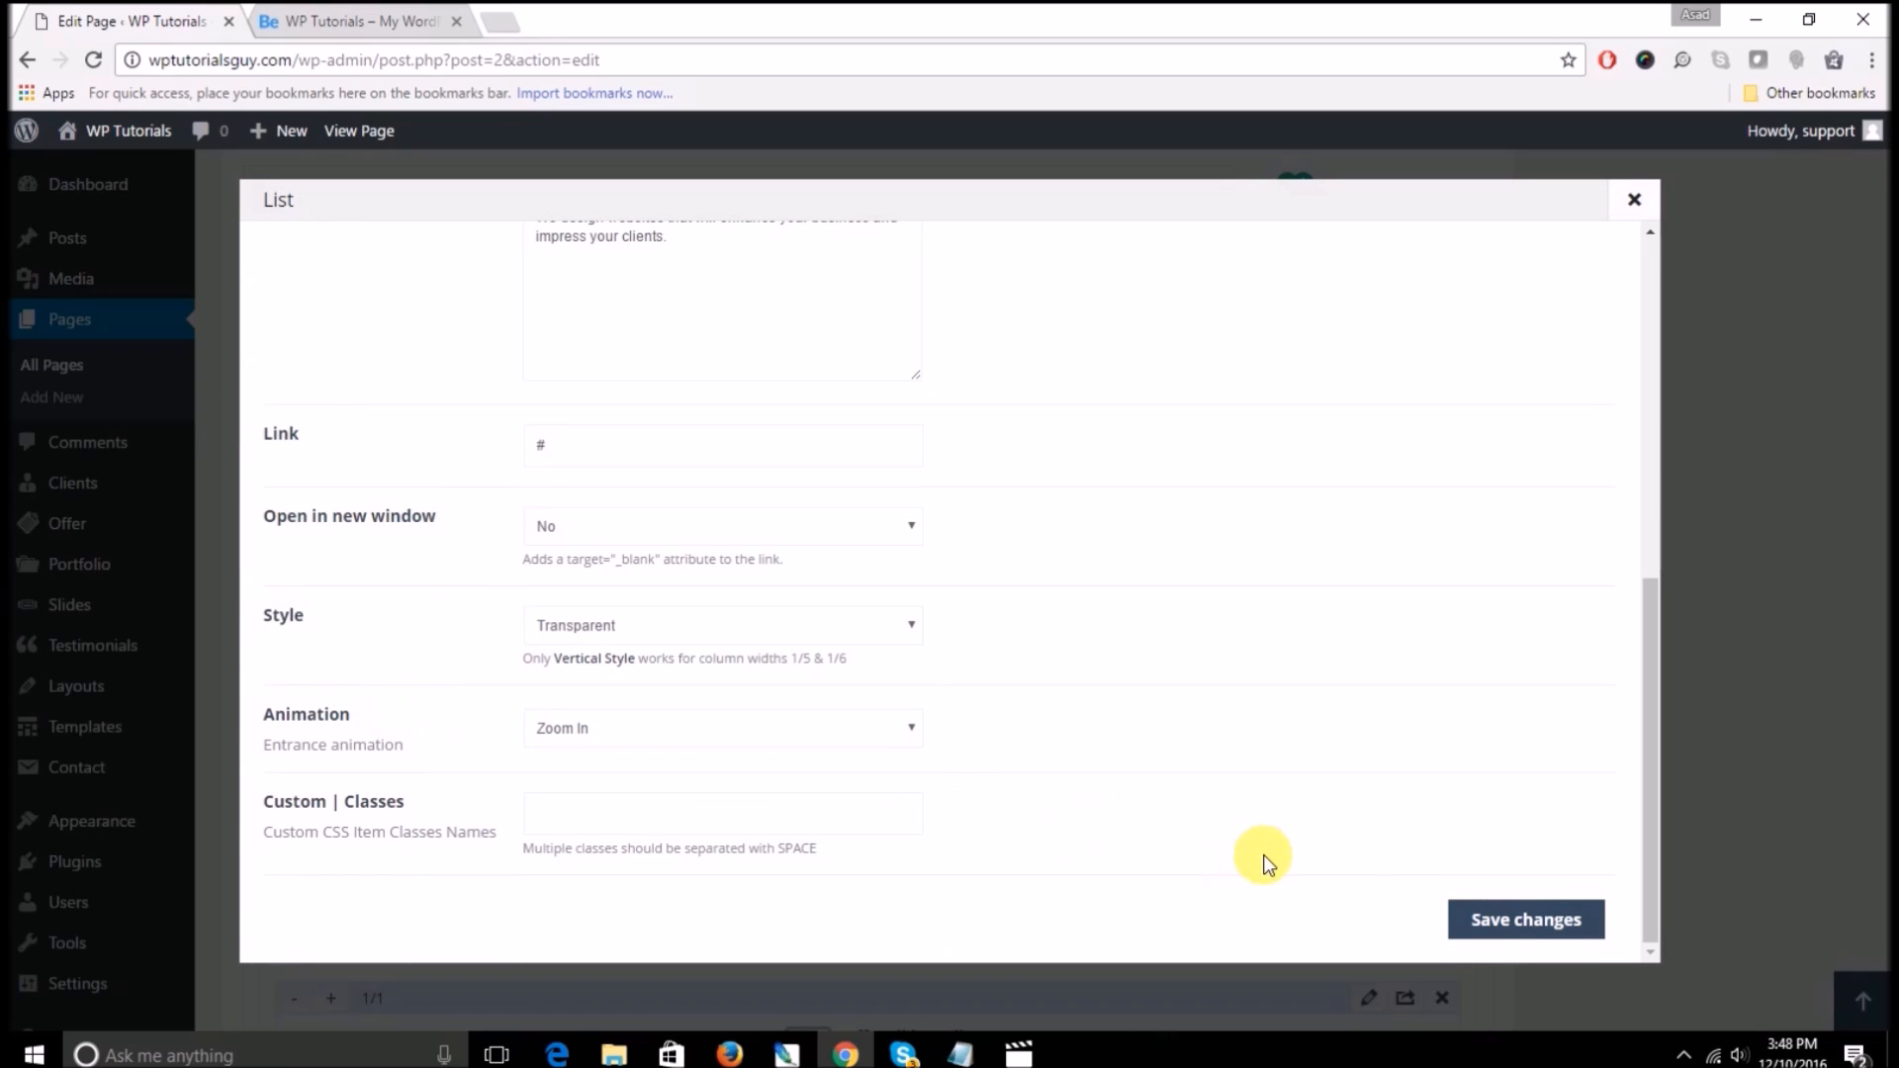
left_click(1486, 921)
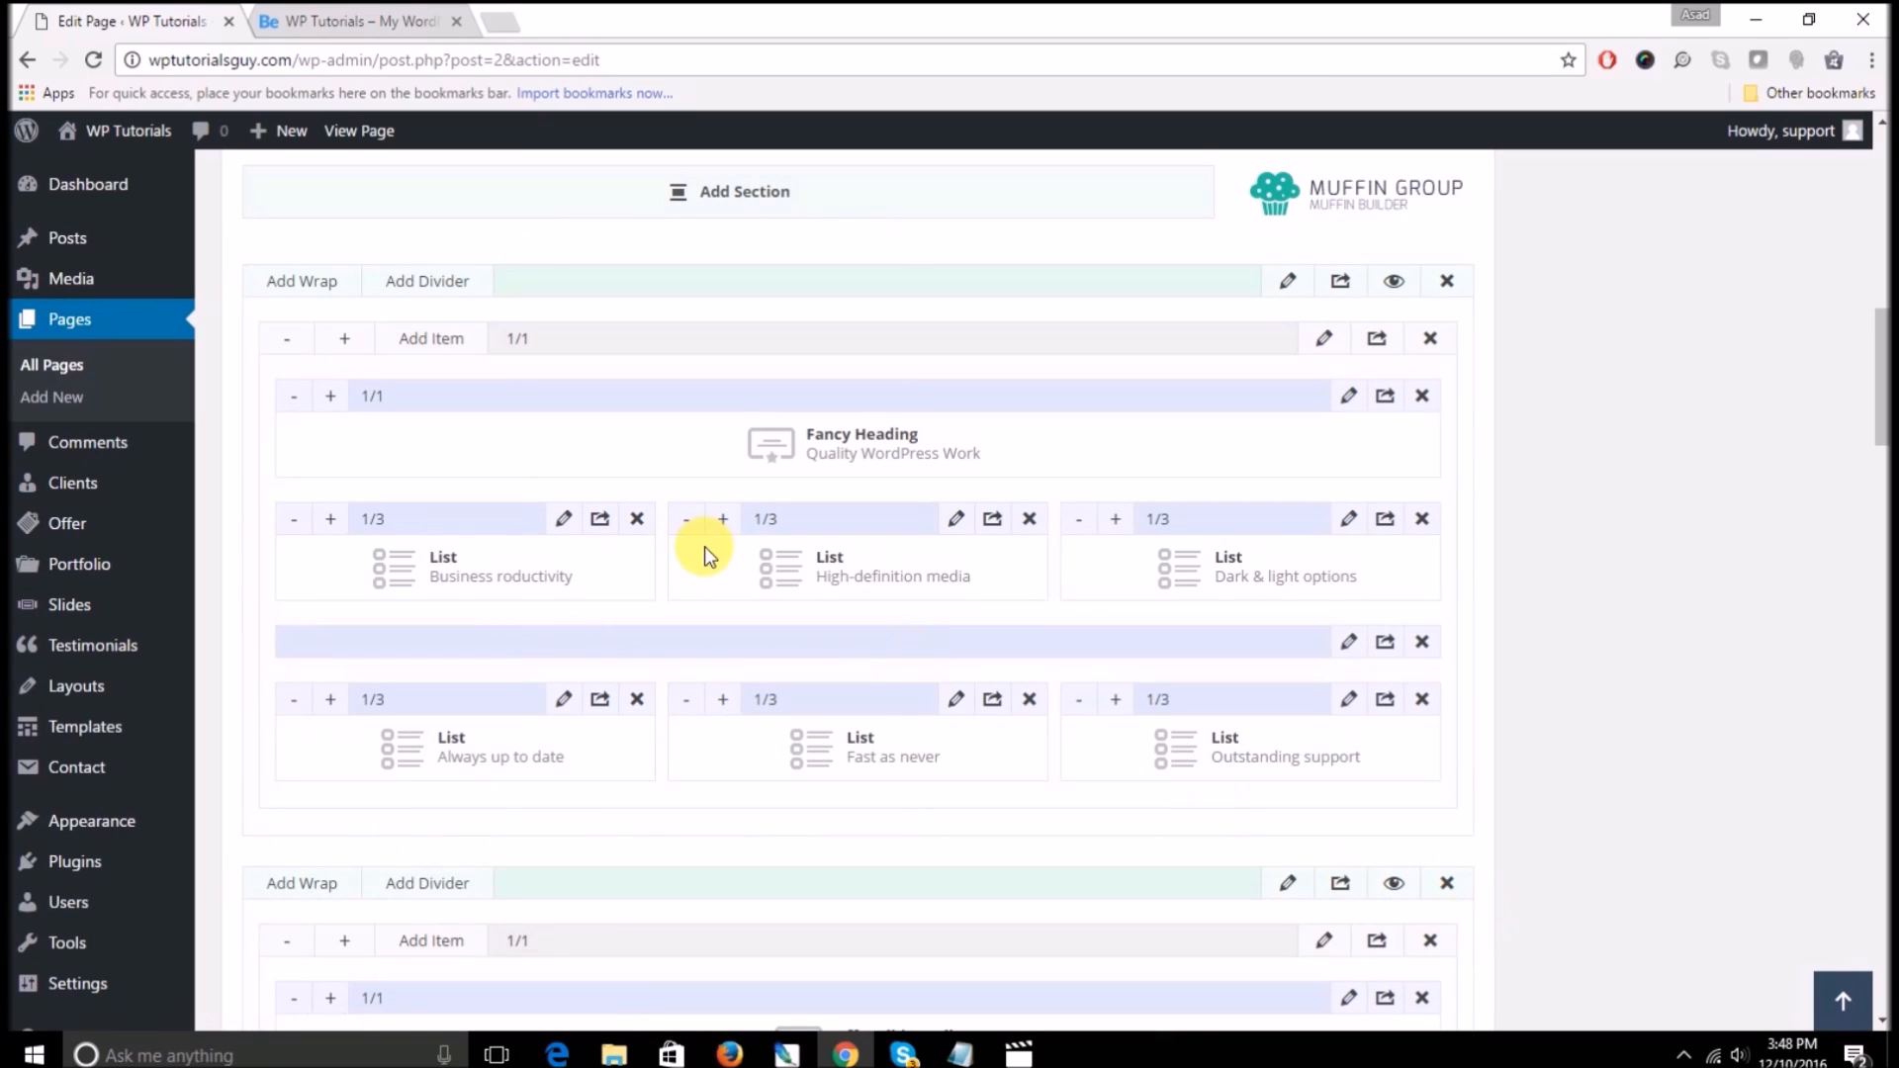
left_click(366, 20)
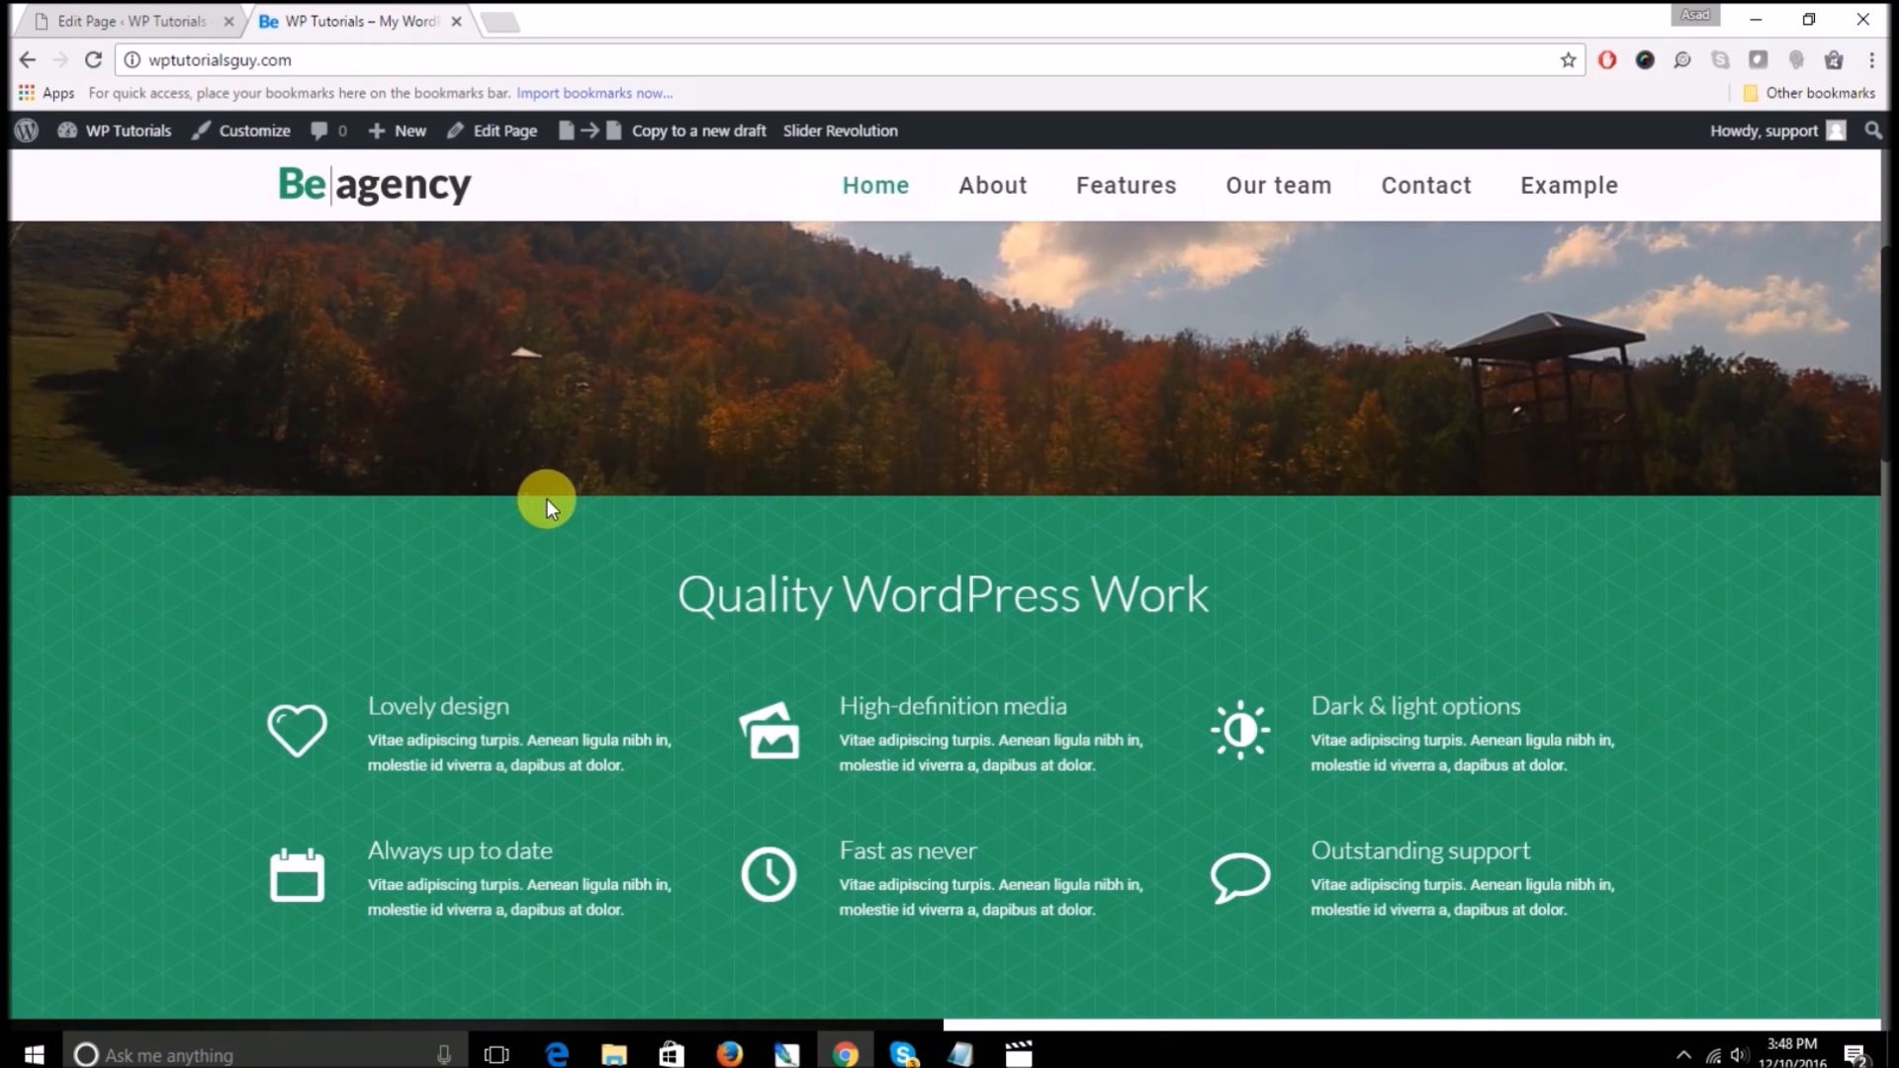
Step: Update the Home page with the reworded list item and reload the live homepage
scroll(548, 499, "down", 2)
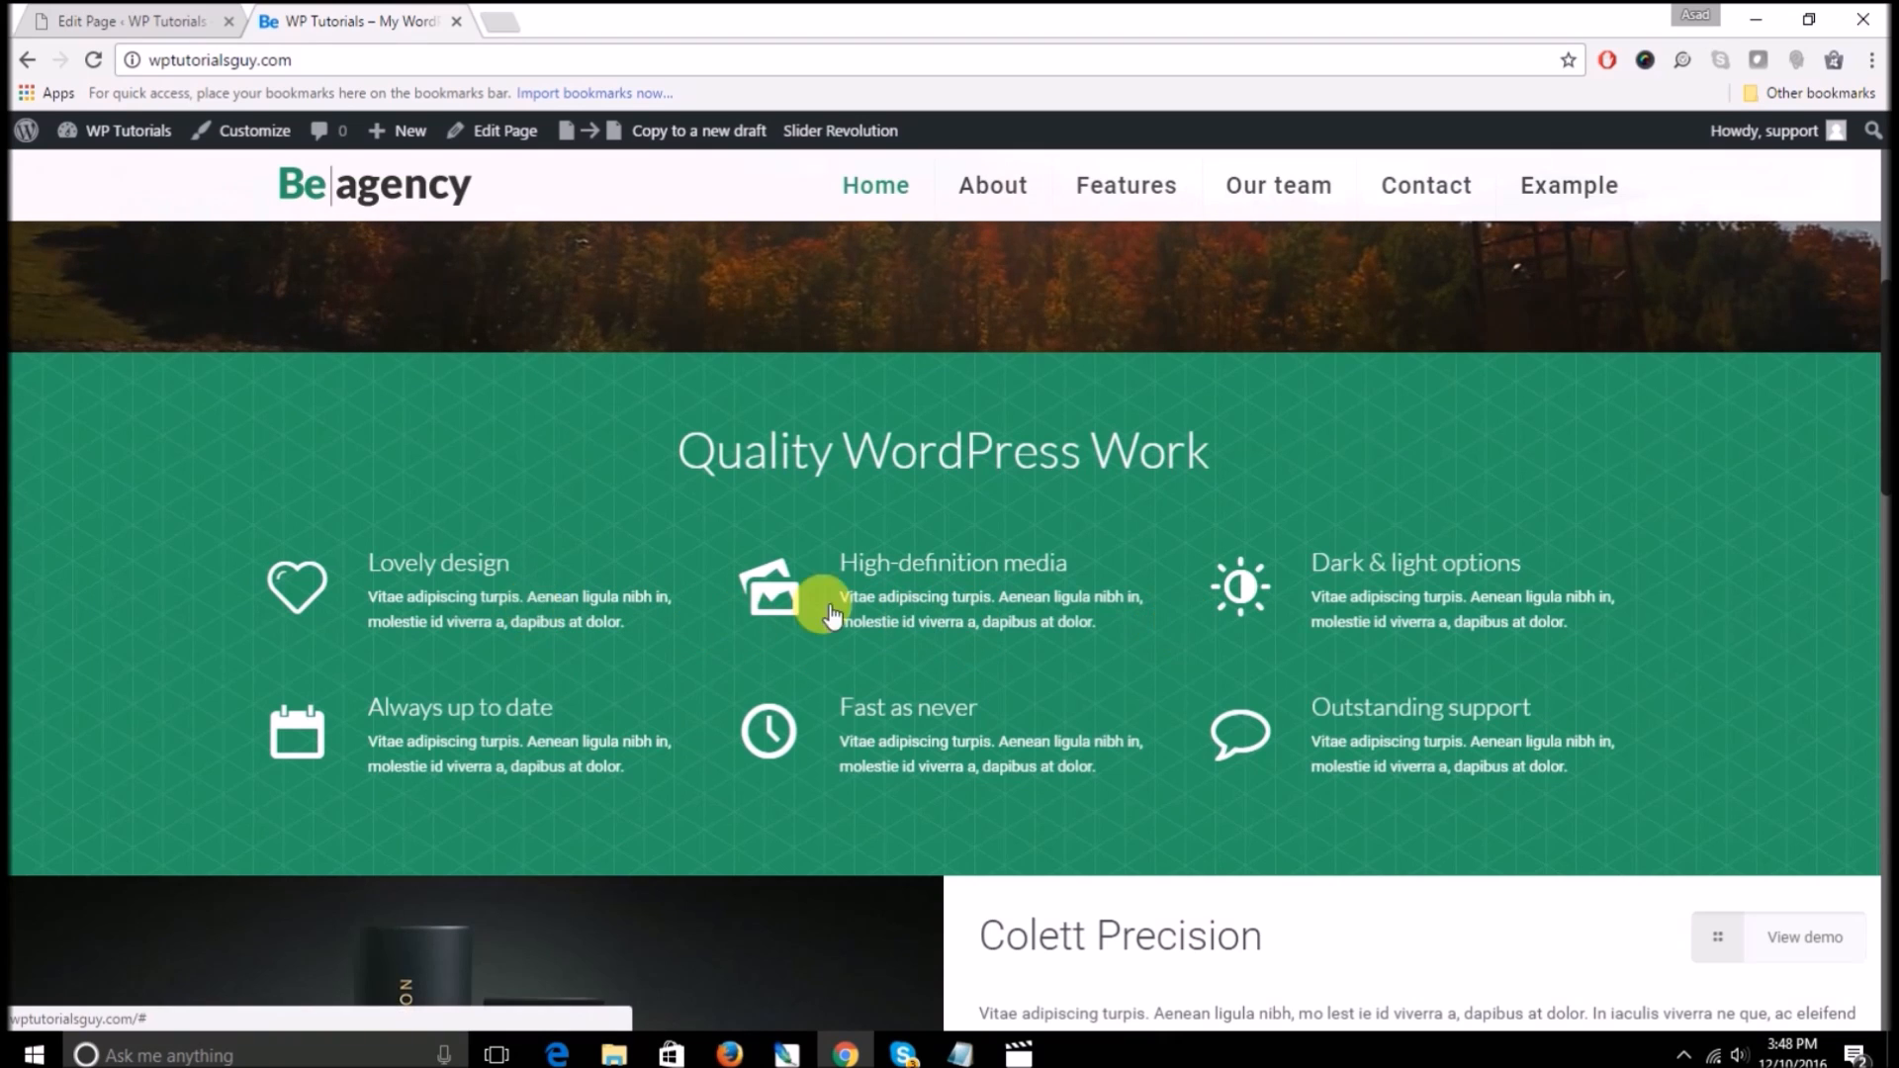
left_click(89, 22)
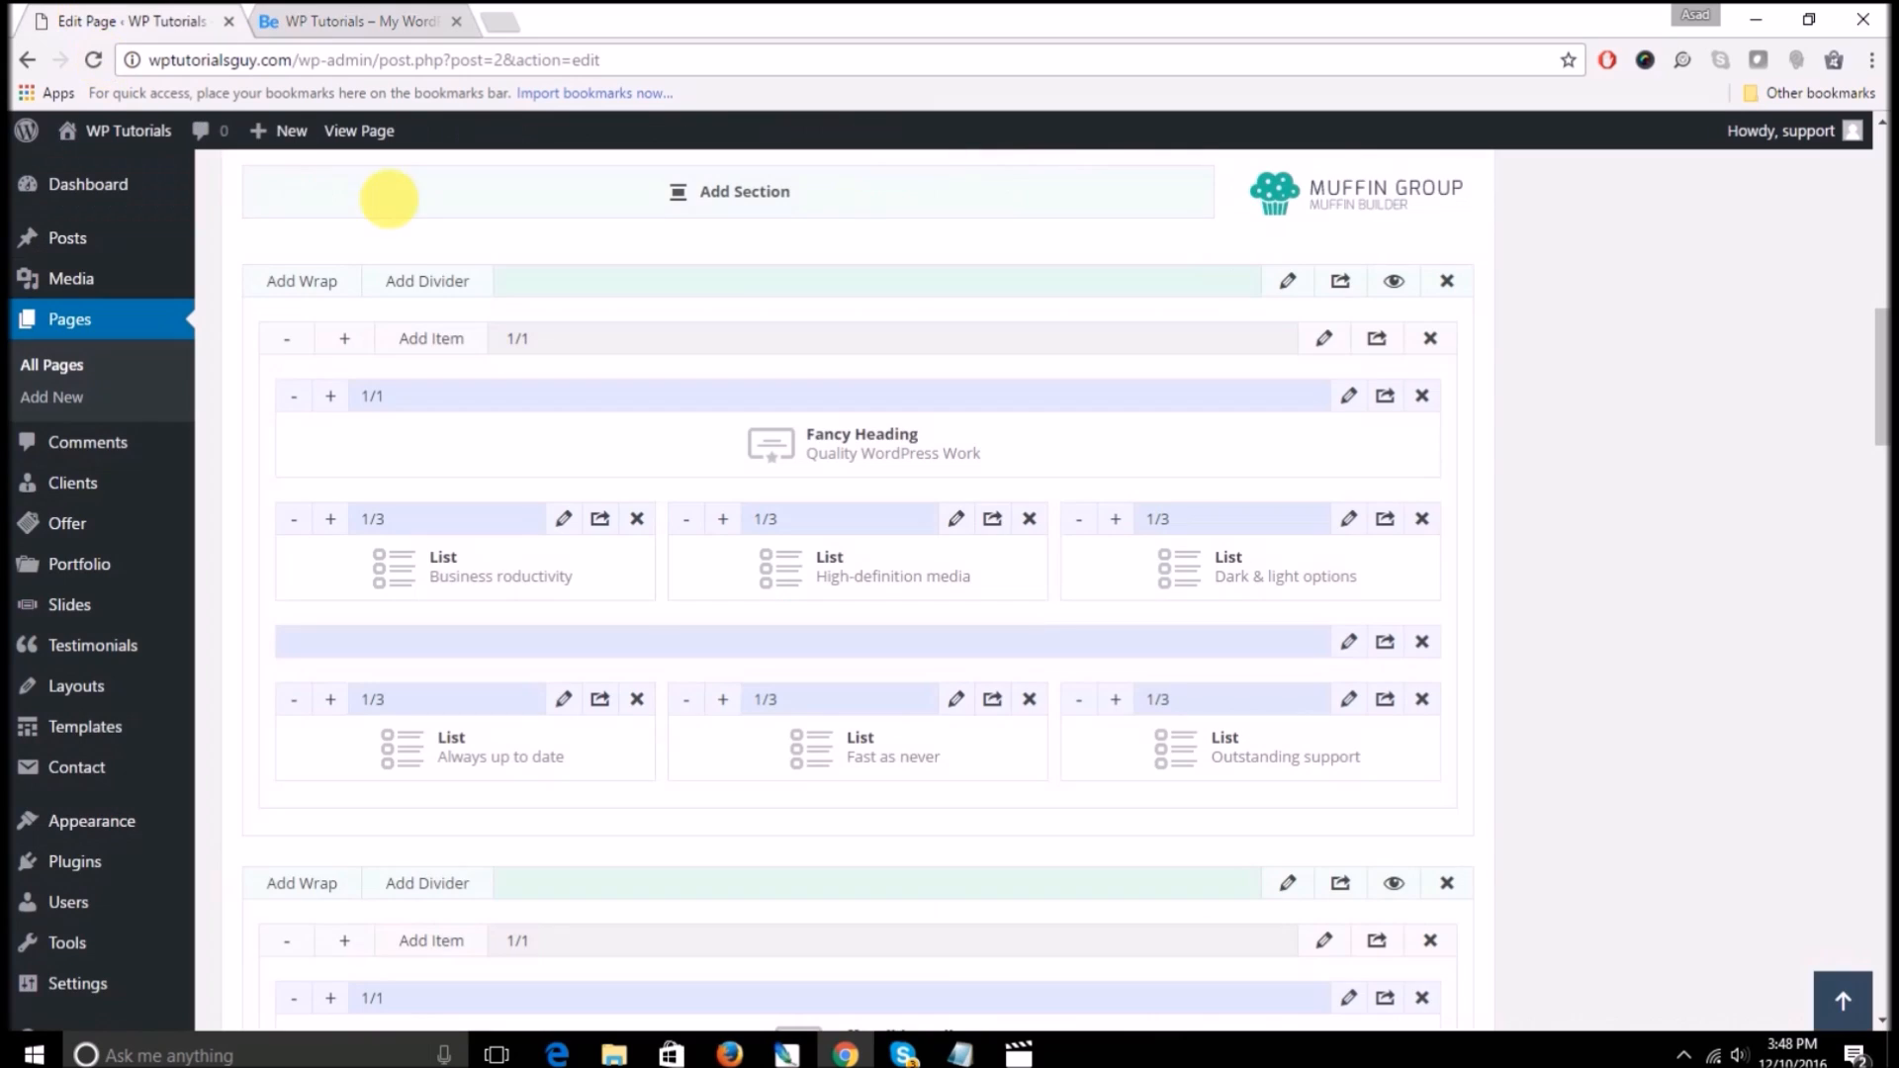
scroll(1004, 425, "up", 10)
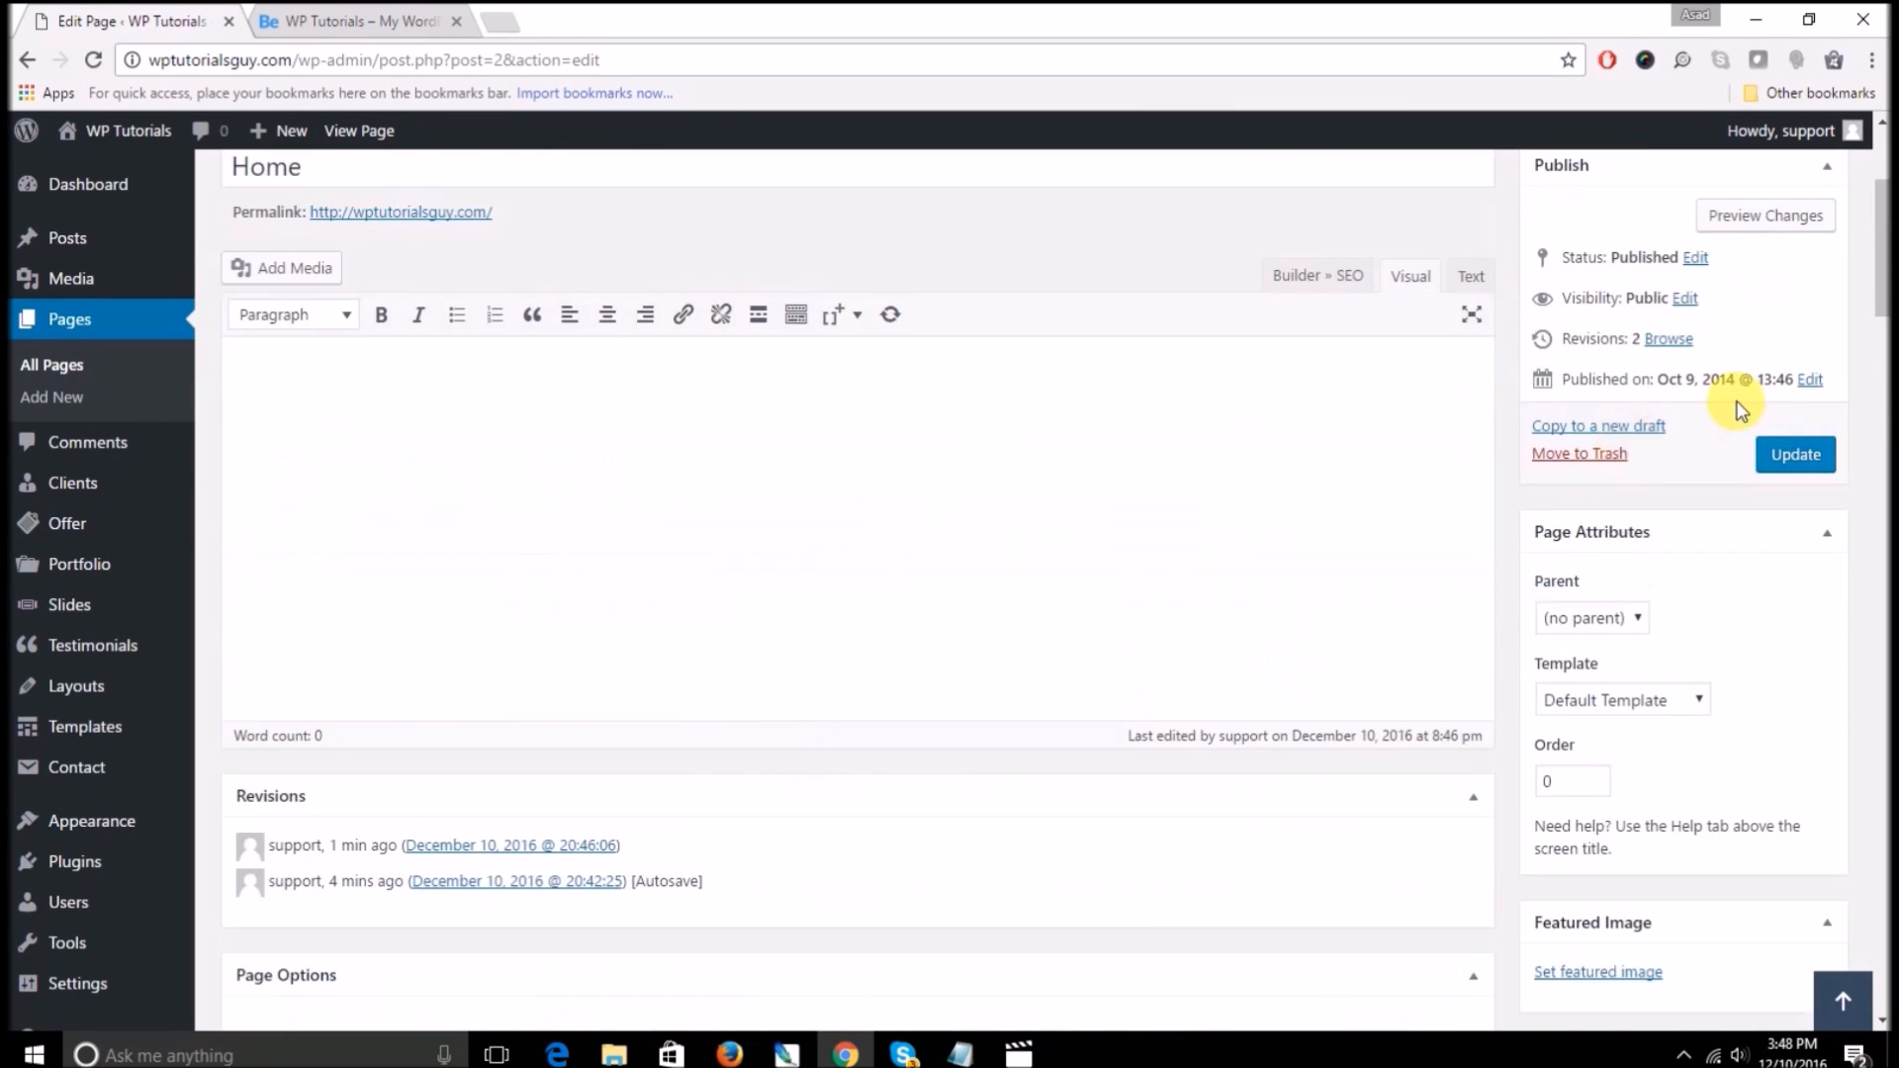
left_click(1796, 660)
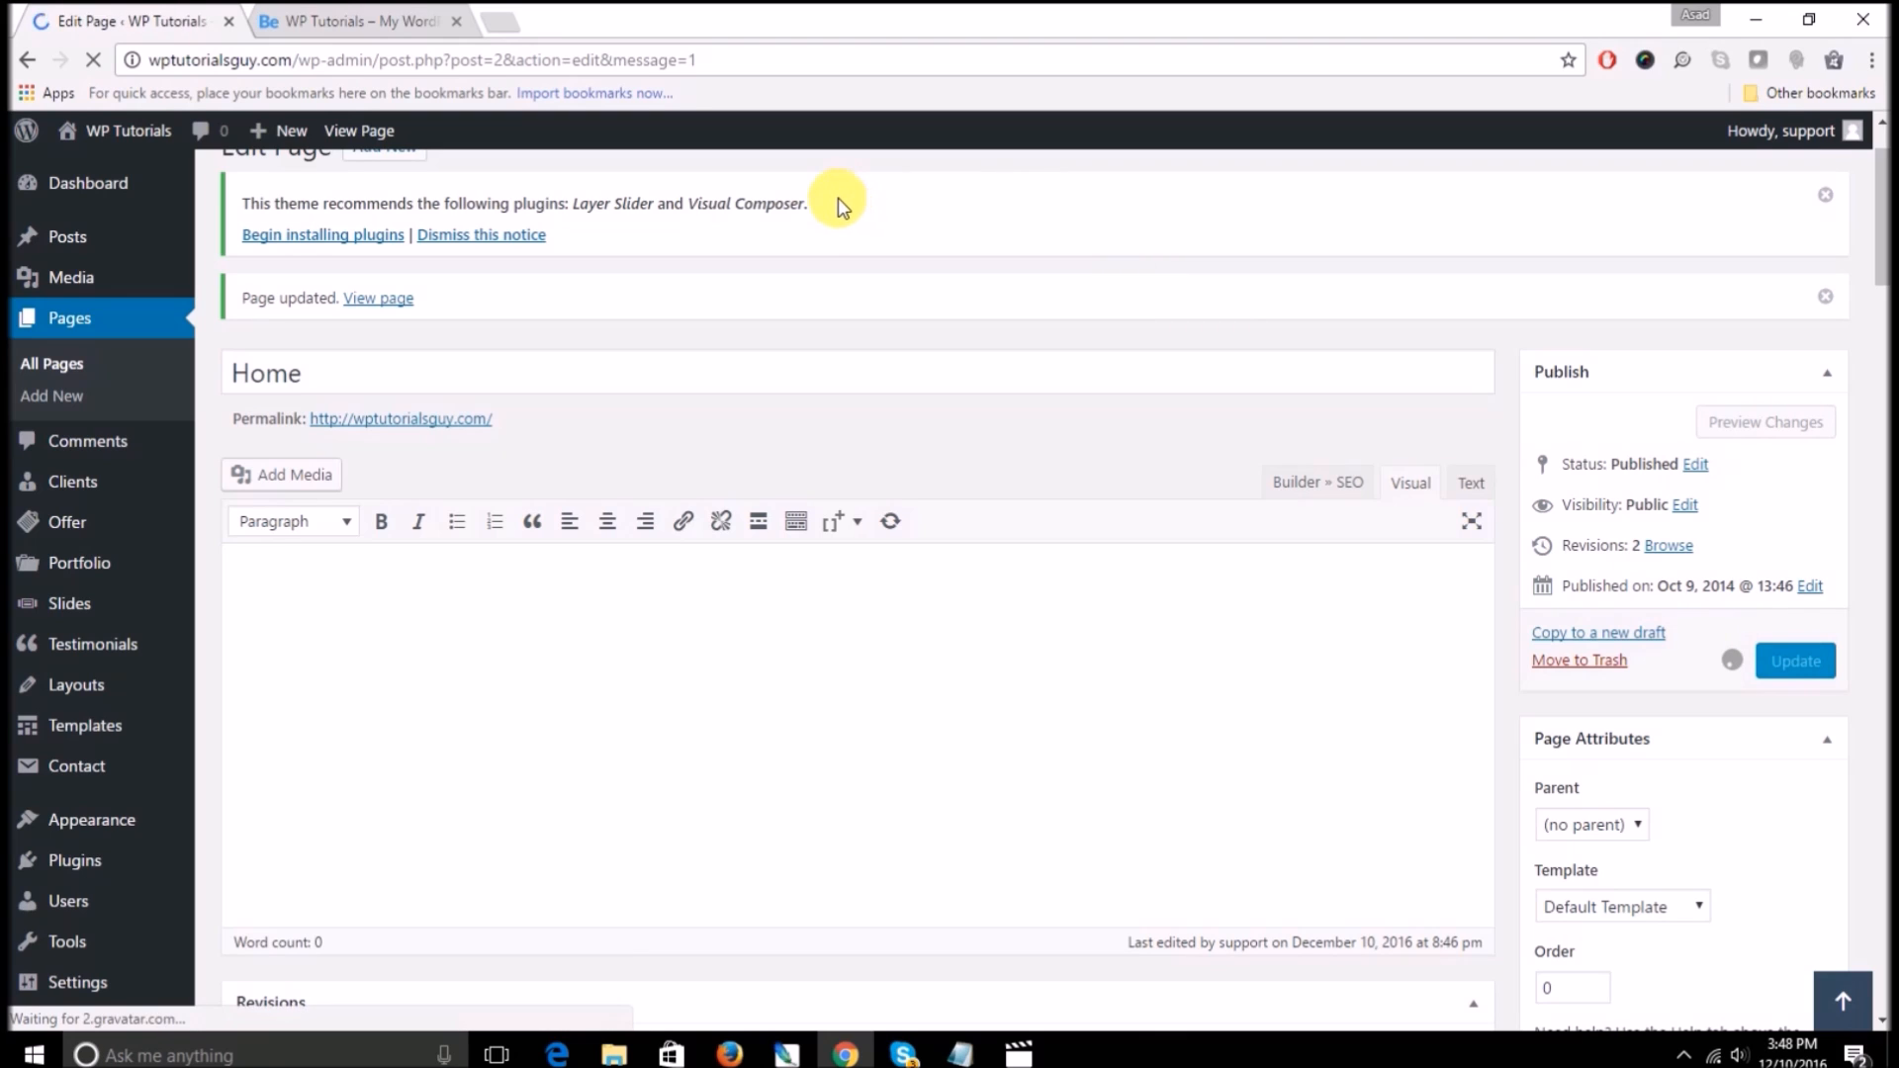
left_click(366, 20)
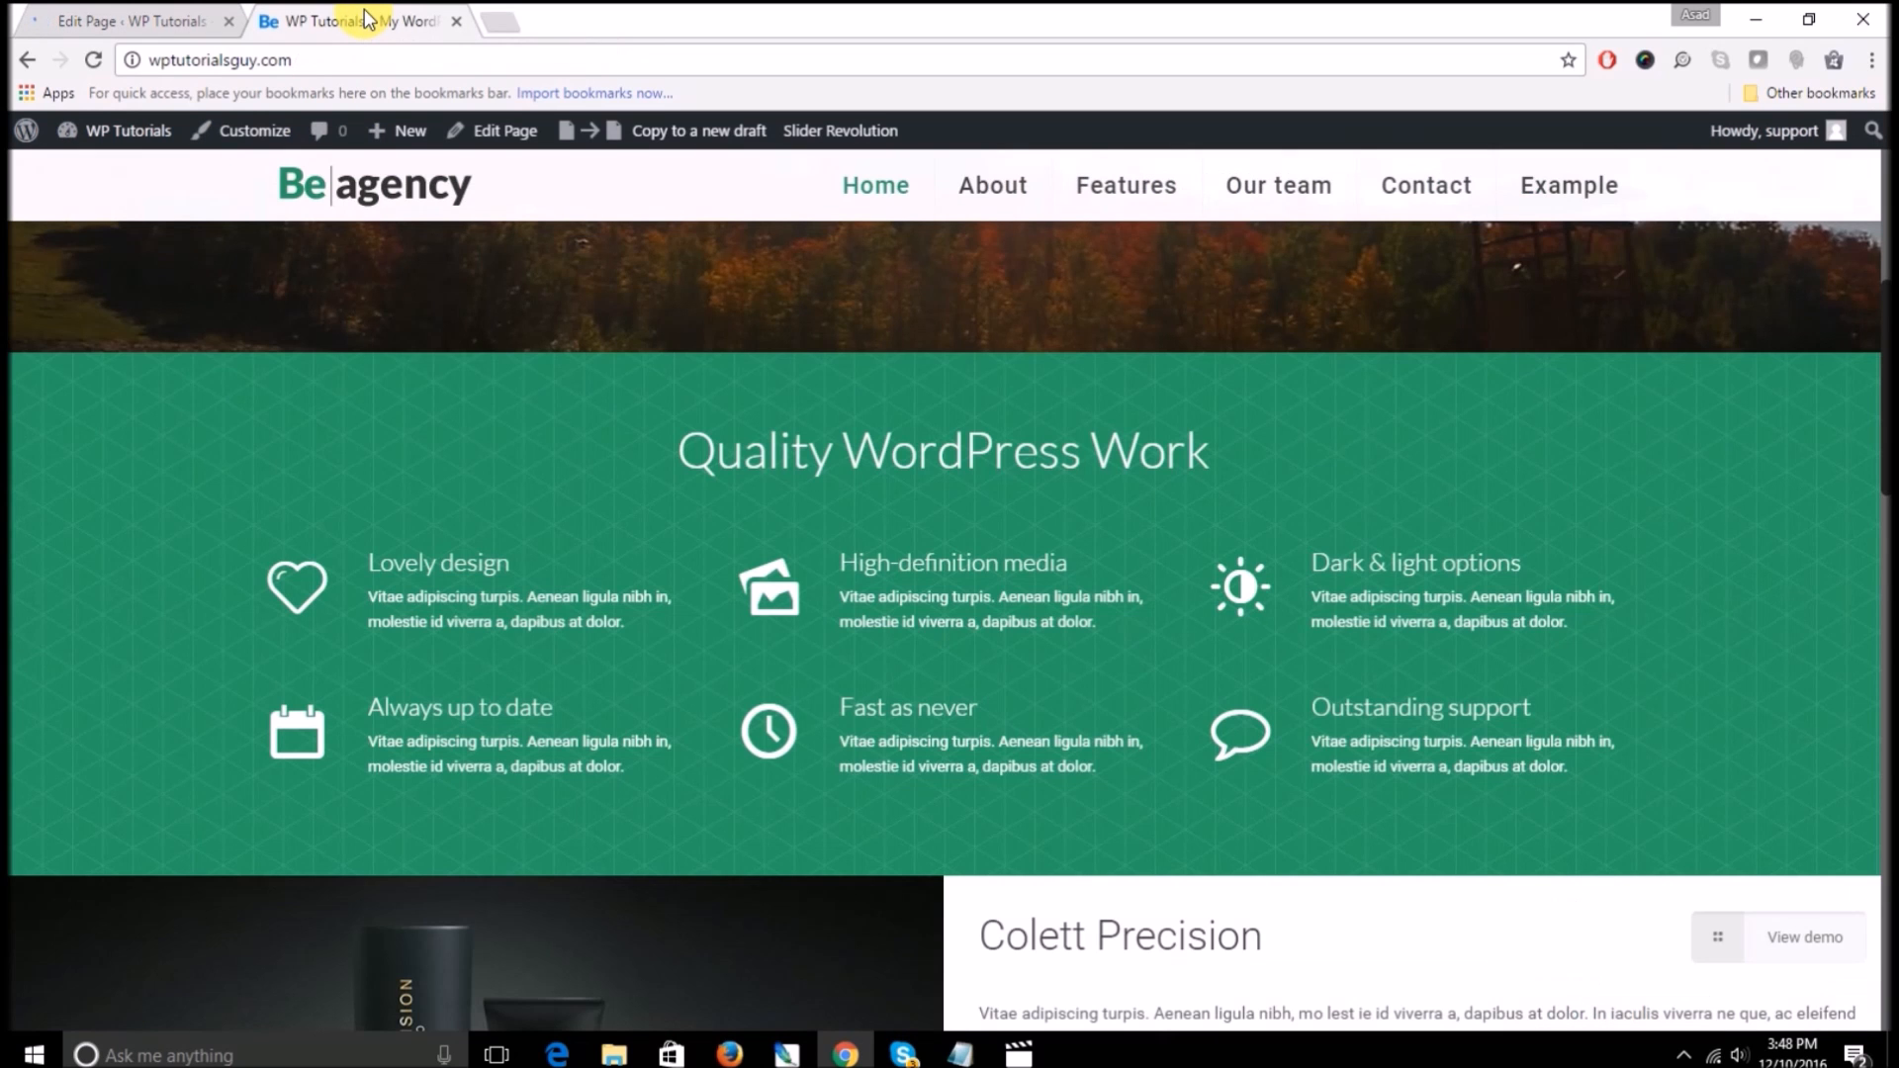
left_click(94, 60)
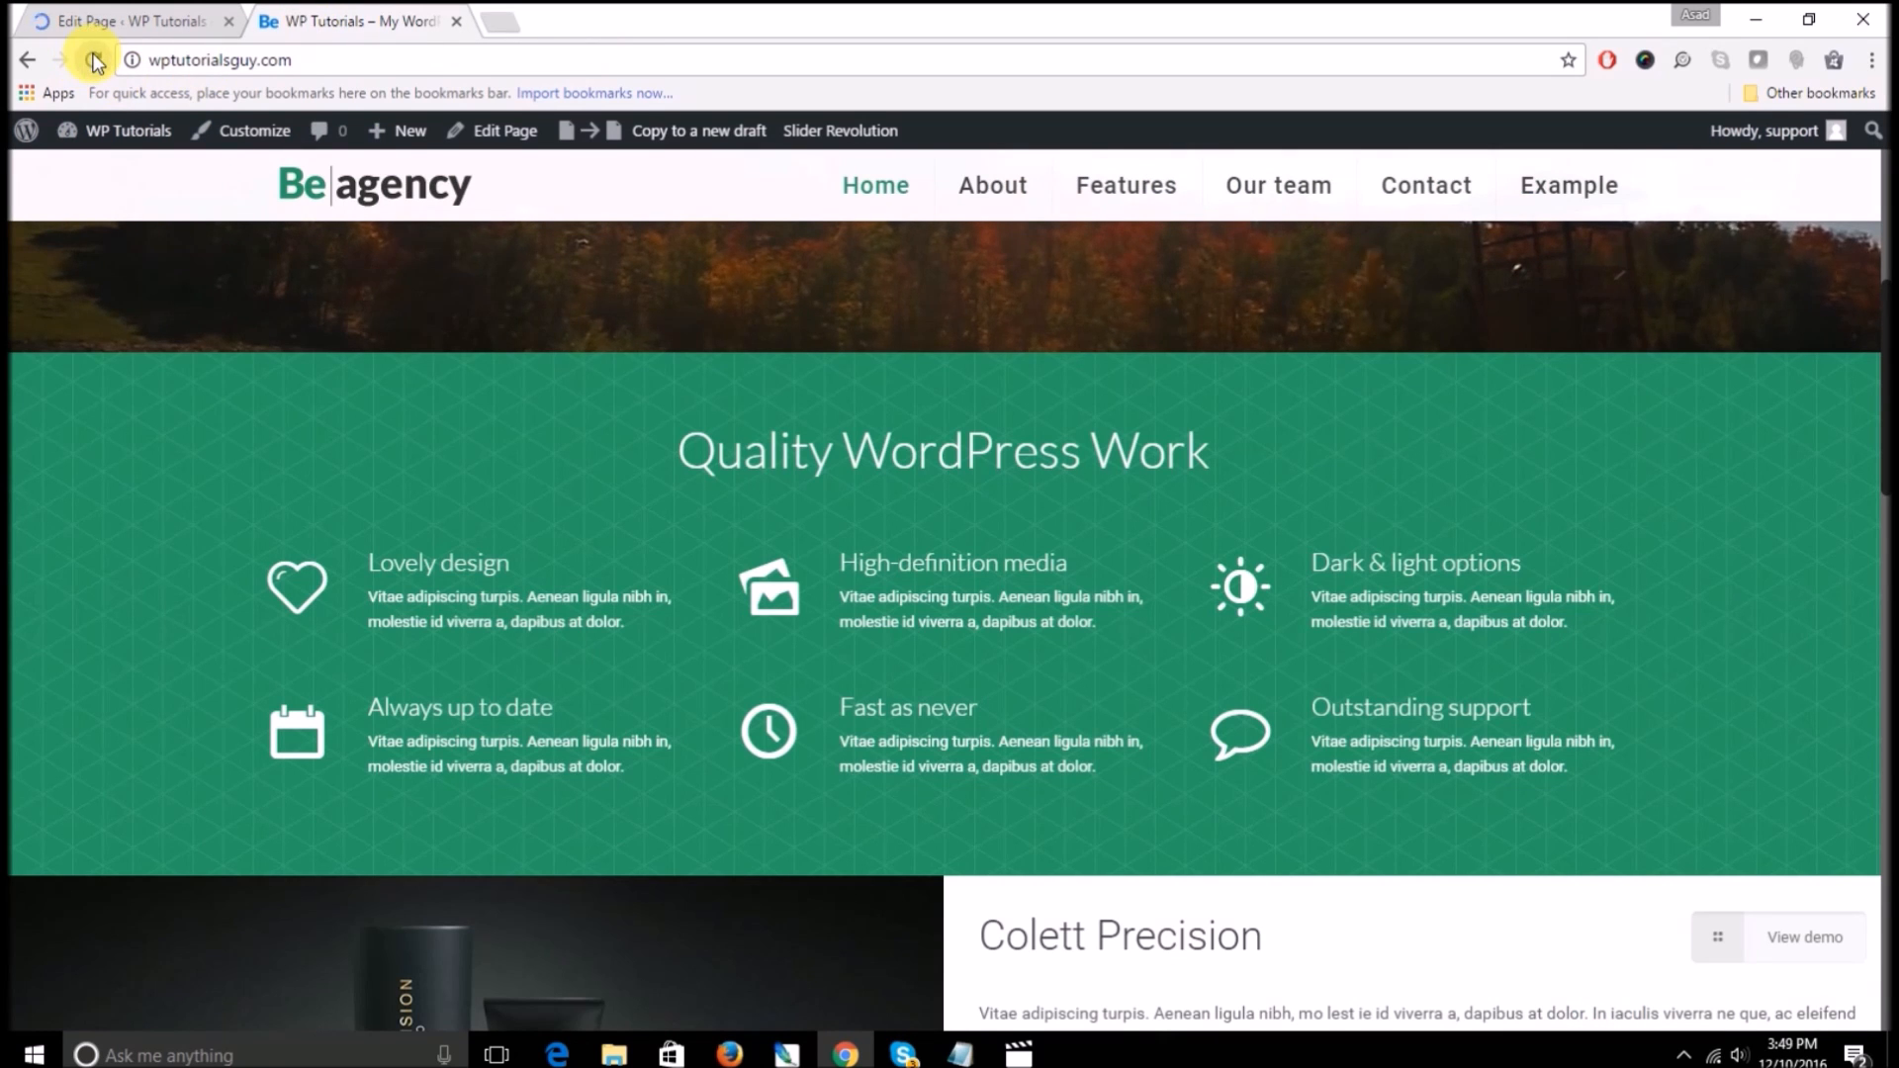
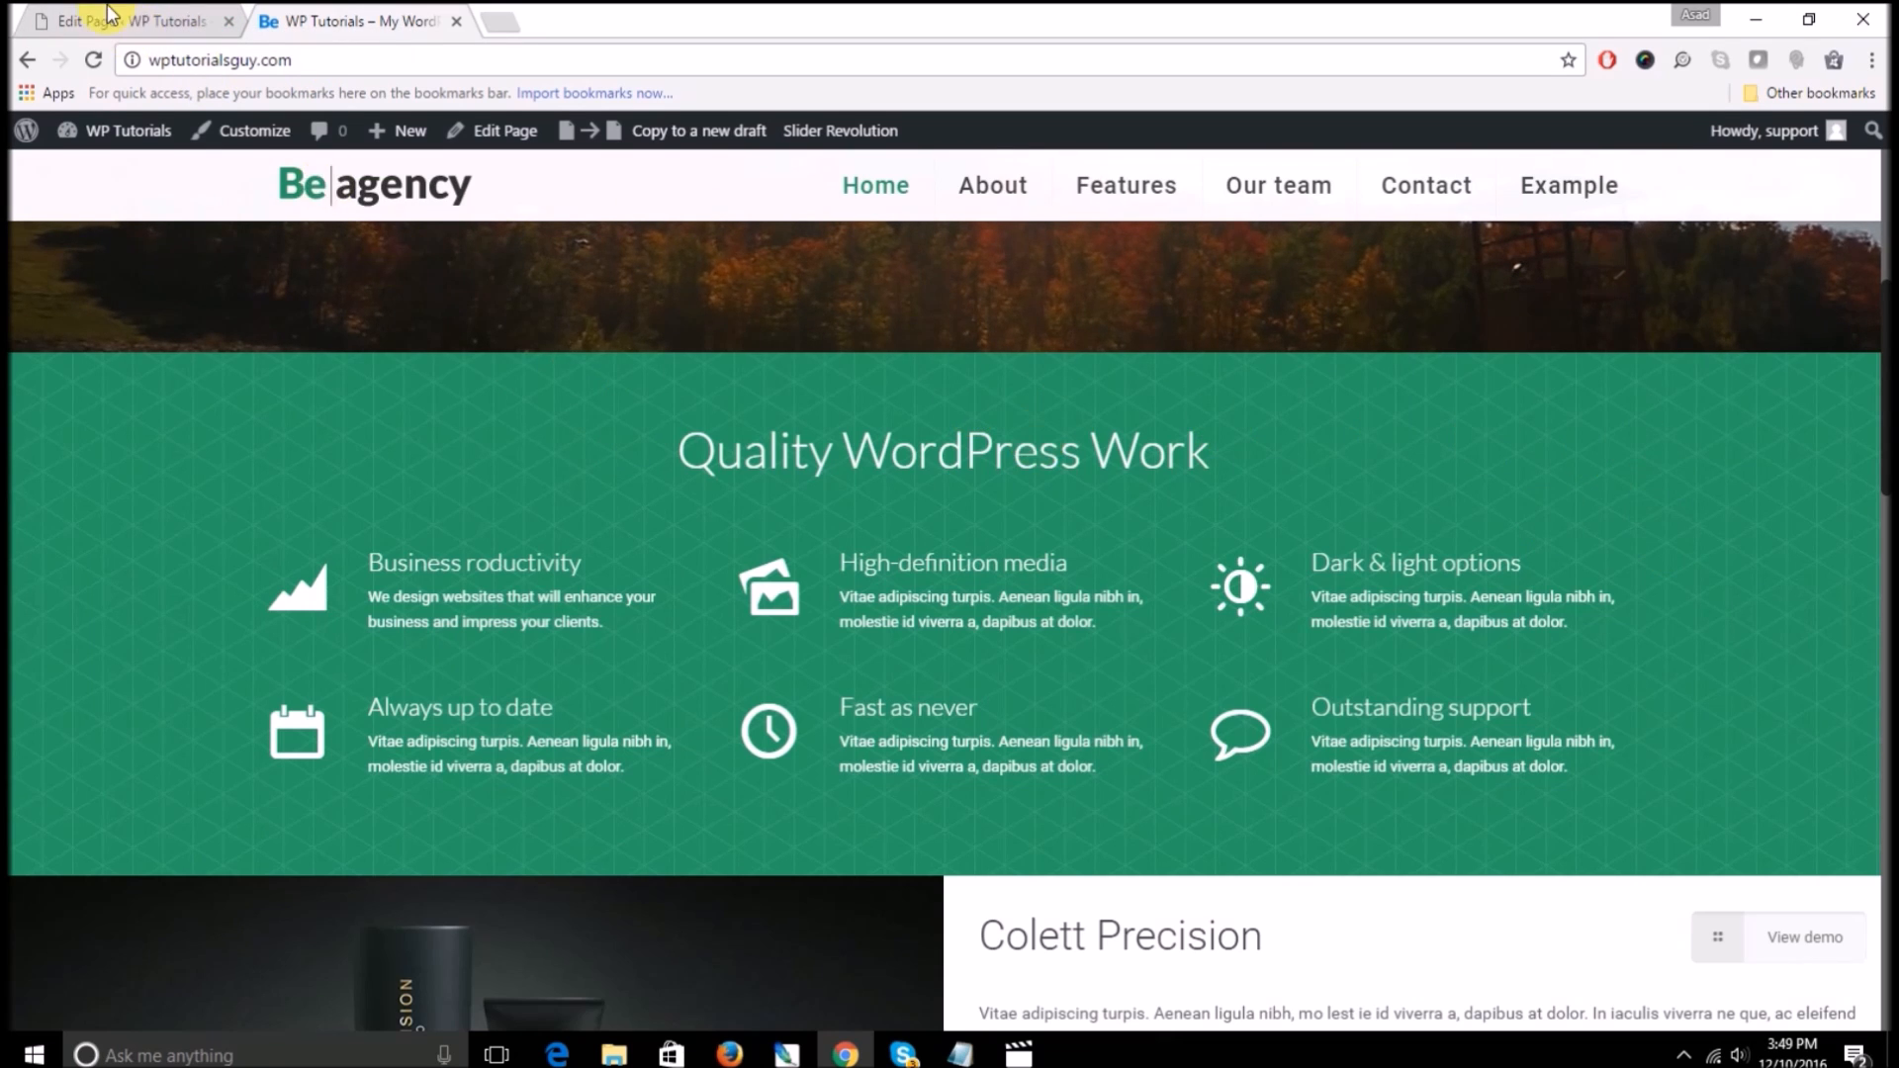
Step: Retitle the High-definition media List item to 'High Quality Work'
left_click(74, 20)
scroll(682, 569, "down", 10)
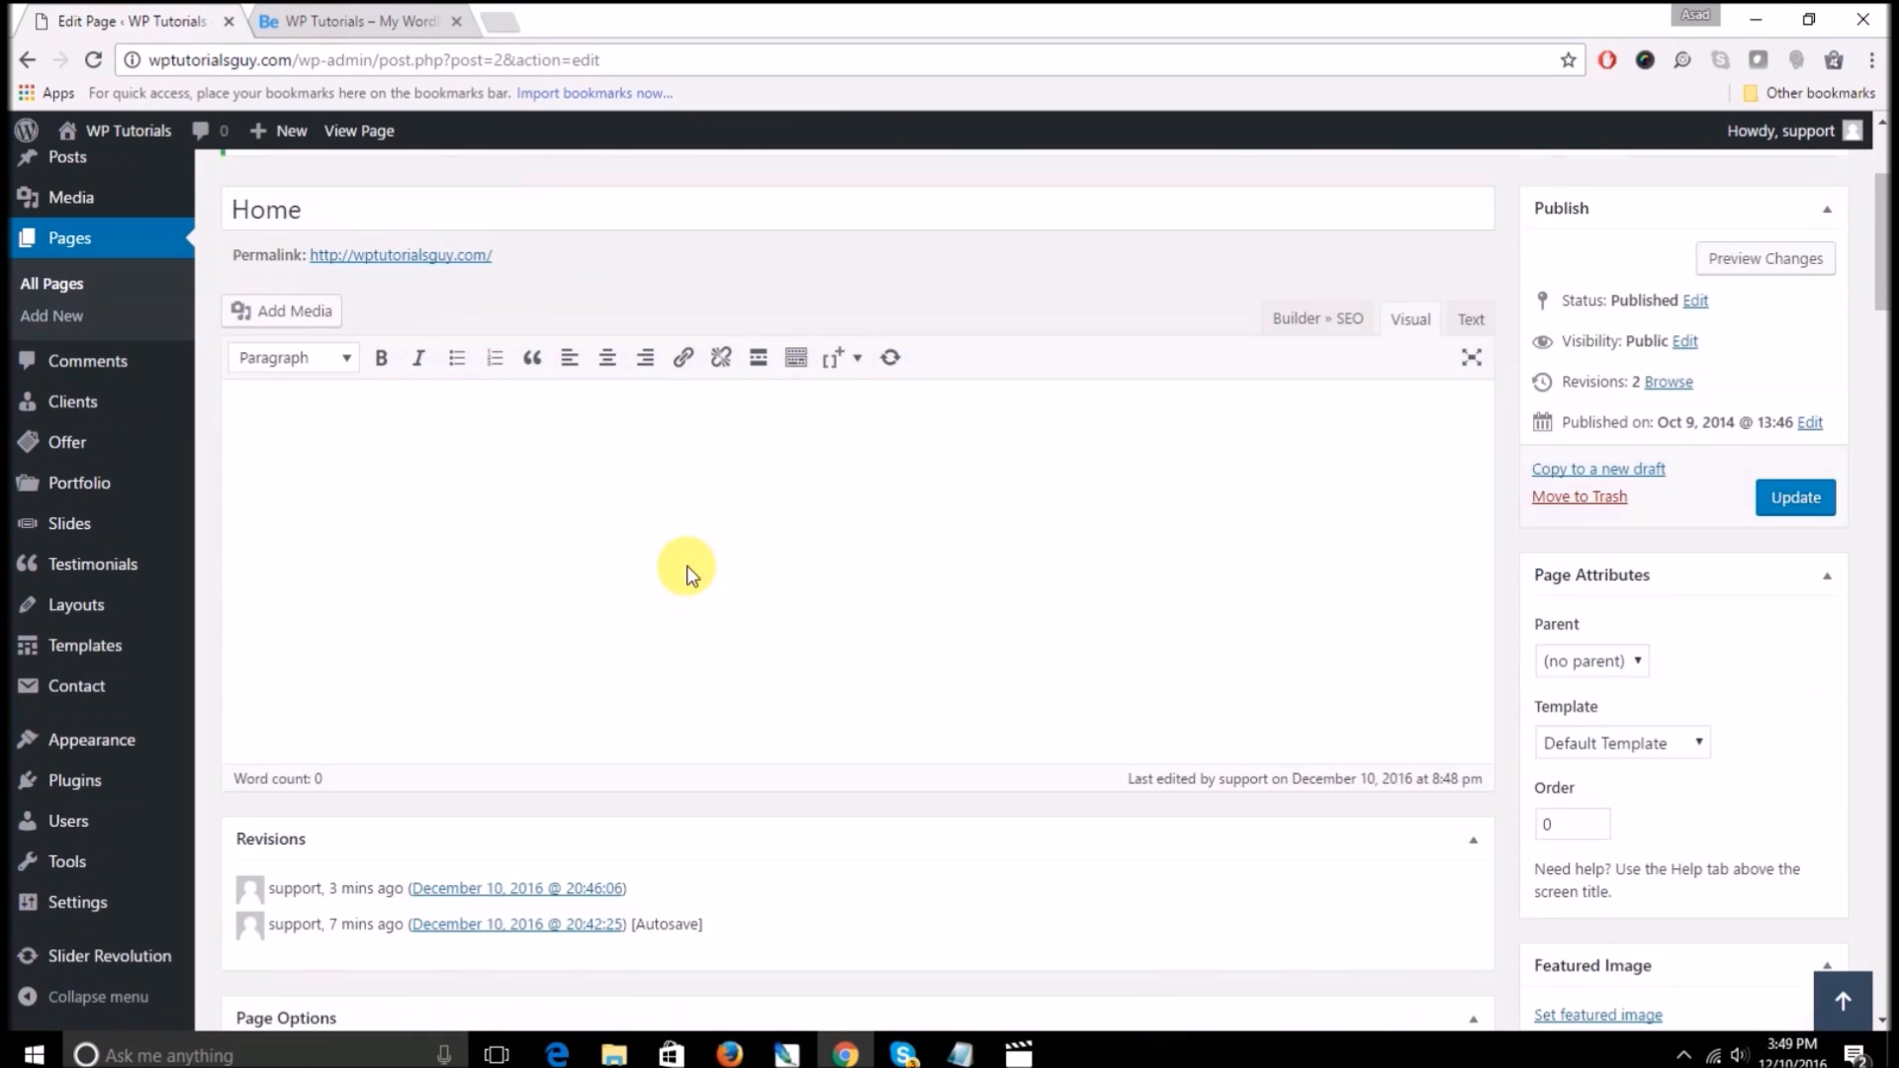
scroll(683, 569, "down", 3)
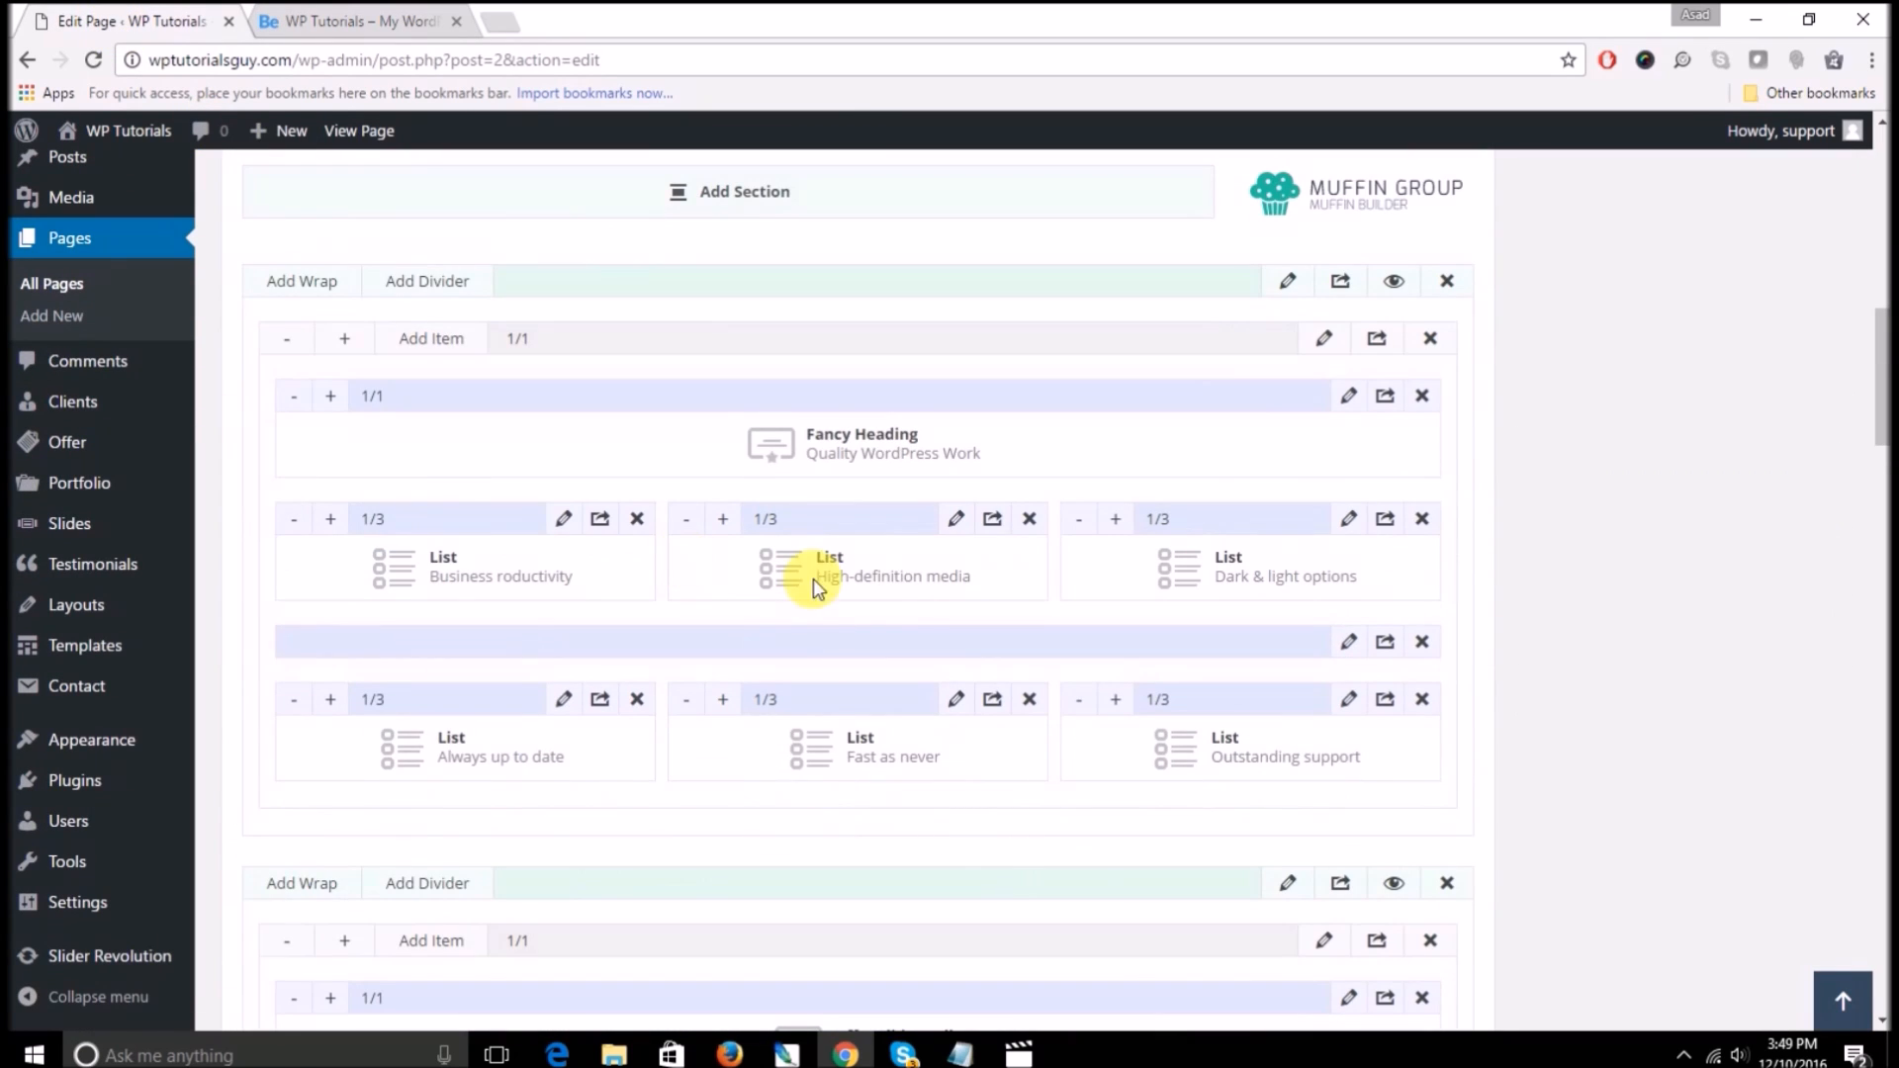
left_click(956, 519)
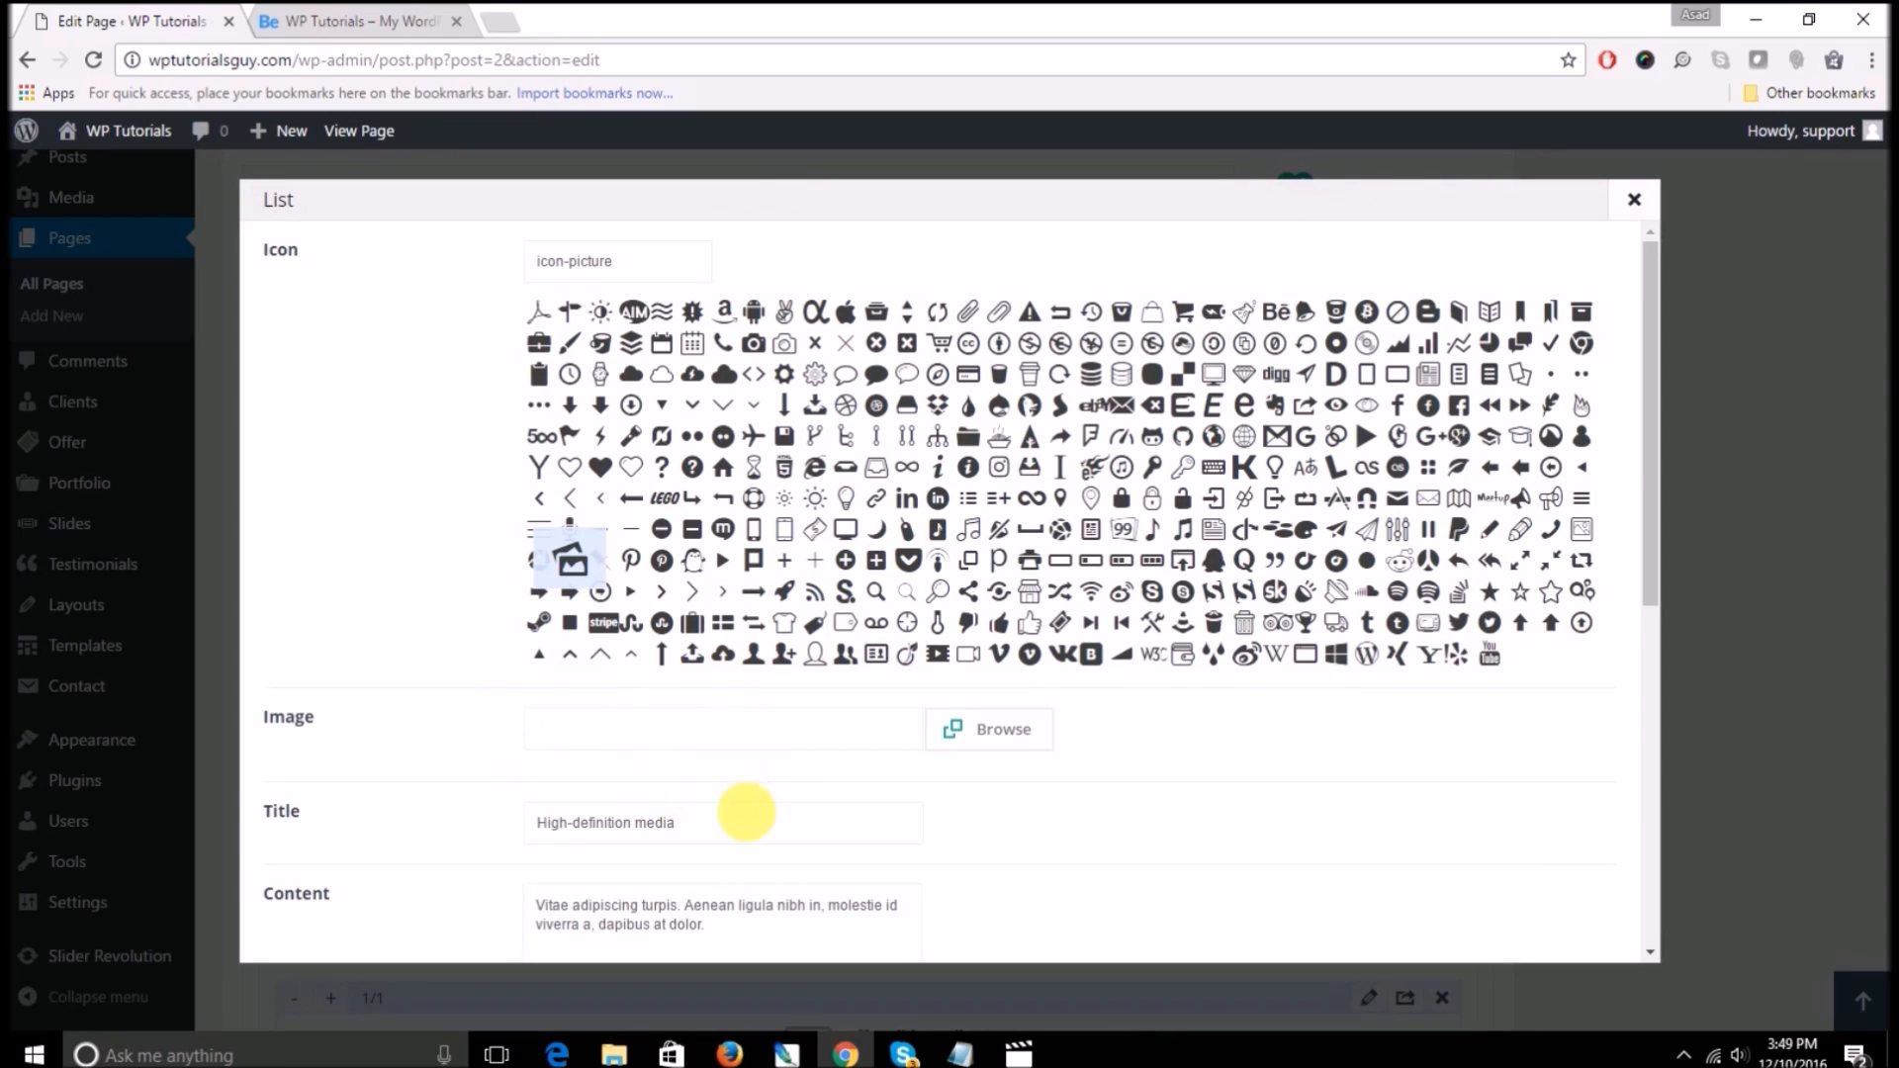
left_click_drag(687, 823, 514, 823)
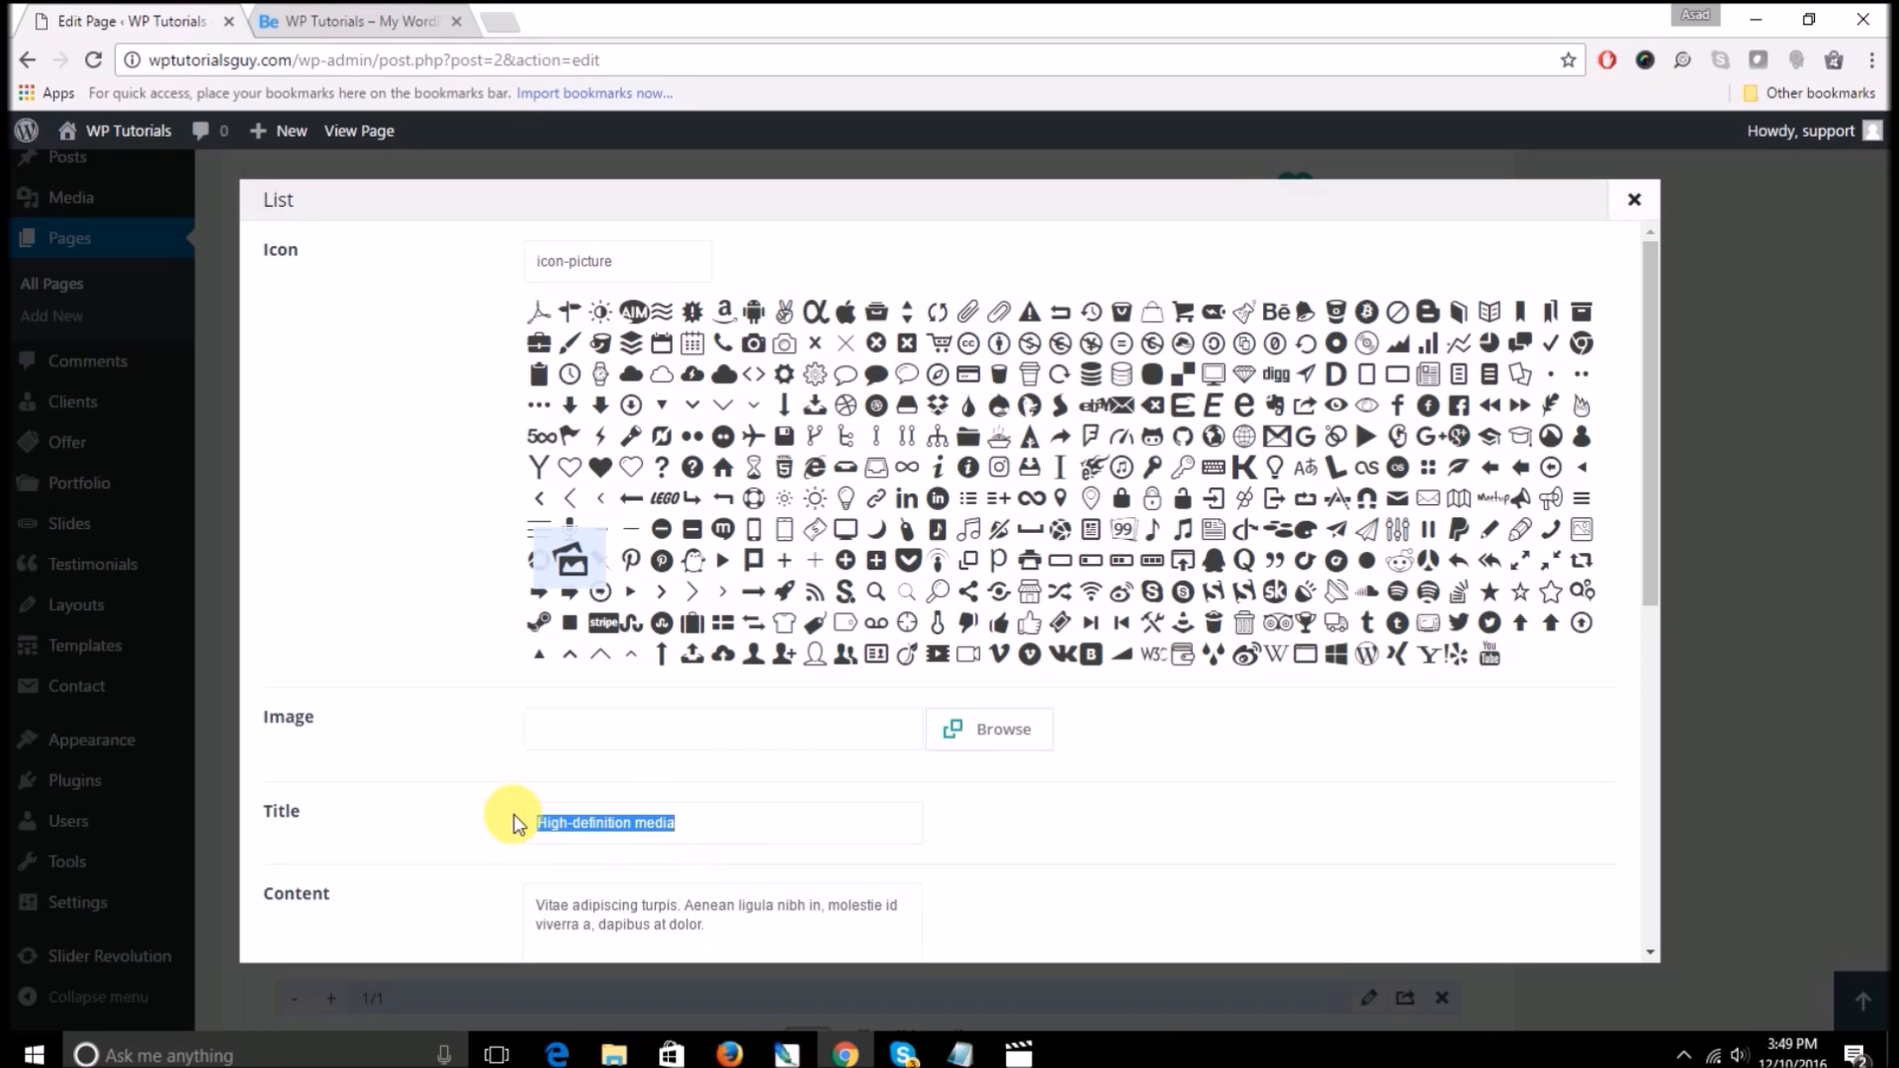
type("High Quality Work")
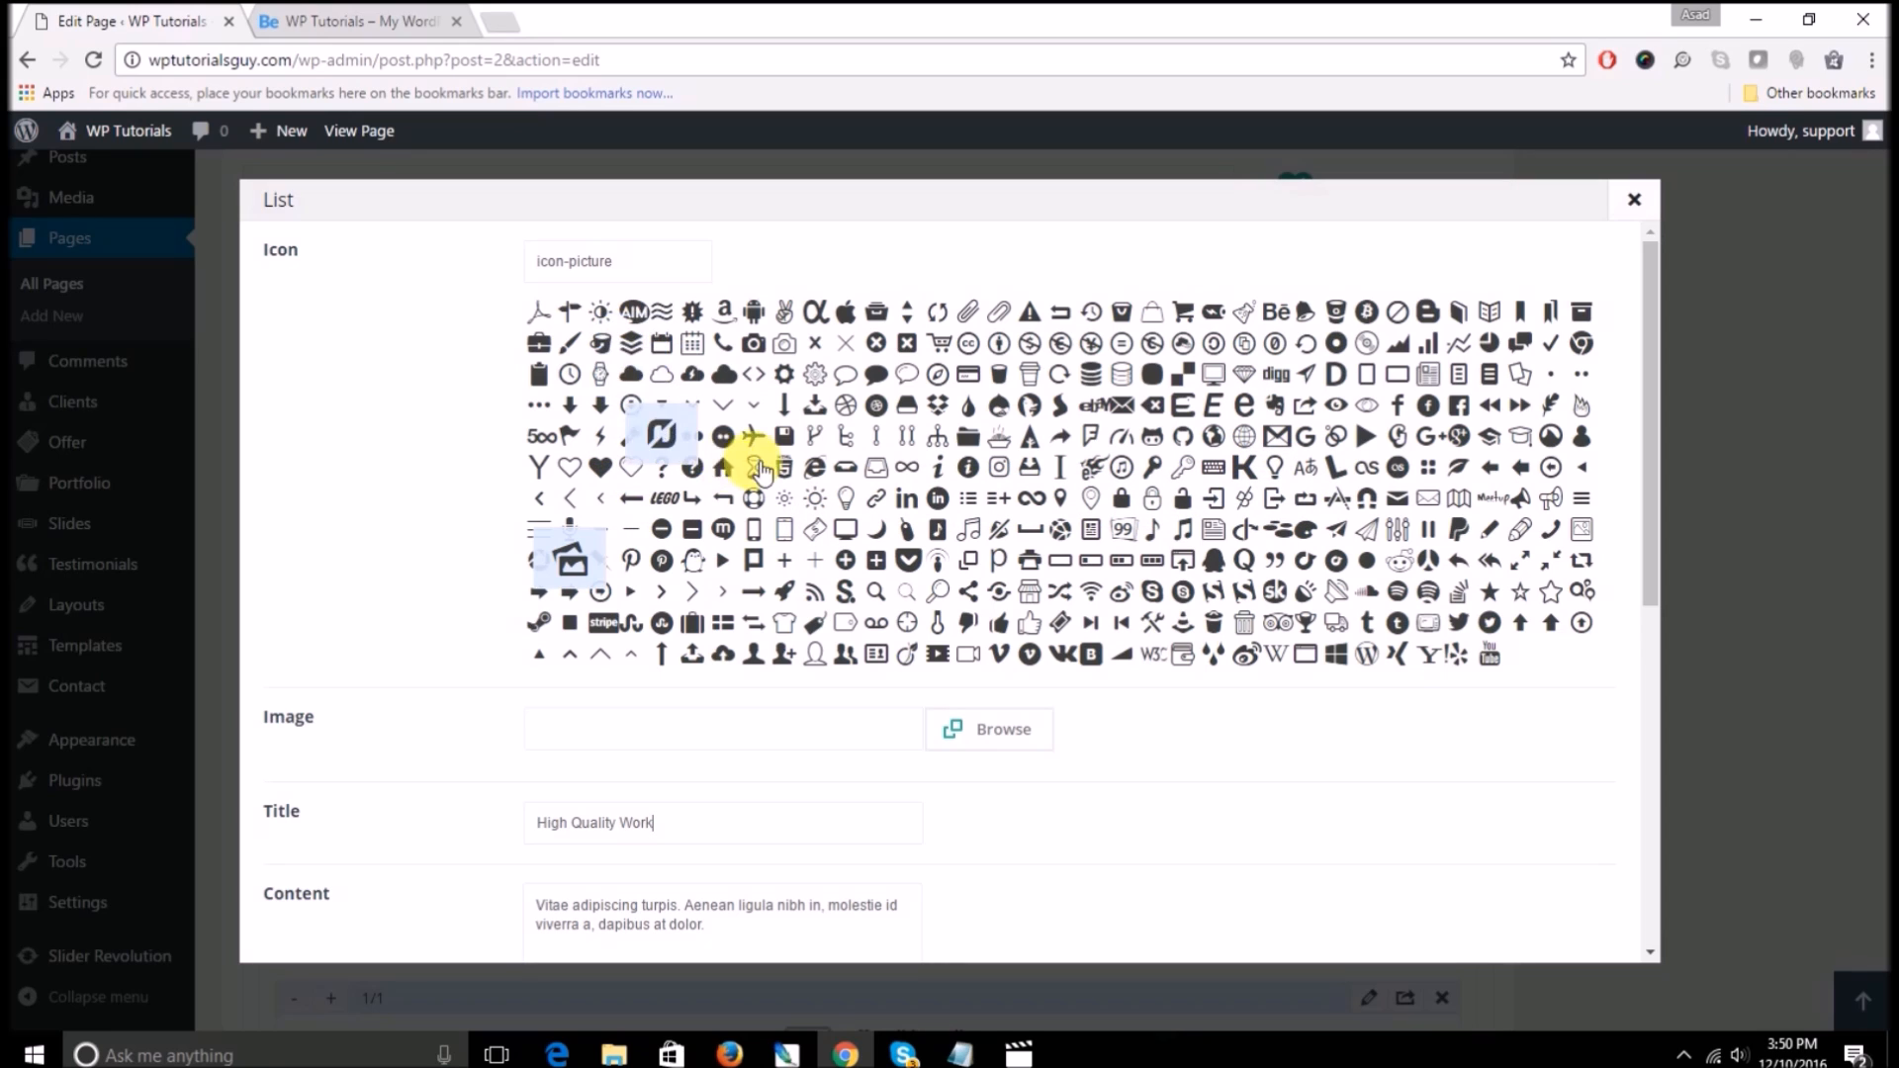
Step: Give the item the layers icon and a new quality-focused description, then save it
left_click(631, 340)
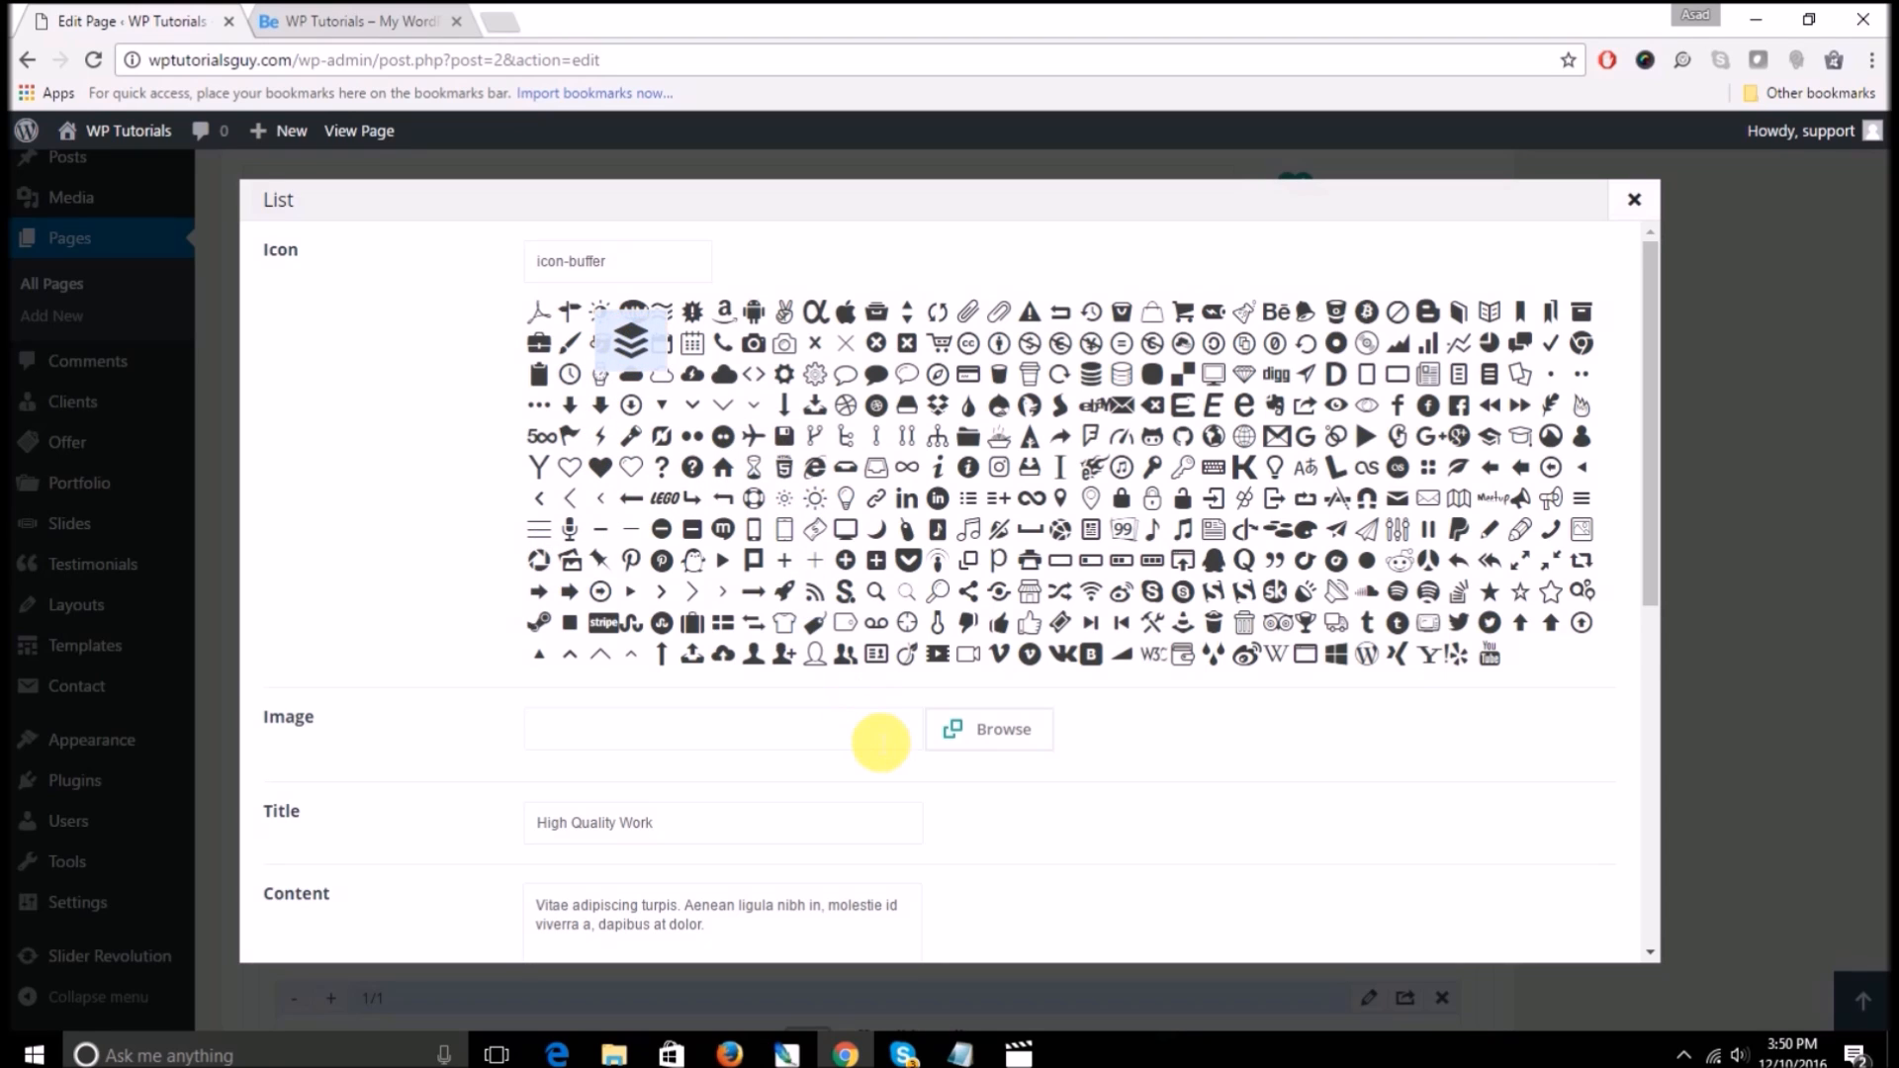
scroll(880, 744, "down", 1)
left_click_drag(755, 865, 554, 786)
type("W")
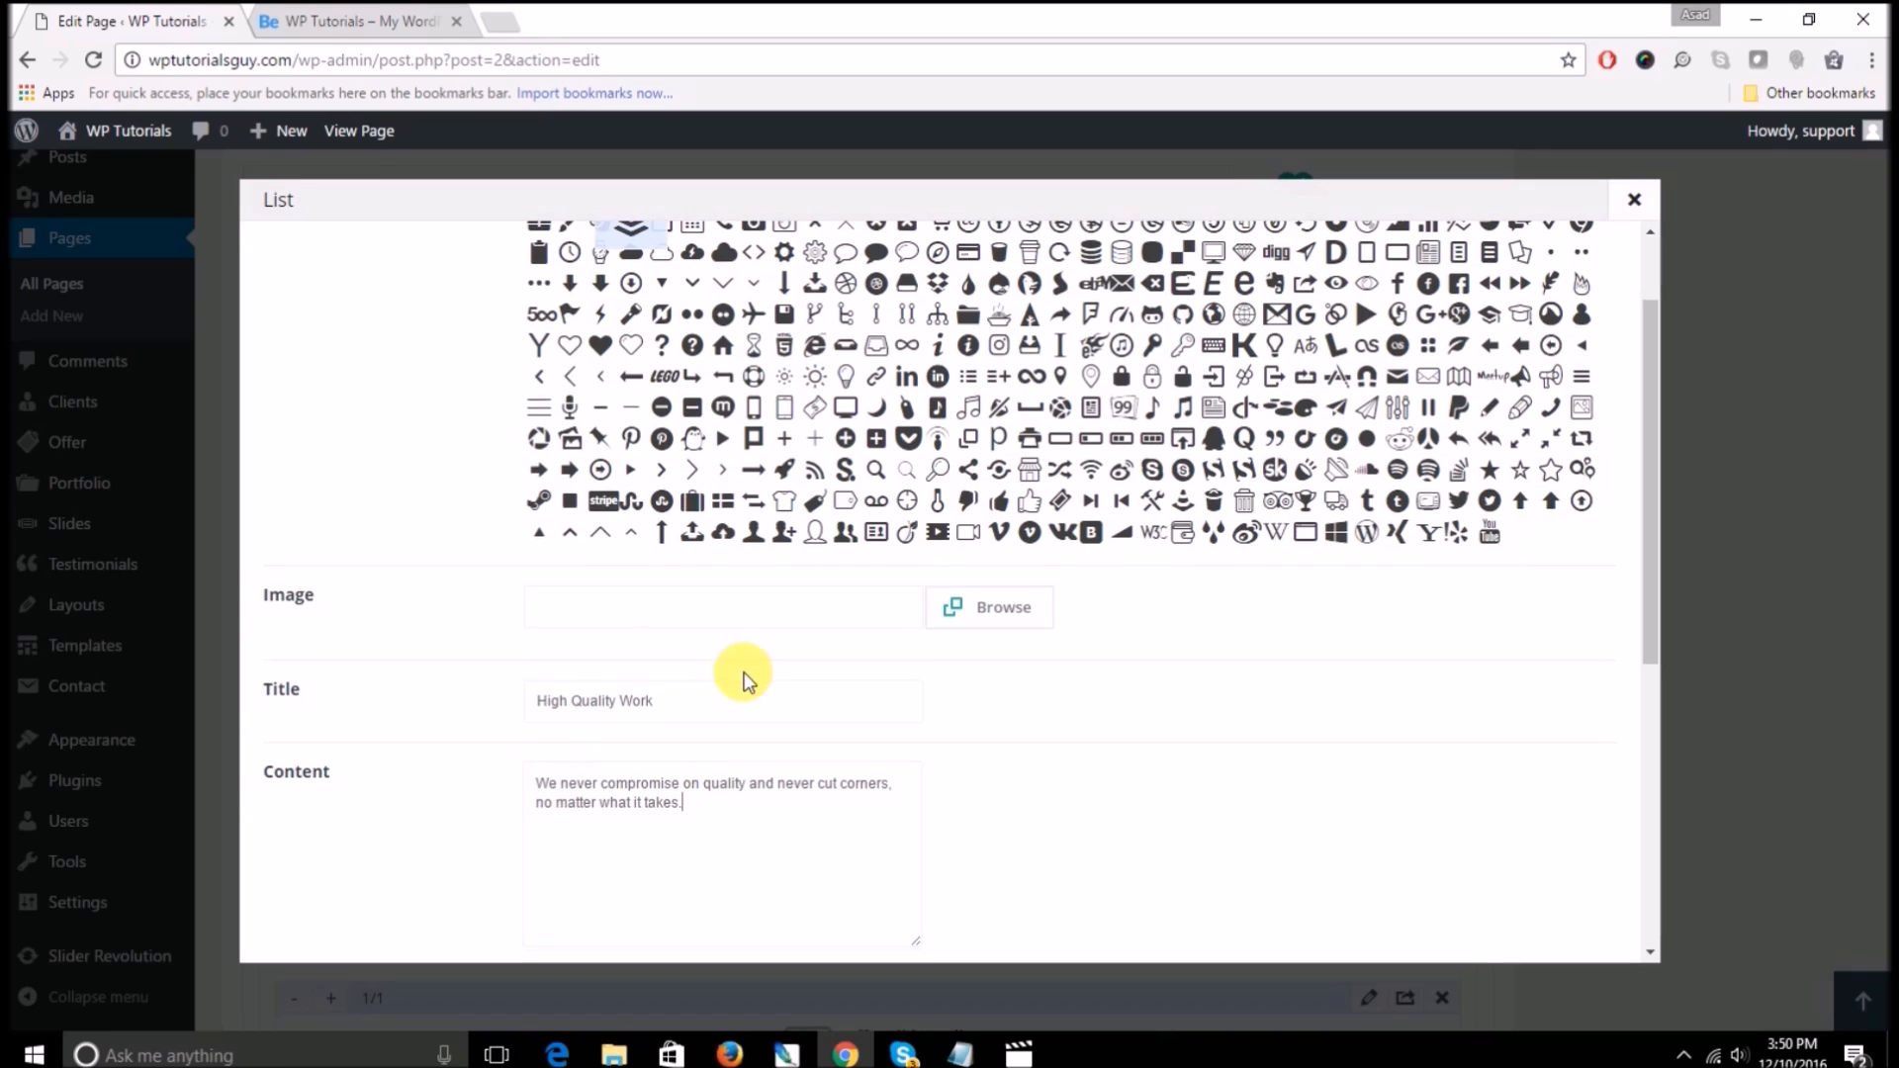
scroll(742, 673, "down", 5)
scroll(747, 681, "down", 1)
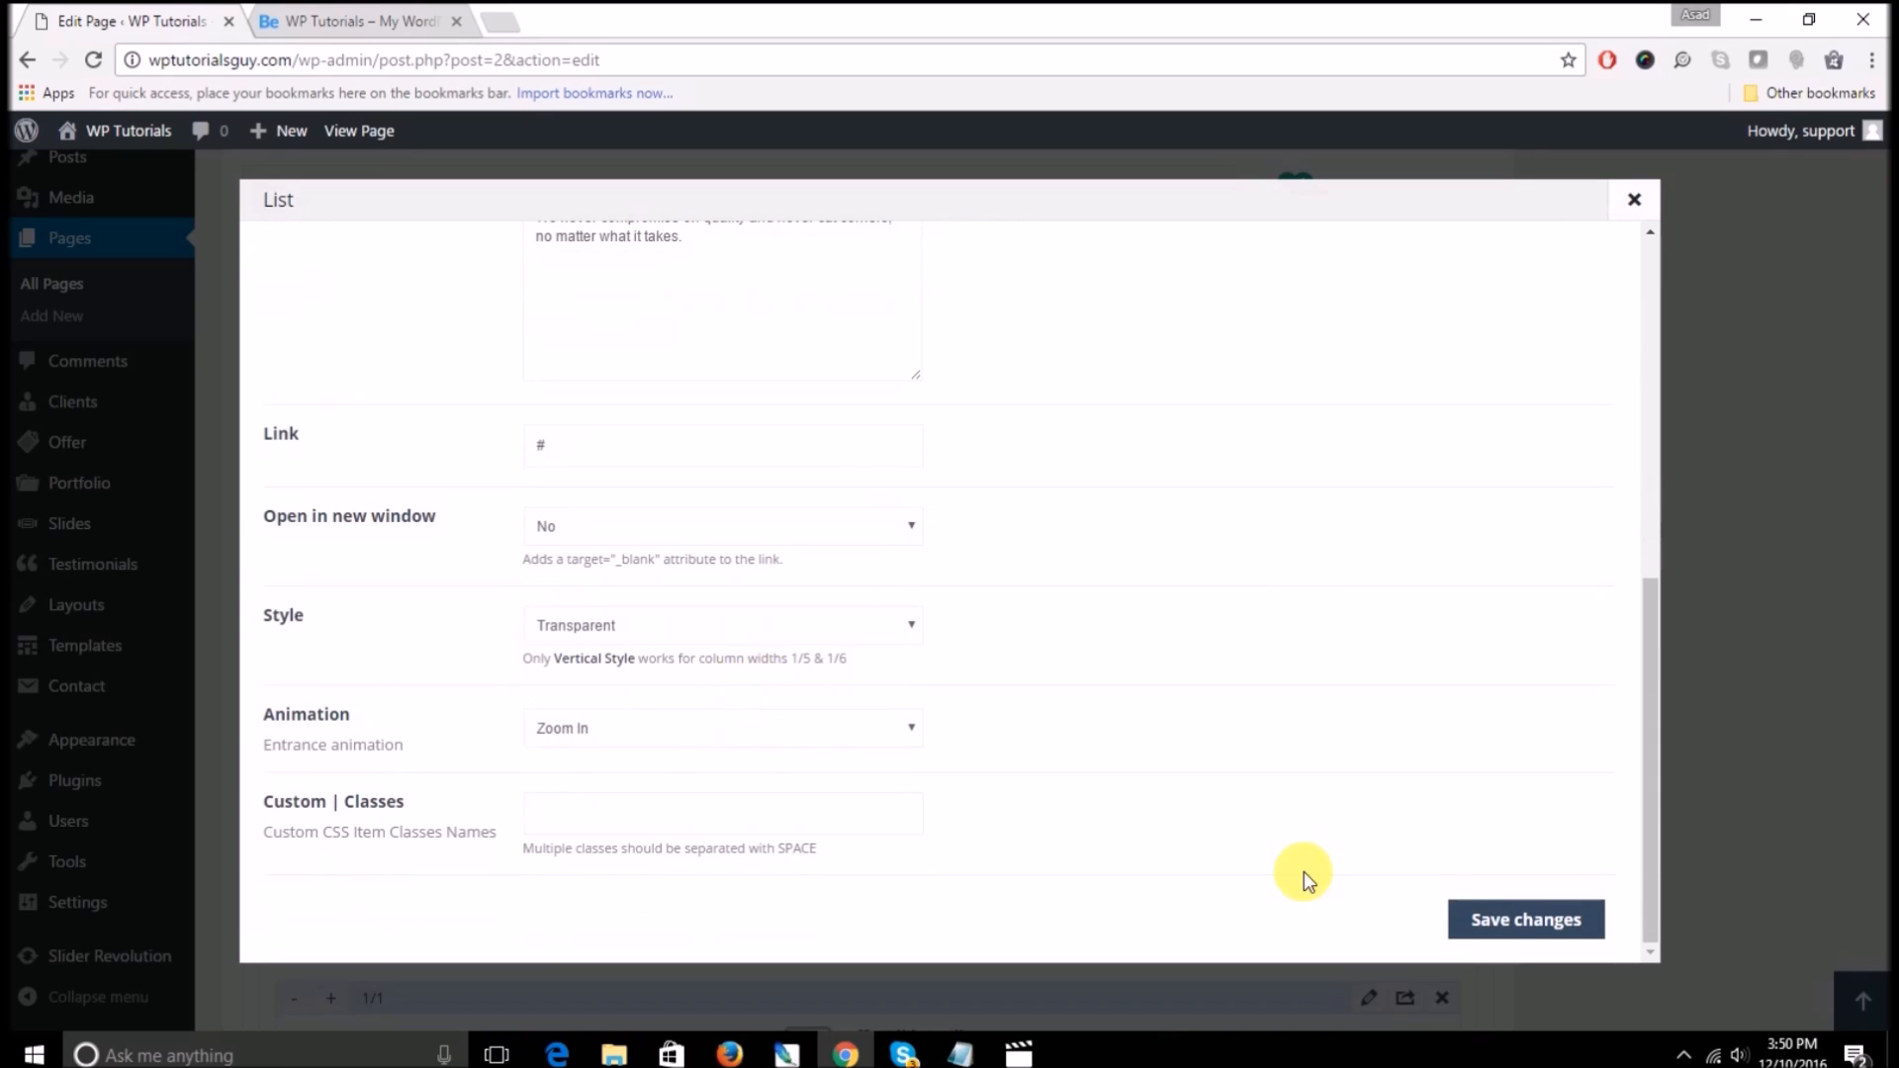
left_click(1508, 925)
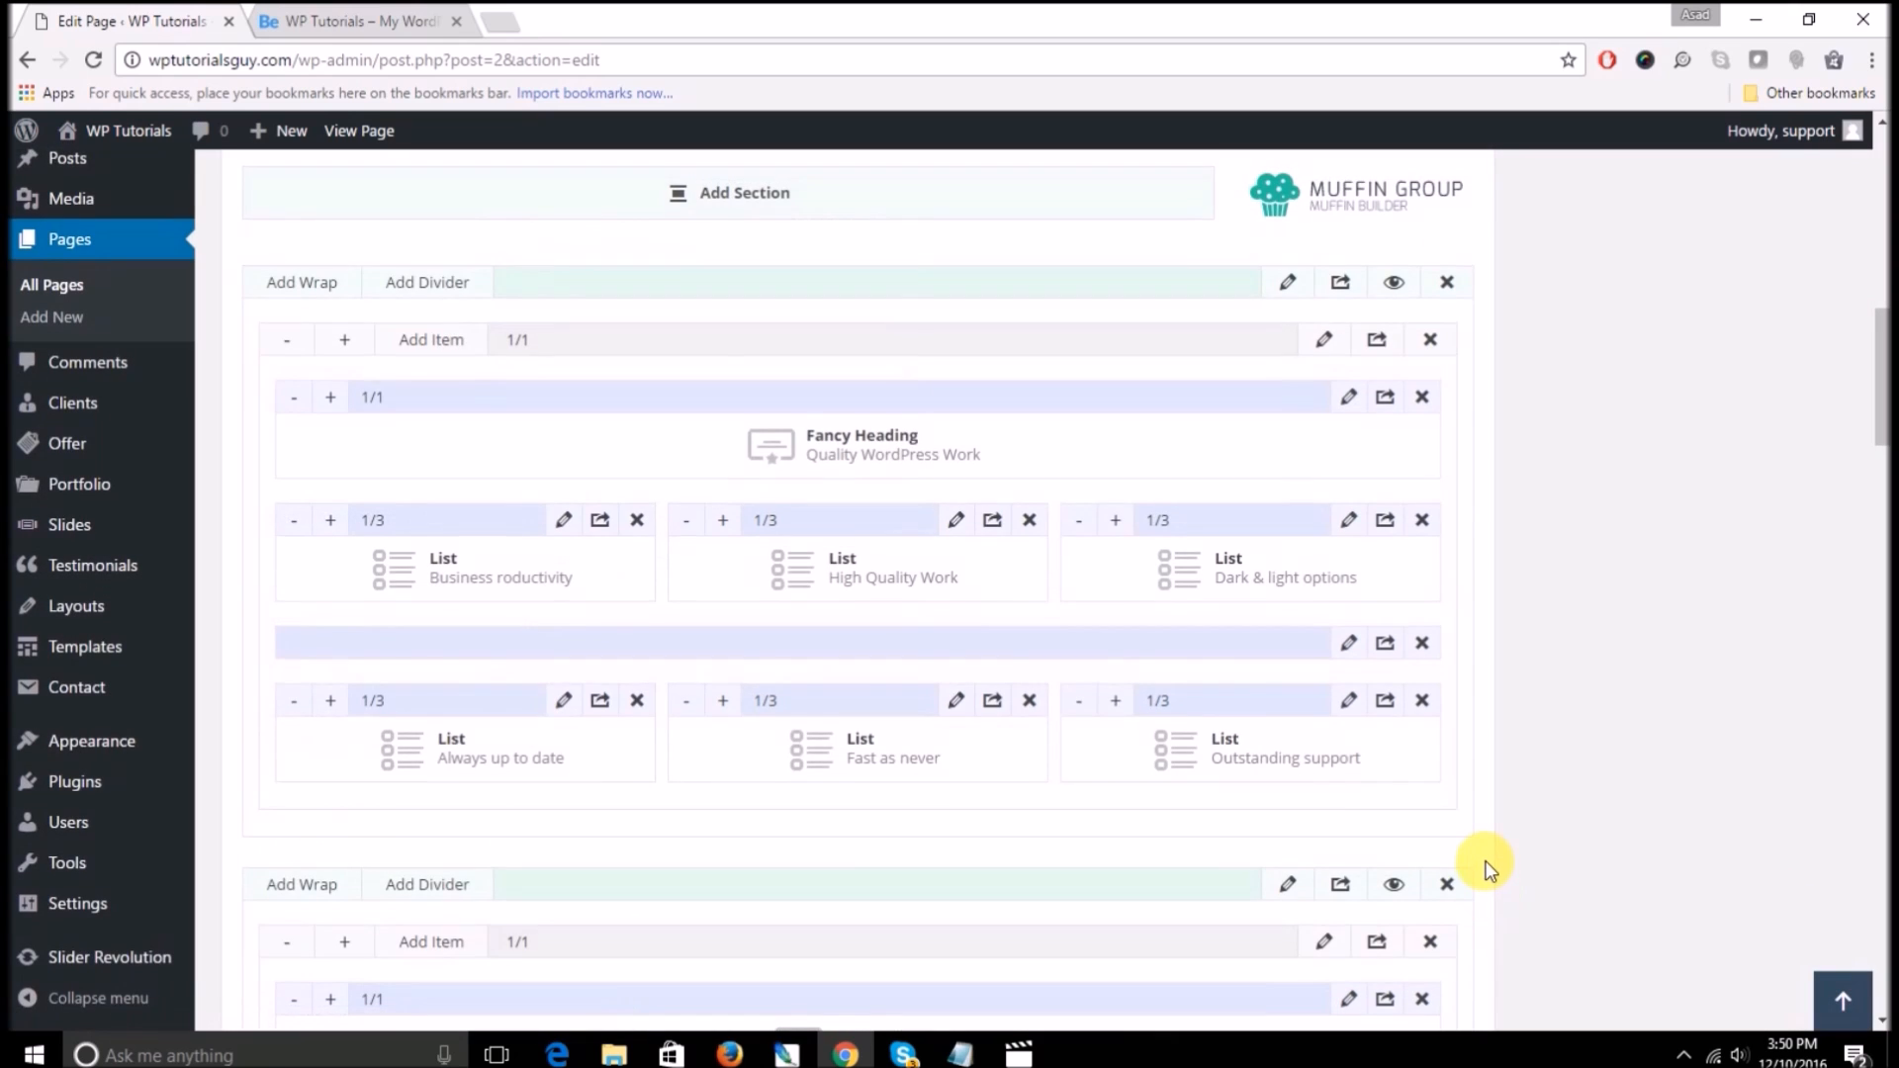
Step: Fix the first List item's title typo to 'Business Productivity', save, and update the Home page
scroll(1483, 867, "up", 7)
scroll(1480, 857, "down", 8)
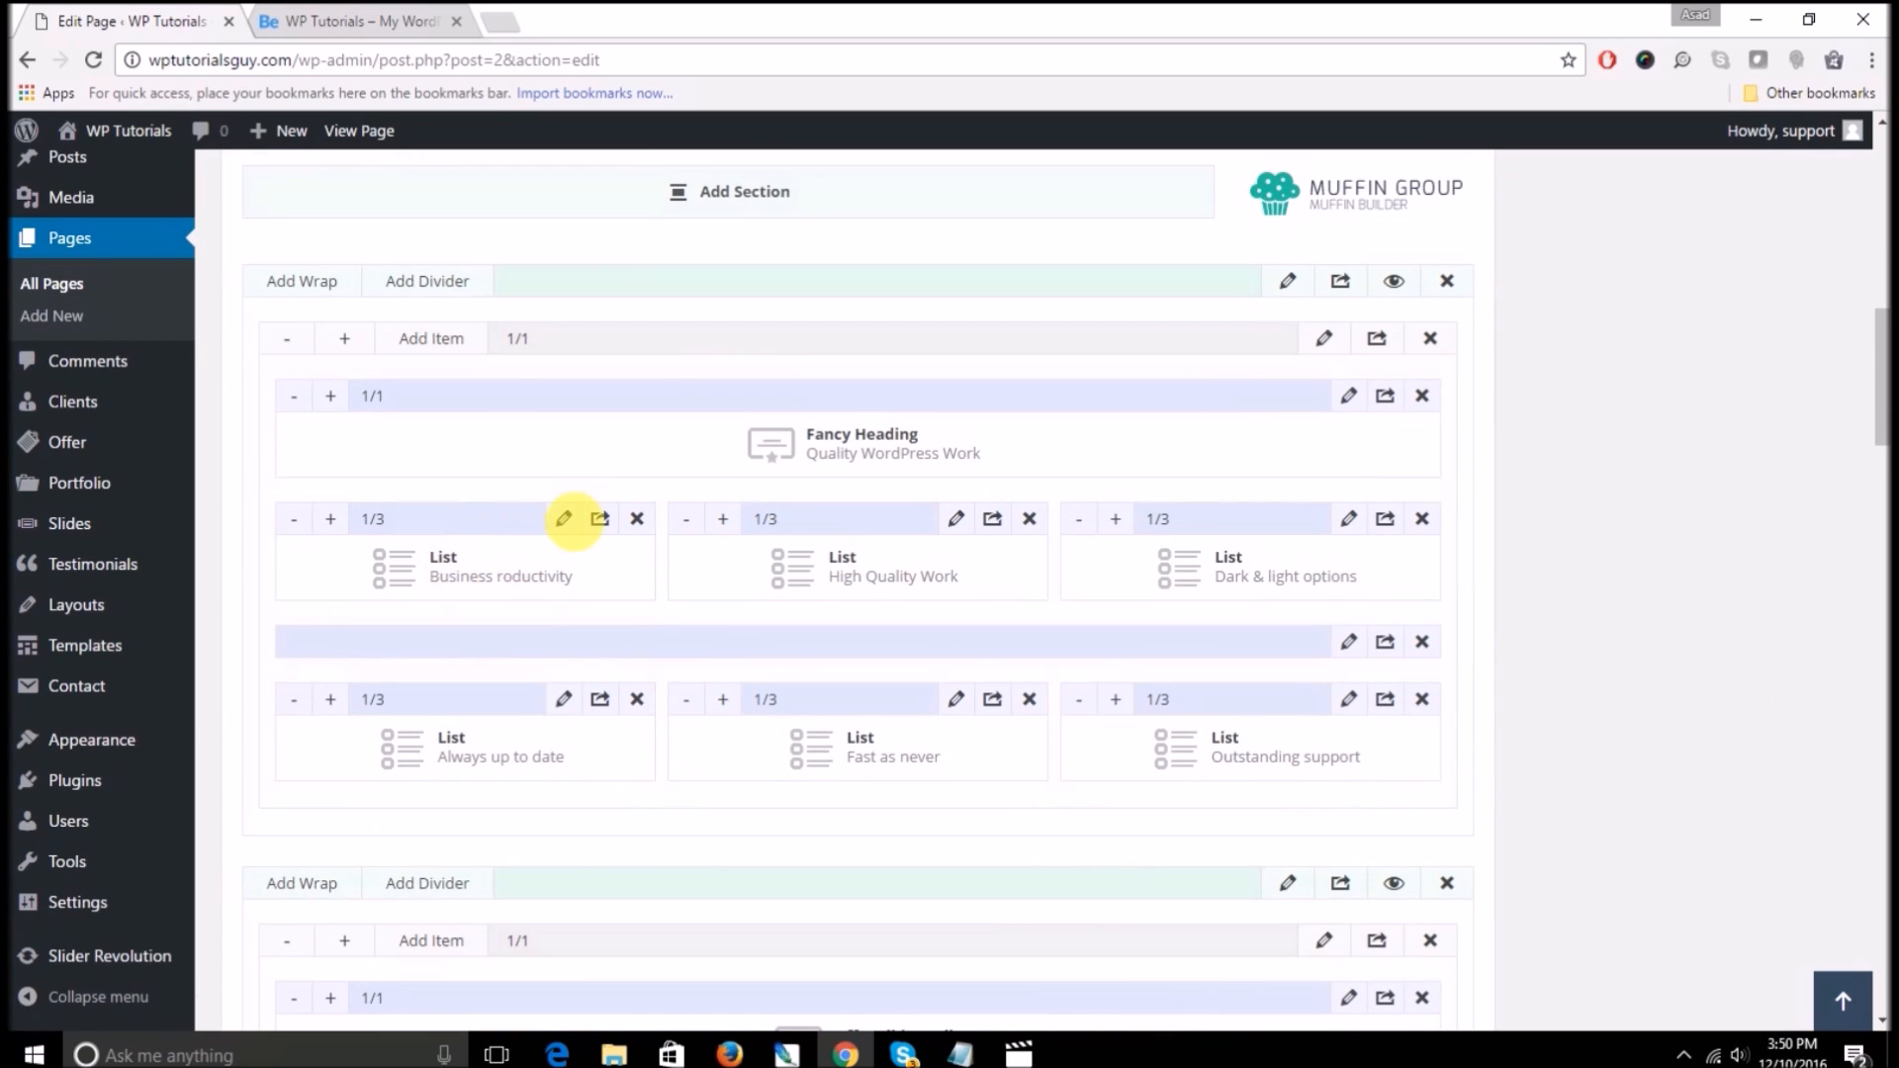
left_click(575, 523)
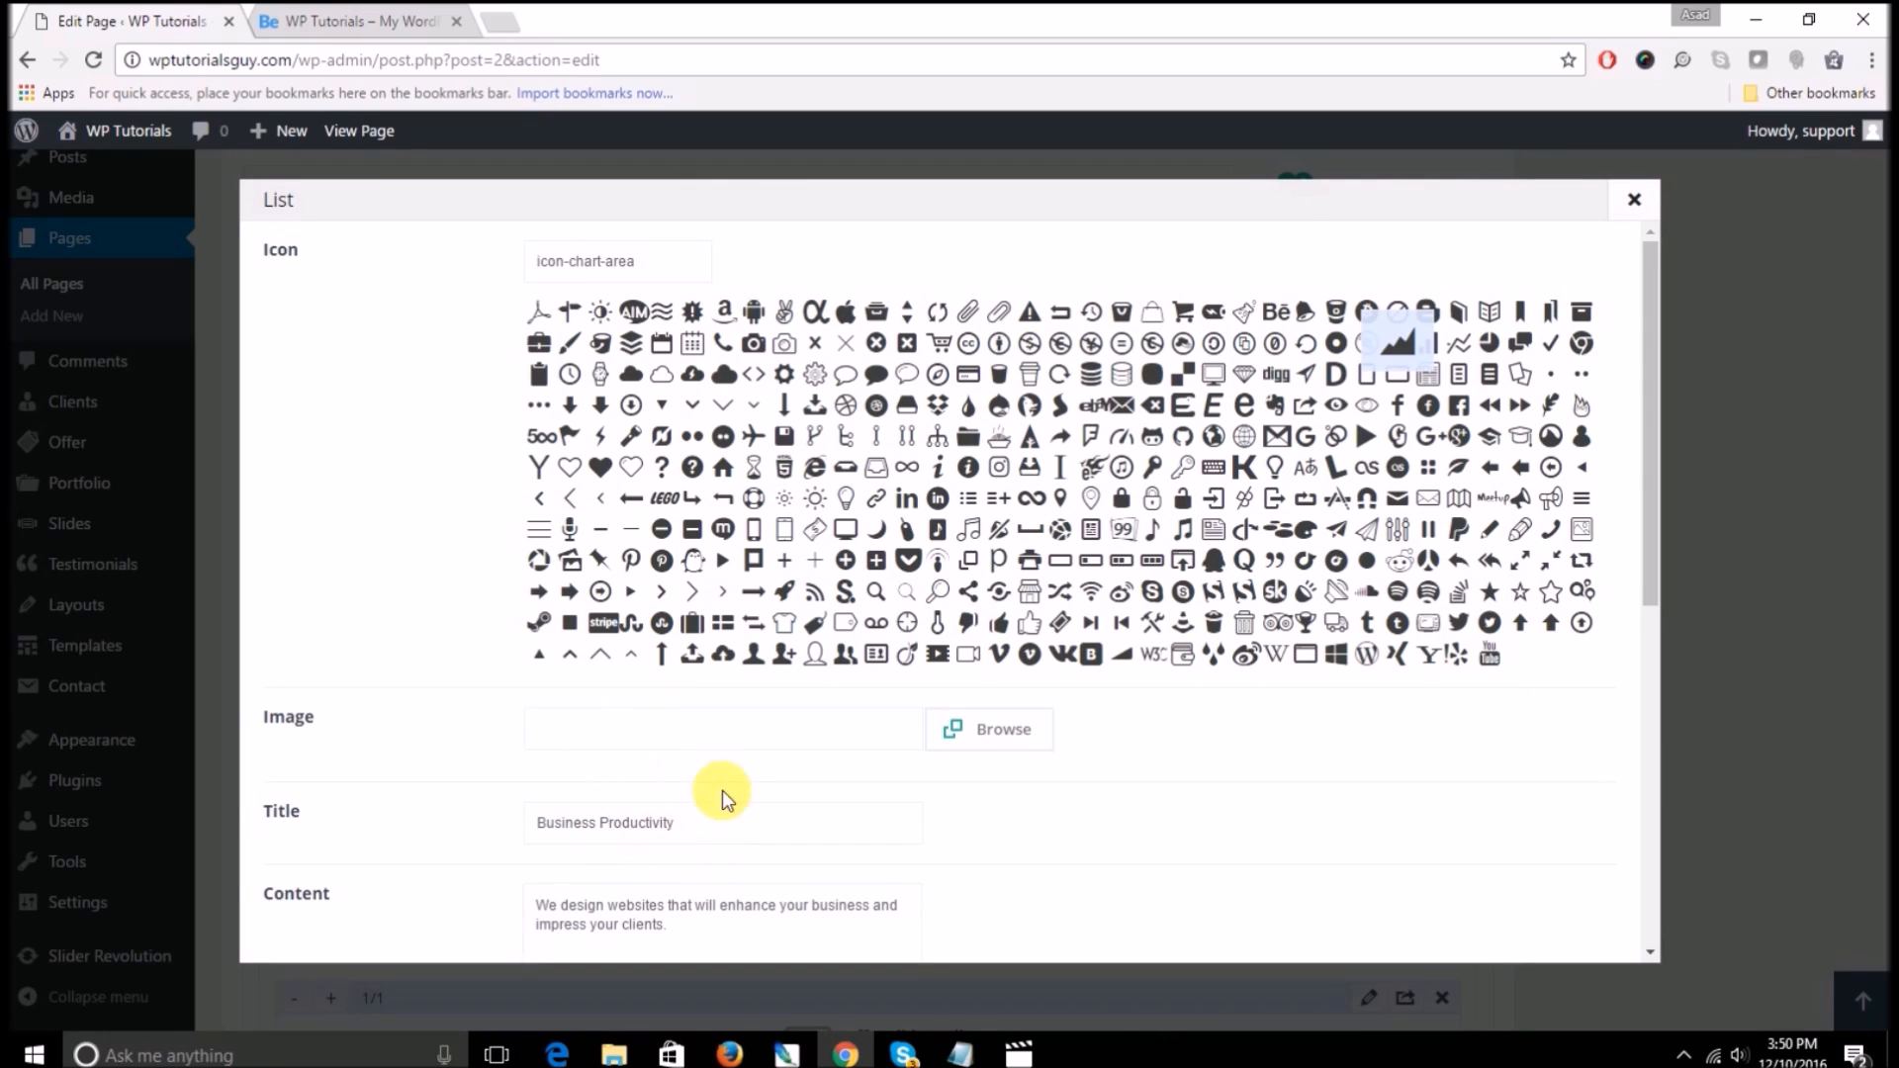
scroll(801, 732, "down", 7)
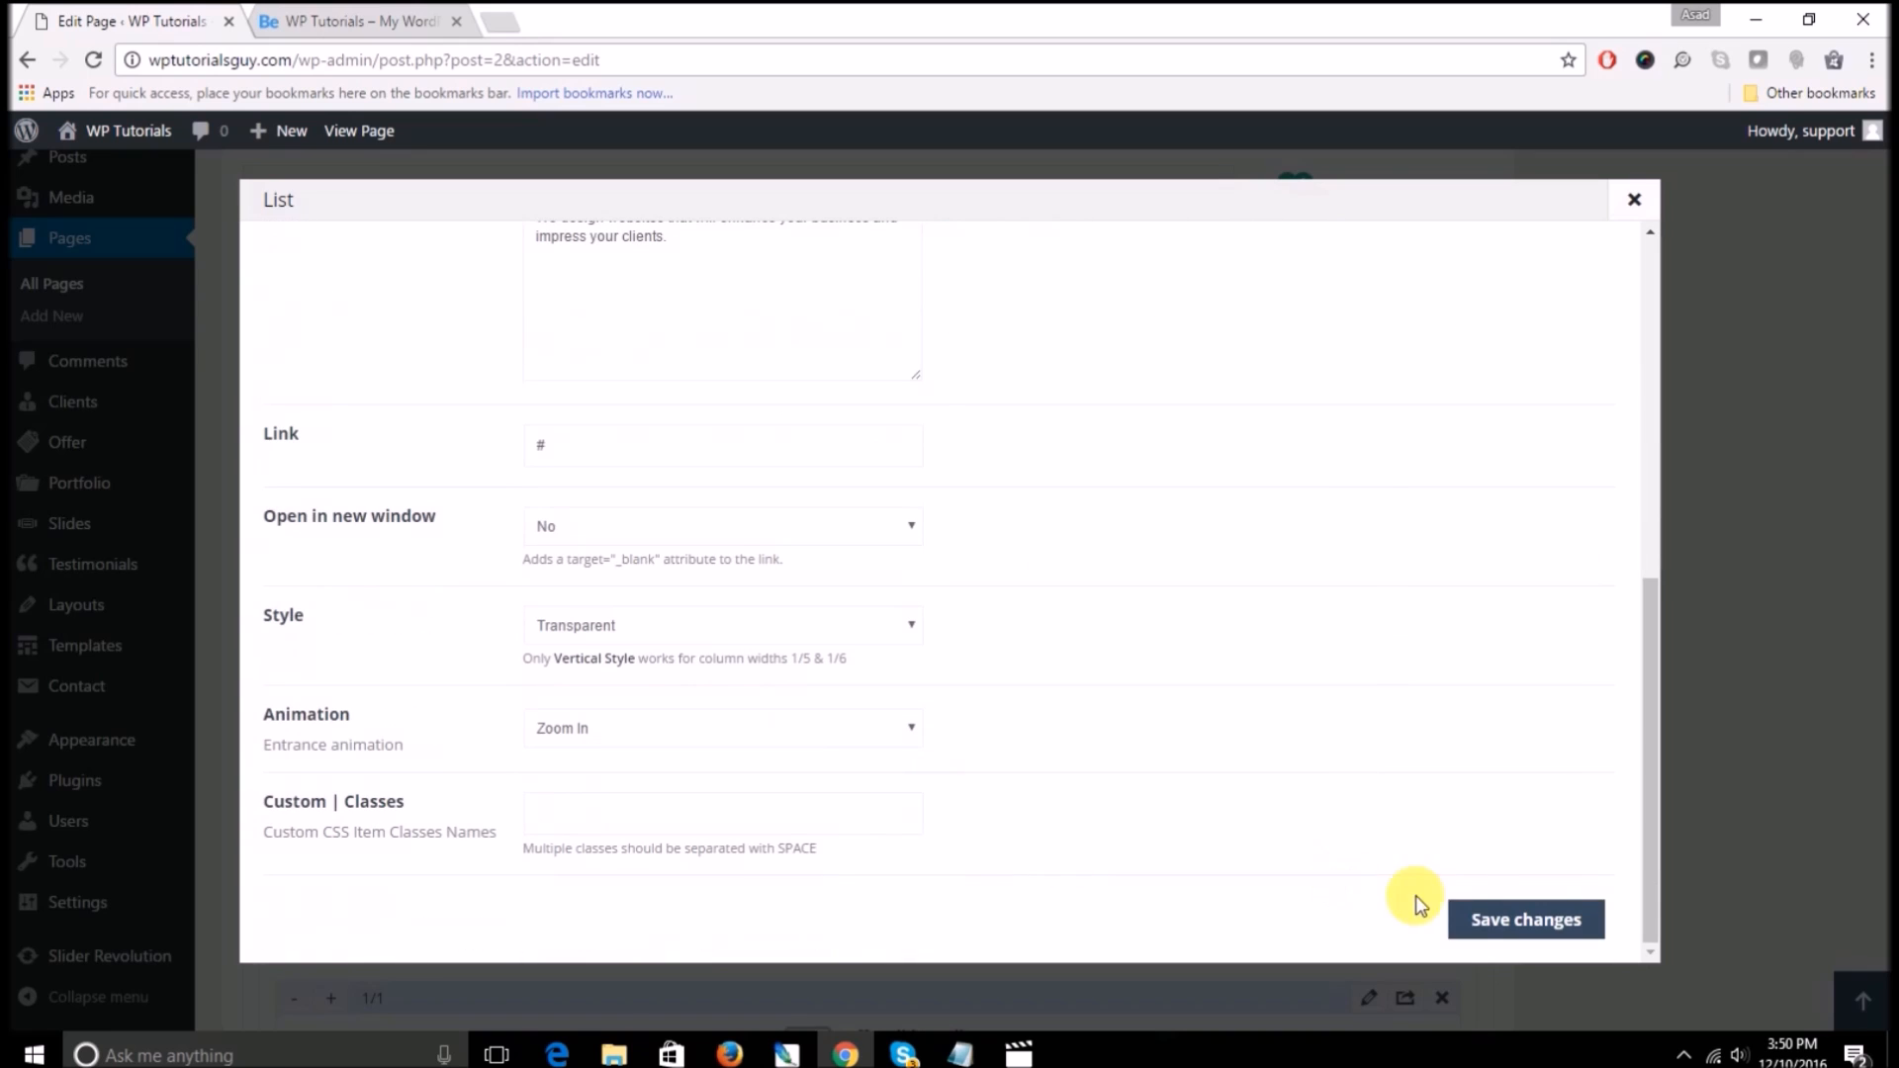
left_click(1469, 910)
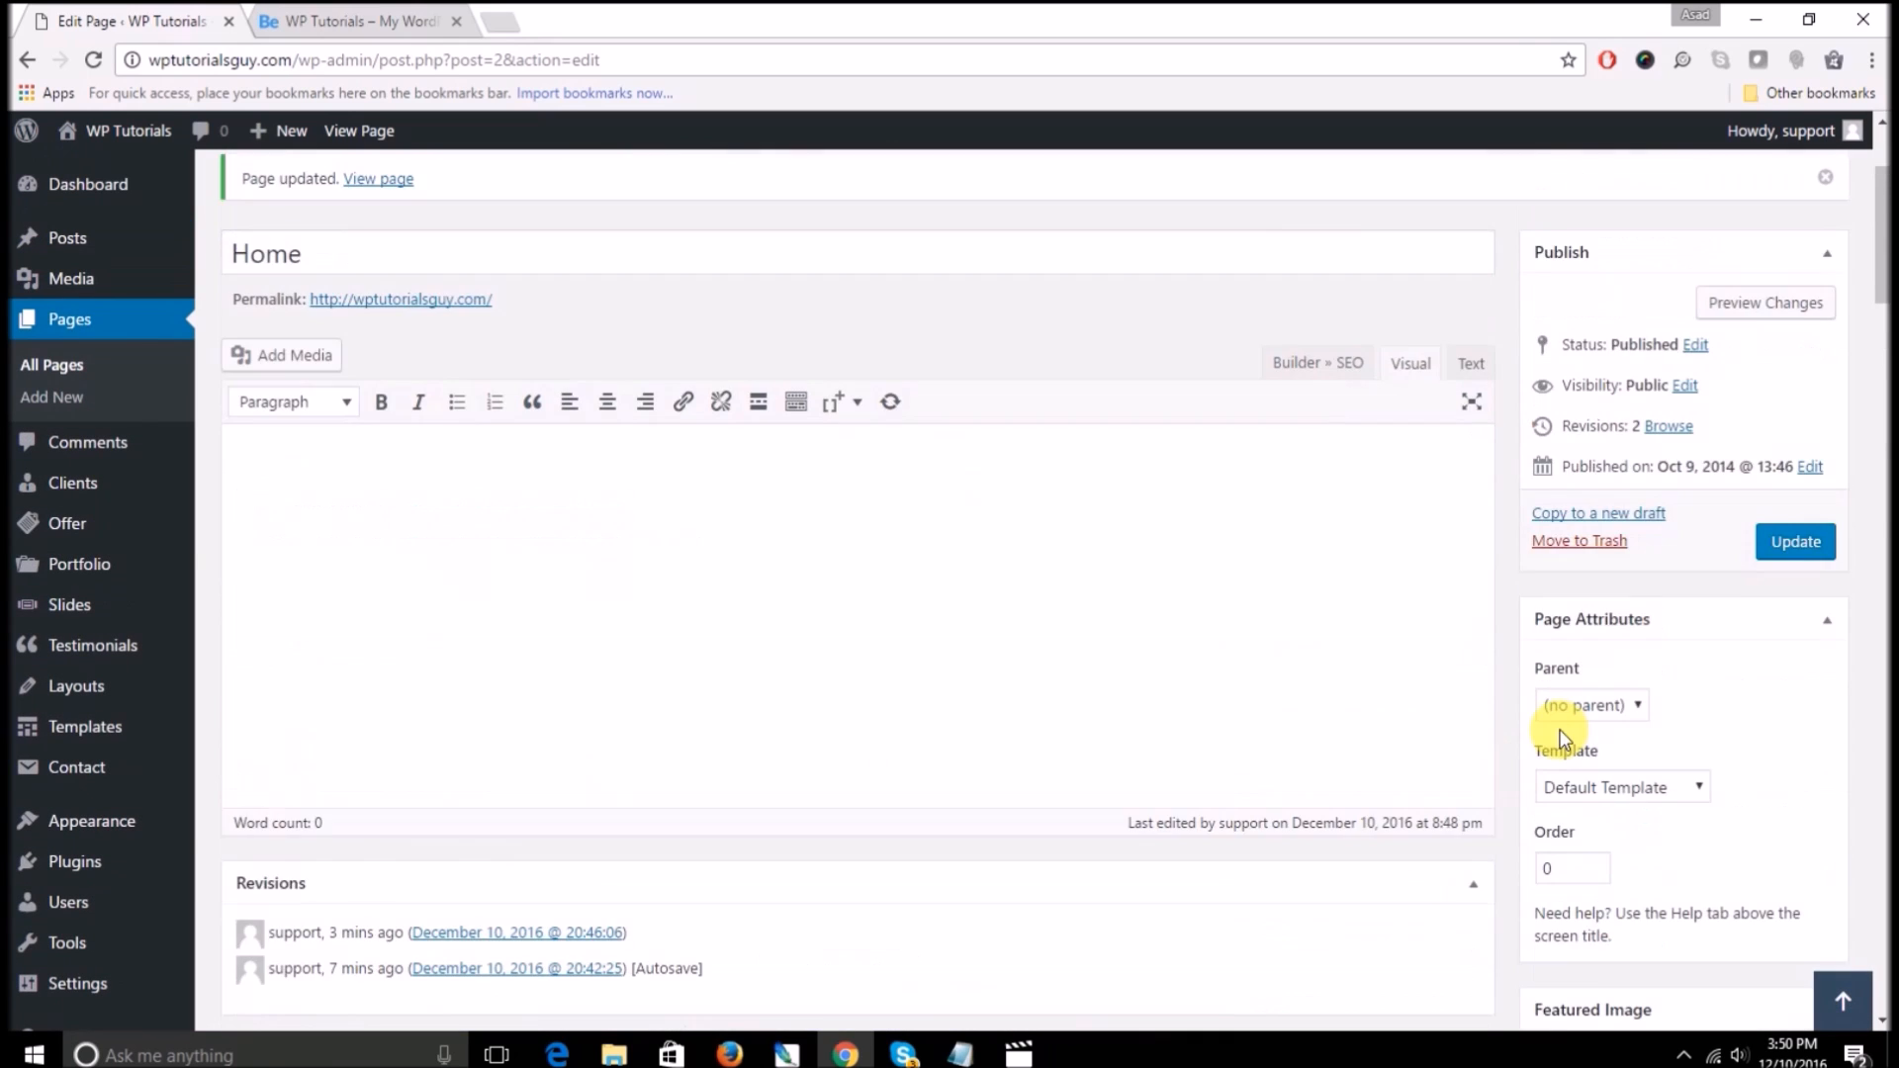
left_click(1790, 781)
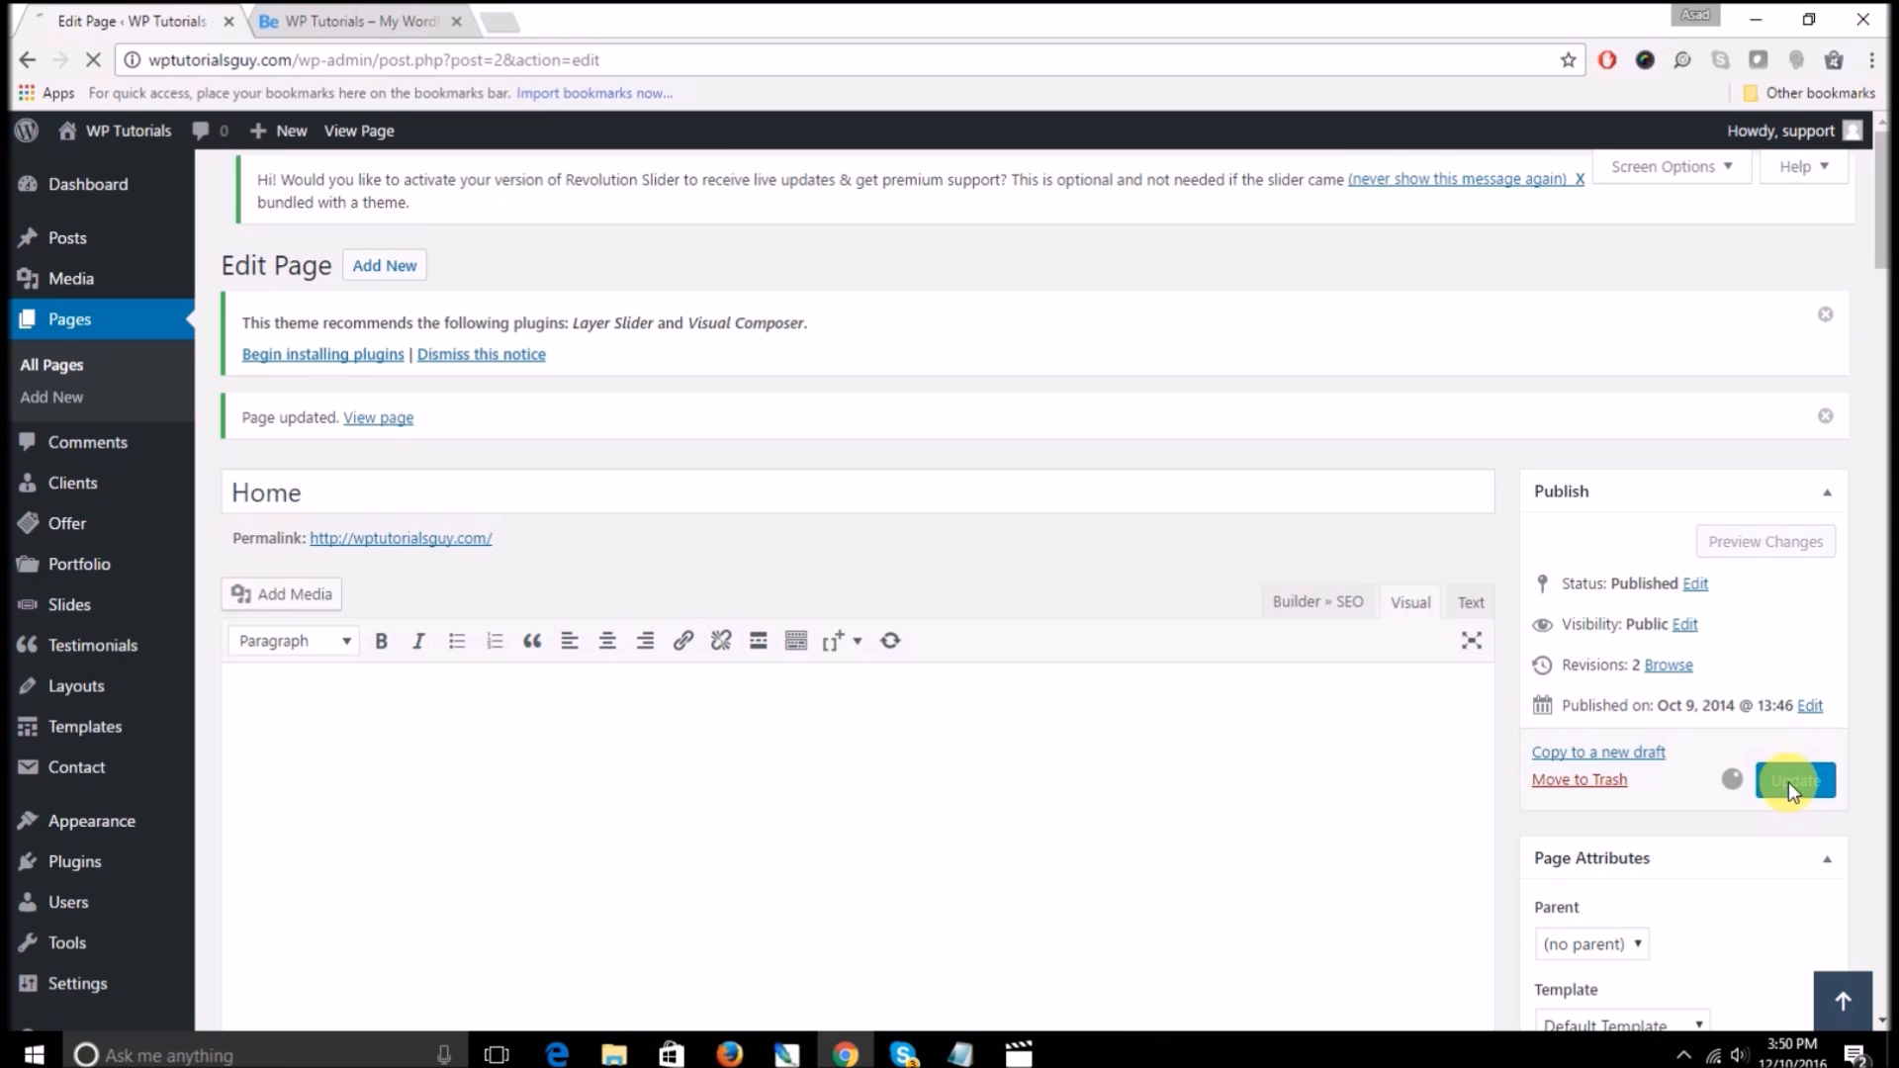
Step: Reload the live homepage to confirm Business Productivity and High Quality Work appear
left_click(384, 21)
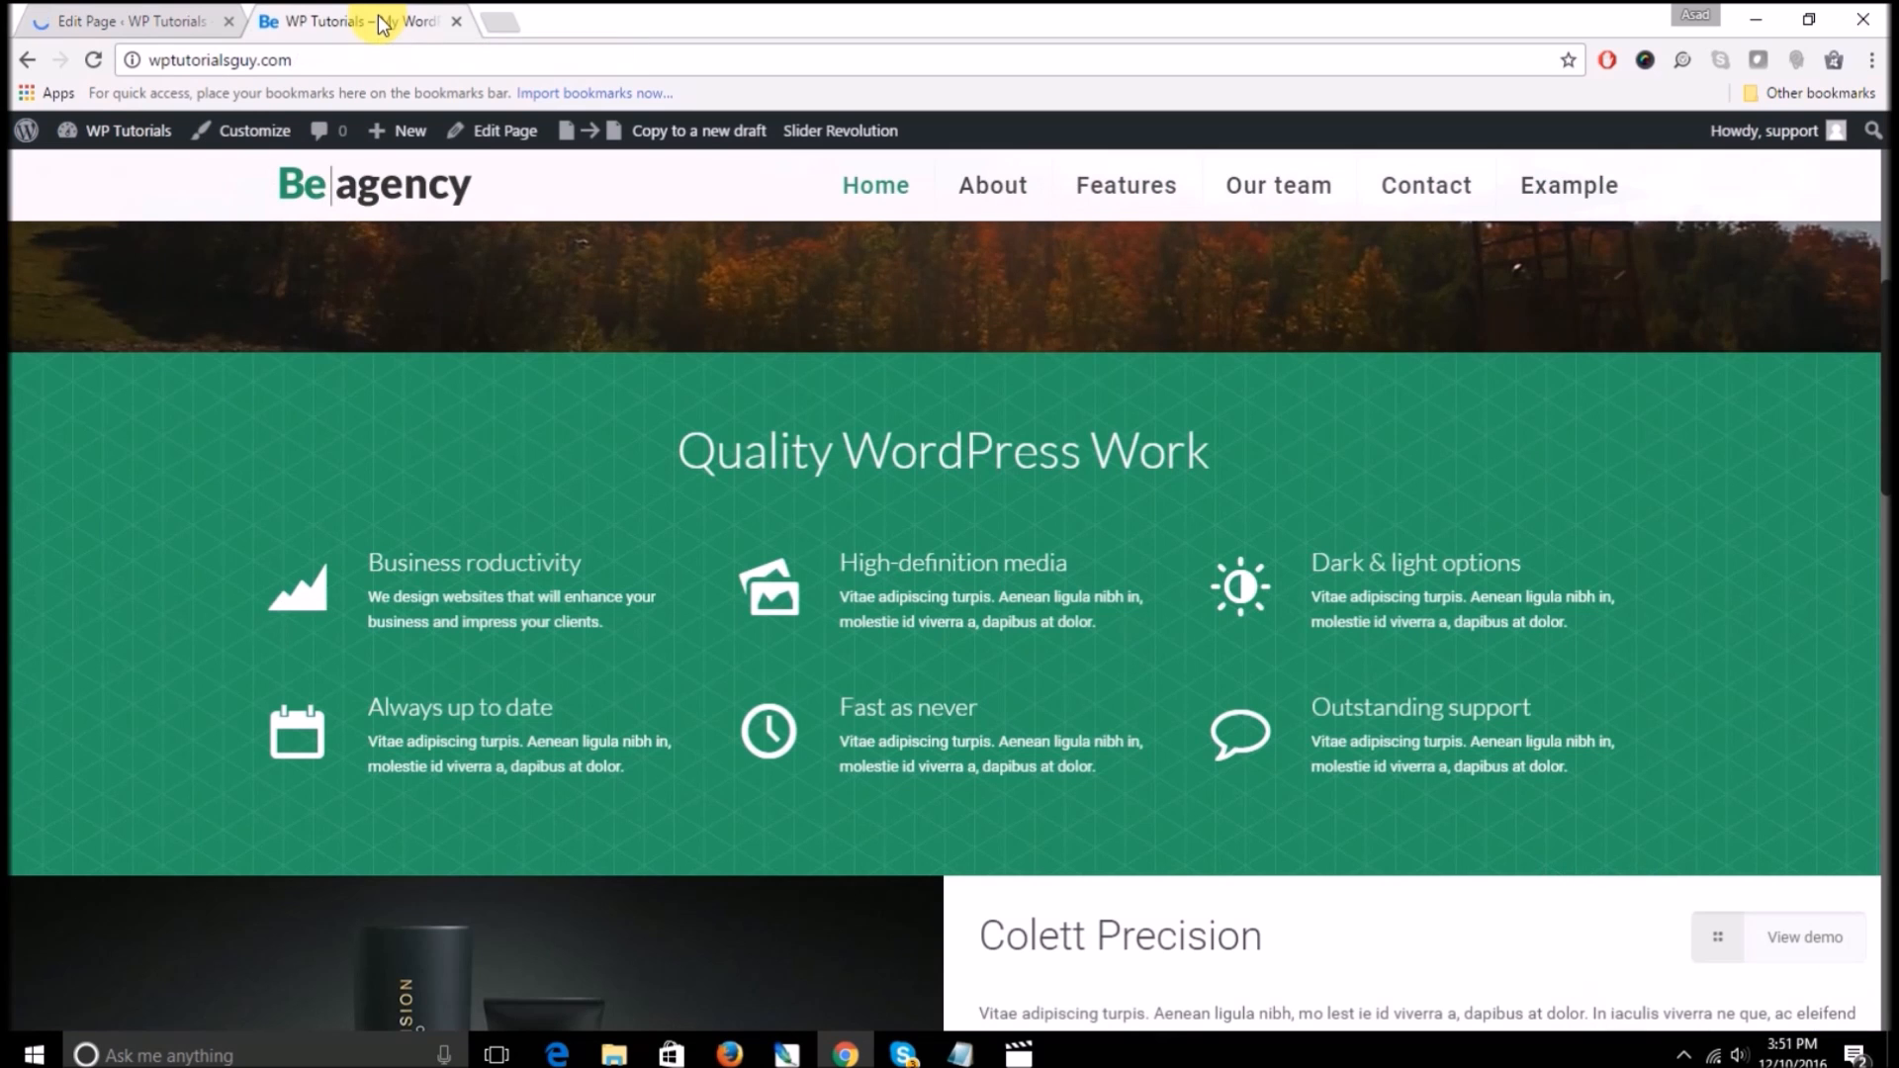
left_click(92, 63)
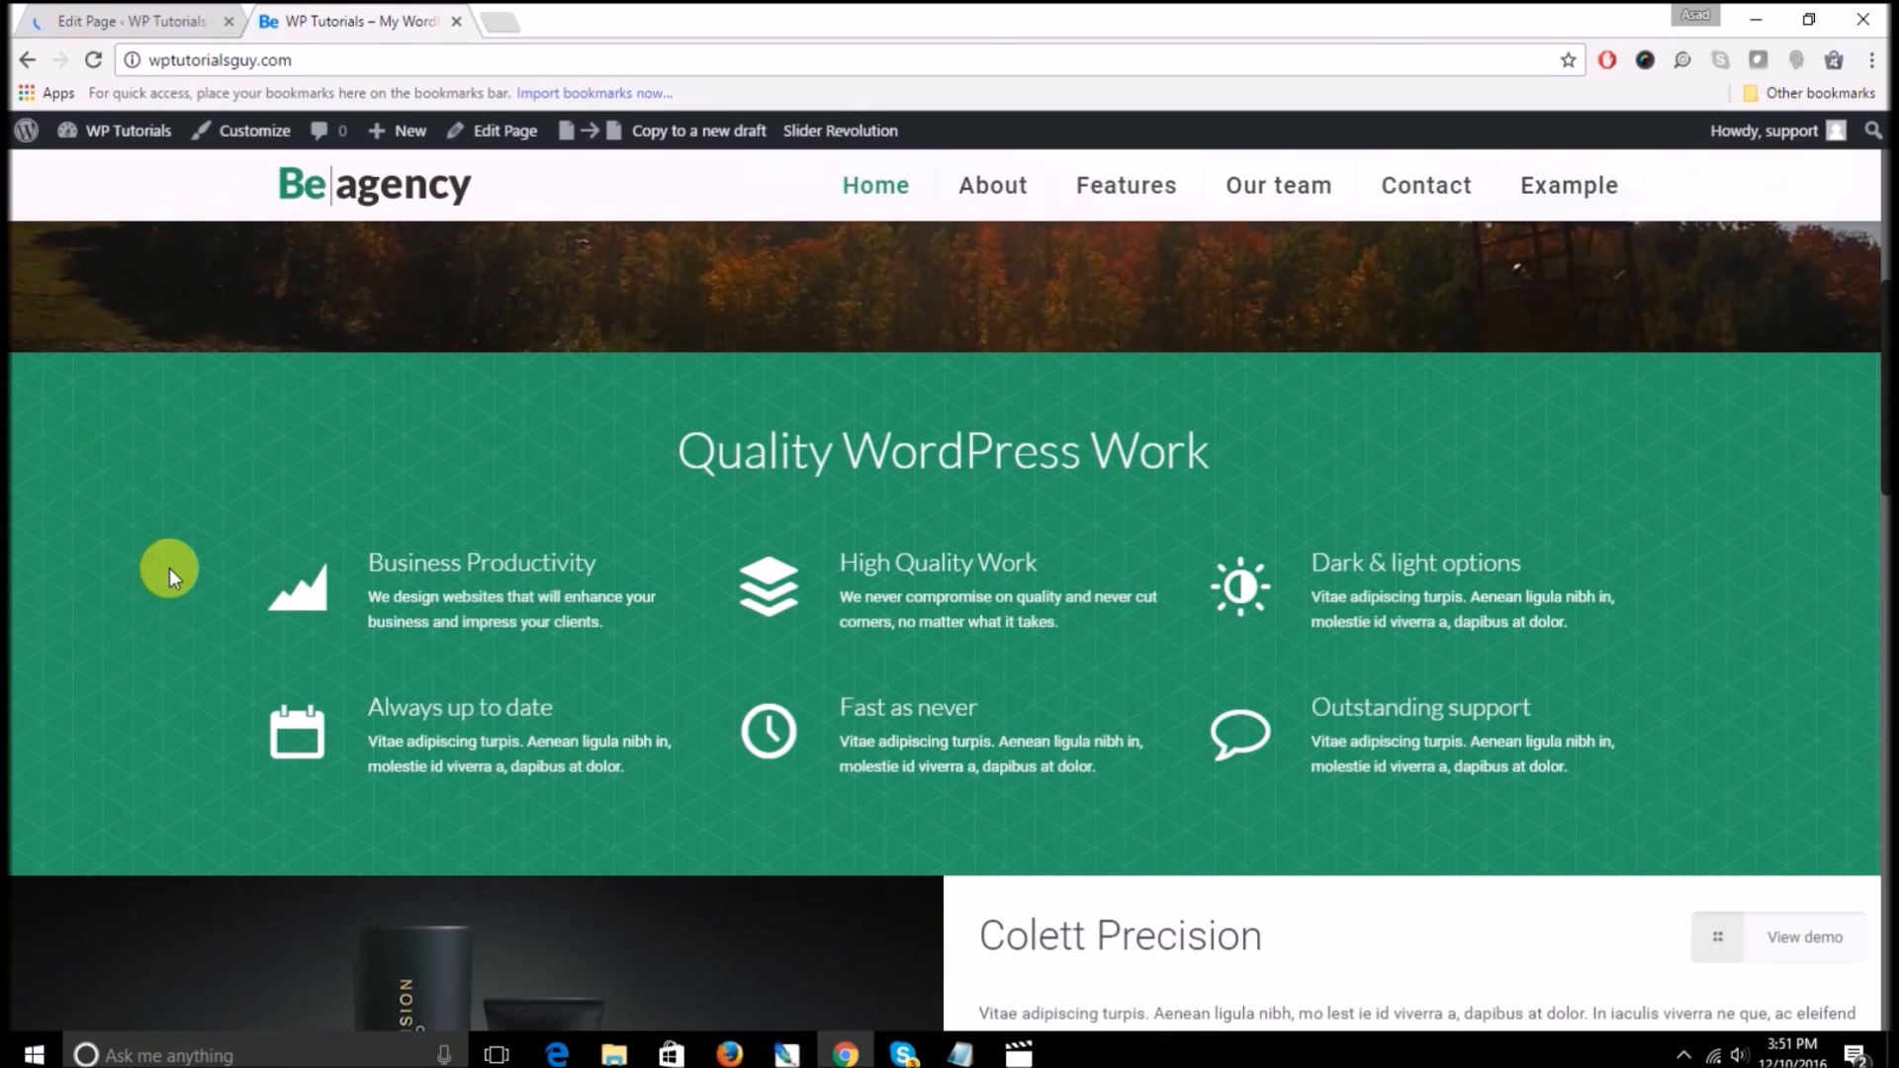
scroll(169, 568, "down", 3)
scroll(169, 568, "up", 3)
left_click(60, 14)
scroll(729, 550, "down", 4)
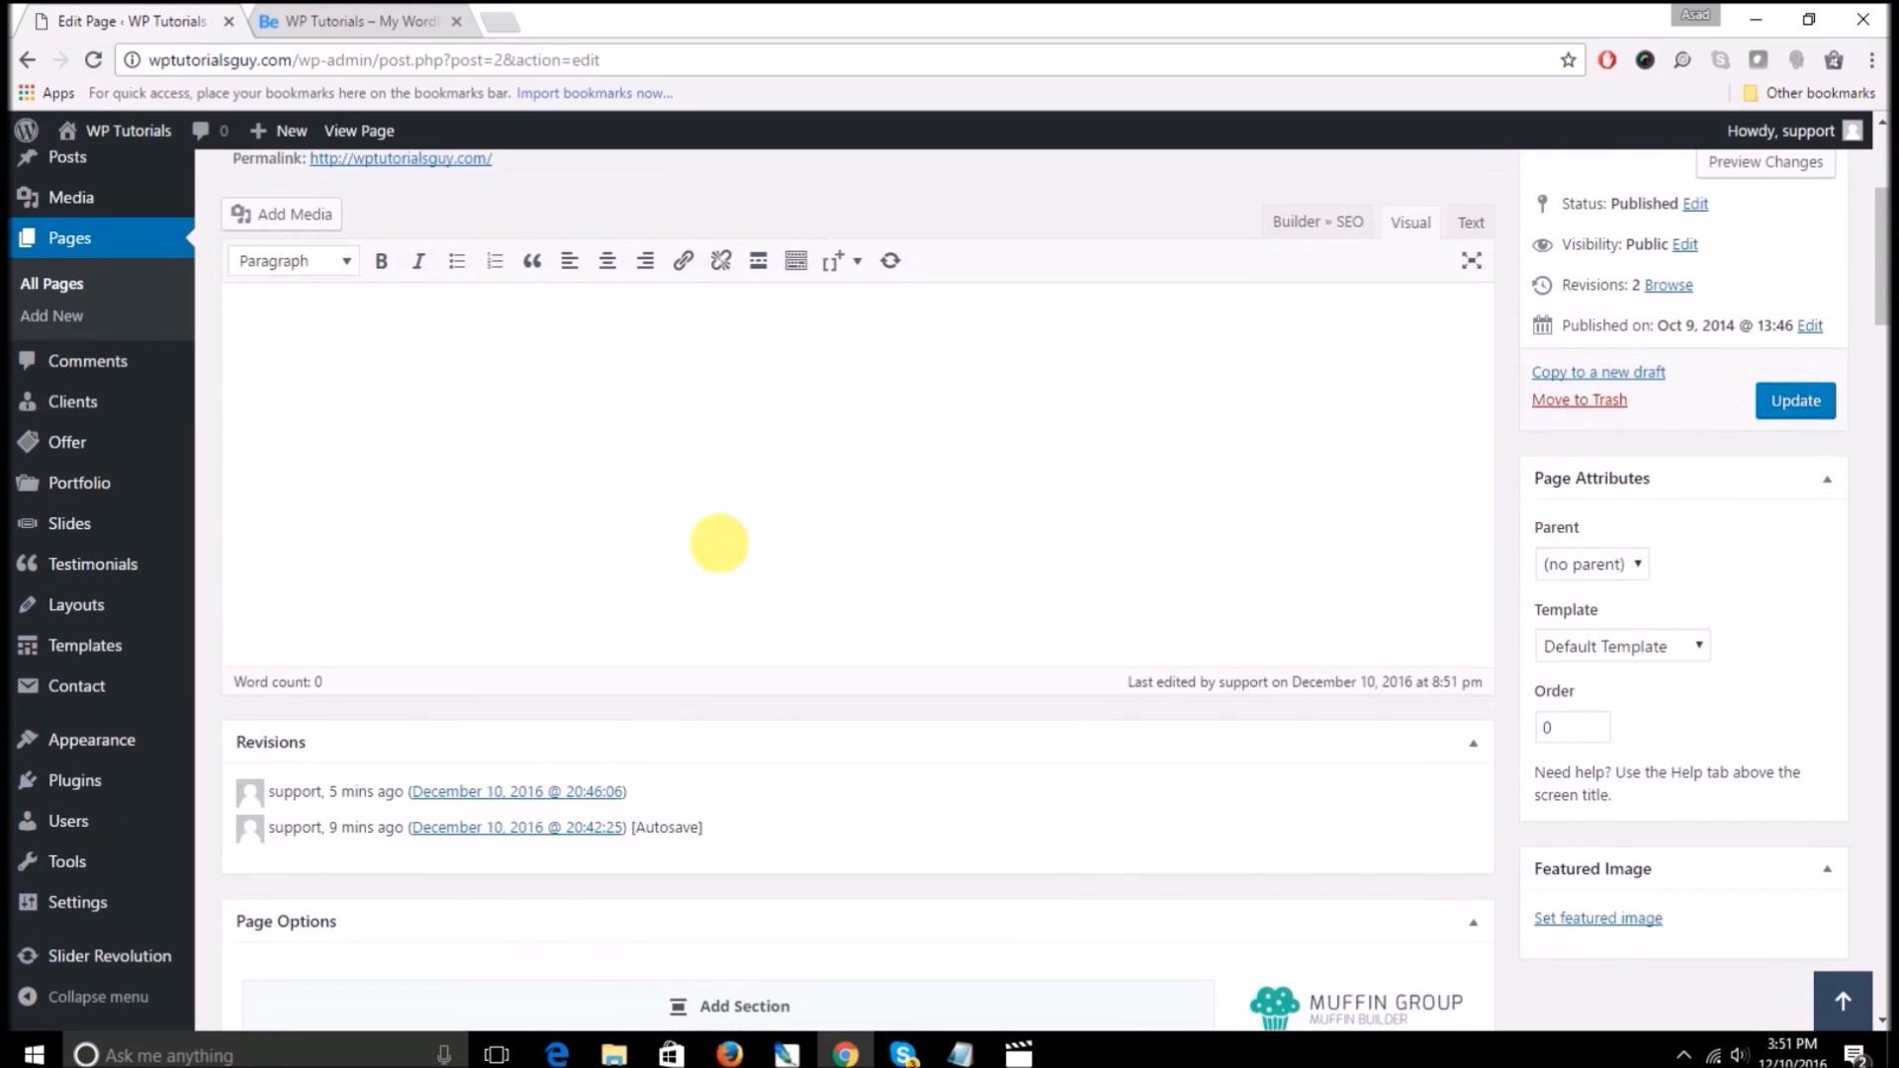
Step: Remove the section's Background Image URL in its settings
scroll(719, 543, "down", 7)
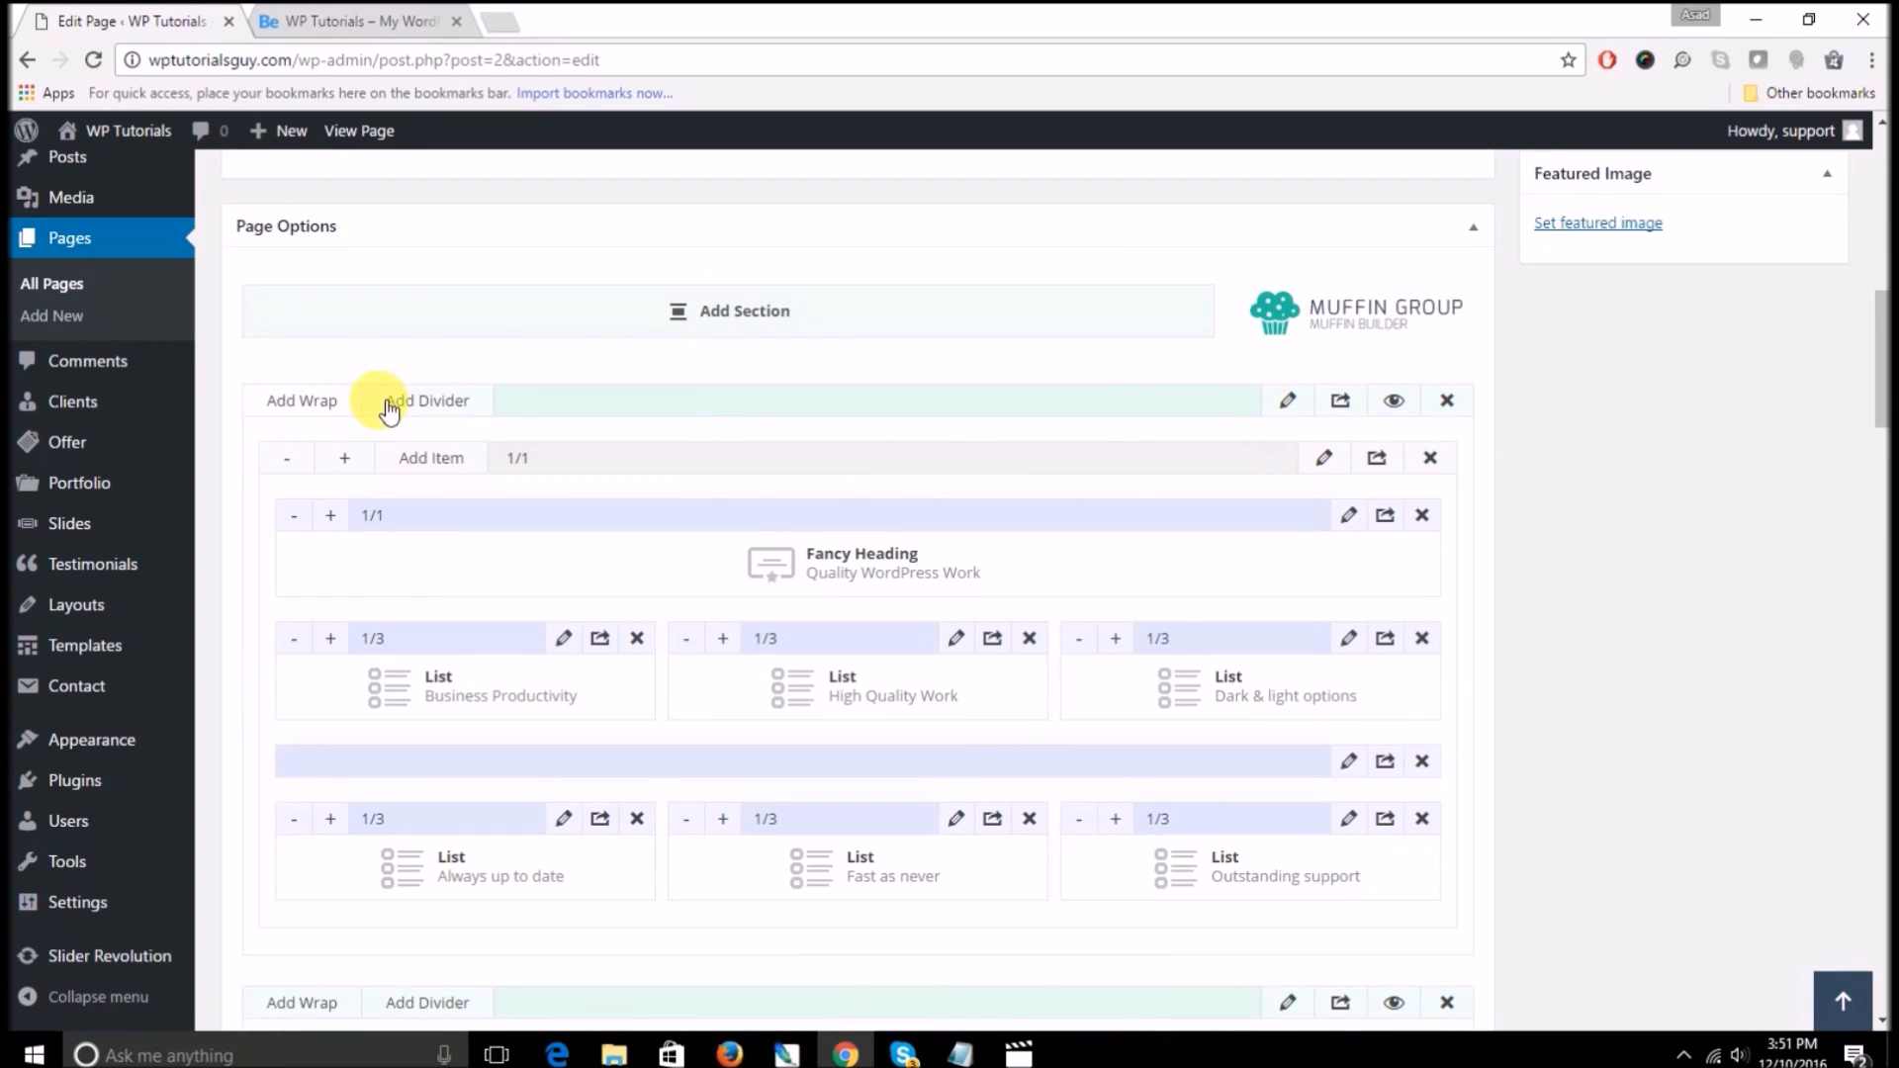
left_click(1298, 404)
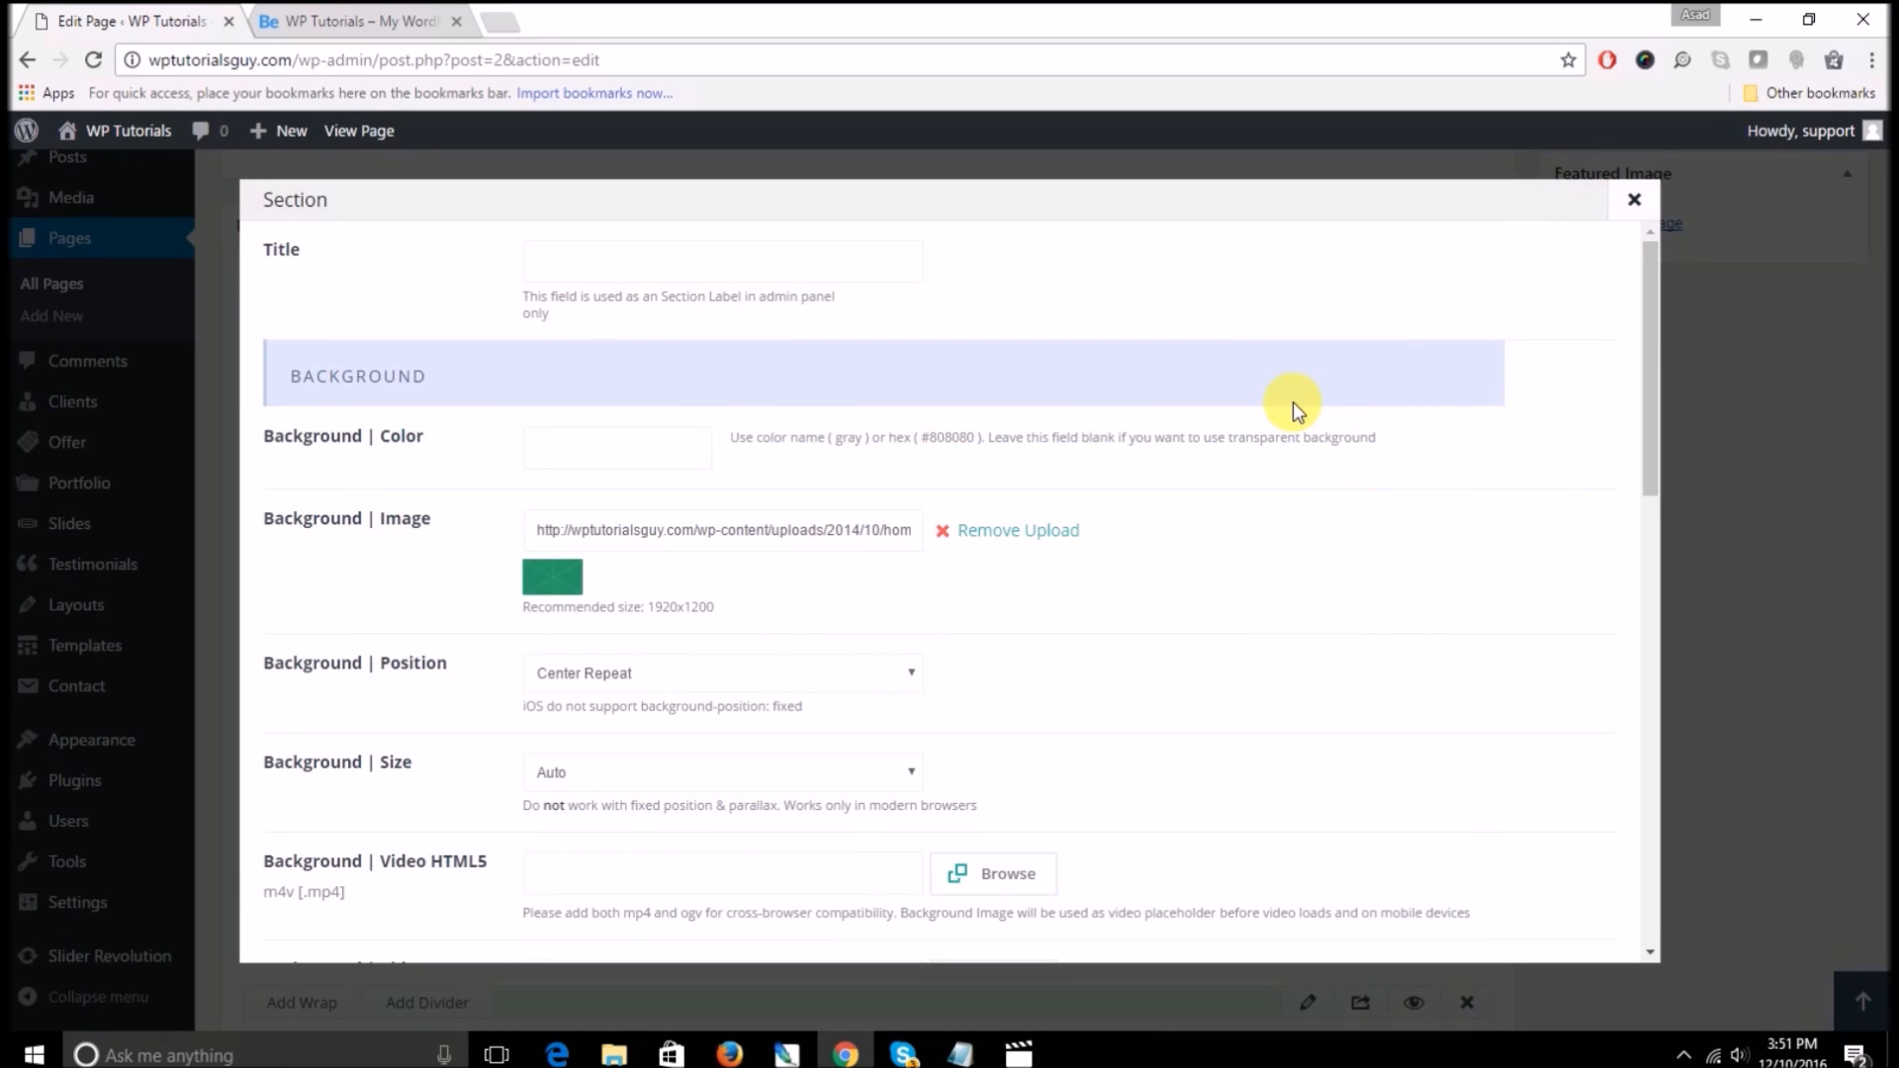
left_click(540, 534)
left_click_drag(540, 534, 1072, 543)
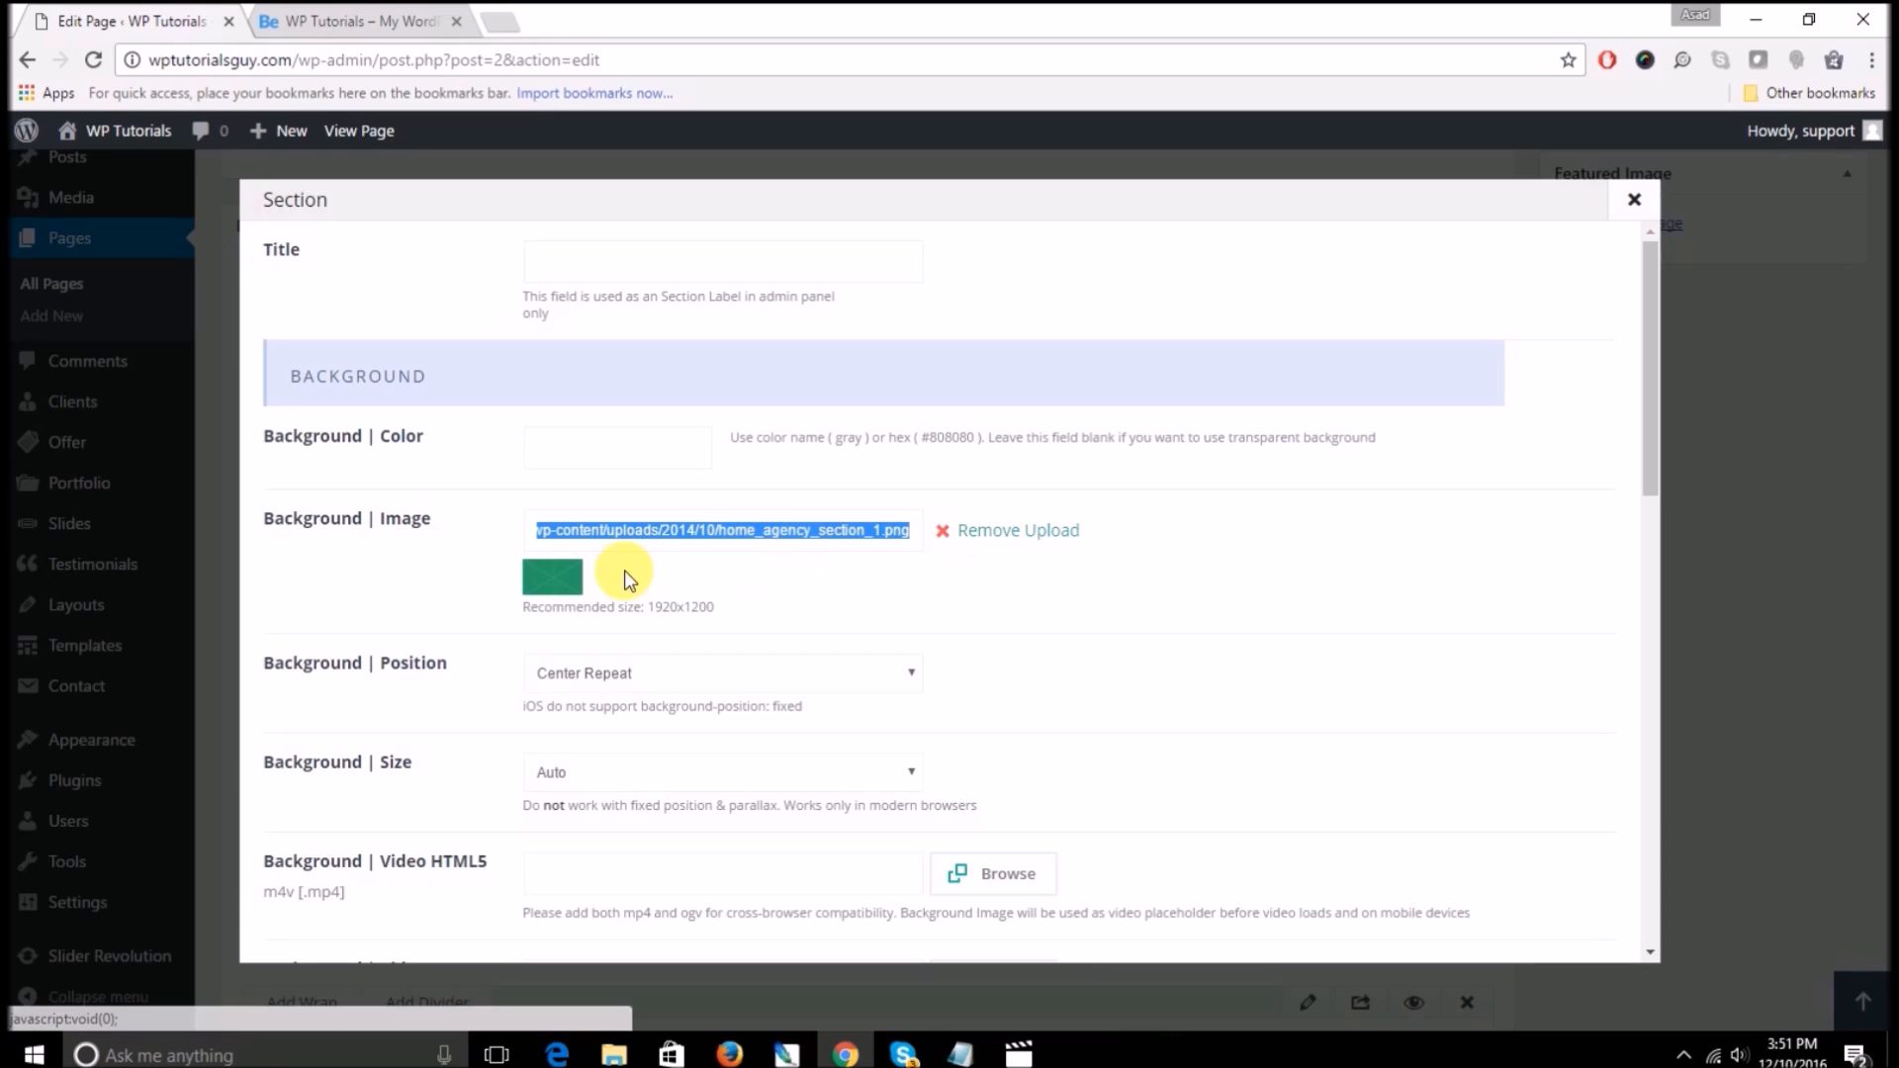
left_click(994, 542)
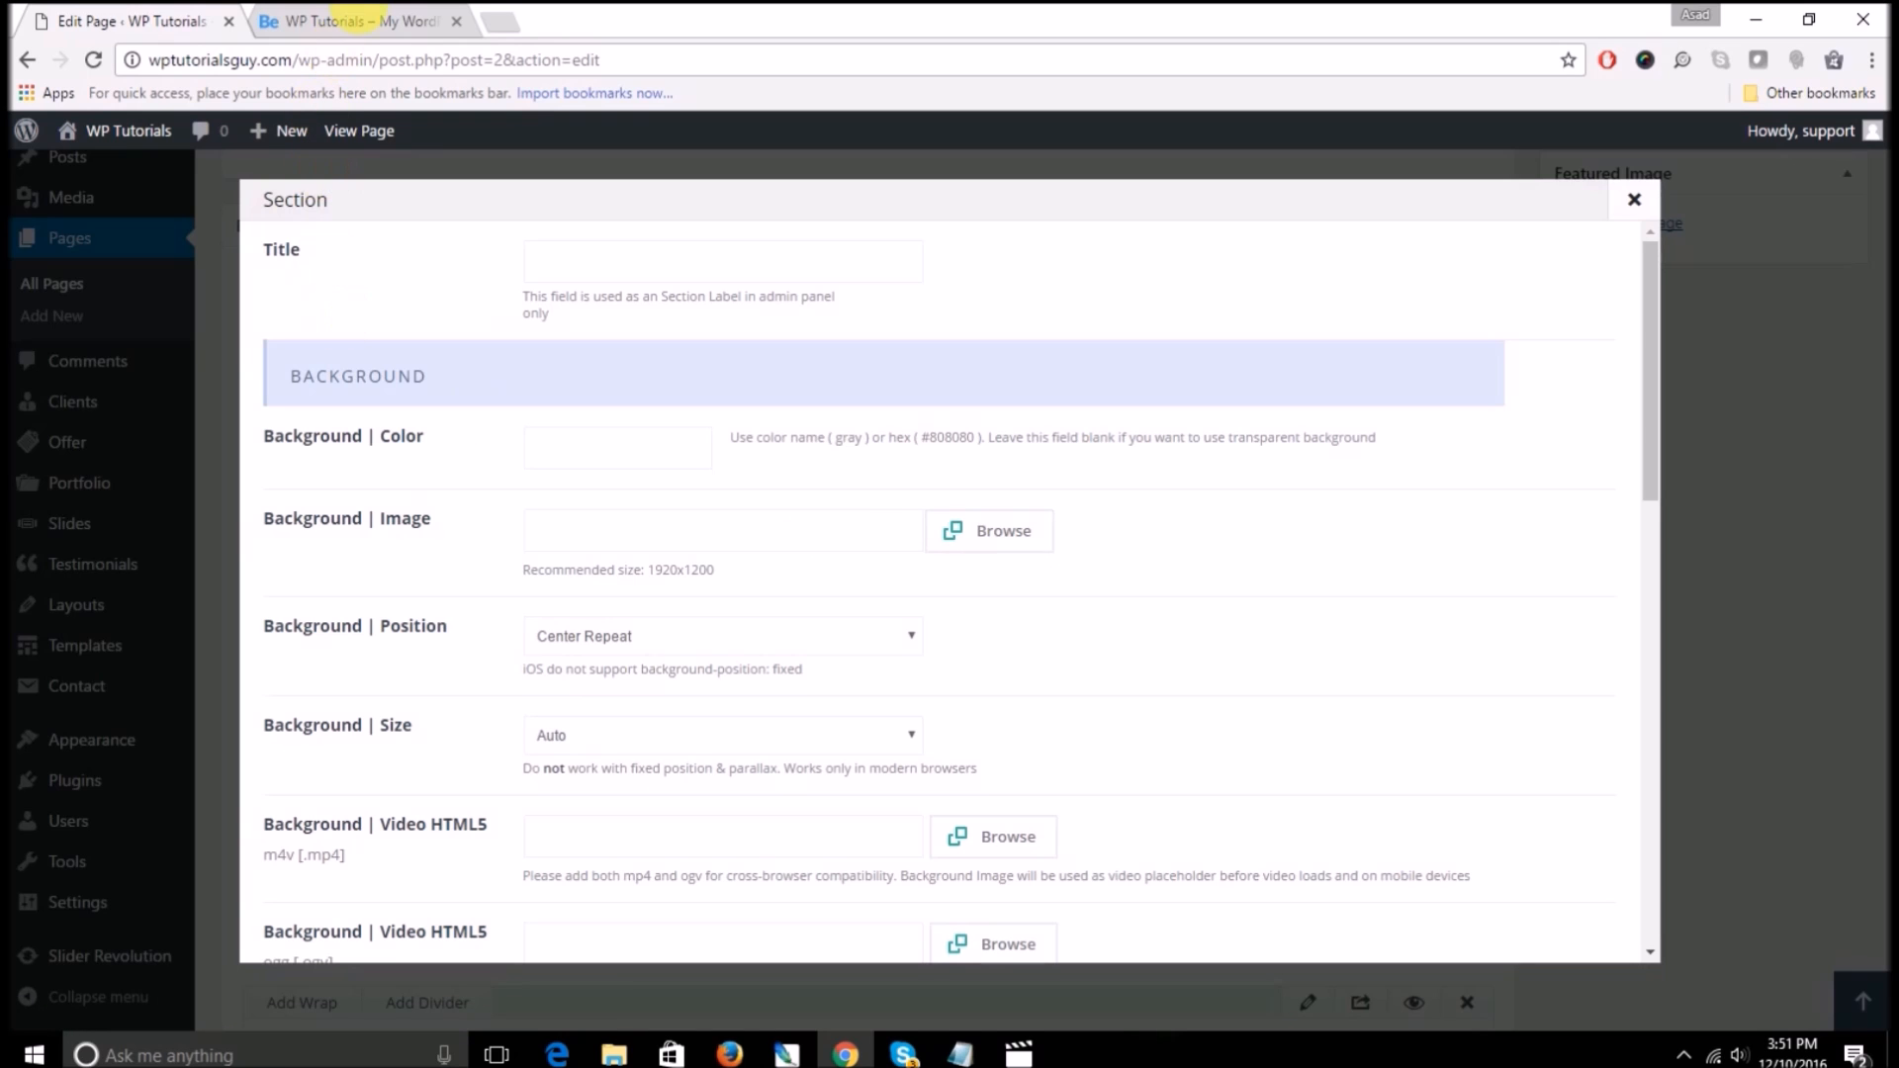
left_click(362, 14)
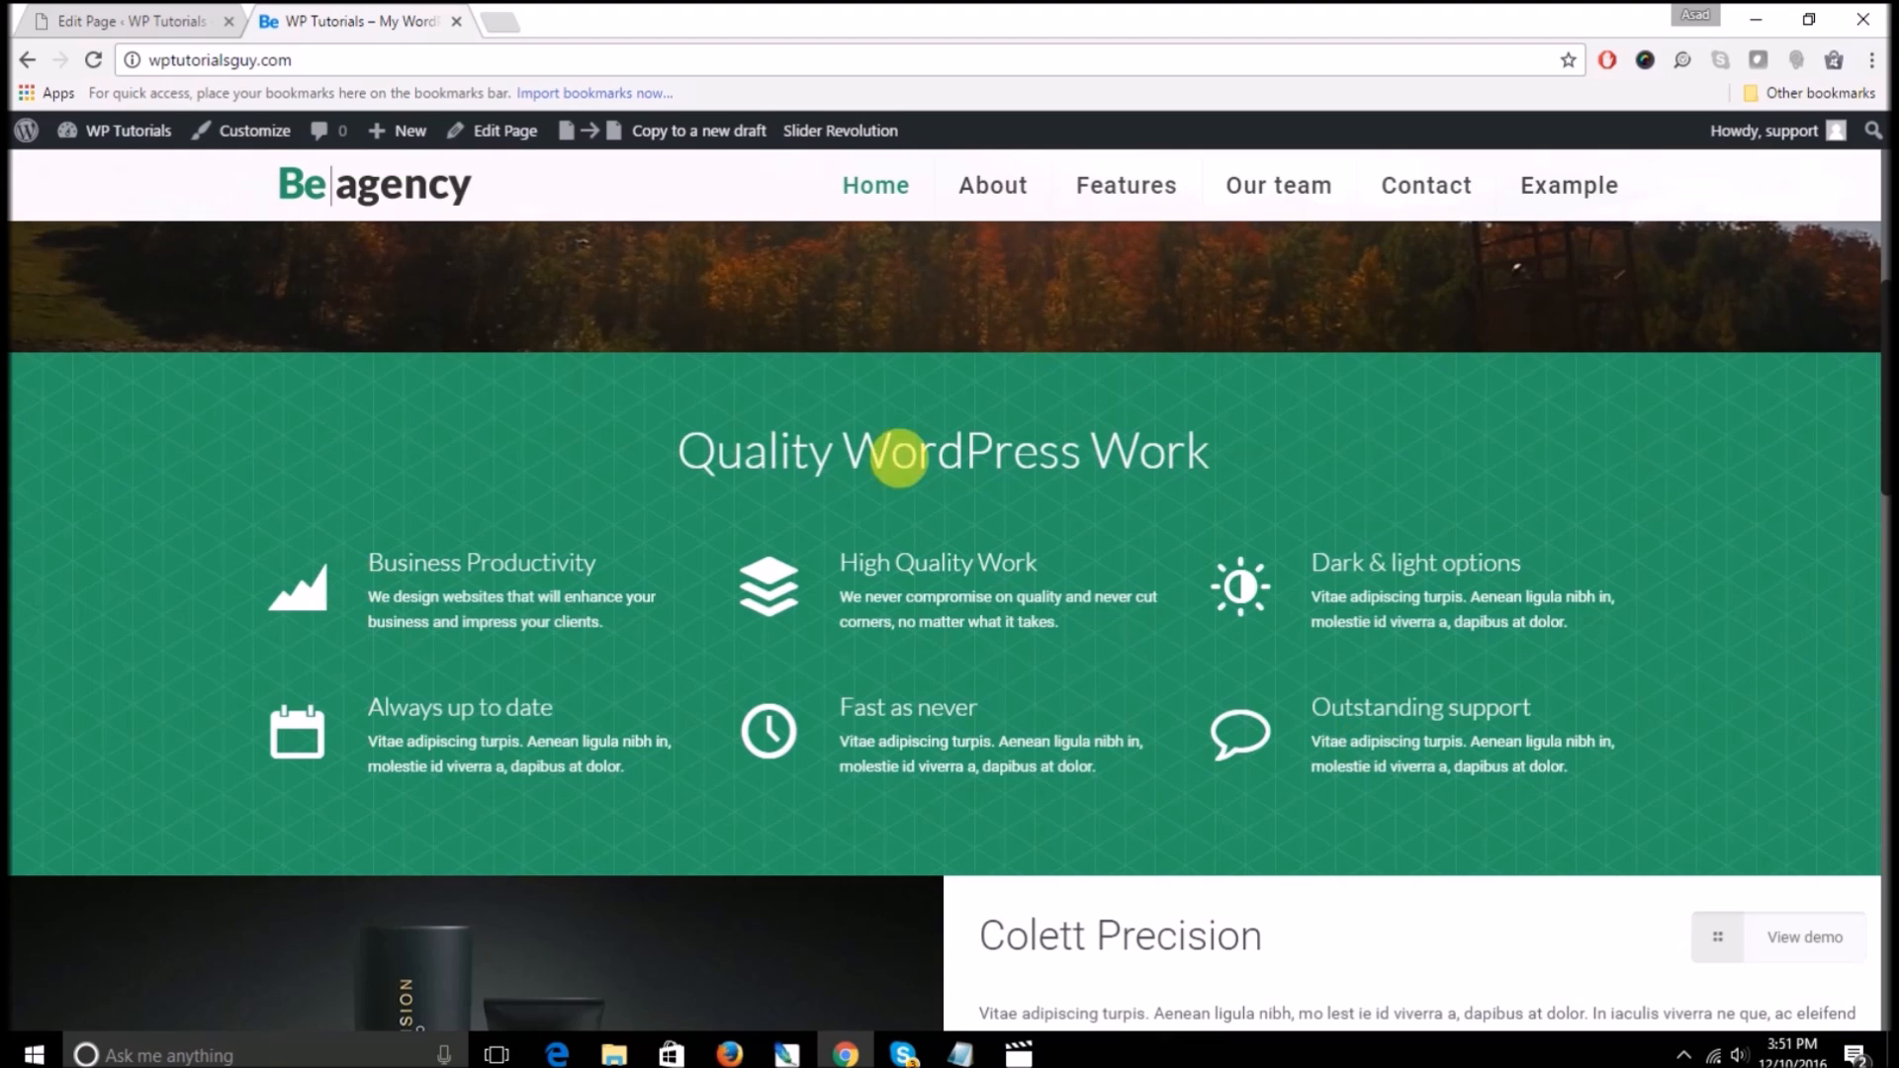
left_click(155, 14)
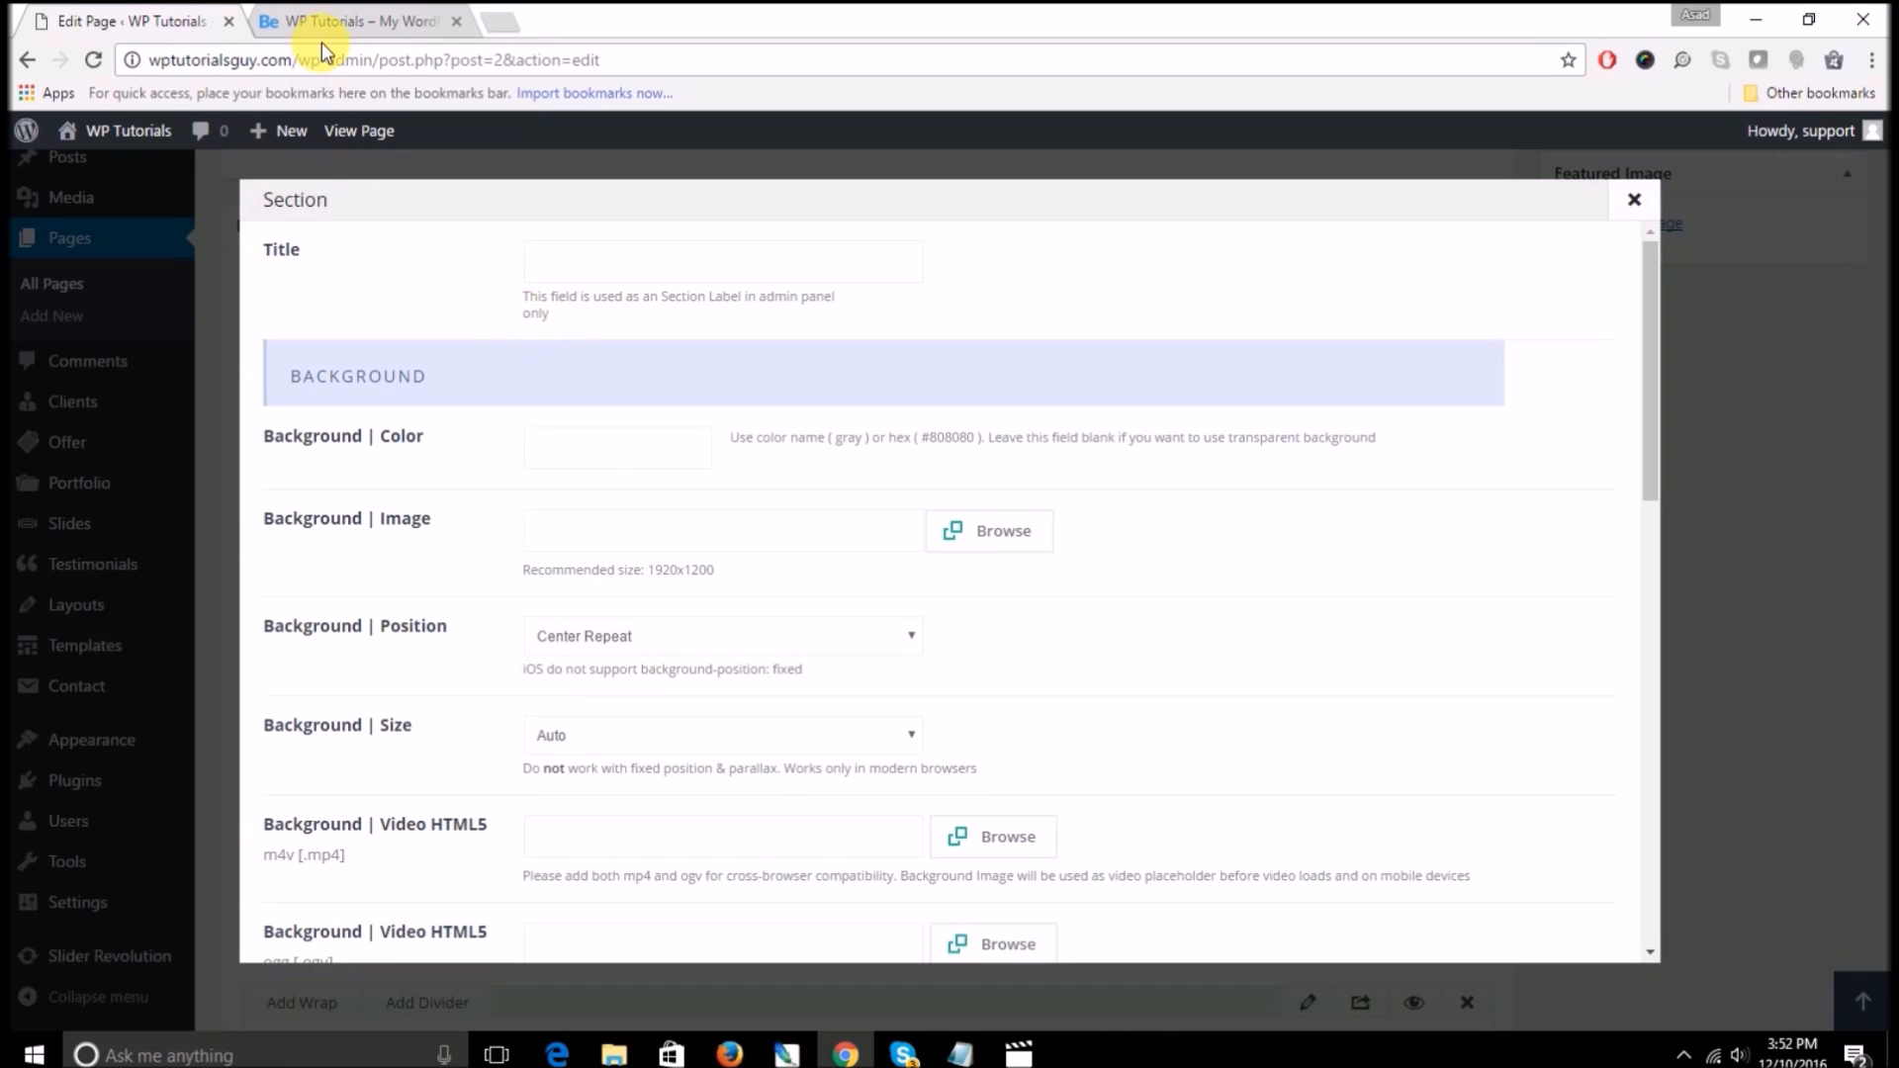
Step: Inspect the live homepage's Home menu link in an enlarged Chrome DevTools panel
left_click(353, 16)
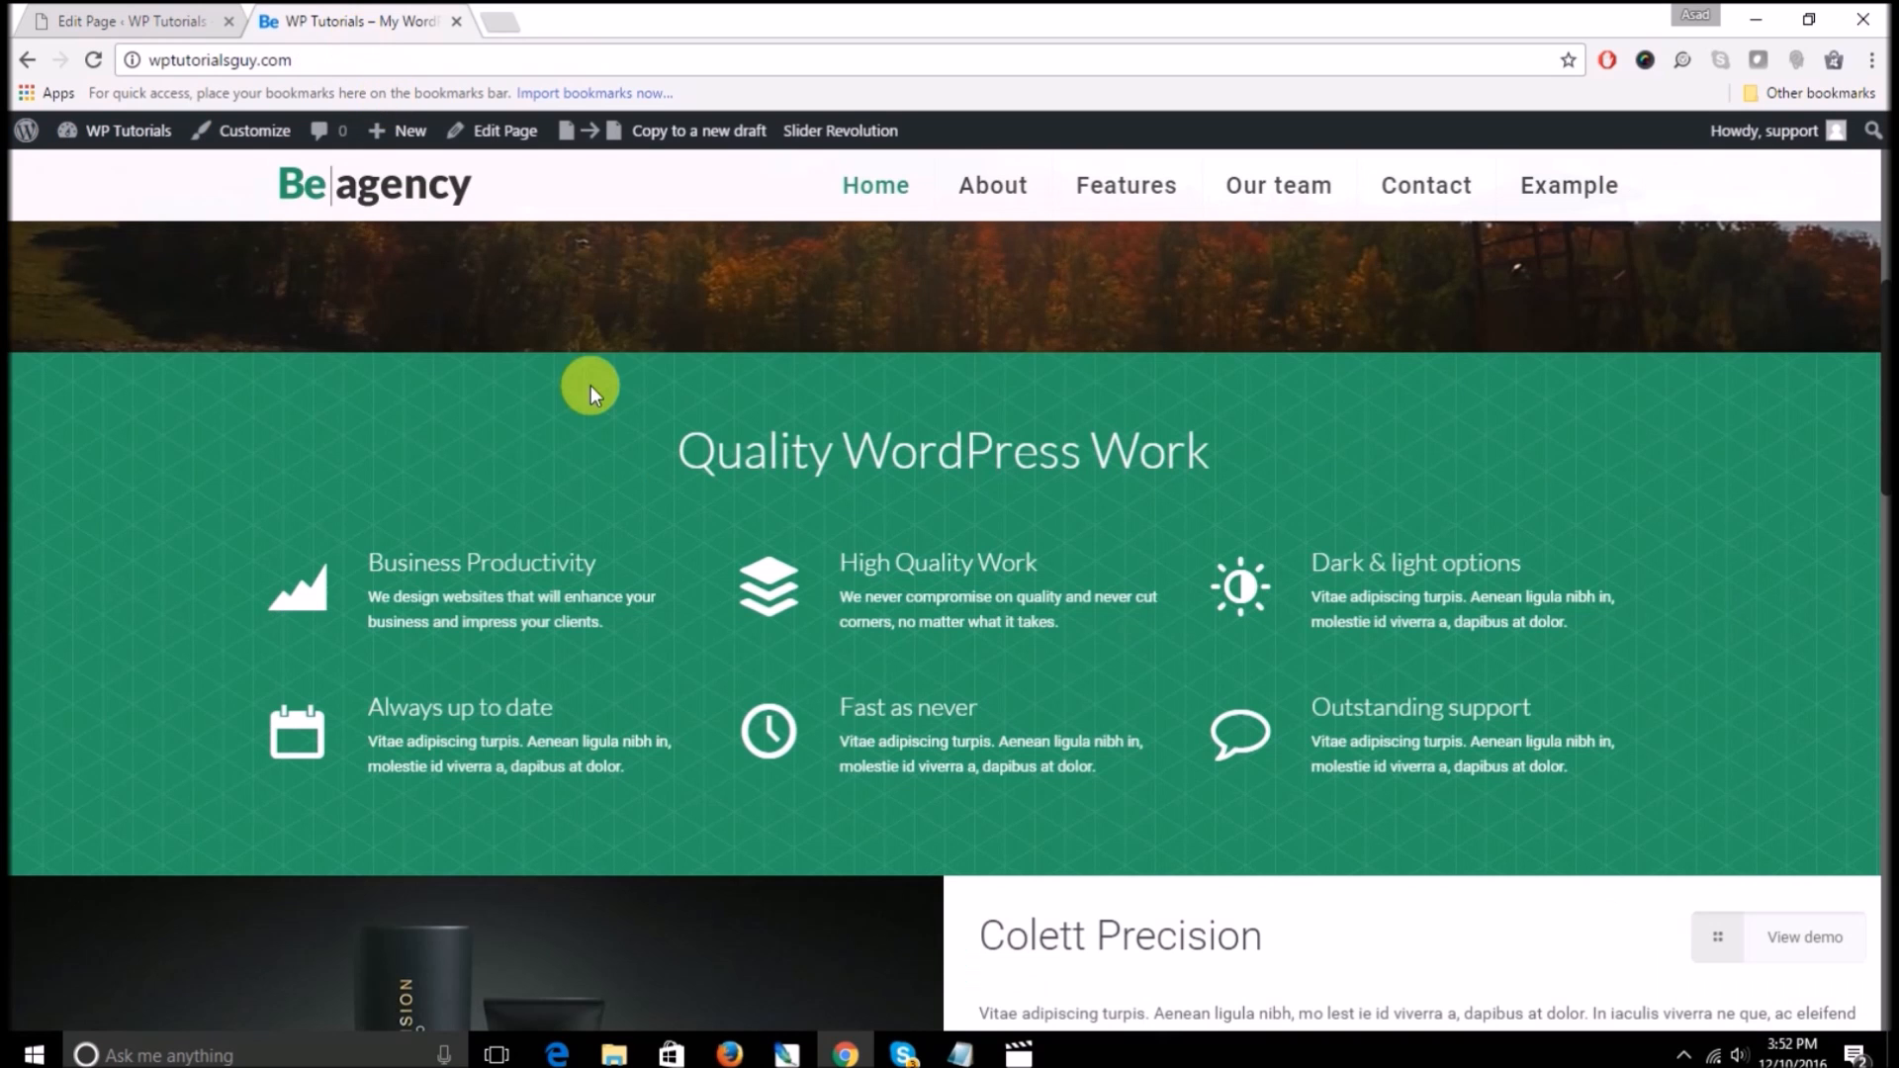
right_click(870, 188)
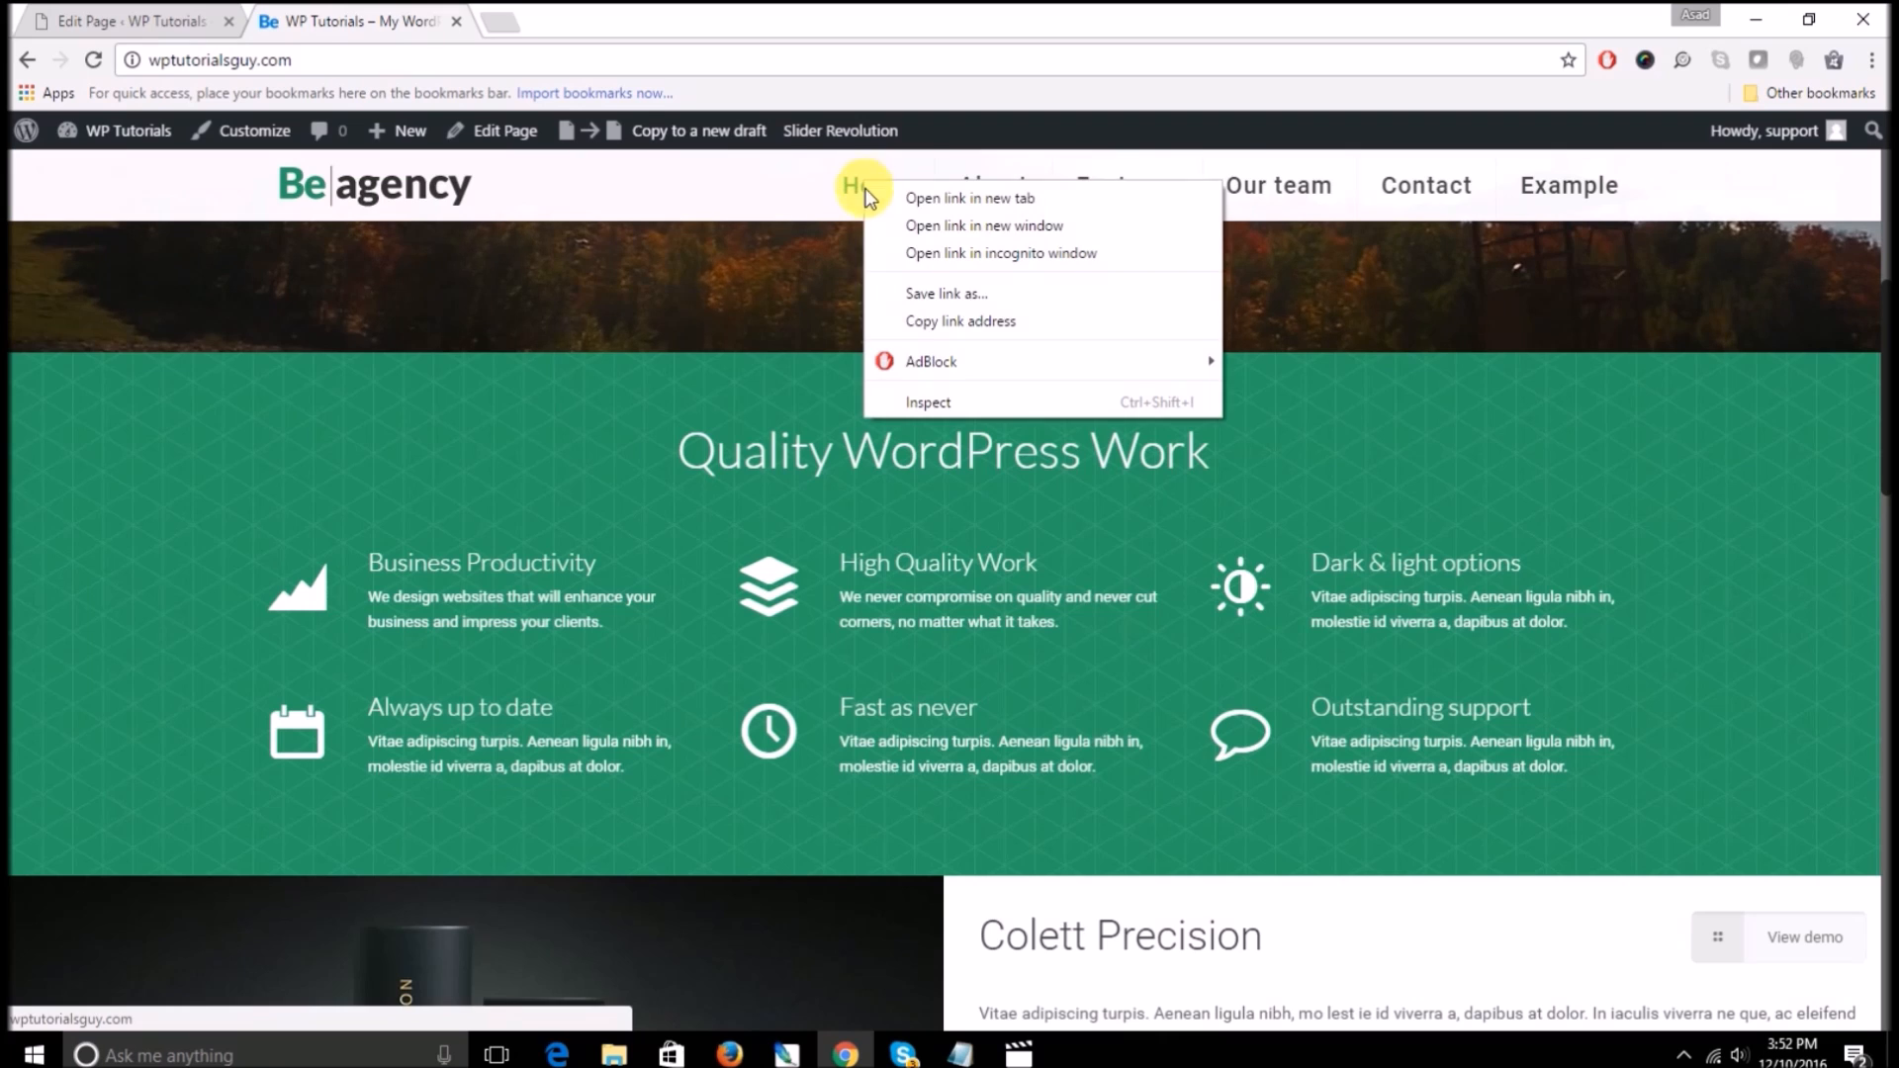
left_click(924, 416)
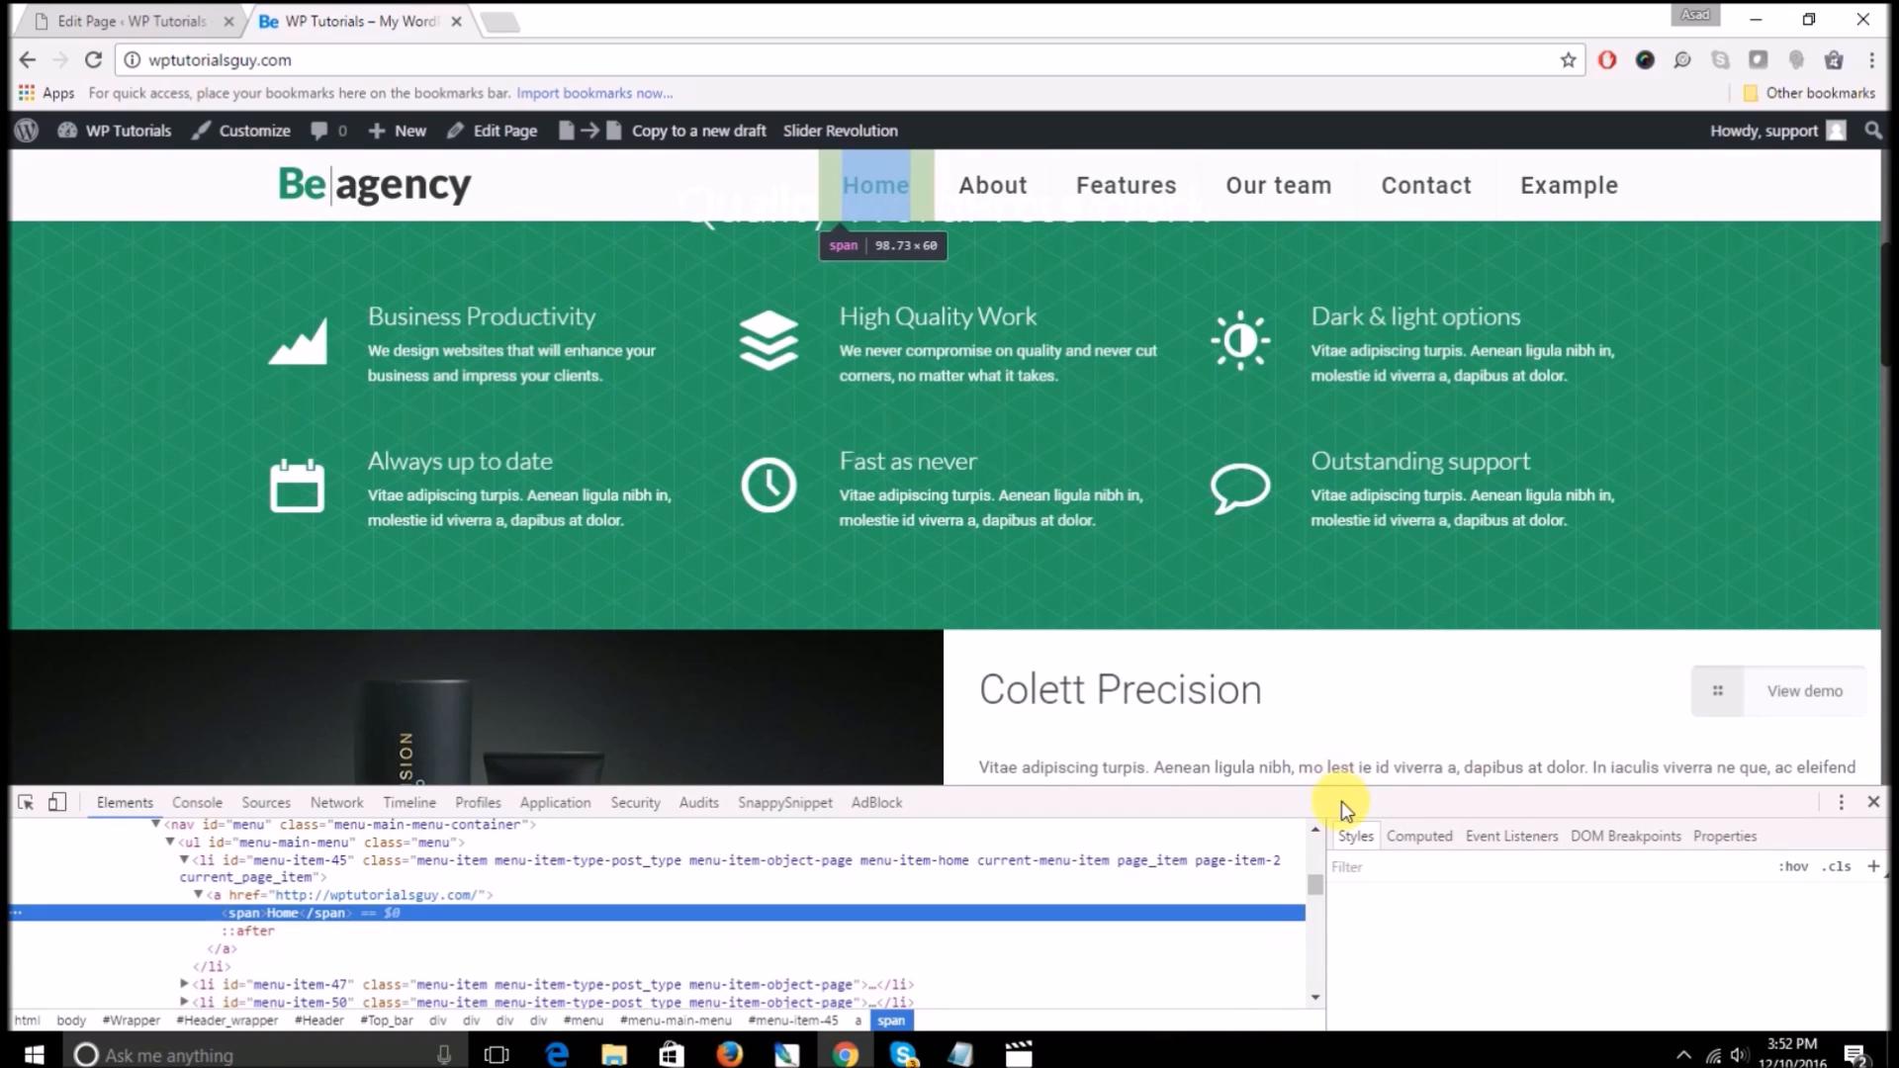
left_click_drag(1347, 800, 1353, 621)
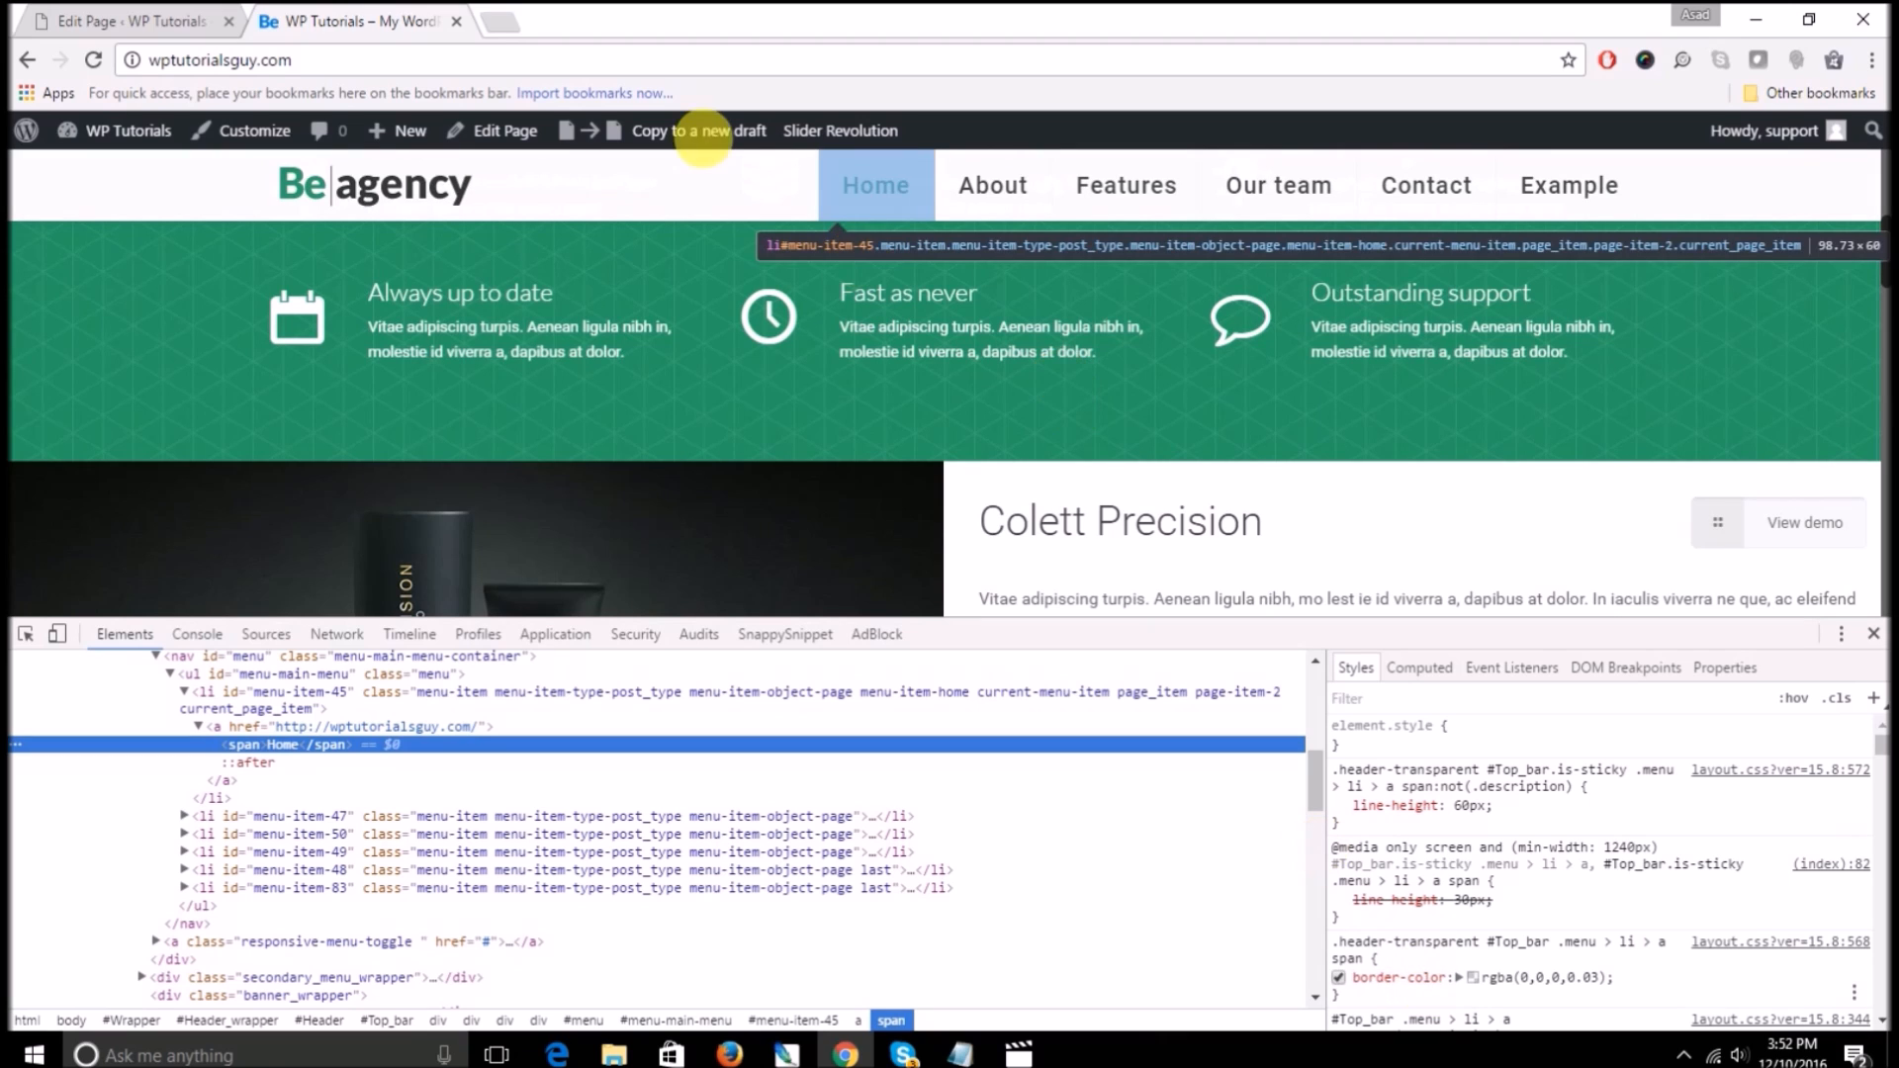
right_click(869, 203)
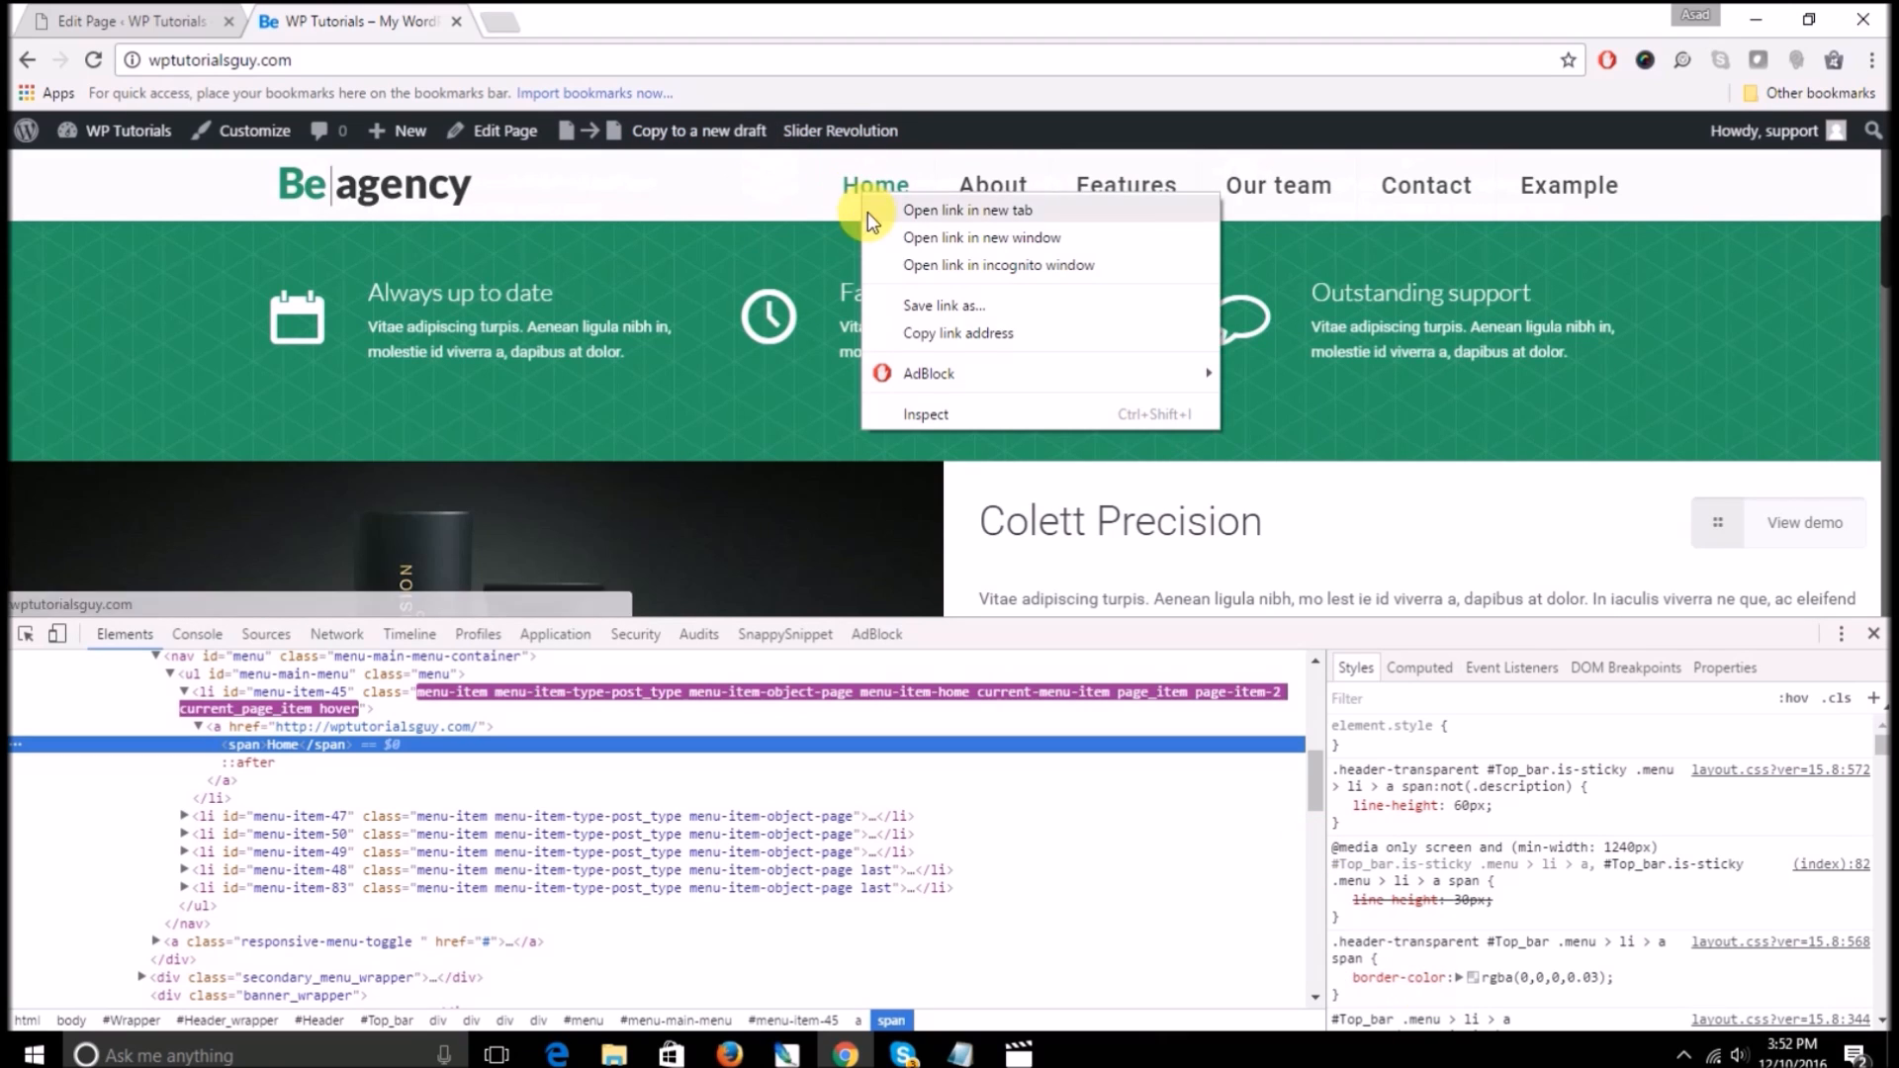
left_click(922, 412)
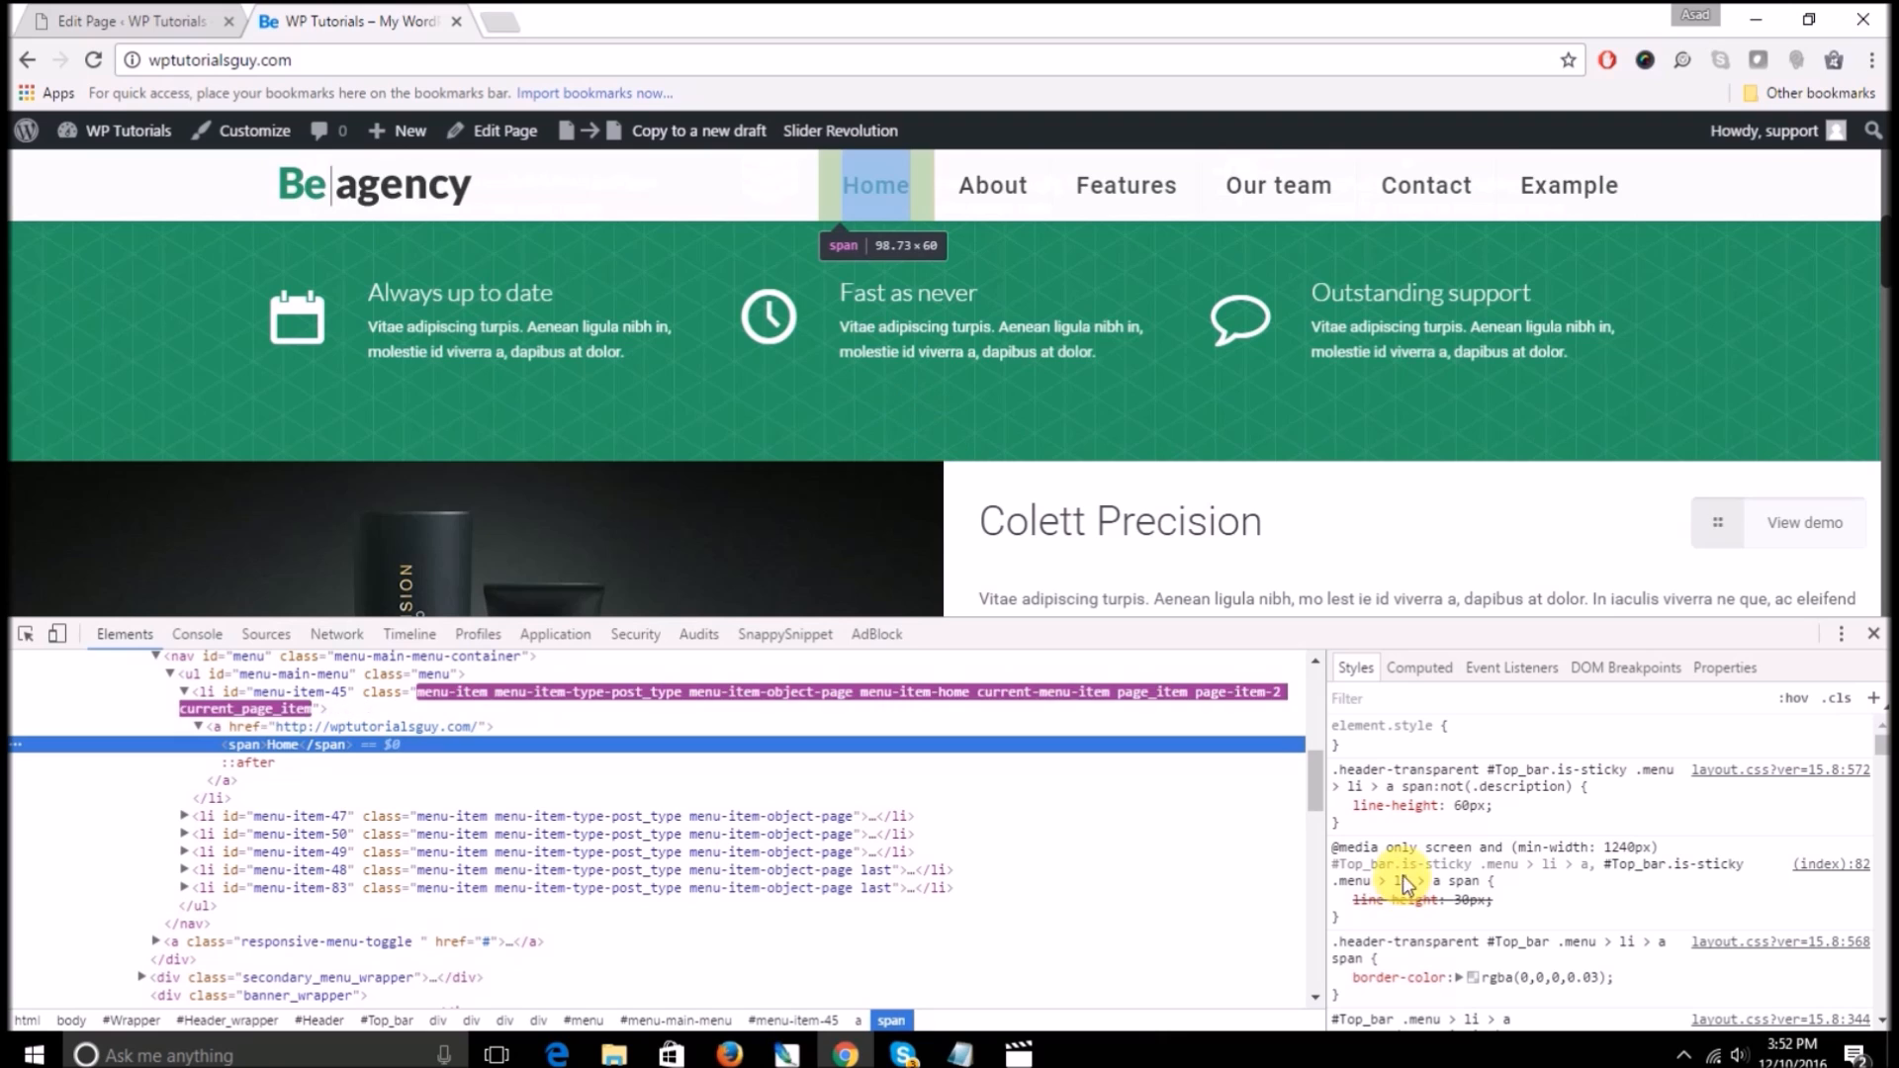
scroll(1459, 850, "down", 3)
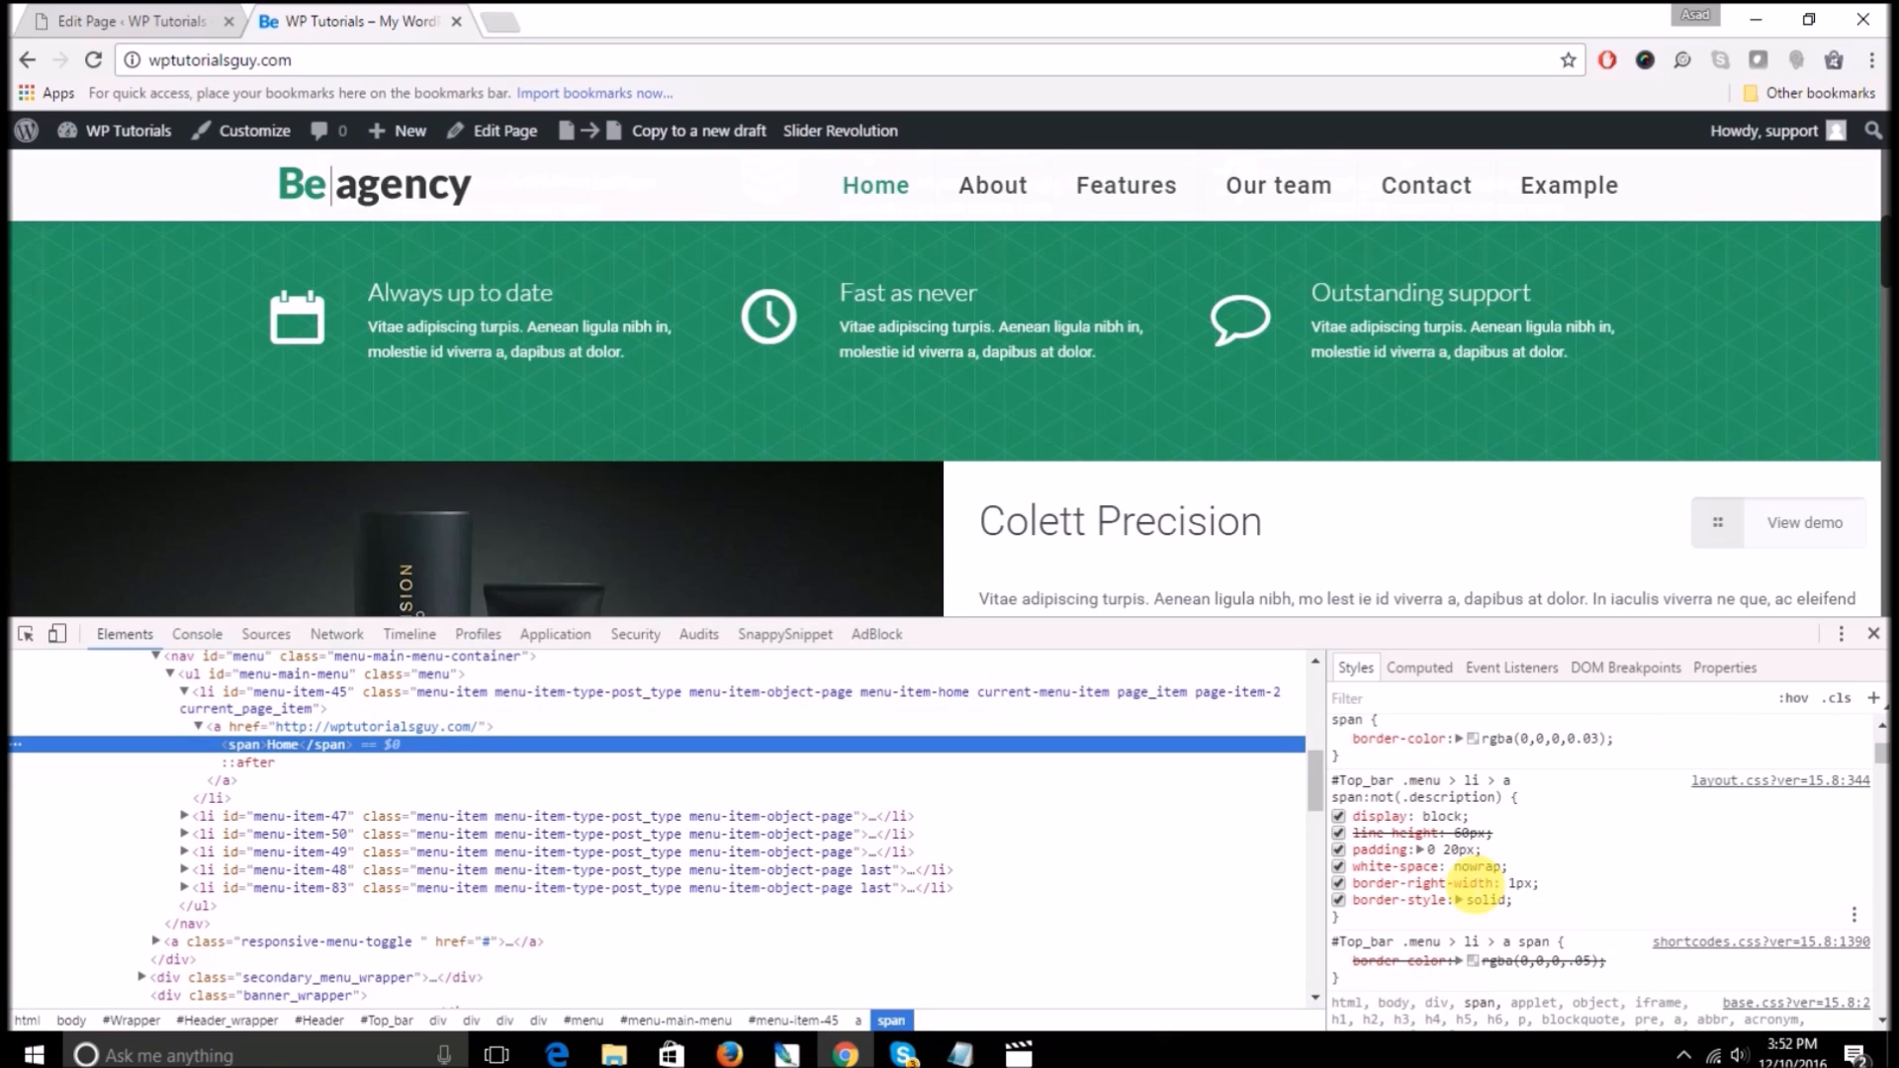
Step: Preview a green #239963 menu border colour and copy that hex value
left_click(1475, 742)
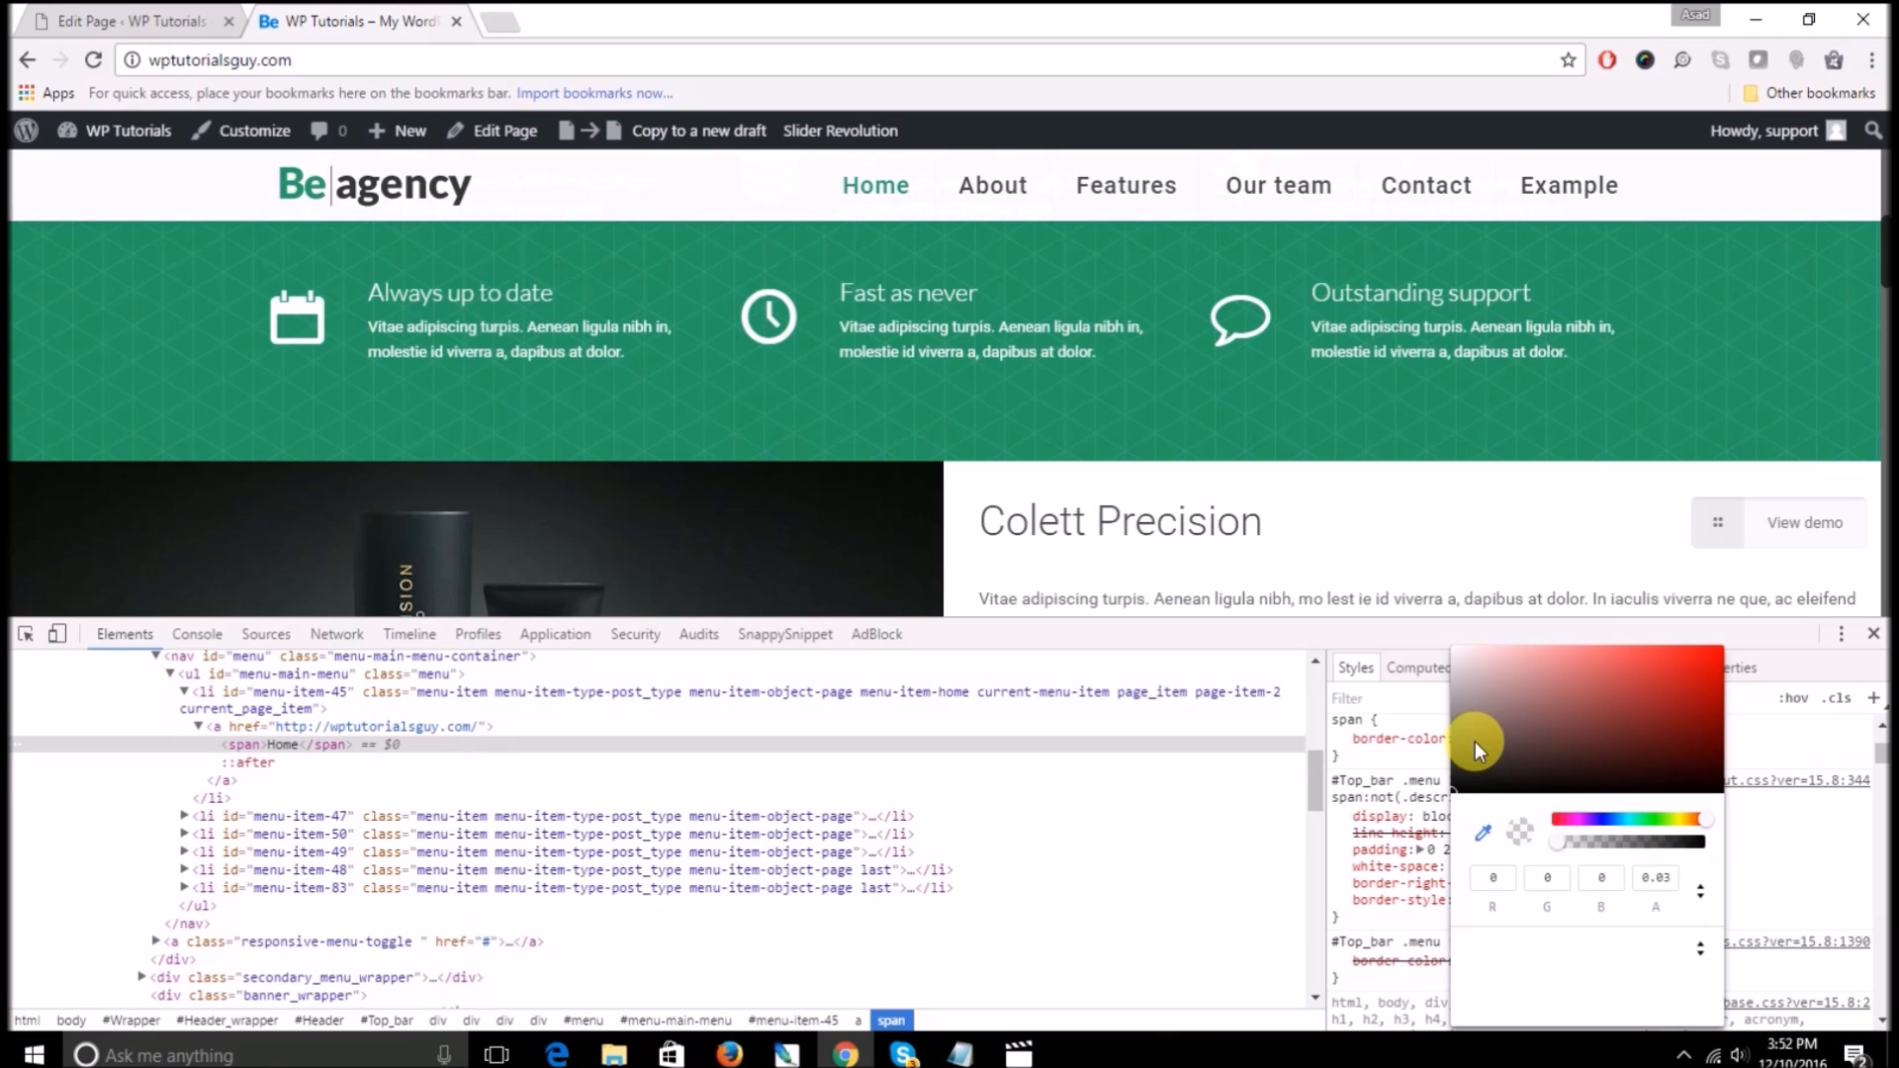
left_click_drag(1539, 758, 1545, 770)
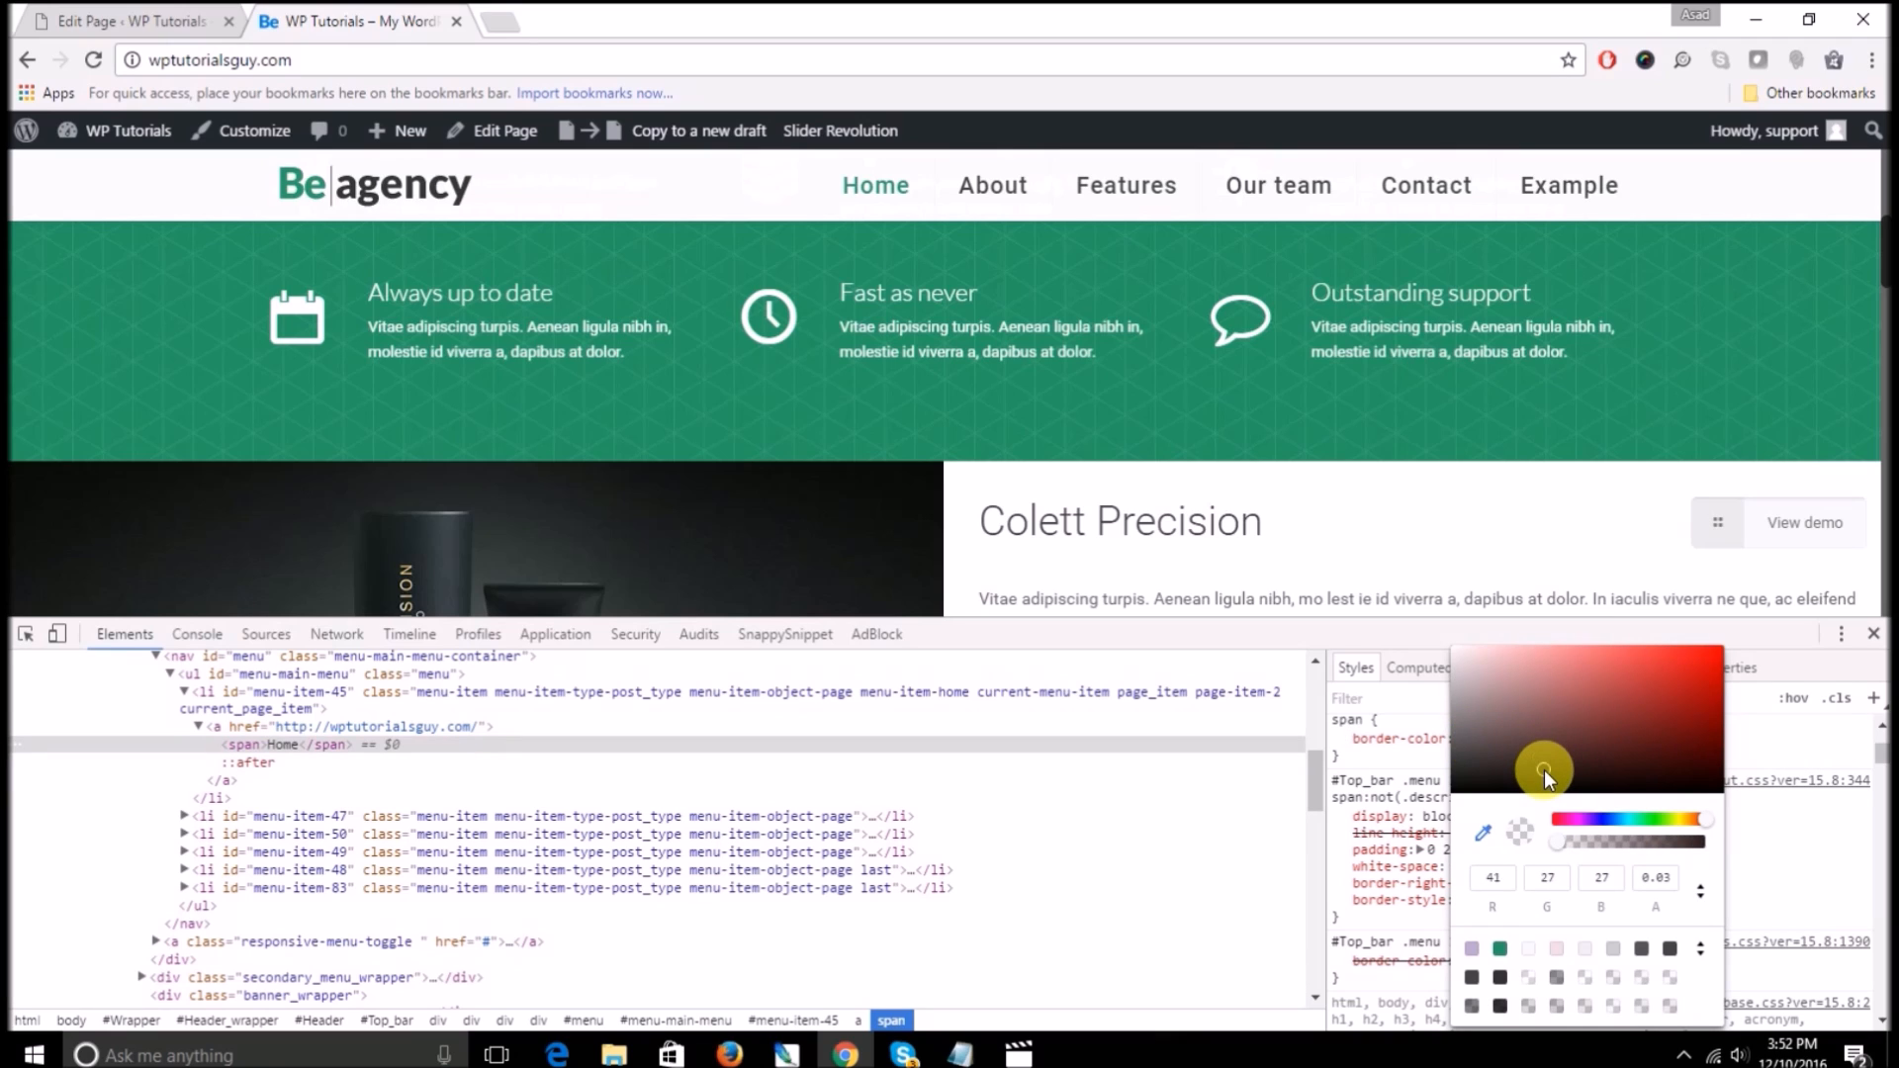
left_click(1501, 950)
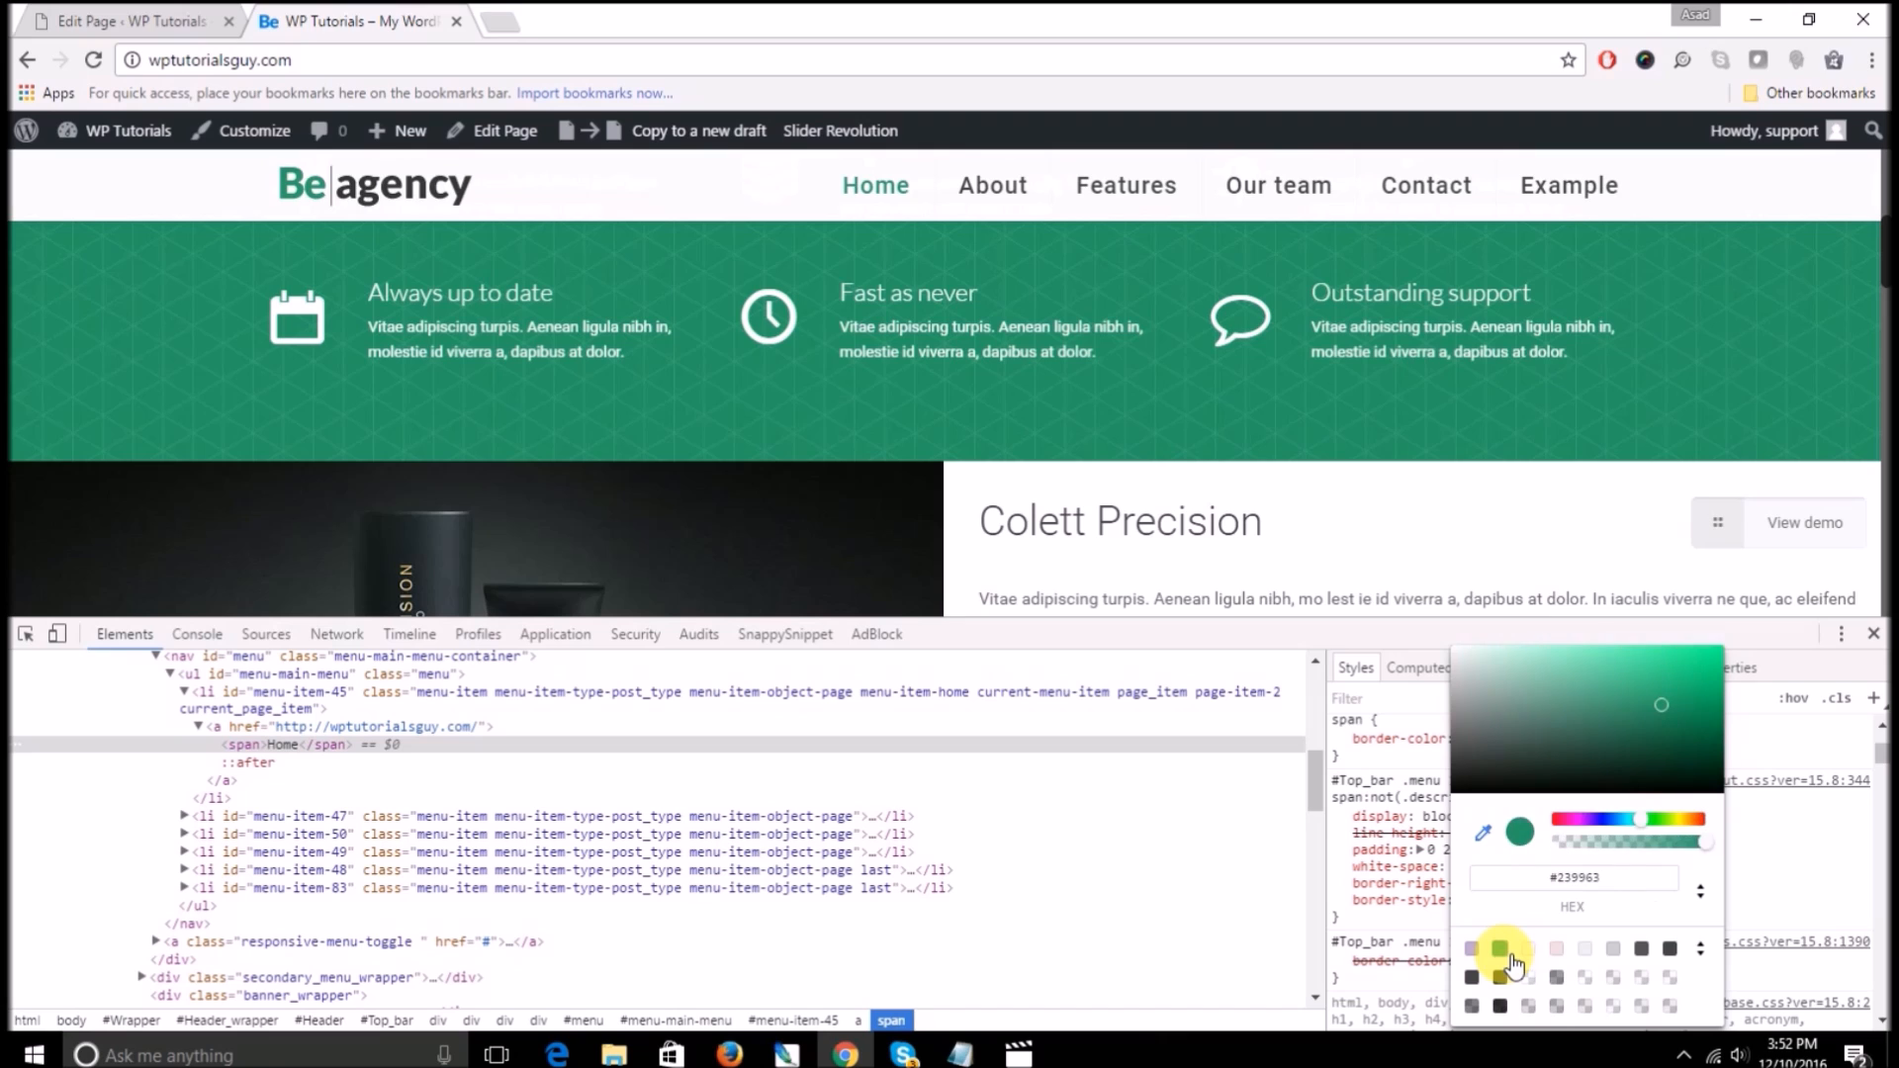
left_click(1775, 883)
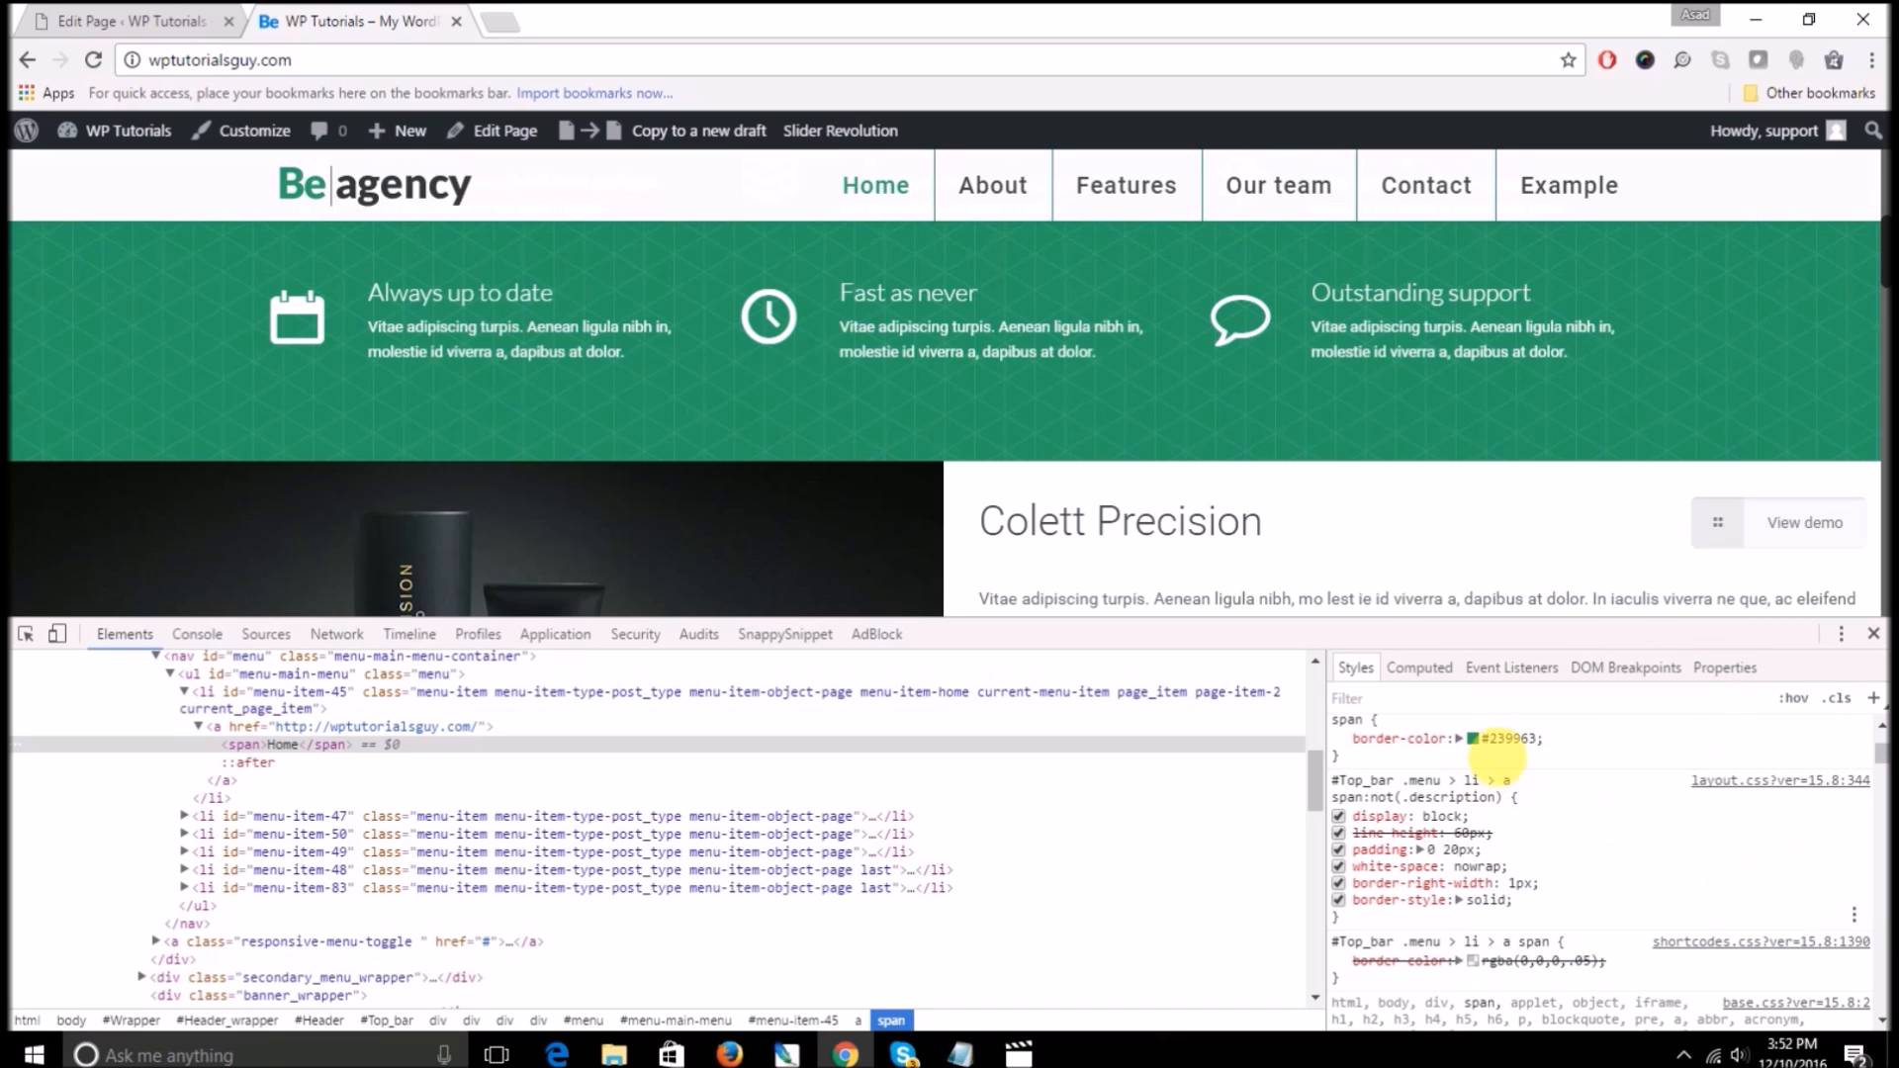
left_click_drag(1496, 749, 1508, 747)
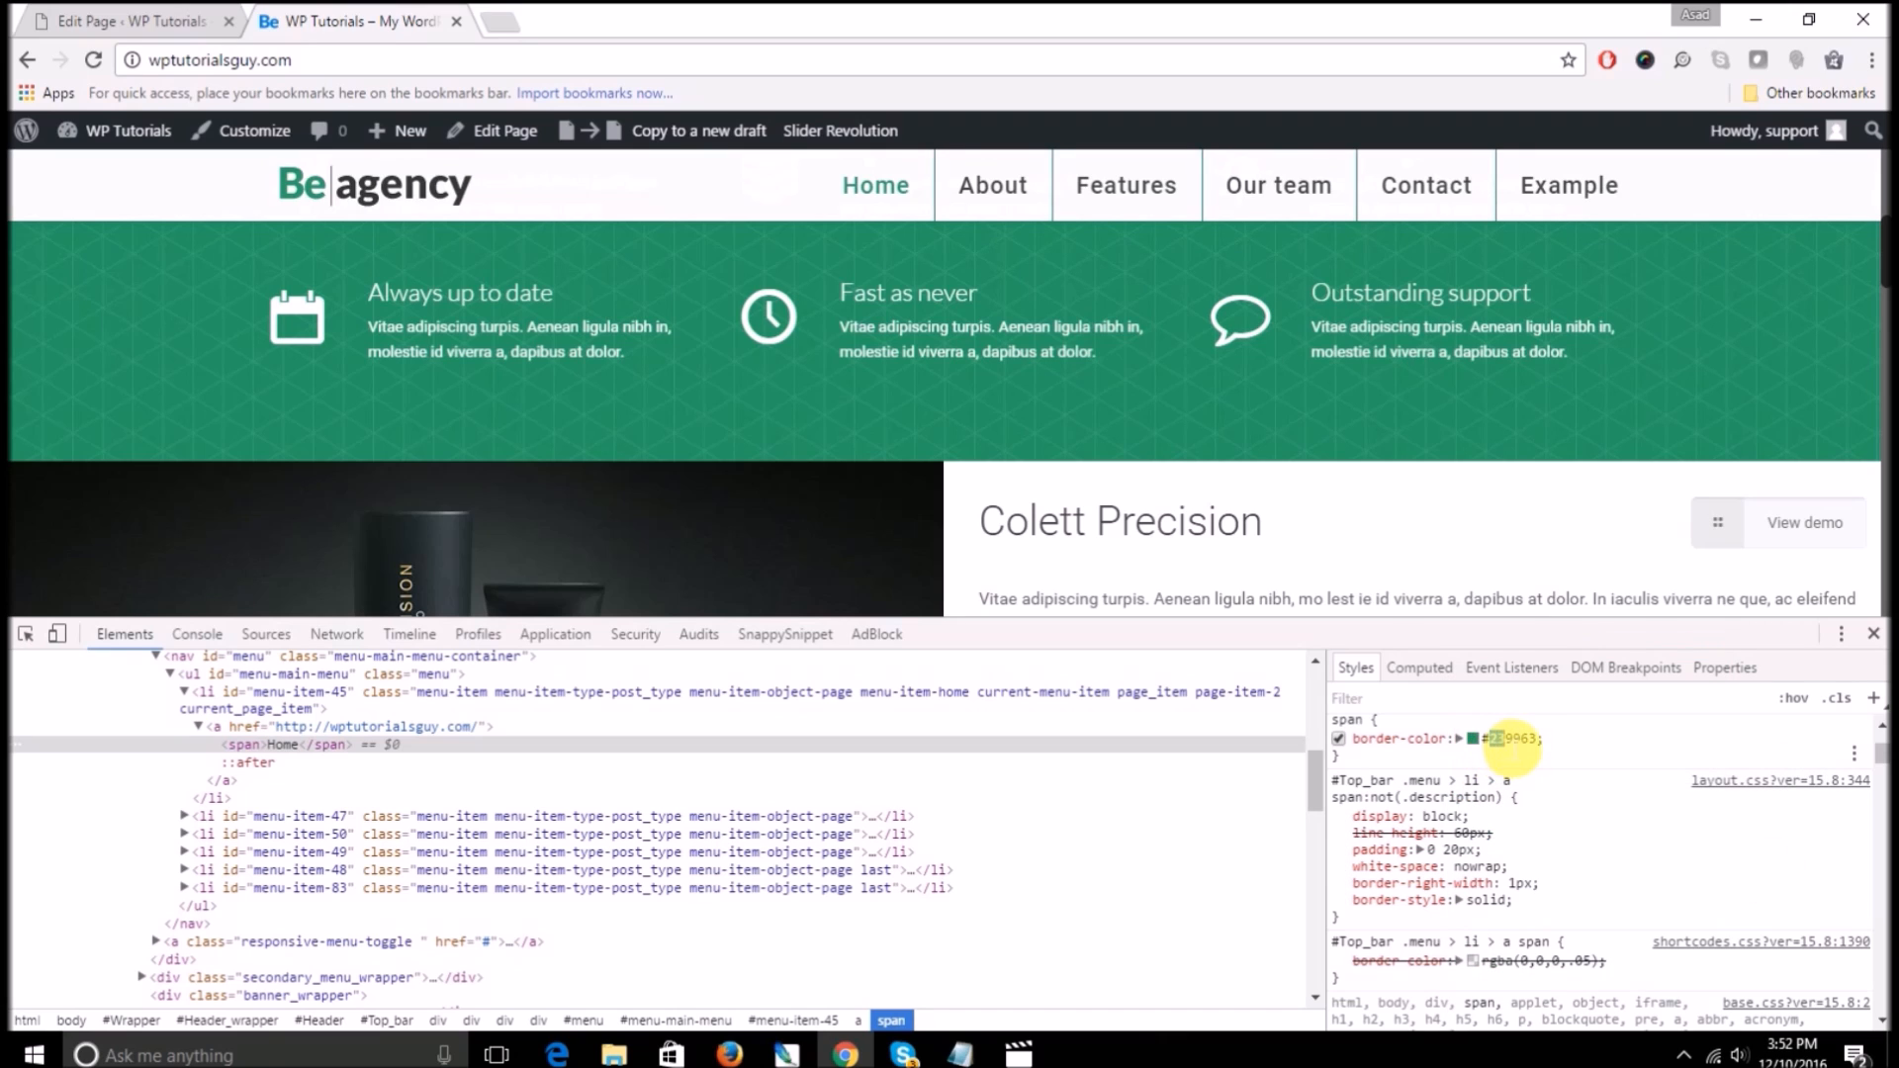
right_click(1514, 739)
left_click(1531, 754)
left_click(106, 21)
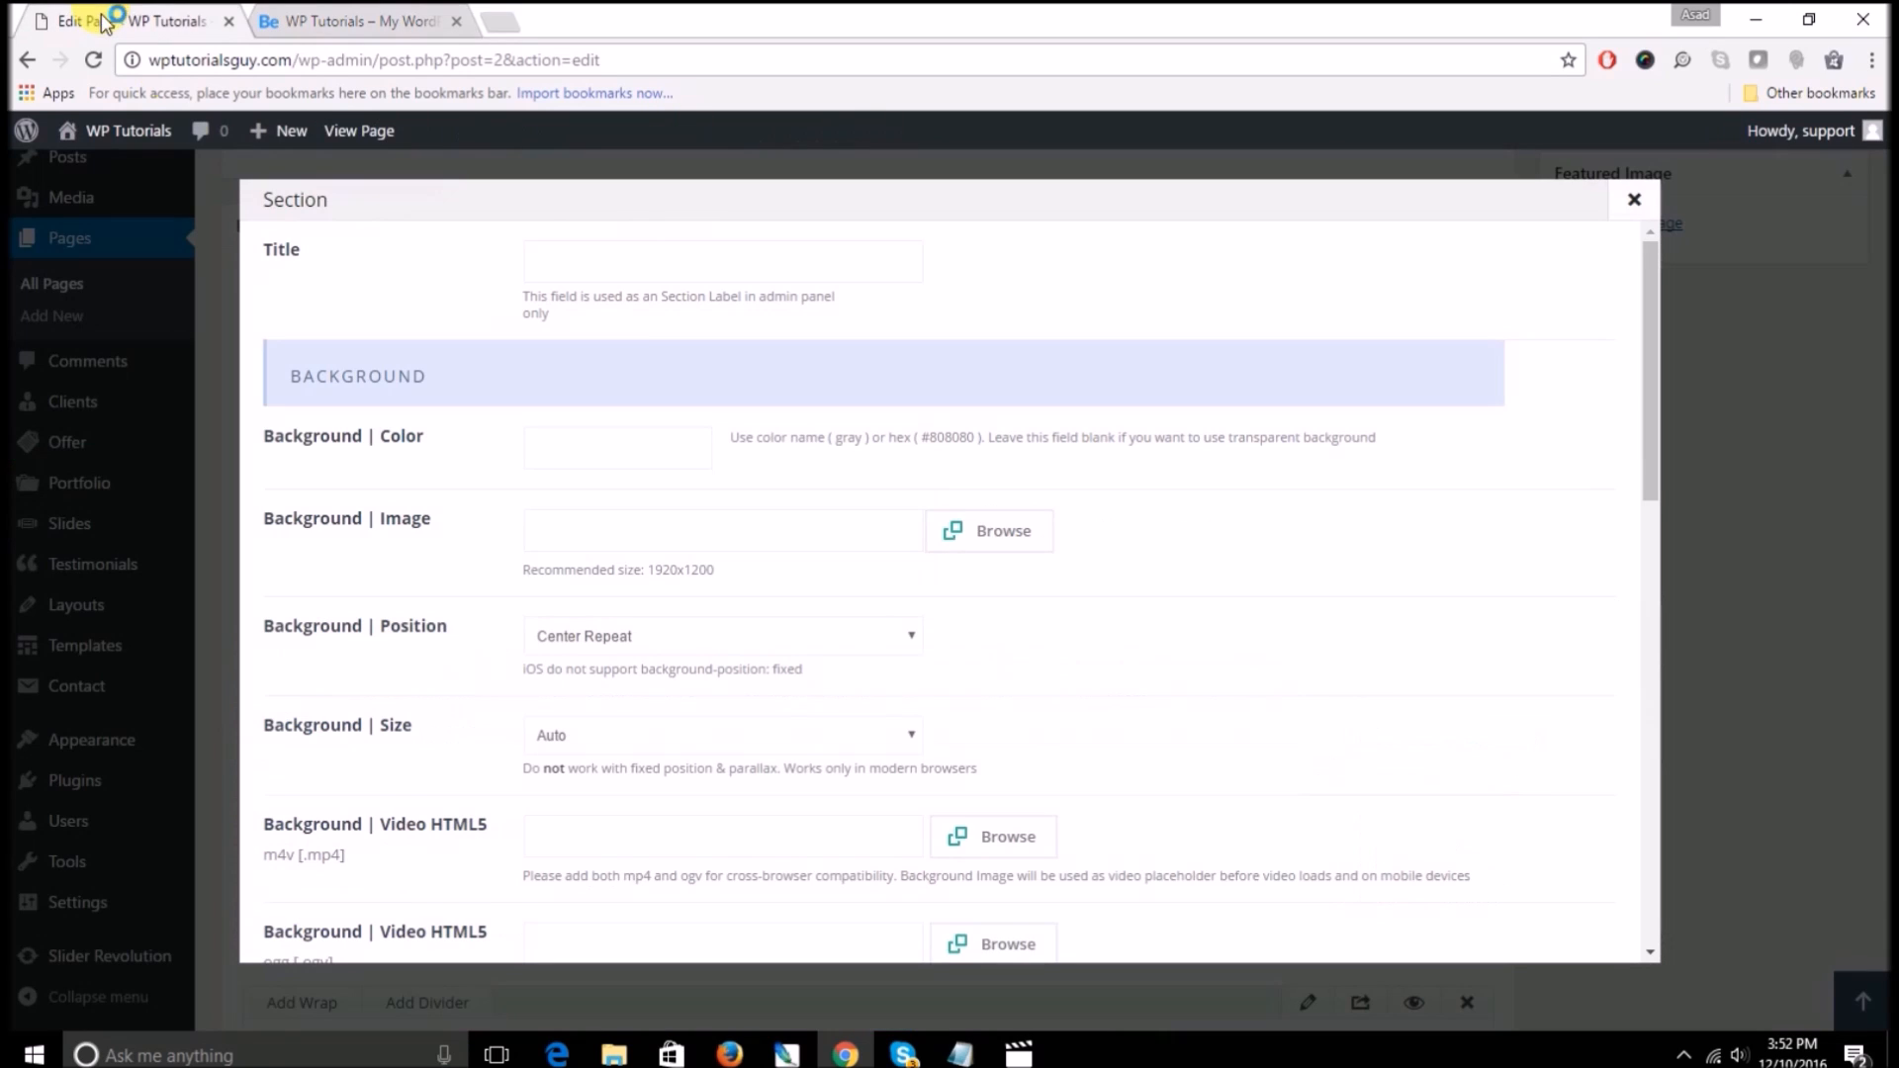
Step: Paste #239963 as the section's background colour, save it, and update the Home page
left_click(582, 458)
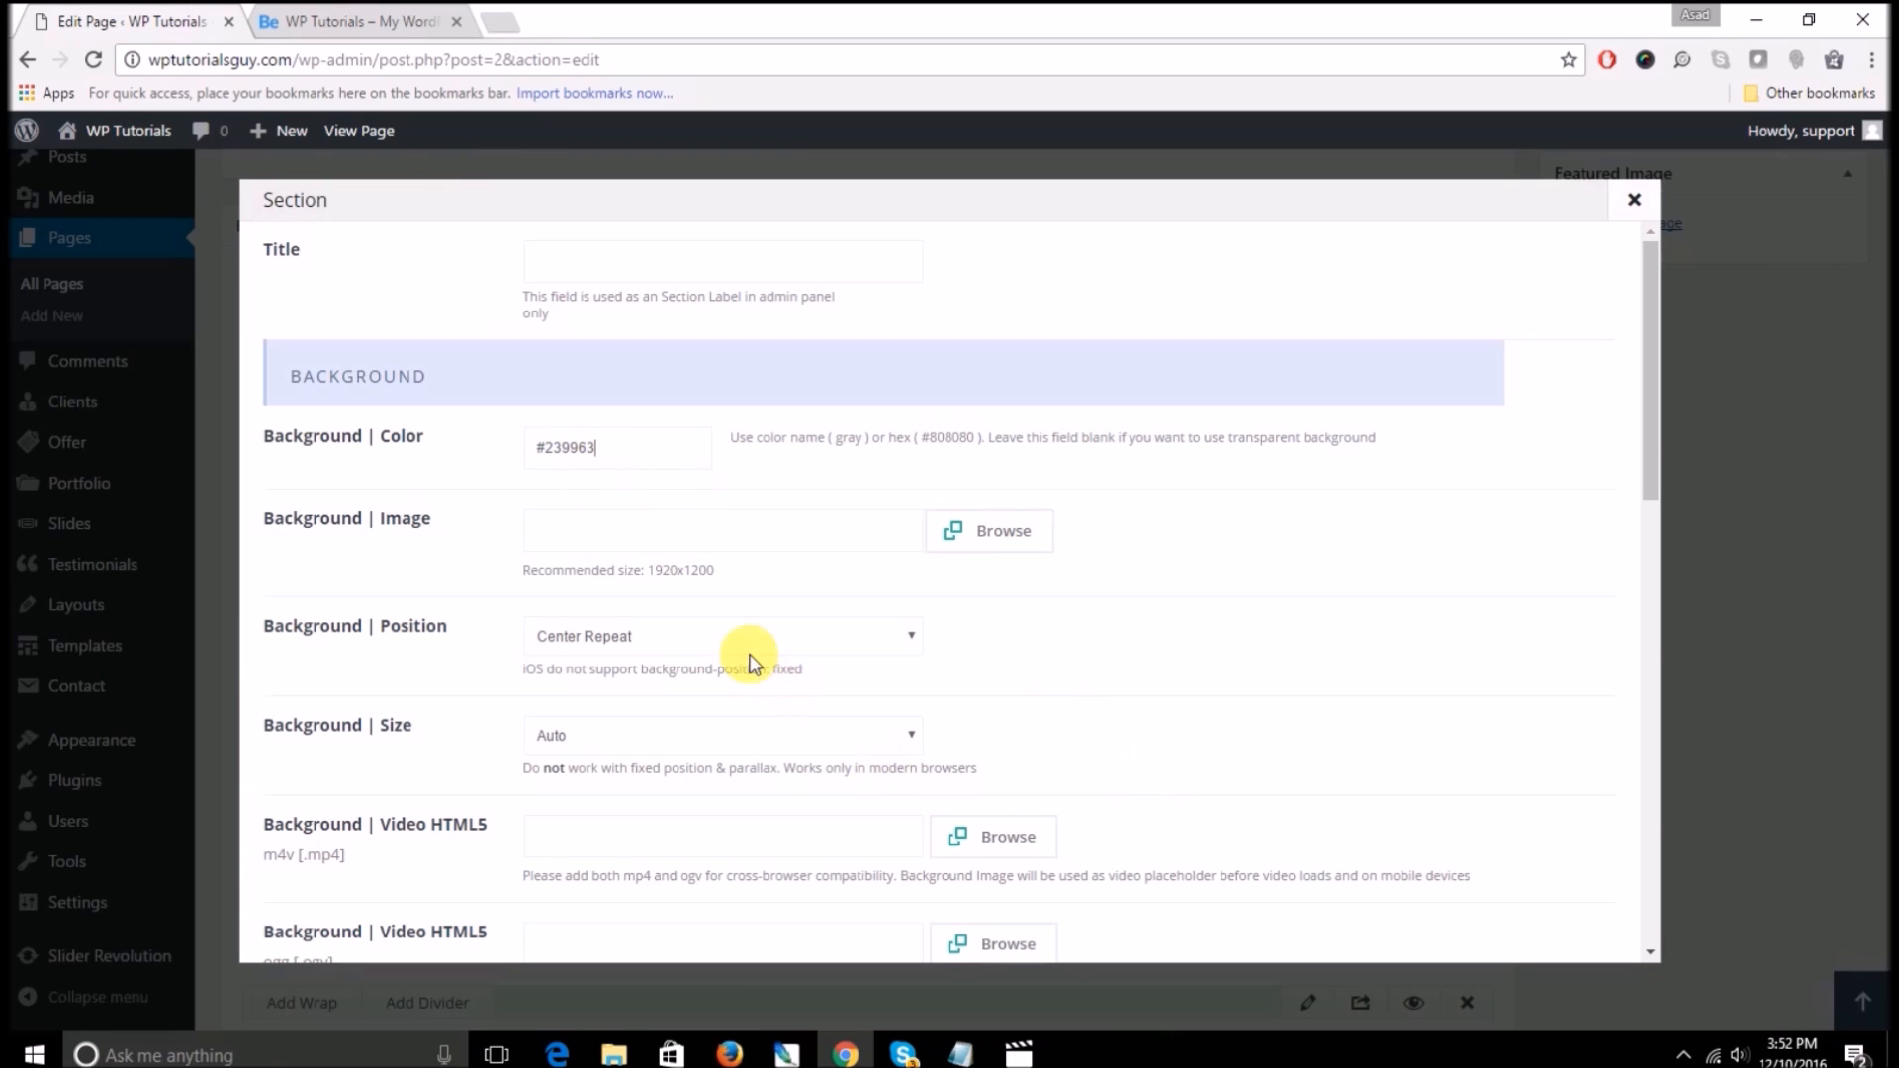
scroll(906, 609, "down", 7)
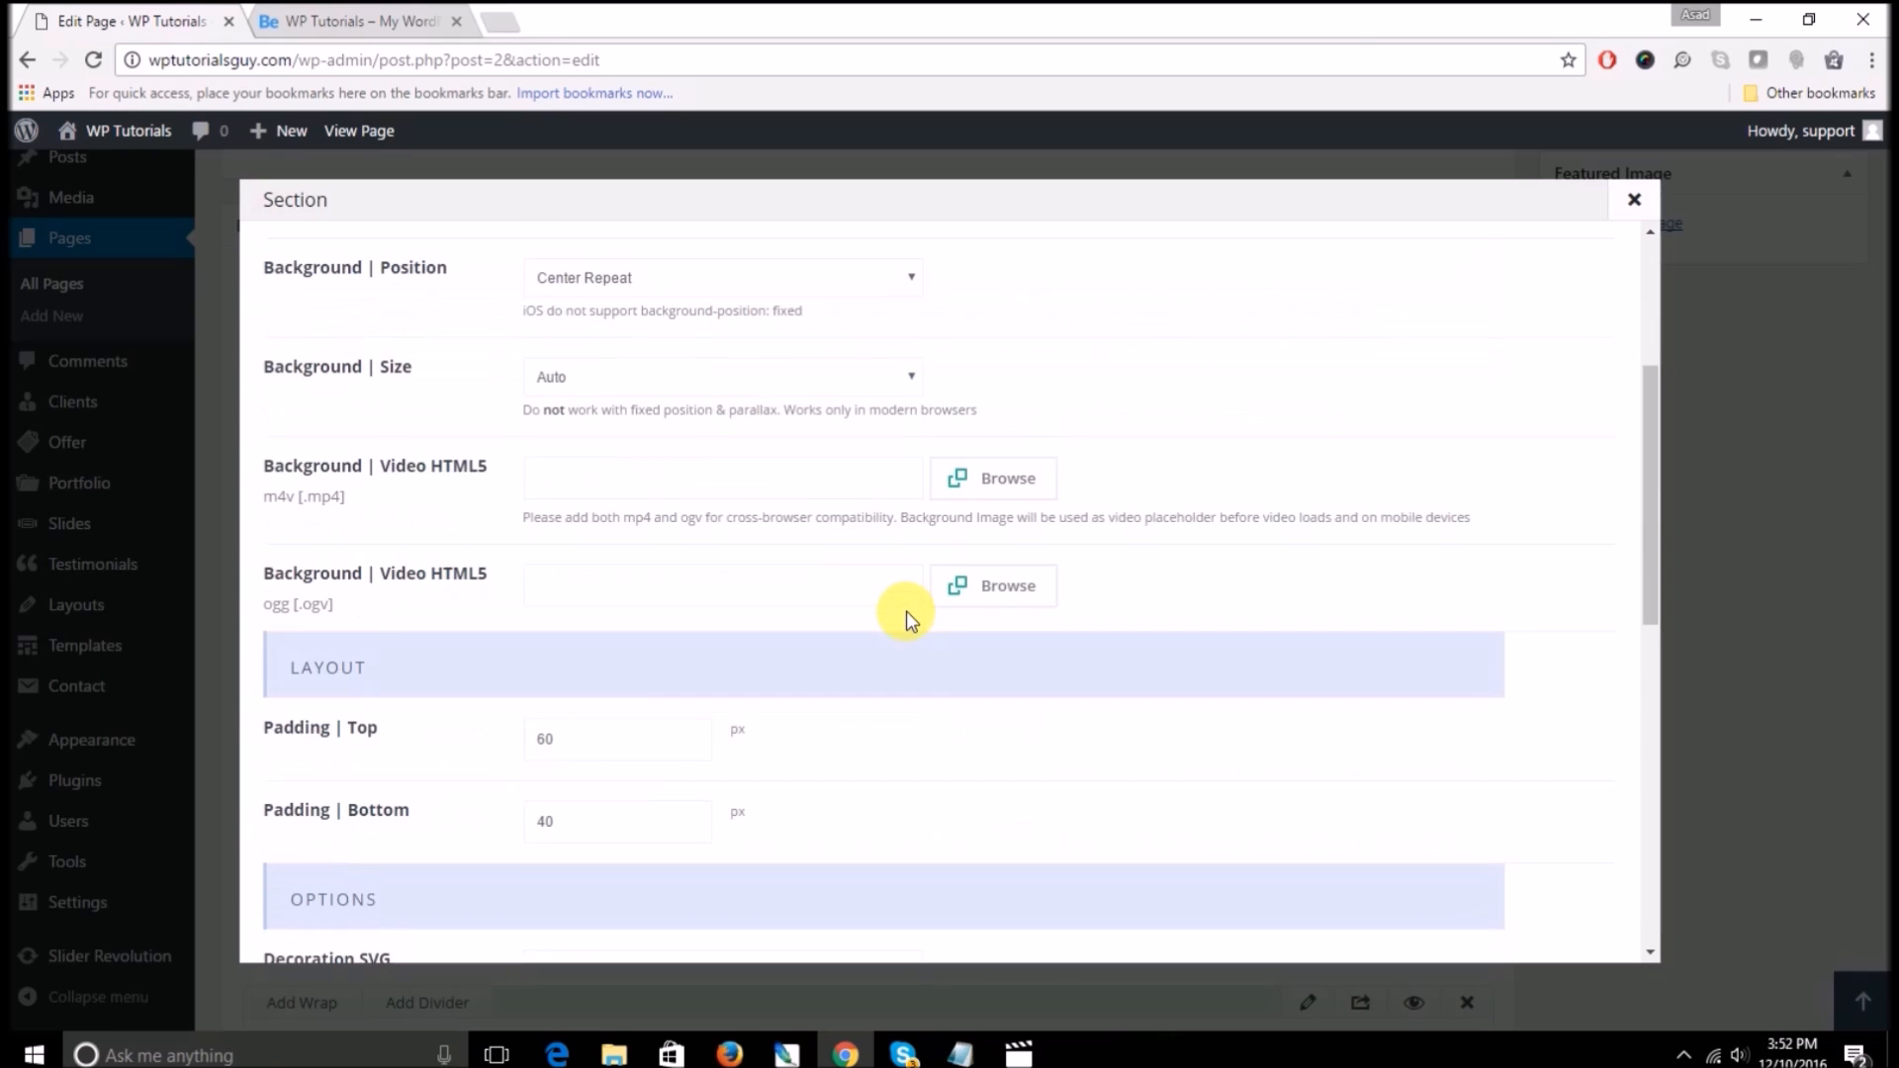
scroll(906, 609, "down", 5)
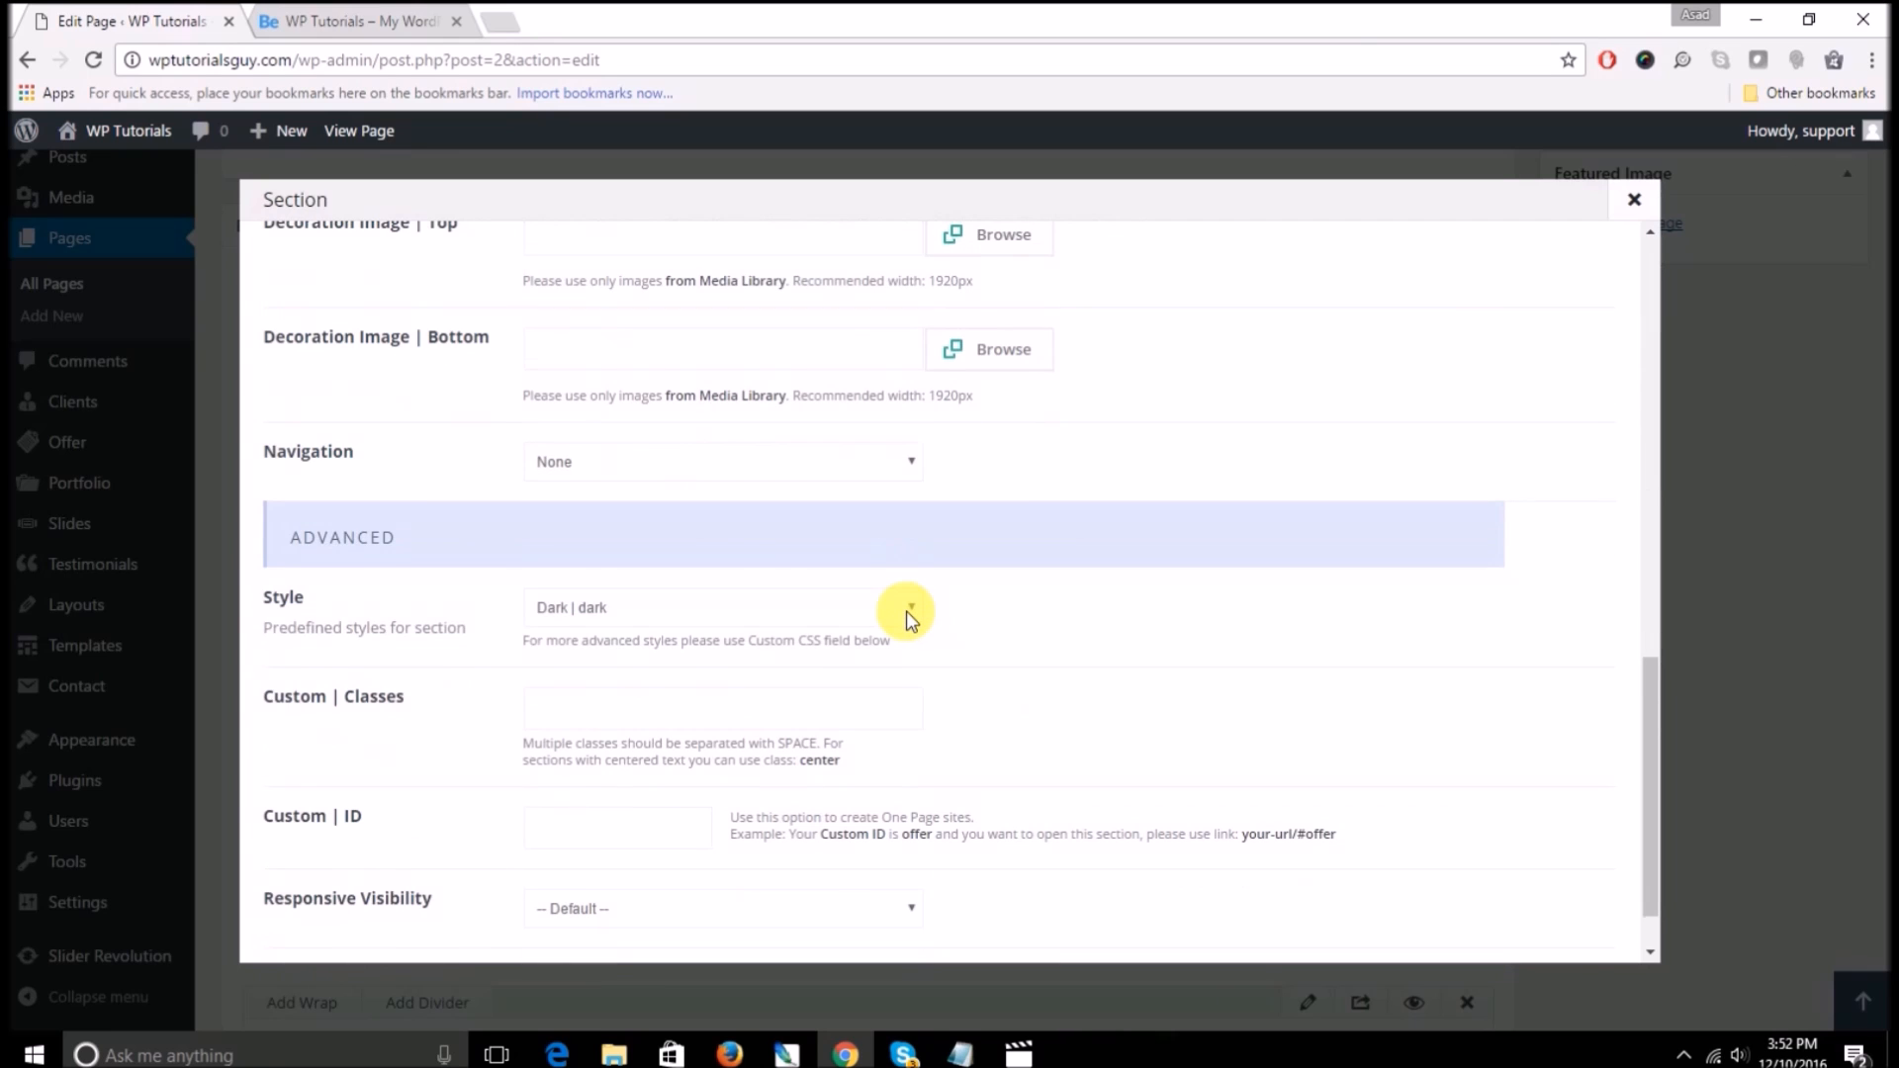
scroll(906, 621, "down", 1)
left_click(1523, 910)
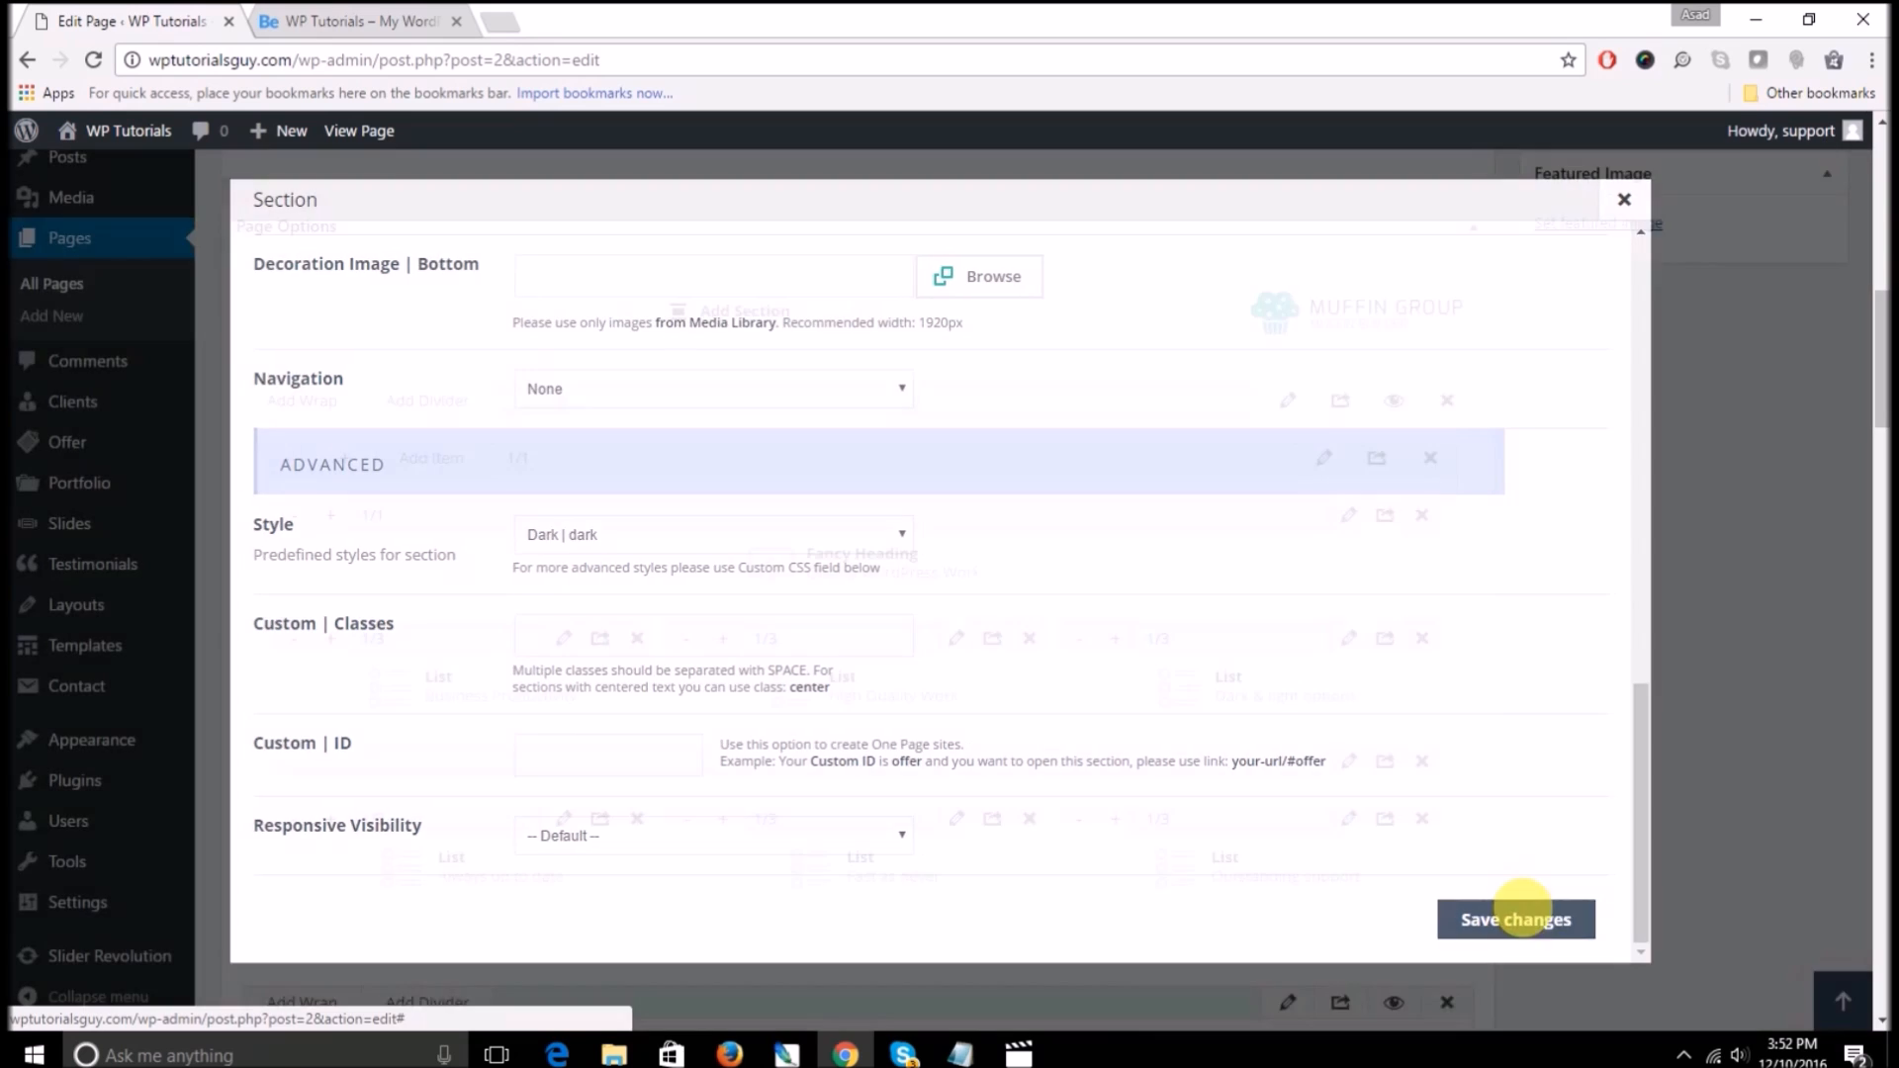
scroll(1533, 892, "up", 9)
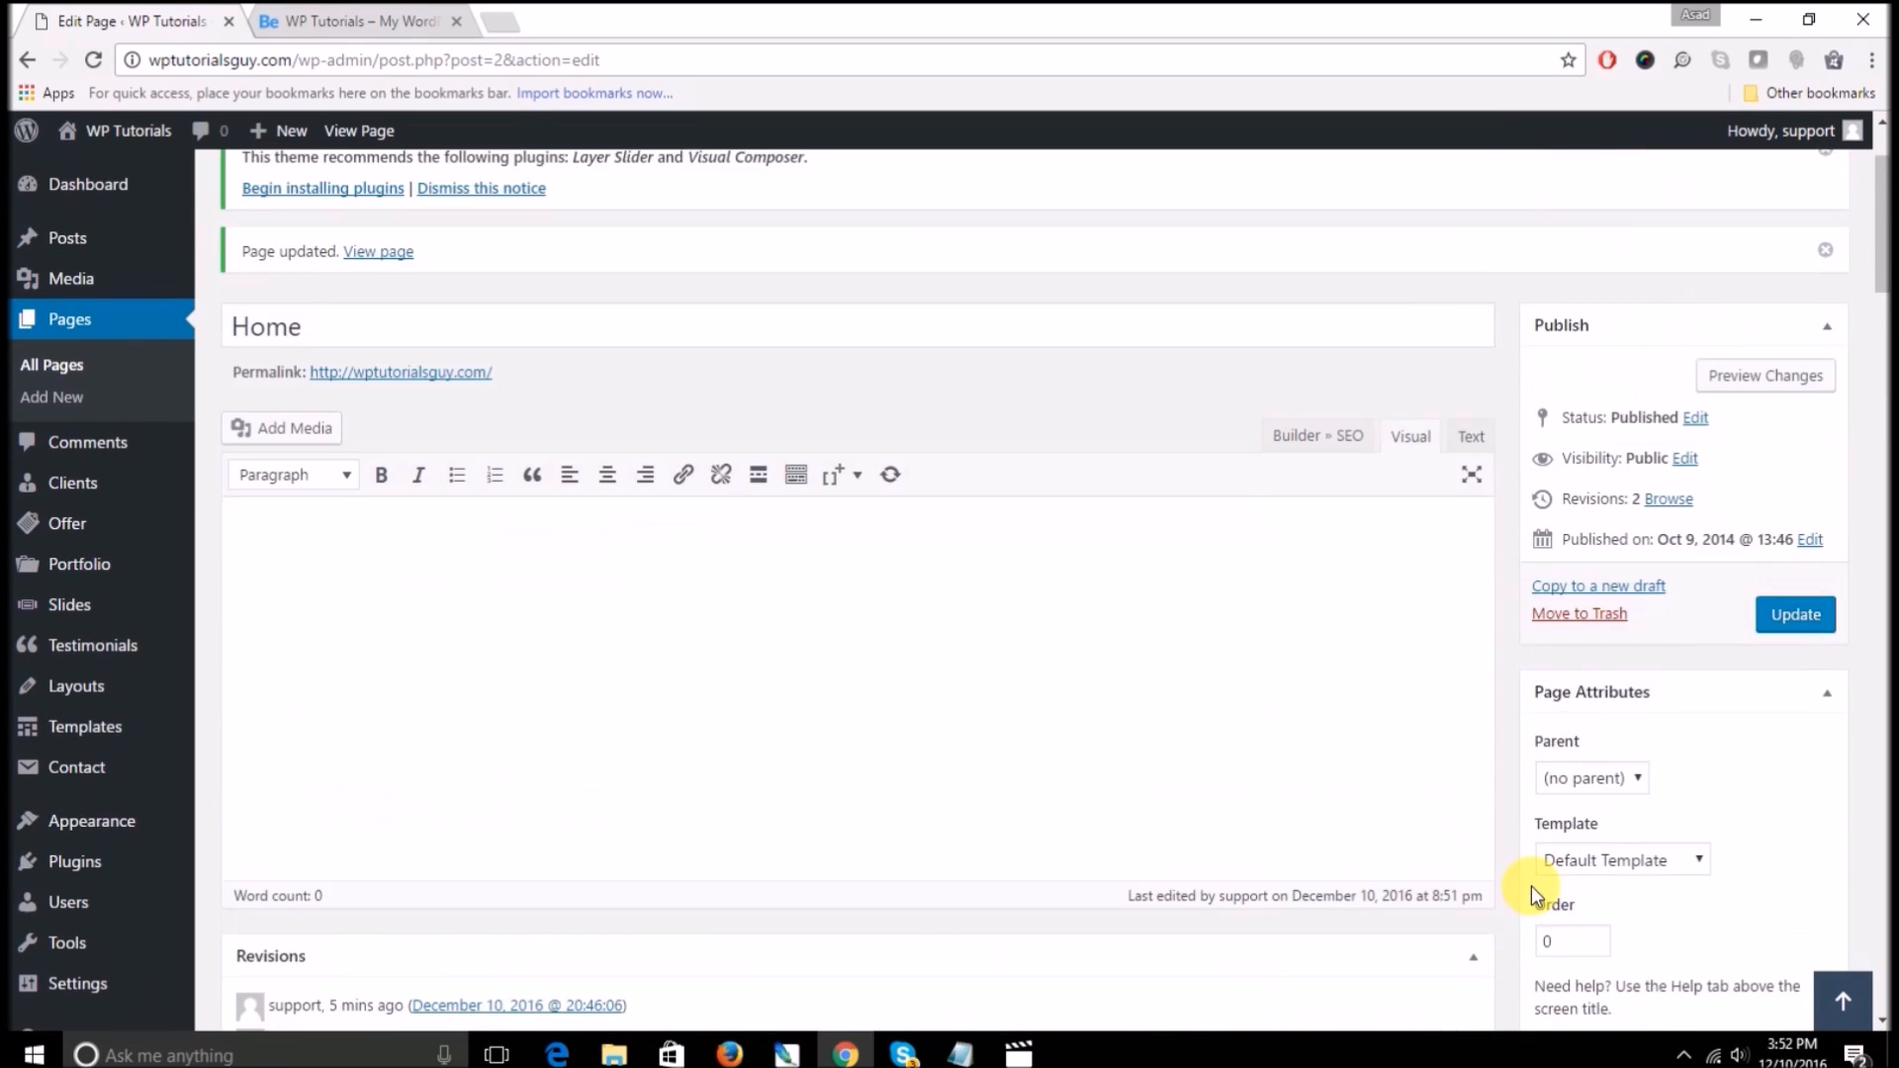
scroll(1531, 886, "up", 2)
left_click(1795, 780)
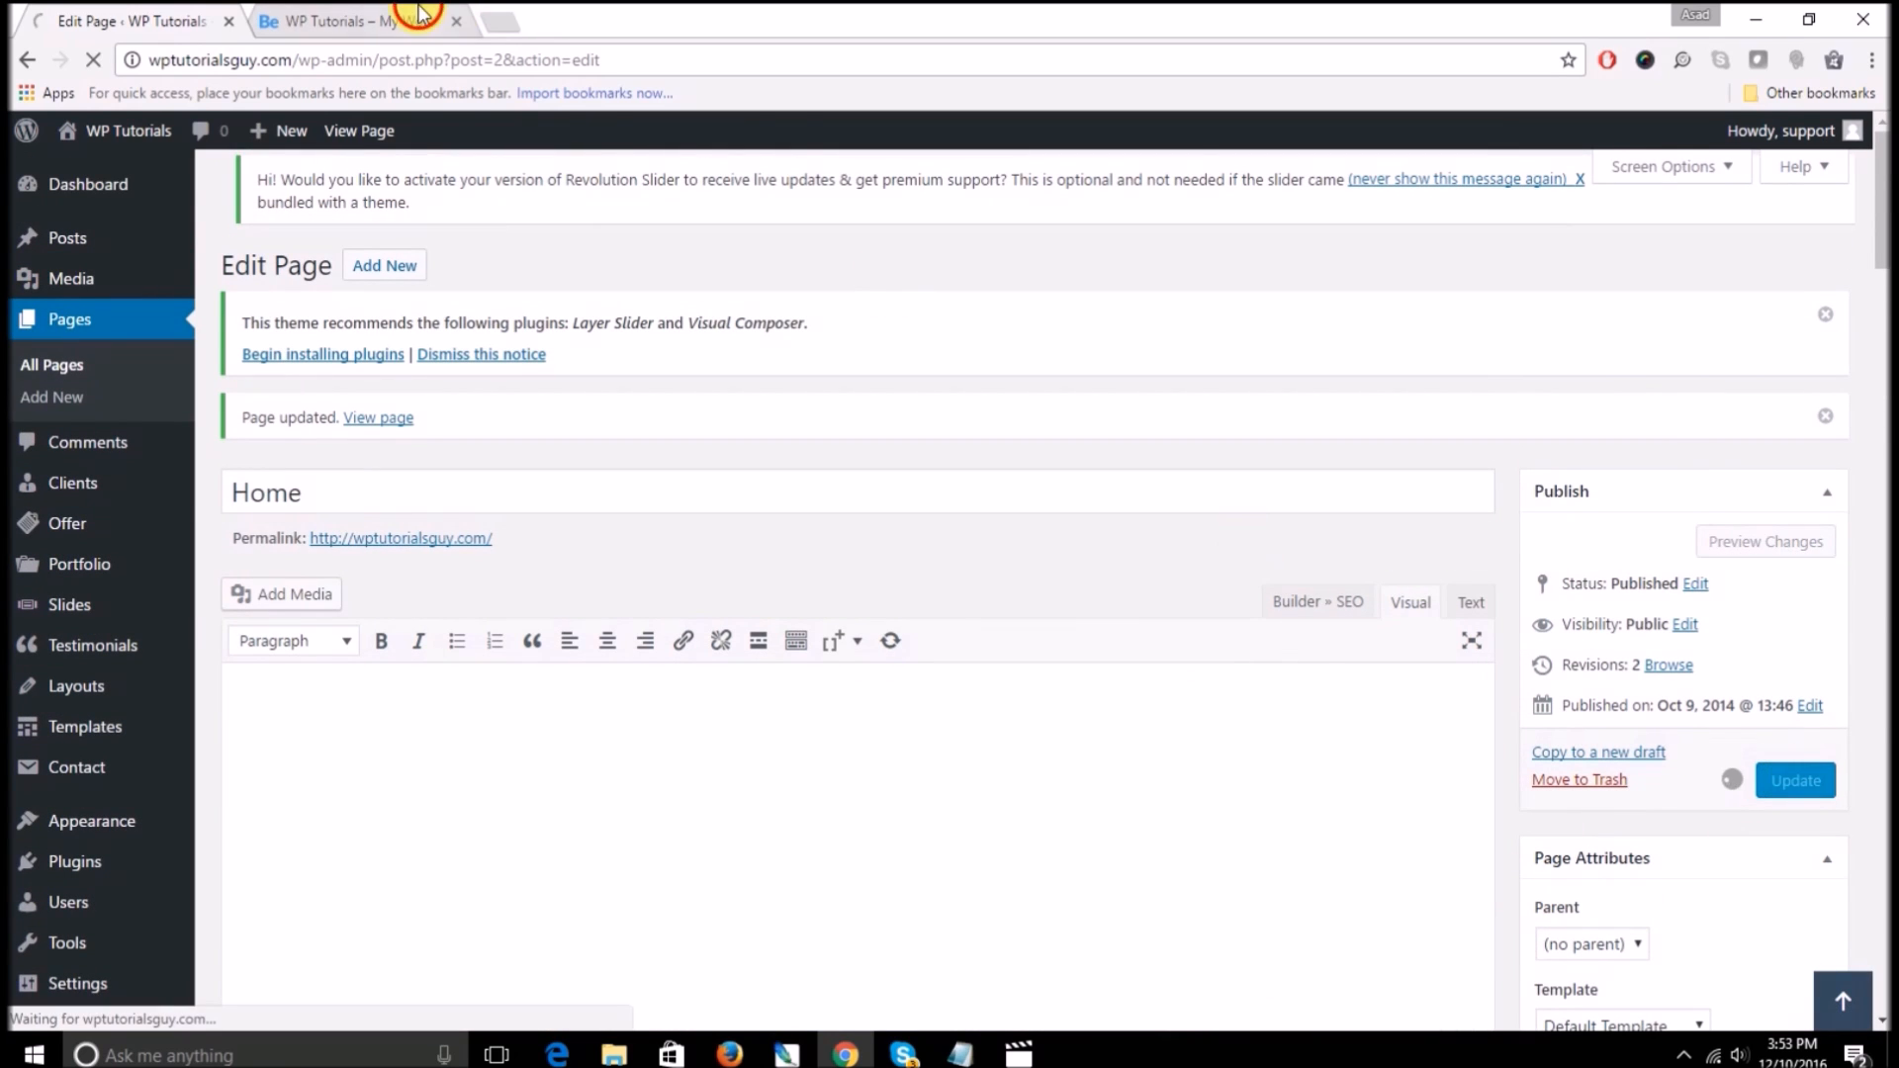
Step: Reload the live homepage, close DevTools, and review the green feature section
left_click(417, 12)
scroll(169, 401, "up", 6)
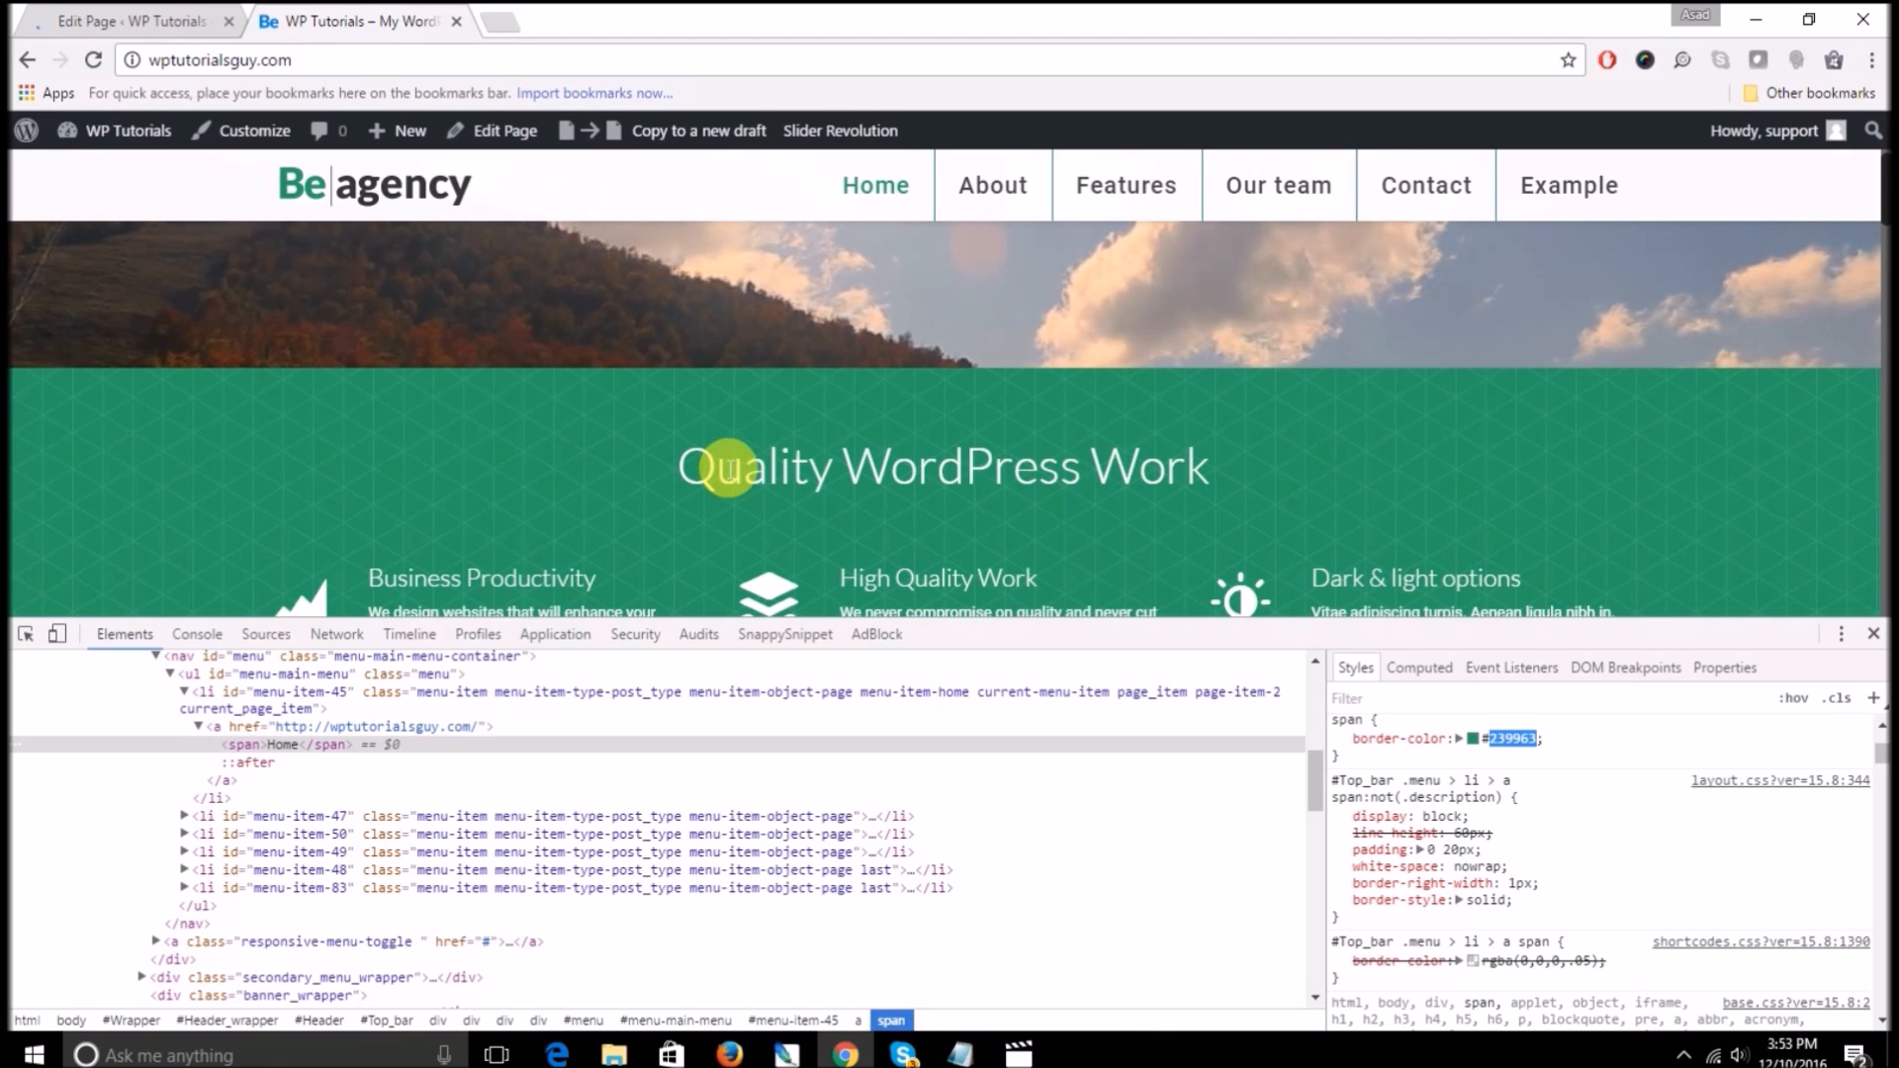
left_click(94, 60)
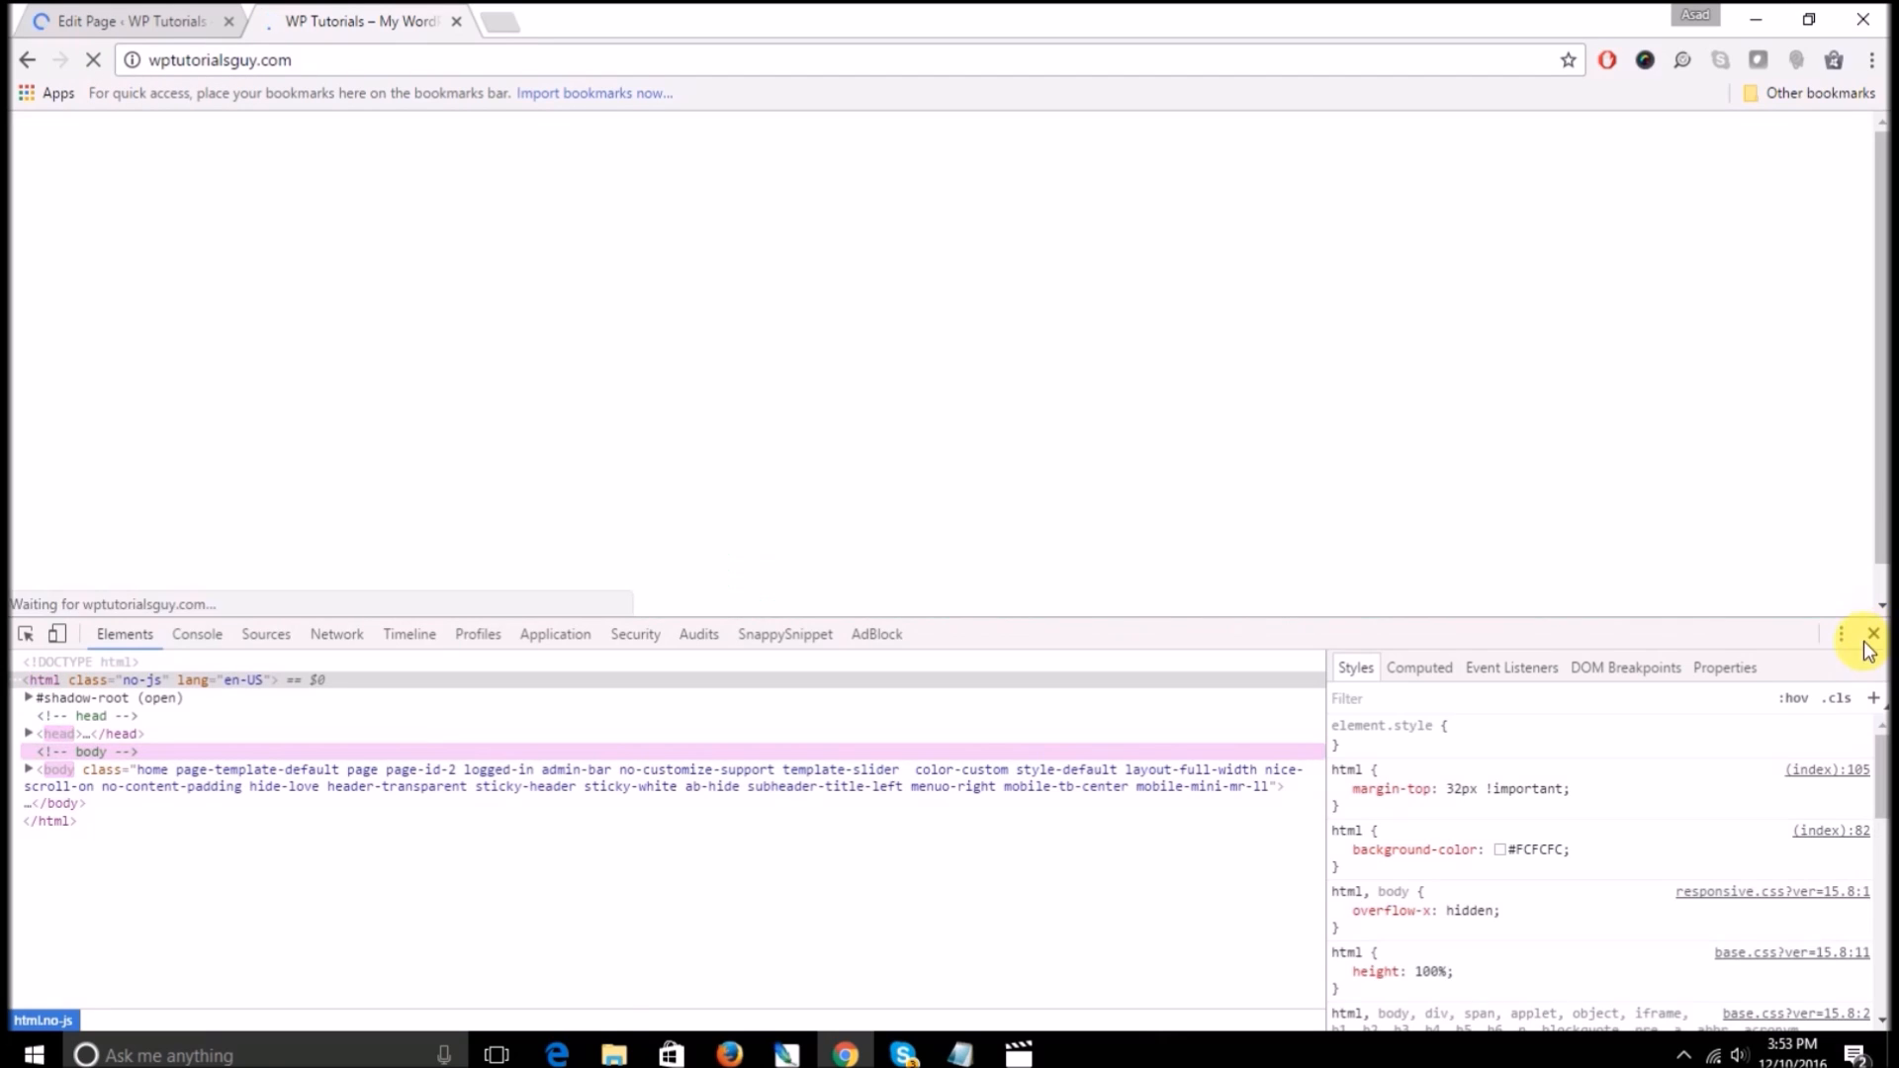
left_click(1873, 636)
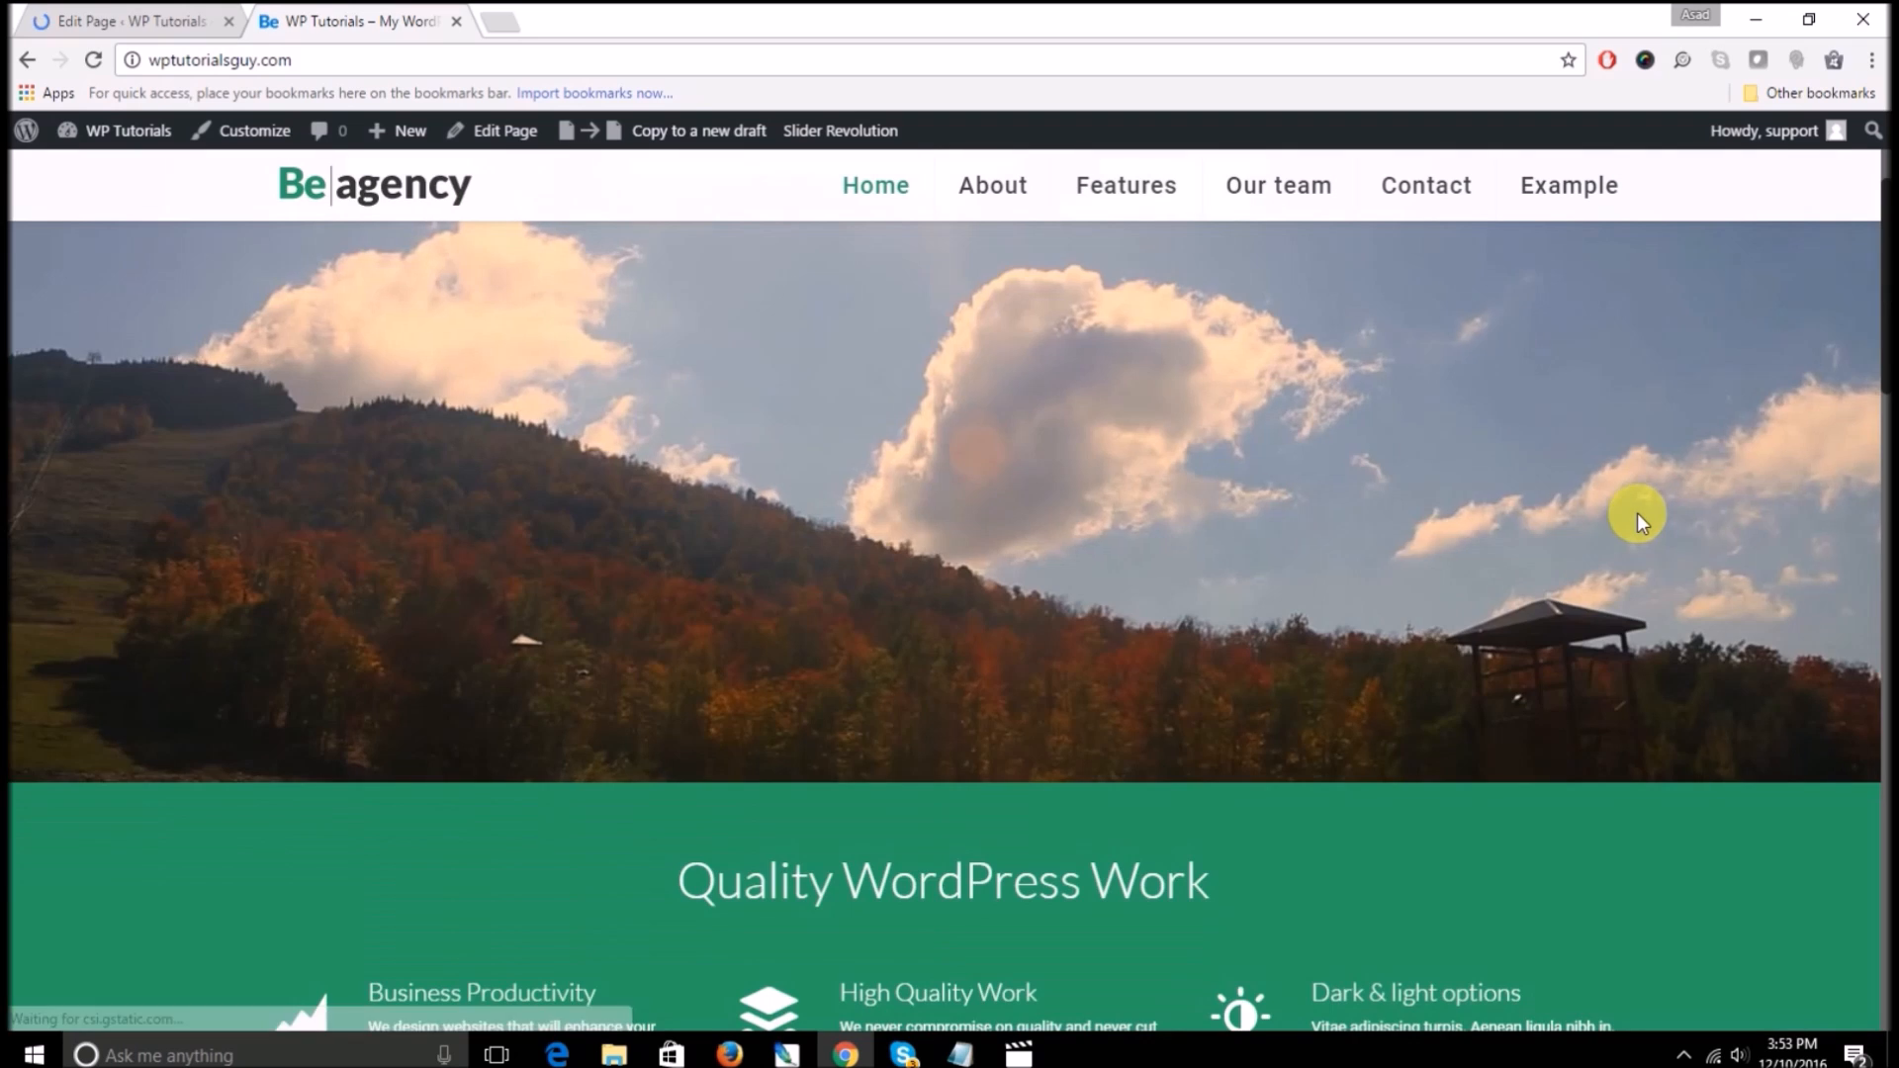
scroll(1636, 513, "down", 7)
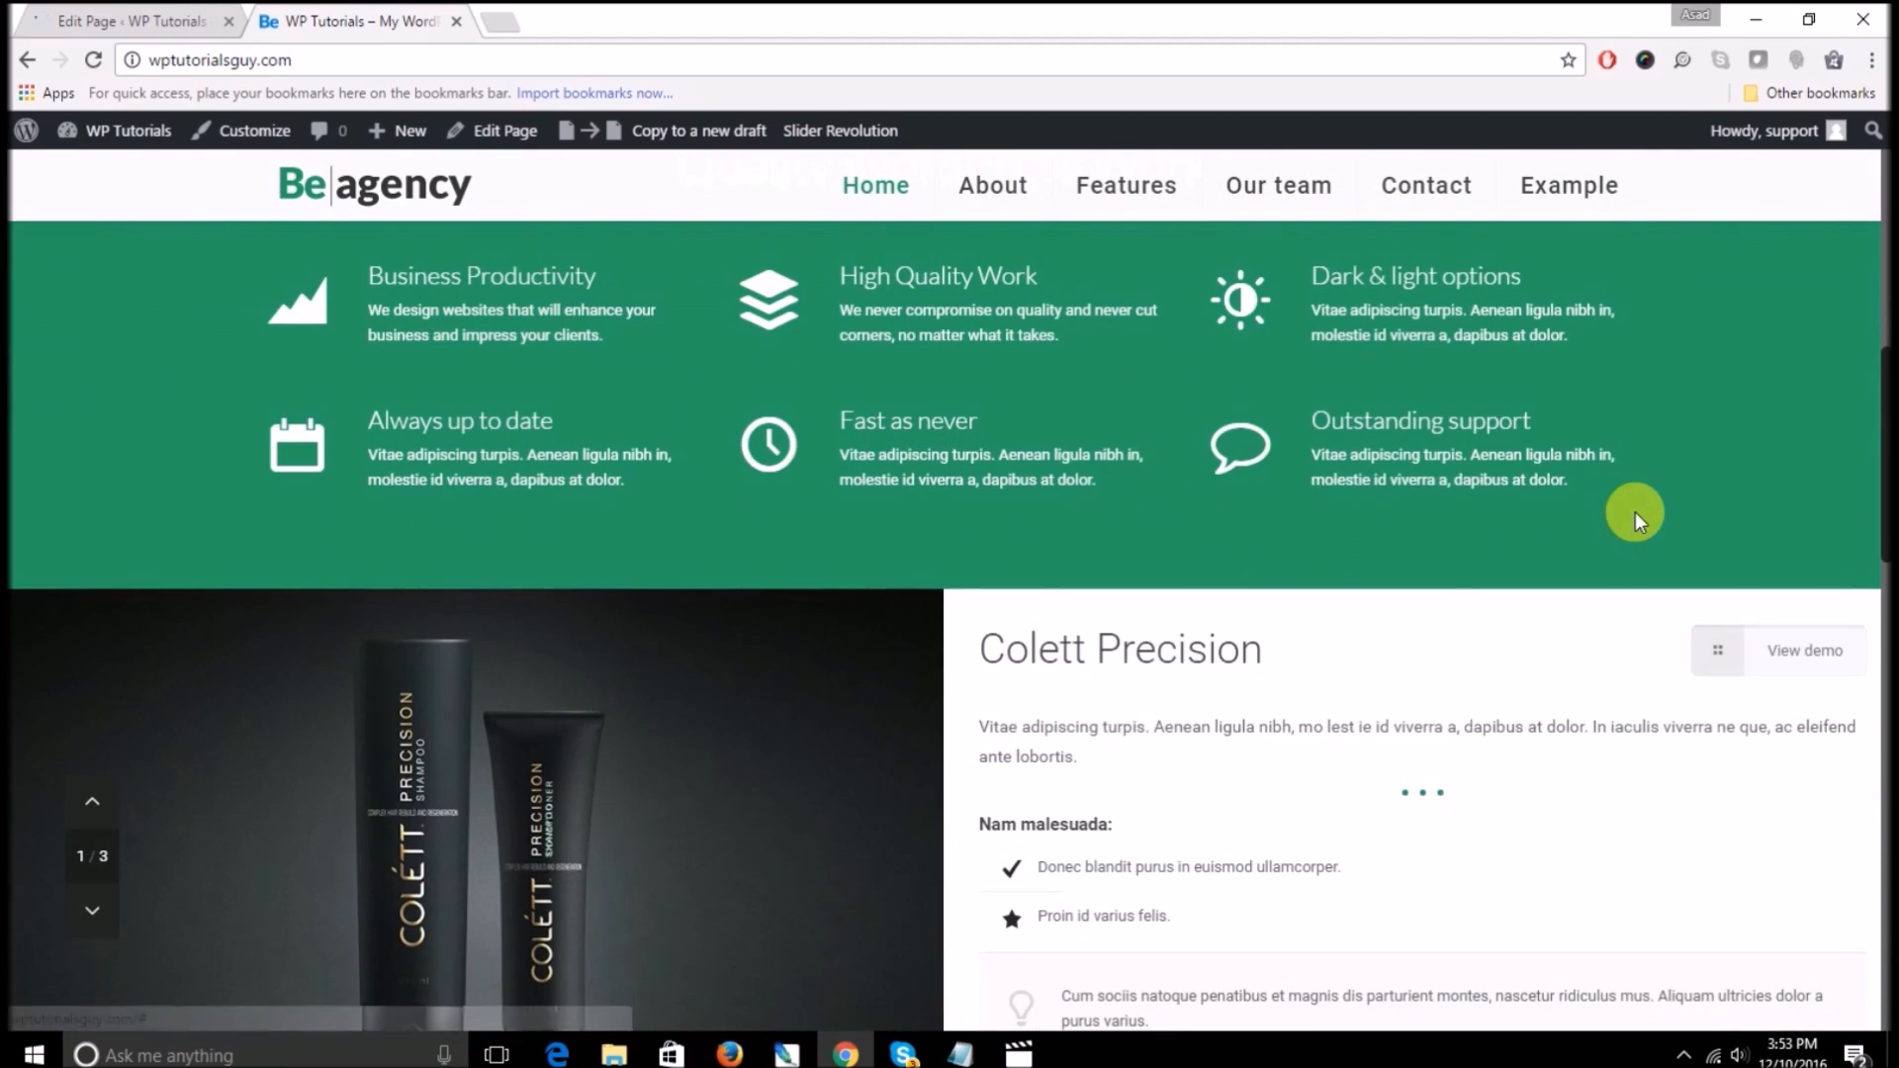
scroll(1635, 512, "up", 3)
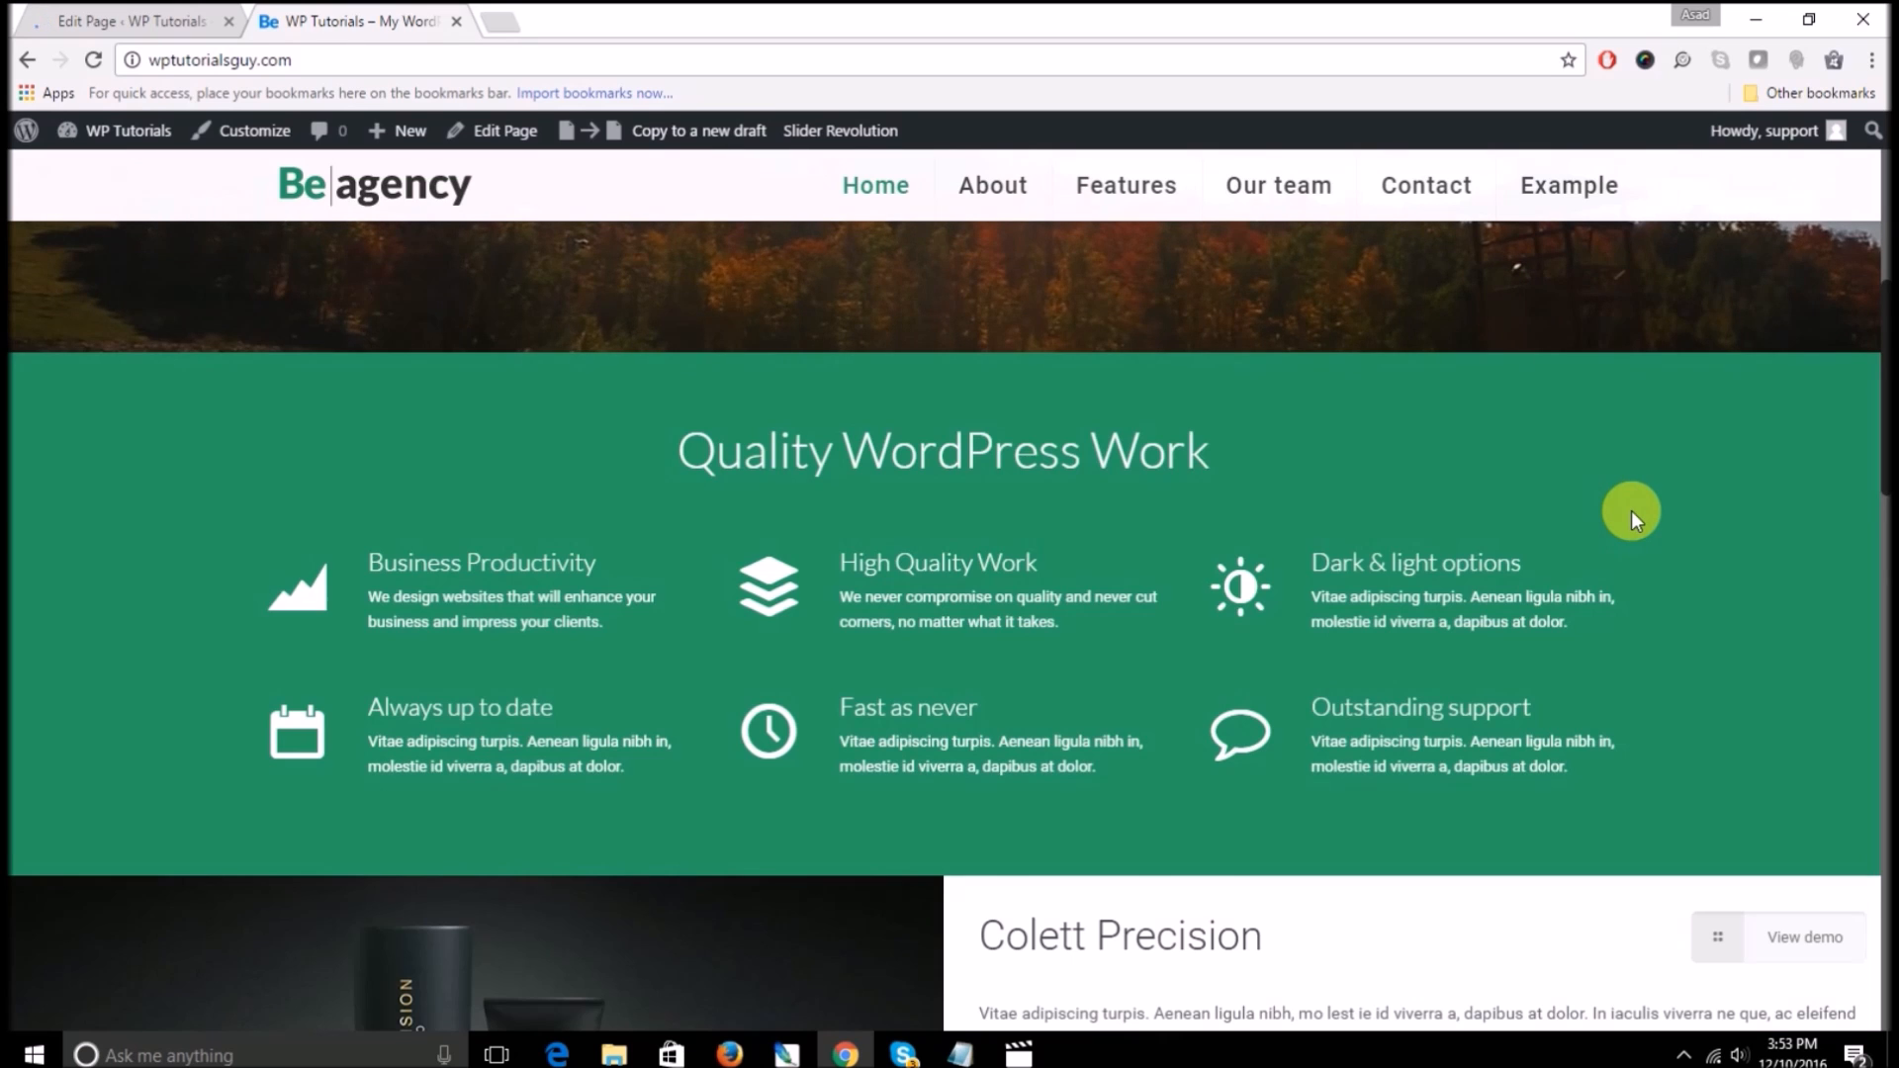
scroll(1633, 515, "down", 6)
scroll(1633, 505, "up", 4)
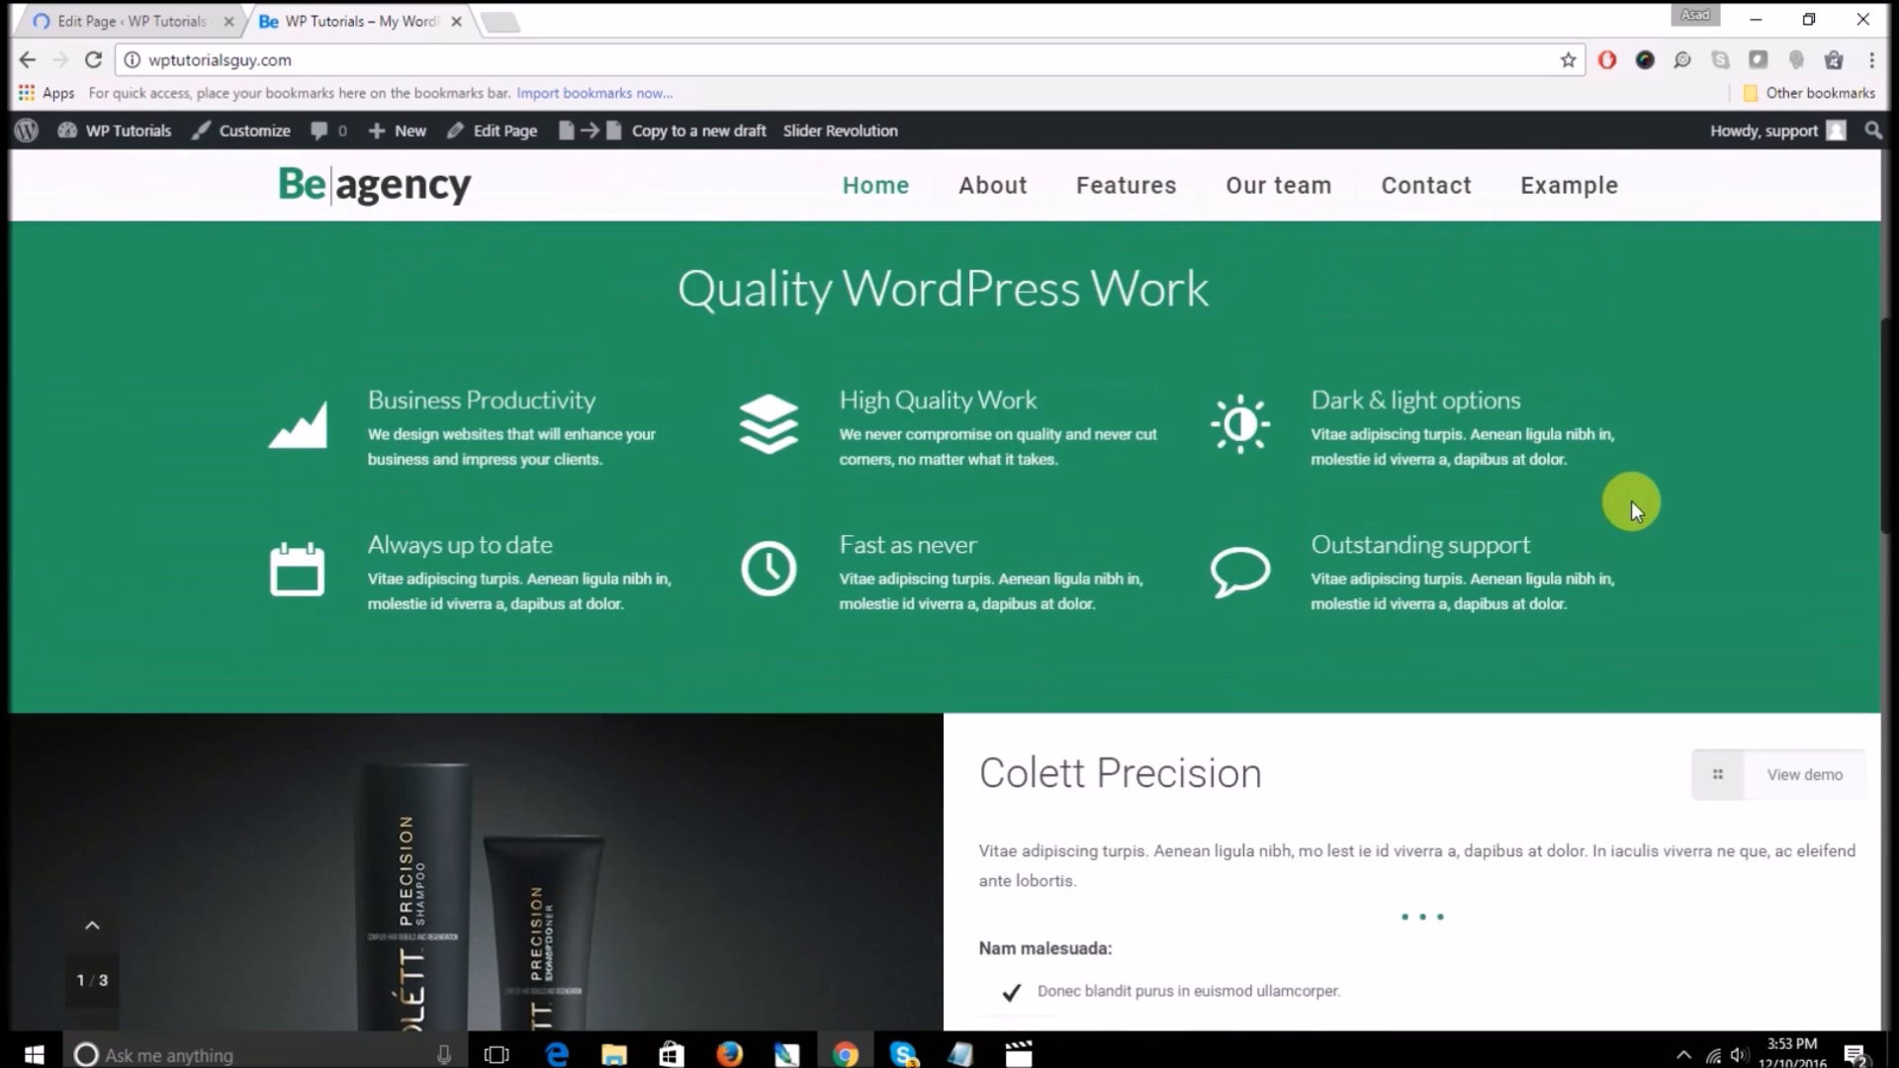
scroll(1628, 490, "up", 4)
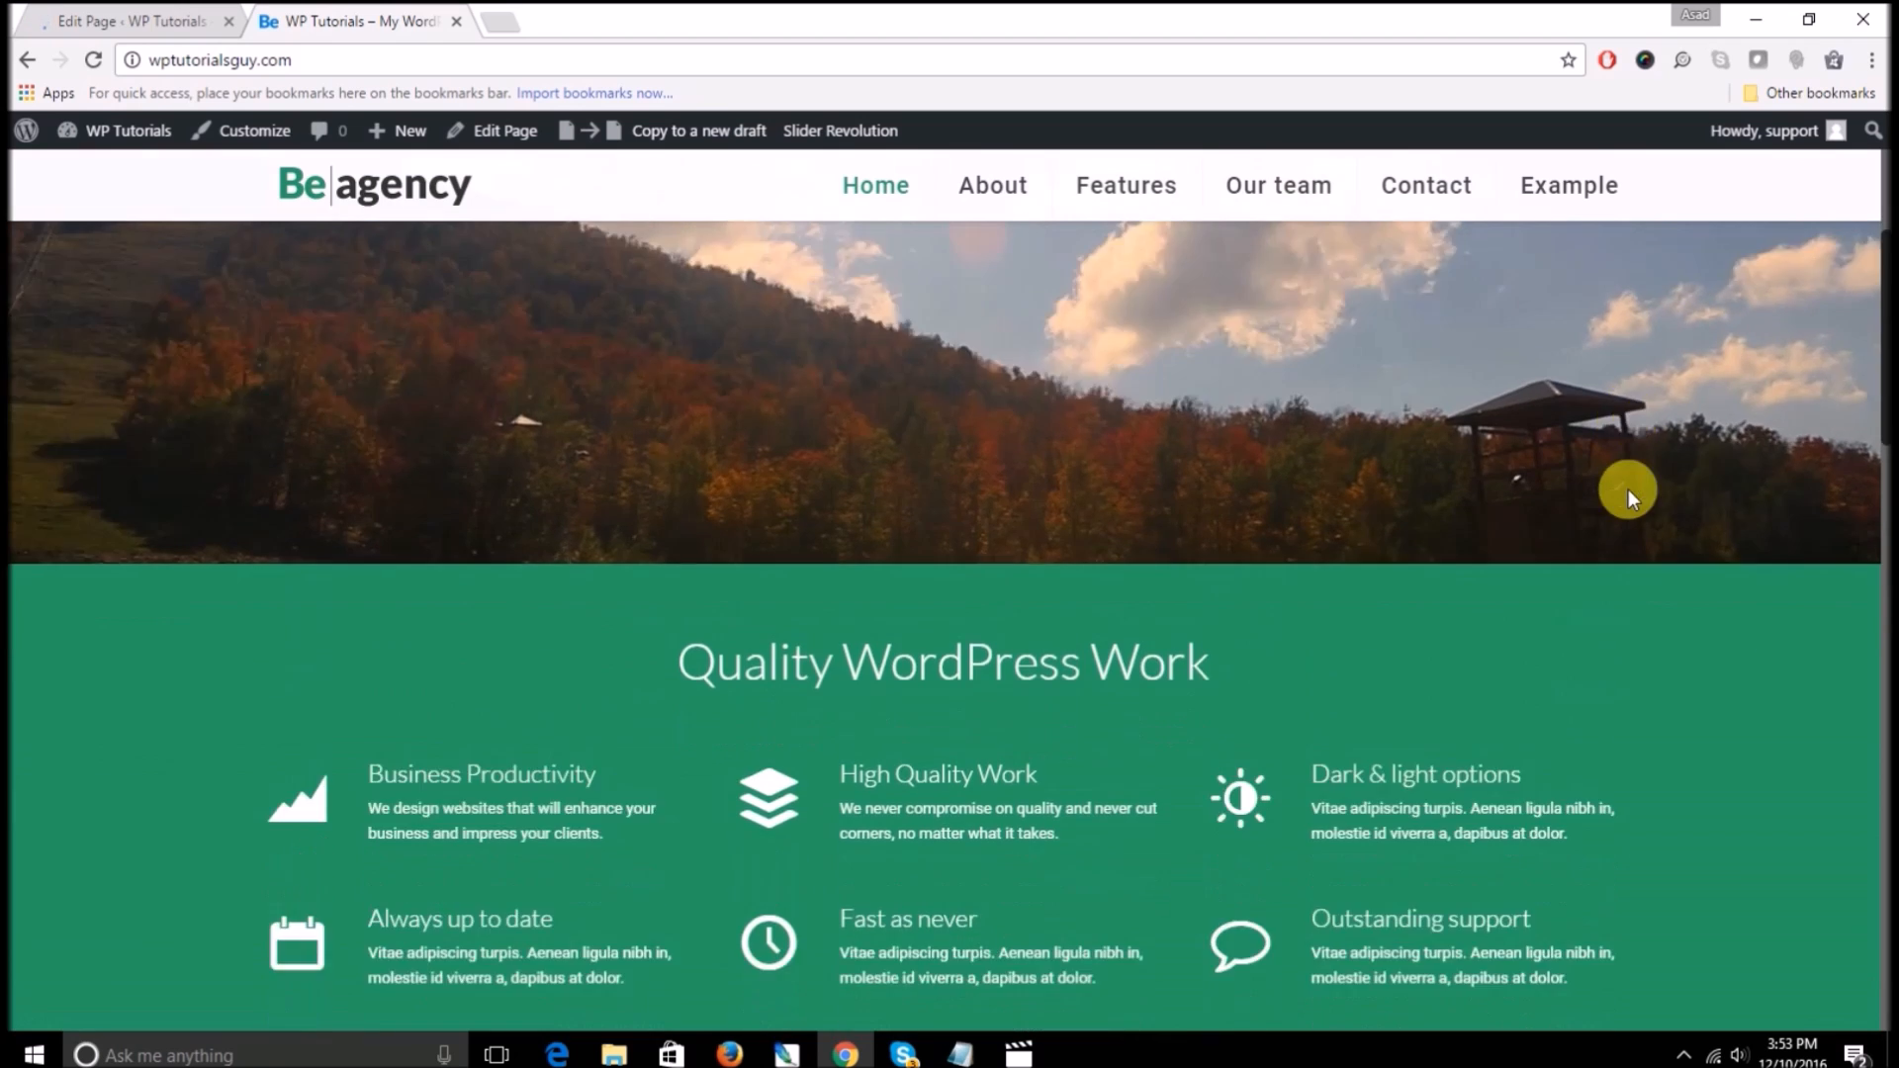
scroll(1628, 489, "down", 9)
scroll(1632, 496, "up", 1)
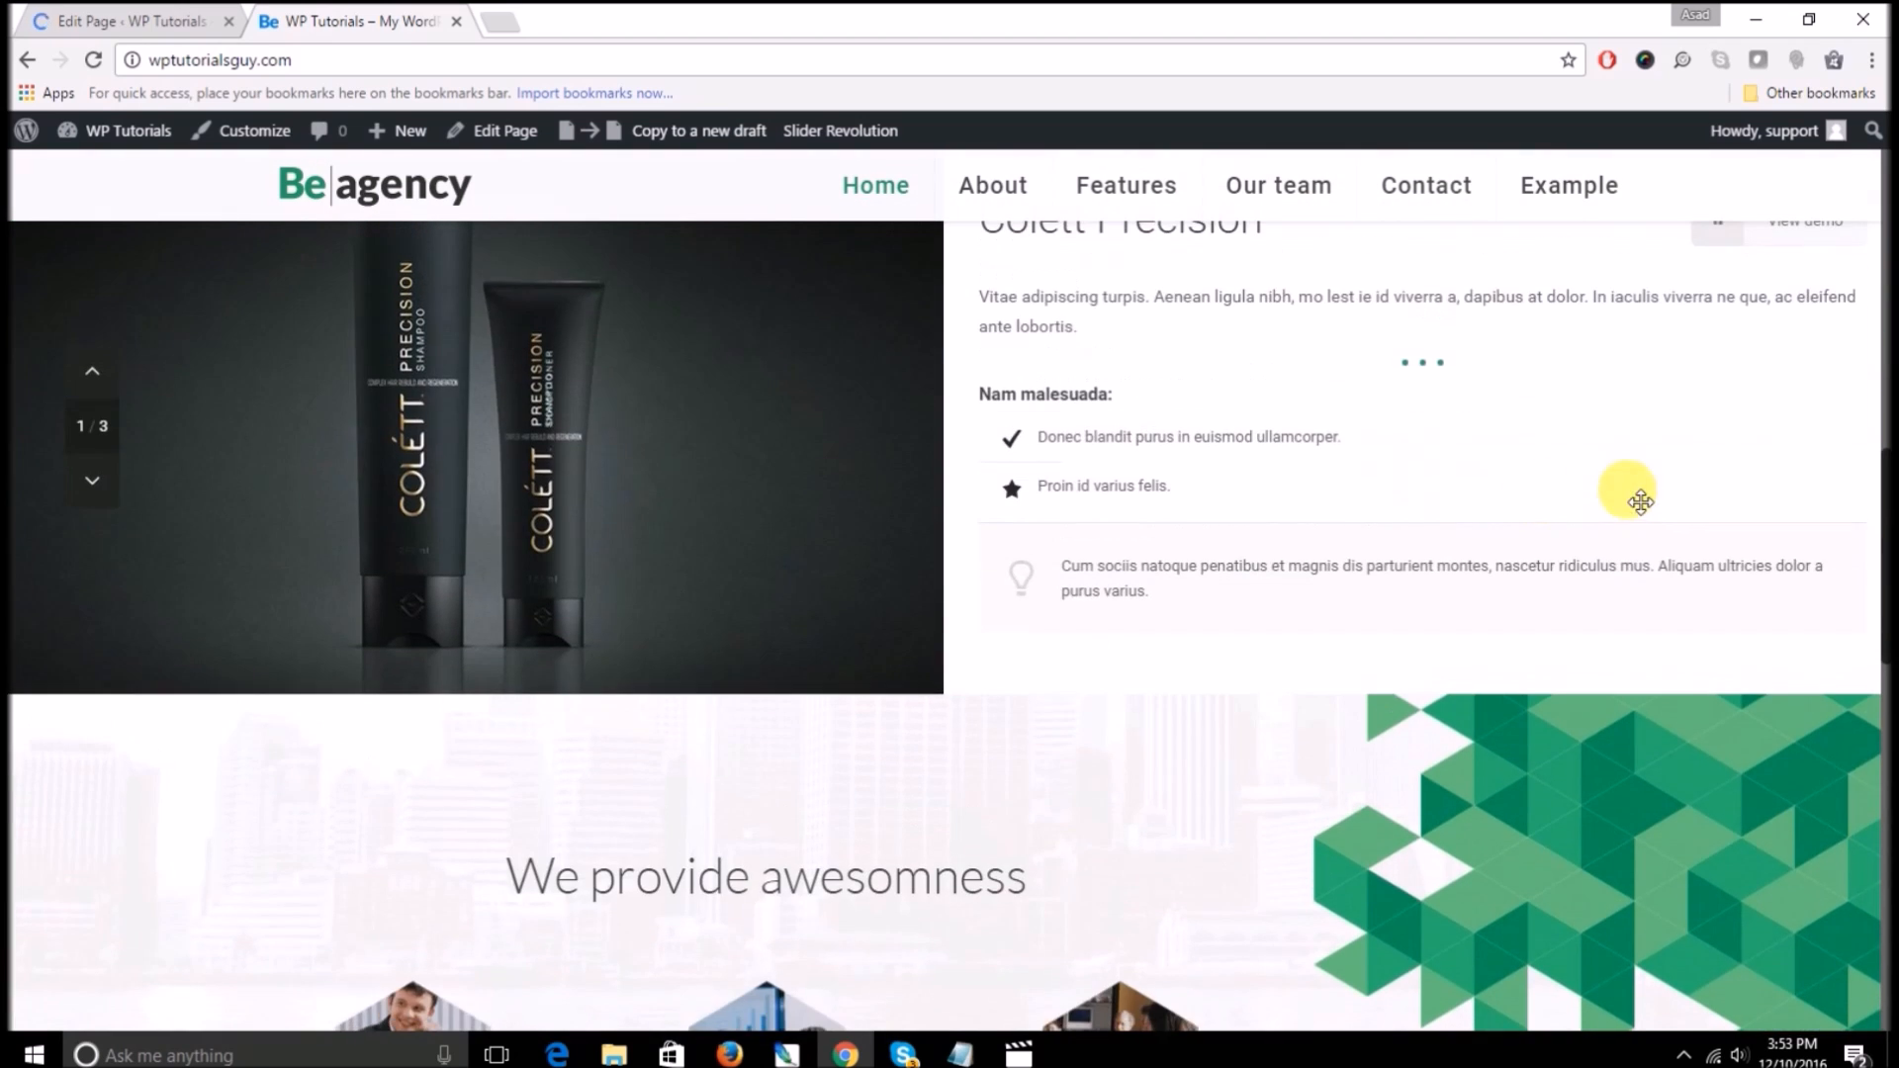
scroll(565, 510, "up", 2)
scroll(558, 506, "up", 1)
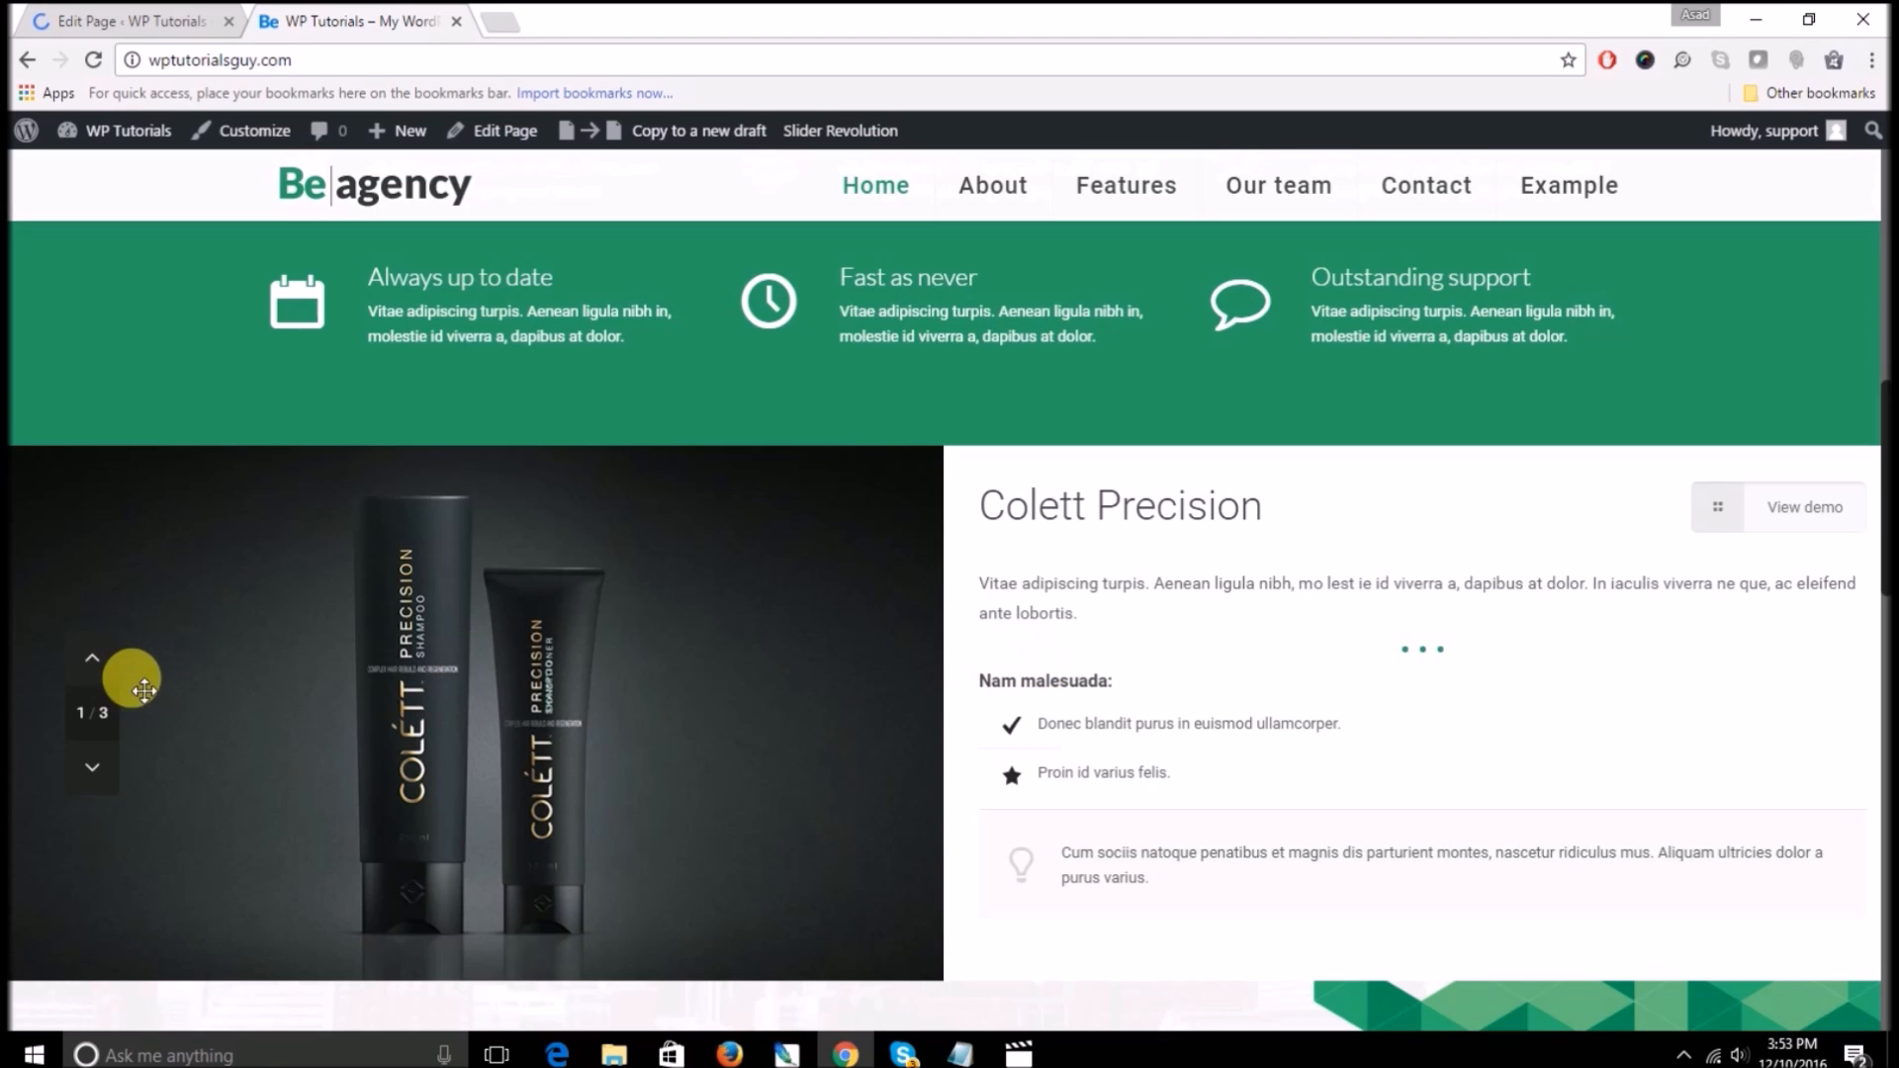
Step: Cycle the portfolio slider through Be|Theme, Infinity Project and back to Colett Precision
left_click(93, 663)
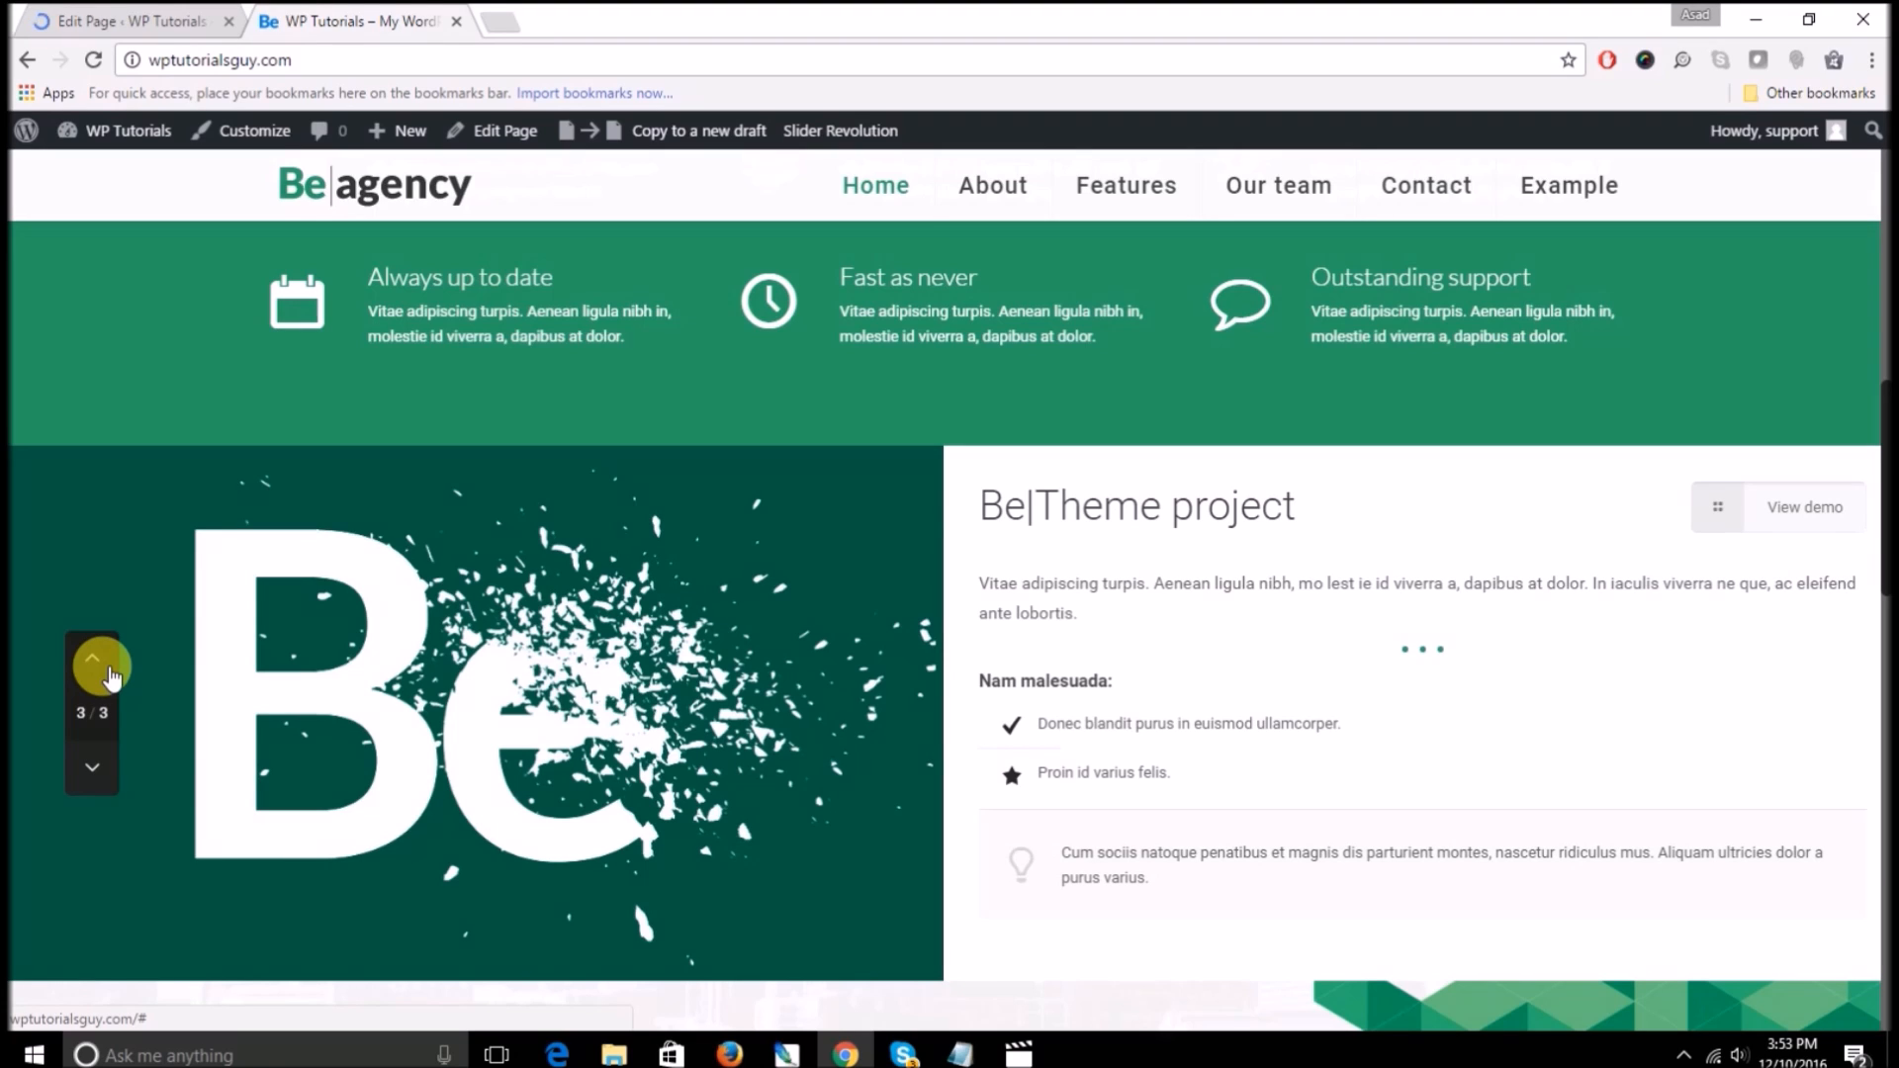
left_click(108, 671)
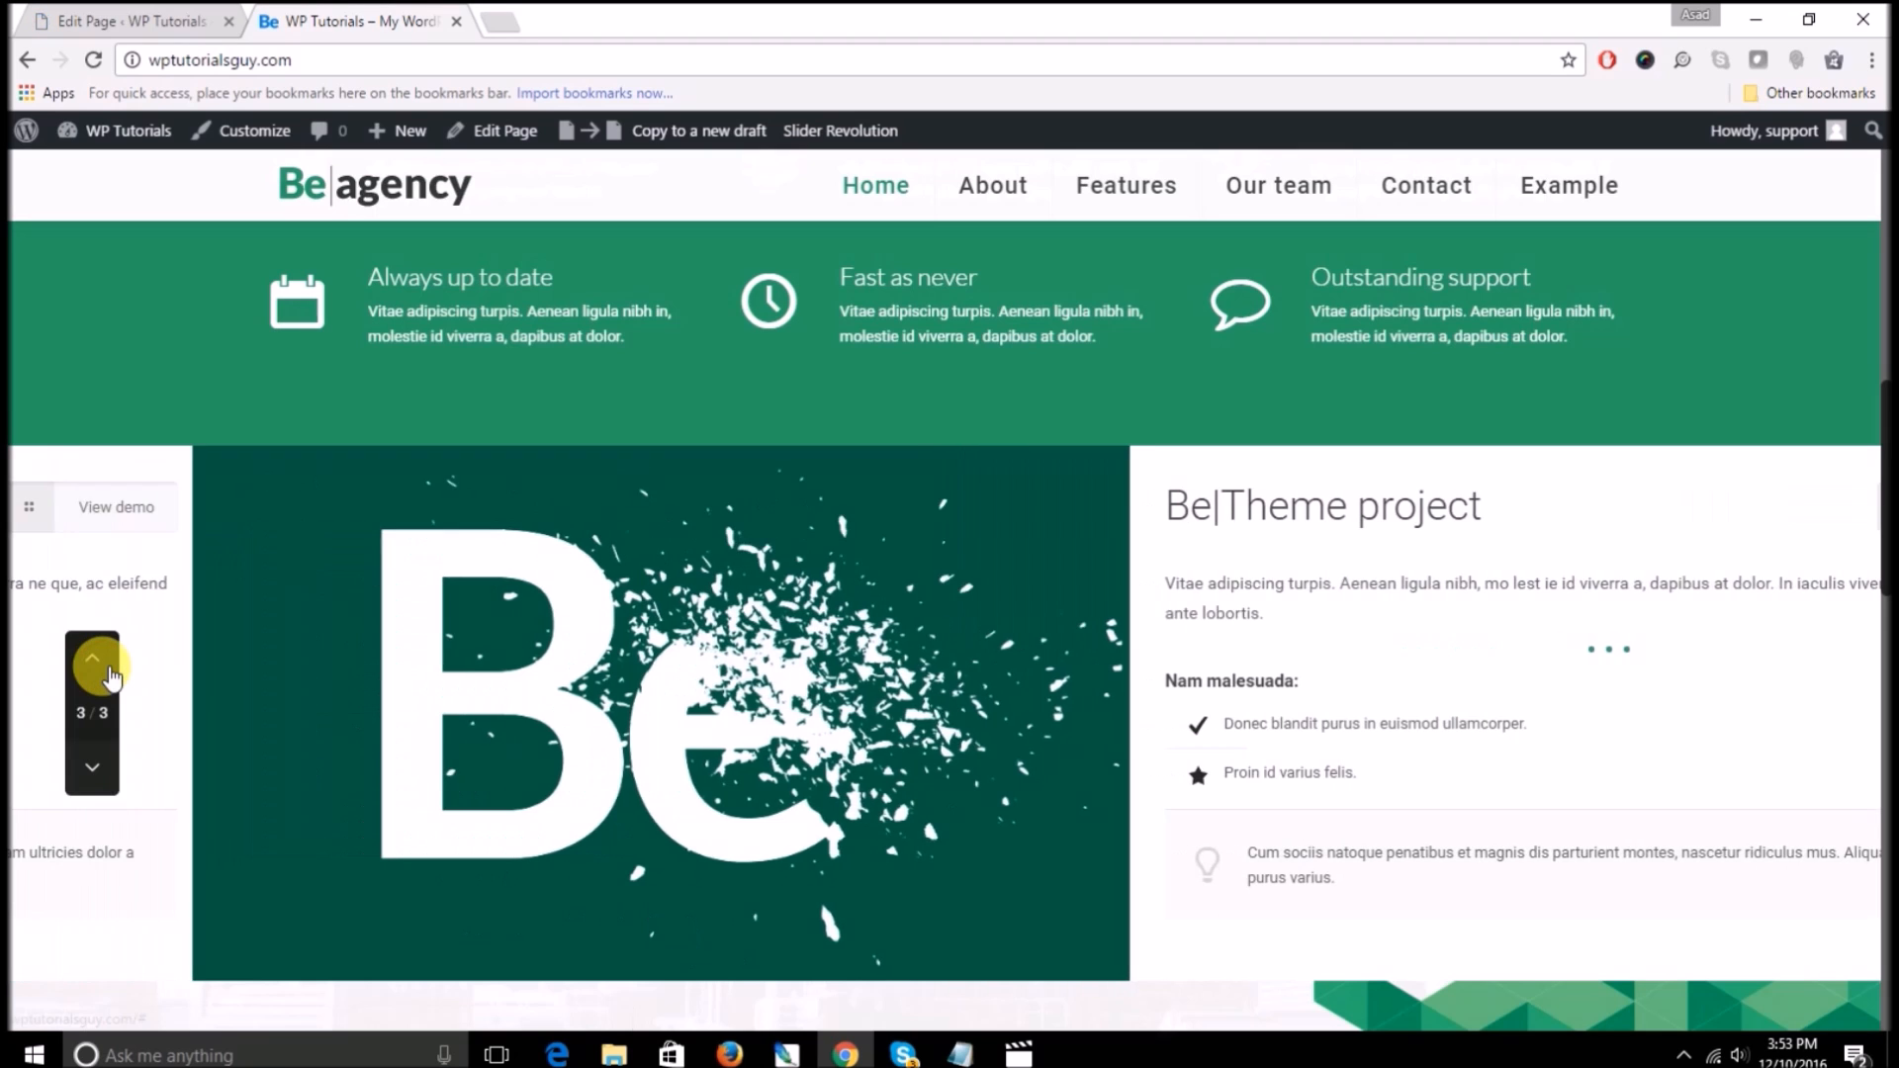
left_click(108, 671)
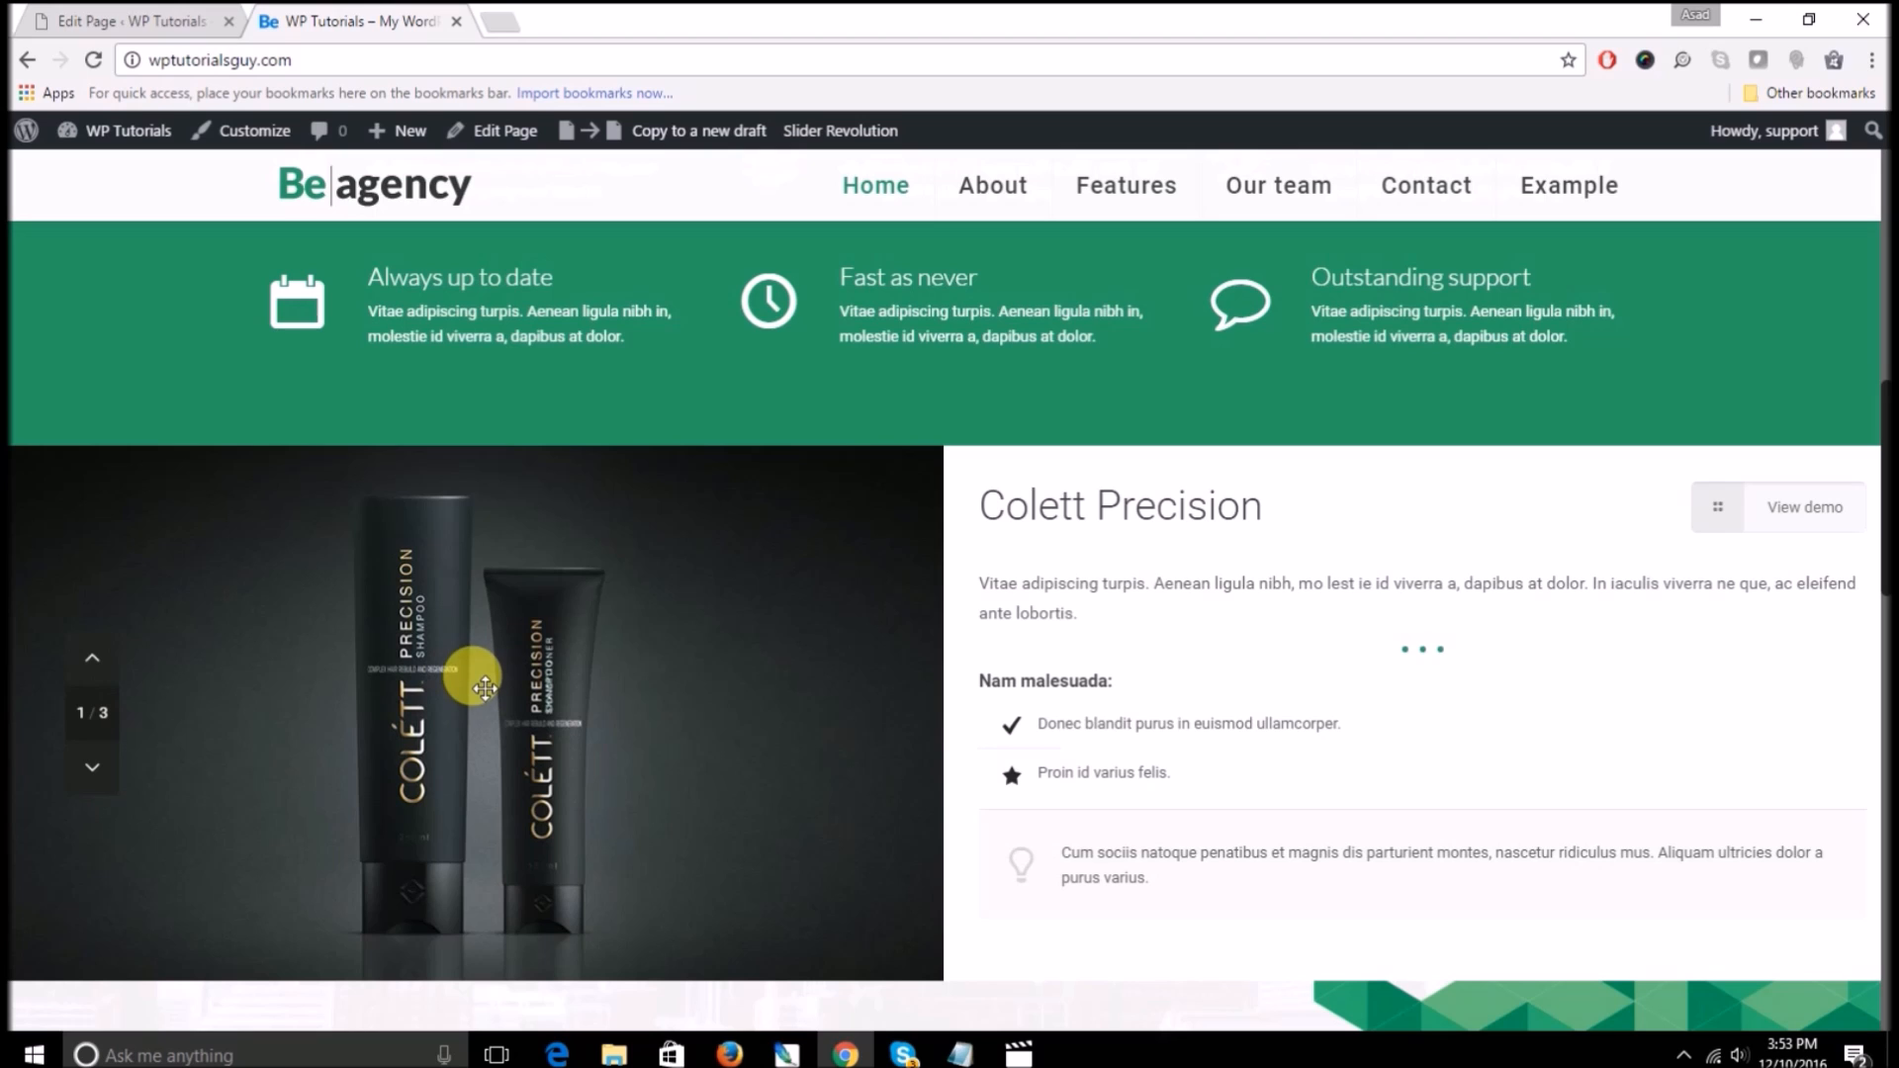
left_click(169, 20)
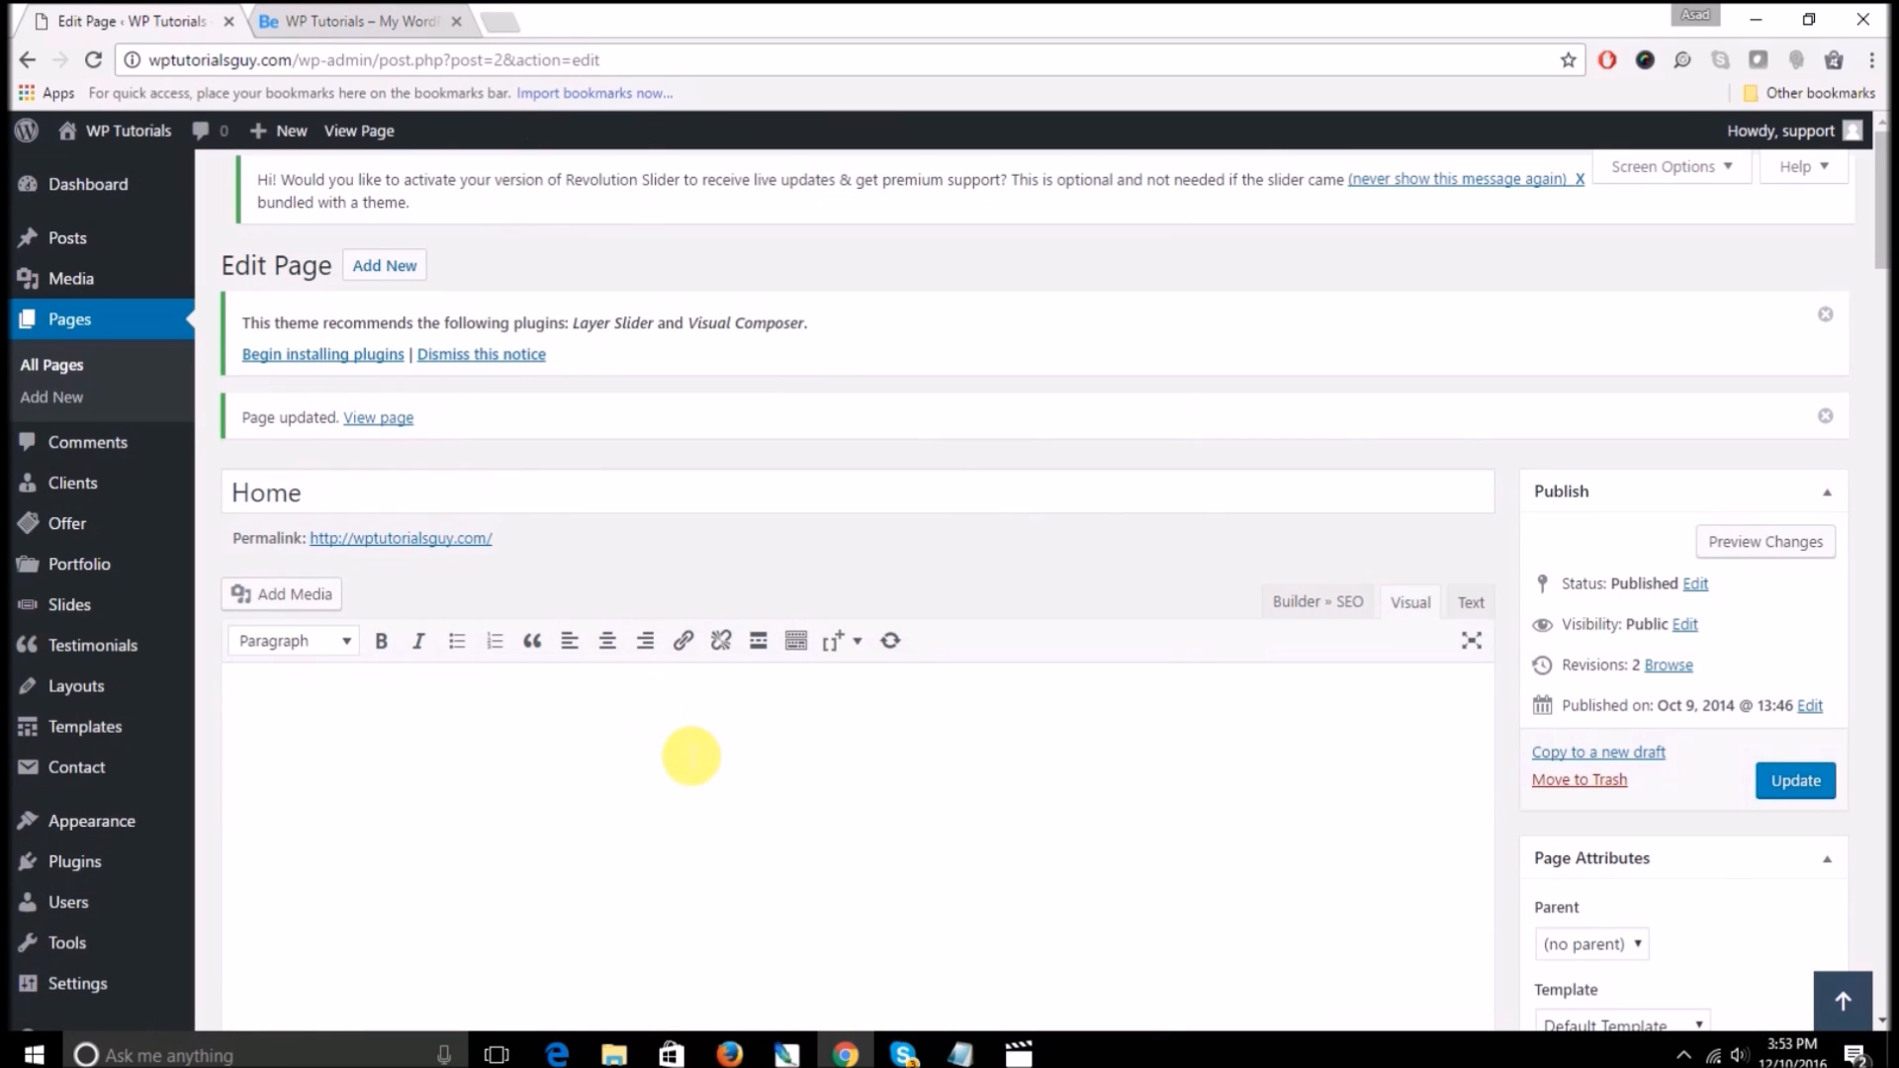
Step: Hide the Offer Slider Full section with its eye icon and update the Home page
scroll(692, 756, "down", 15)
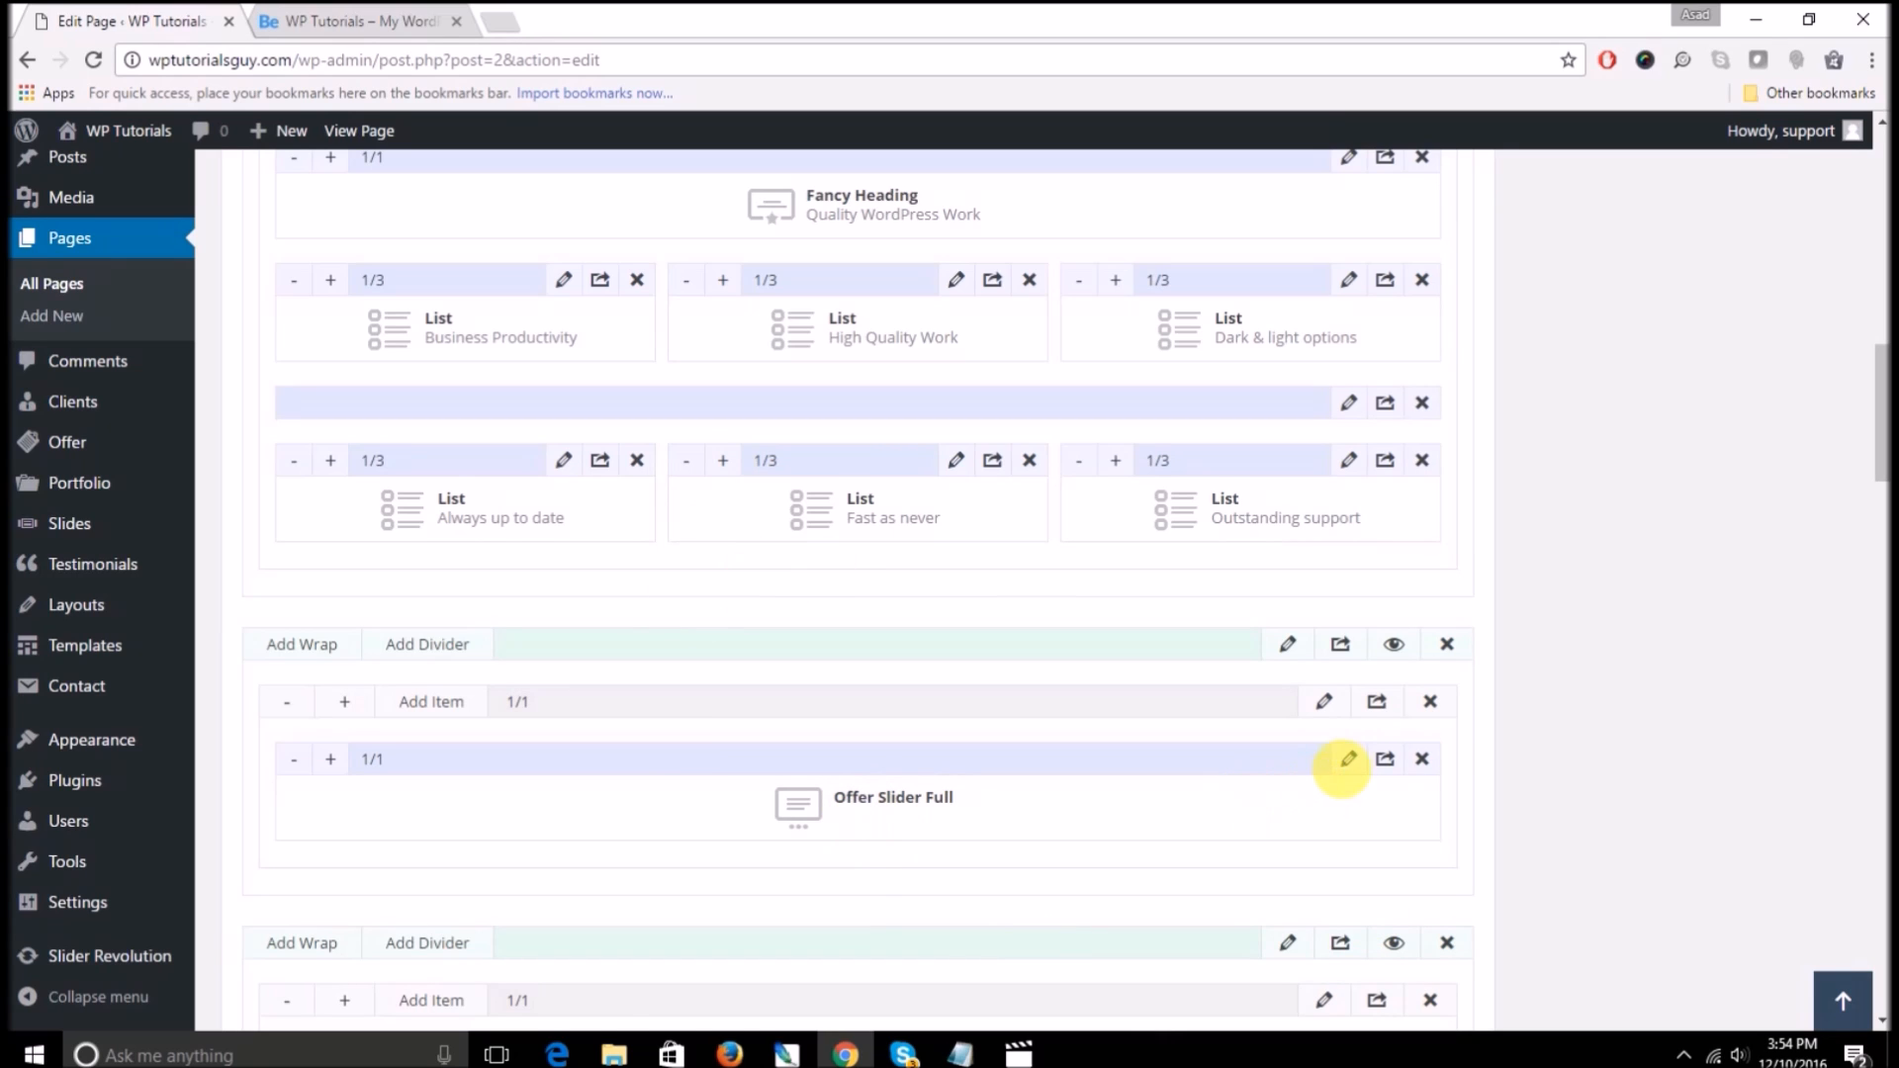
left_click(1350, 761)
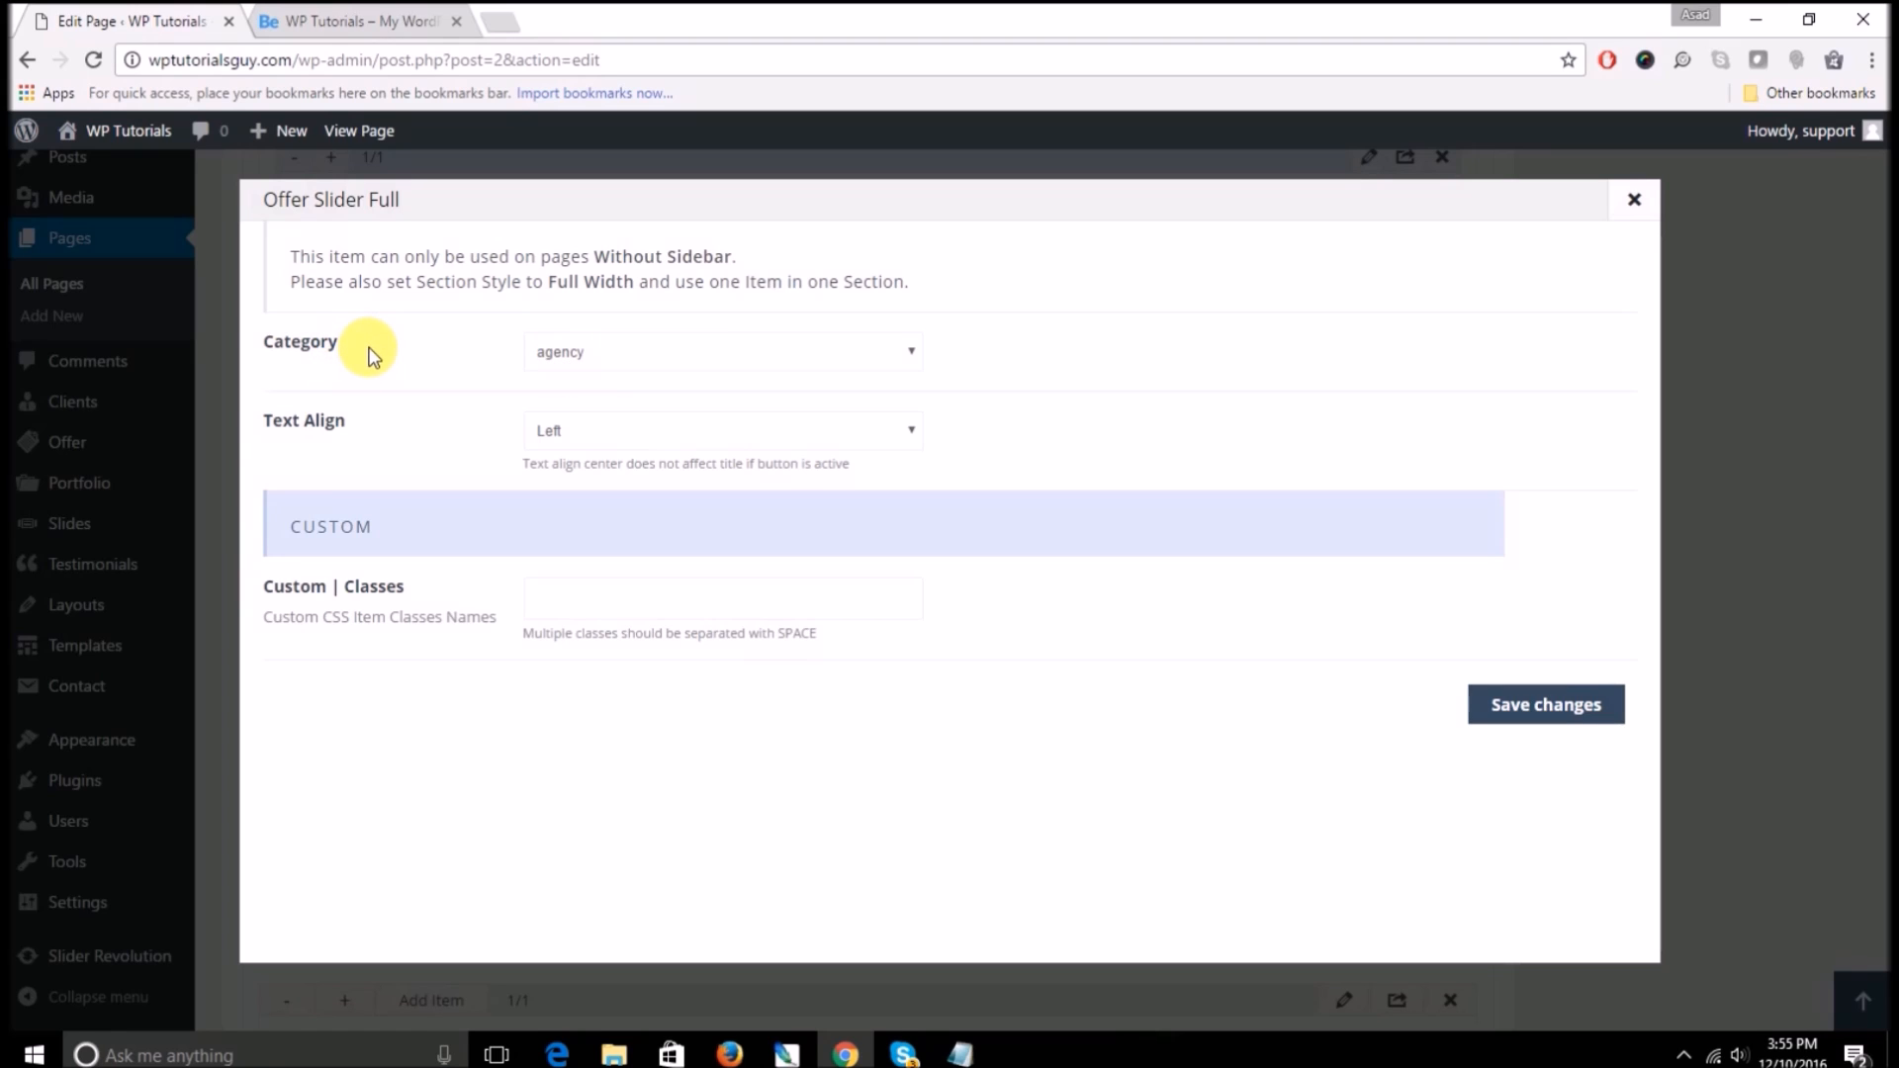
left_click(1637, 202)
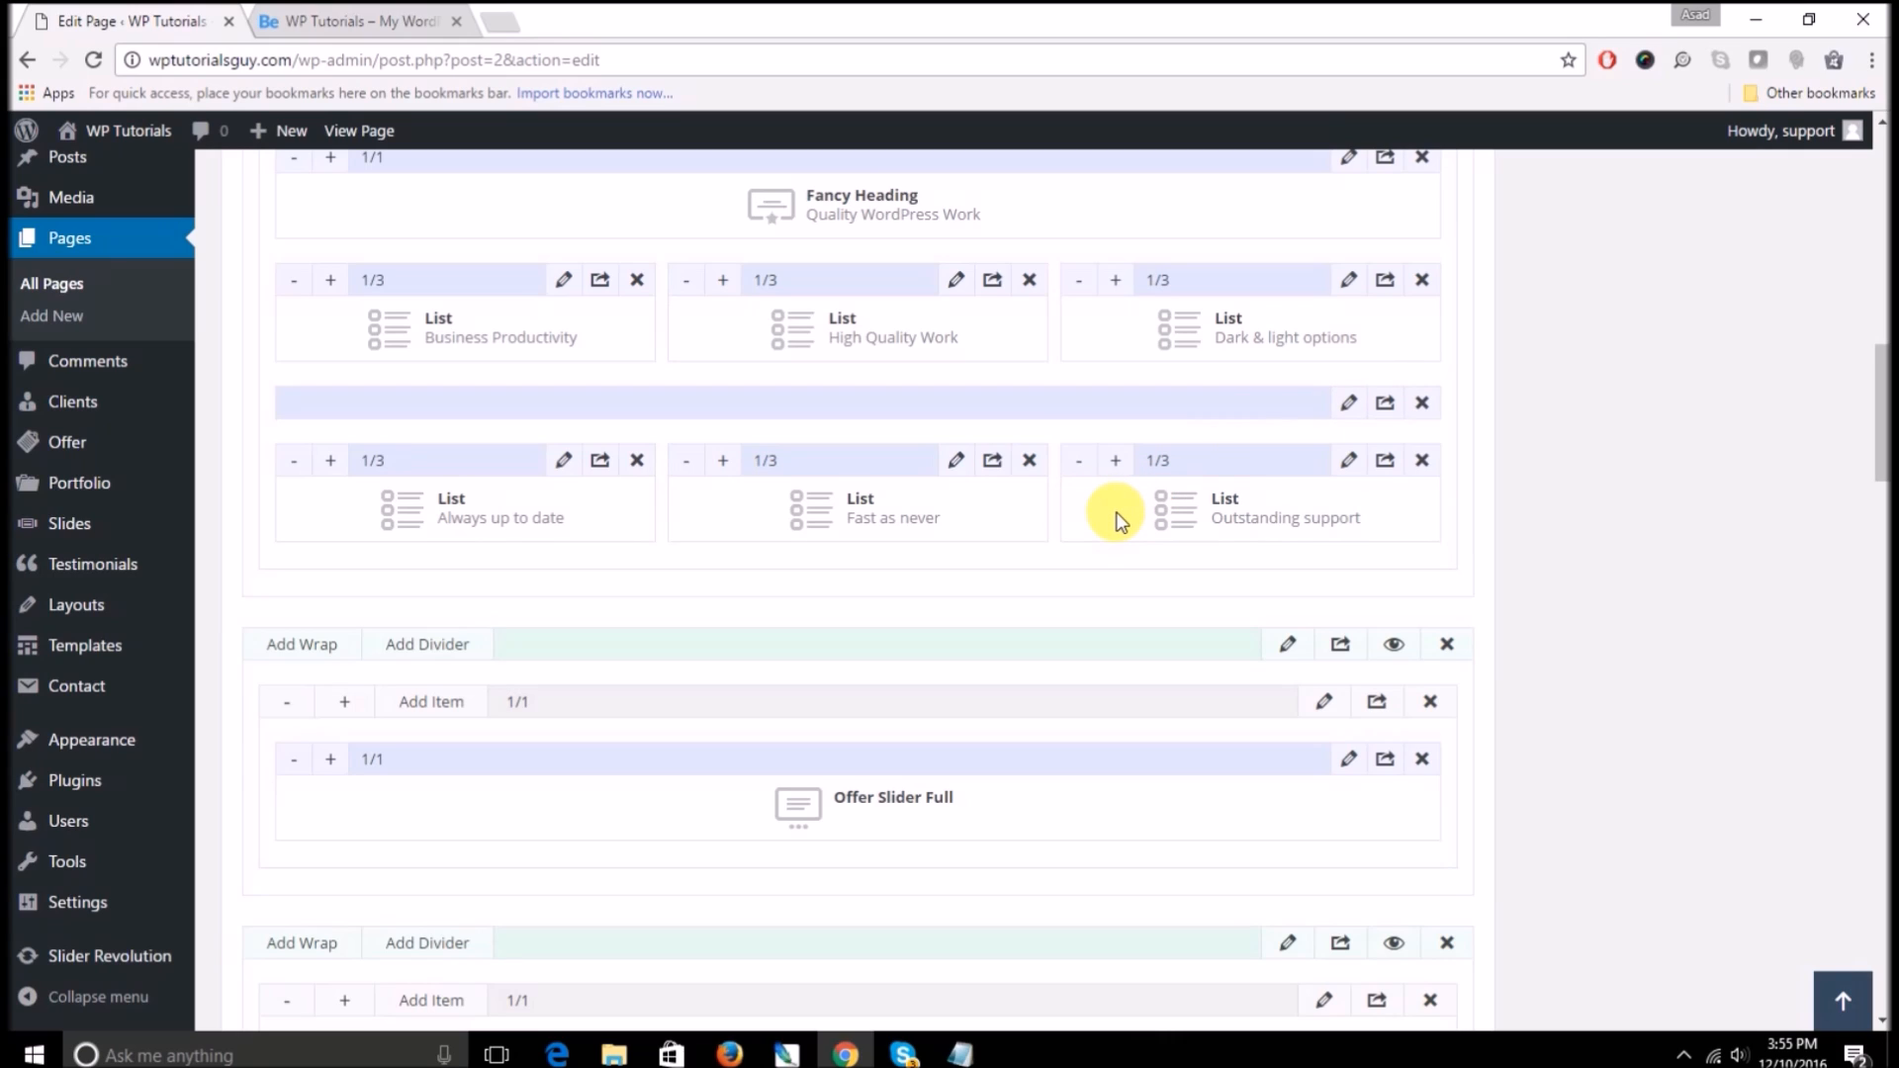
scroll(1161, 545, "up", 3)
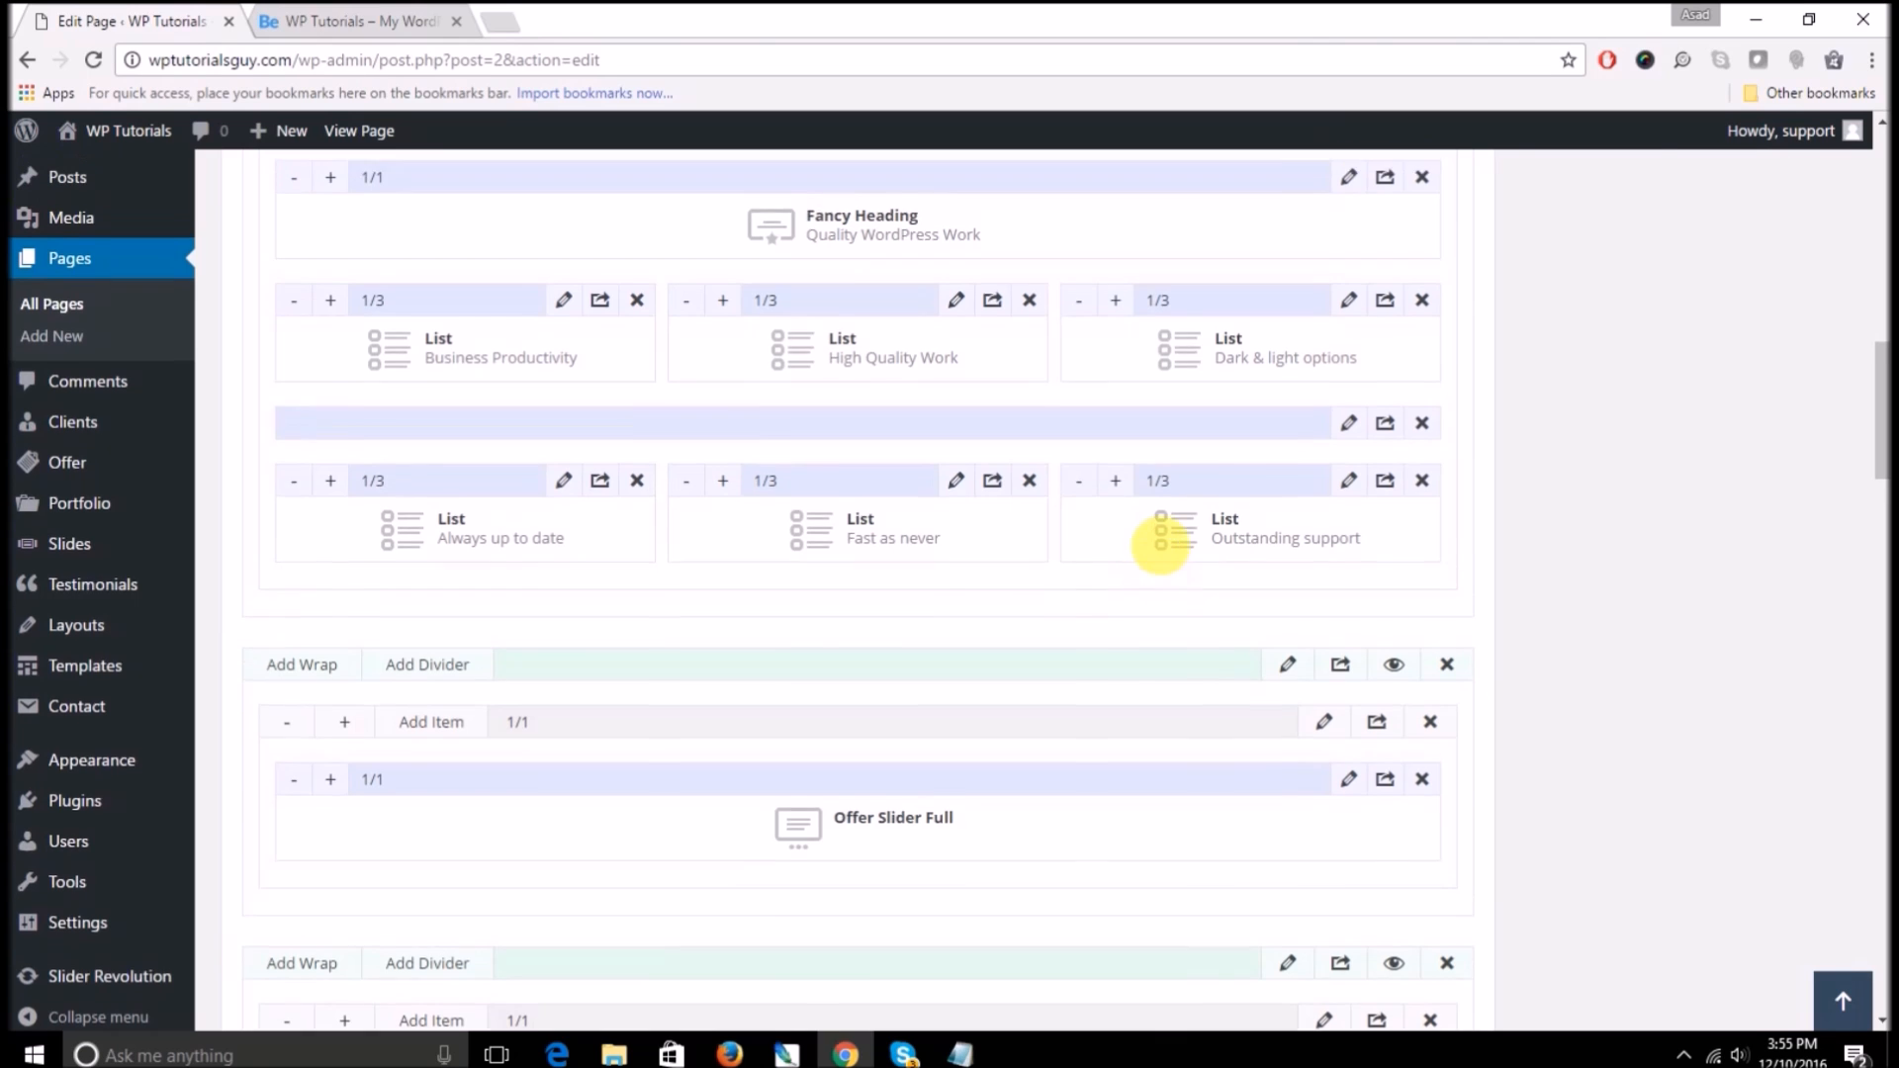
scroll(1161, 544, "down", 3)
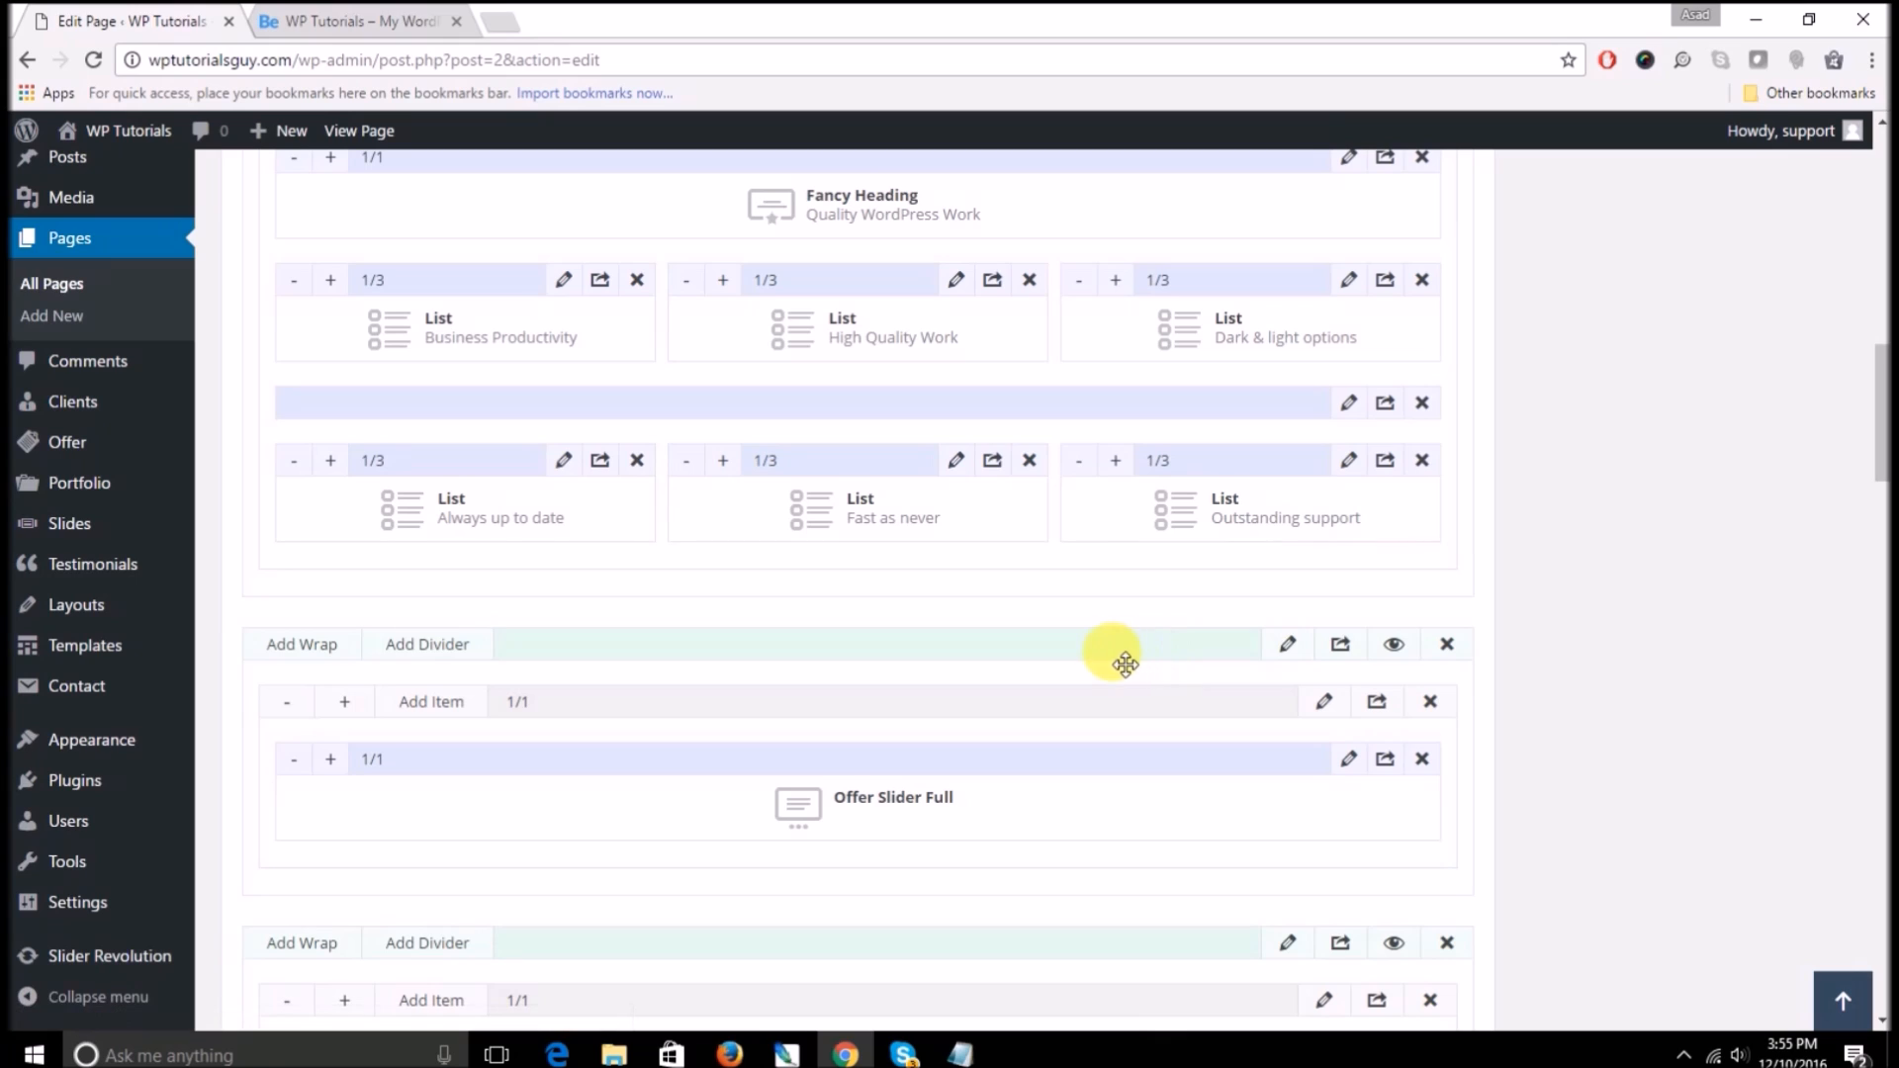
left_click(1395, 648)
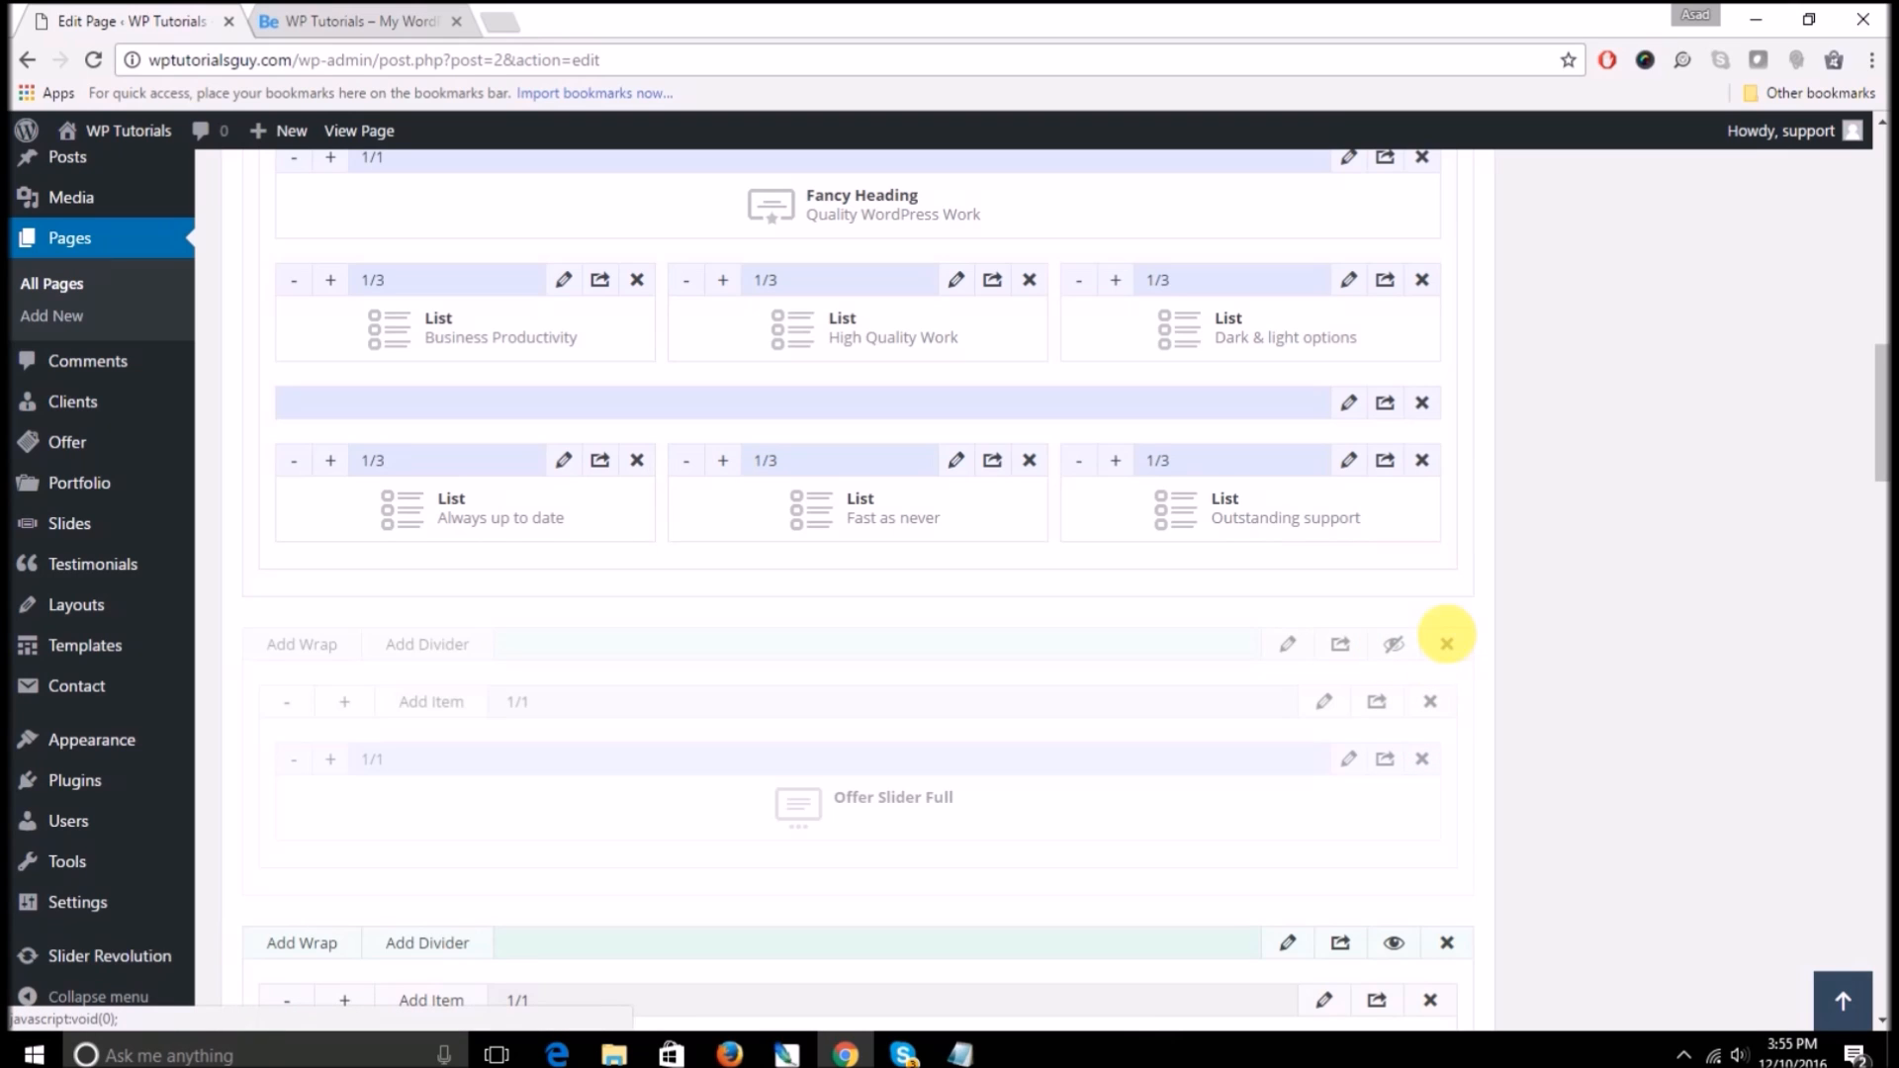
scroll(1455, 653, "up", 15)
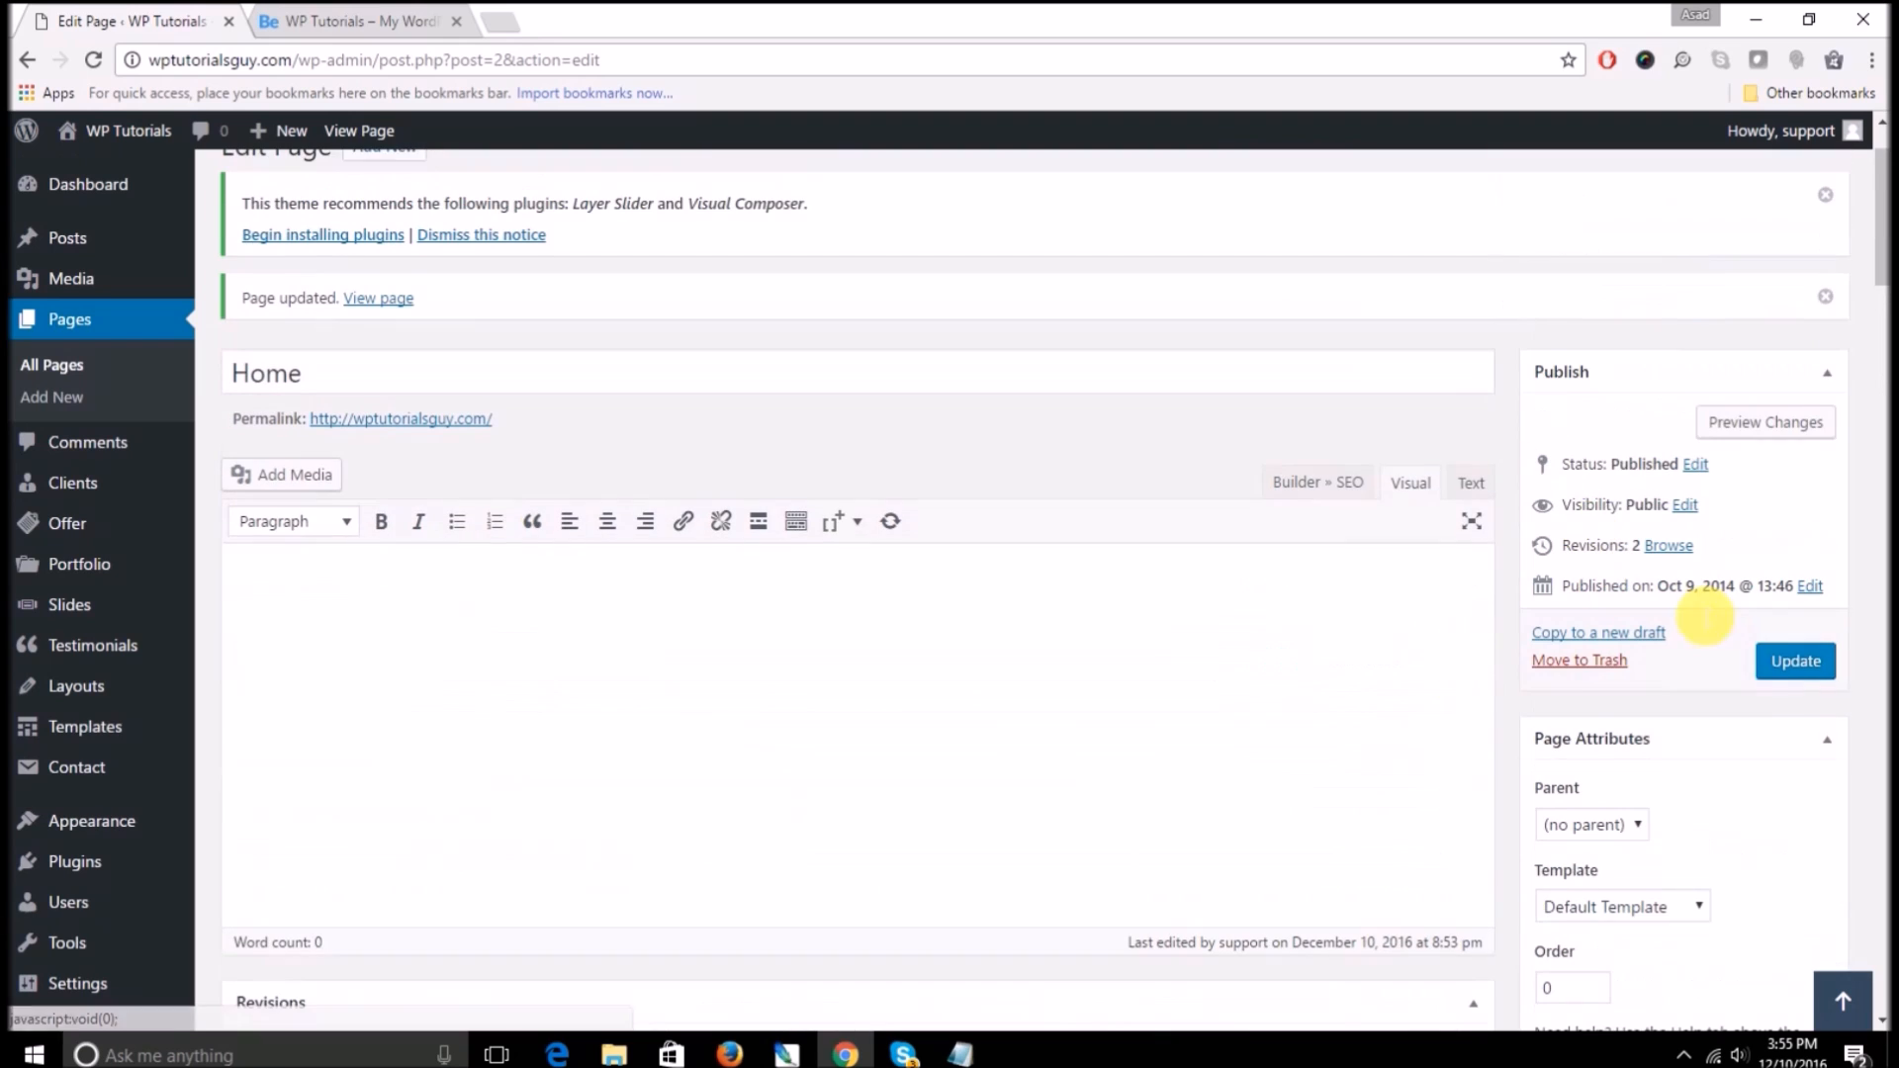
left_click(1795, 659)
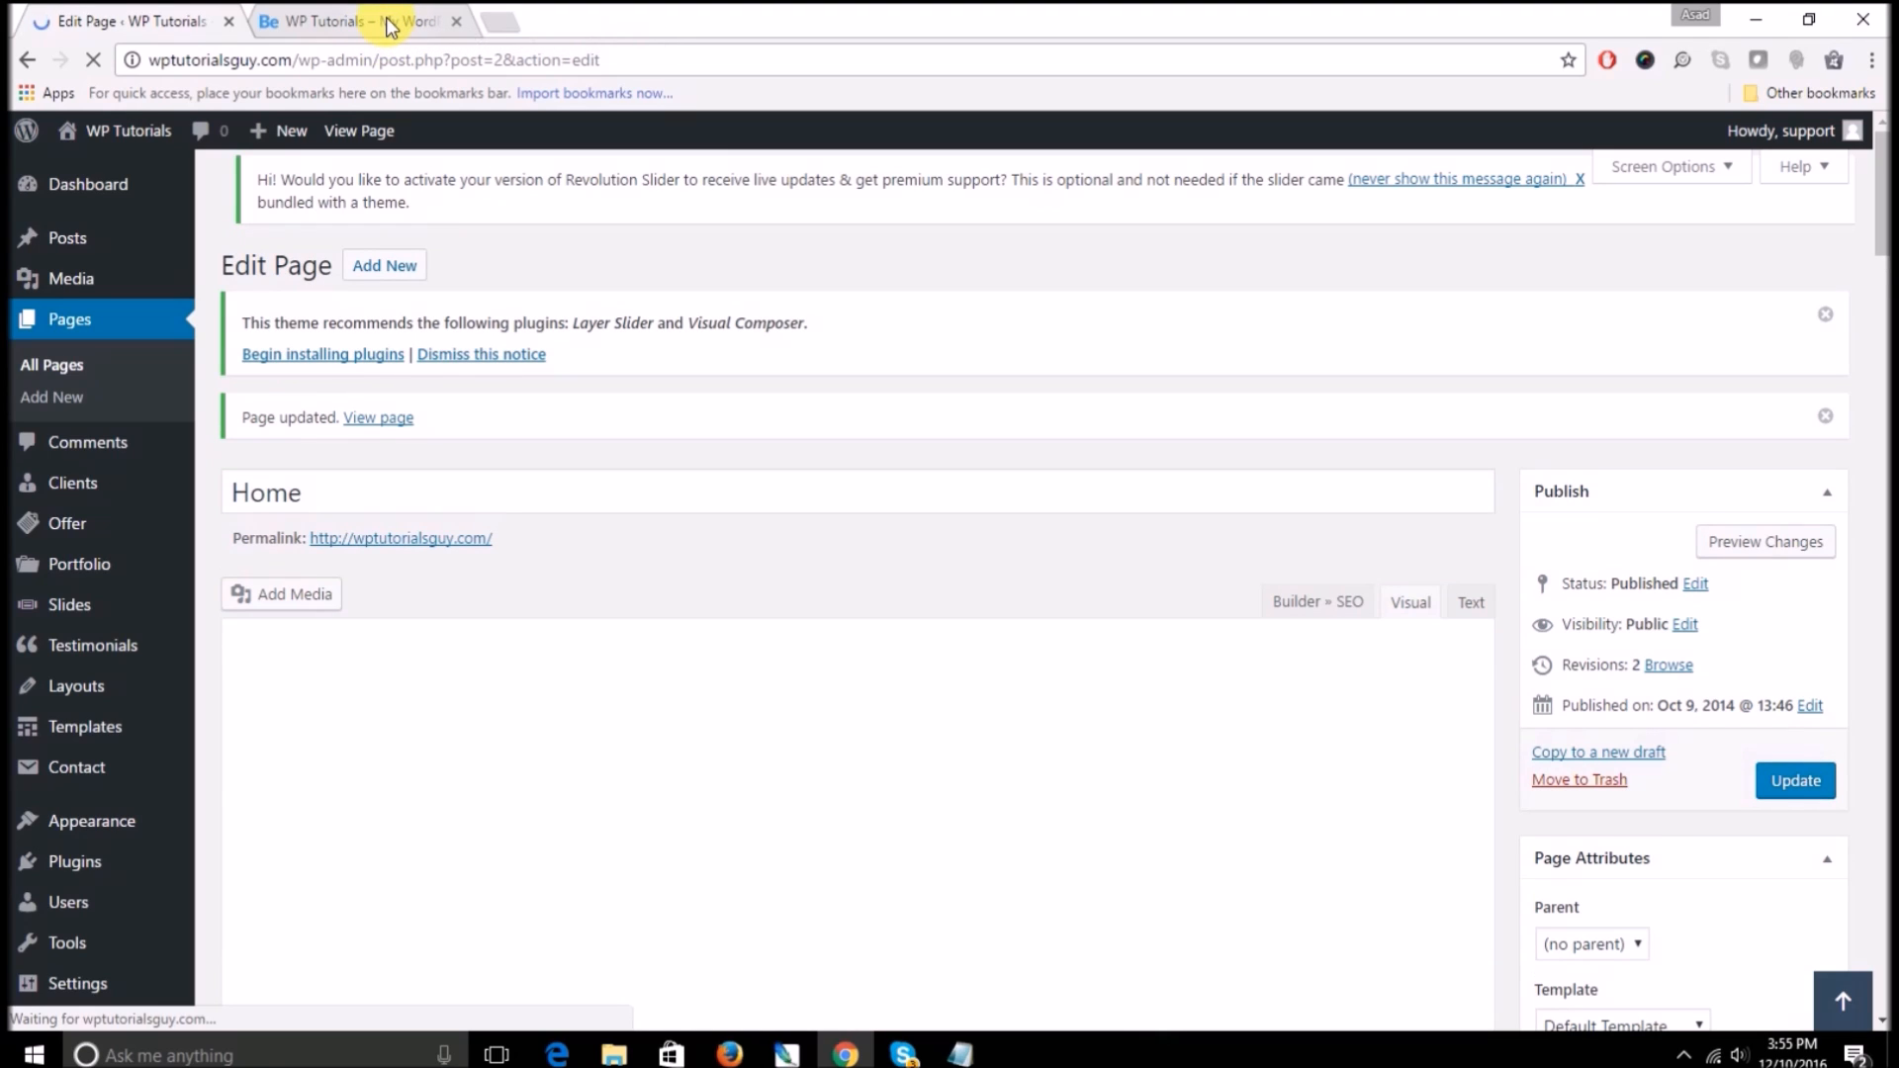
Step: Reload the live homepage and check the product slider no longer appears
left_click(389, 24)
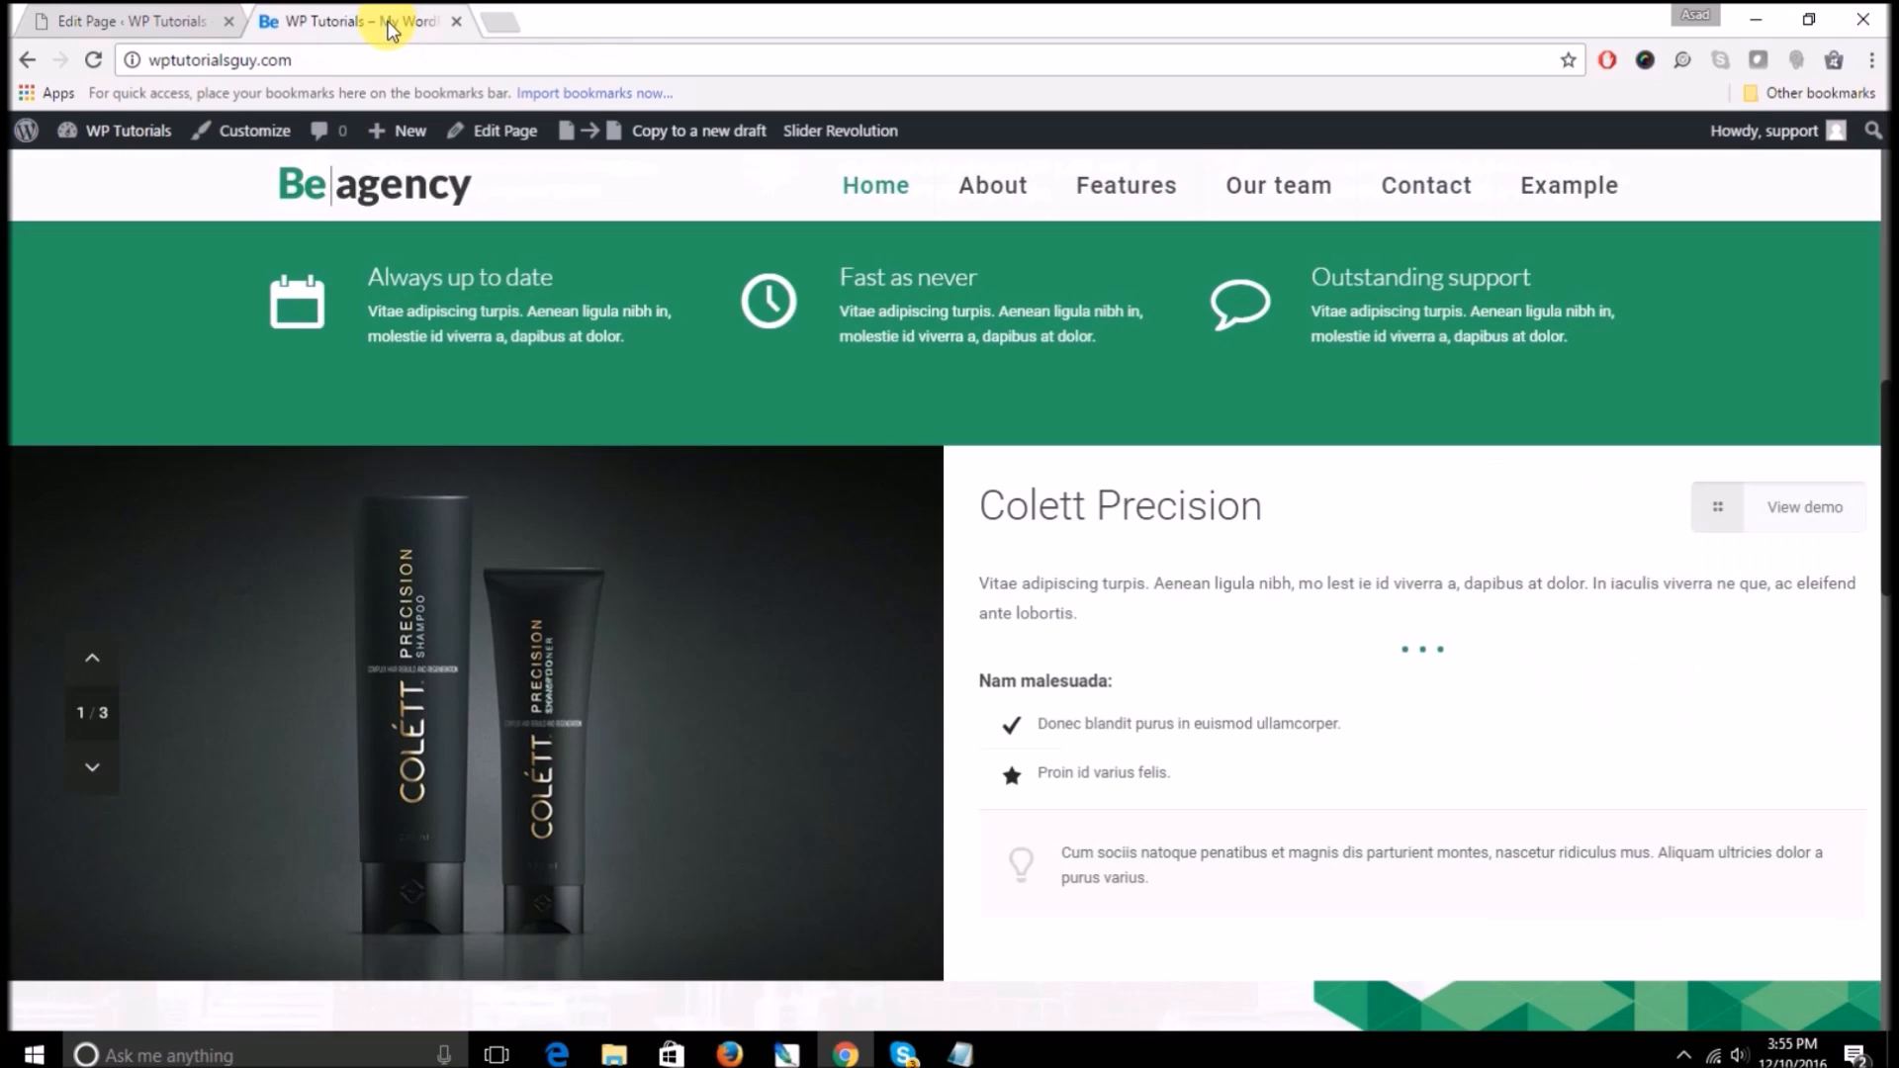
left_click(85, 69)
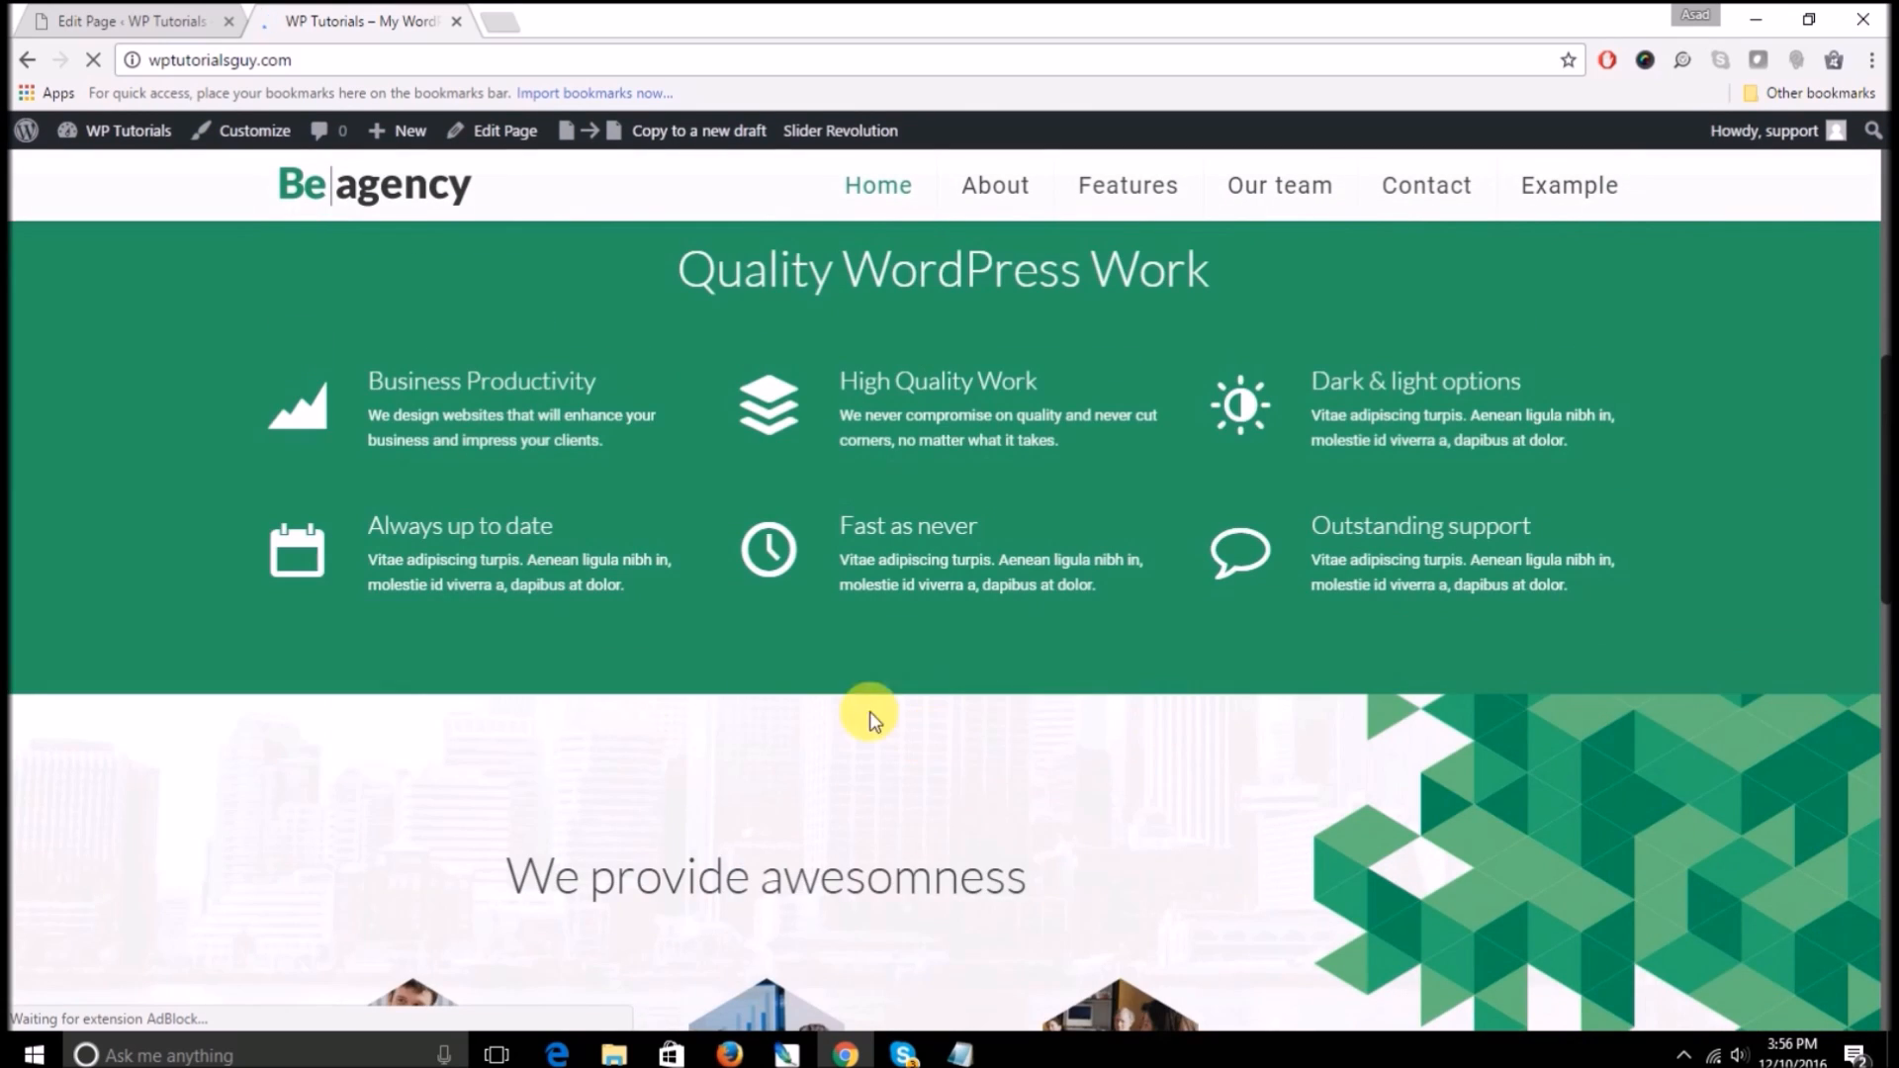
scroll(936, 704, "down", 4)
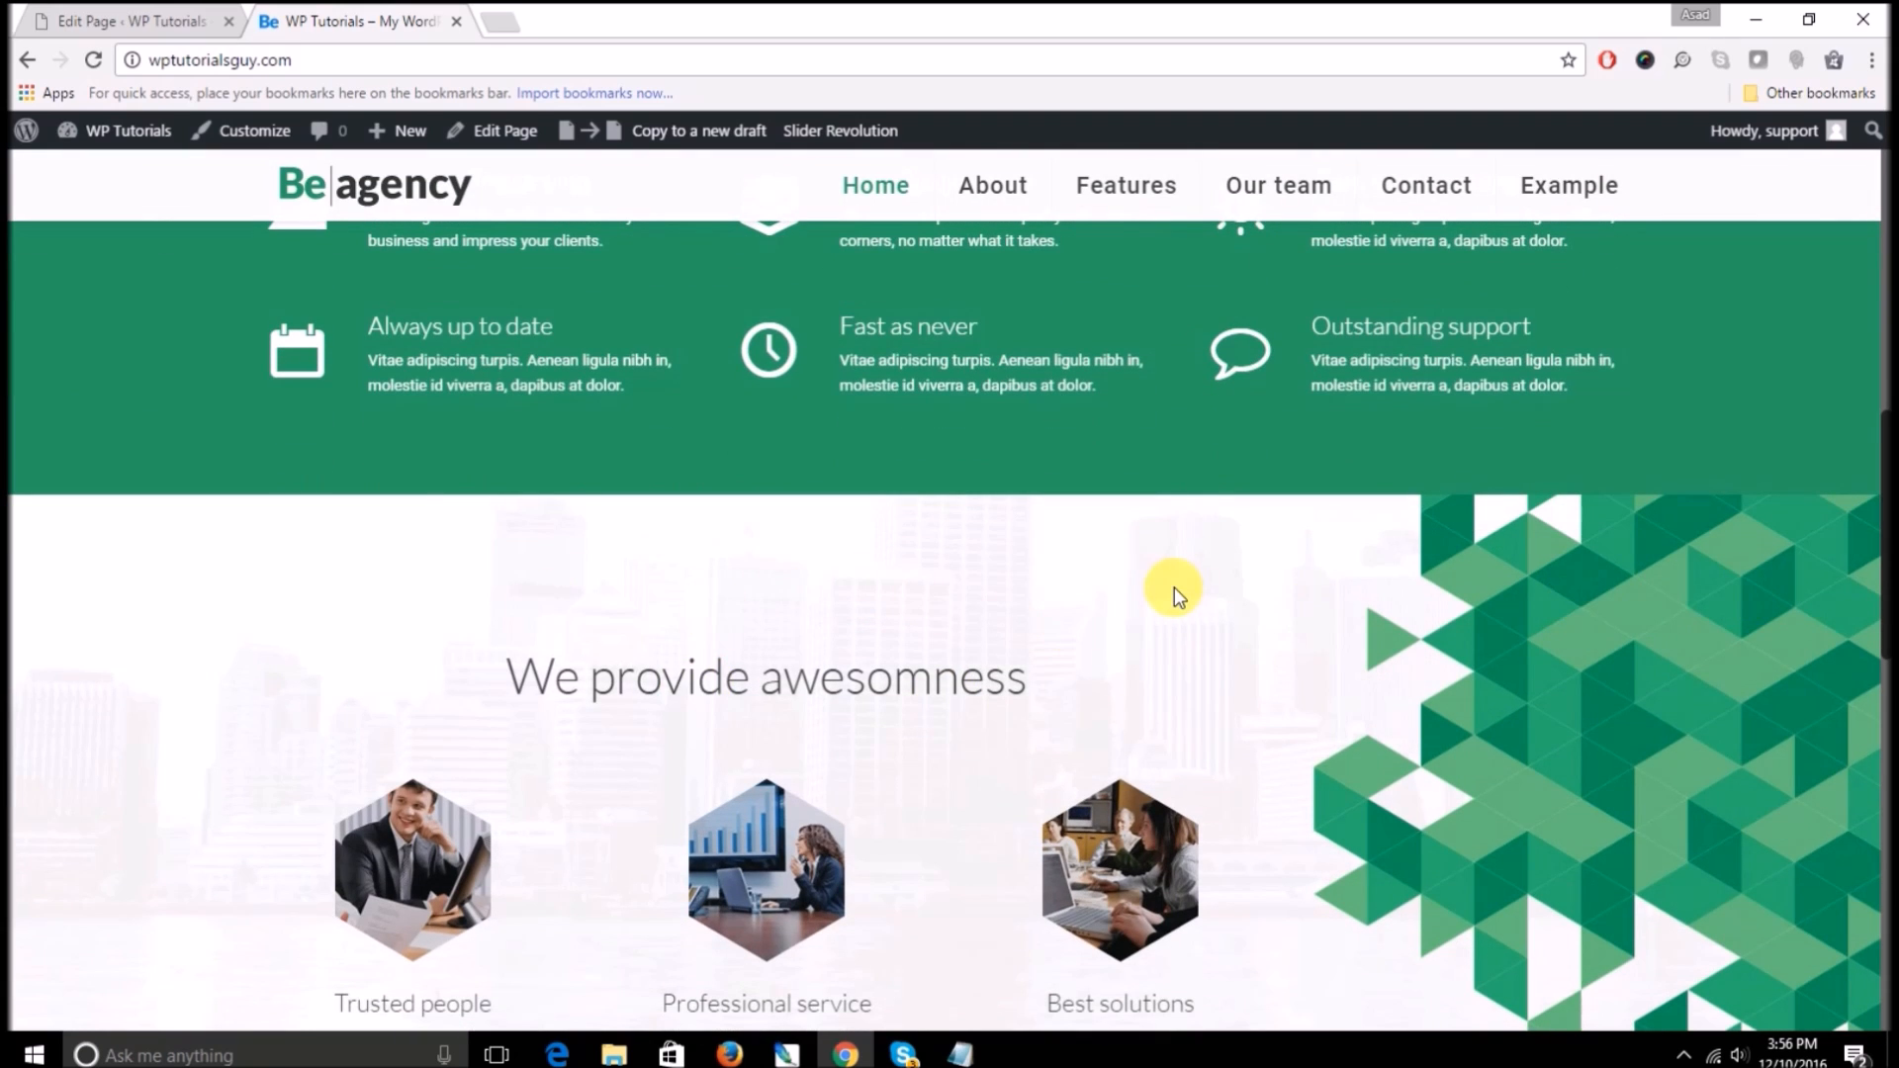
scroll(1173, 584, "up", 2)
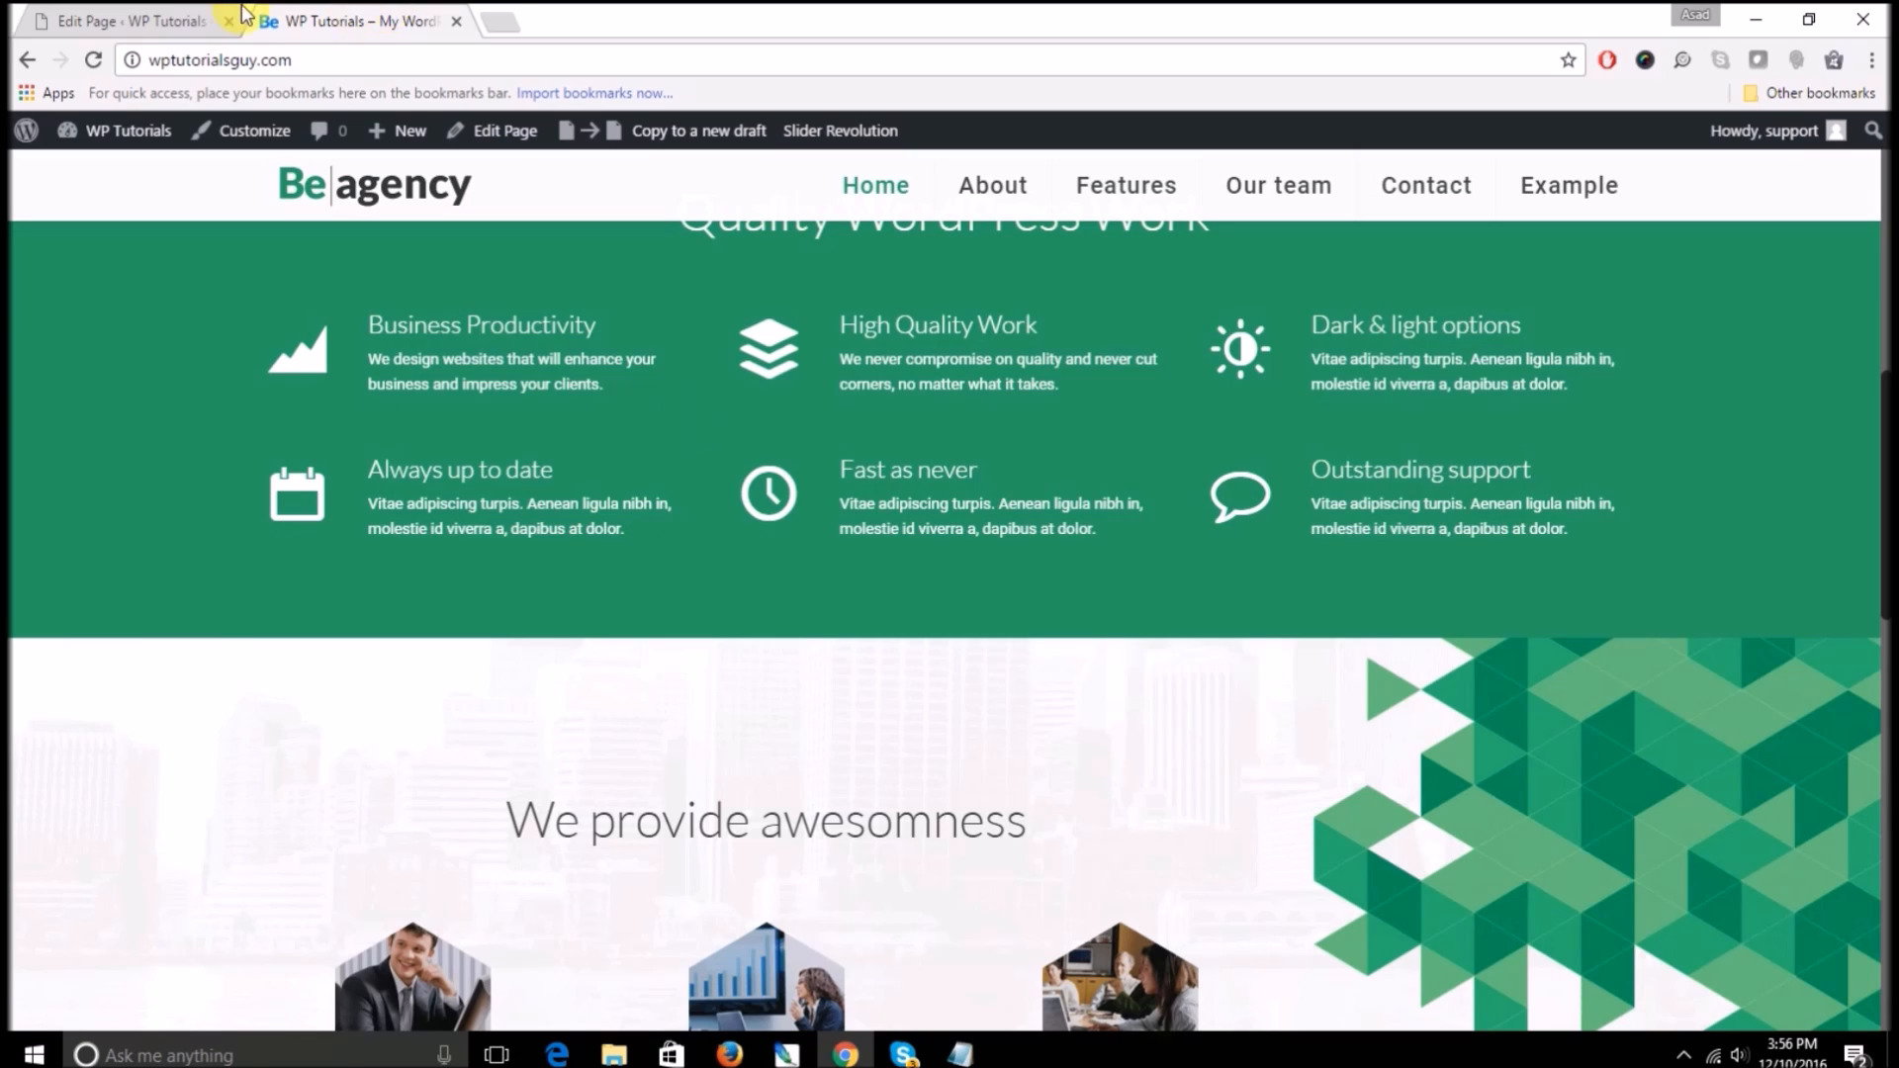
left_click(101, 20)
Step: Add a new empty section to the Home page builder
scroll(791, 521, "down", 1)
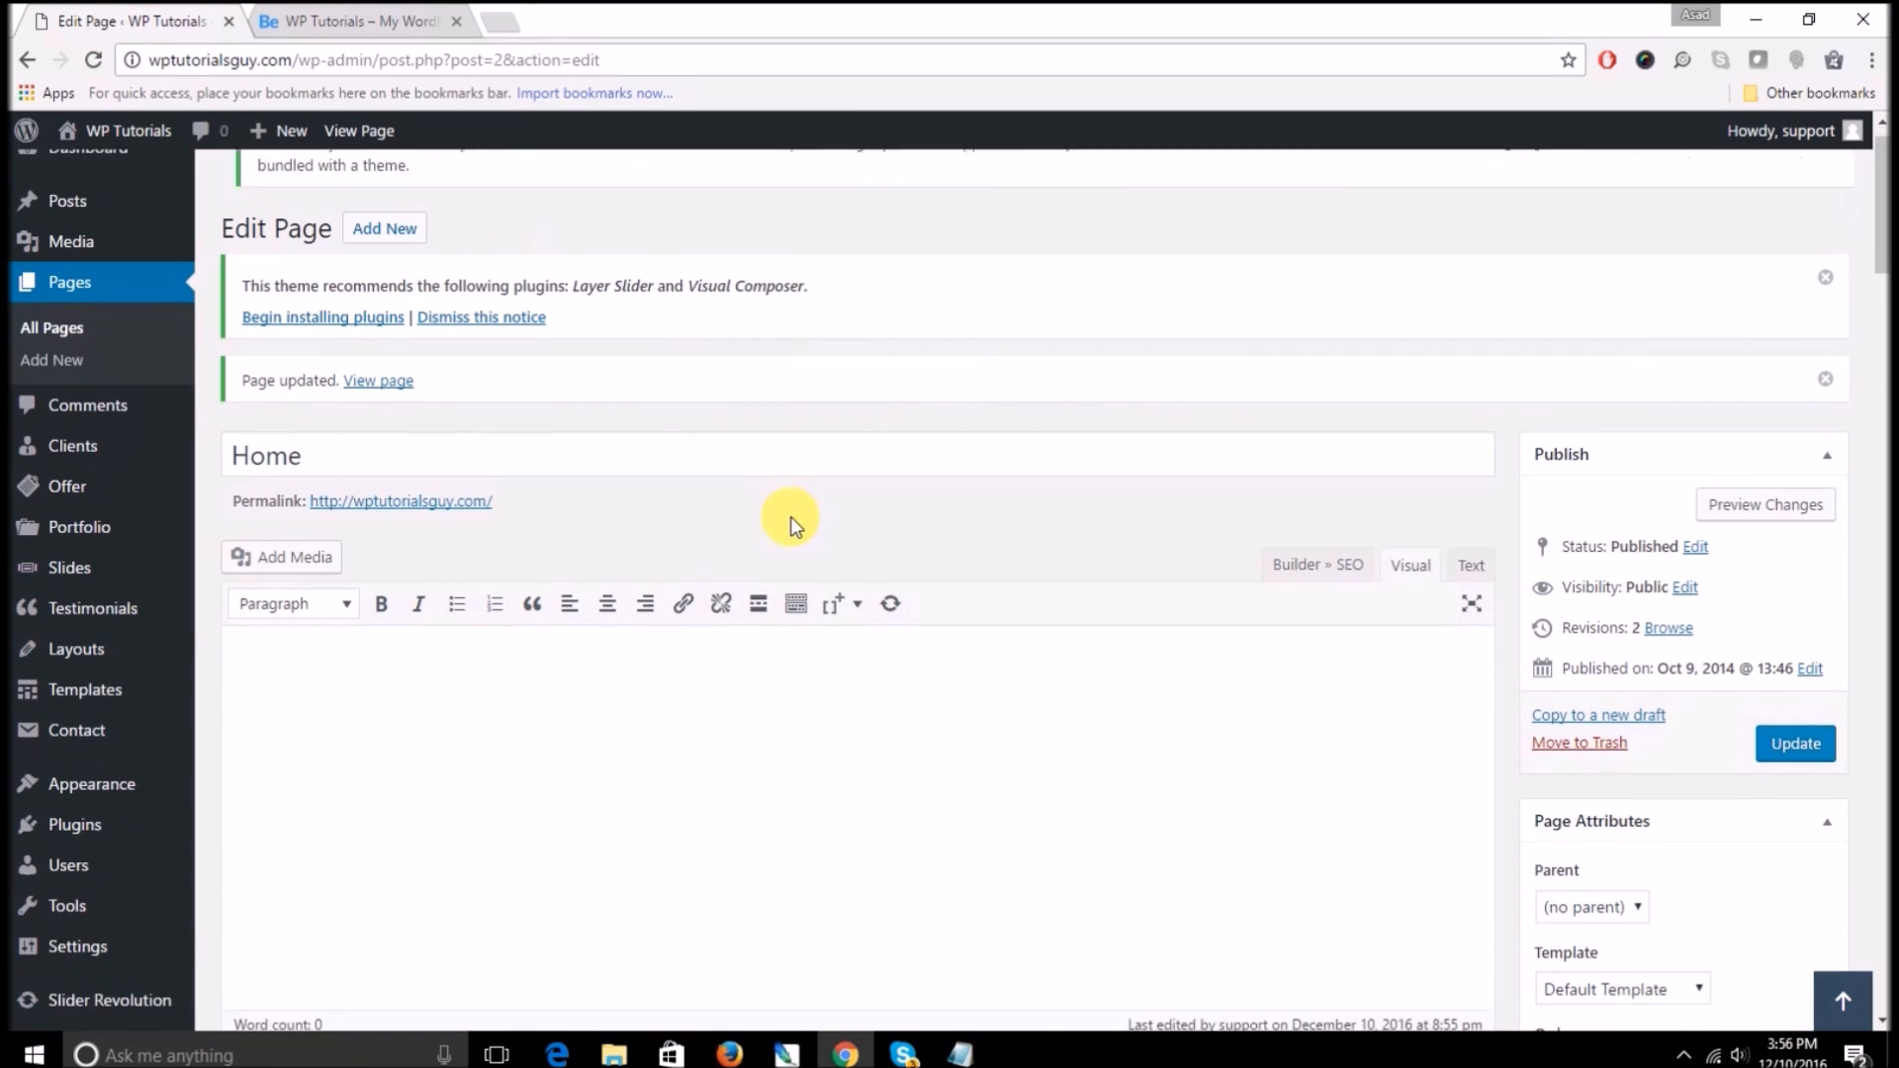
scroll(791, 521, "down", 7)
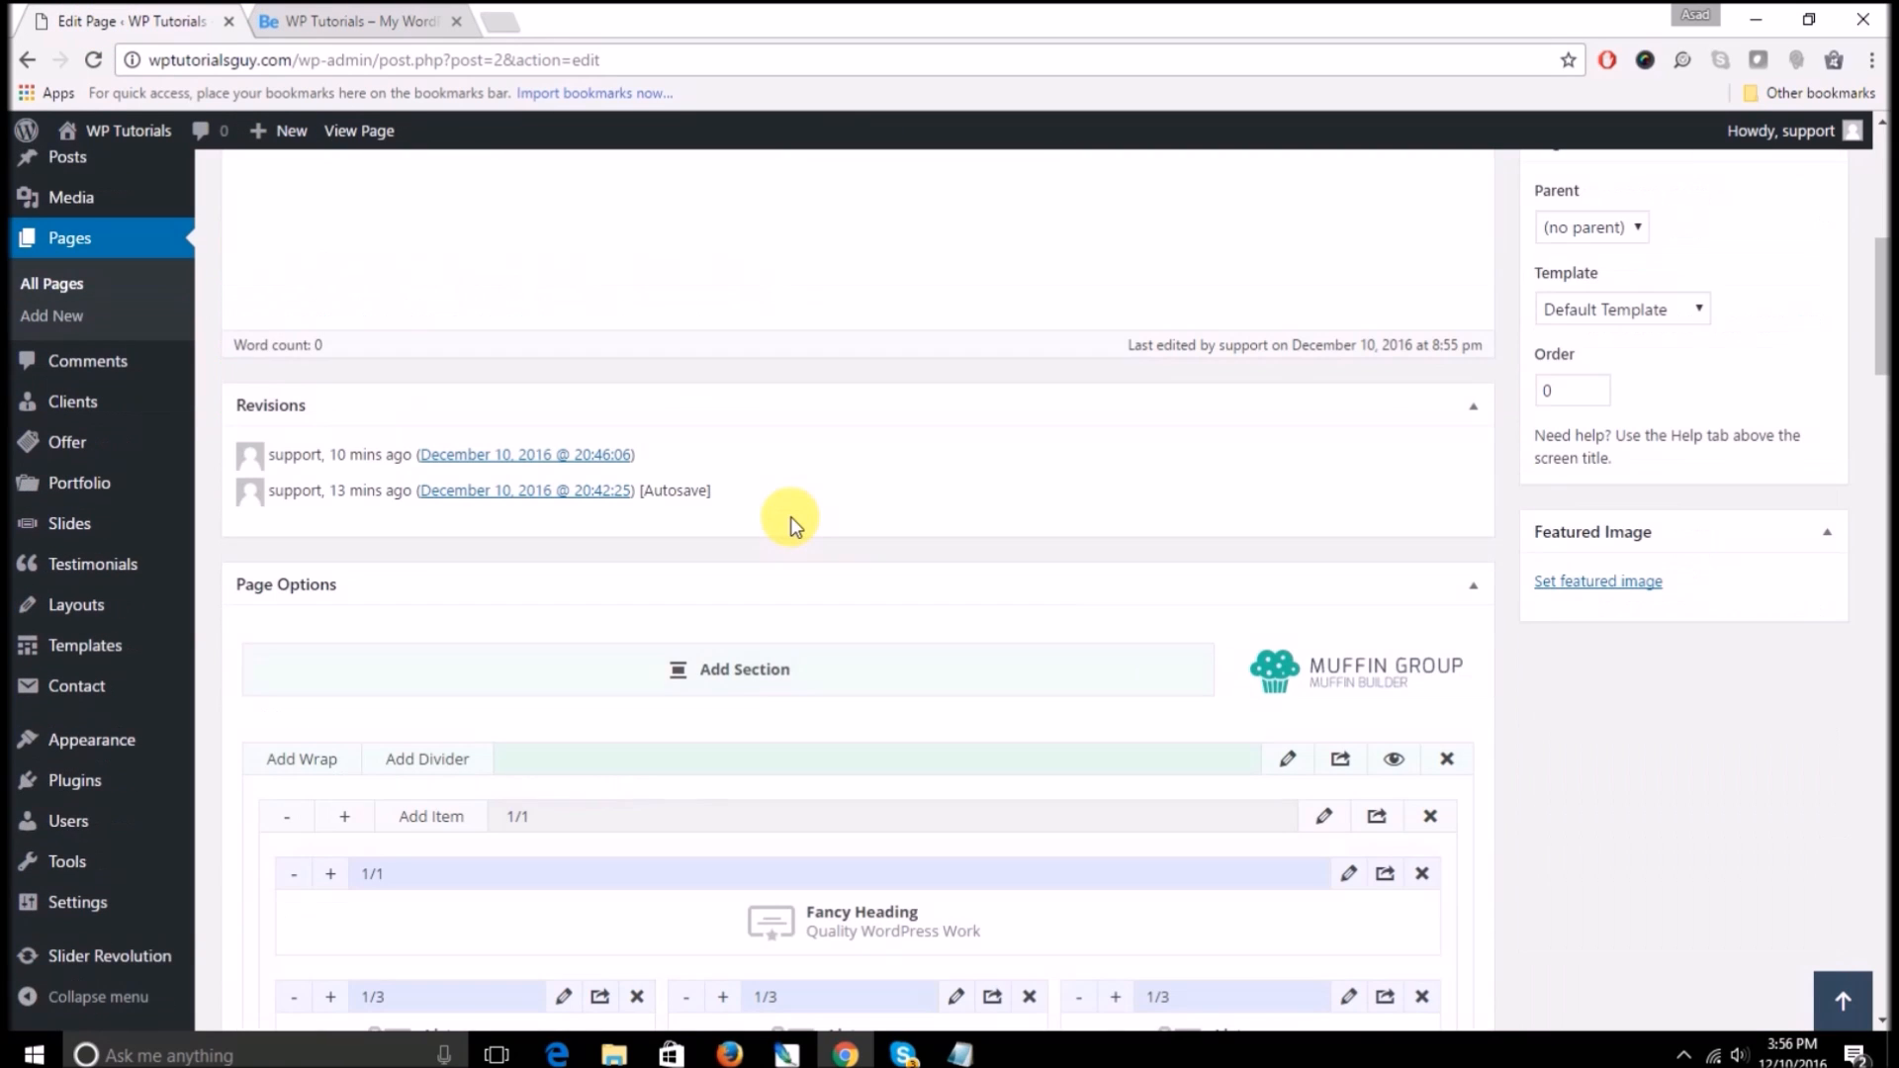
left_click(747, 671)
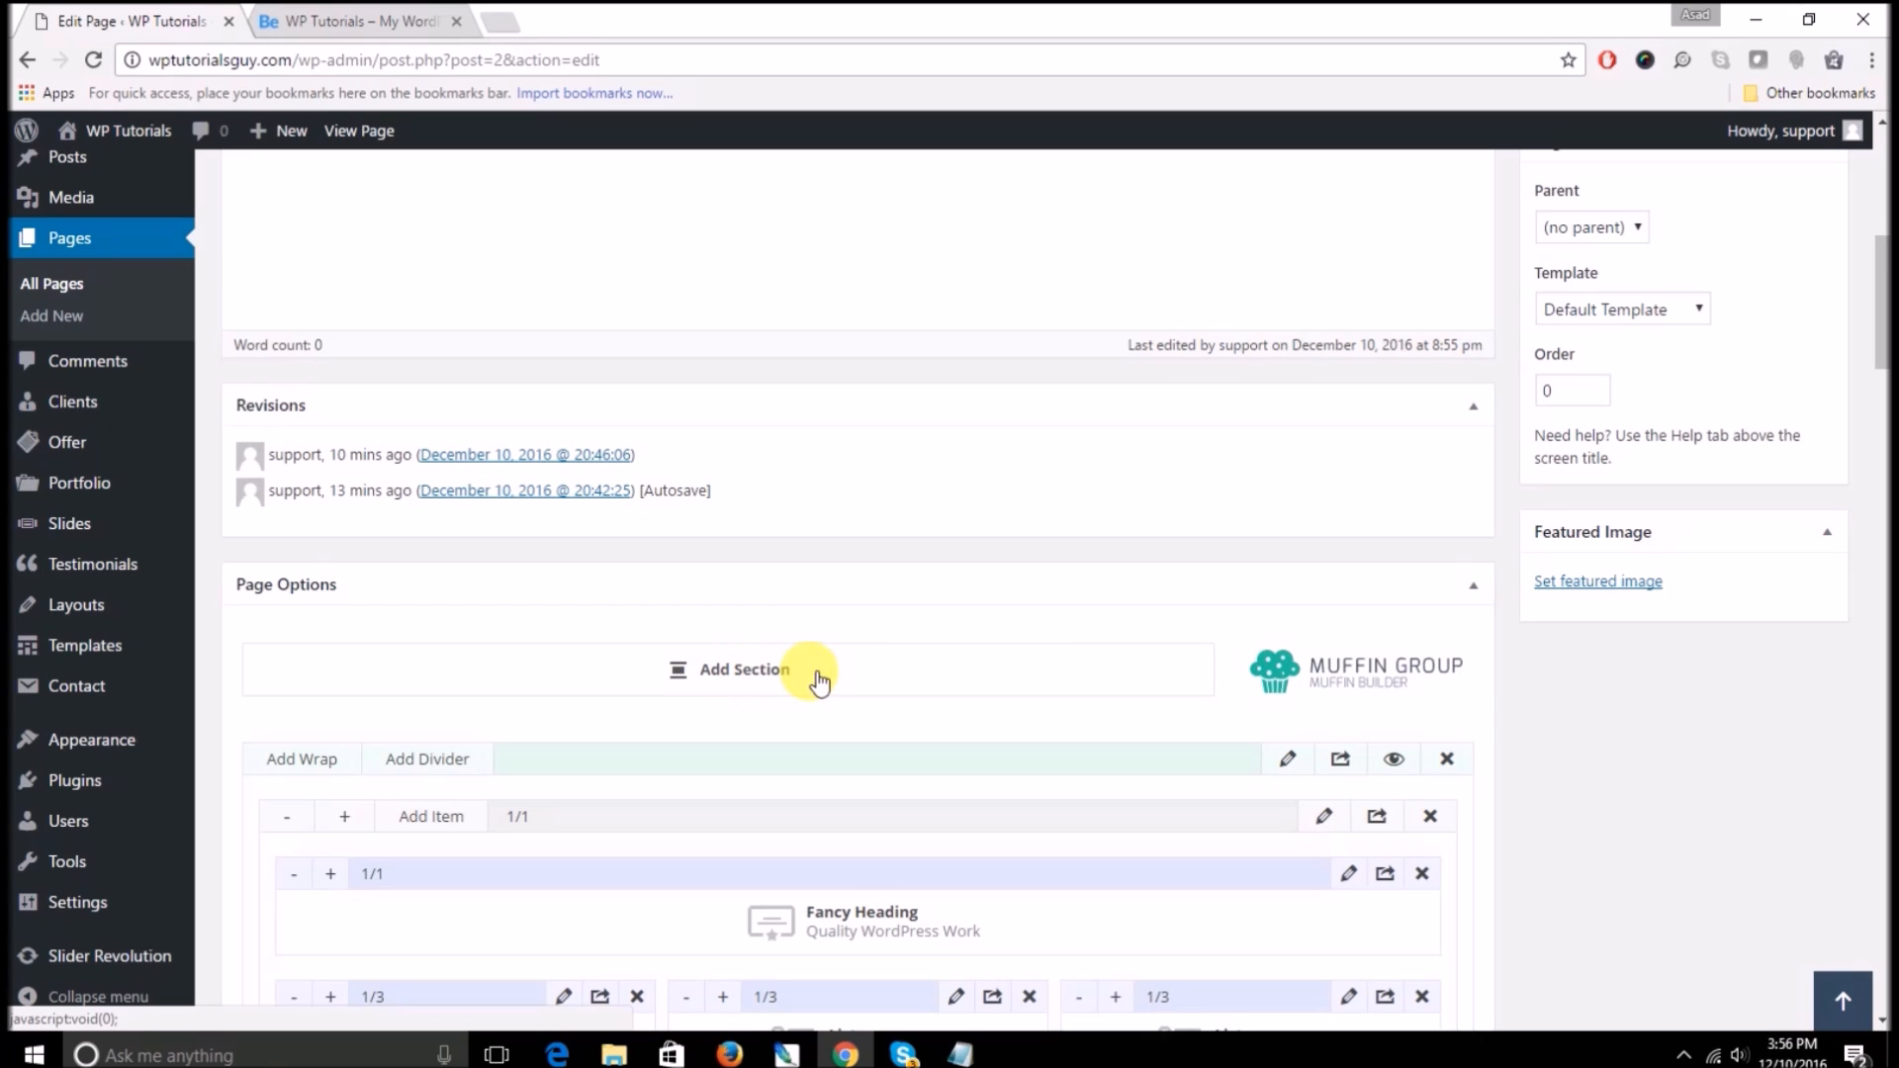
scroll(836, 671, "down", 8)
scroll(831, 669, "down", 5)
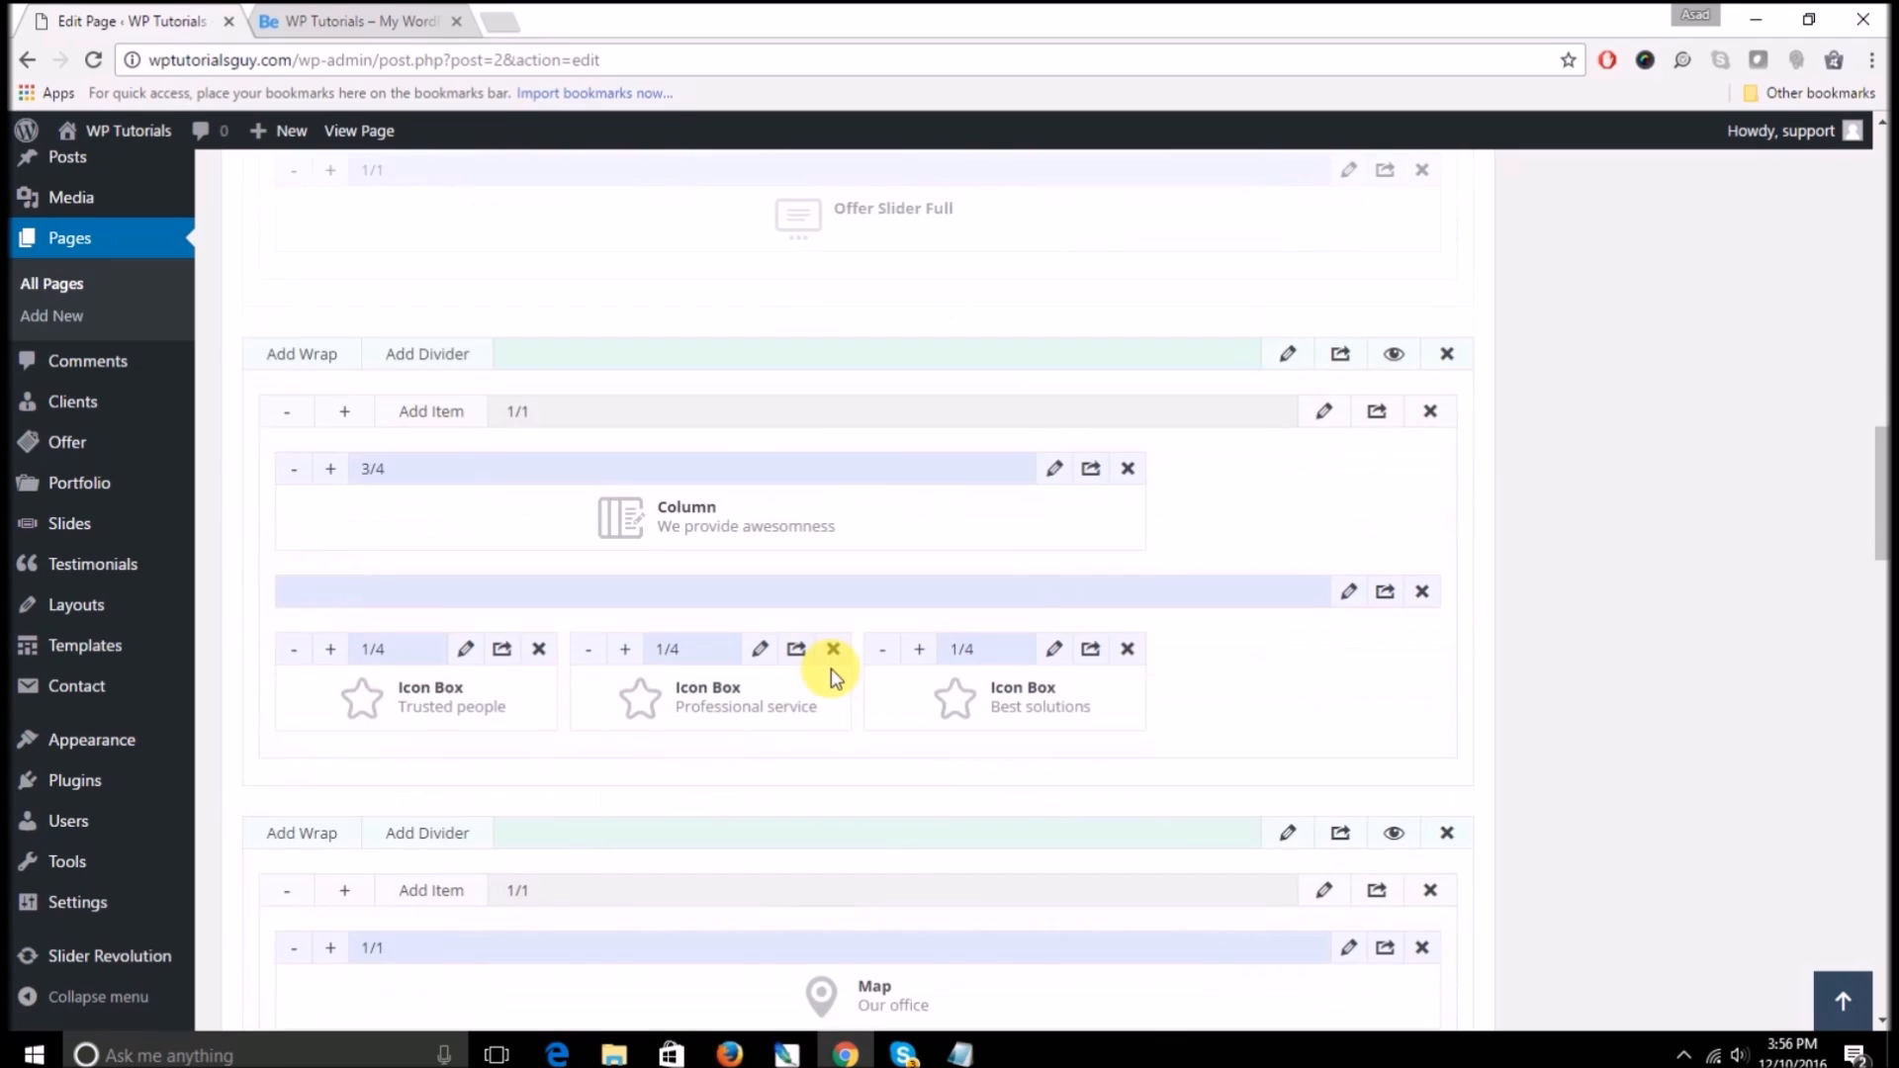
scroll(830, 669, "up", 1)
scroll(831, 668, "down", 4)
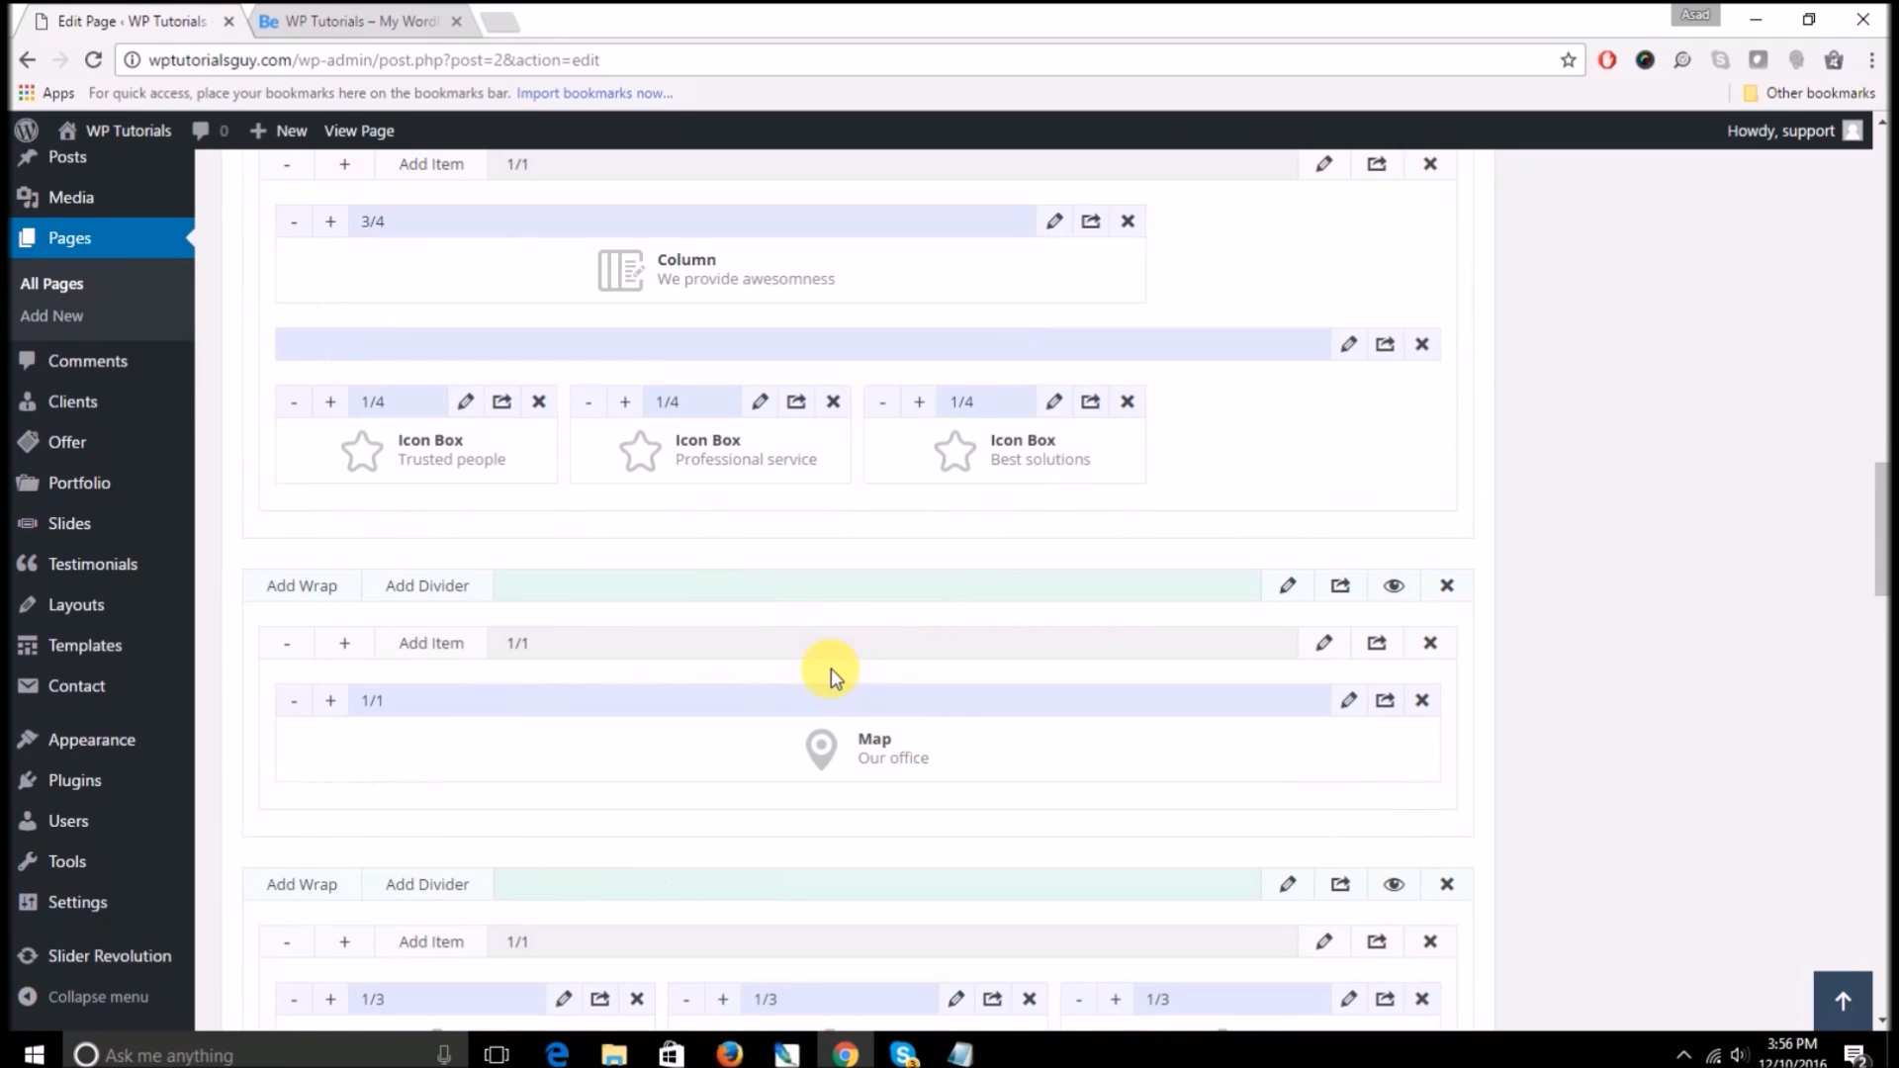
scroll(804, 700, "down", 4)
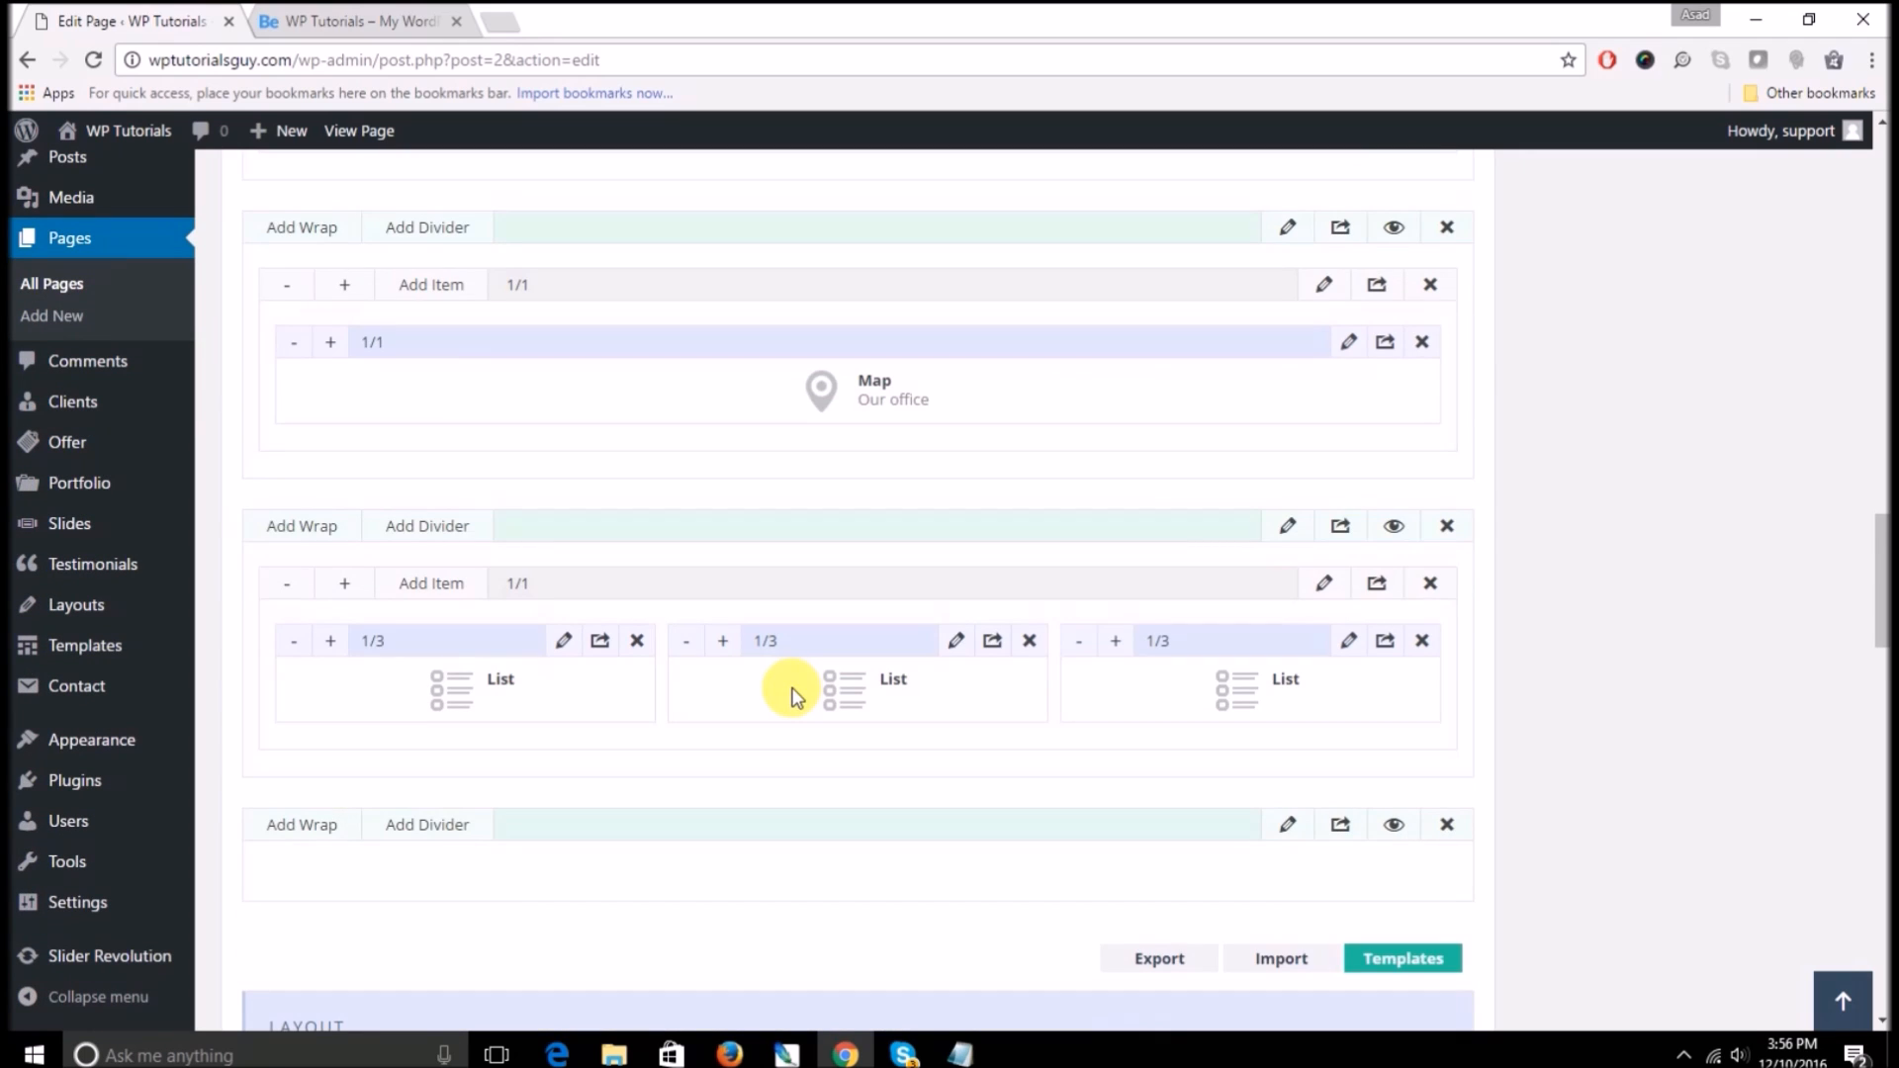
scroll(791, 693, "down", 4)
Step: Move the new section up below the List rows and add a wrap inside it
left_click_drag(749, 478, 755, 416)
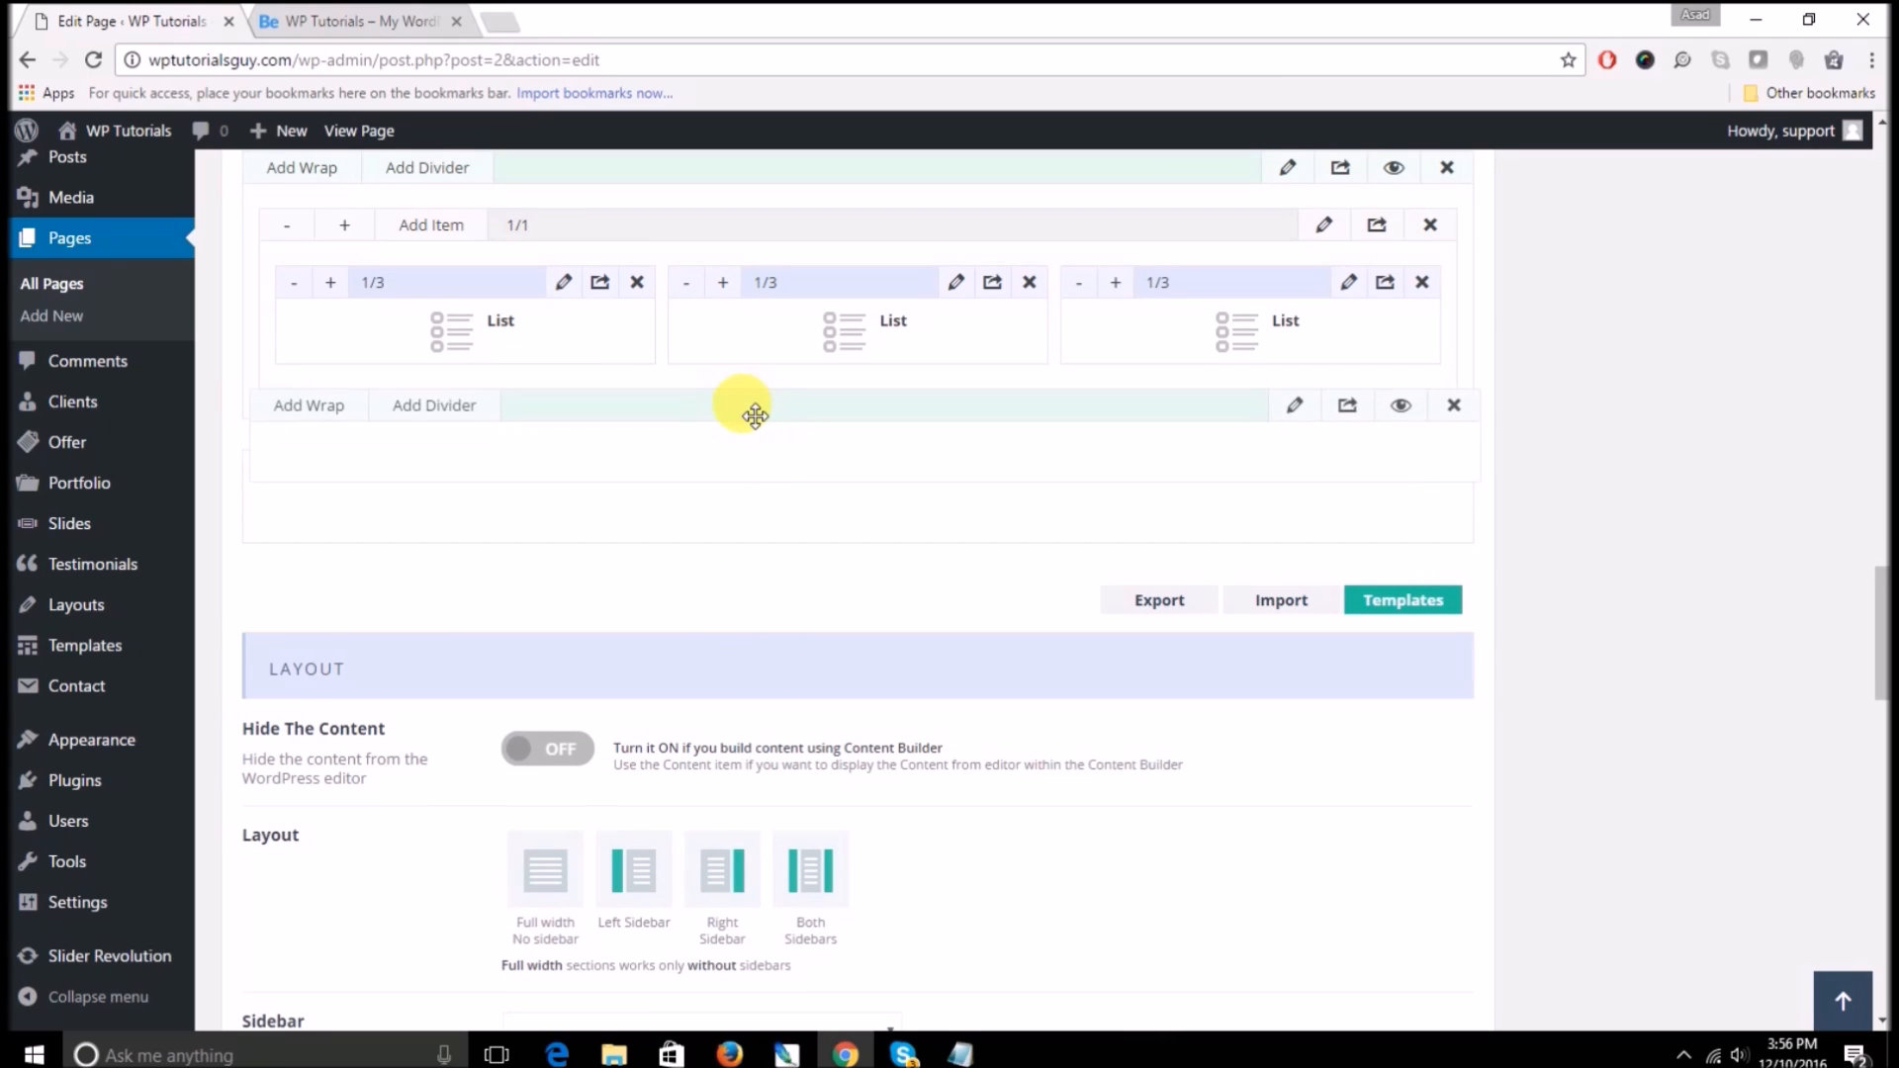
scroll(755, 415, "up", 8)
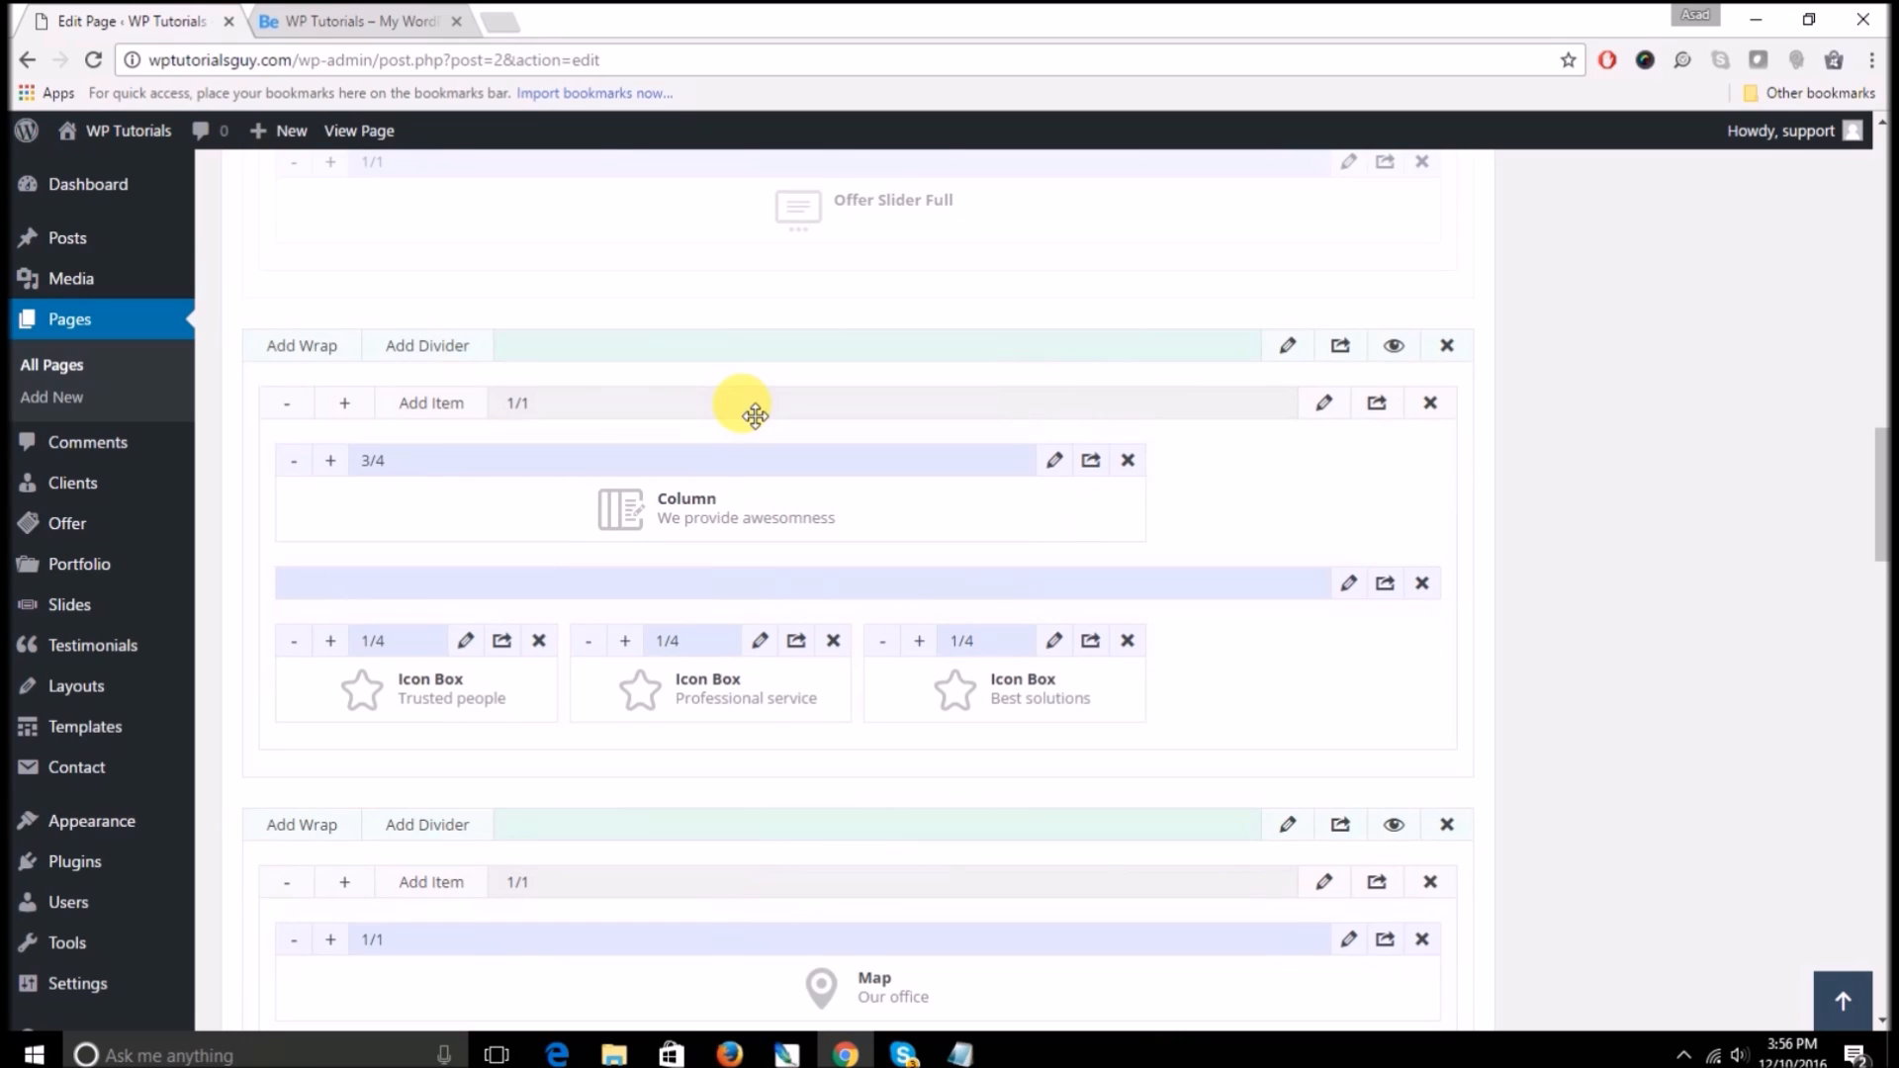
scroll(754, 415, "up", 3)
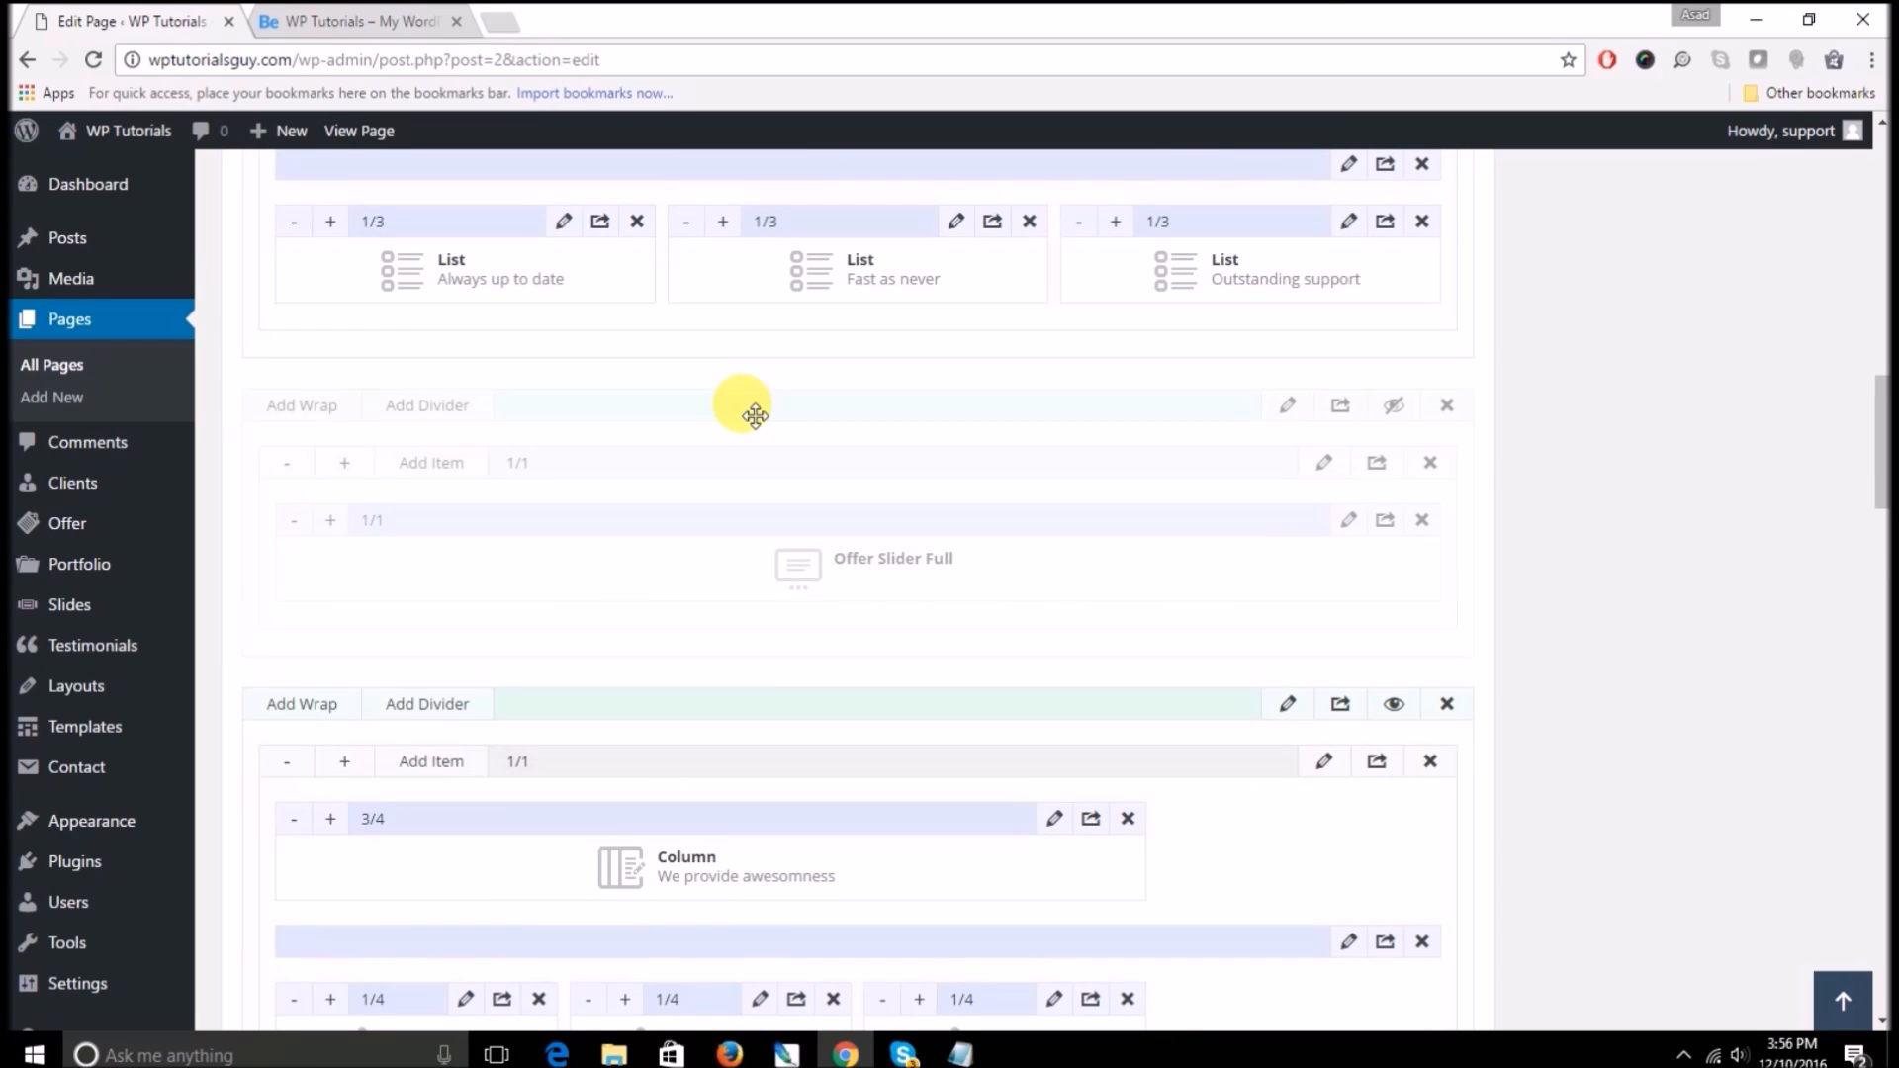
scroll(755, 416, "up", 4)
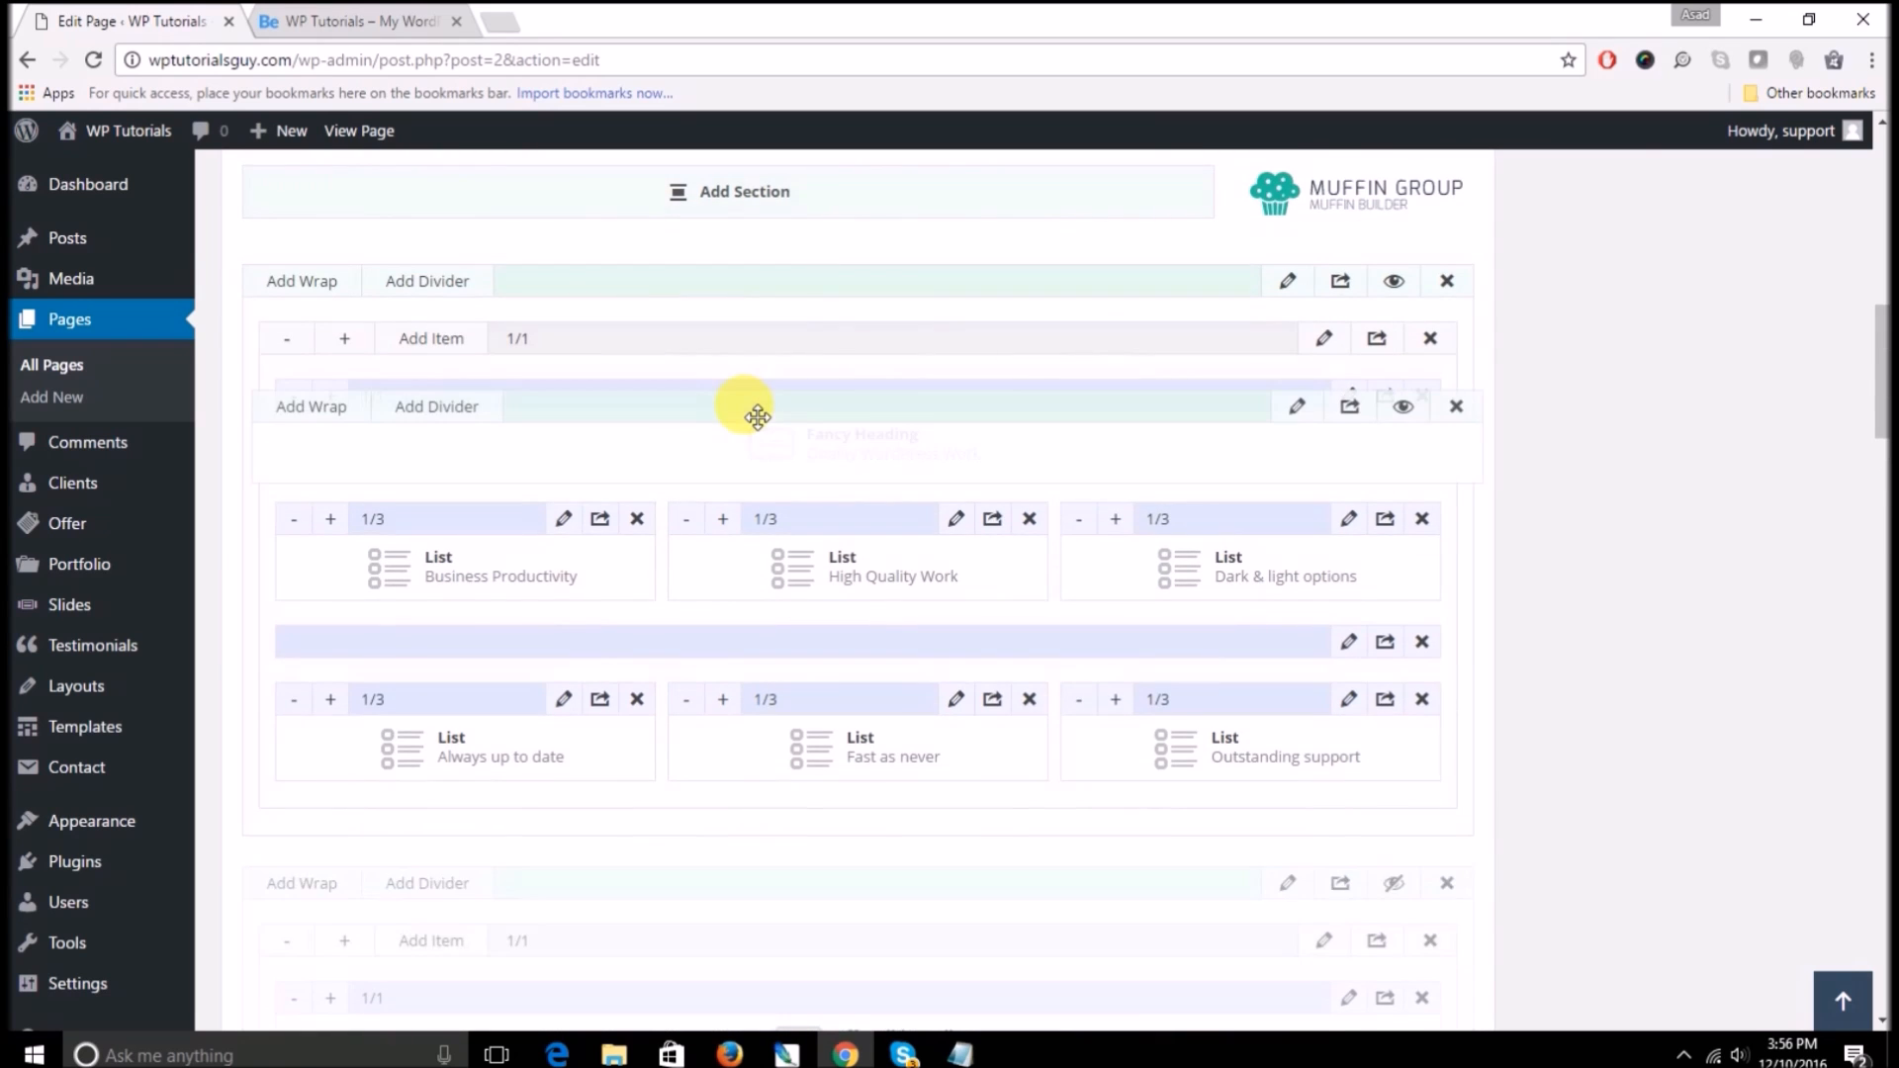
scroll(757, 417, "up", 2)
scroll(756, 417, "down", 2)
left_click_drag(757, 416, 826, 422)
scroll(805, 670, "down", 1)
scroll(809, 674, "down", 4)
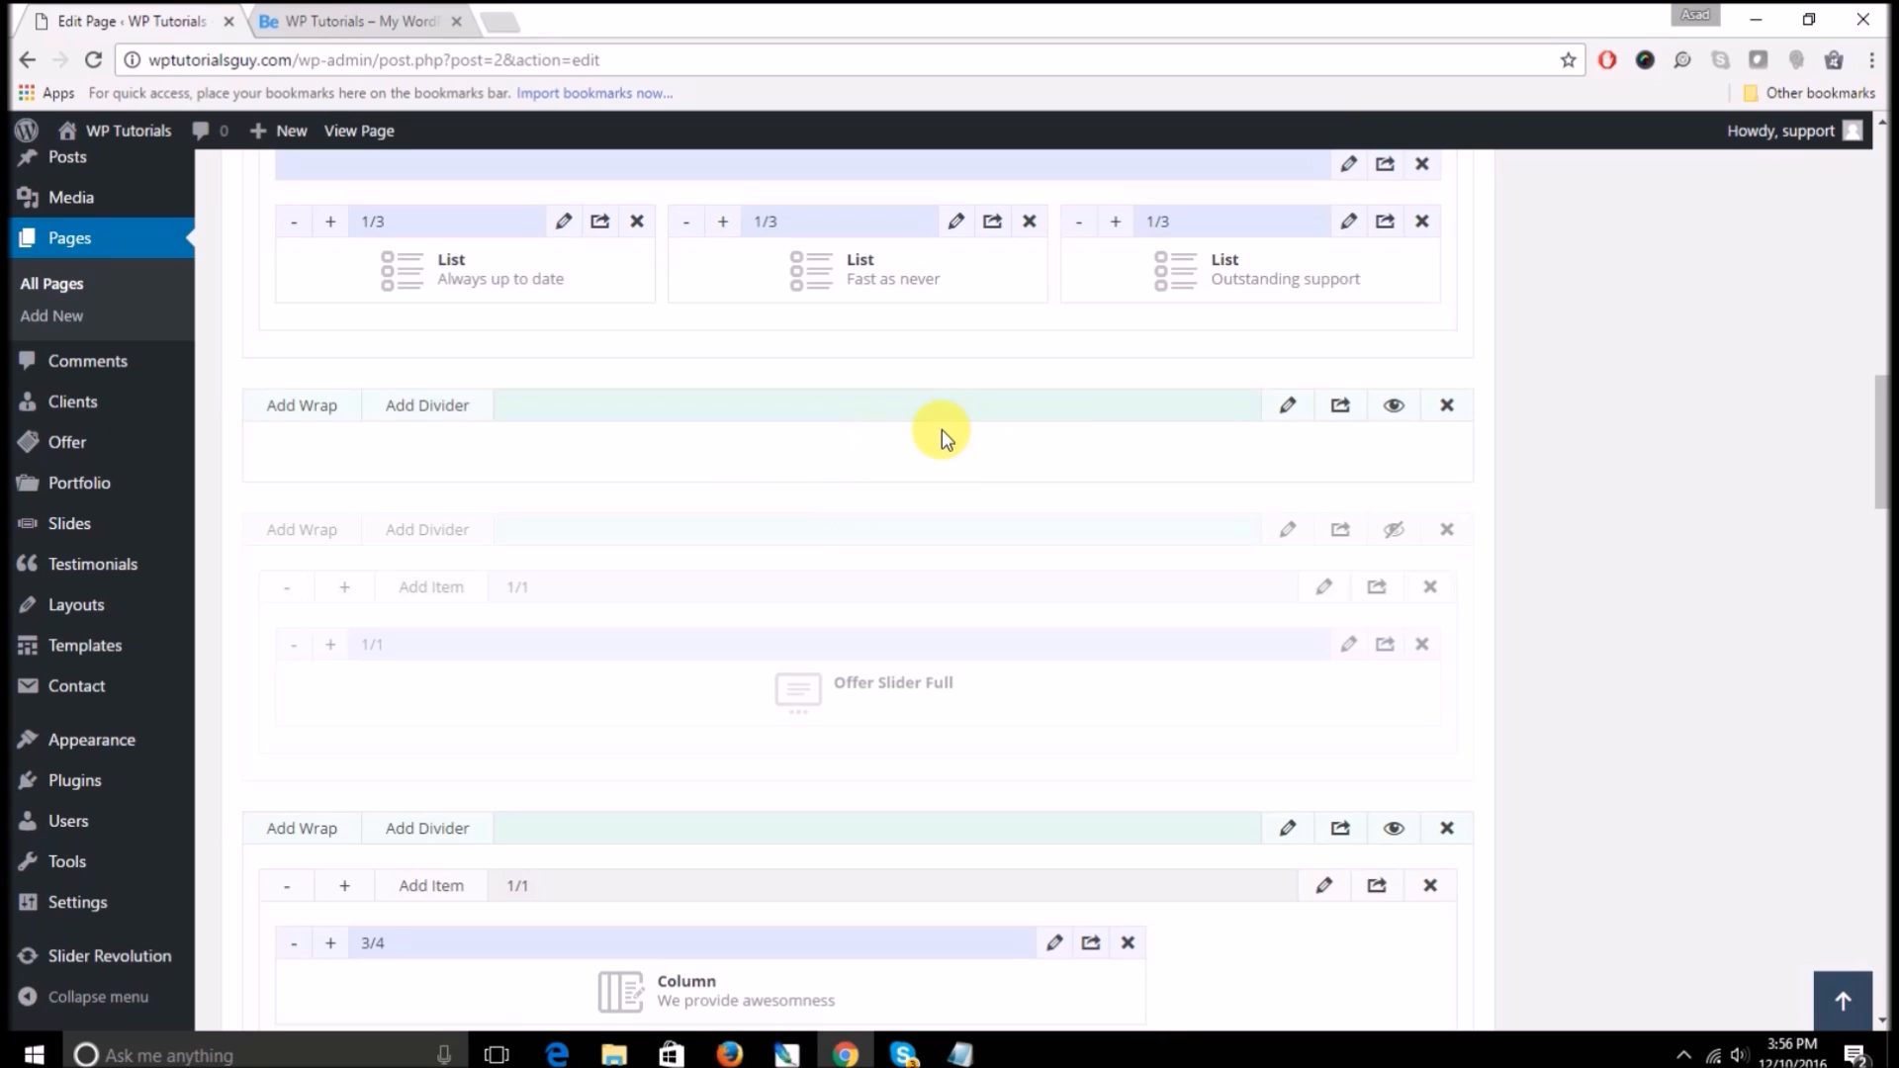
left_click(329, 410)
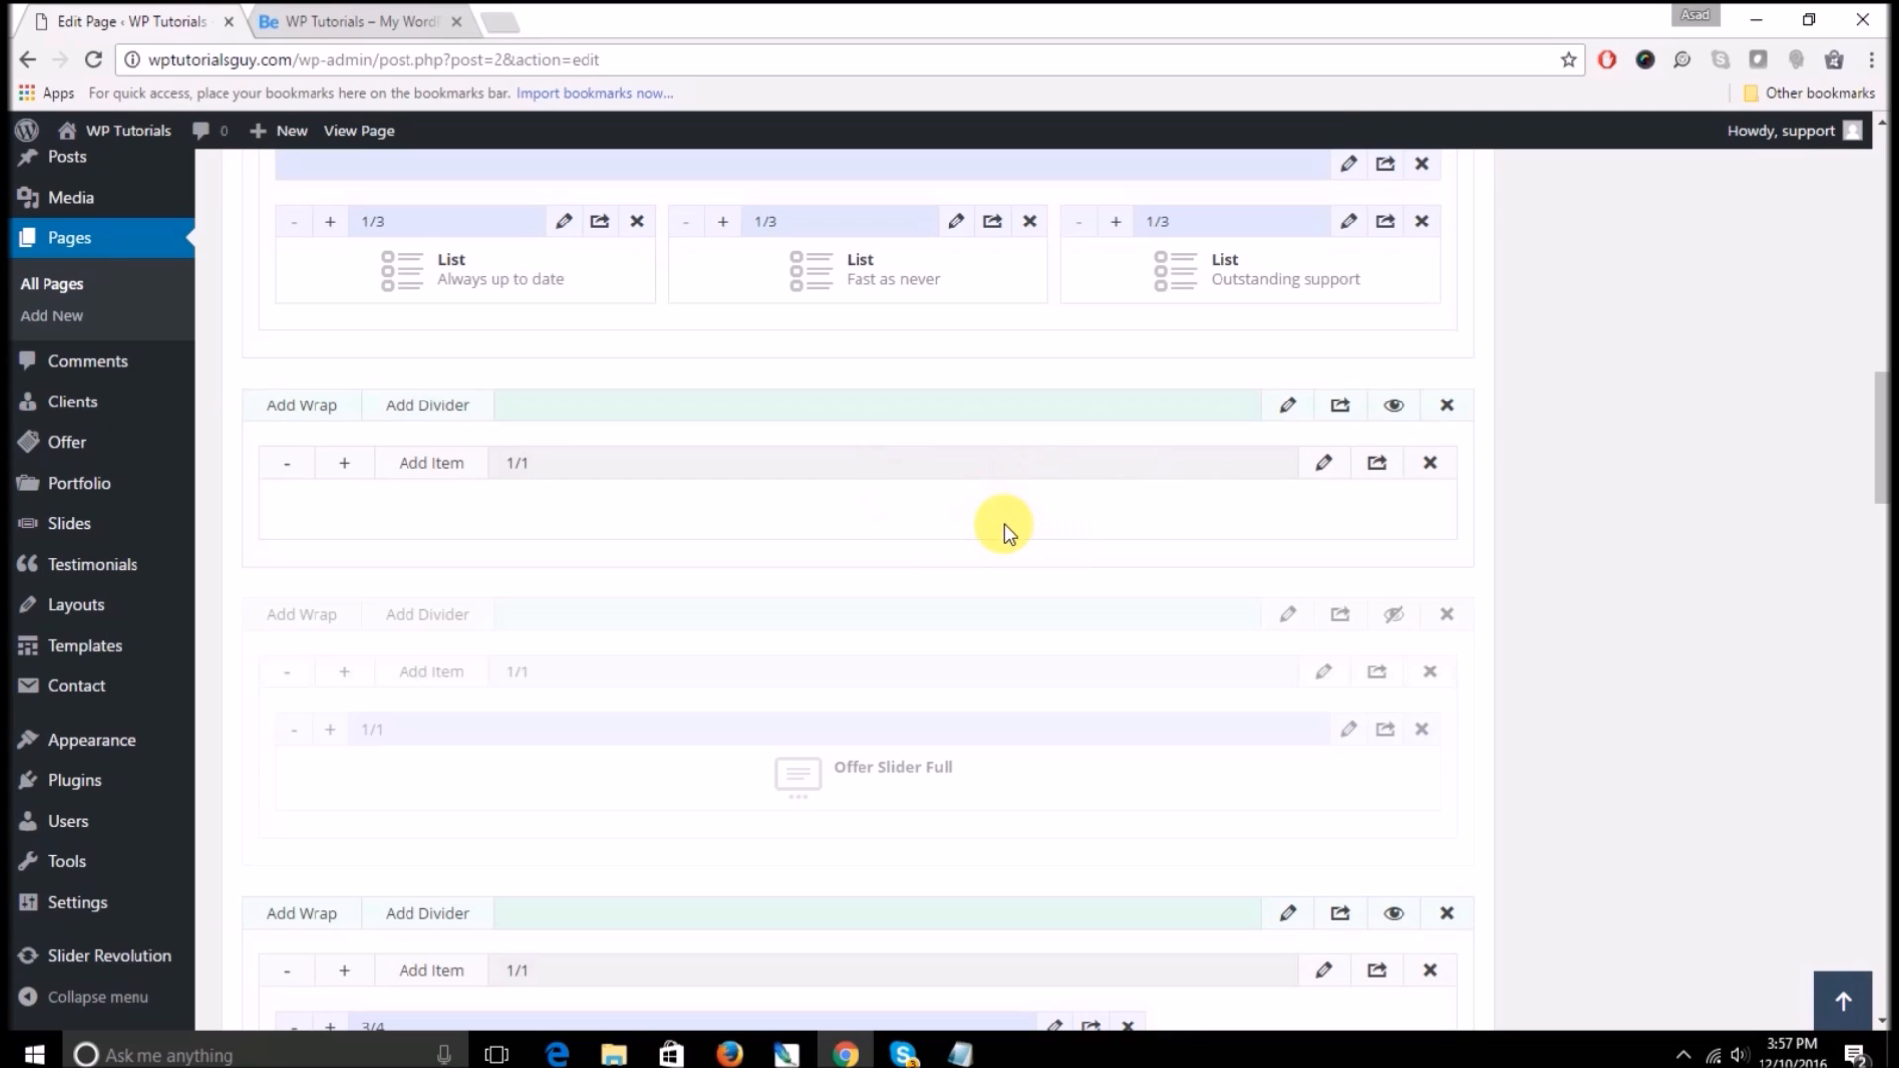
left_click(453, 473)
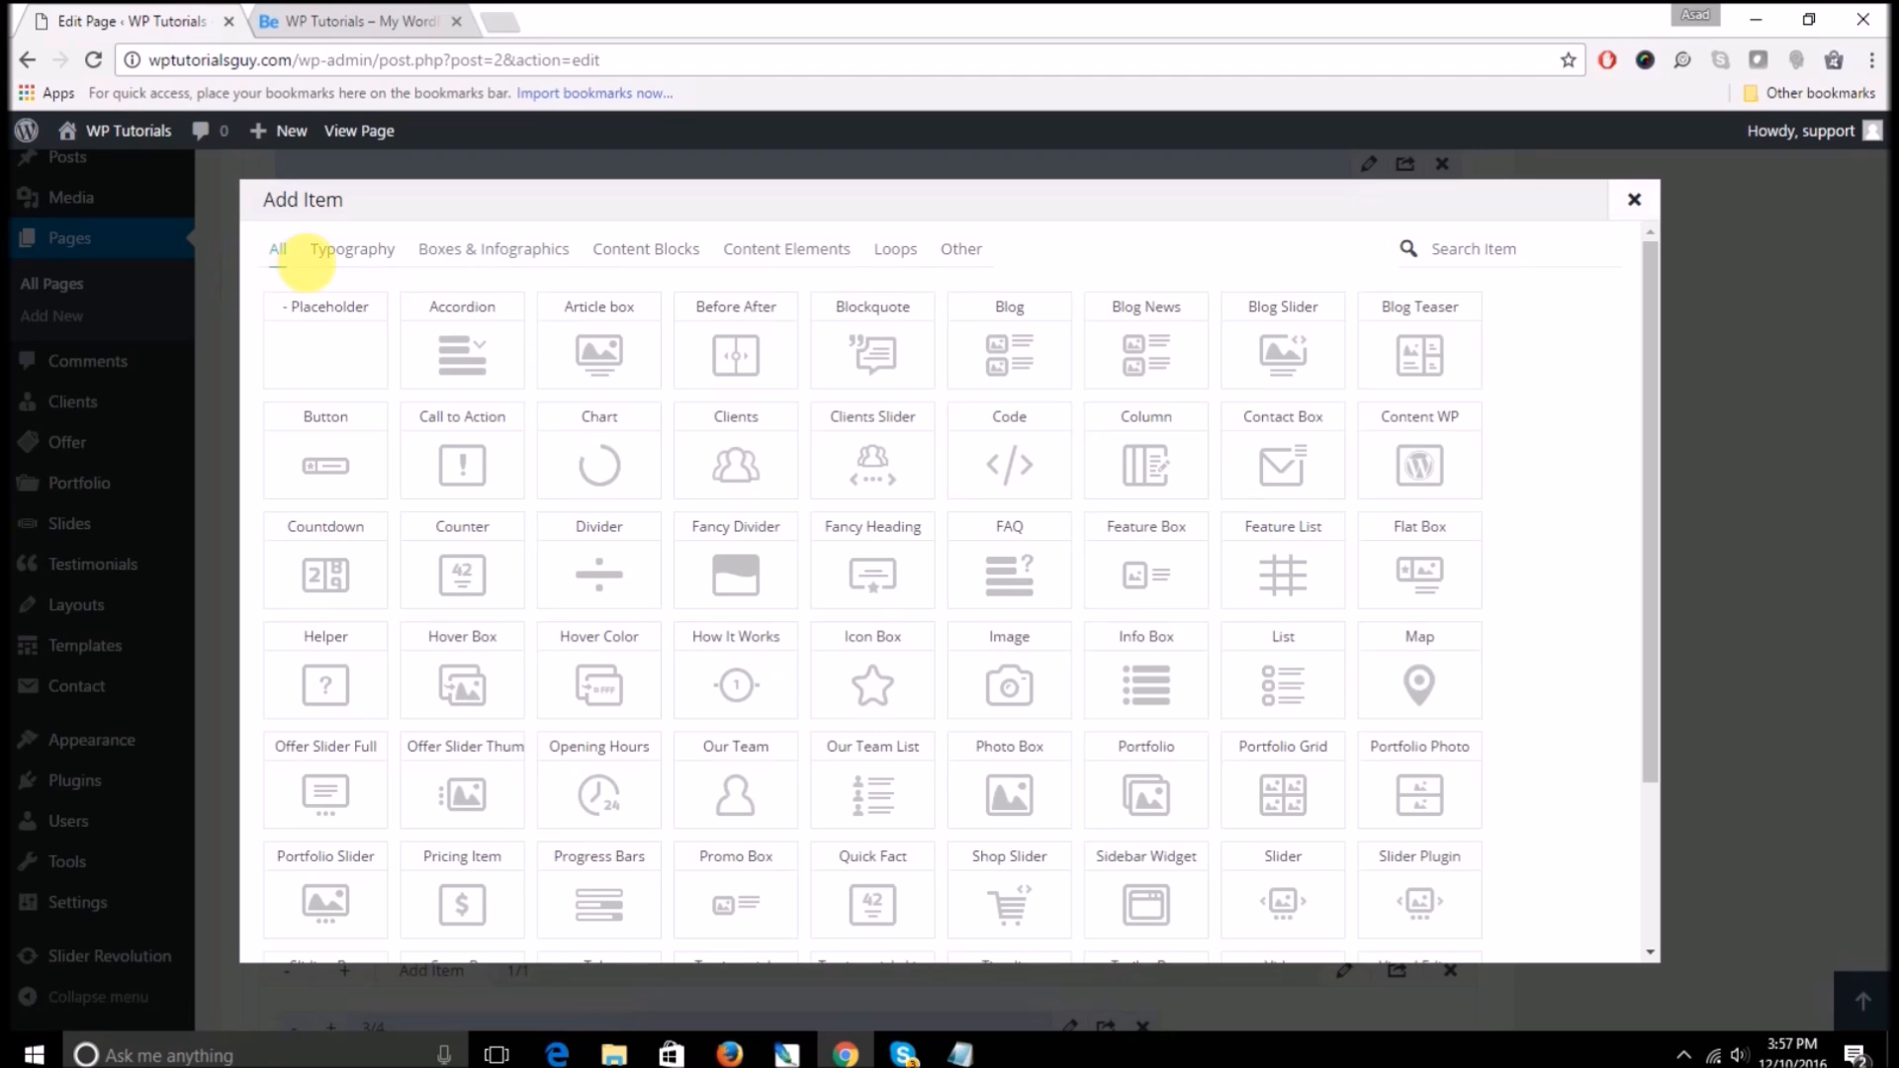
Step: Browse the element categories (Boxes & Infographics, Content Blocks, Content Elements, Loops), then settle on Typography
left_click(368, 263)
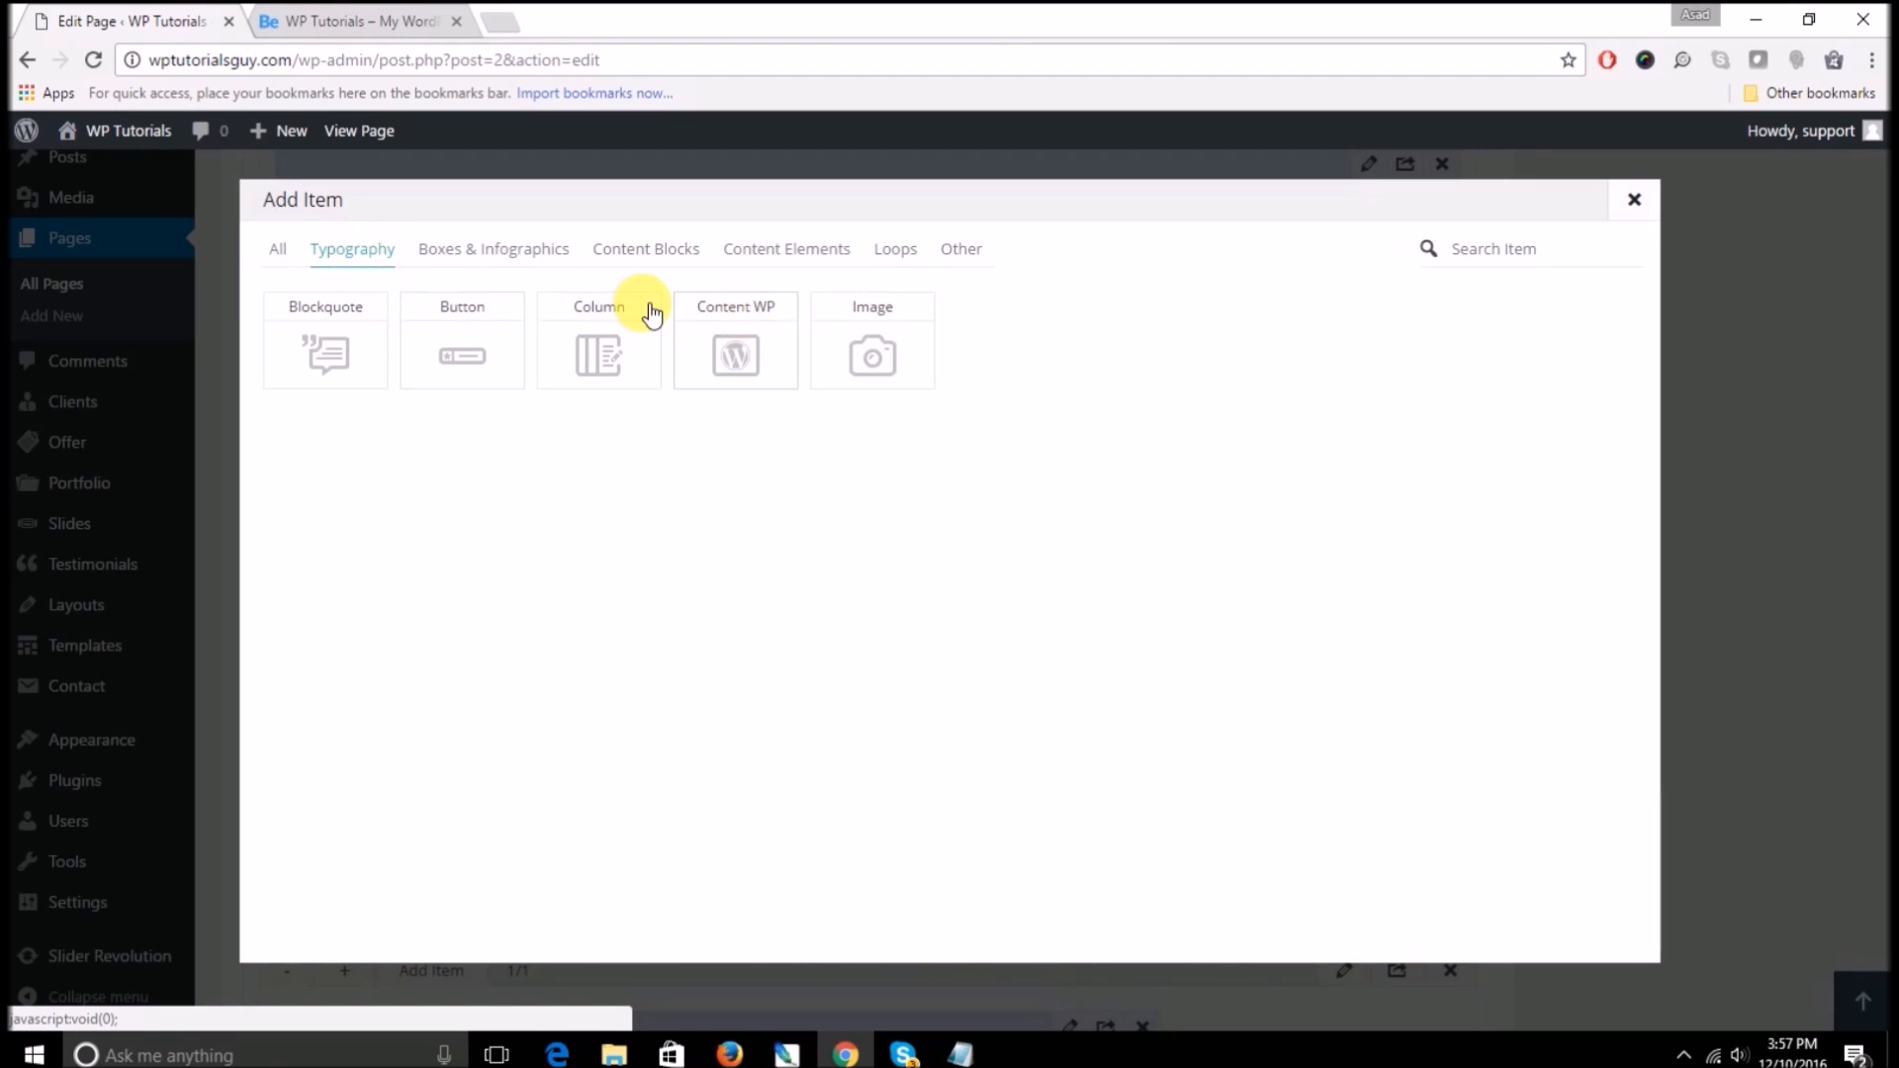
left_click(474, 255)
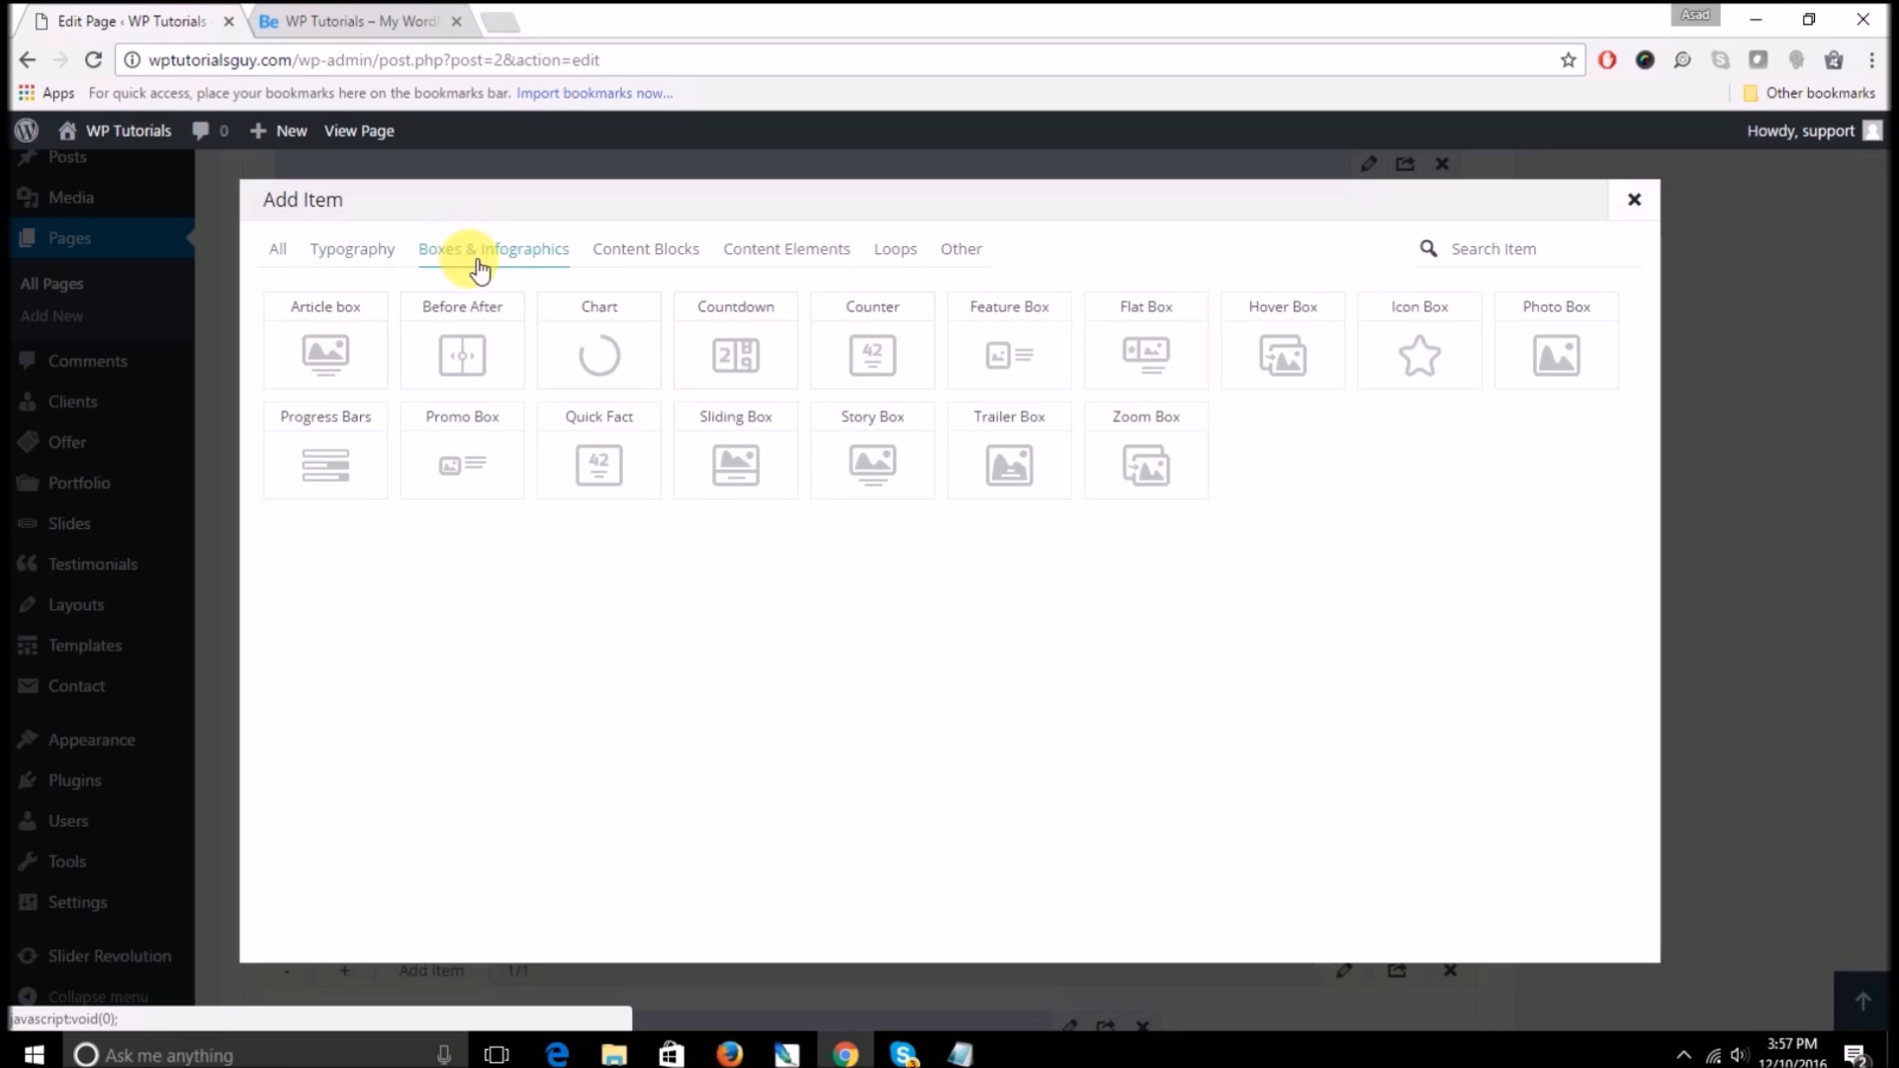
left_click(626, 261)
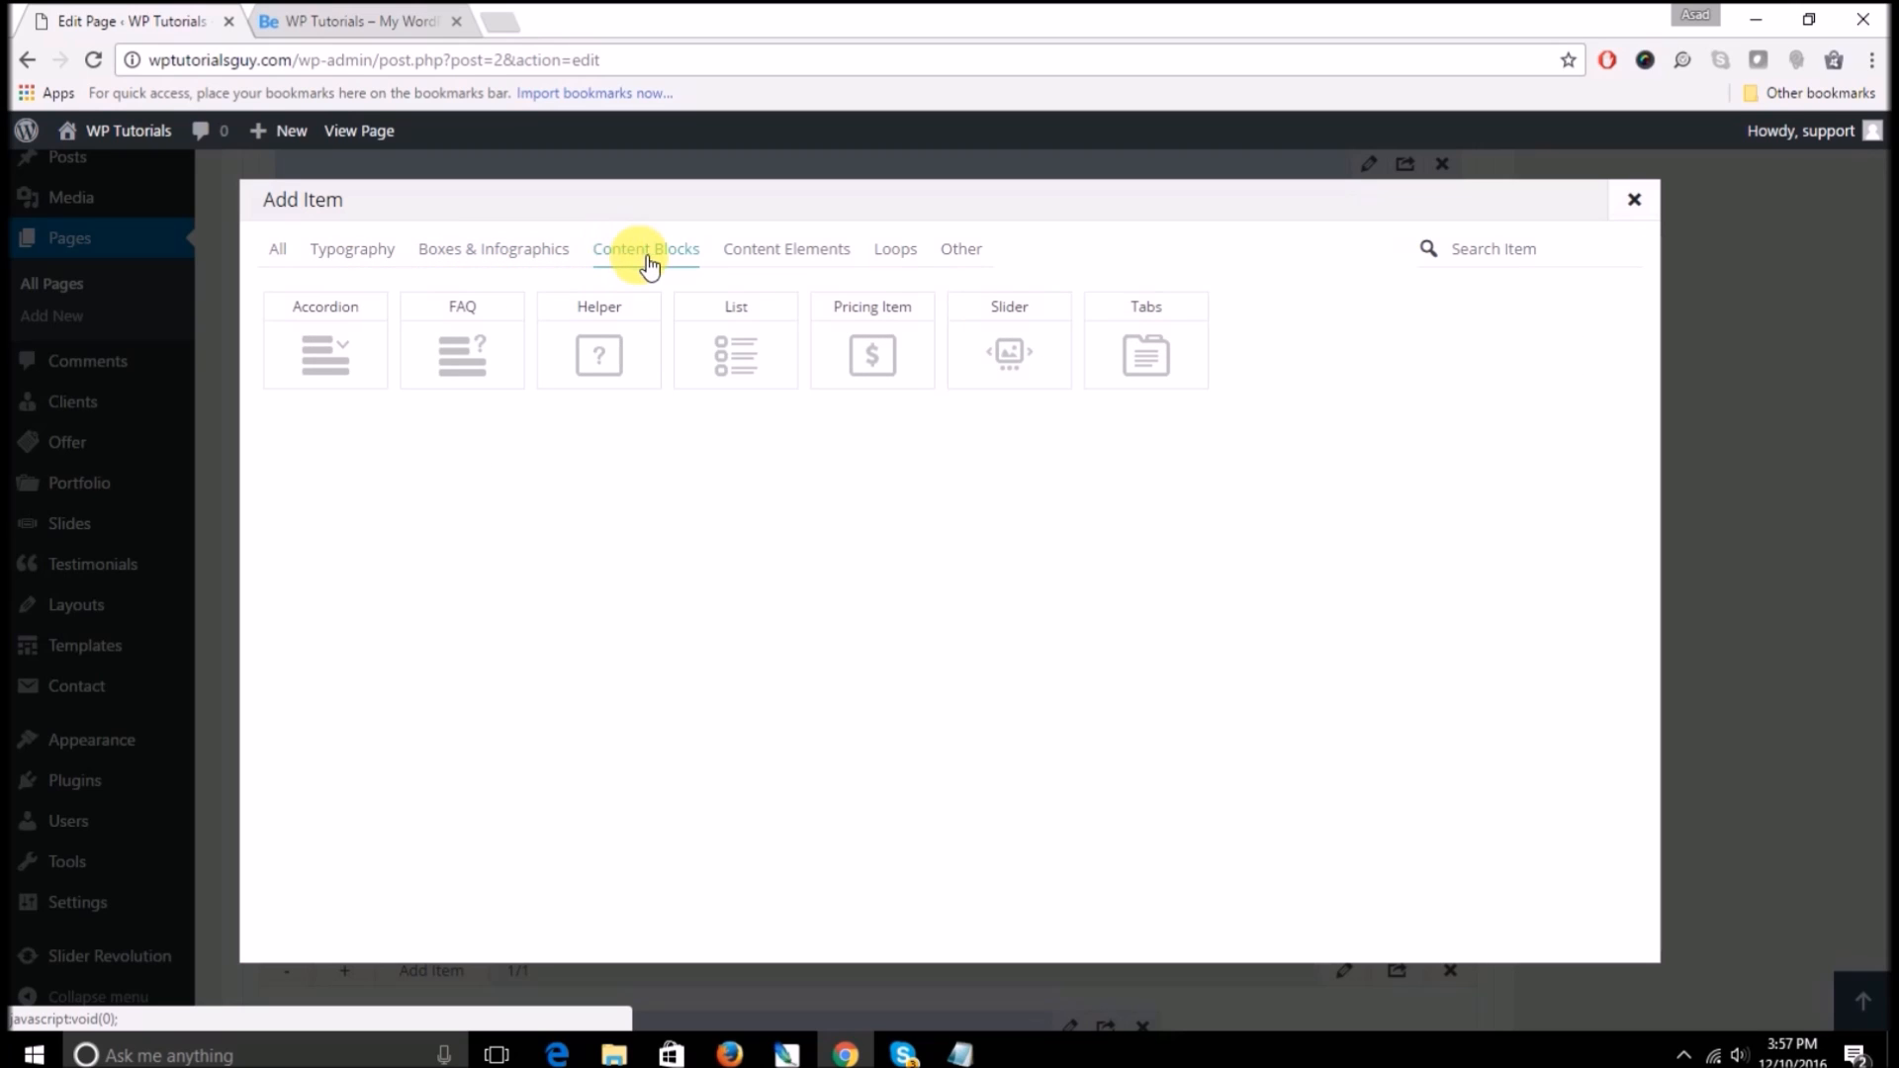
left_click(781, 265)
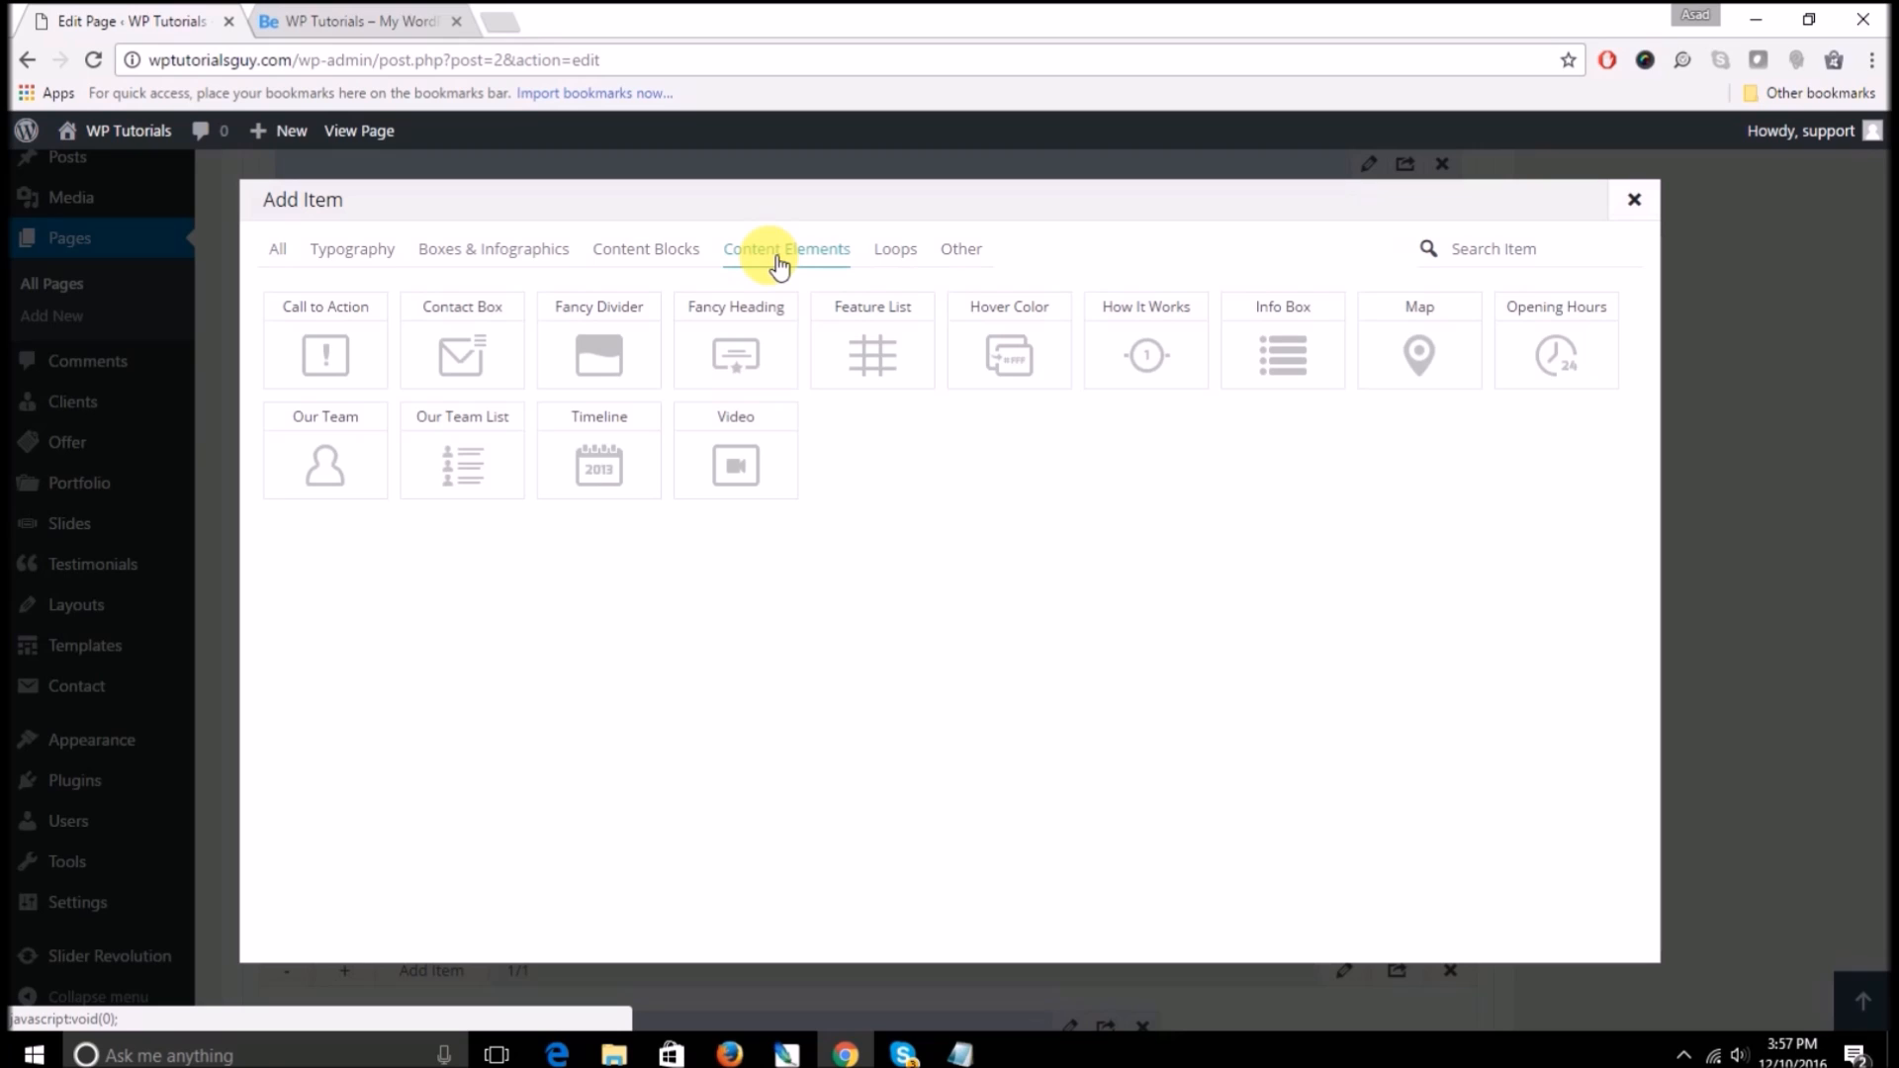
left_click(910, 258)
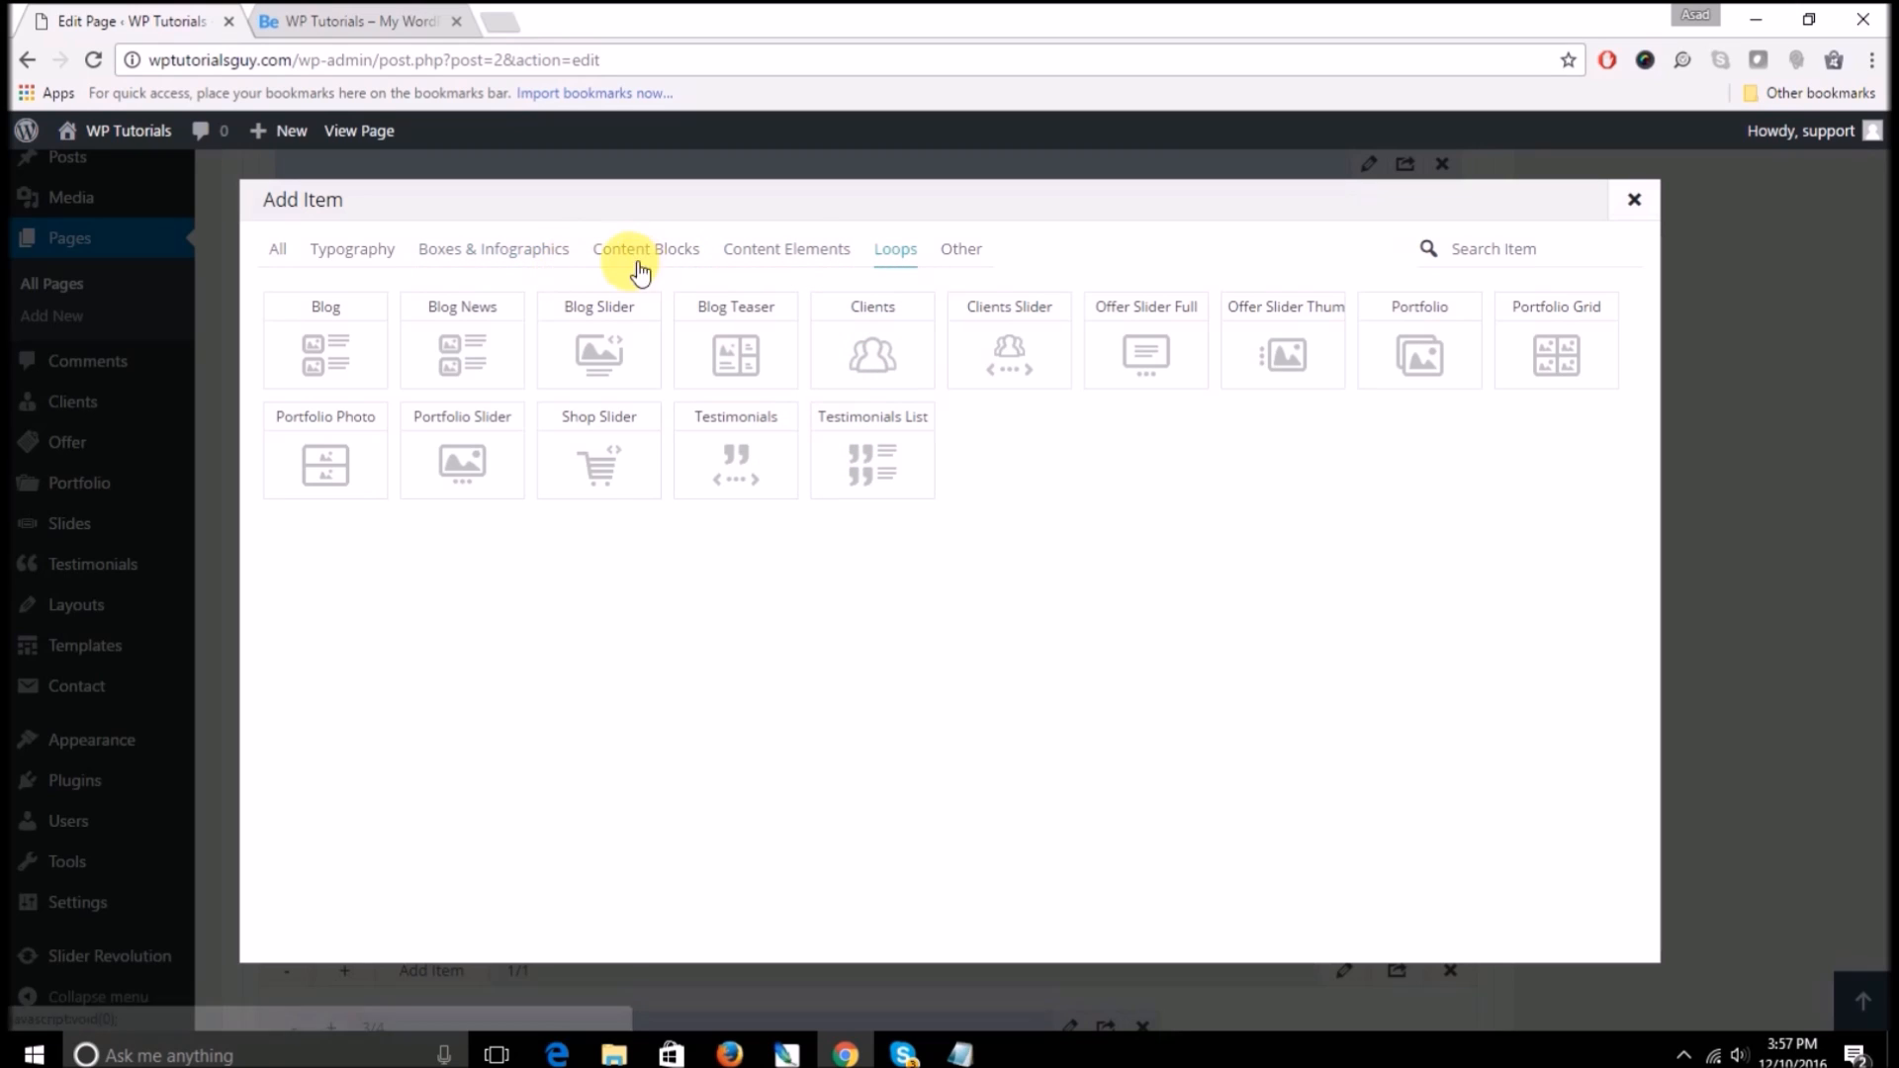
left_click(364, 254)
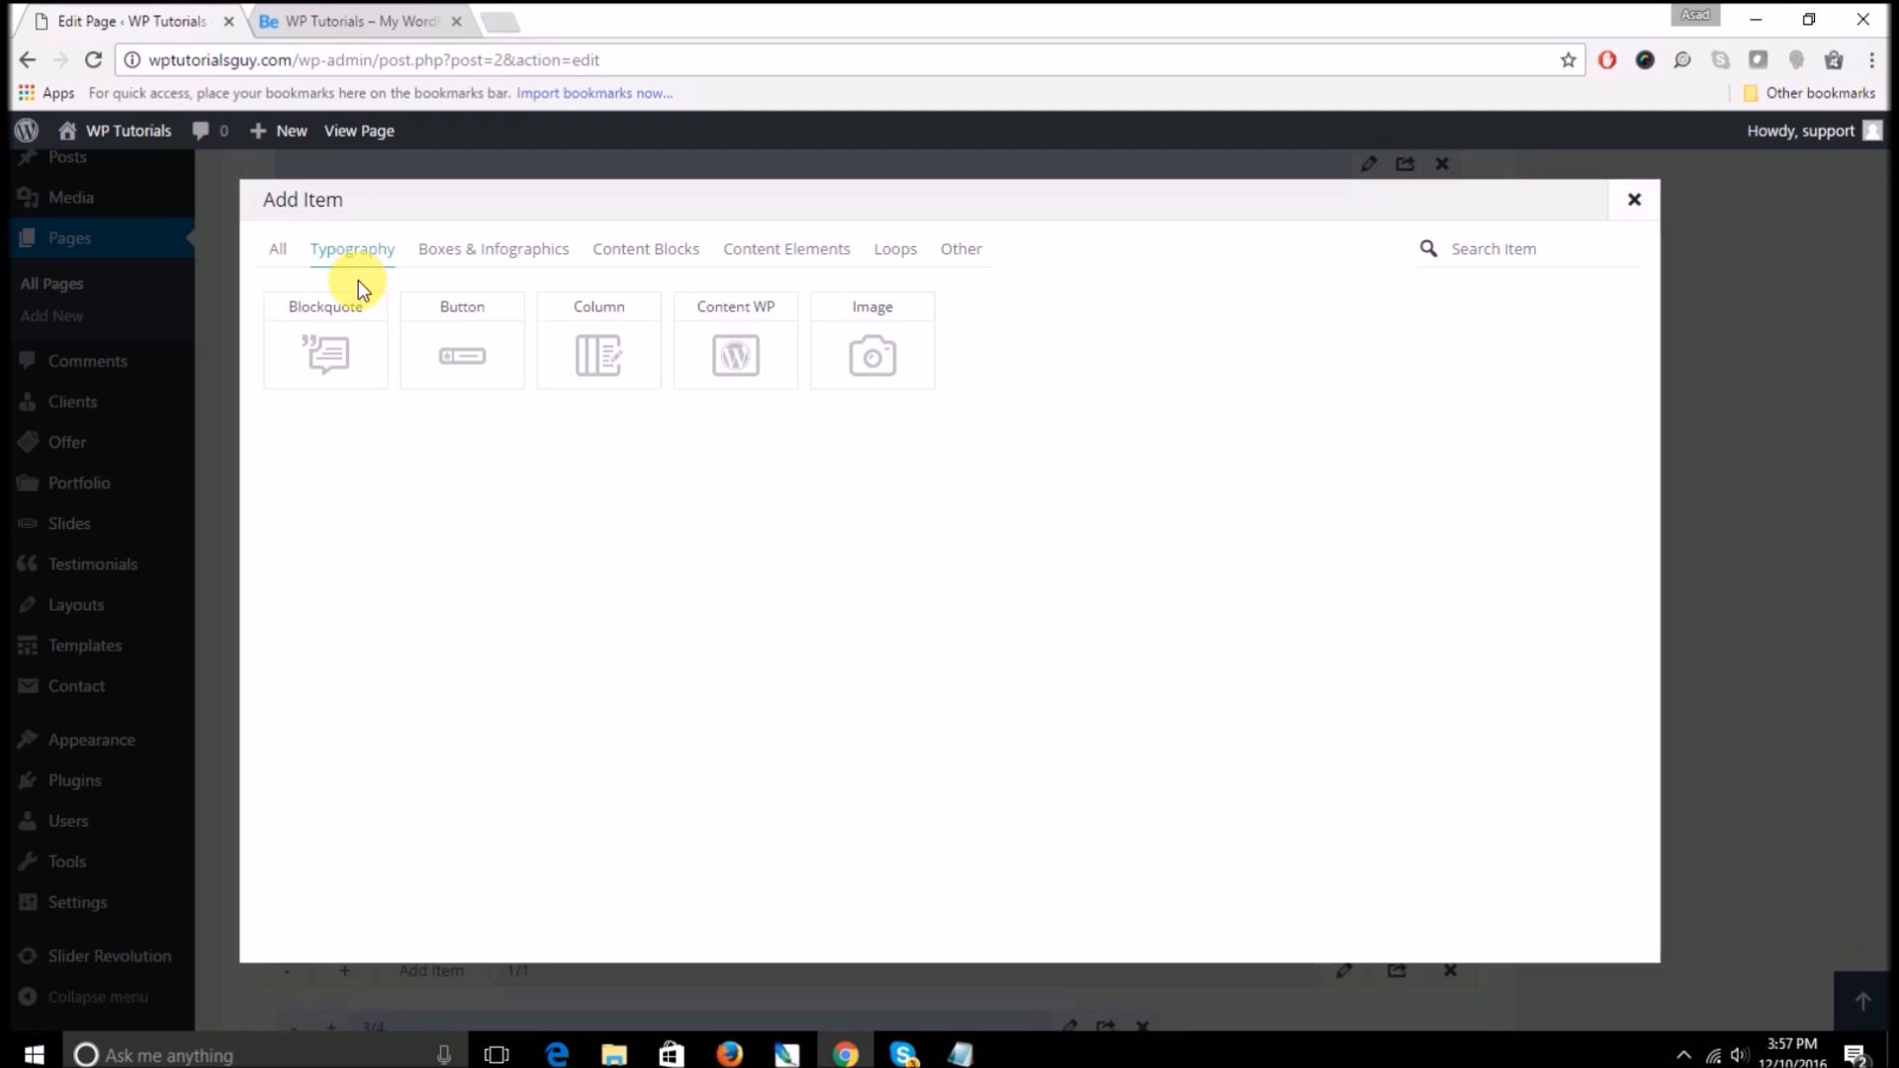
Step: Add a Column element to the new wrap and size it at 1/2 width
left_click(614, 344)
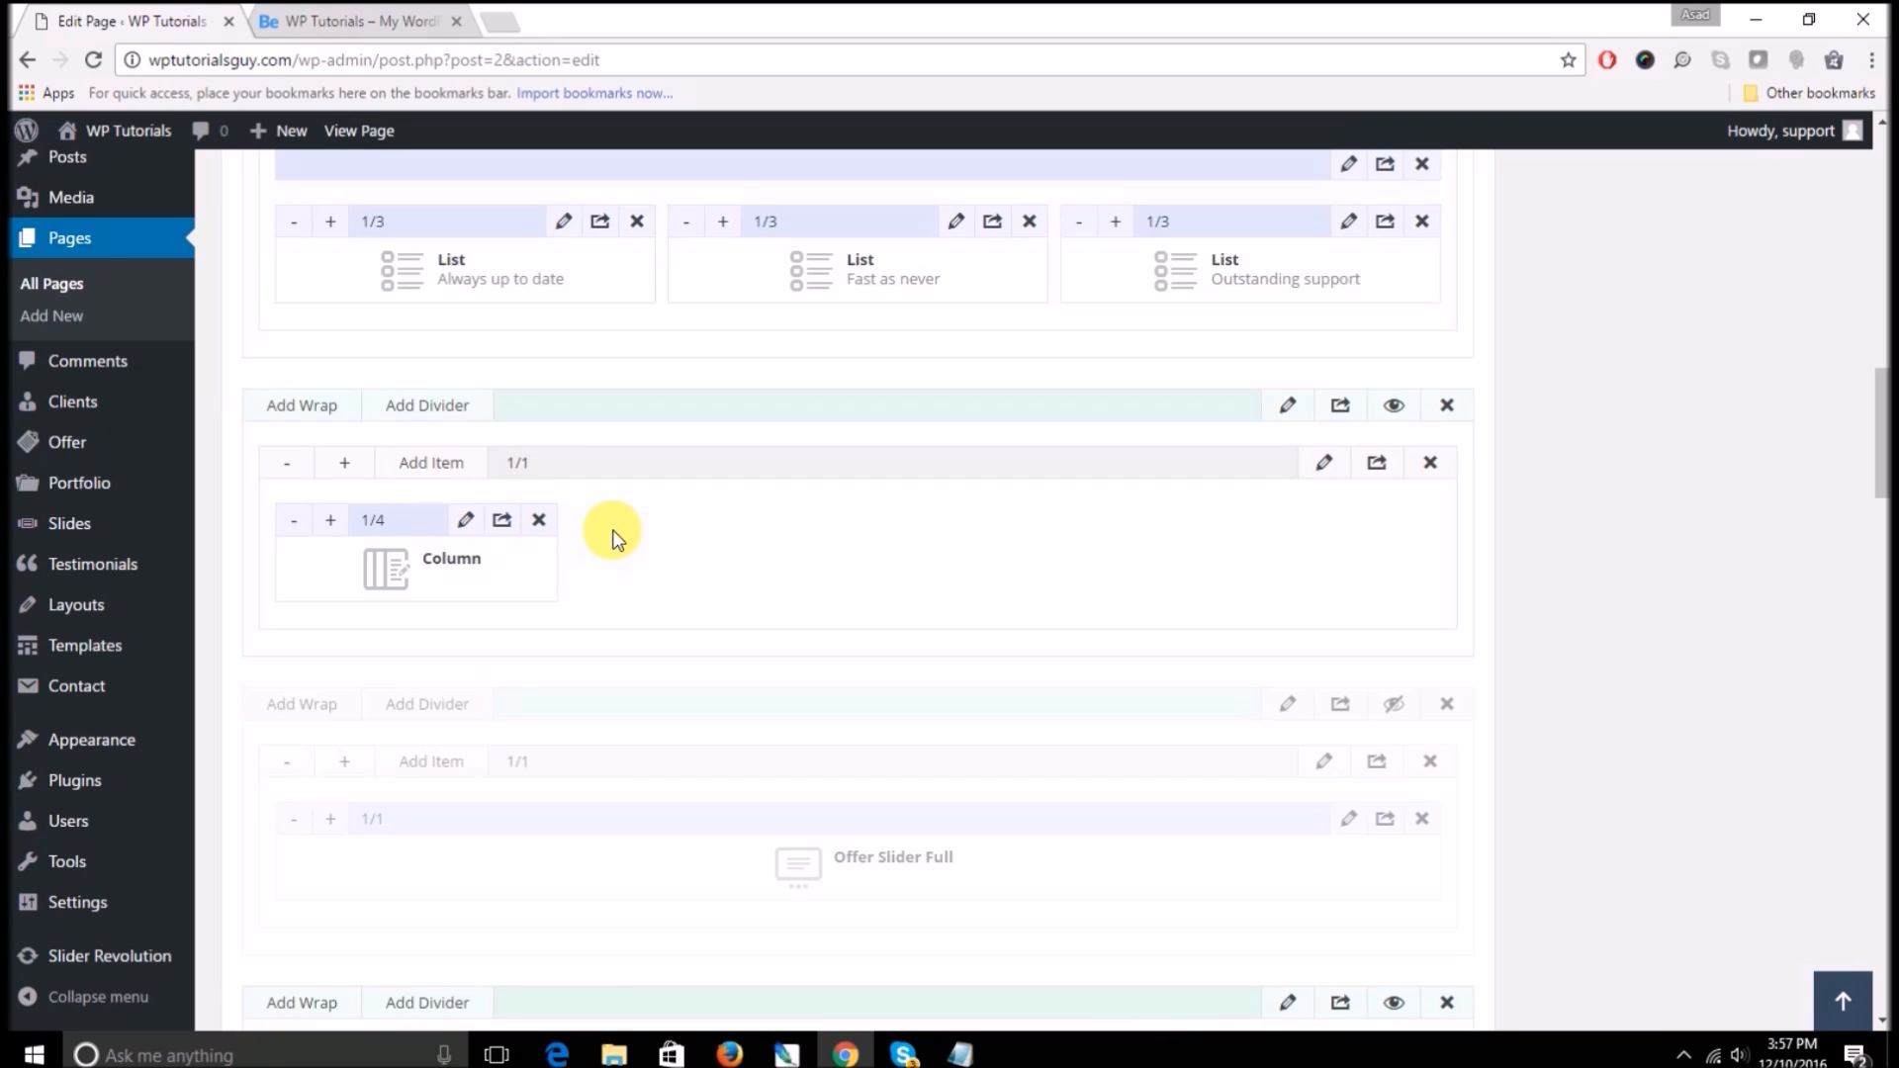
left_click(331, 521)
left_click(331, 522)
left_click(332, 522)
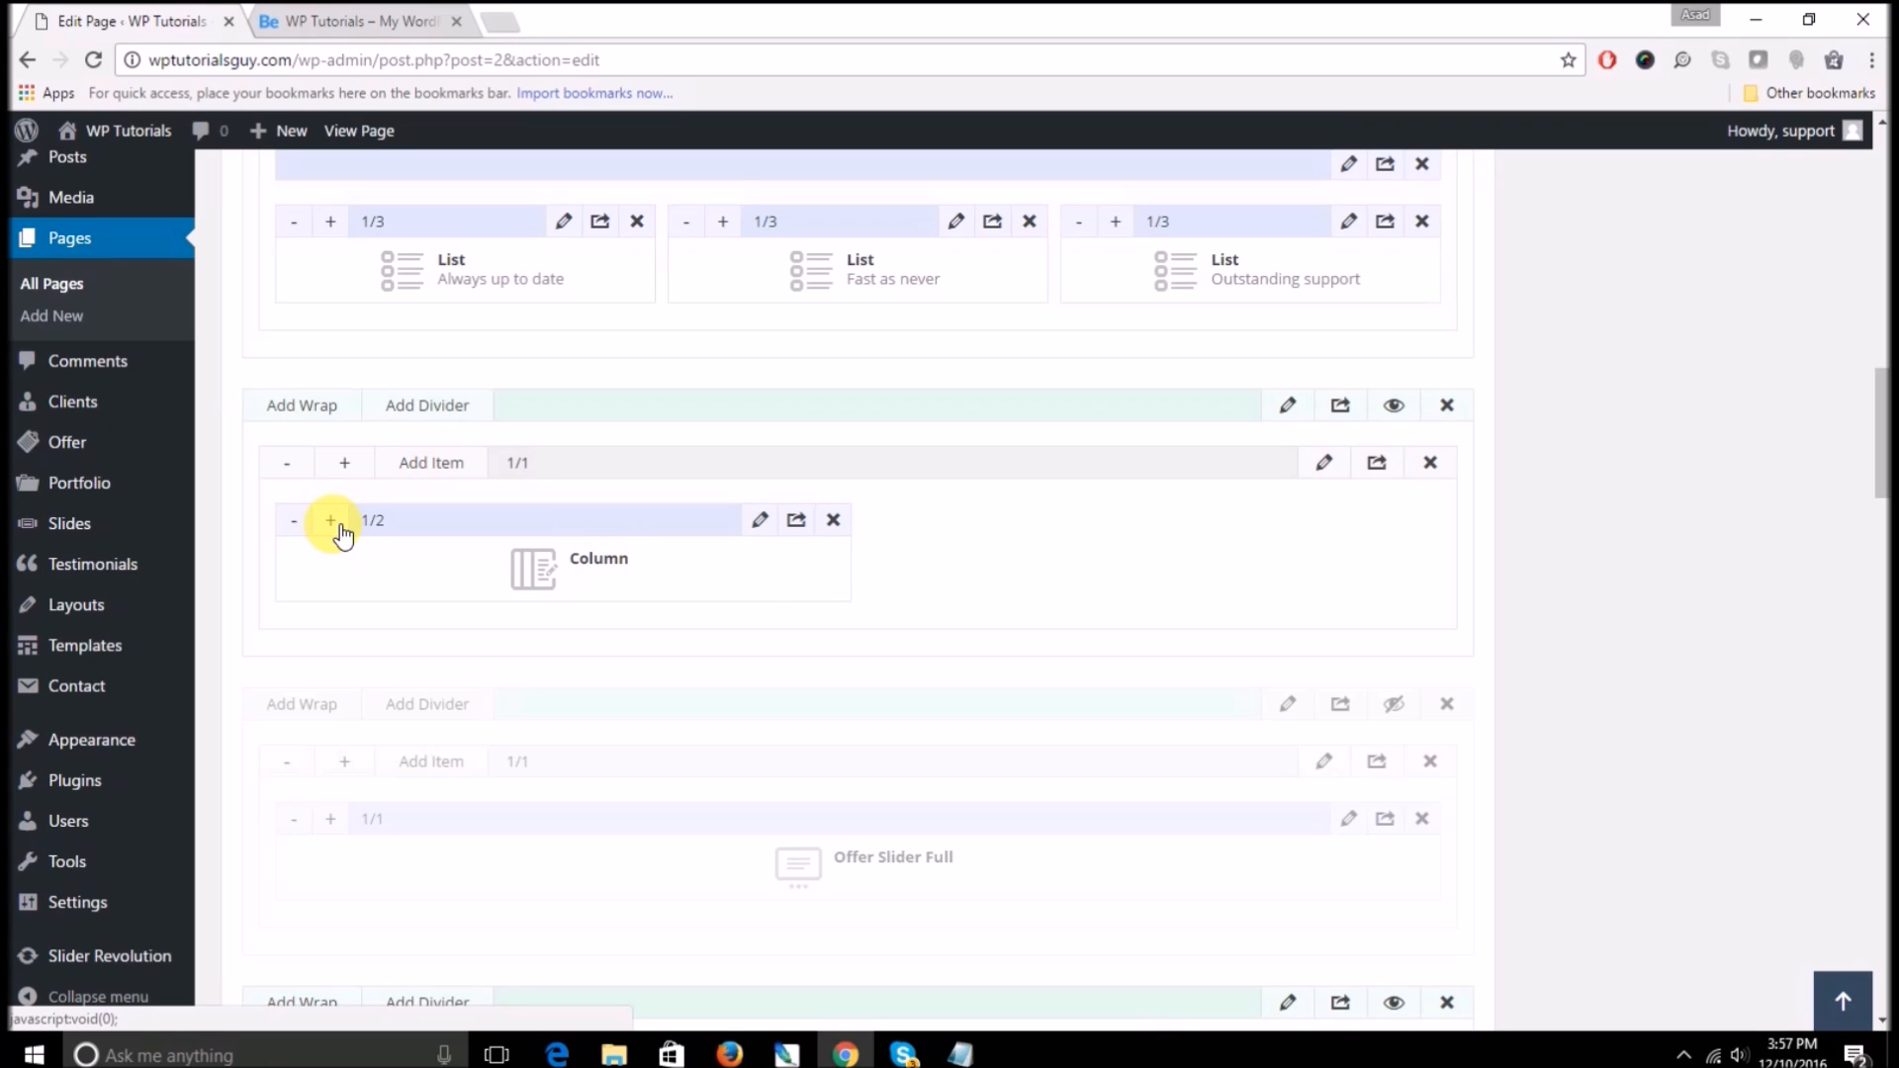
left_click(303, 527)
left_click(303, 526)
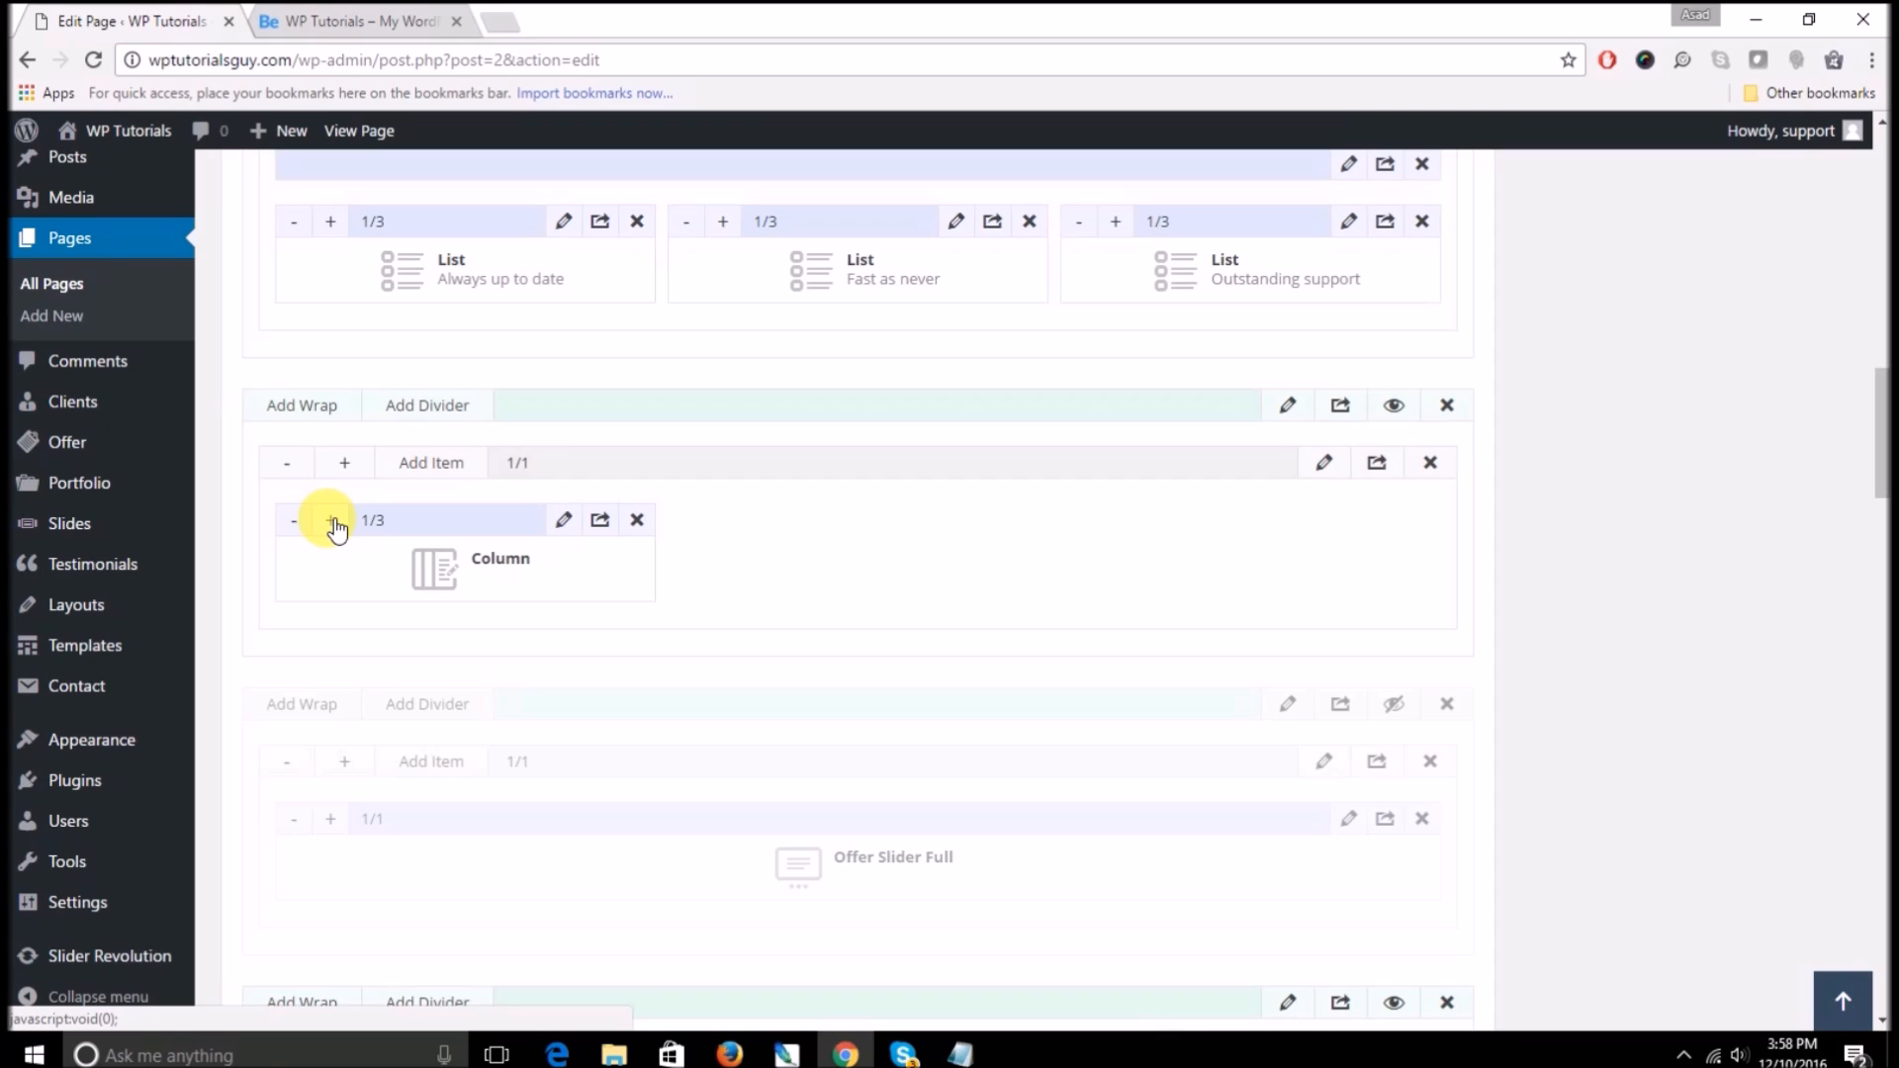
left_click(333, 521)
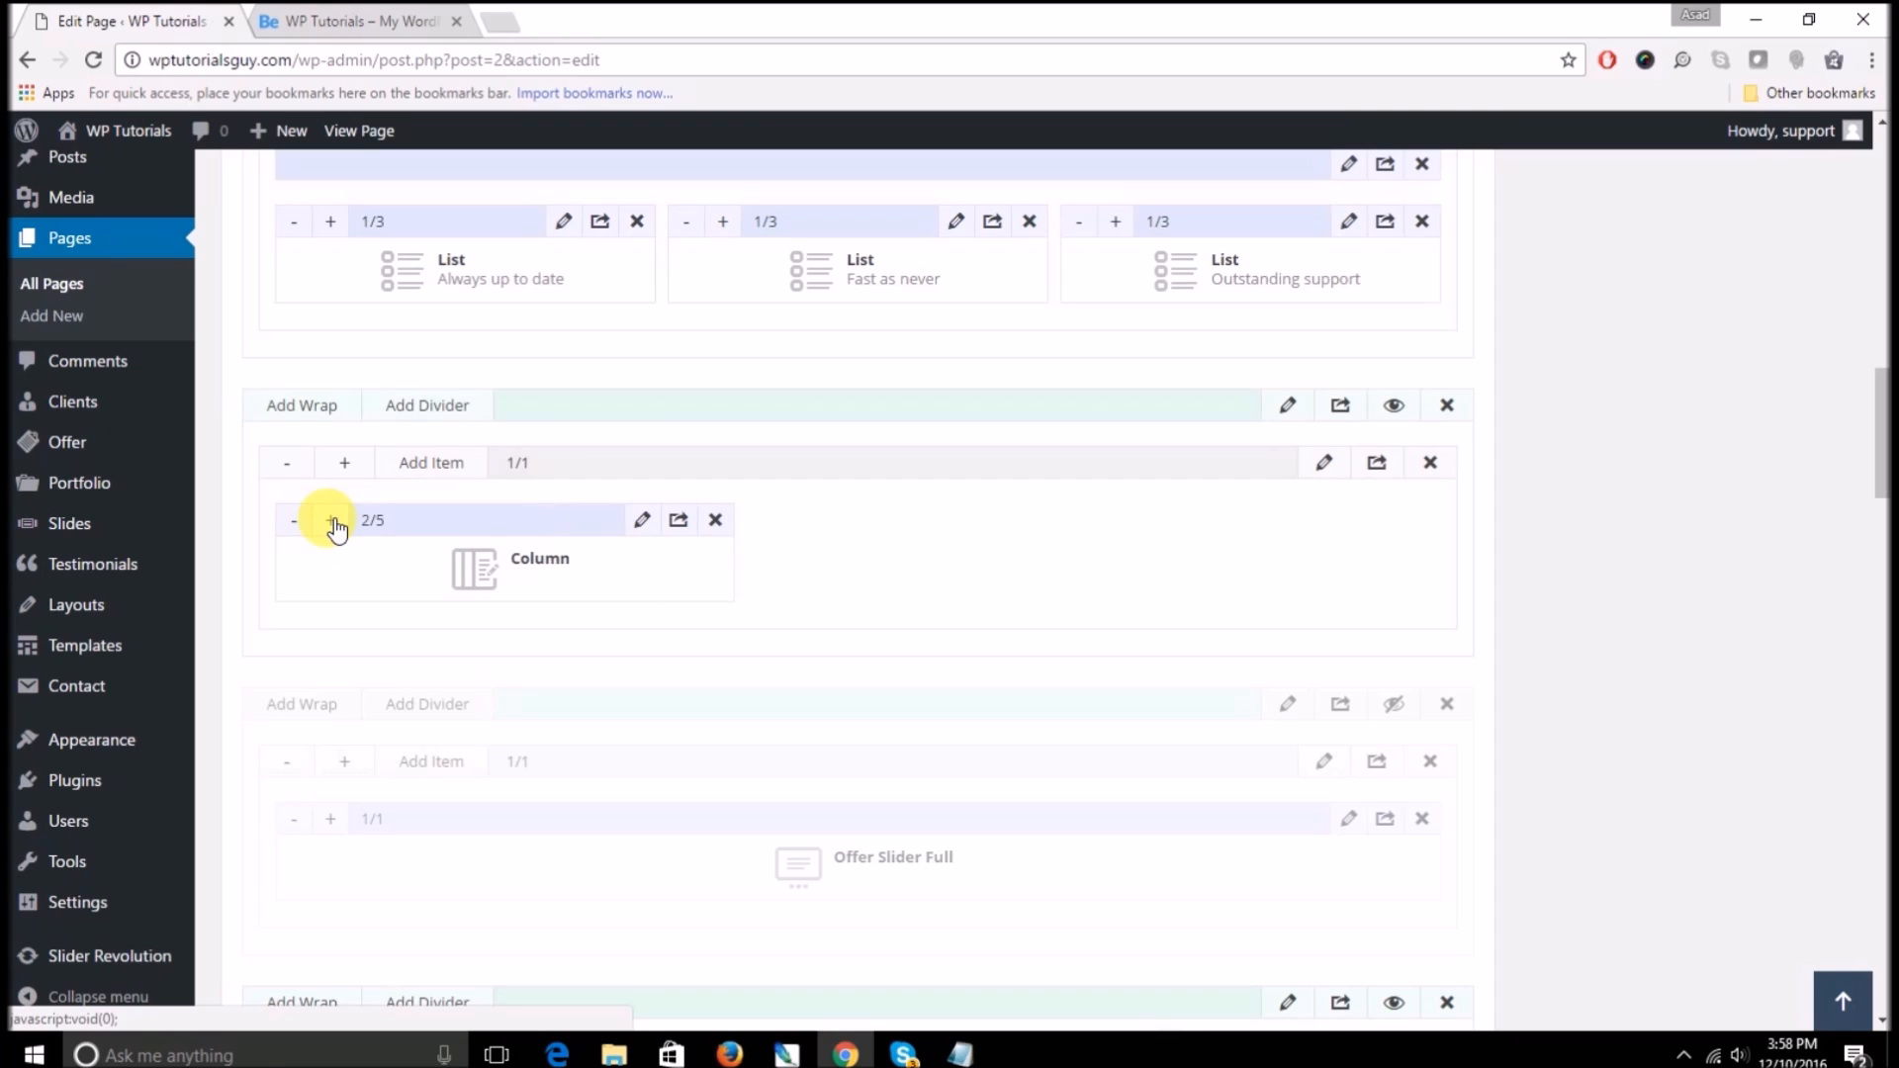
left_click(332, 521)
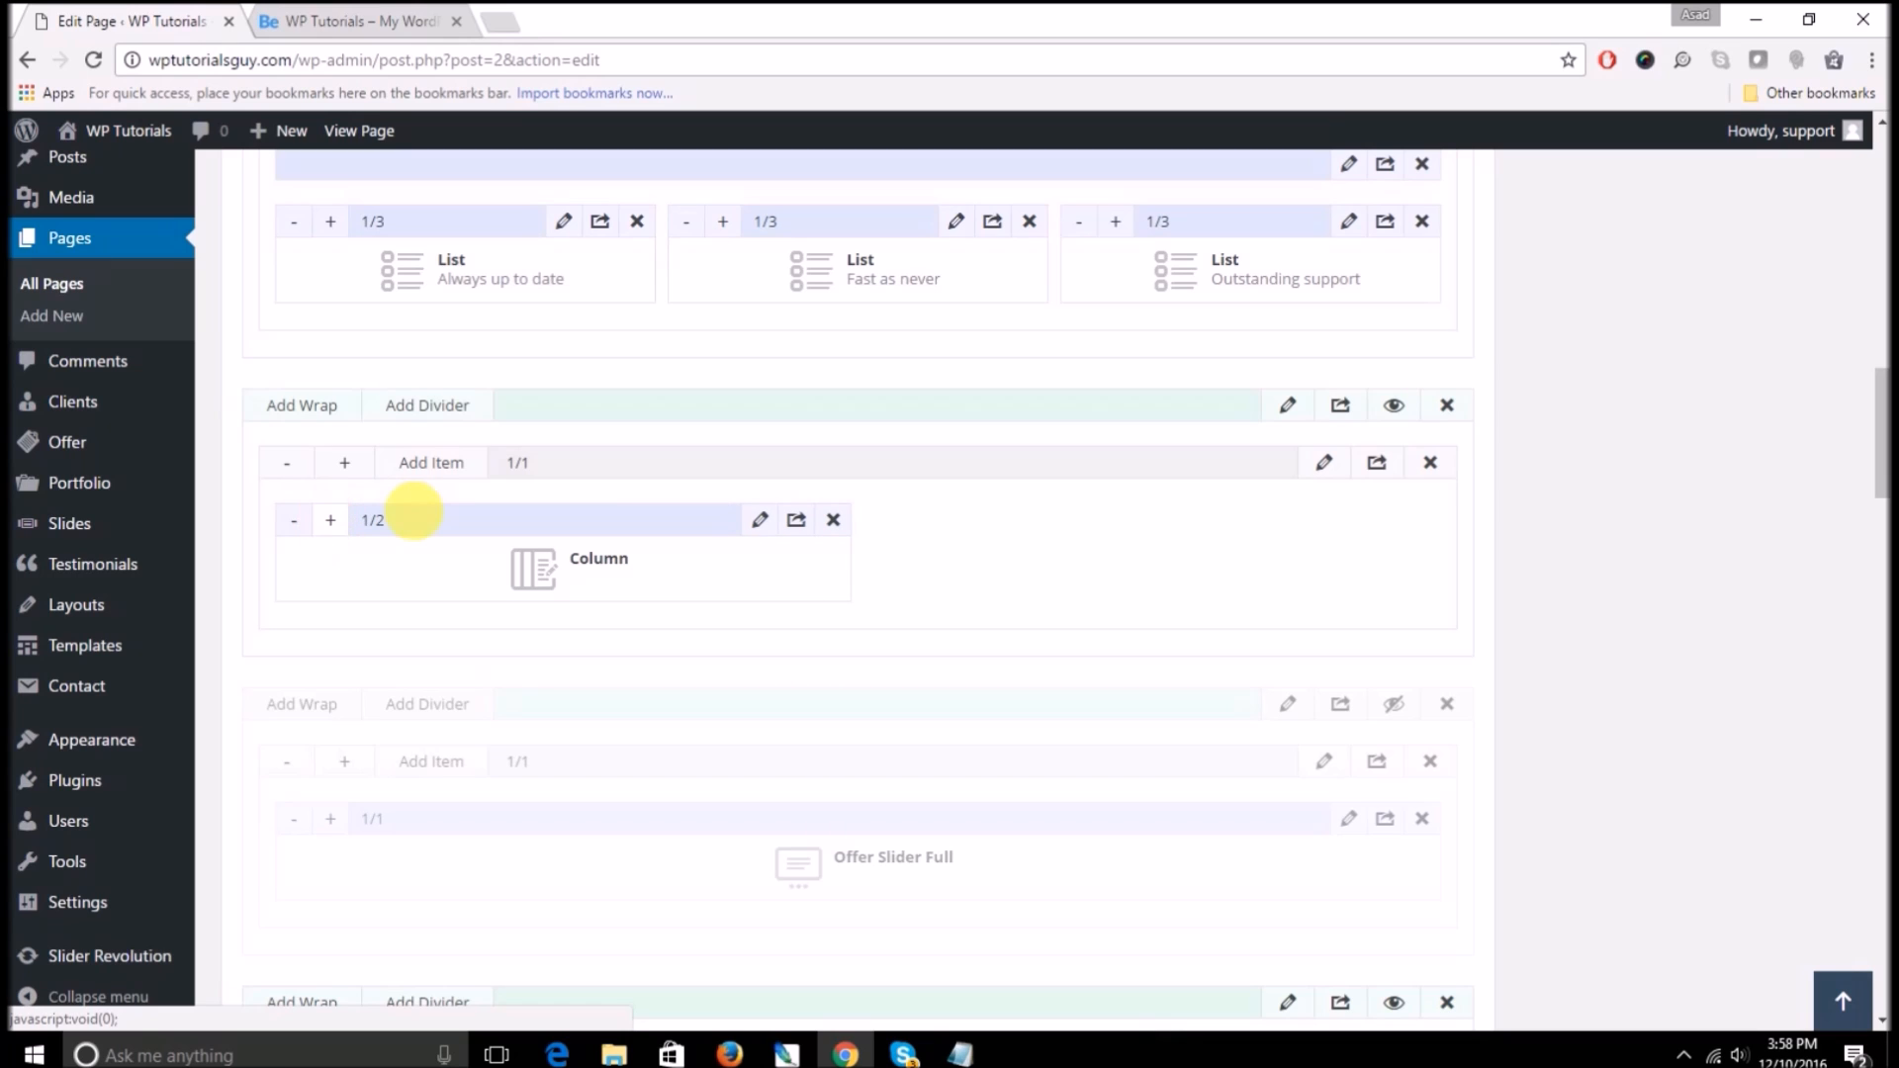
left_click(431, 467)
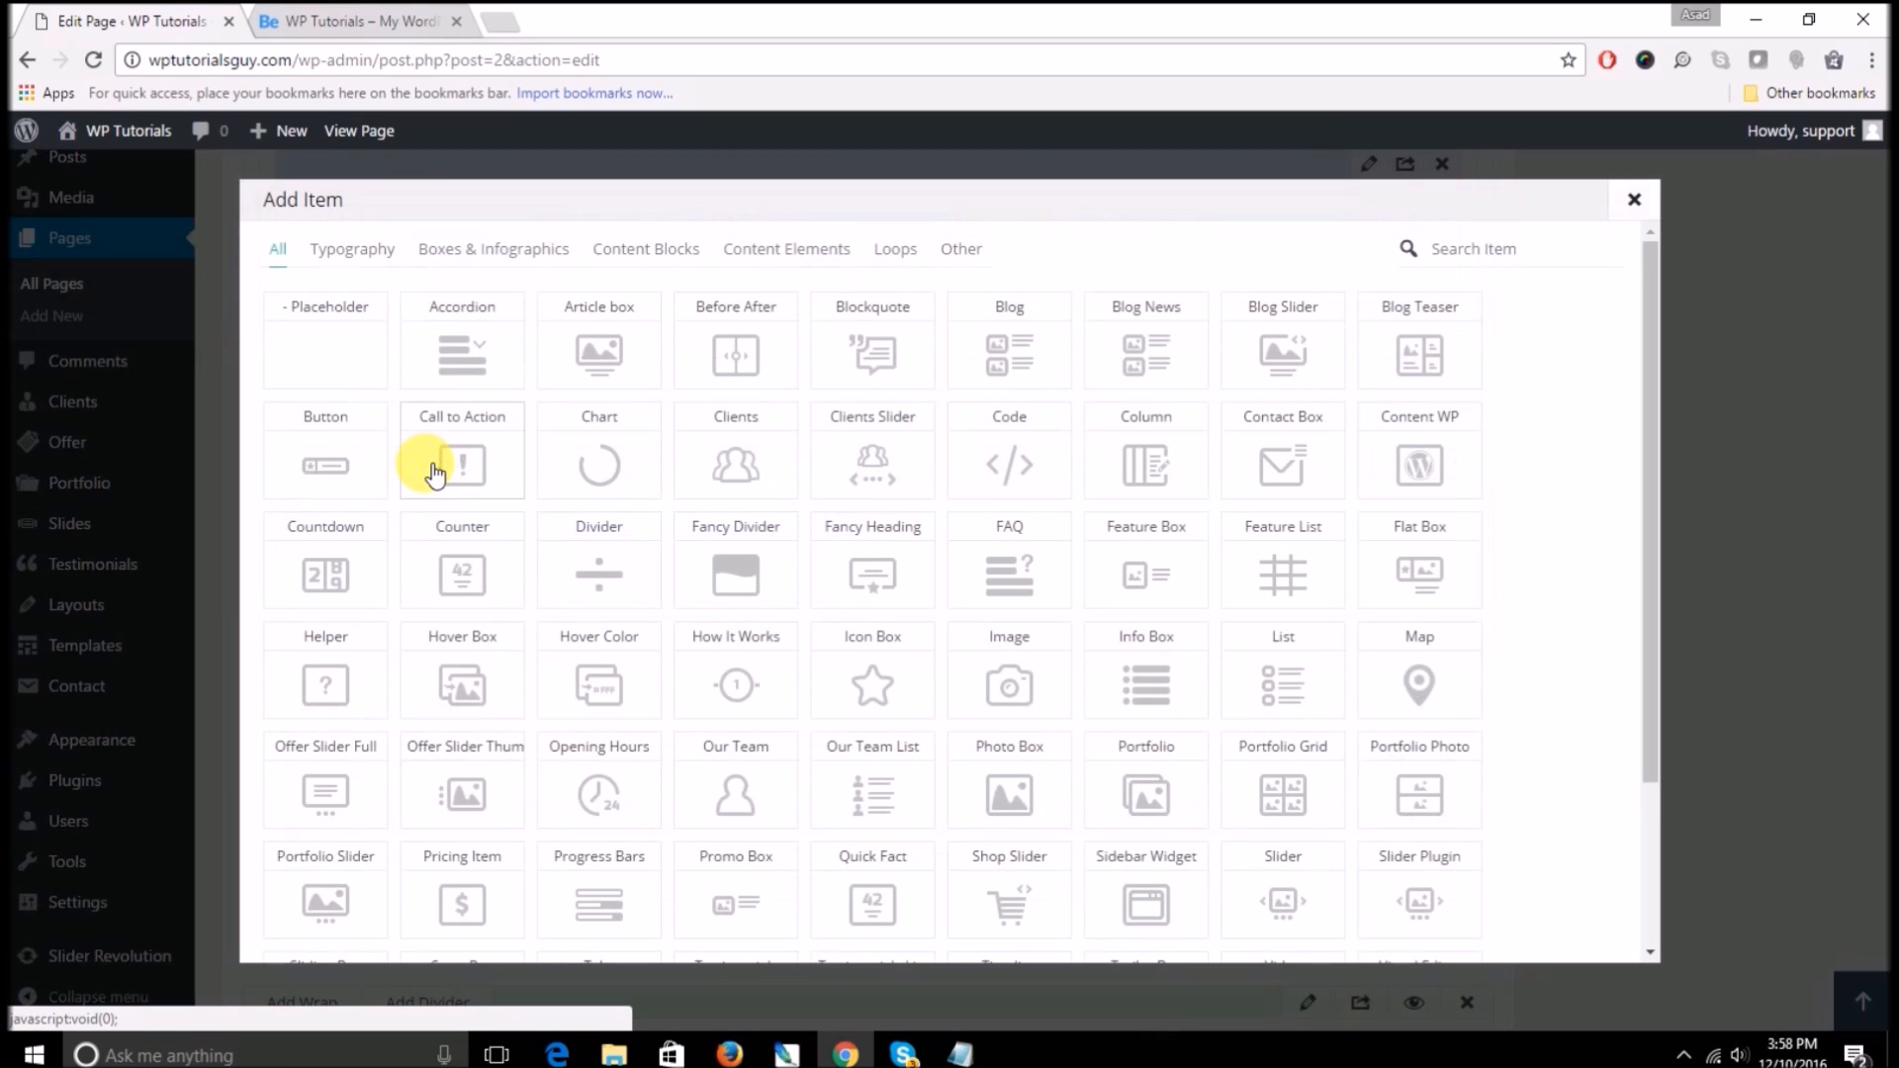
Step: Add a 1/2-width Hover Box from Boxes & Infographics and place it left of the Column
left_click(545, 259)
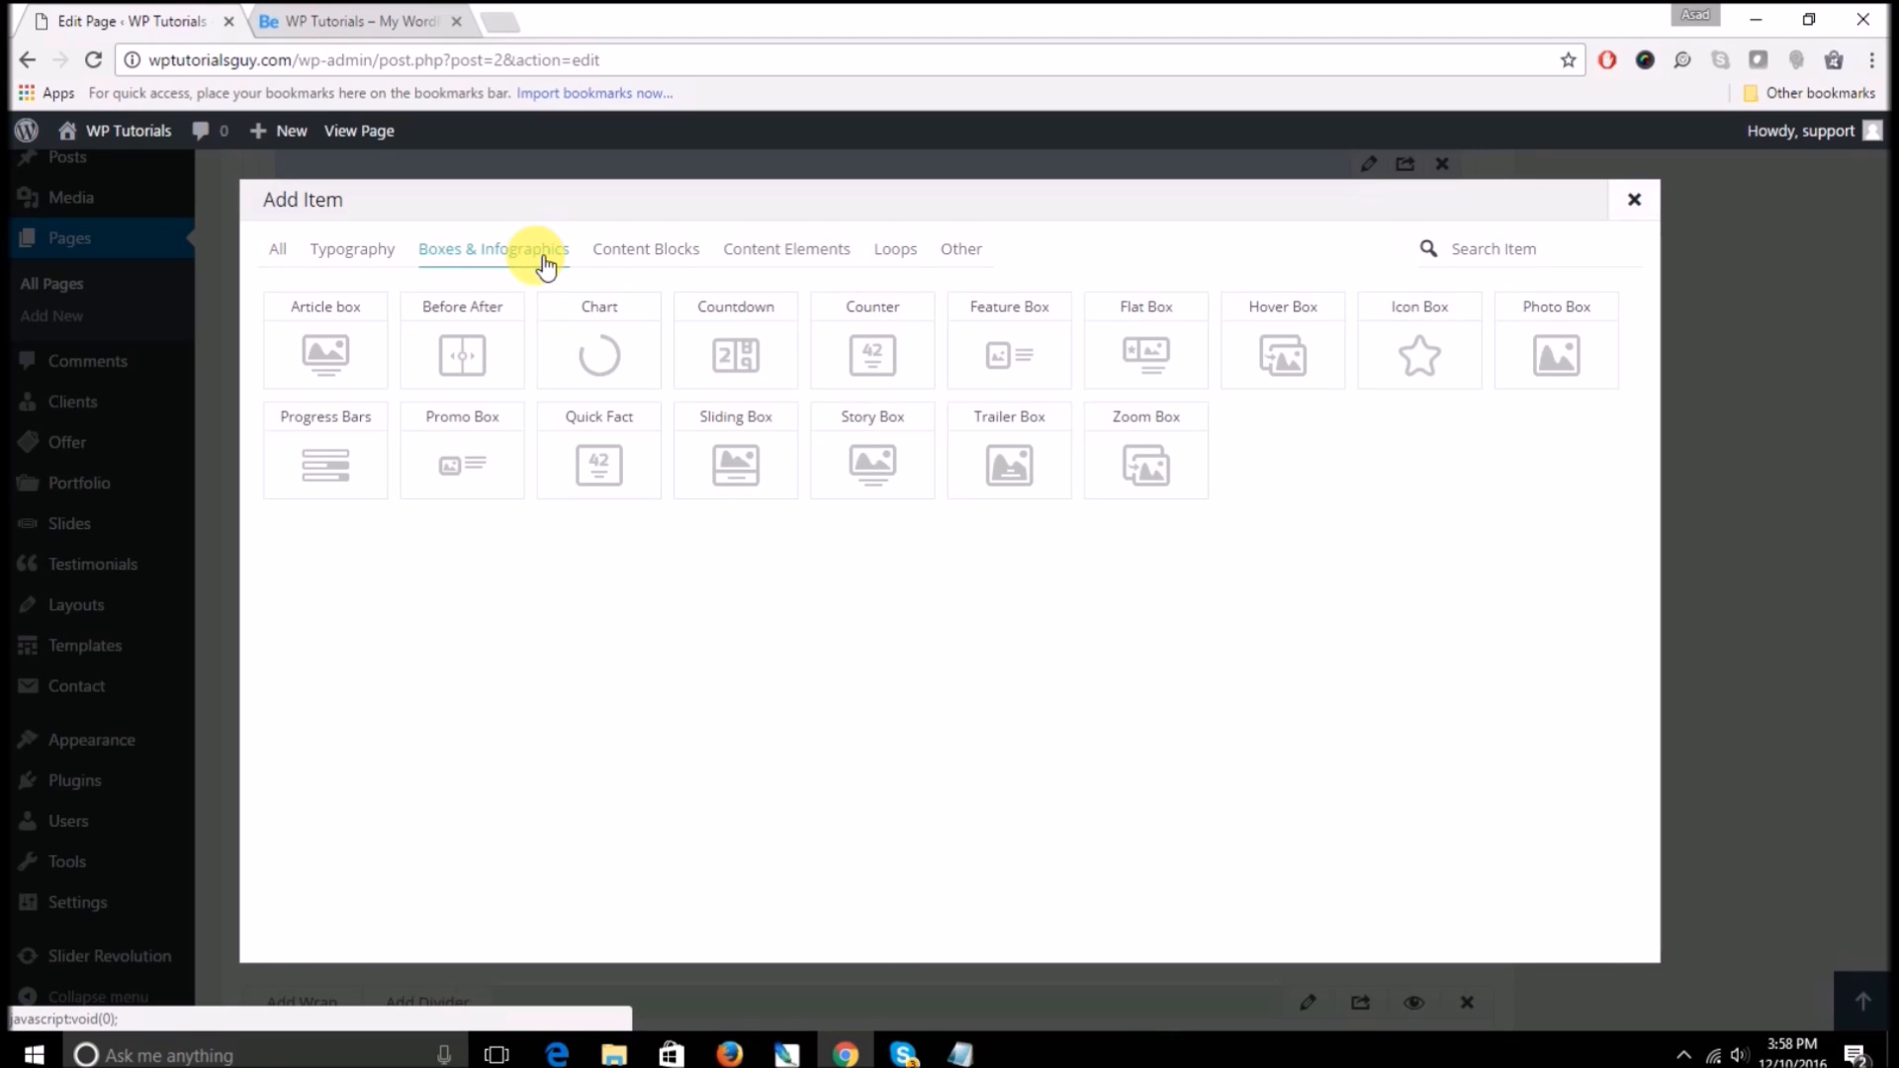
left_click(1311, 348)
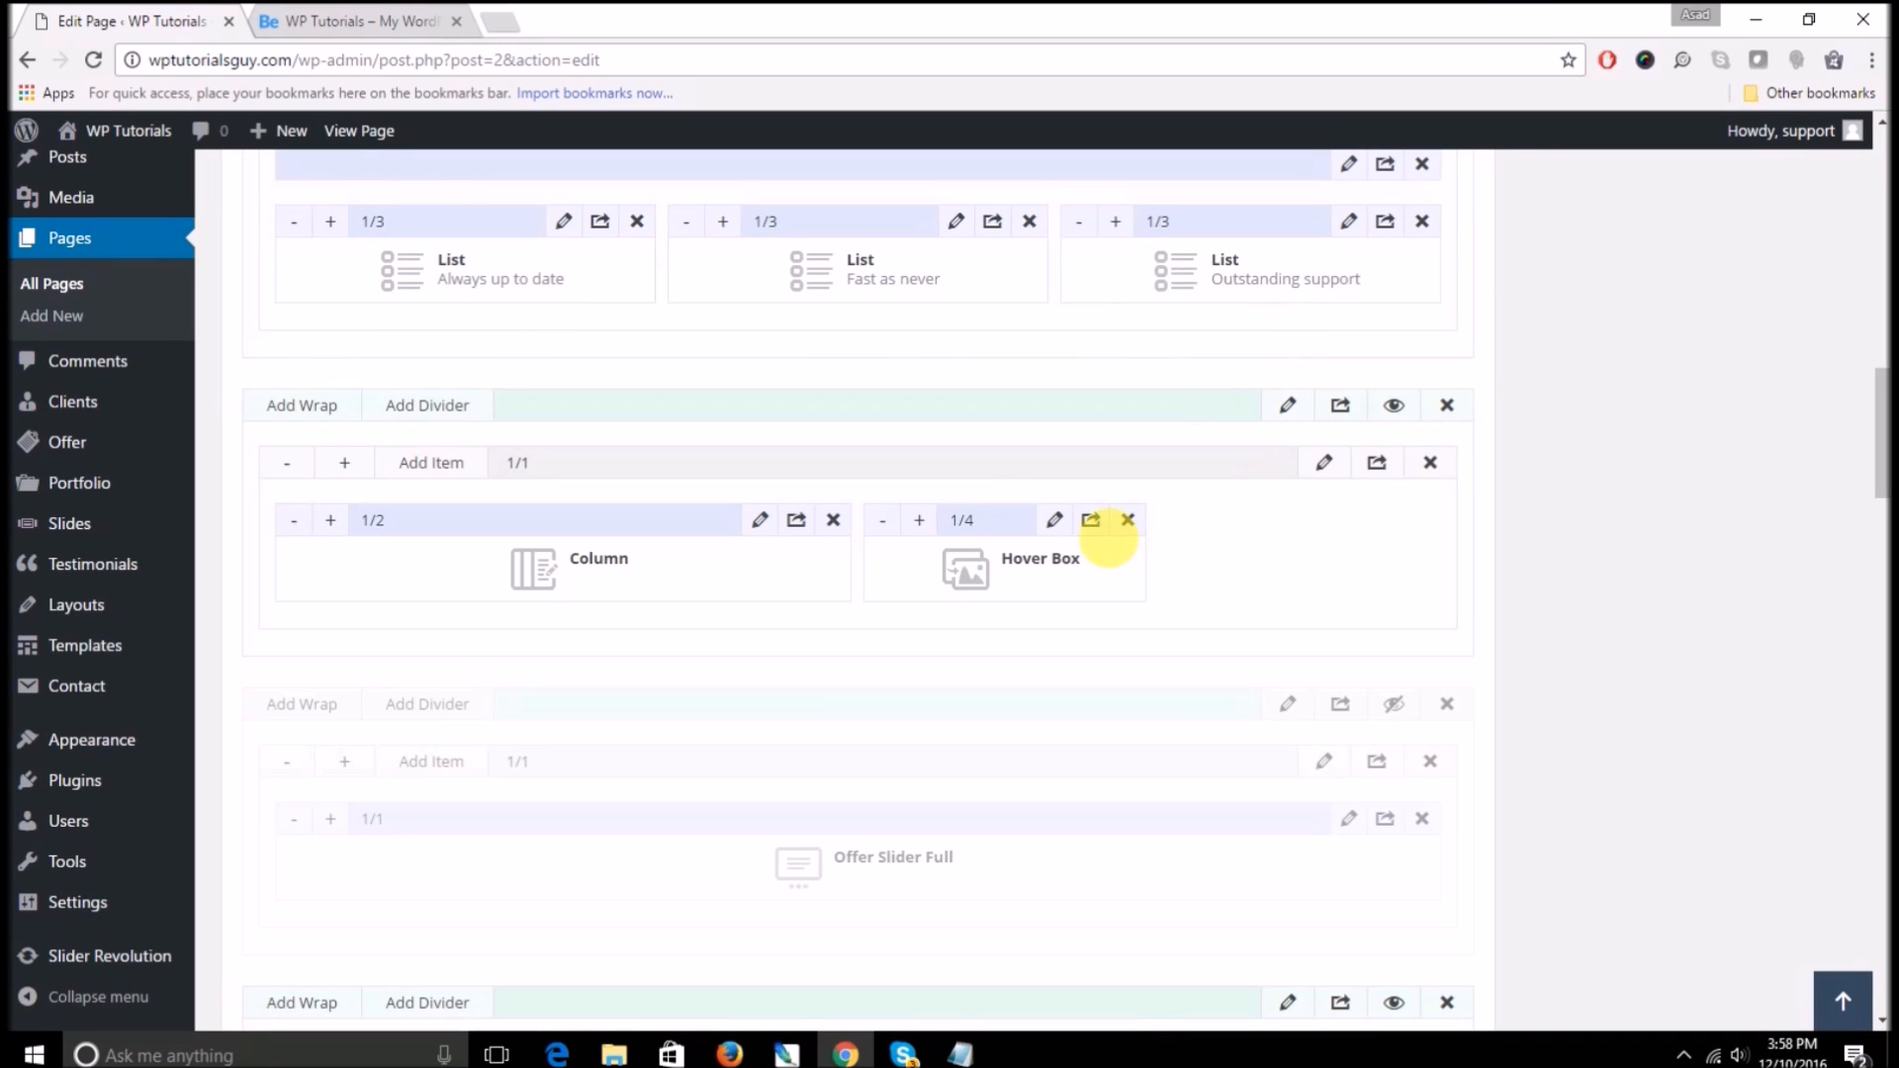
left_click(928, 522)
left_click(928, 522)
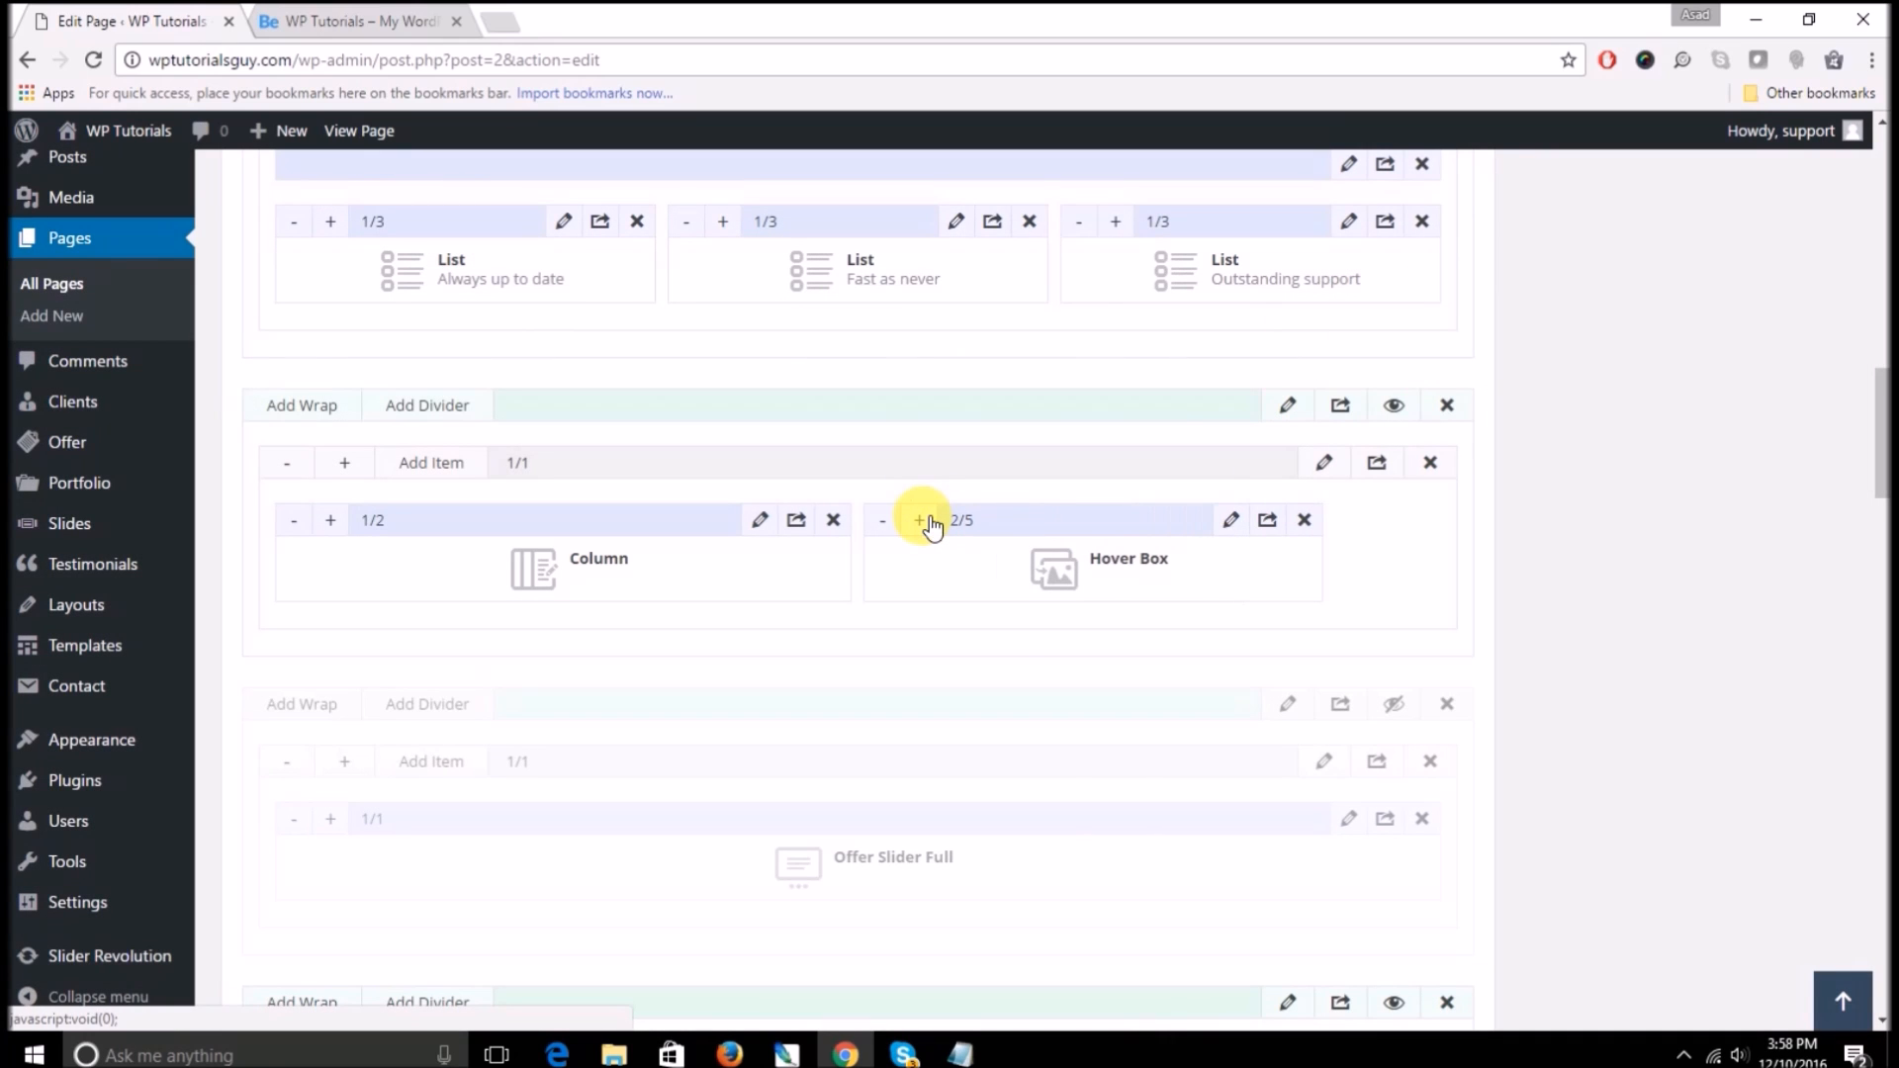
left_click(928, 522)
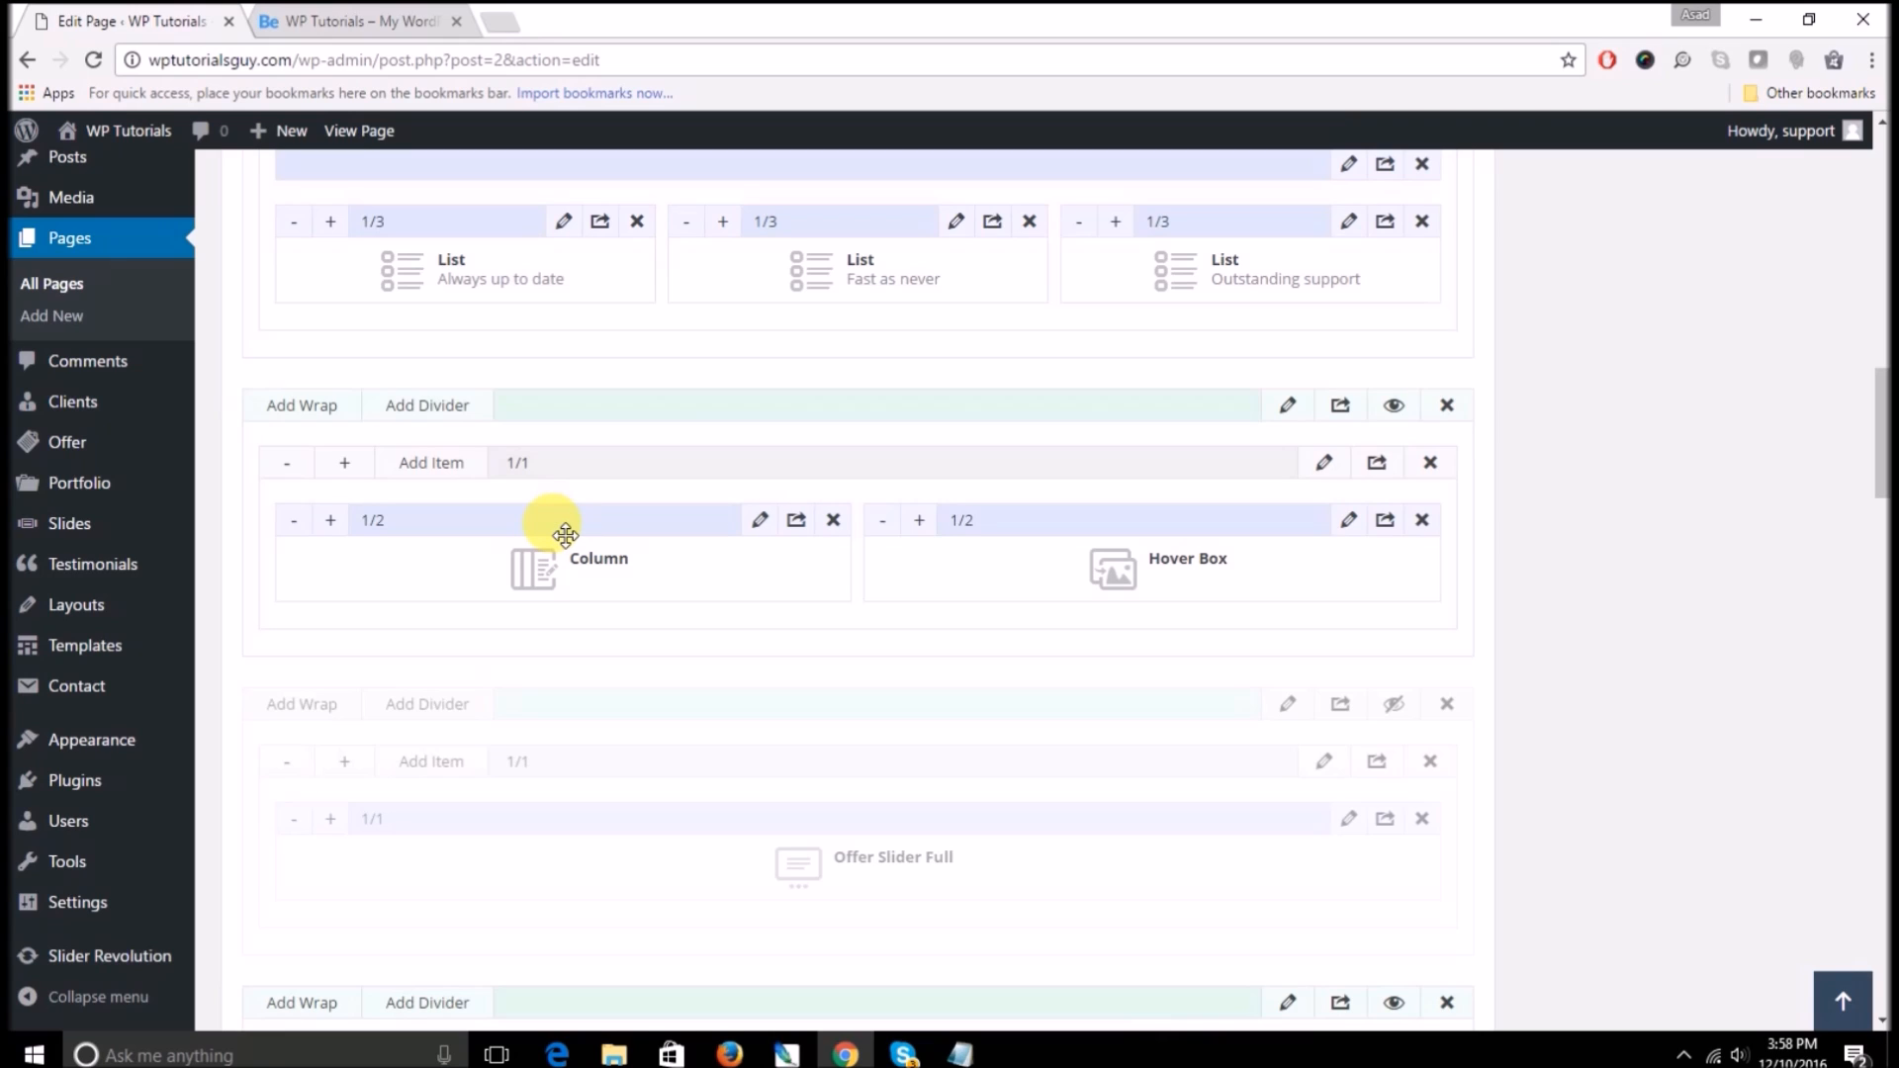
left_click_drag(565, 532, 1442, 534)
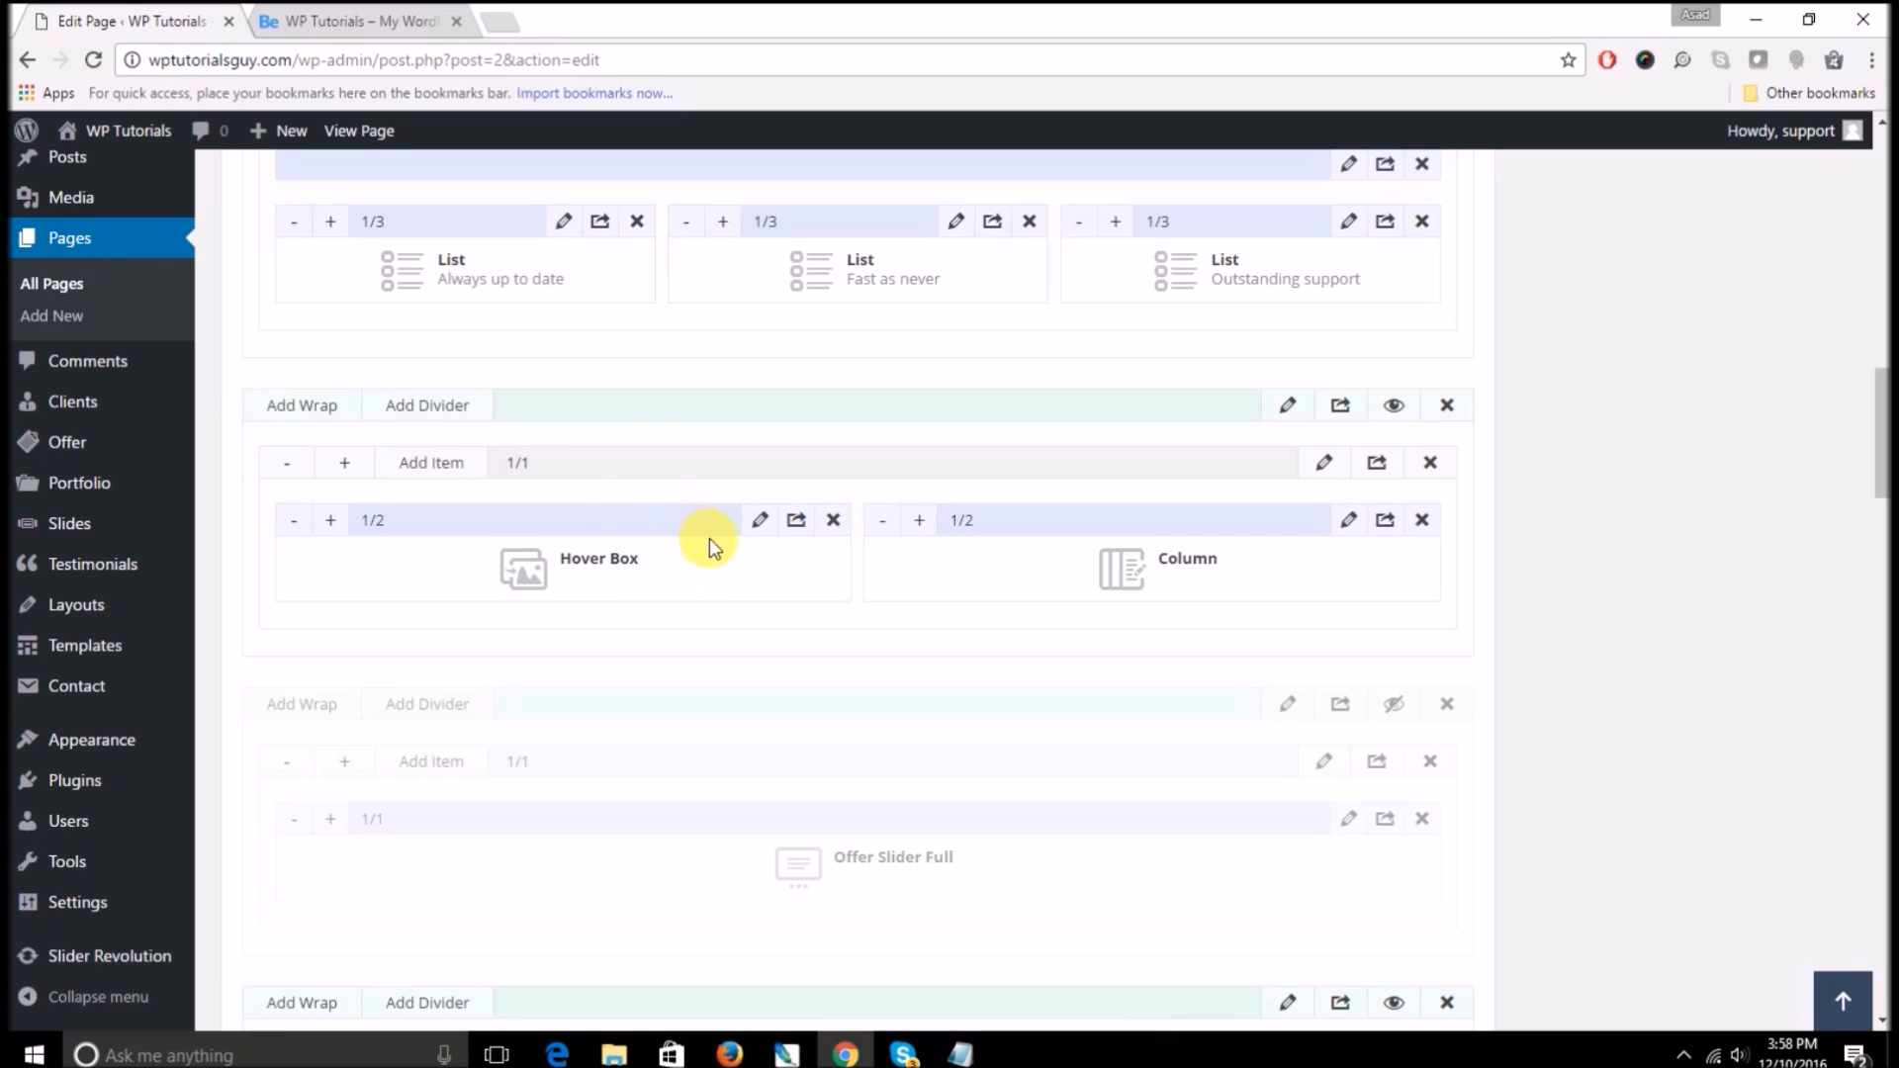
Step: Open the Hover Box settings and review the Image, Image | Hover and equal-size note
left_click(759, 522)
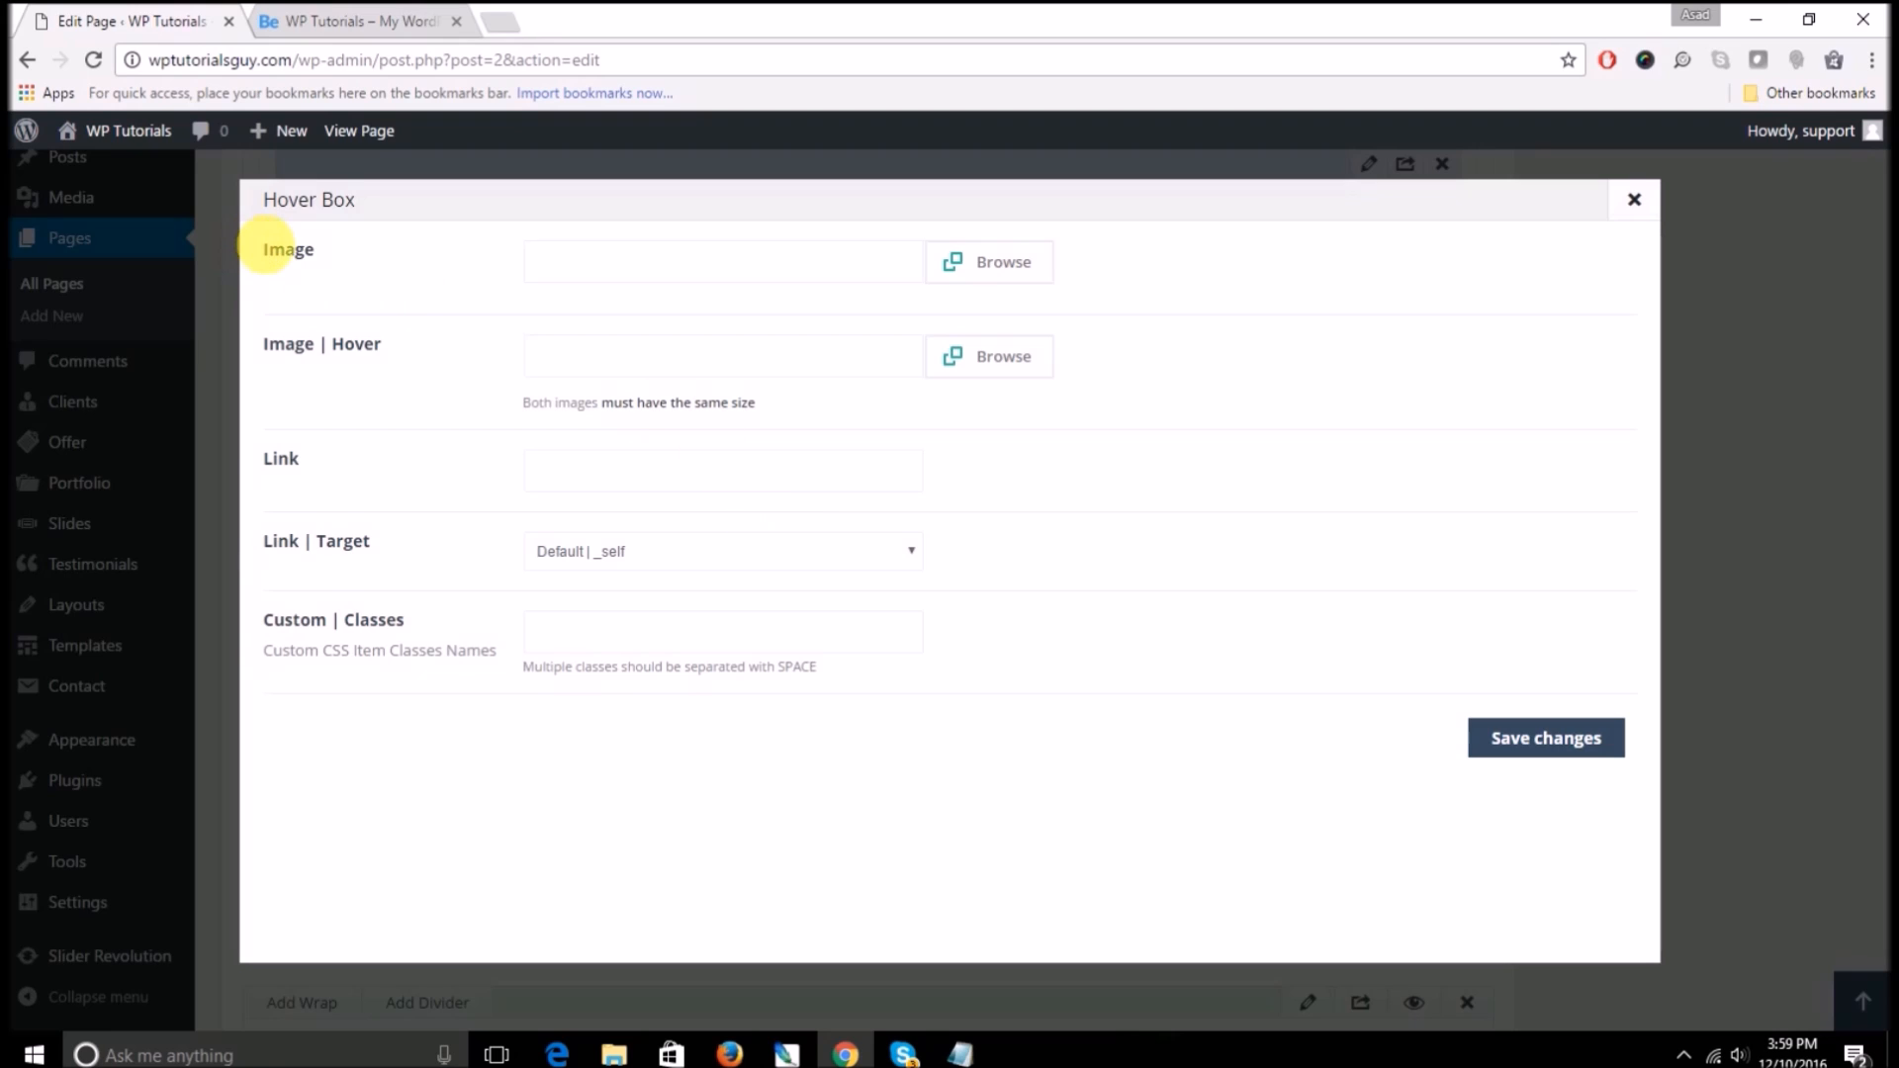
left_click_drag(265, 249, 360, 274)
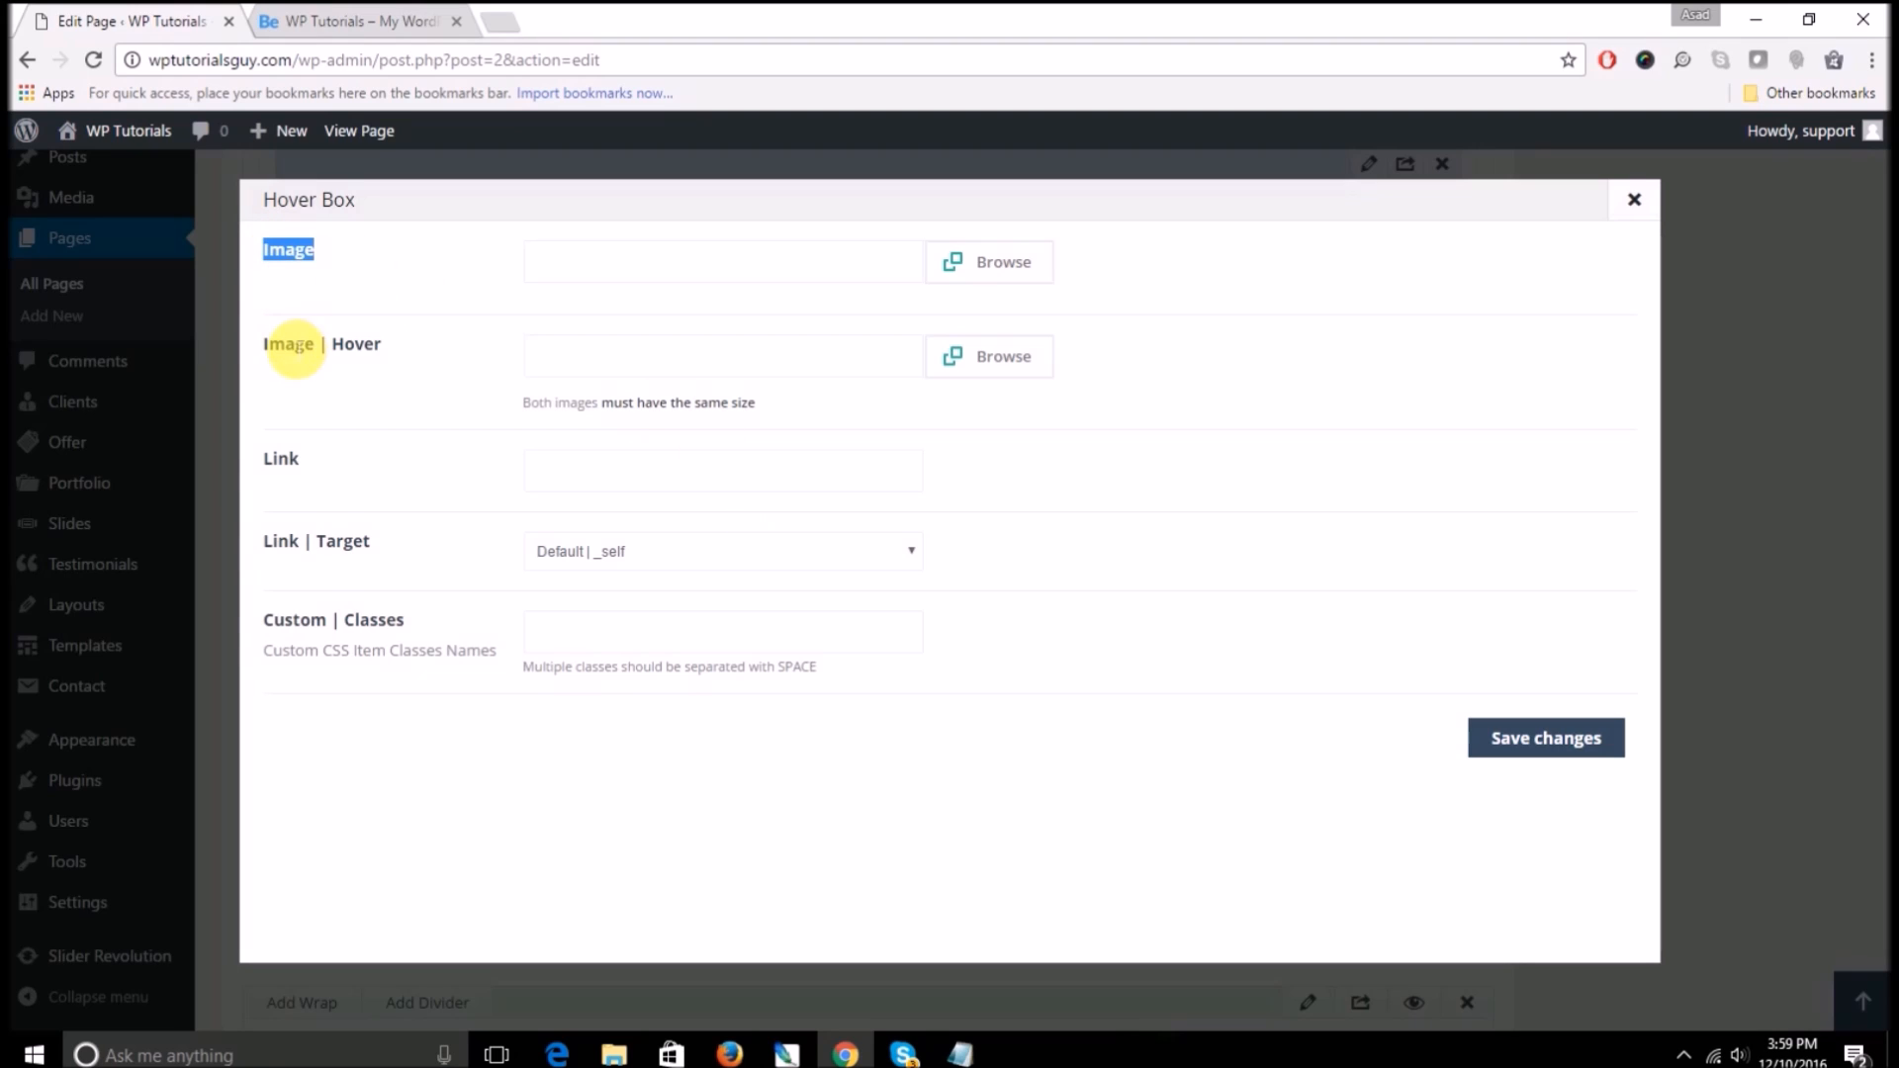
left_click_drag(263, 343, 391, 345)
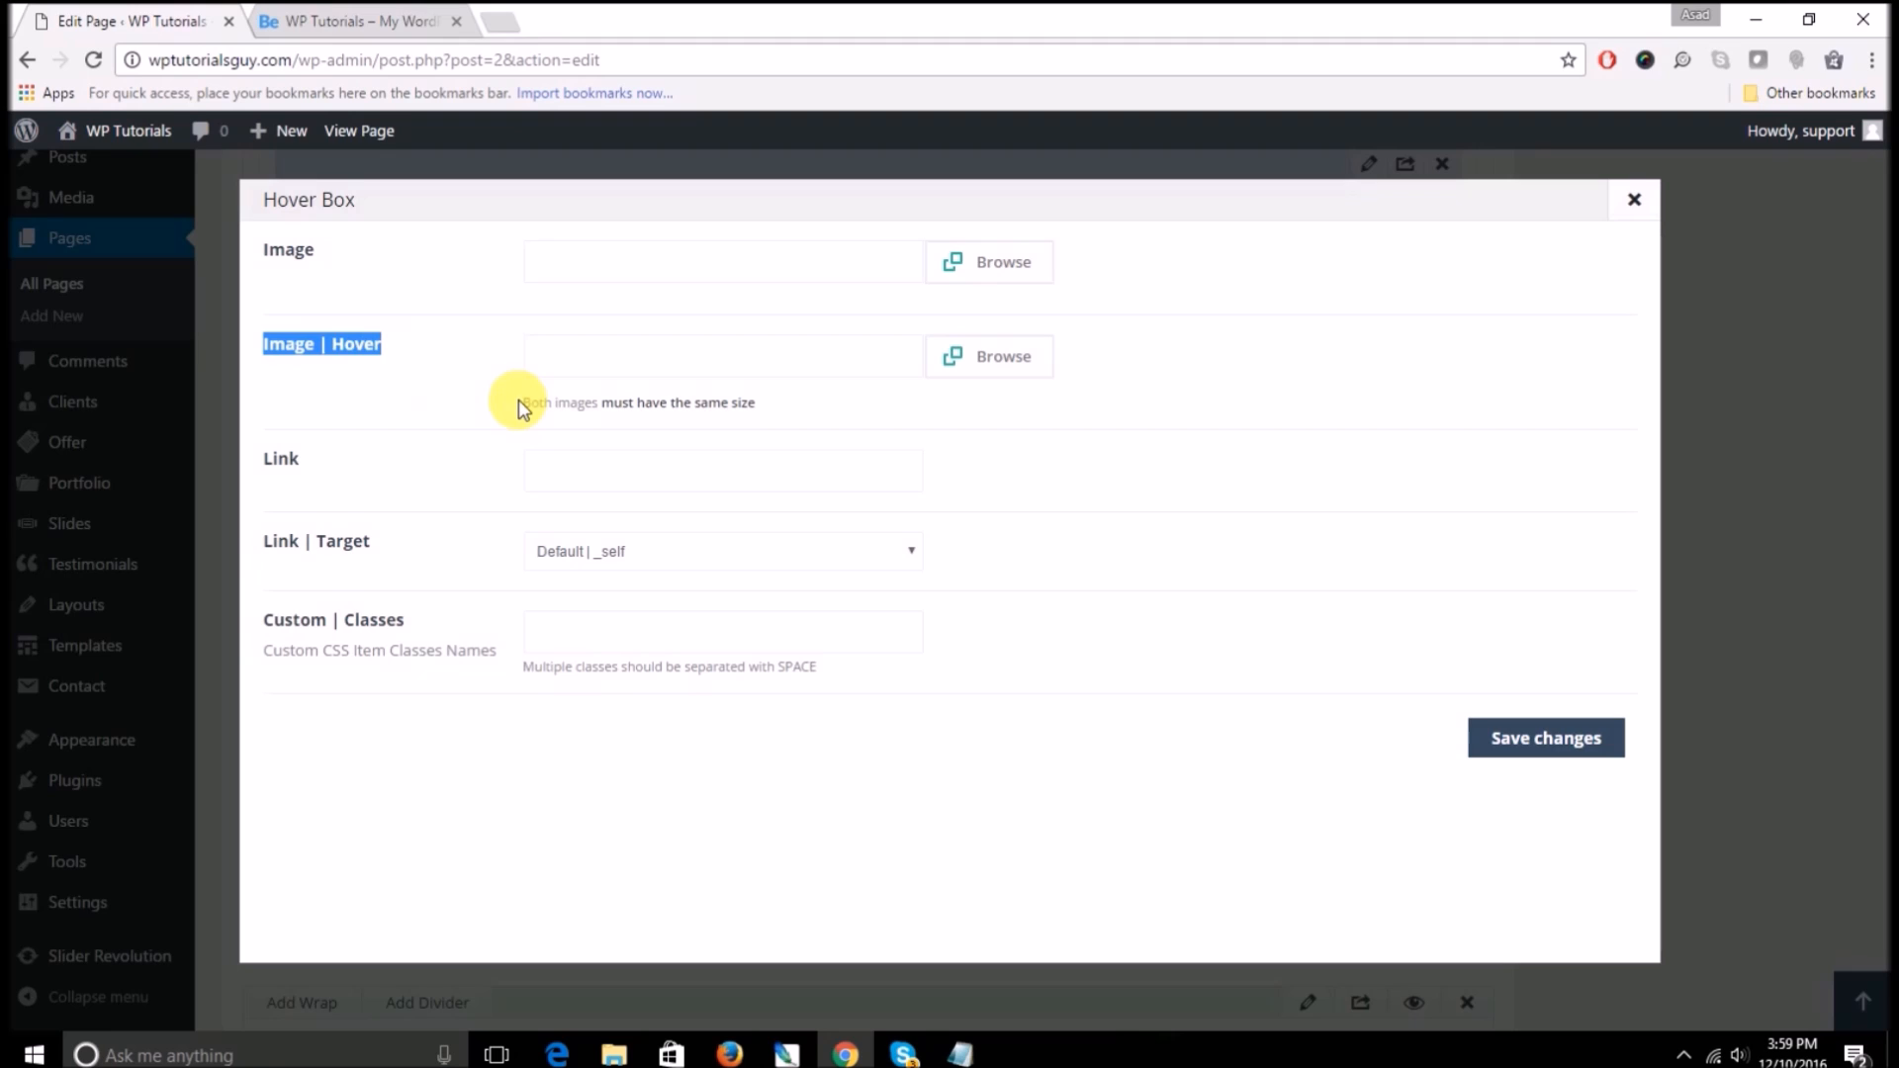
left_click_drag(524, 406, 799, 411)
left_click(813, 421)
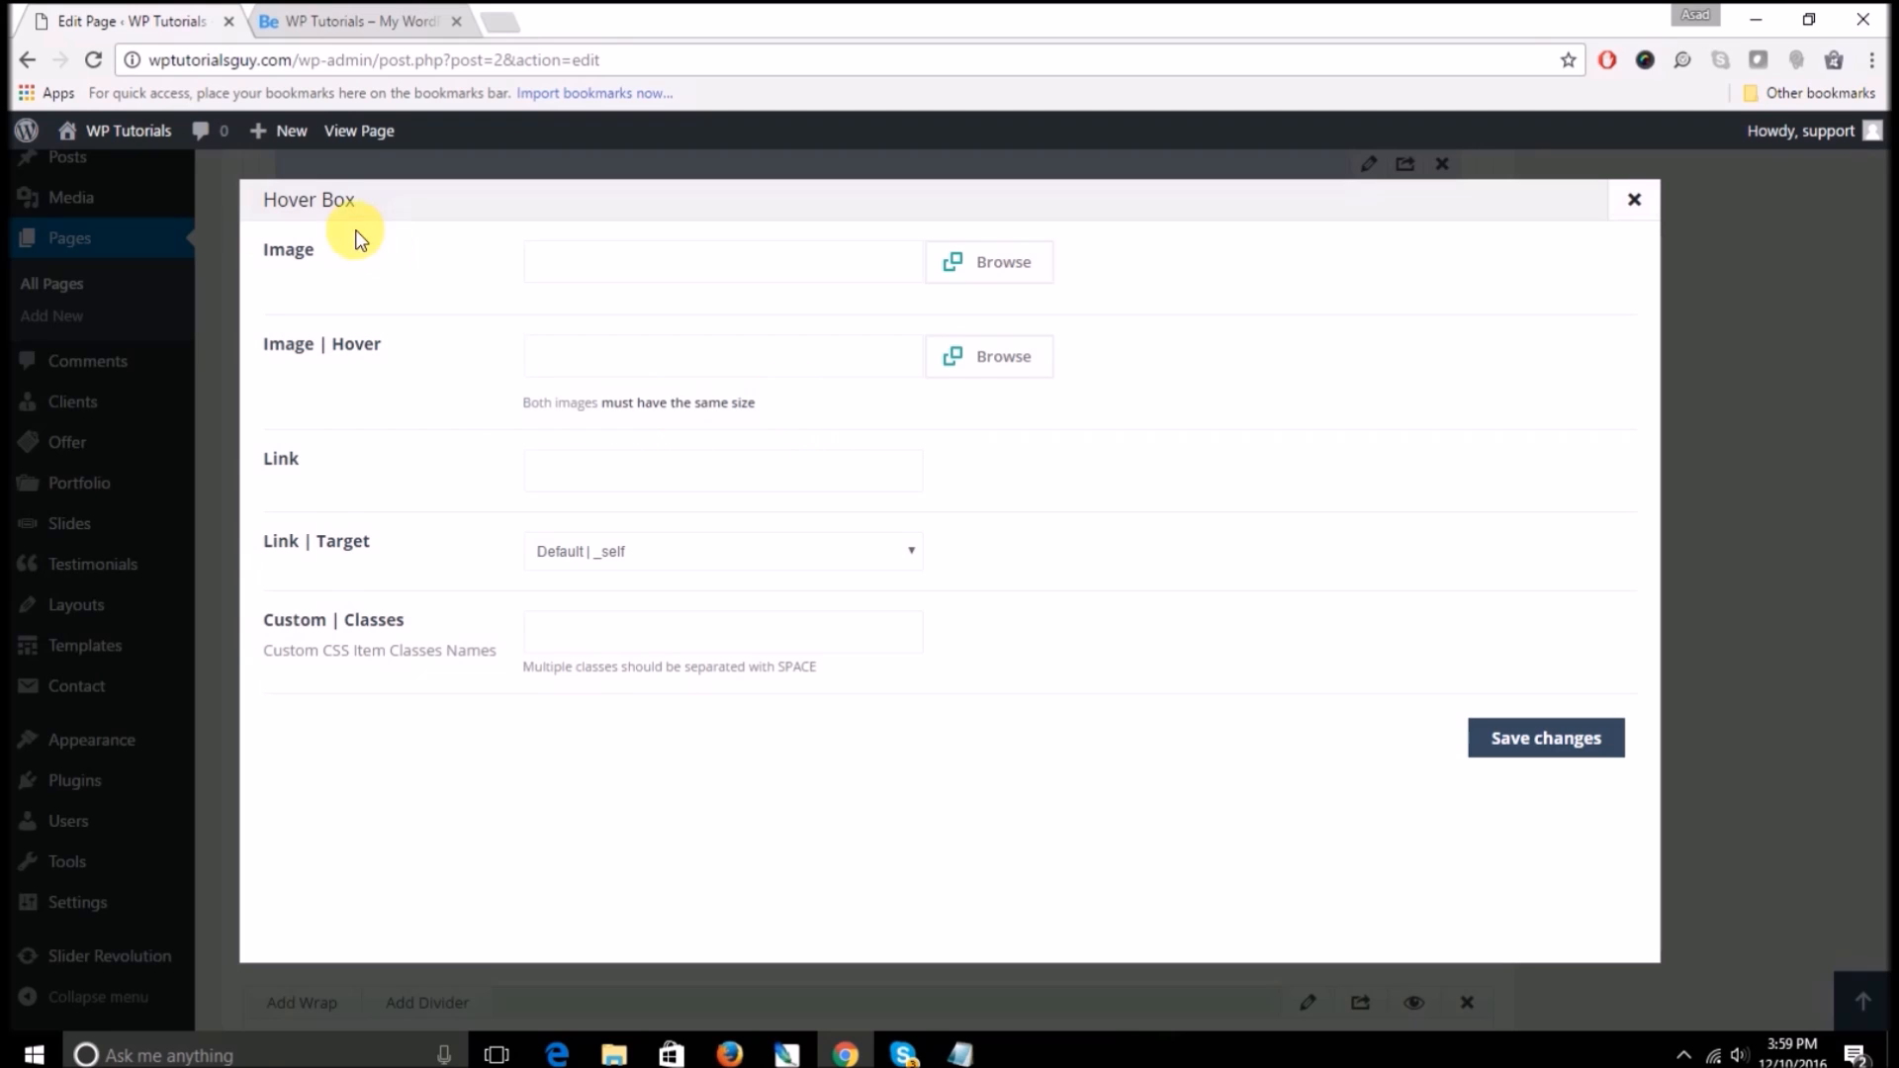
Step: Set be.jpg as the main image and unity.jpg as the hover image
left_click(961, 261)
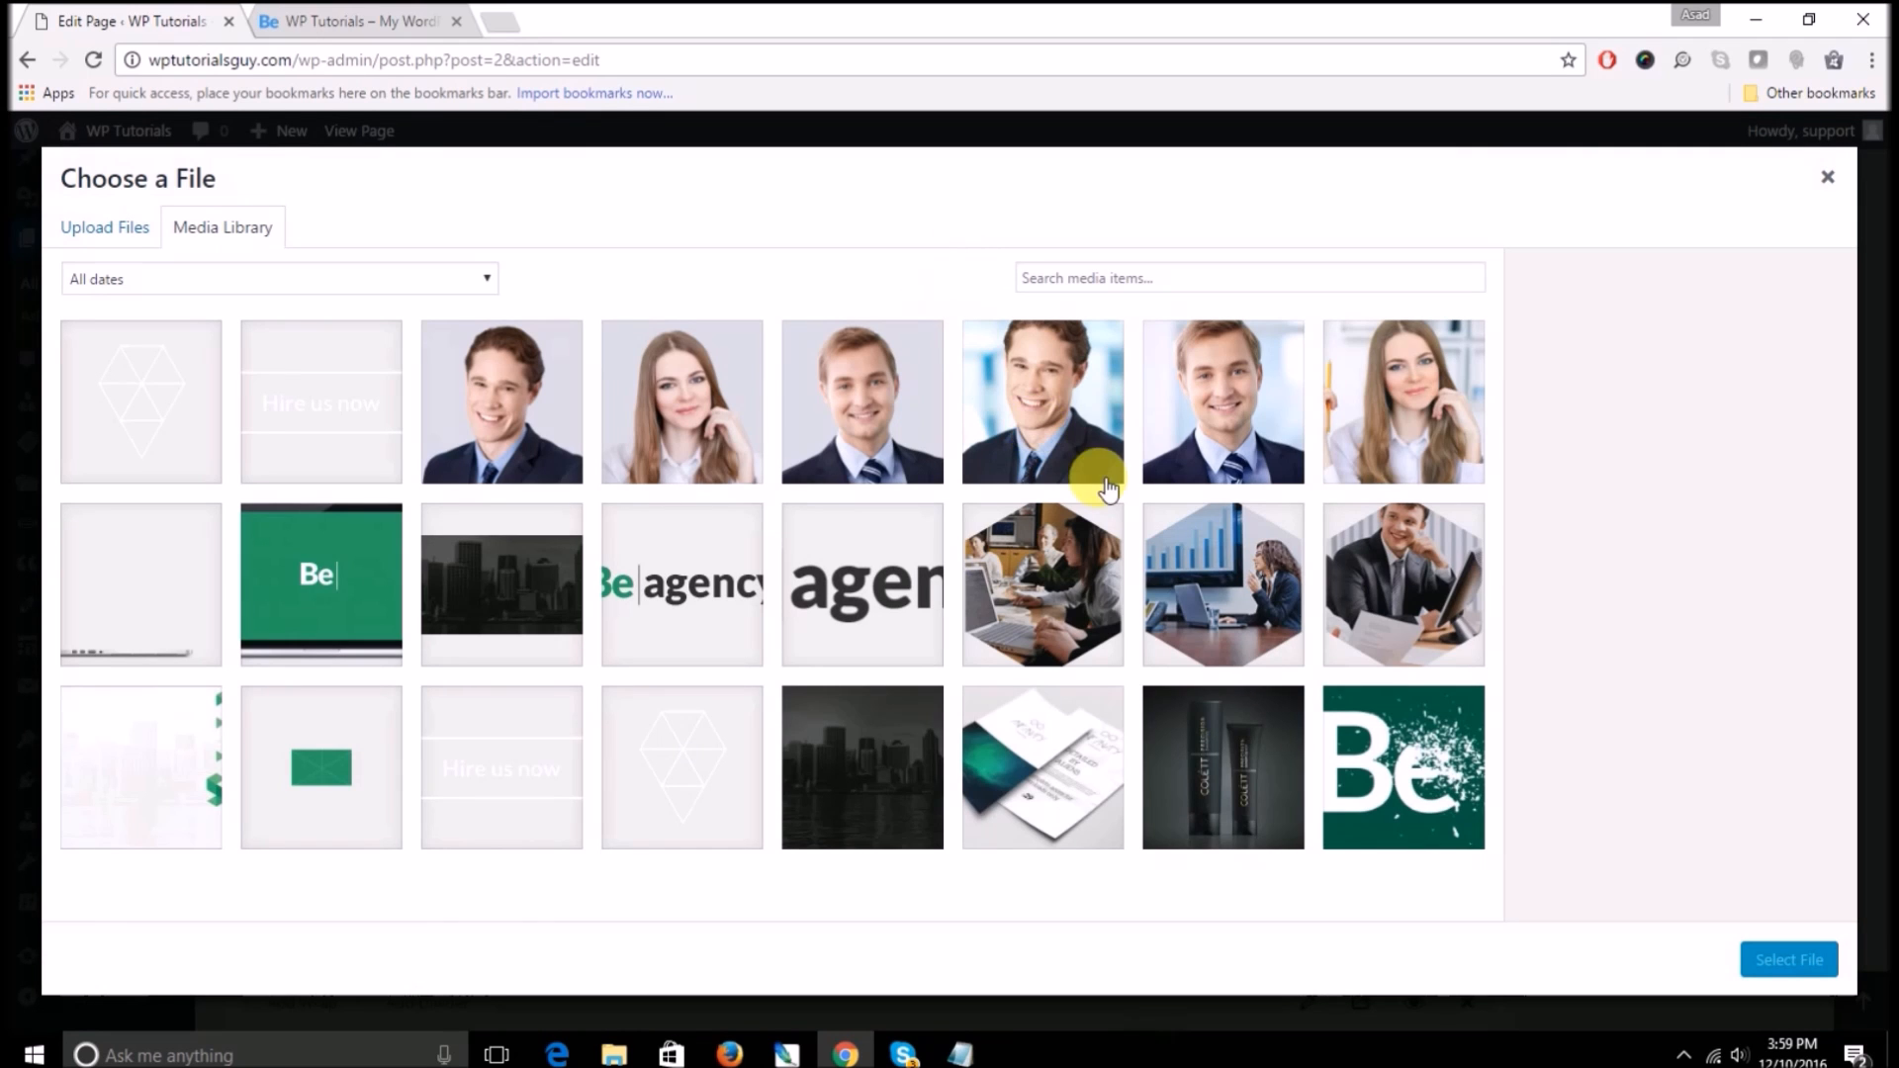
left_click(1371, 749)
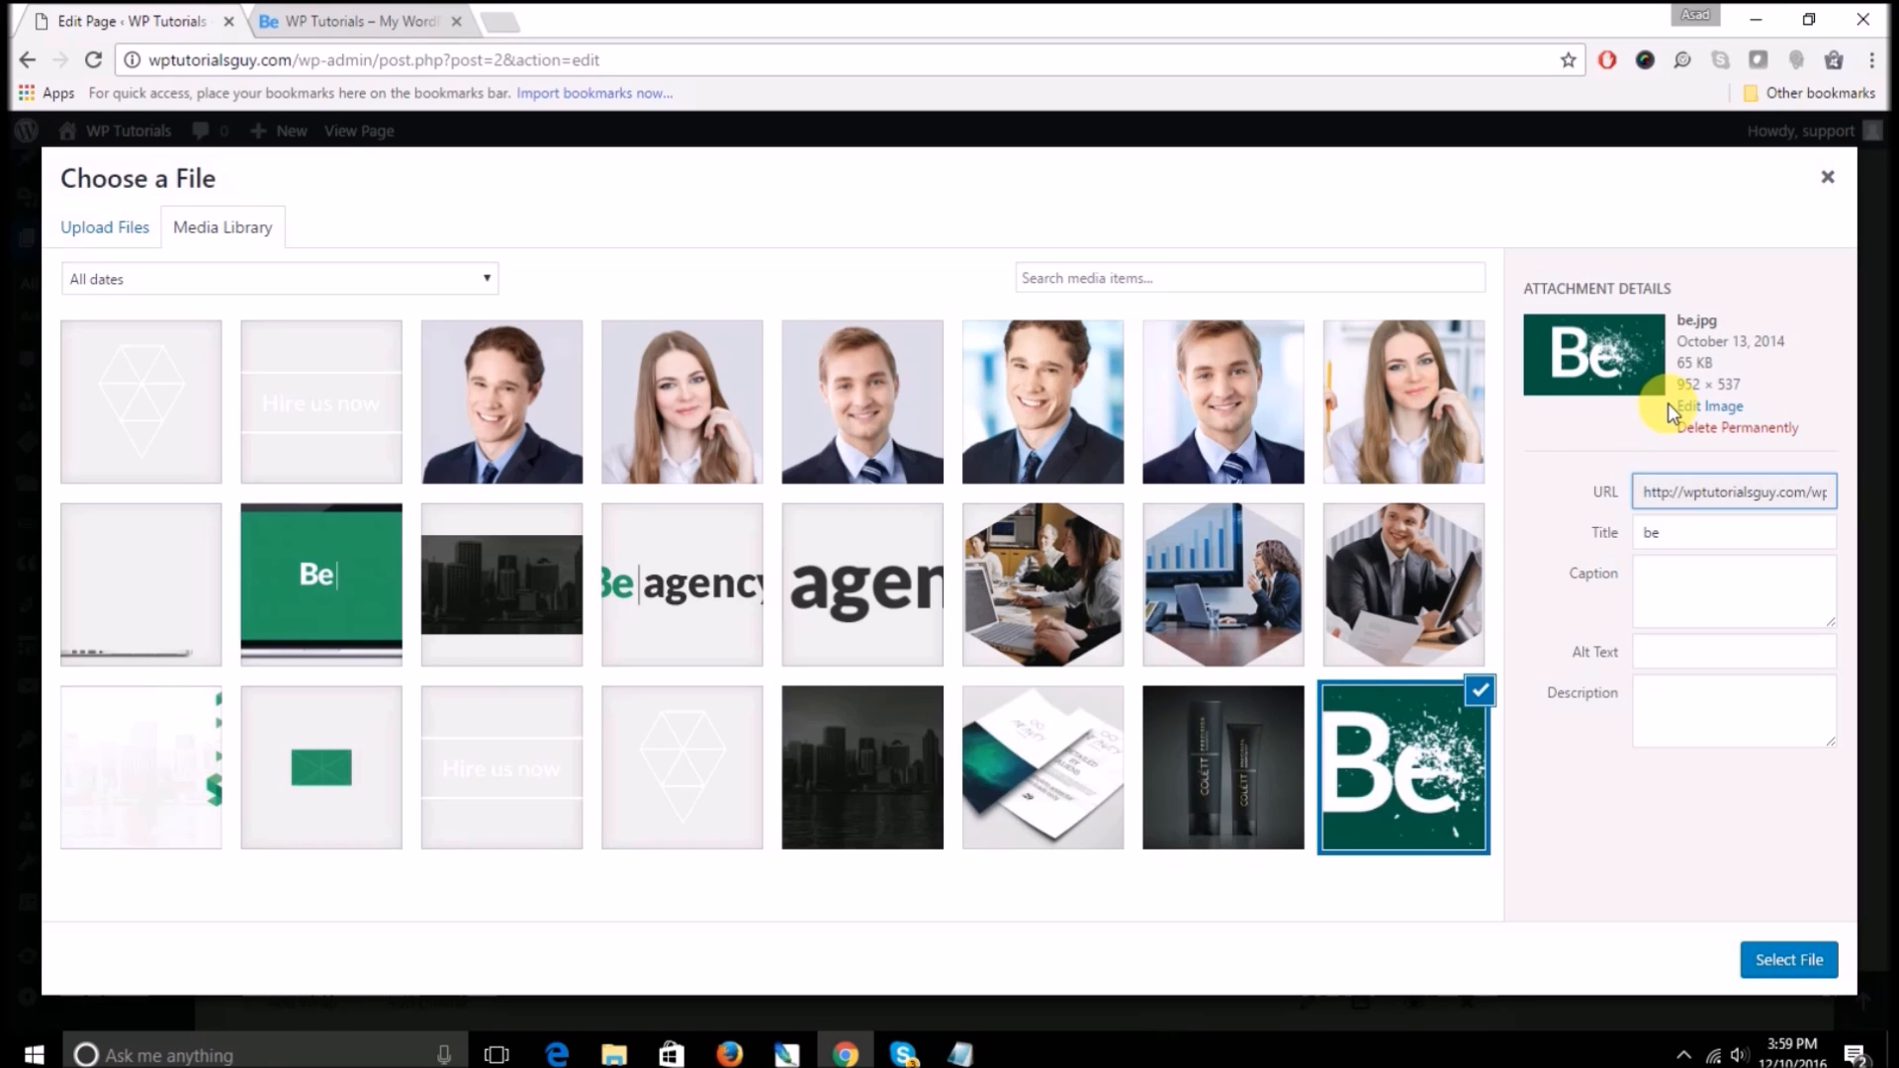
left_click(1792, 962)
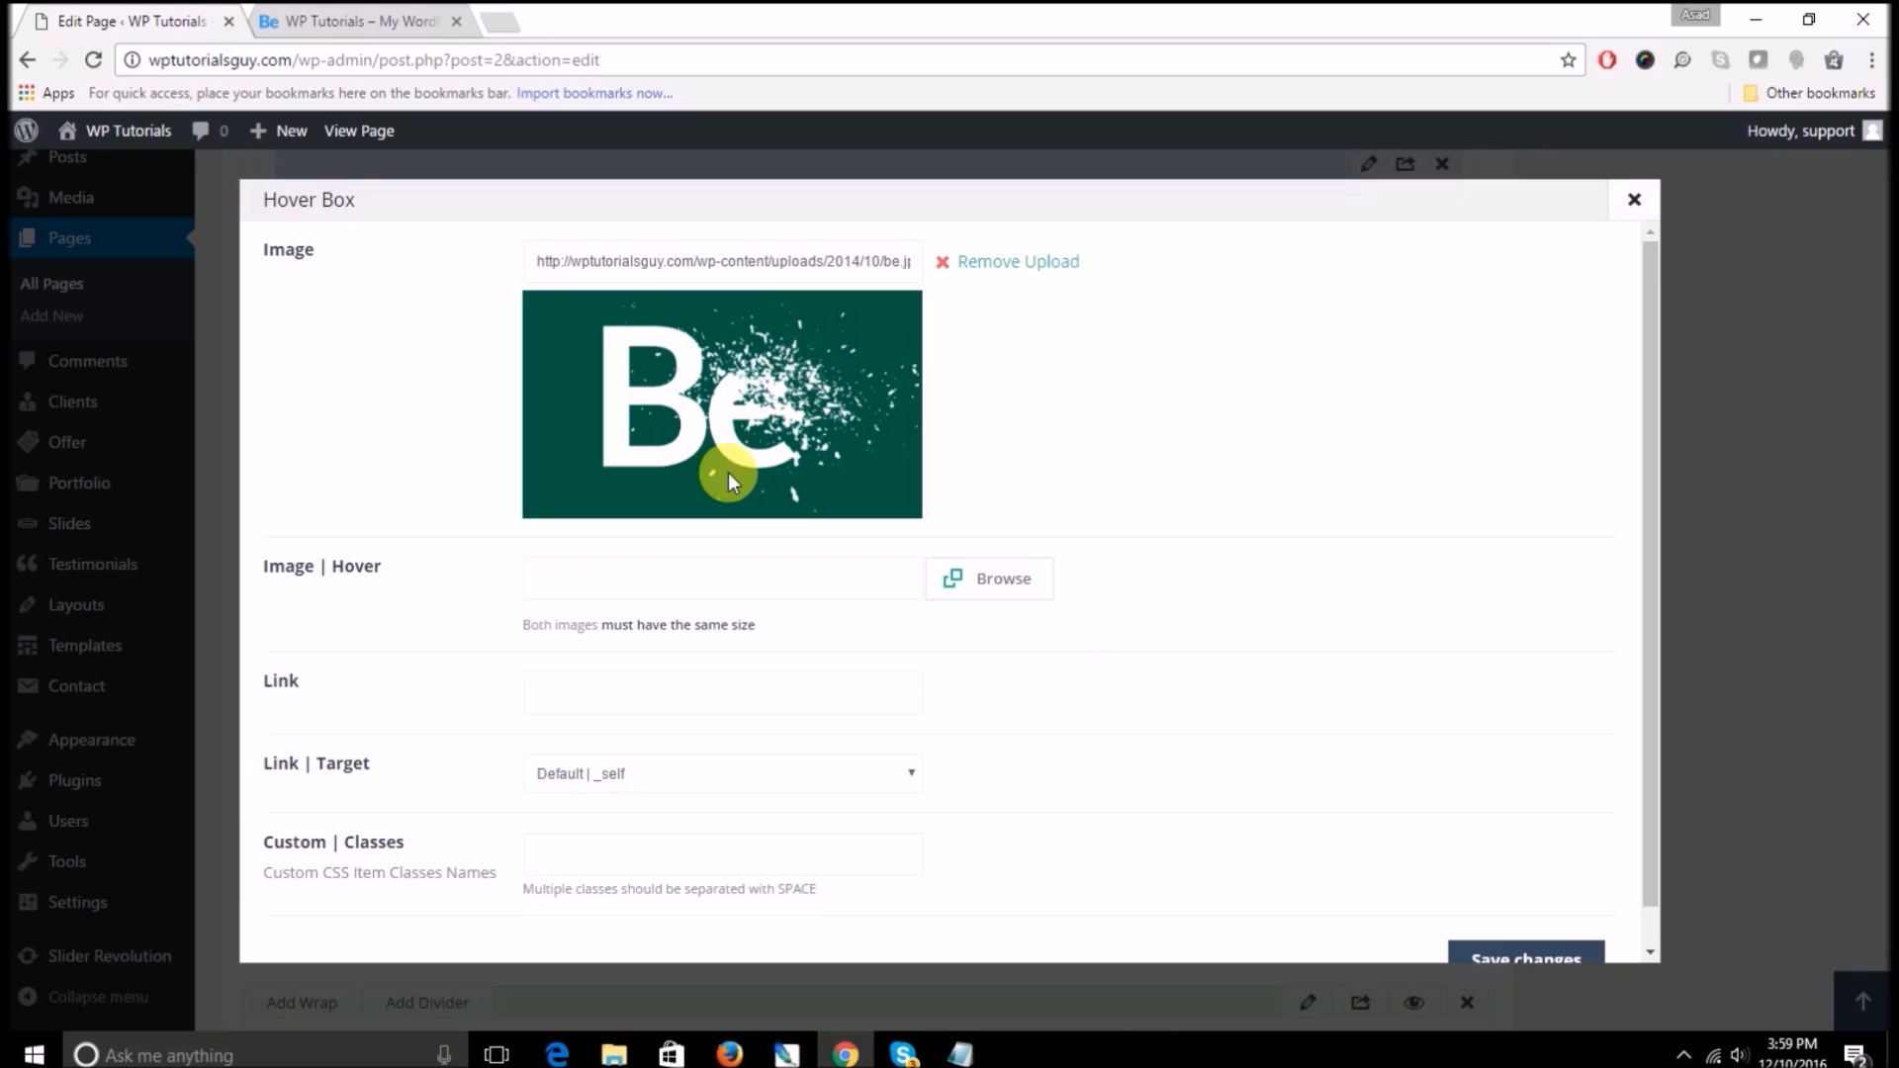
left_click(957, 580)
left_click(1087, 757)
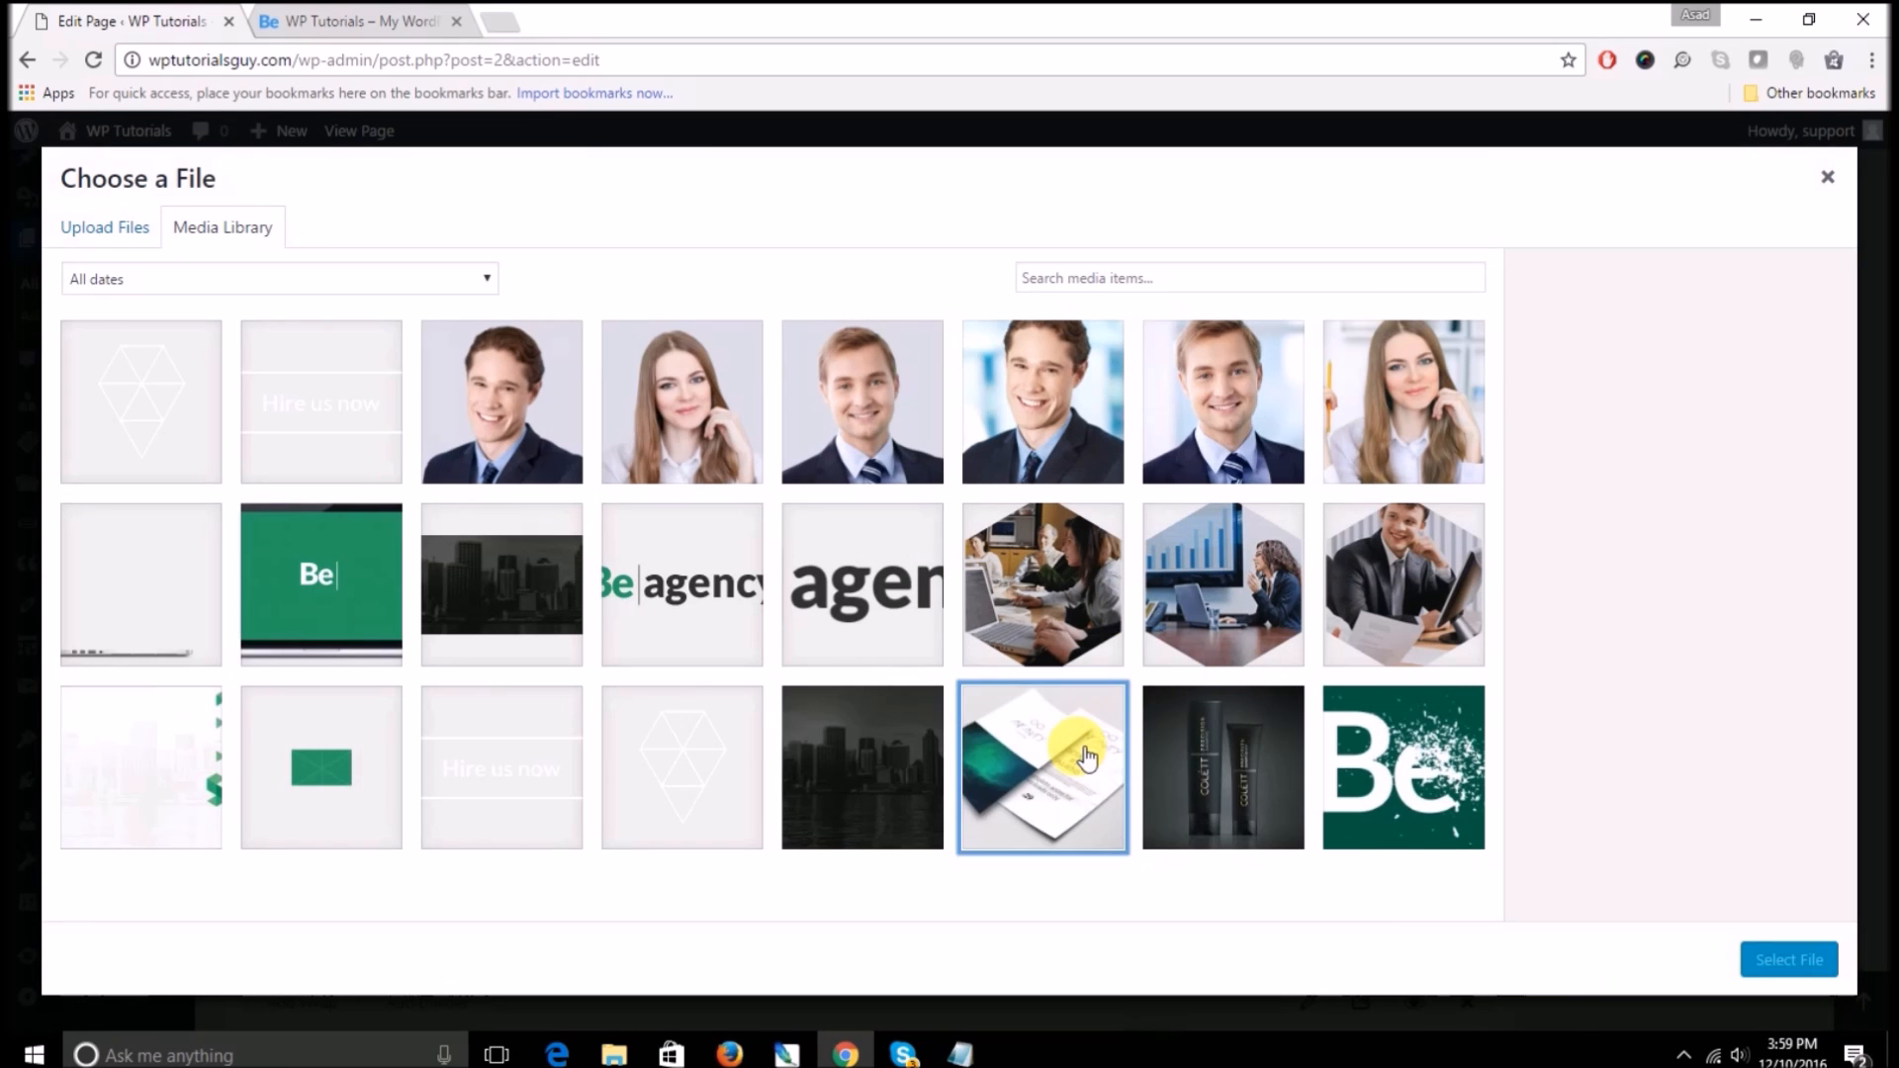
left_click(1797, 948)
scroll(660, 559, "down", 3)
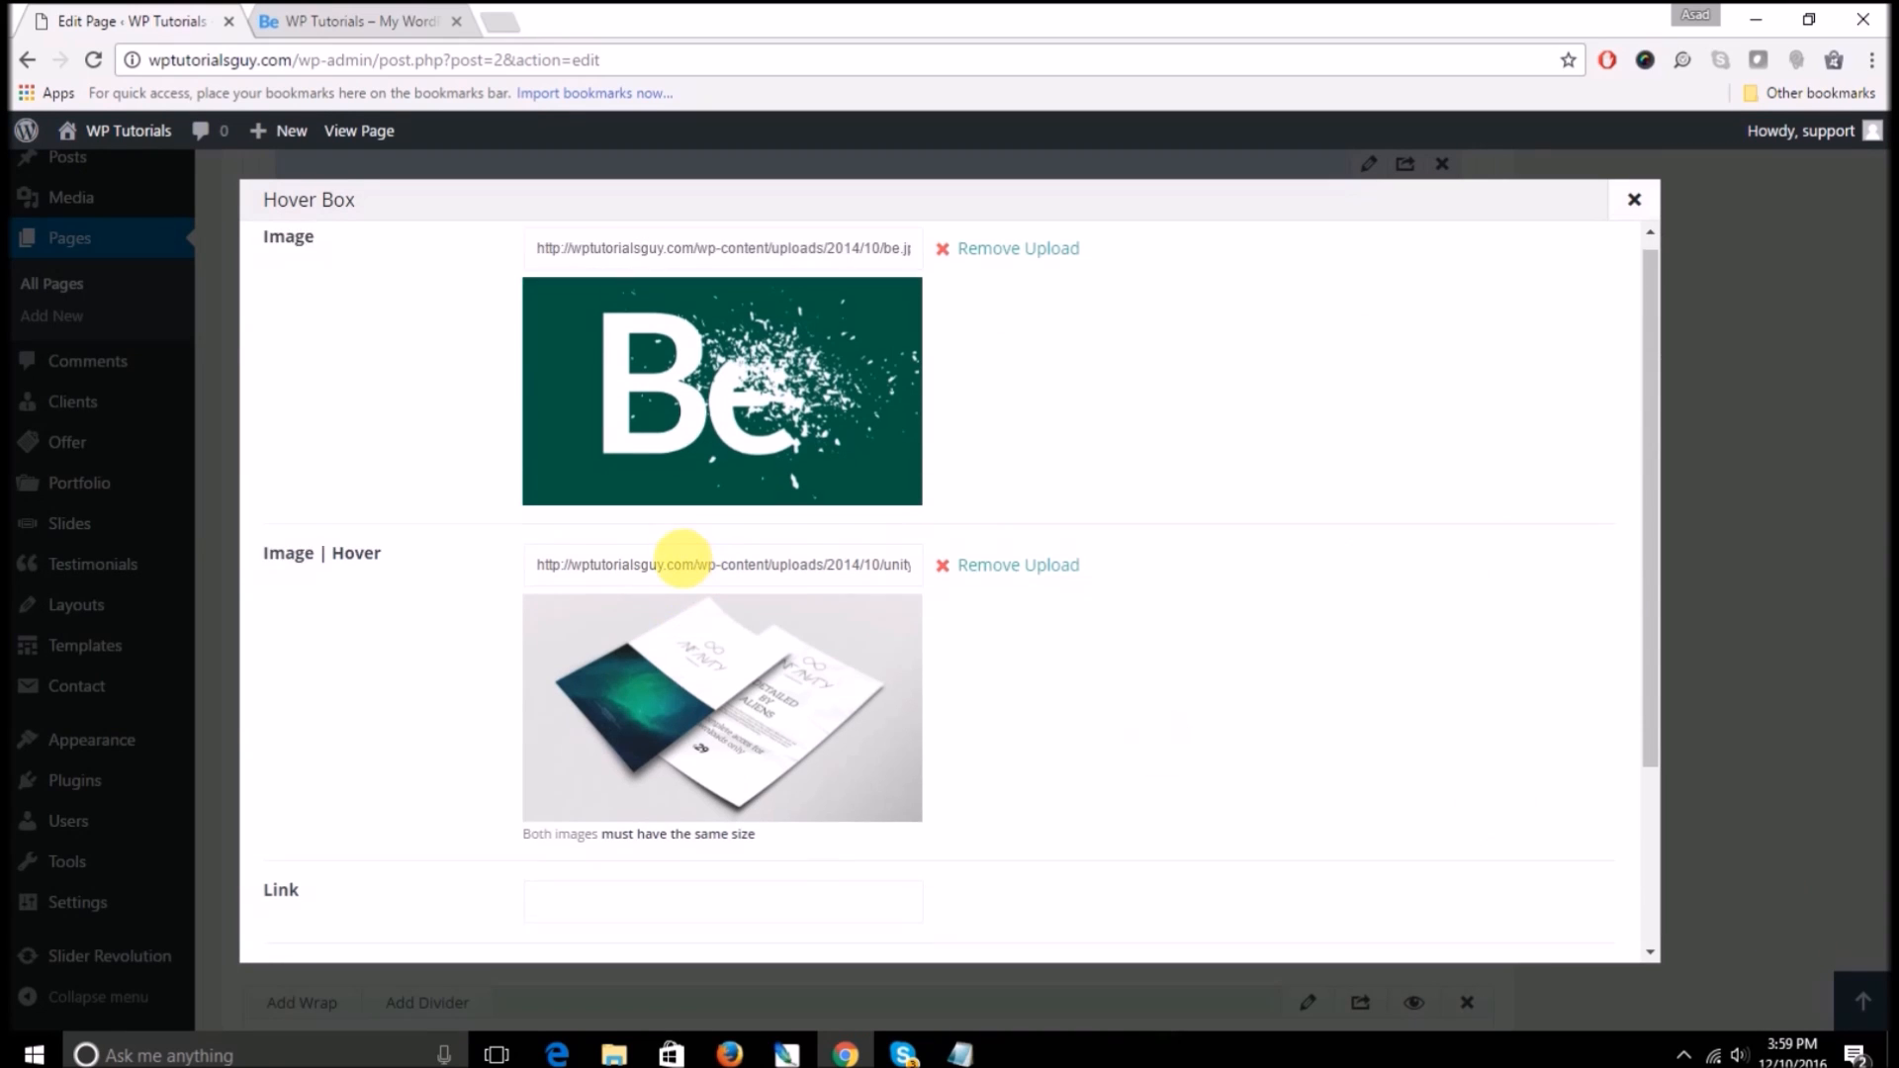
left_click(700, 678)
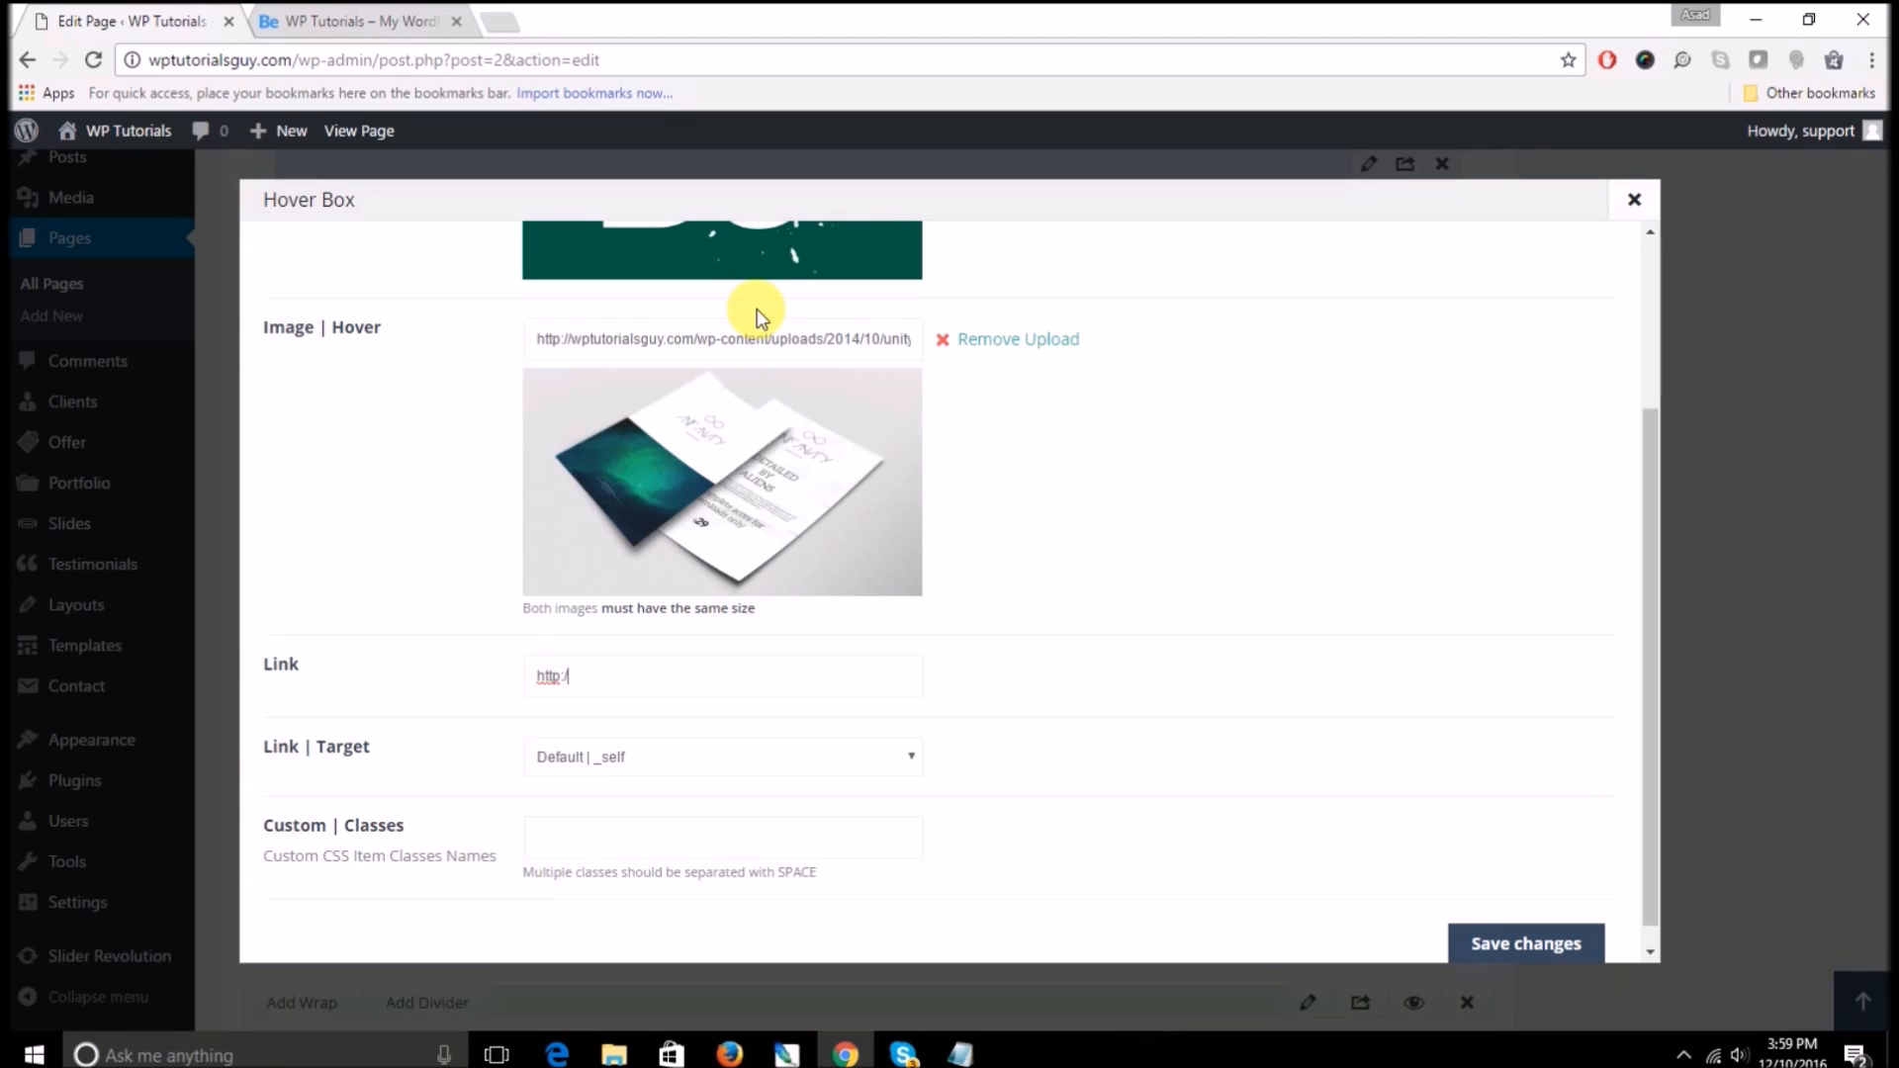
type("ww.google.com")
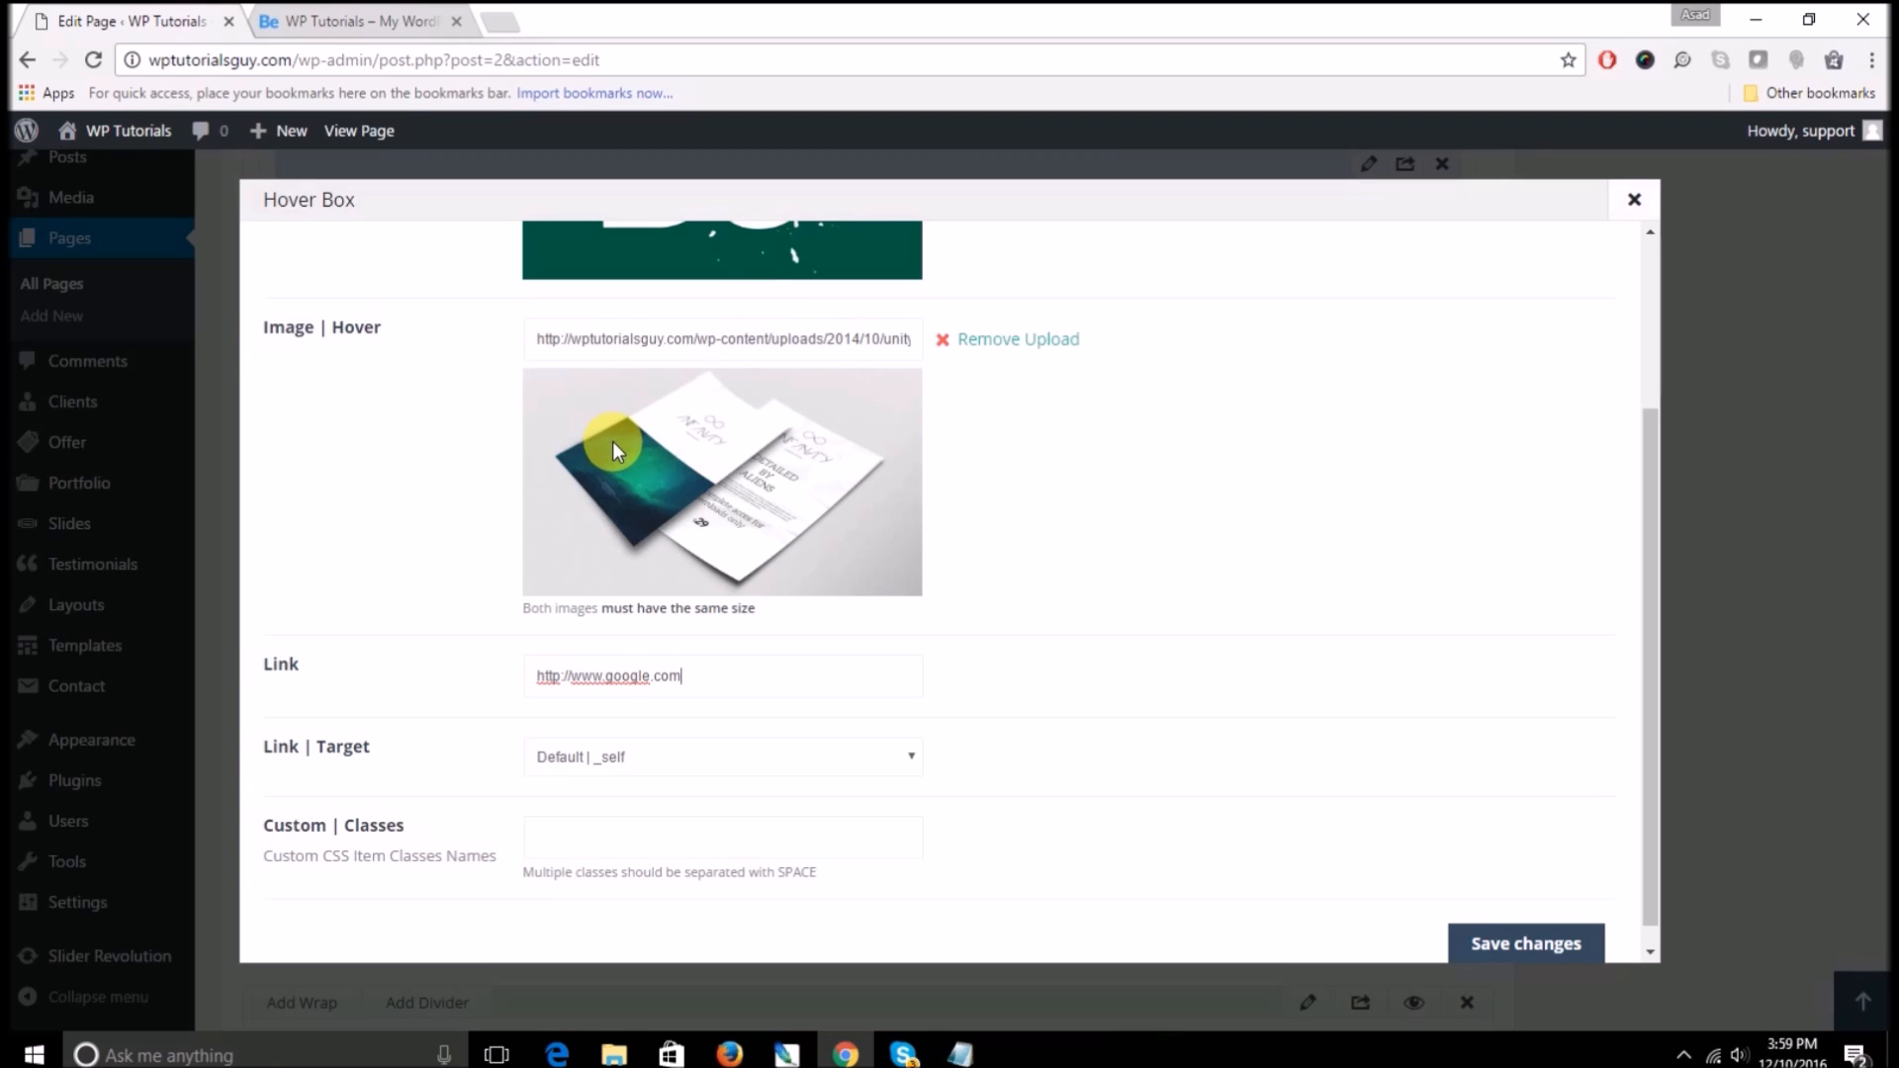
left_click_drag(726, 680, 546, 678)
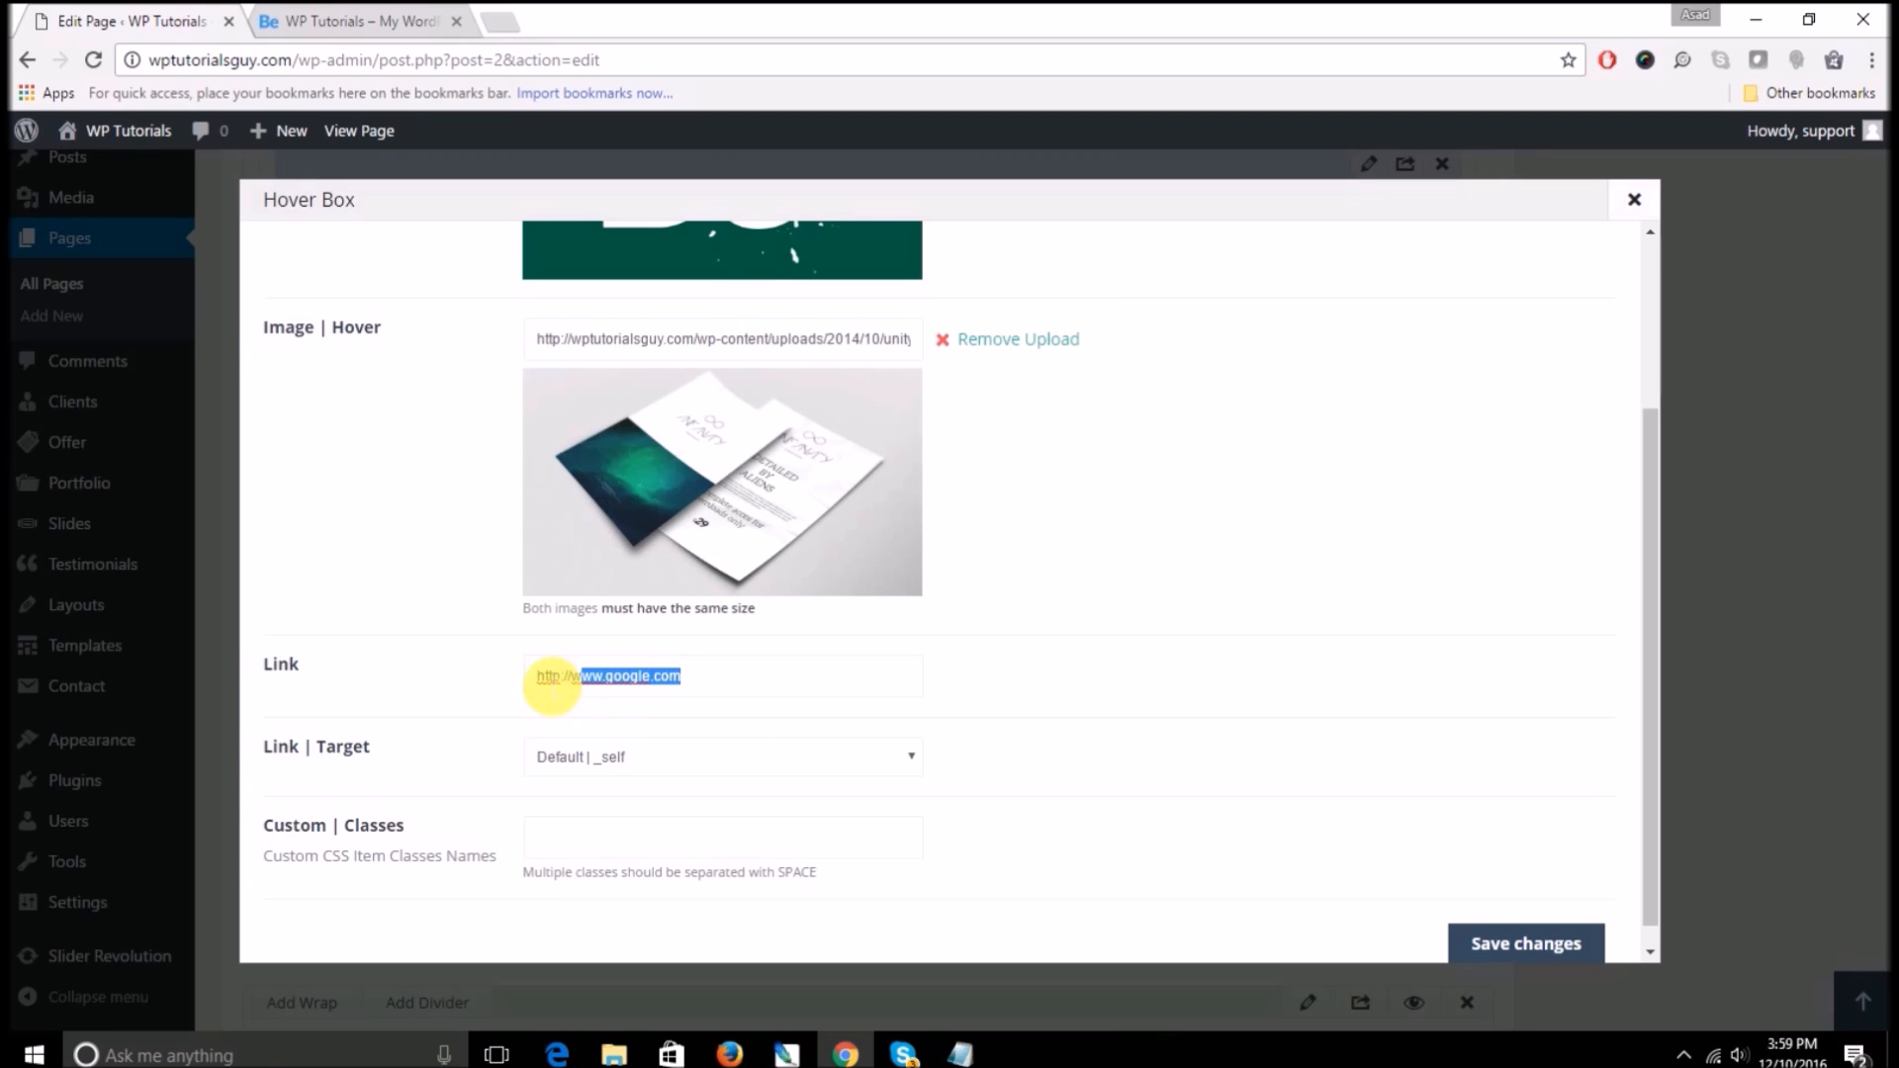
scroll(817, 669, "down", 1)
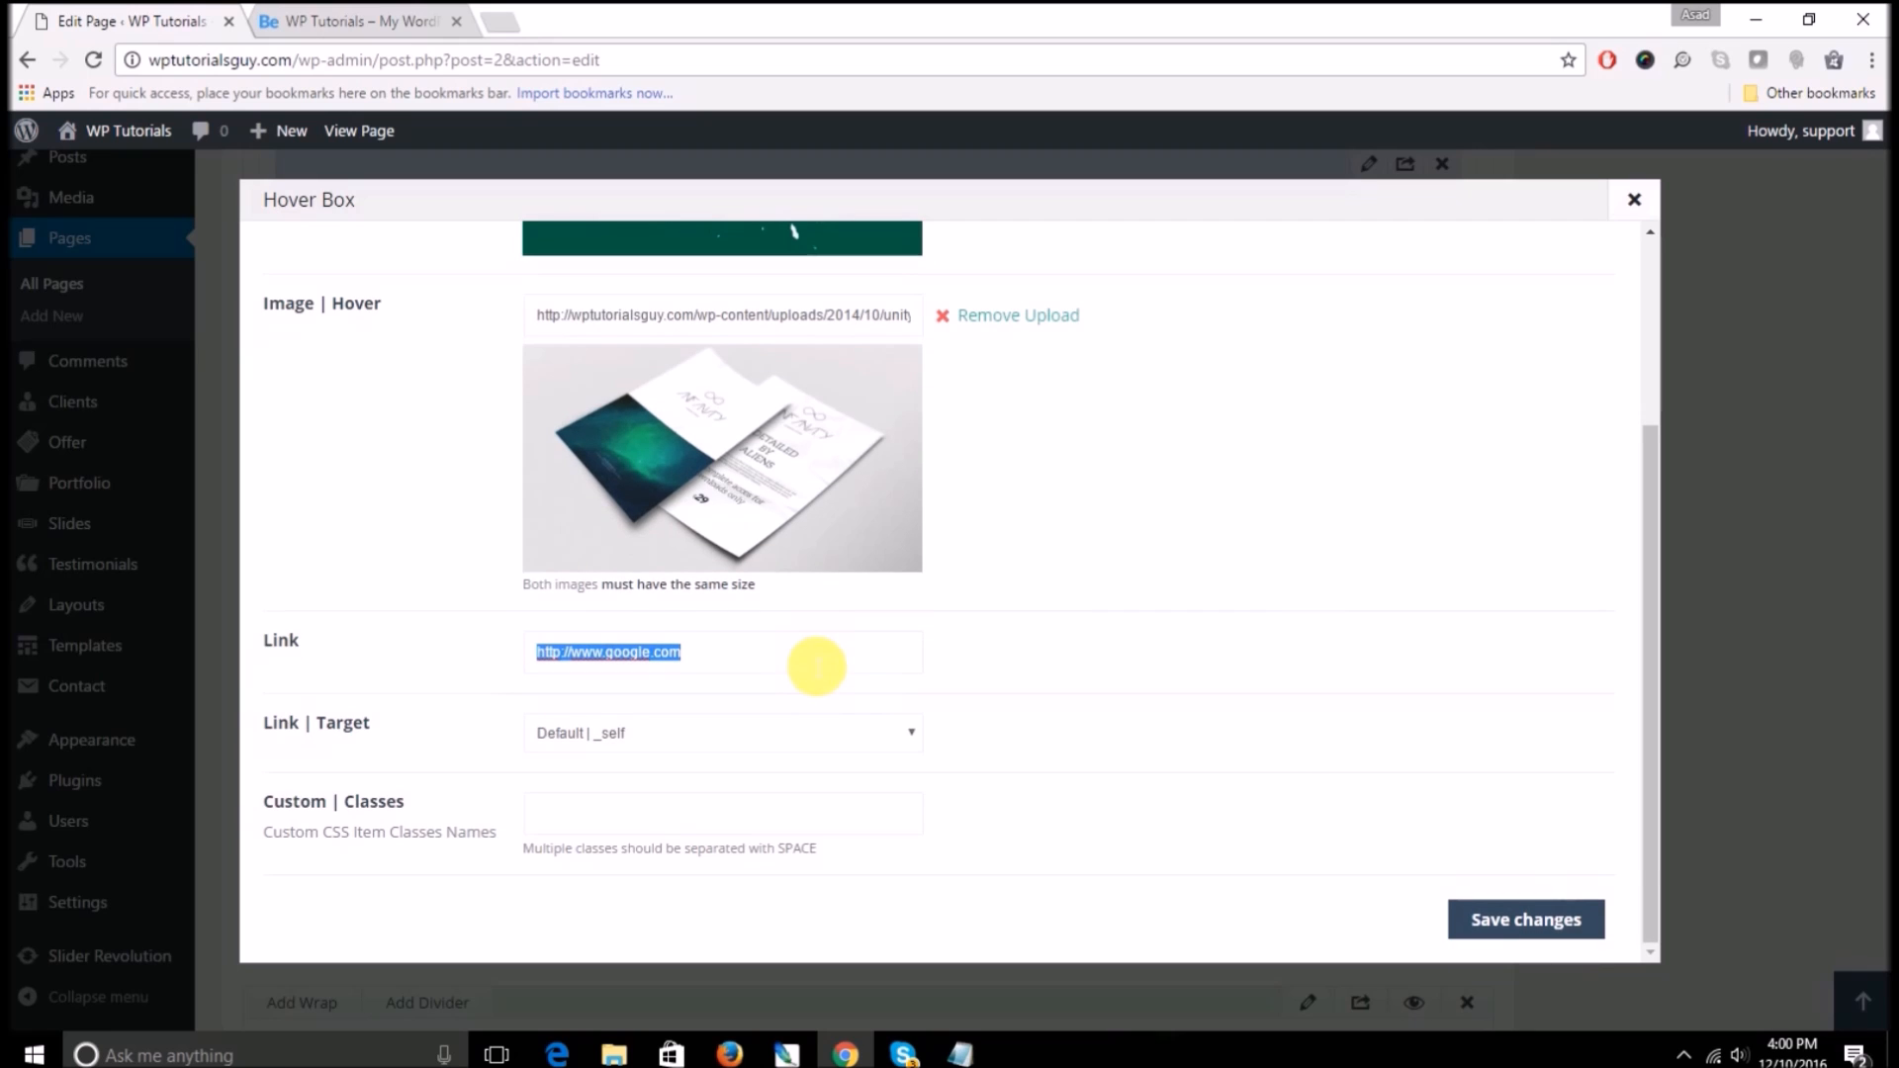
left_click(1566, 925)
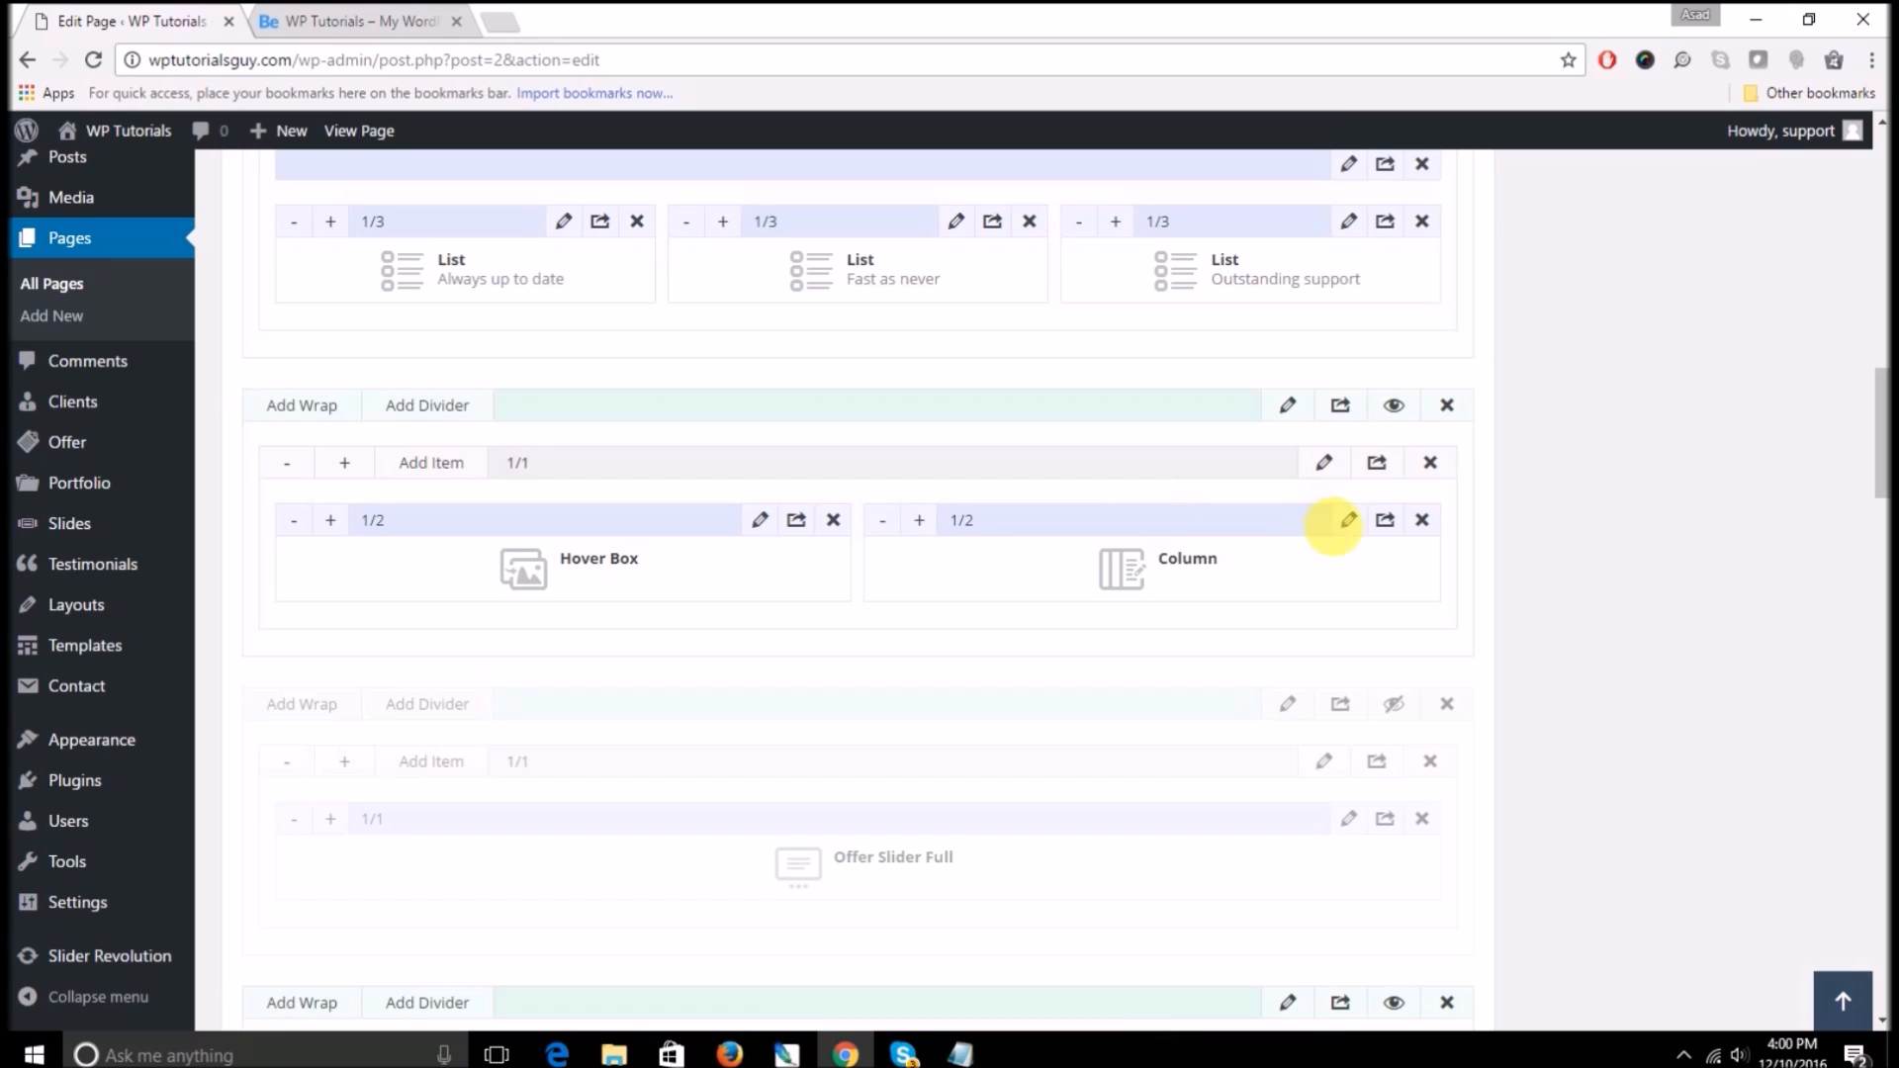
Step: Open the Column's settings, start editing its Content, and bring up Notepad for the text
left_click(1368, 521)
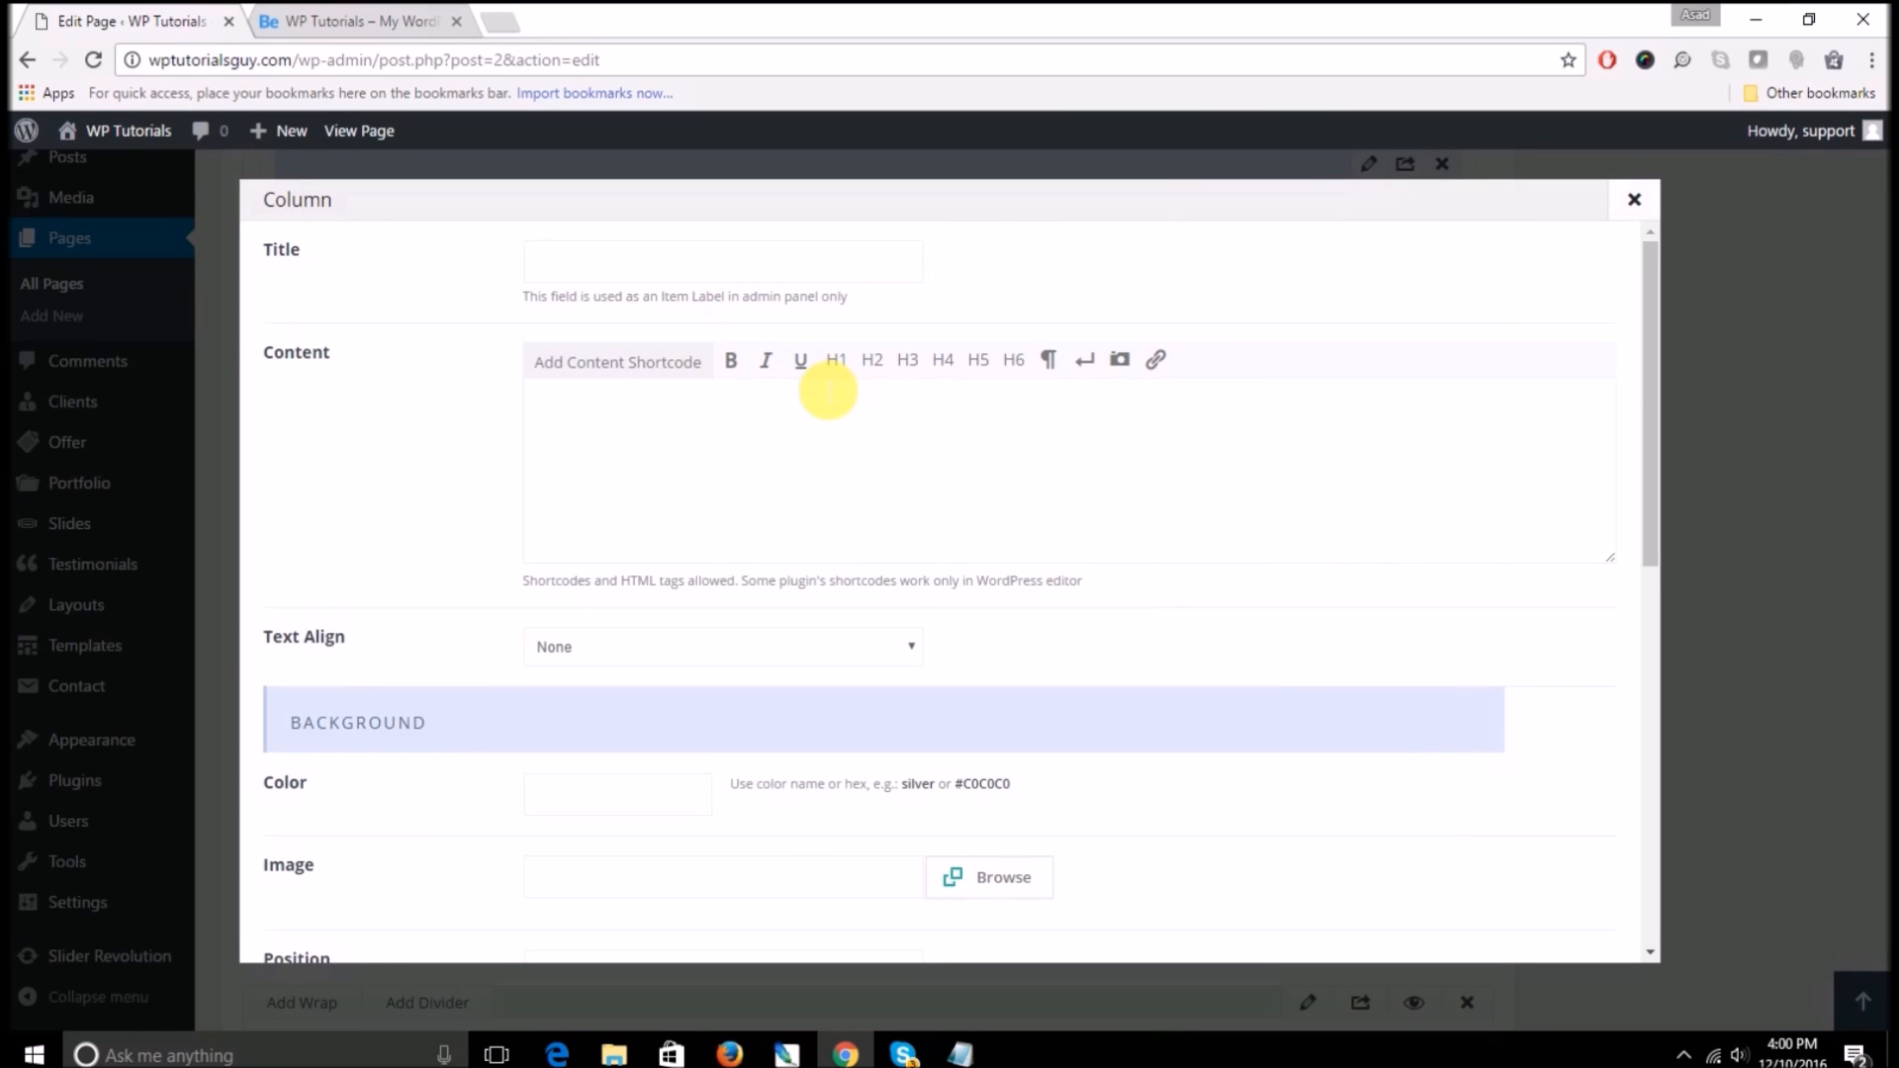
left_click(811, 426)
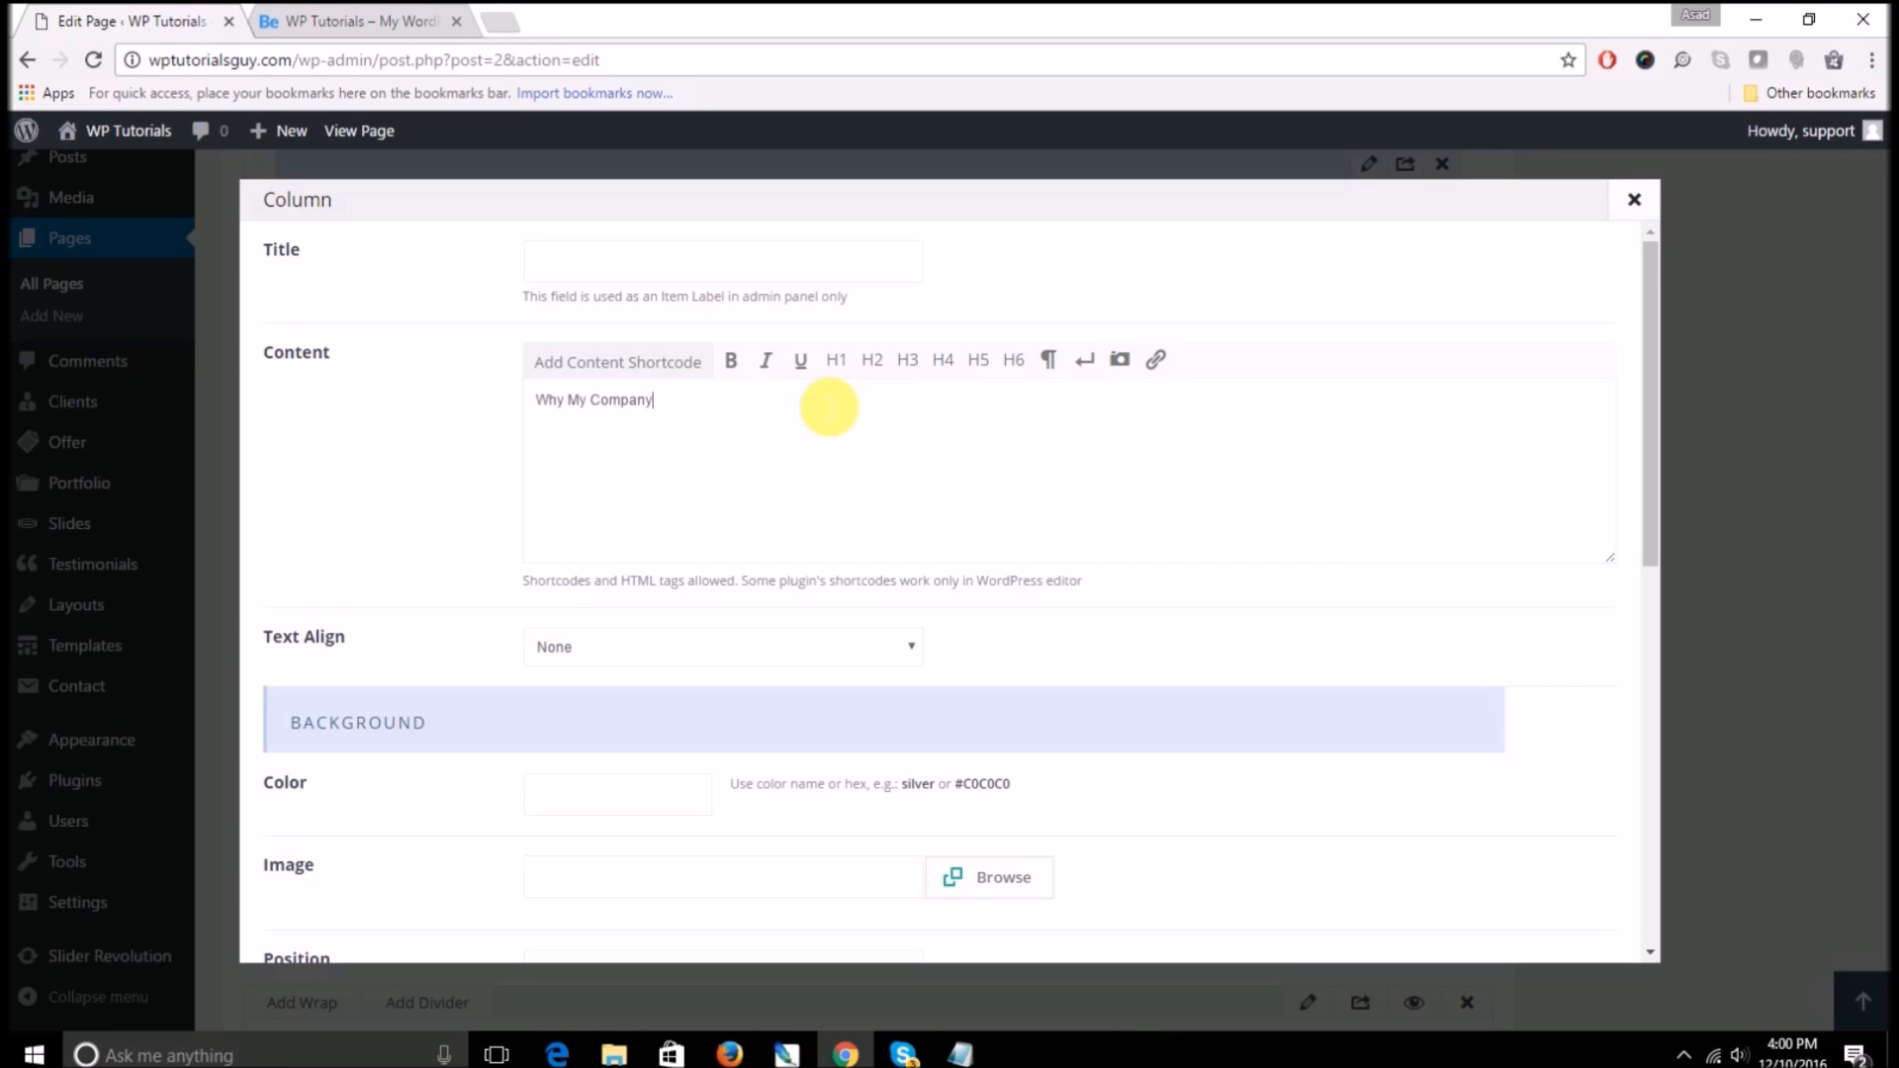
left_click(974, 1053)
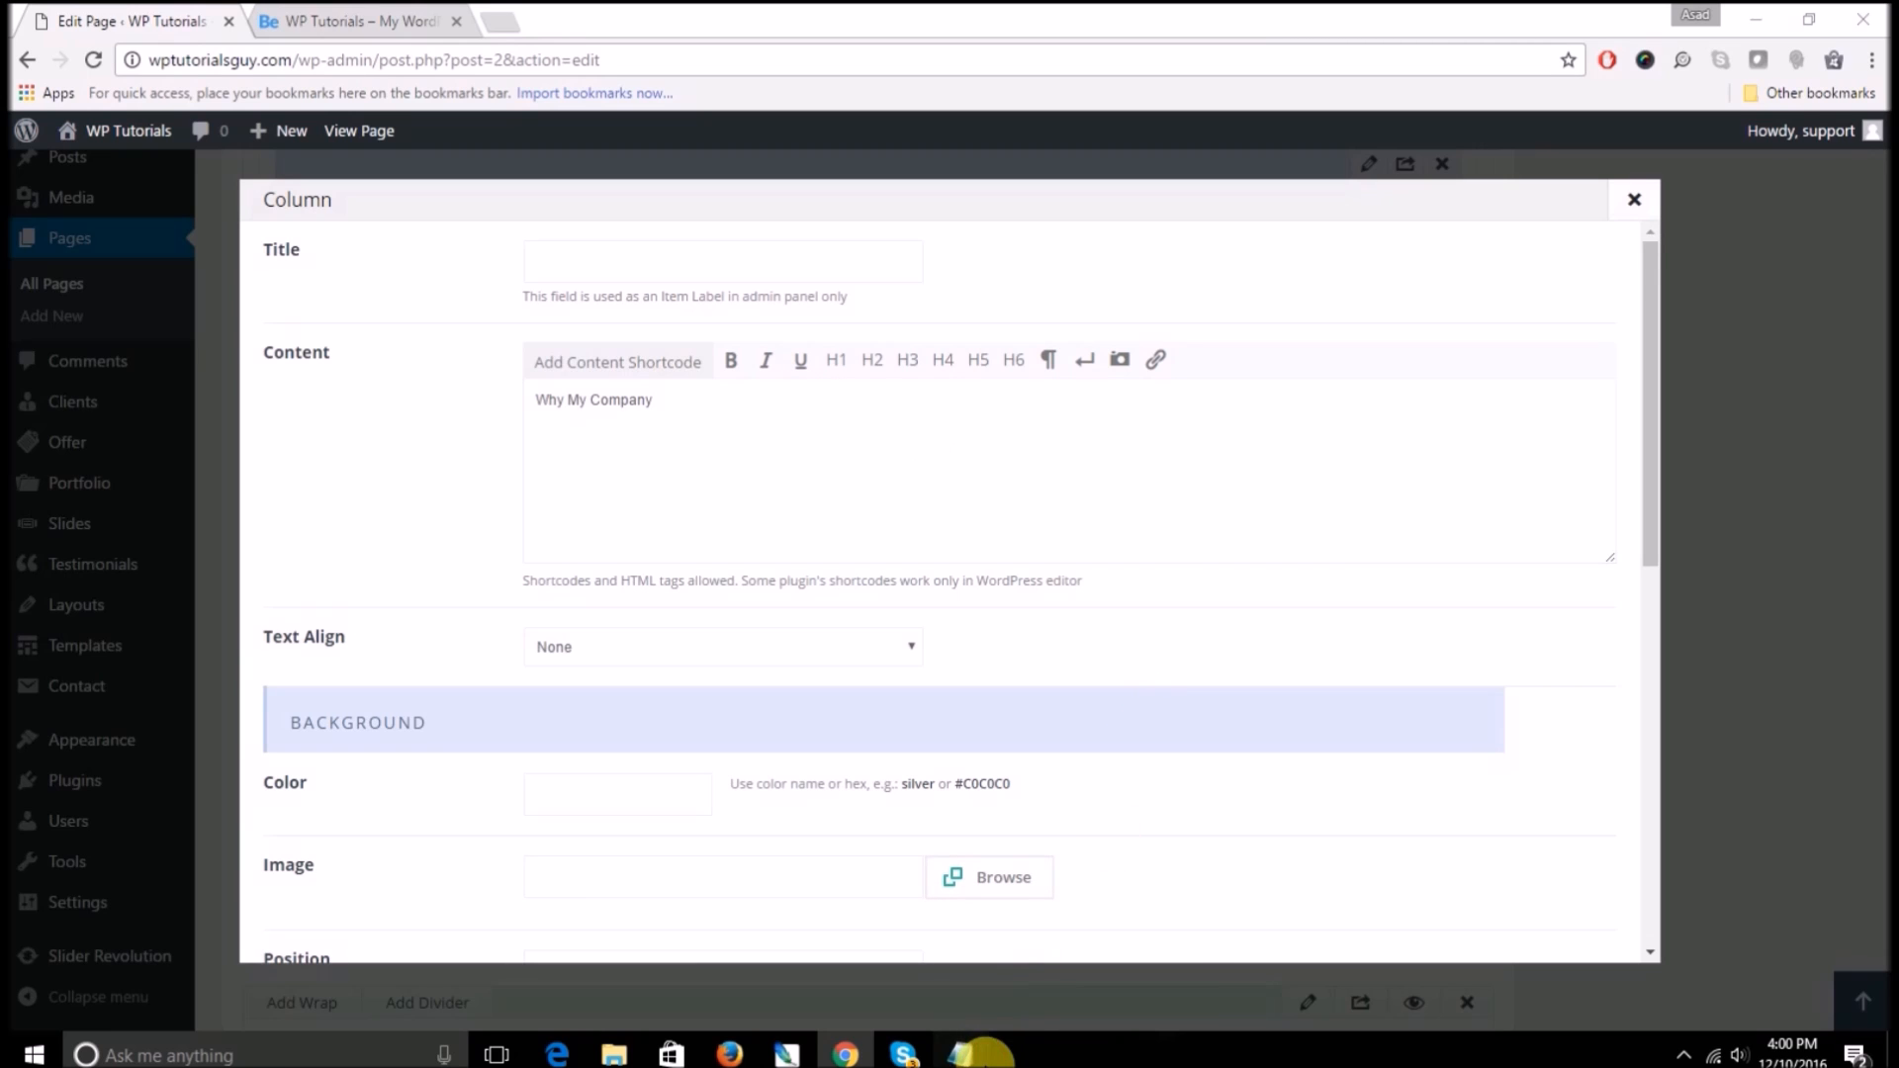
left_click(1092, 984)
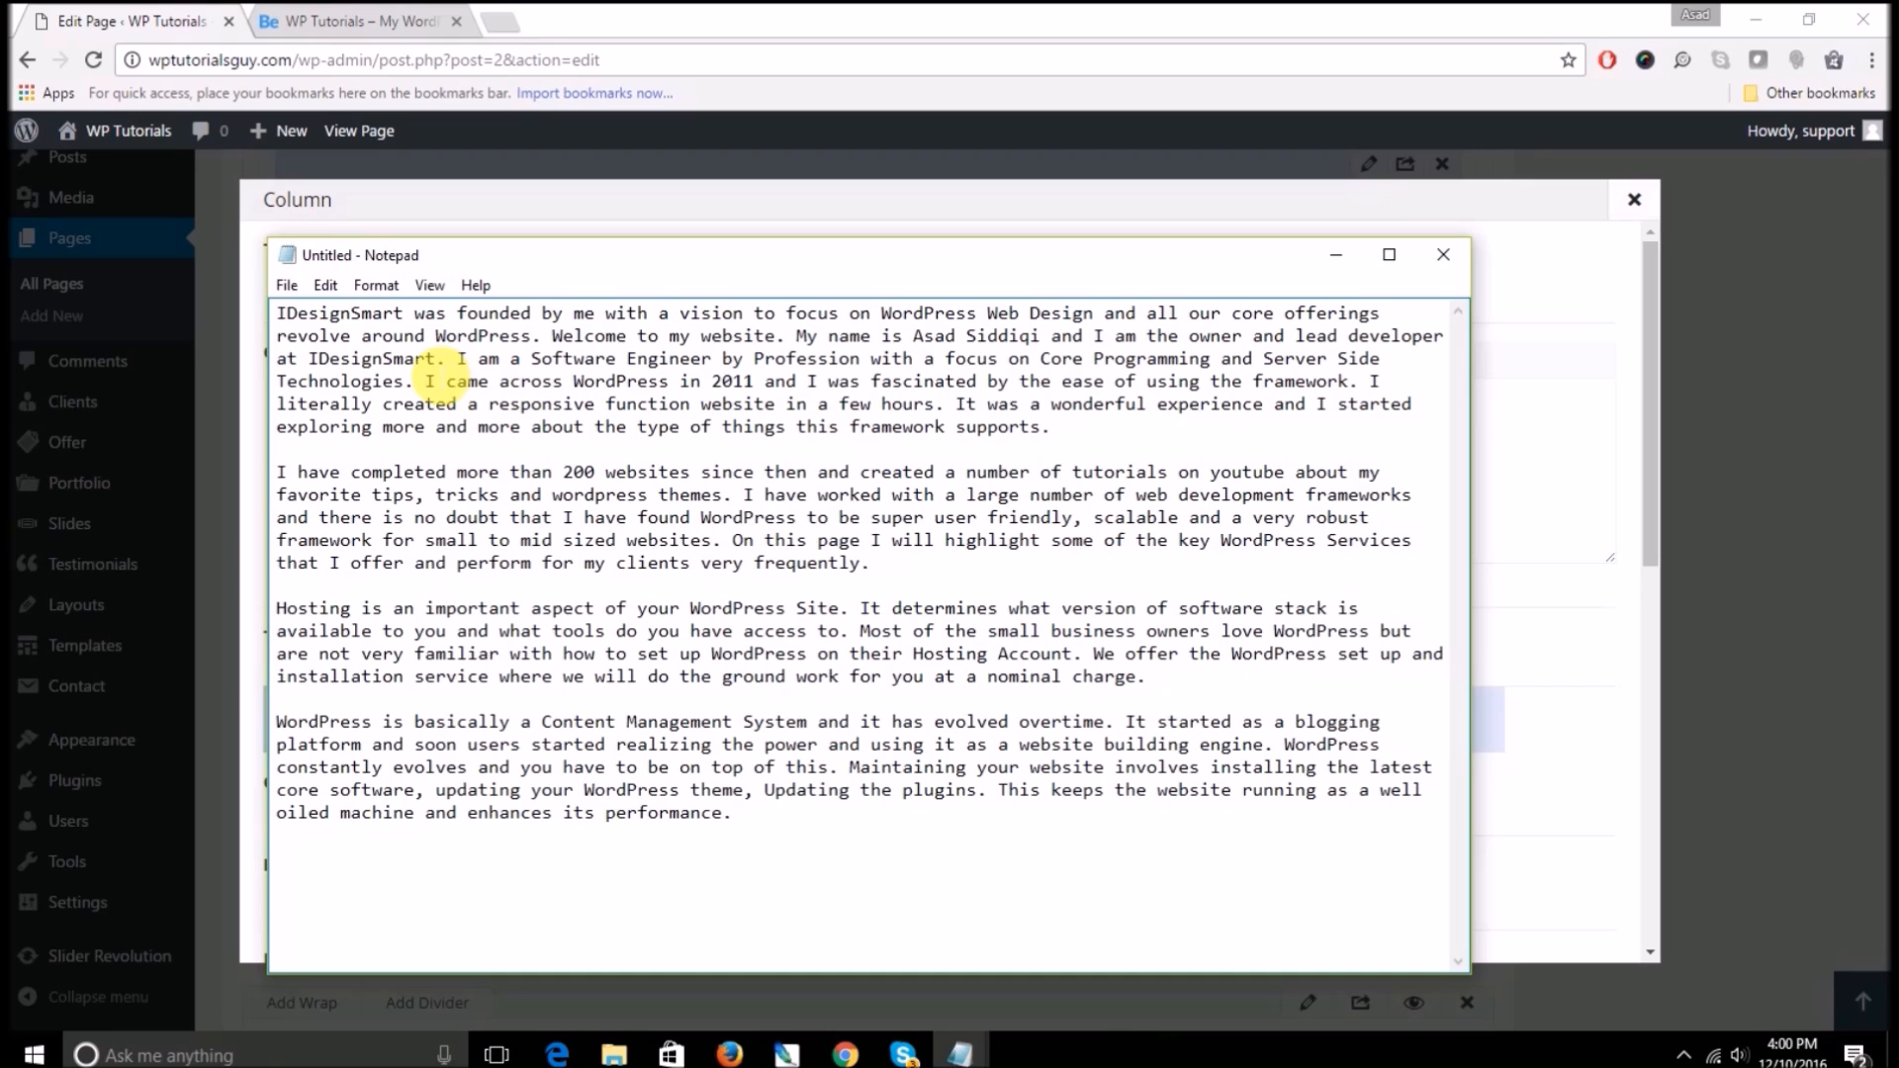
left_click_drag(284, 316, 945, 405)
key("ctrl+c")
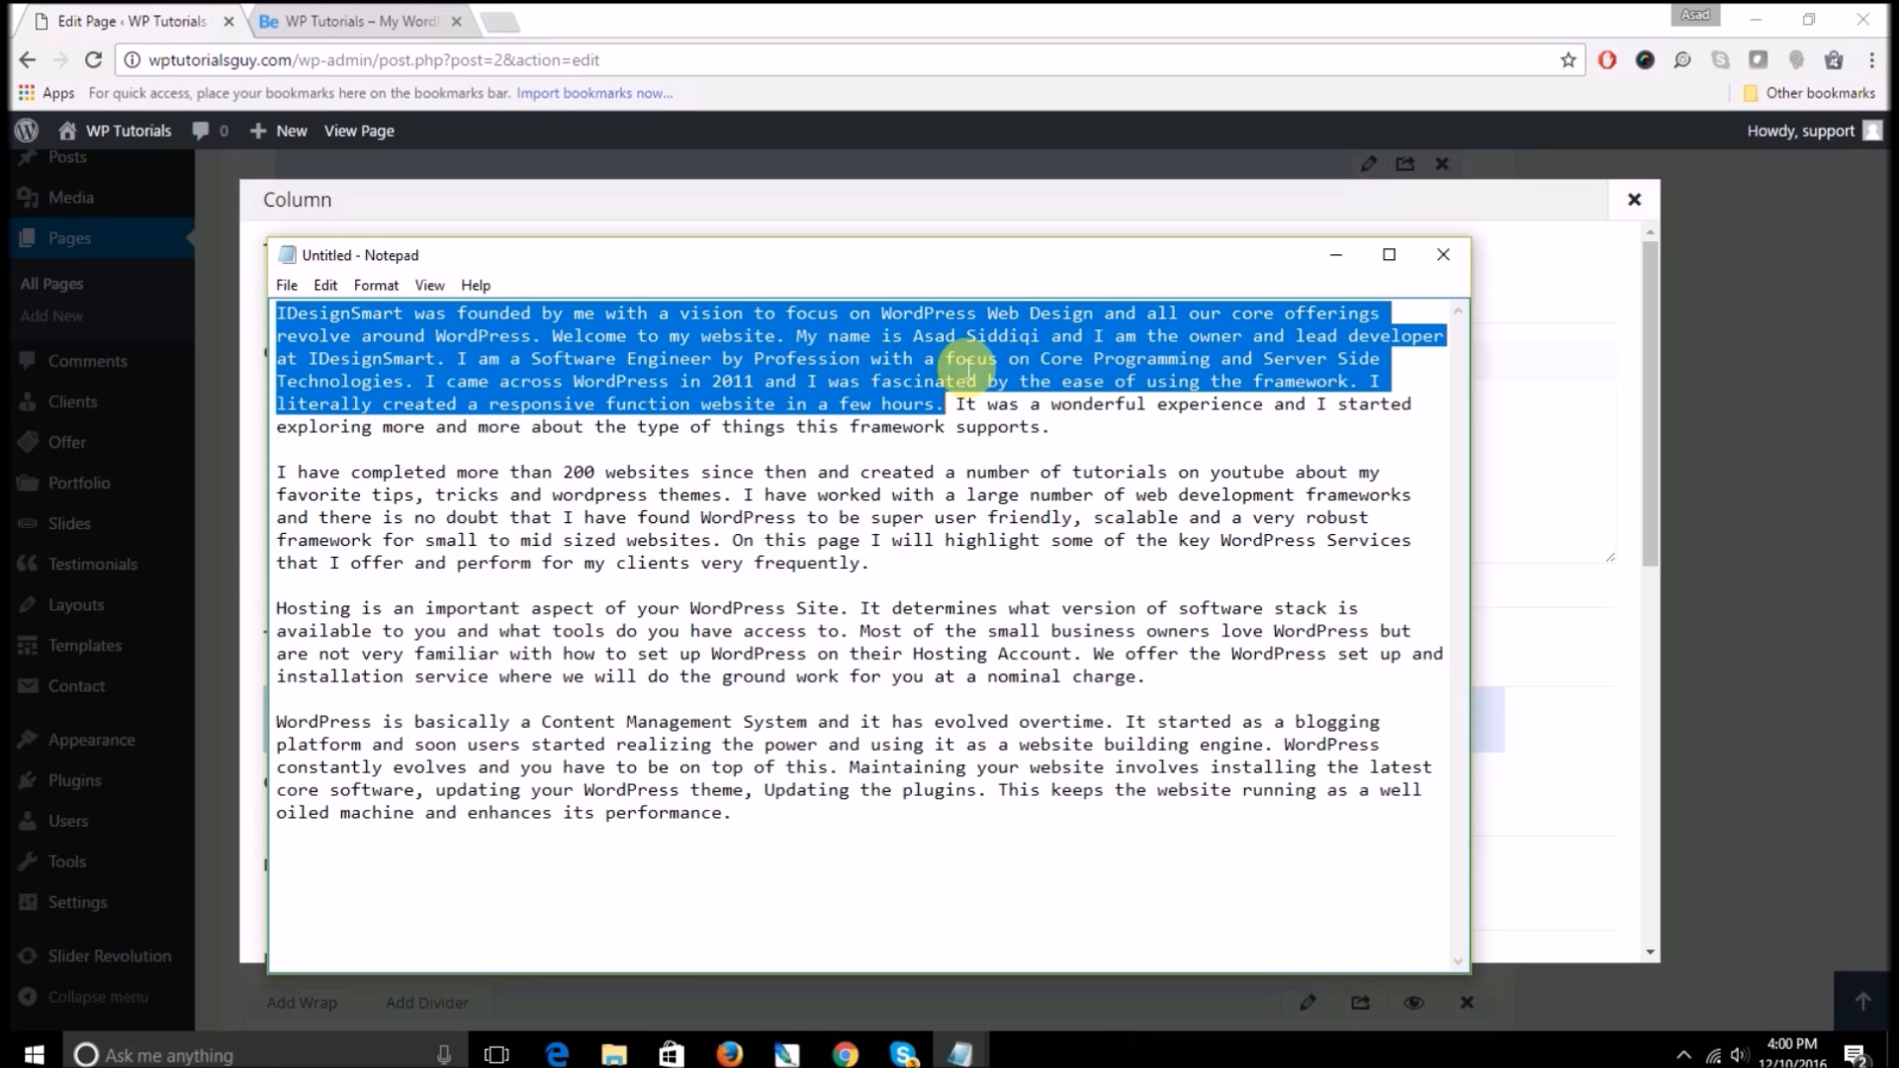
left_click(1342, 259)
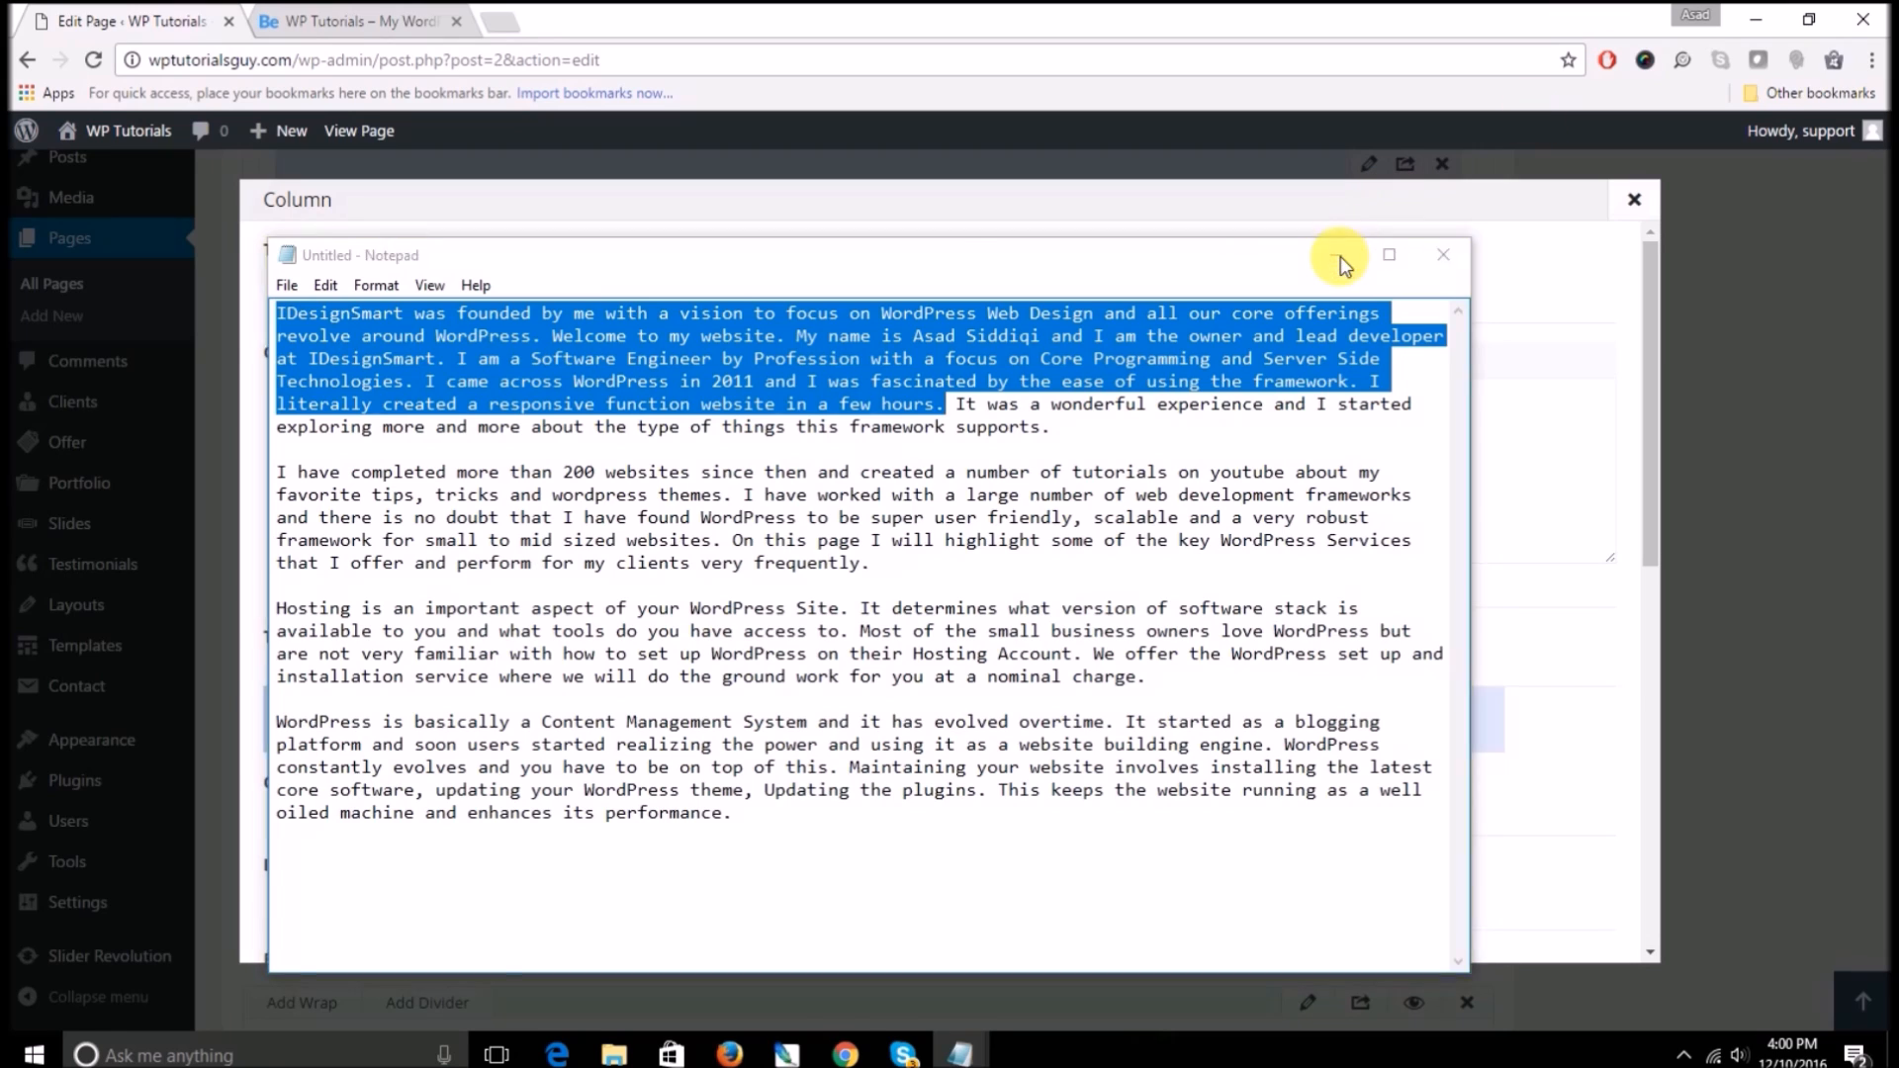
left_click_drag(689, 413, 539, 398)
Step: Type 'Why IDesignSmart', paste the company paragraph below it, and make the heading H2
type("Wh")
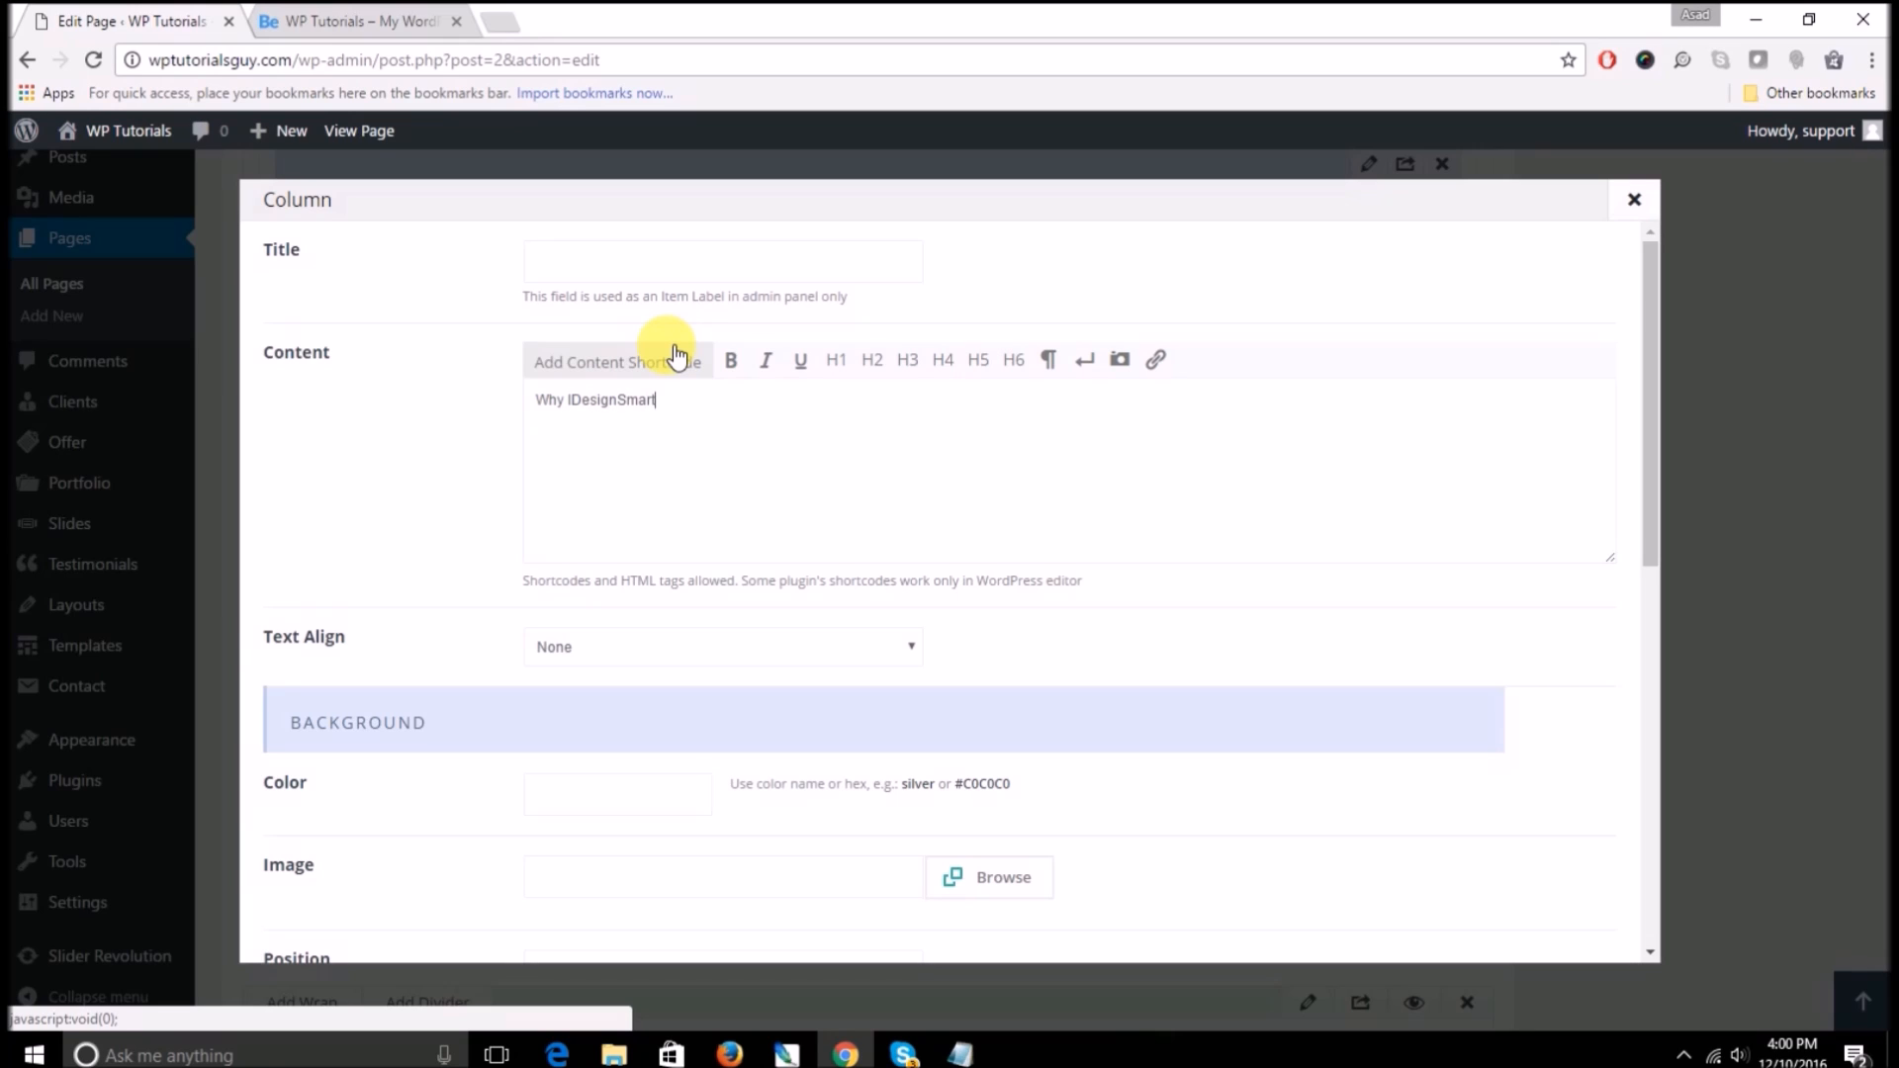
type("y IDesignSmart")
key("Return")
key("ctrl+v")
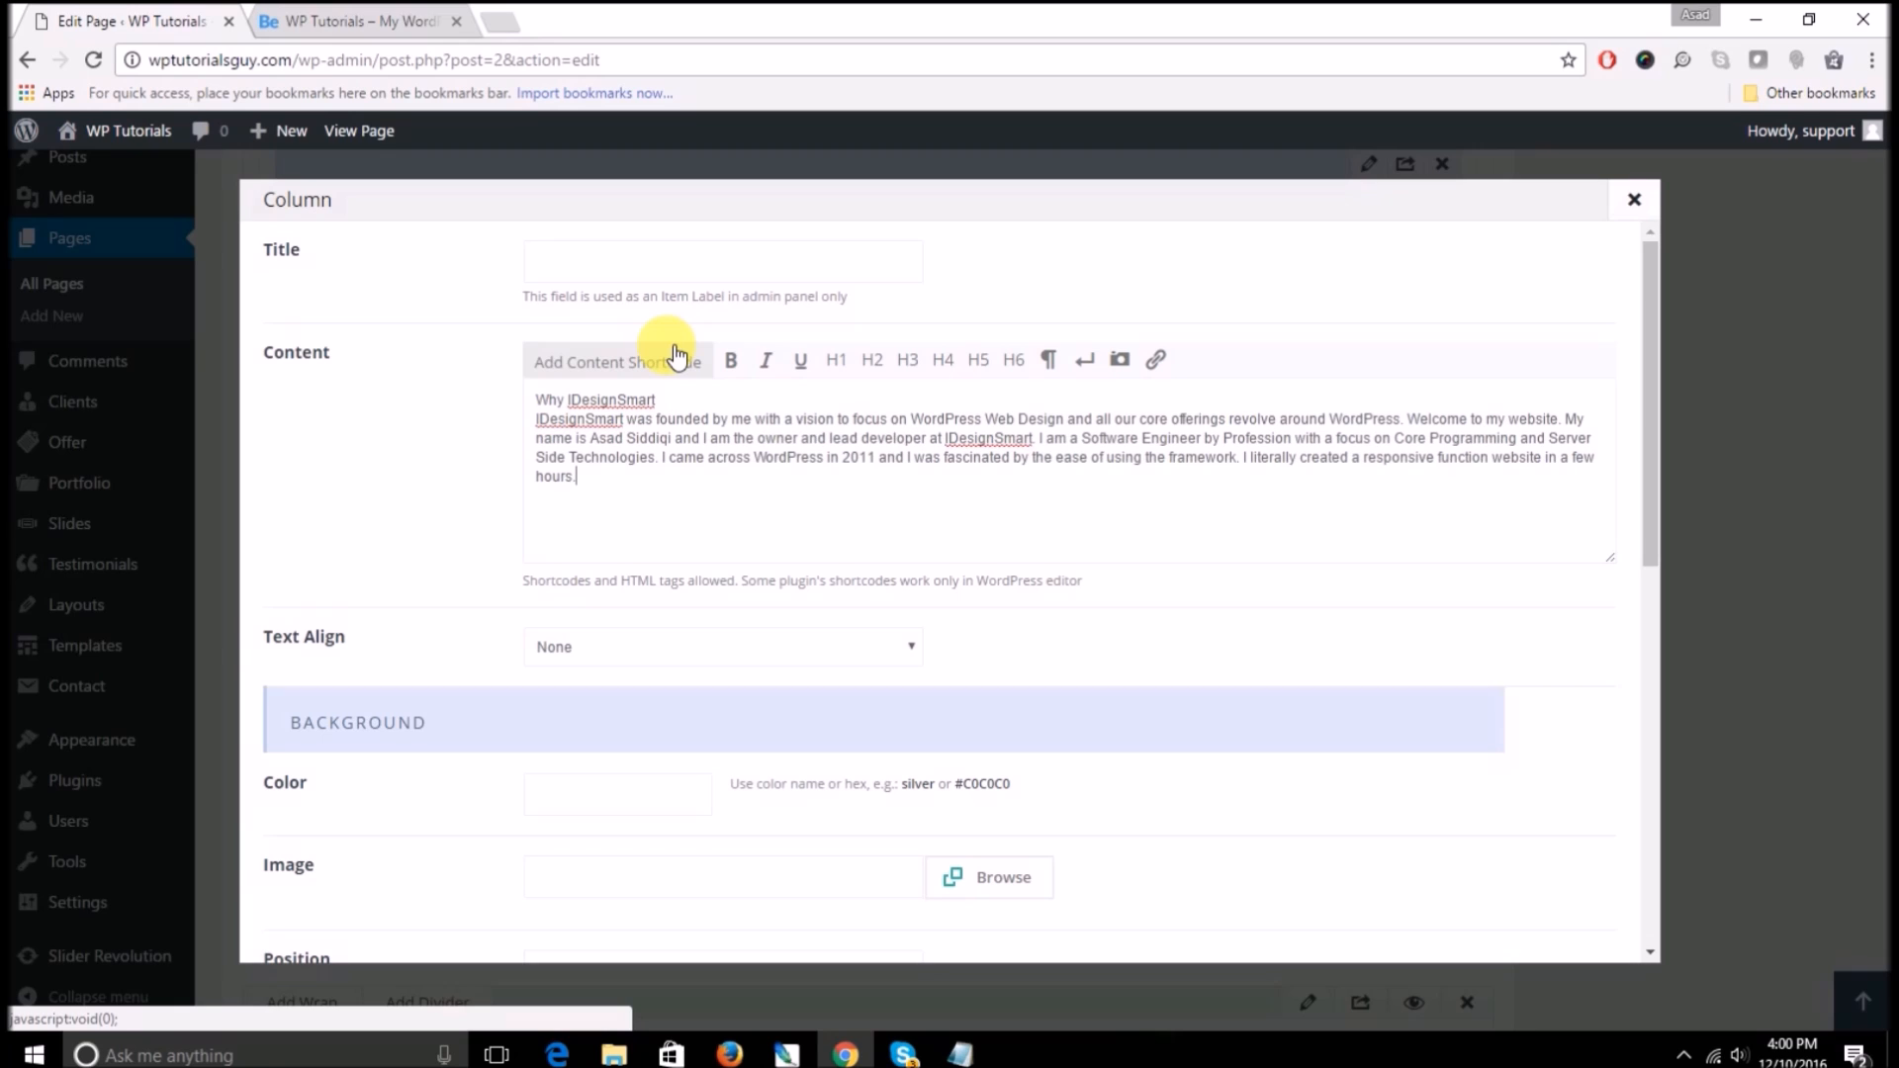
left_click_drag(665, 407, 539, 403)
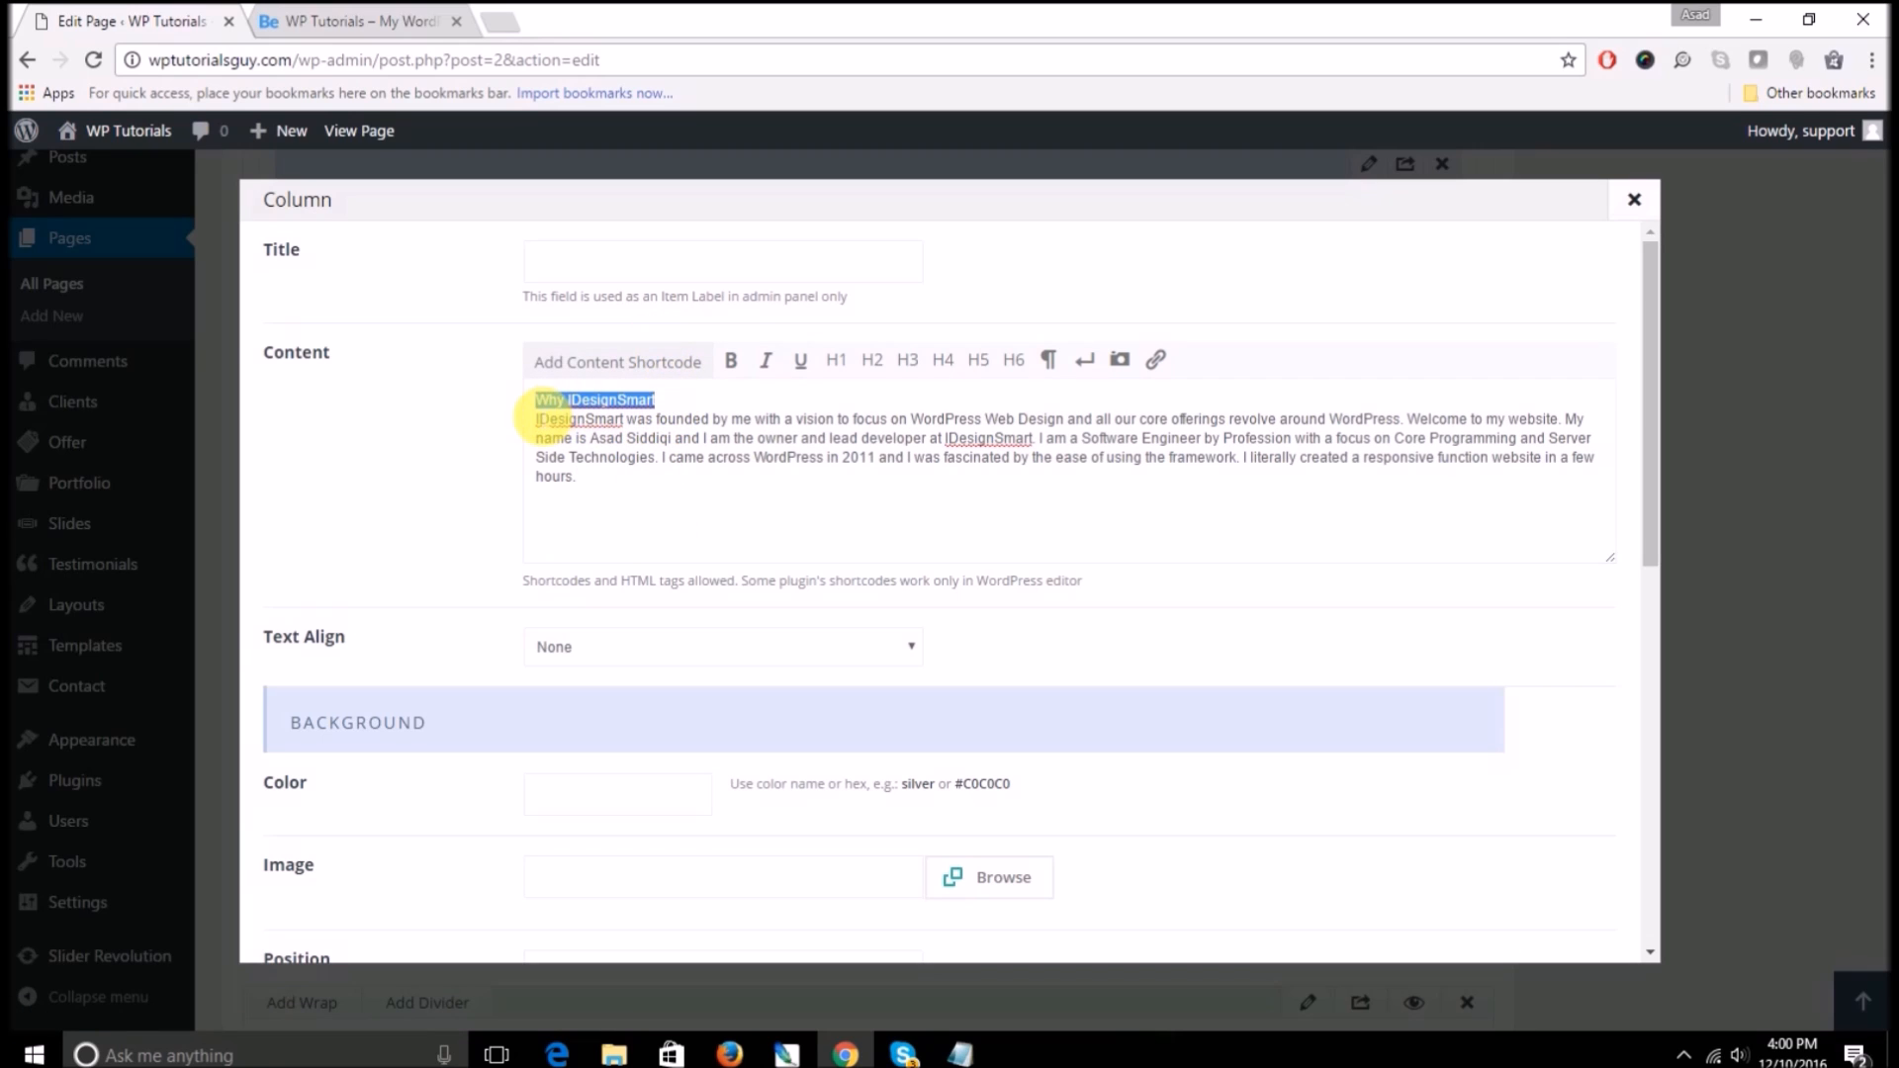
left_click(883, 374)
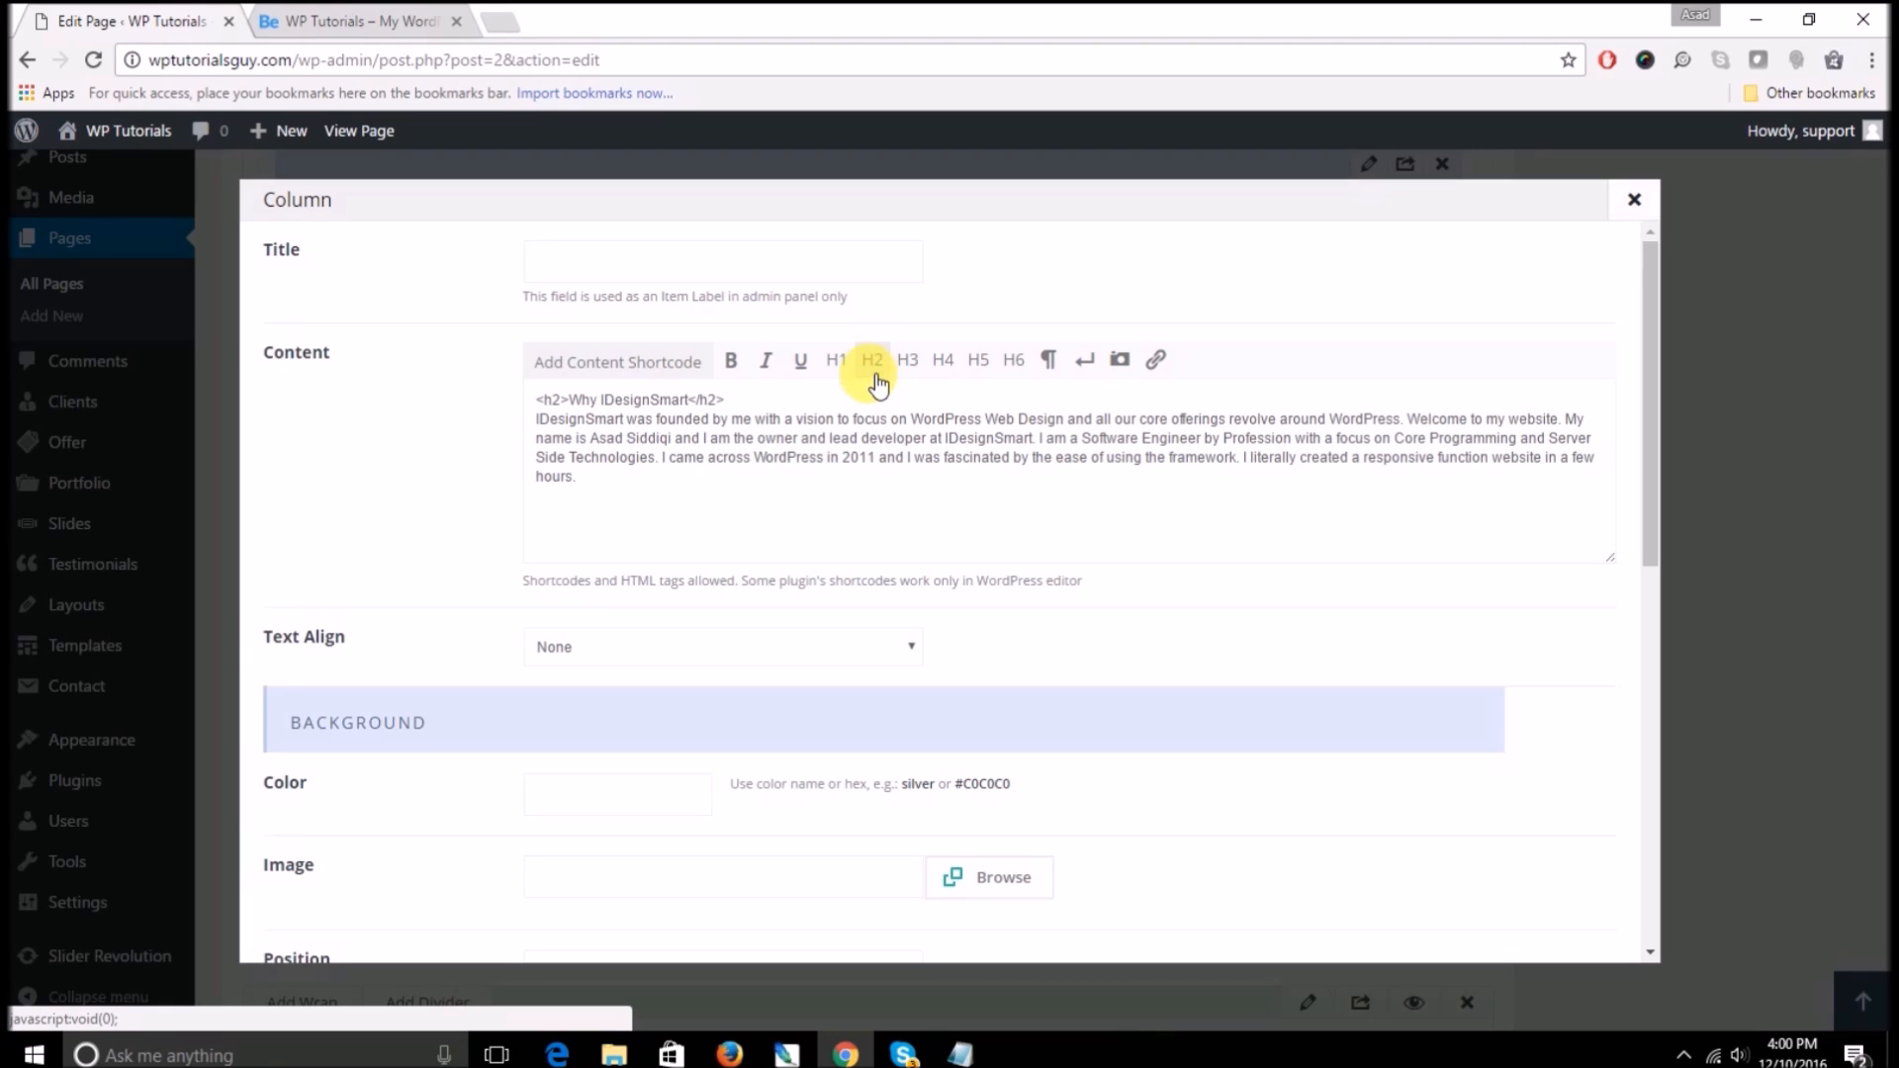
left_click_drag(748, 407, 545, 405)
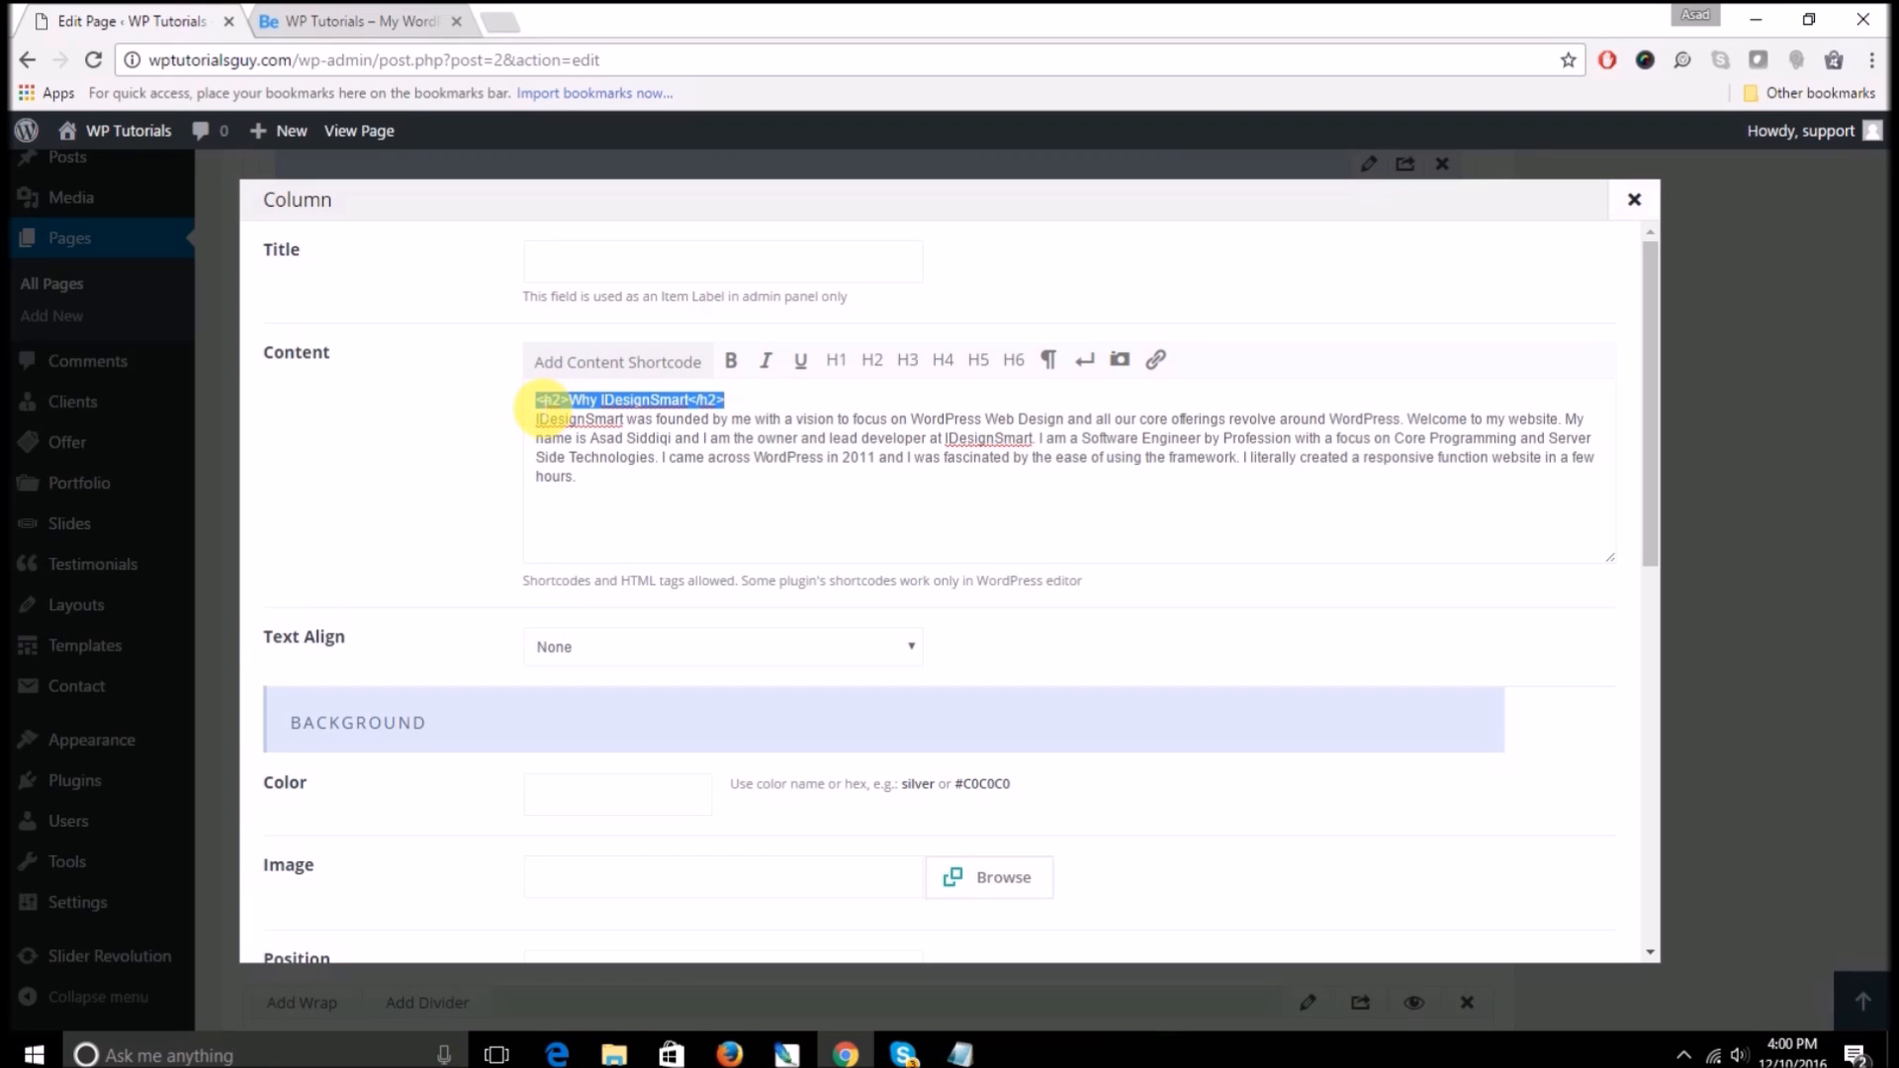
scroll(1157, 572, "down", 5)
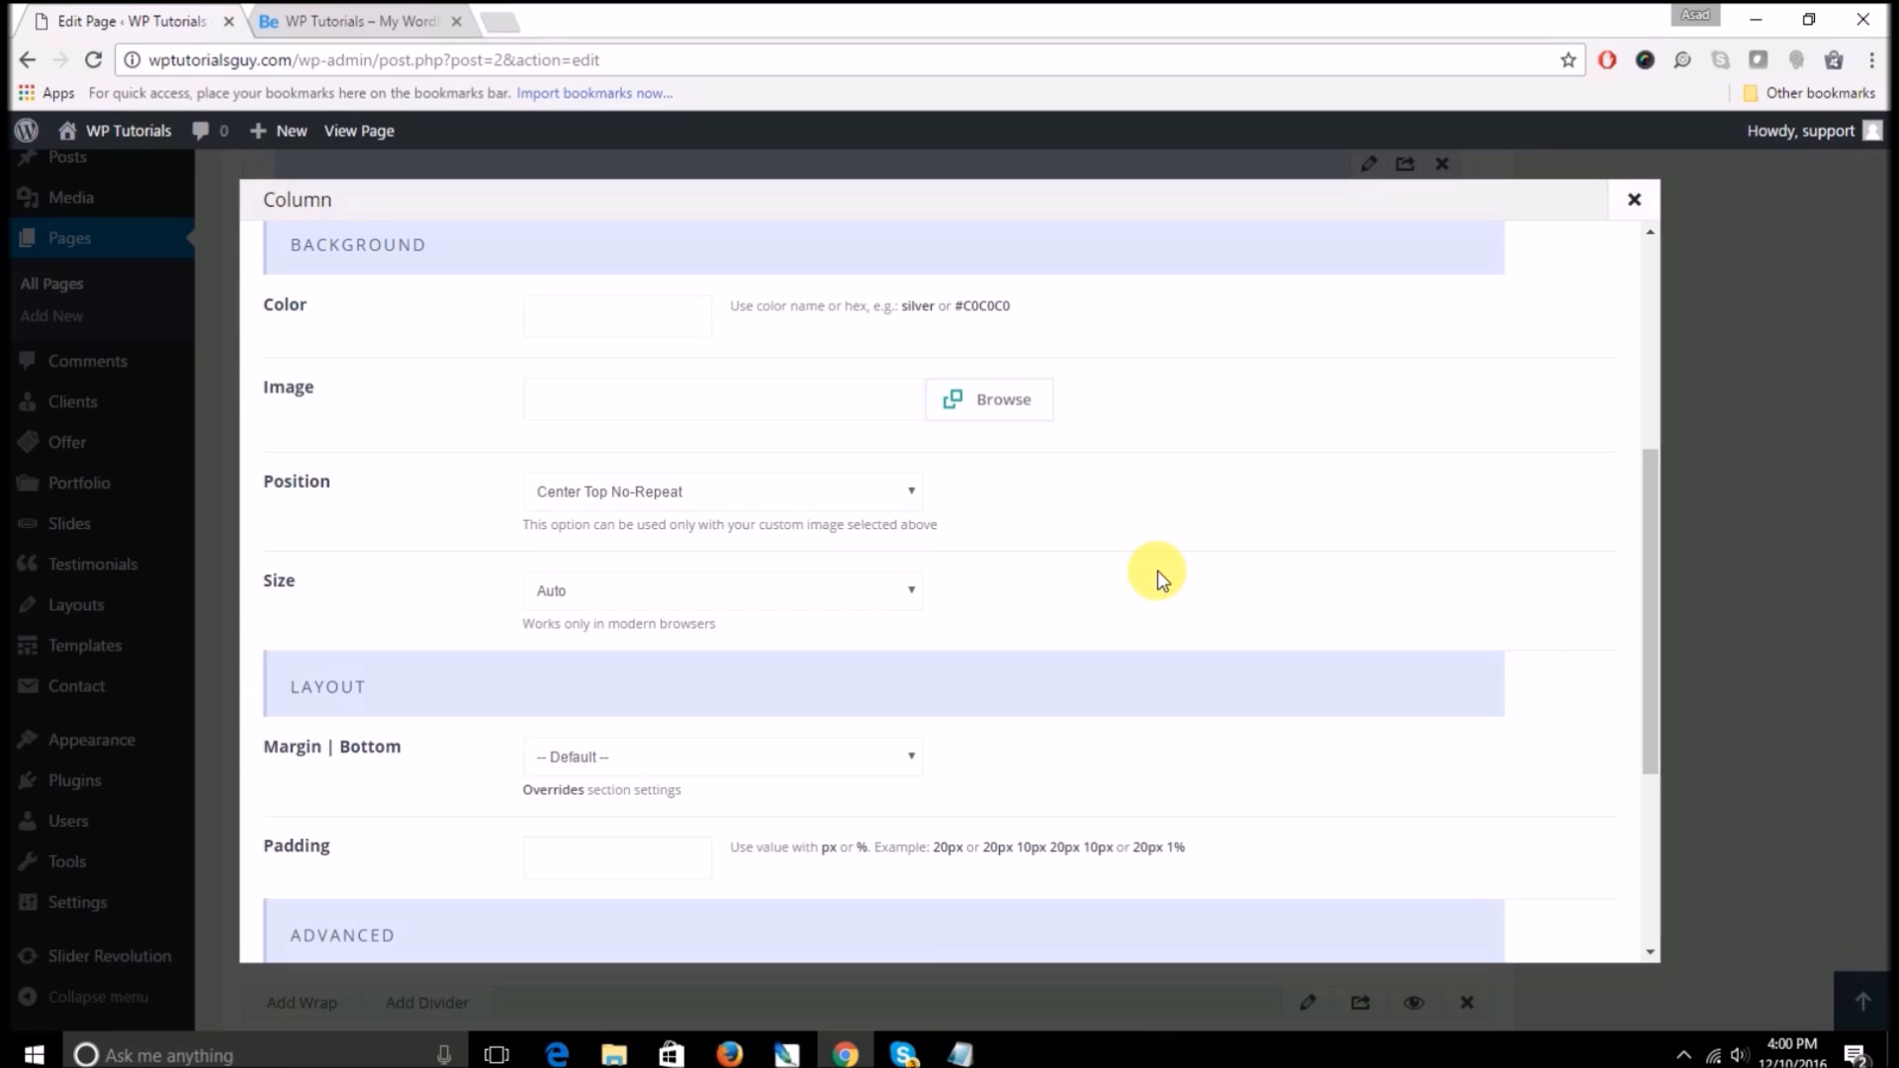
scroll(1157, 570, "up", 5)
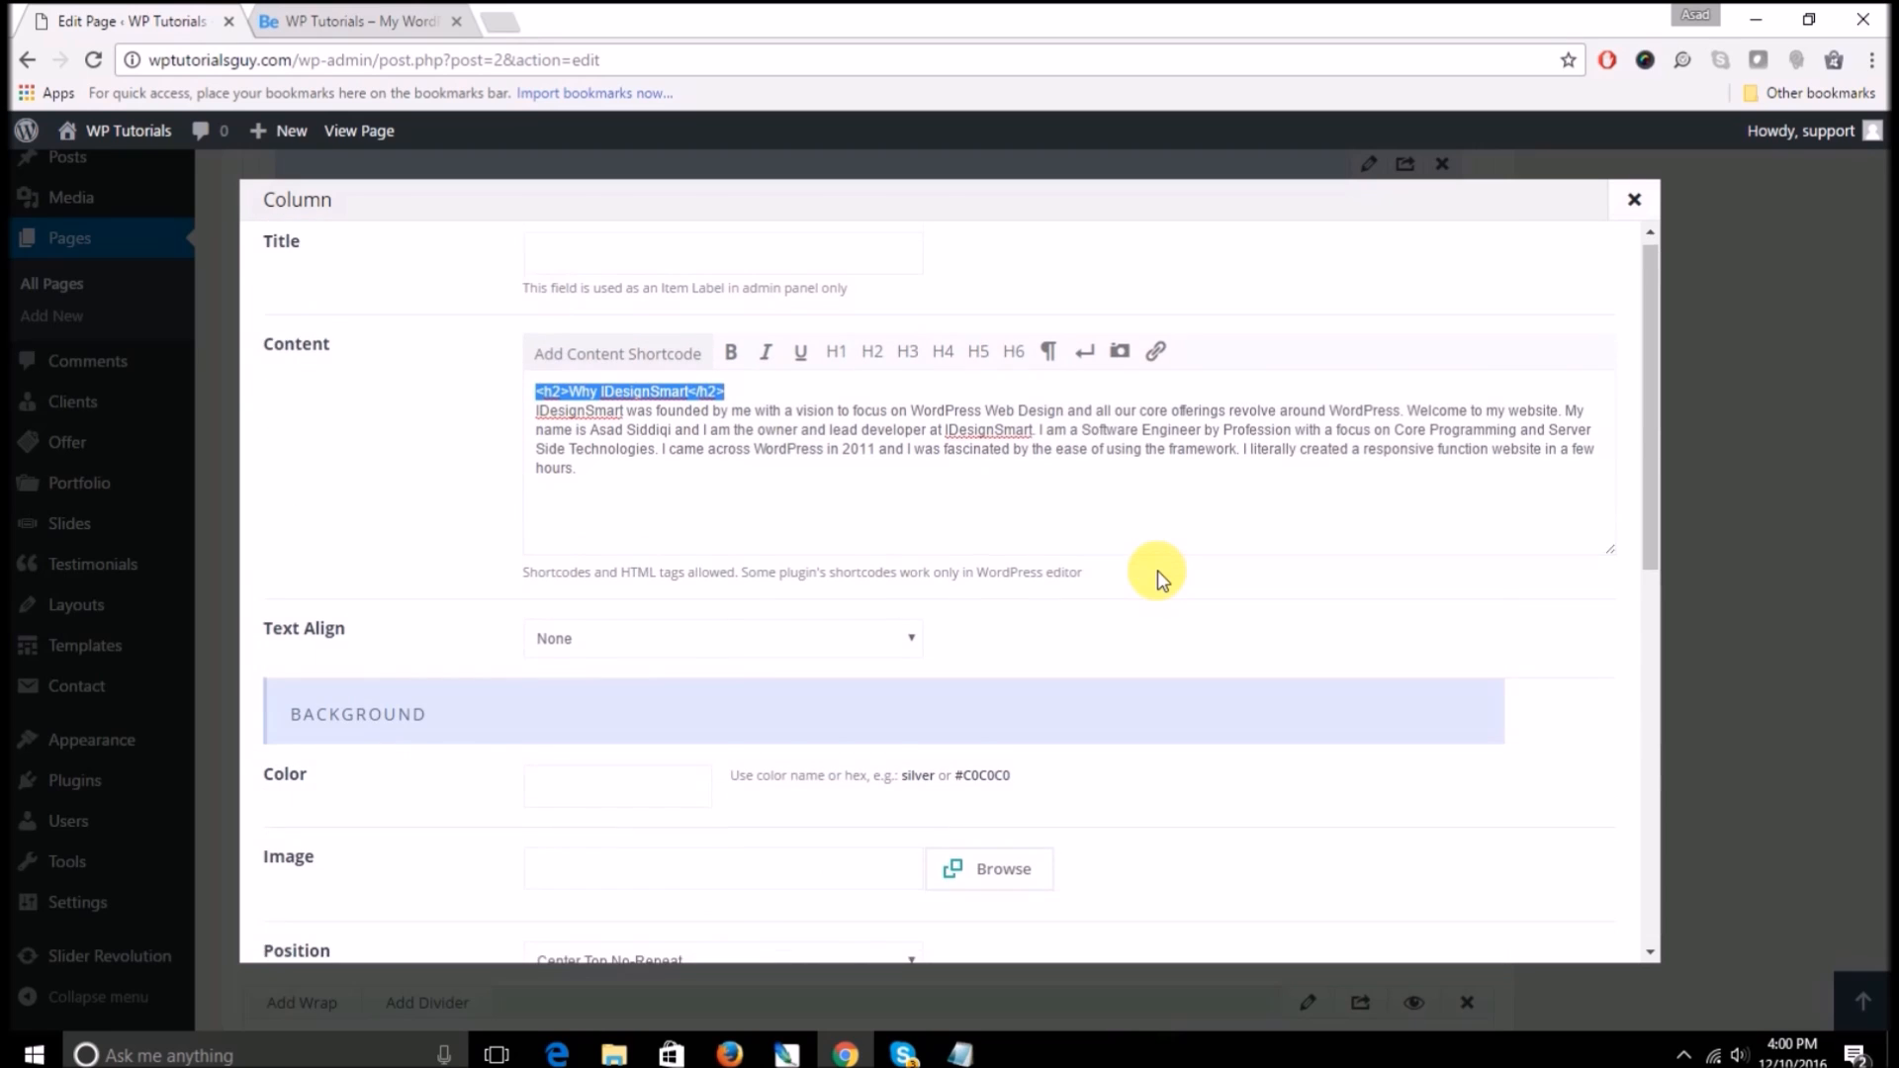
scroll(987, 561, "down", 3)
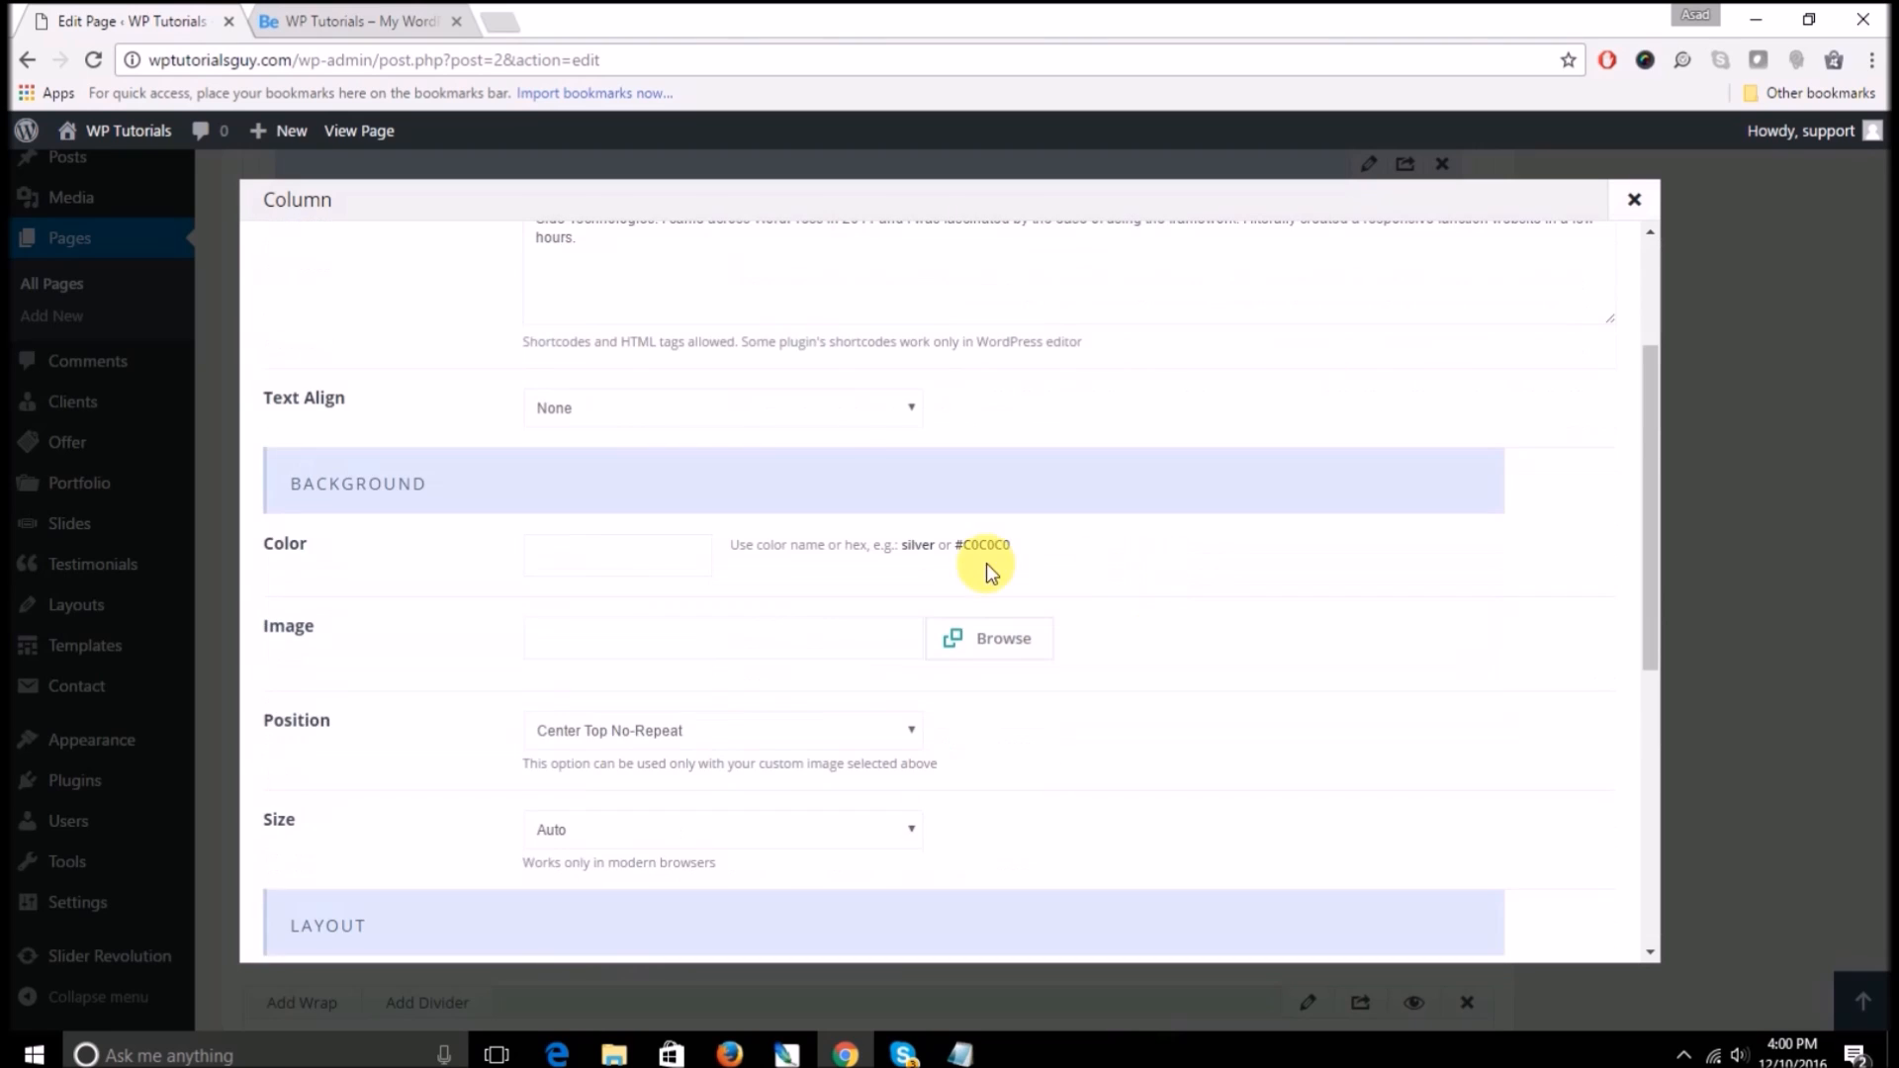
Step: Set the Column's Text Align to Center and save its settings
left_click(742, 420)
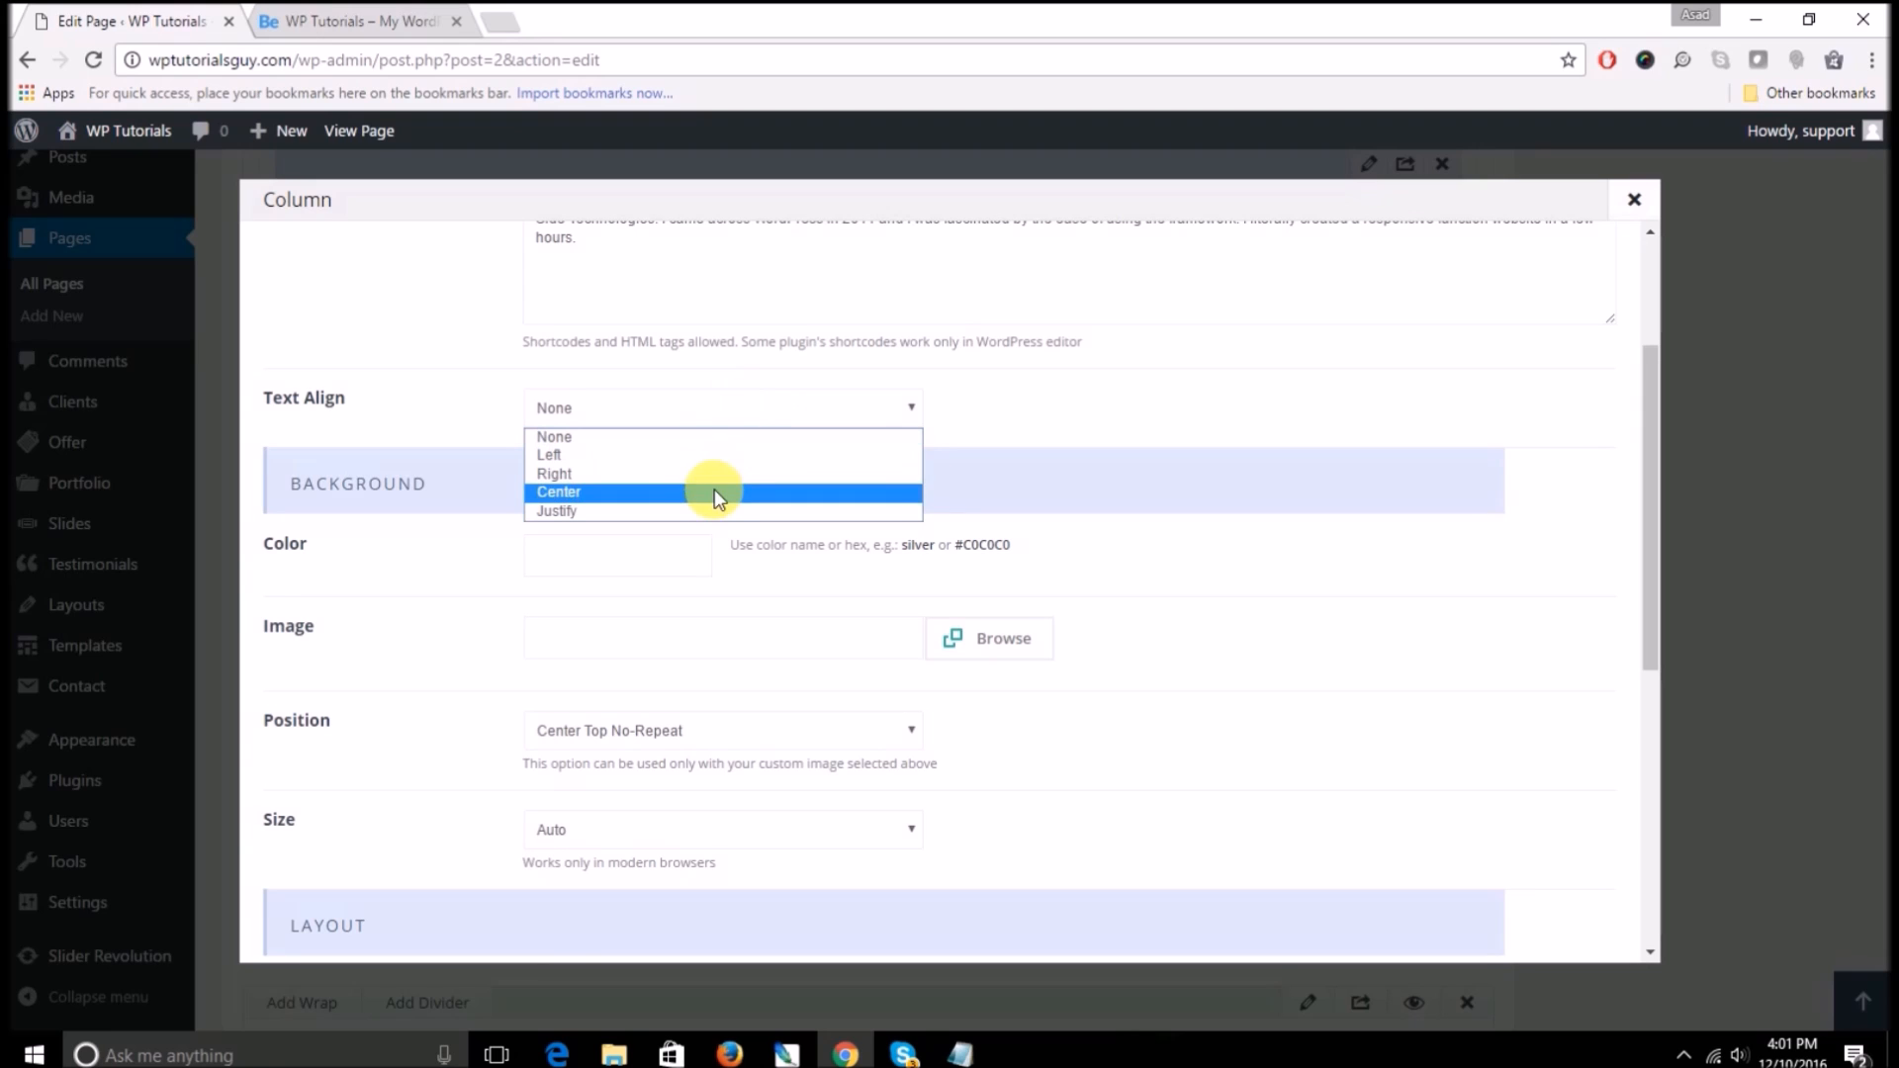
left_click(714, 489)
scroll(714, 488, "down", 4)
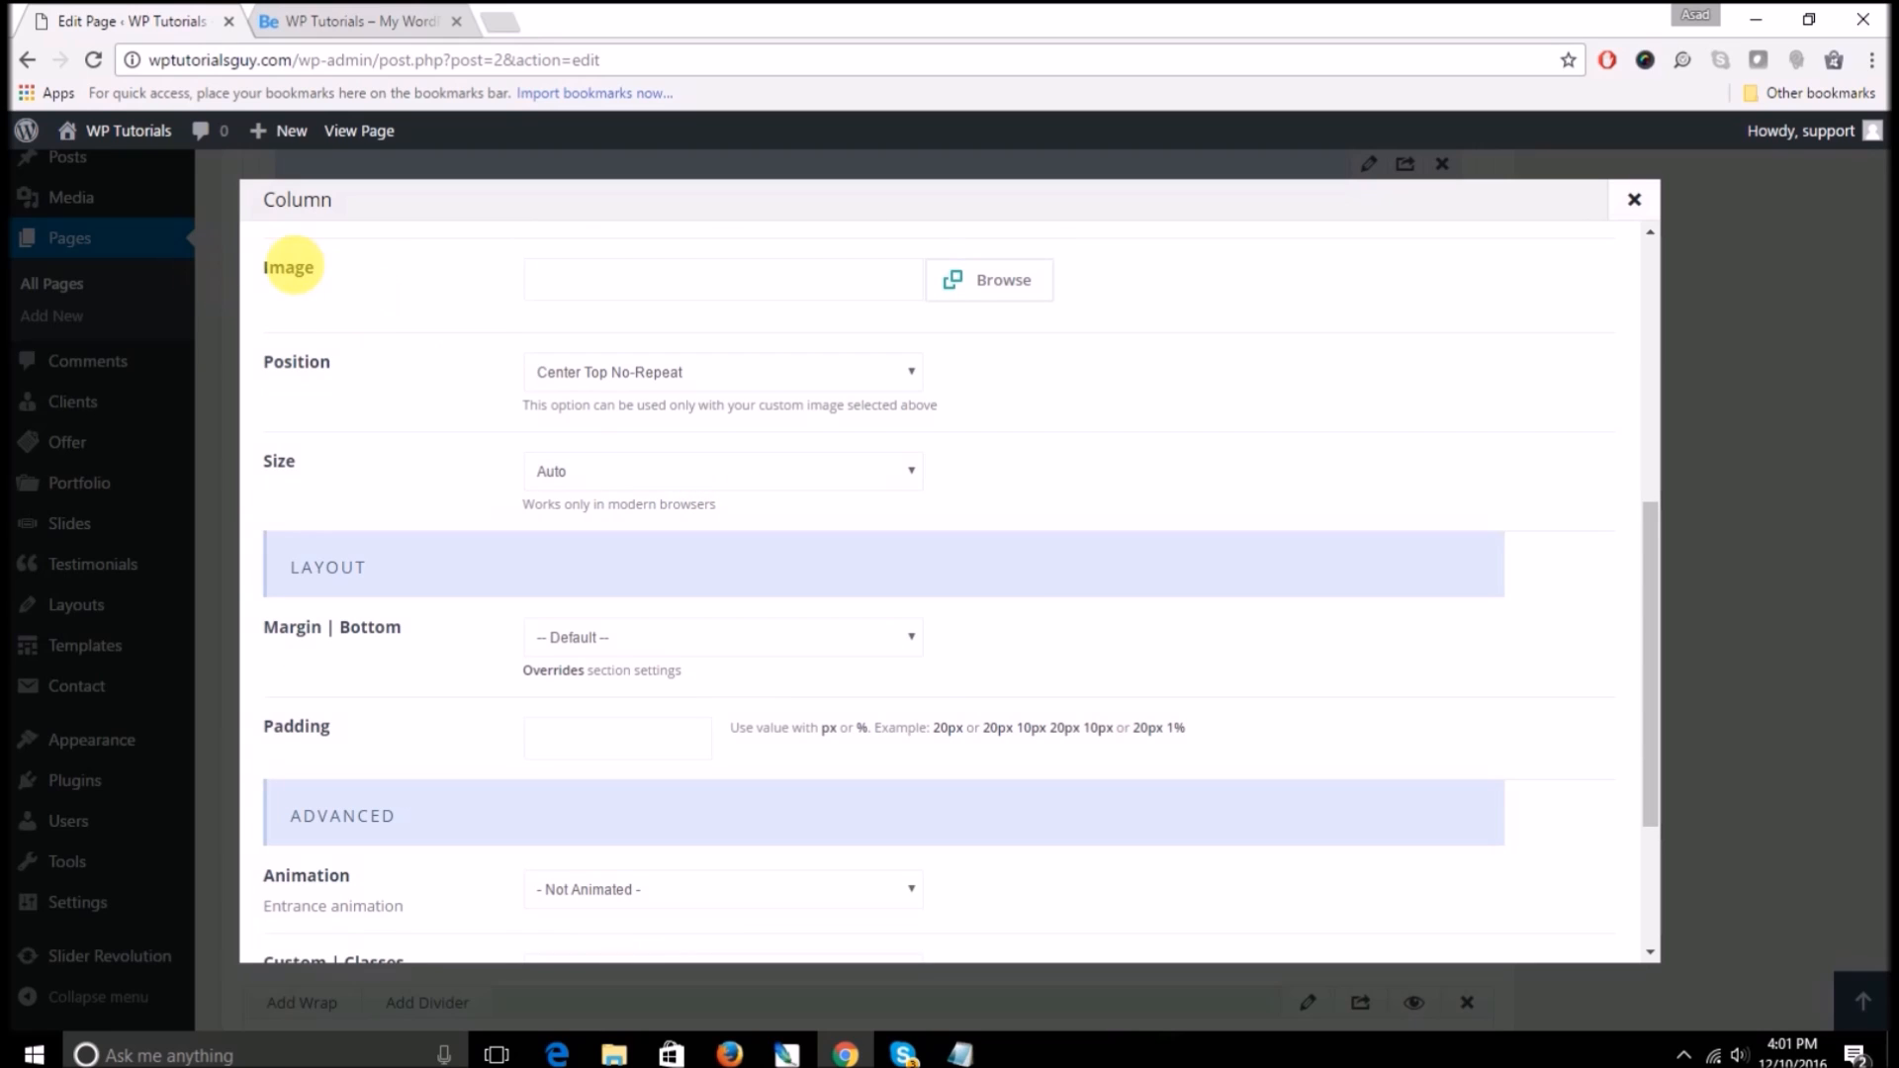
scroll(710, 380, "up", 4)
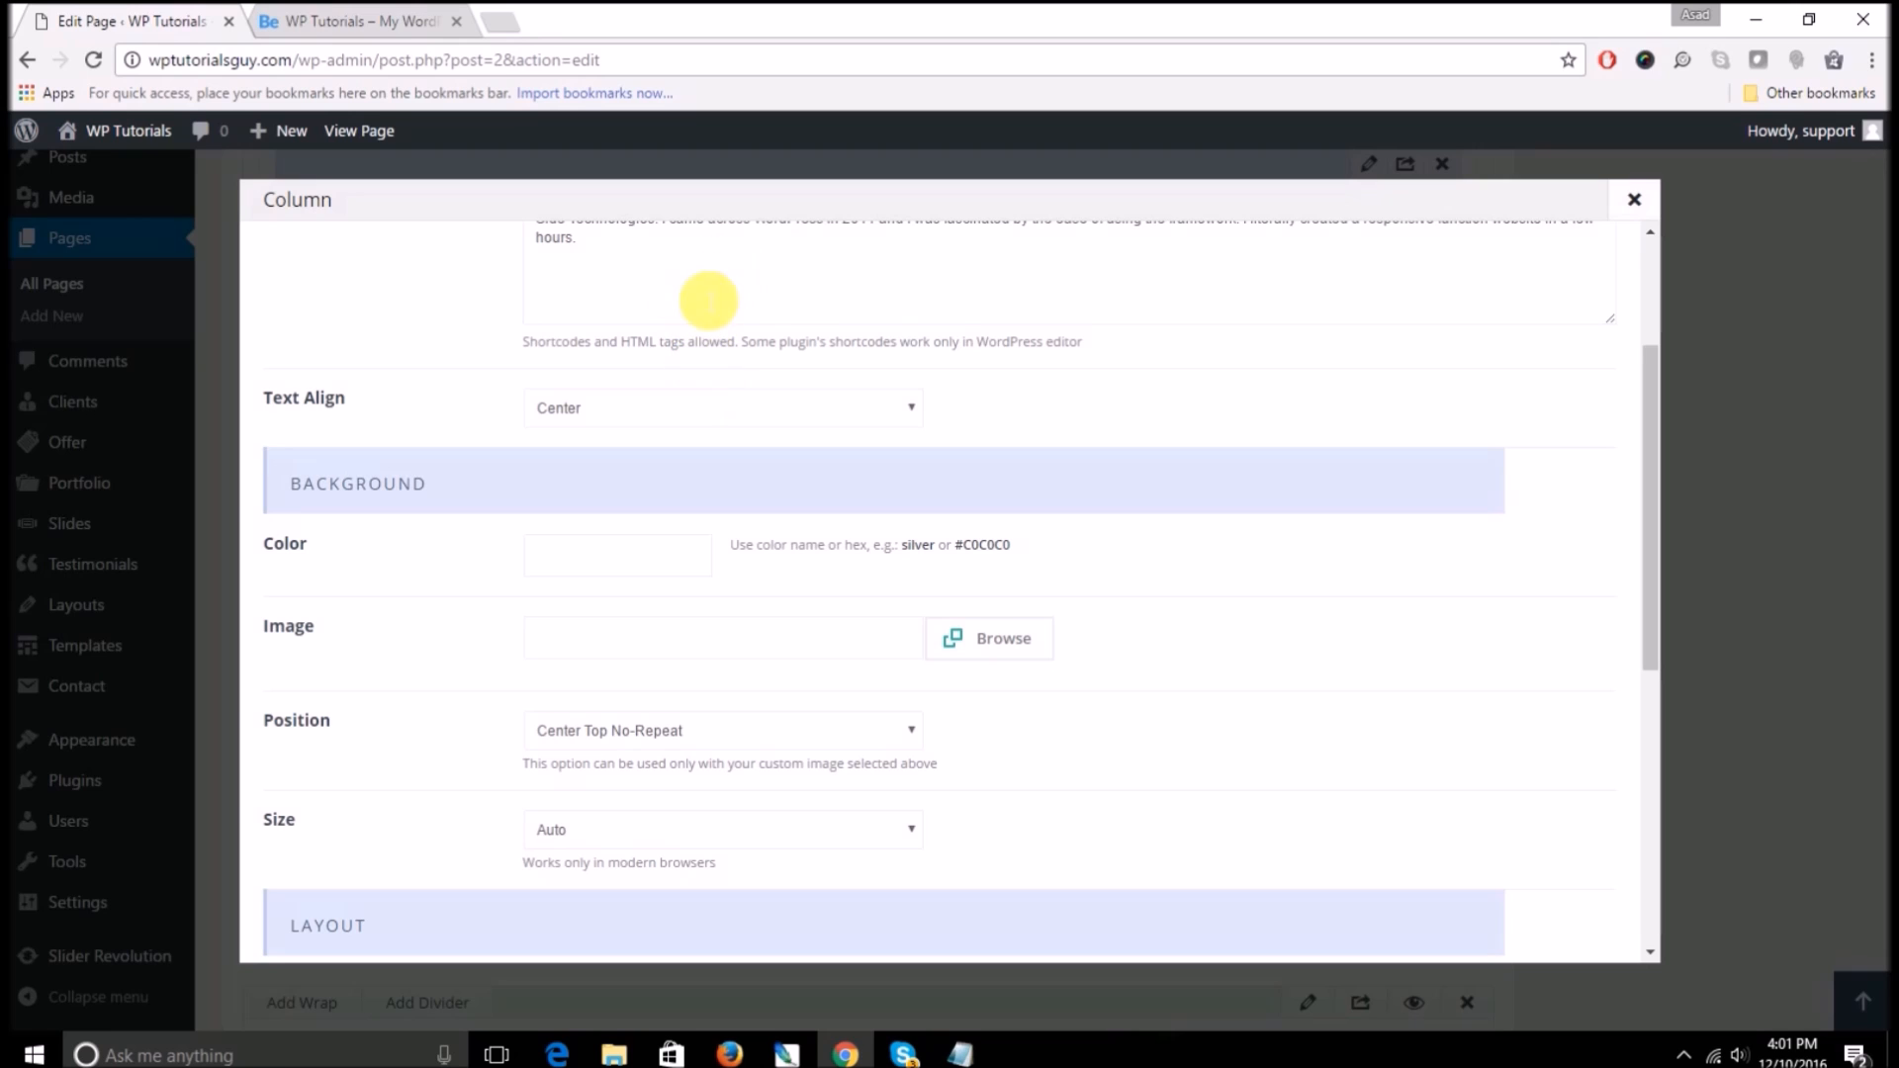
scroll(835, 368, "down", 6)
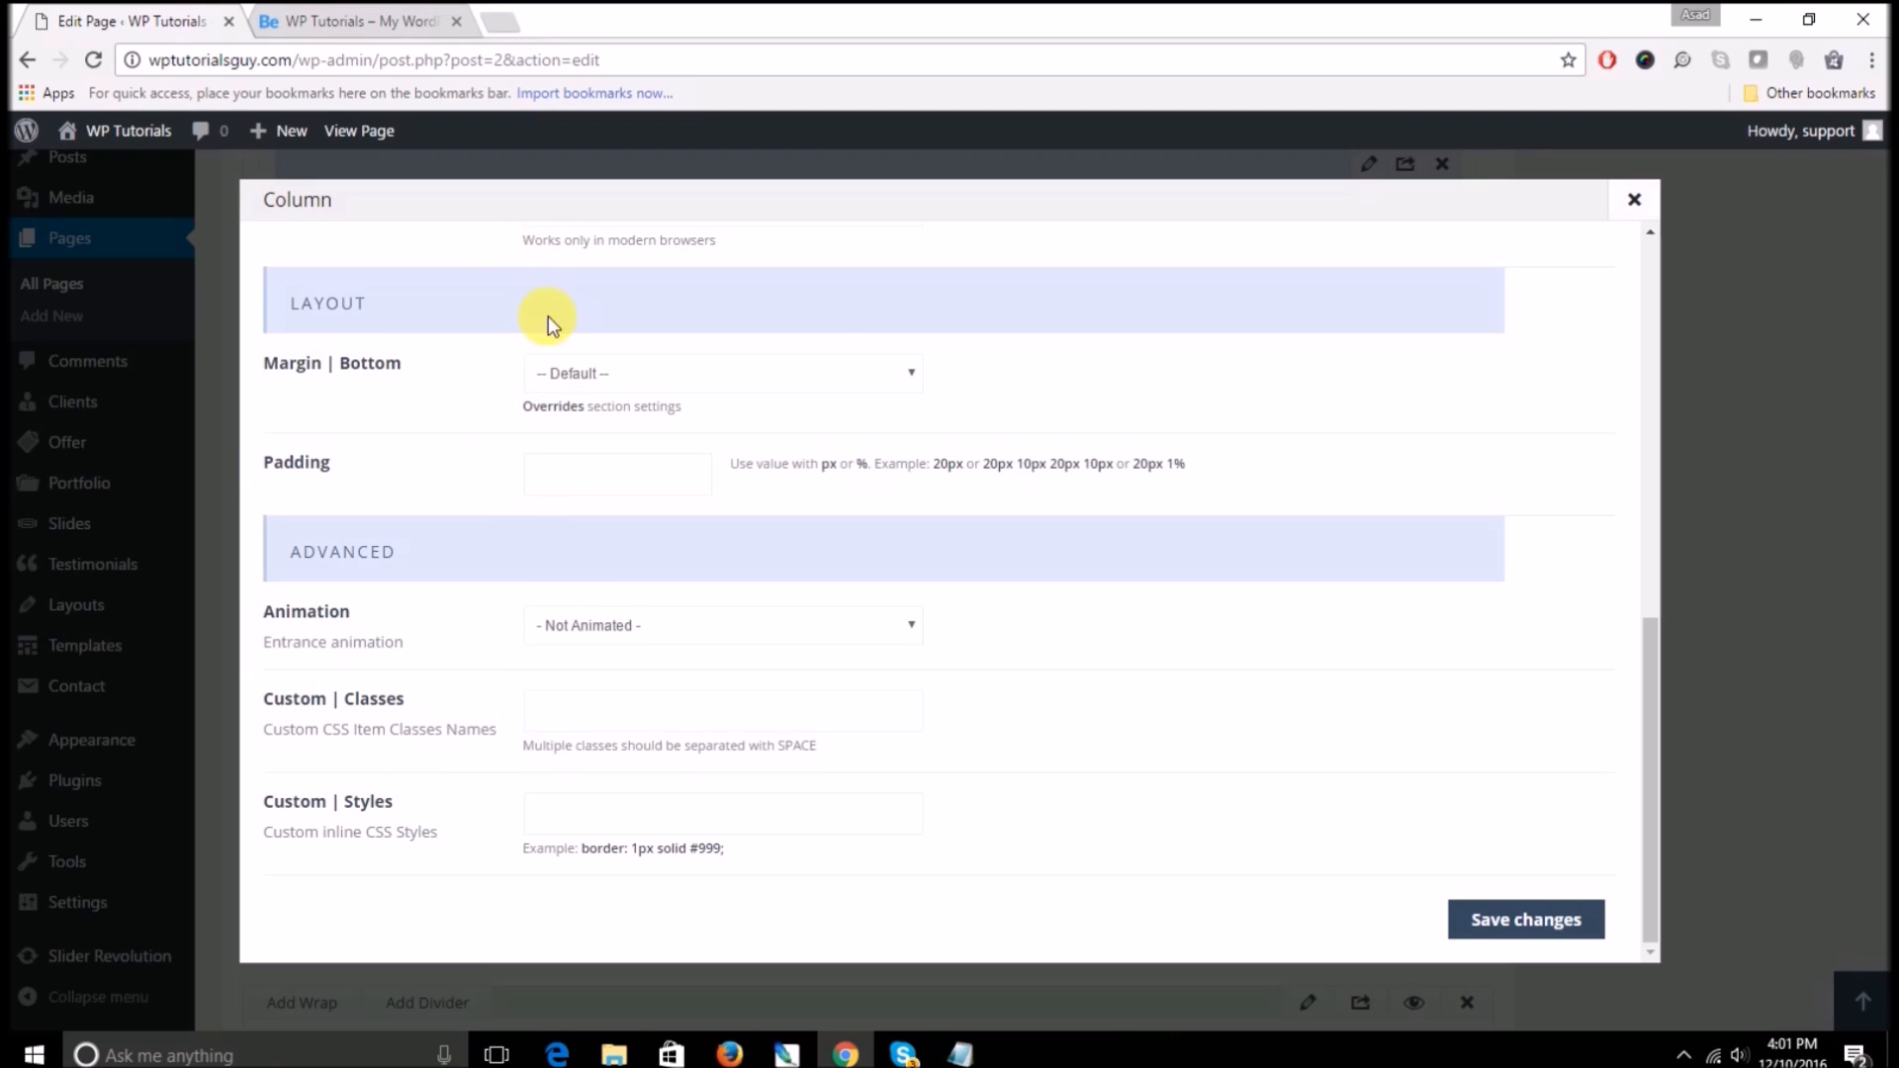
left_click(546, 480)
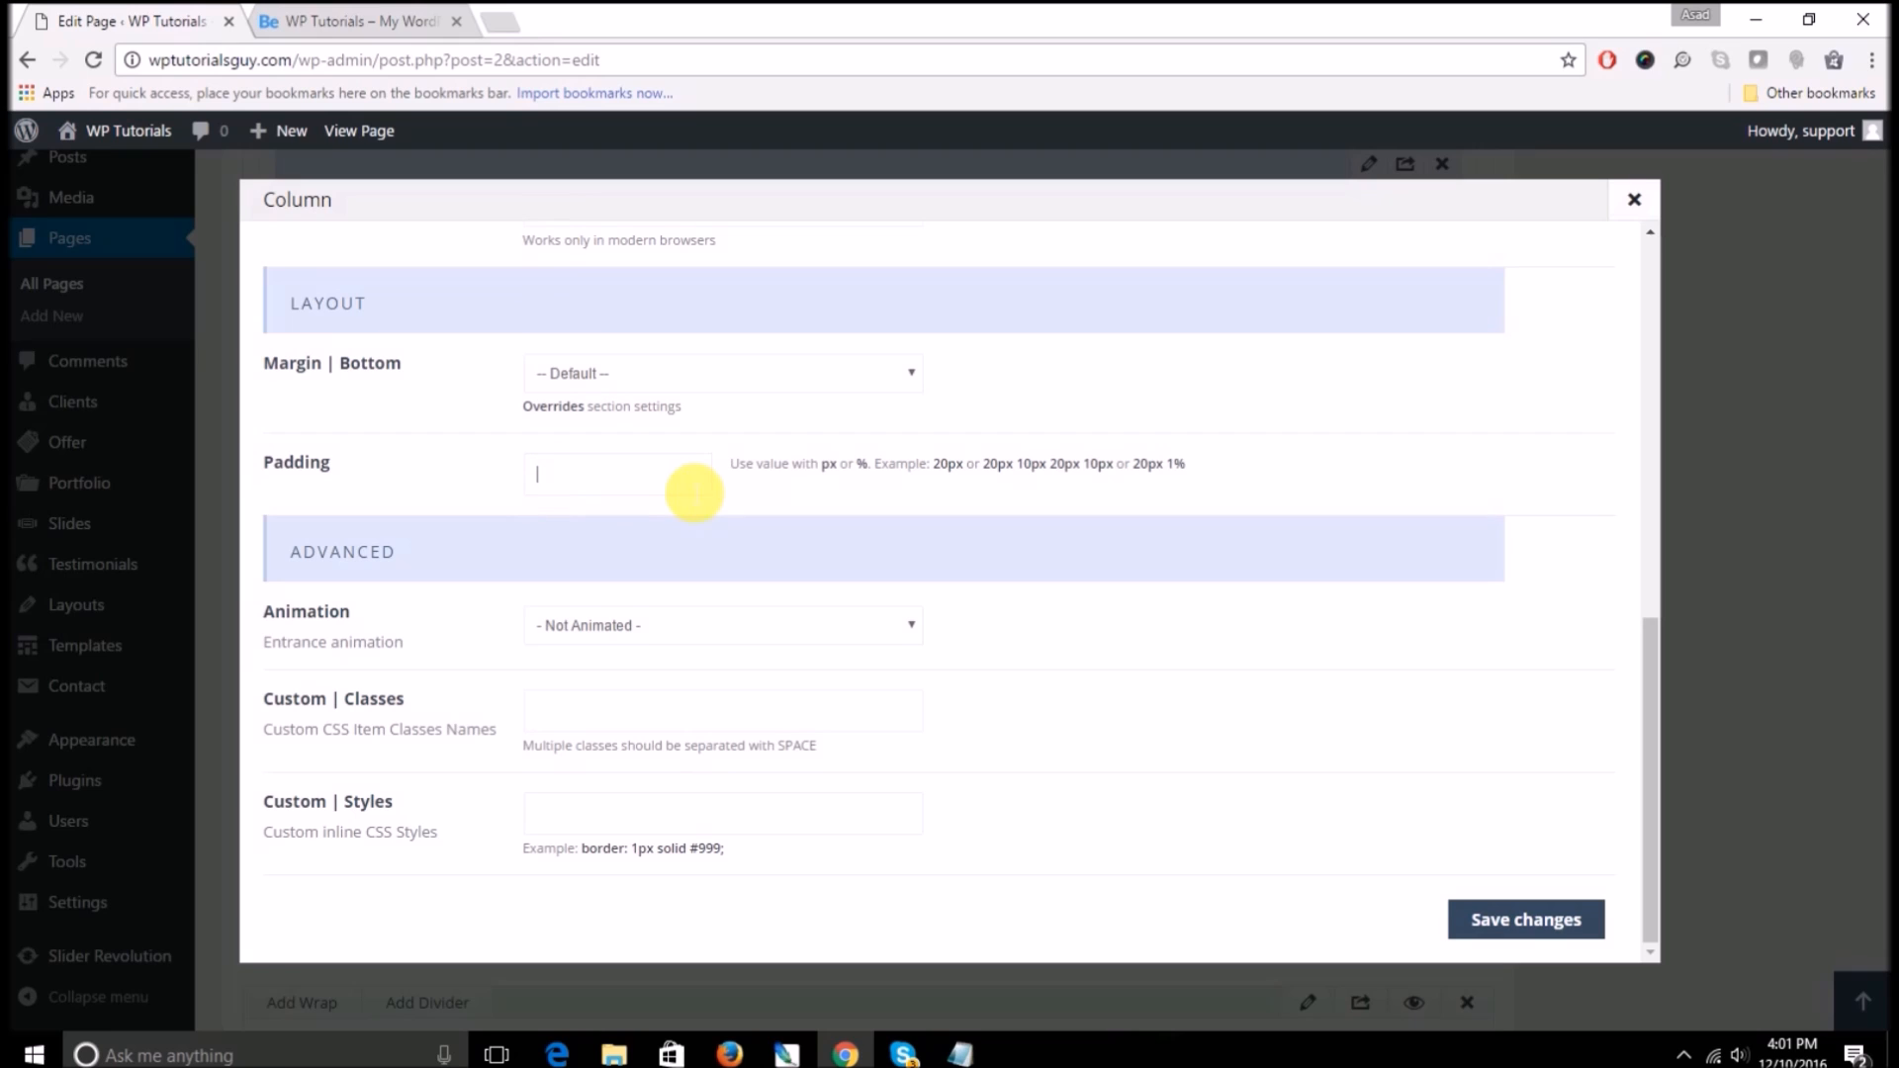
left_click(1531, 910)
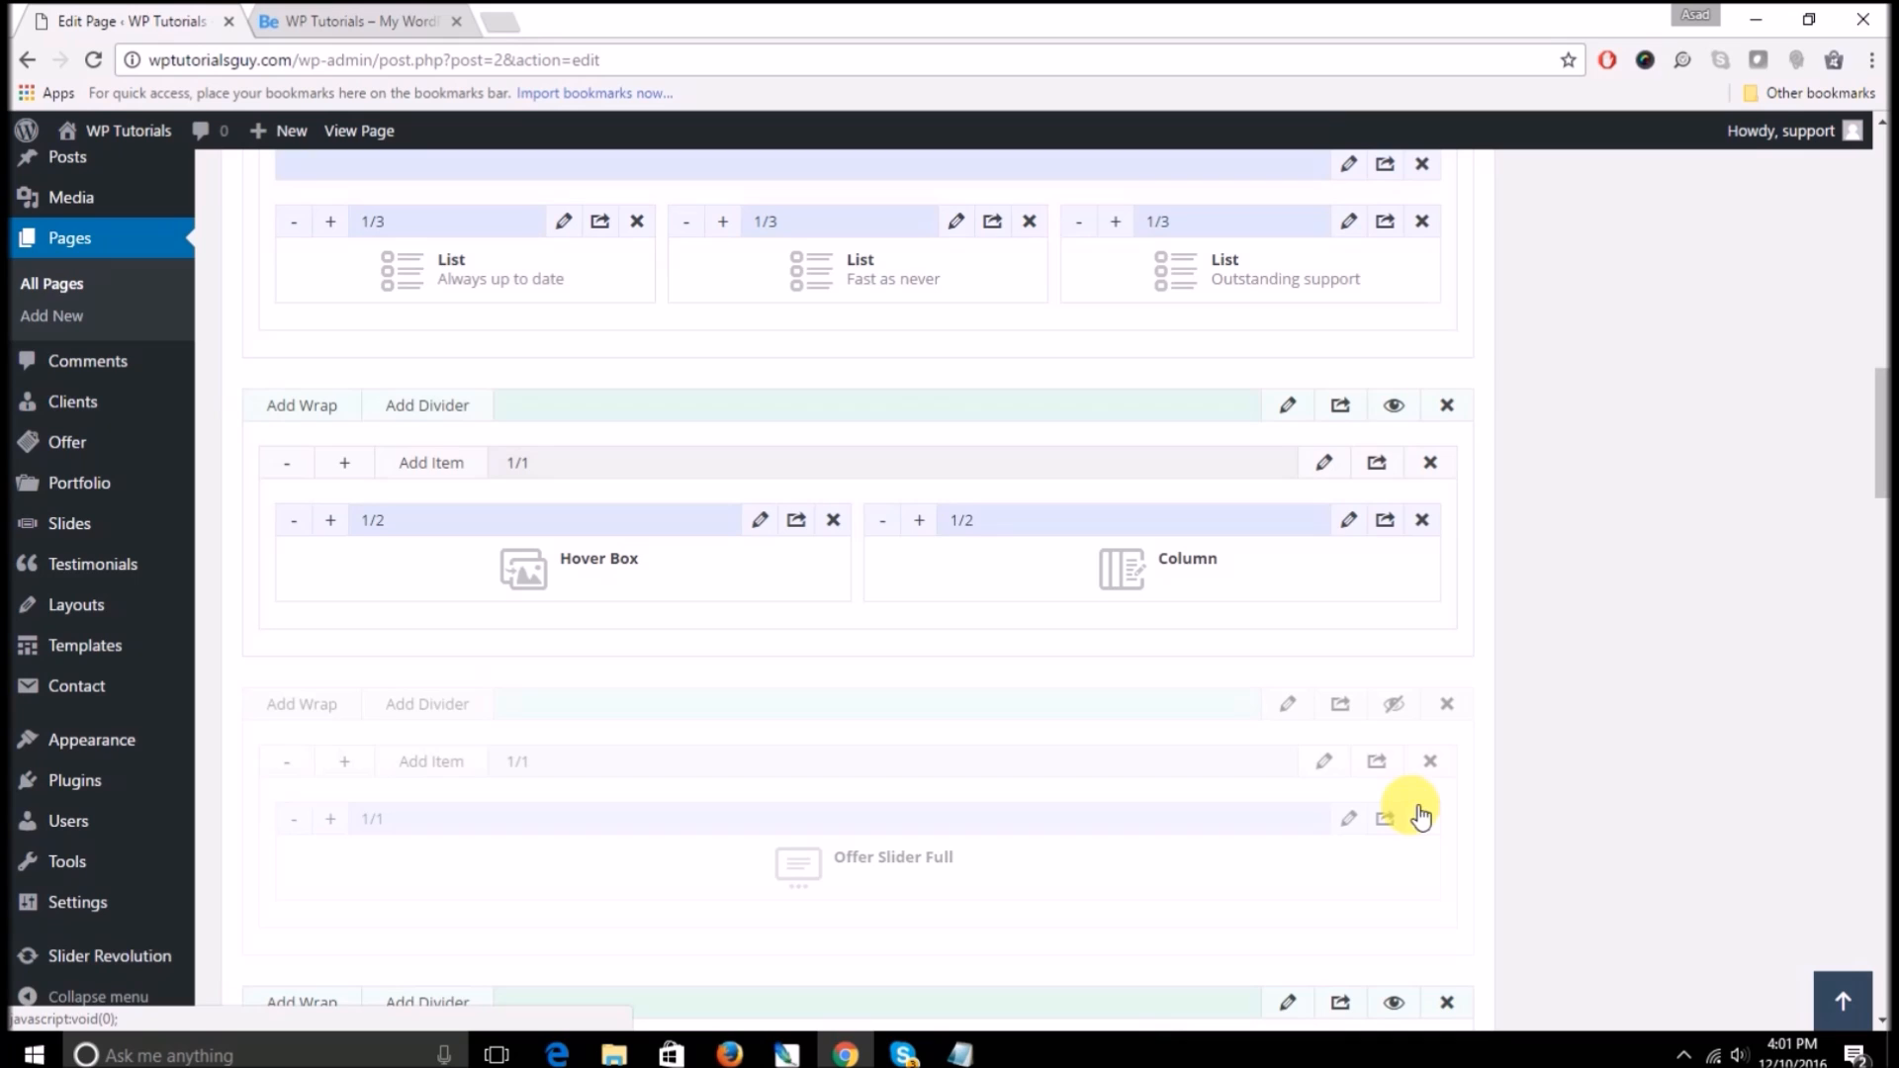
Step: Update the Home page, then switch to the live homepage tab
scroll(1403, 787, "up", 3)
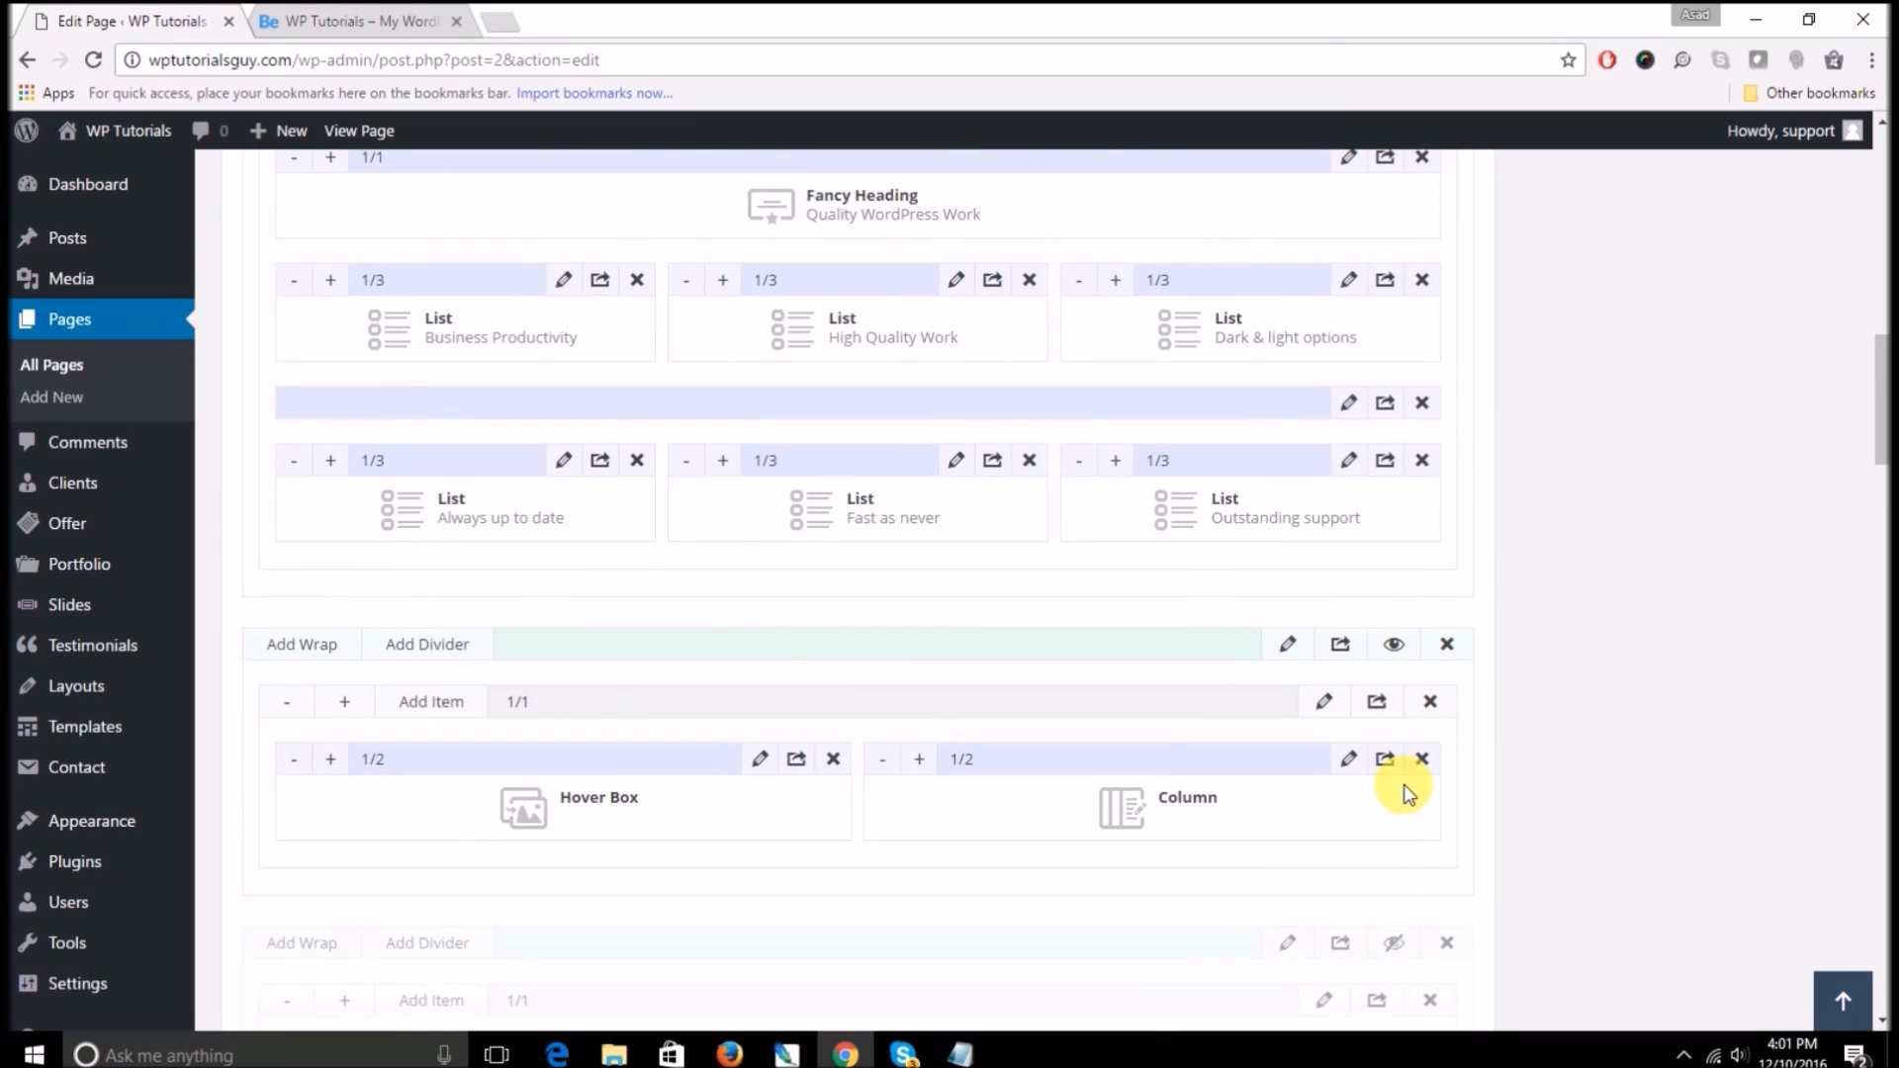
scroll(1404, 787, "up", 15)
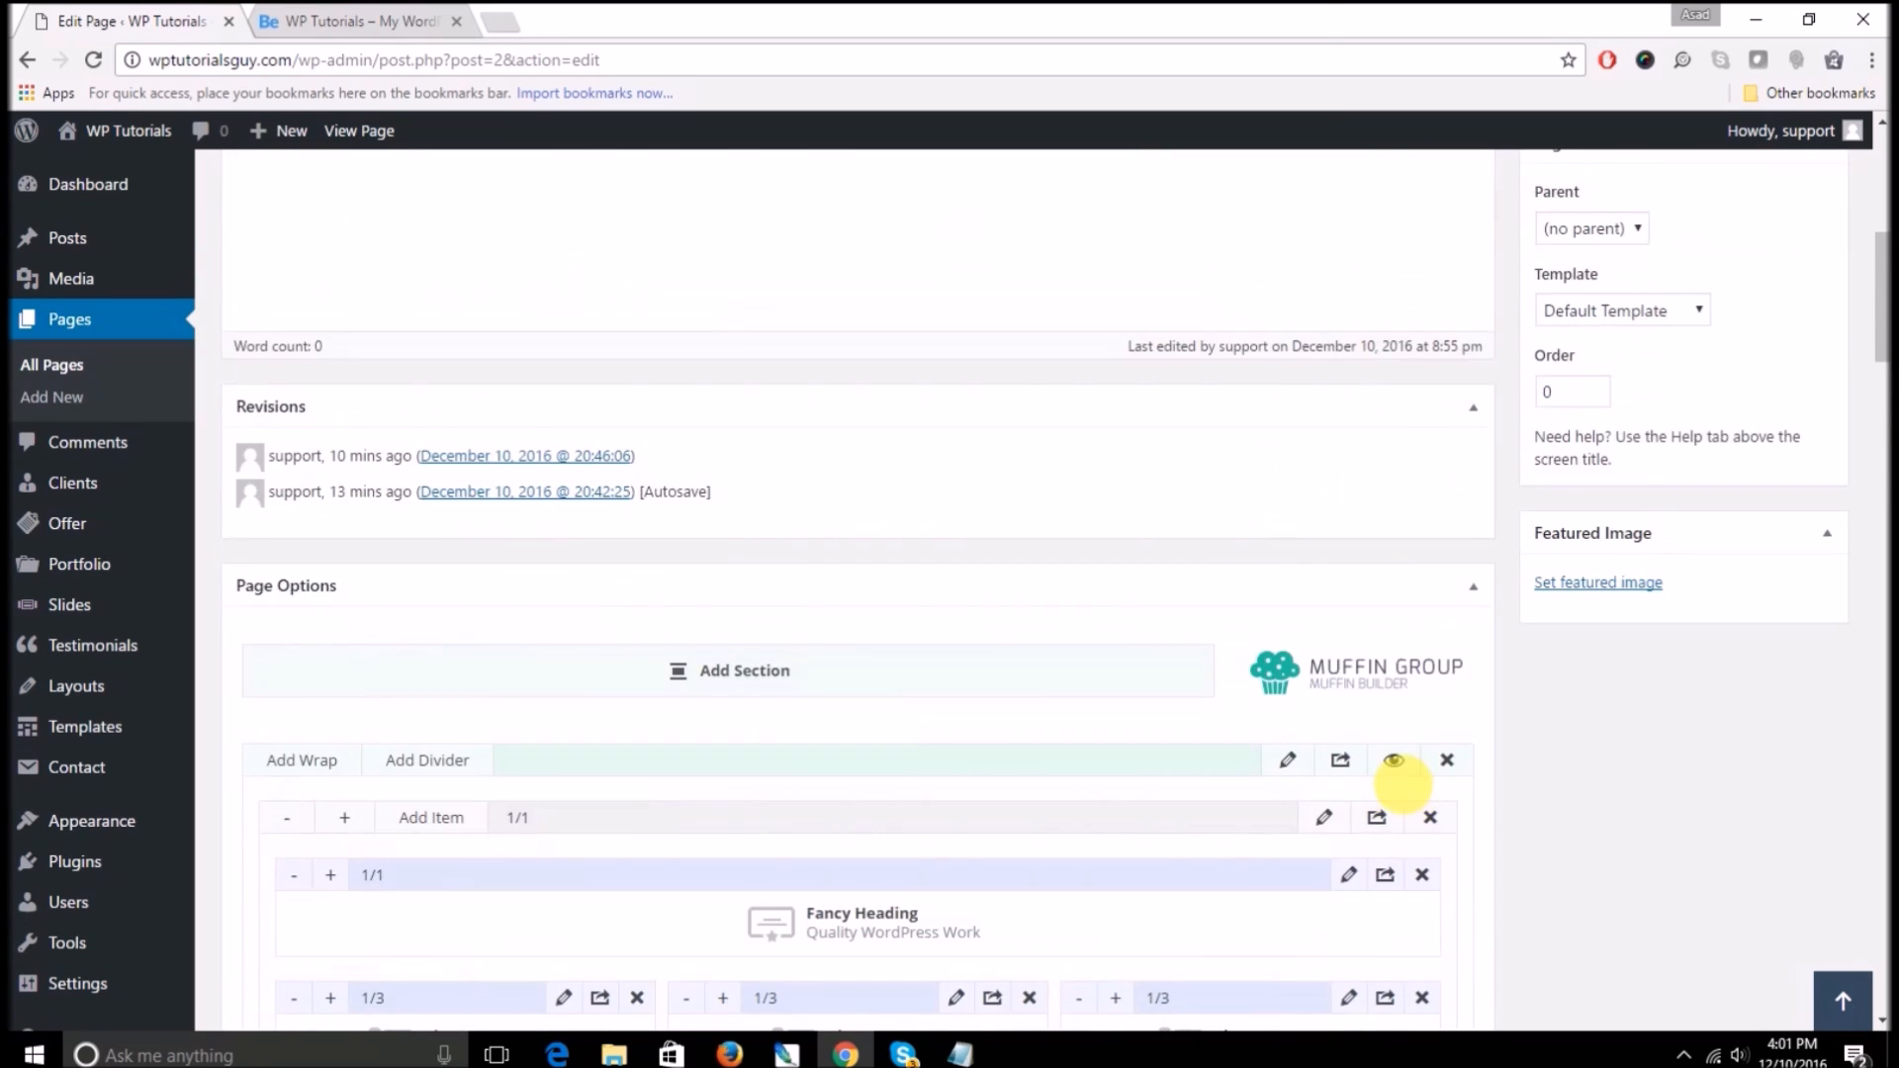
left_click(1796, 780)
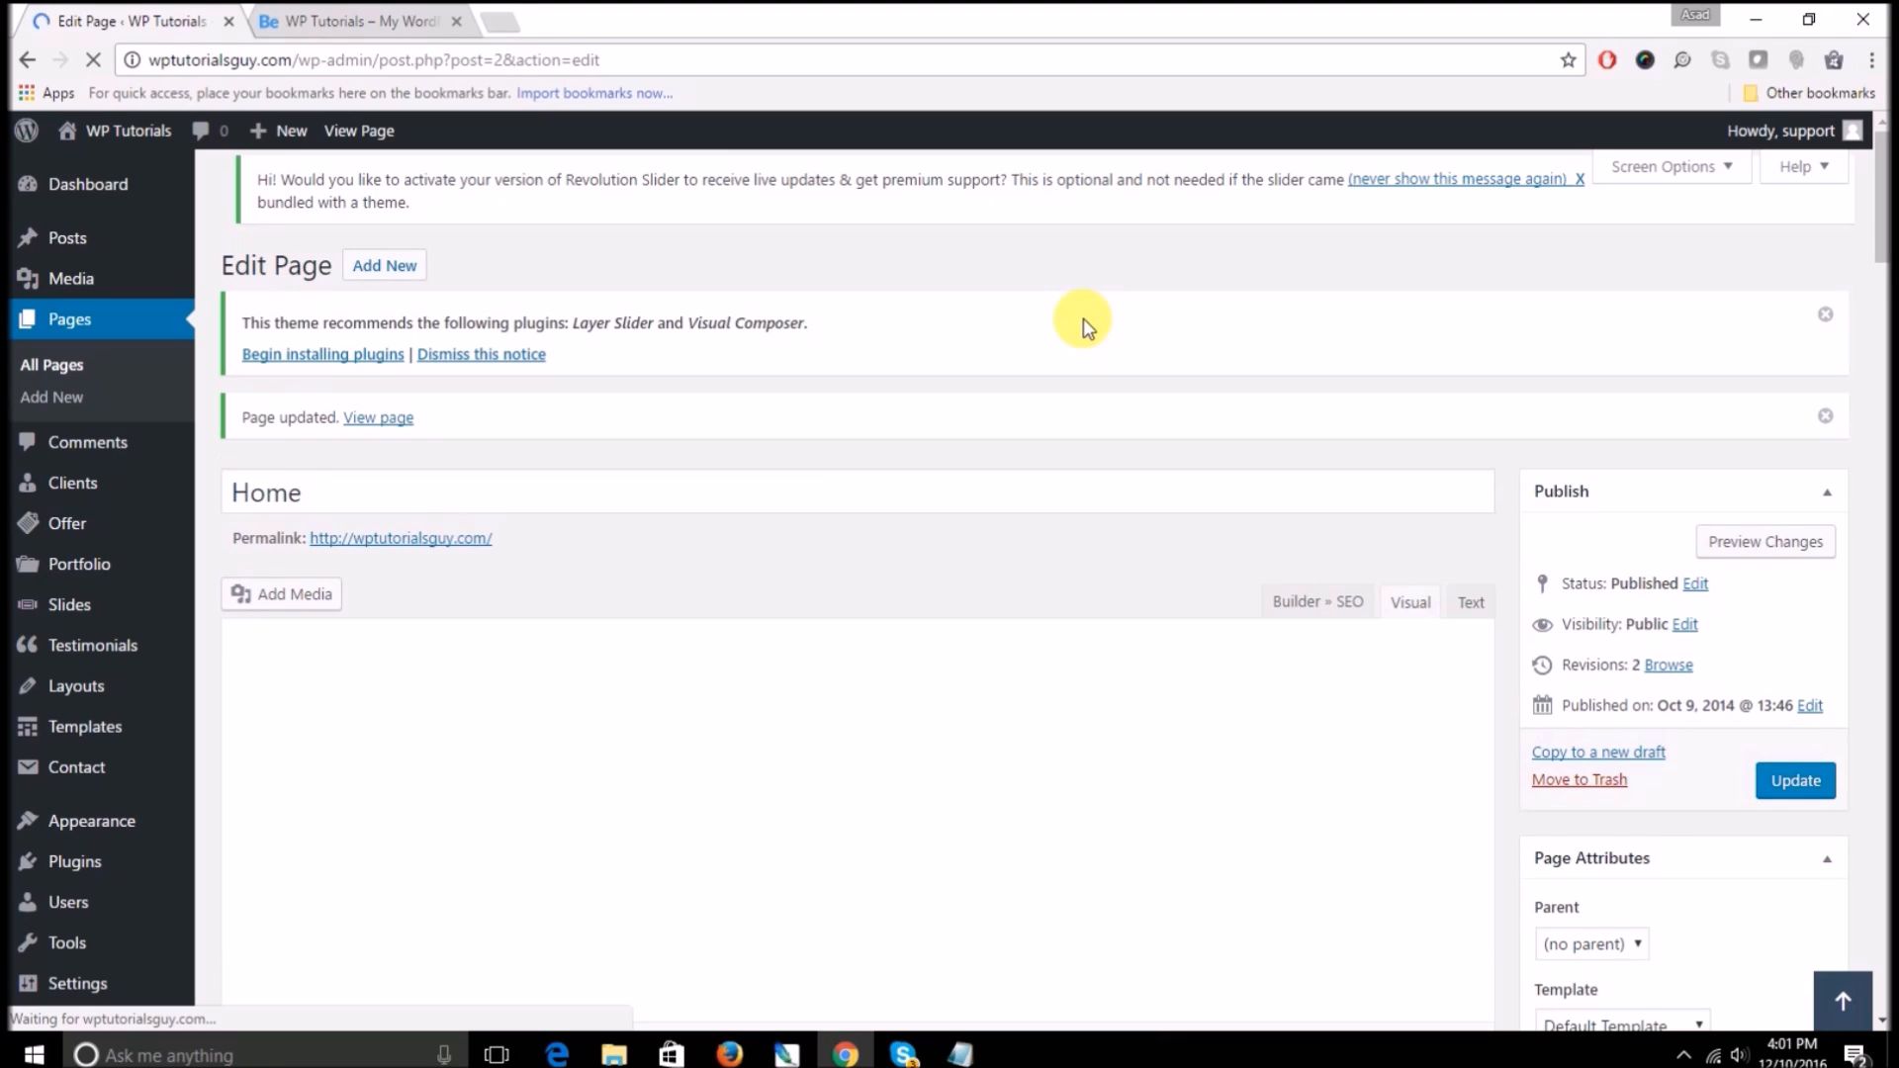
scroll(1083, 318, "down", 1)
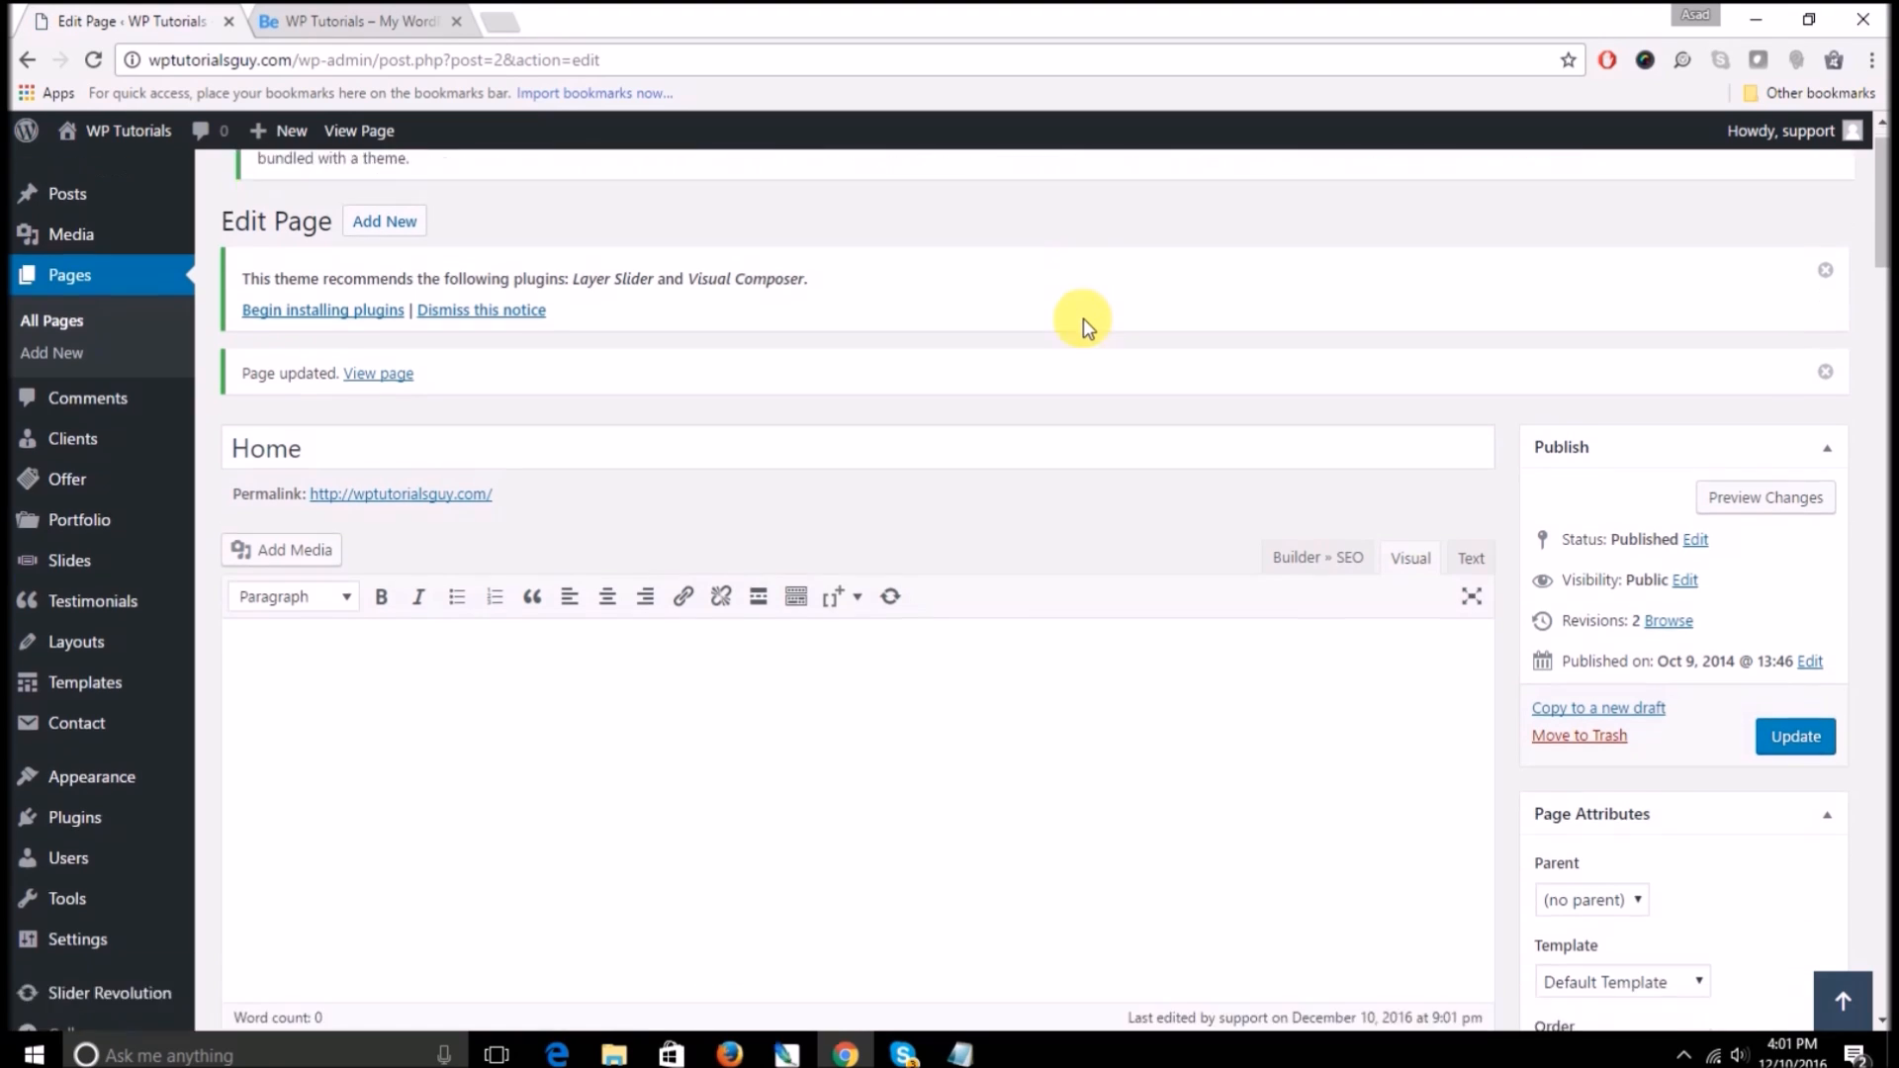
scroll(1083, 318, "down", 2)
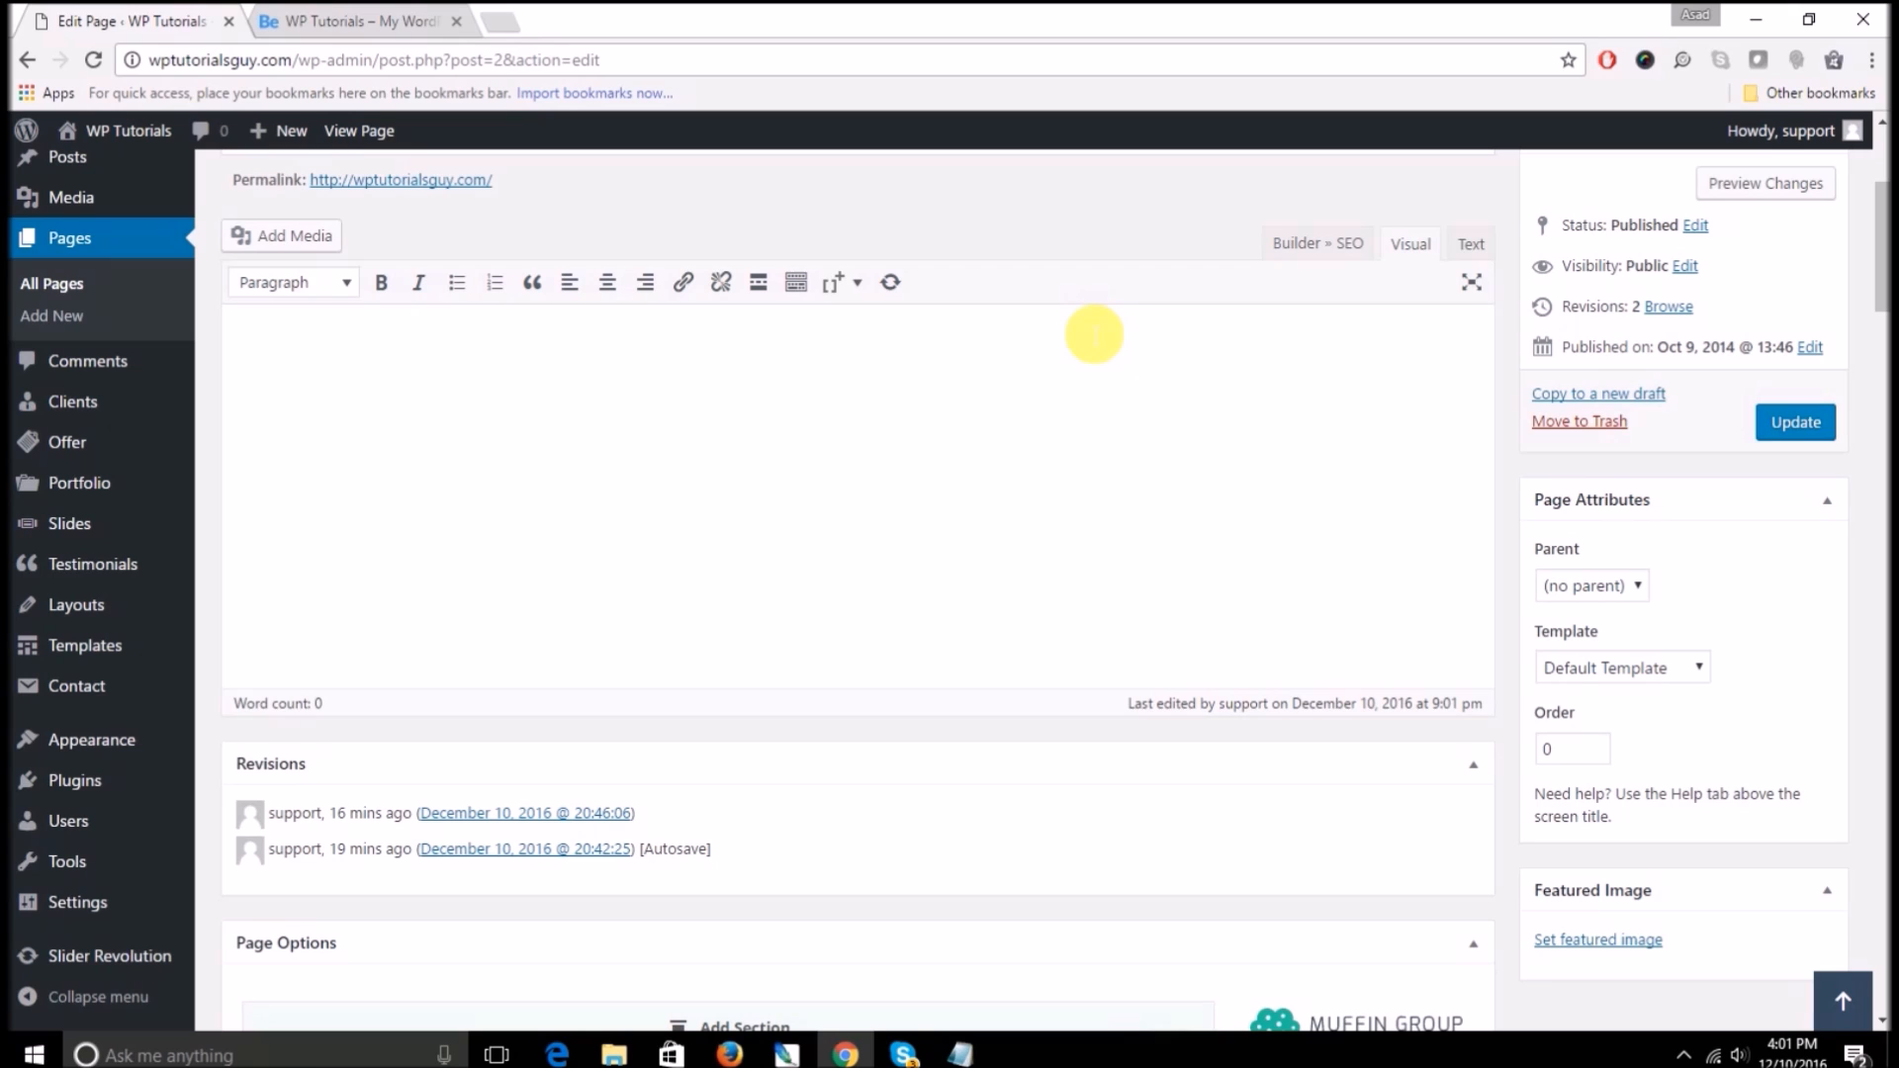
left_click(426, 30)
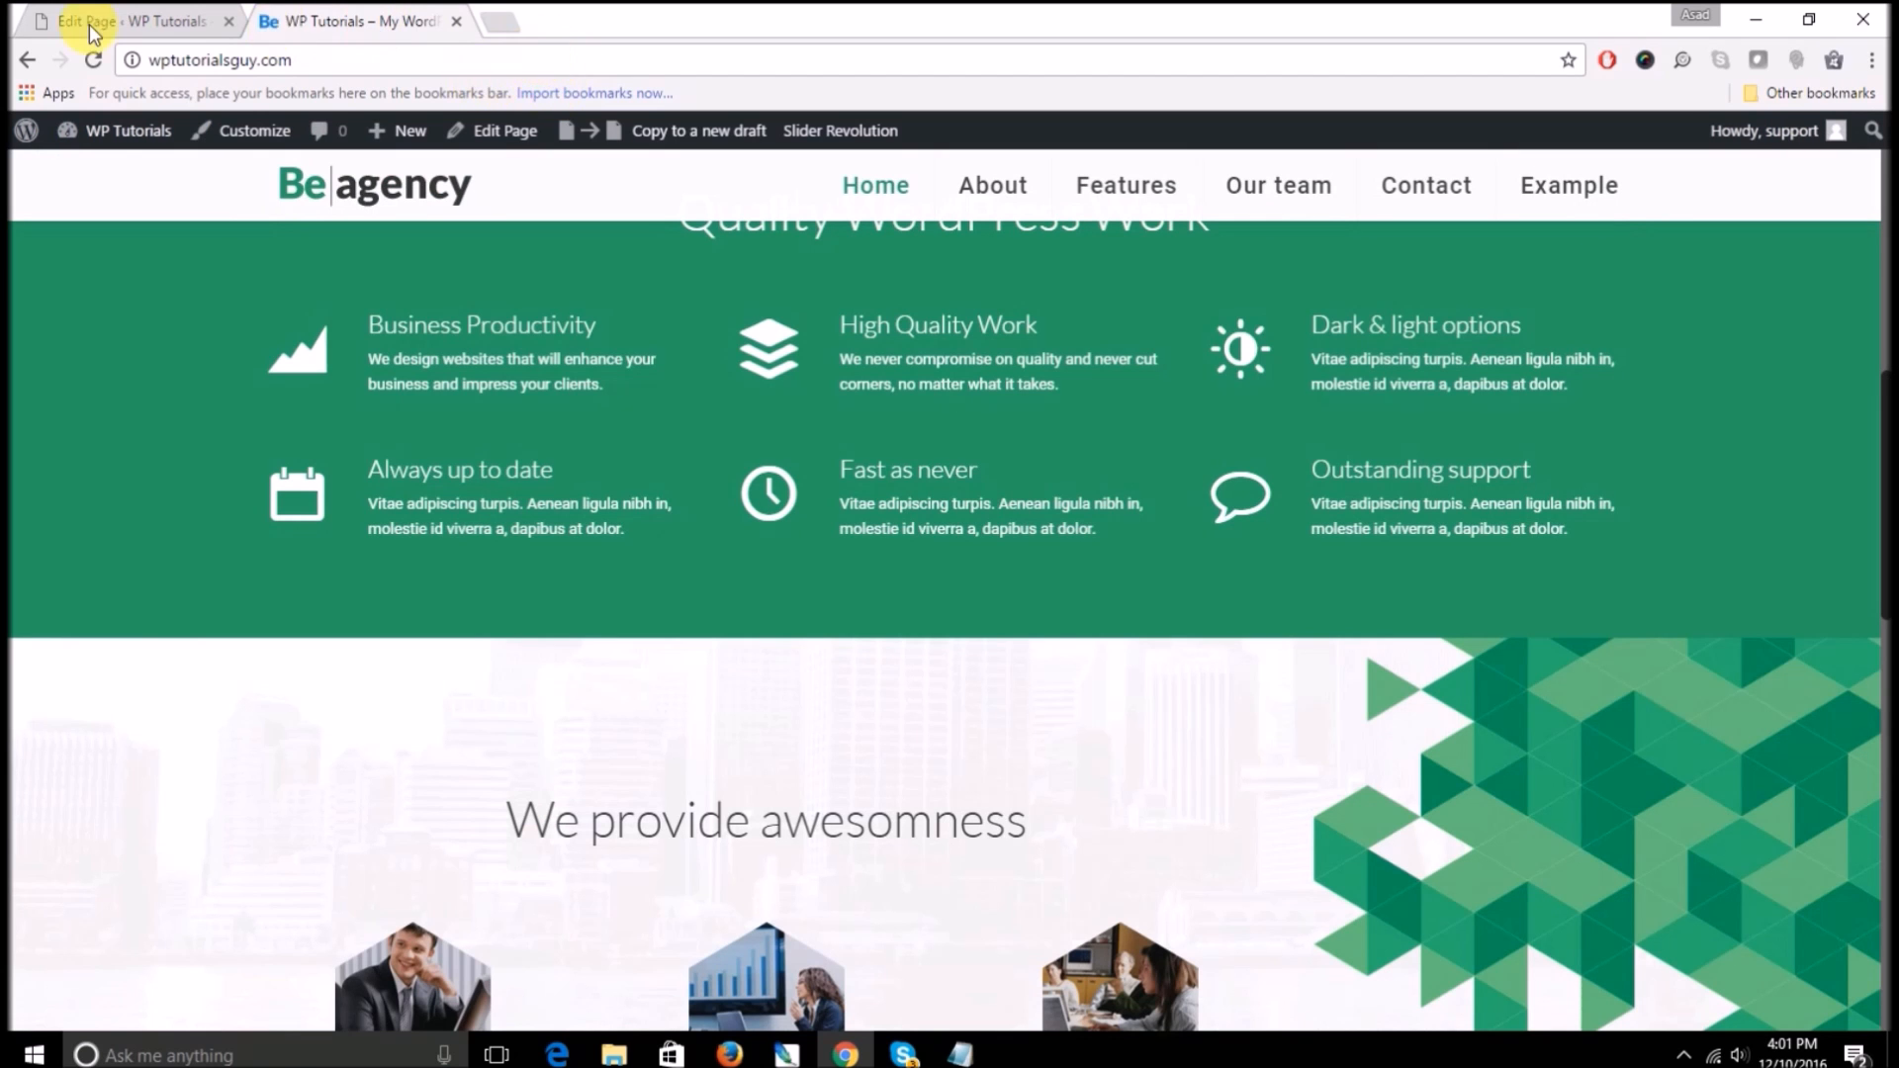
Step: Reload the live homepage and check the Be image beside the centred Why IDesignSmart text
left_click(93, 60)
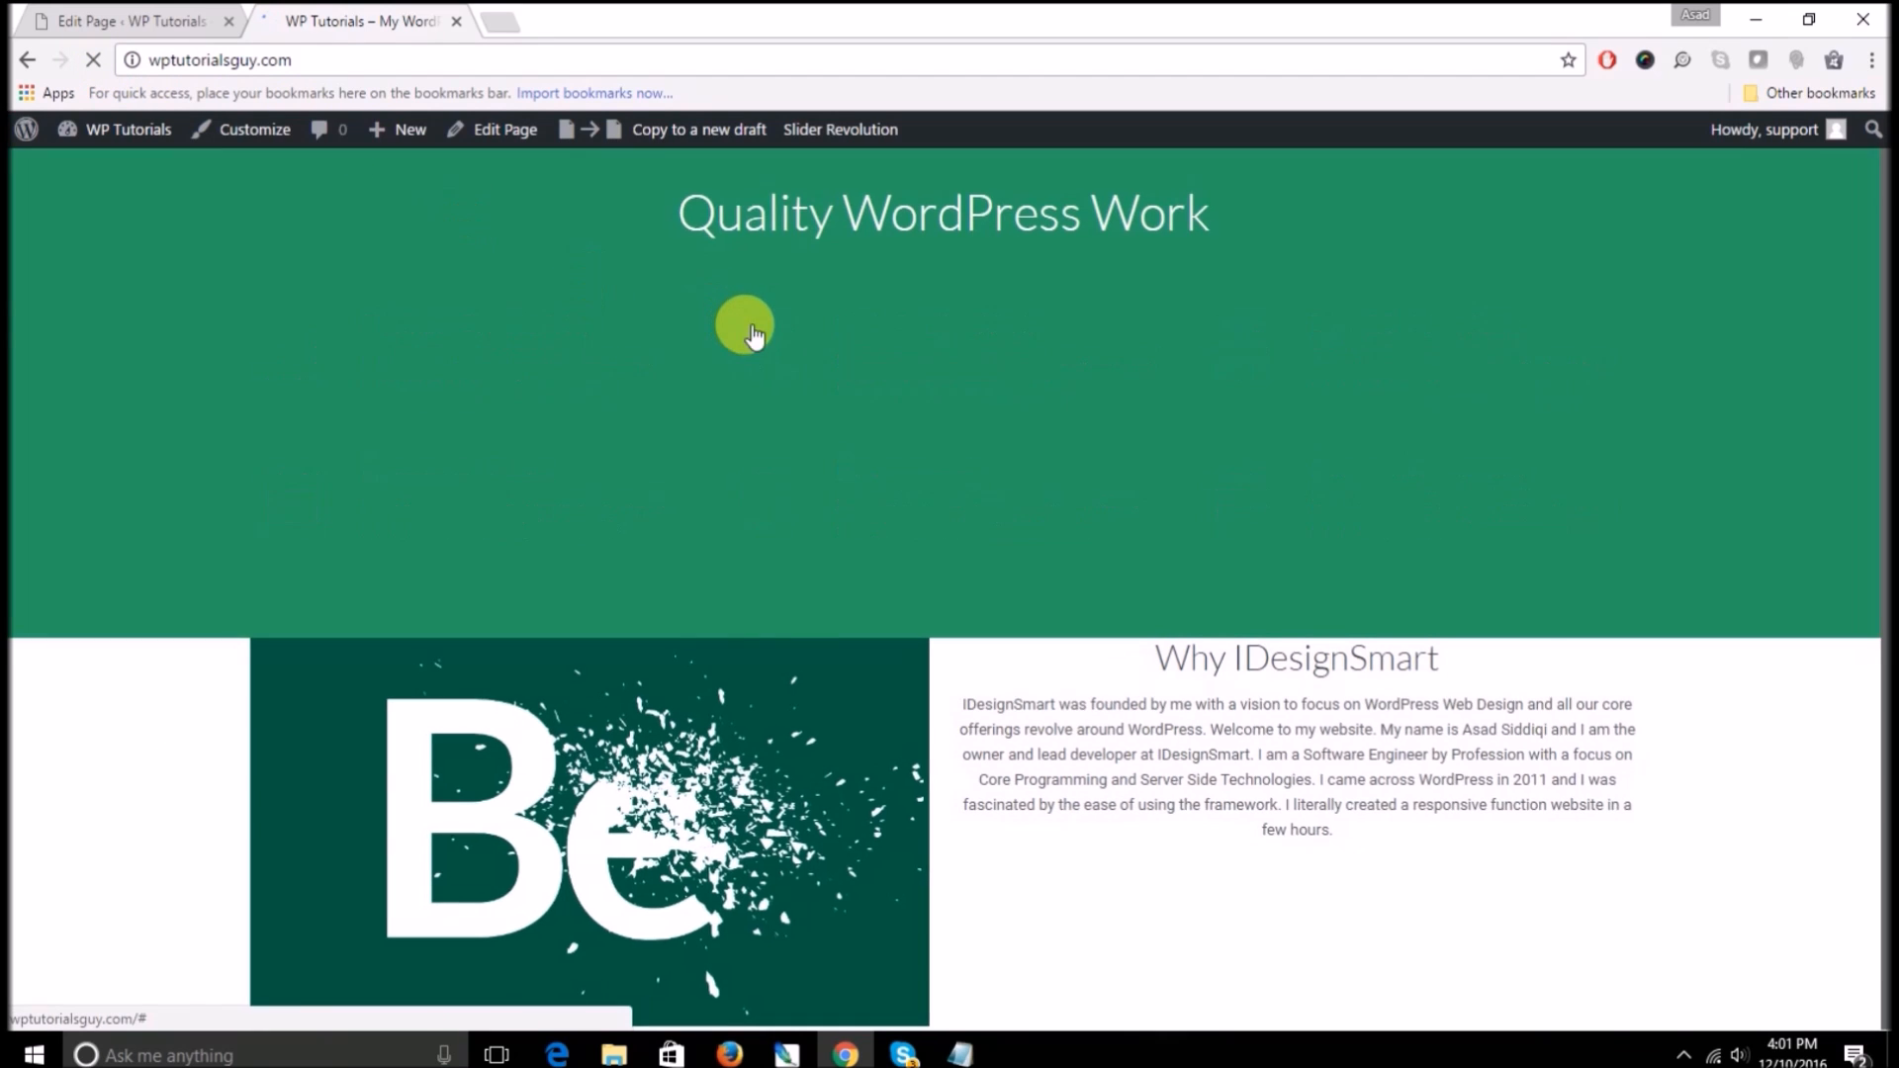
scroll(1284, 494, "down", 3)
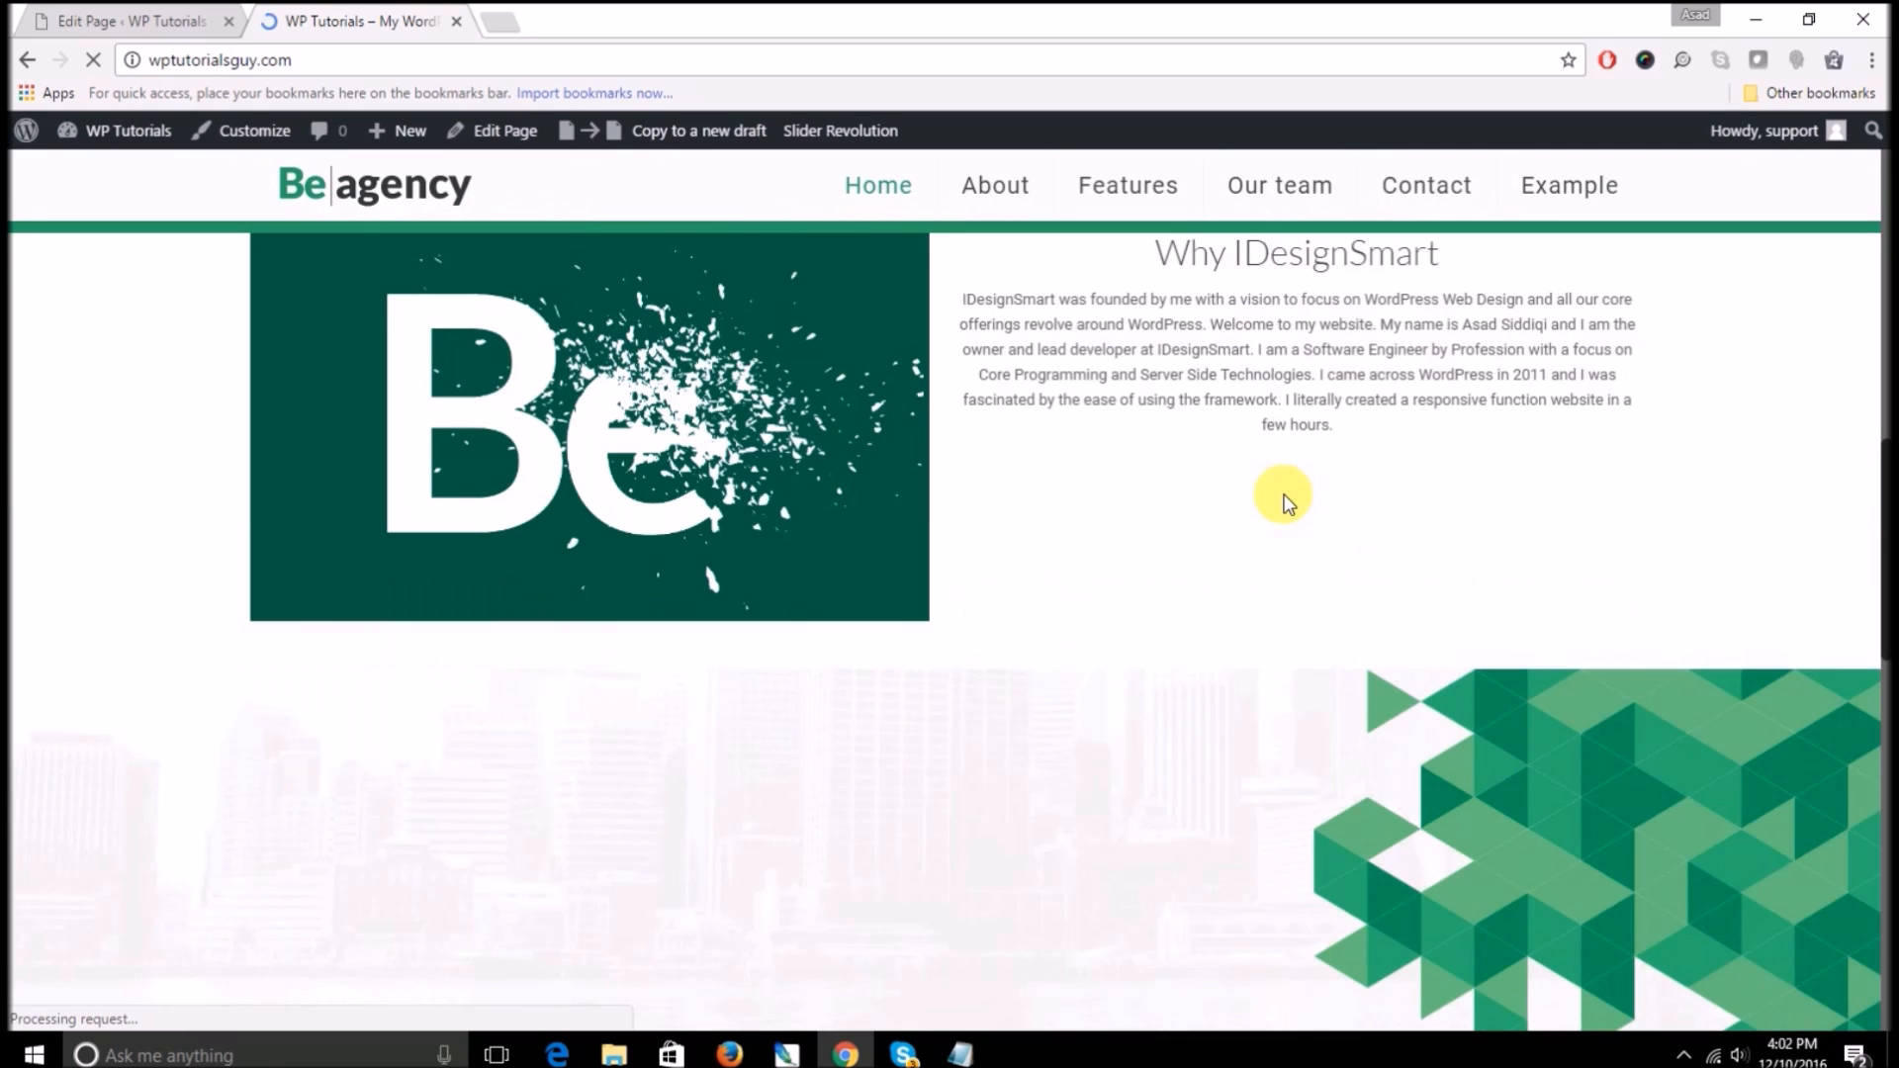
scroll(1529, 631, "down", 2)
scroll(1529, 631, "up", 7)
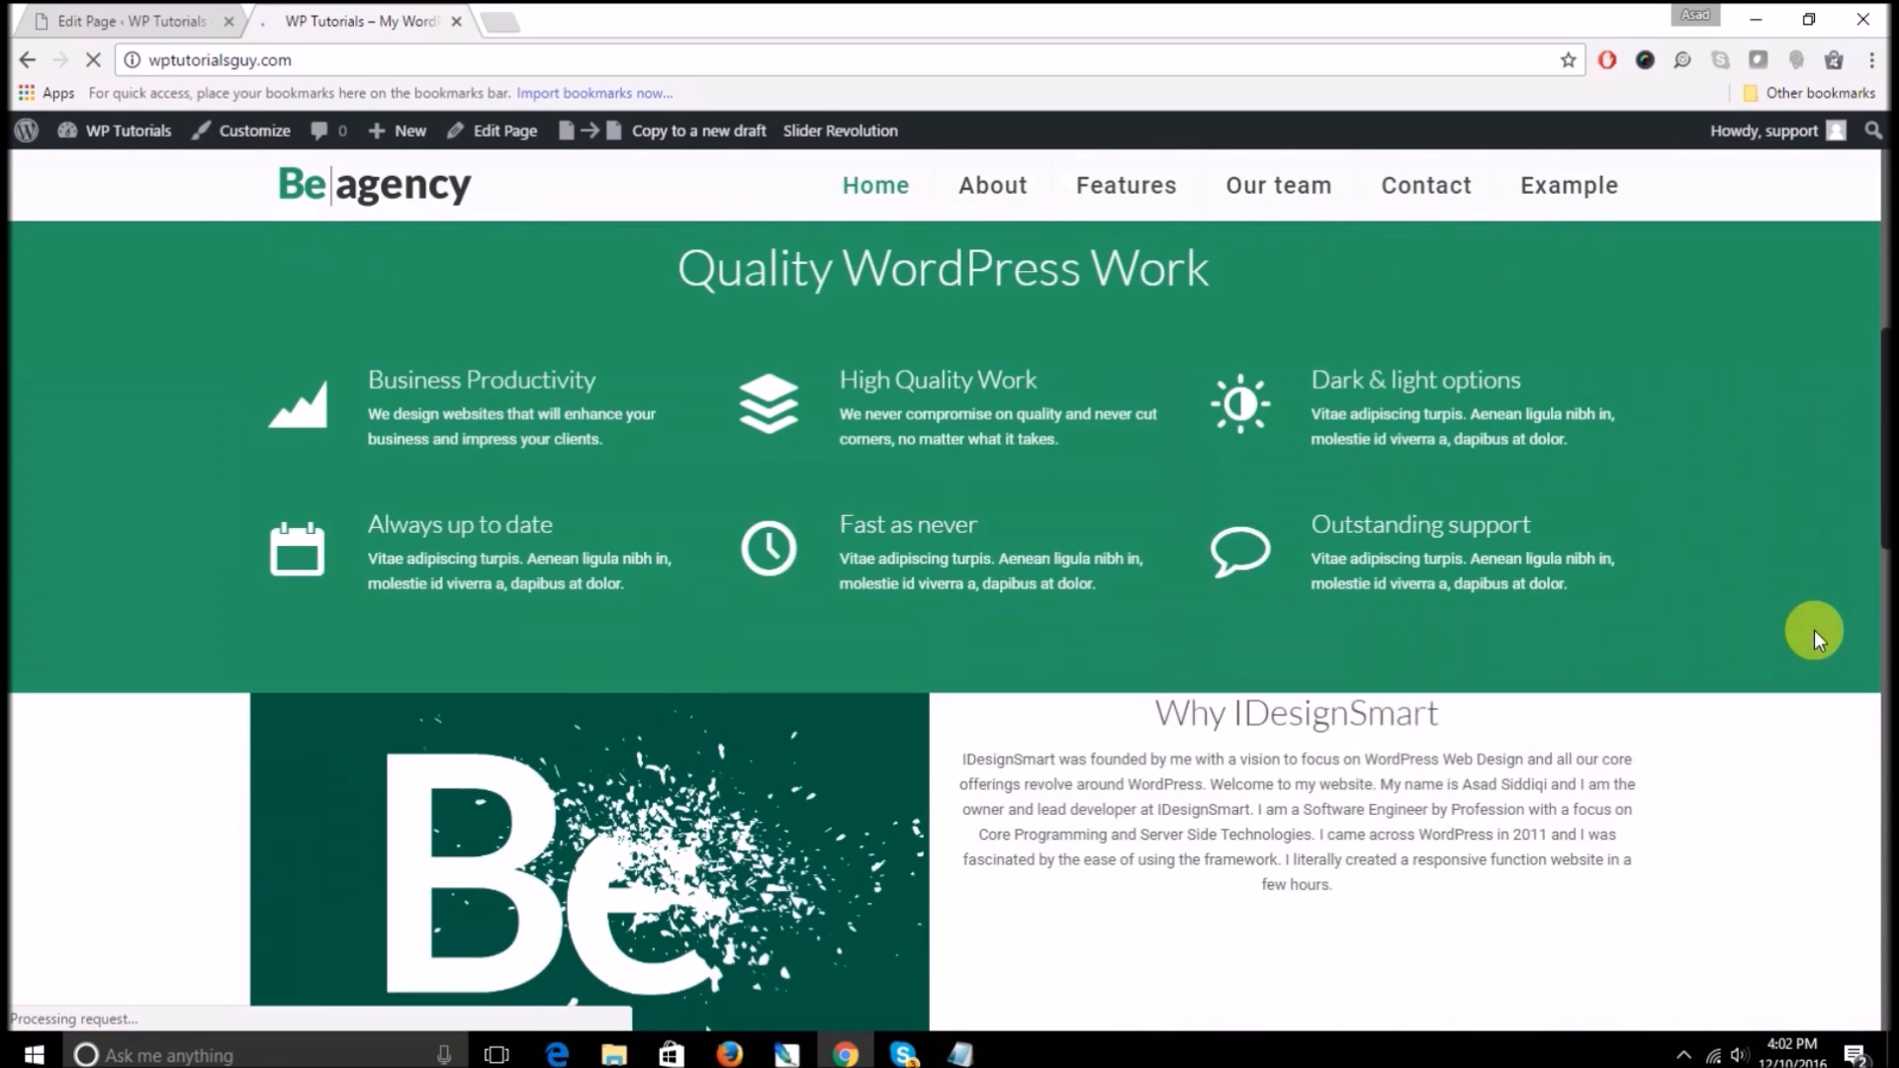
scroll(1326, 849, "down", 1)
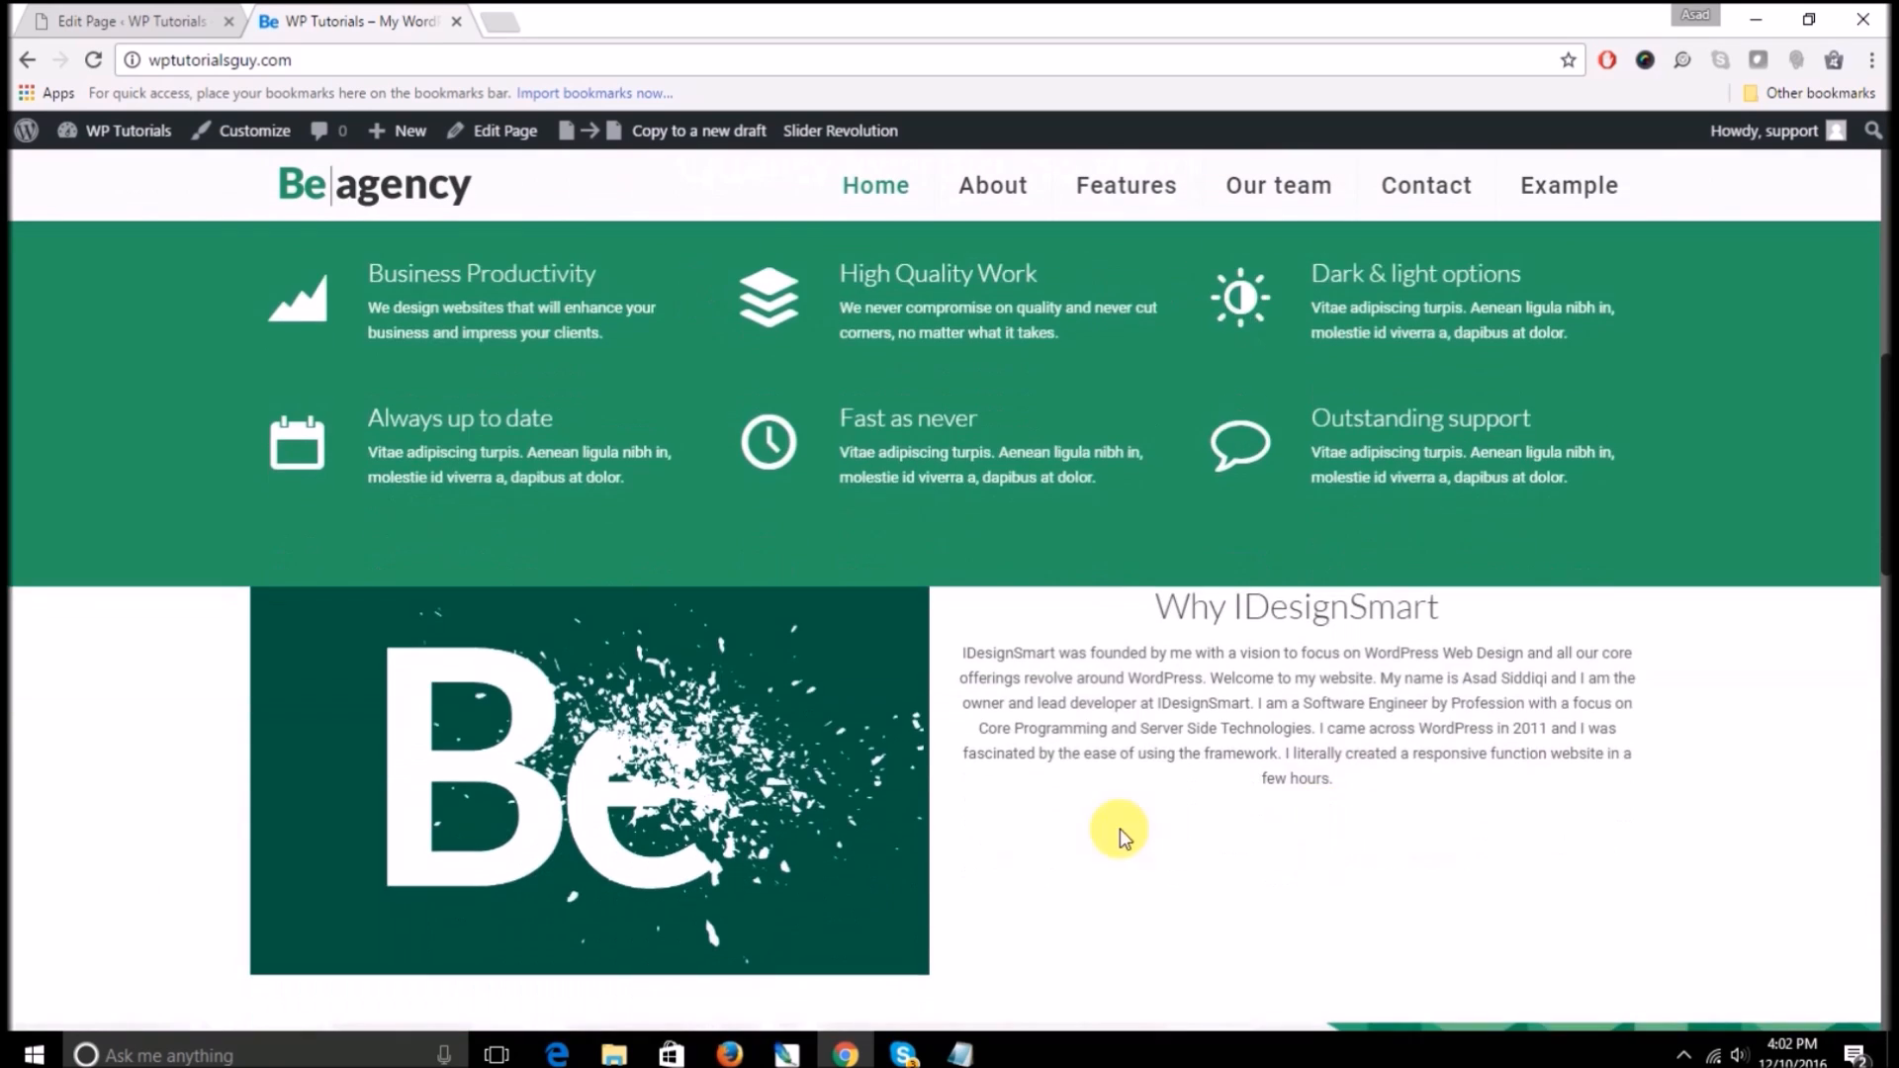
left_click_drag(1157, 607, 1464, 767)
scroll(1458, 764, "down", 4)
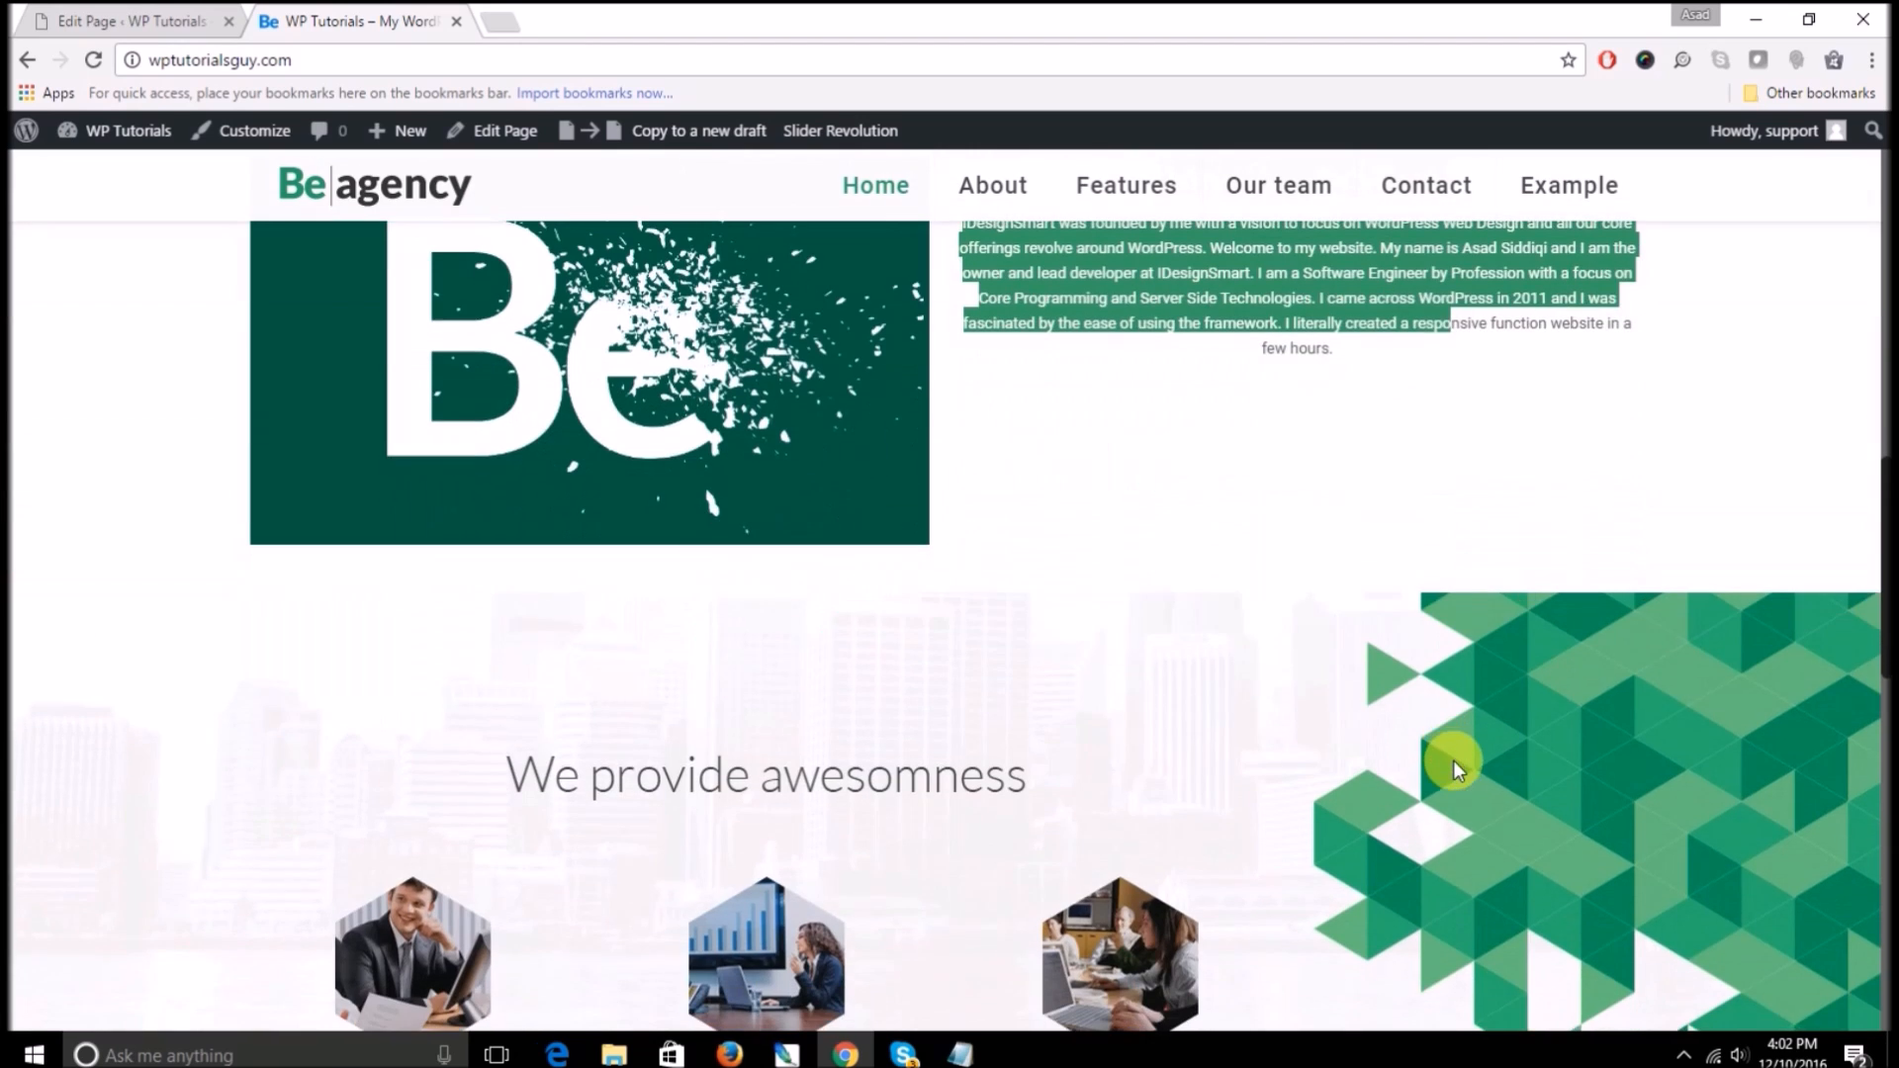
scroll(1030, 505, "up", 3)
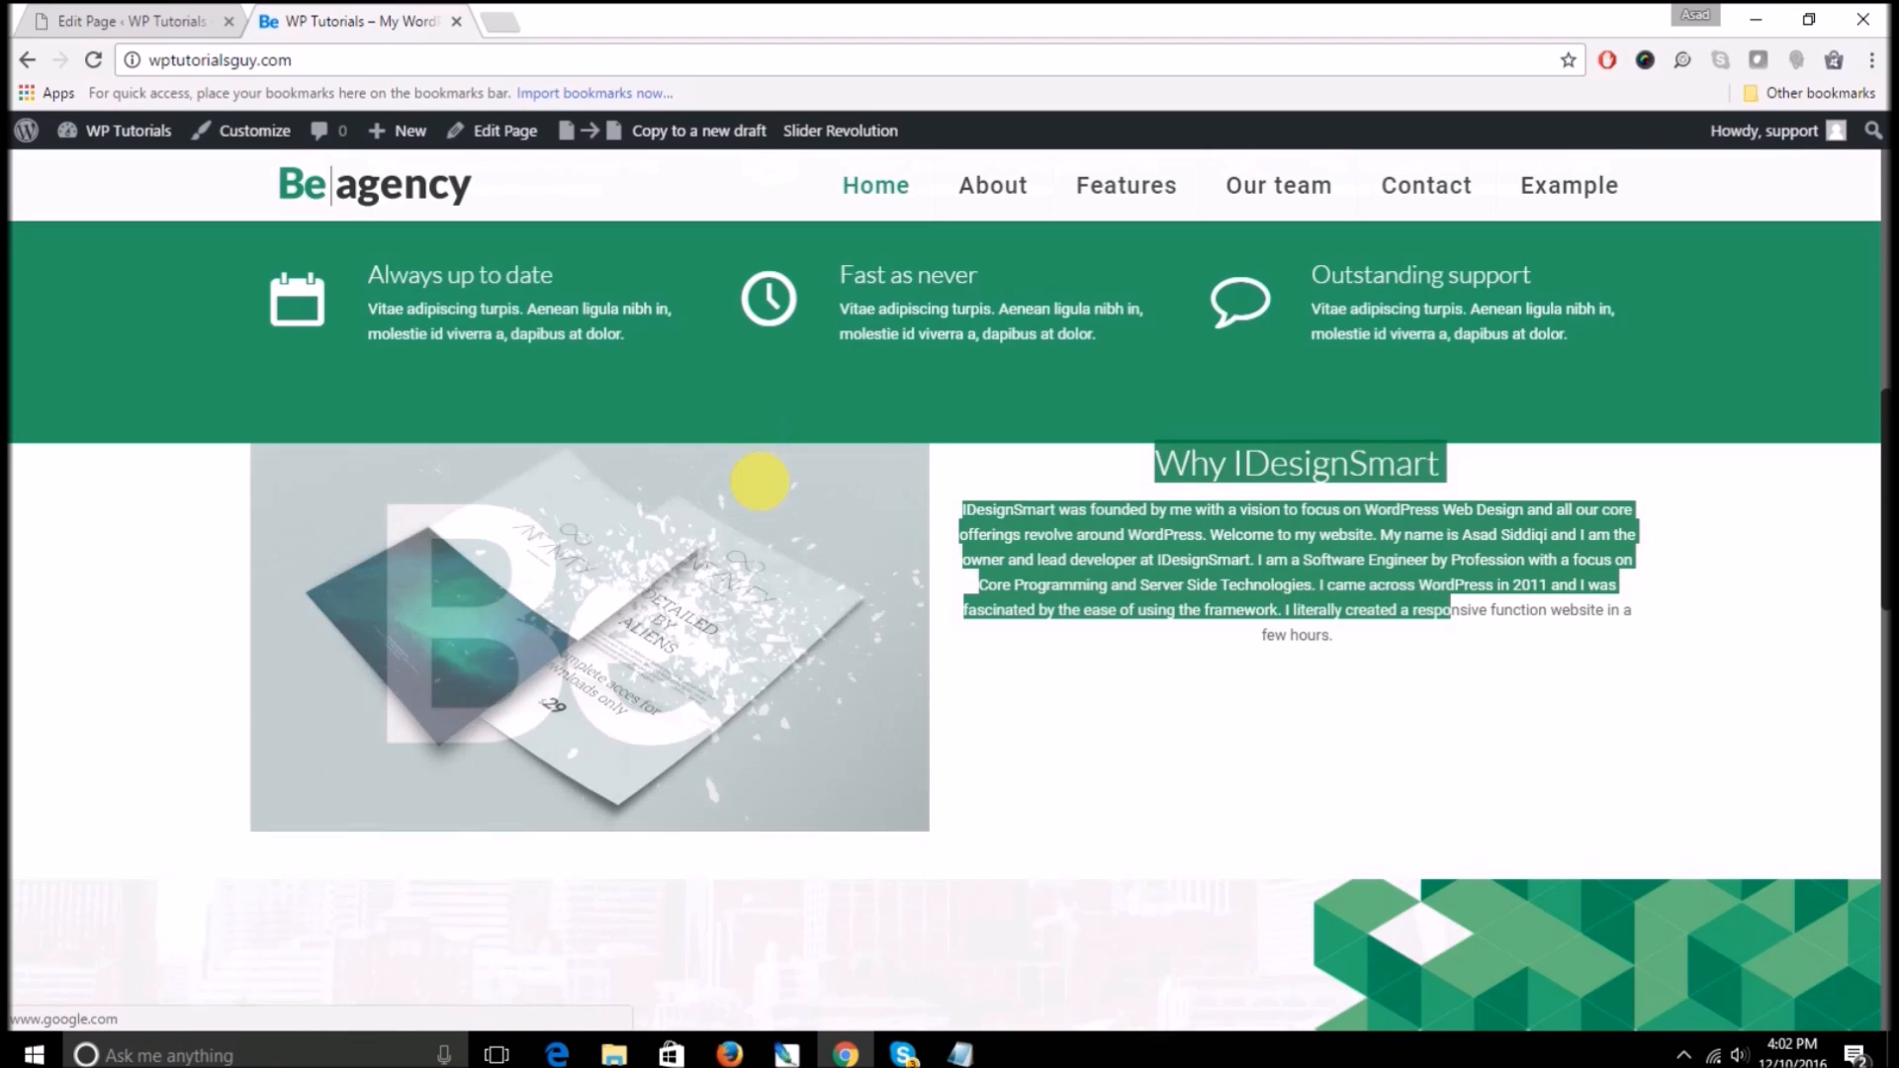
left_click(1261, 763)
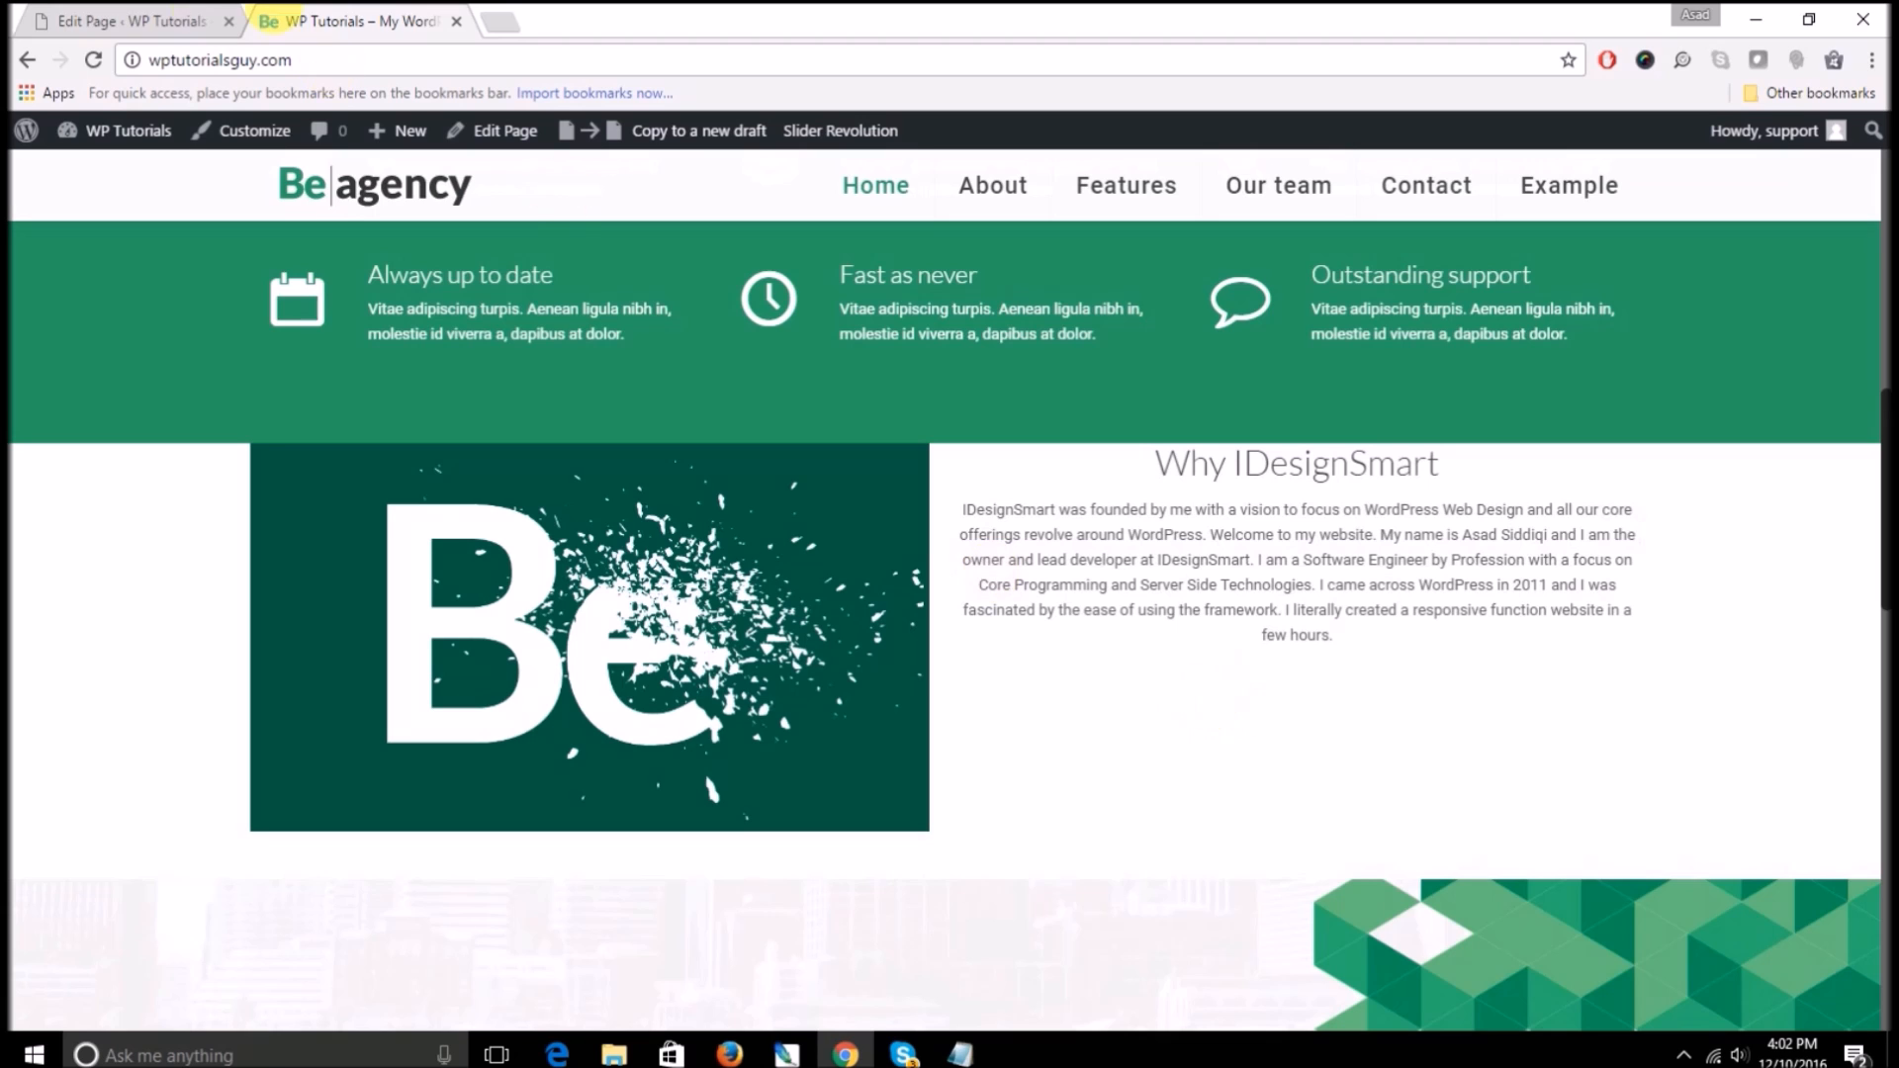
Step: Return to the Home page editor and open the Hover Box section's settings
left_click(166, 18)
scroll(818, 555, "down", 7)
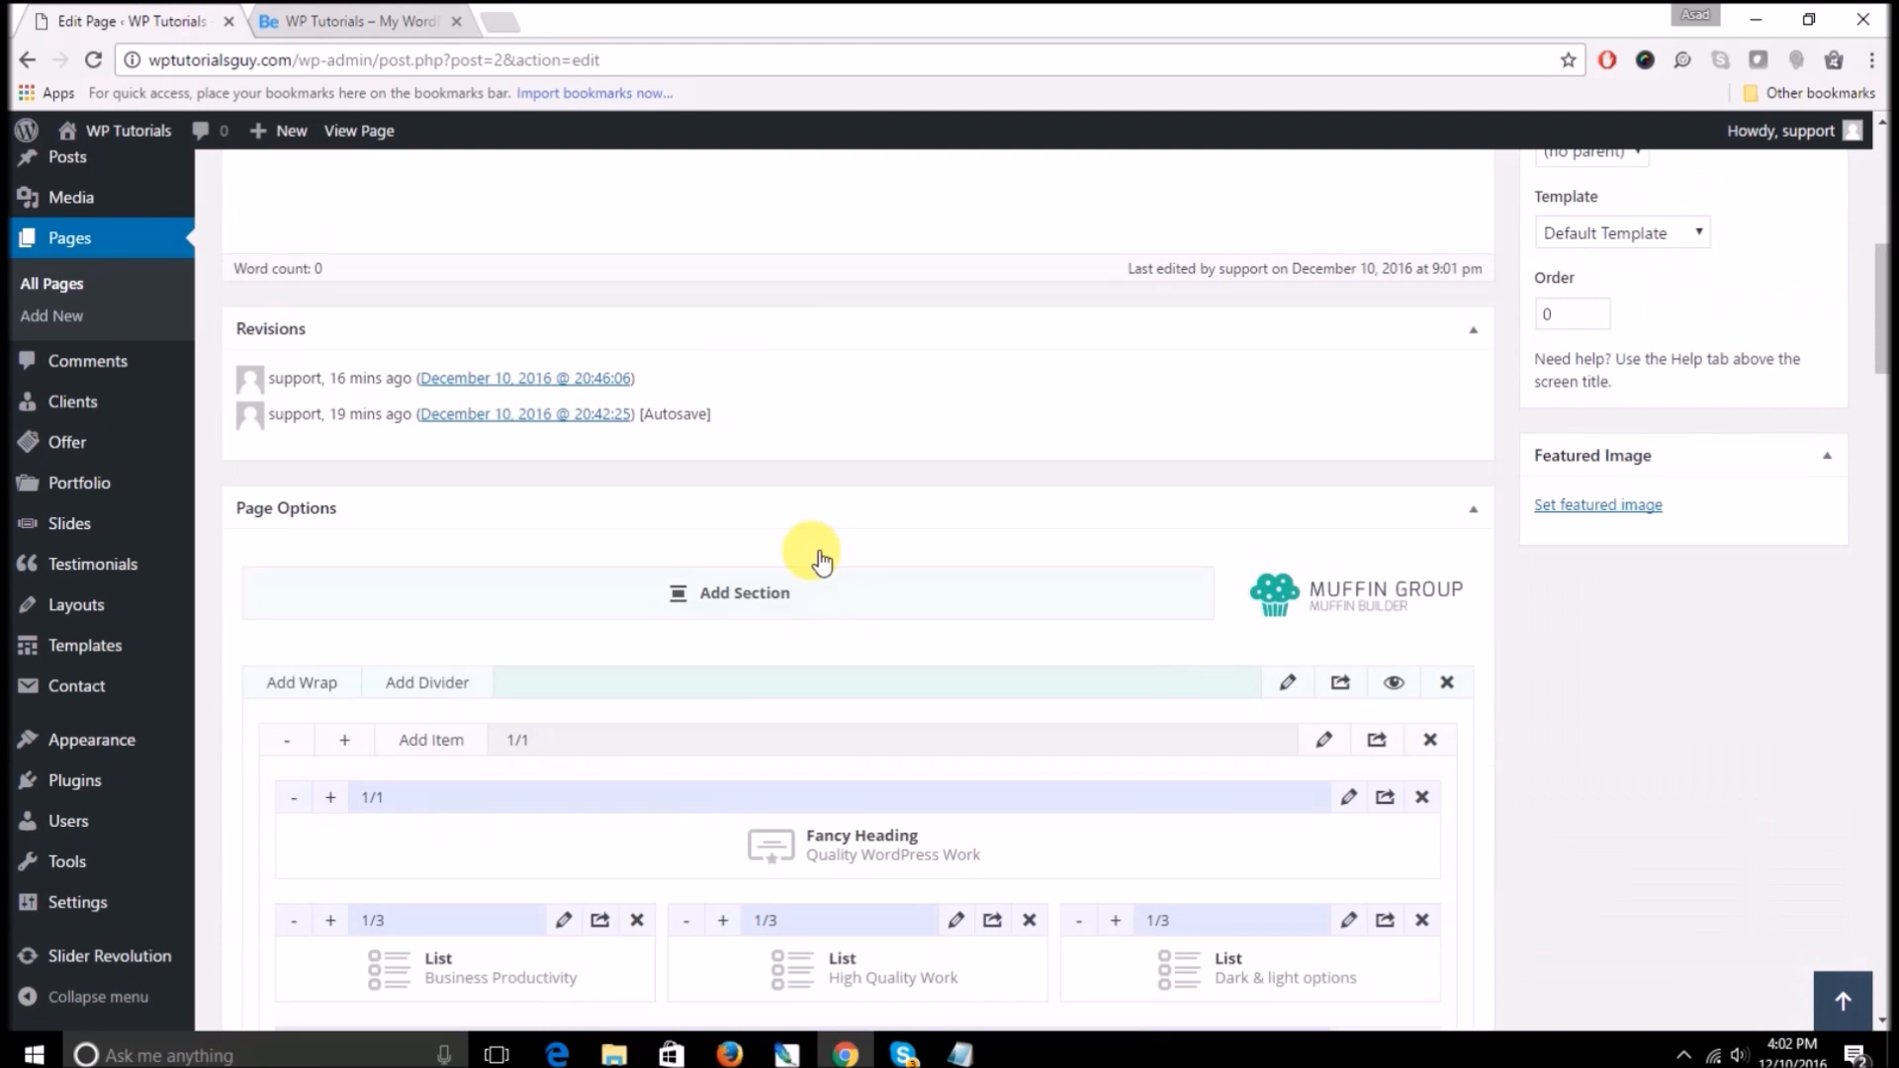
scroll(809, 557, "down", 8)
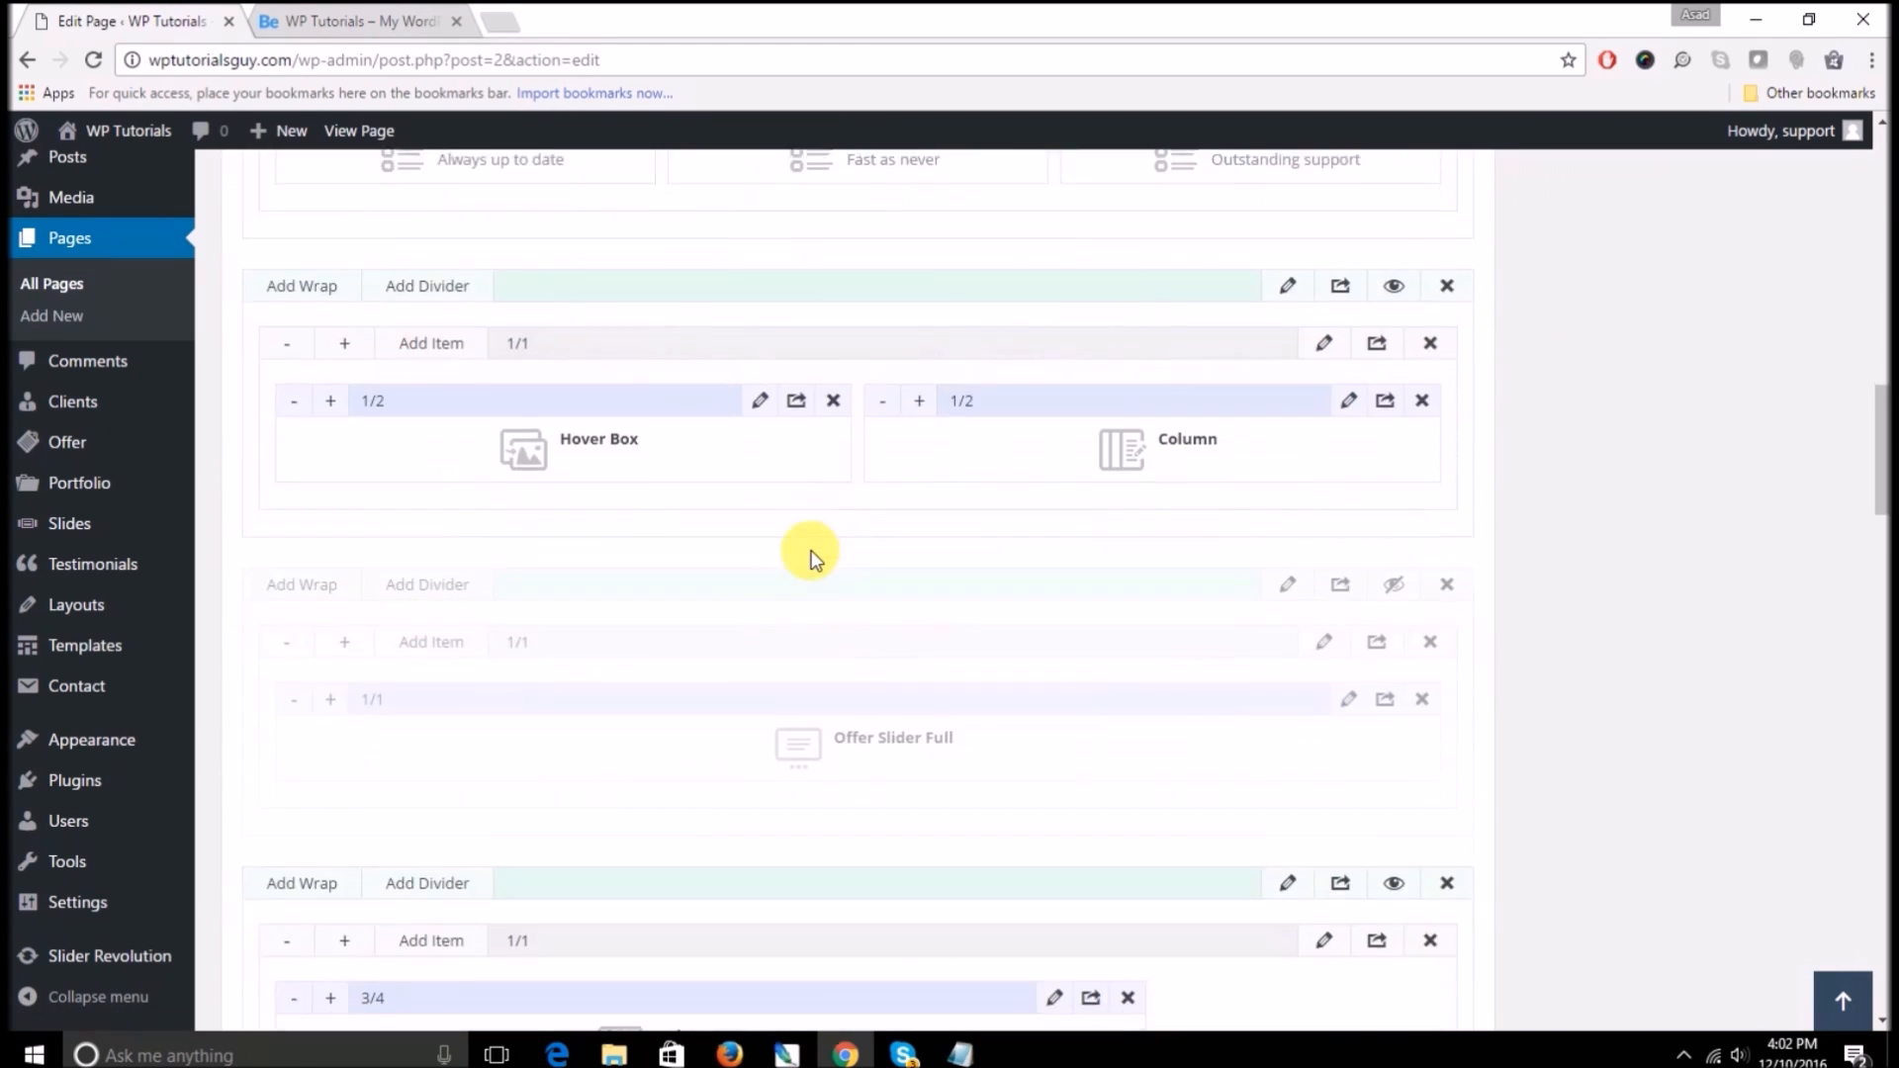
scroll(638, 521, "up", 1)
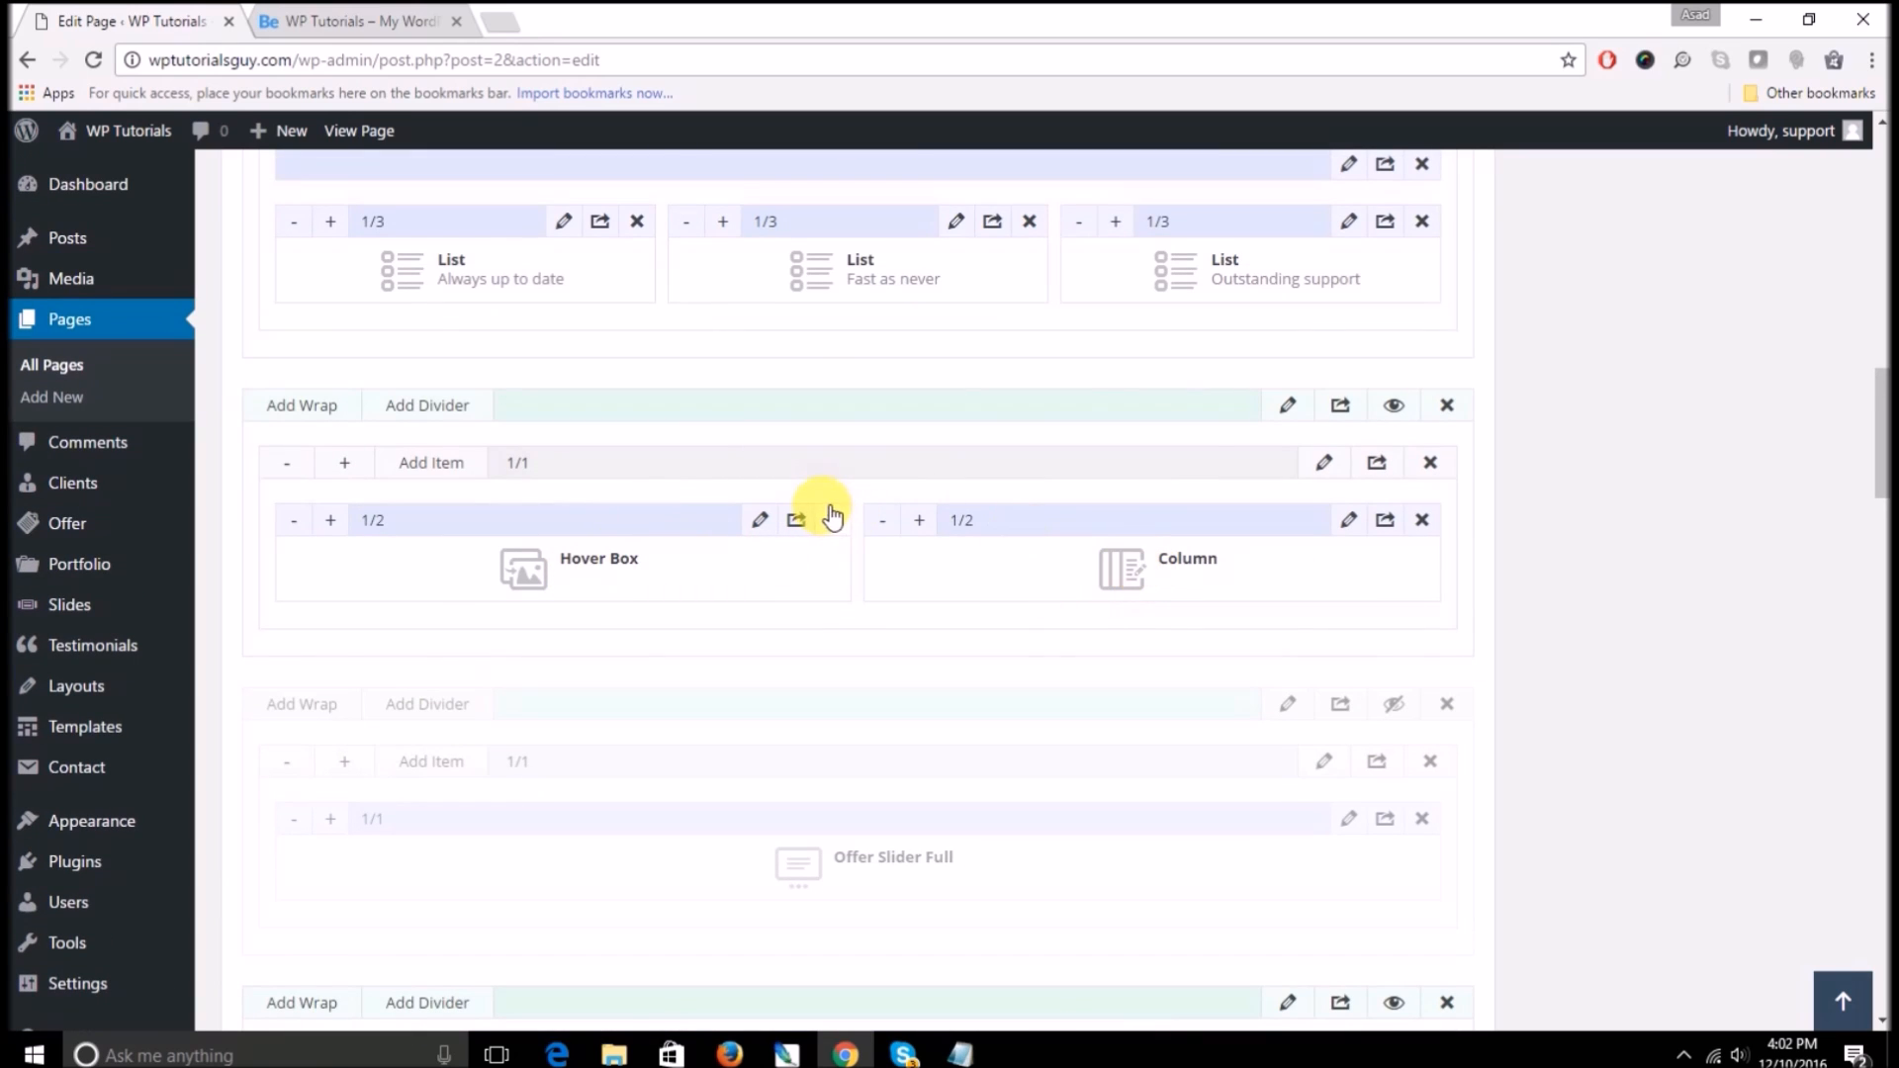
left_click(1287, 406)
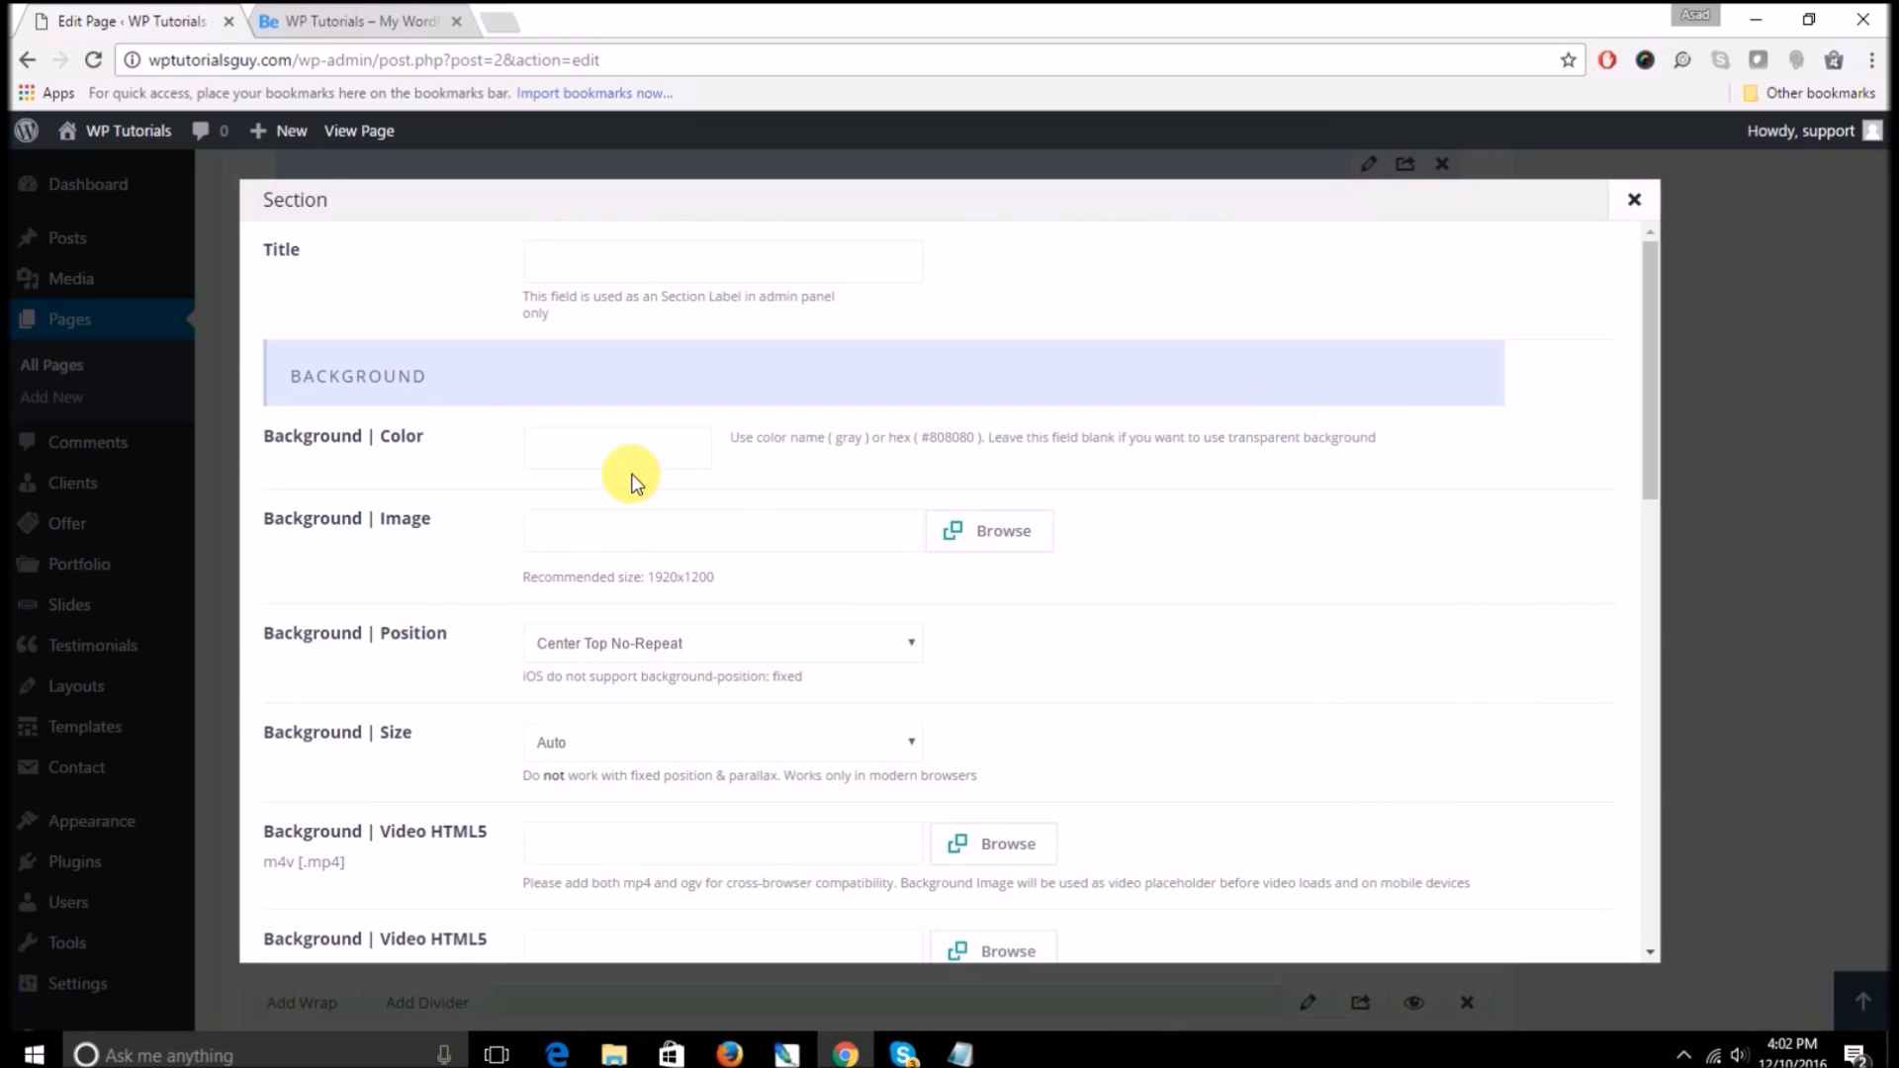
scroll(631, 472, "down", 1)
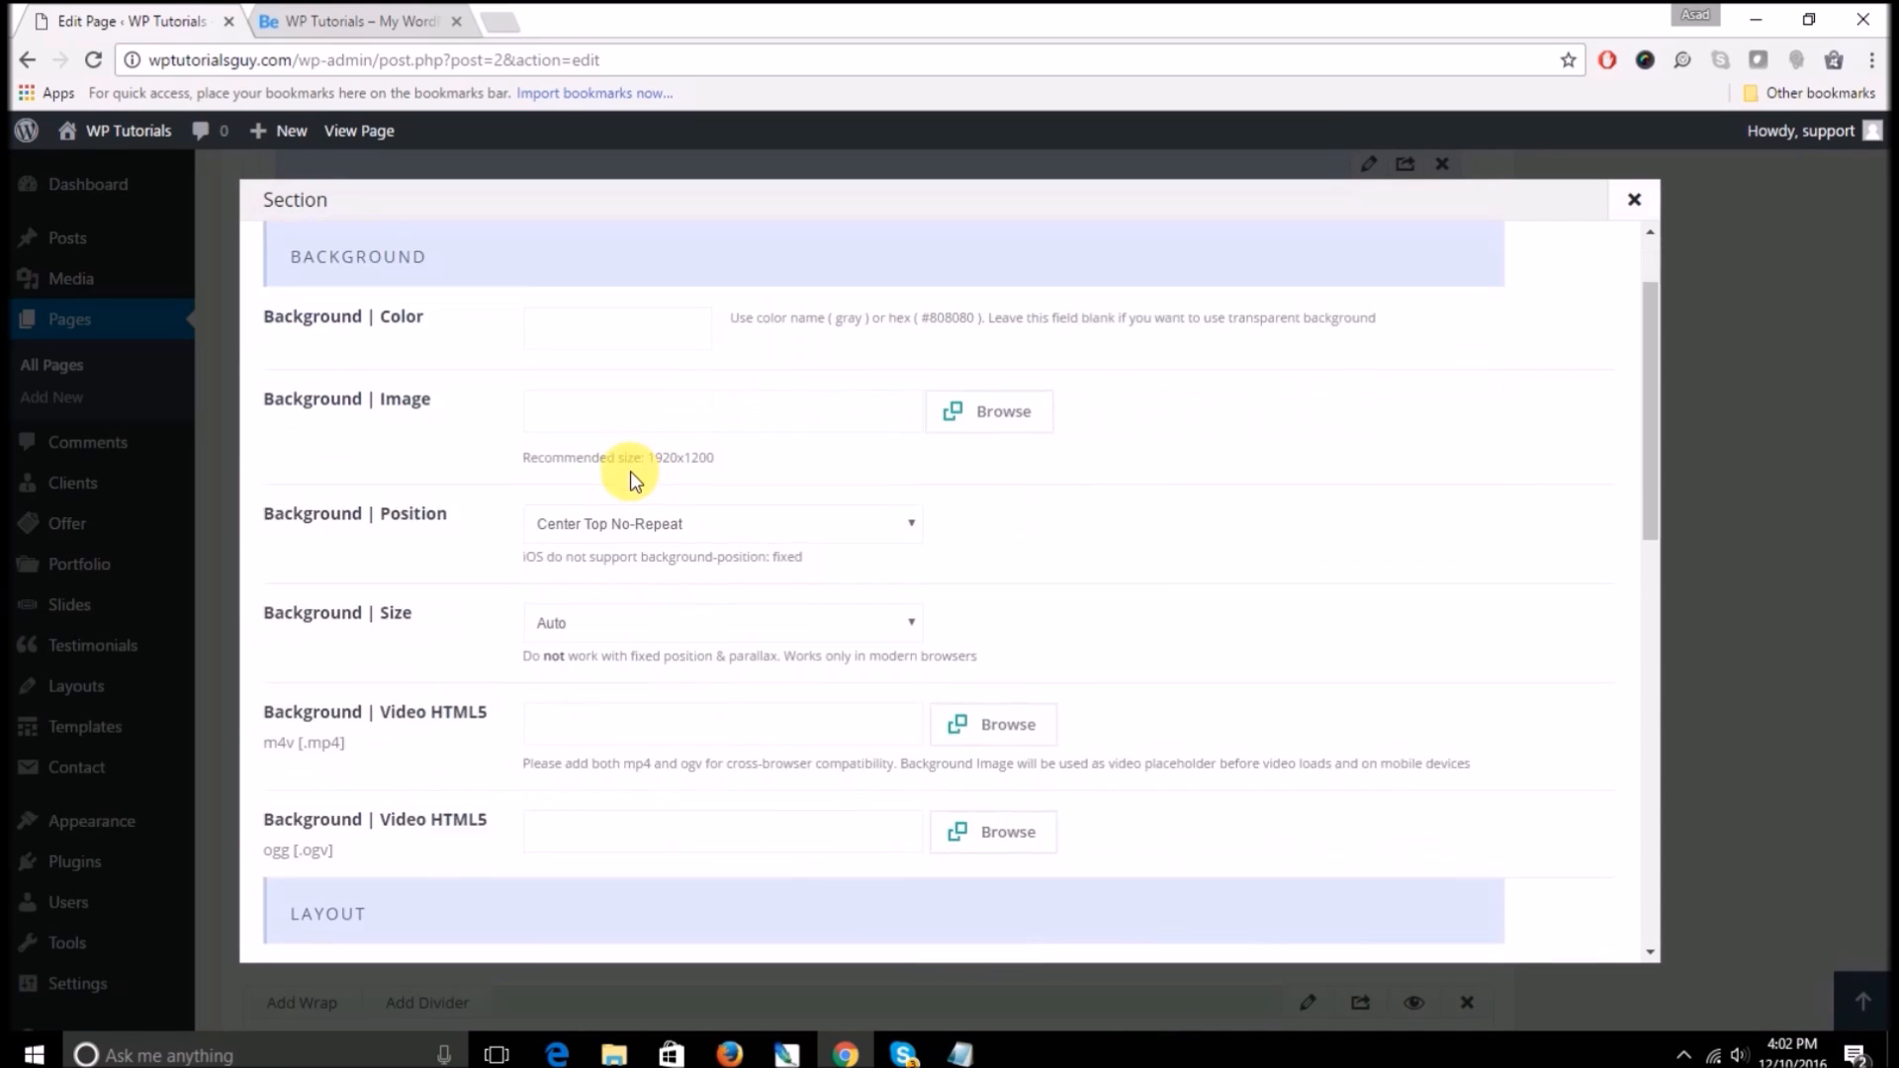
scroll(631, 471, "down", 4)
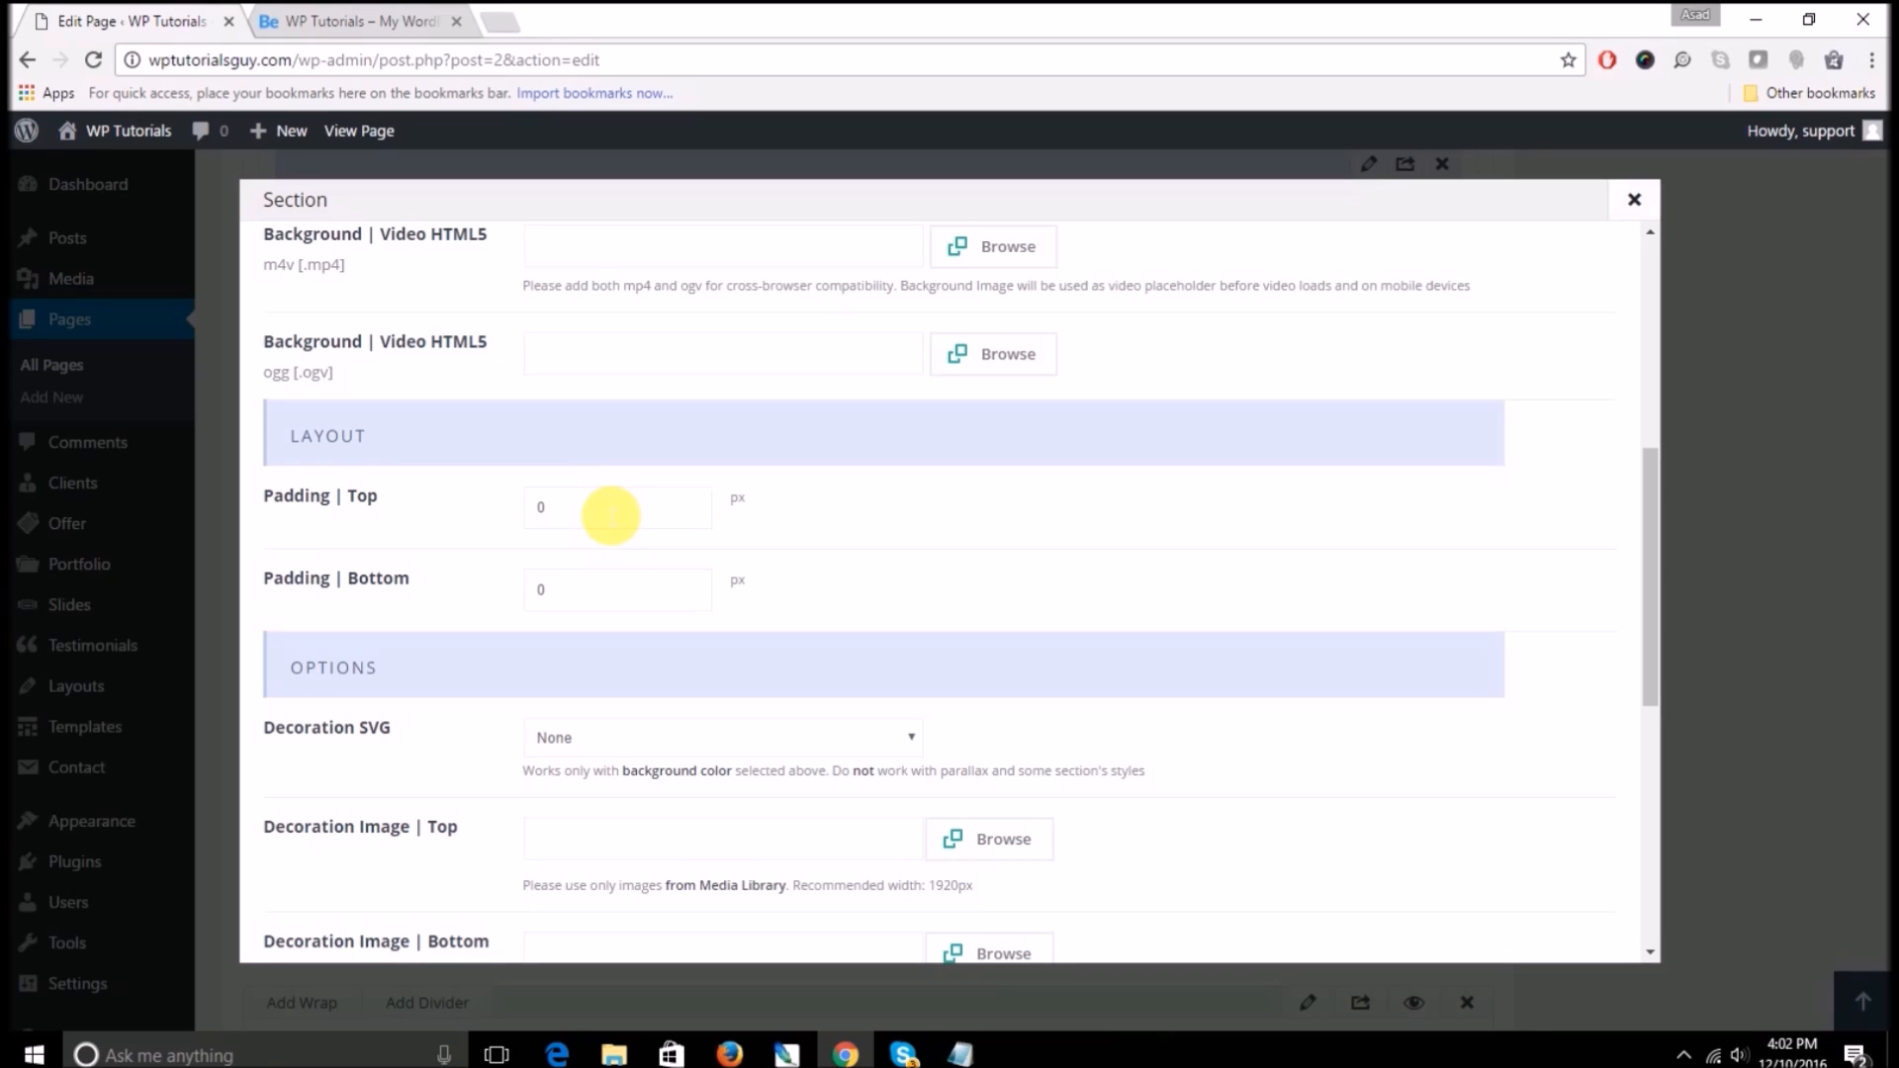
Step: Change the section's top padding from 20 to 40 and save it
left_click_drag(580, 525, 479, 510)
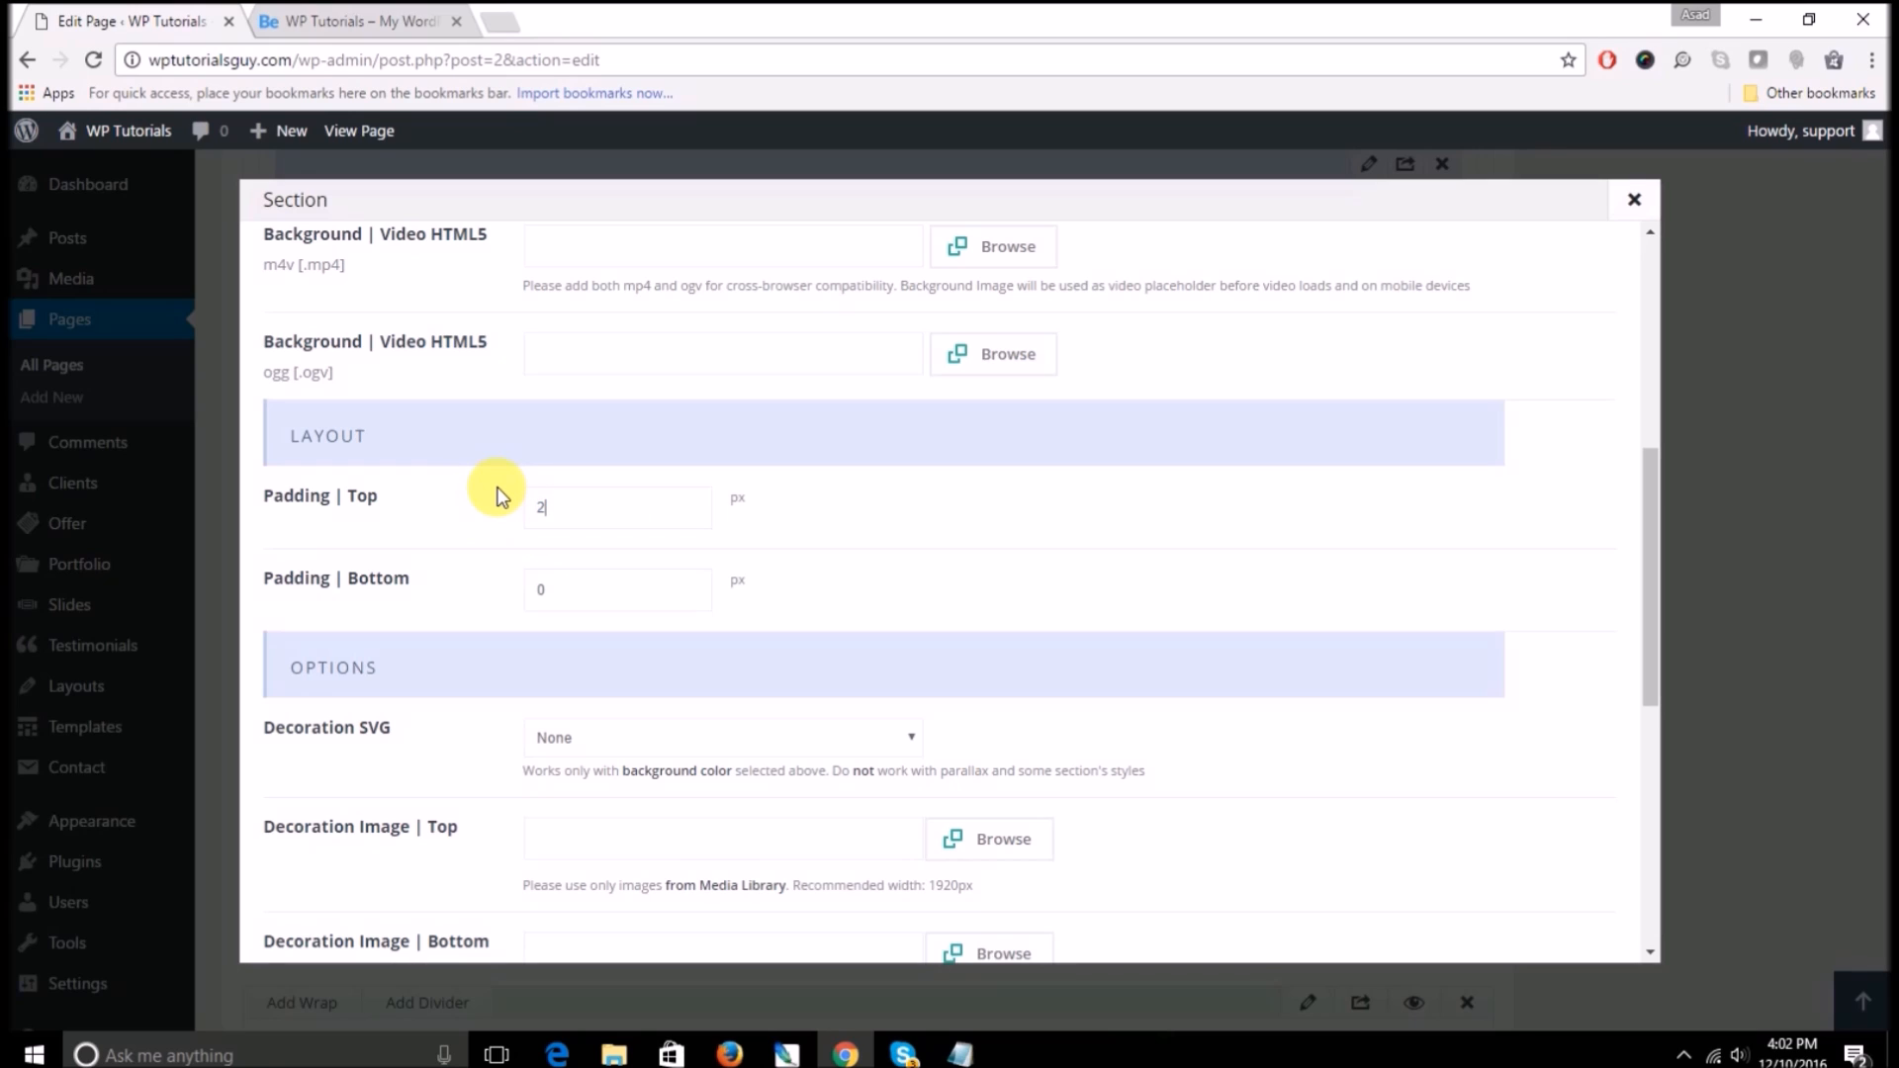
left_click(539, 591)
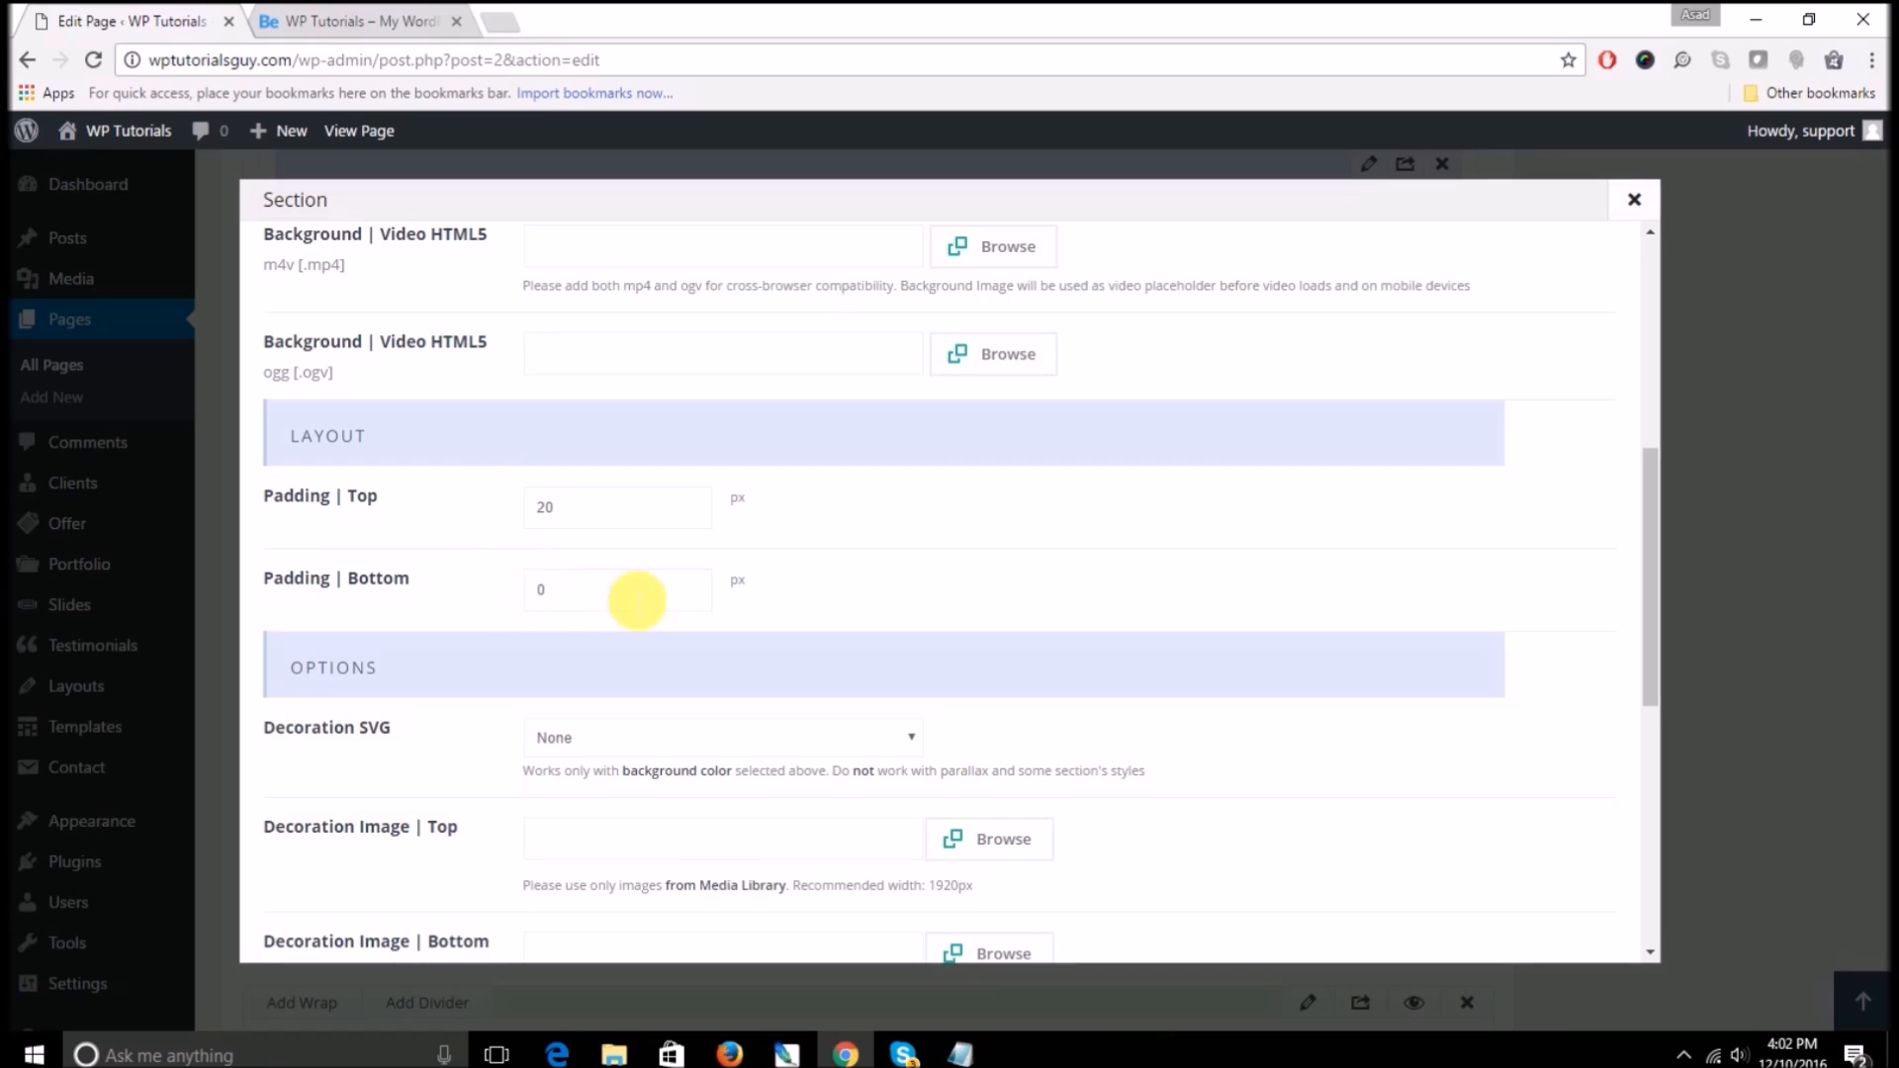
left_click_drag(597, 506, 341, 504)
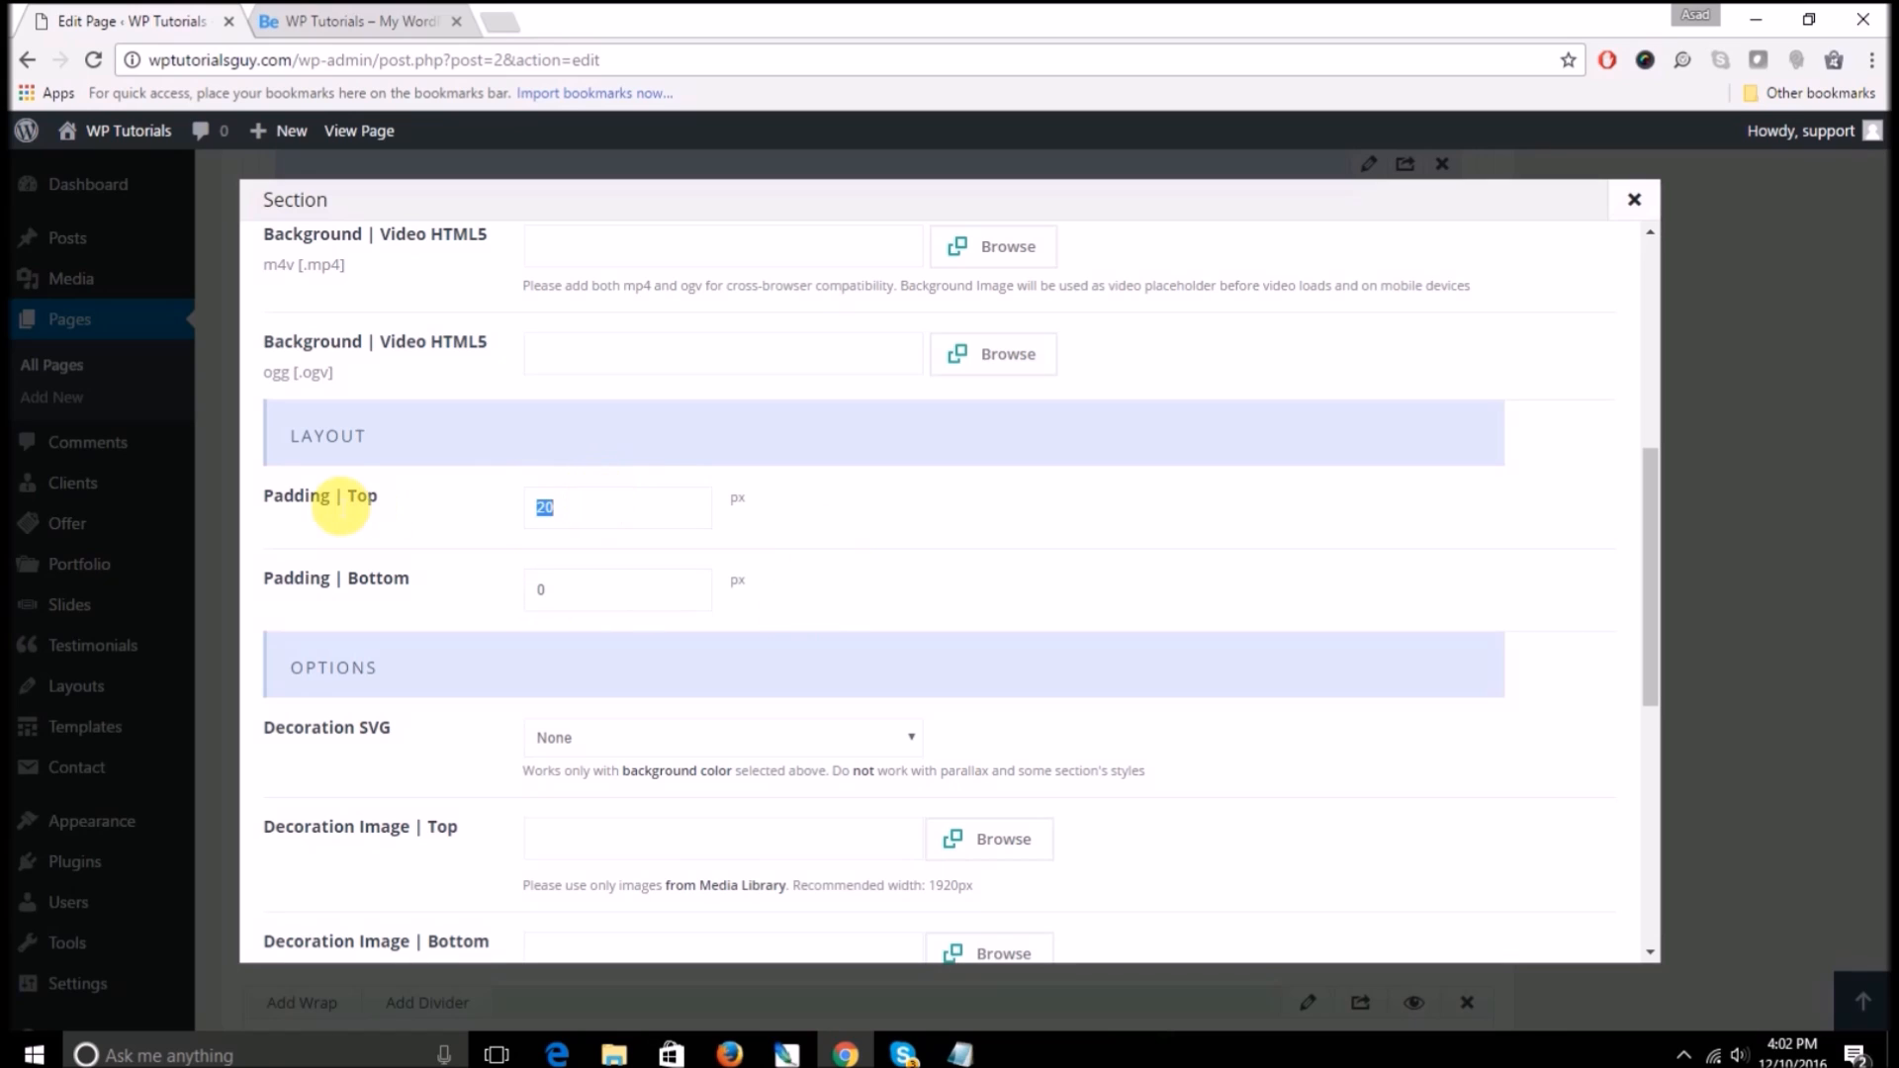
type("40")
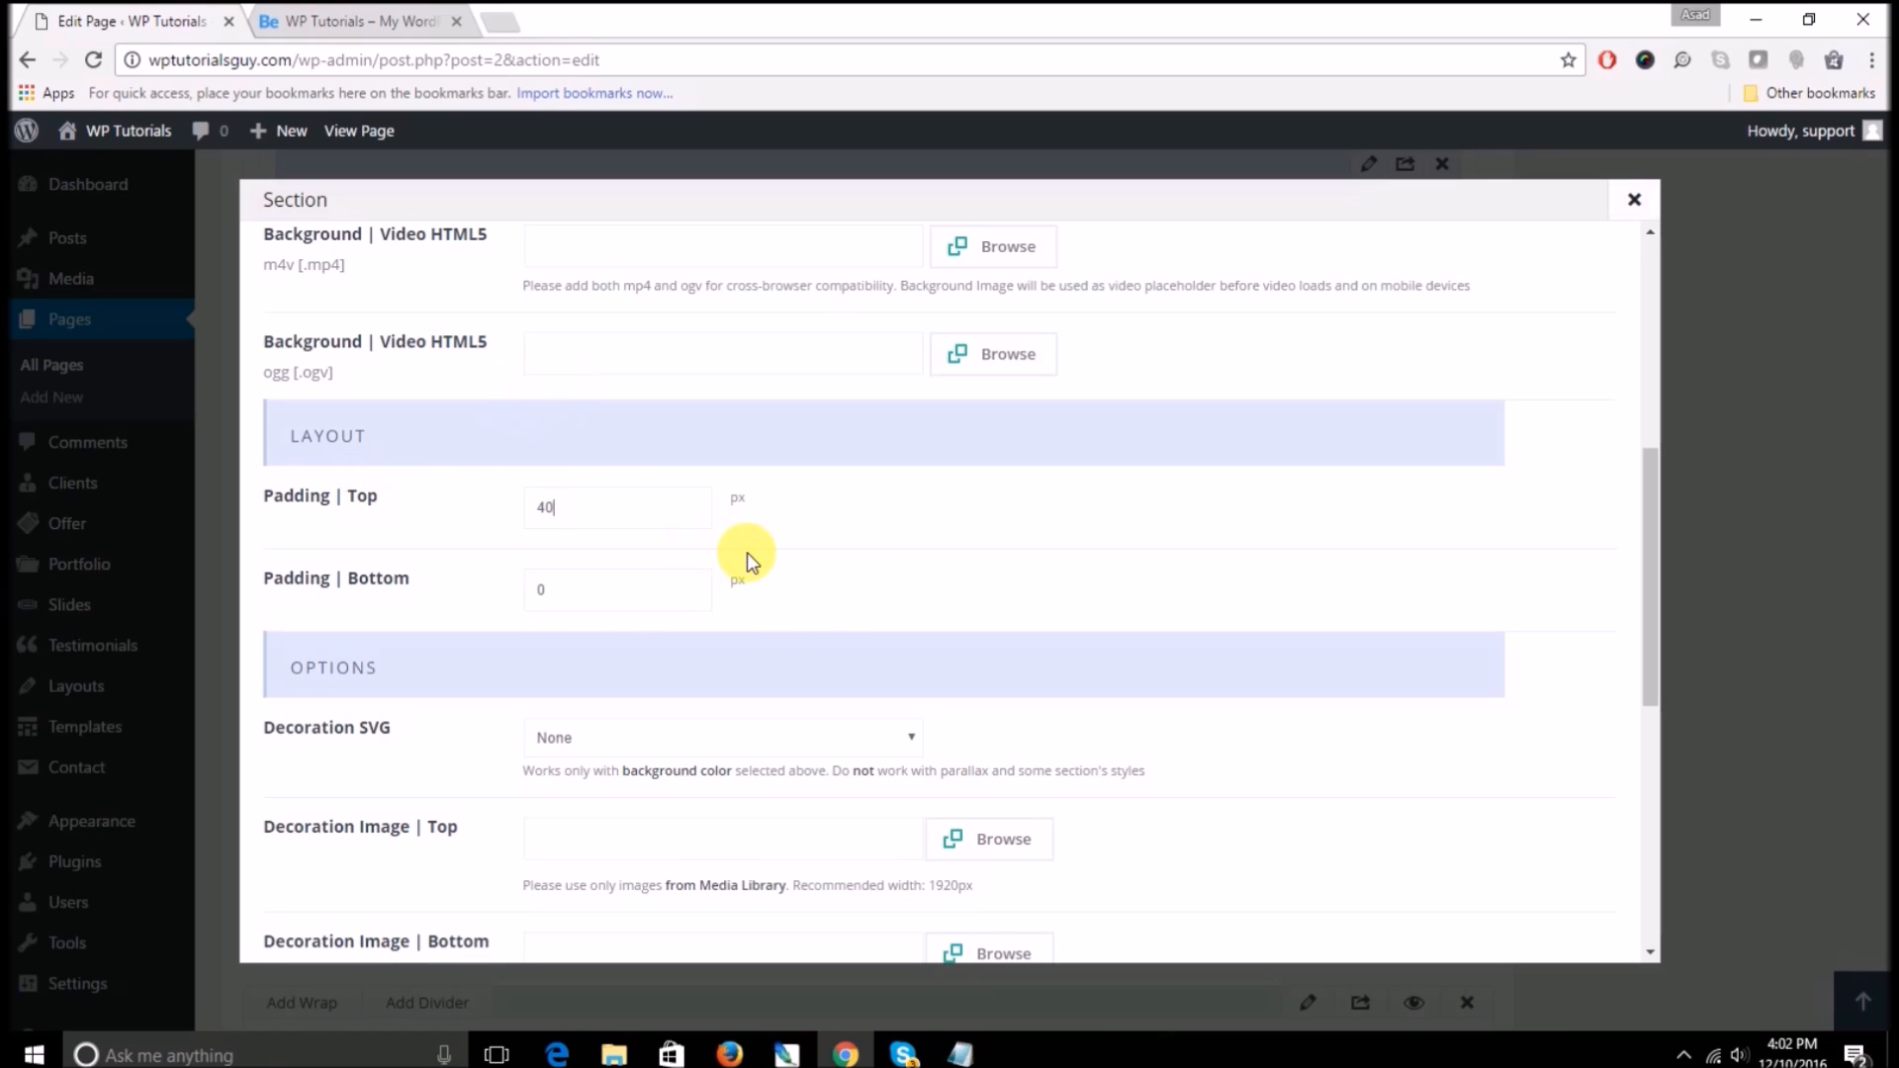
scroll(746, 552, "down", 7)
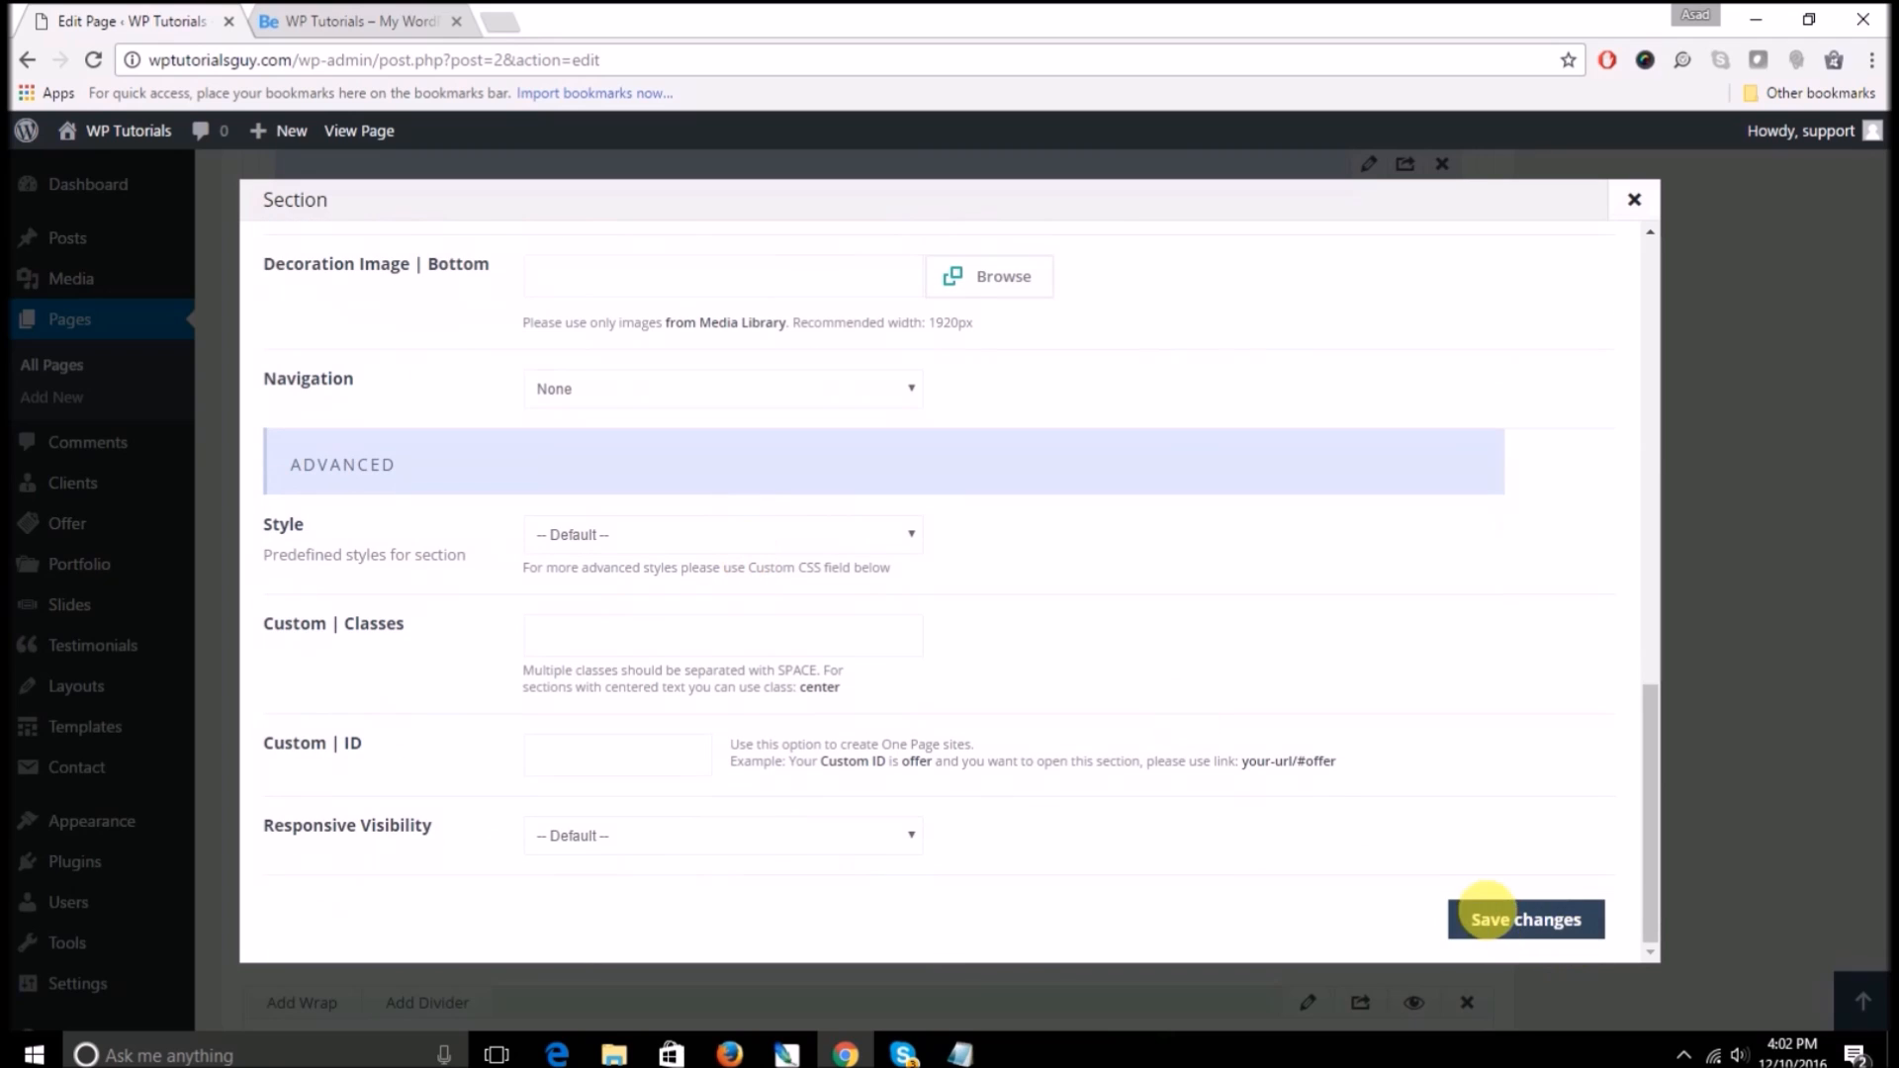
left_click(1487, 917)
scroll(1441, 821, "up", 15)
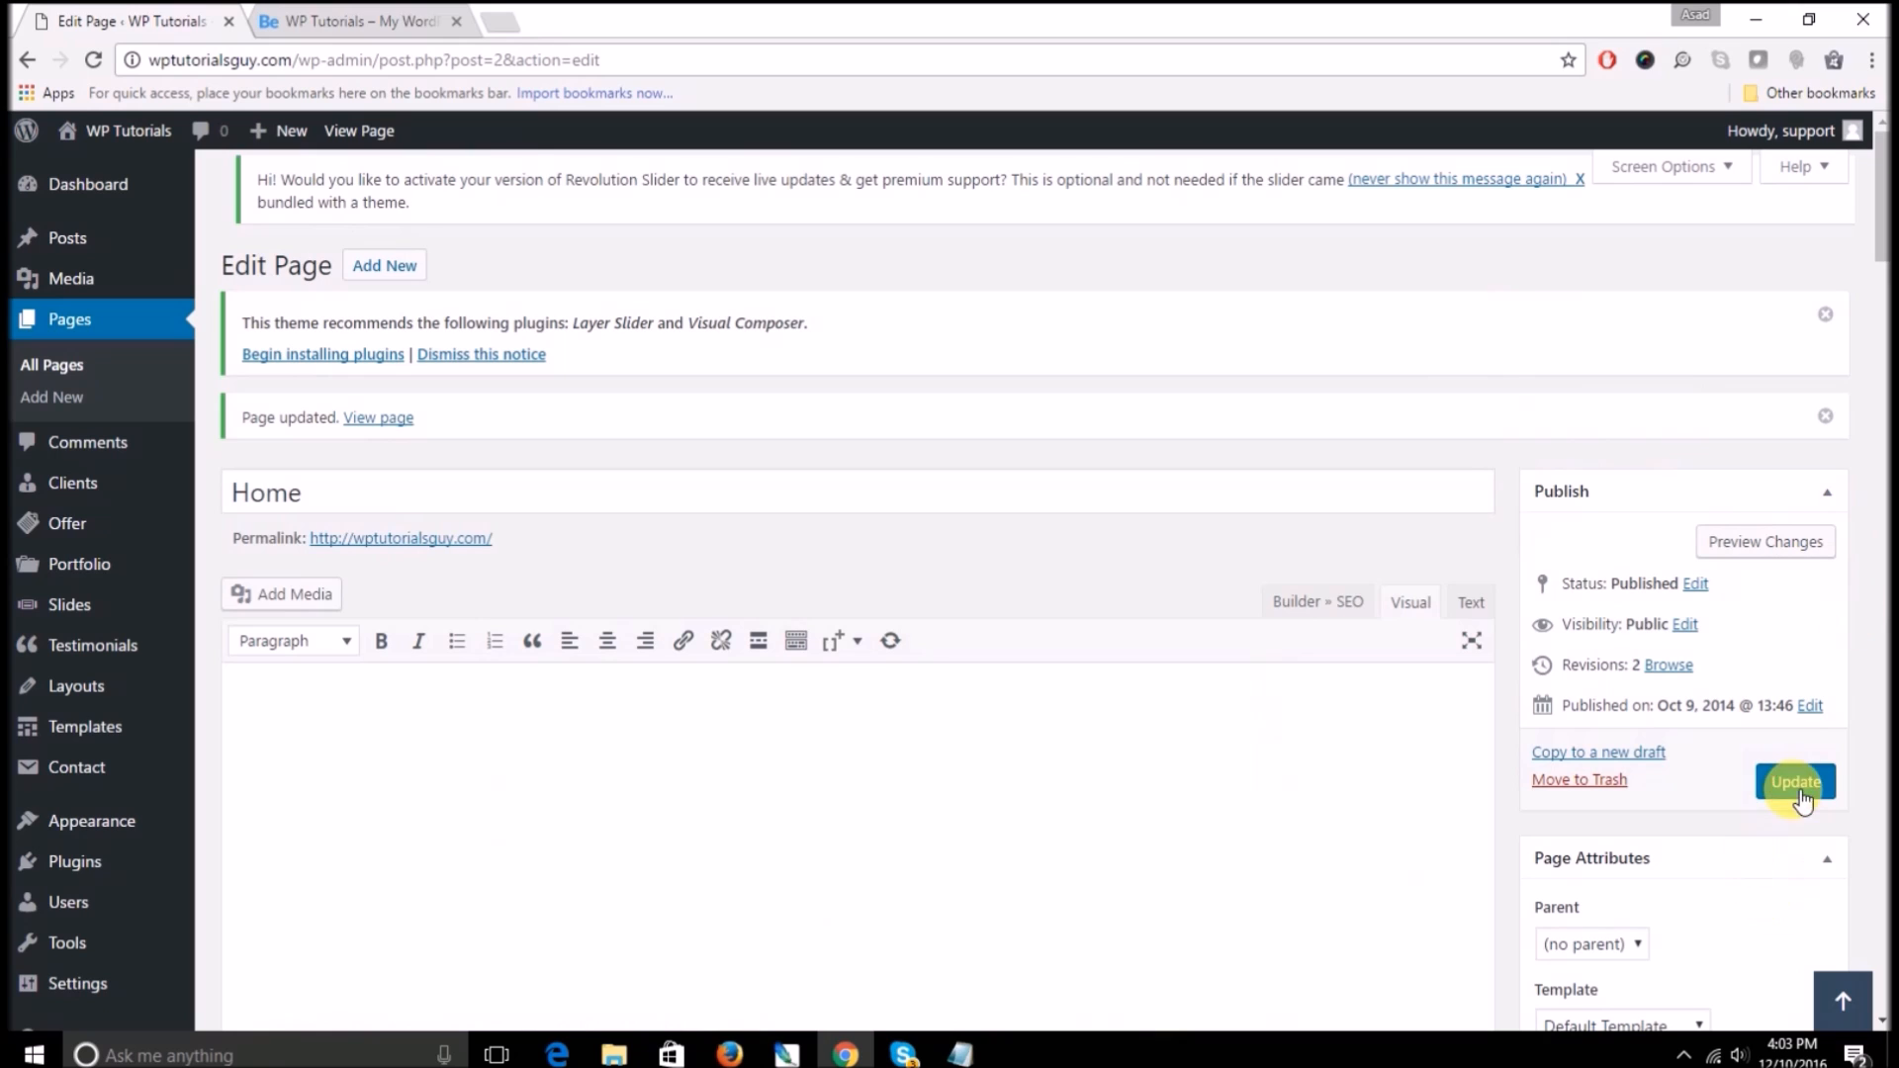
Step: Update the page, reload the live homepage and check the 40 px padding above Why IDesignSmart
left_click(1796, 782)
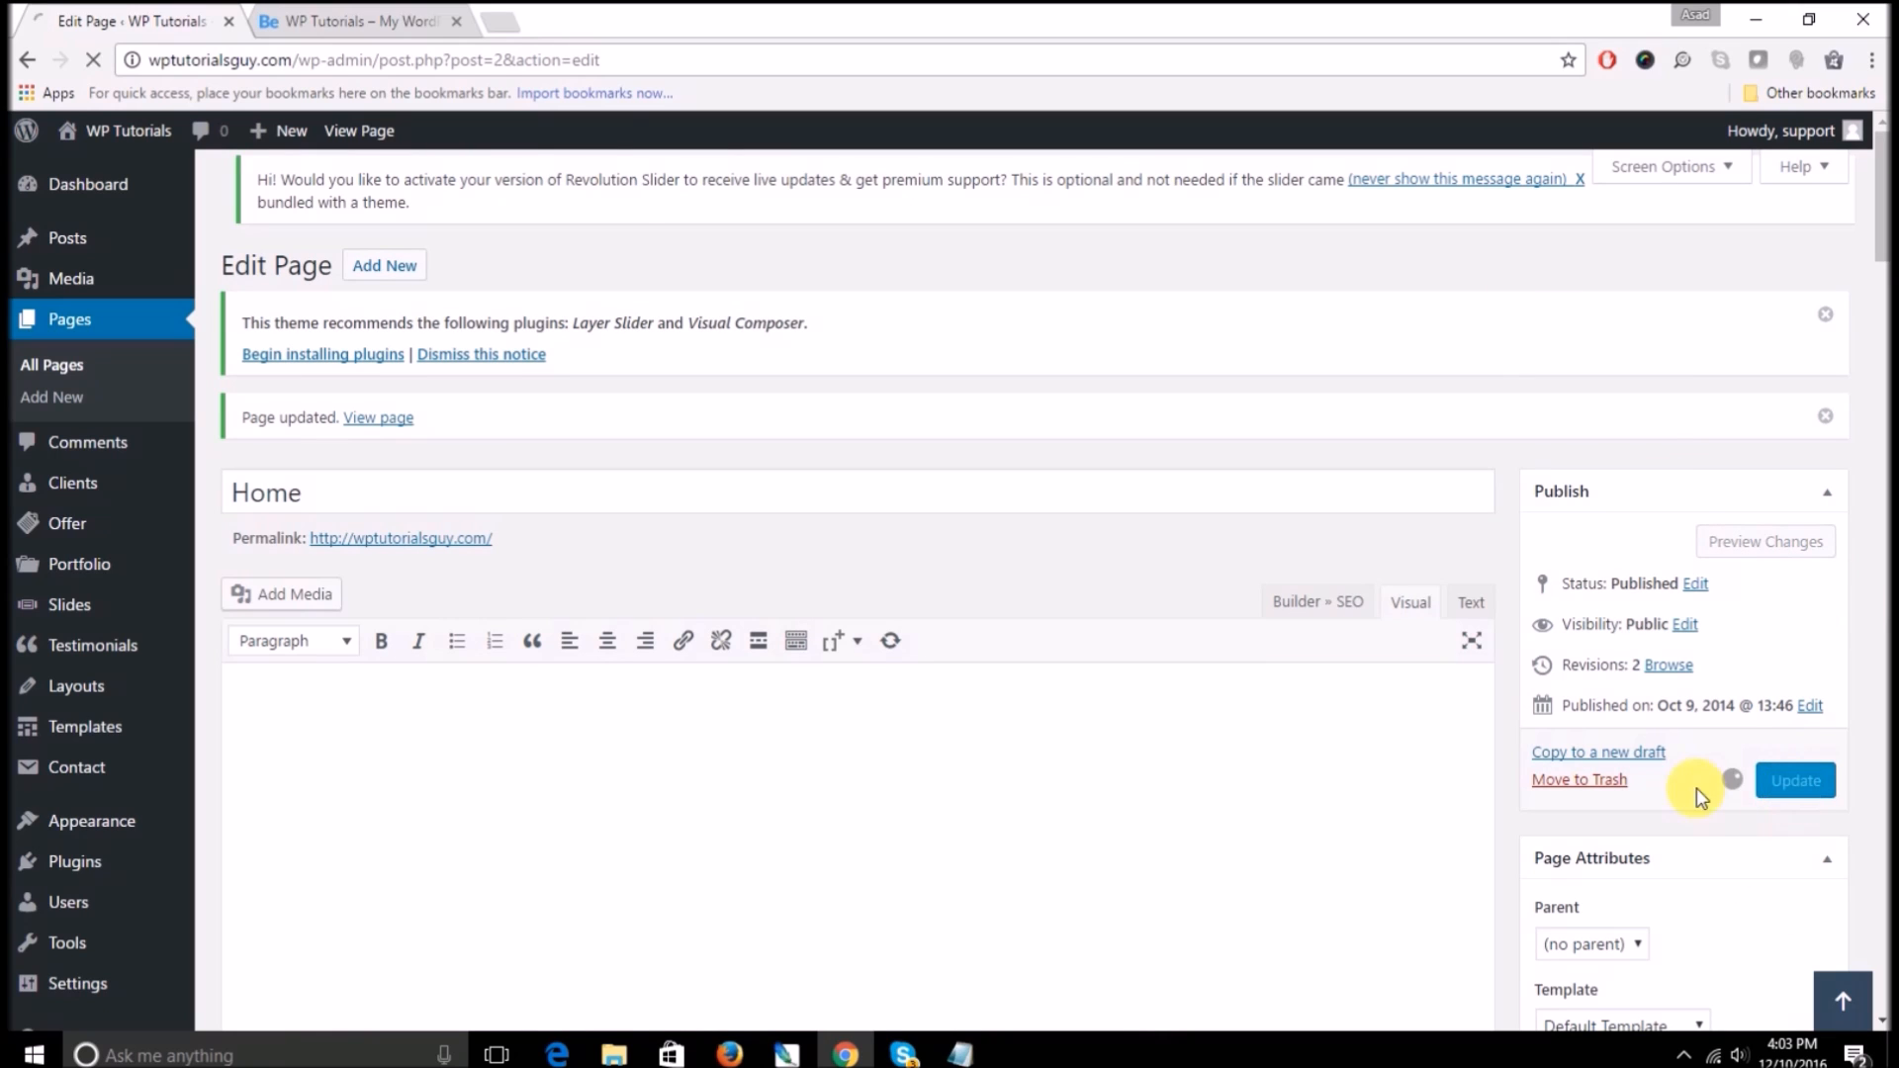
left_click(319, 14)
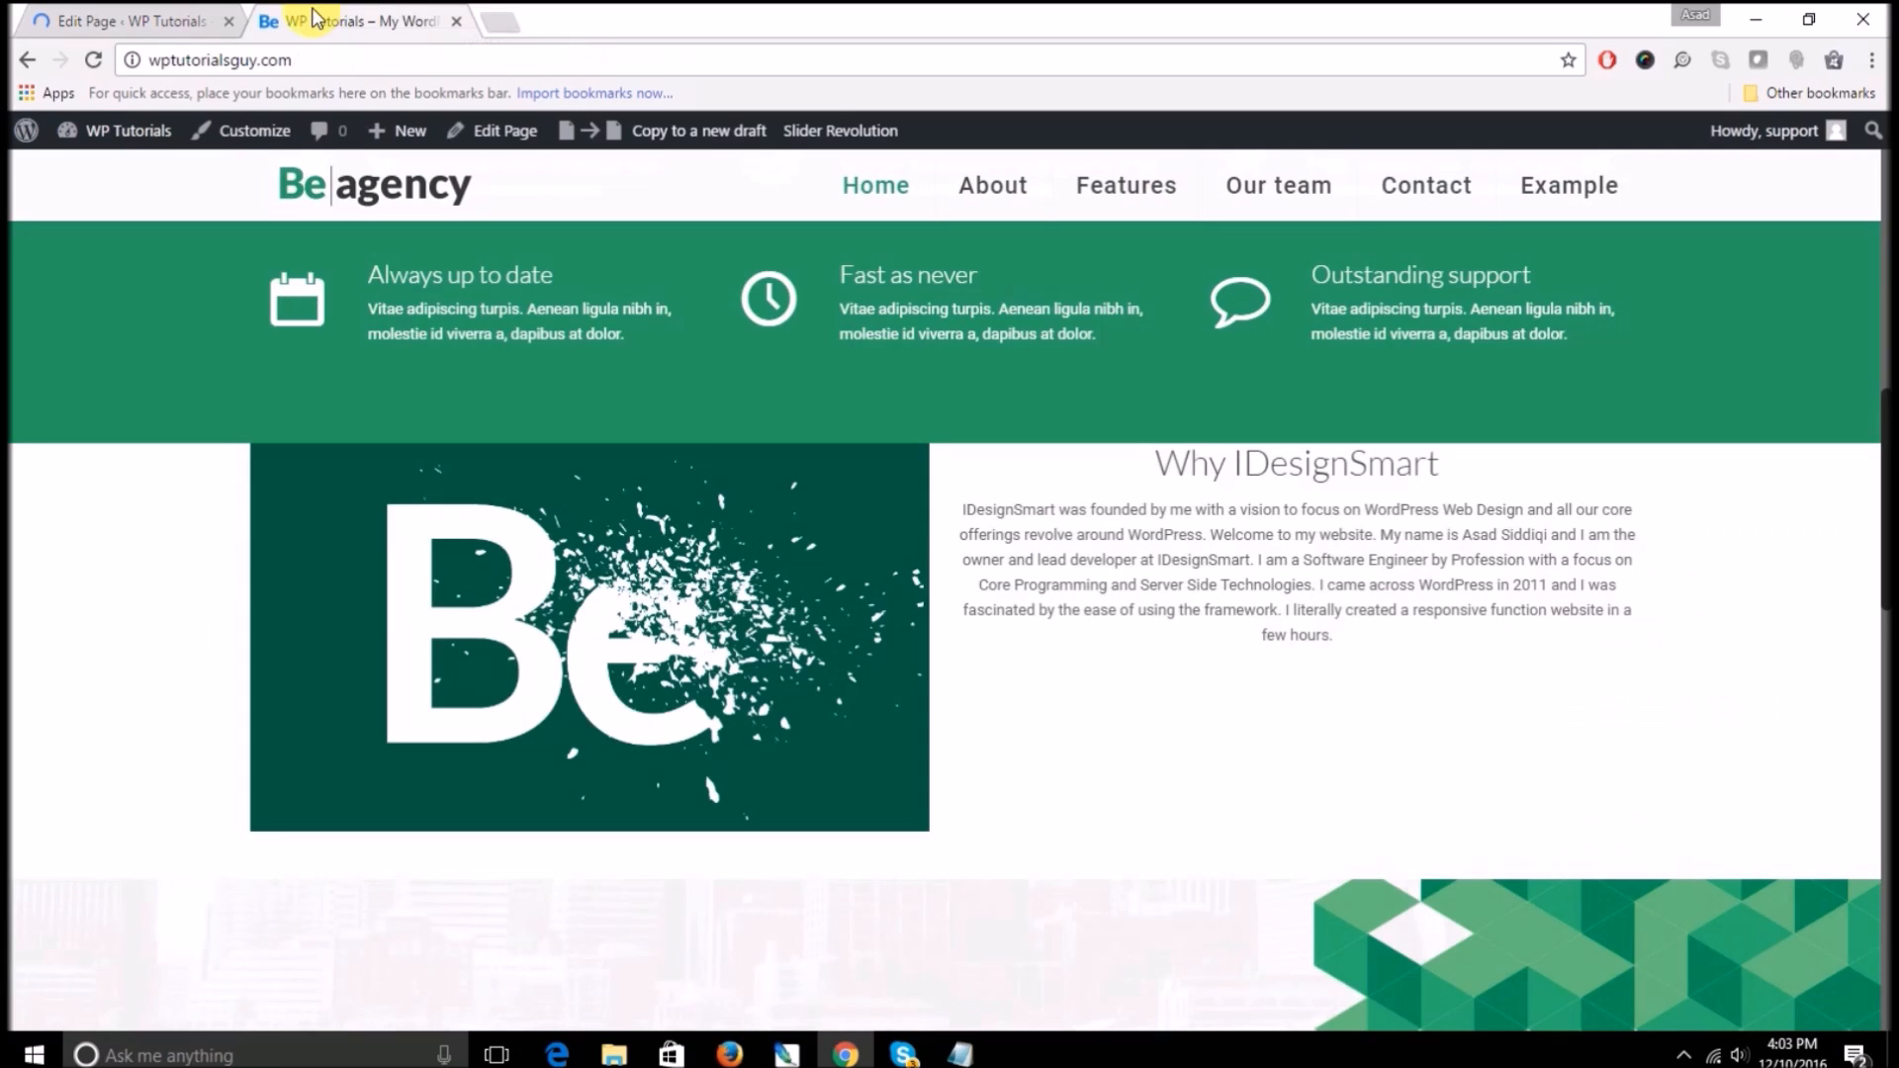
left_click(95, 60)
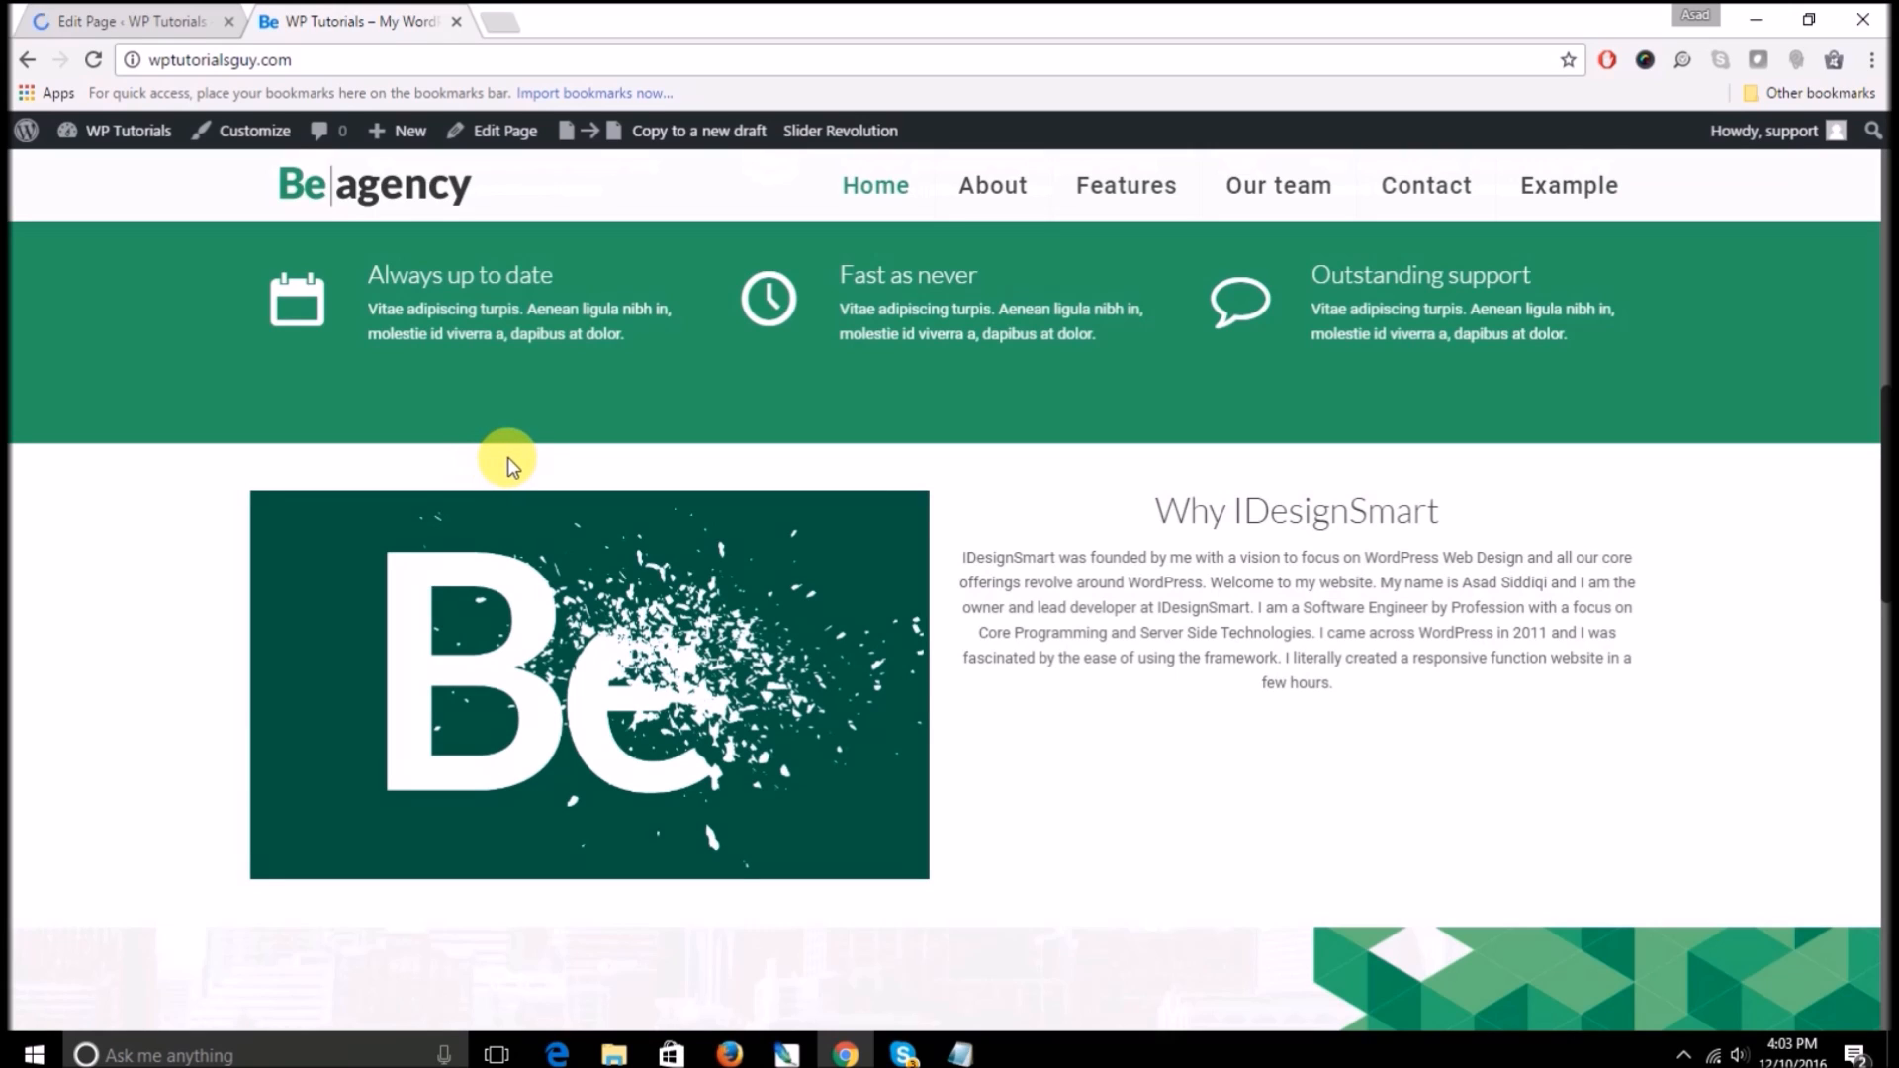
left_click_drag(1149, 499, 1442, 692)
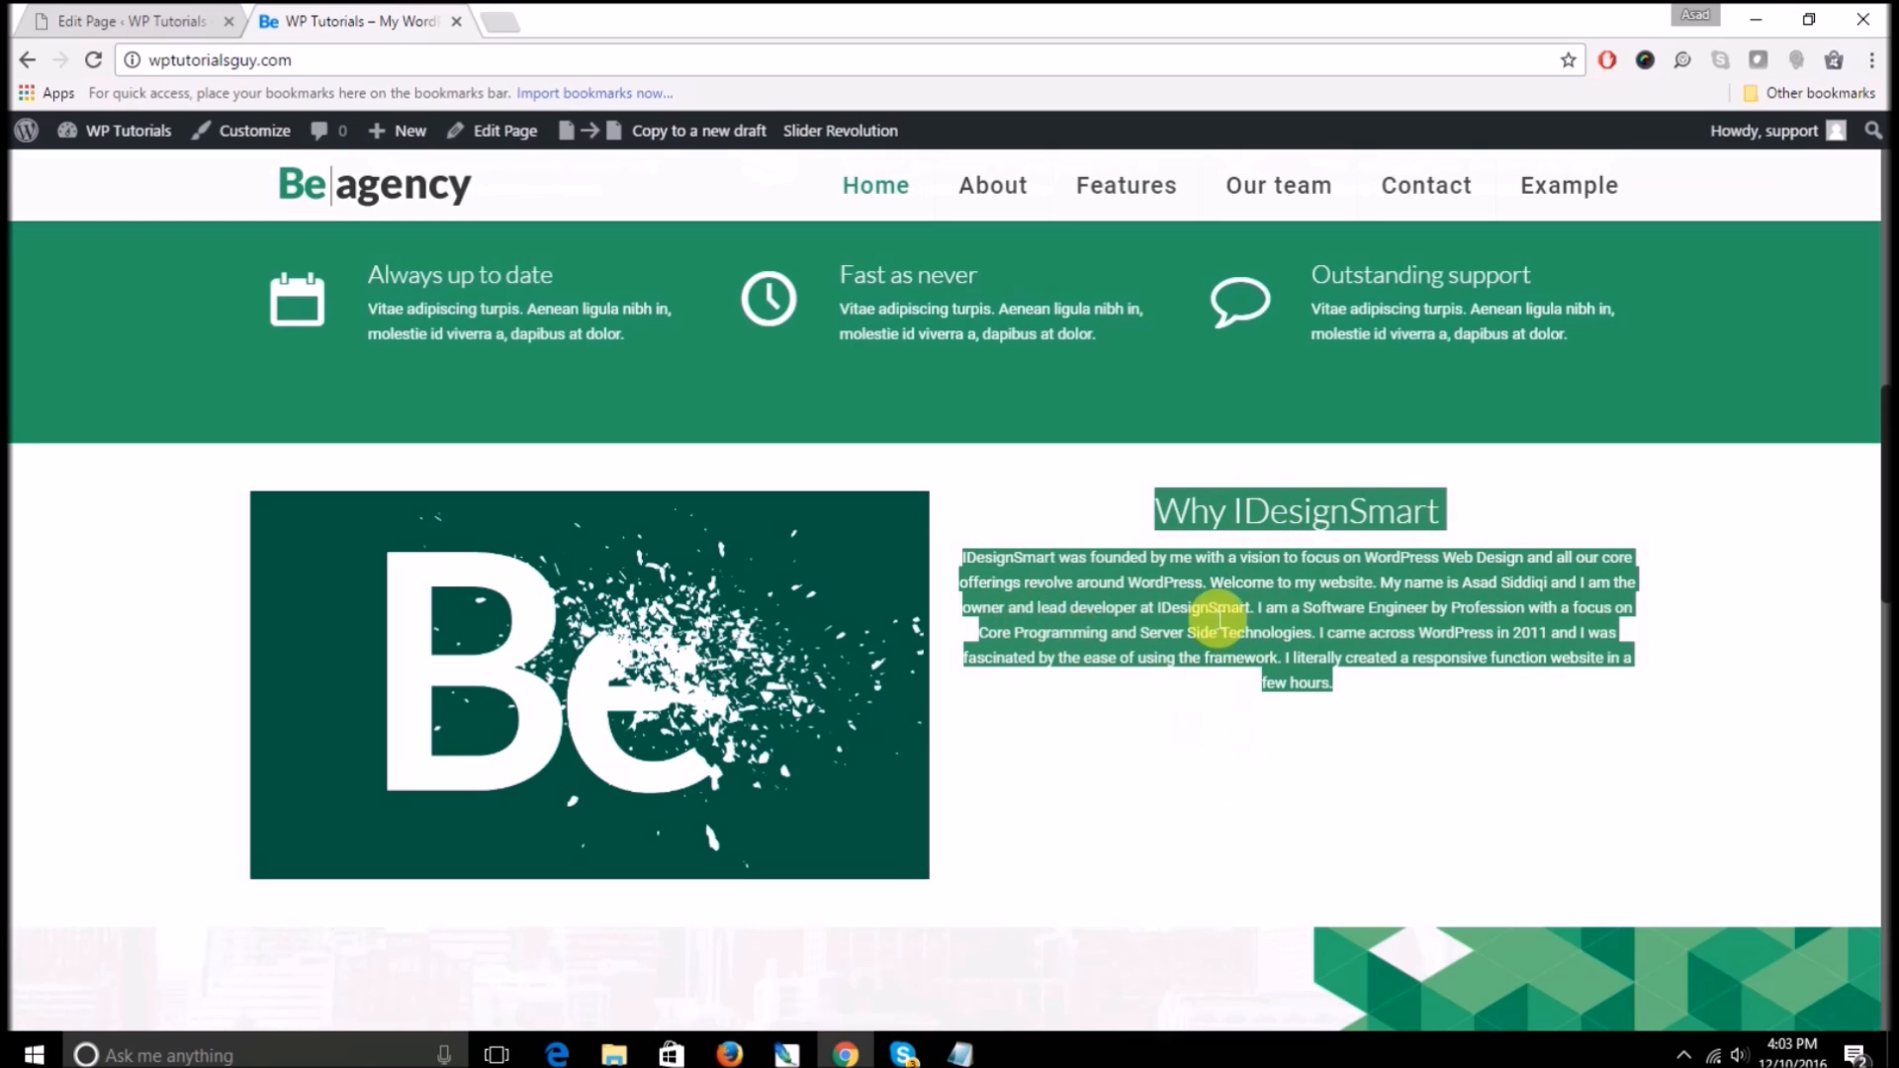
Step: Give the text column beside the Hover Box 100px padding and save its settings
left_click(174, 32)
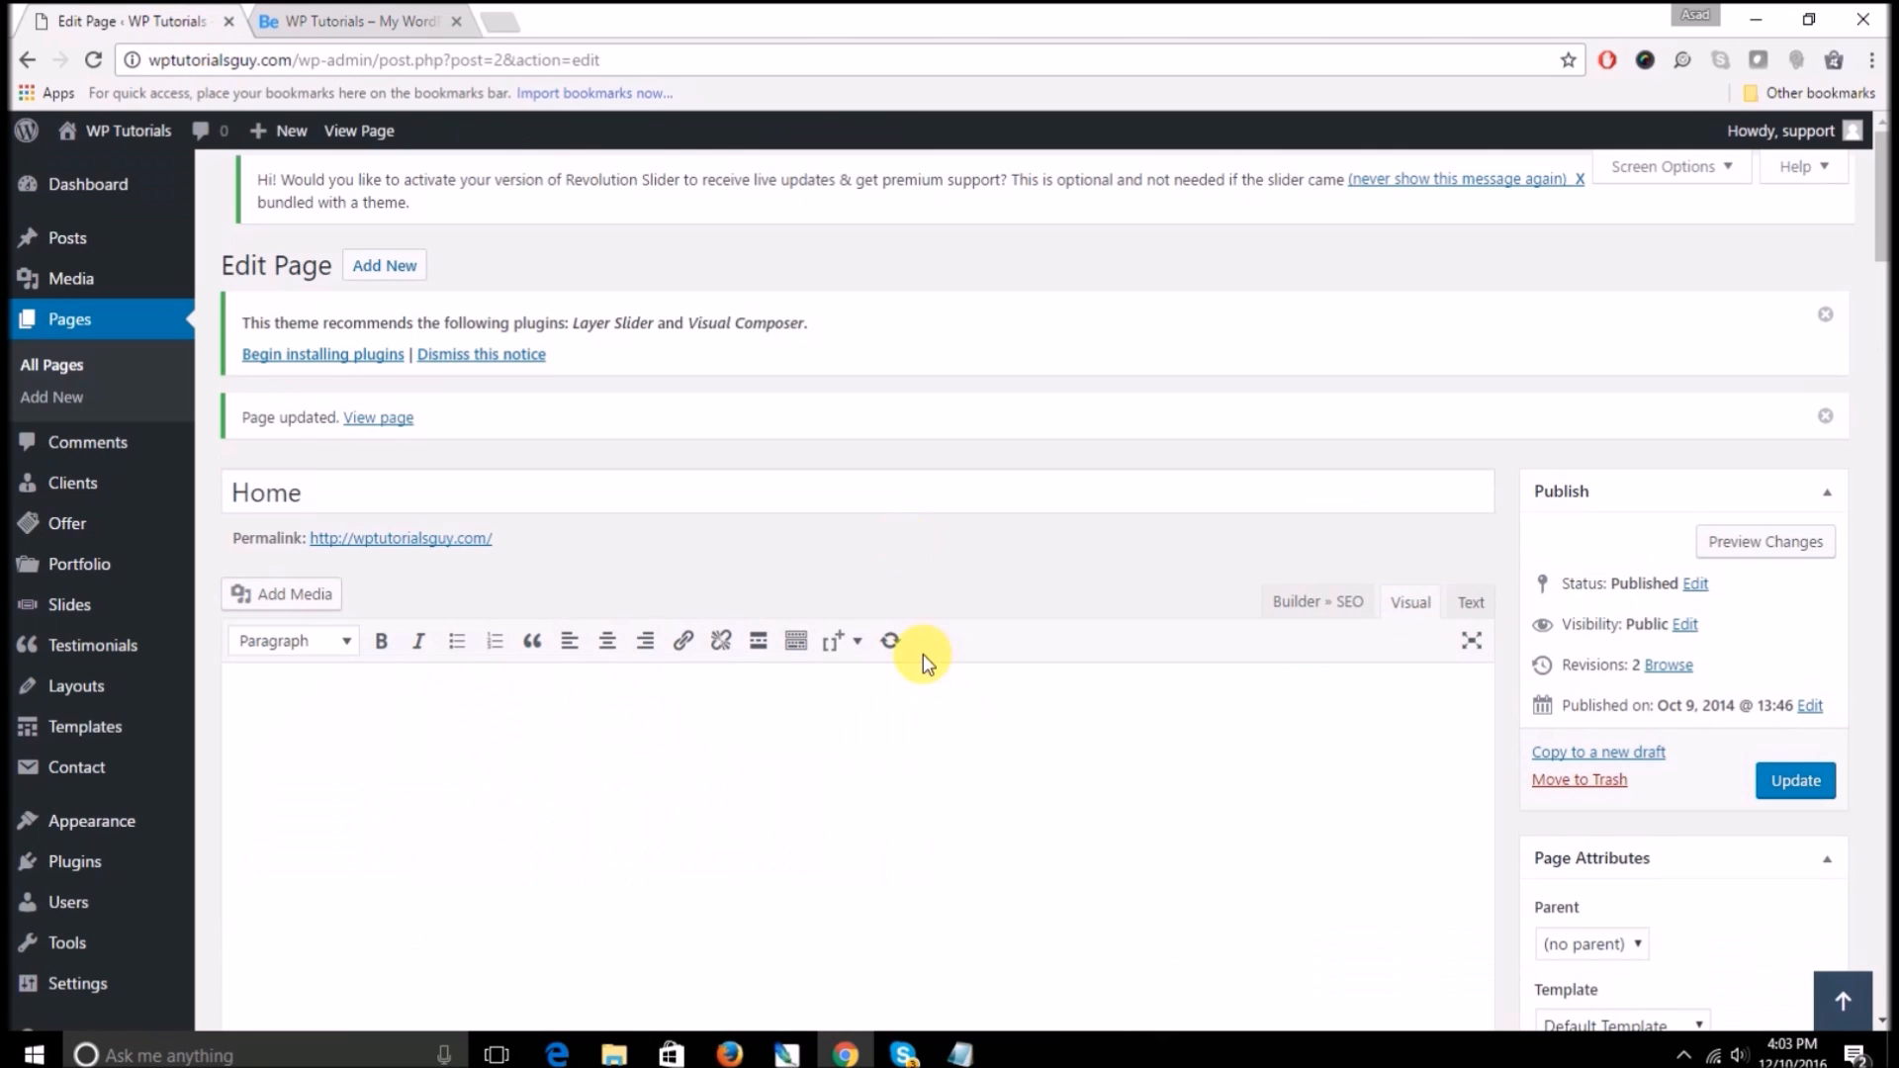
scroll(924, 653, "down", 10)
scroll(924, 653, "down", 9)
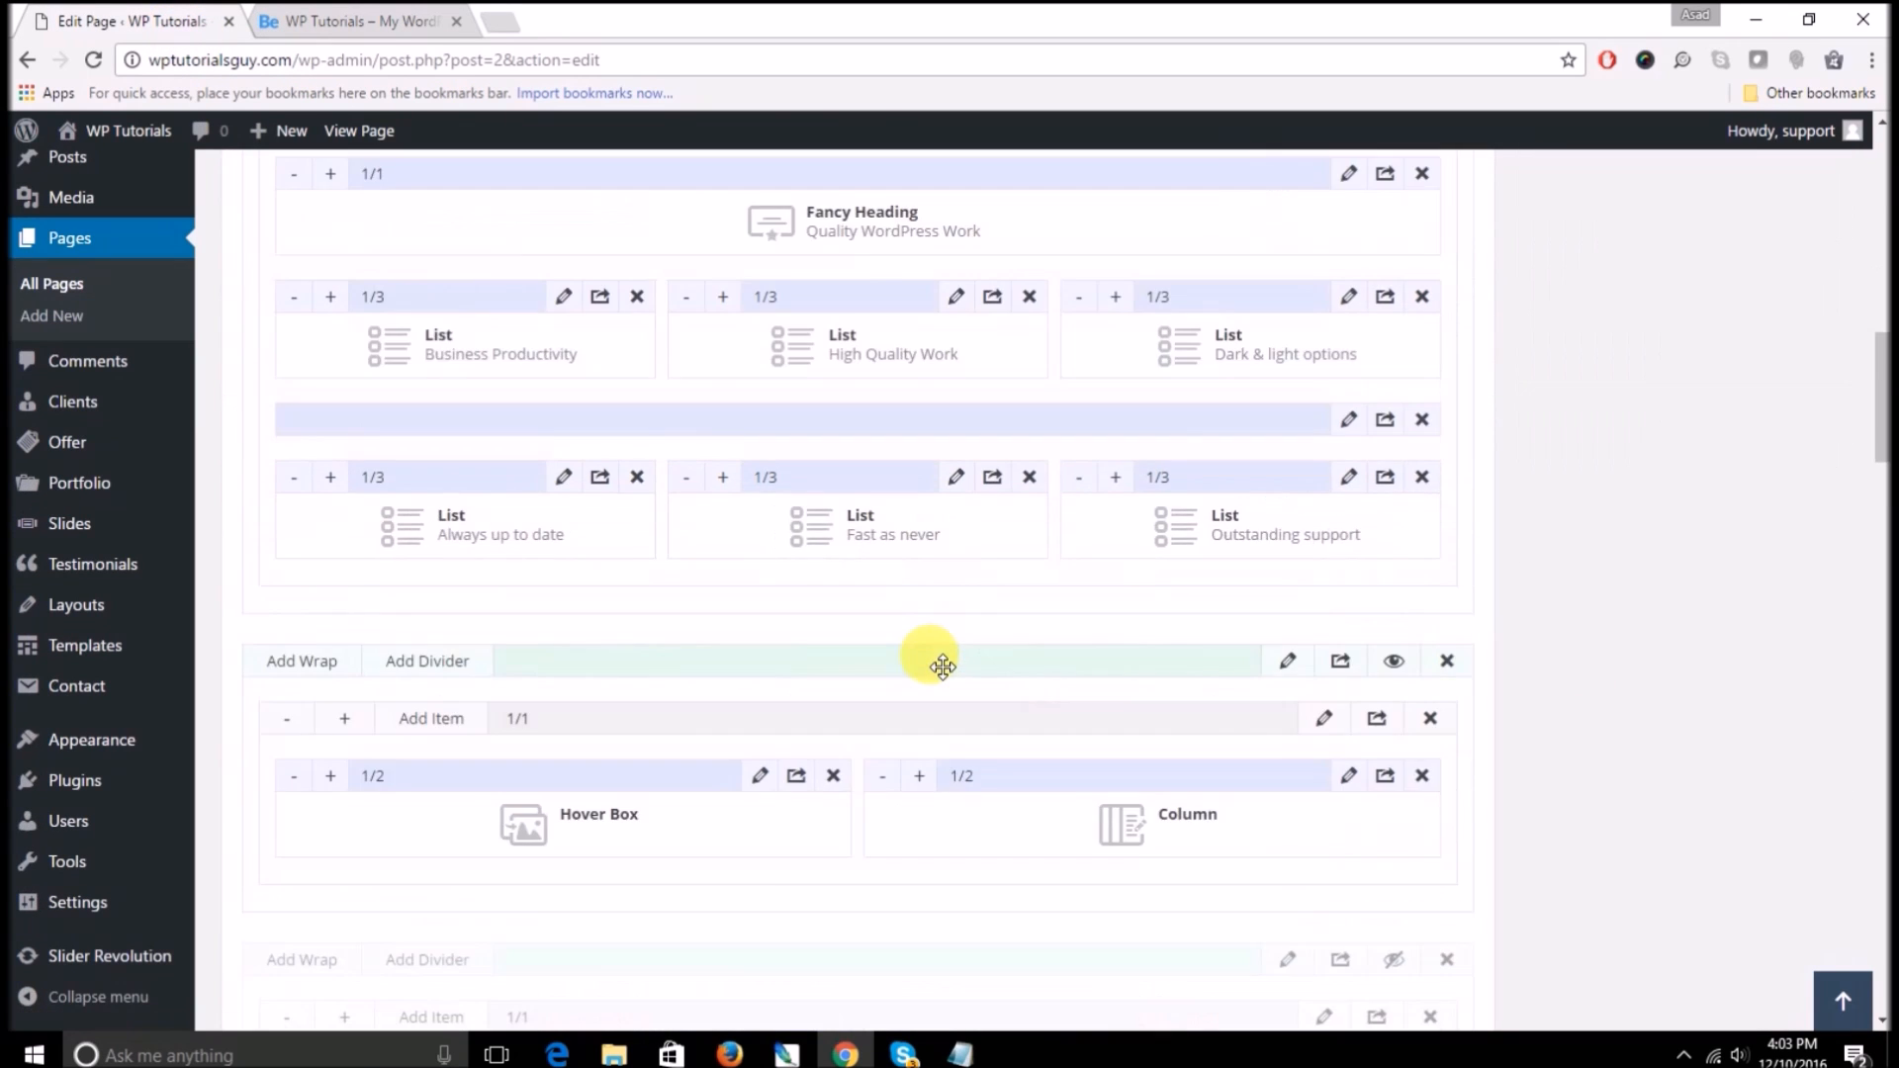
scroll(928, 655, "up", 1)
scroll(928, 655, "up", 1)
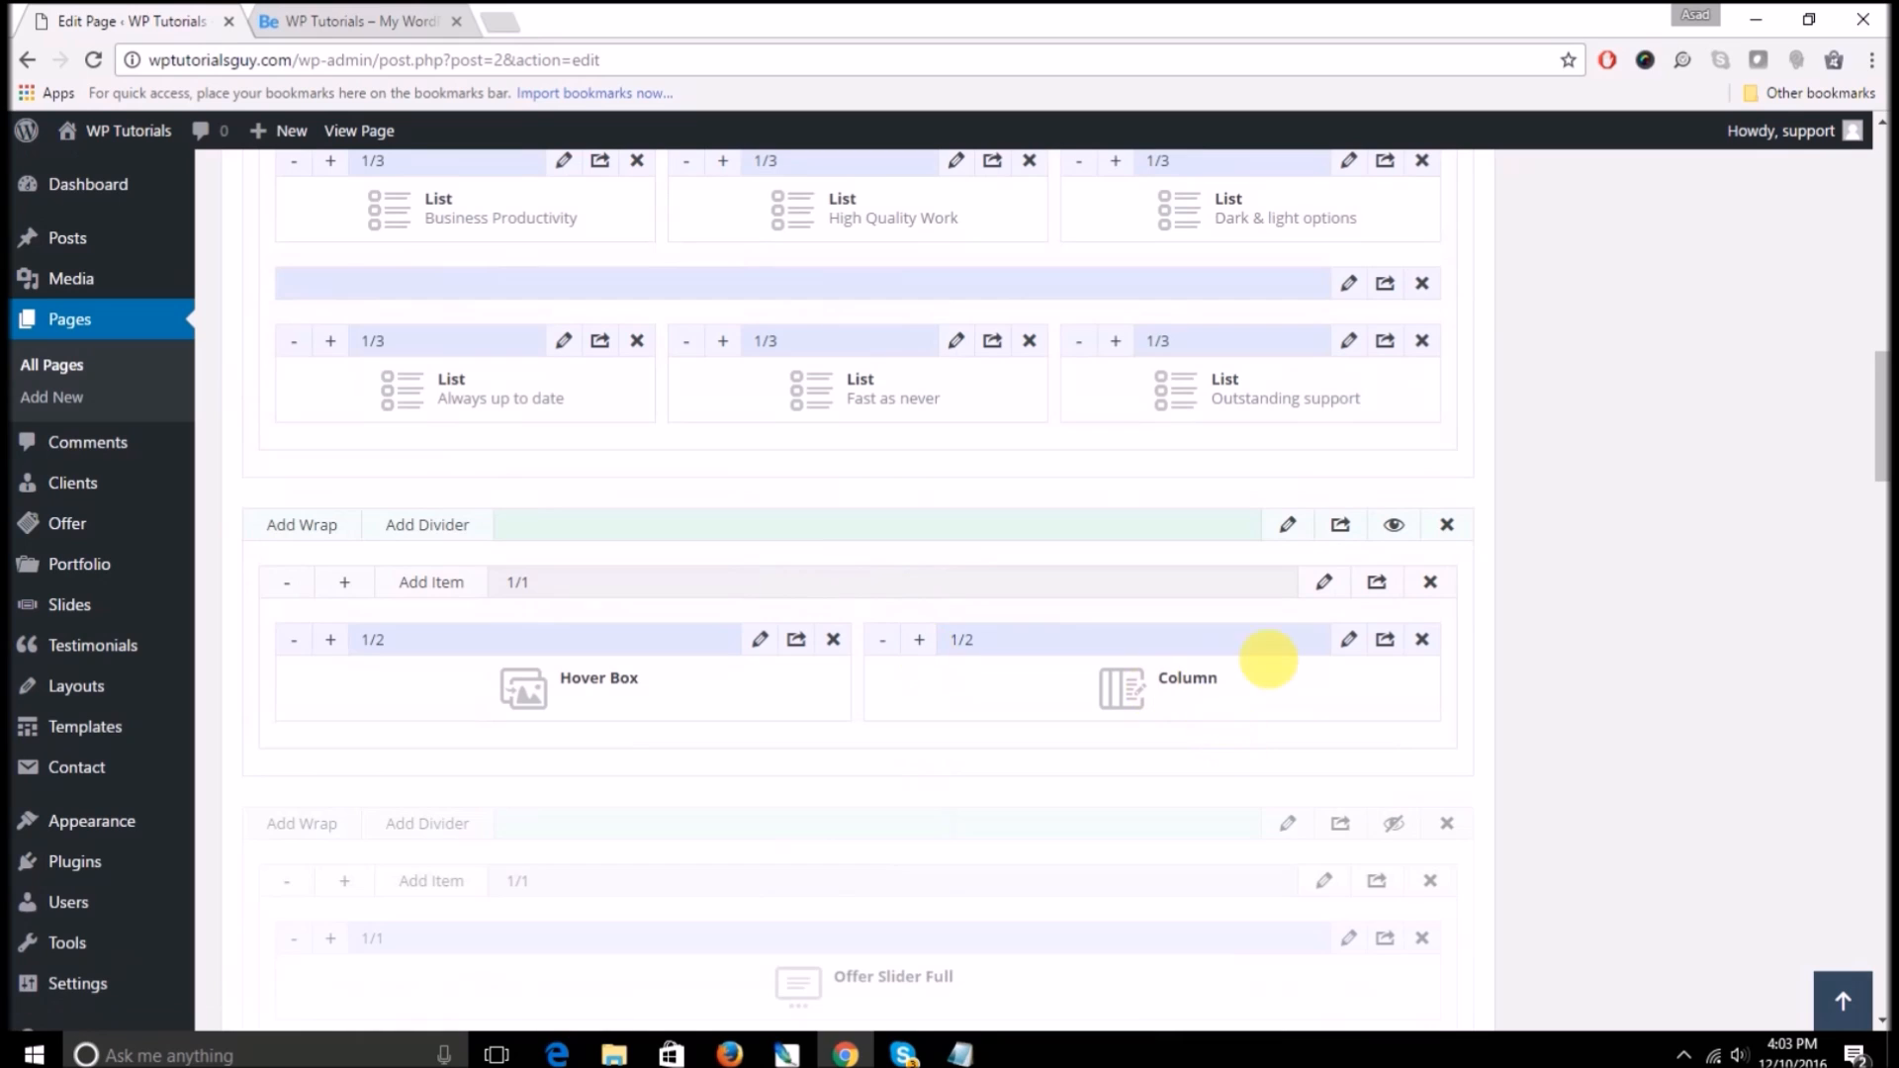
left_click(1349, 641)
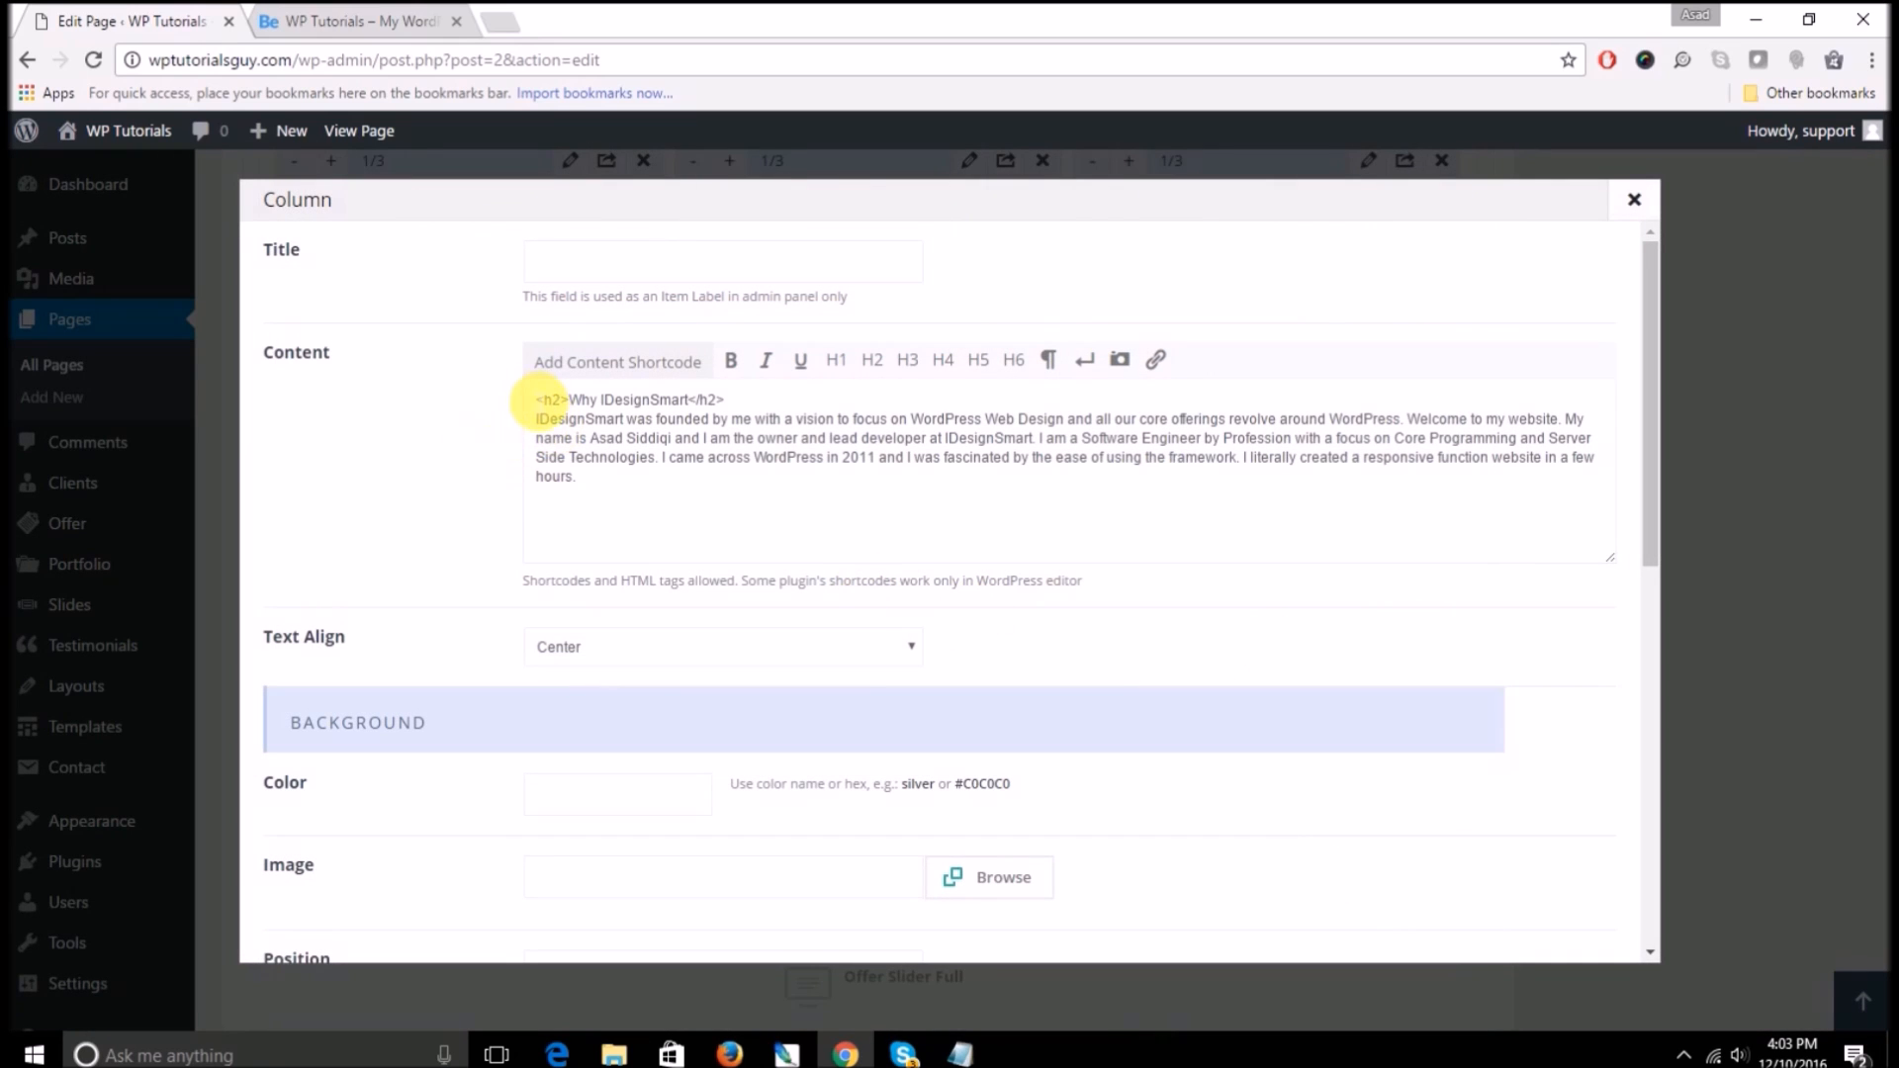
left_click_drag(539, 401, 678, 486)
scroll(679, 495, "down", 6)
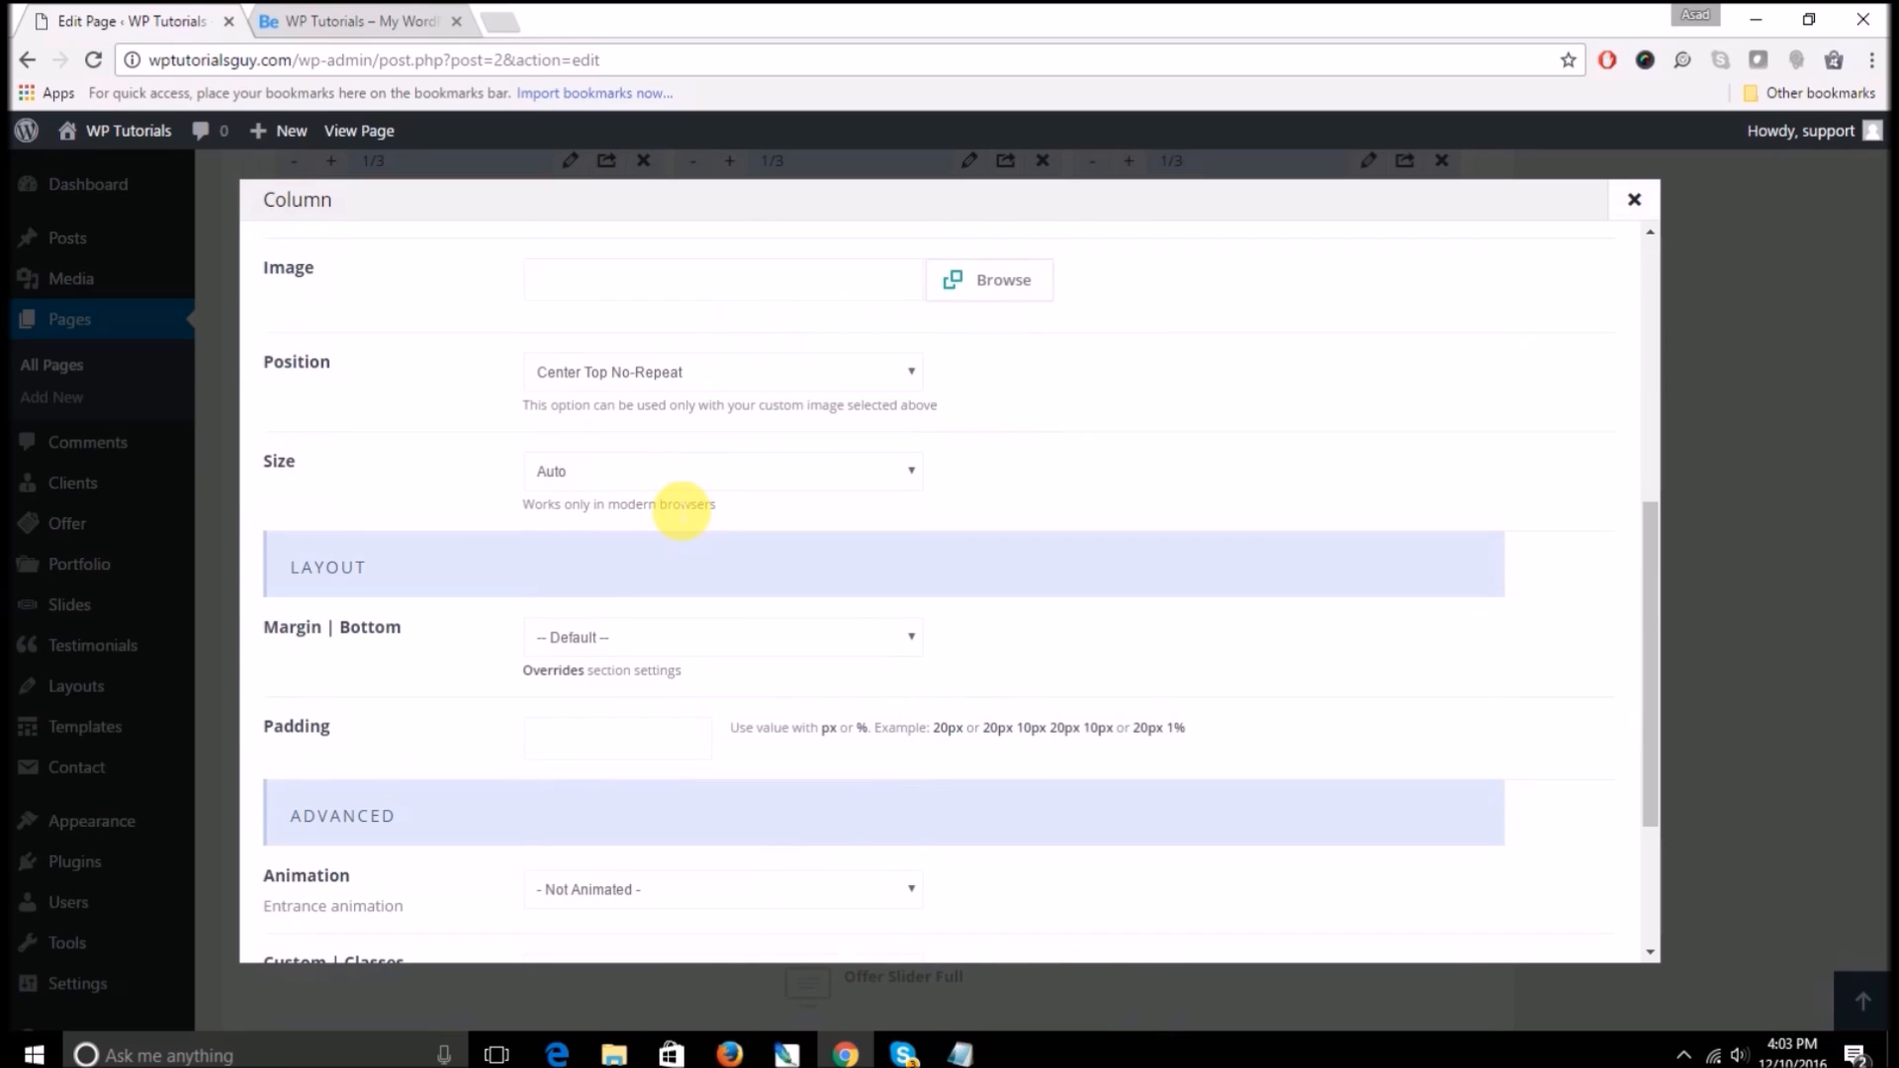
scroll(683, 509, "down", 3)
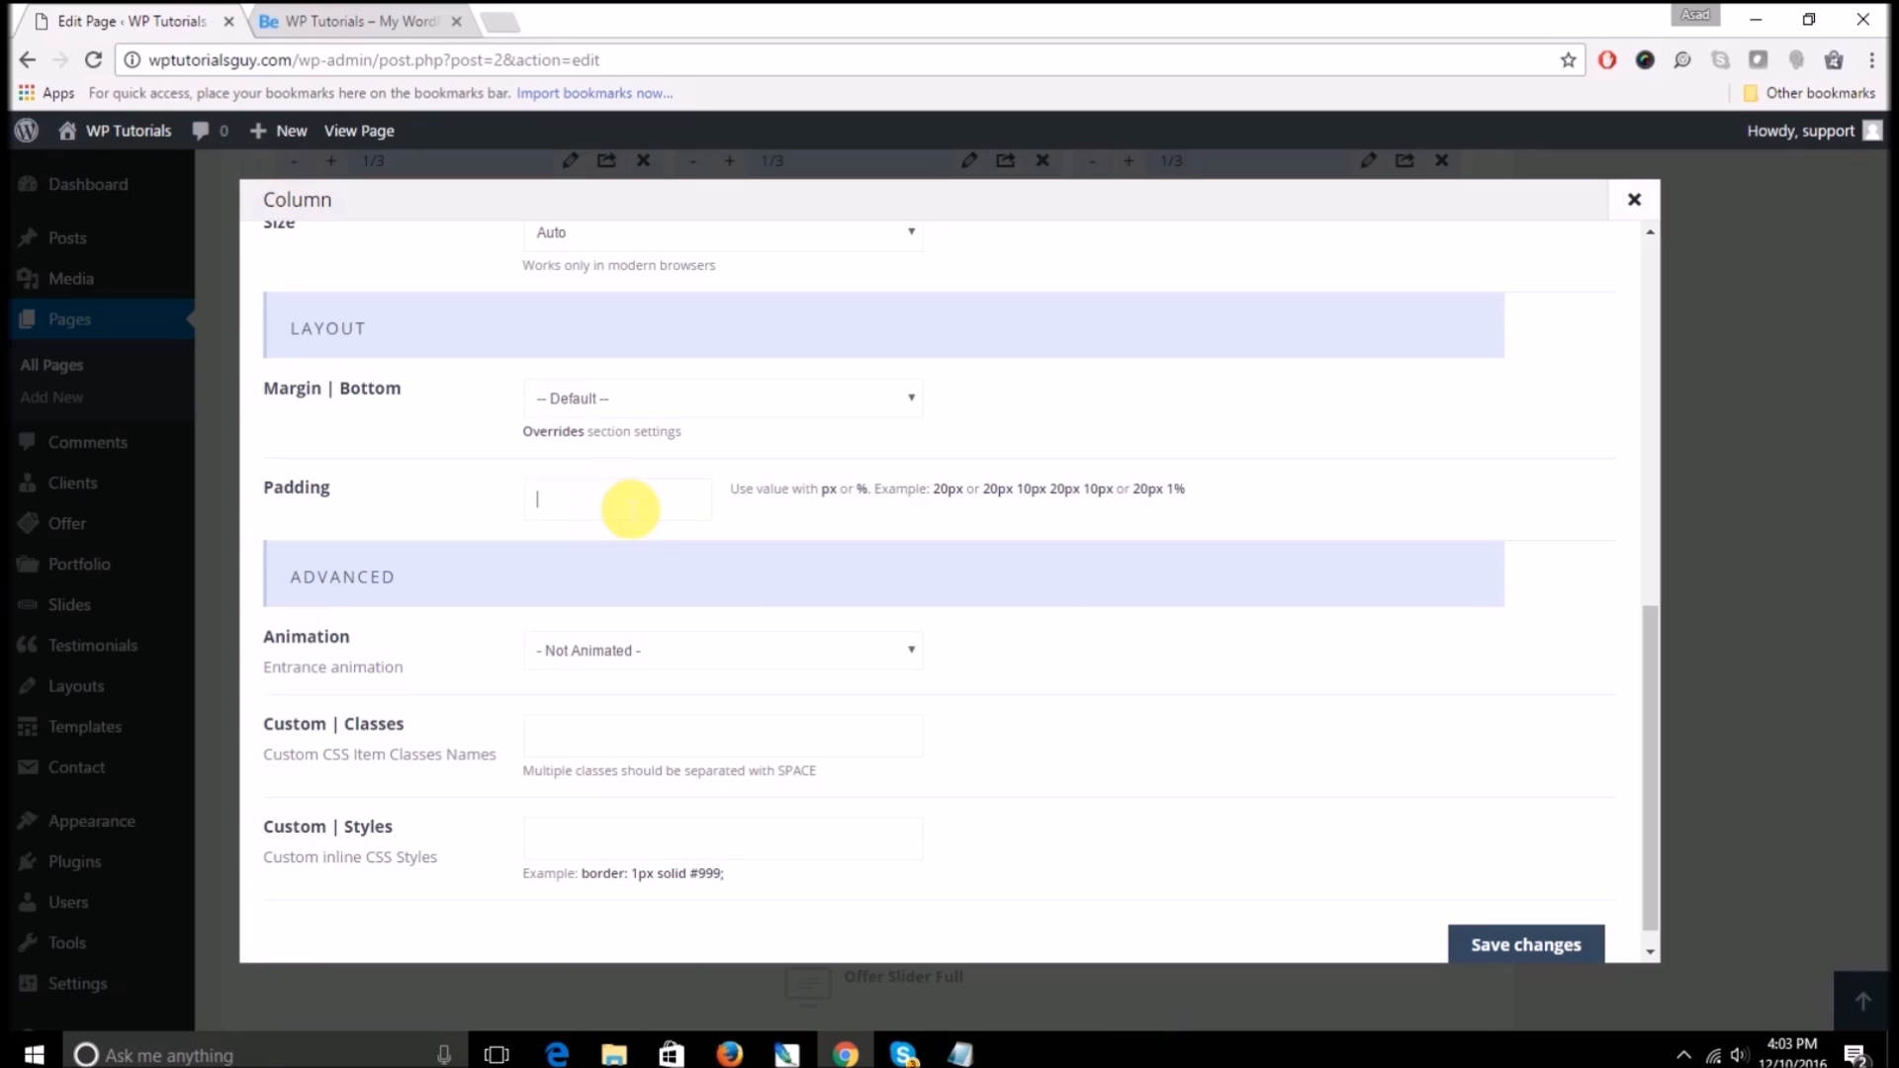
left_click(638, 512)
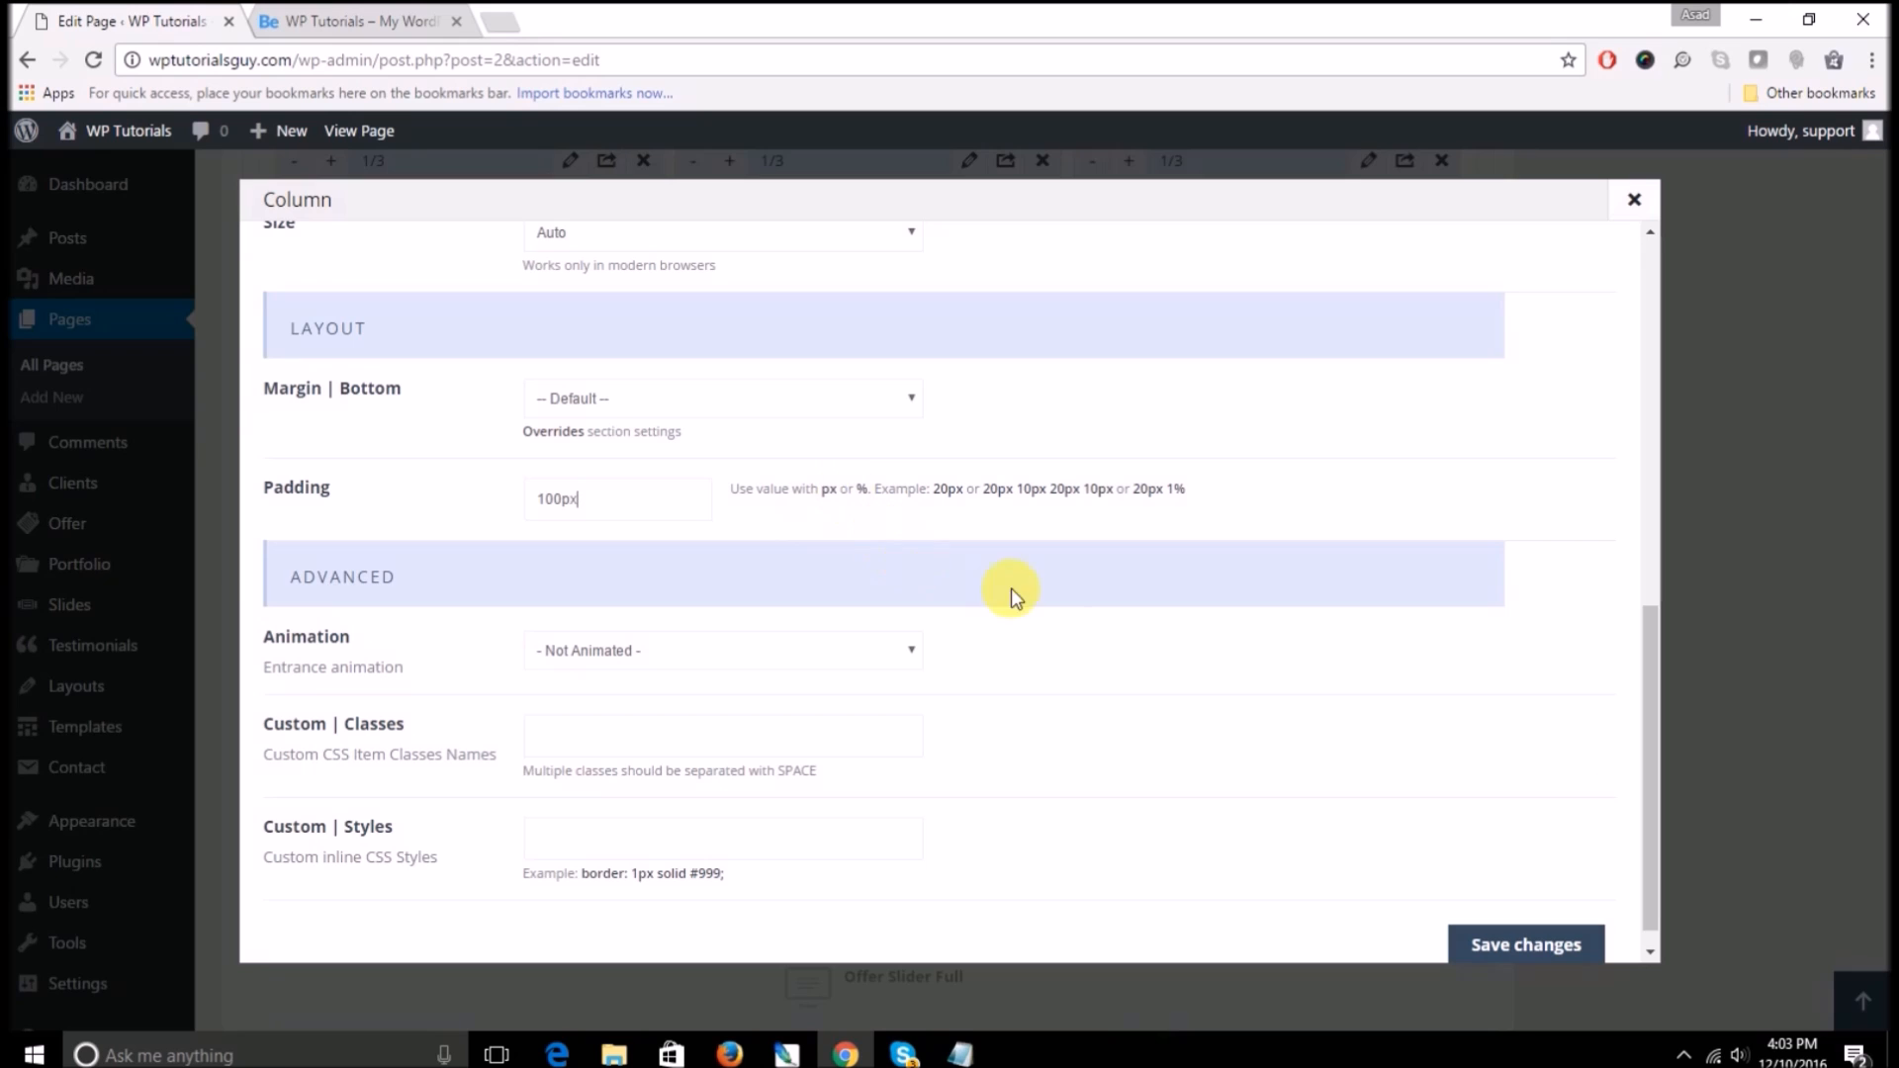
left_click(1526, 945)
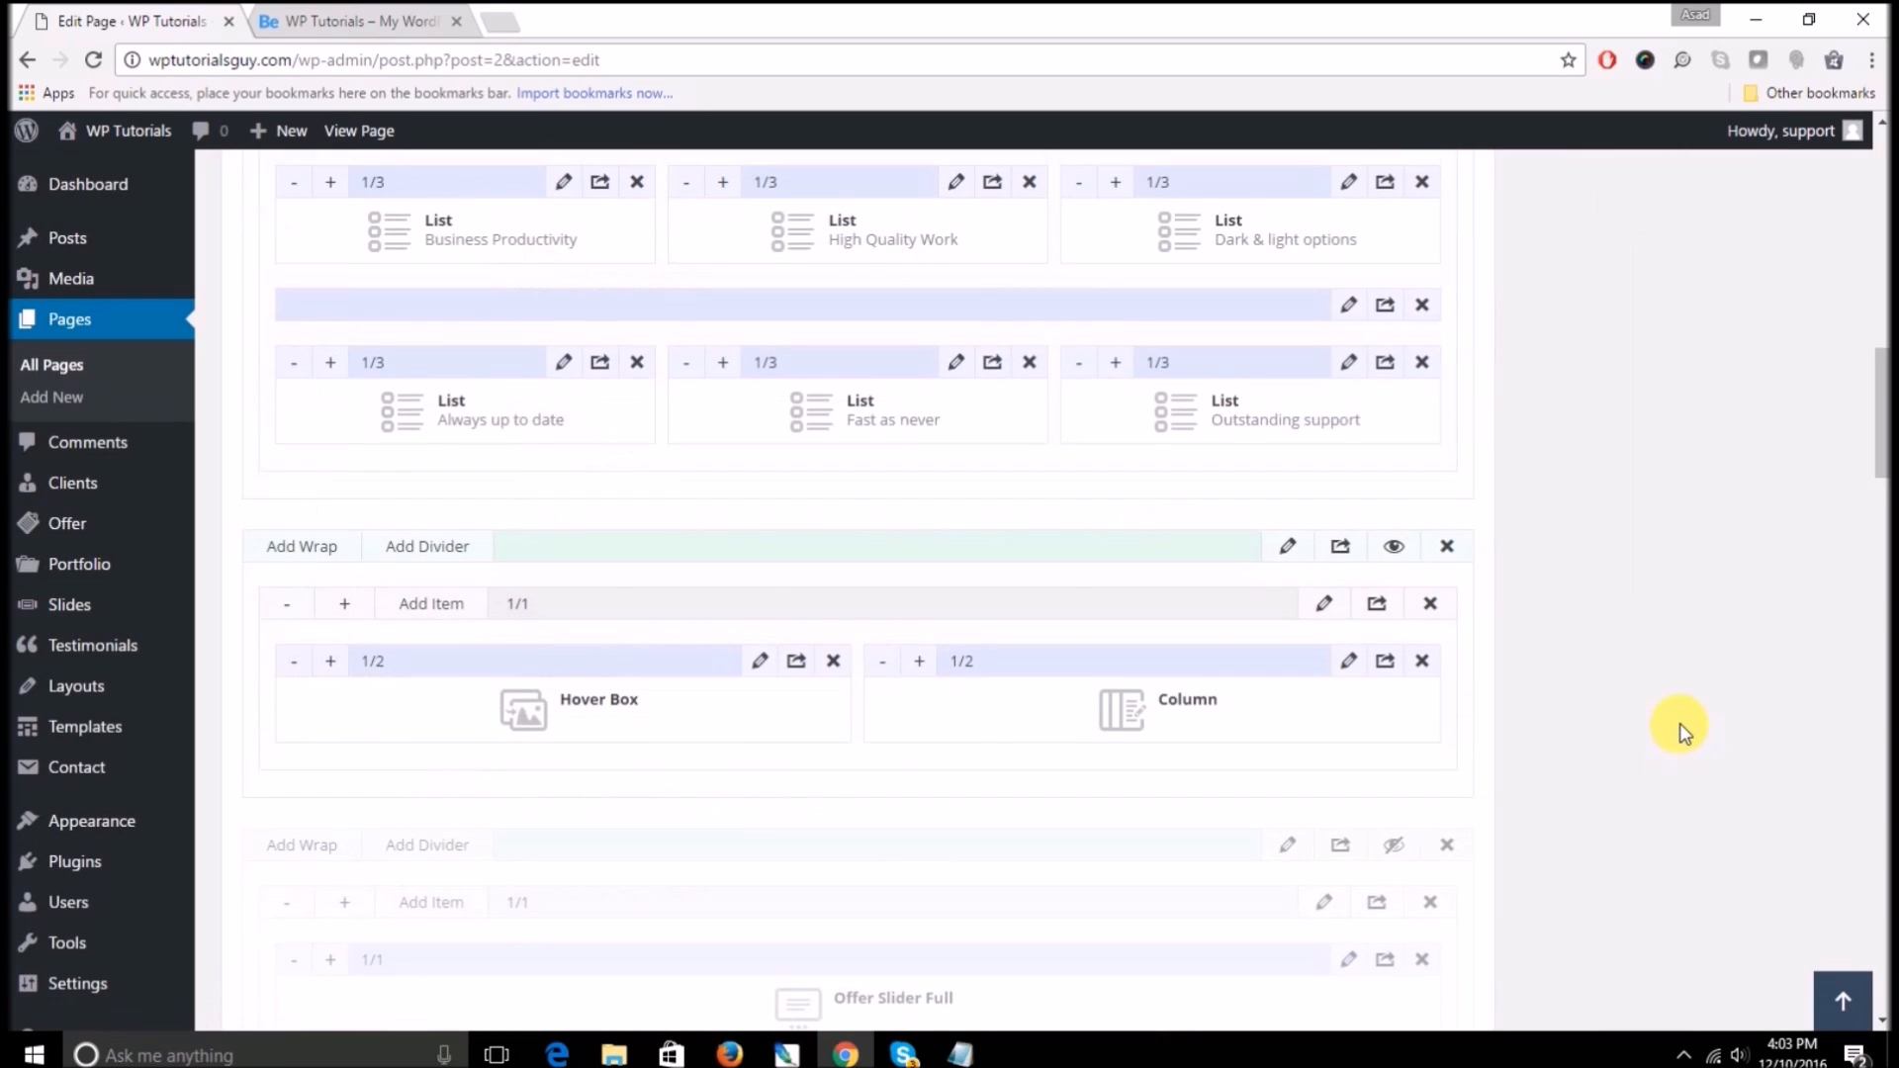
scroll(1680, 722, "up", 15)
Step: Update the page and check the narrower, padded Why IDesignSmart text on the live homepage
left_click(1797, 423)
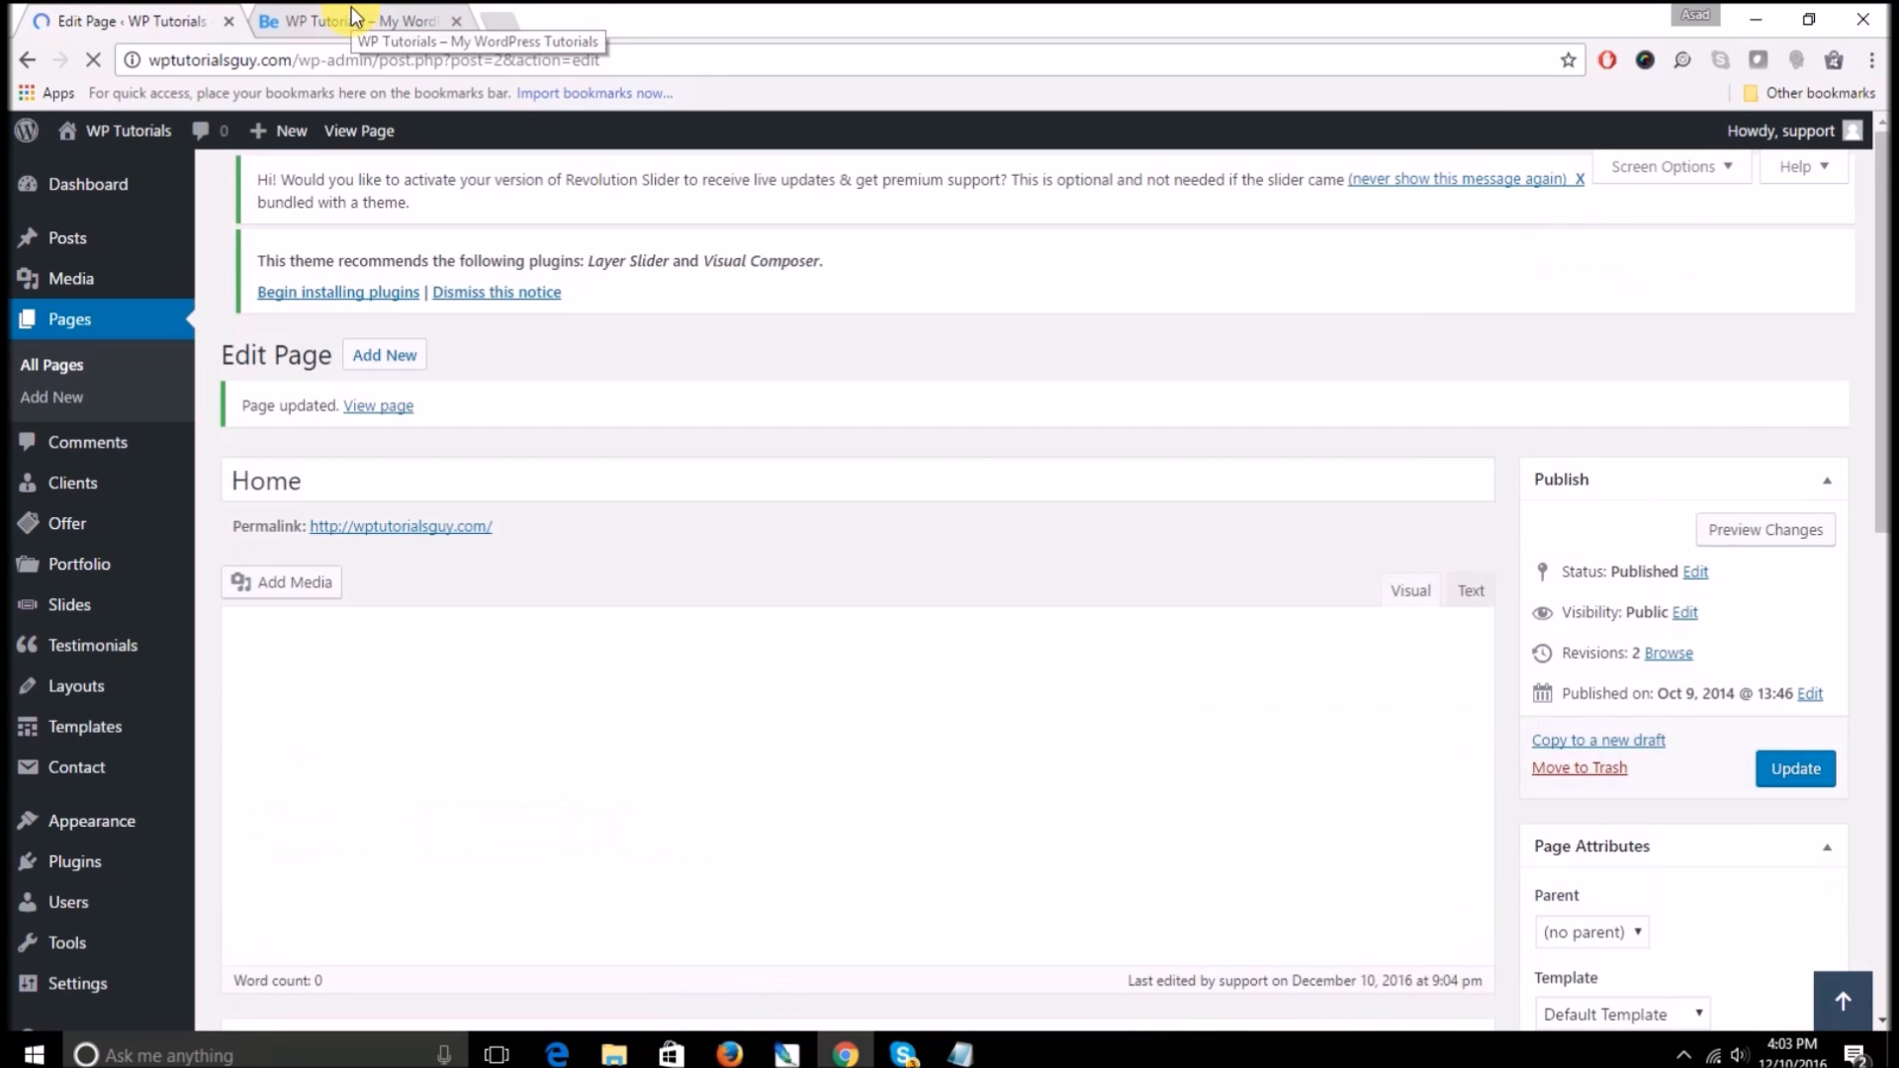
left_click(353, 15)
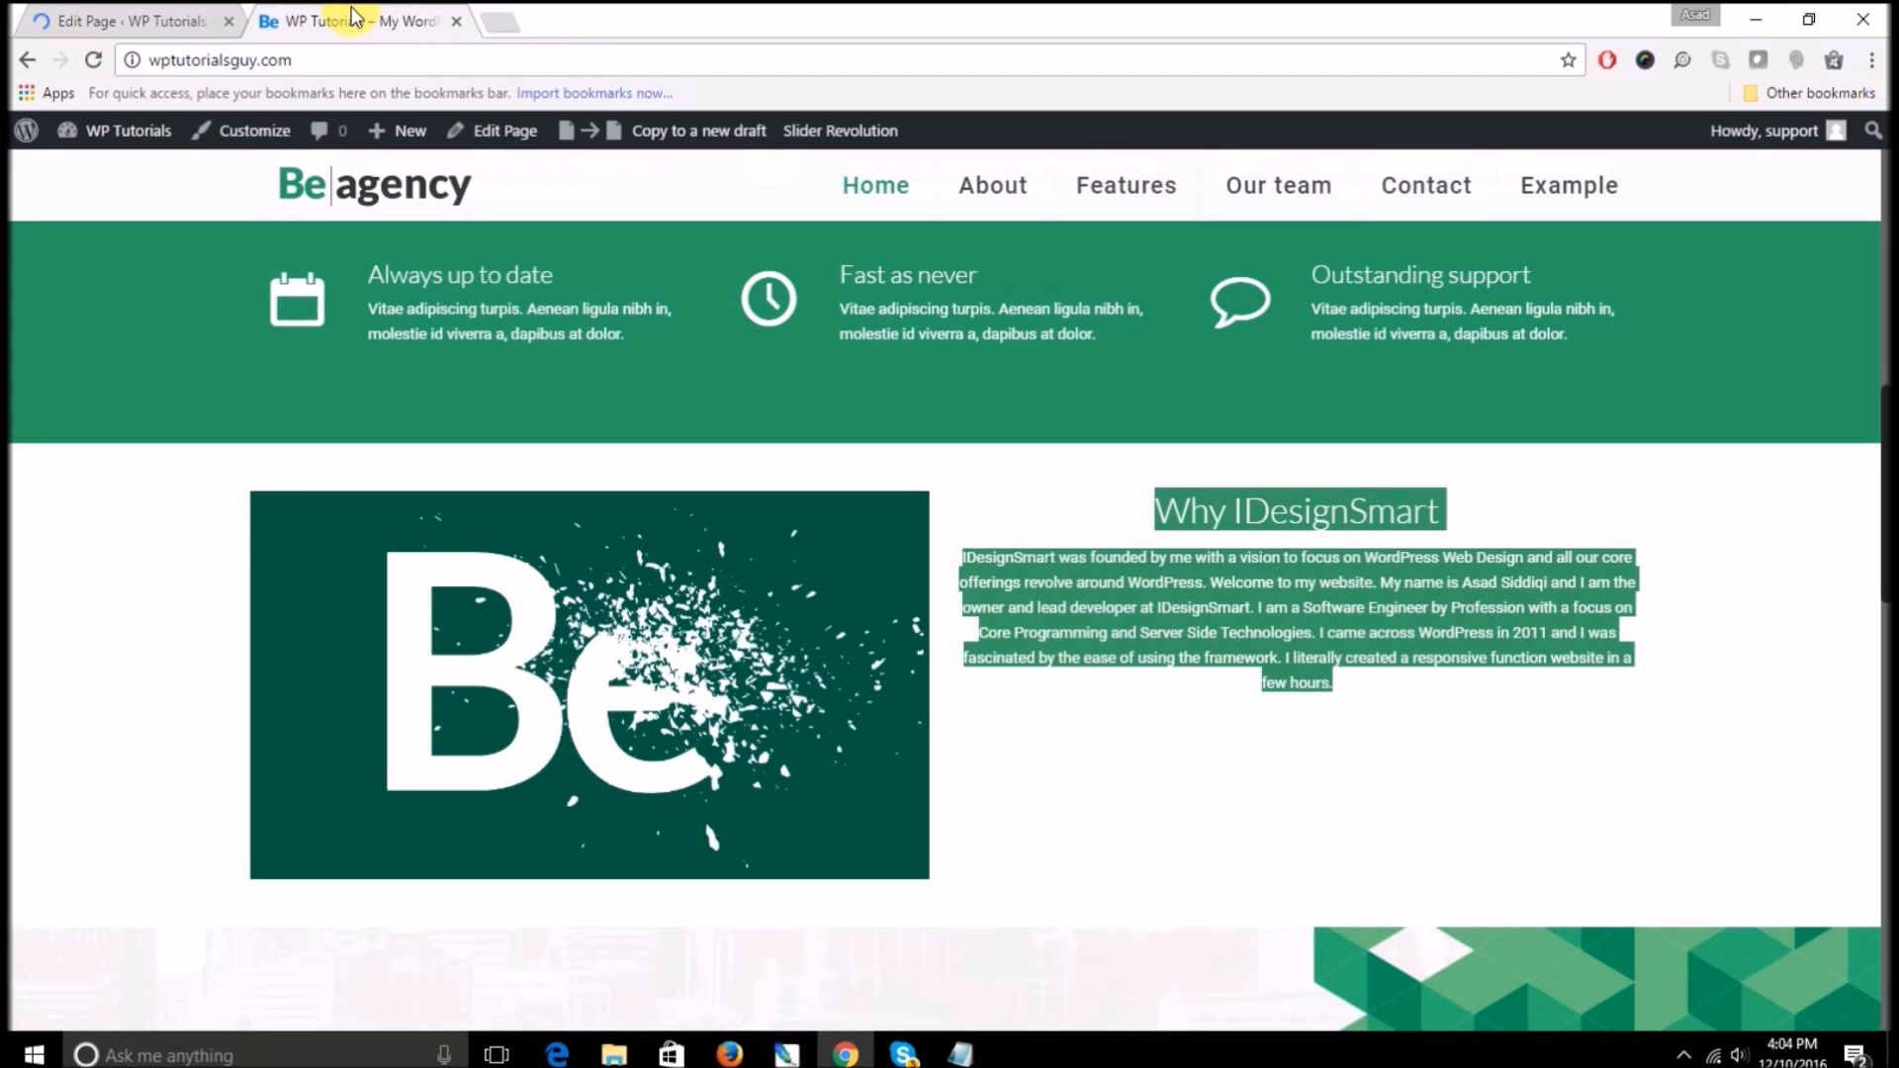
left_click(1230, 775)
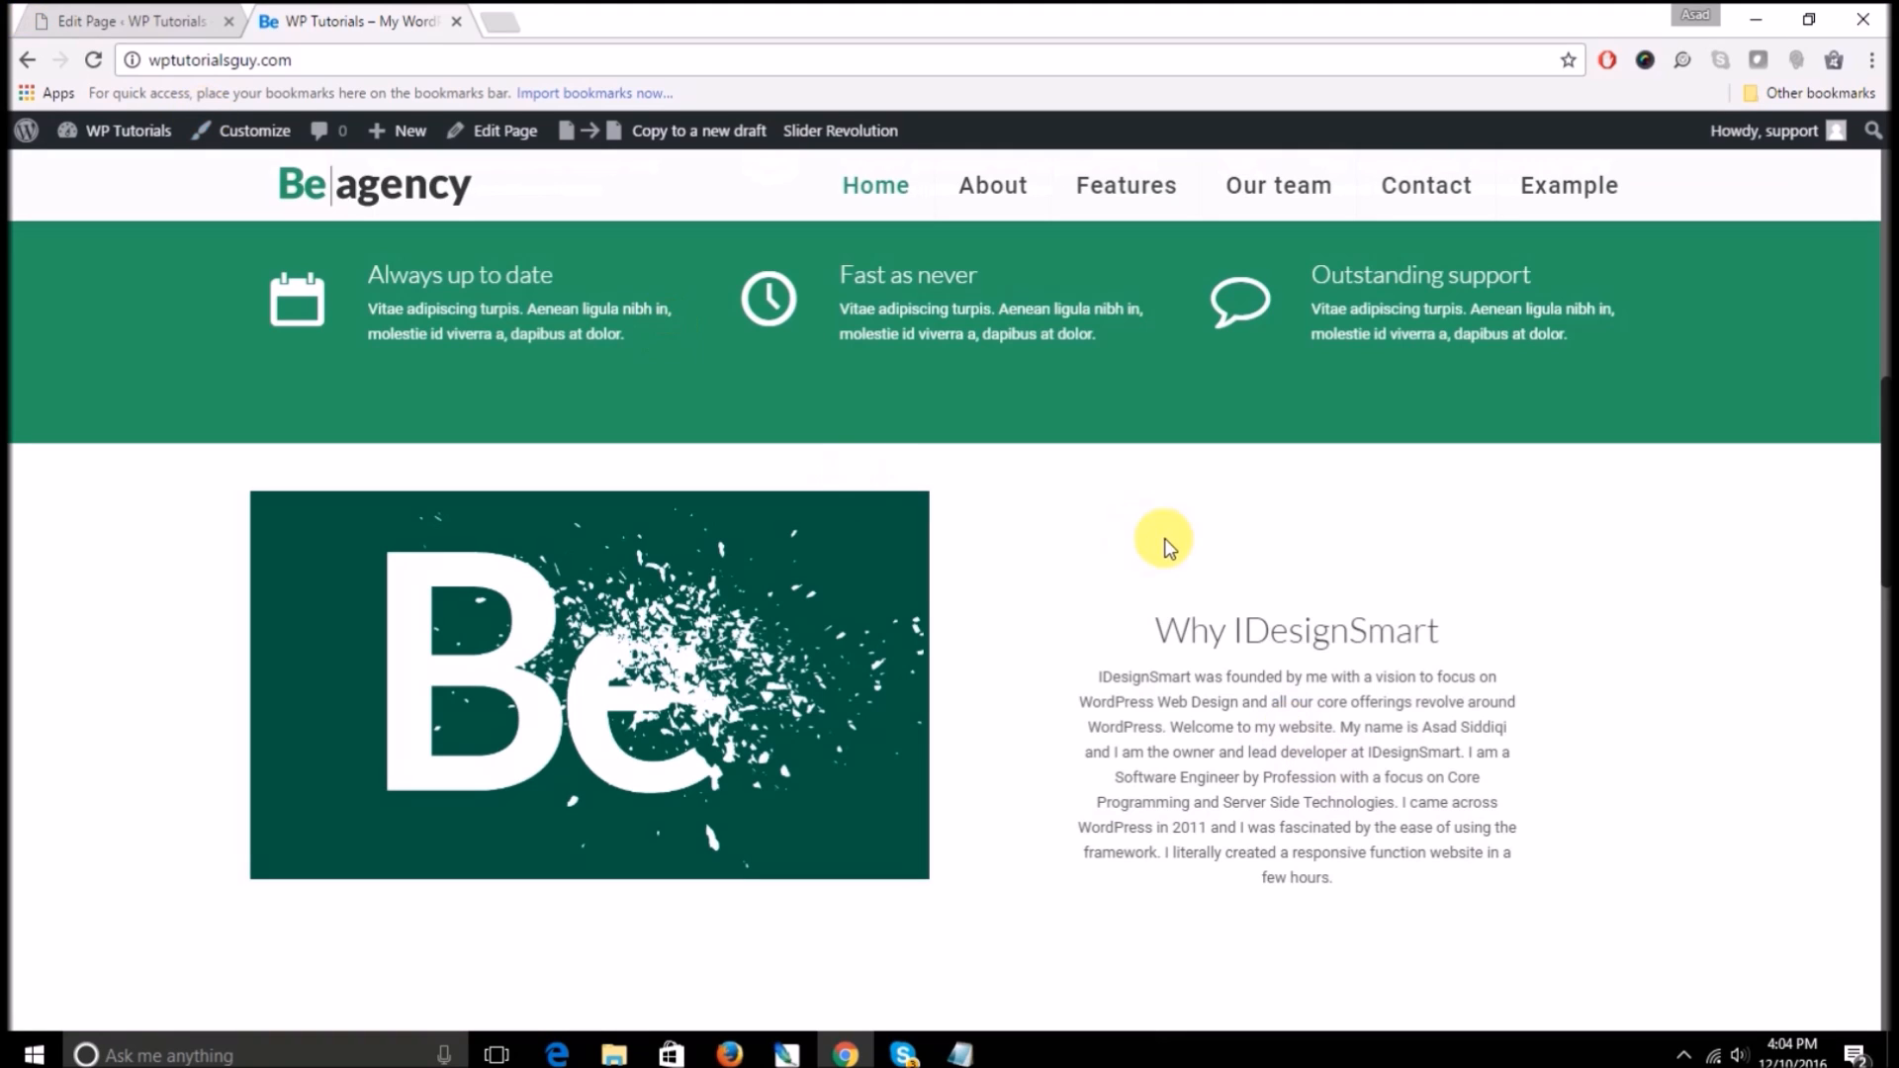
left_click(117, 30)
scroll(805, 614, "down", 15)
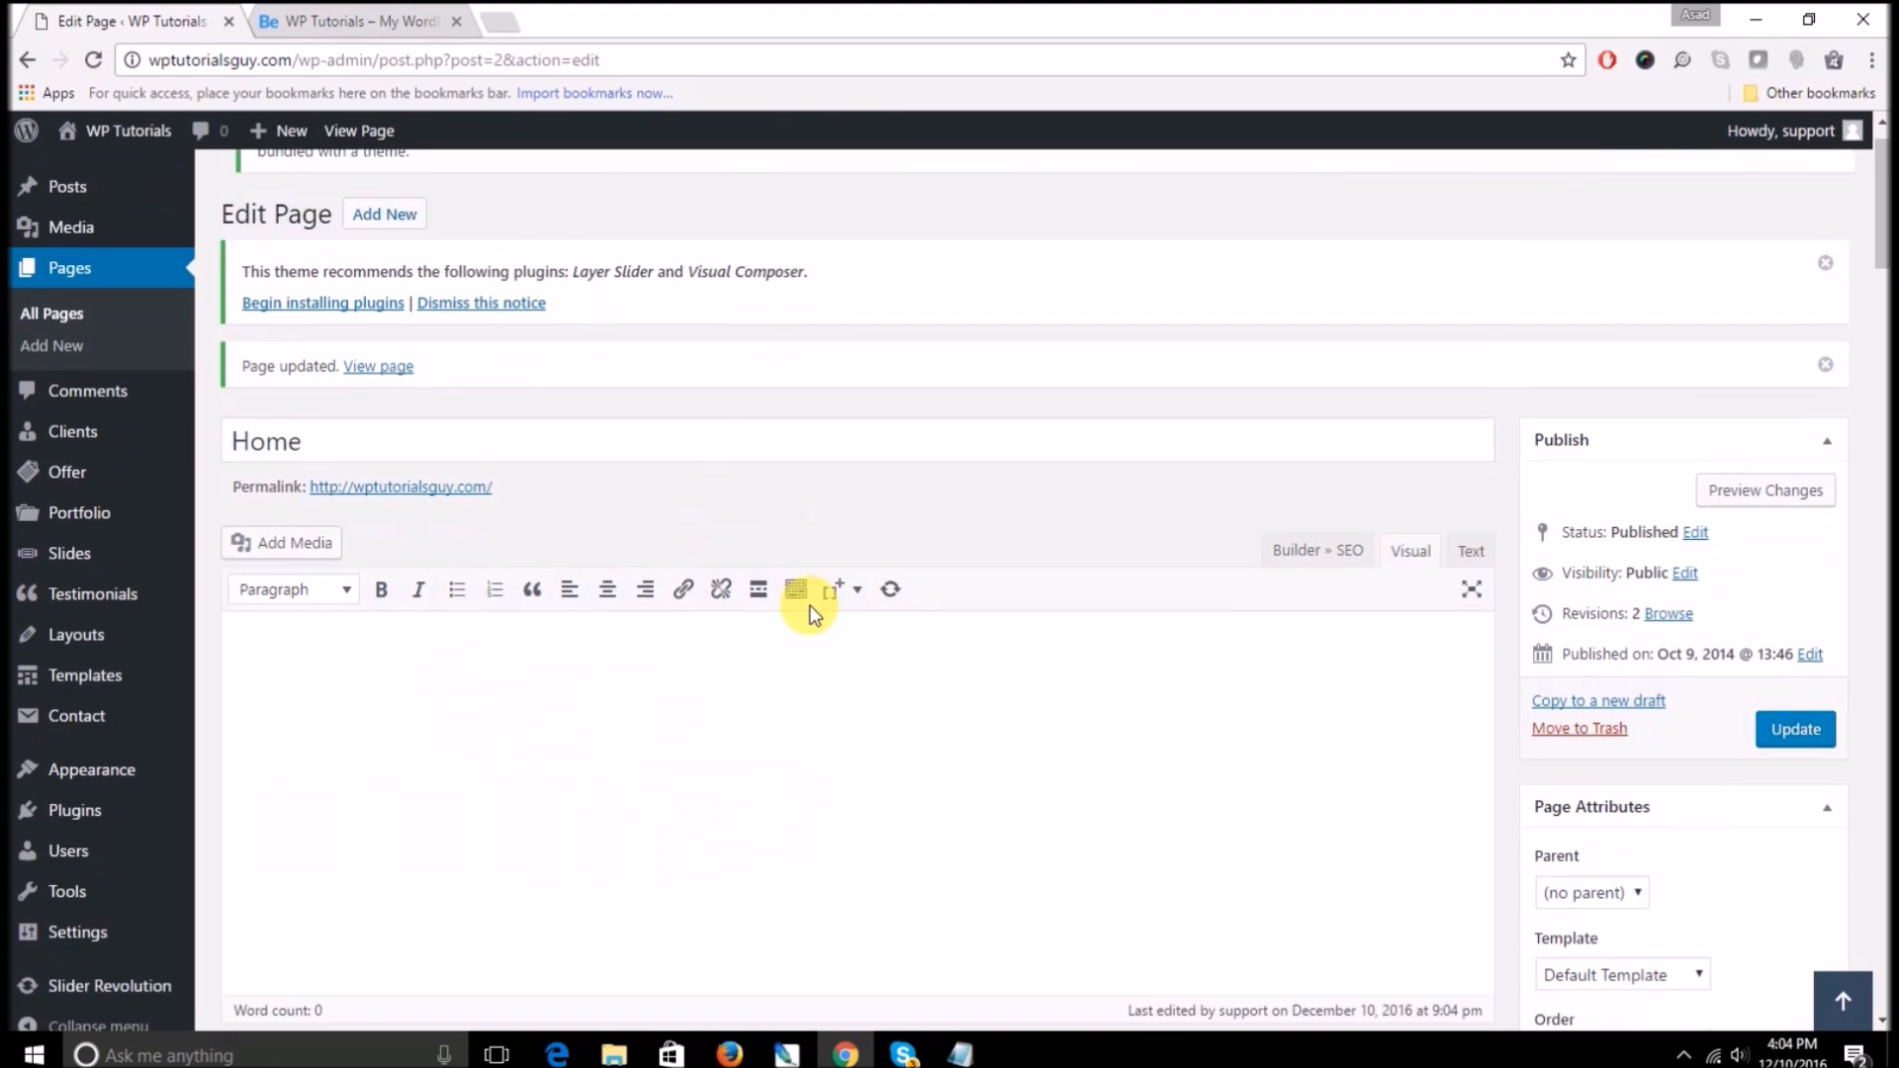
Step: Reduce the text column's padding from 100px to 35px and save the column settings
scroll(807, 610, "down", 2)
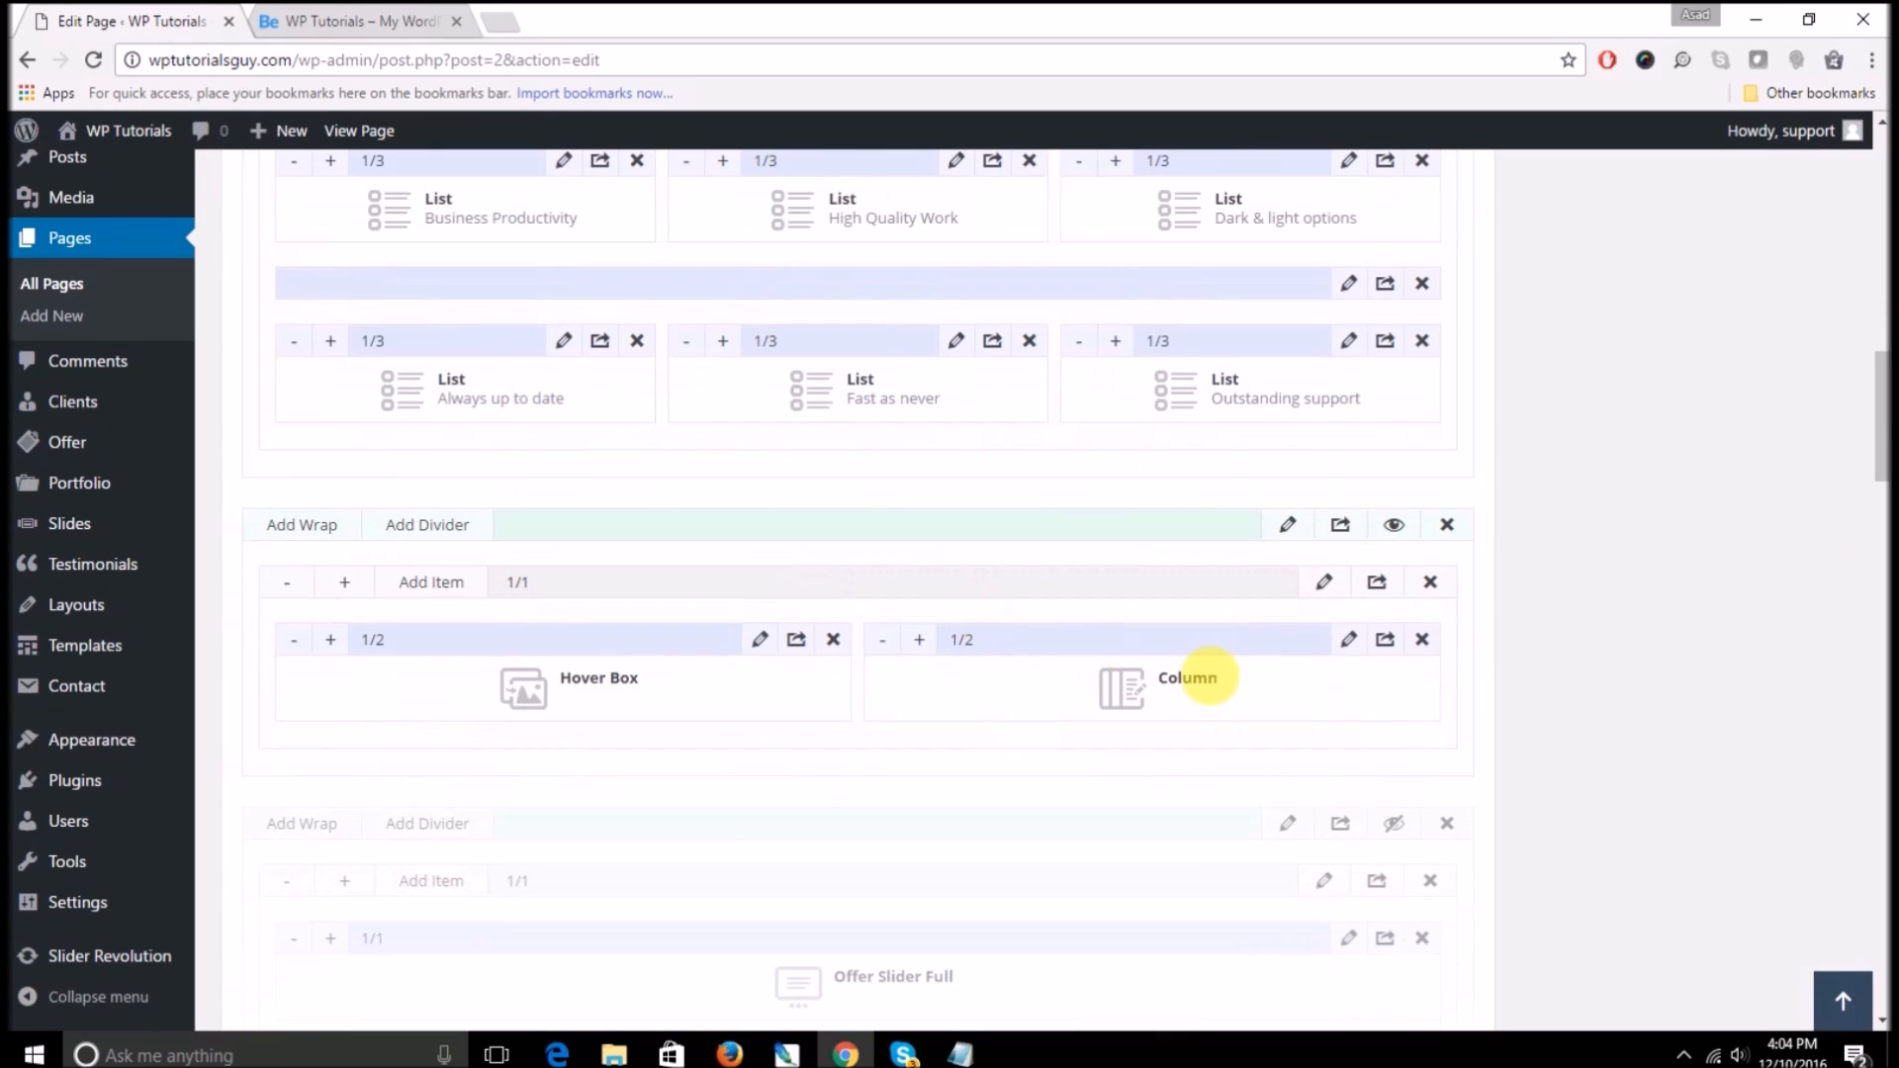
left_click(1345, 639)
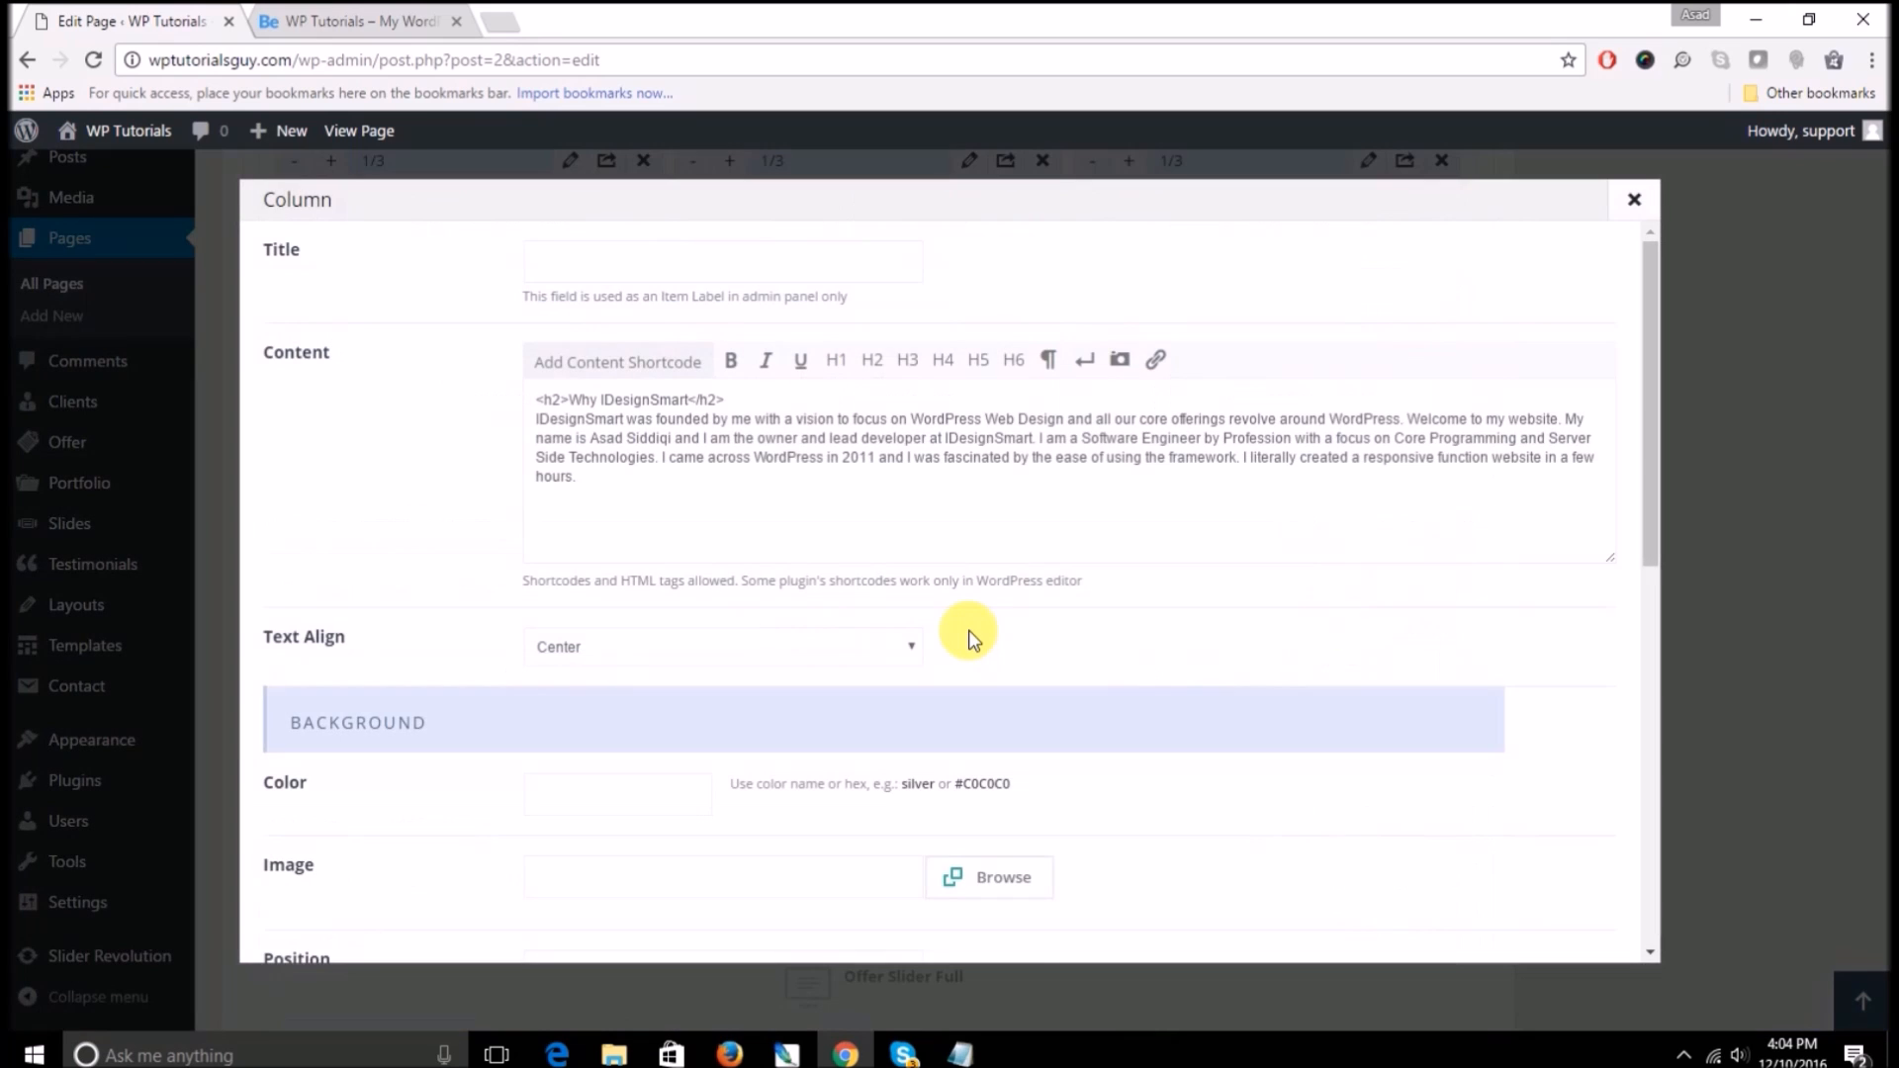
scroll(969, 633, "down", 4)
scroll(969, 631, "down", 2)
scroll(791, 623, "down", 1)
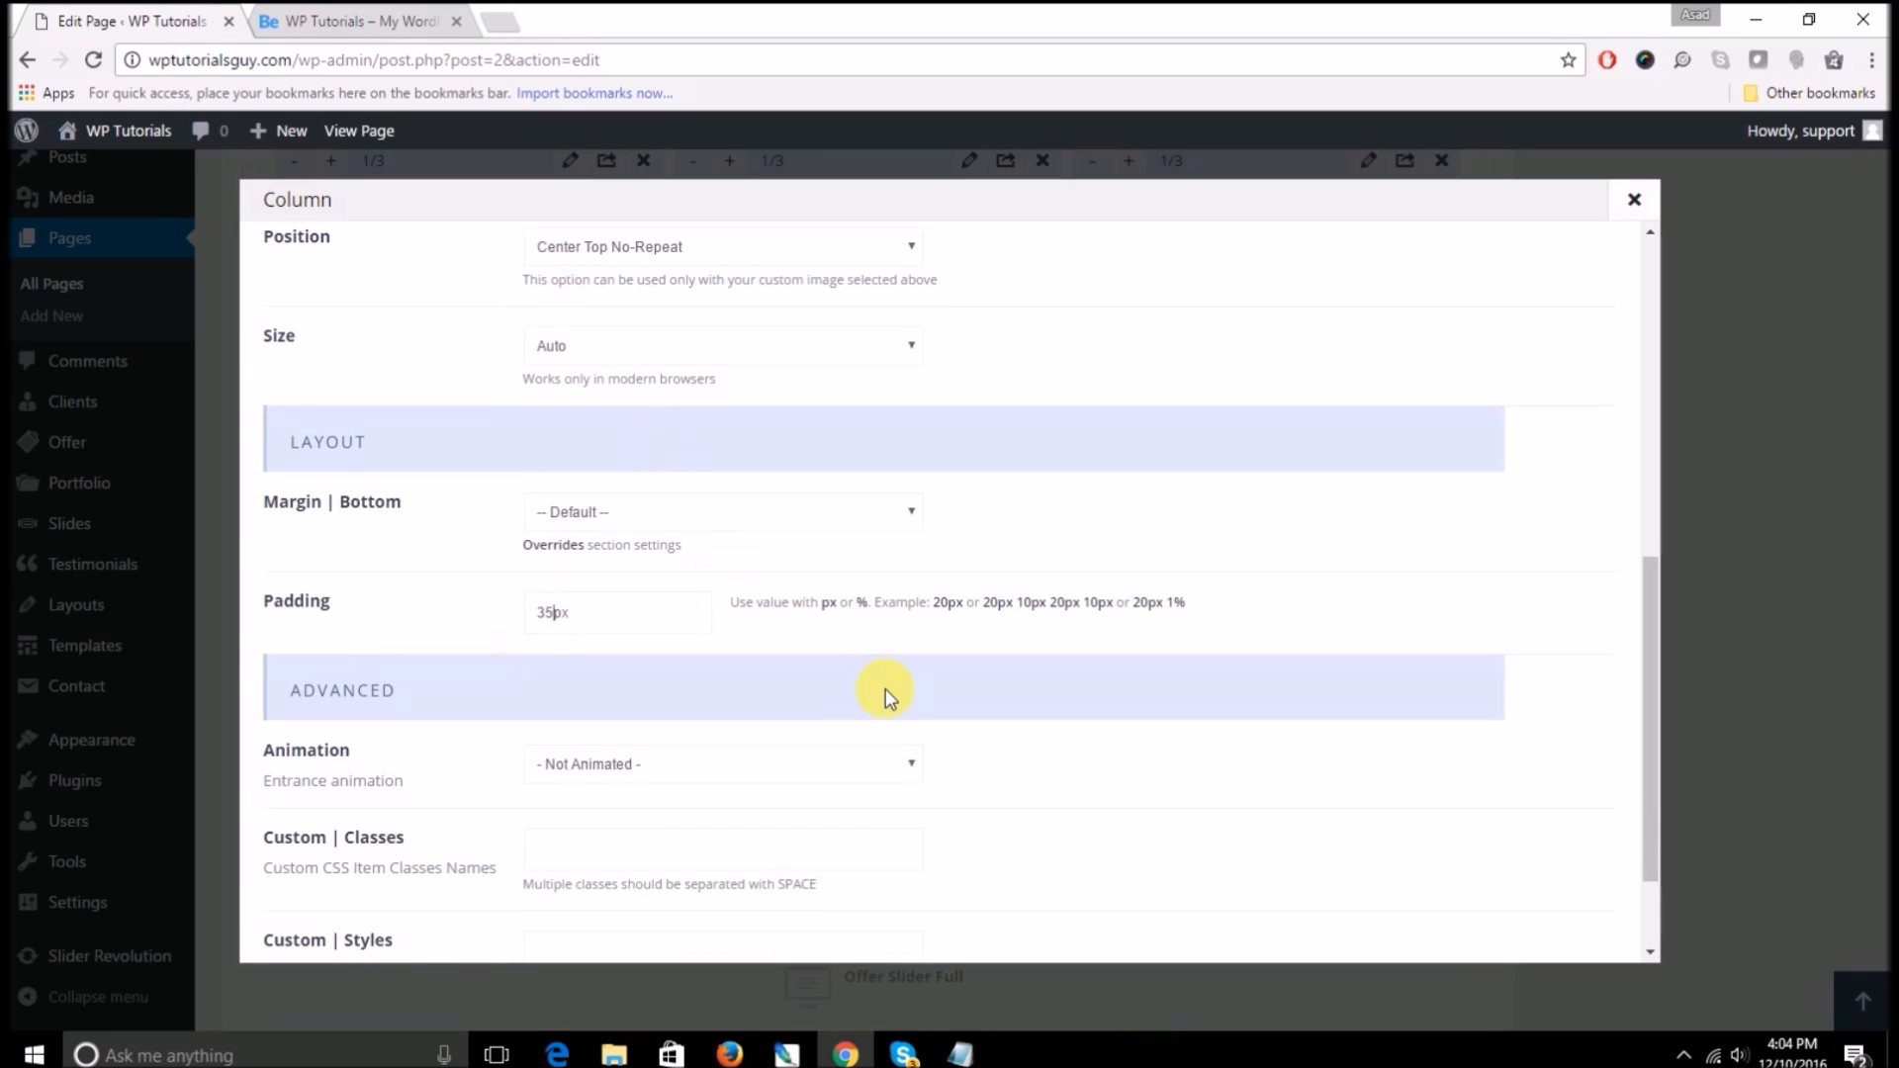
scroll(889, 687, "down", 1)
left_click(1525, 938)
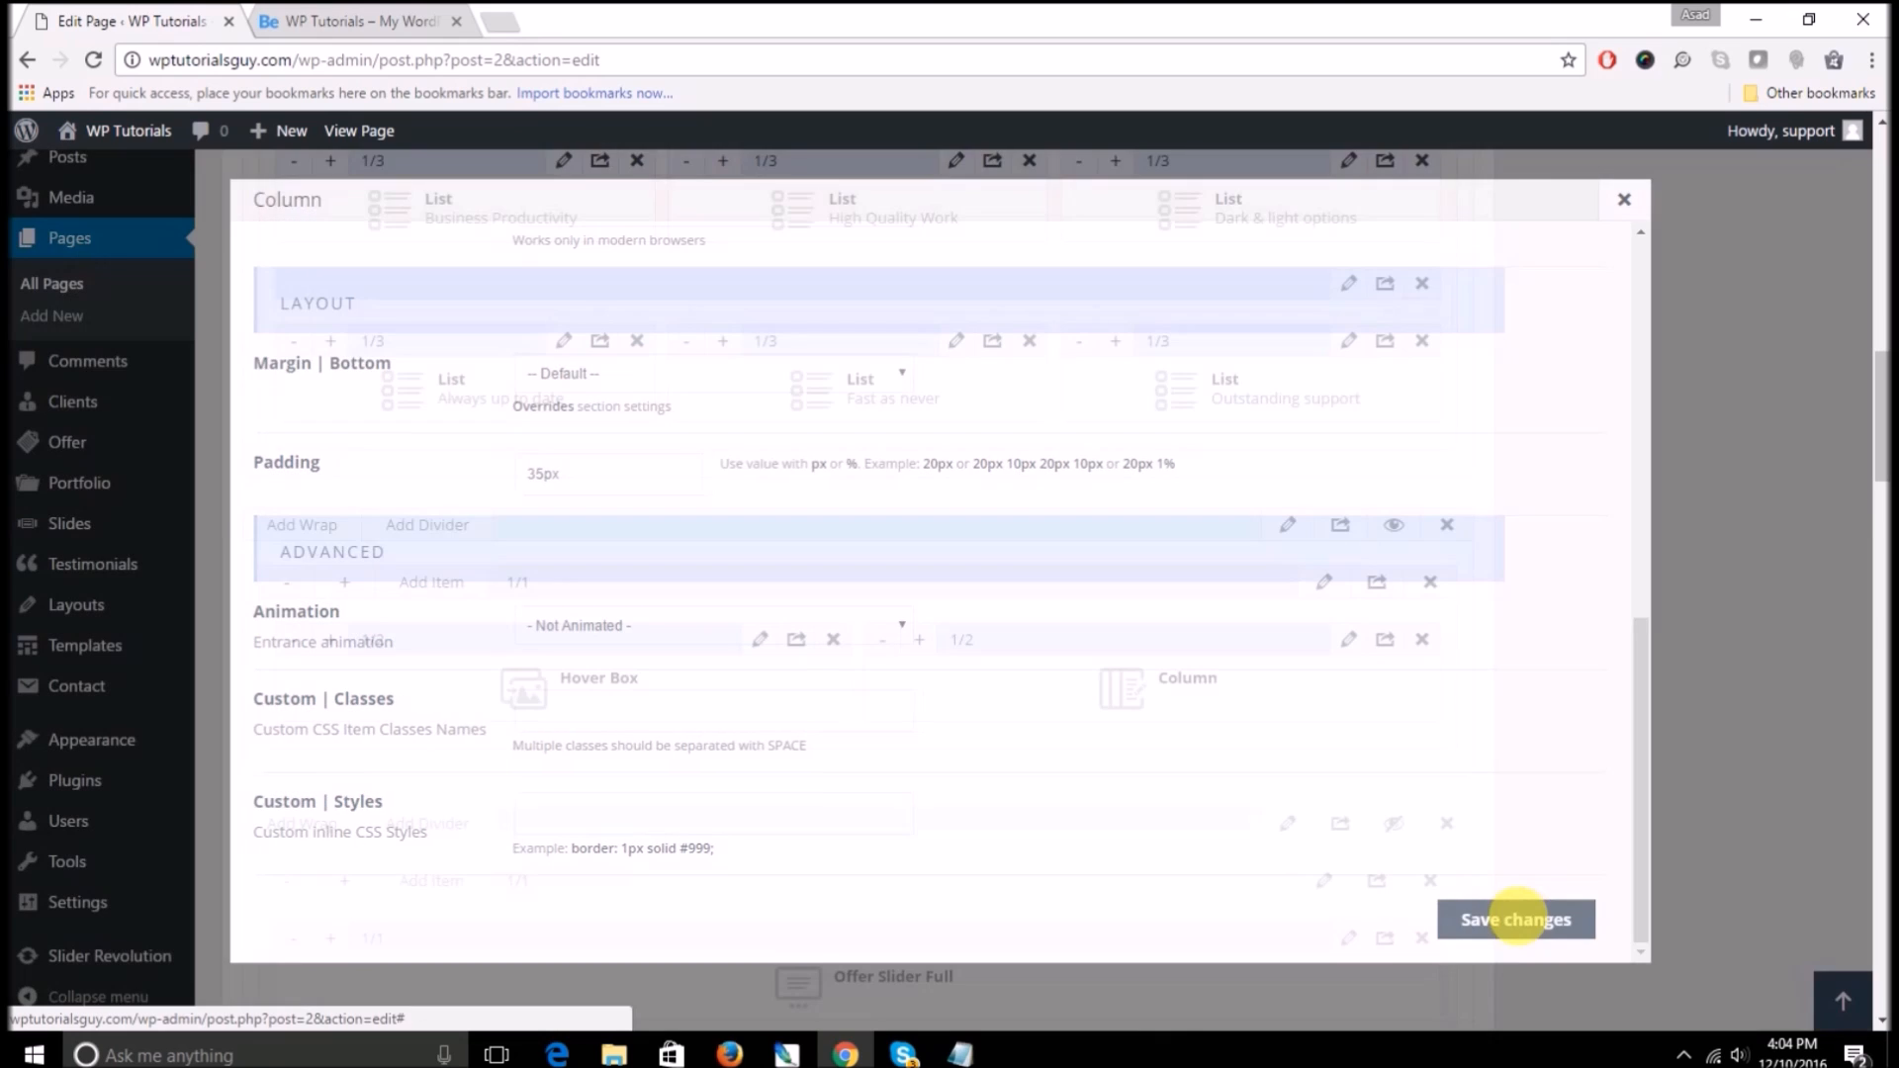
scroll(1556, 825, "up", 5)
scroll(1557, 821, "up", 10)
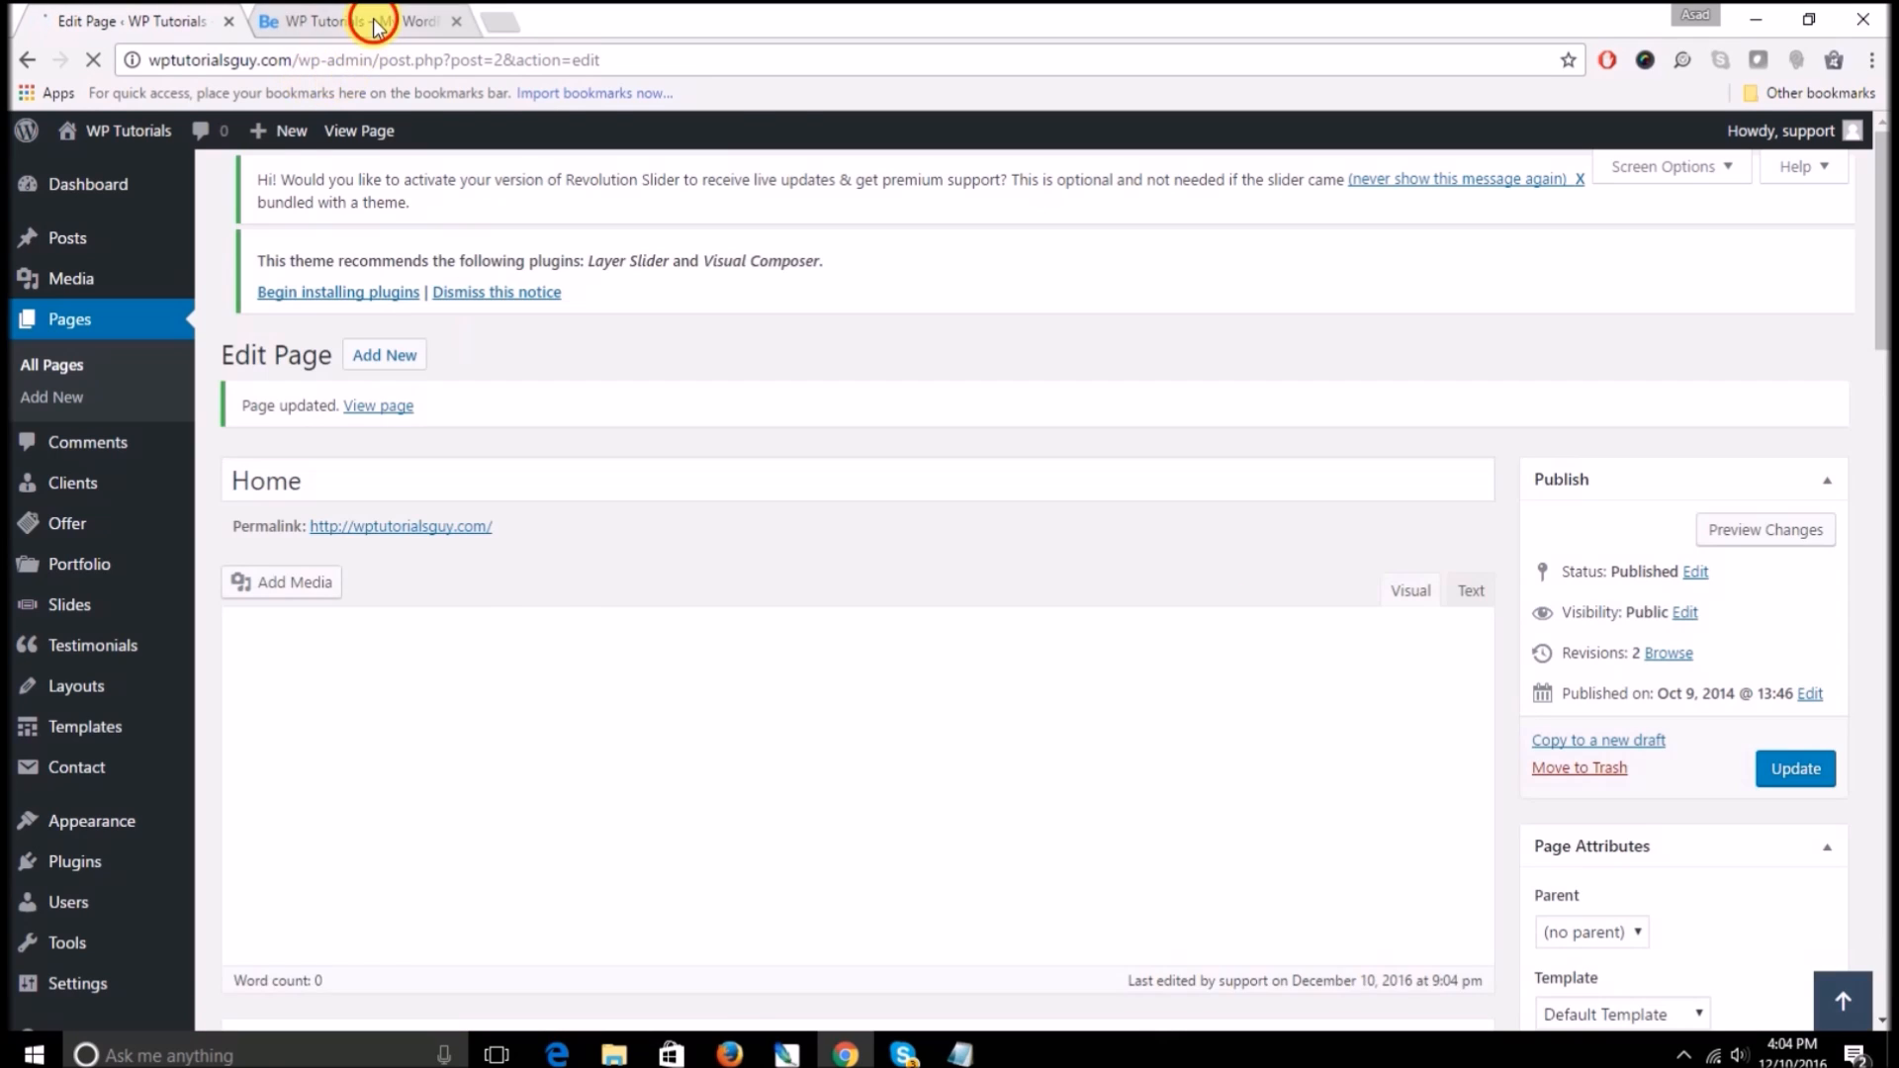
Step: View the live homepage's Why IDesignSmart text with the 35px padding
left_click(374, 24)
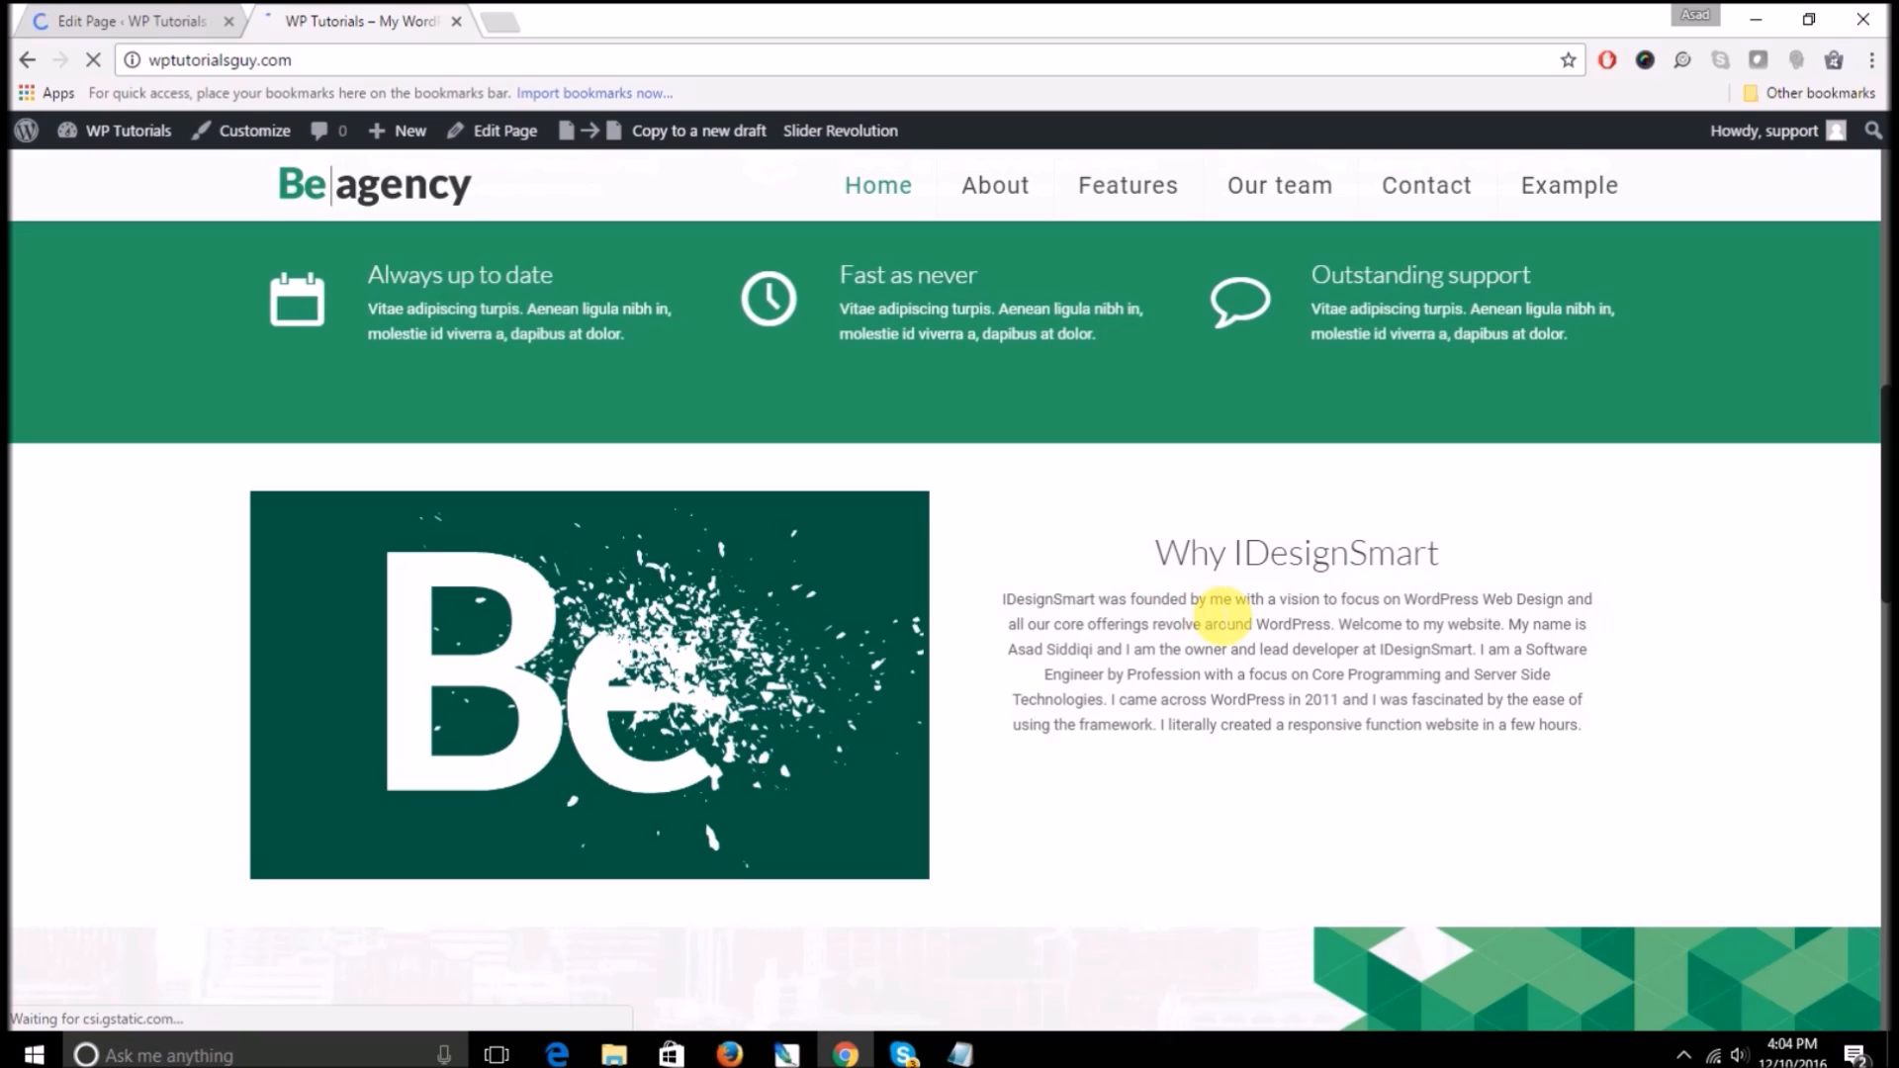
Step: Copy the 'It was a wonderful experience' sentence from the Notepad about text
mouse_move(960, 1060)
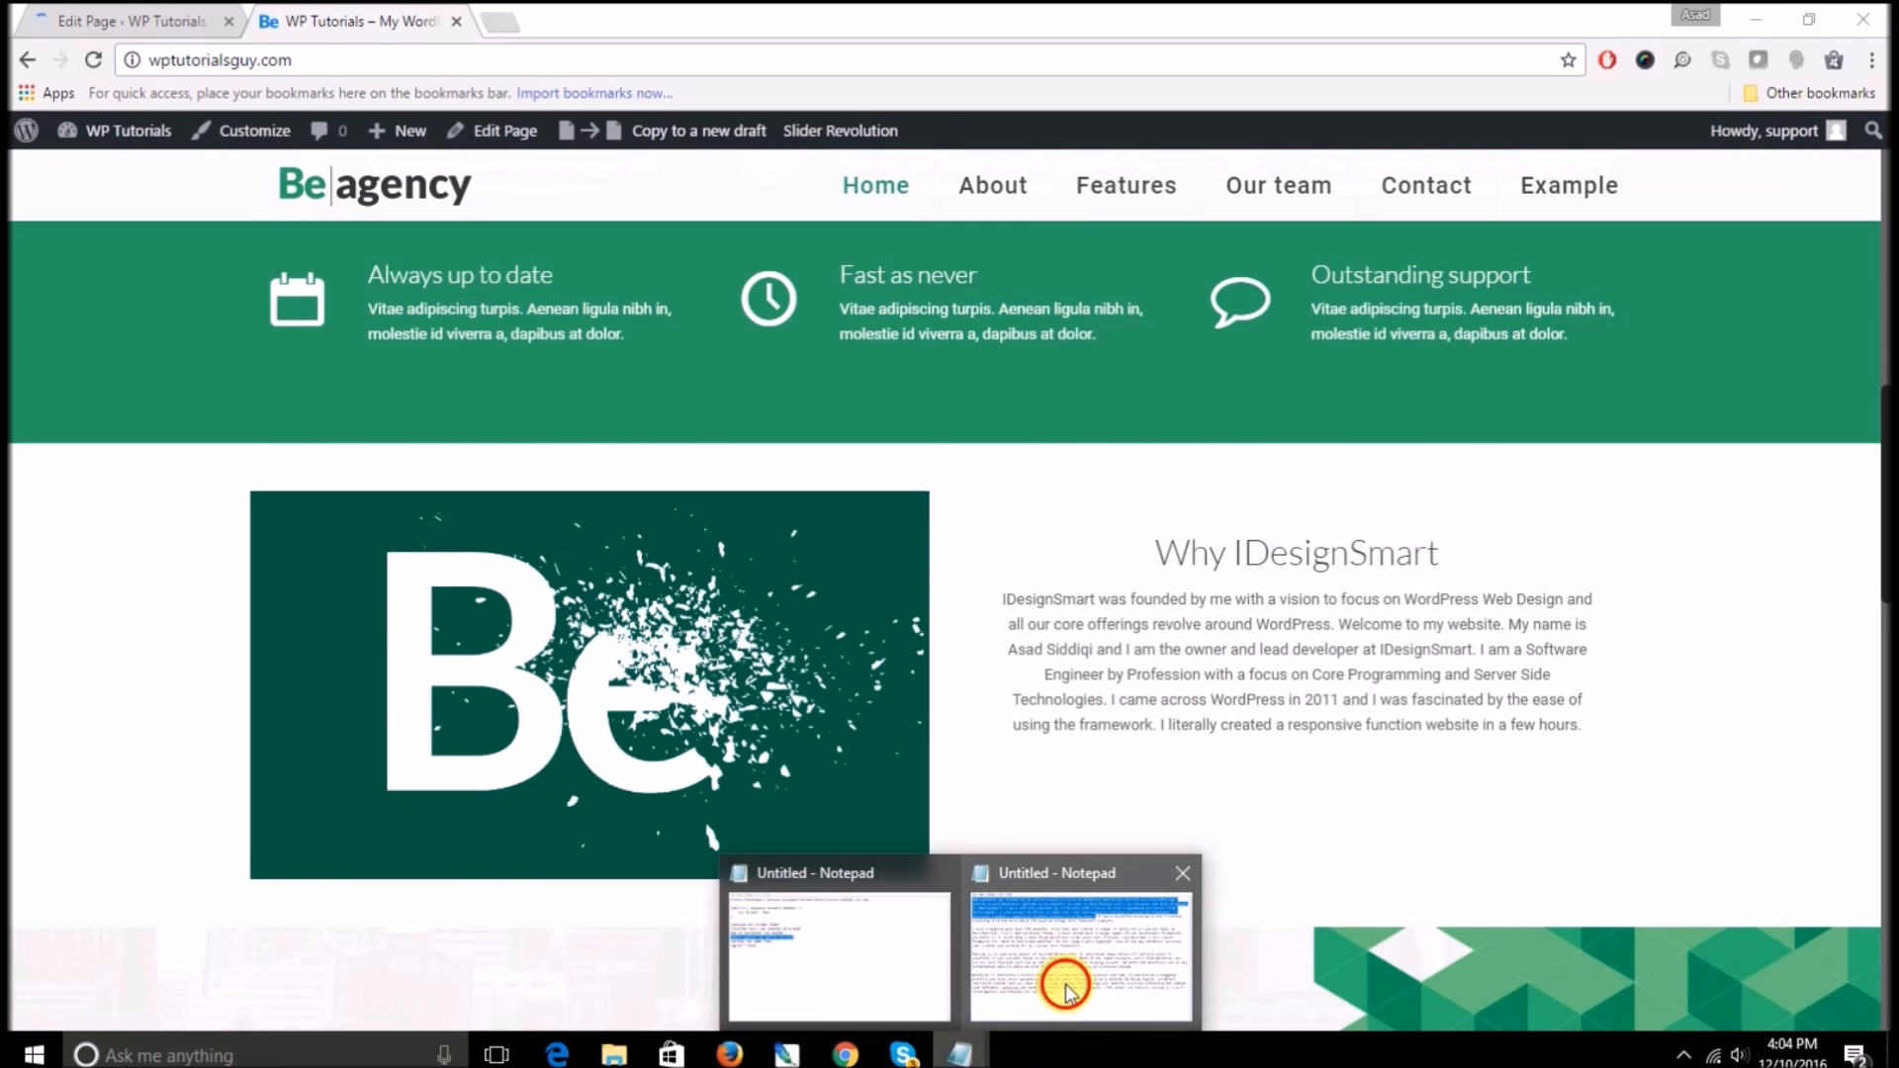
left_click(1059, 978)
left_click_drag(952, 406, 1148, 450)
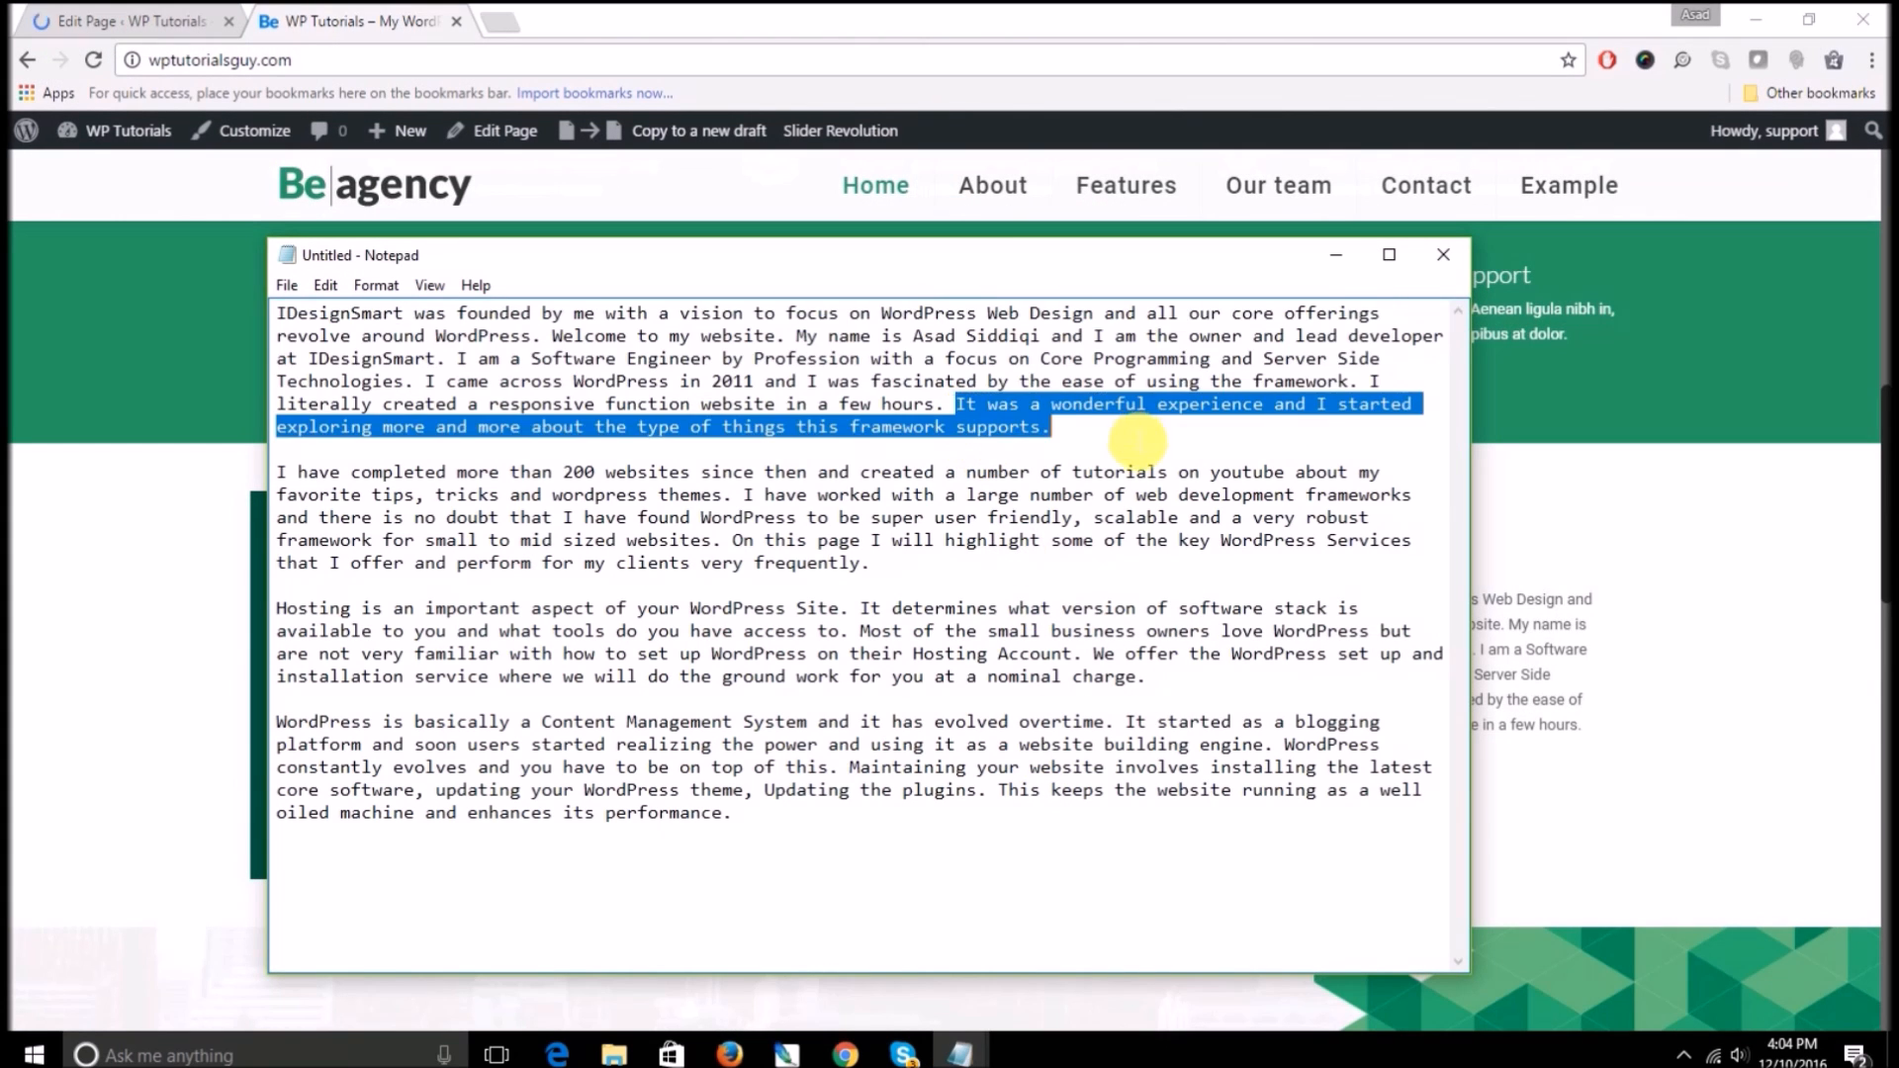
right_click(970, 419)
left_click(1028, 502)
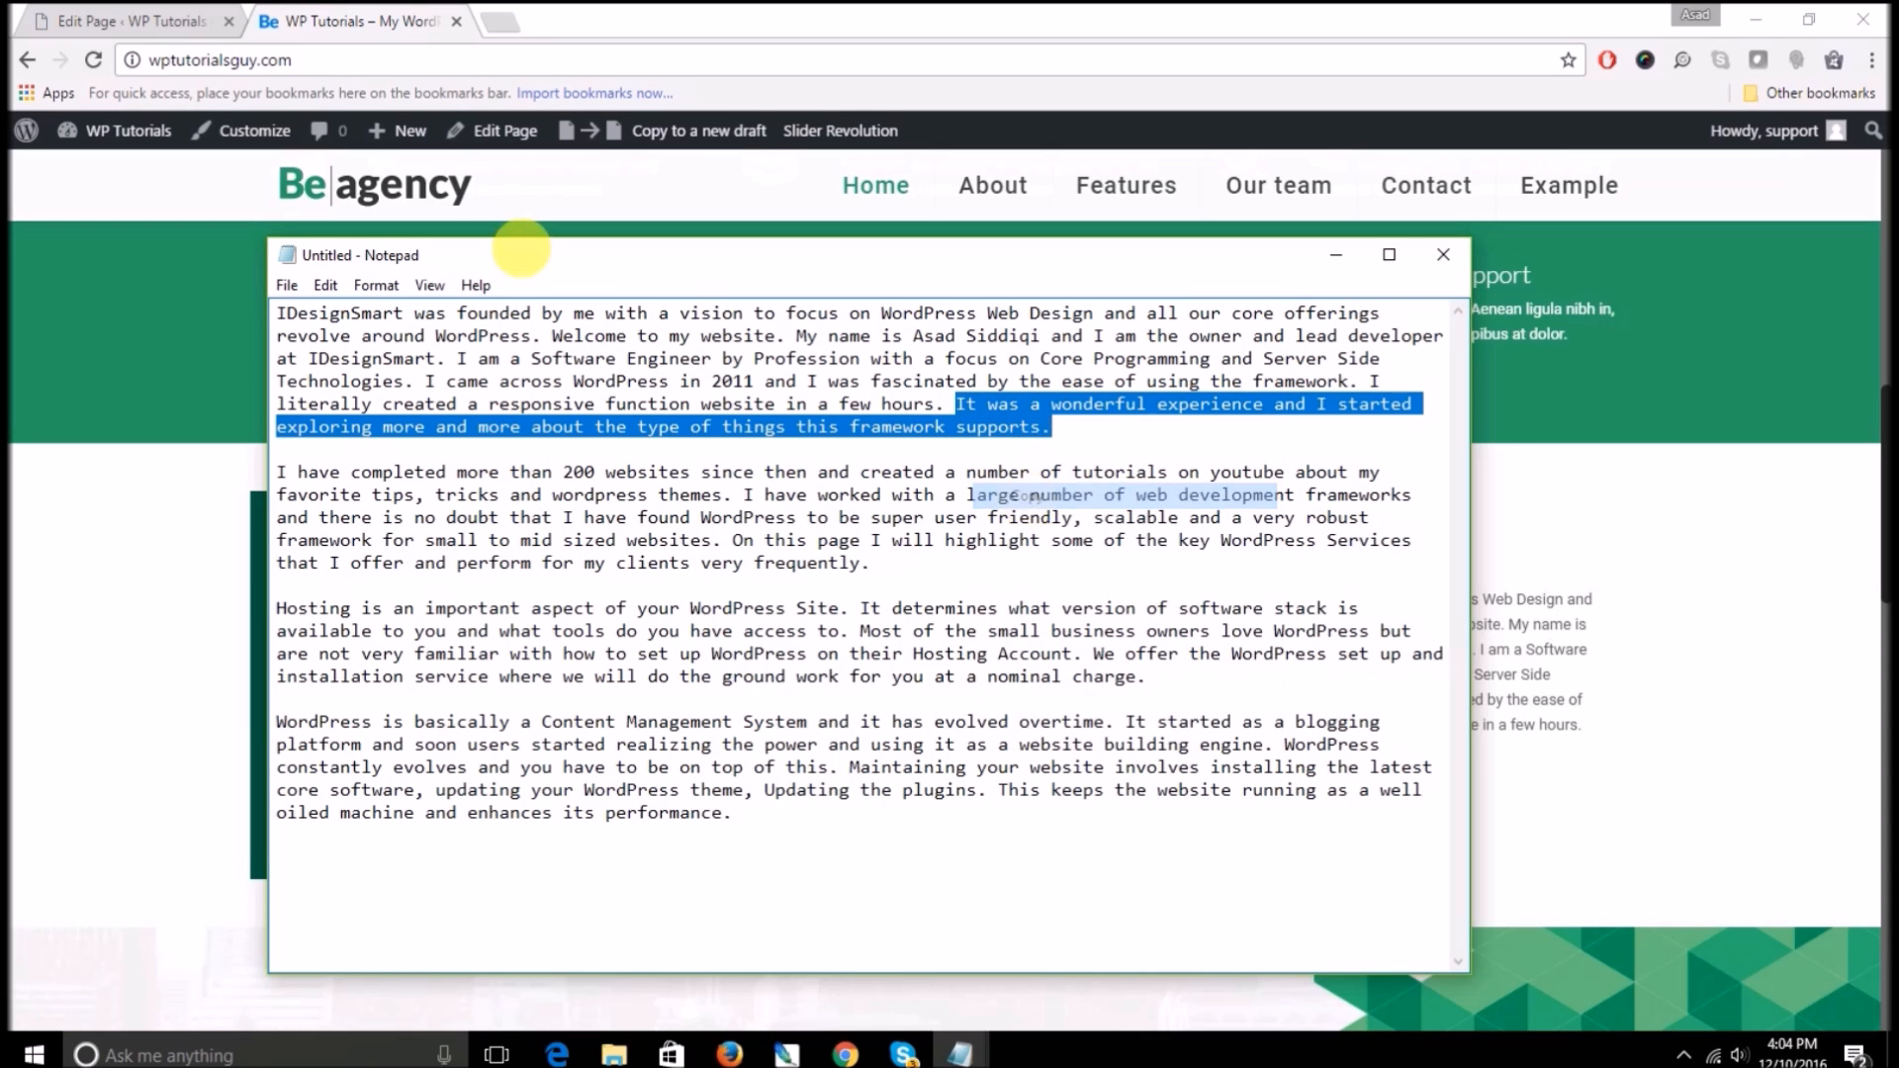
left_click(109, 21)
scroll(777, 573, "down", 15)
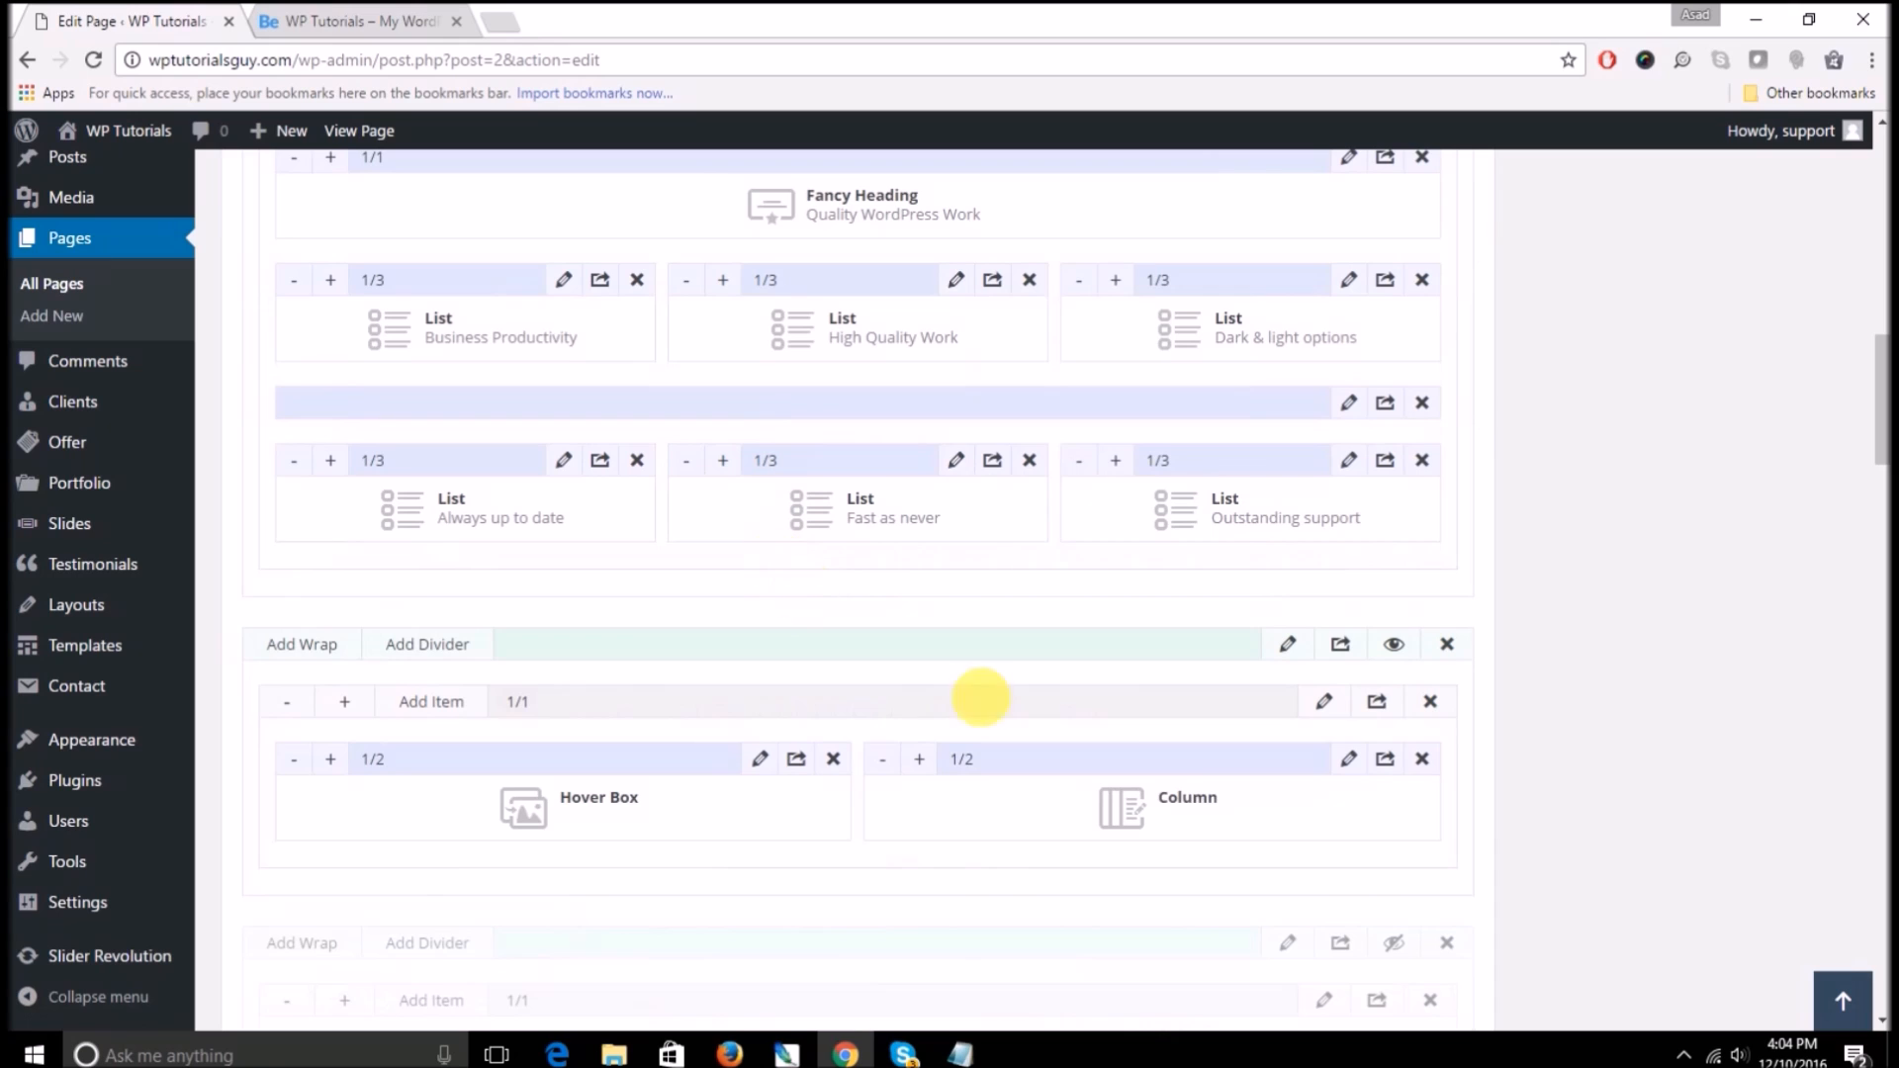
Step: Paste the wonderful-experience sentence at the end of the column's content, save, and update the page
left_click(1346, 761)
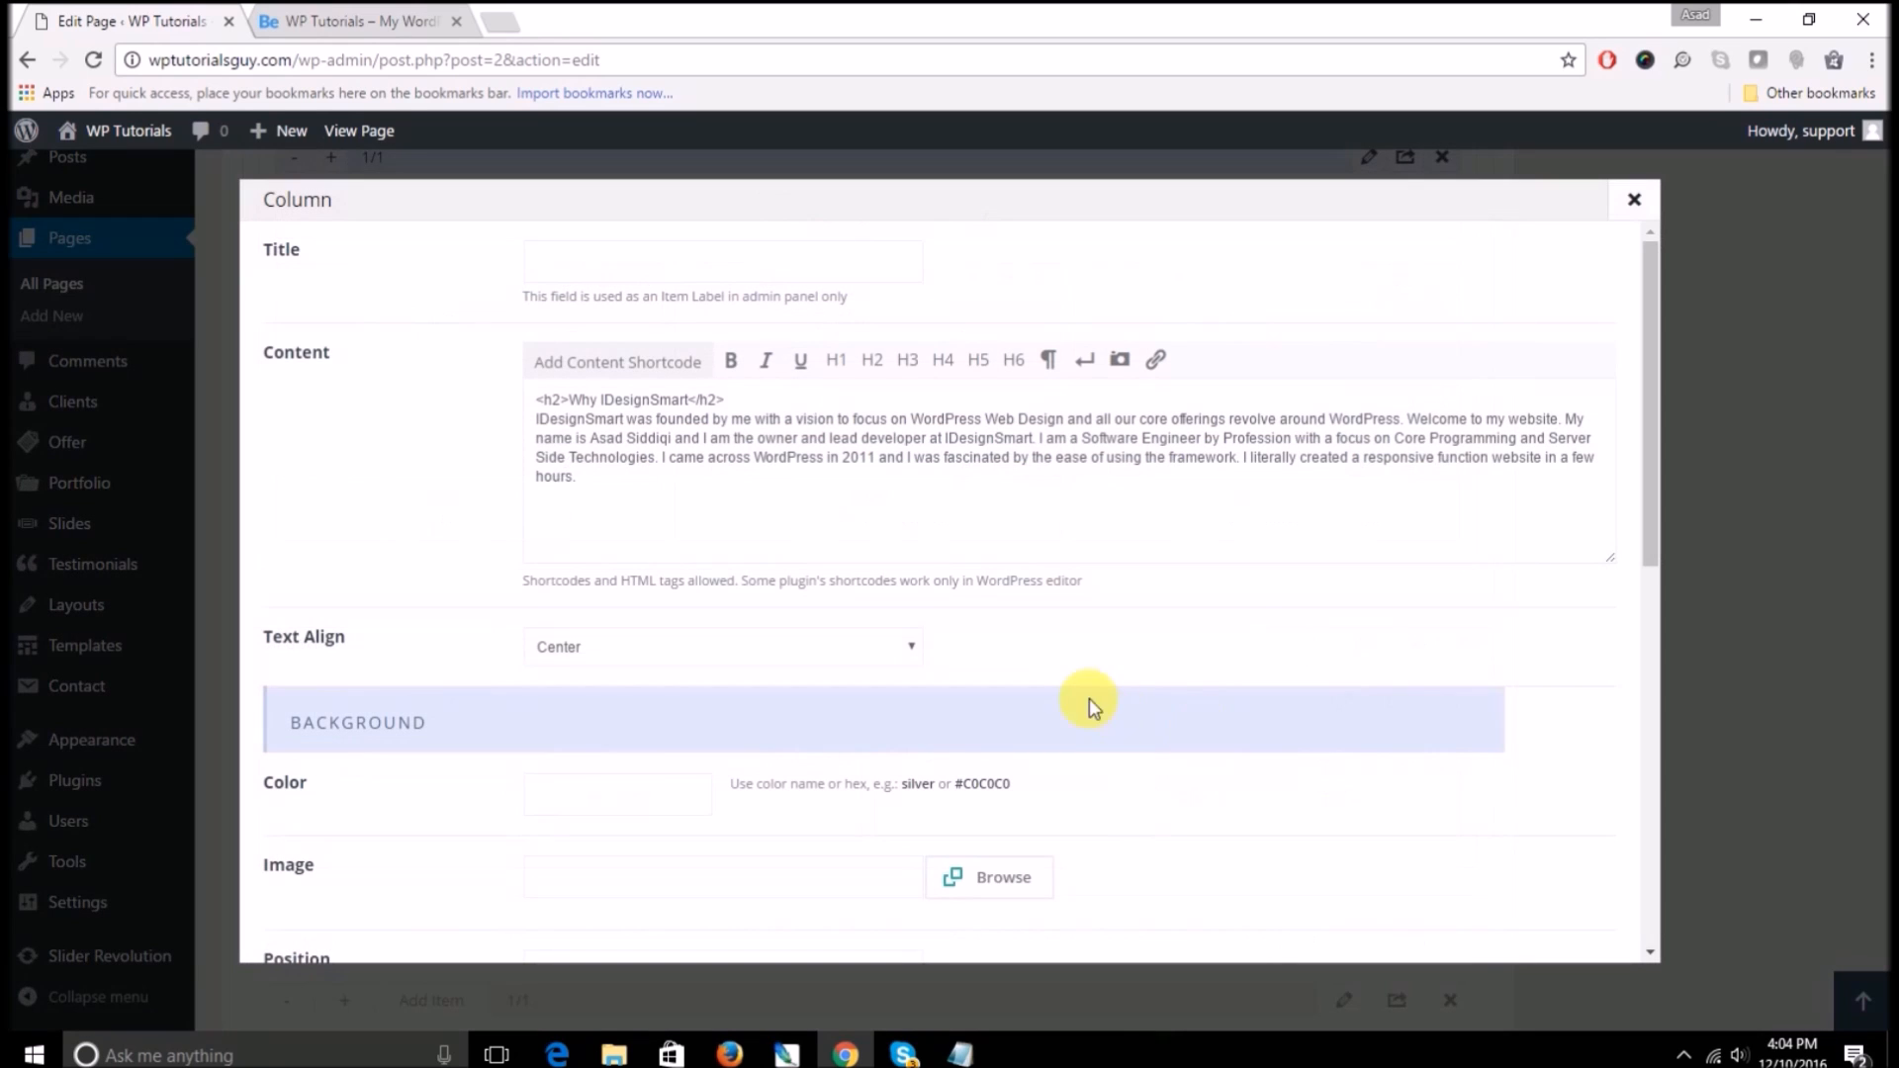
left_click(675, 488)
key("ctrl+v")
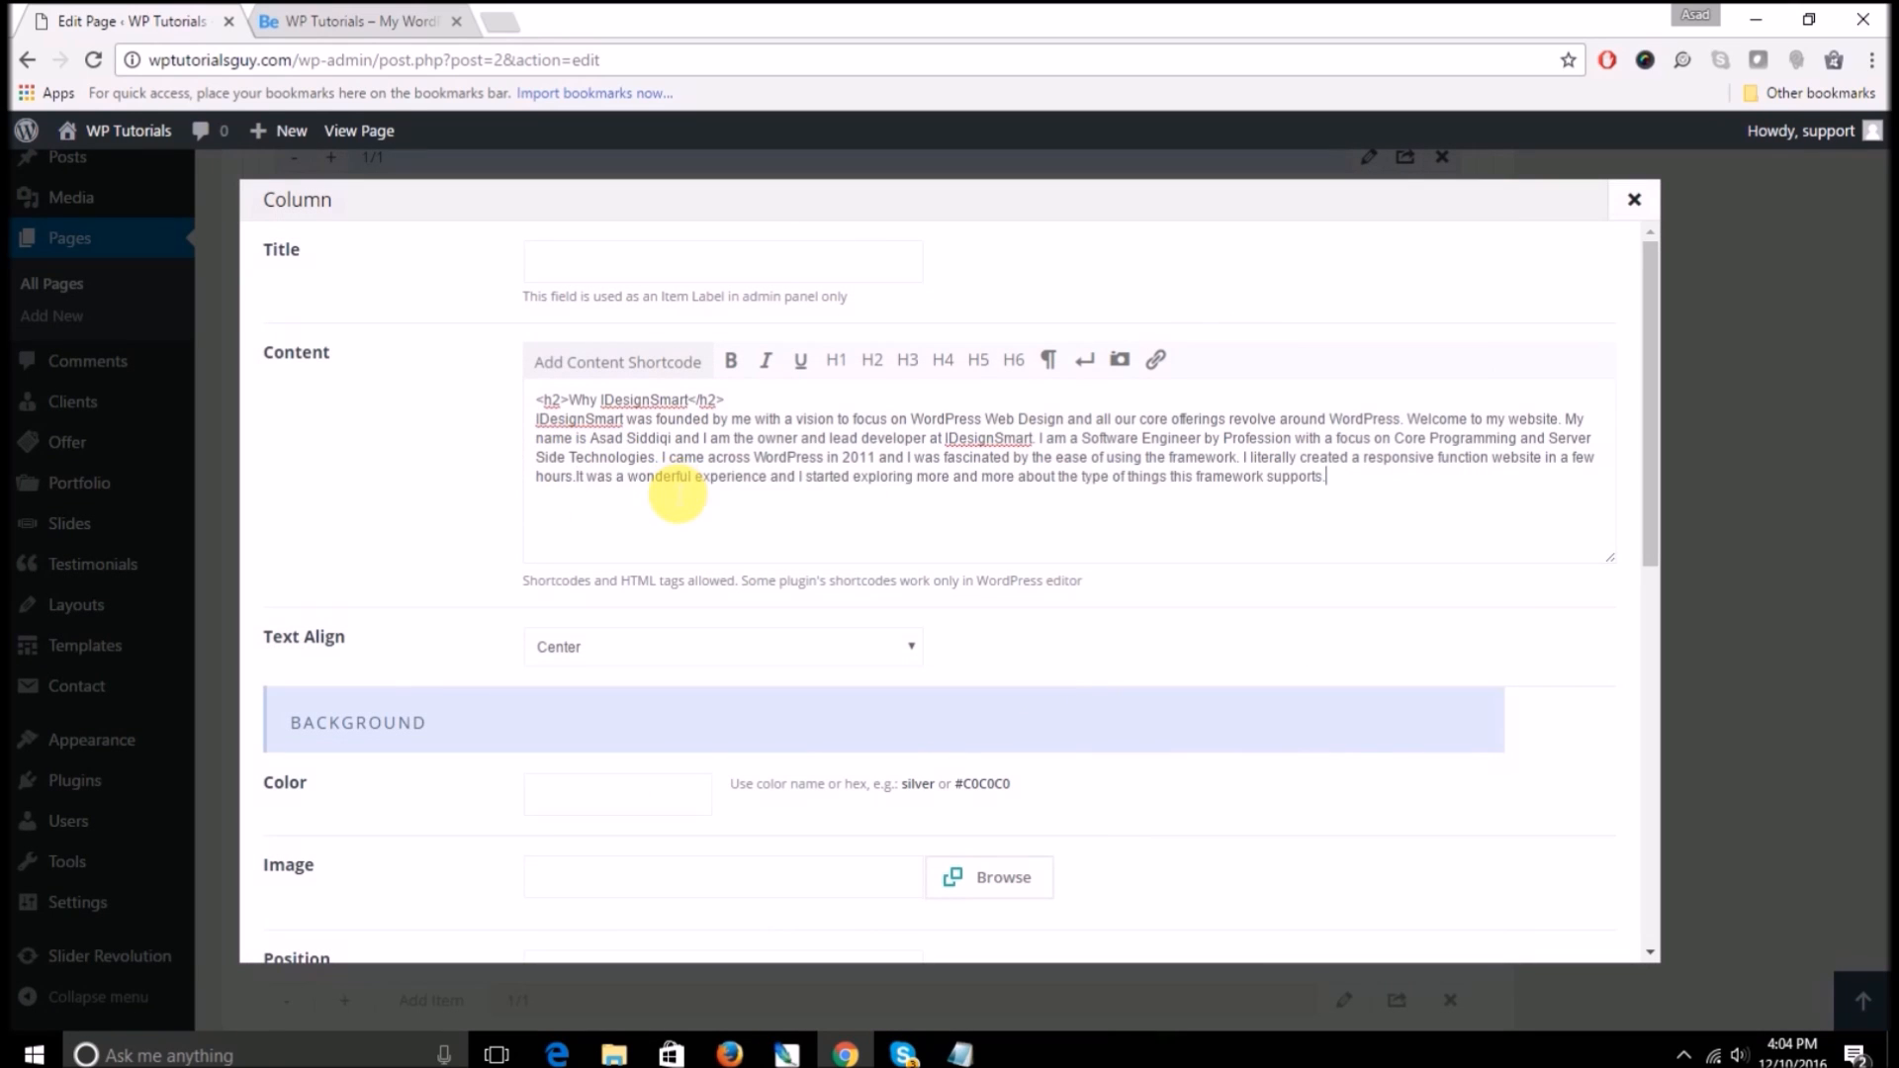
scroll(675, 492, "down", 8)
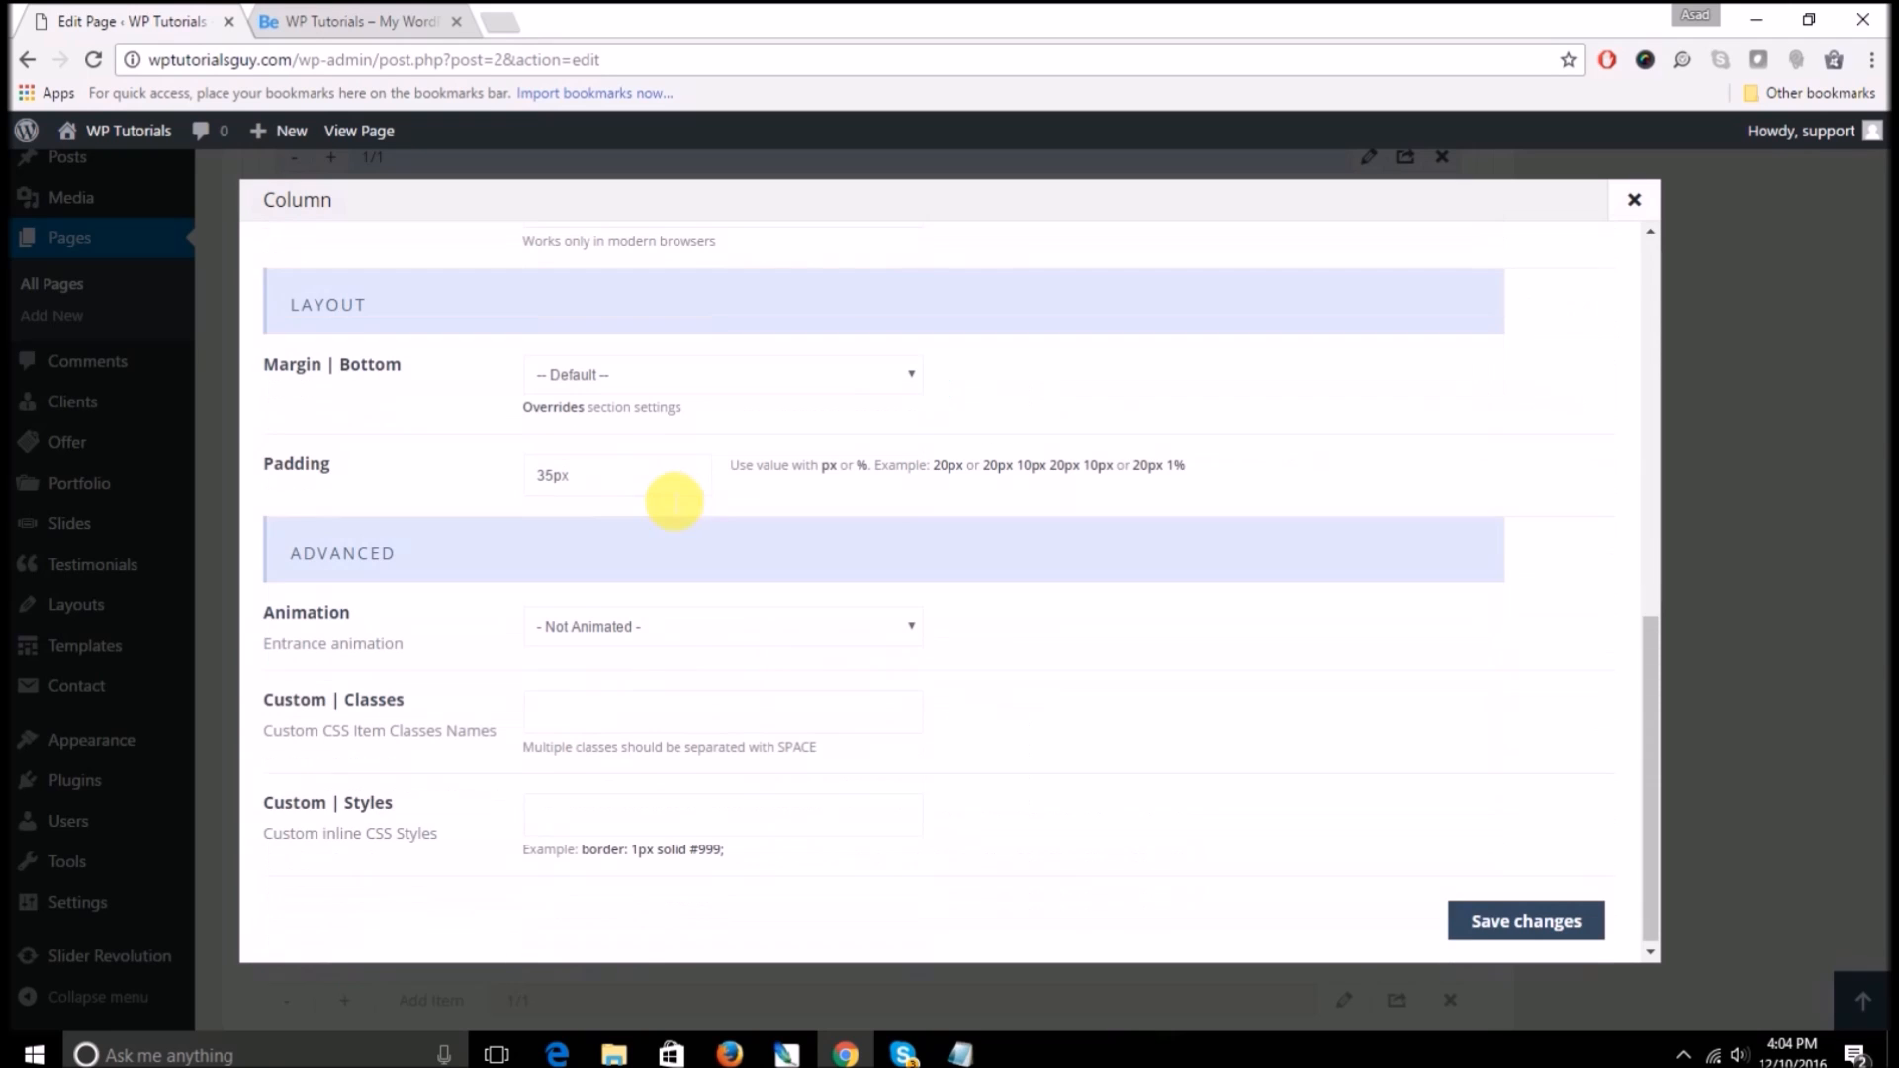
left_click(1496, 902)
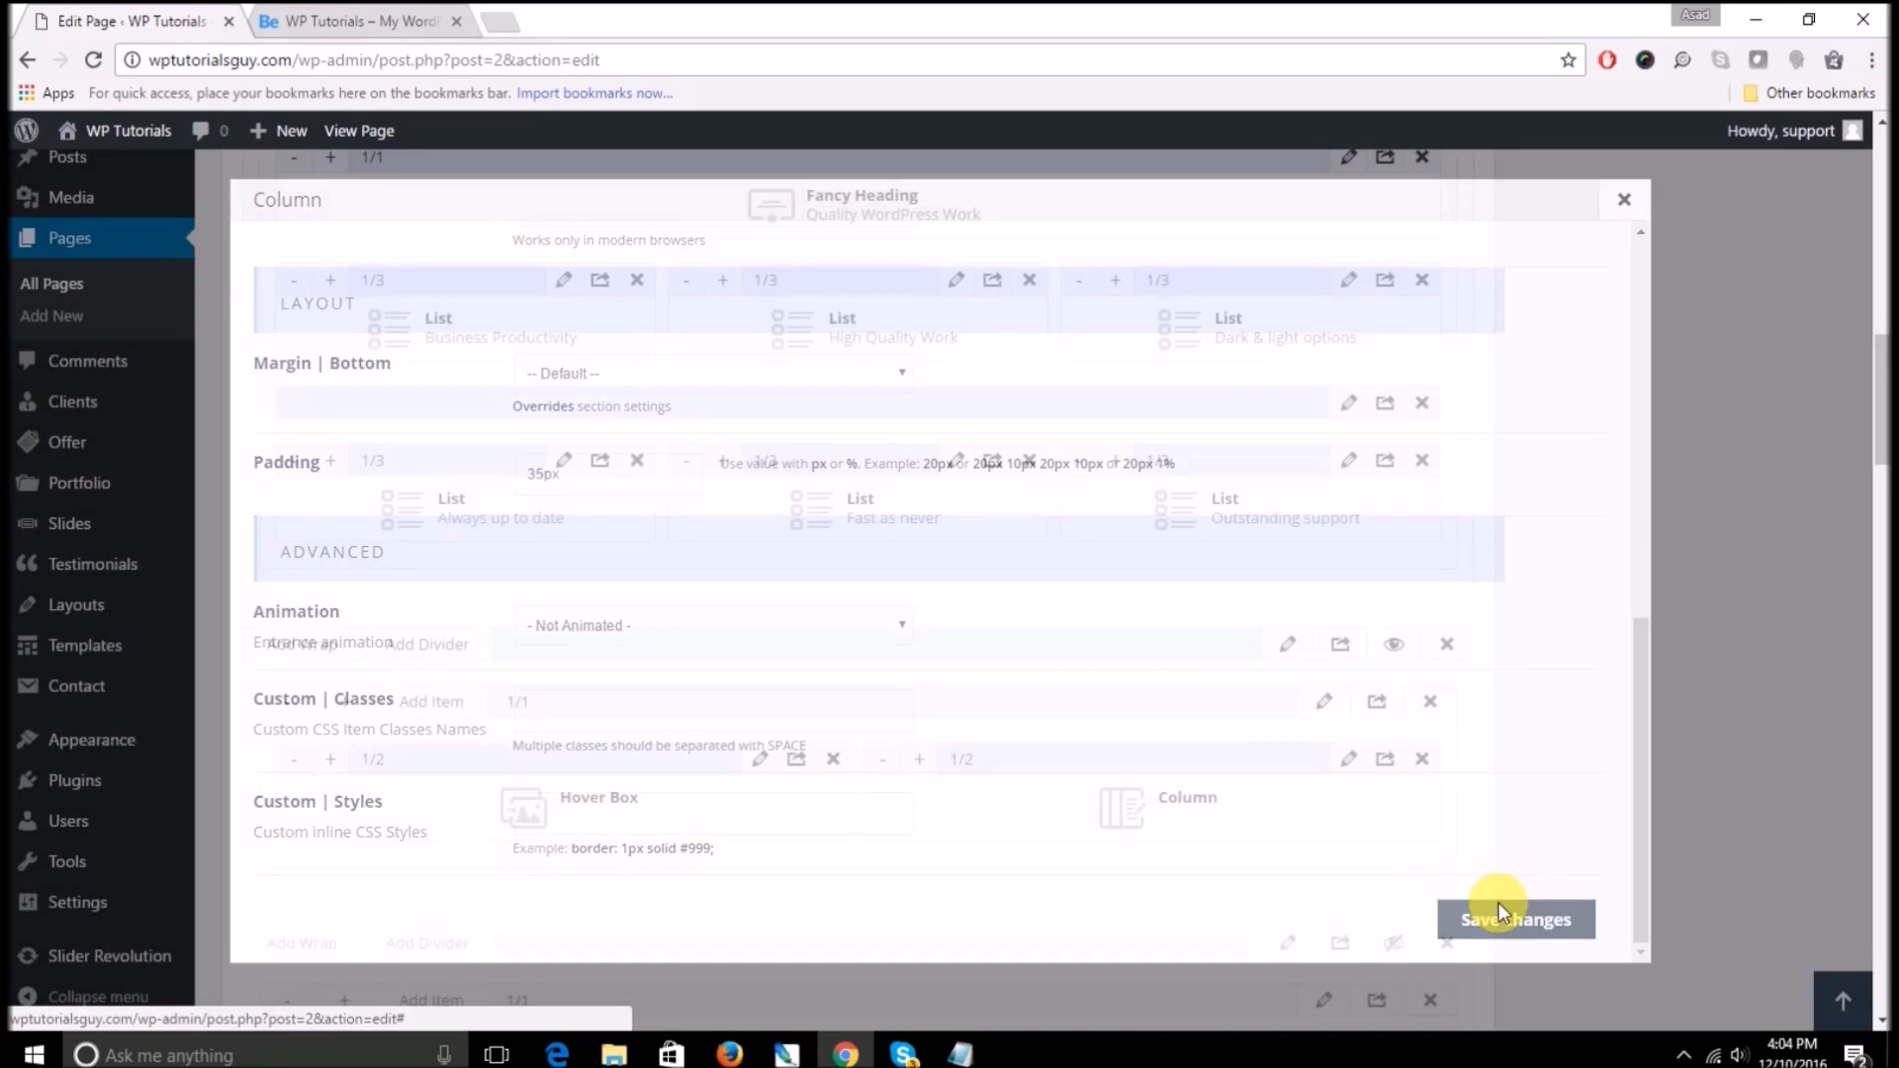
scroll(1480, 829, "up", 10)
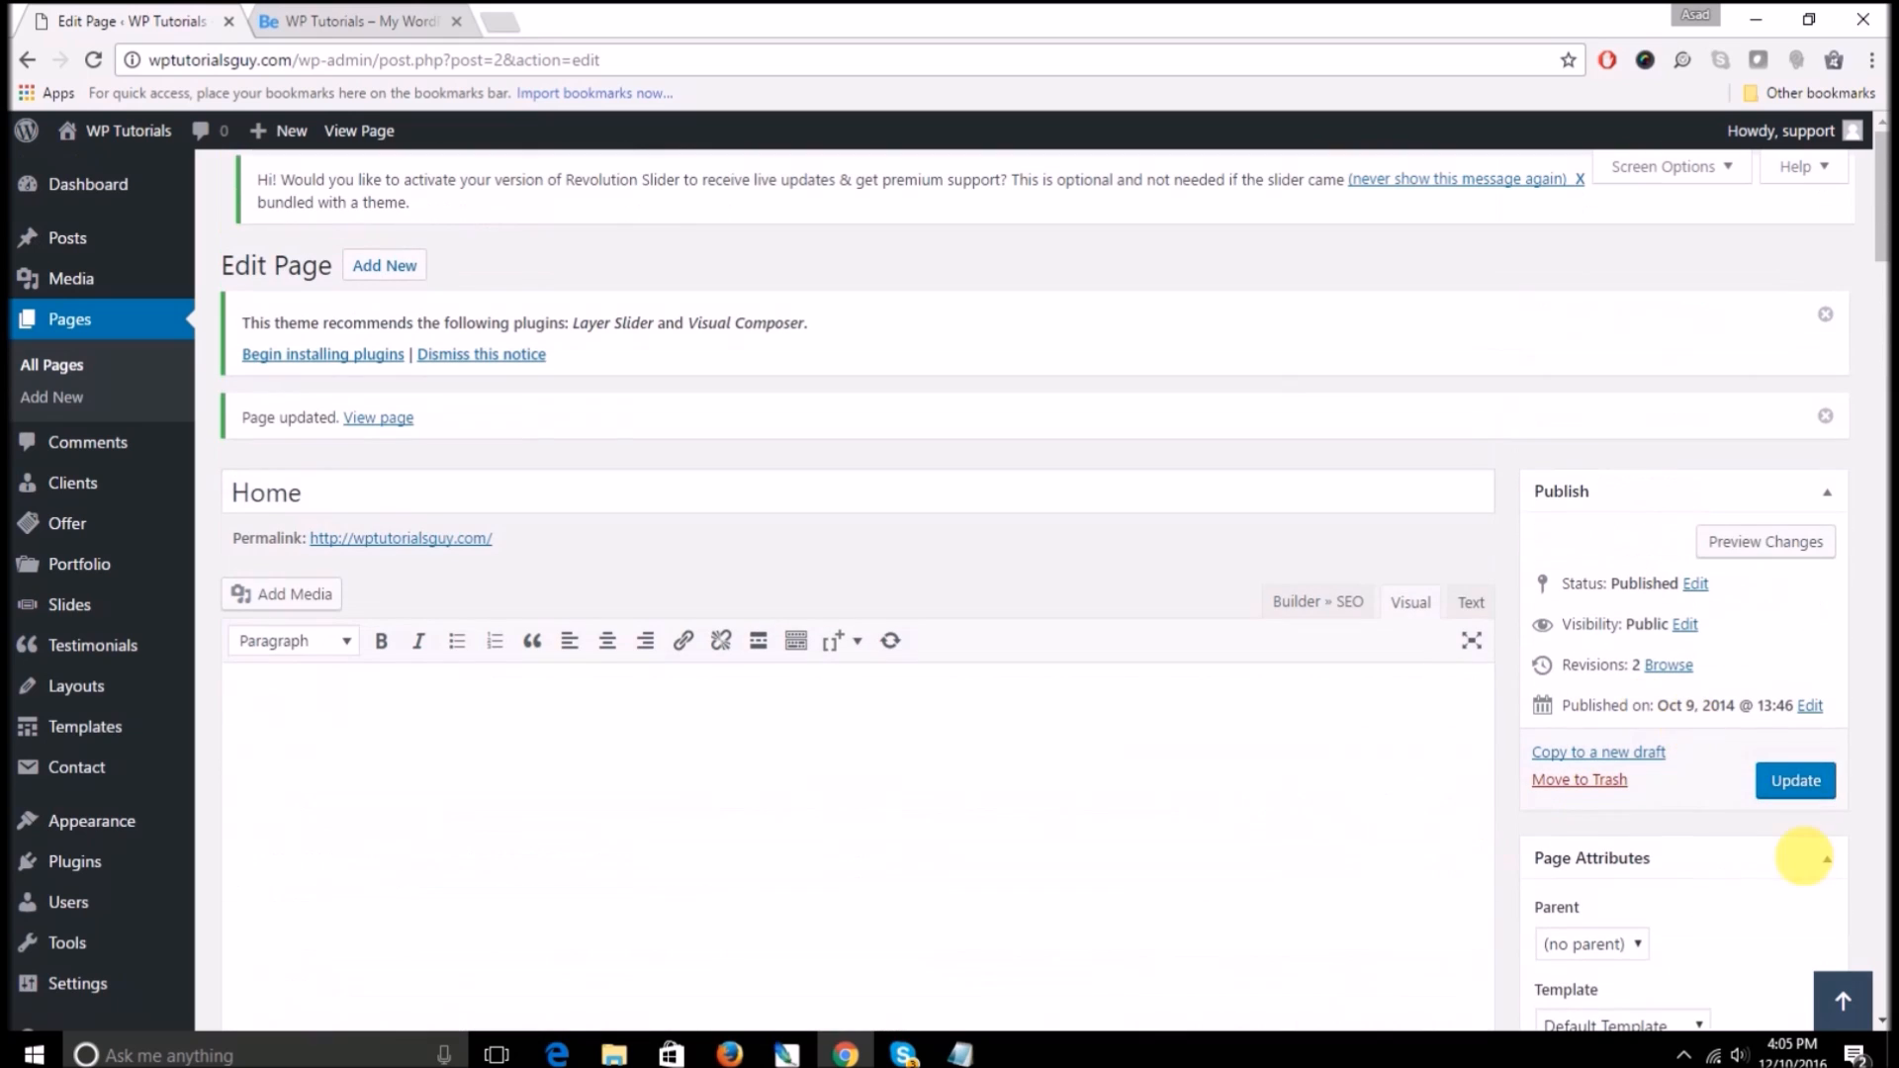
left_click(1796, 778)
Step: Reload the live homepage and confirm the Why IDesignSmart paragraph ends with the added sentence
left_click(341, 21)
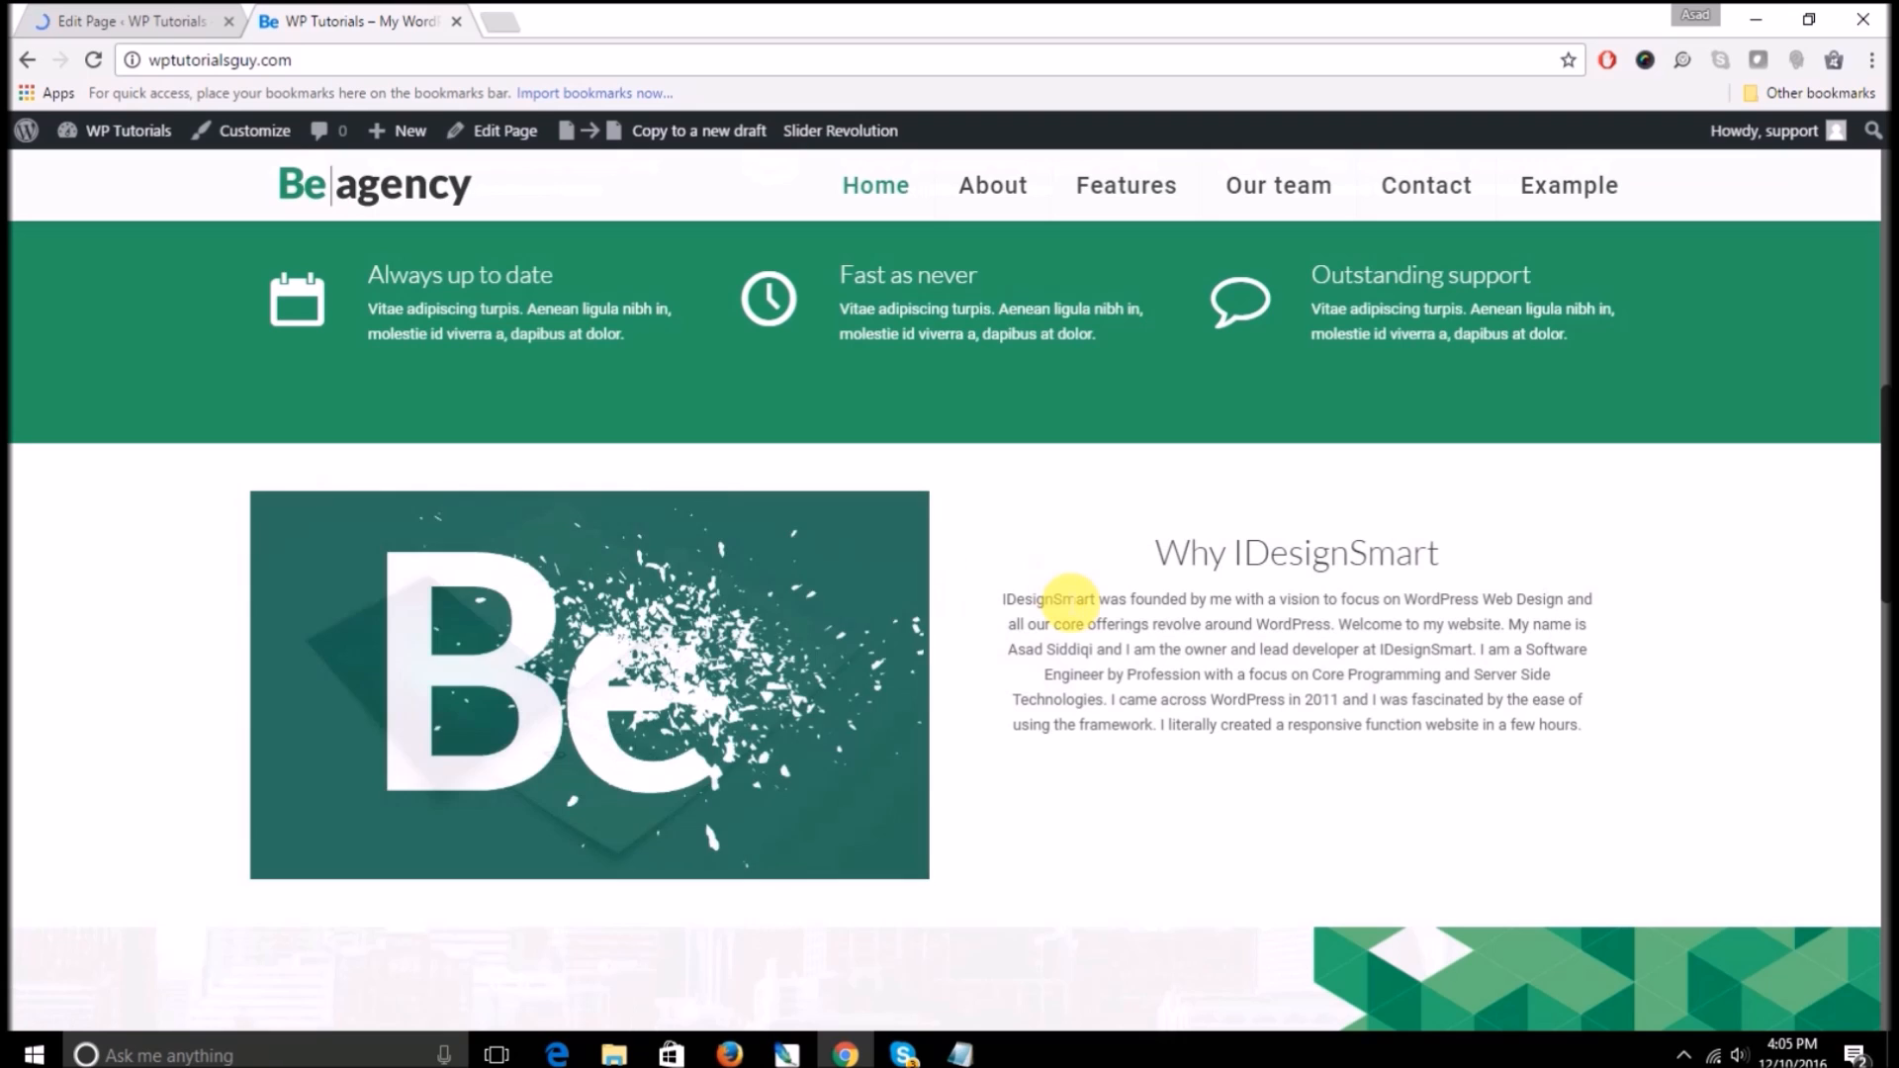
scroll(1063, 599, "down", 4)
scroll(1063, 598, "up", 5)
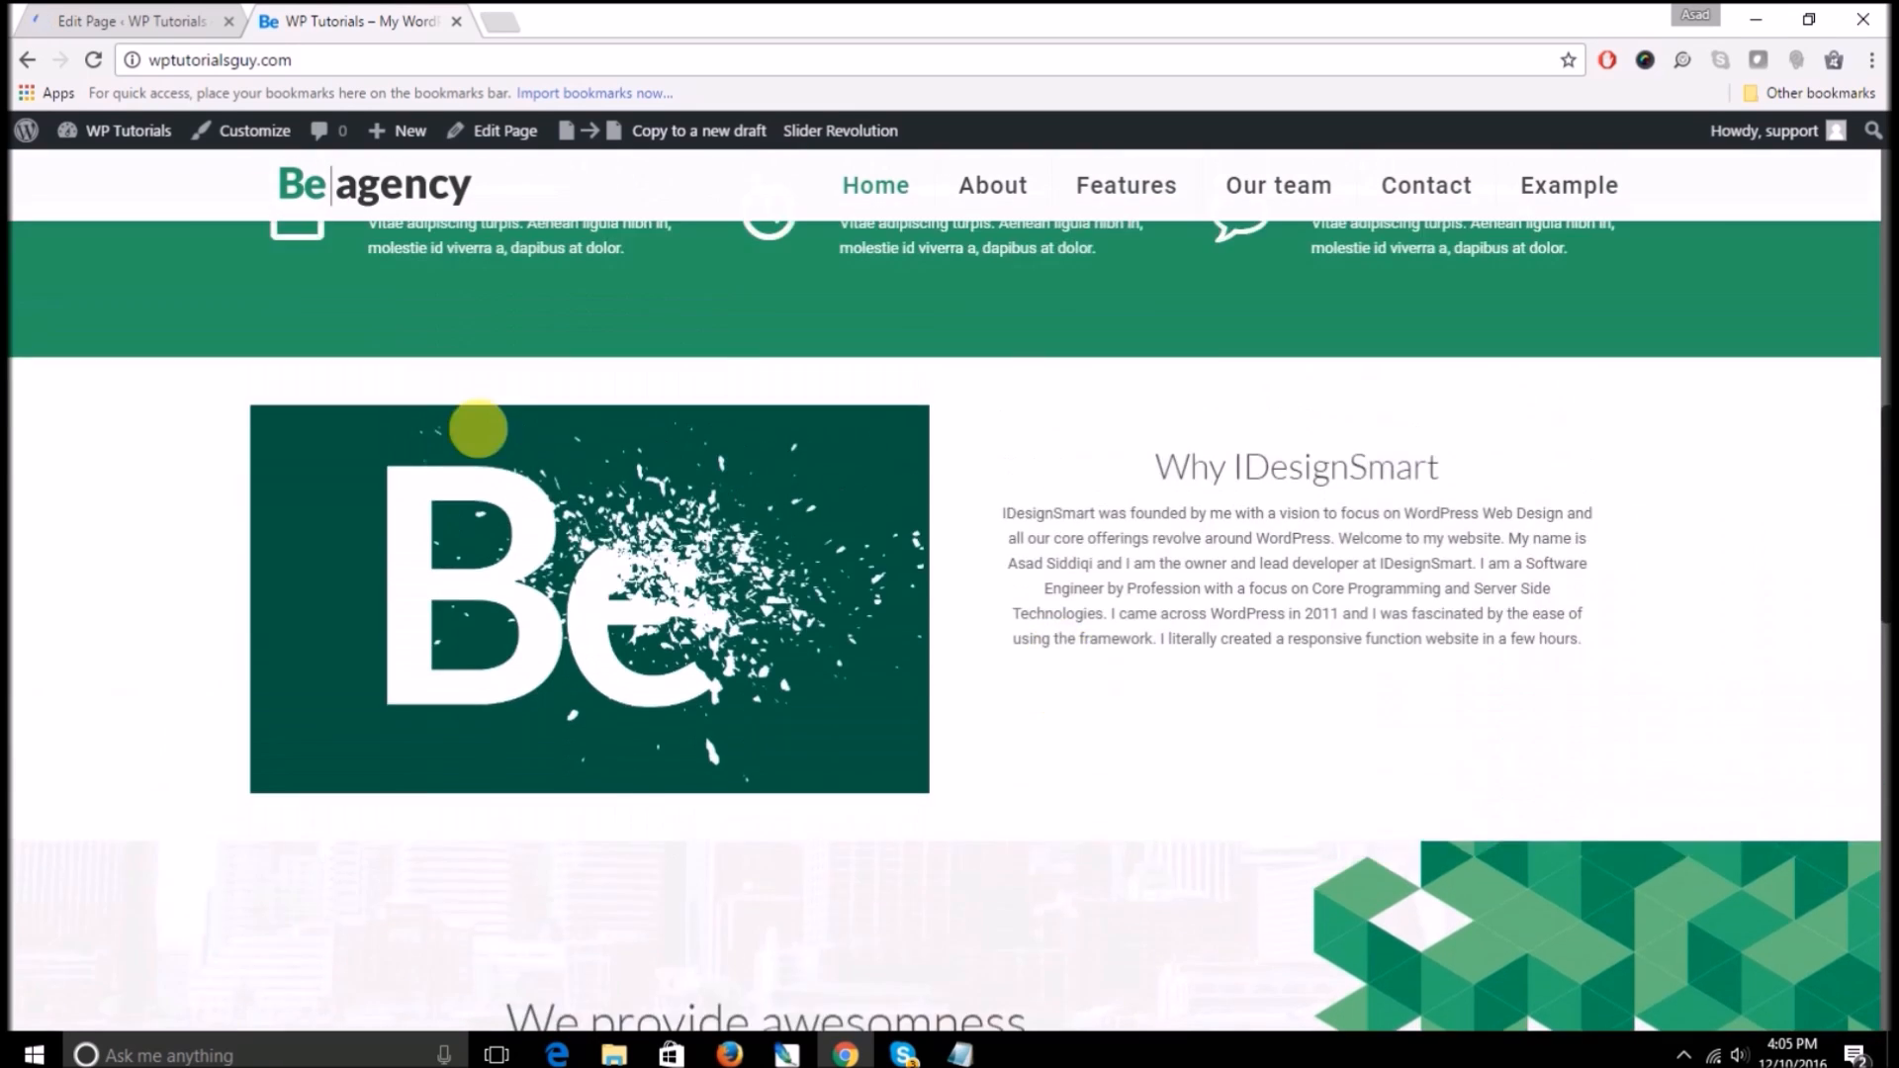
left_click(92, 62)
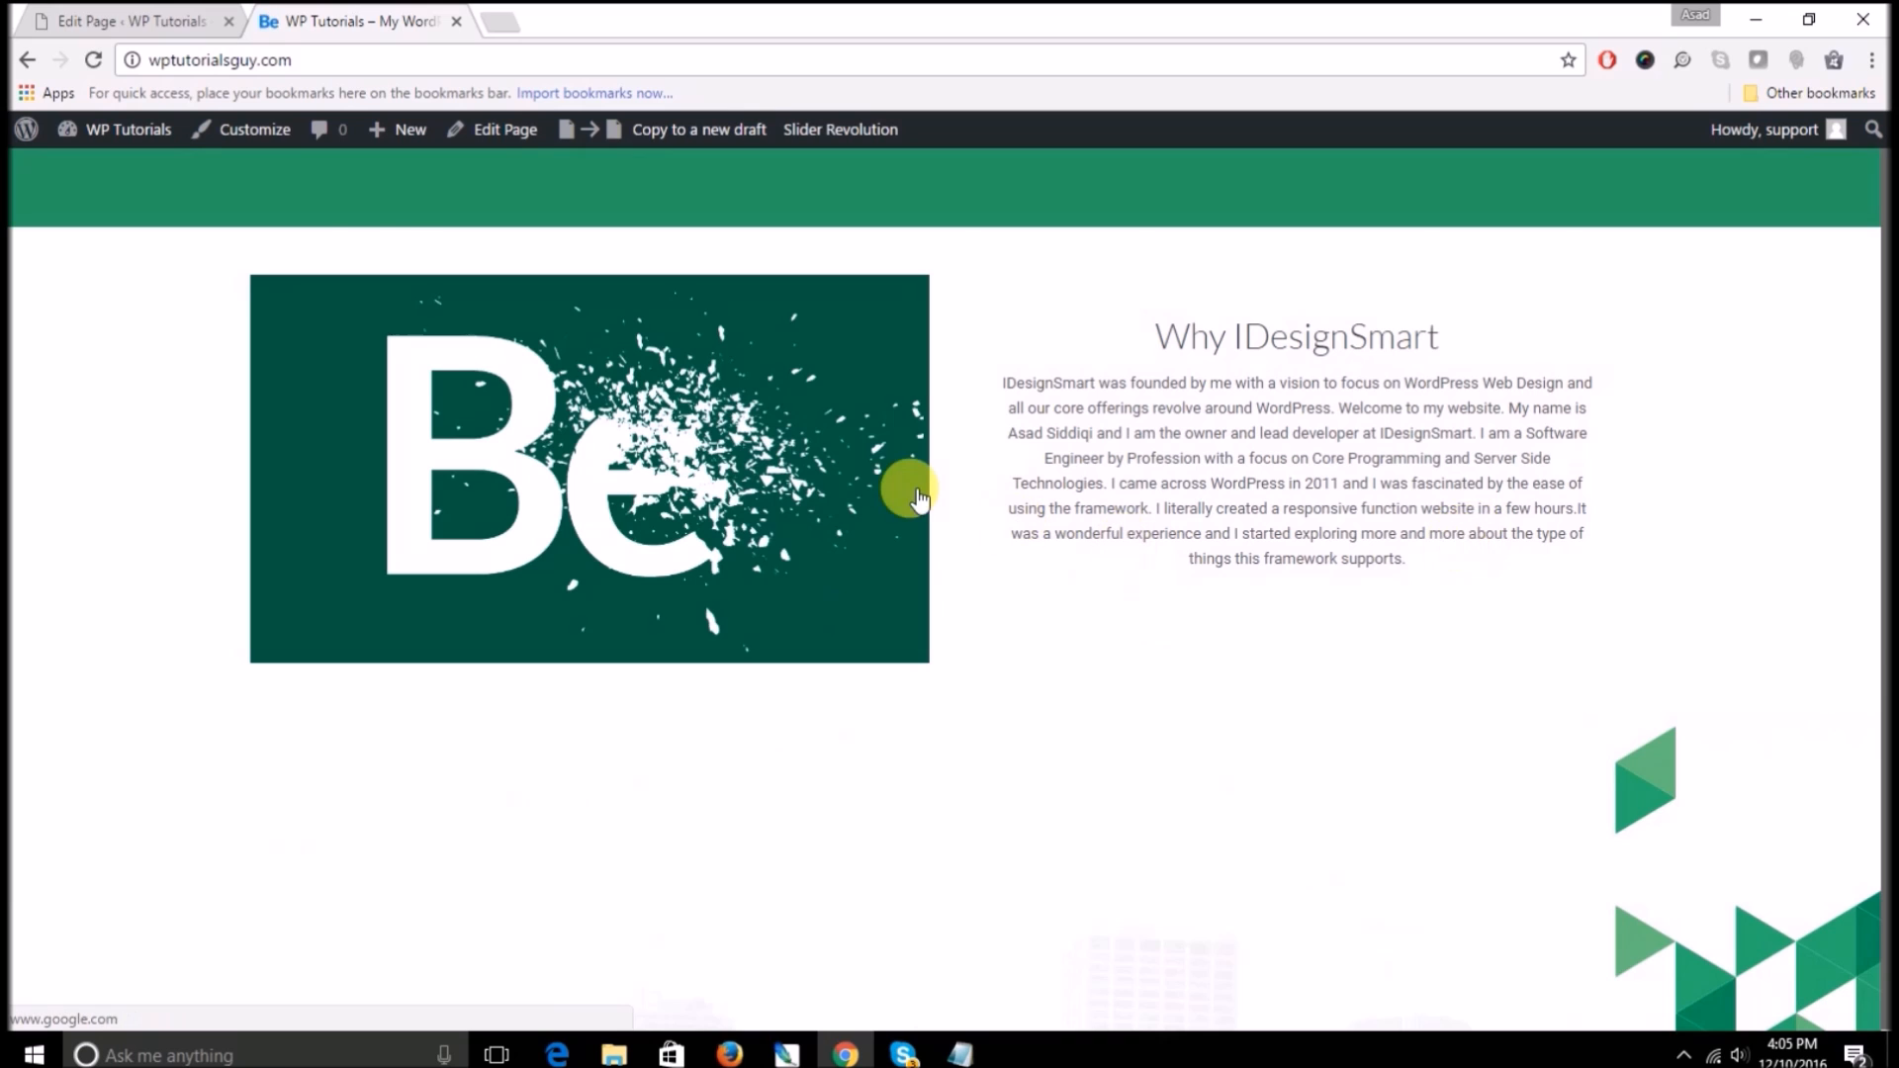
scroll(1254, 569, "up", 2)
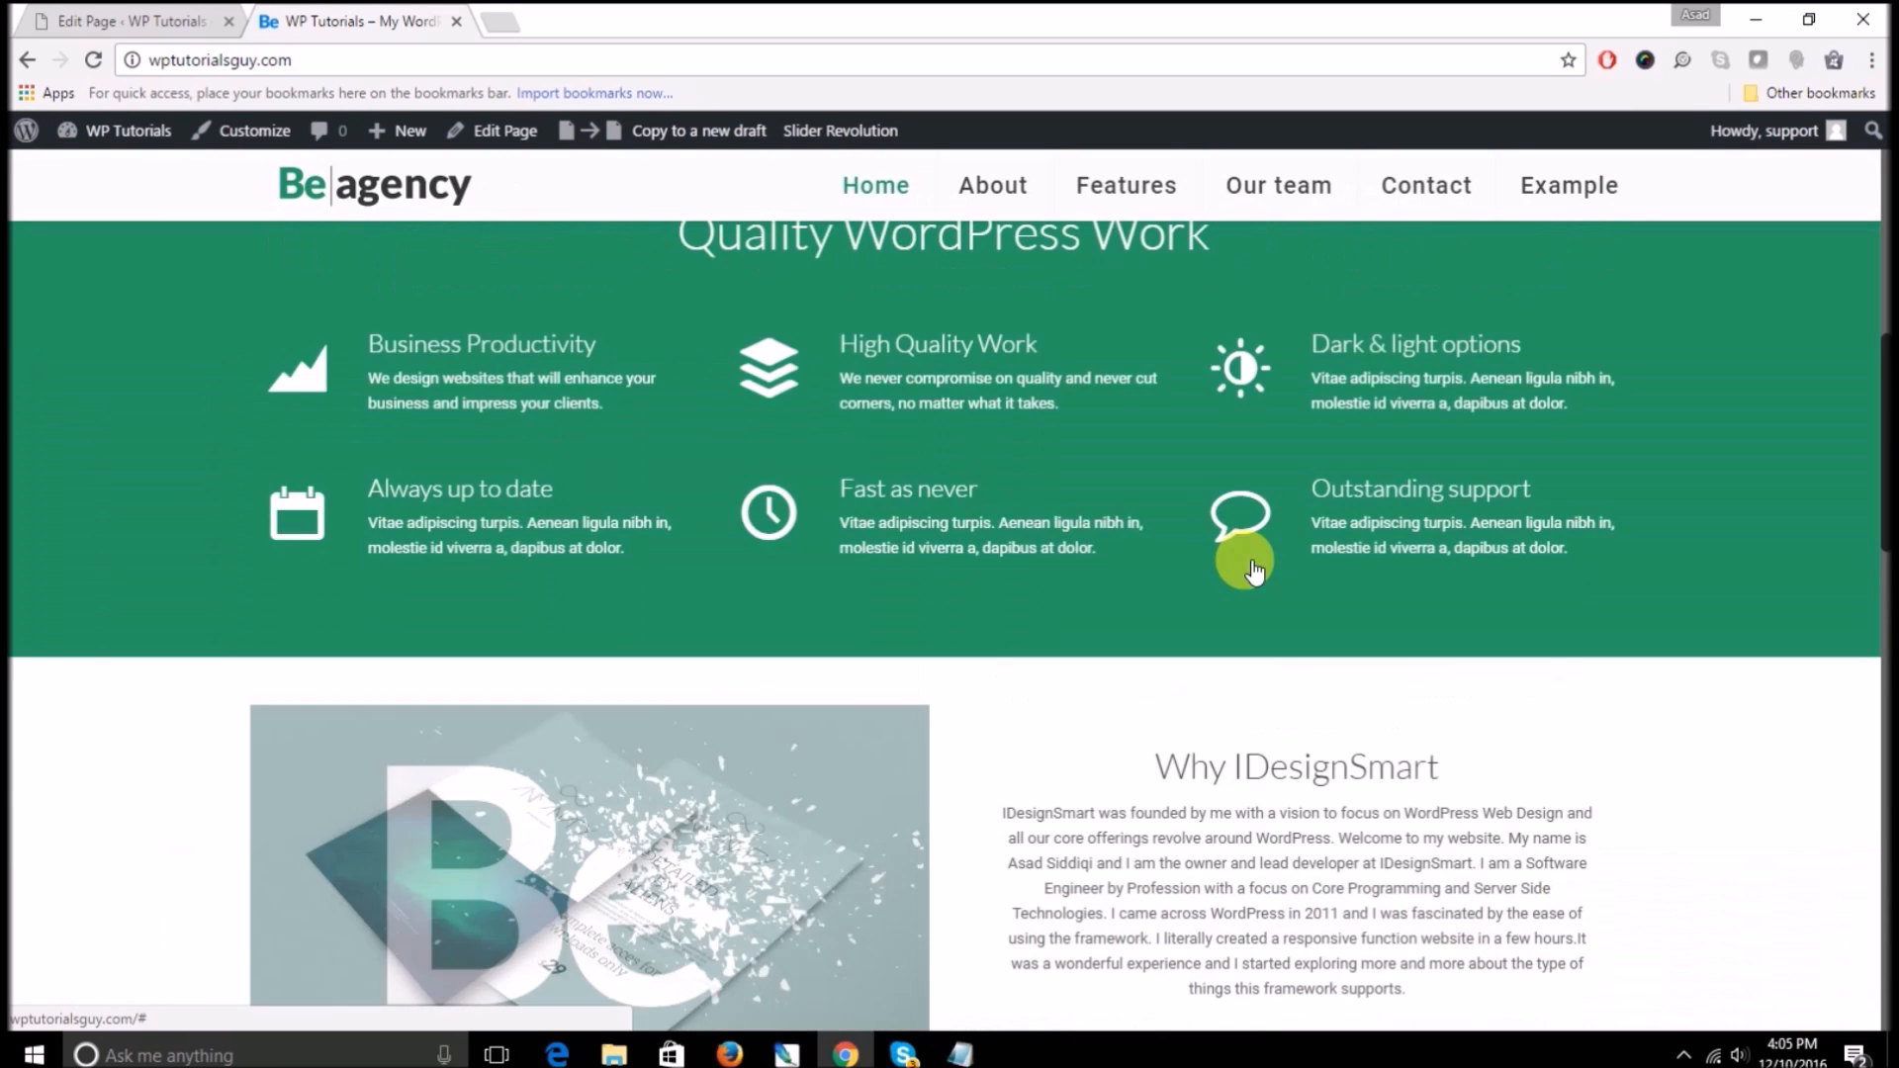
scroll(1254, 571, "down", 3)
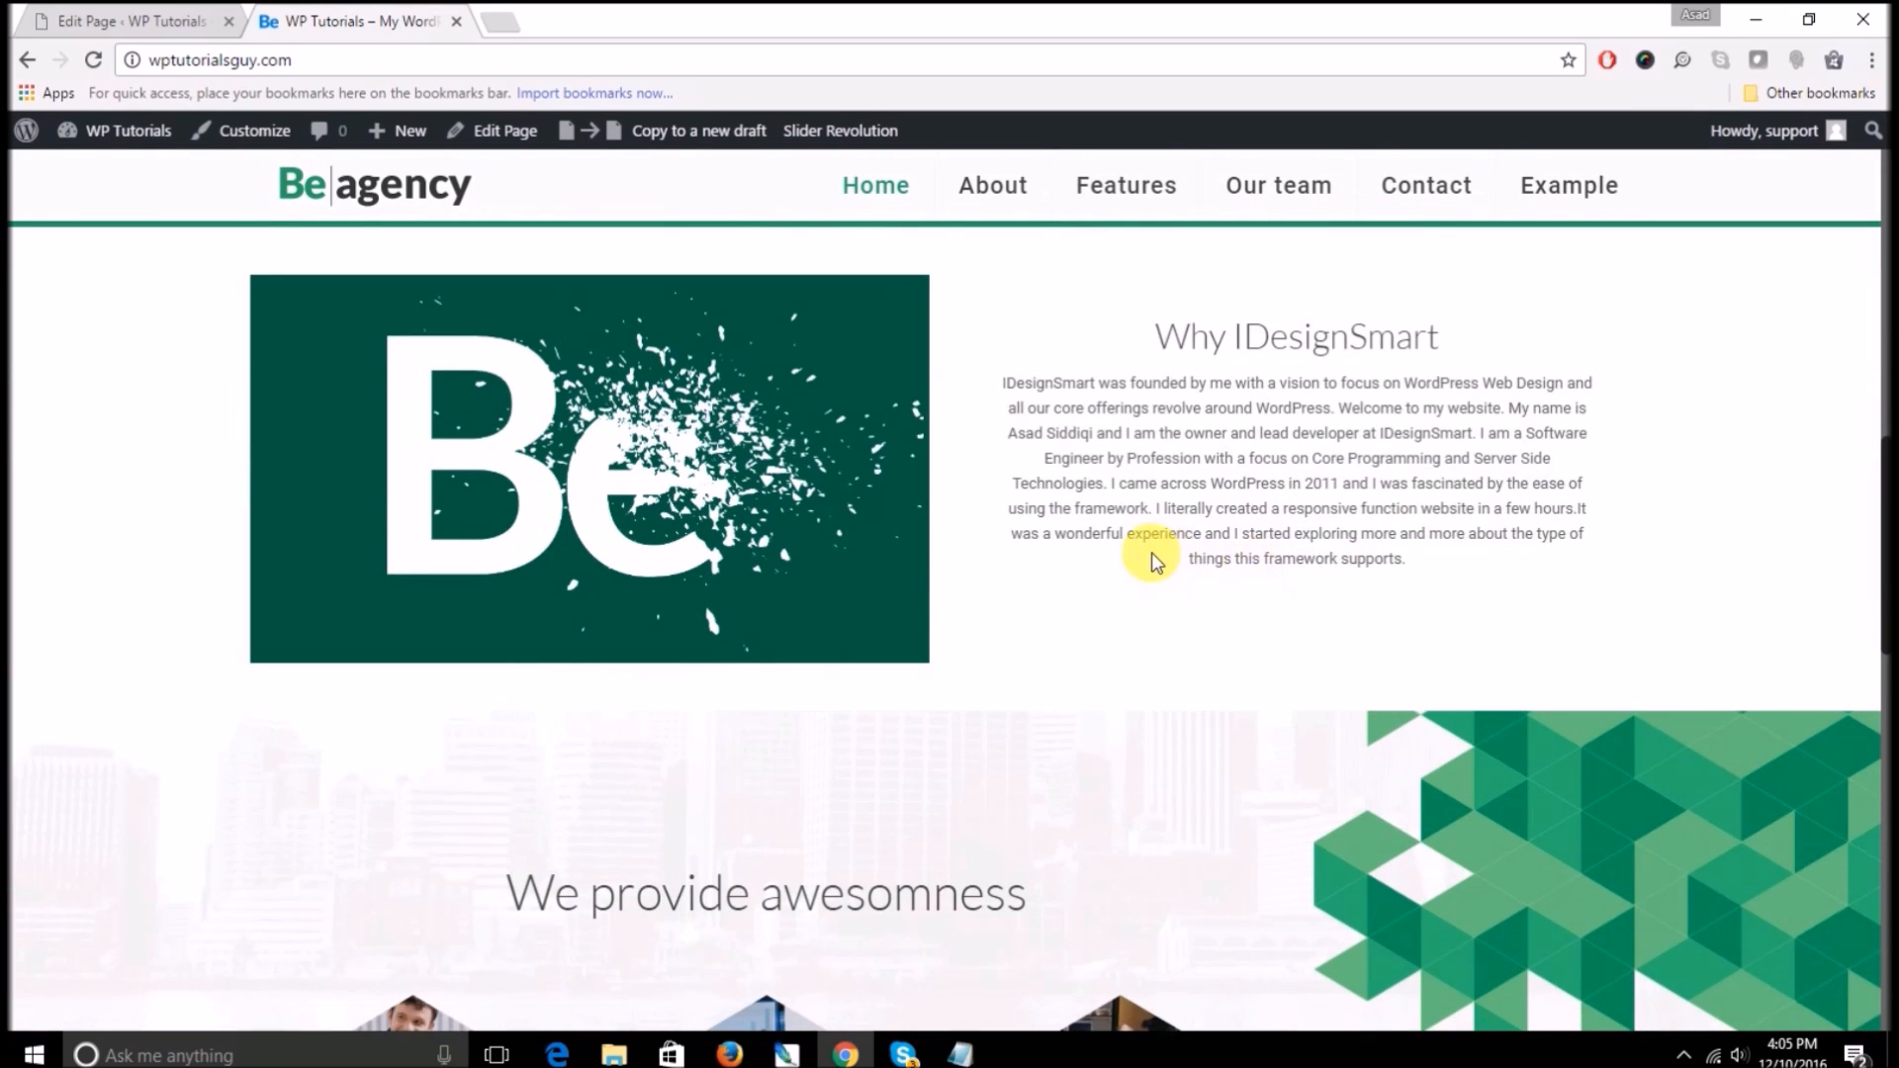
left_click_drag(1010, 392, 1465, 622)
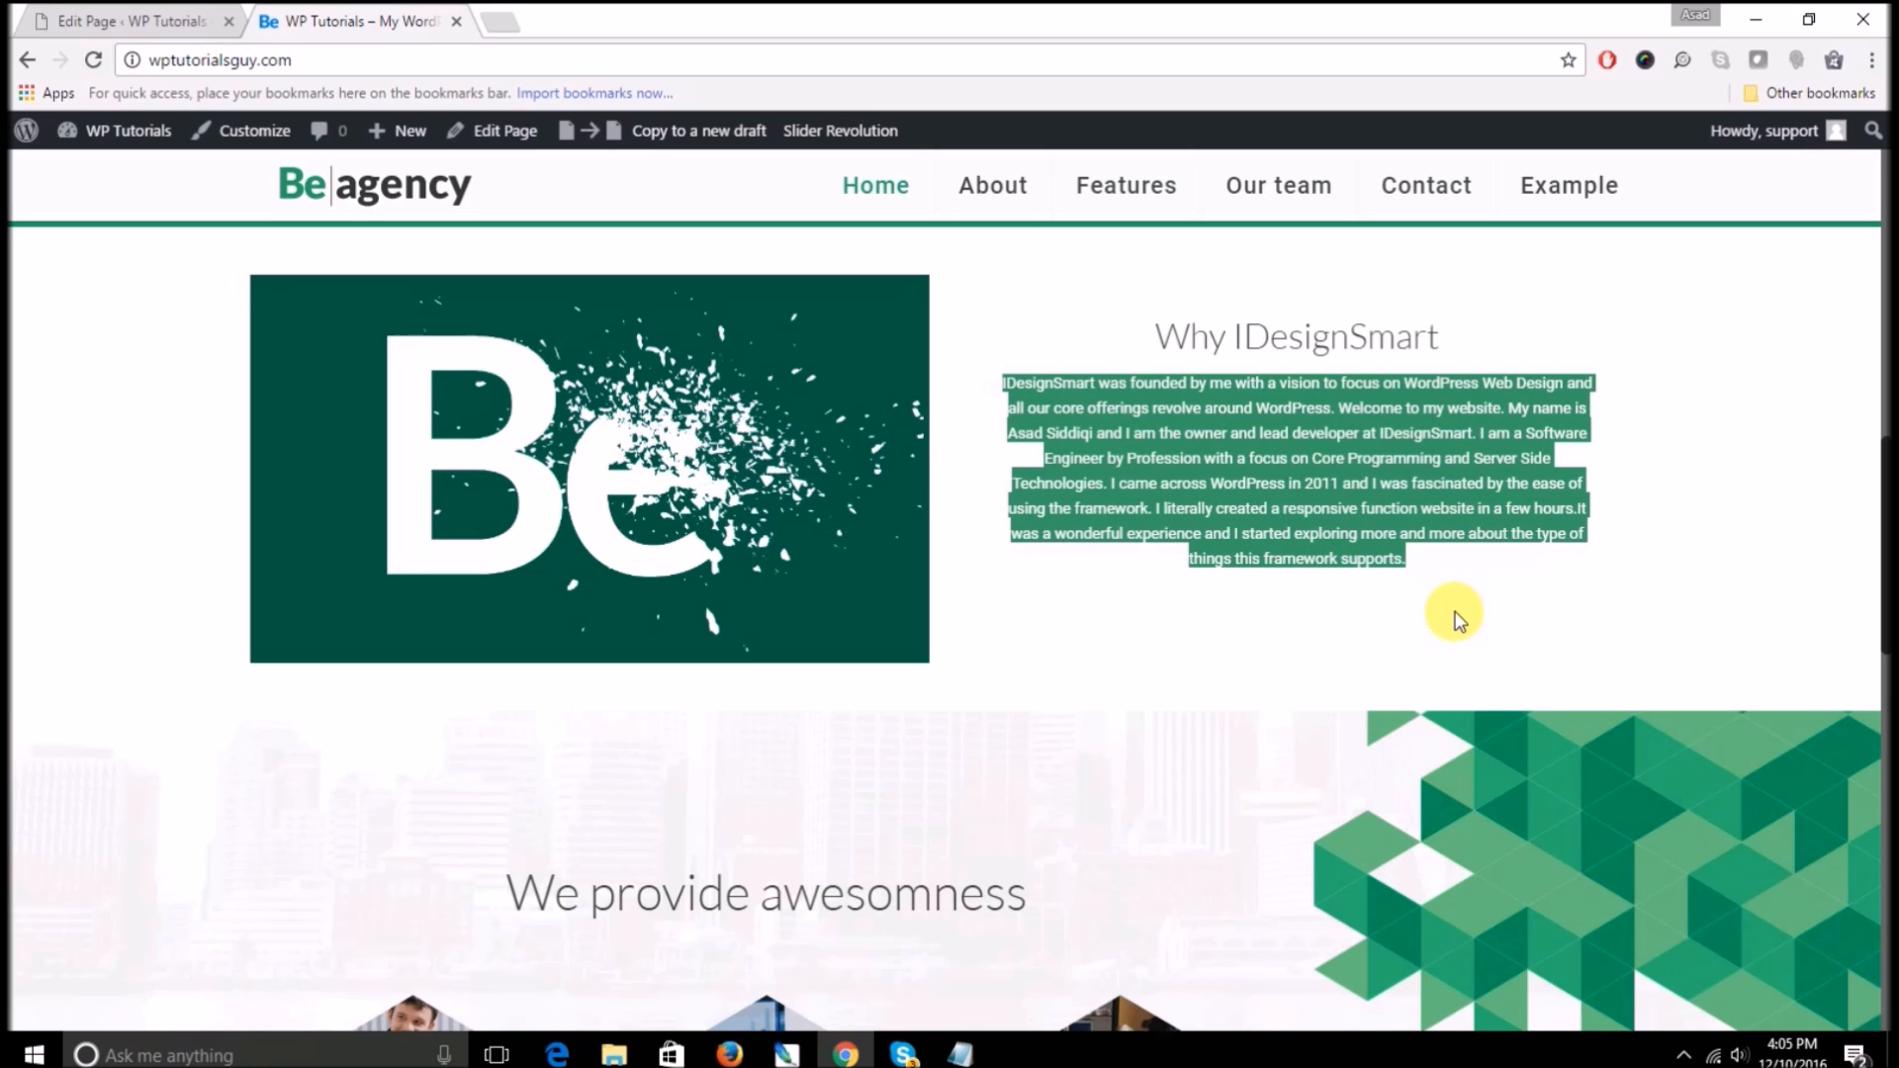
scroll(1454, 613, "down", 3)
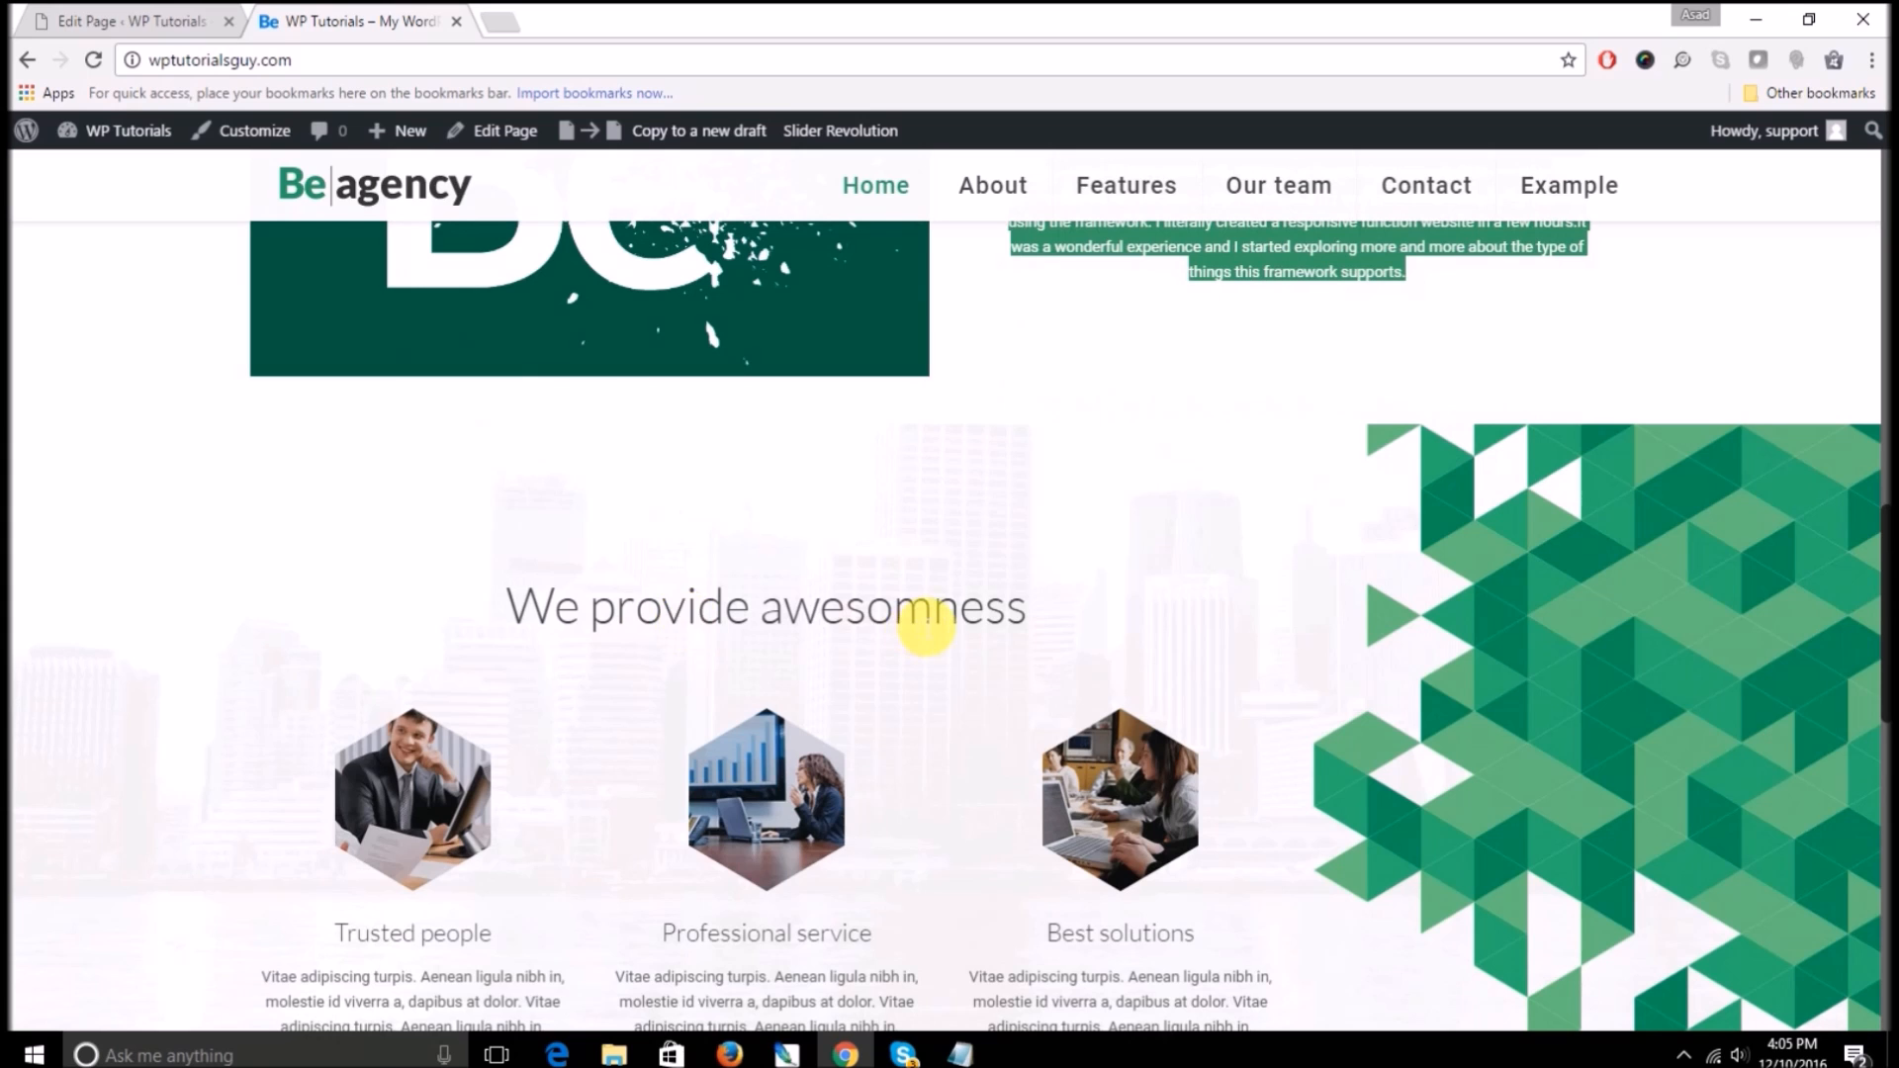
scroll(927, 626, "down", 2)
scroll(1516, 574, "up", 3)
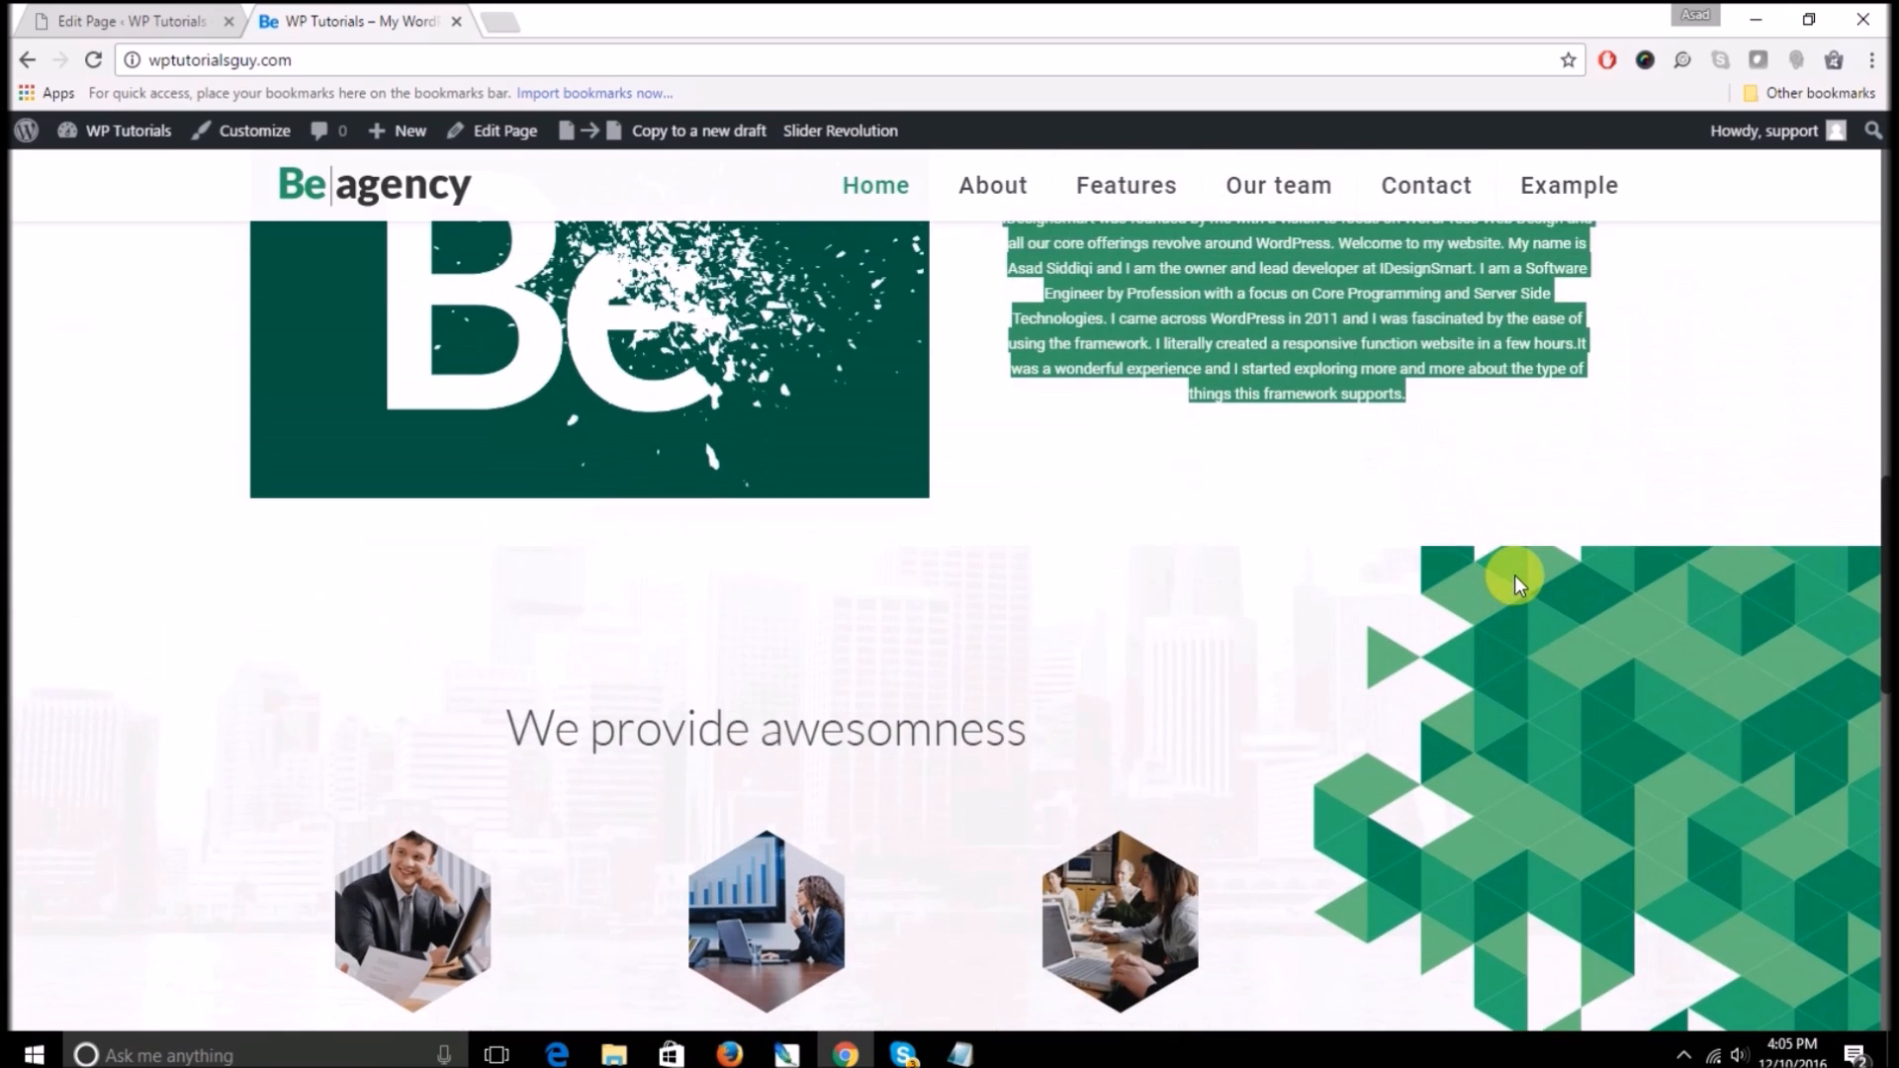
scroll(1516, 574, "down", 8)
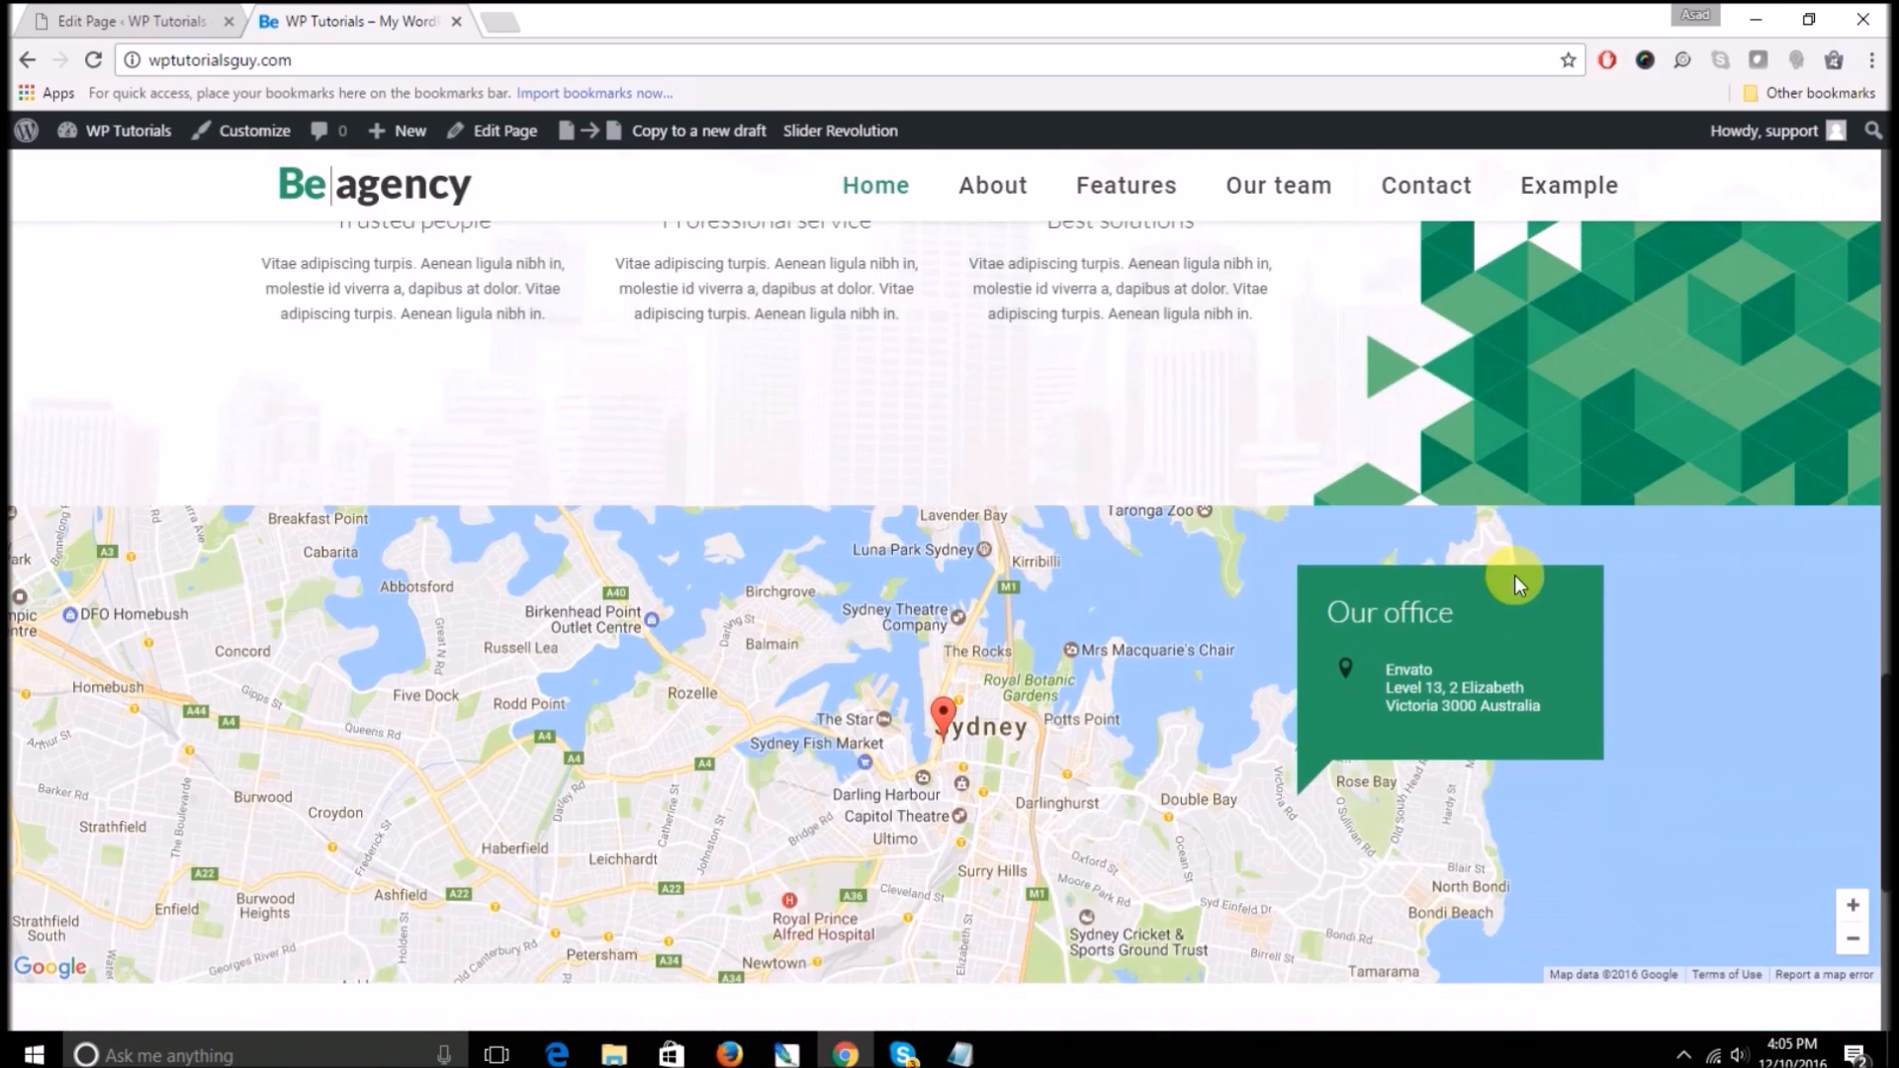
scroll(1516, 574, "up", 6)
scroll(1510, 574, "down", 1)
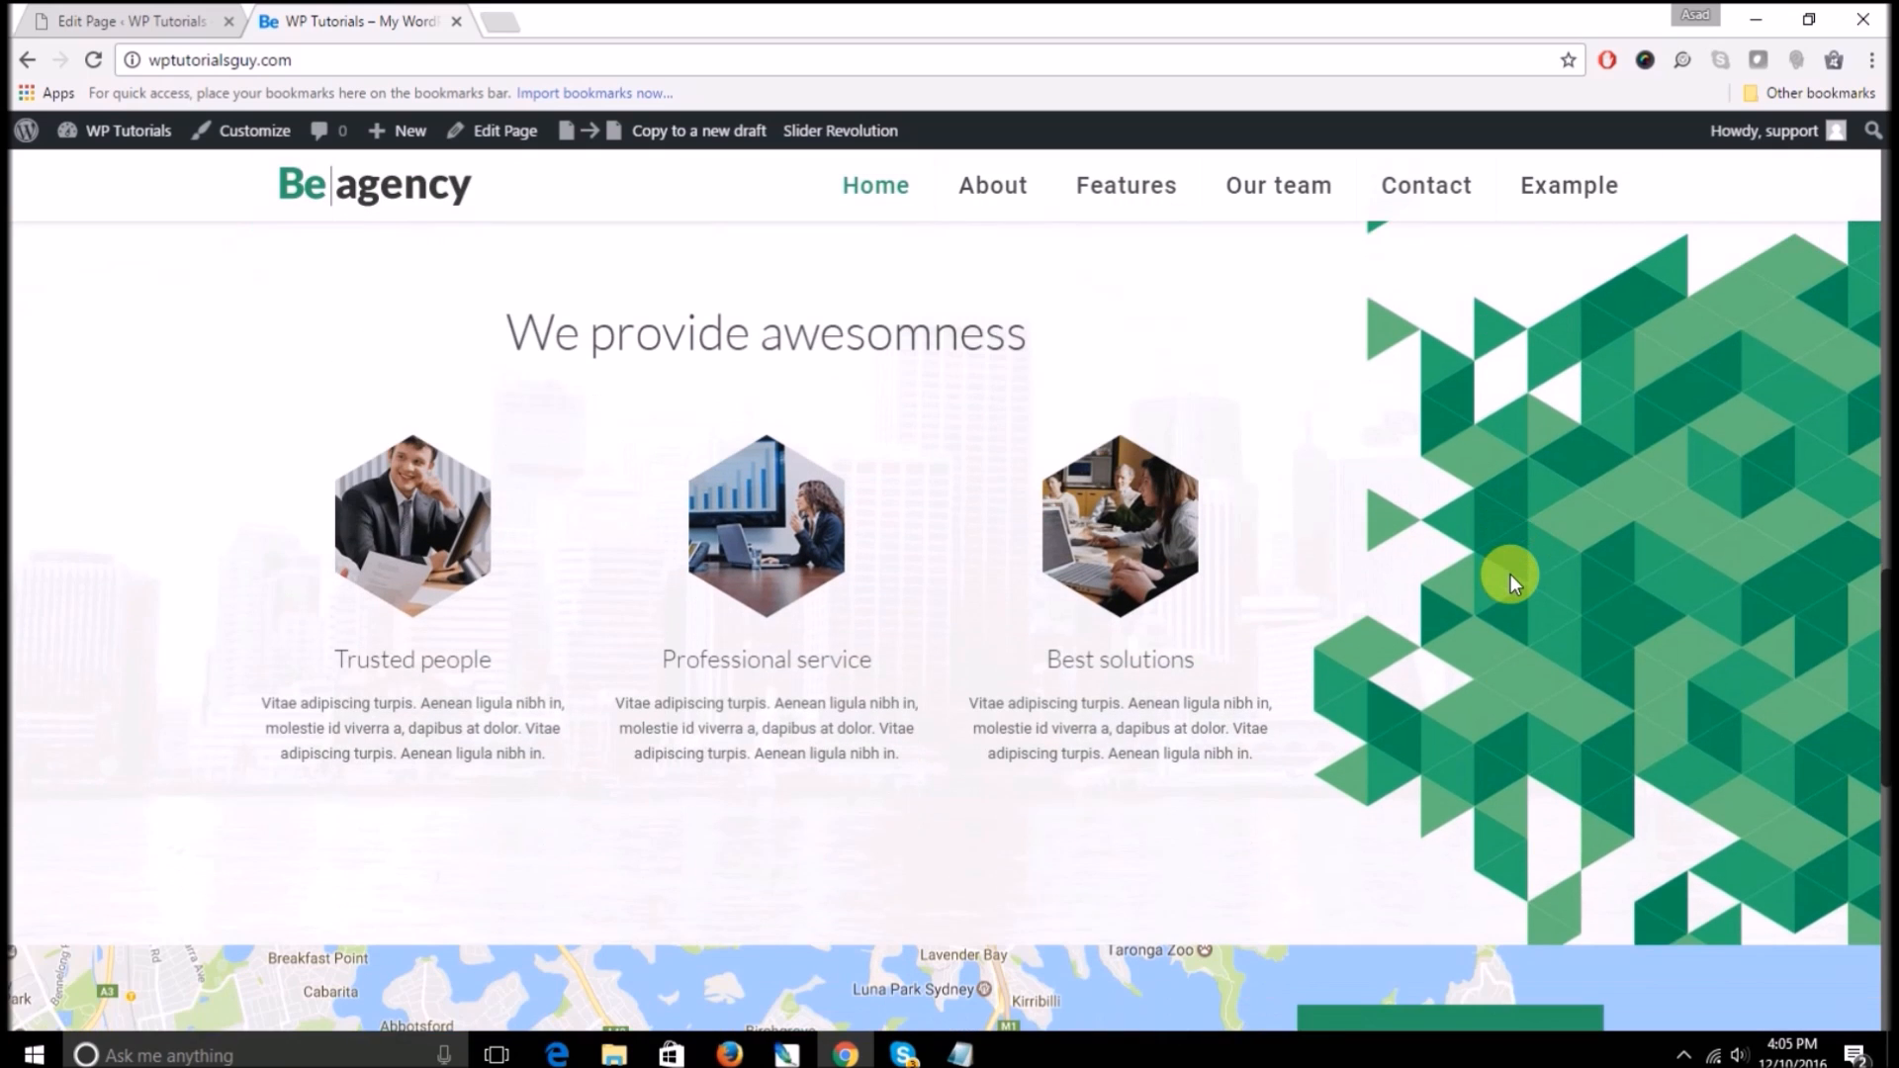
scroll(1389, 520, "down", 2)
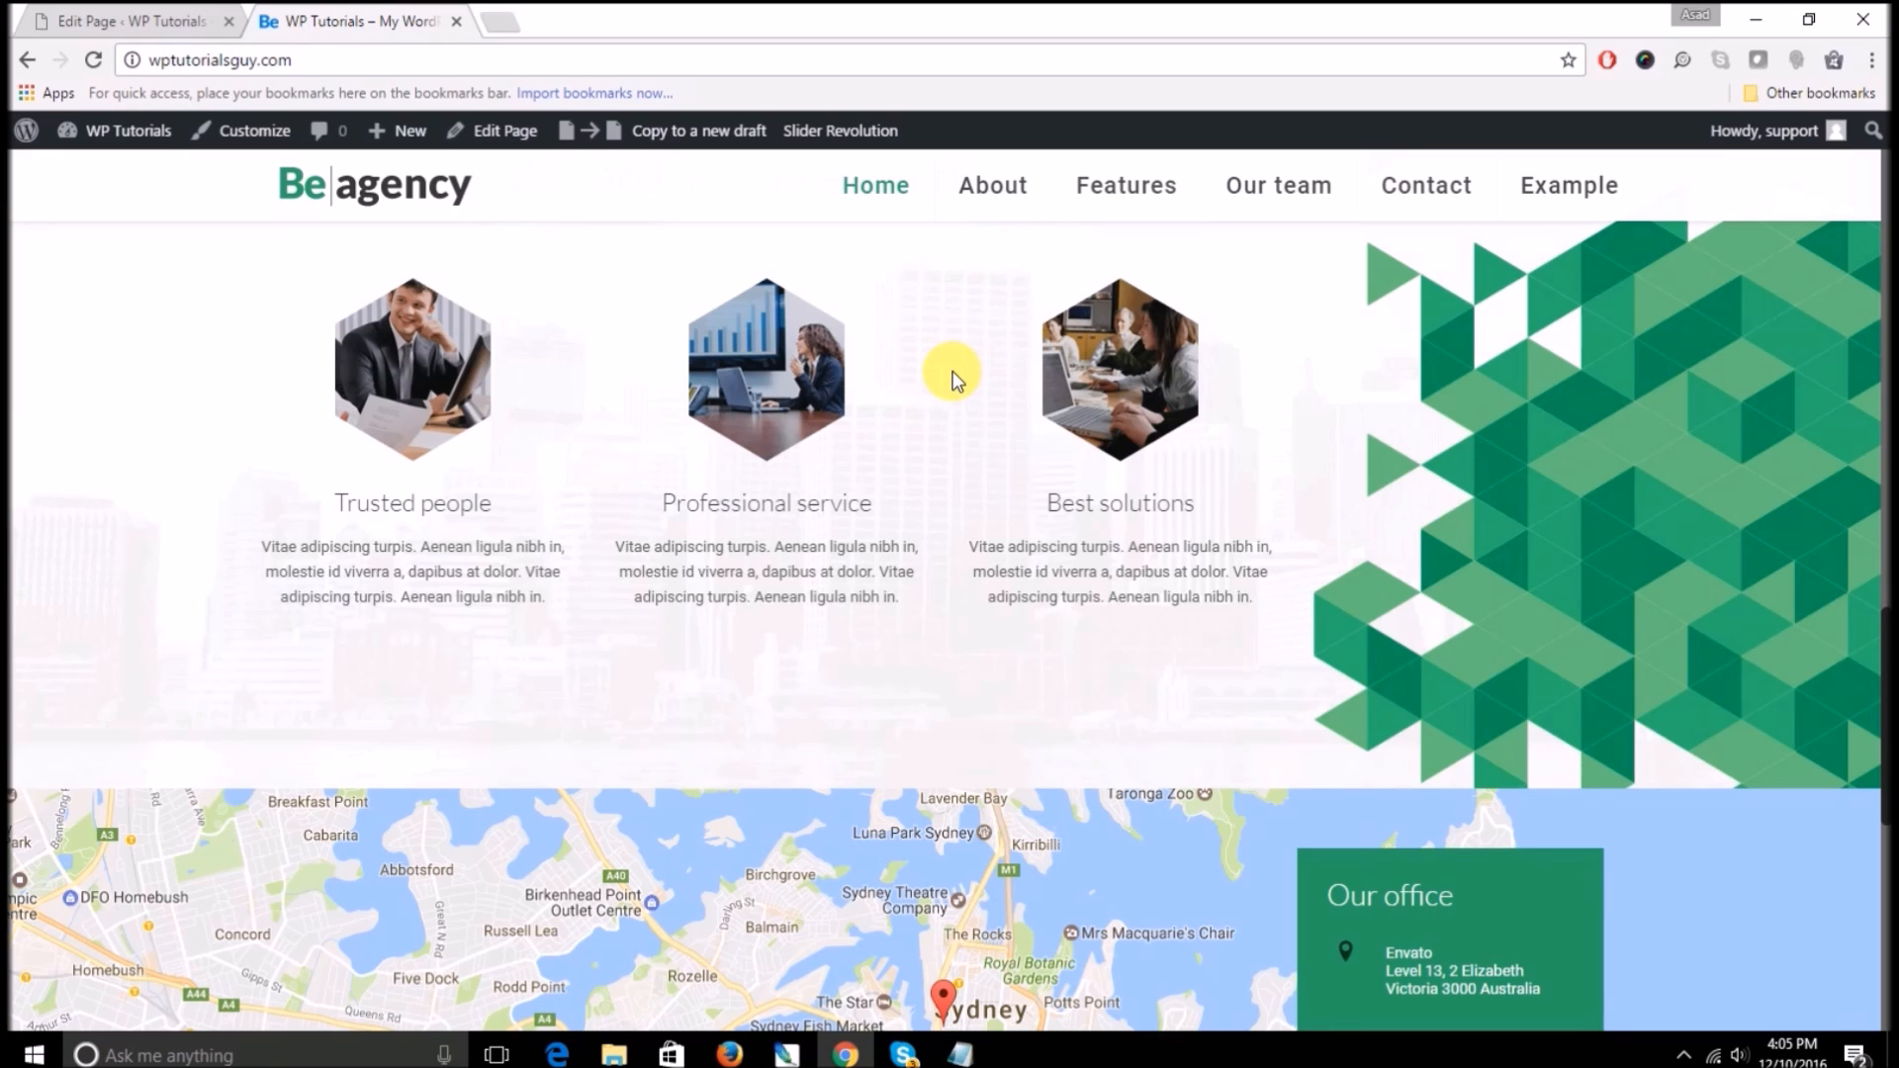
scroll(1315, 582, "up", 3)
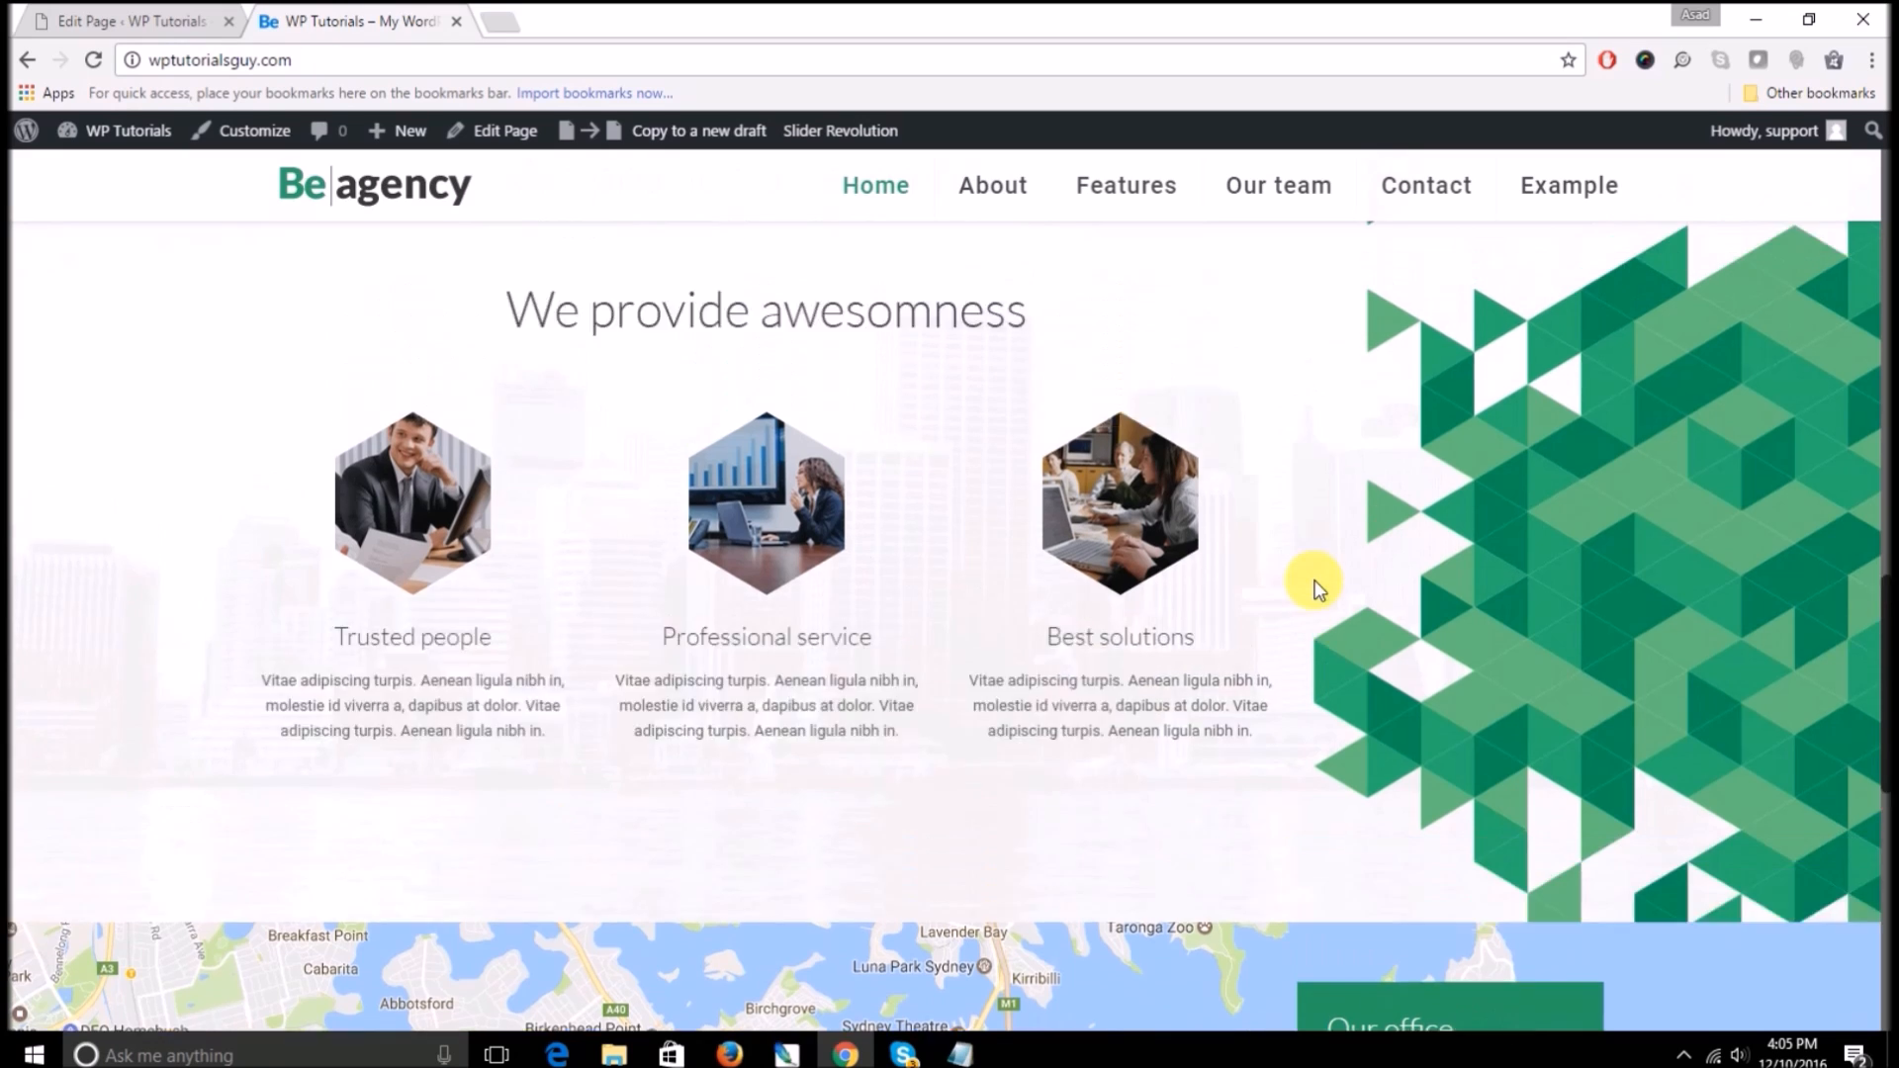
left_click(94, 22)
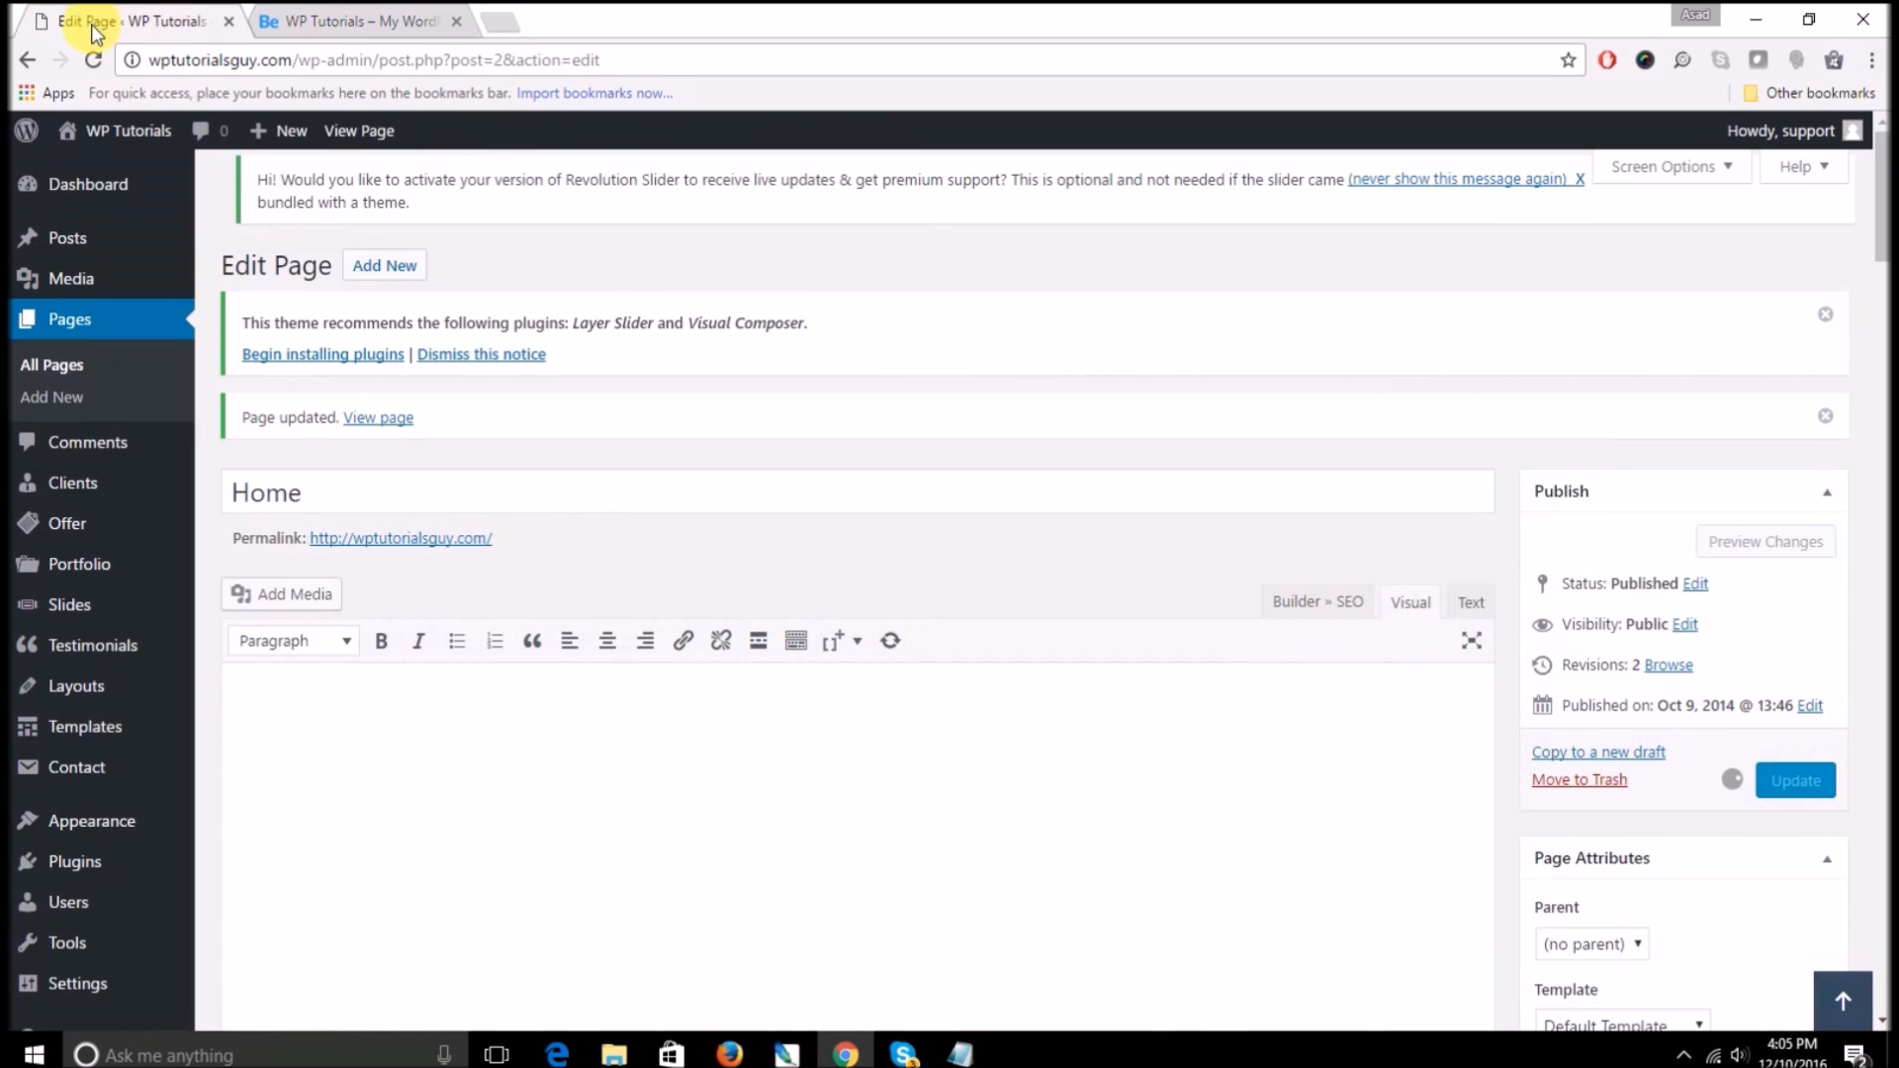
Step: Replace the 3/4 column's heading 'We provide awesomness' with 'Wanna Learn More About Us?'
scroll(813, 557, "down", 6)
scroll(807, 562, "down", 10)
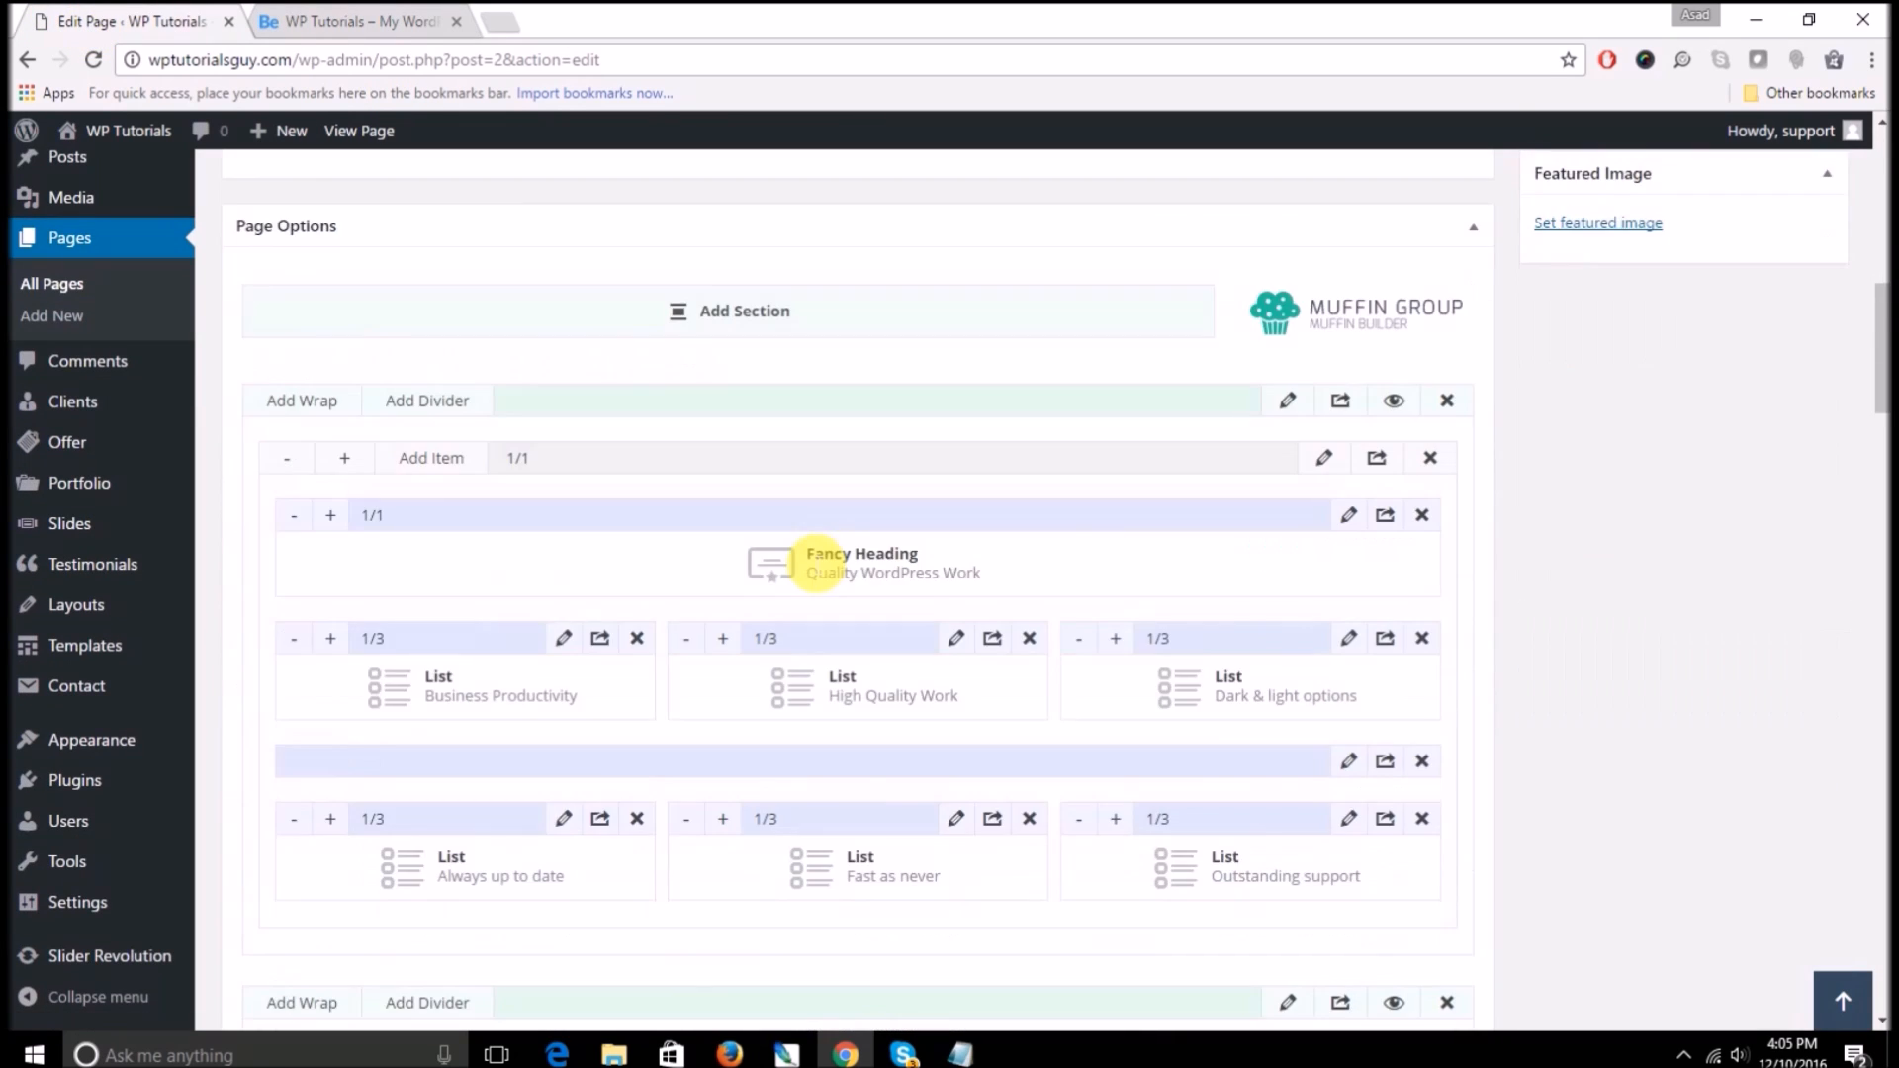
scroll(805, 555, "down", 7)
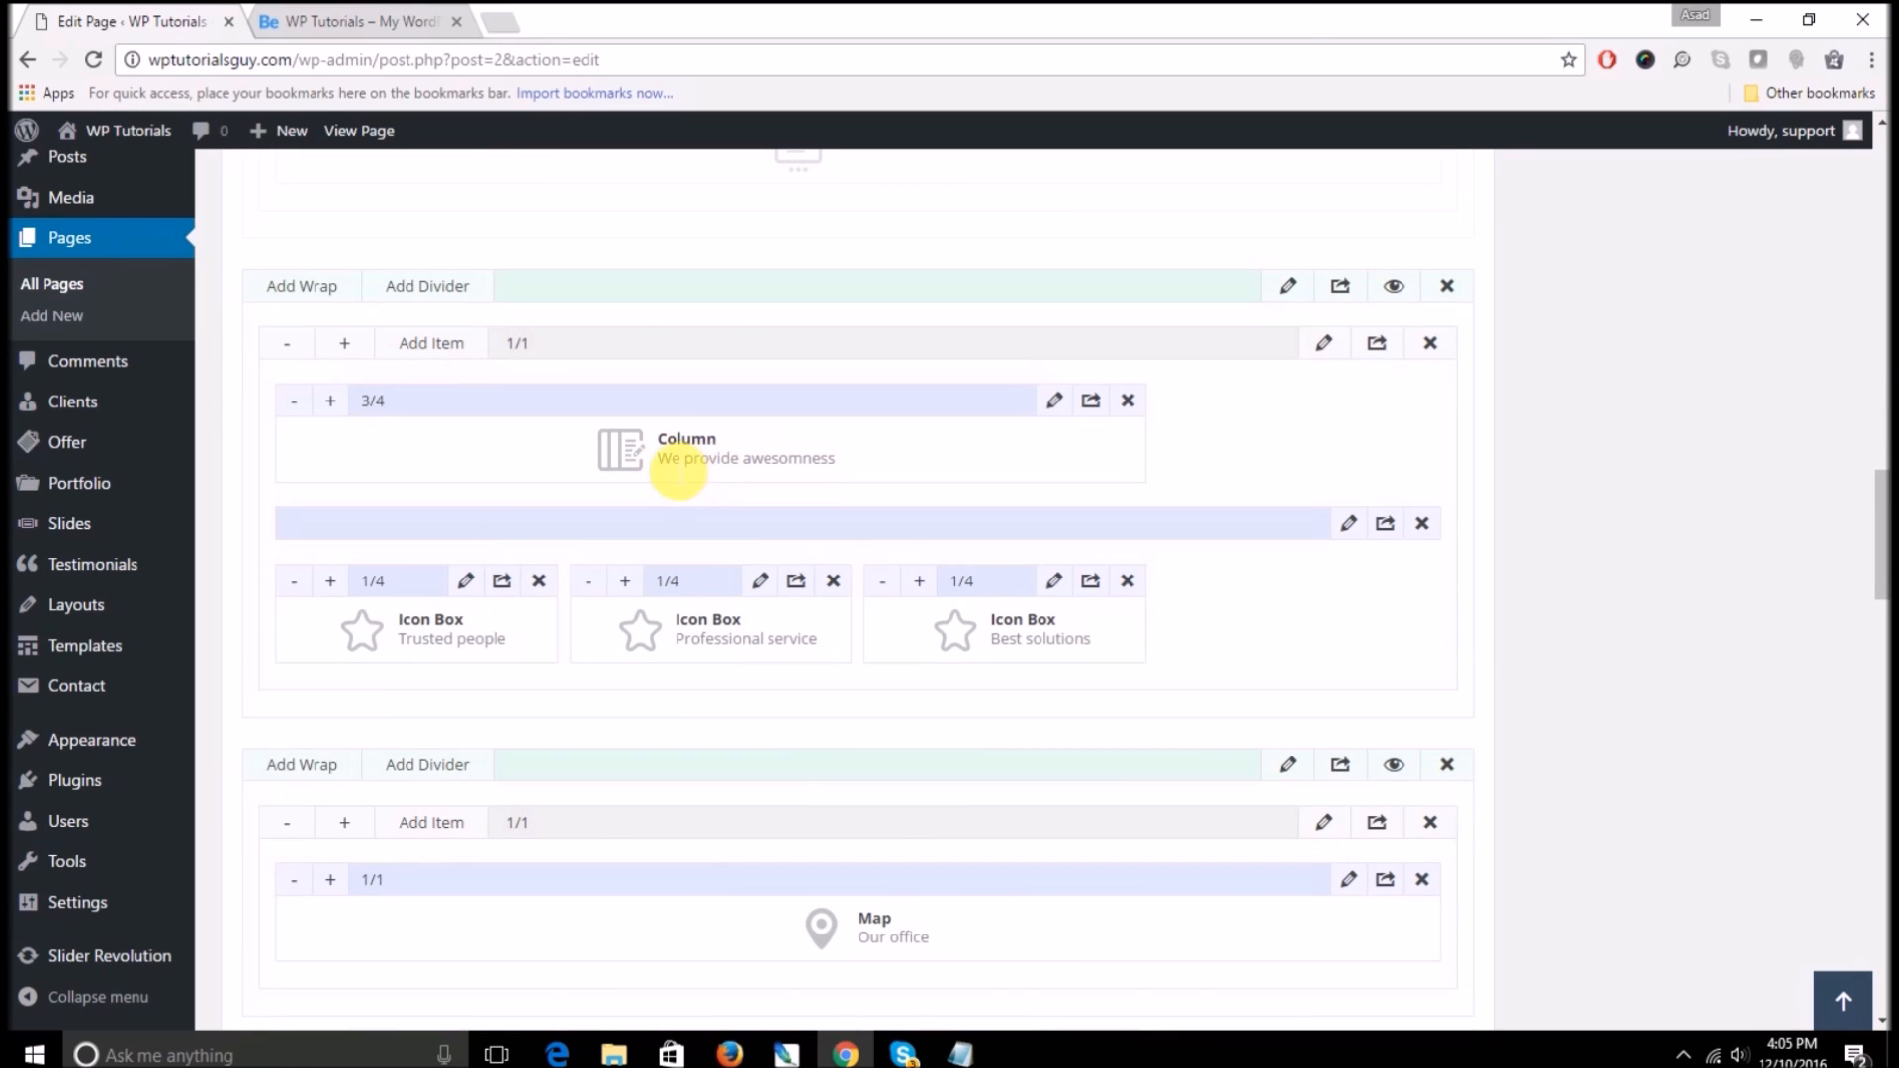
left_click(1054, 400)
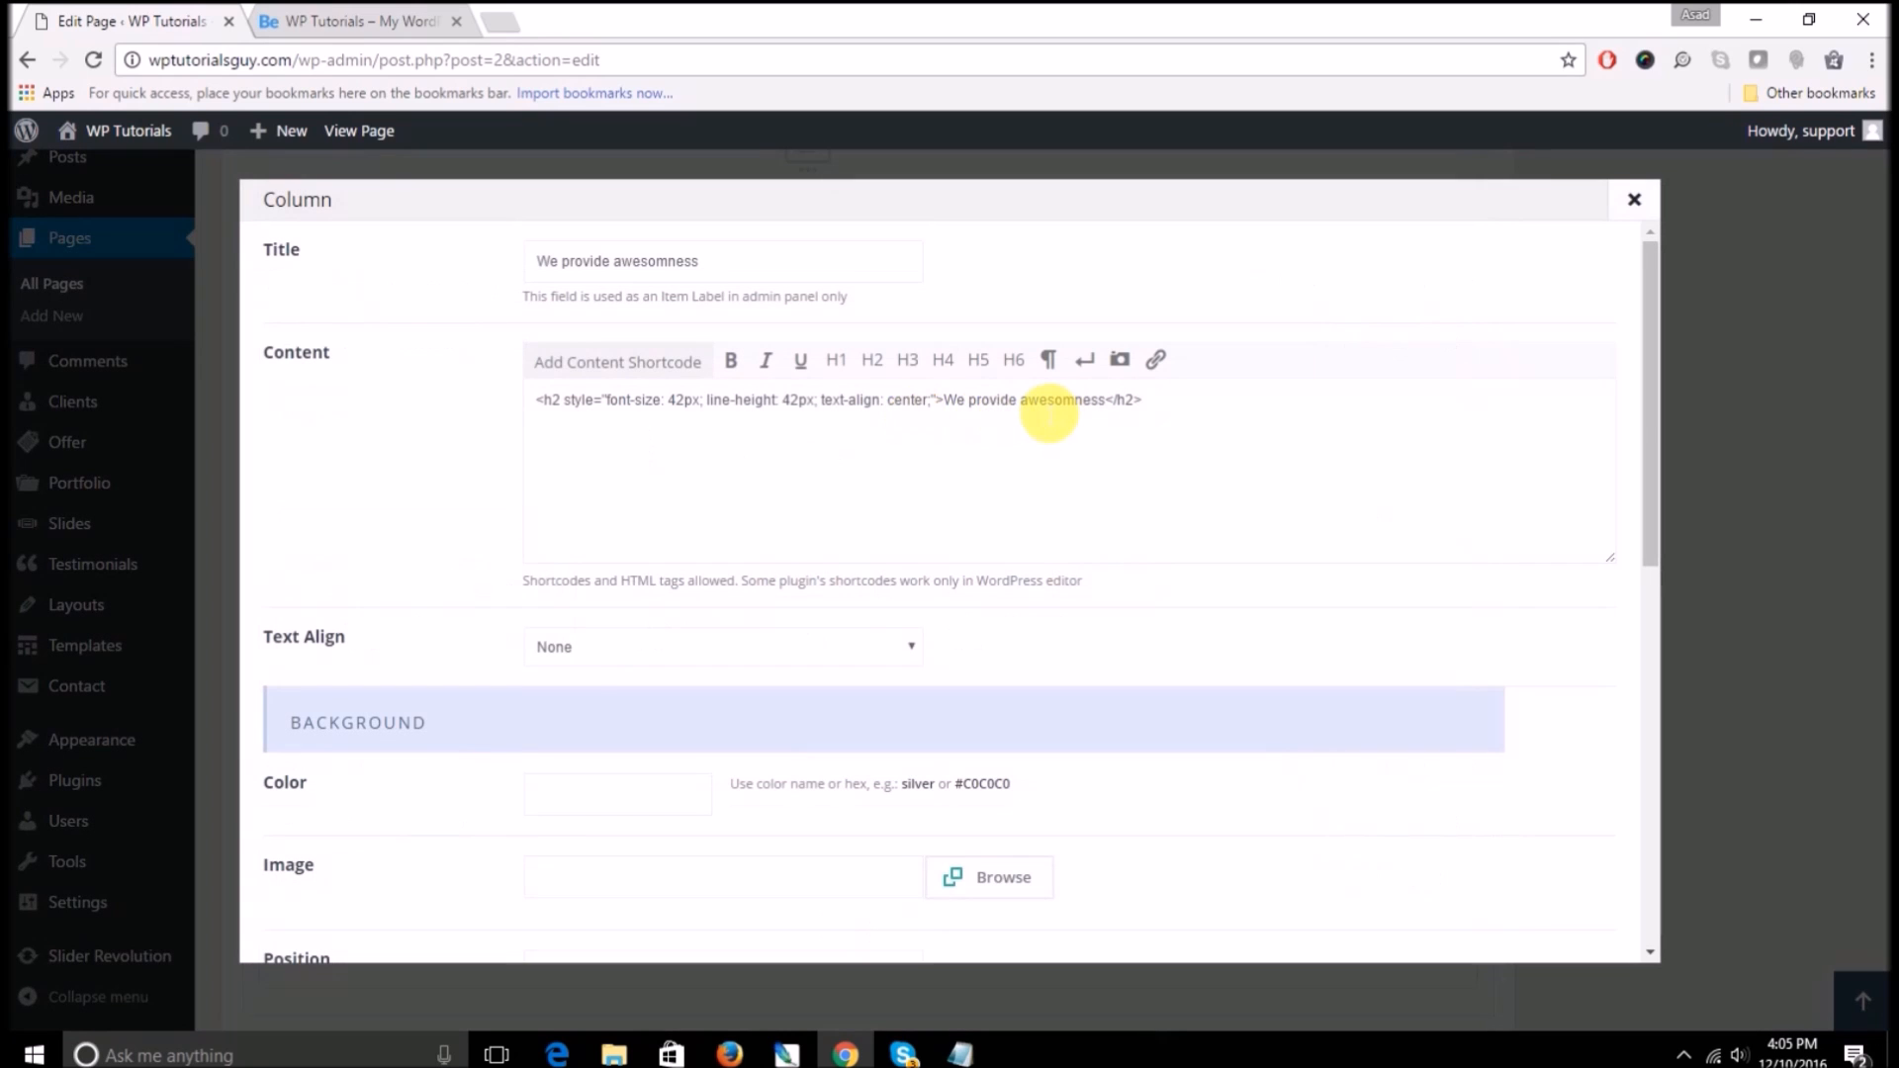
left_click_drag(944, 401, 1105, 401)
left_click_drag(573, 400, 927, 405)
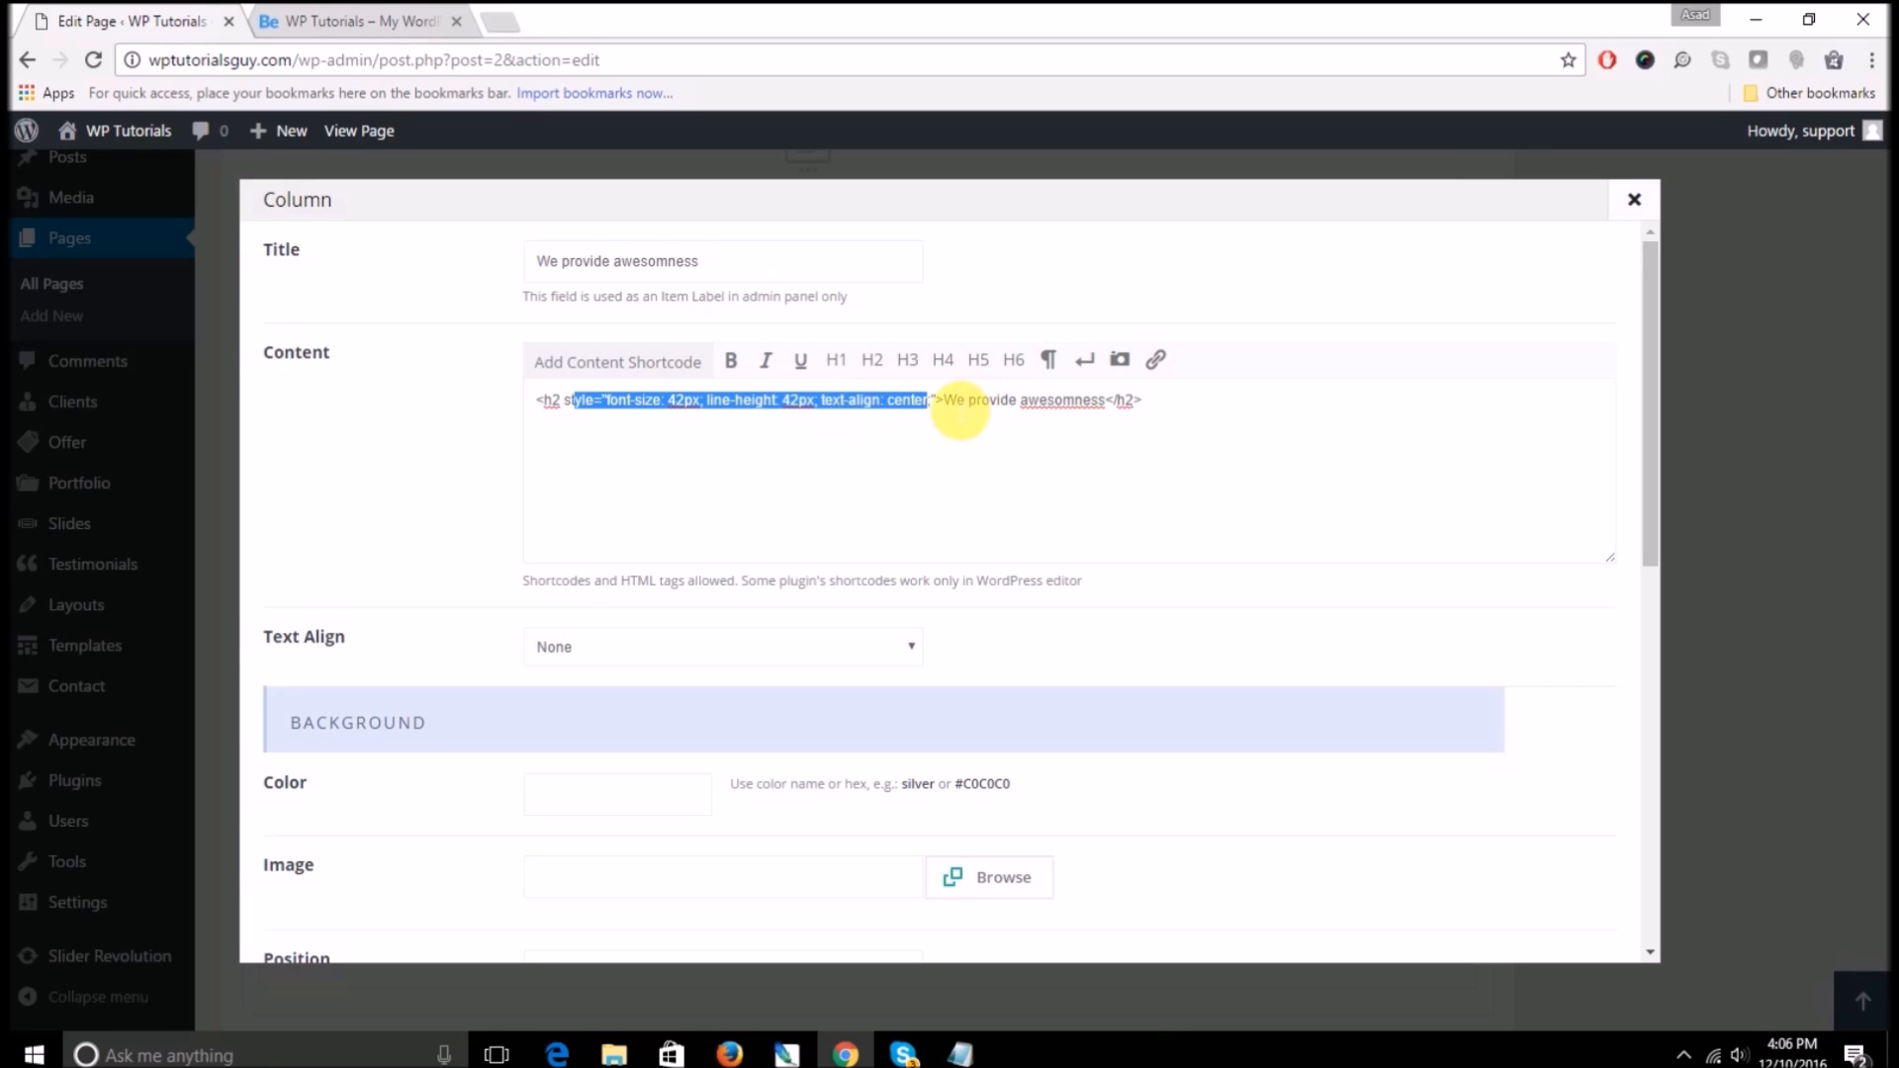
left_click_drag(945, 403, 1117, 410)
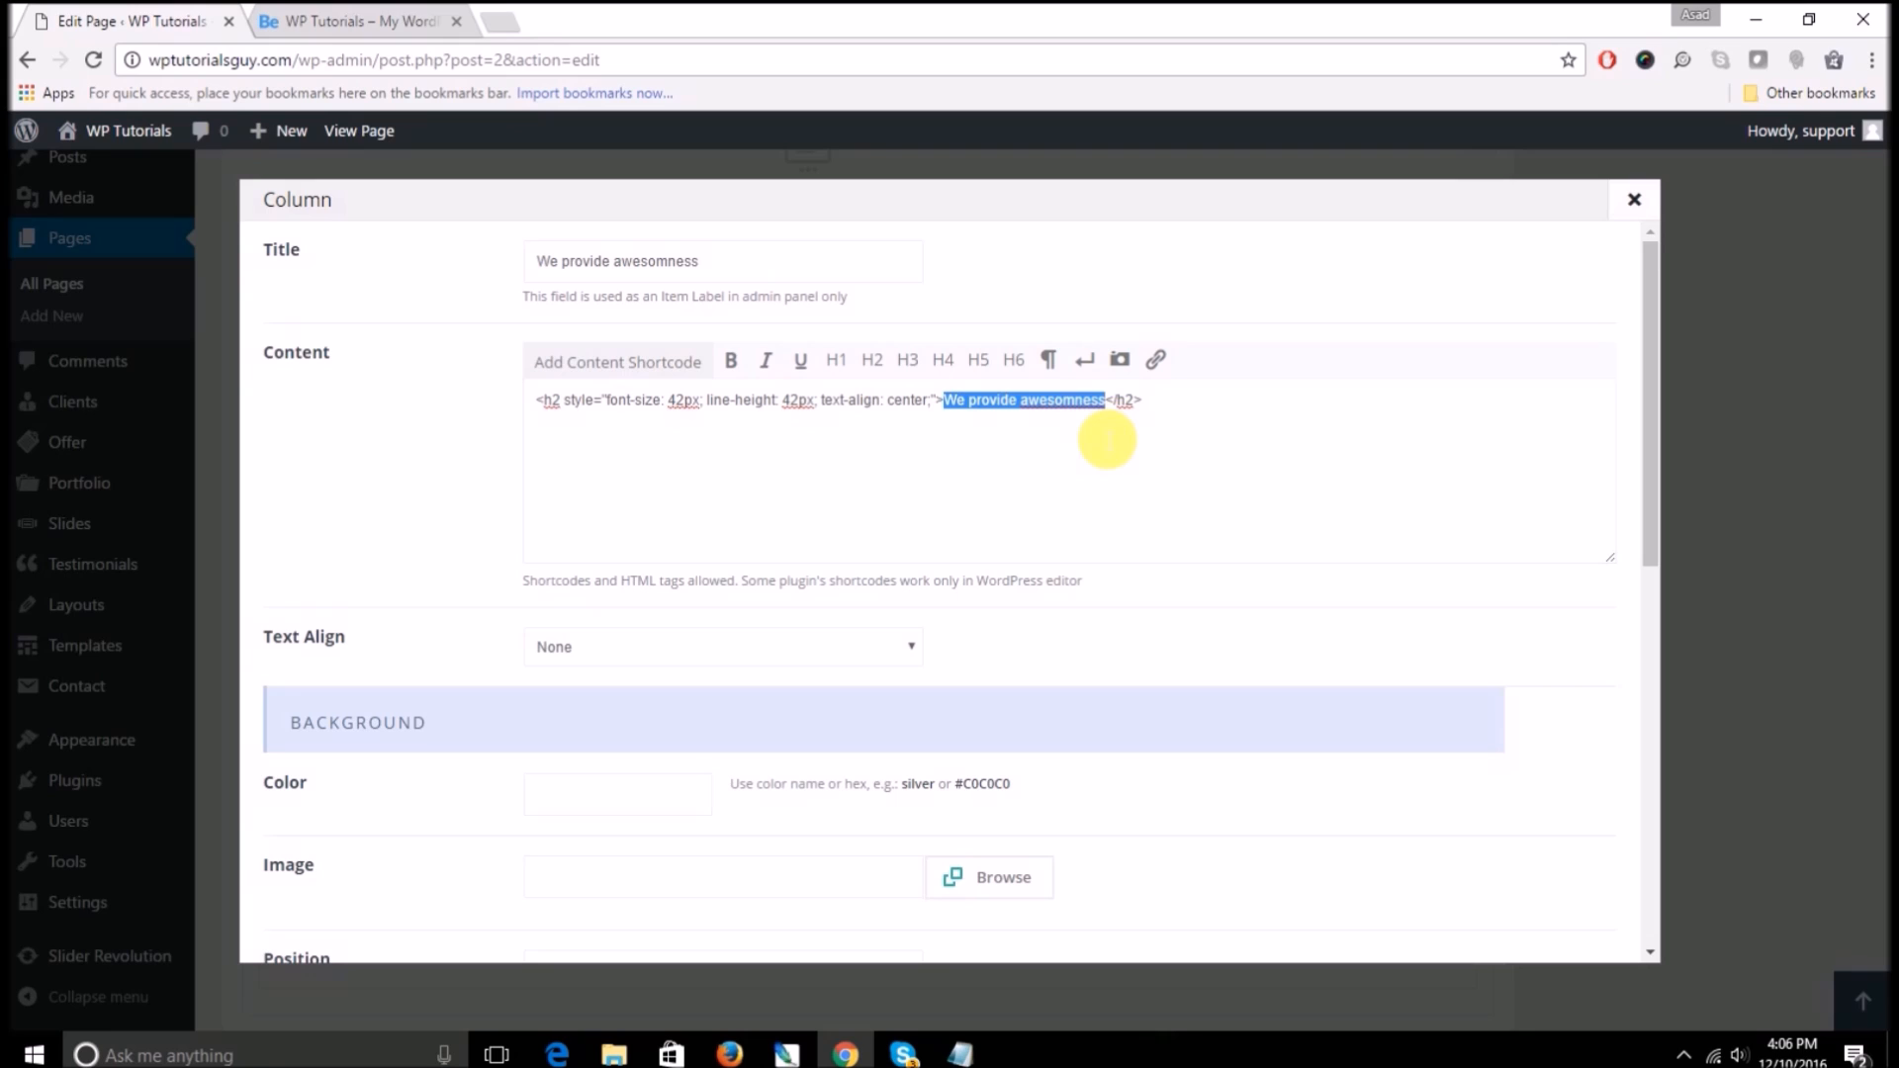
type("W")
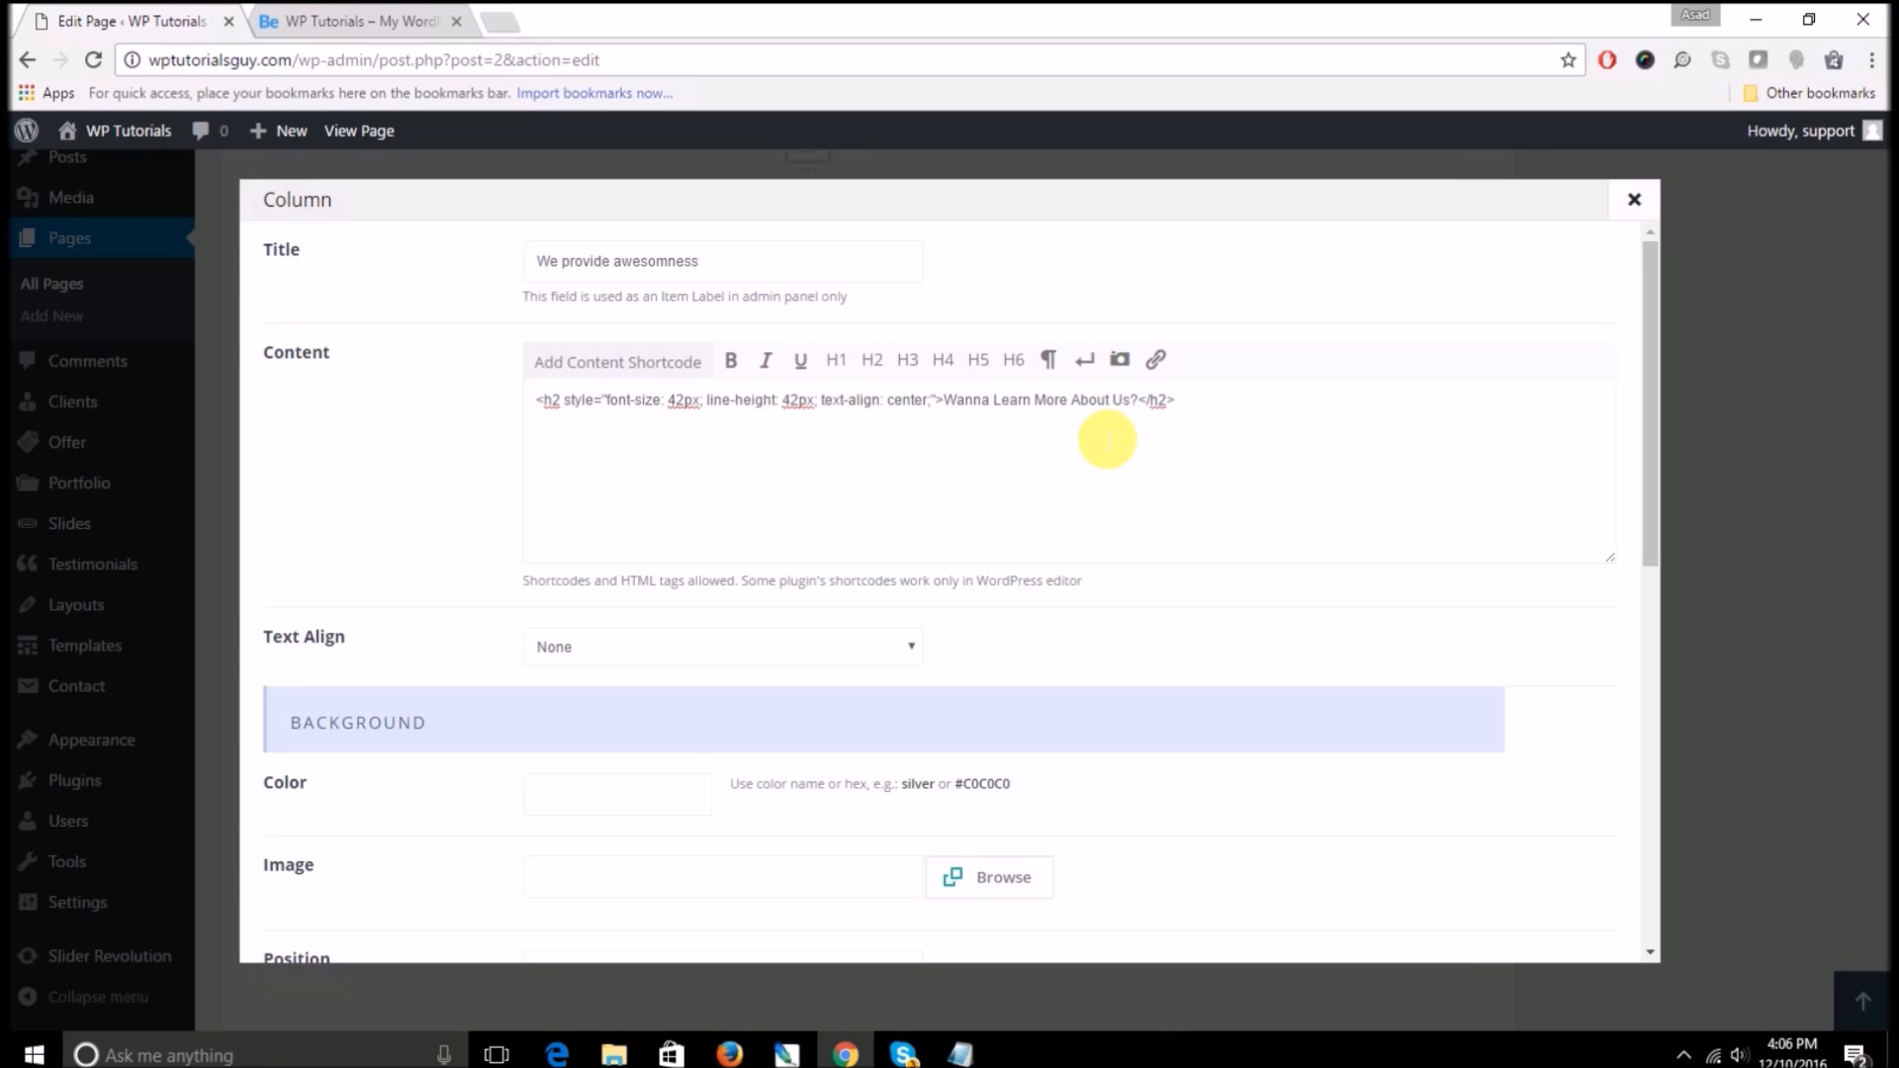
Step: Keep the Fade In Down entrance animation and save the column settings
scroll(1204, 483, "down", 1)
scroll(1204, 482, "down", 10)
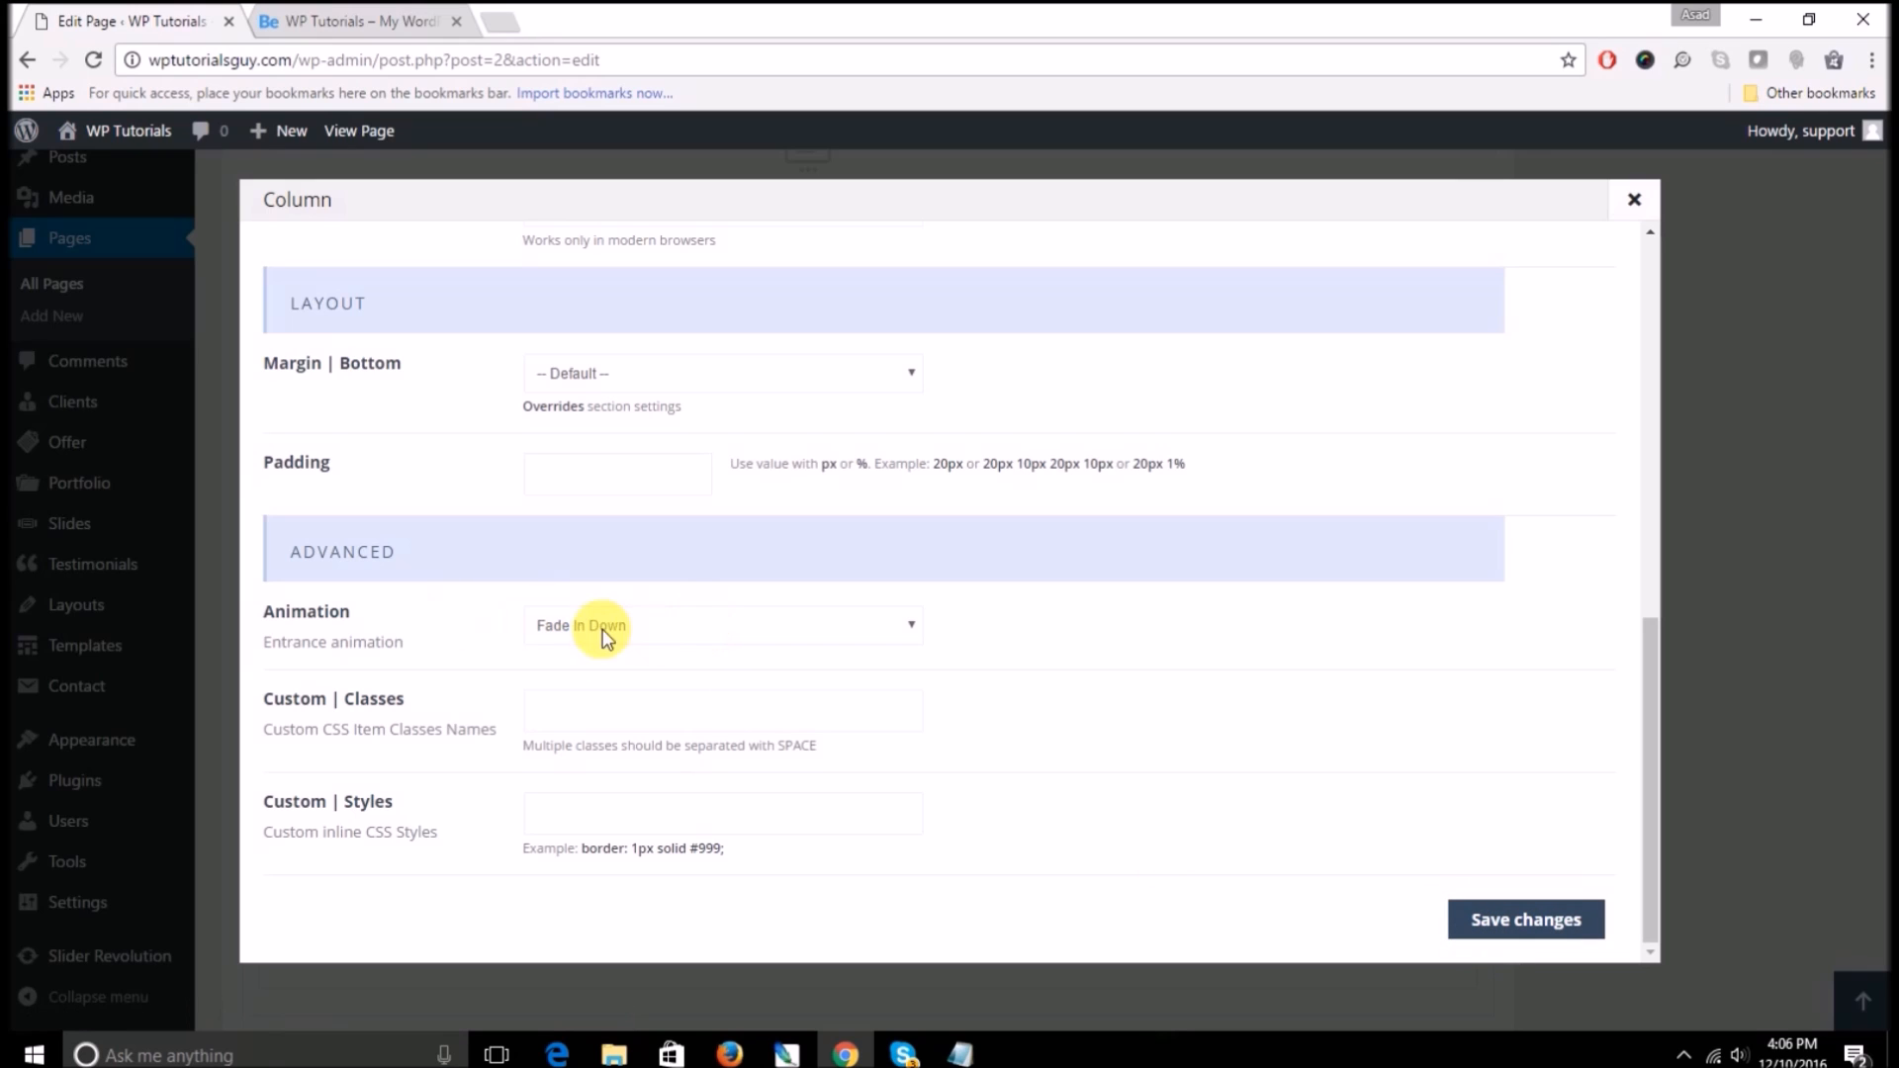
left_click(708, 623)
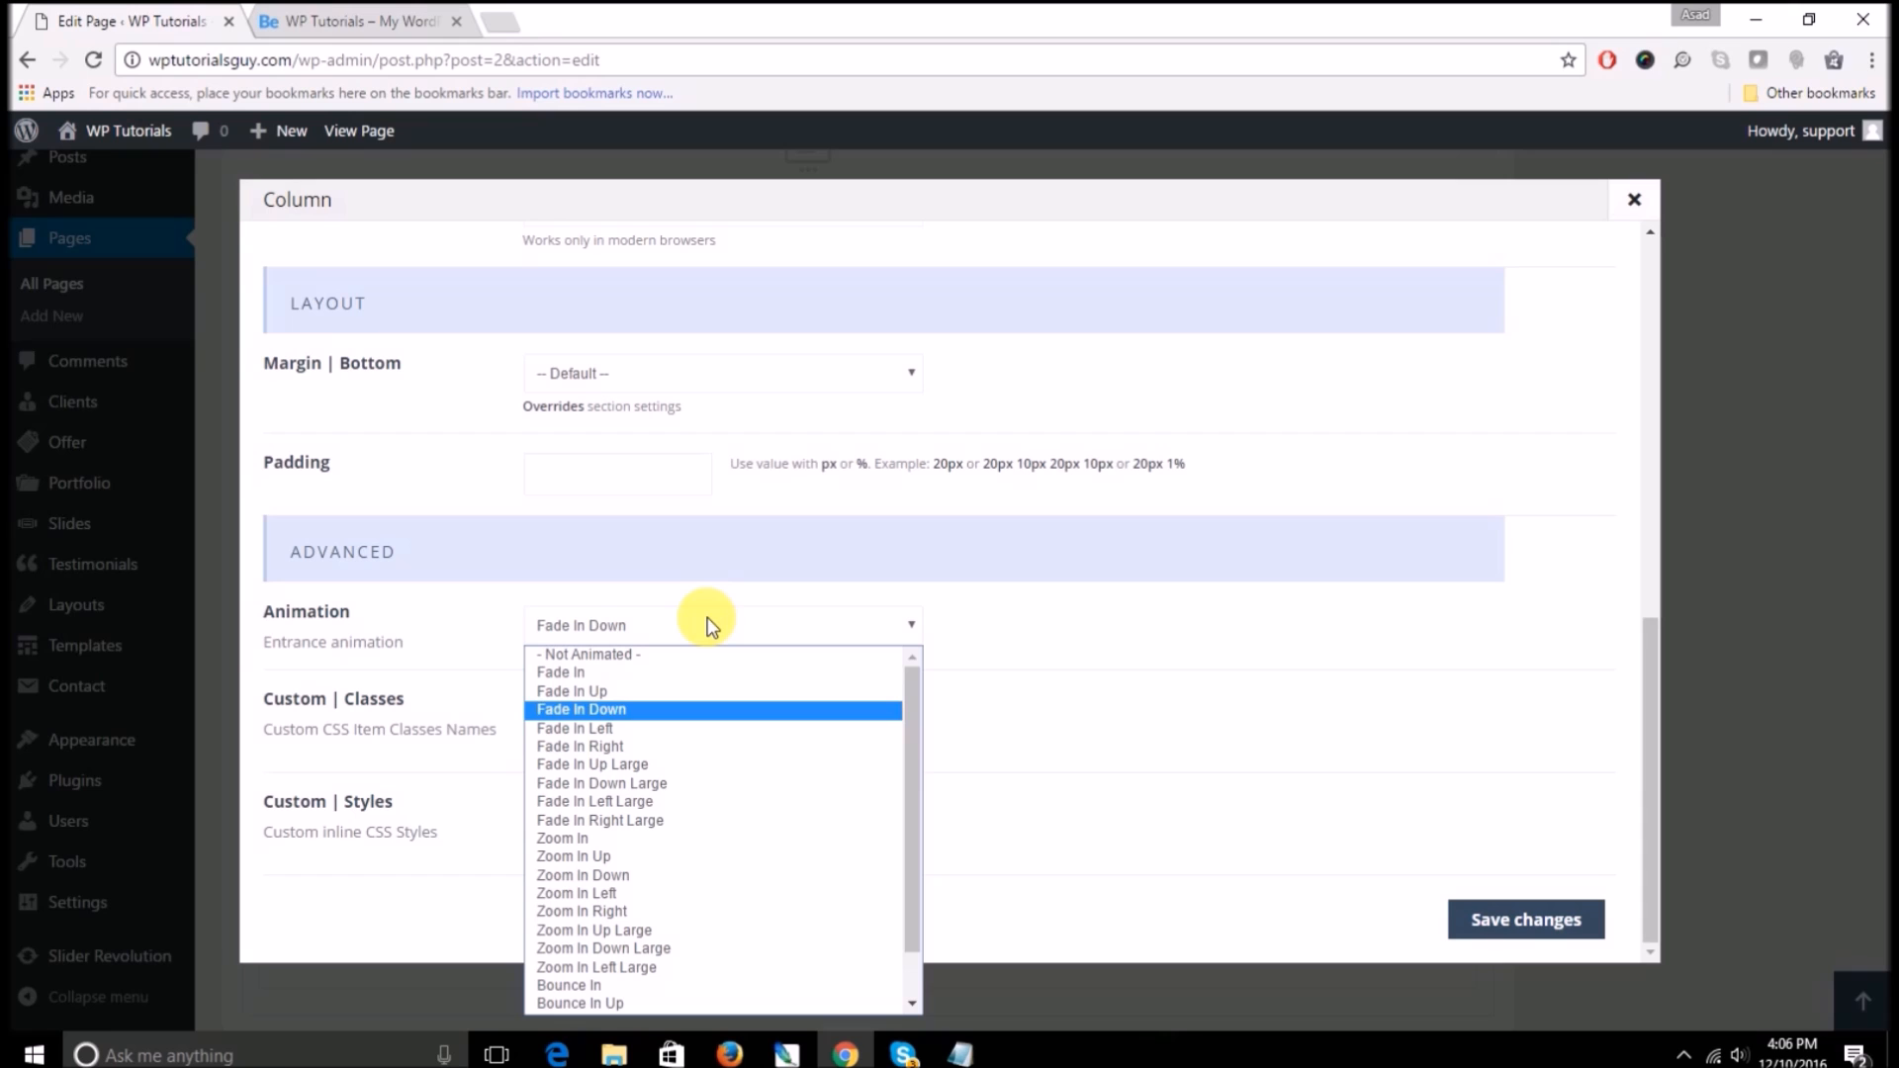
left_click(708, 623)
left_click(1511, 918)
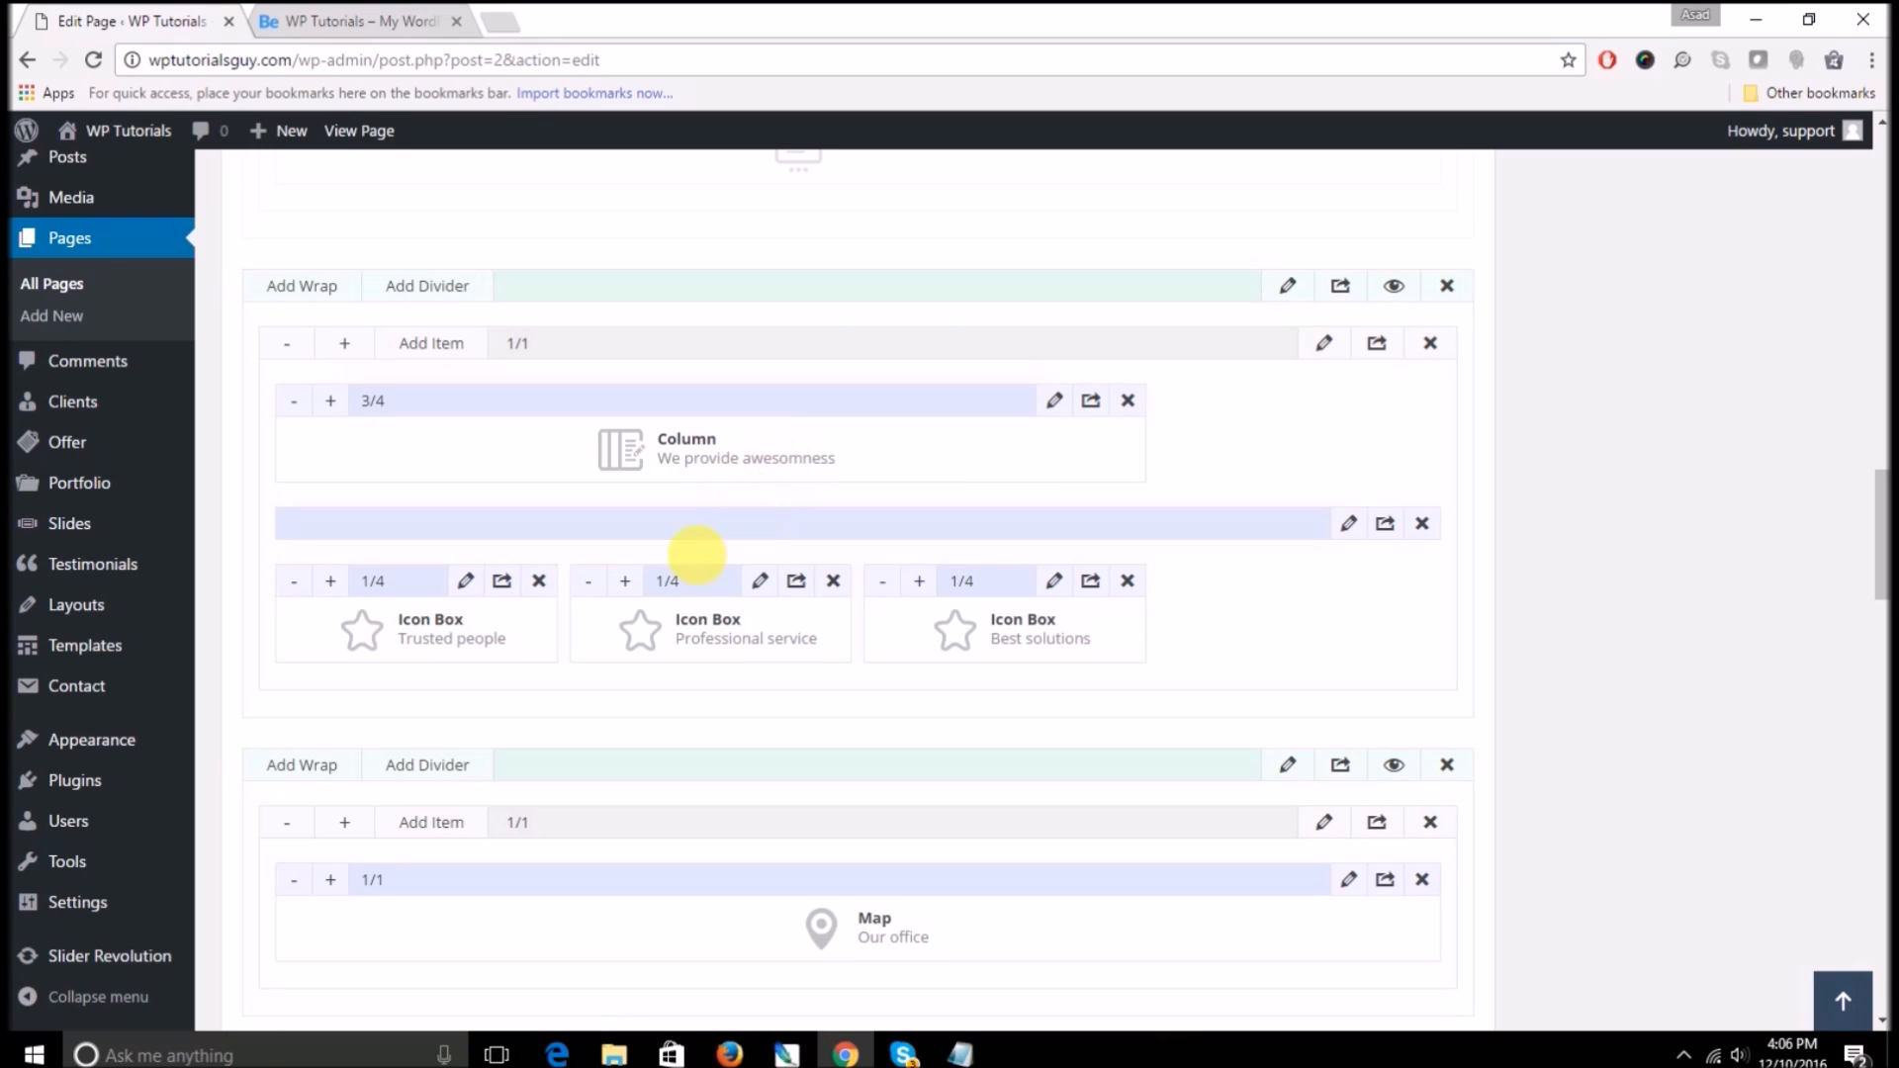
Step: Check the icon boxes on the live homepage, then open the Trusted people Icon Box settings
left_click(912, 638)
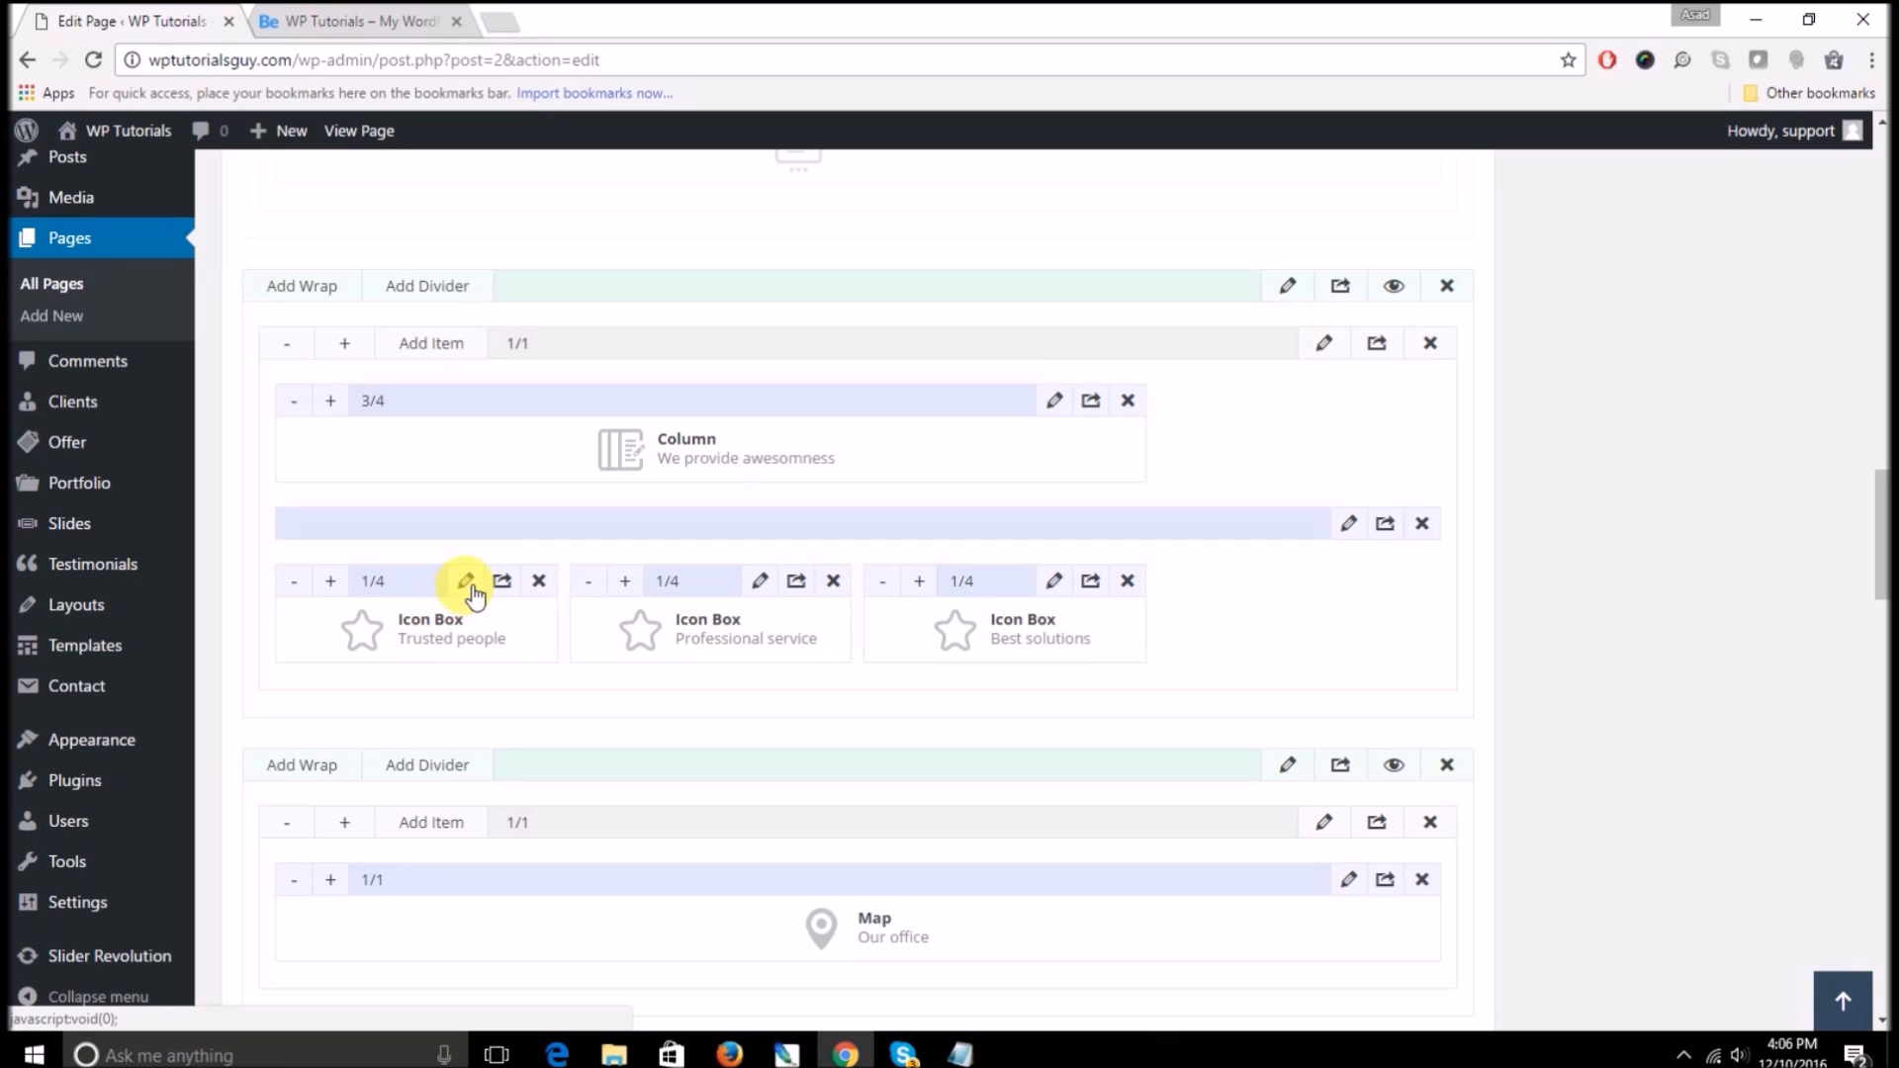
left_click(356, 21)
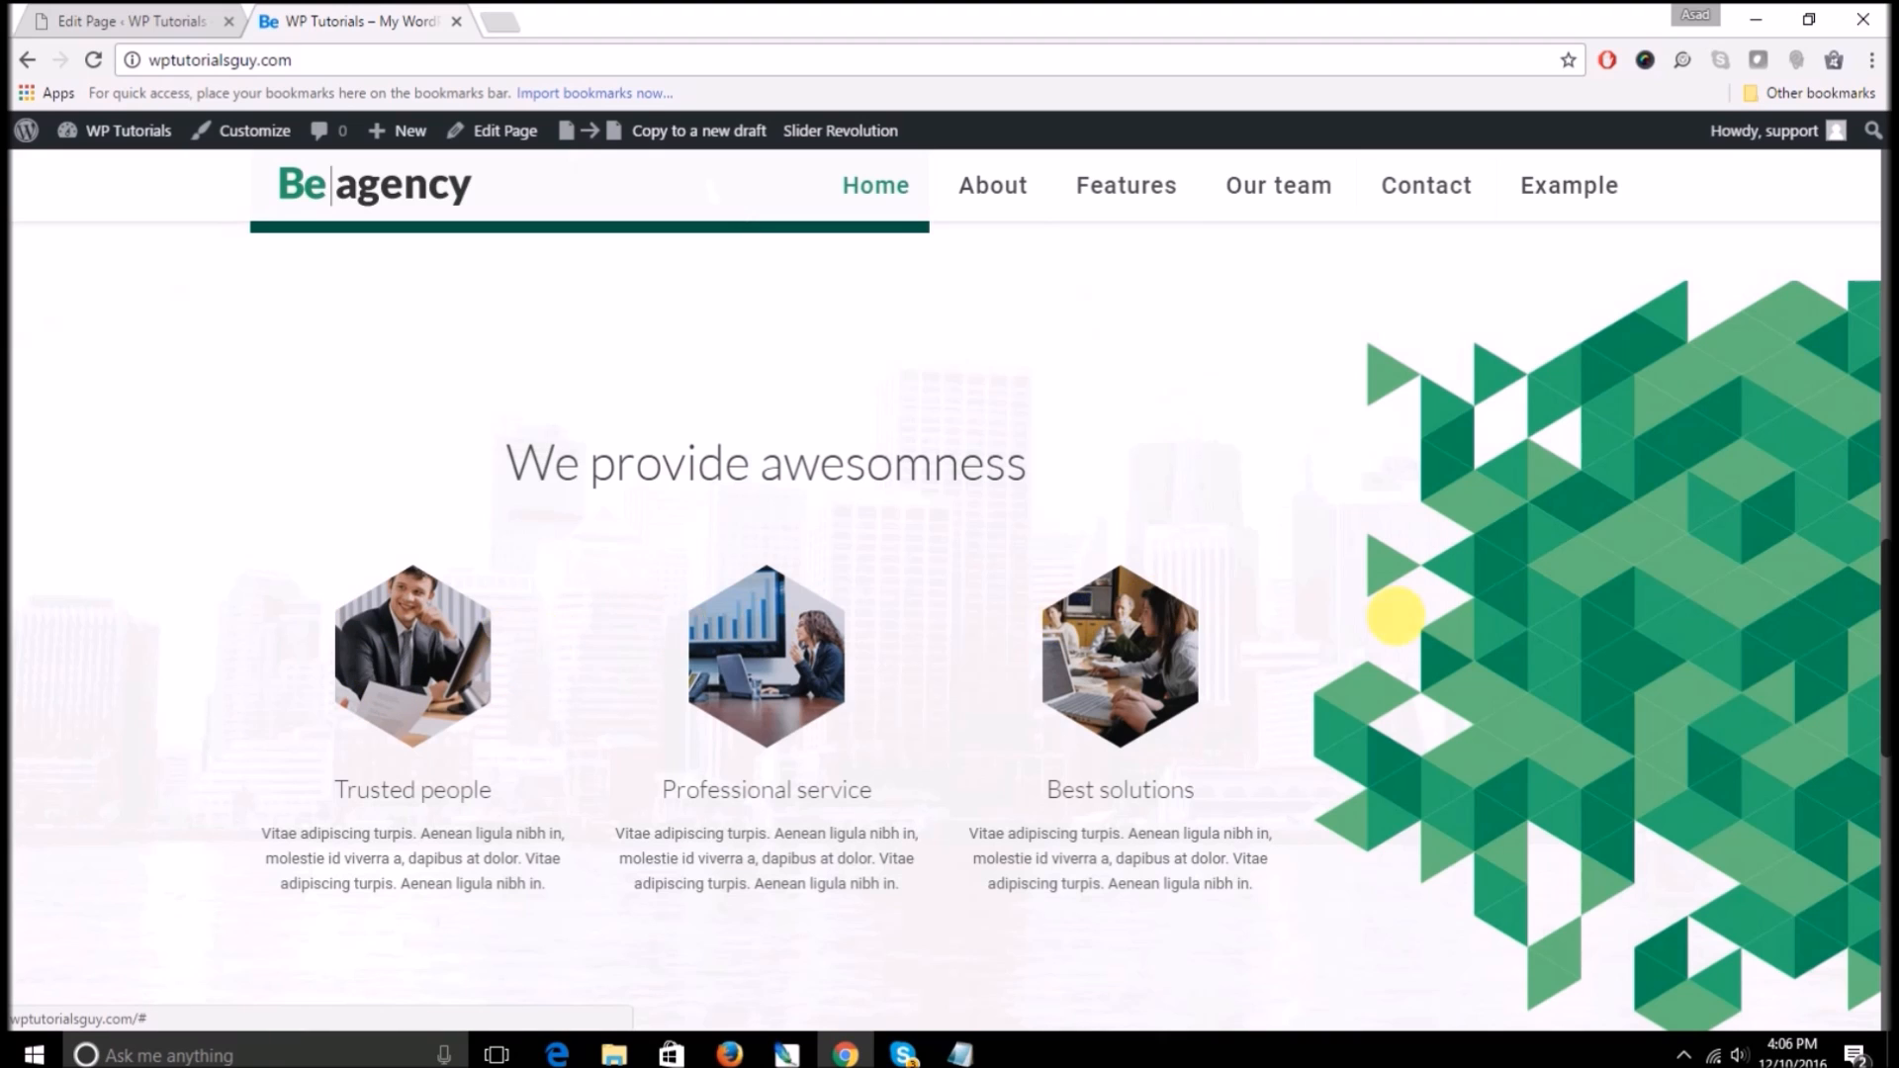
left_click(143, 14)
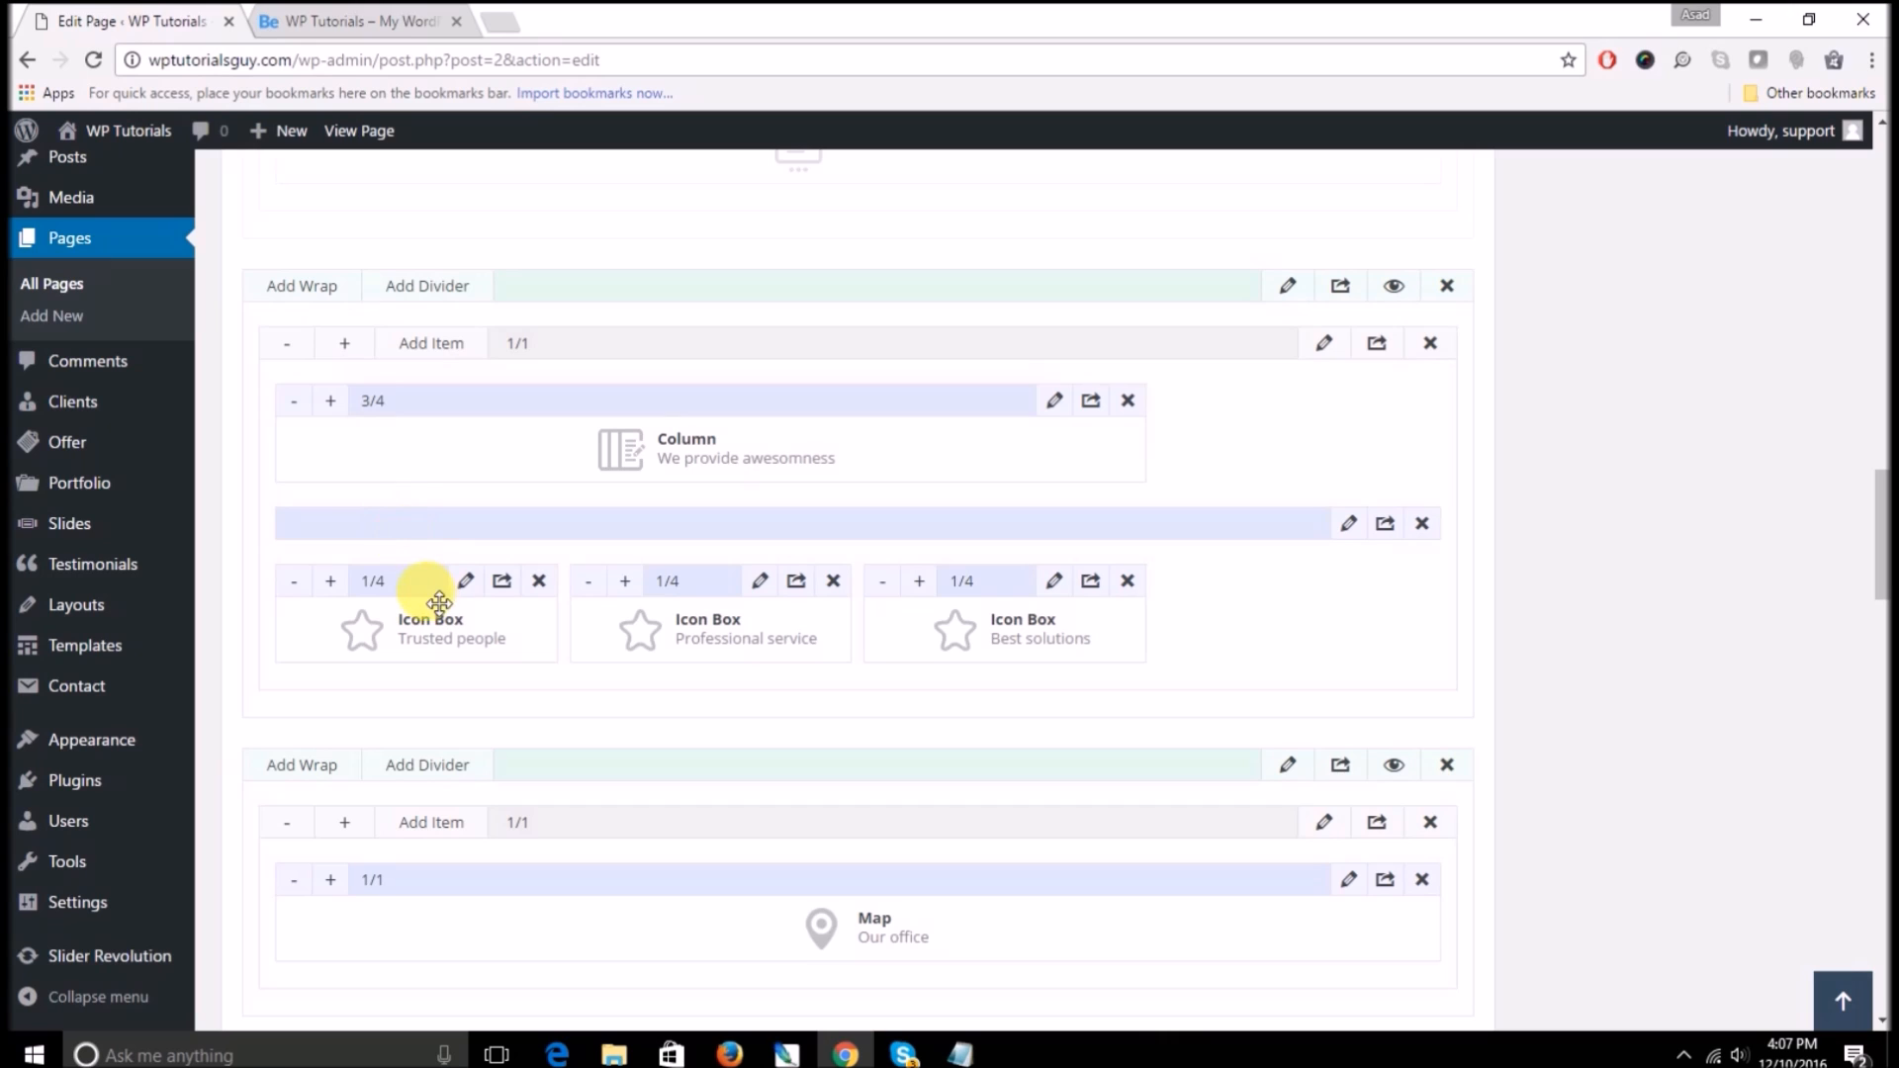
left_click(463, 581)
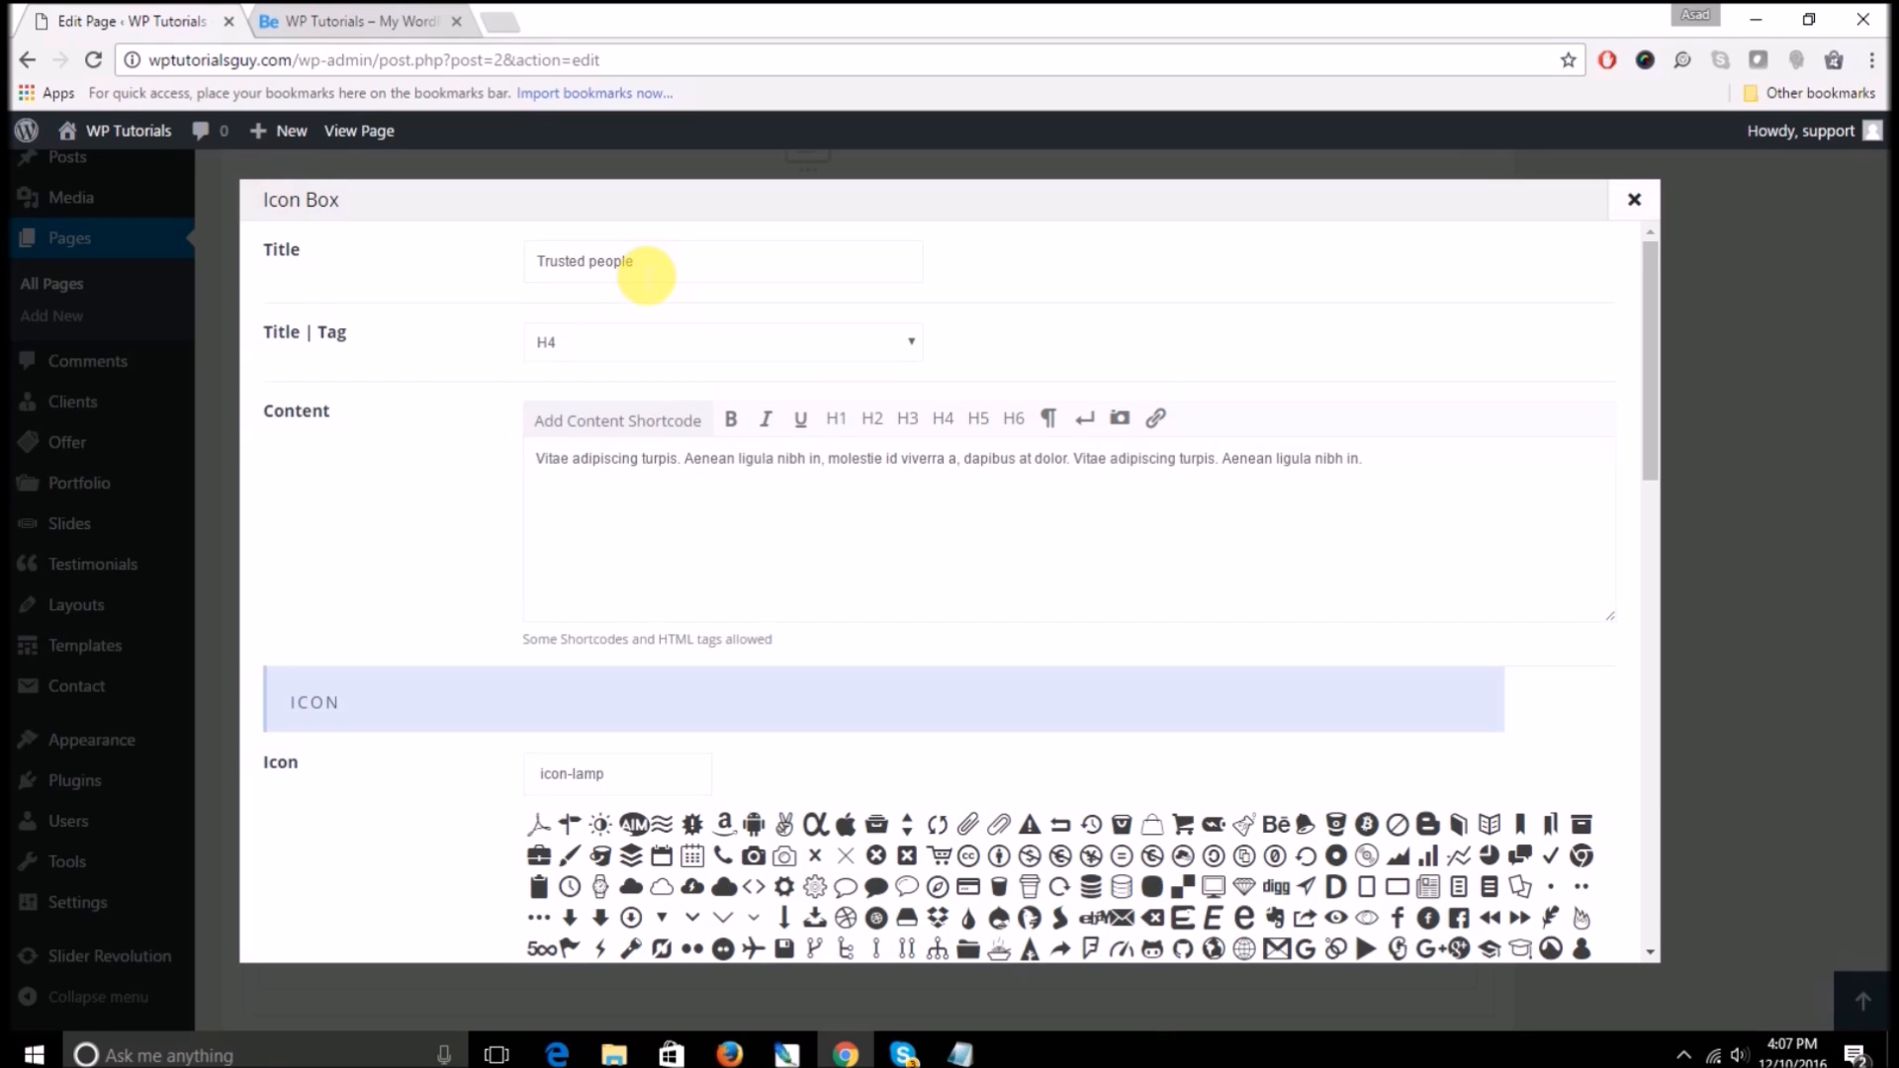
Step: Retitle the first icon box from Trusted people to 'Web Design Solution', then bring up the Notepad notes
left_click_drag(653, 273, 500, 271)
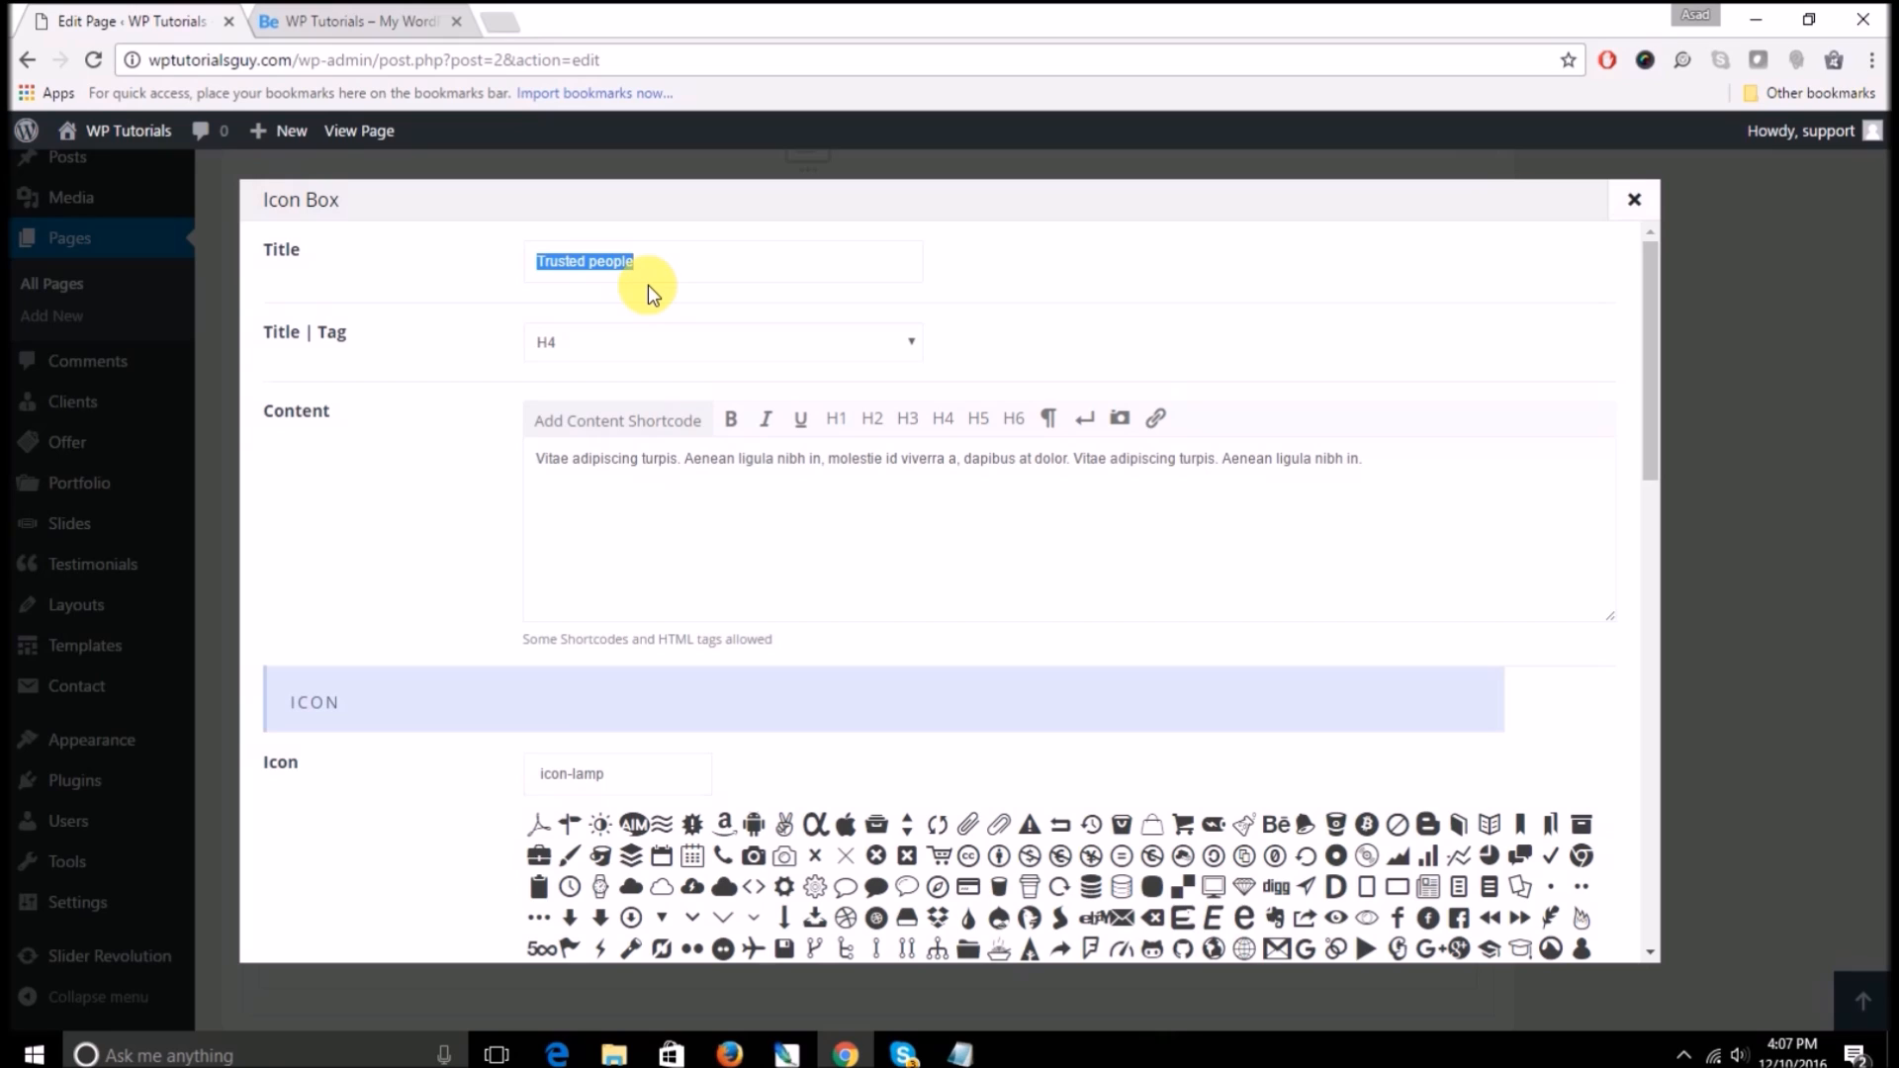
type("Web Design Solution")
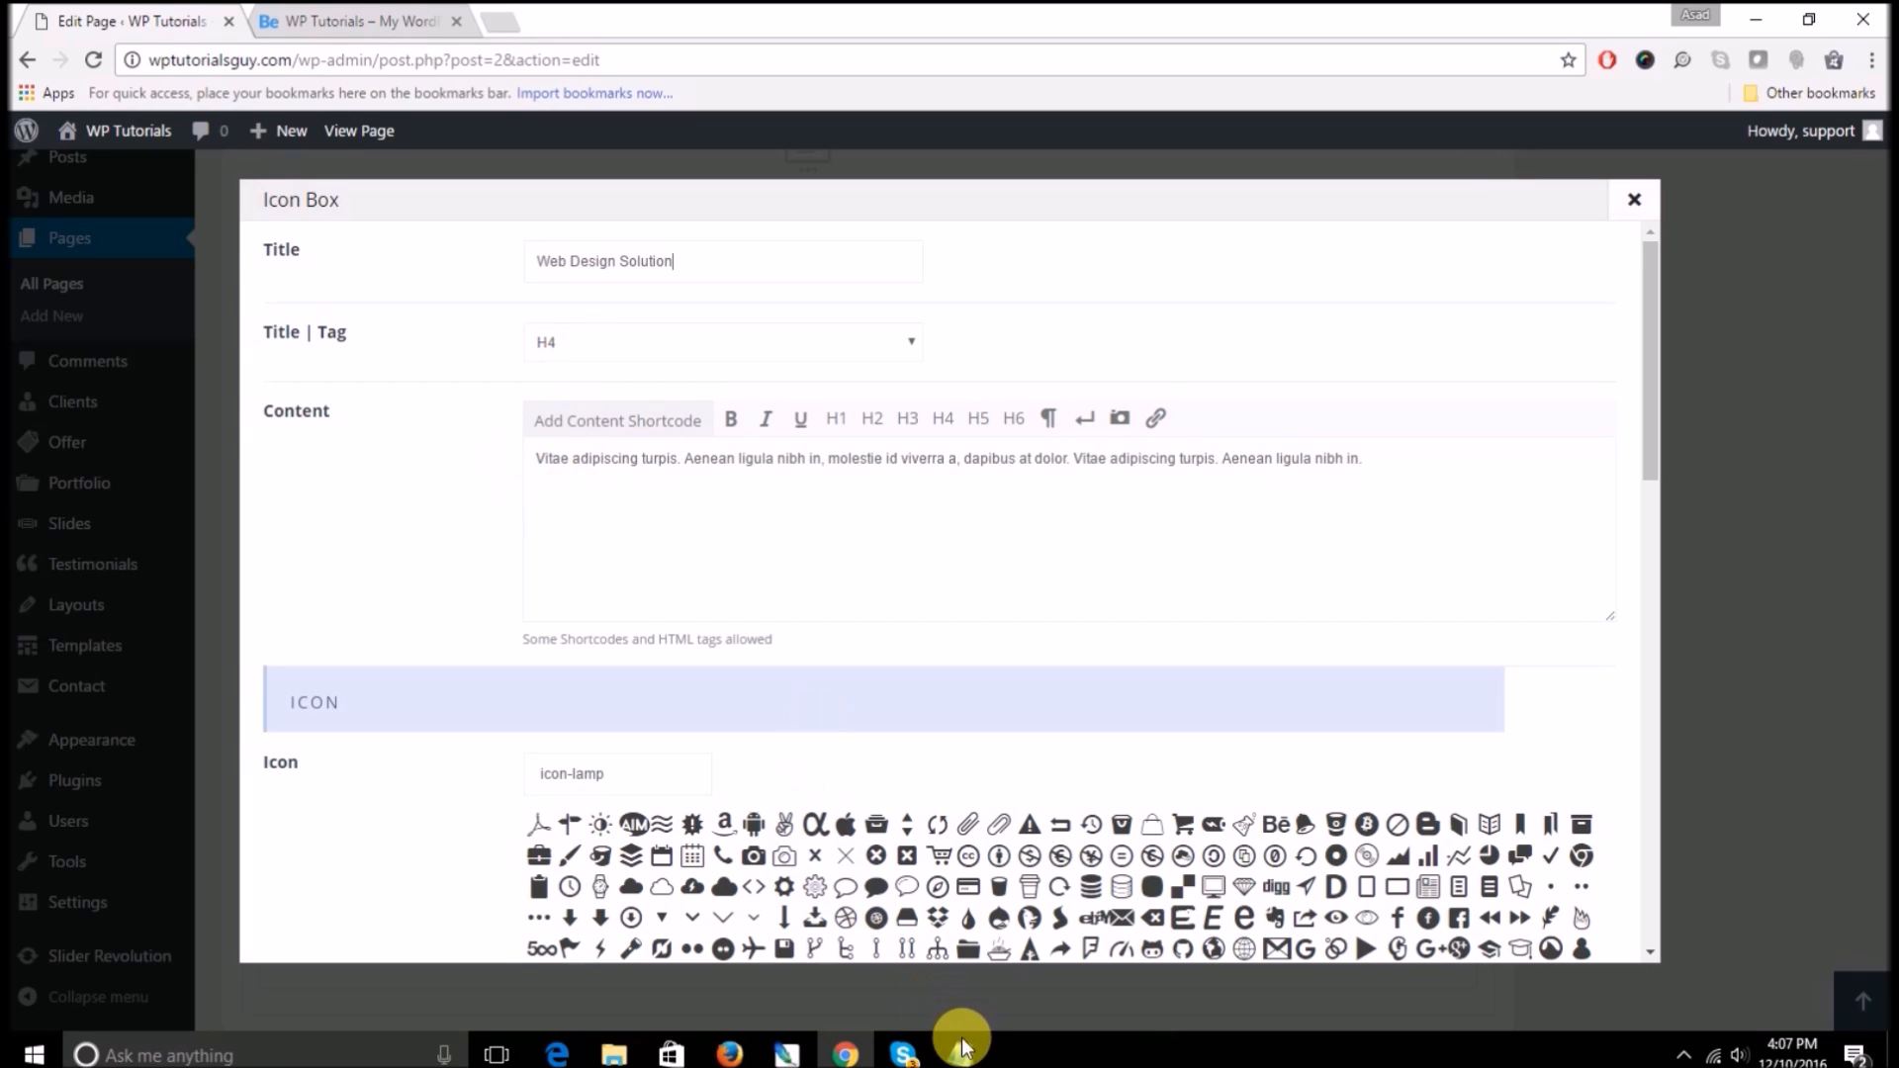
mouse_move(962, 1047)
left_click(1009, 949)
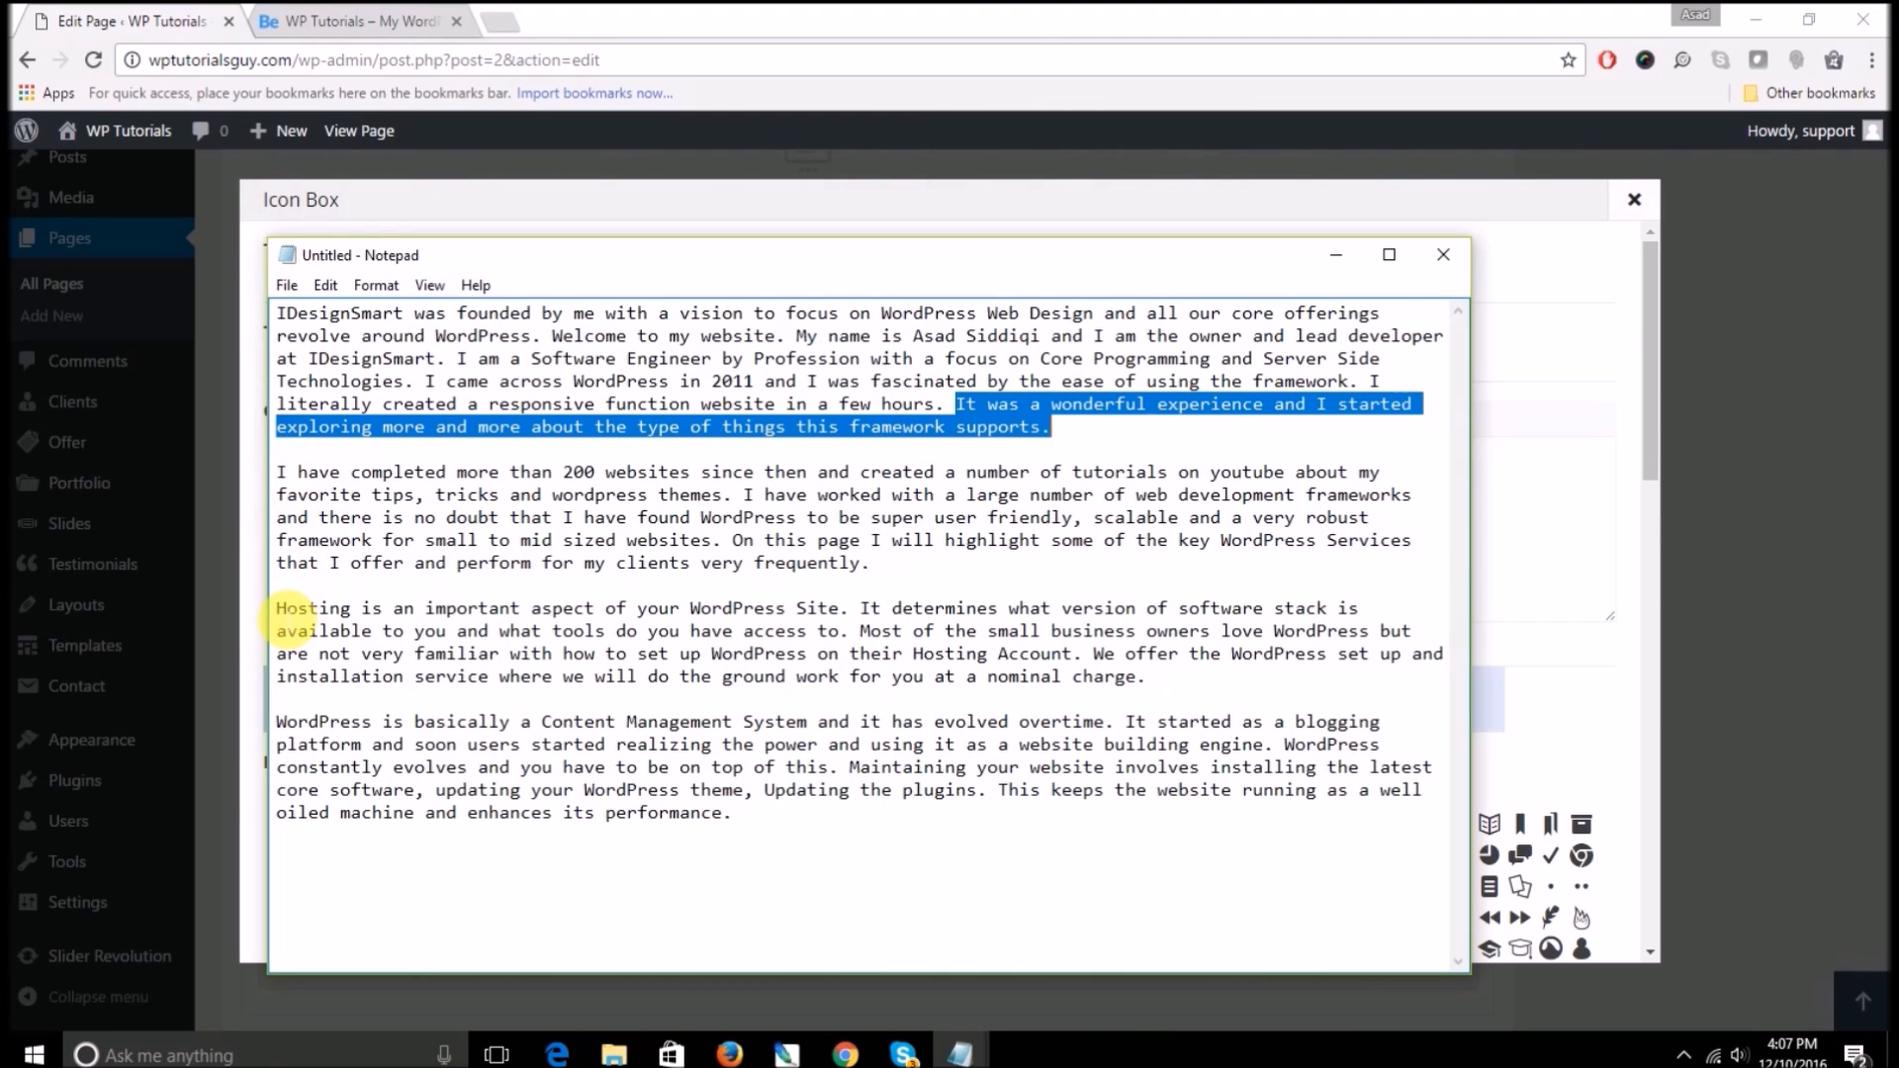
Step: Copy the IDesignSmart opening sentence from Notepad and select the icon box's placeholder Vitae content
left_click_drag(279, 317, 524, 339)
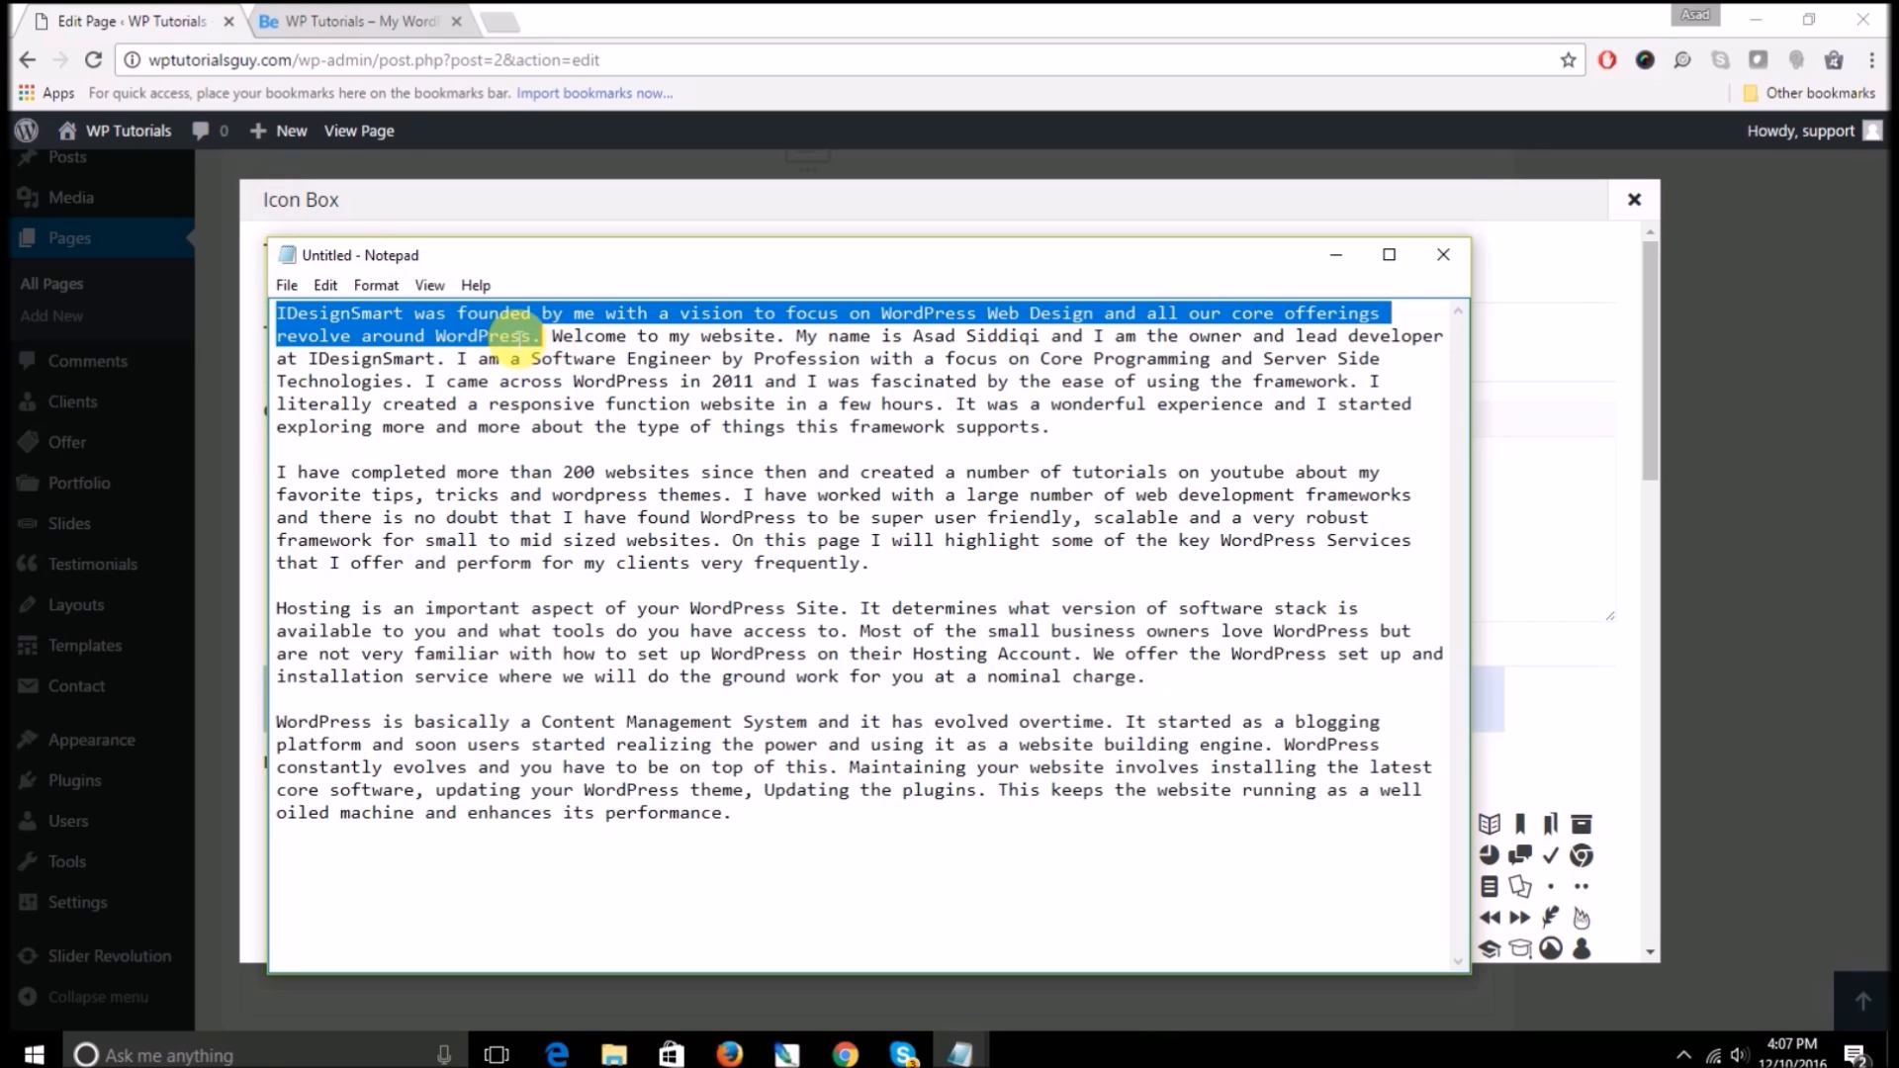
right_click(547, 334)
left_click(564, 407)
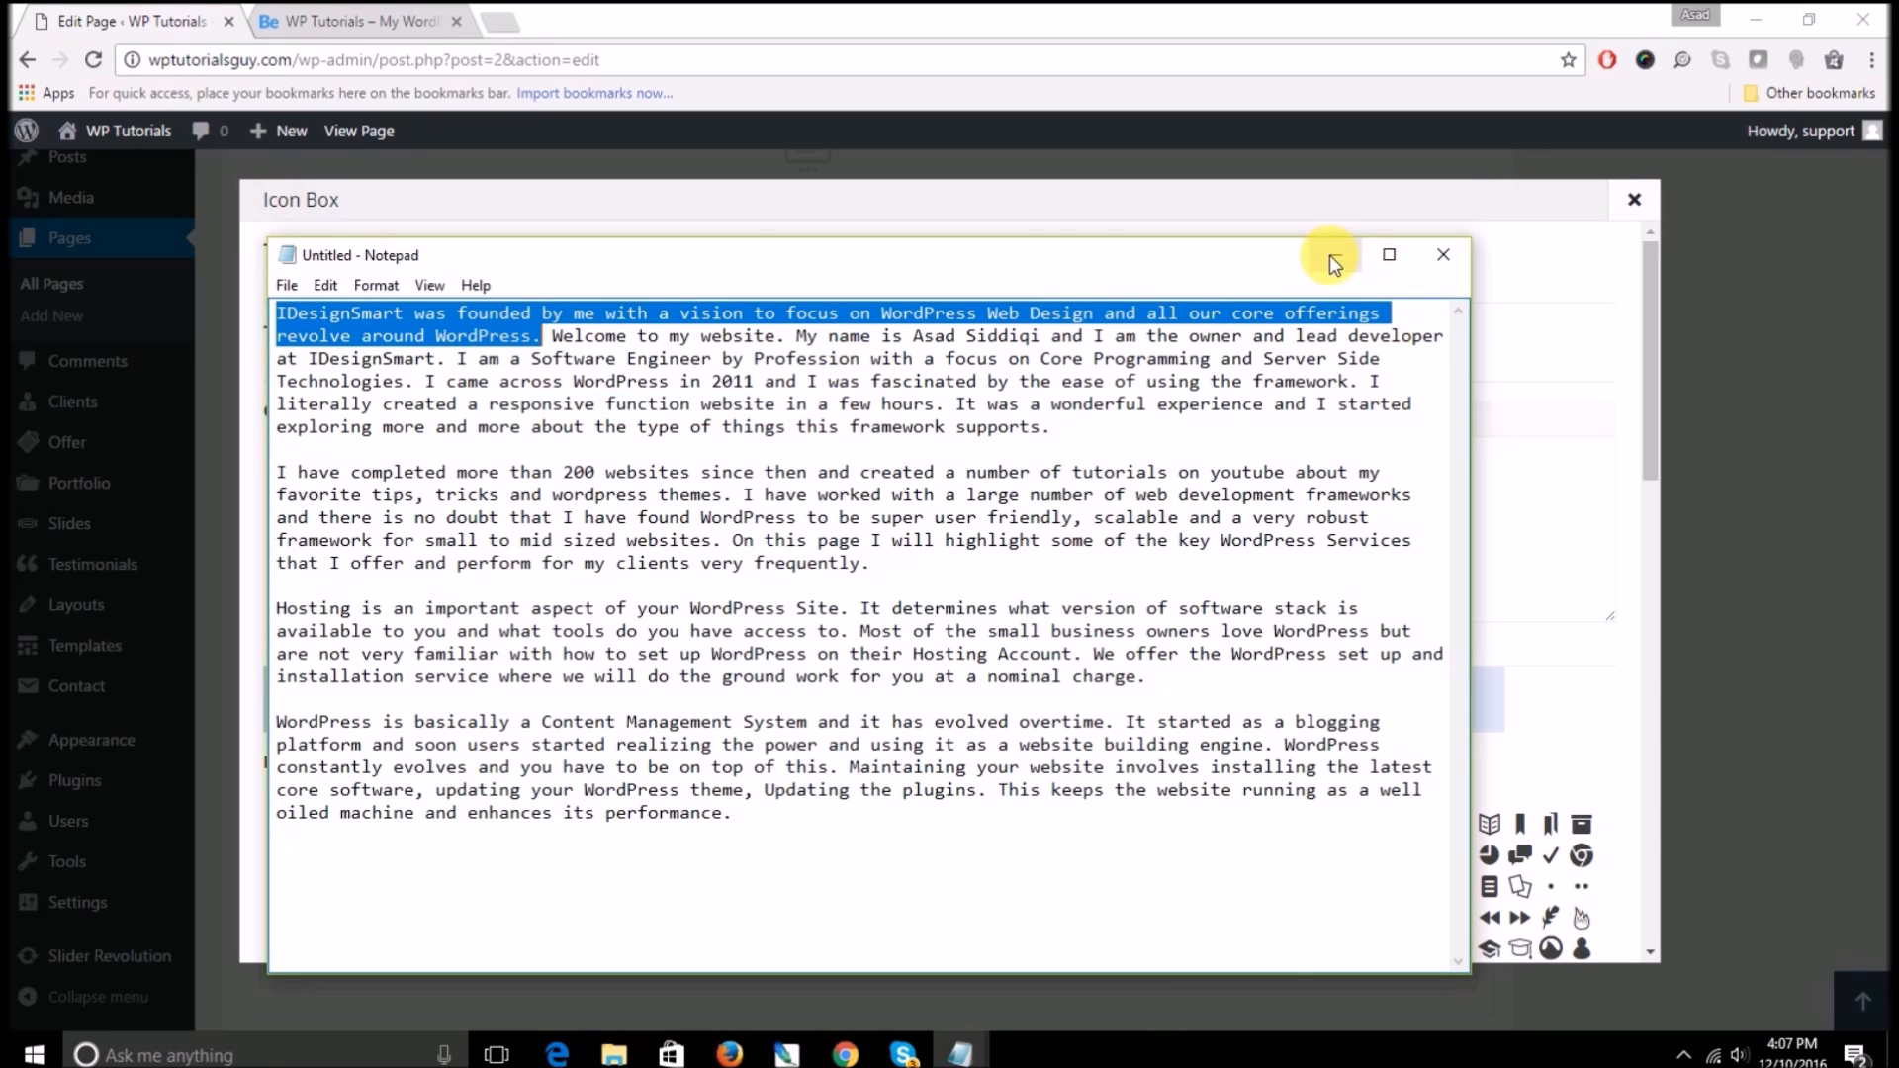
left_click(1335, 255)
left_click_drag(1417, 481, 546, 463)
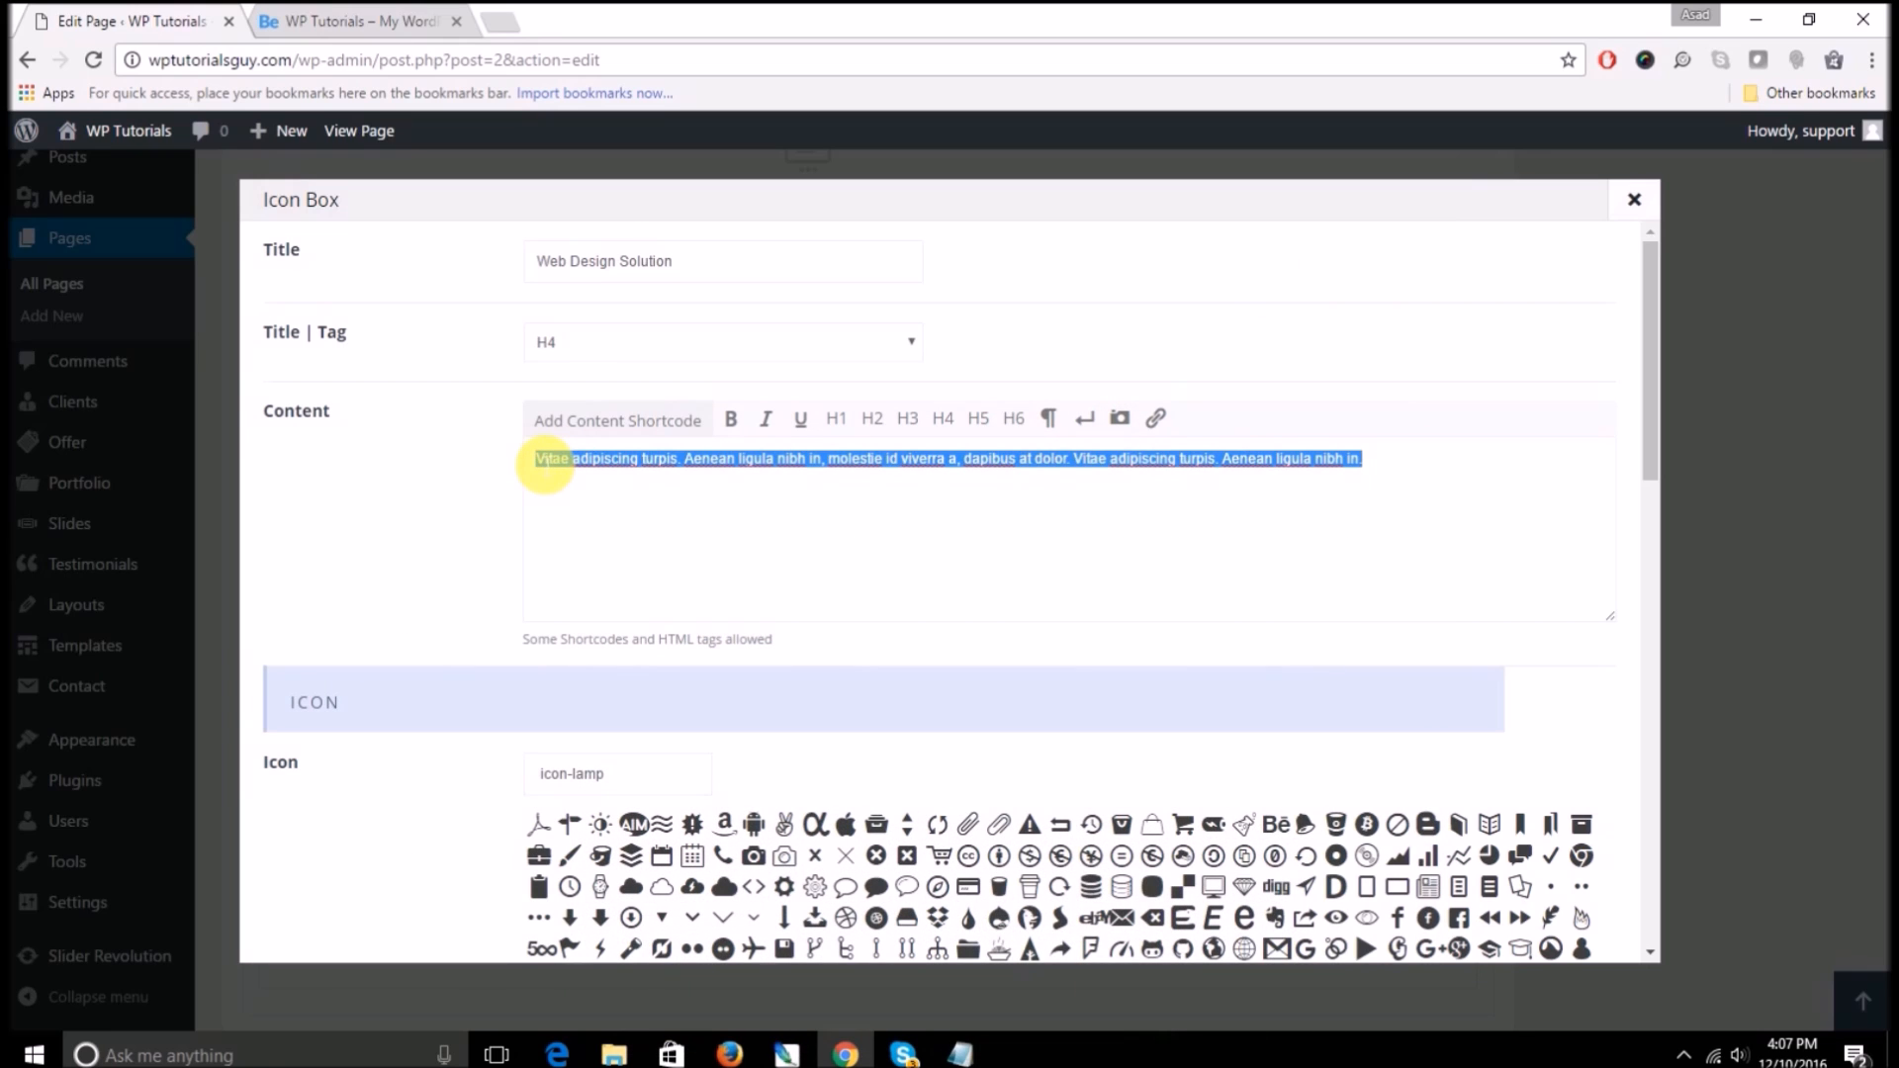
Step: Paste the IDesignSmart sentence in as the icon box content
key("ctrl+v")
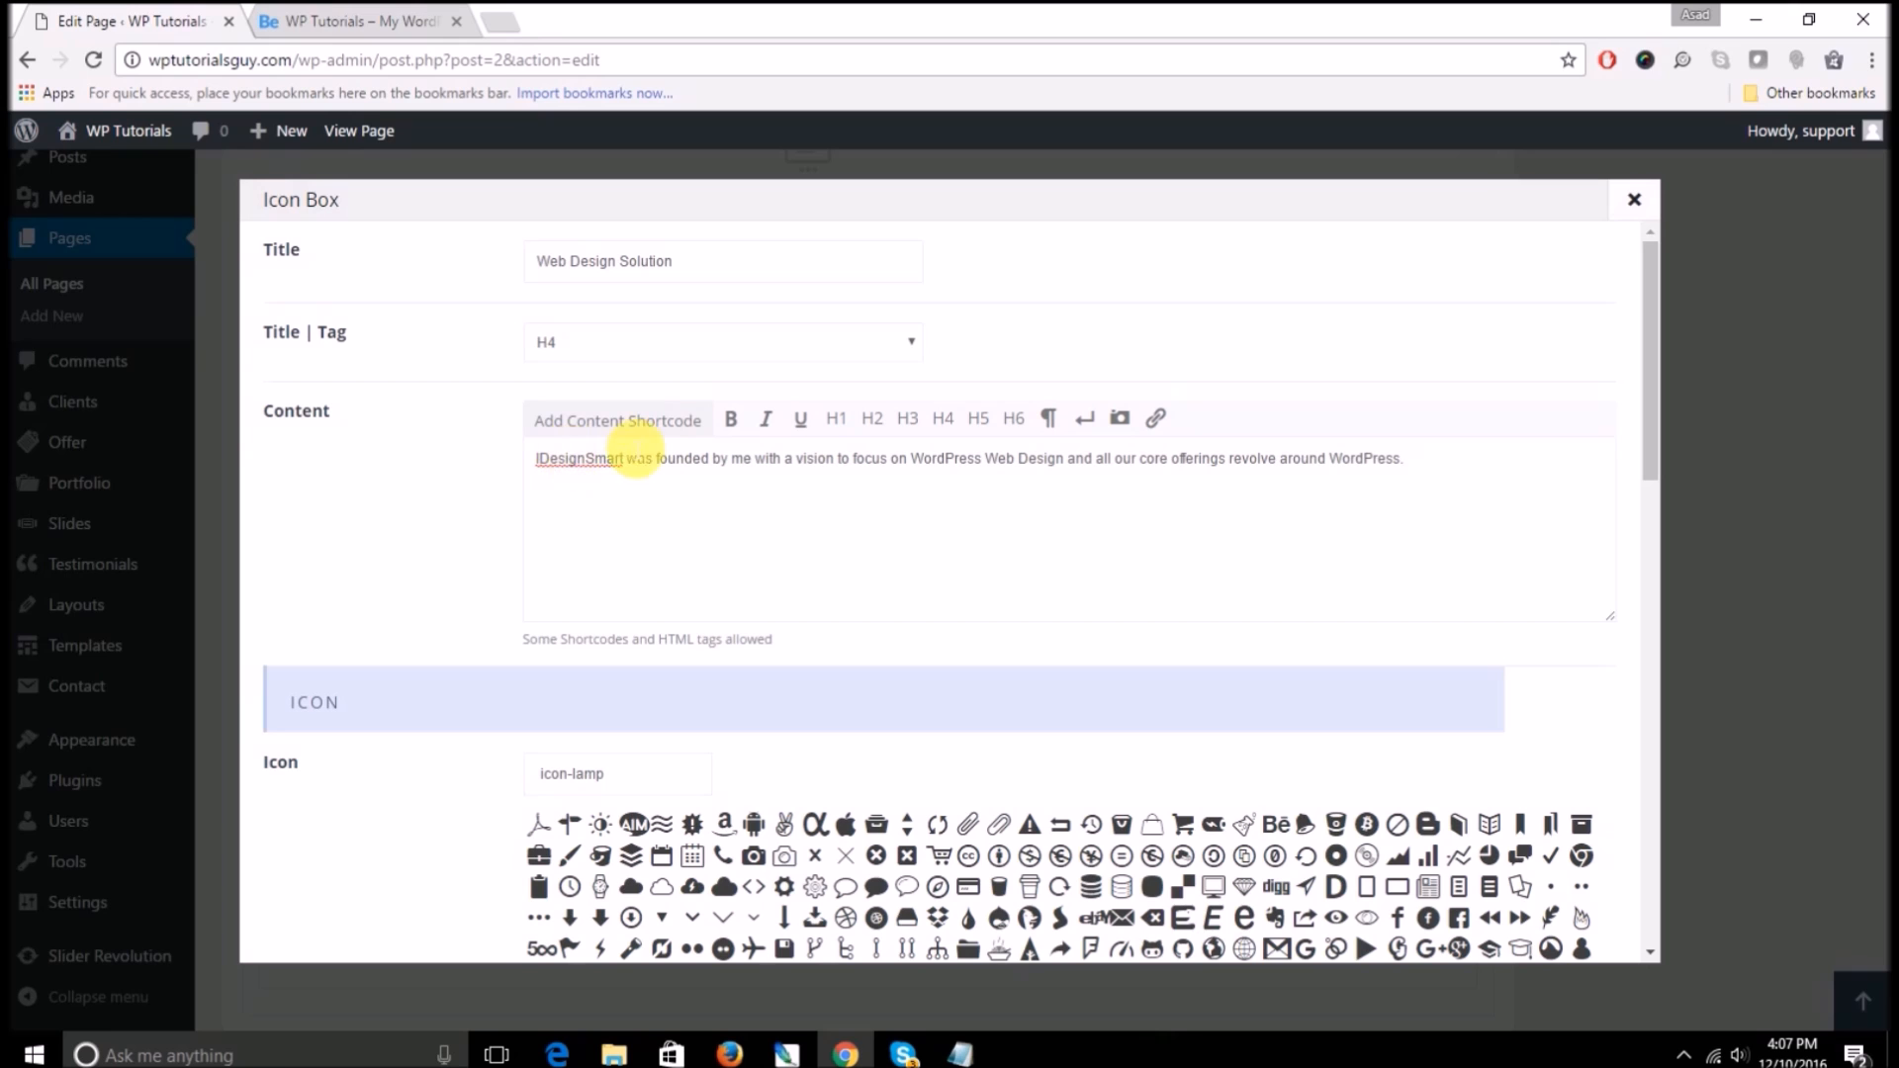
scroll(883, 495, "down", 1)
scroll(887, 492, "down", 2)
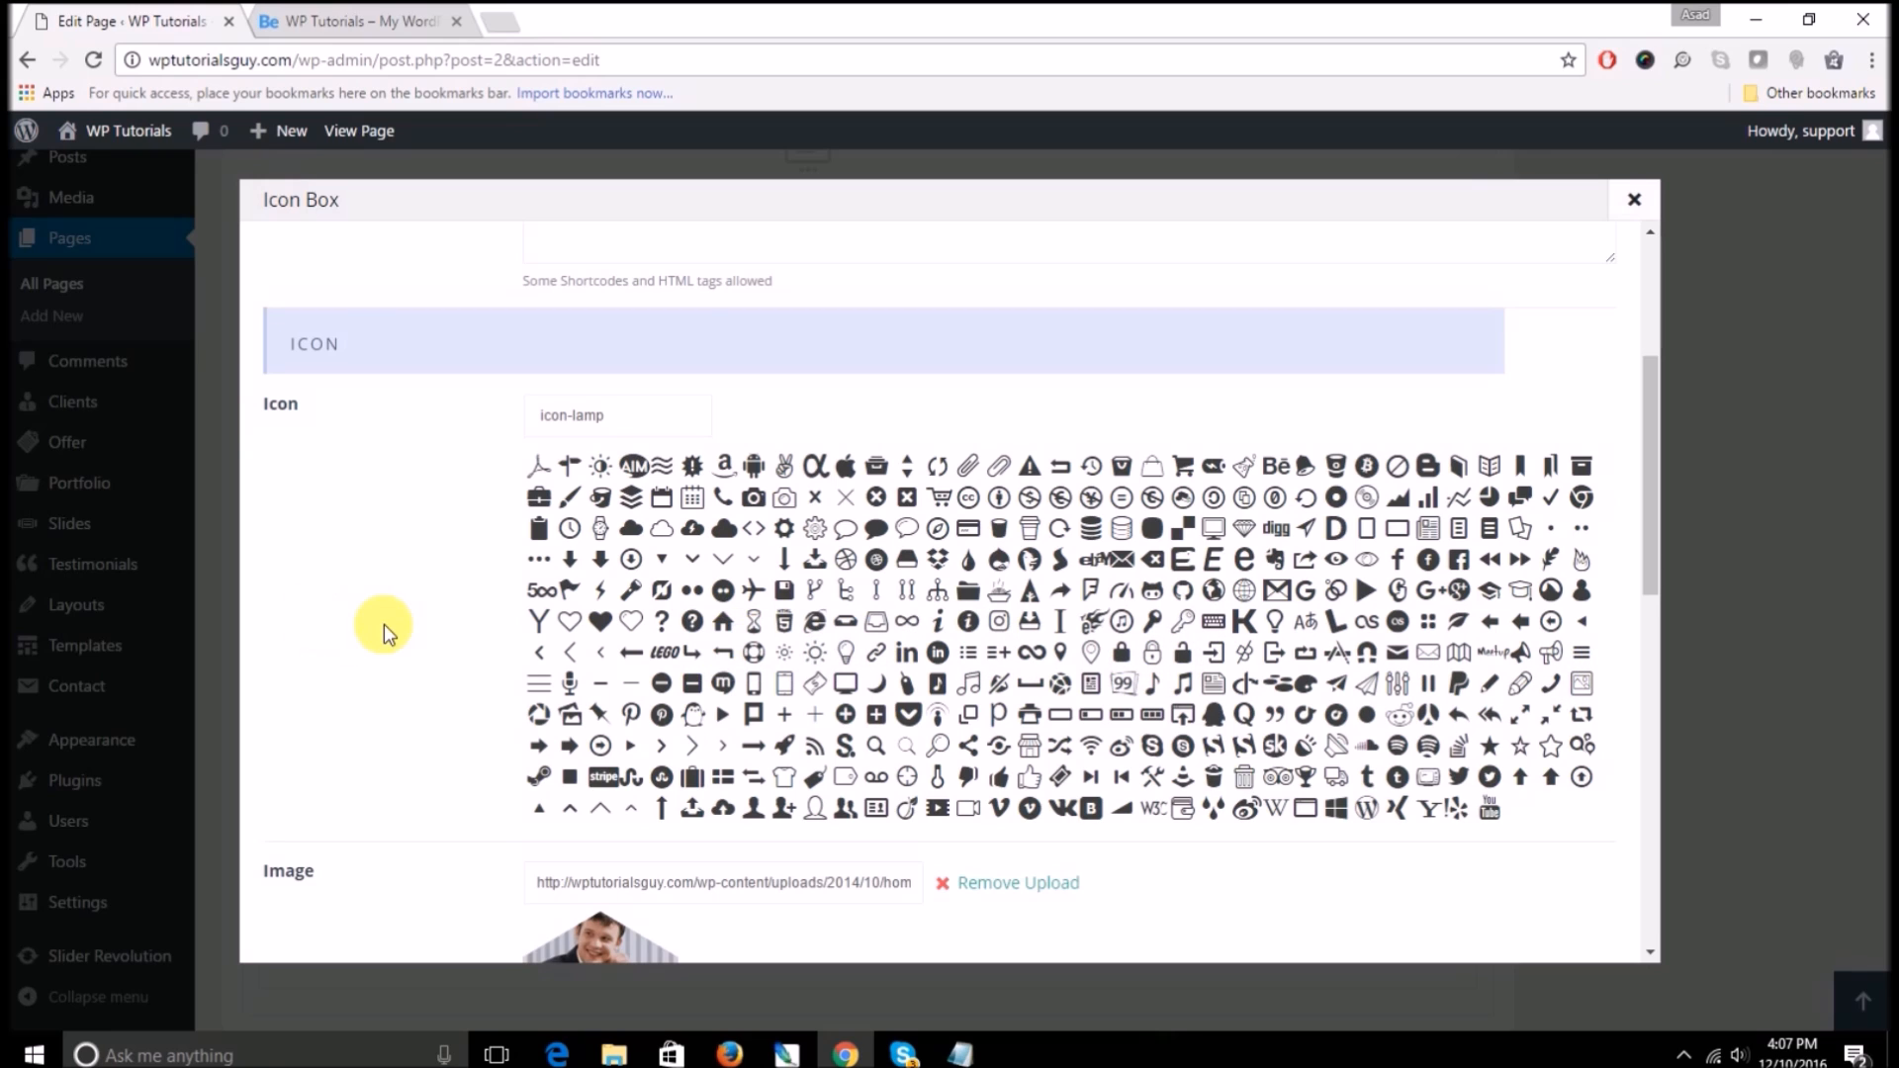
scroll(433, 620, "down", 2)
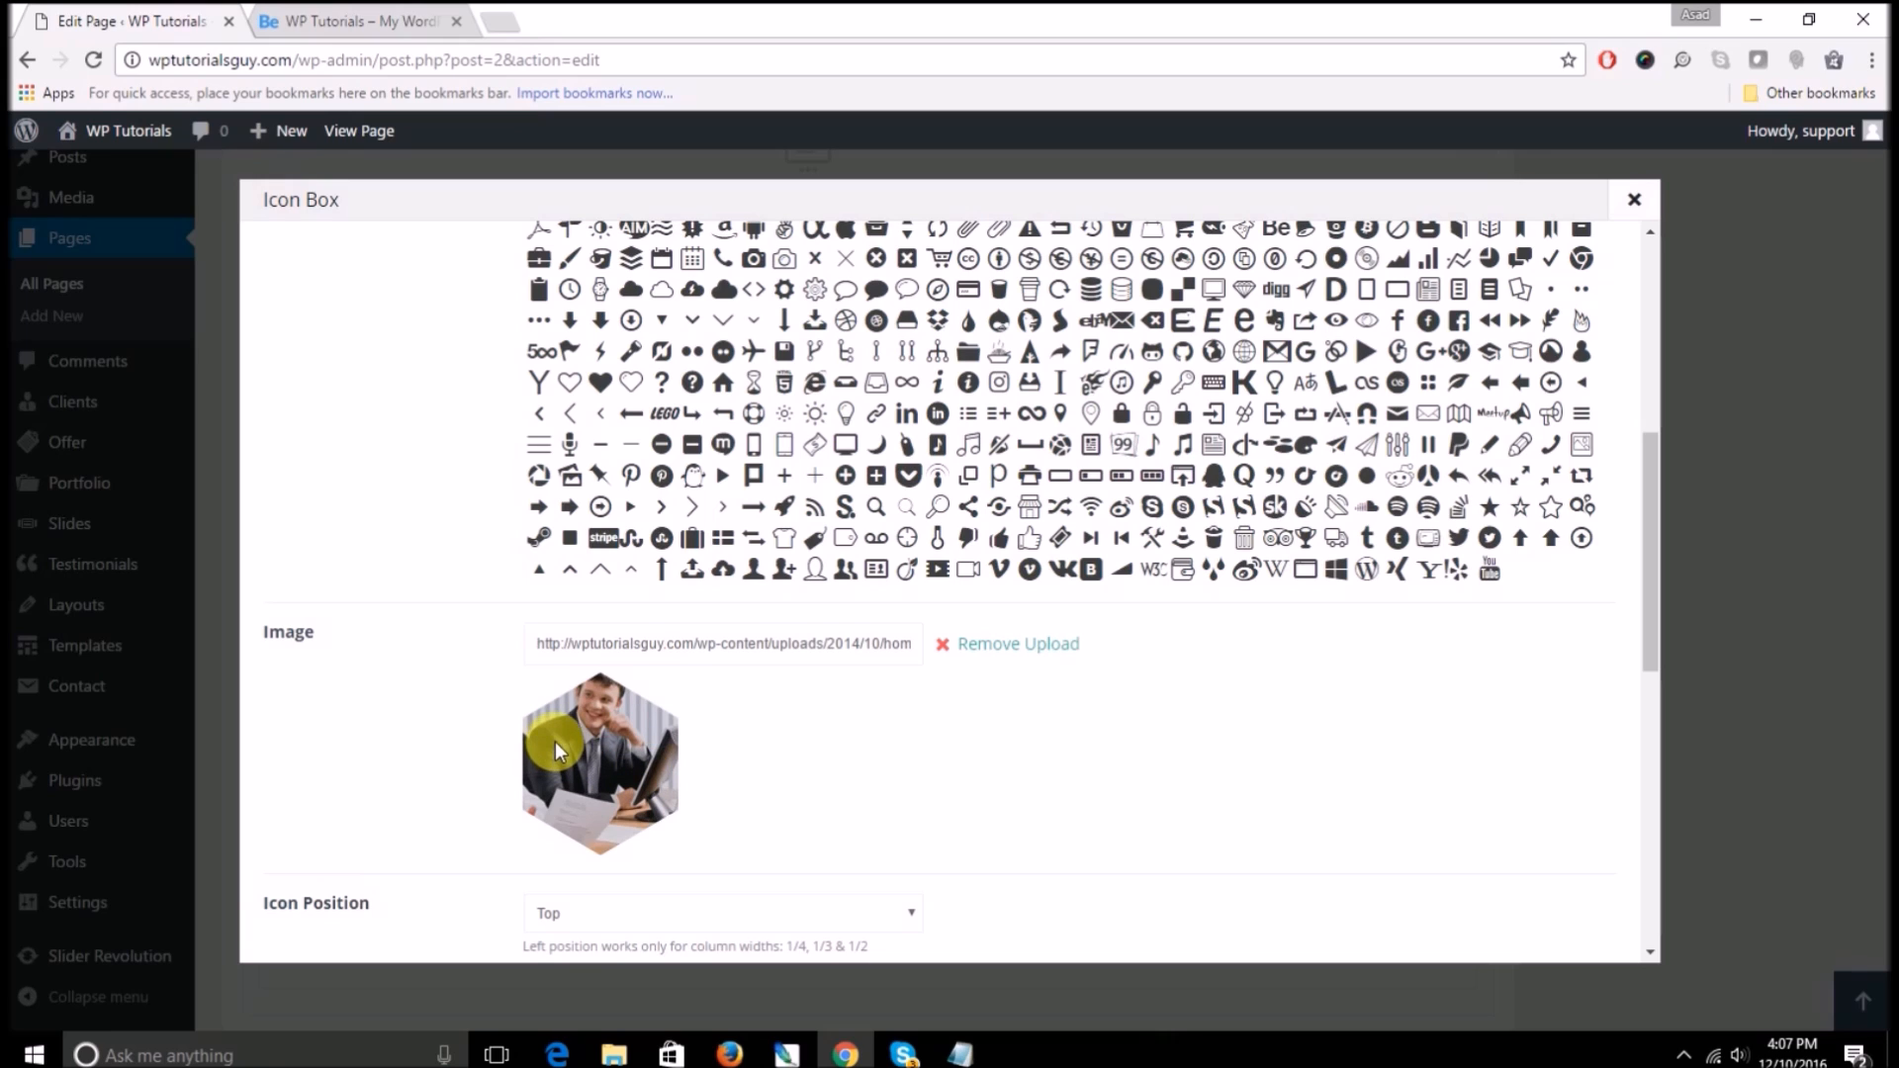
scroll(766, 741, "down", 1)
scroll(766, 740, "down", 1)
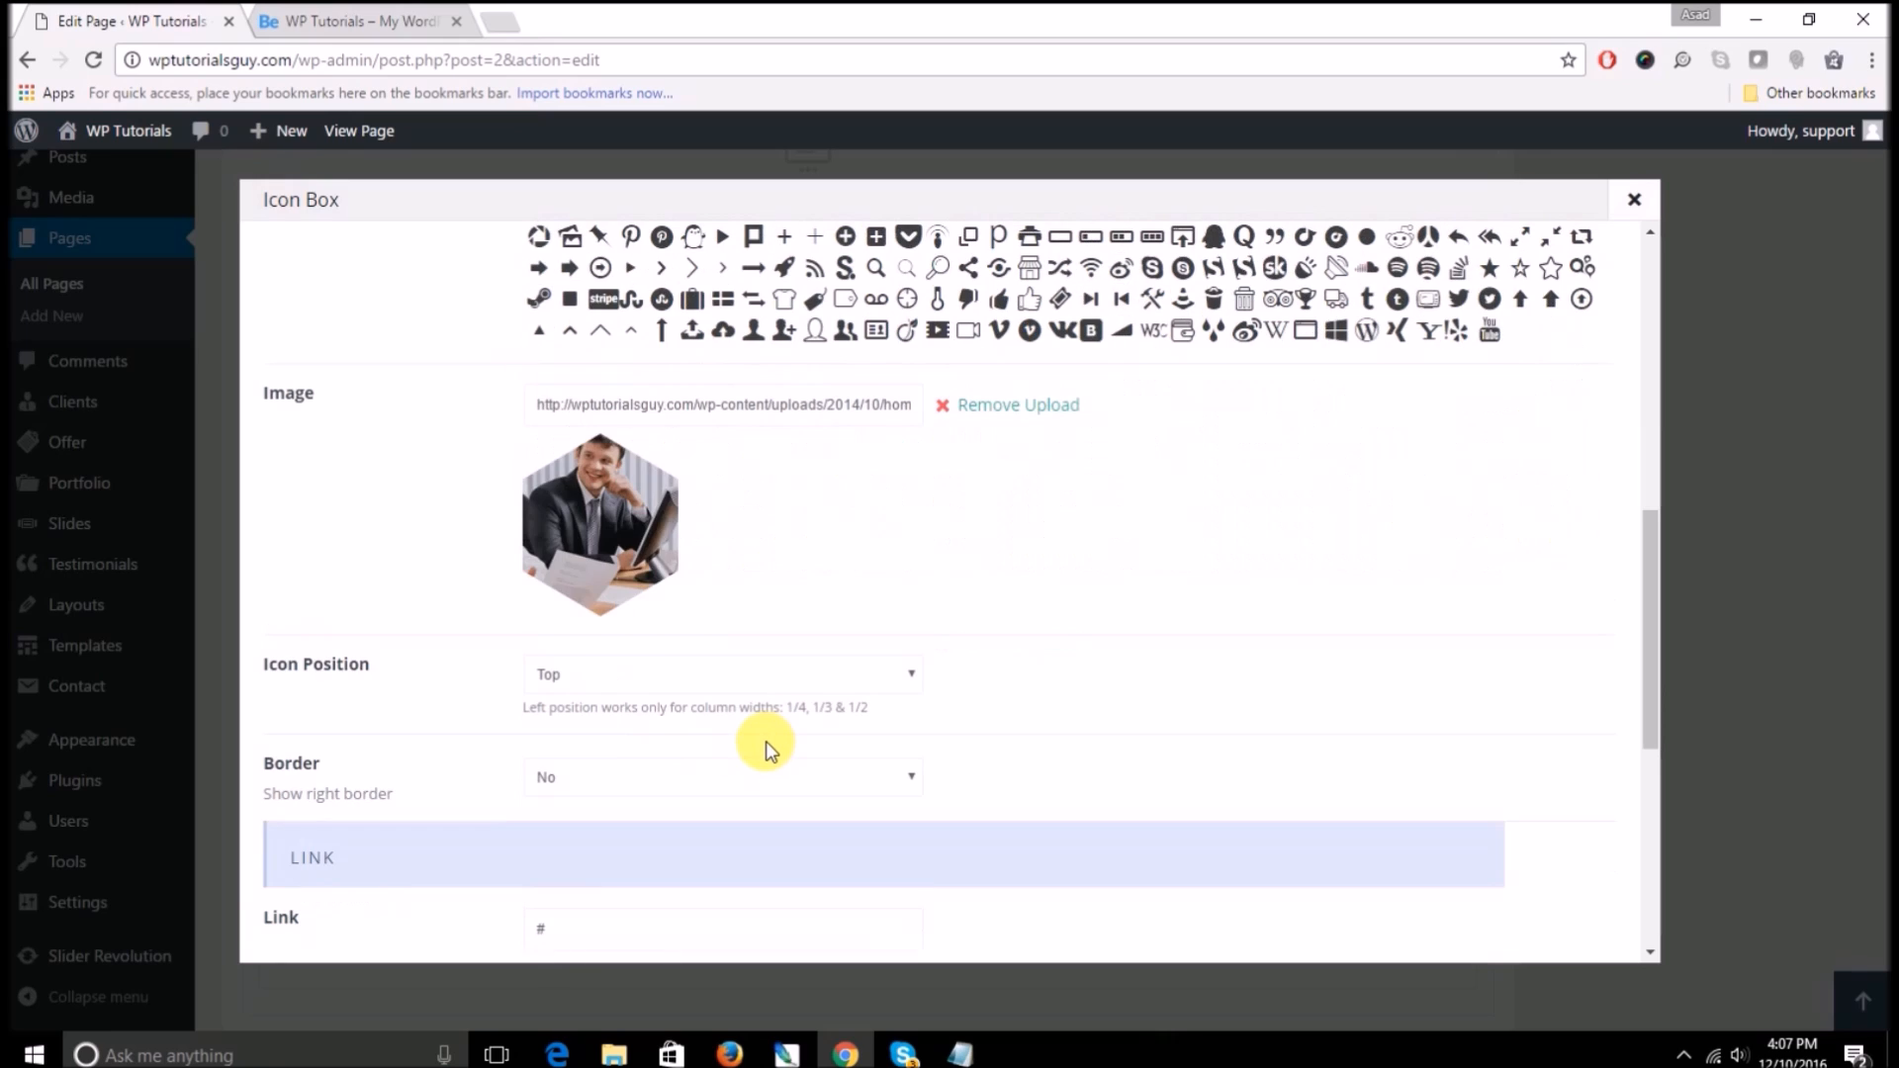
scroll(765, 739, "up", 1)
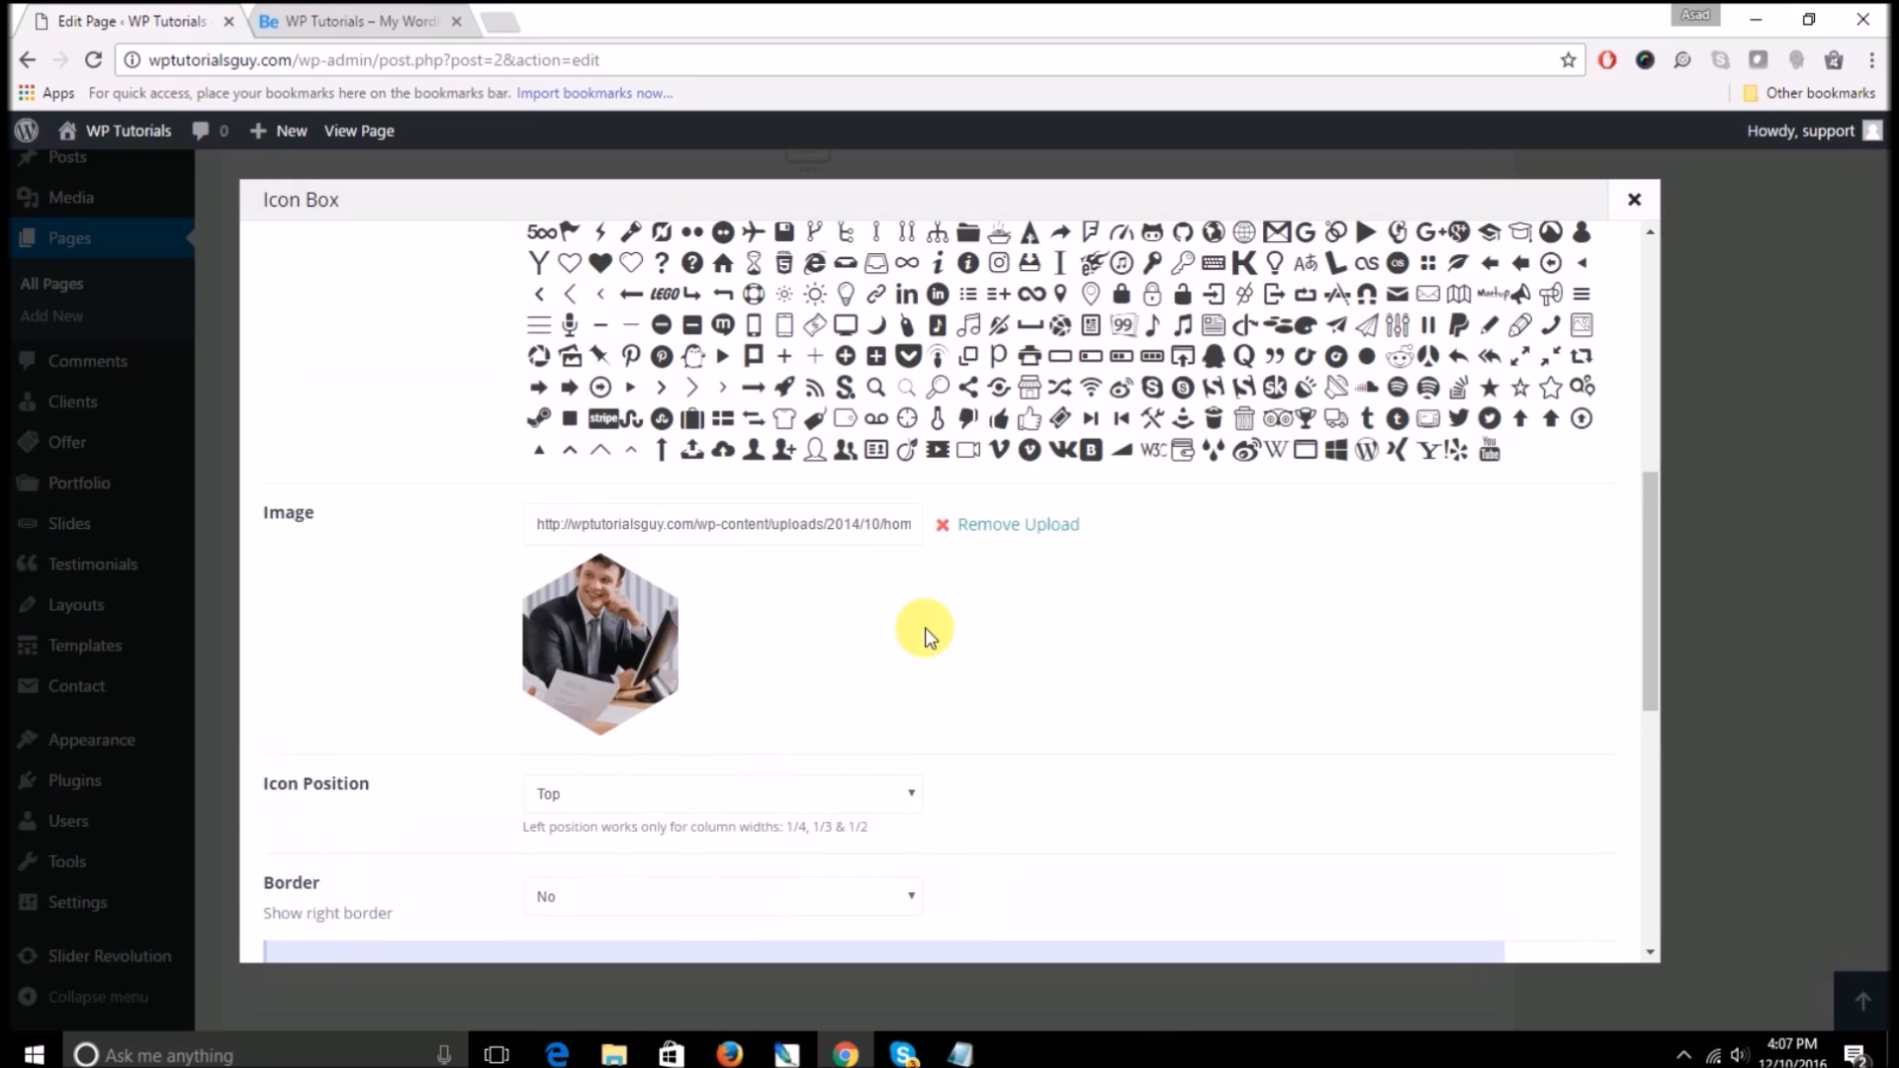
Step: Replace the hexagon image with the uploaded img_lady_man picture
left_click(999, 534)
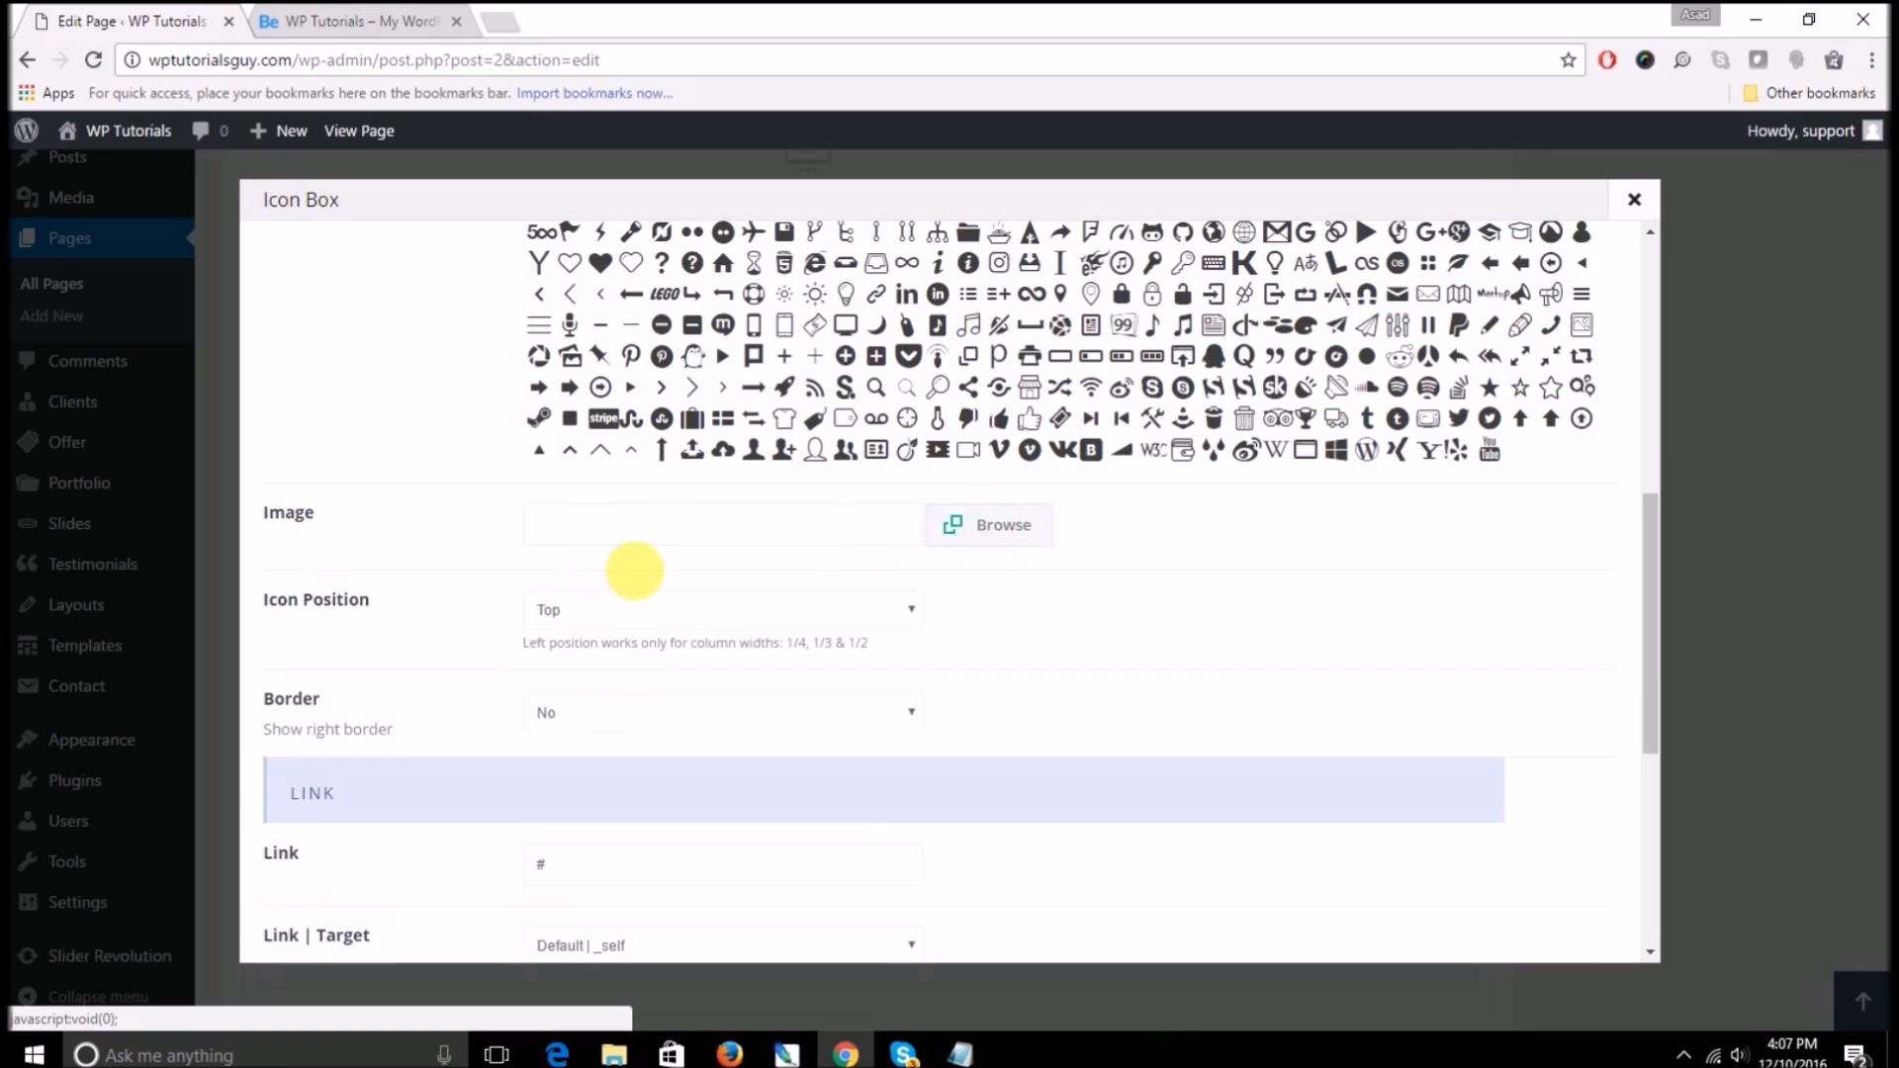
left_click(1005, 525)
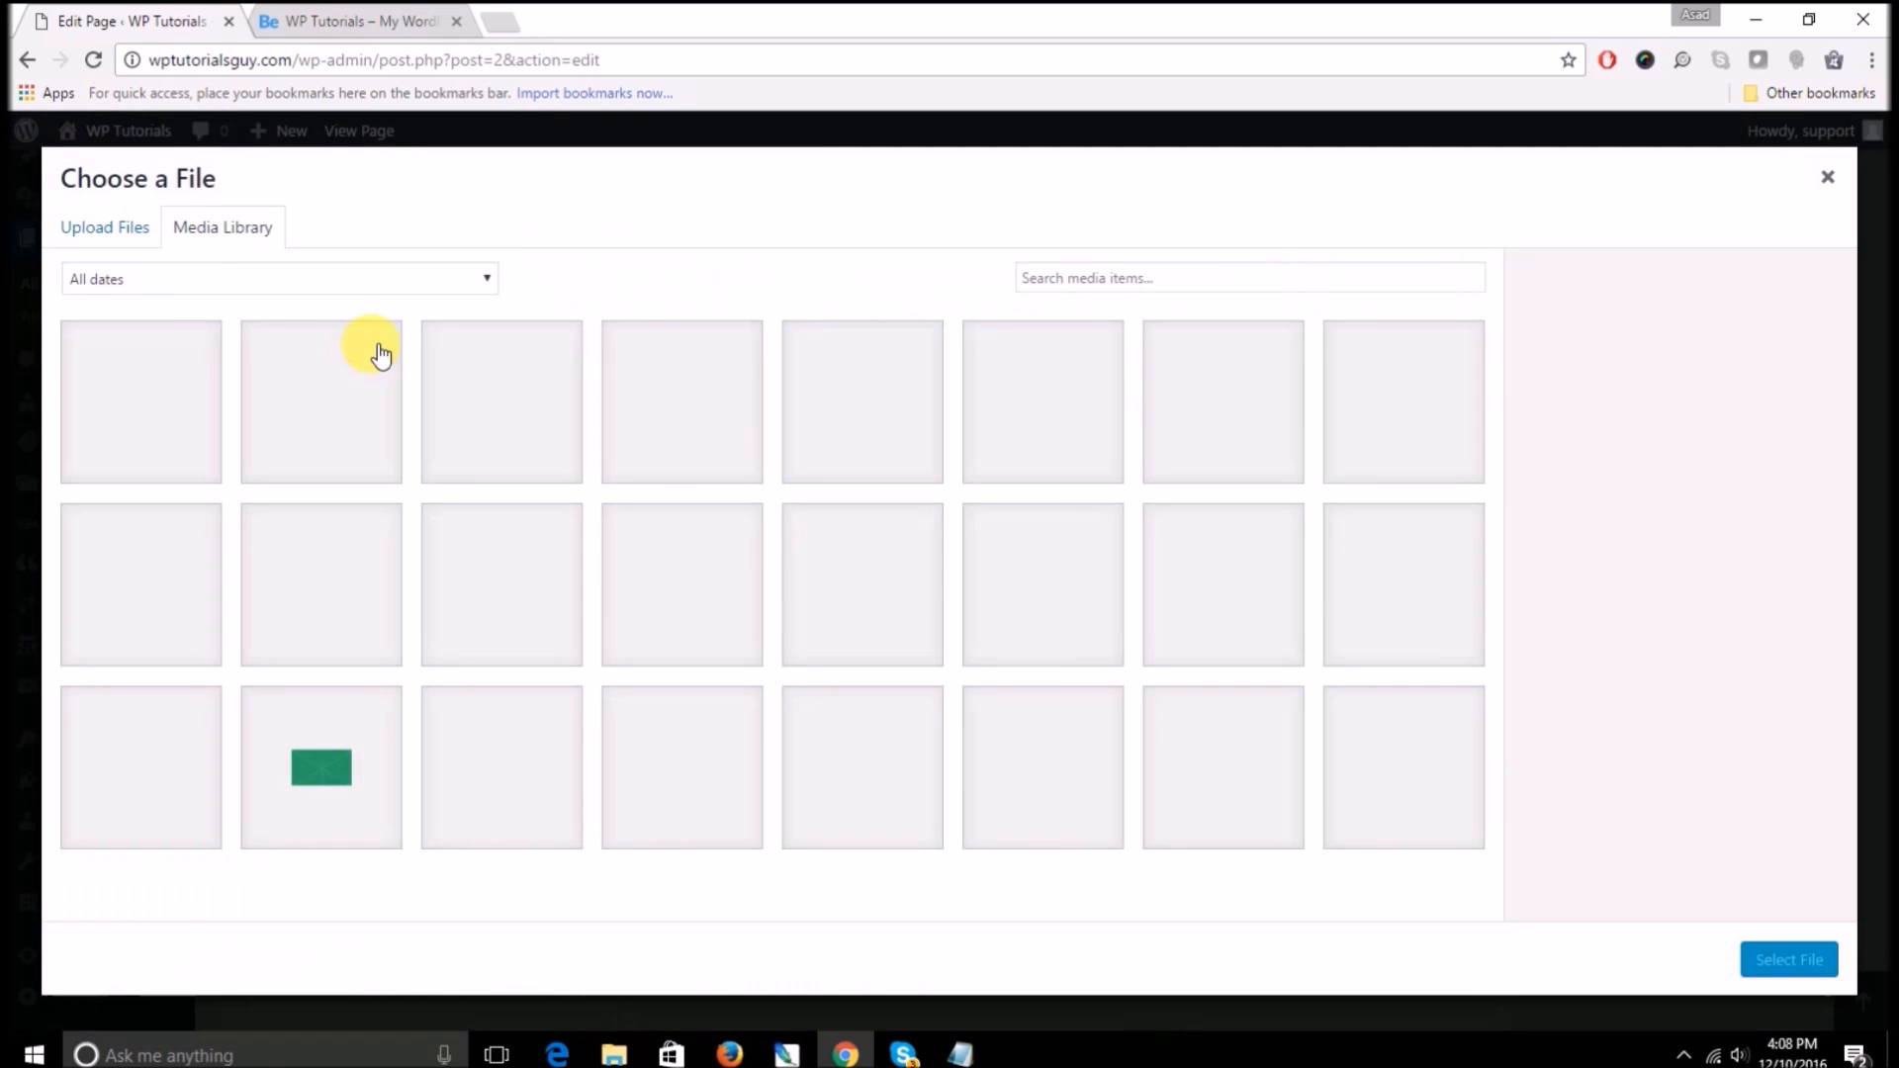
left_click(112, 233)
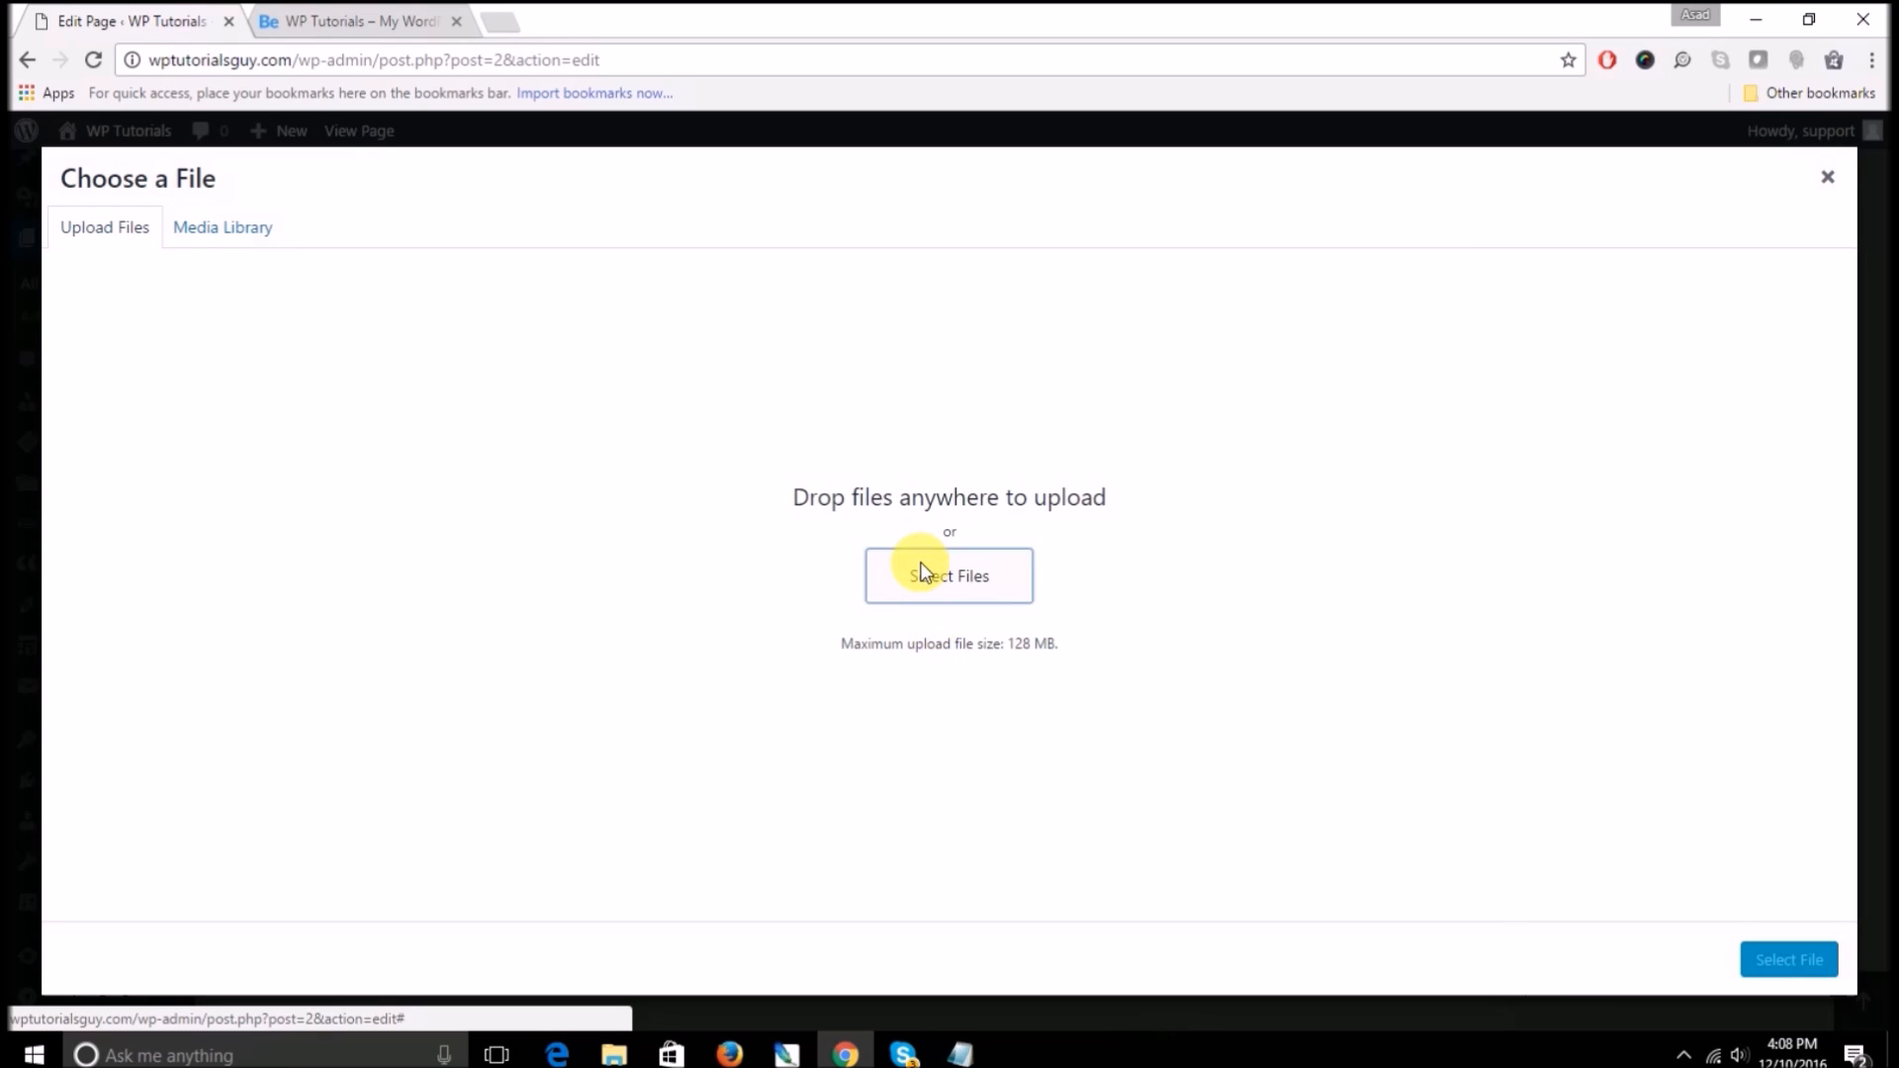
left_click(922, 576)
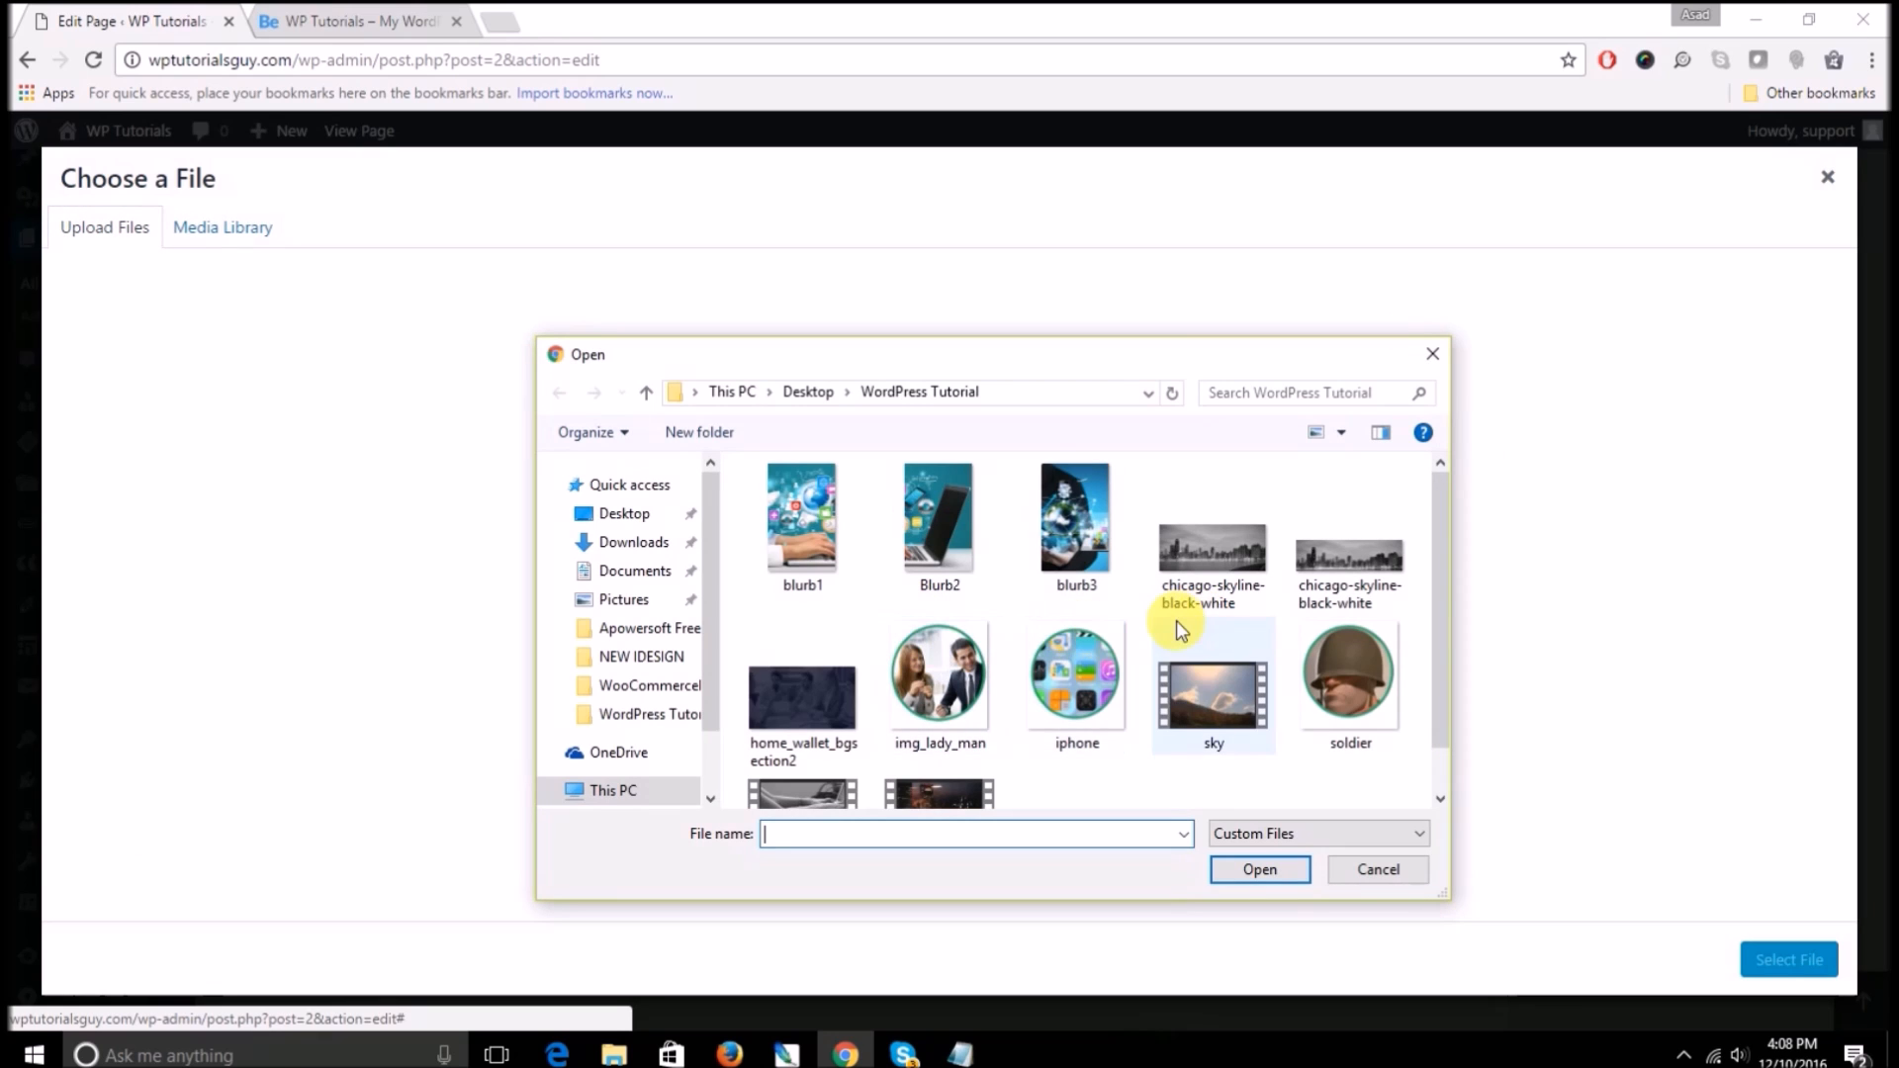
double_click(946, 668)
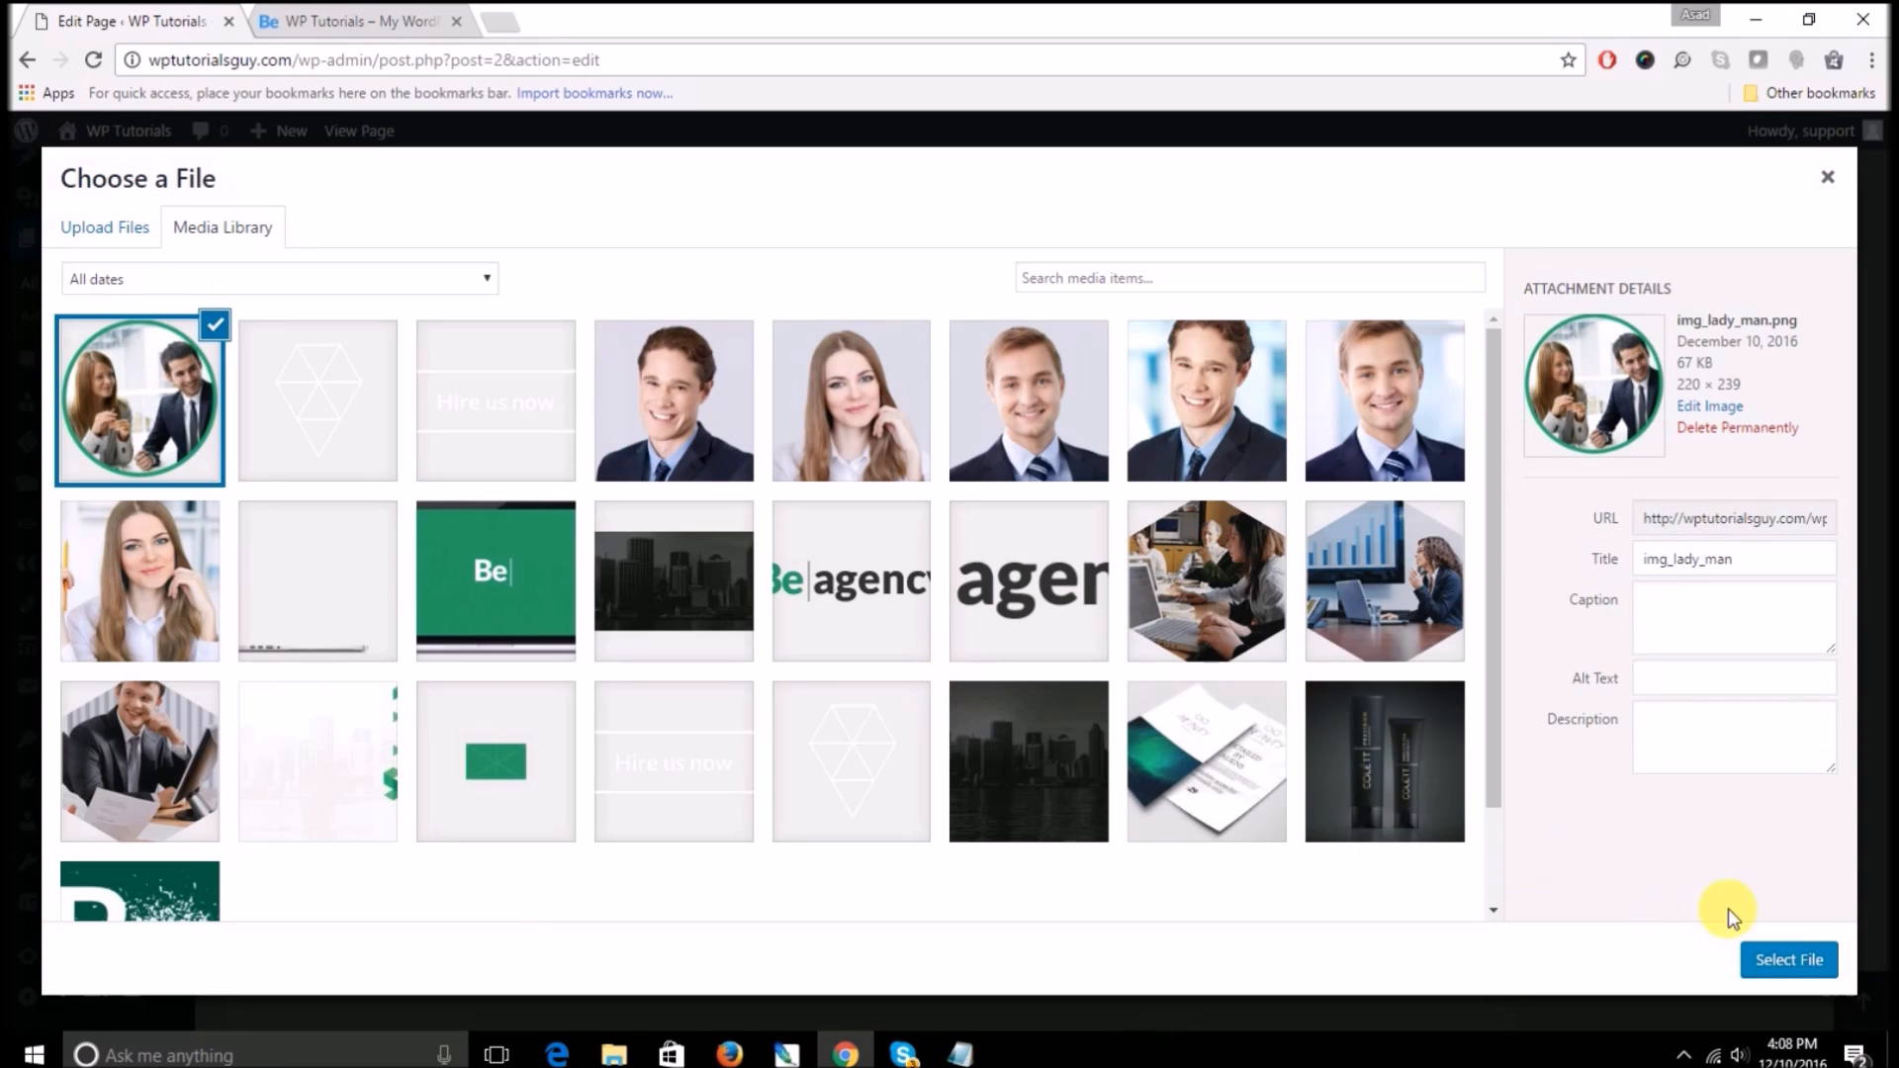
left_click(1785, 960)
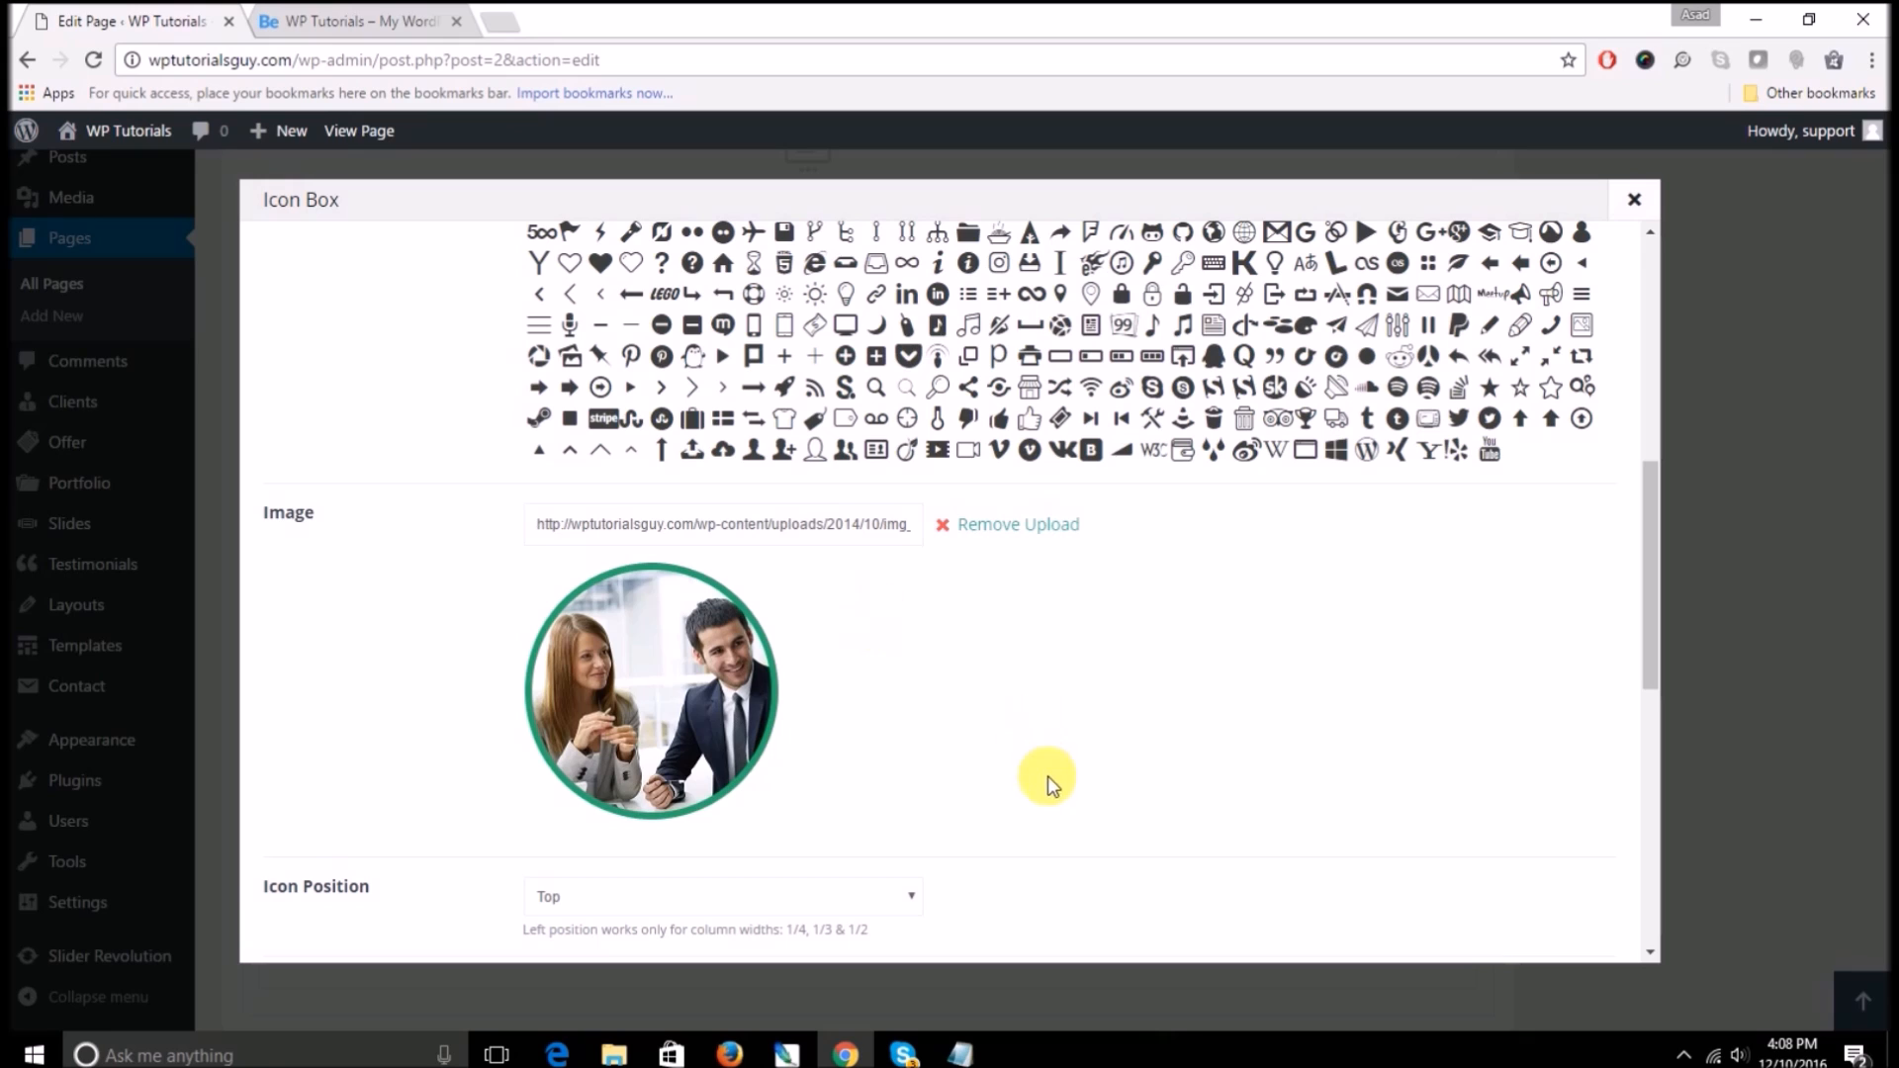
Step: Select the # in the Link field and save the Web Design Solution icon box
scroll(1132, 761, "down", 3)
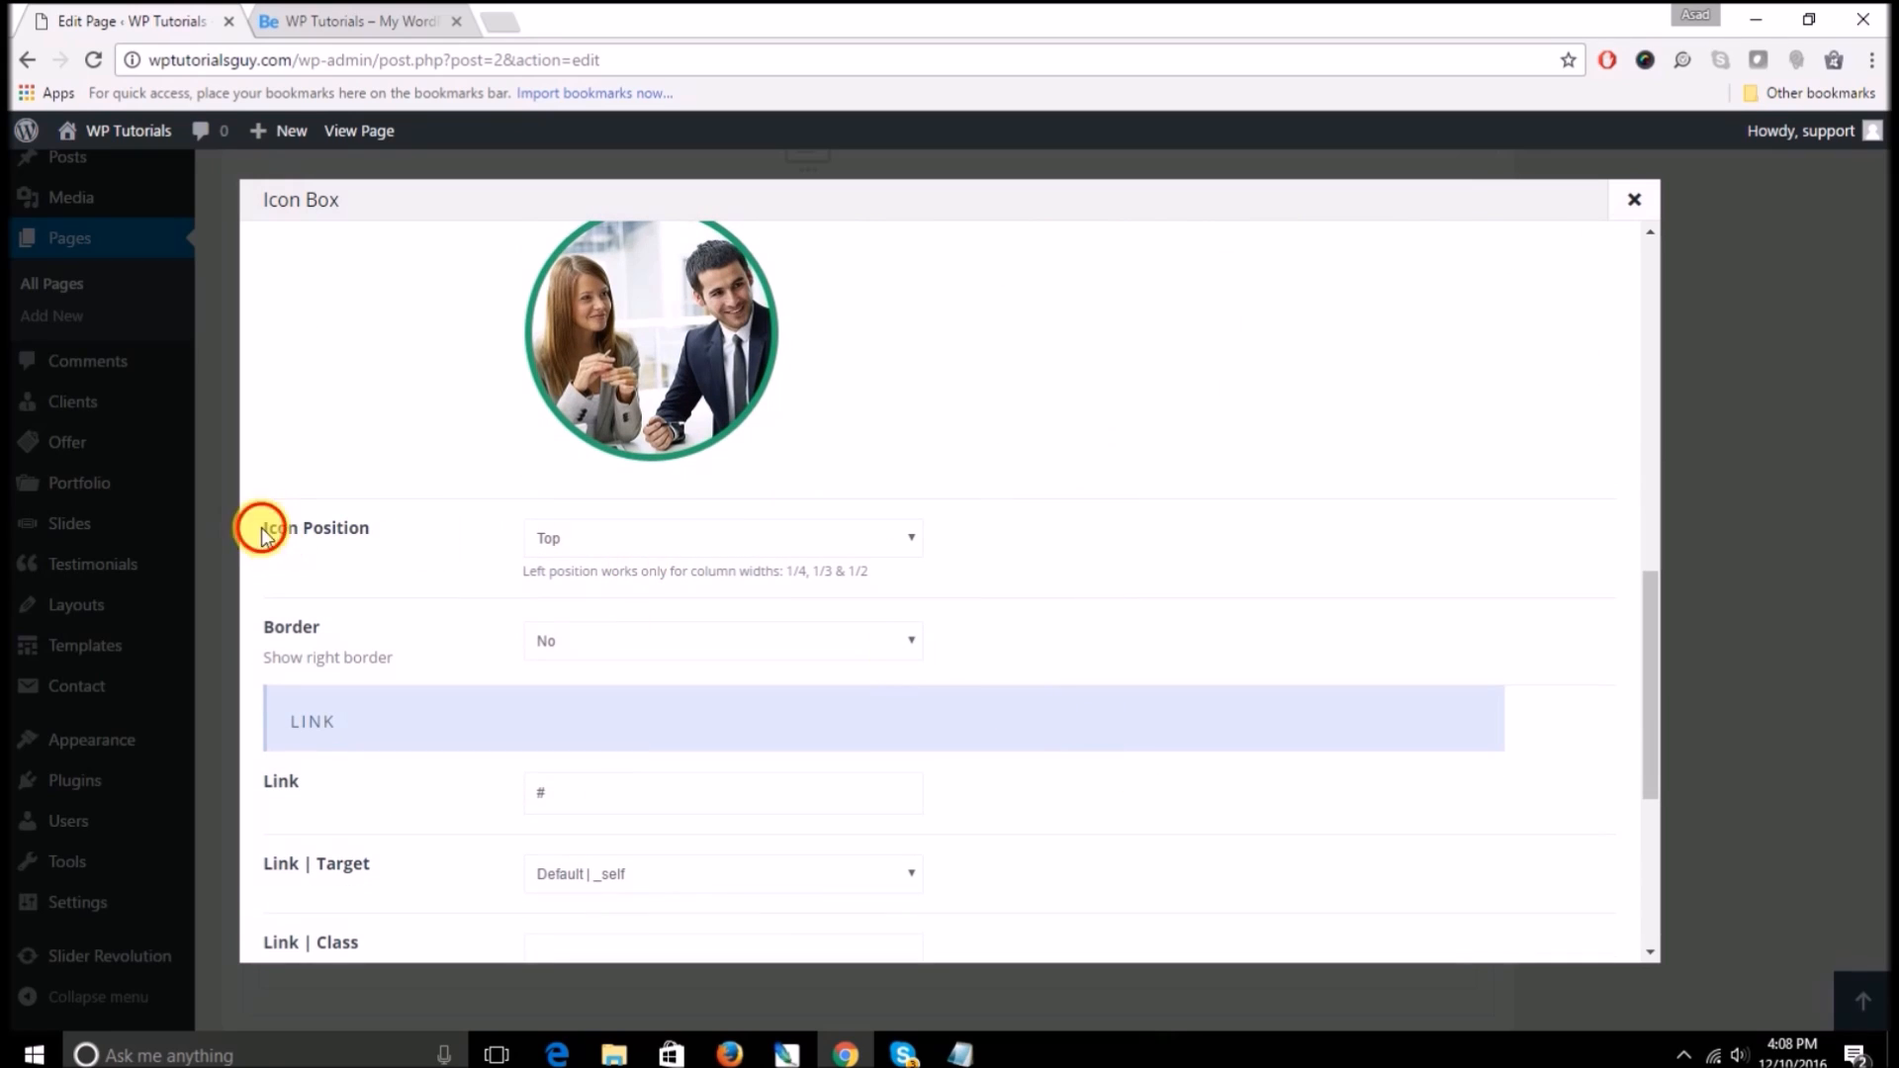
left_click_drag(254, 530, 394, 531)
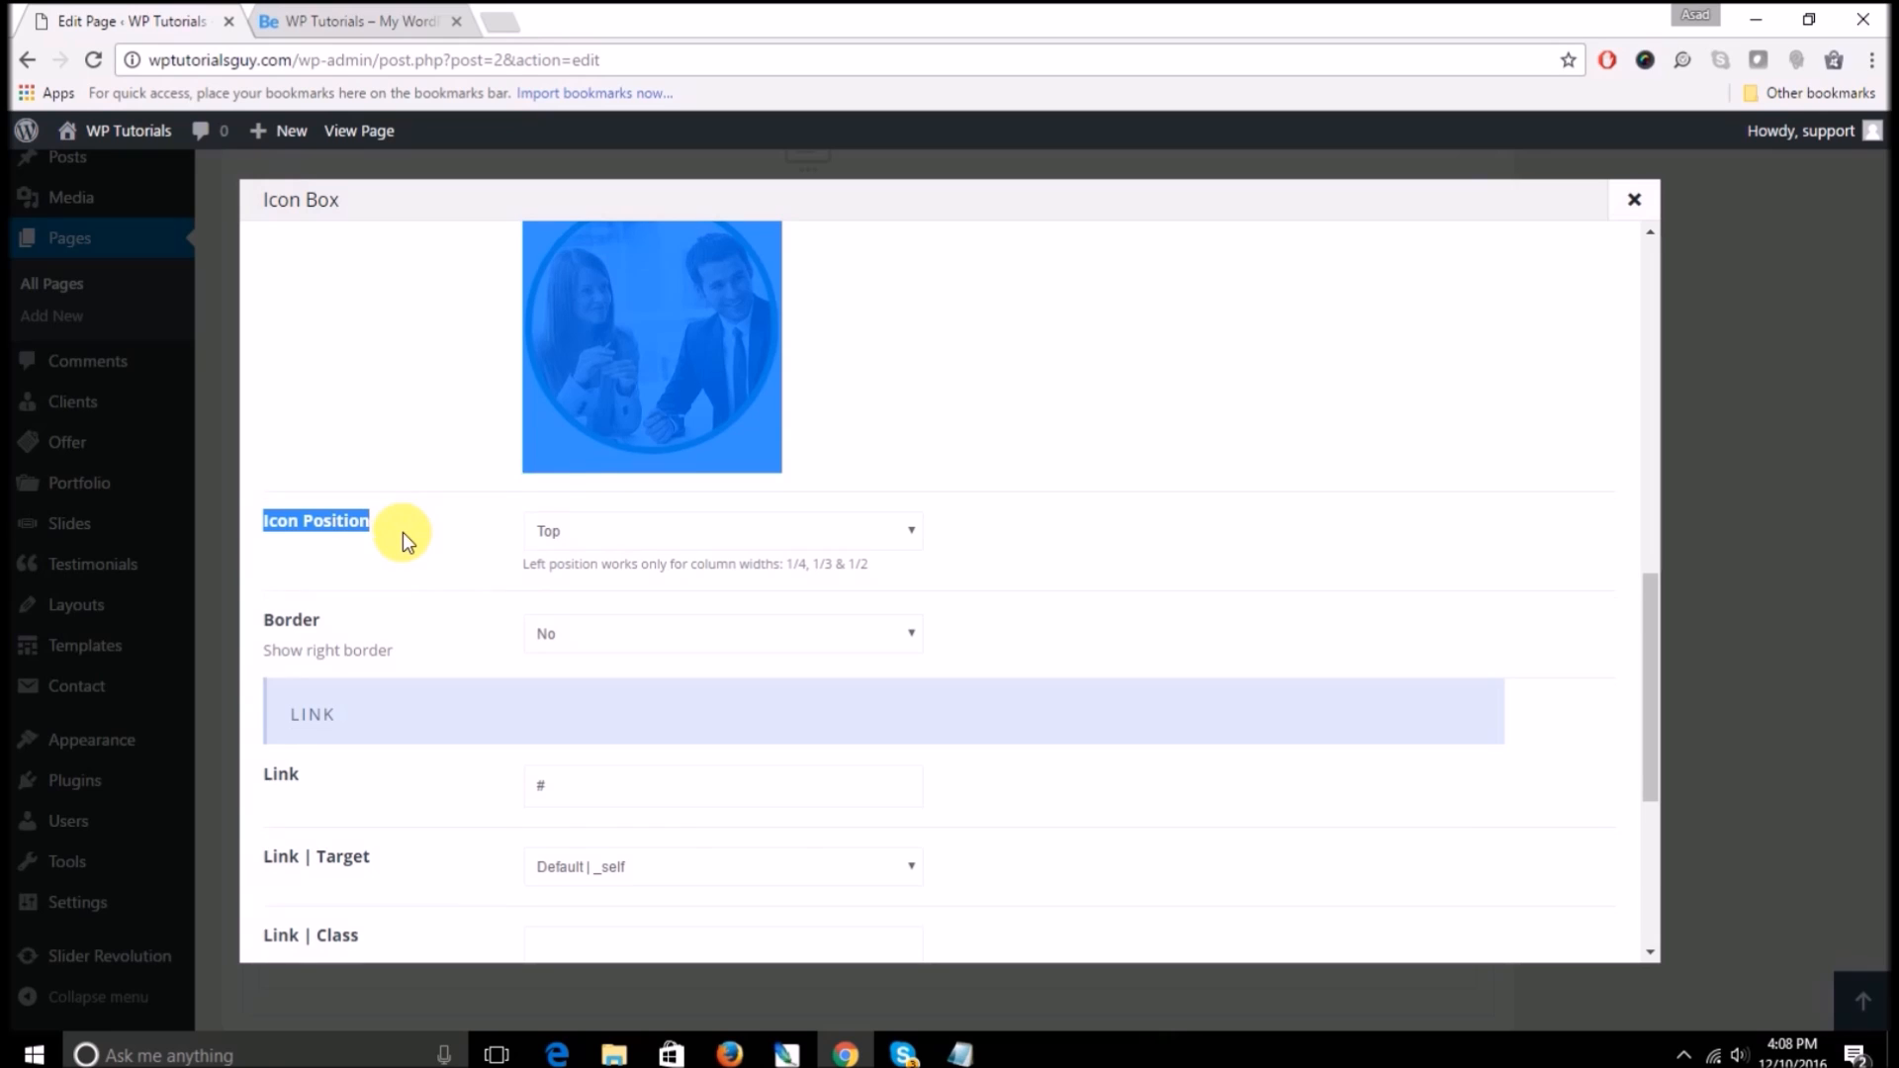
scroll(402, 532, "down", 2)
left_click(626, 555)
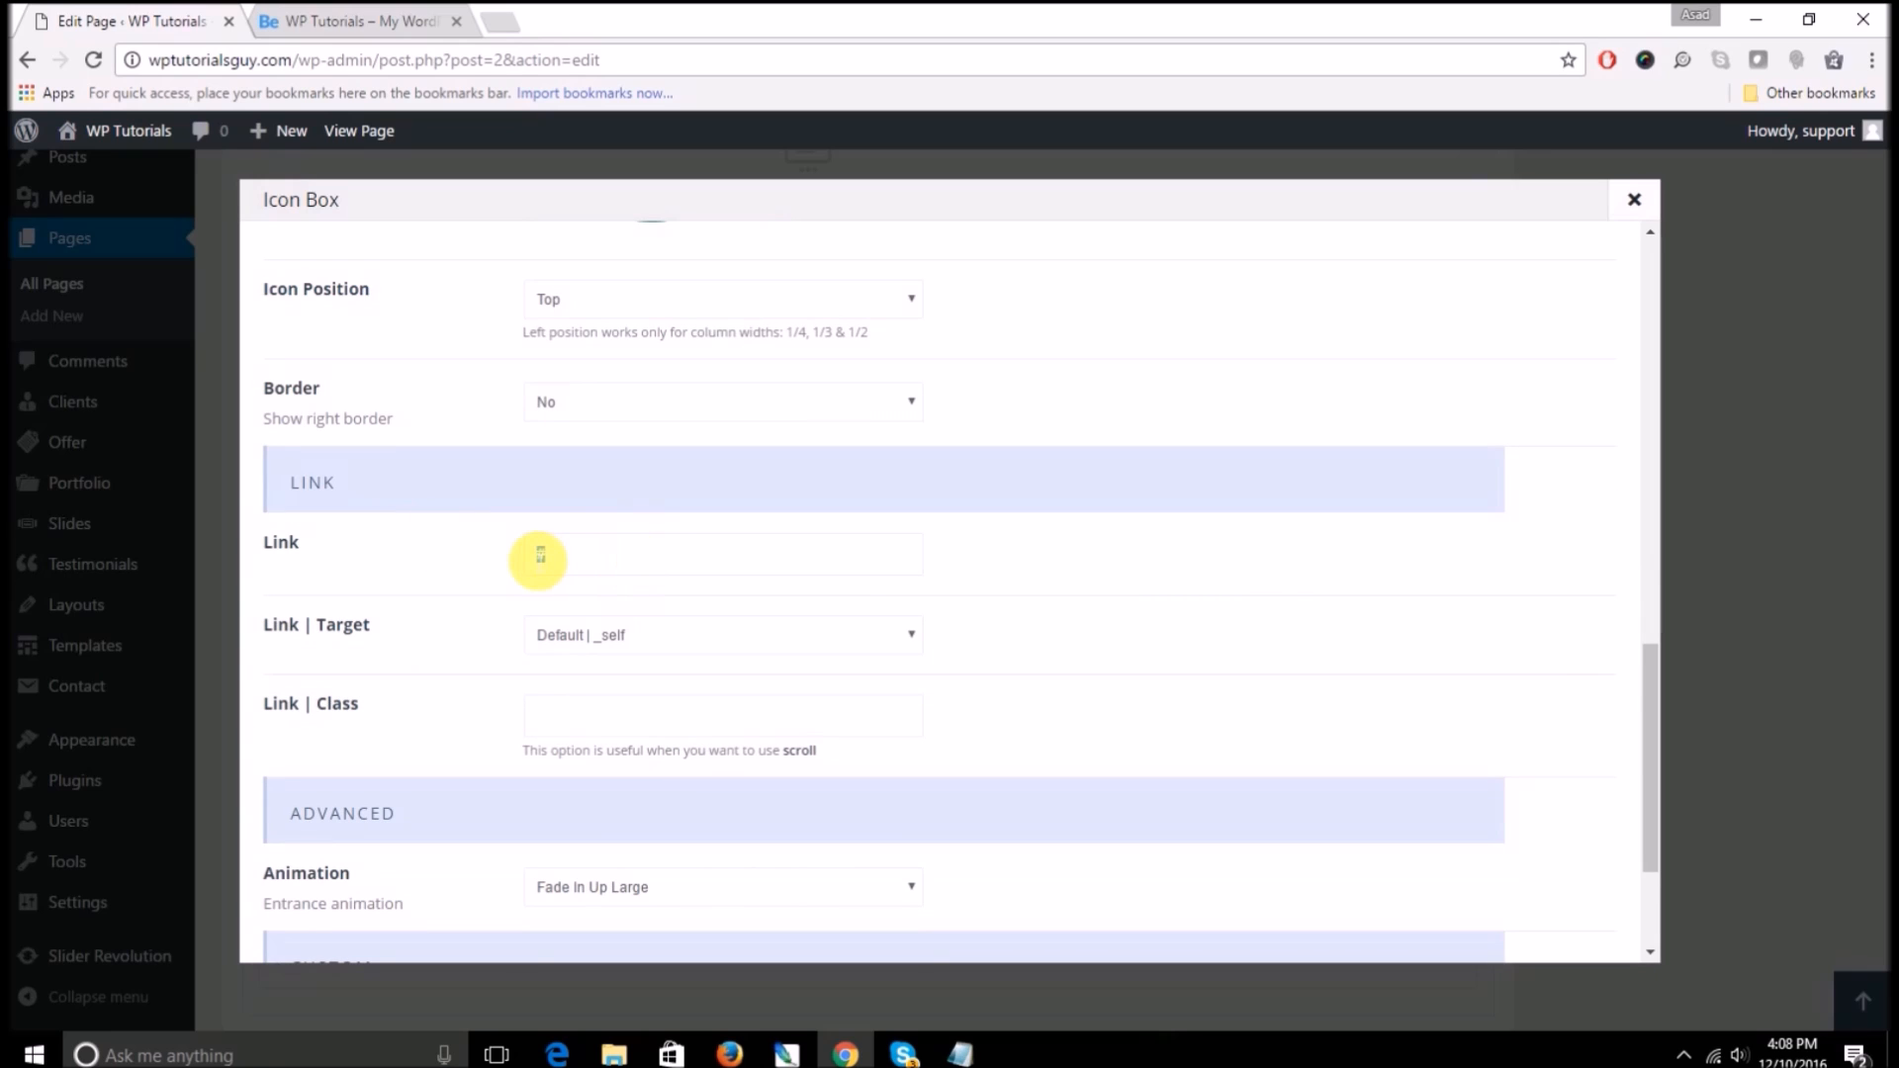
left_click_drag(543, 556, 526, 499)
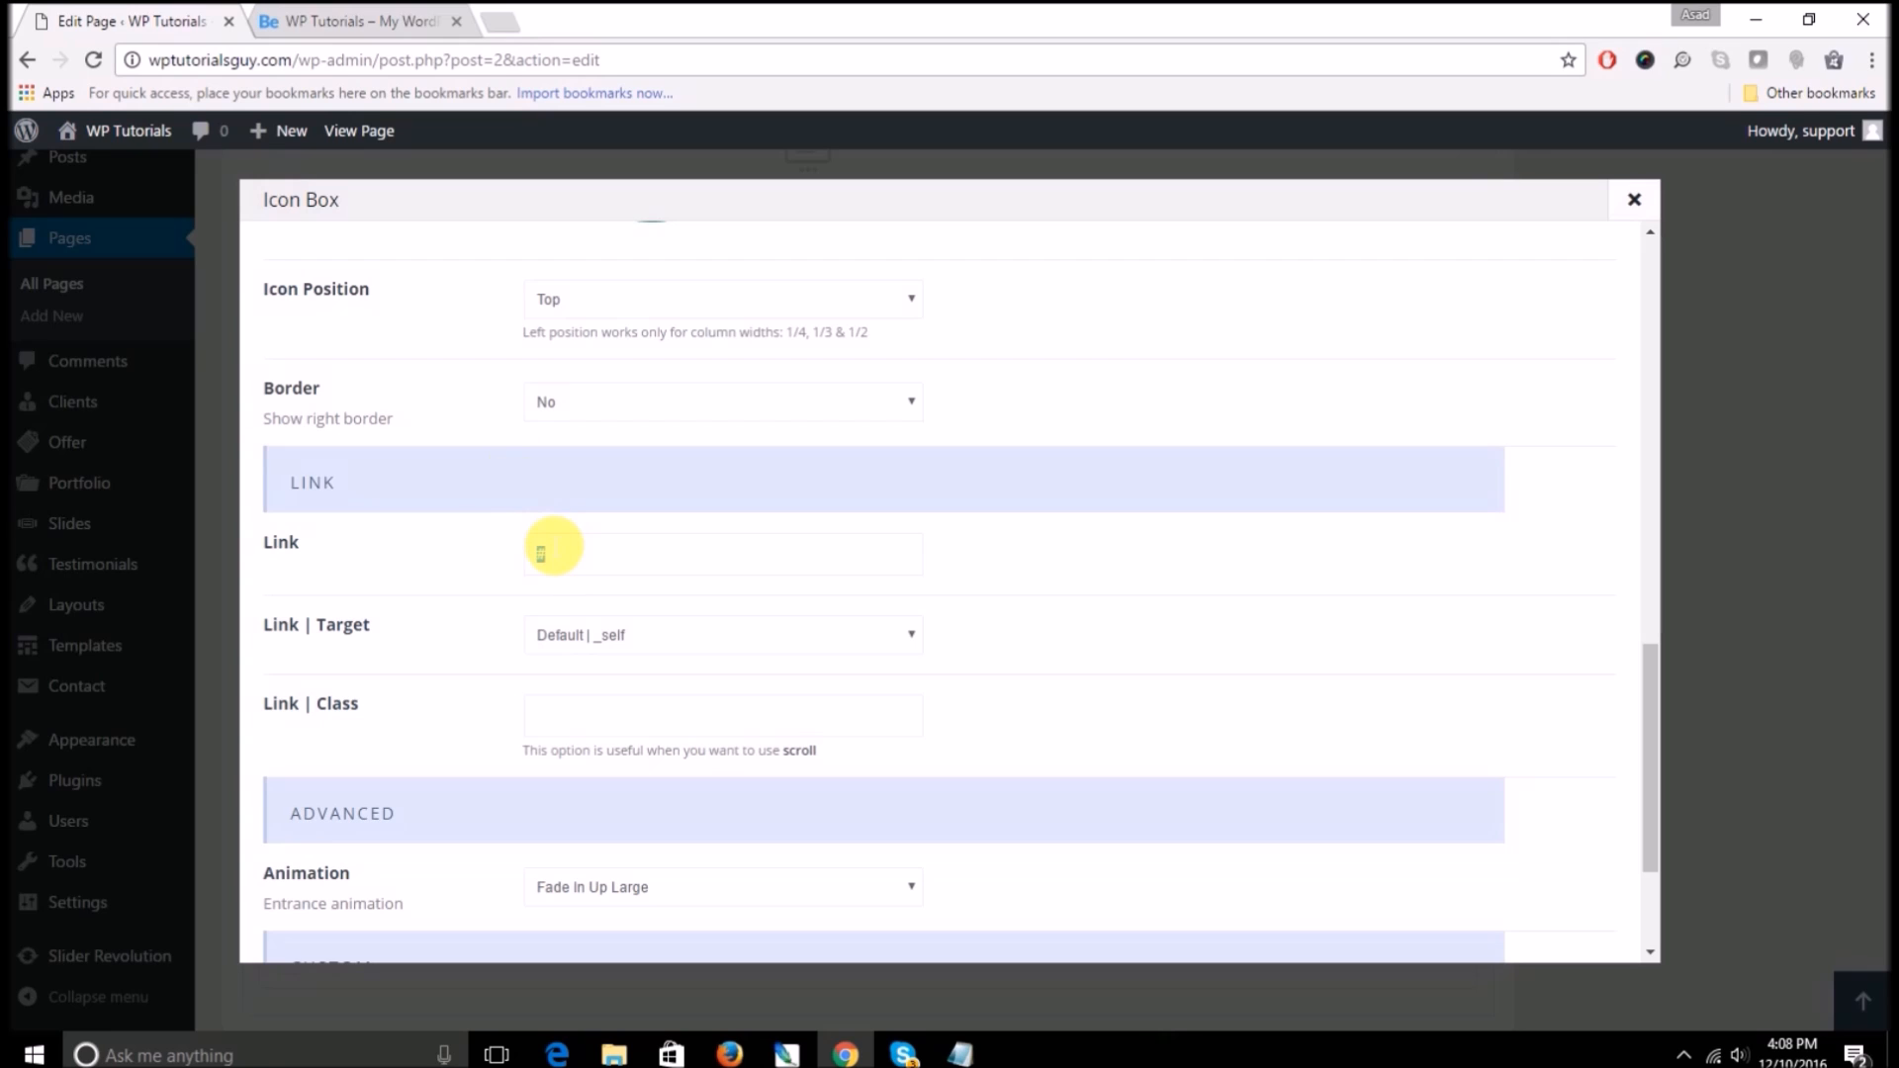
scroll(554, 546, "down", 1)
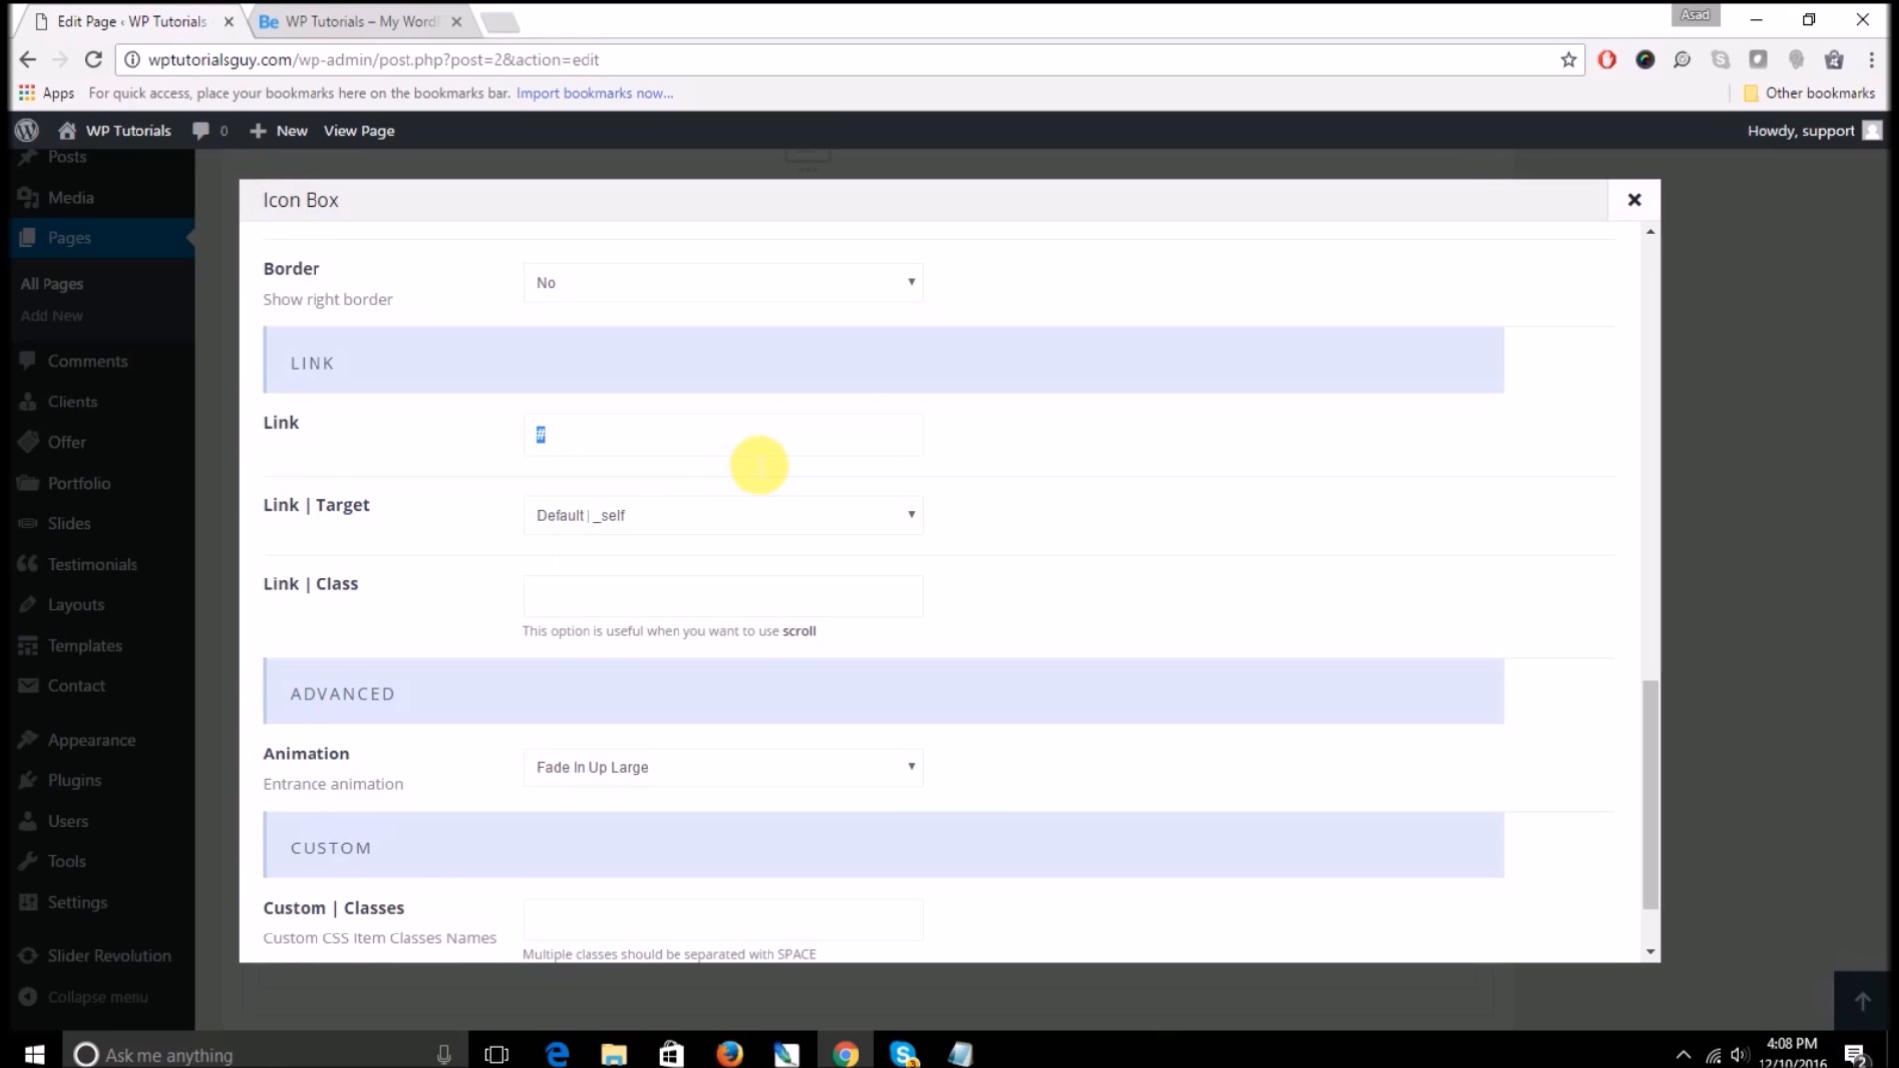
scroll(759, 465, "down", 1)
scroll(759, 473, "up", 4)
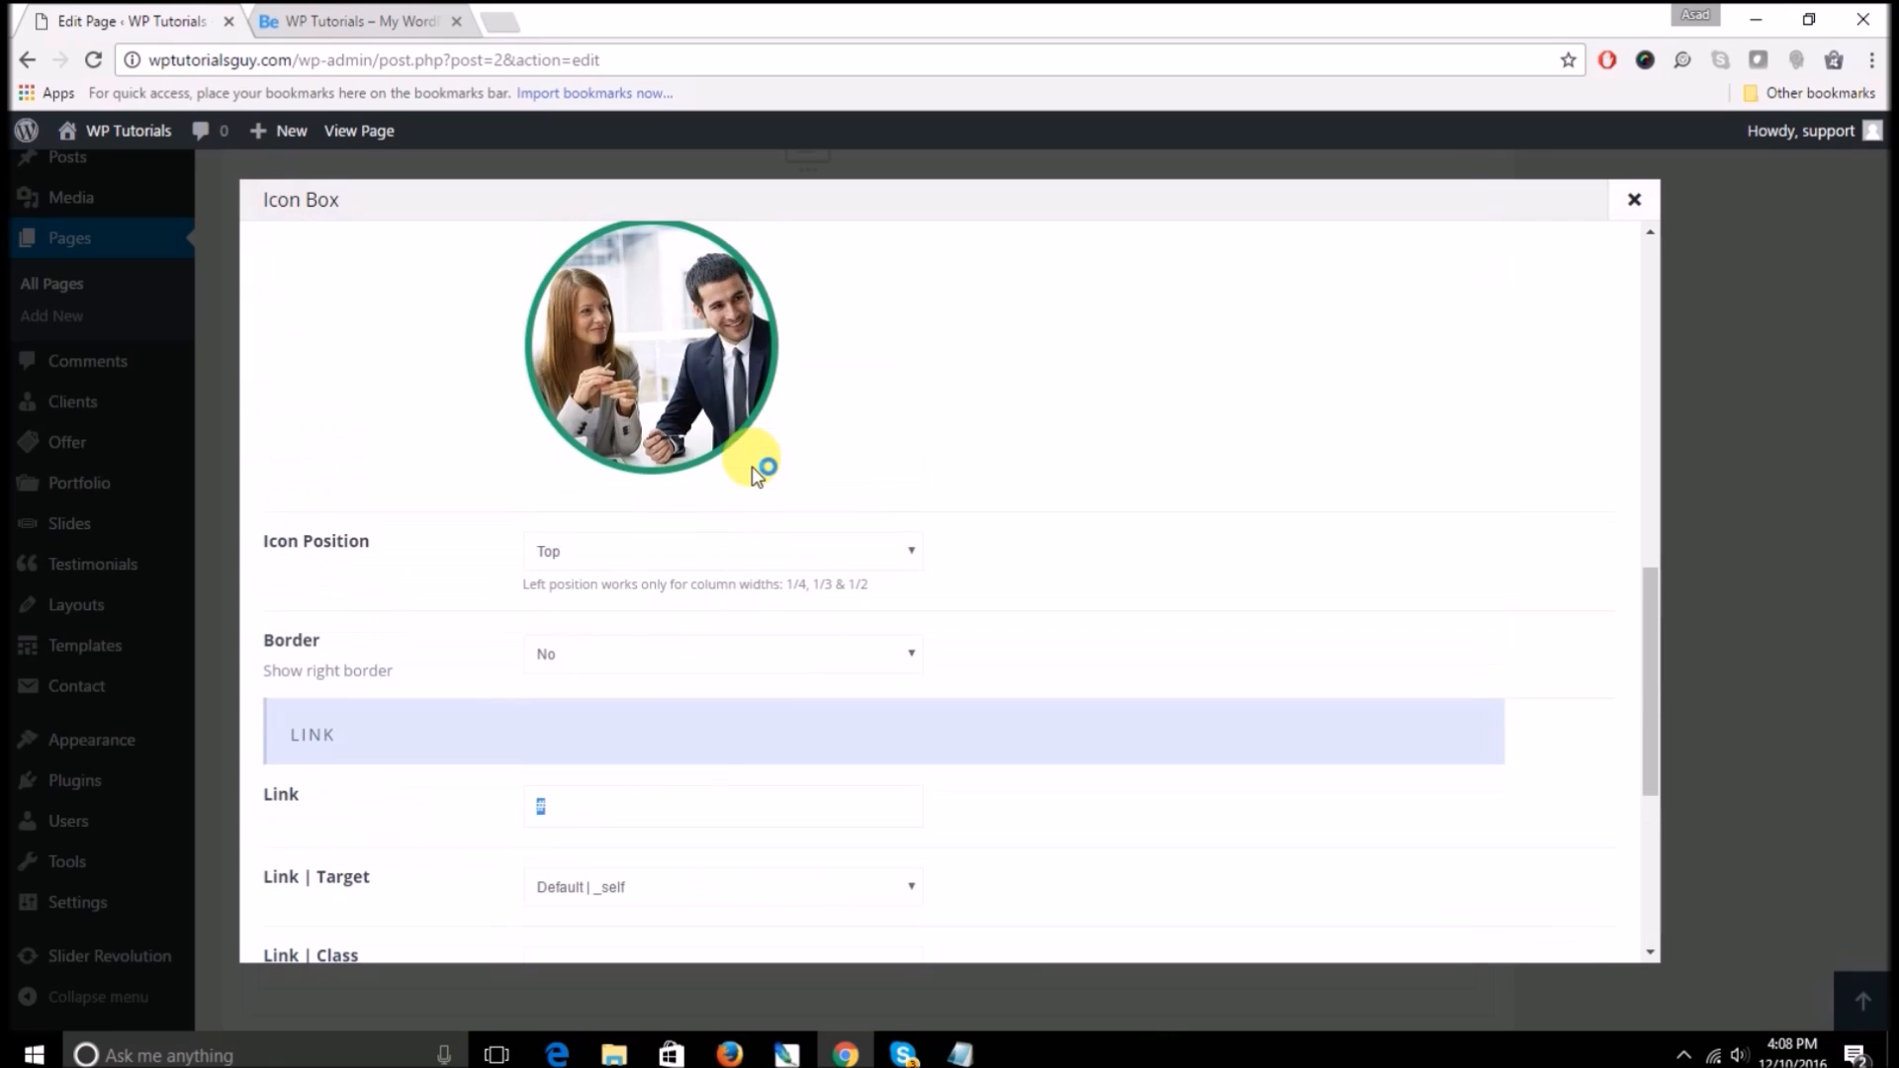
scroll(752, 457, "up", 8)
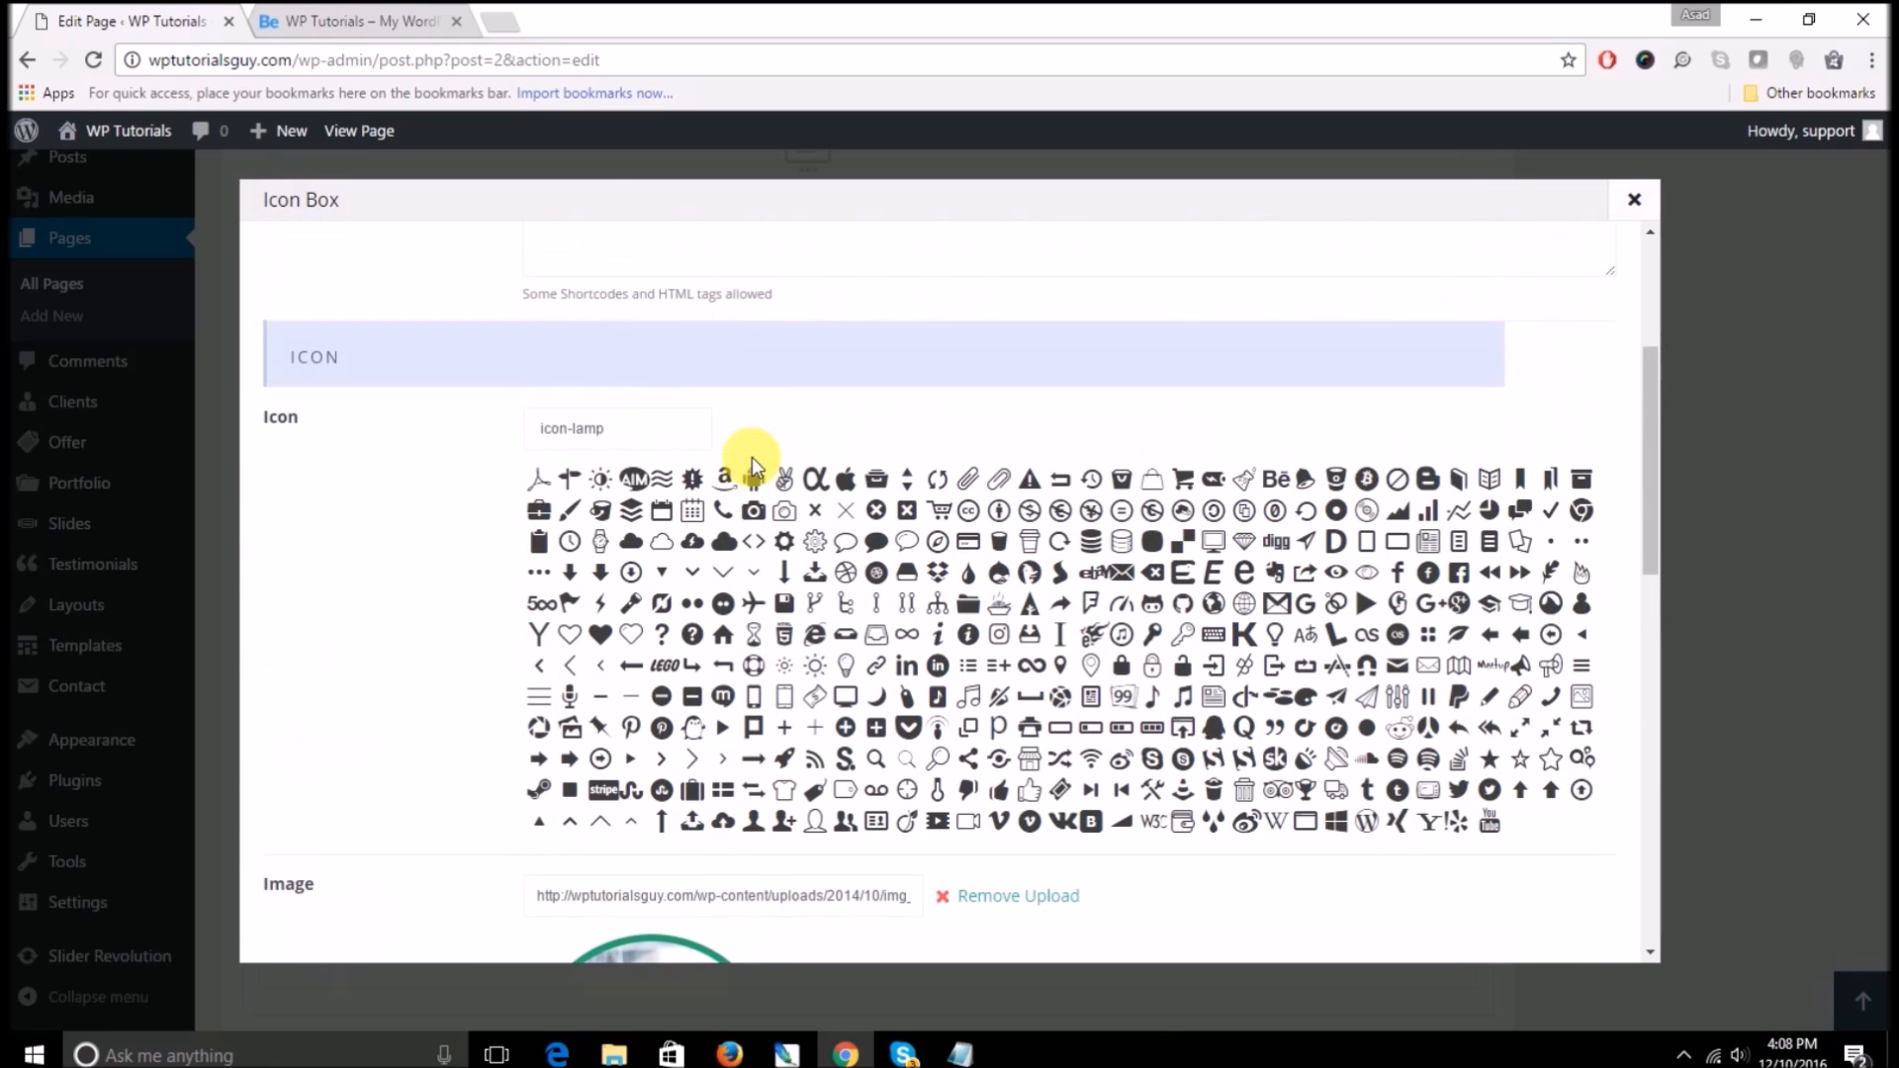
scroll(877, 517, "down", 9)
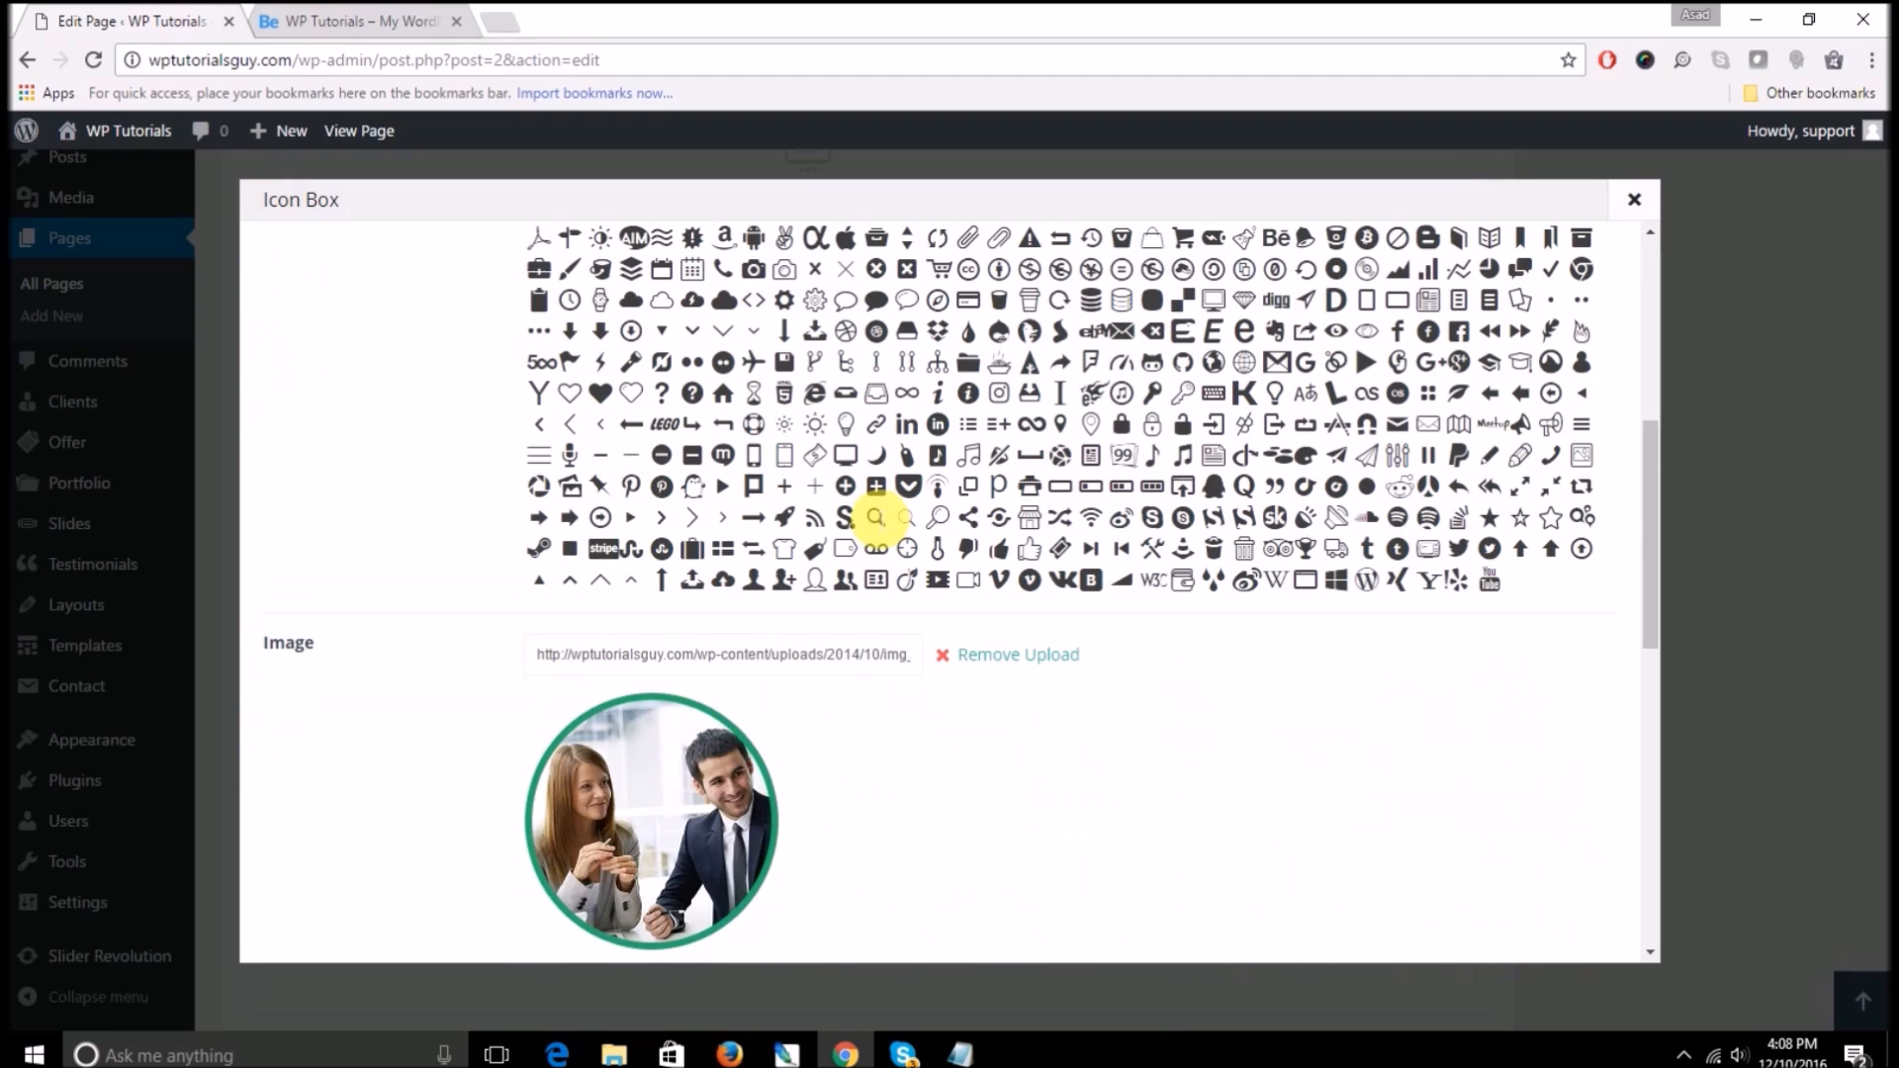
scroll(873, 514, "down", 2)
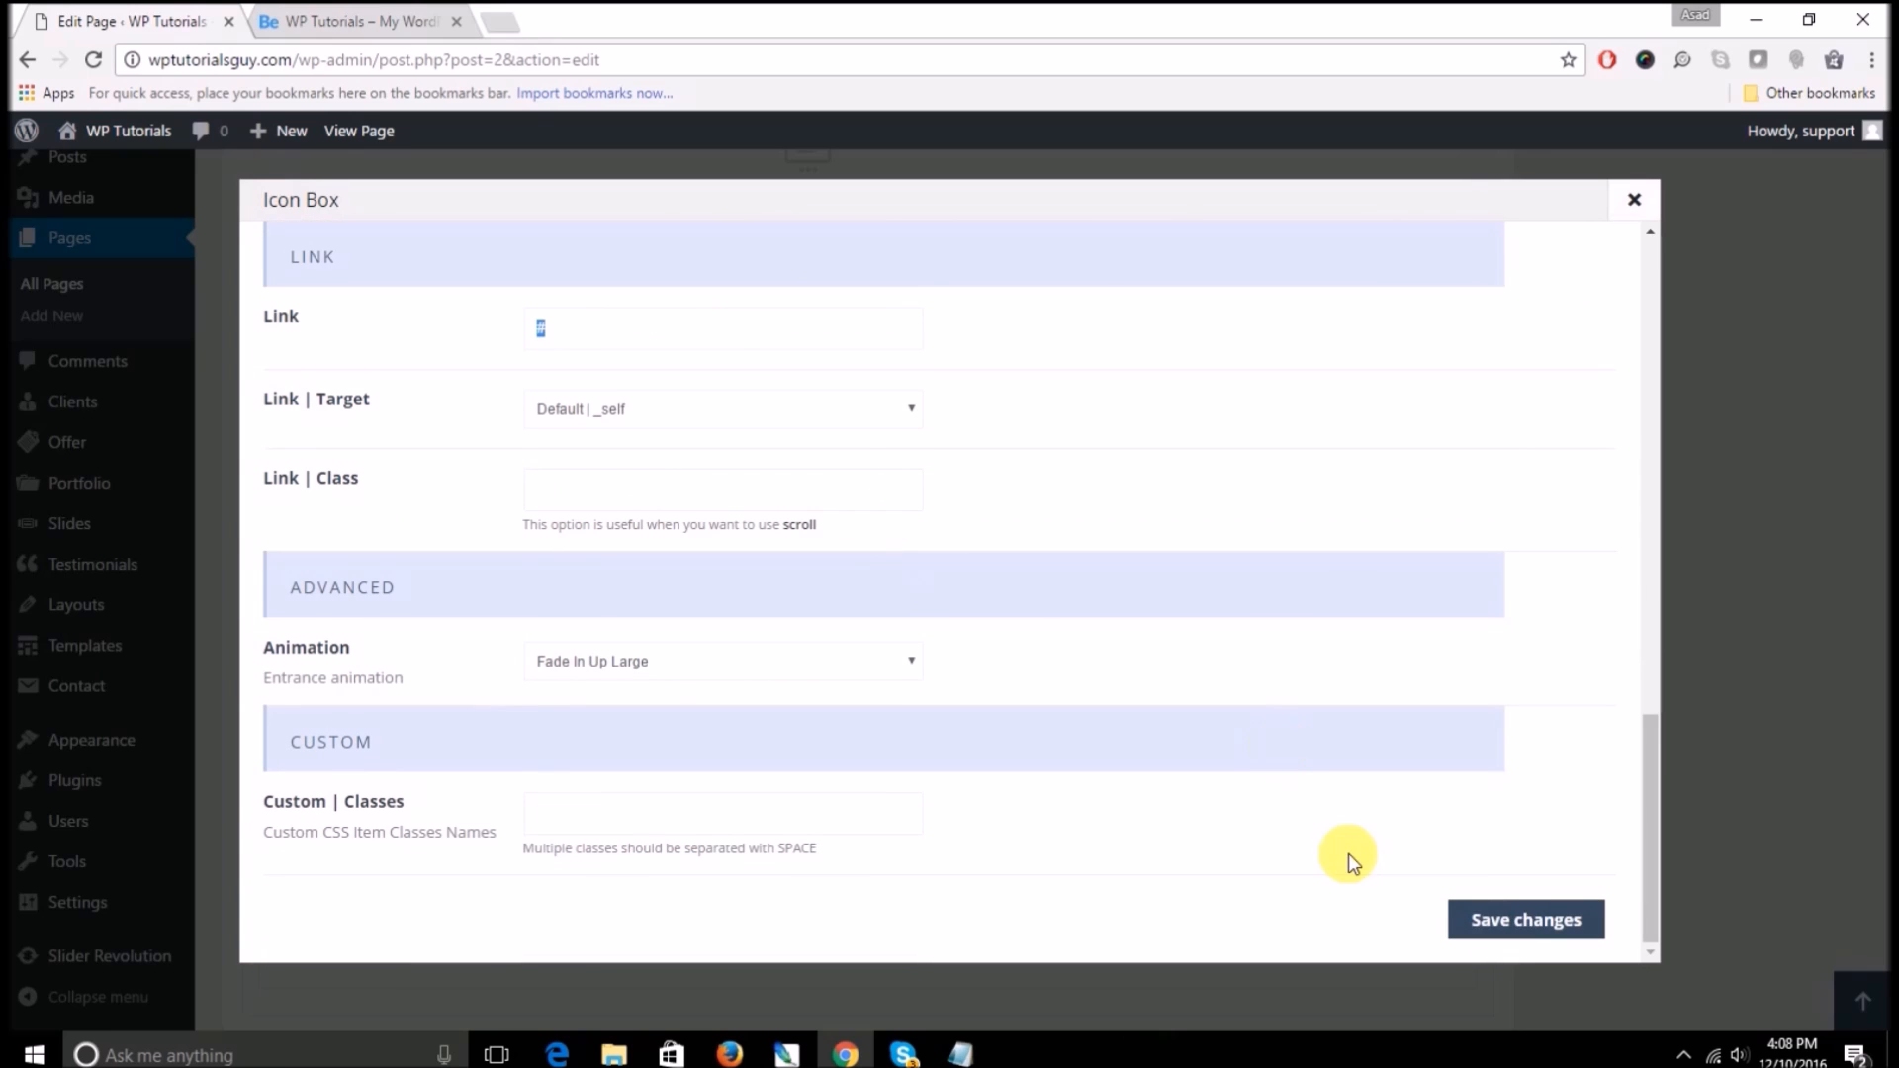
left_click(1506, 916)
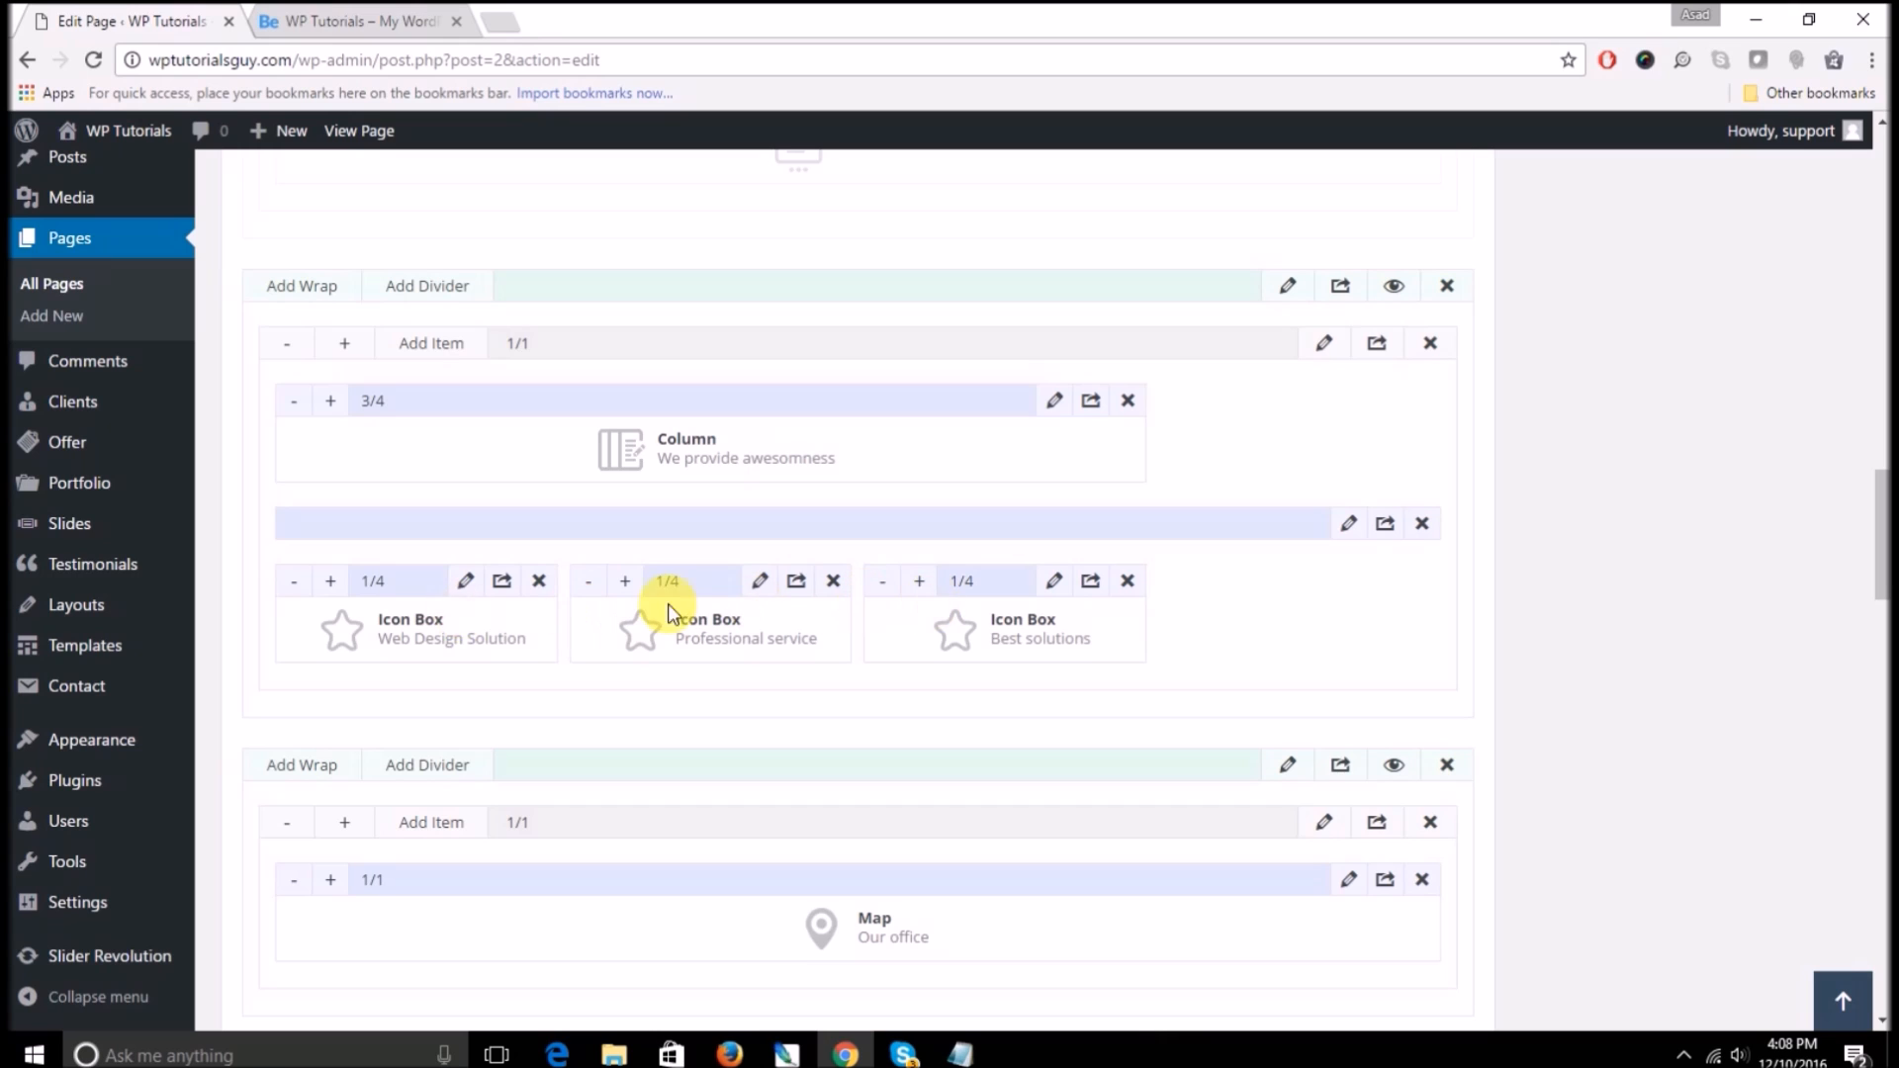
Step: Swap the middle icon box's hexagon photo for the uploaded iphone image
left_click(760, 584)
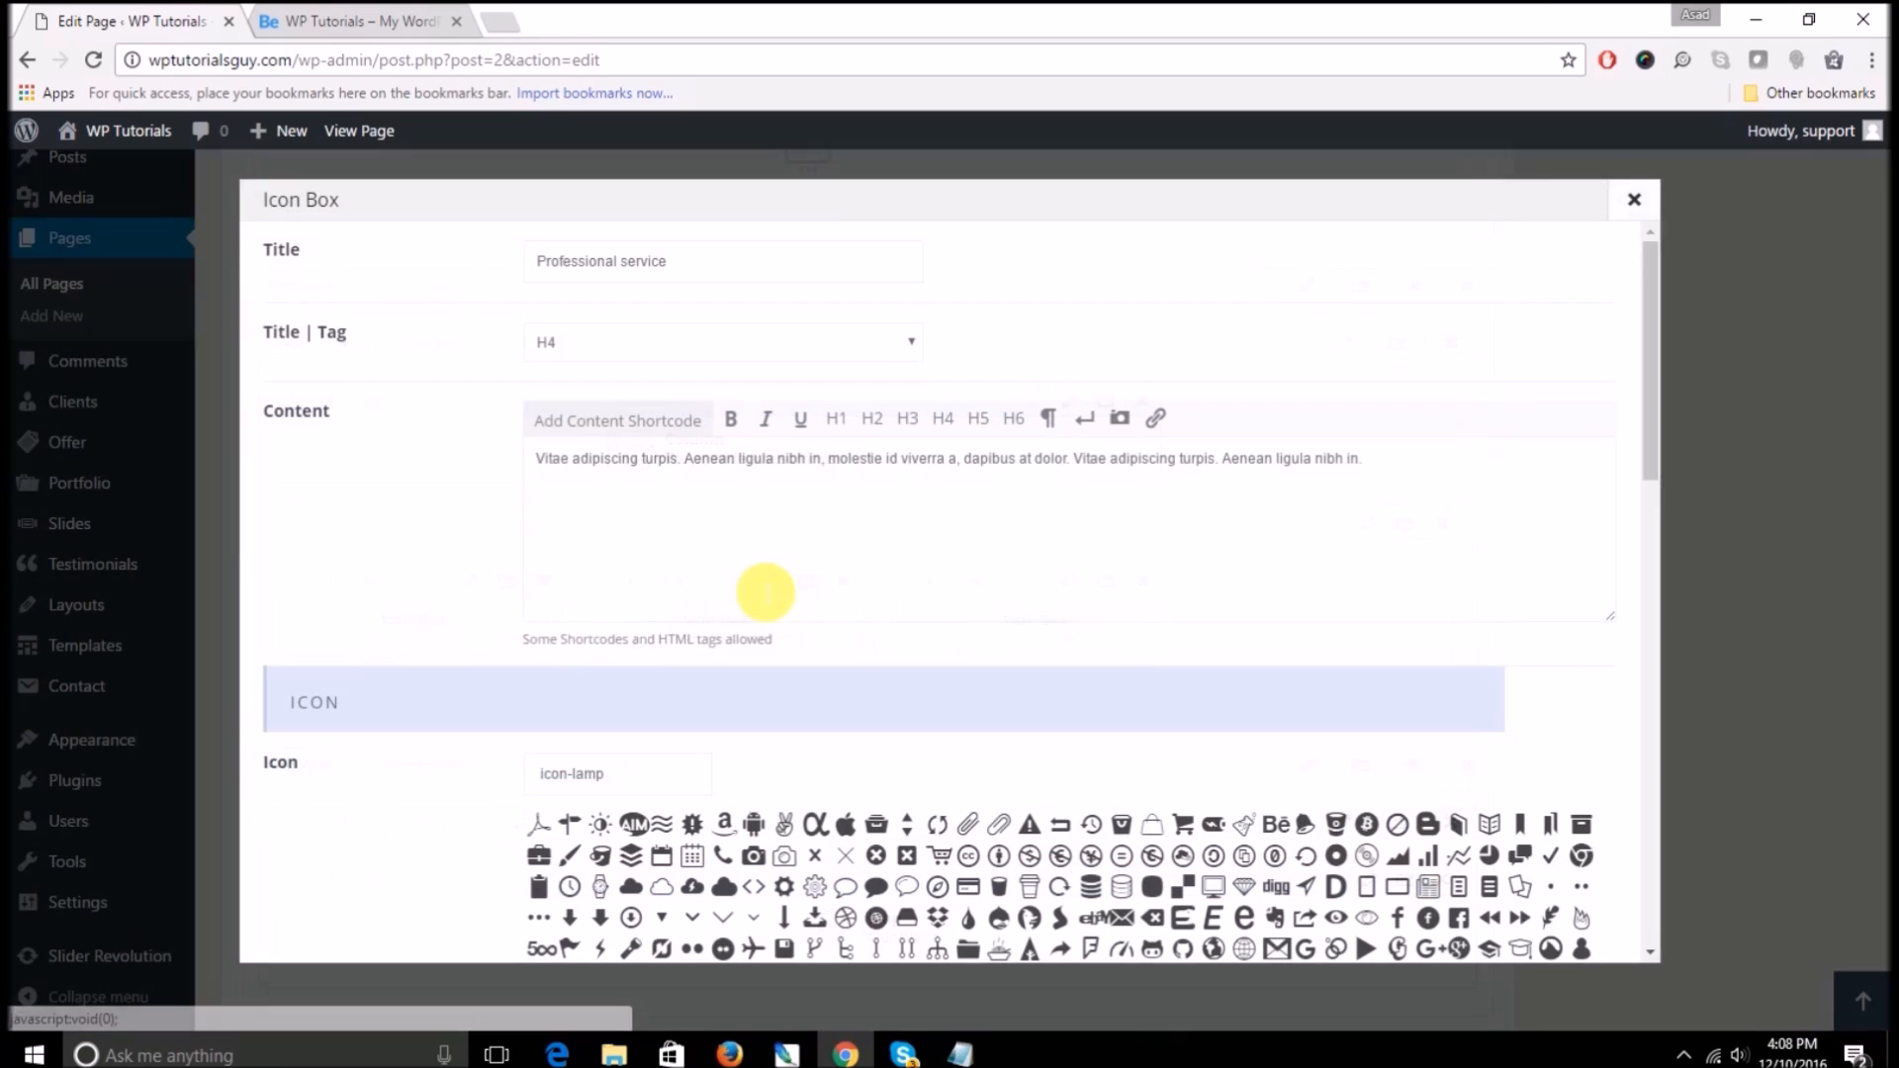
scroll(768, 594, "down", 10)
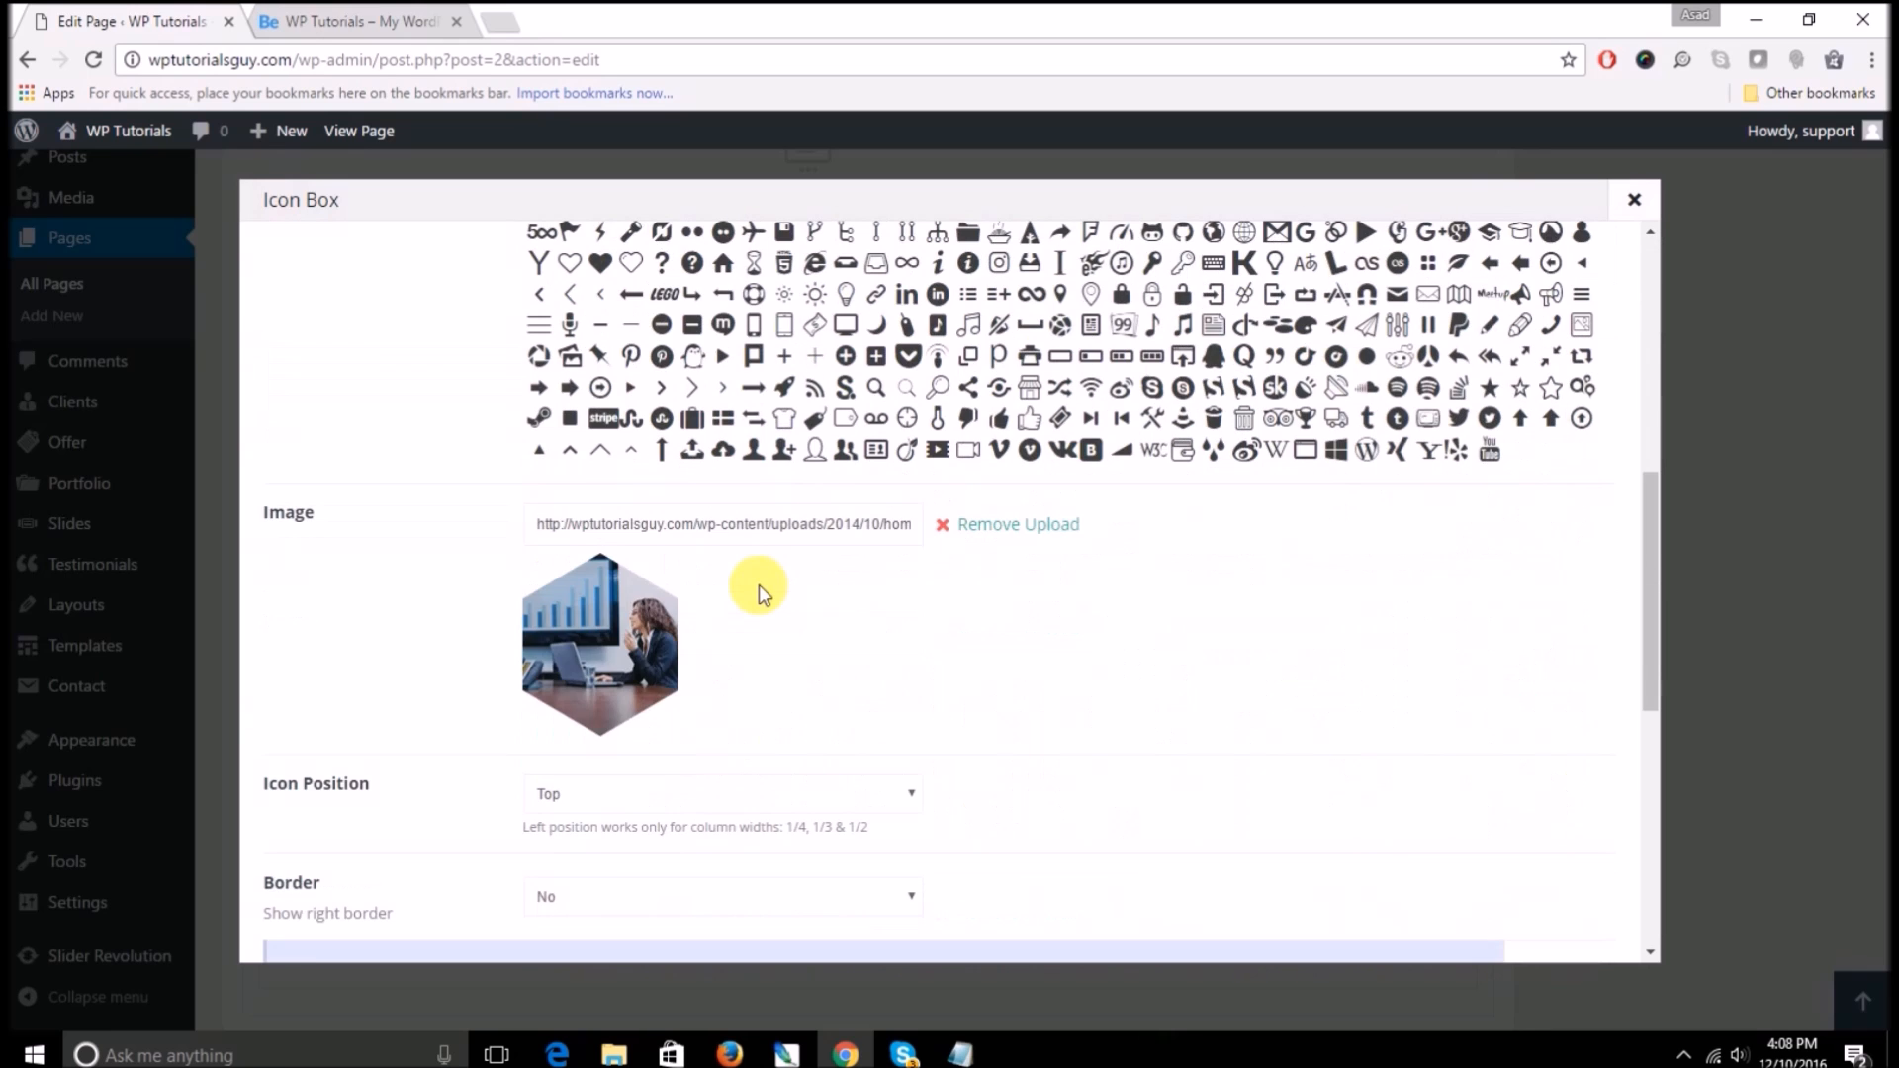
left_click(1026, 296)
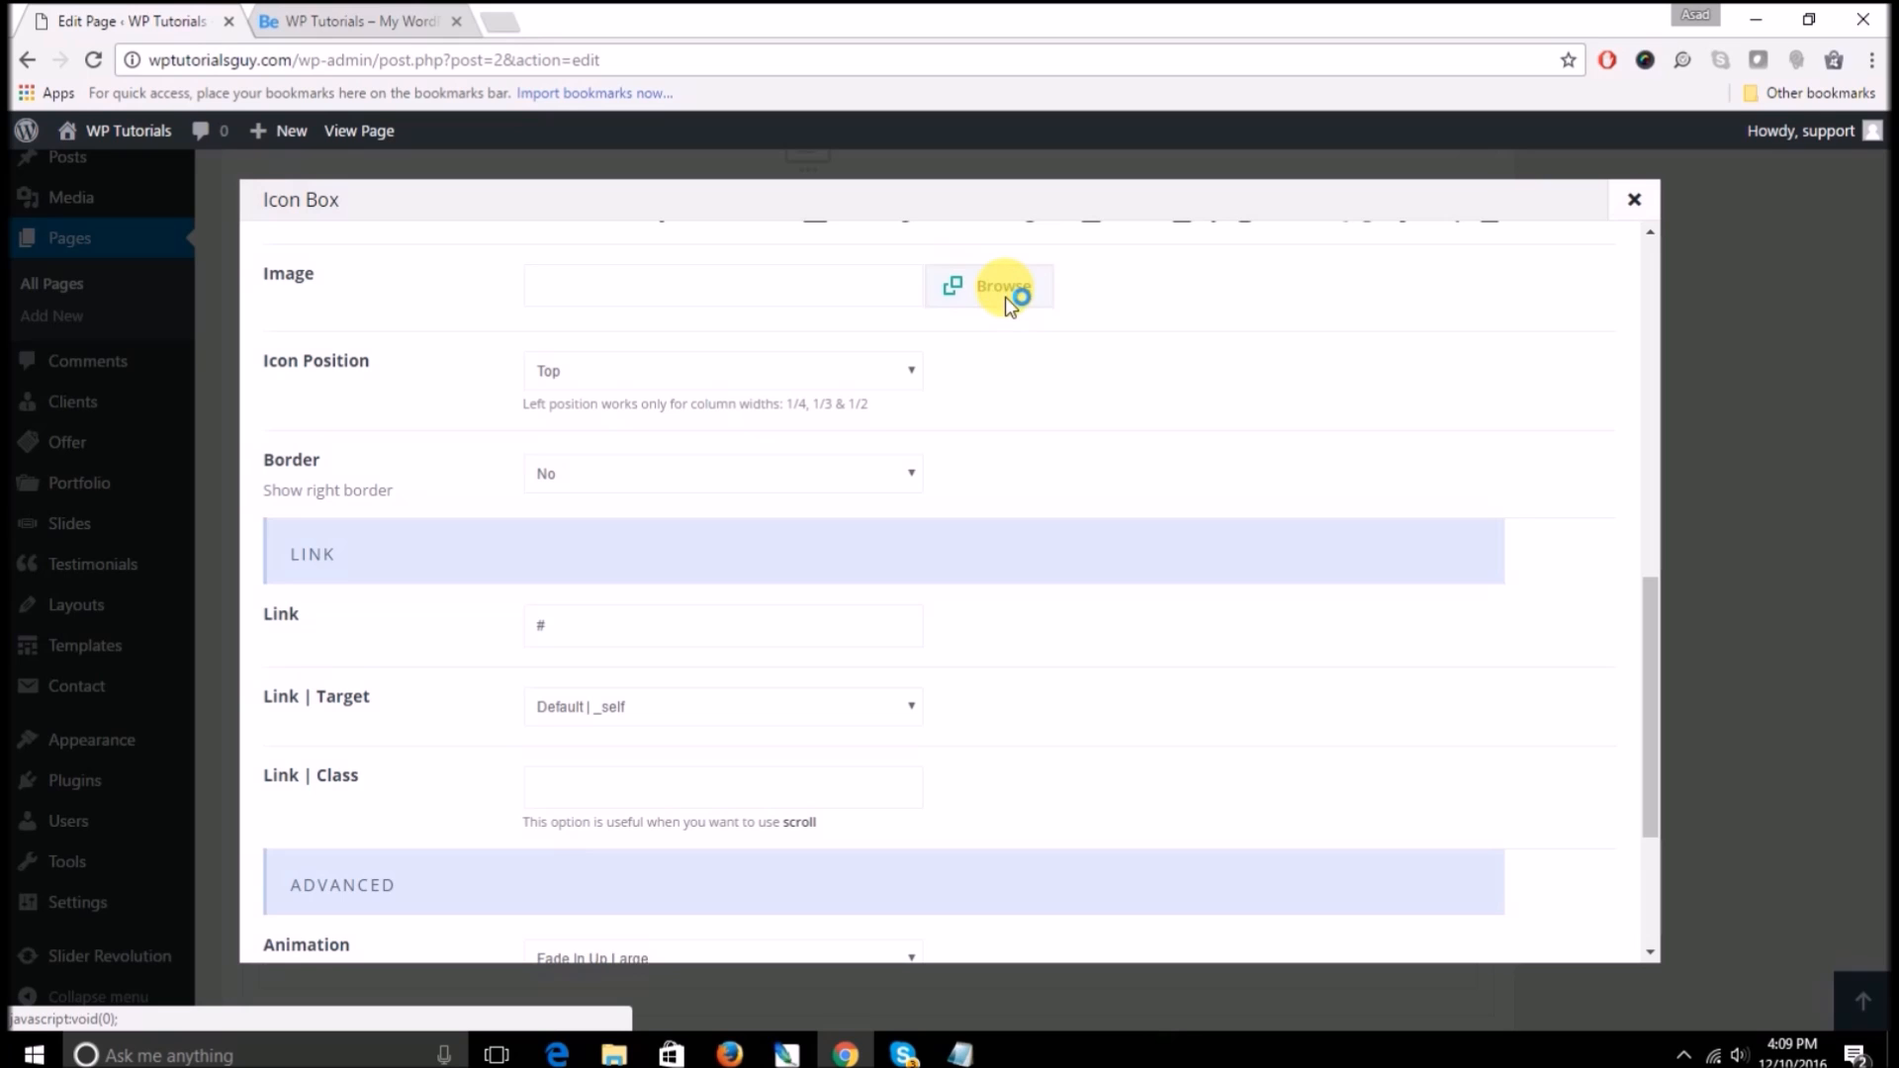
left_click(1005, 296)
left_click(131, 233)
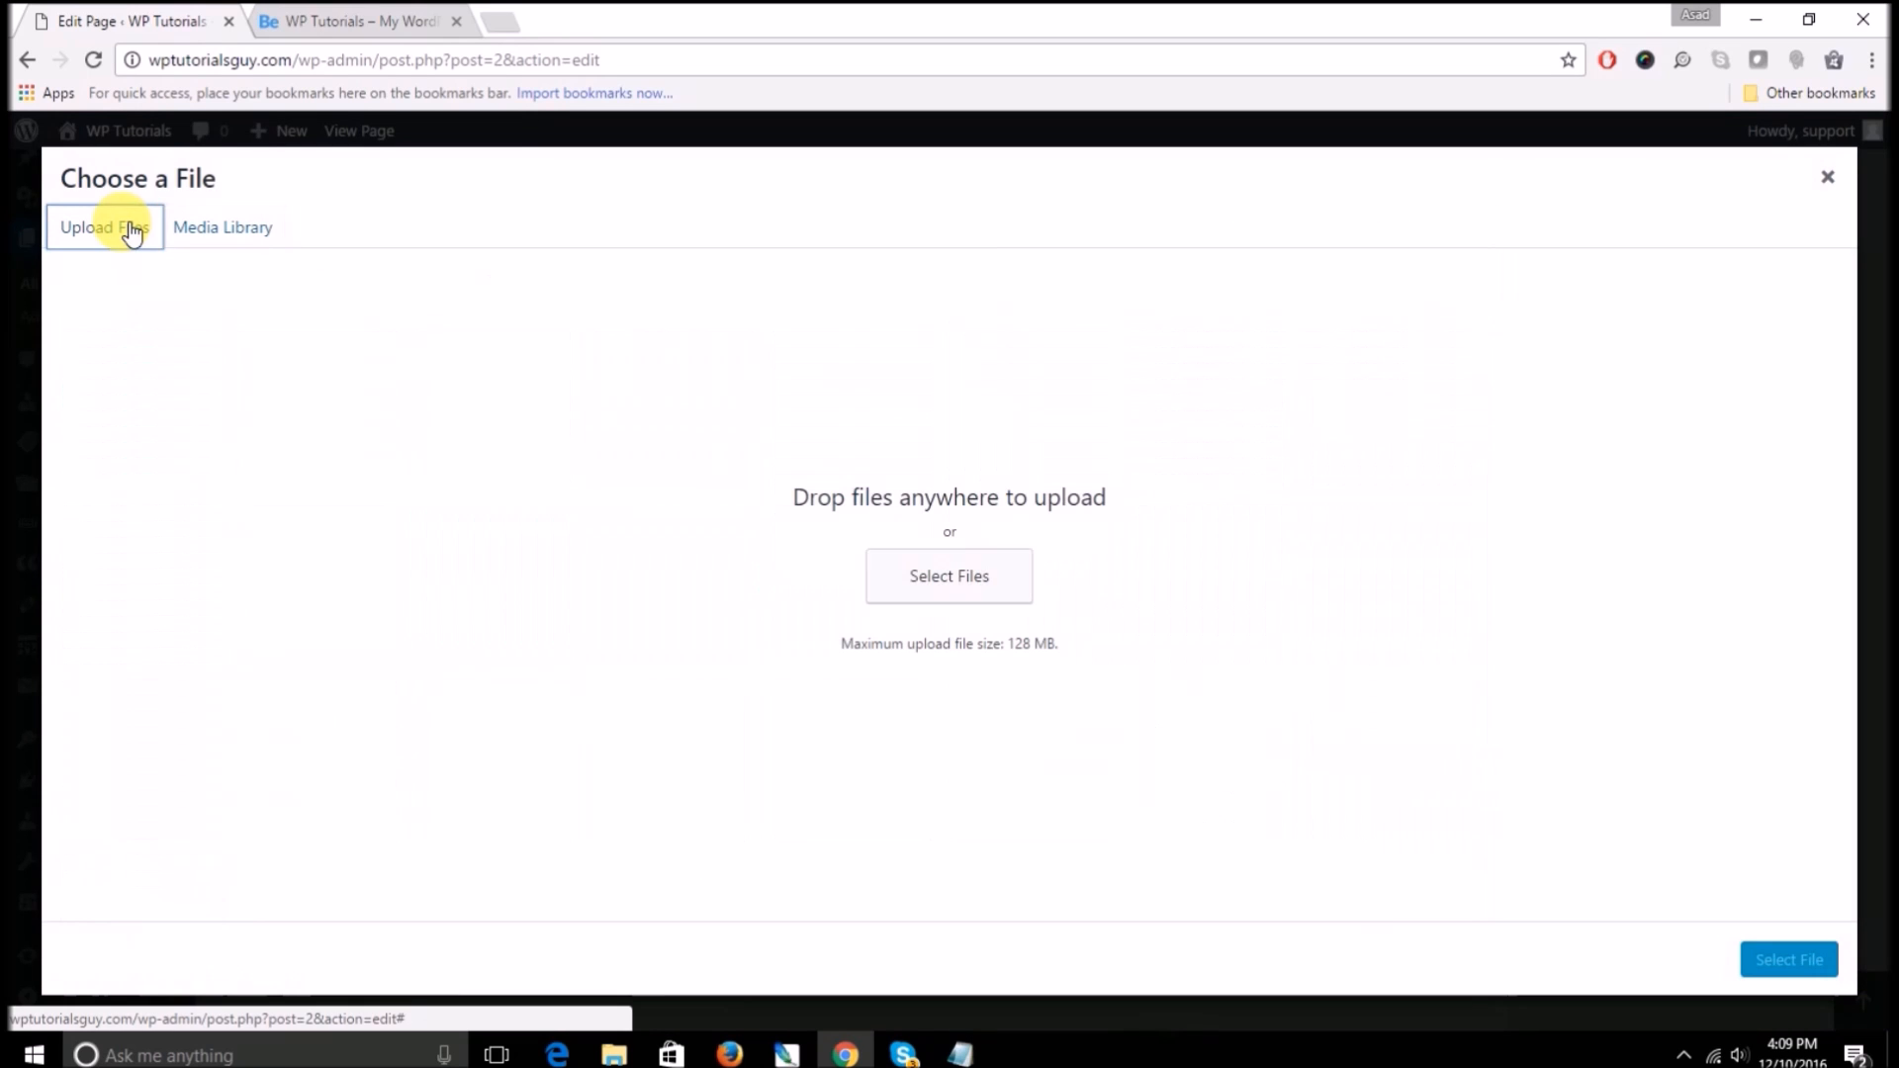
left_click(999, 581)
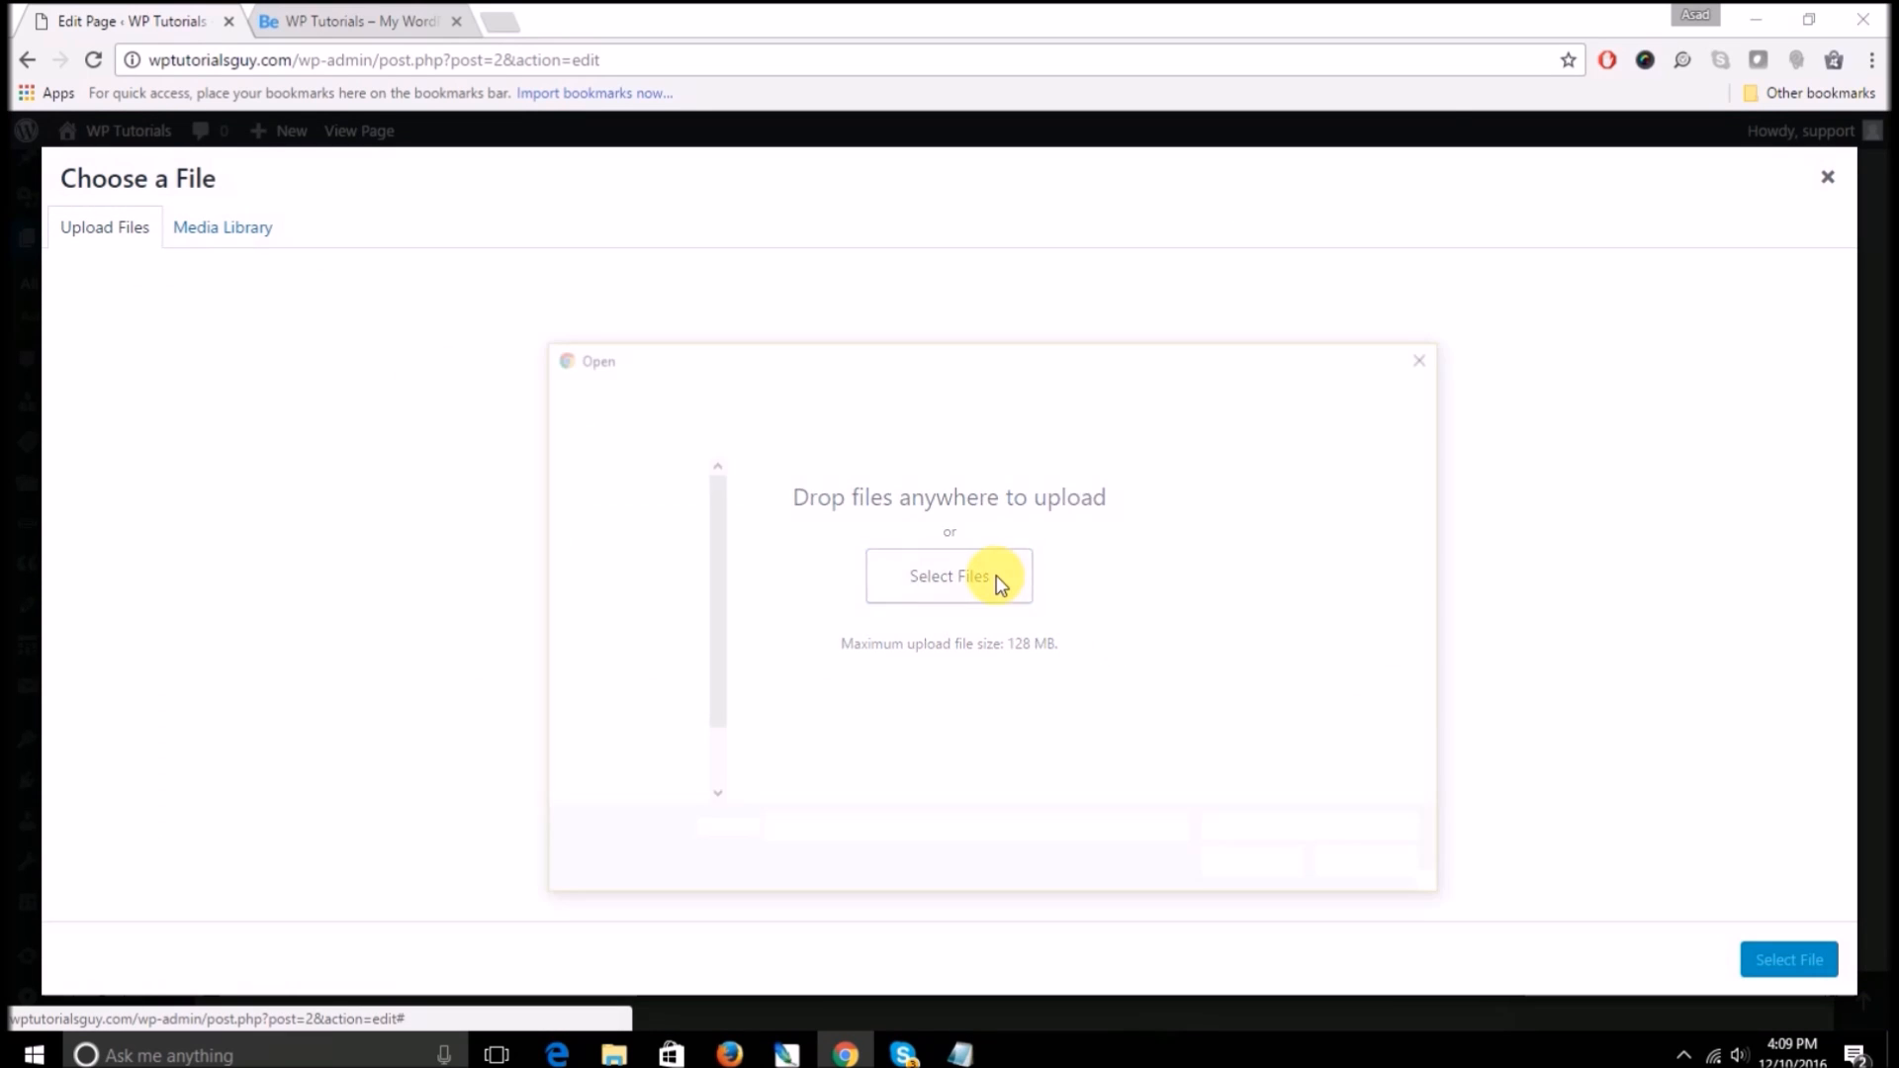
scroll(1001, 584, "down", 1)
double_click(1076, 621)
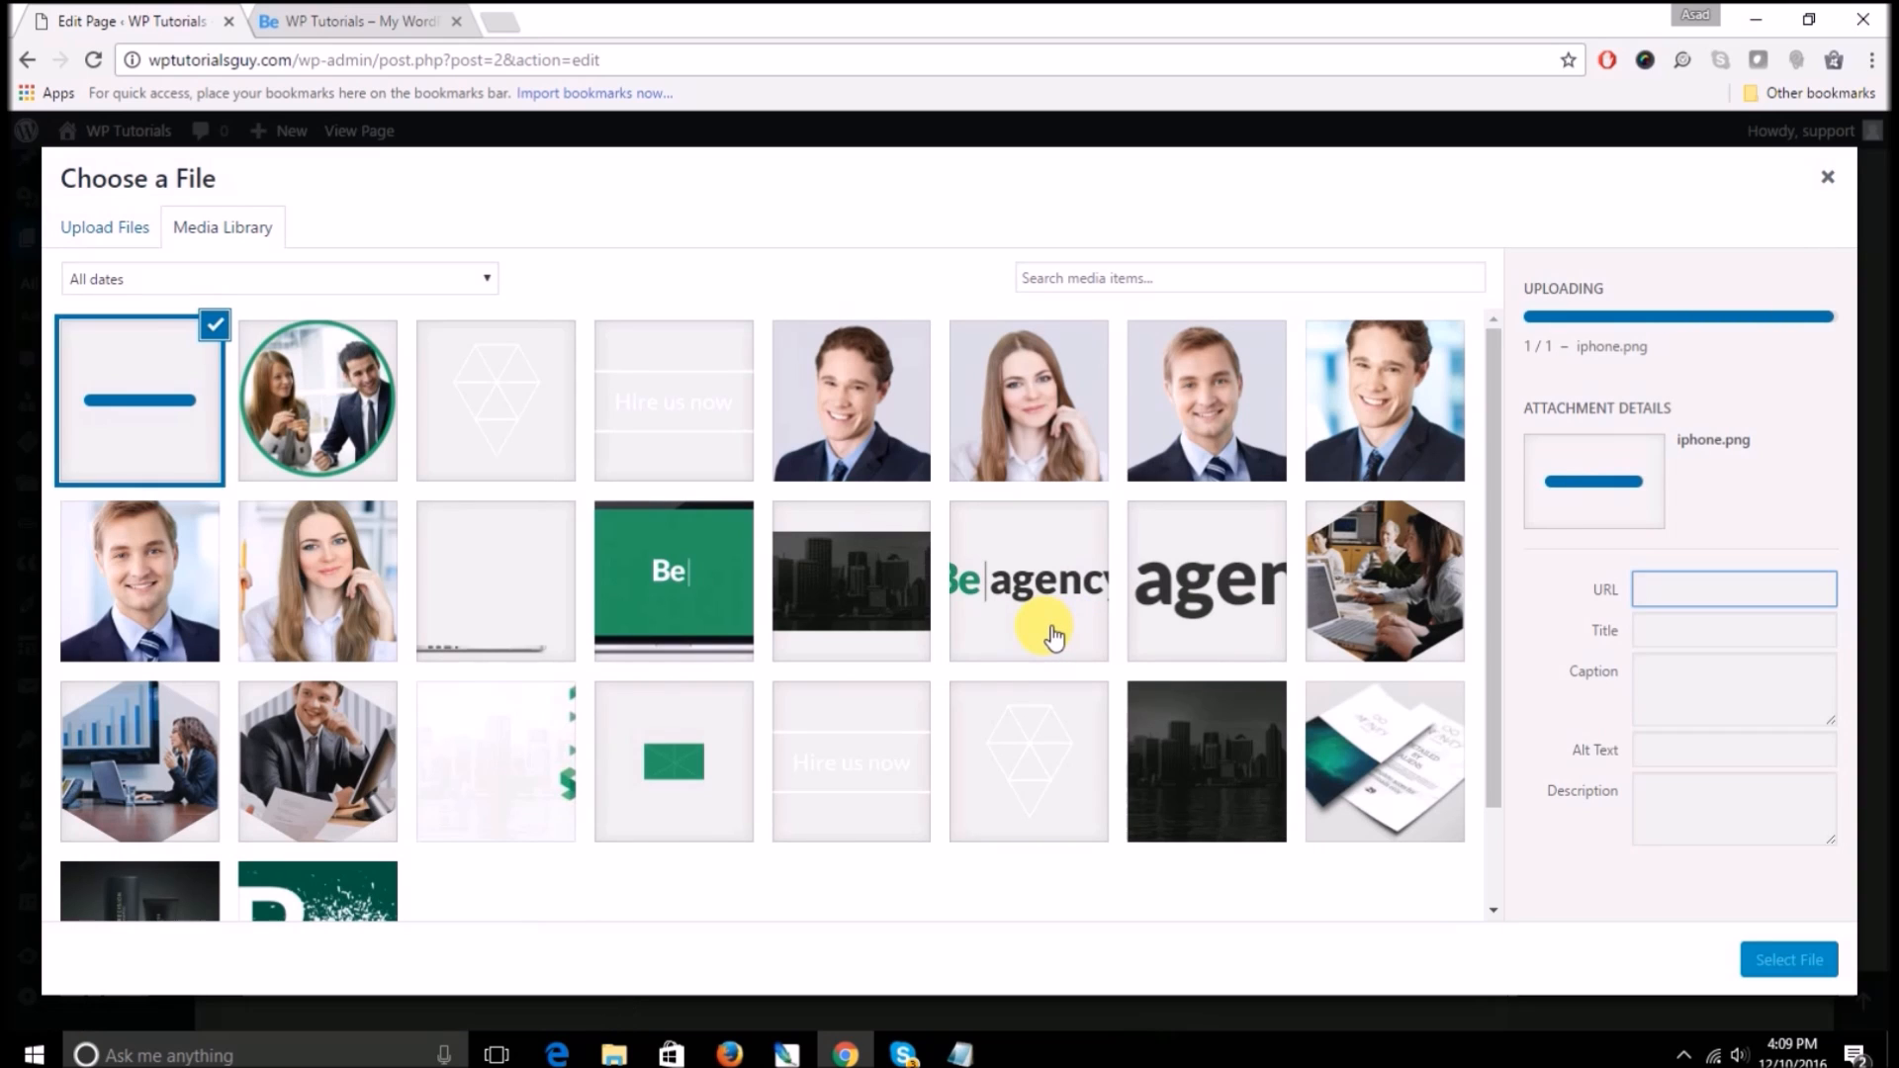
left_click(1790, 959)
Step: Retitle the middle box from Professional service to 'Responsive Design' and save it
scroll(1268, 619, "up", 10)
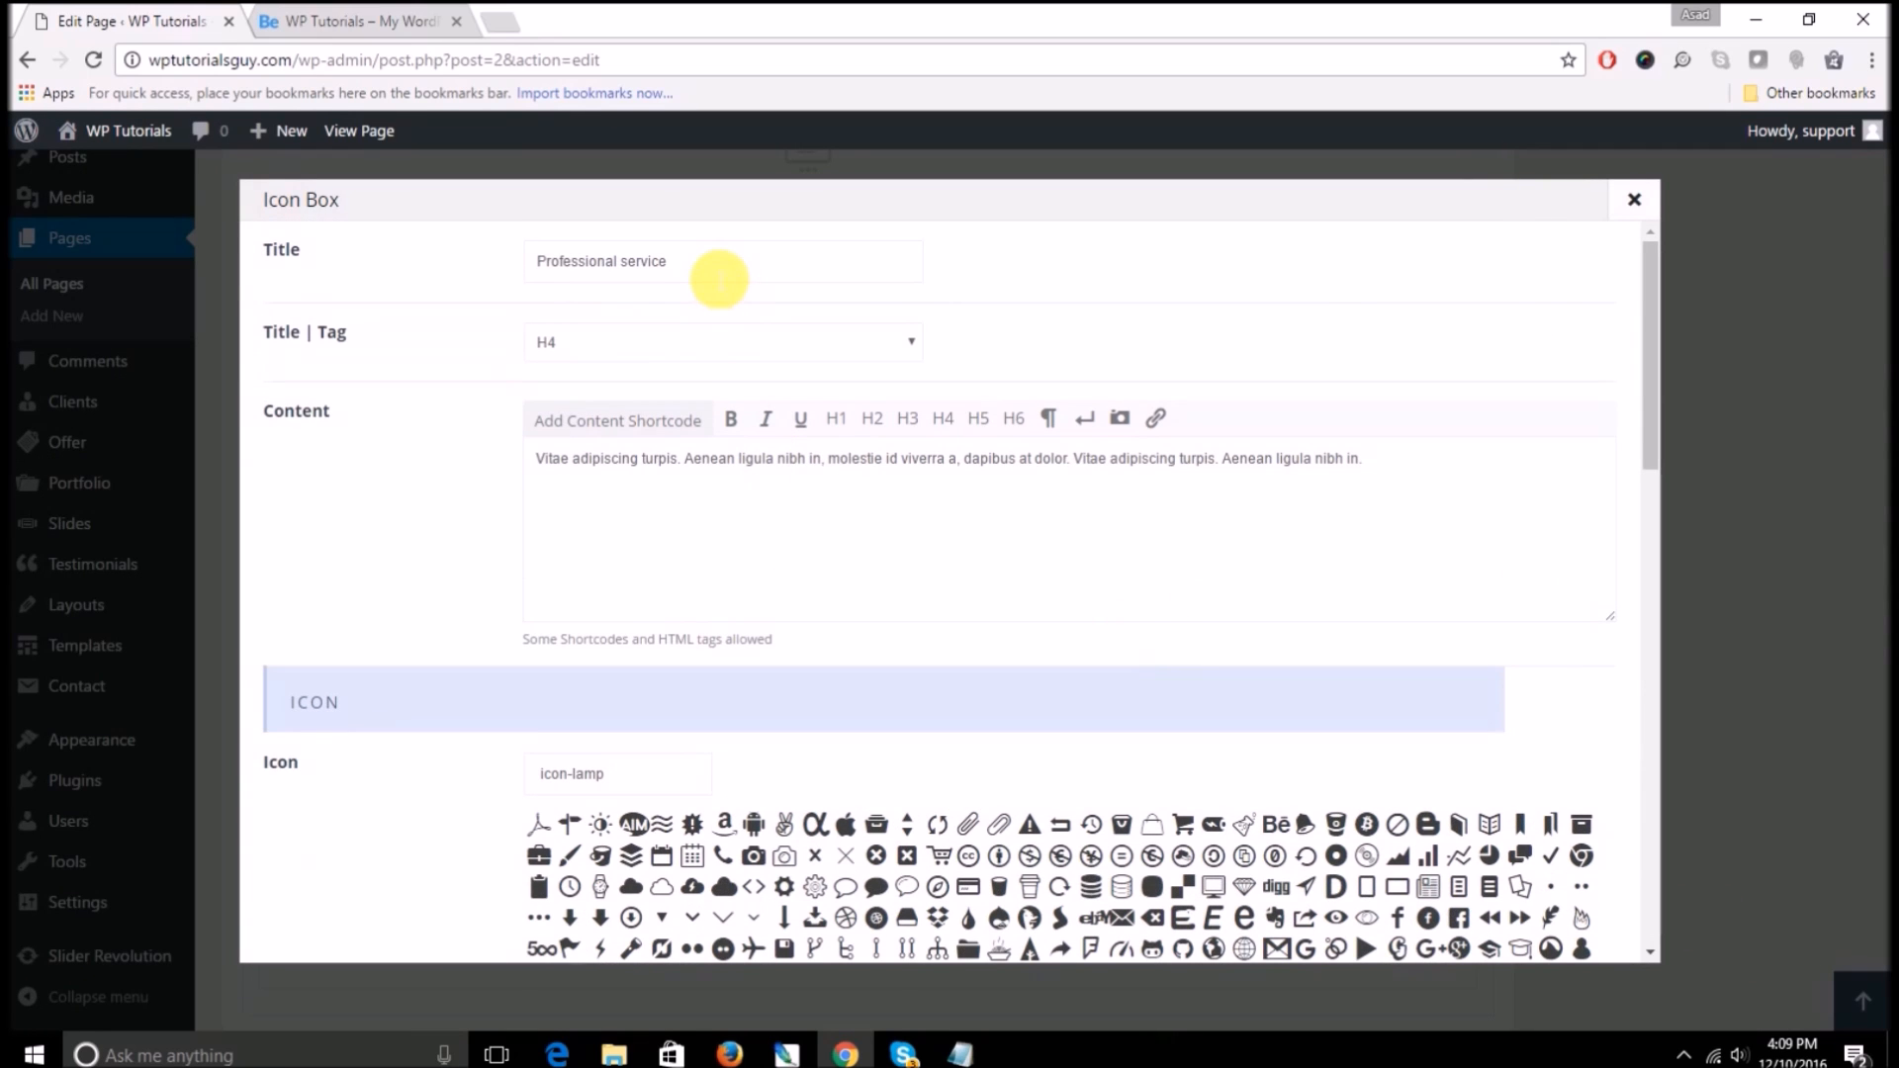
left_click_drag(716, 267, 507, 262)
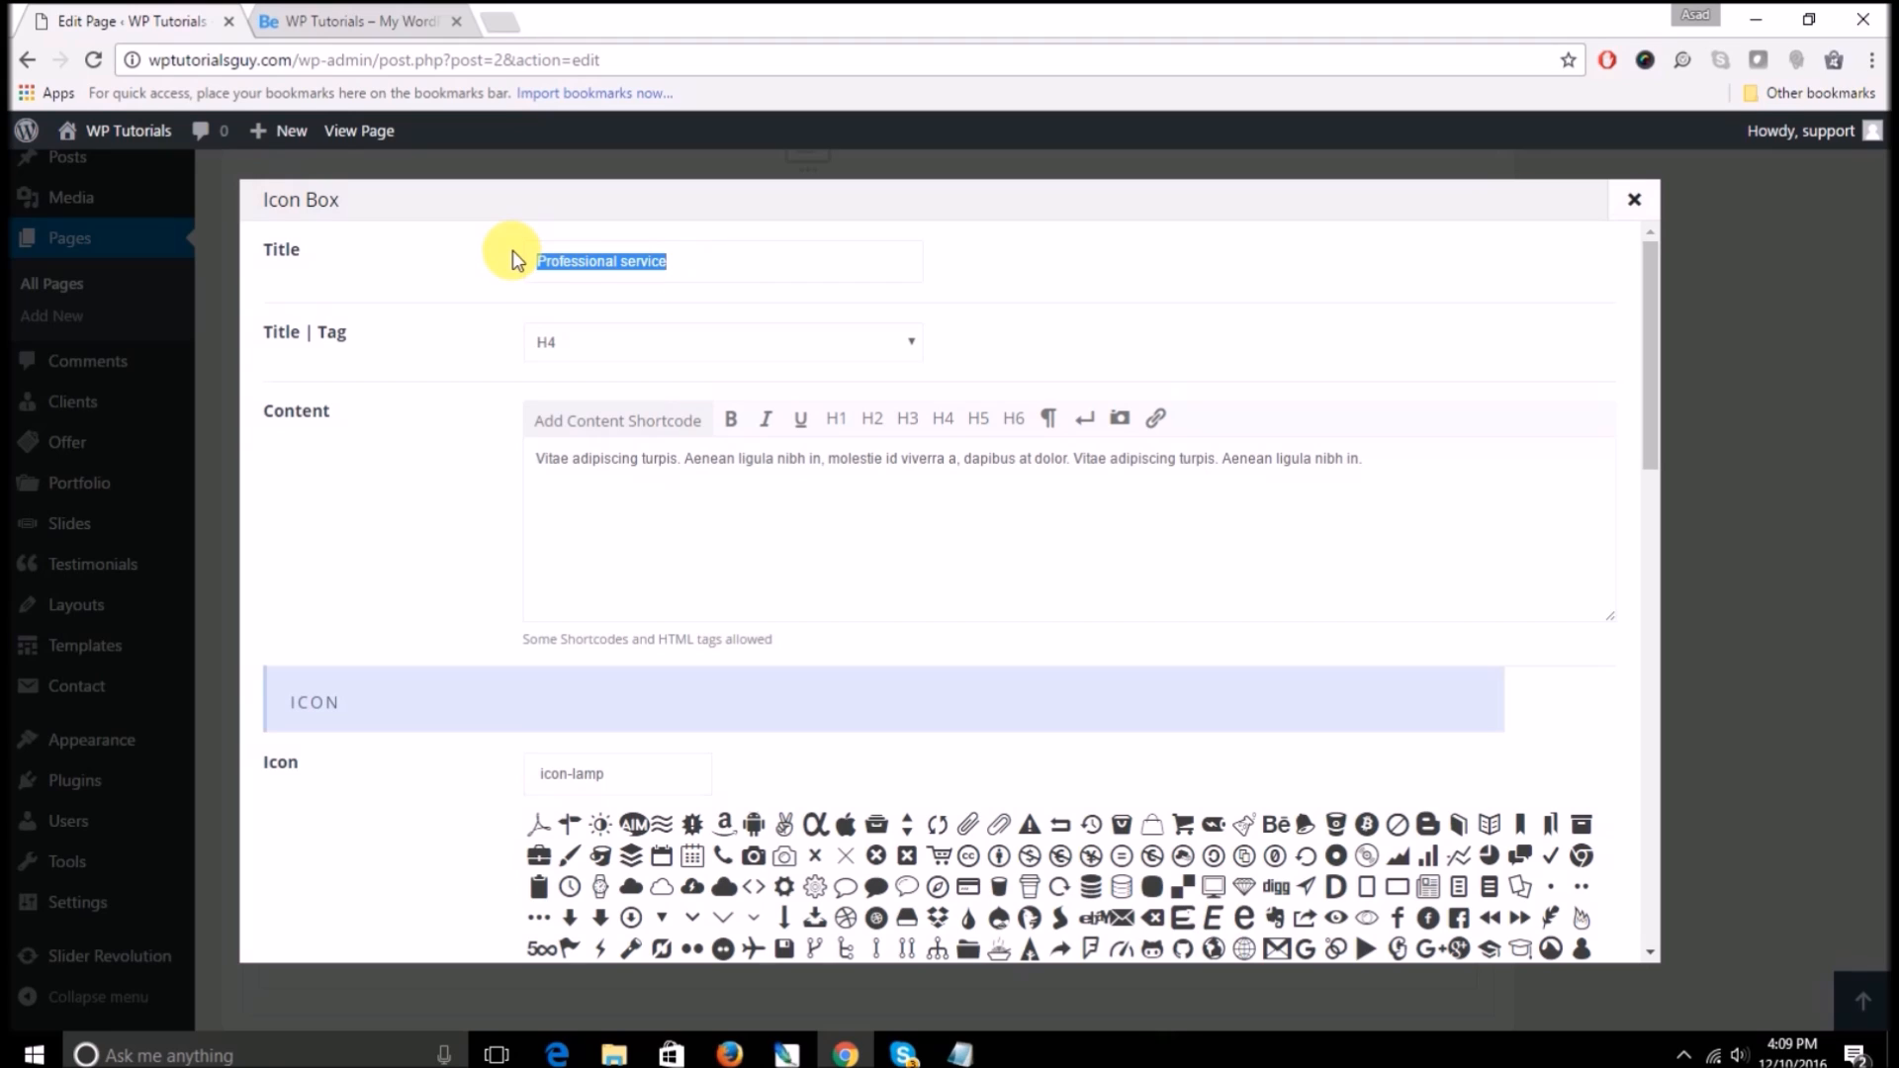
type("Responsive Design")
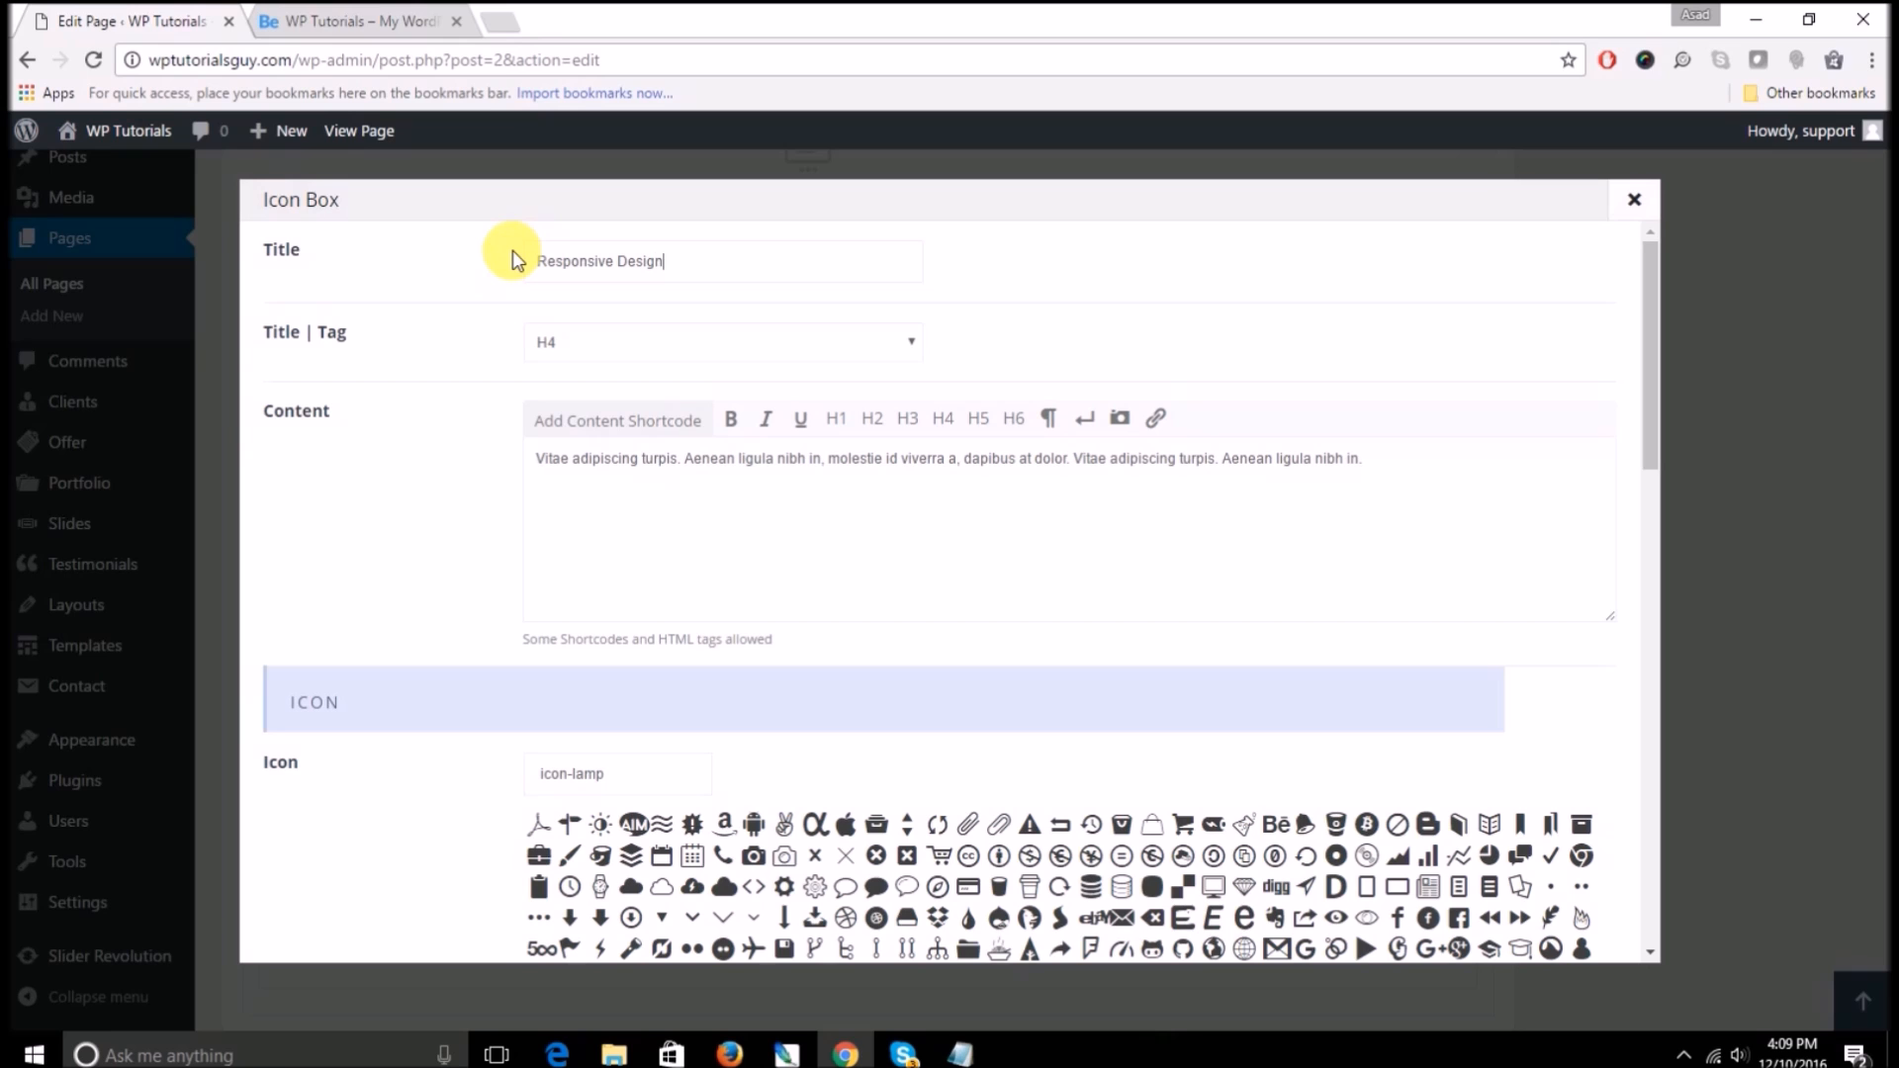
scroll(1610, 815, "down", 2)
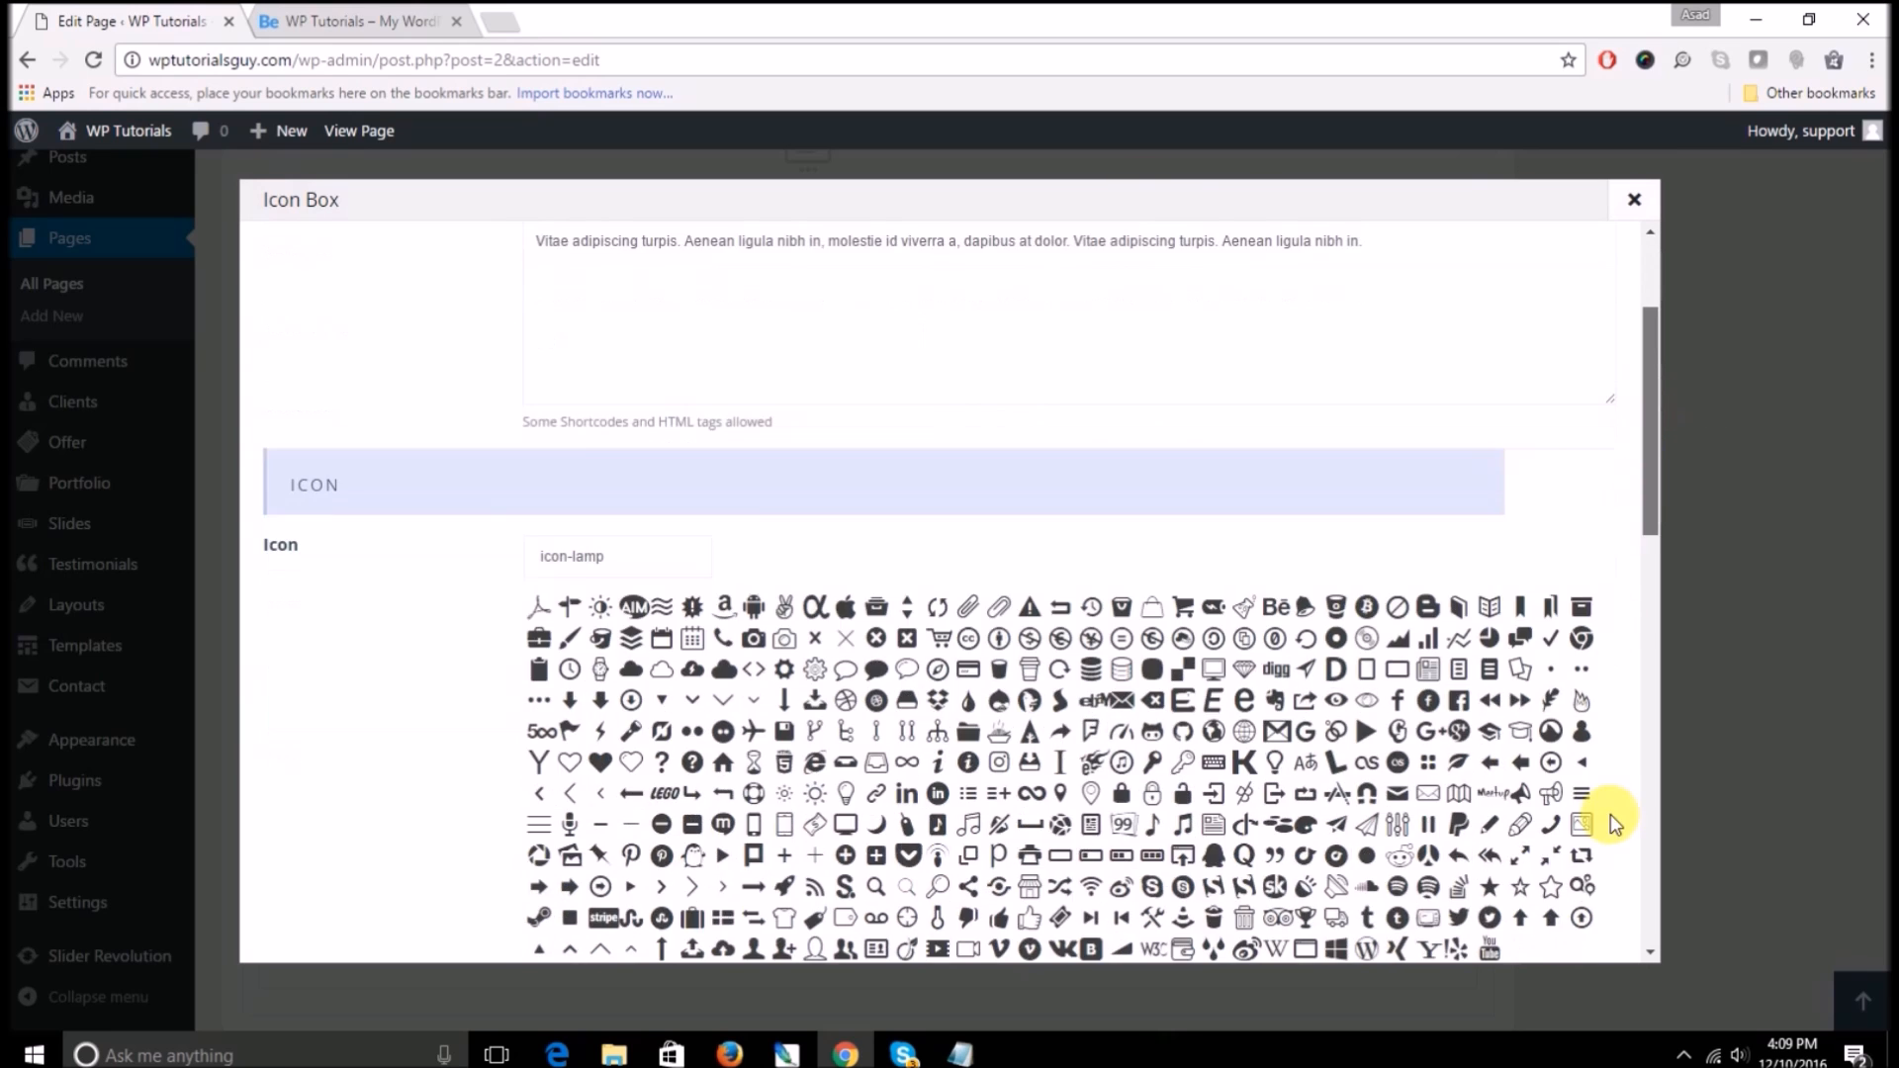
scroll(1610, 815, "down", 5)
left_click(1564, 918)
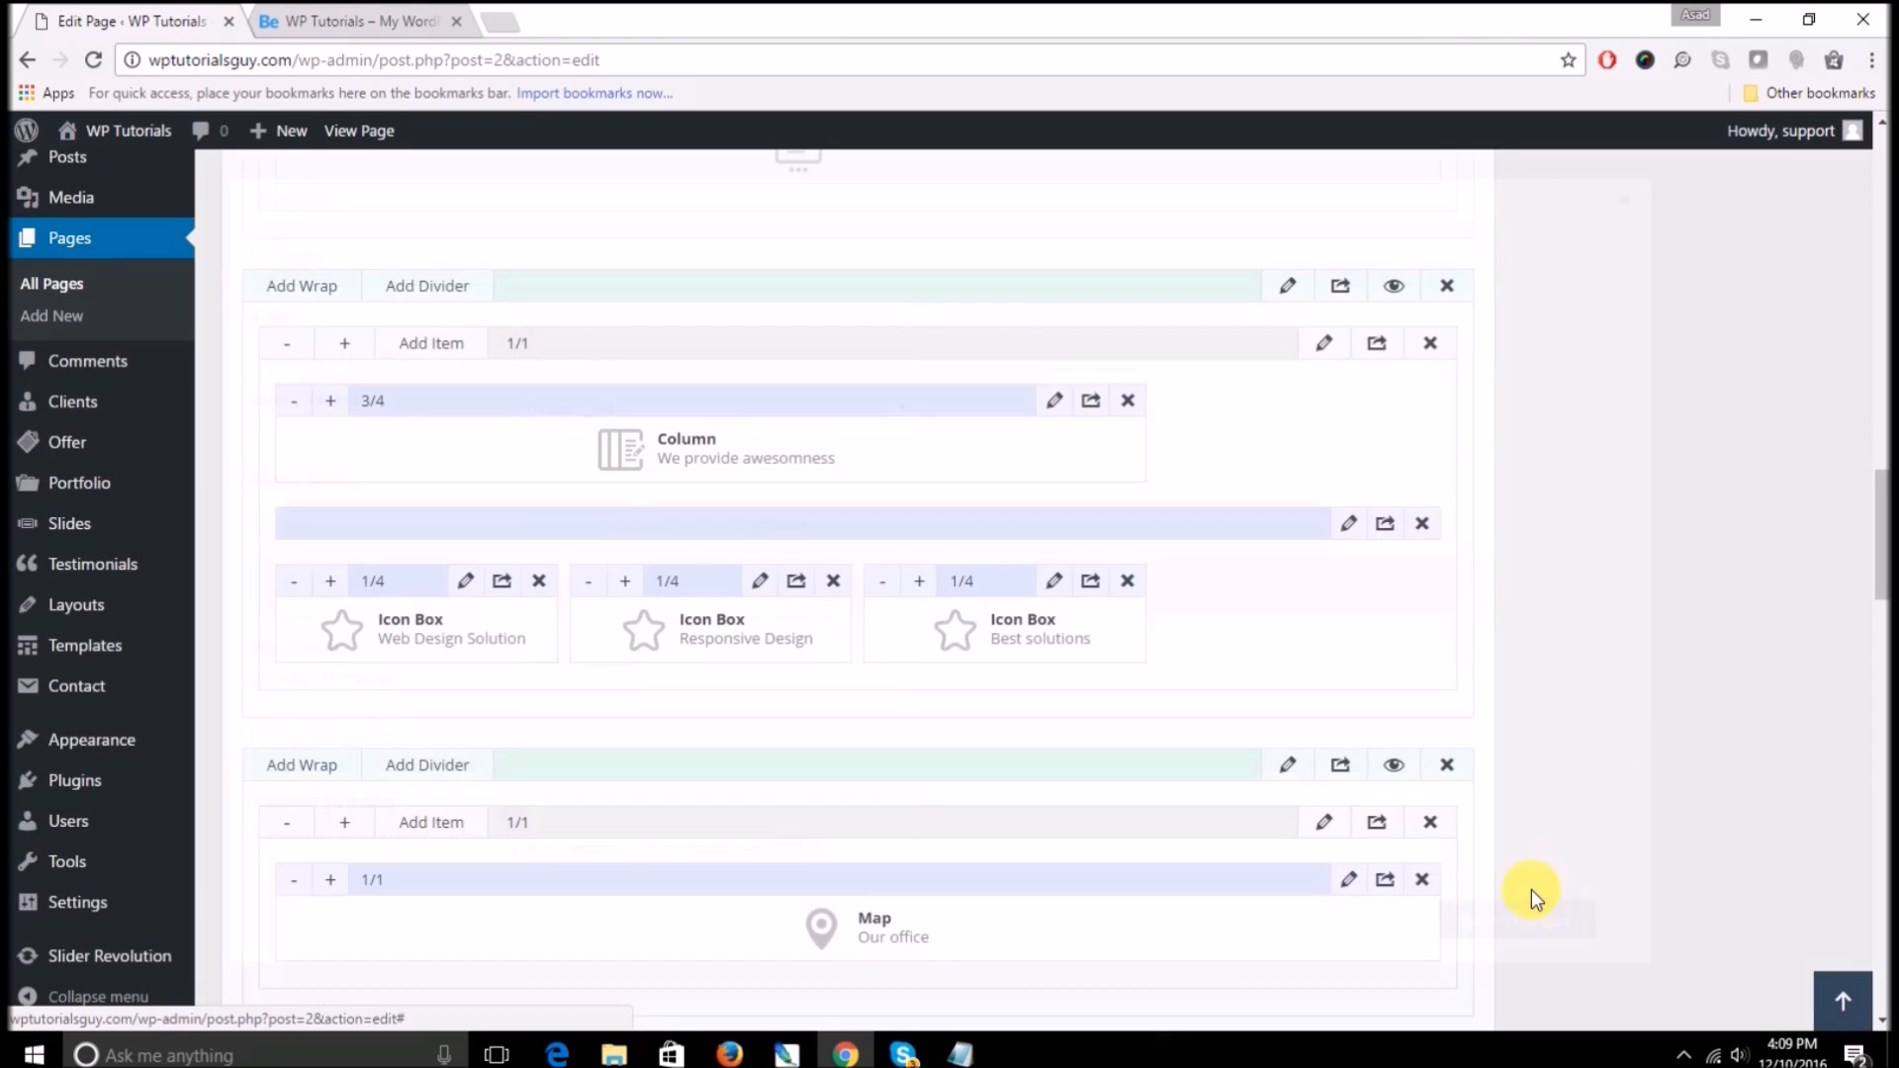
Step: In the third icon box, select the Best solutions title to replace it with 'Soldies Likes!'
left_click(1054, 583)
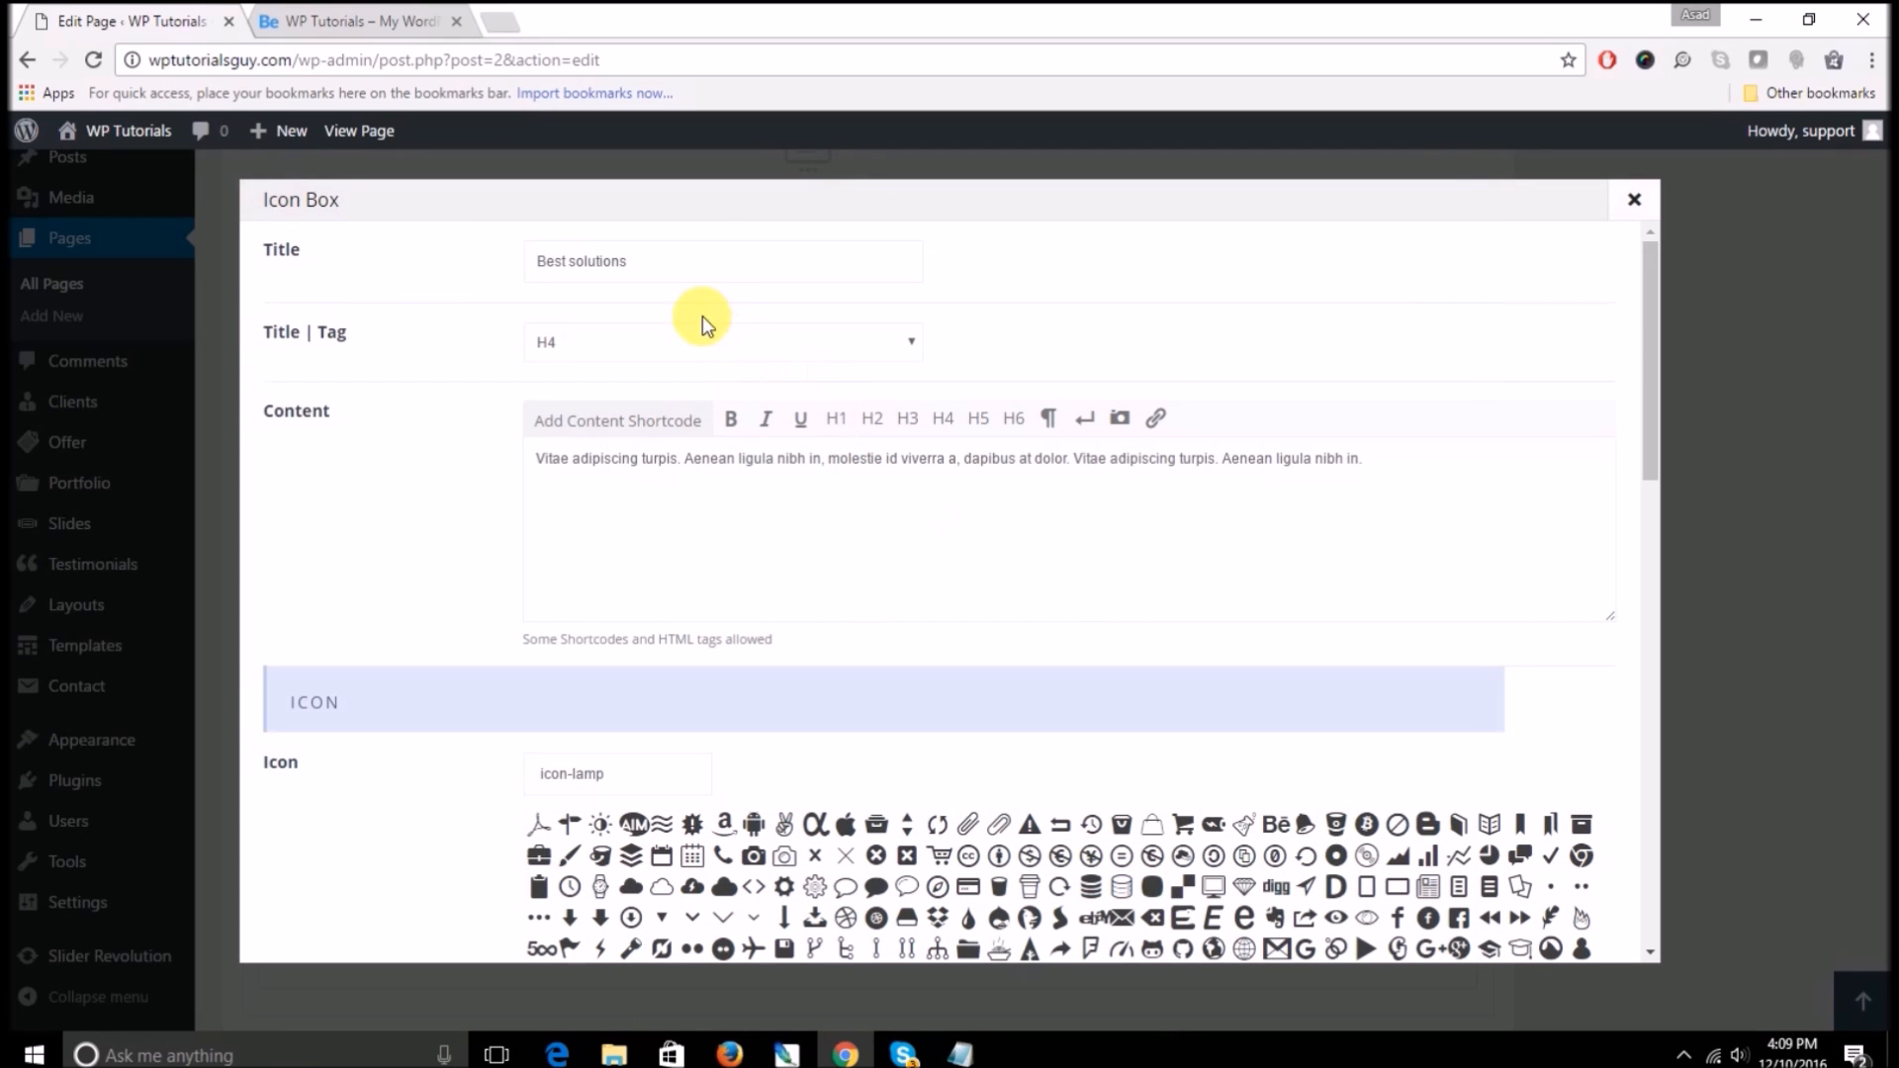
left_click_drag(674, 262, 524, 265)
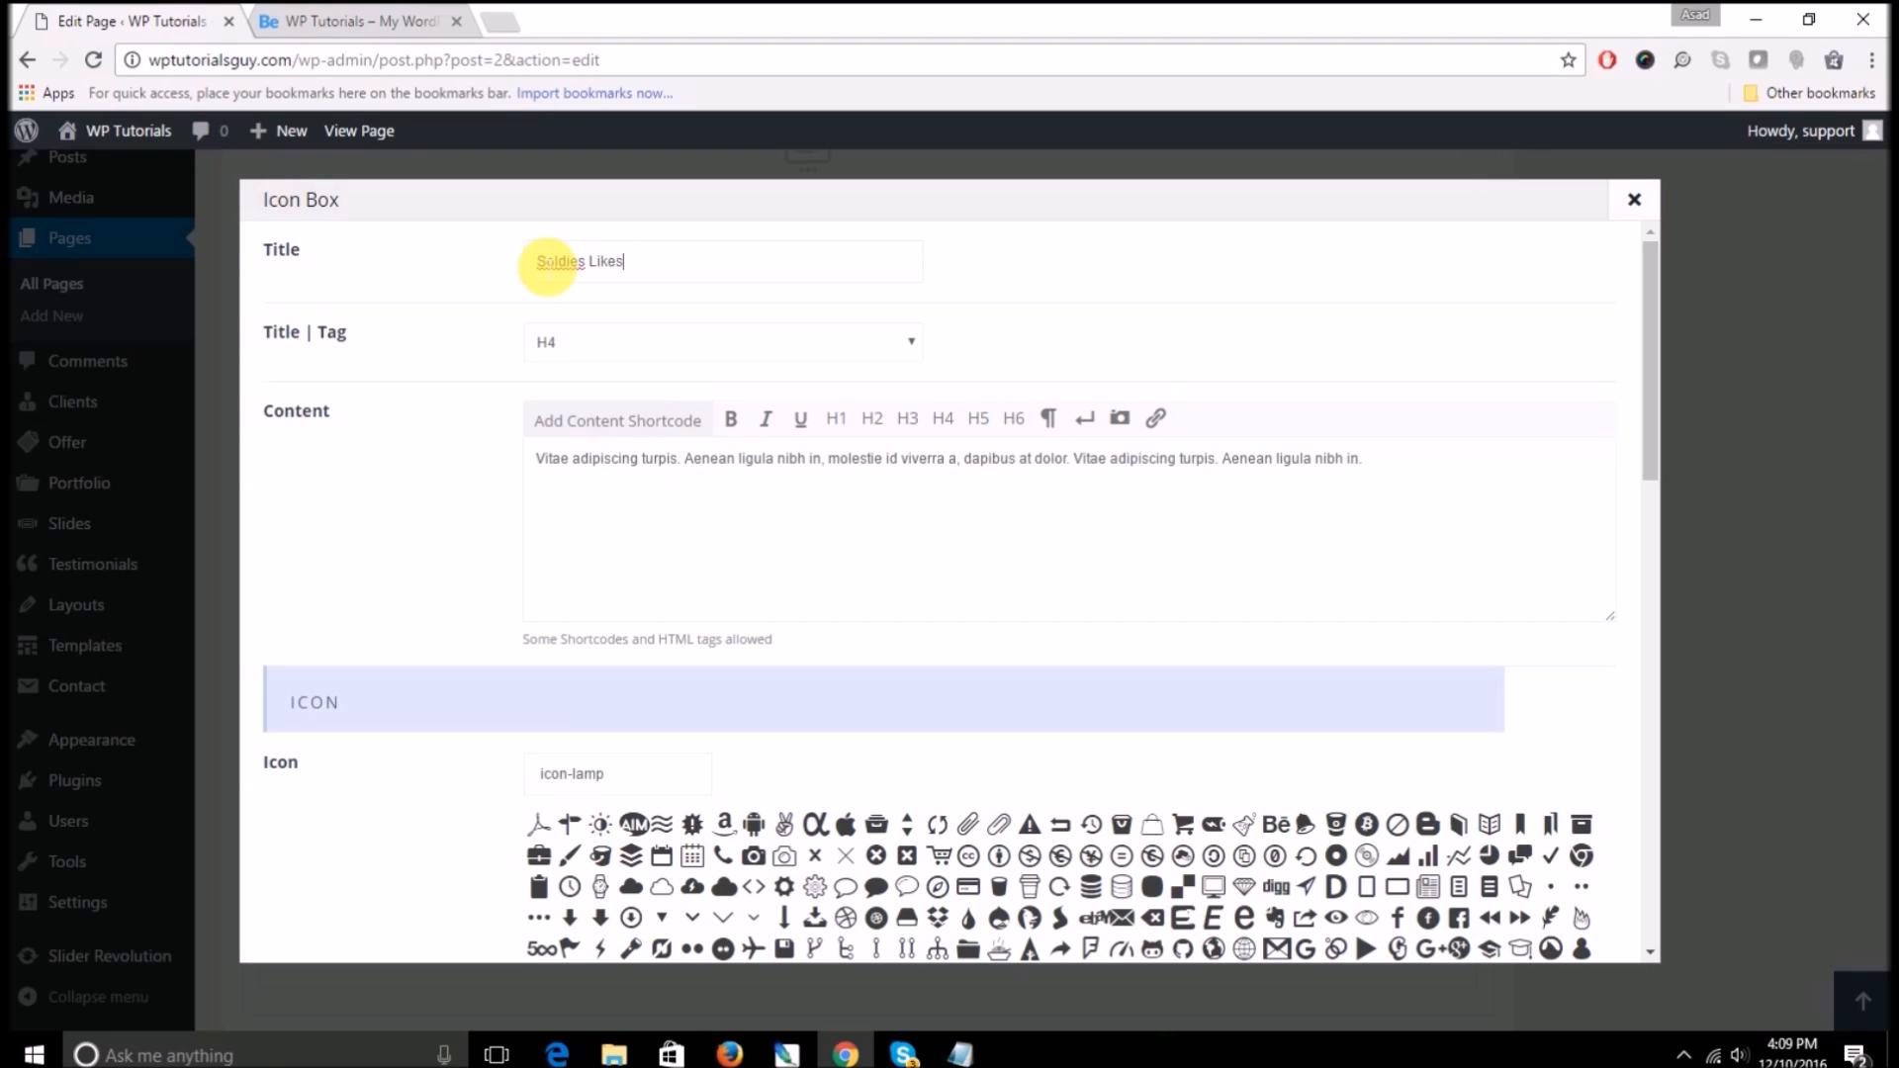
scroll(1030, 423, "down", 7)
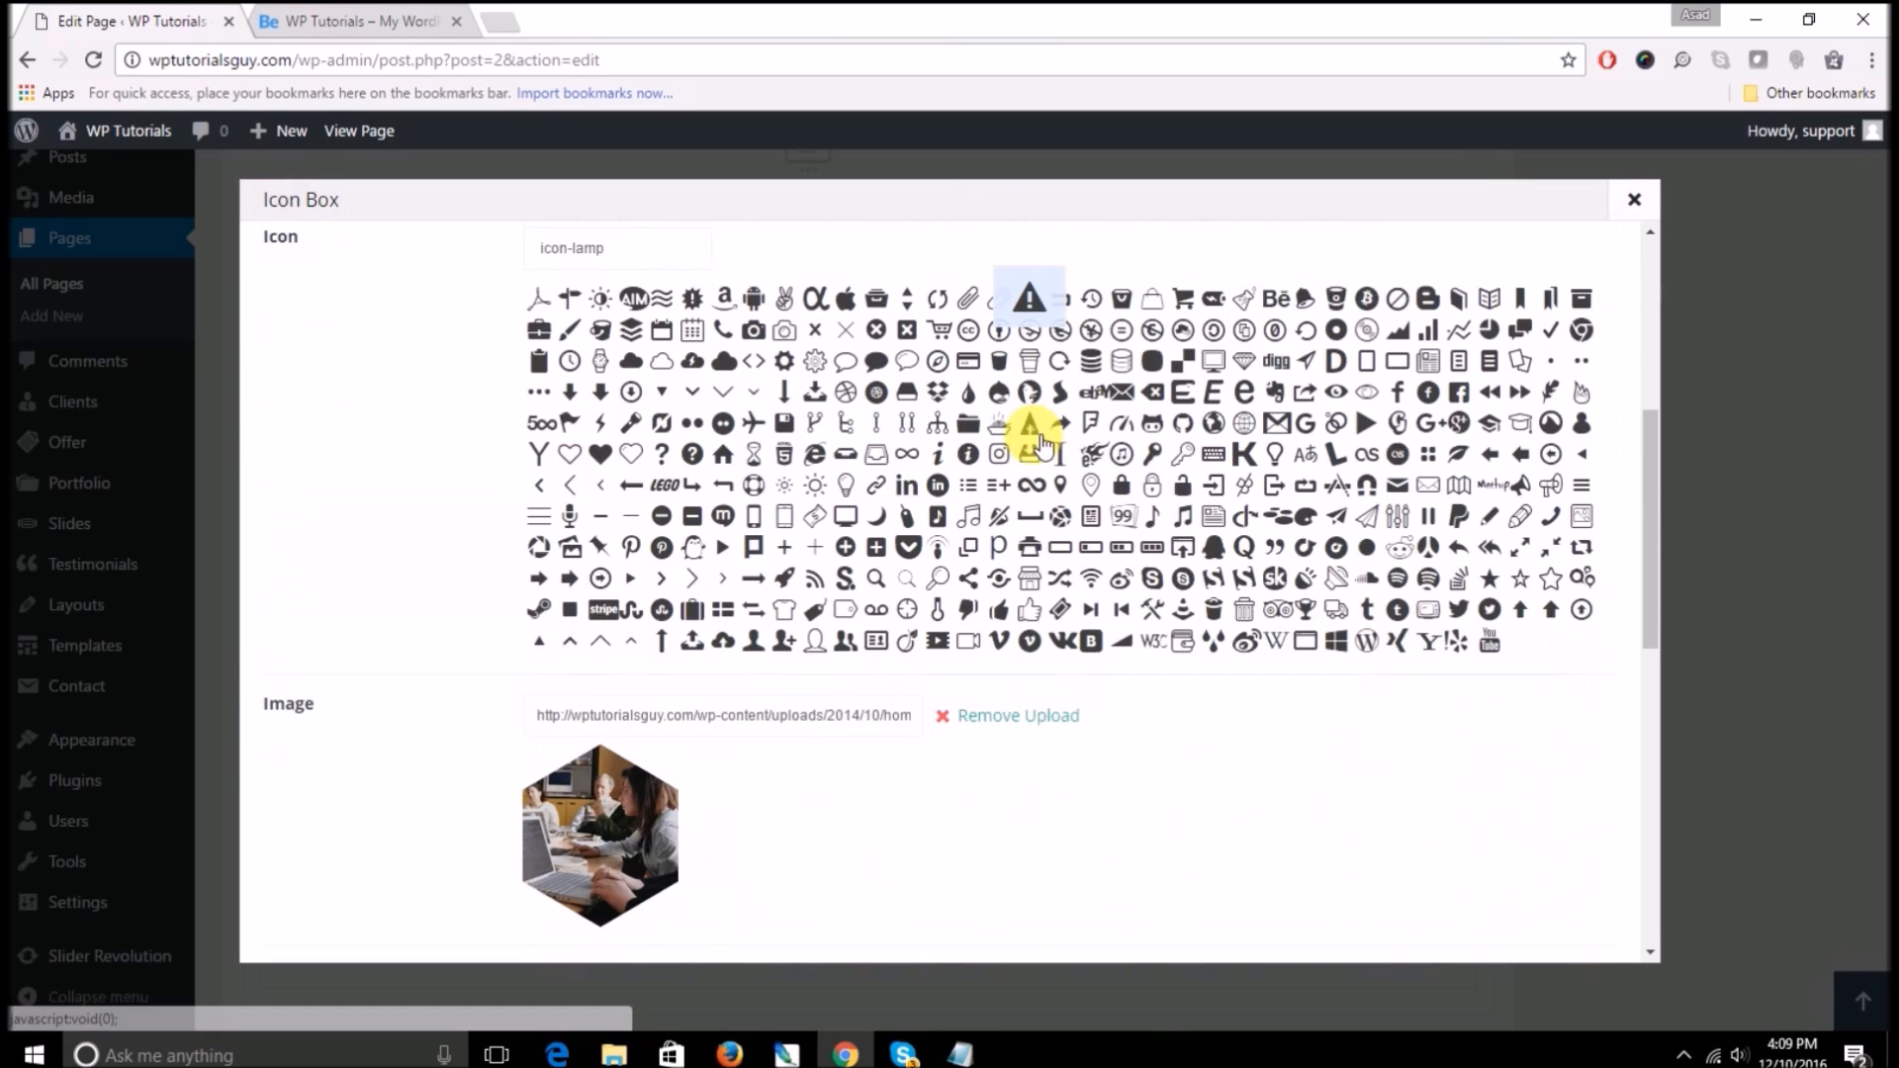
scroll(1039, 435, "down", 2)
Step: Replace the third box's image with the uploaded soldier picture and save the box
left_click(989, 285)
left_click(984, 297)
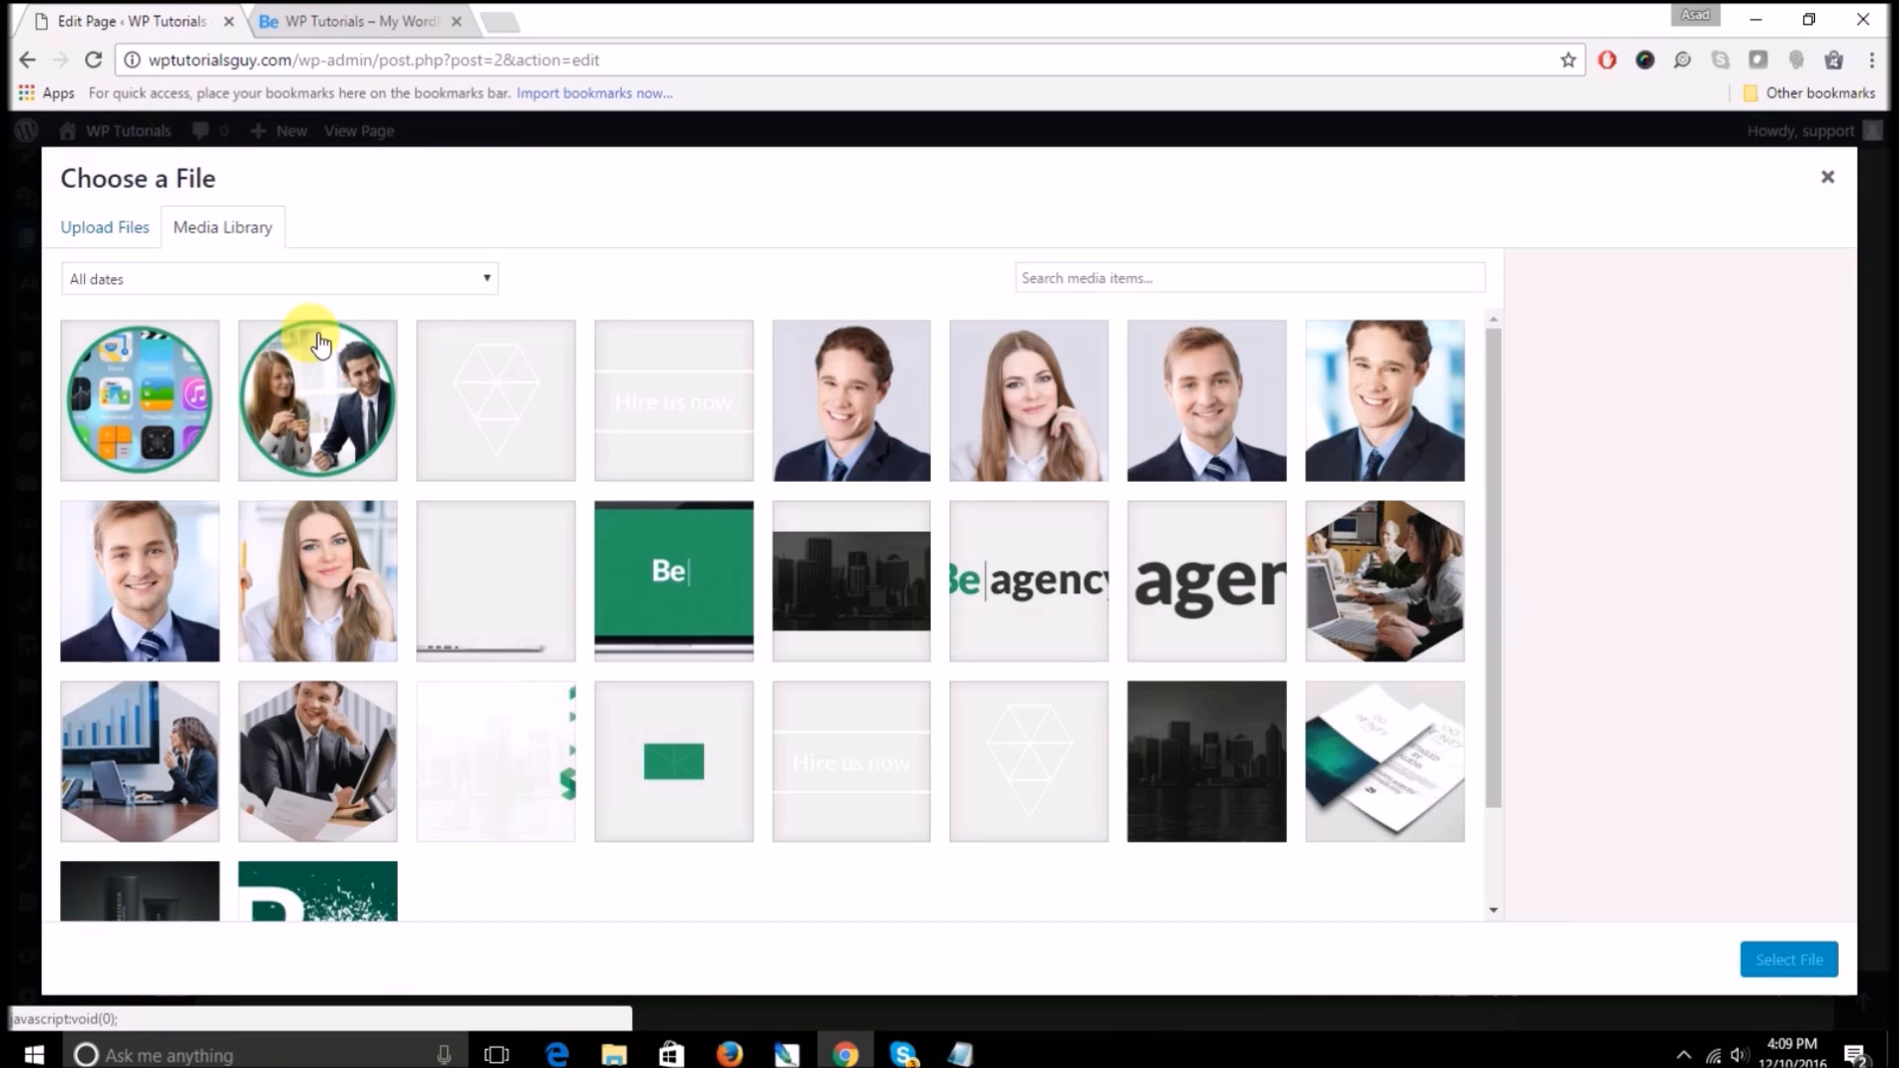
left_click(111, 229)
left_click(959, 572)
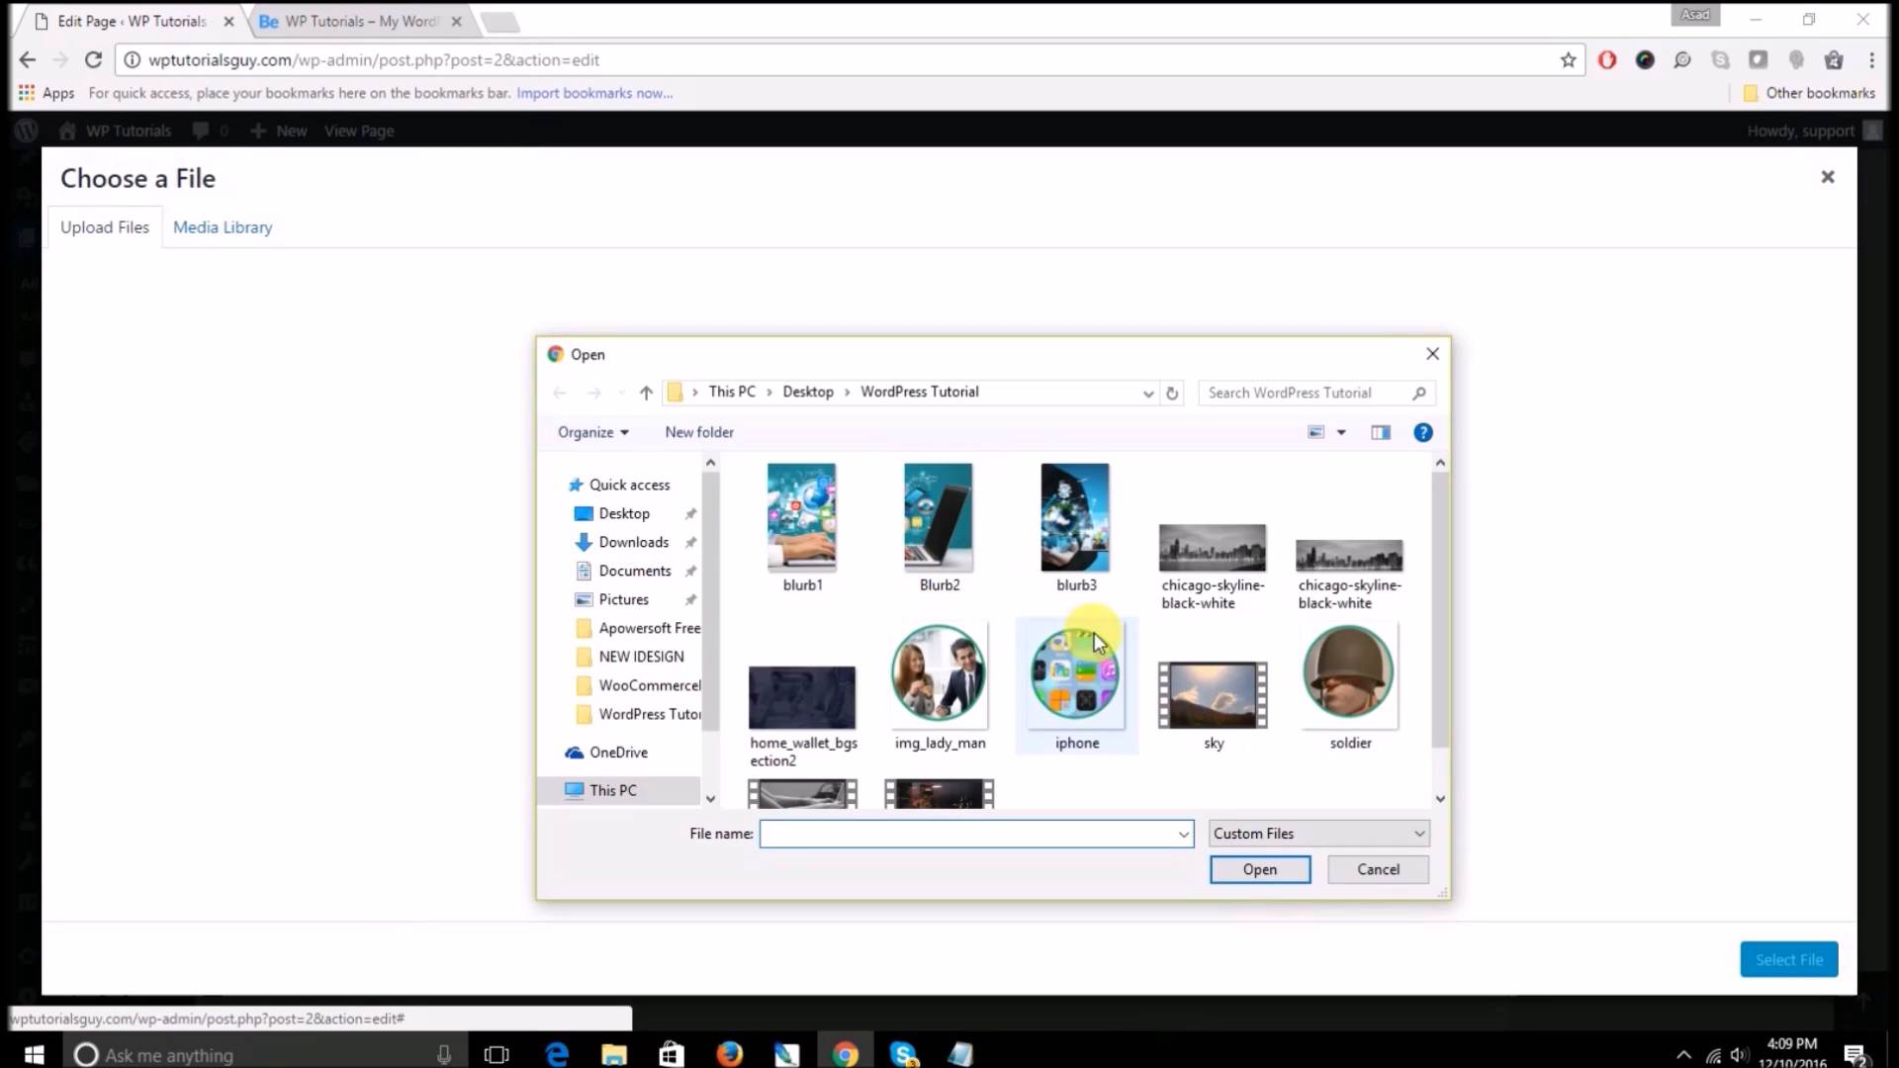
double_click(1344, 696)
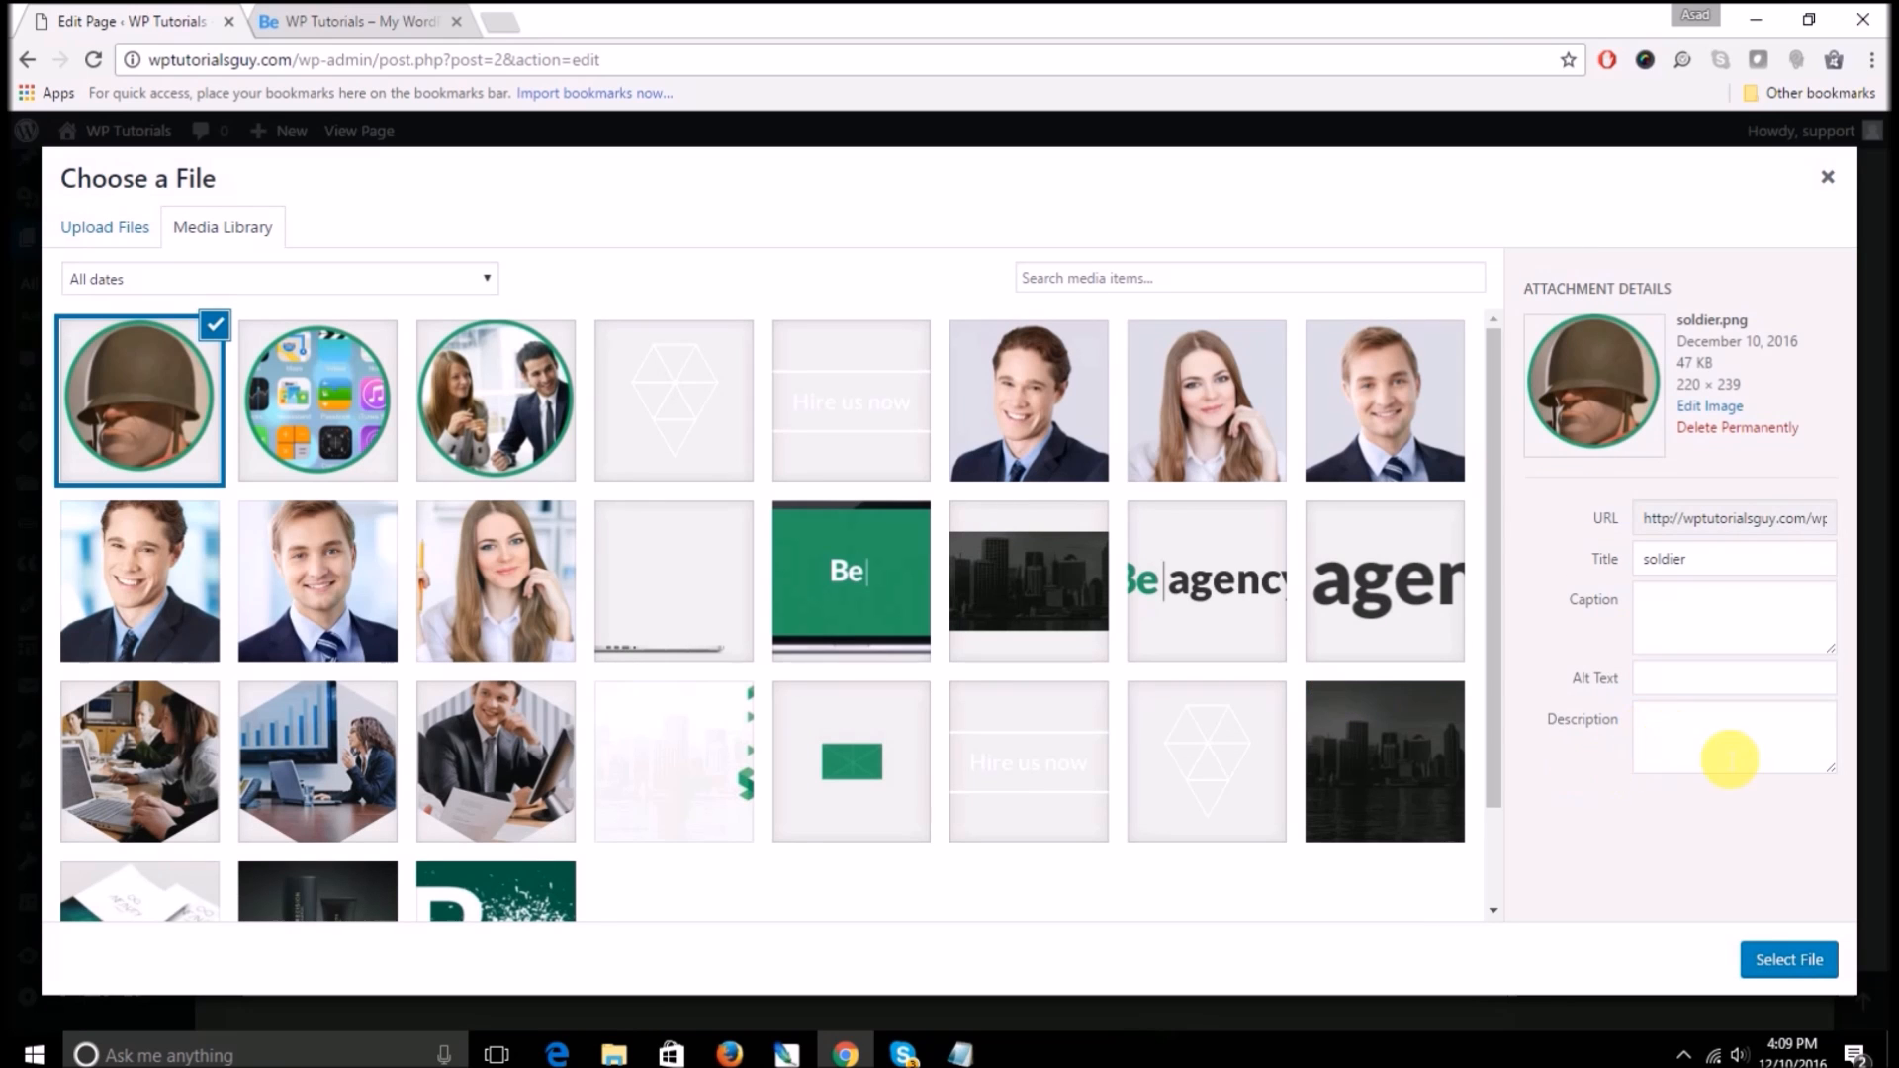
left_click(1788, 960)
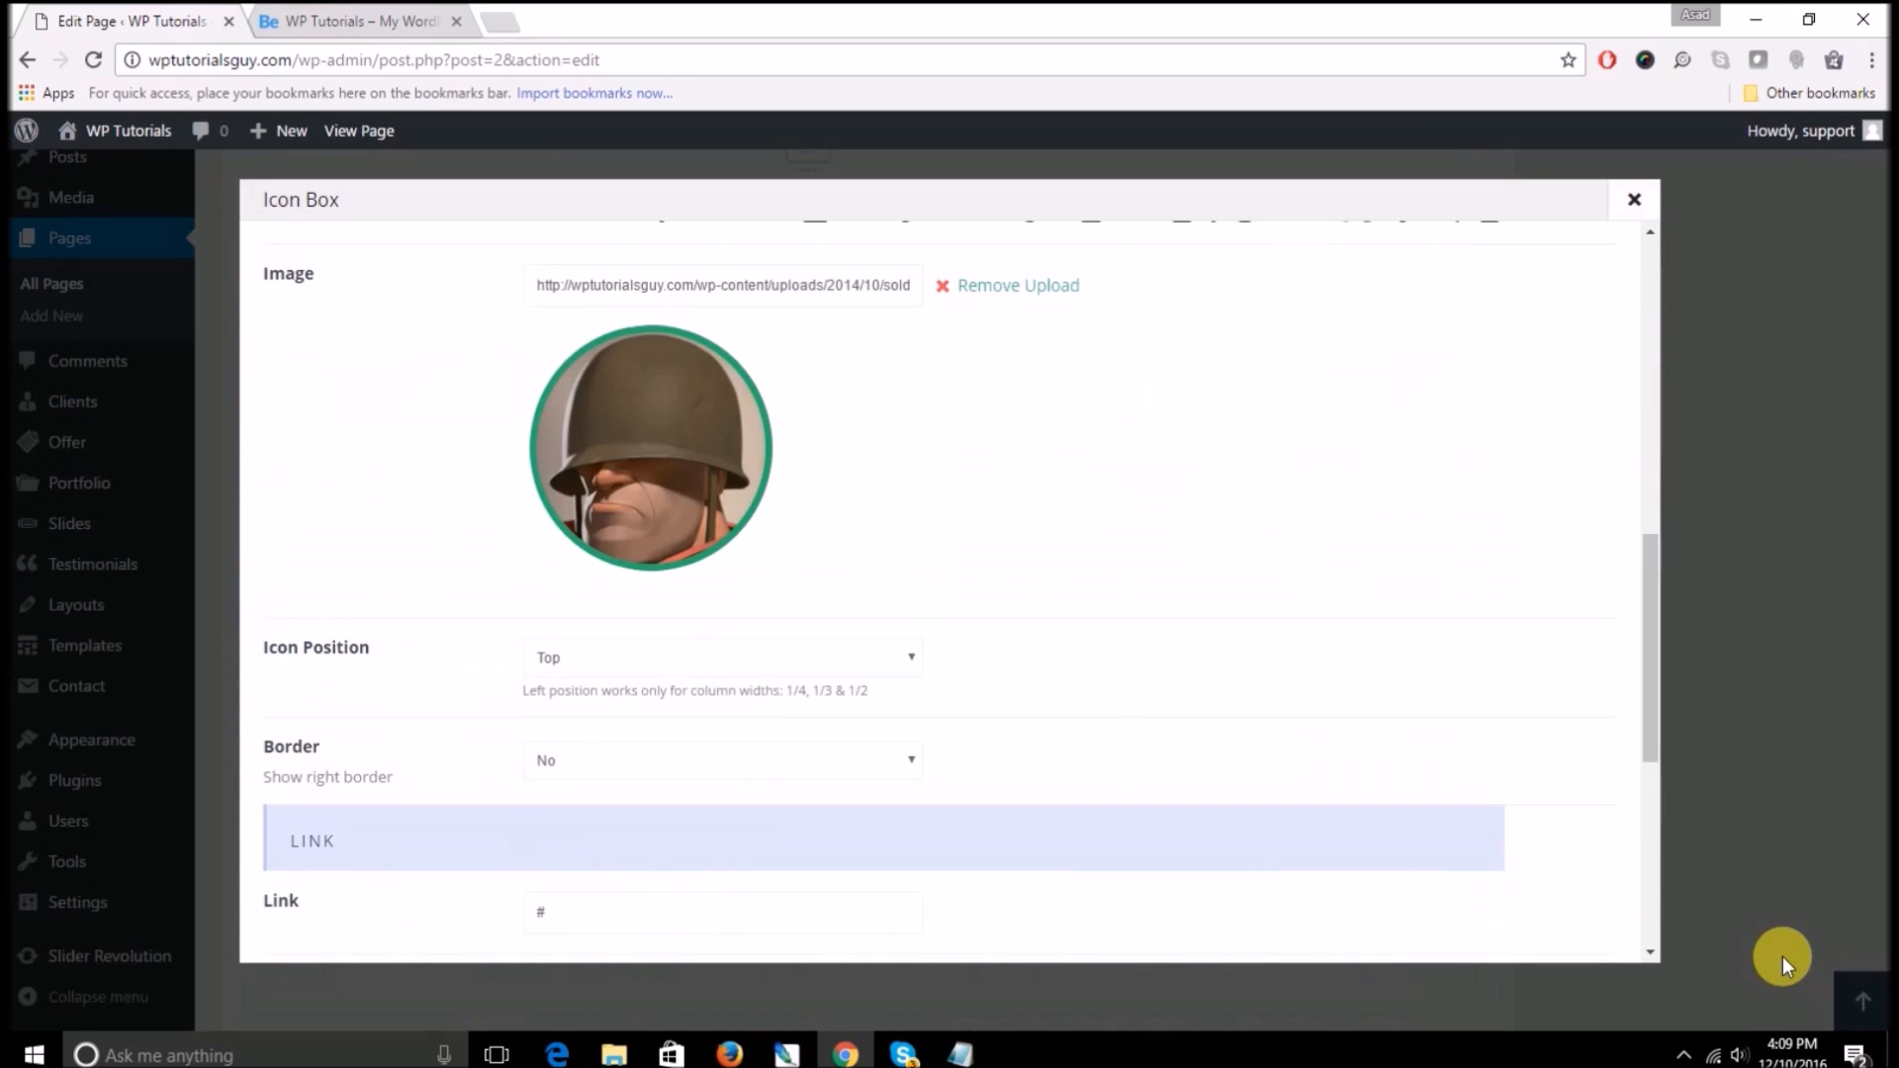
scroll(1574, 834, "down", 5)
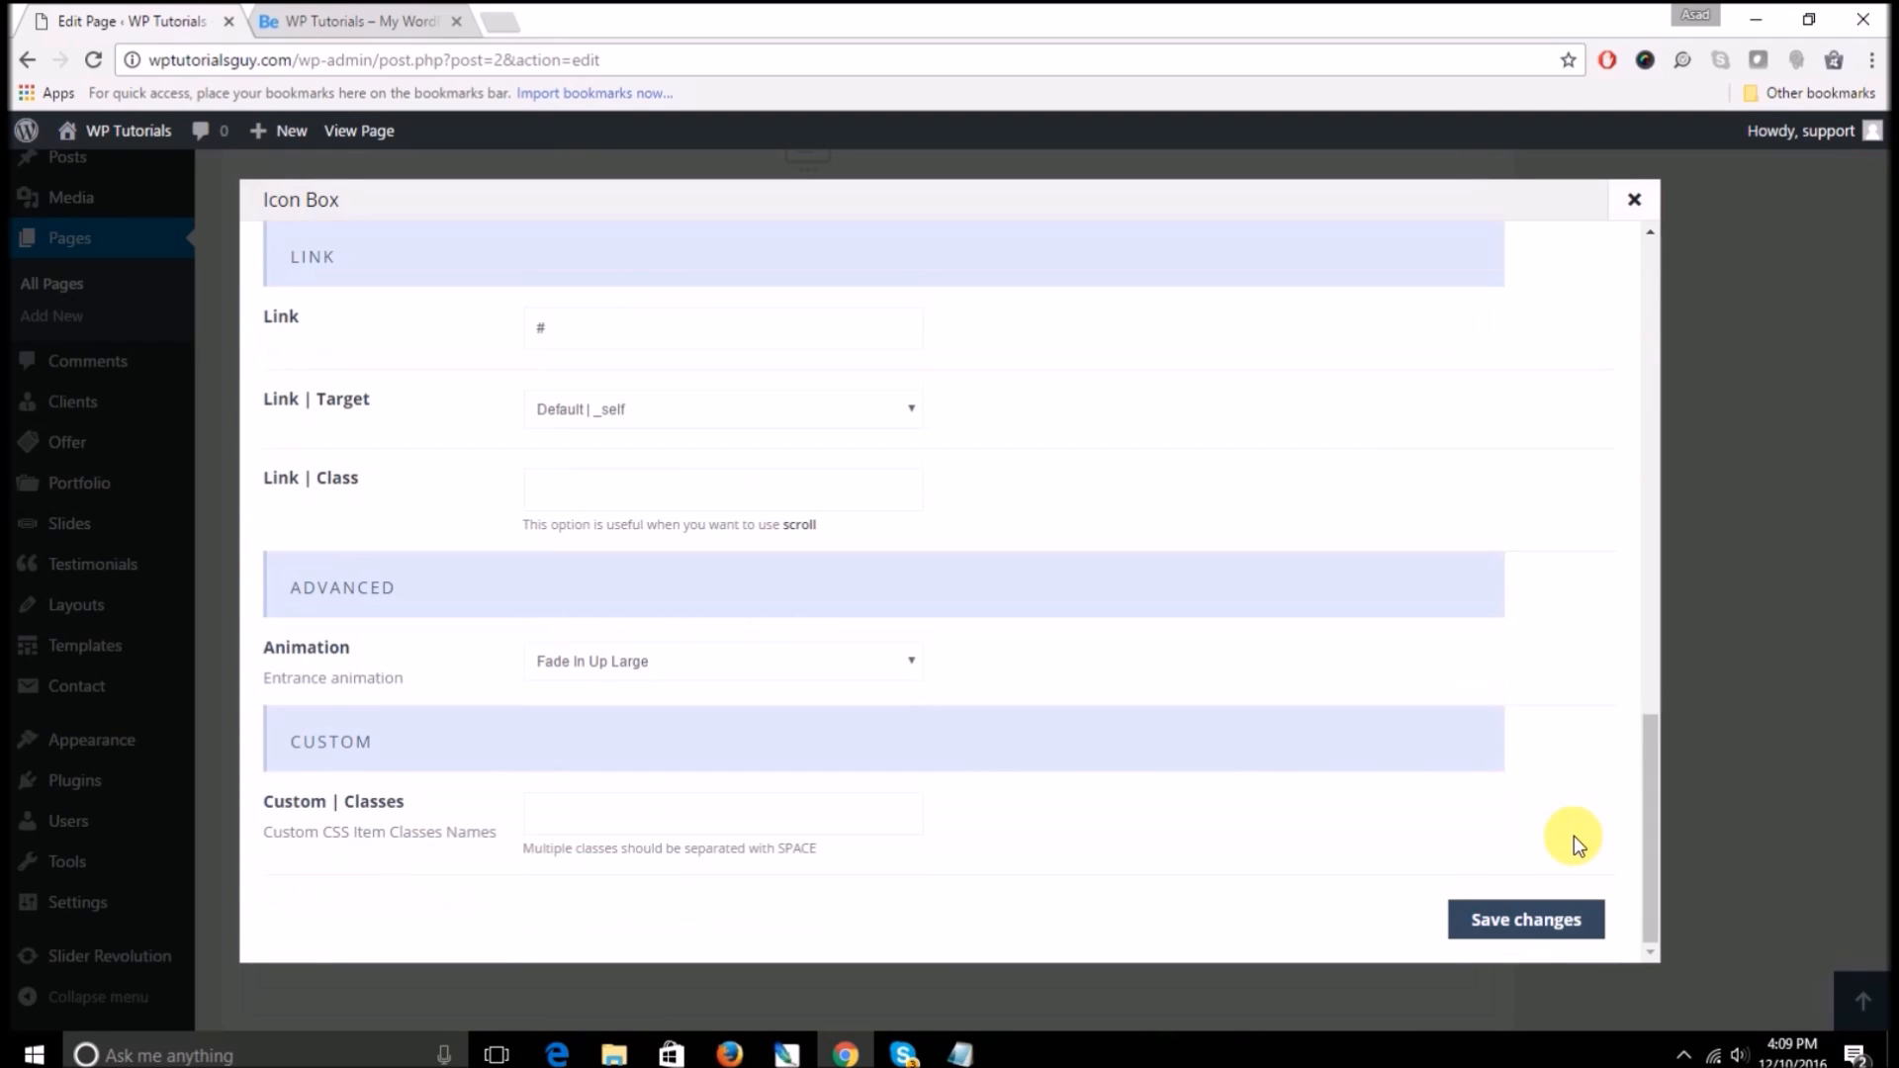
left_click(1524, 910)
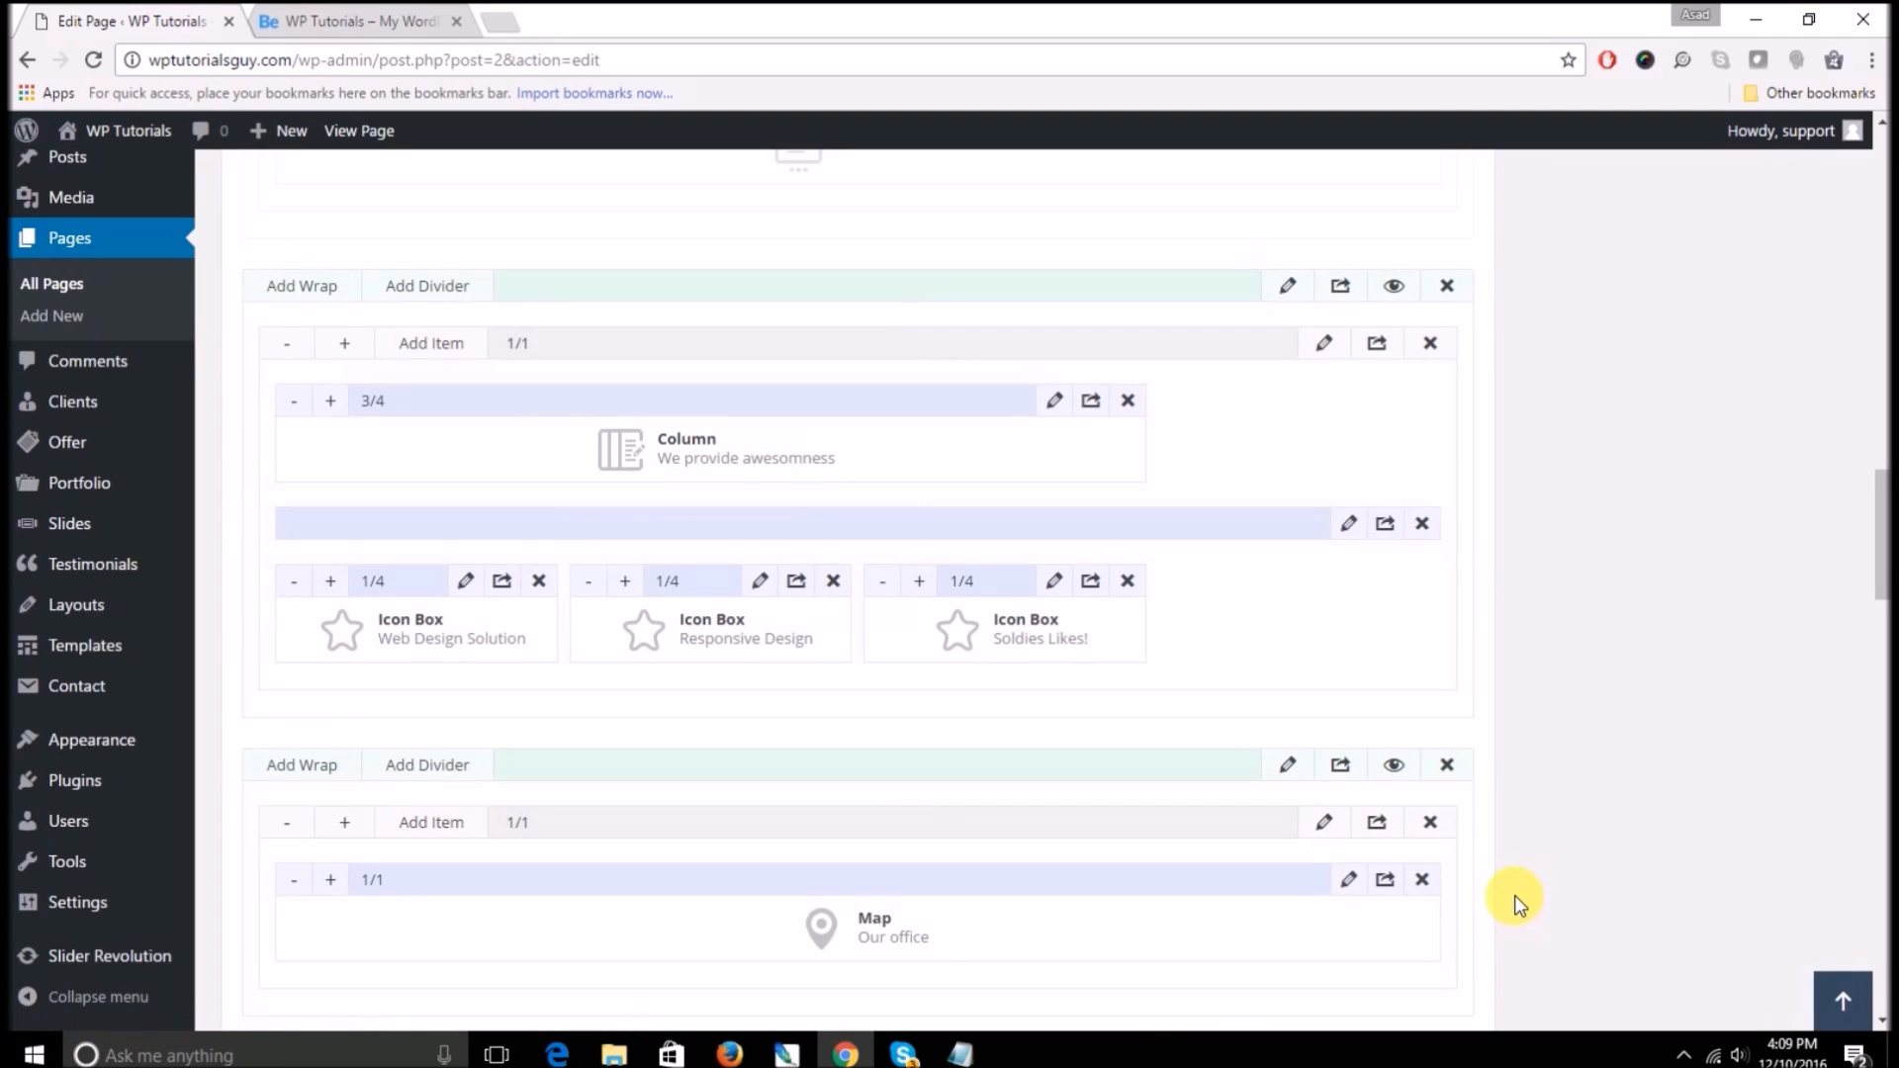
scroll(1515, 894, "up", 15)
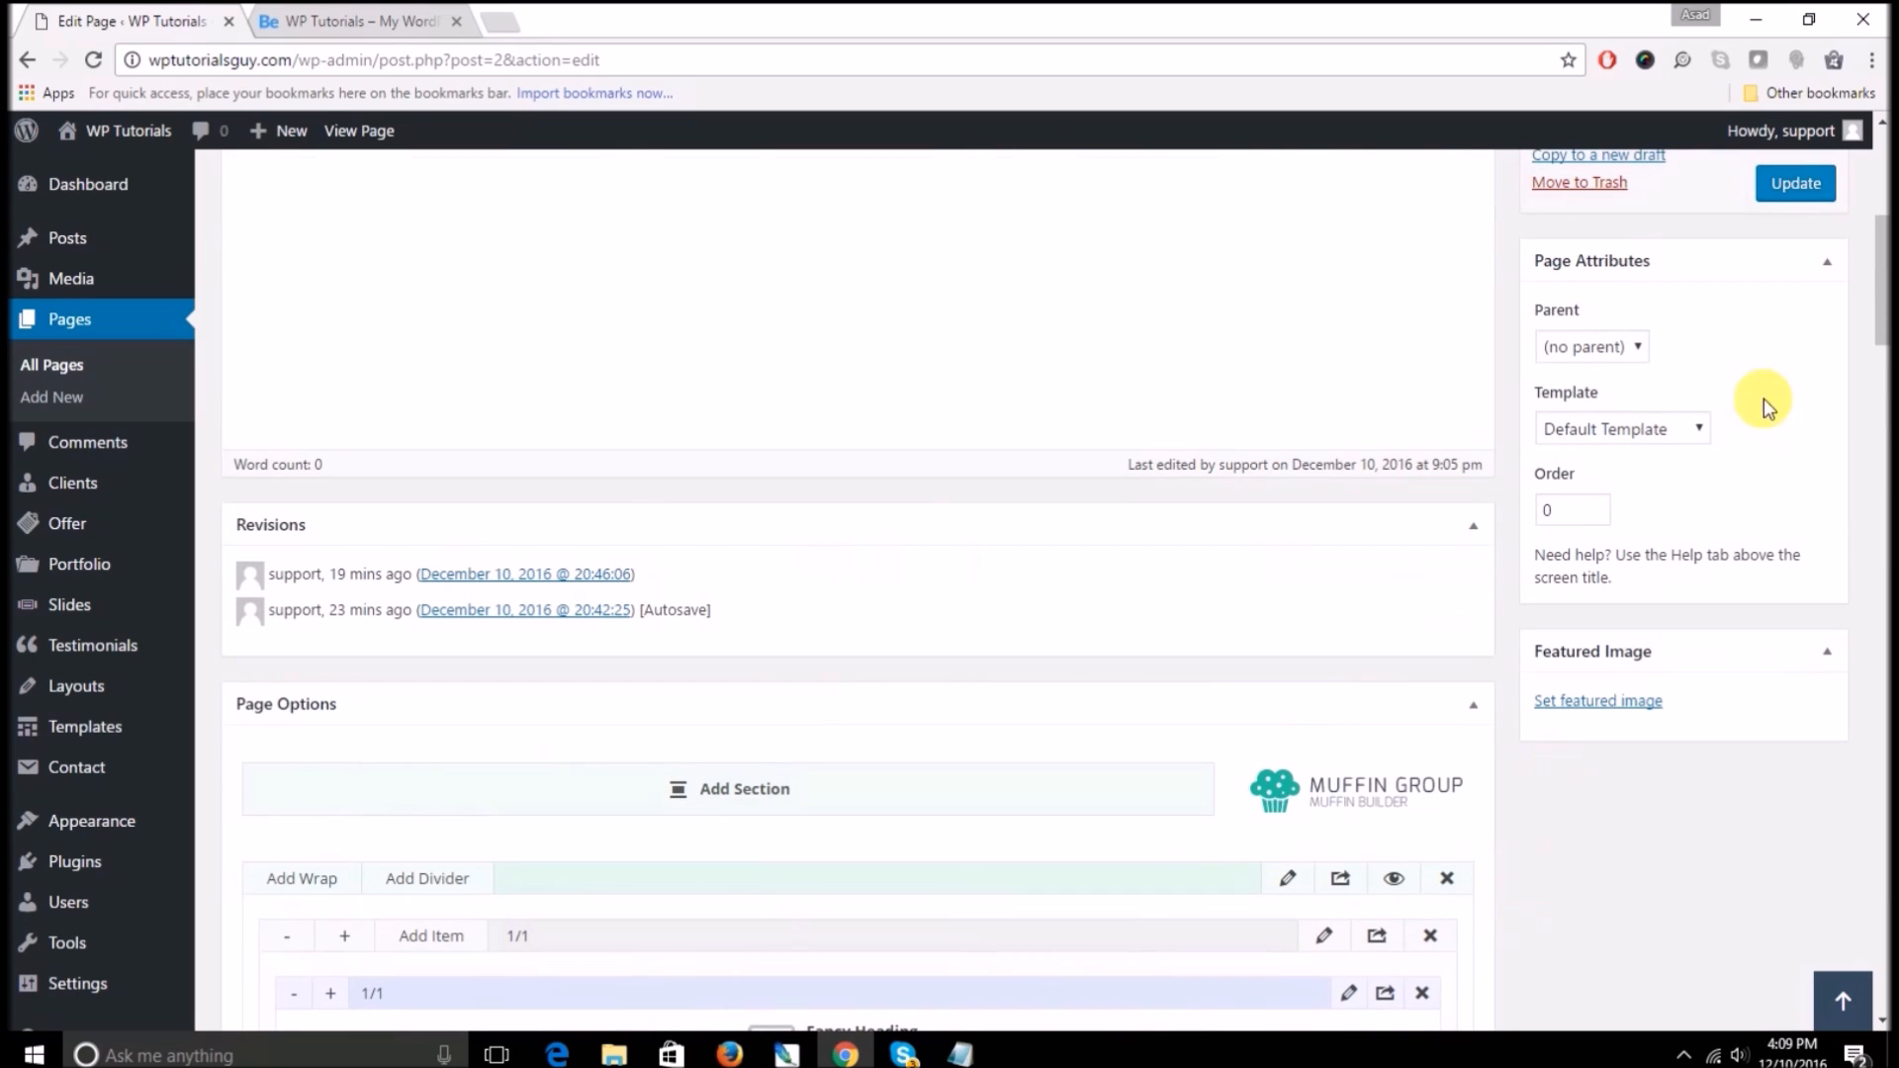
Step: Update the Home page to save all the icon box edits
left_click(1786, 186)
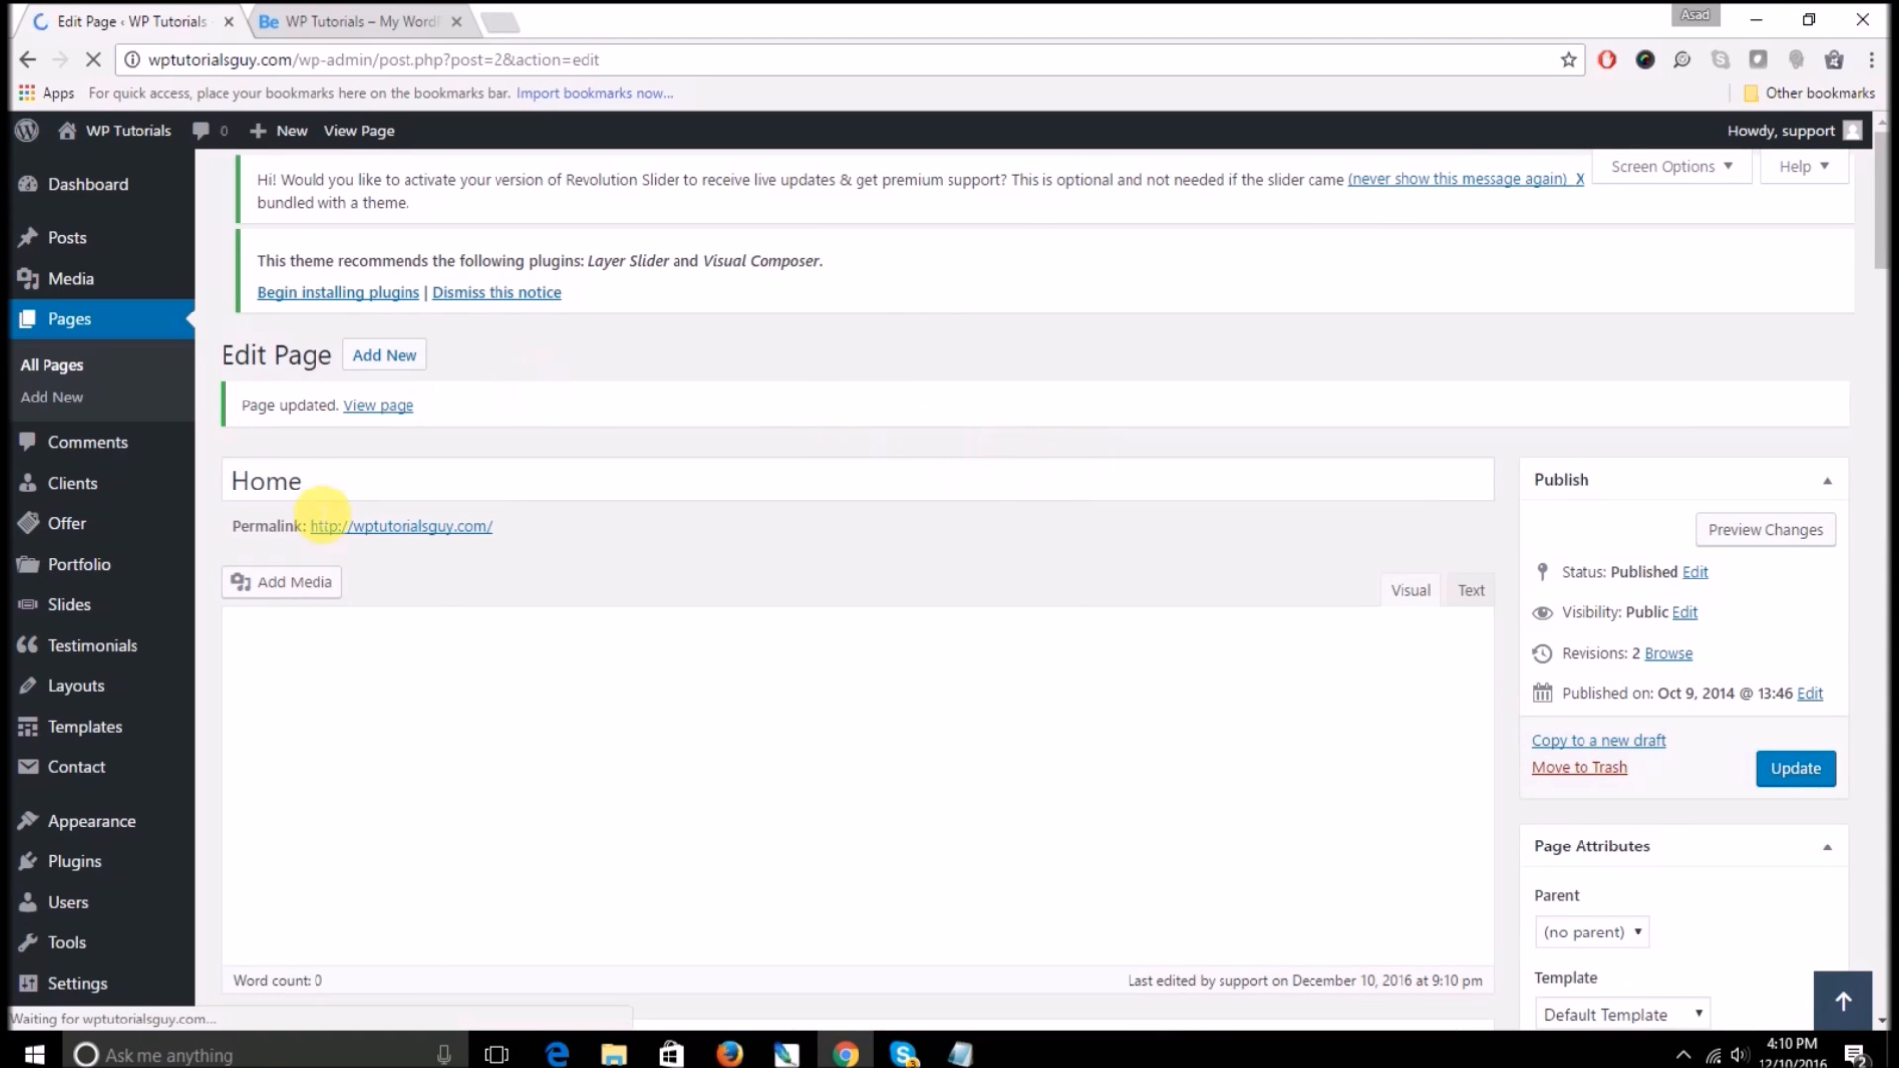
scroll(606, 504, "down", 3)
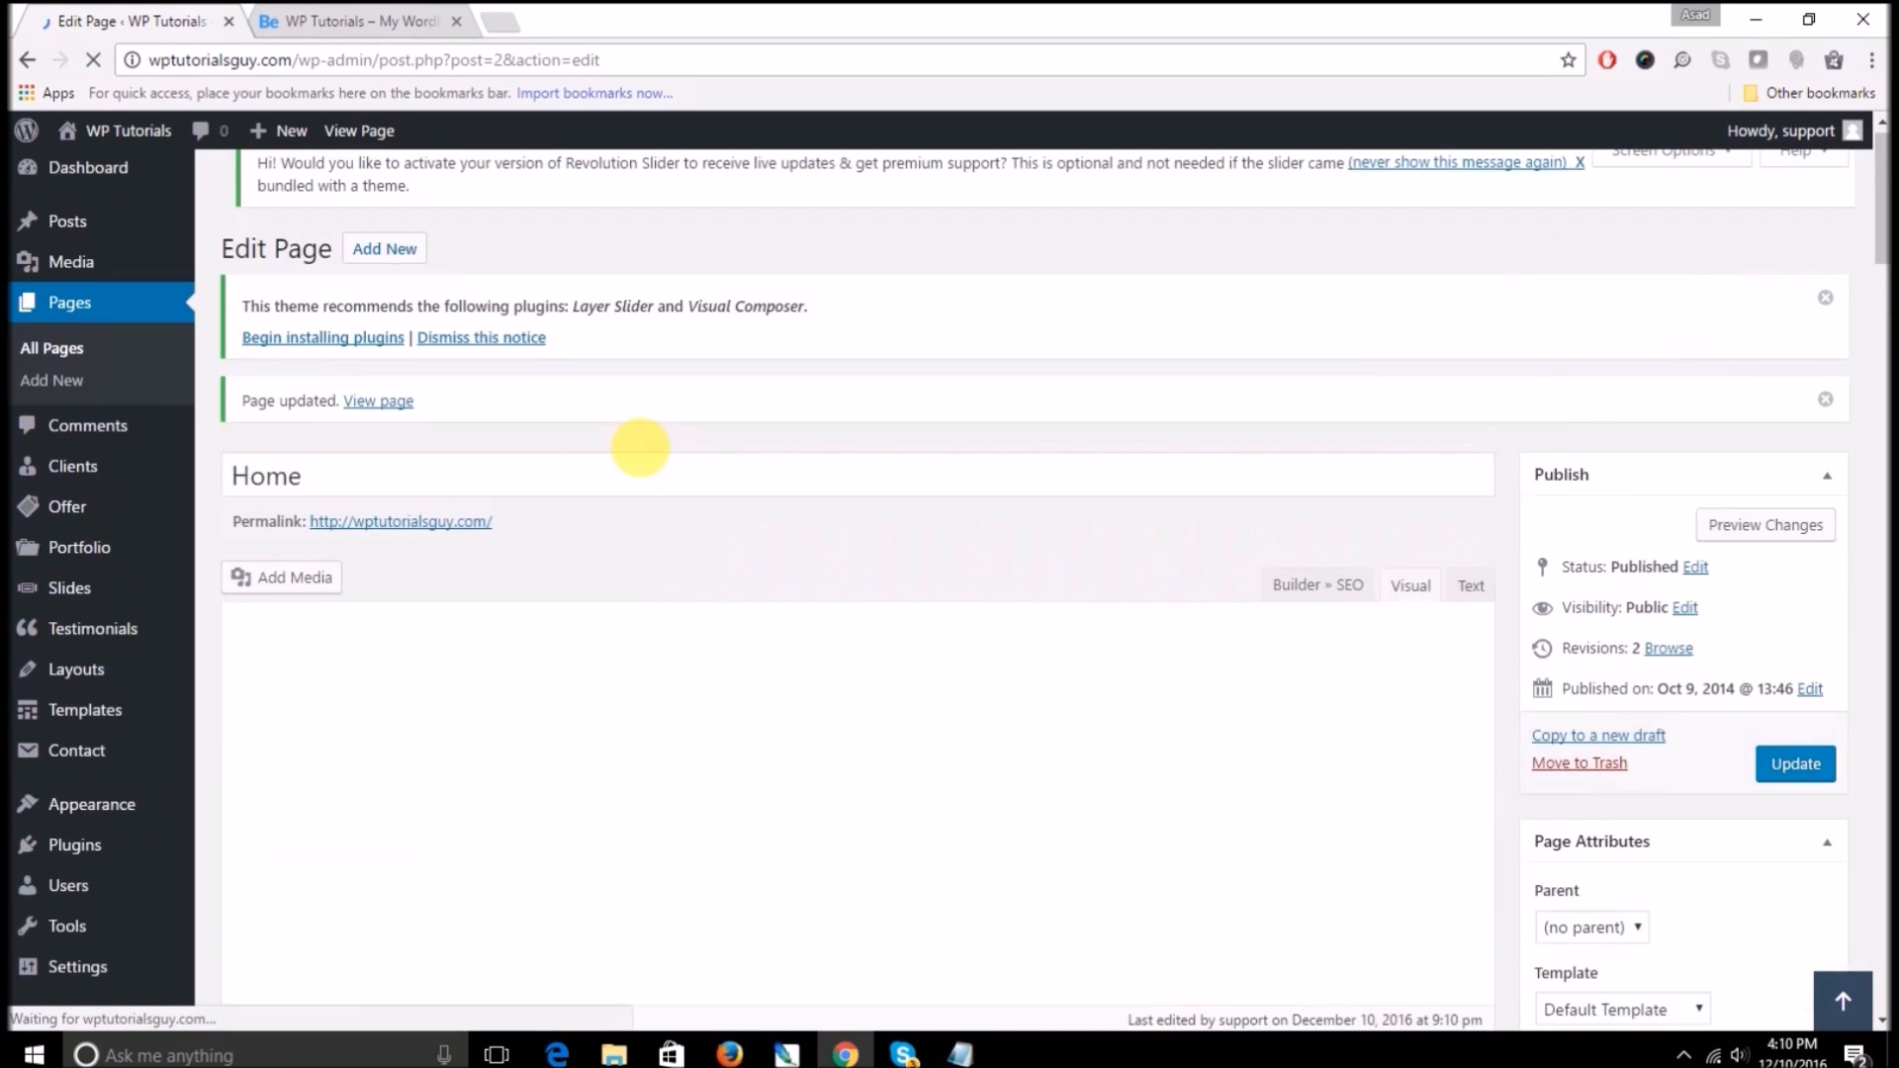
scroll(551, 395, "down", 10)
Step: Reload the live homepage and check the three circular-image boxes under Wanna Learn More About Us?
left_click(337, 14)
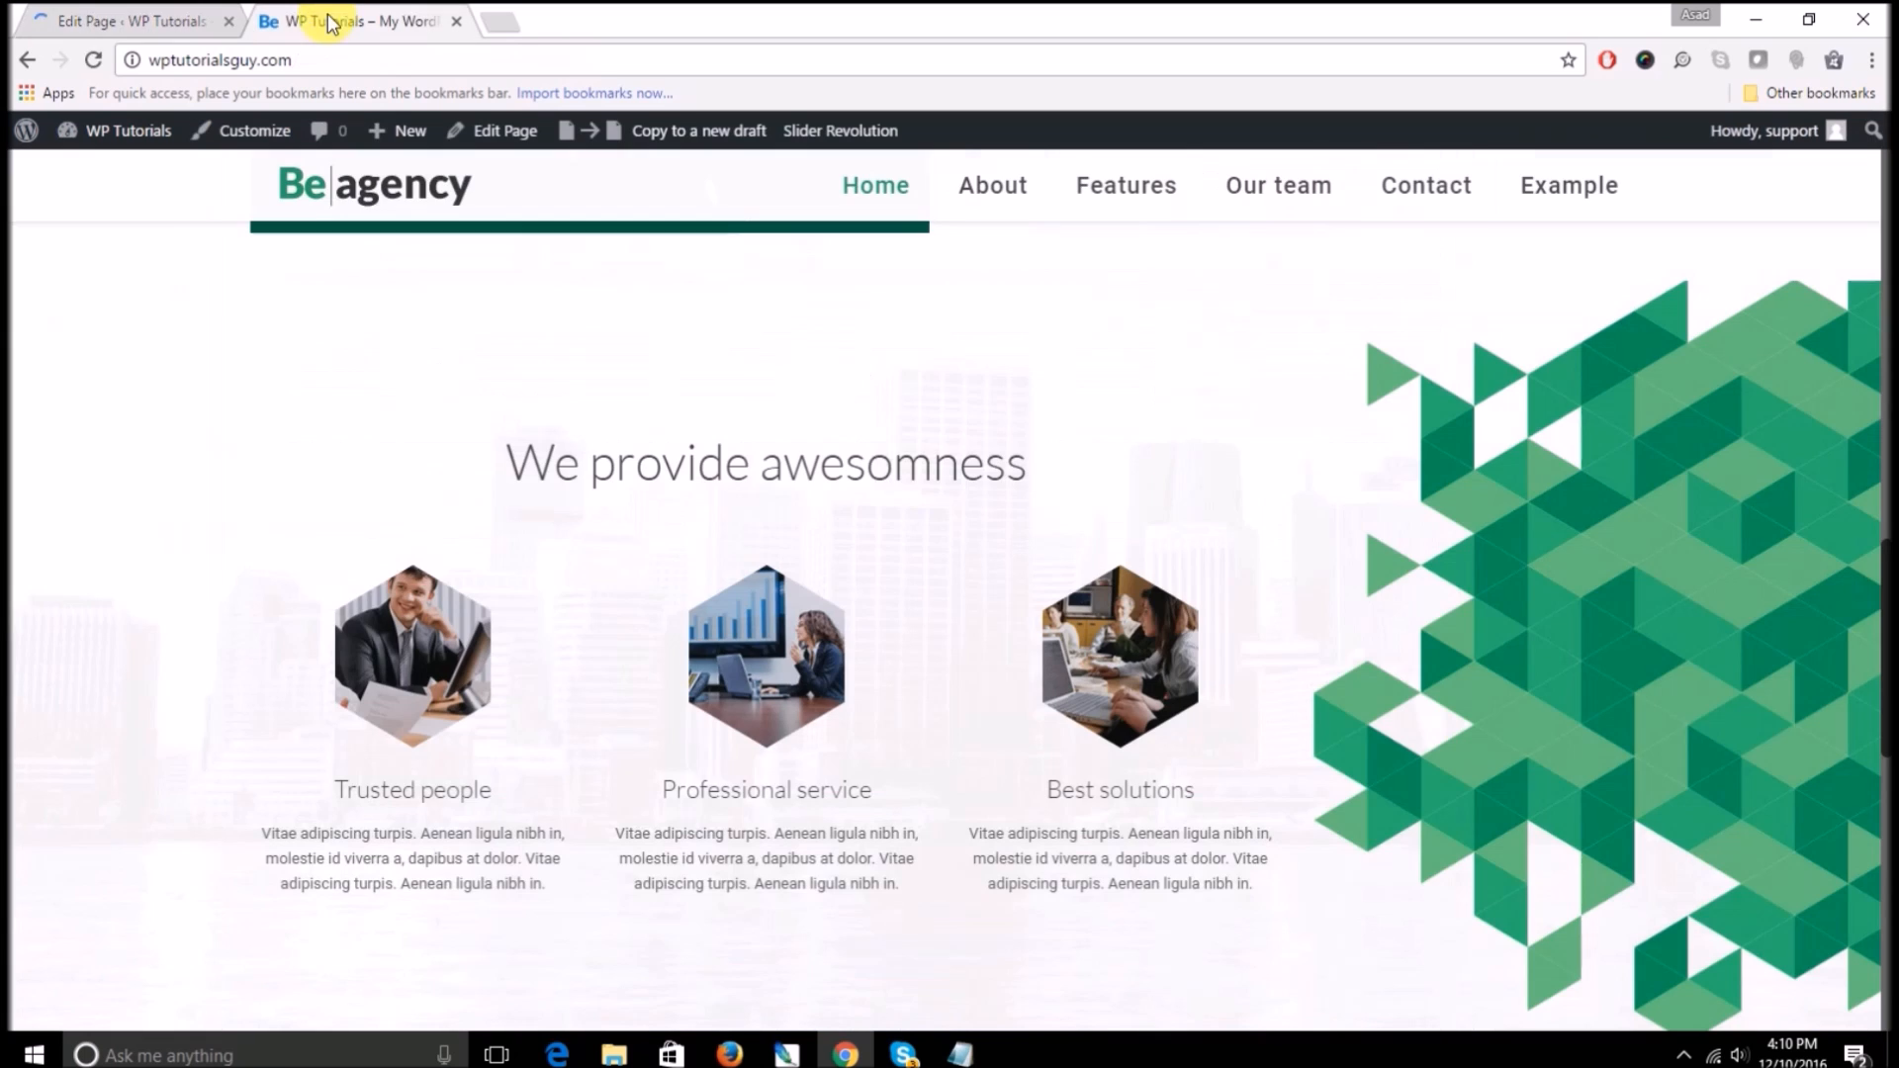
left_click(102, 62)
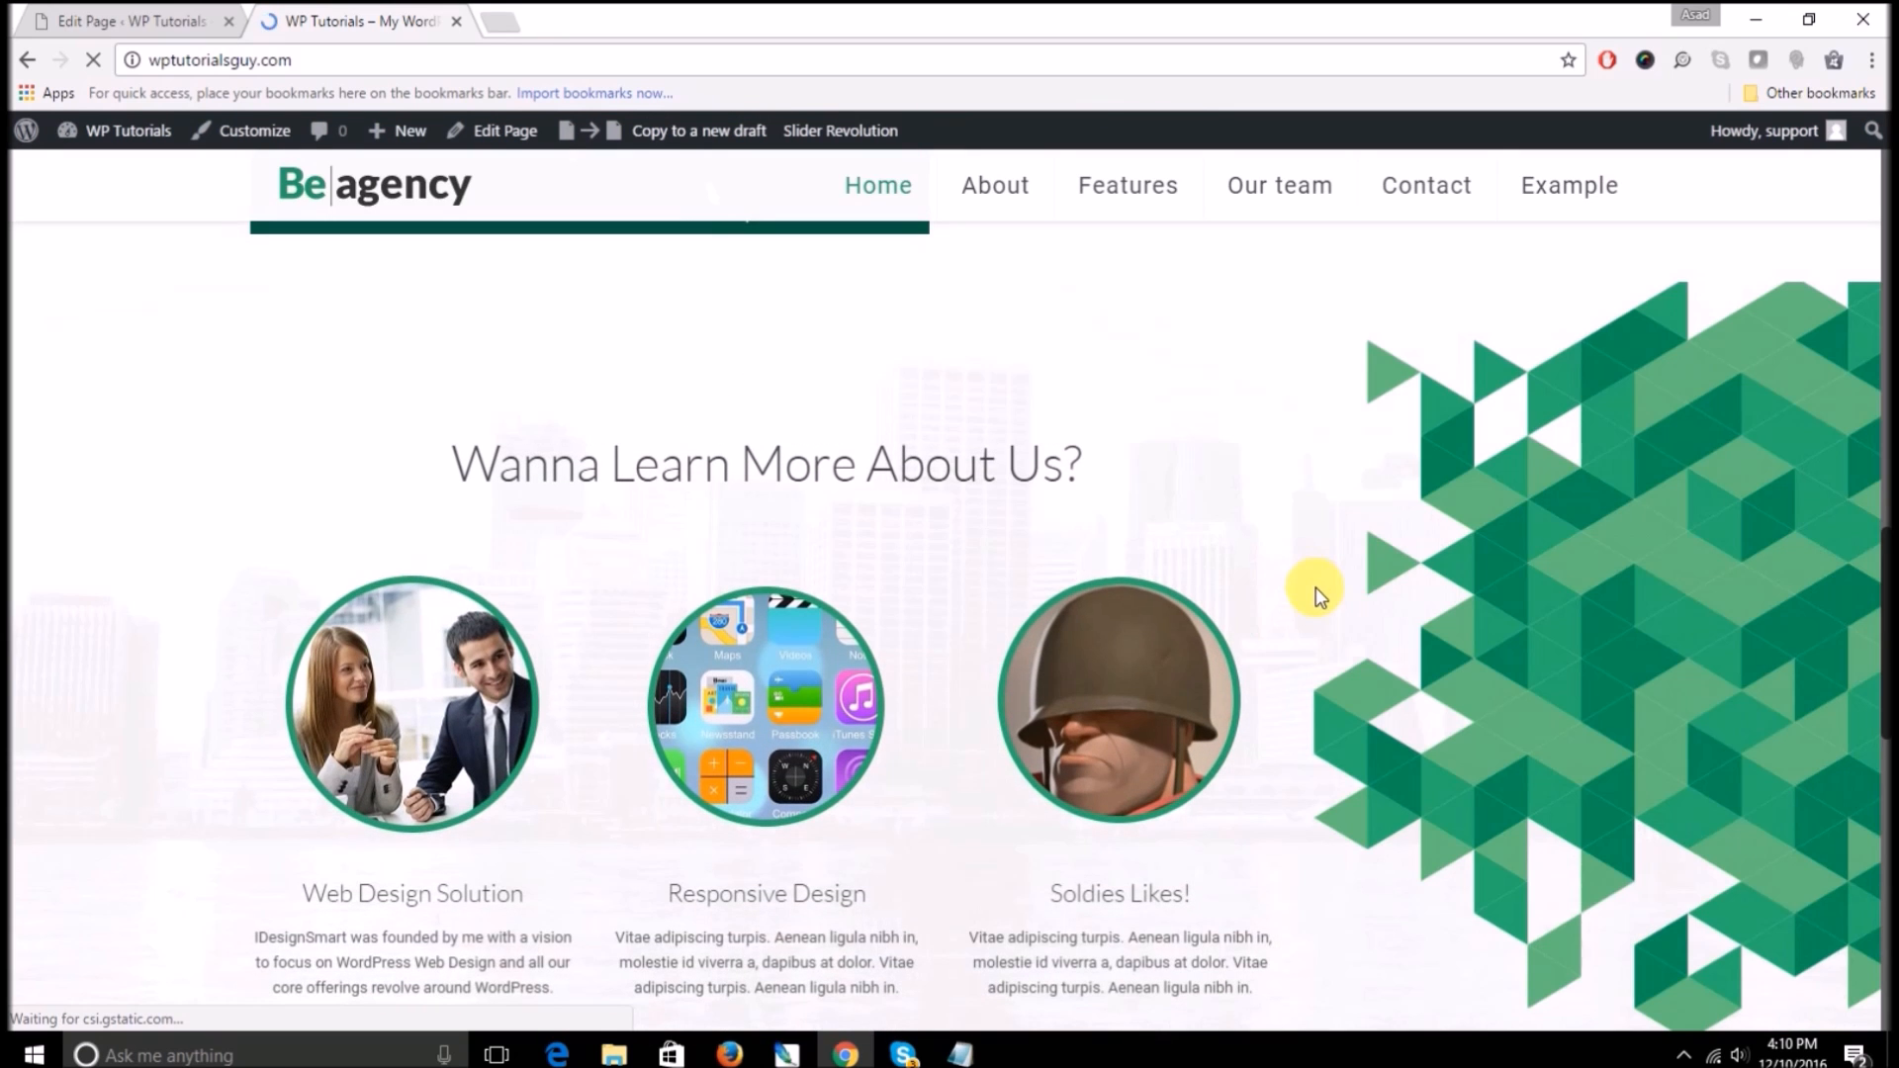
scroll(1789, 580, "up", 7)
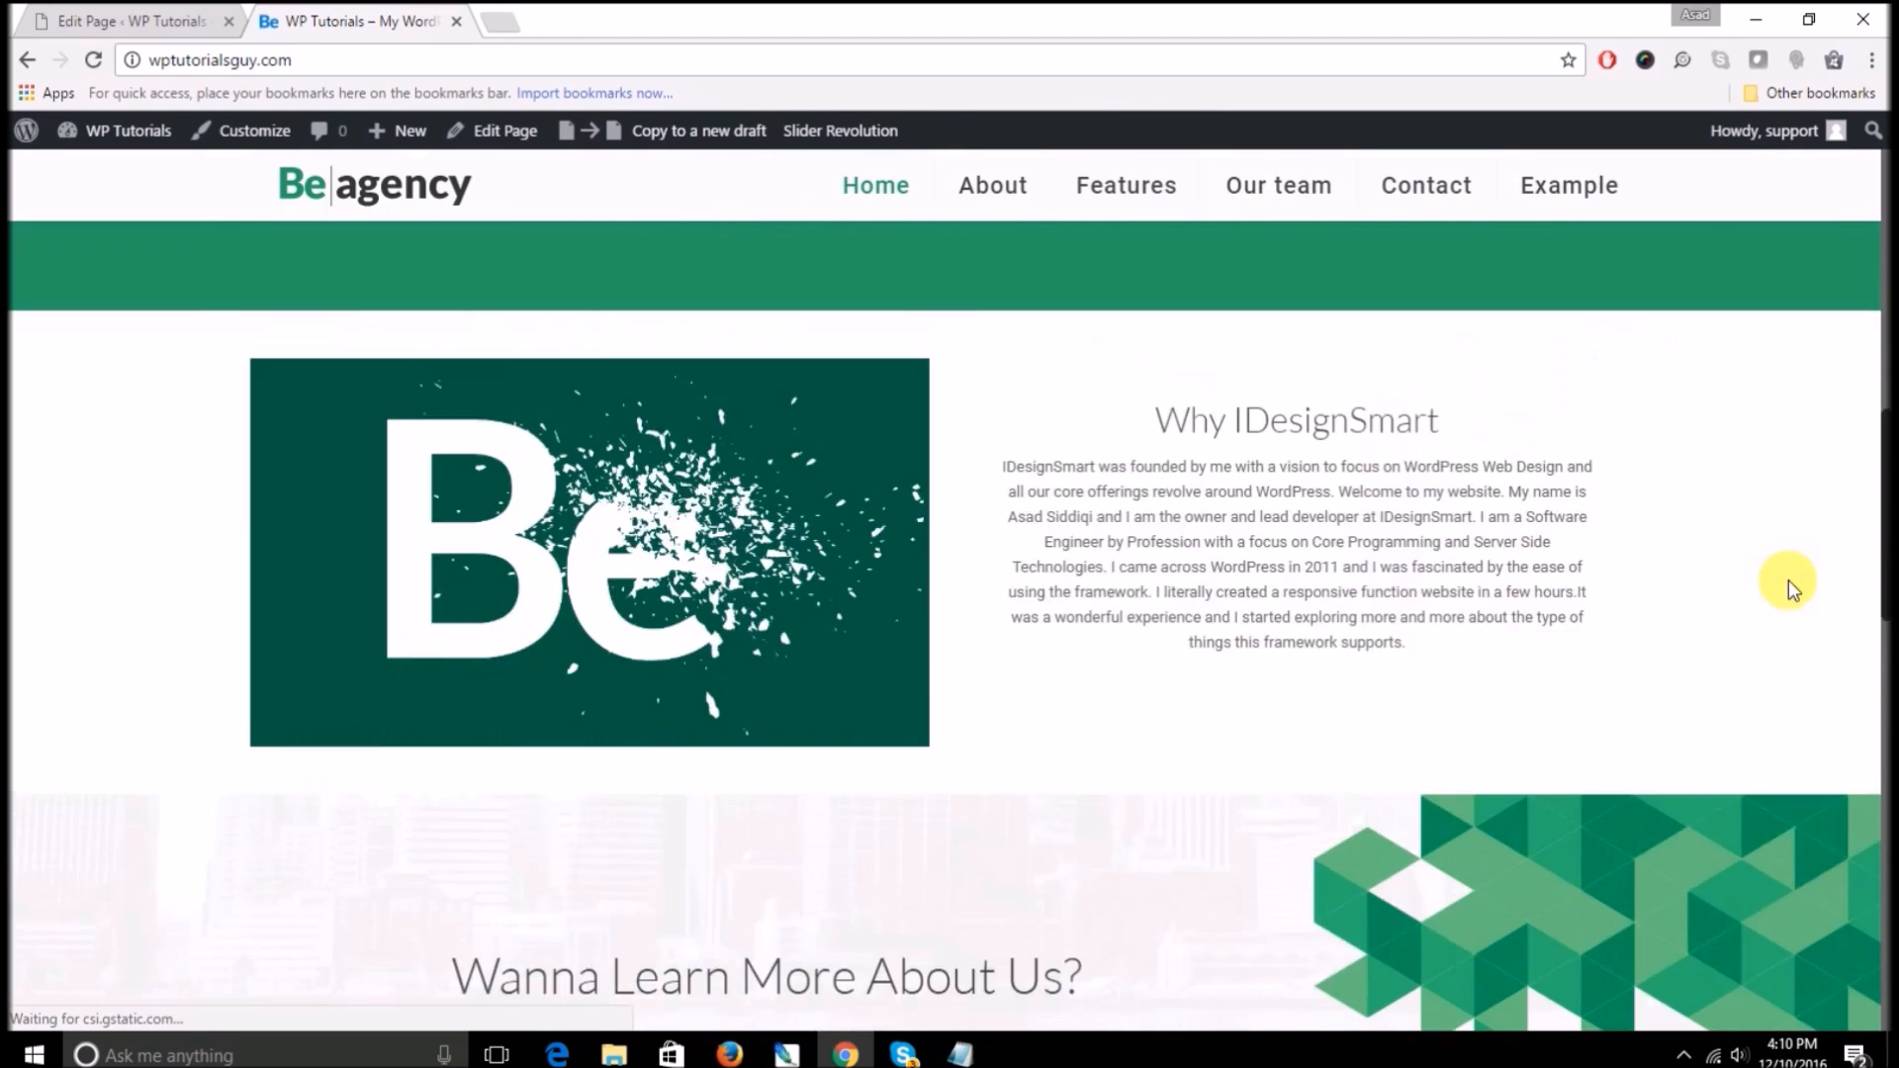
scroll(1784, 579, "down", 8)
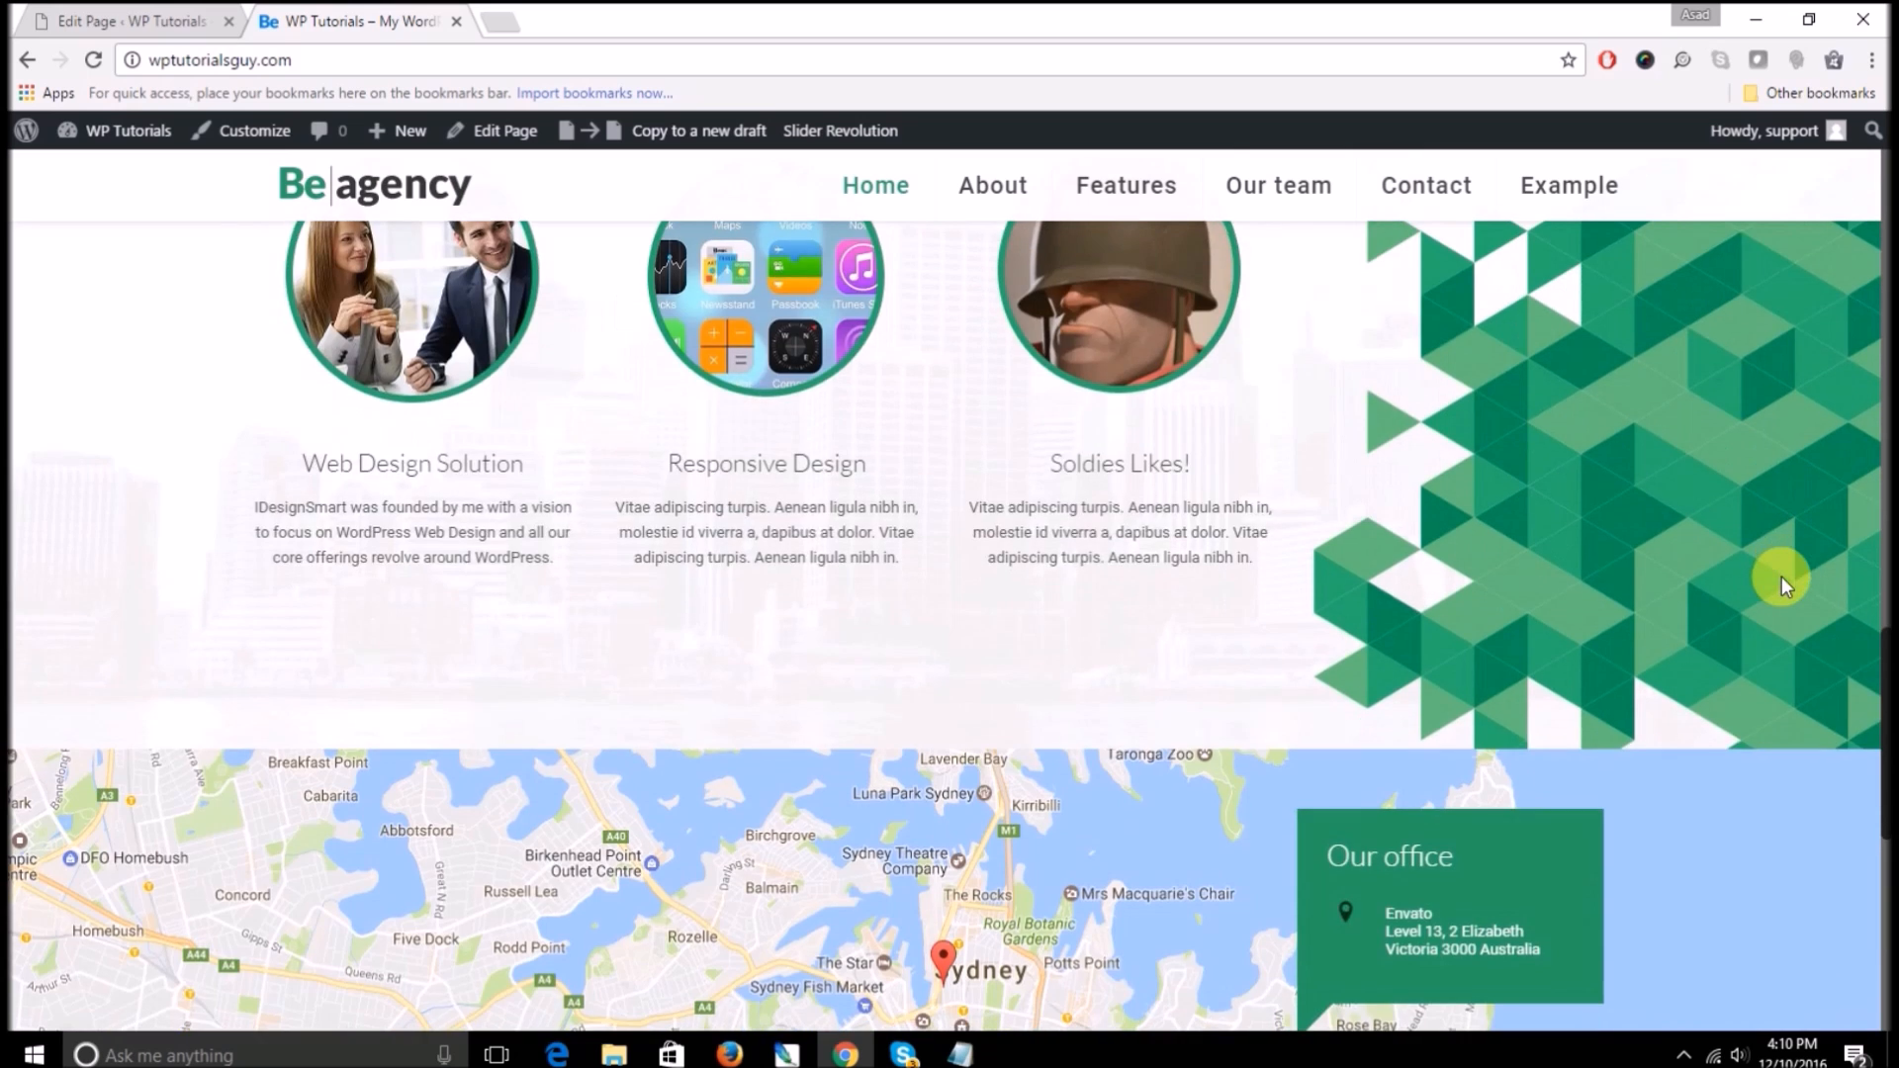
scroll(1783, 578, "up", 2)
scroll(1783, 578, "up", 1)
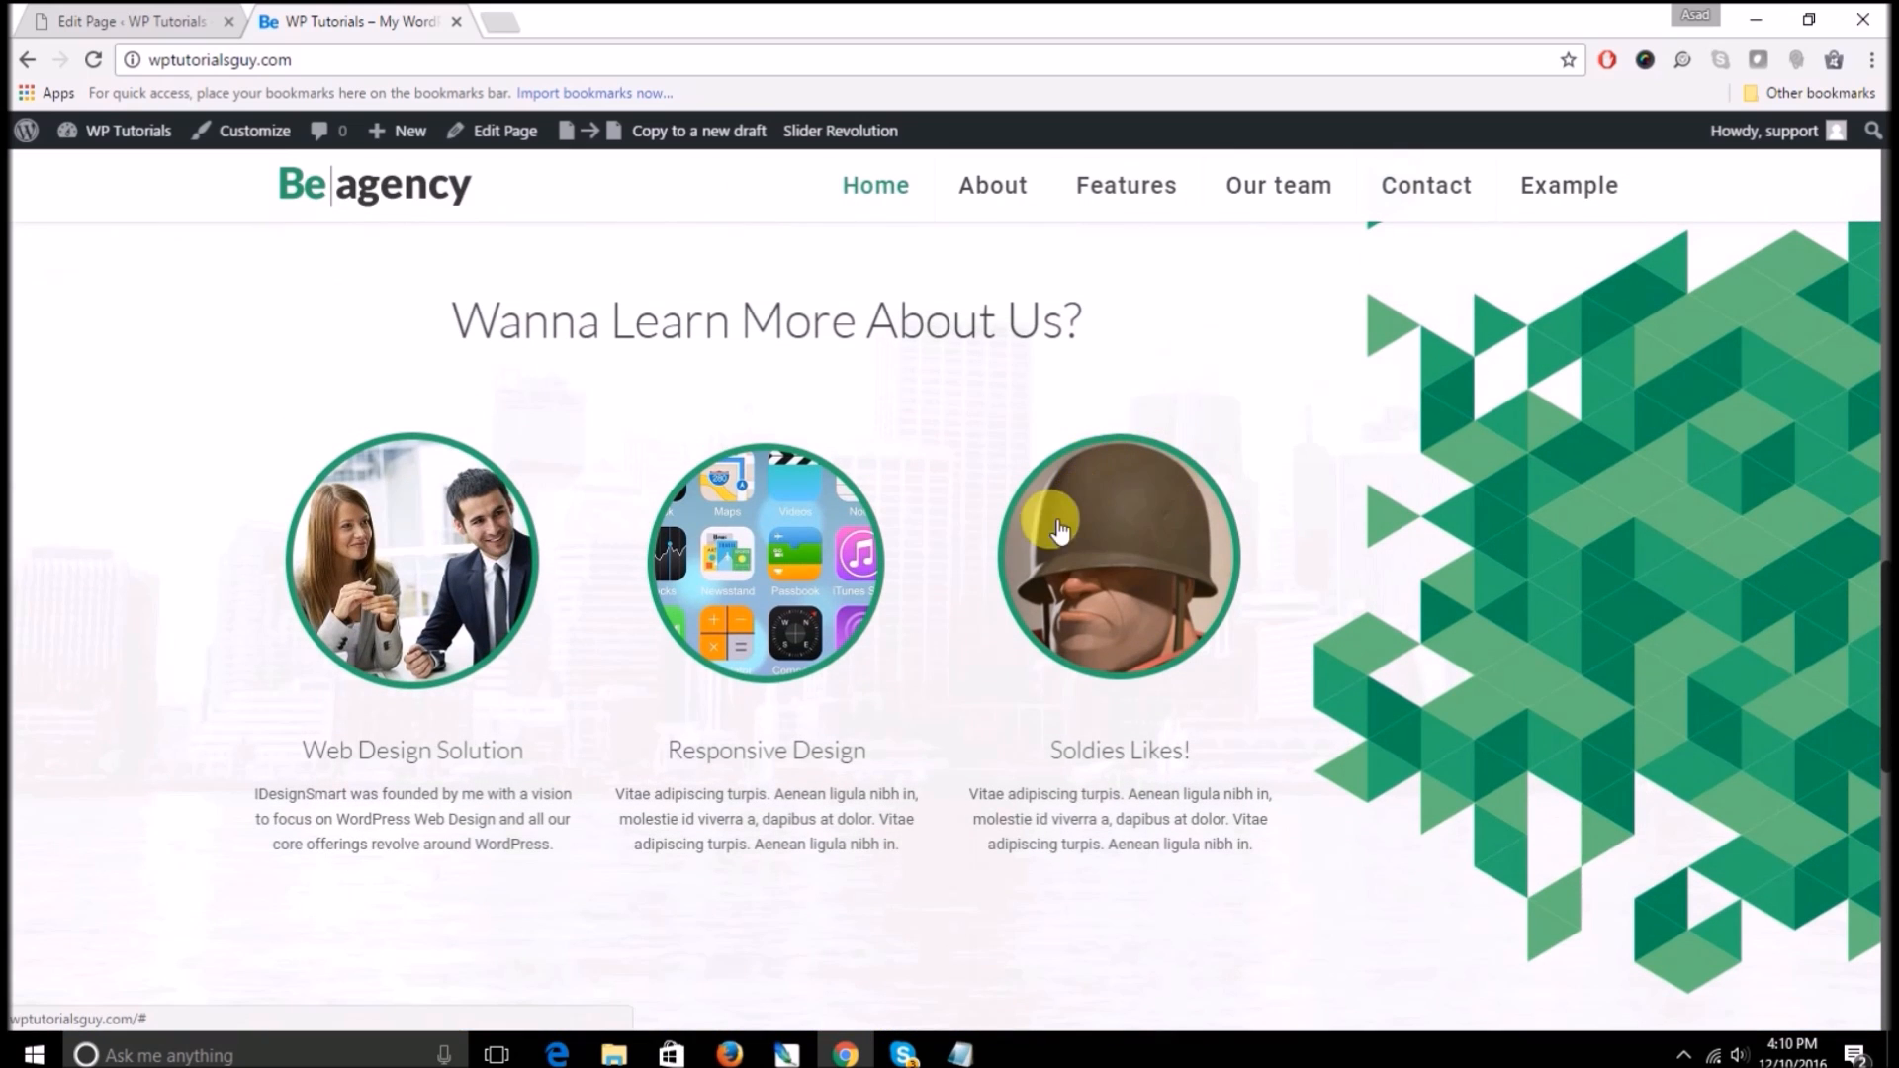
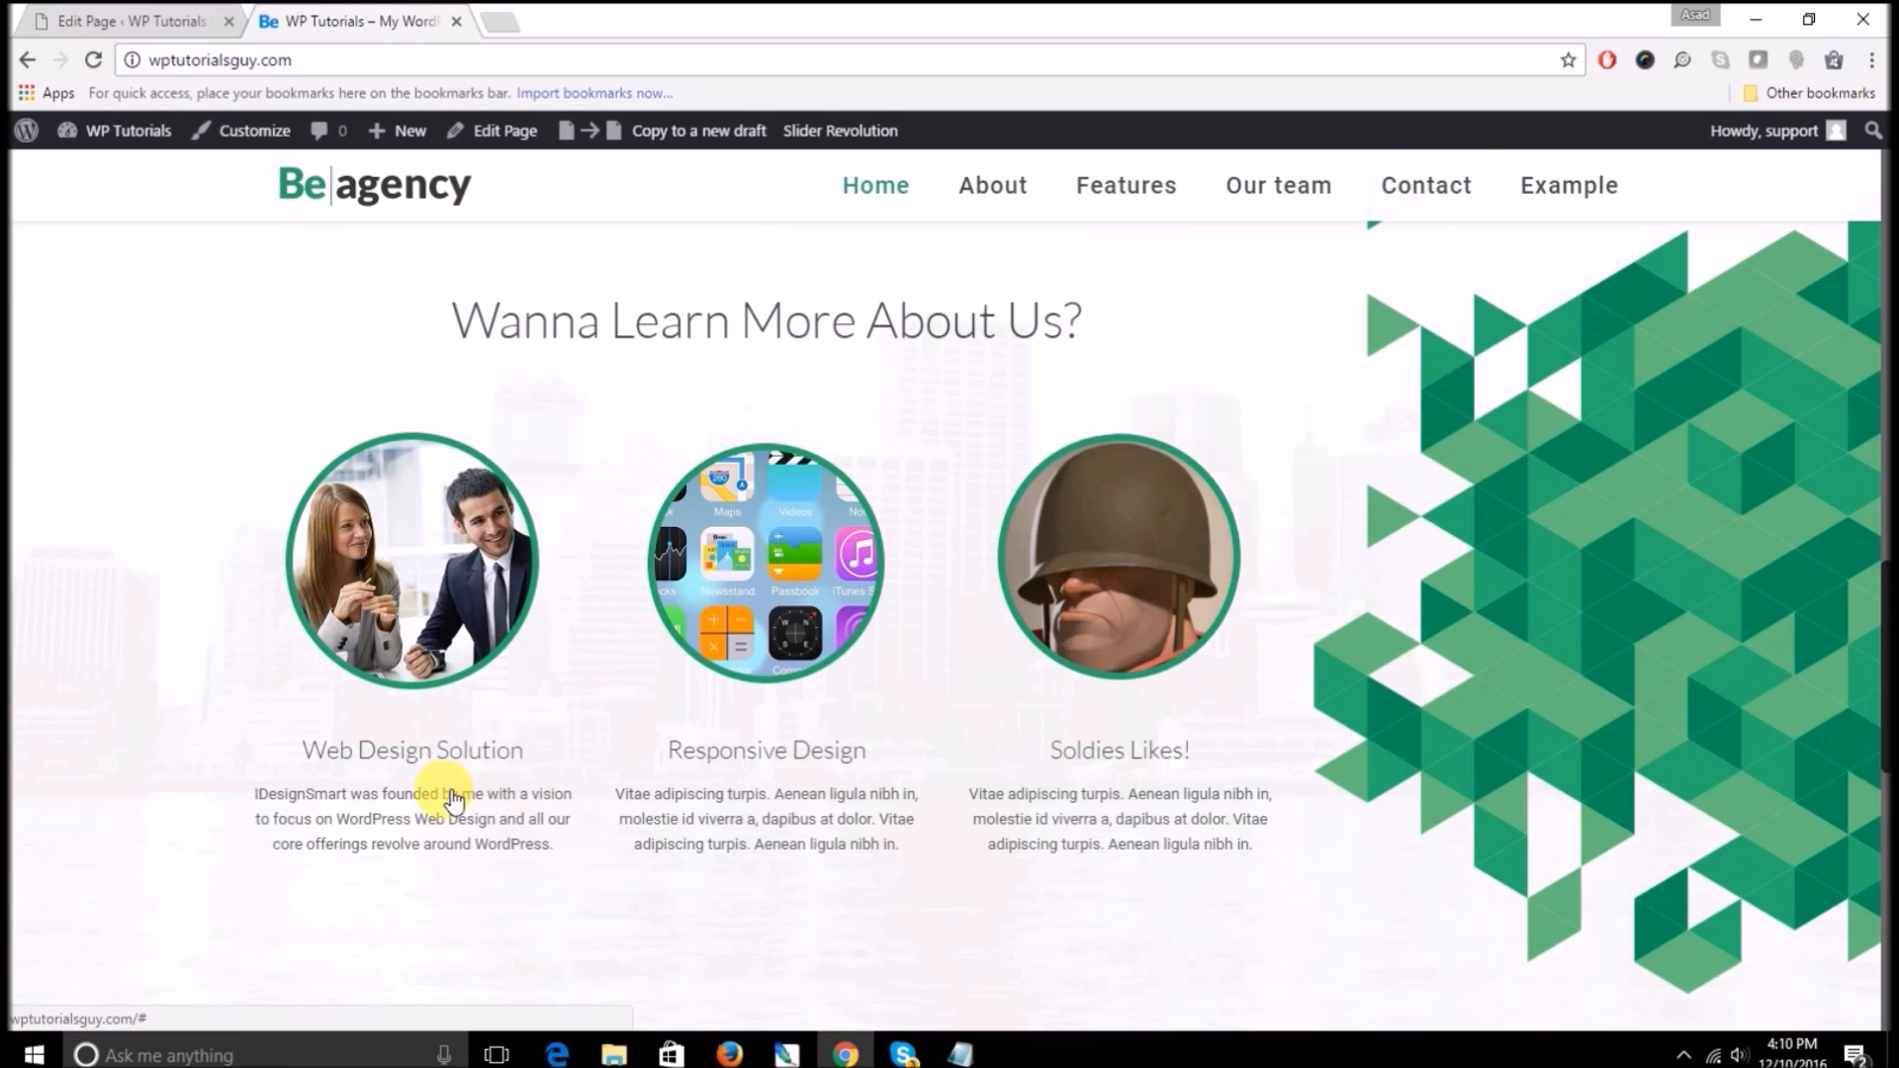
Step: Go back to the page builder and scroll to the section holding the three Icon Boxes
scroll(1165, 683, "up", 5)
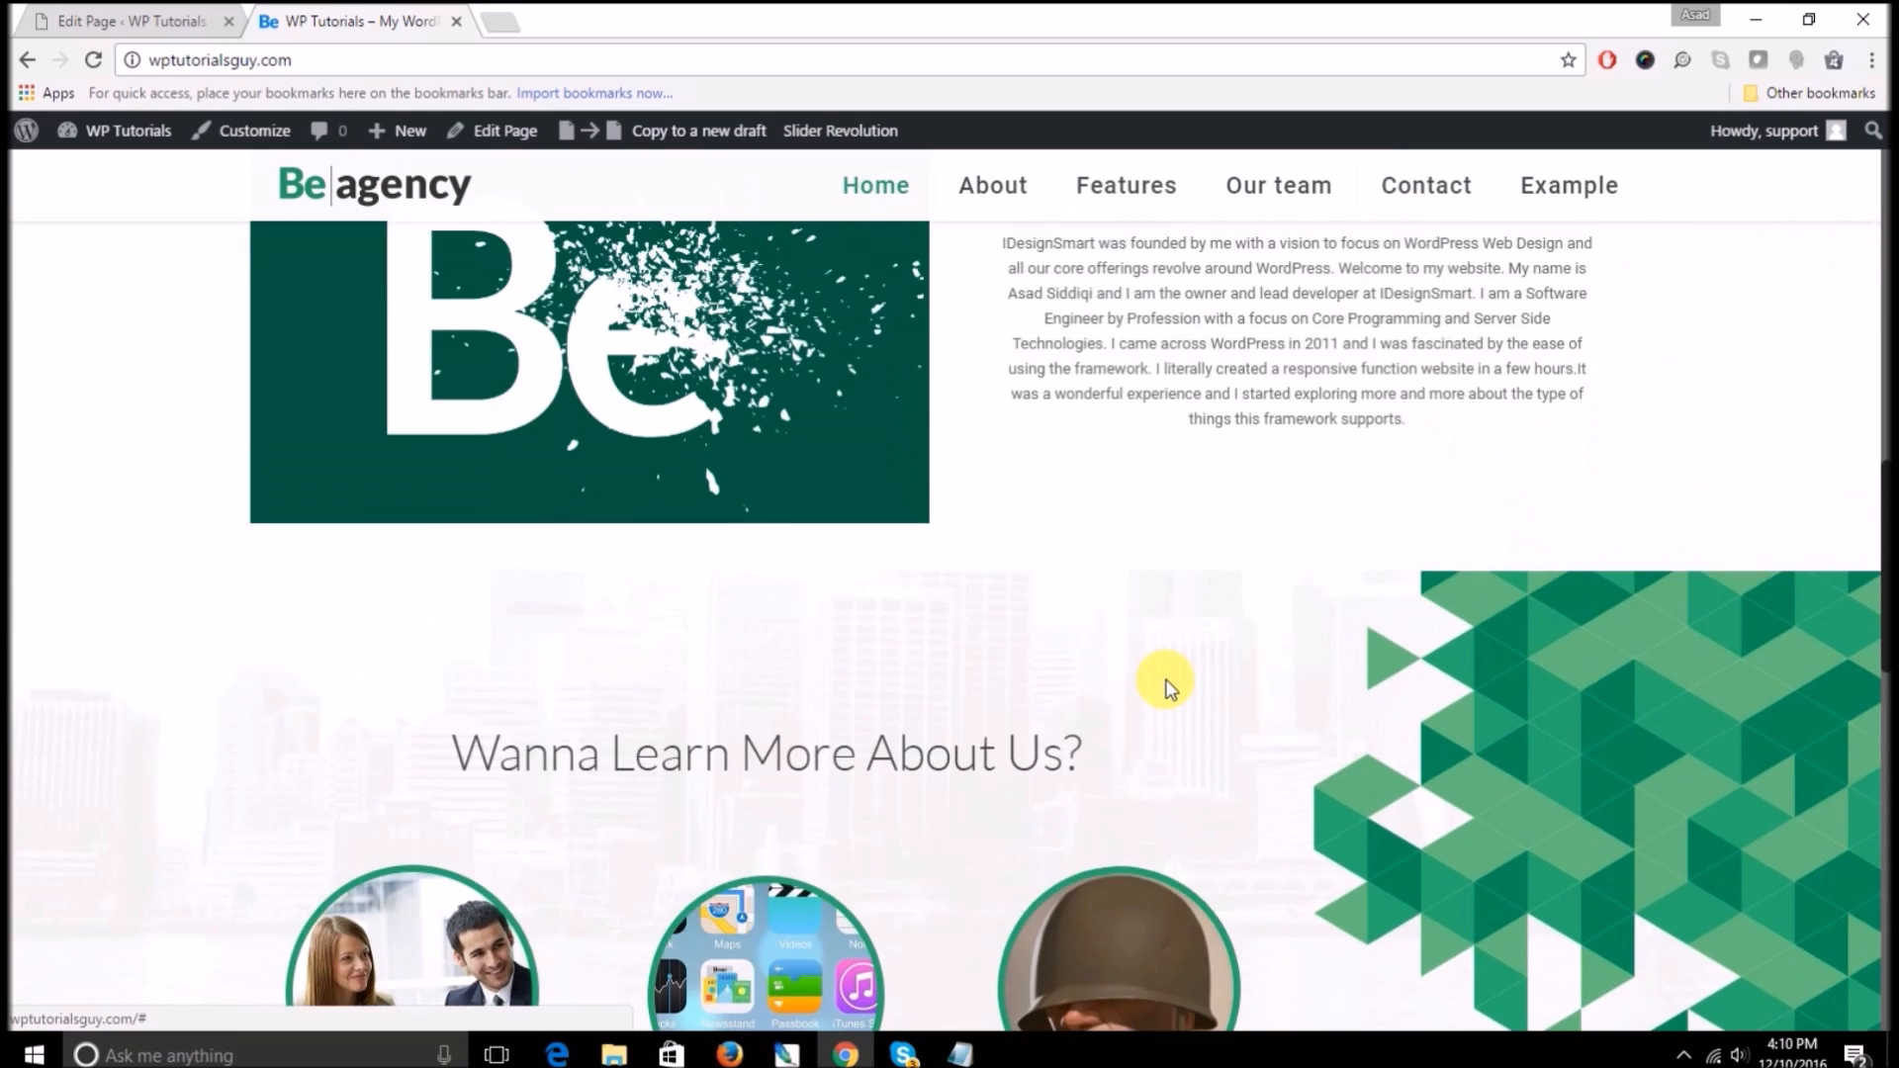
scroll(1165, 683, "down", 6)
scroll(1167, 678, "down", 1)
scroll(1165, 667, "up", 4)
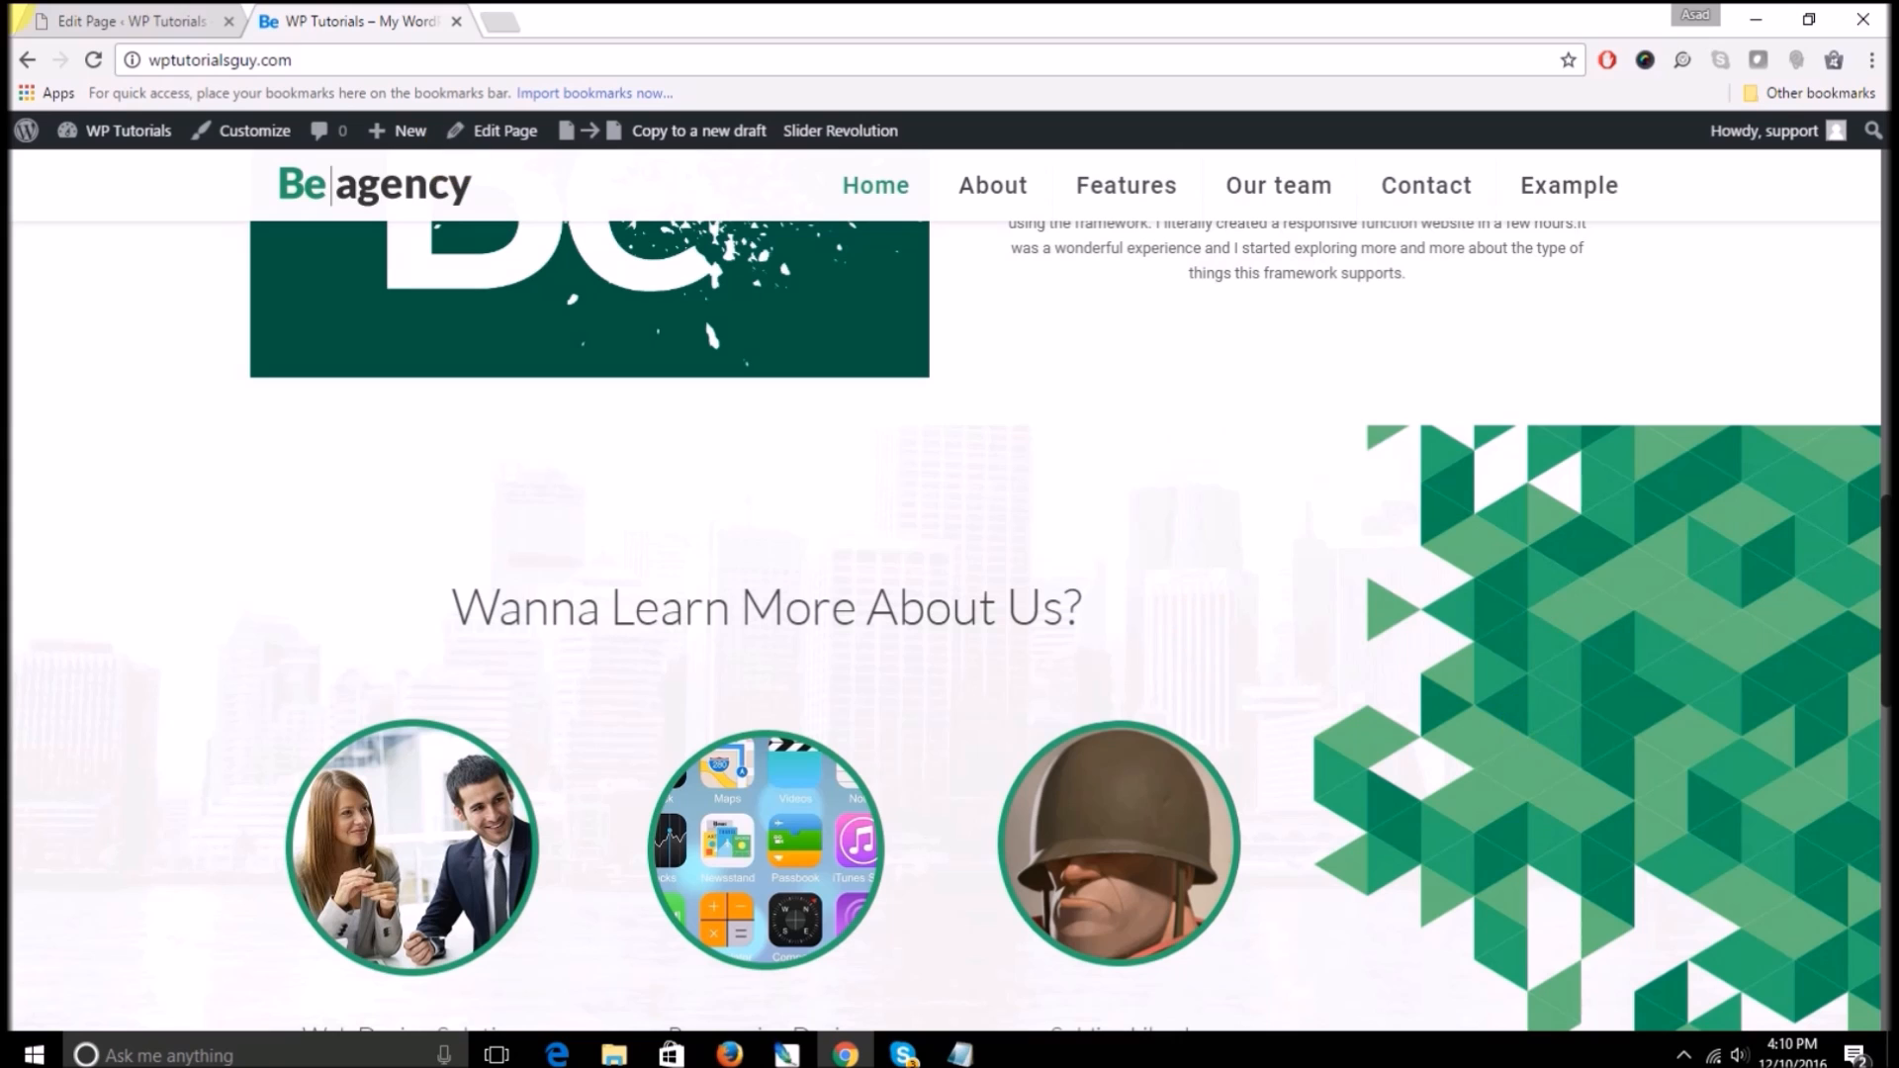
left_click(164, 33)
scroll(690, 531, "down", 1)
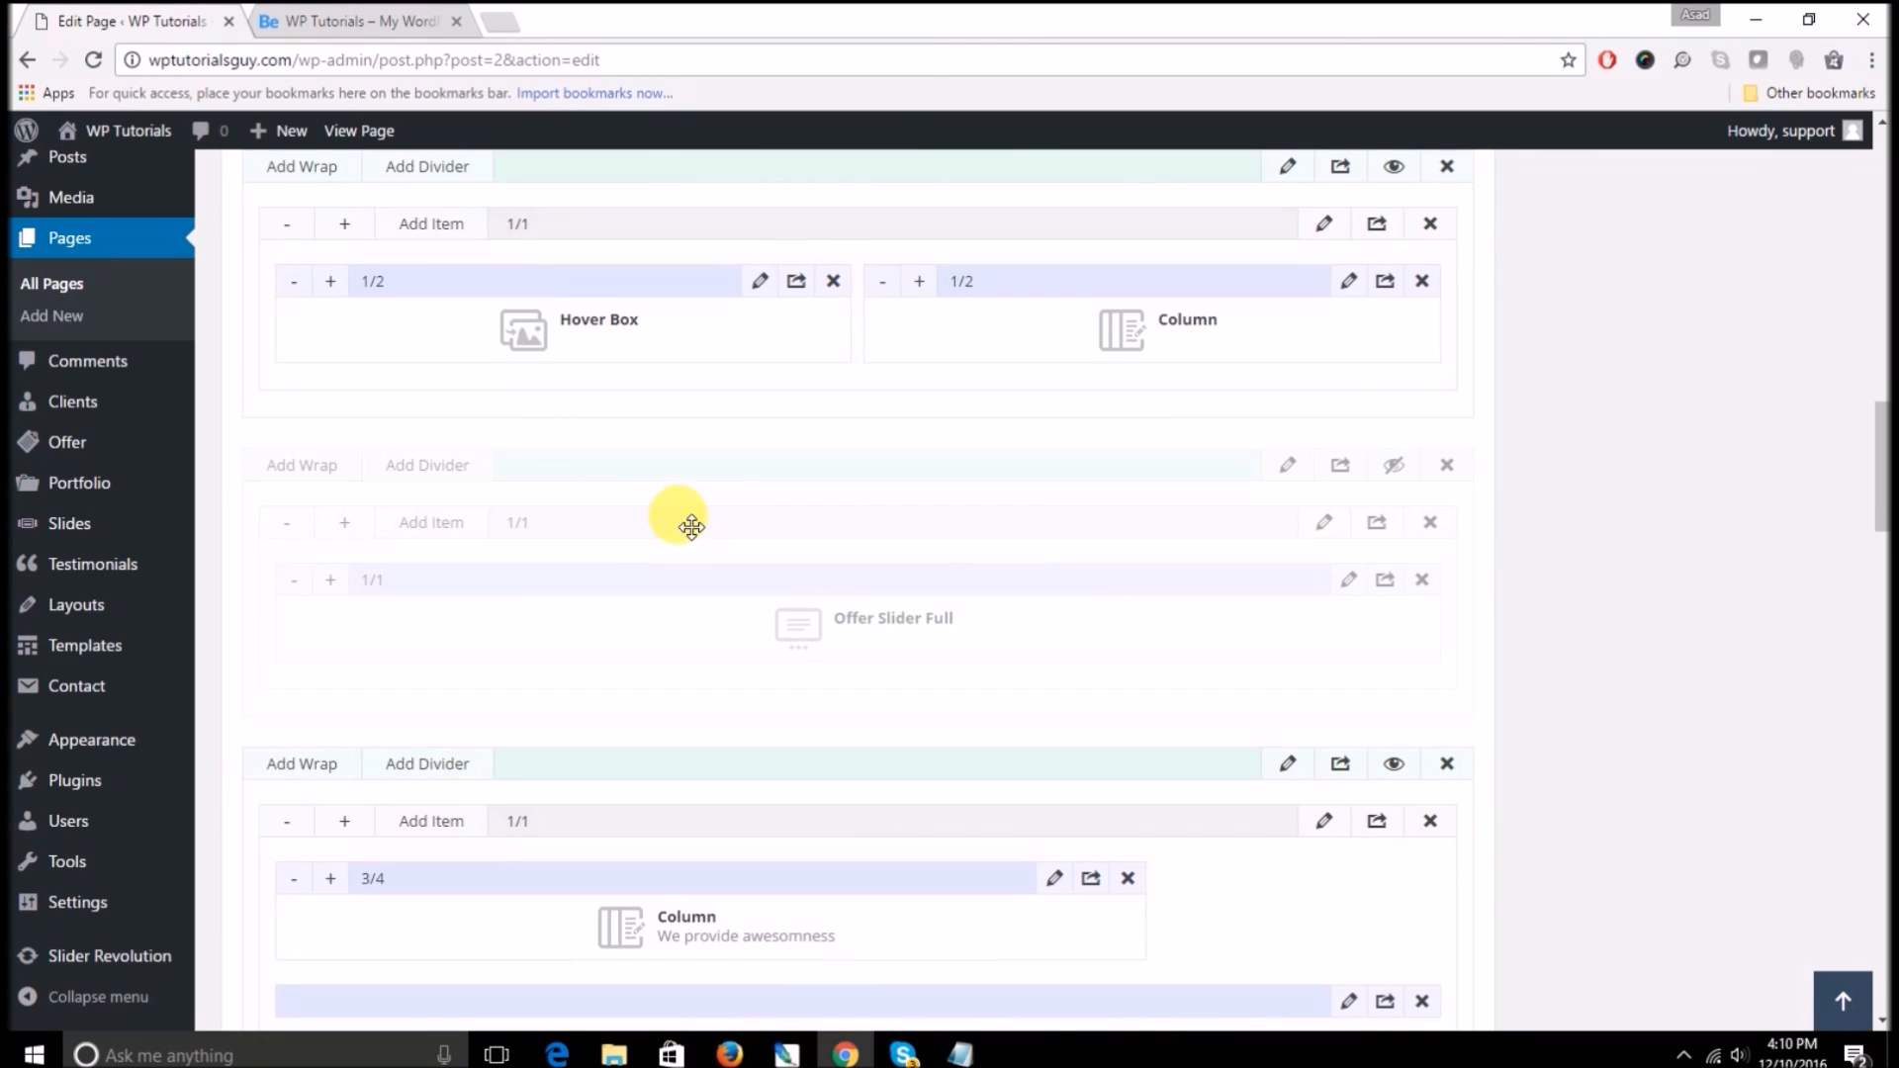
scroll(690, 526, "down", 3)
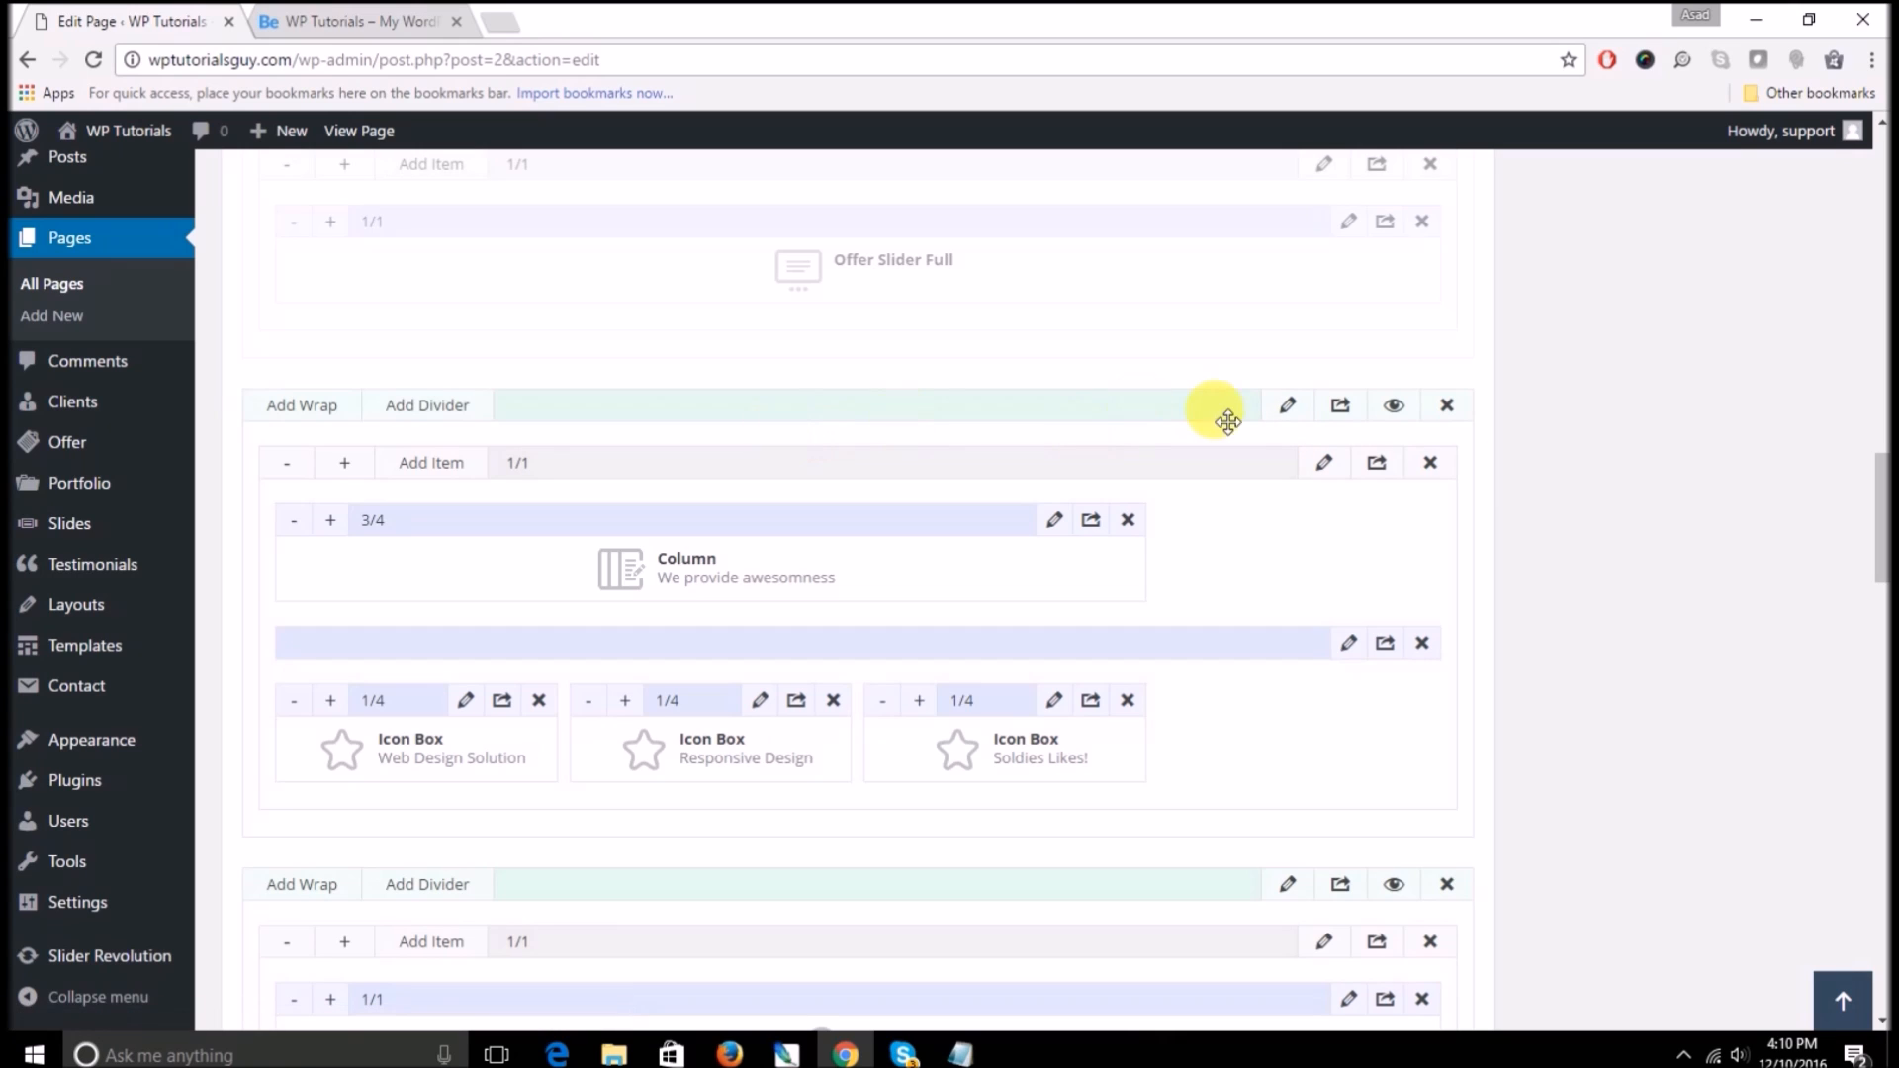
Step: Review the icon-box section's background settings, keeping Background Position on Parallax
left_click(1290, 408)
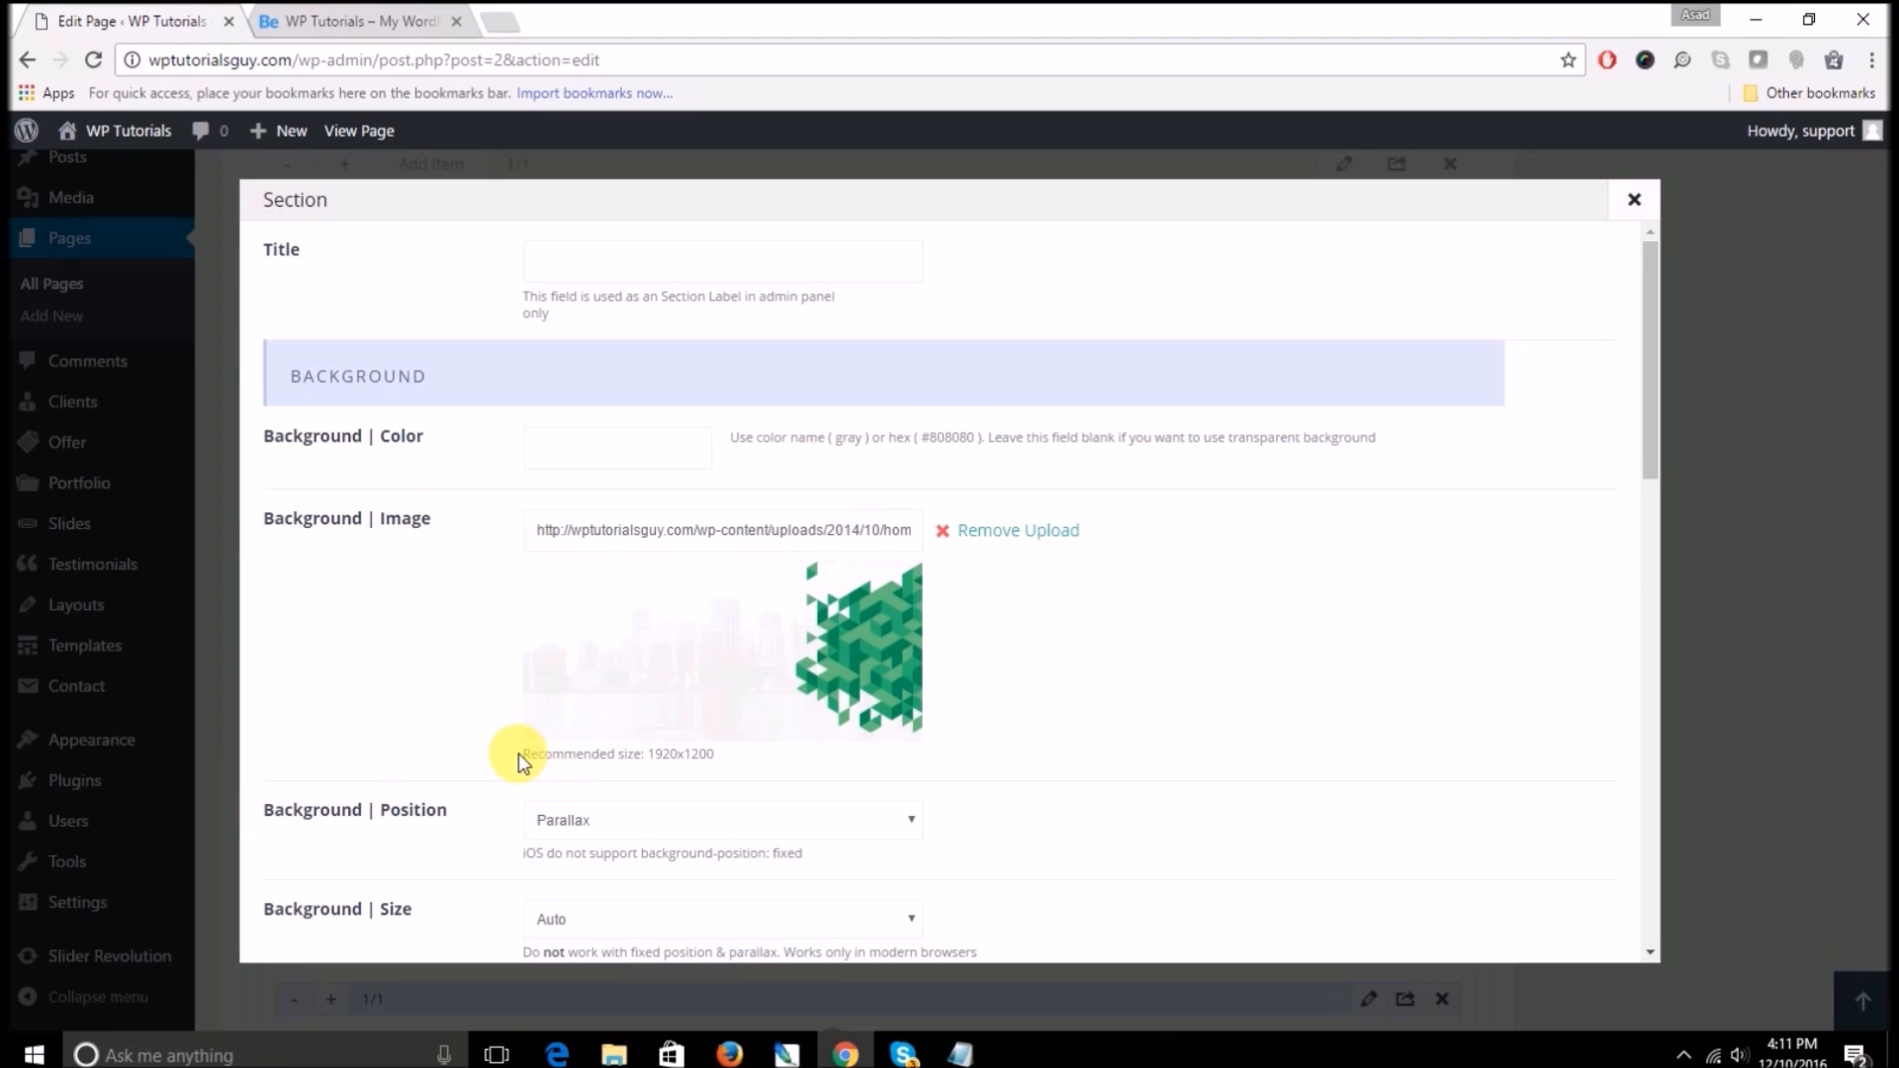
left_click_drag(532, 767, 754, 768)
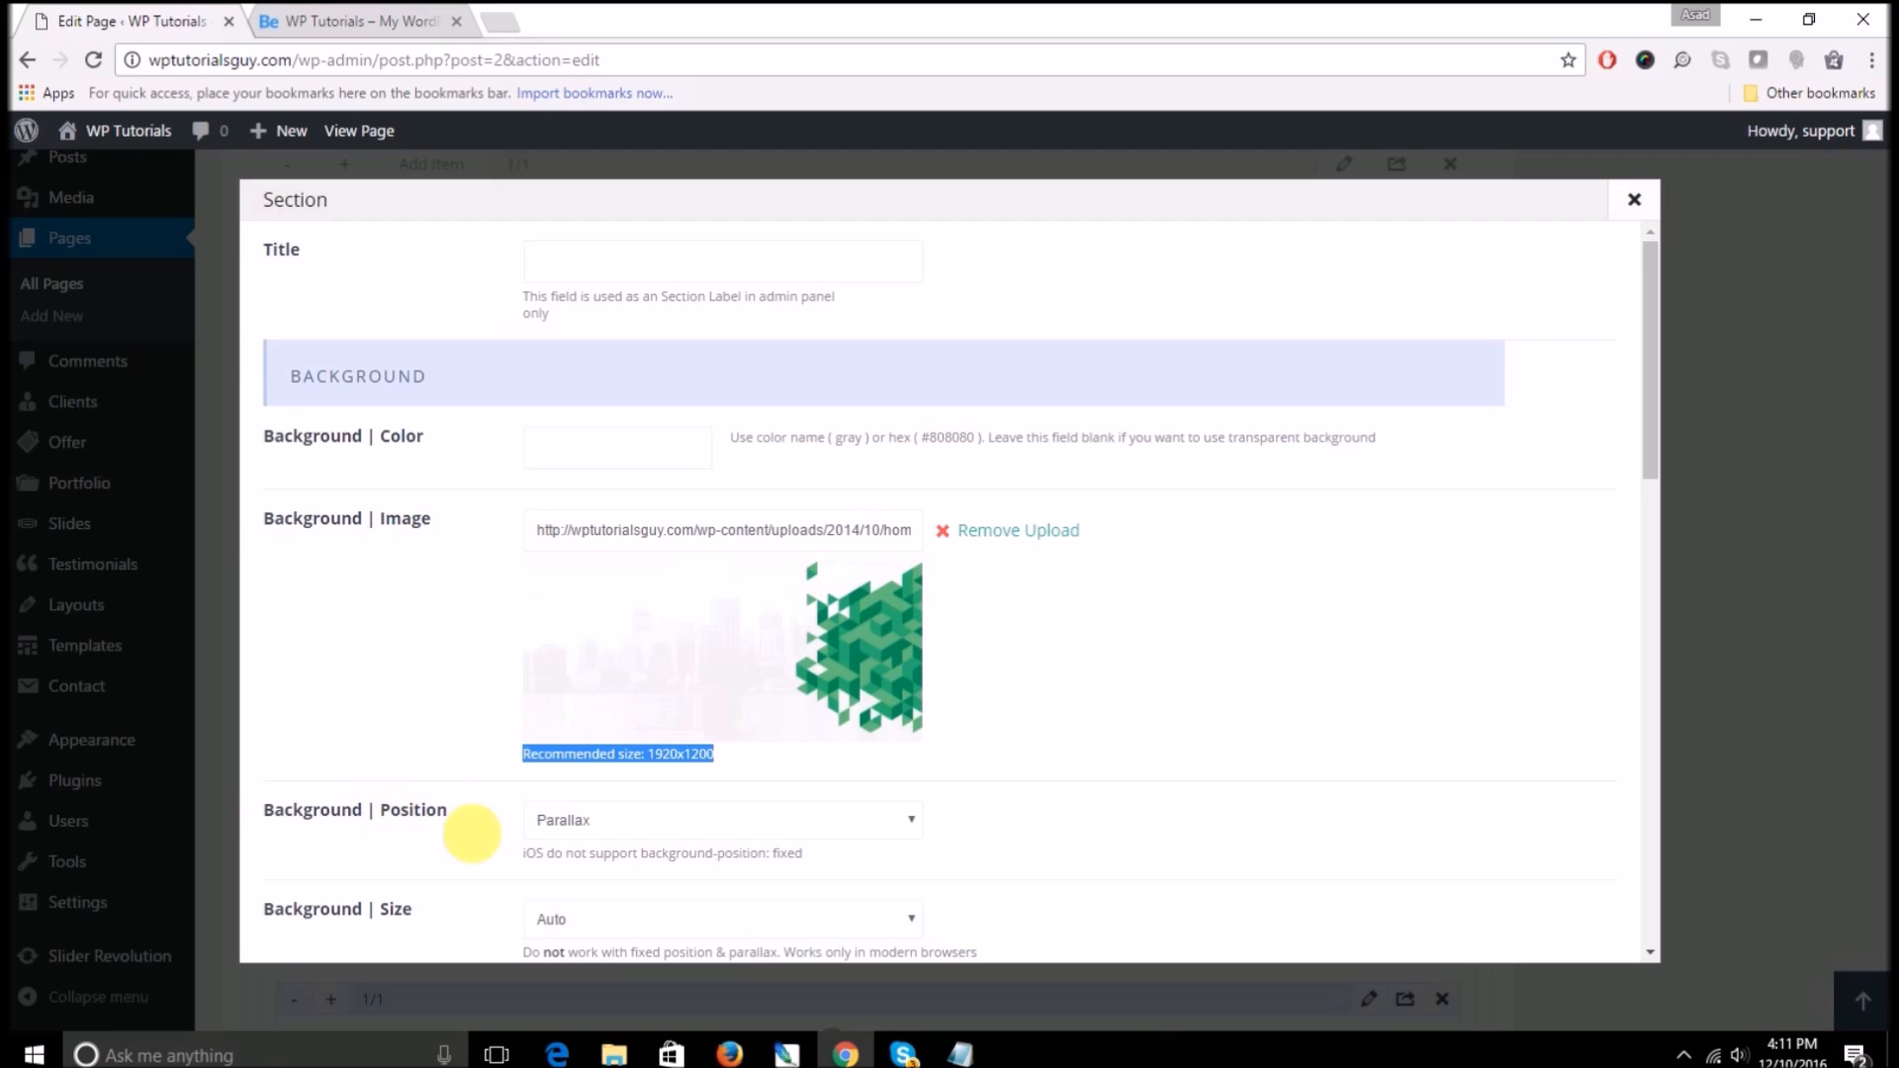
left_click(637, 822)
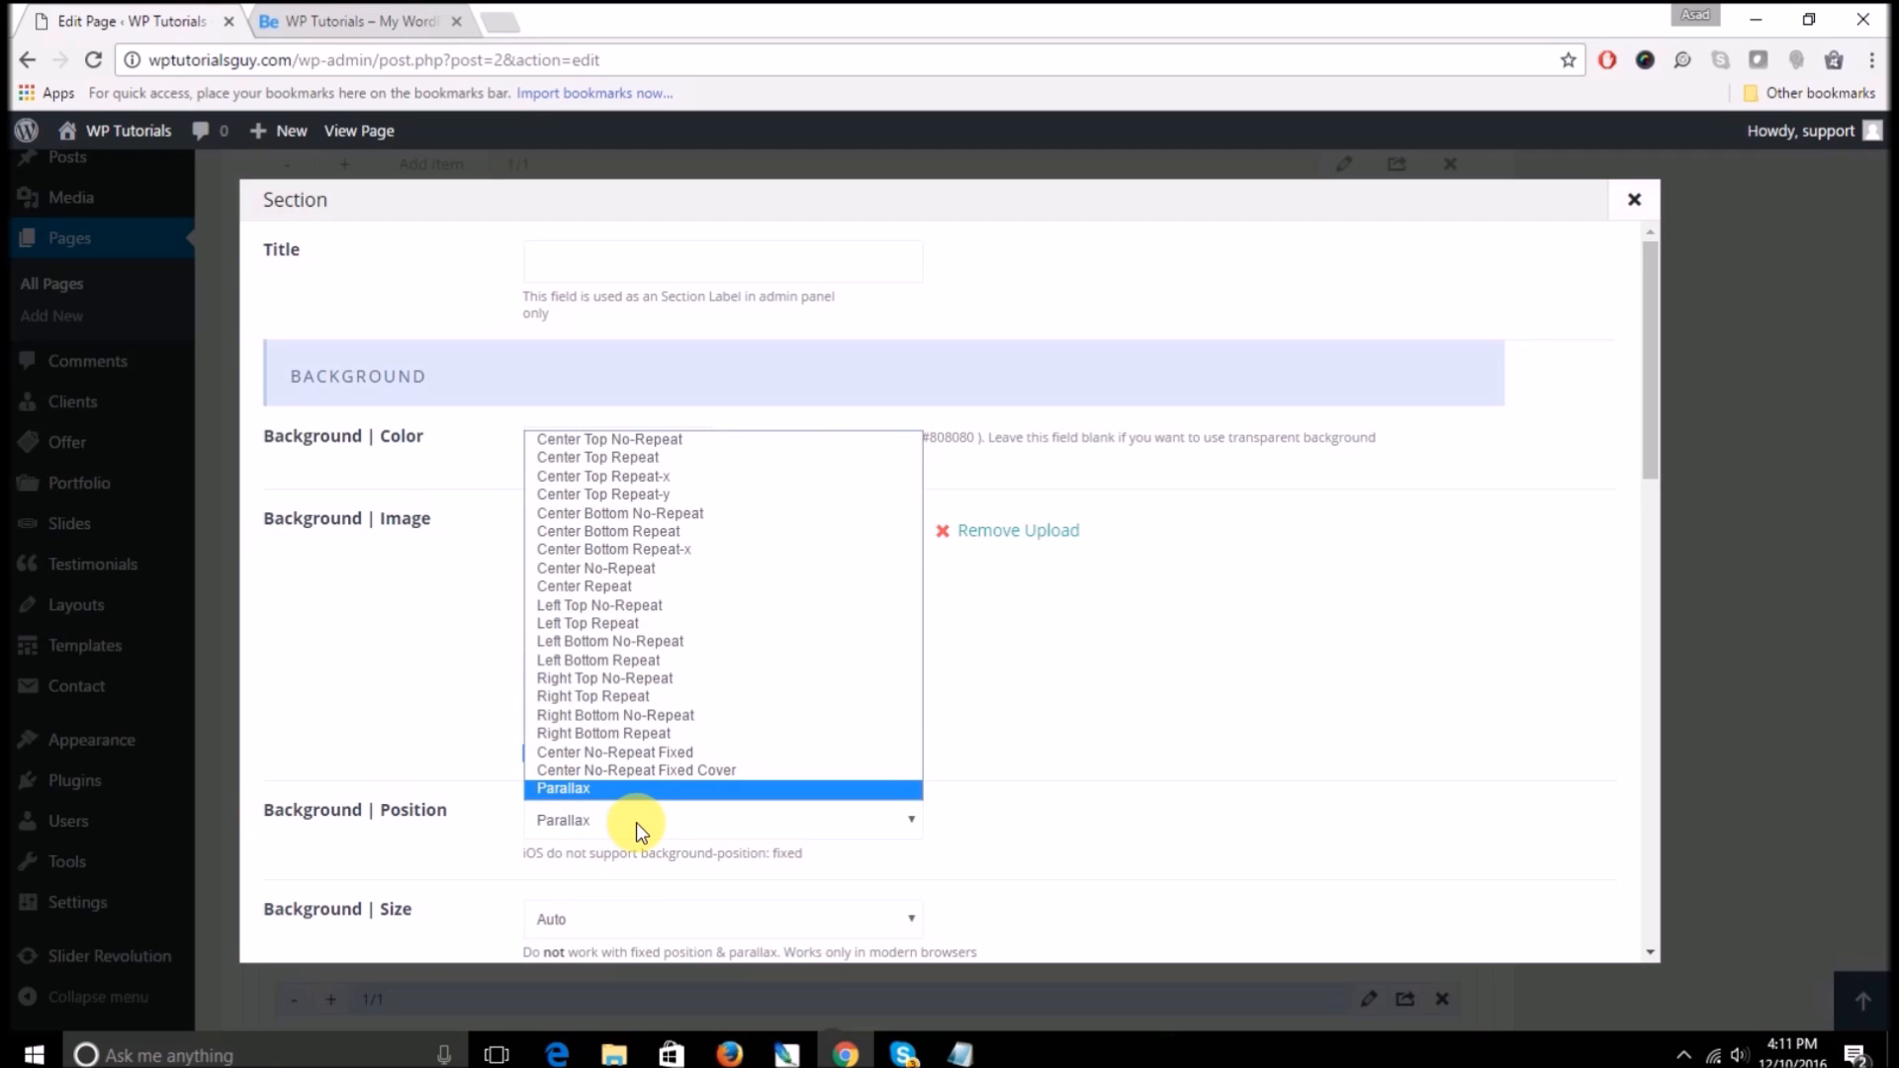
left_click(637, 822)
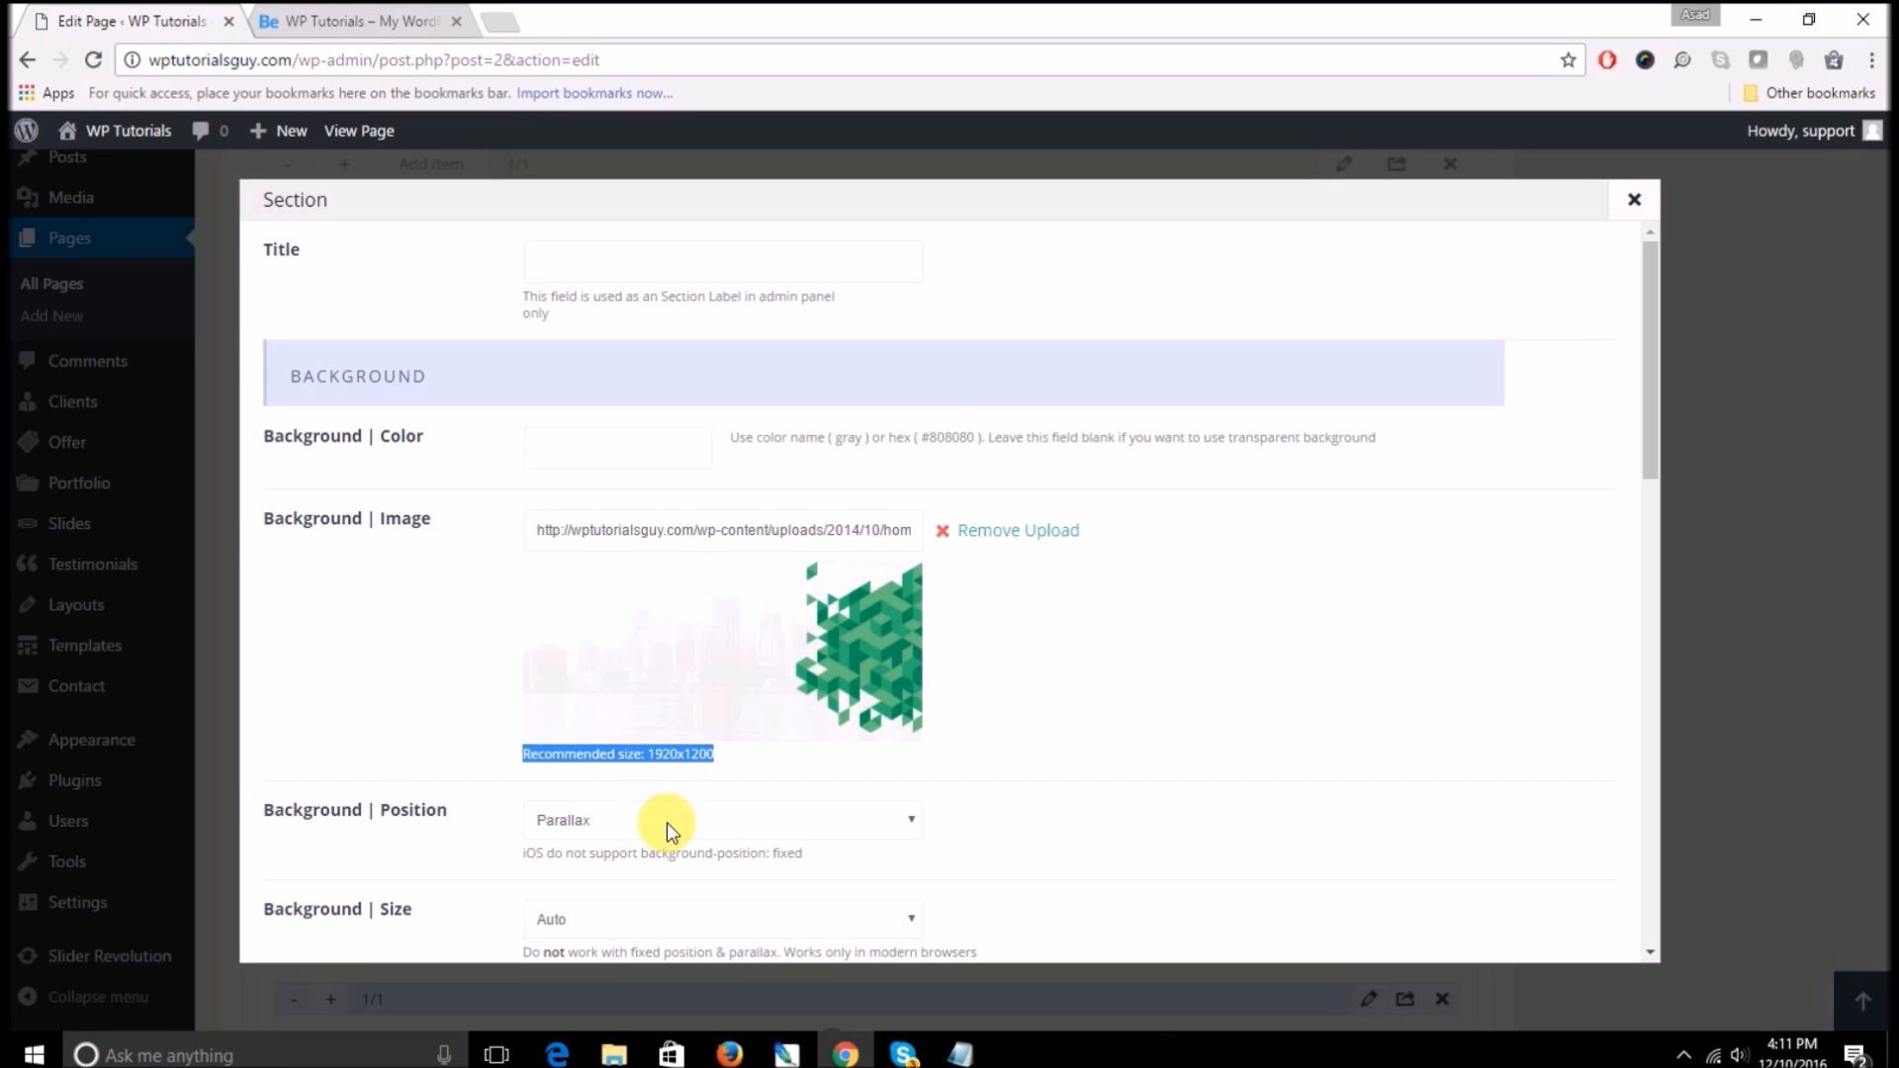
scroll(666, 822, "down", 4)
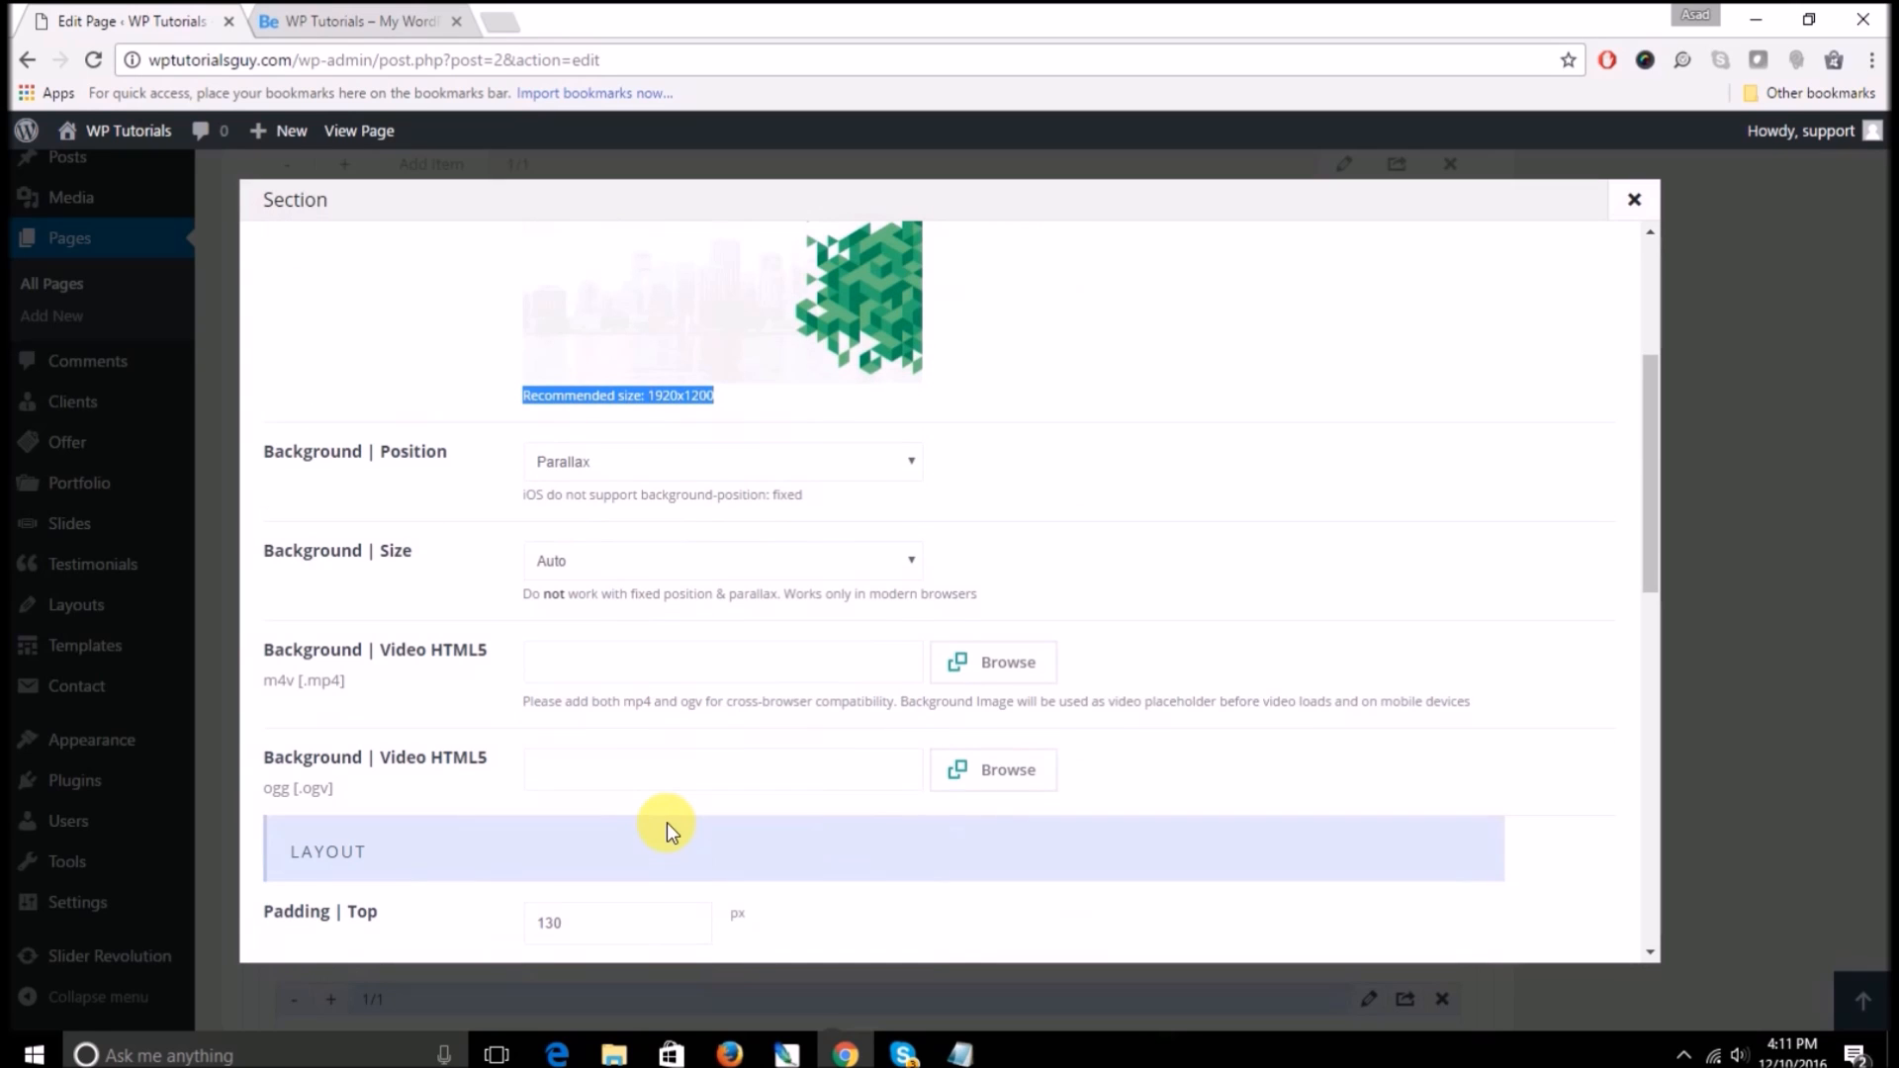
scroll(666, 822, "up", 4)
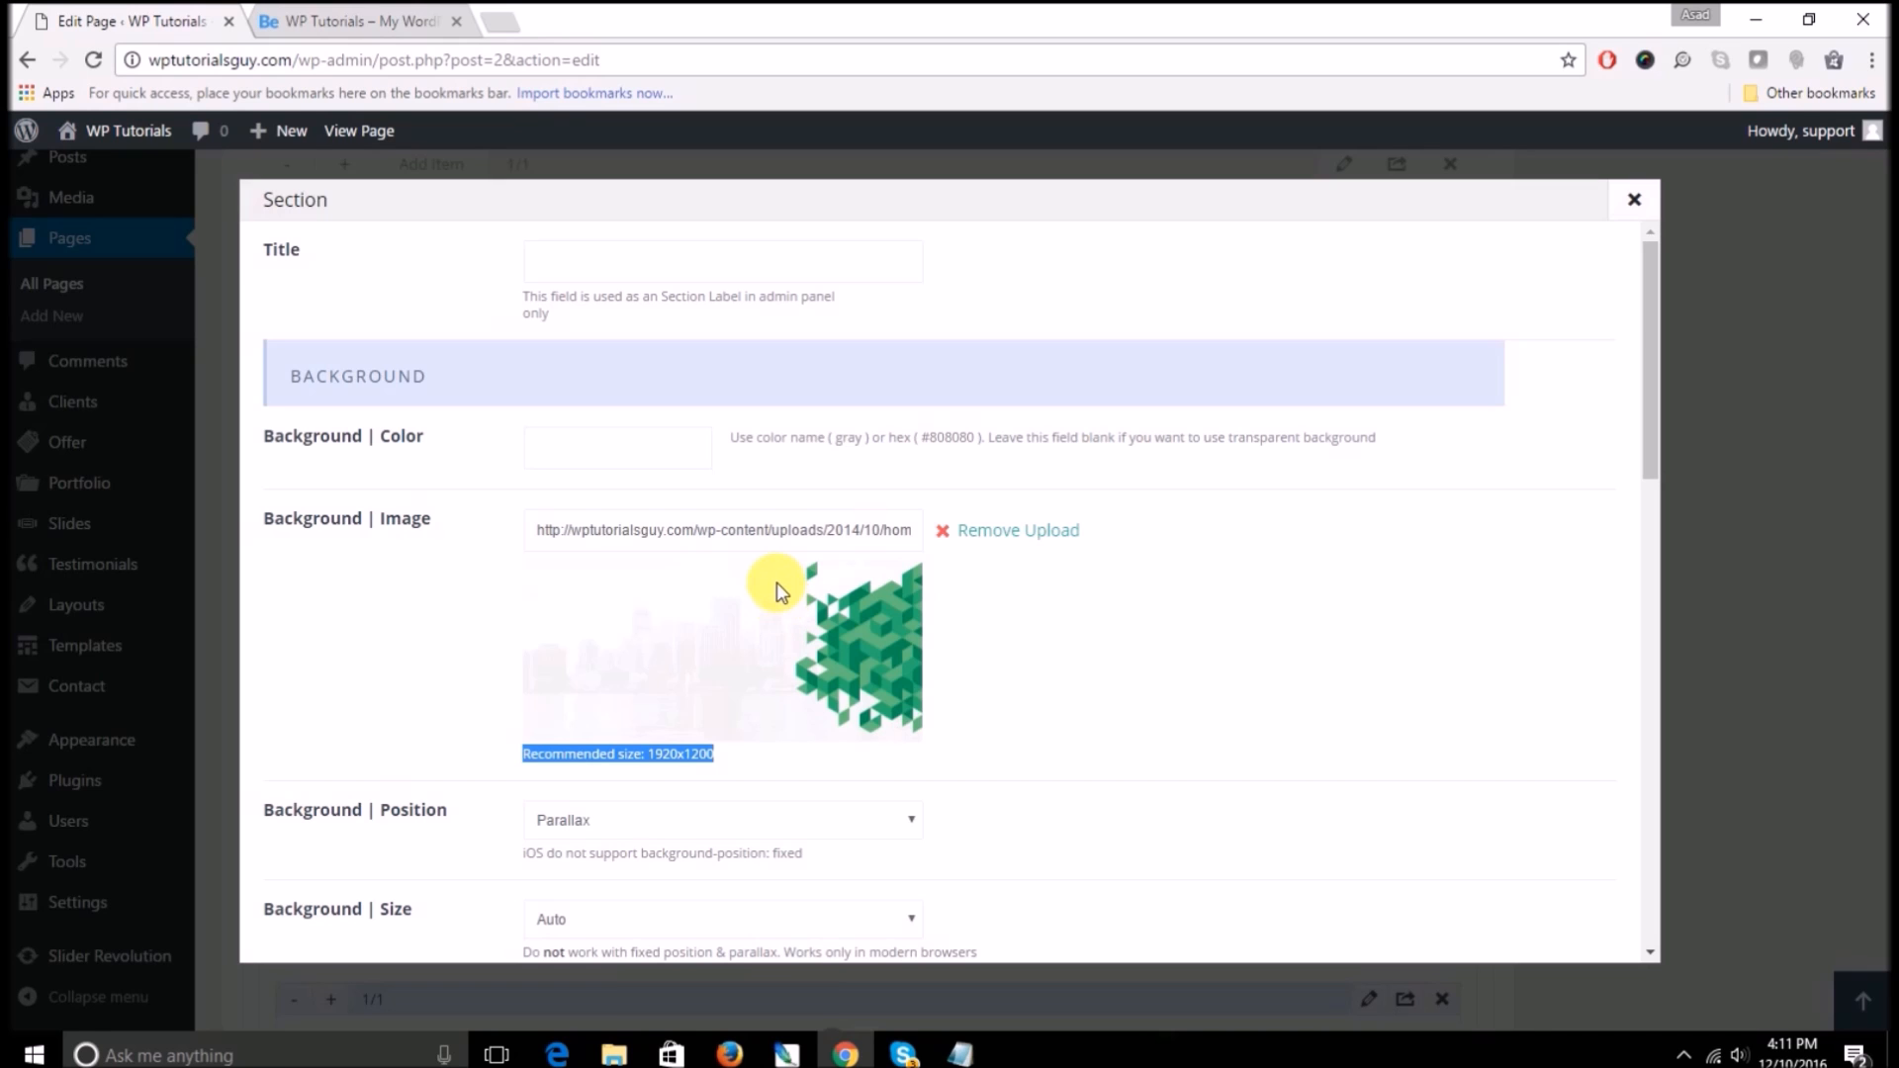
left_click(1642, 208)
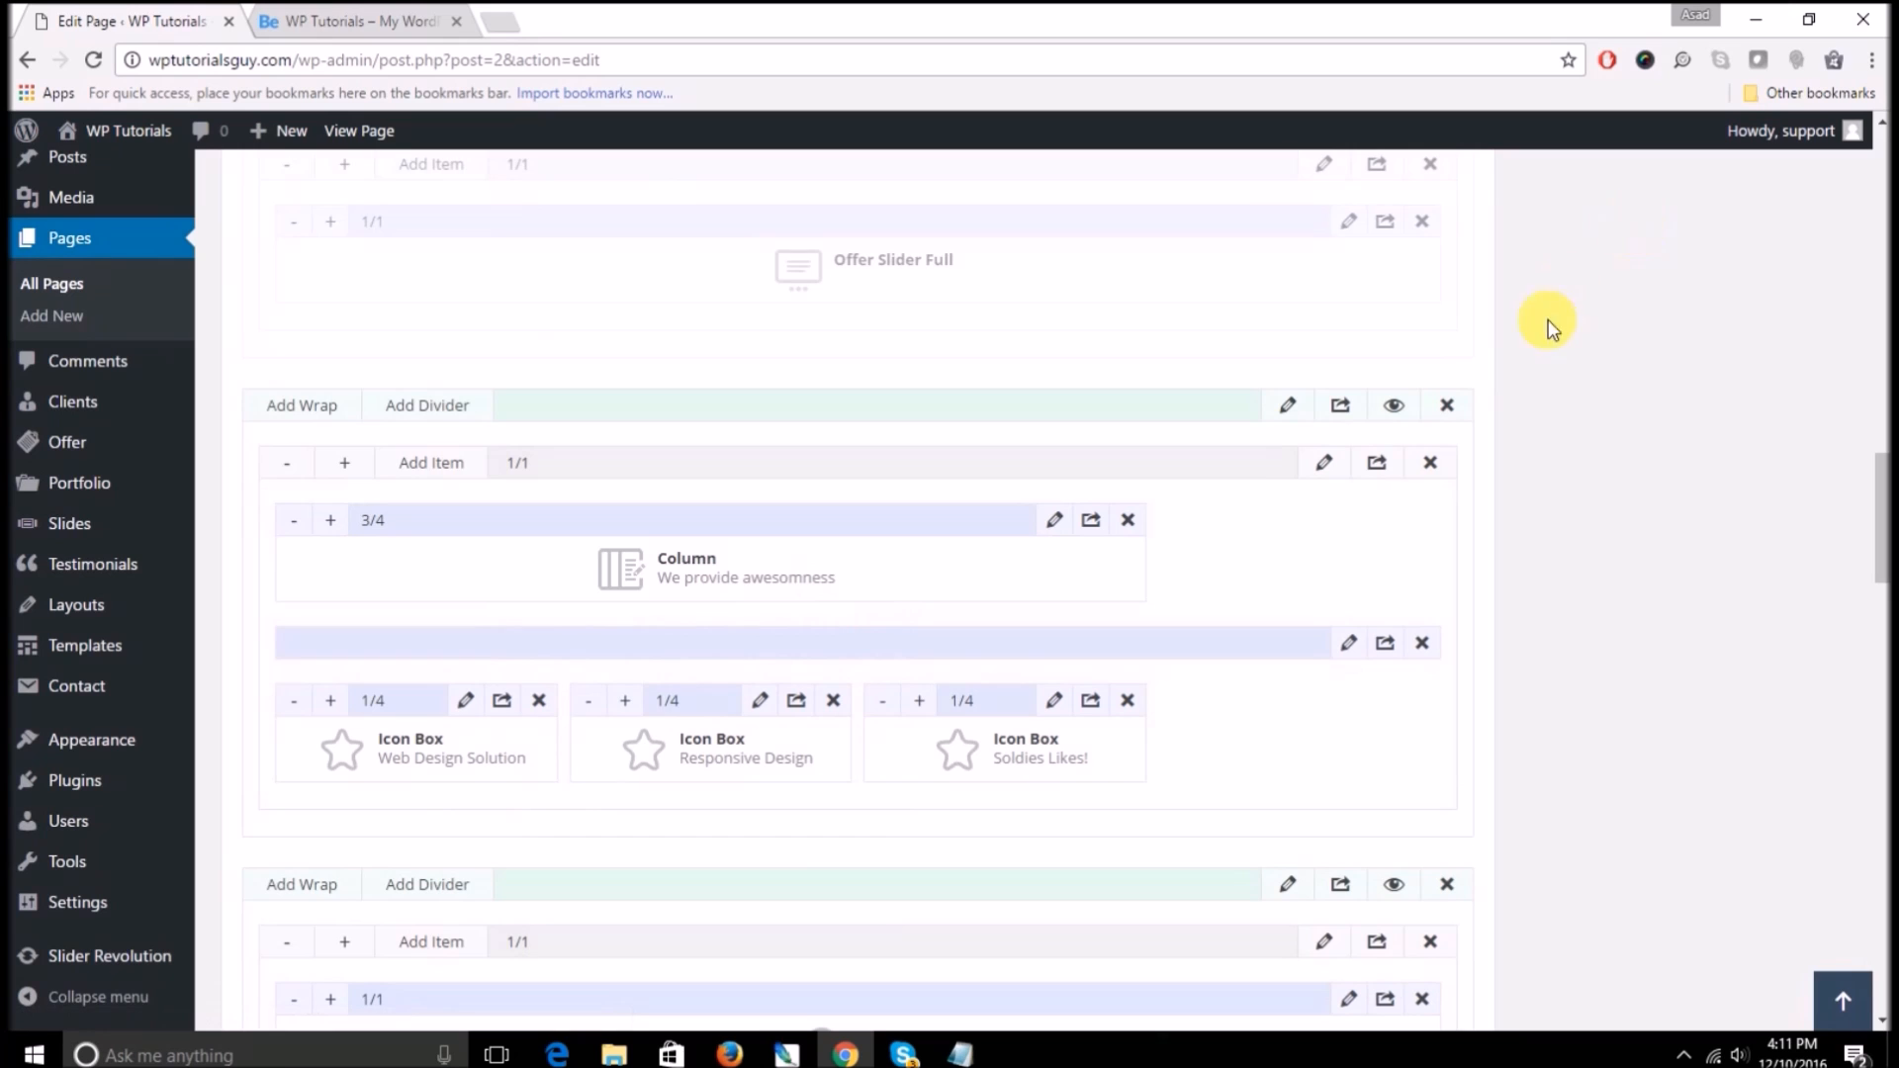
left_click(409, 20)
Step: Check the map on the live site, then open the Map item's settings in the editor
scroll(947, 663, "down", 10)
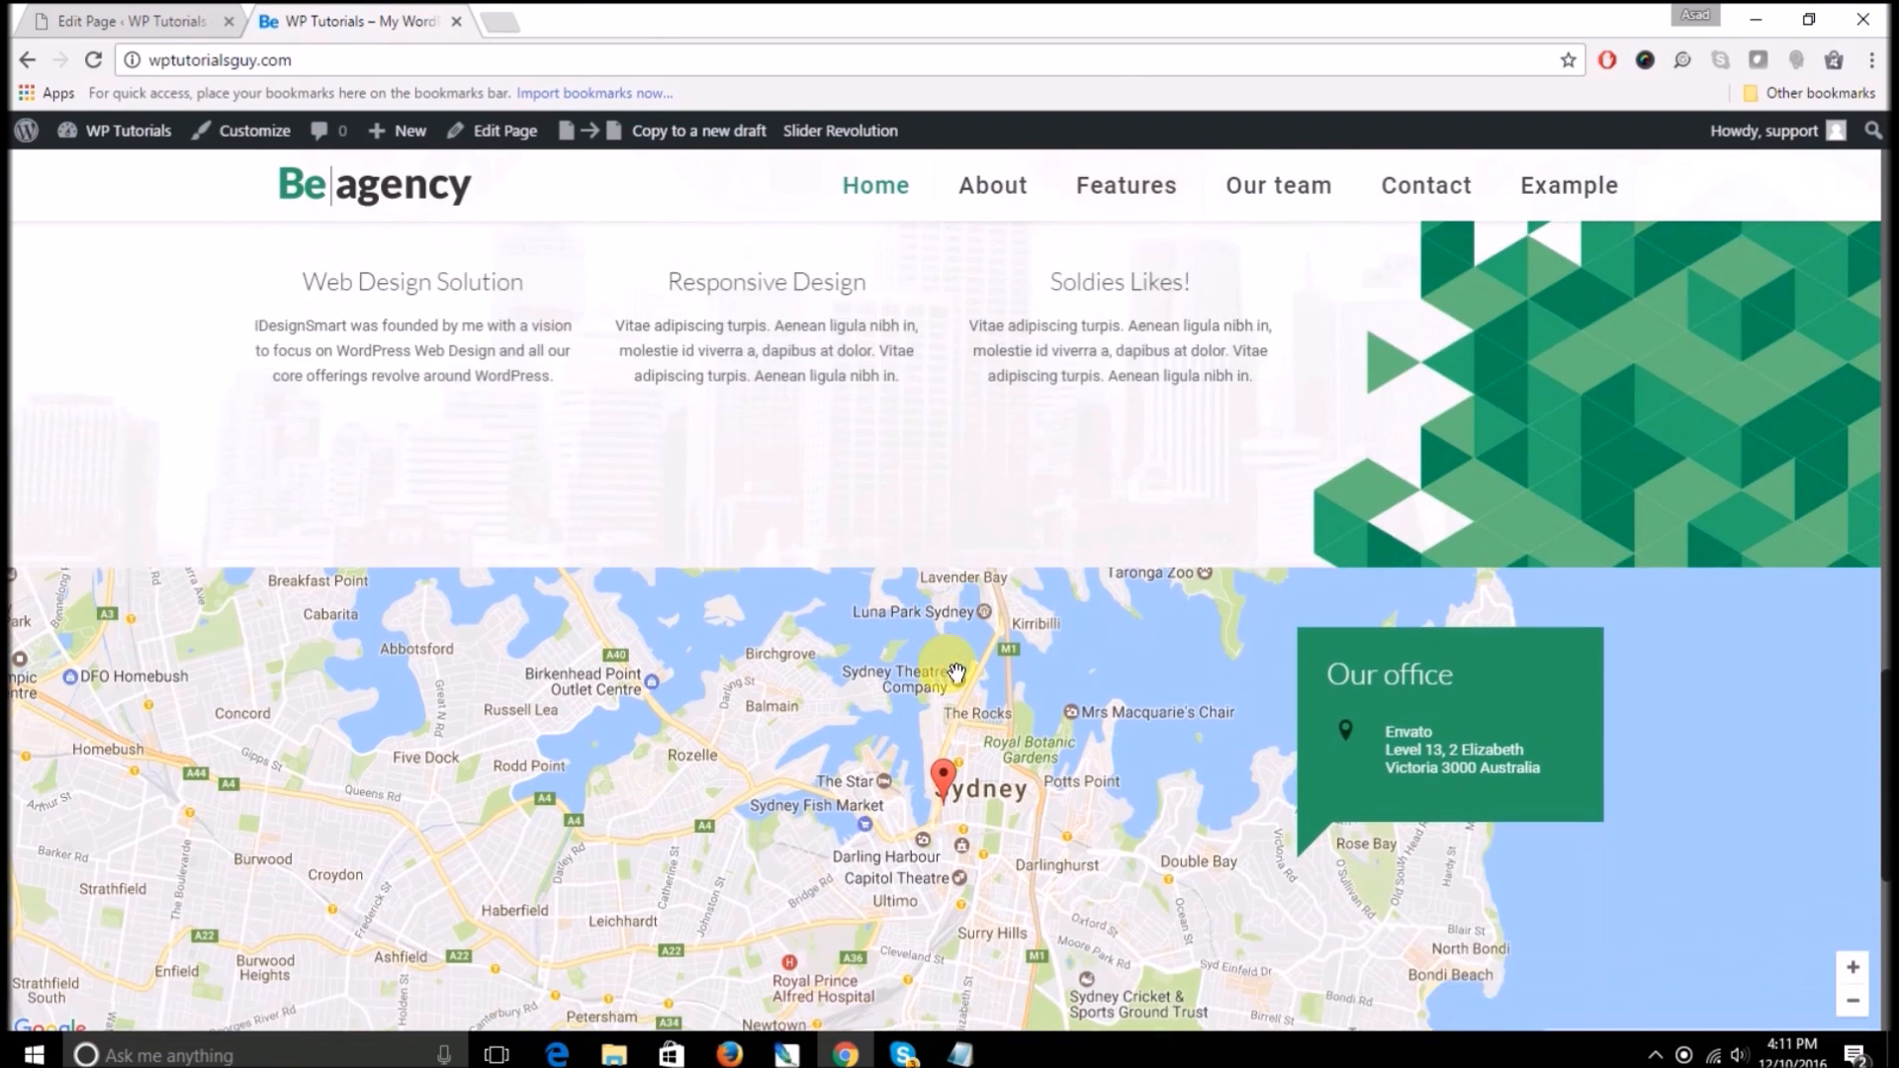
scroll(948, 663, "down", 2)
scroll(920, 623, "up", 1)
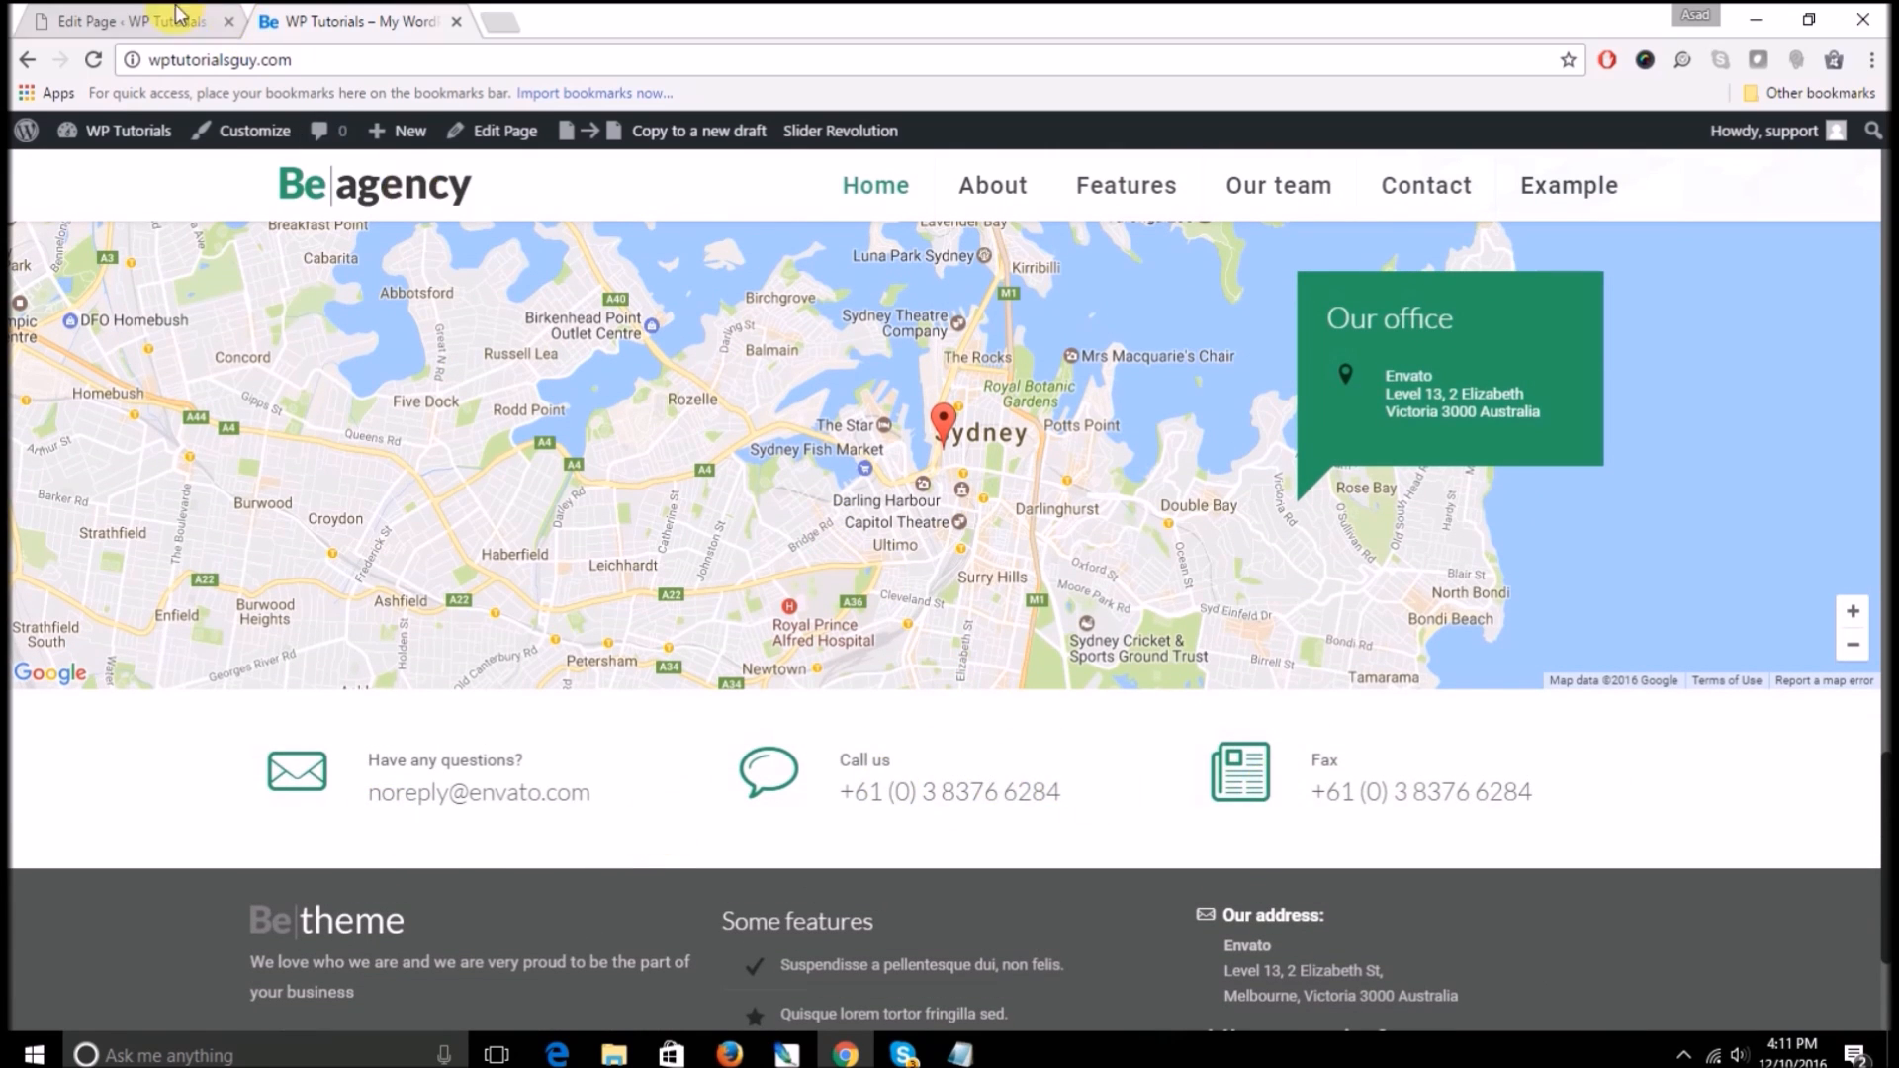
left_click(128, 19)
scroll(761, 591, "down", 5)
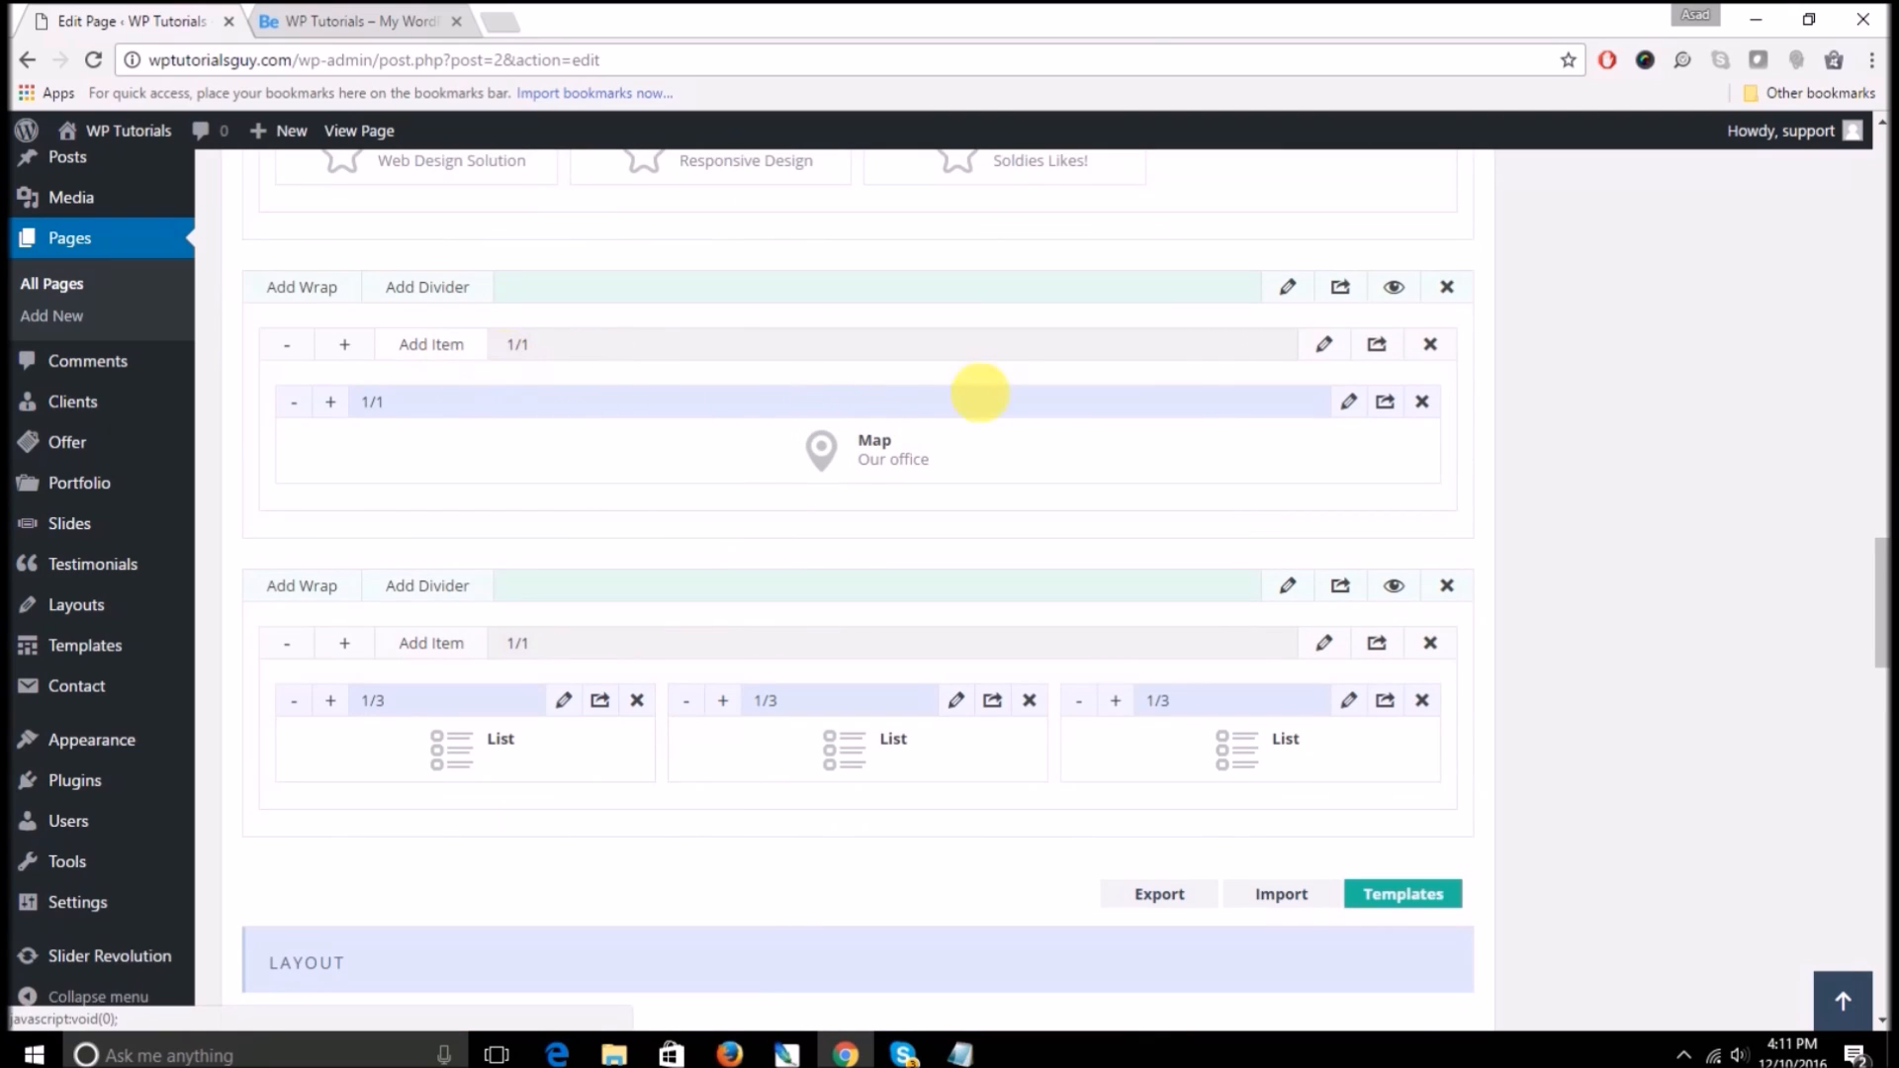
left_click(1352, 404)
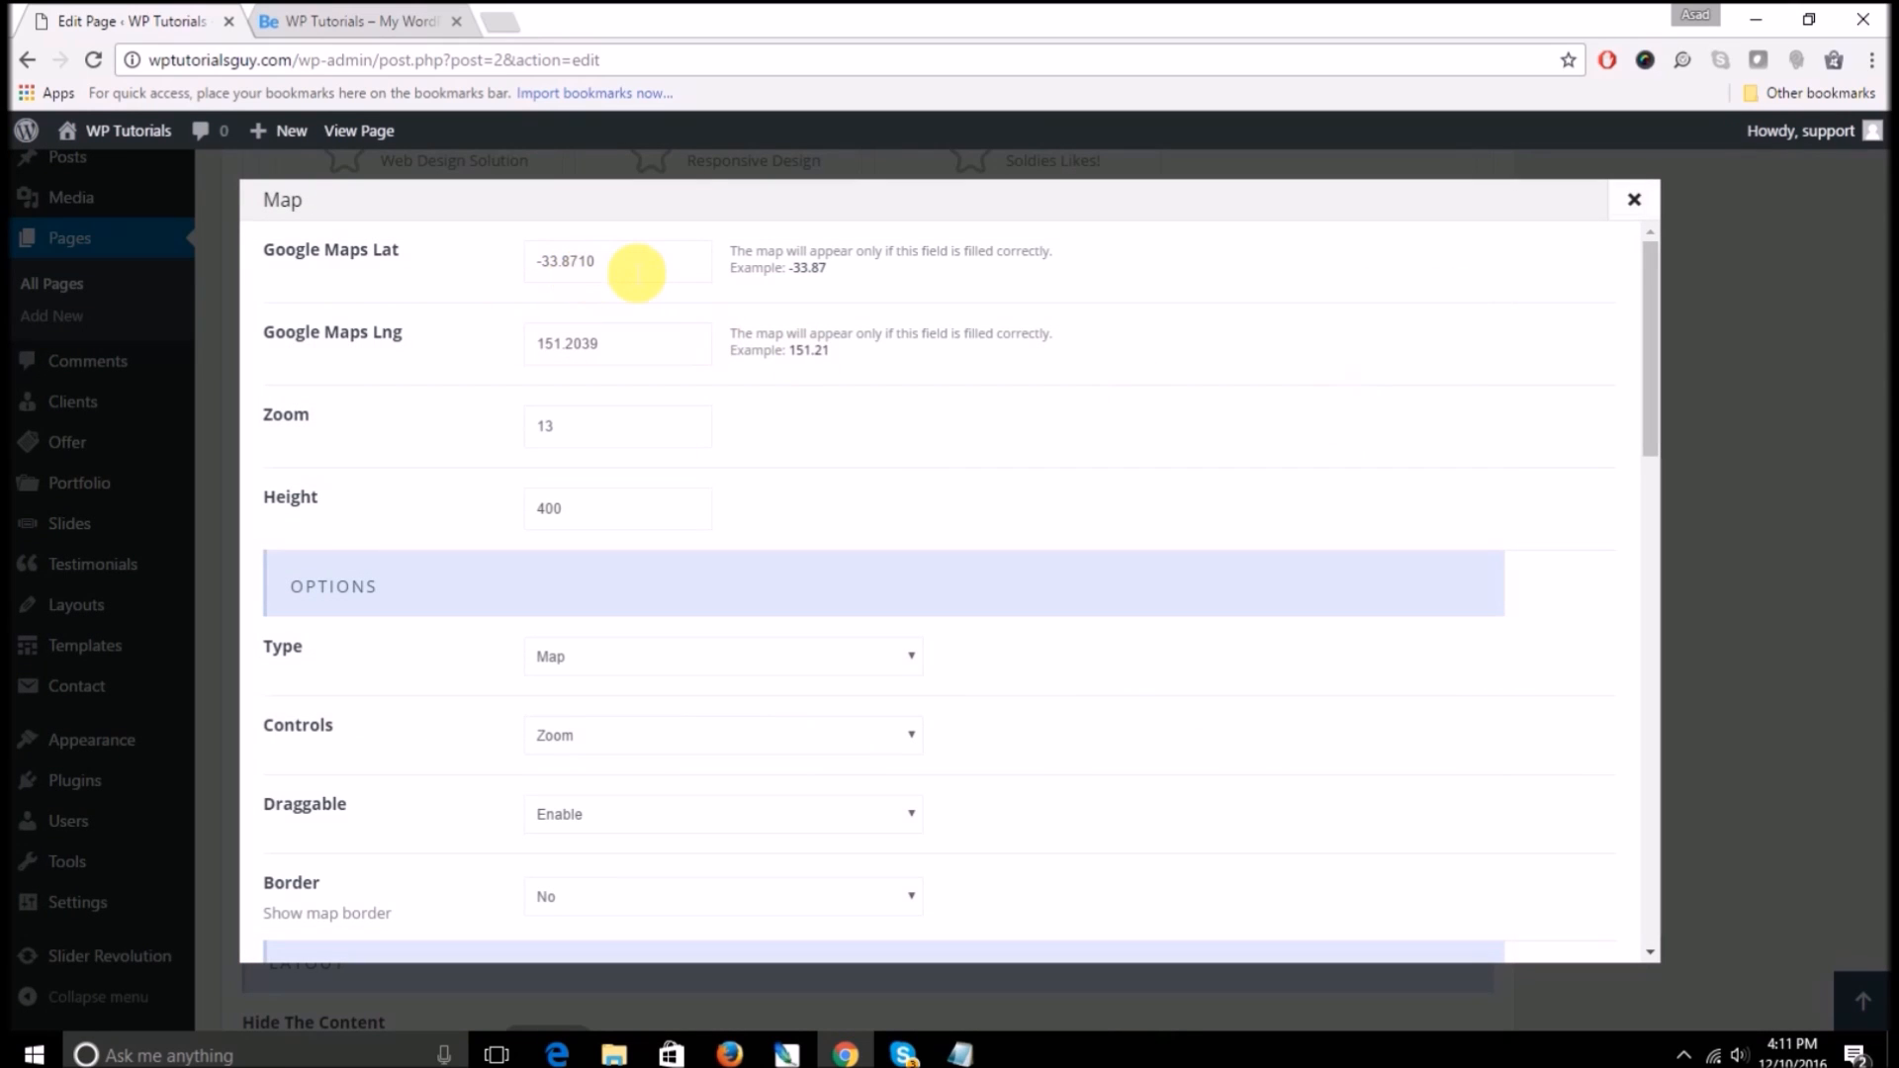
Step: Select the Map item's current latitude -33.8710 and longitude 151.2039 values
left_click_drag(643, 268, 530, 263)
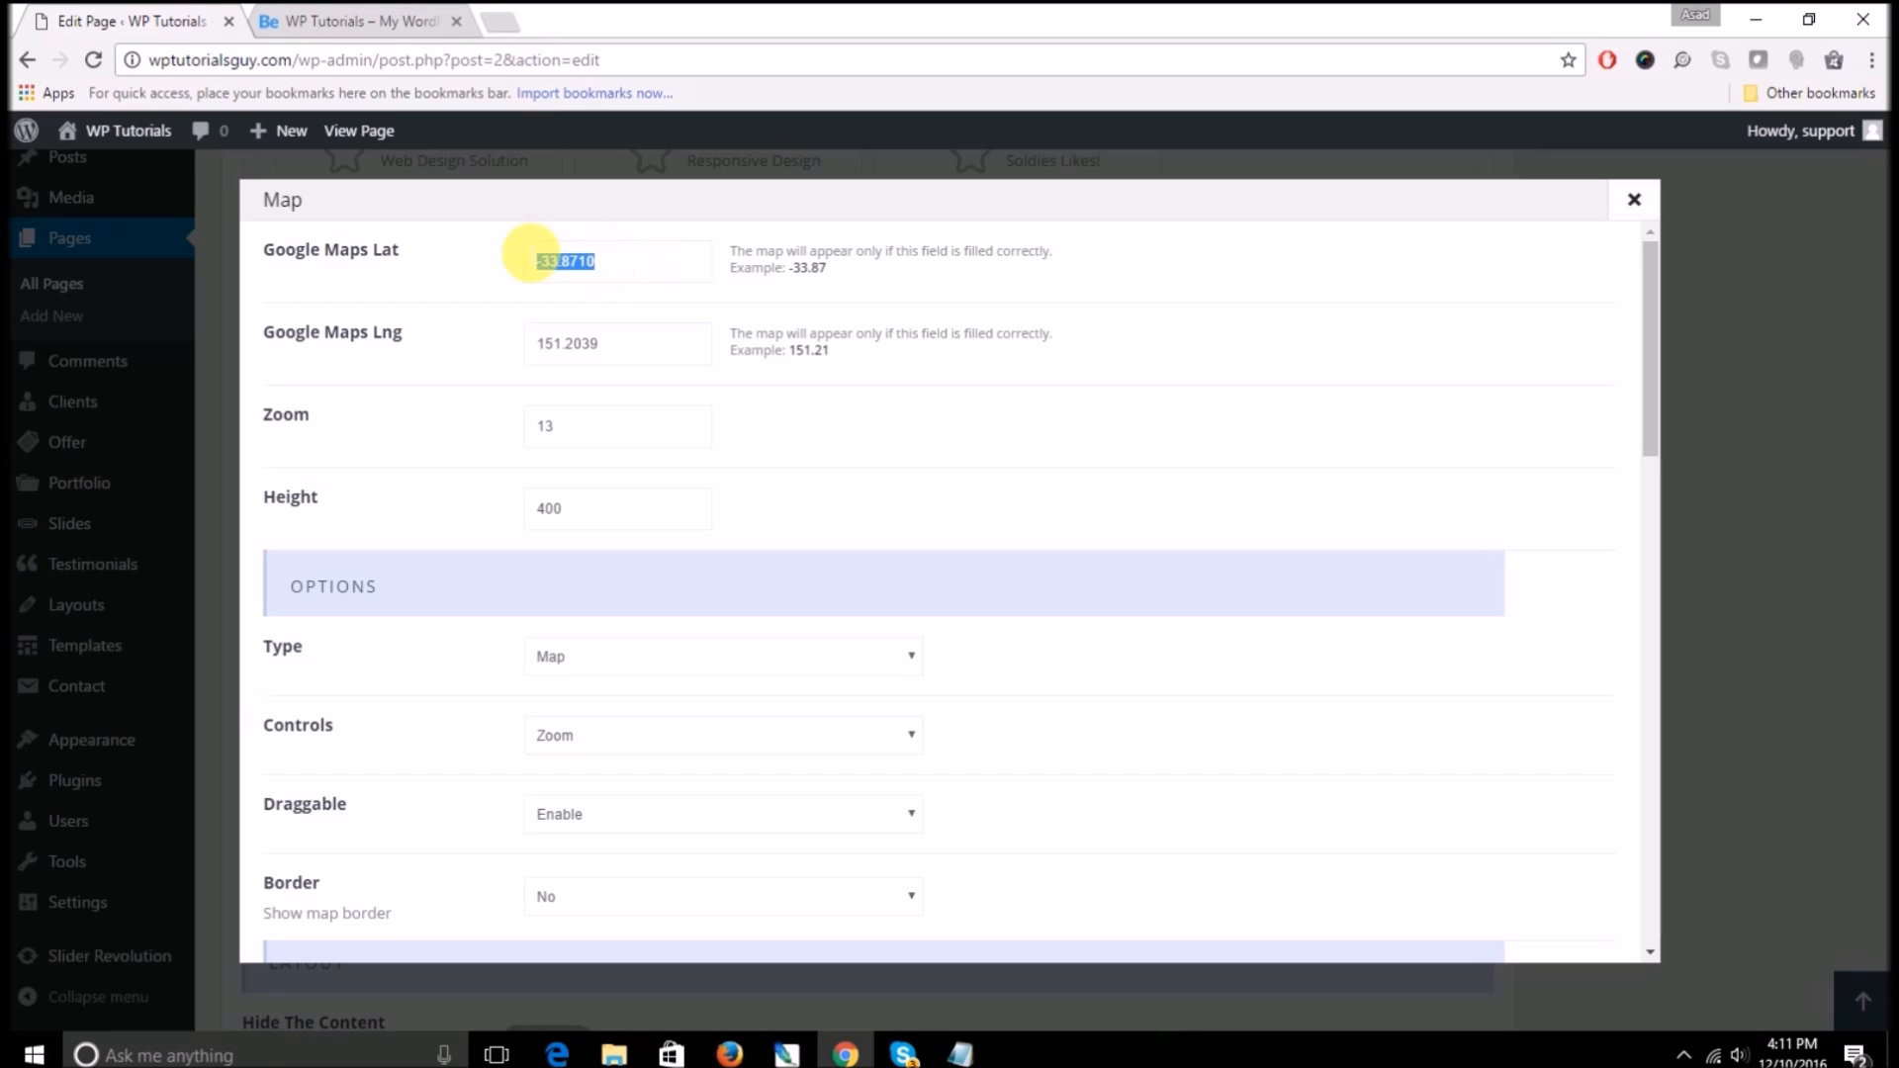
left_click_drag(638, 341, 541, 352)
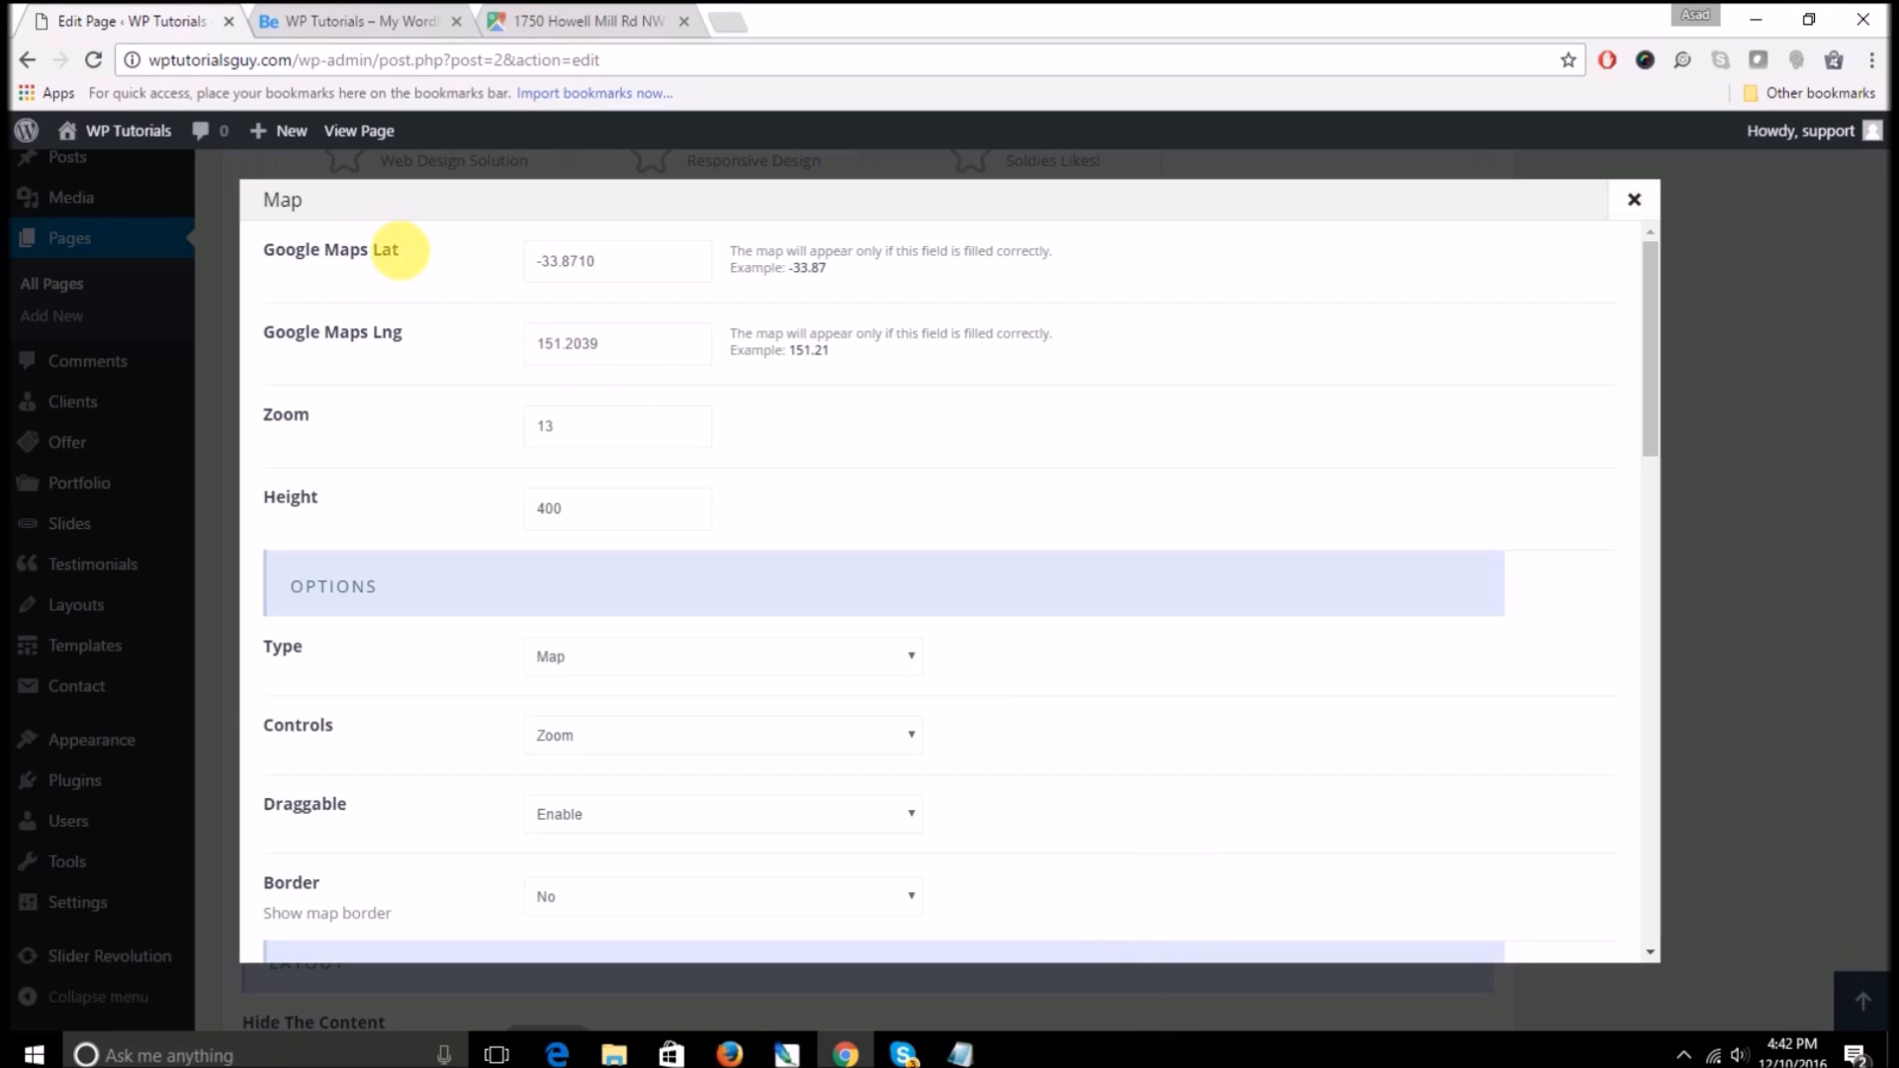
Step: Zoom in on Taco Bell in Google Maps and copy its coordinates 33.802083, -84.414742
left_click(605, 22)
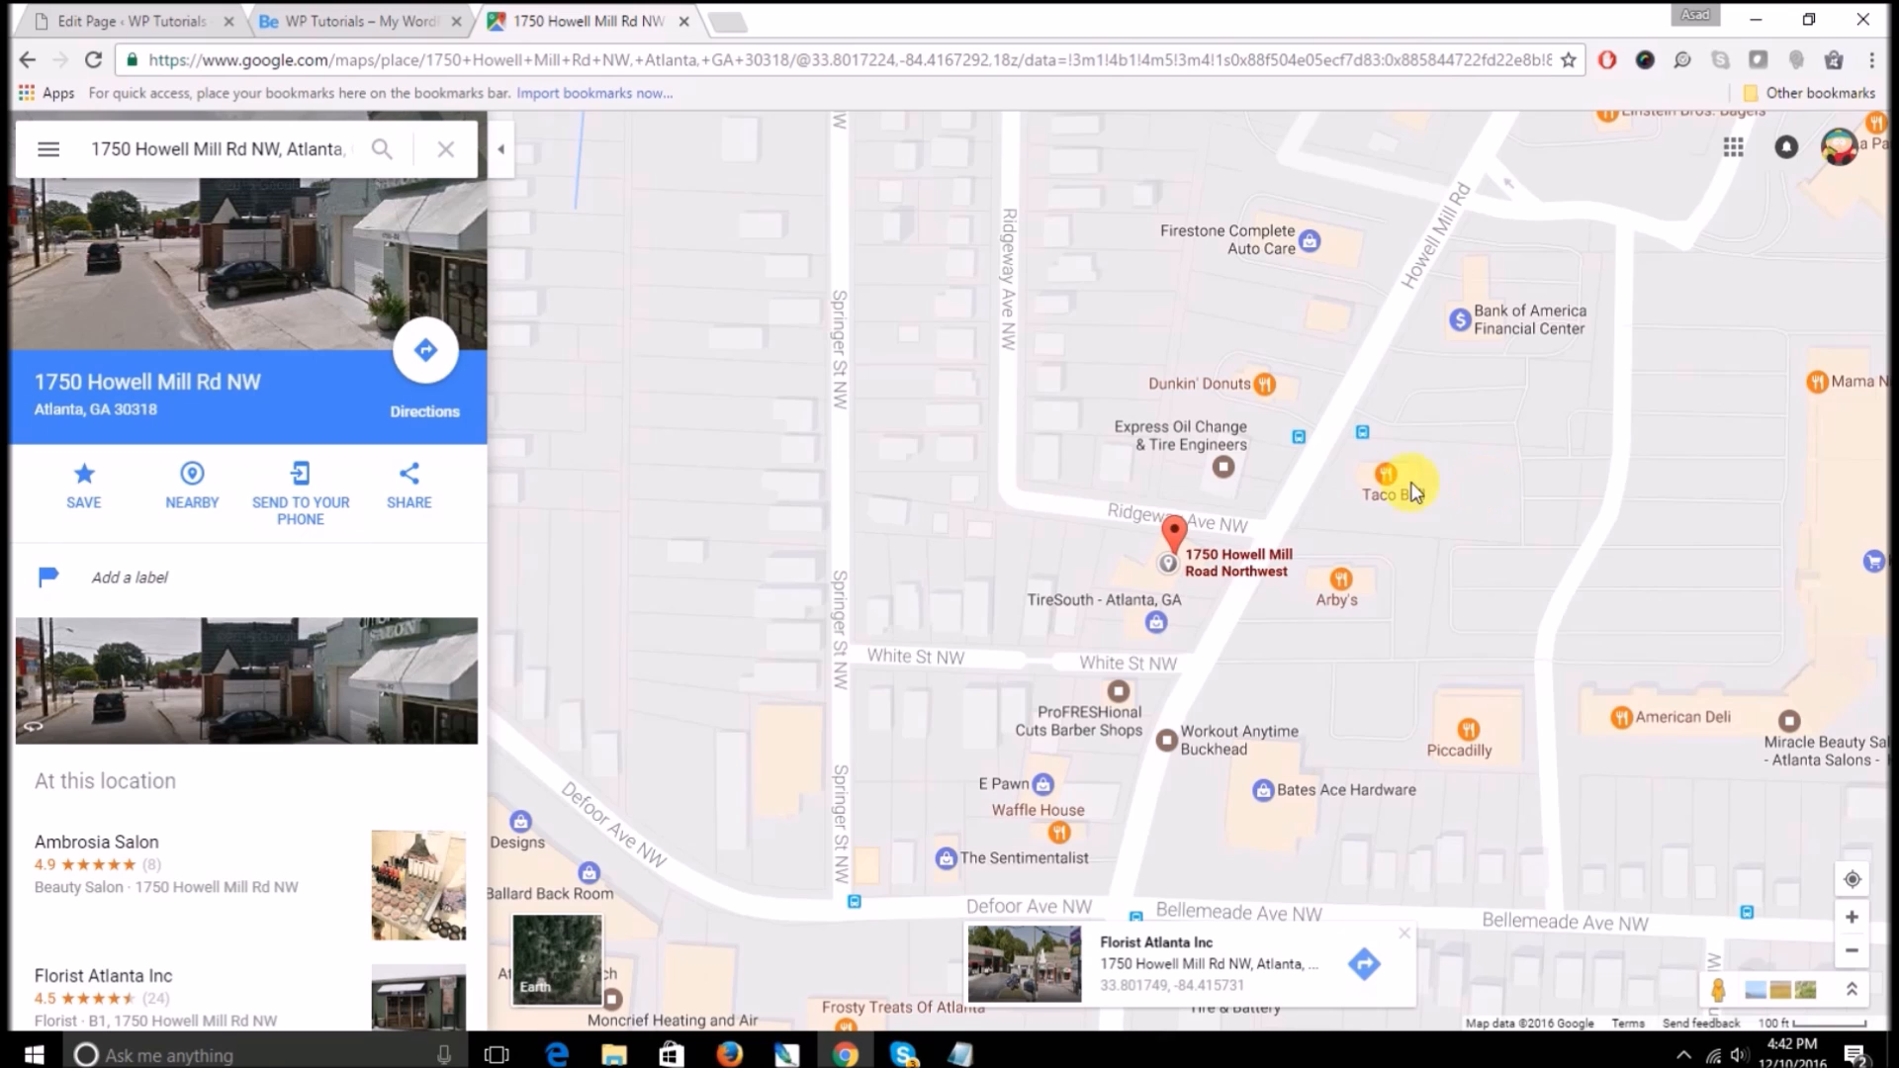
mouse_move(1404, 494)
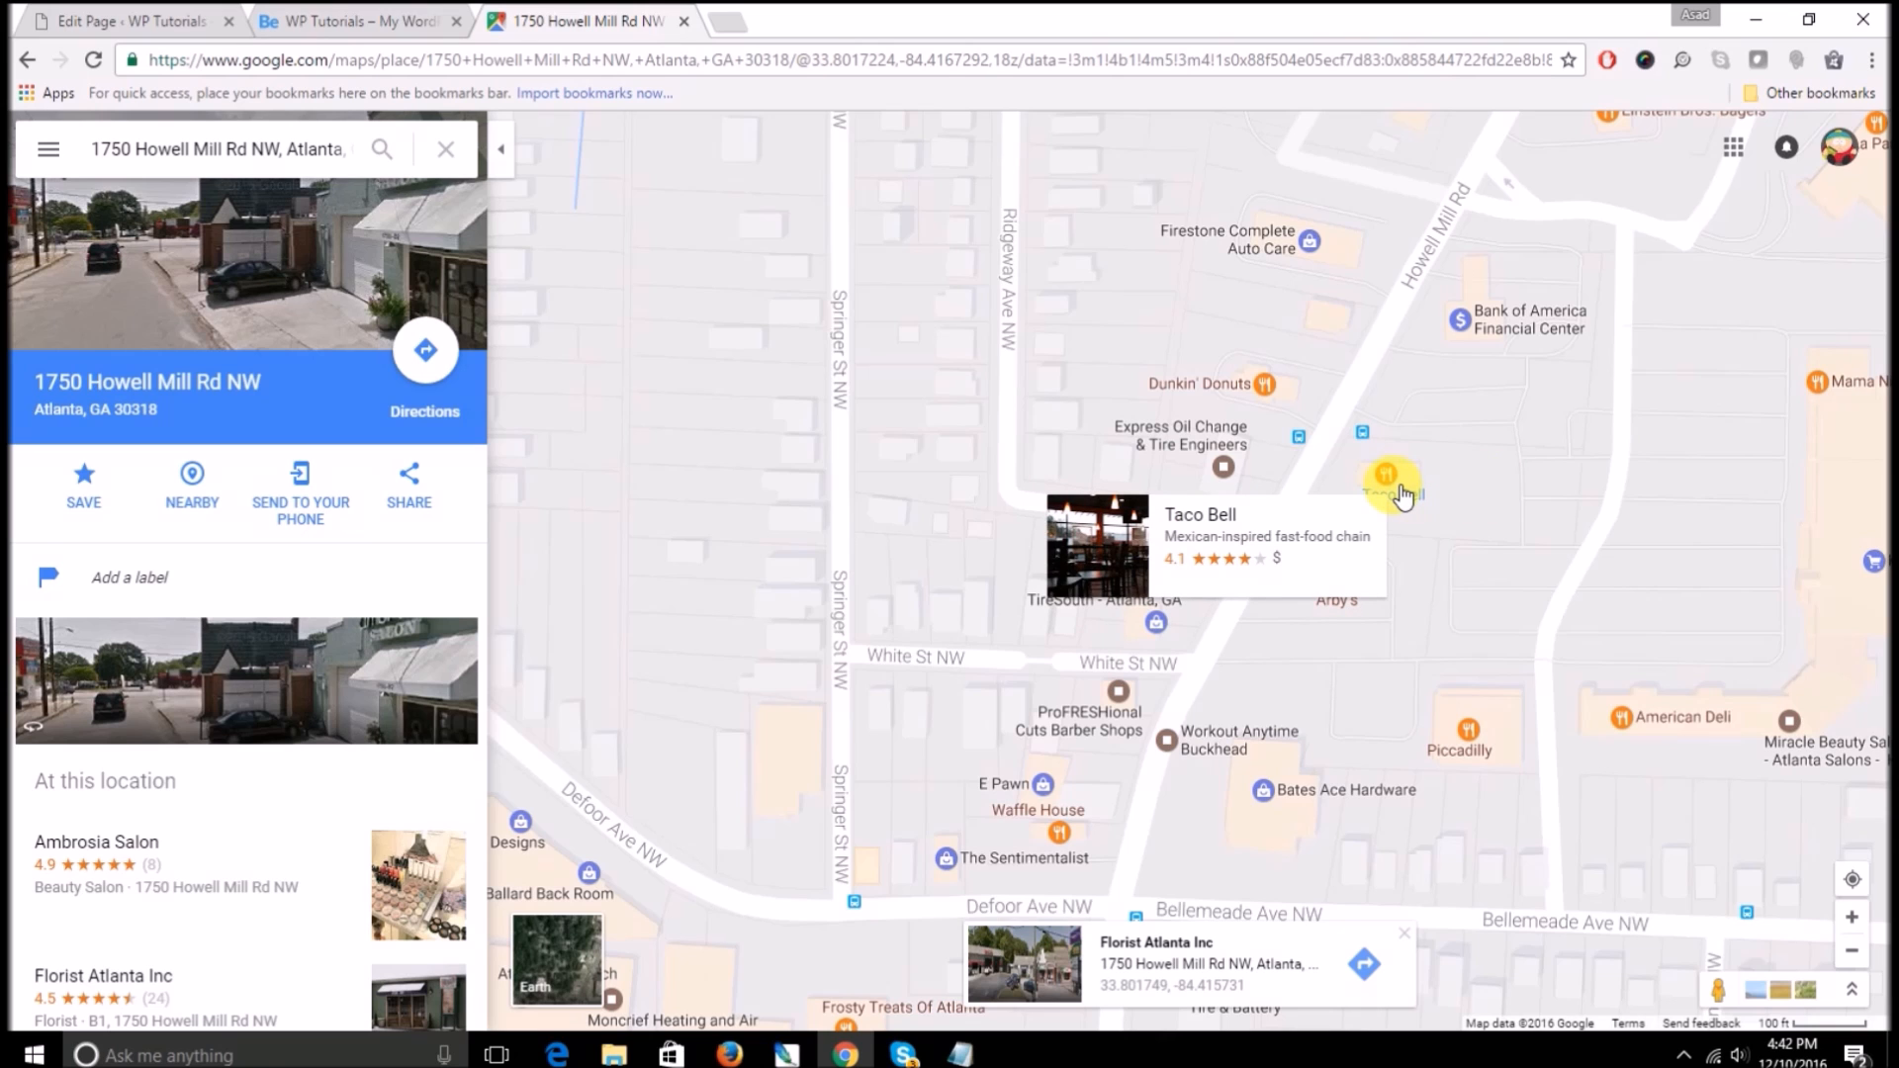
scroll(1404, 495, "up", 2)
scroll(1404, 494, "up", 2)
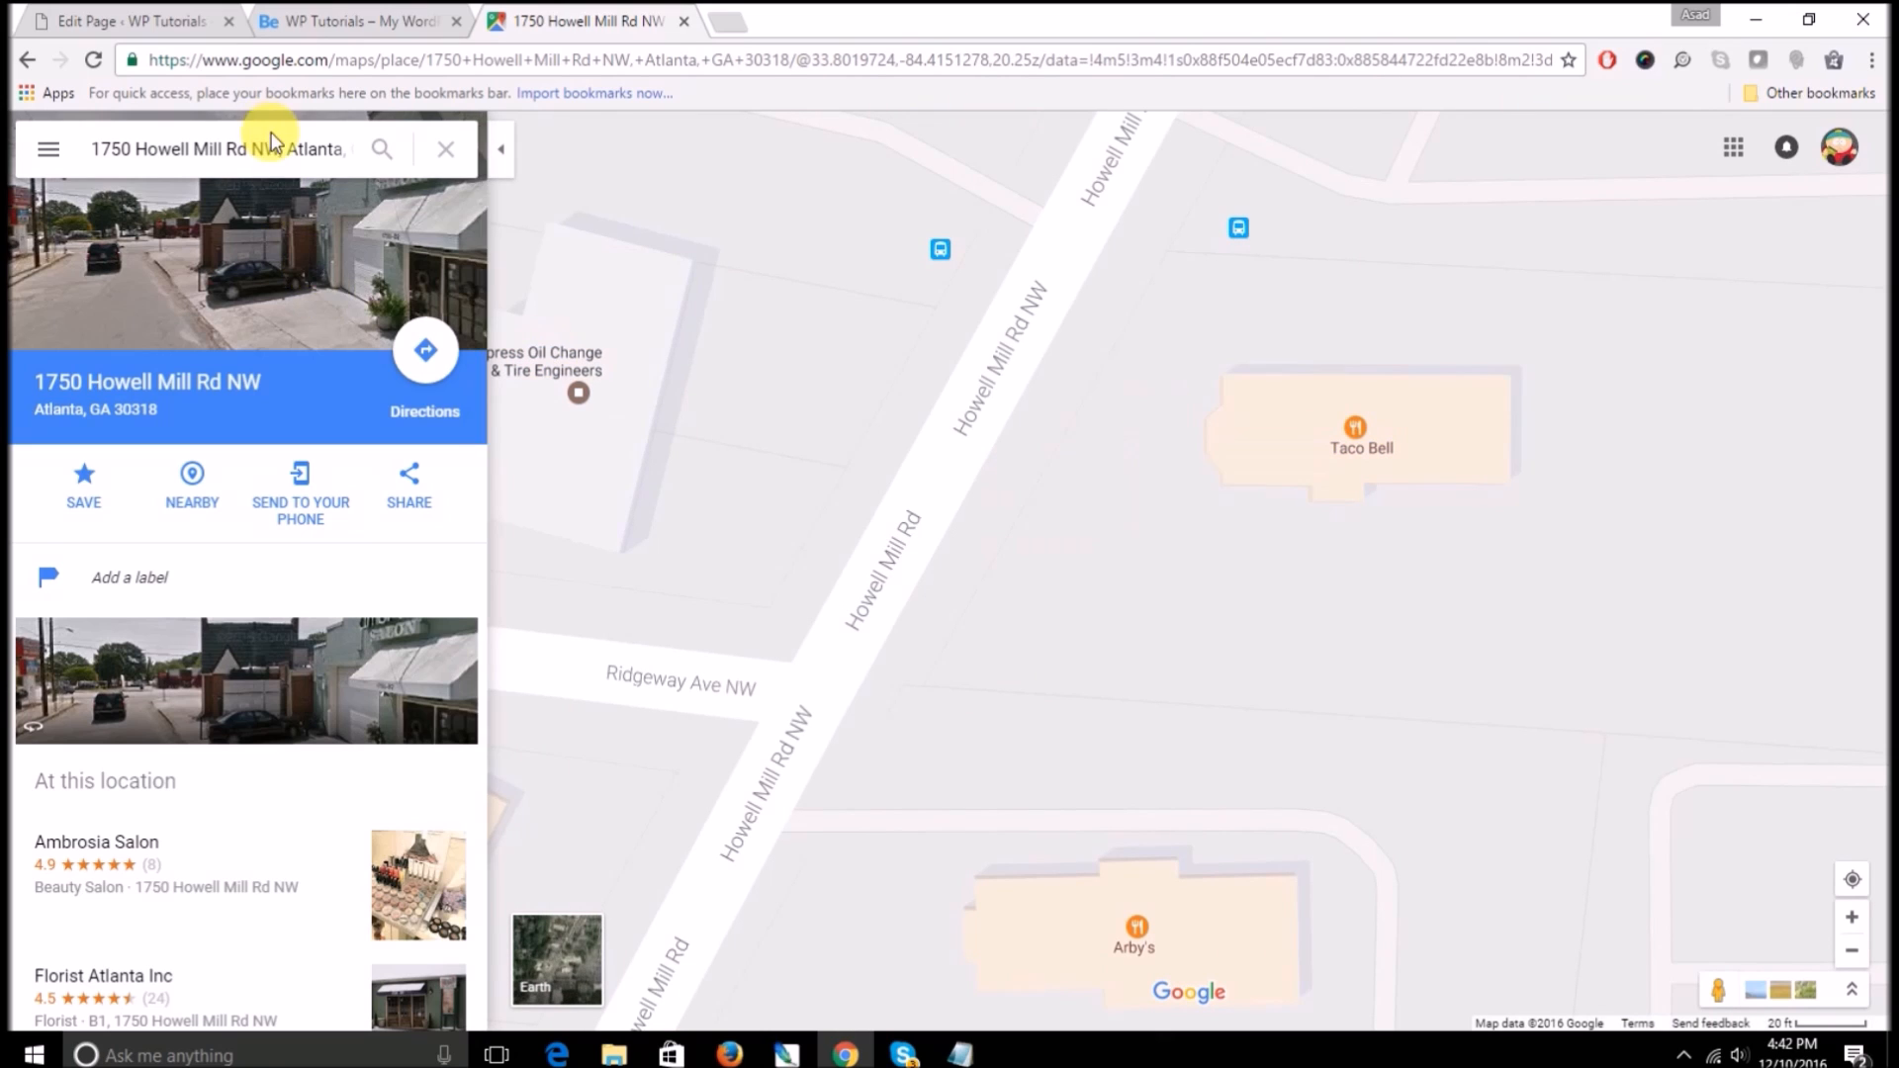
mouse_move(1351, 437)
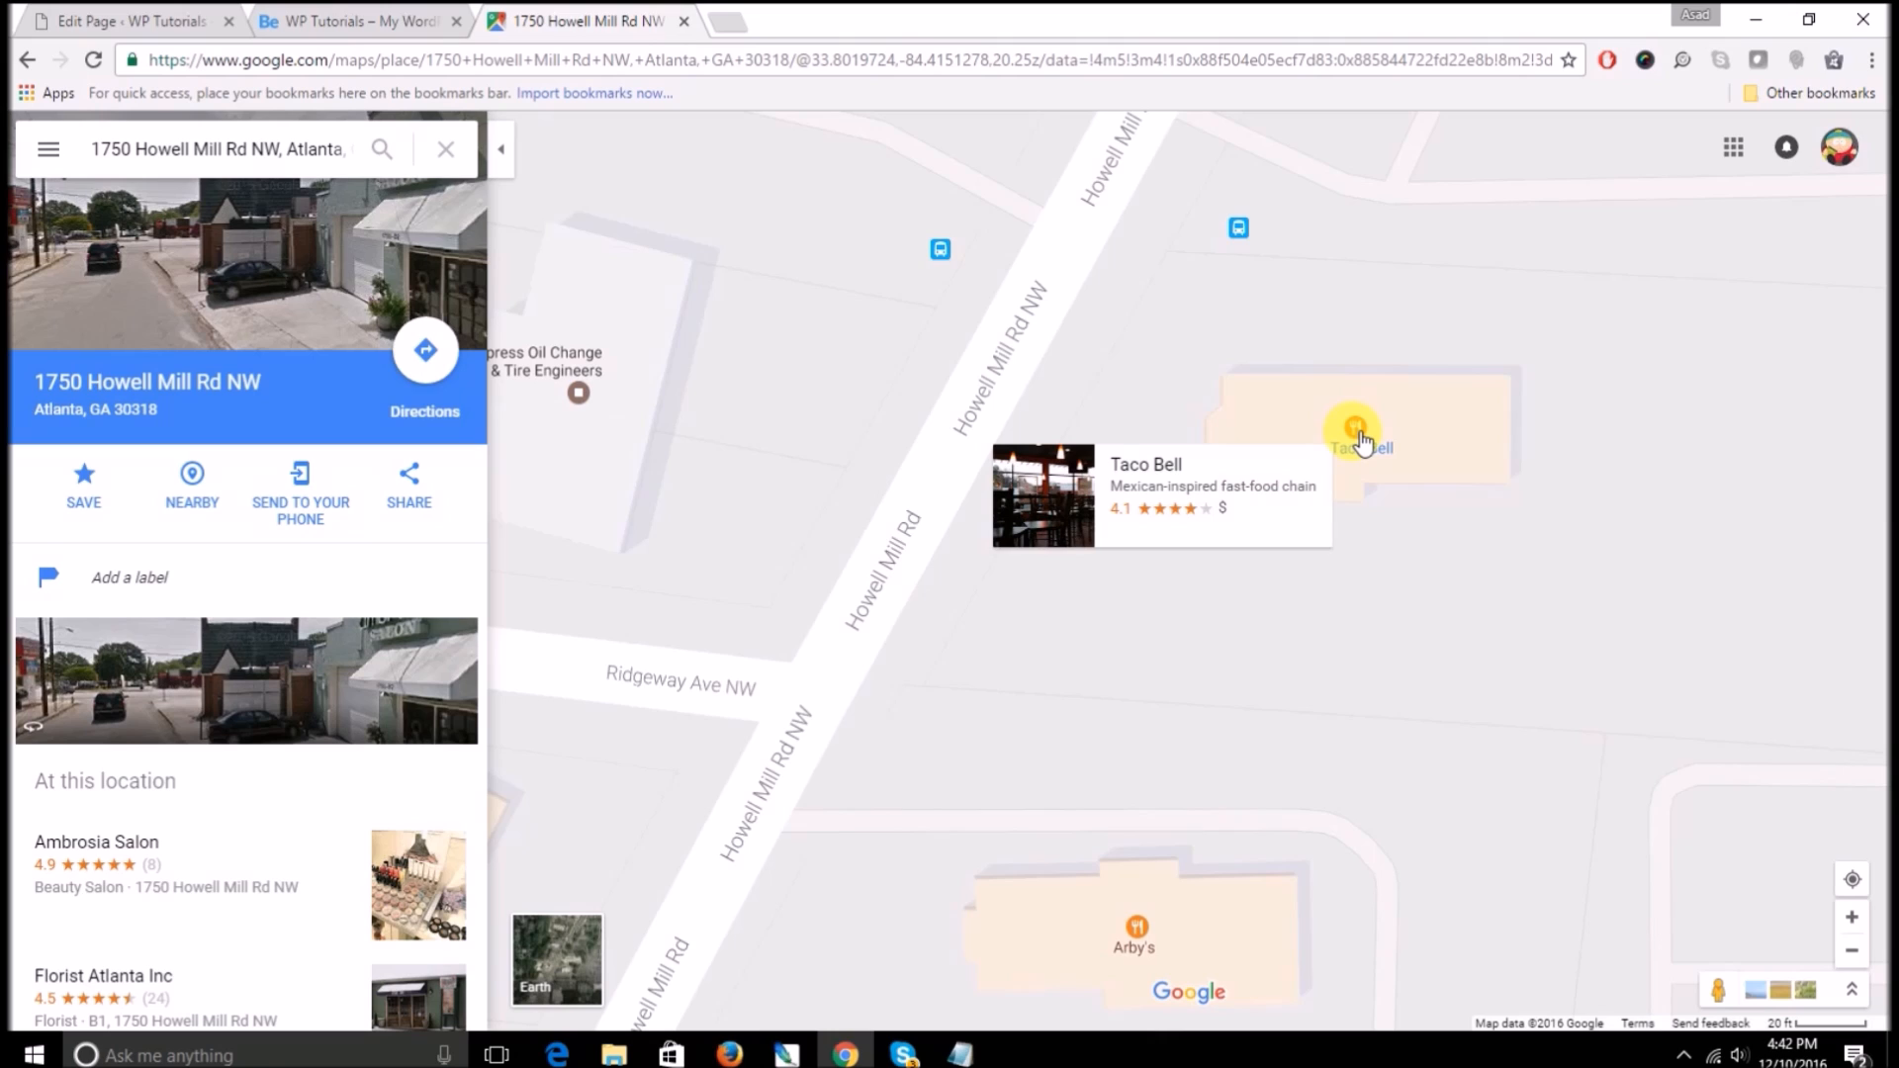
right_click(1353, 431)
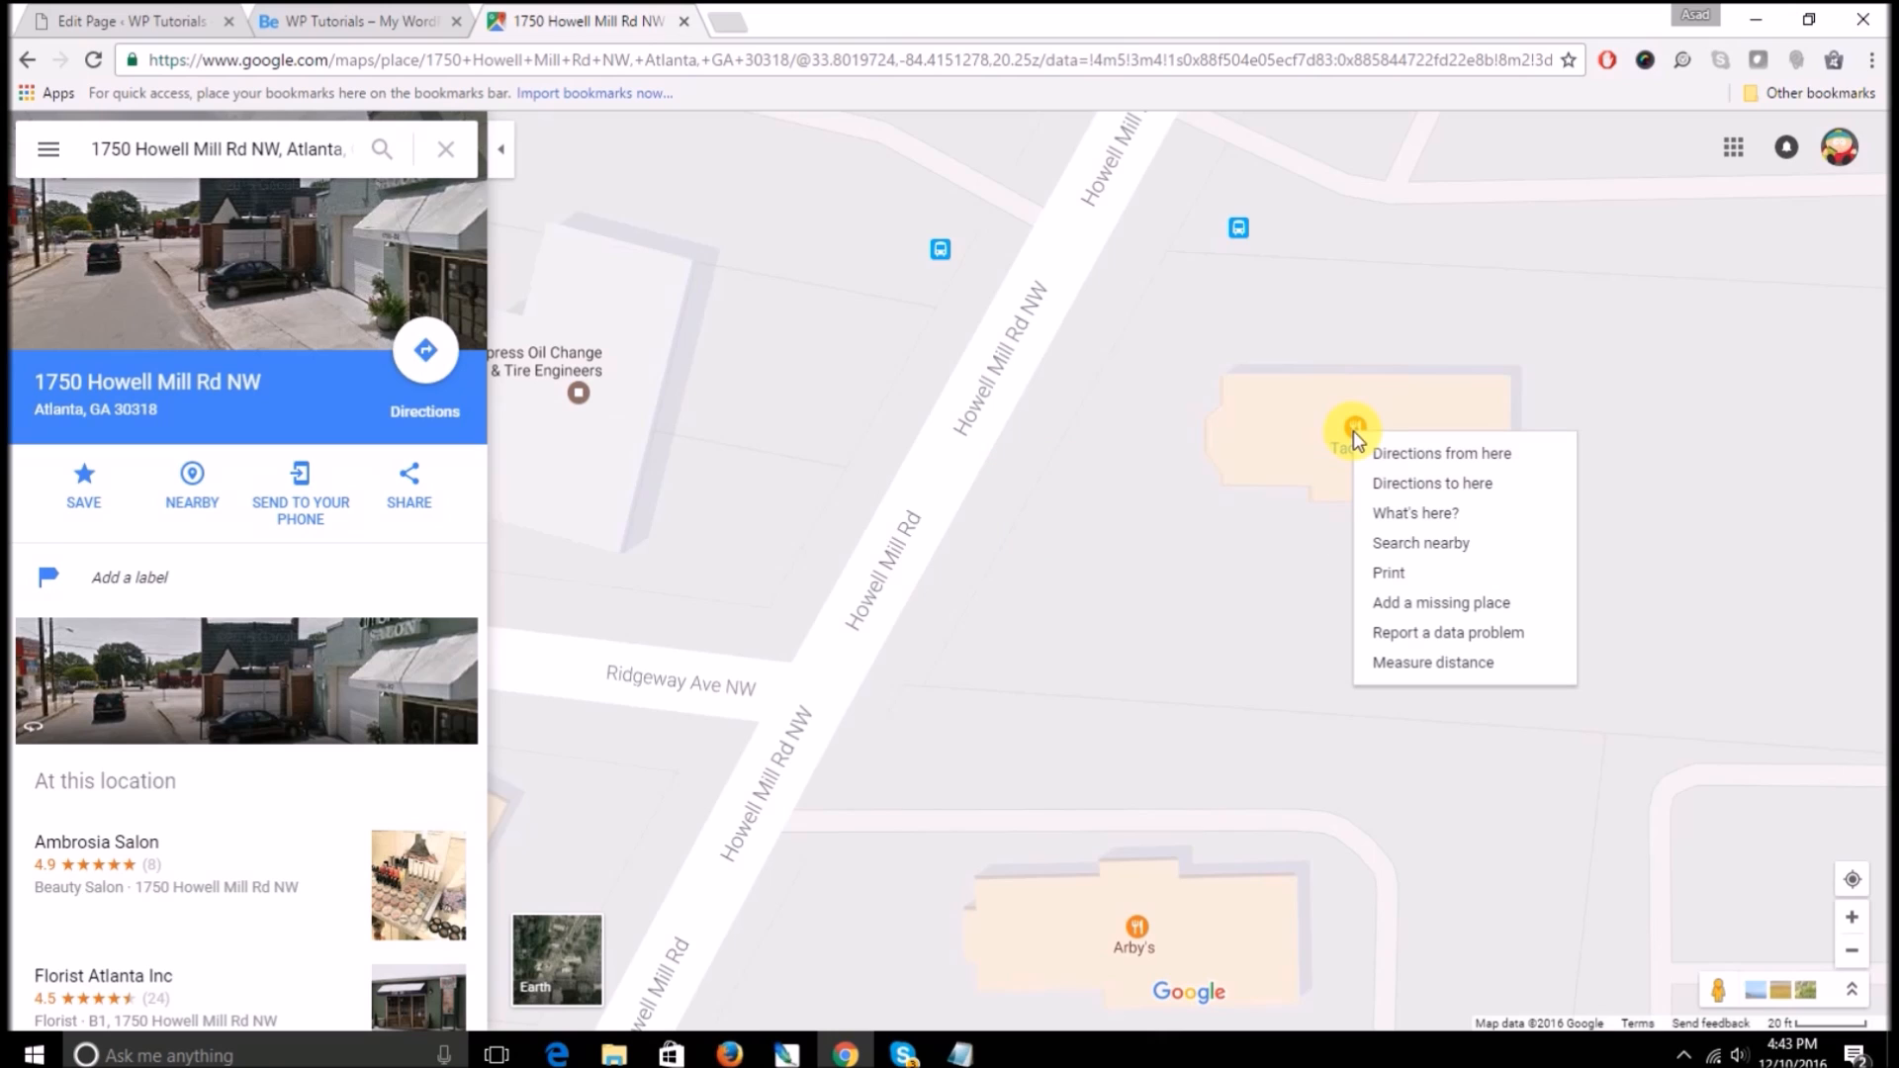
left_click(1405, 515)
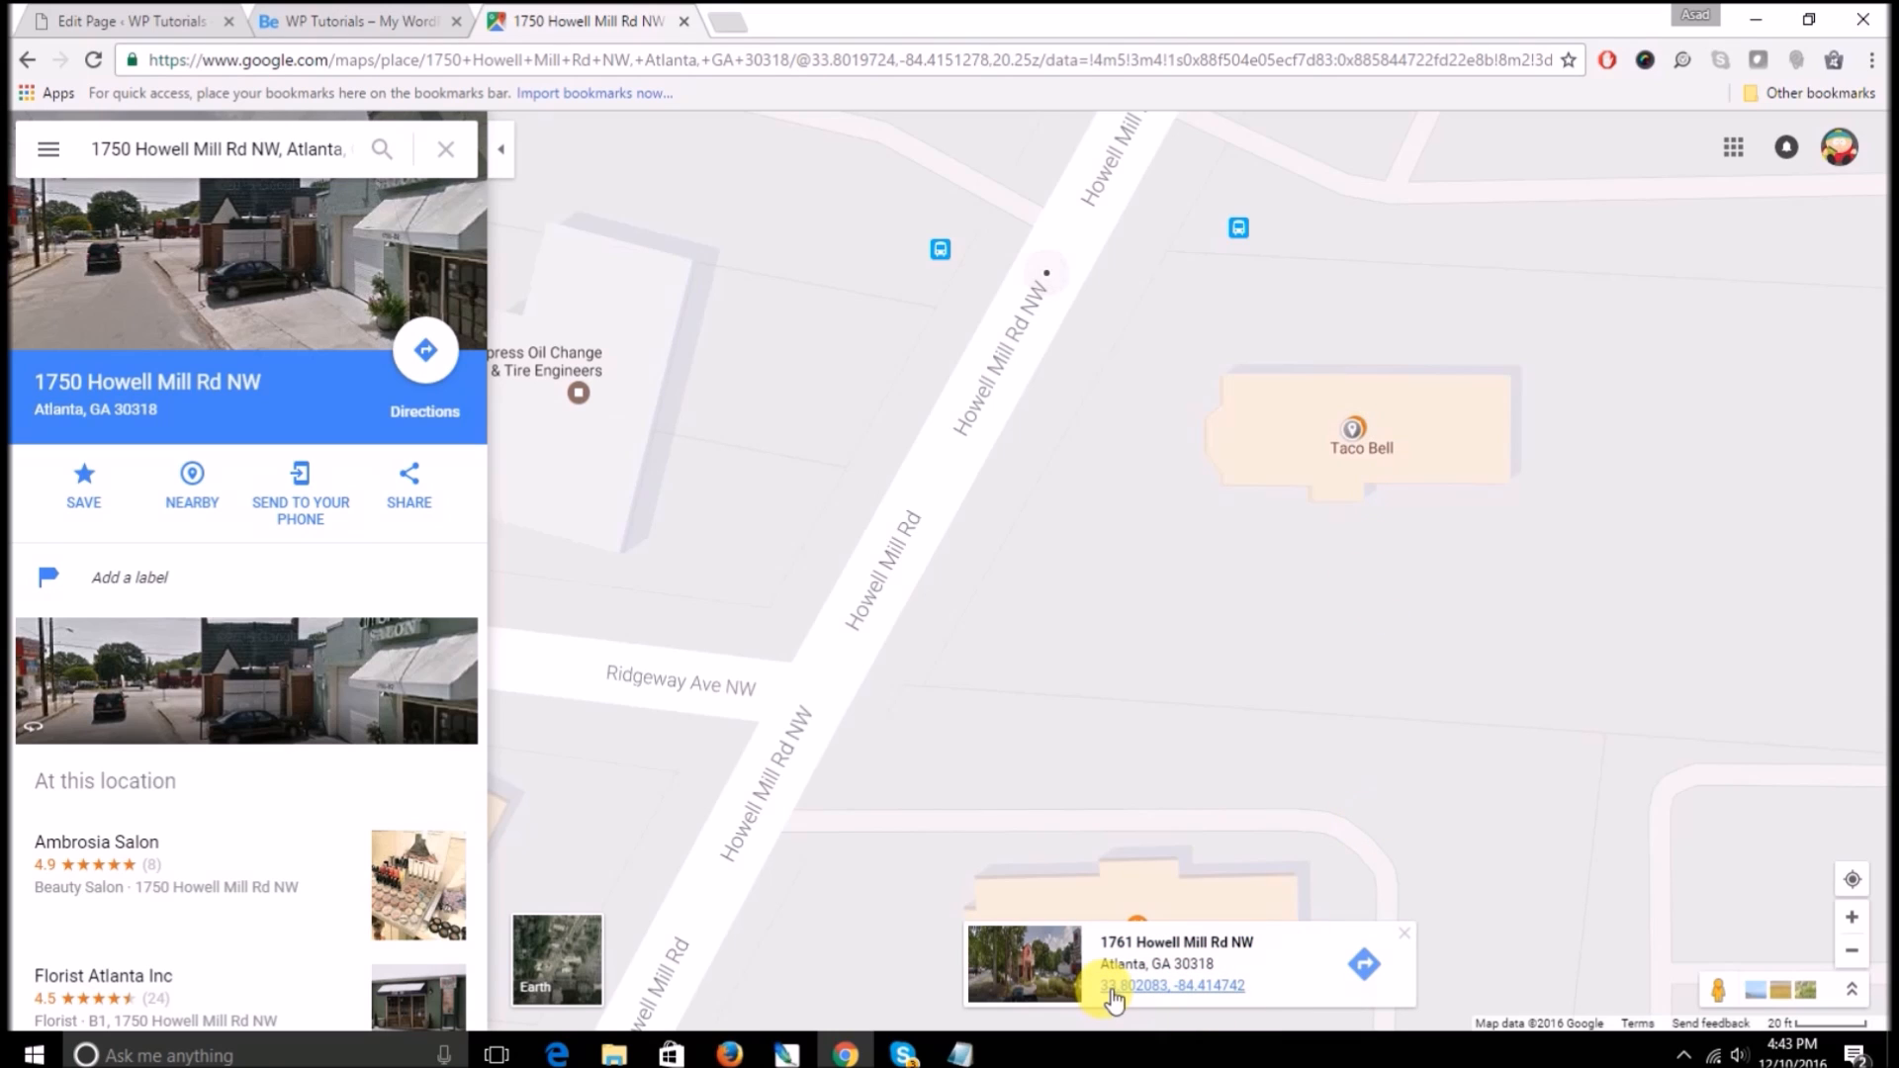
left_click_drag(1100, 987, 1237, 994)
right_click(1237, 996)
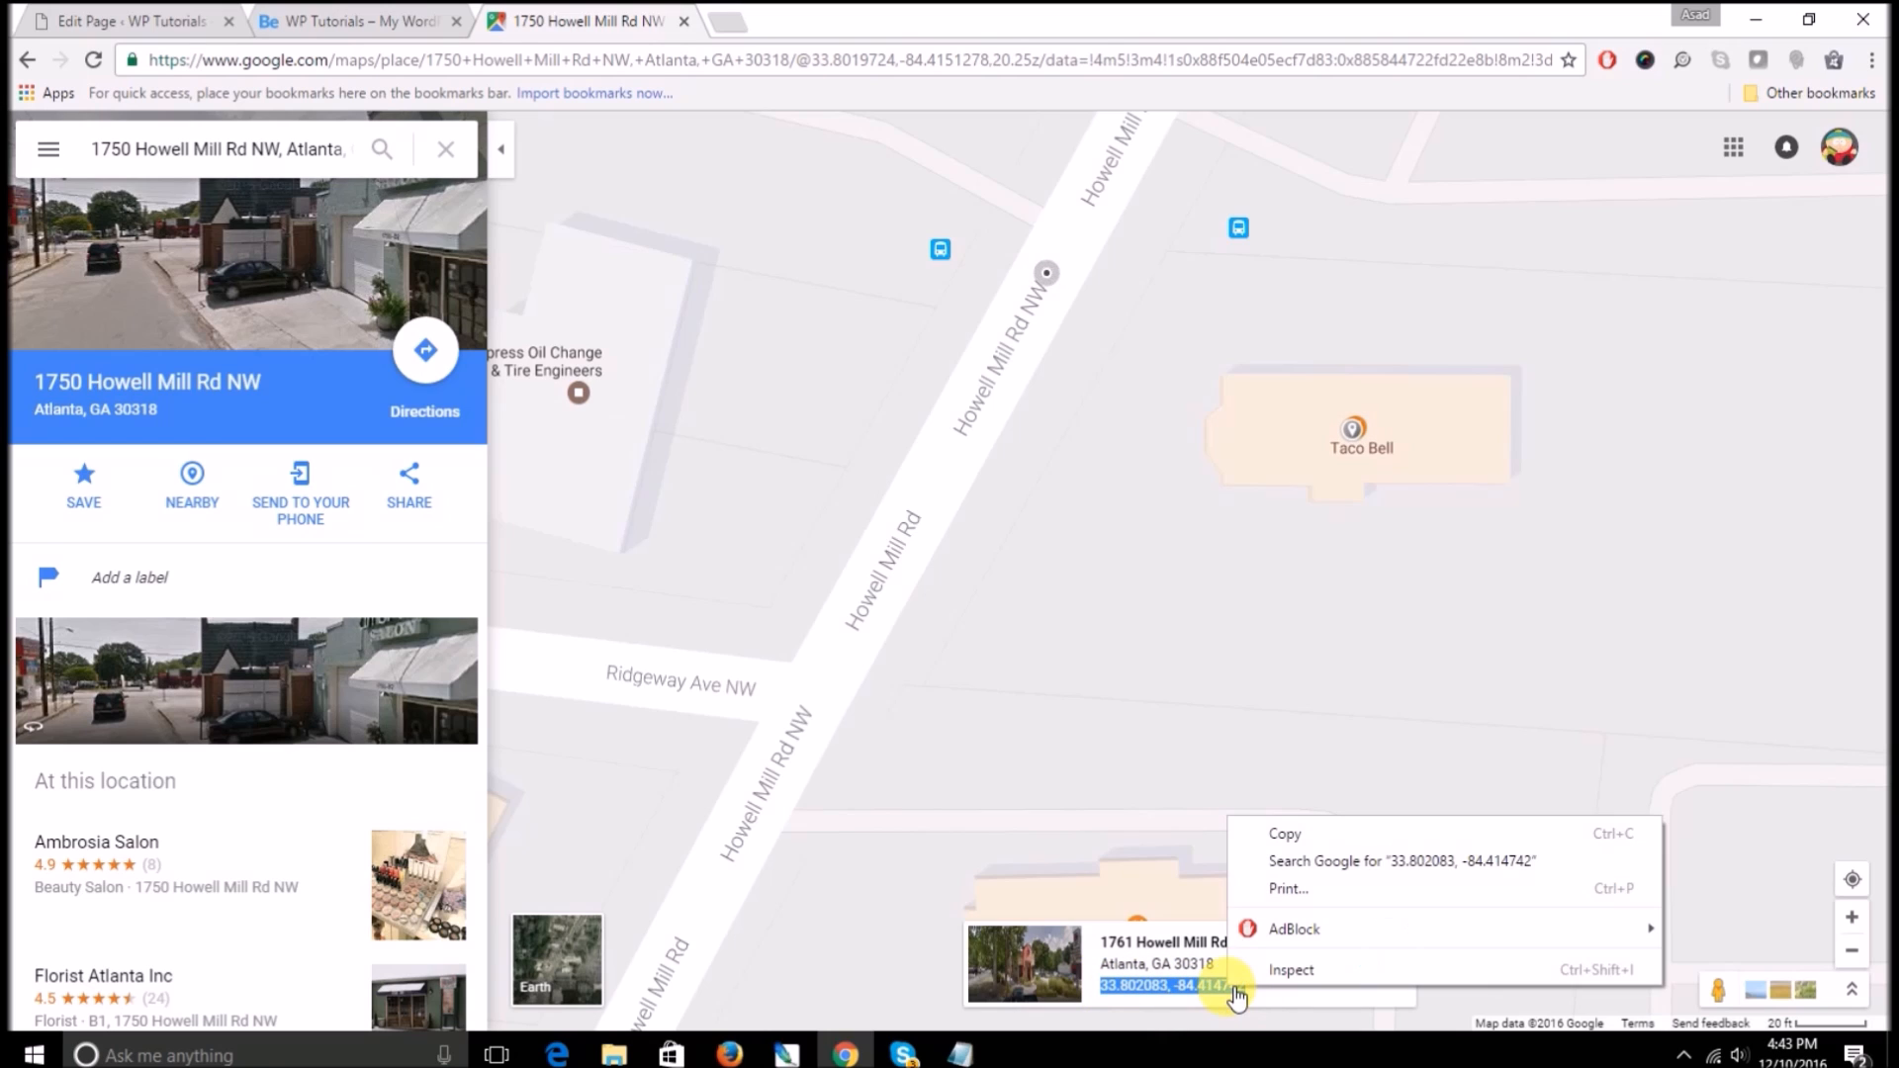
left_click(1281, 837)
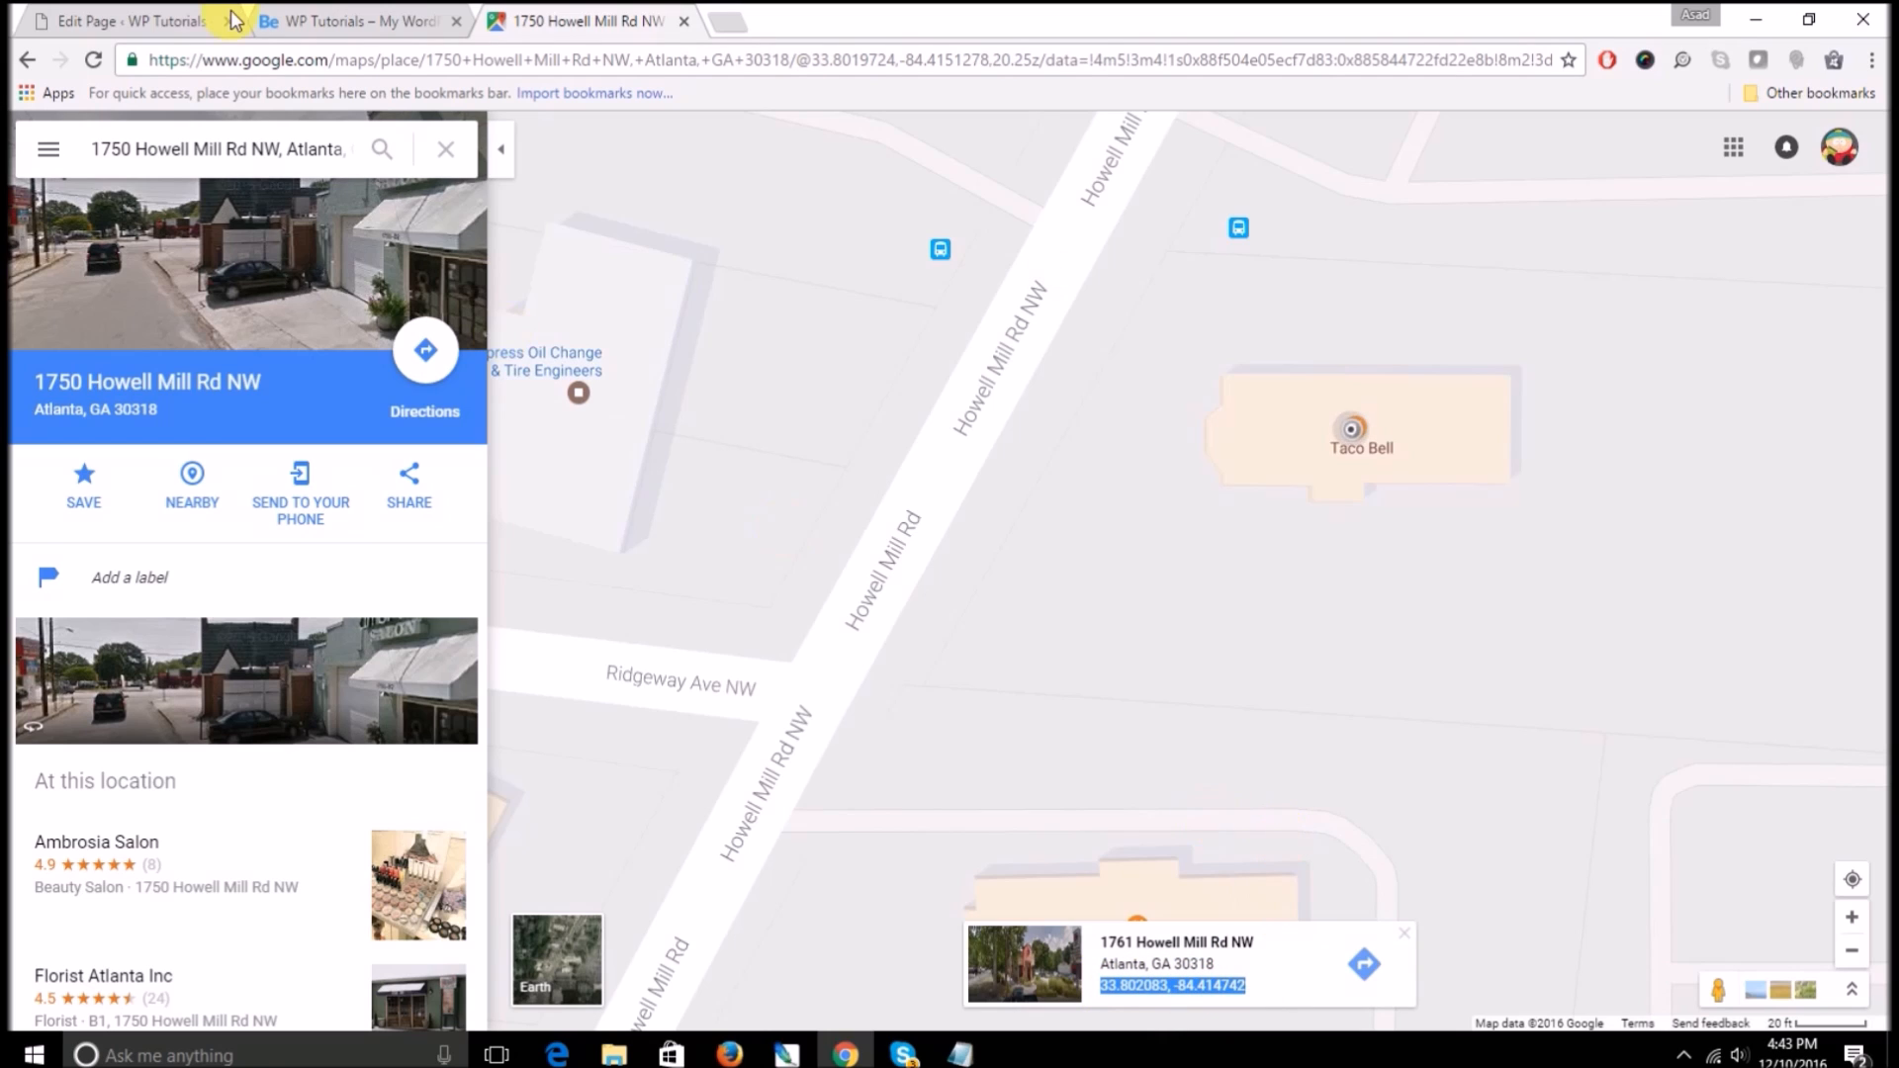
left_click(171, 12)
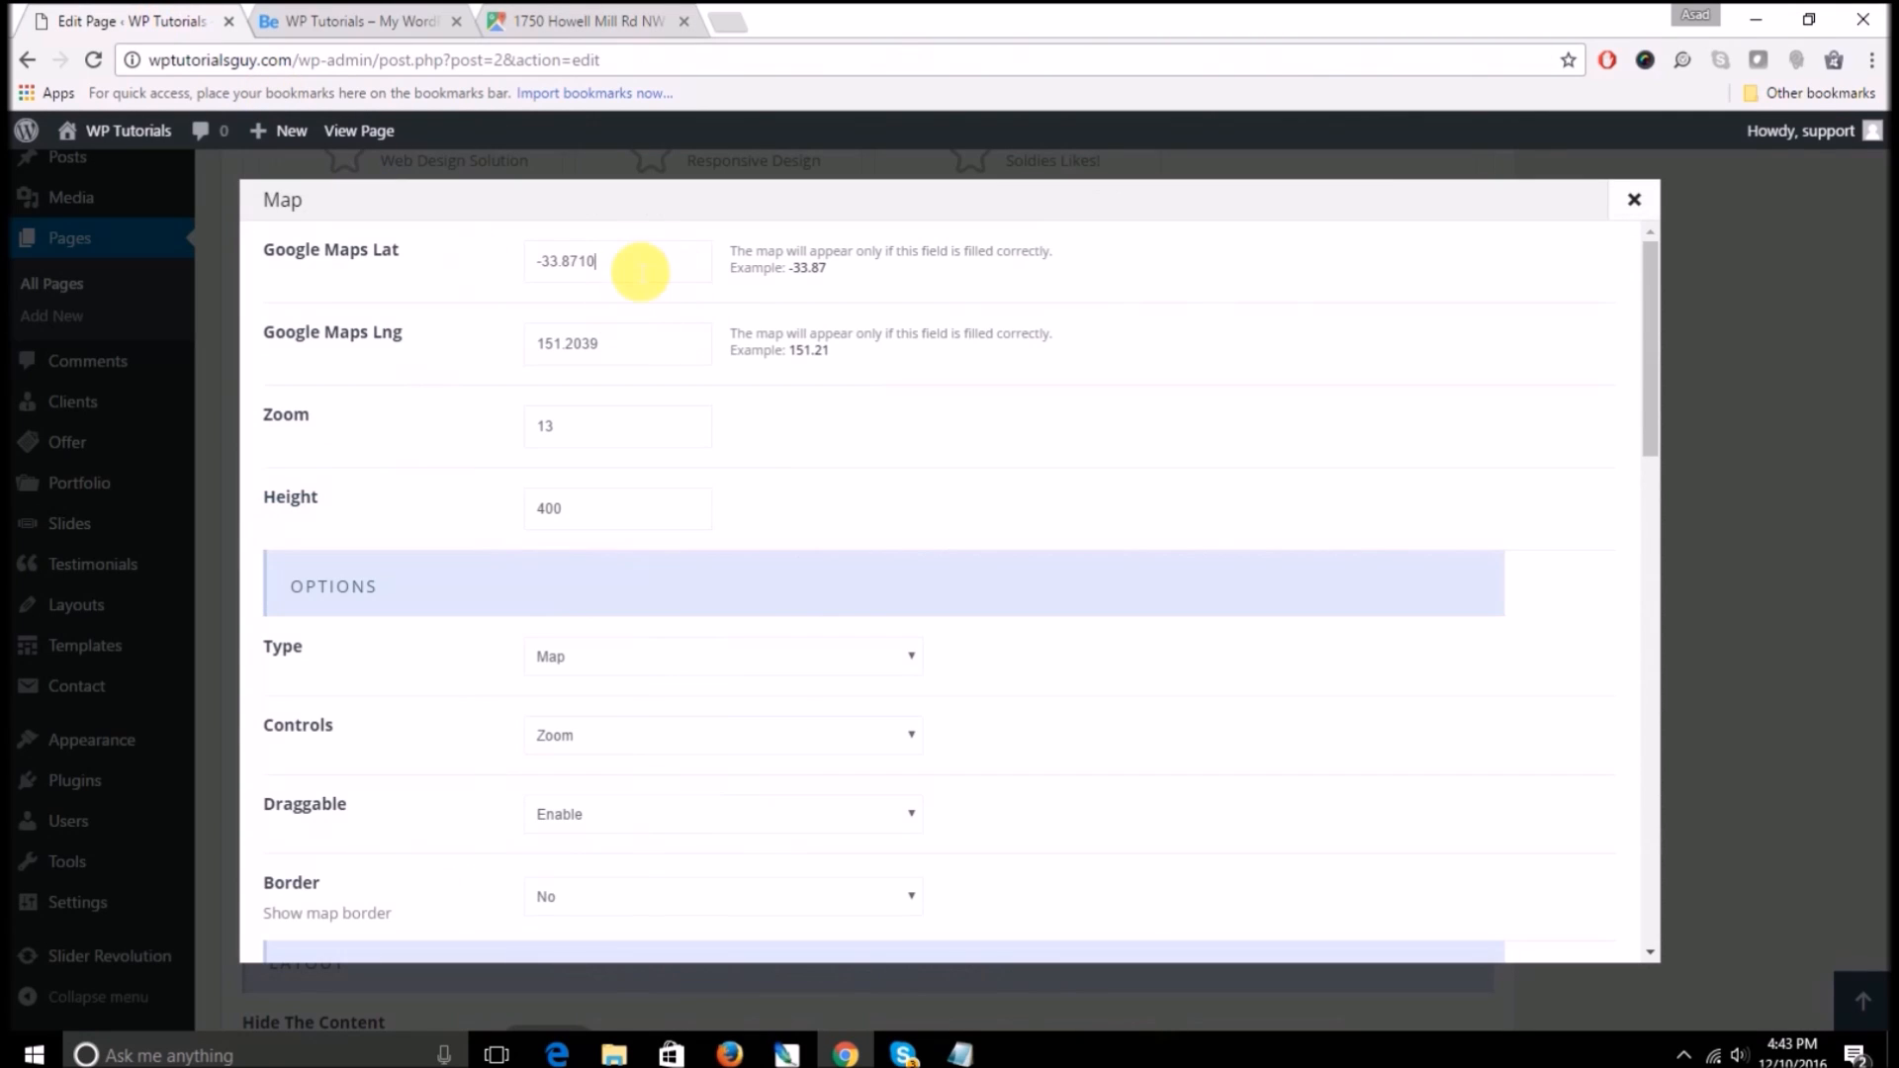
Step: Set the Map latitude to 33.802083 and longitude to -84.414742, removing stray characters
left_click_drag(636, 265, 450, 265)
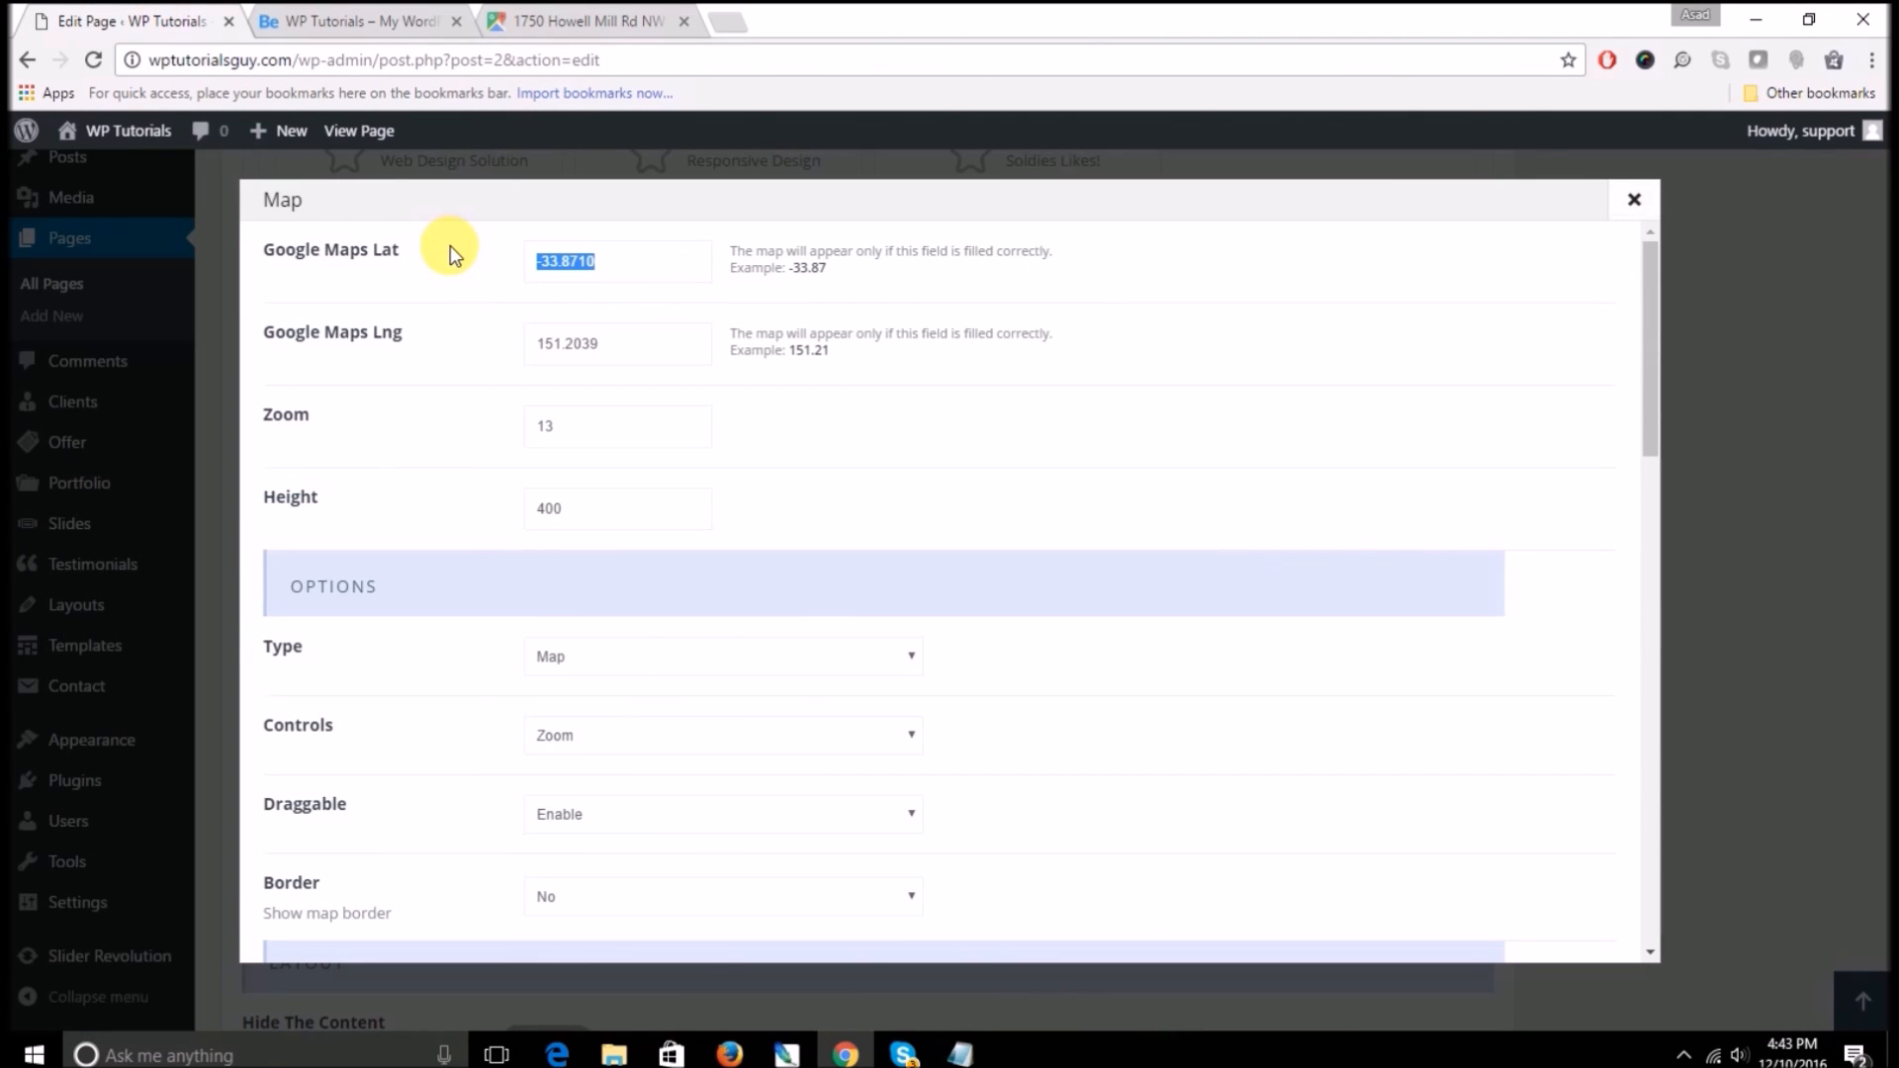
key("ctrl+v")
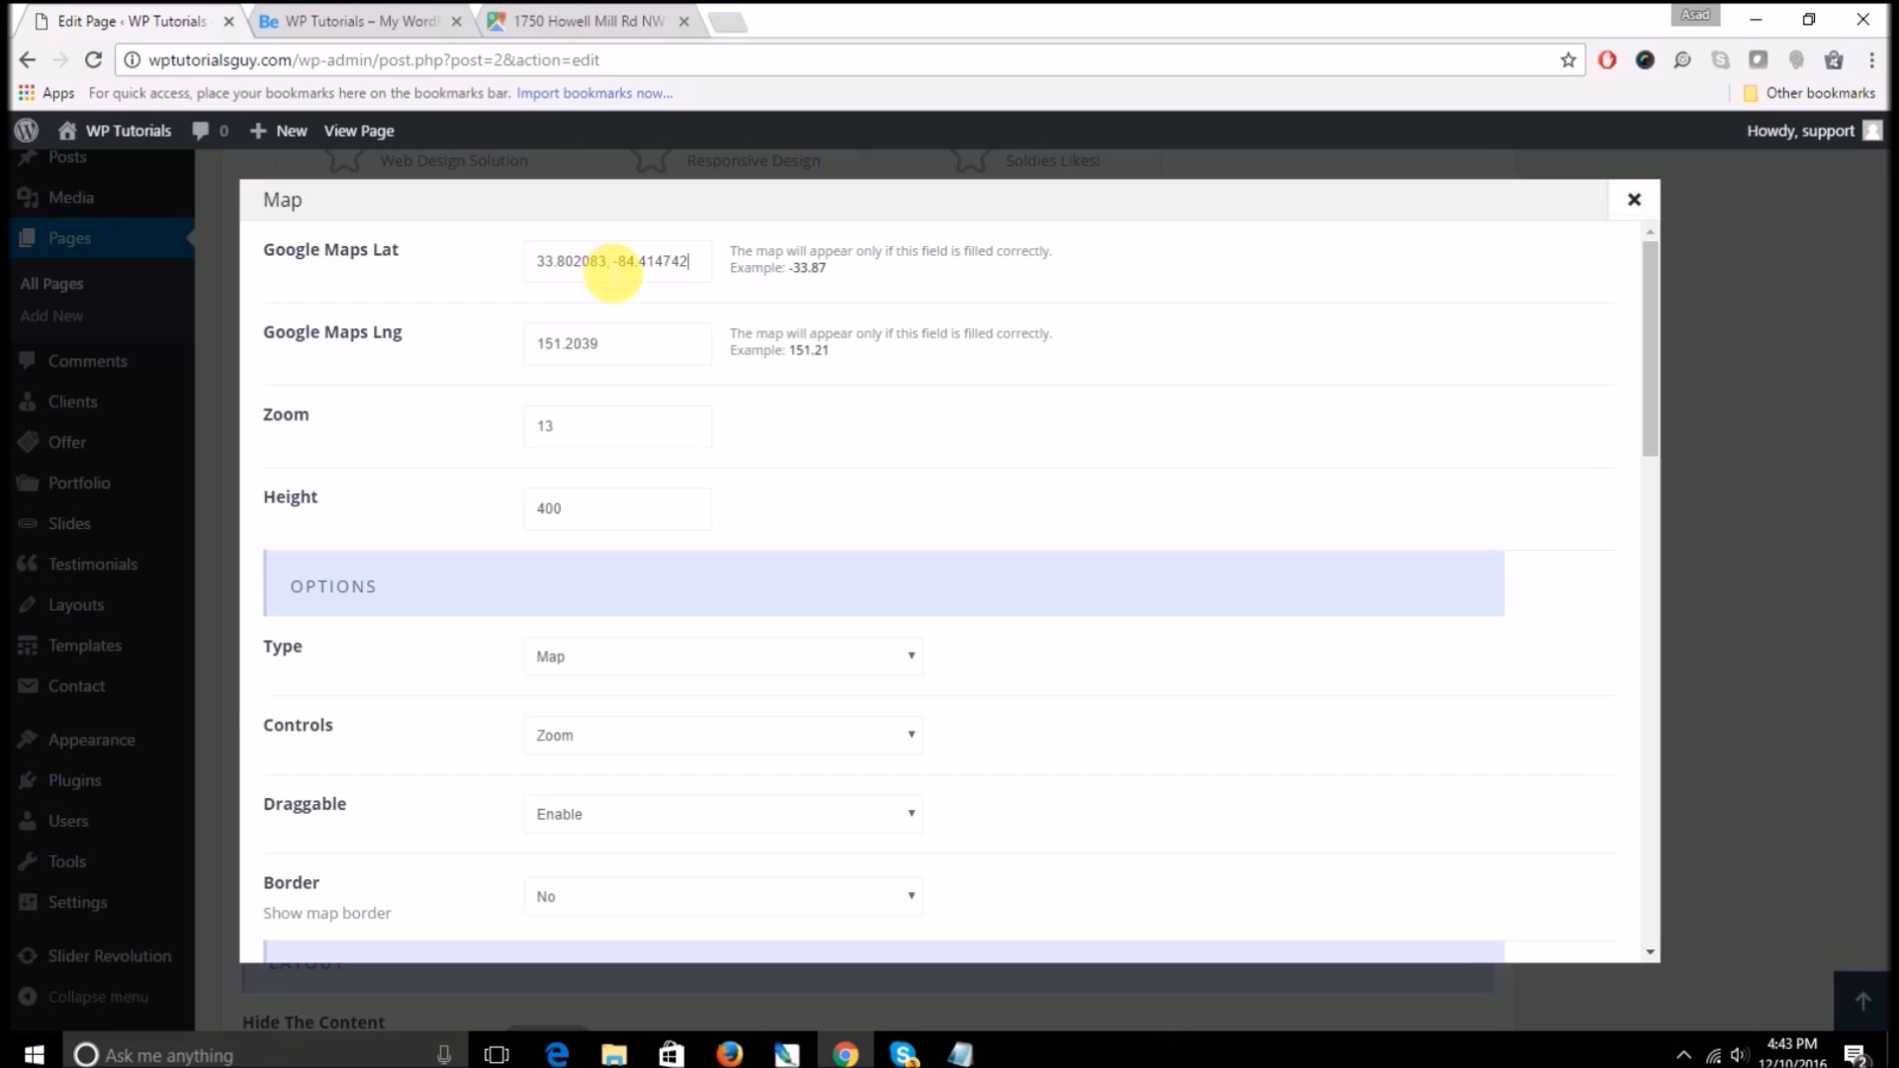
left_click_drag(607, 263, 742, 265)
key("ctrl+x")
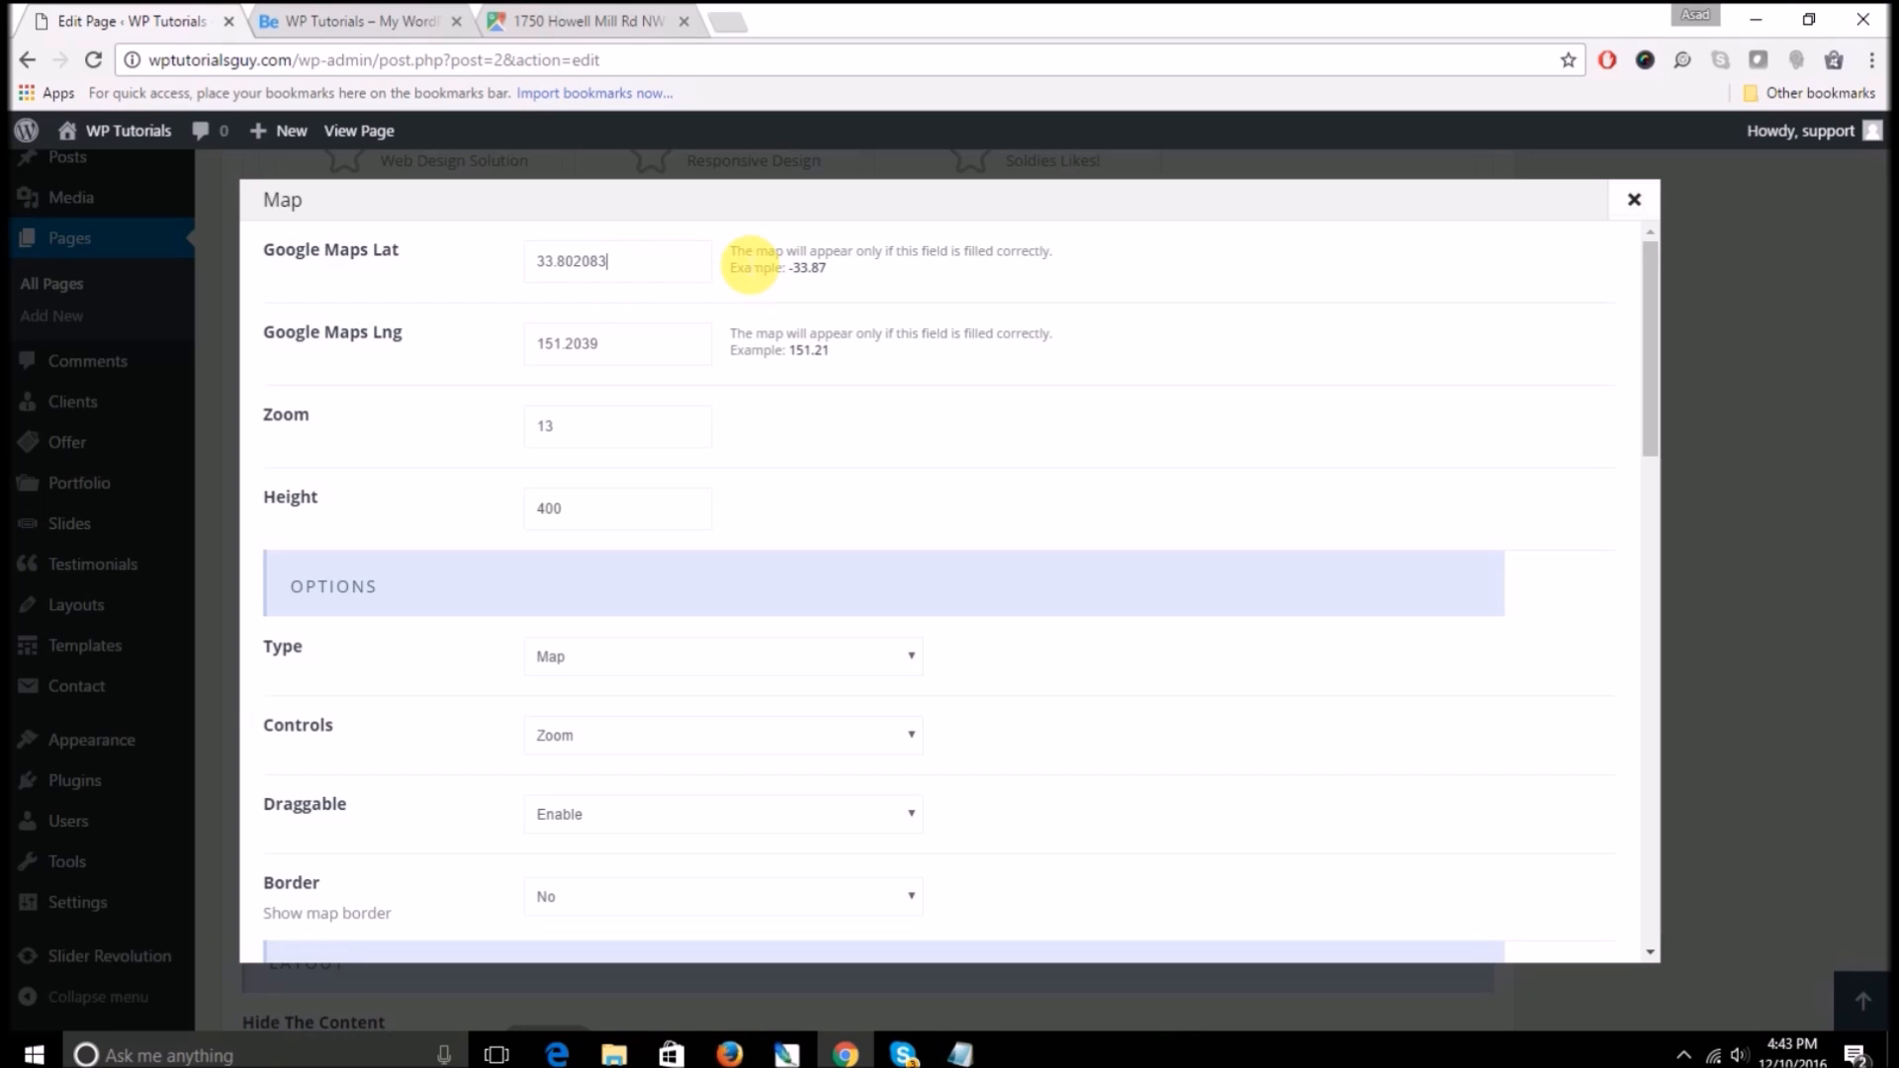
left_click_drag(633, 346, 475, 356)
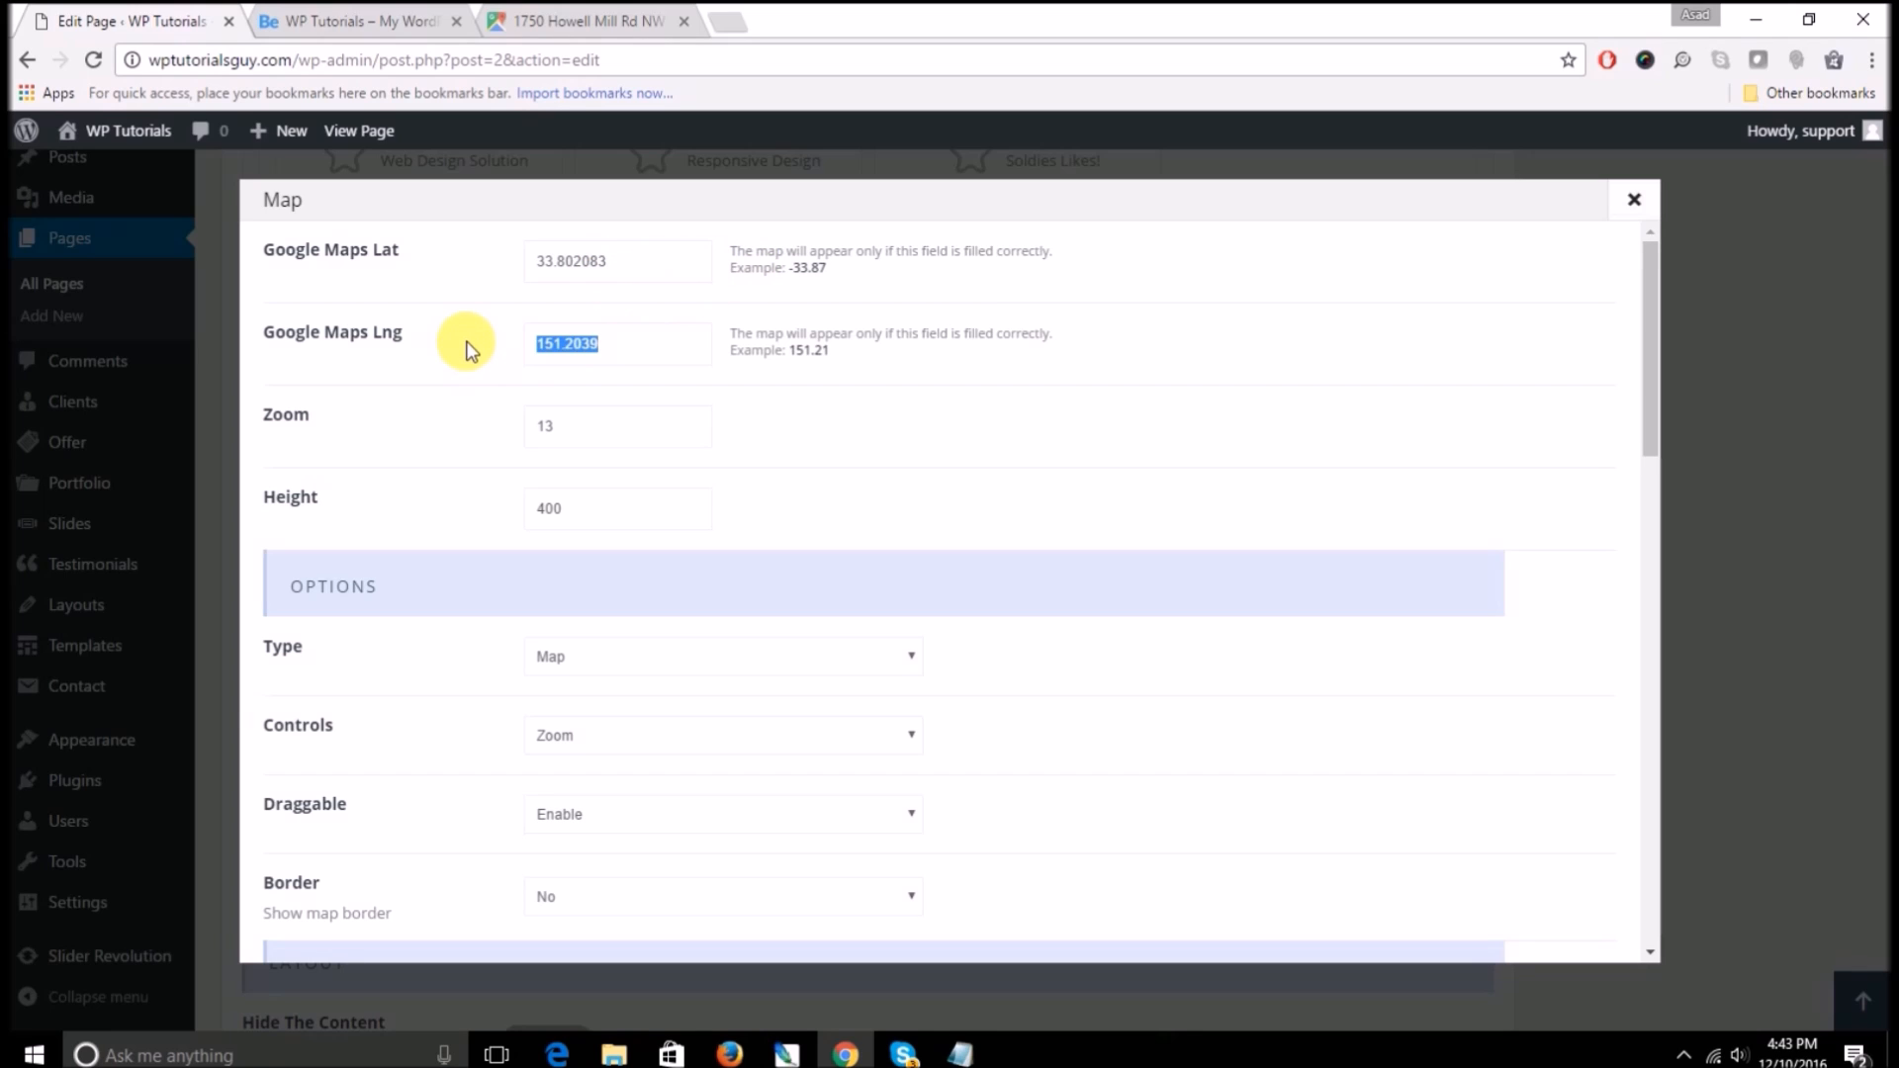
key("ctrl+v")
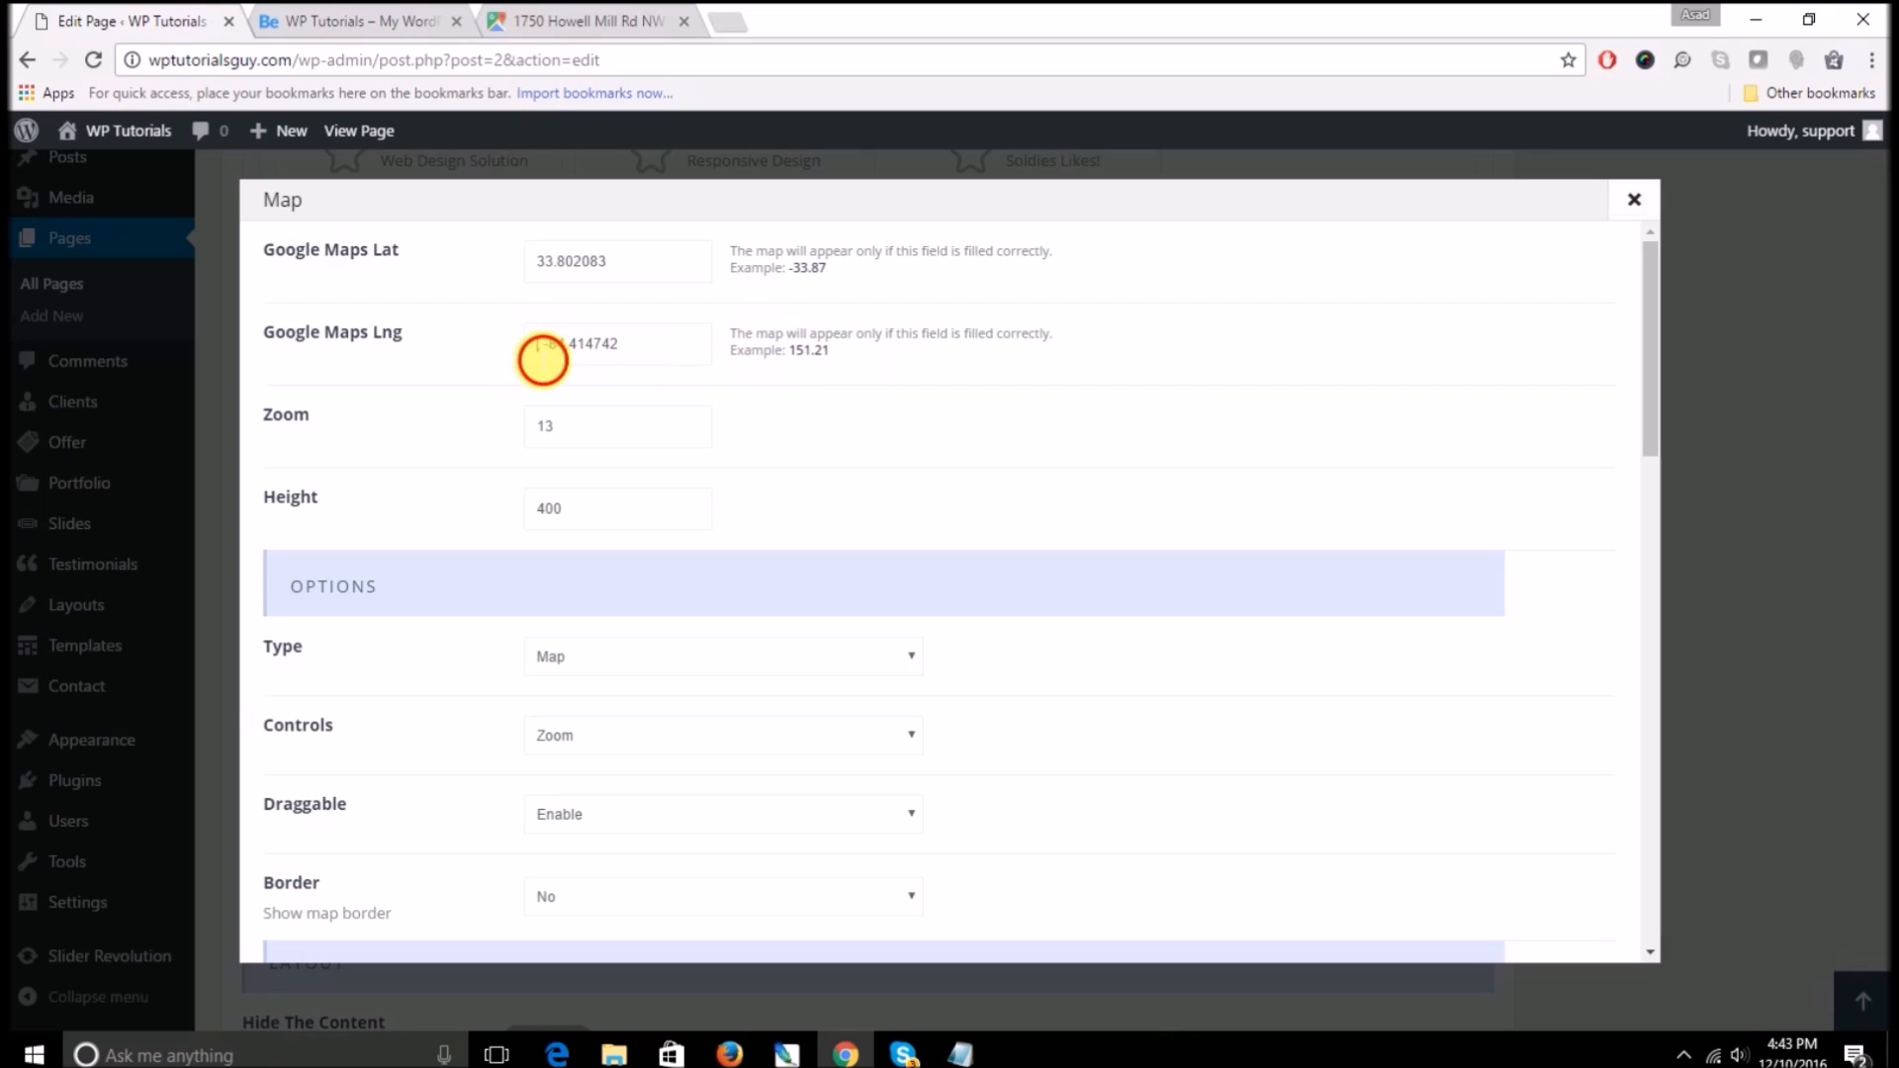
key("Delete")
key("Delete")
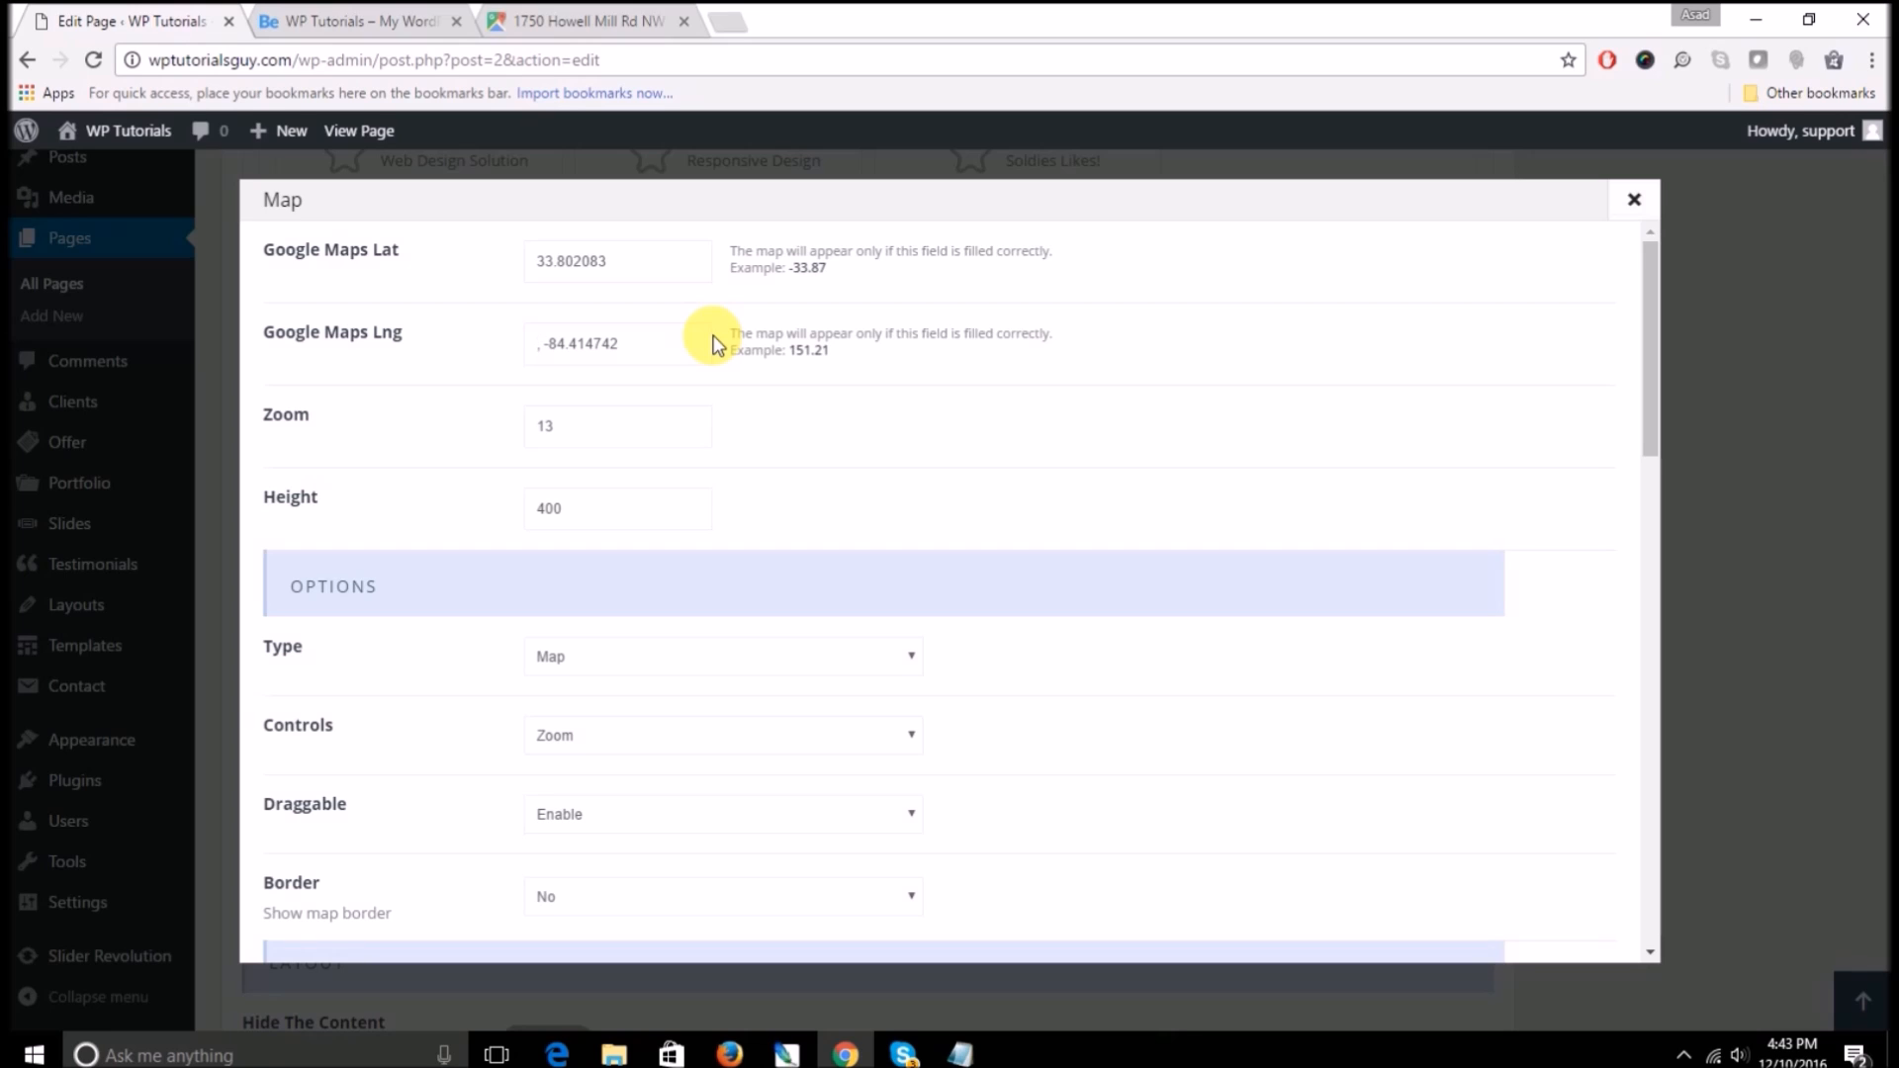
key("Delete")
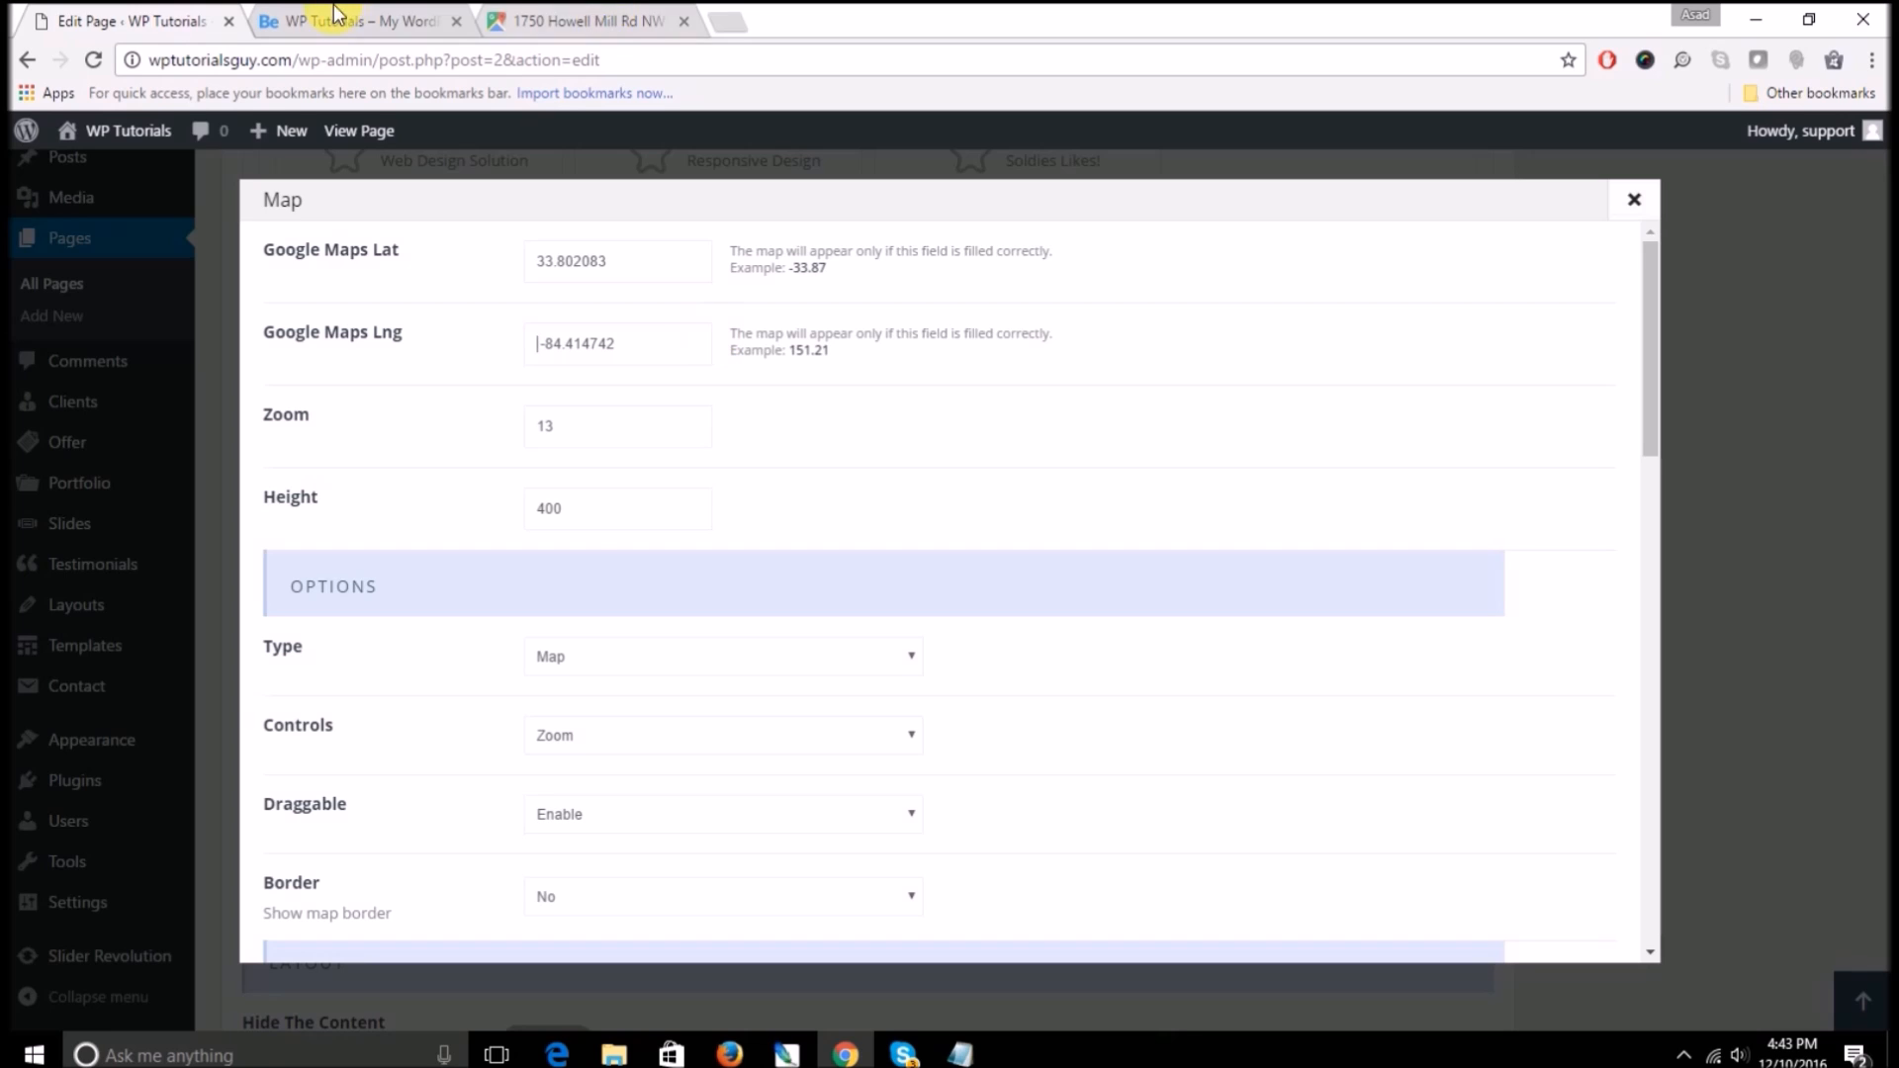
Step: Verify the coordinates against Google Maps and select the zoom value 13
left_click(634, 18)
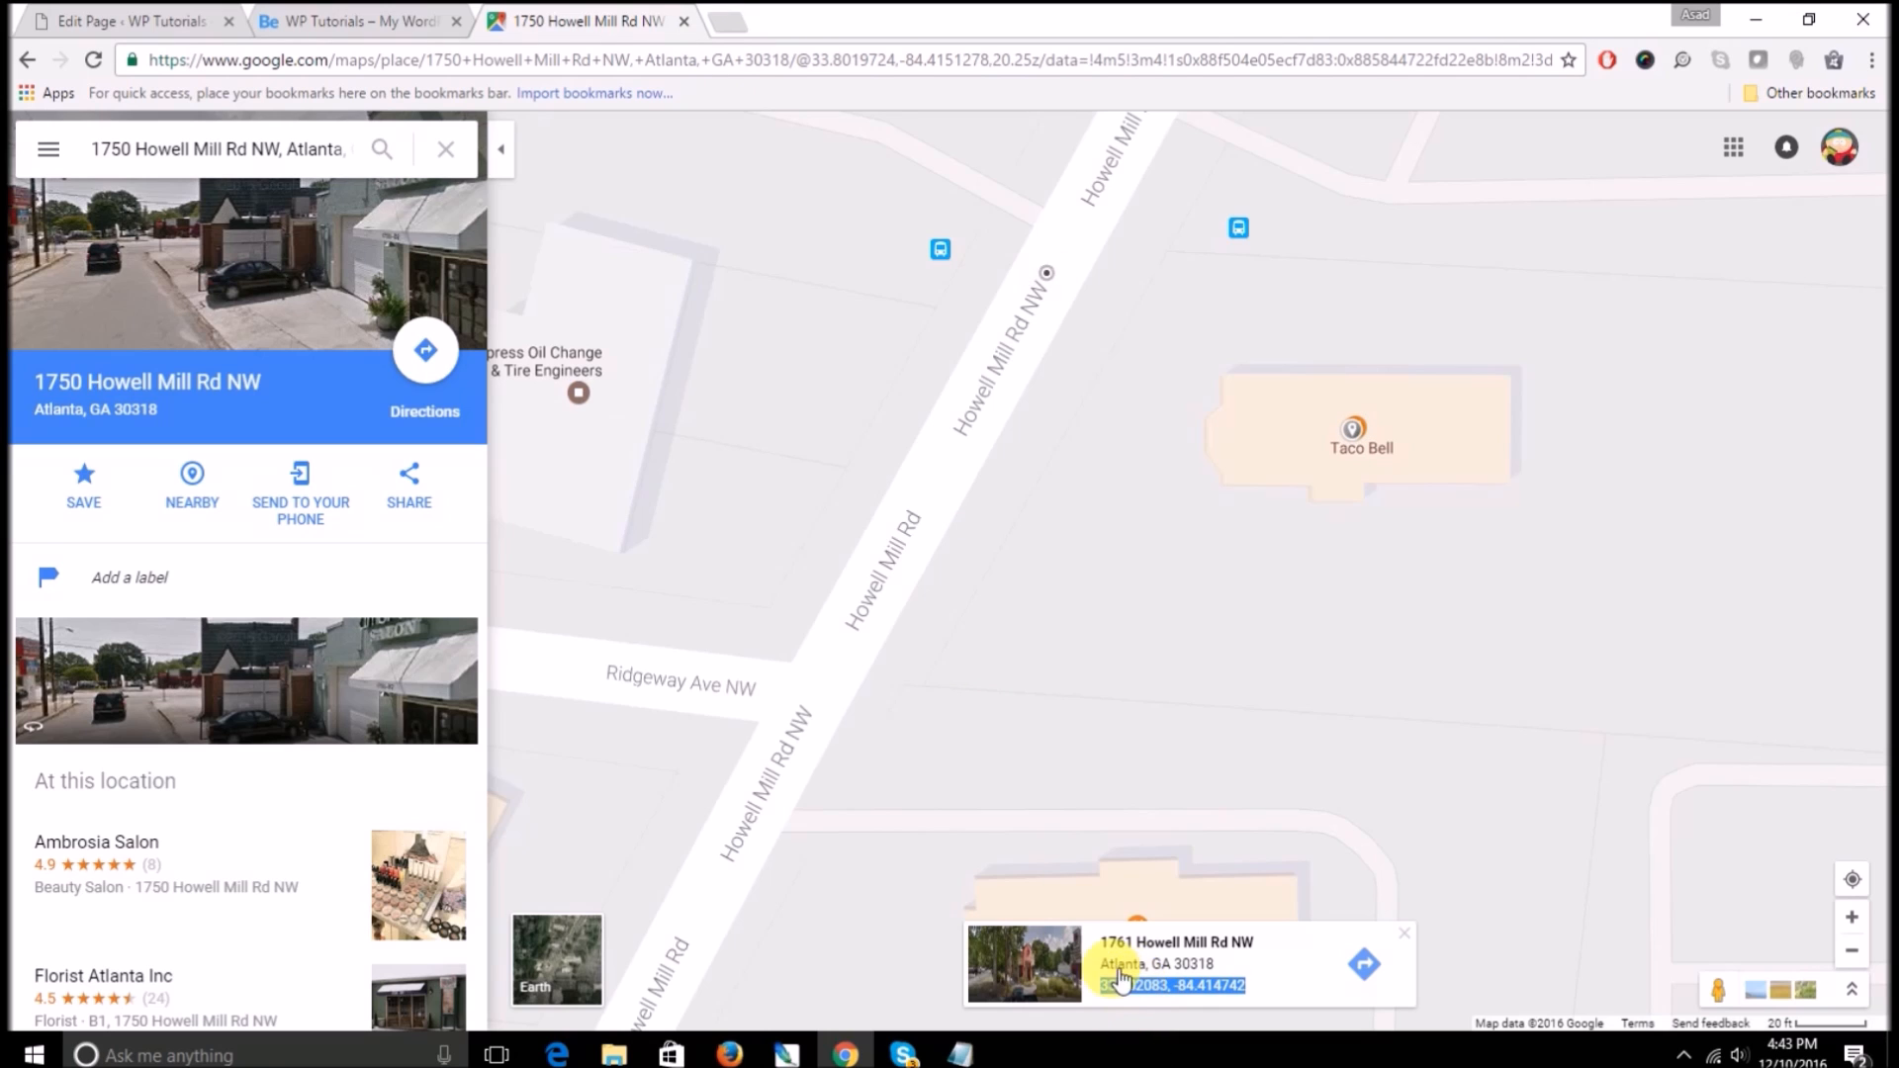
left_click(162, 13)
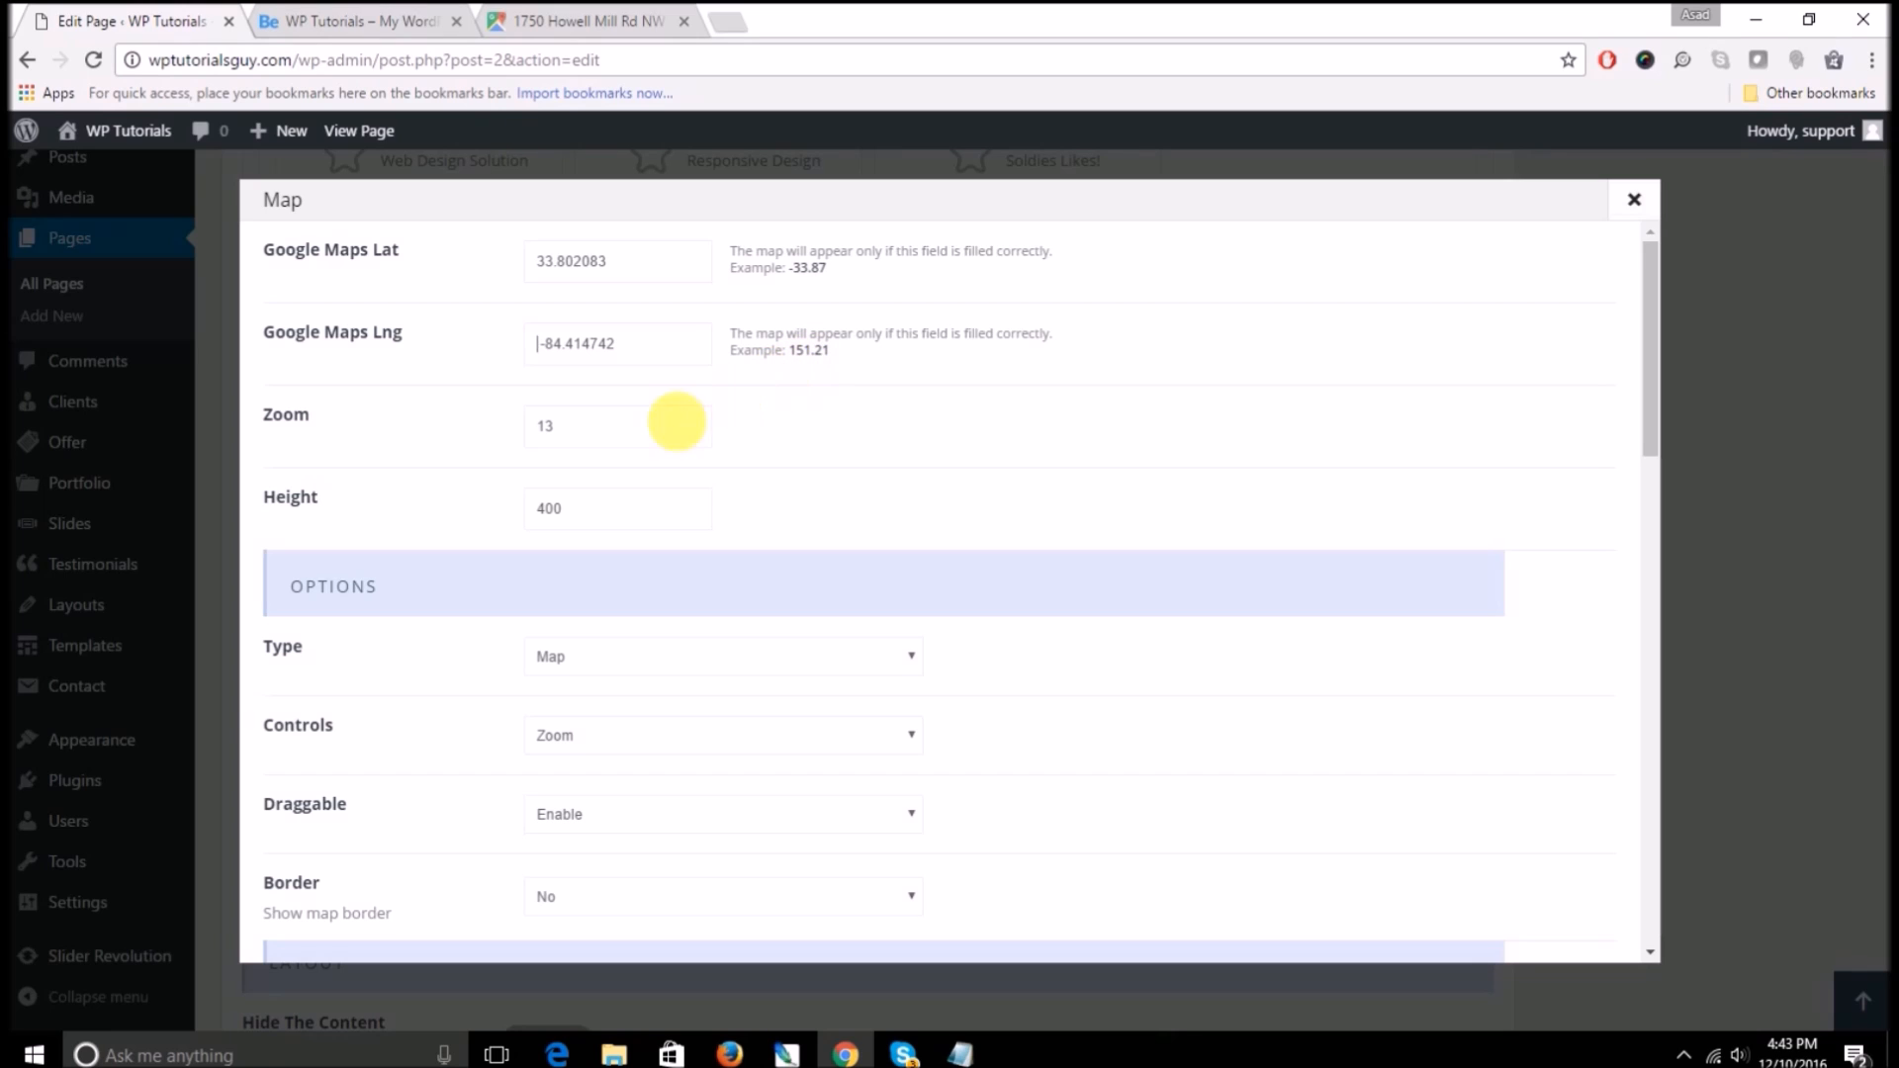
left_click_drag(580, 427, 479, 428)
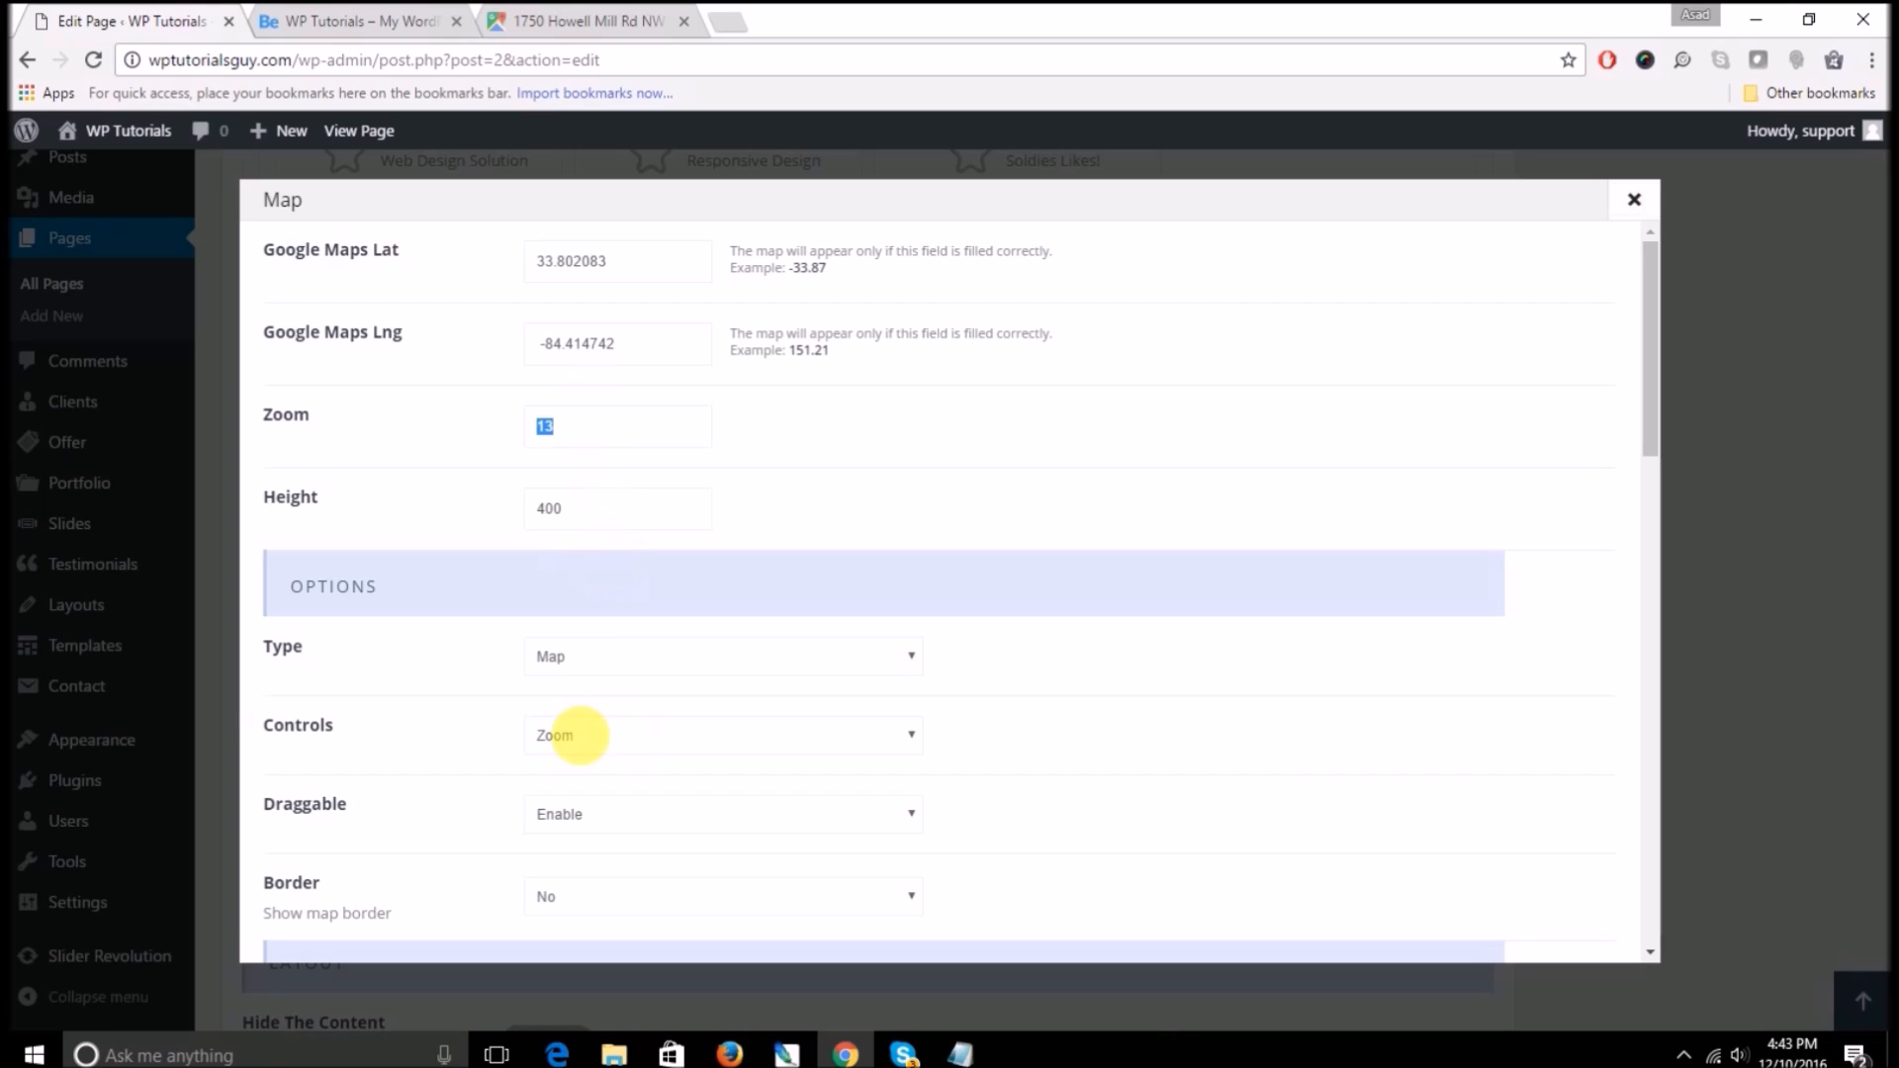
Step: Review the map type, keeping Map, and the zoom value 13
left_click(630, 656)
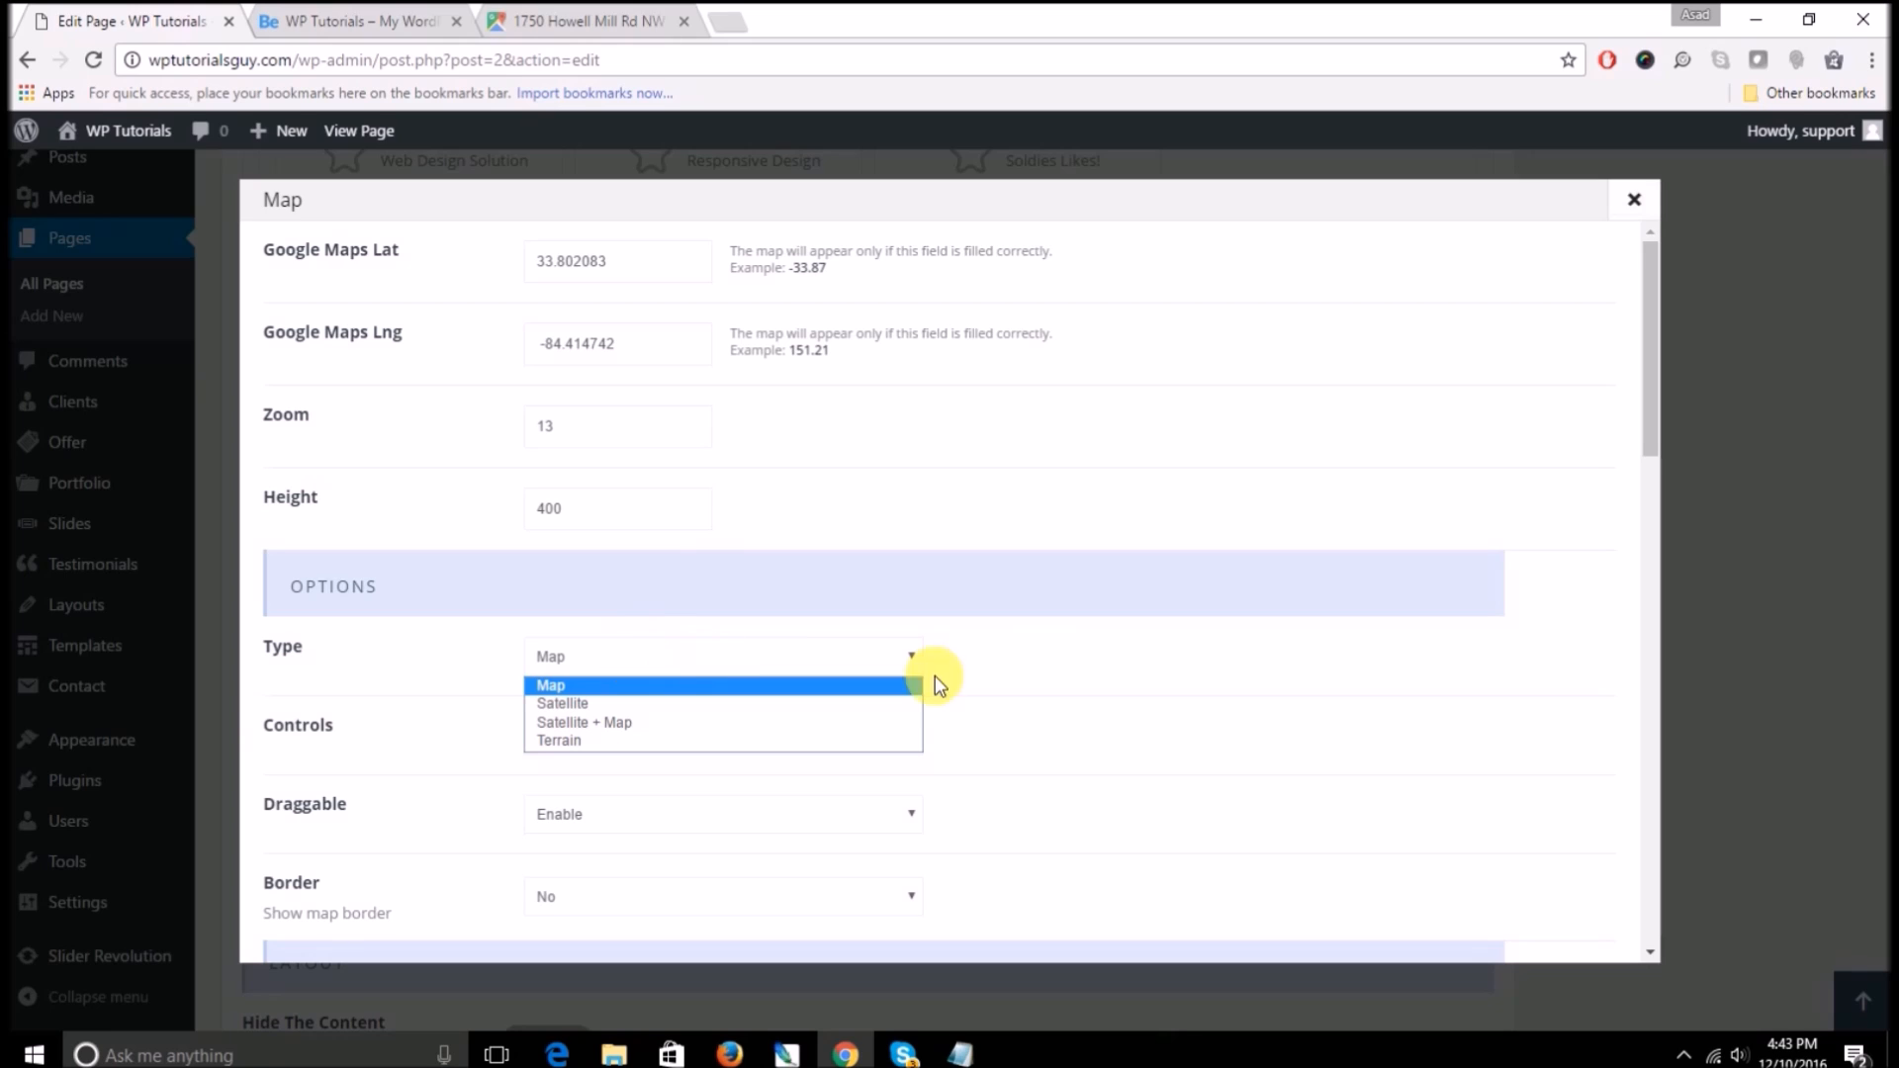
left_click(1048, 682)
scroll(1051, 687, "down", 3)
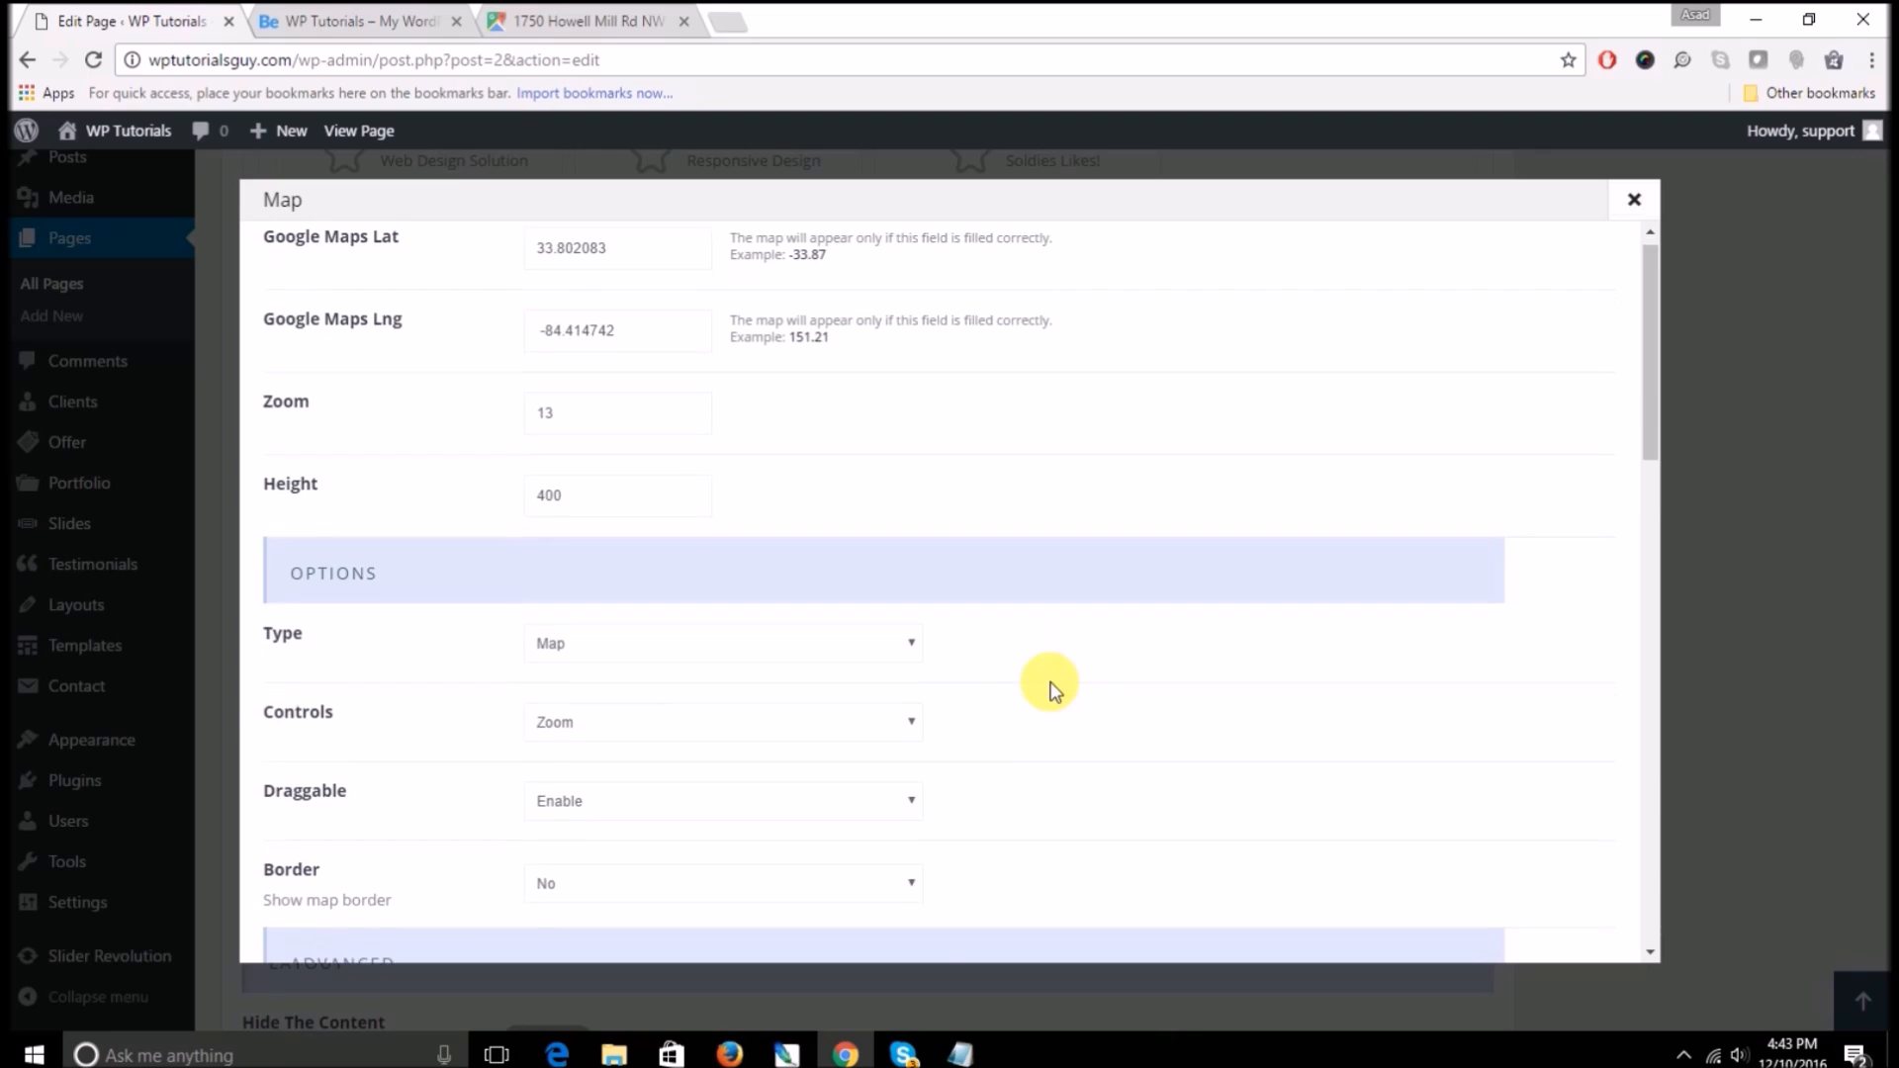
scroll(603, 627, "up", 3)
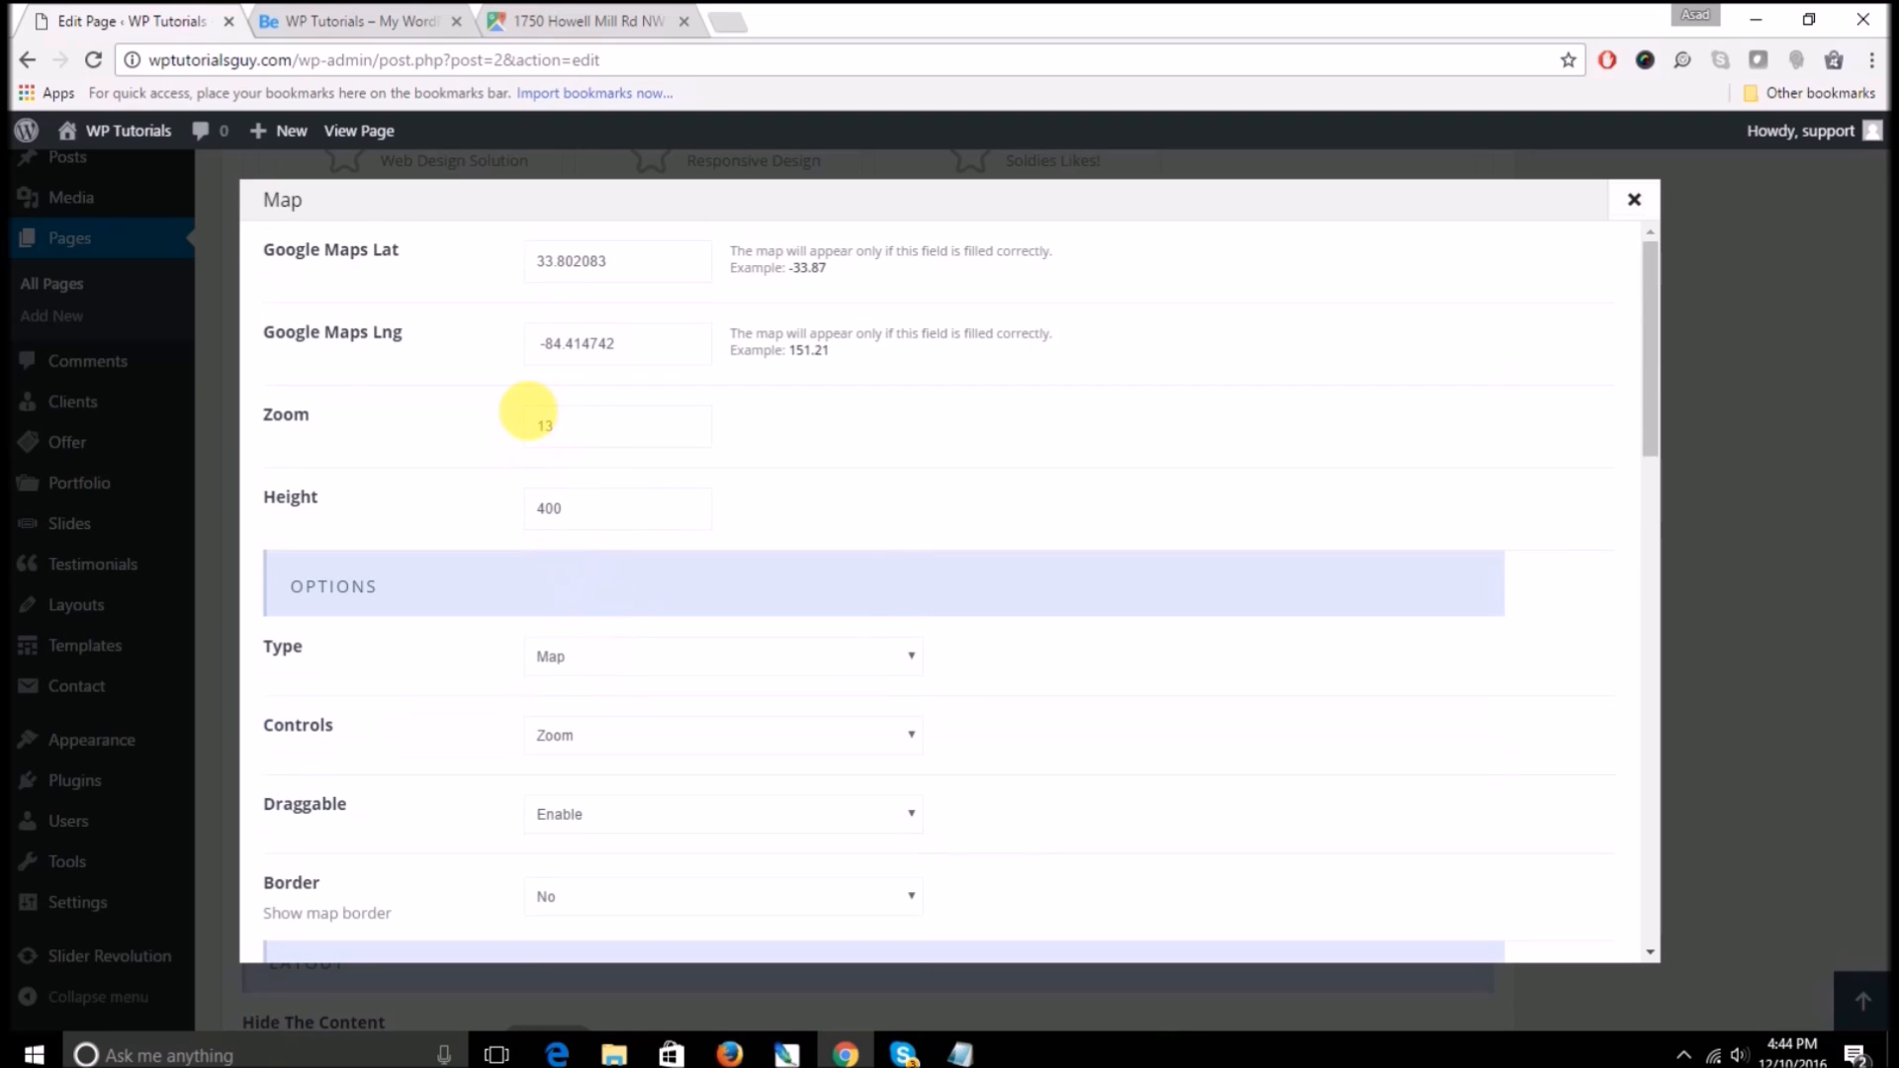
left_click_drag(564, 425, 529, 427)
scroll(1072, 762, "down", 6)
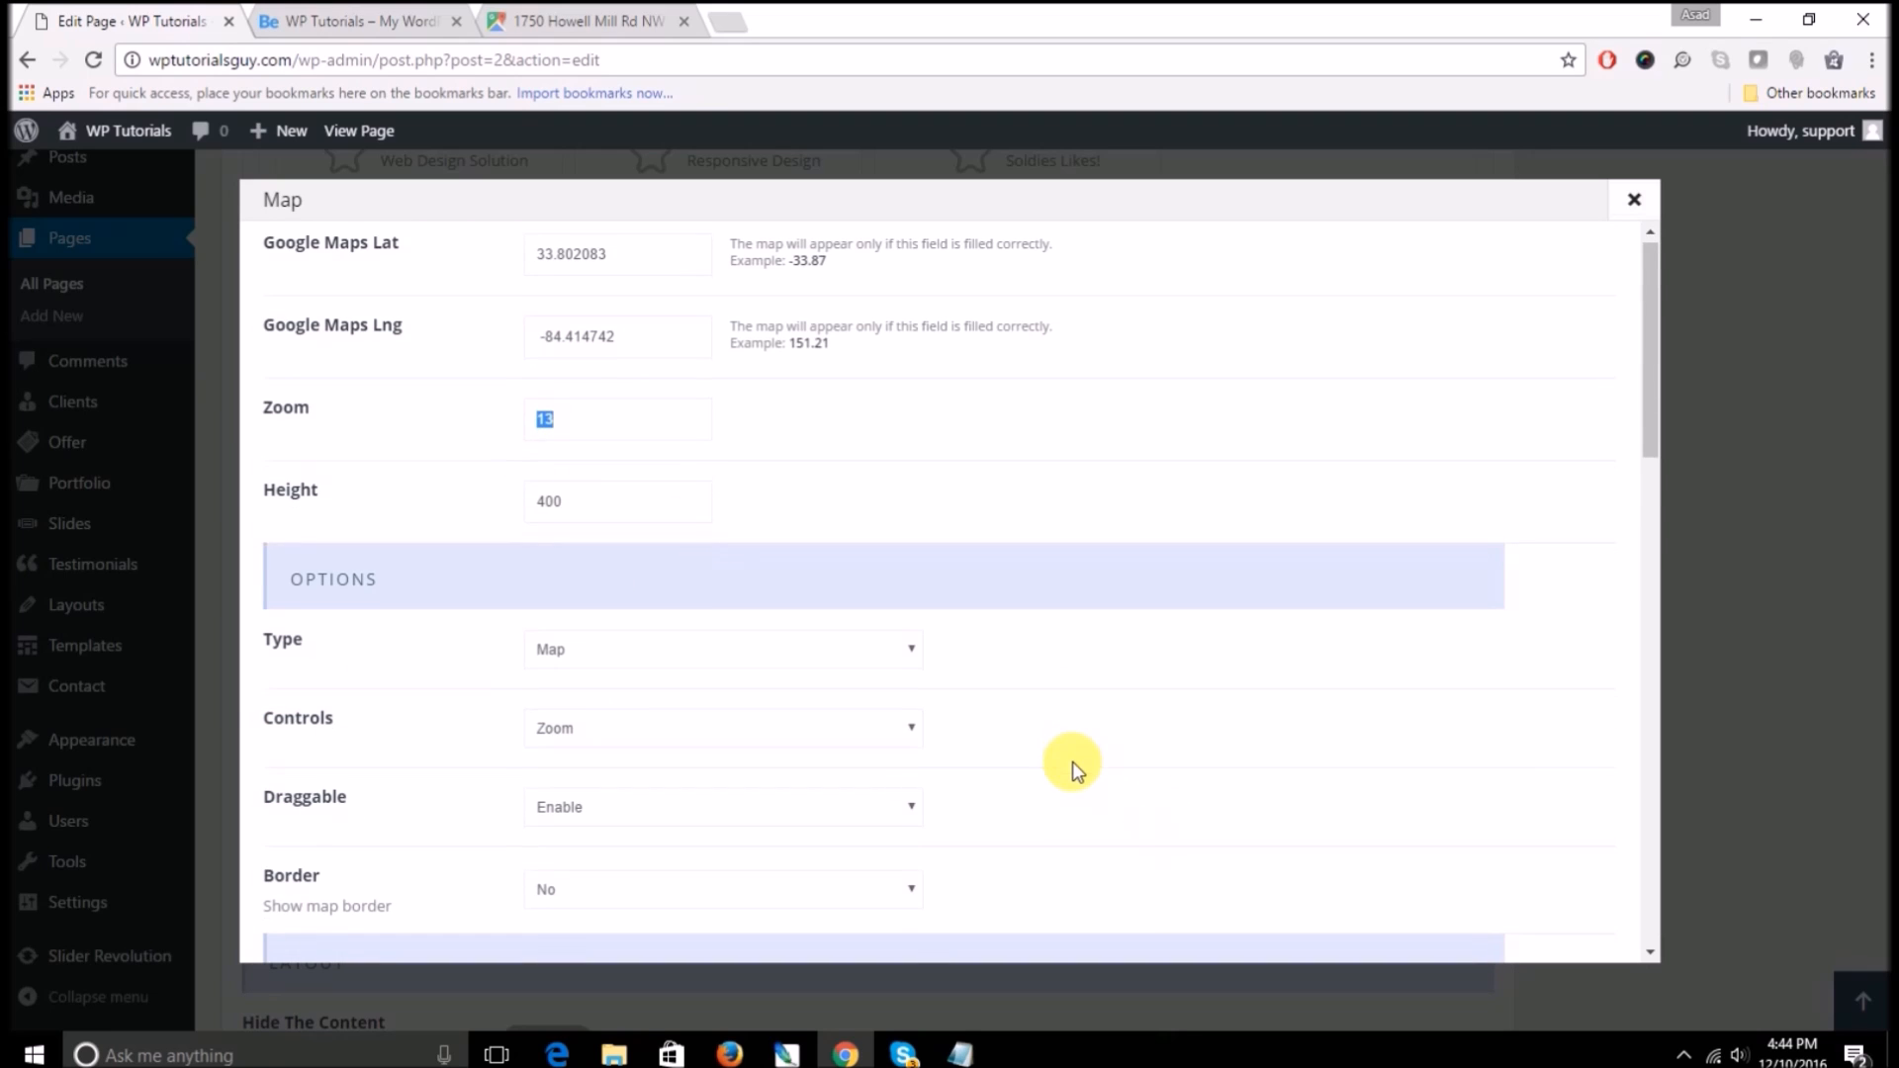
scroll(1072, 761, "down", 9)
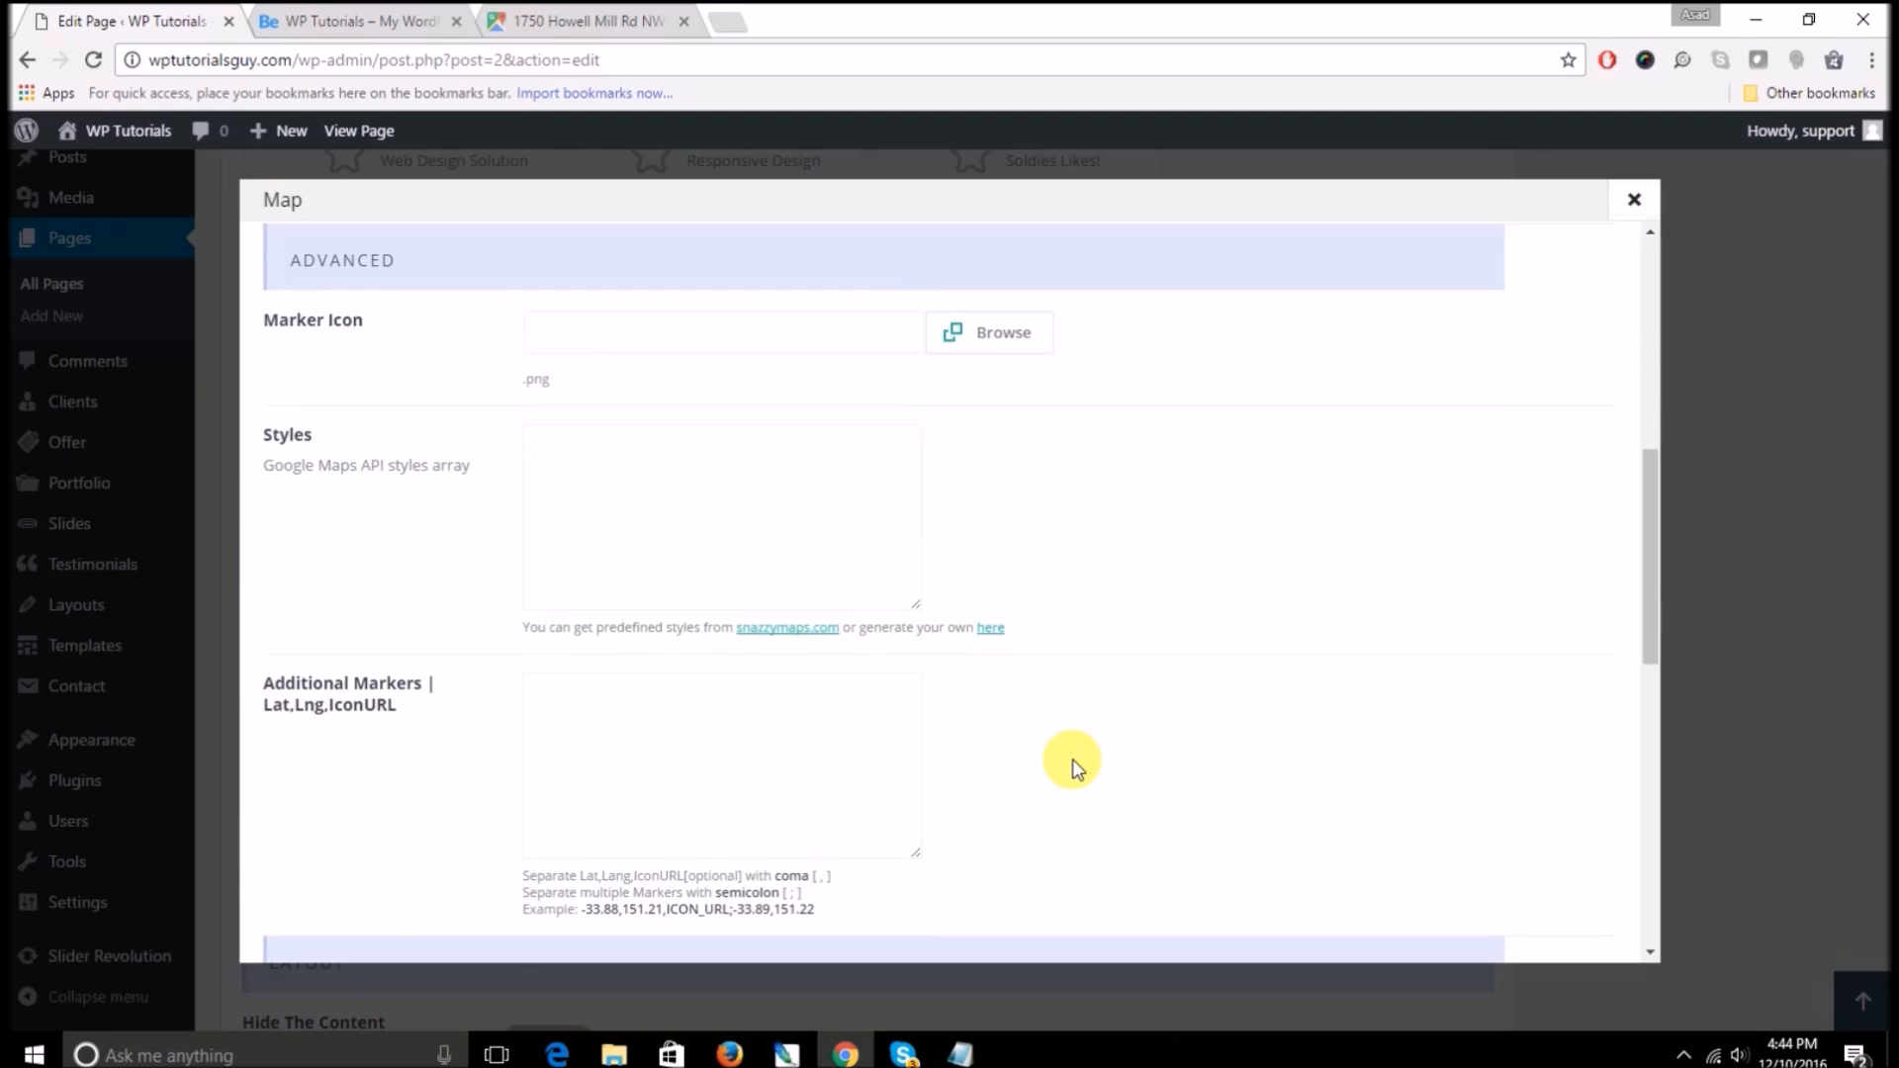
Step: Change the contact box address lines to Taco Bell, Good Food, Good Price
left_click(756, 714)
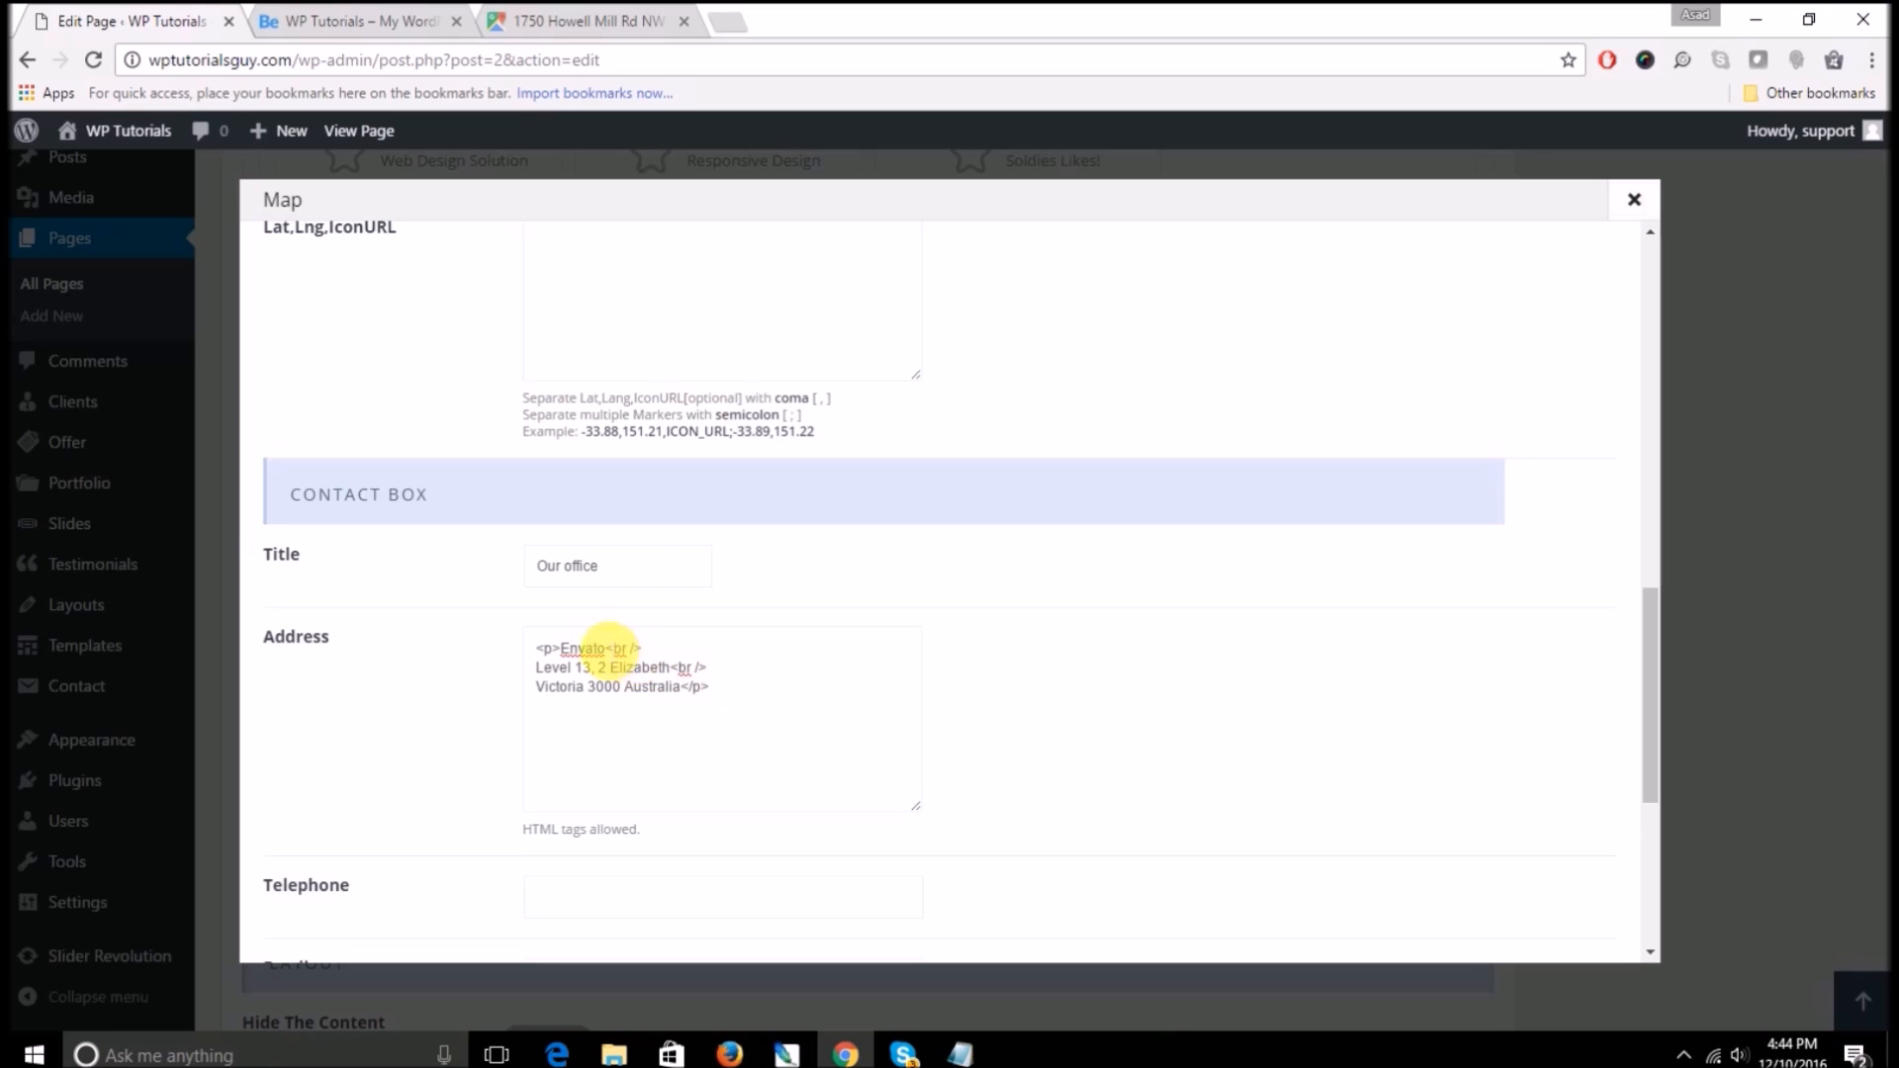
double_click(583, 649)
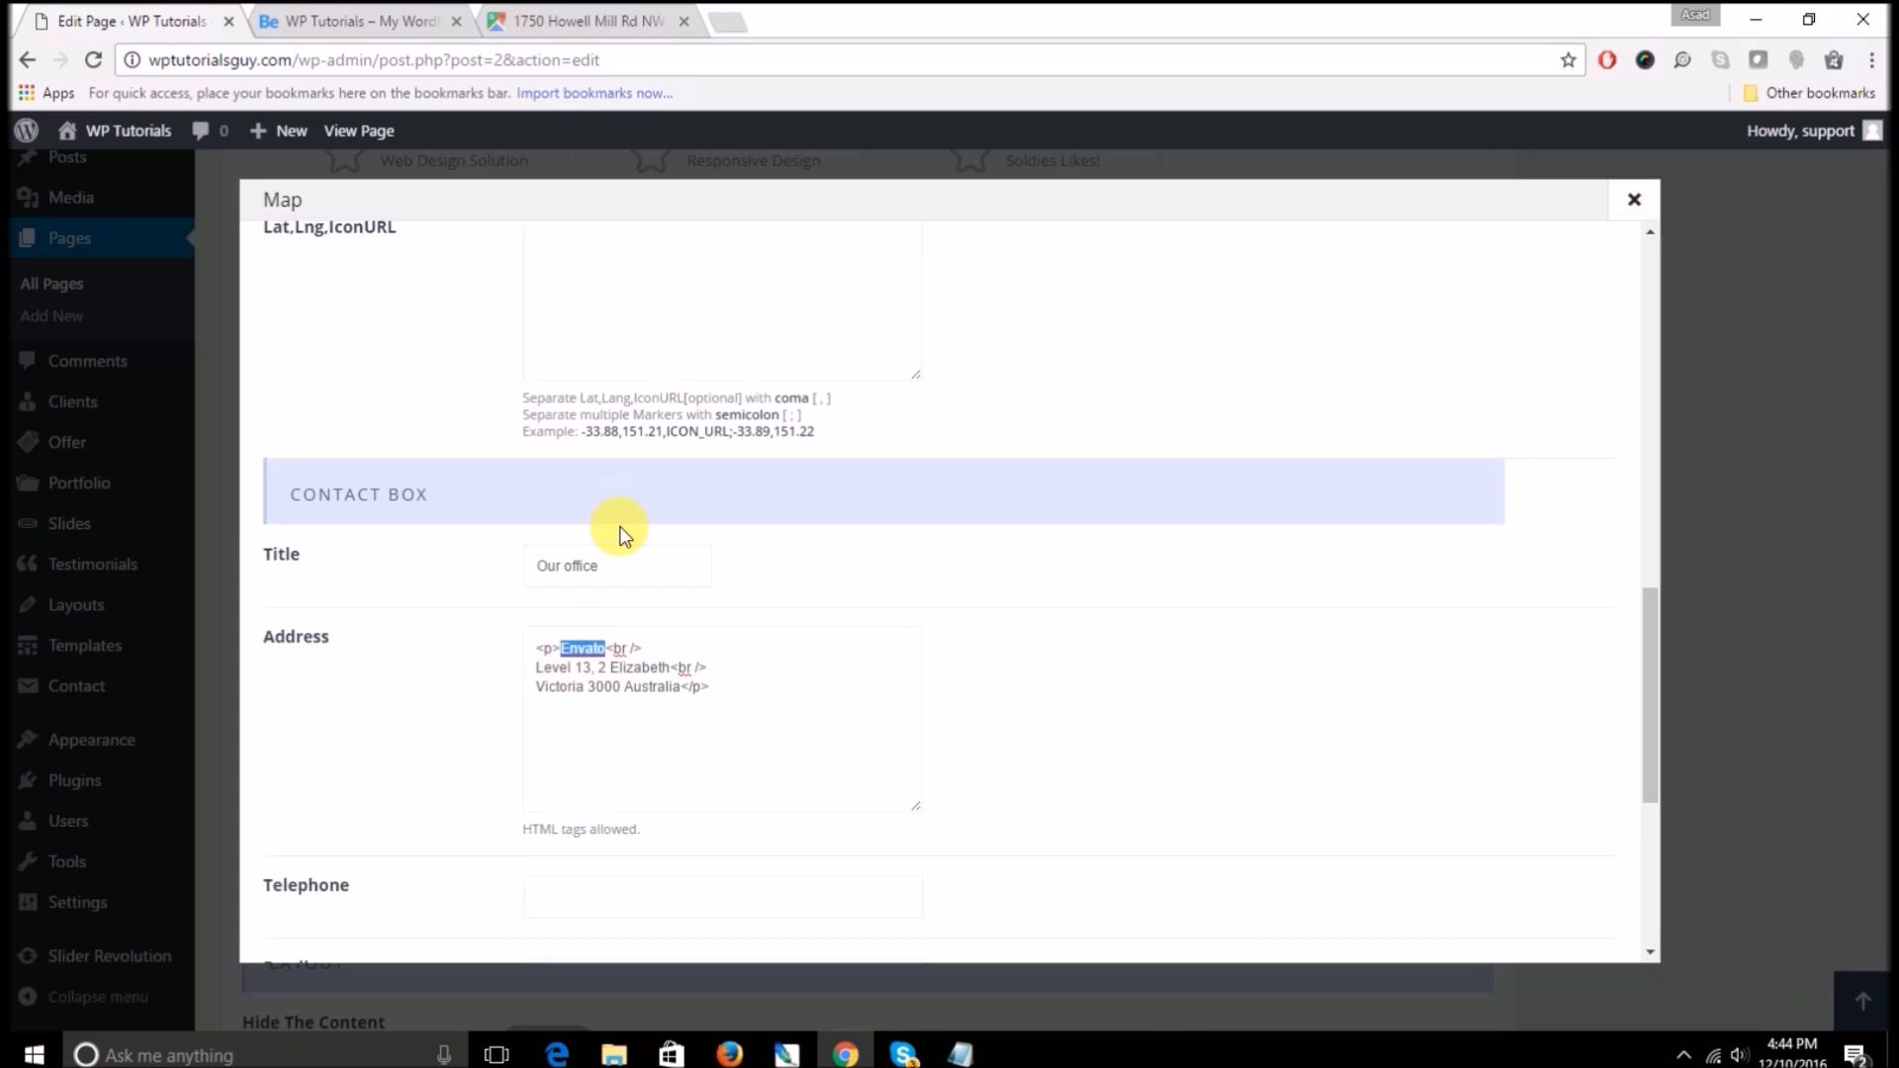
type("Taco Bell")
scroll(625, 535, "up", 2)
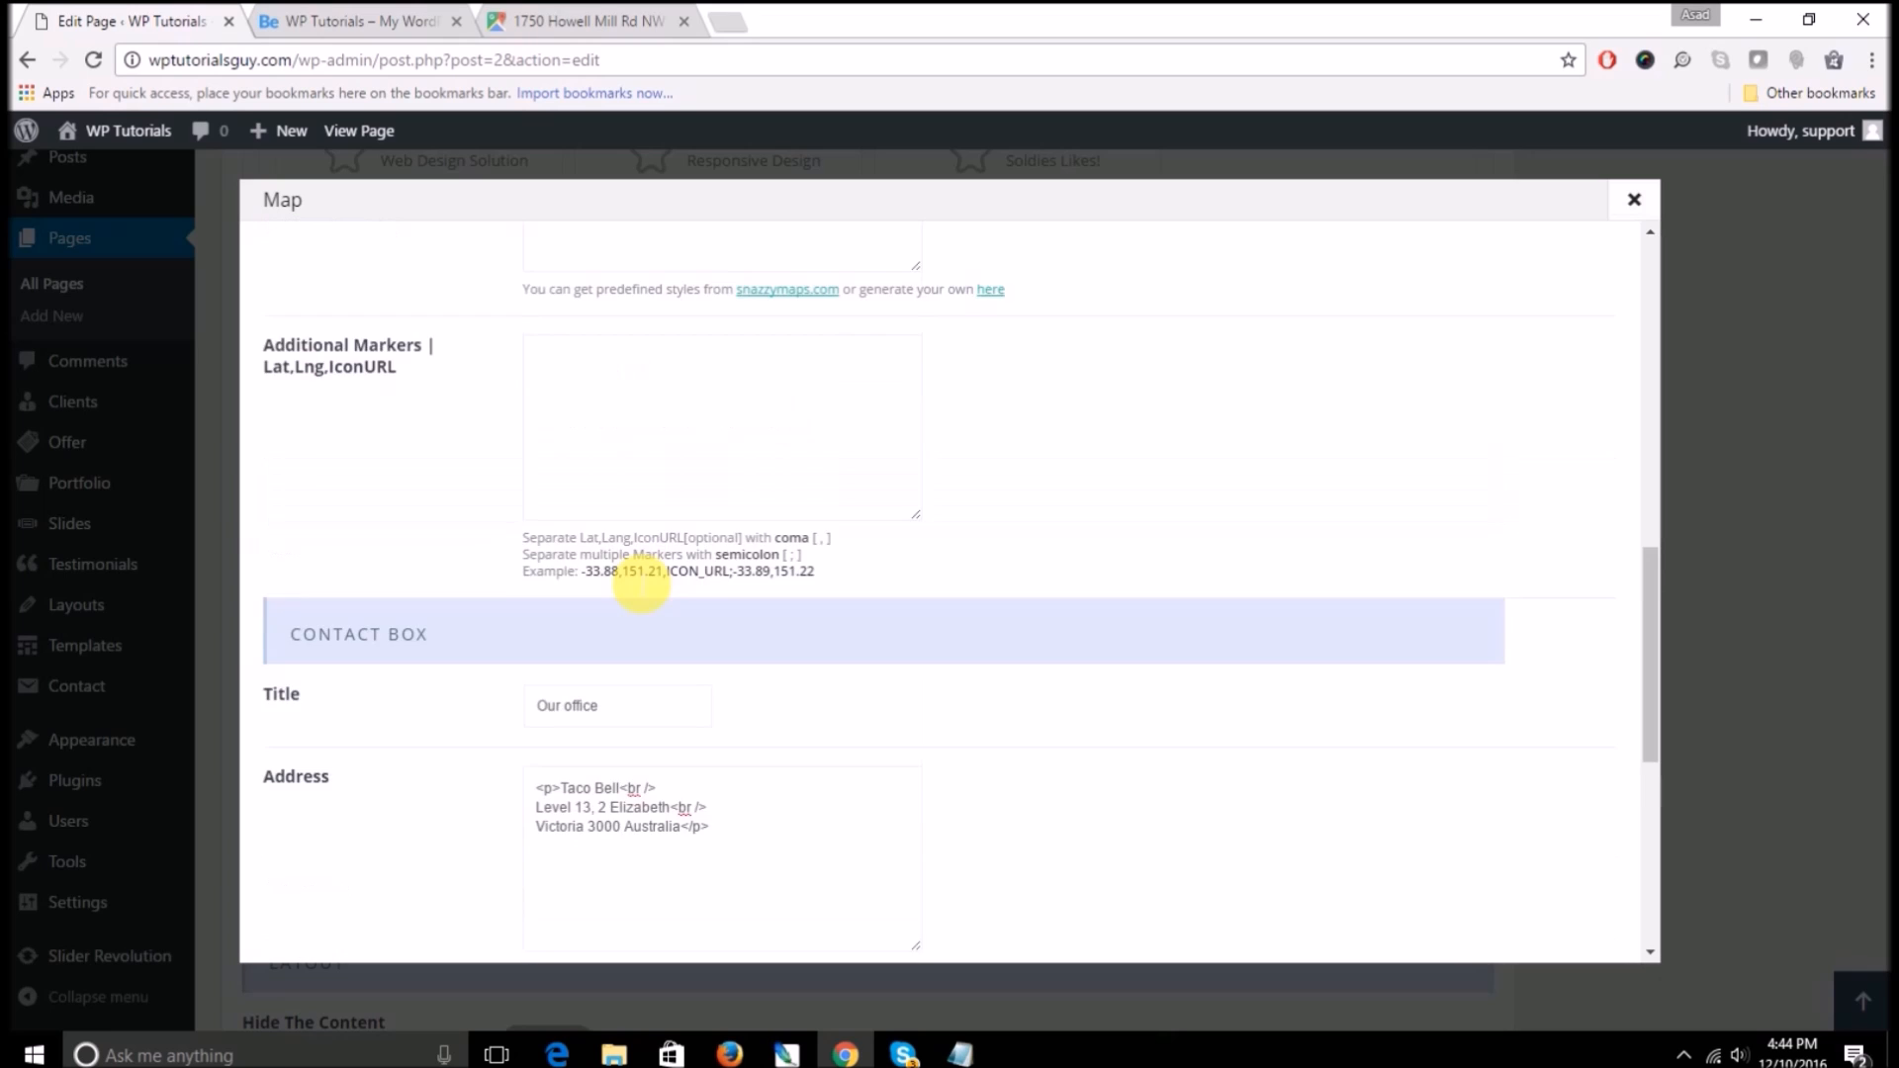
left_click_drag(663, 794, 516, 787)
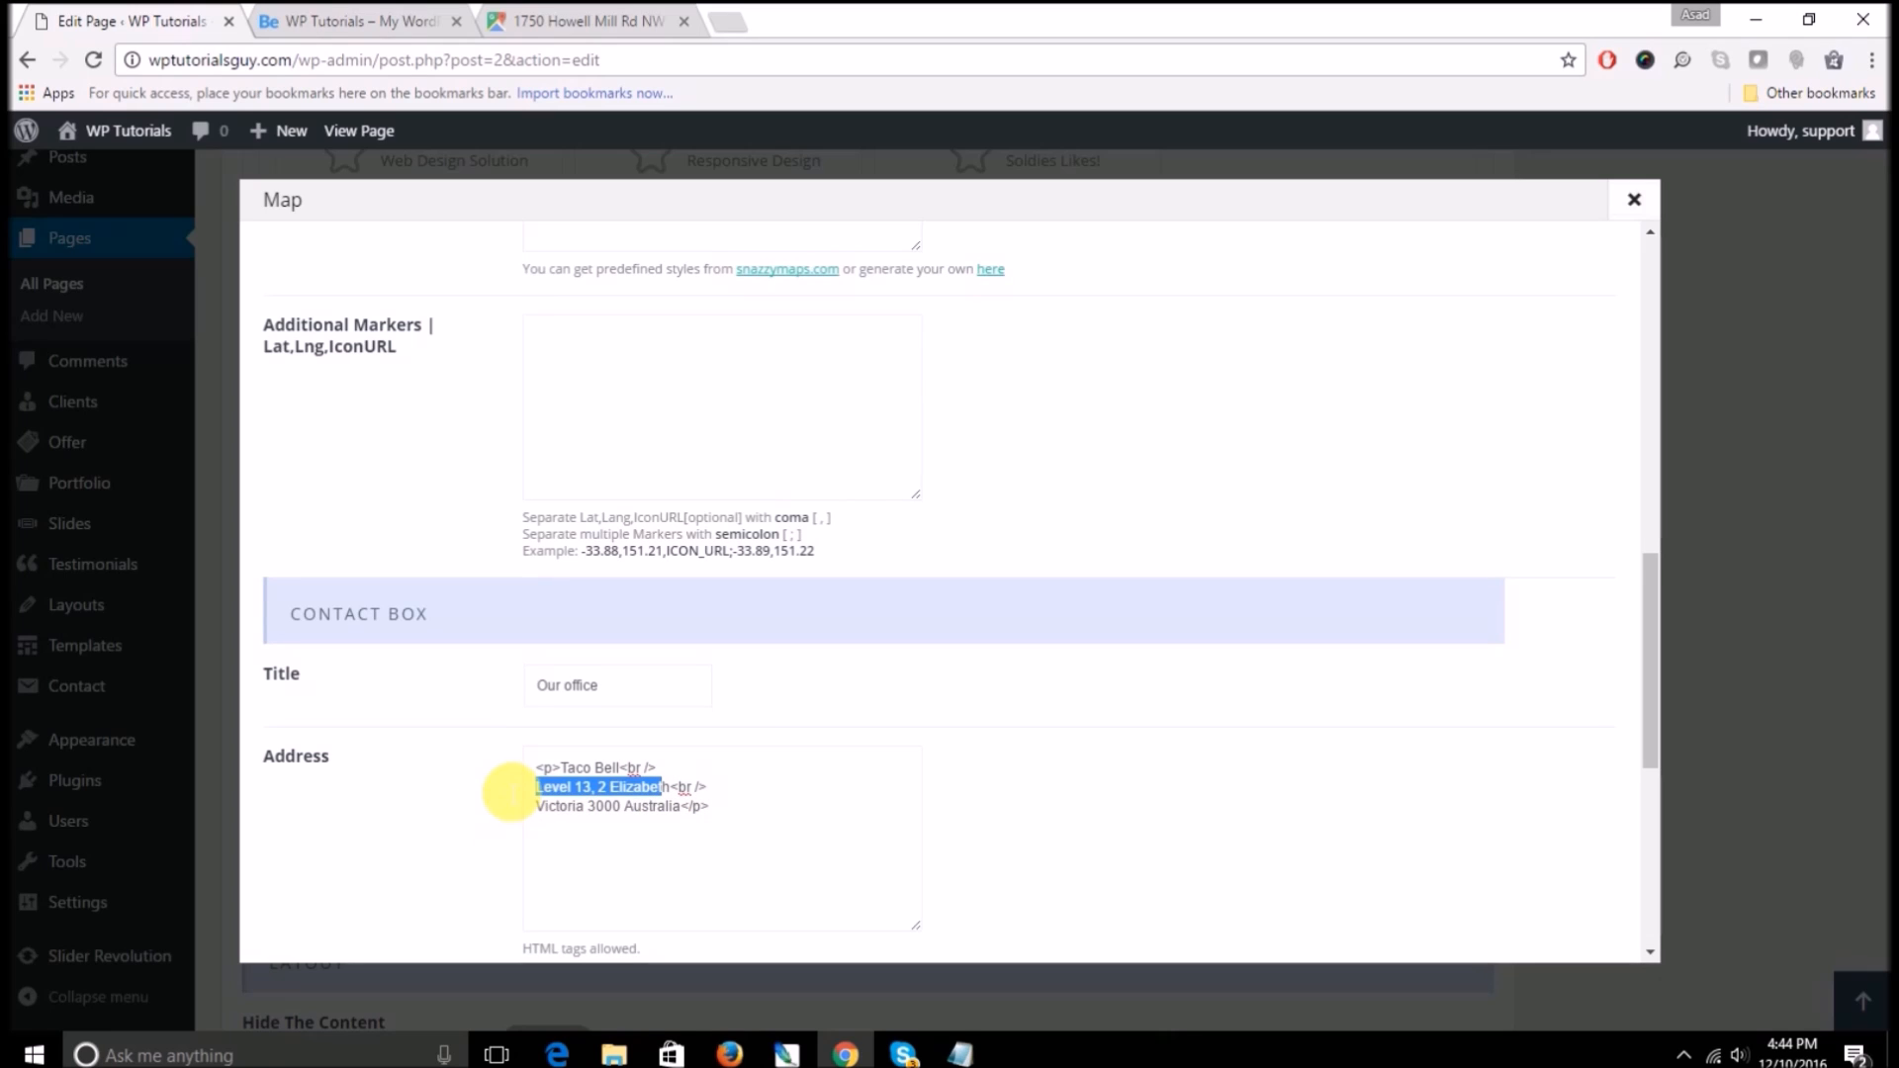
key("BackSpace")
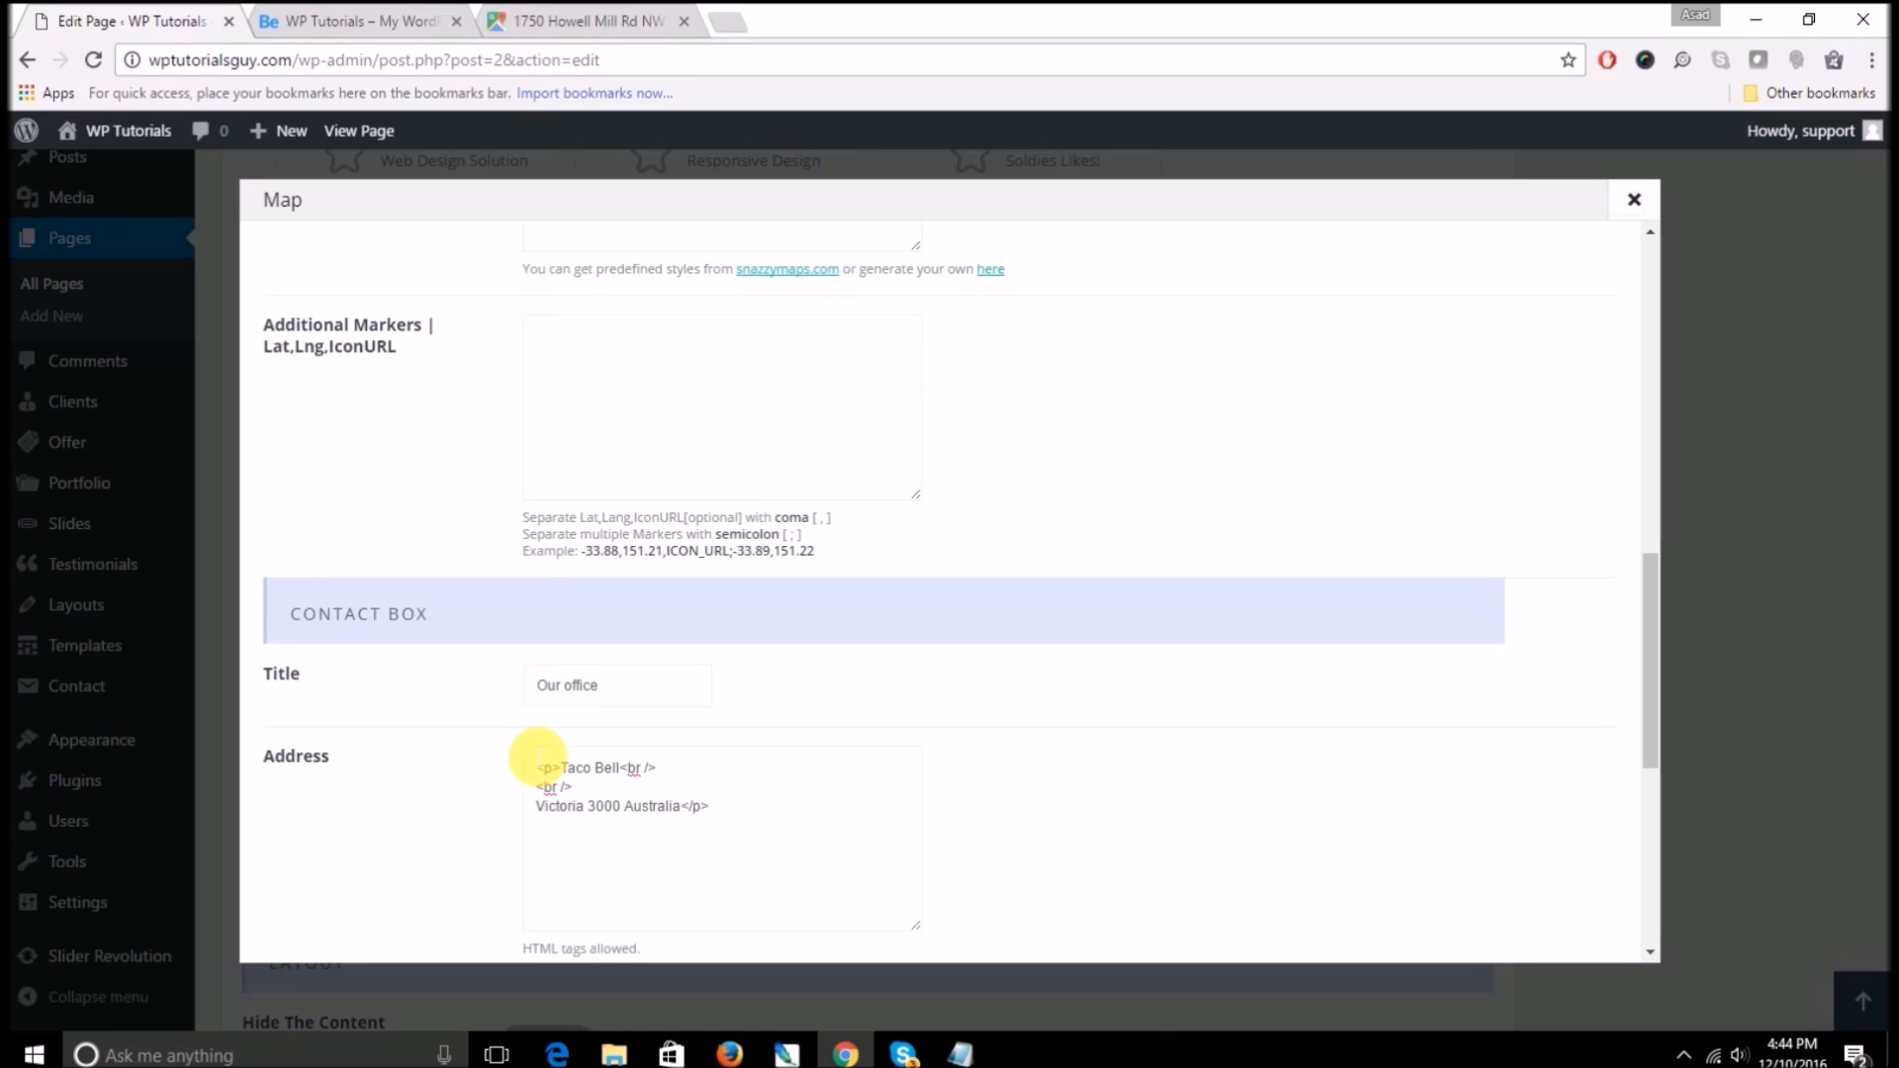
type("Good Food")
key("BackSpace")
key("BackSpace")
key("BackSpace")
key("Delete")
key("Delete")
key("Delete")
key("Delete")
key("Delete")
key("Delete")
key("Delete")
key("Delete")
key("Delete")
key("Delete")
key("Delete")
key("Delete")
key("Delete")
key("Delete")
key("Delete")
key("Delete")
key("Delete")
key("Delete")
key("Delete")
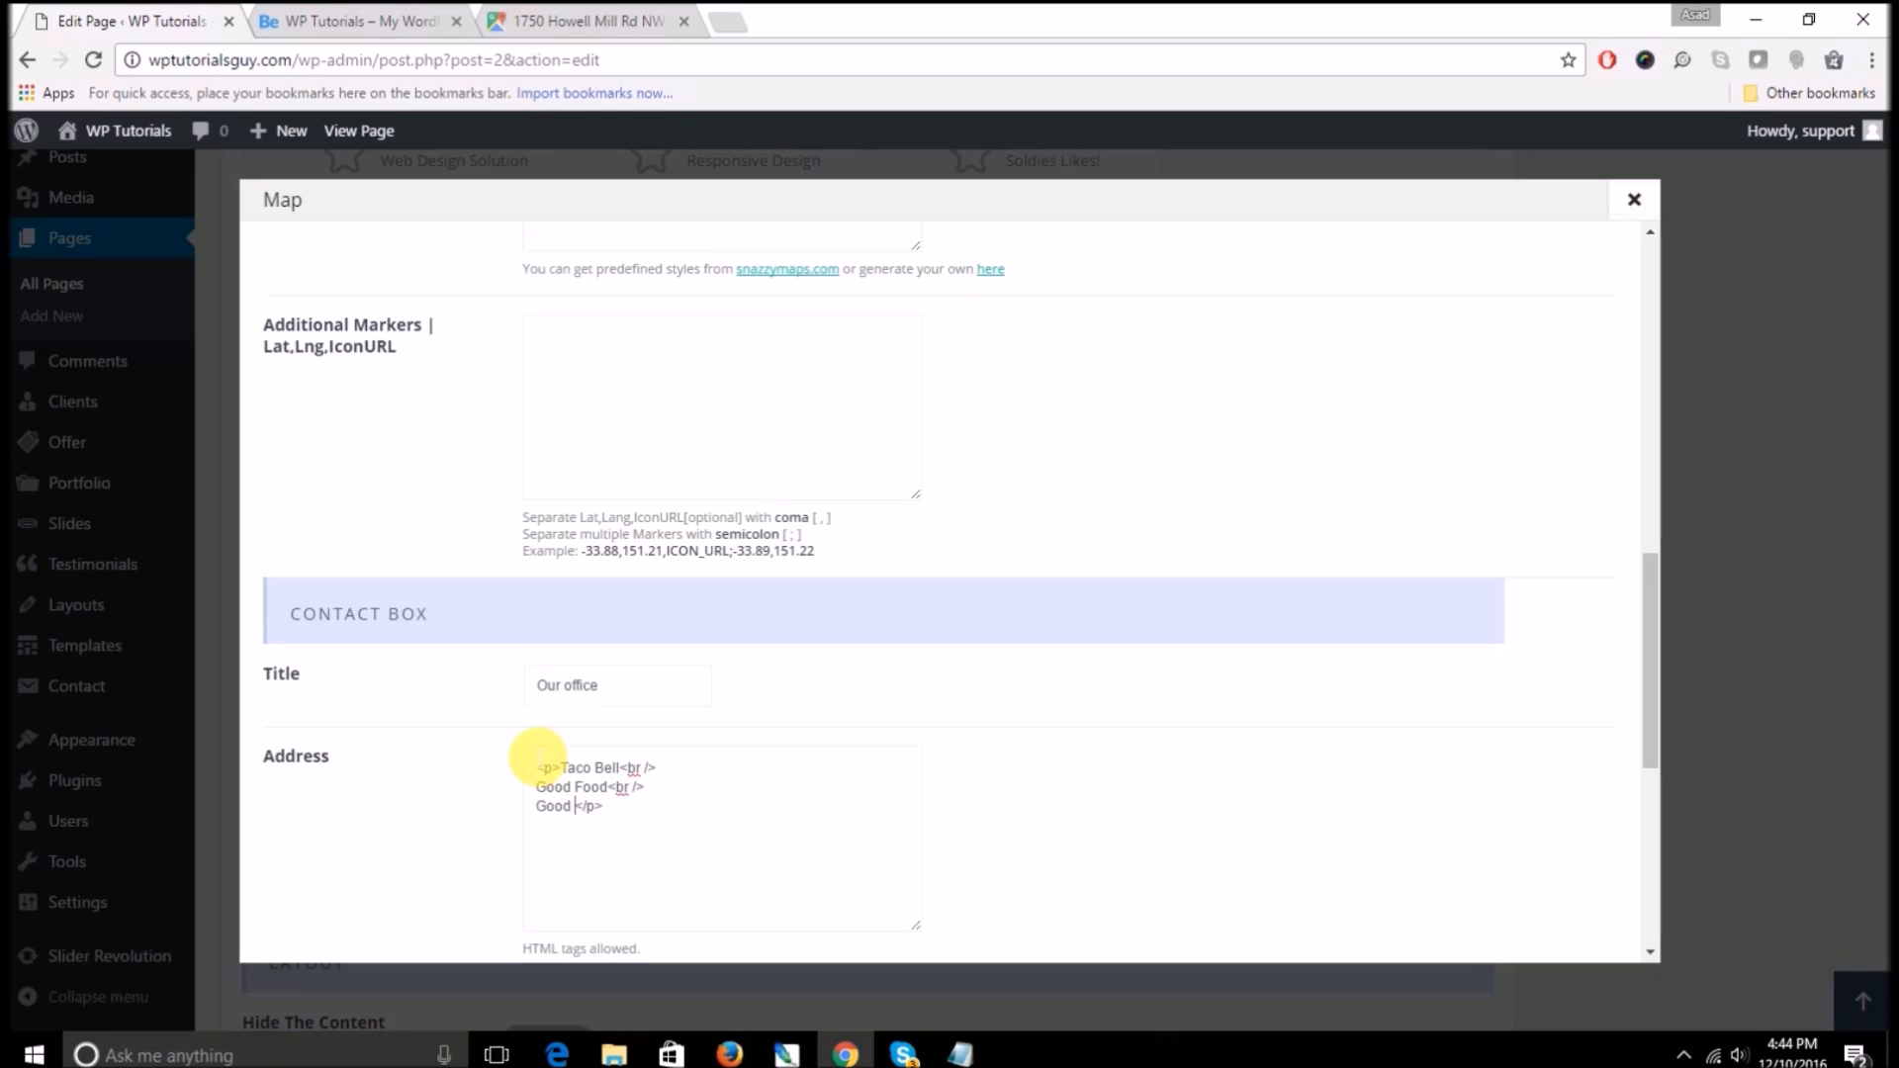
type("e")
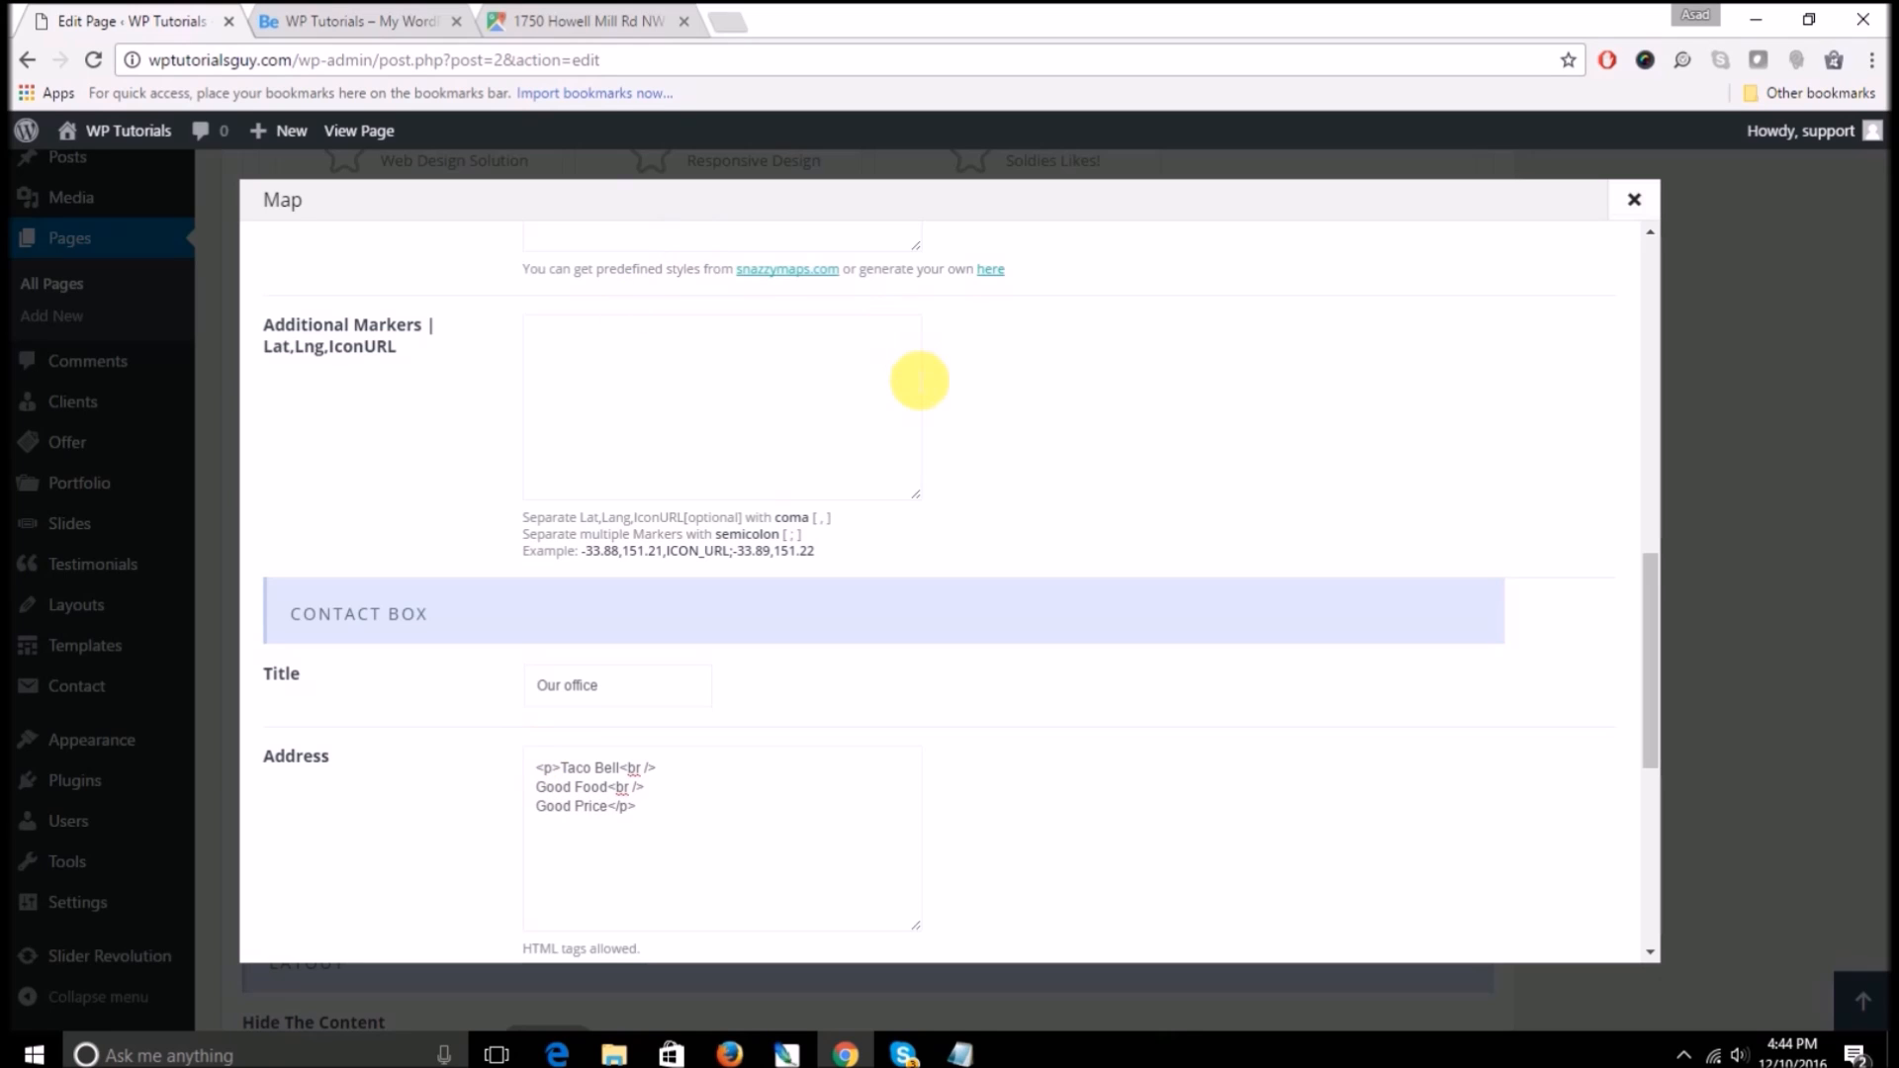
Step: Retitle the contact box from 'Our office' to 'Taco Bell here'
scroll(906, 381, "down", 4)
left_click_drag(601, 326, 539, 315)
type("Taco Bell here")
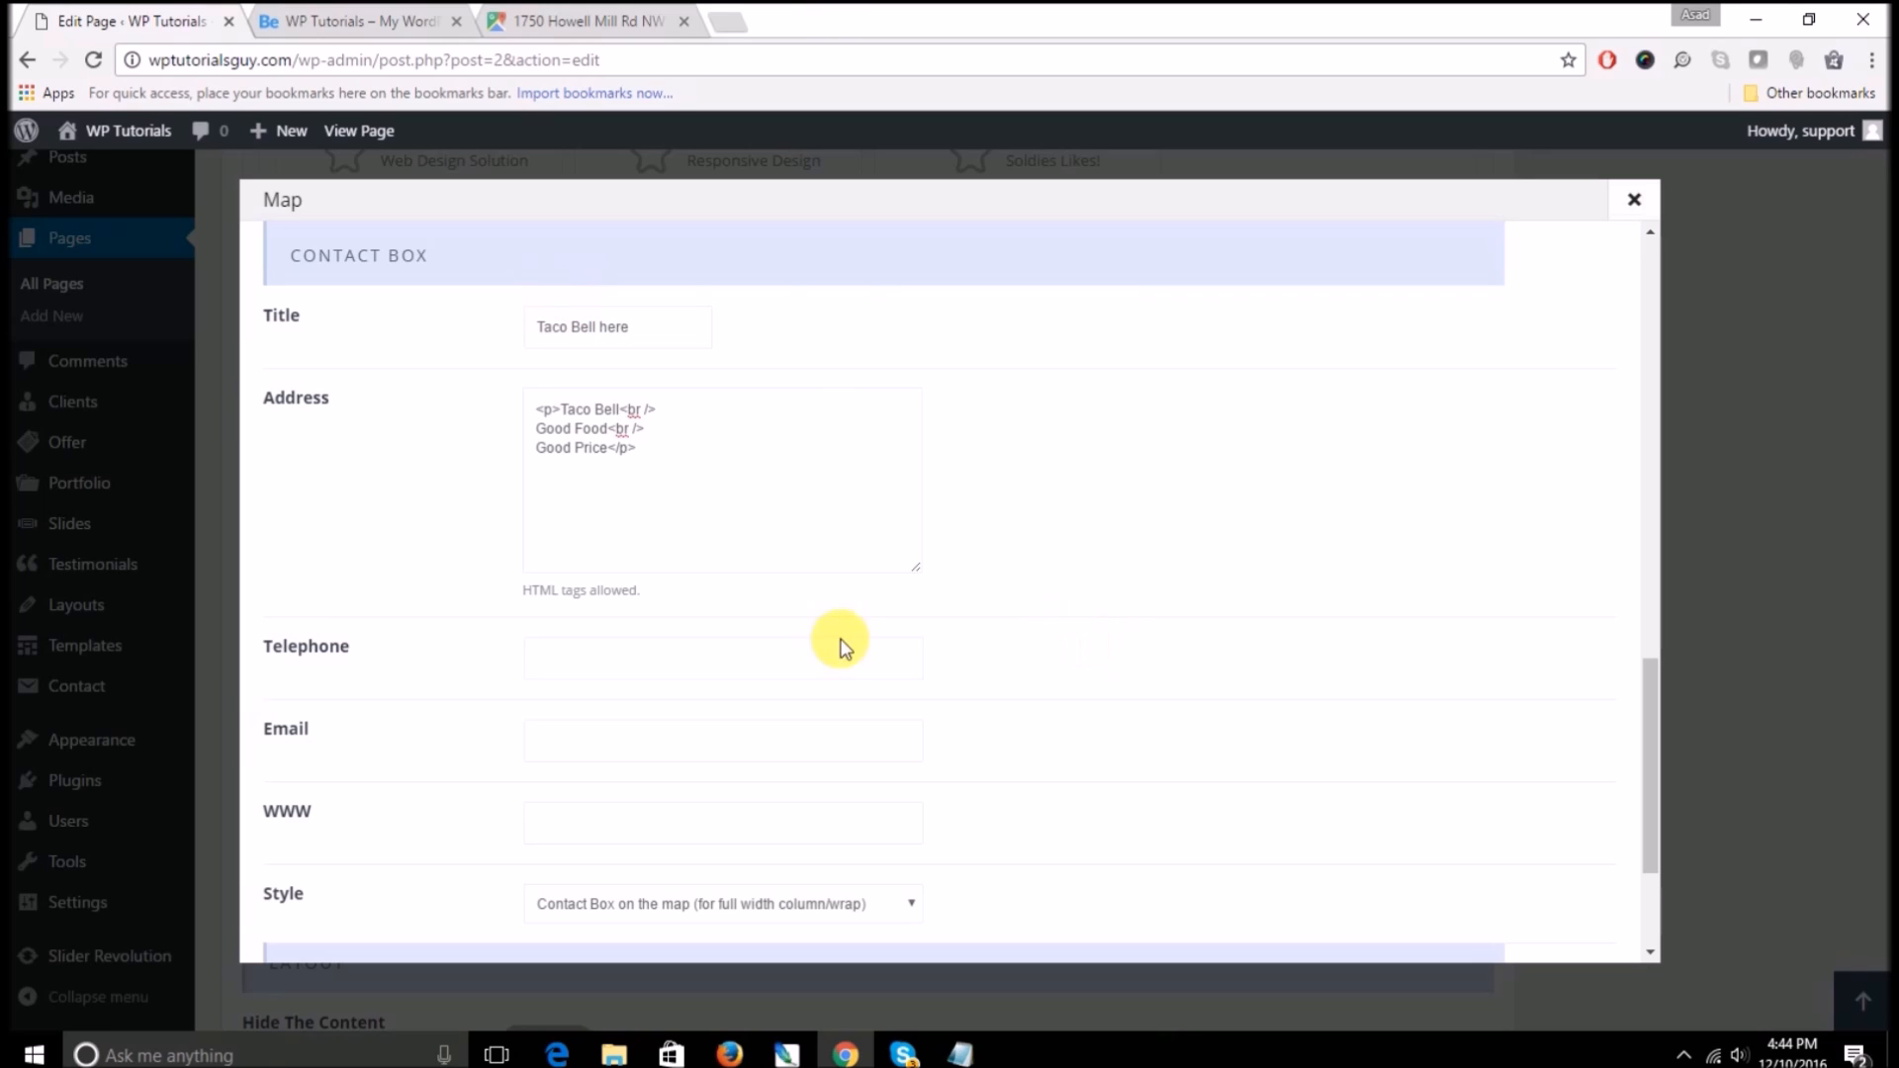
scroll(1040, 720, "down", 2)
scroll(1040, 720, "down", 1)
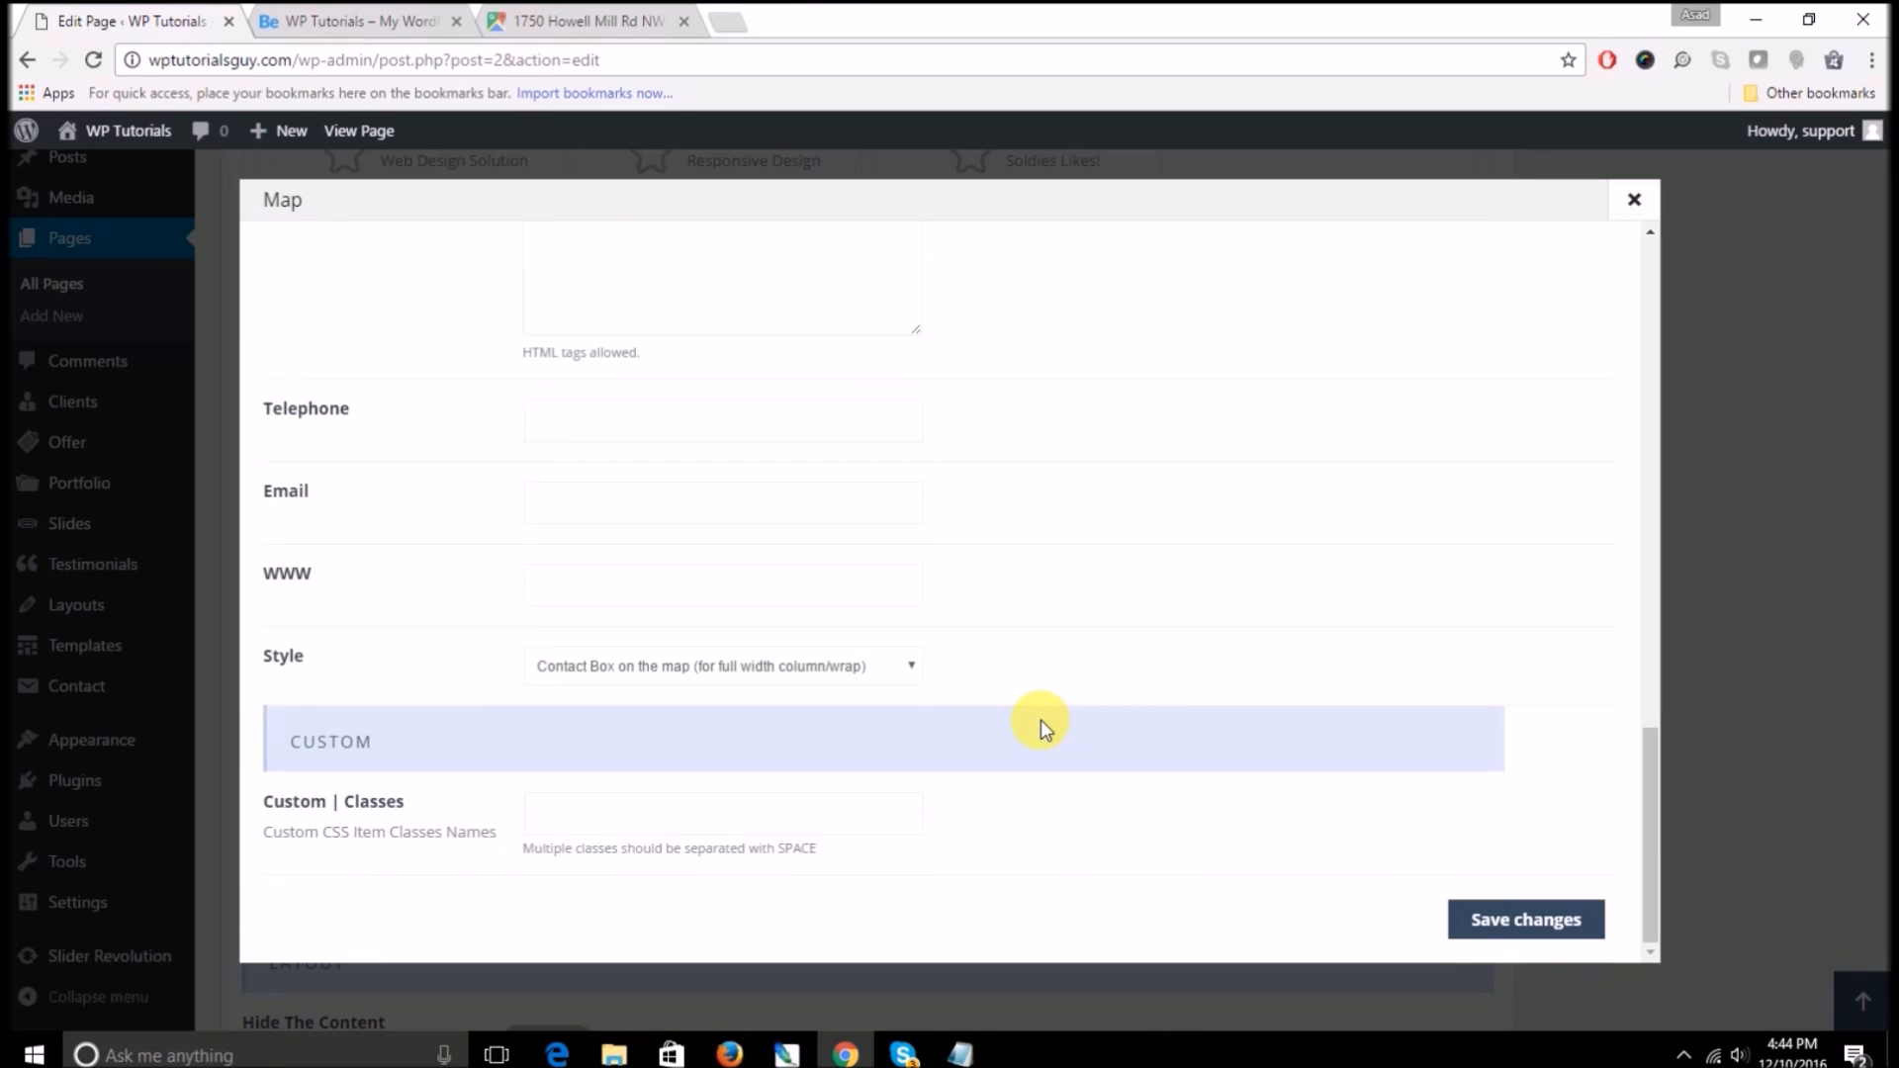
Step: Save the Map item's settings and update the Home page
left_click(1540, 922)
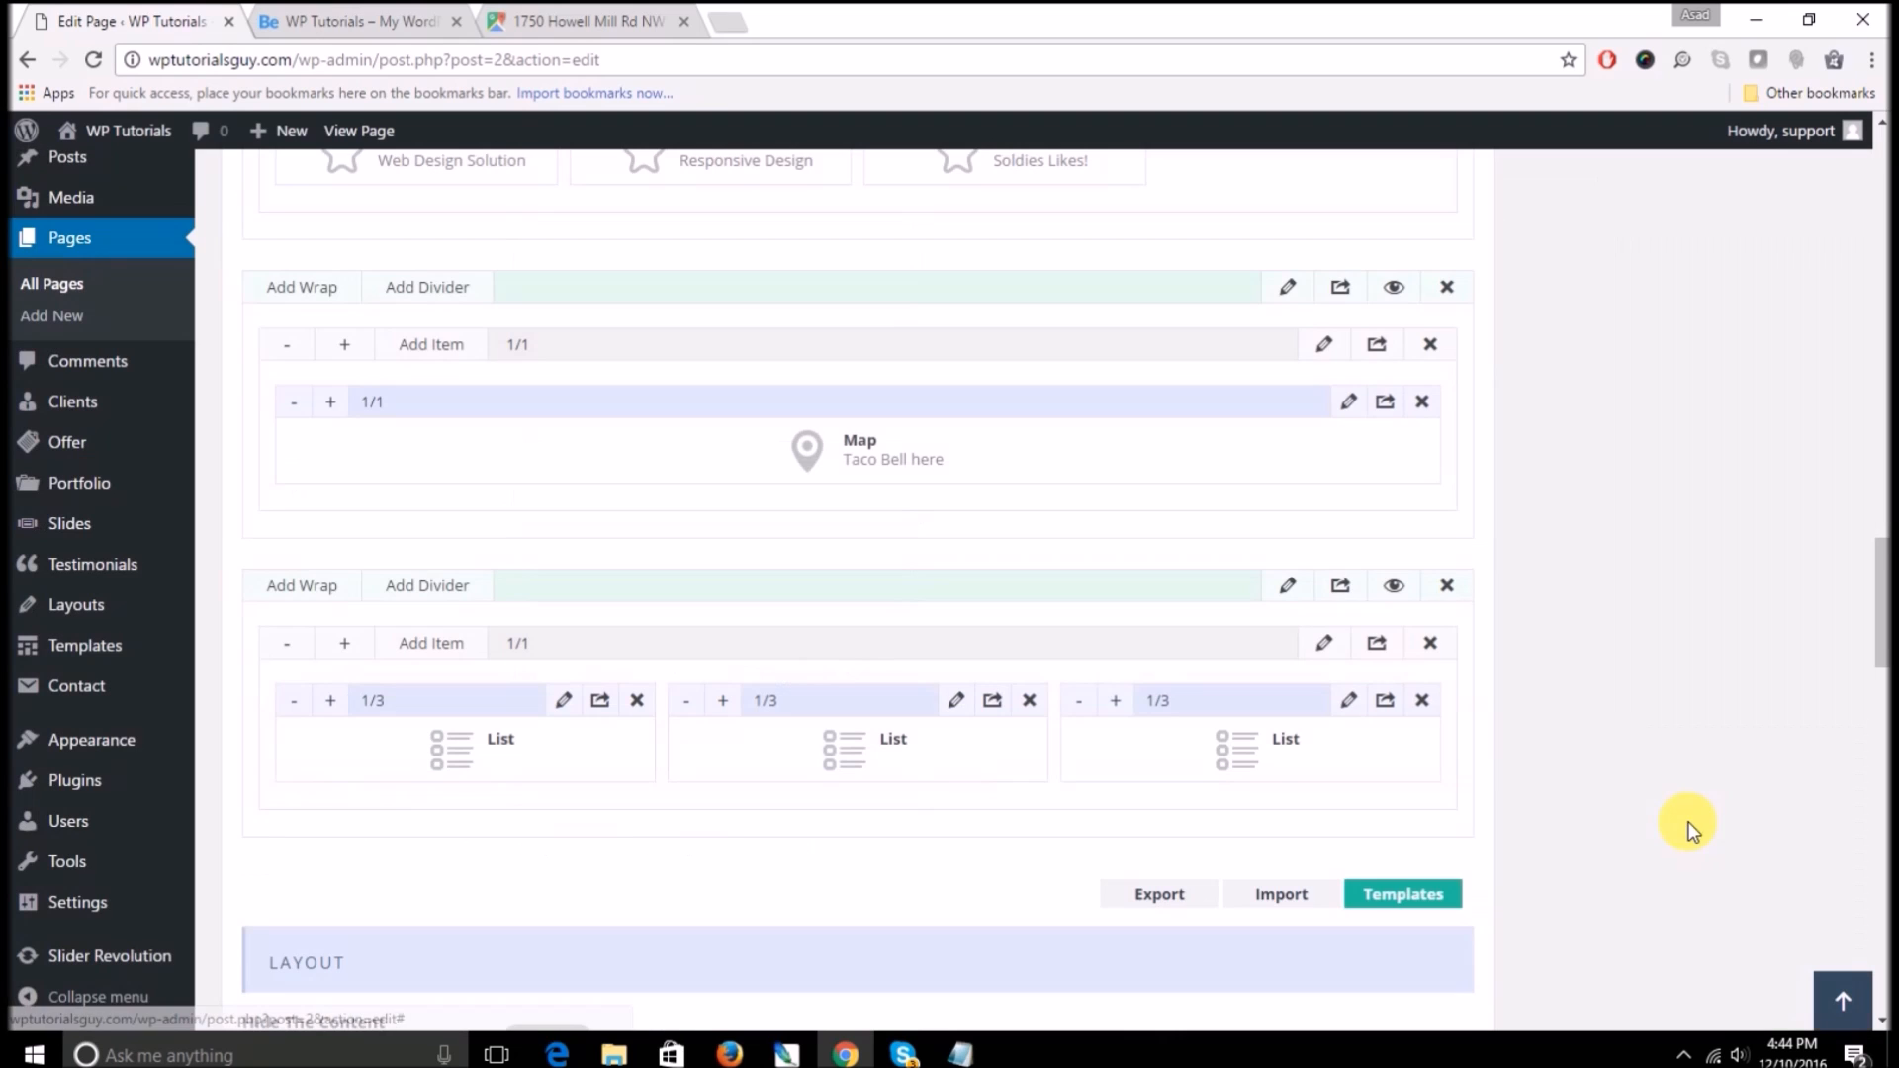
scroll(1555, 744, "up", 5)
scroll(1561, 734, "up", 10)
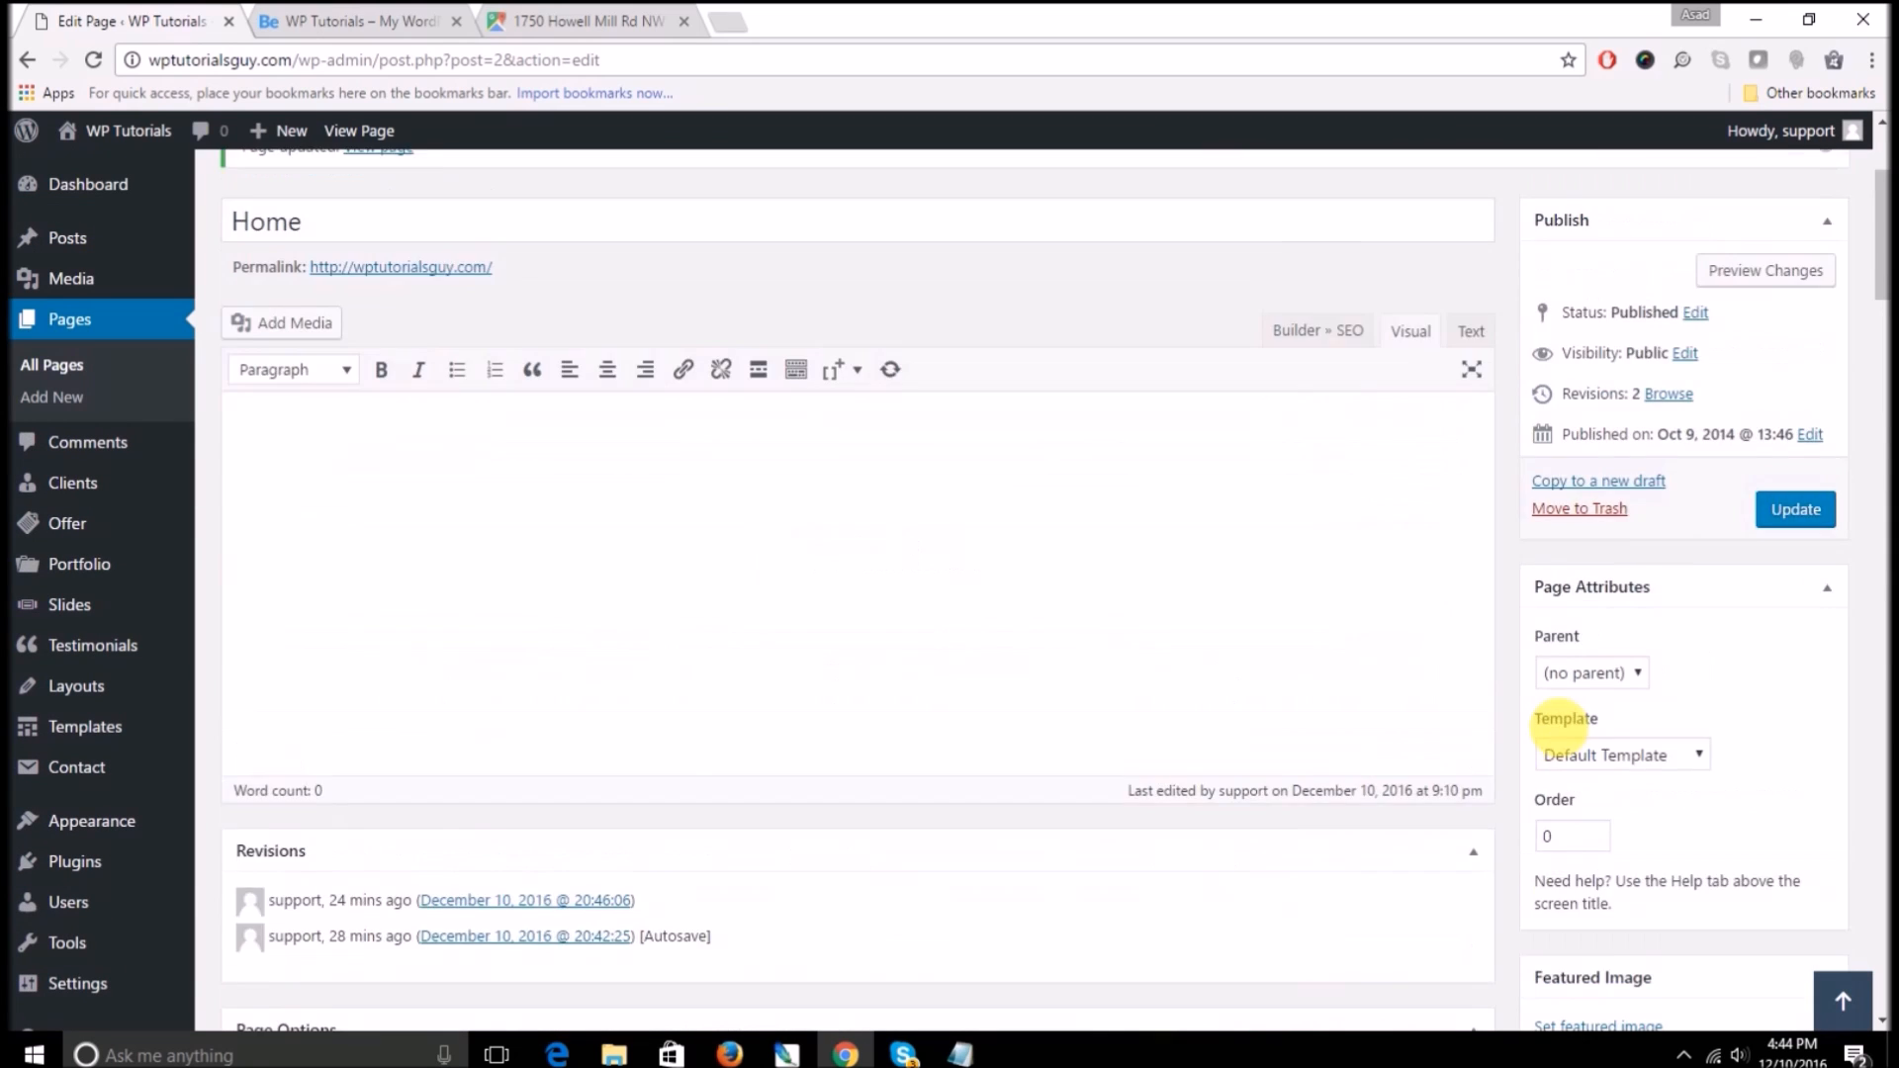
left_click(1778, 783)
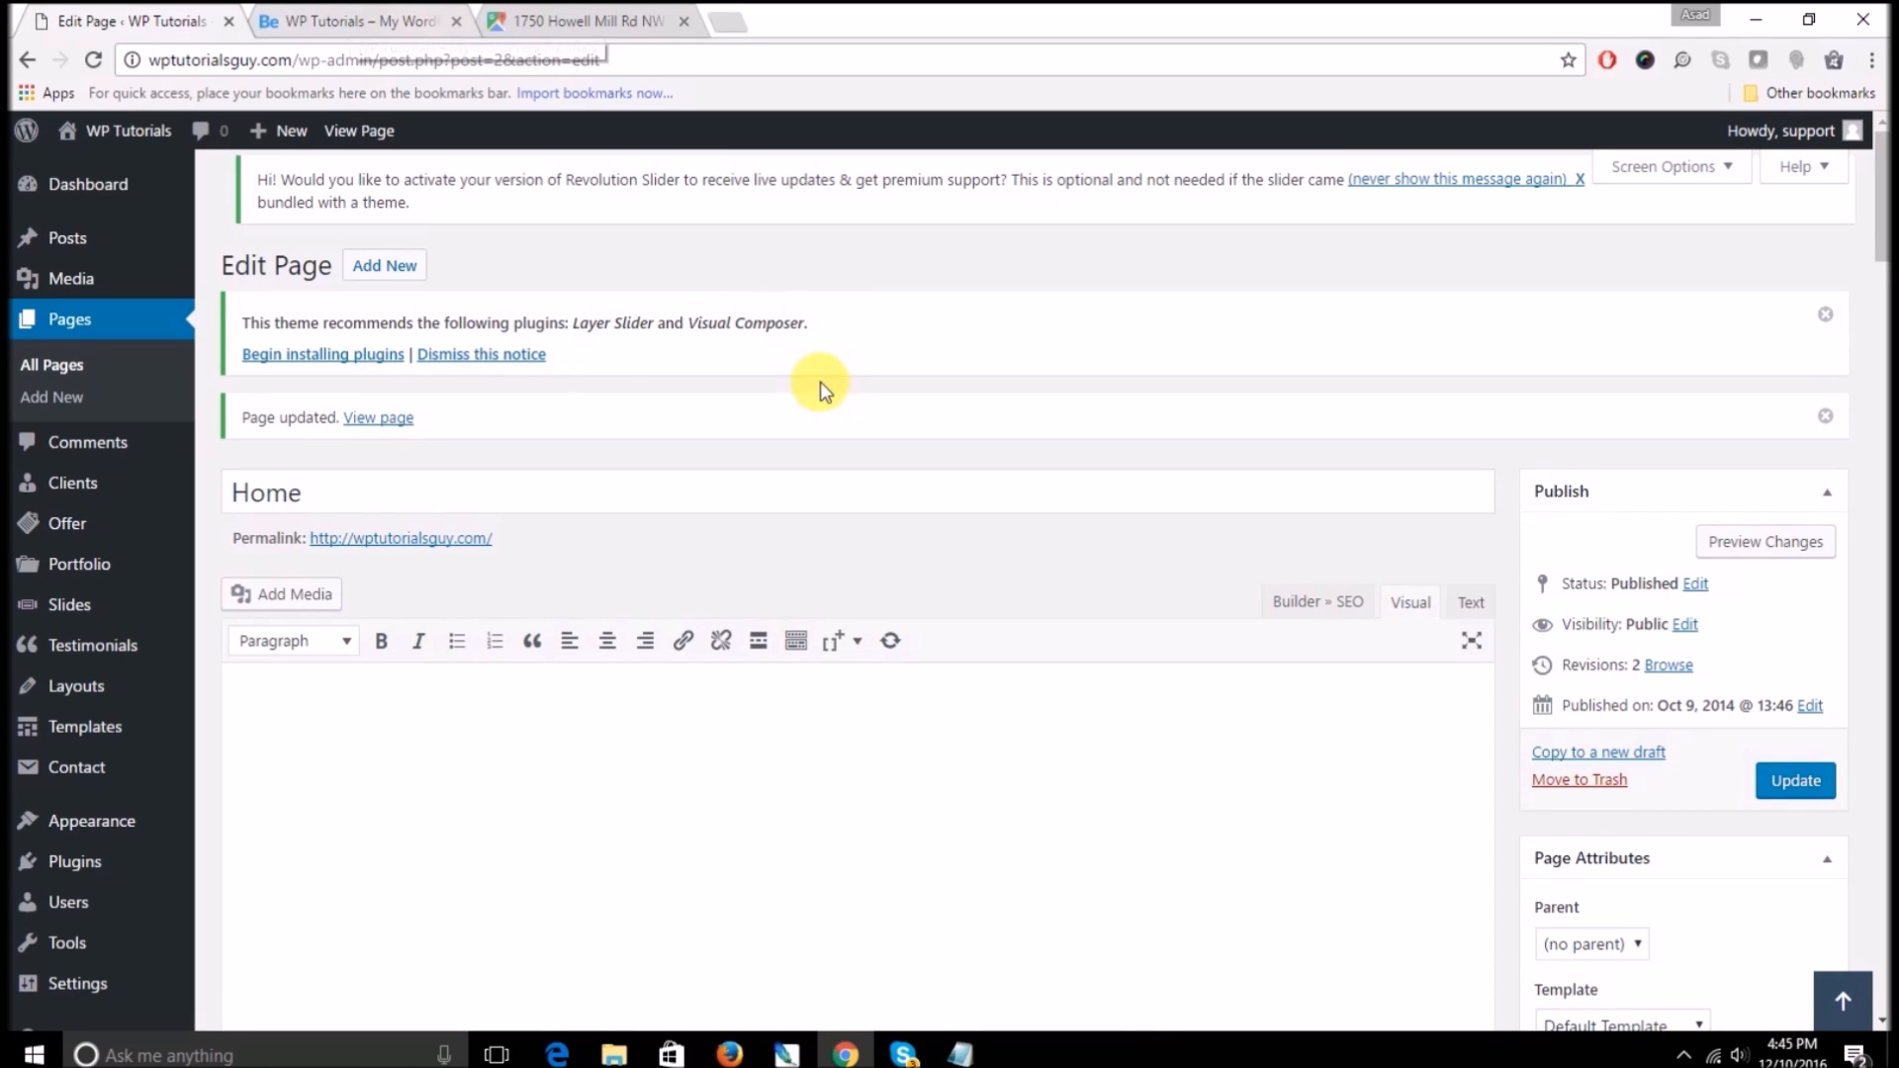
scroll(817, 381, "down", 7)
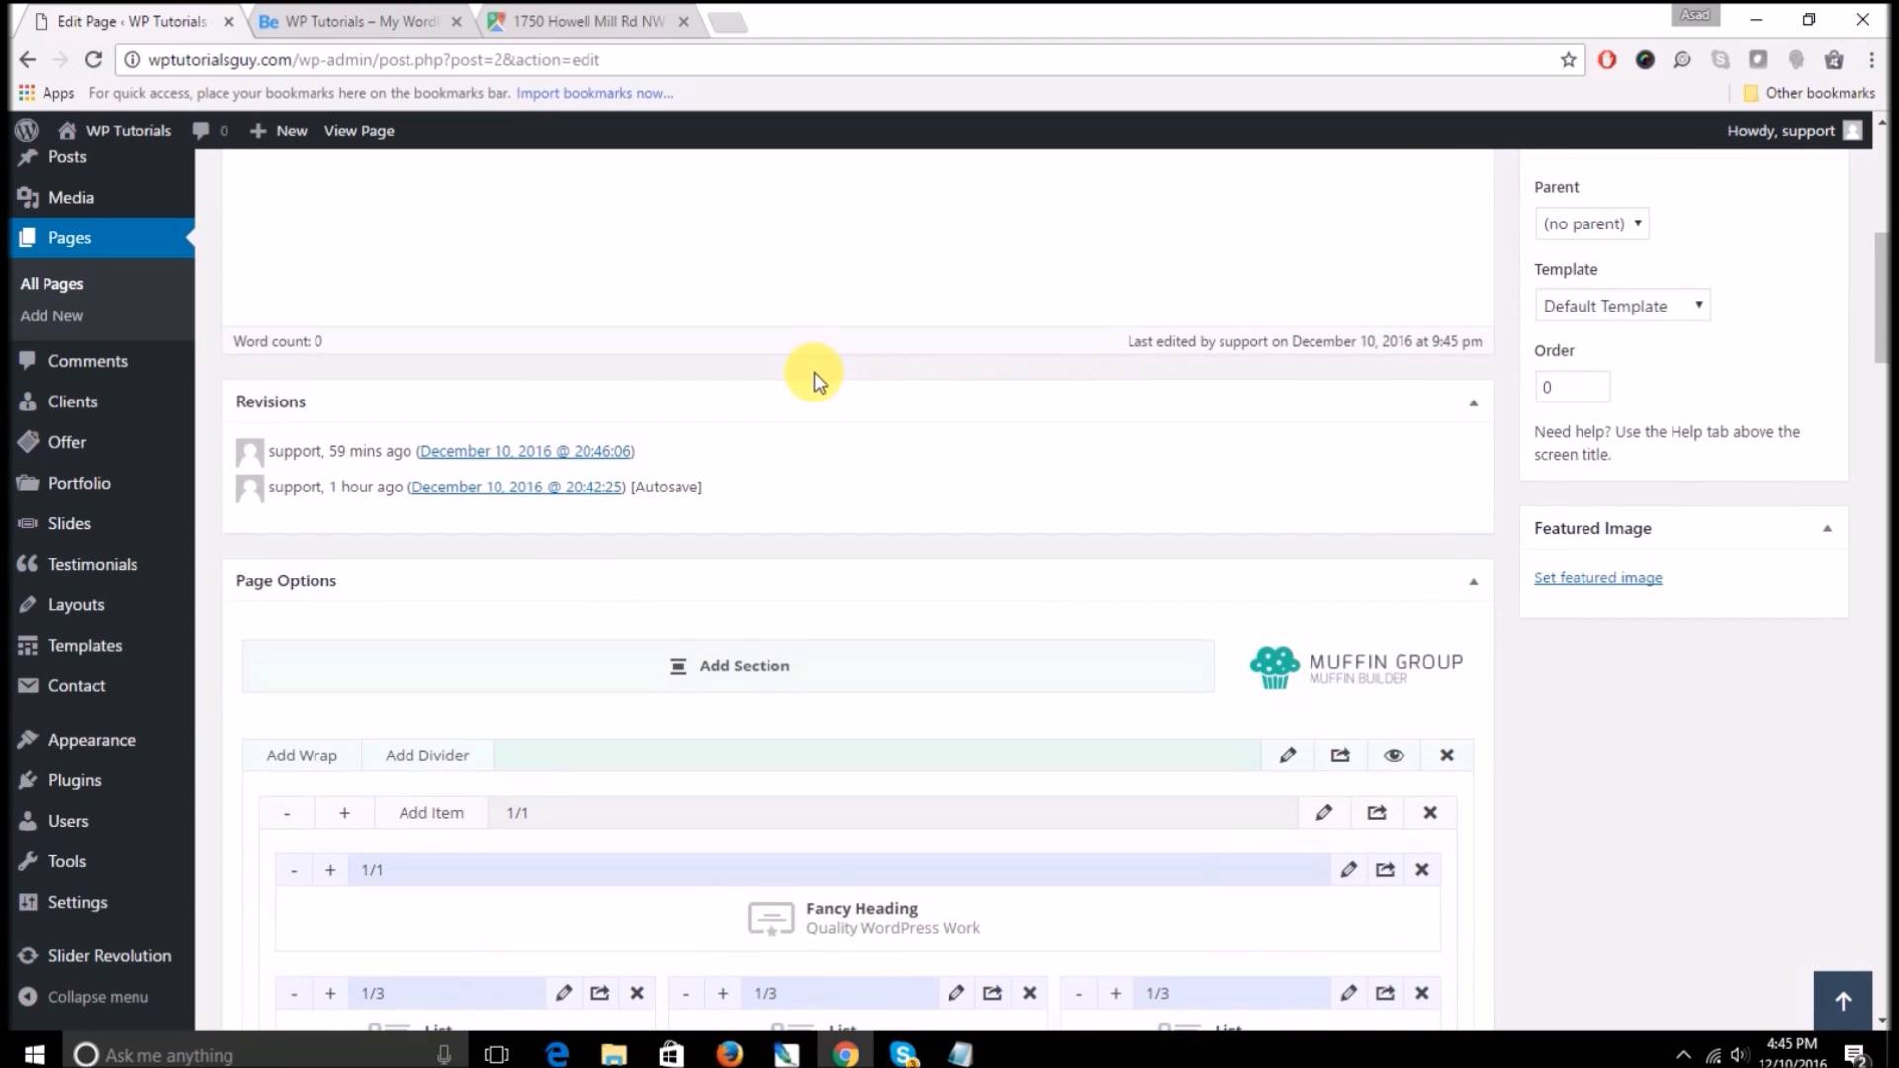
scroll(817, 381, "down", 8)
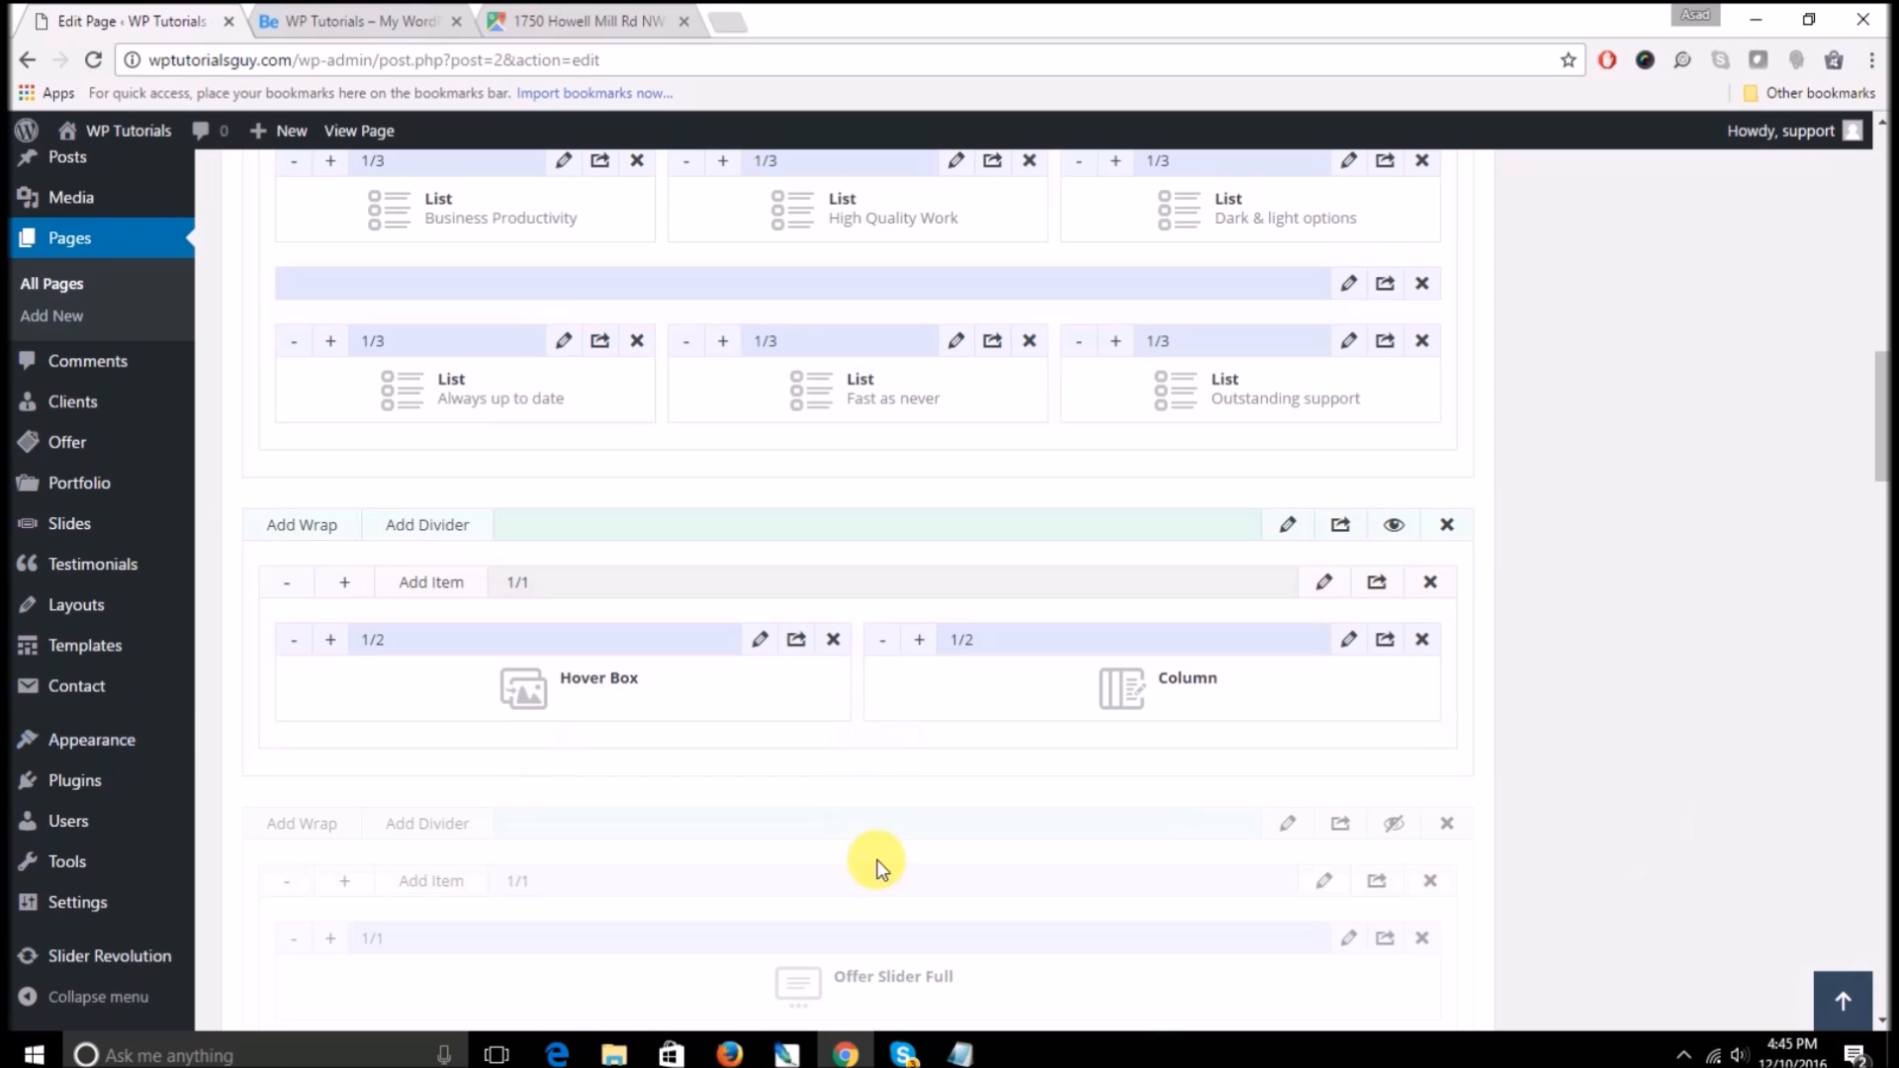
Step: Reload the live site and zoom the Atlanta map in two levels to check the Taco Bell contact box
left_click(371, 24)
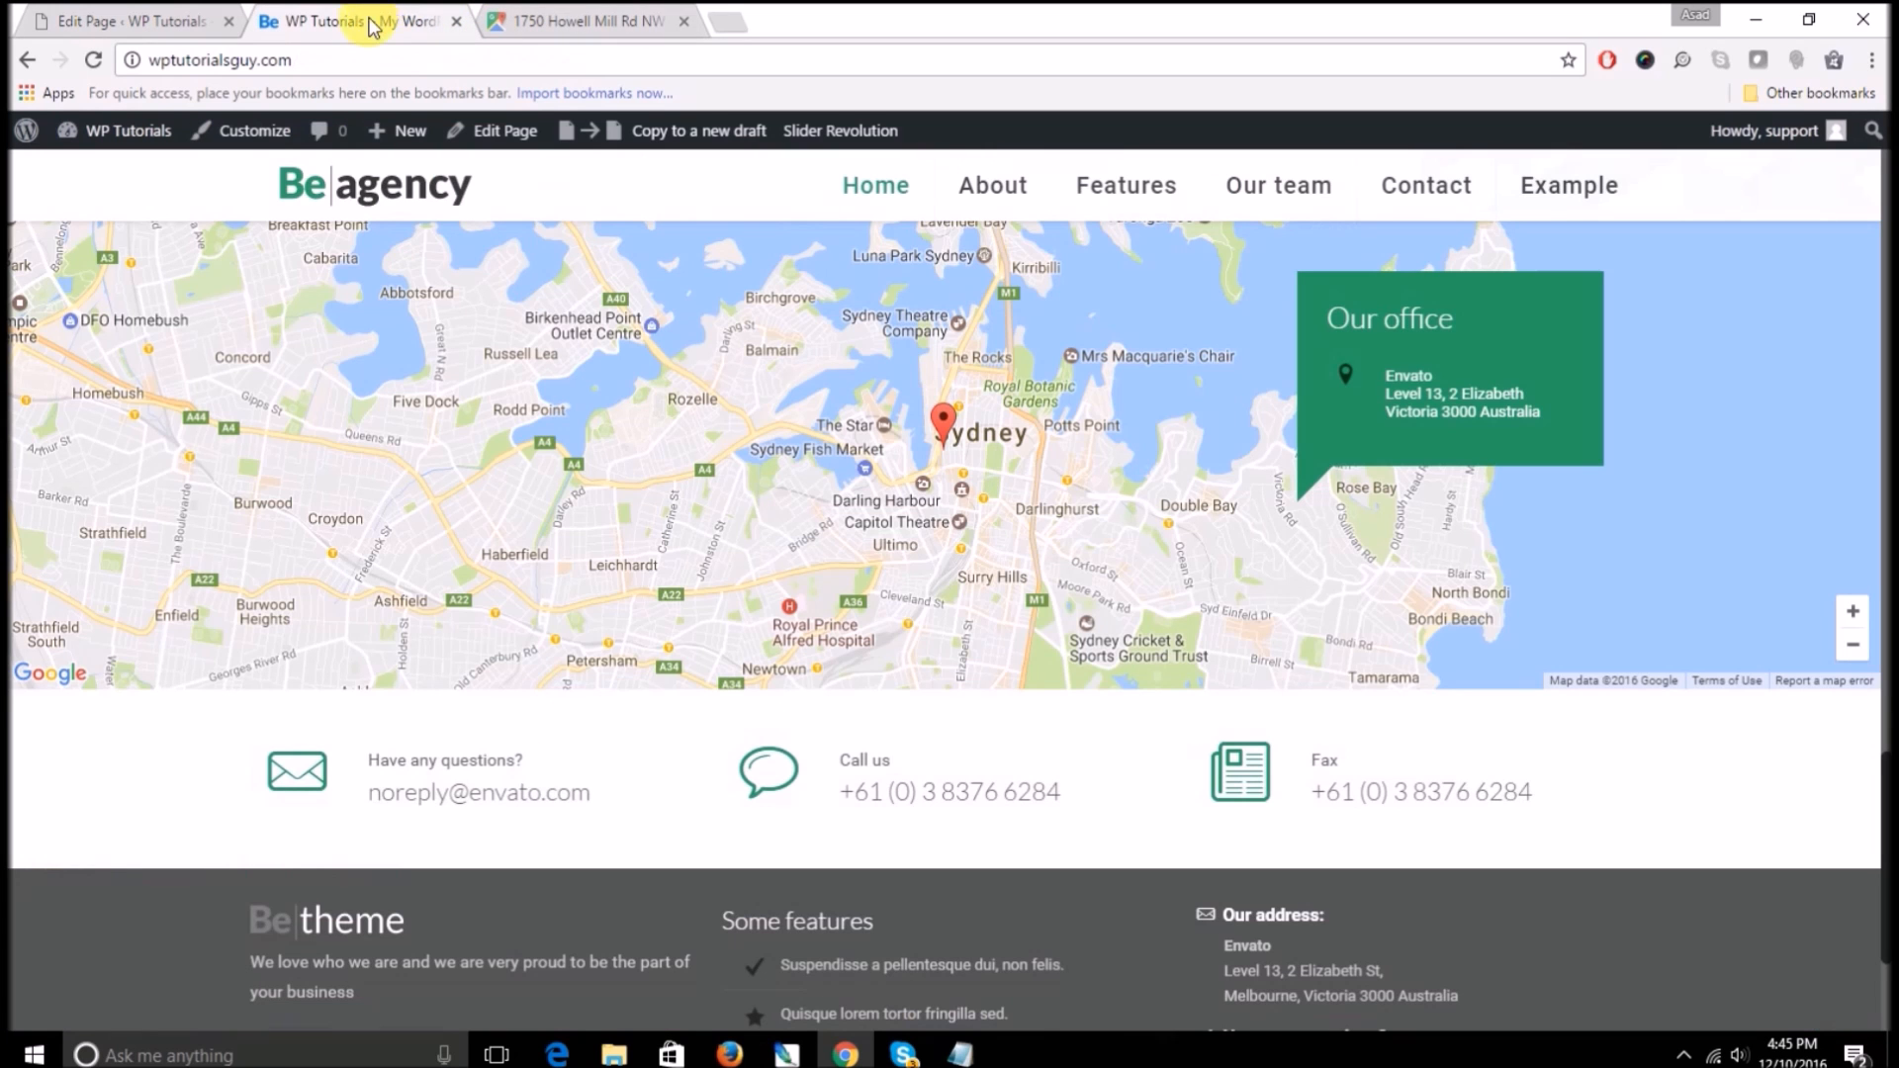
left_click(93, 59)
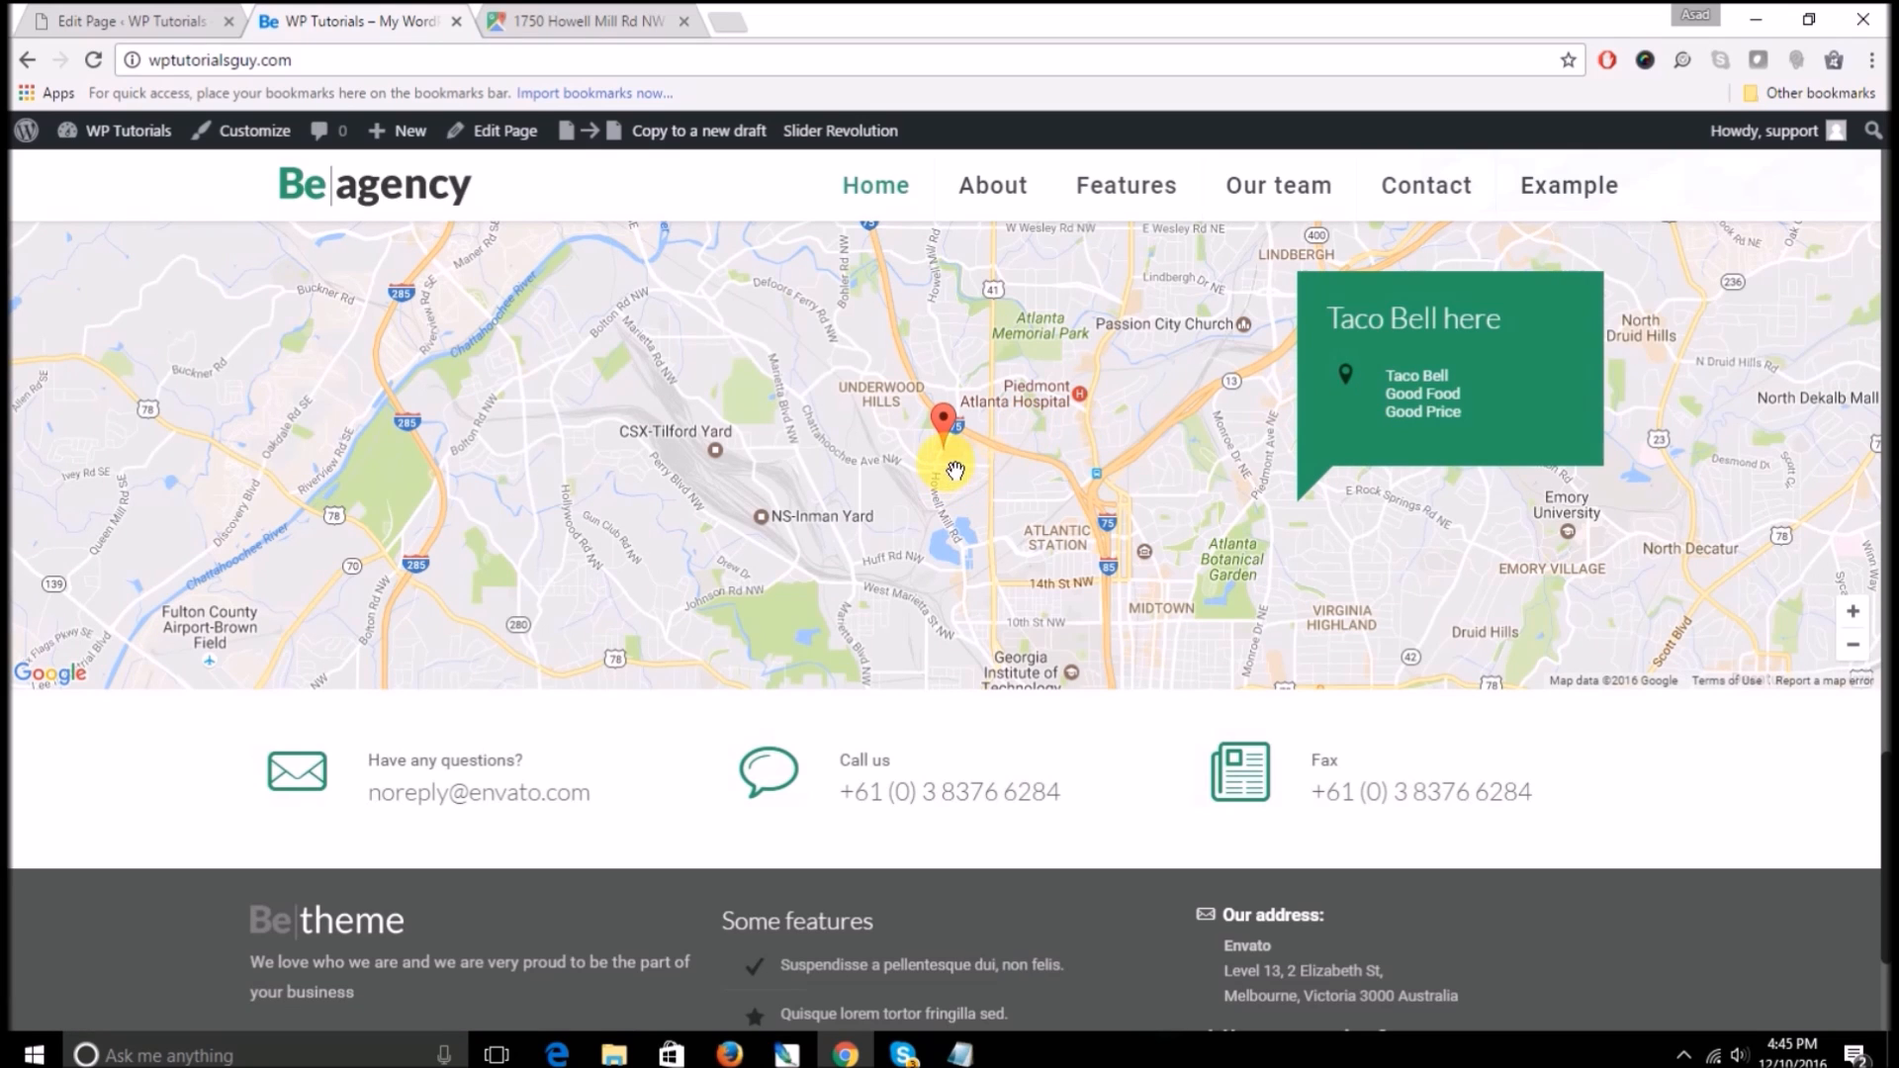
scroll(967, 501, "up", 4)
scroll(966, 502, "down", 2)
scroll(955, 534, "down", 1)
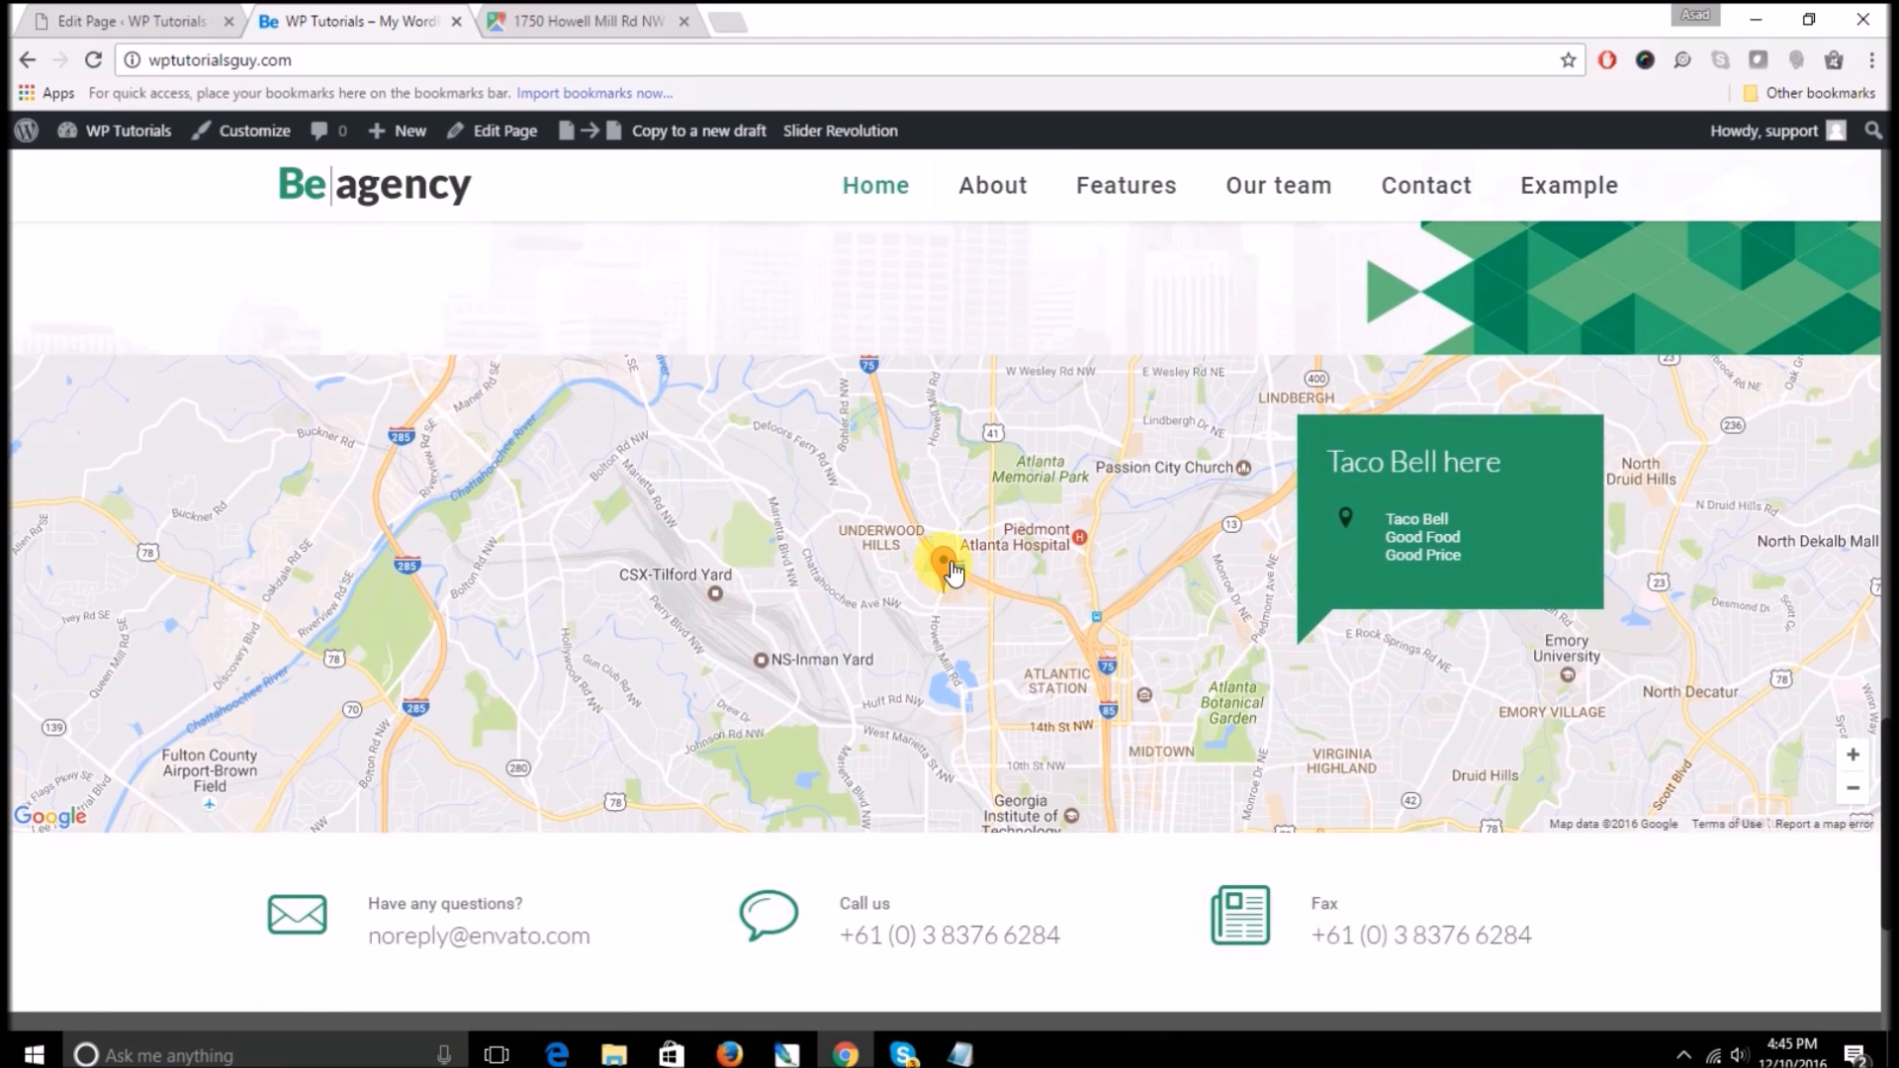
left_click(1853, 756)
left_click(1854, 757)
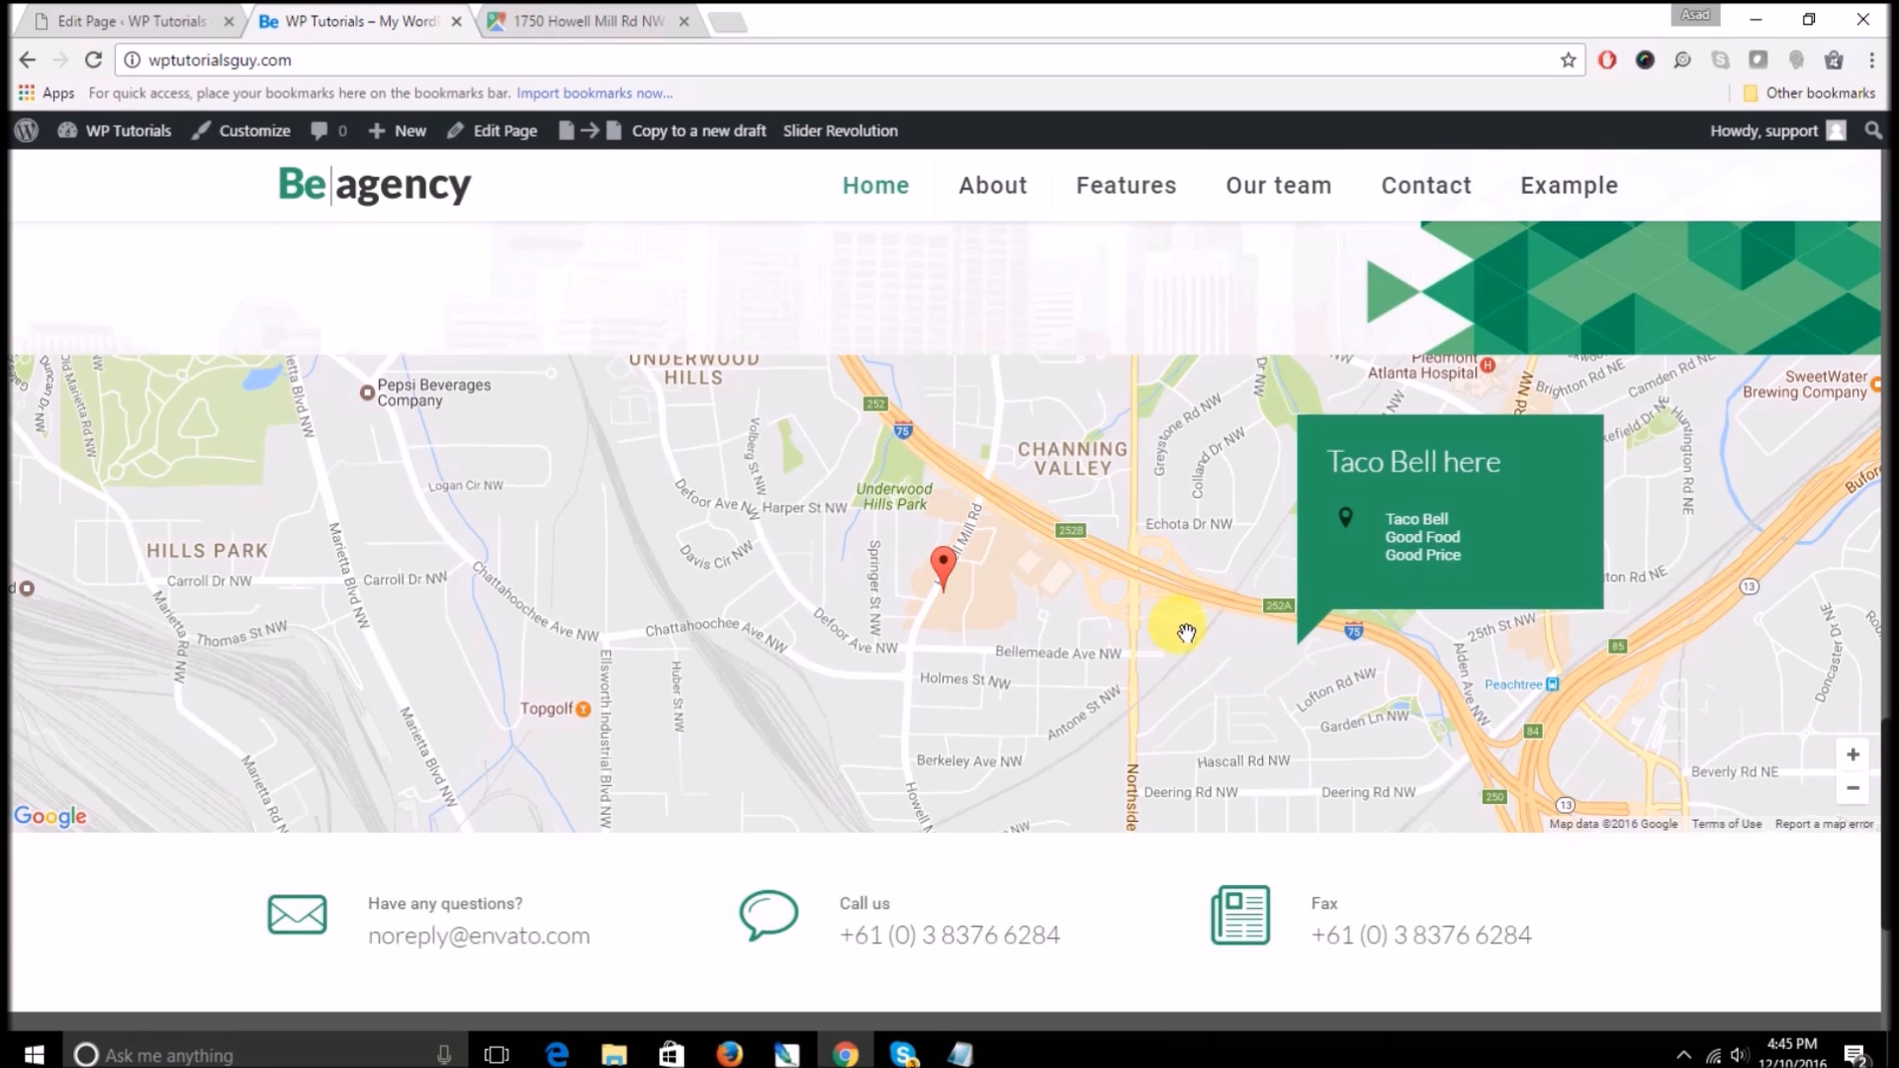
scroll(1186, 633, "down", 3)
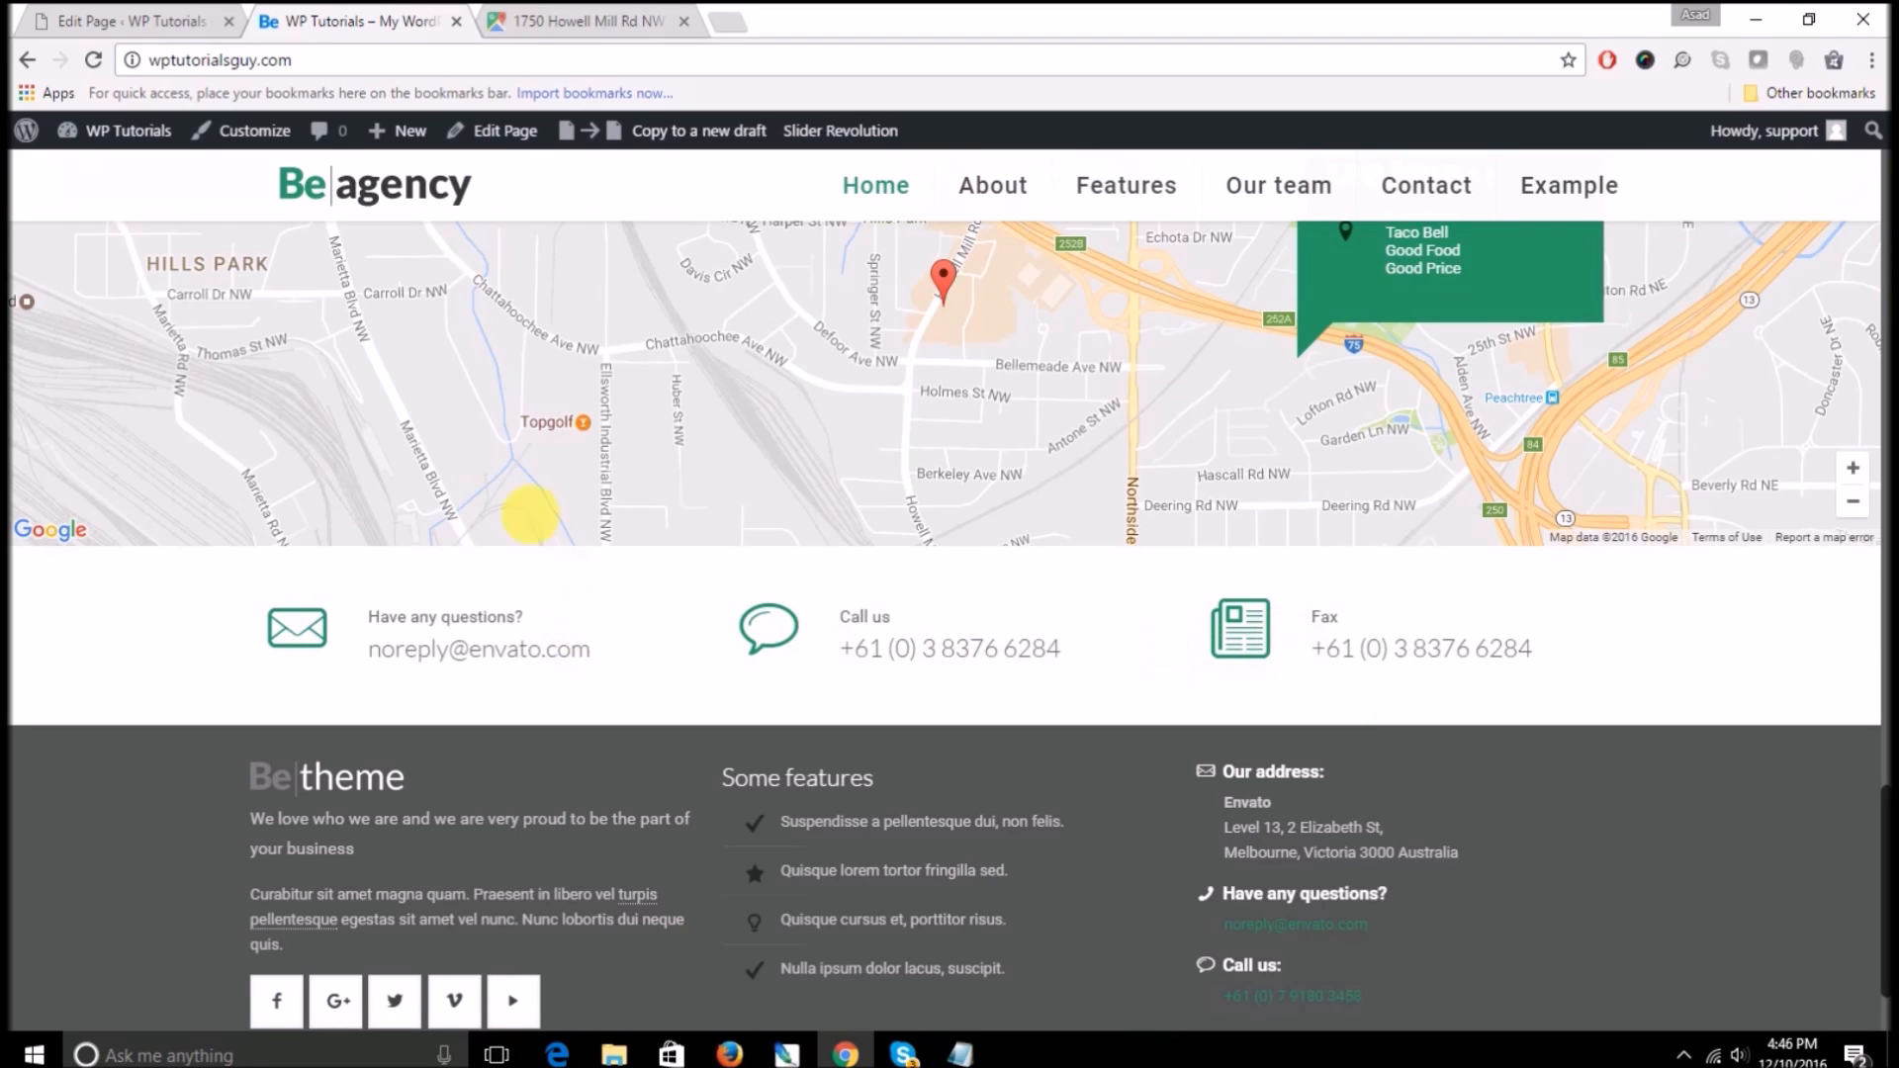
left_click(157, 20)
scroll(734, 601, "down", 2)
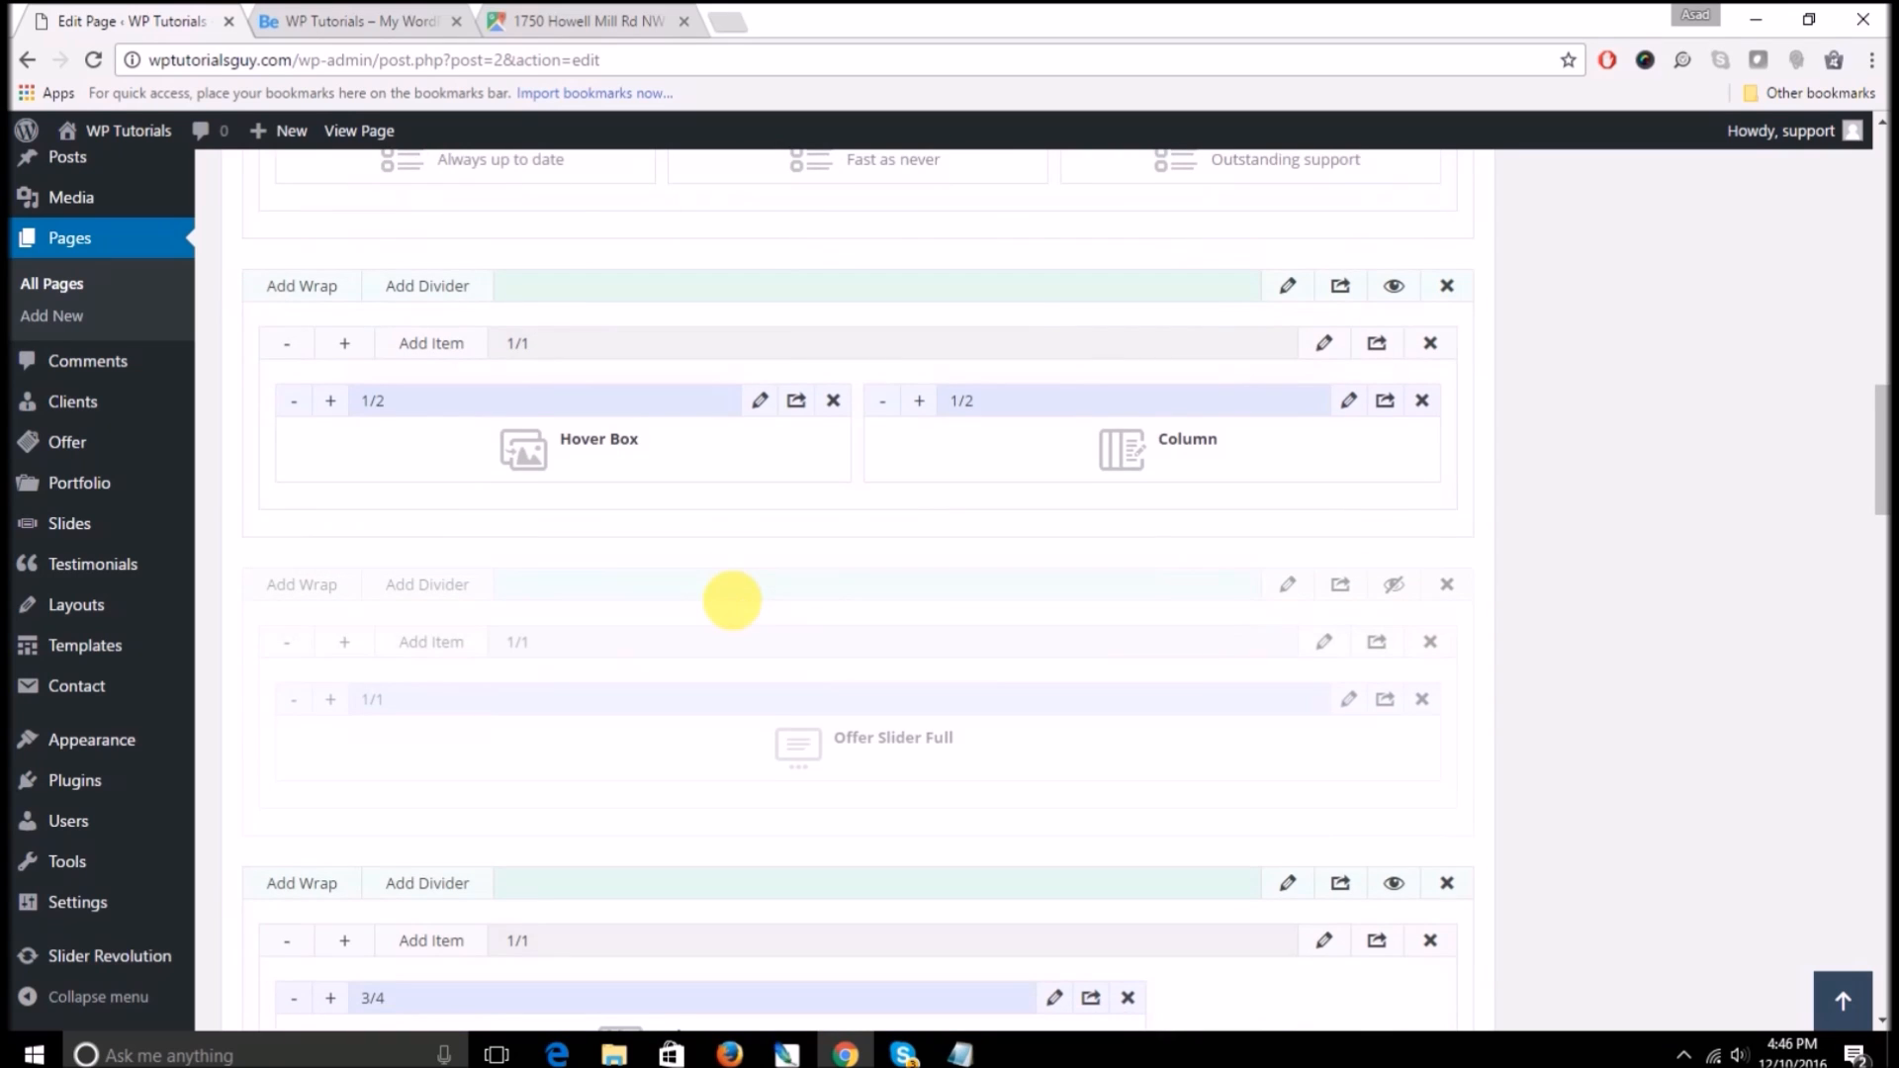
Step: Open the first List column's settings and look over its 'Have any questions?' content
scroll(732, 601, "down", 5)
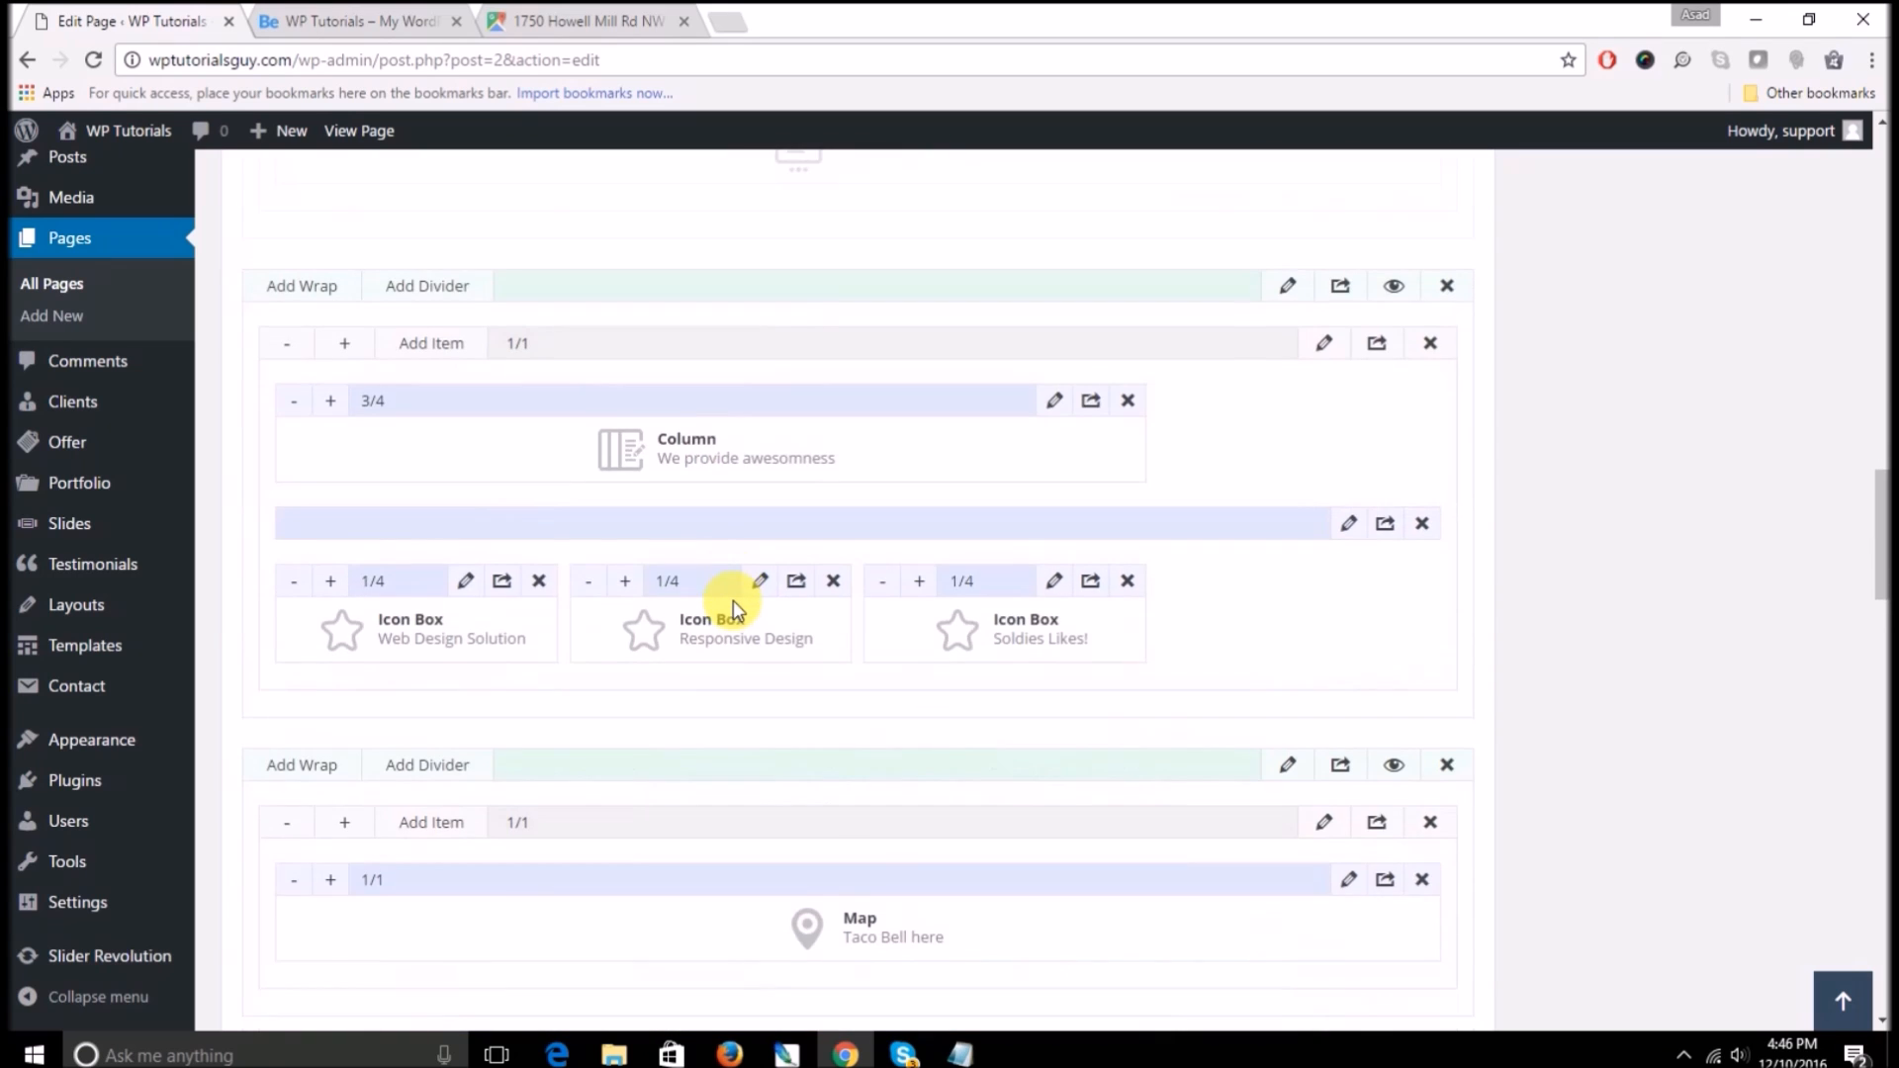
scroll(733, 601, "down", 4)
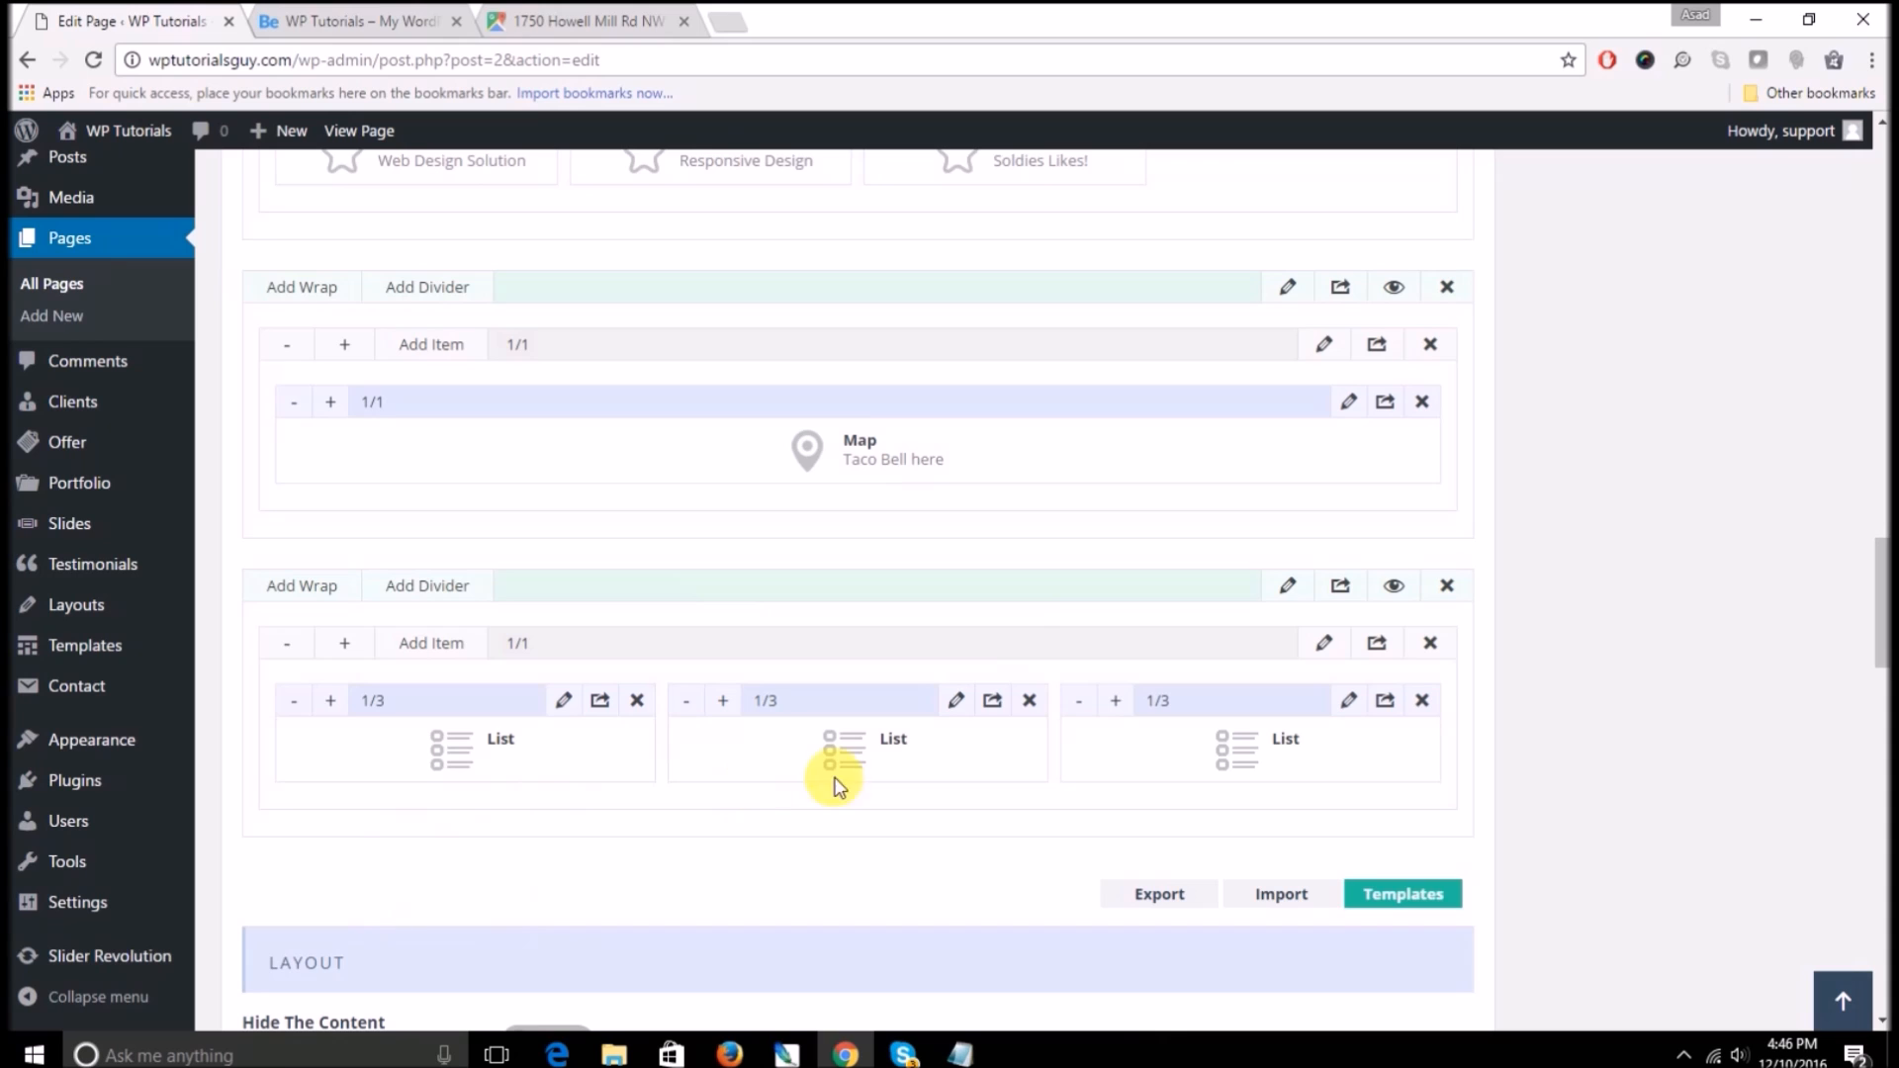
left_click(563, 703)
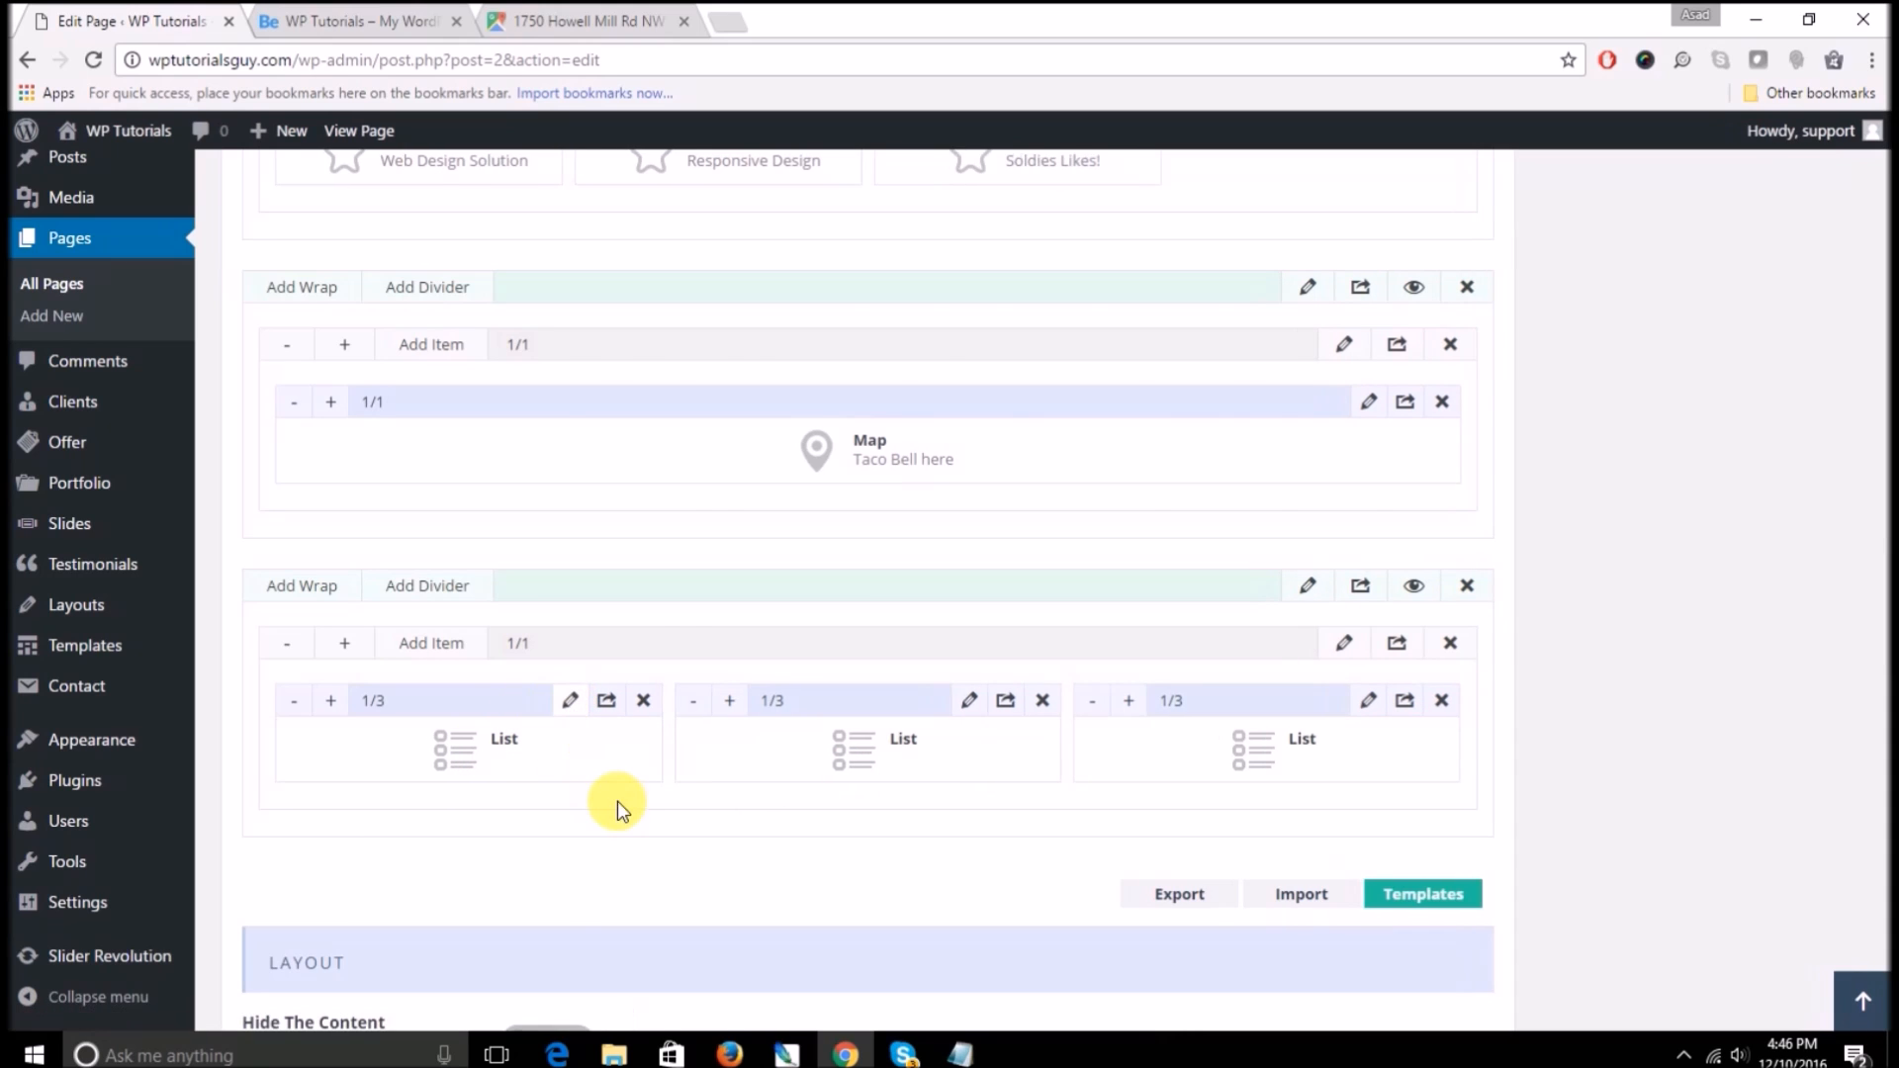
scroll(692, 787, "down", 3)
scroll(693, 786, "down", 2)
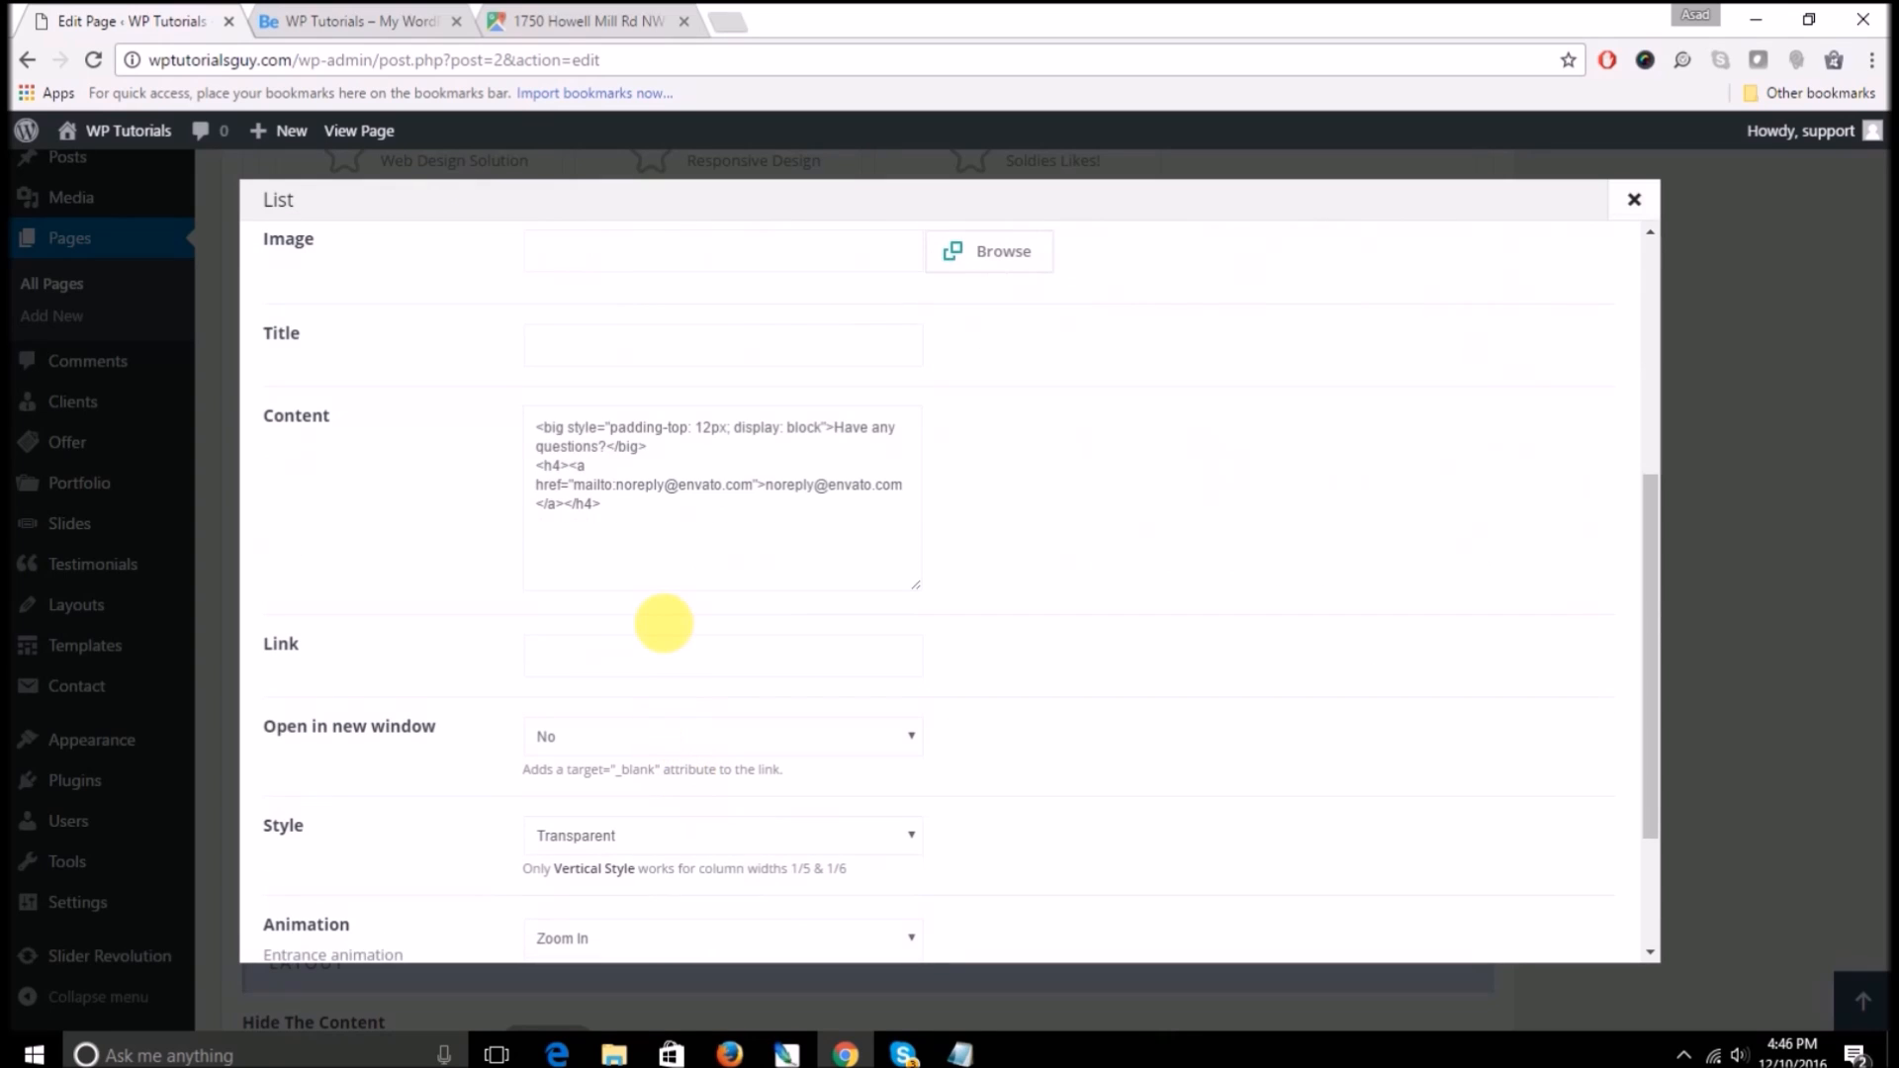
left_click_drag(536, 428, 842, 432)
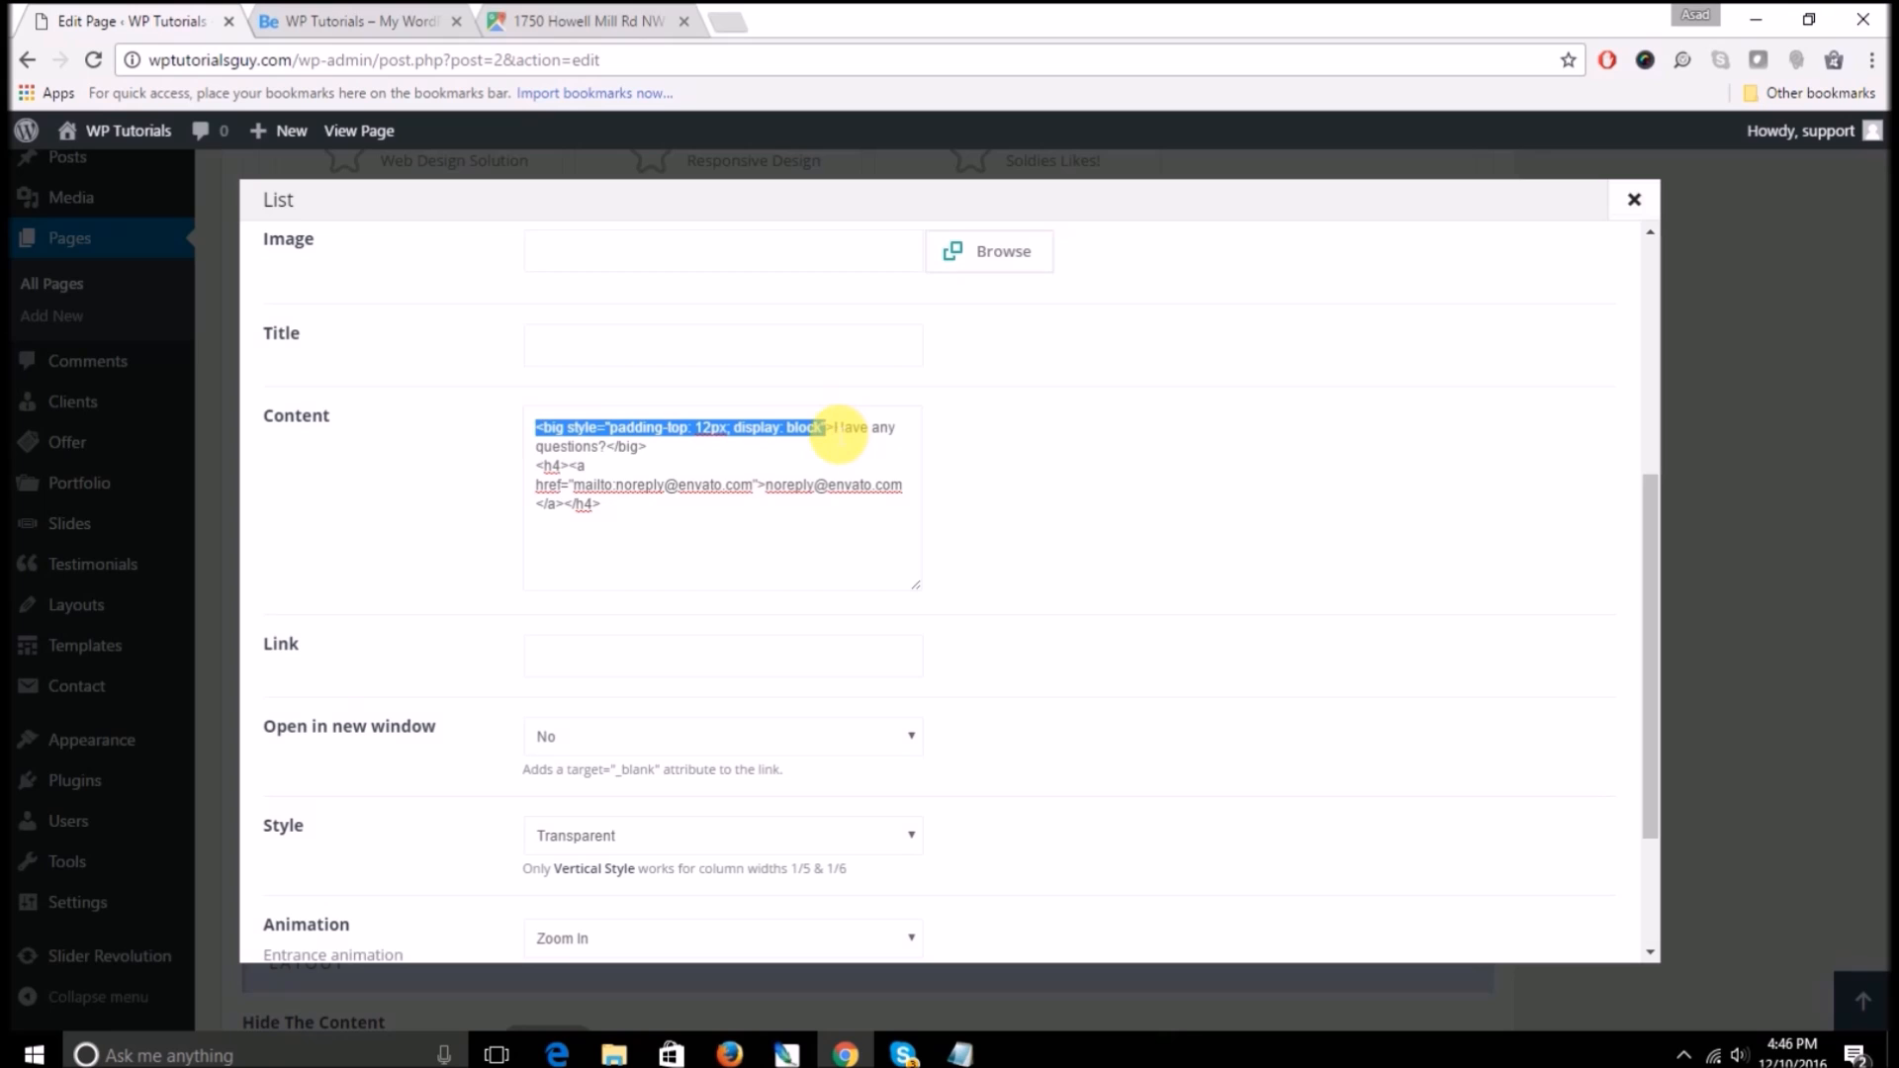
left_click(838, 435)
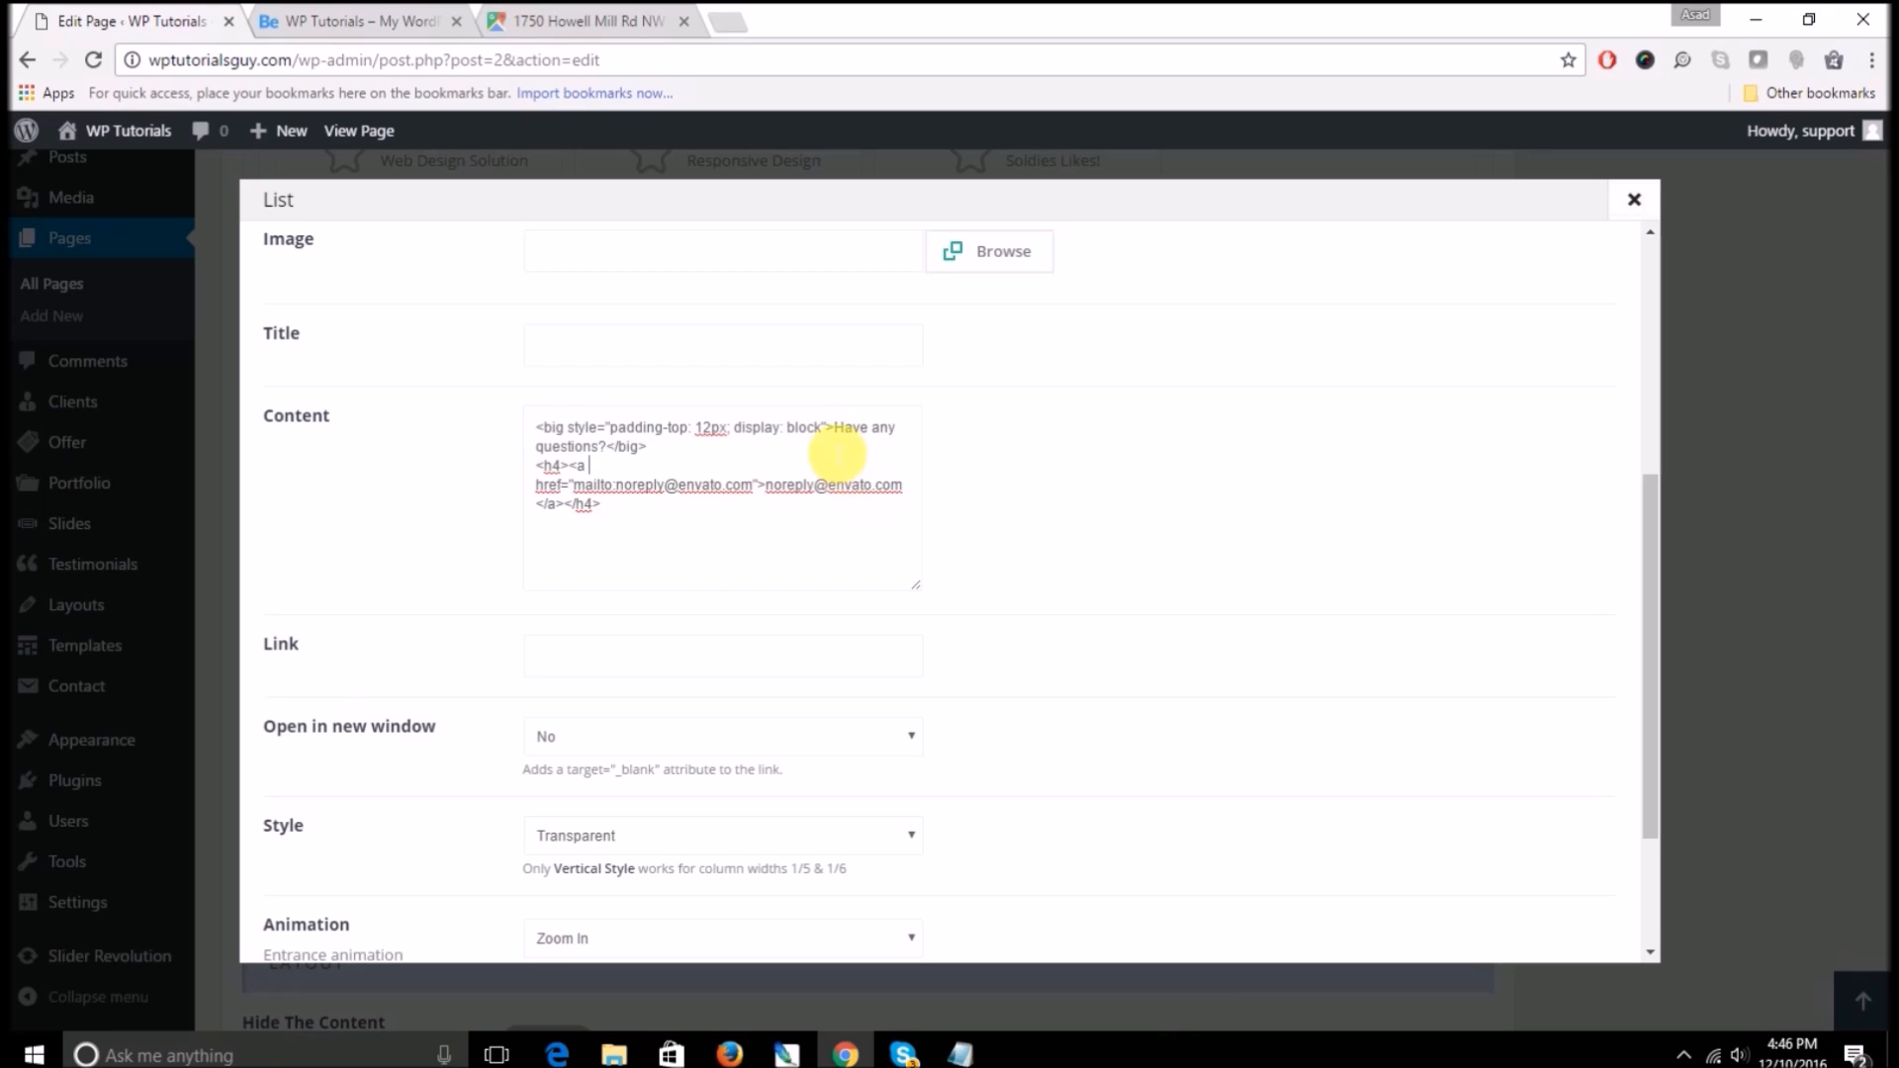
left_click_drag(835, 428, 615, 452)
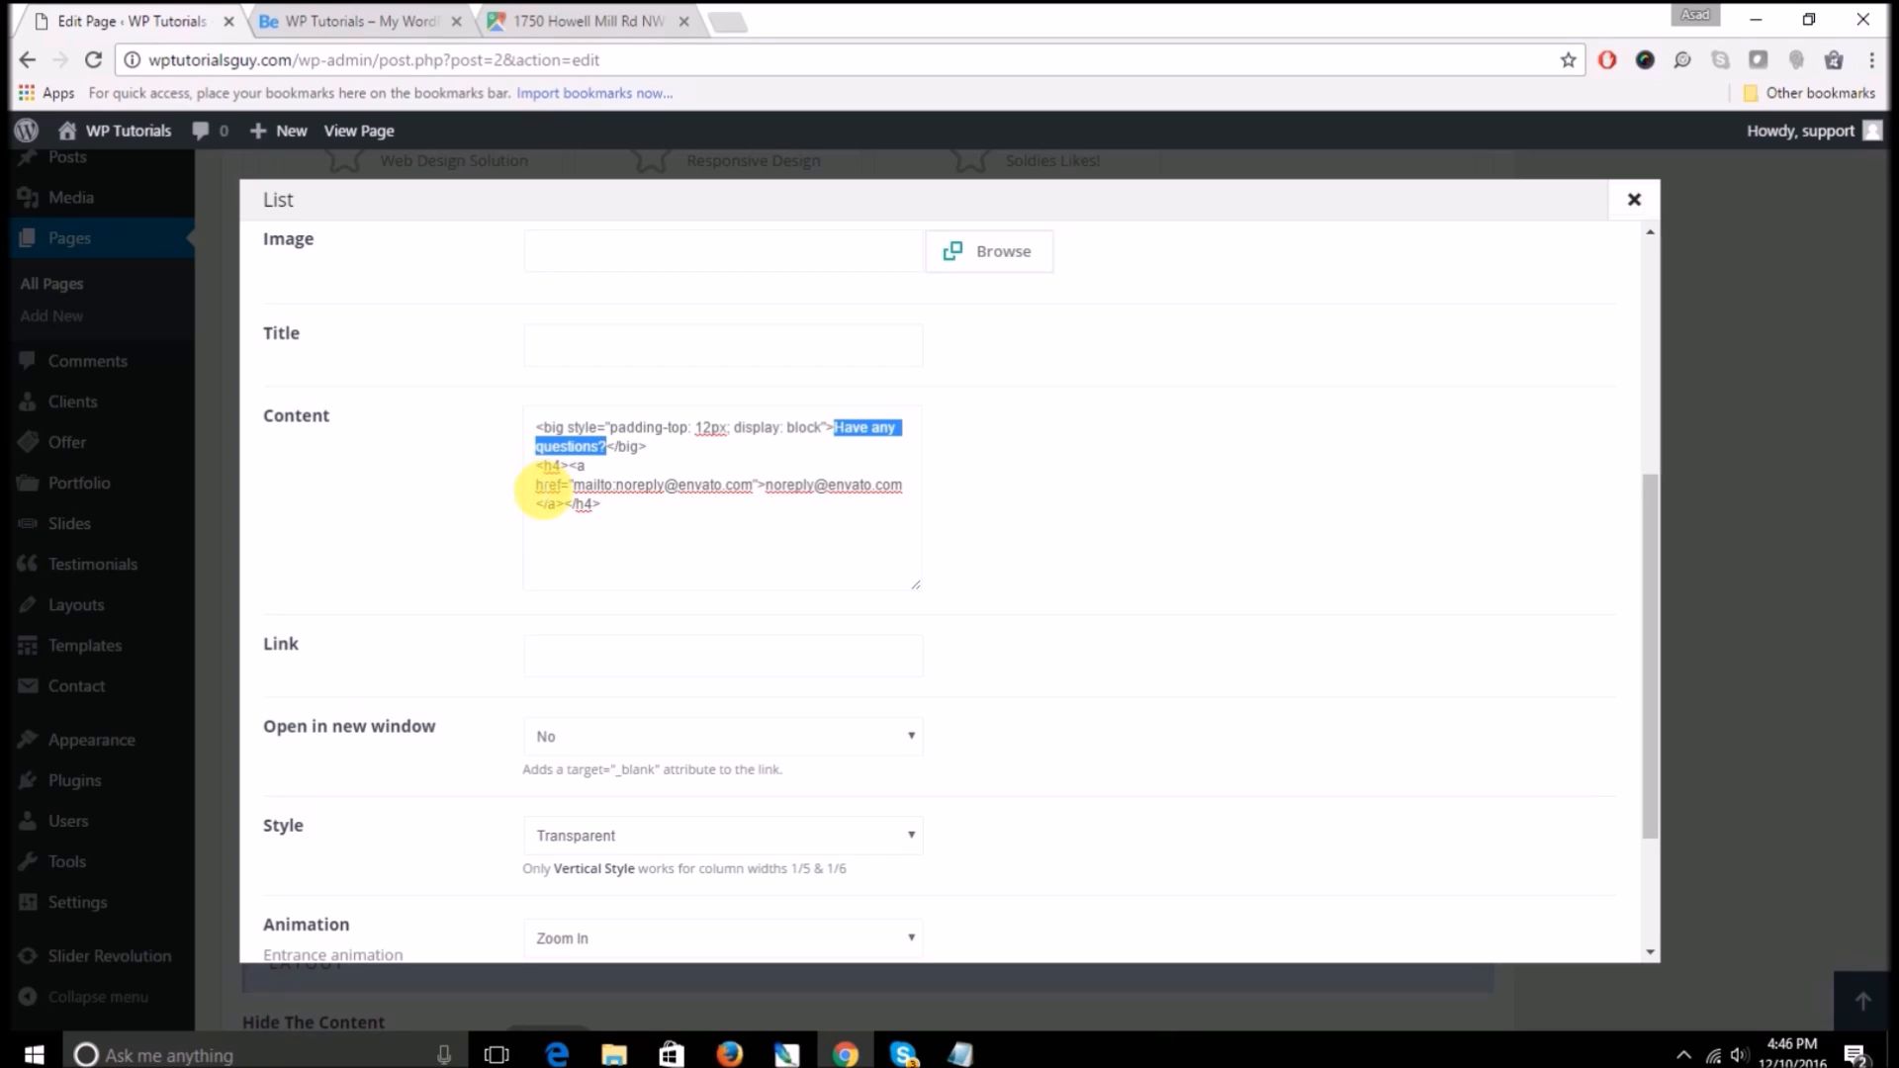
left_click(776, 489)
Step: Replace the placeholder e-mail with a new contact e-mail address and save the item
left_click_drag(778, 491, 910, 487)
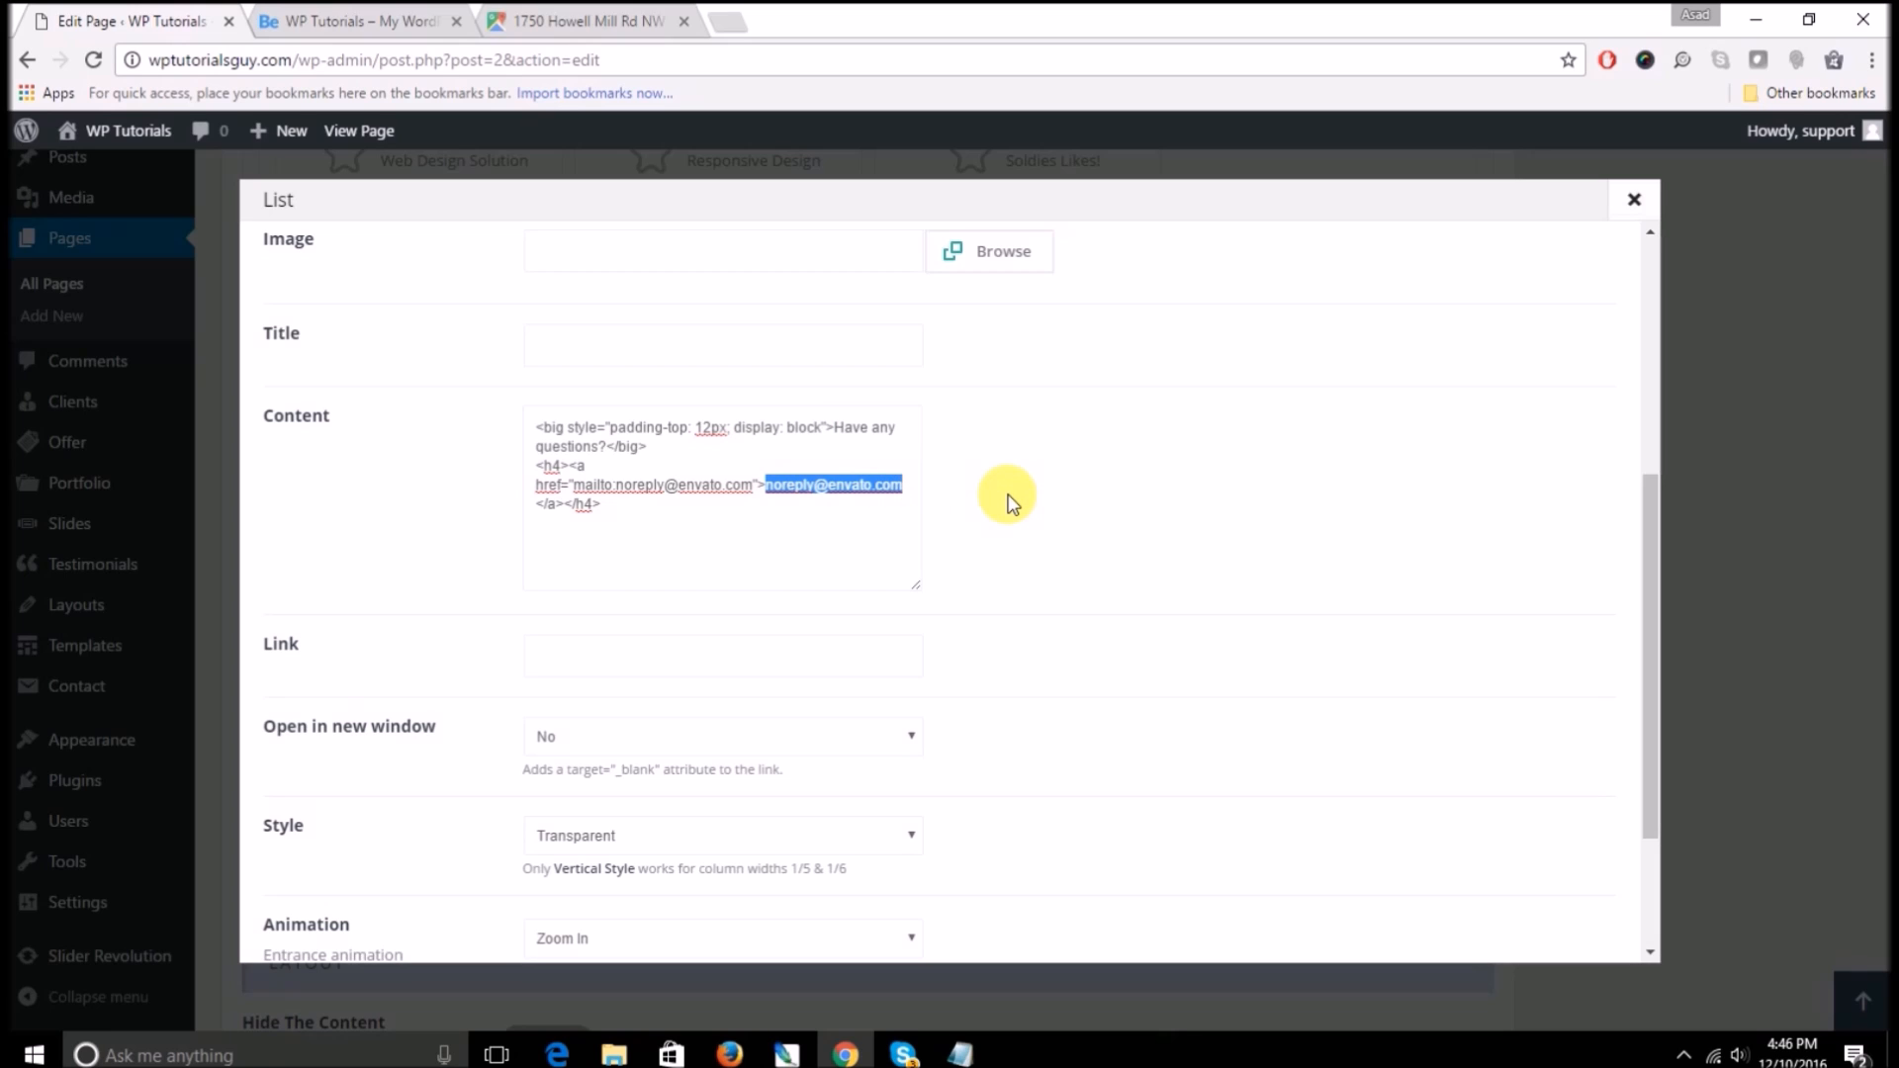
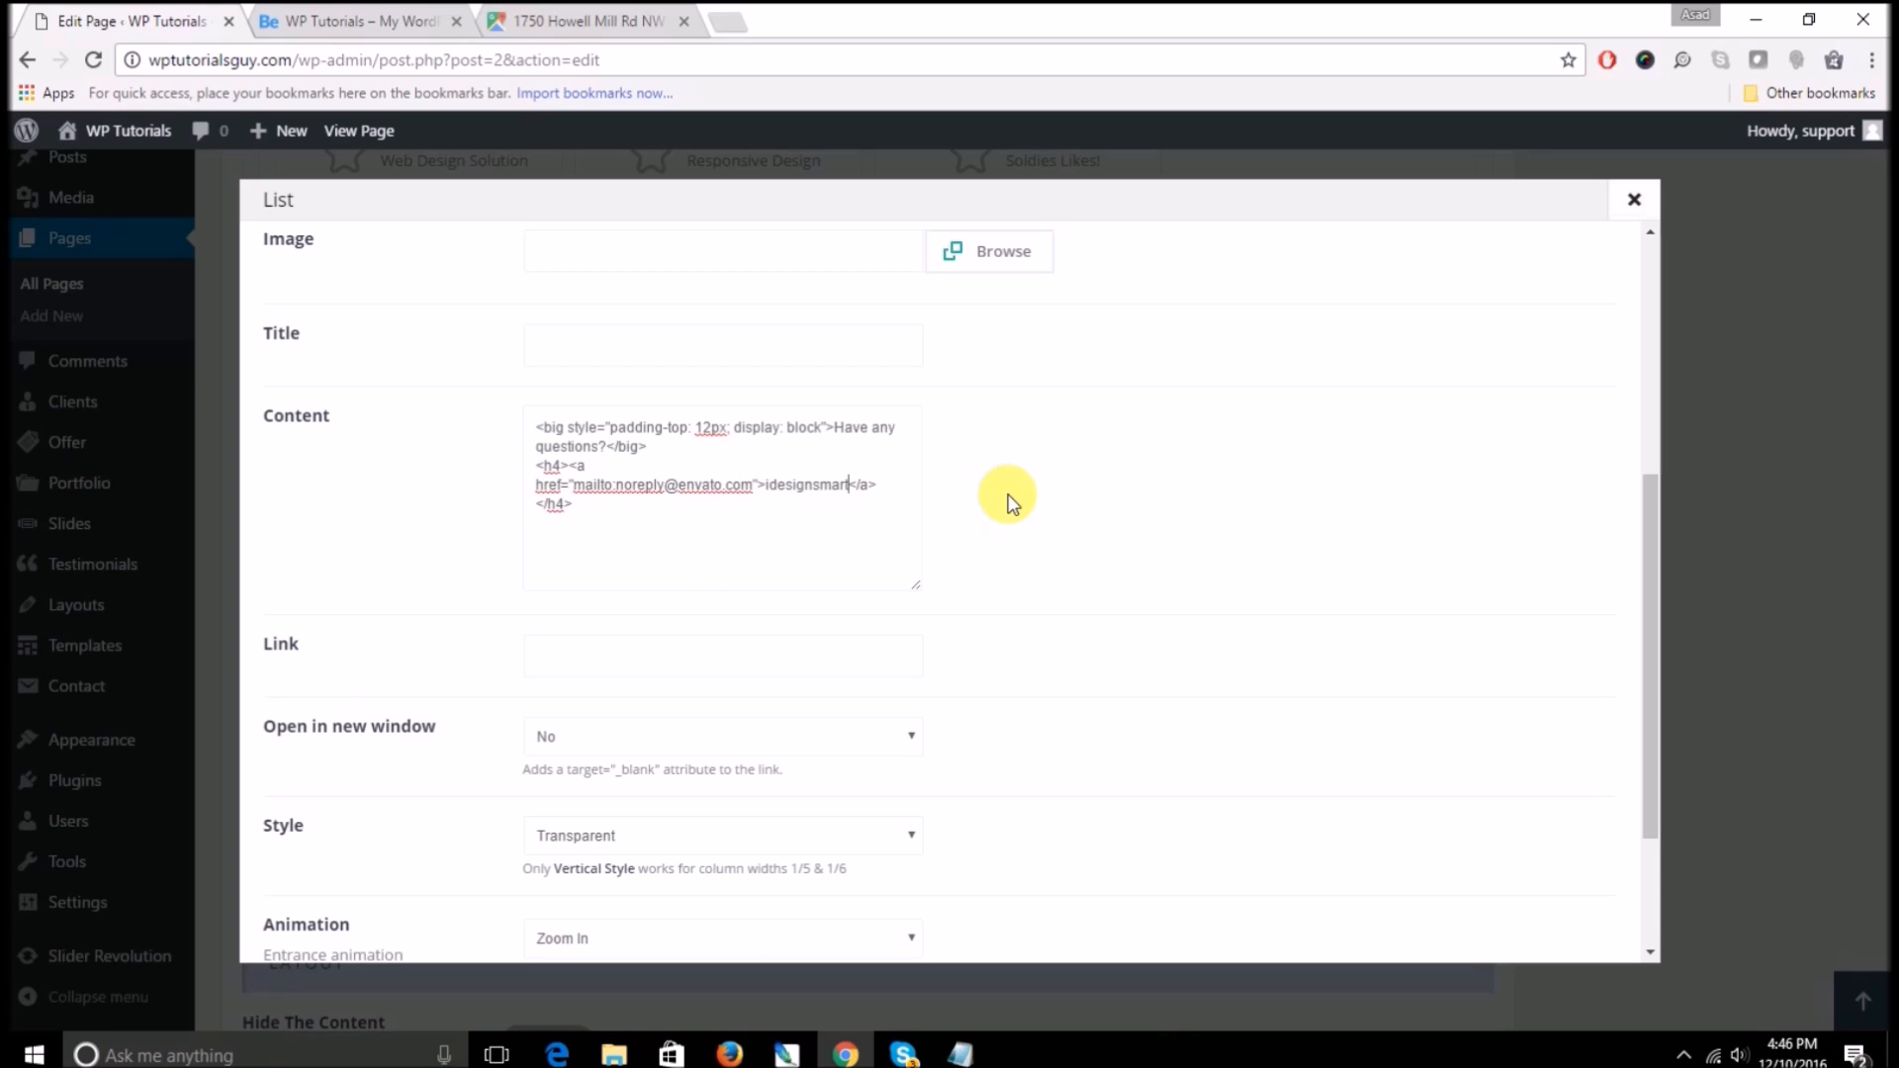
scroll(1079, 617, "down", 2)
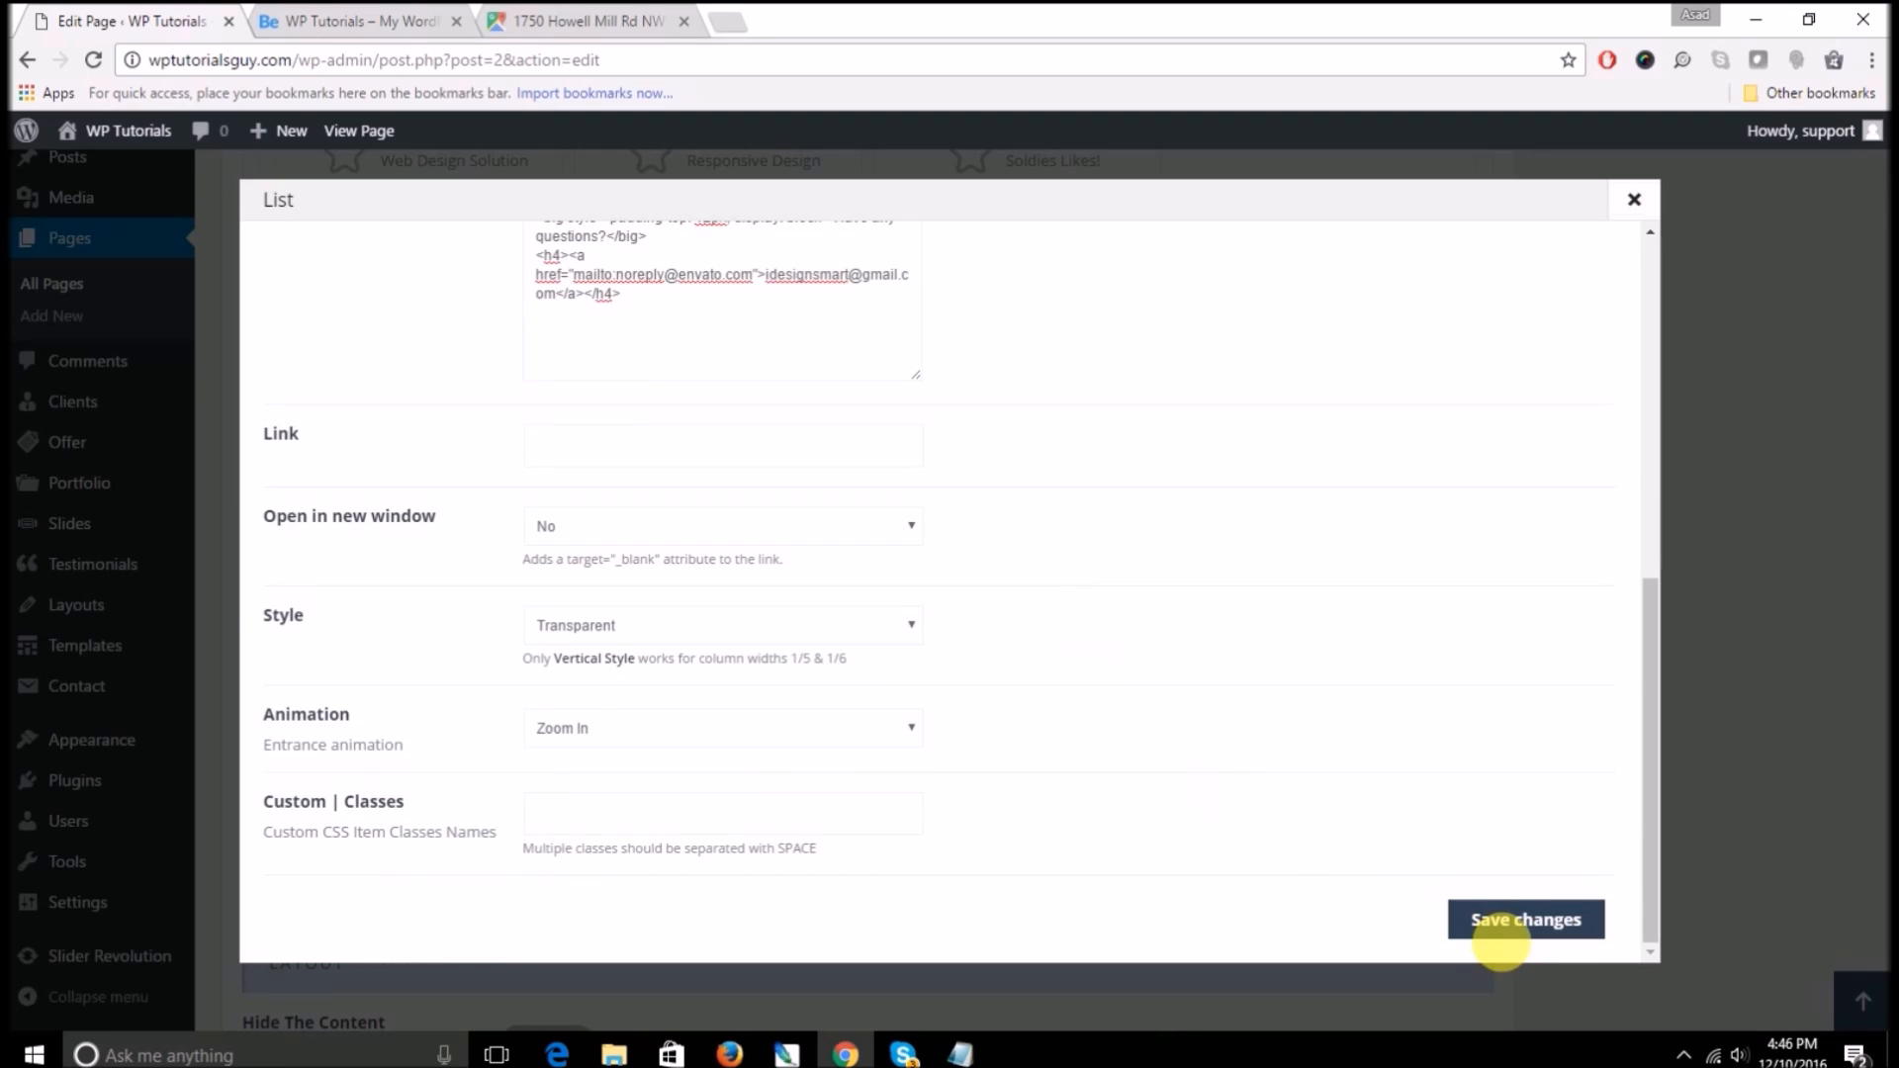
left_click(1529, 922)
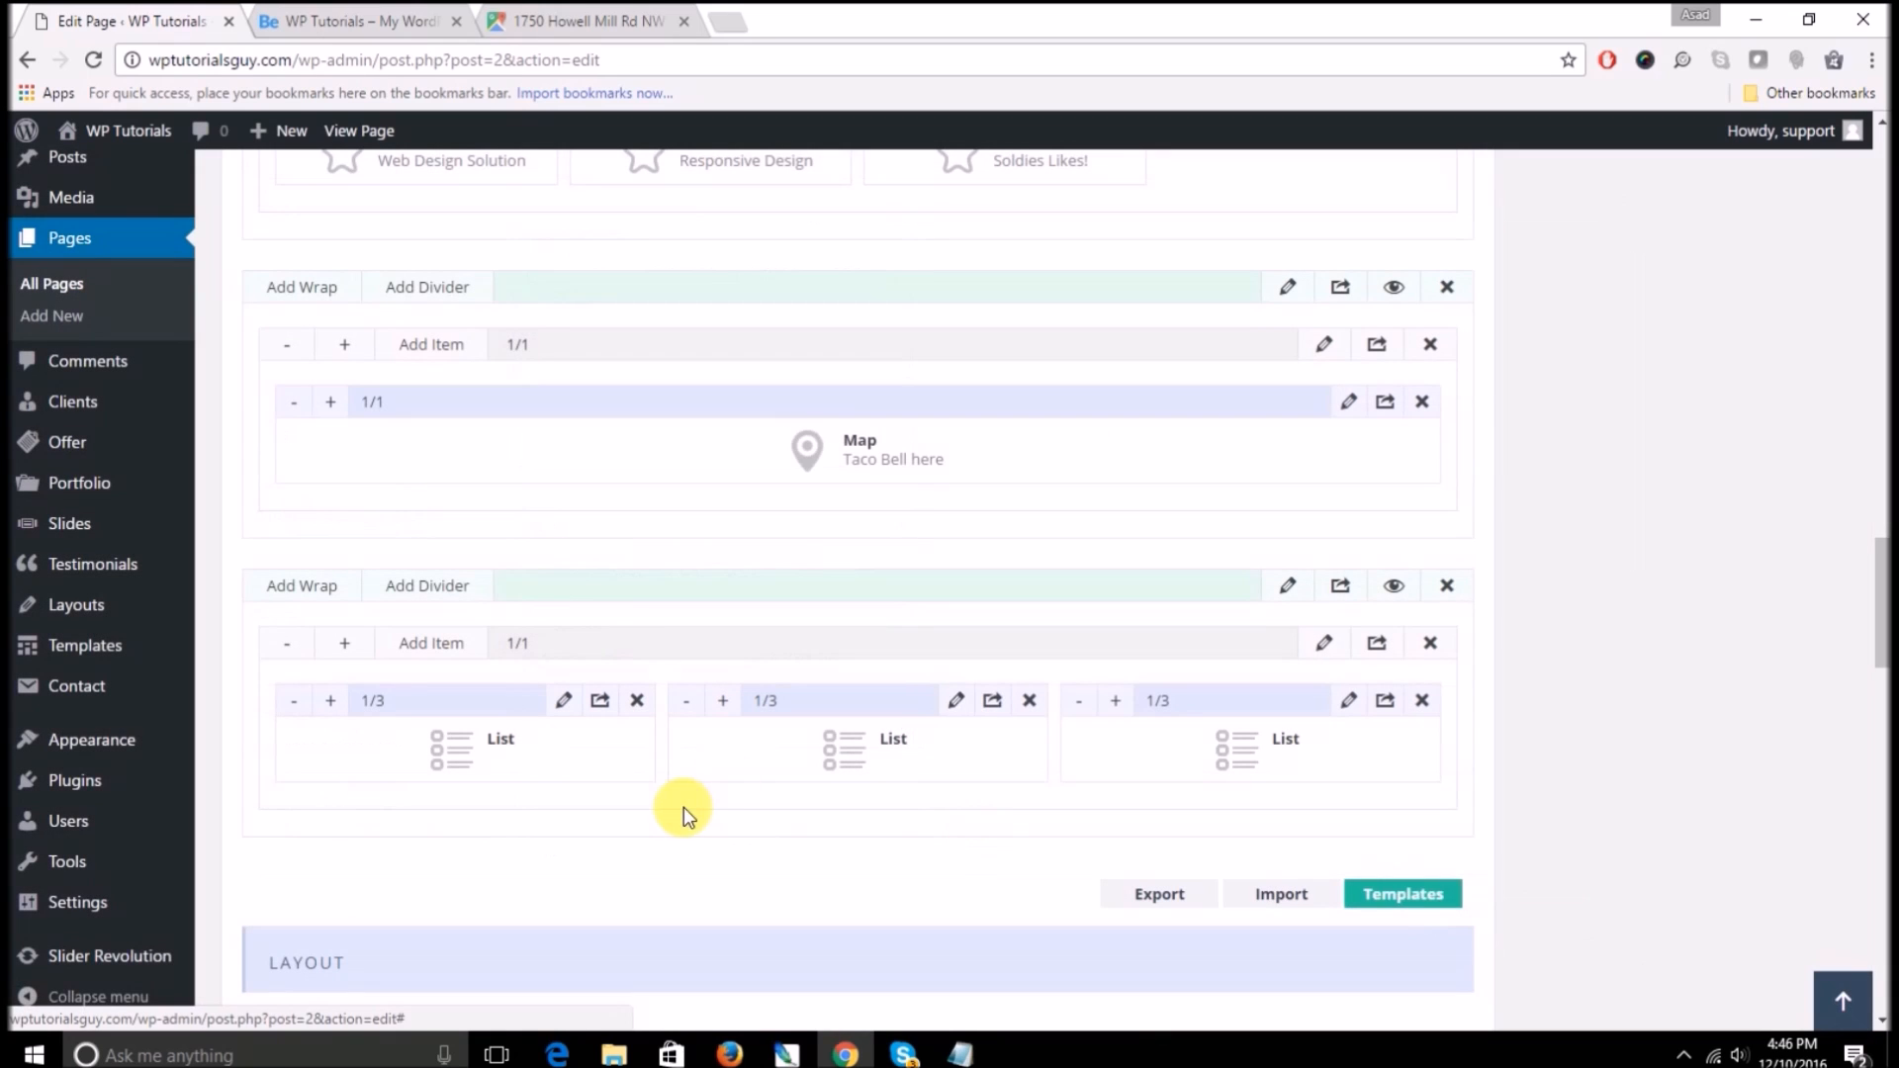
left_click(959, 704)
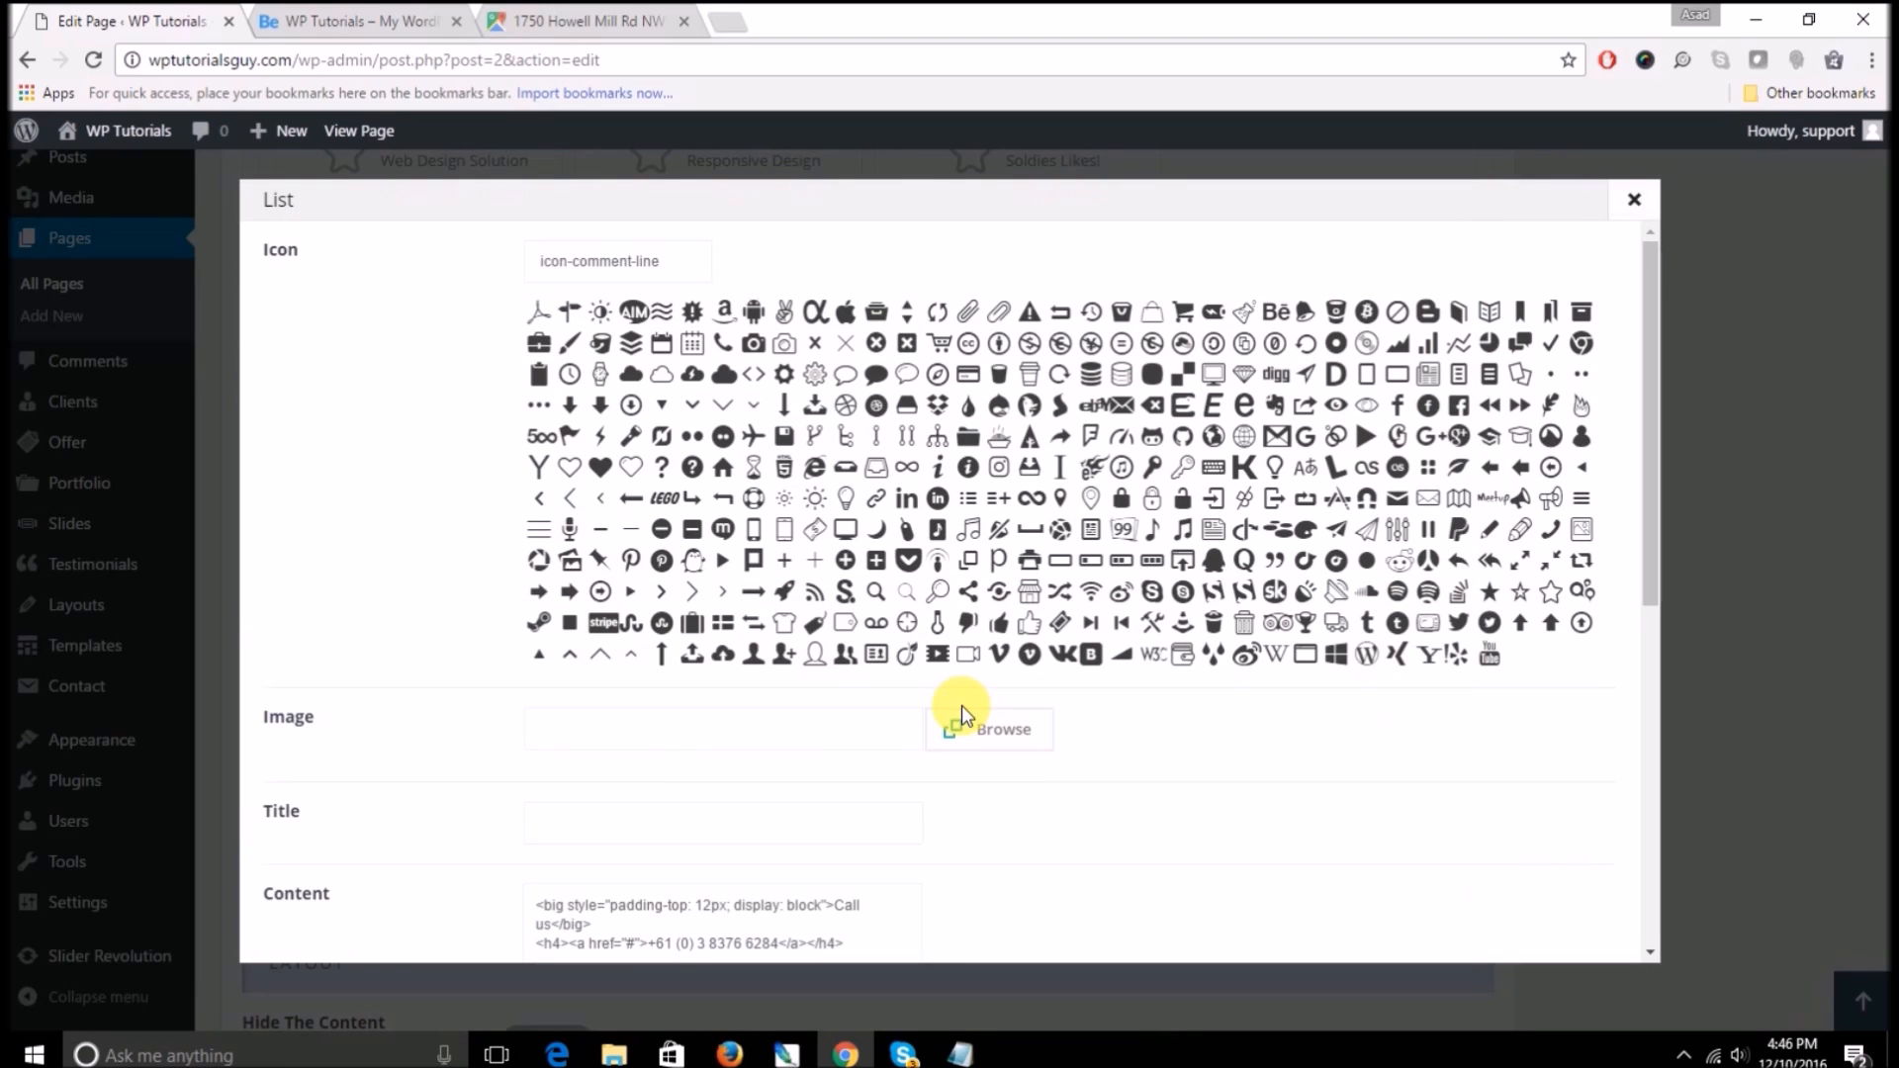
scroll(962, 704, "down", 5)
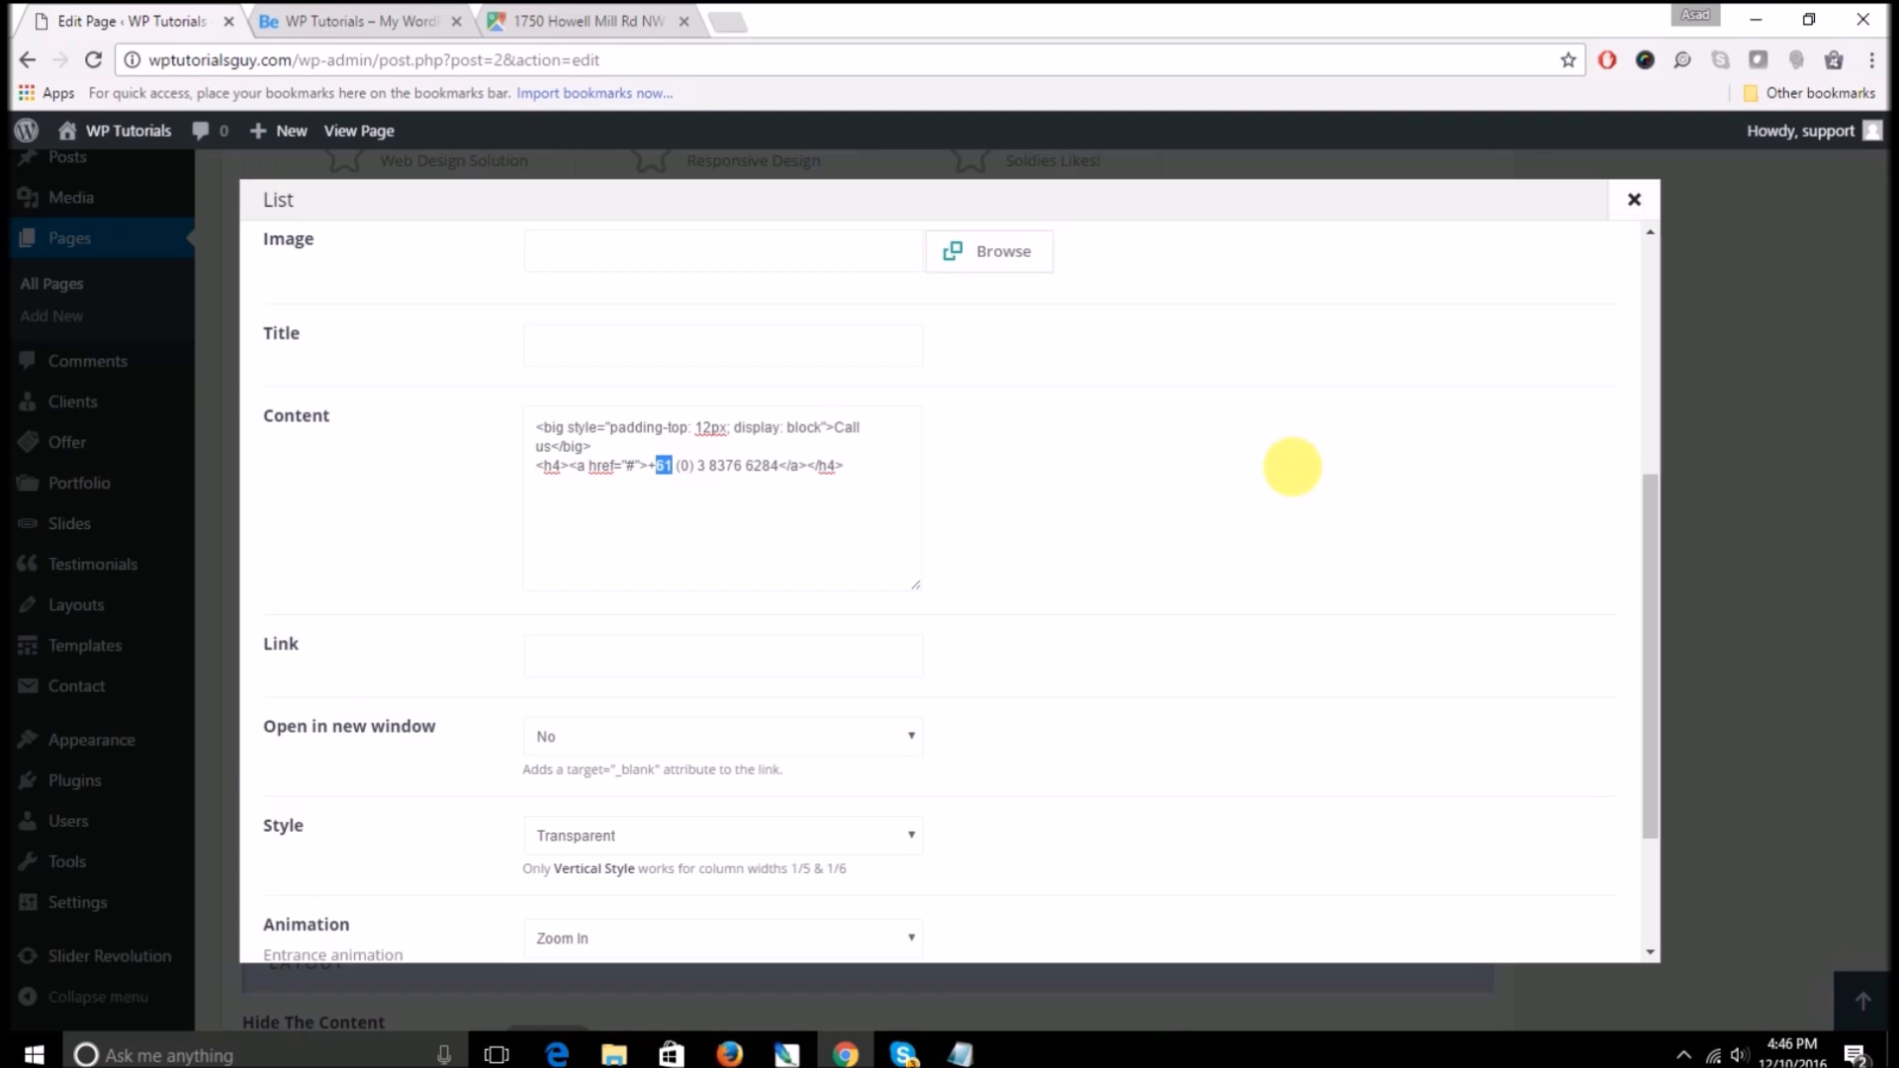
scroll(1420, 670, "down", 3)
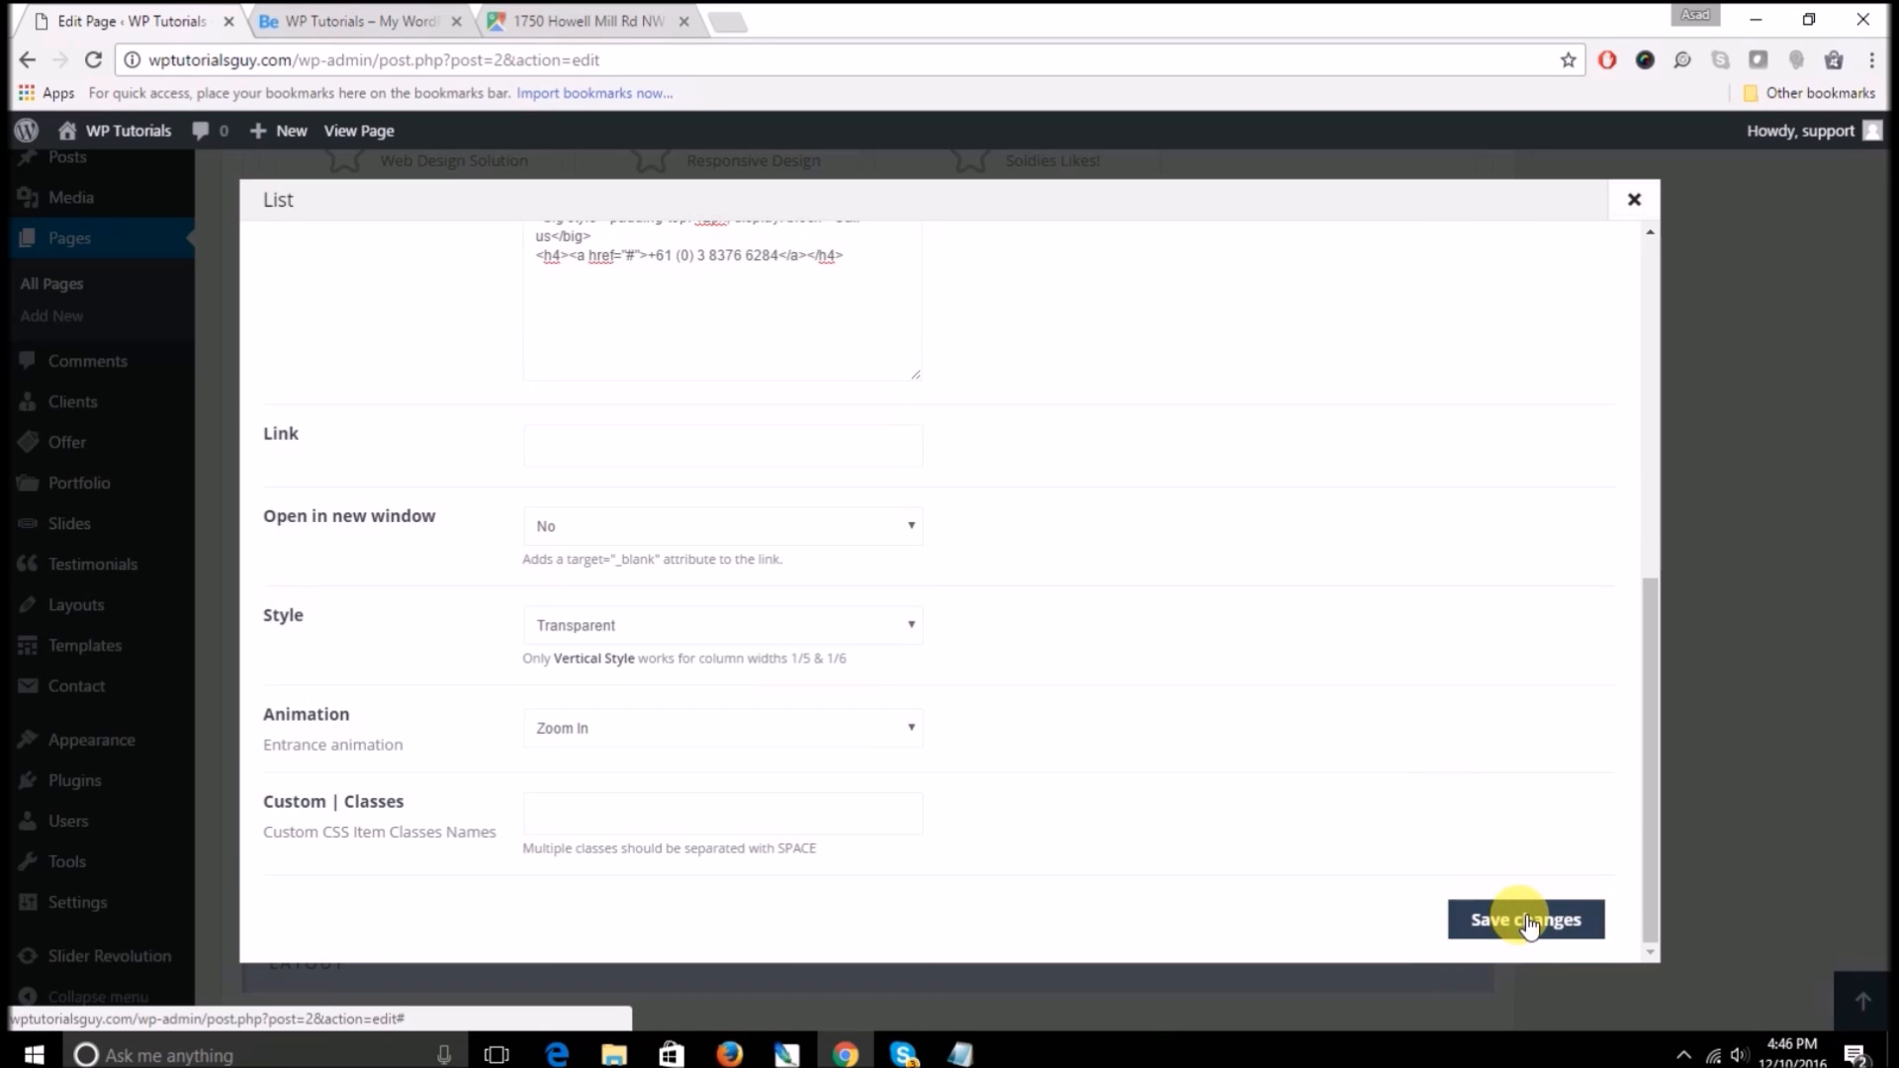
left_click(1524, 919)
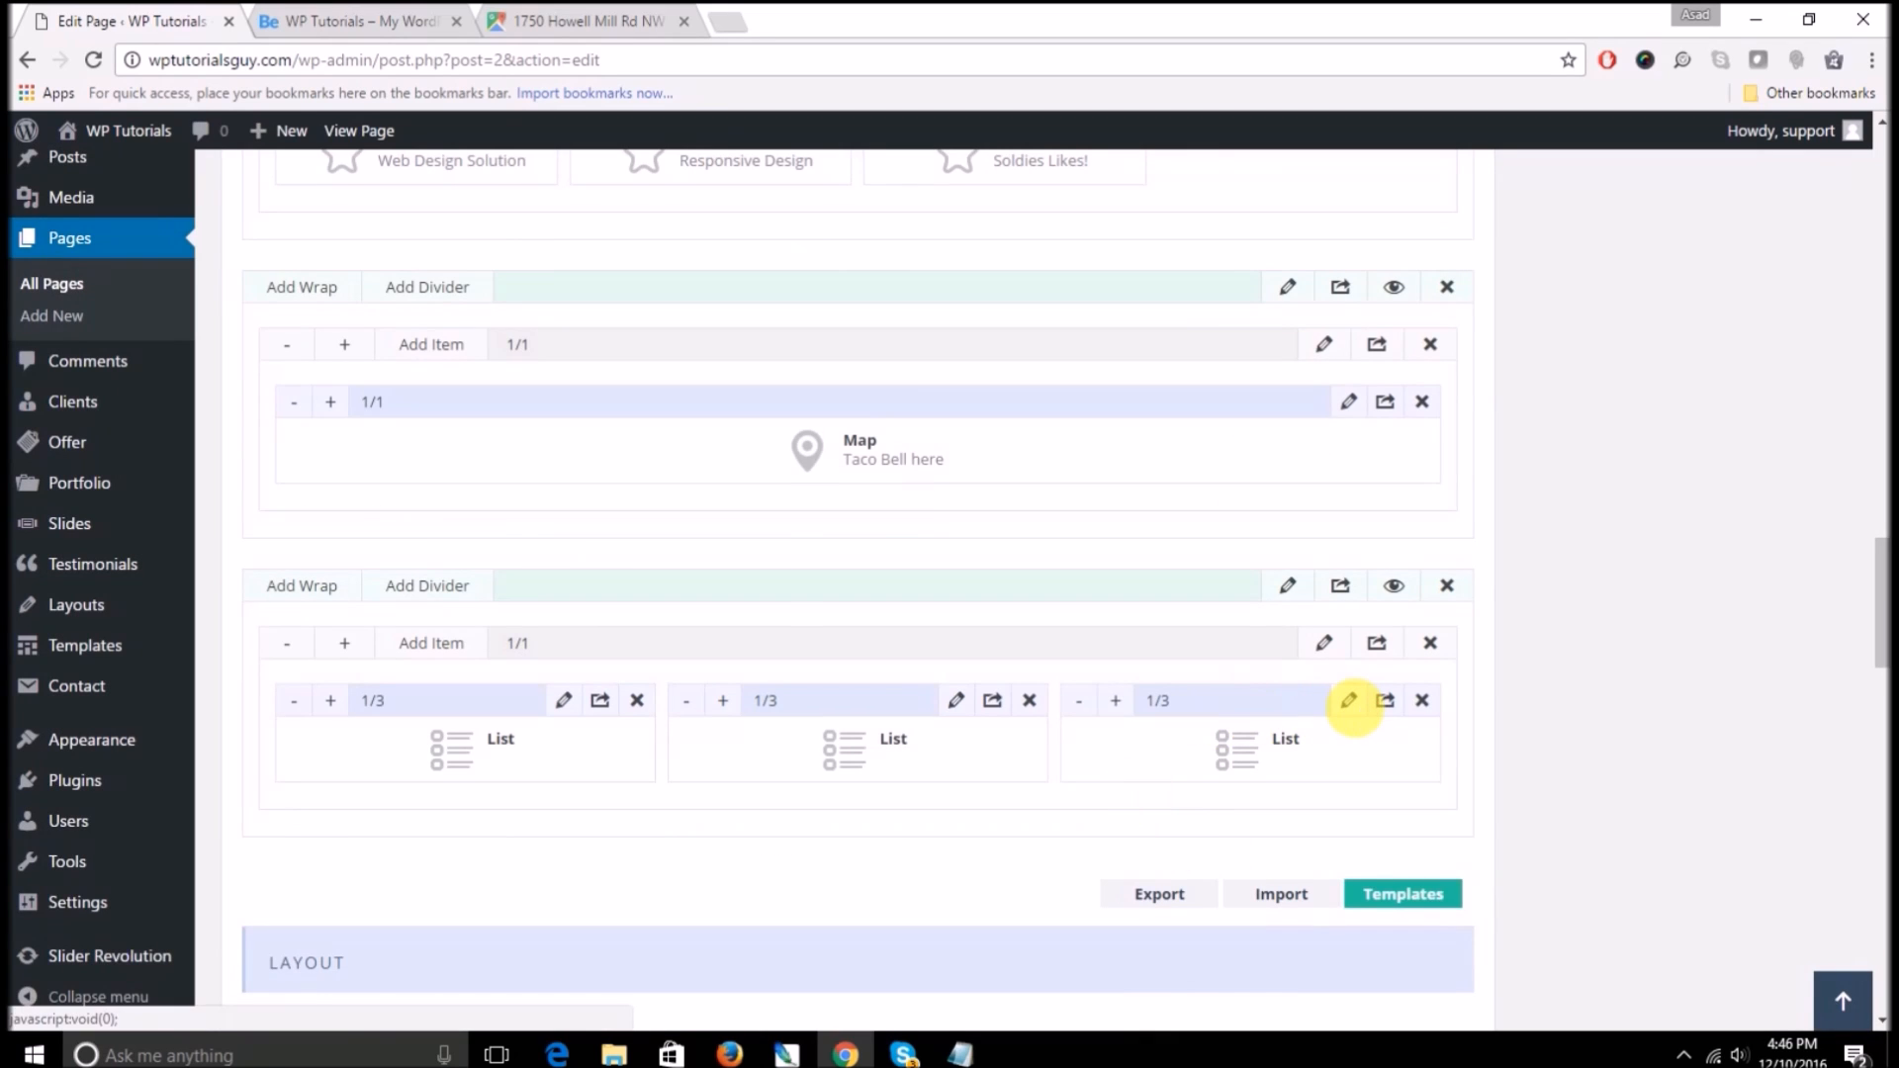
left_click(1349, 703)
scroll(1239, 710, "down", 3)
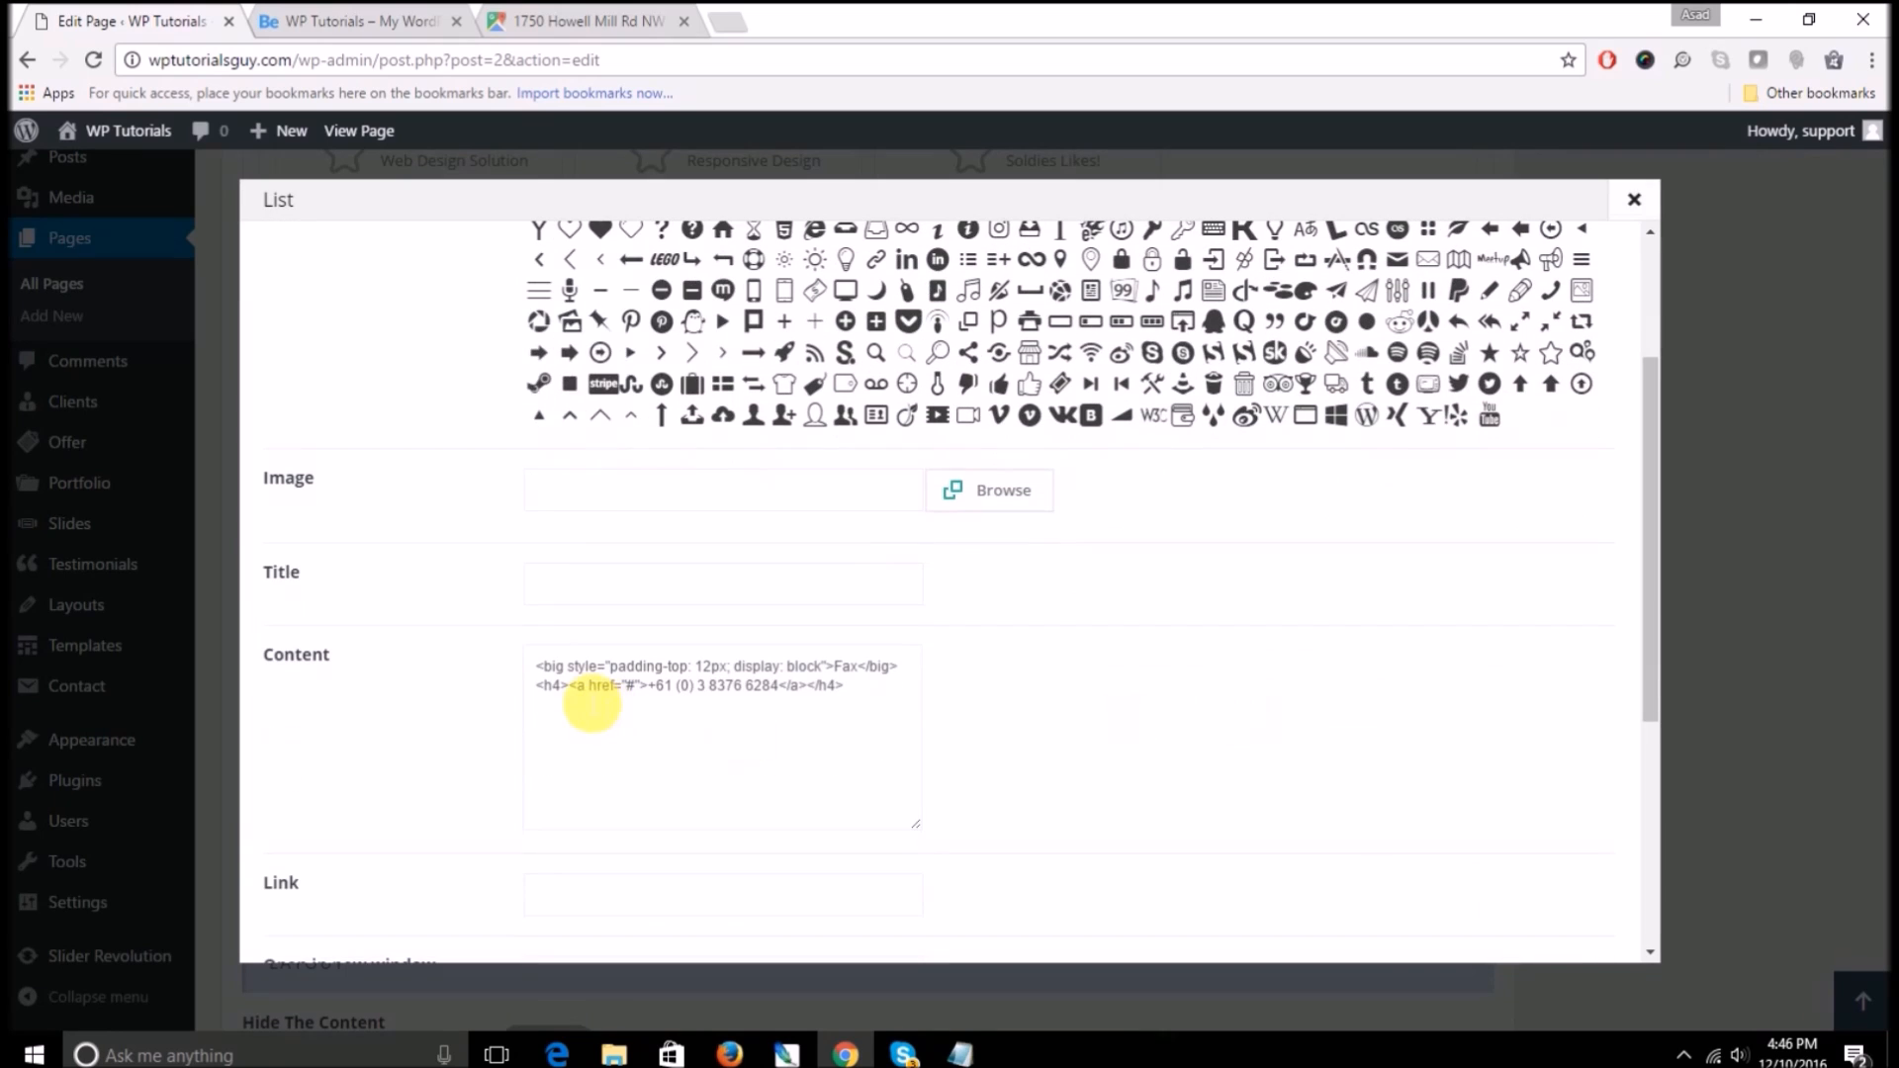
left_click_drag(657, 687, 778, 689)
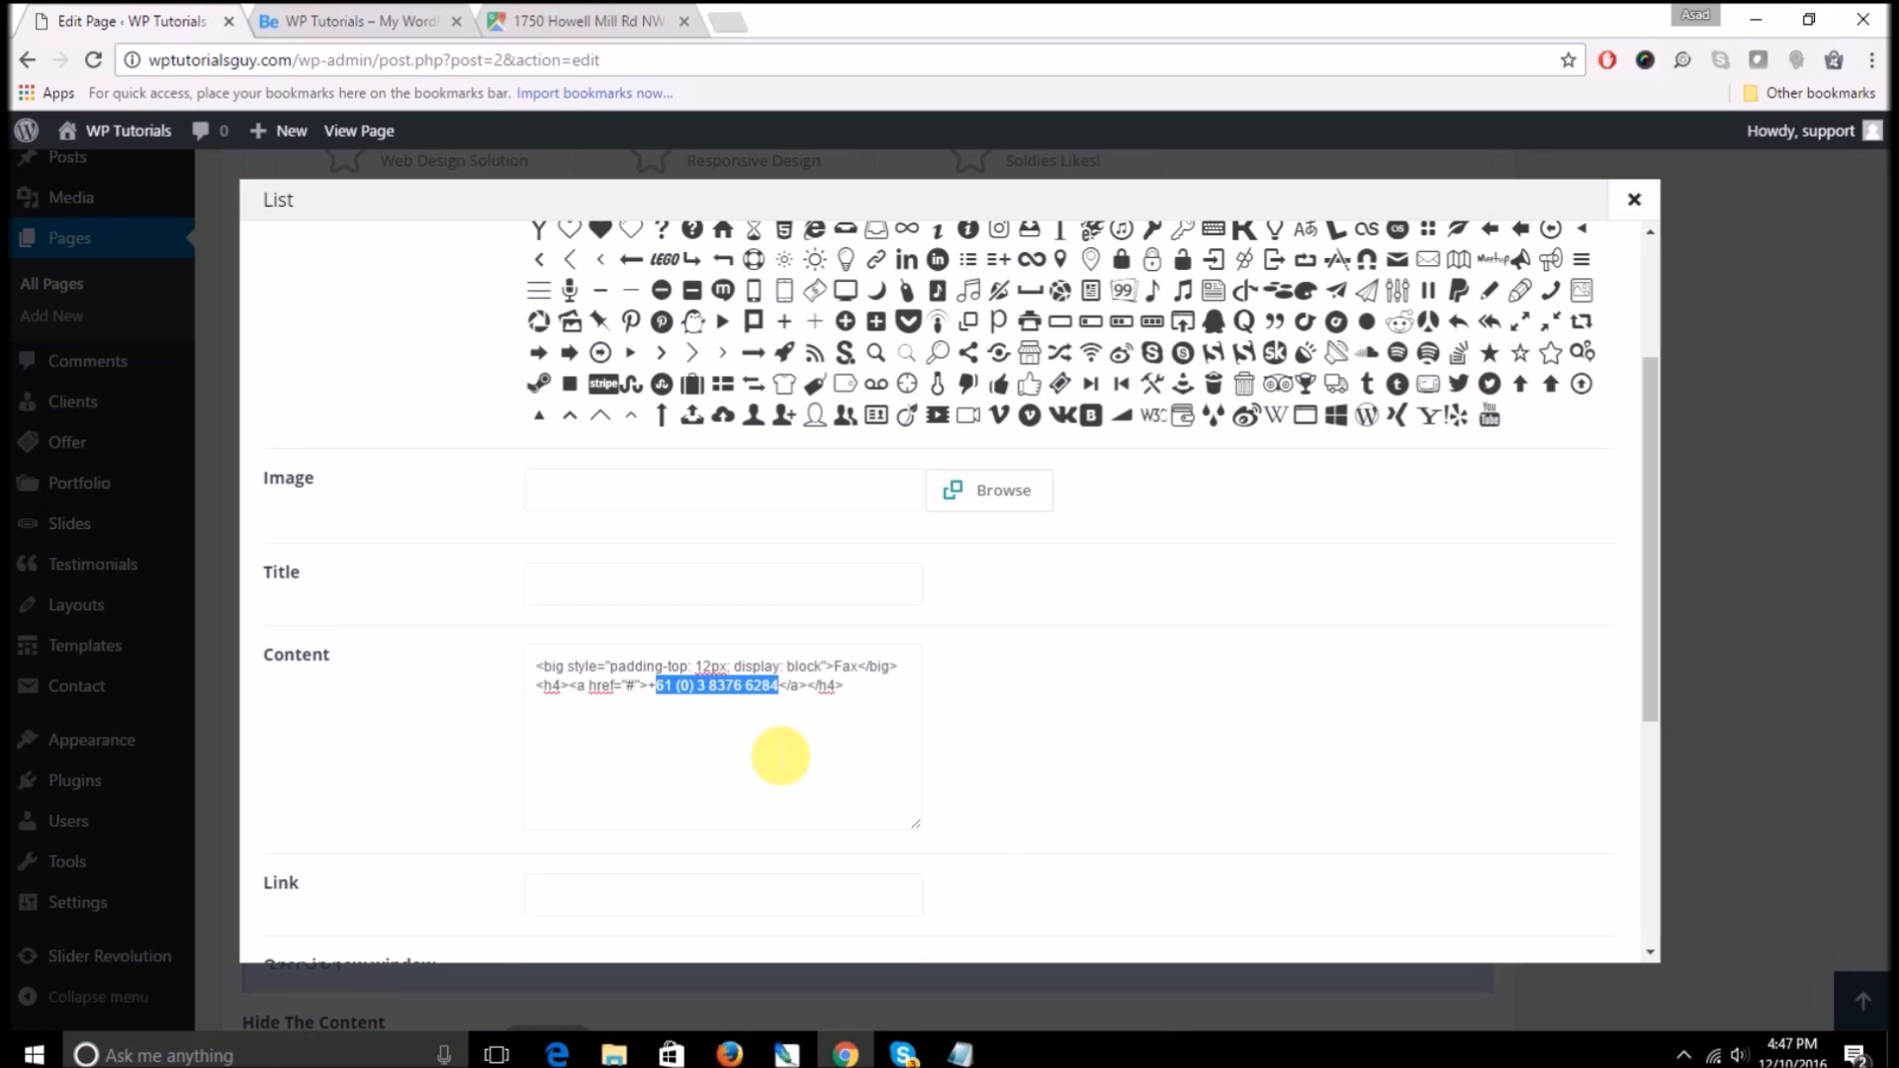
scroll(782, 751, "down", 5)
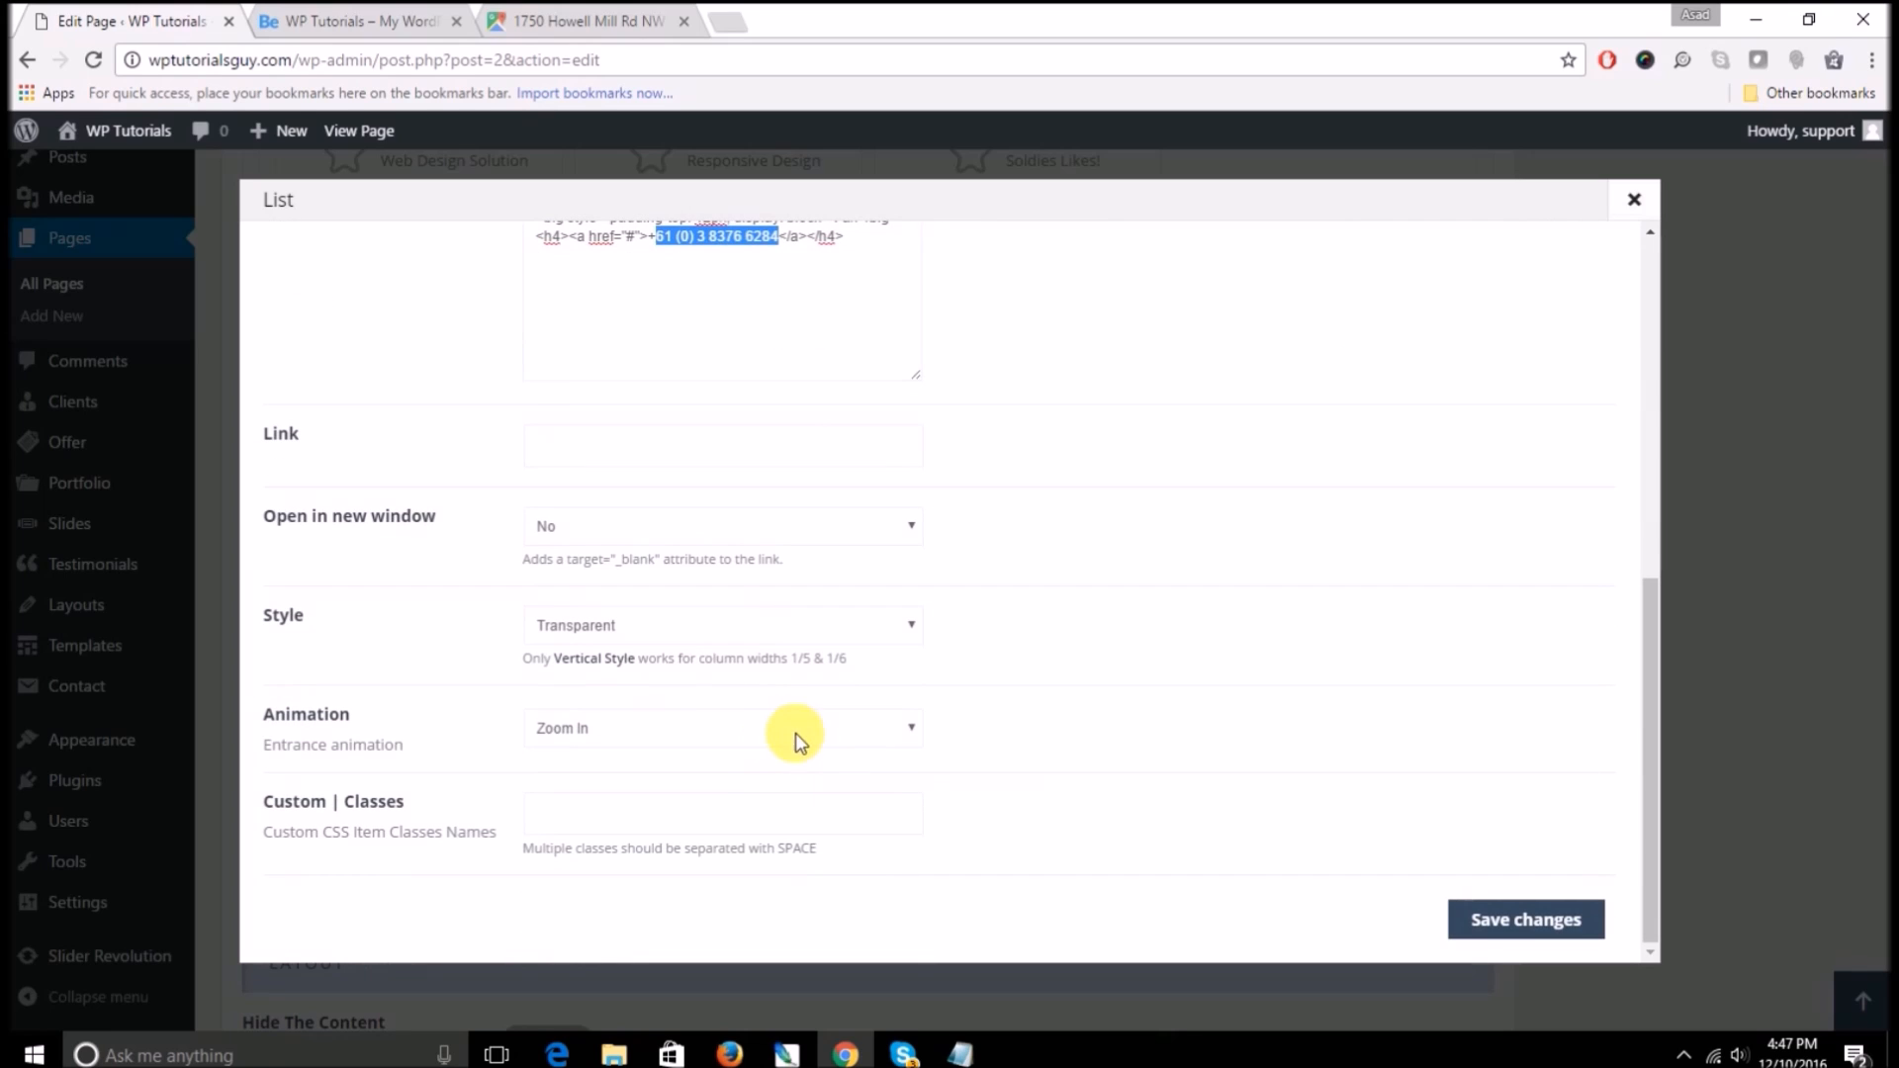
left_click(1506, 920)
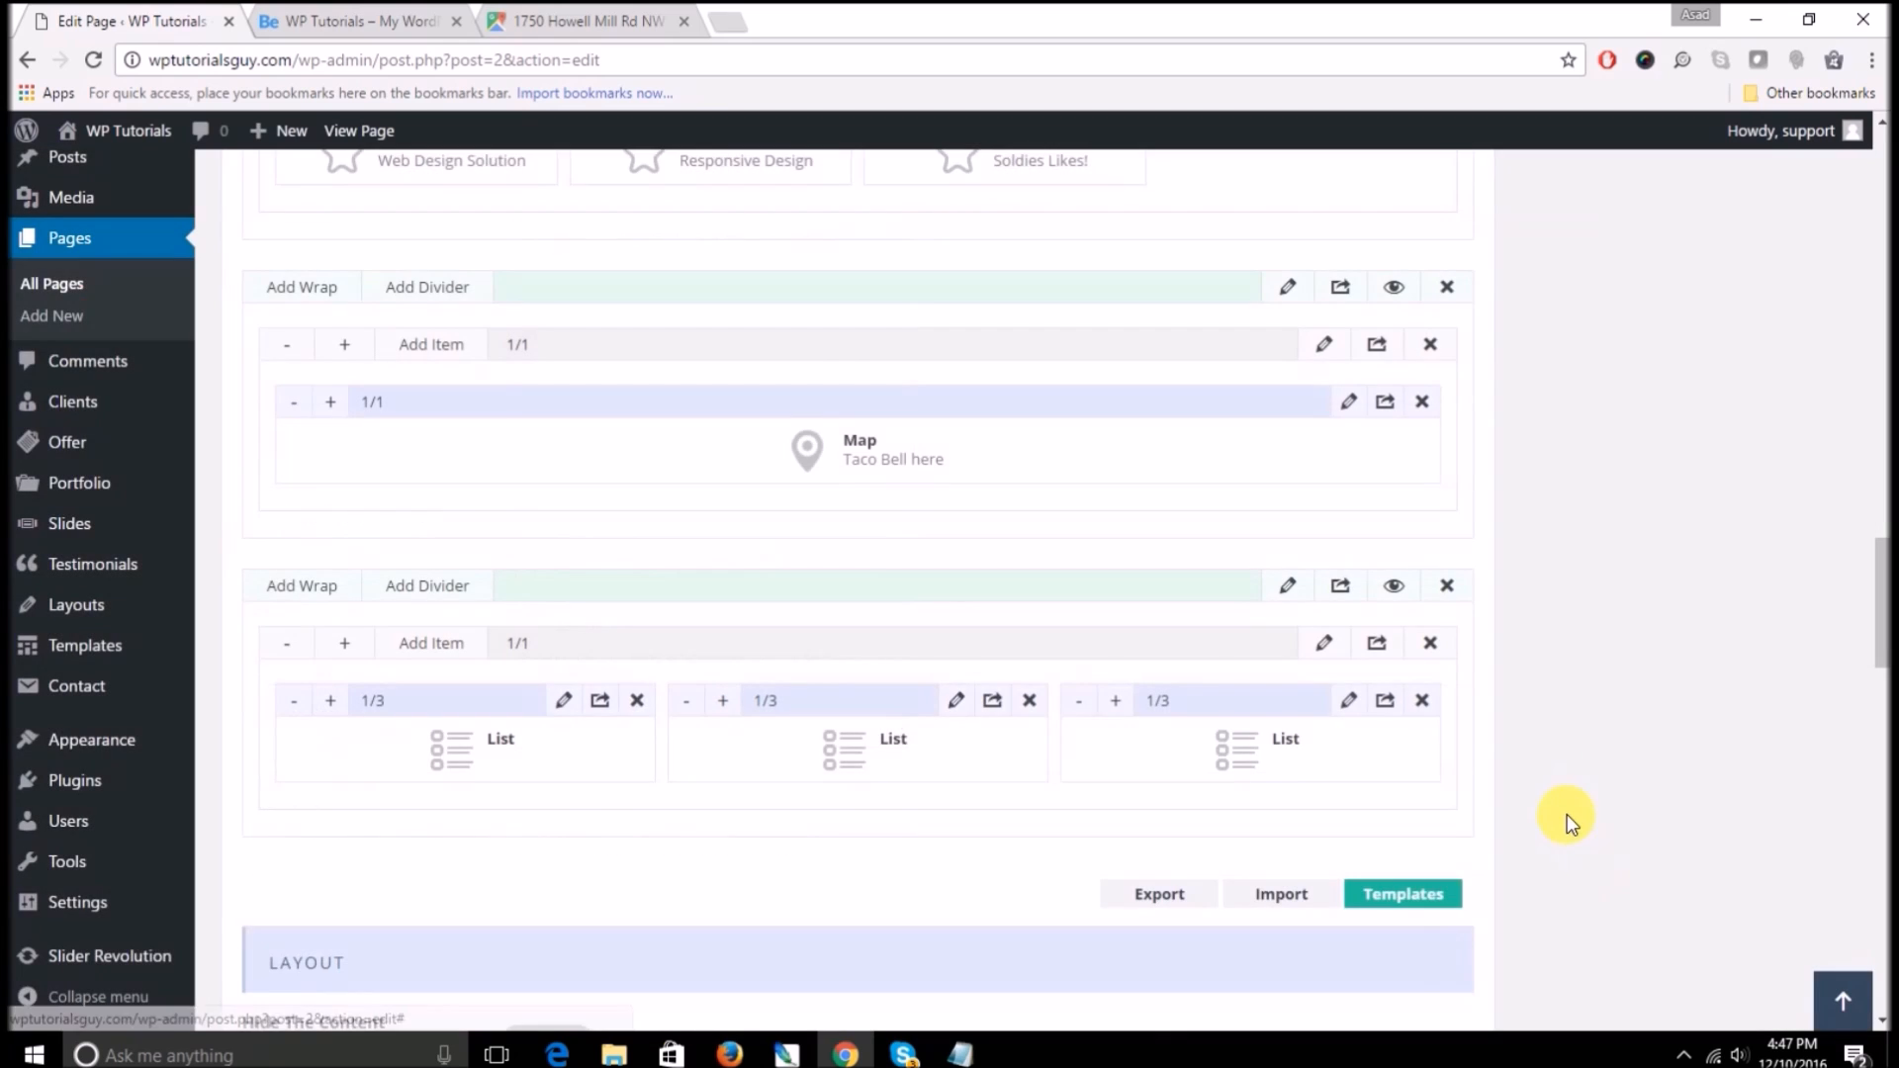
Step: Update the Home page to save the new List contact e-mail
scroll(1567, 806, "up", 10)
scroll(1568, 792, "up", 15)
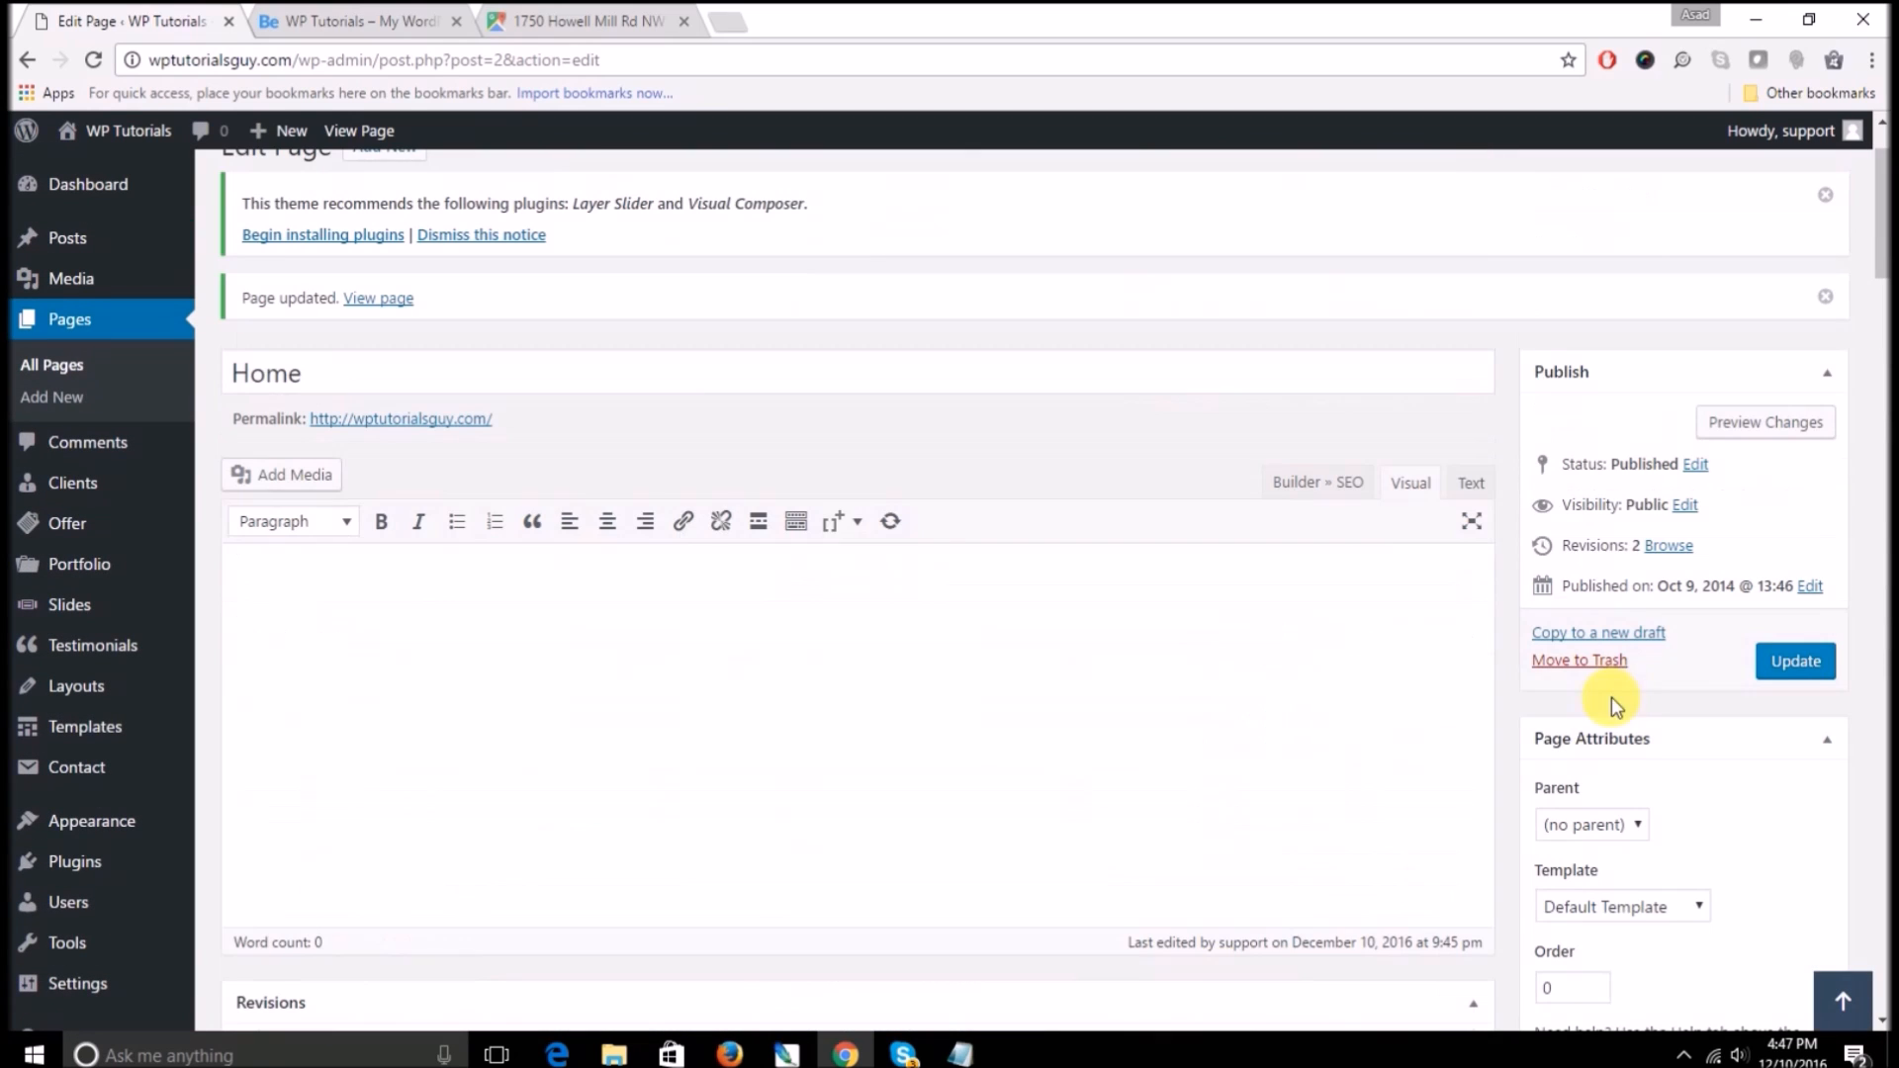
left_click(1781, 664)
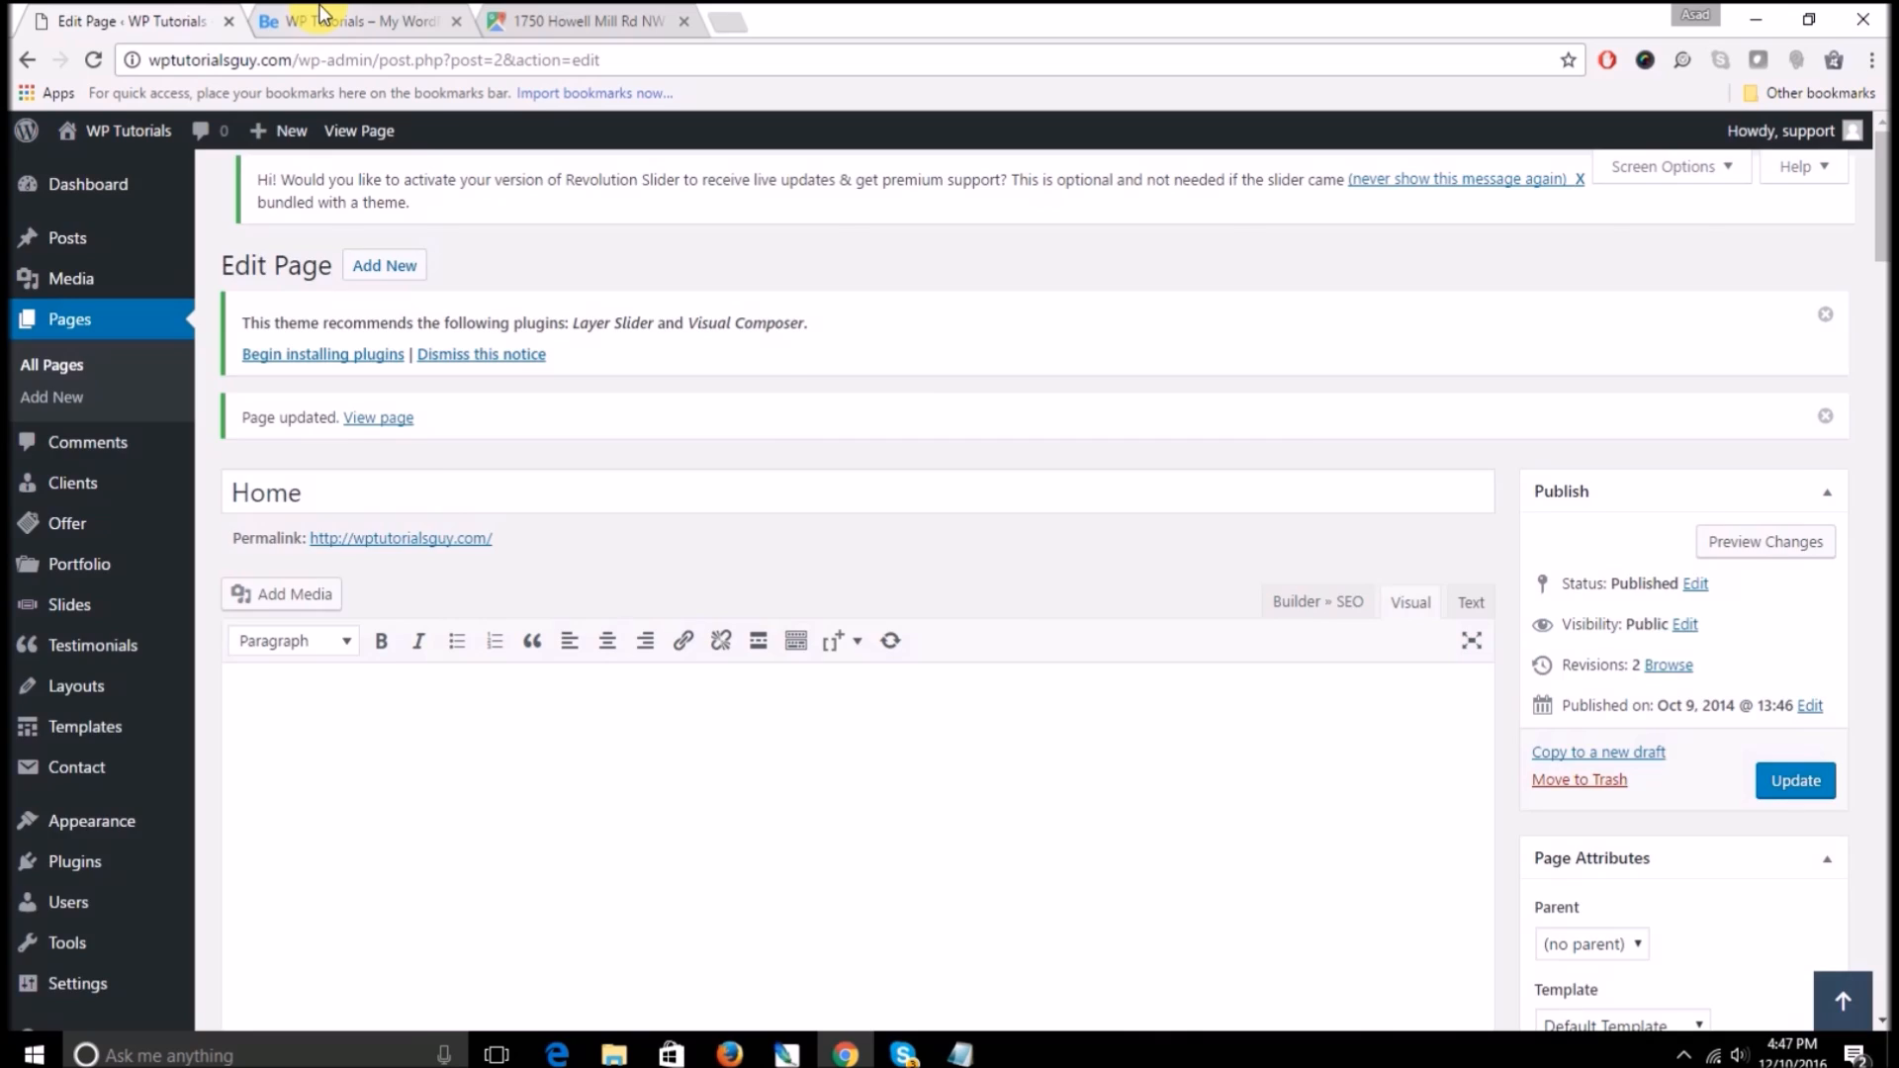
Step: Bring up the live home page and scroll through it to check the contact row's new e-mail address
left_click(282, 20)
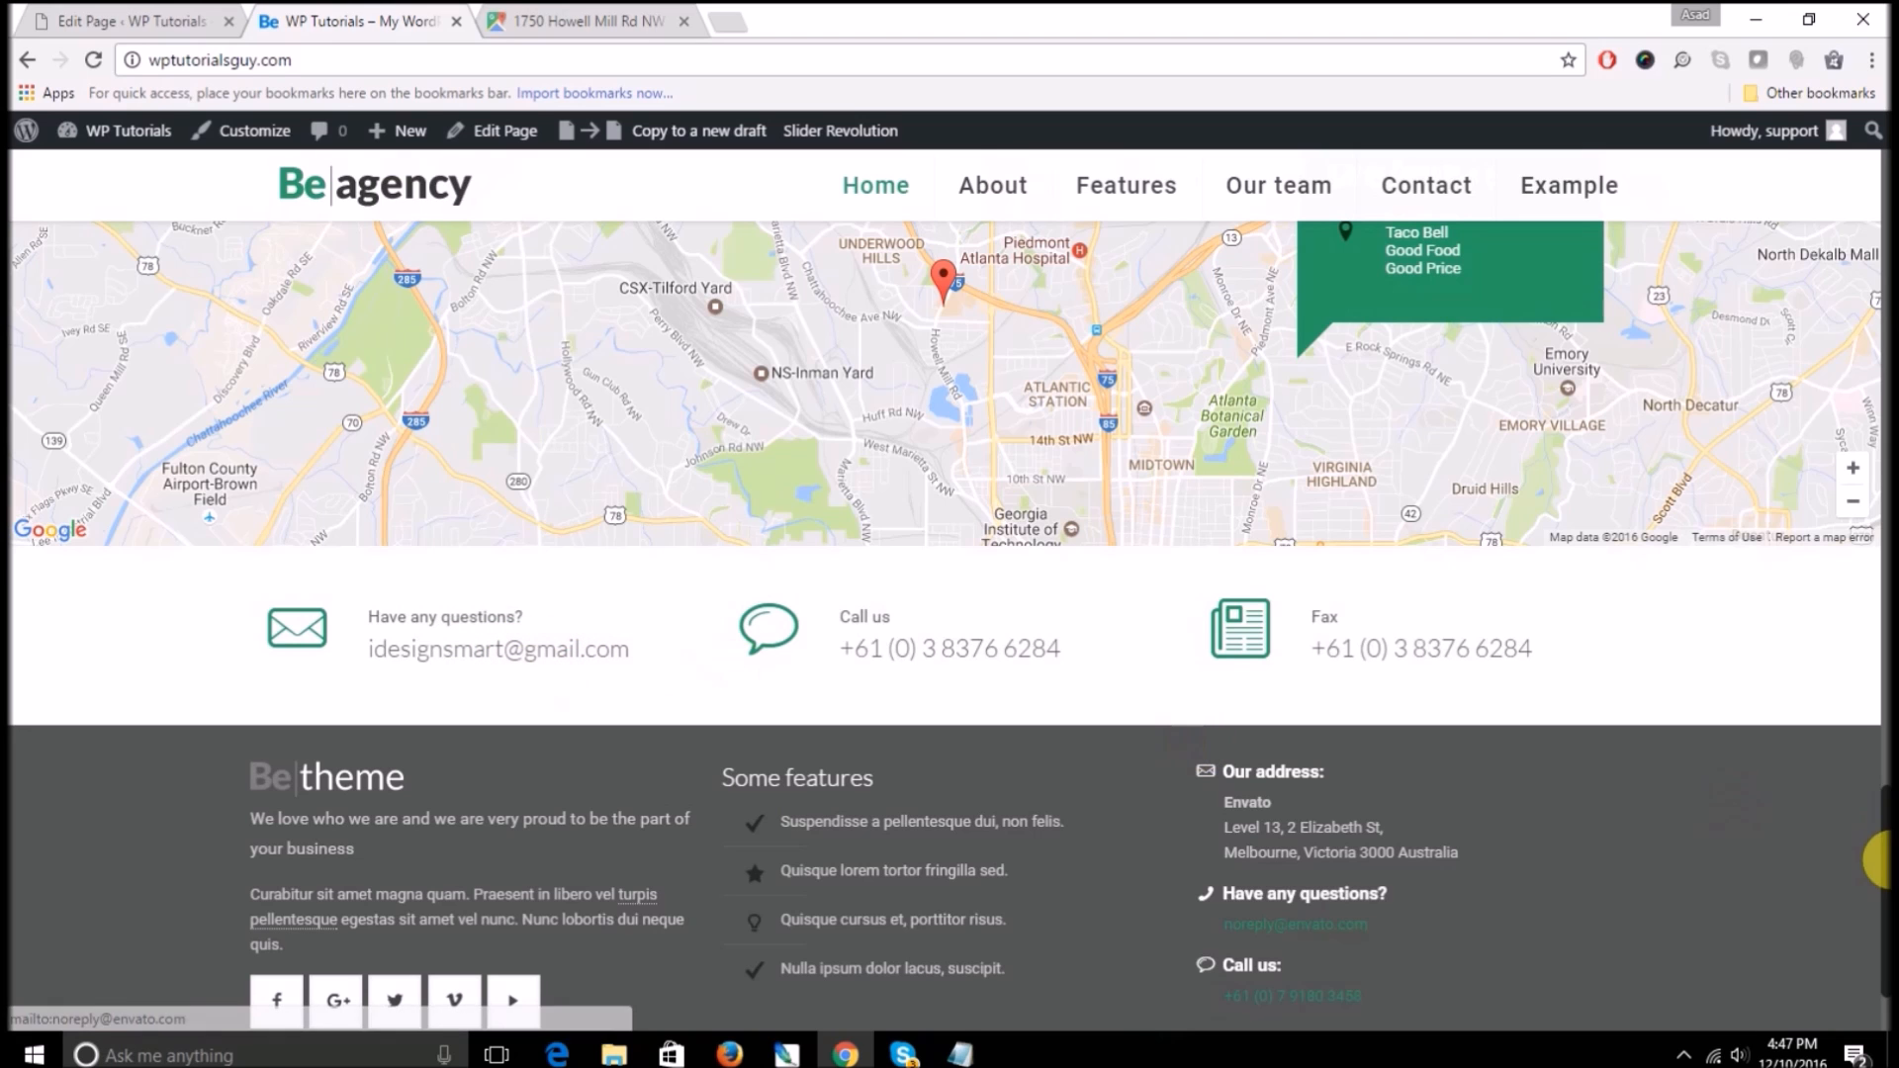
left_click_drag(1885, 853, 1886, 249)
scroll(1825, 362, "down", 19)
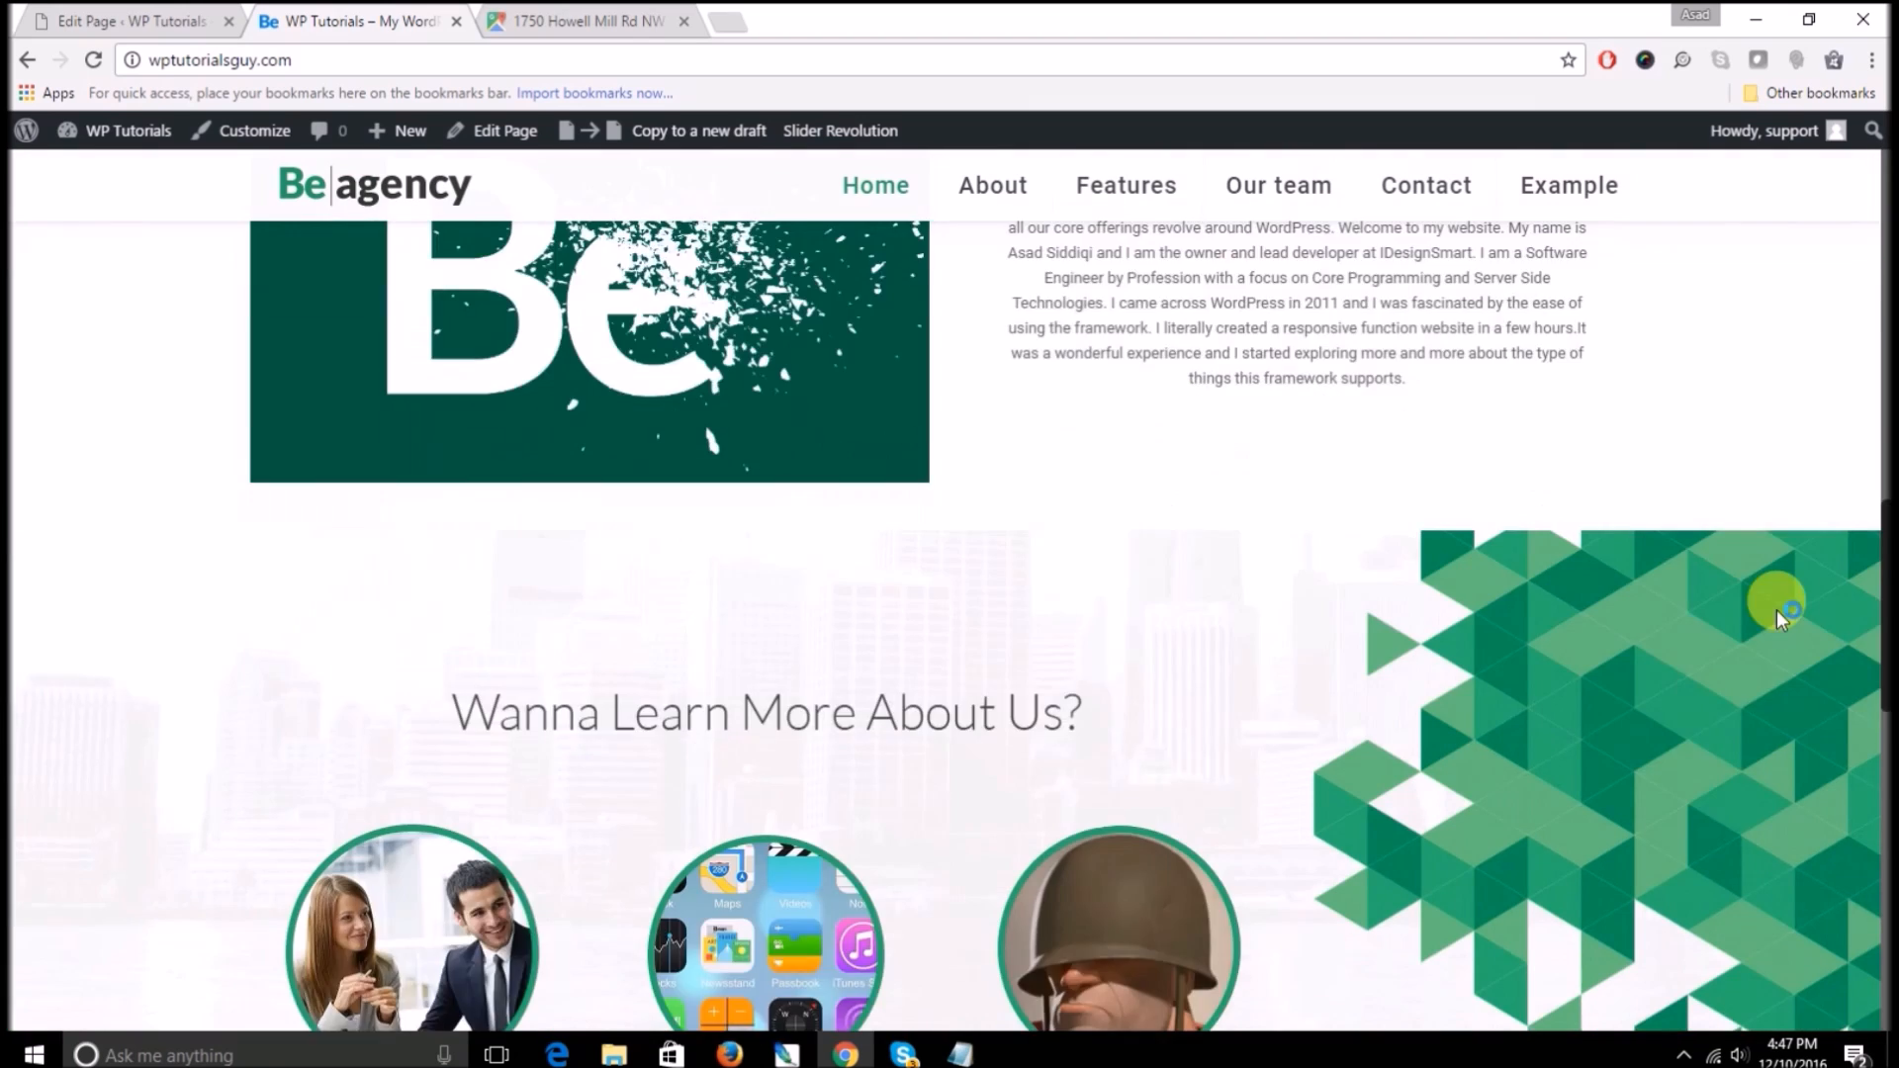
scroll(1725, 637, "up", 3)
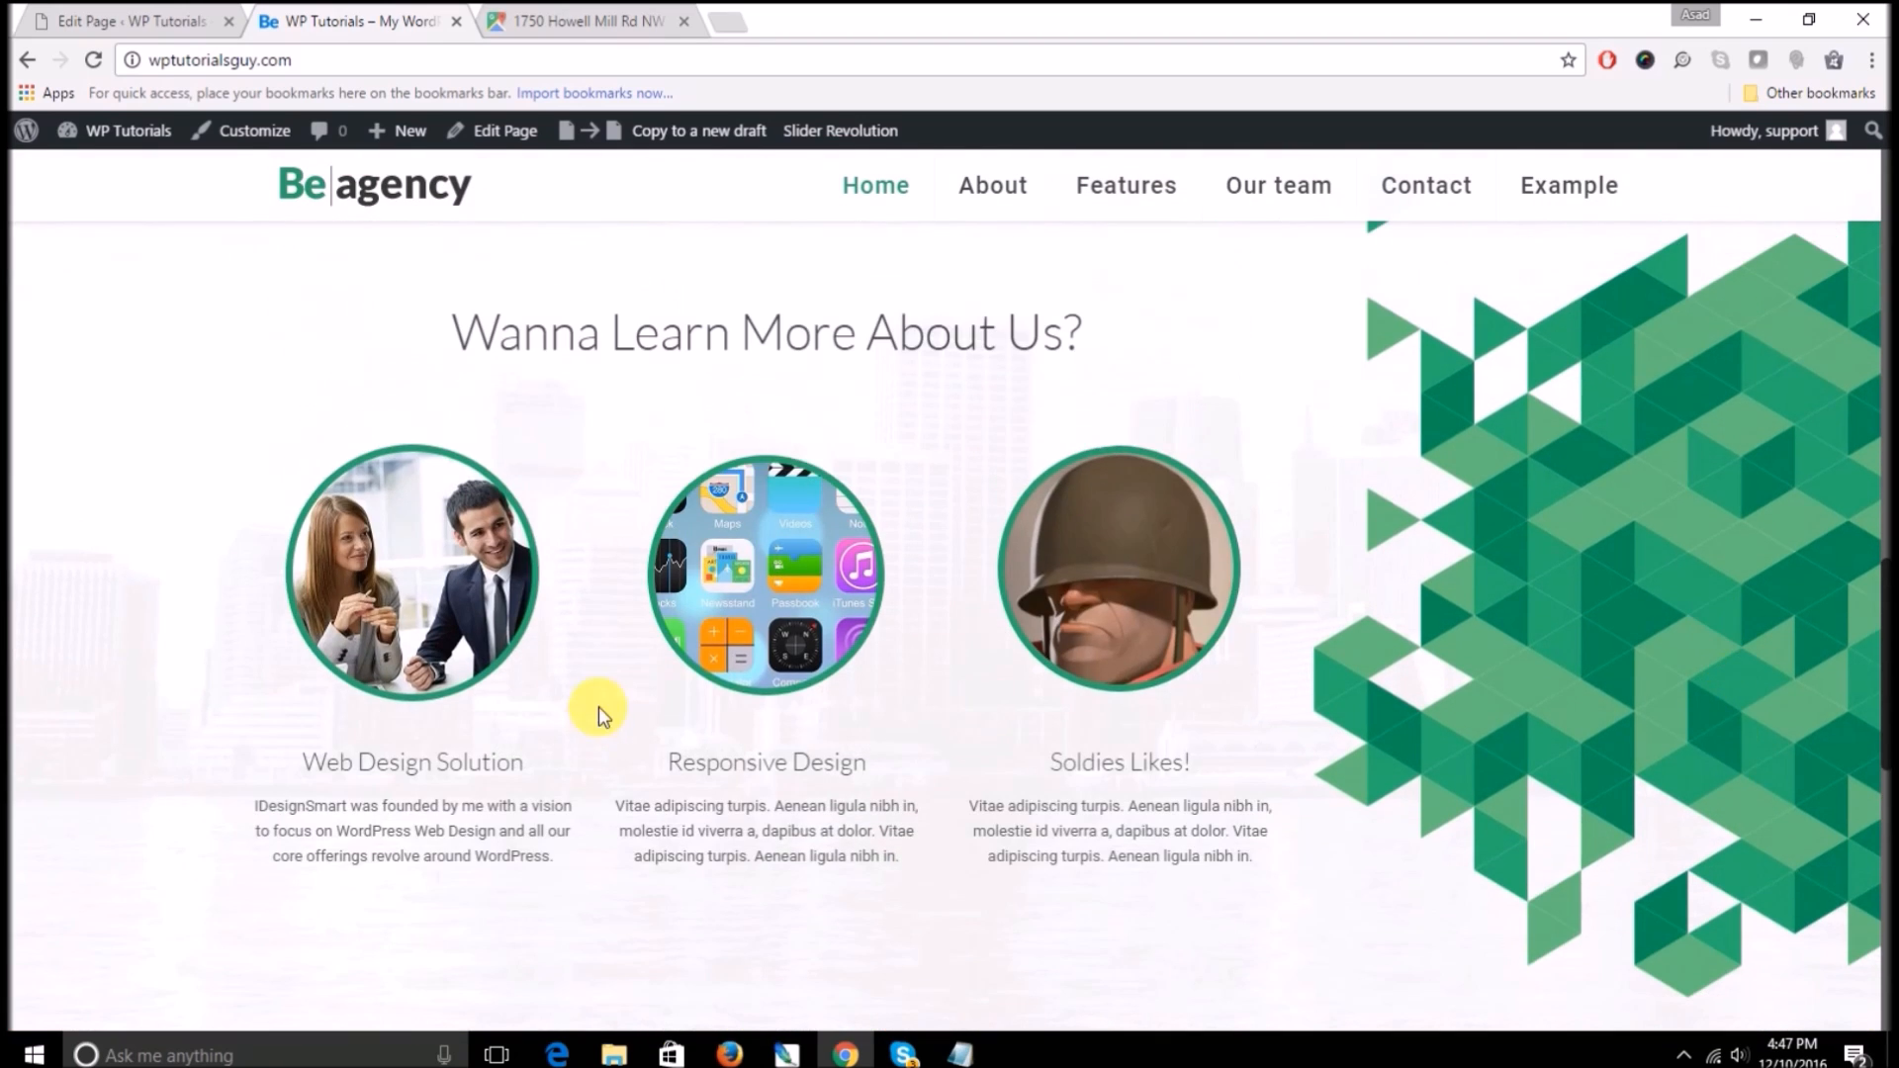
scroll(835, 658, "up", 8)
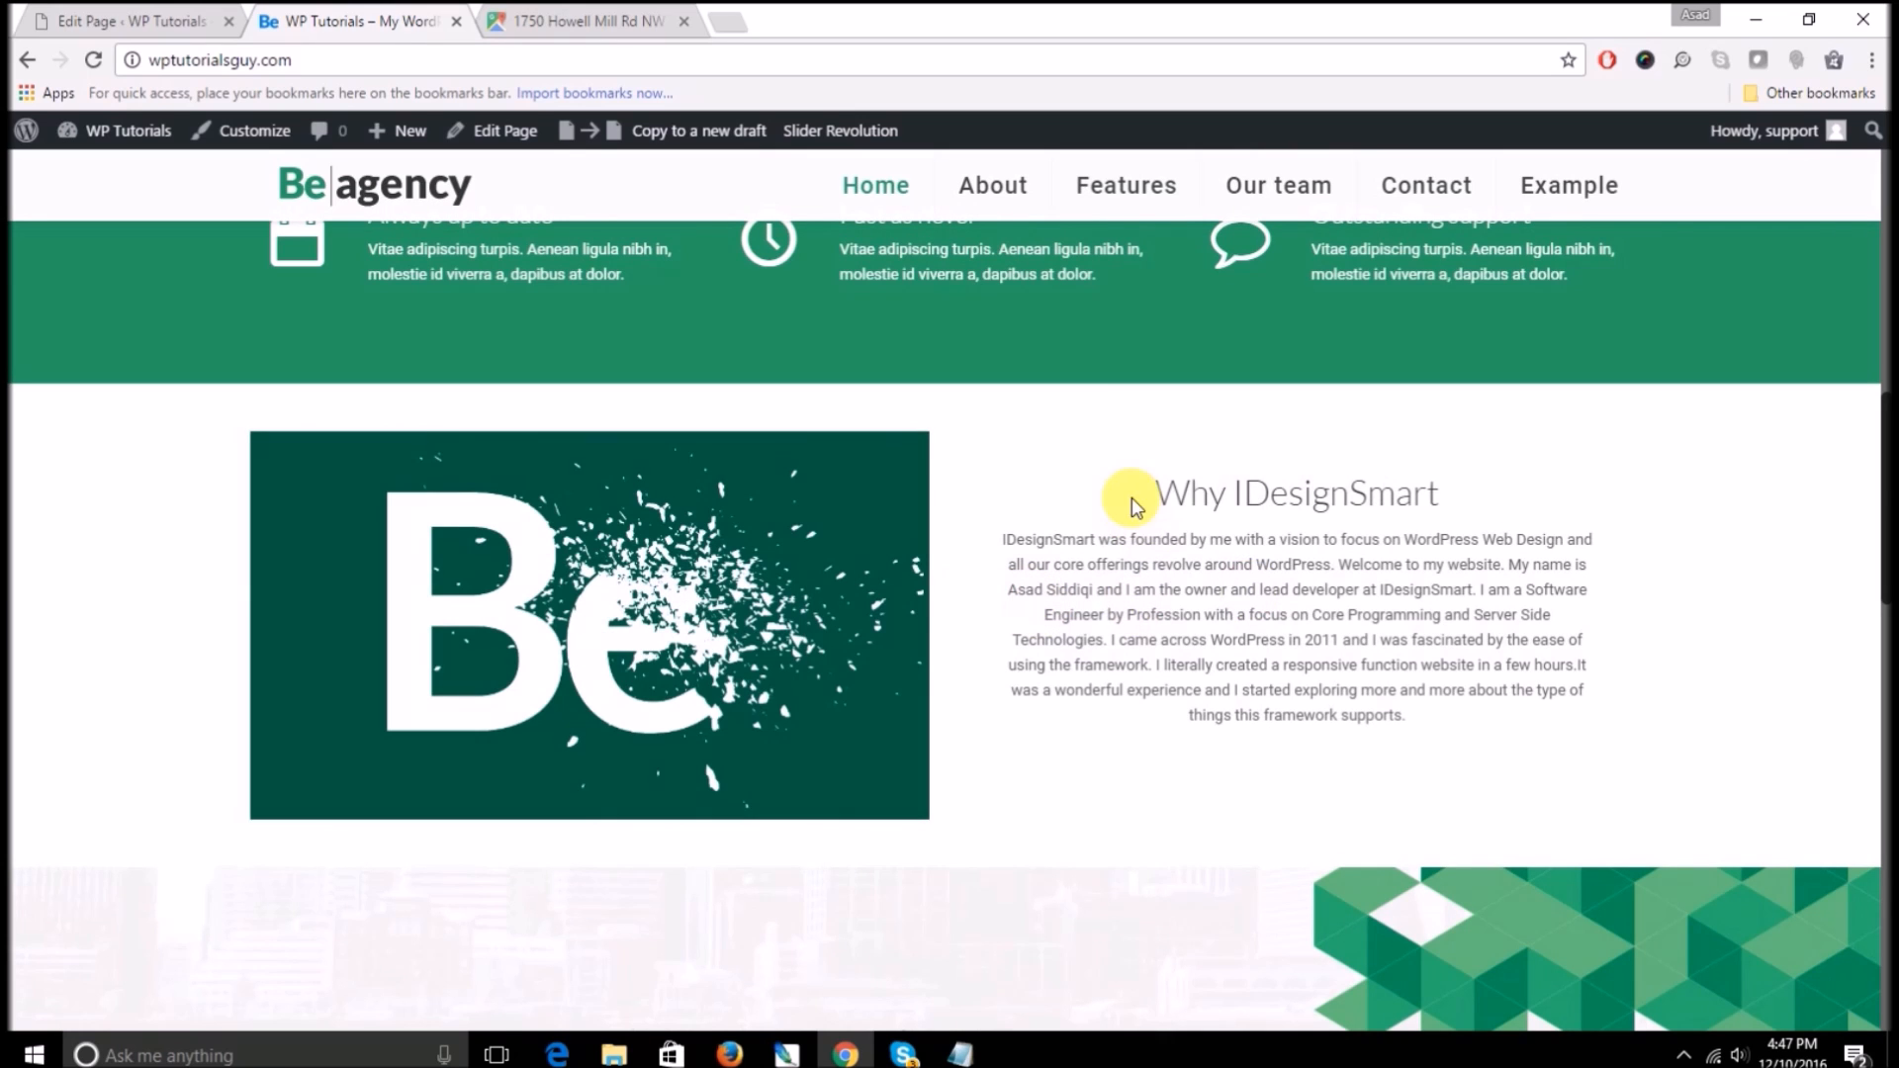
left_click_drag(1312, 534, 1391, 742)
scroll(1717, 520, "up", 6)
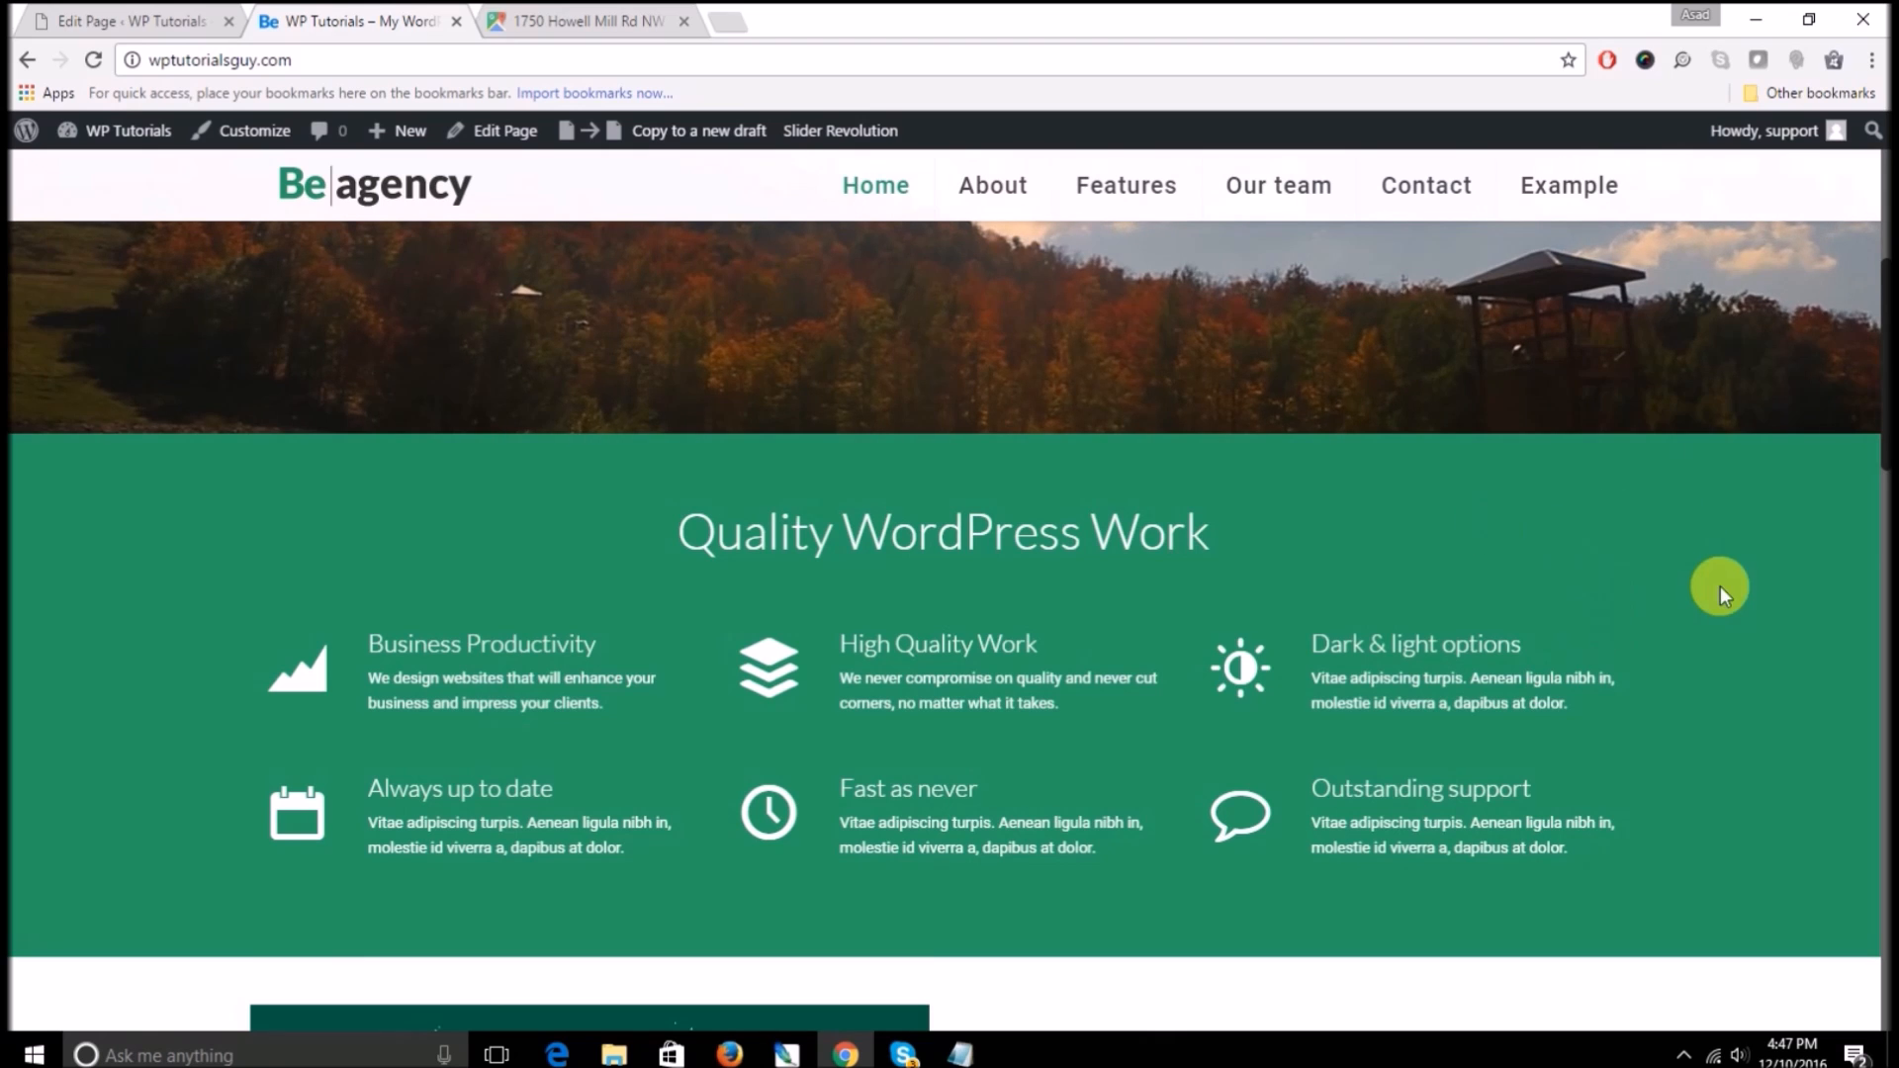
scroll(1729, 598, "up", 5)
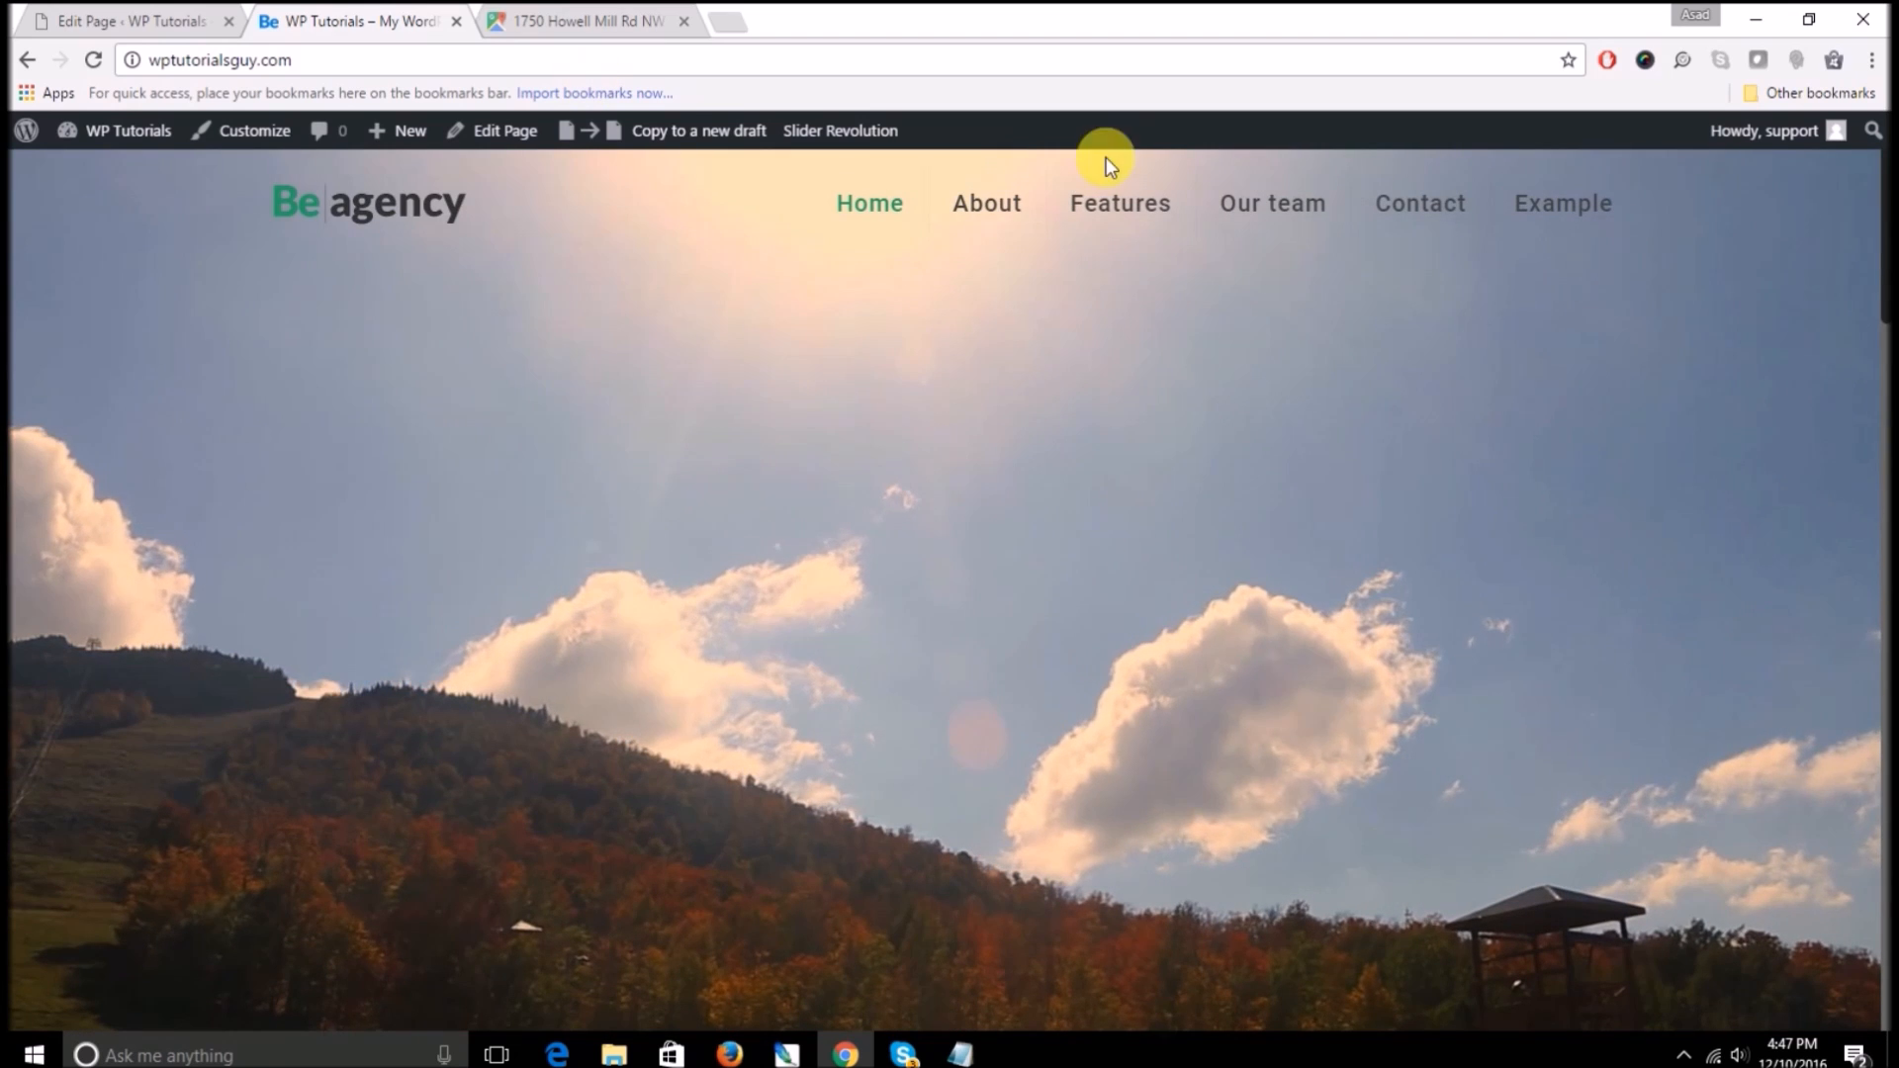
scroll(977, 815, "down", 15)
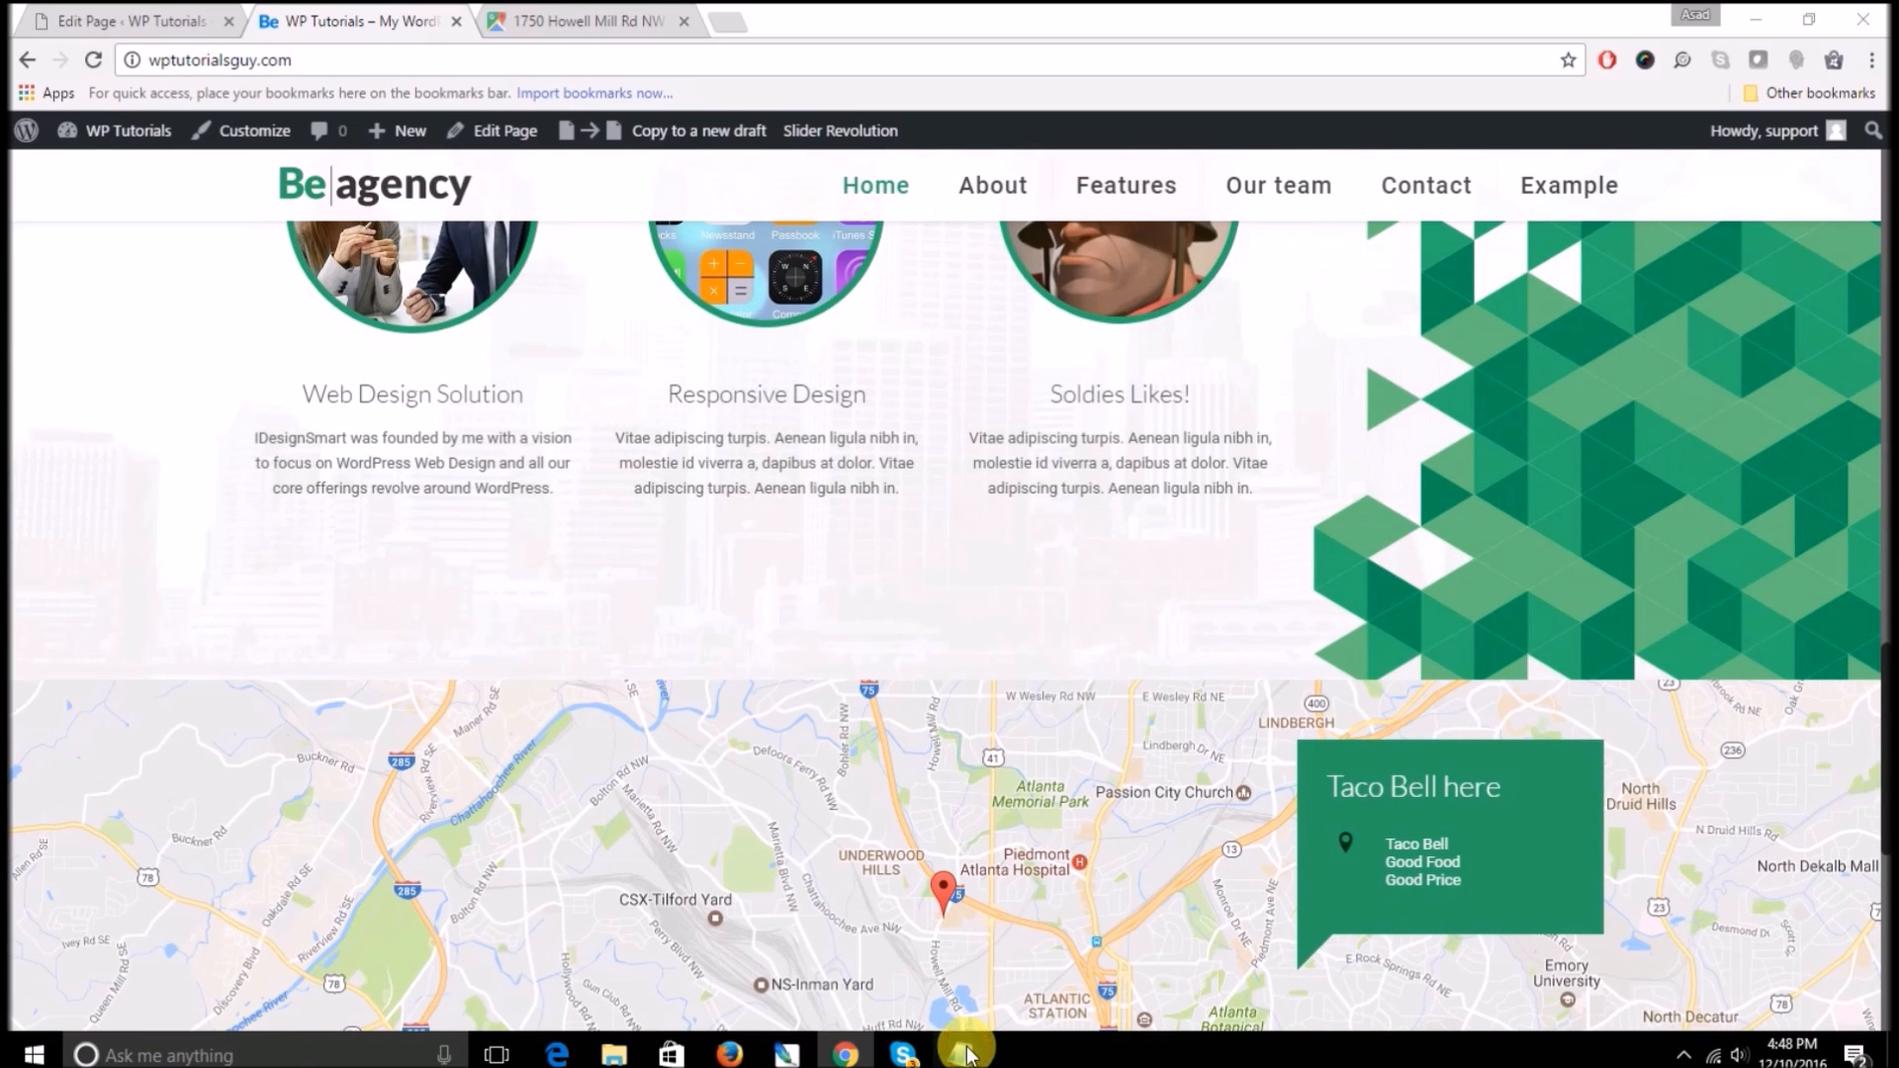
mouse_move(966, 1053)
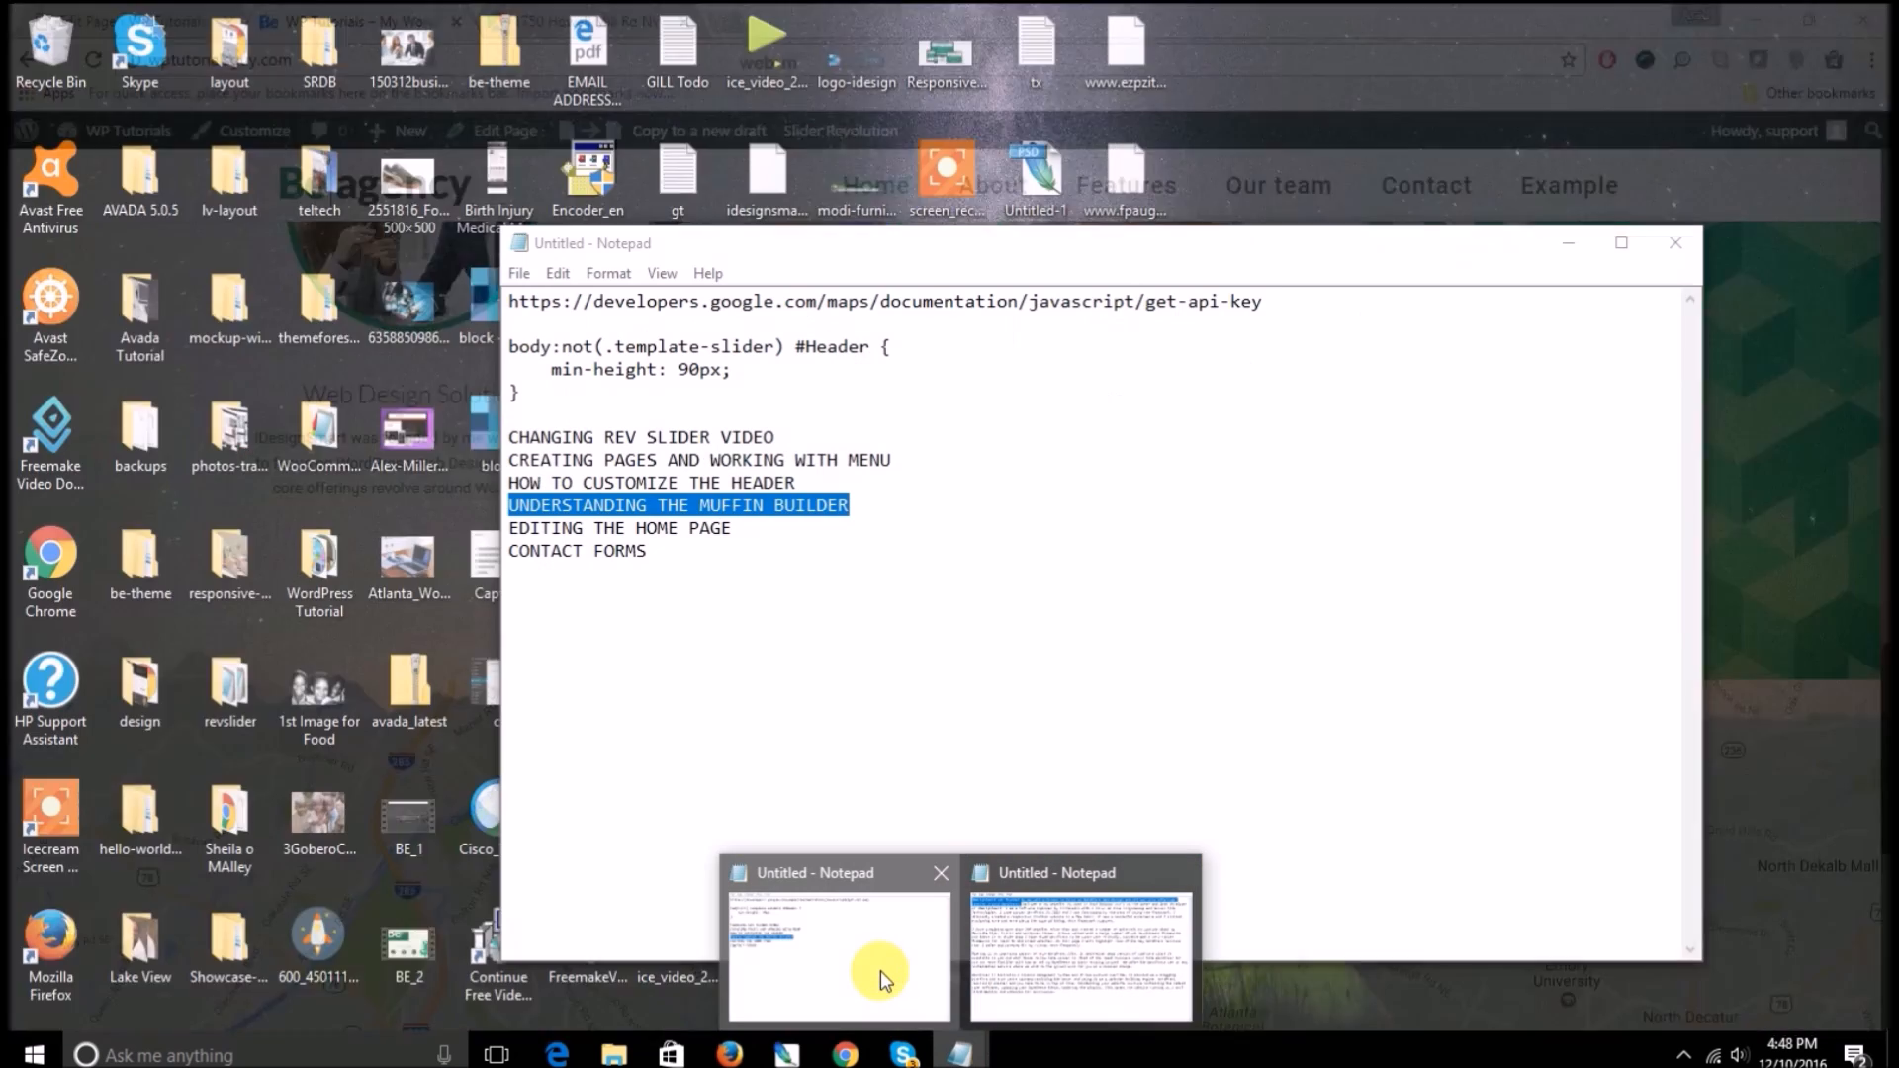
left_click(881, 975)
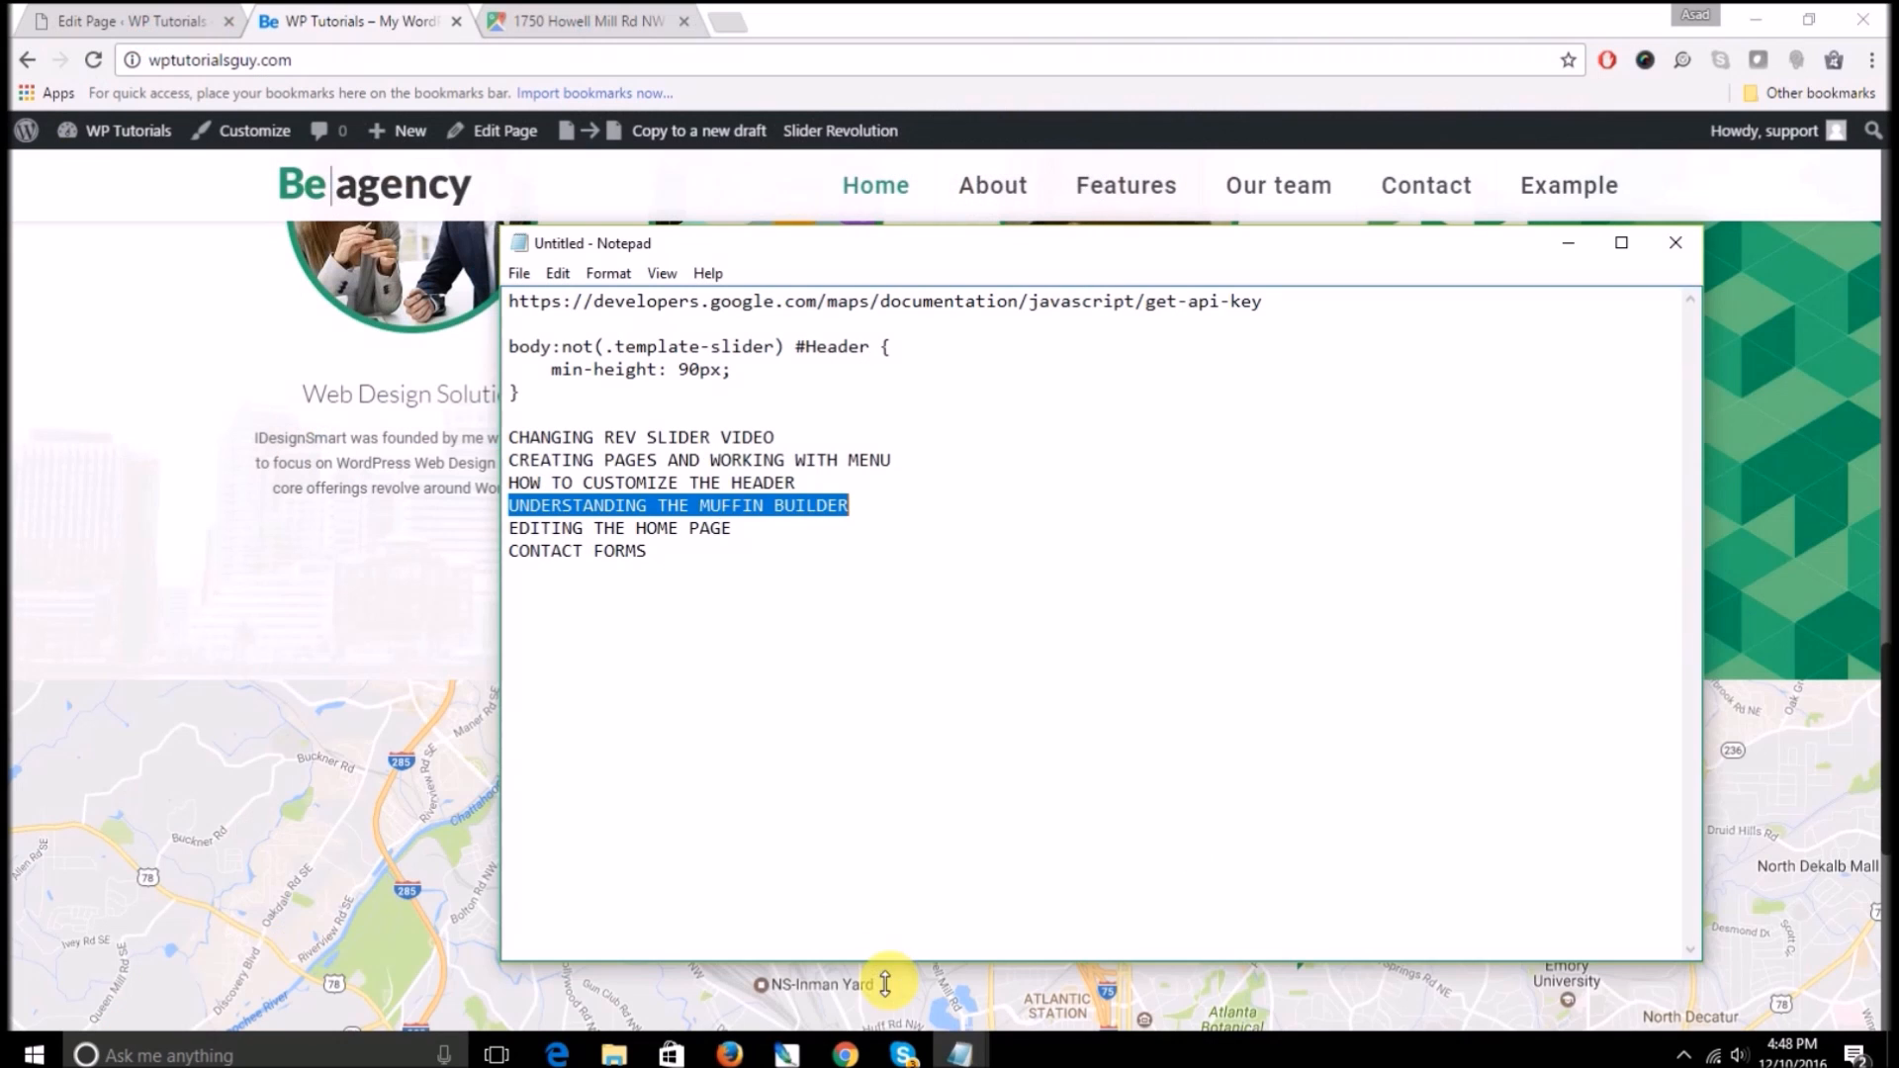
left_click(512, 532)
left_click_drag(513, 534, 829, 534)
left_click_drag(648, 554, 506, 564)
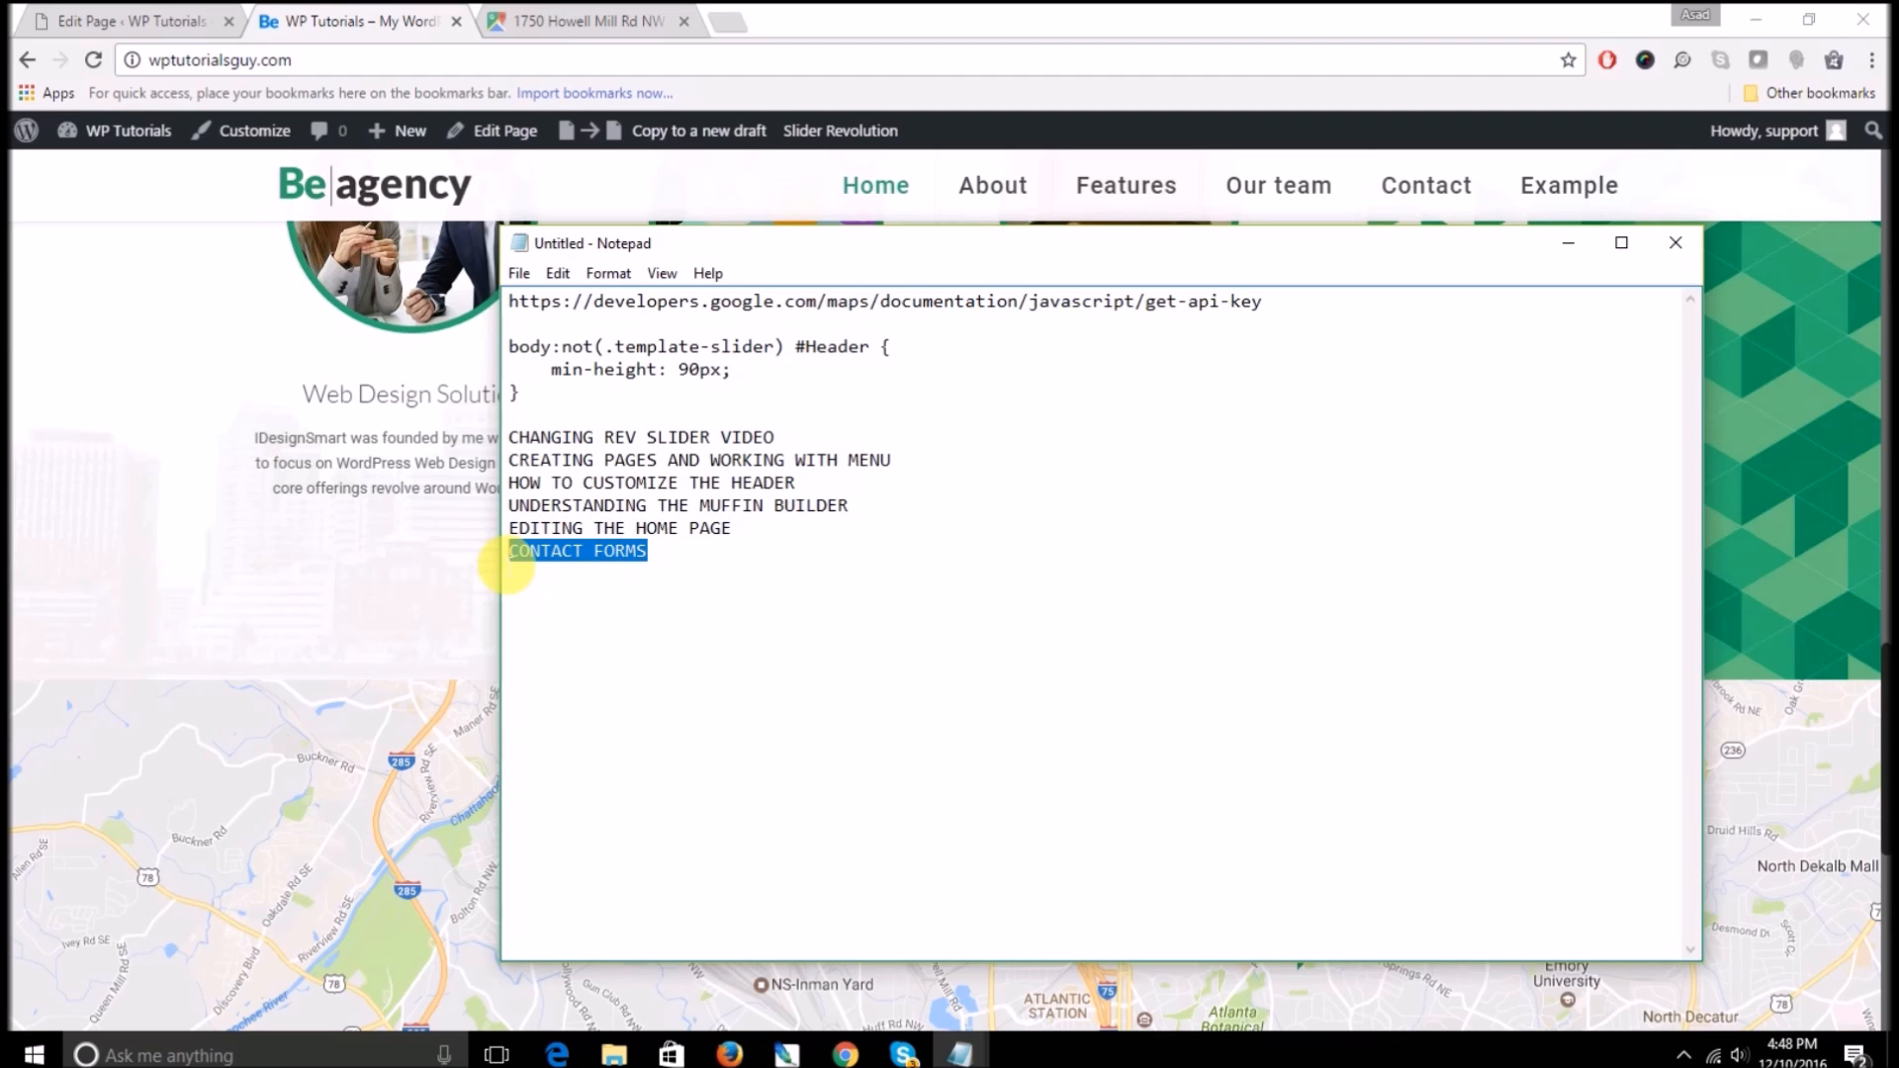
left_click(151, 567)
scroll(915, 749, "up", 20)
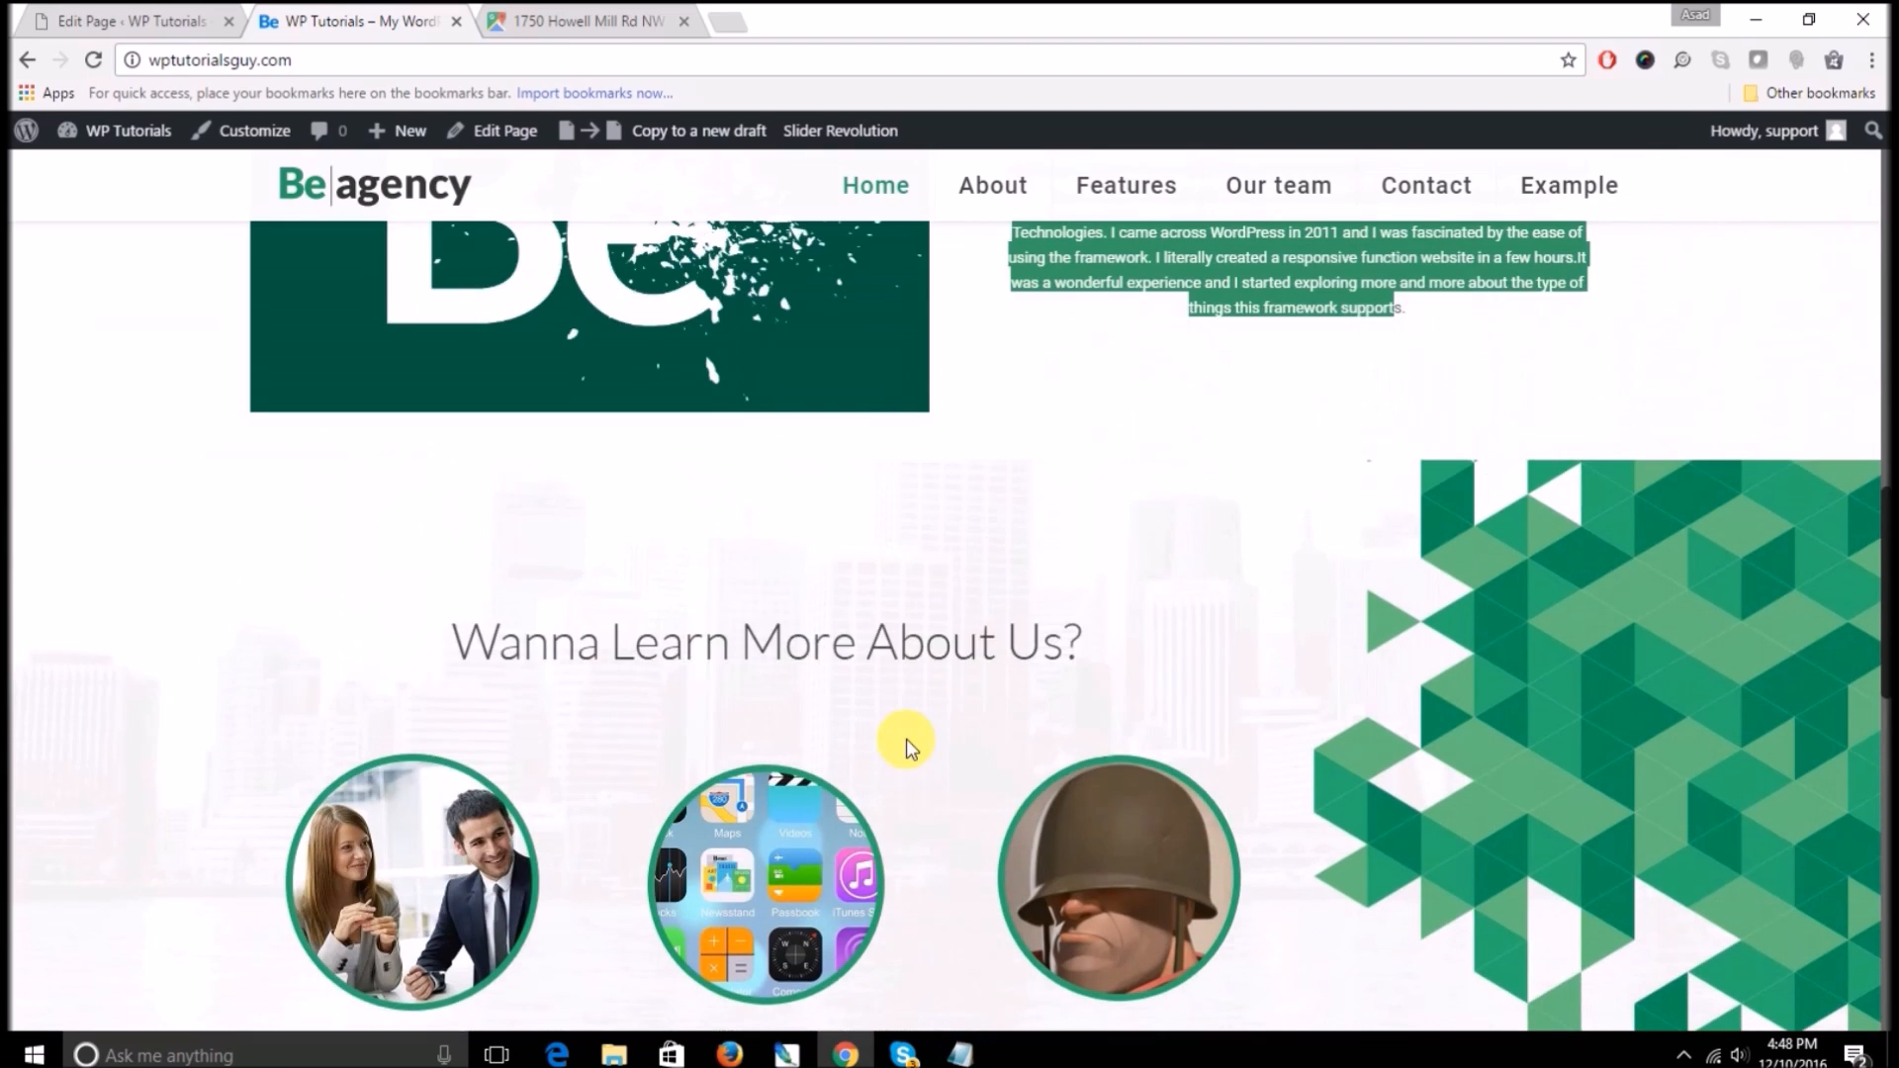
Step: Open the Example page in the editor and scroll down to its empty Page Options builder
scroll(906, 739, "down", 20)
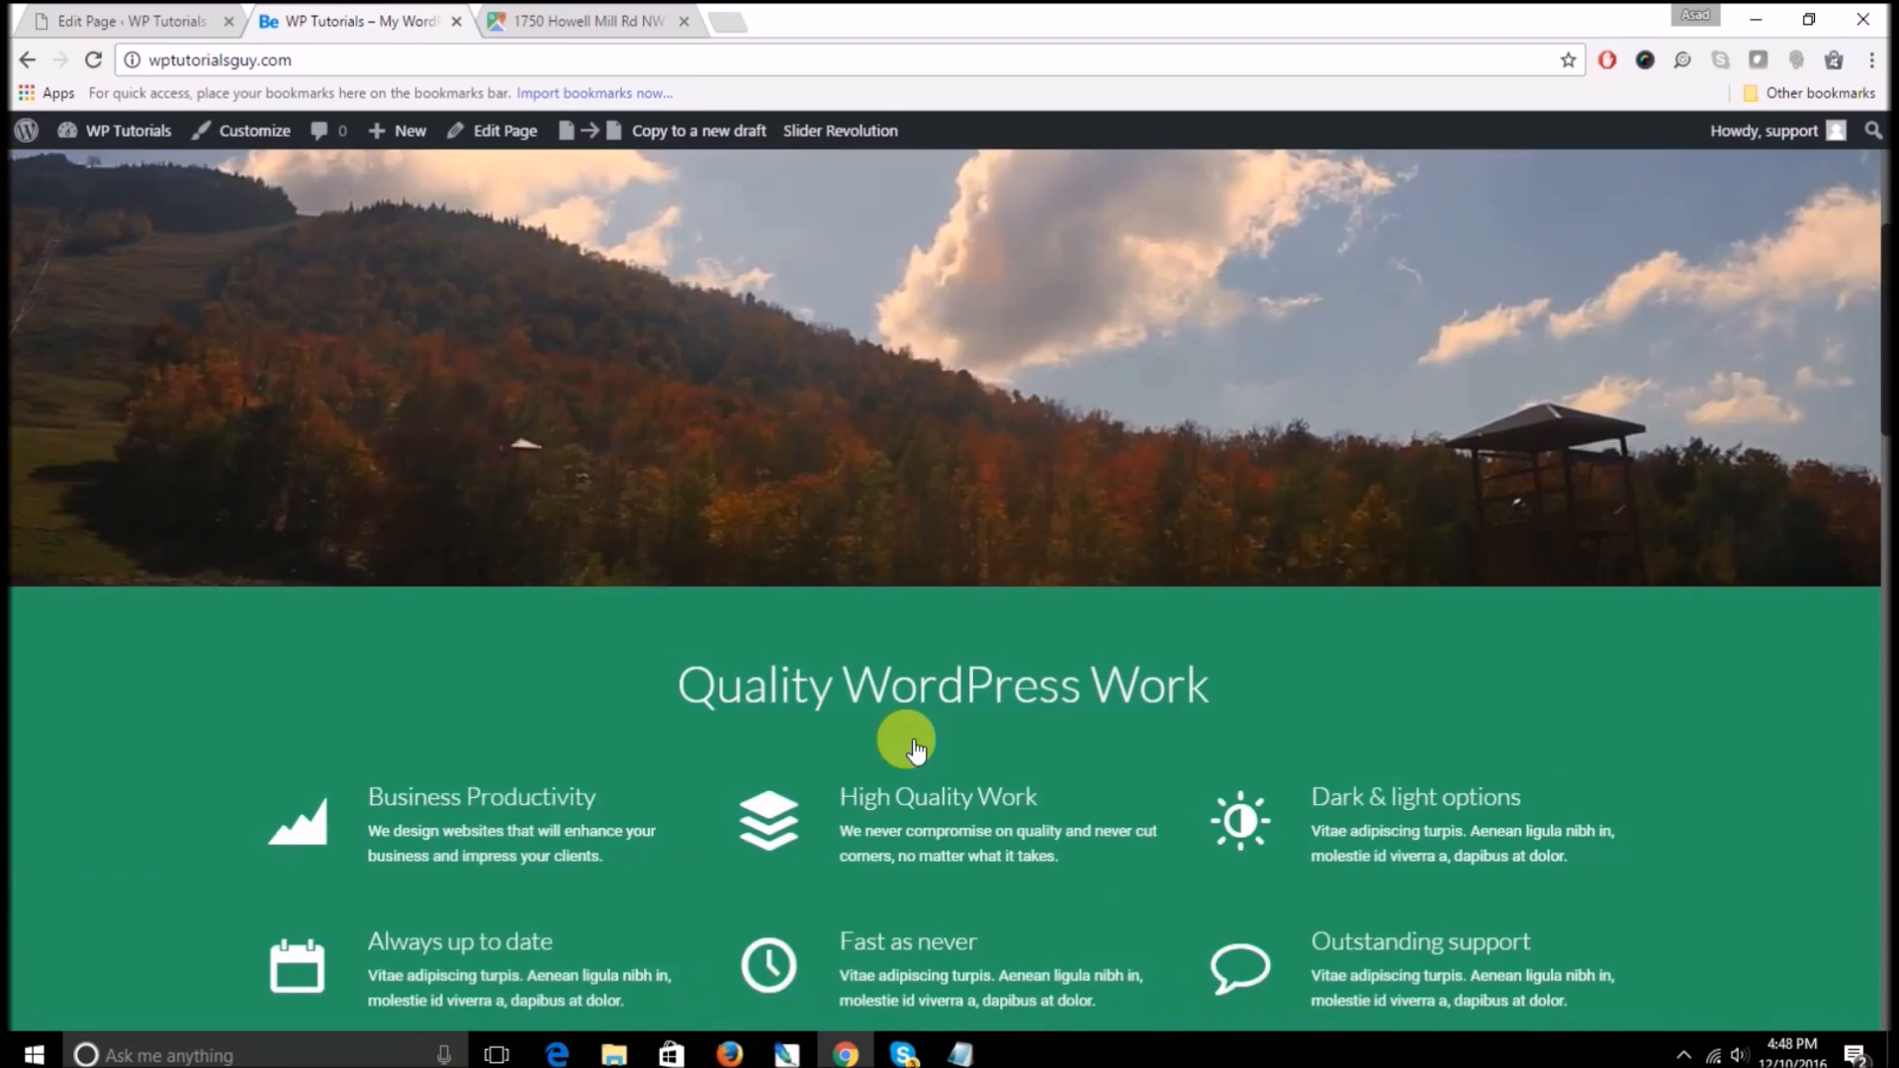
scroll(1539, 436, "up", 8)
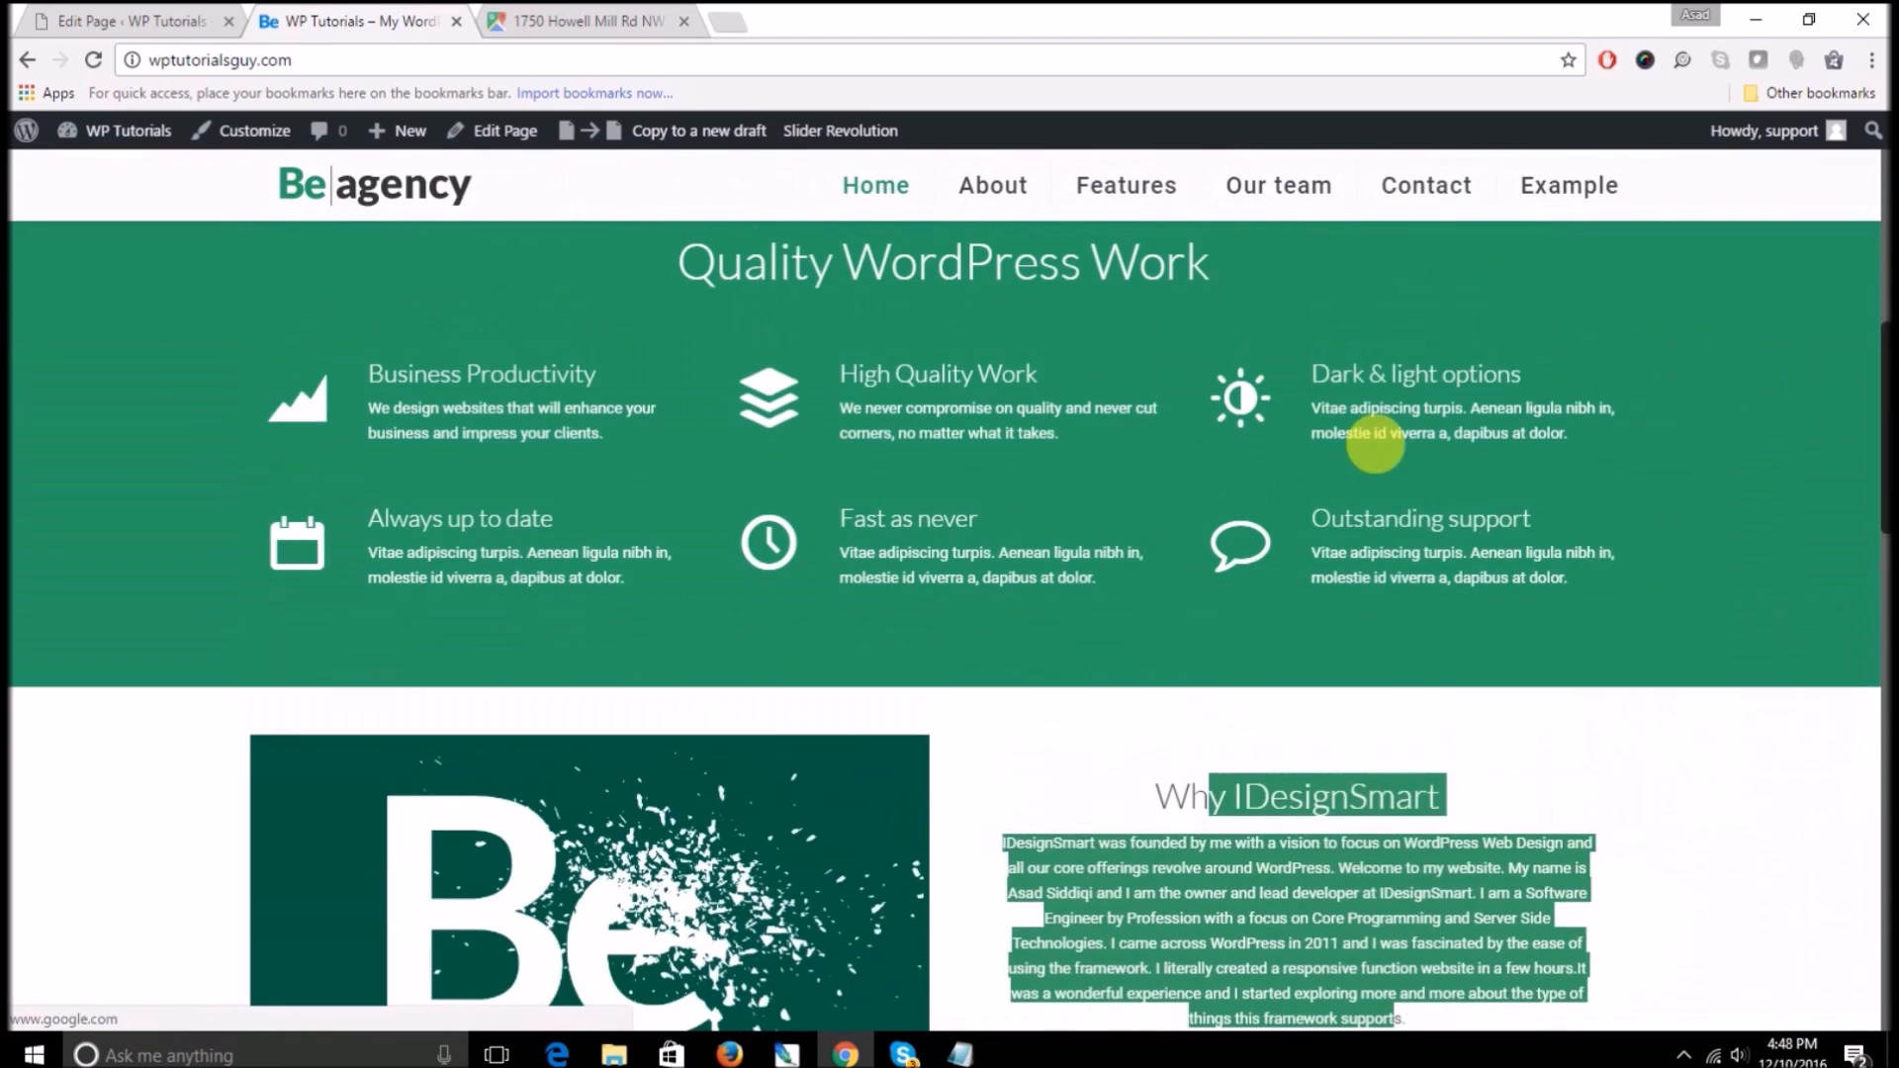
left_click(1570, 186)
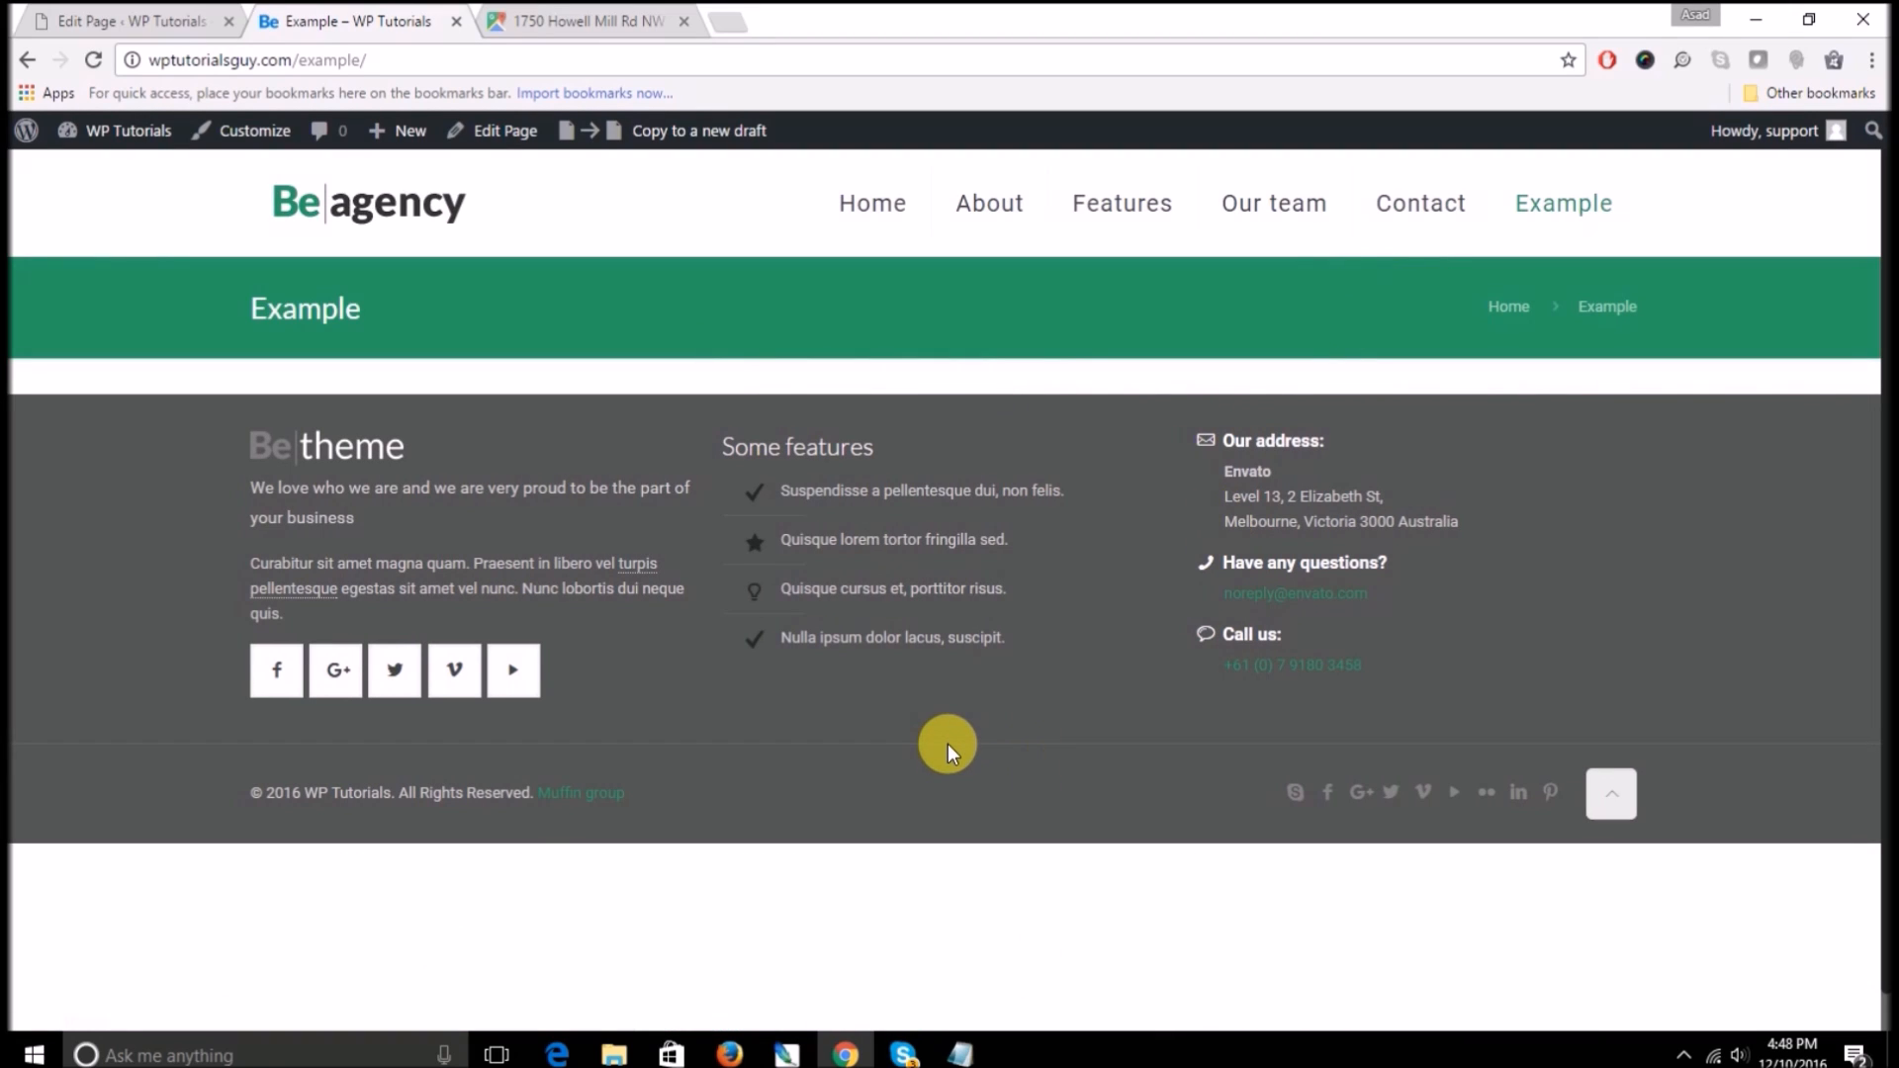
left_click(500, 137)
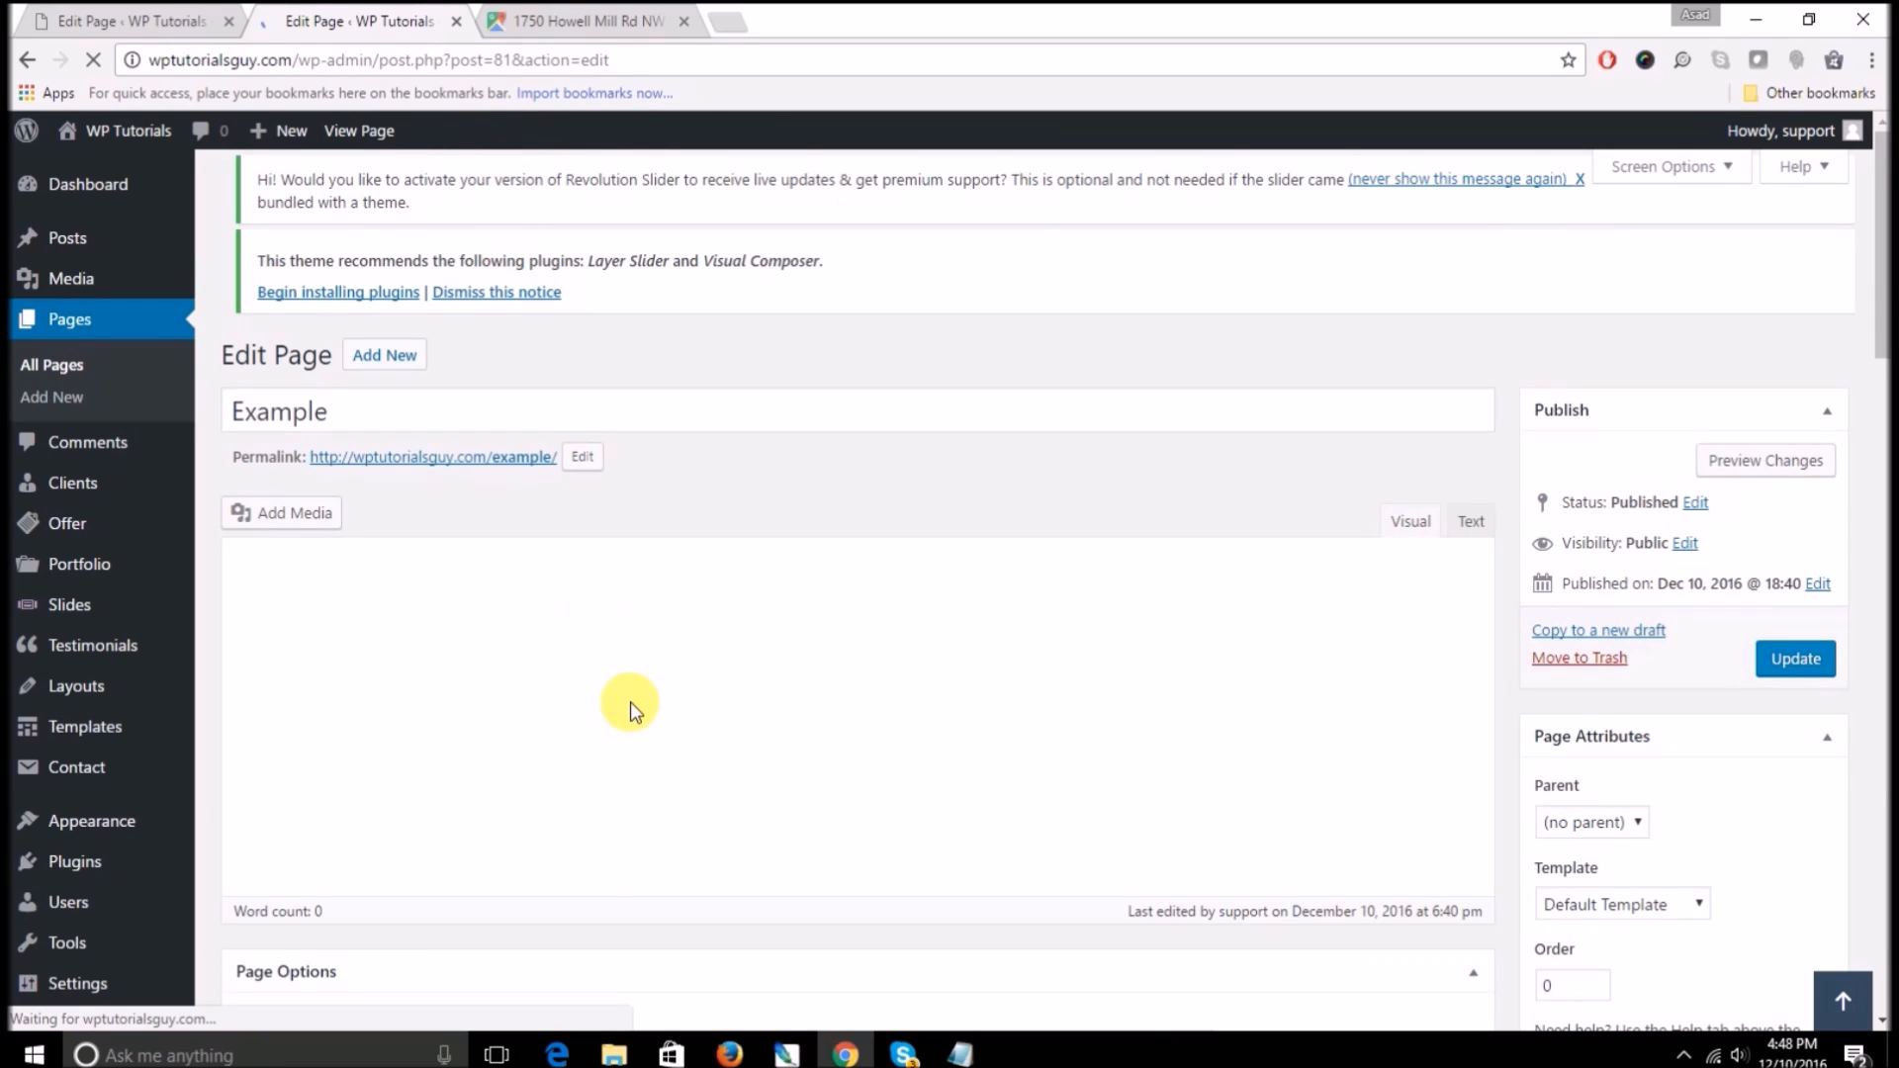
scroll(682, 692, "down", 5)
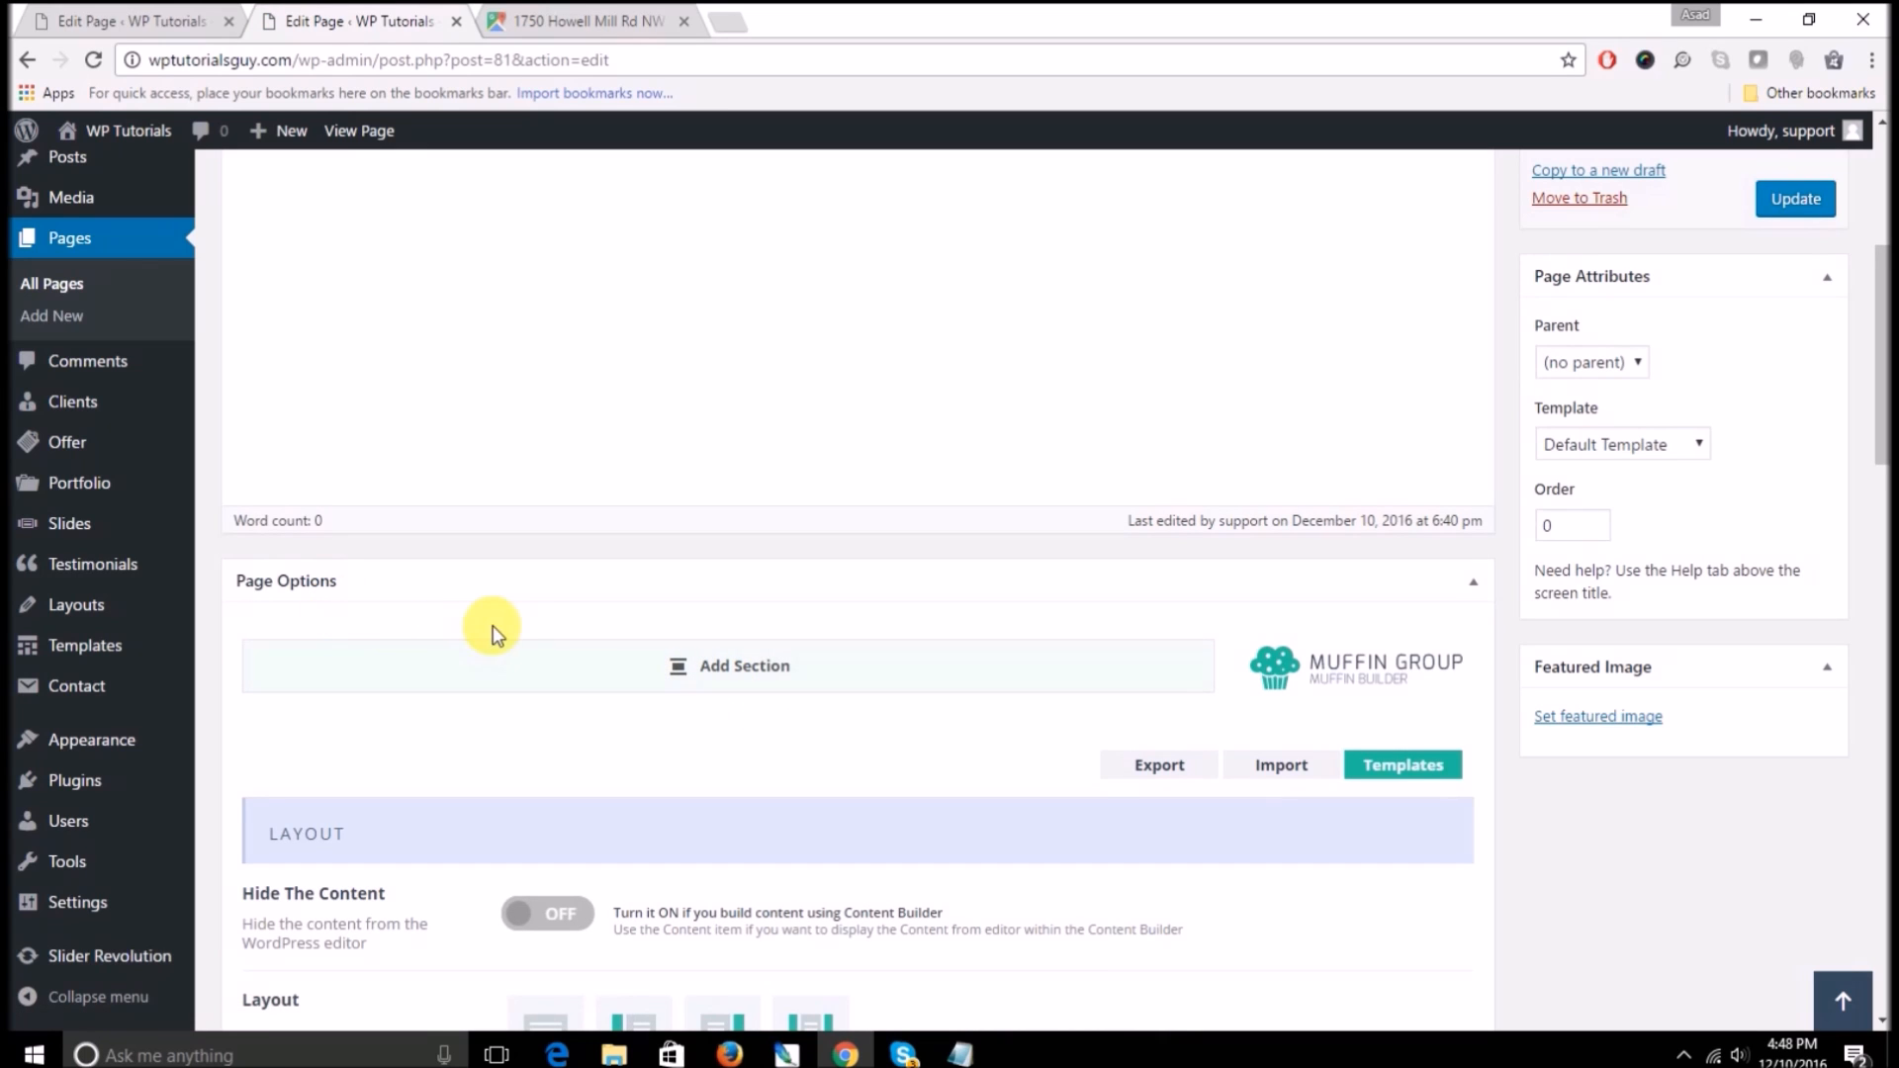
scroll(566, 638, "down", 4)
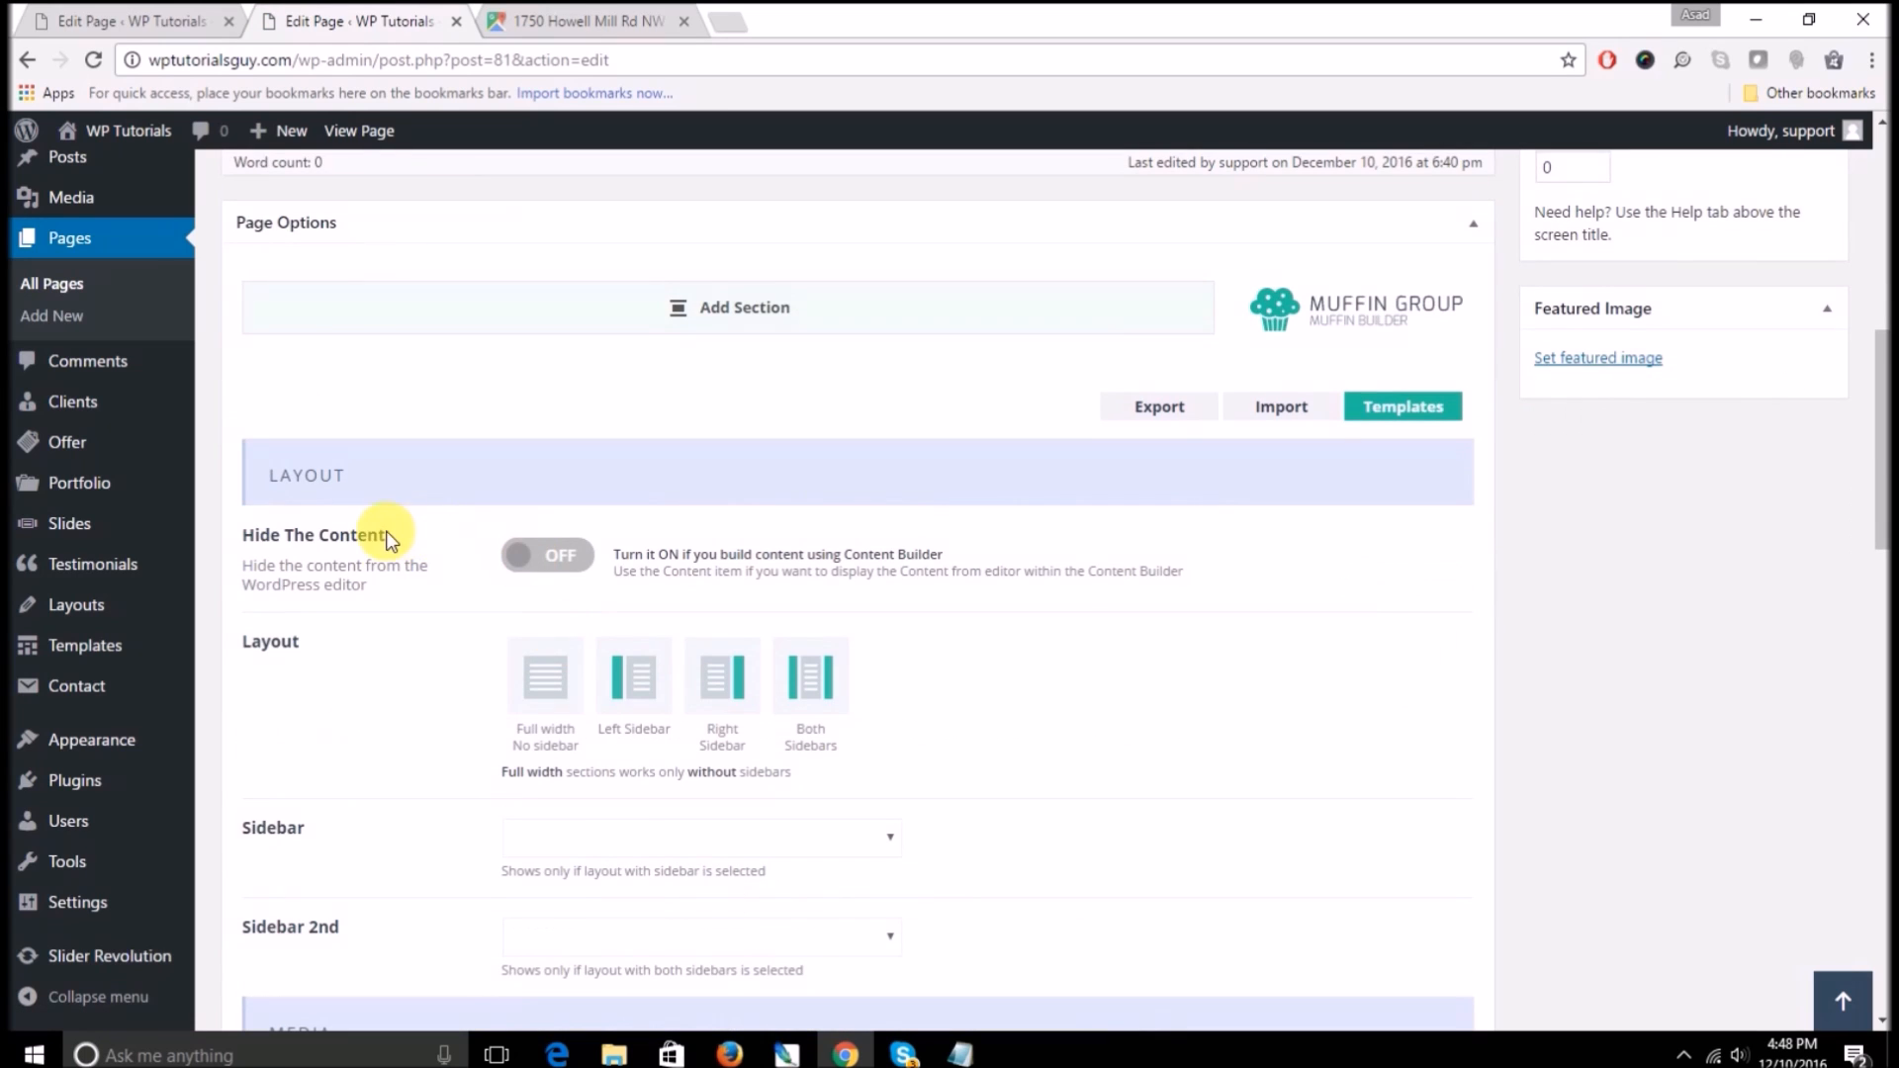
scroll(689, 630, "up", 3)
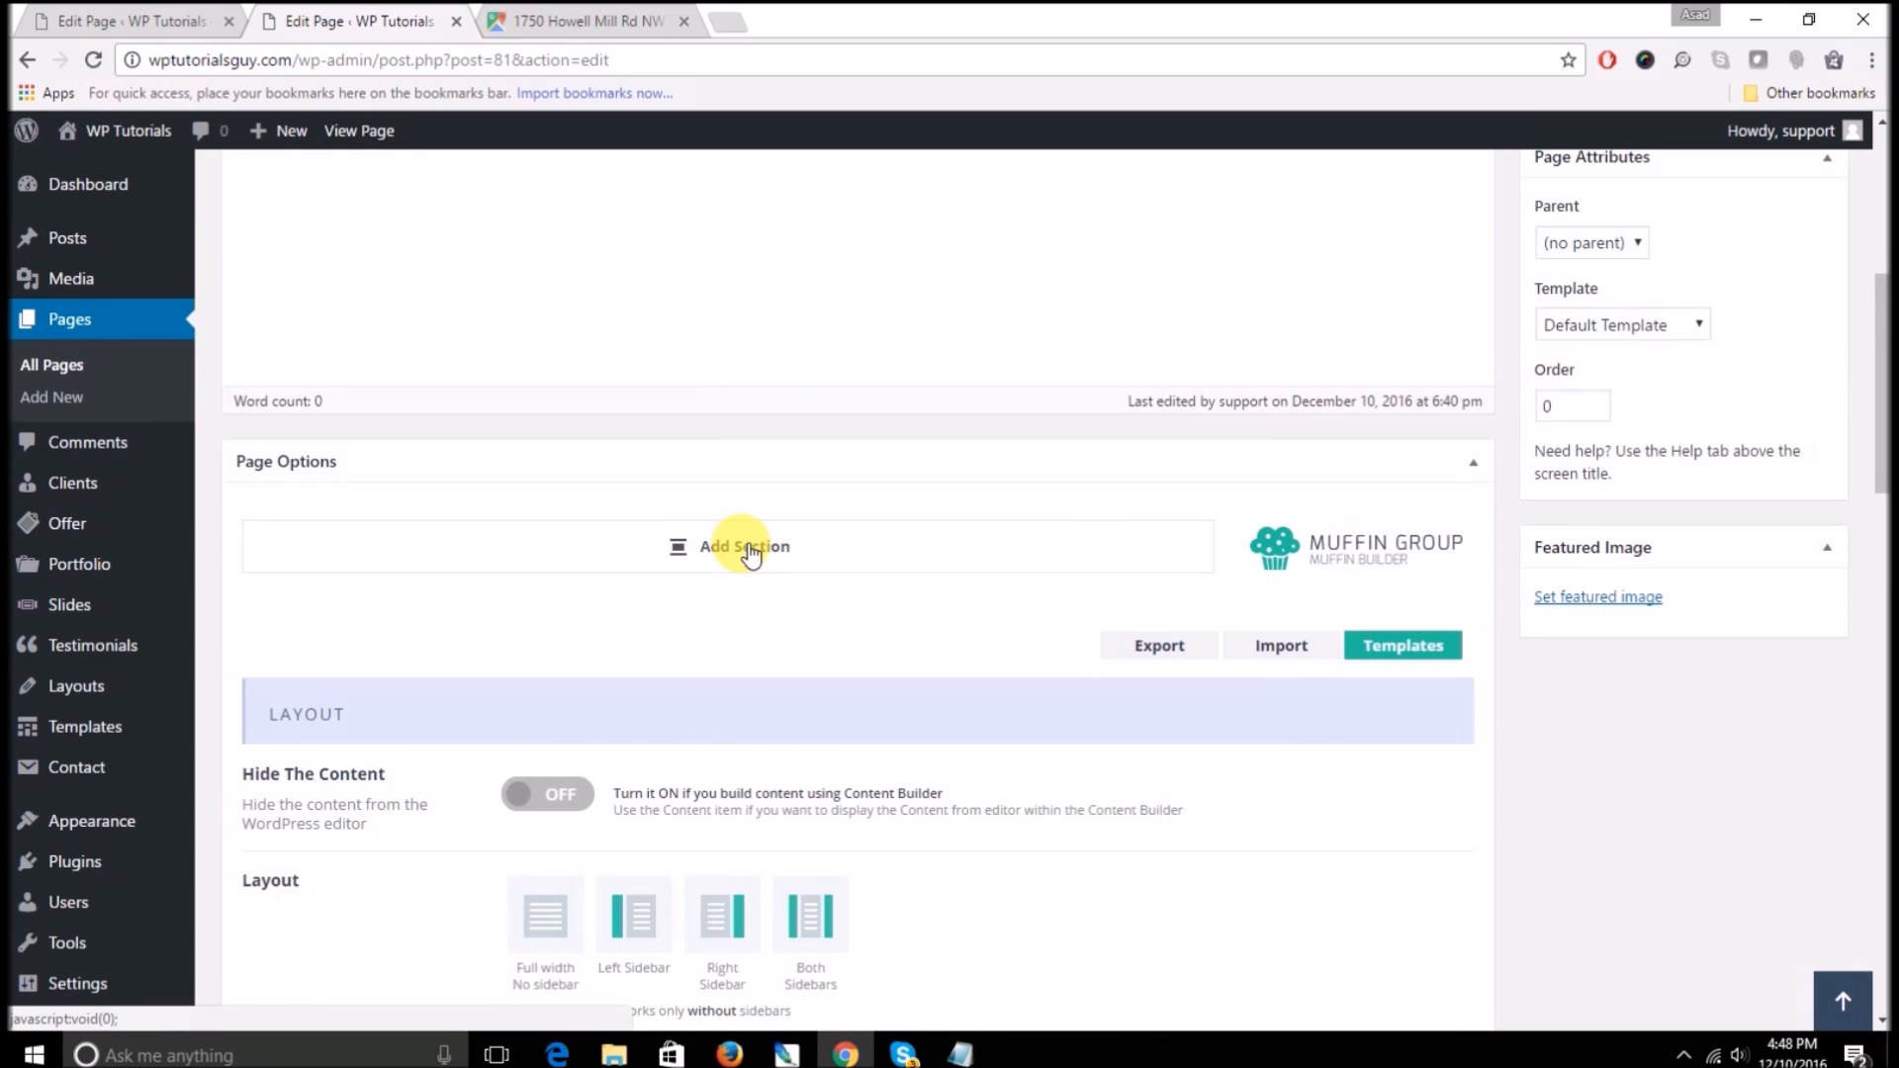
Step: Add a section and wrap holding two Icon Boxes and a Column element
left_click(750, 554)
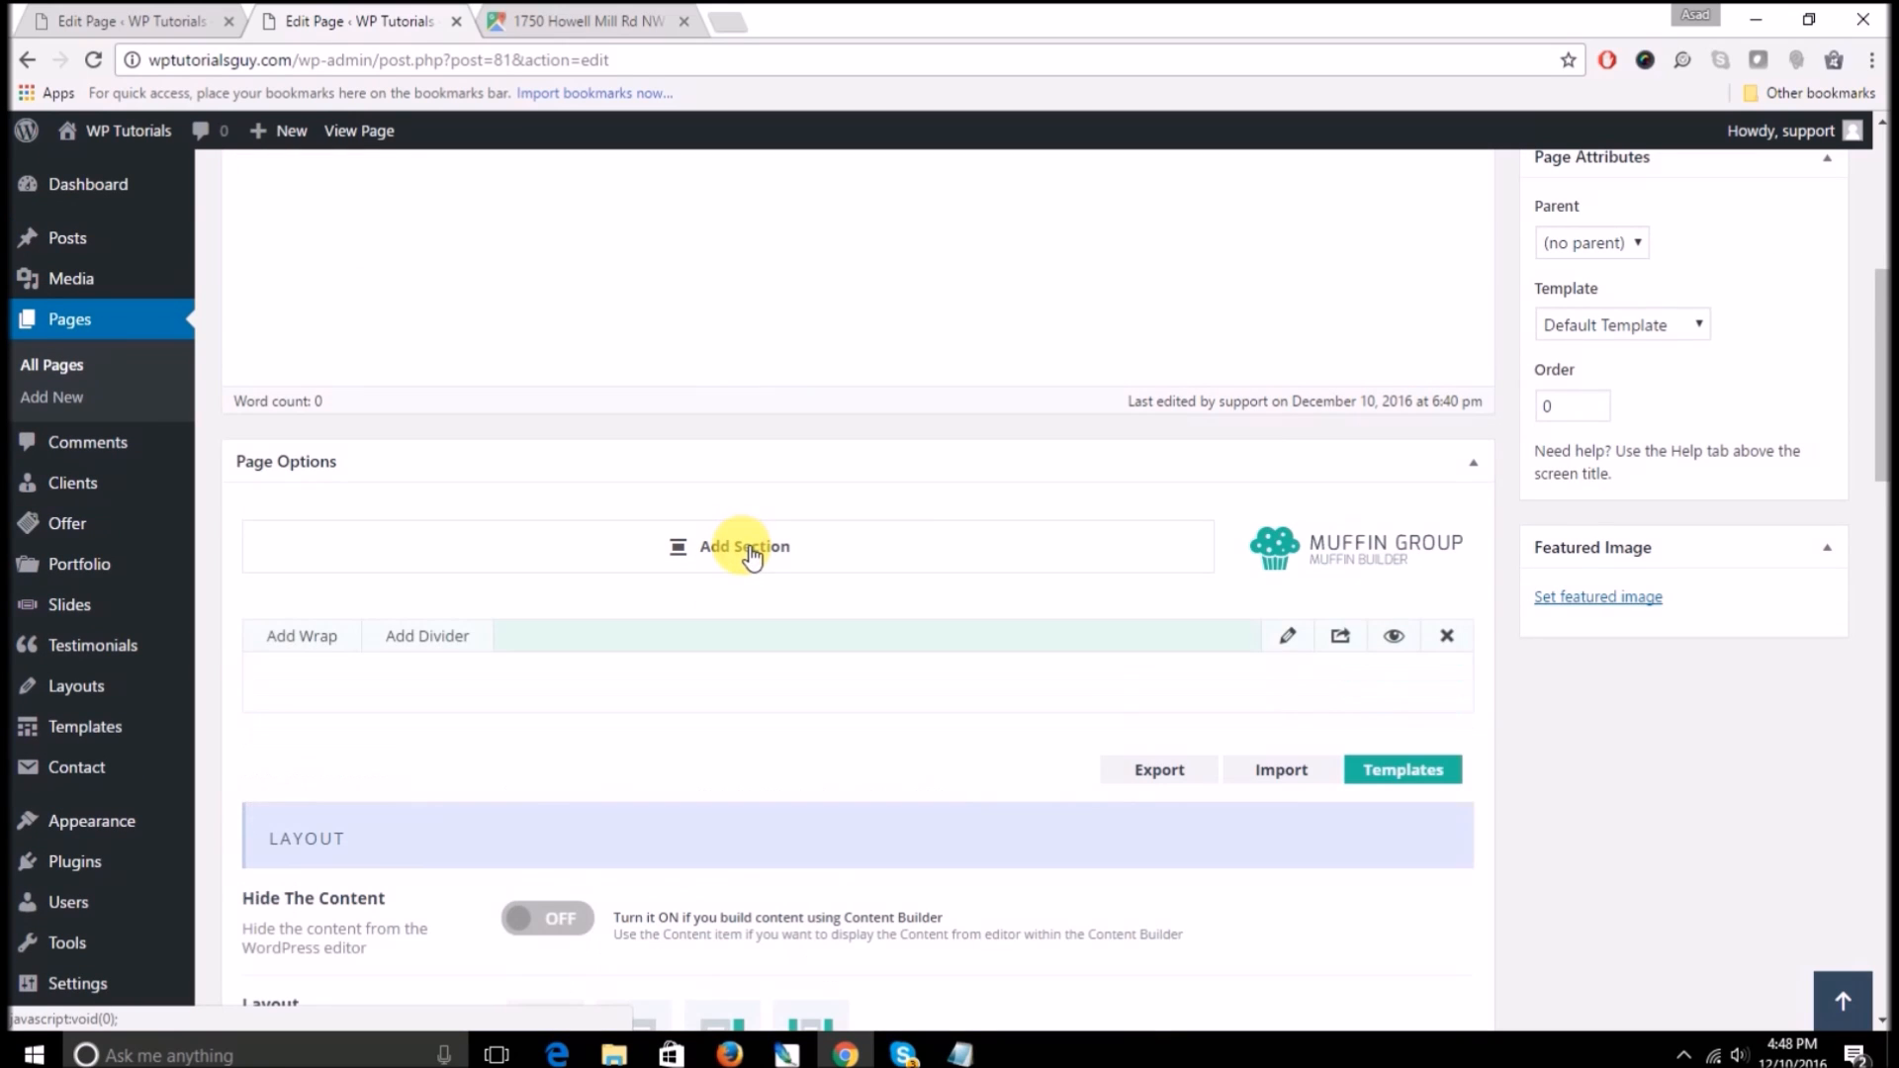
left_click(301, 636)
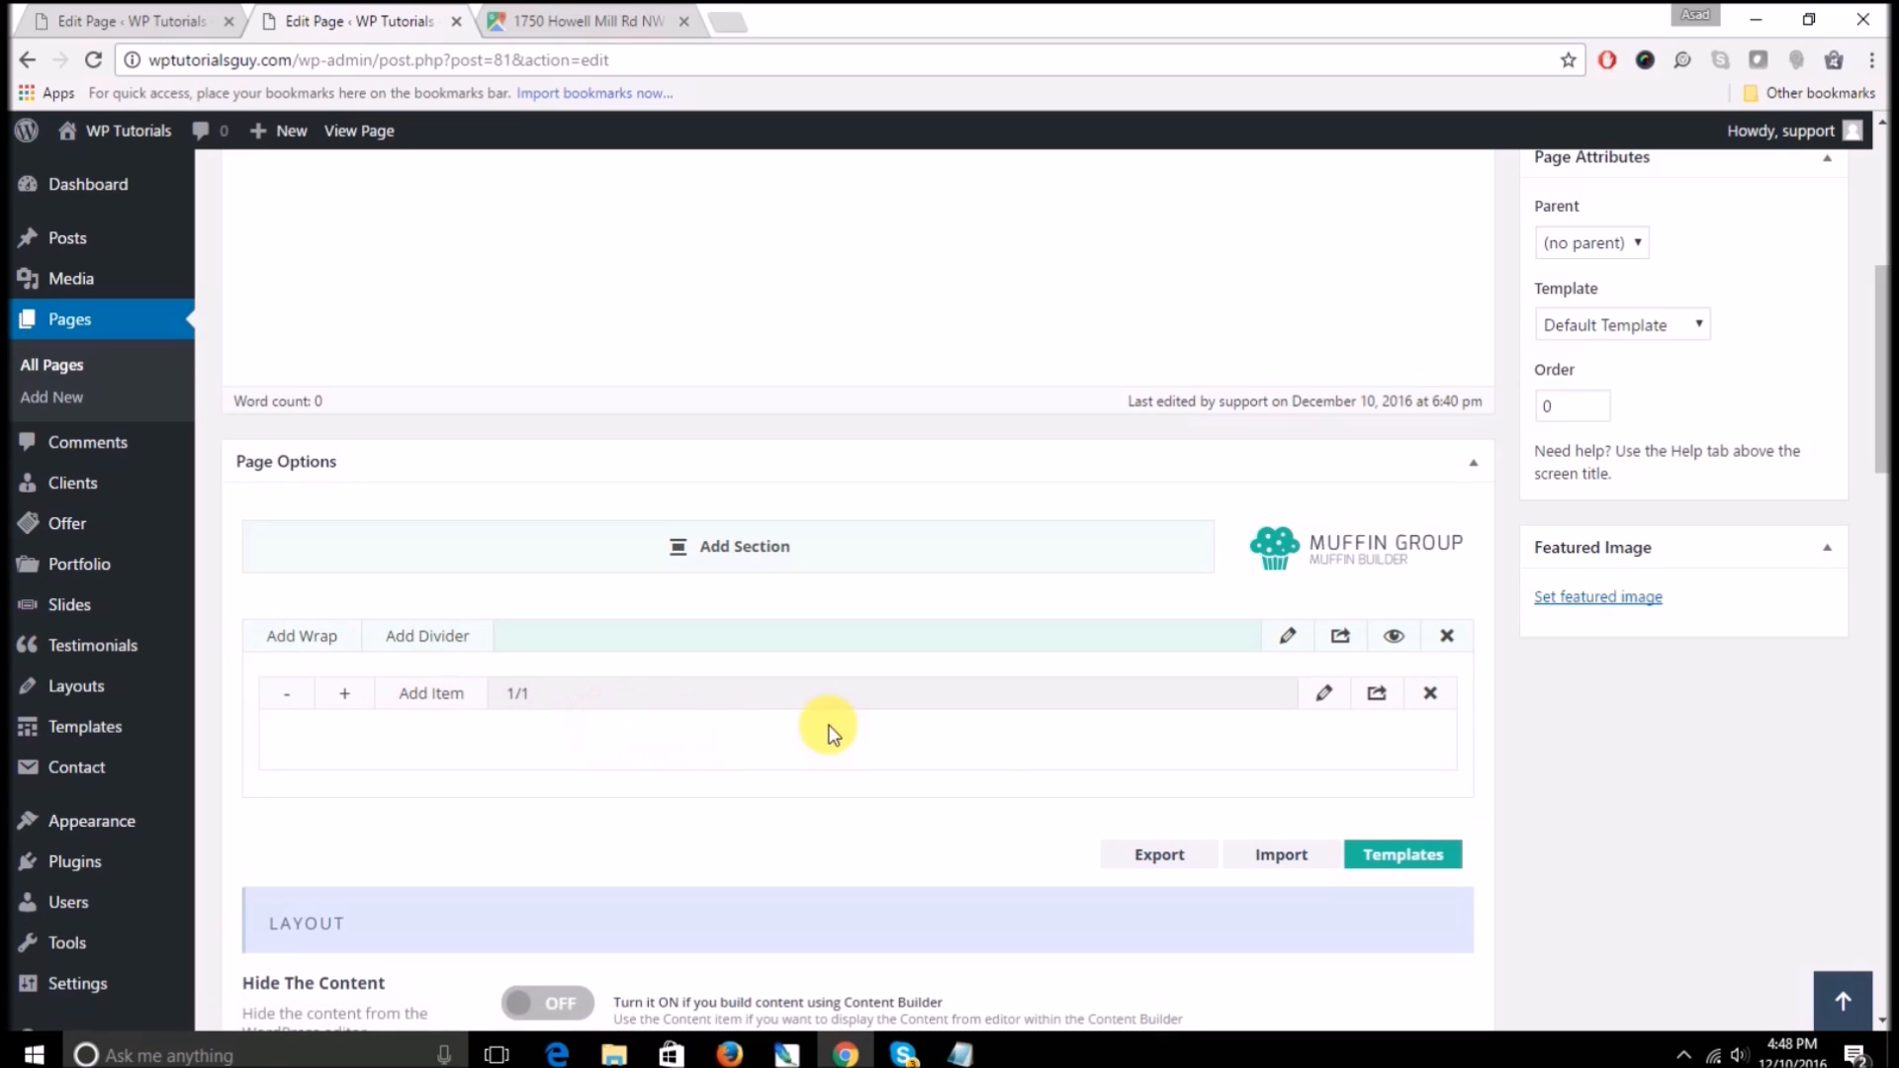
left_click(448, 700)
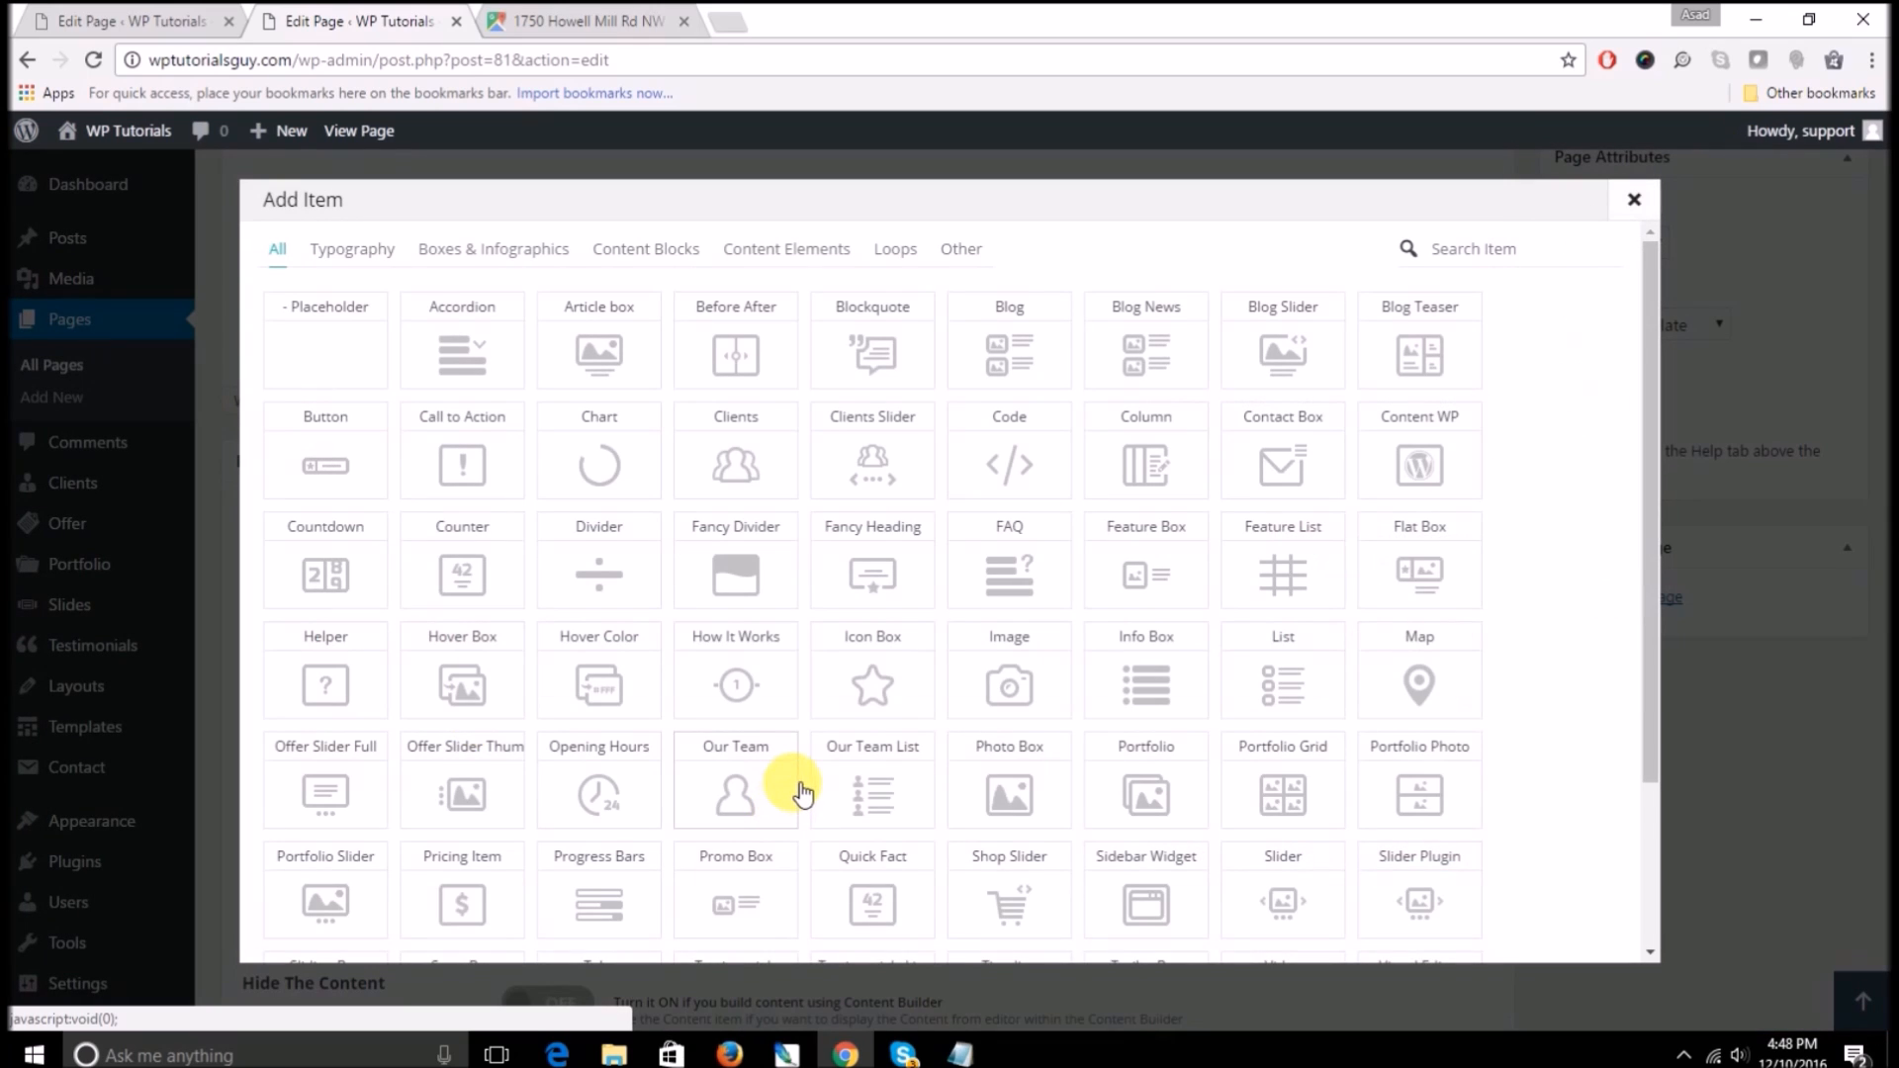
left_click(883, 685)
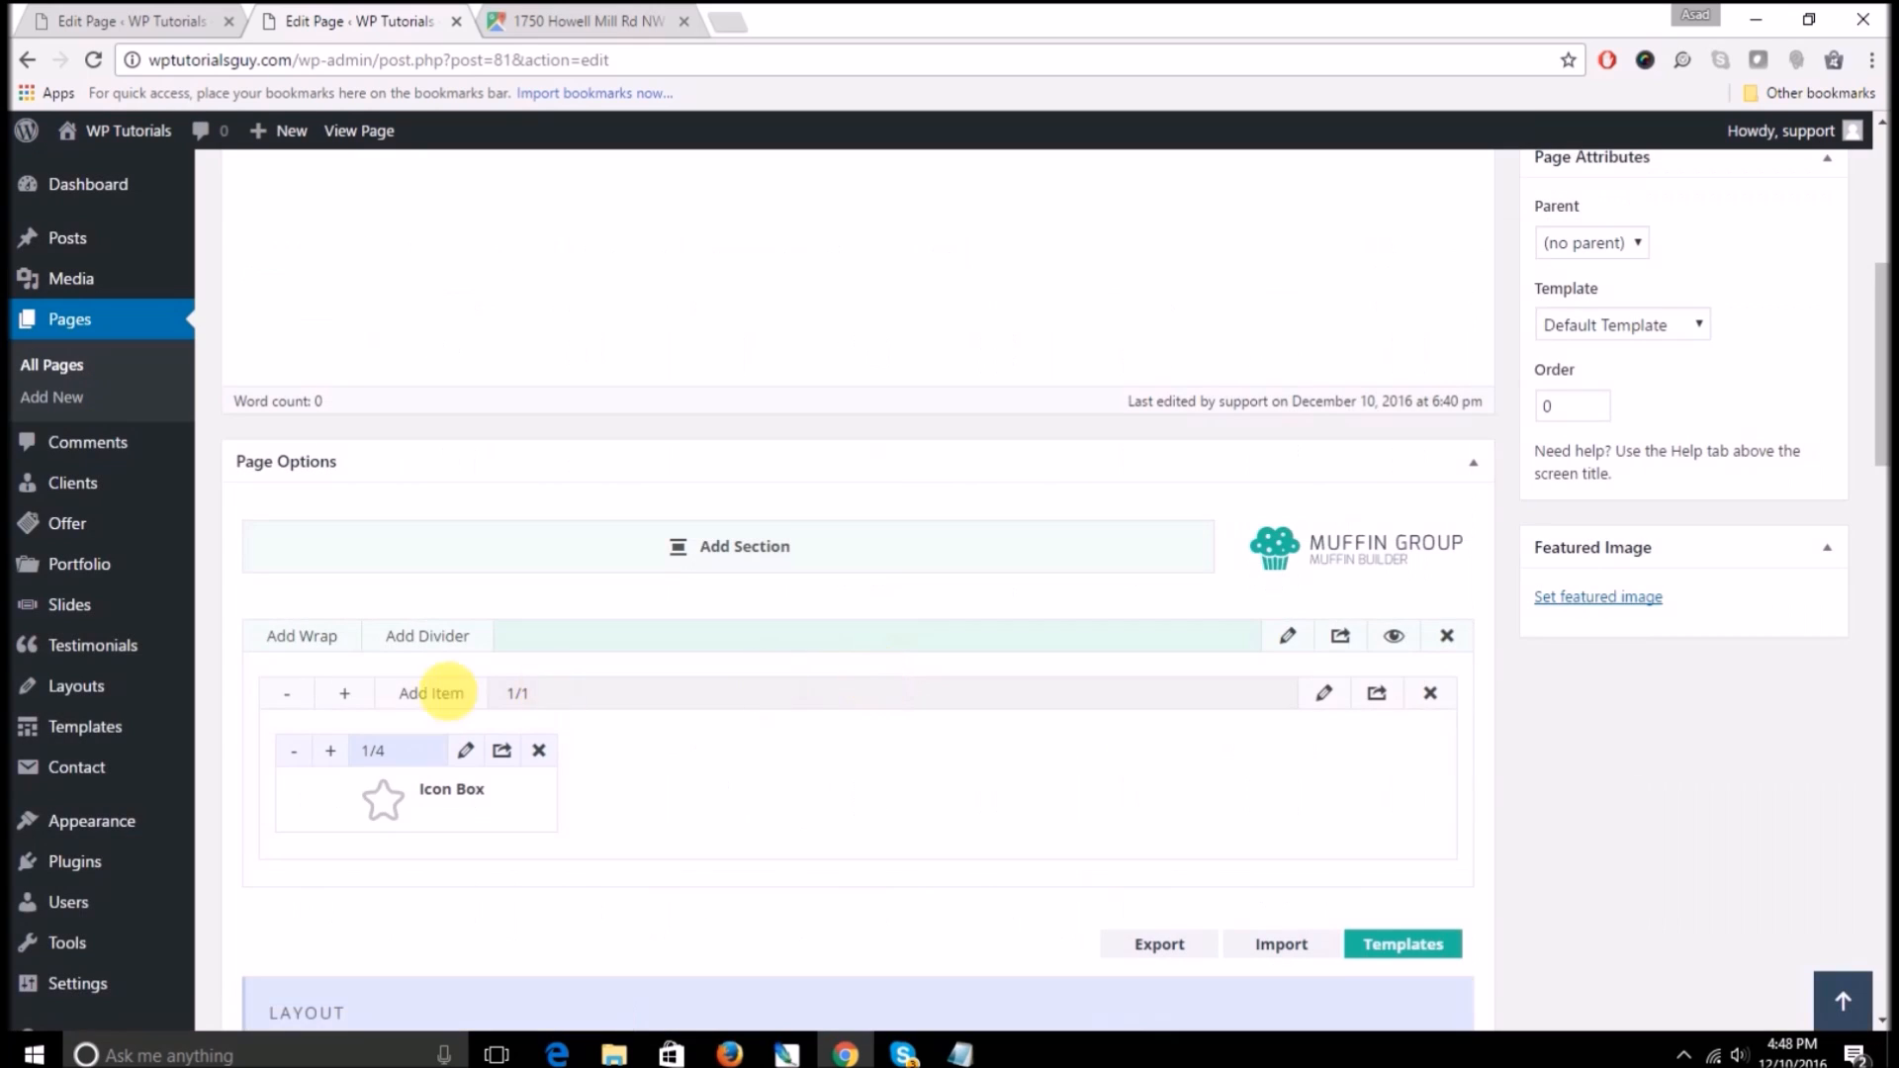
left_click(432, 700)
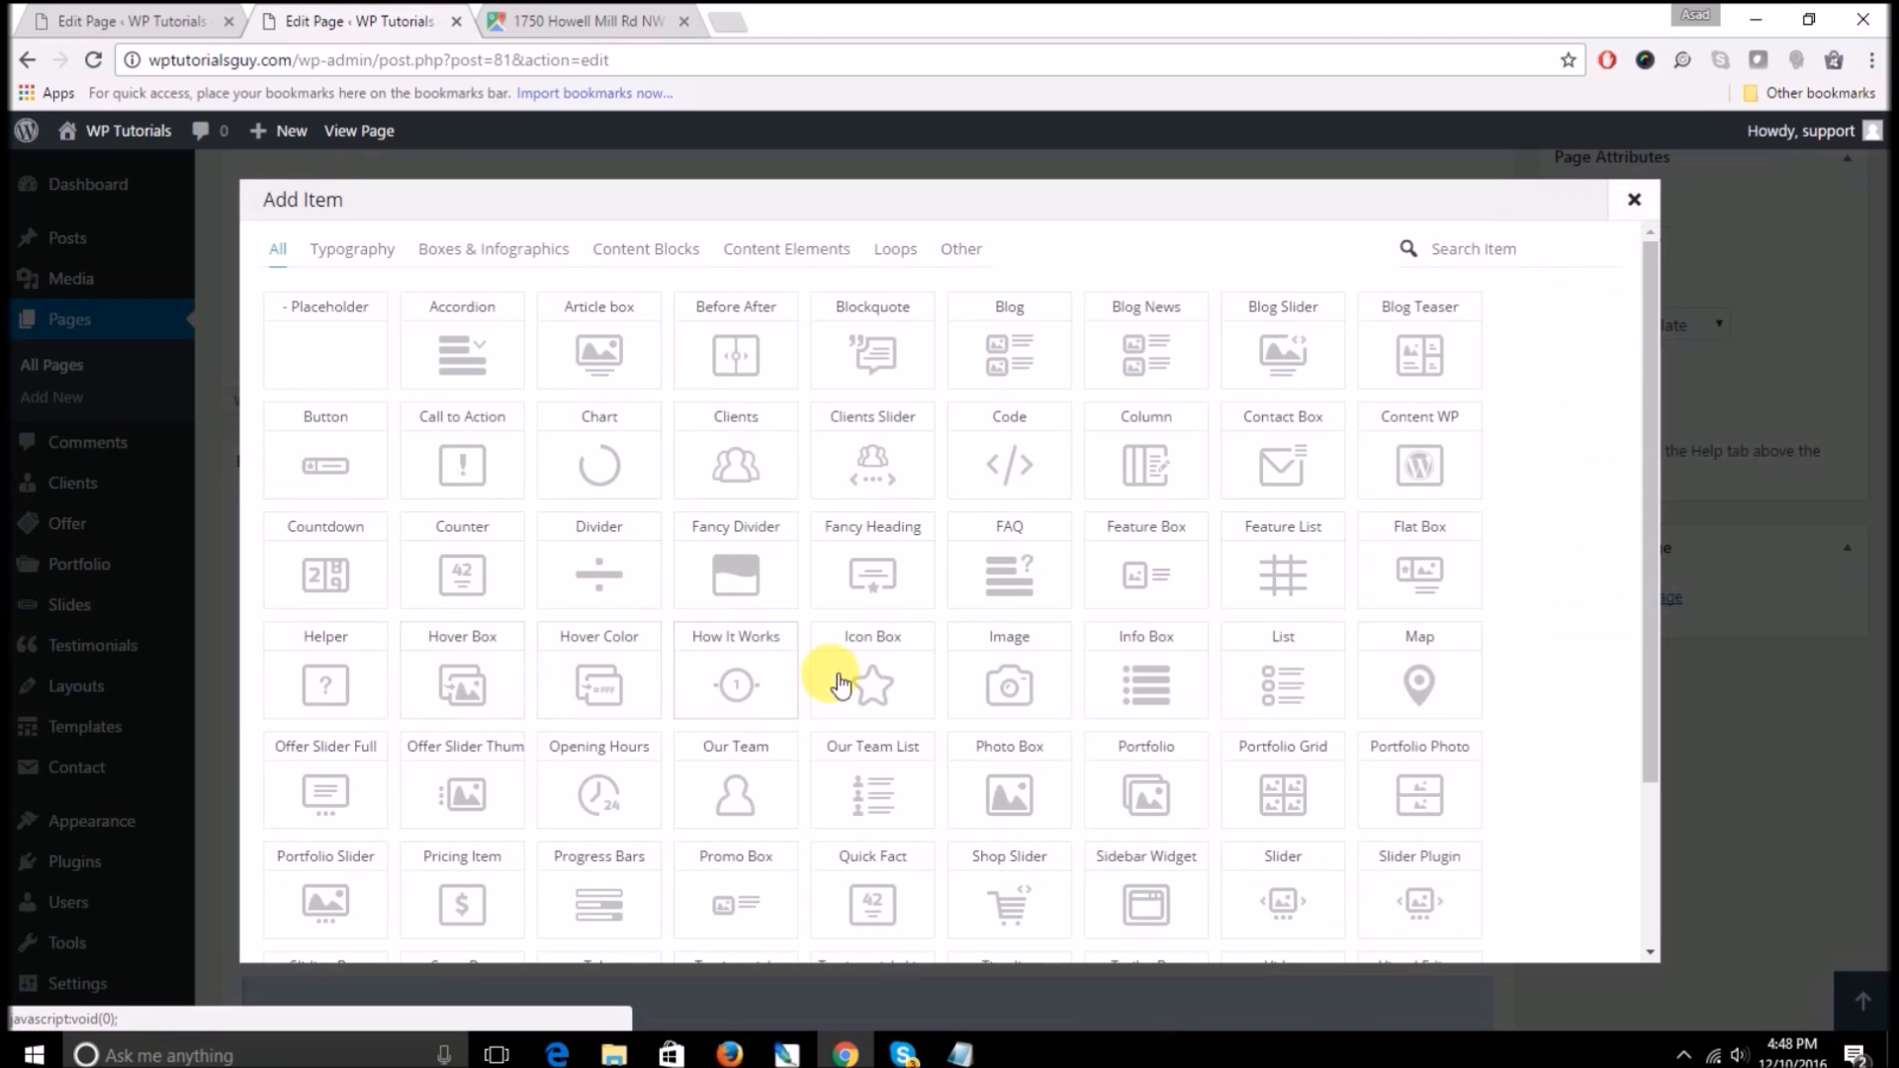
left_click(868, 659)
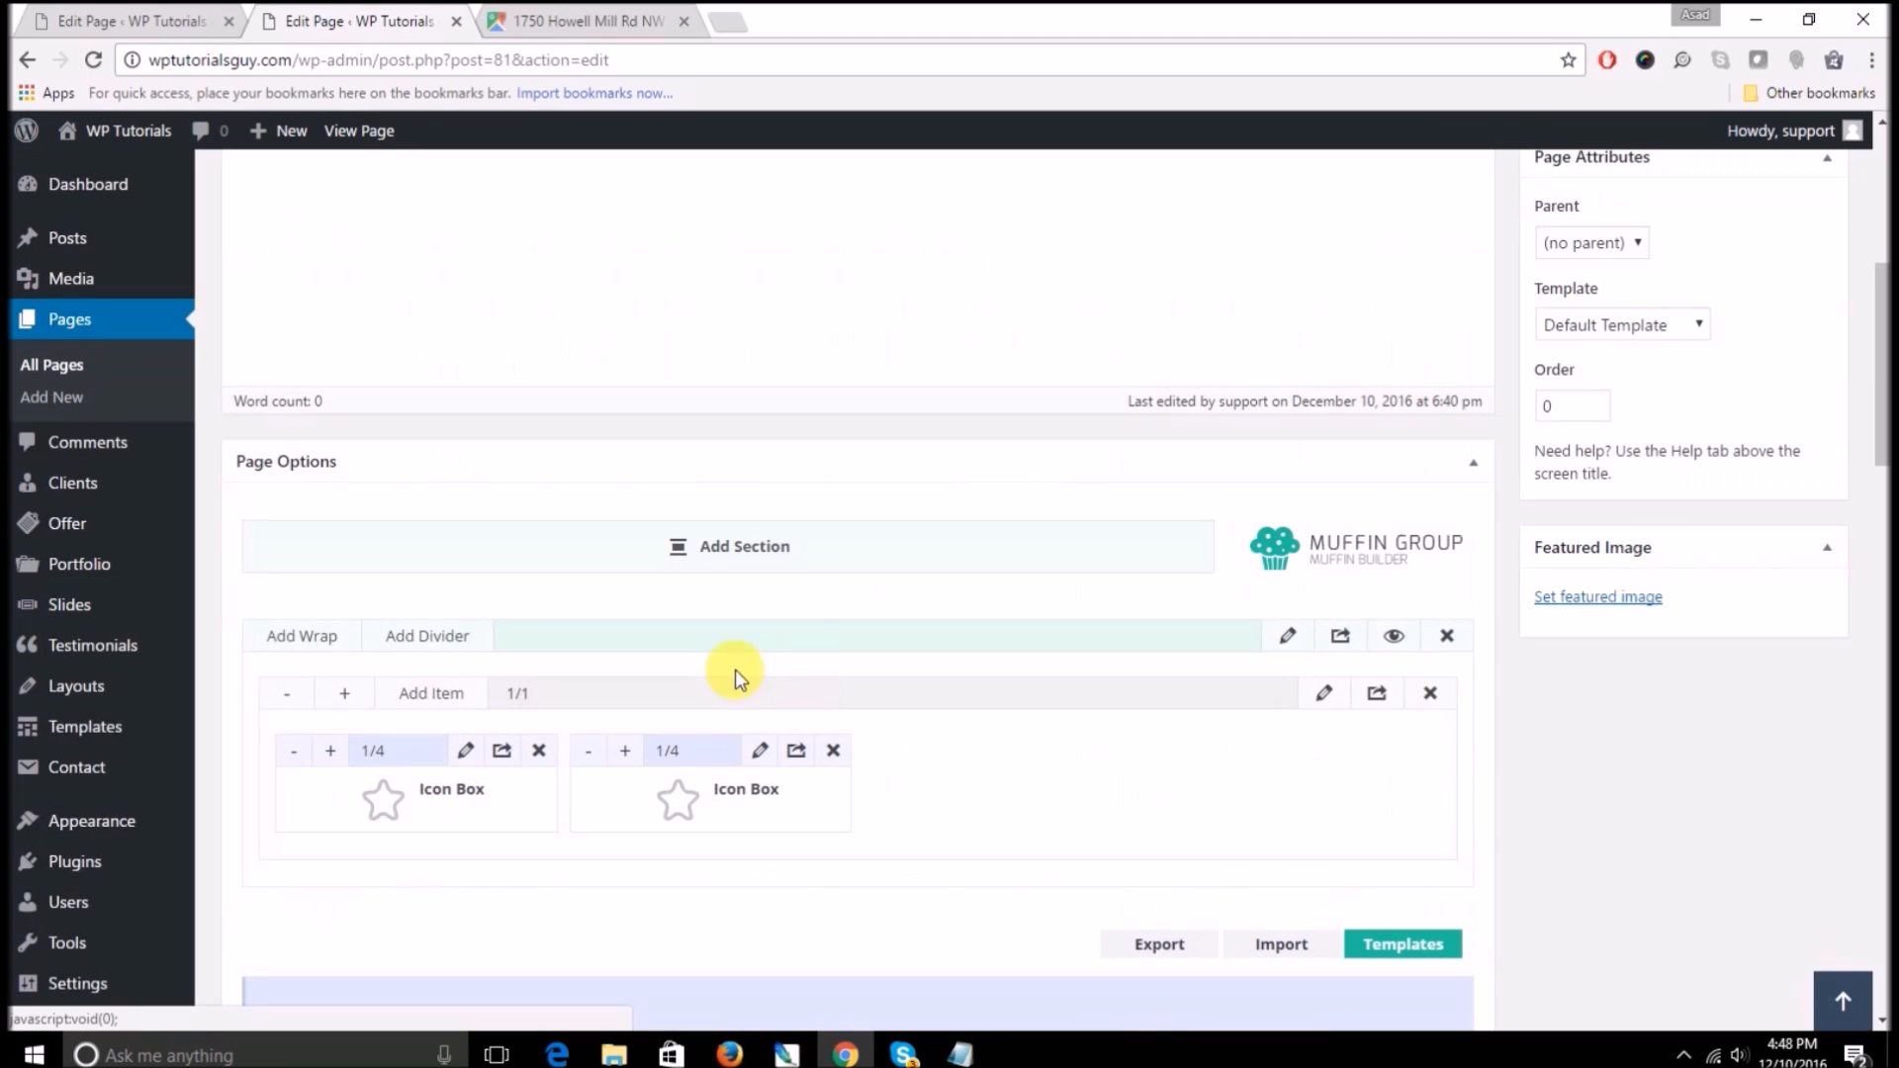
left_click(431, 695)
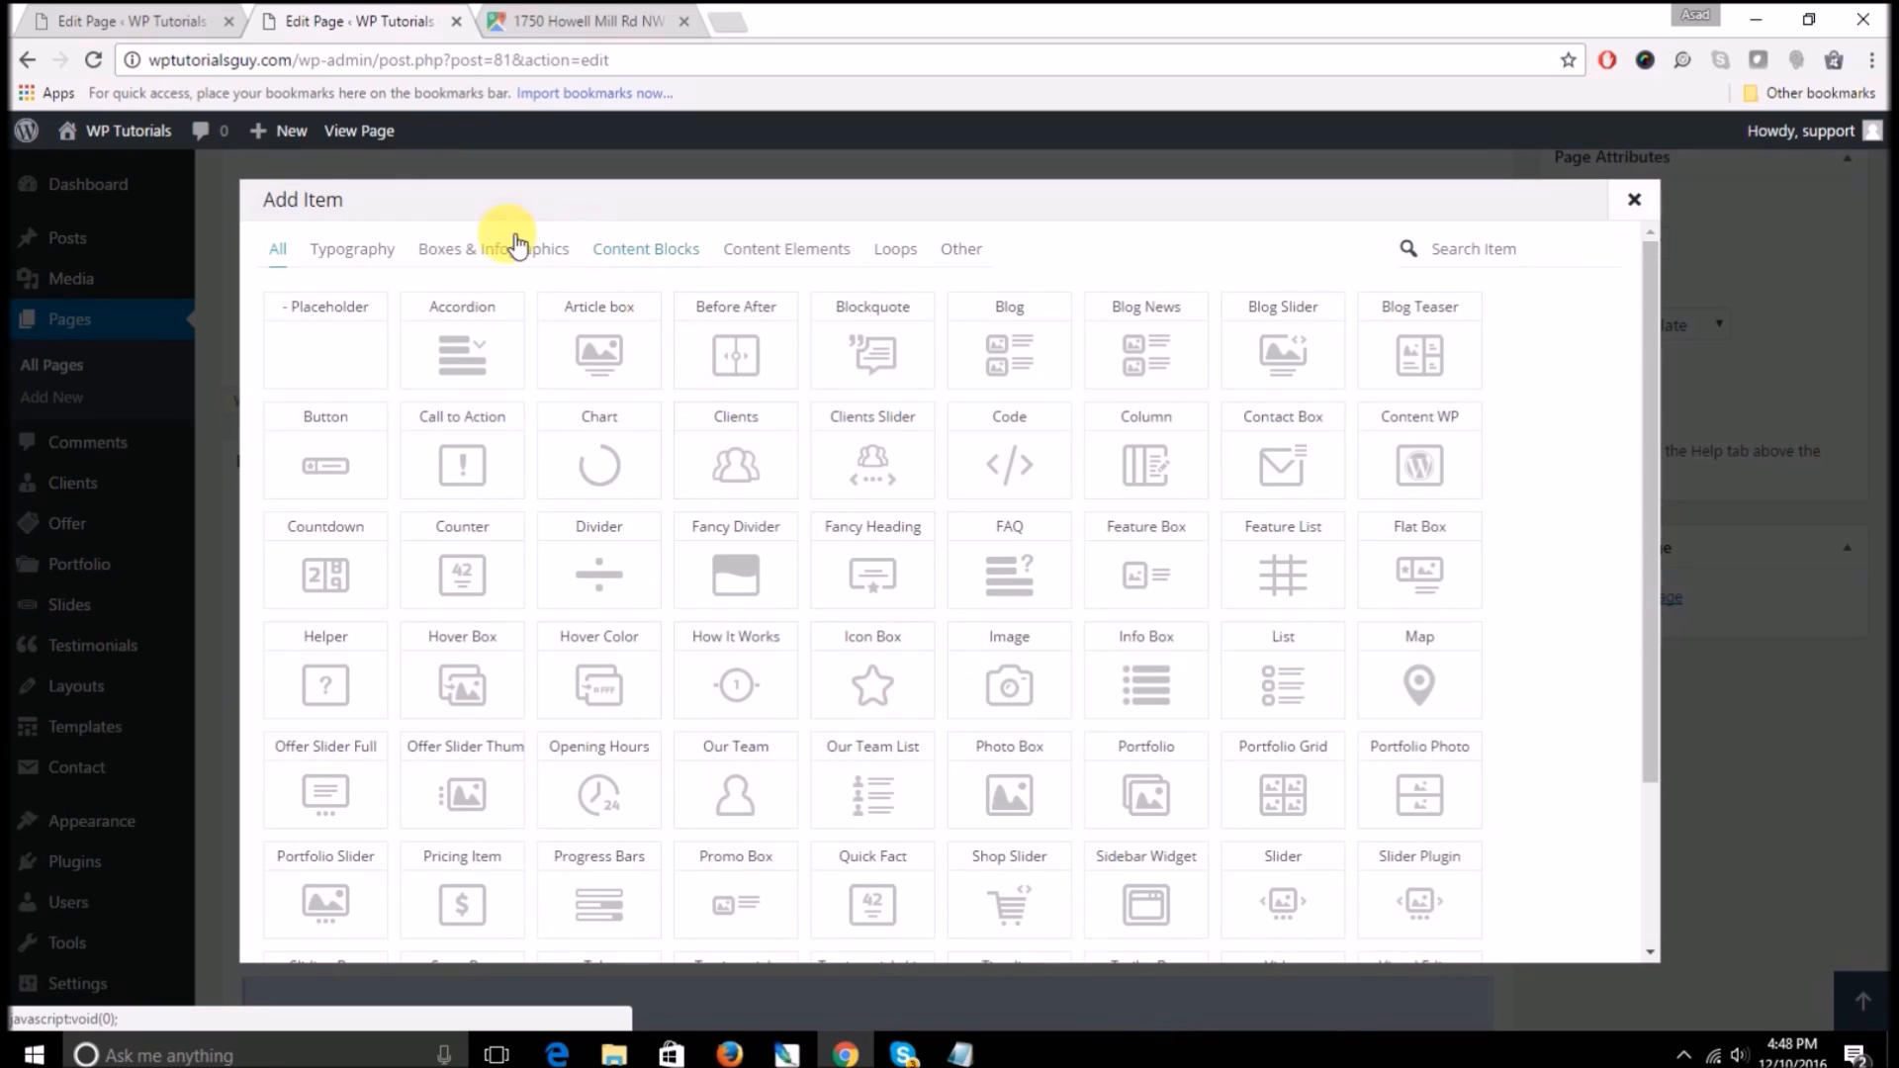
left_click(373, 259)
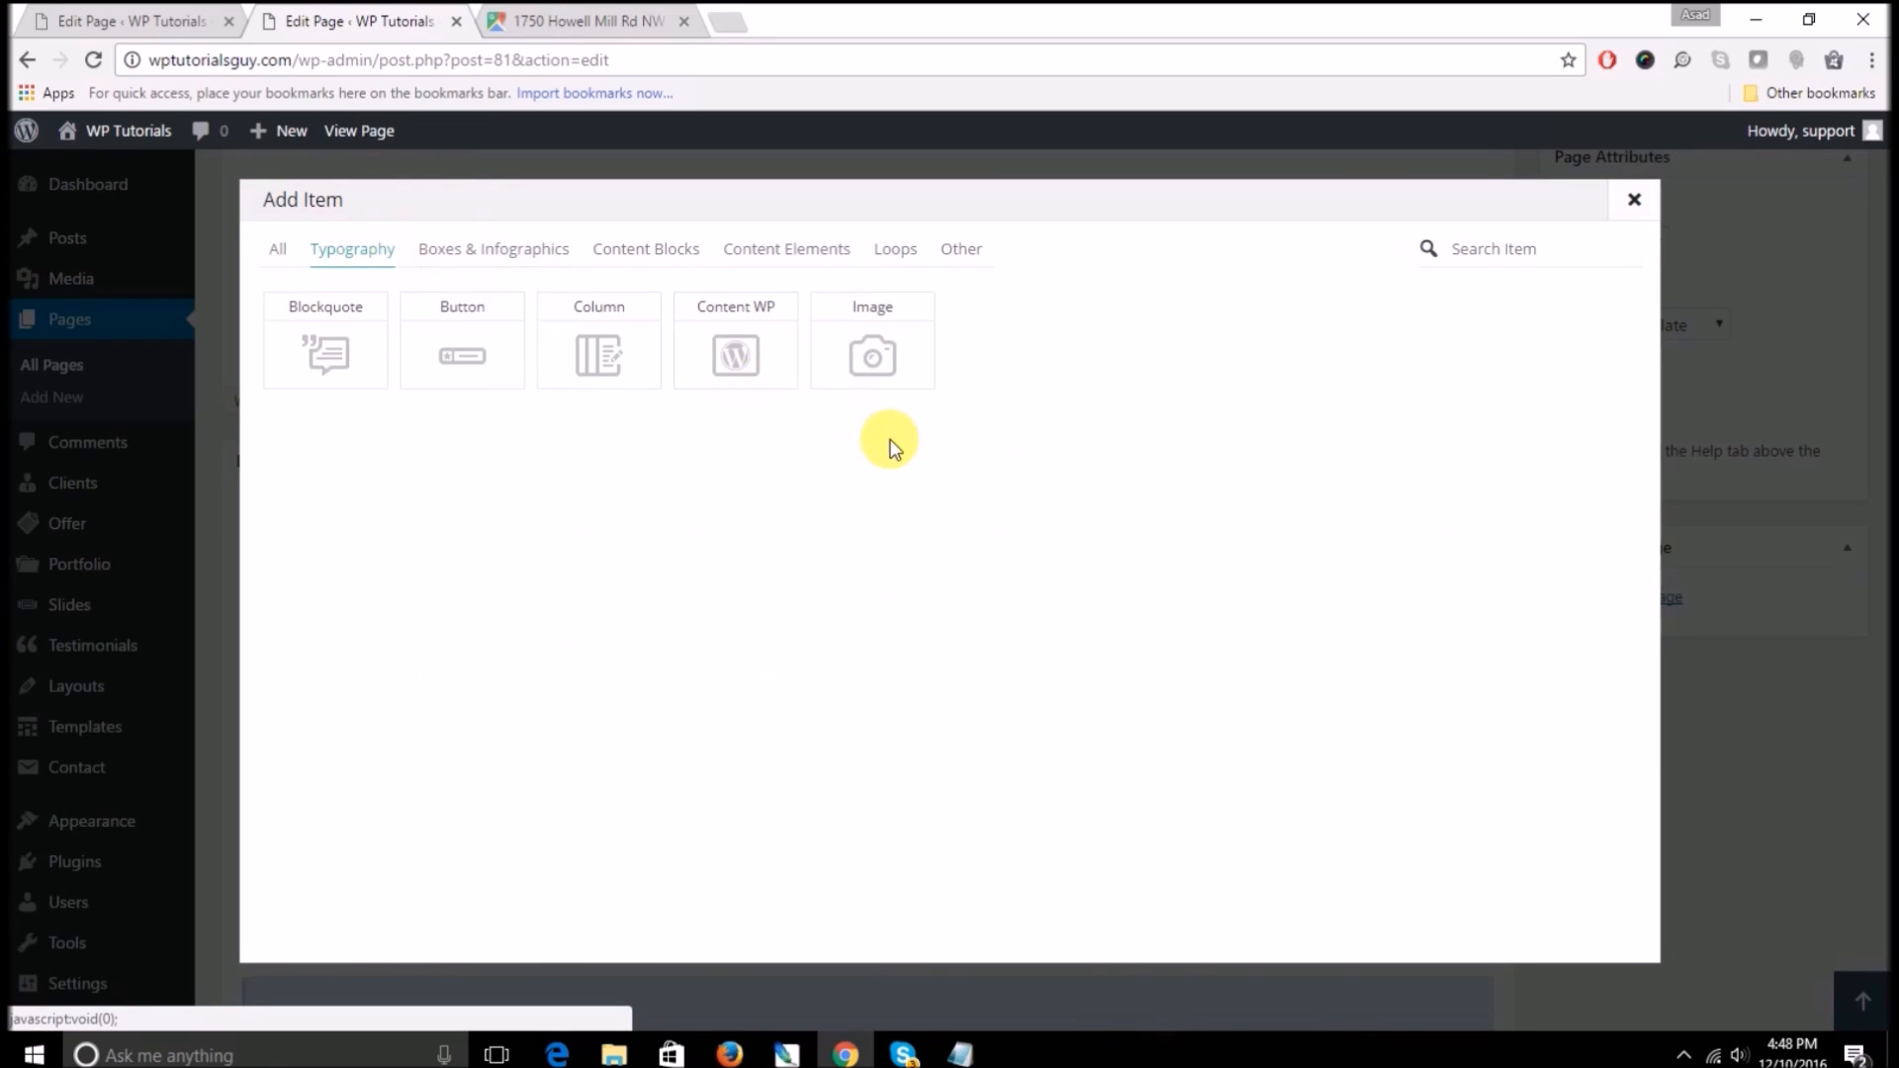
left_click(615, 346)
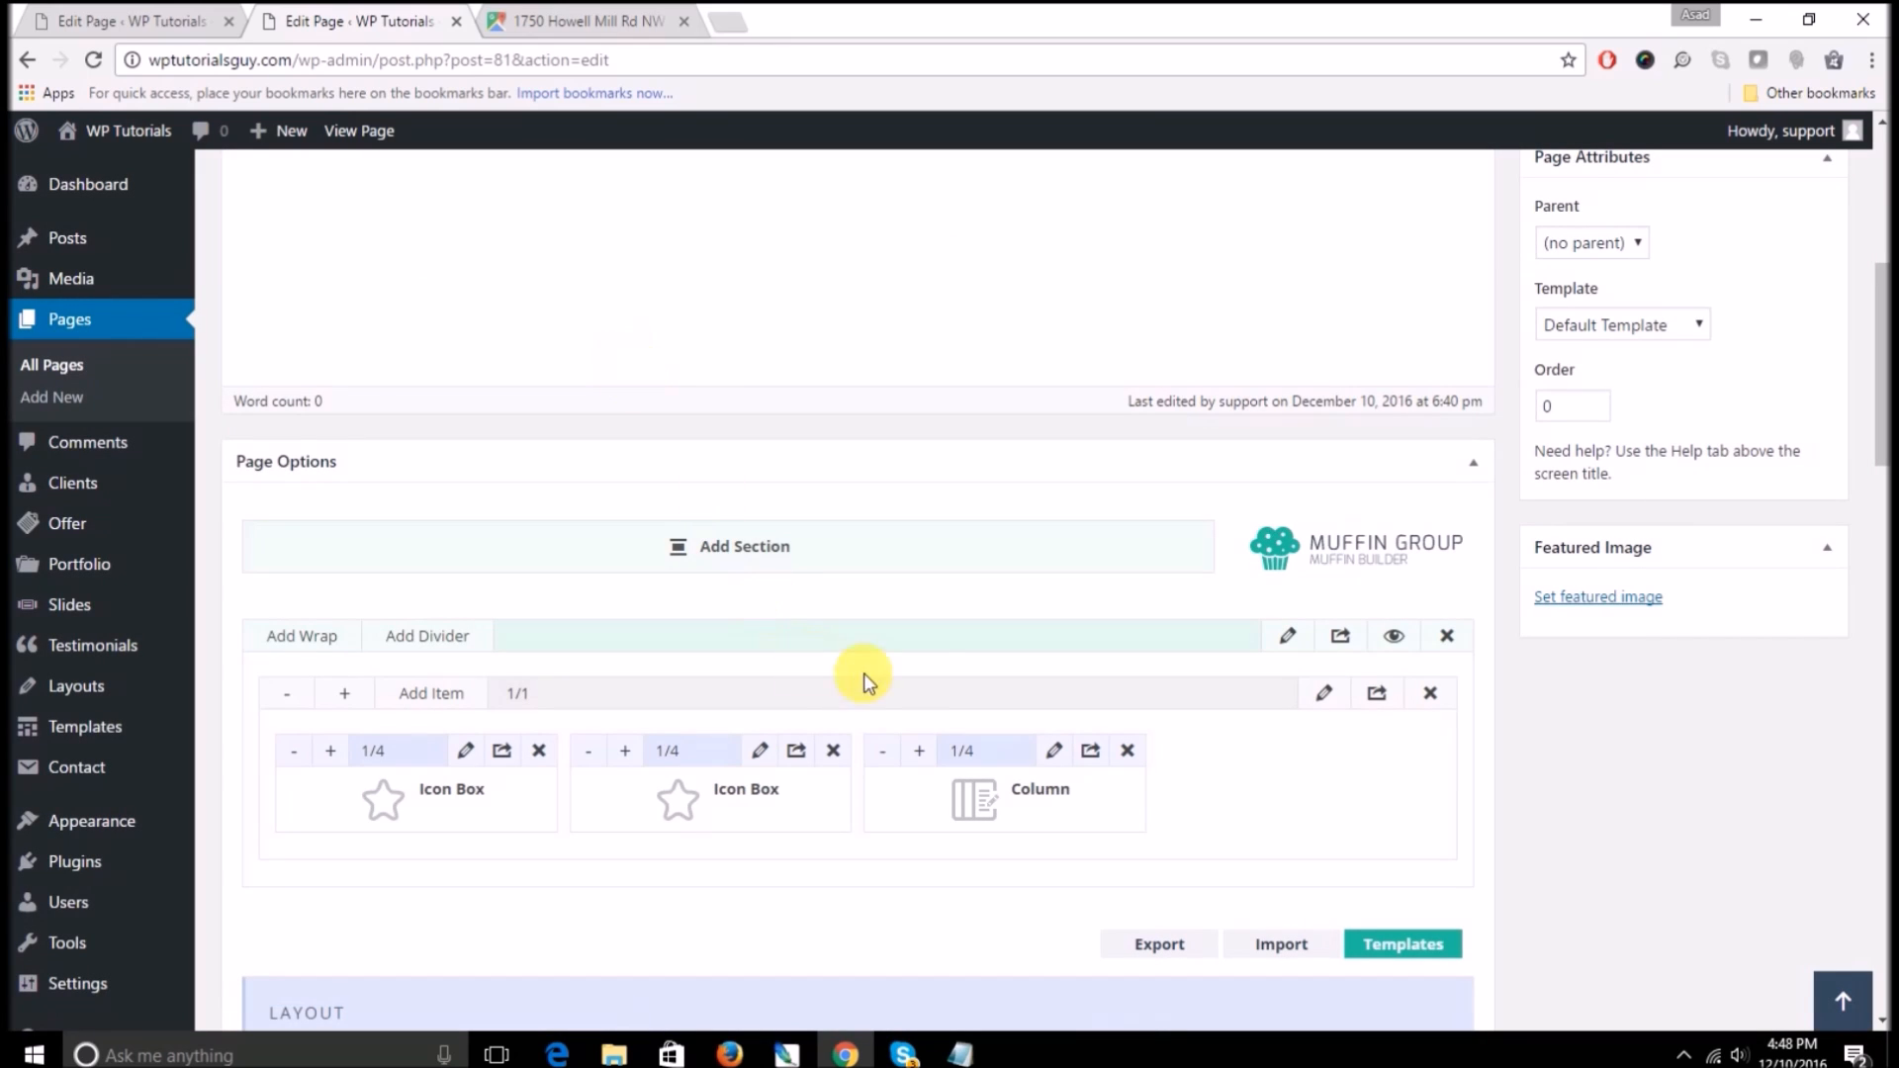
Step: Widen the Column to 1/2, delete the second Icon Box, and widen the remaining Icon Box to 1/2
left_click(920, 751)
left_click(922, 752)
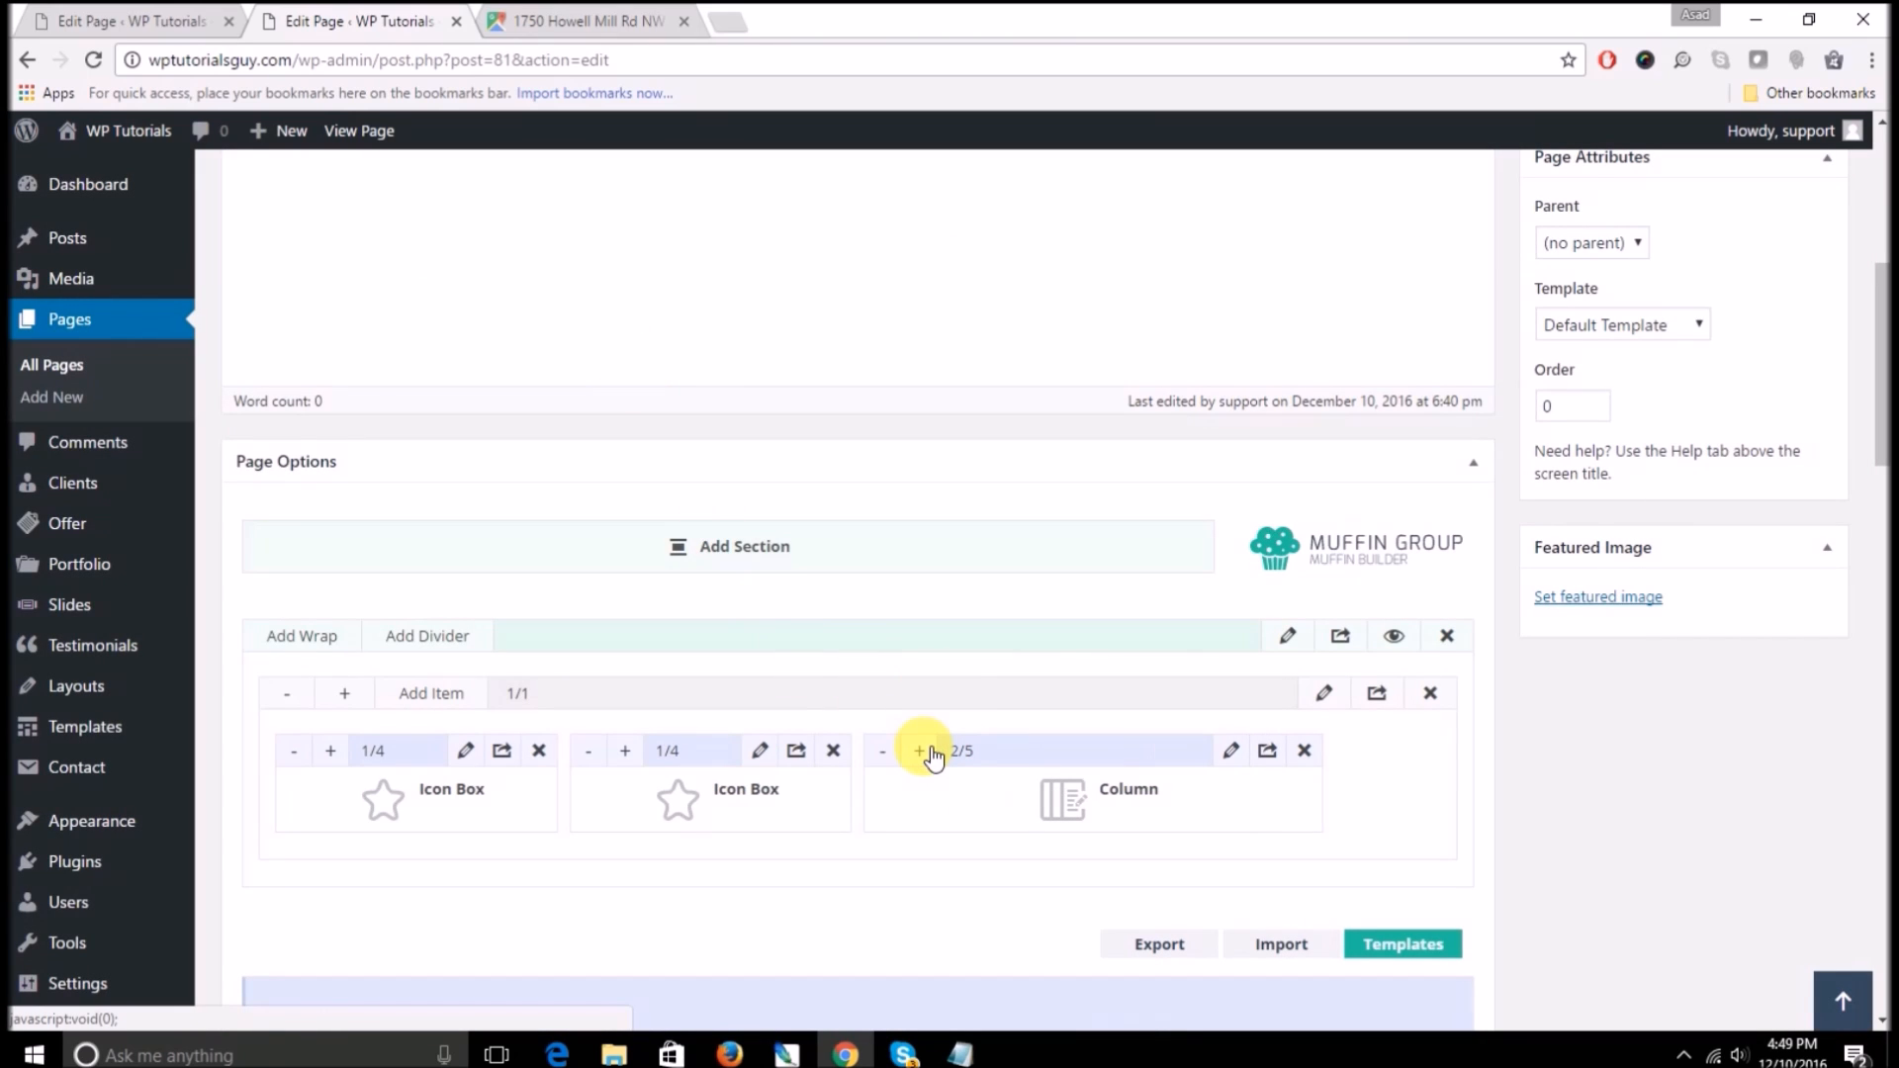
left_click(921, 751)
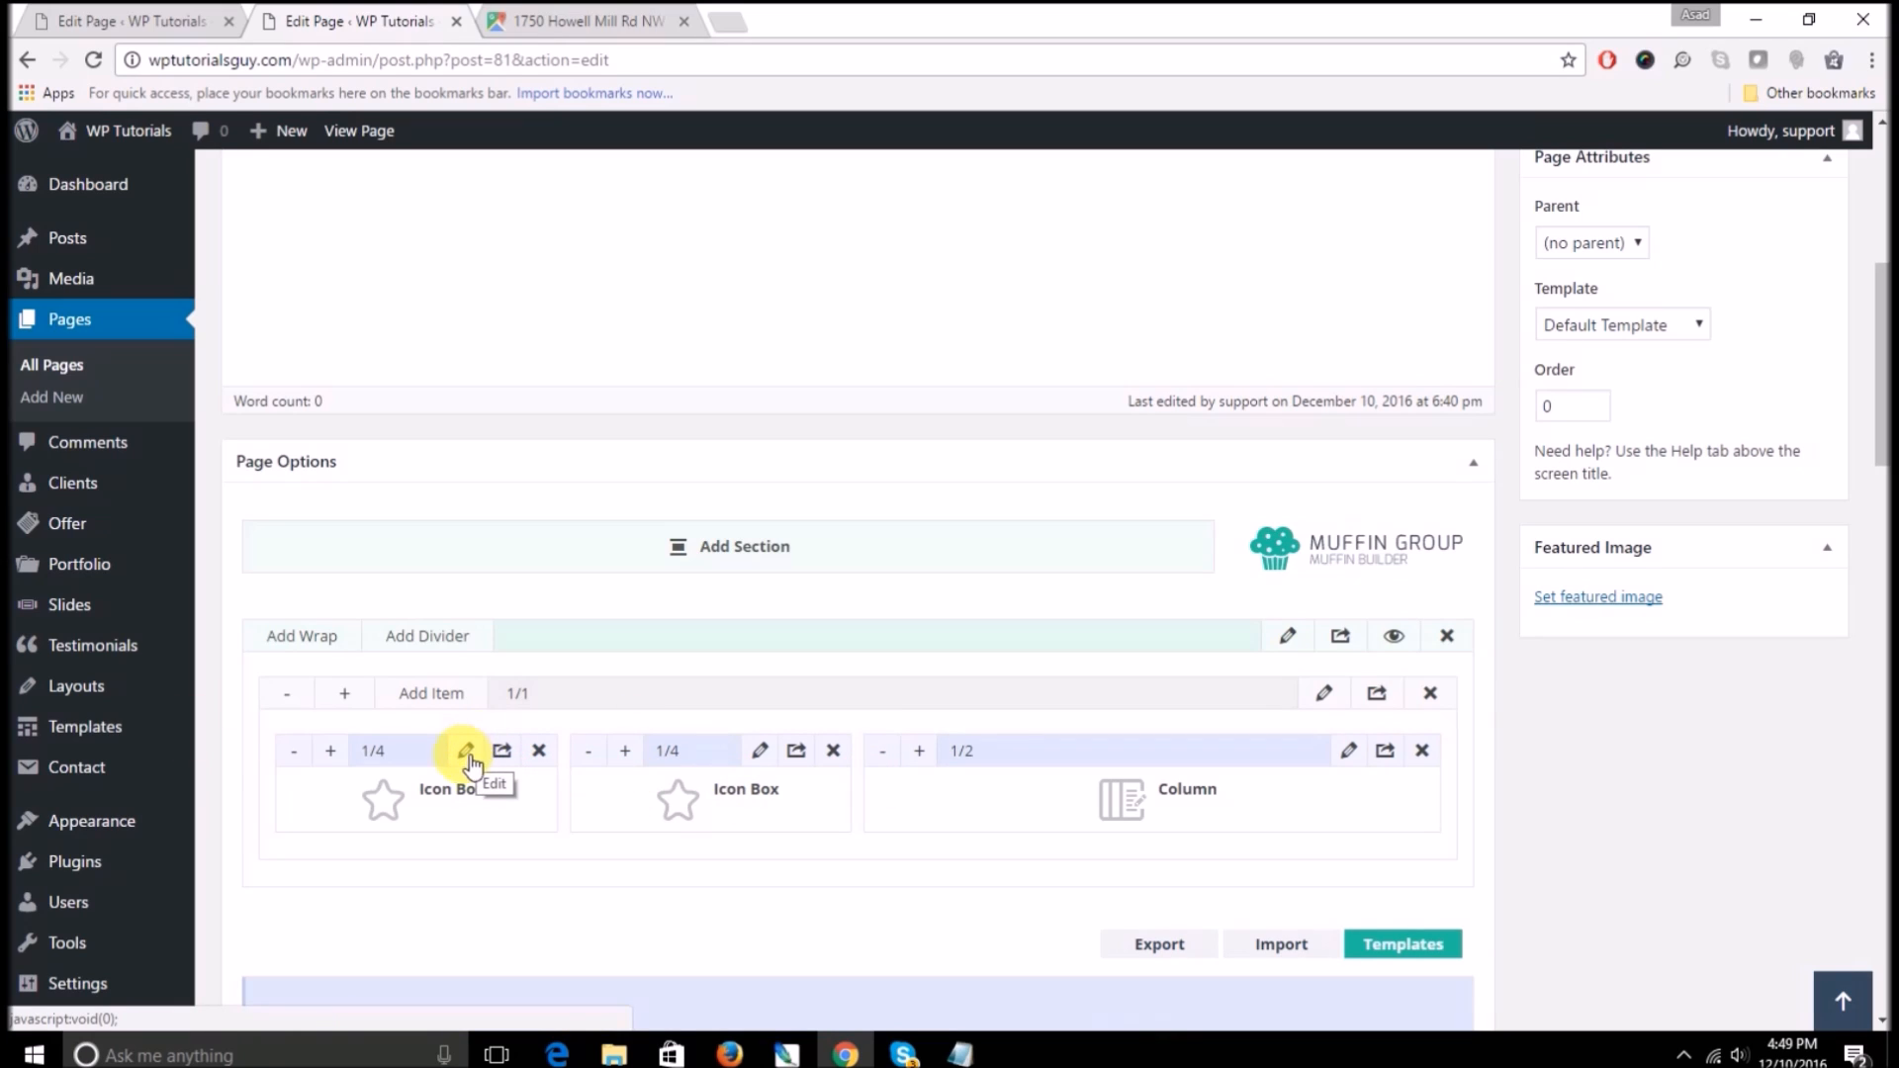
left_click(834, 752)
left_click(1034, 218)
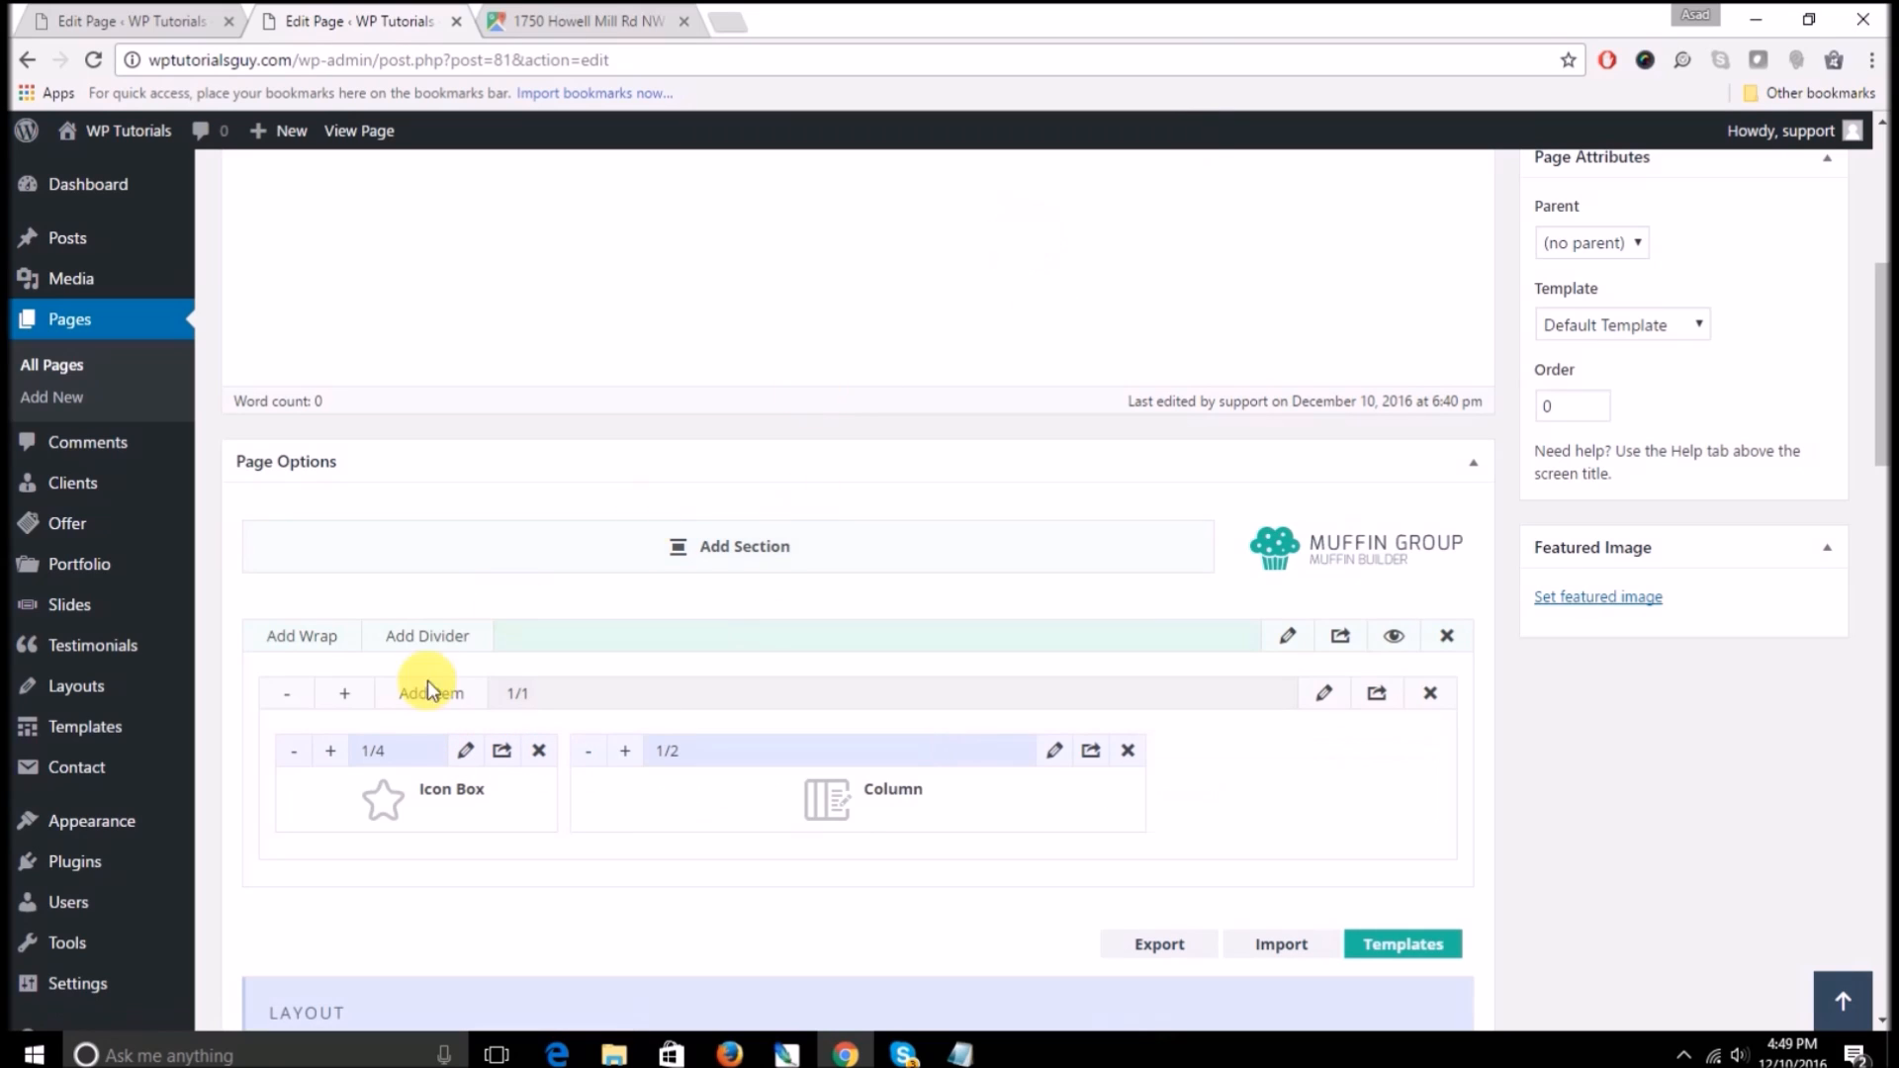
left_click(330, 750)
left_click(330, 750)
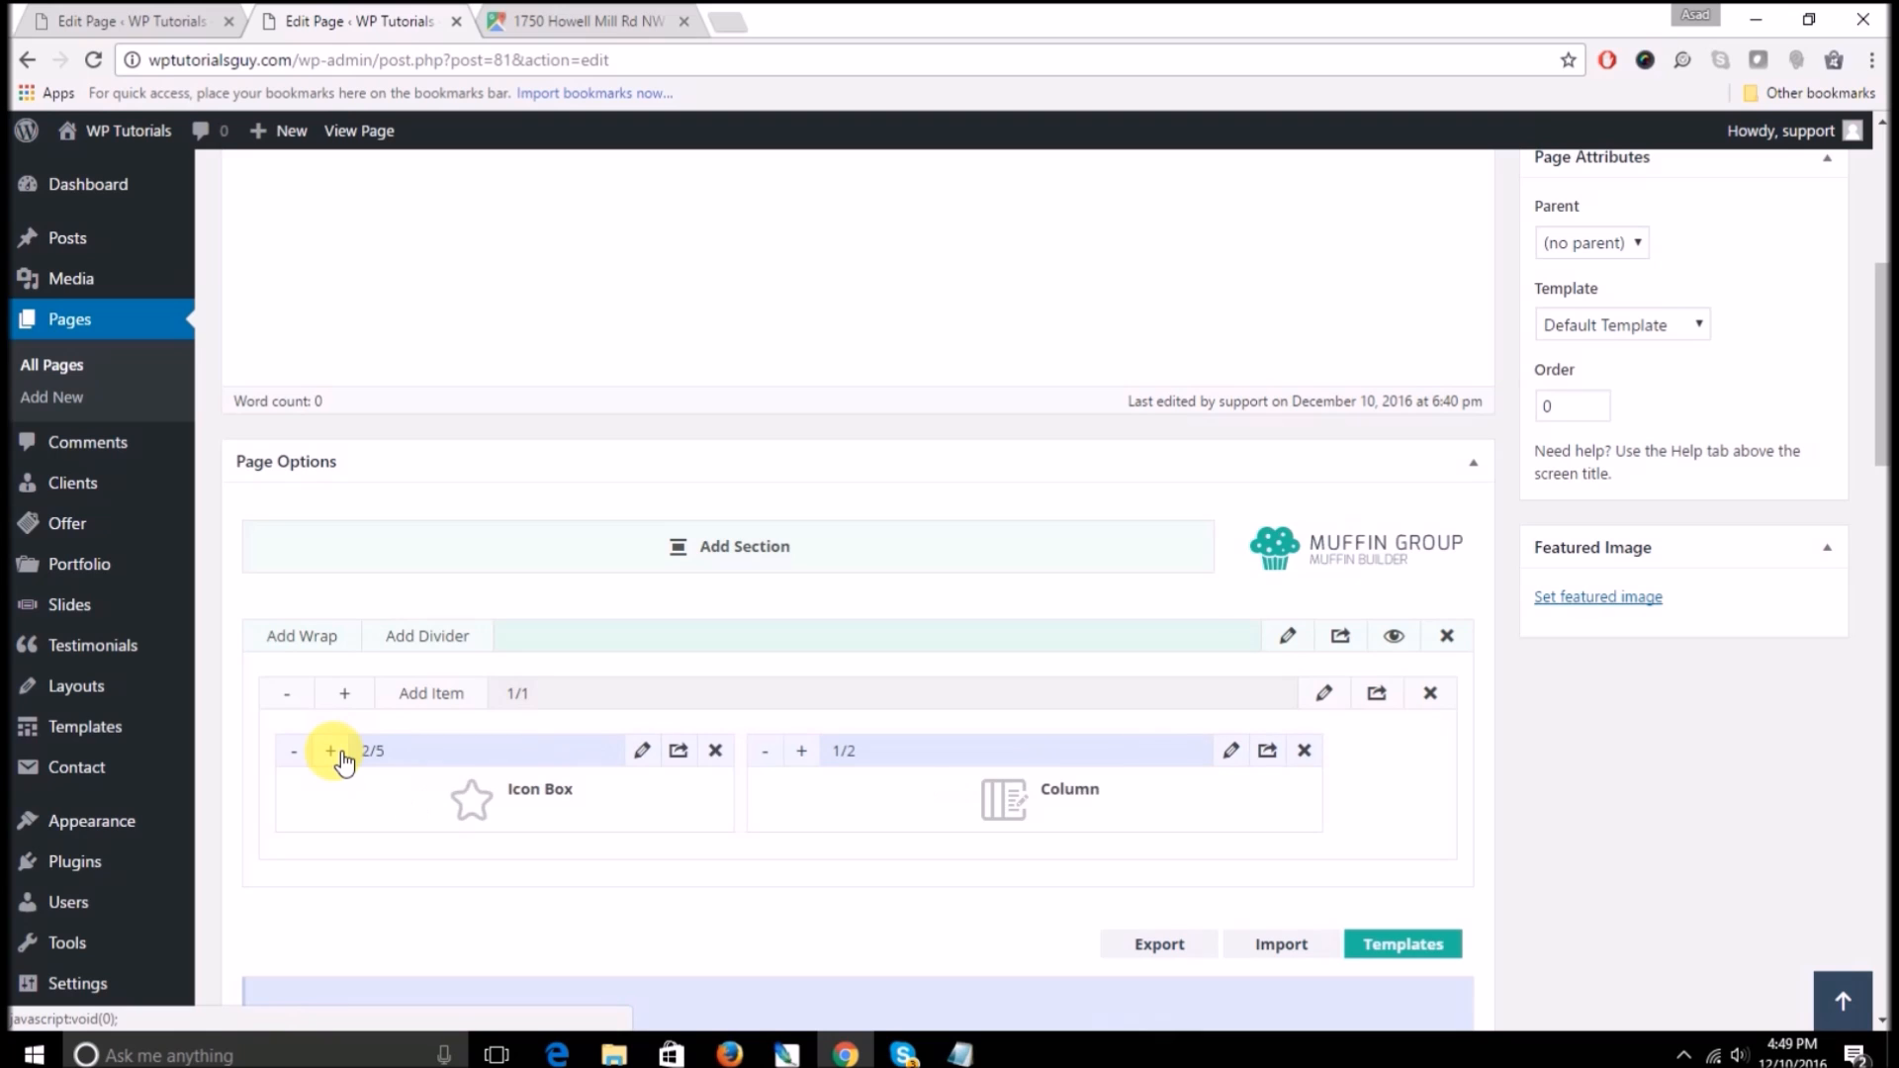
left_click(330, 750)
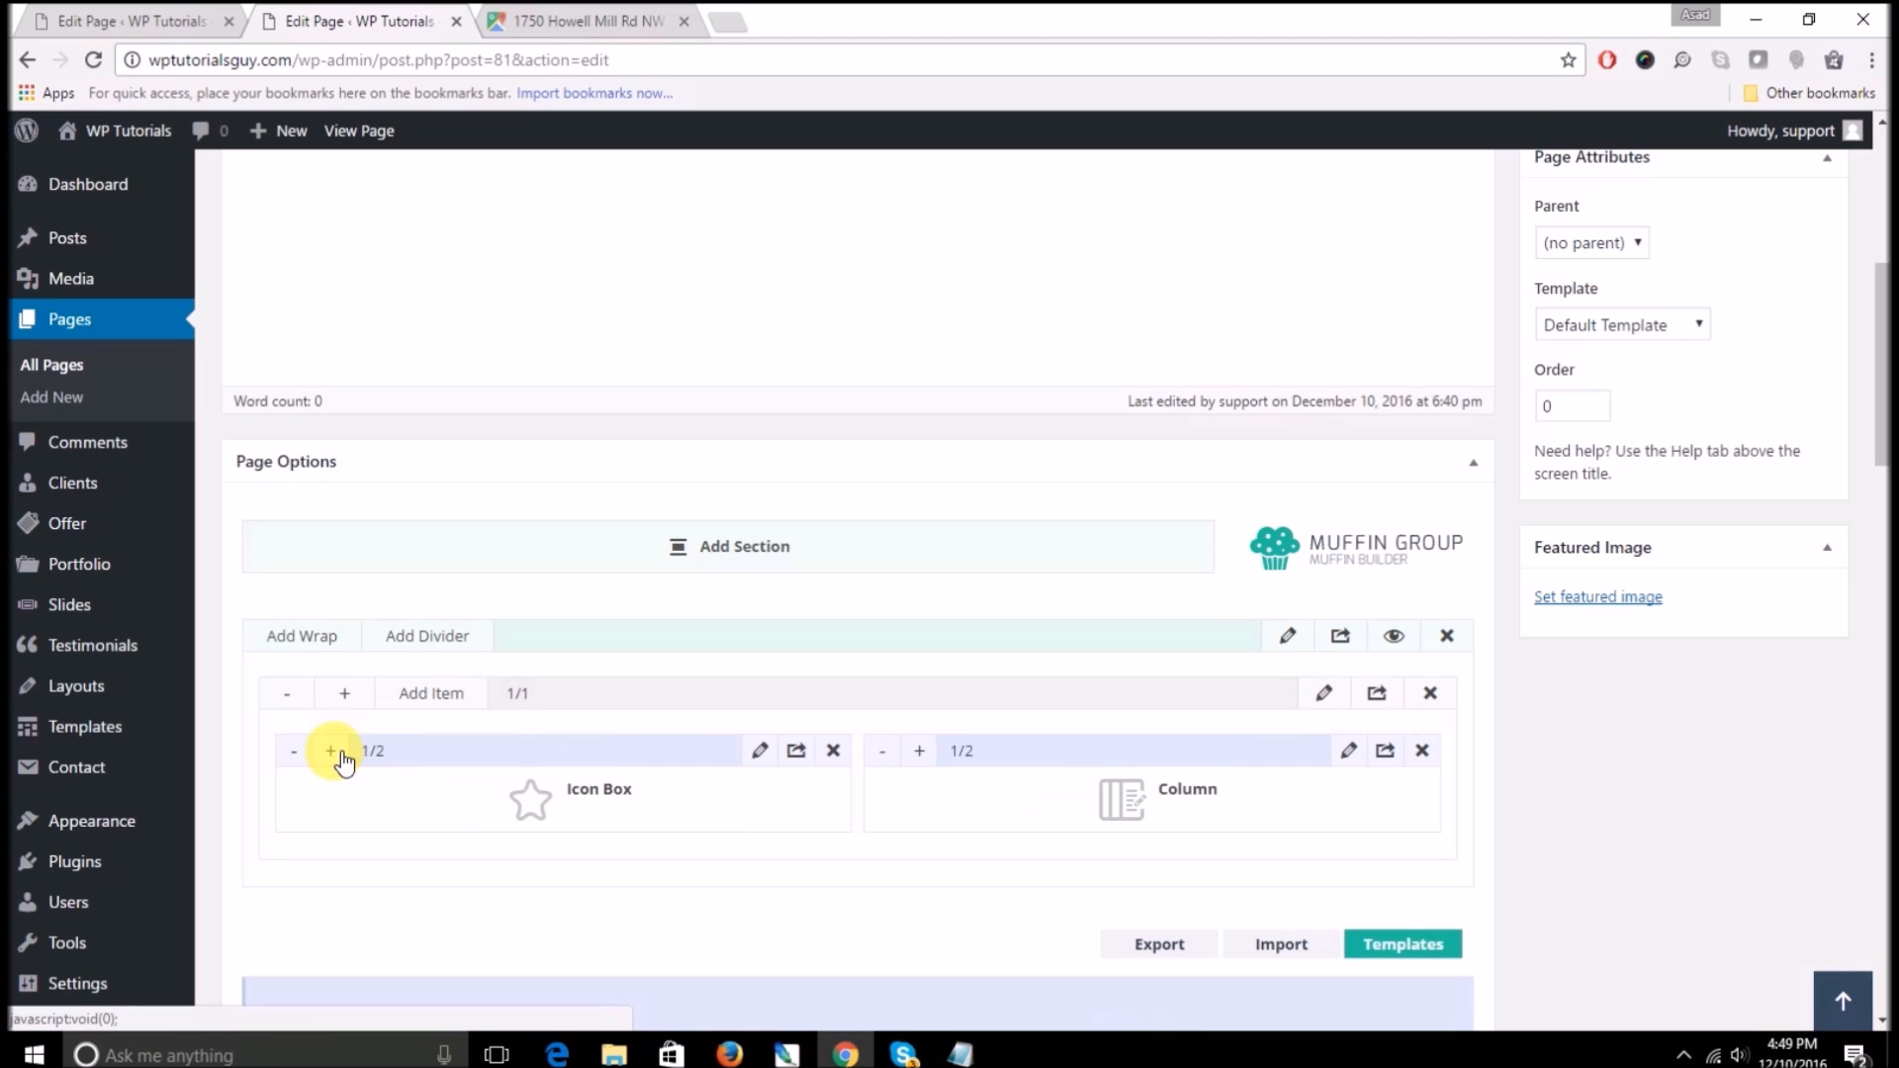
left_click(760, 750)
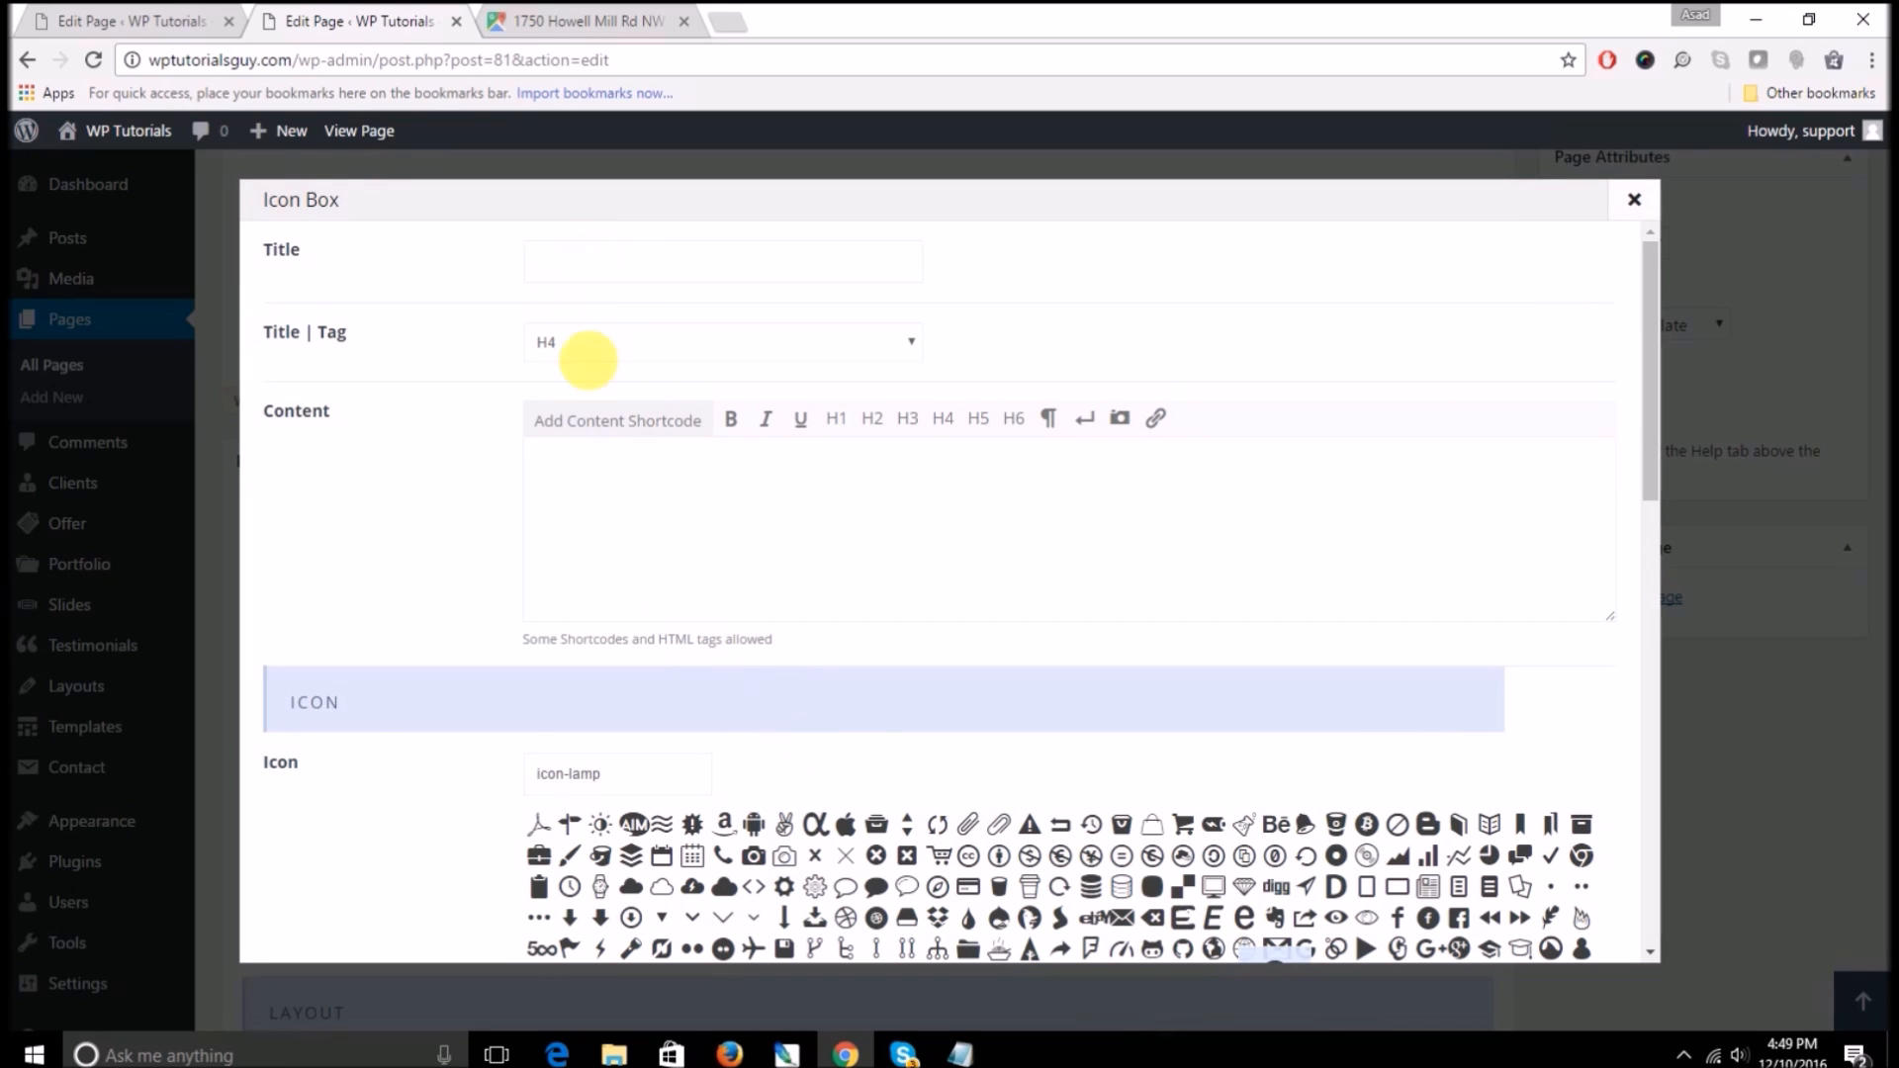
Step: Copy the two paragraphs about websites and hosting from the Notepad notes
mouse_move(960, 1053)
left_click(1028, 888)
left_click_drag(276, 473, 1172, 684)
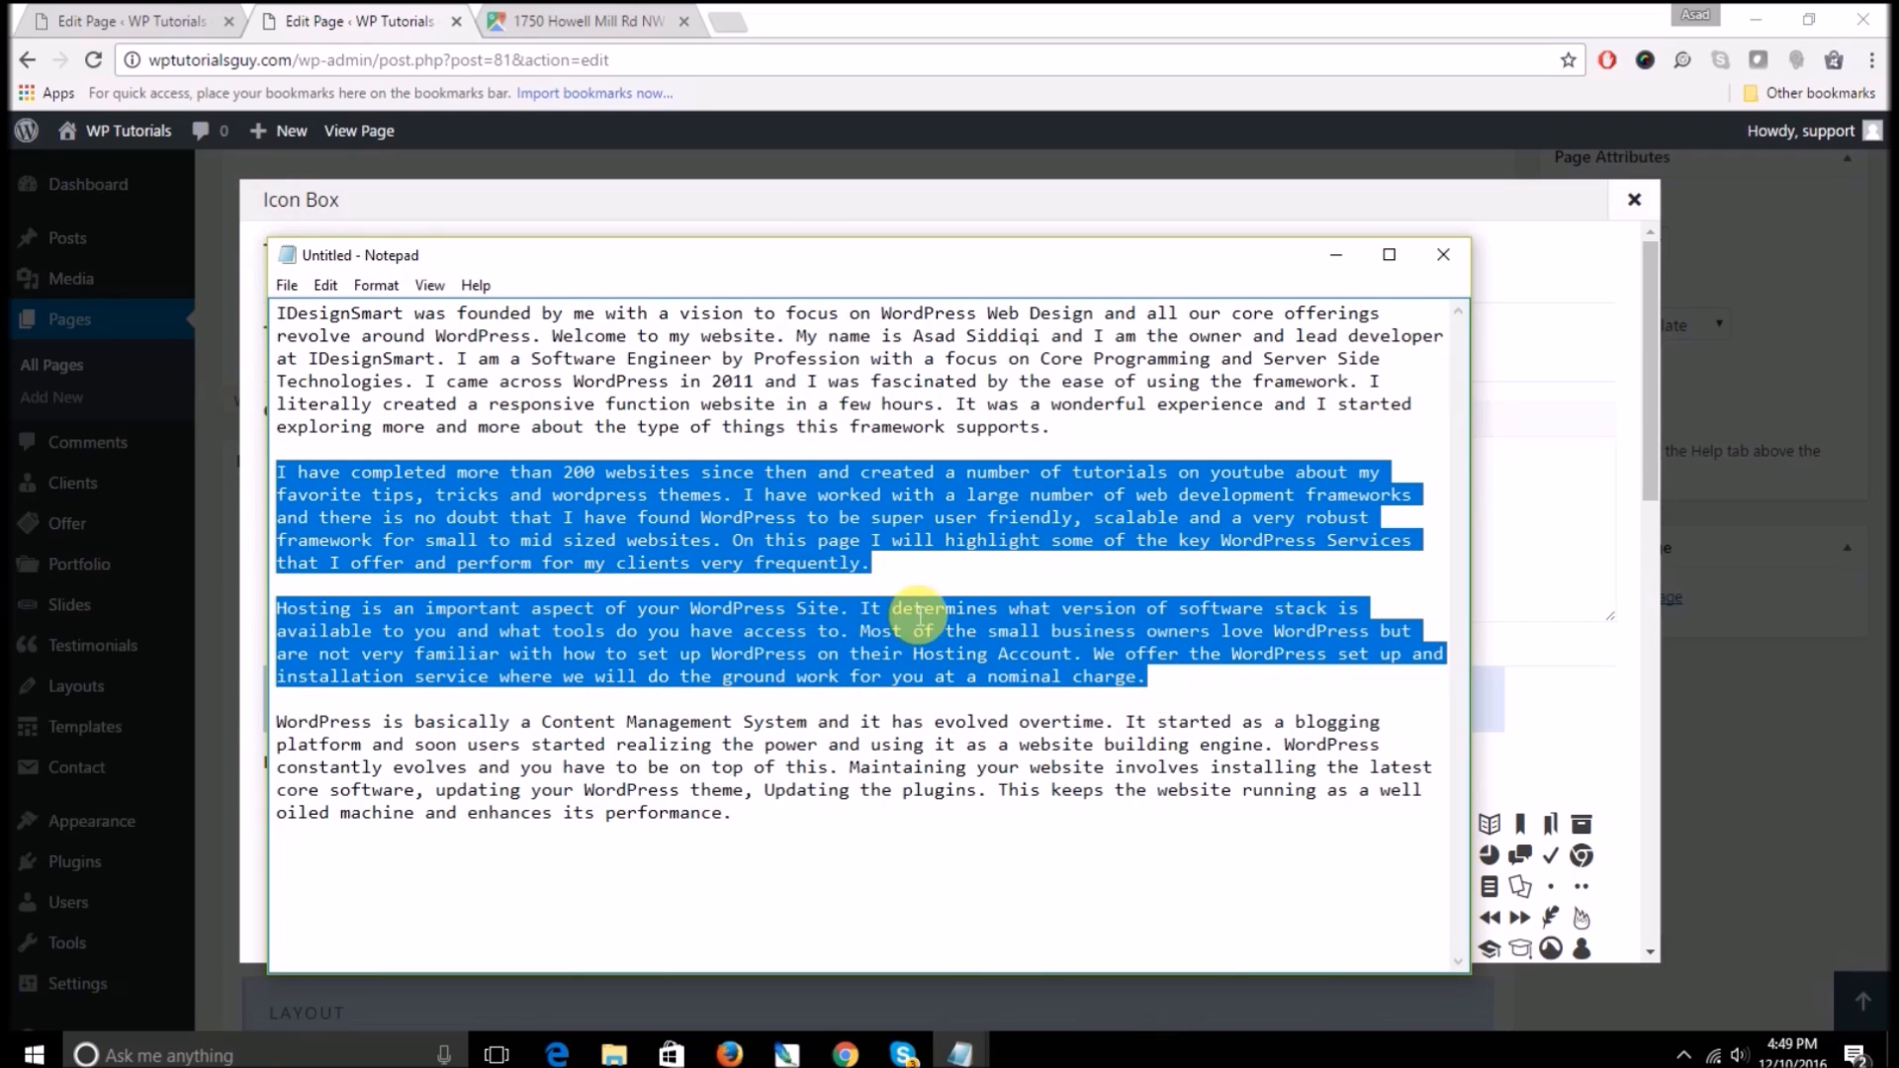
right_click(804, 535)
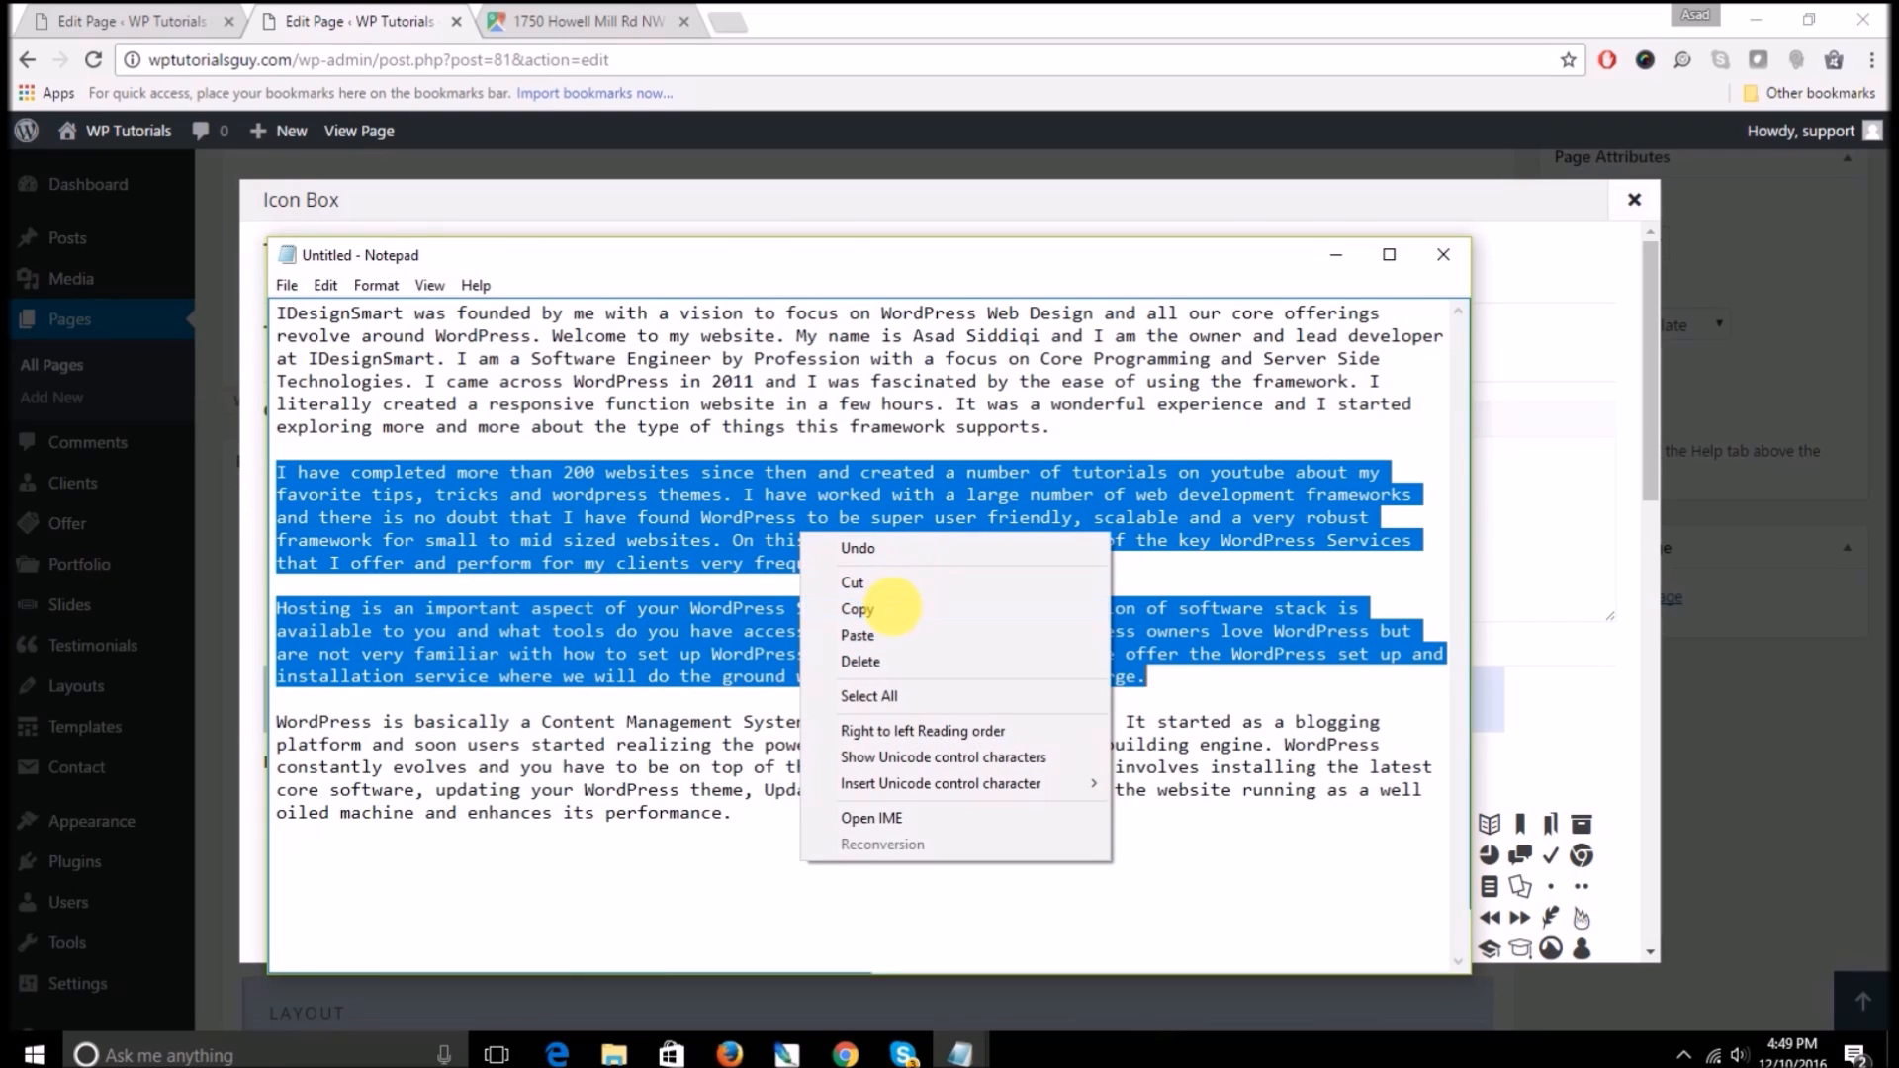
left_click(888, 608)
left_click(1354, 265)
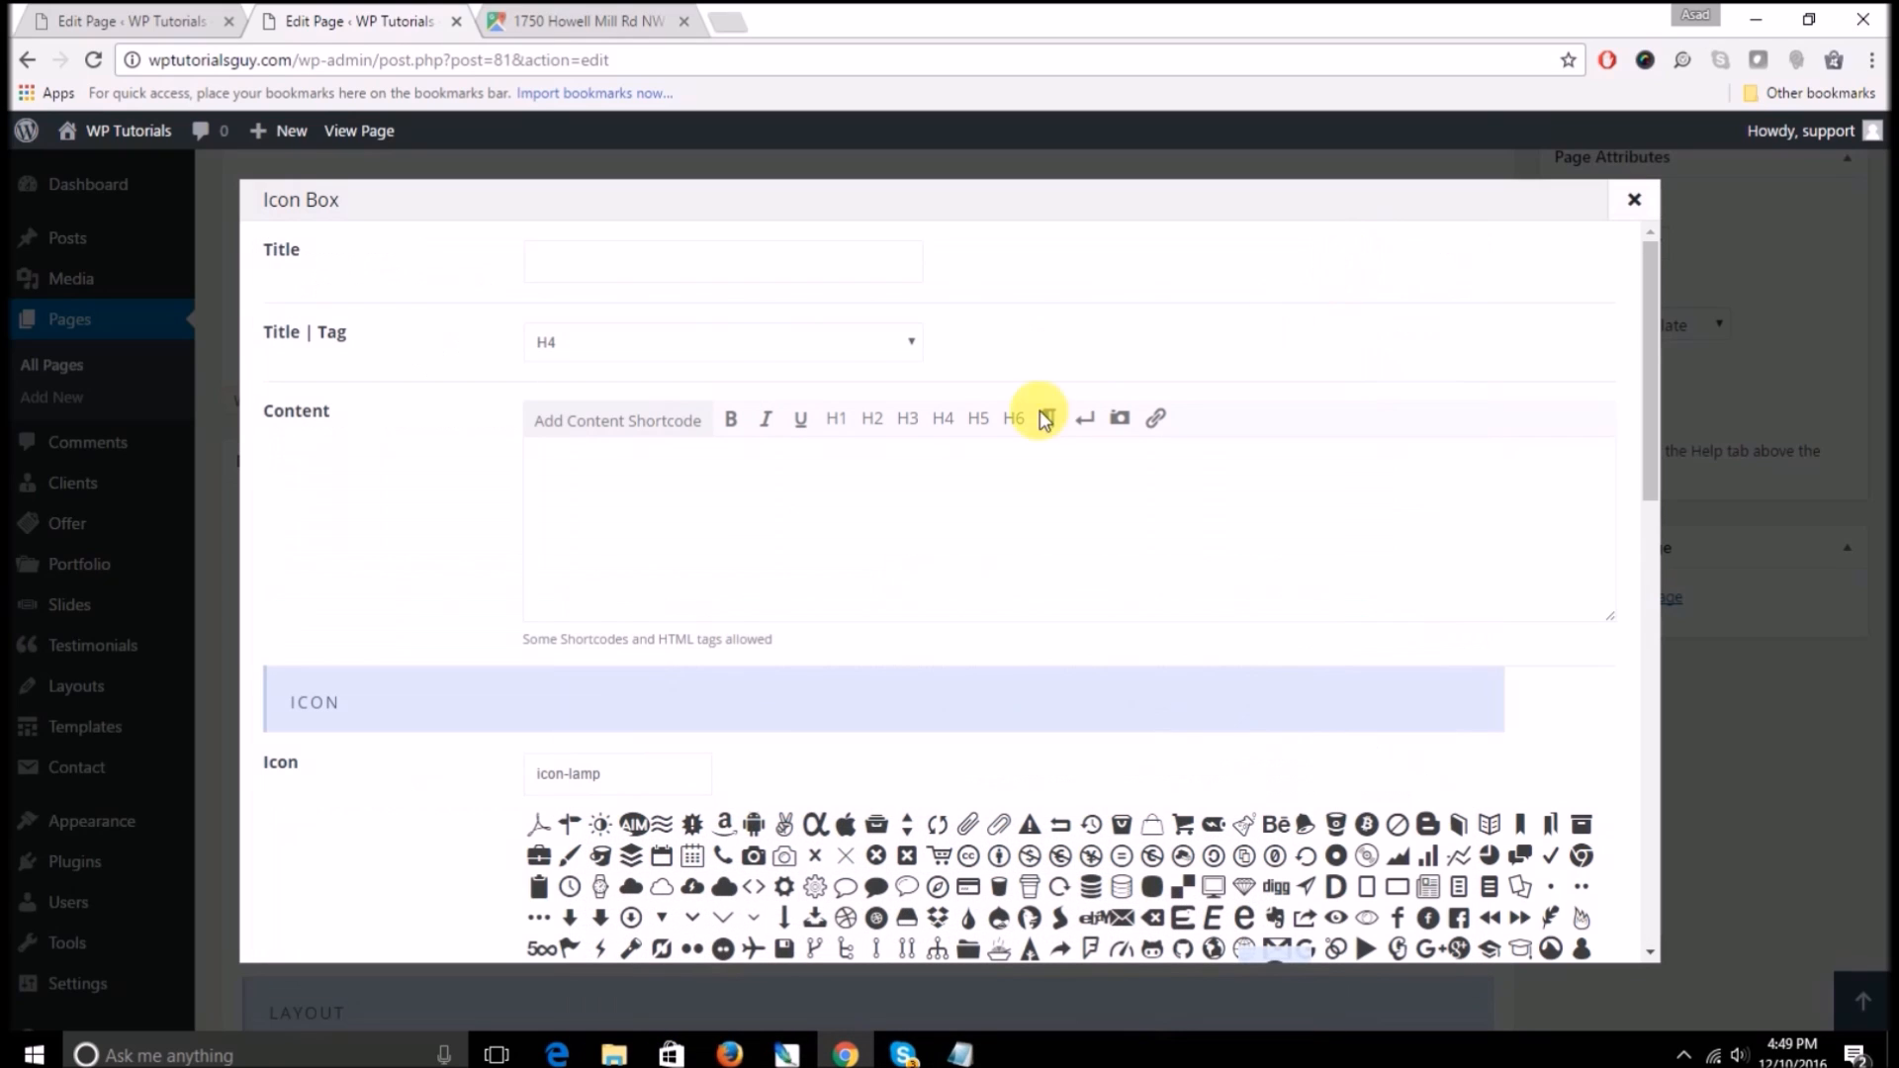
Step: Paste the paragraphs into the Icon Box Content under an H2 heading 'What Services Do I offer ?' and save
left_click(715, 497)
key("ctrl+v")
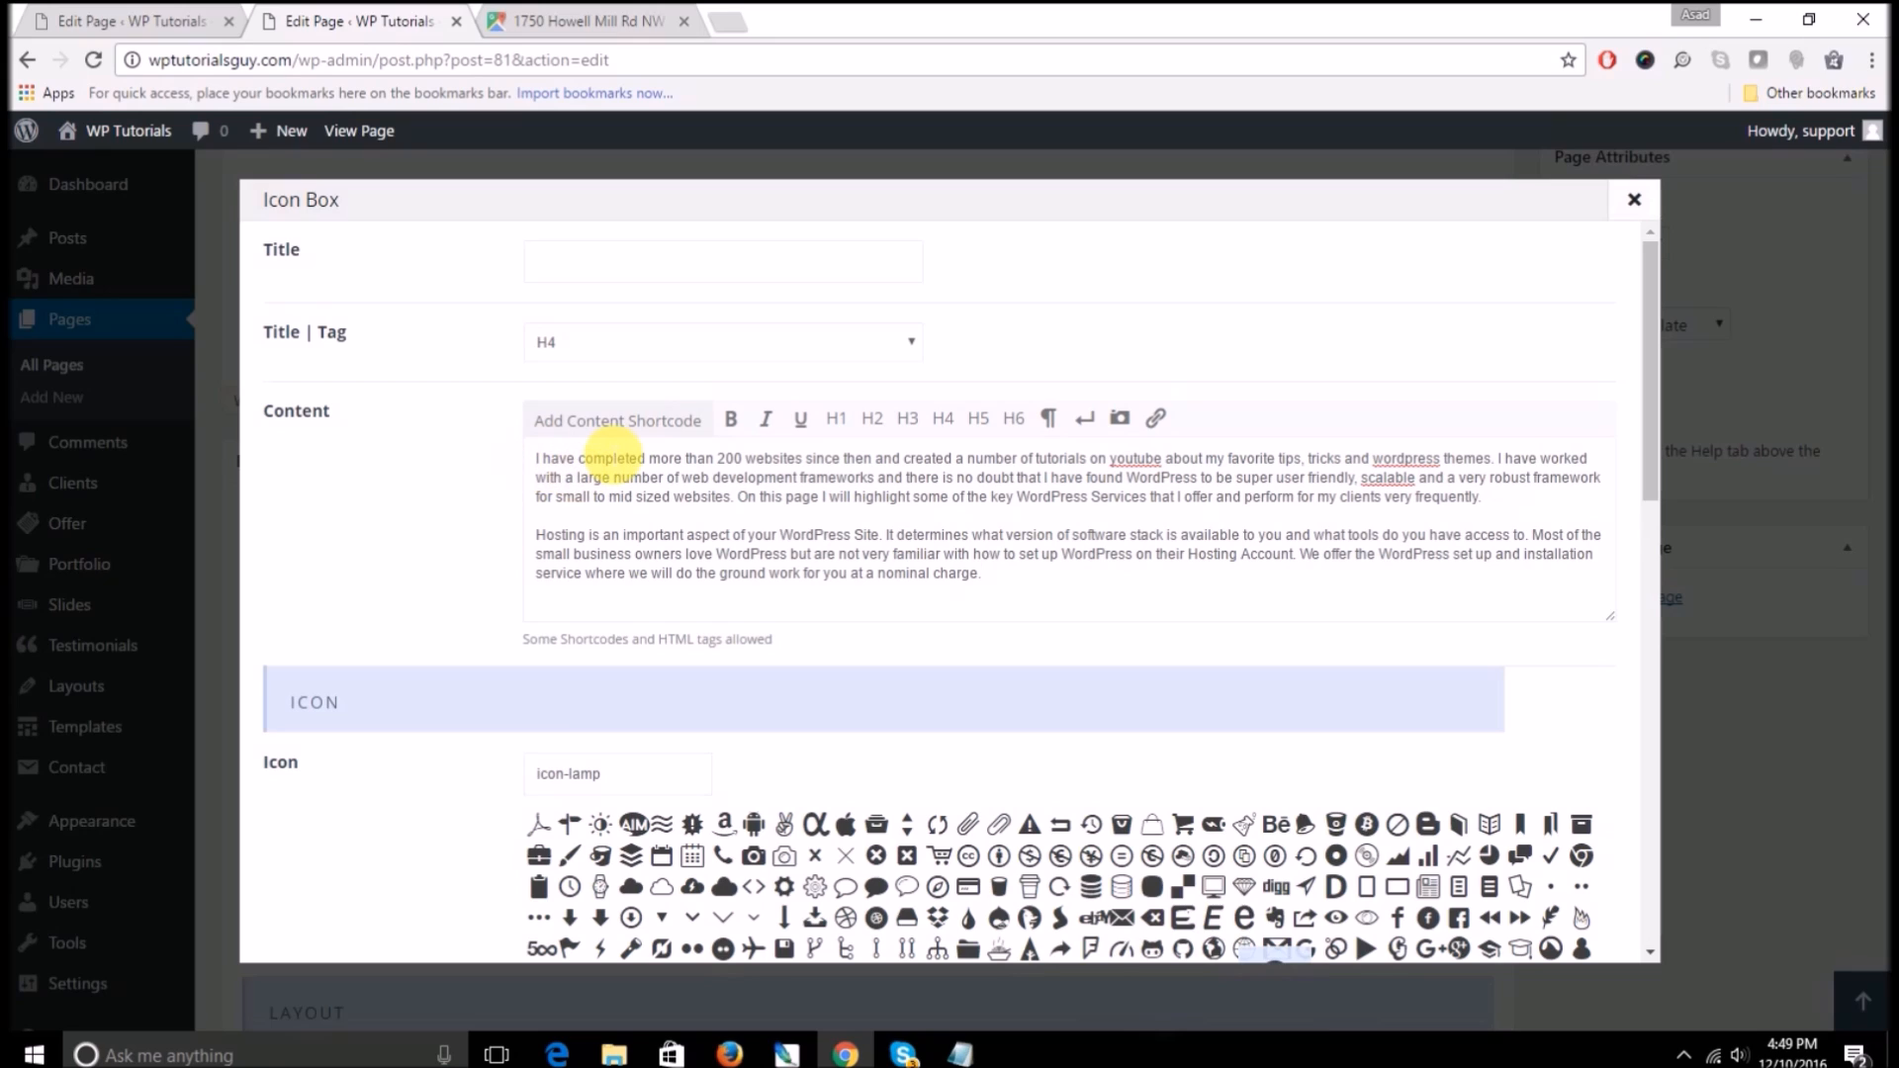
key("Return")
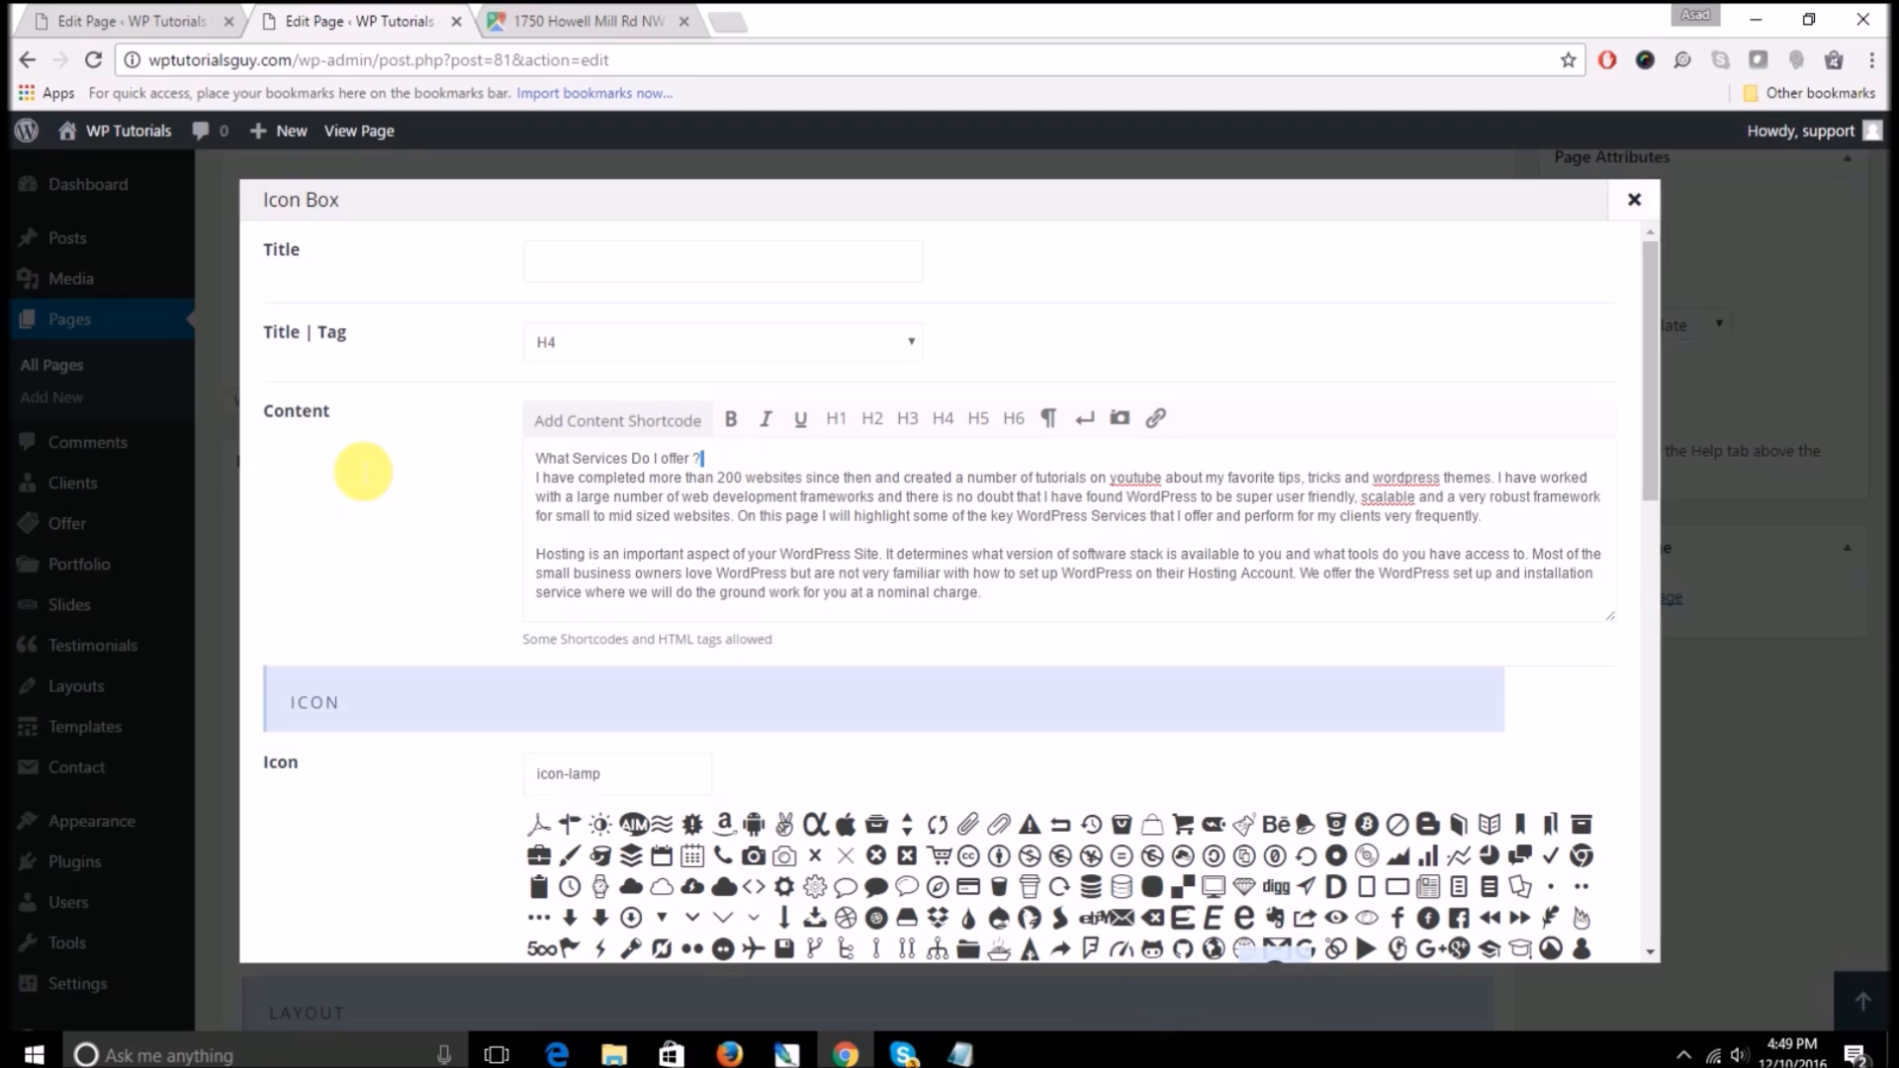
key("shift+Home")
left_click(872, 417)
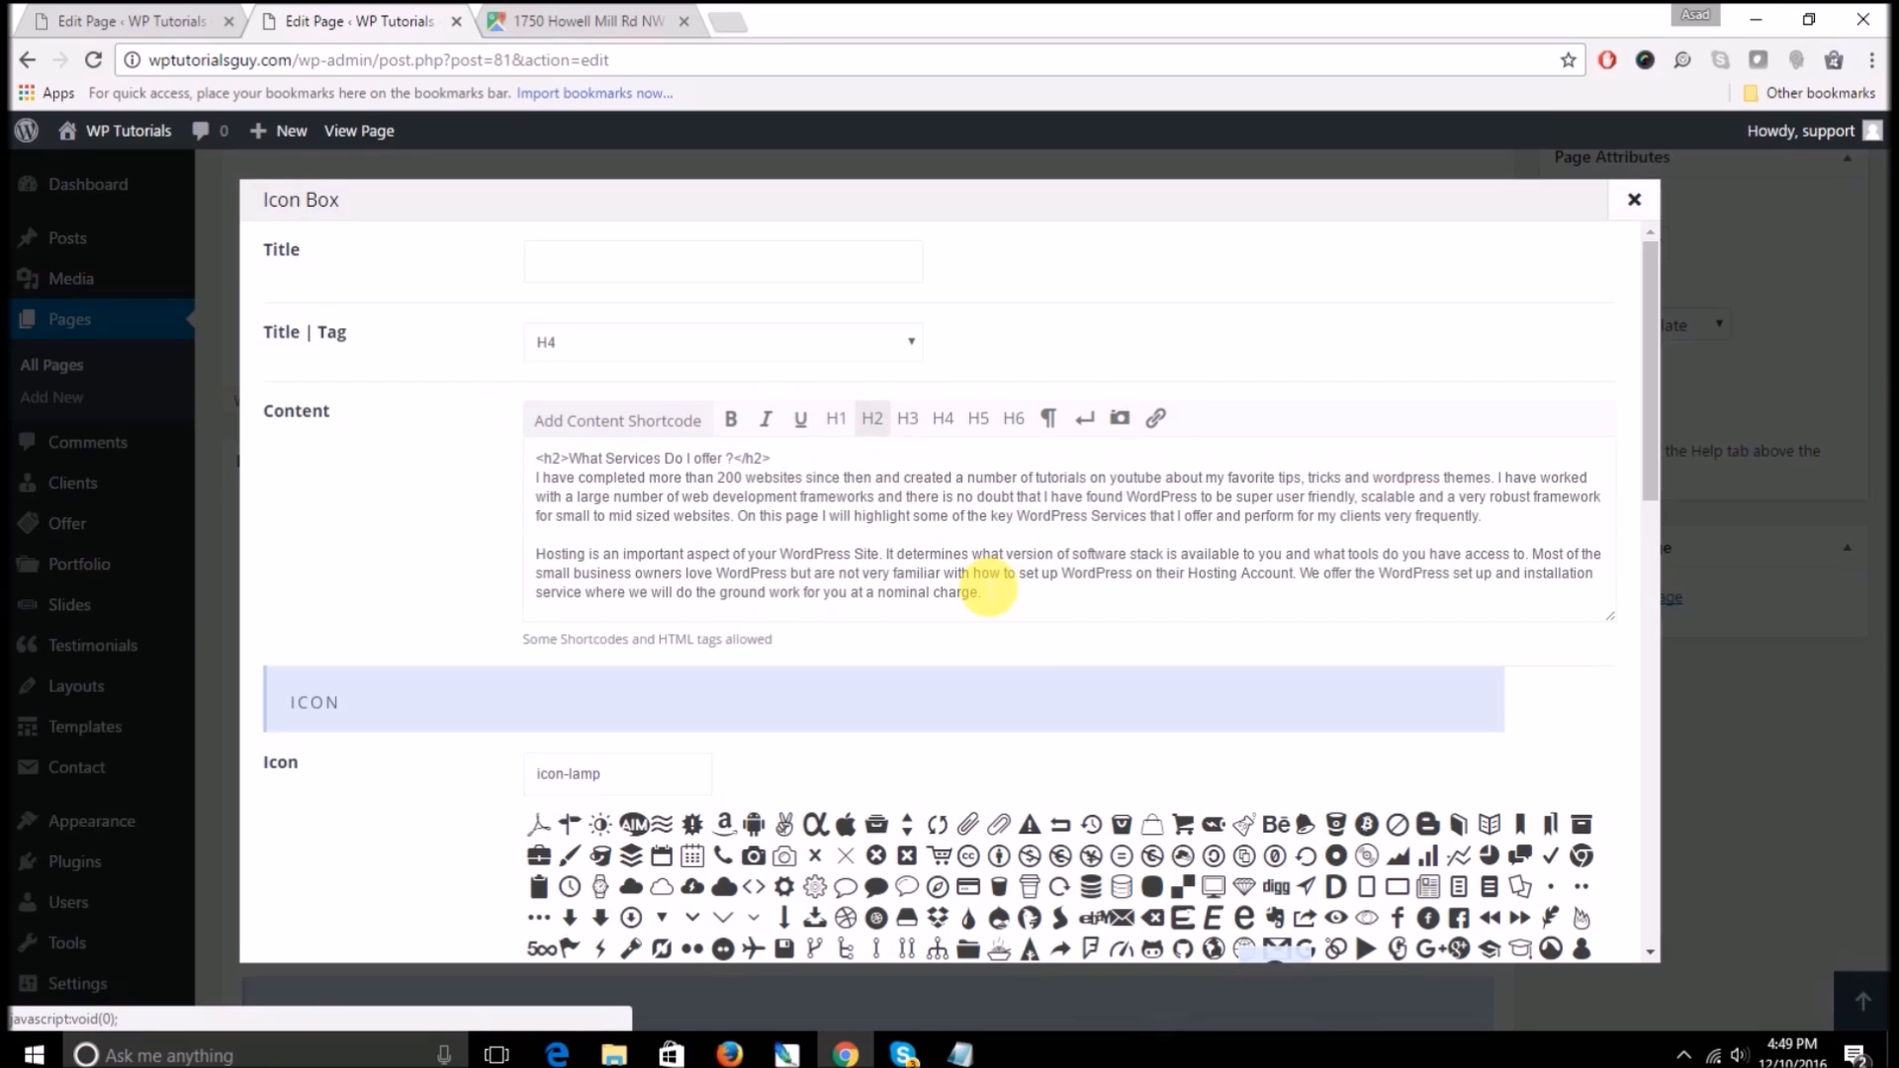
scroll(881, 593, "down", 3)
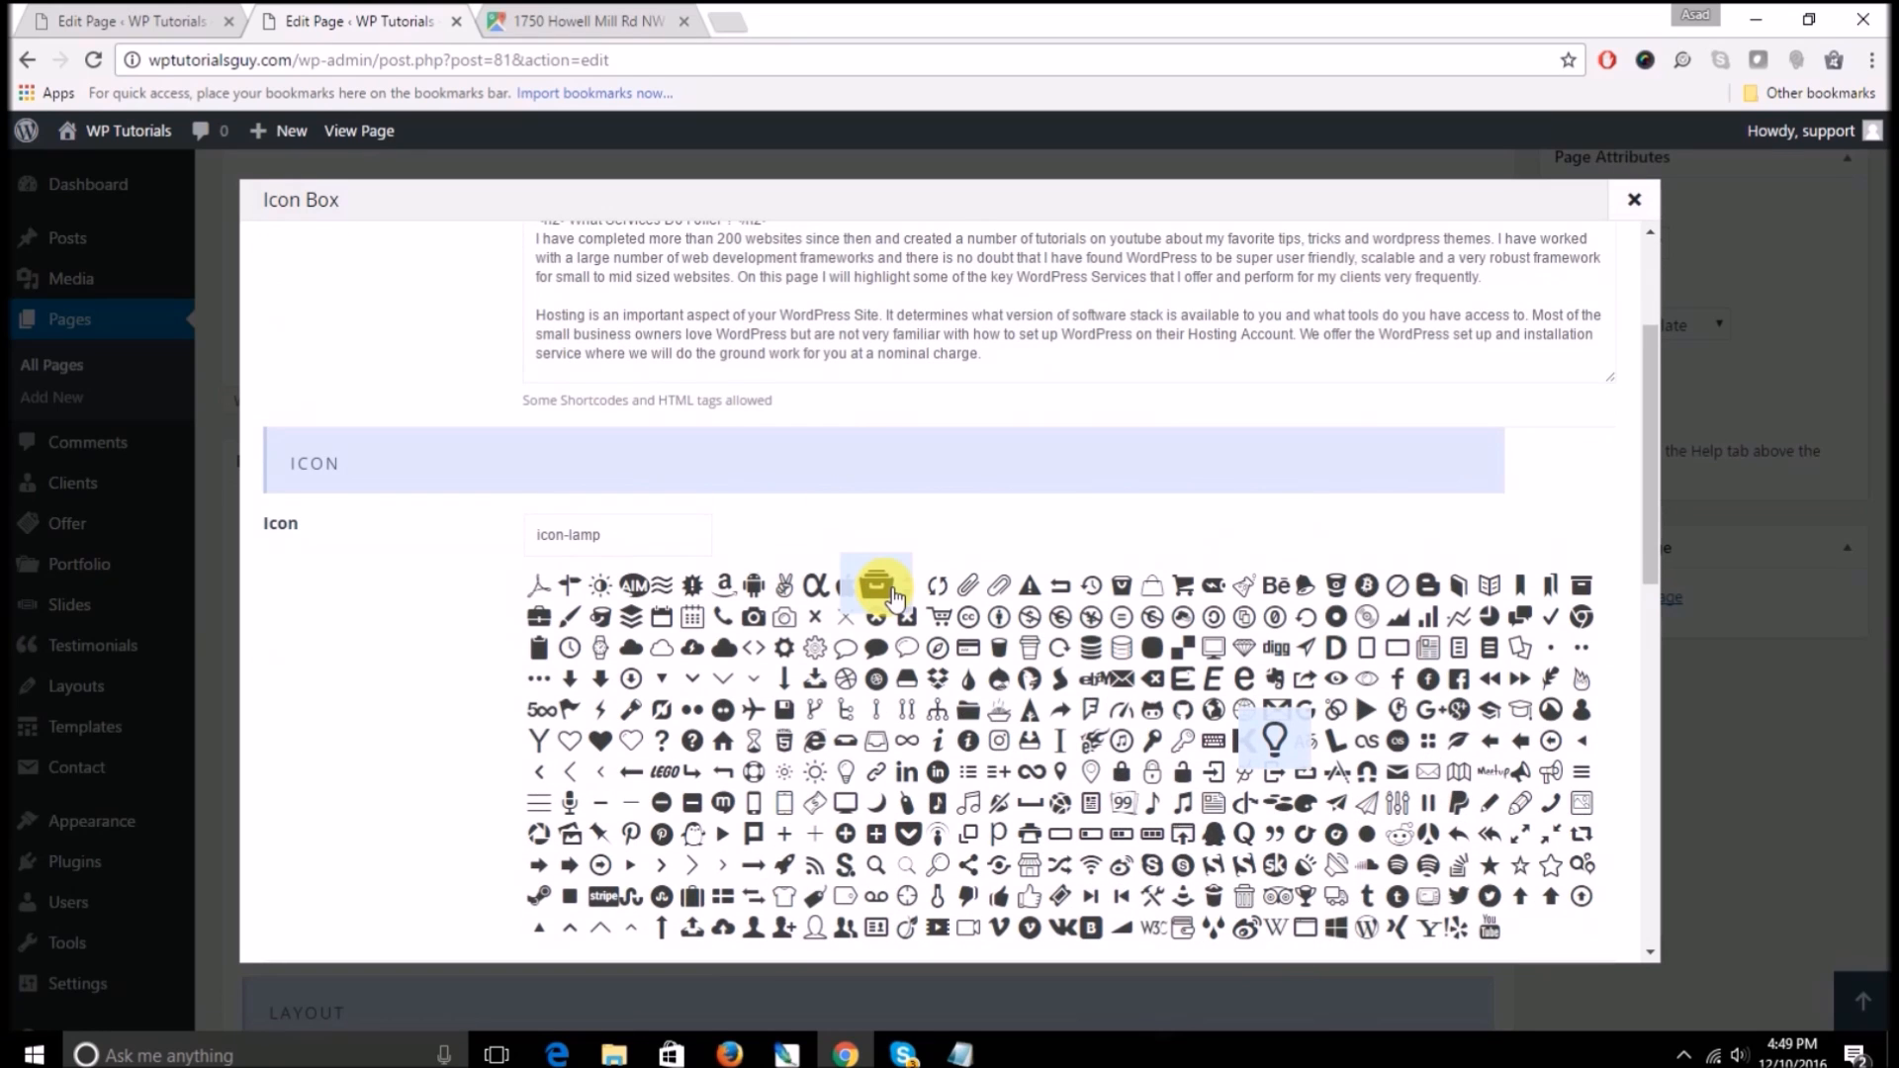
scroll(890, 592, "down", 5)
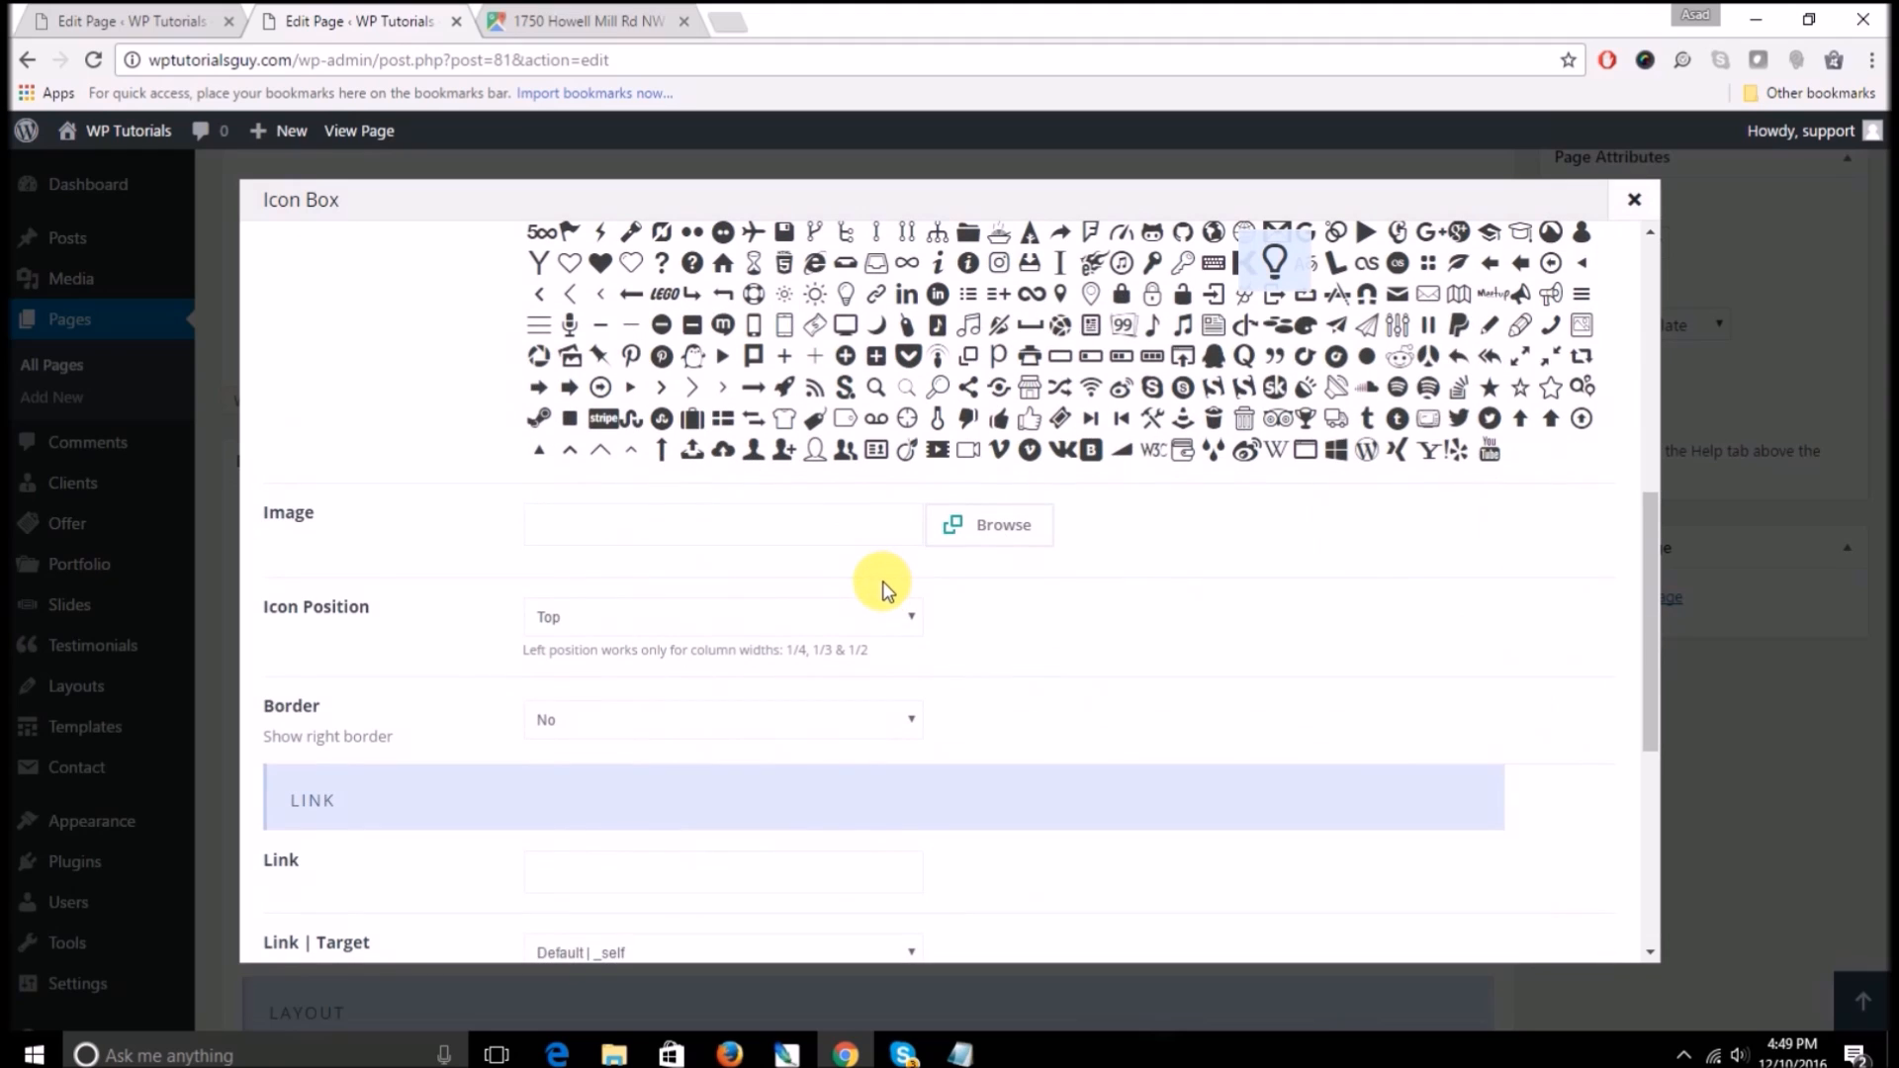
scroll(883, 587, "down", 6)
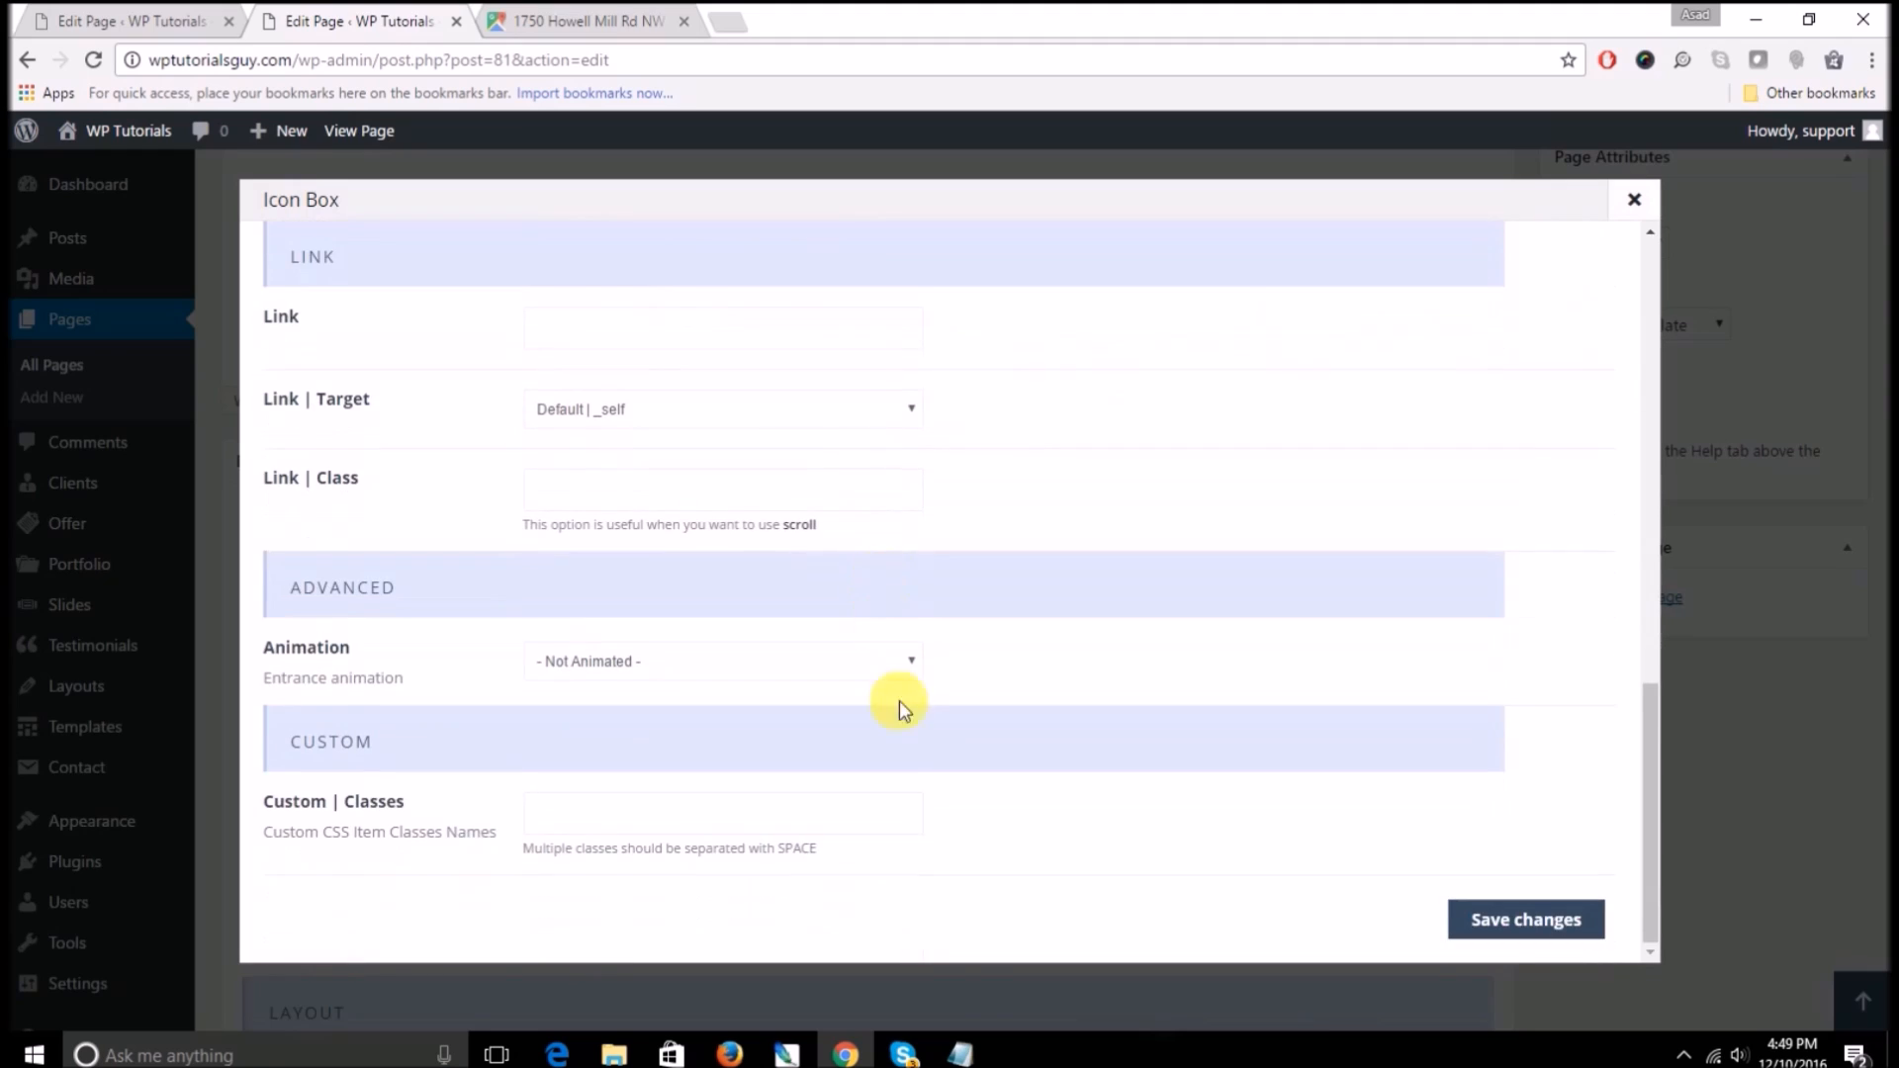
left_click(1518, 915)
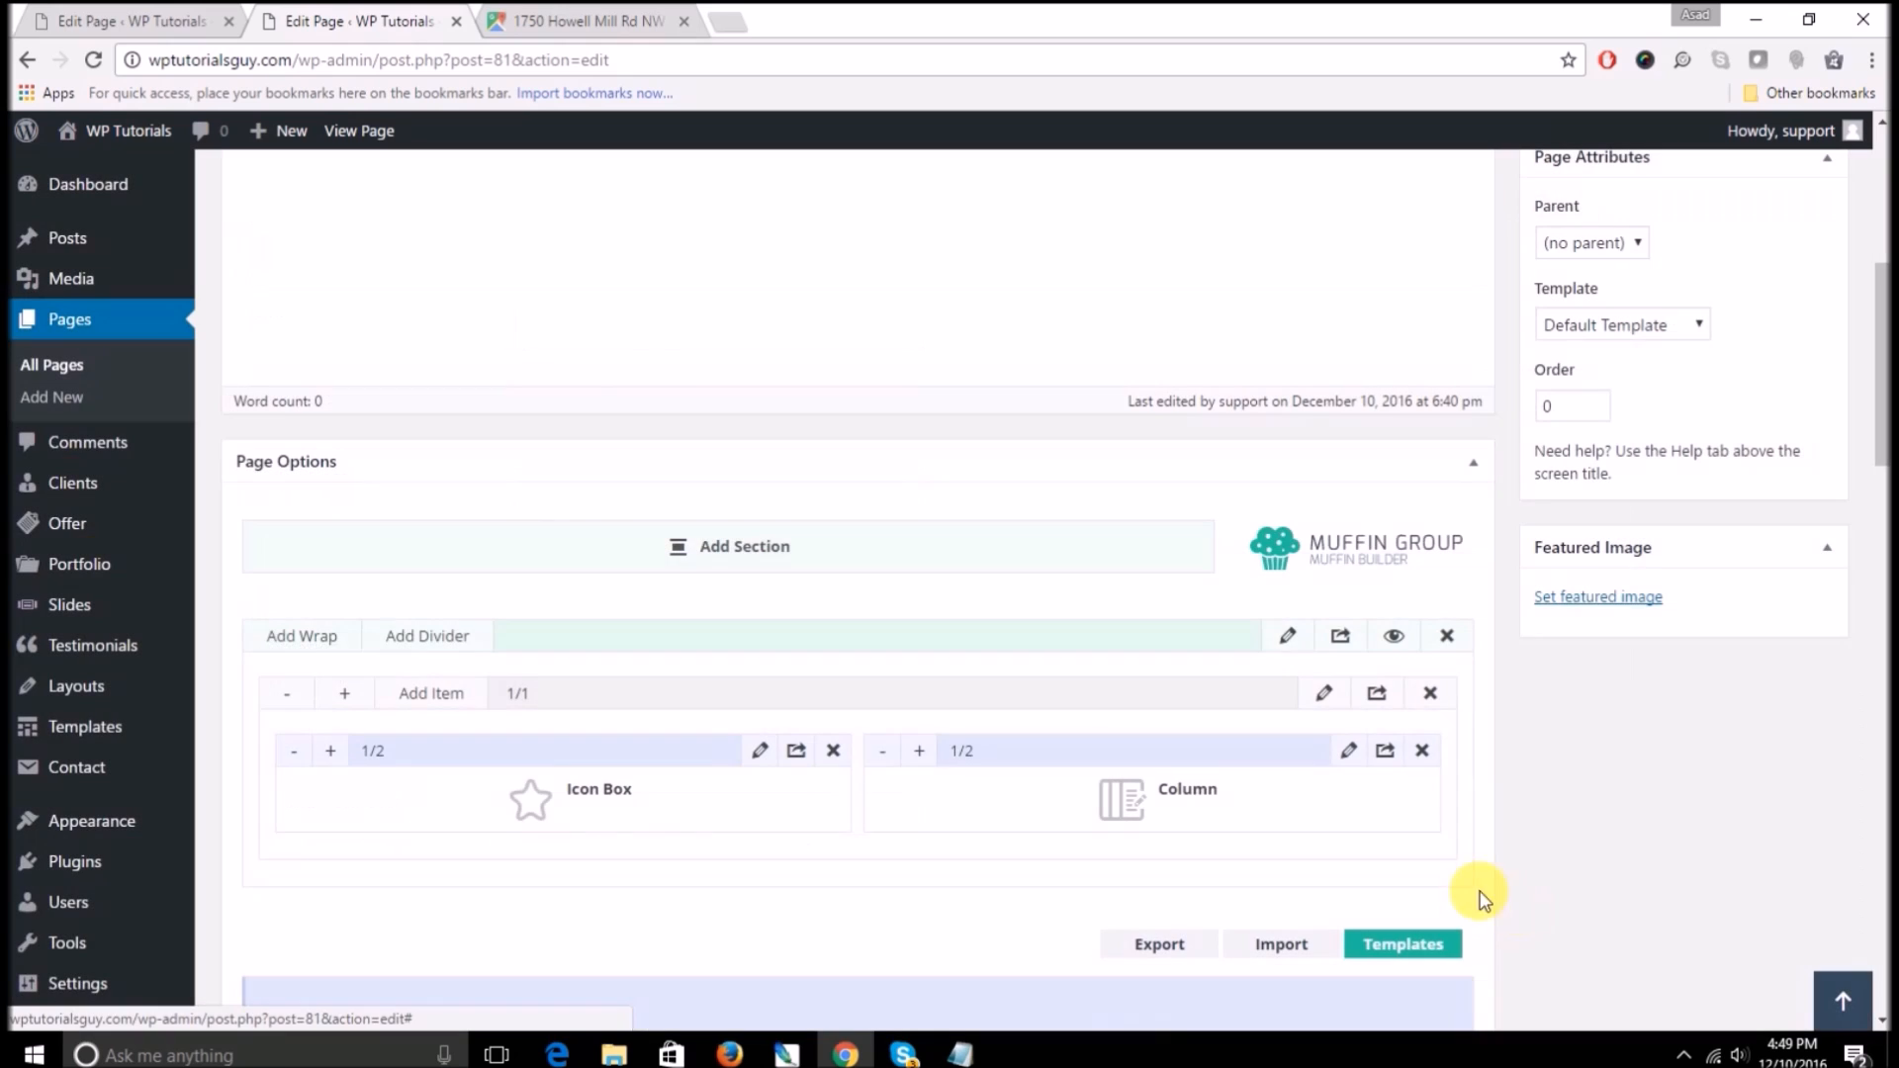
scroll(555, 733, "down", 2)
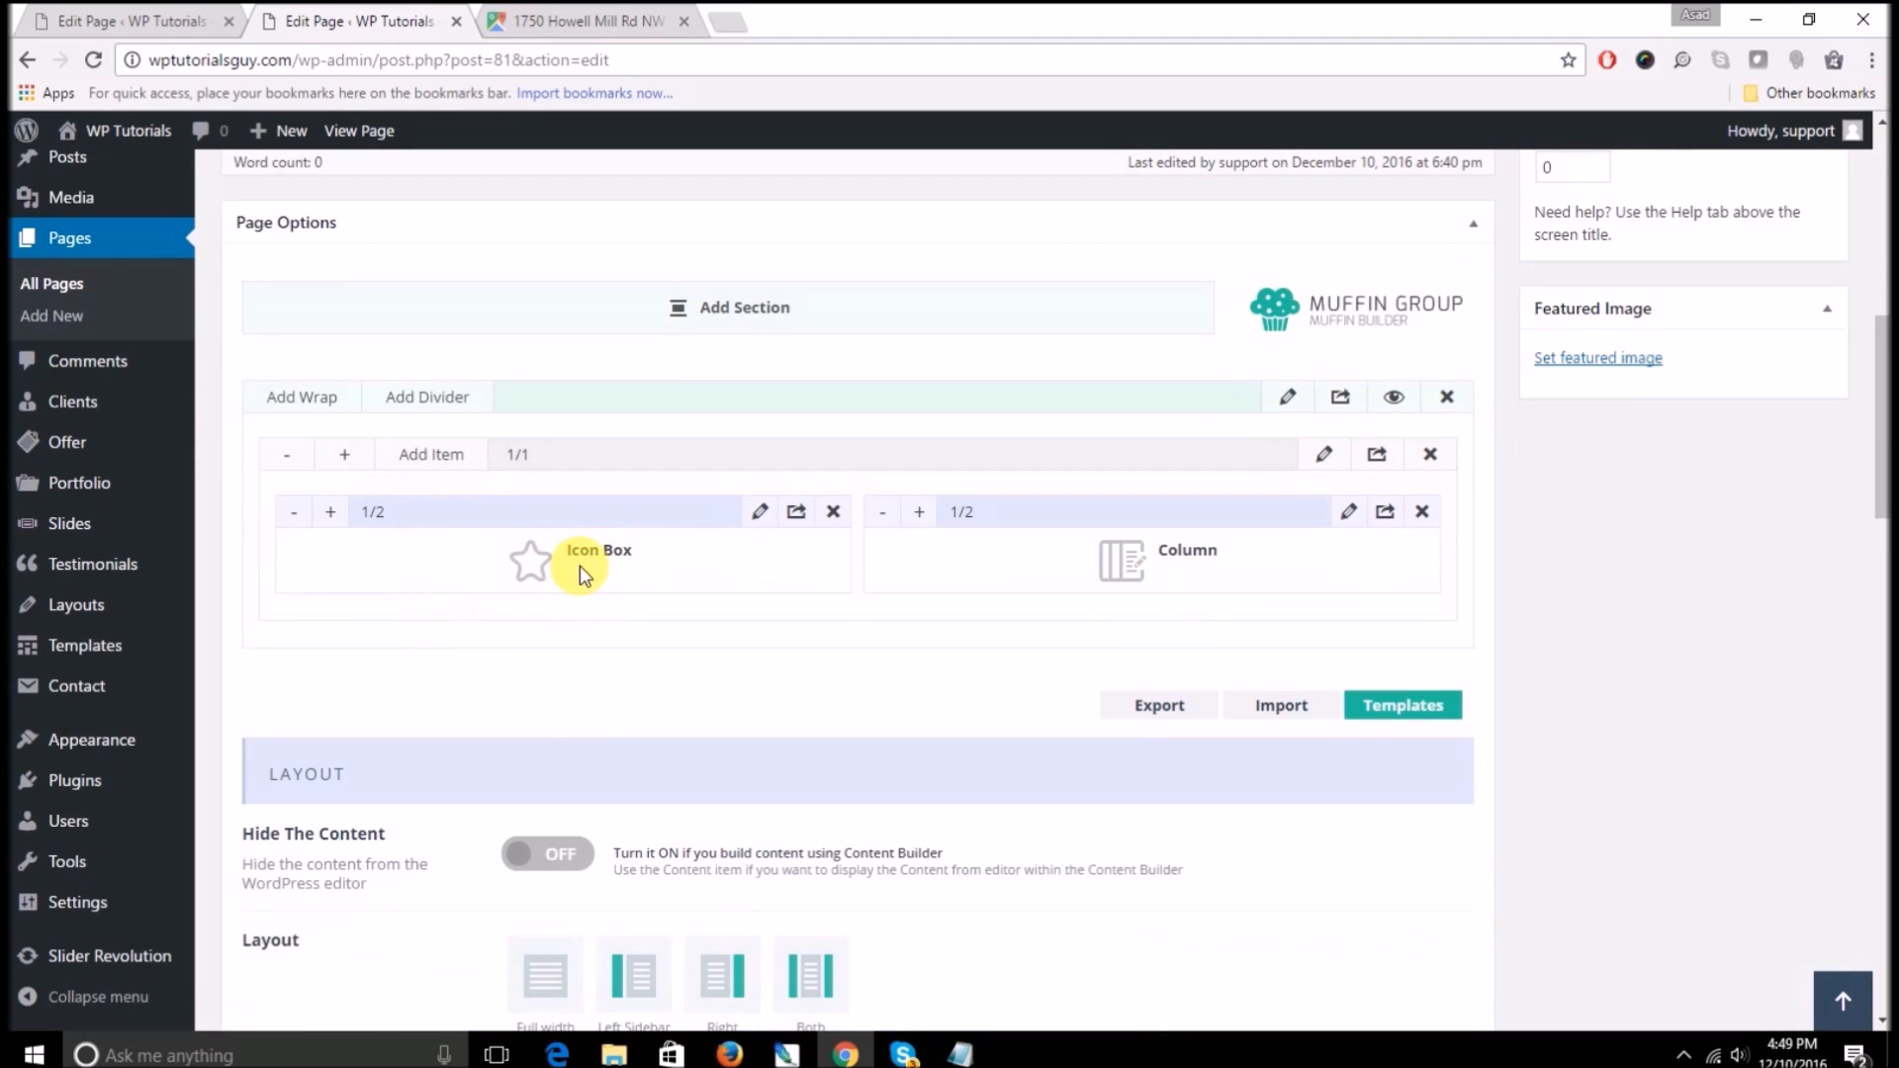
Step: Clear the heading and paragraphs from the Icon Box Content, then delete the Icon Box from the row
left_click(758, 511)
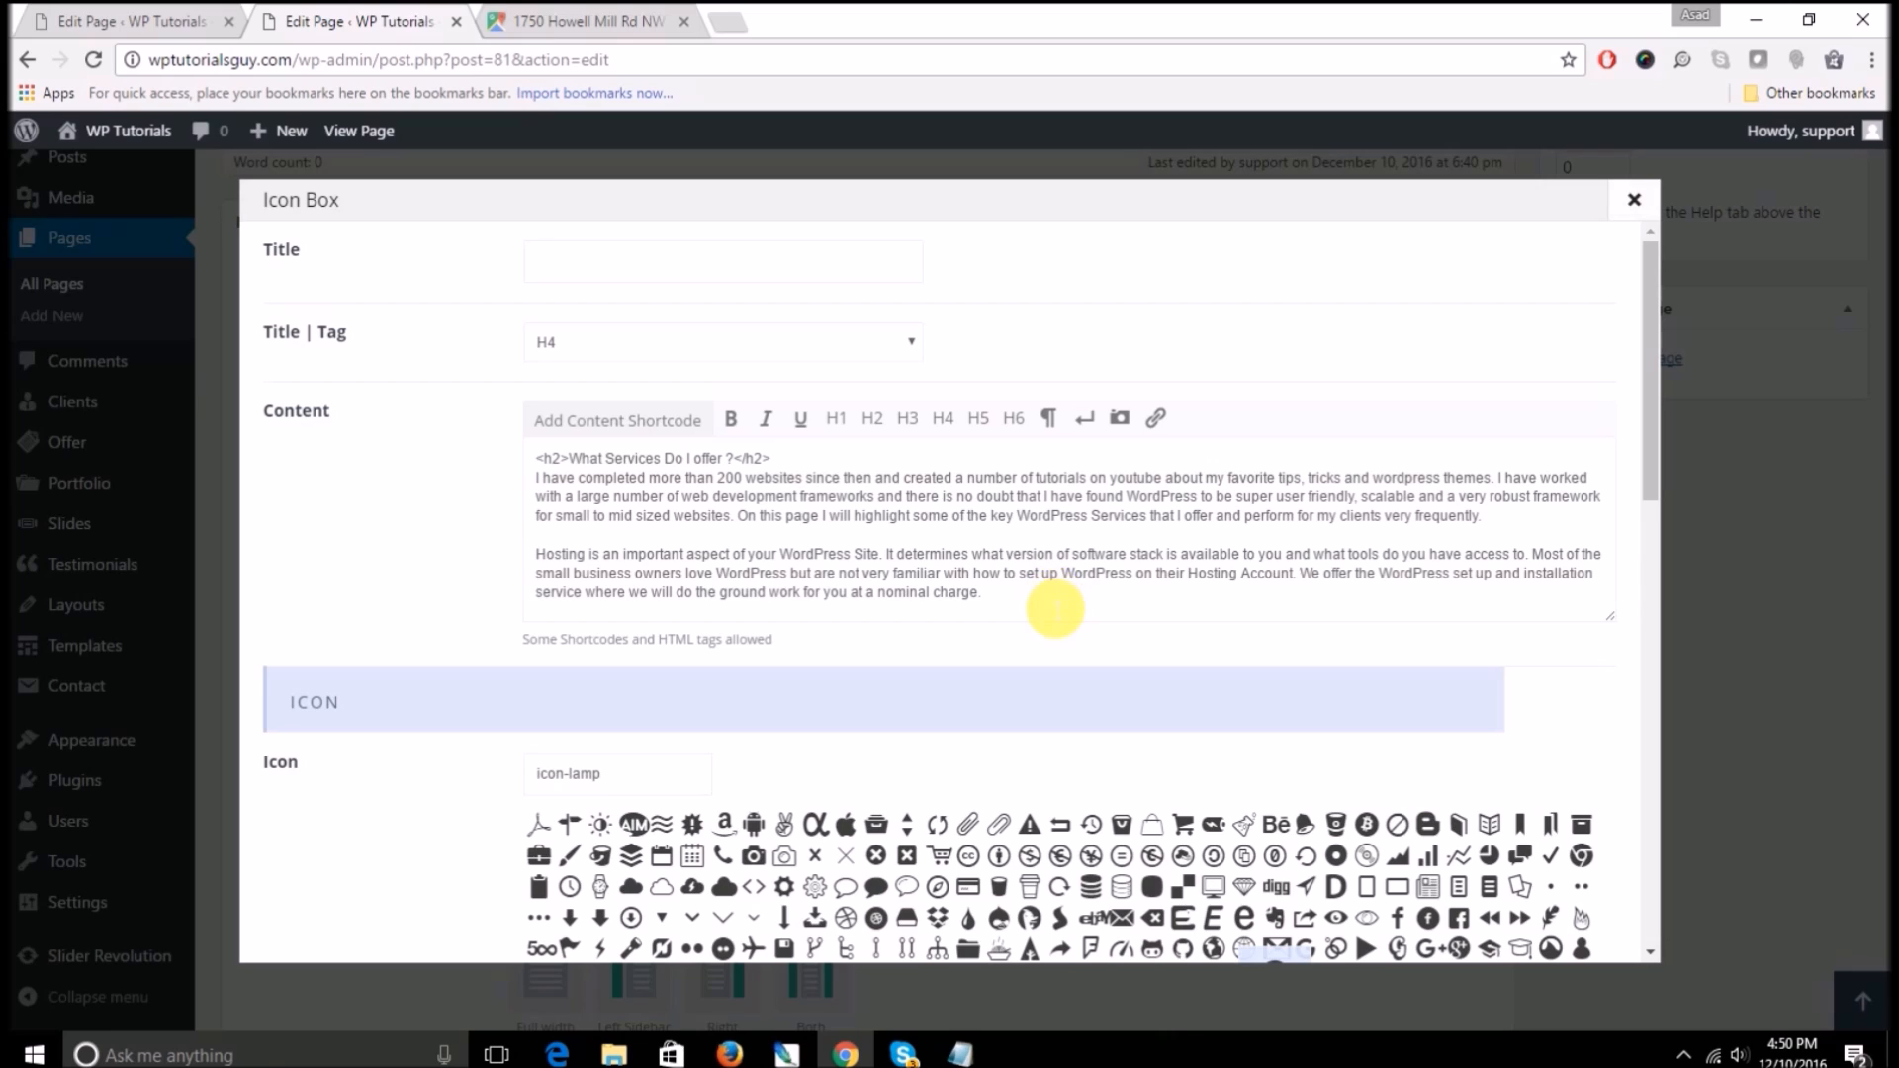
left_click_drag(1055, 608, 510, 460)
key("ctrl+c")
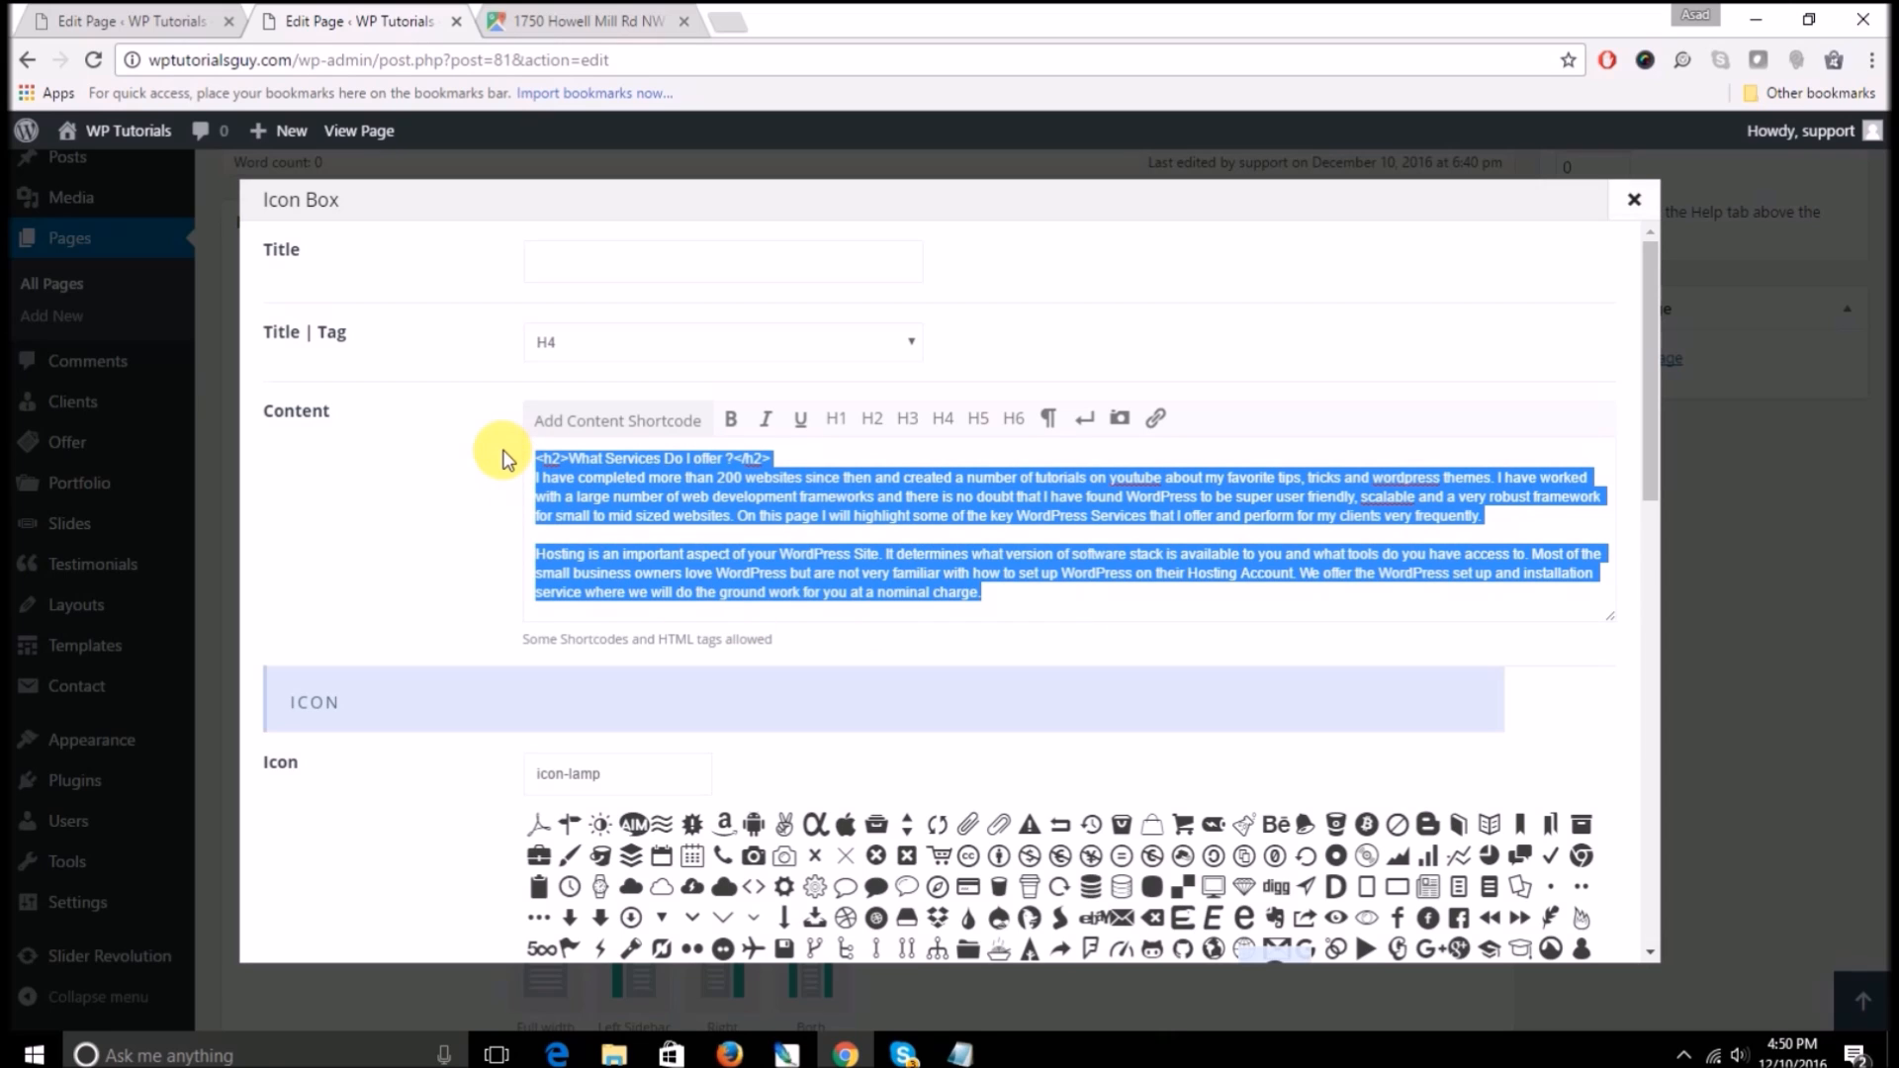
key("BackSpace")
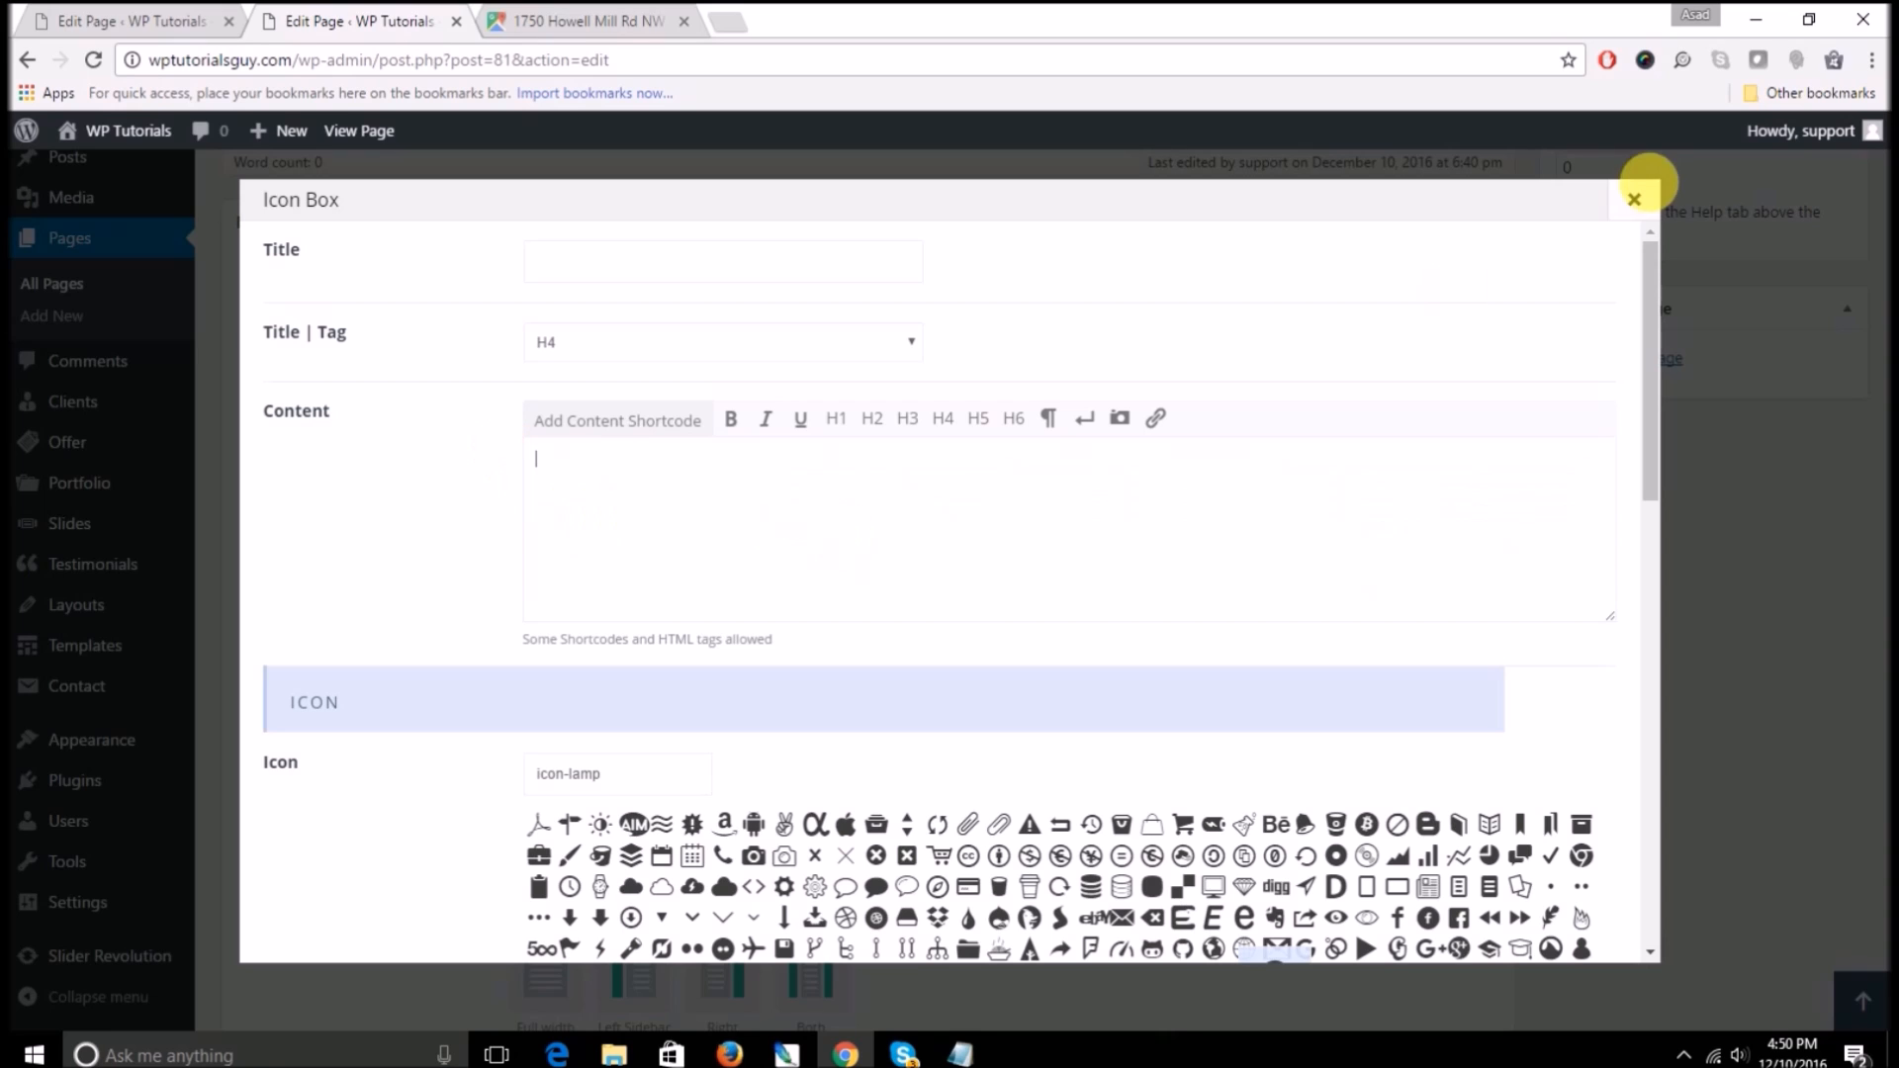
left_click(1633, 199)
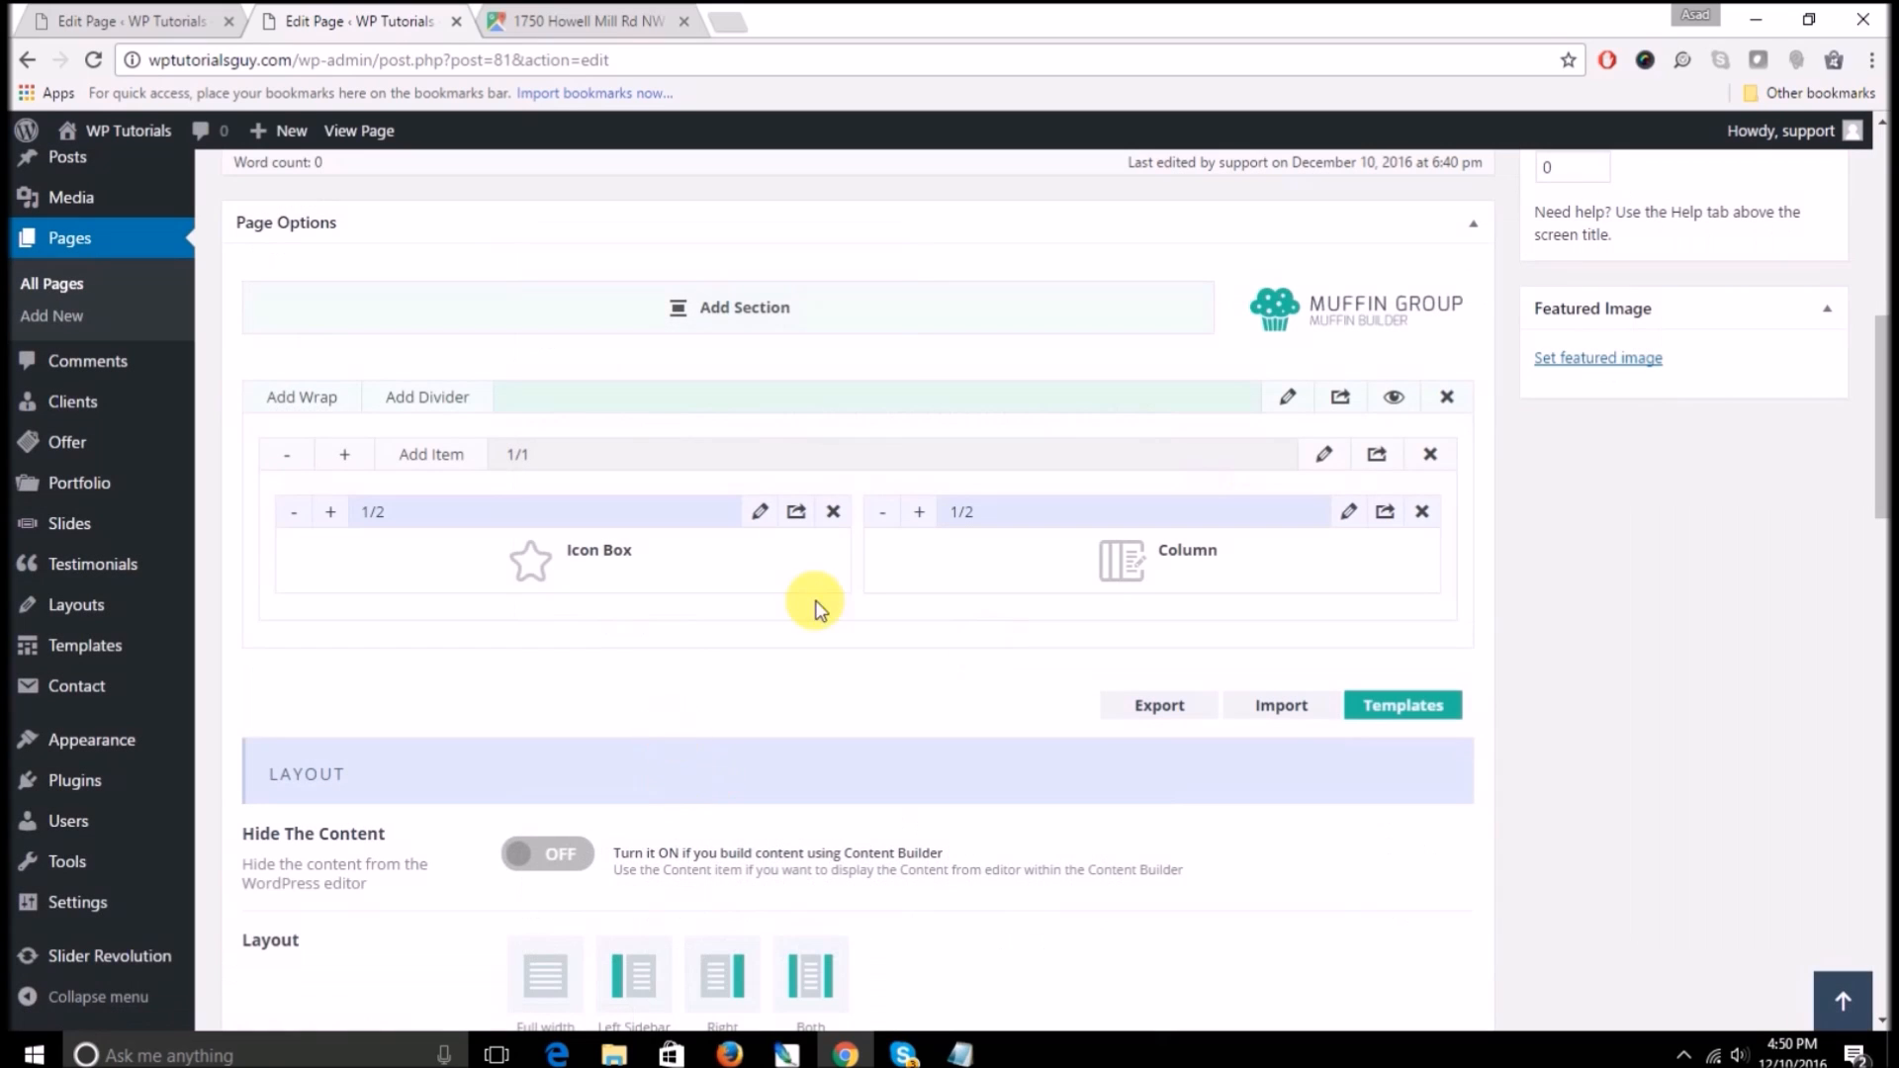
left_click(832, 511)
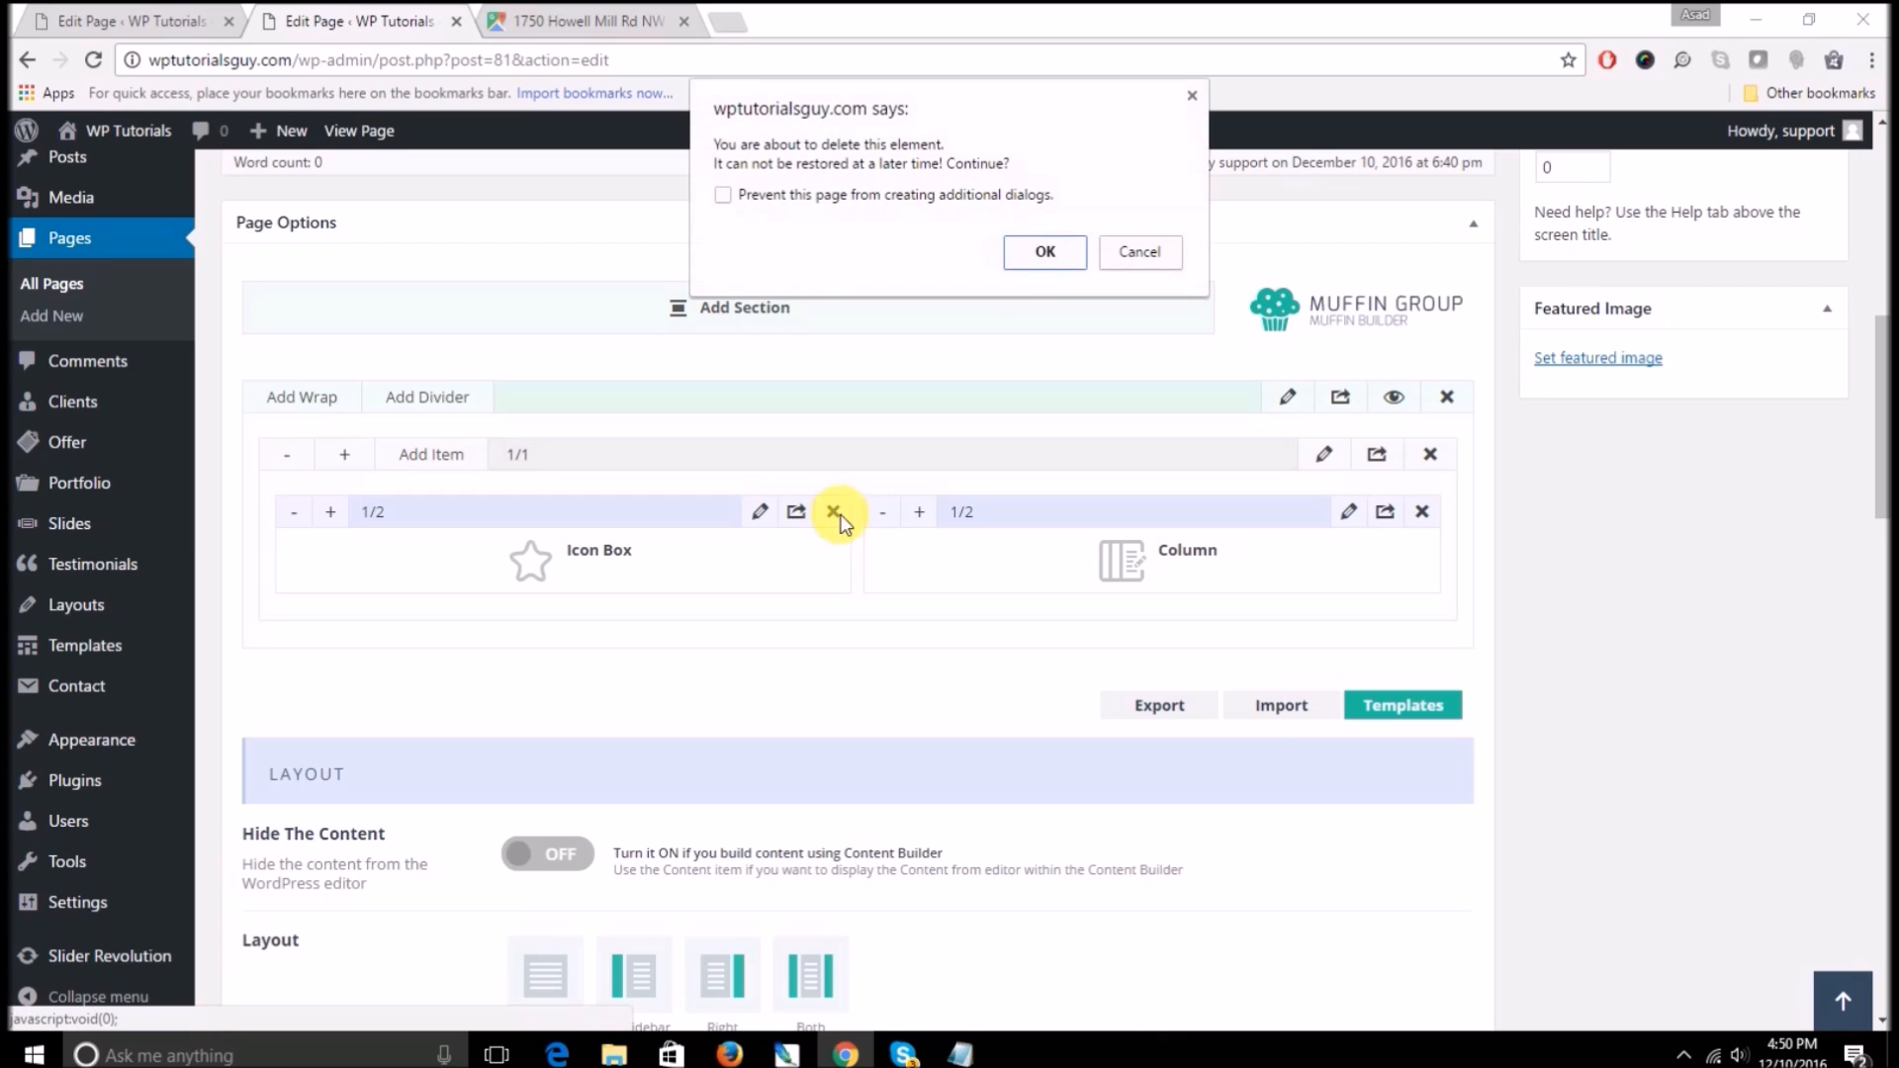
left_click(1034, 255)
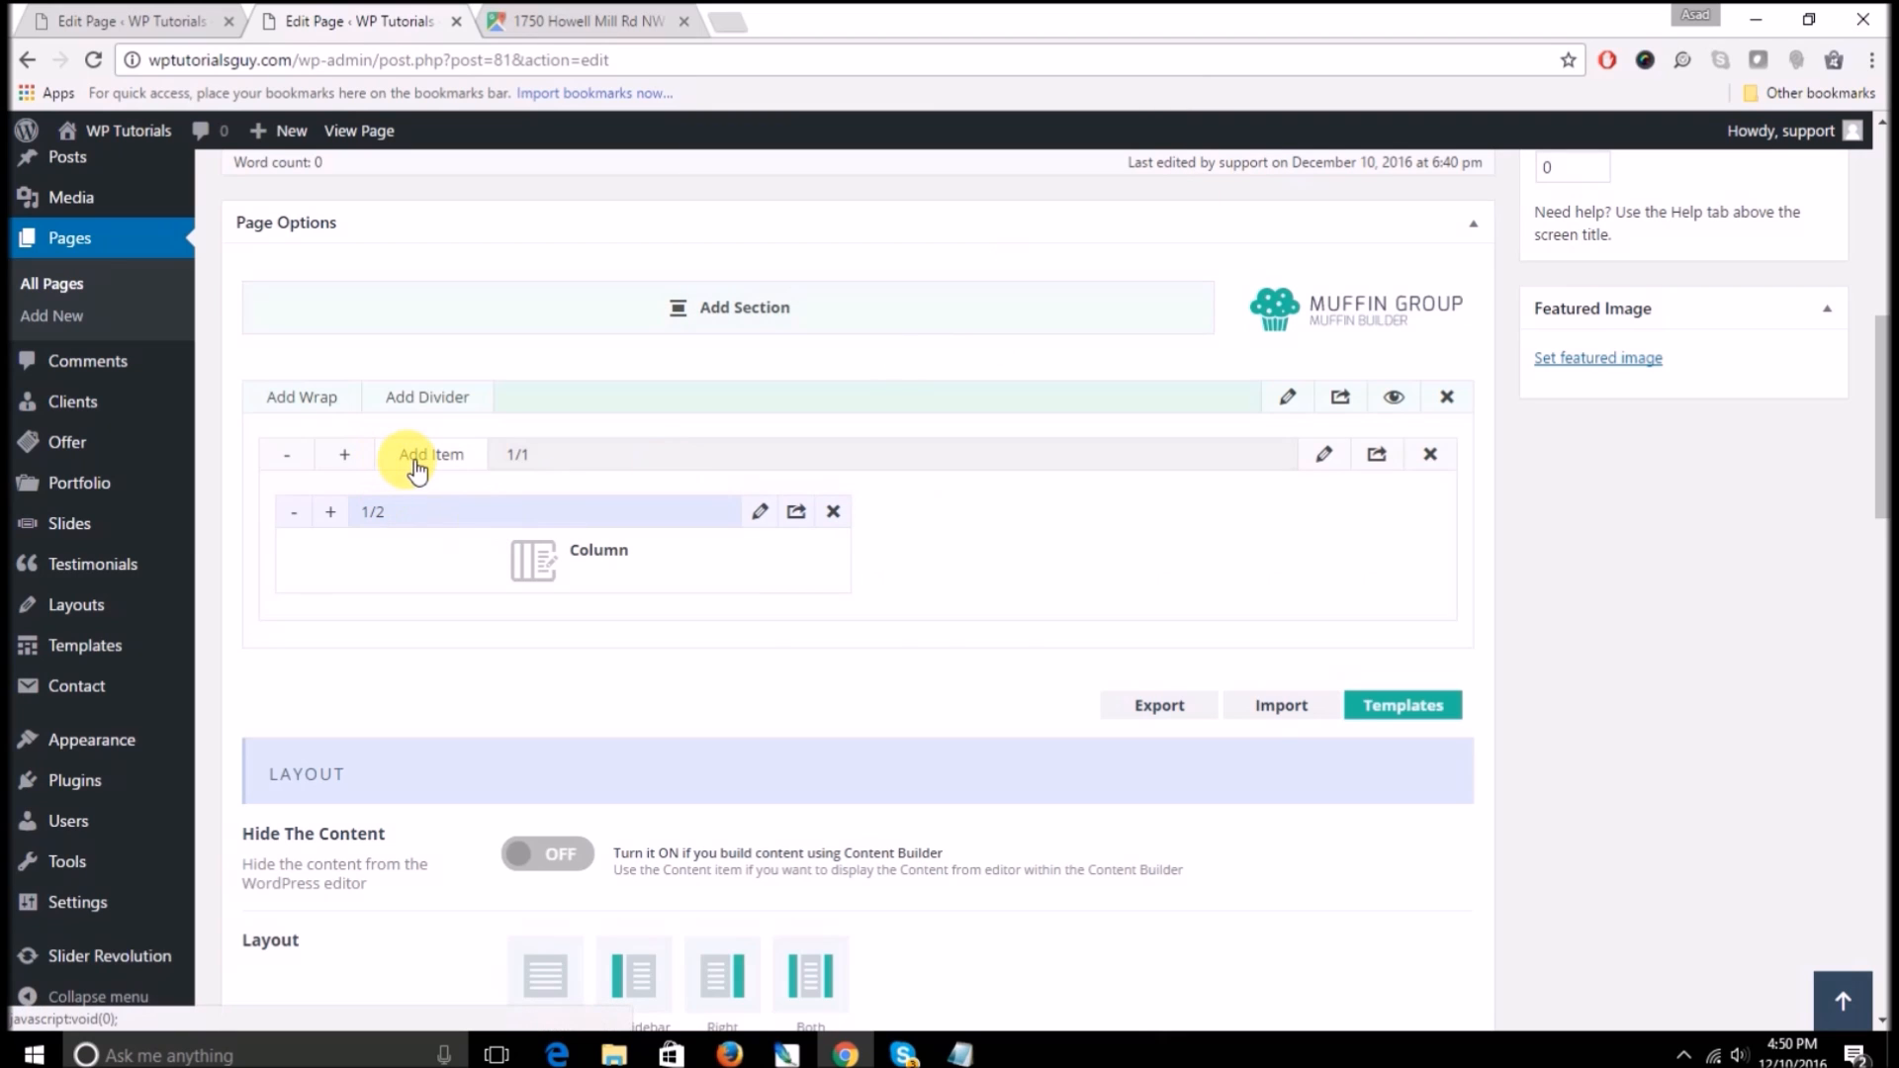
Step: Add a Hover Box found by searching 'hov', make it 1/2 width, and move it left of the Column
left_click(412, 456)
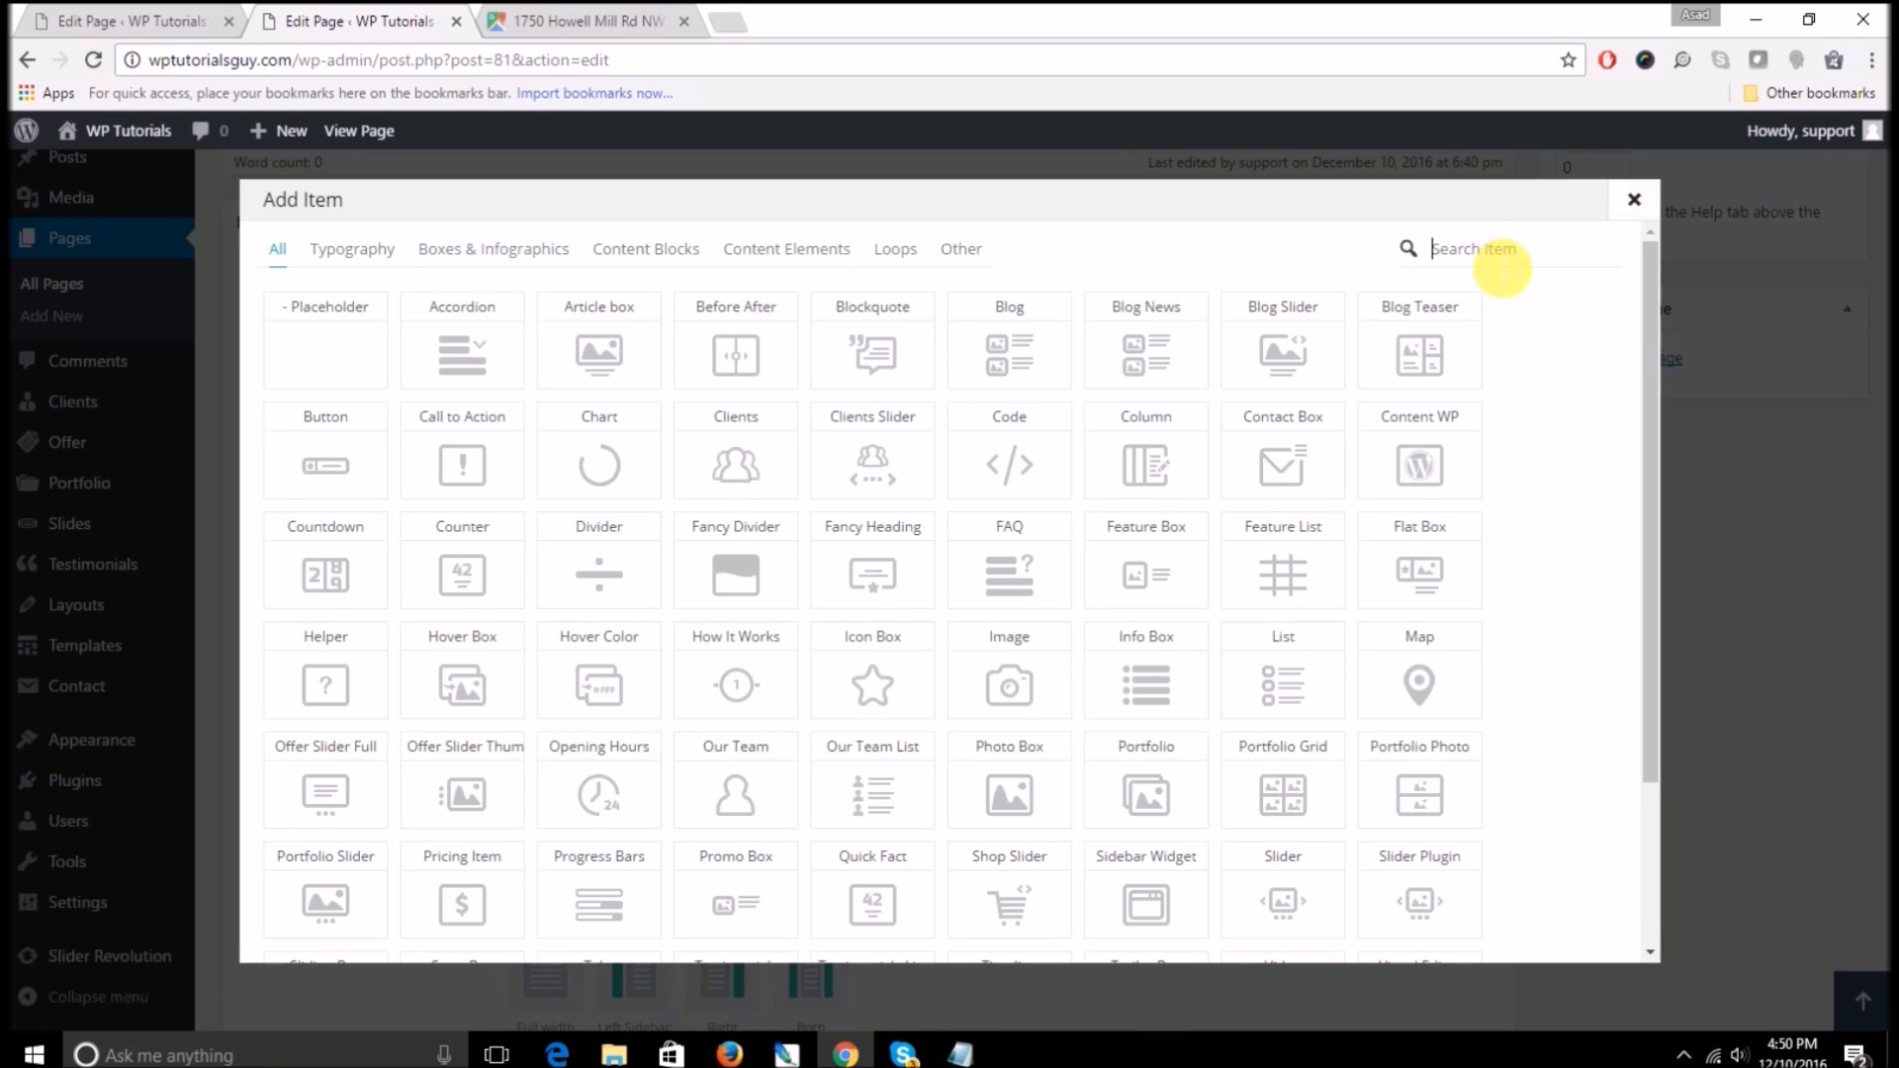
type("imag")
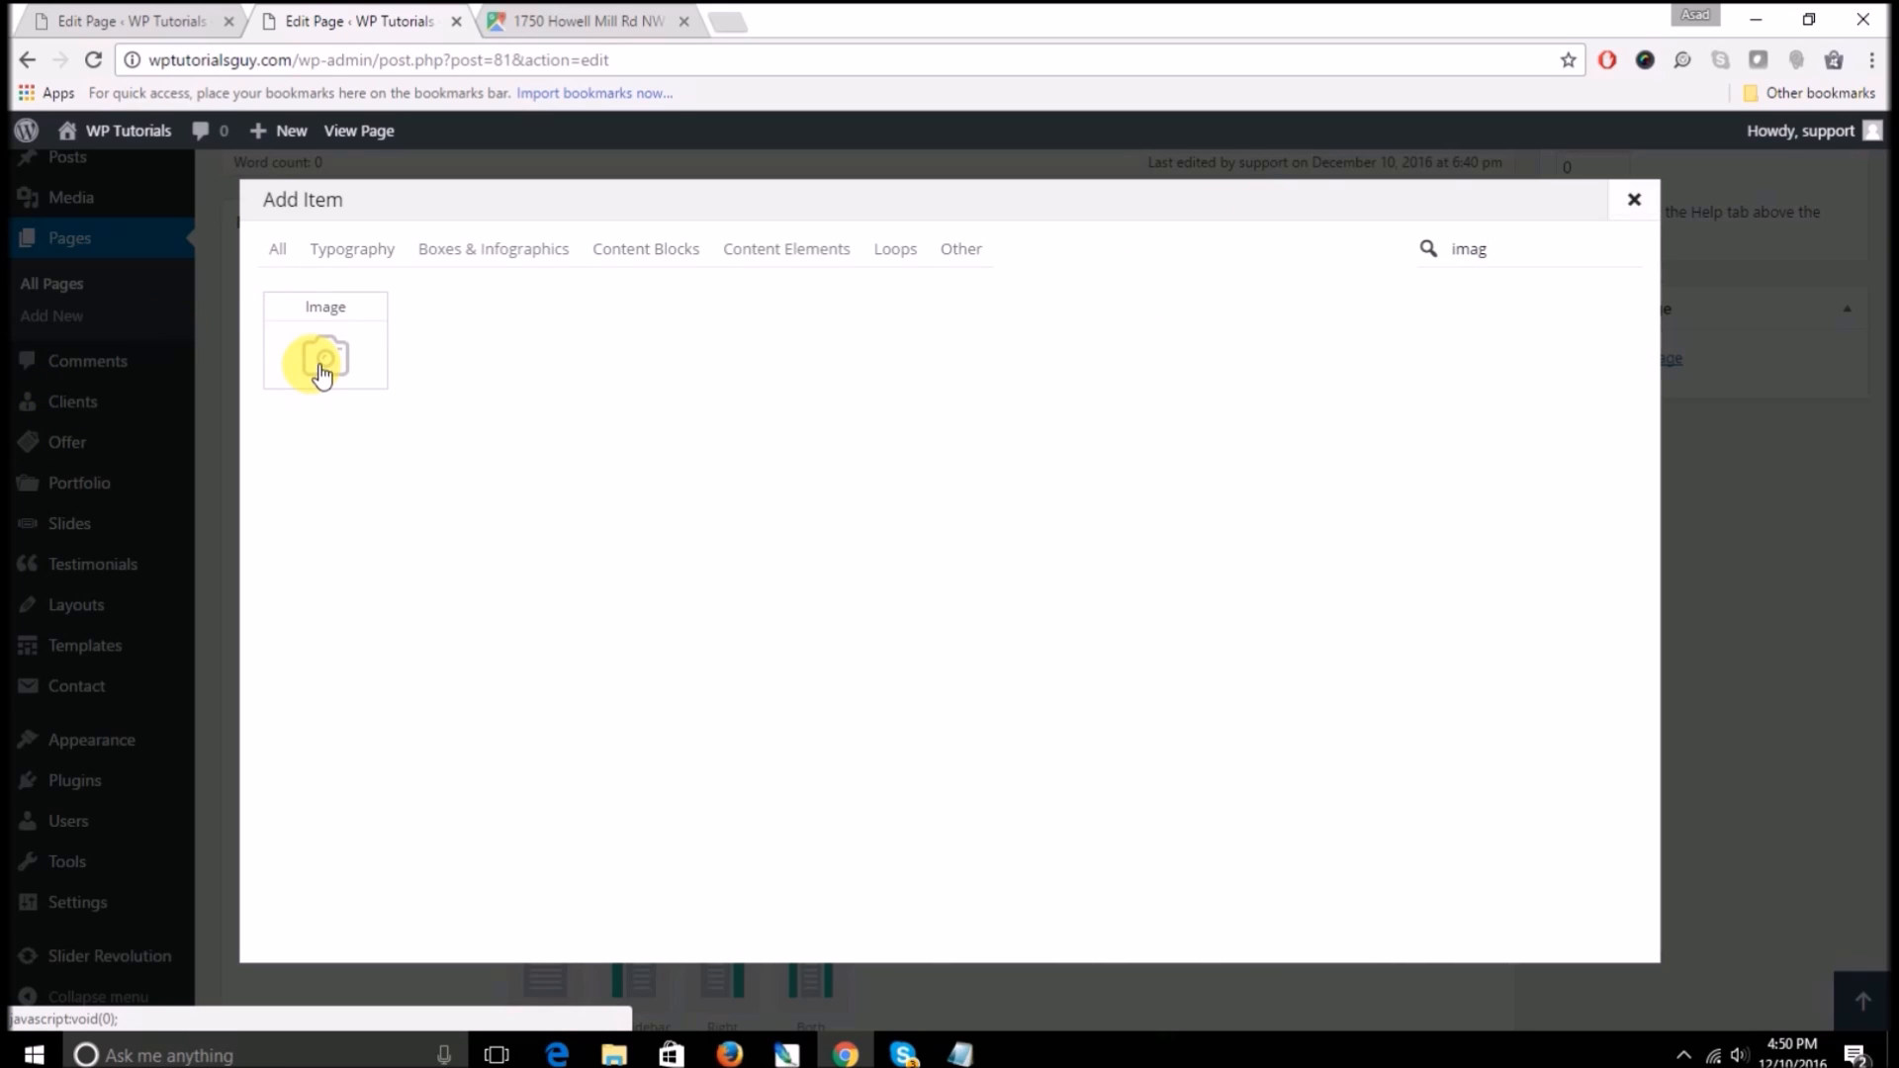
key("BackSpace")
key("BackSpace")
key("BackSpace")
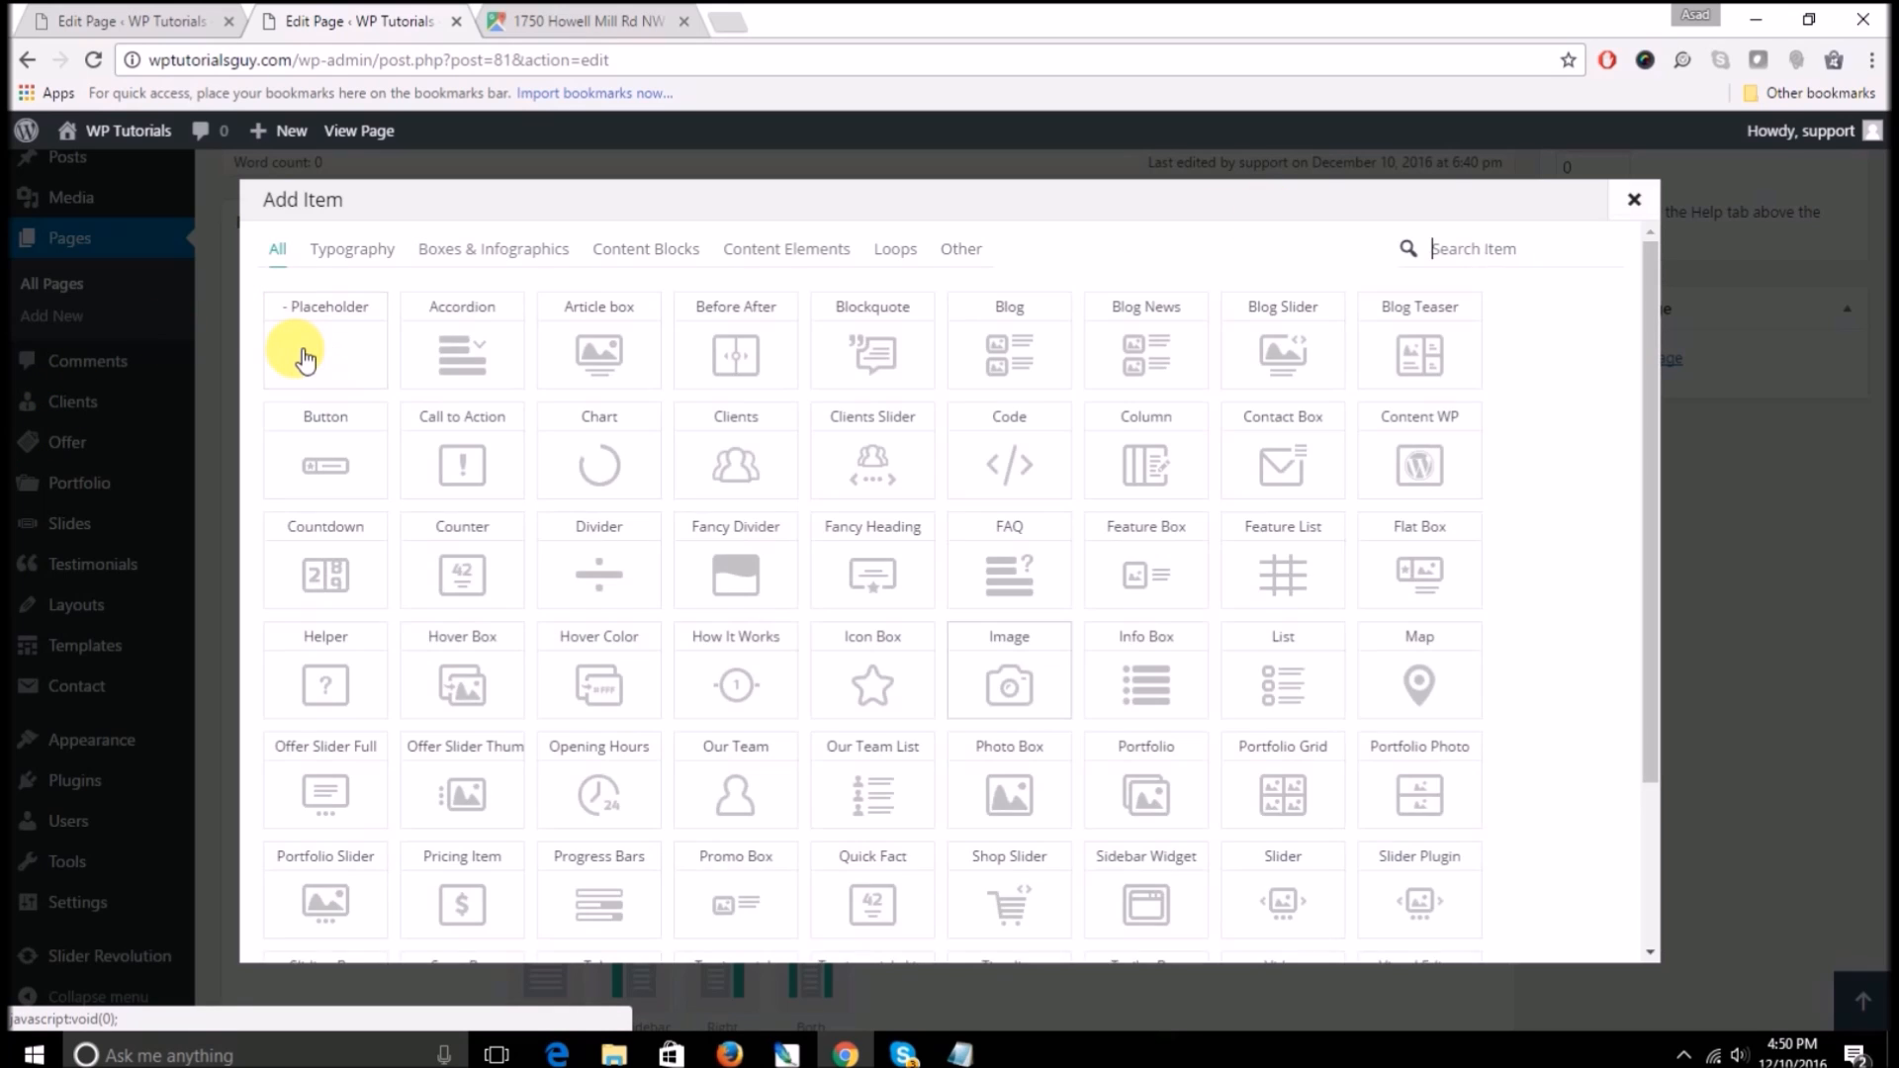
type("ho")
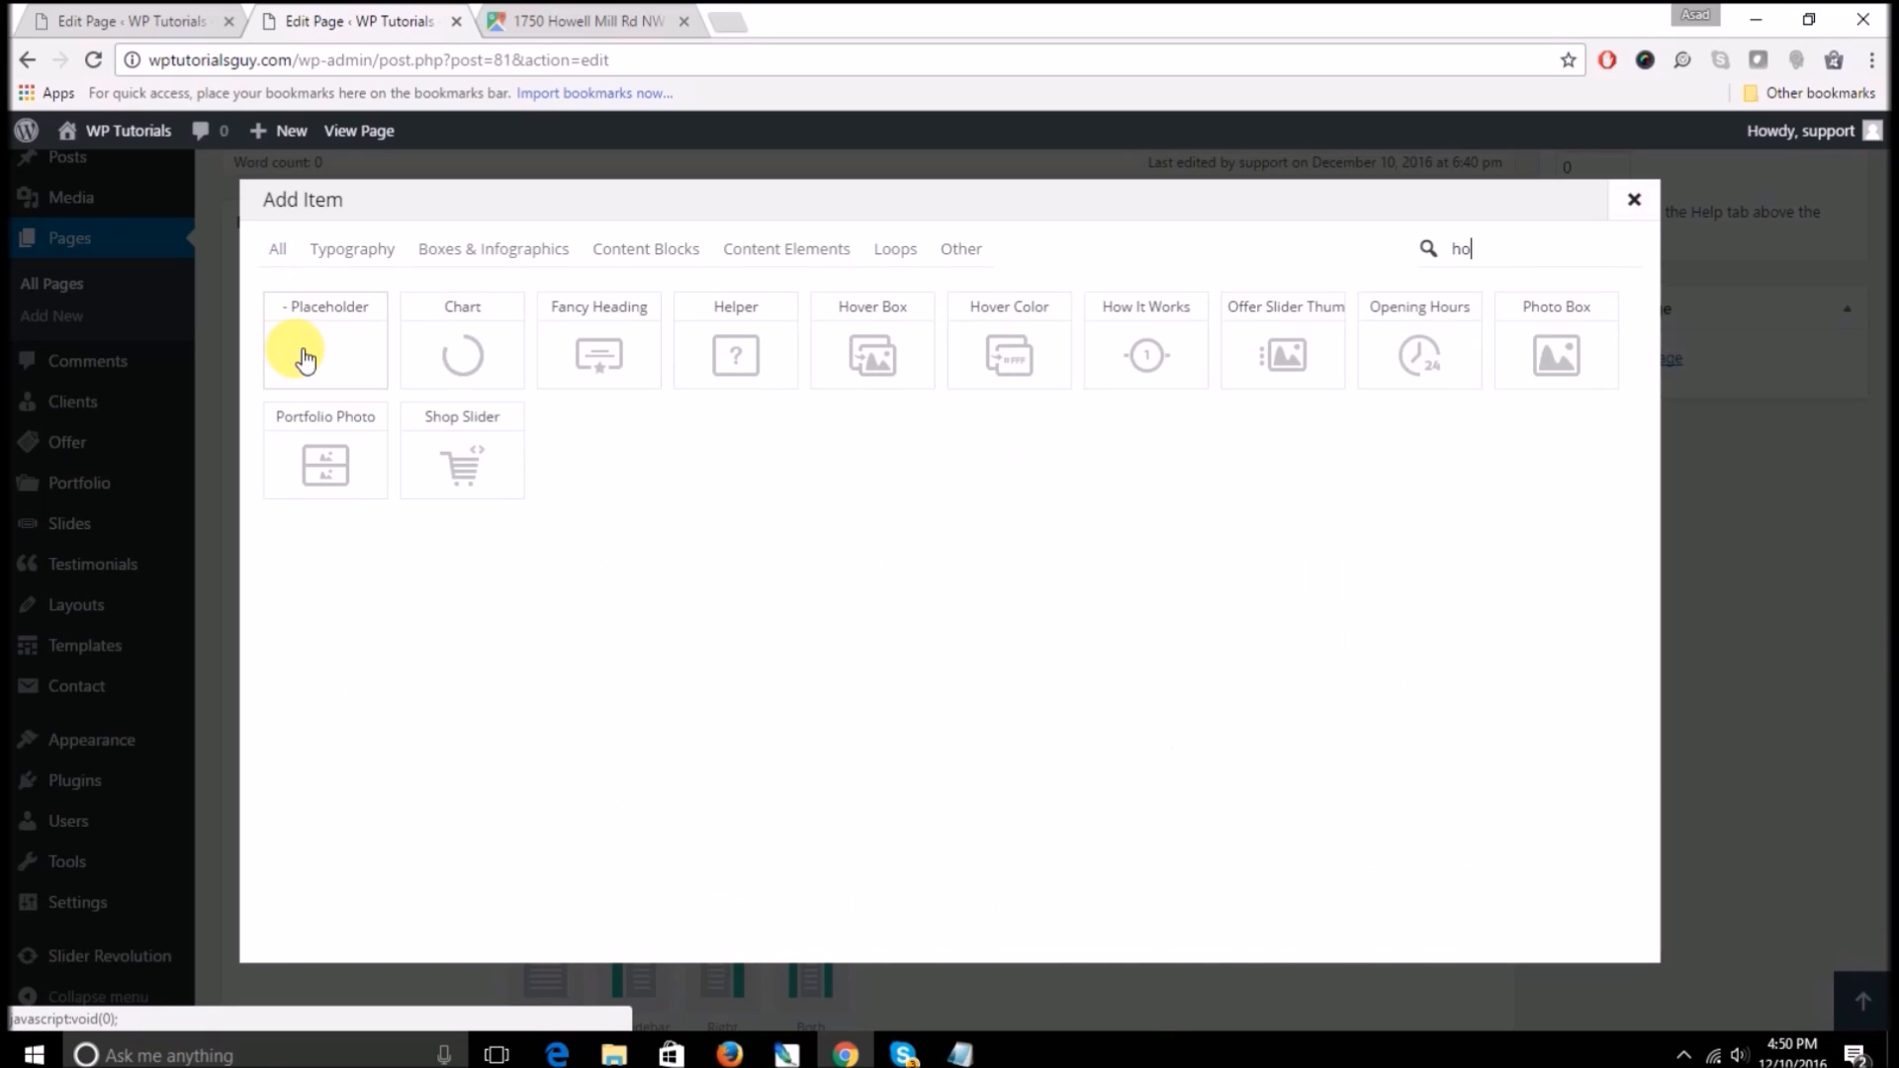
type("v")
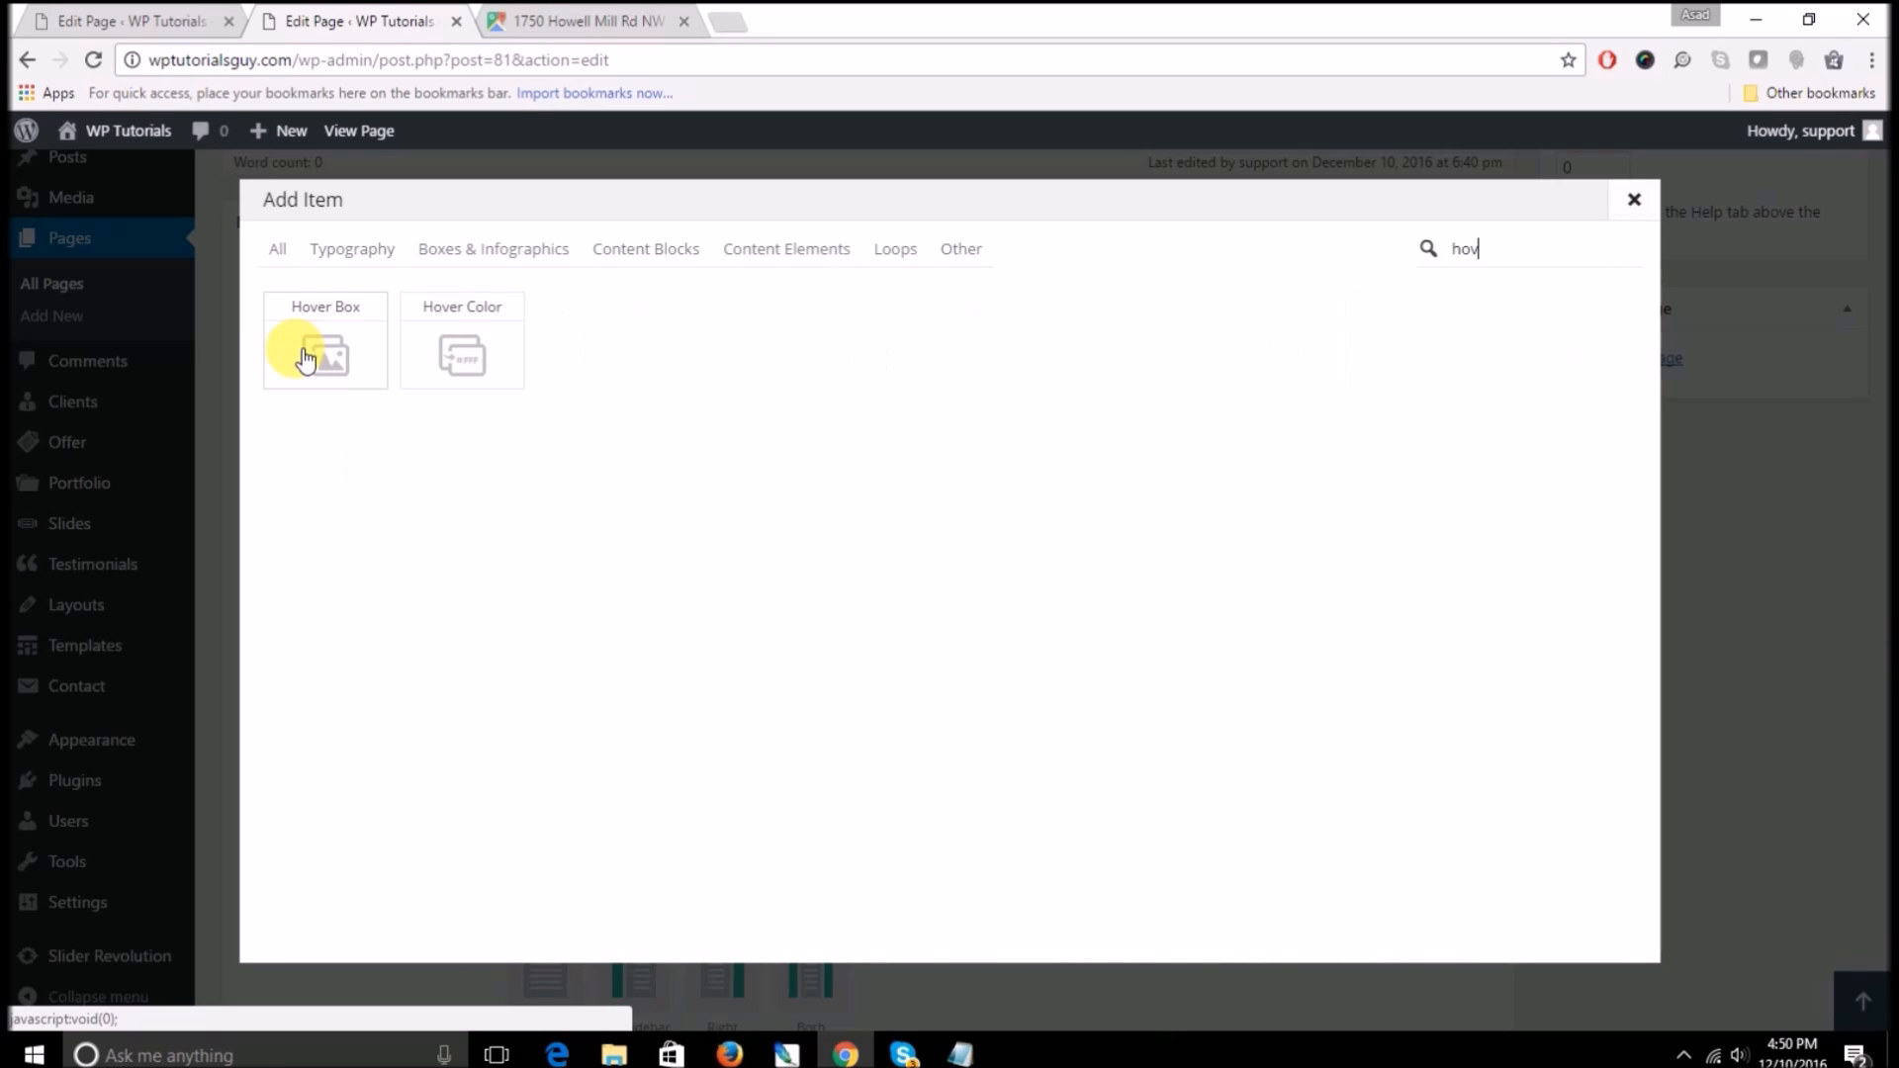
left_click(366, 373)
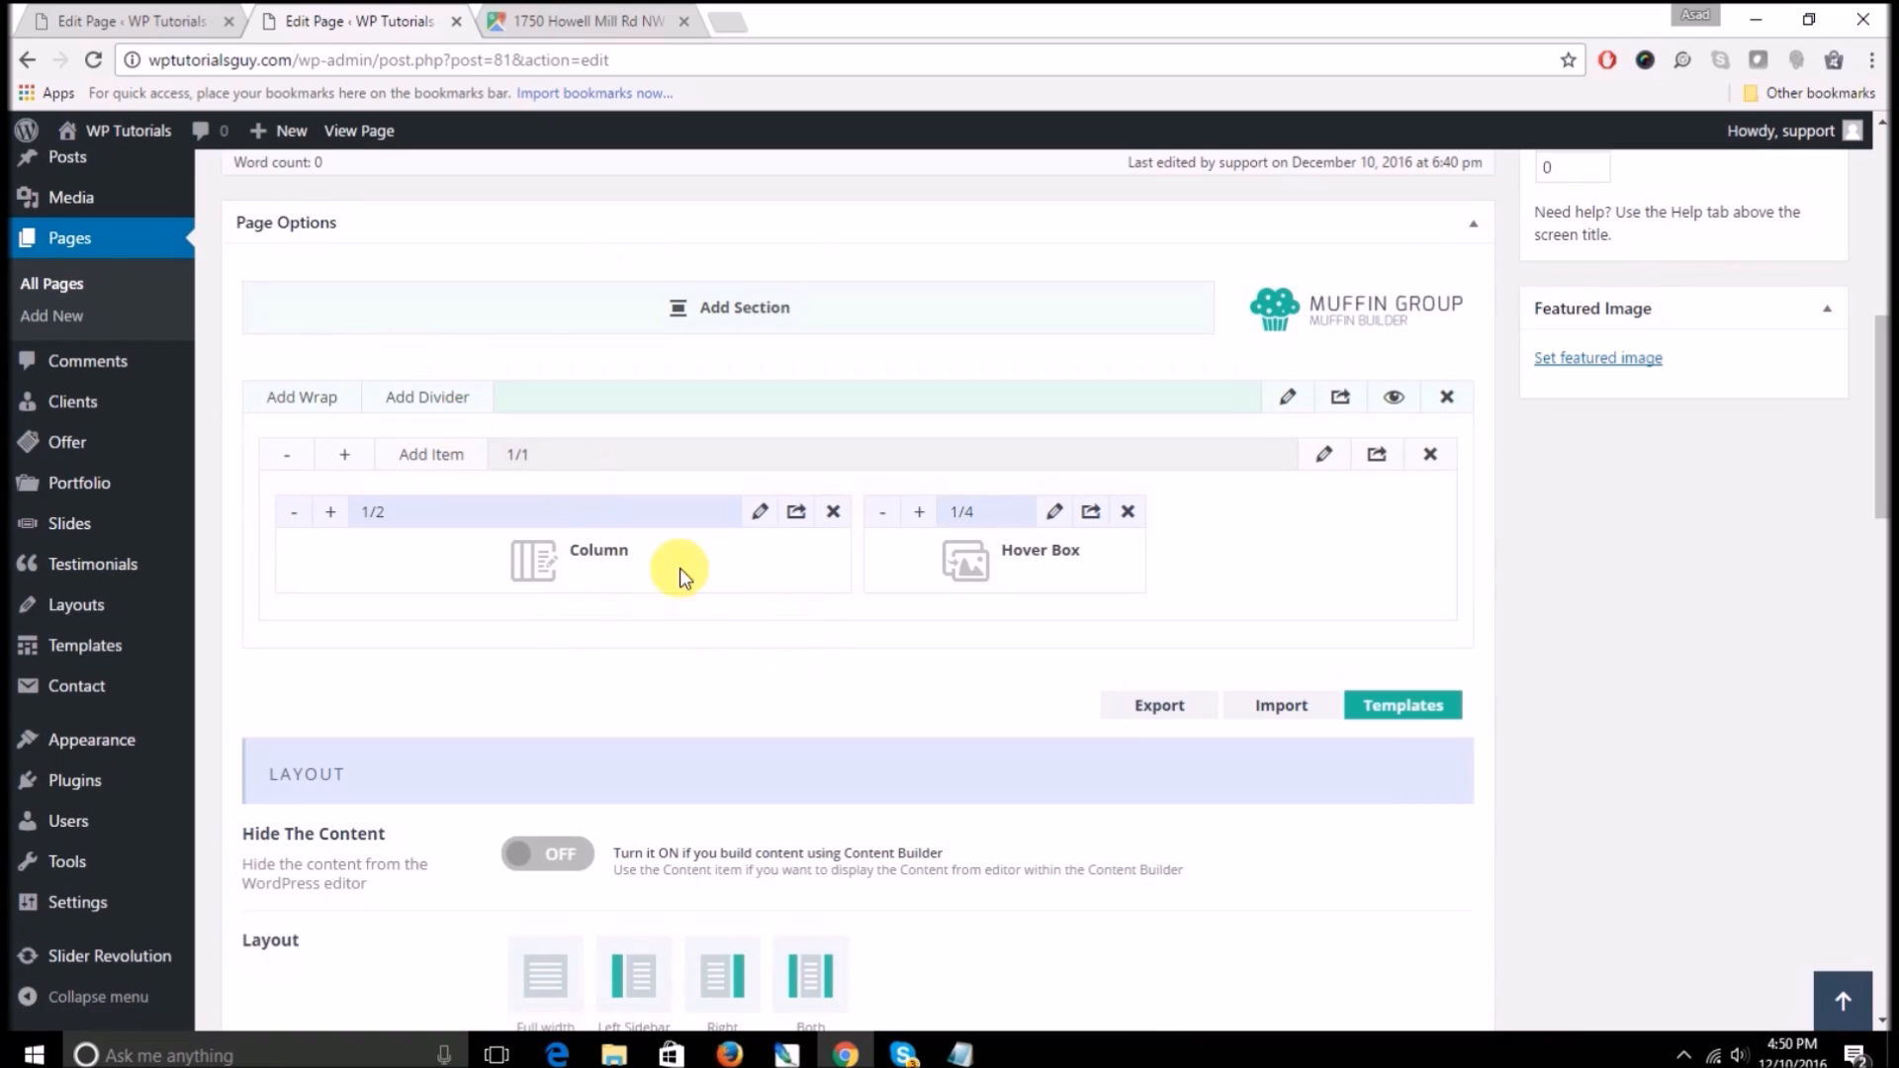
left_click(921, 511)
left_click(921, 512)
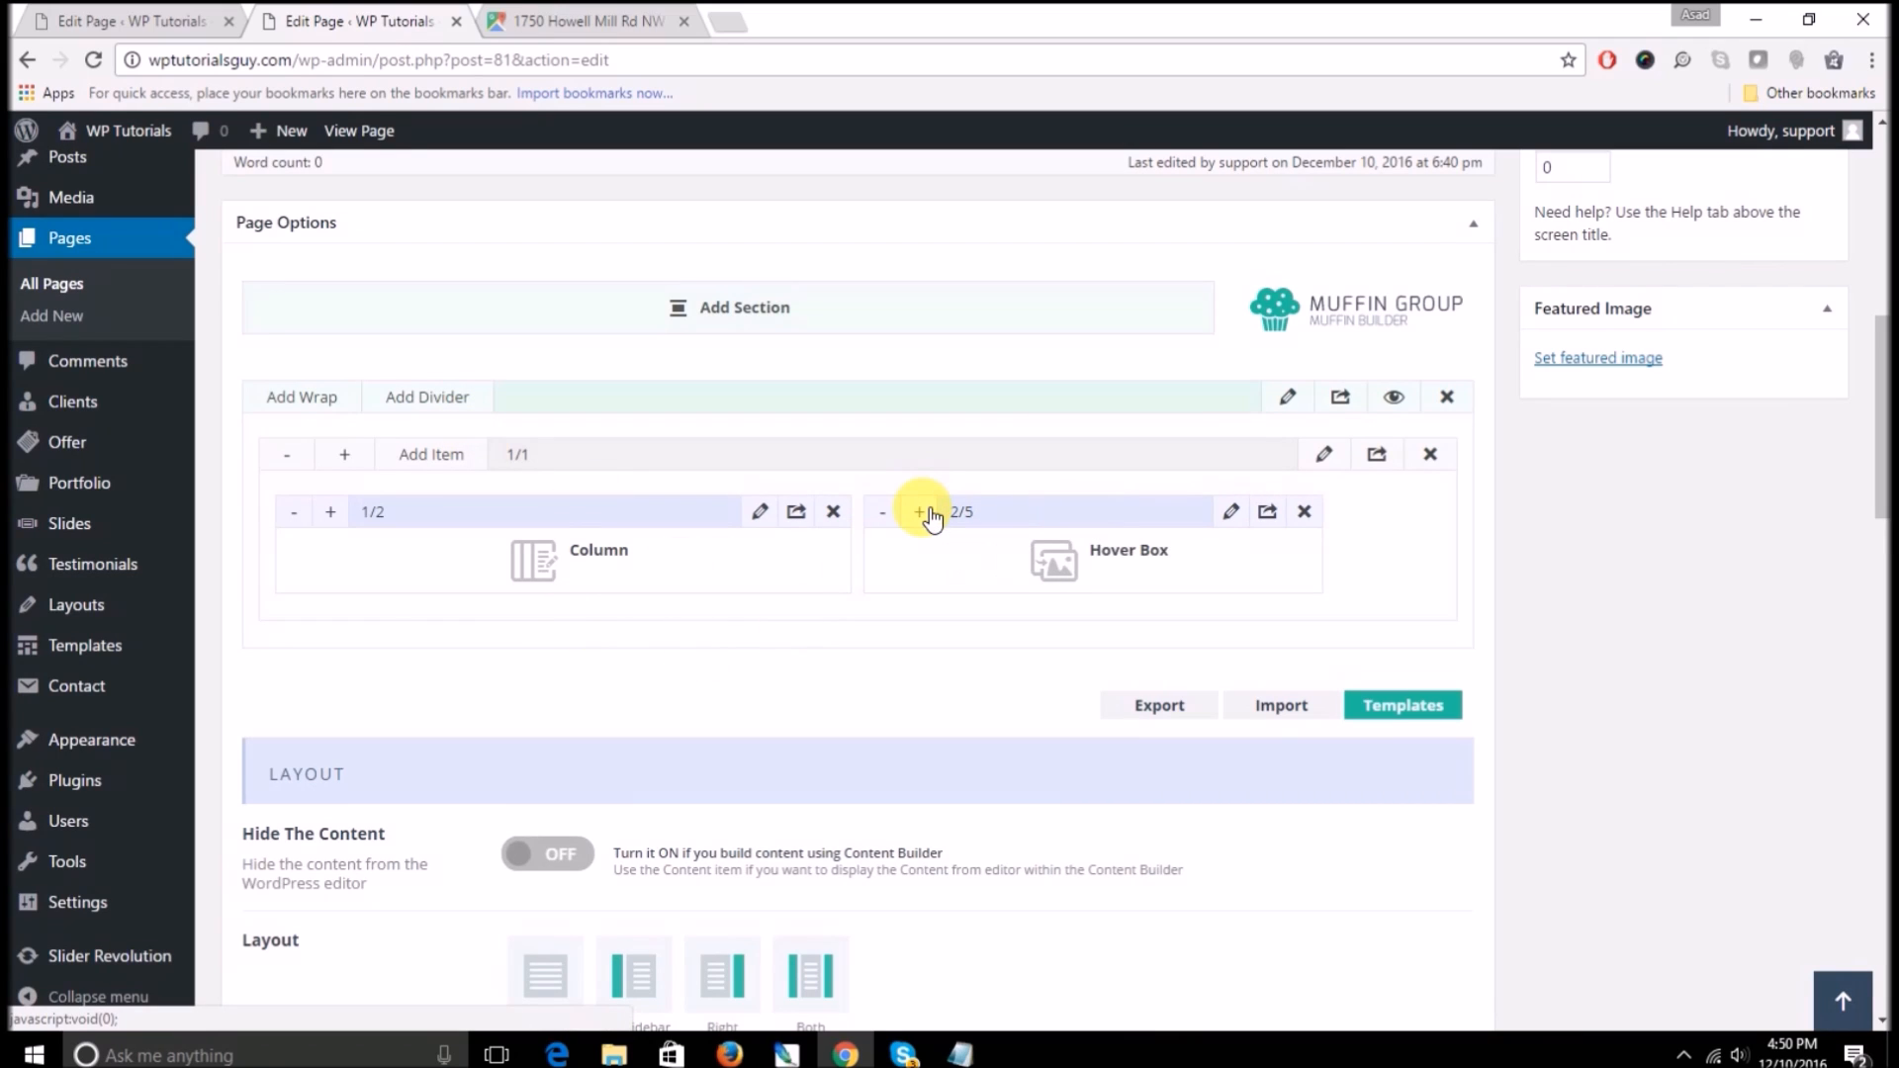
left_click(923, 513)
left_click_drag(1111, 509, 515, 534)
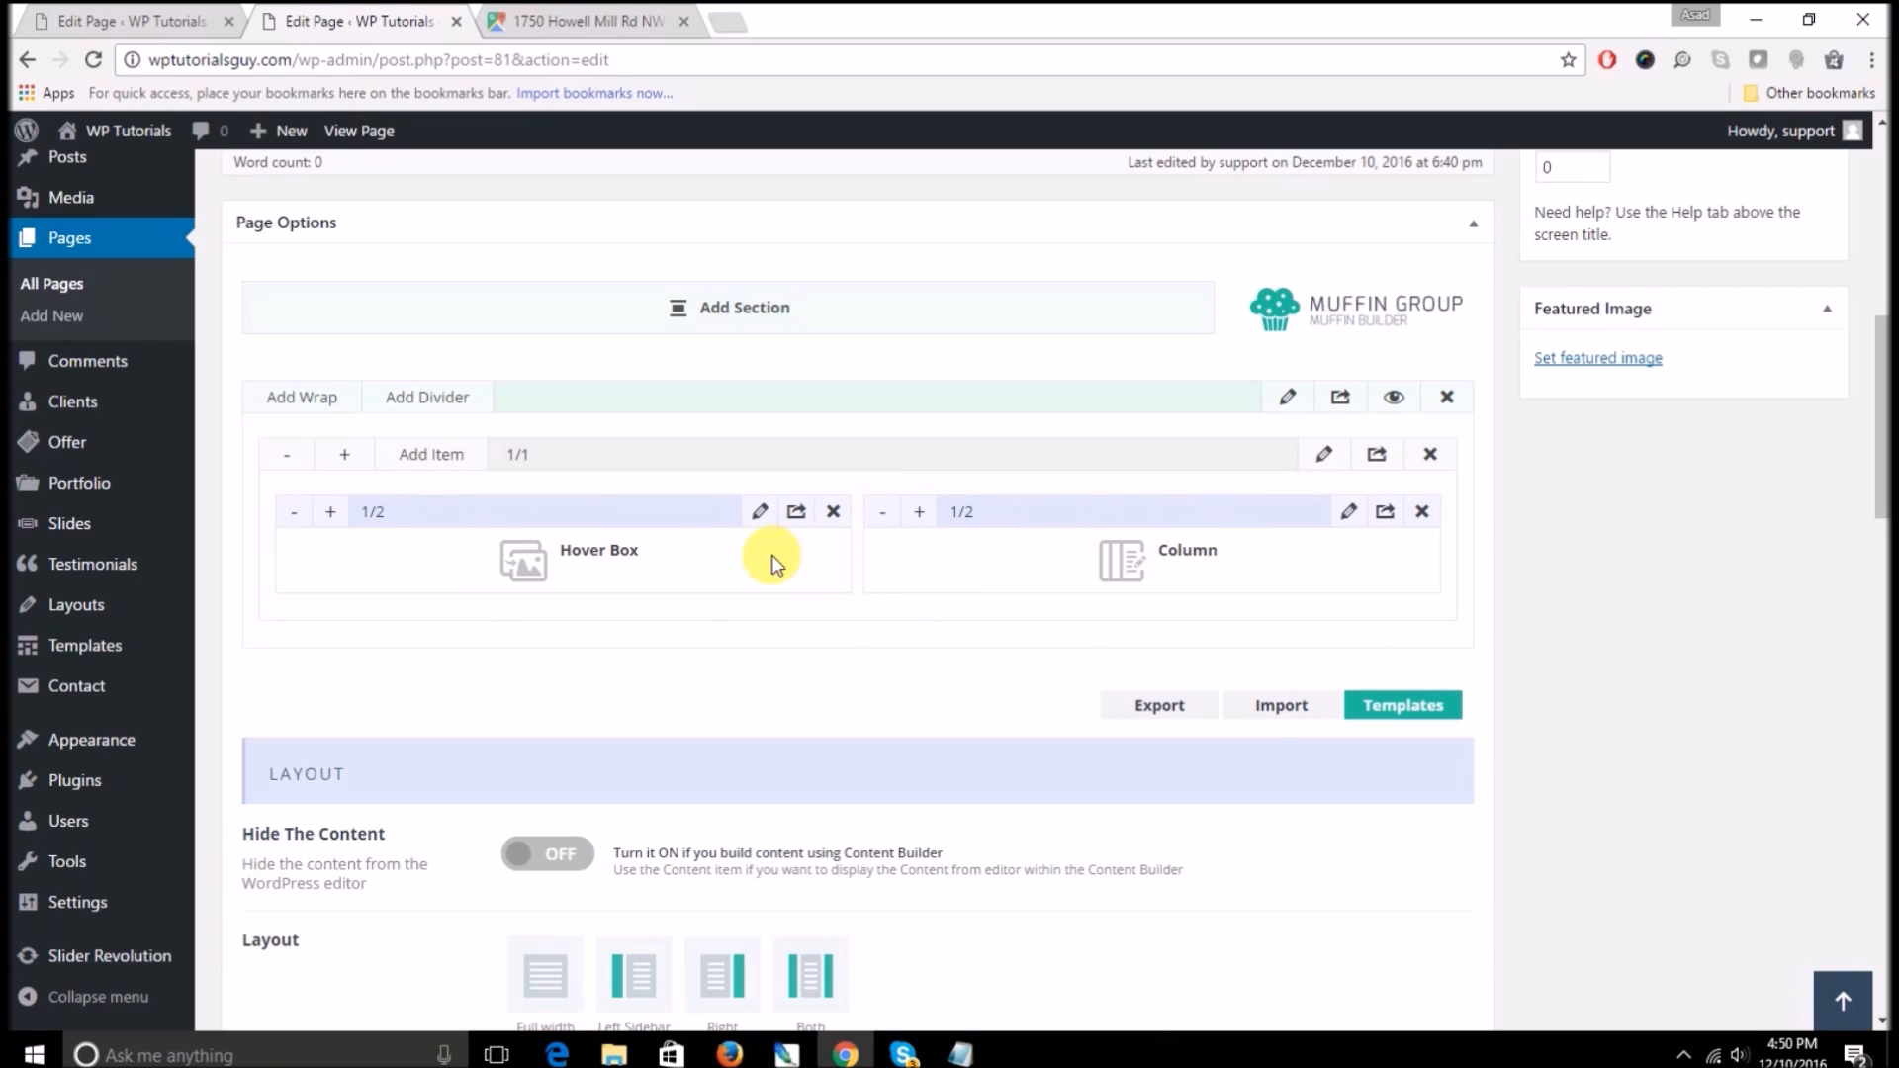
left_click(1349, 512)
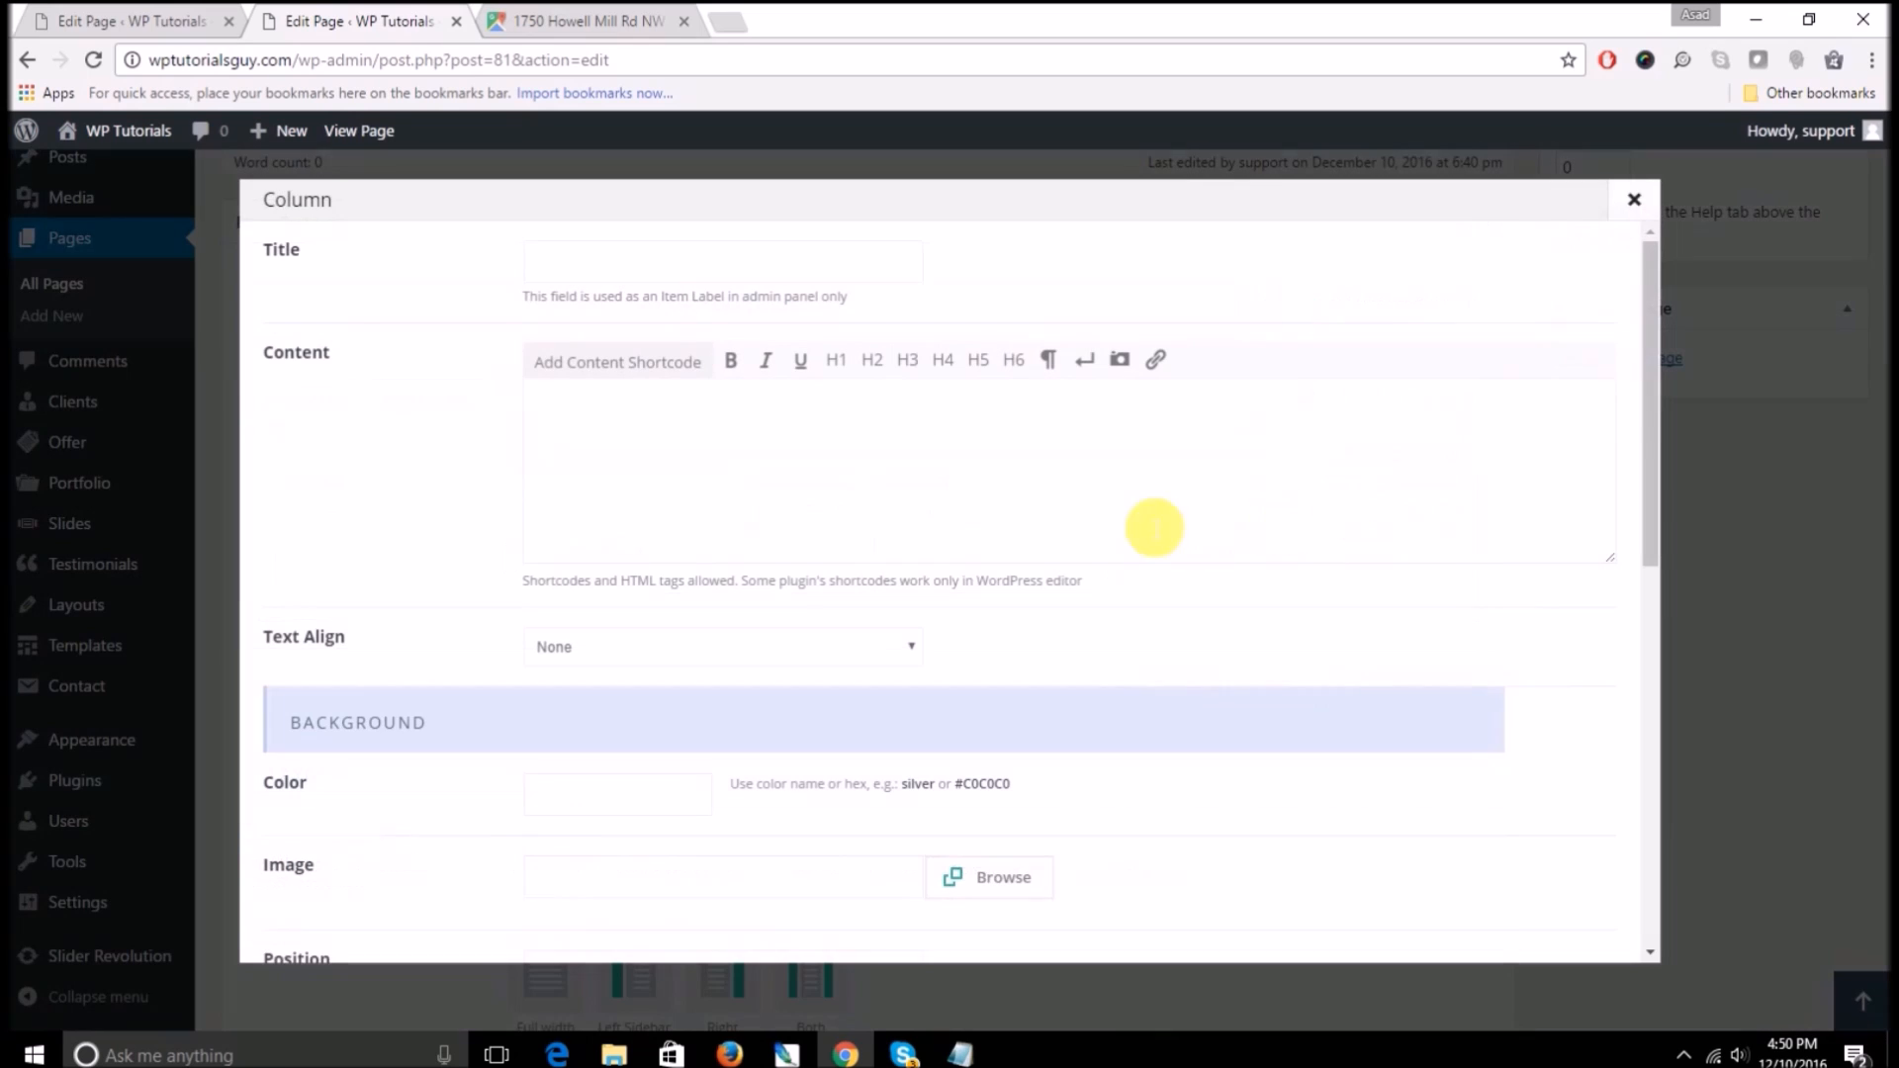
Step: Paste the heading and paragraphs into the Column's content and save it
left_click(767, 487)
key("ctrl+v")
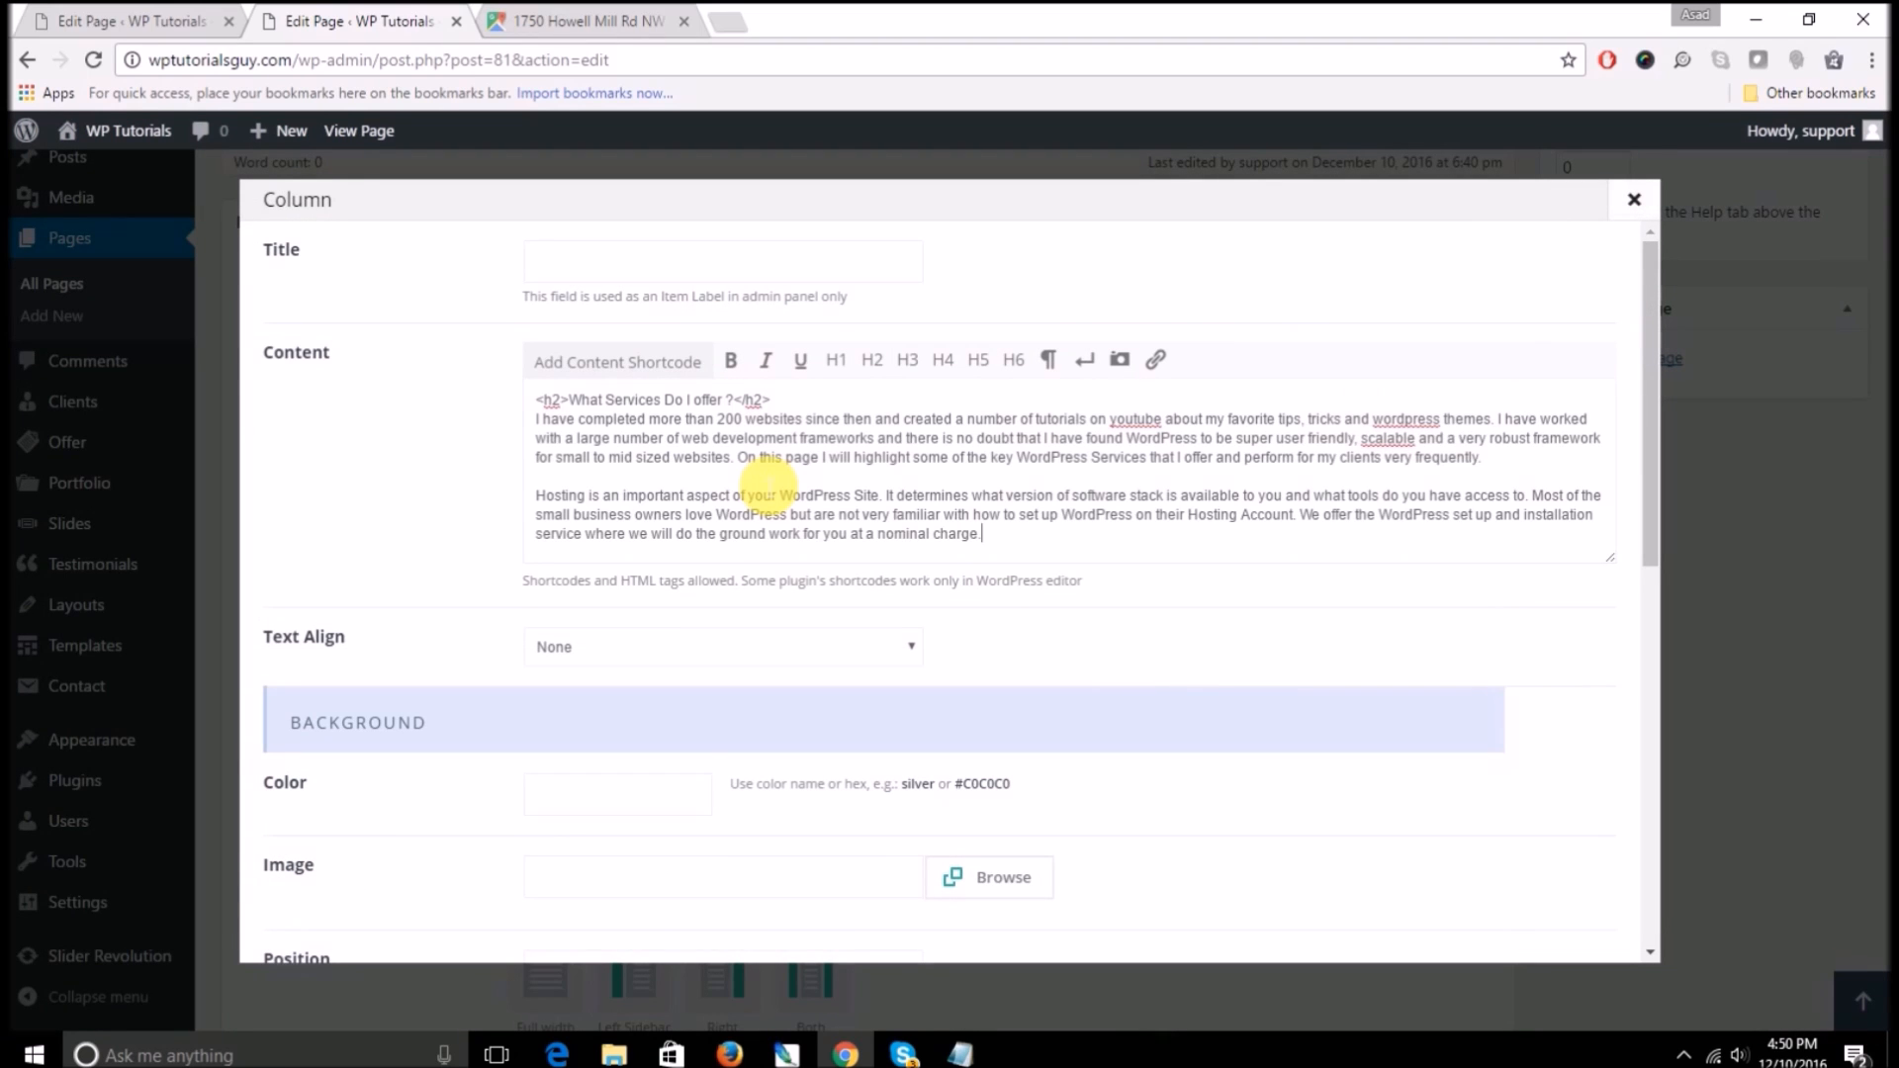
scroll(786, 503, "down", 9)
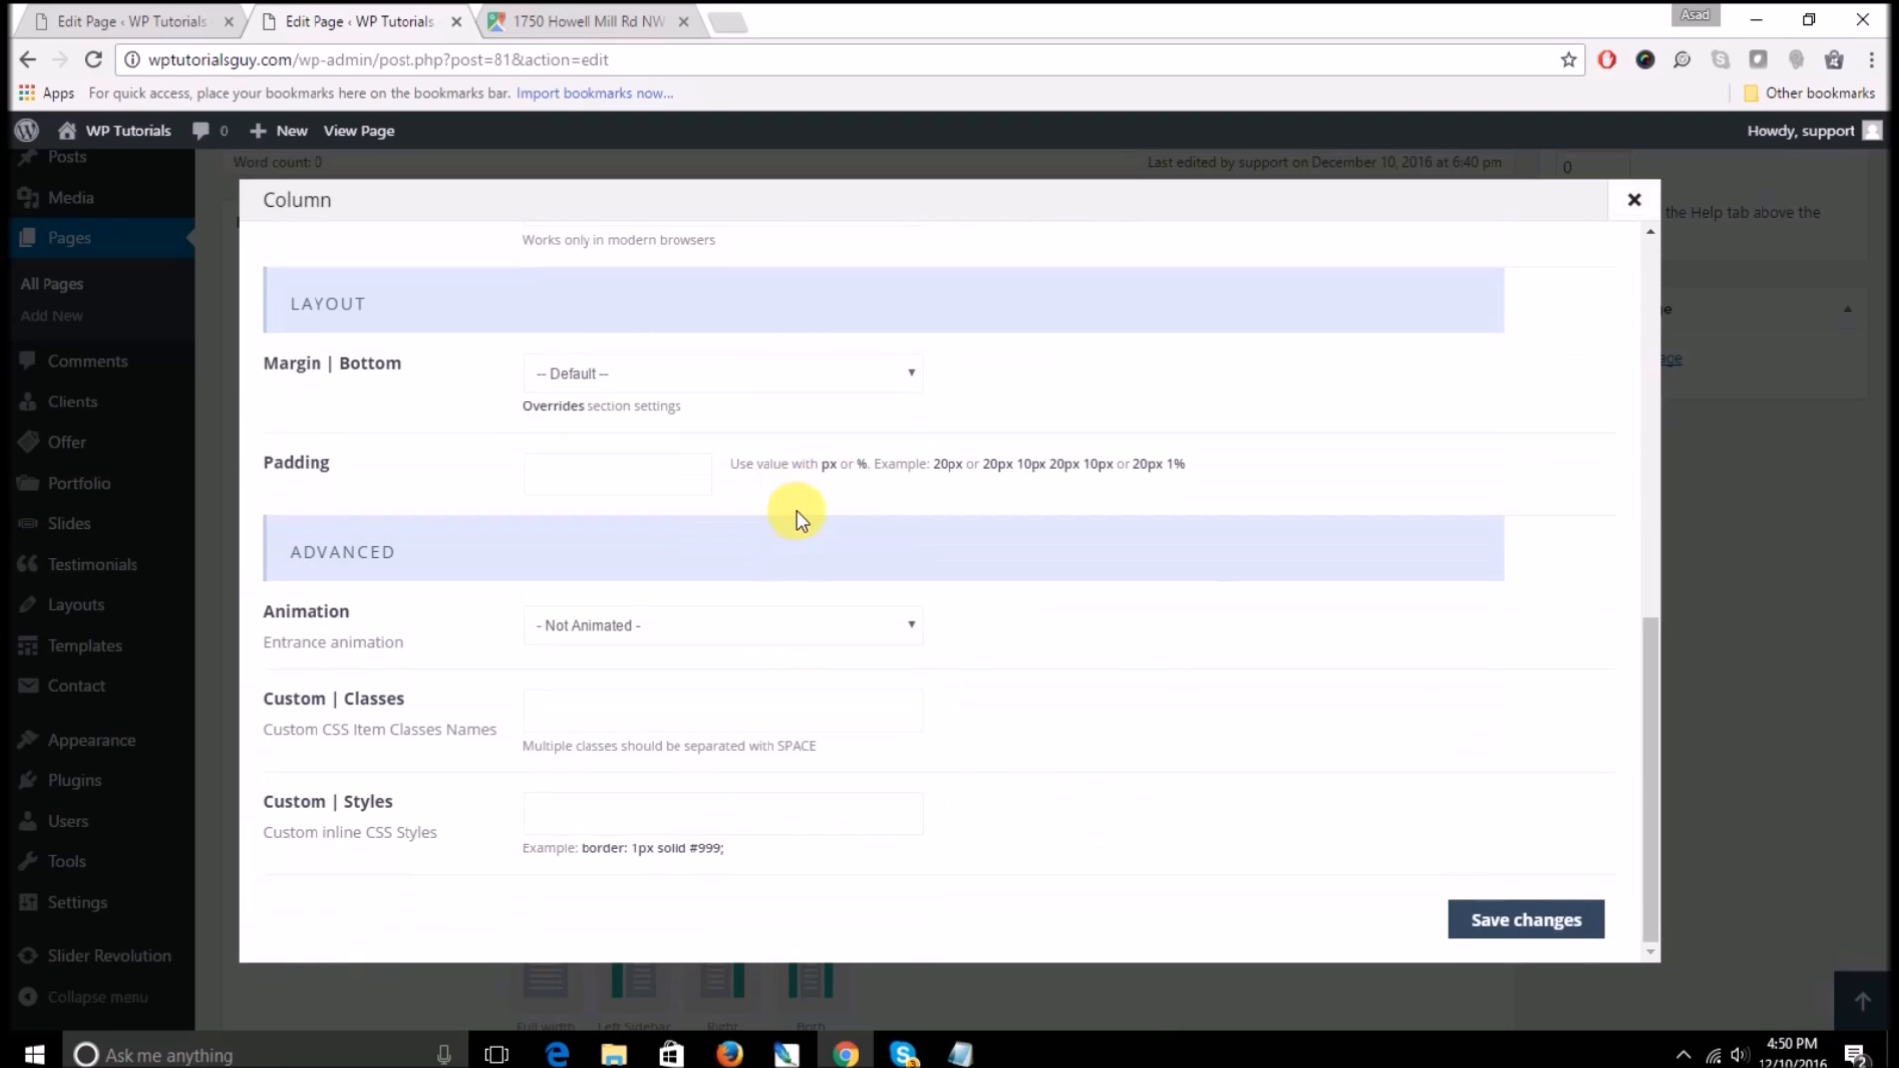
left_click(1526, 919)
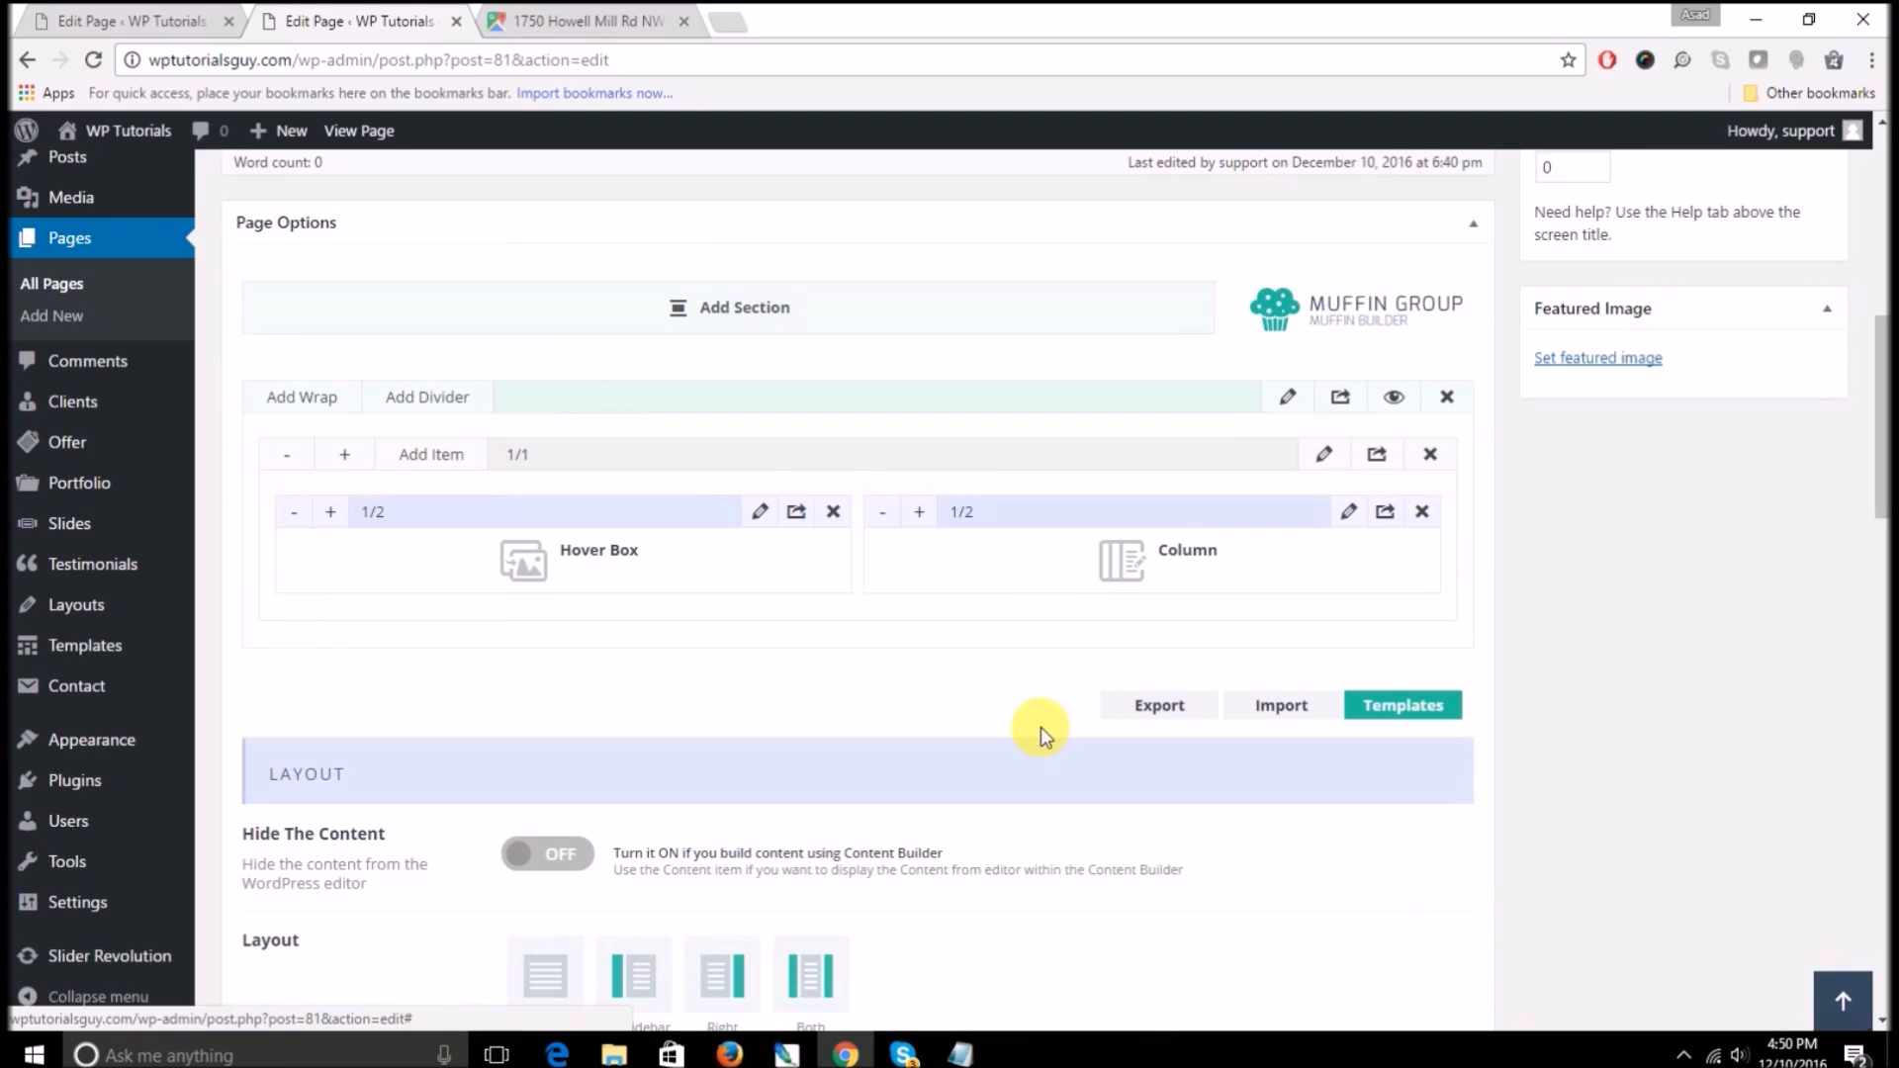
Step: Upload home_wallet_bgsection2.jpg (1920 × 1100) as the Hover Box Image and save
left_click(761, 512)
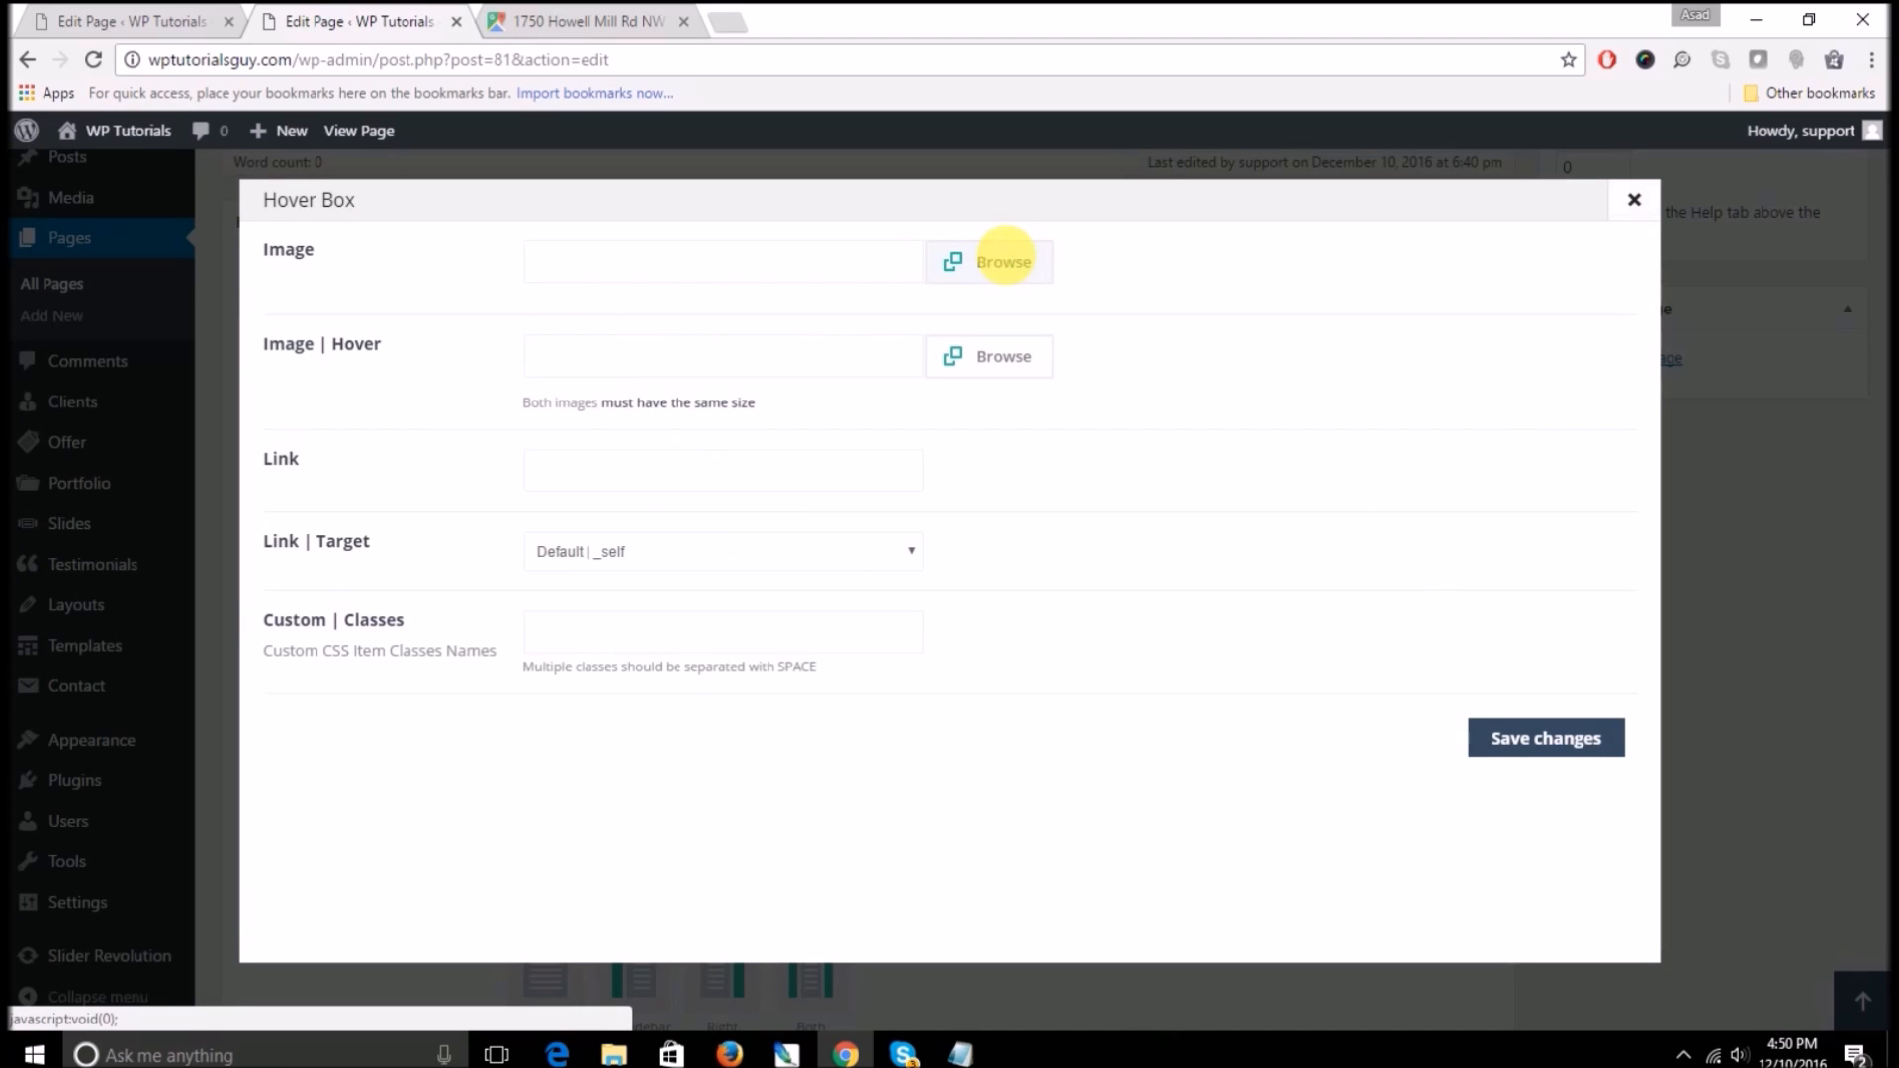
left_click(1004, 260)
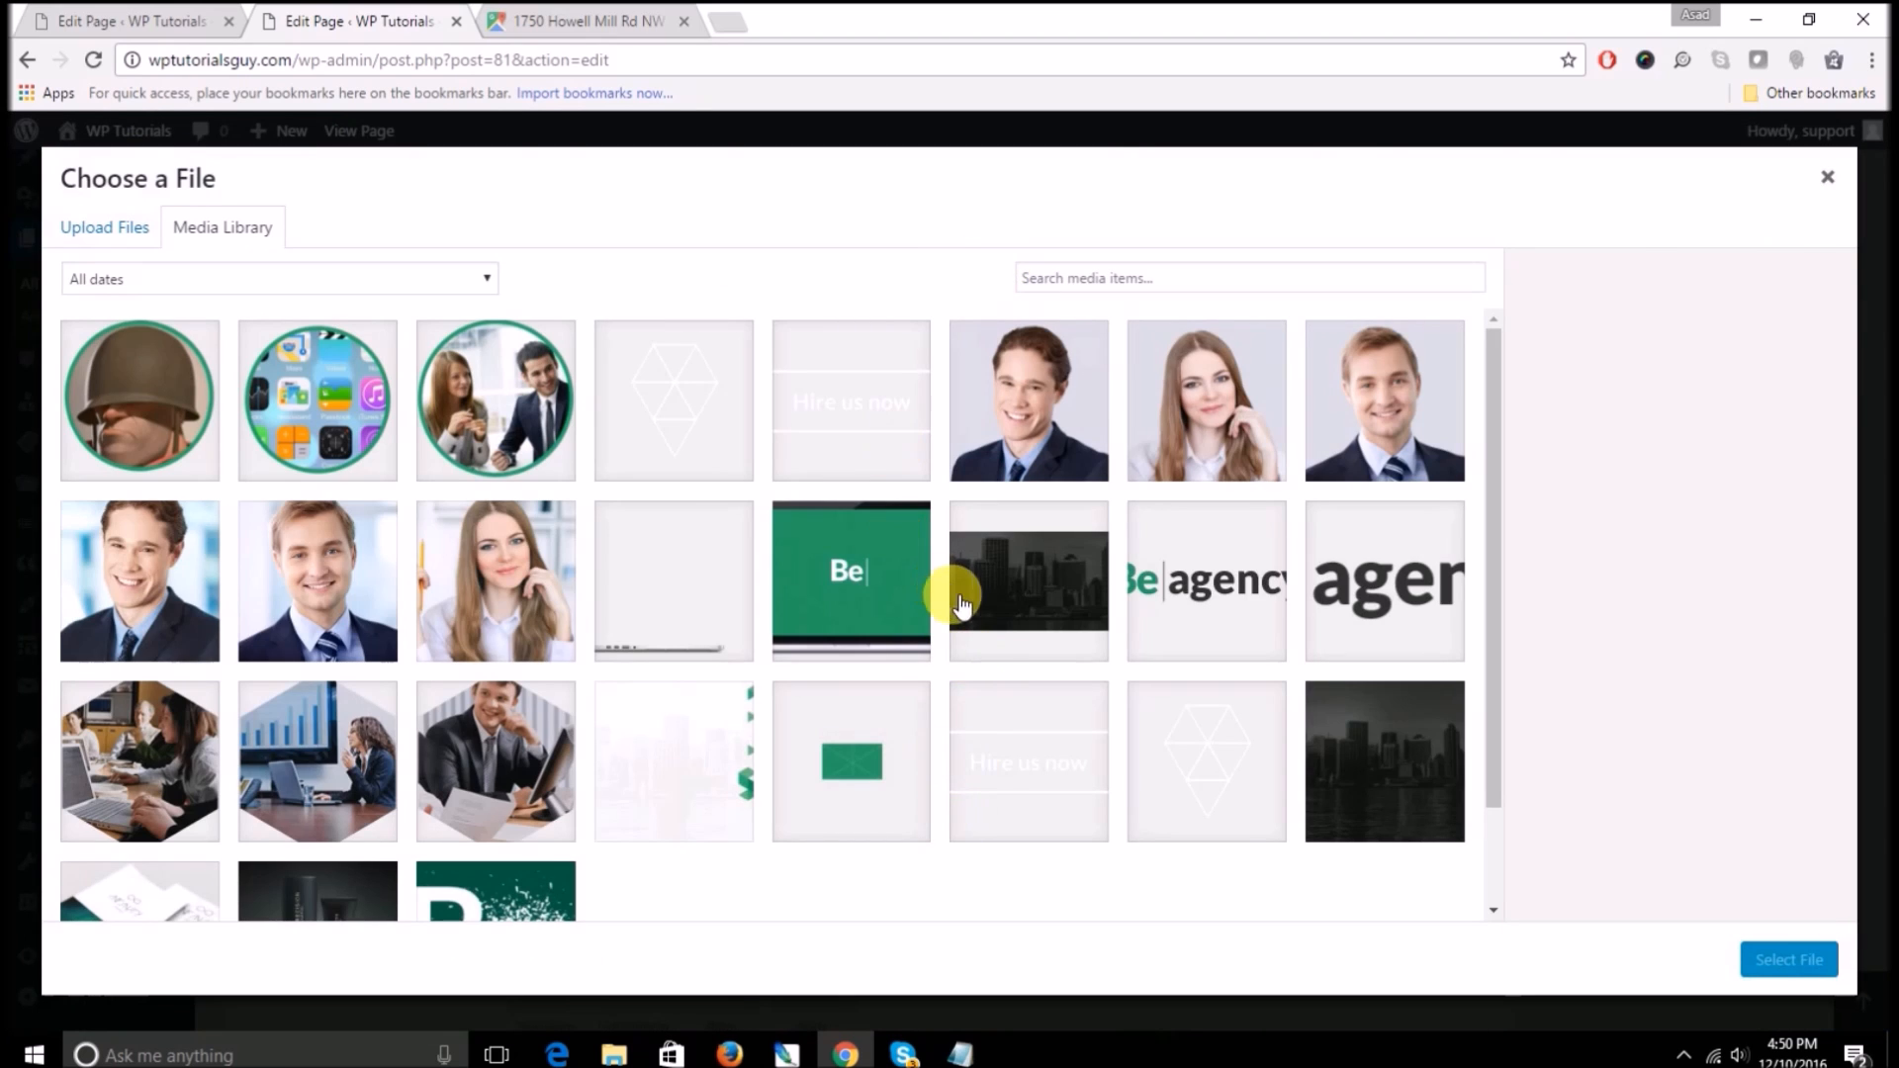
scroll(1256, 670, "down", 2)
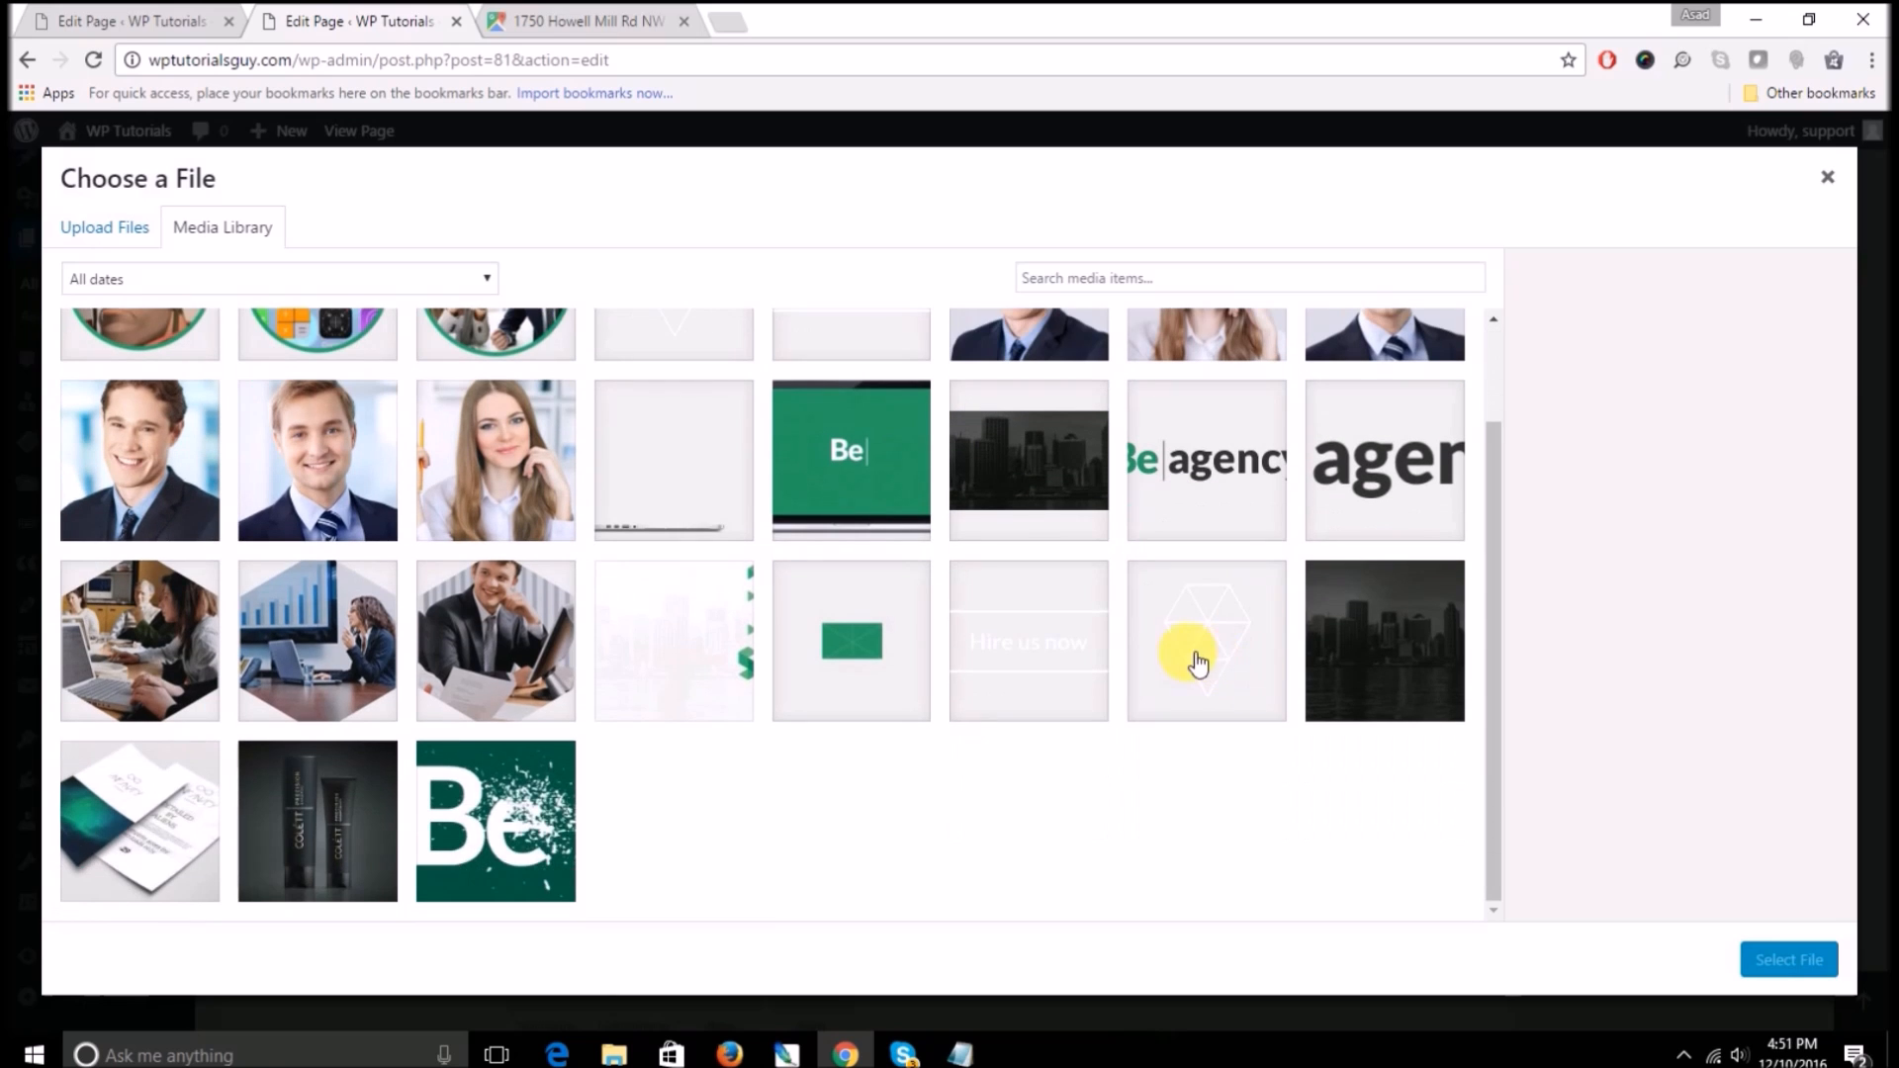
scroll(1195, 661, "up", 2)
left_click(96, 235)
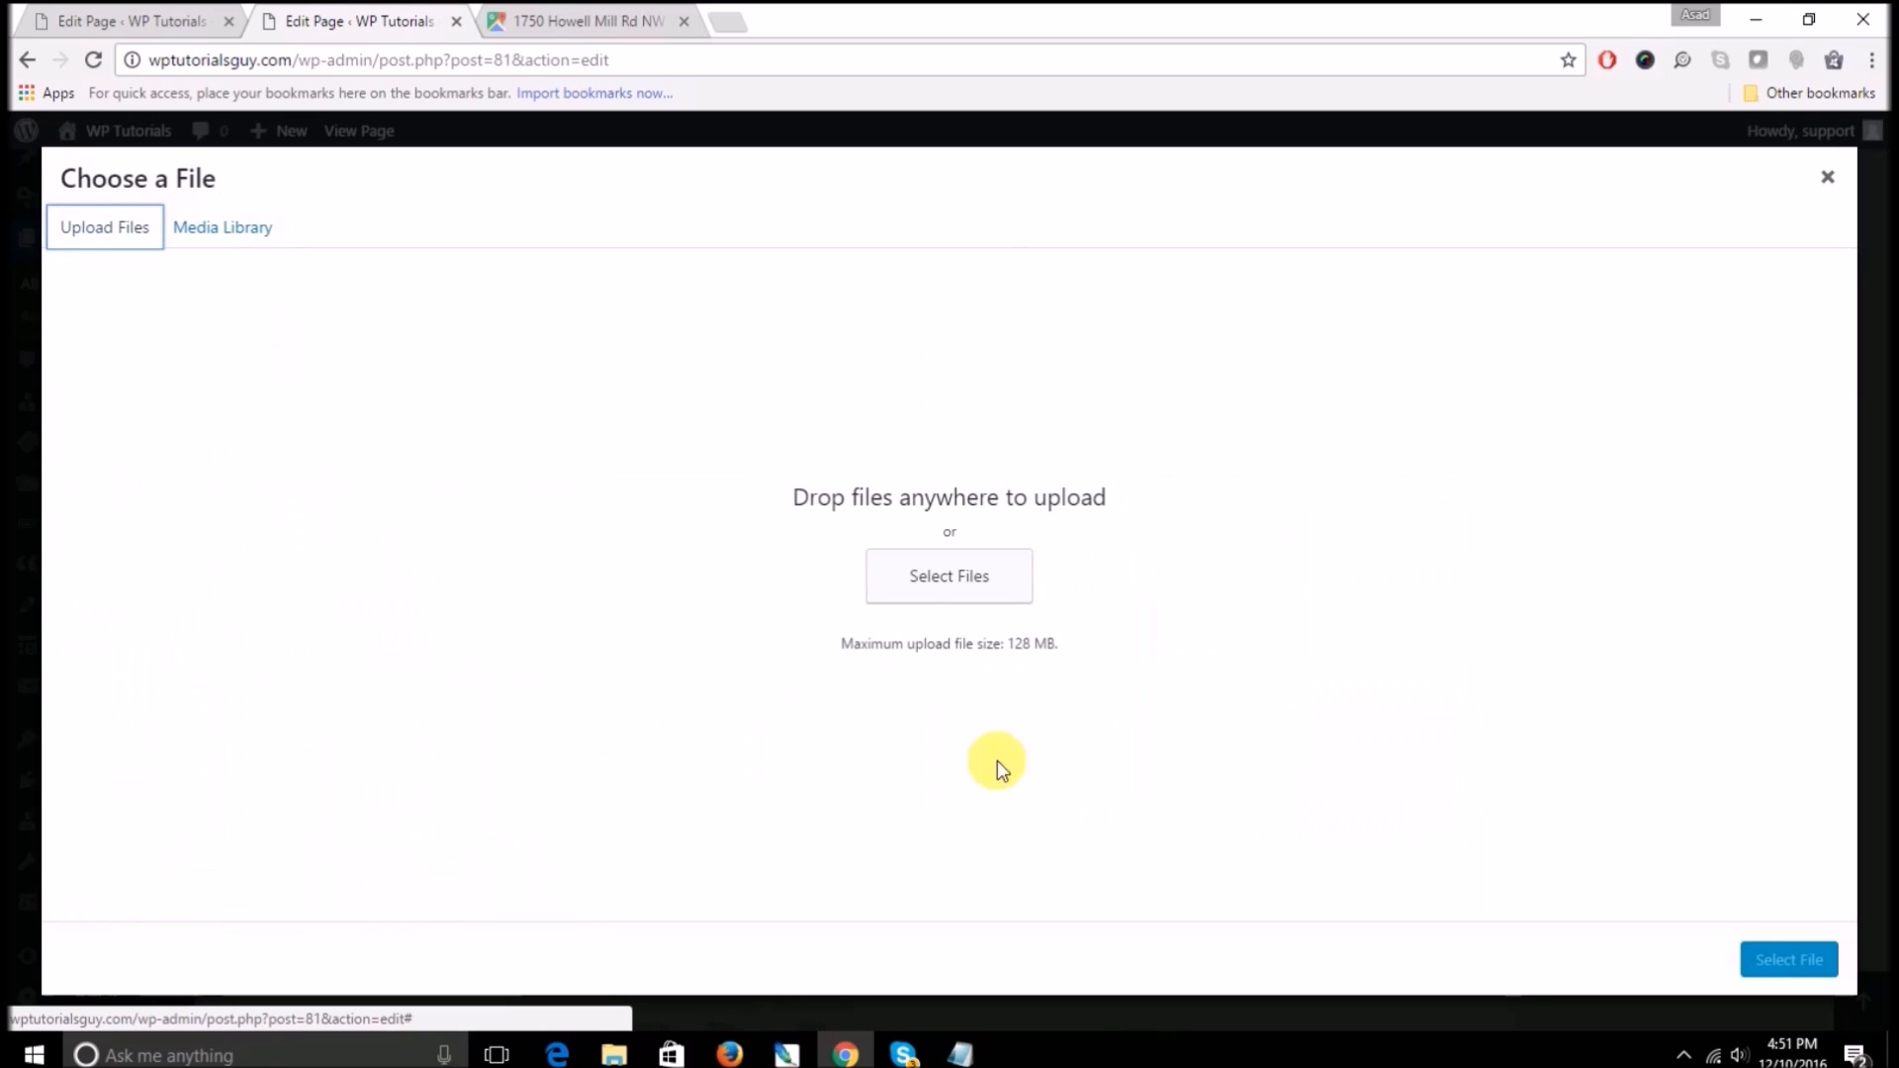
left_click(977, 584)
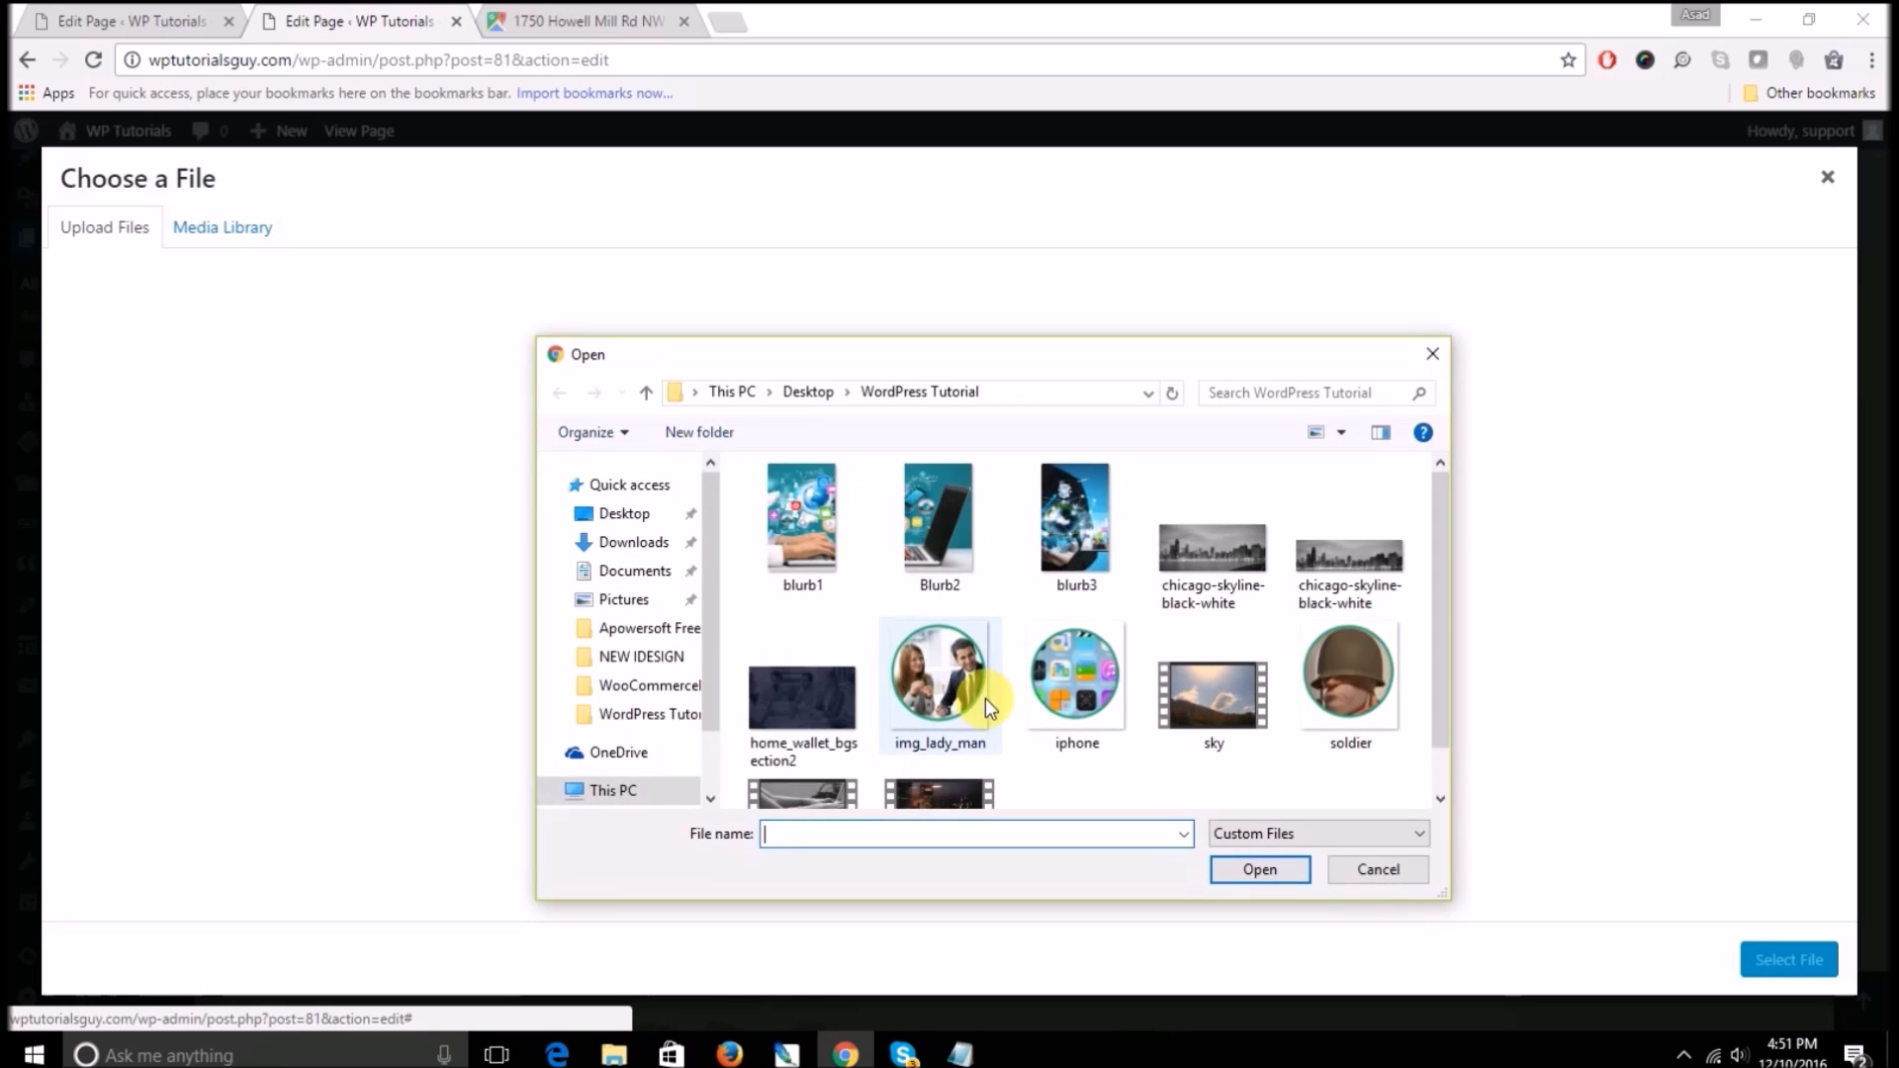
double_click(805, 678)
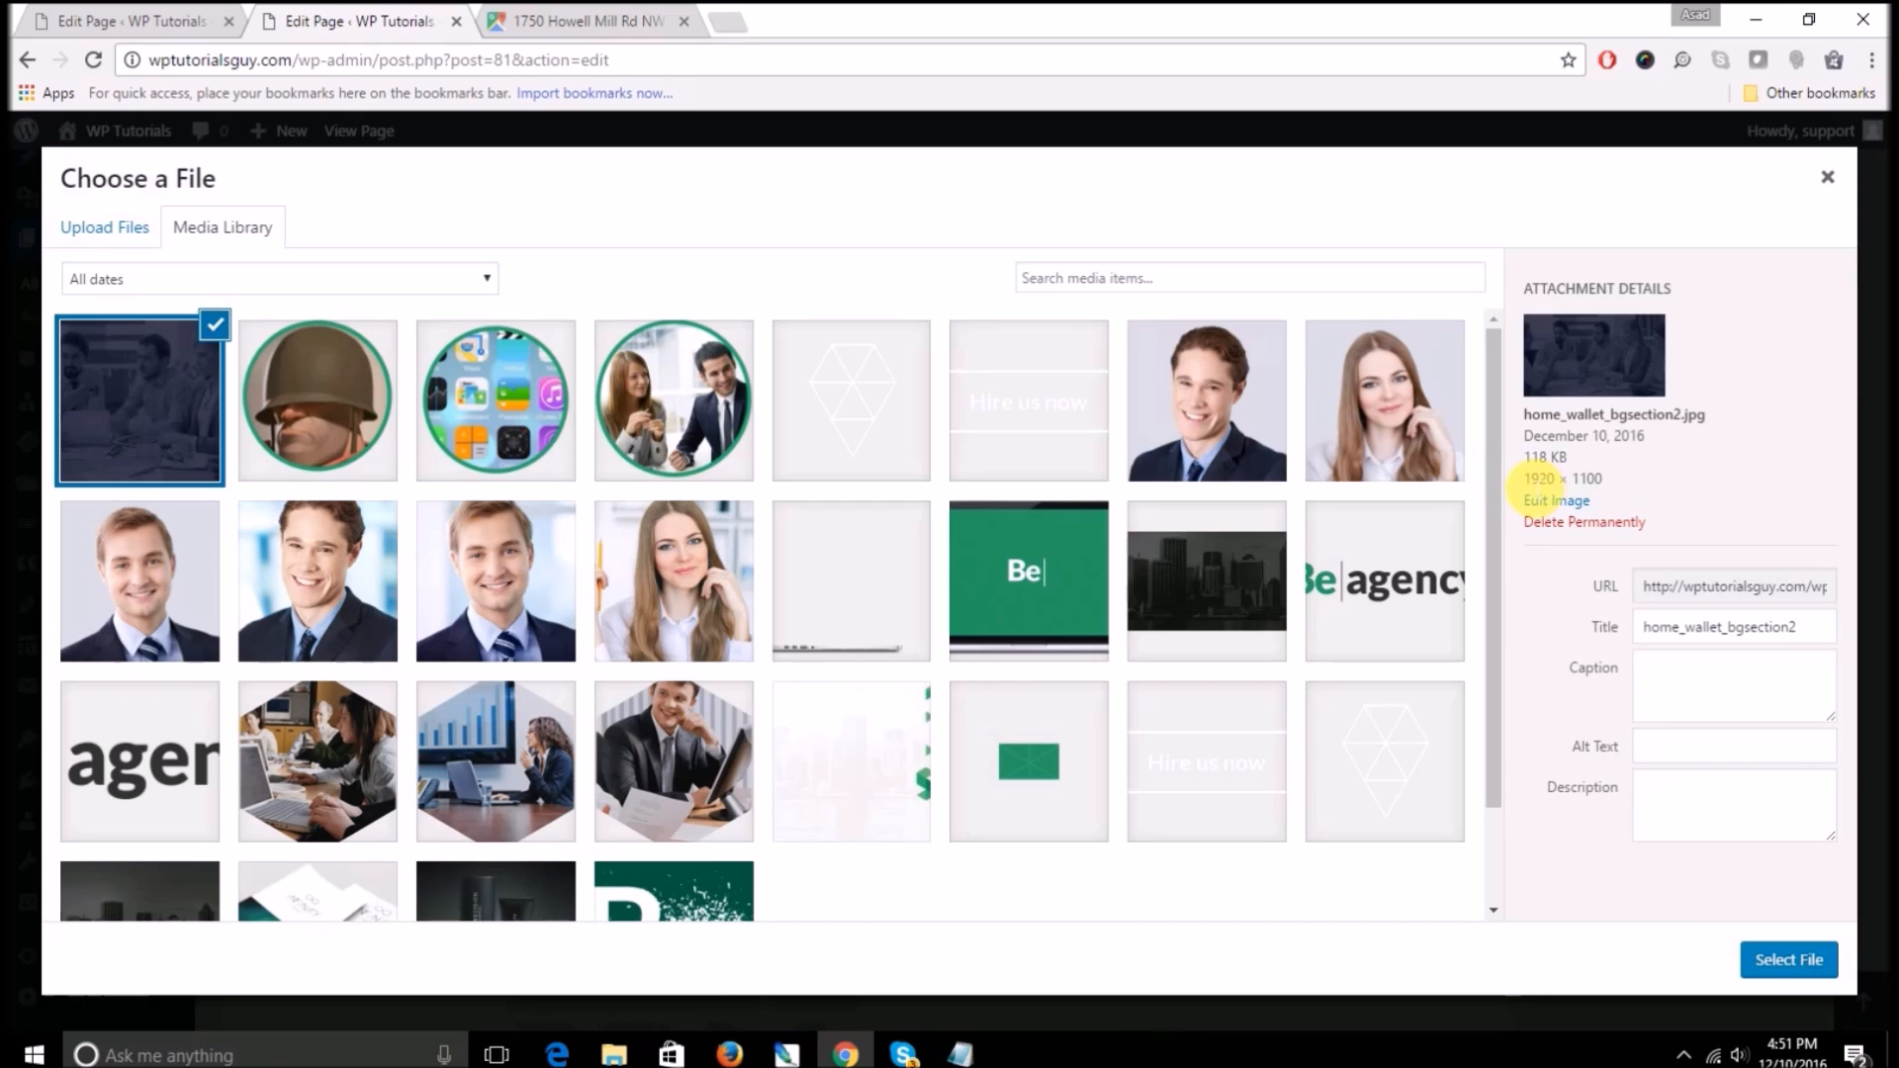
left_click_drag(1532, 483, 1625, 489)
left_click(1802, 969)
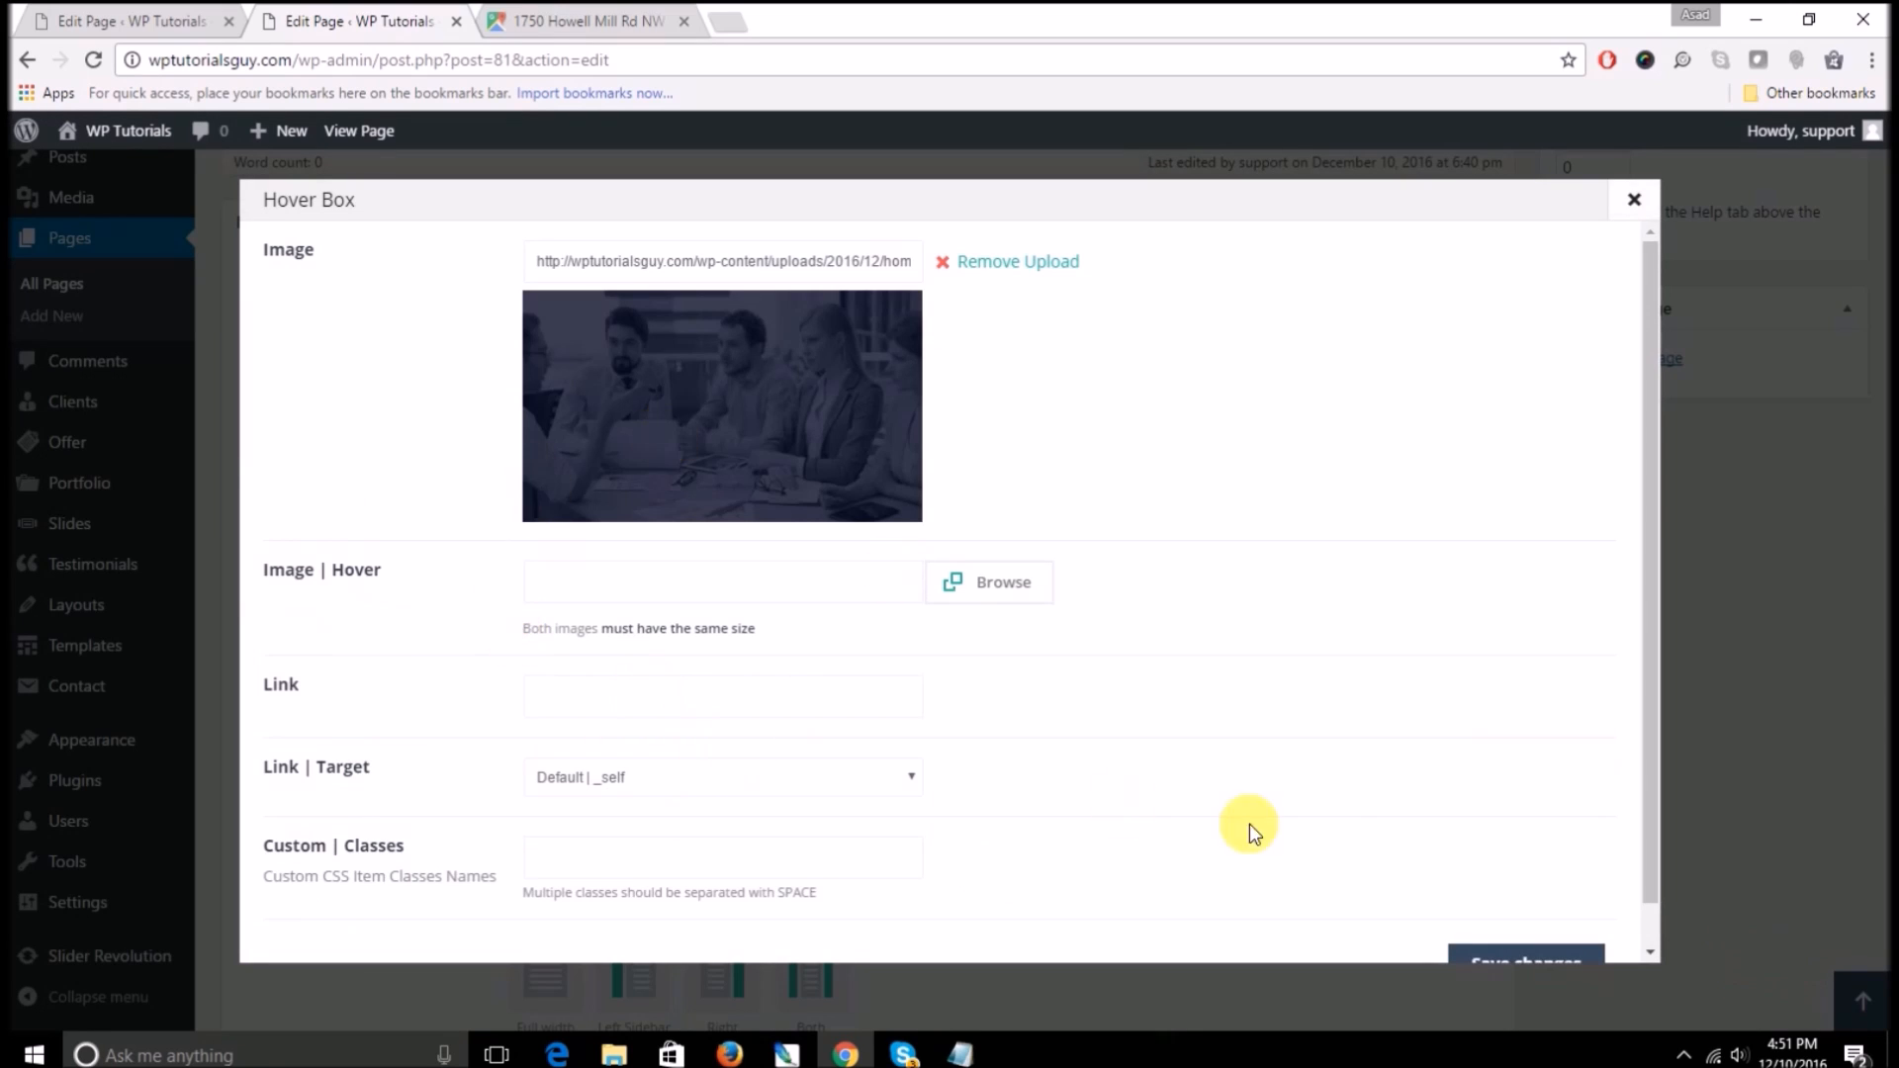
scroll(1572, 801, "down", 1)
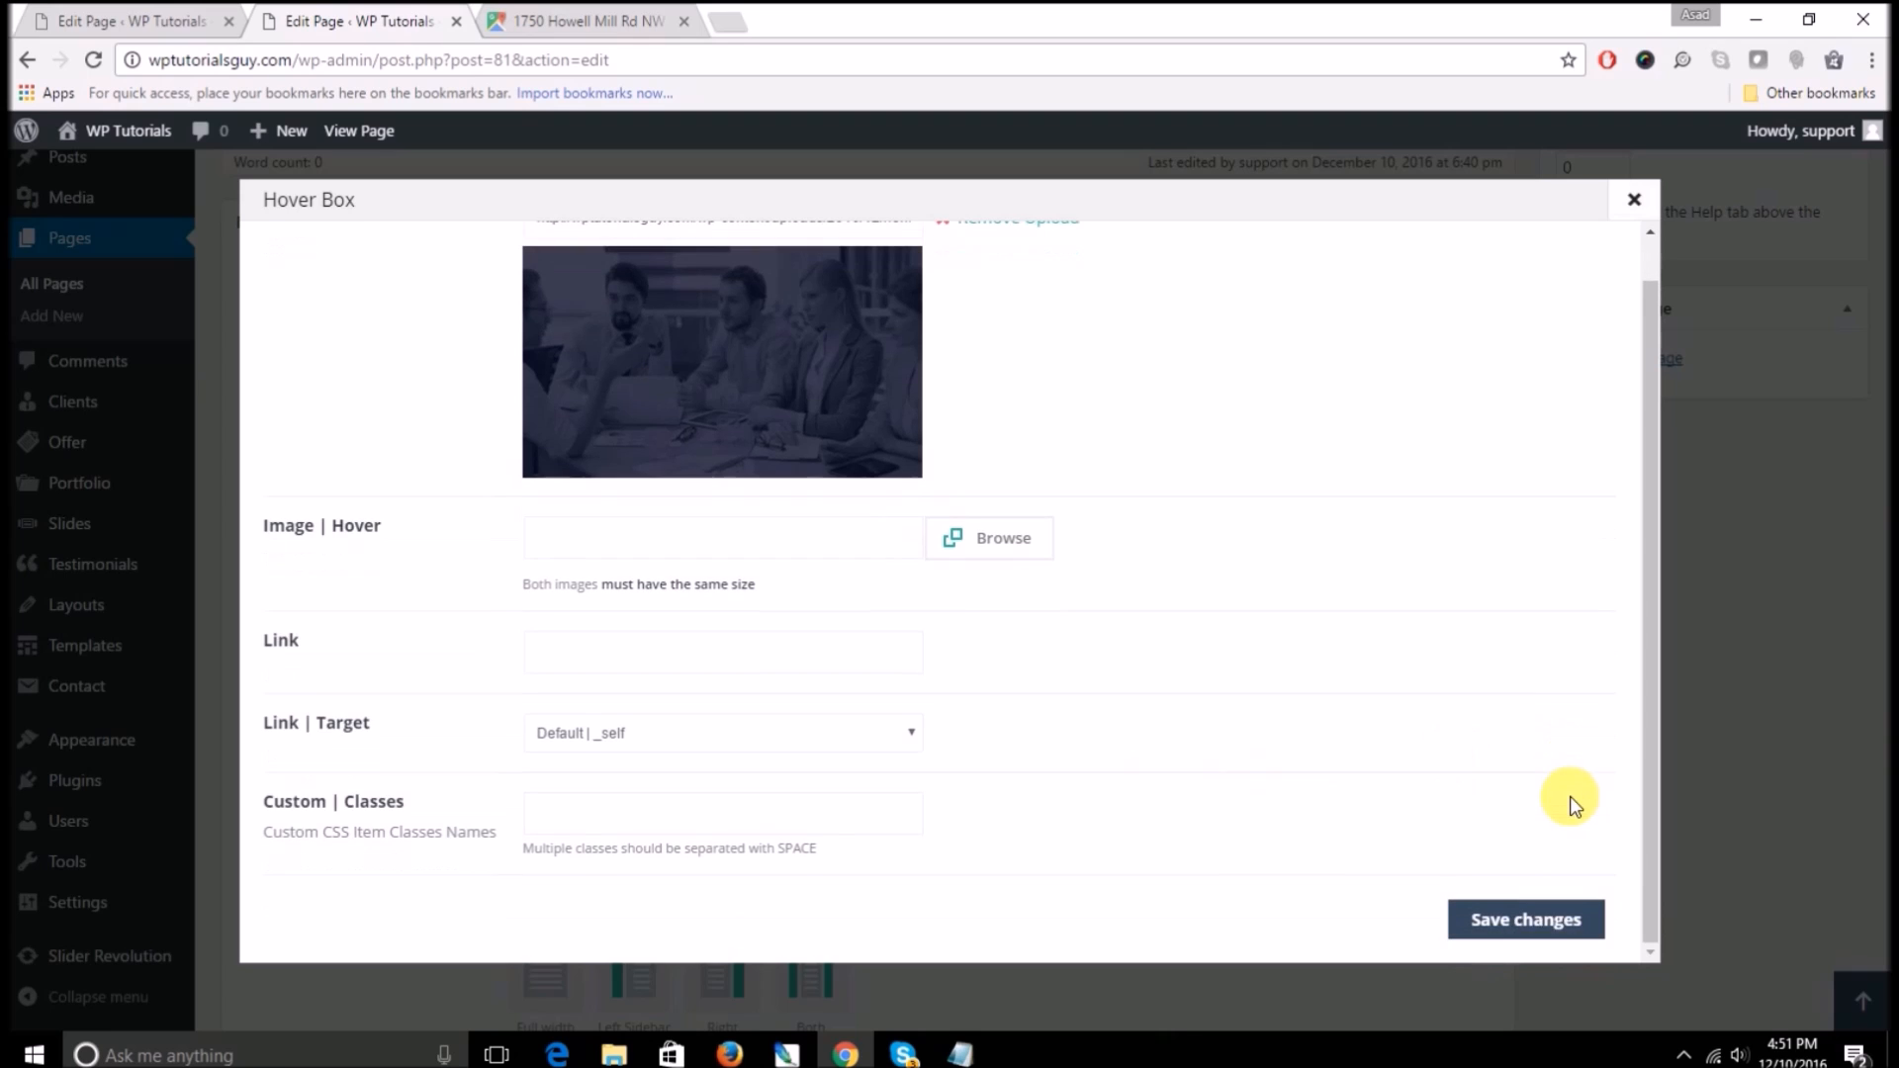
left_click(1548, 922)
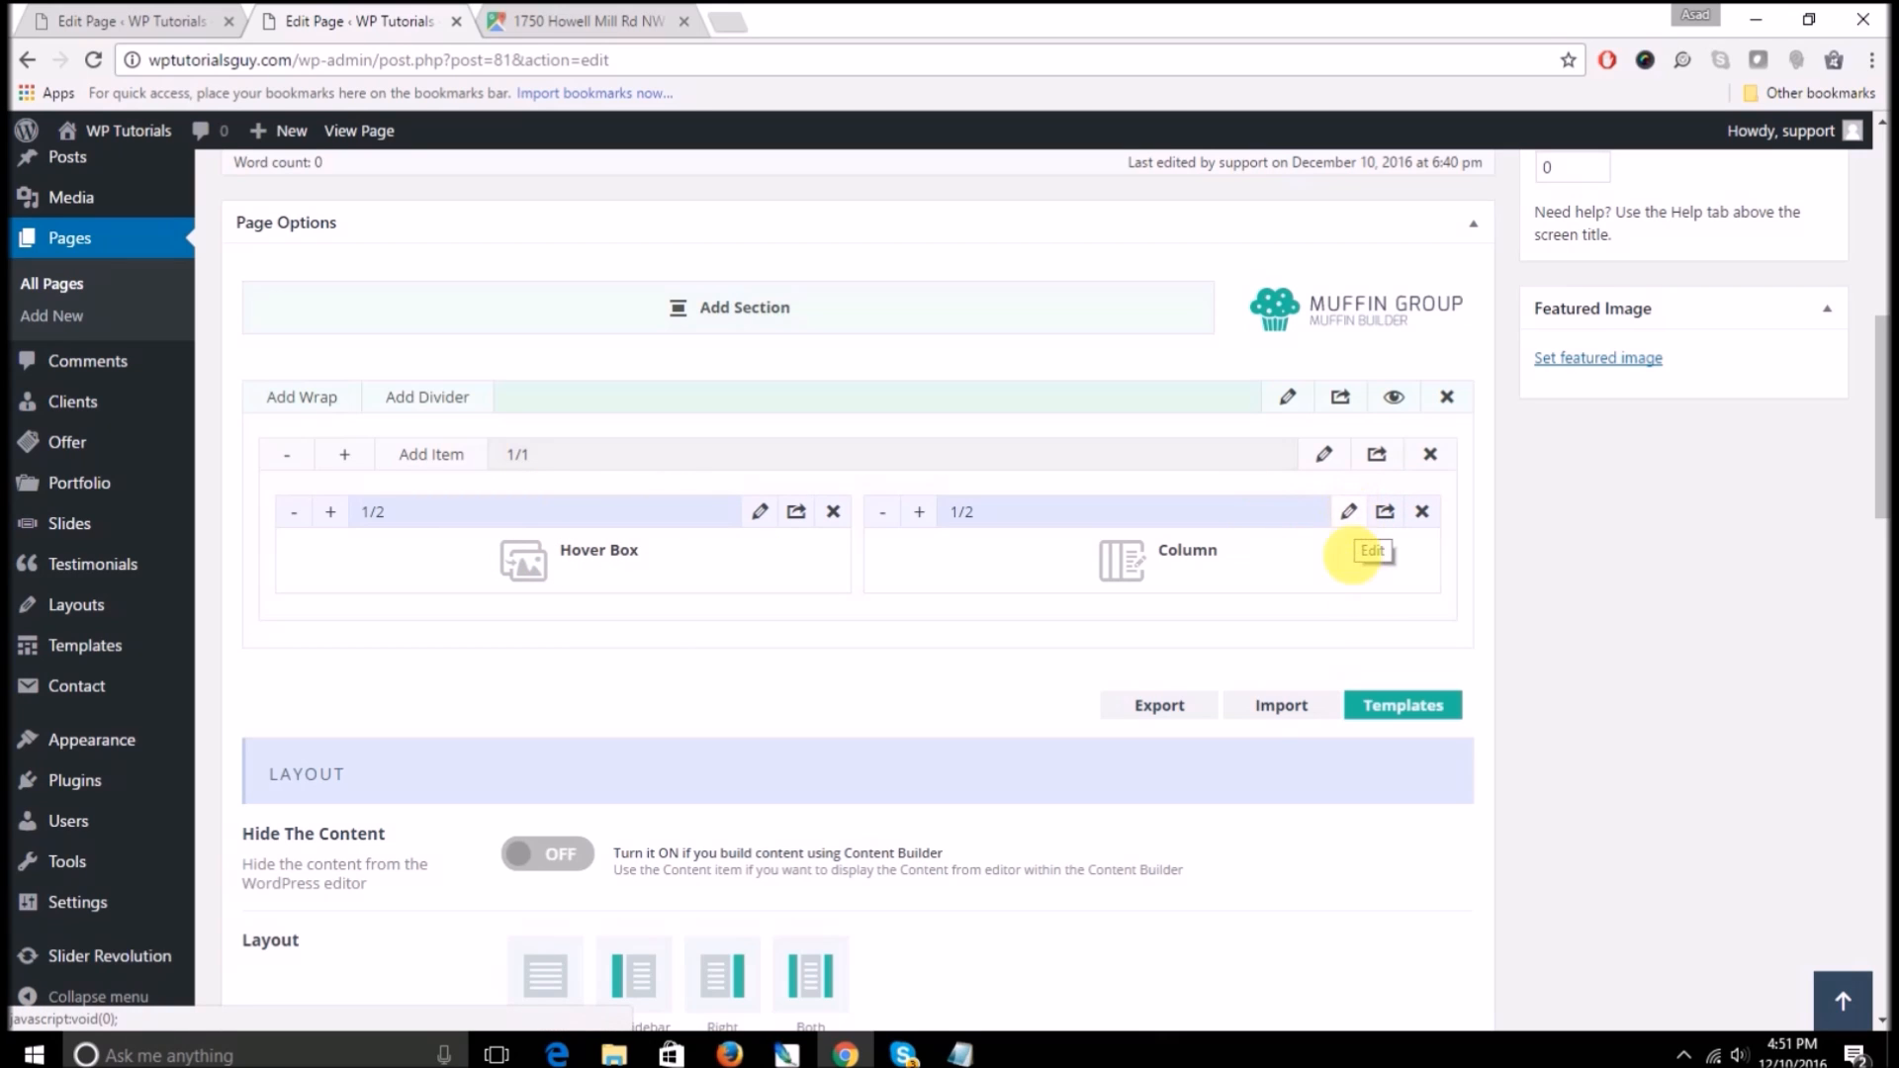
Step: Close the older Edit Page tab and the map tab
scroll(1413, 615, "up", 5)
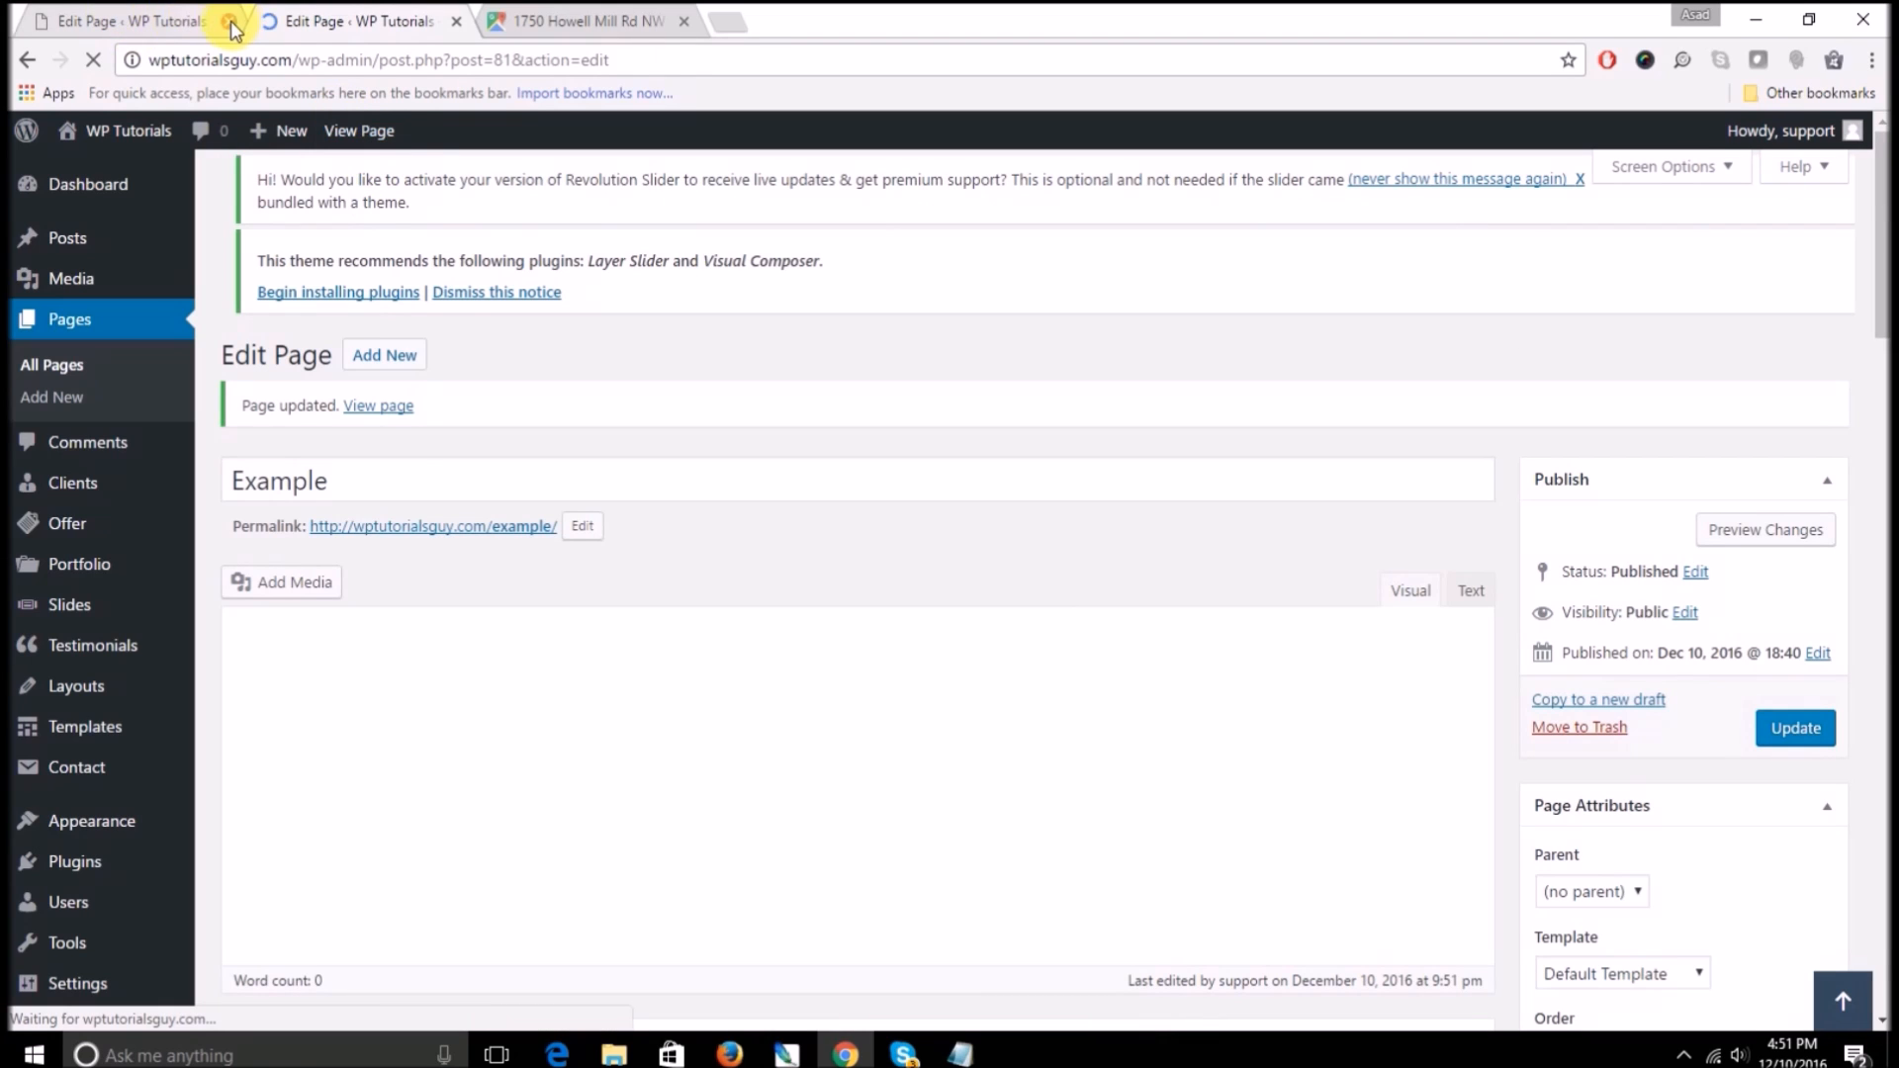
left_click(230, 22)
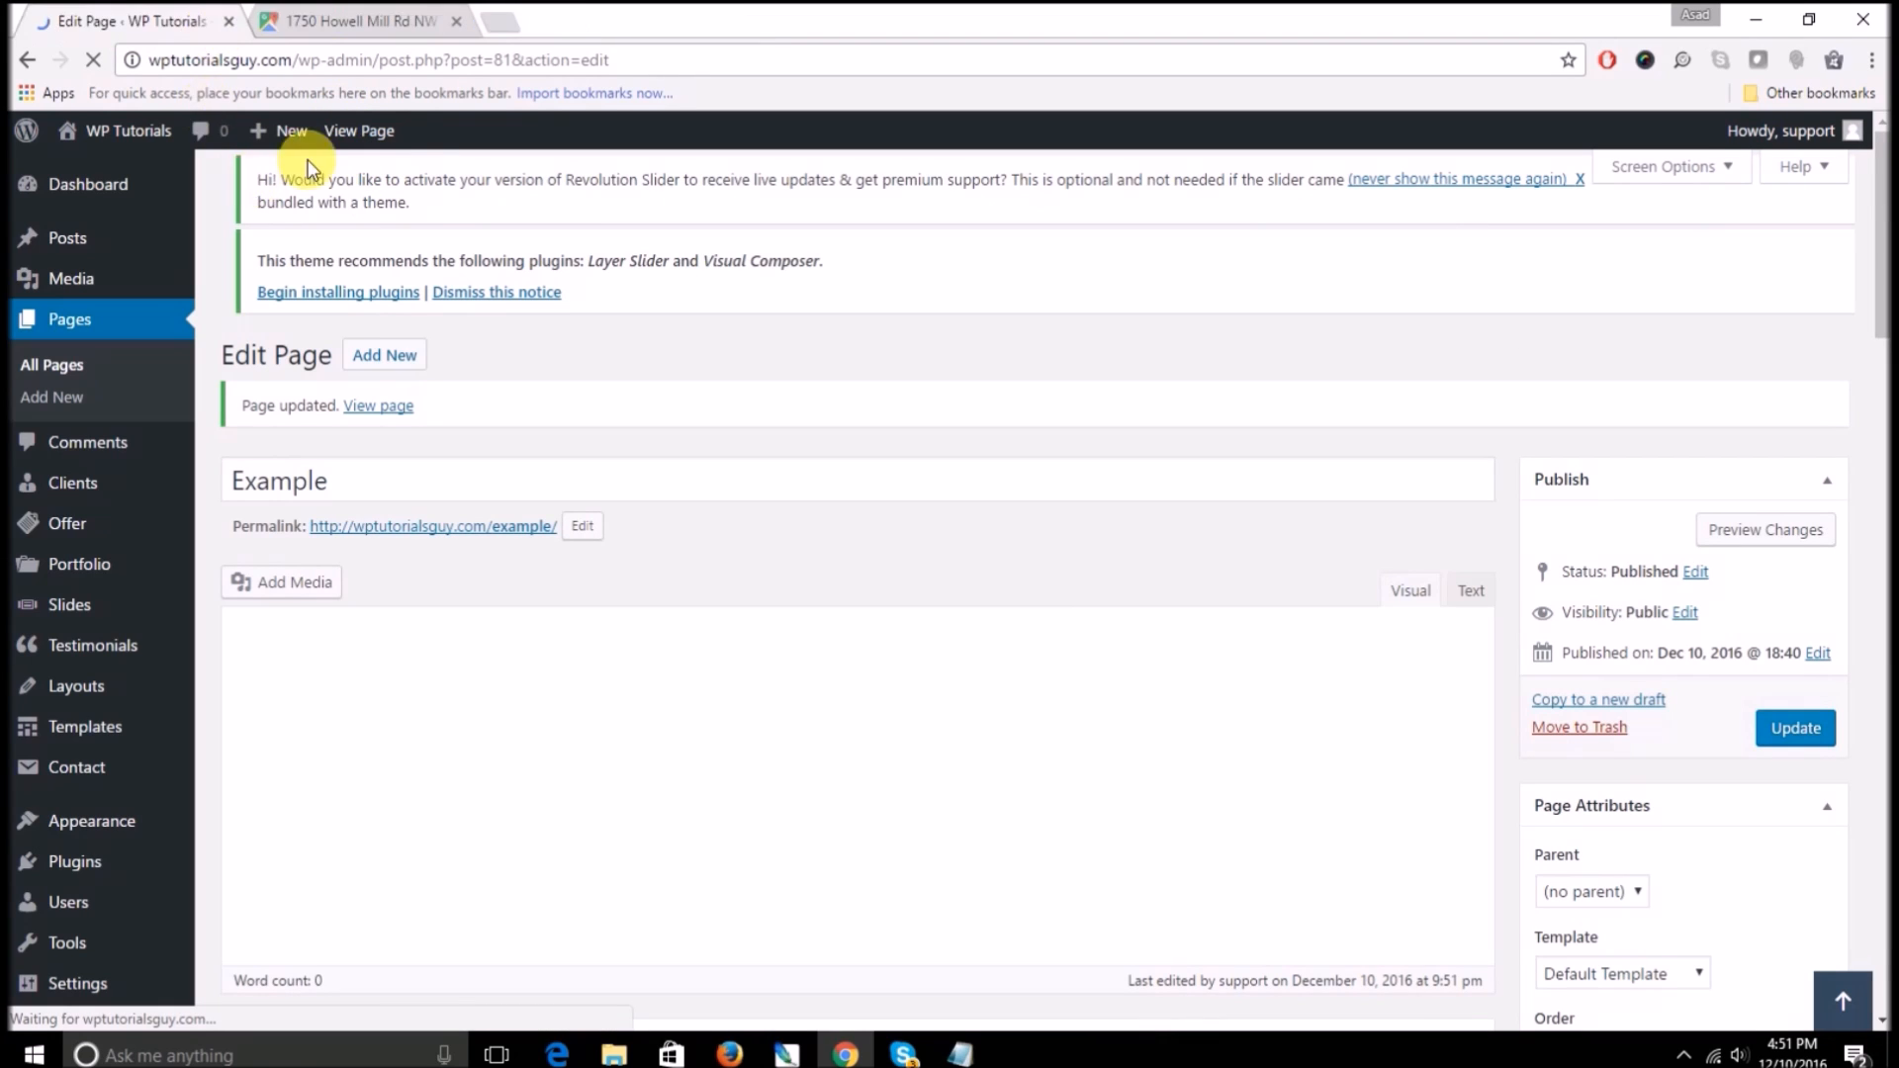
left_click(456, 22)
Step: View the live Example page in a new tab to check the image beside the text
right_click(368, 132)
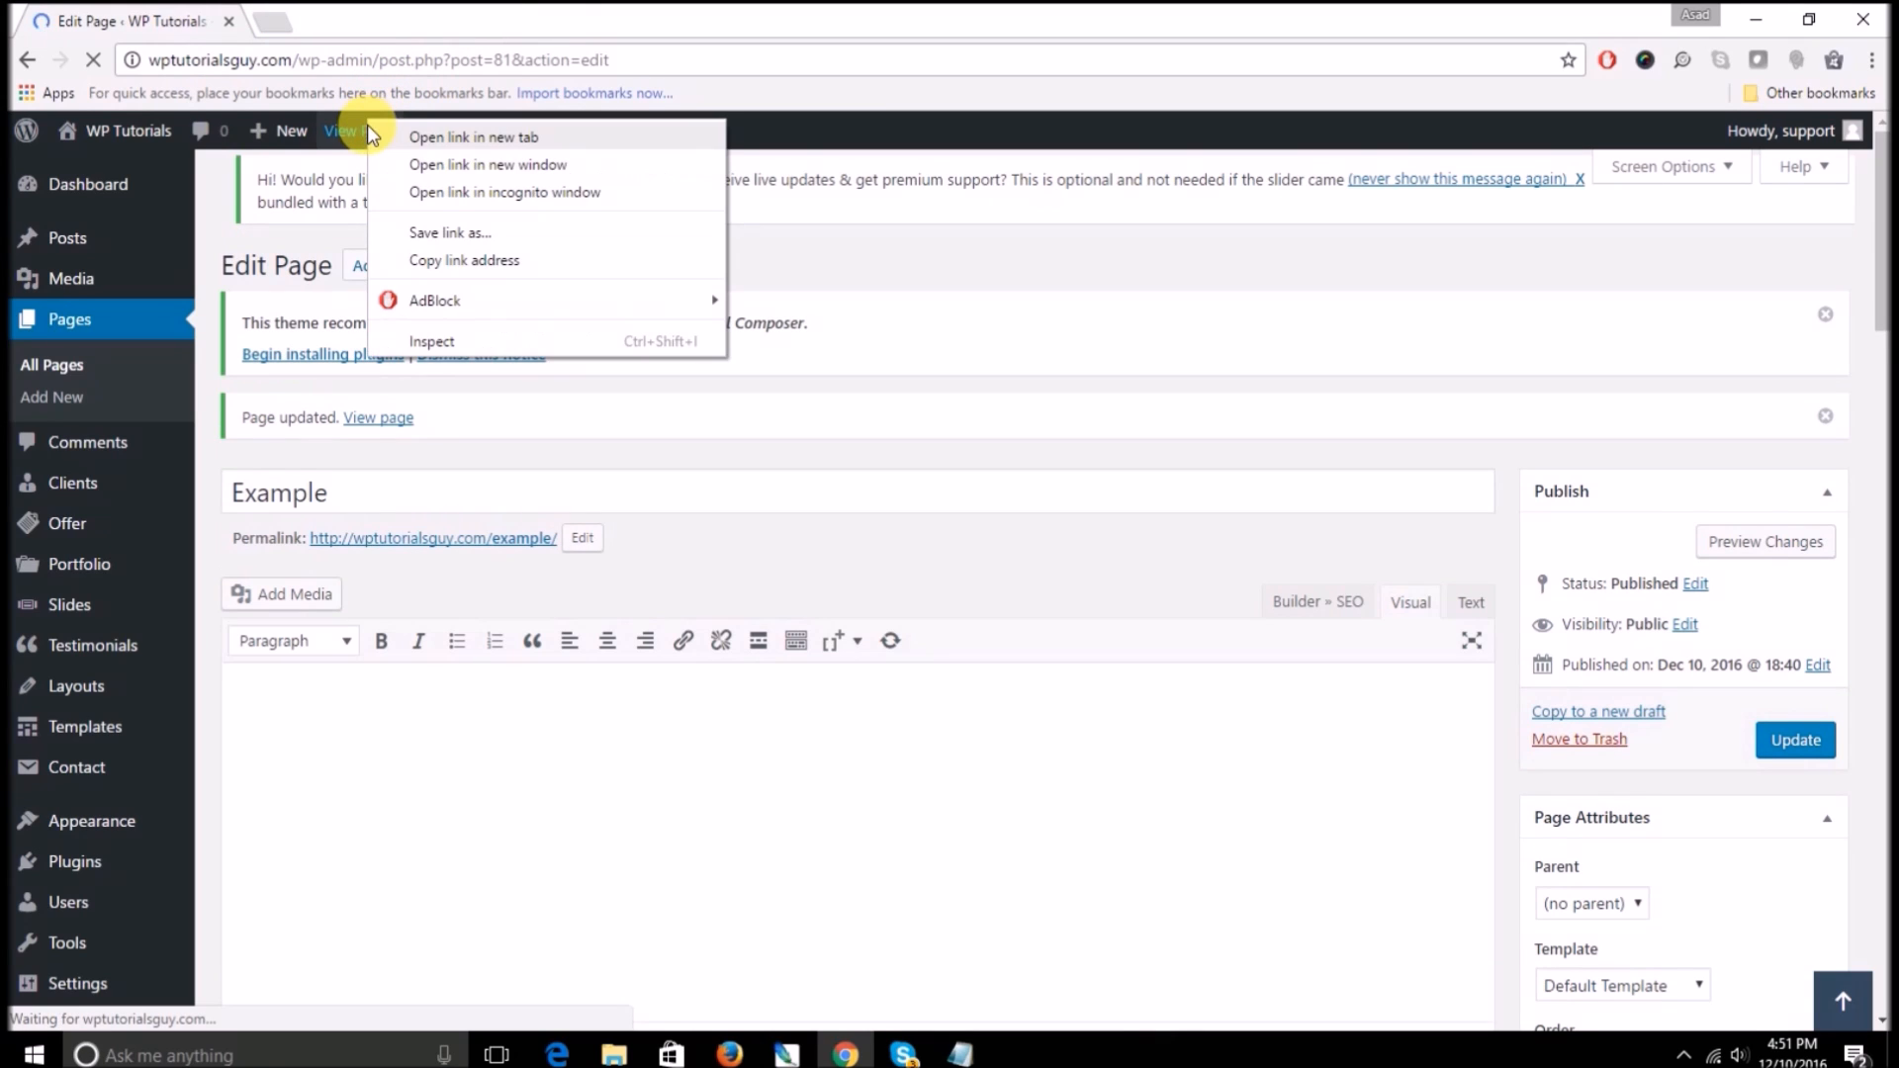
right_click(370, 134)
left_click(400, 137)
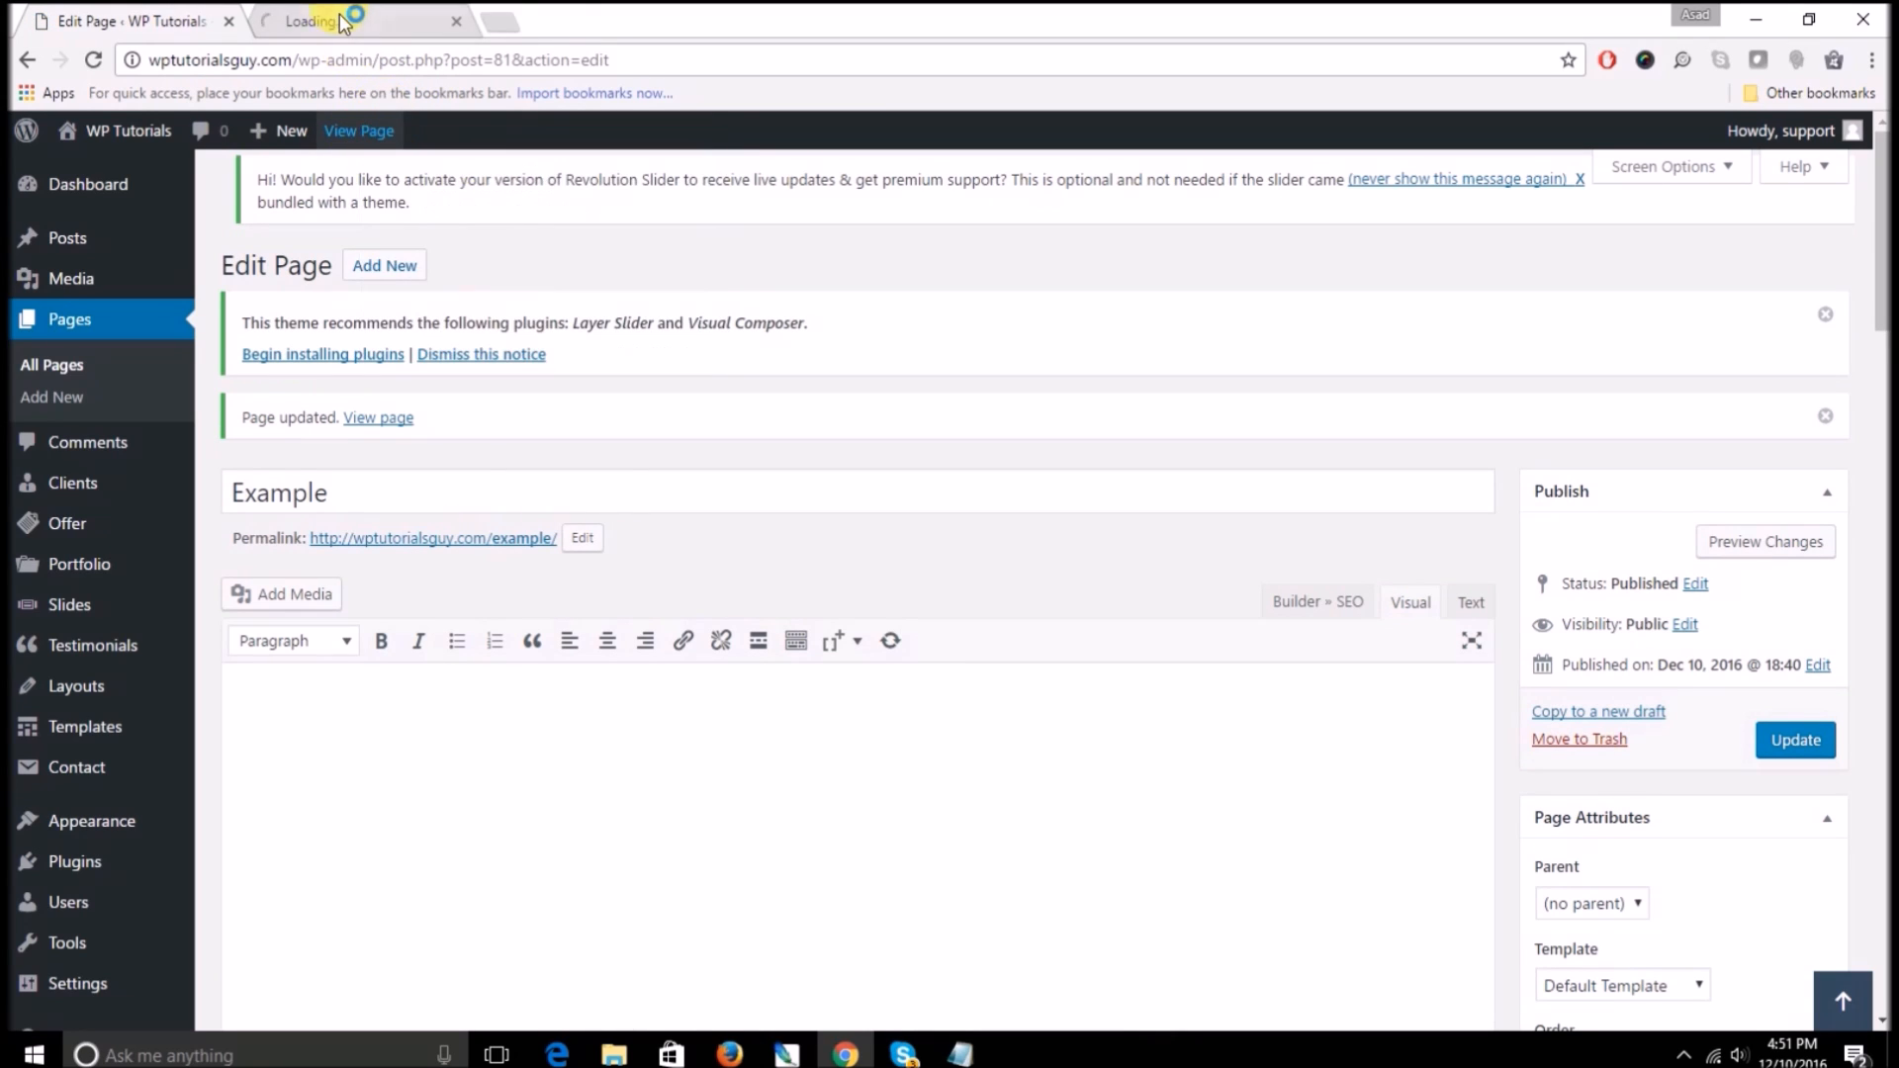
left_click(343, 22)
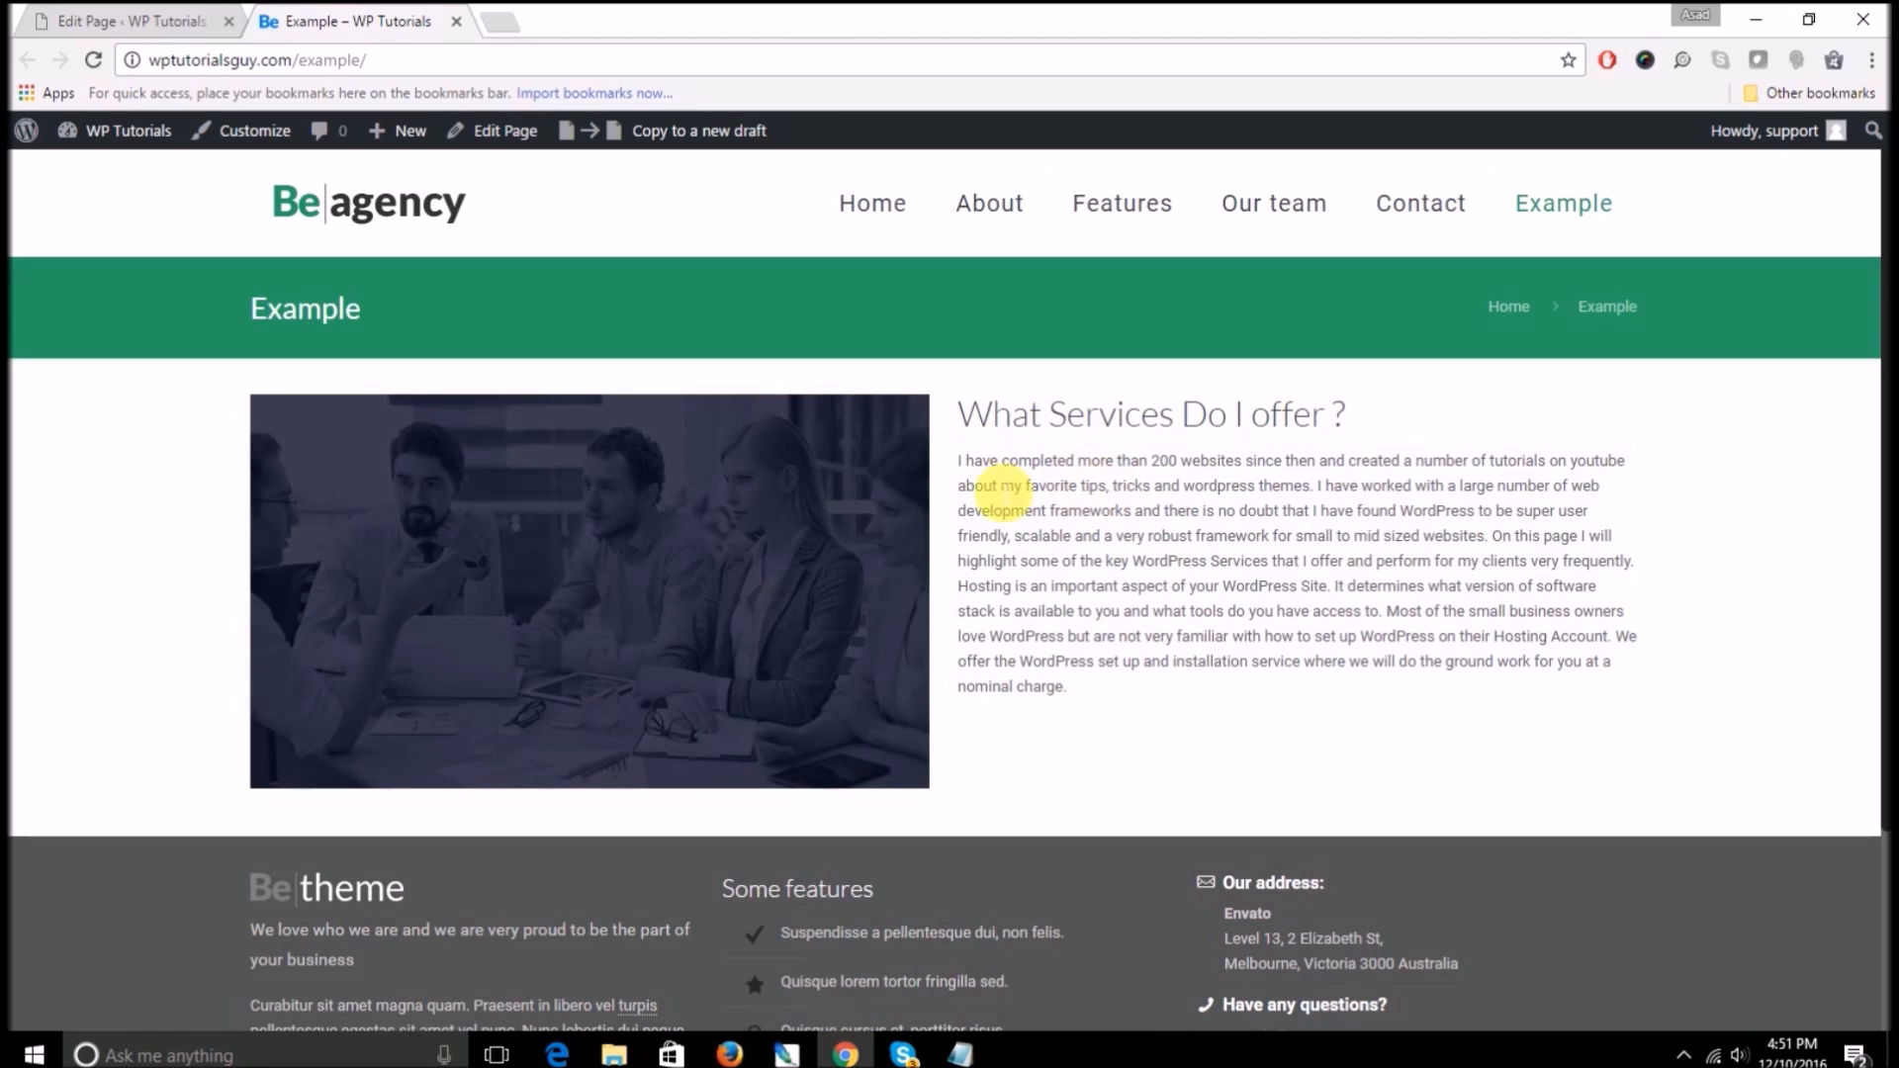
left_click(63, 19)
scroll(928, 732, "down", 7)
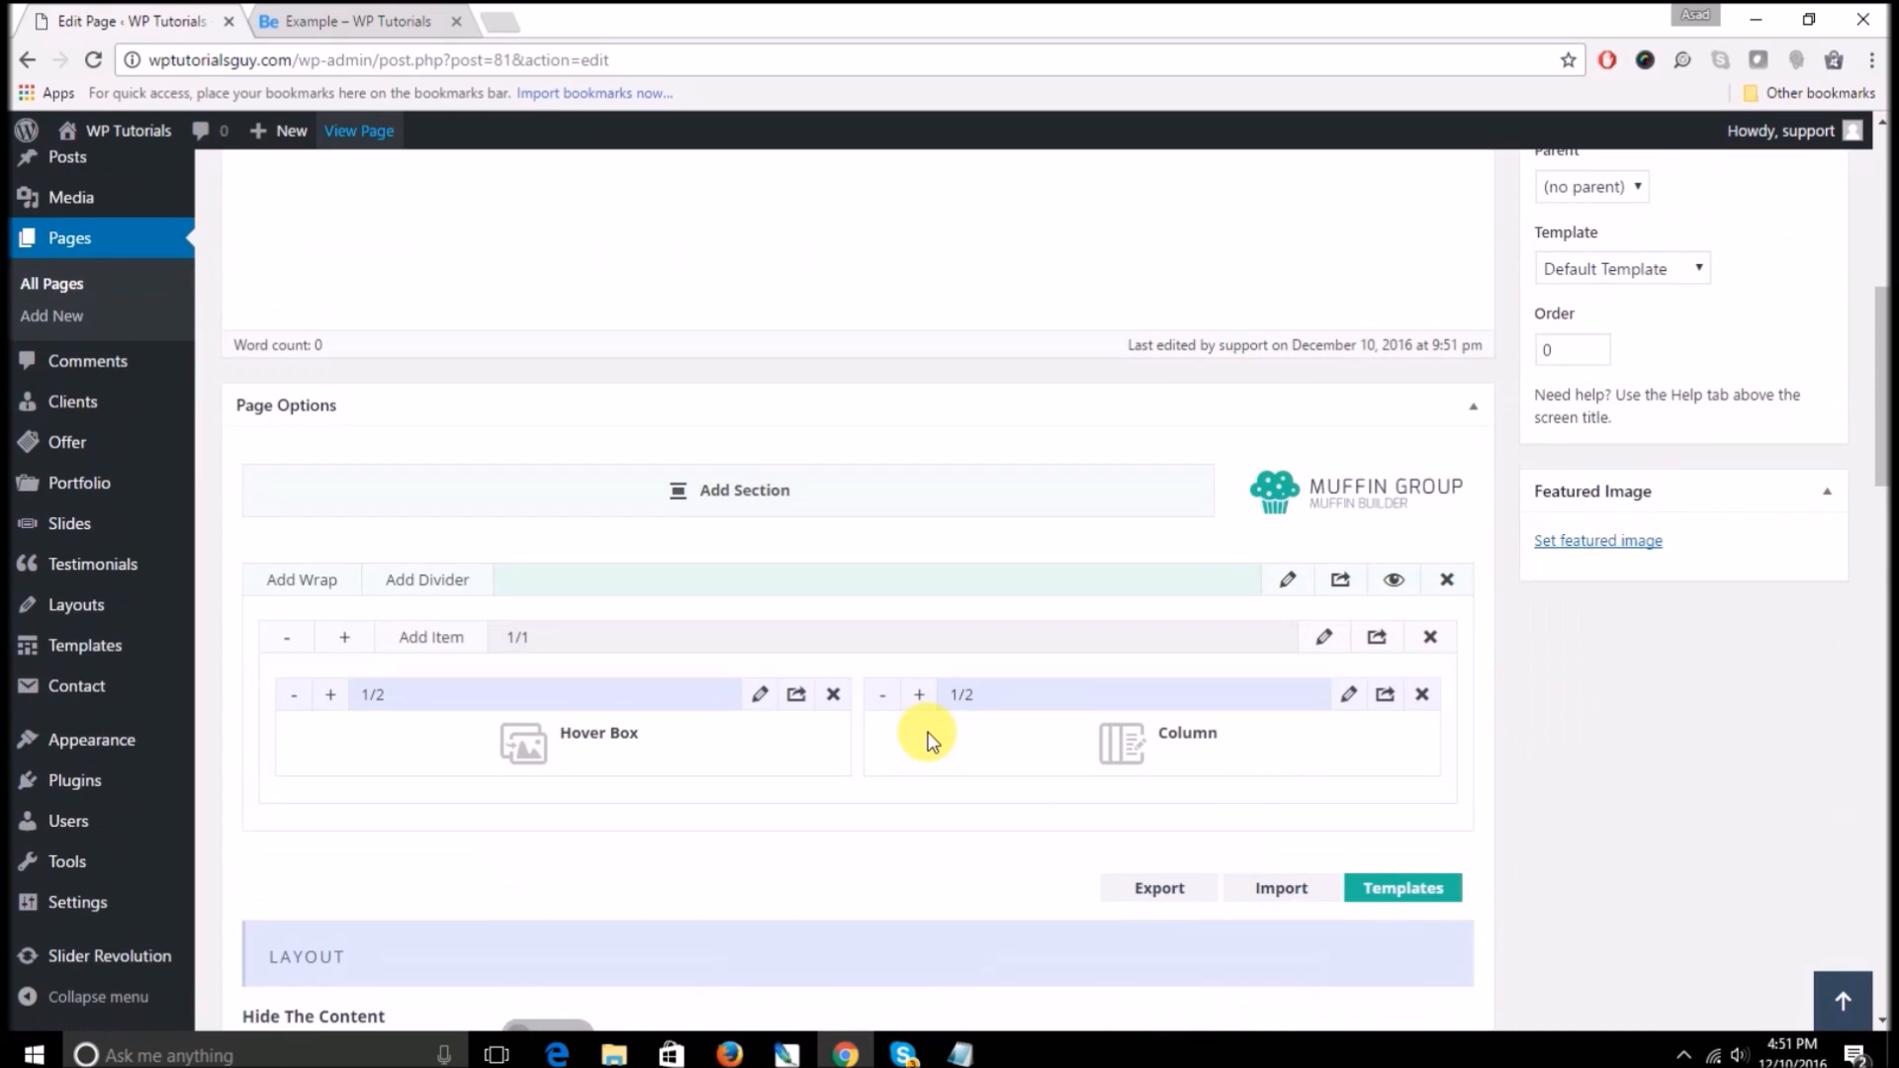
left_click(763, 700)
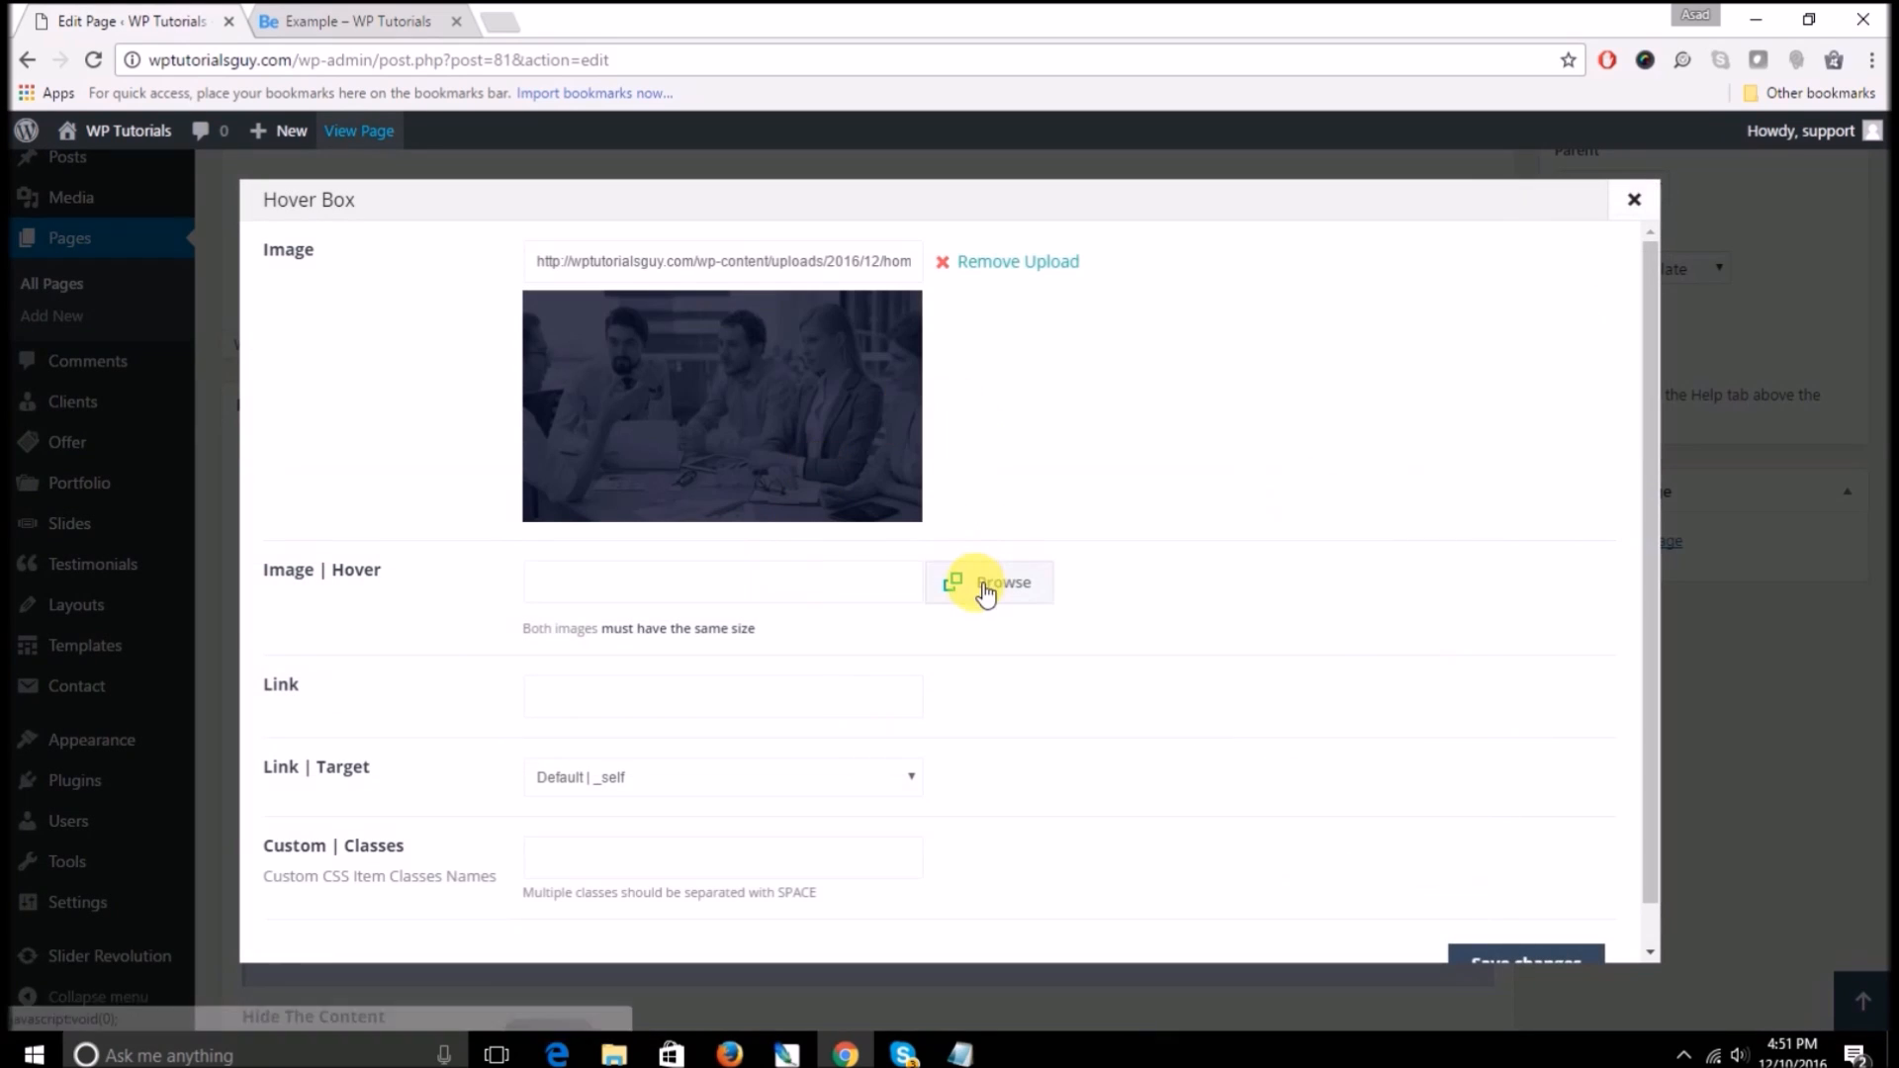
Step: Set the Hover Box's Image | Hover to the same dark meeting-room photo from the library and save
left_click(985, 590)
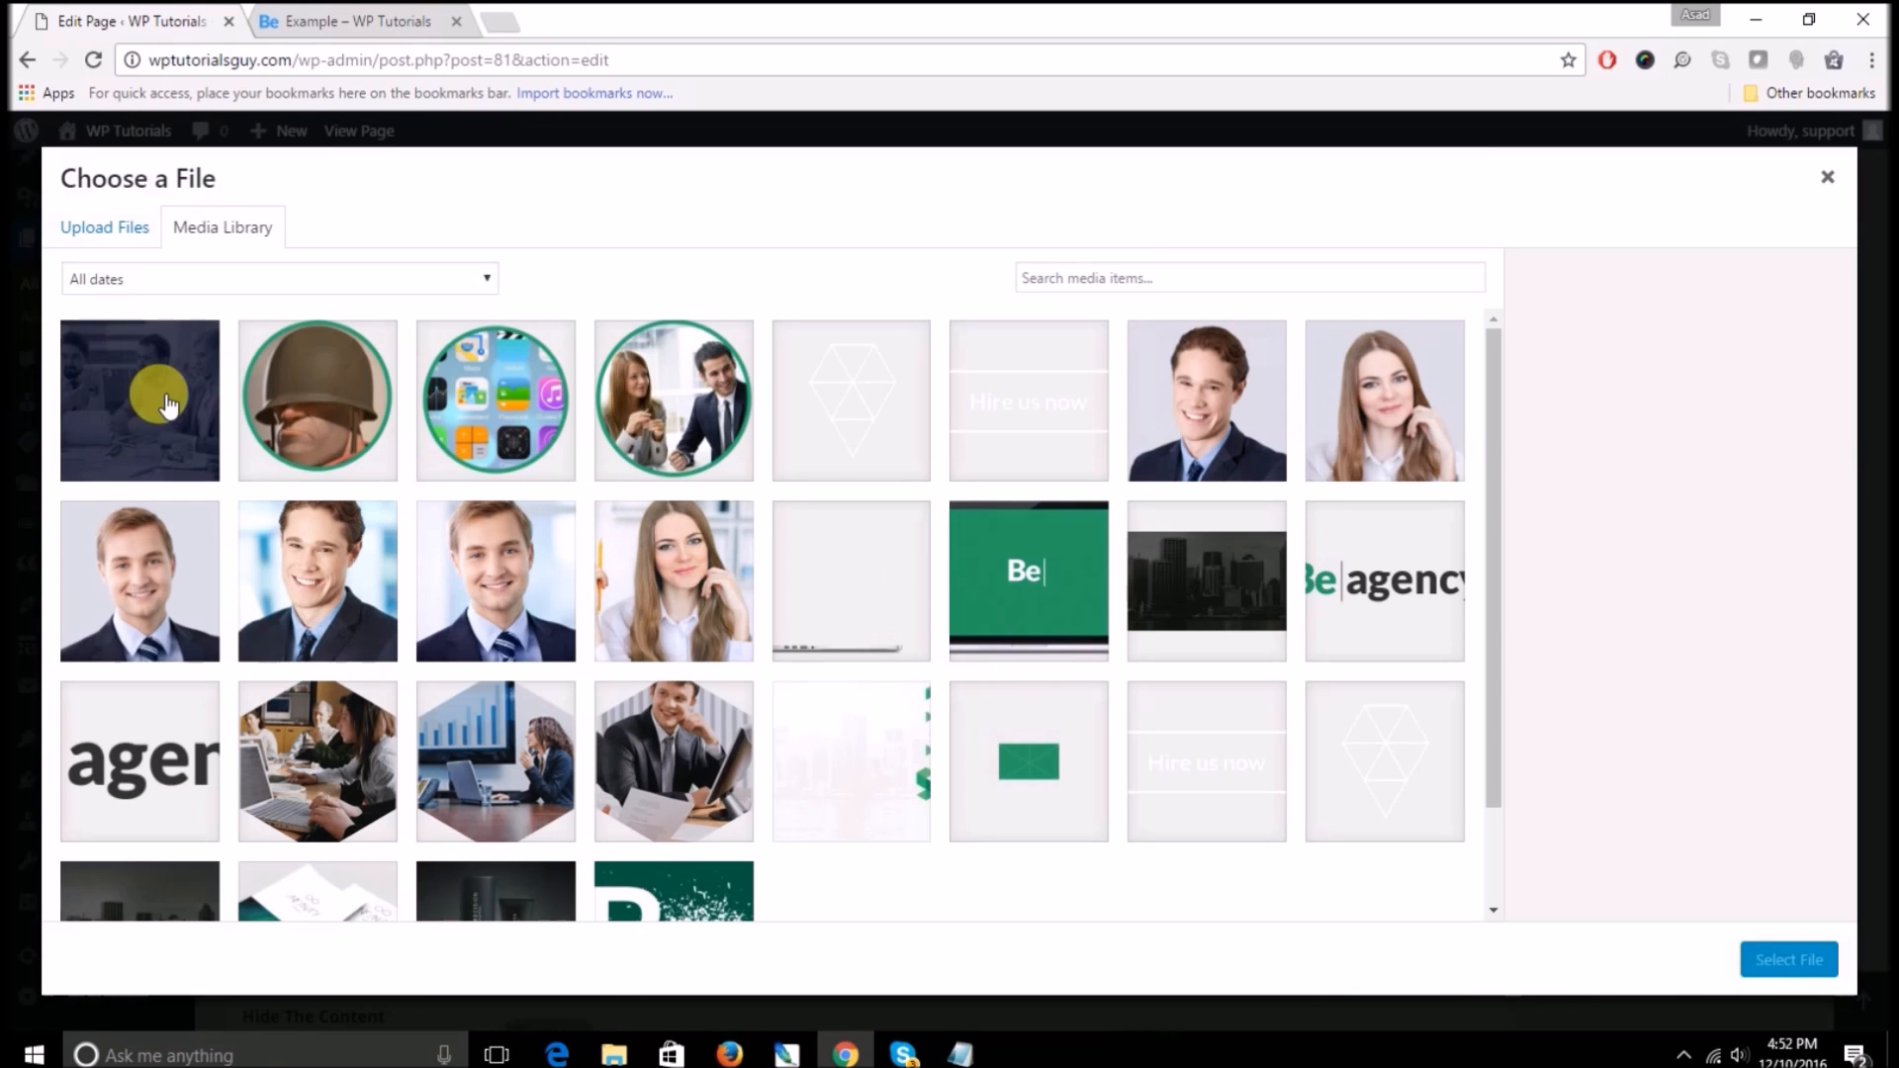
left_click(166, 403)
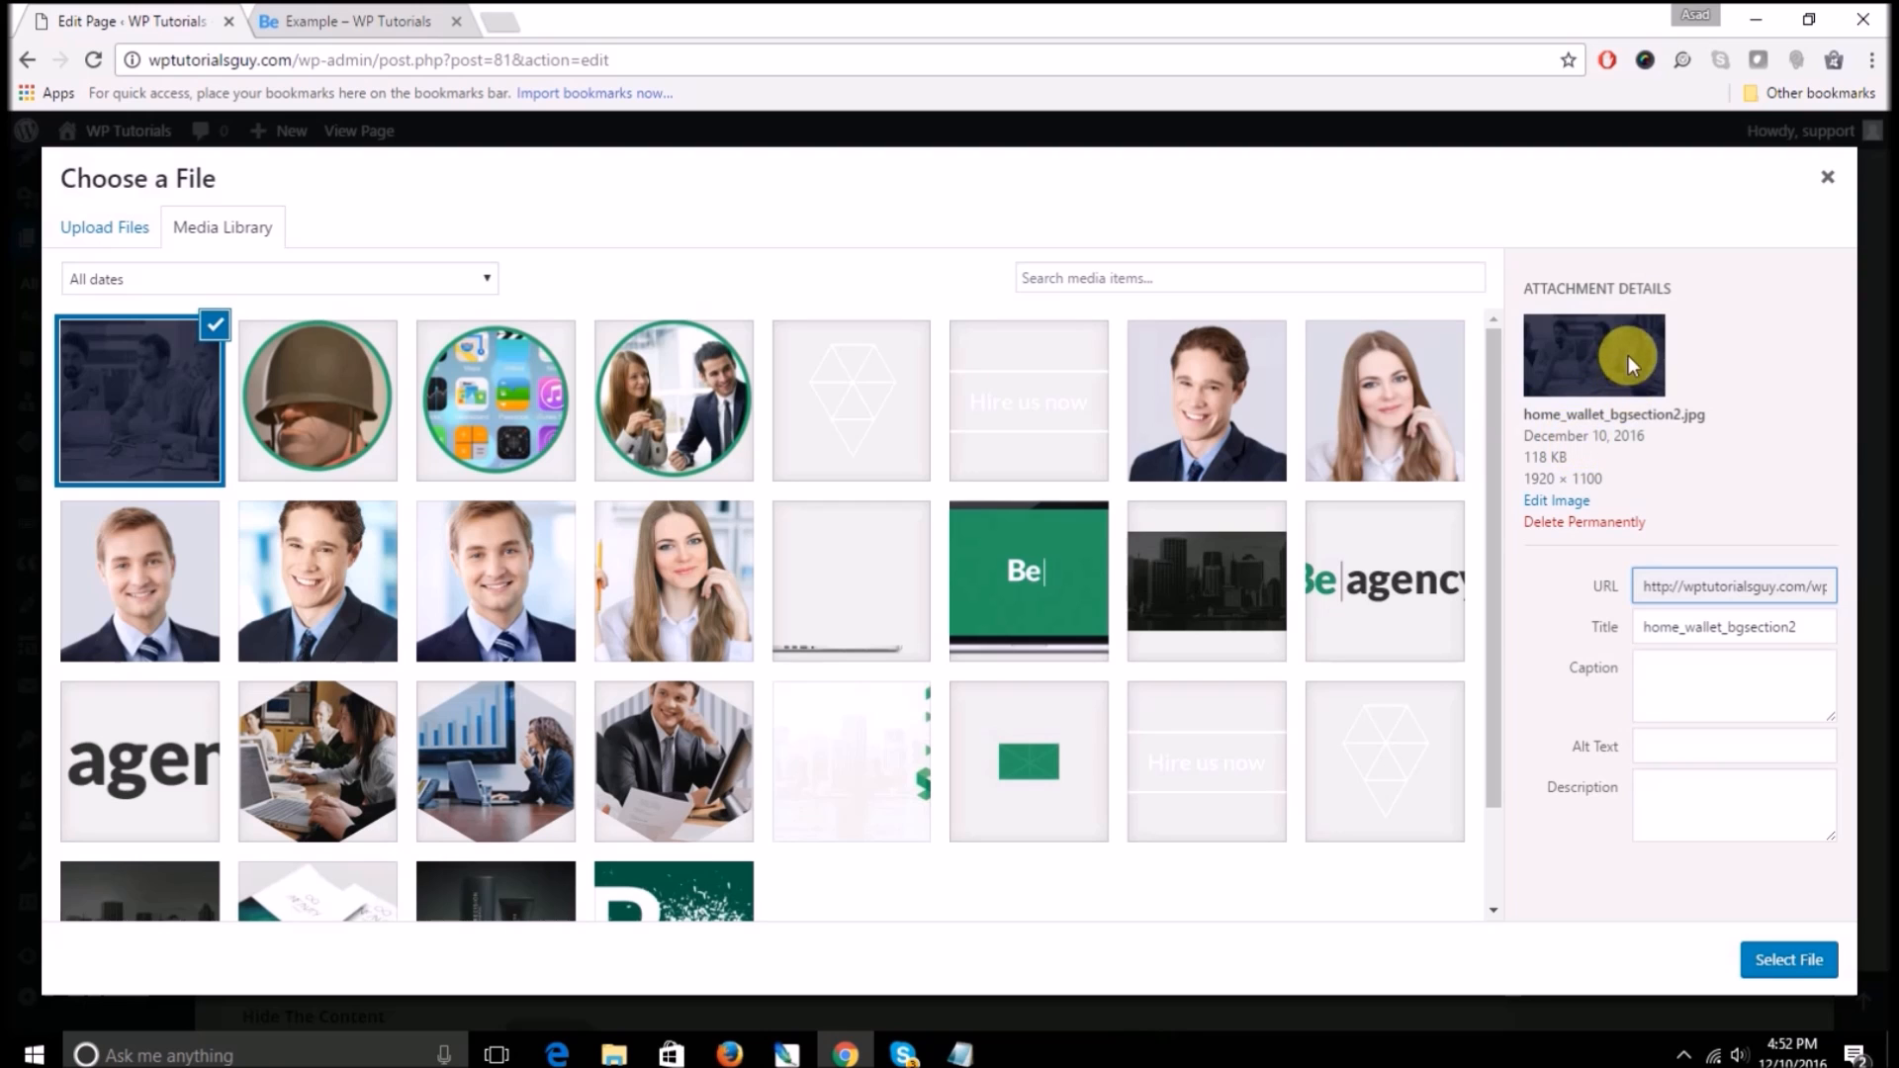
left_click(1788, 959)
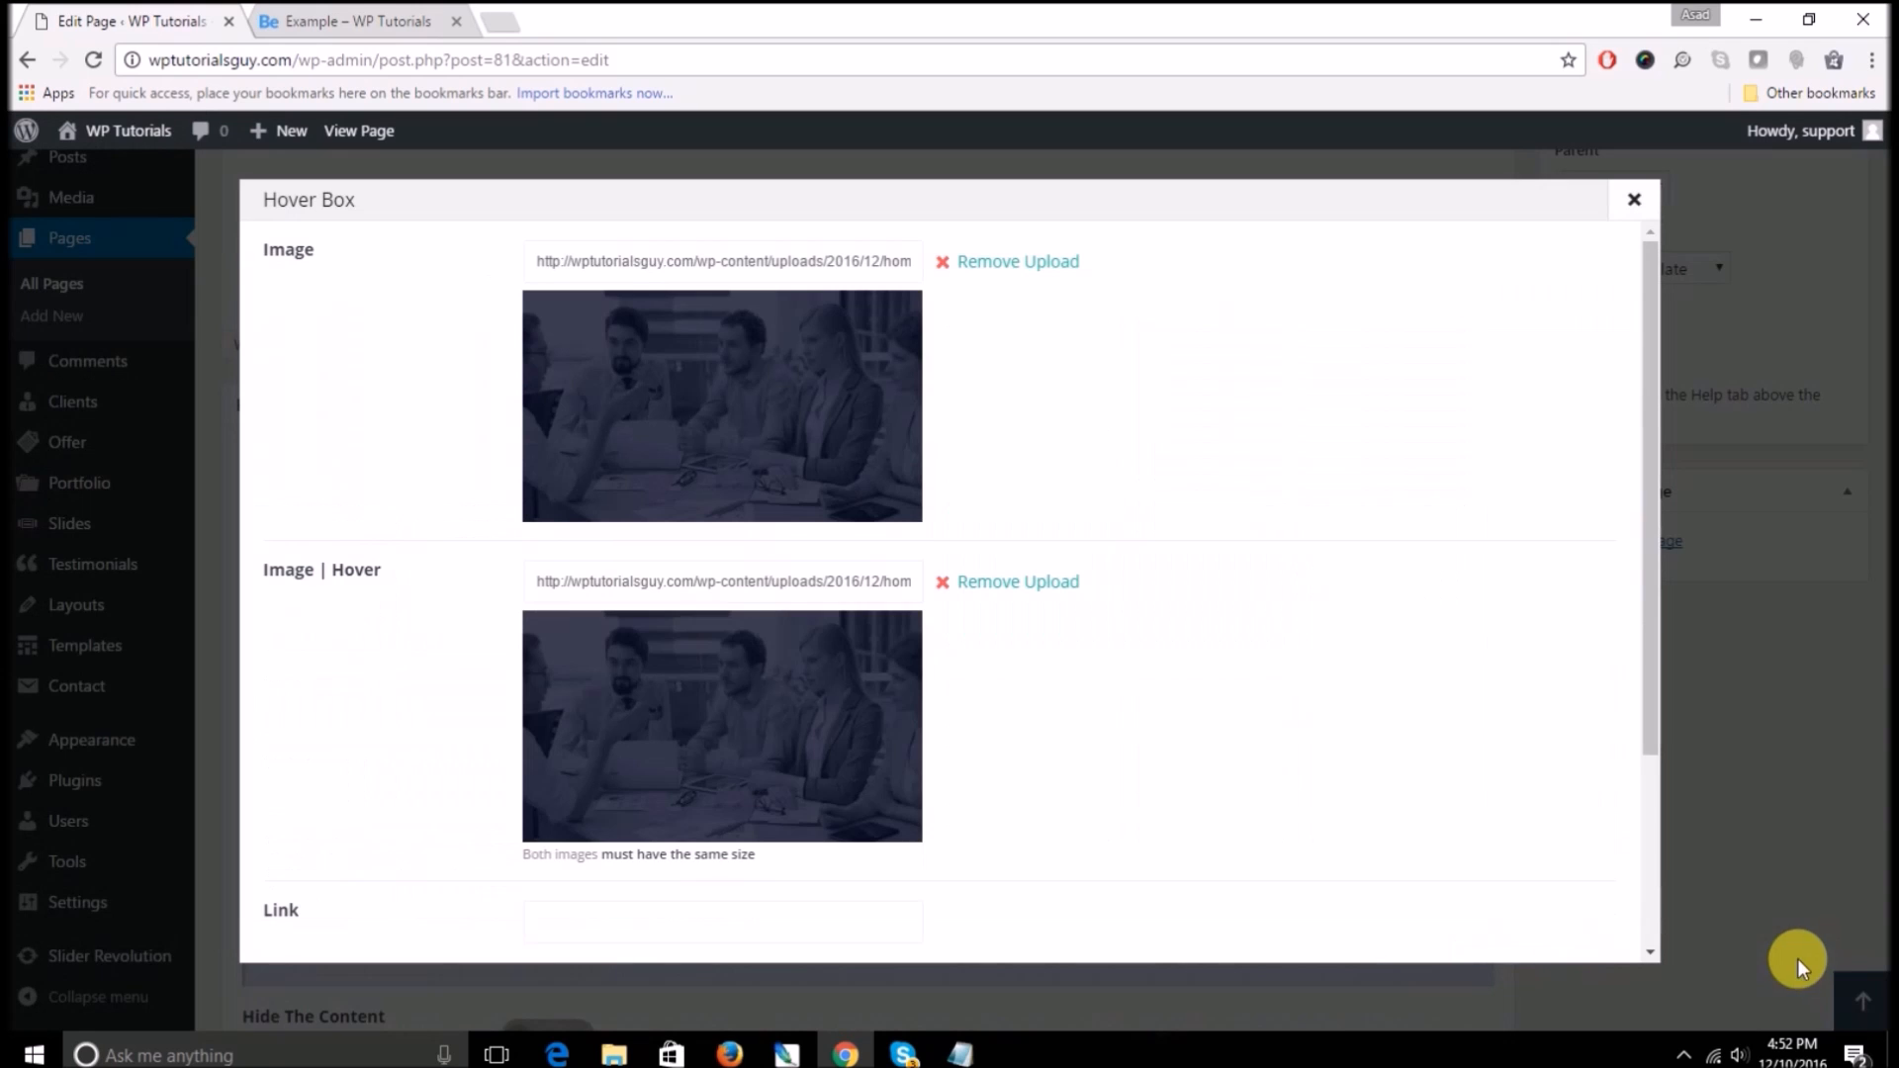
scroll(1408, 837, "down", 3)
left_click(729, 670)
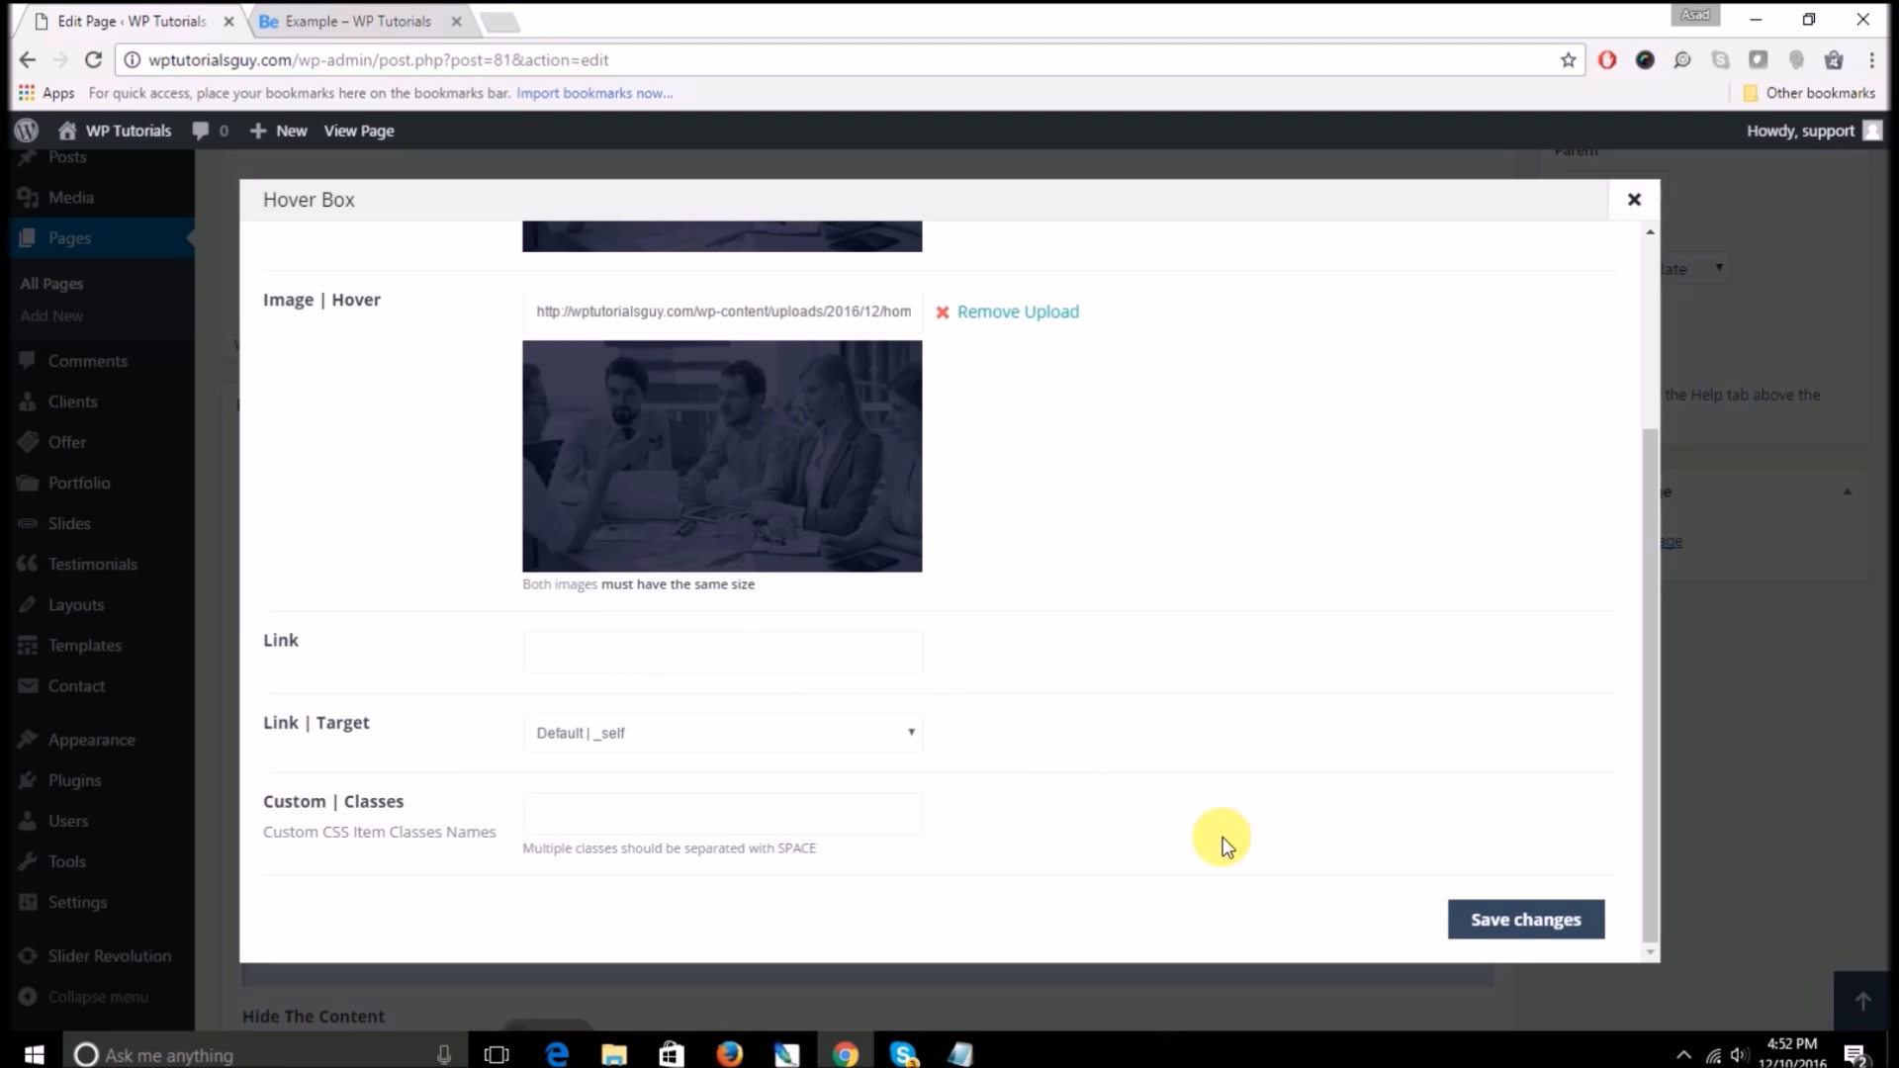
left_click(1529, 920)
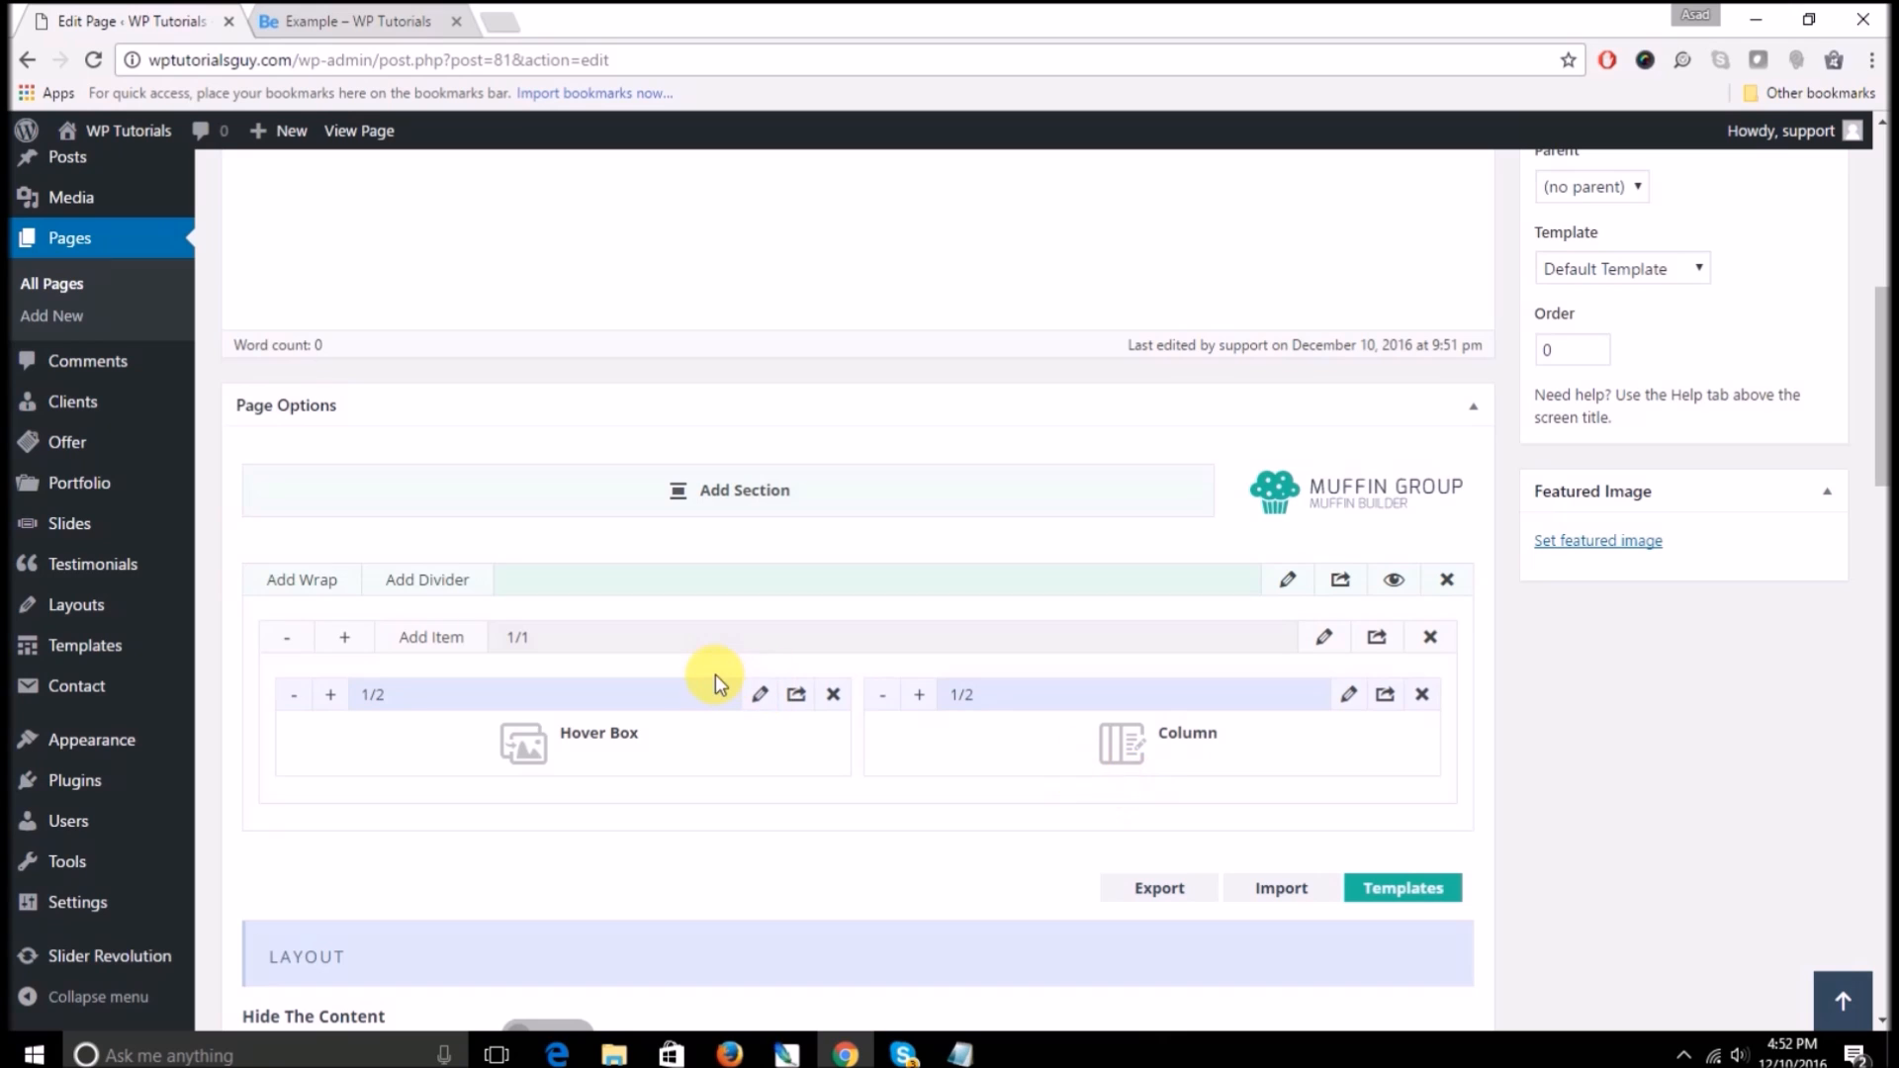
Step: Add a Fancy Divider item found by searching 'fan' below the row
left_click(462, 650)
left_click(1543, 260)
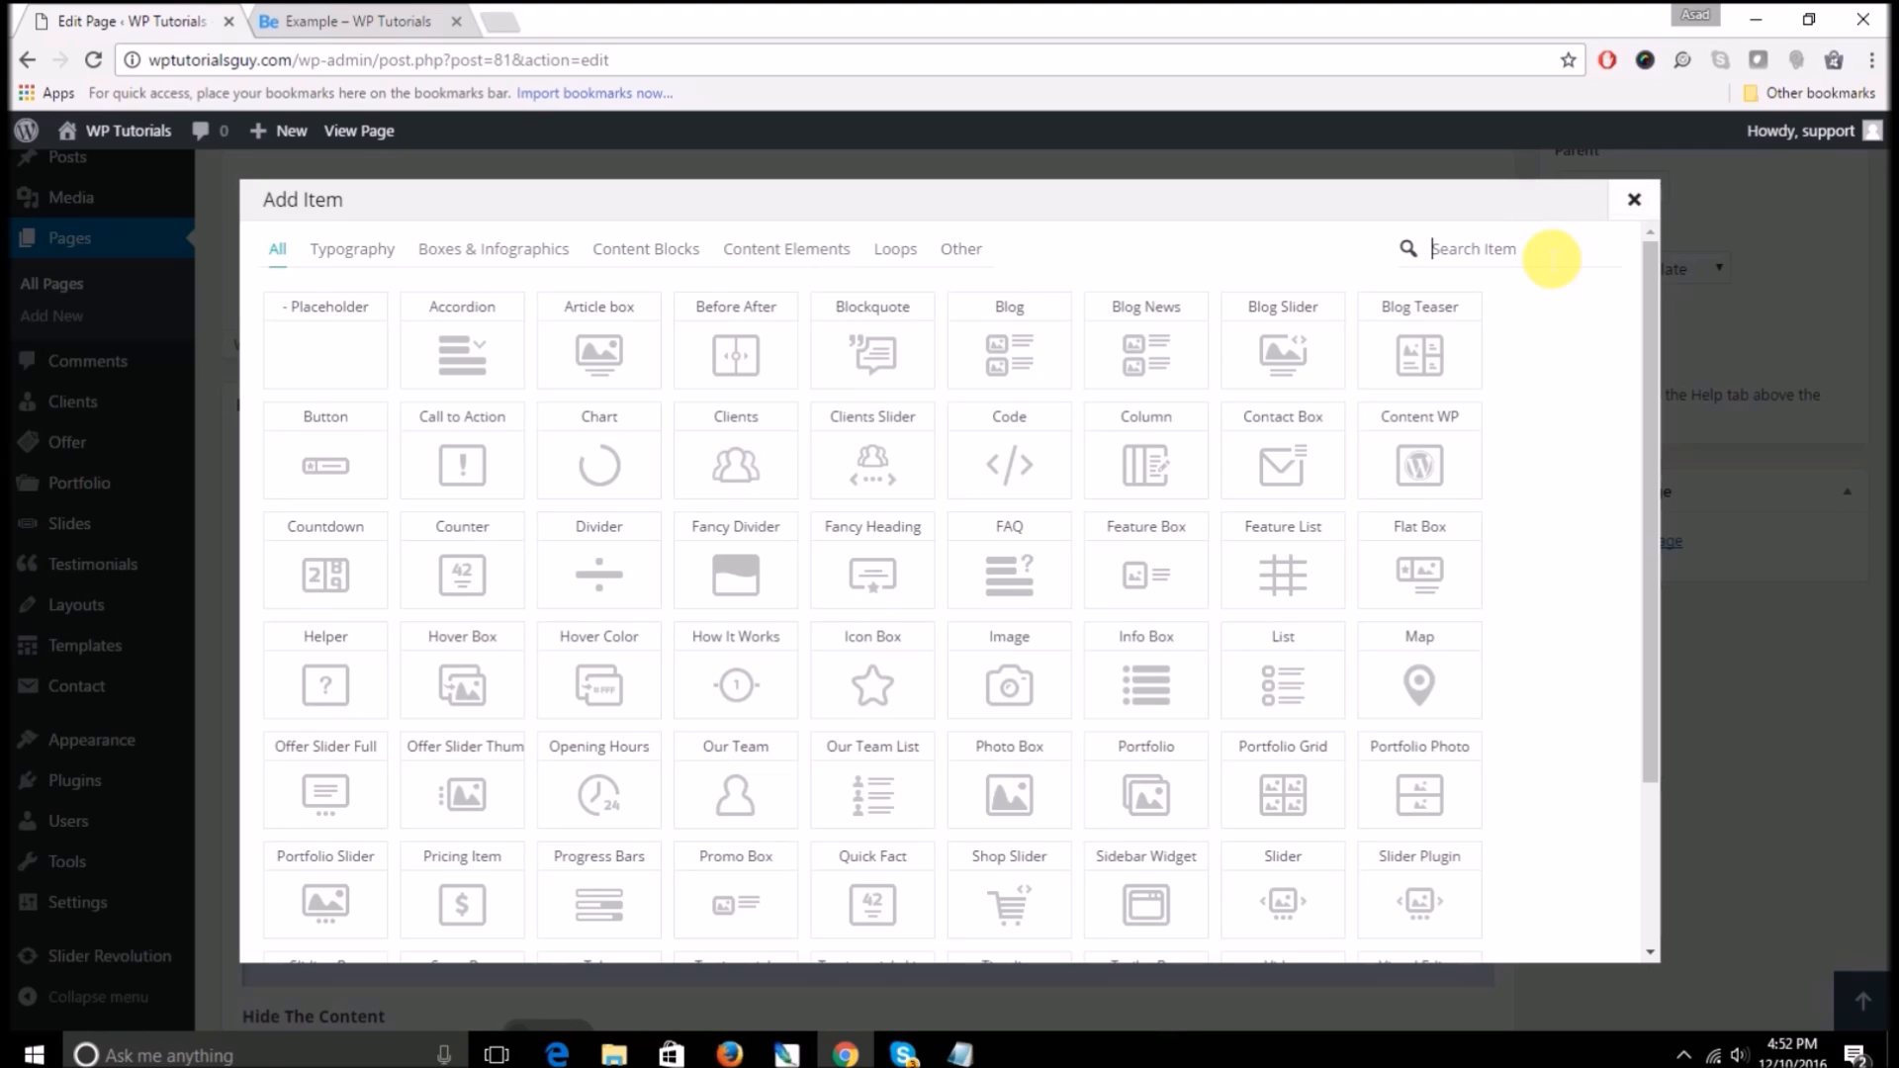
type("fan")
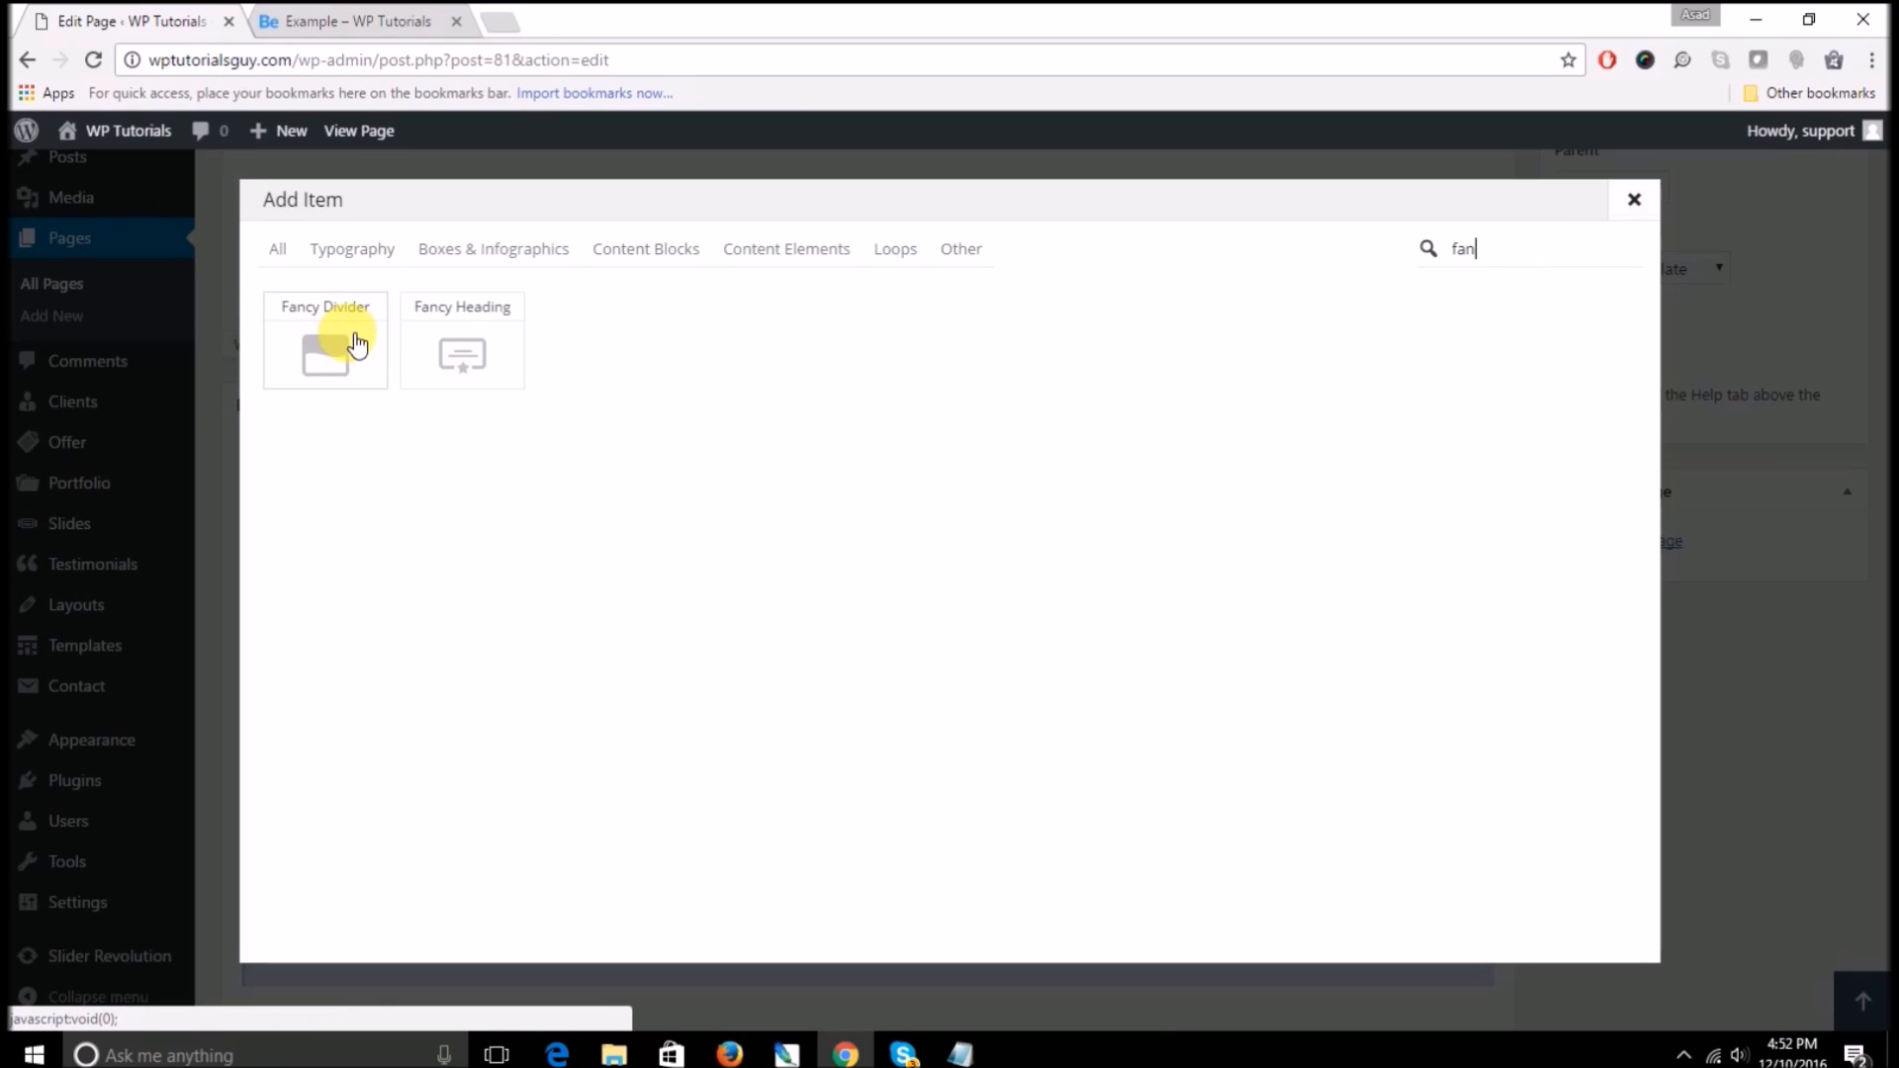
left_click(357, 346)
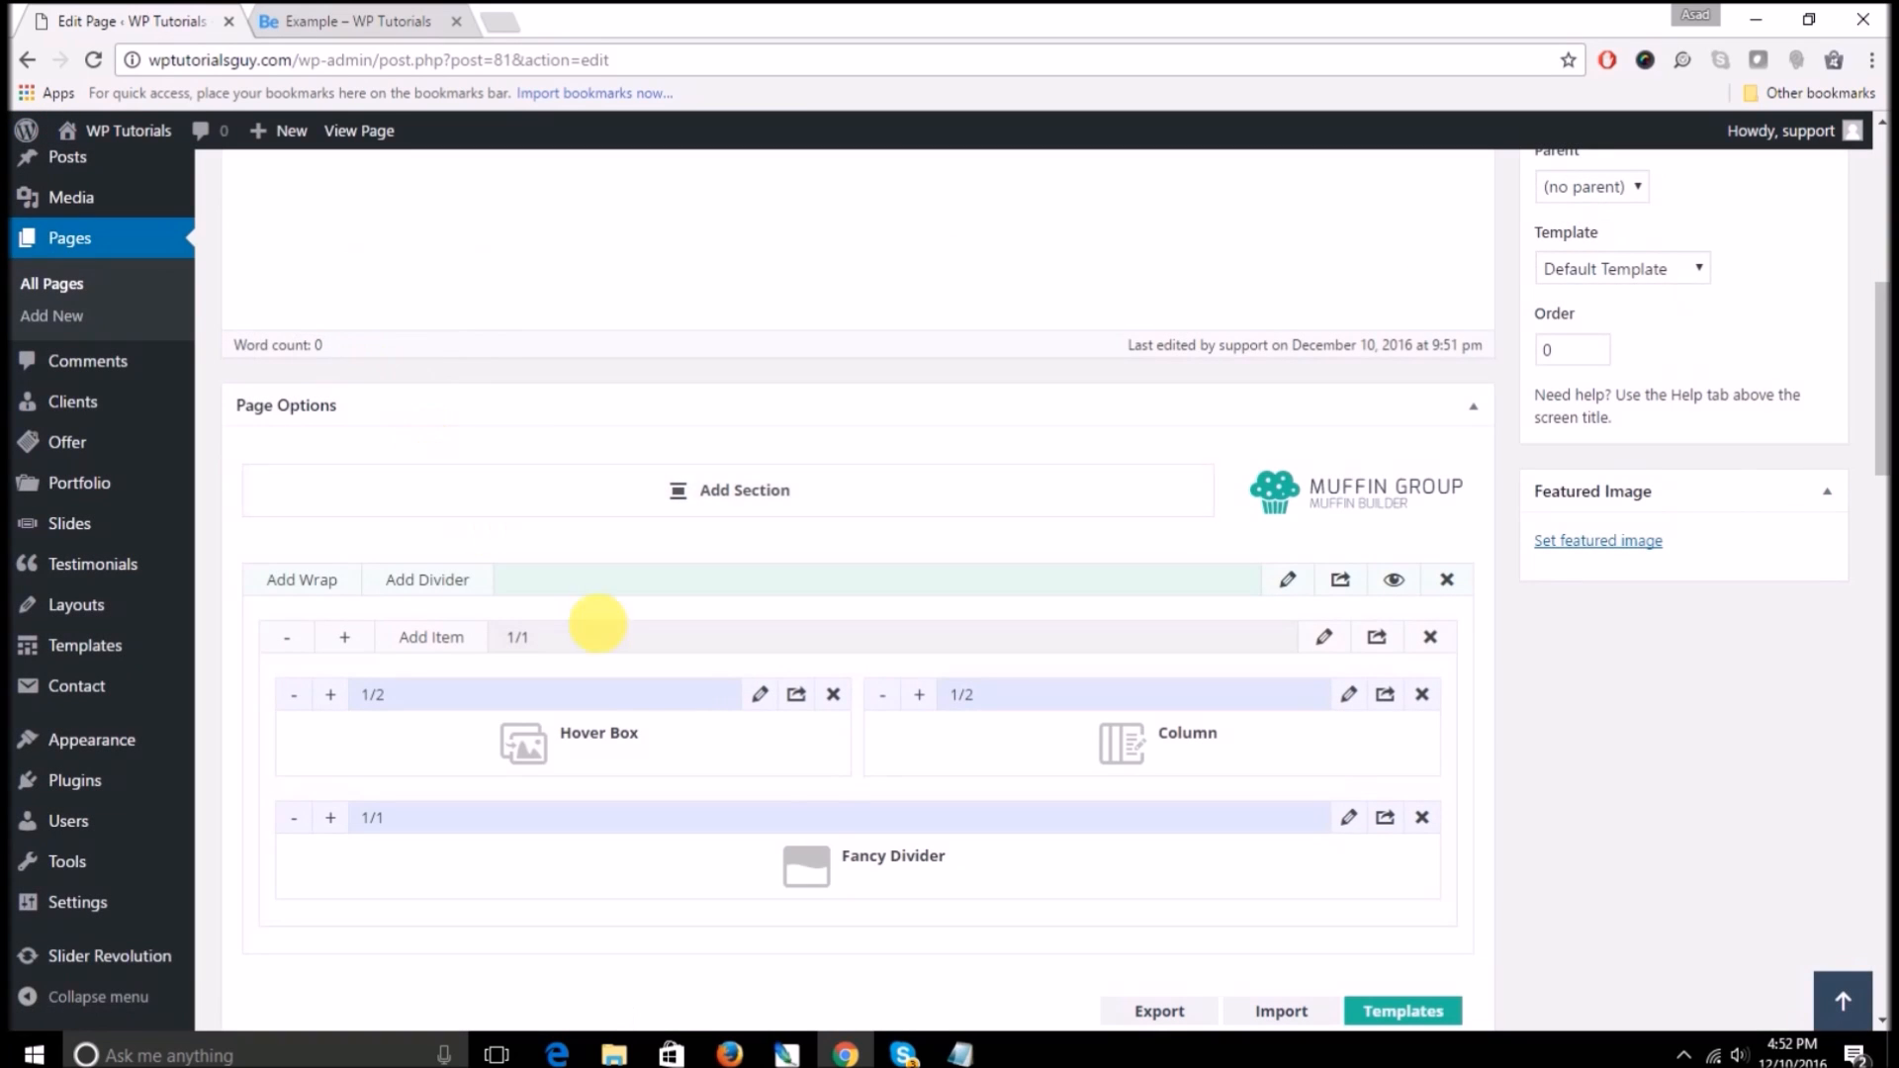
Step: Give the Fancy Divider Circle Up style and top colour #ff0000, then save
left_click(1348, 818)
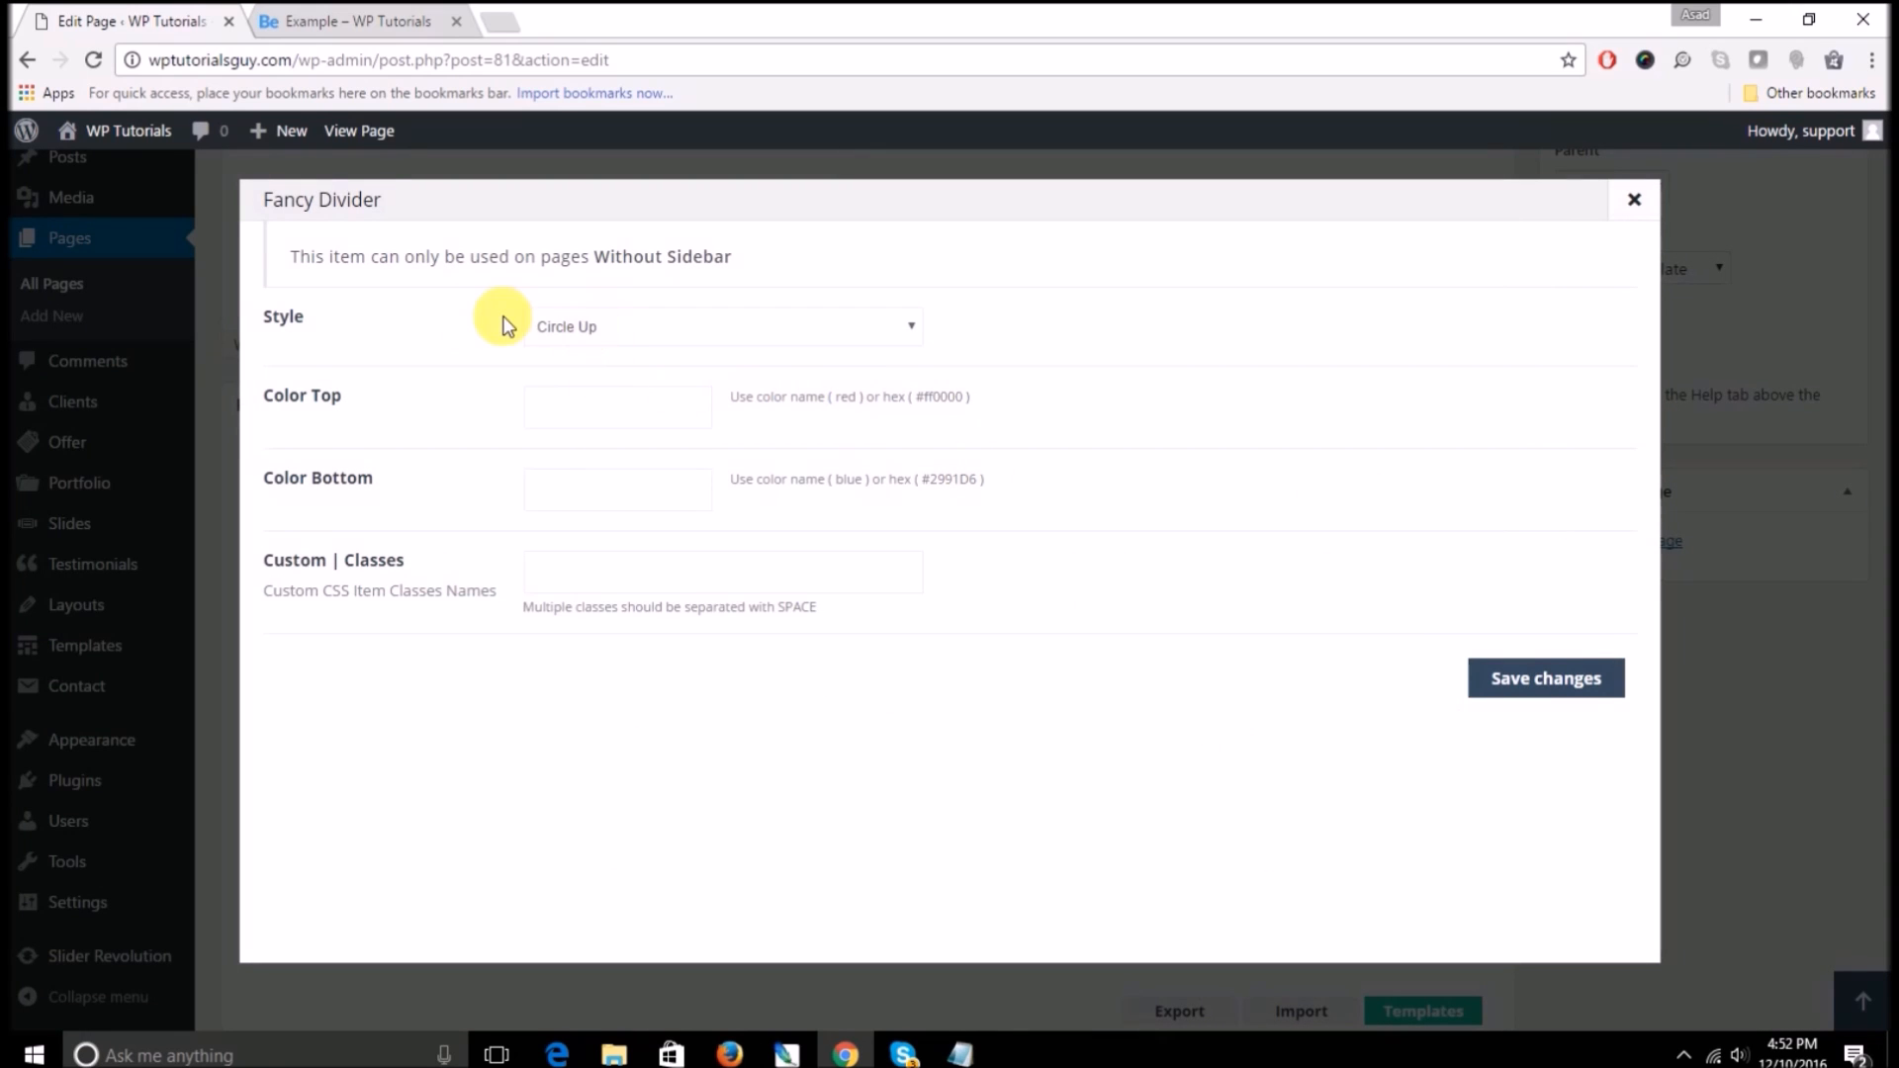
left_click(662, 333)
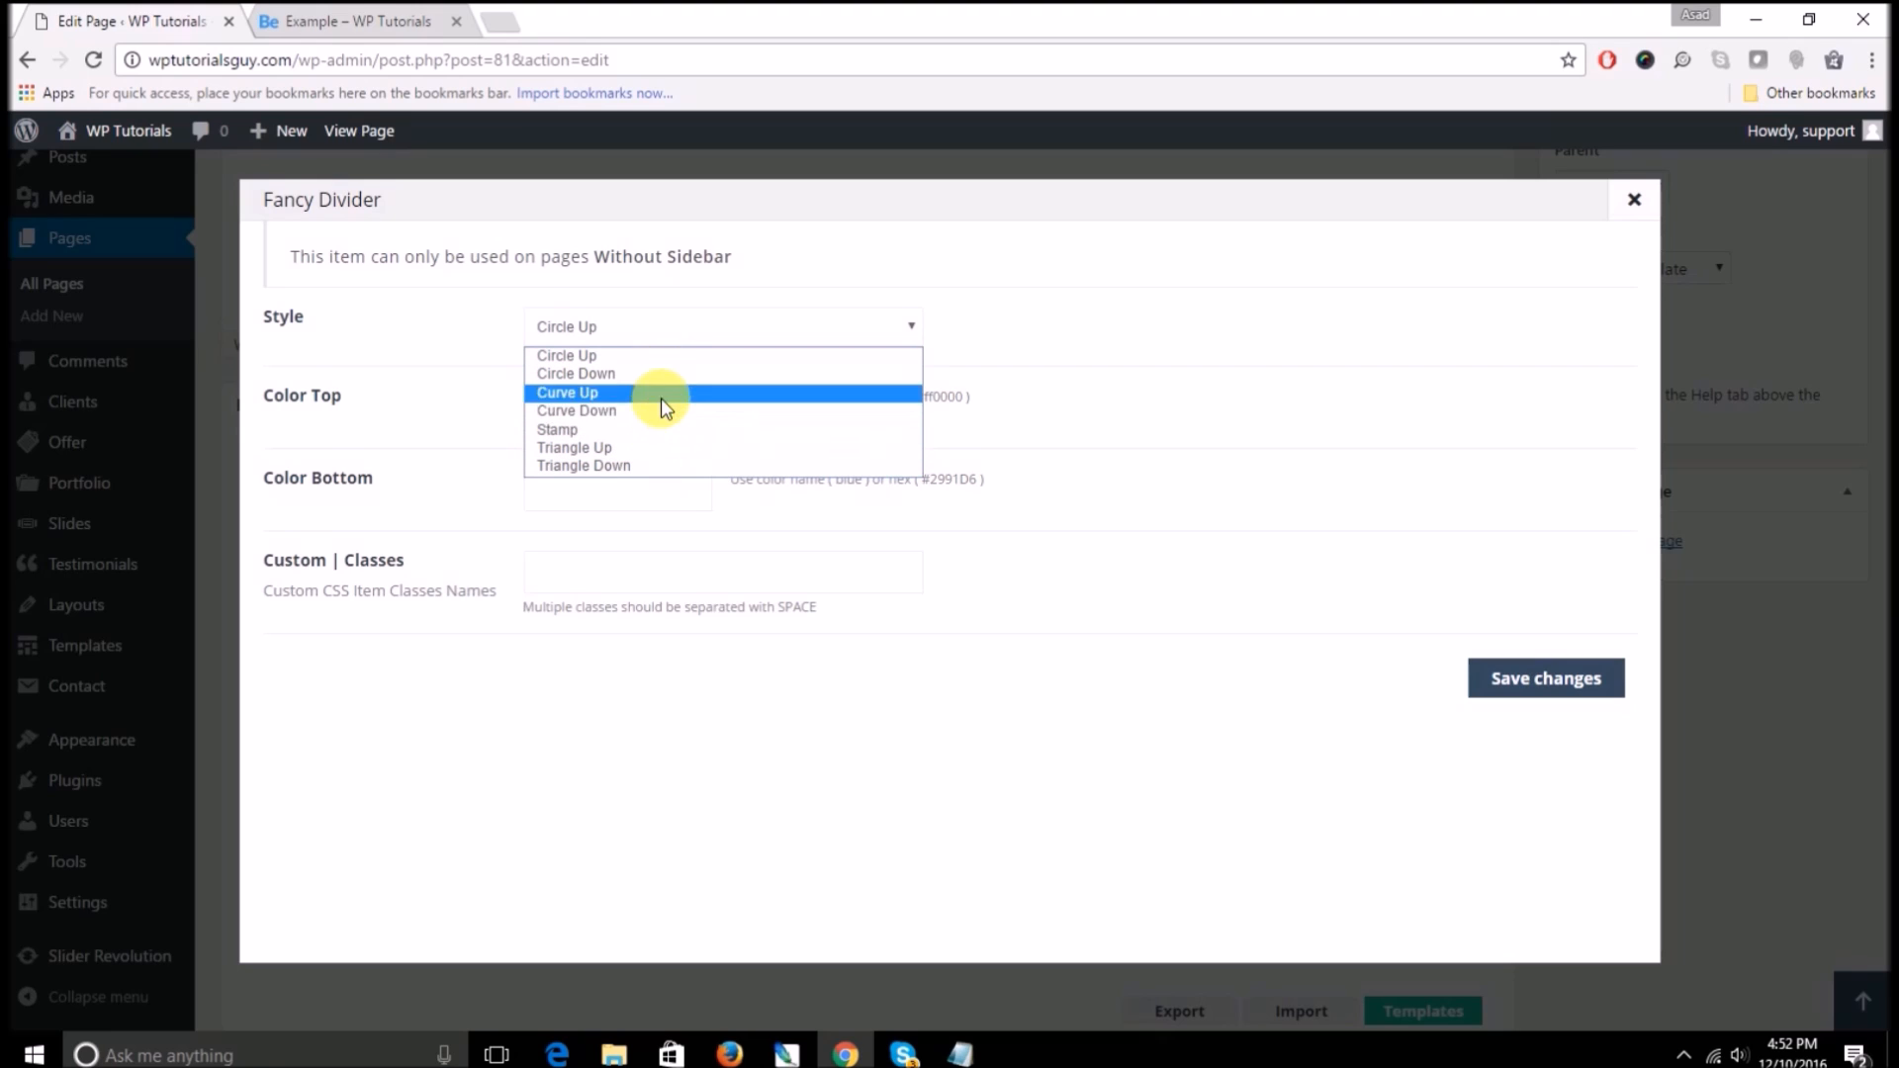
left_click(673, 358)
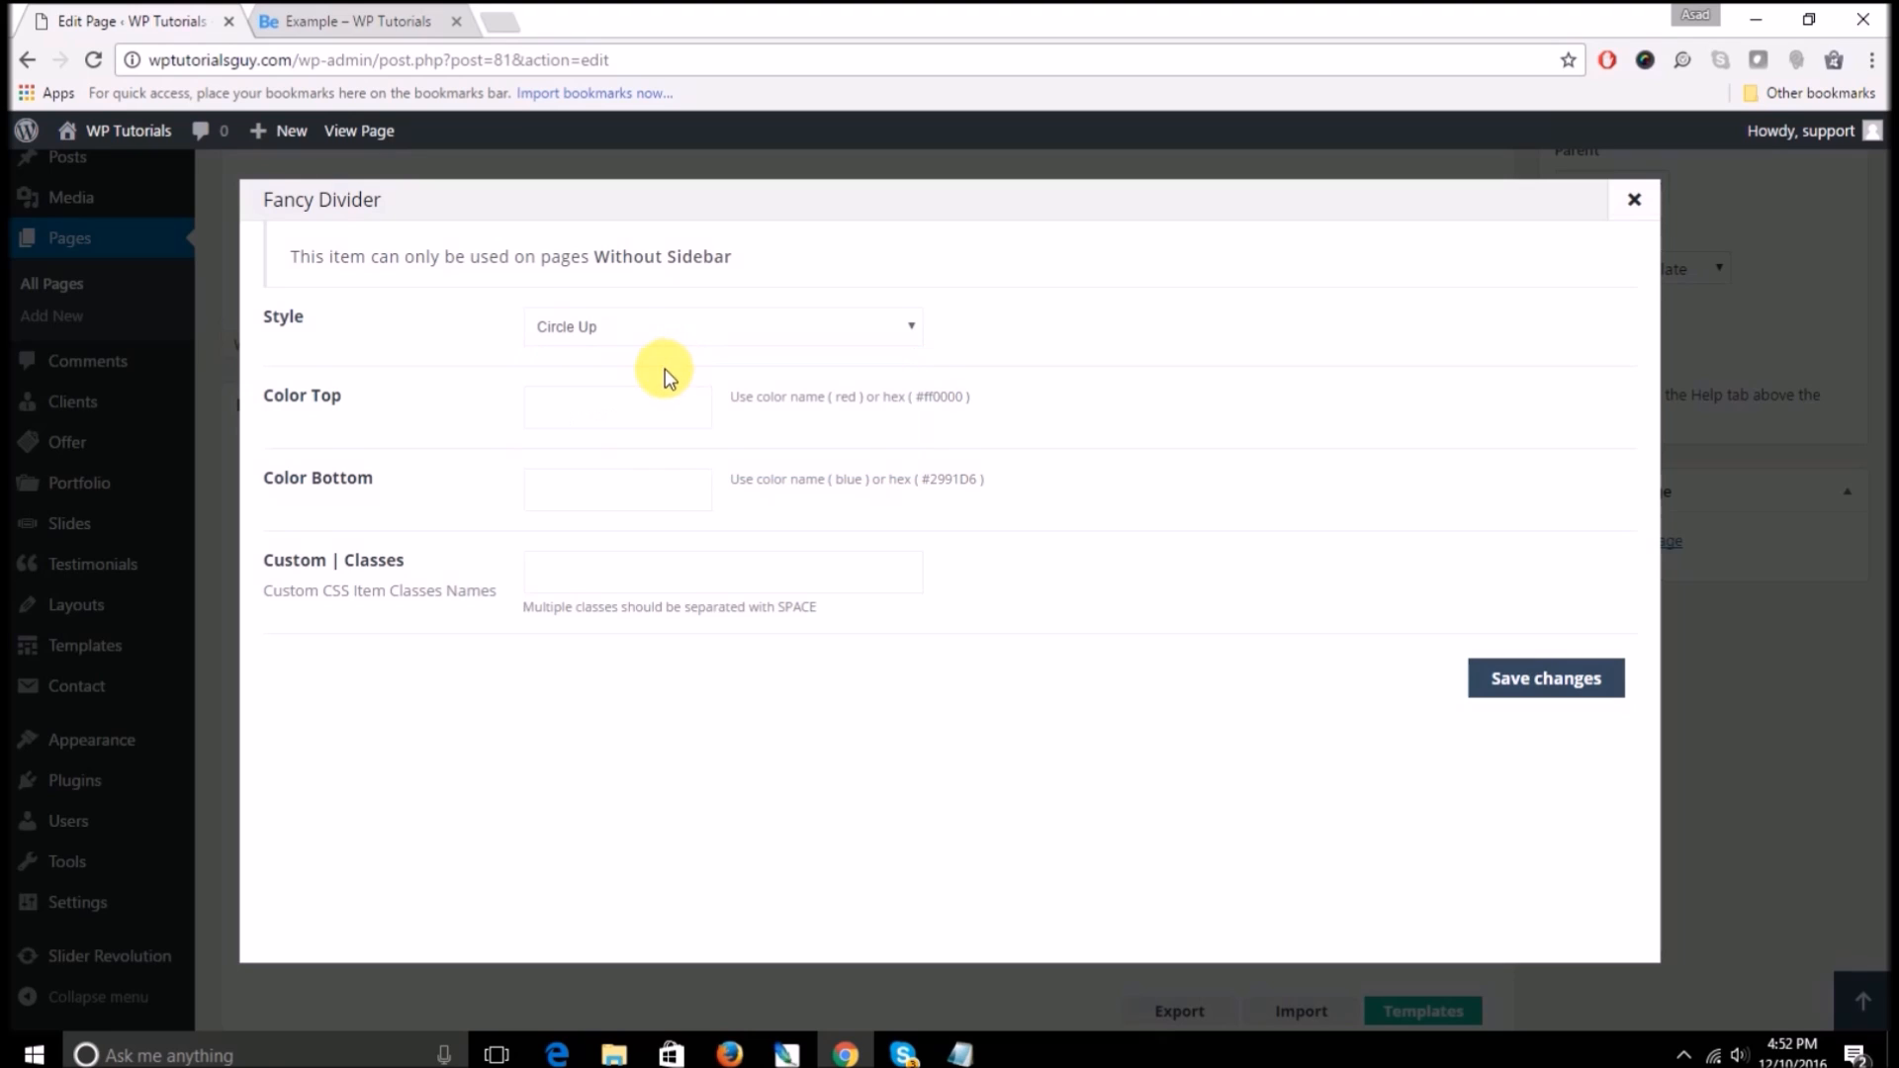
left_click_drag(915, 397, 959, 398)
right_click(945, 398)
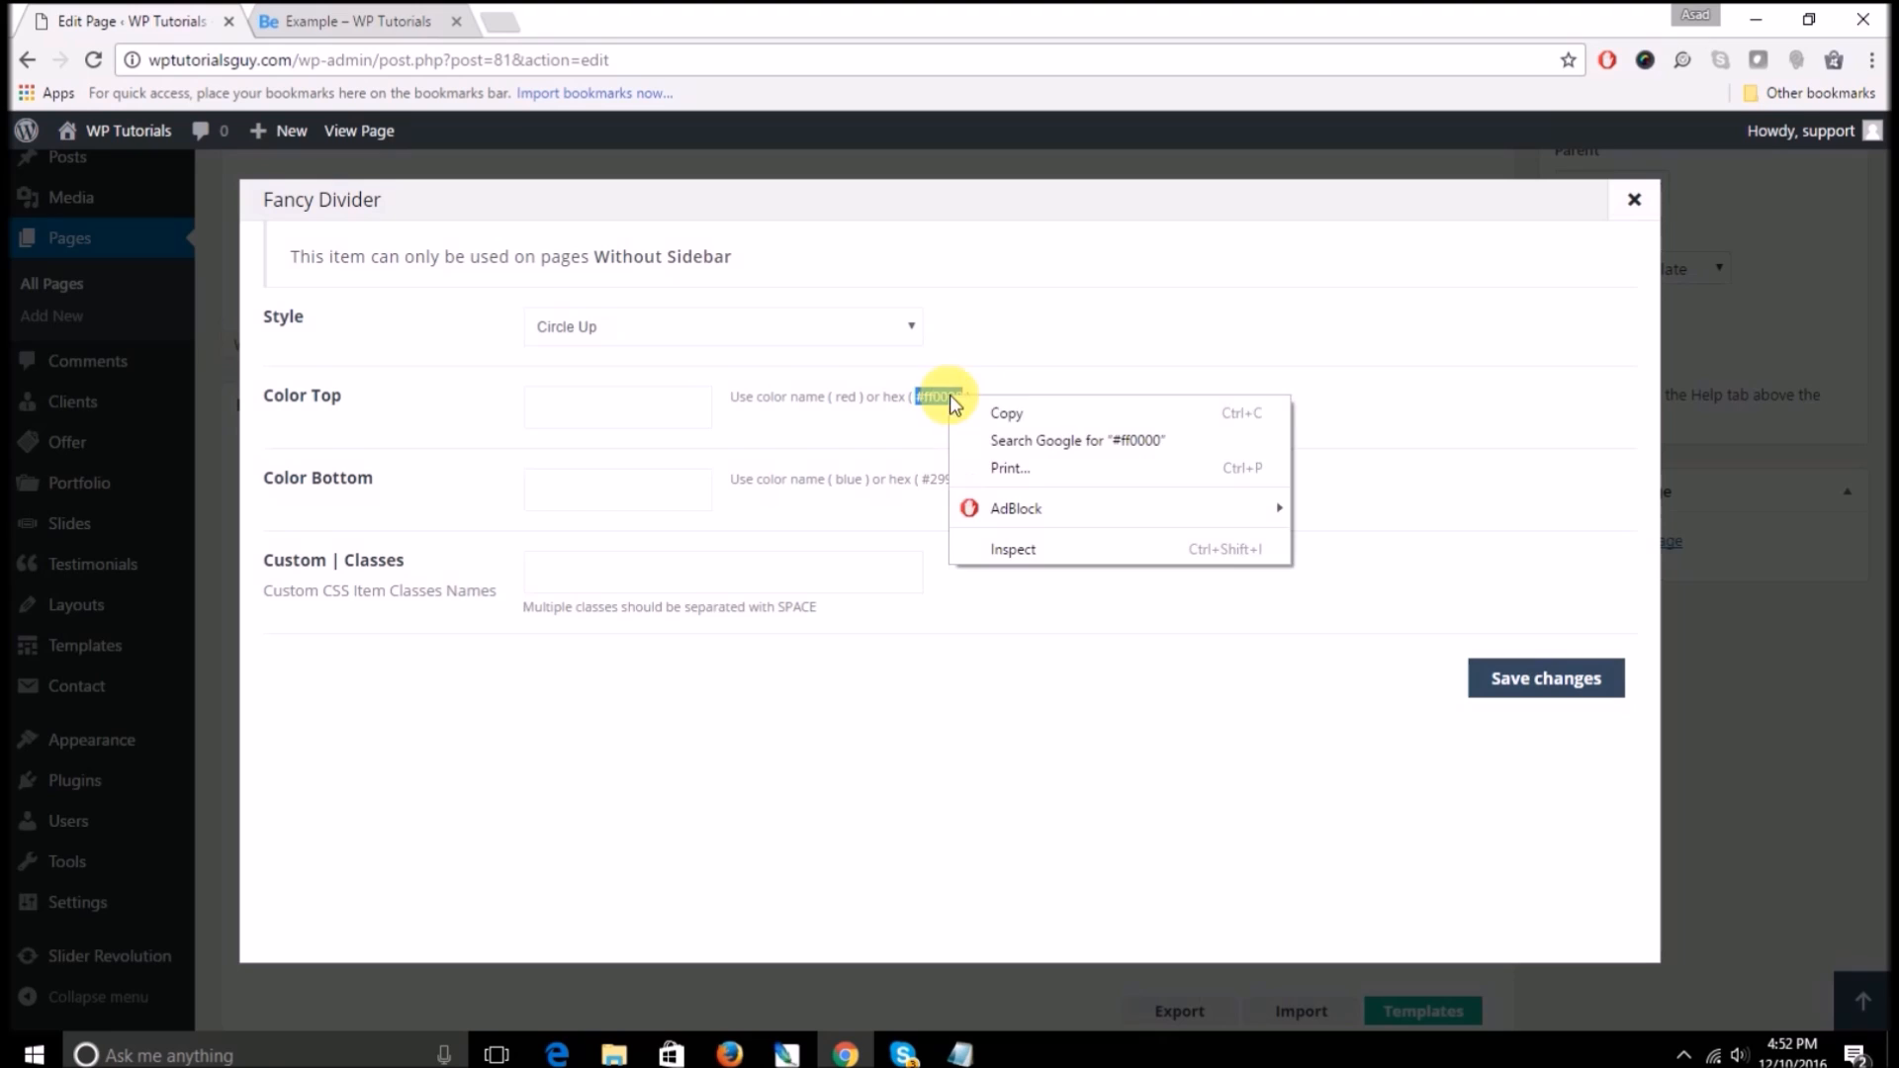
left_click(959, 408)
left_click(628, 409)
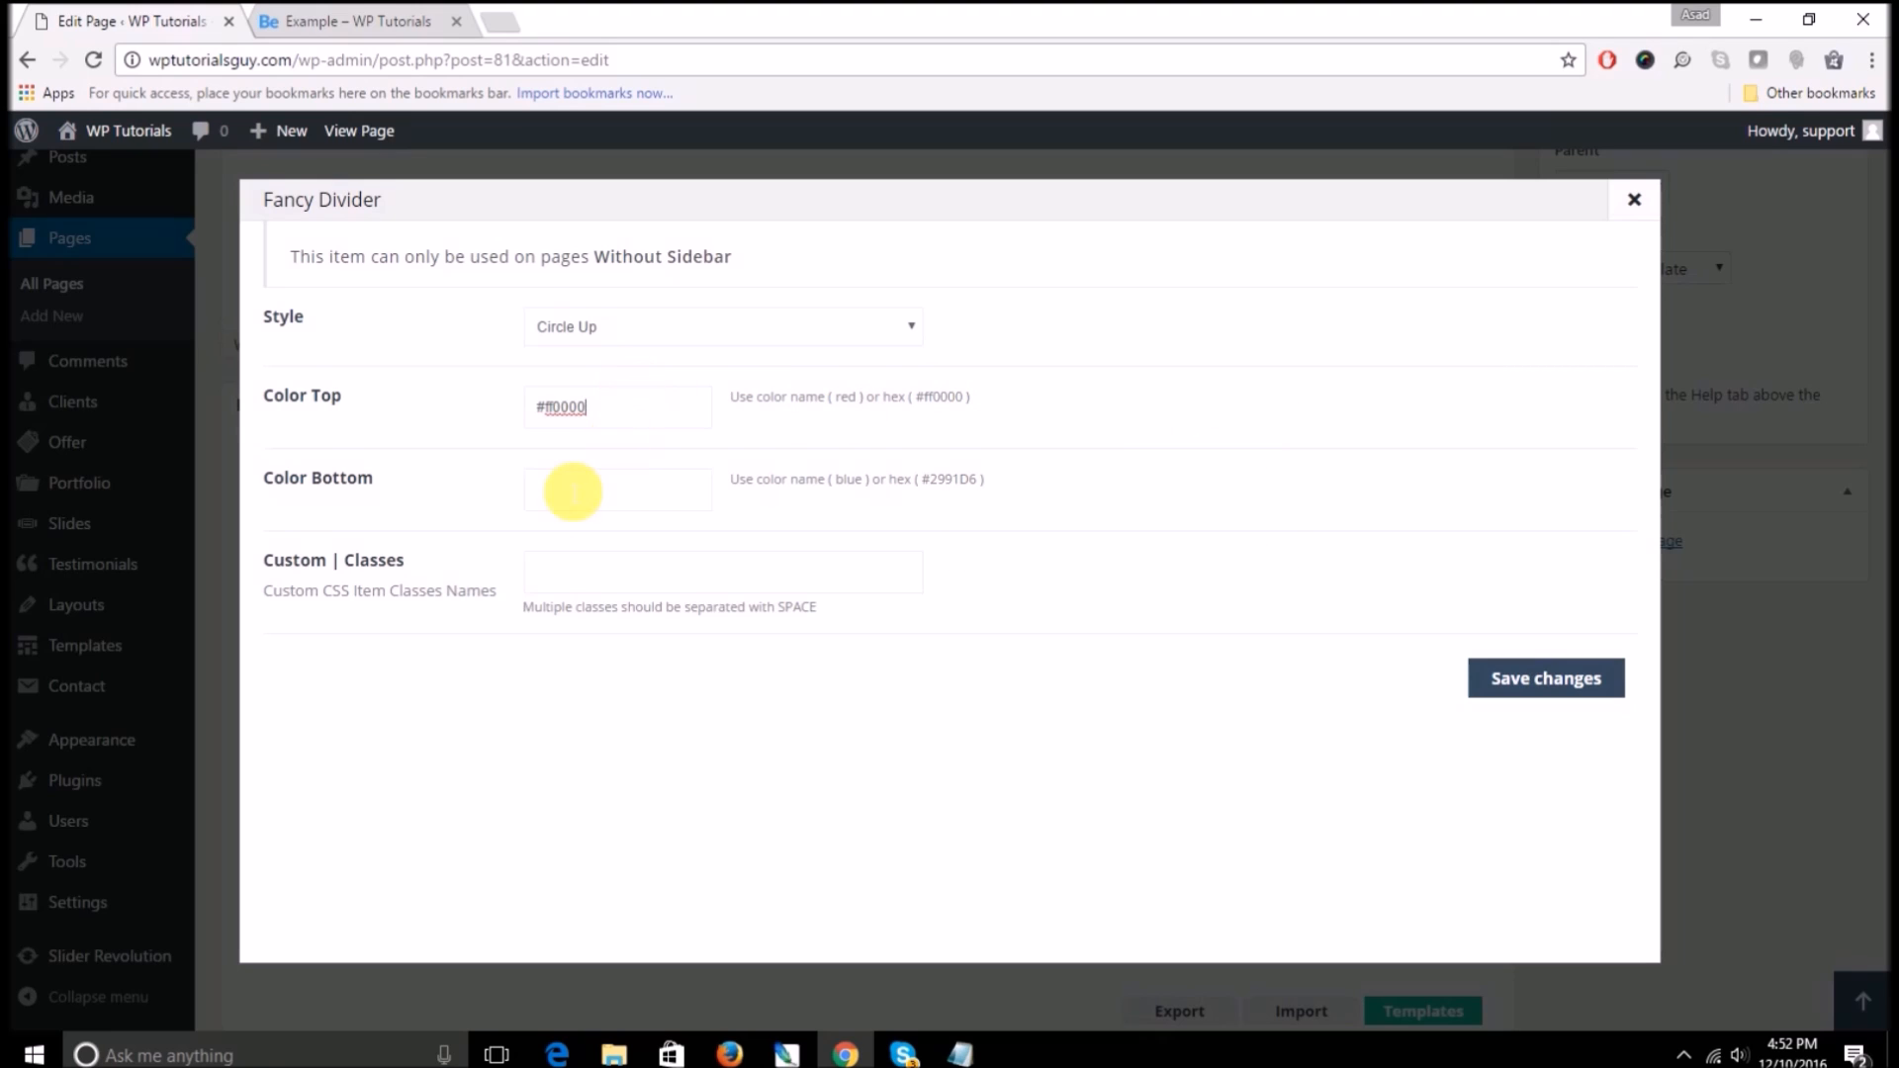
left_click(1548, 679)
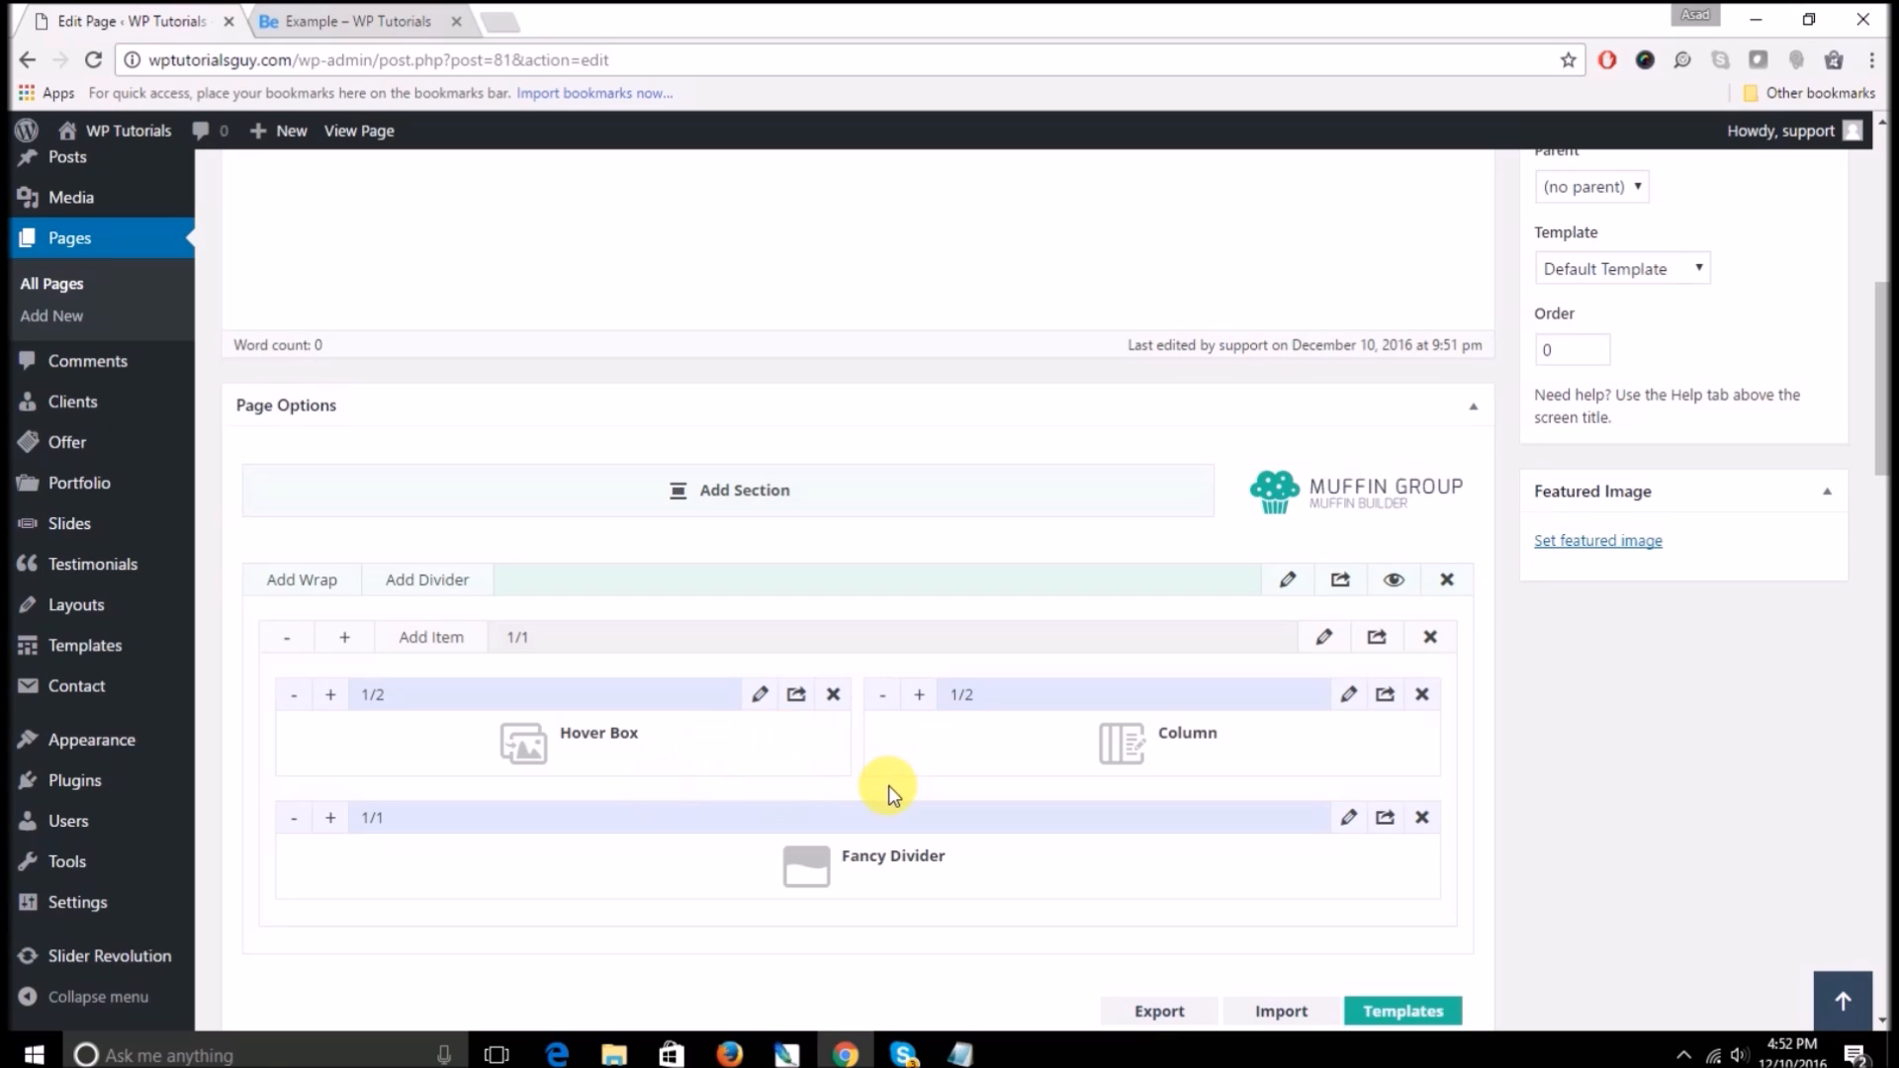
Step: Duplicate the Column and Hover Box and place the copies below the Fancy Divider in swapped order
scroll(889, 786, "down", 1)
scroll(889, 786, "down", 3)
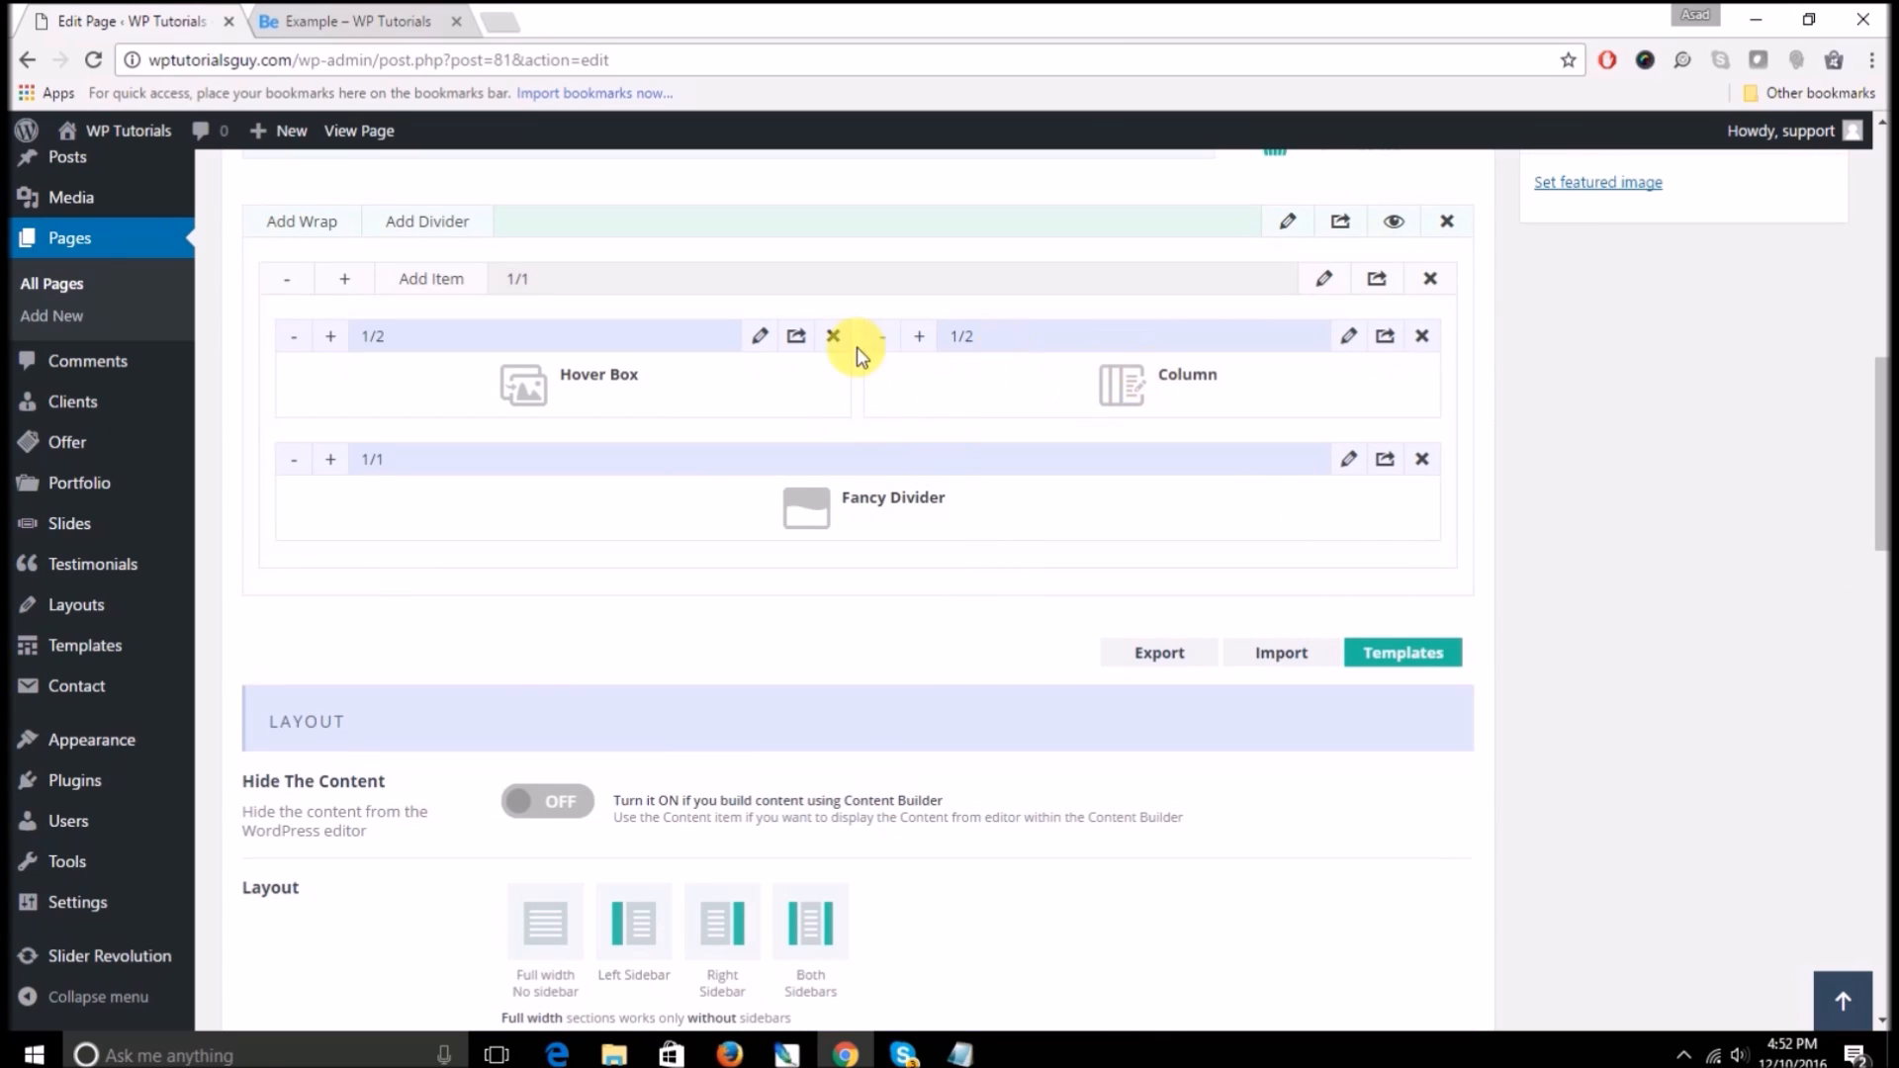
left_click(1386, 336)
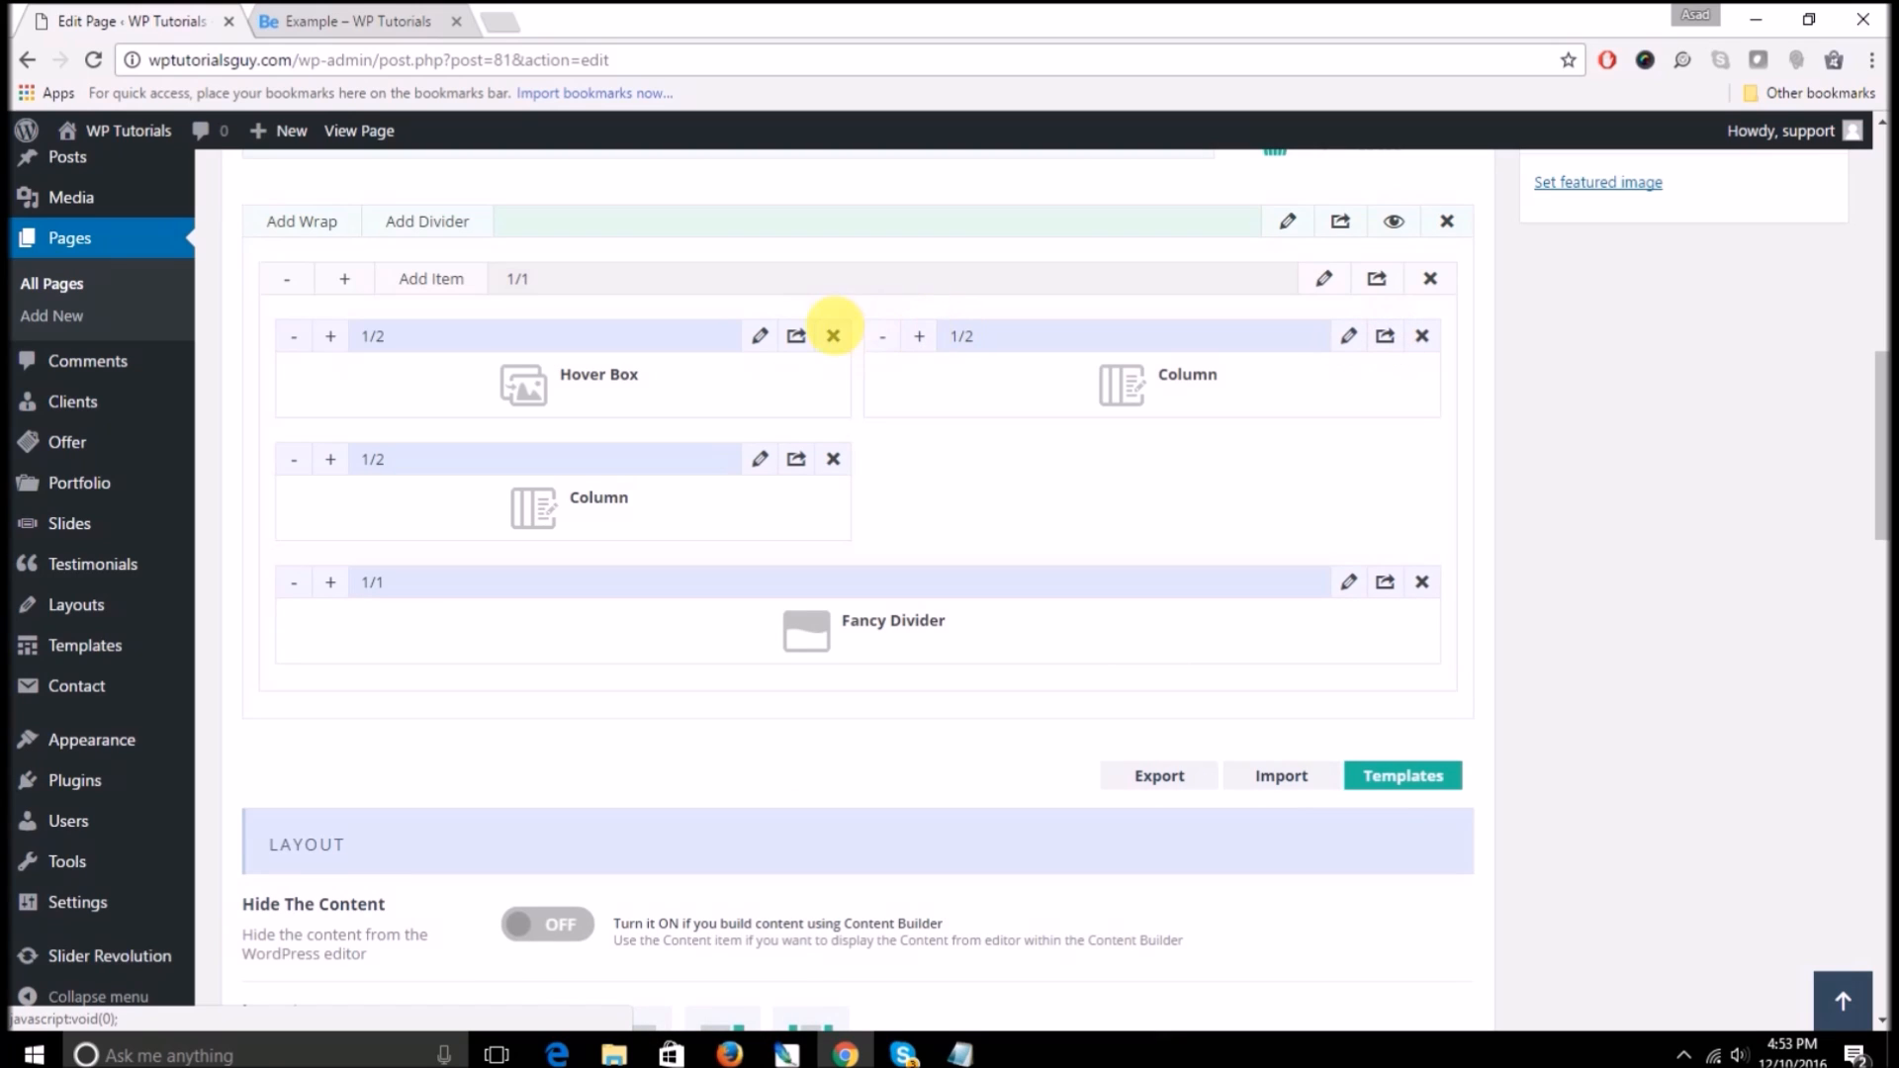
left_click(797, 337)
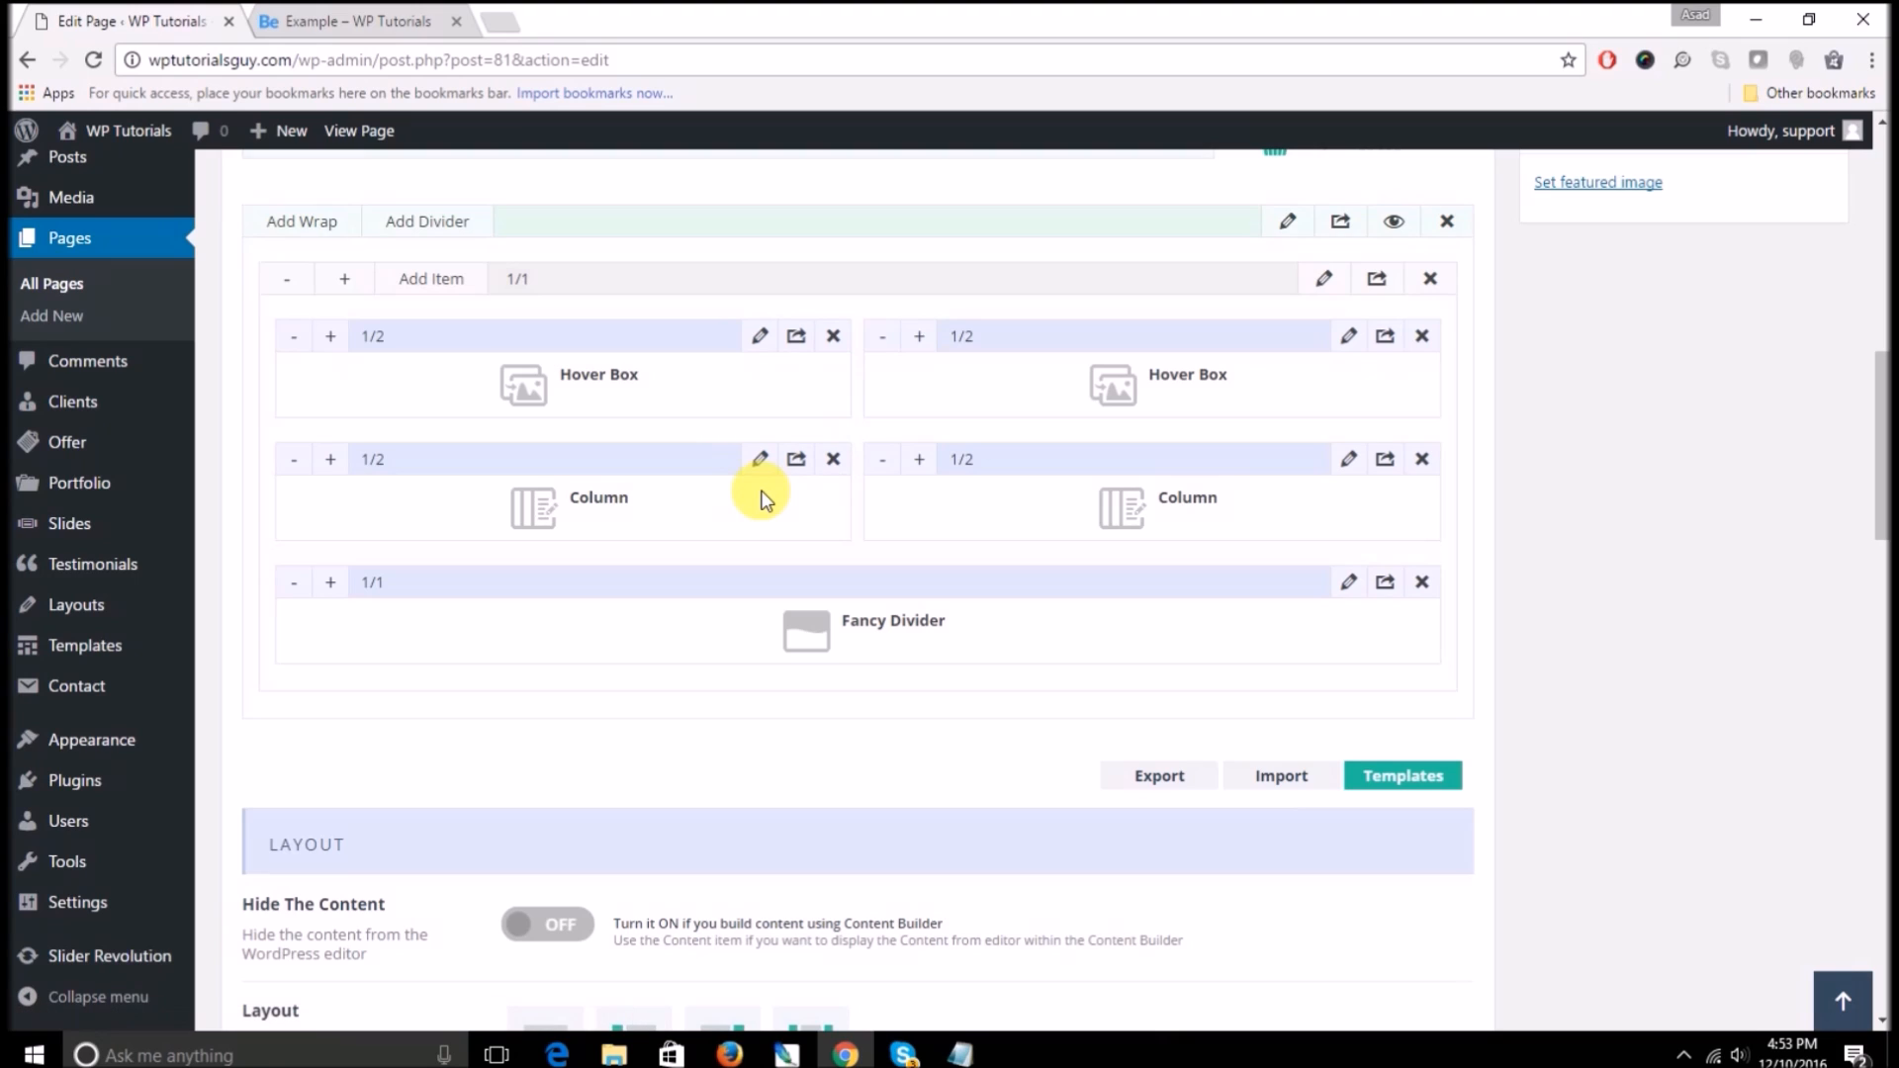
left_click_drag(1076, 339, 1072, 496)
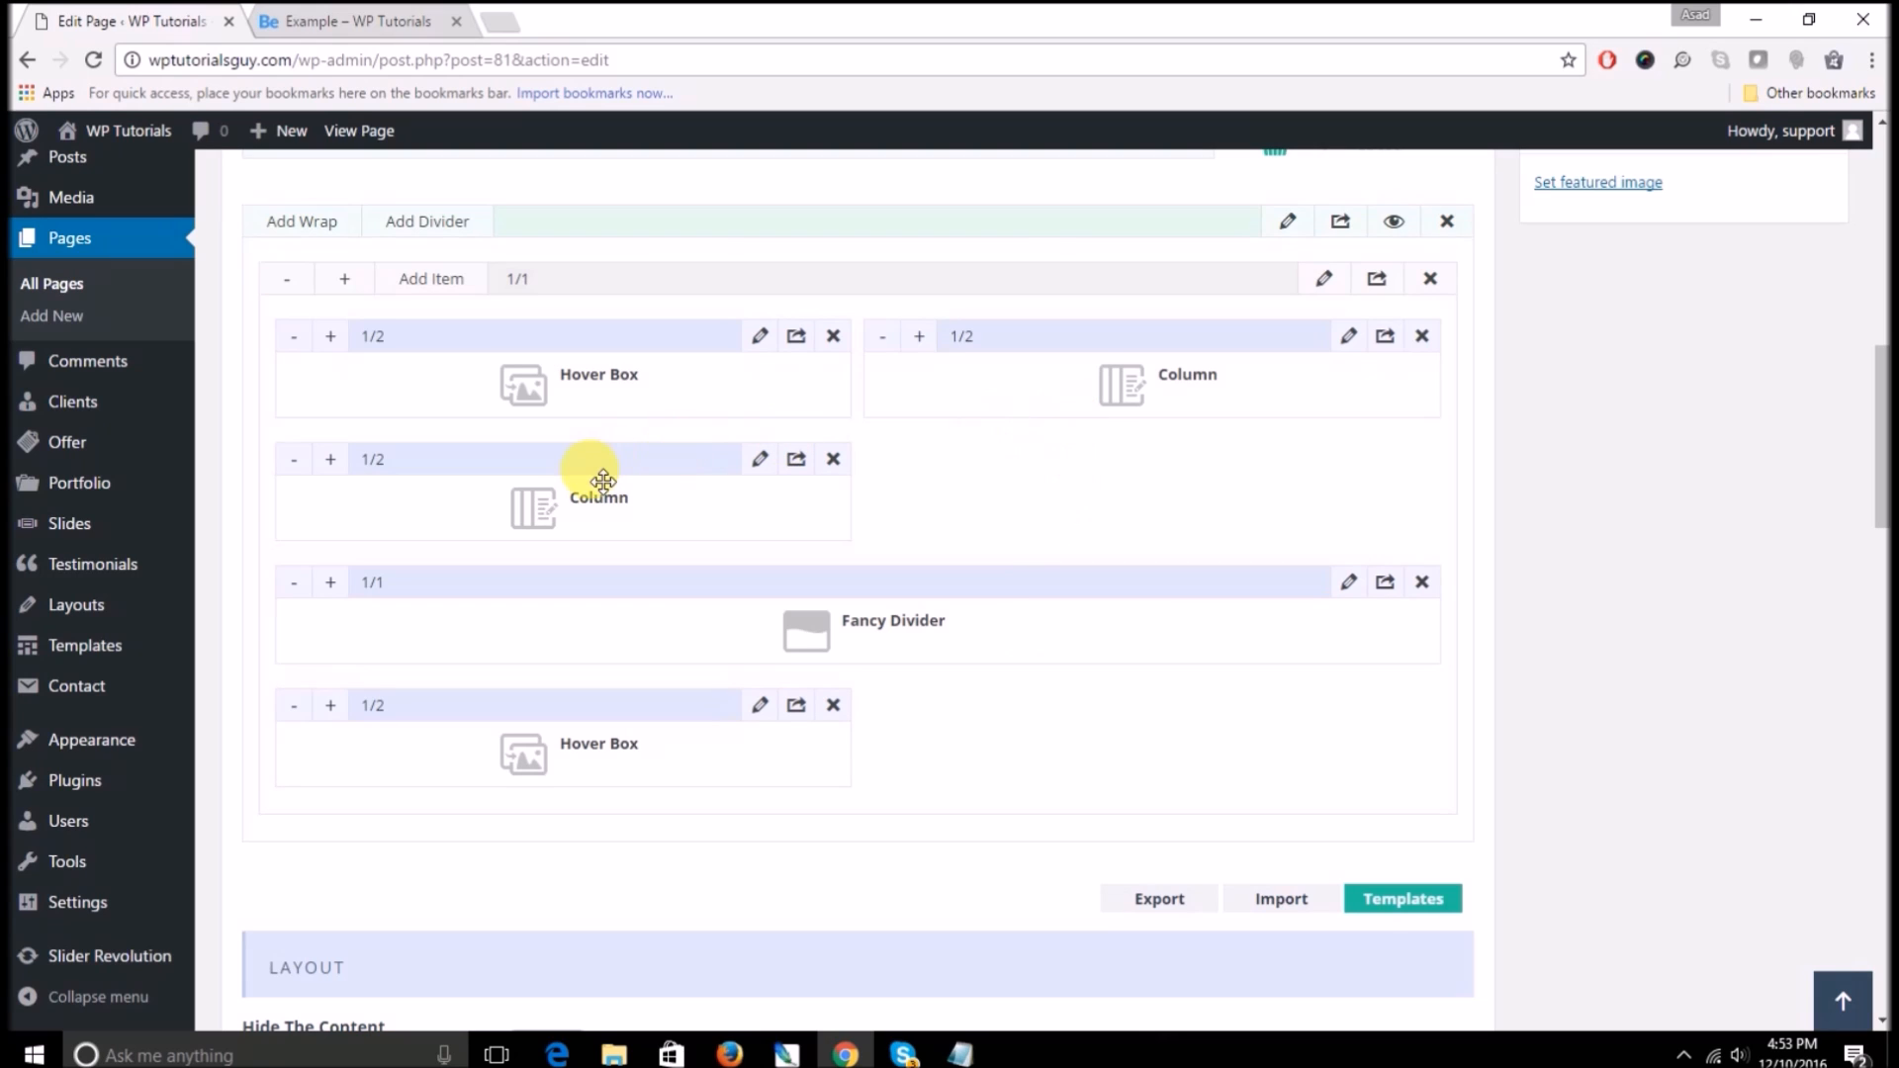
left_click_drag(600, 478, 497, 606)
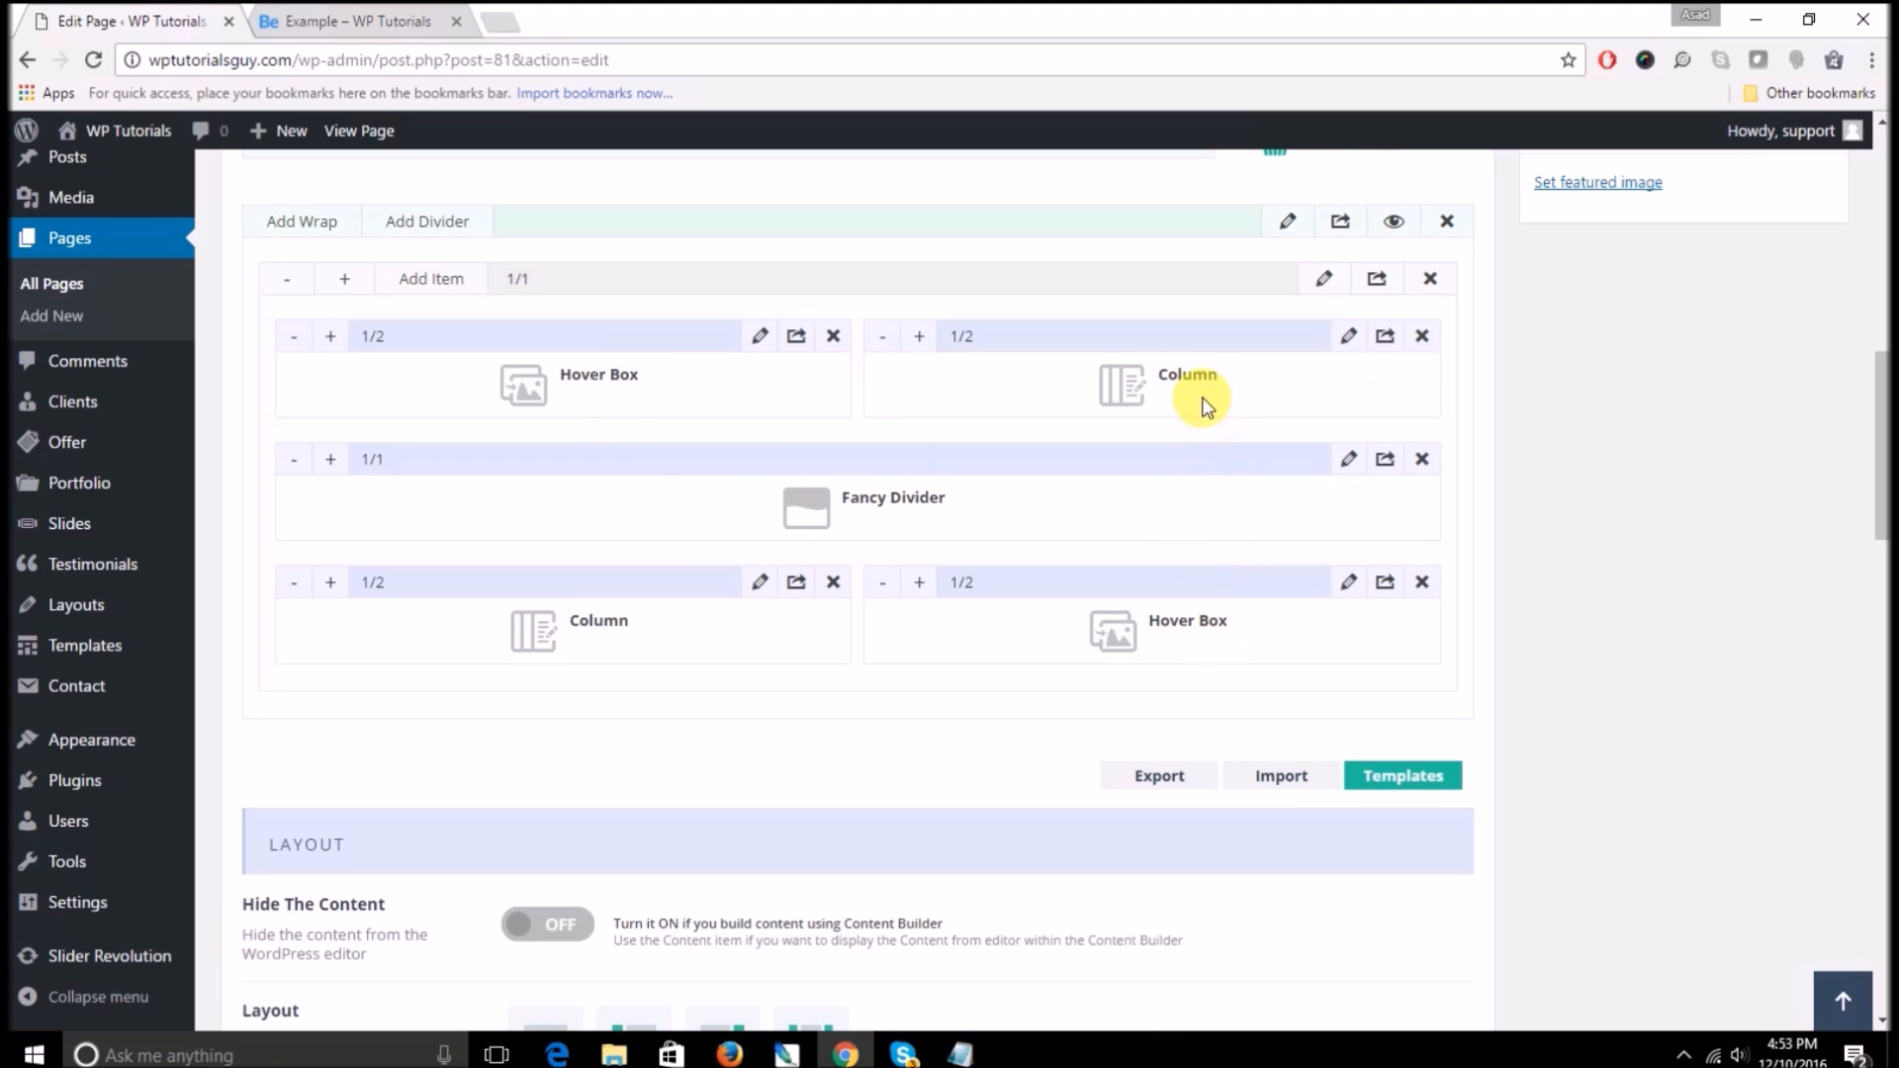
left_click_drag(1877, 513, 1882, 336)
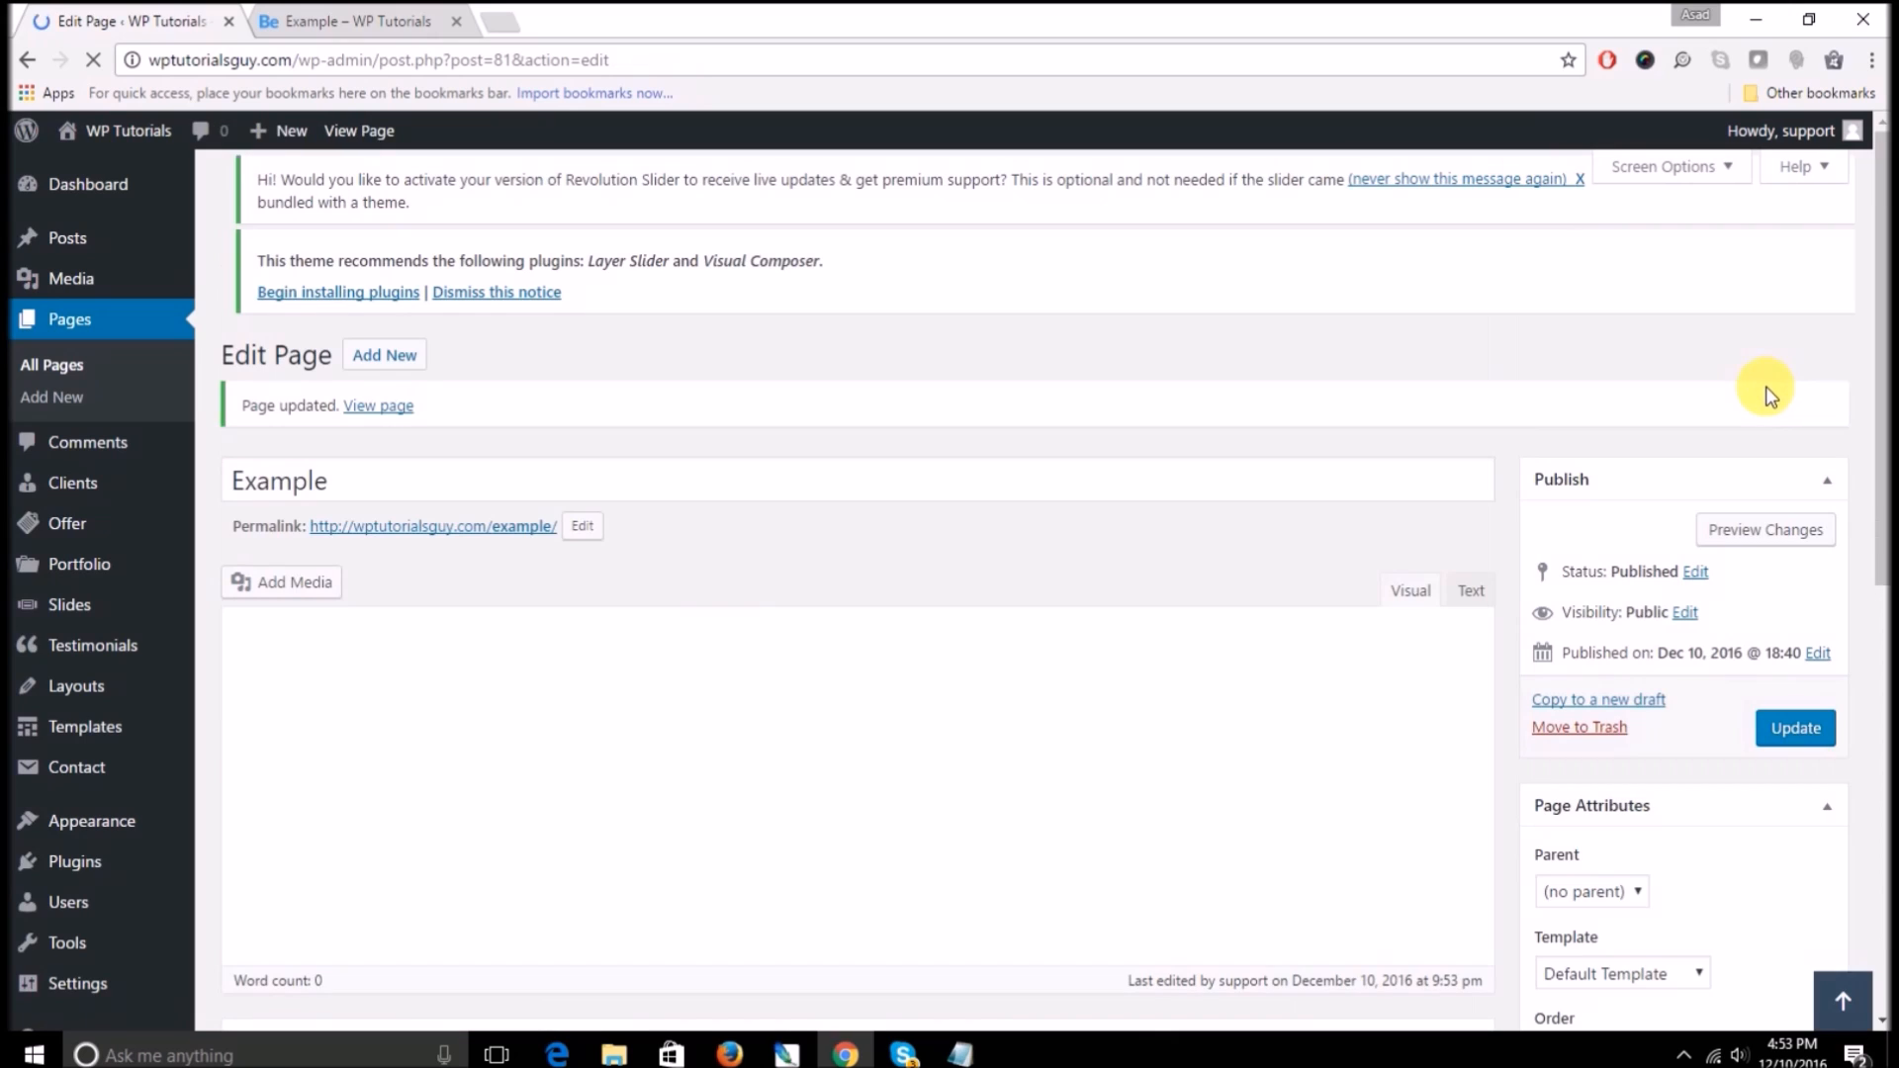
Step: Reload the live Example page and scroll down to check the red-and-black curved divider
left_click(328, 14)
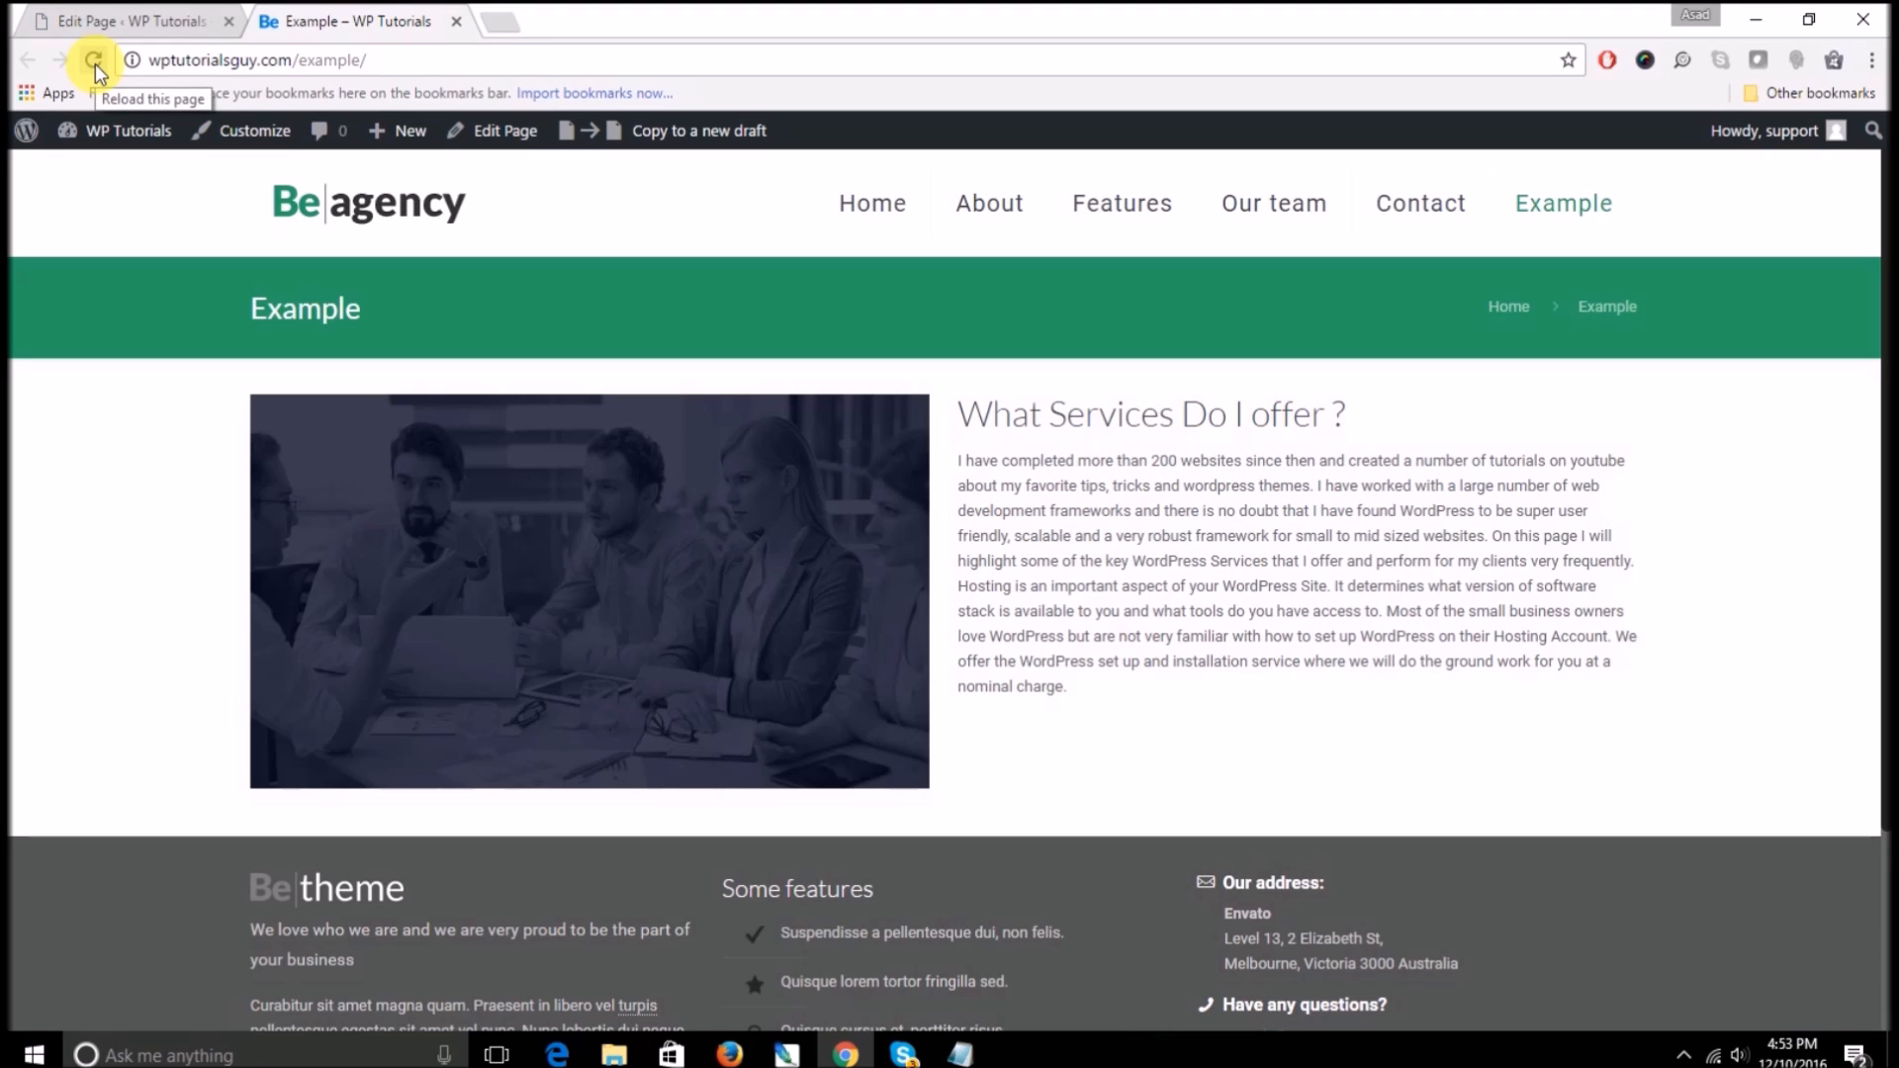
left_click(94, 60)
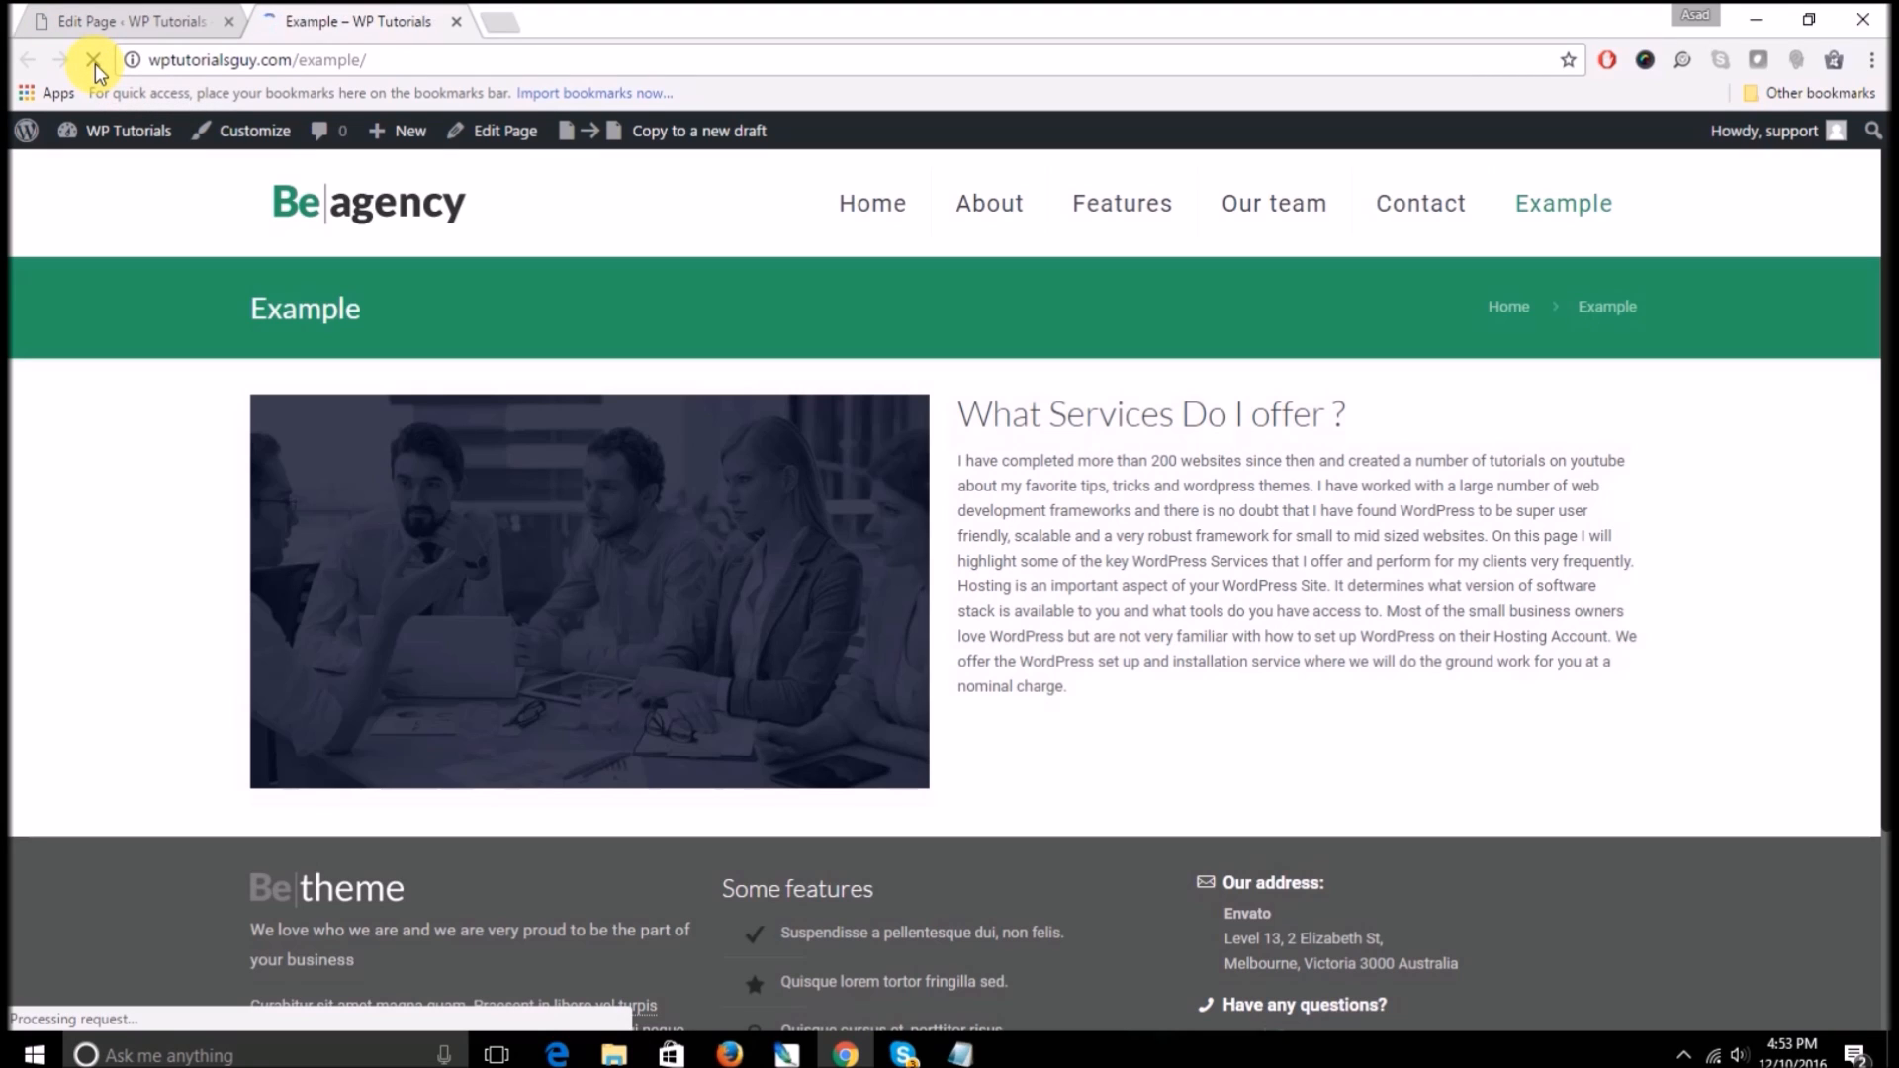
scroll(555, 508, "down", 4)
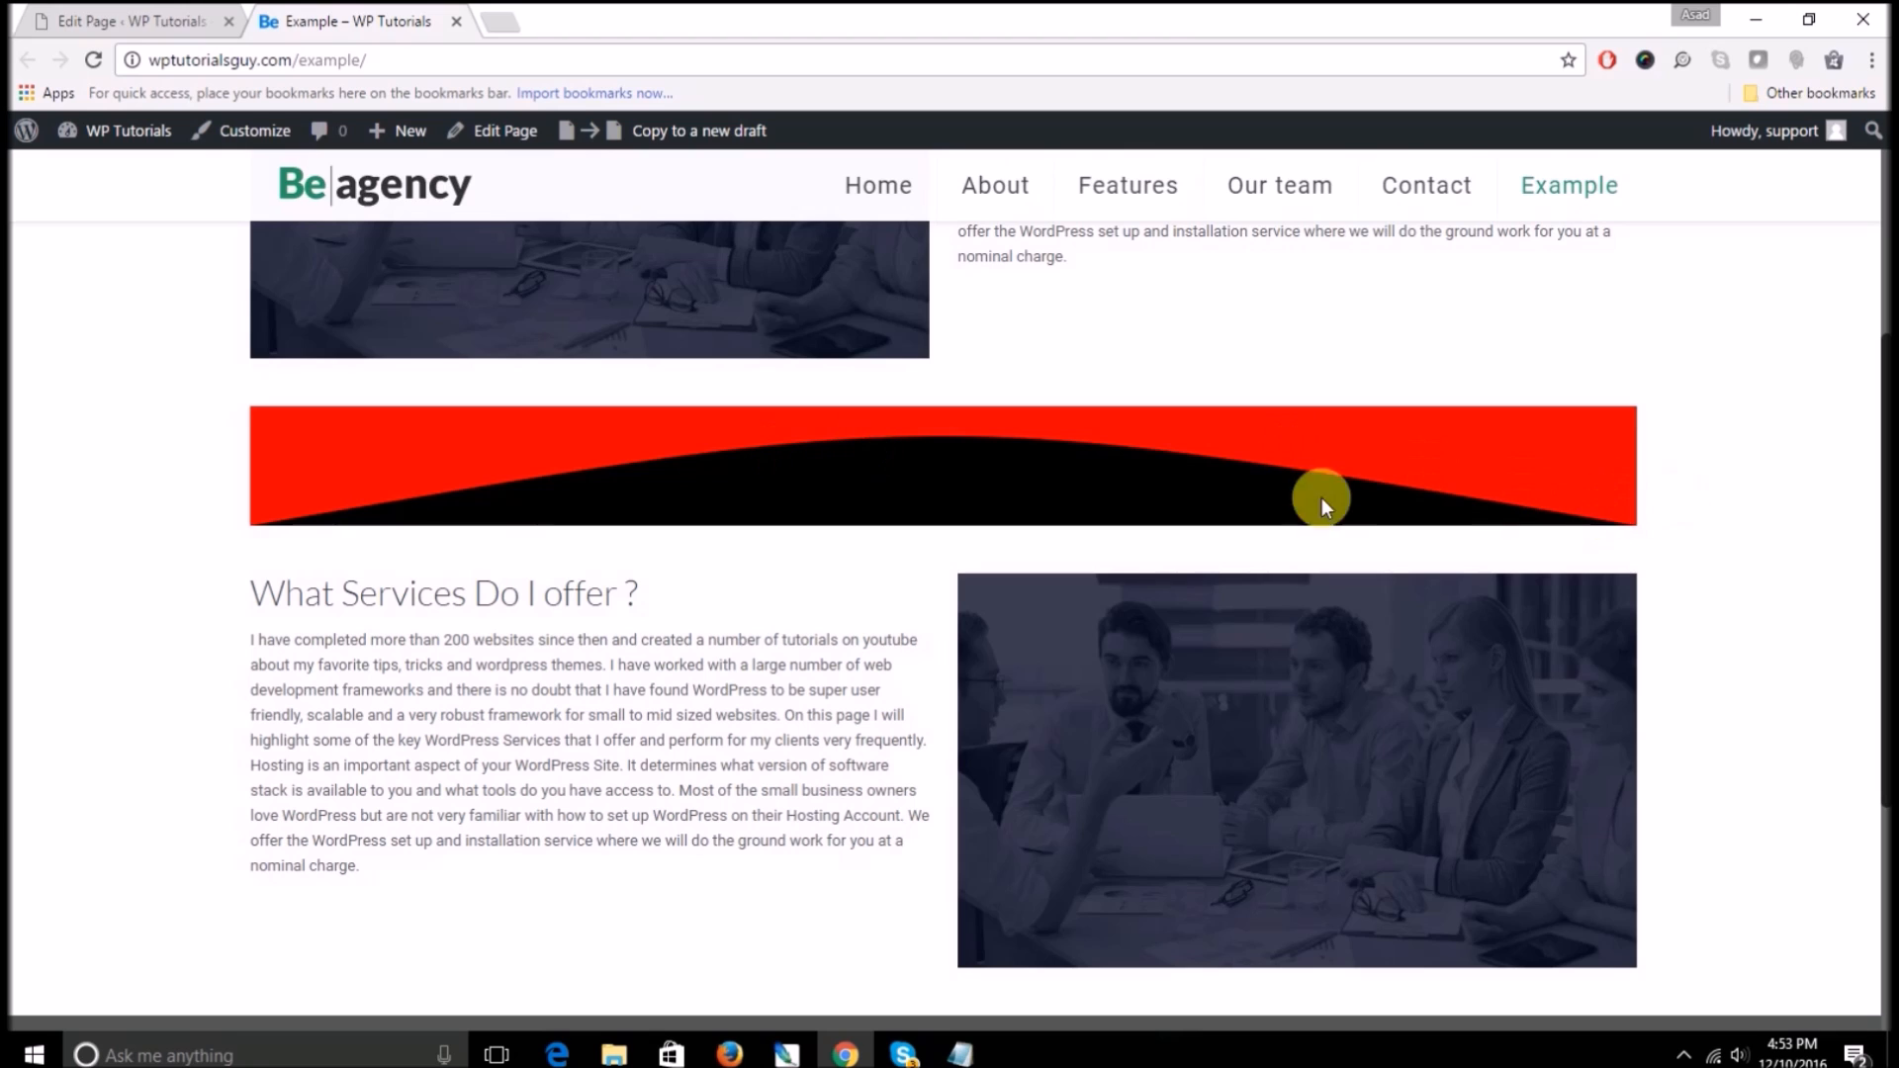
Step: Reopen the Fancy Divider settings and change its style to Circle Down
left_click(118, 20)
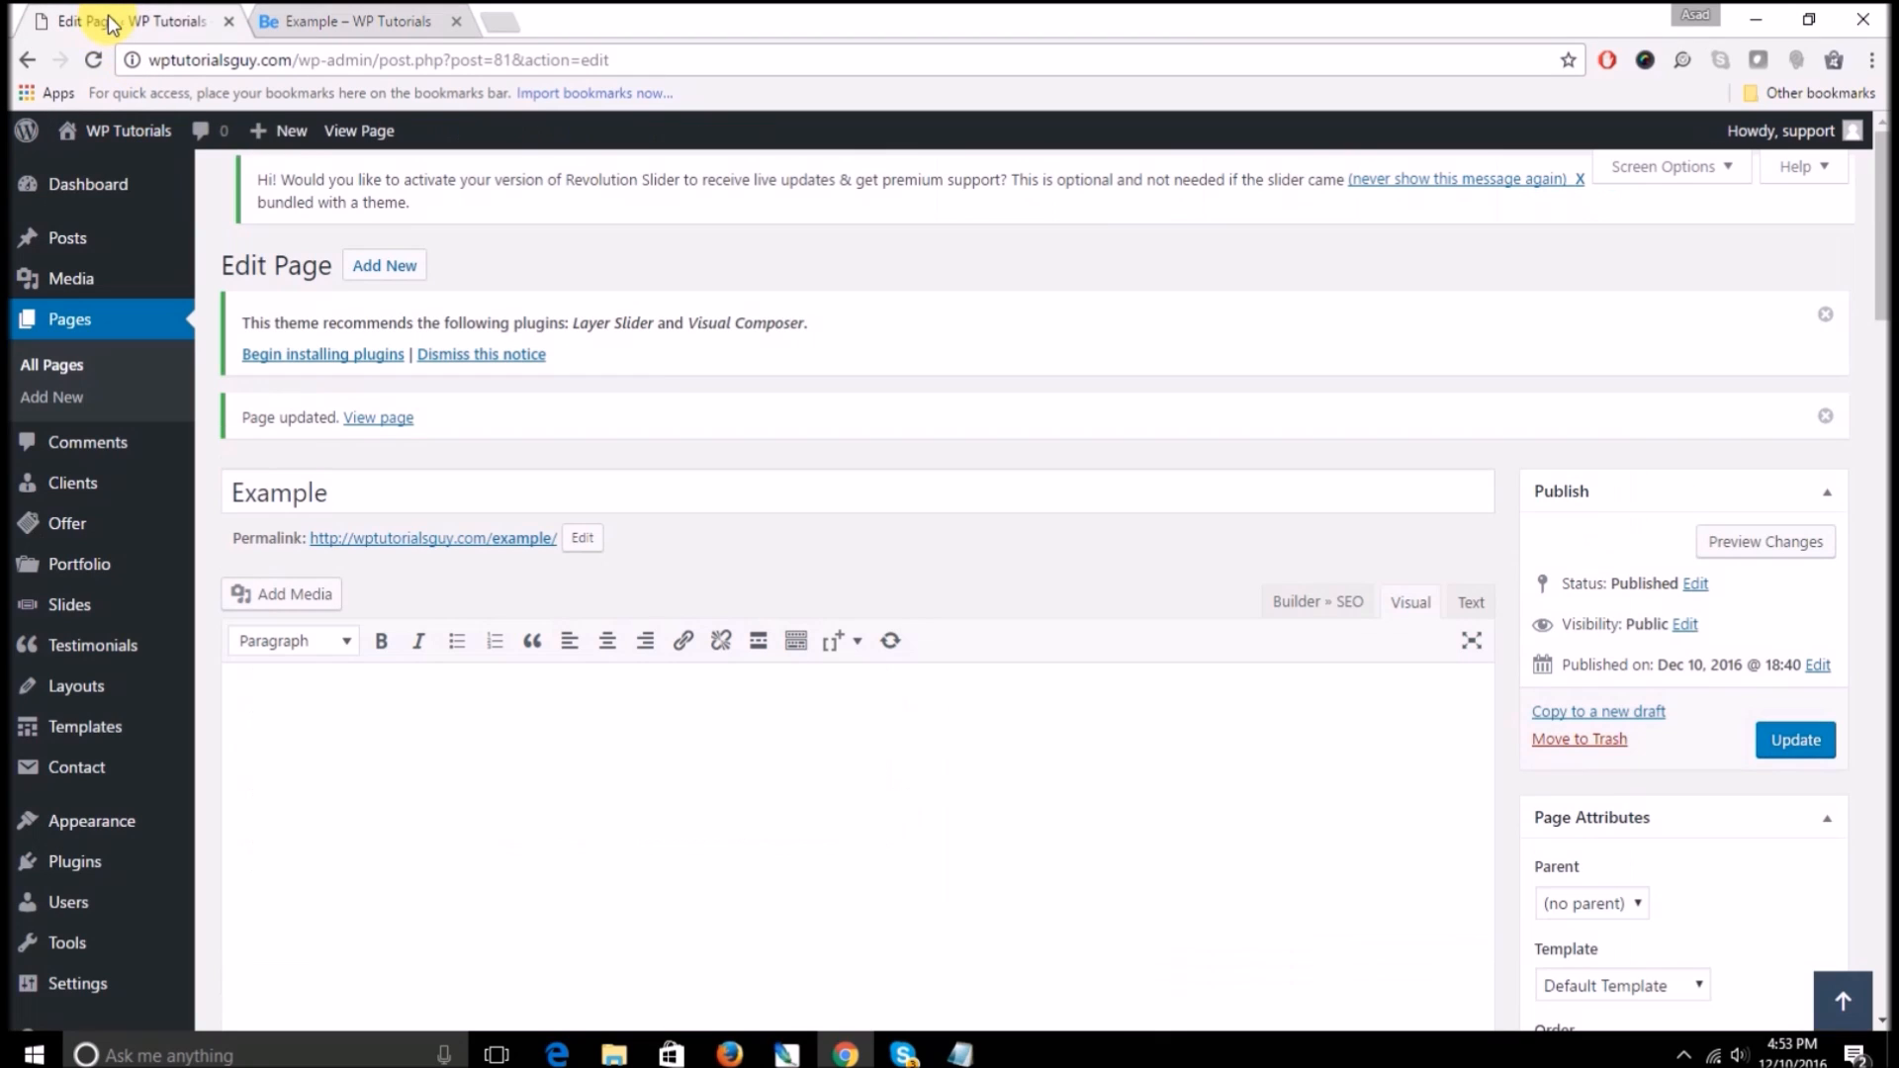
scroll(709, 495, "down", 1)
scroll(709, 494, "down", 10)
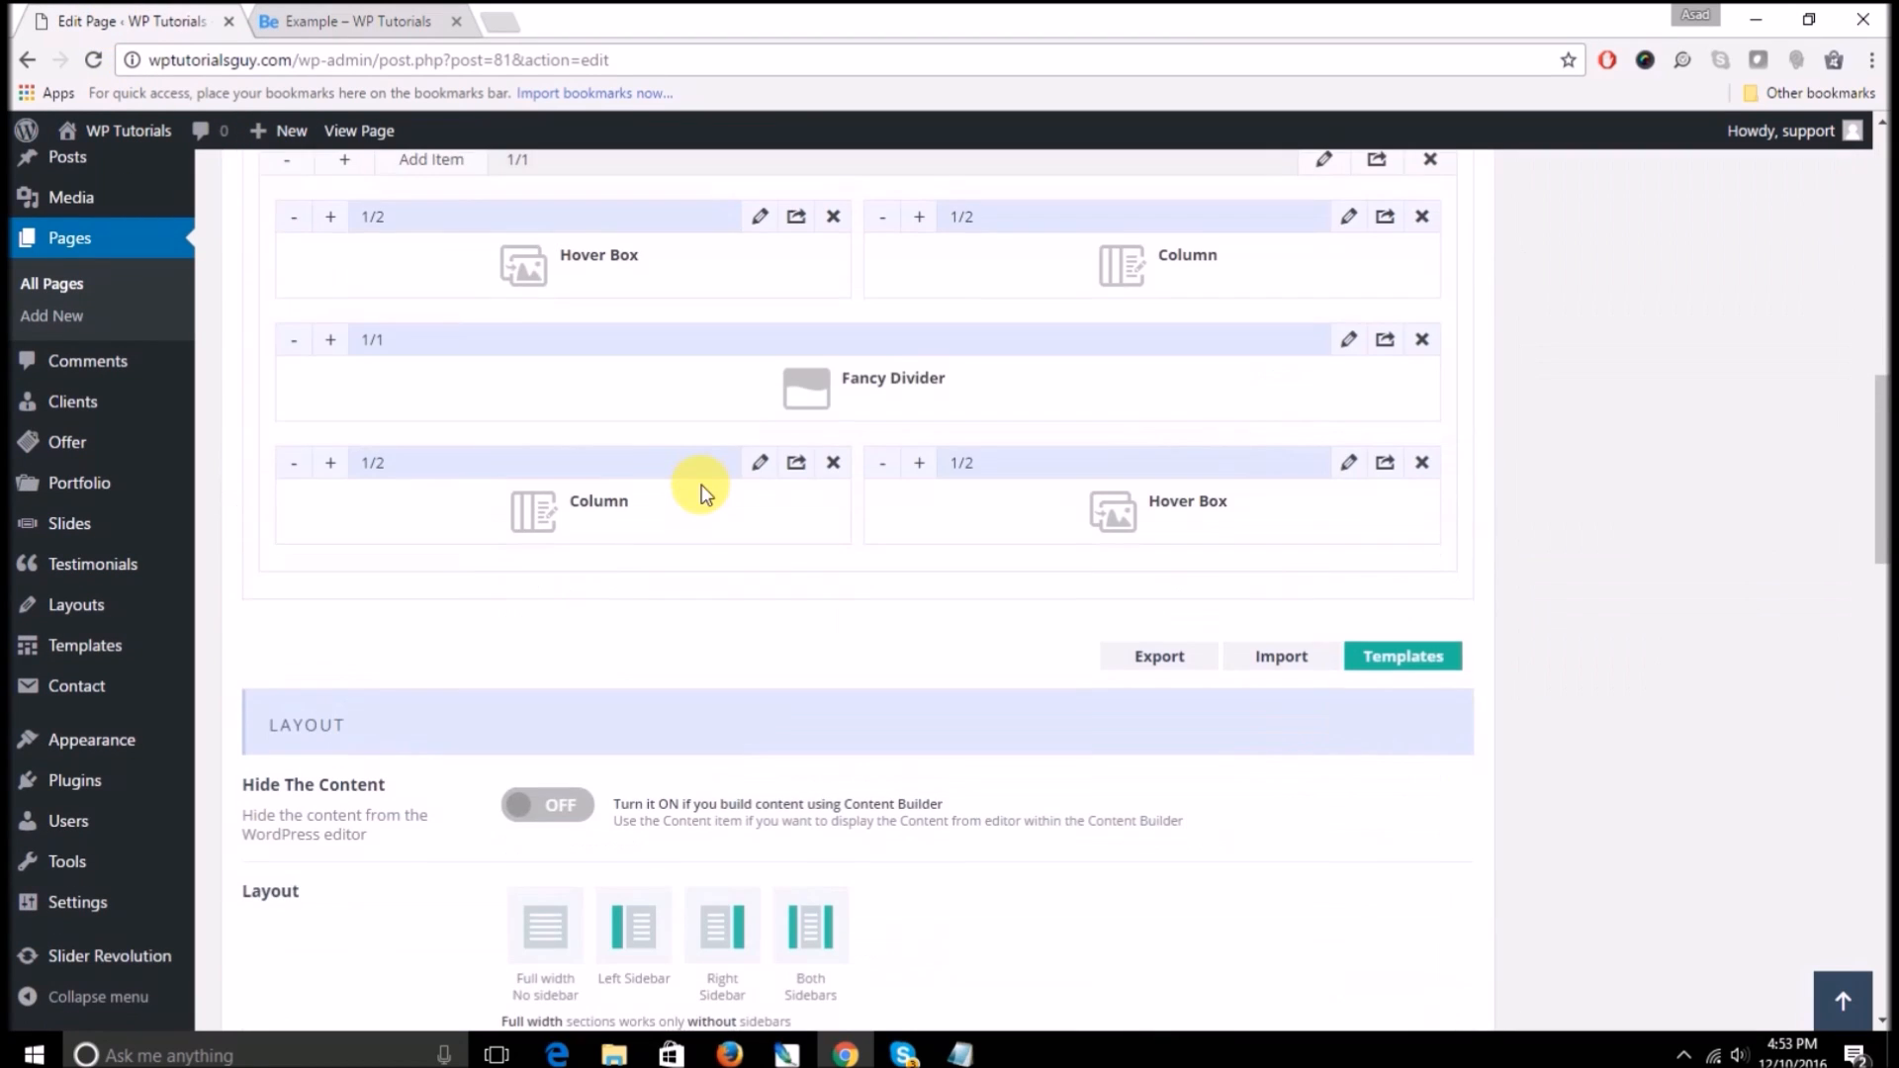
left_click(1353, 340)
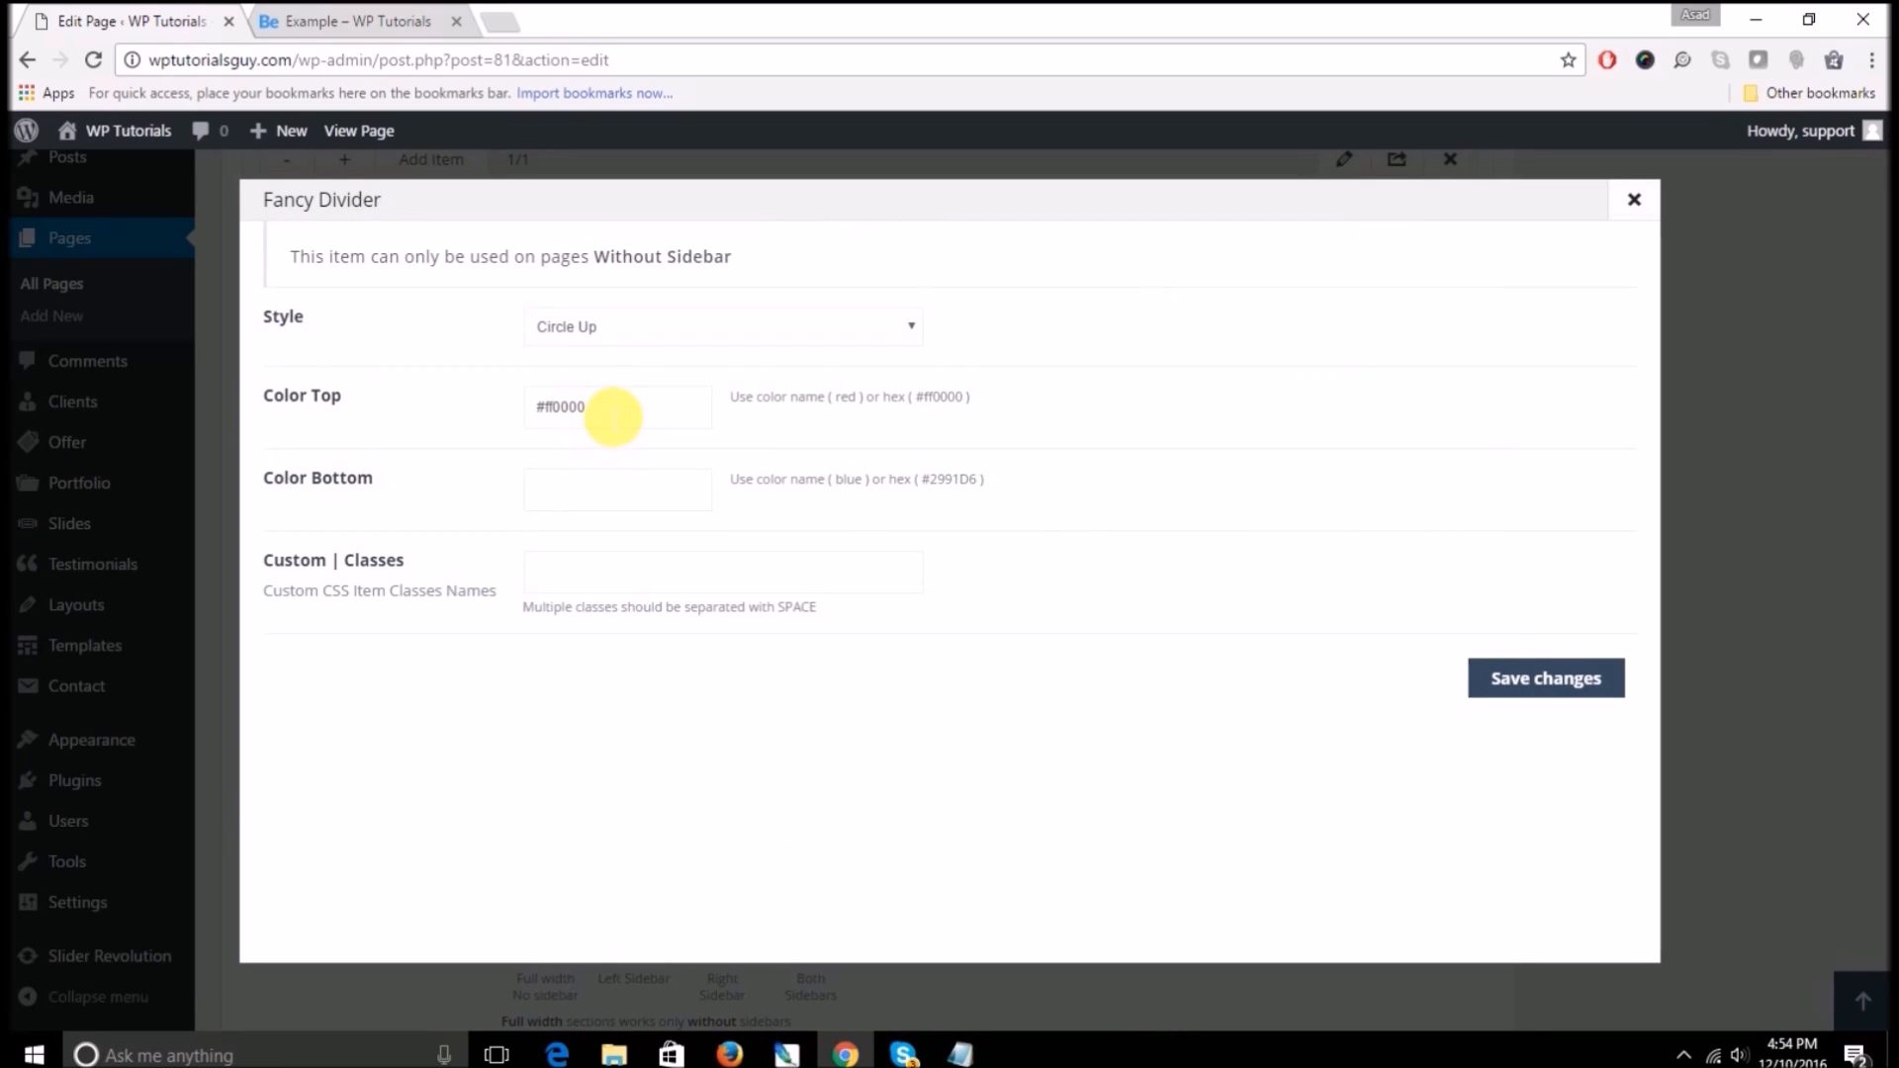
left_click_drag(597, 415, 525, 416)
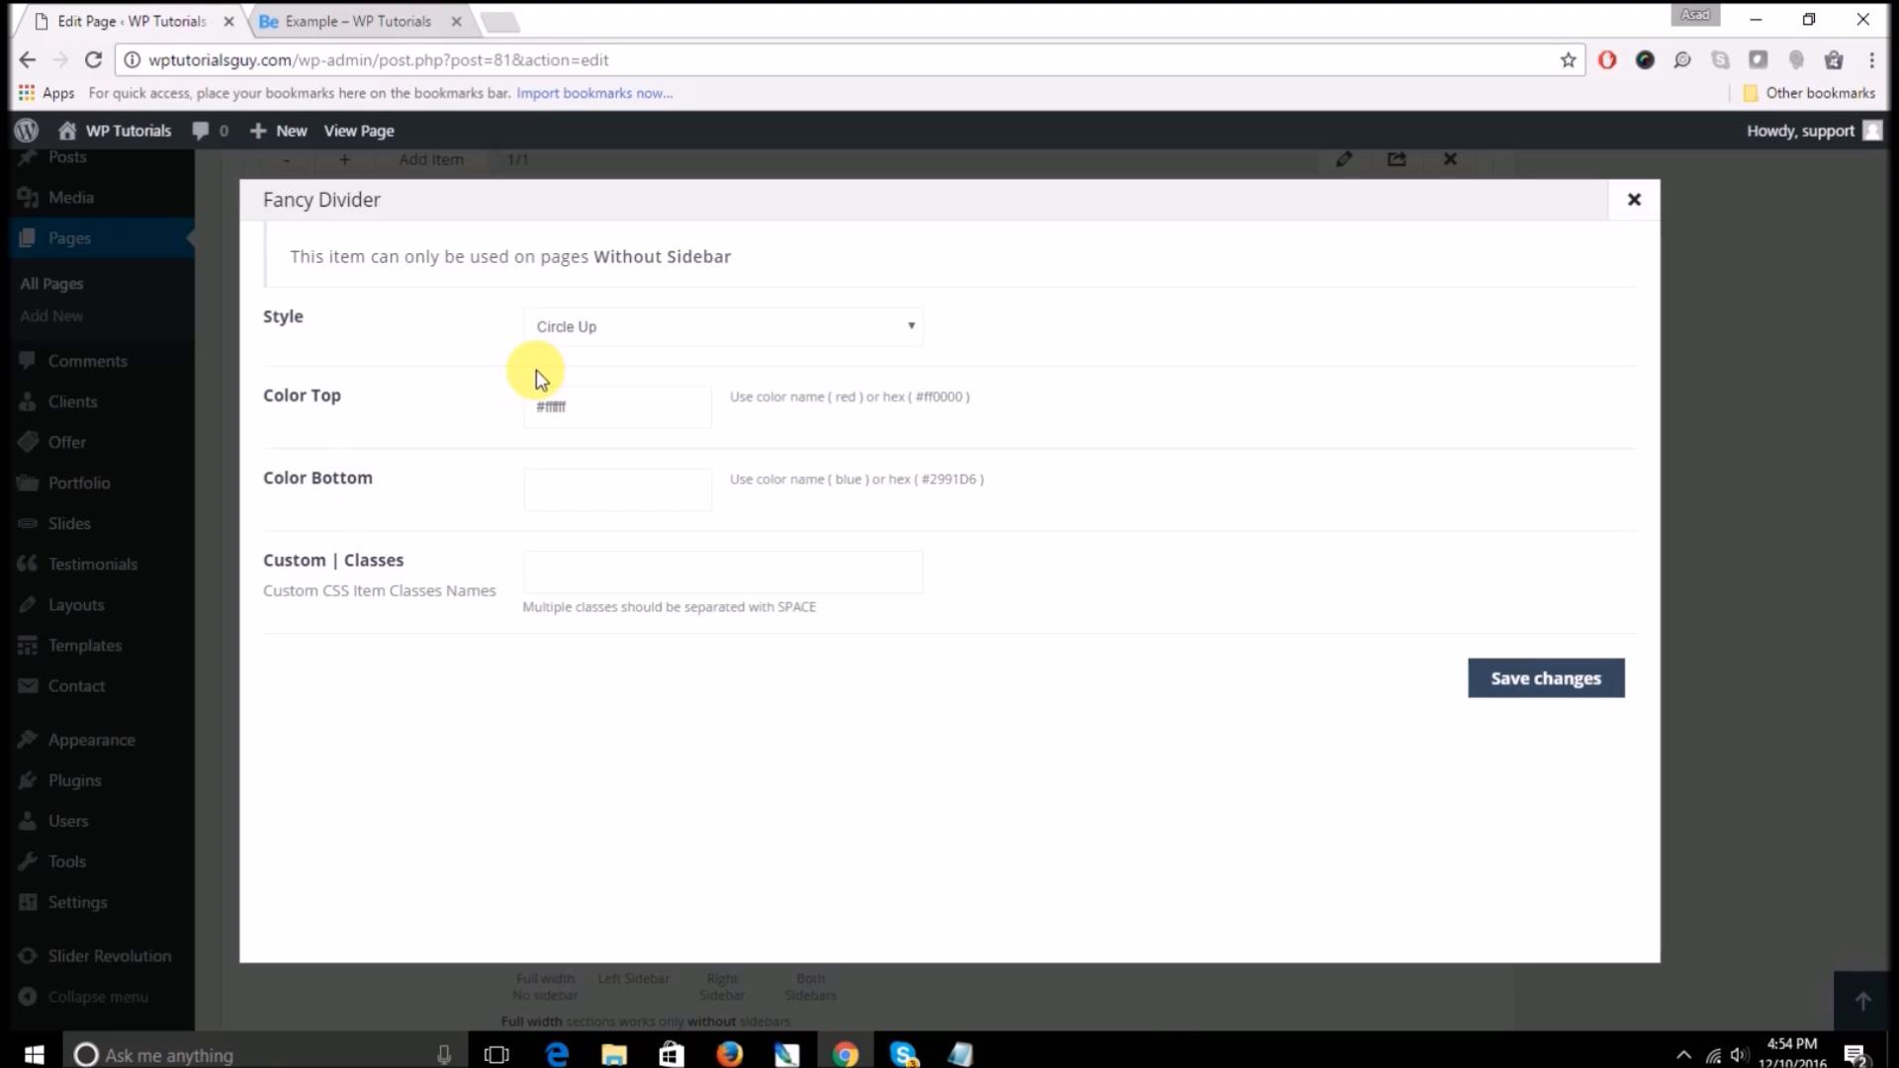
left_click(608, 328)
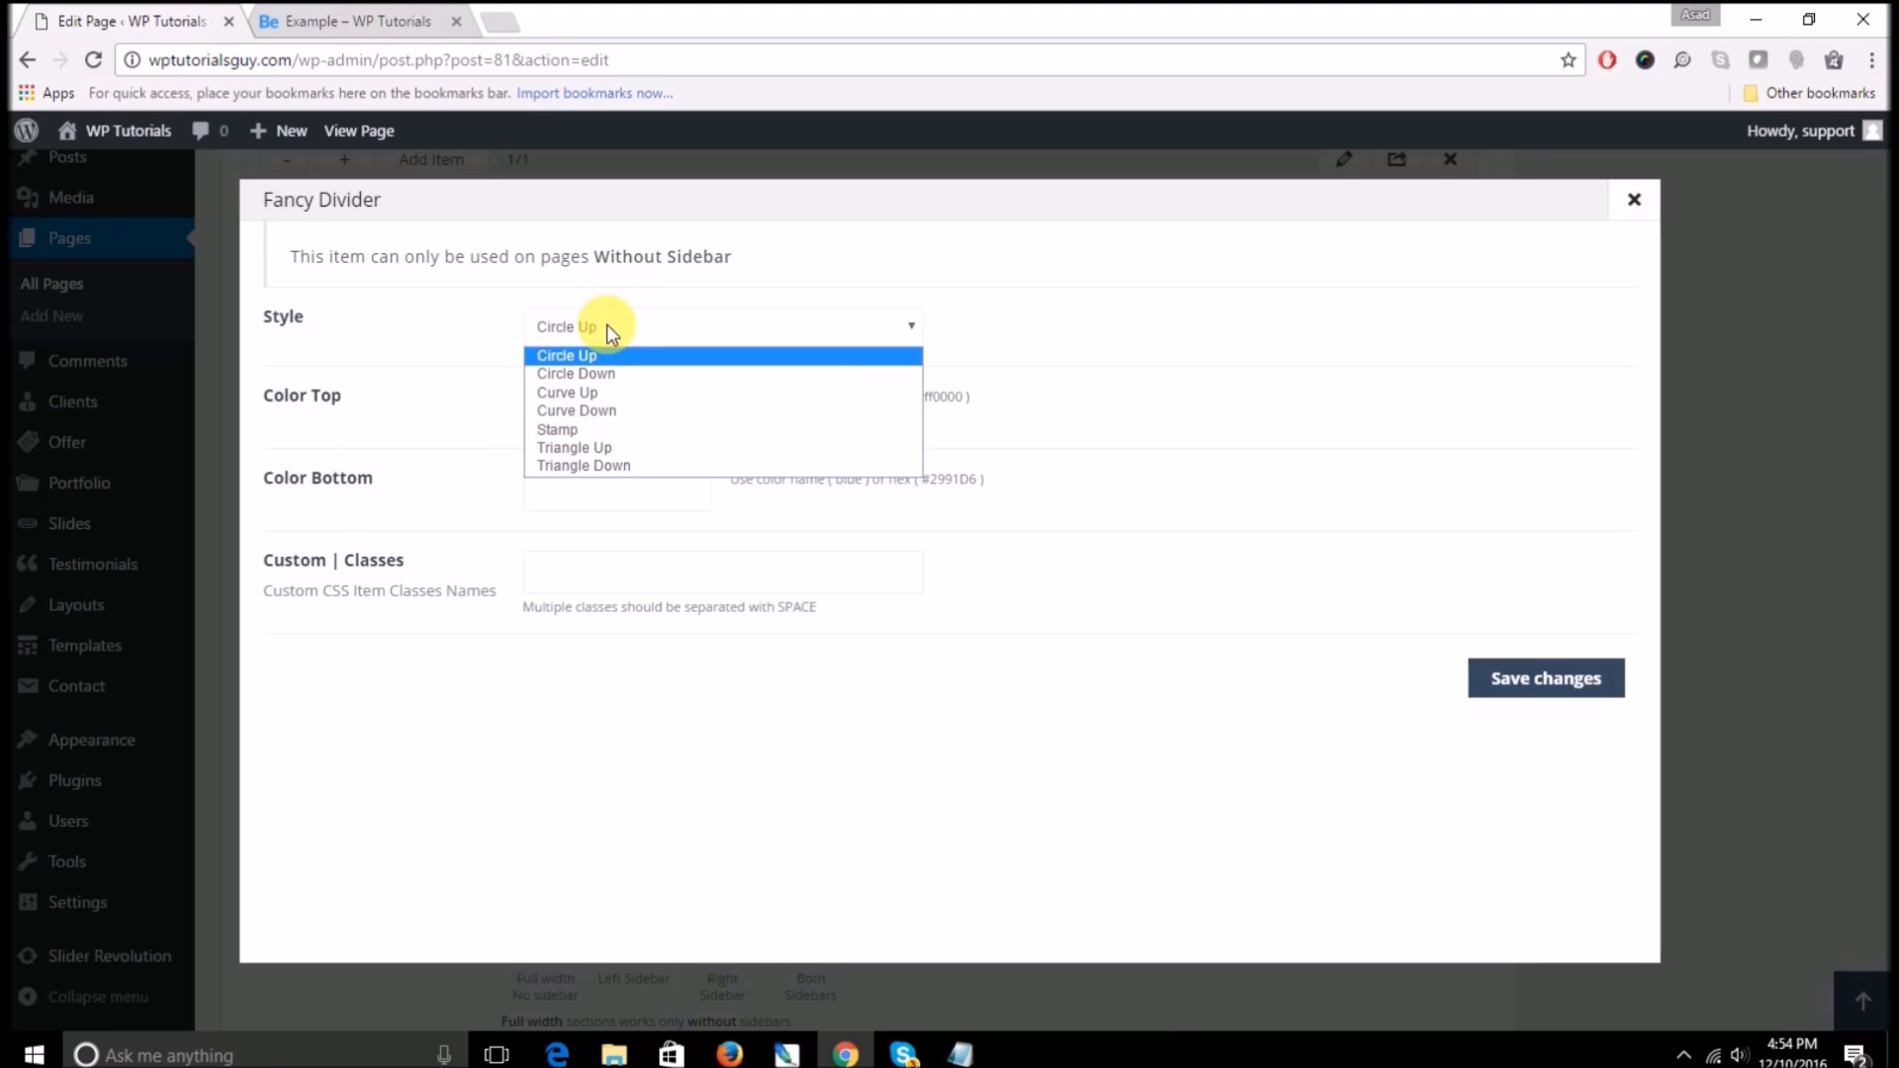
left_click(613, 375)
left_click(566, 500)
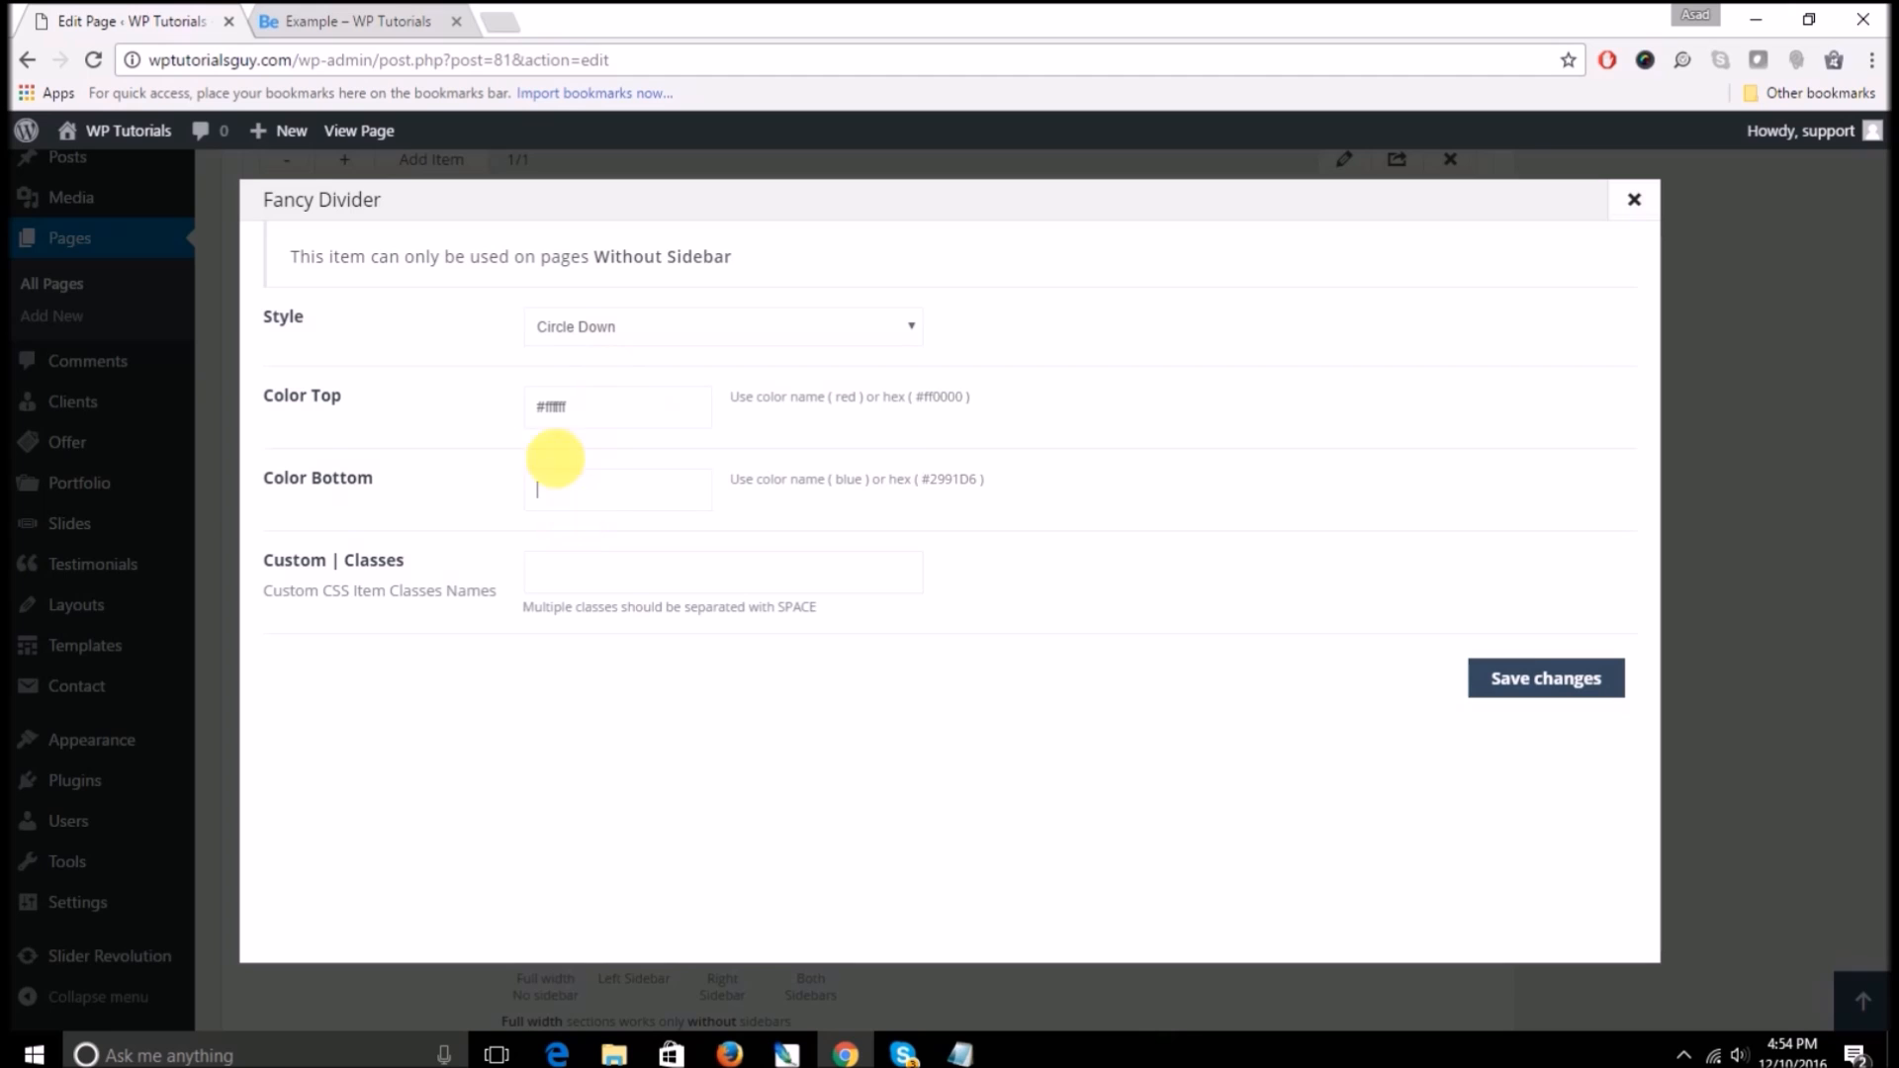
Step: Copy the site's green link colour #239963 from DevTools, set it as Color Bottom, and save
left_click(395, 21)
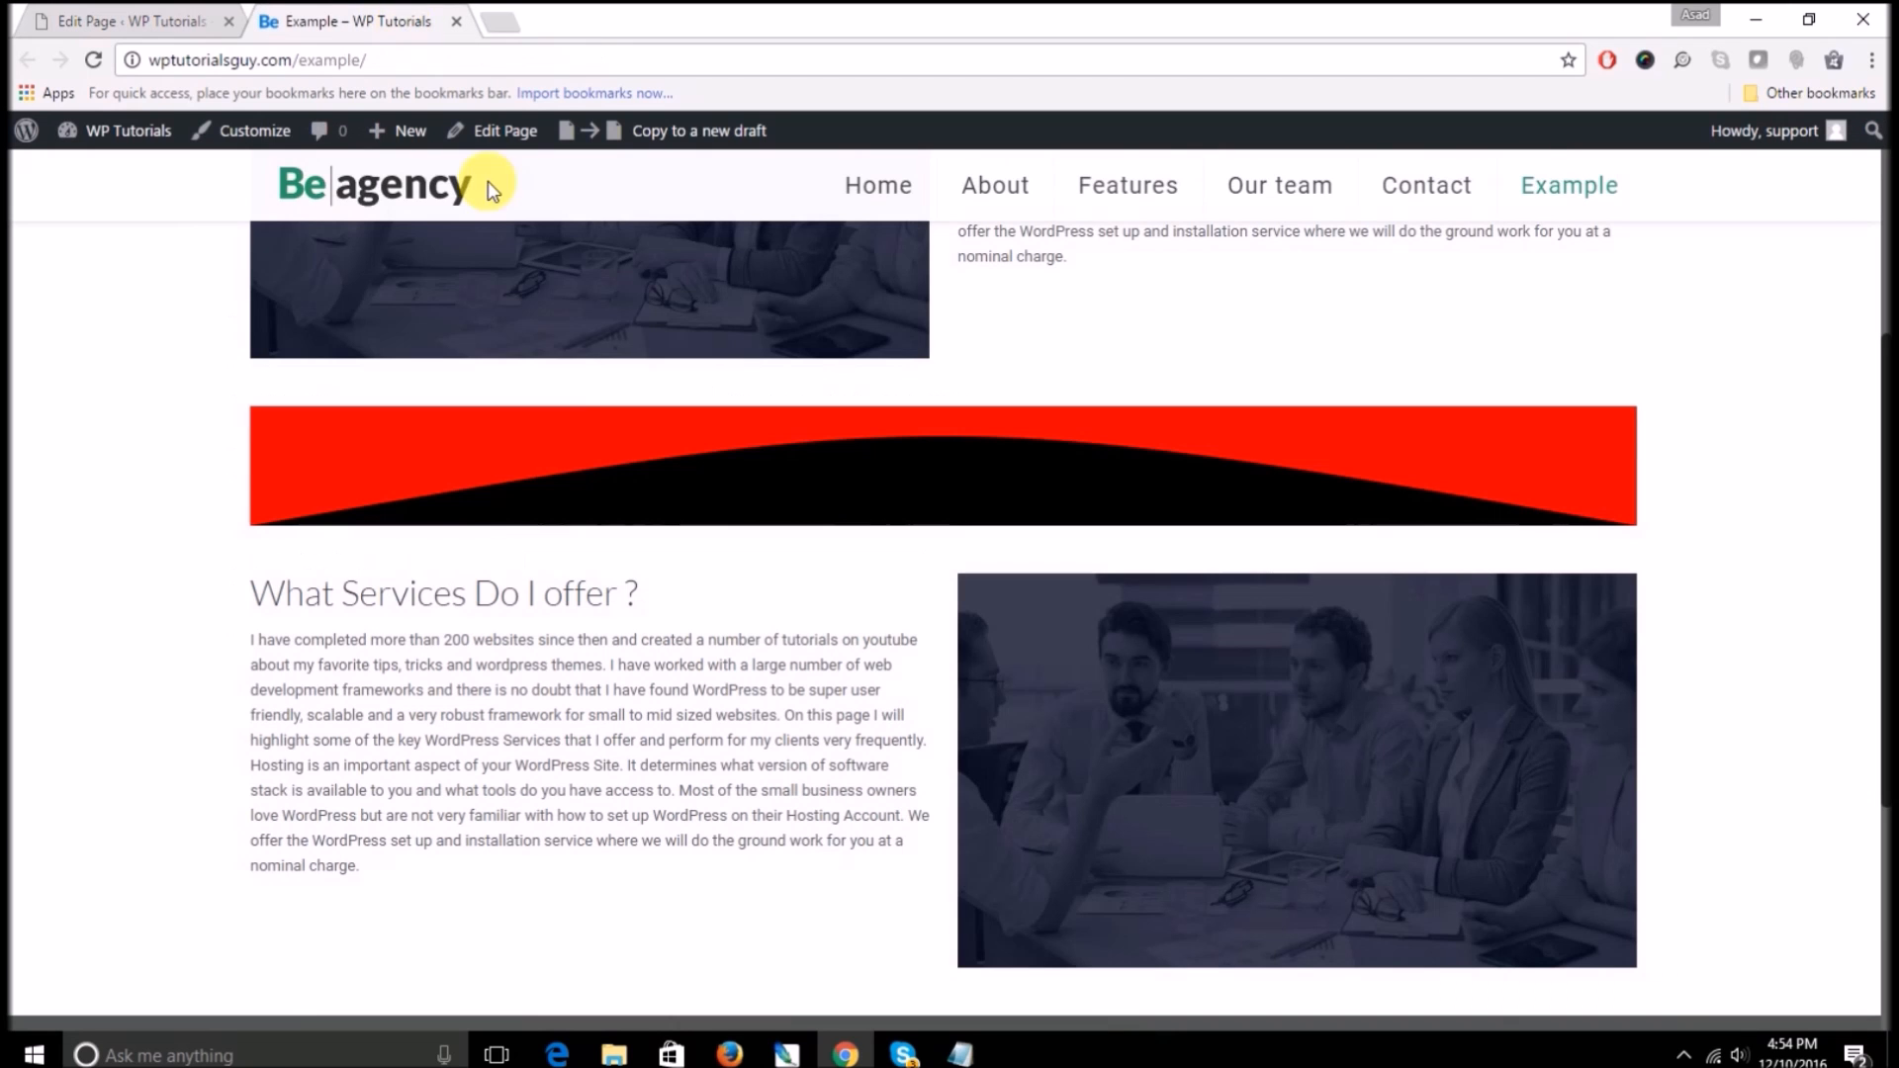
right_click(866, 186)
left_click(910, 413)
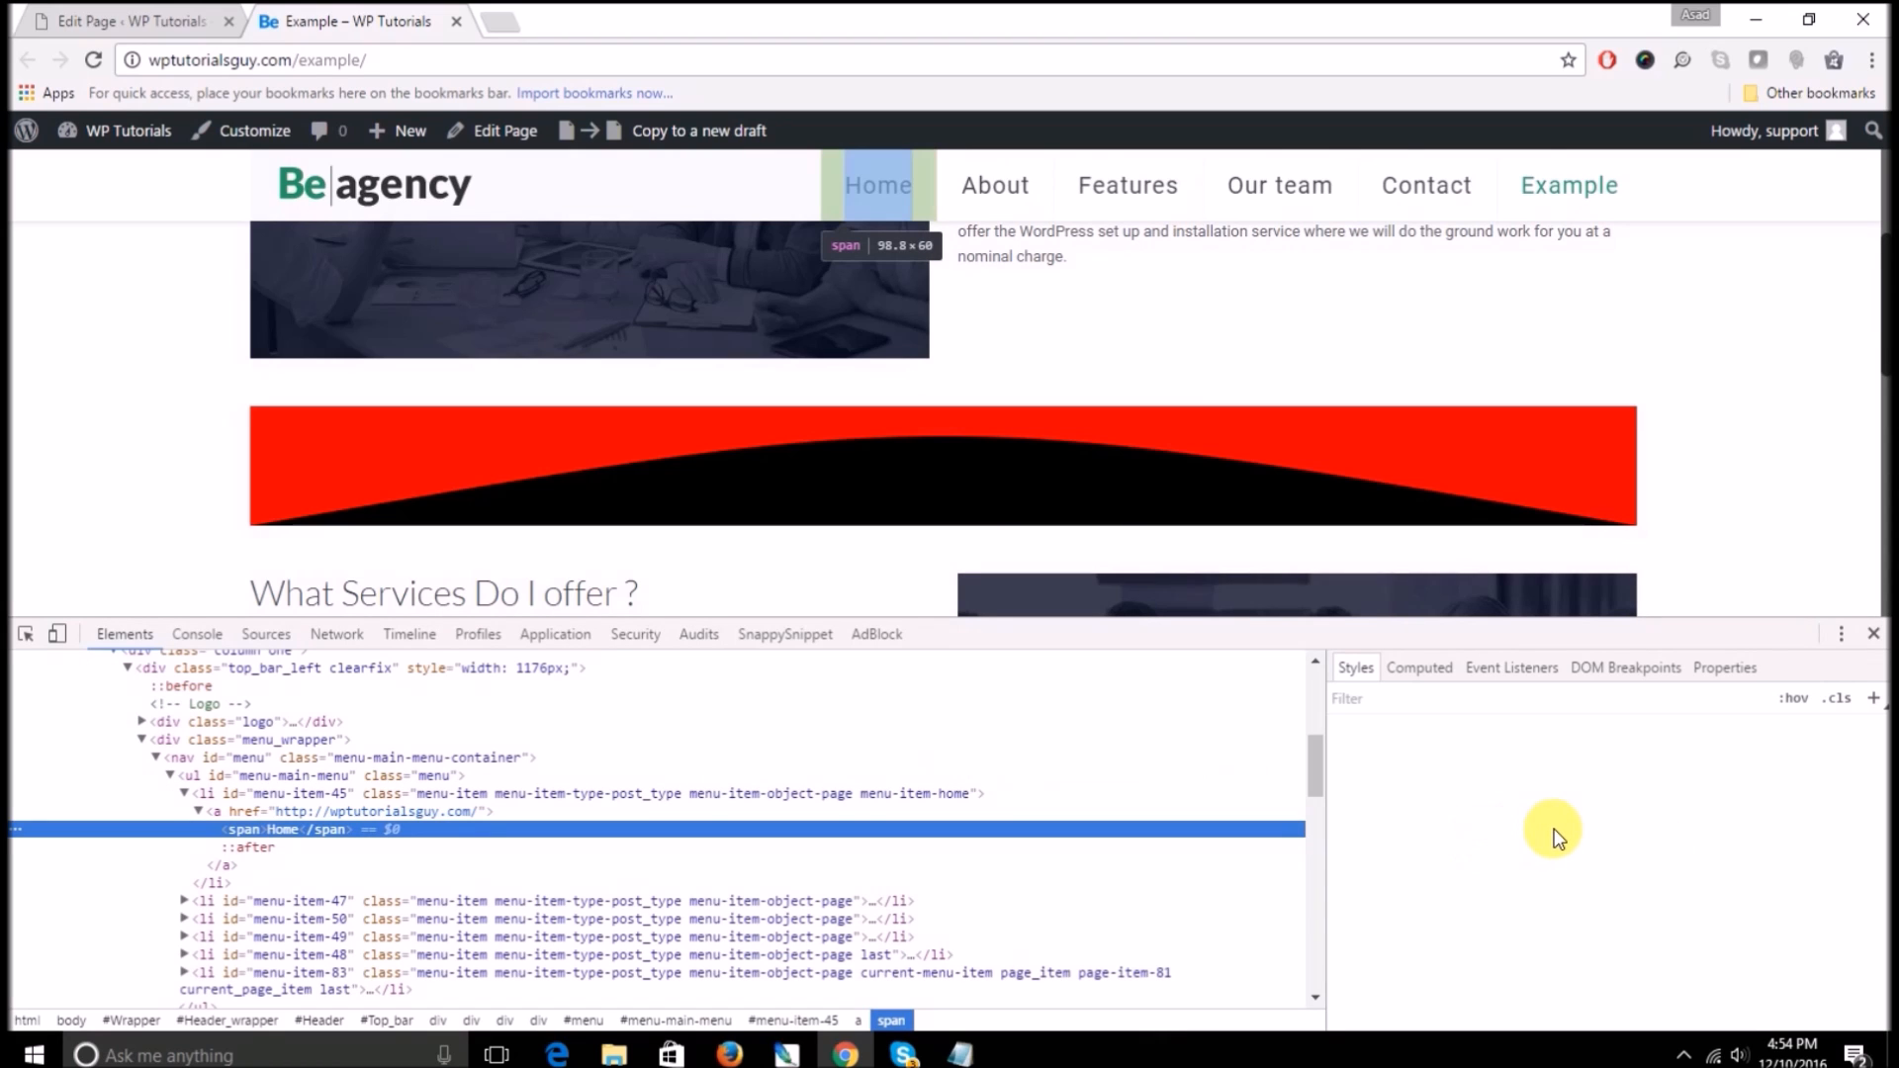
scroll(1558, 836, "down", 5)
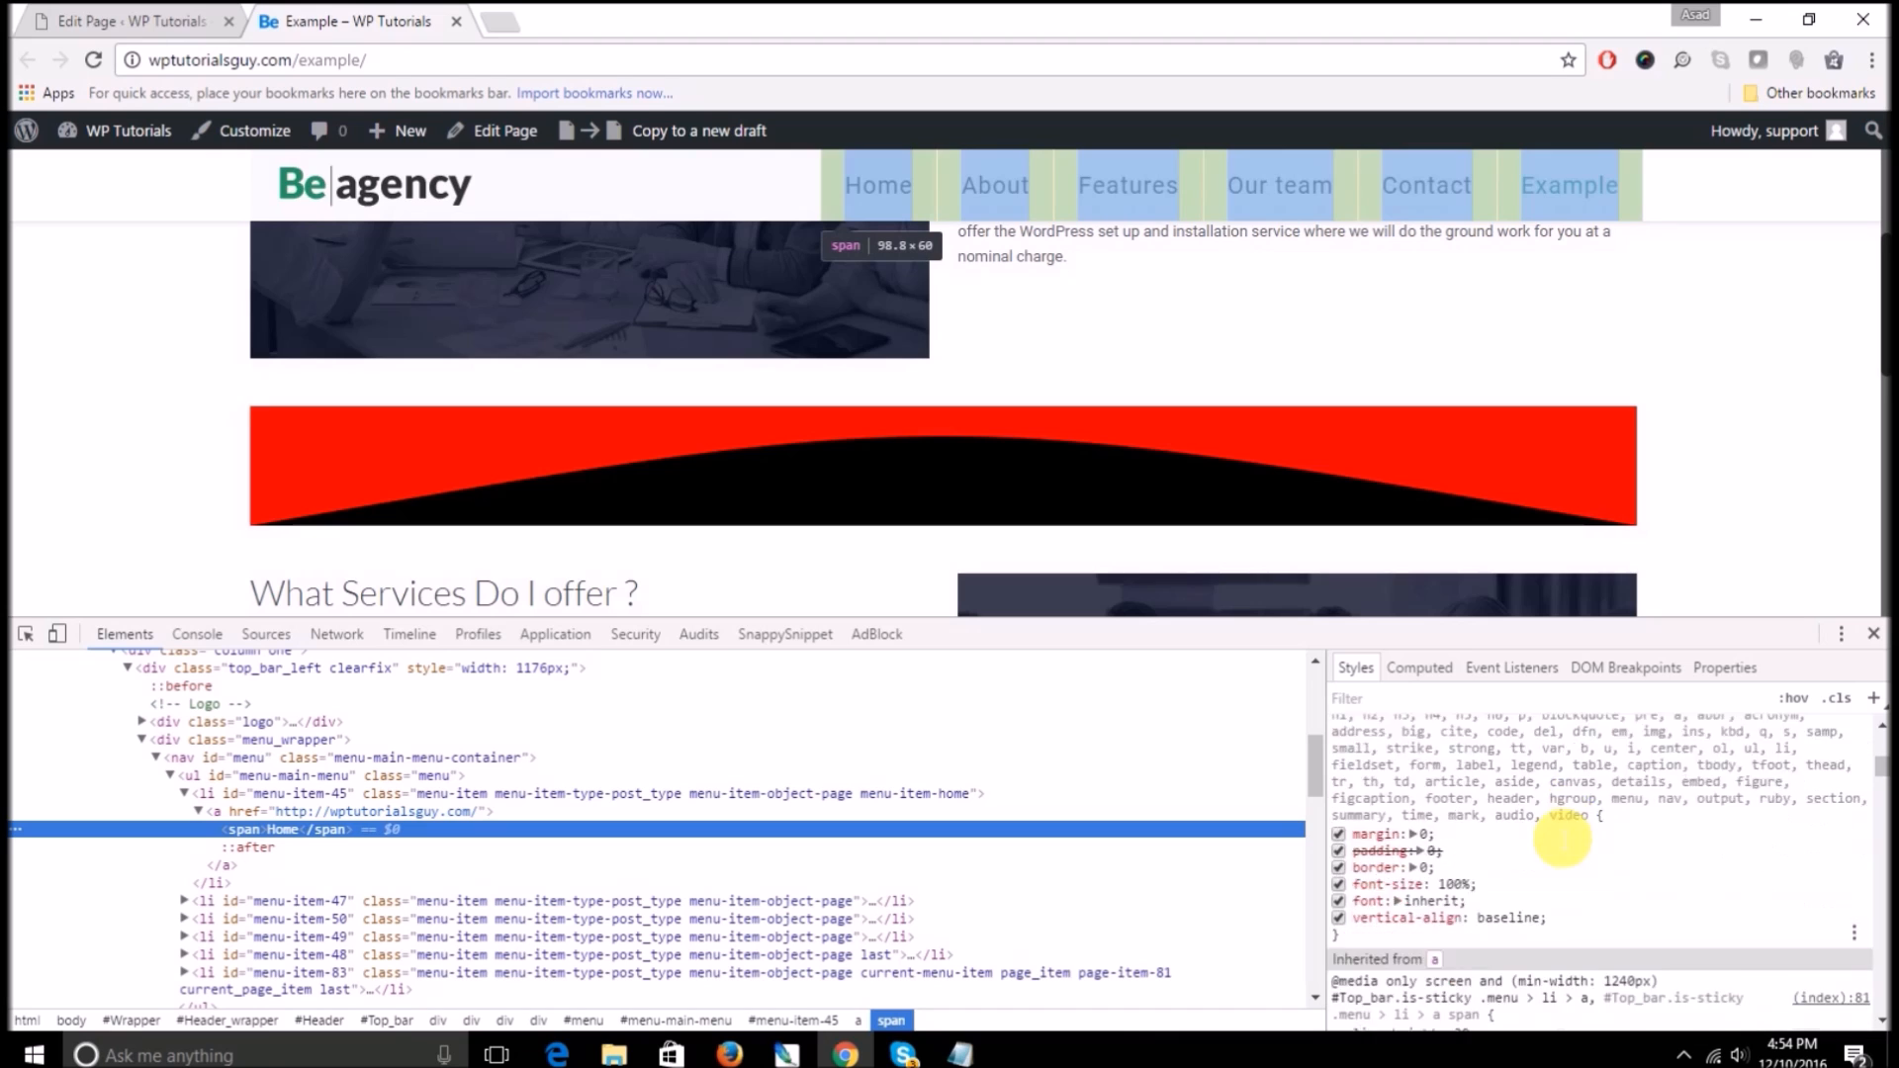
scroll(1563, 840, "up", 3)
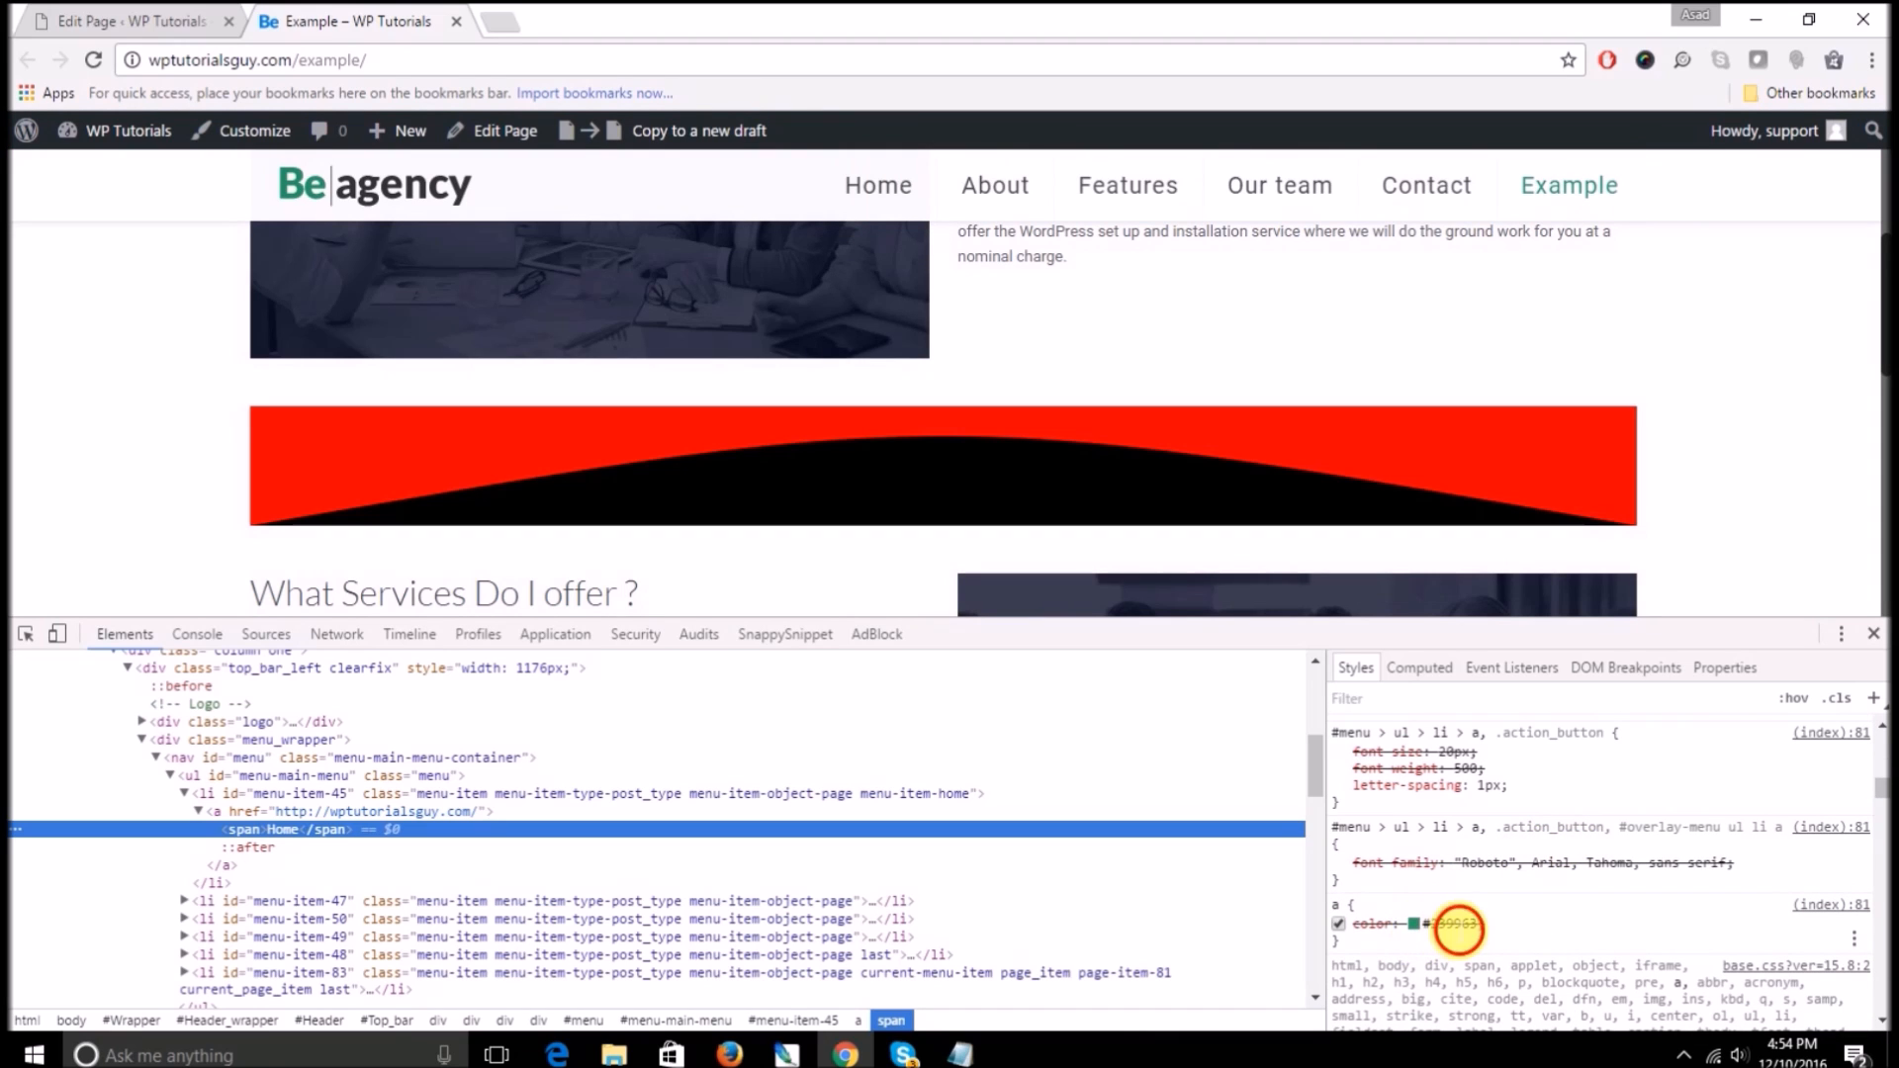
left_click(1454, 925)
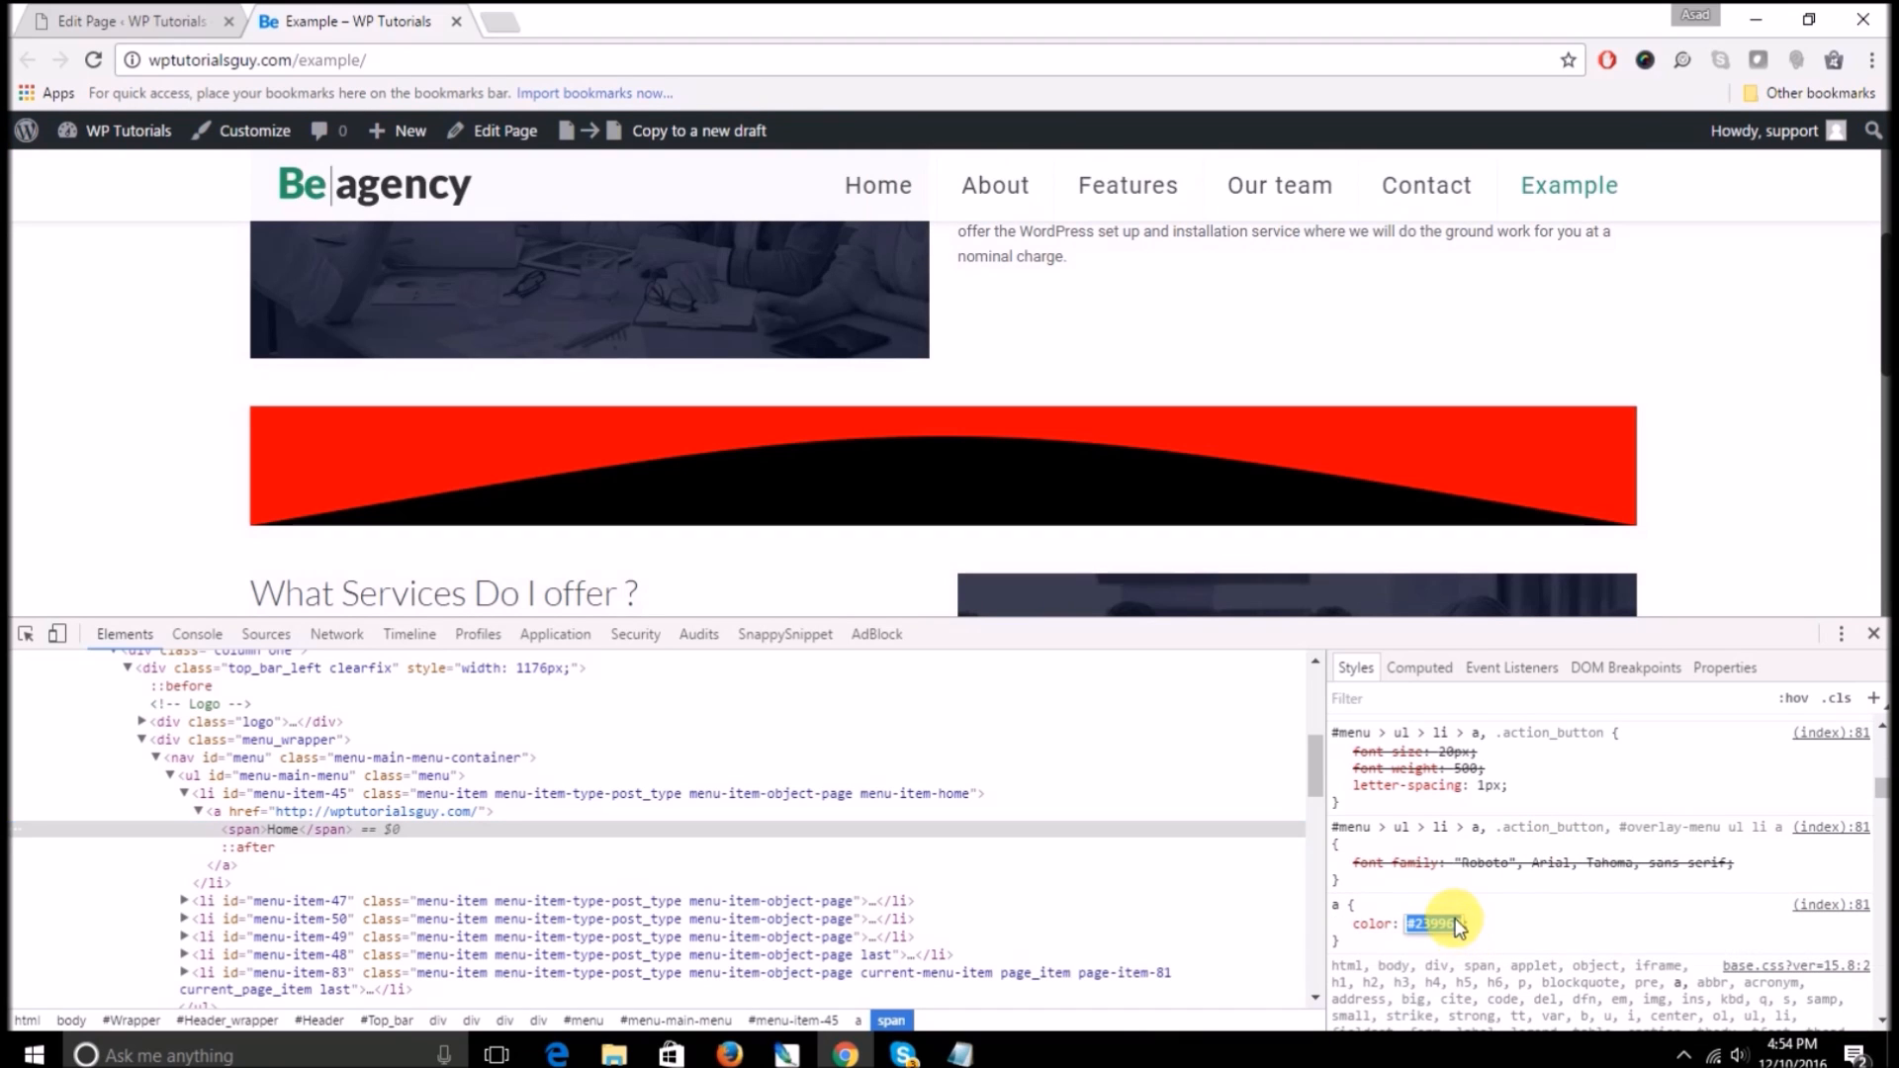
left_click(45, 12)
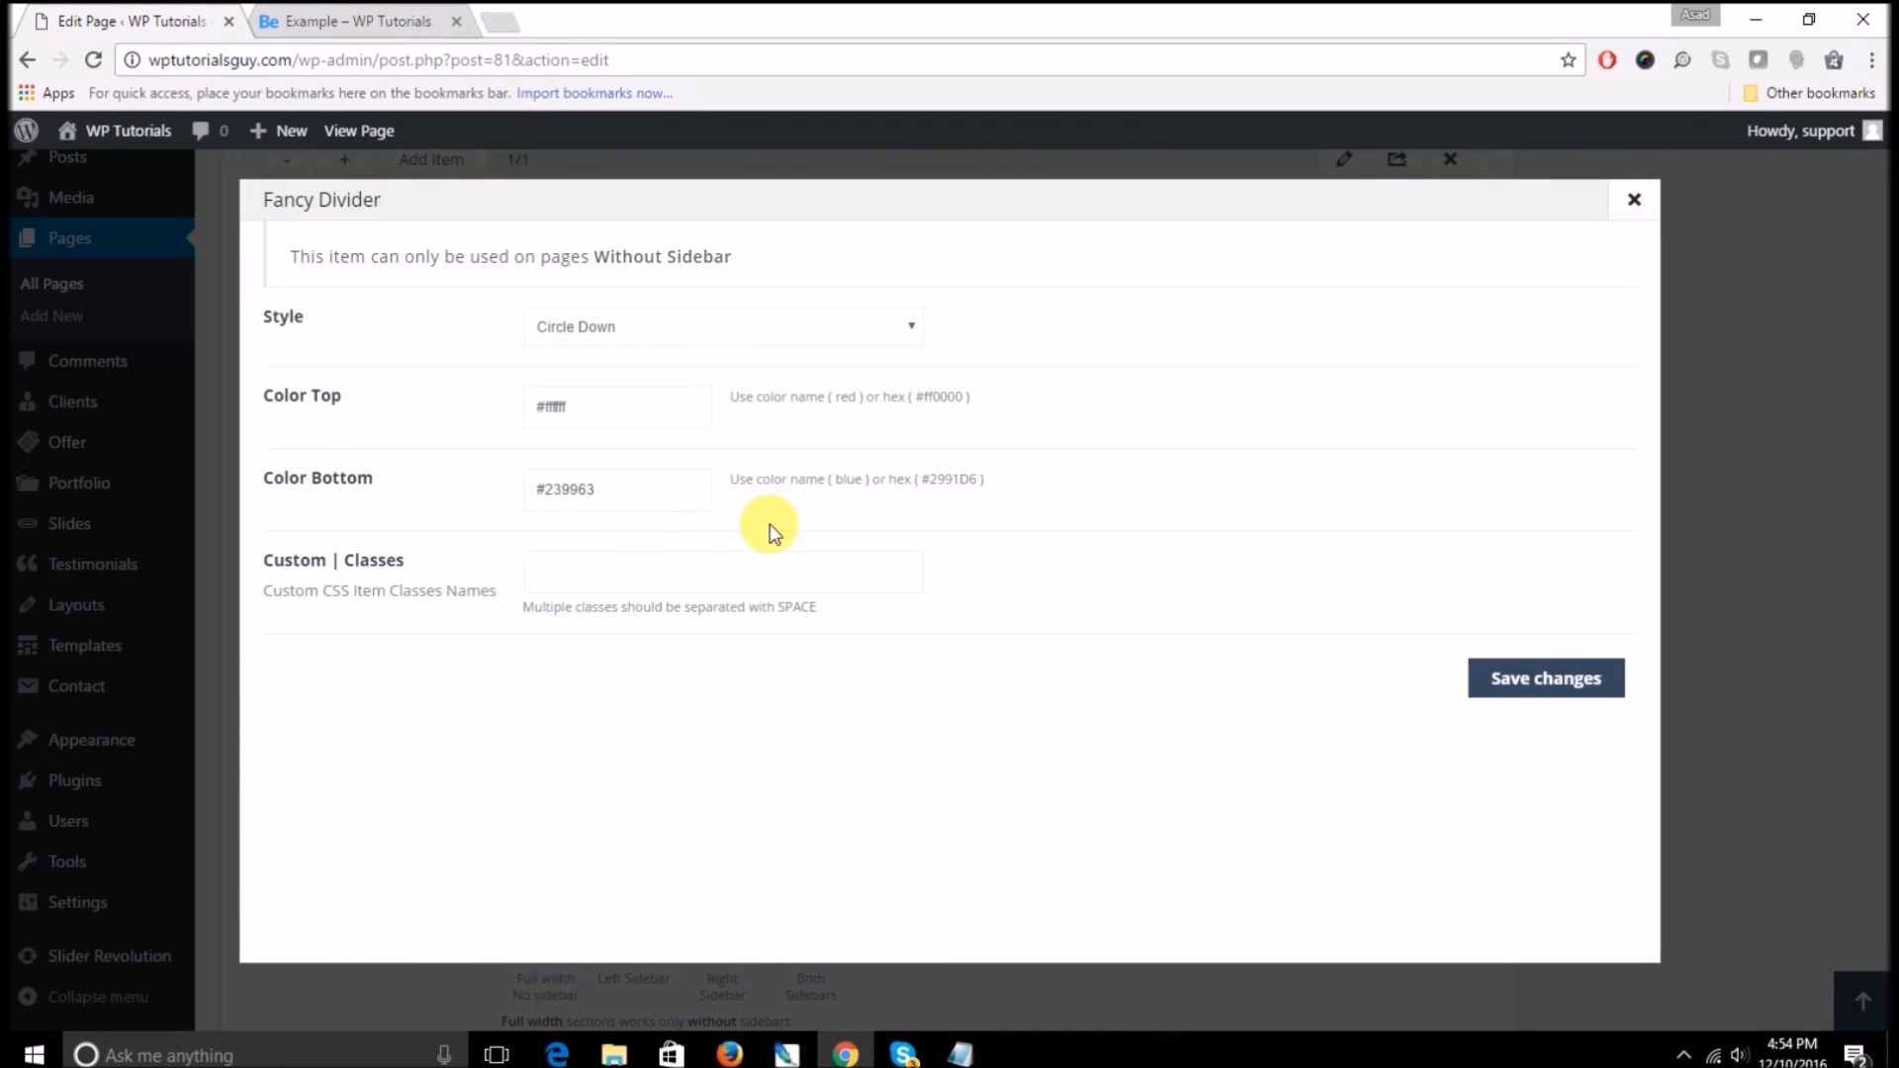
left_click(1526, 683)
scroll(1520, 688, "up", 8)
scroll(1520, 688, "up", 3)
Step: Update the Example page with the new divider settings
left_click(1797, 738)
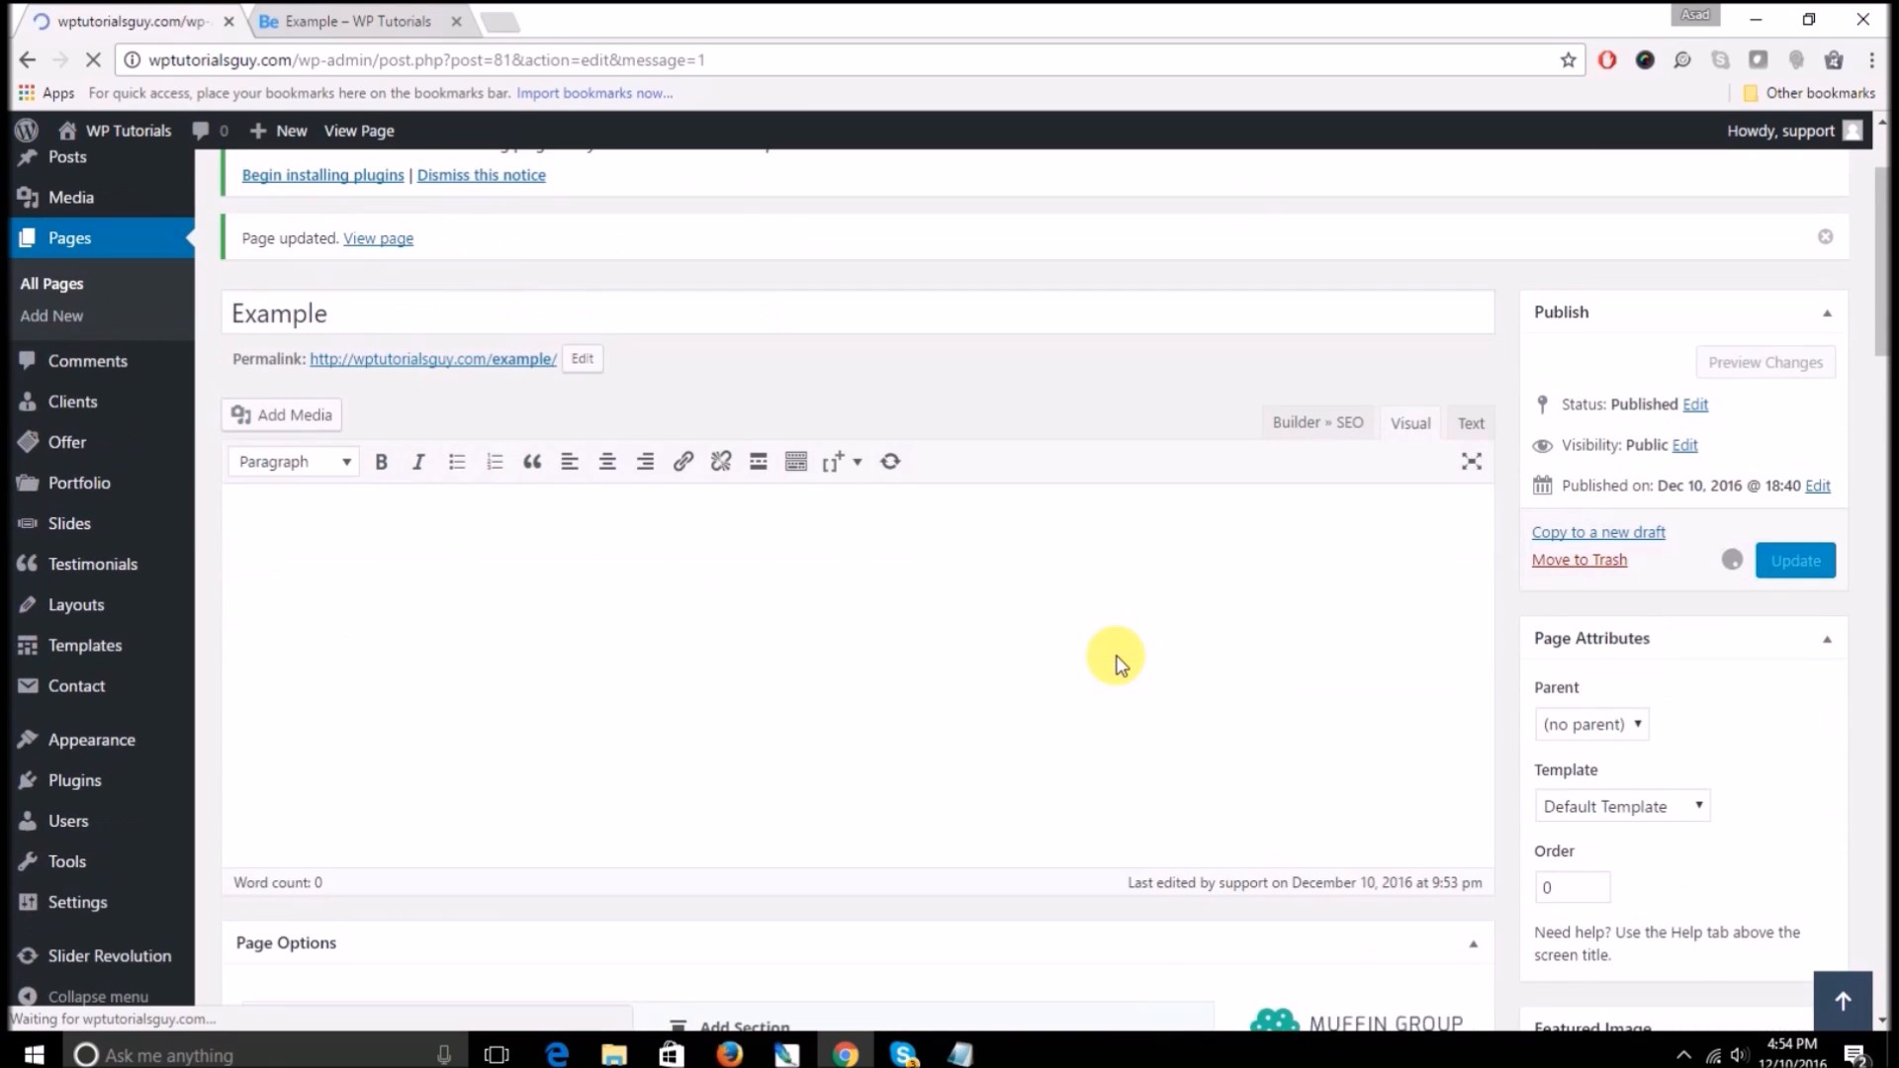
scroll(1118, 663, "down", 6)
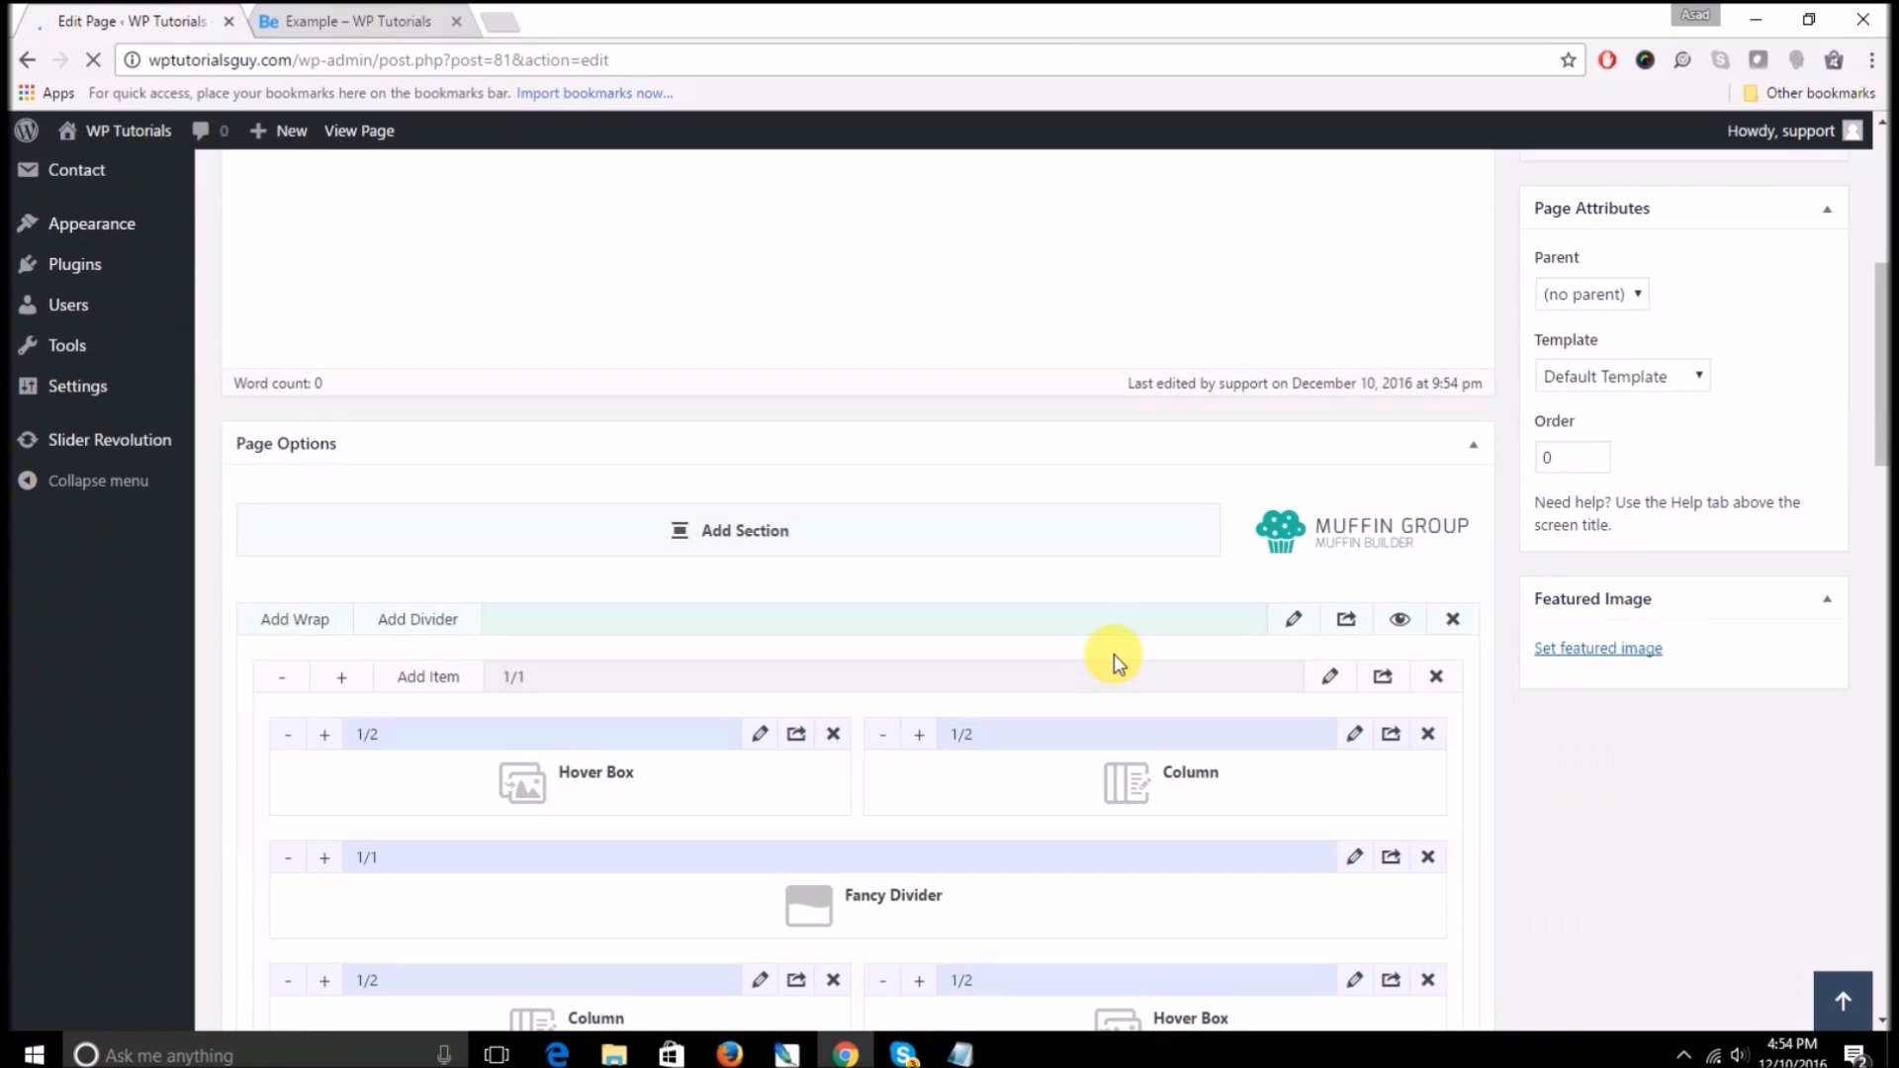
scroll(1034, 871, "down", 5)
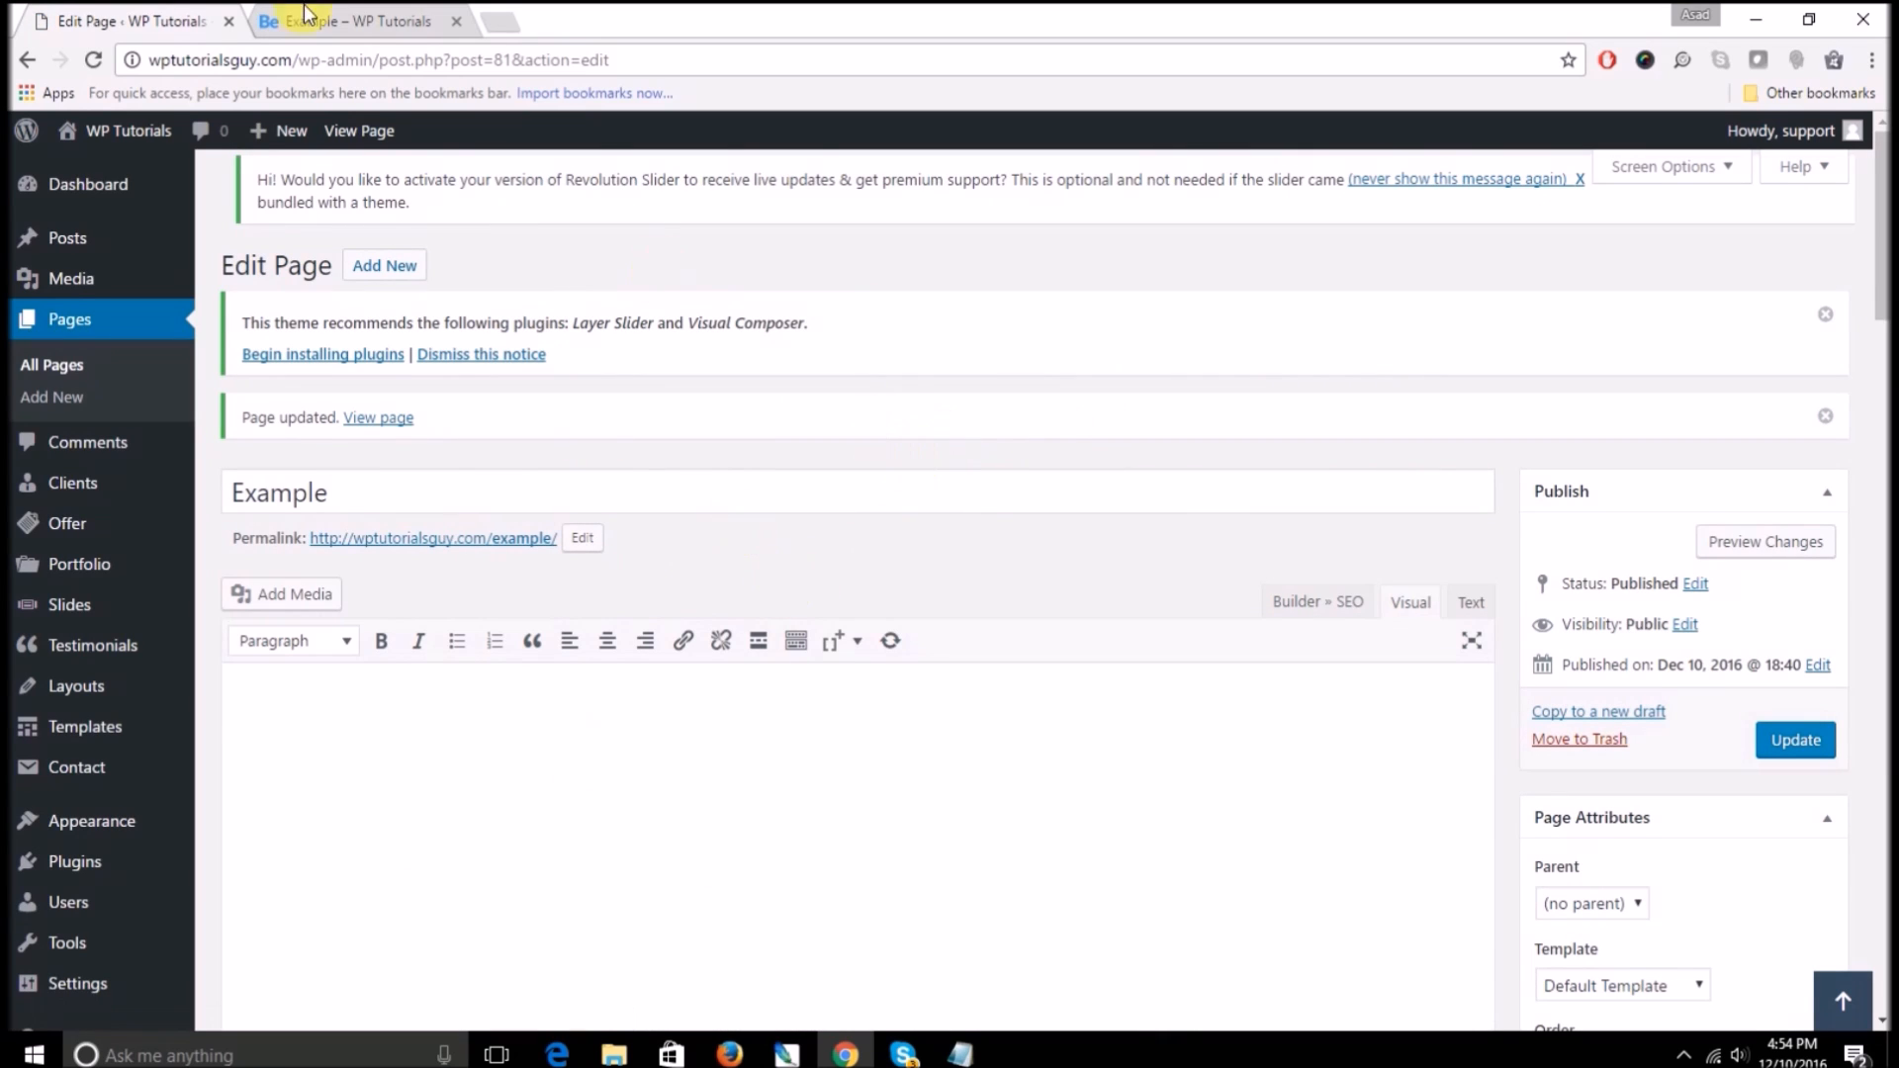
Step: Reload the live Example page, close DevTools, and scroll through to check the green divider
left_click(379, 15)
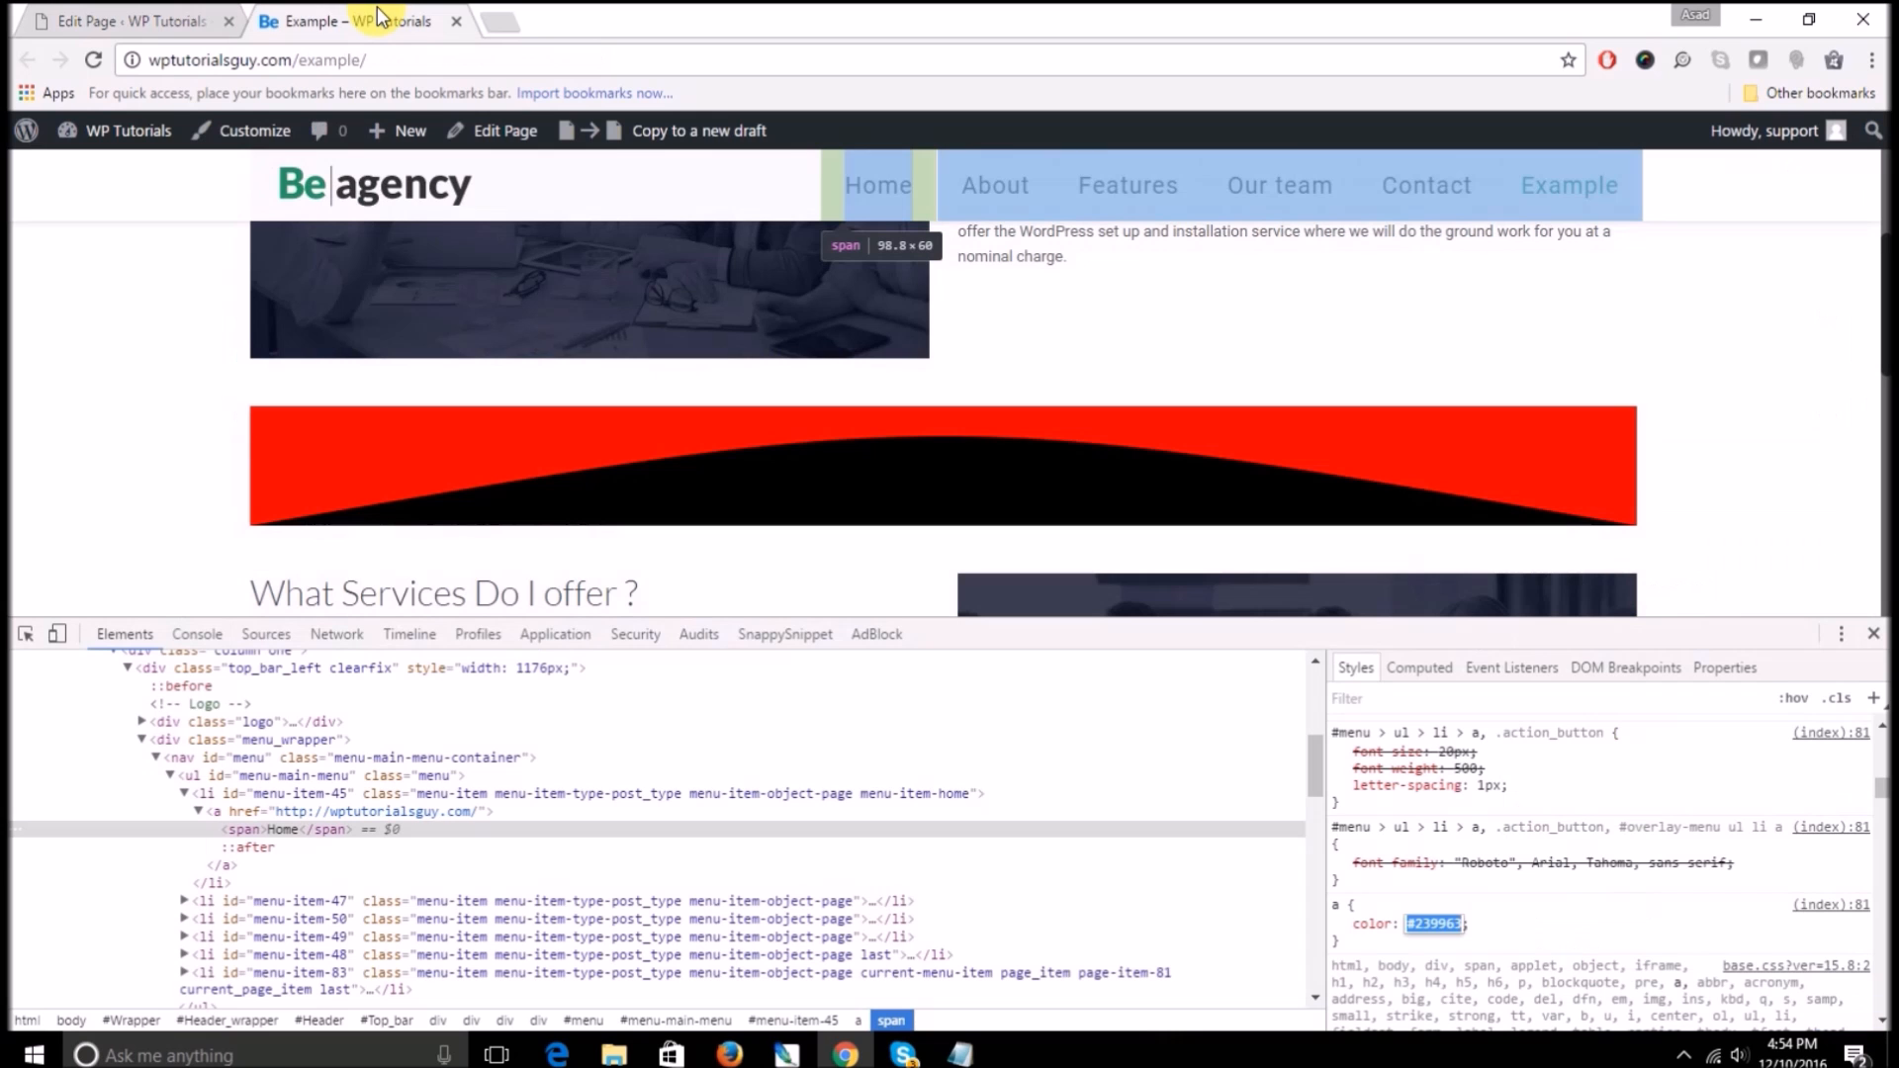
left_click(92, 61)
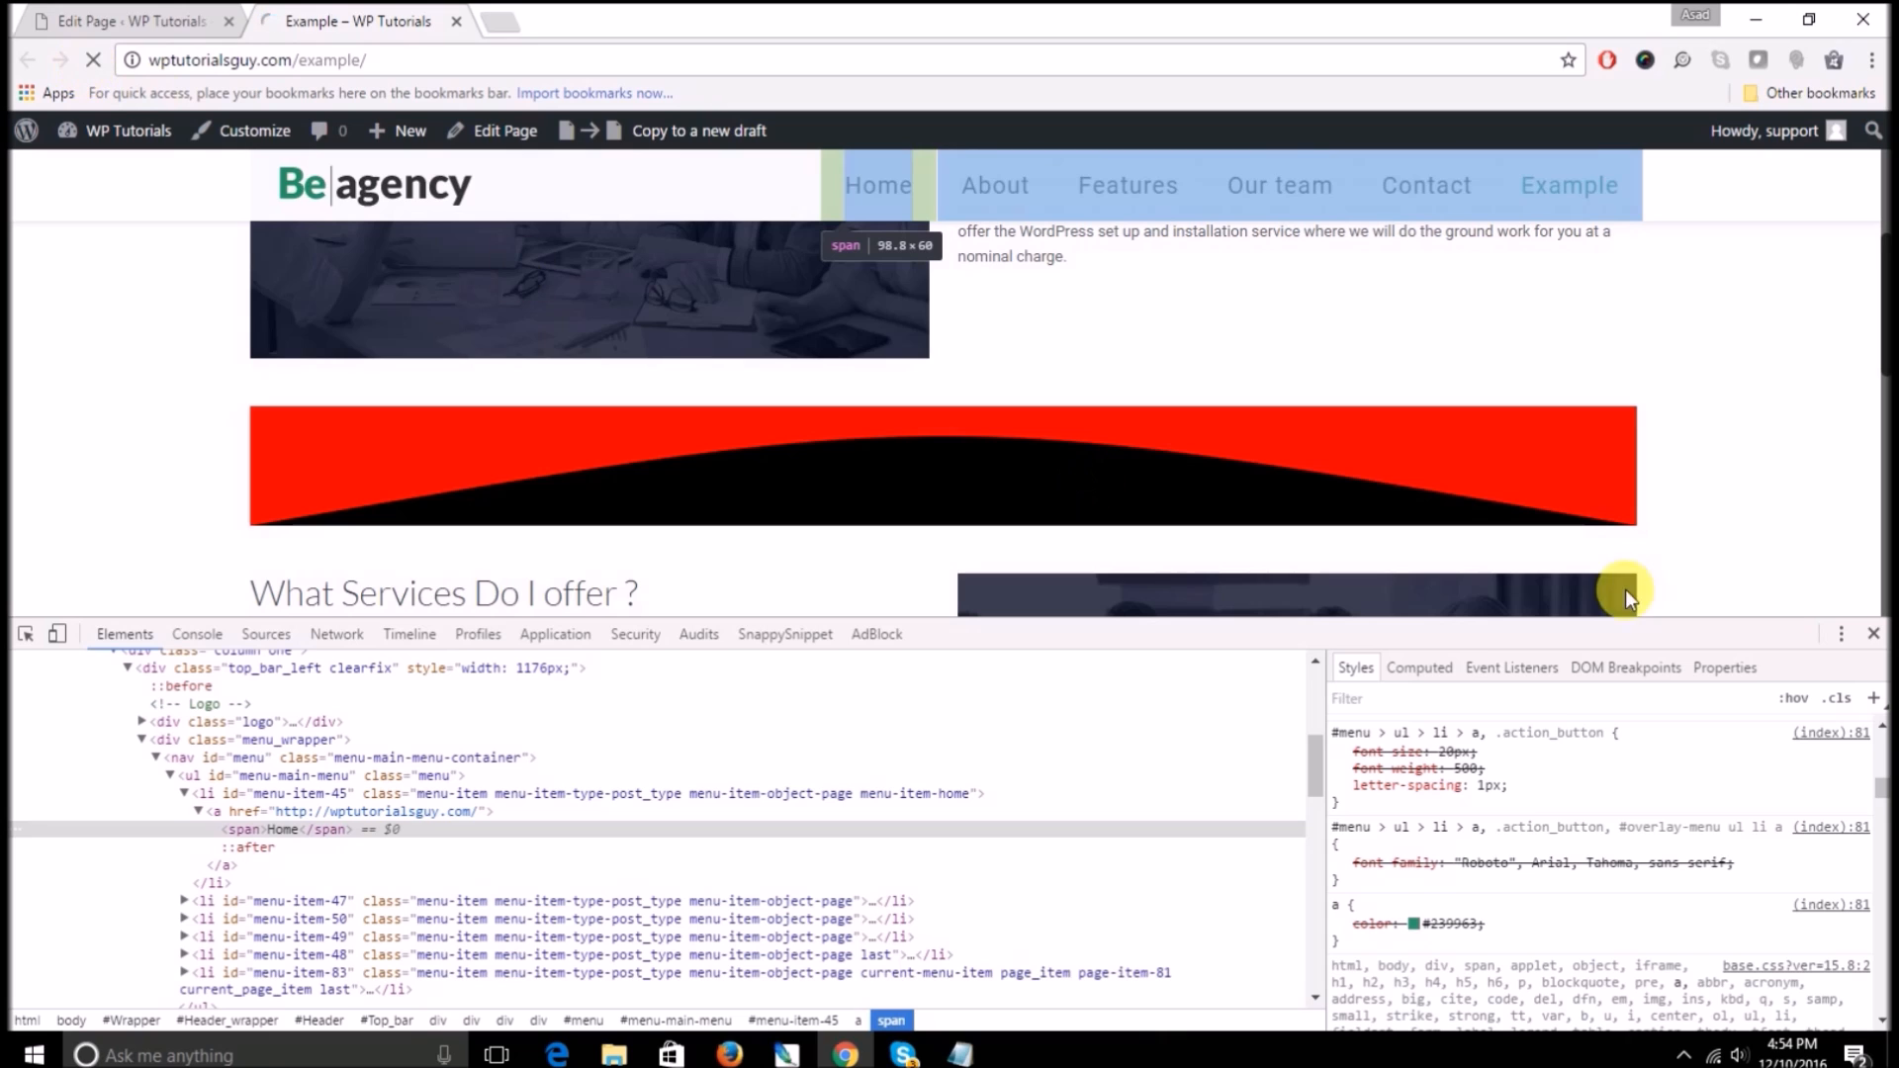
left_click(1875, 635)
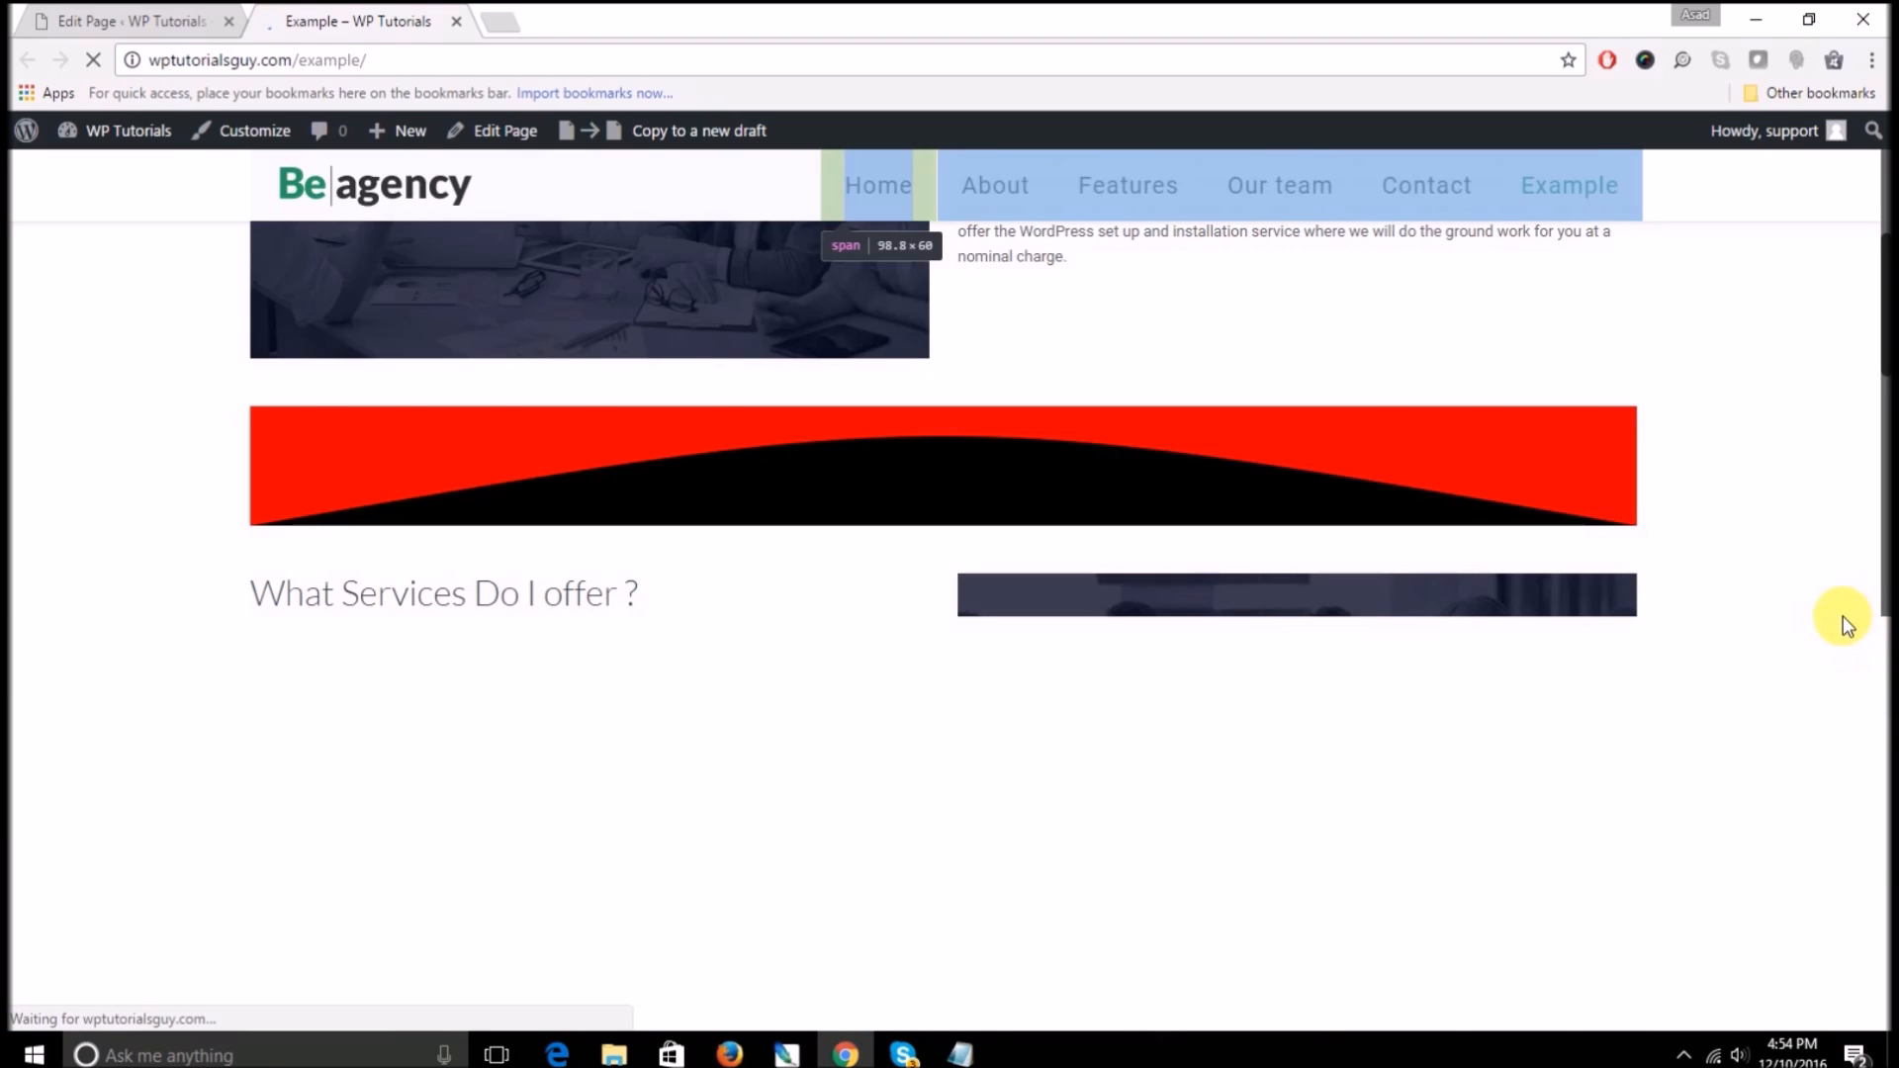
scroll(1692, 700, "up", 3)
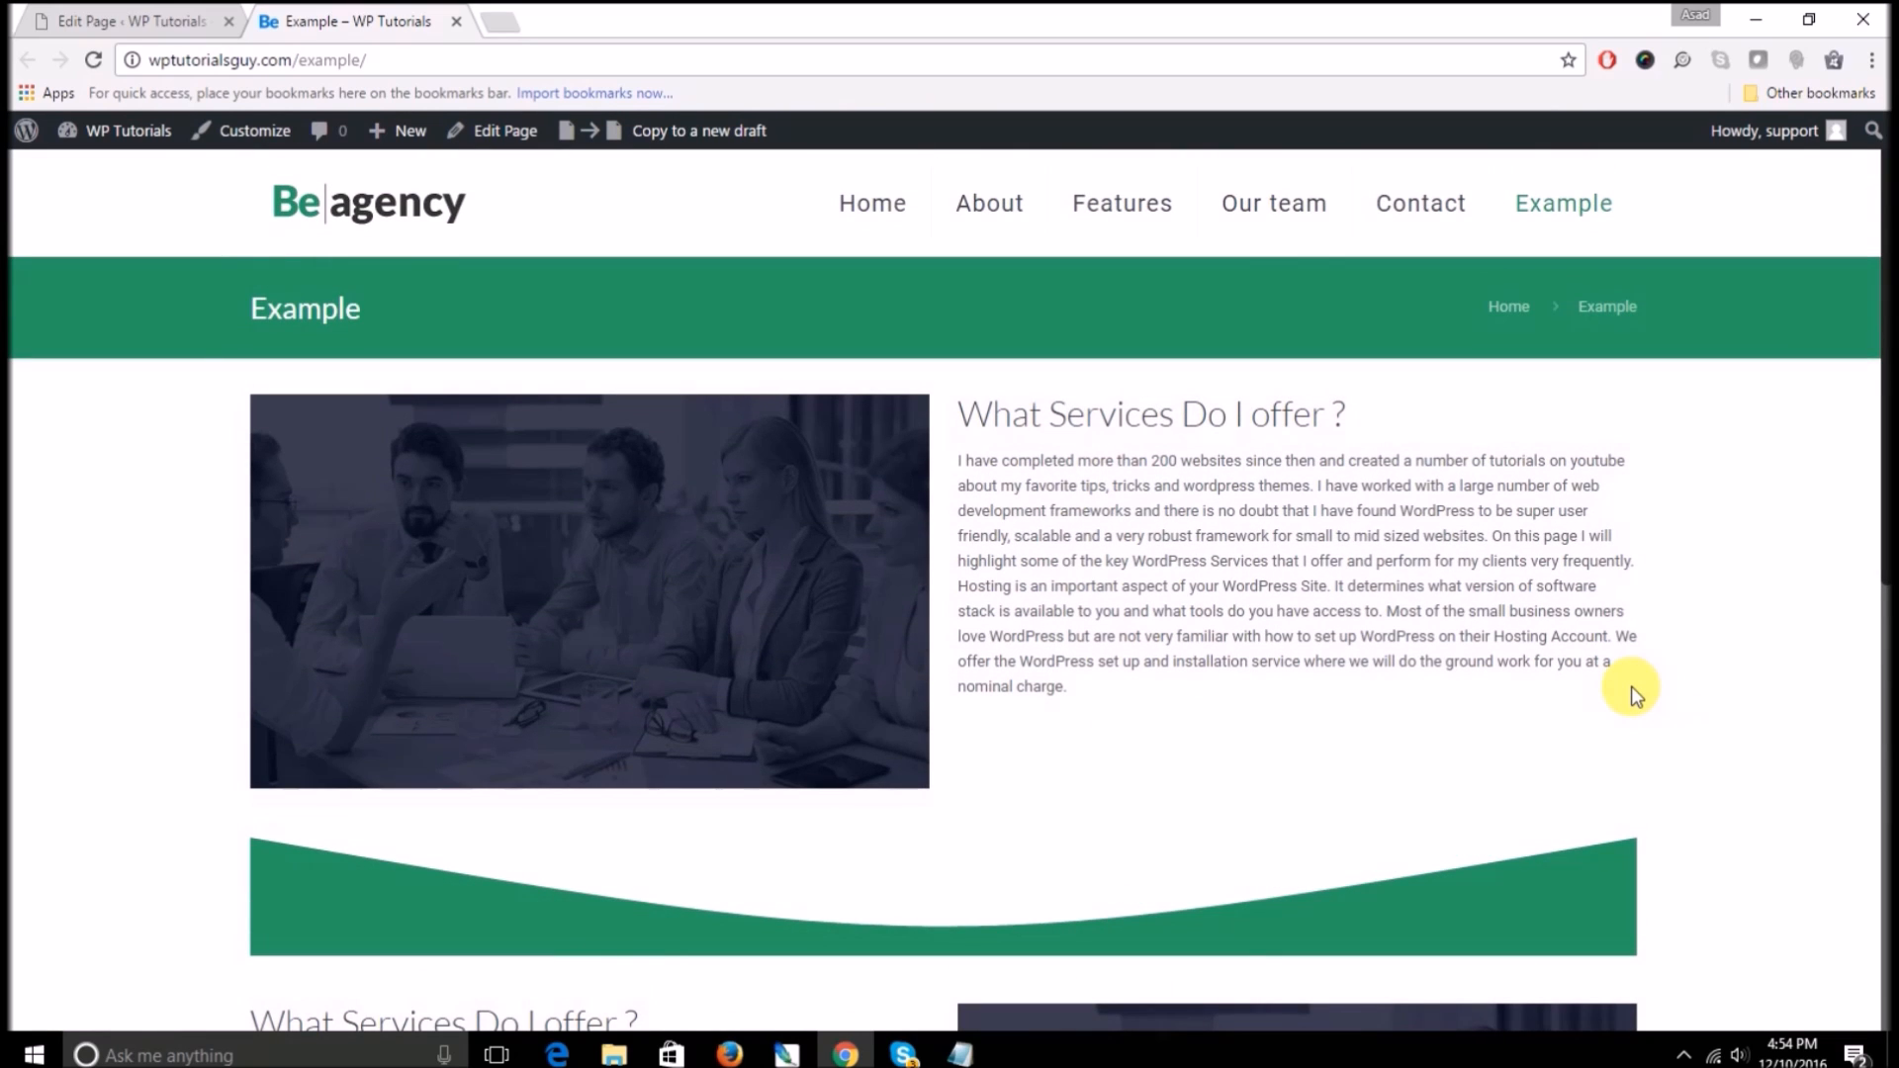
scroll(1624, 681, "down", 3)
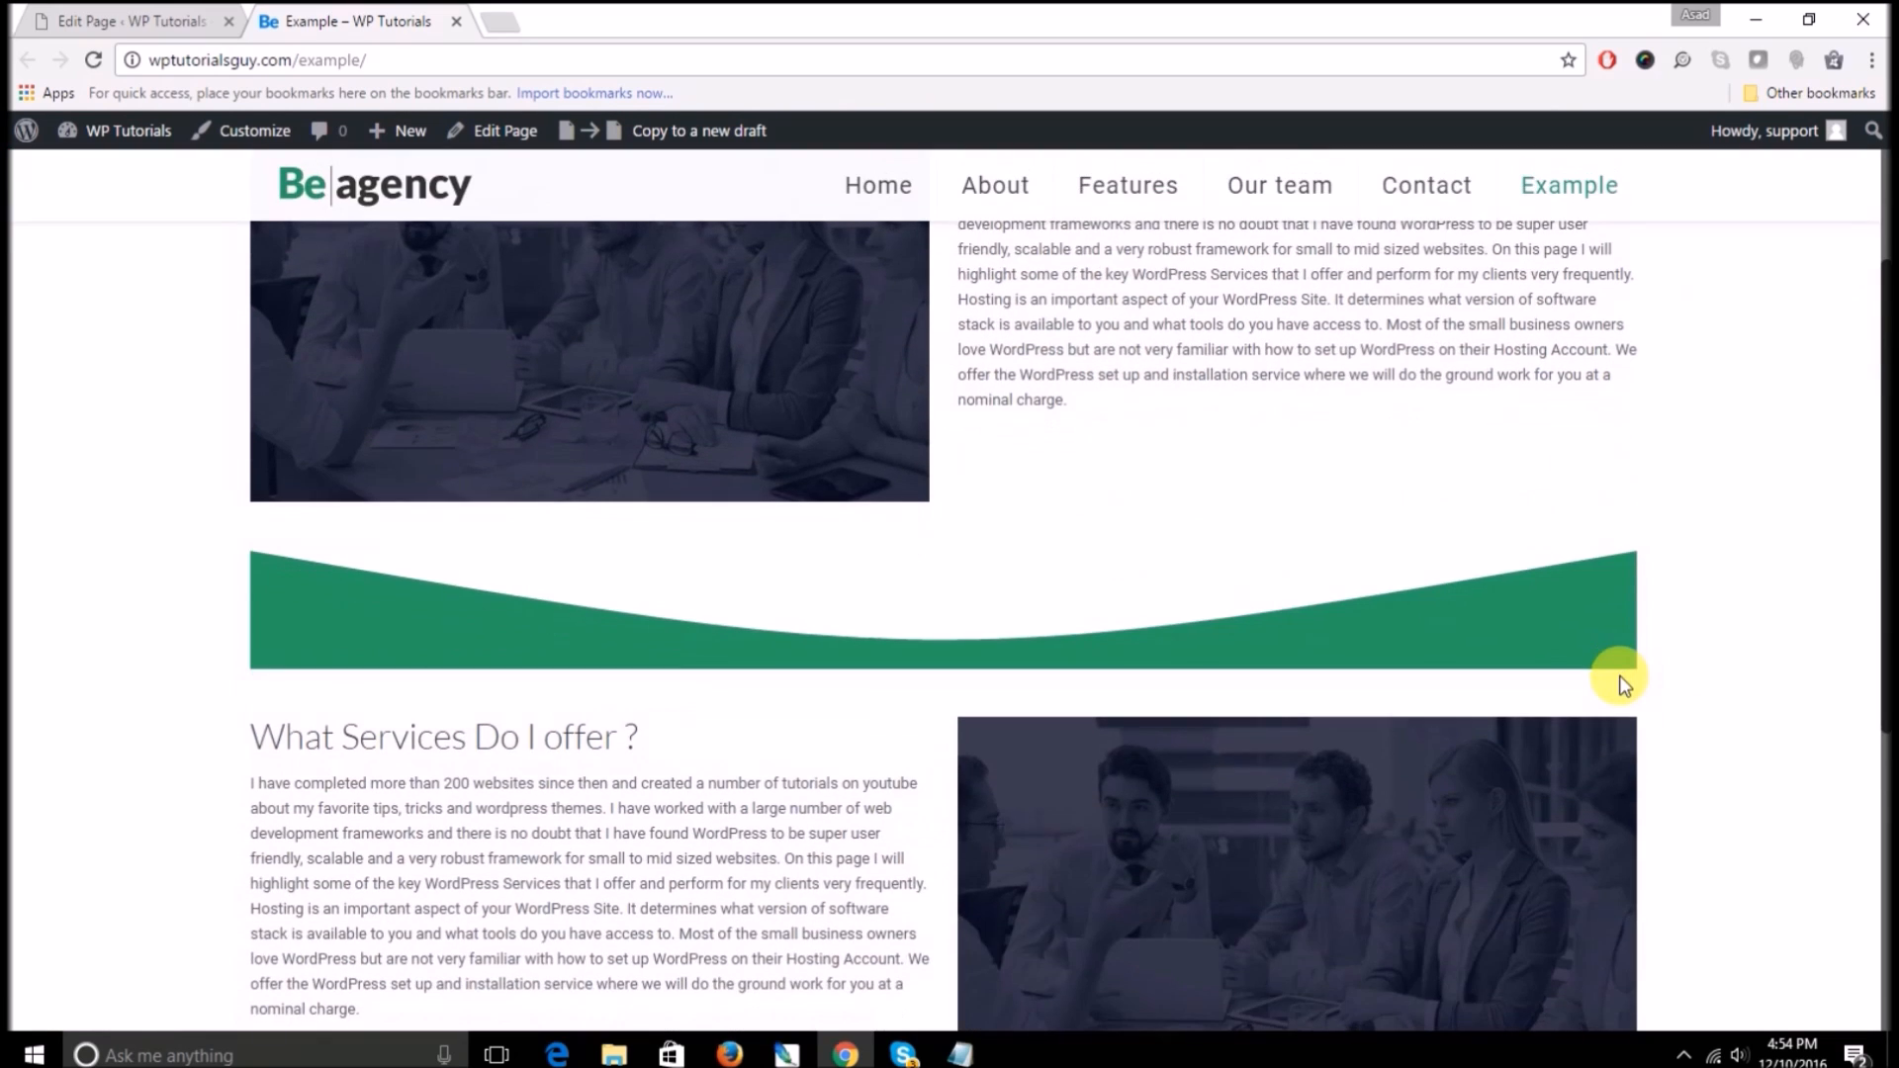
scroll(1618, 680, "down", 3)
scroll(1618, 680, "up", 5)
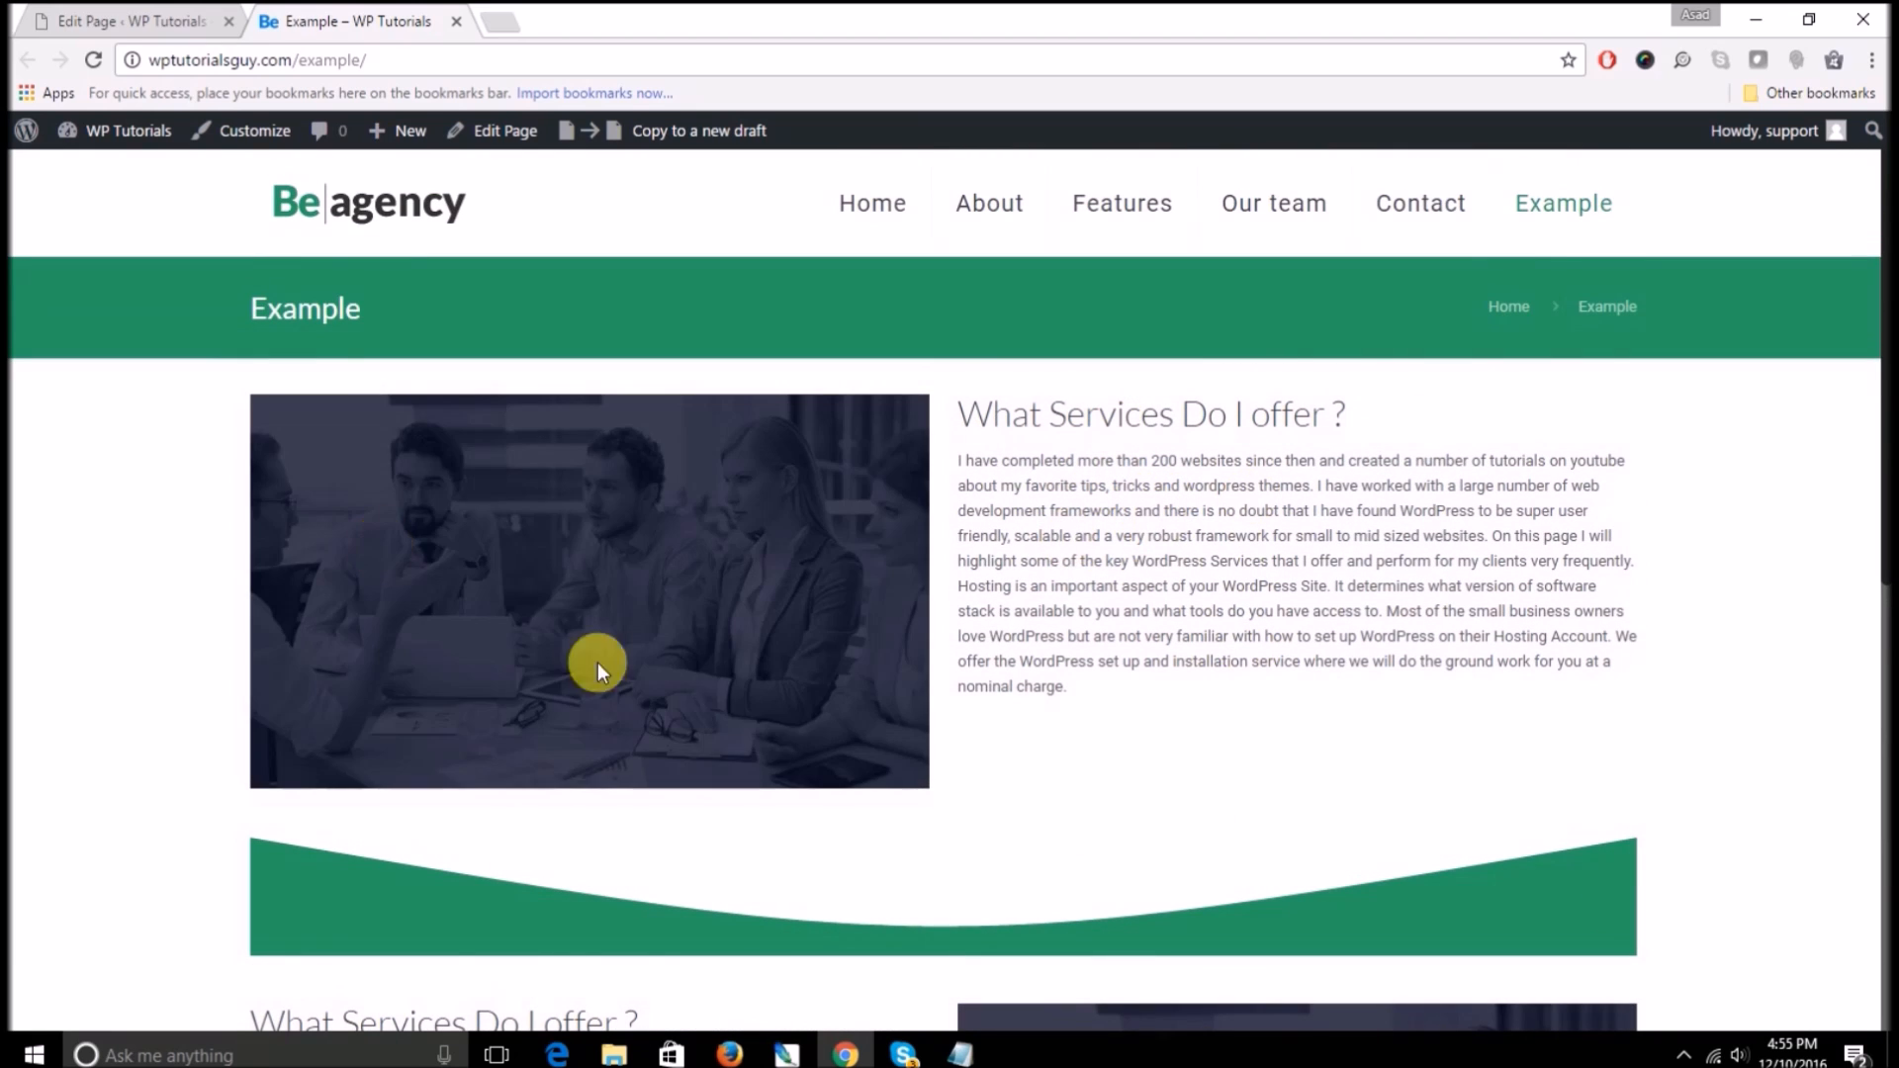
scroll(597, 662, "down", 6)
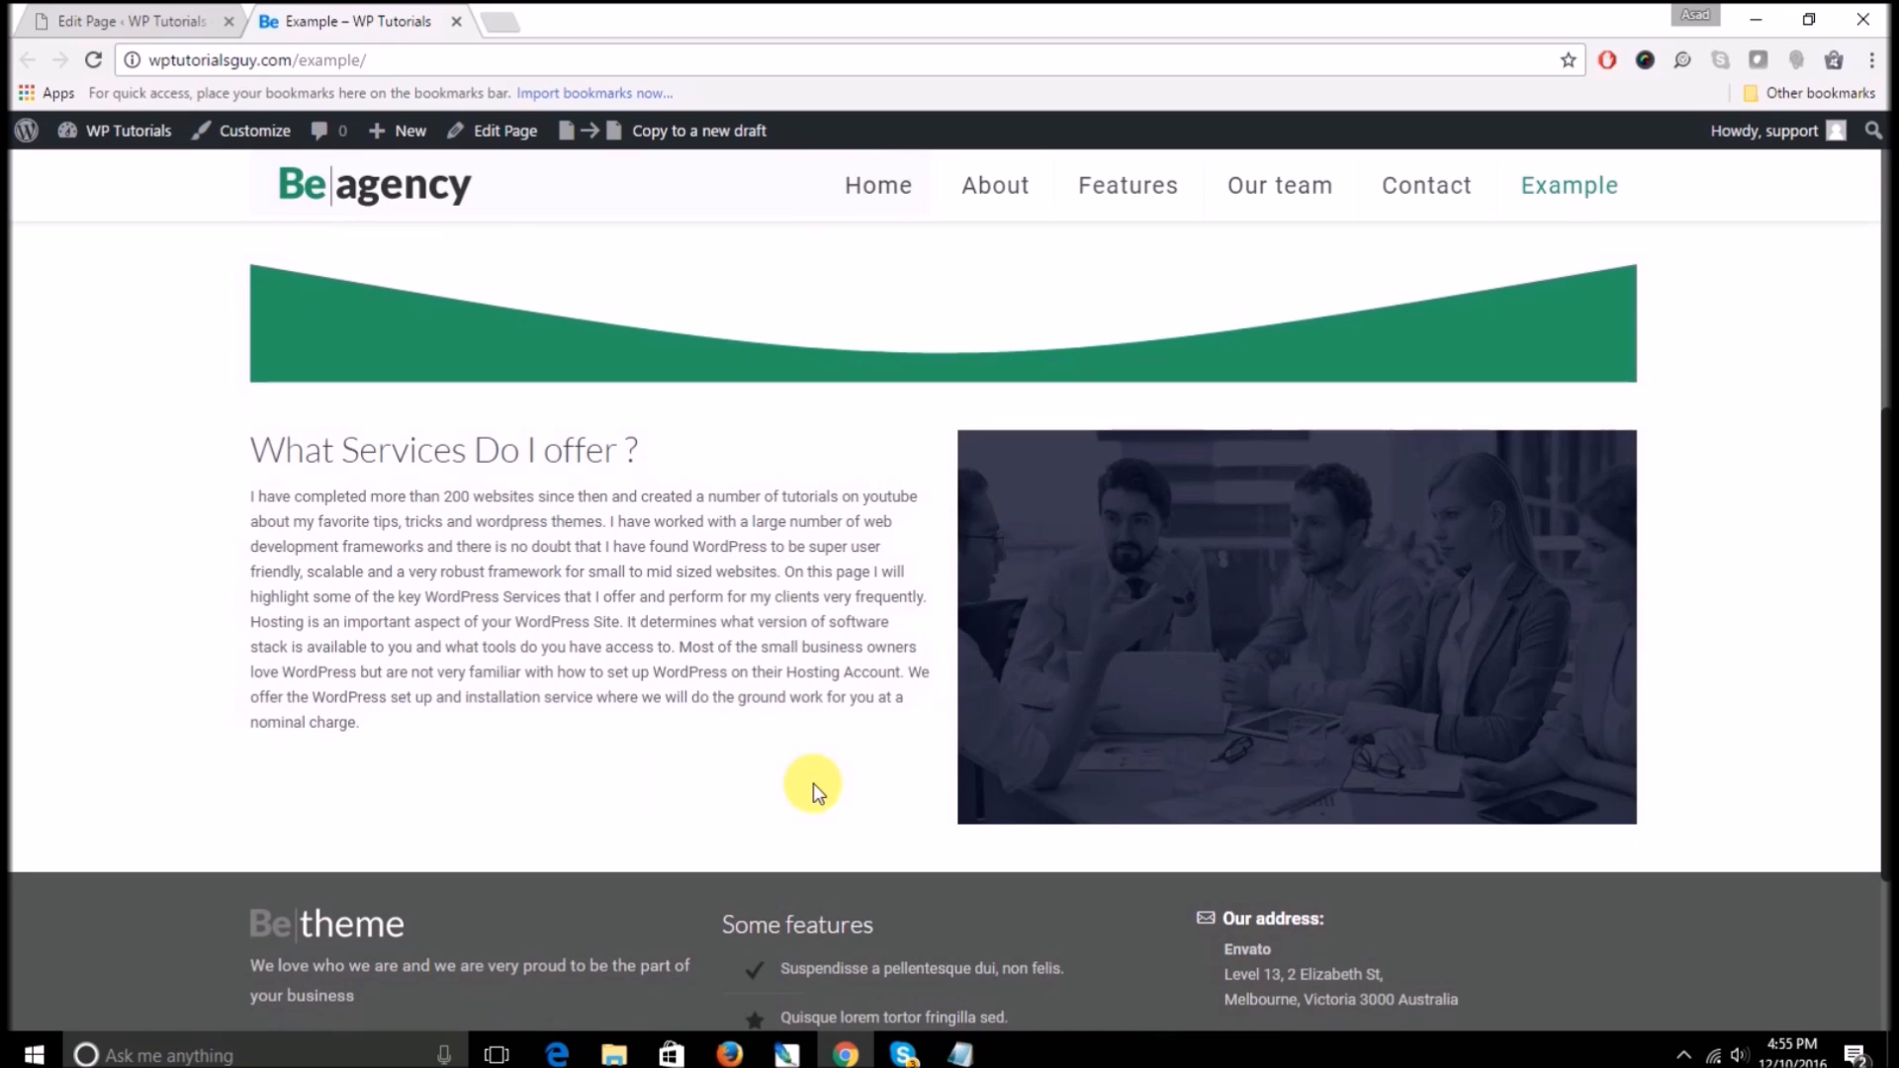
scroll(692, 796, "down", 3)
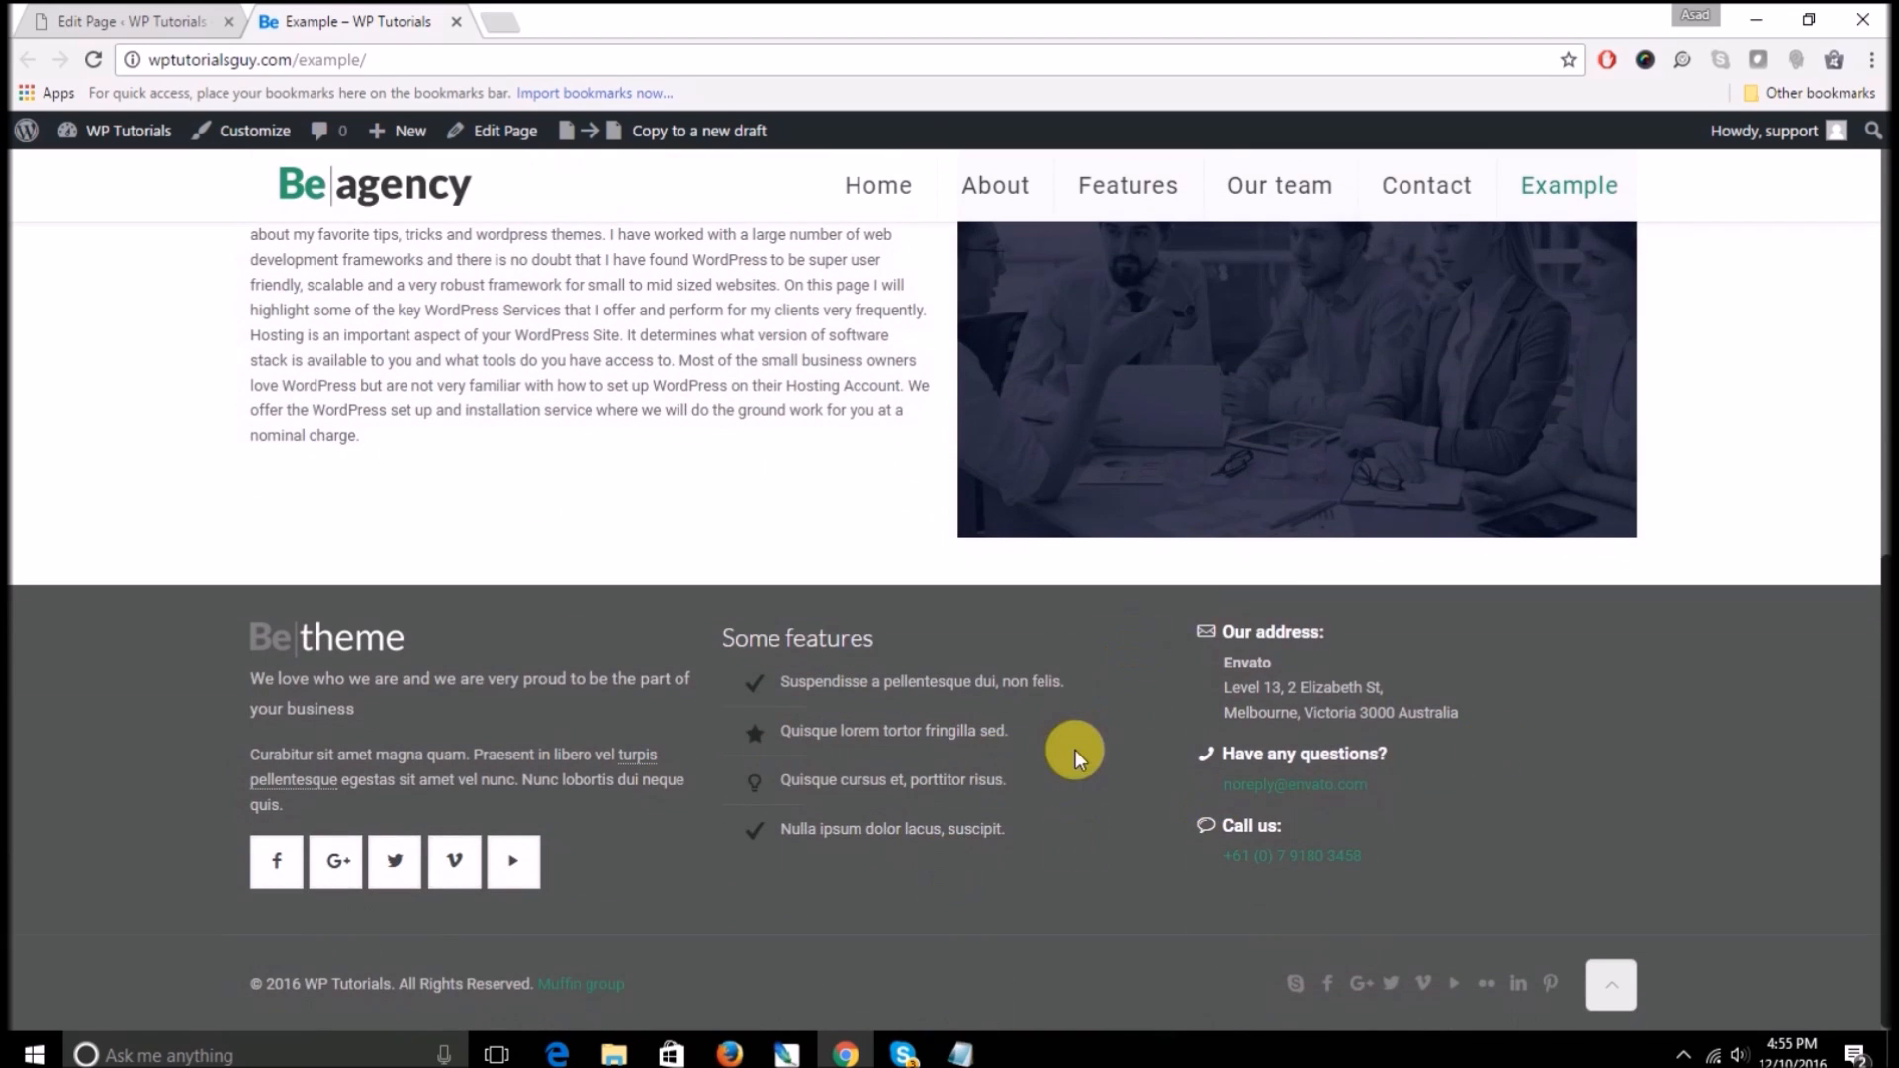
scroll(1083, 744, "up", 7)
scroll(1078, 716, "down", 7)
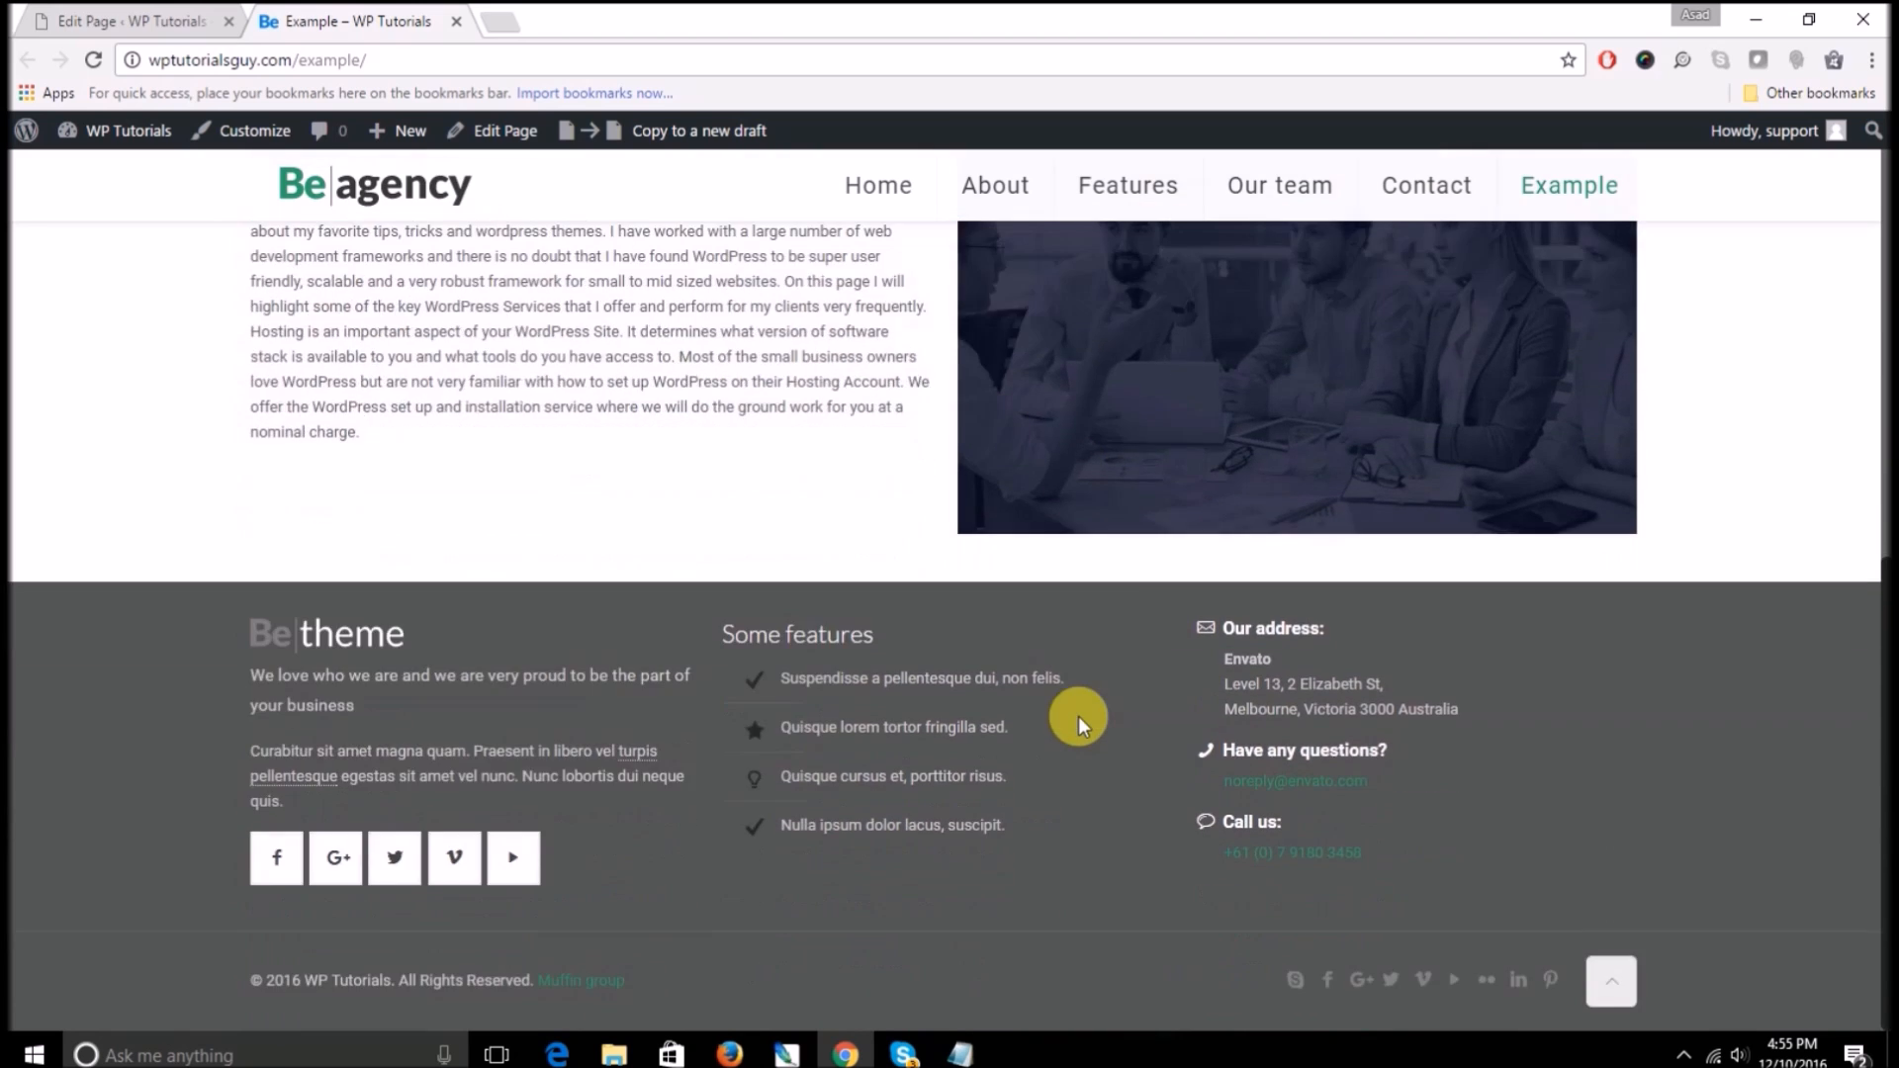
scroll(1078, 716, "up", 7)
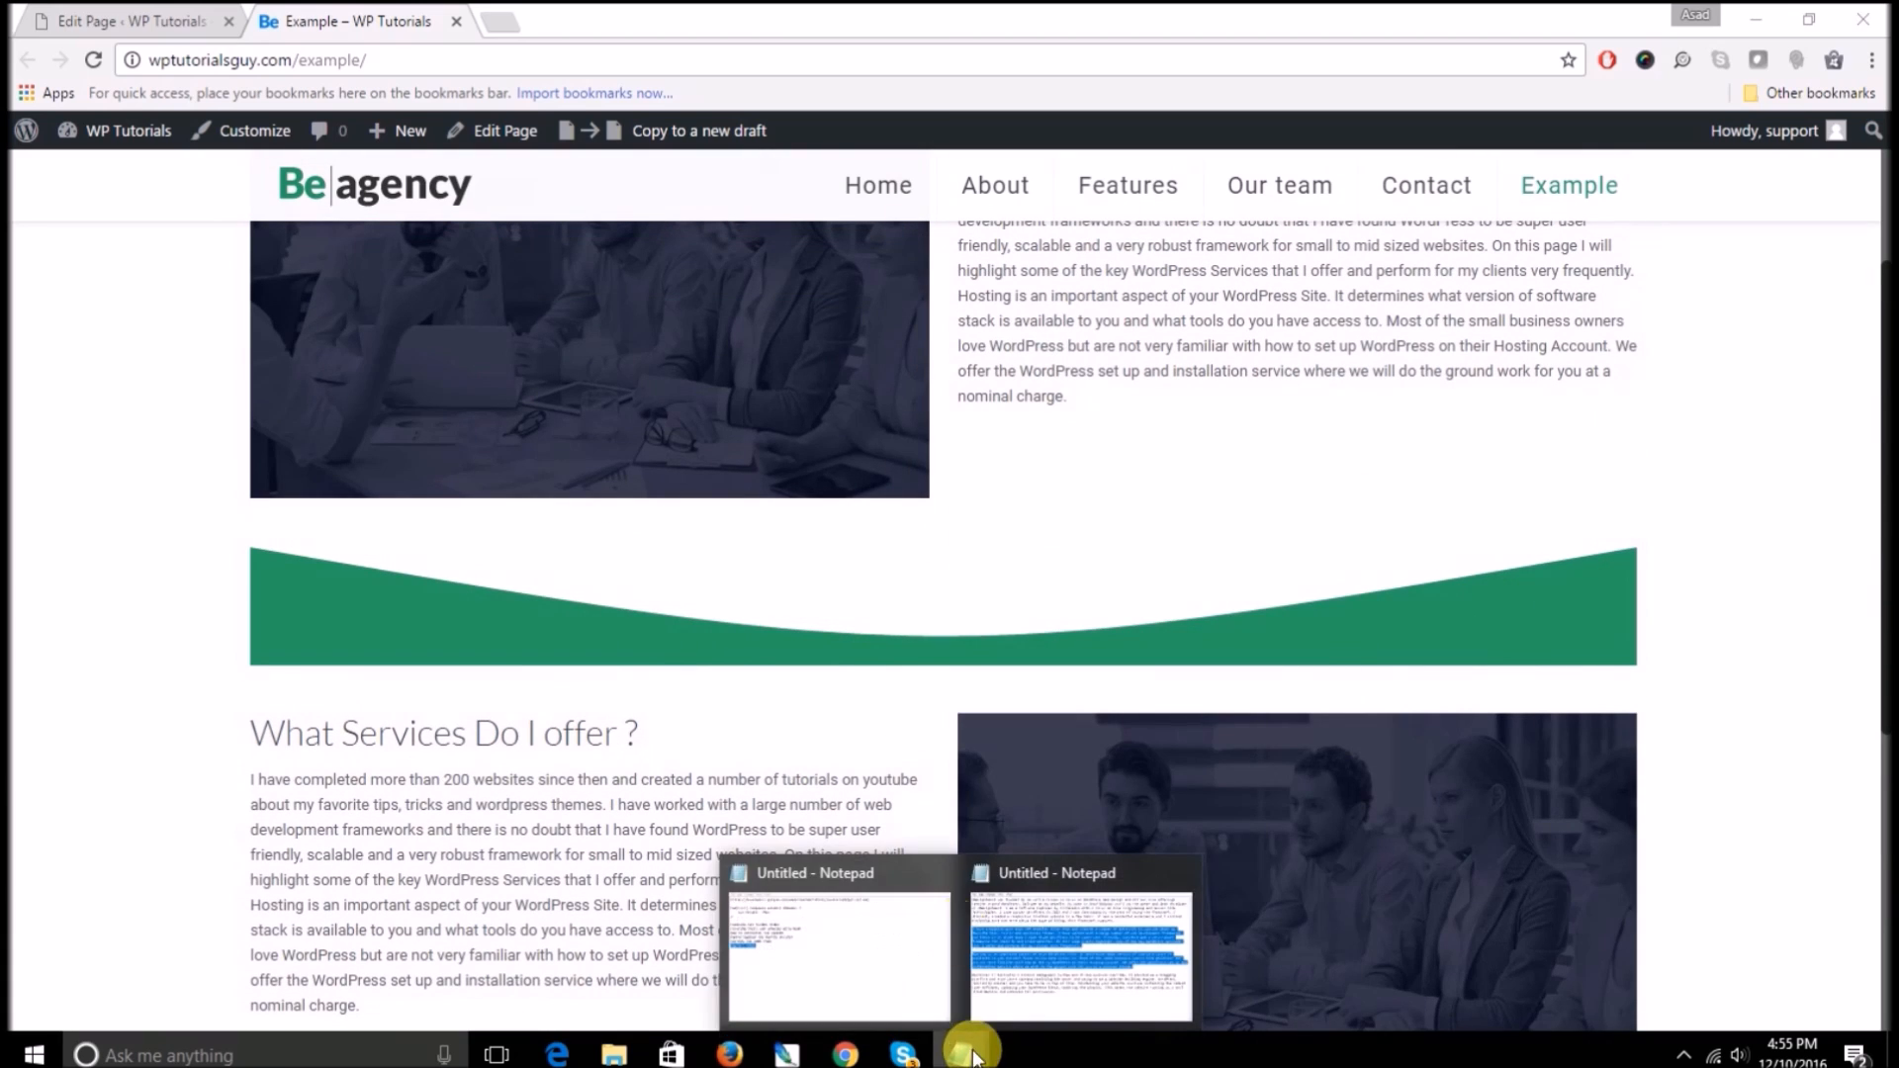
scroll(1172, 578, "up", 2)
scroll(1177, 583, "up", 1)
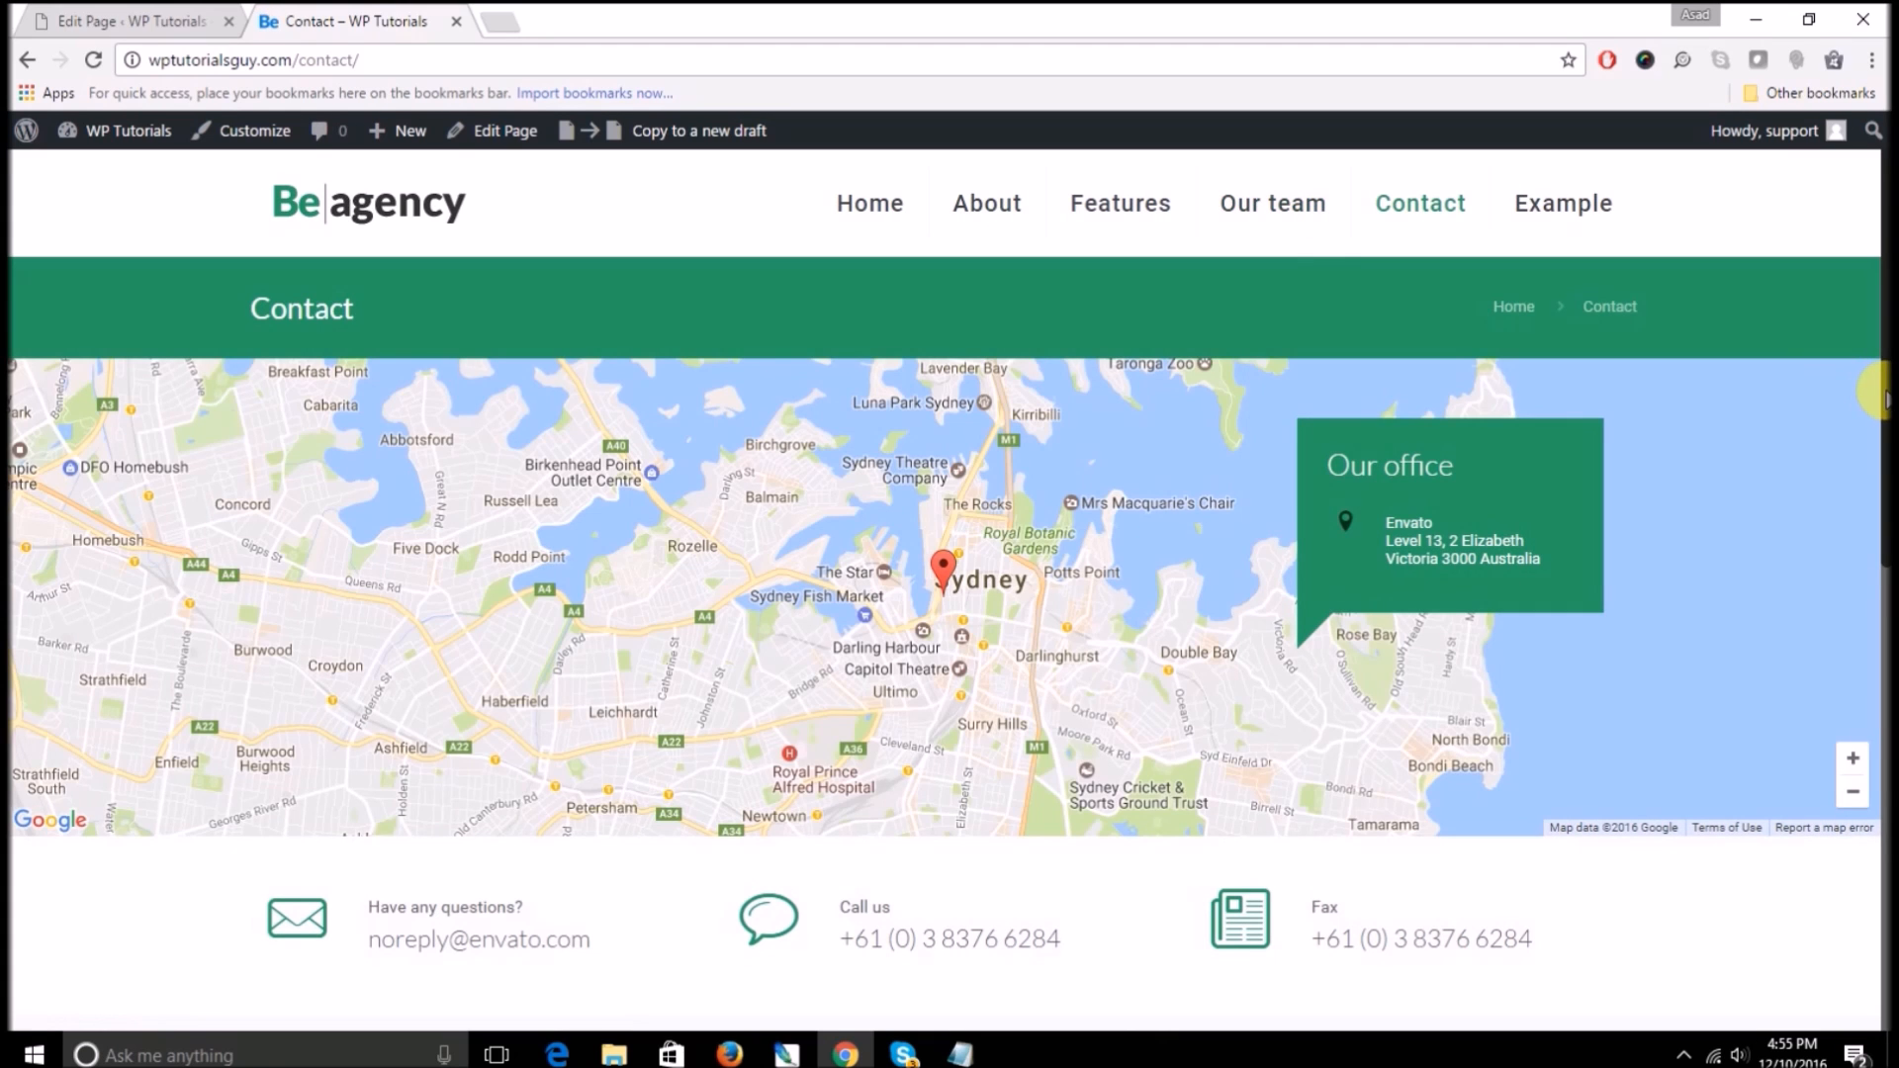
Step: Open the Contact page in the page editor from the admin bar's Edit Page link
left_click_drag(1886, 399, 1865, 458)
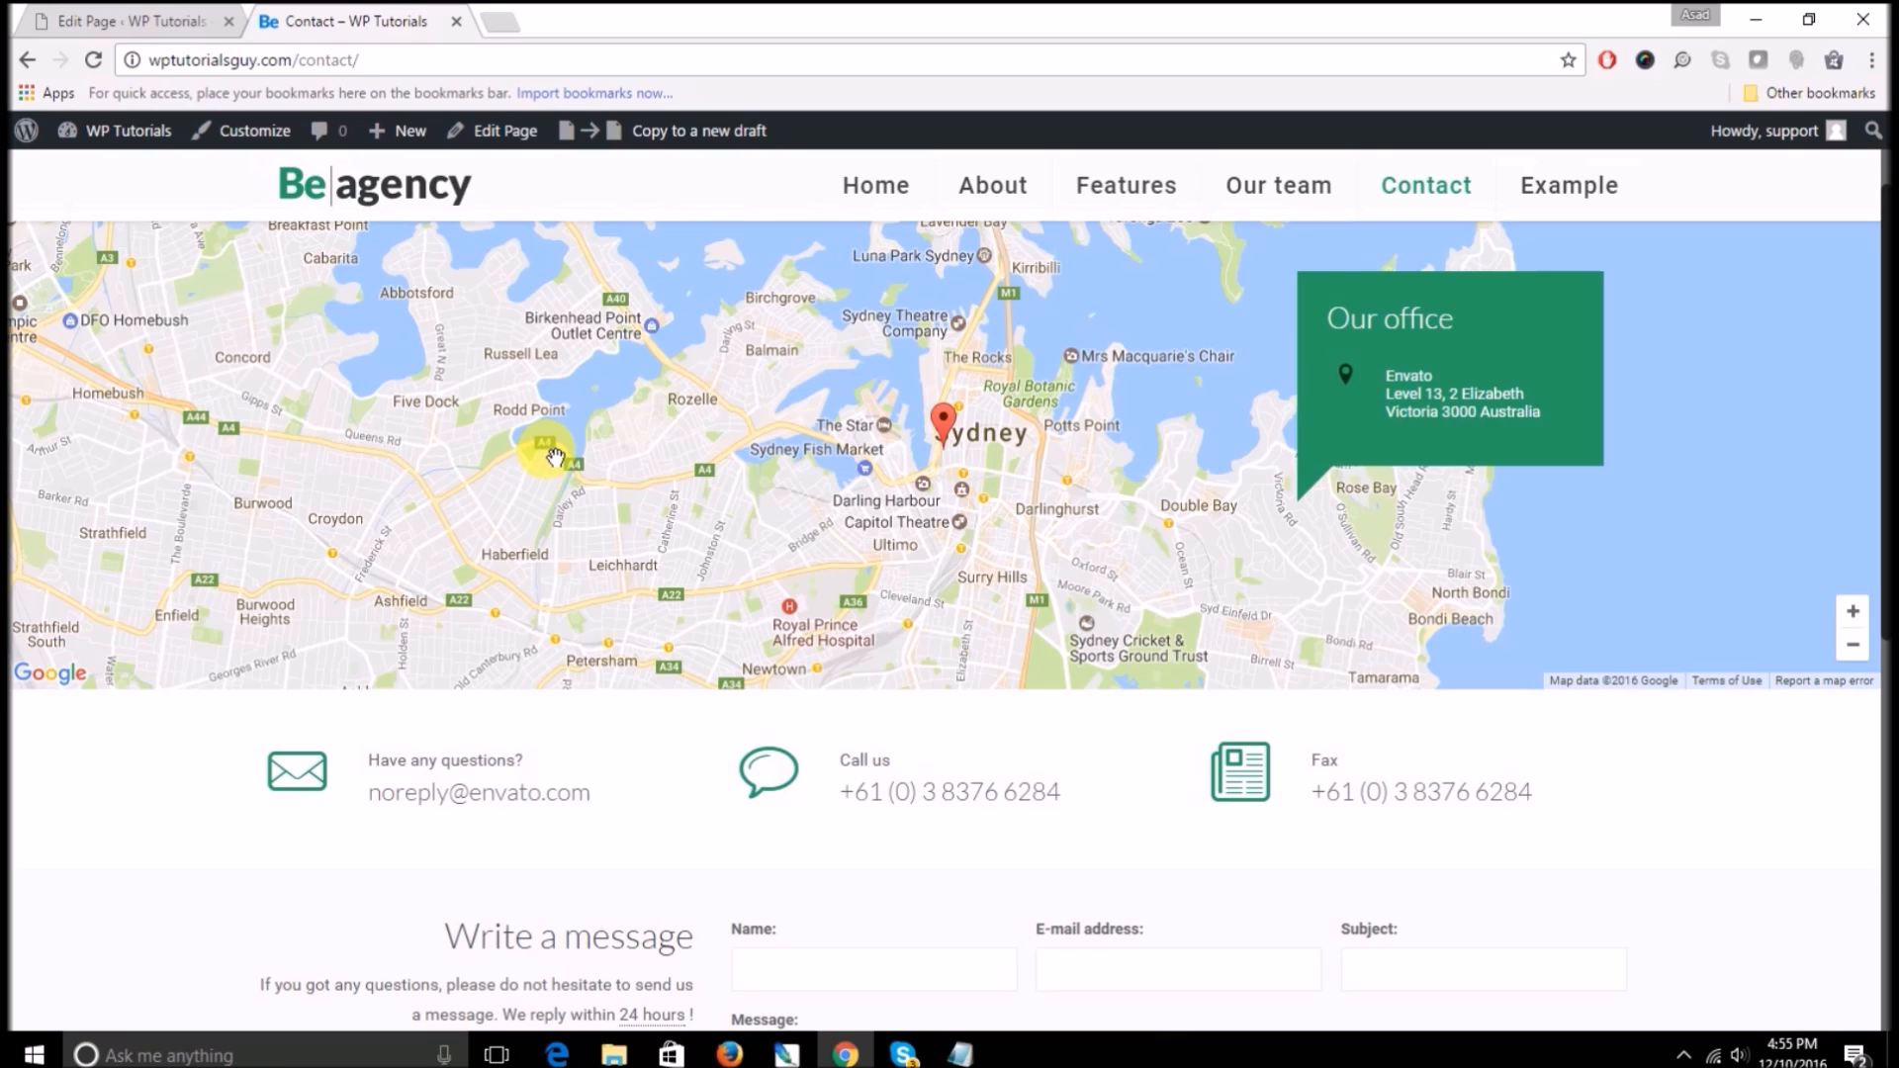
left_click(518, 132)
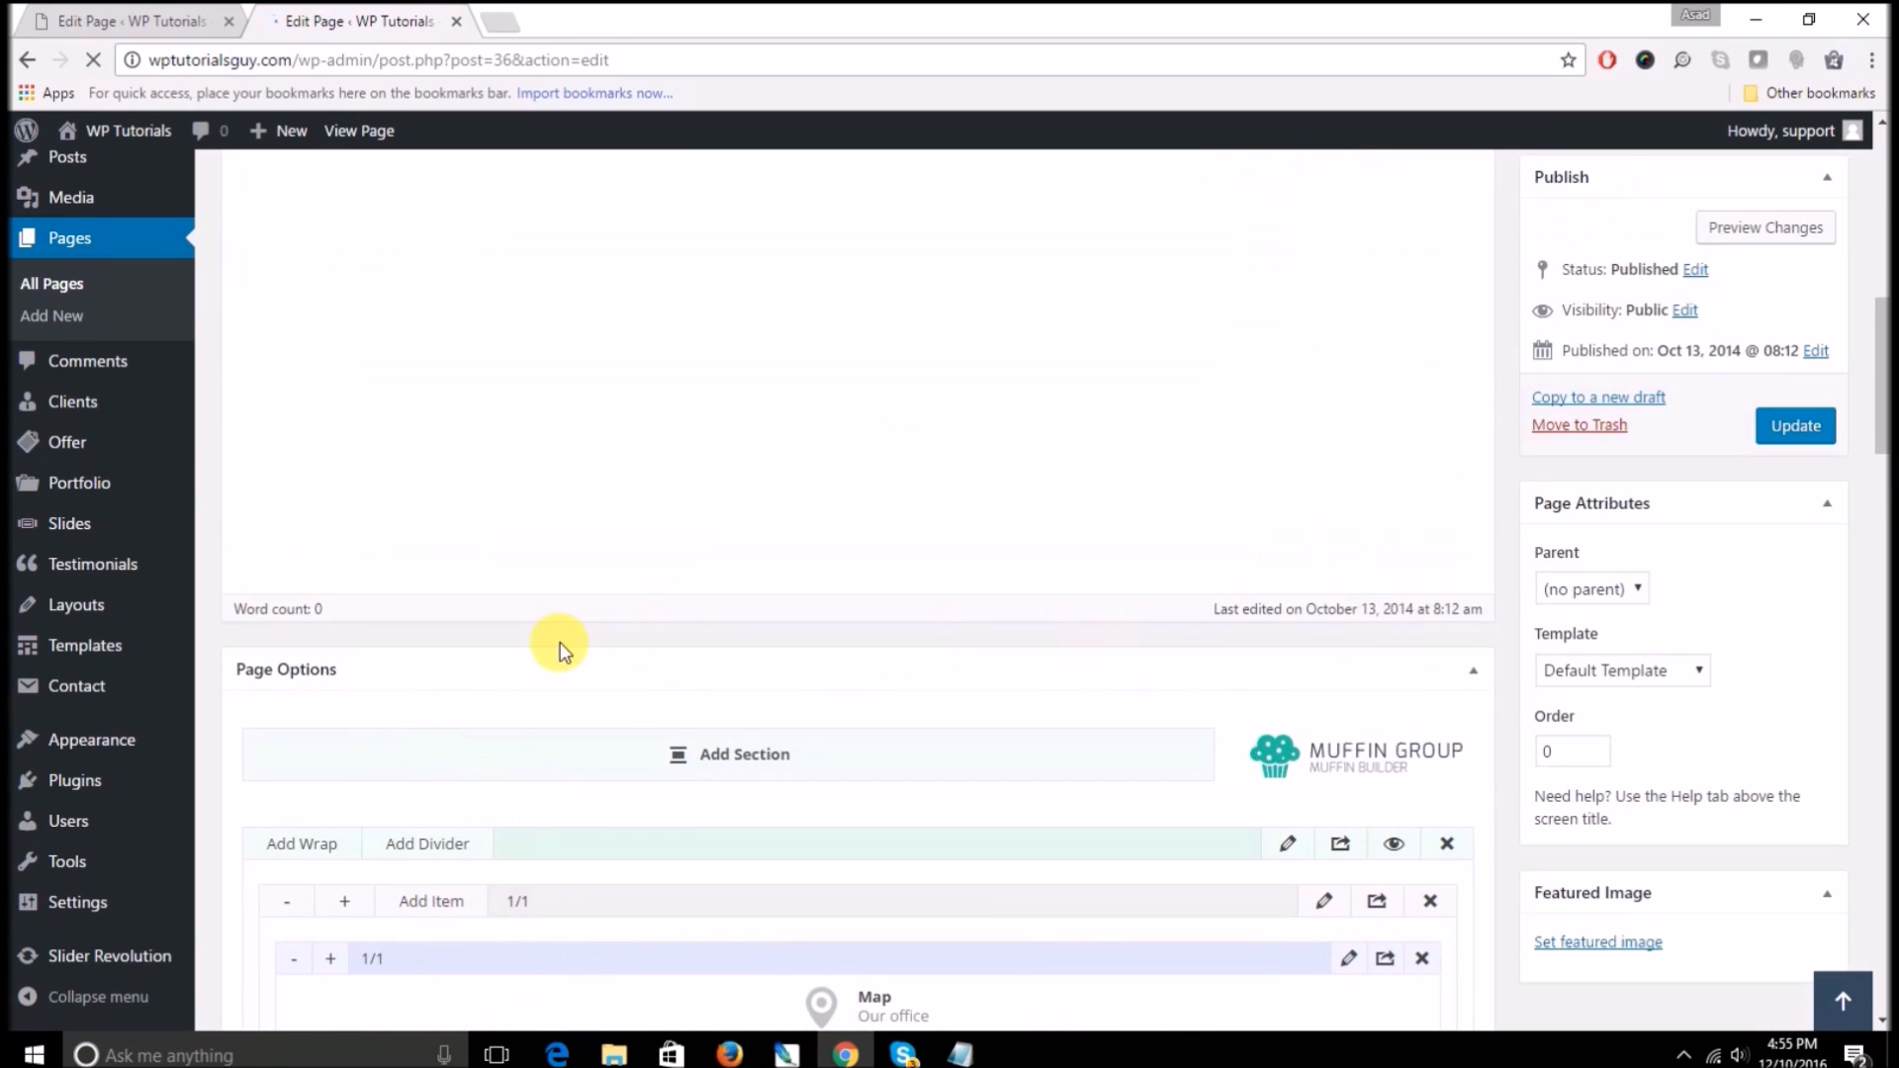
Step: Open the Map item's settings and close them without changes
scroll(702, 795, "down", 6)
scroll(703, 795, "up", 3)
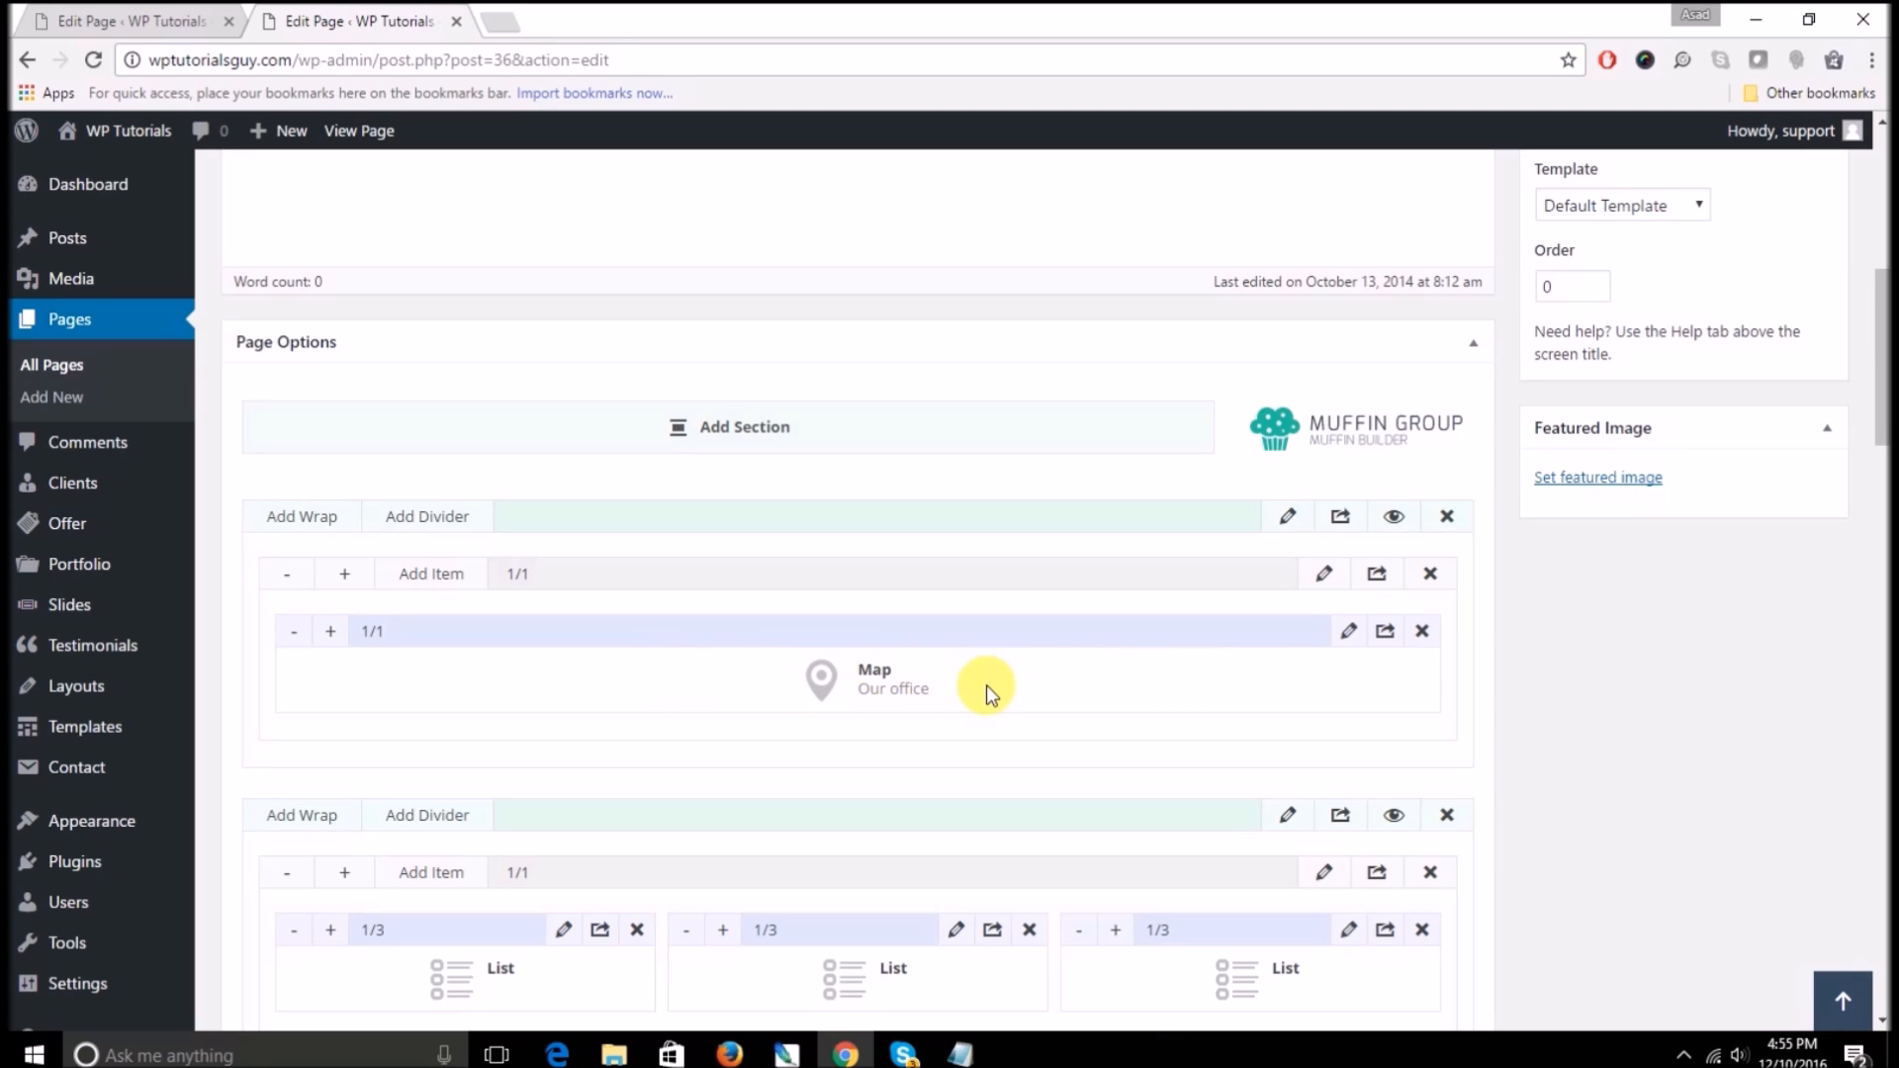
left_click(1350, 632)
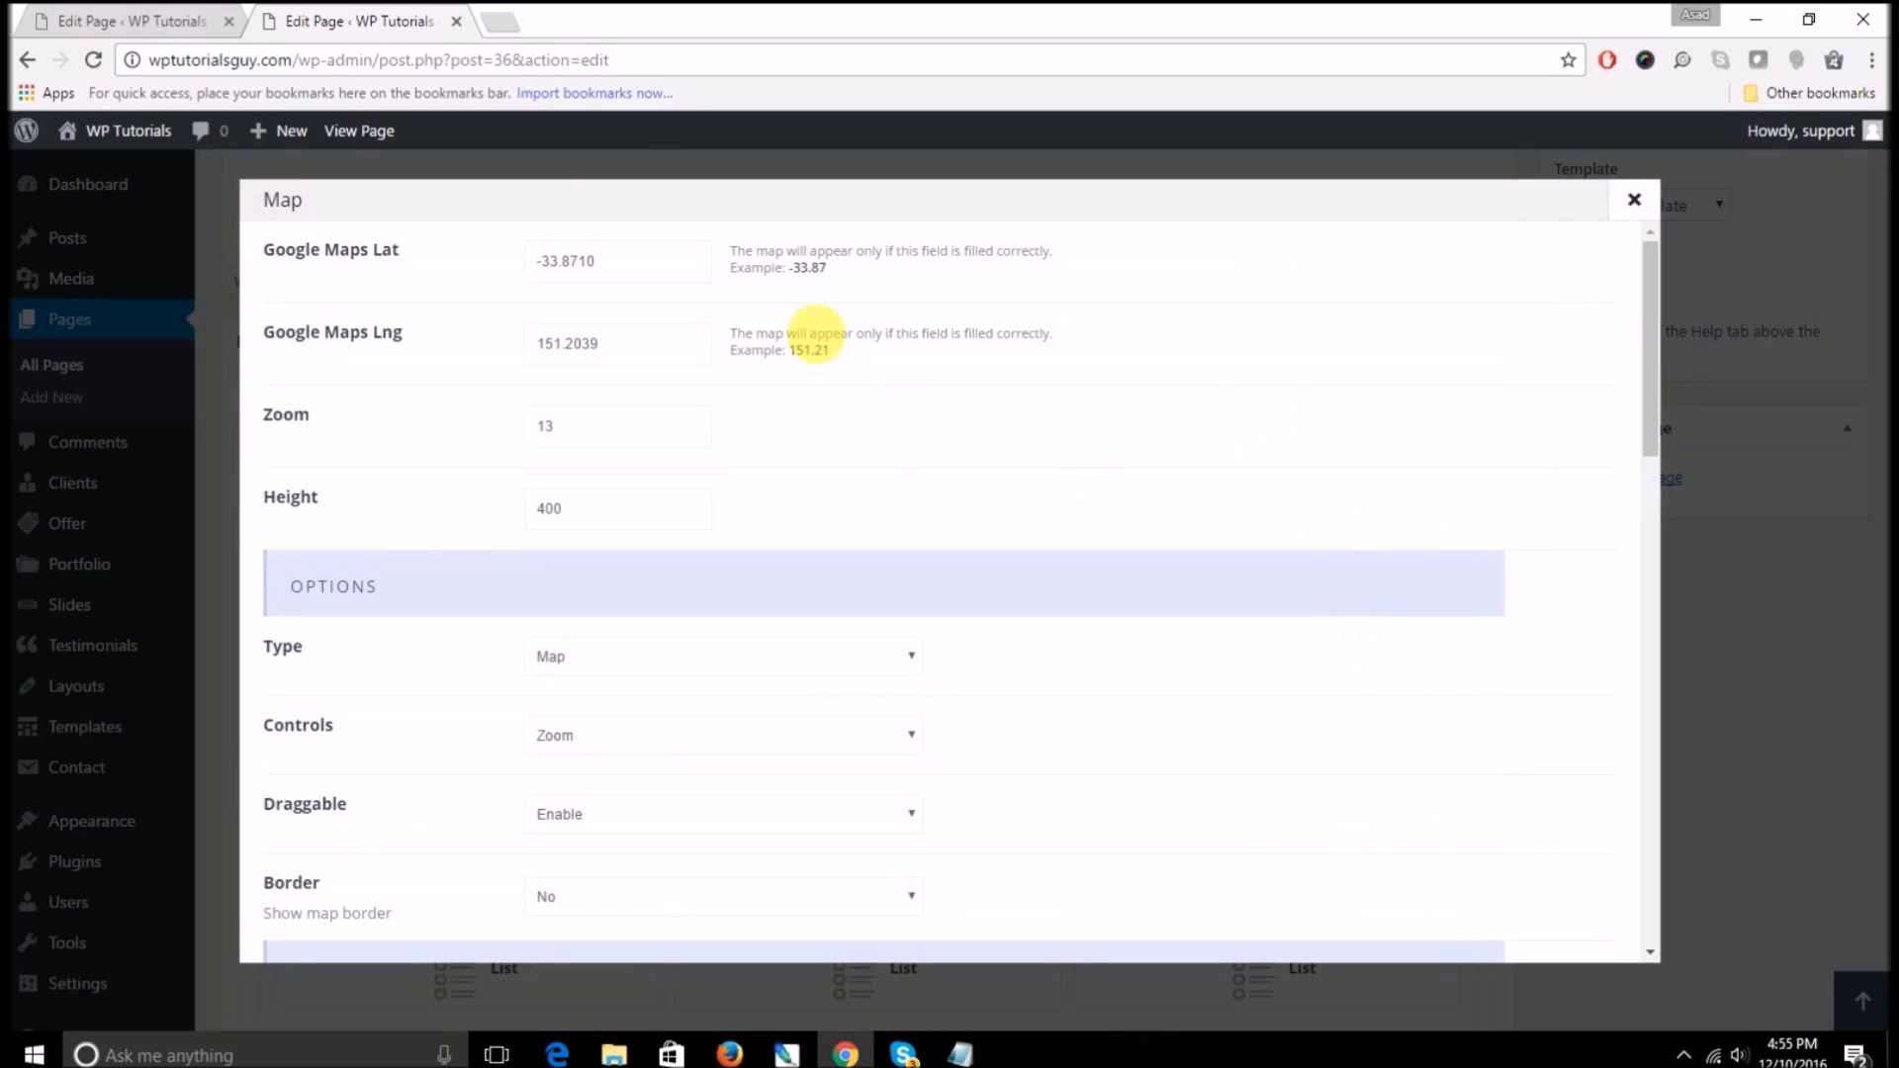
left_click(1645, 208)
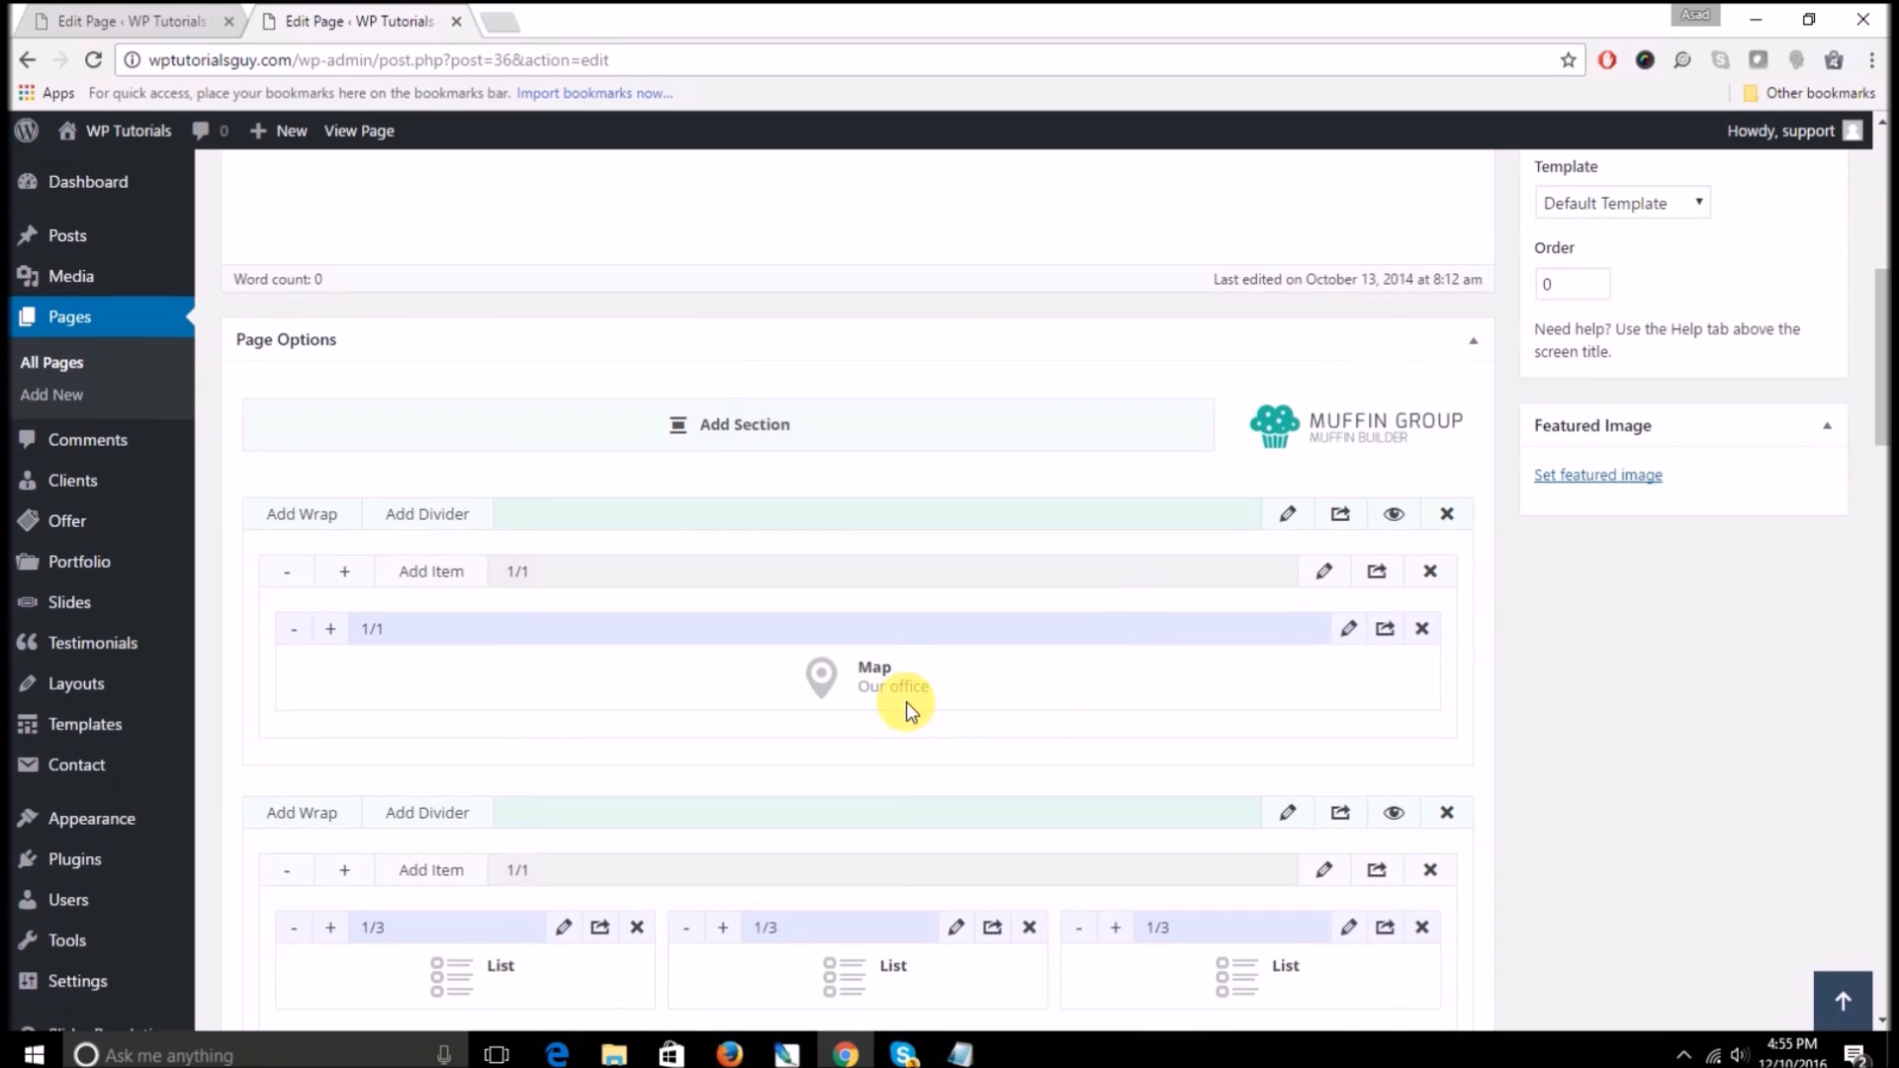
scroll(910, 710, "down", 2)
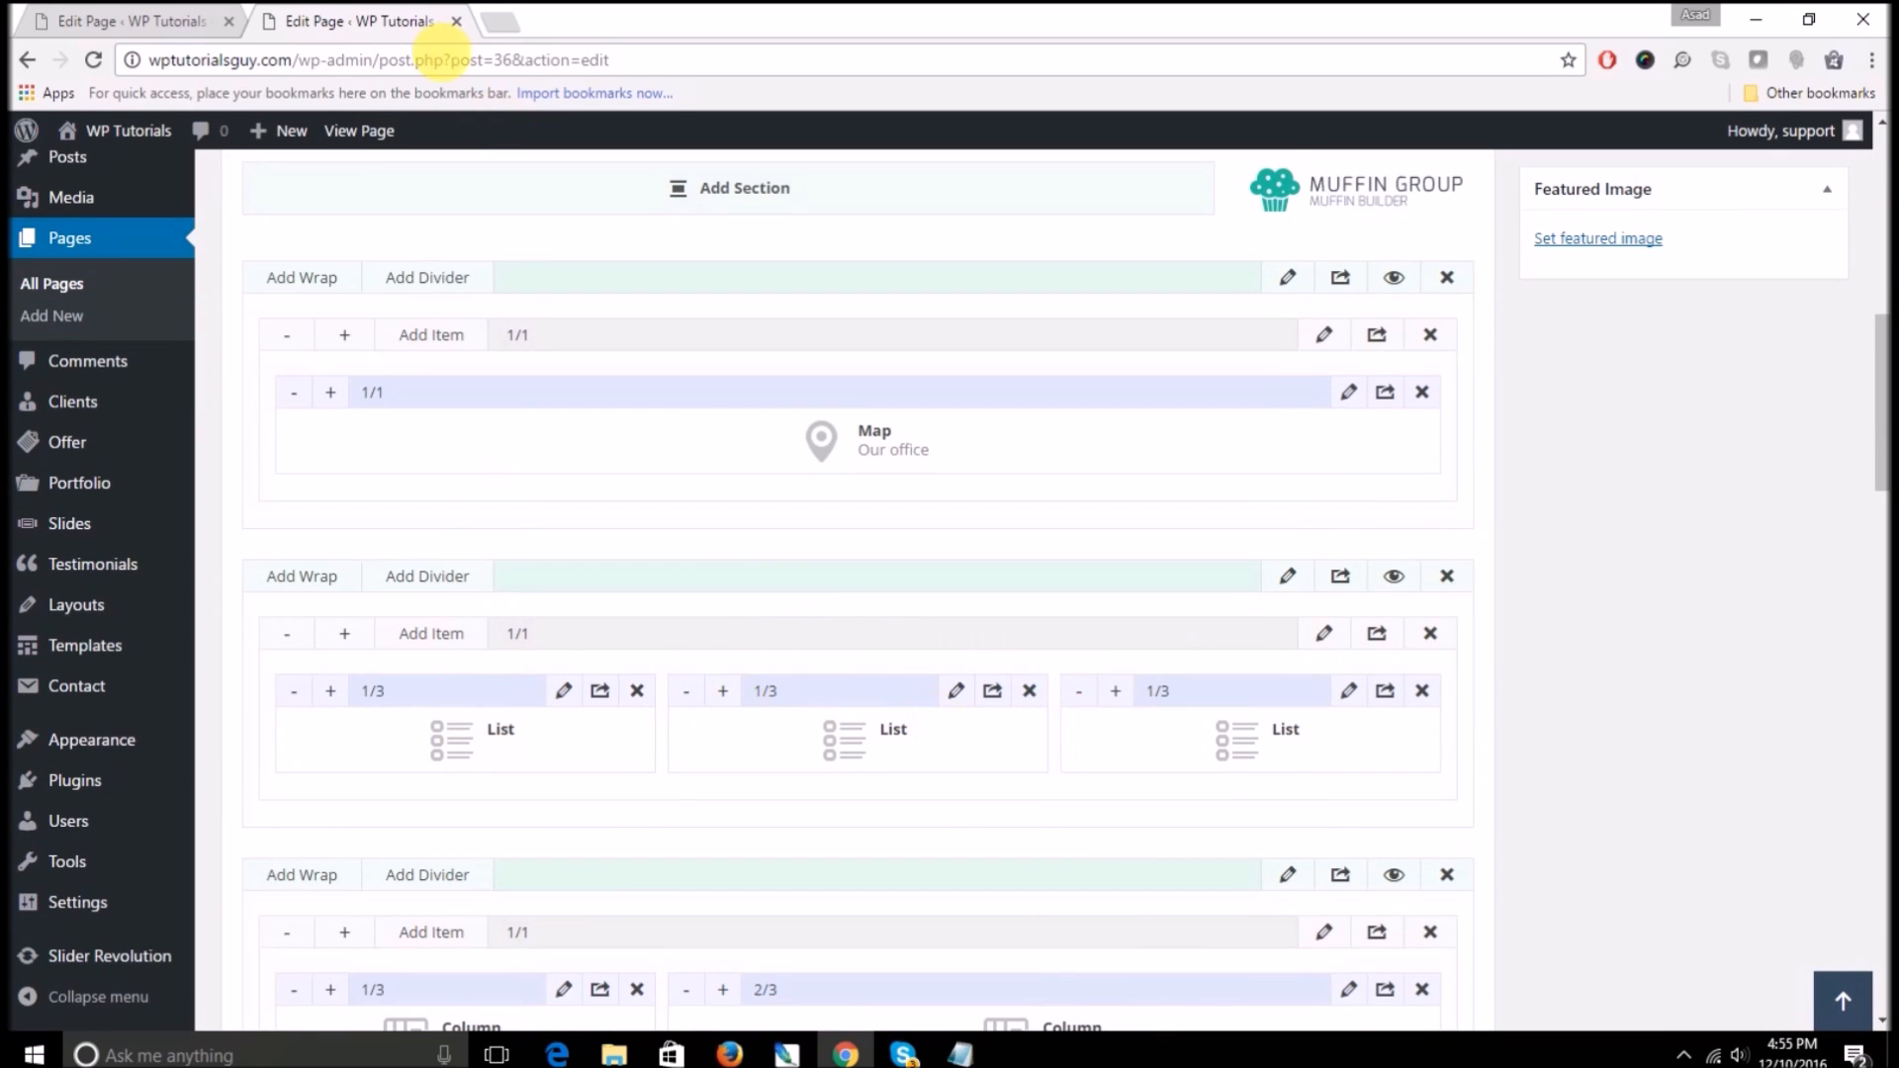
Step: Open the live Contact page in a new tab and close the old Example editor tab
left_click(67, 12)
left_click(360, 20)
right_click(386, 129)
left_click(465, 143)
left_click(228, 21)
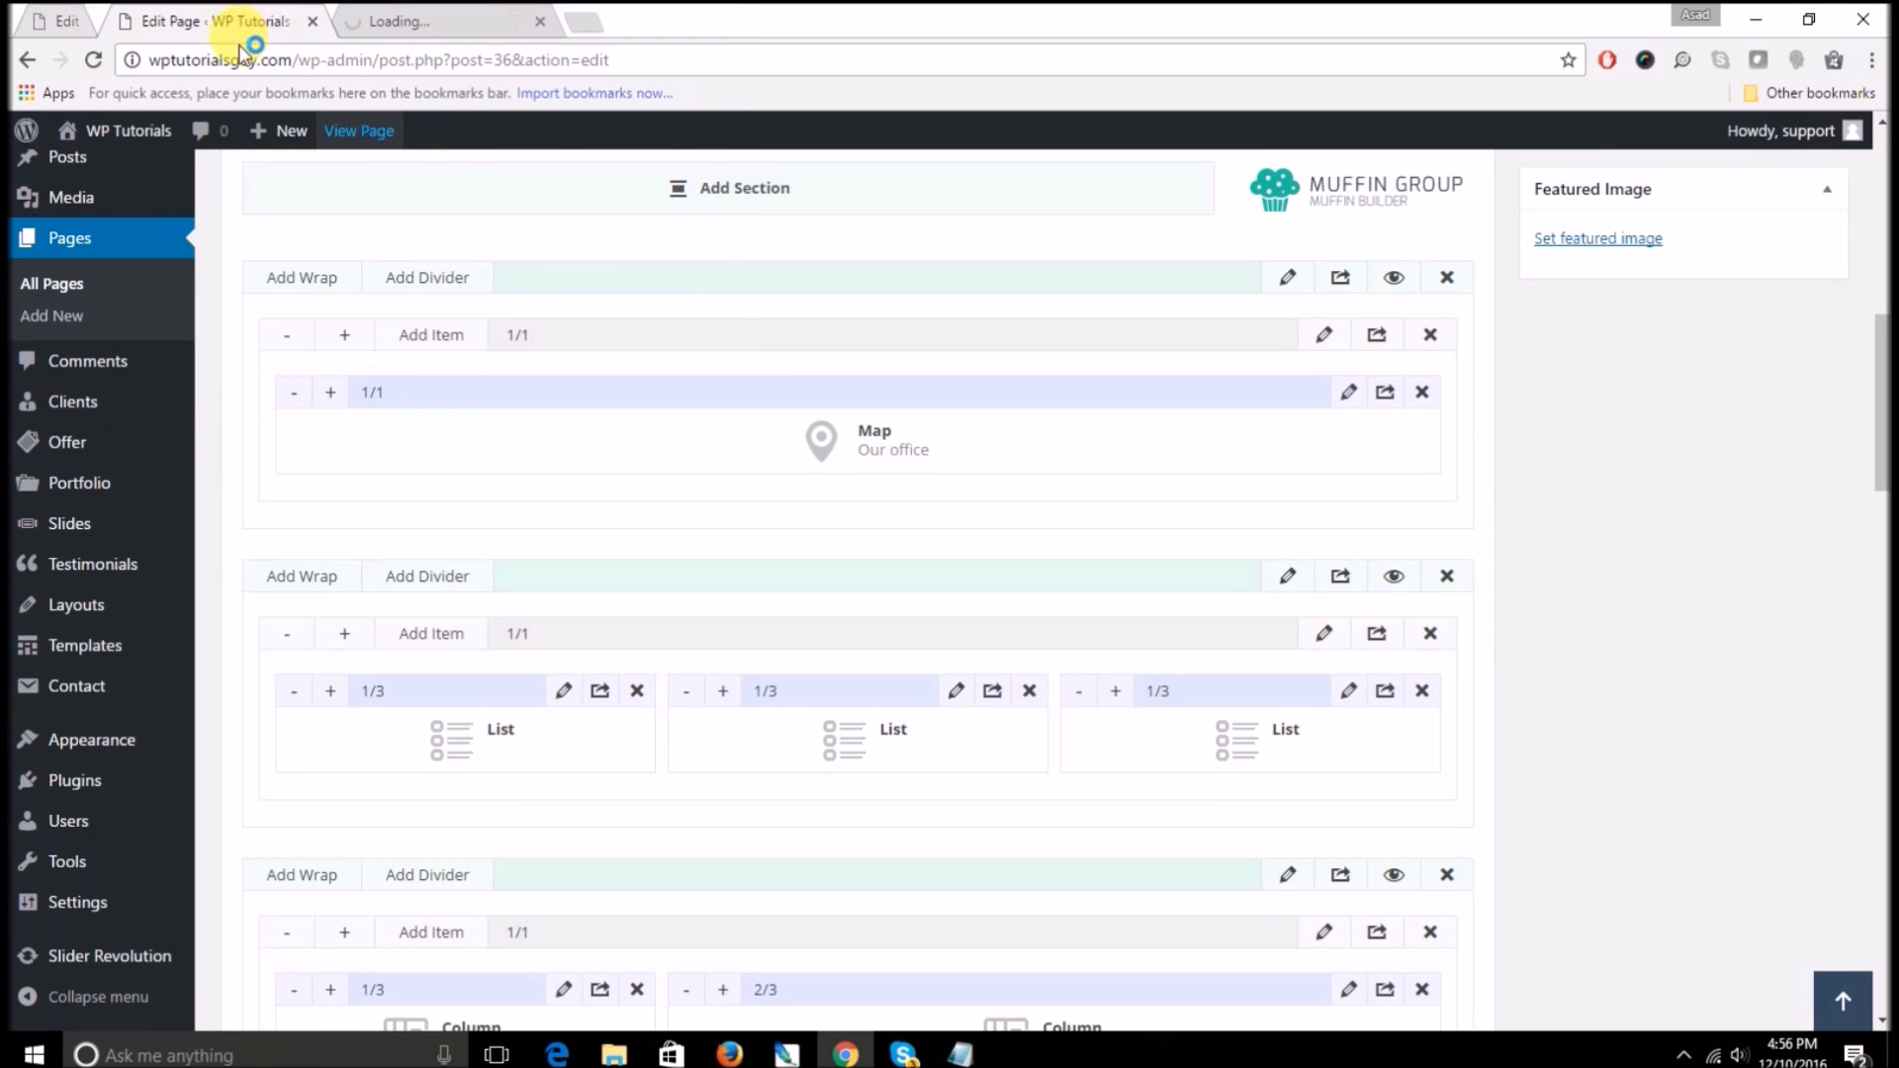
scroll(683, 861, "down", 2)
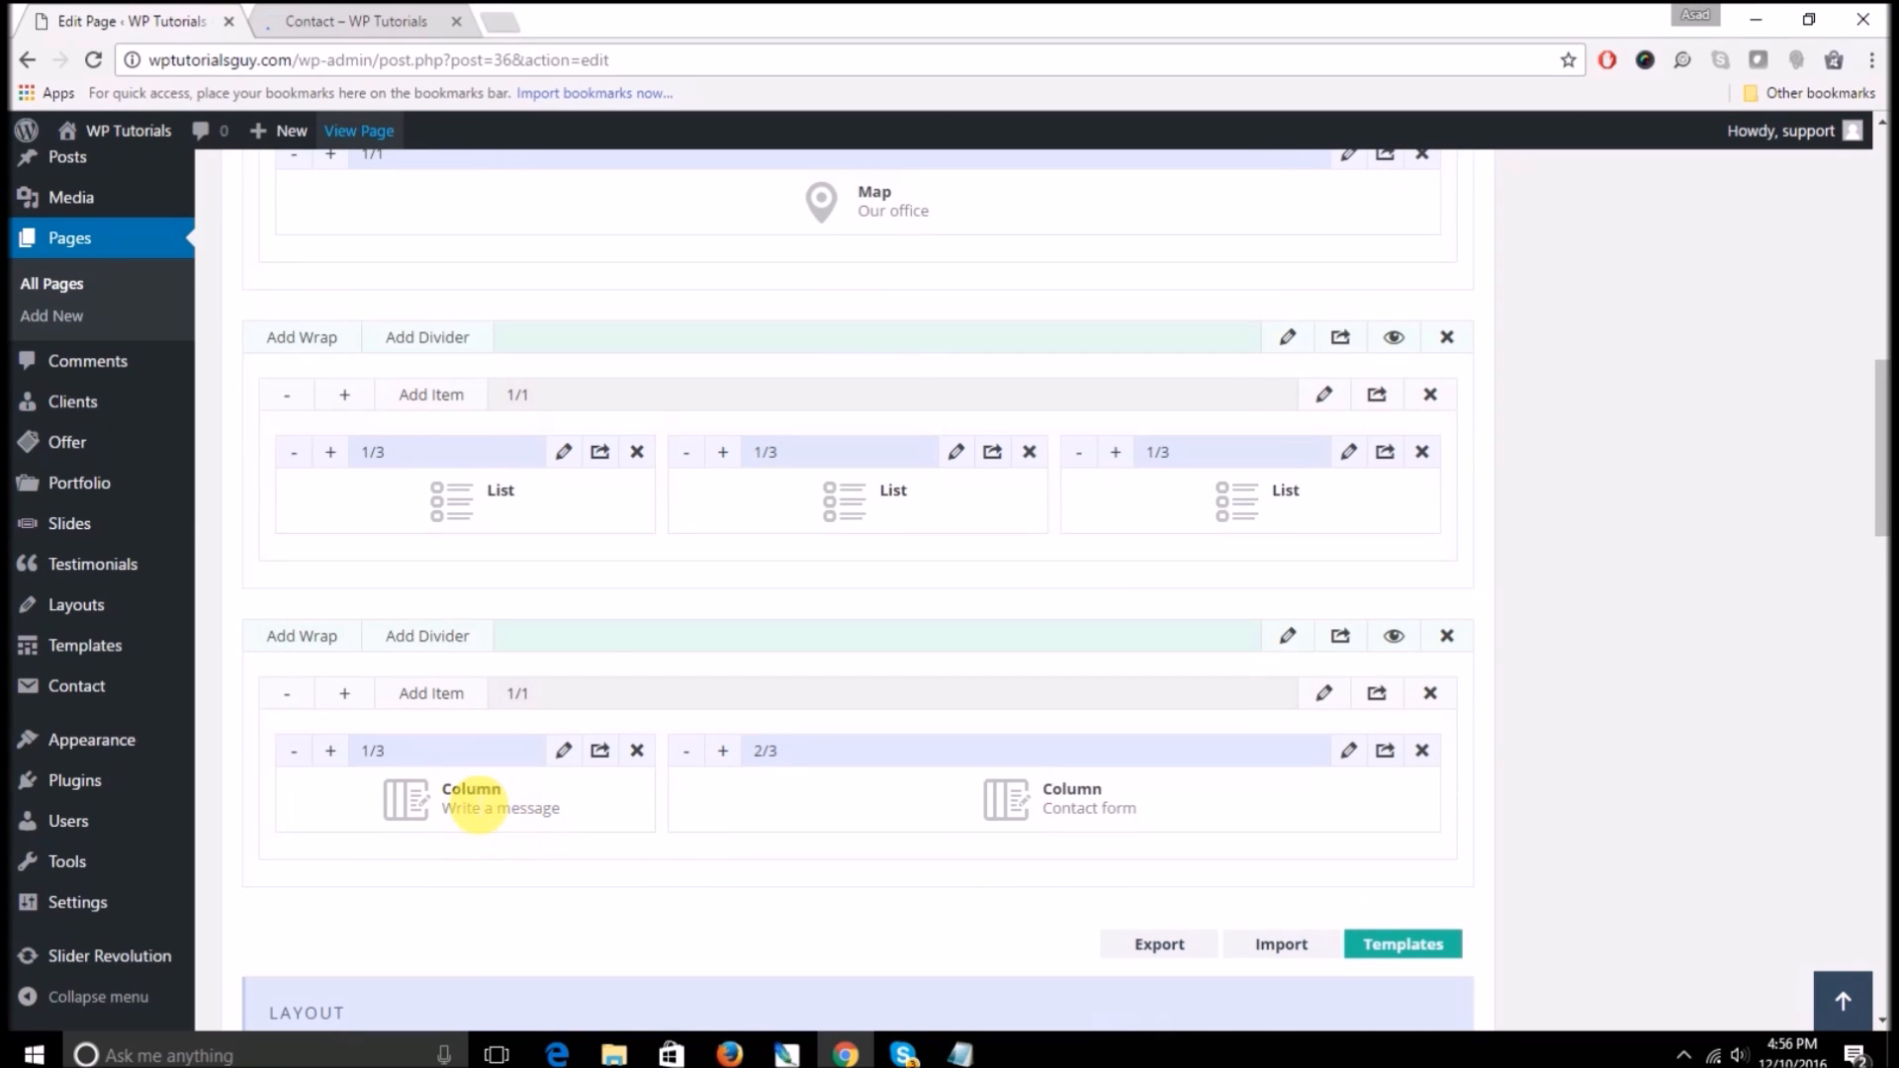
Step: Review the Write a message column's heading and social profiles text, then close it
left_click(566, 752)
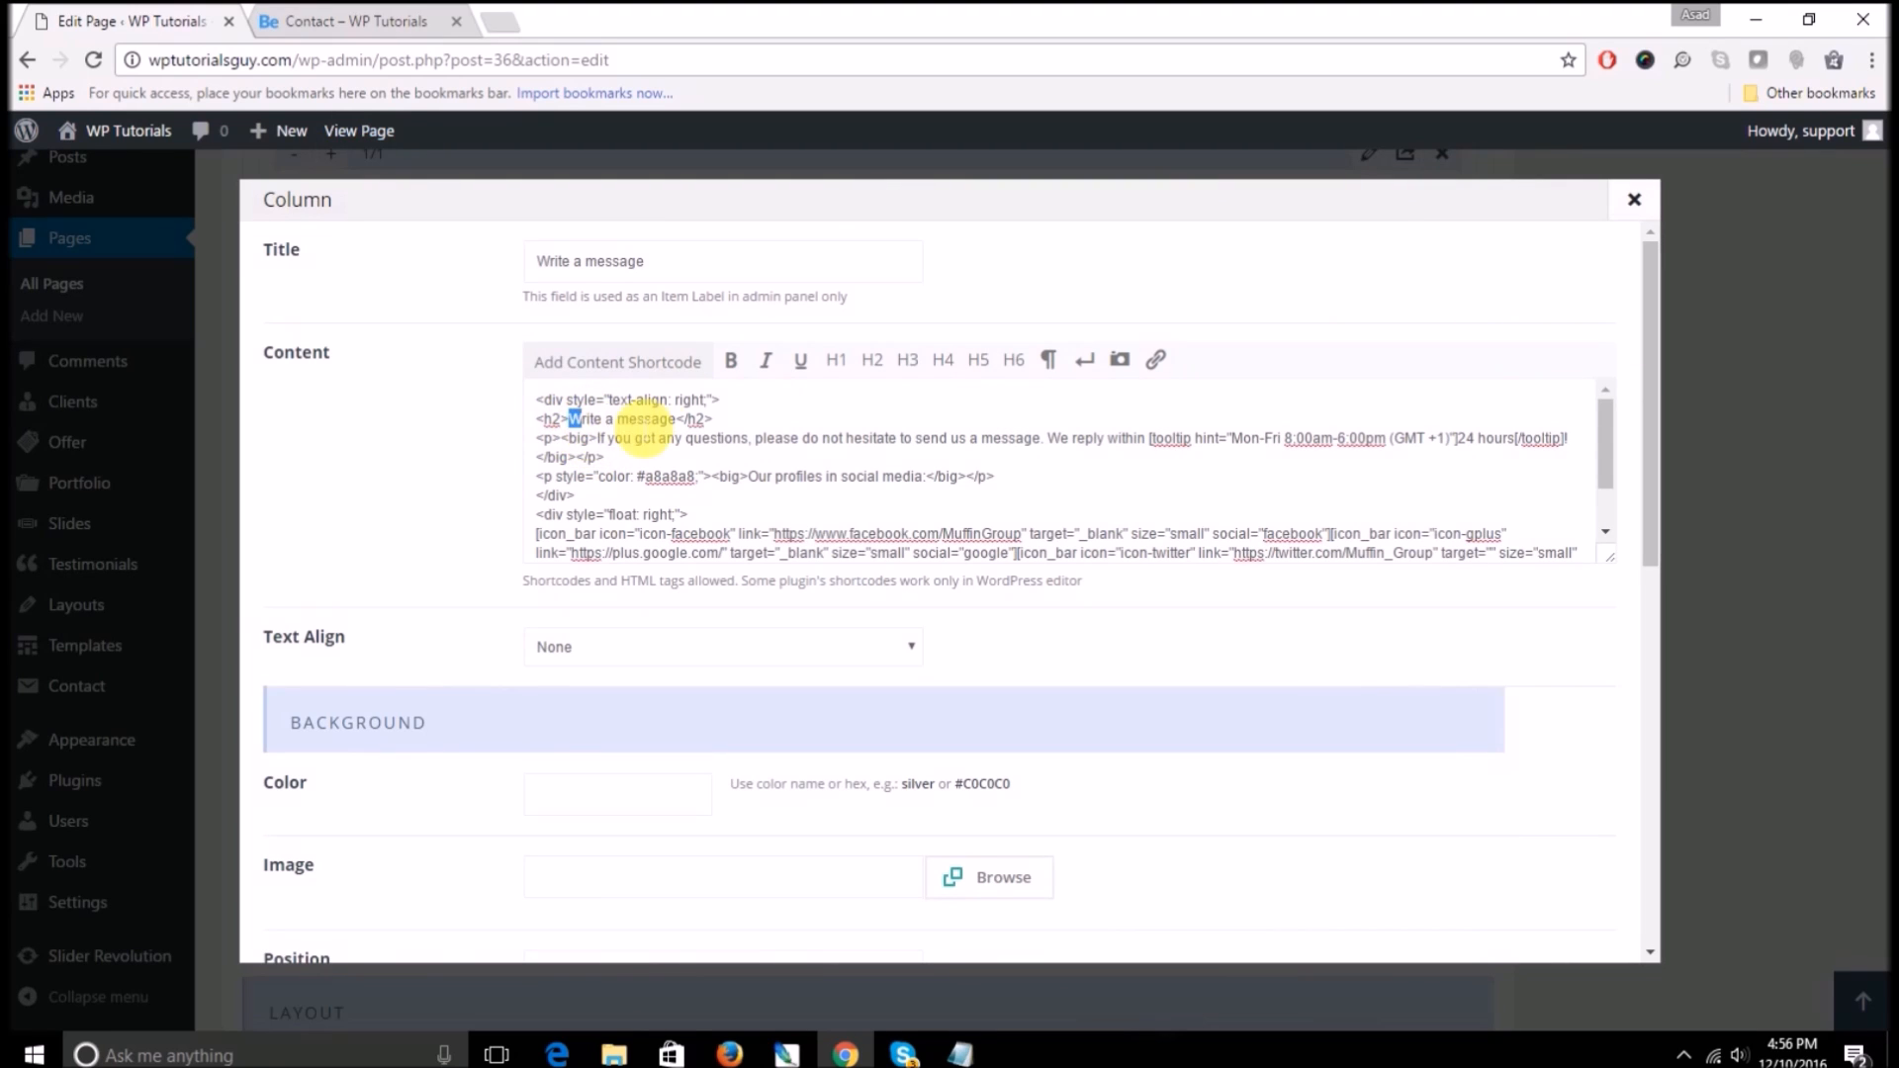
left_click_drag(570, 419, 1071, 438)
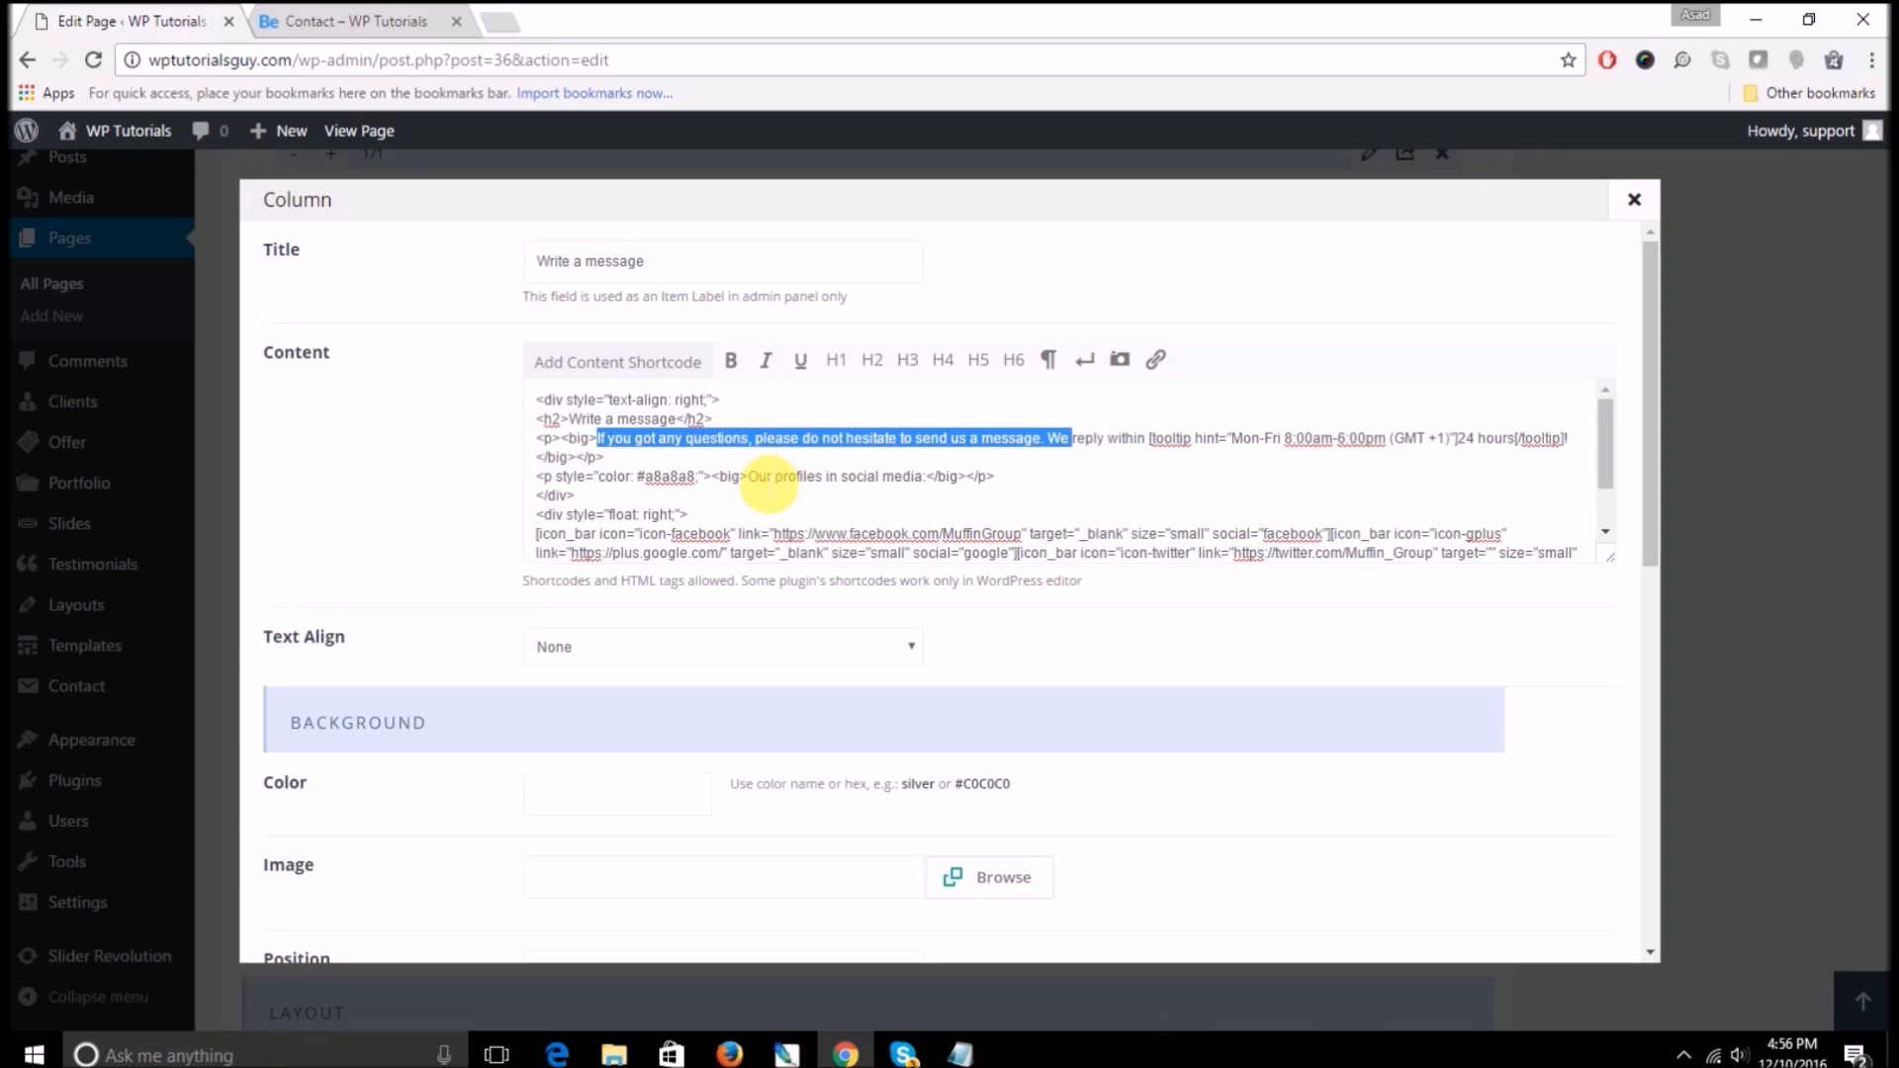
left_click_drag(763, 484, 936, 482)
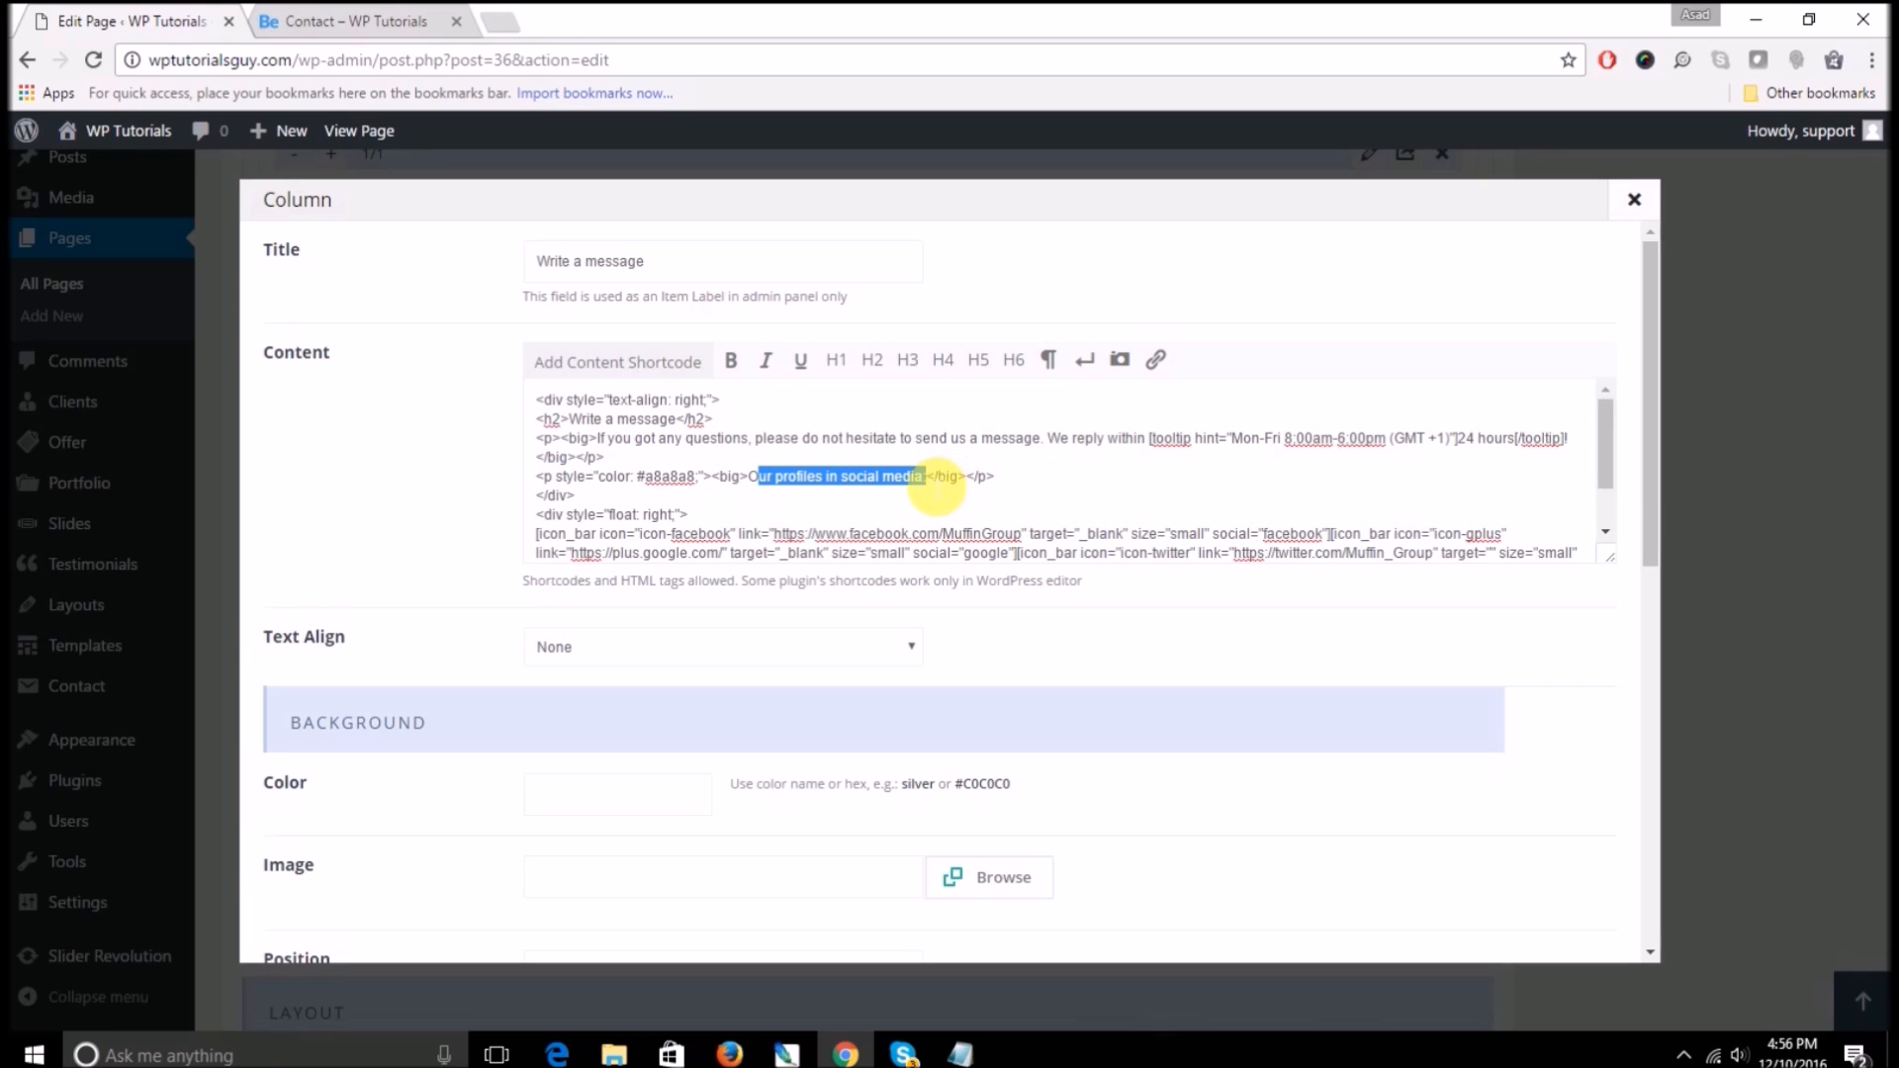
left_click(1632, 199)
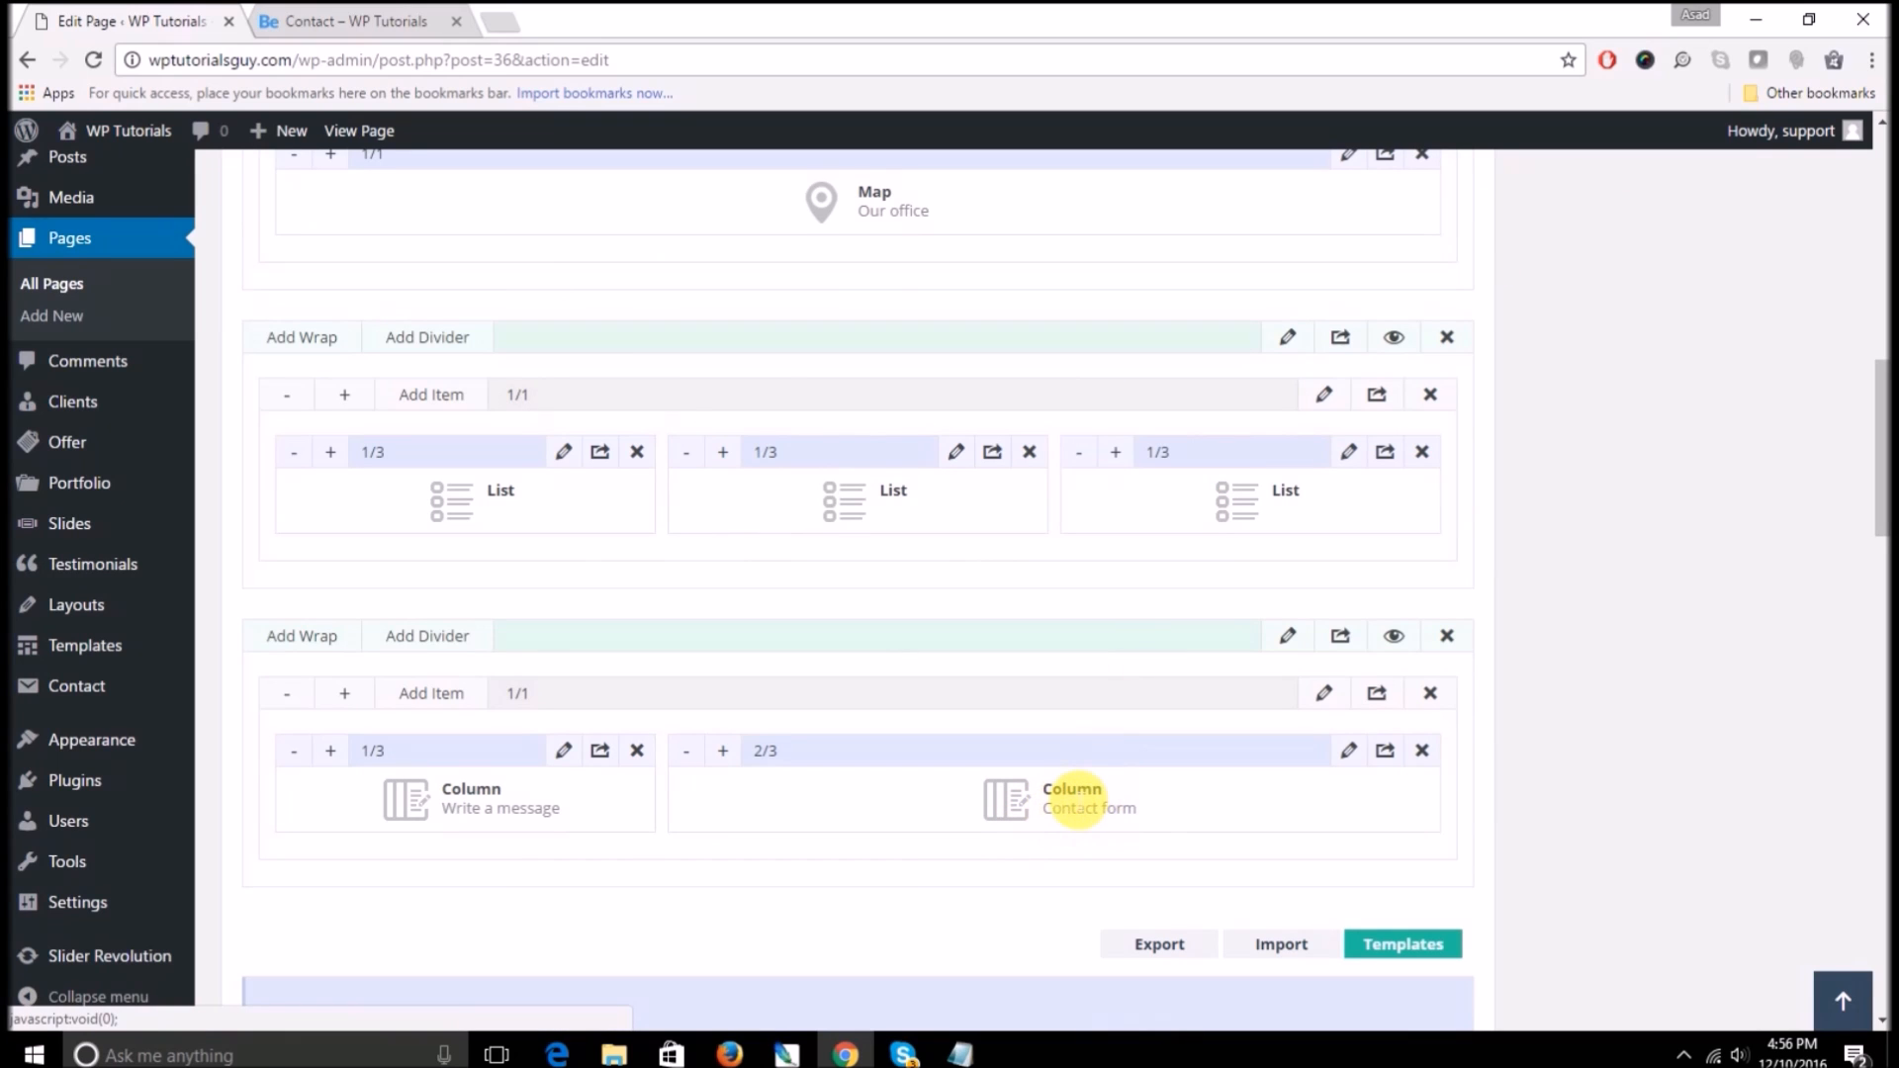
Step: Inspect the Contact form column's [contact-form-7 id="46"] shortcode, close it, and view the live Contact page
left_click(1348, 751)
left_click_drag(847, 411, 506, 412)
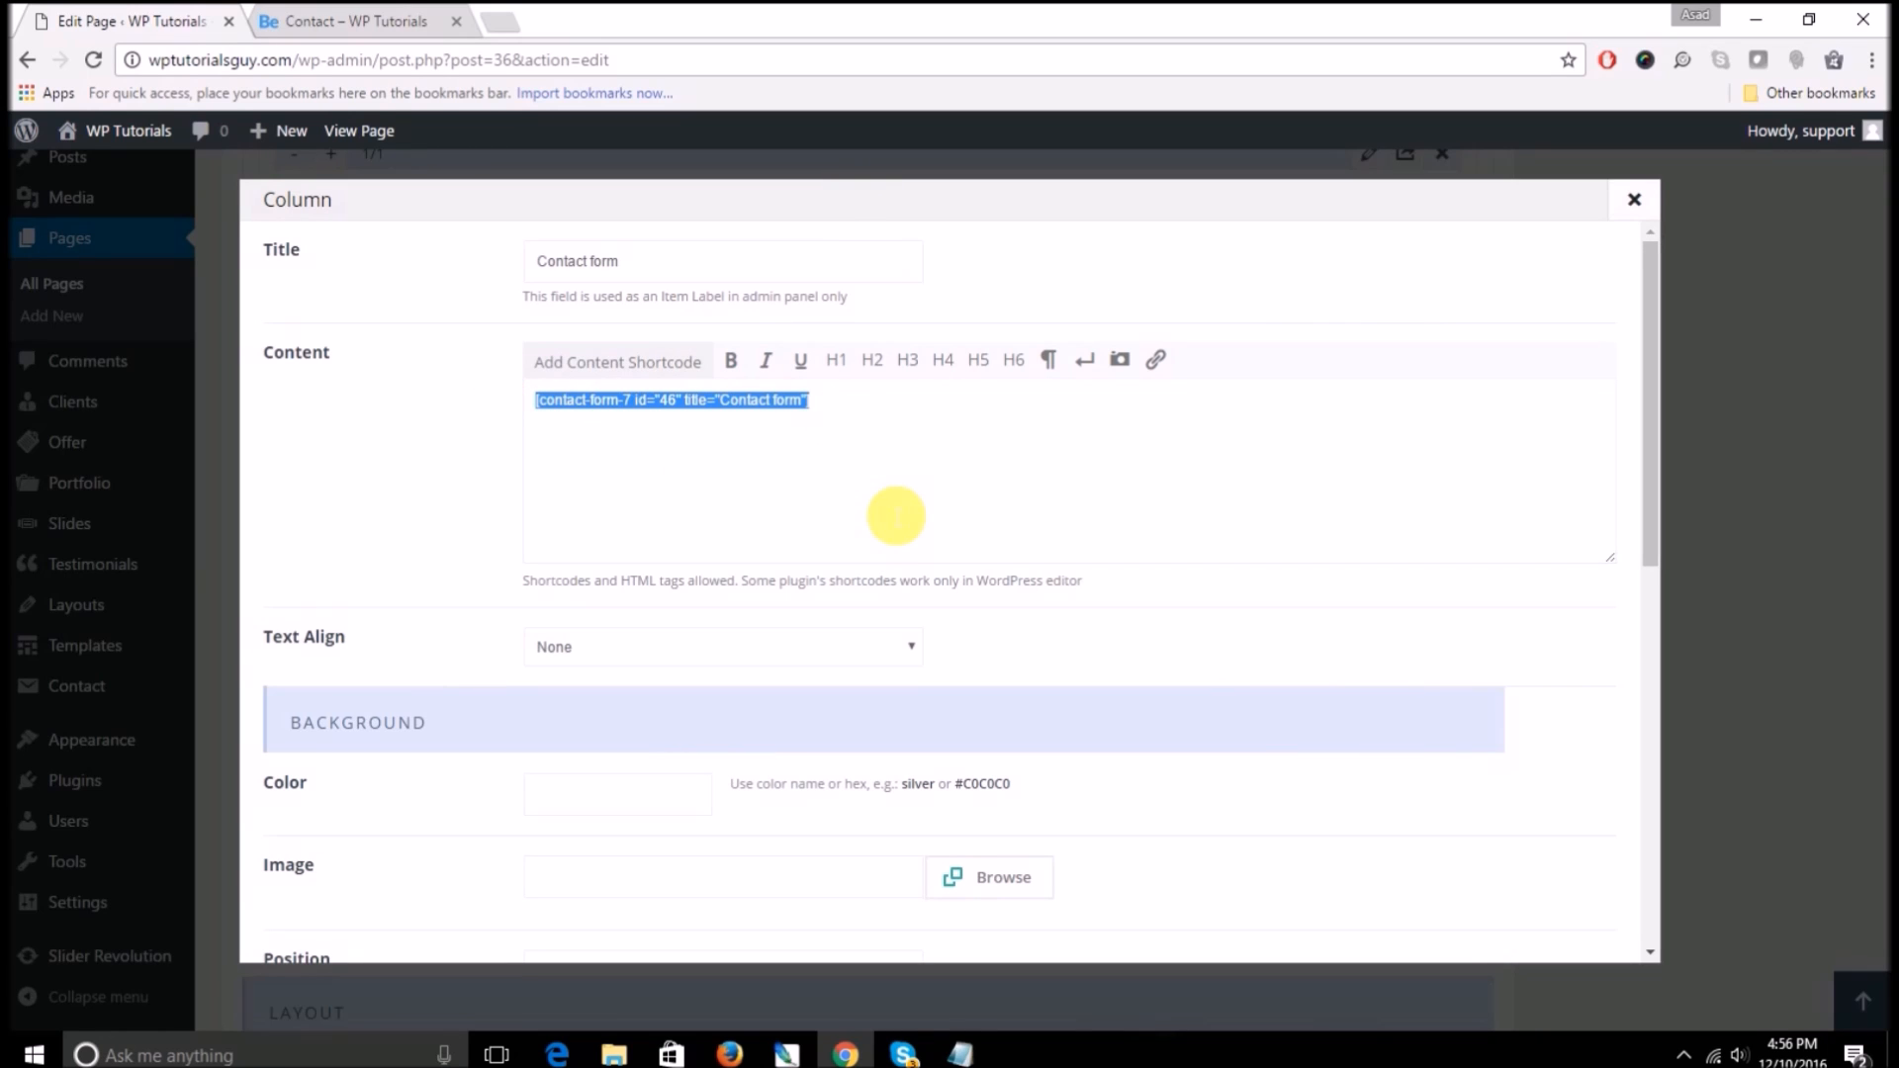
left_click(1634, 199)
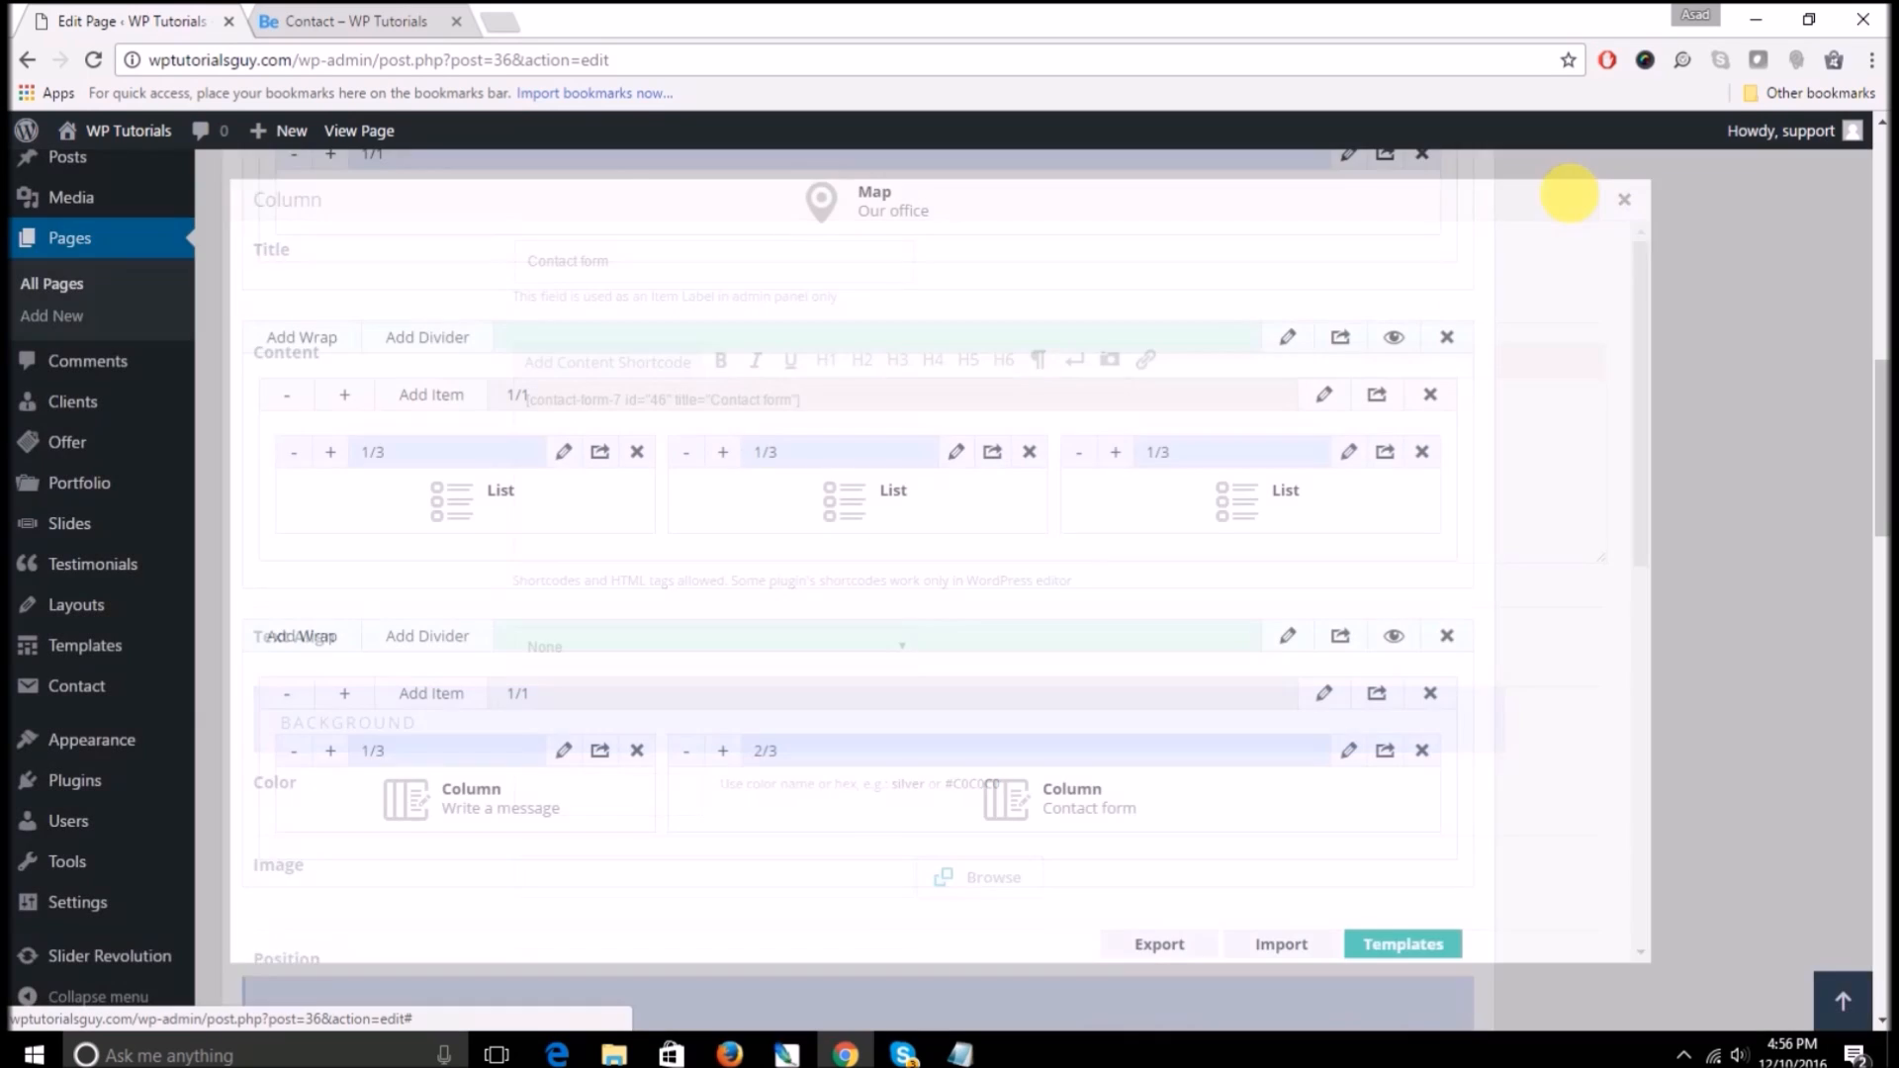
left_click(354, 15)
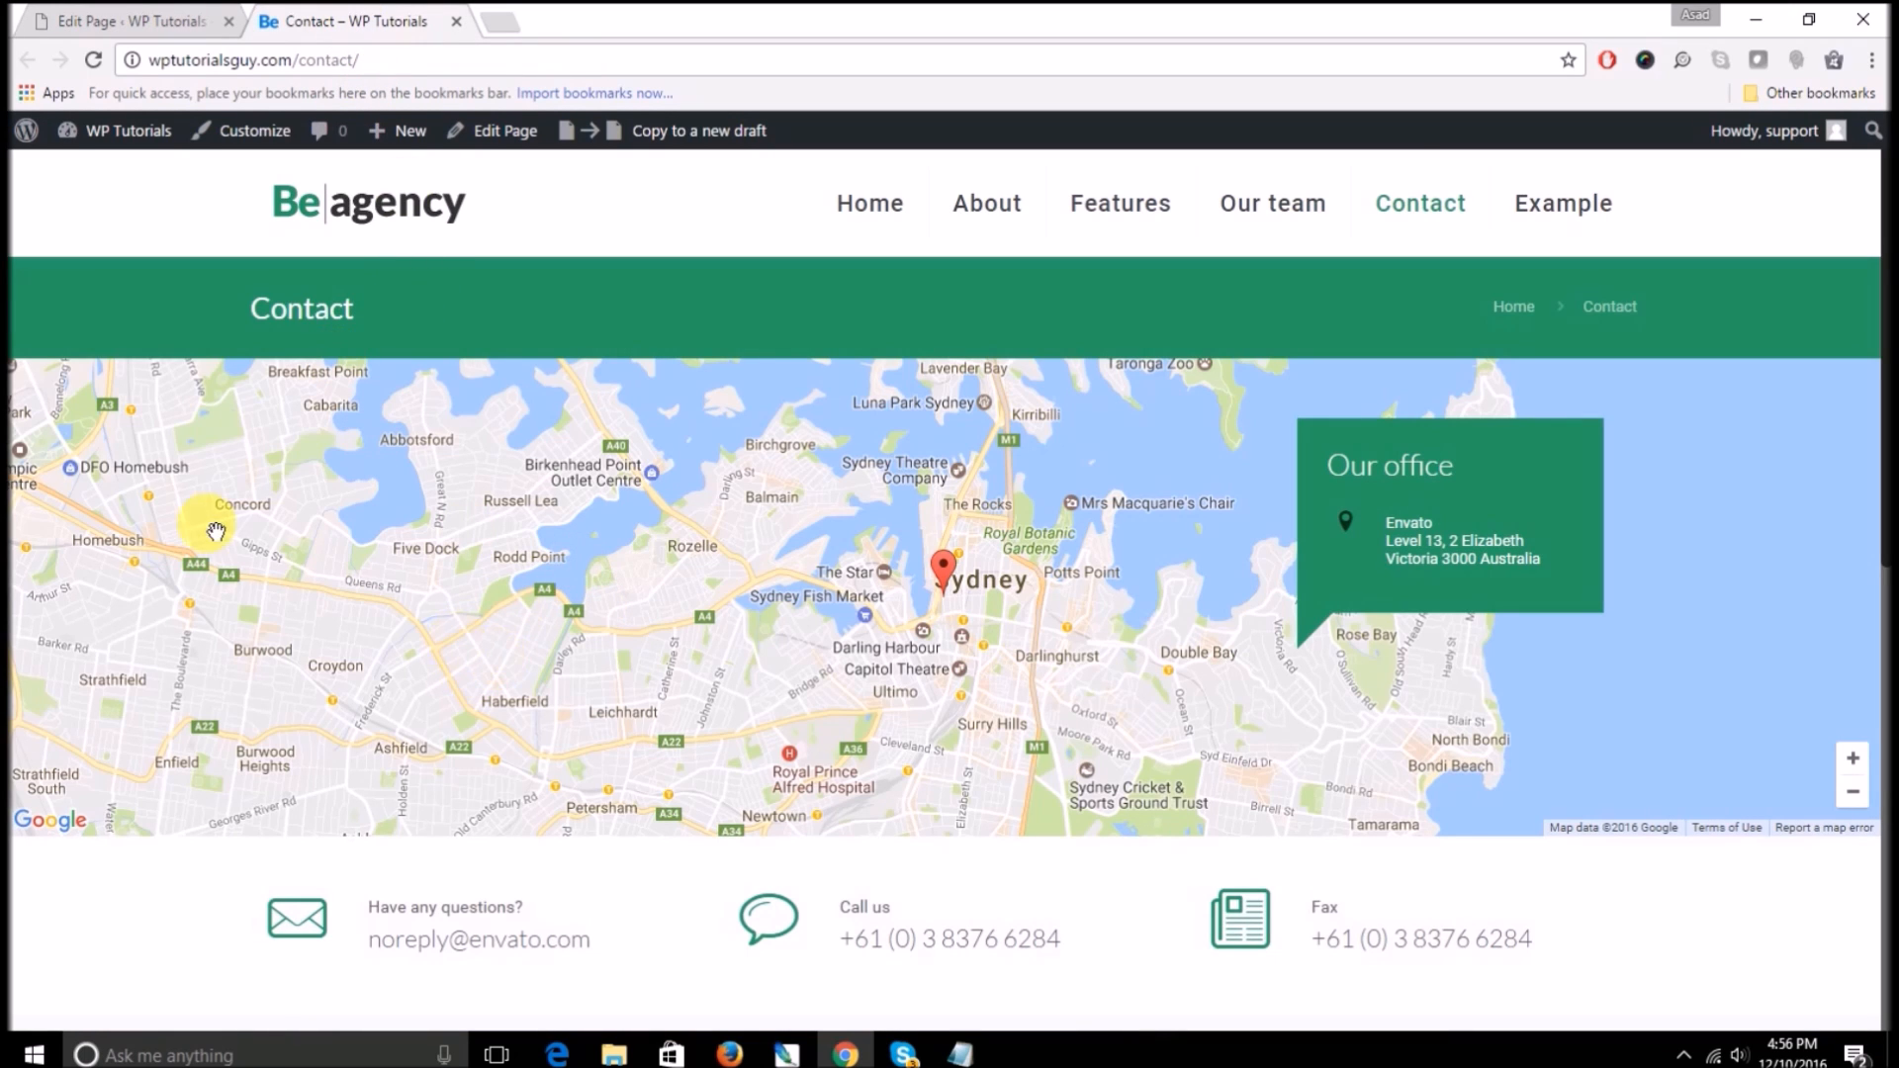
Step: Scroll the live Contact page to view its Name, E-mail, Subject and Message form, then return to the editor
scroll(870, 564, "down", 3)
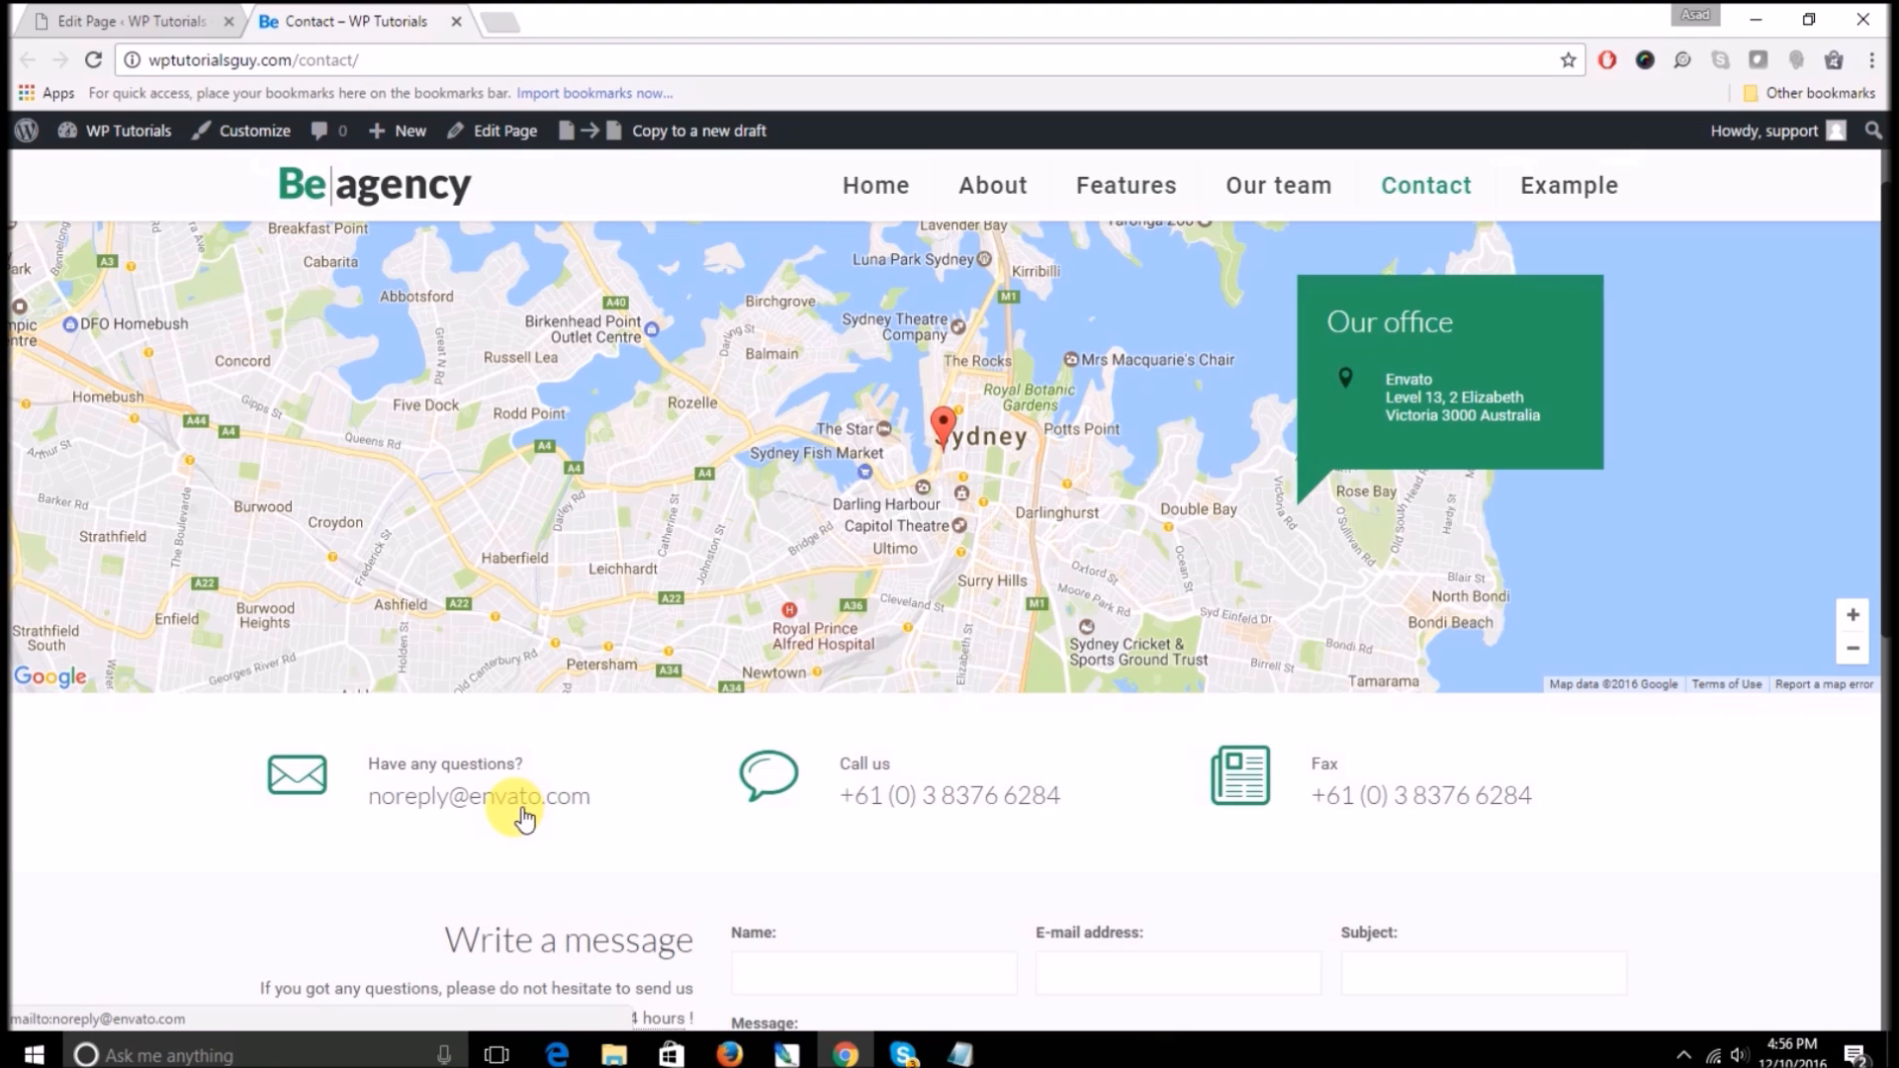
scroll(504, 782, "down", 1)
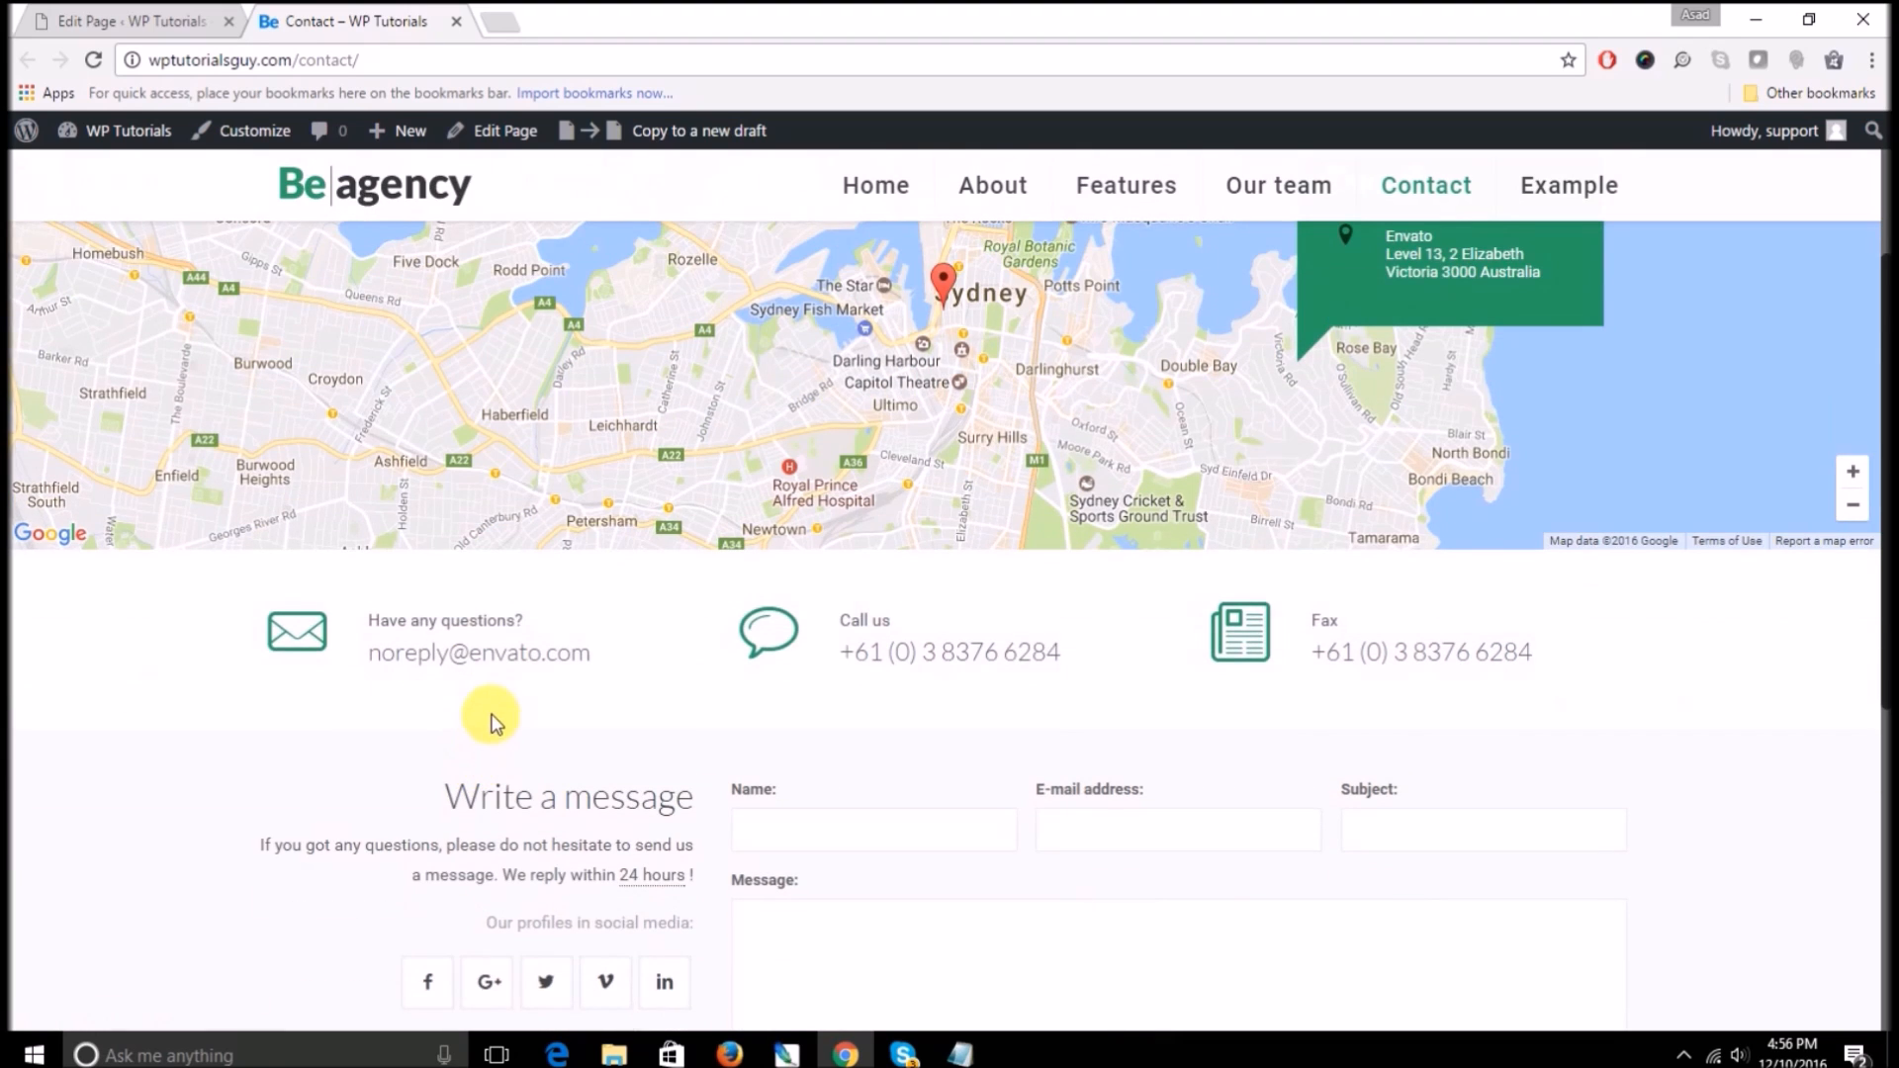
scroll(492, 722, "down", 3)
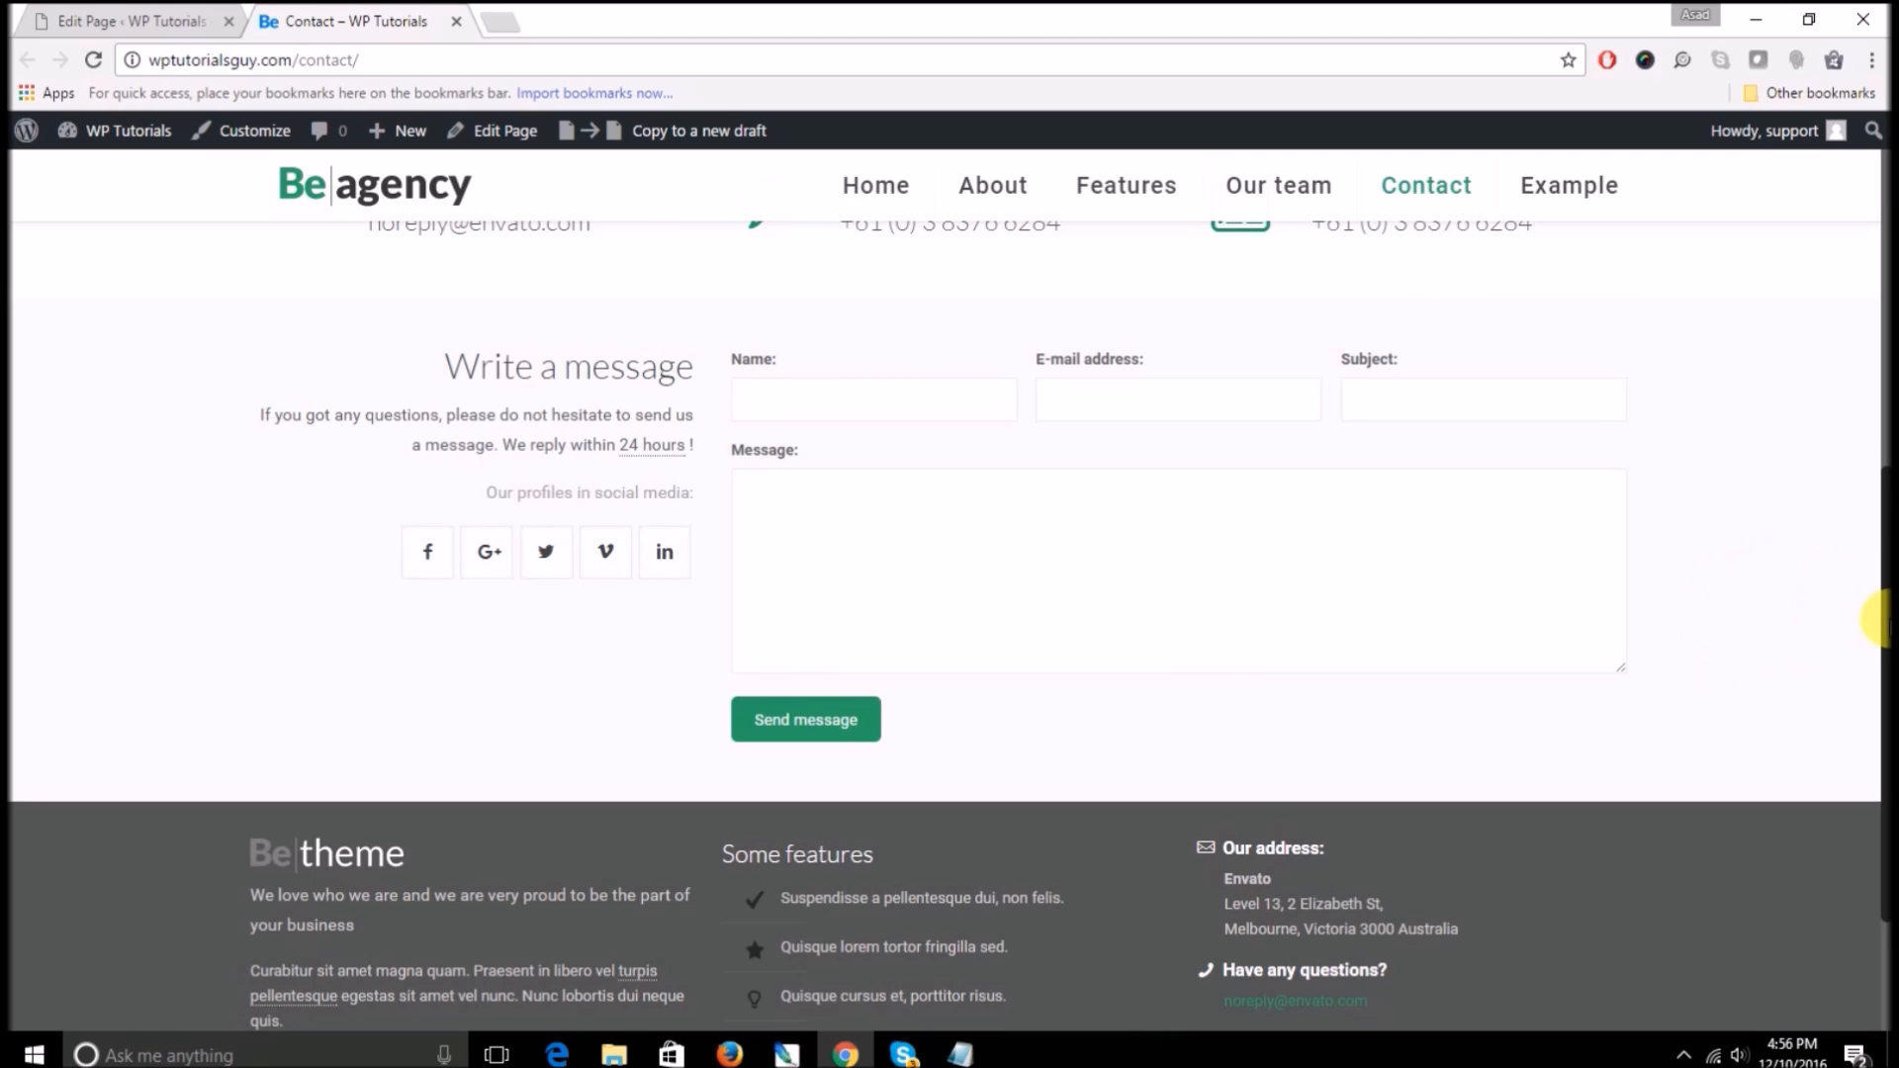
scroll(1874, 620, "up", 2)
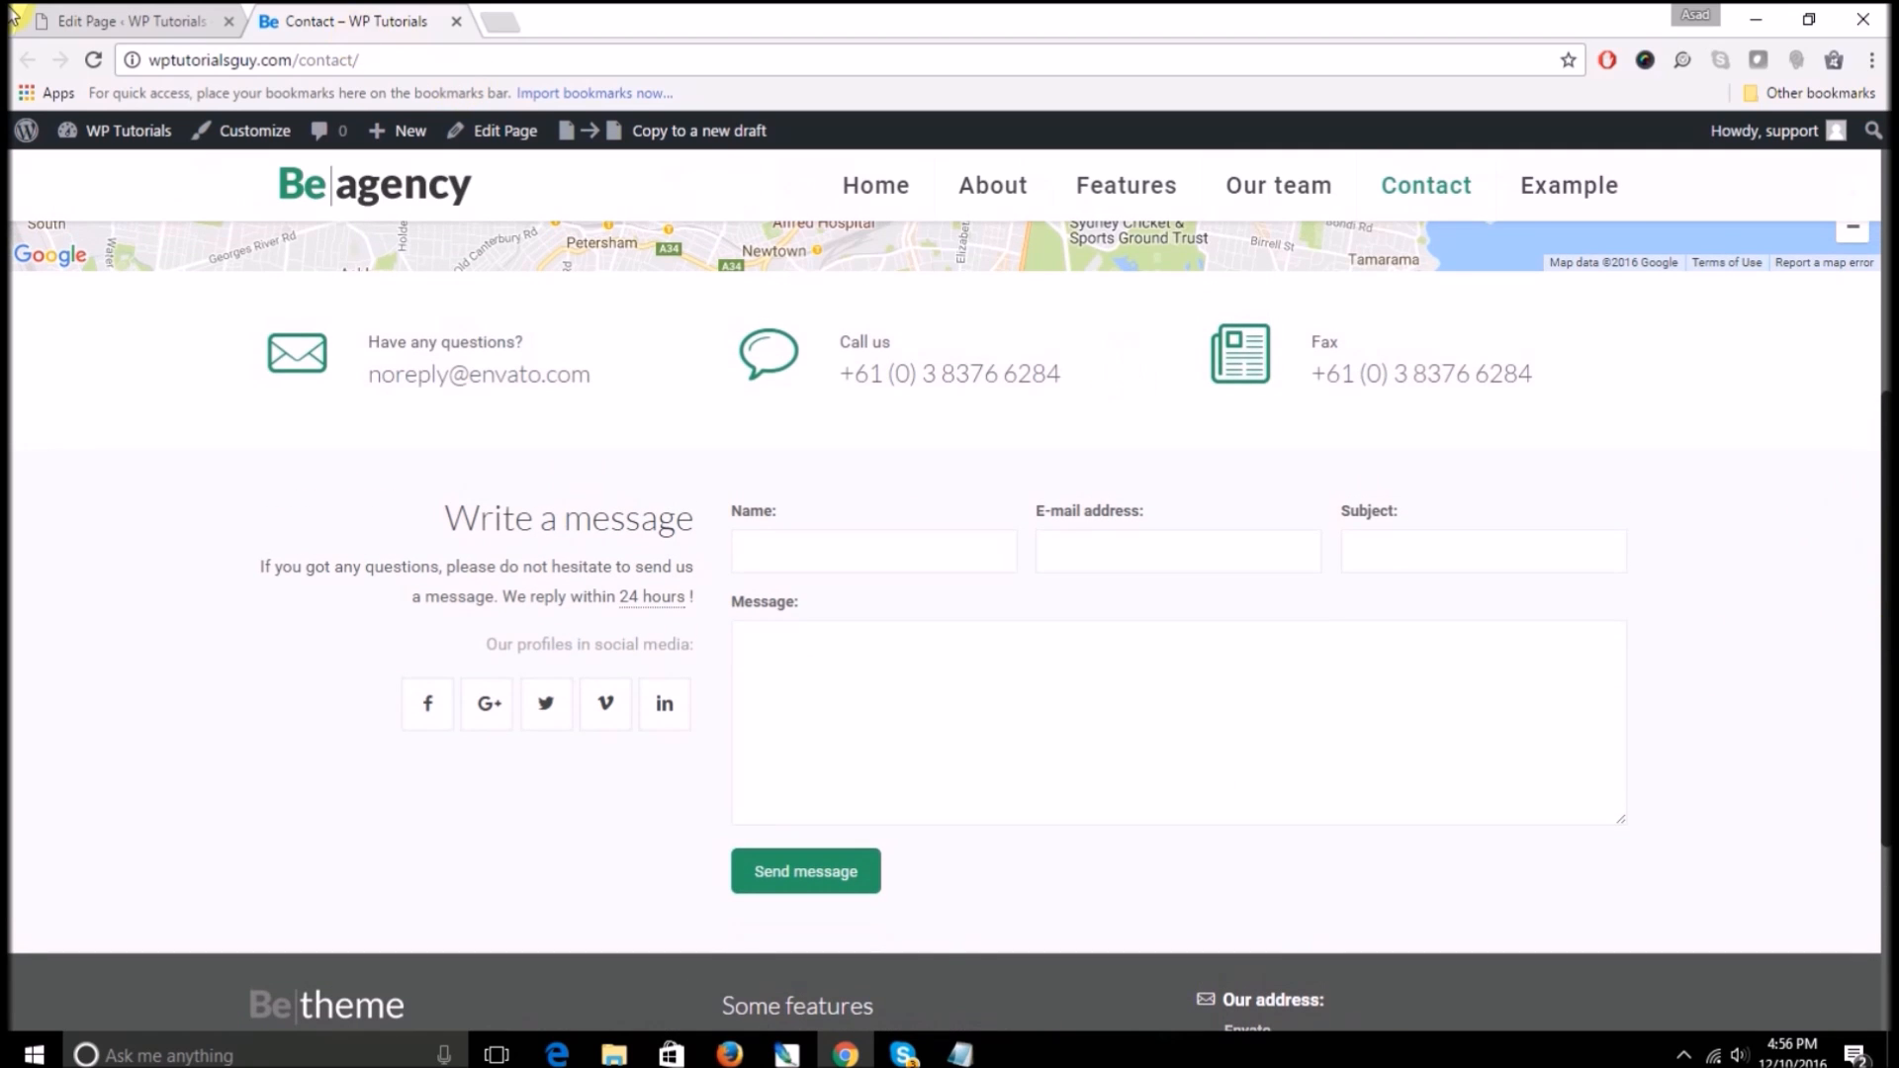
left_click(134, 25)
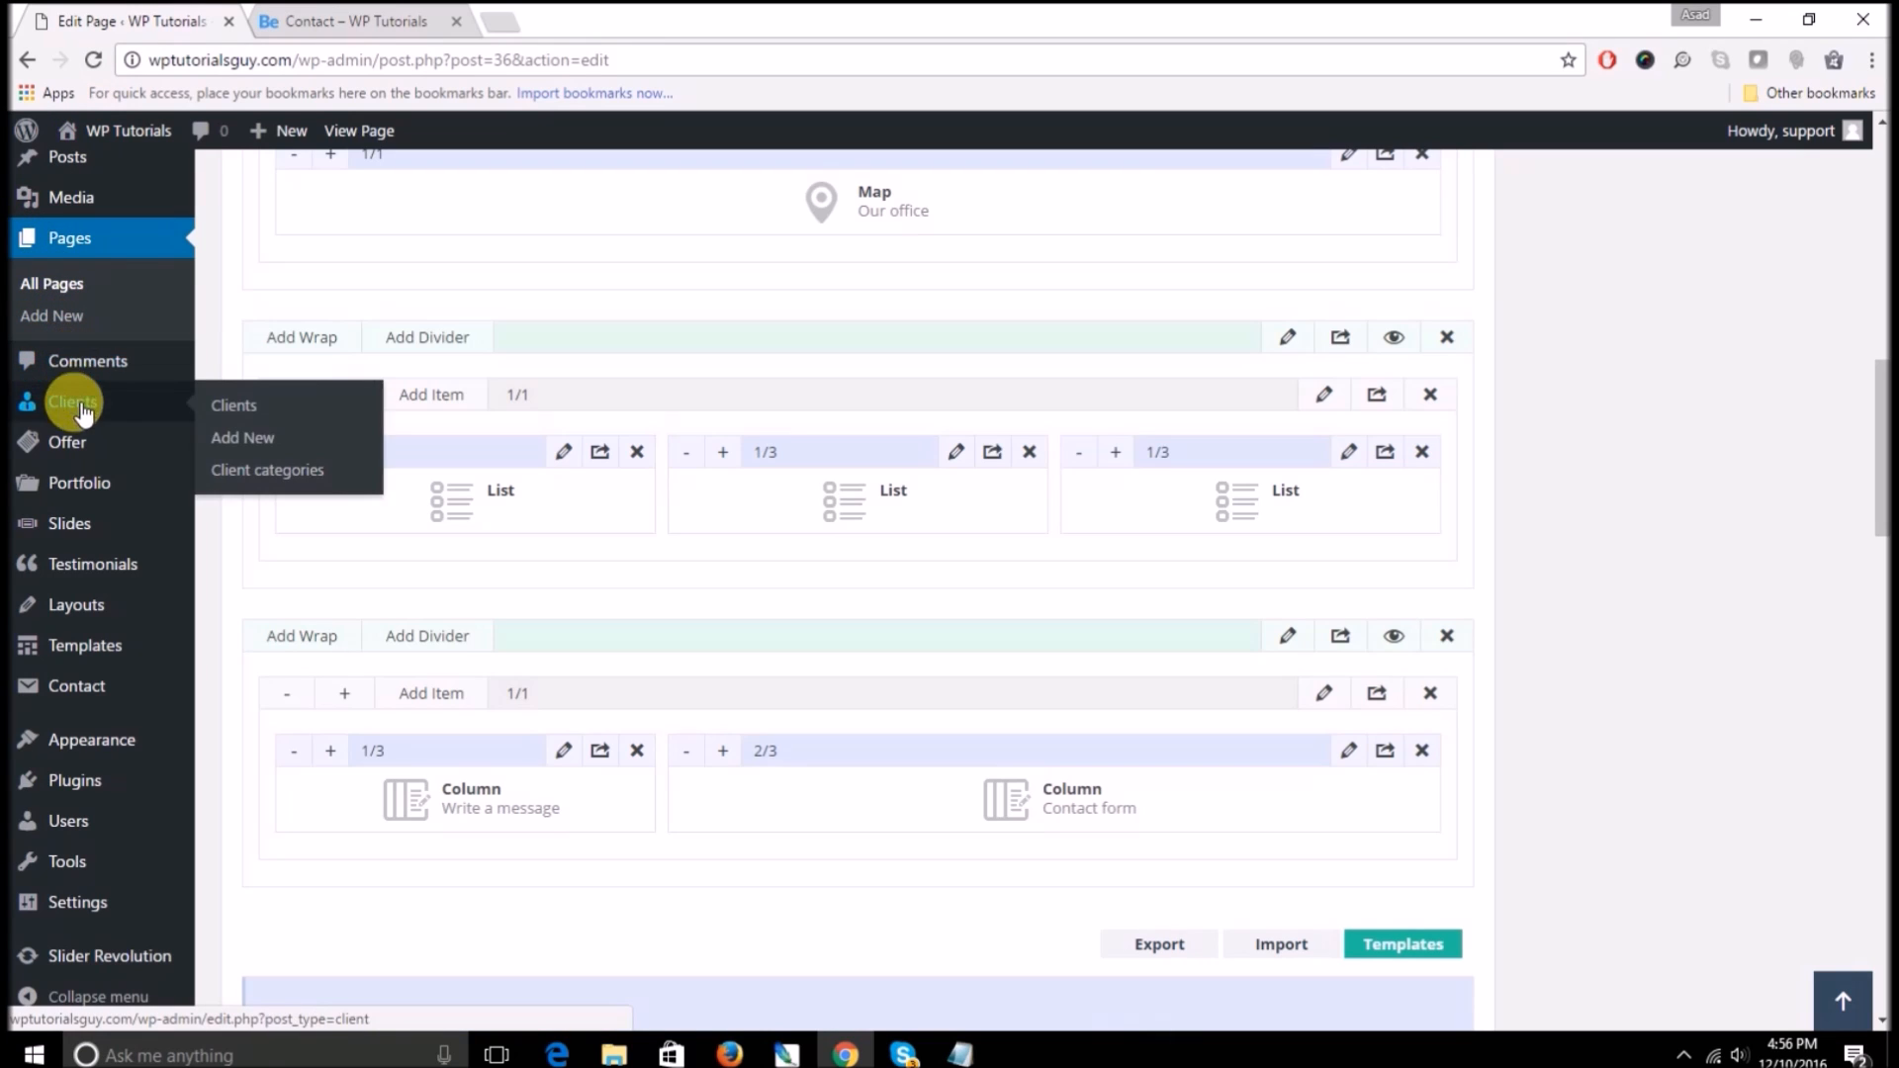
Step: Leave the page editor for Contact > Contact Forms and open 'Contact form' for editing
mouse_move(78, 694)
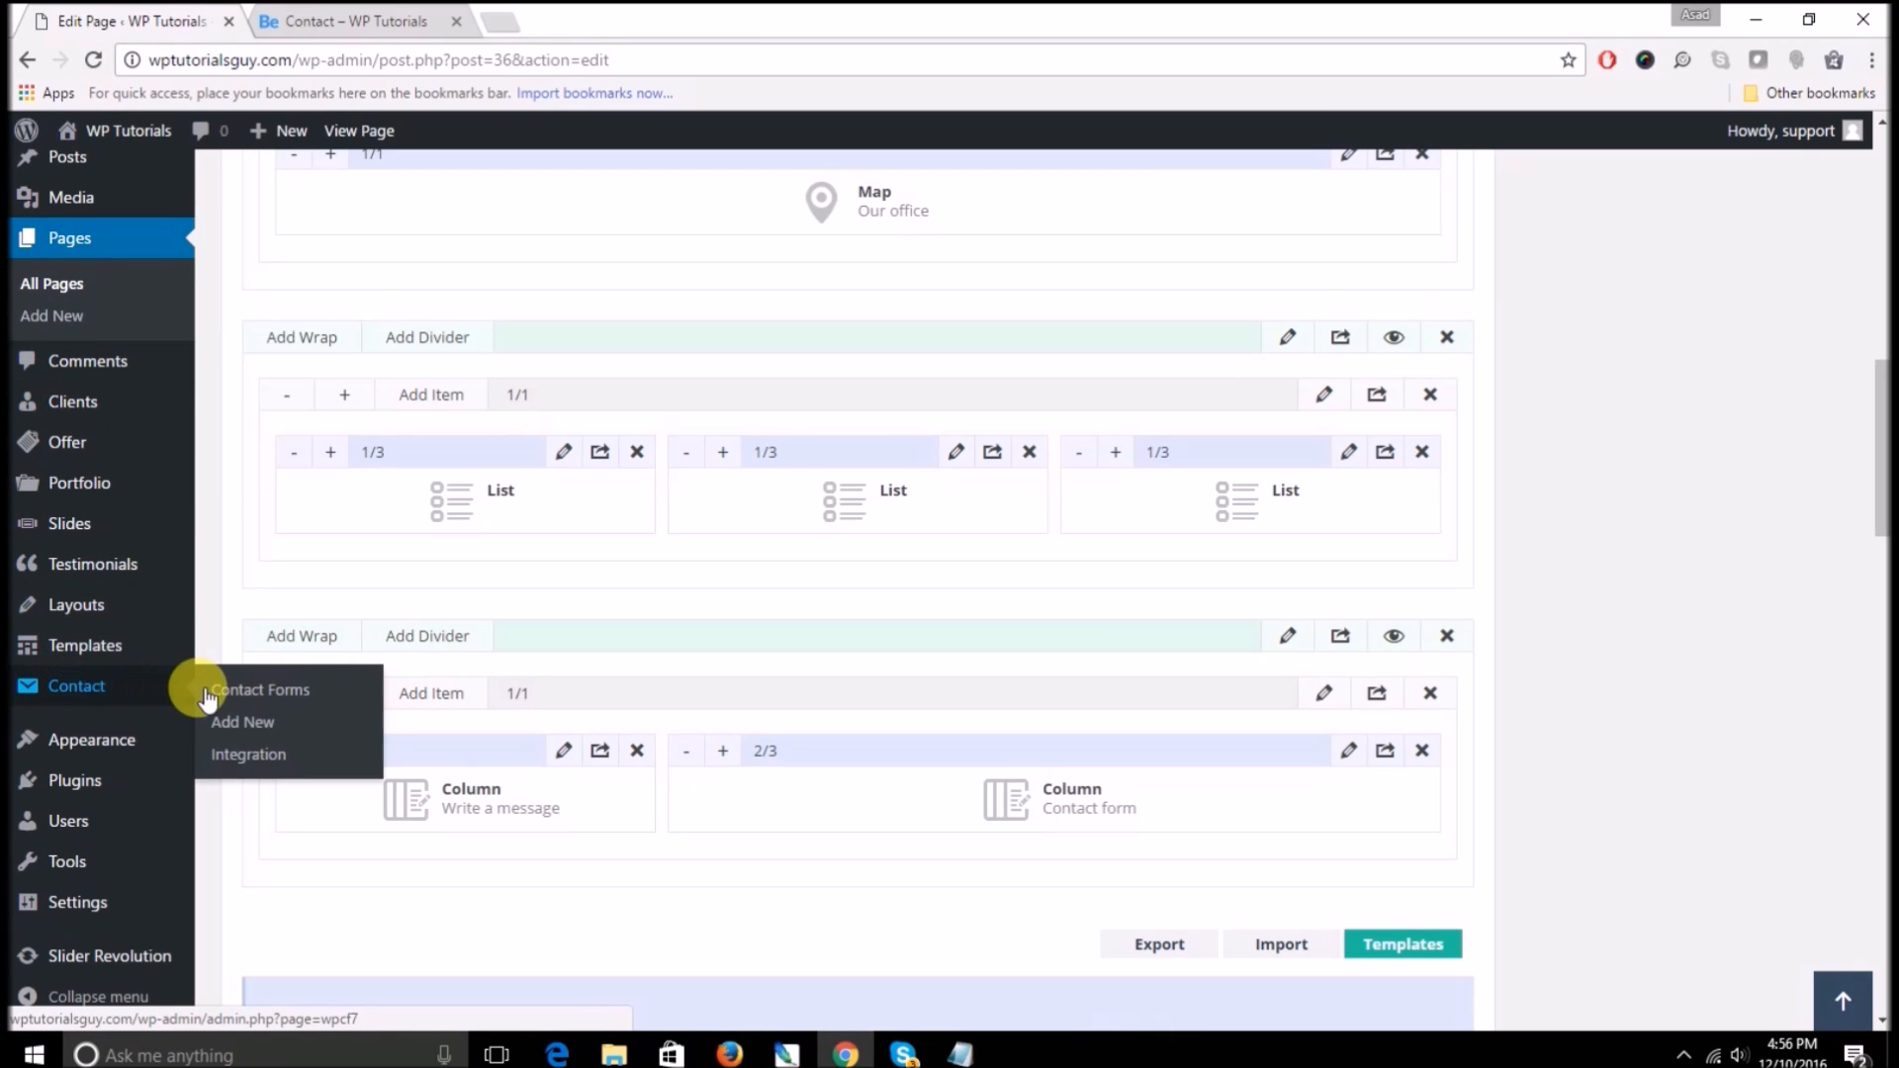
left_click(291, 694)
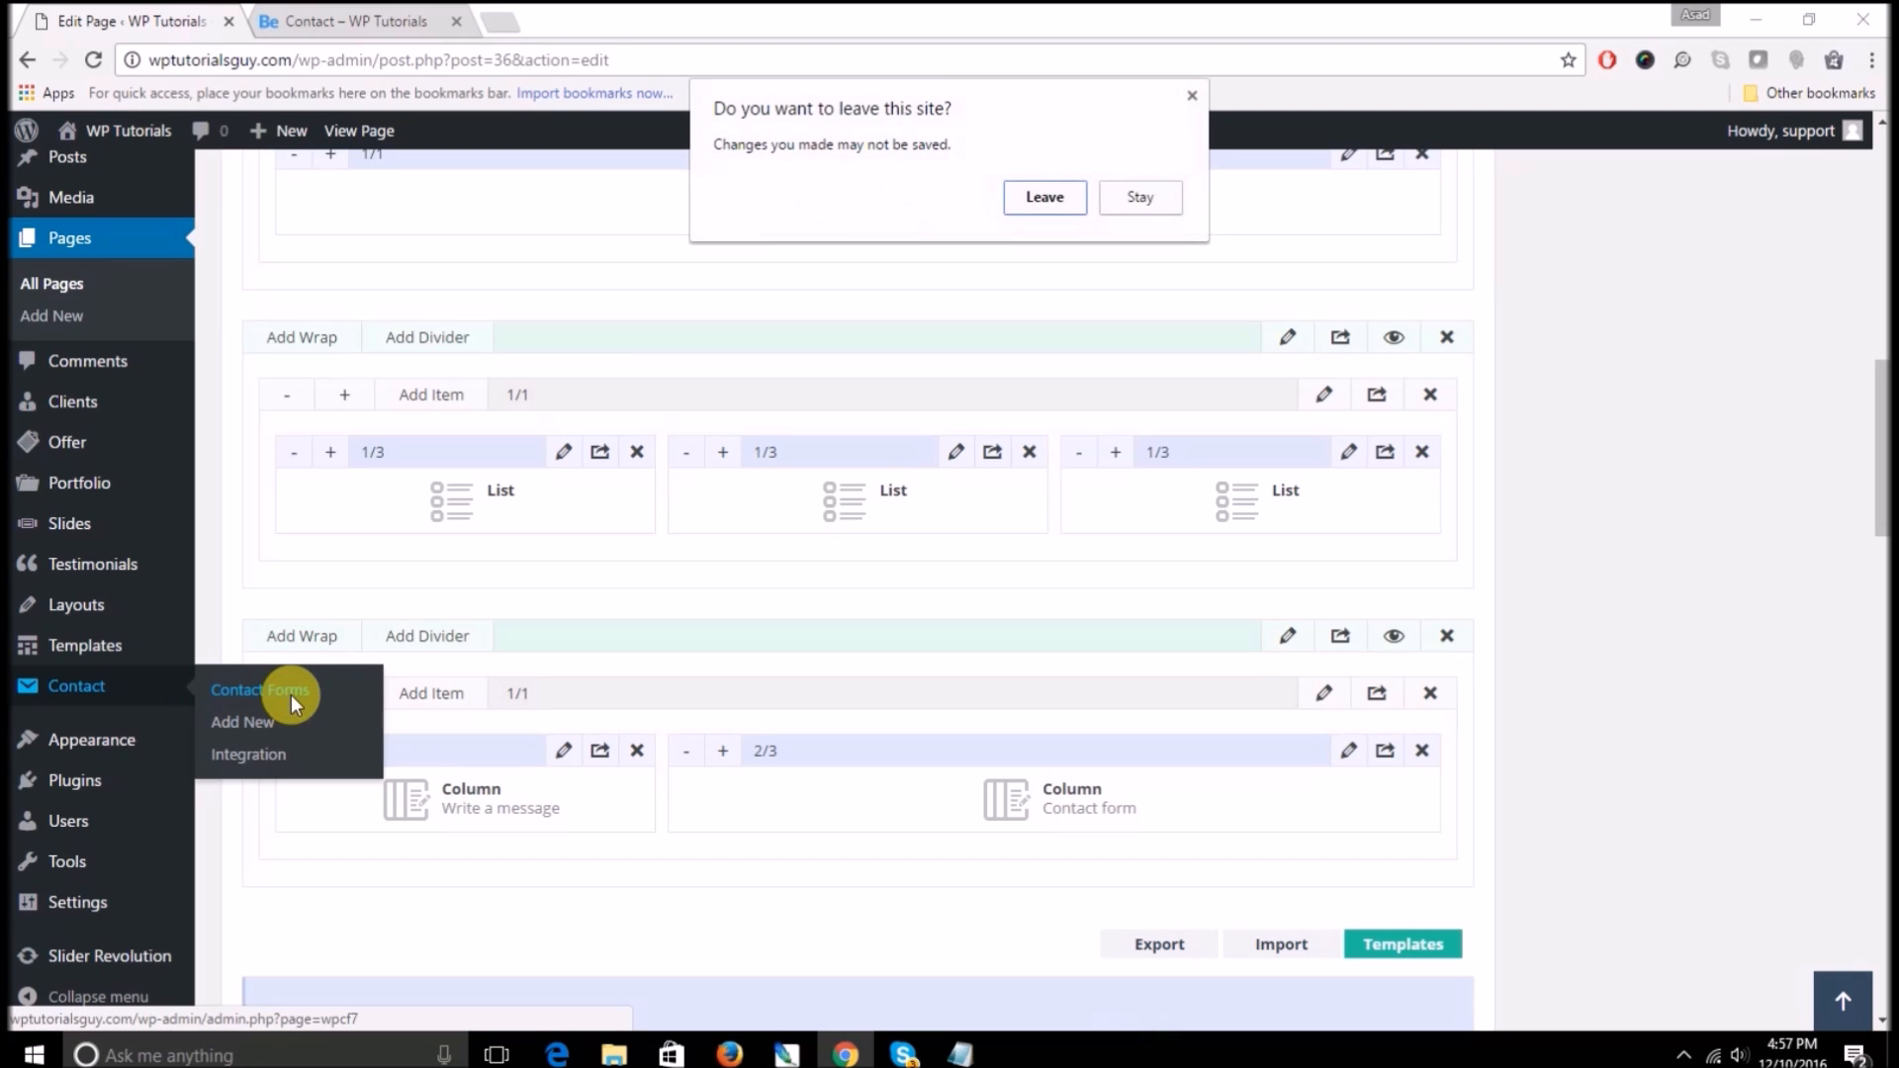
left_click(1040, 199)
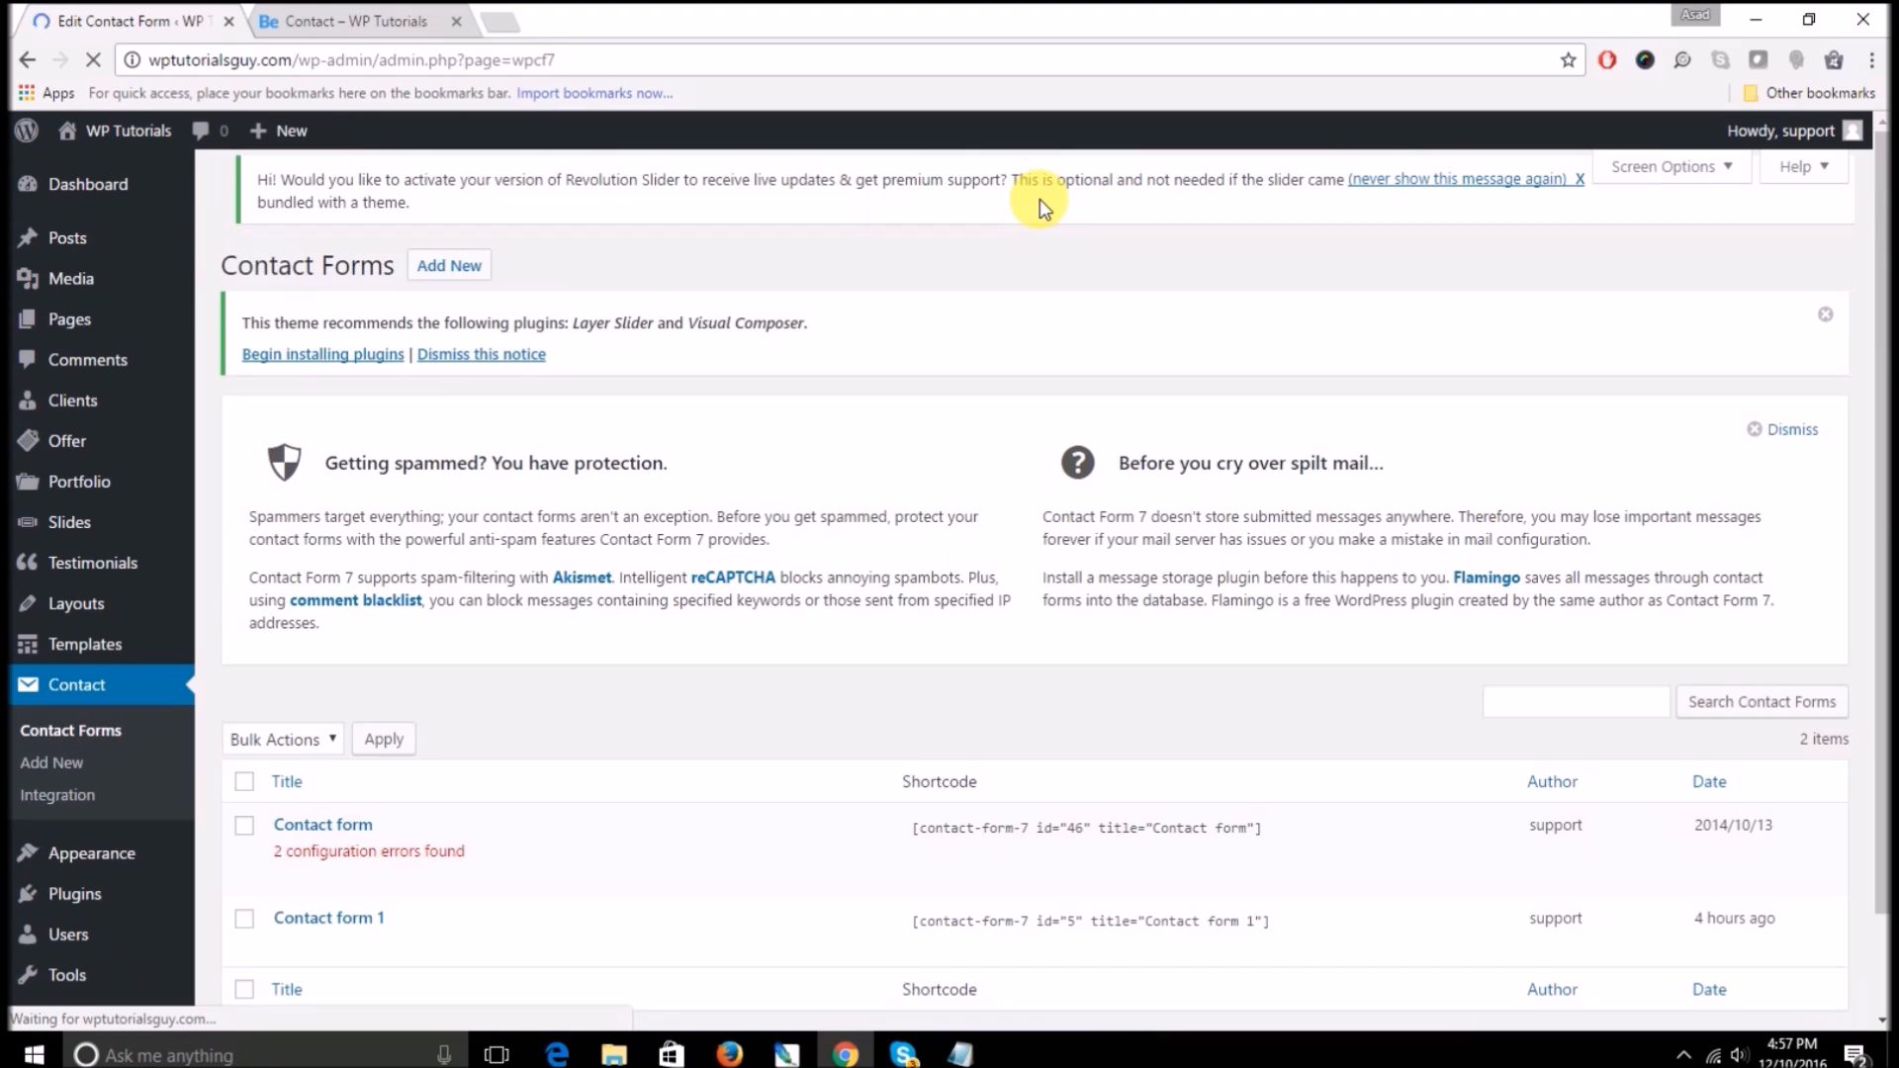
scroll(1041, 200, "down", 3)
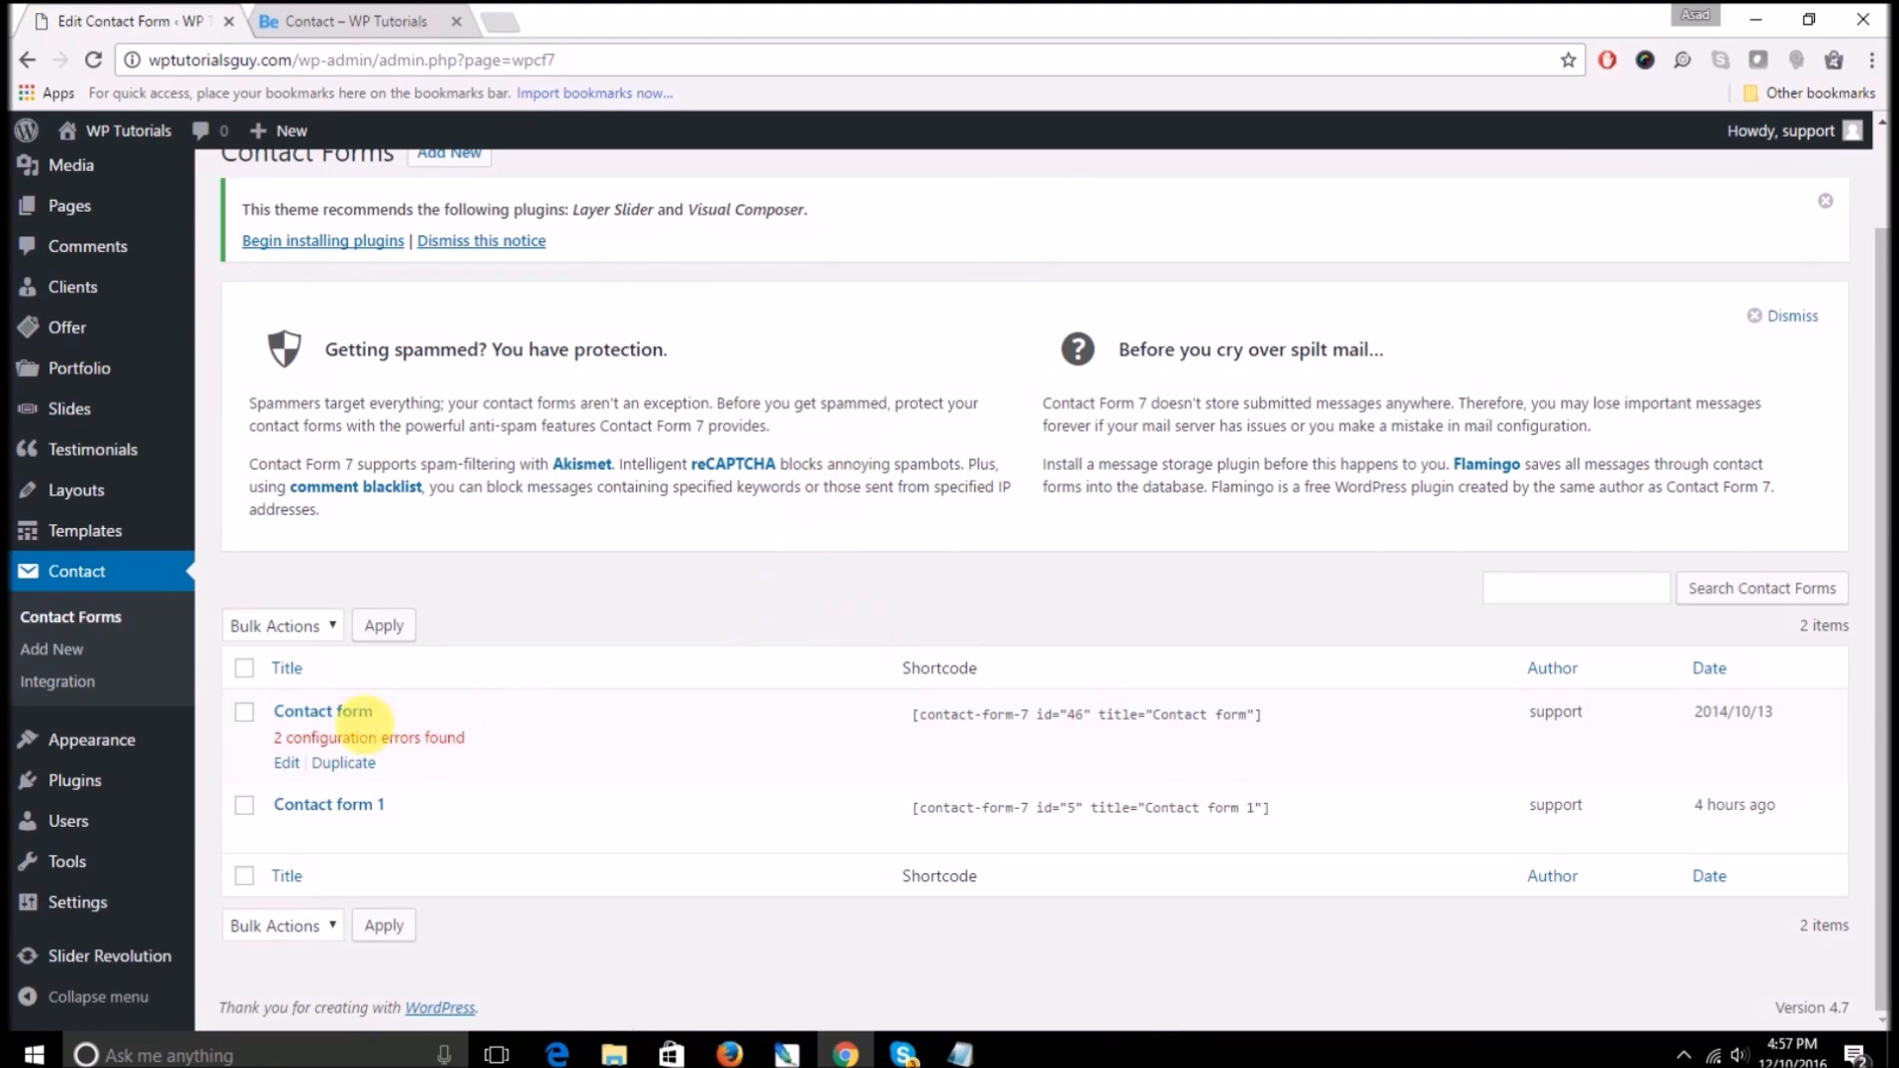
left_click(332, 713)
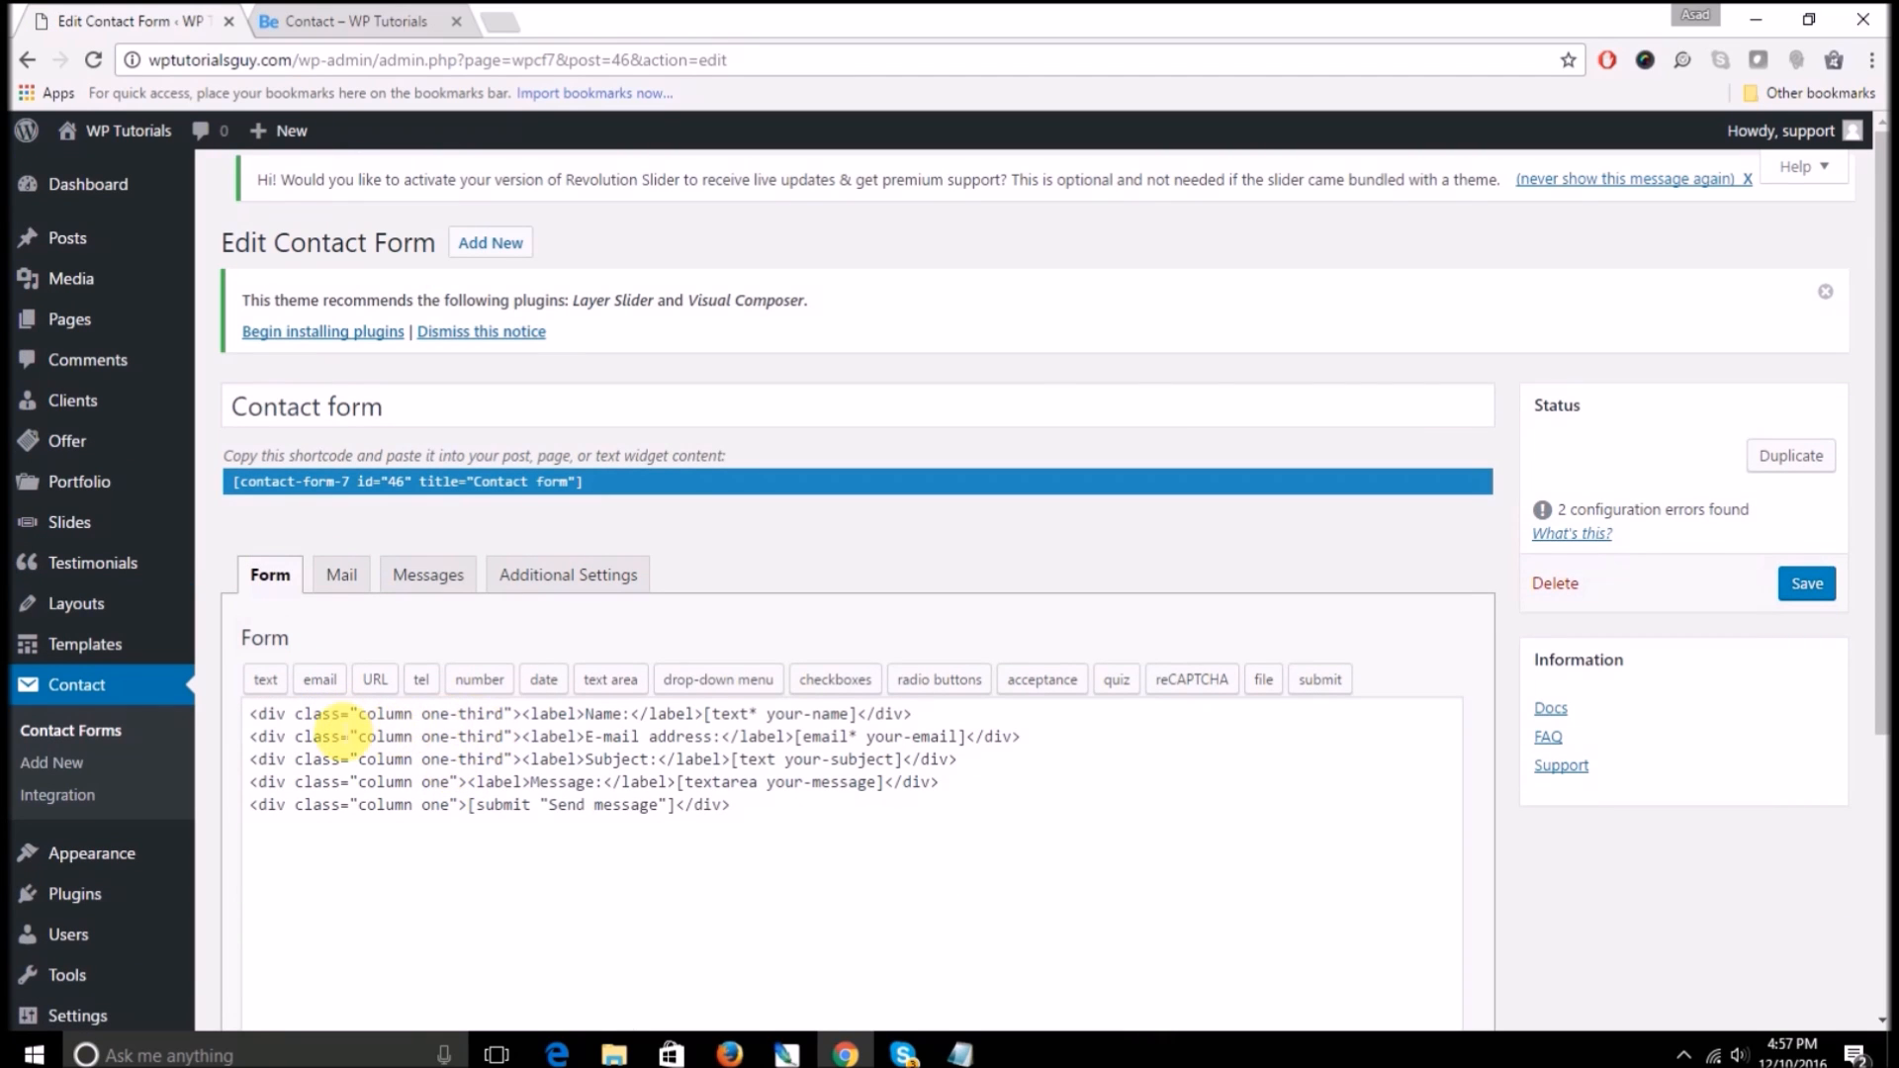
Step: Highlight the template's one-third column wrappers, Name: and Message: labels, and Send message button
left_click_drag(313, 714, 1036, 762)
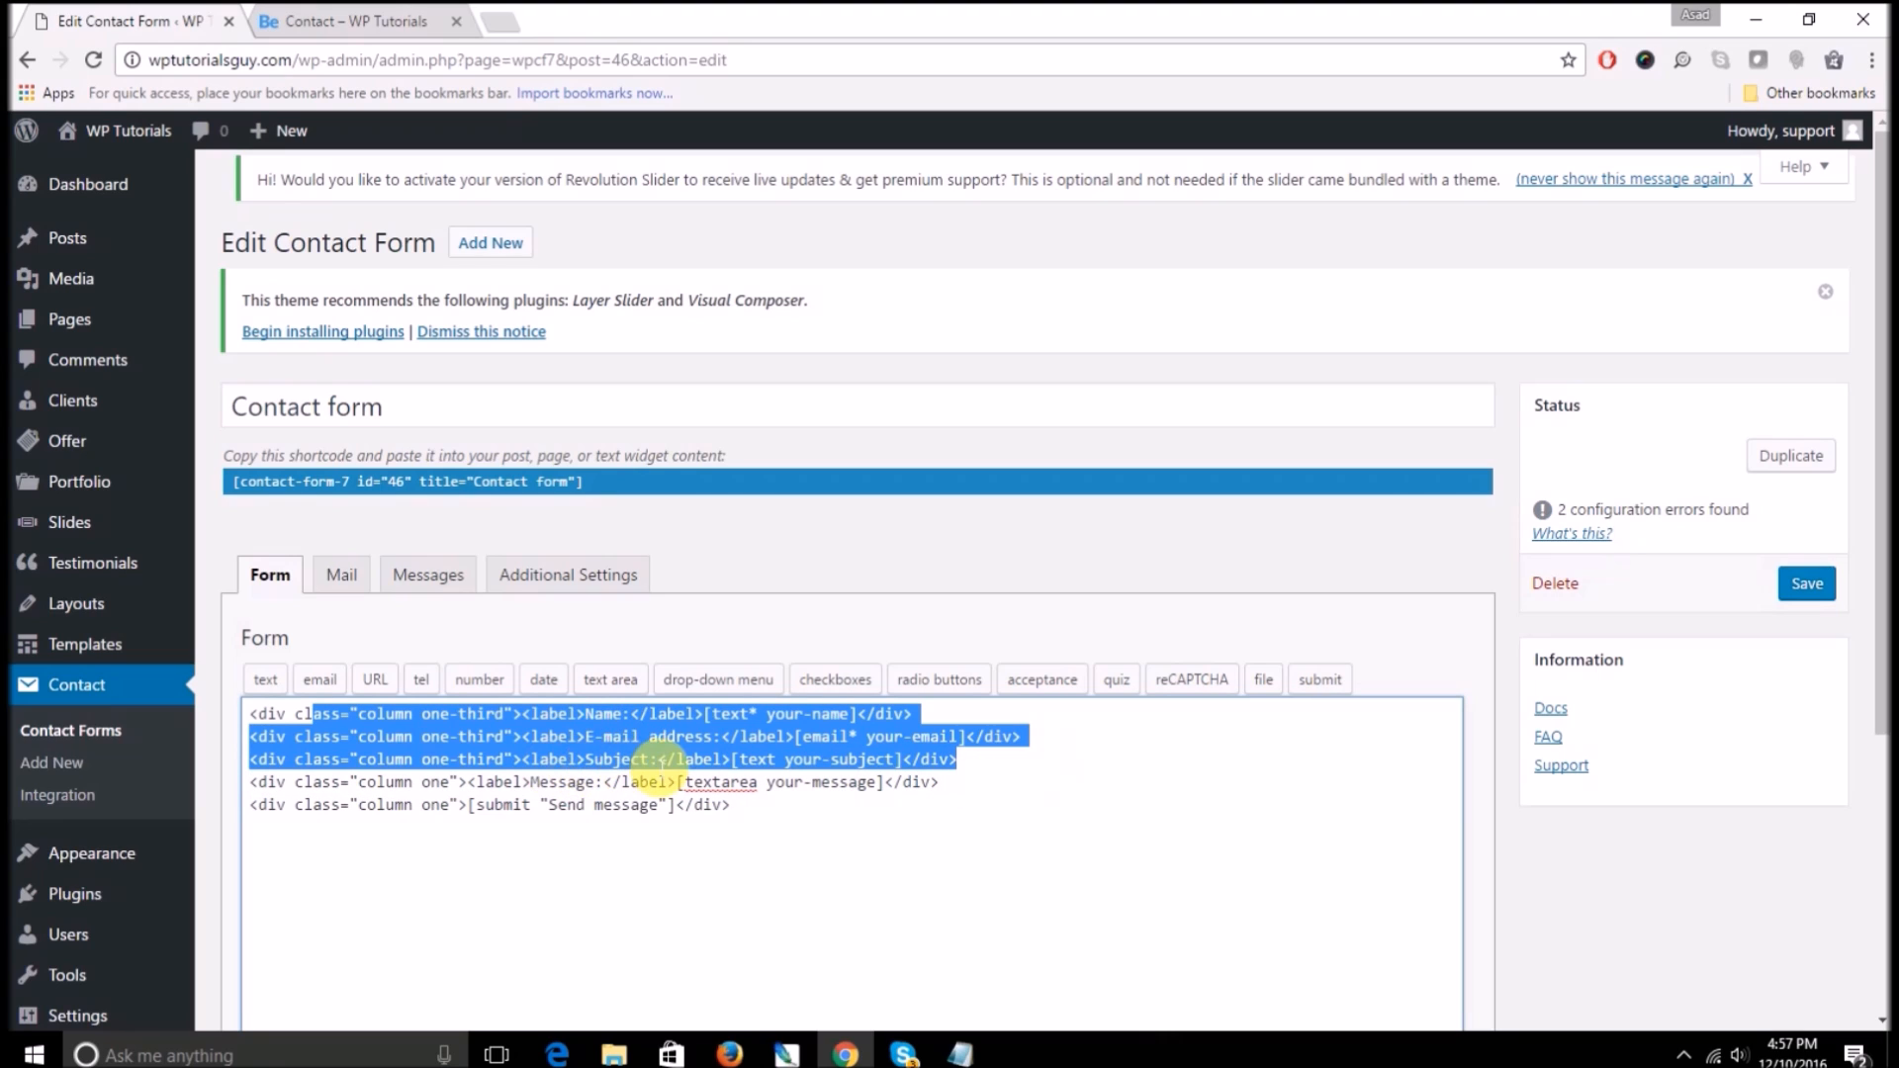
left_click_drag(450, 781, 873, 813)
left_click(807, 865)
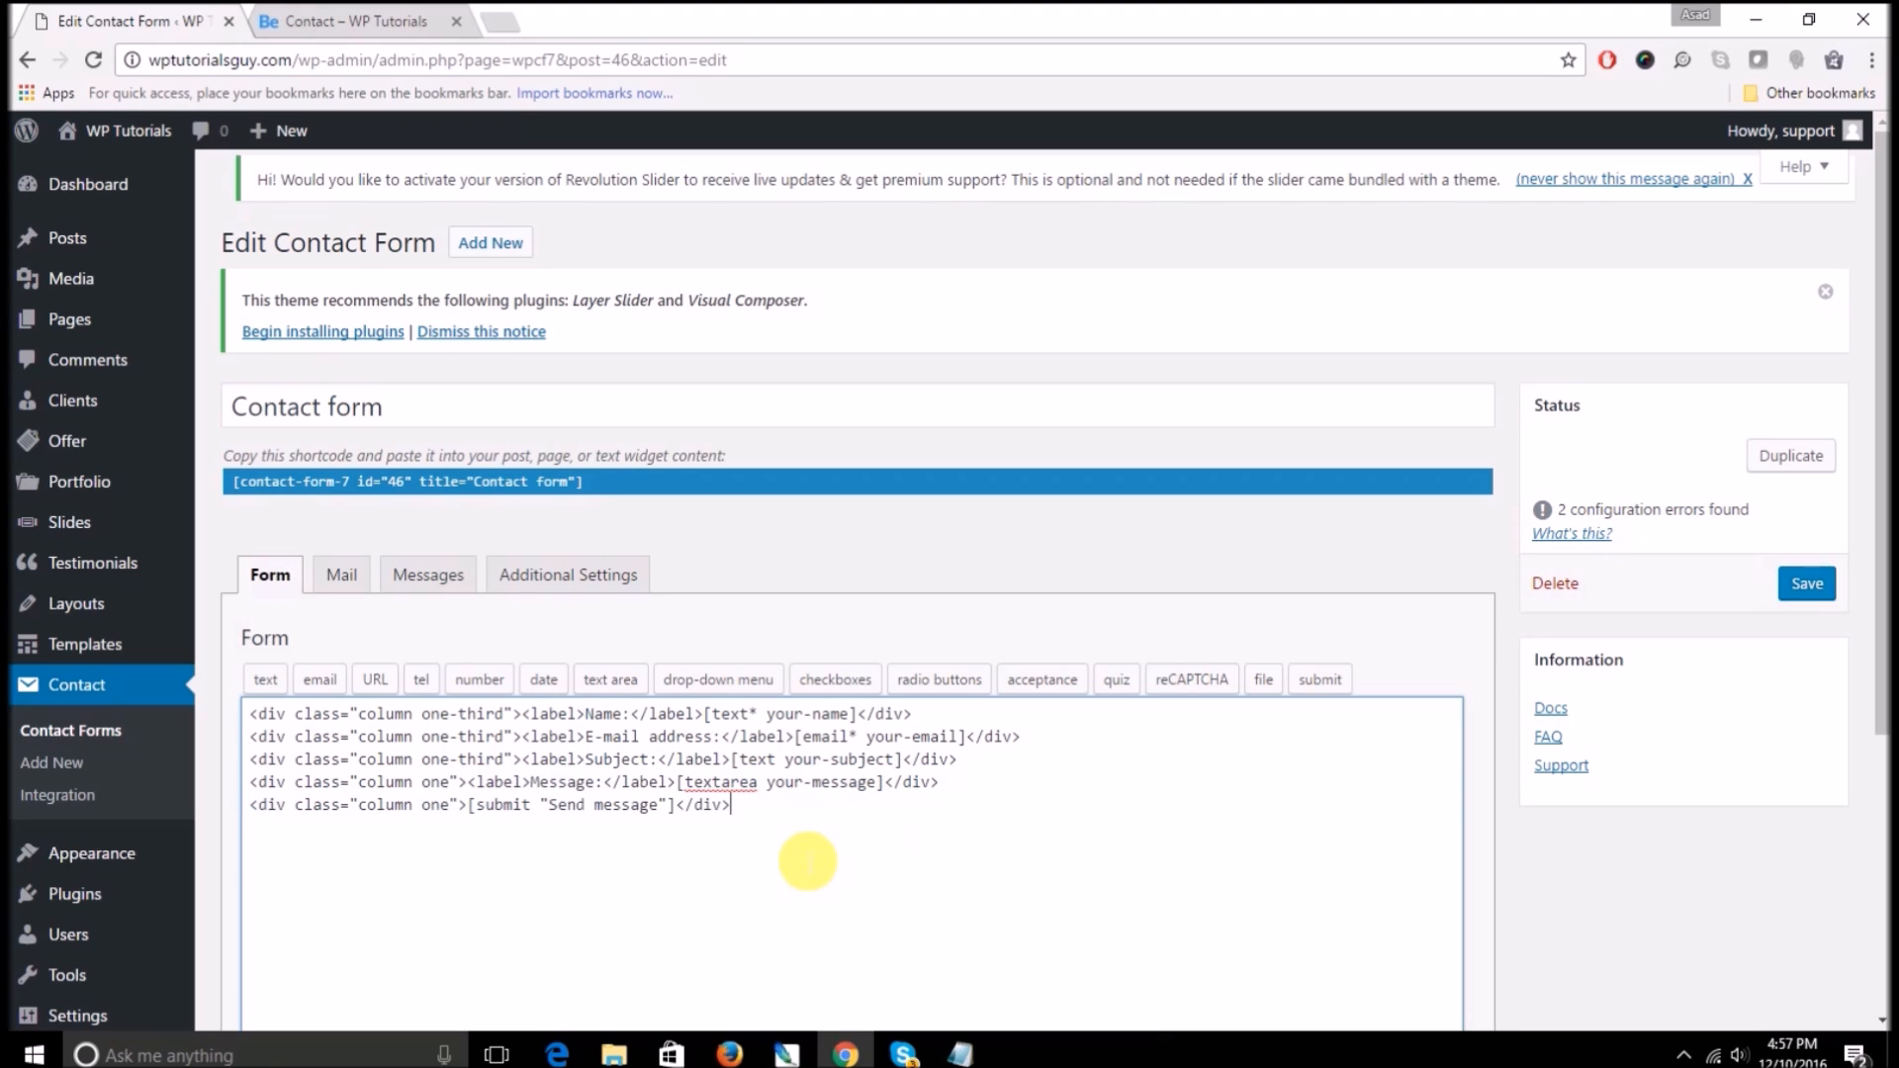
scroll(805, 860, "down", 1)
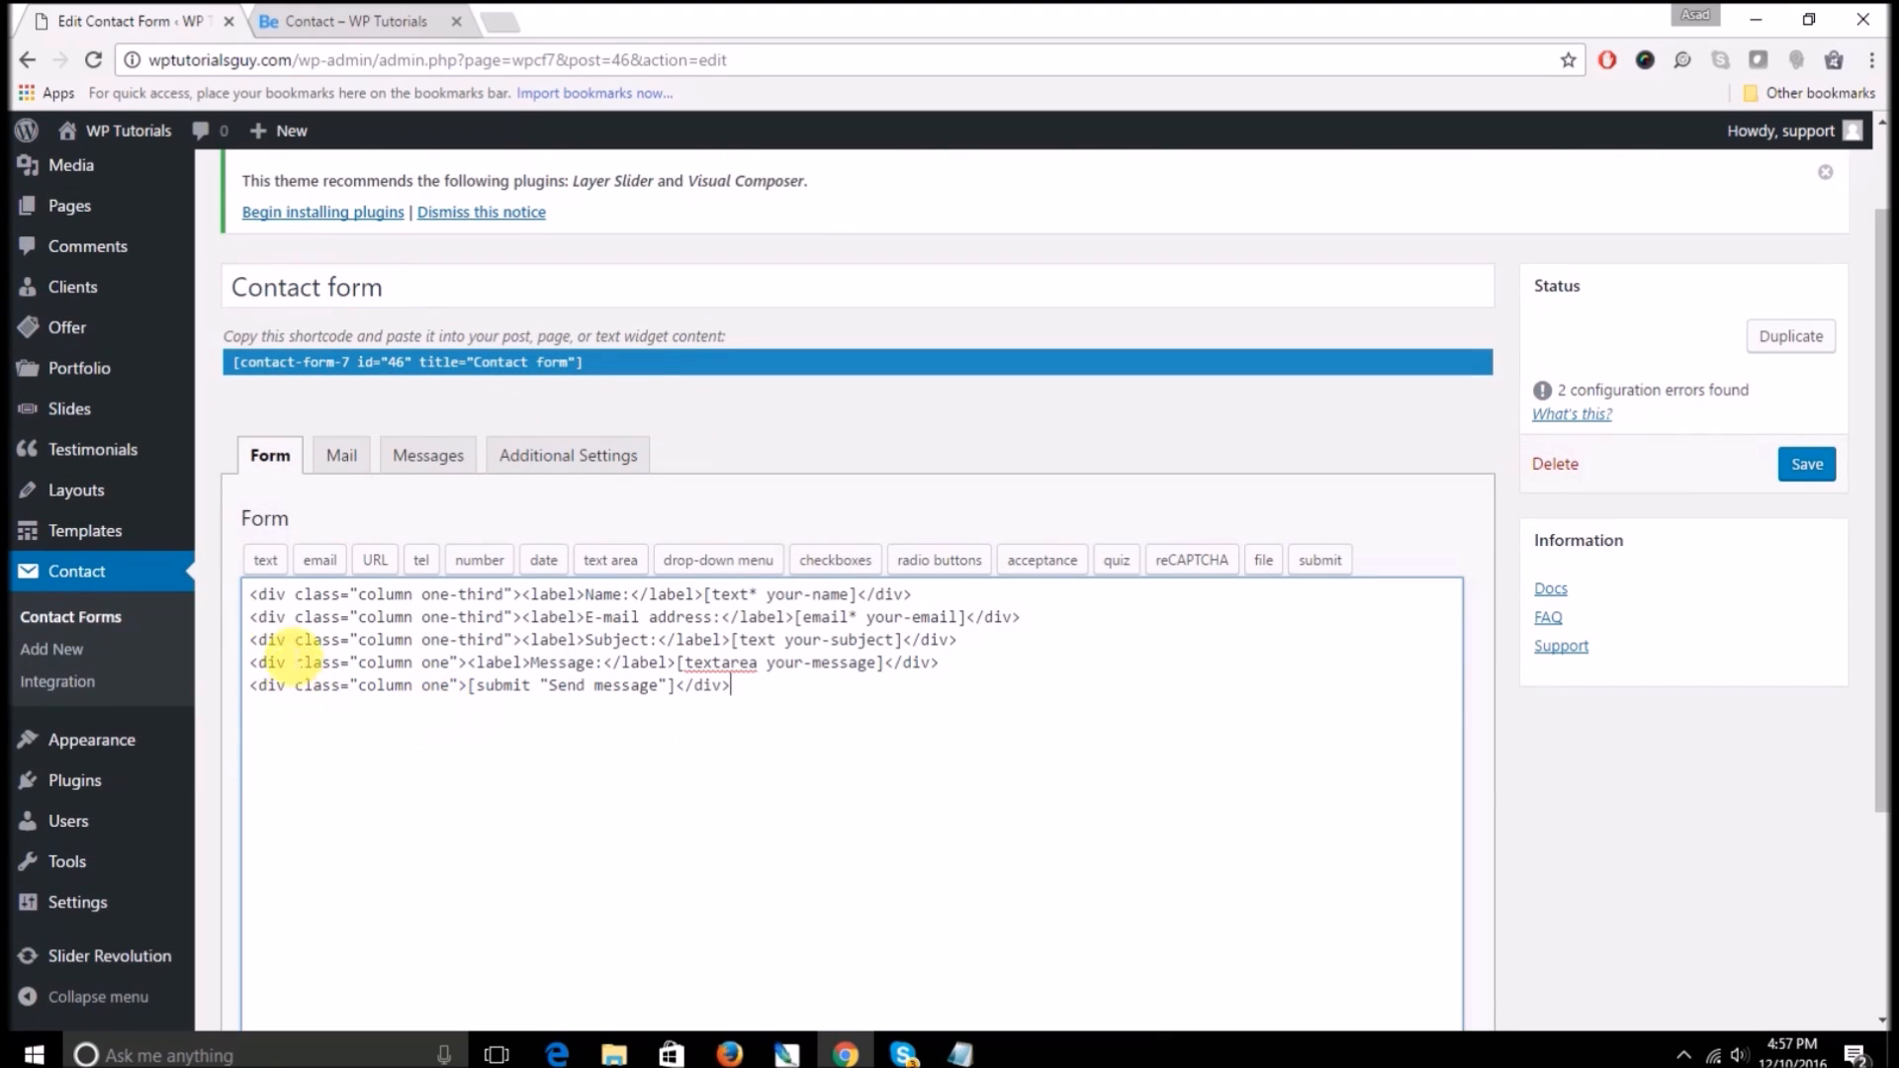
left_click_drag(250, 594, 524, 600)
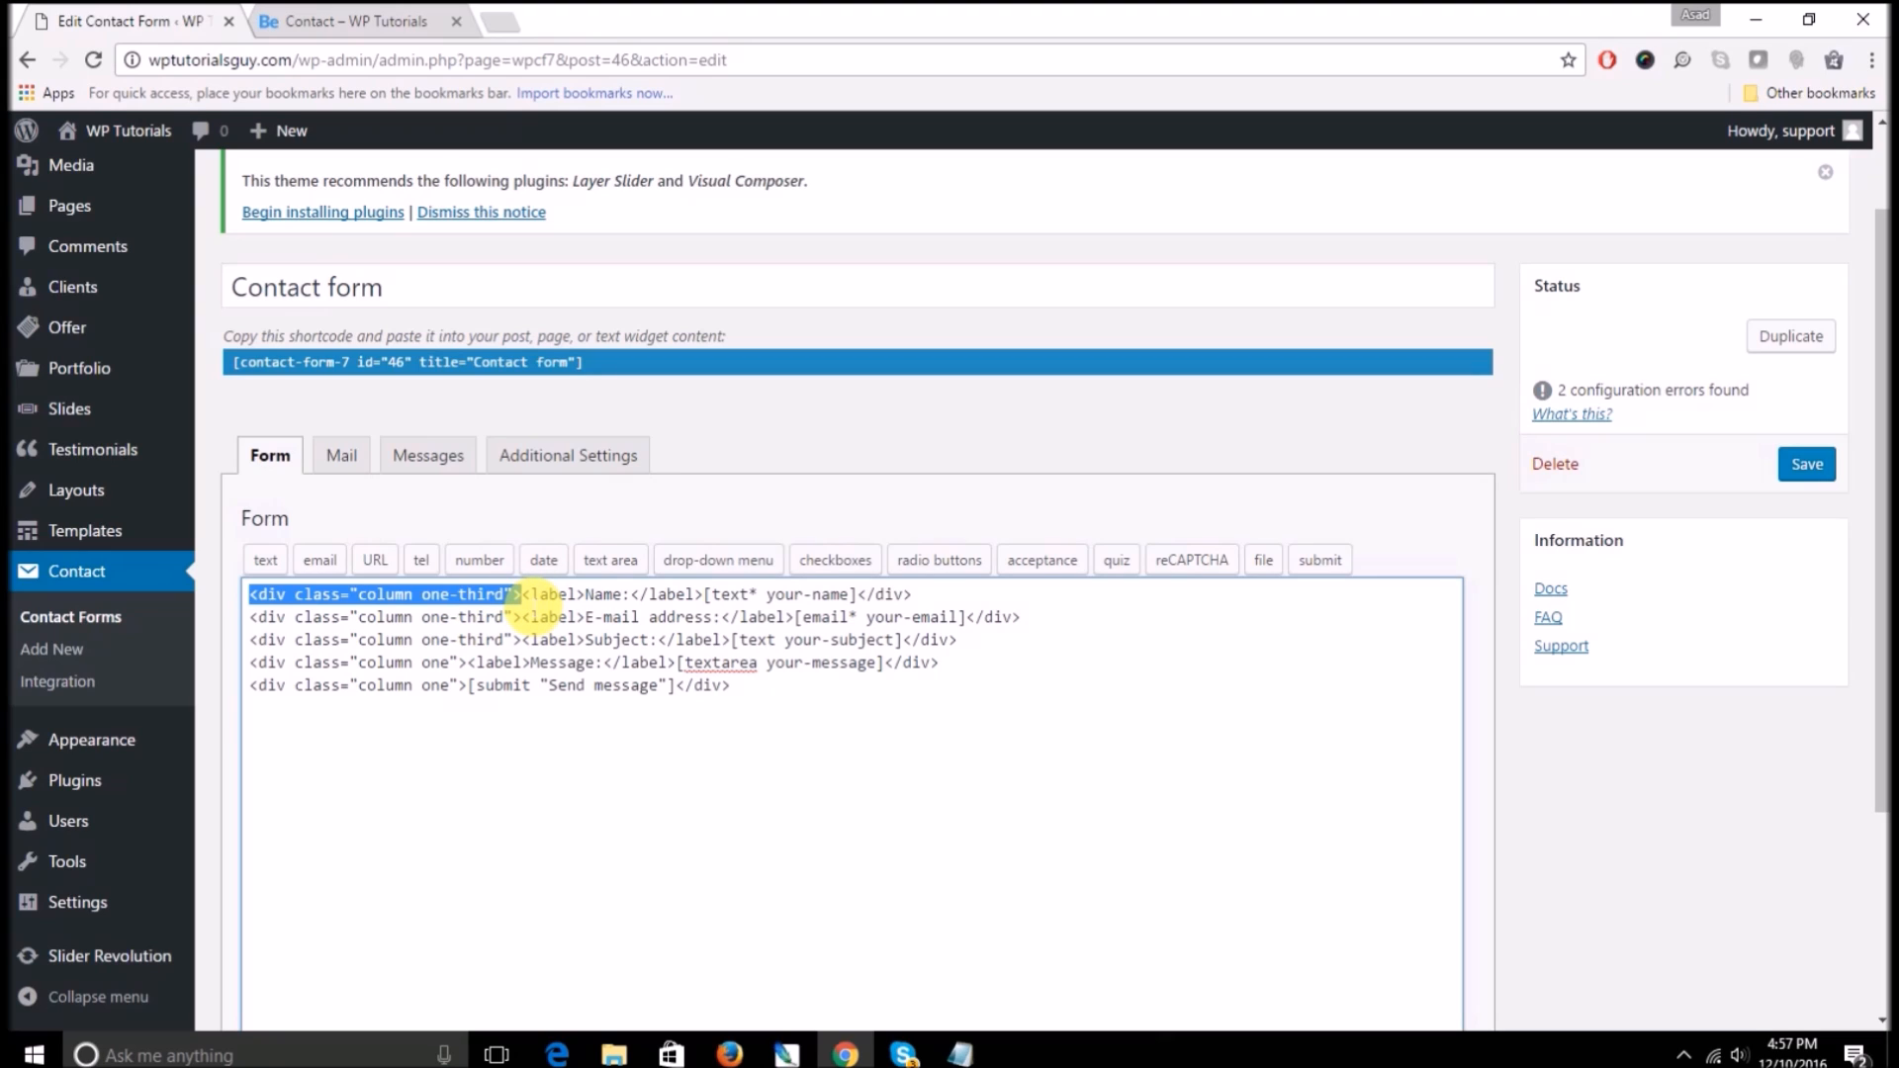
left_click_drag(584, 594, 614, 618)
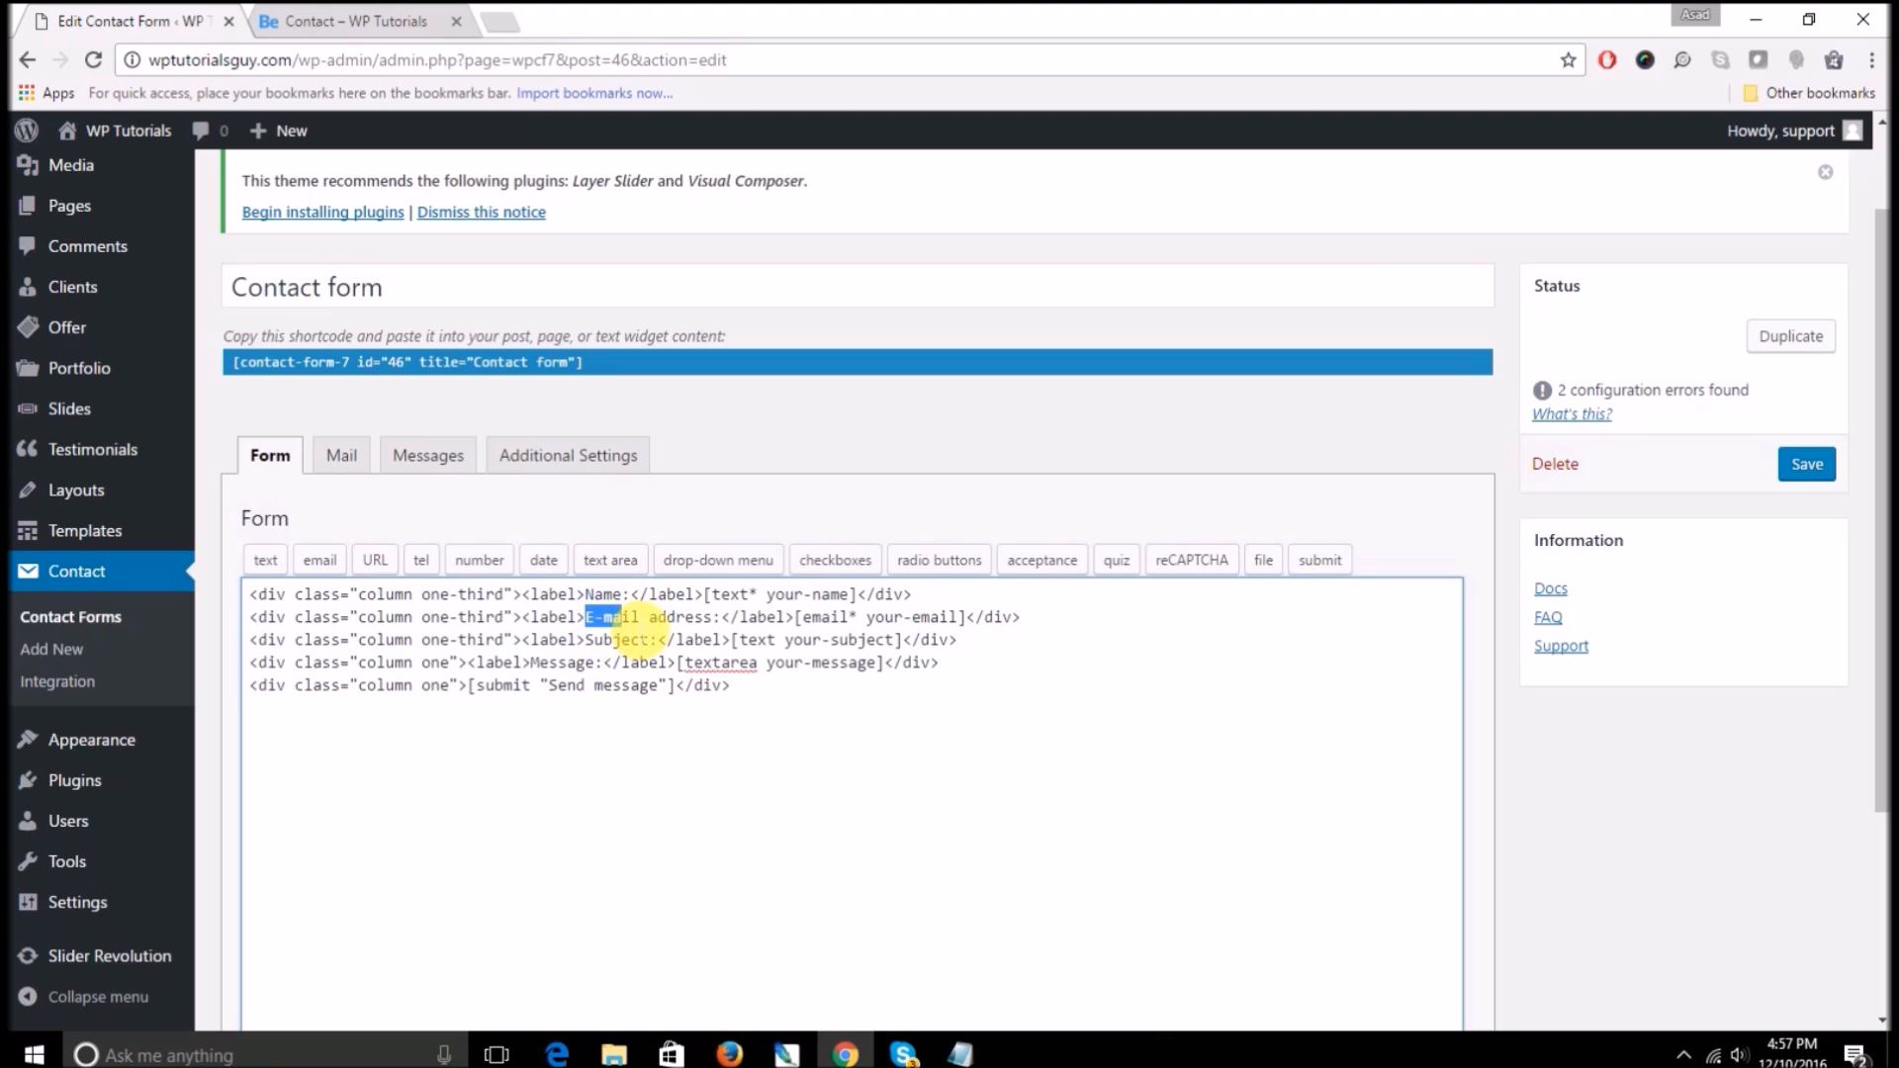
left_click_drag(532, 662, 623, 665)
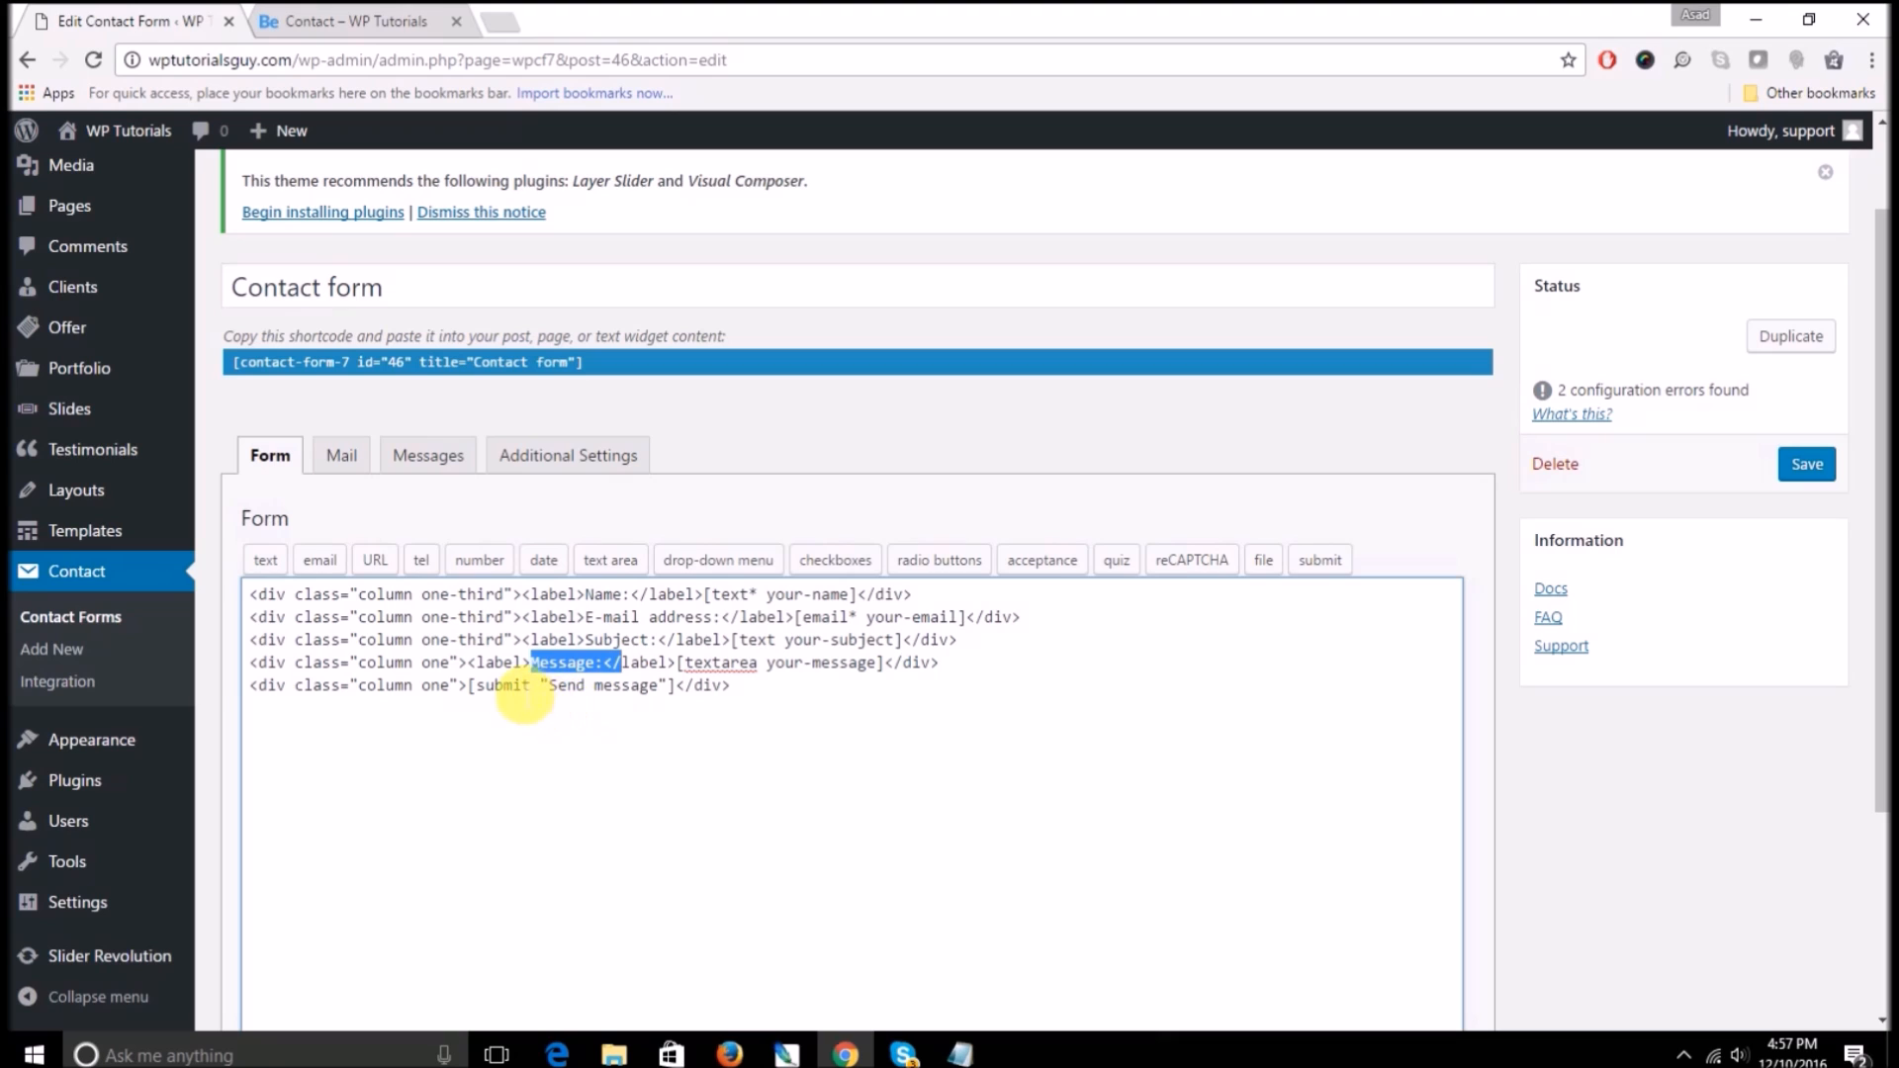
left_click_drag(550, 685, 657, 686)
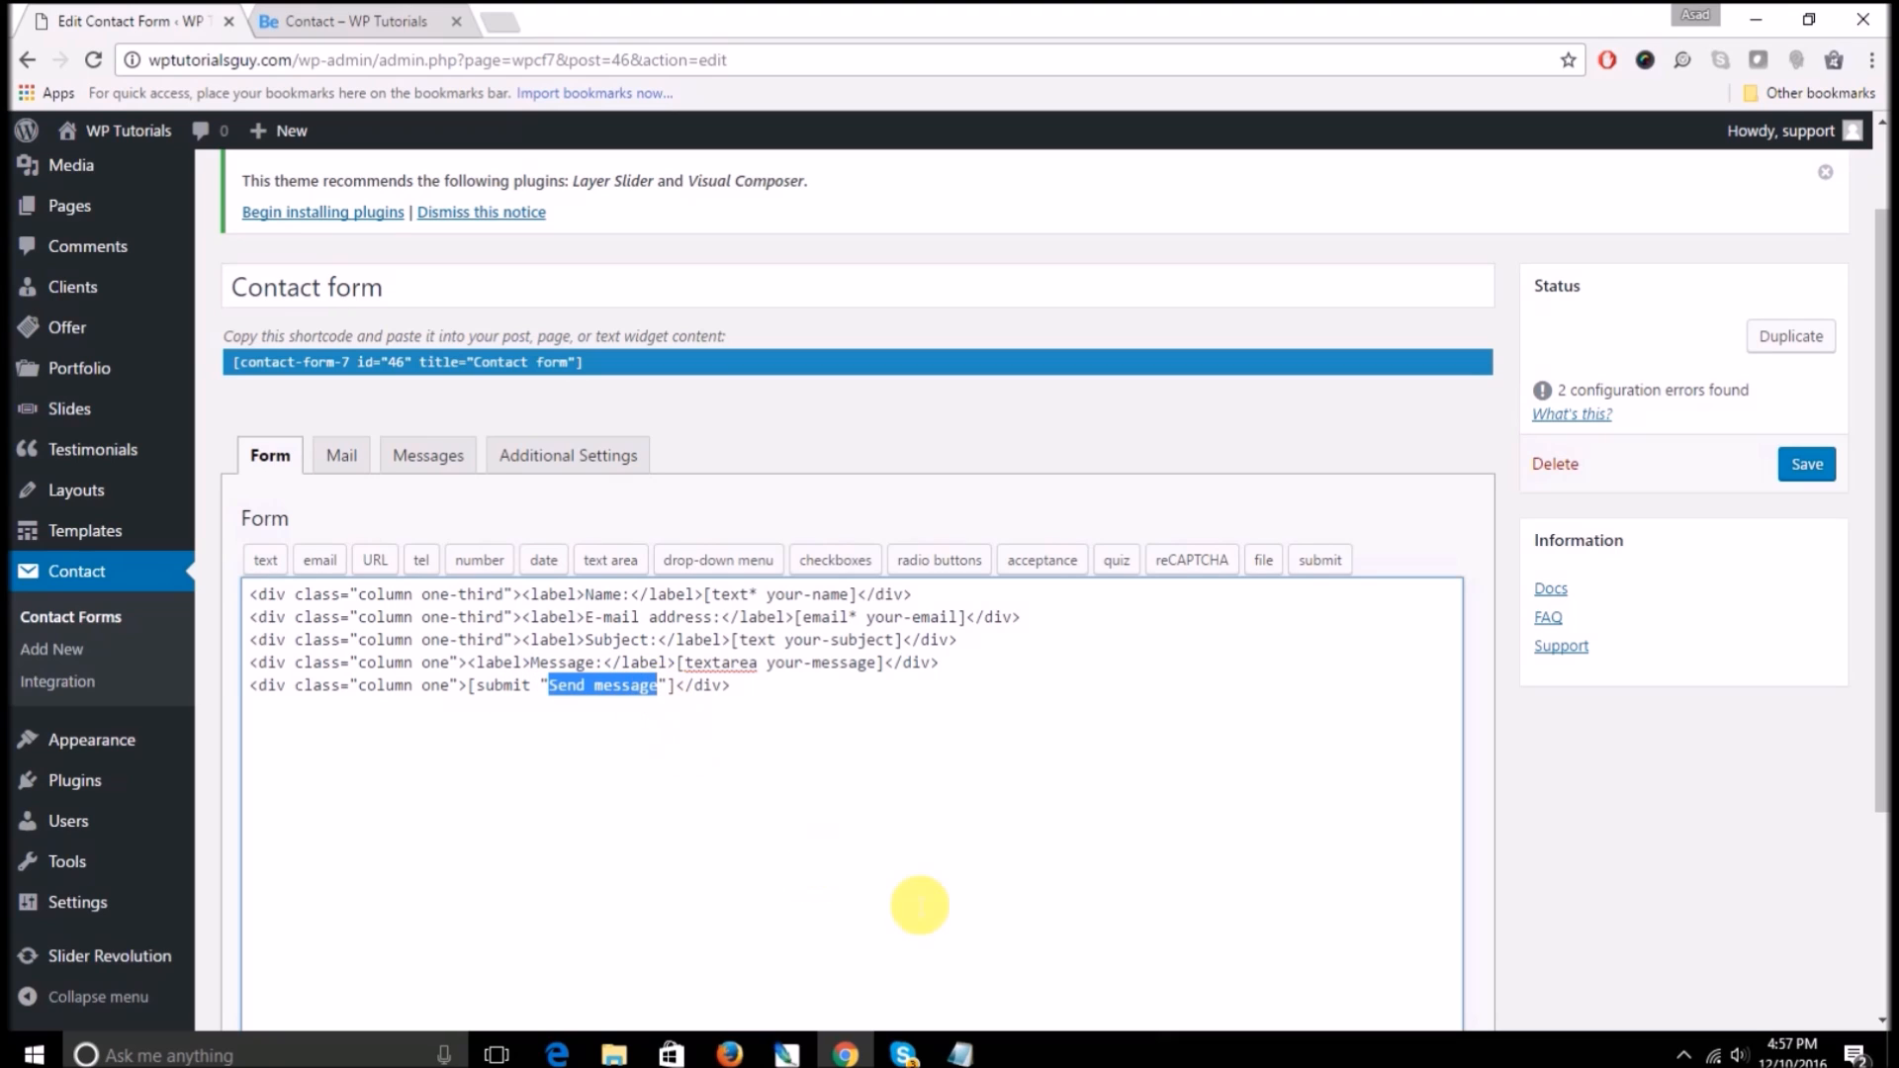
Step: Compare with the live form, highlight the [text* your-name], [email* your-email], subject and message tags, then open Mail
left_click(390, 21)
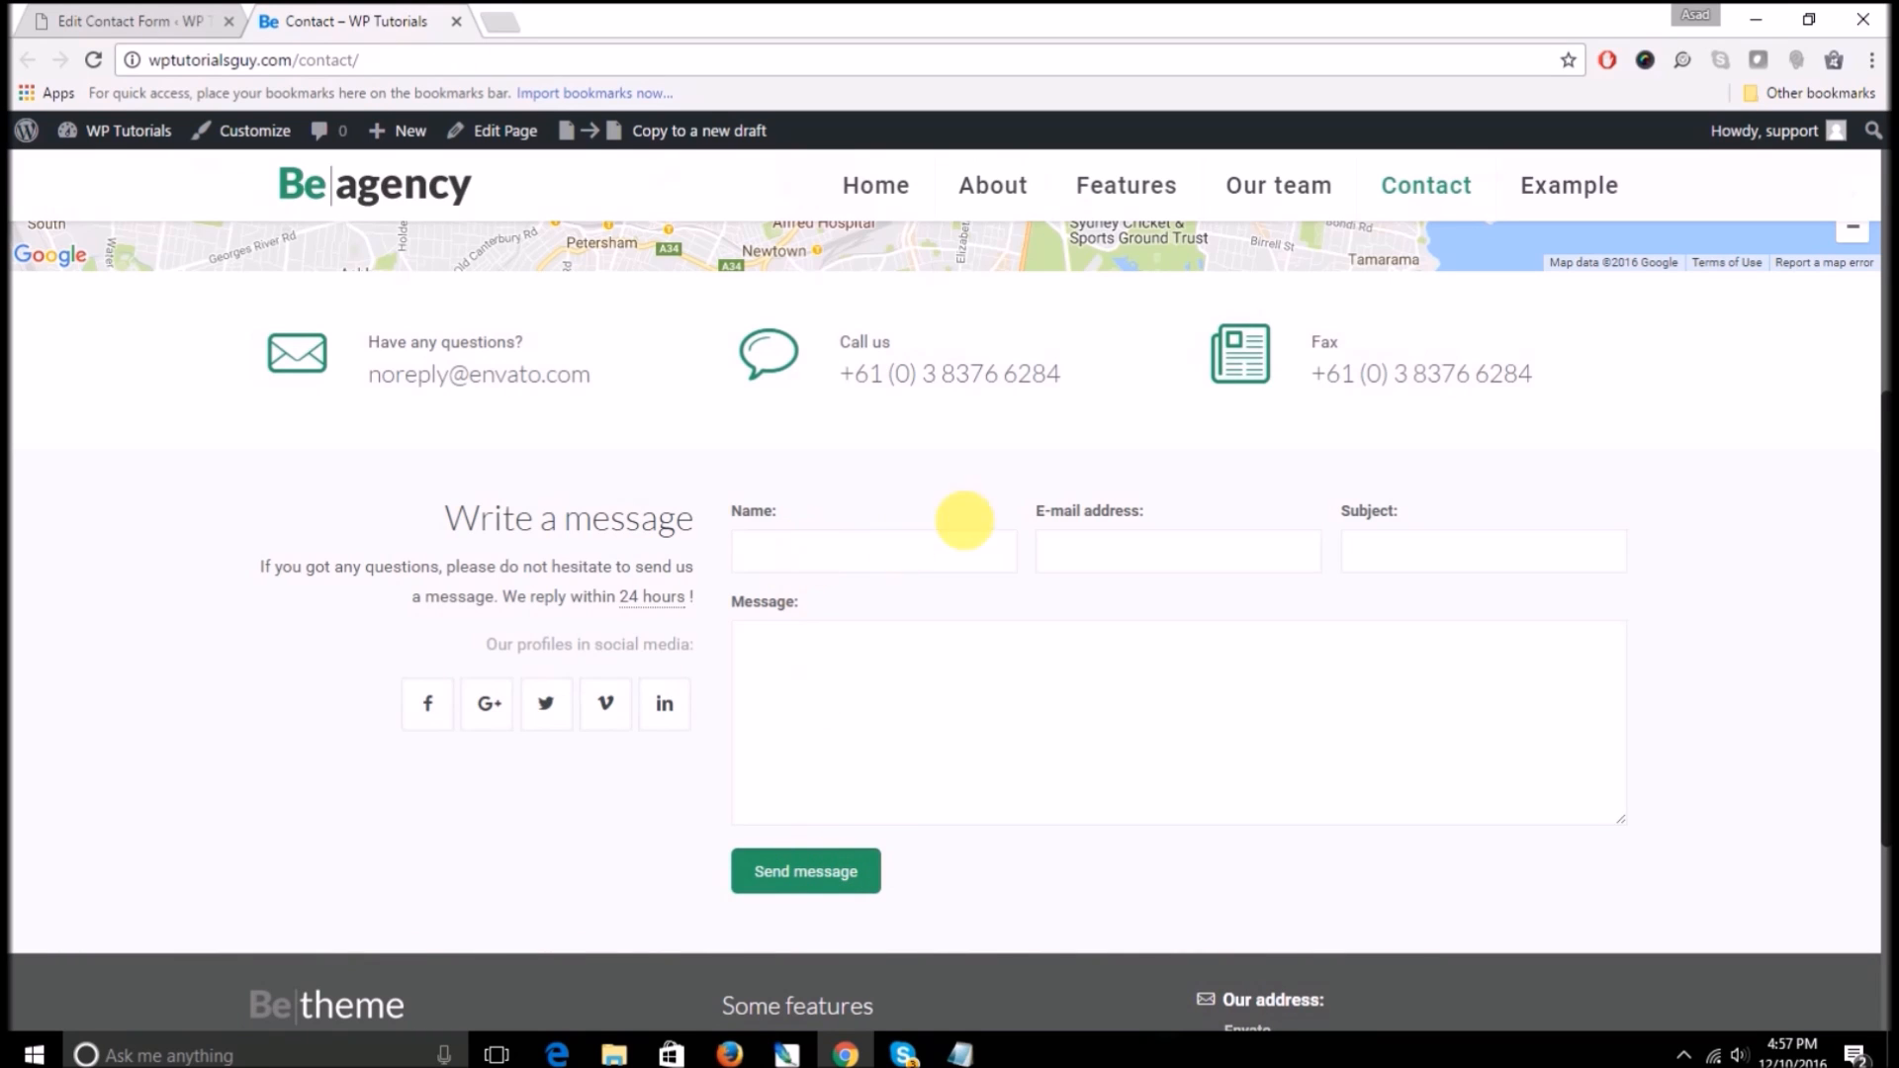
left_click(161, 19)
left_click_drag(704, 594, 958, 619)
left_click_drag(732, 640, 899, 641)
left_click_drag(679, 663, 883, 668)
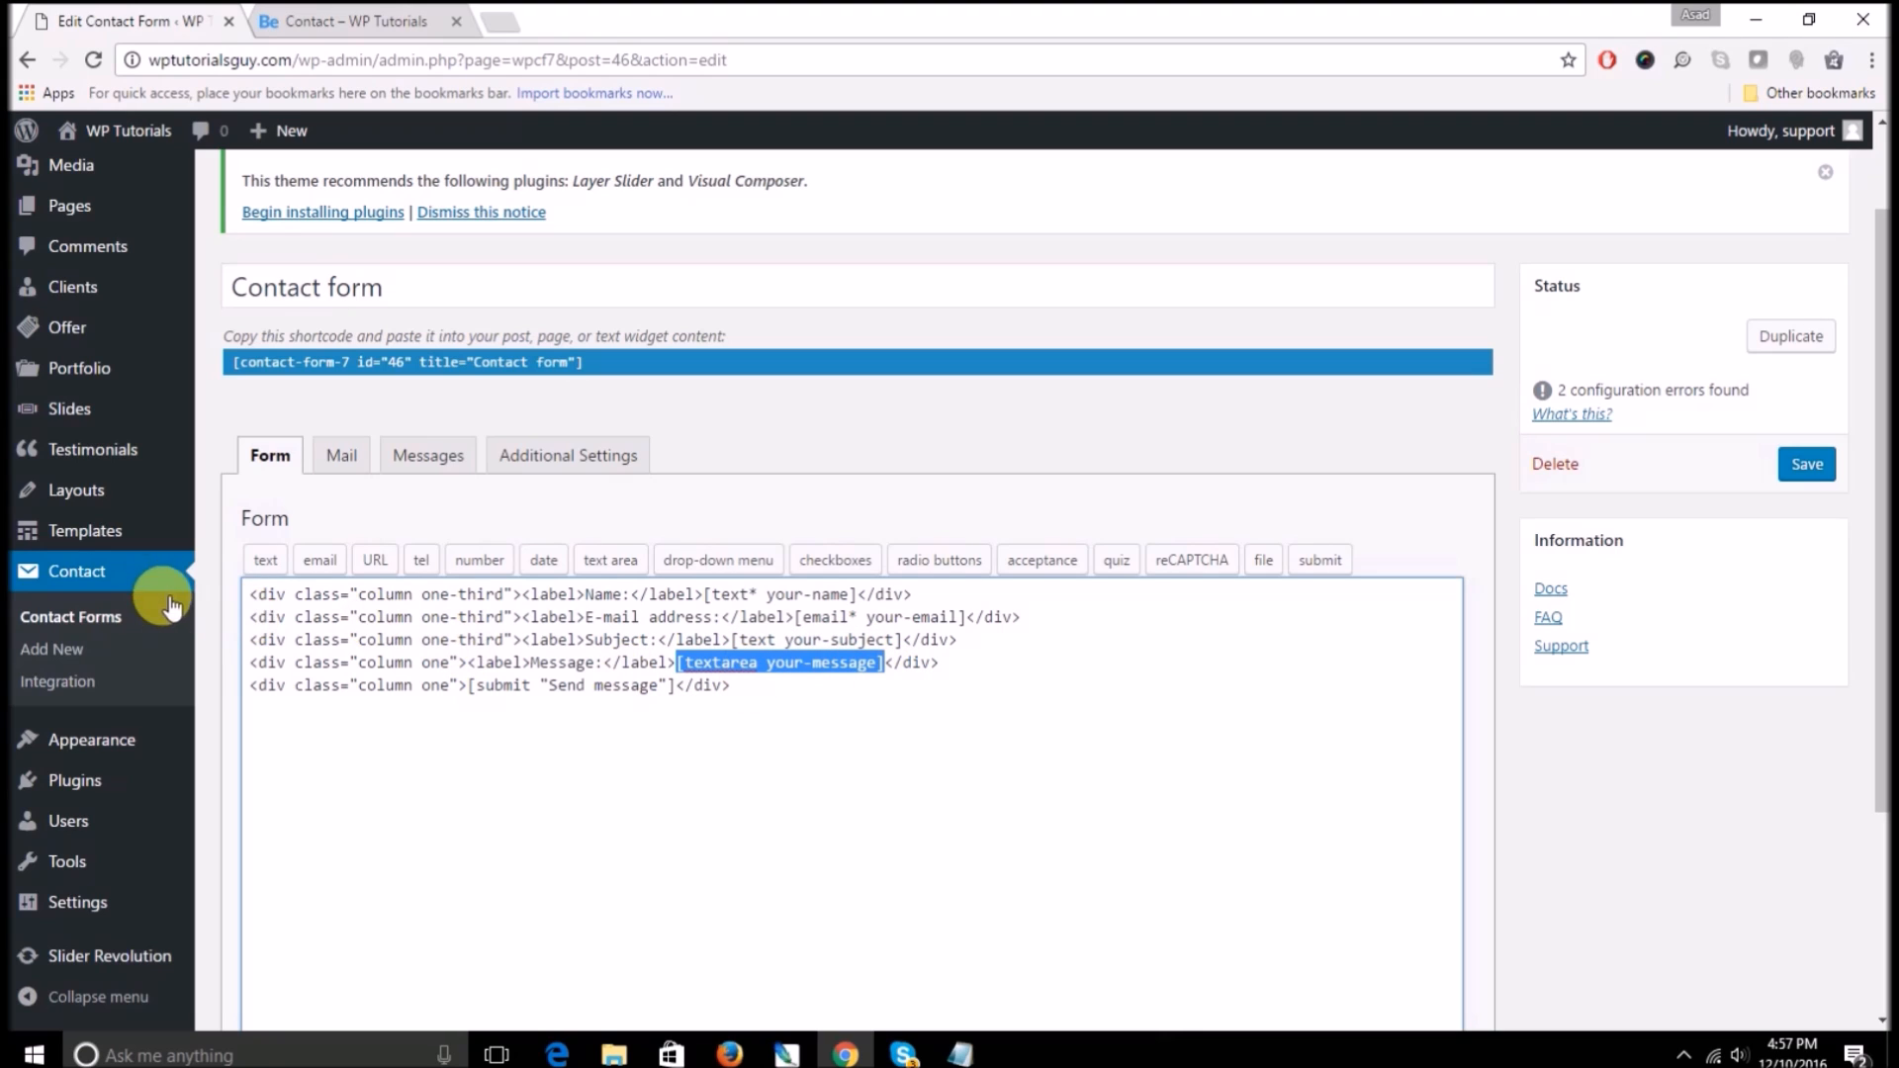
left_click(348, 461)
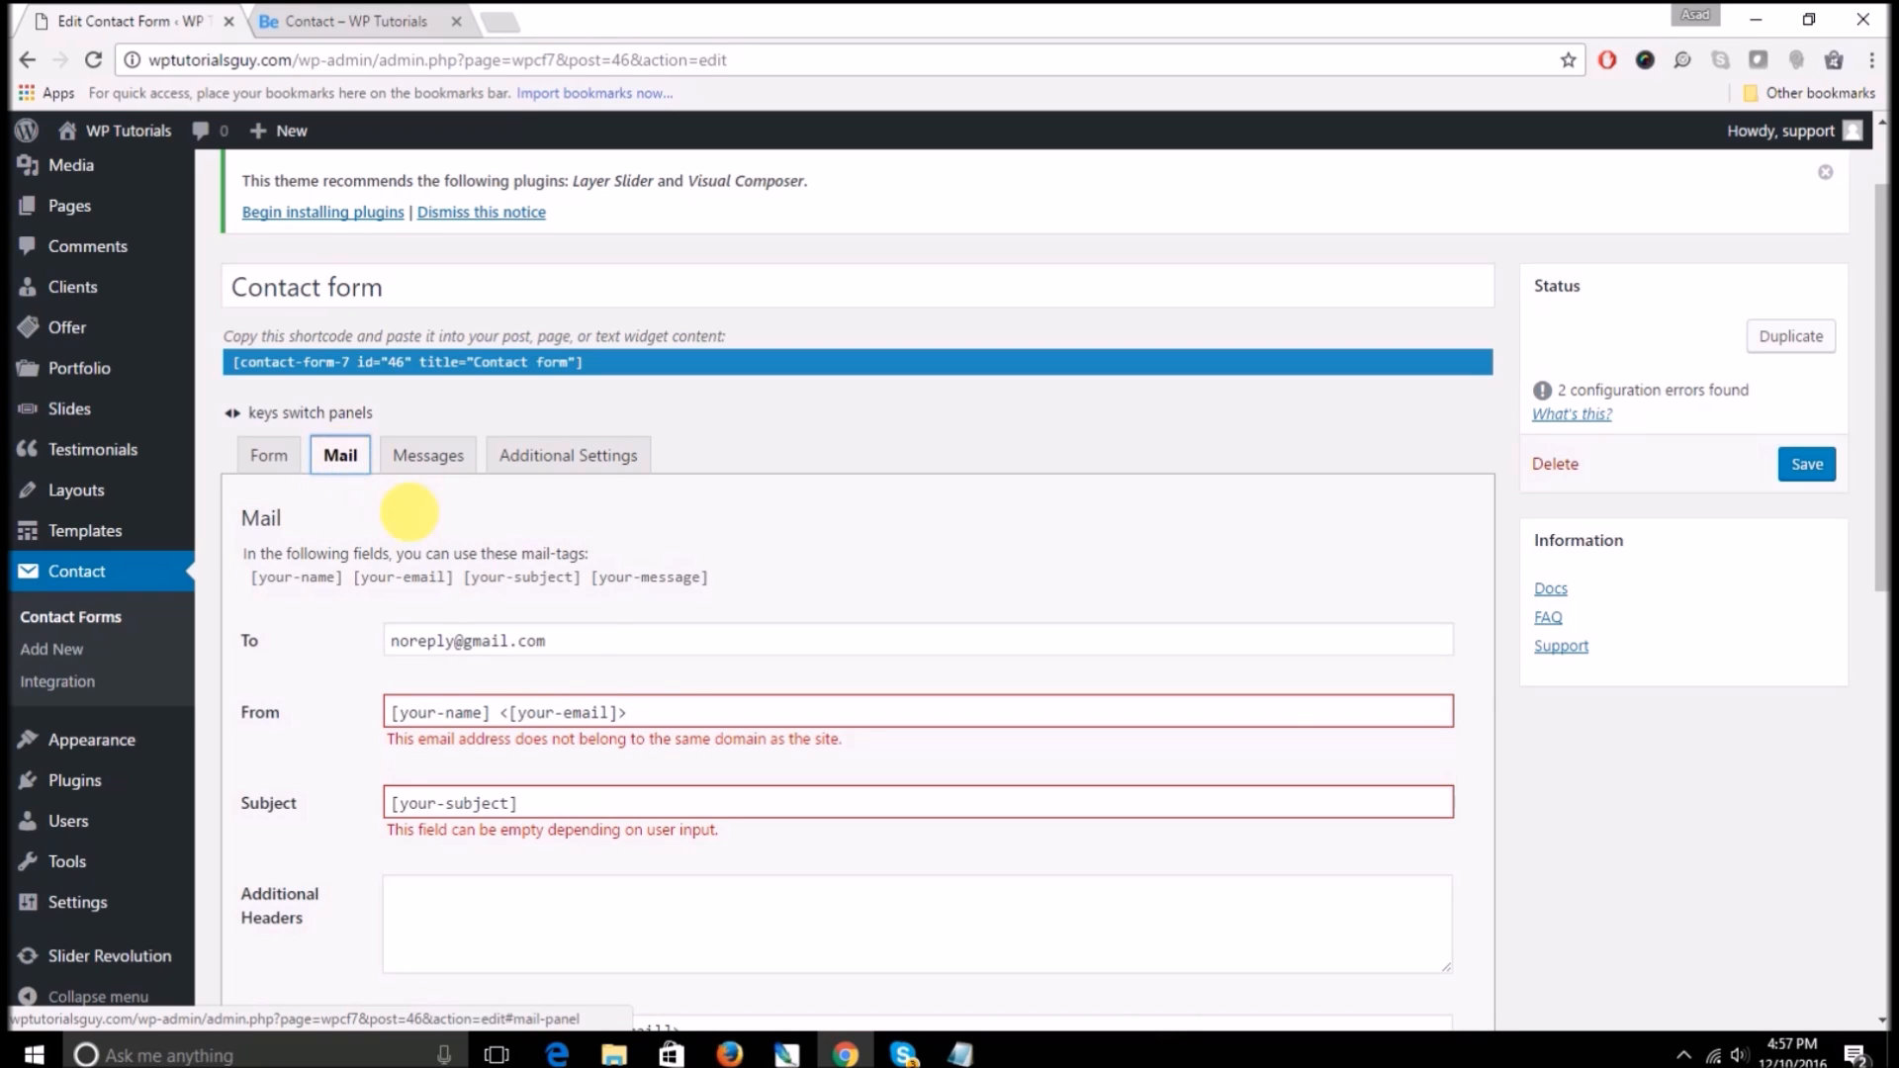
Step: Review the Mail settings' recipient address, Subject value and warning, and From sender
scroll(615, 679, "down", 3)
left_click_drag(560, 282, 382, 283)
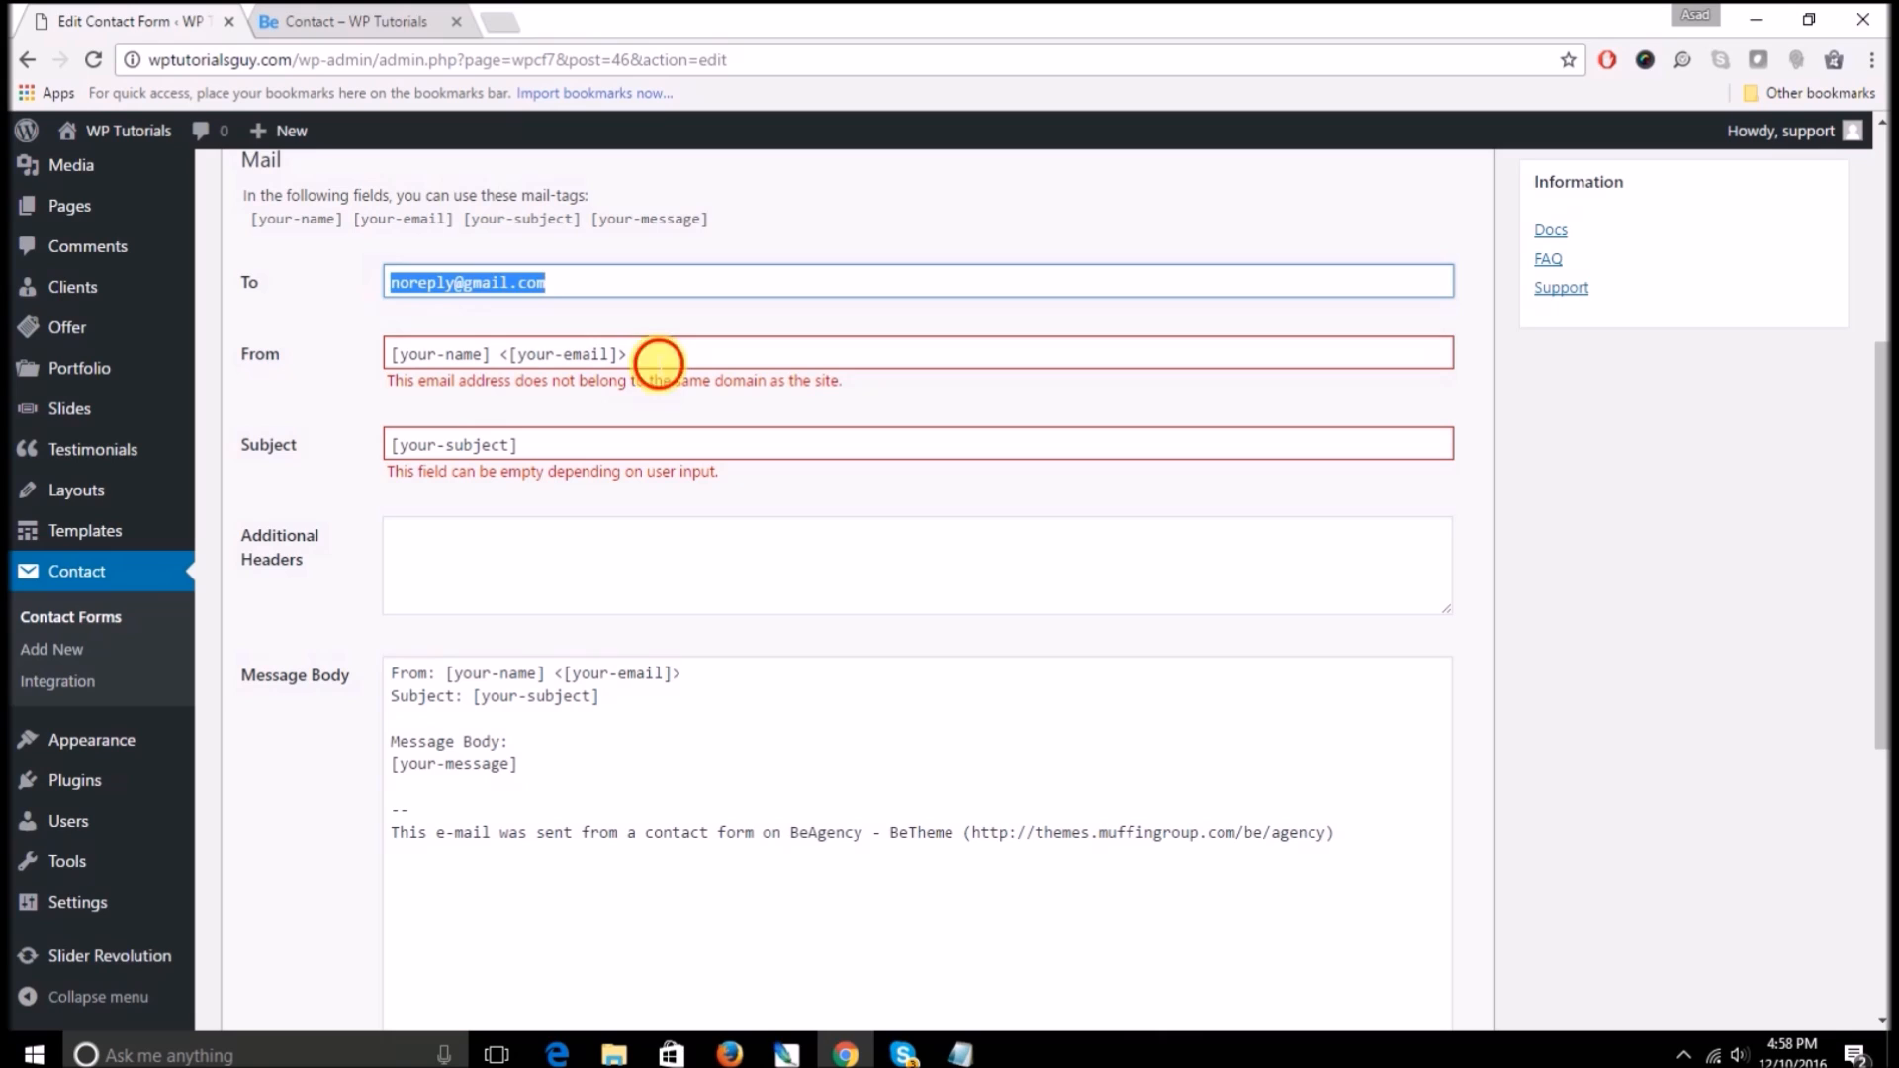
left_click(658, 356)
left_click_drag(543, 444, 393, 447)
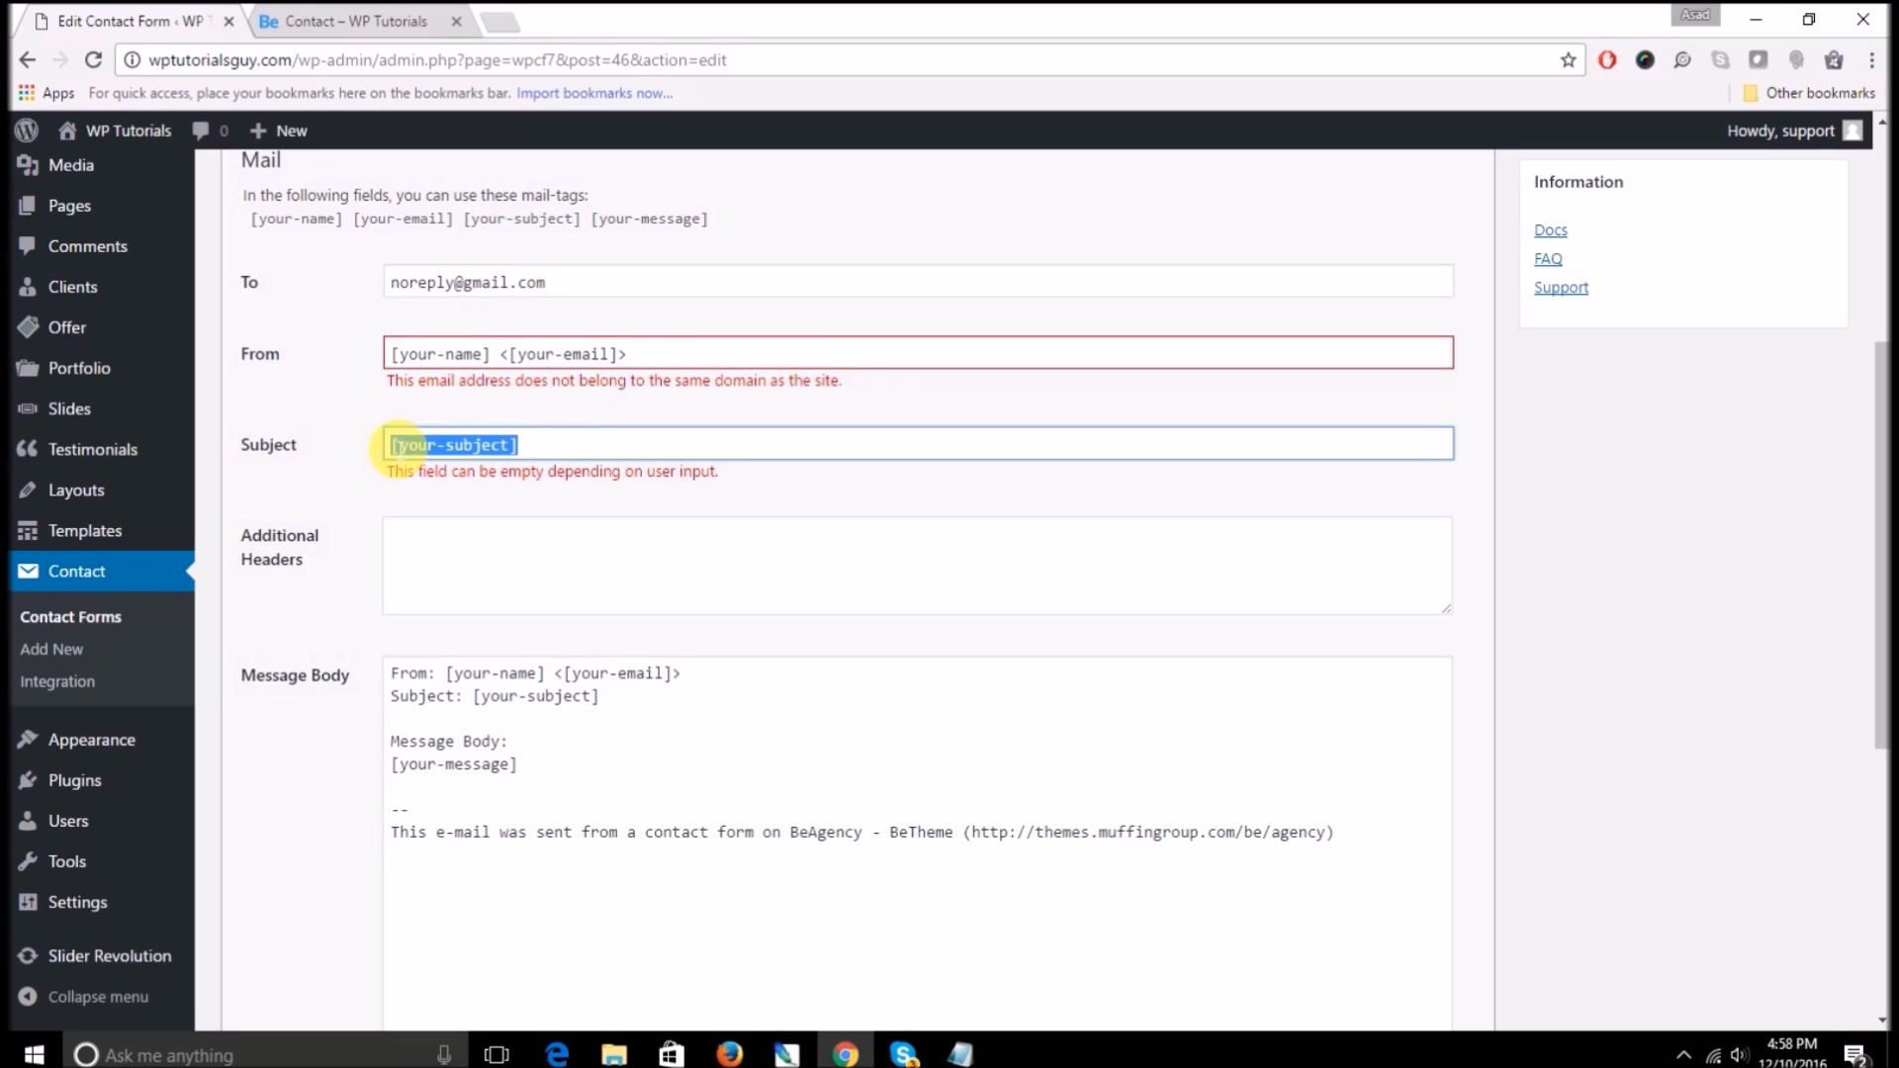
left_click_drag(737, 485, 331, 484)
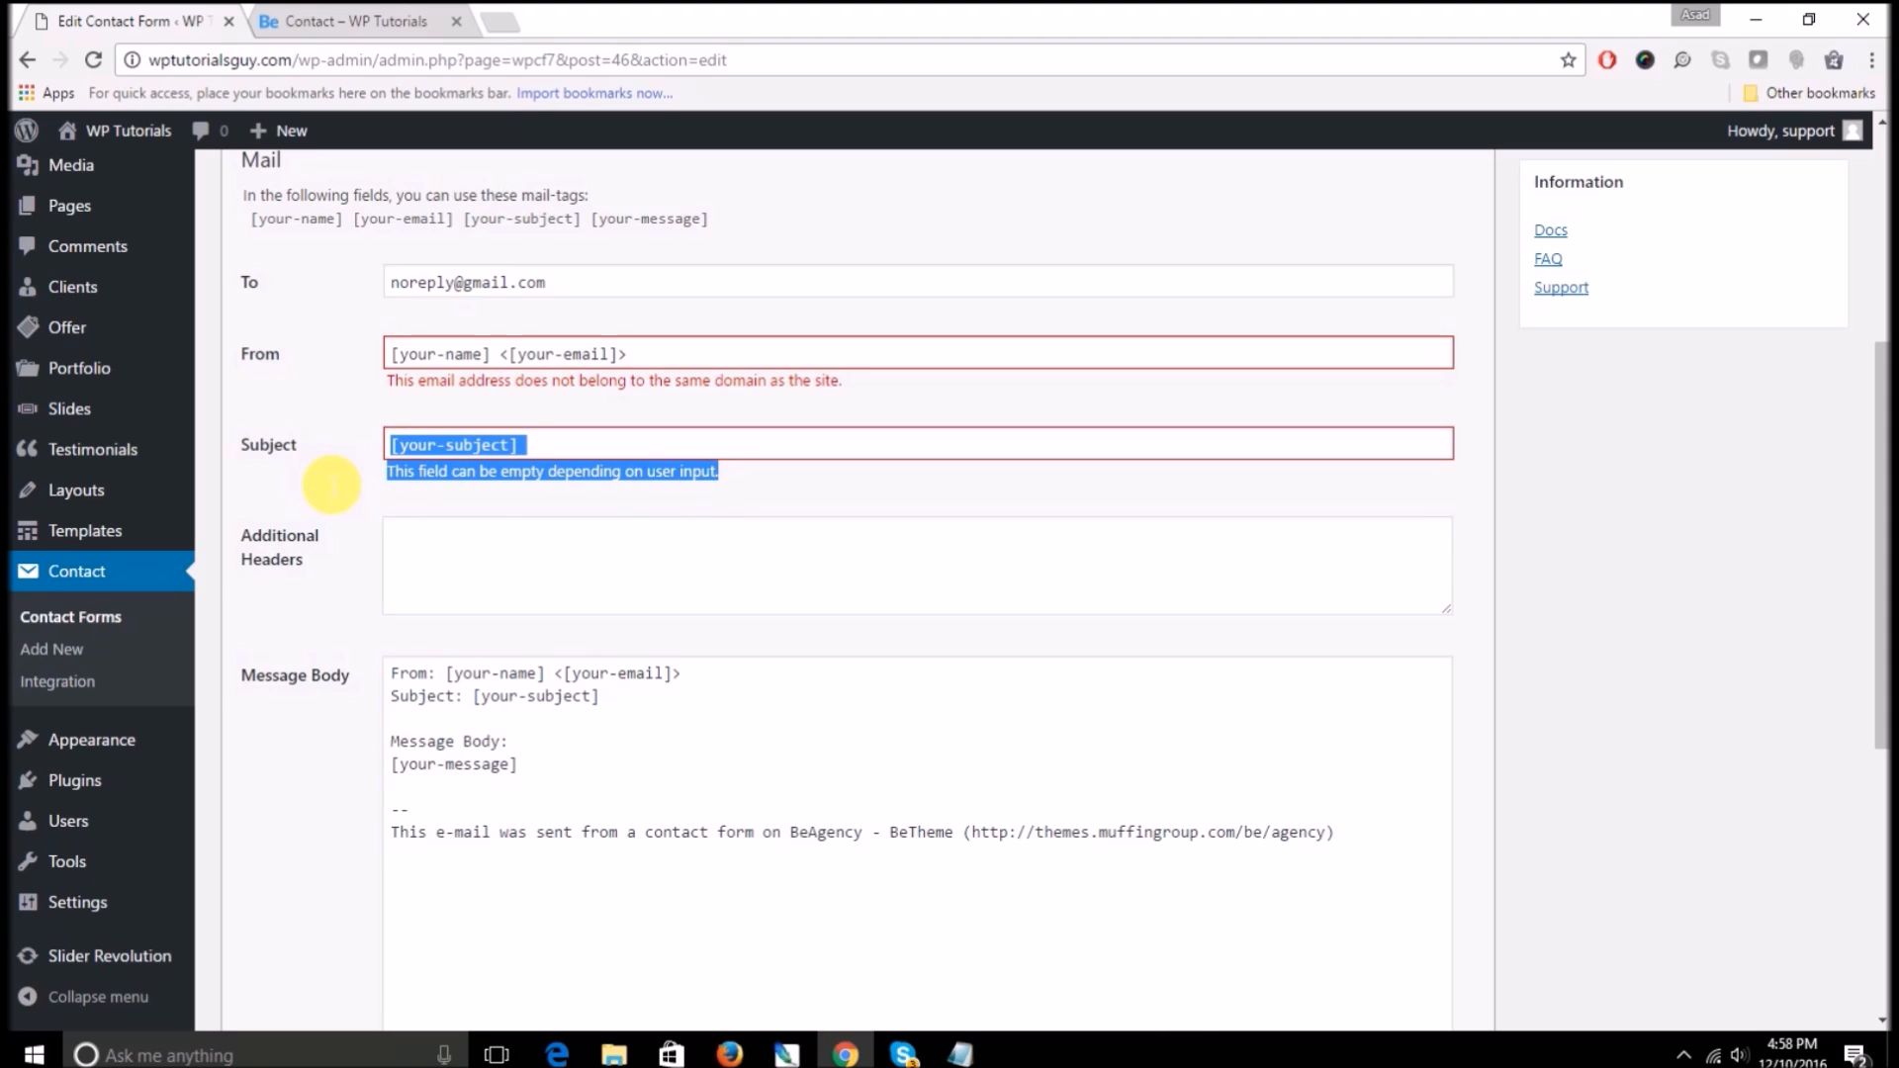
left_click_drag(678, 292, 128, 310)
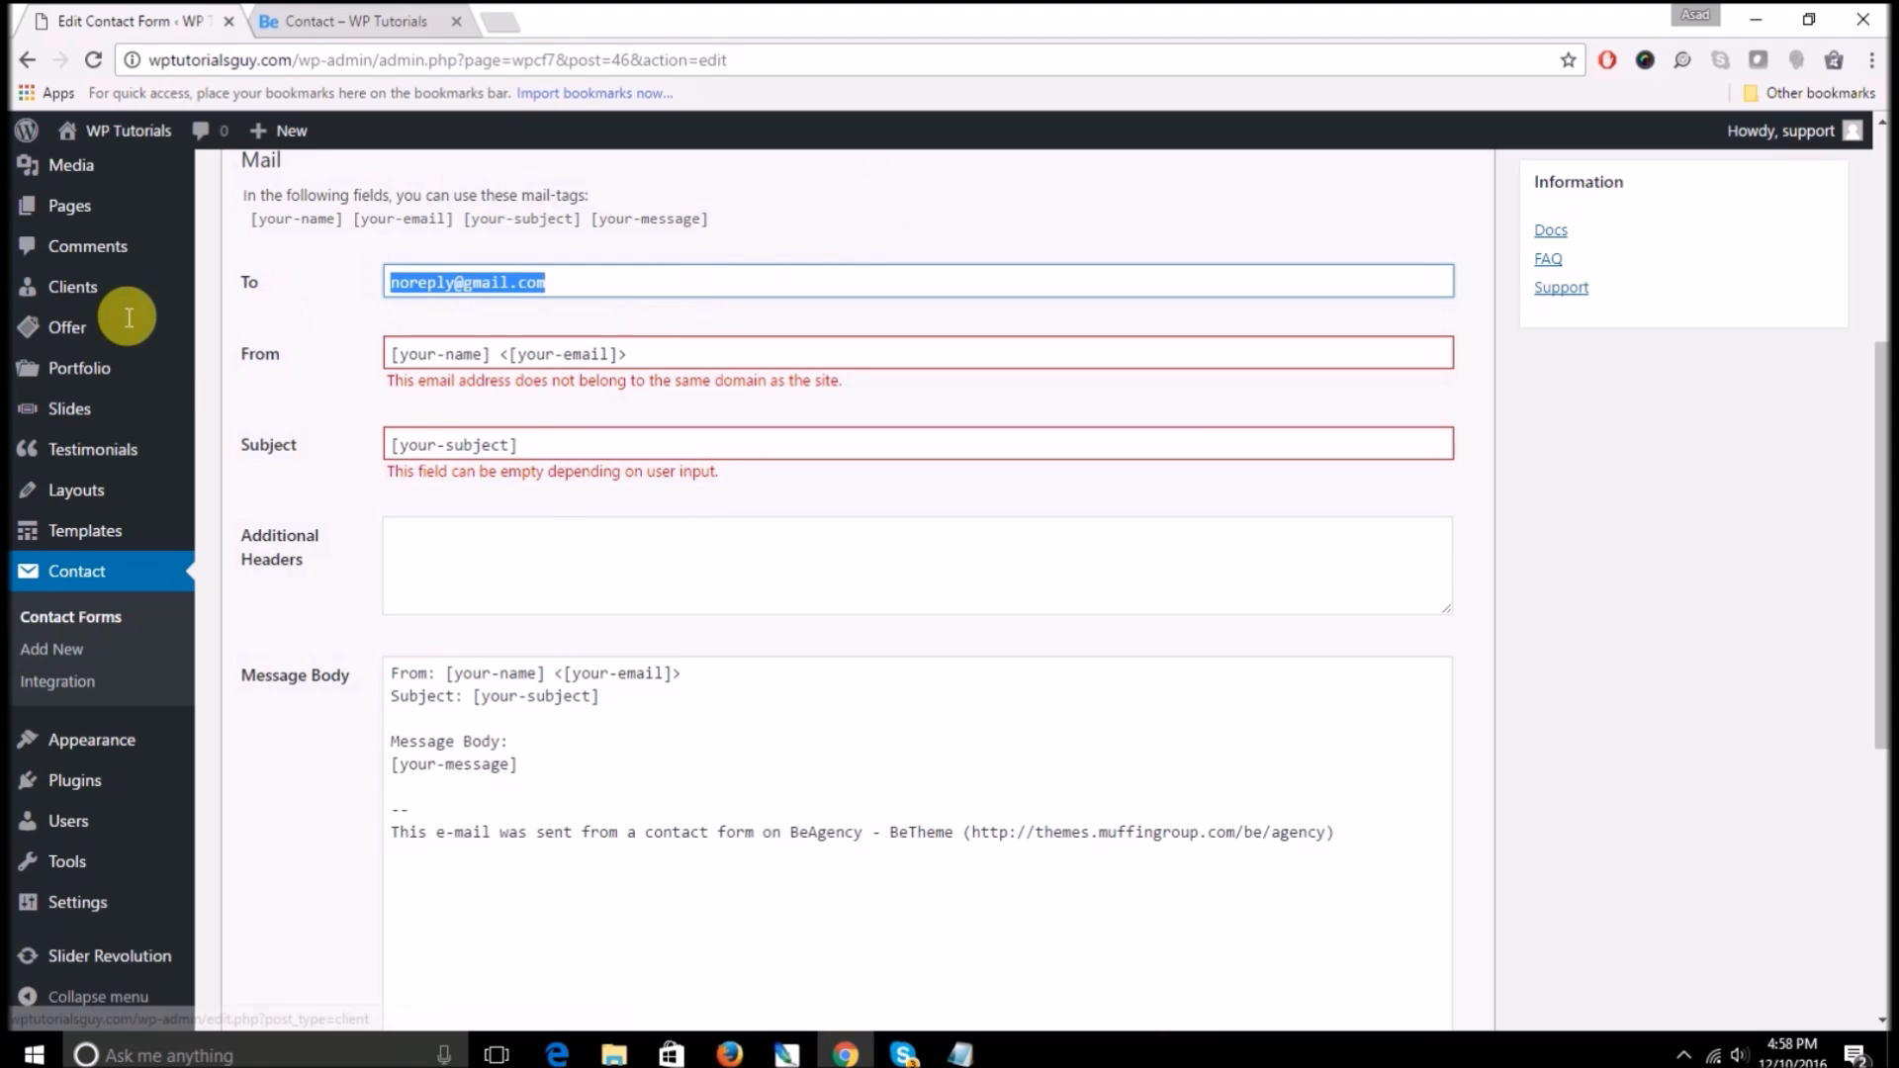
scroll(793, 734, "up", 3)
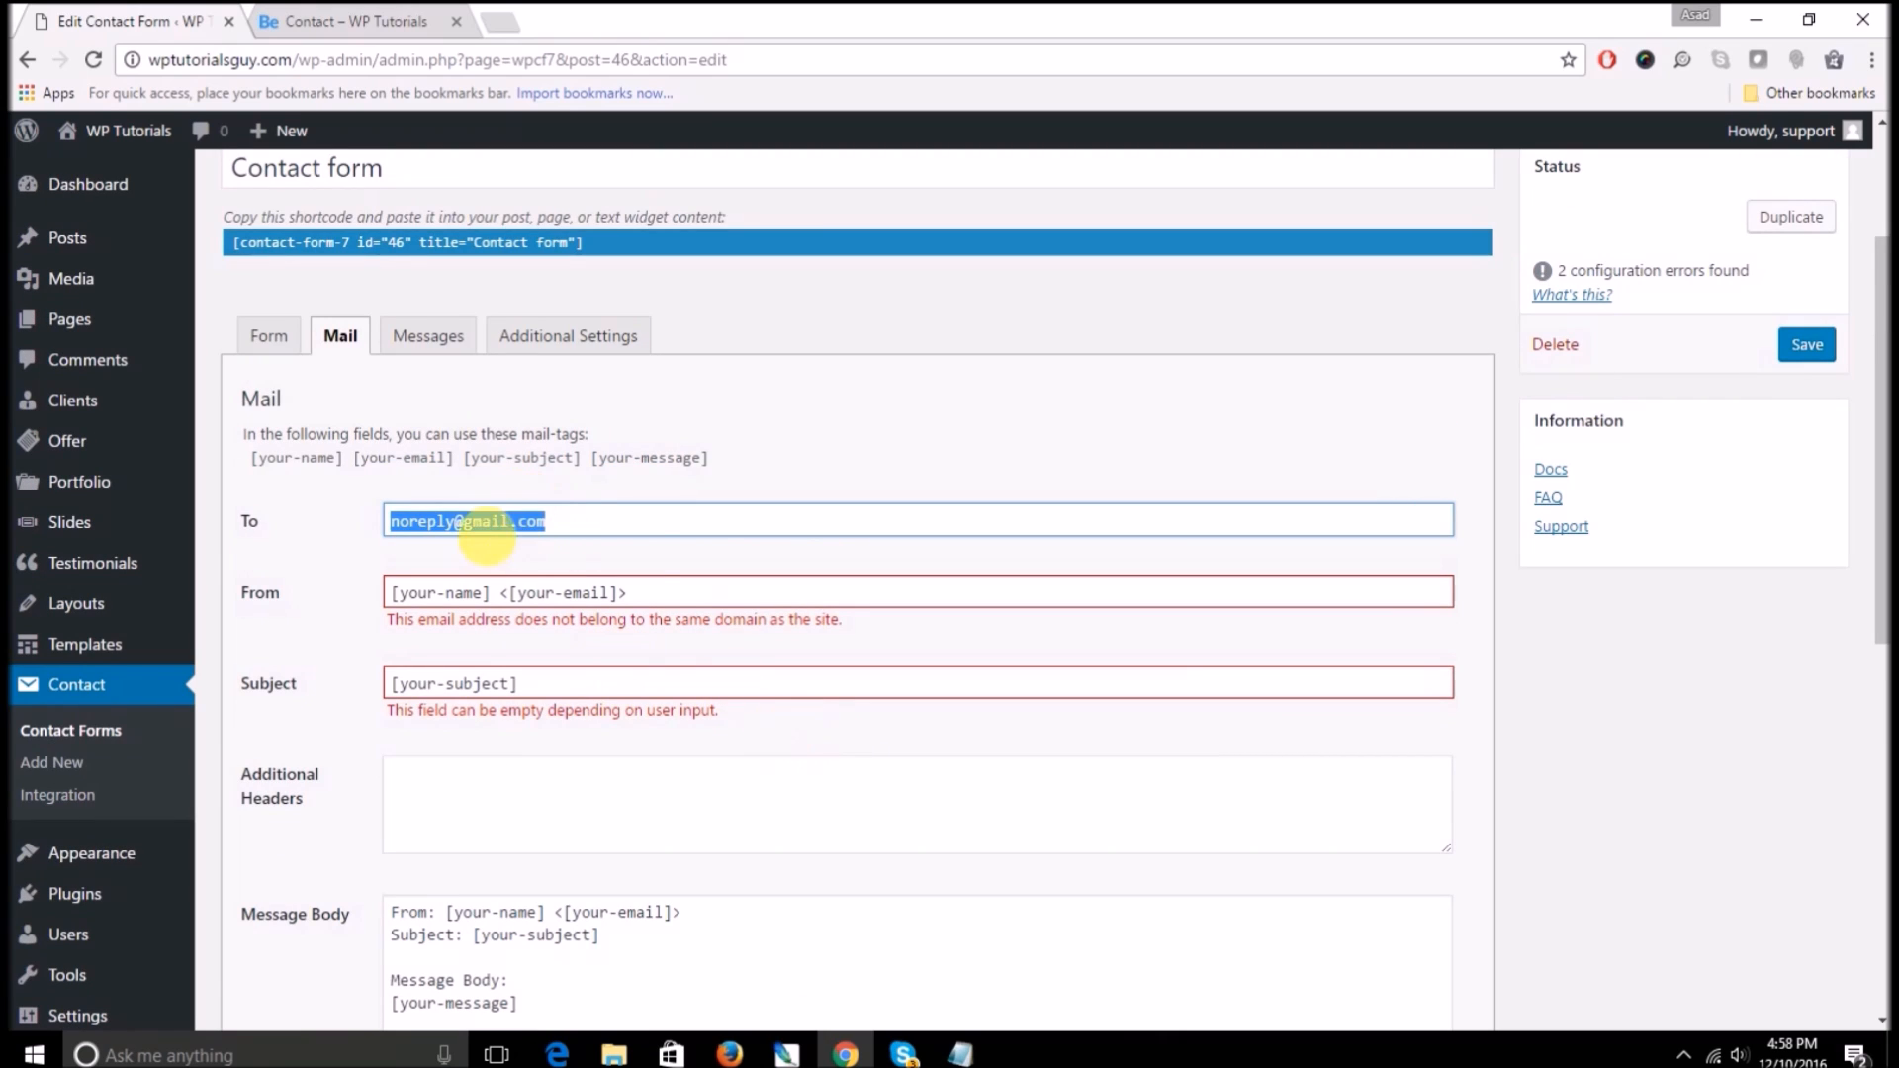
left_click_drag(671, 602, 371, 598)
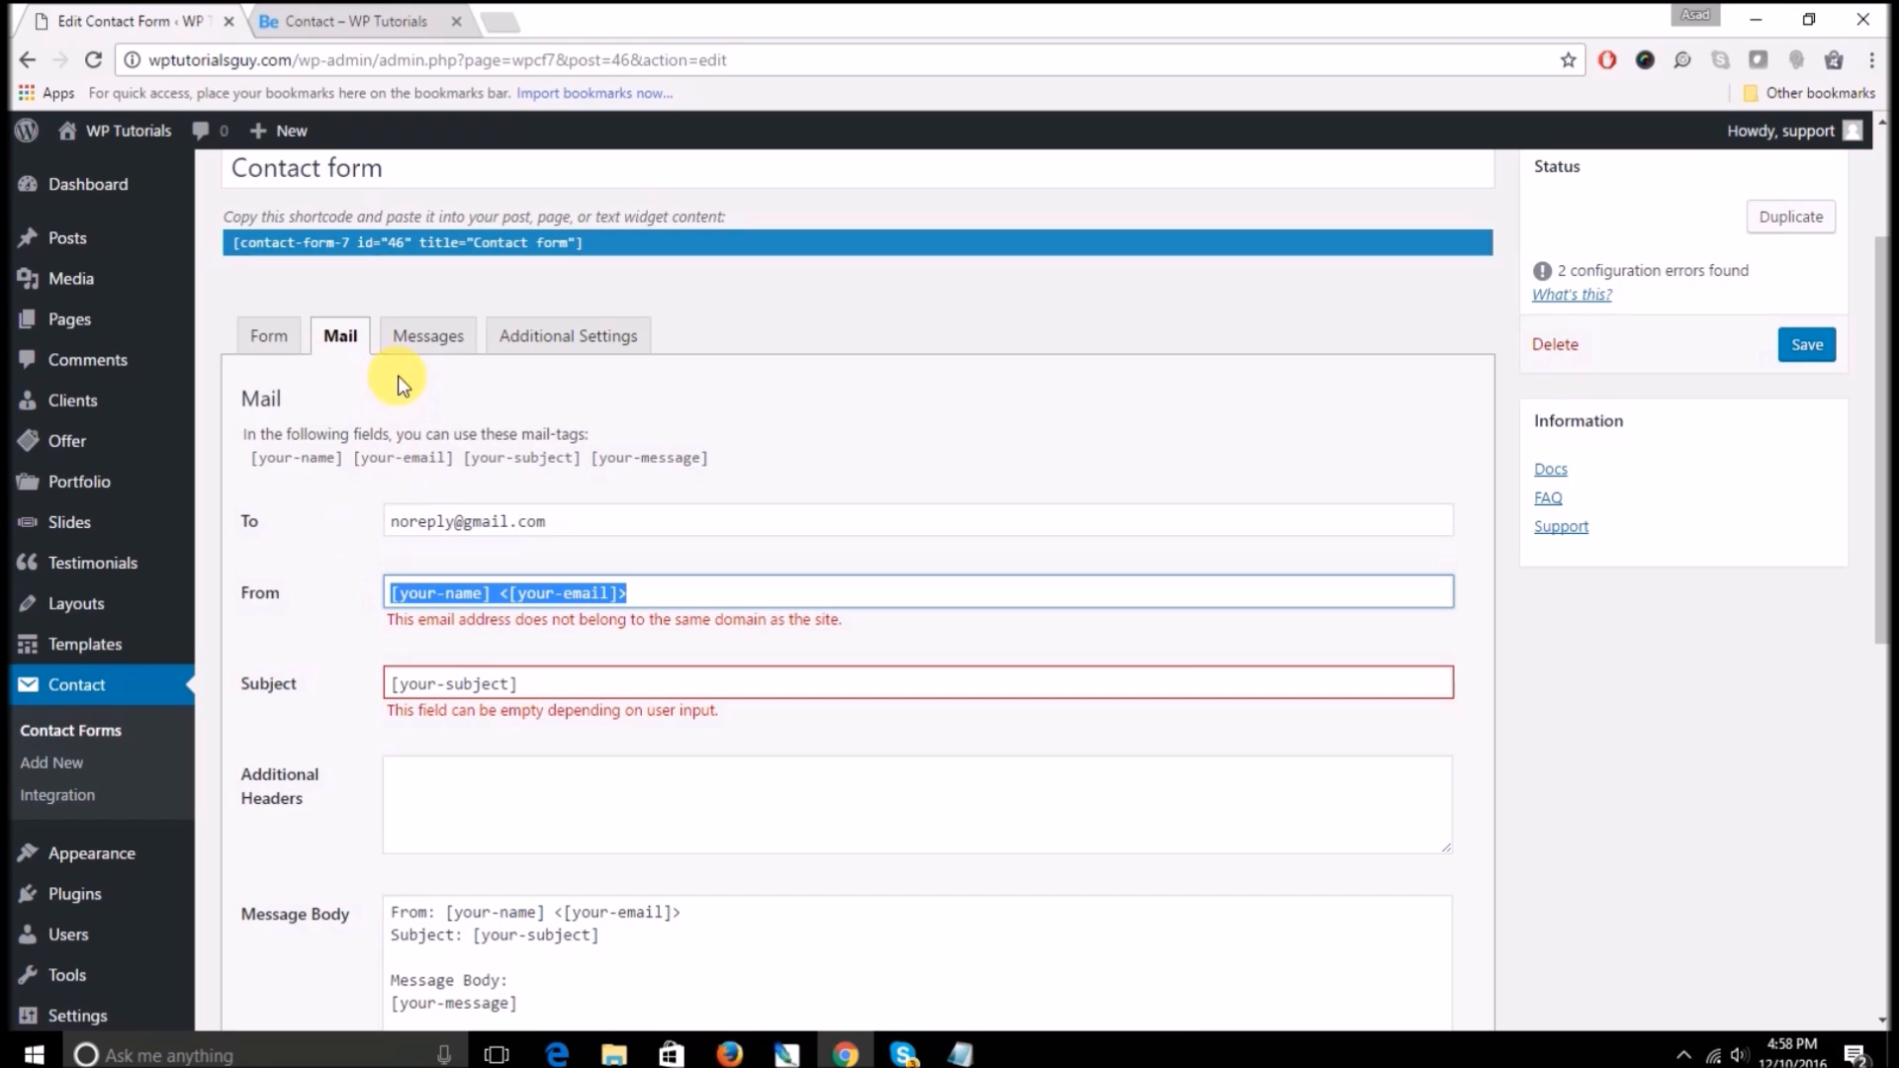
Step: Scroll through the Messages panel's default texts, then return to the Form template
left_click(417, 341)
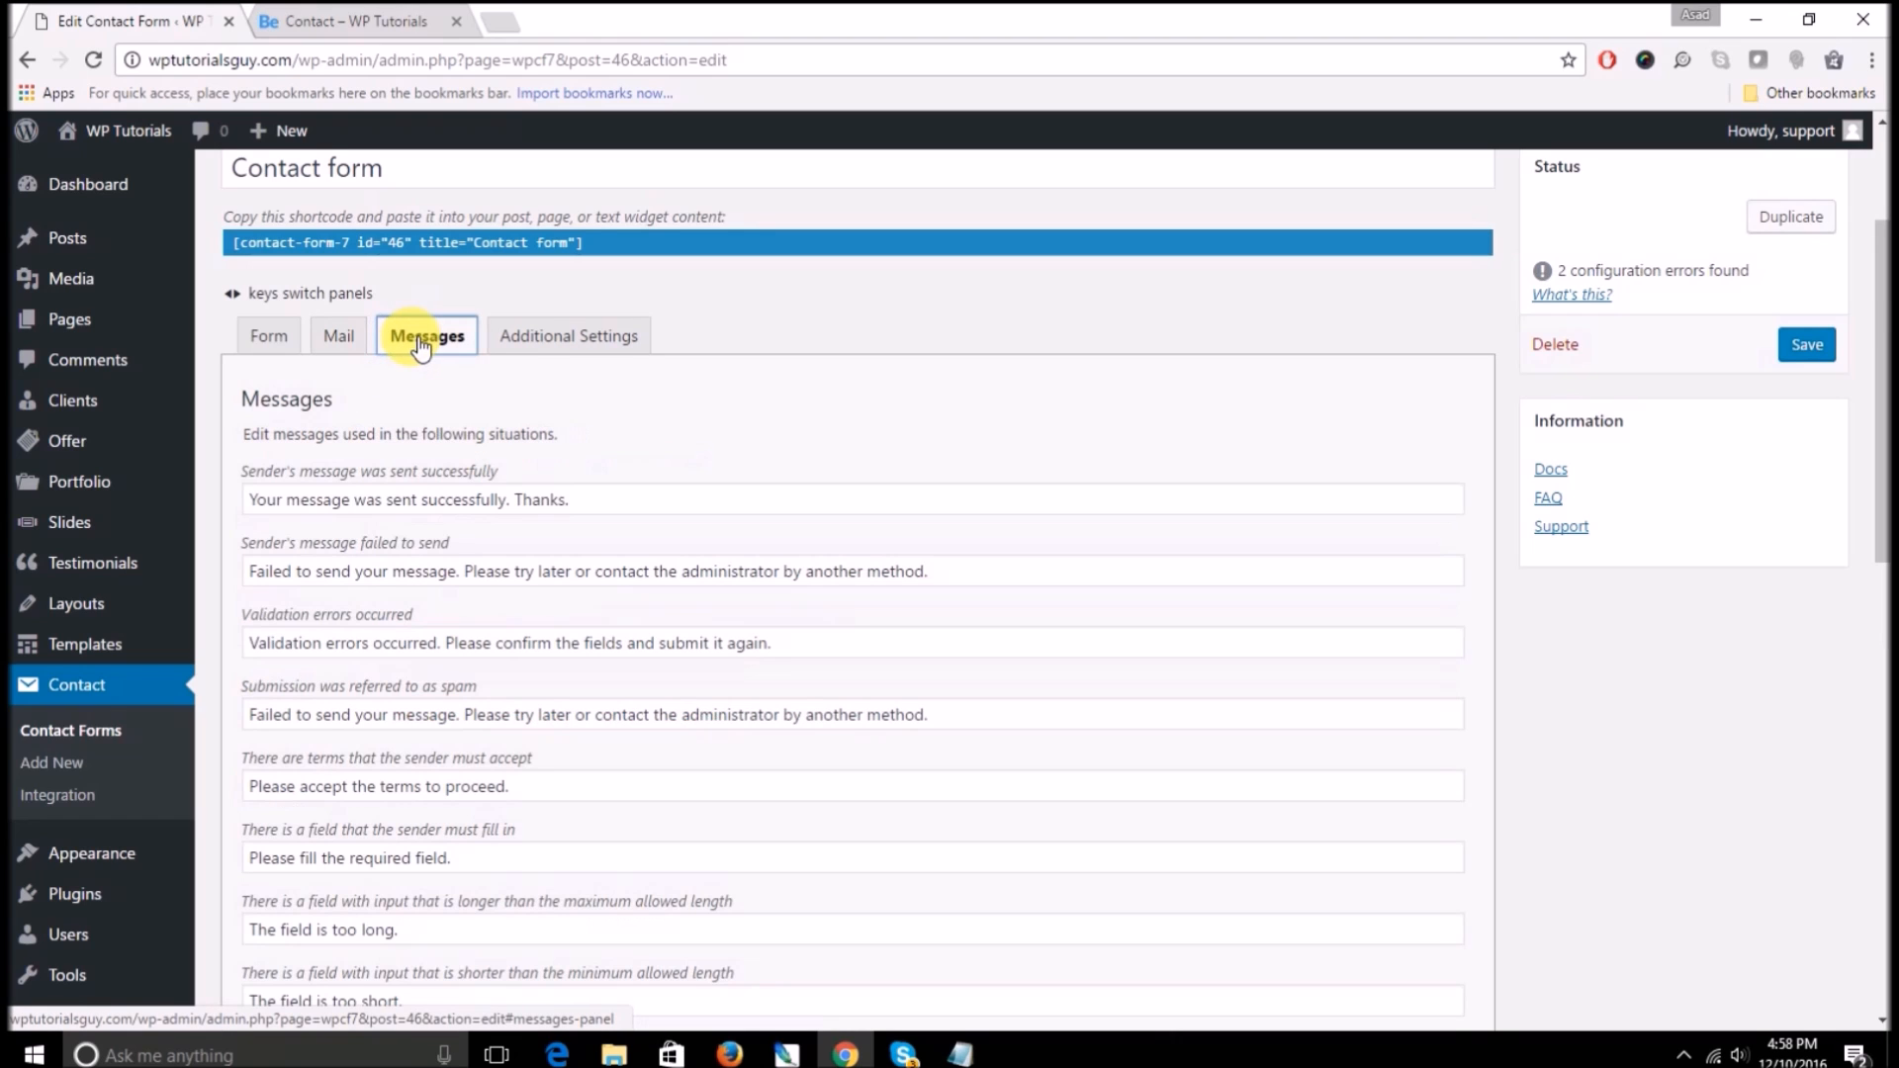
scroll(420, 583, "down", 2)
scroll(421, 584, "down", 9)
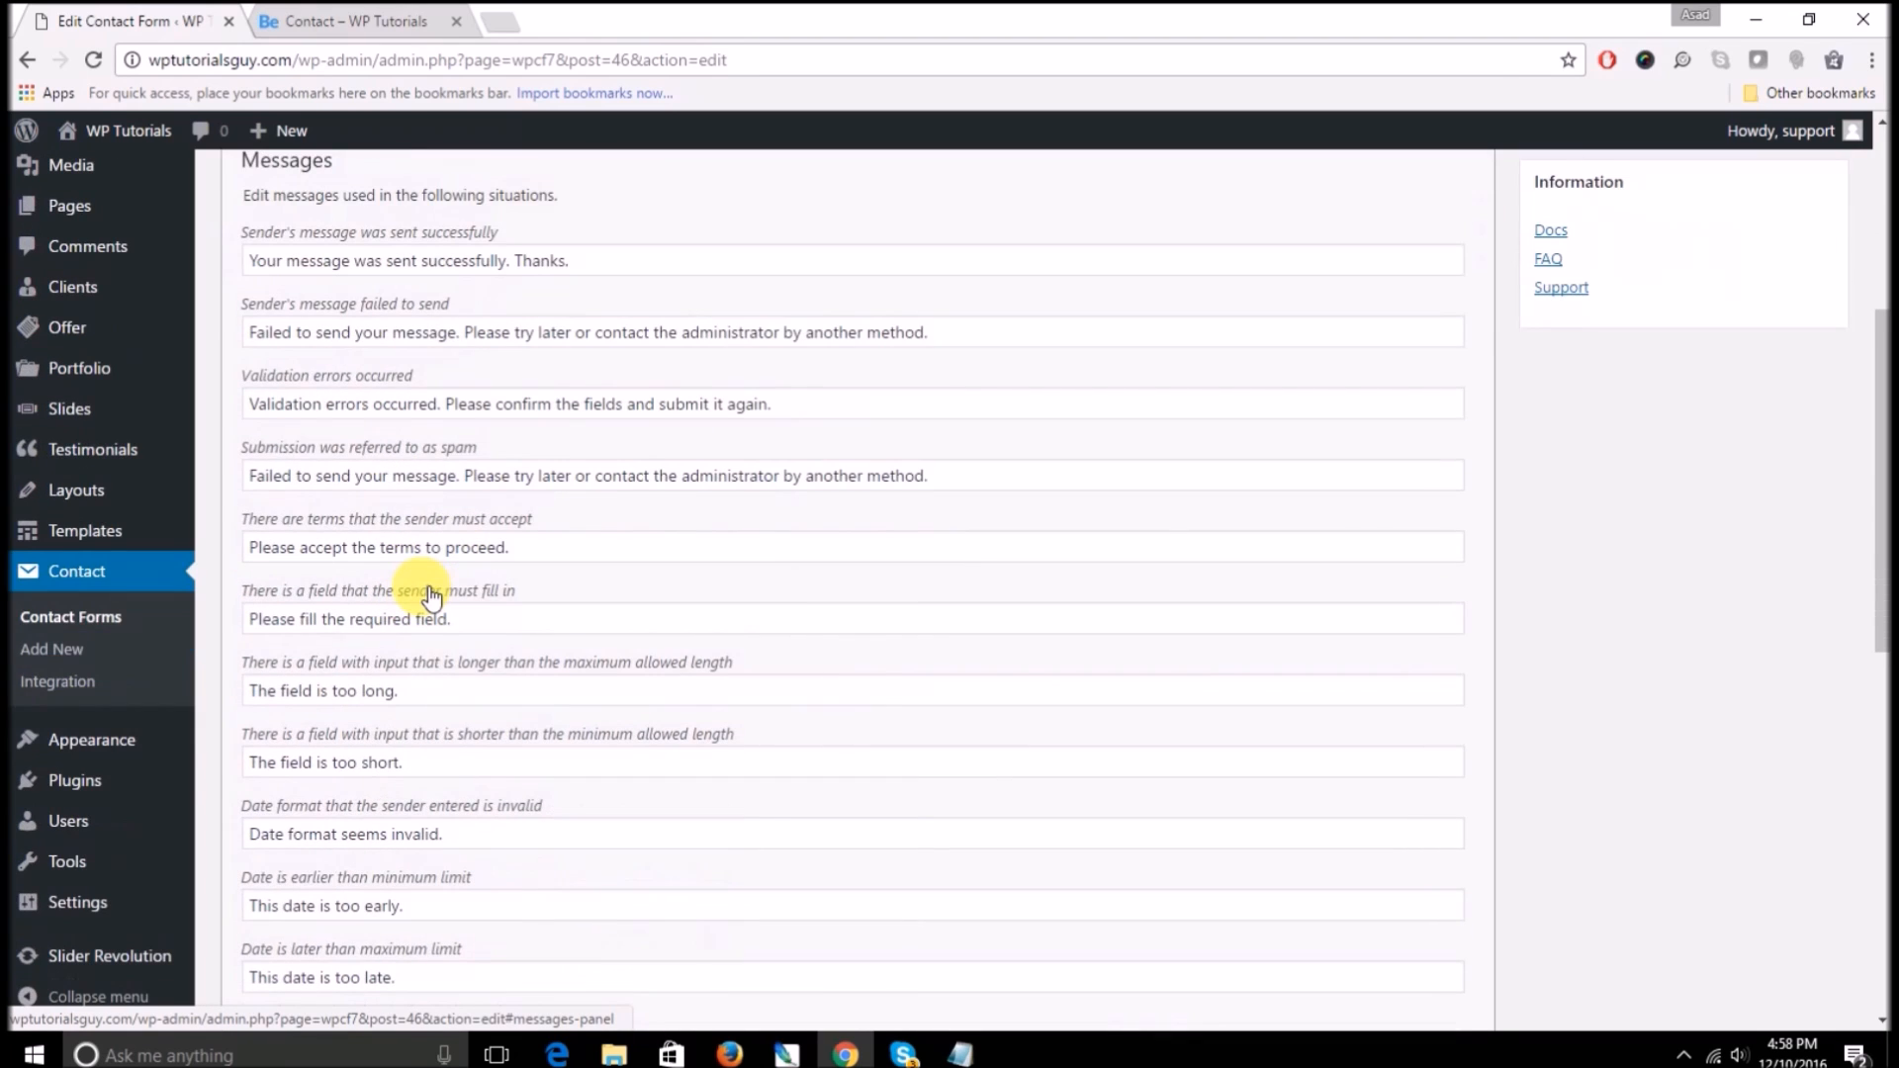
scroll(431, 594, "down", 2)
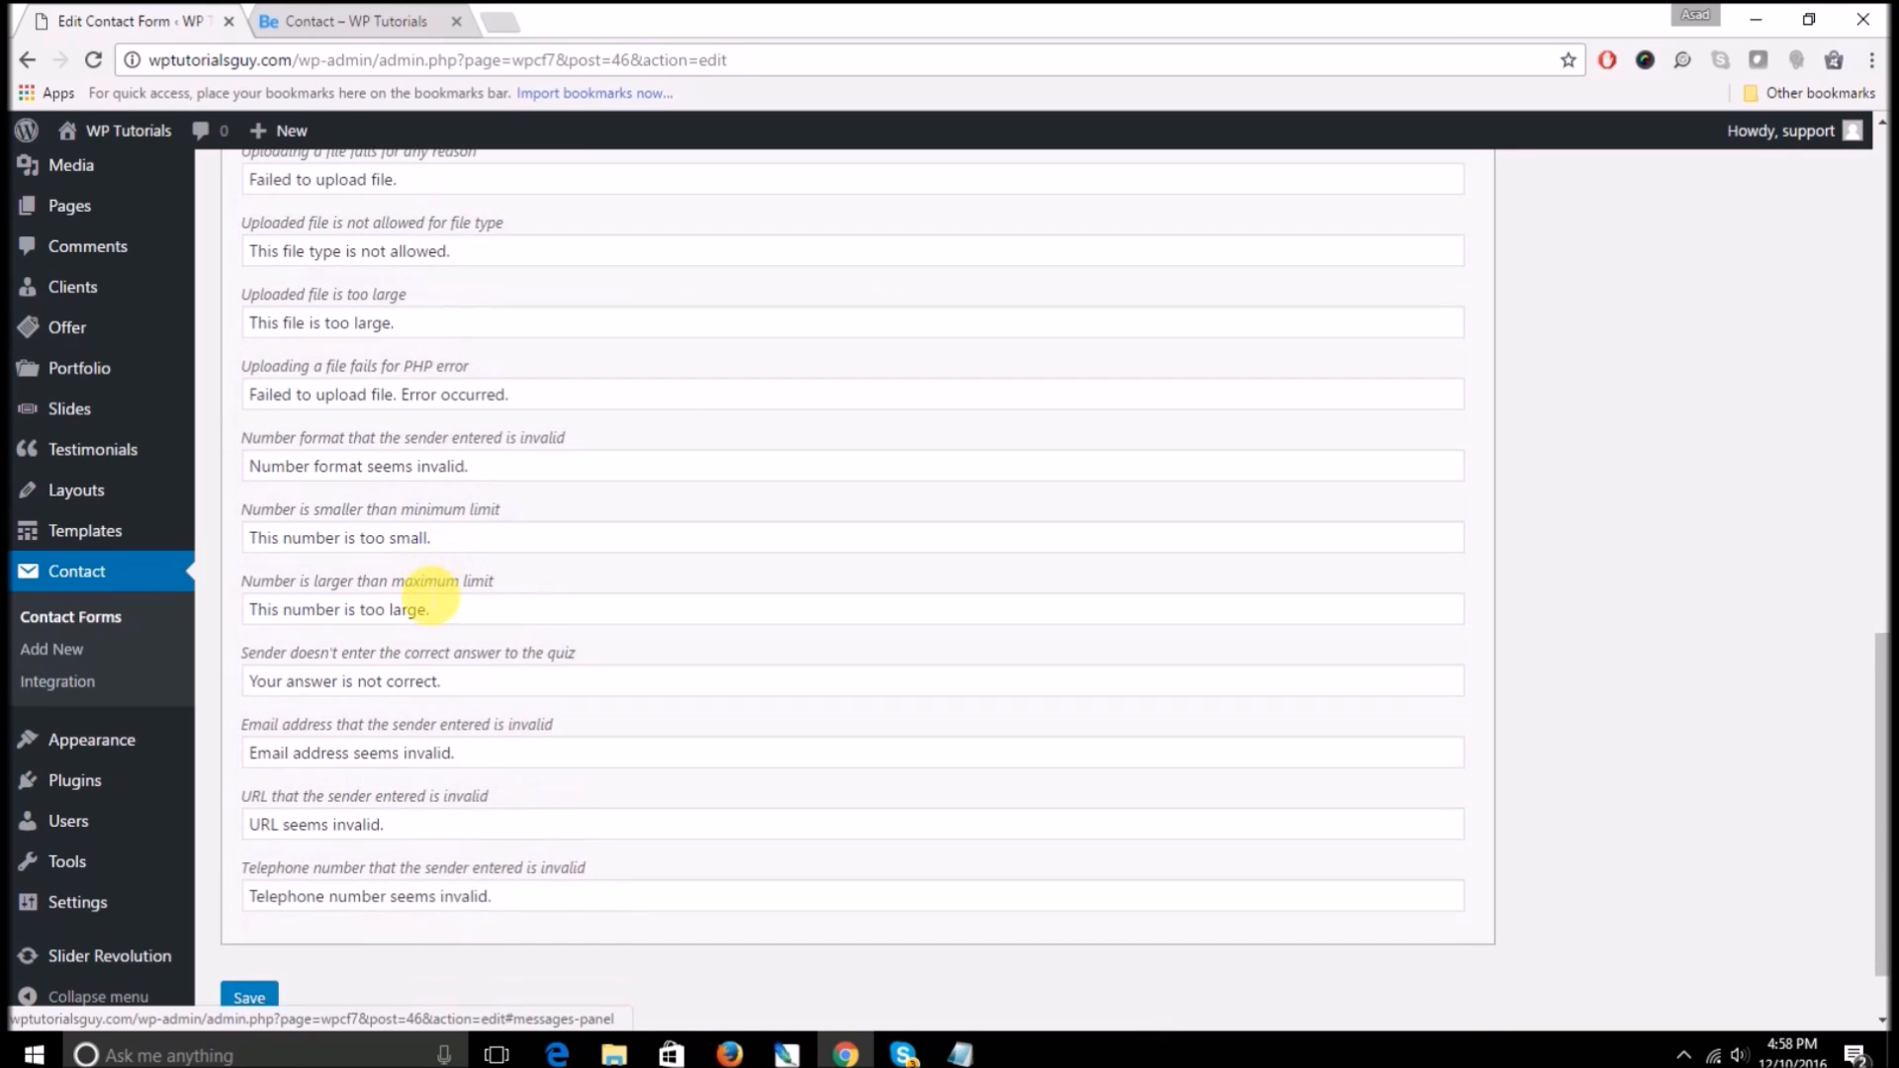
scroll(431, 595, "up", 6)
scroll(431, 596, "up", 7)
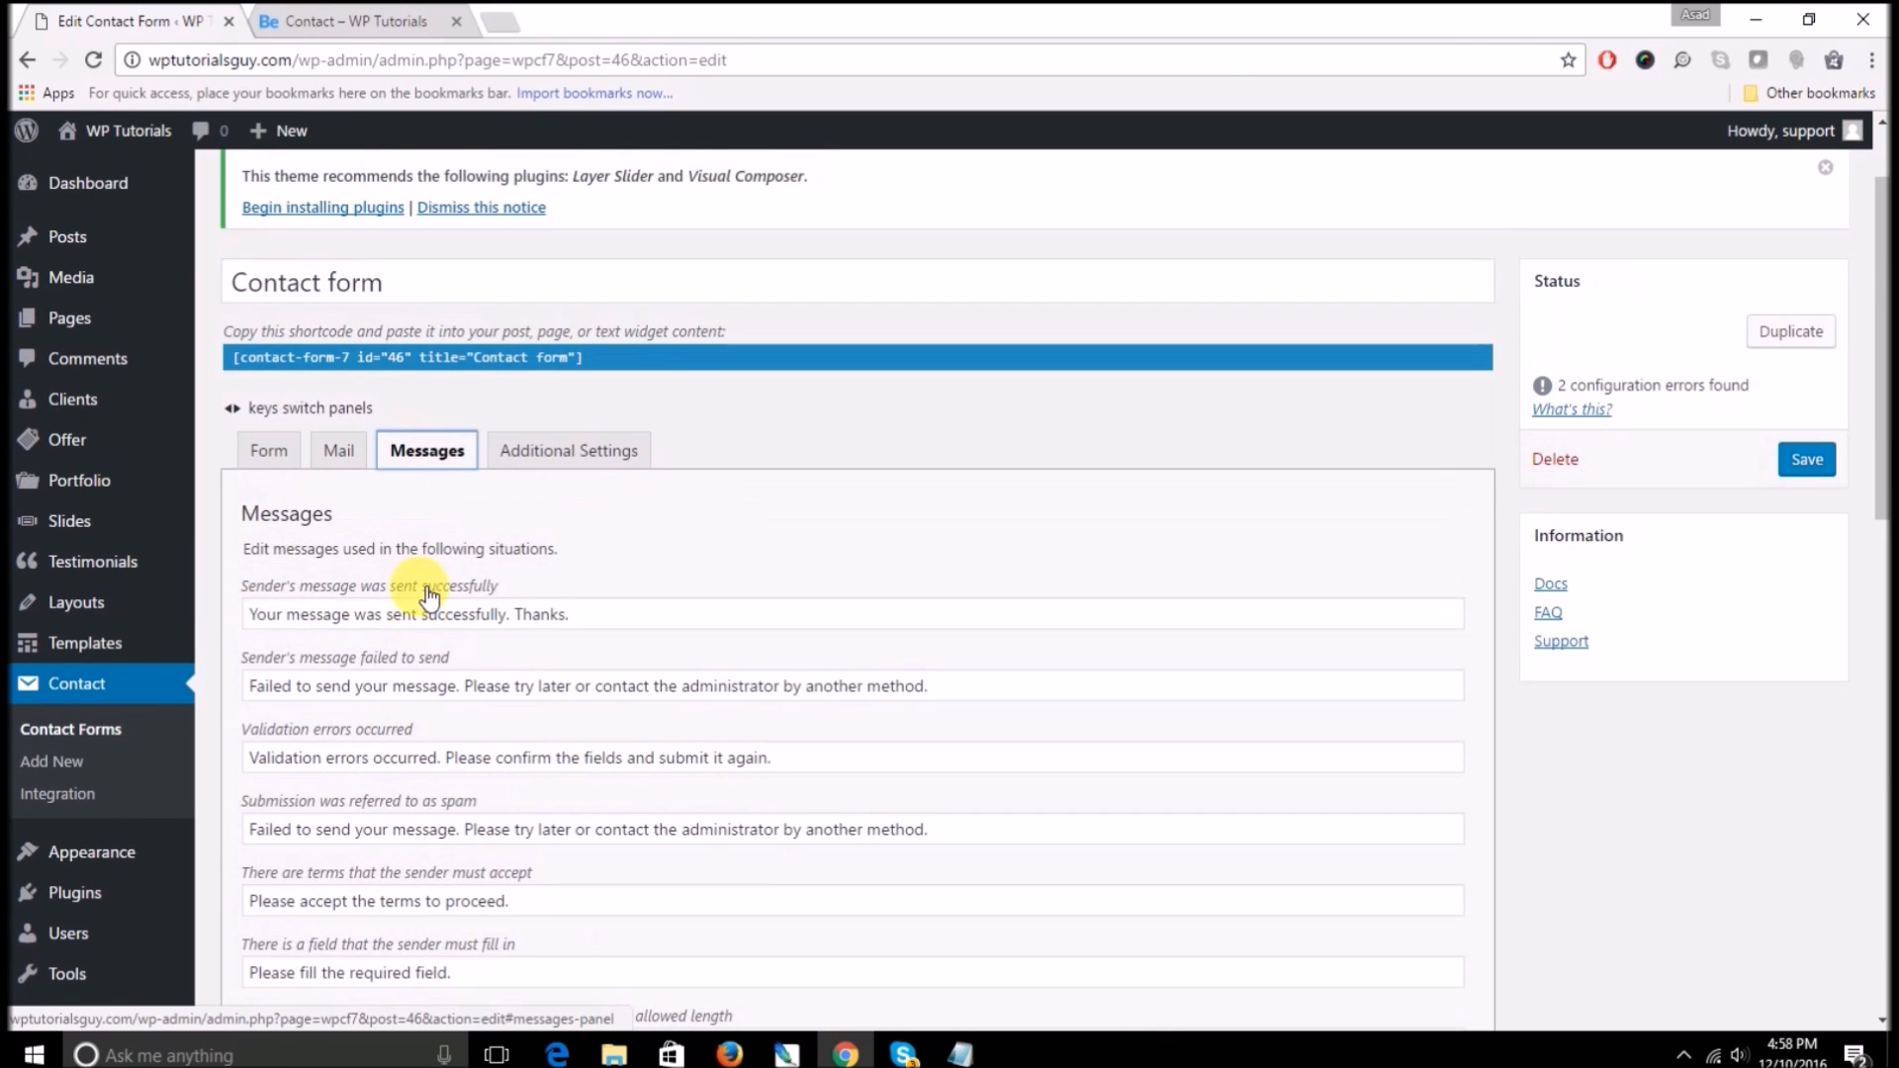
scroll(428, 596, "up", 2)
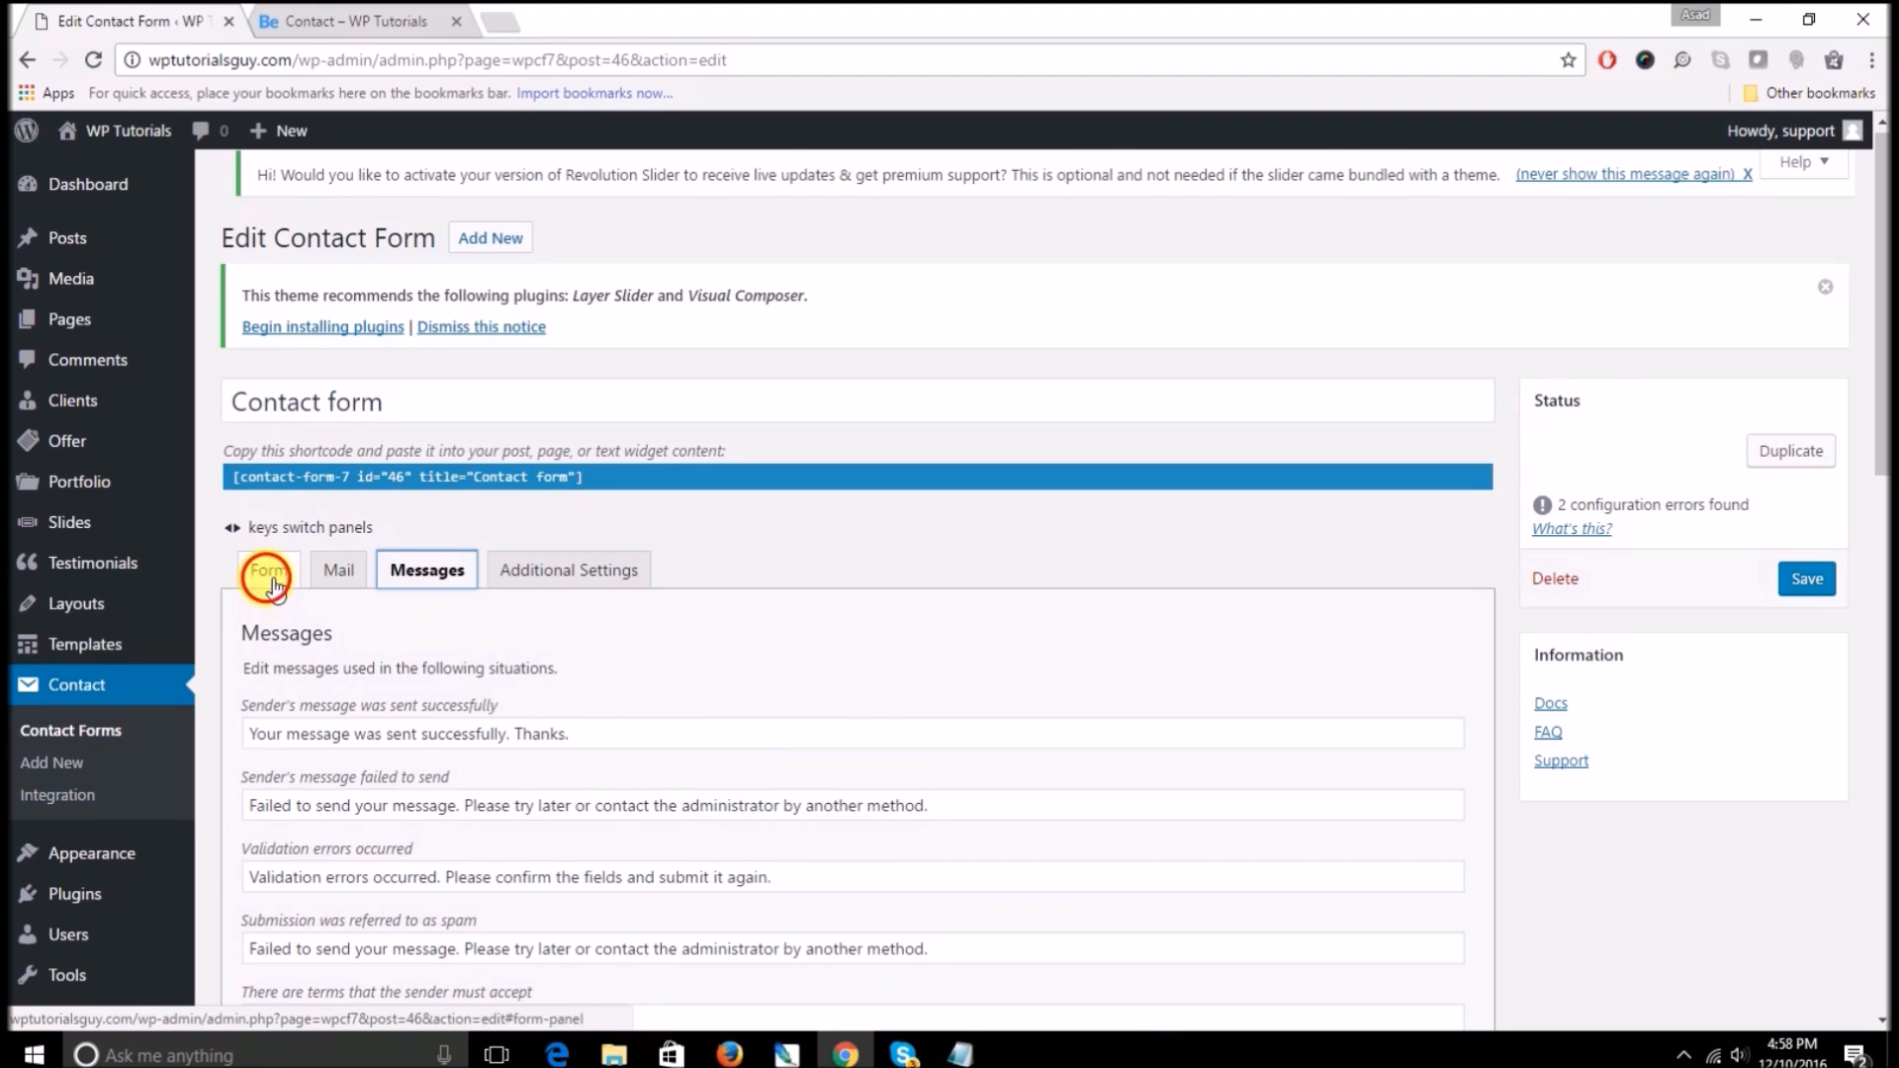
left_click(273, 582)
Step: Insert a new [text text-907] text field tag on an empty line after the Message row
left_click(964, 776)
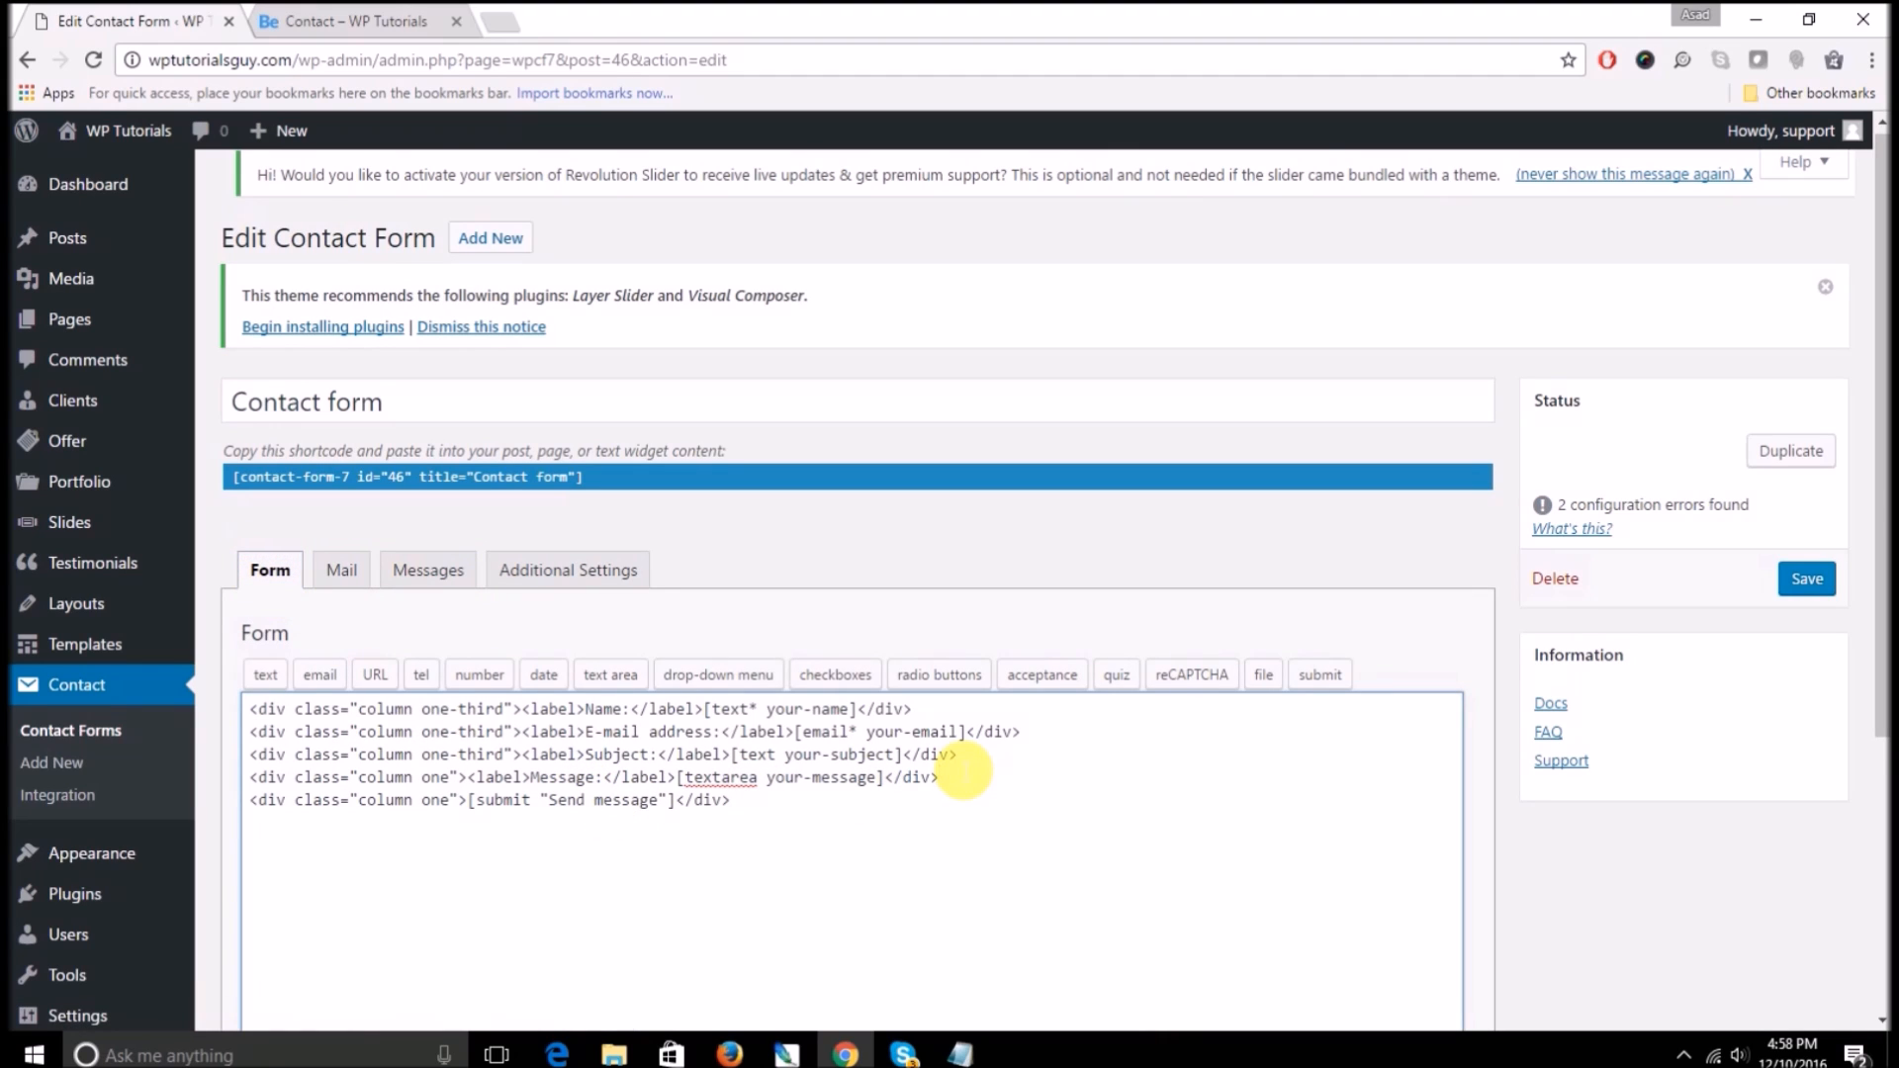
key("Return")
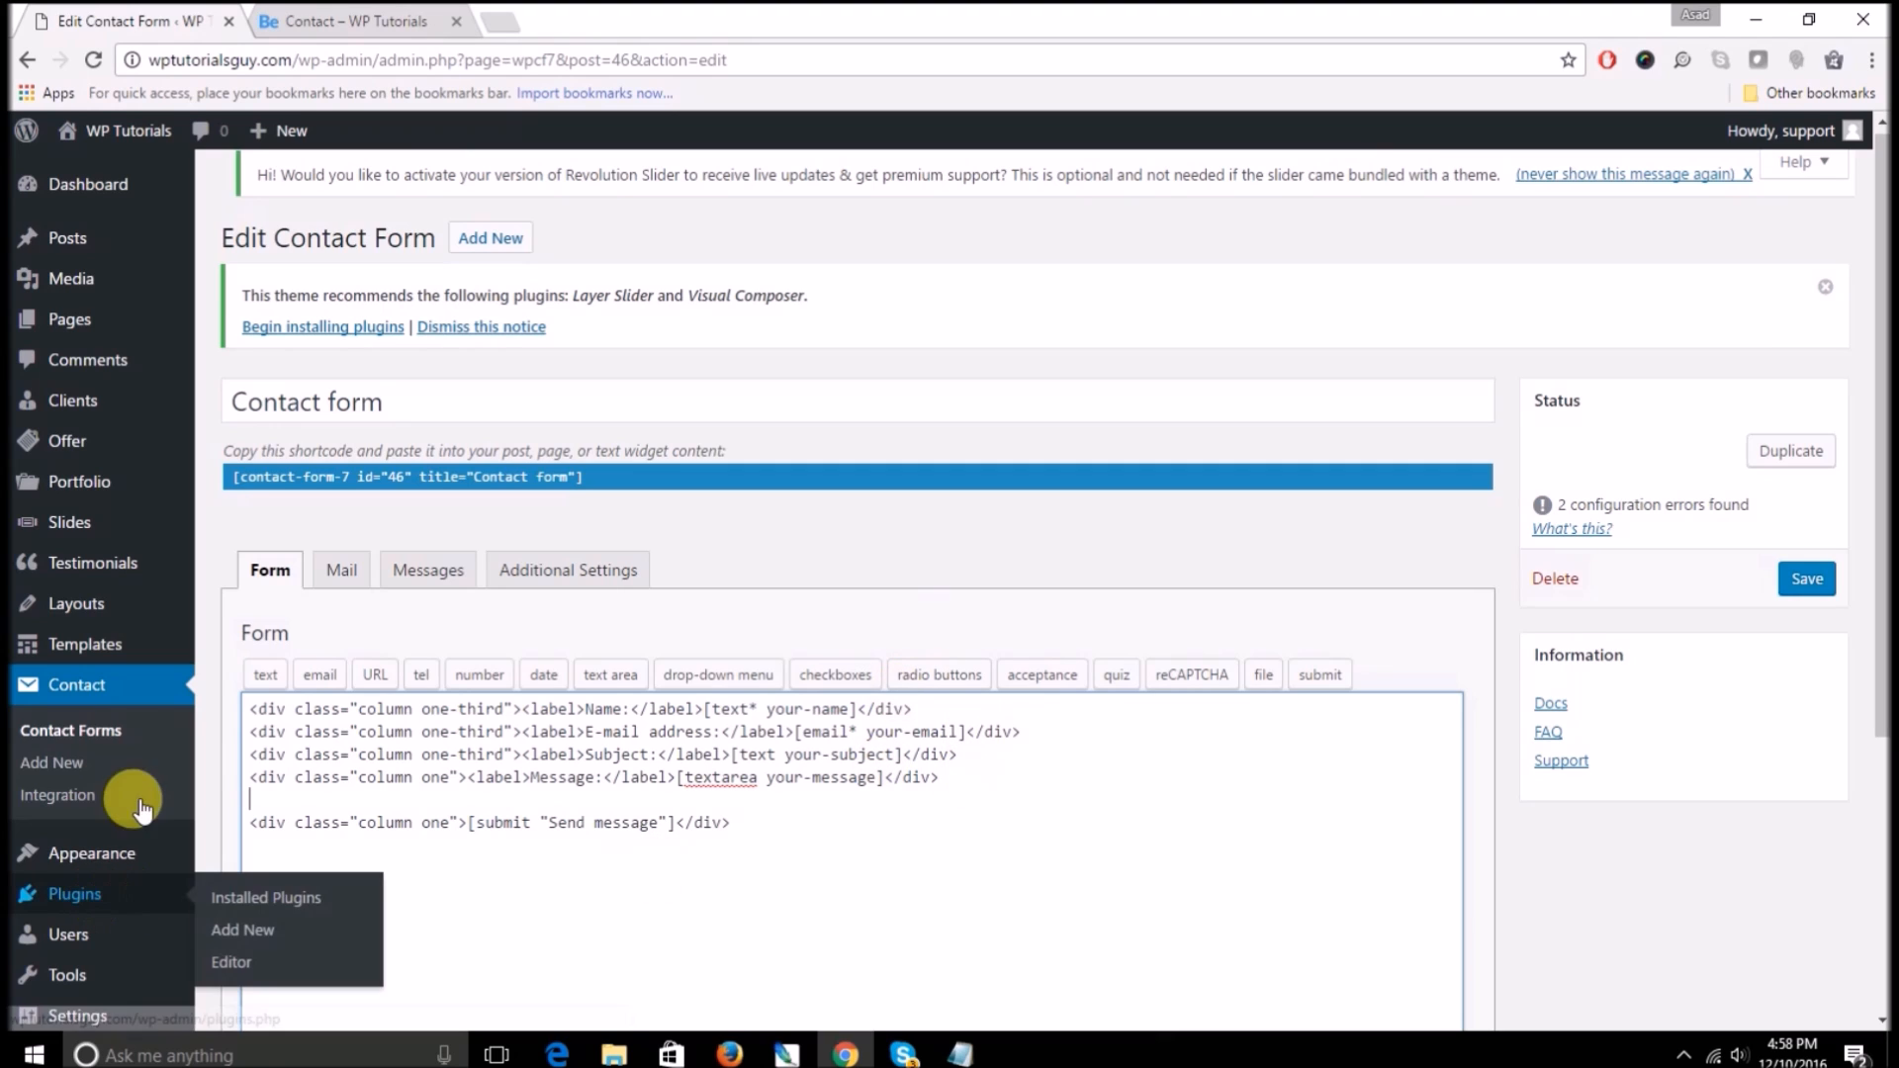
left_click(267, 676)
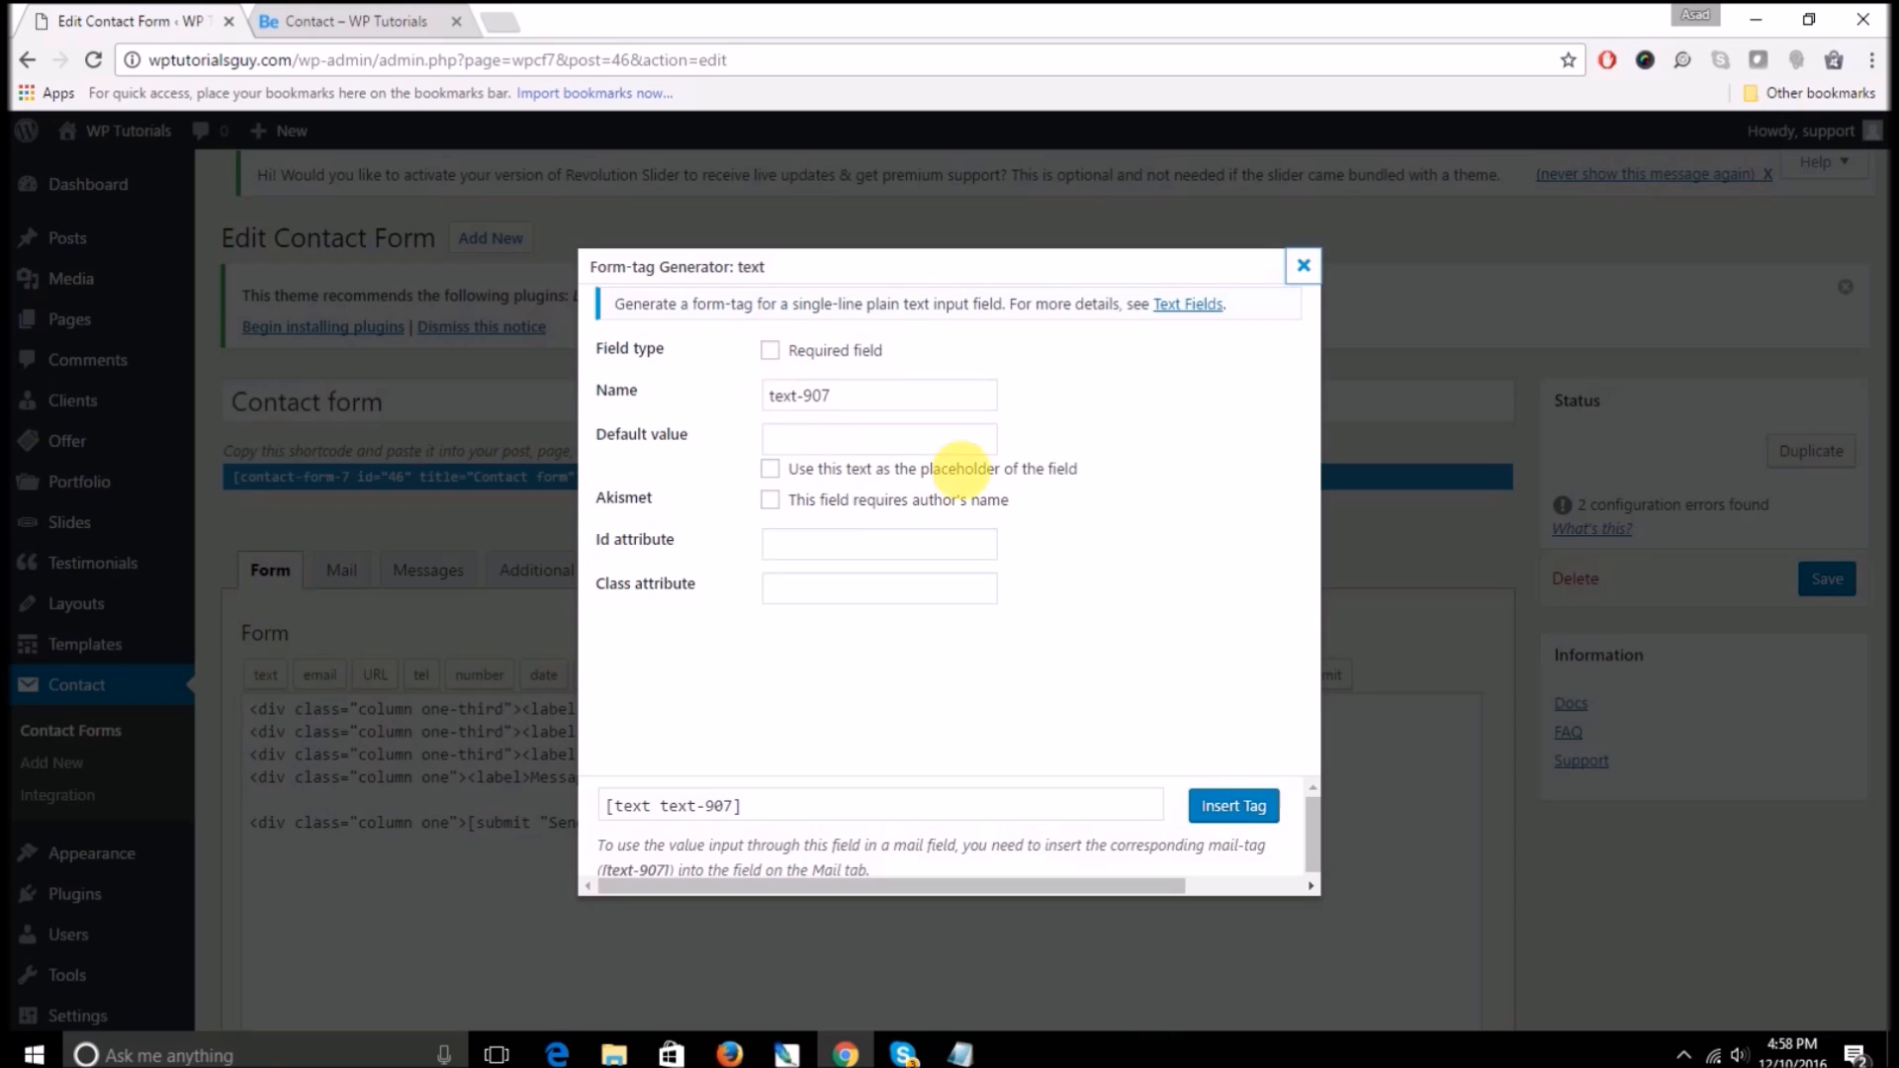
left_click(1254, 817)
Step: Wrap [text text-907] in the column div markup with a 'My new field:' label
left_click_drag(252, 783, 465, 784)
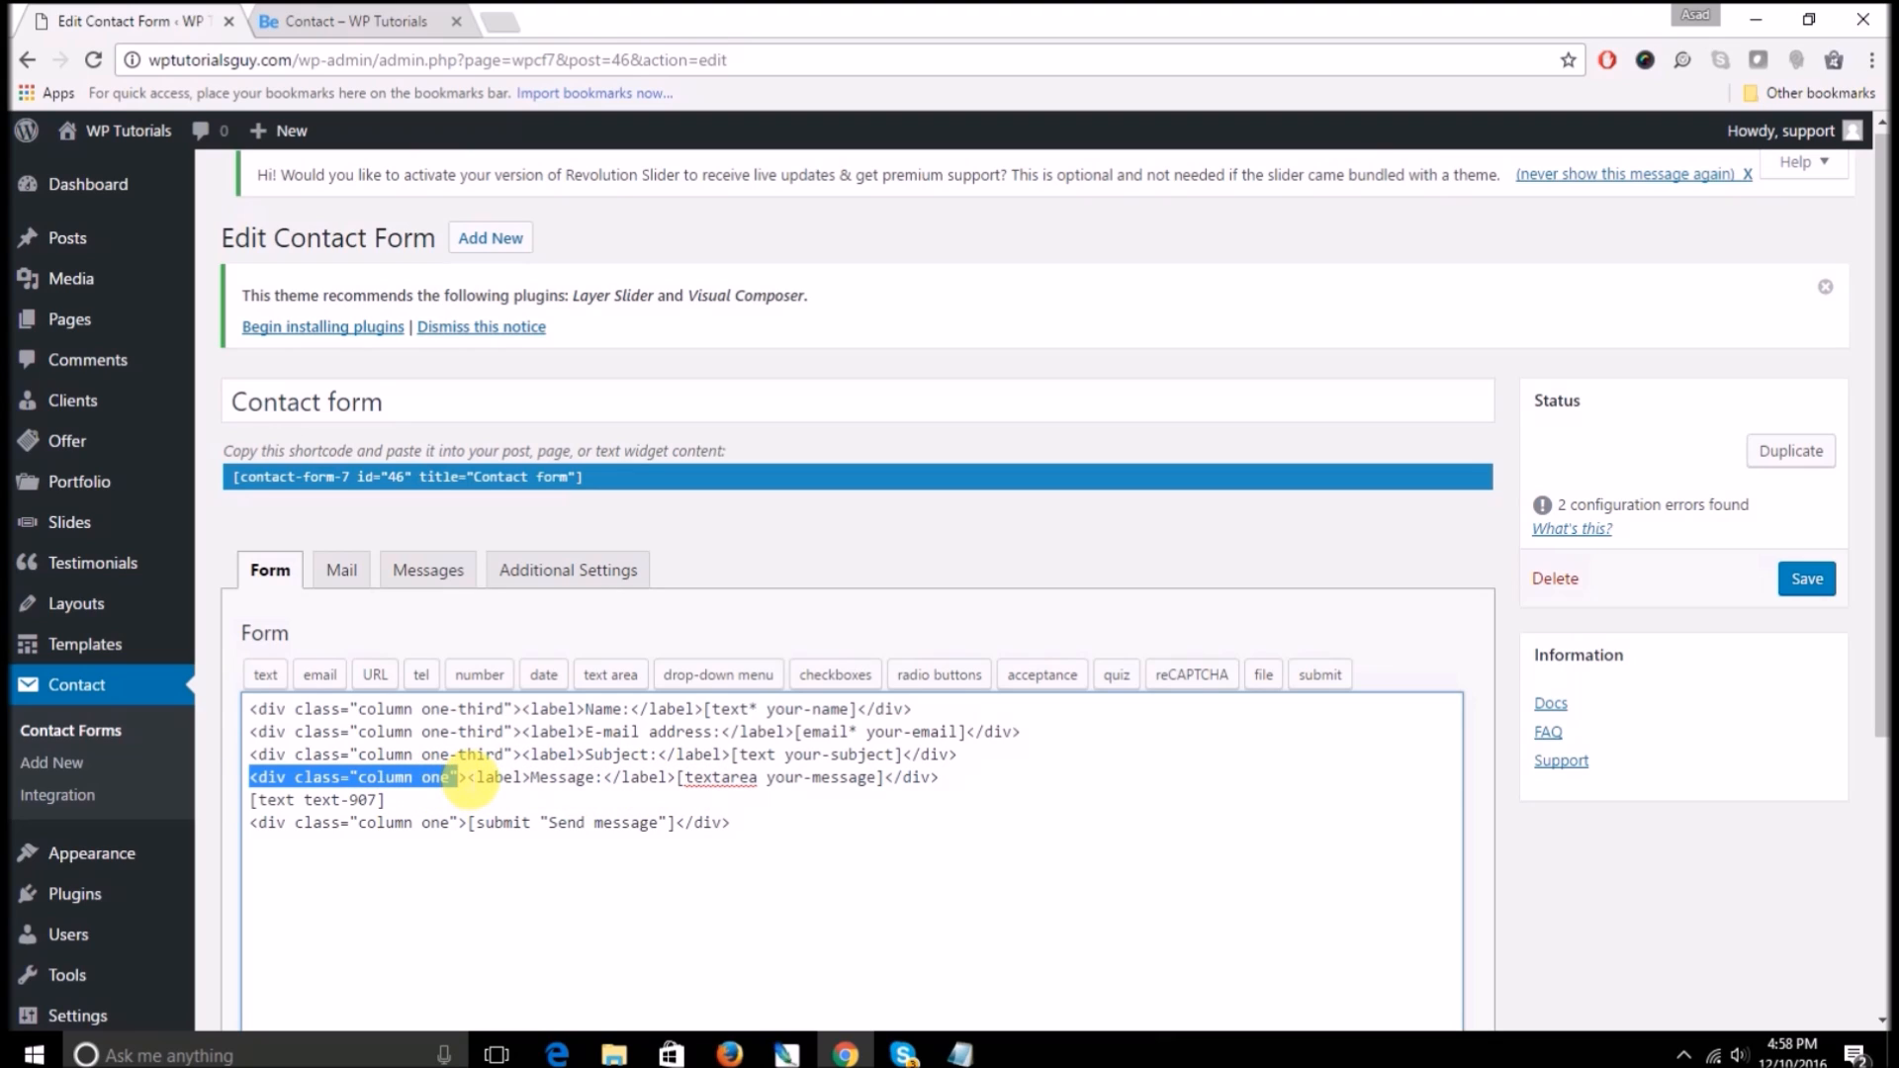
right_click(461, 779)
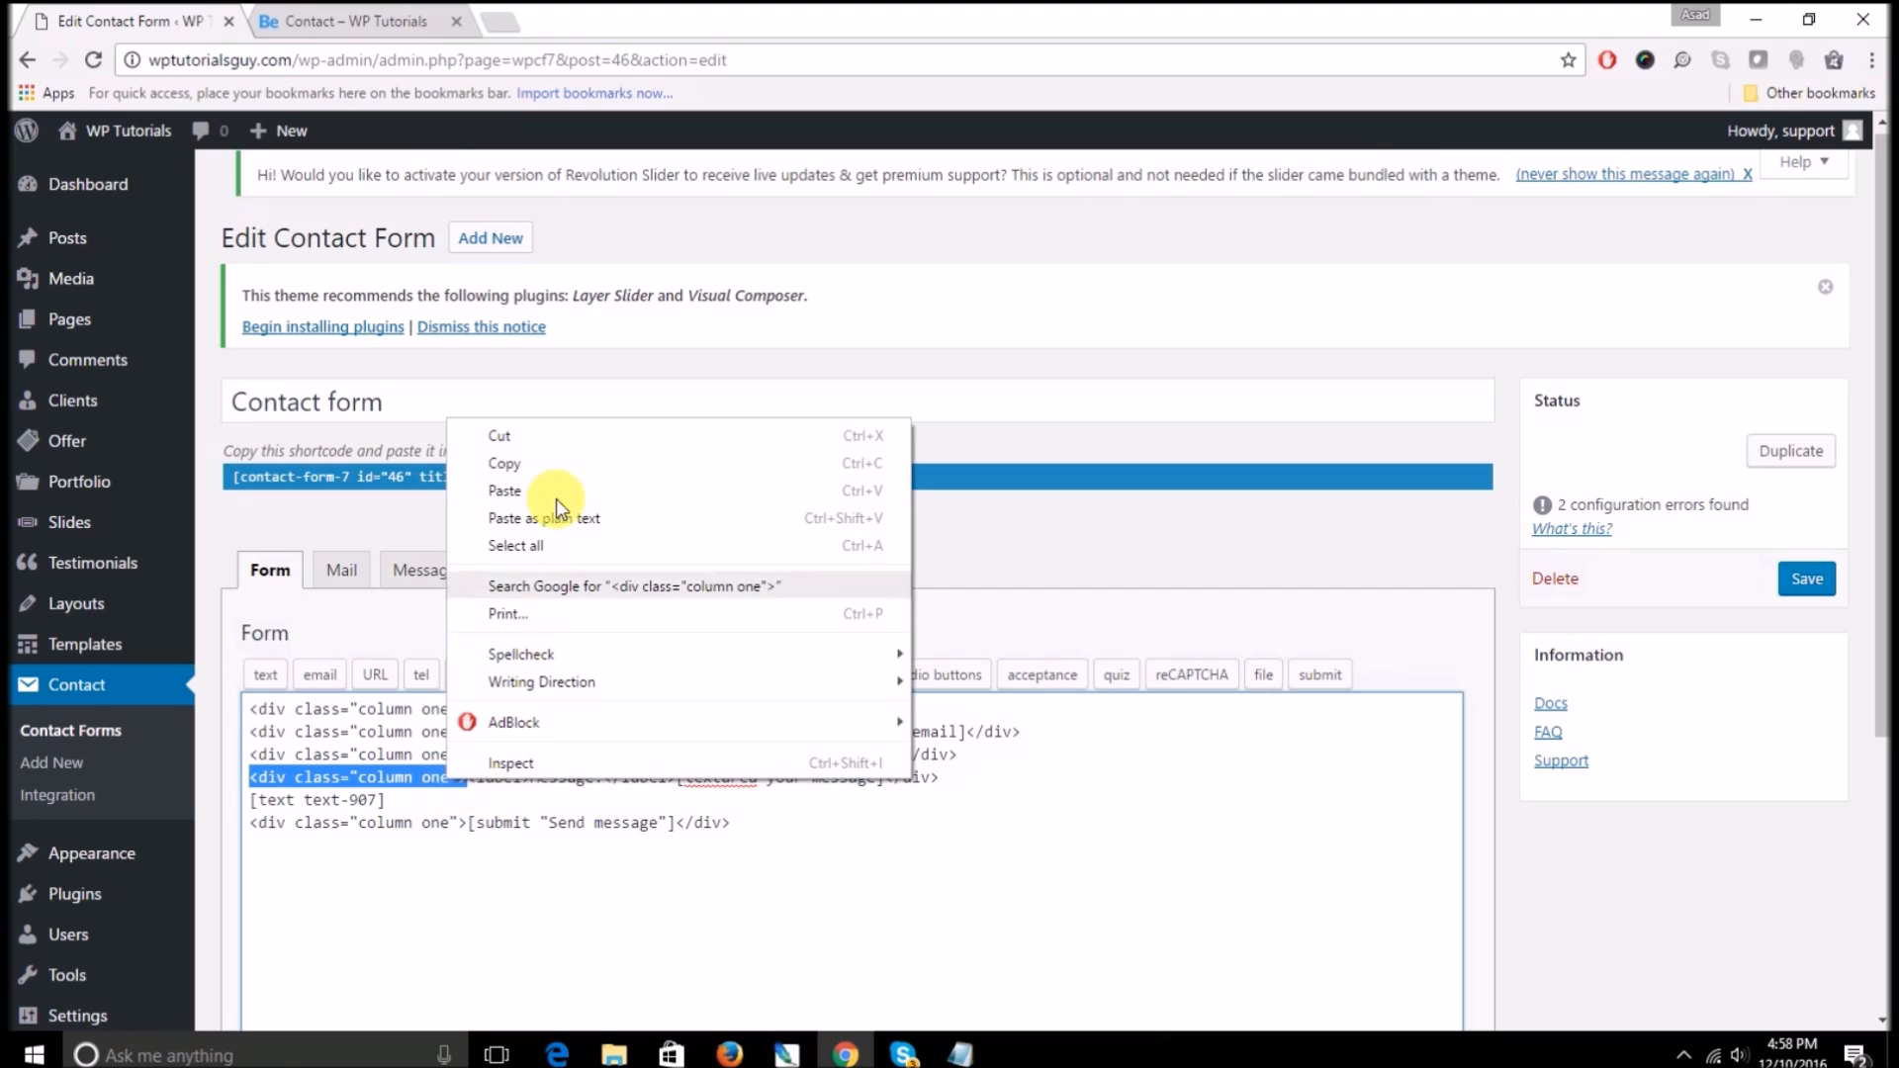
left_click(551, 469)
left_click(252, 799)
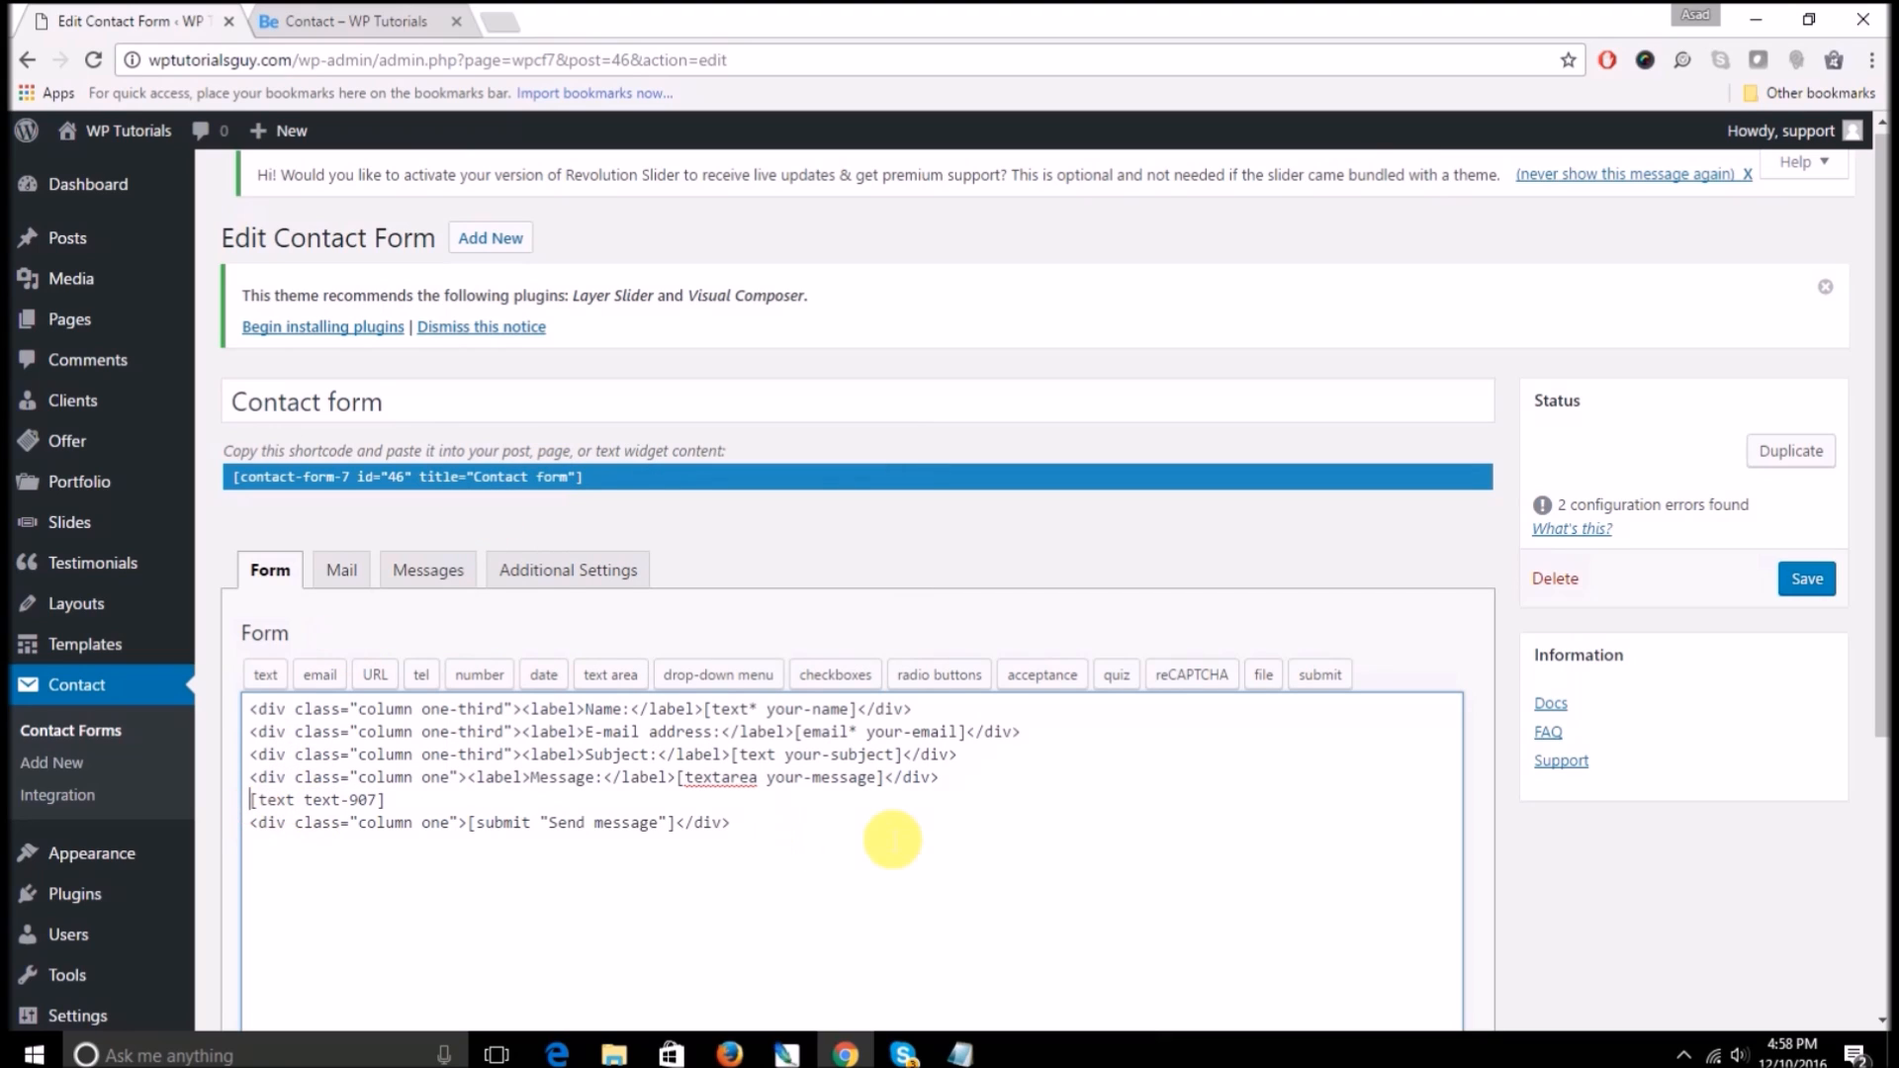
key("ctrl+v")
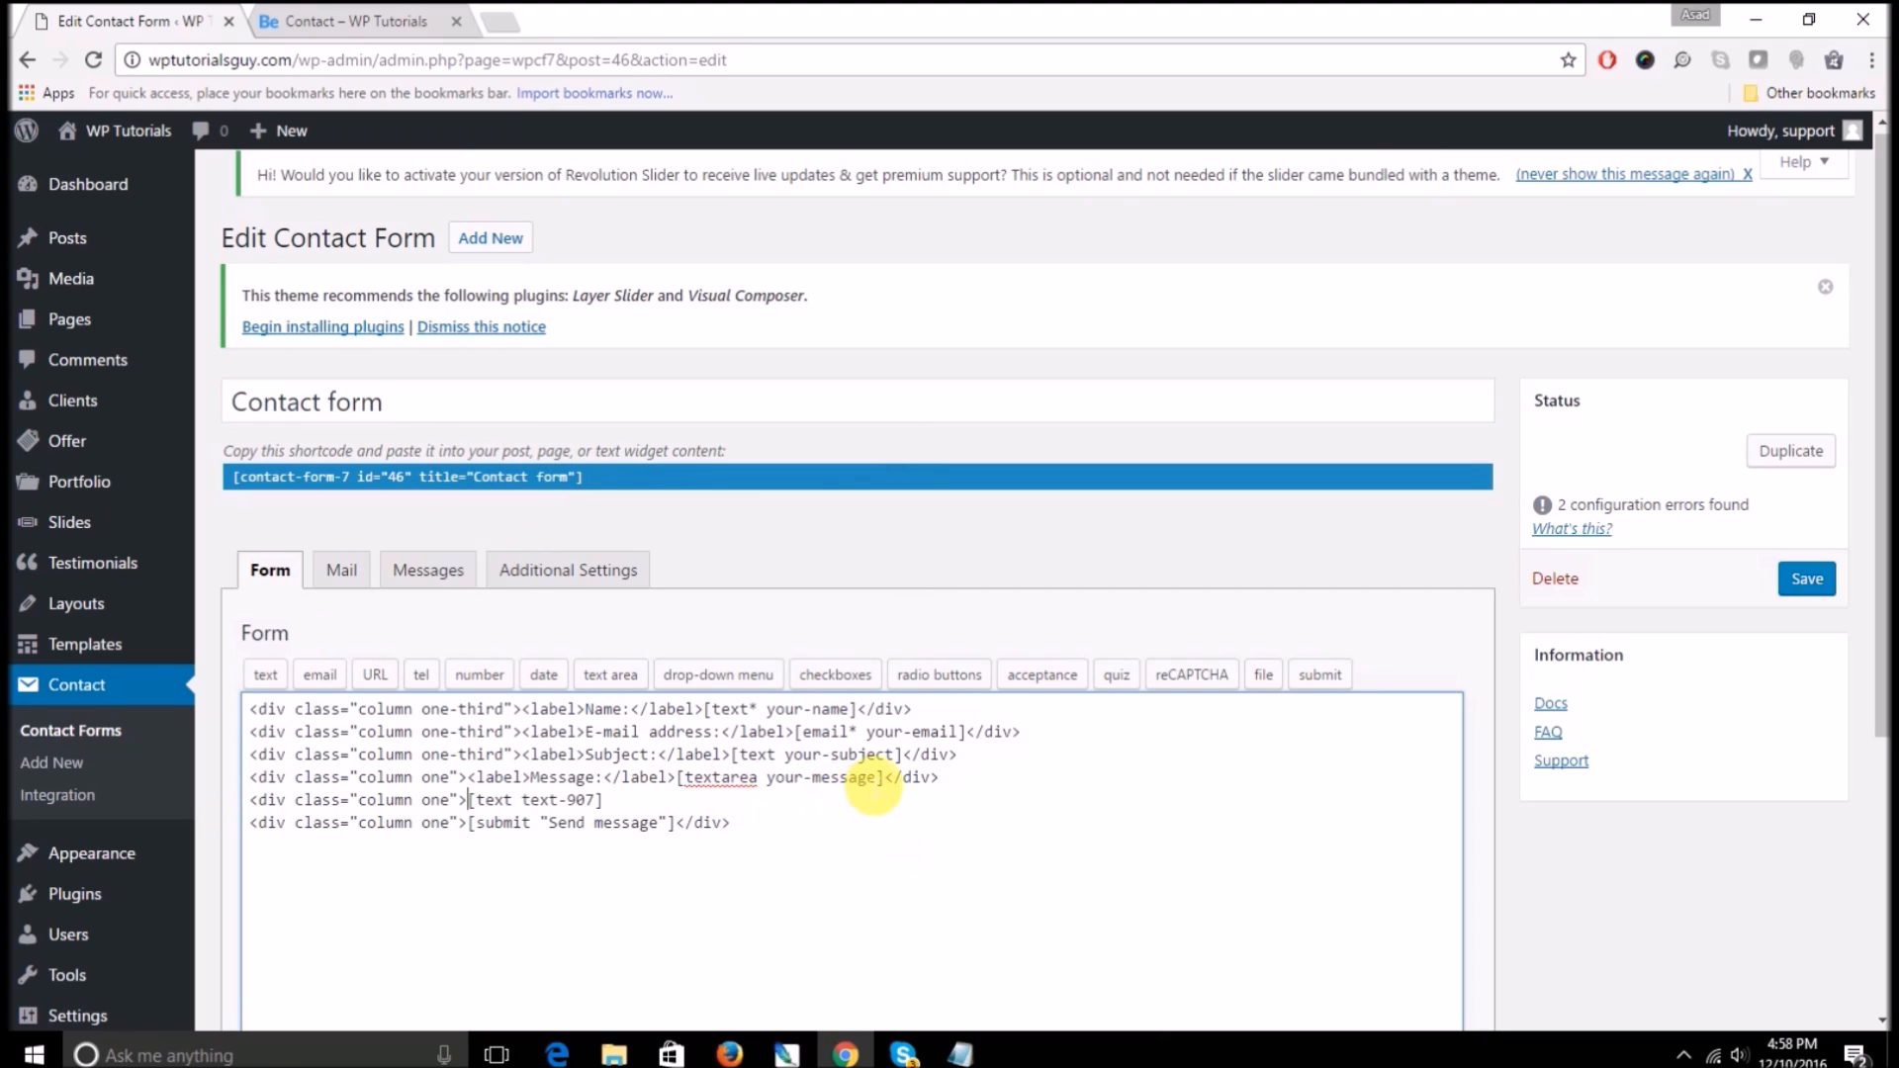
left_click_drag(885, 780, 1057, 788)
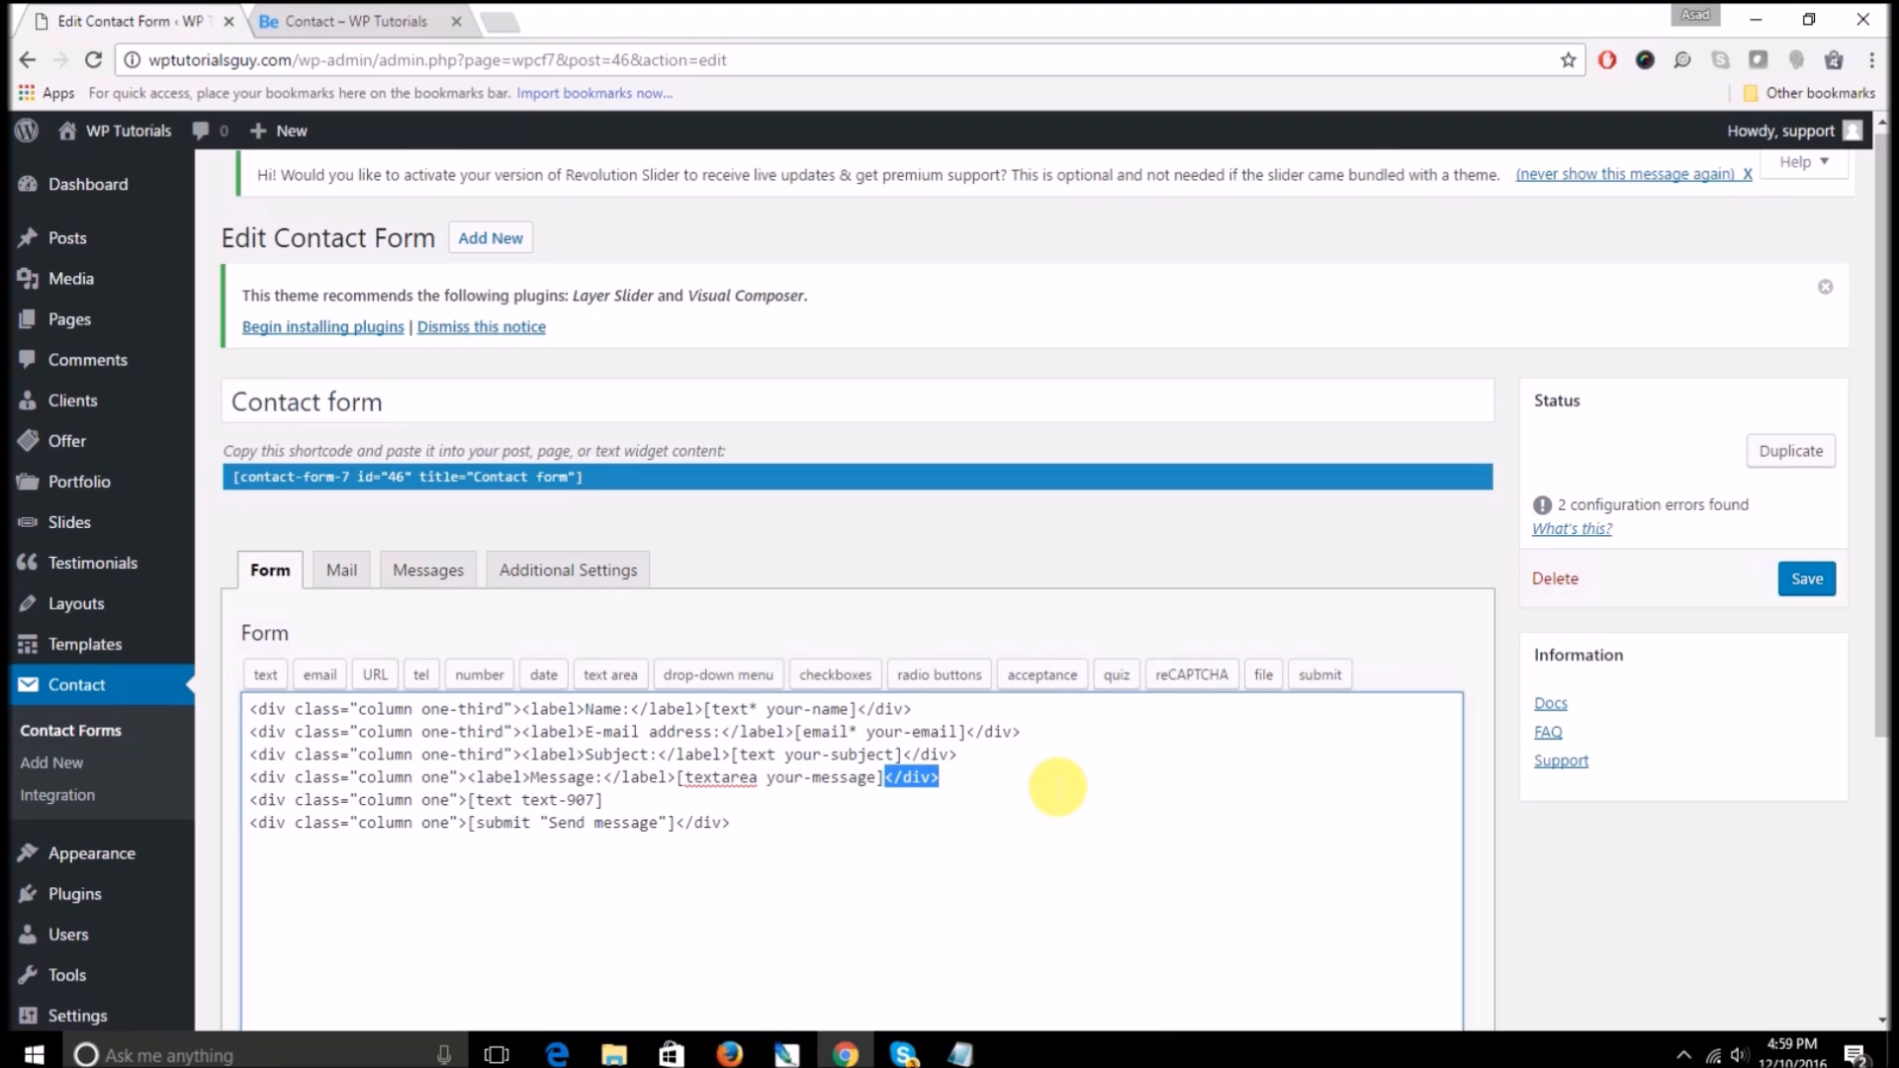
left_click(604, 802)
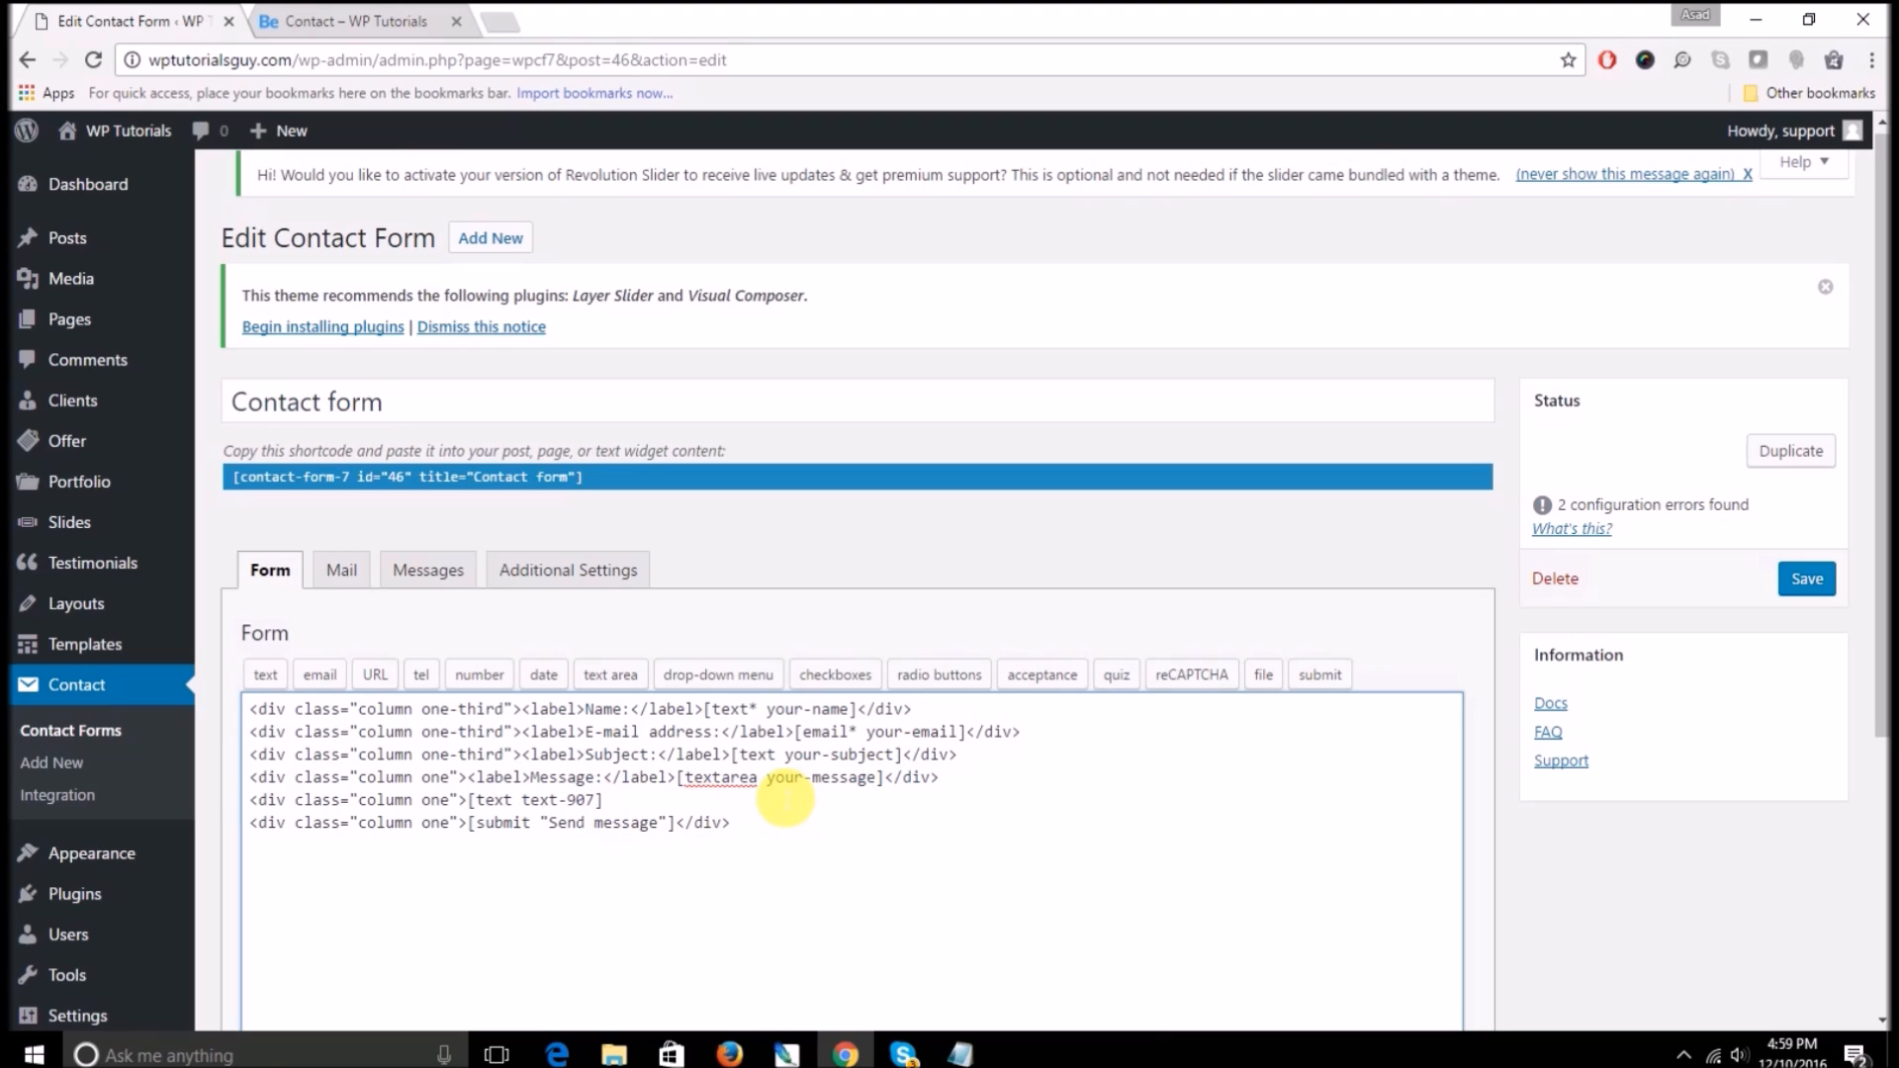
left_click_drag(469, 779, 657, 780)
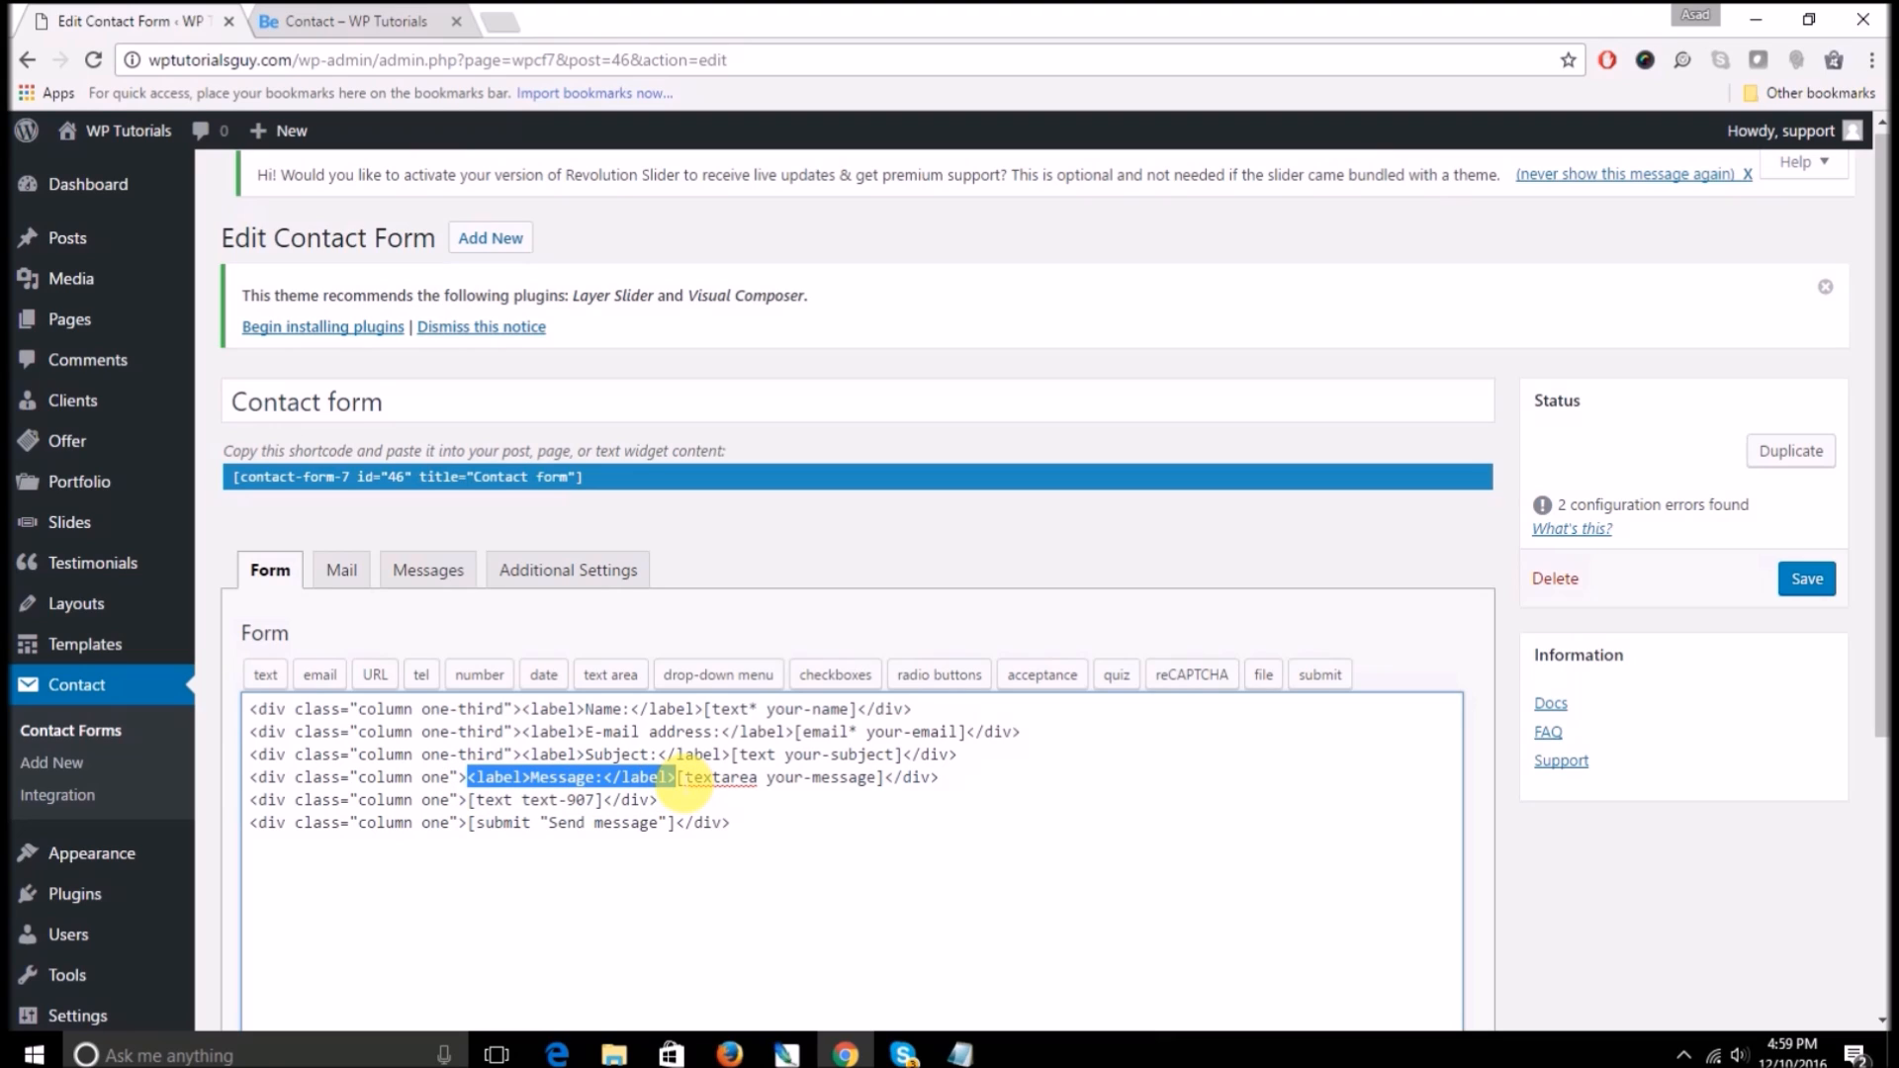
left_click(473, 809)
key("ctrl+v")
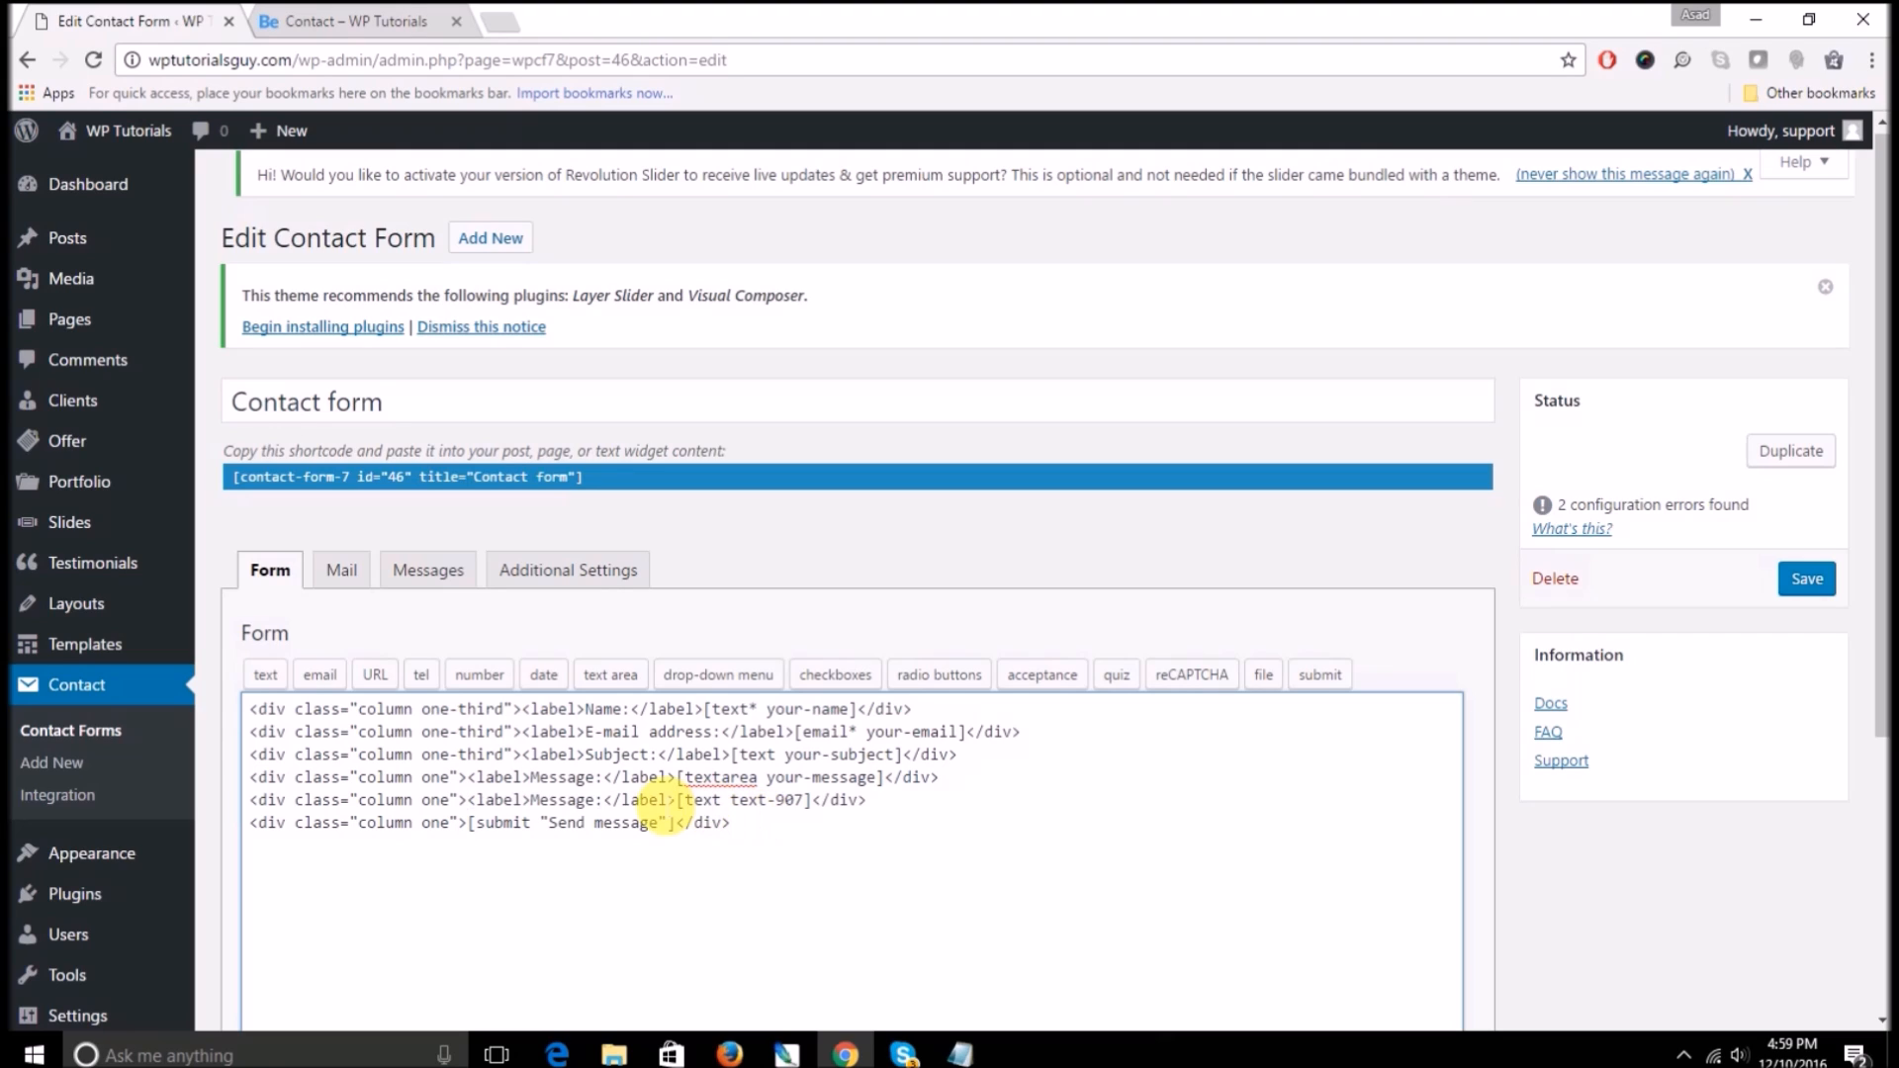
double_click(592, 802)
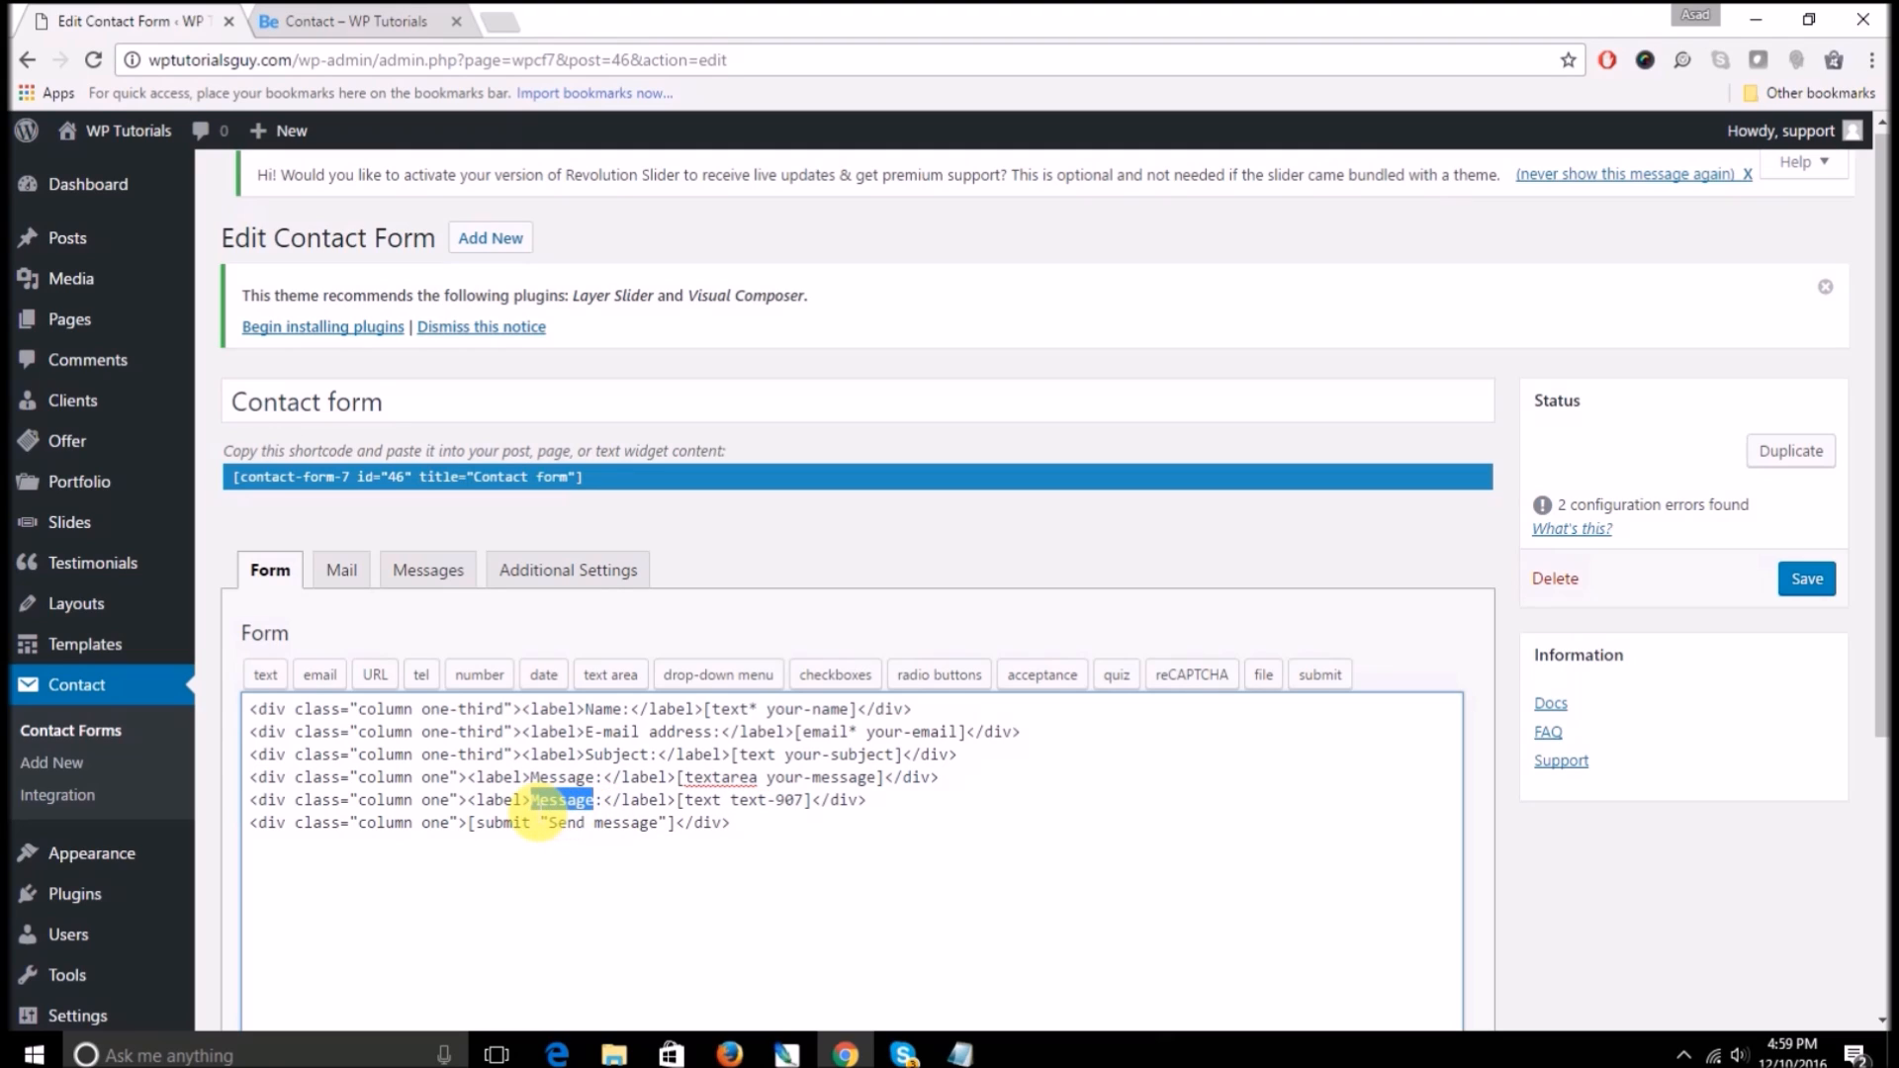
type("My new ")
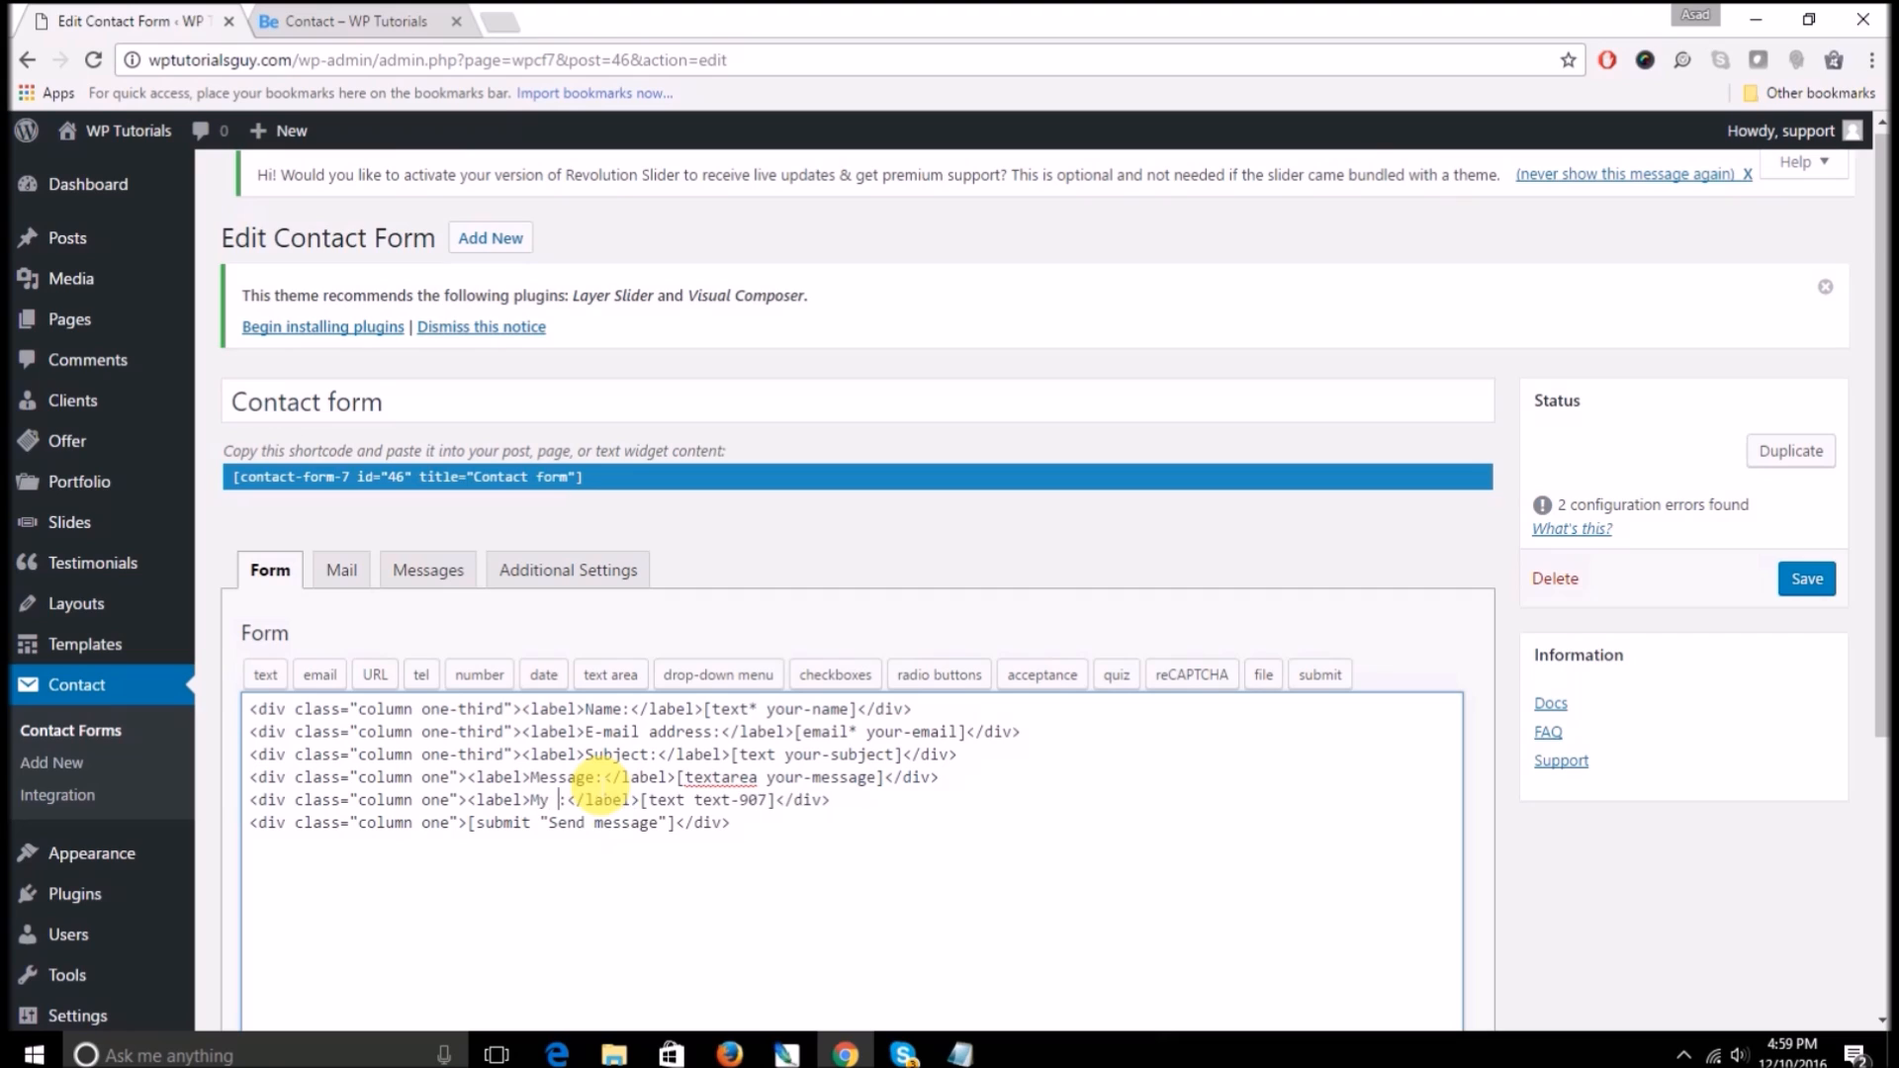
type("field")
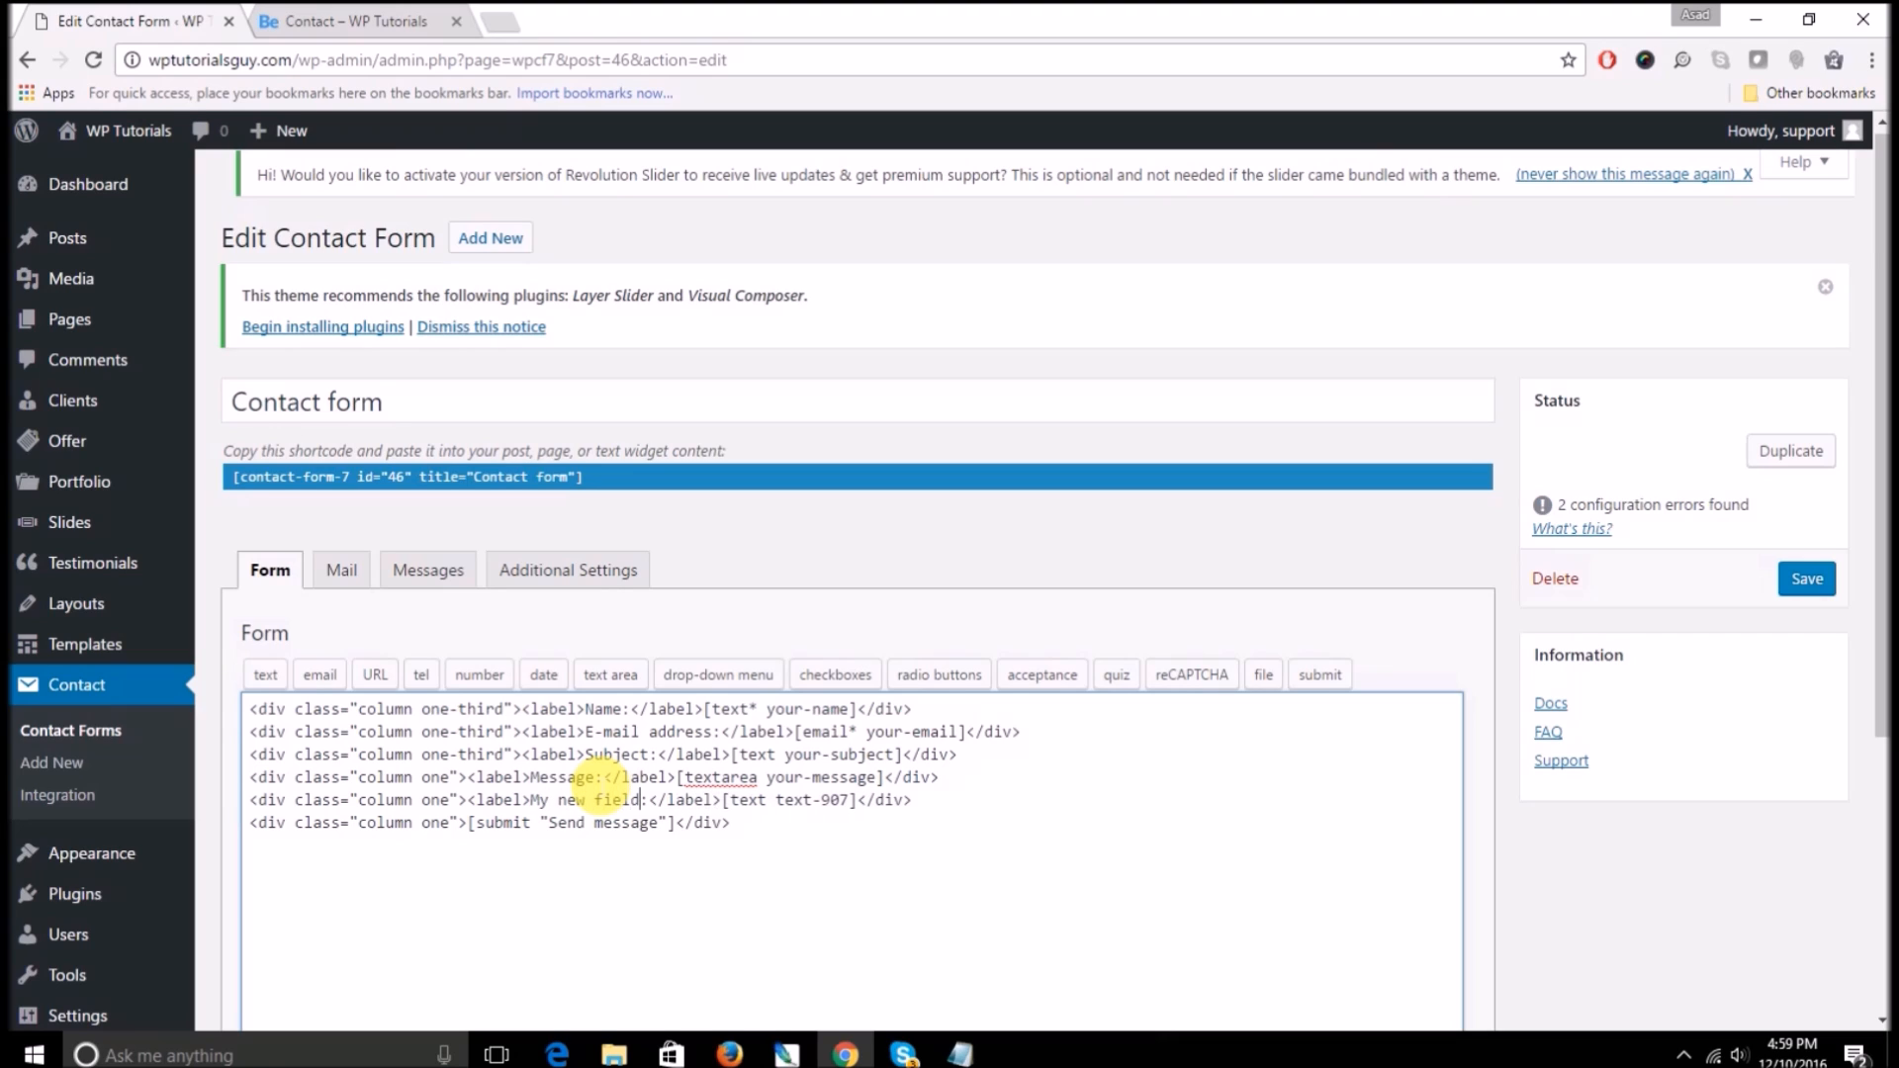
Step: Copy the [text text-907] tag and bring up the Mail settings
left_click_drag(728, 813, 854, 813)
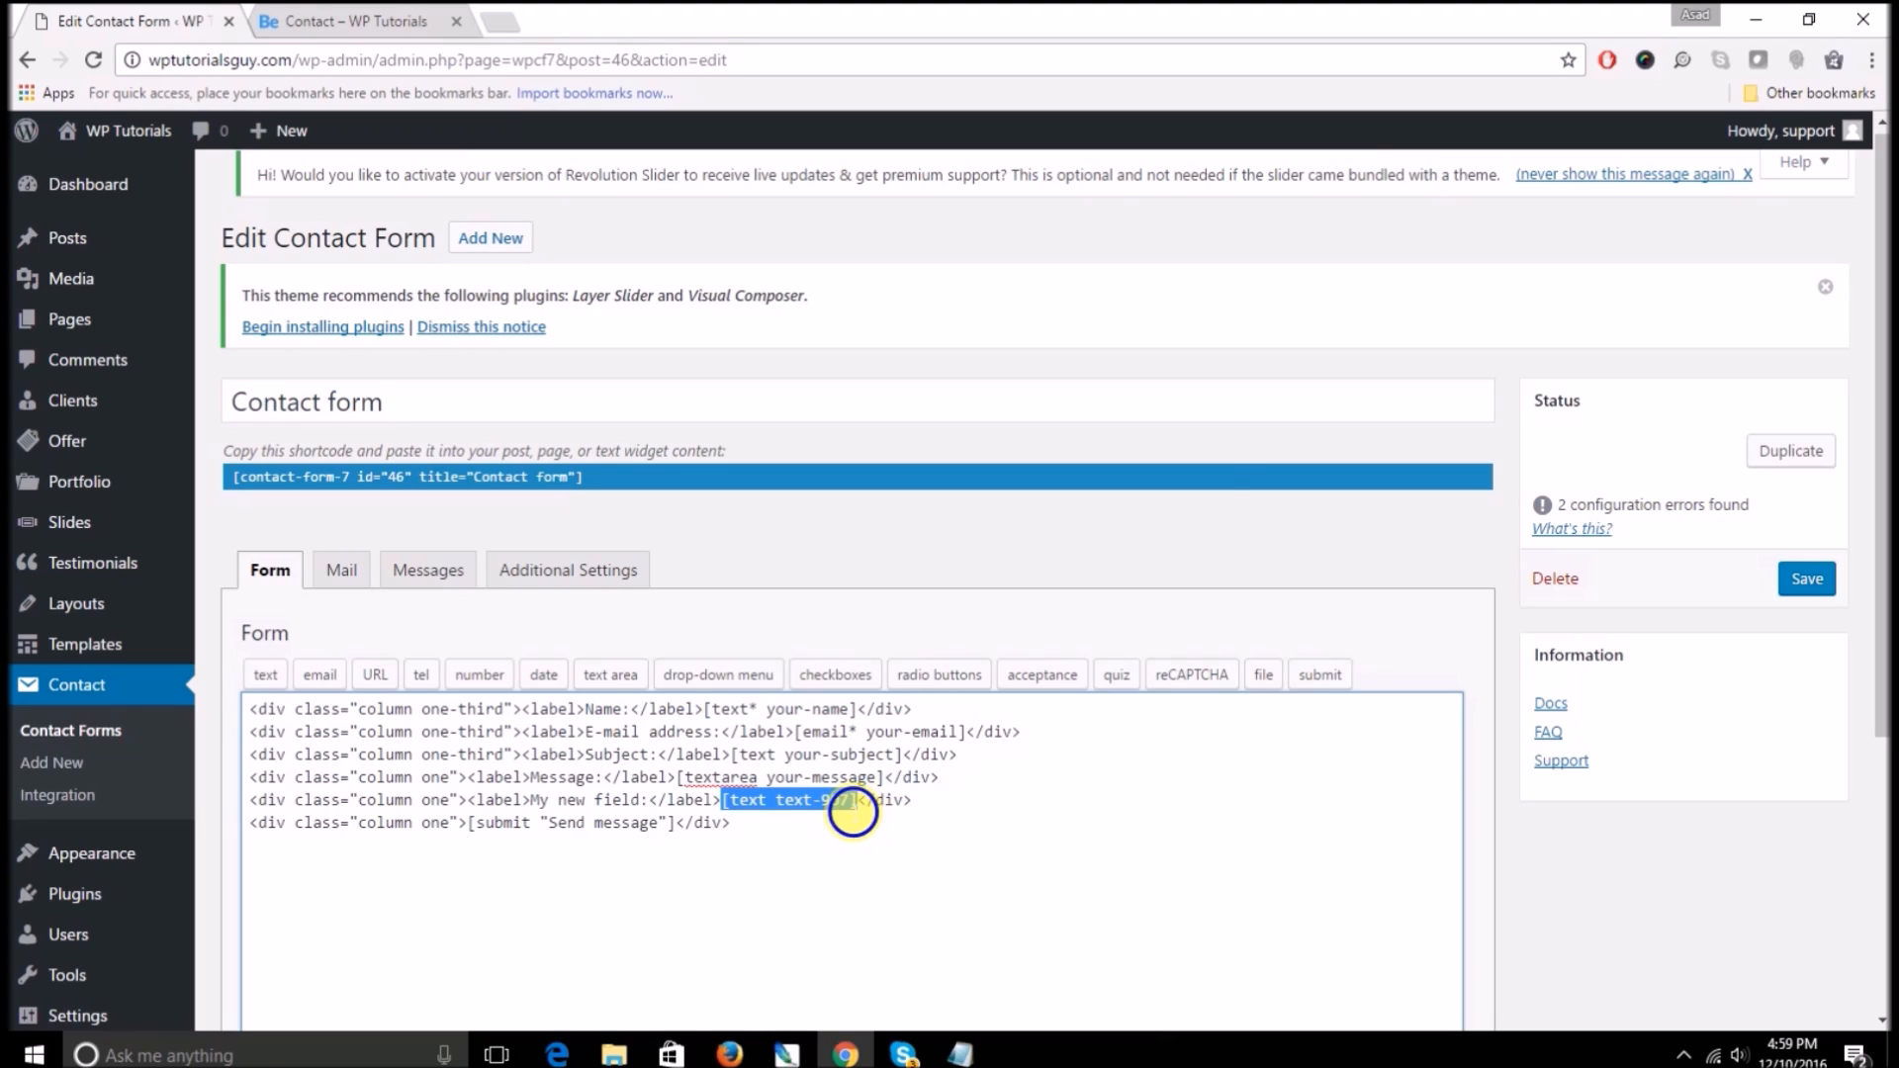
right_click(856, 809)
left_click(916, 486)
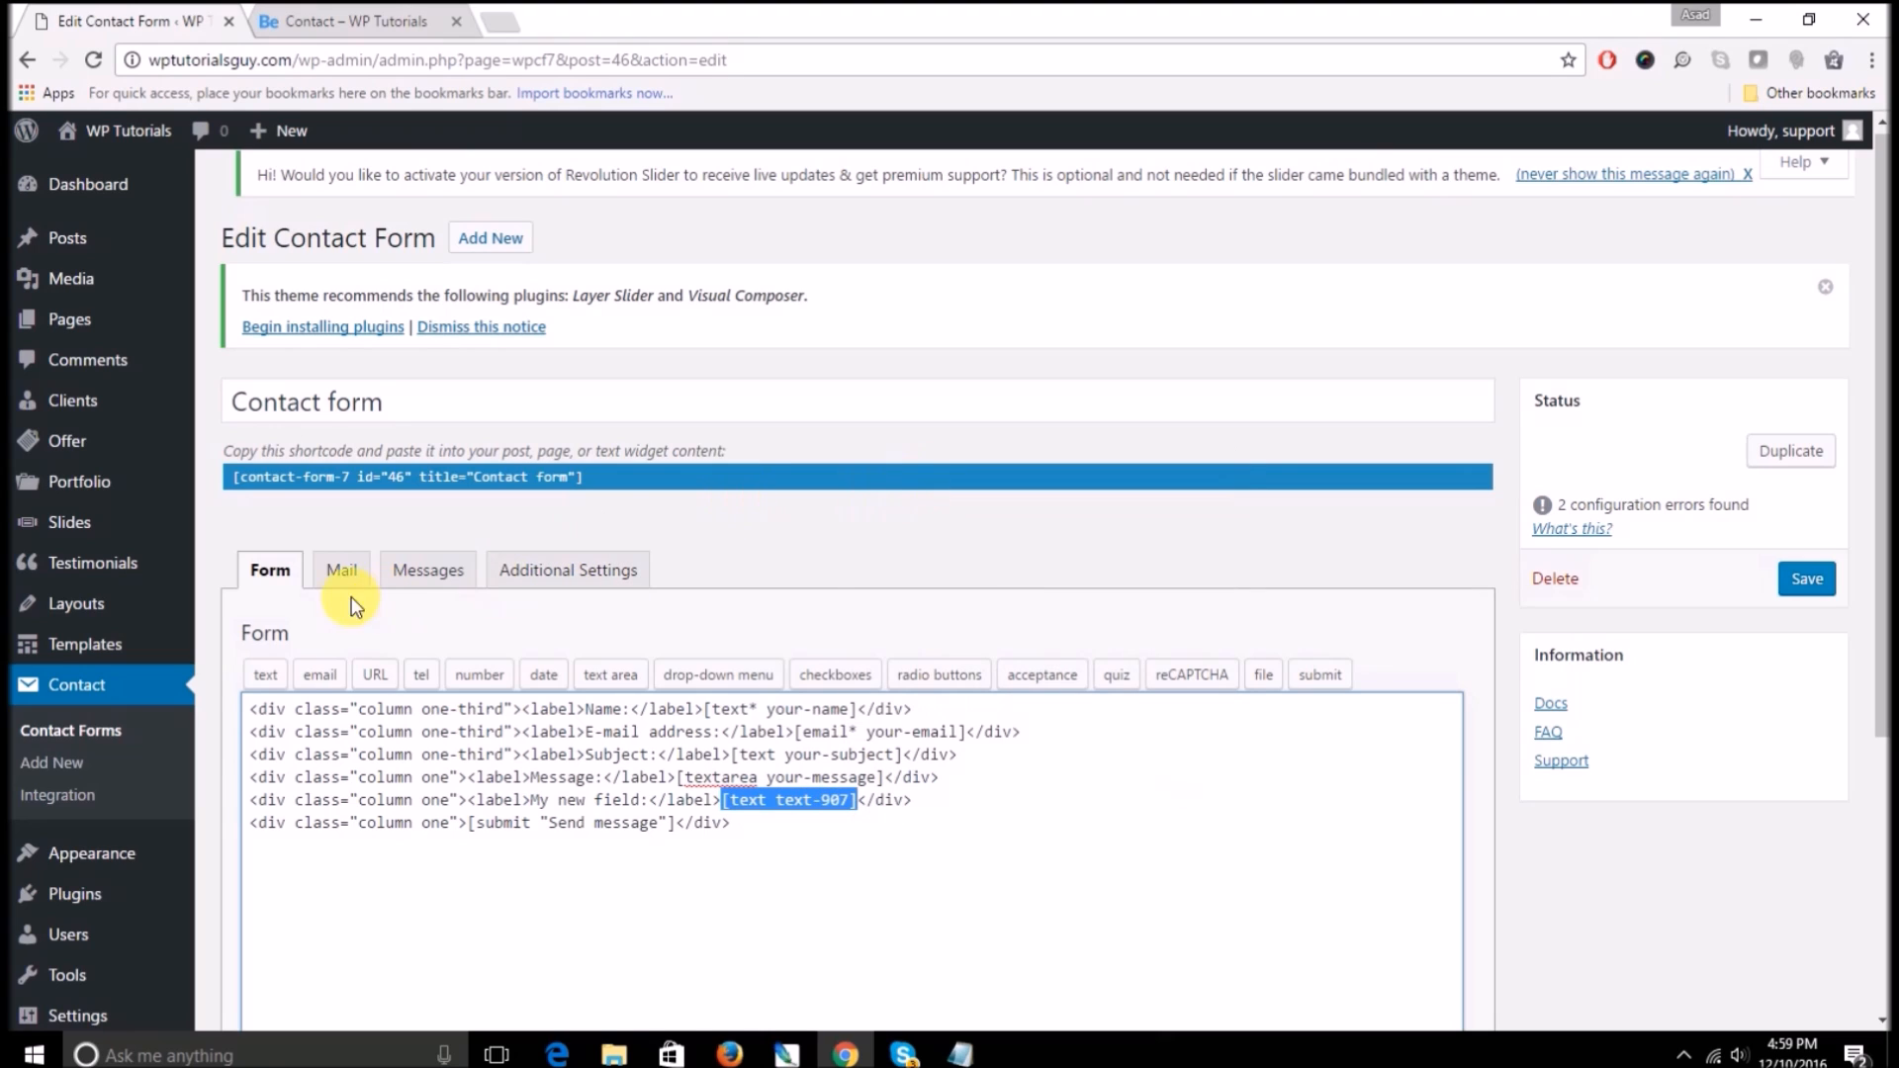
left_click(342, 573)
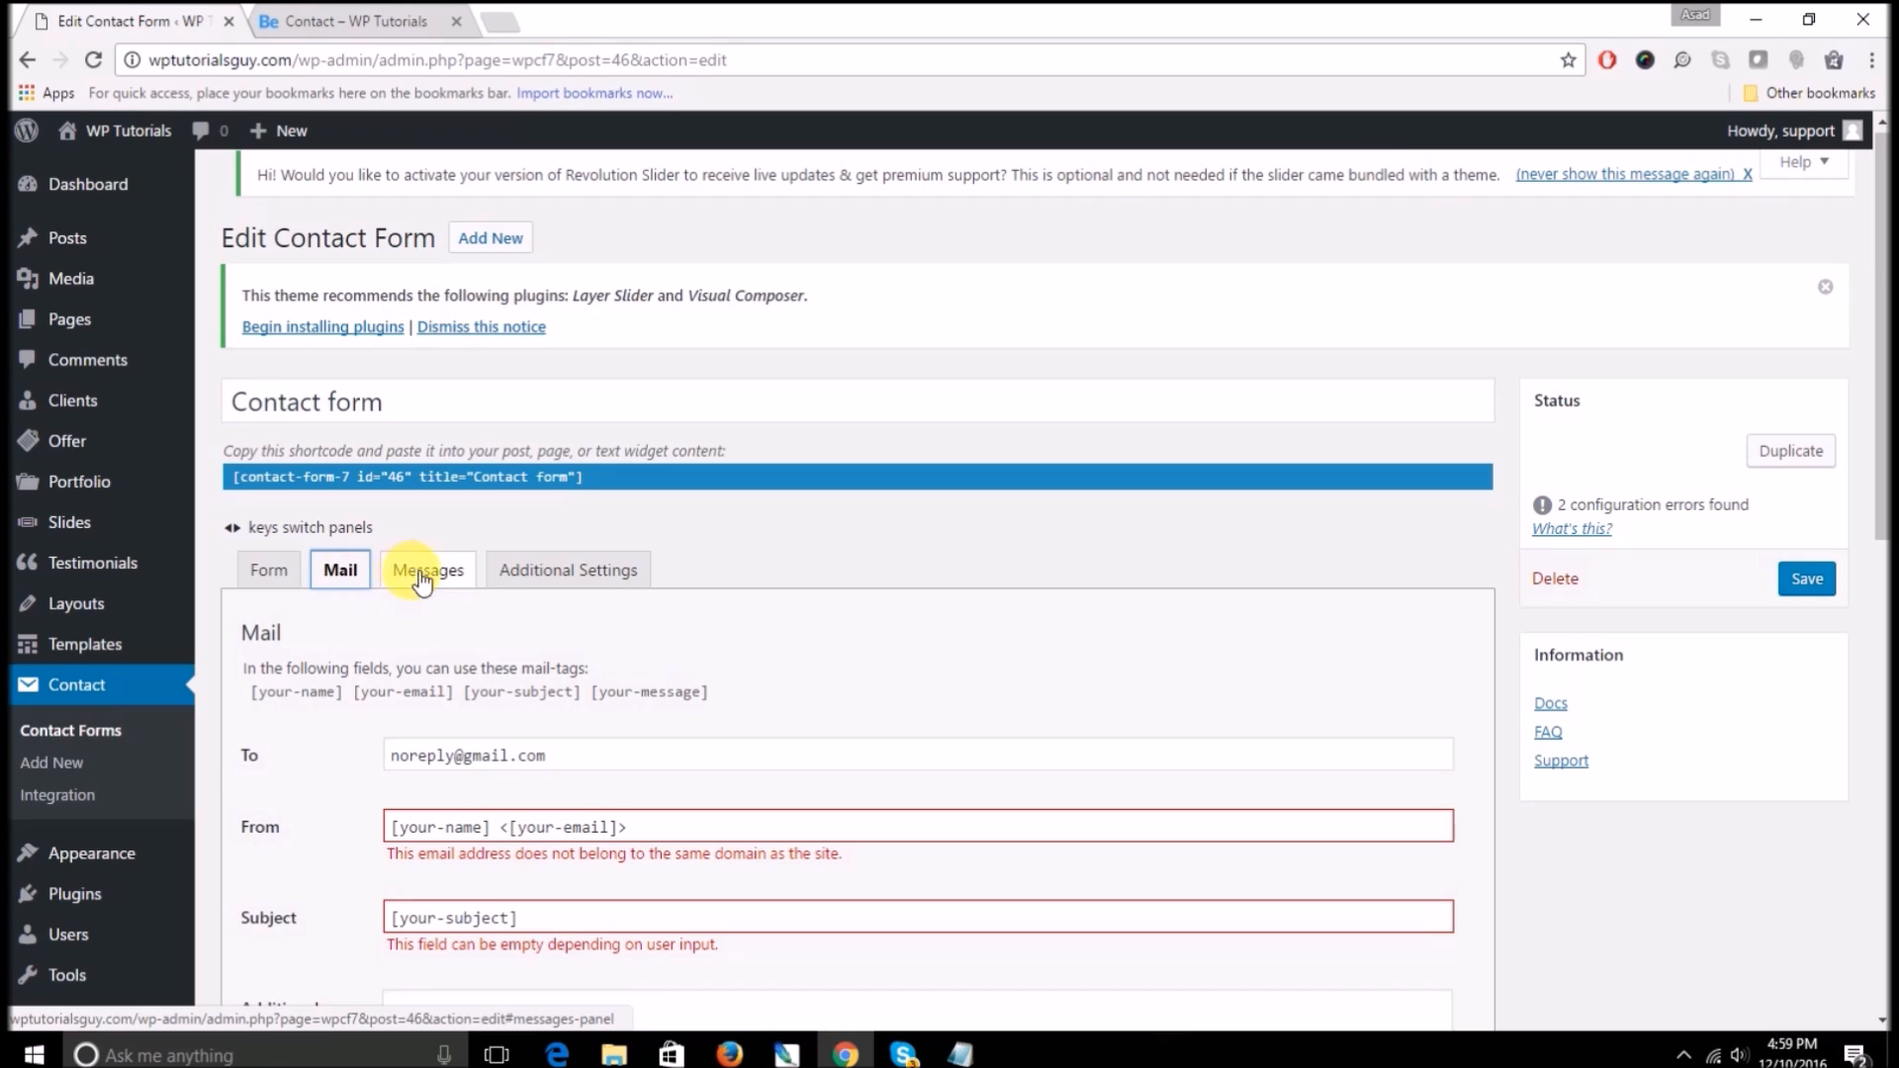
Step: Add [text text-907] directly under [your-message] in the mail Message Body, removing the blank line
scroll(732, 826, "down", 5)
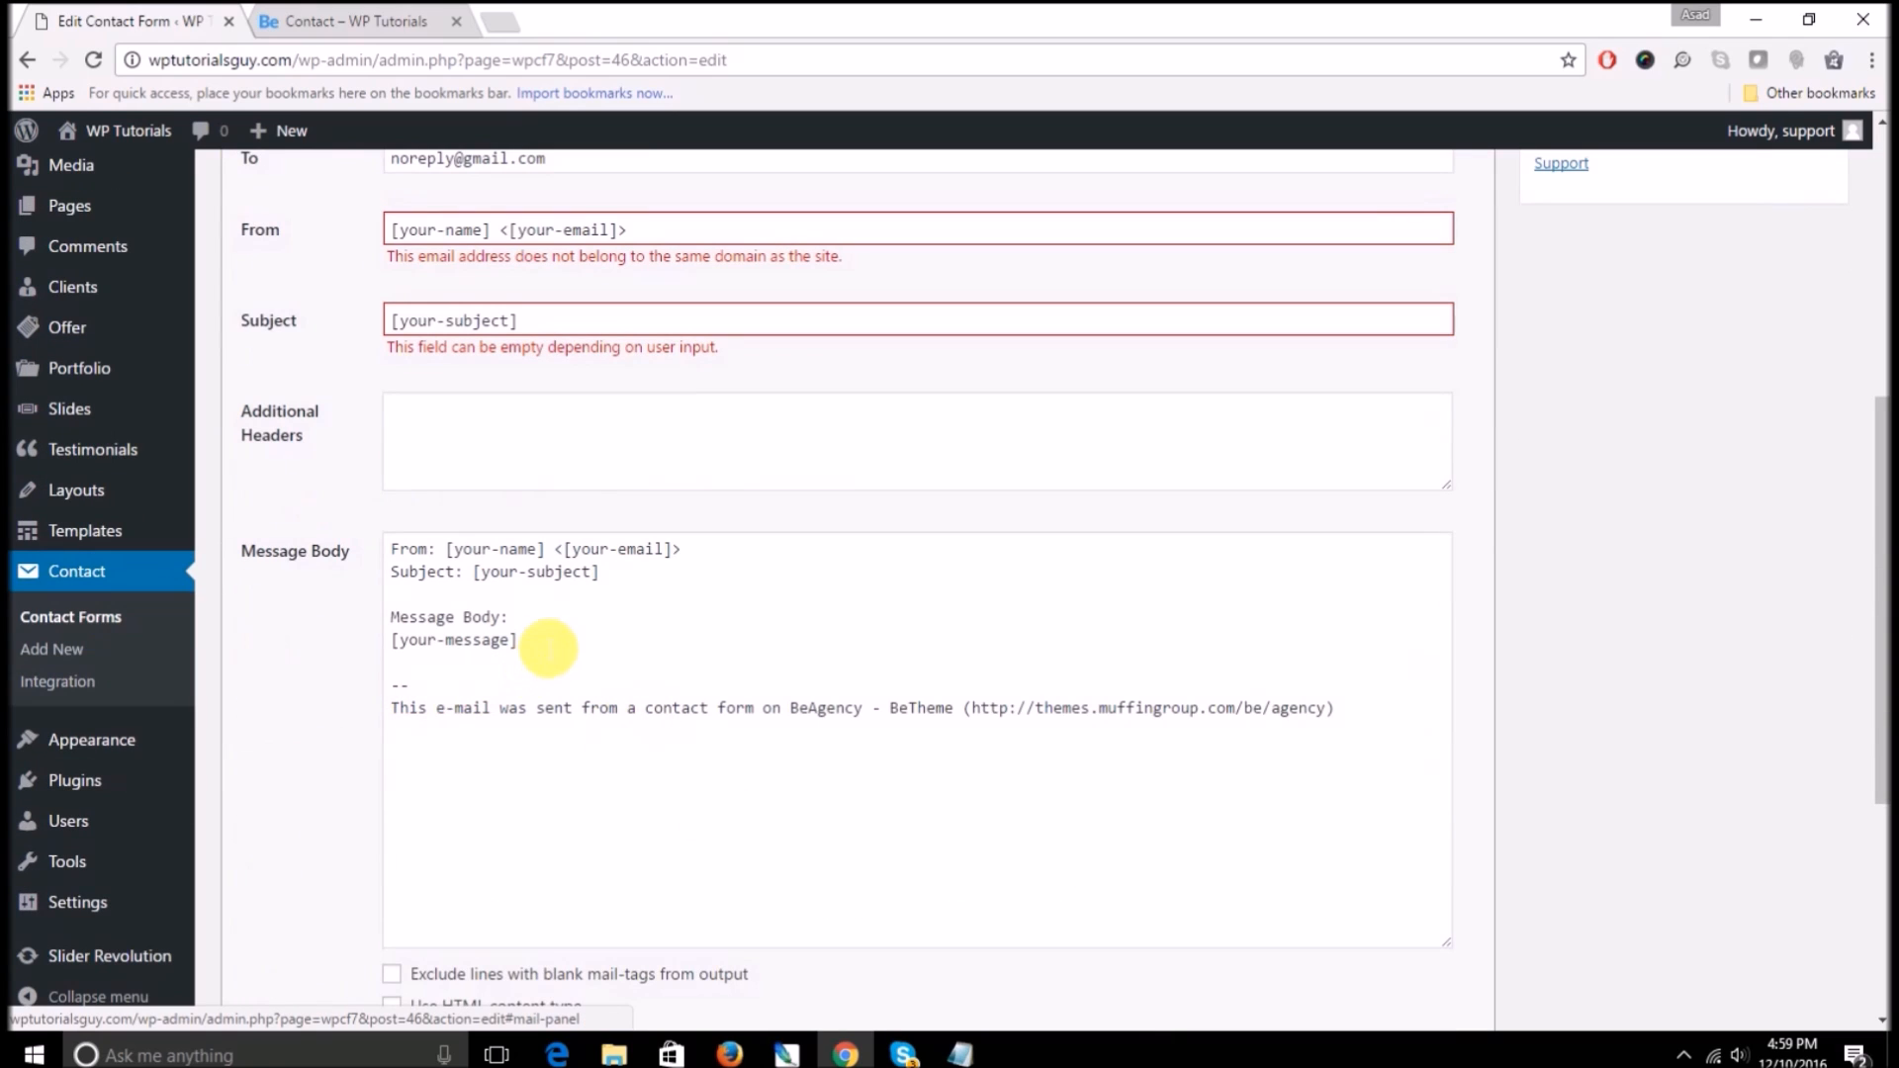
left_click(550, 647)
key("Return")
key("Return")
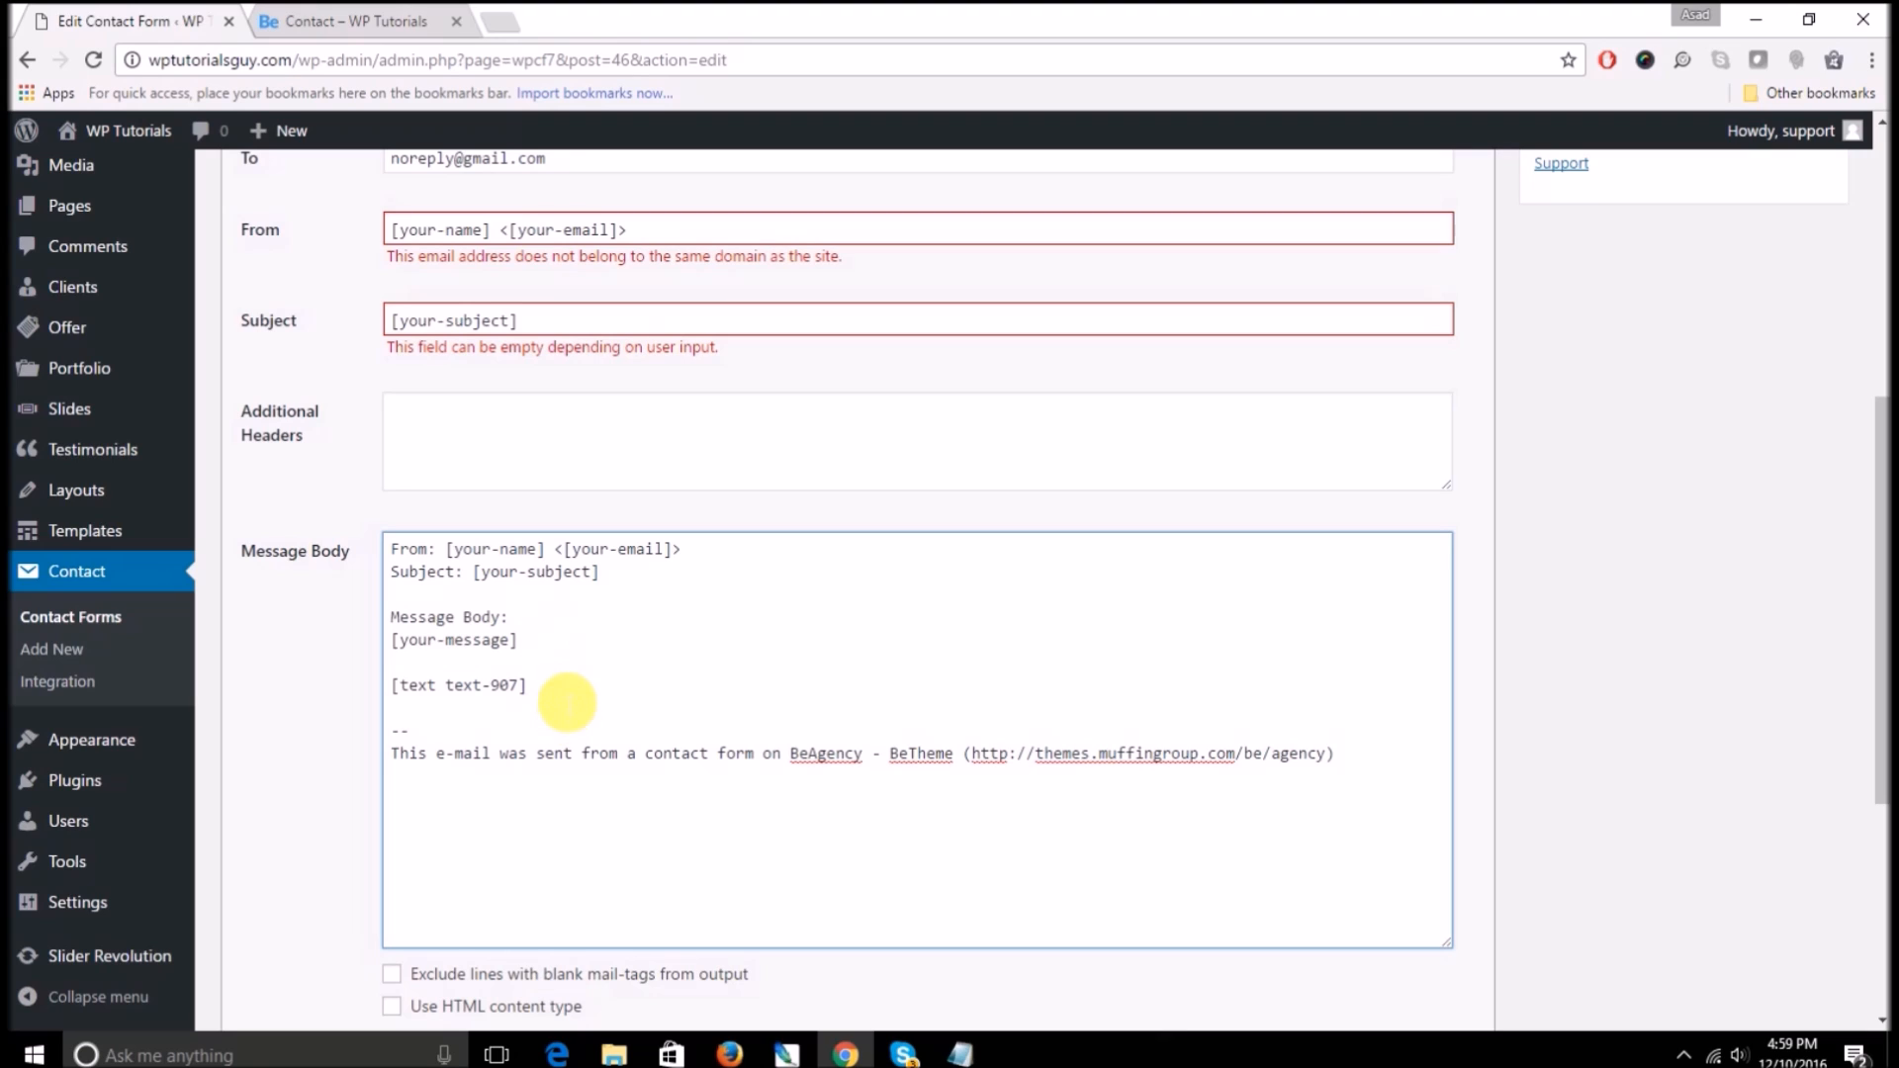
left_click(390, 688)
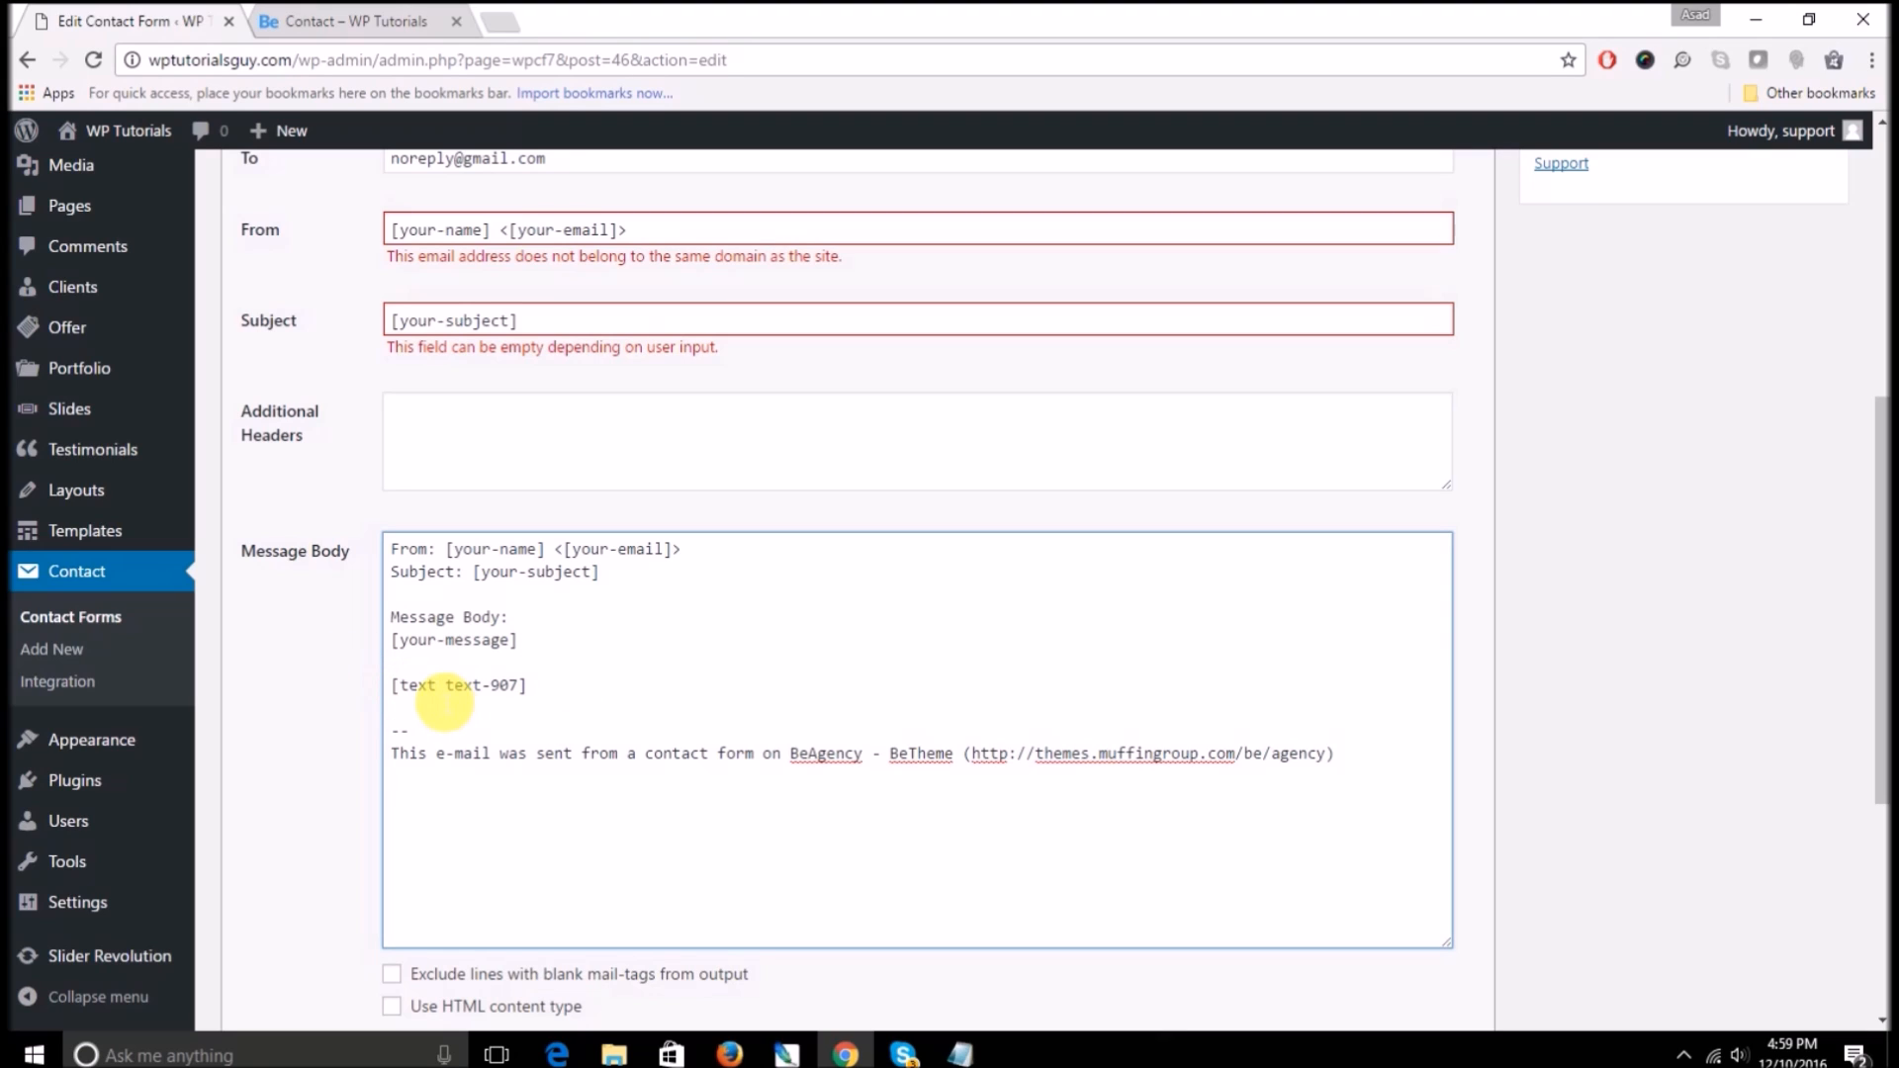
key("BackSpace")
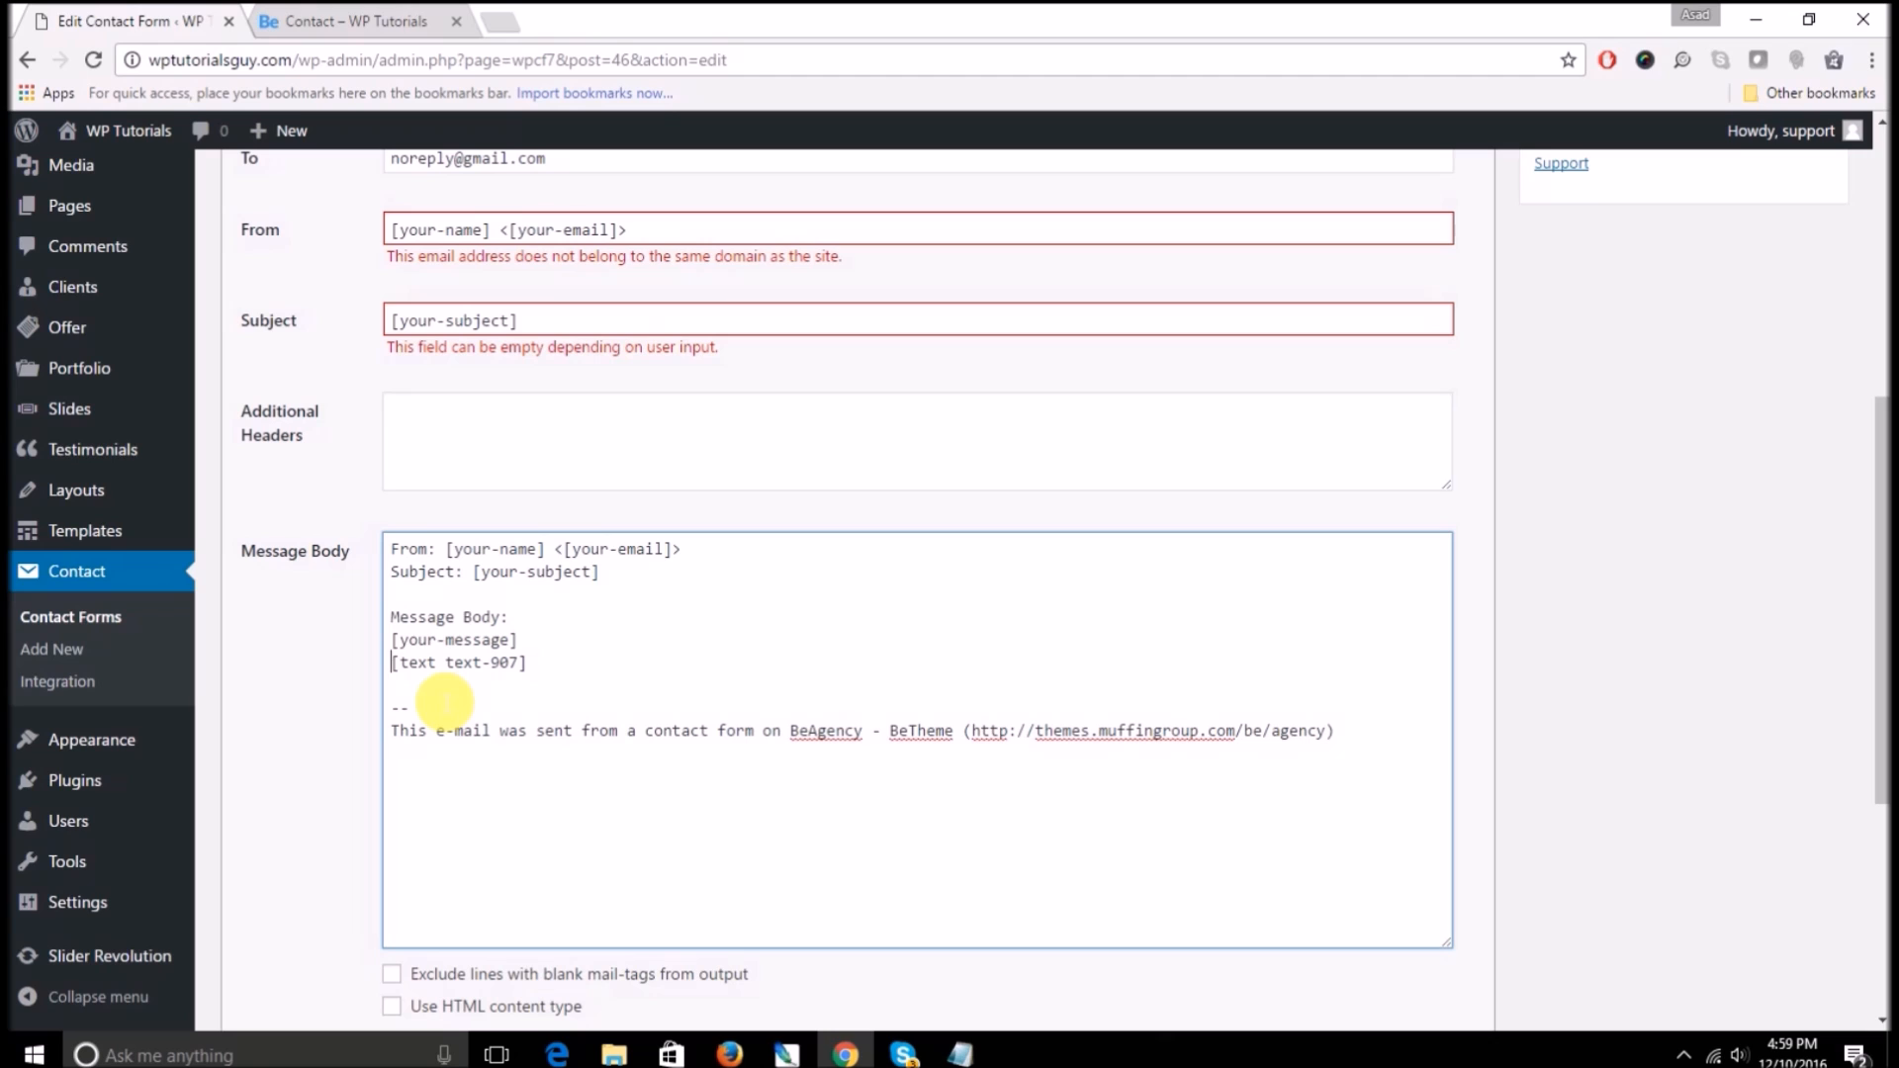
Step: Switch to the live Contact page in the browser
scroll(644, 835, "up", 6)
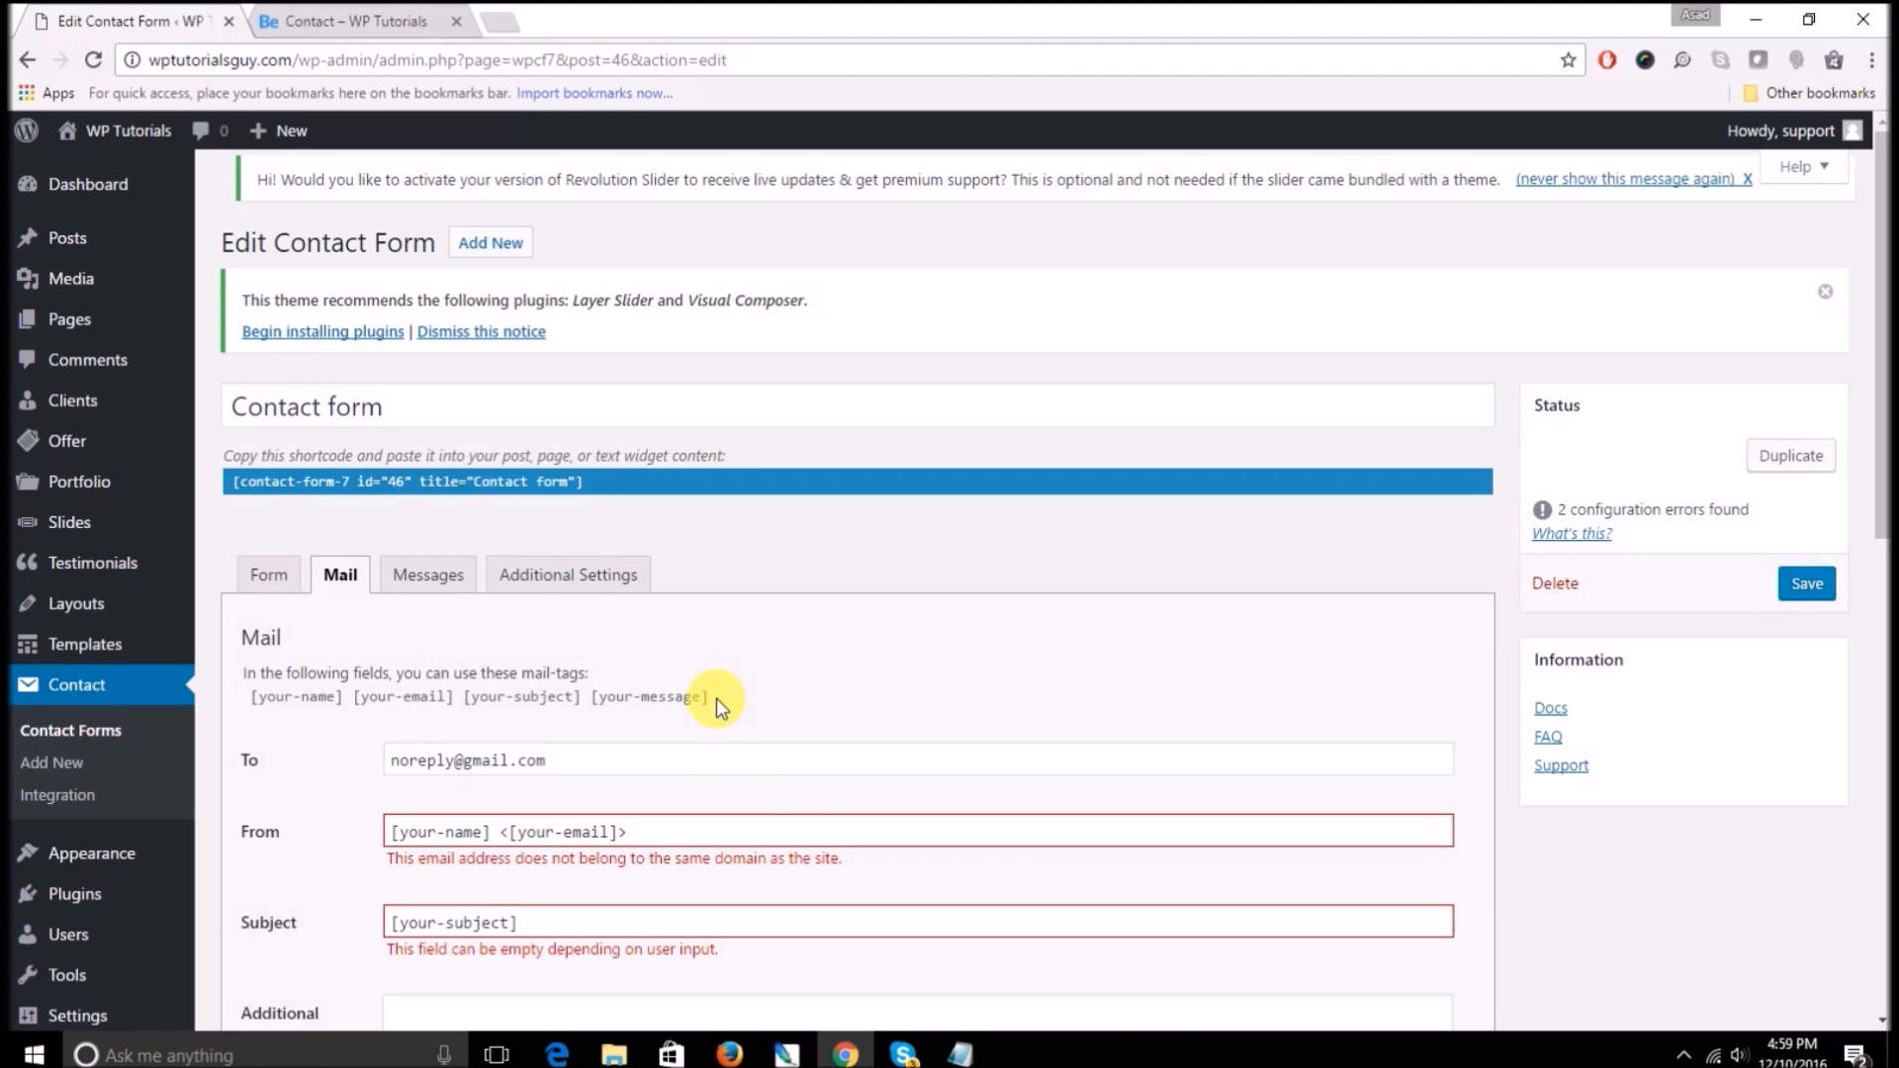
left_click(318, 11)
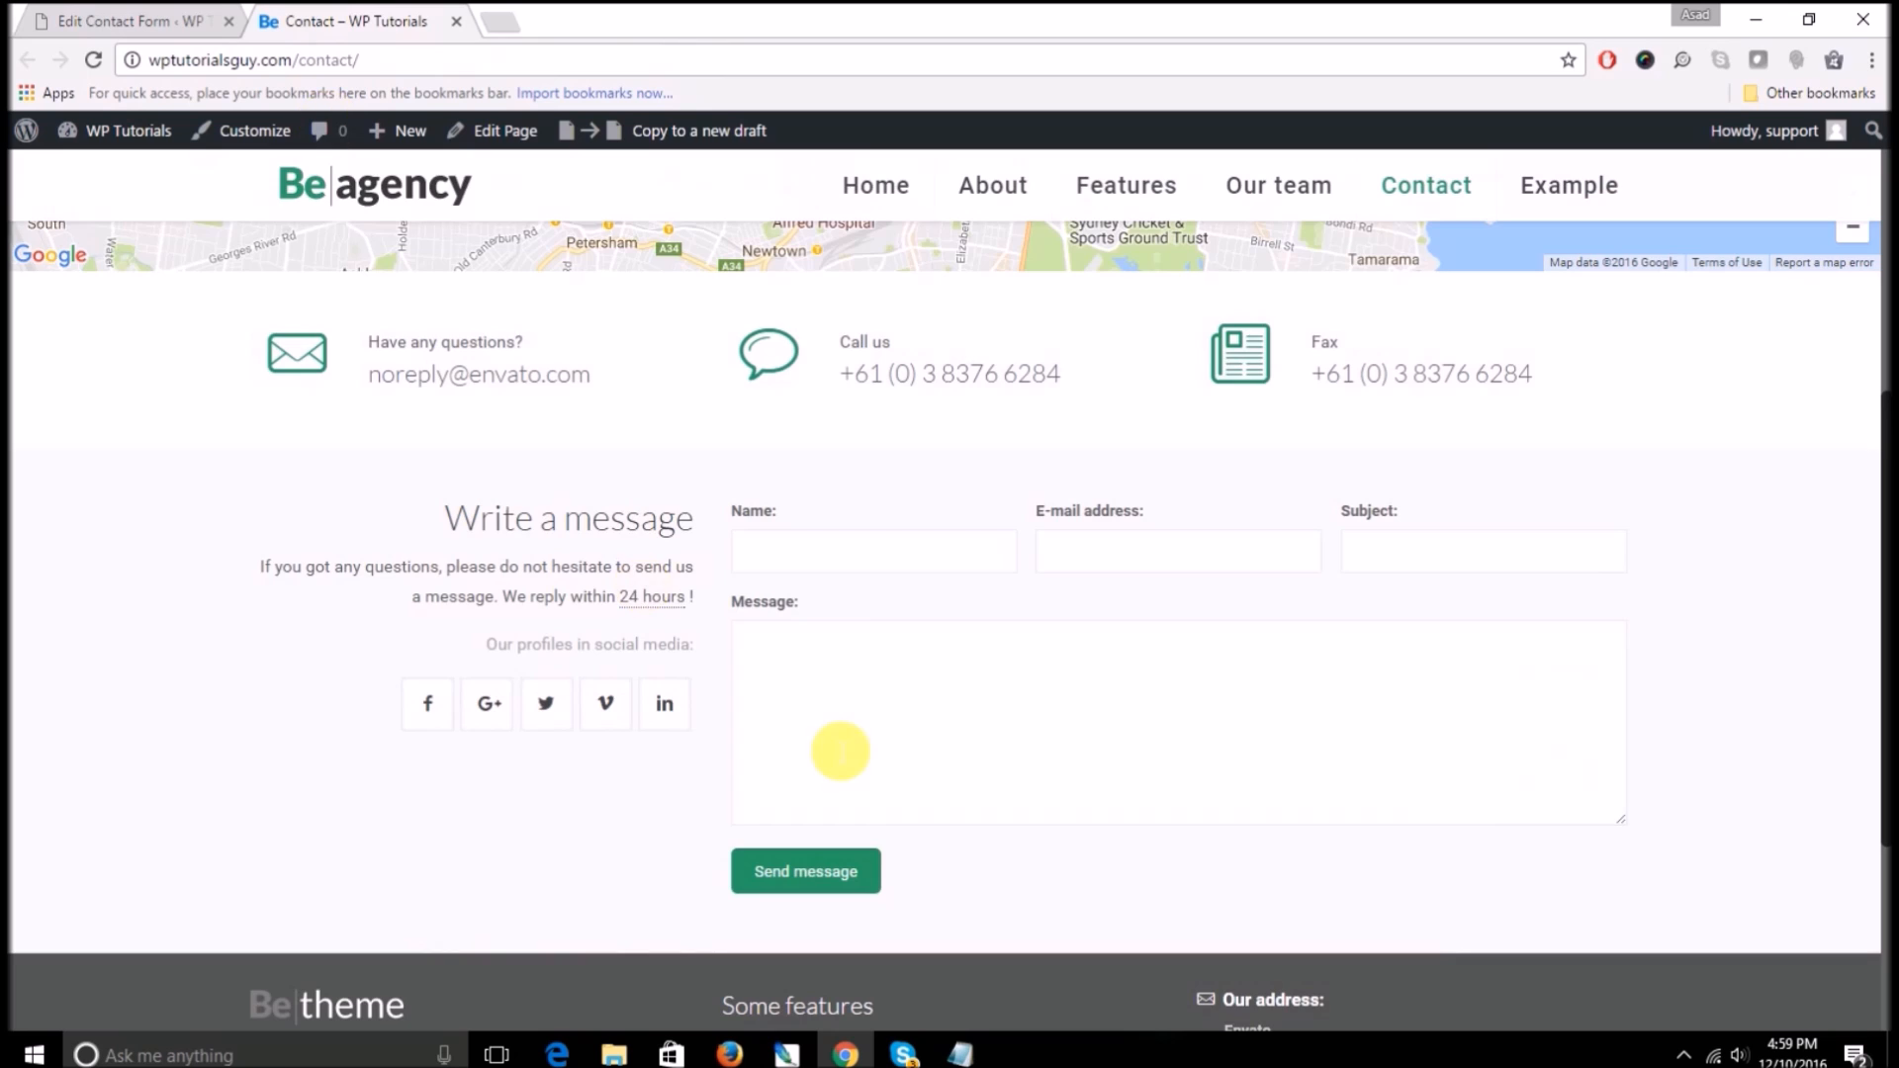
scroll(840, 750, "up", 5)
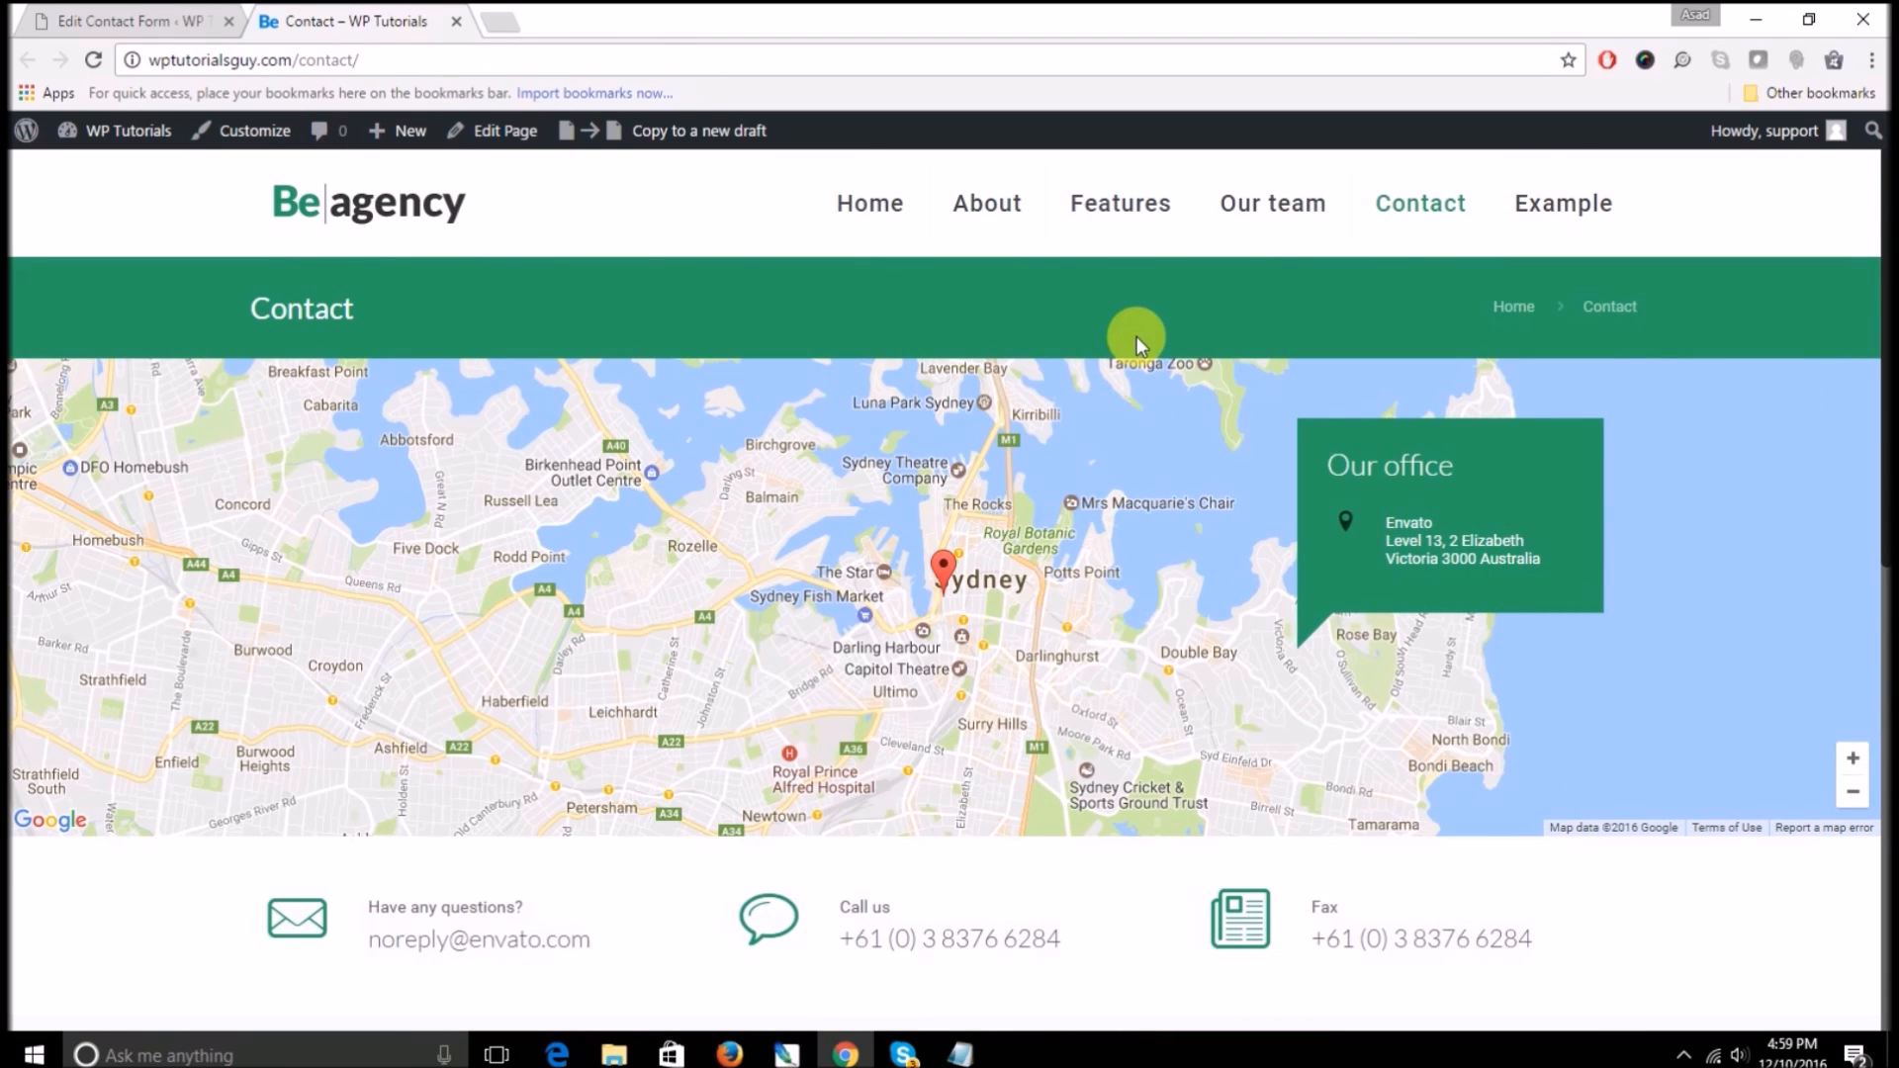
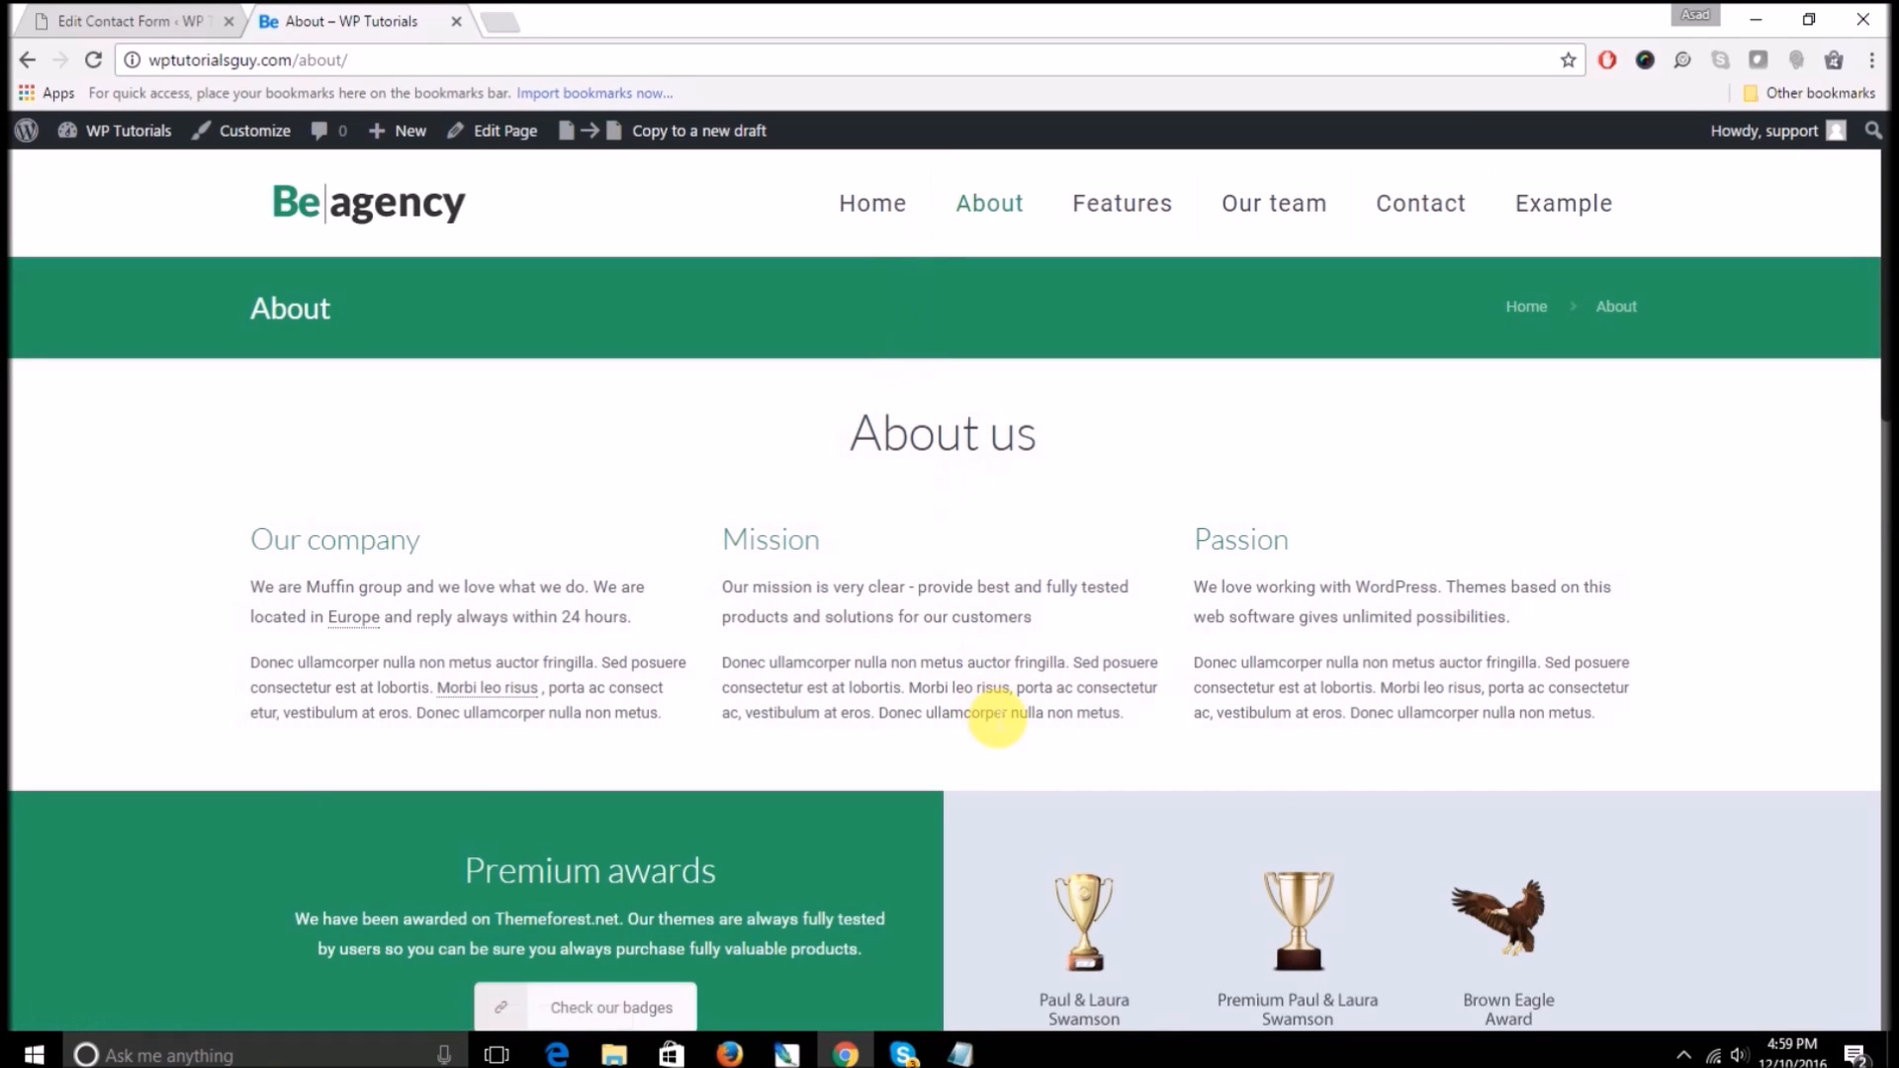
Step: Scroll the About page down to its footer, then return to the Contact Form 7 edit tab
scroll(989, 712, "down", 5)
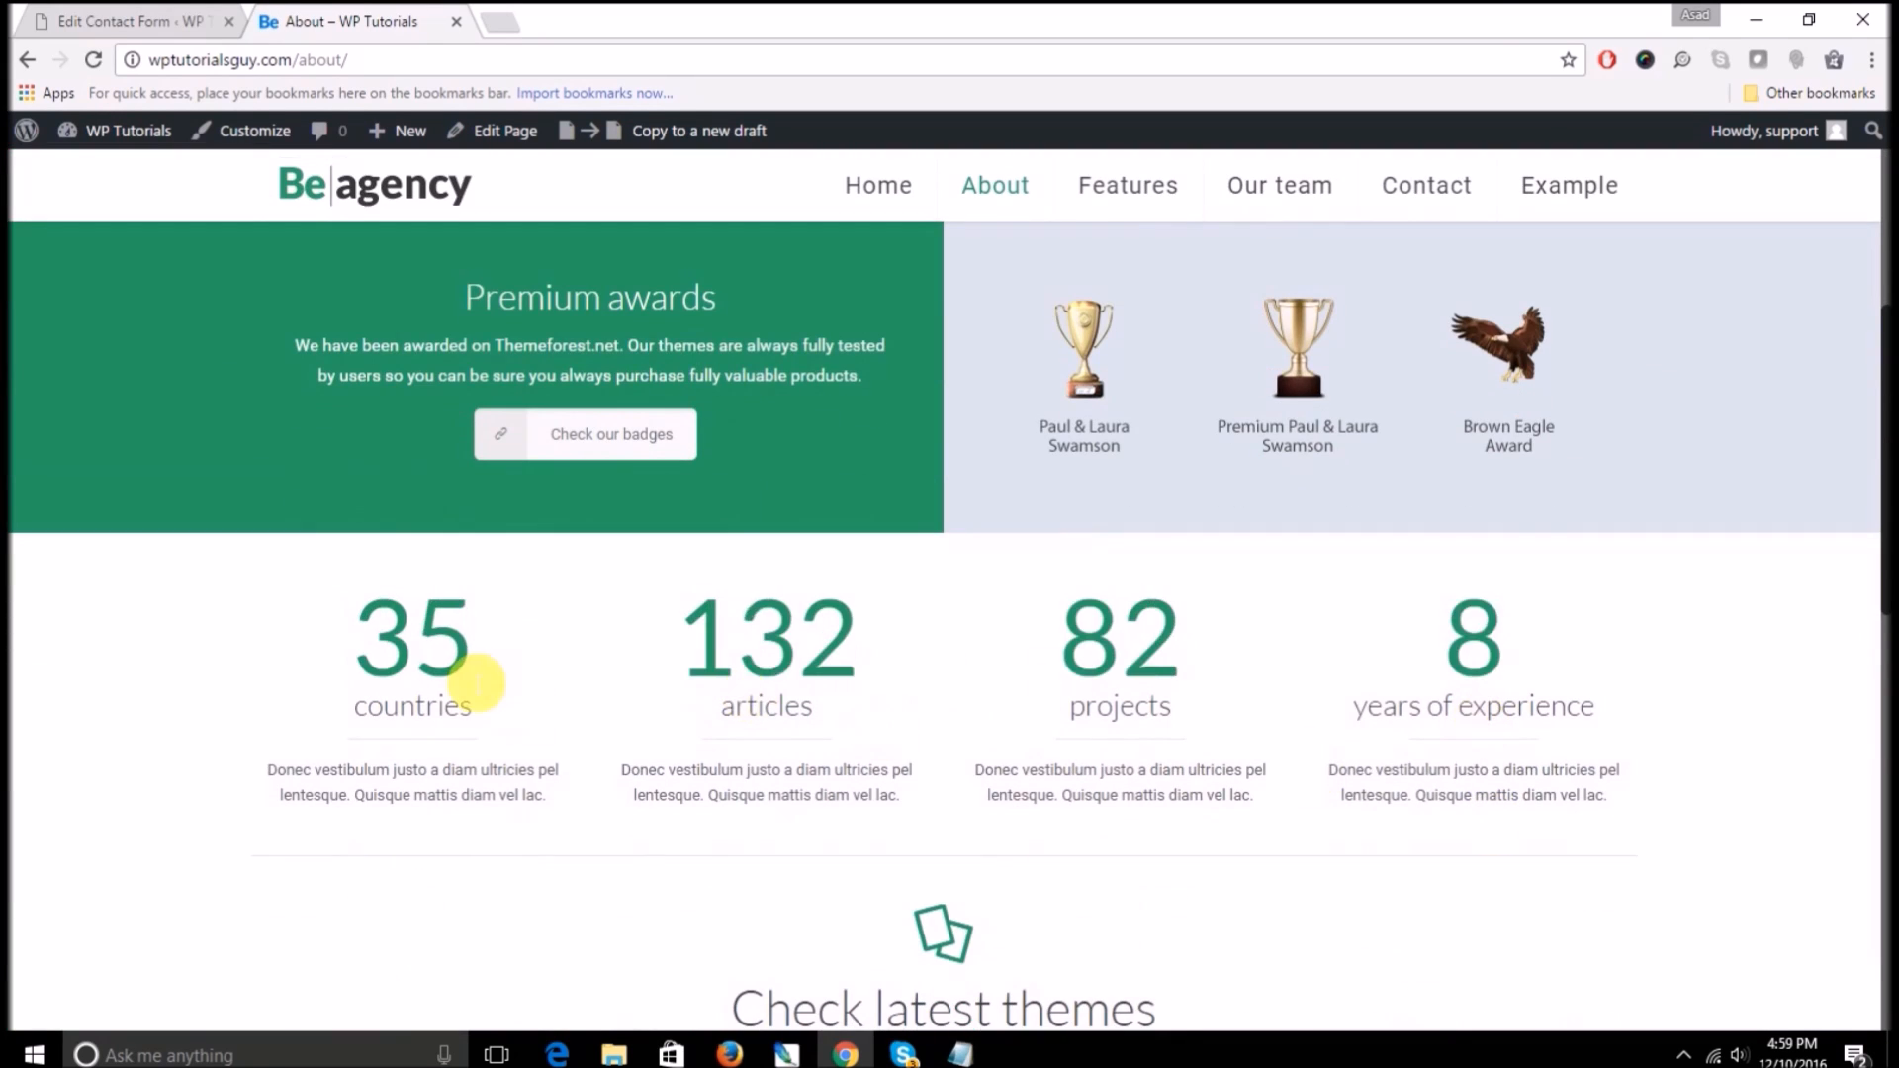
scroll(1242, 686, "down", 10)
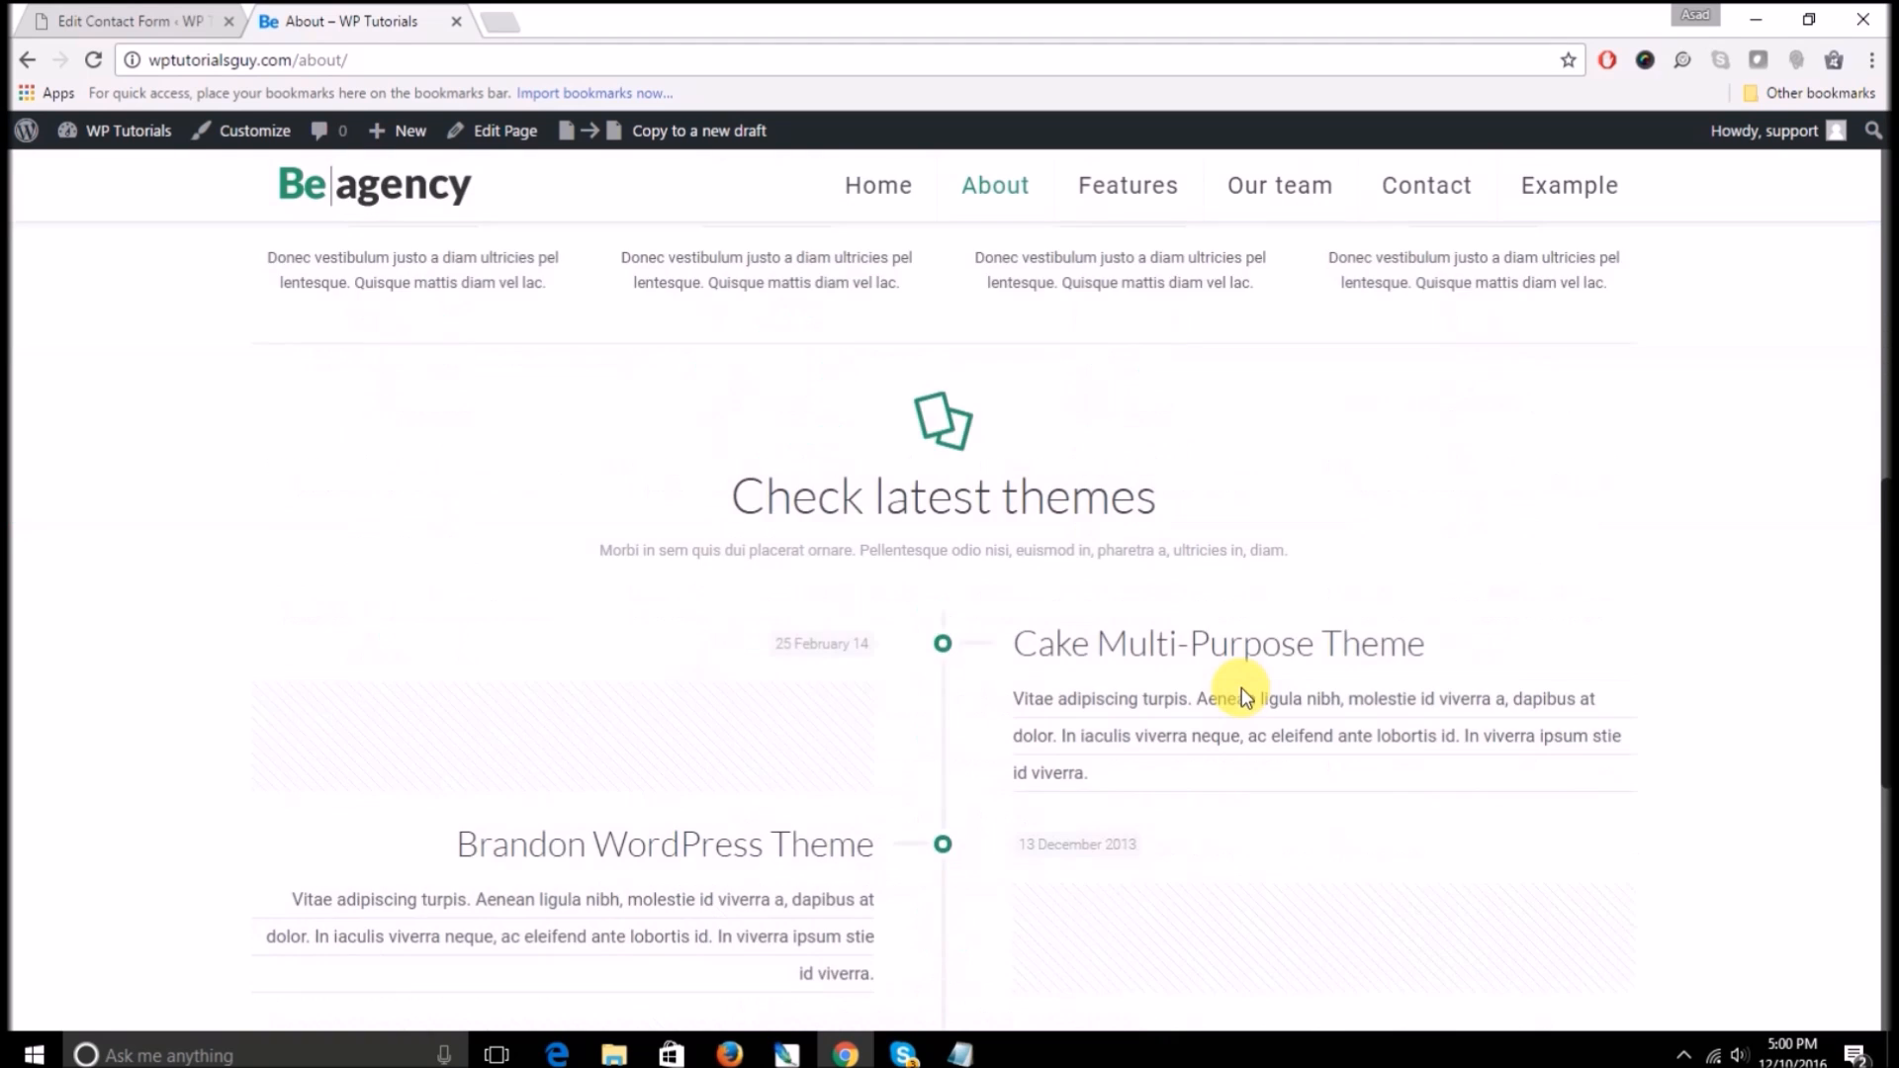
scroll(1242, 687, "up", 10)
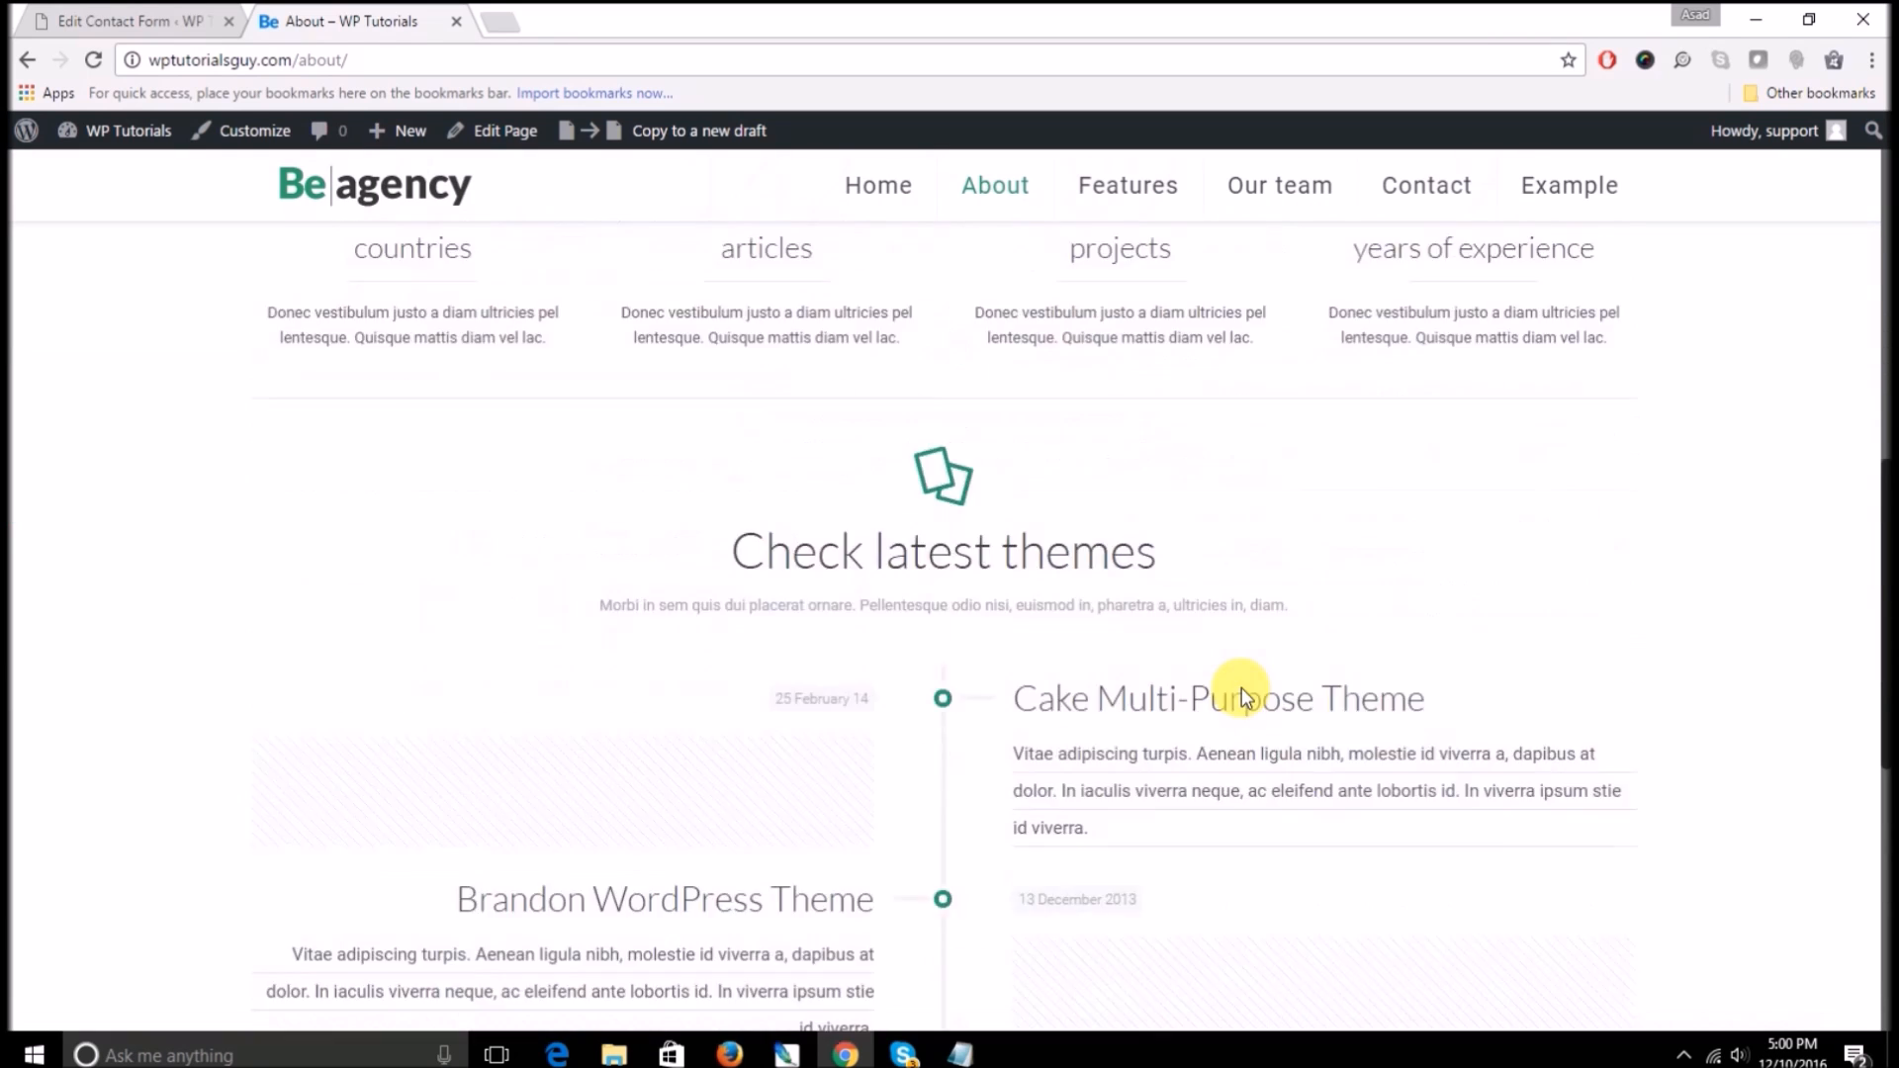
scroll(1242, 687, "down", 10)
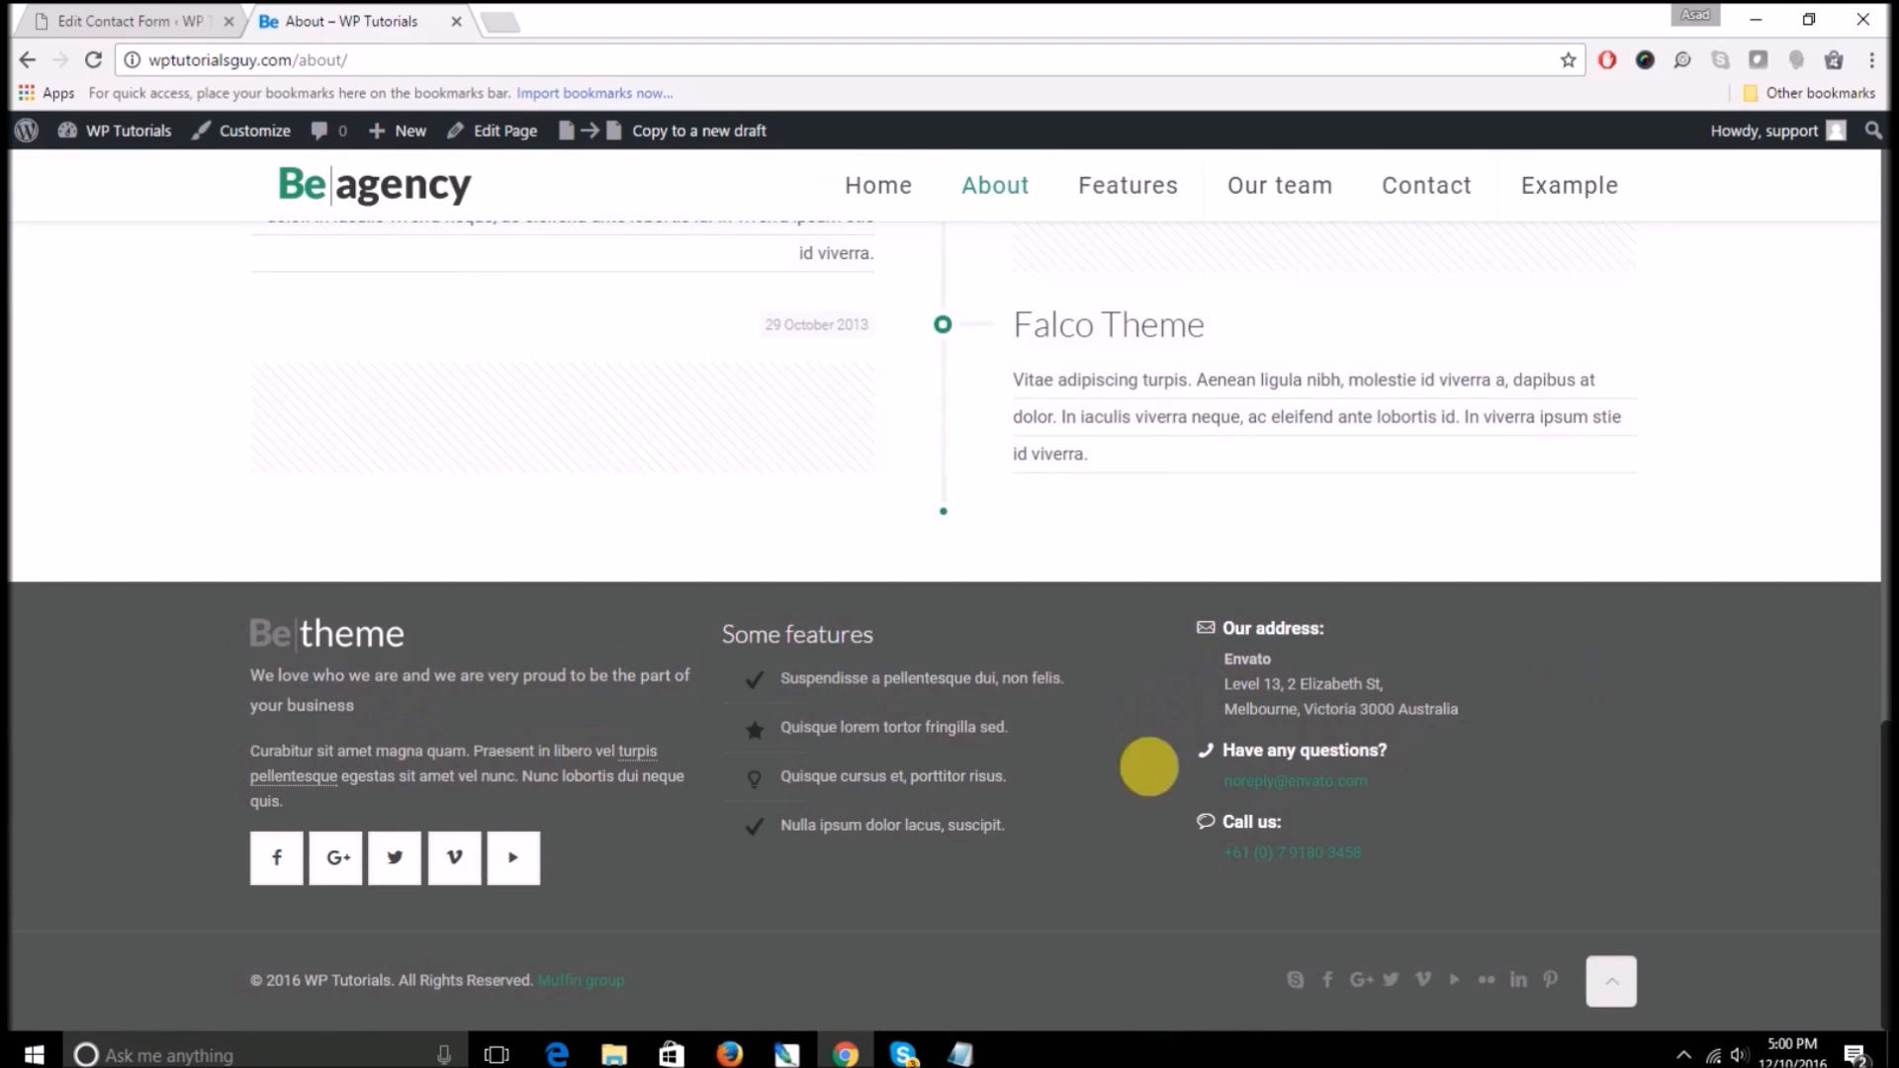
left_click(108, 18)
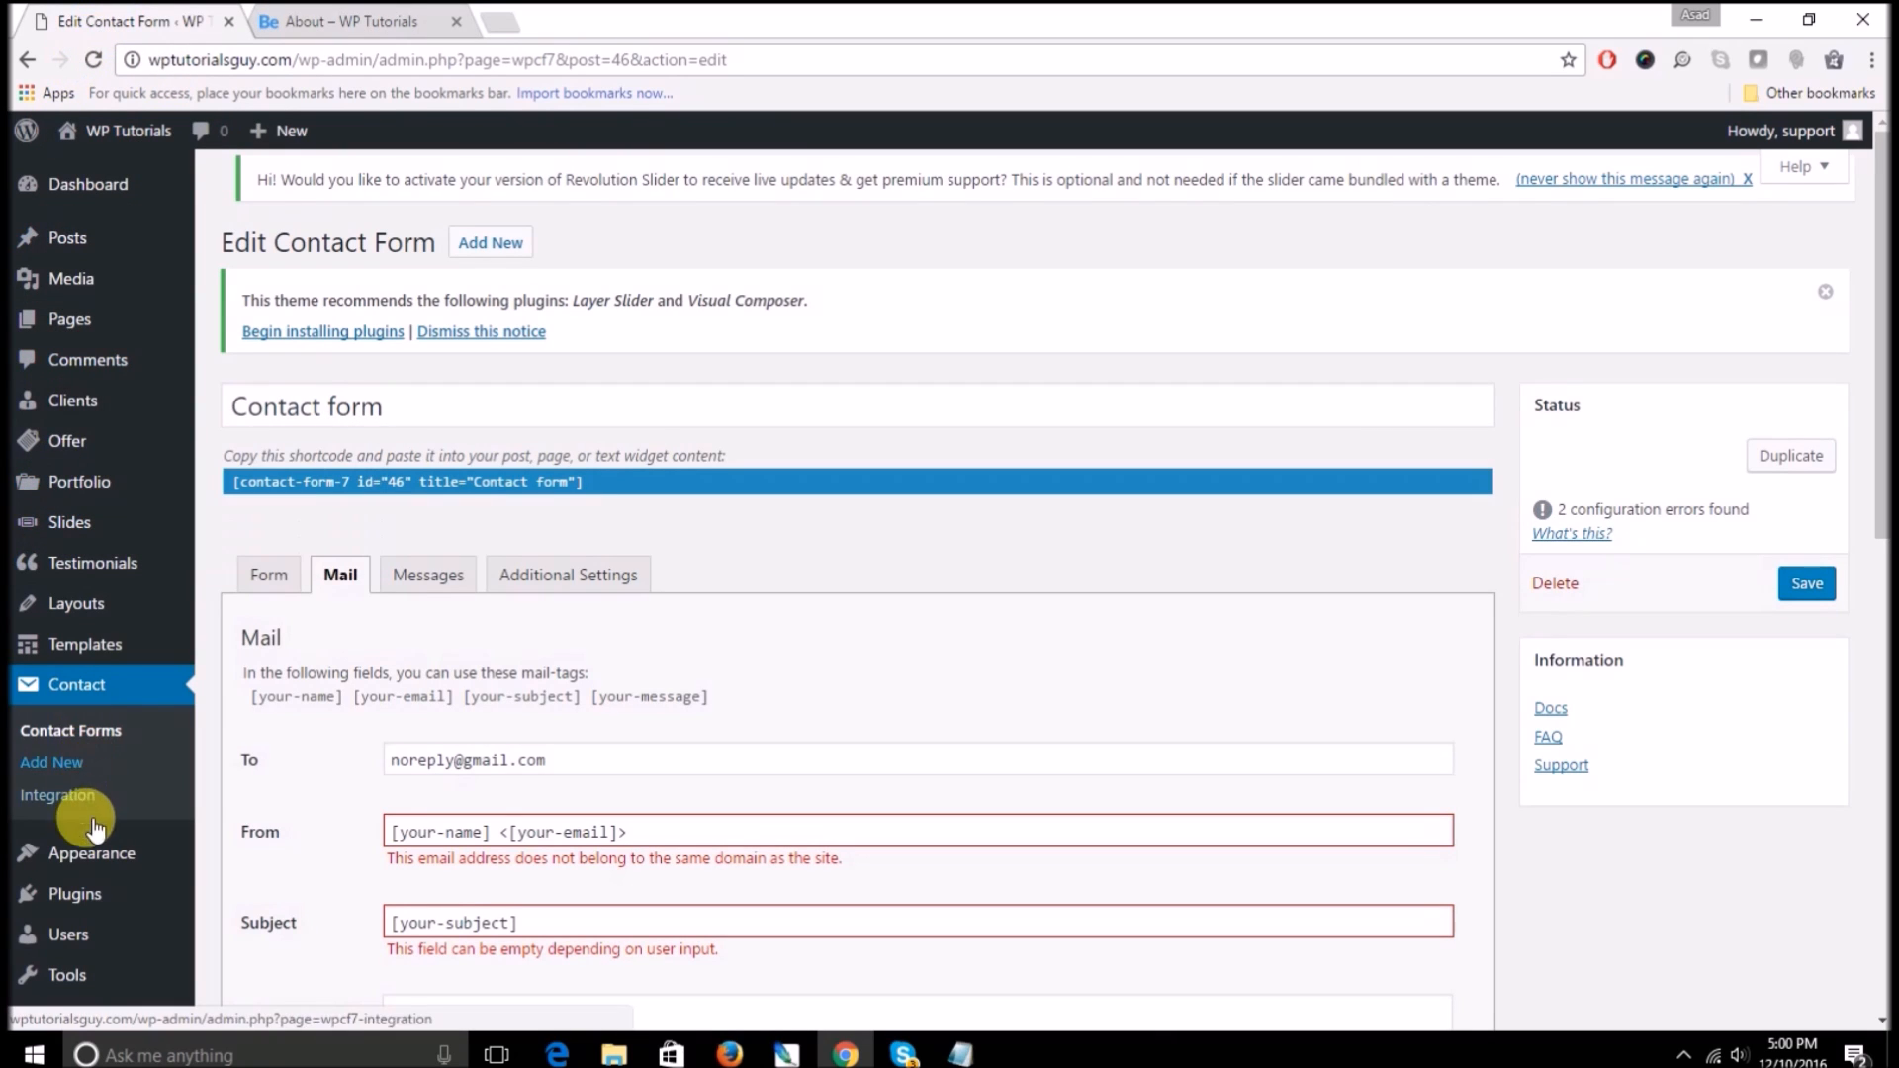
Step: Go to Appearance > Widgets, leaving the contact form page, and expand the Footer | #1 Text widget
mouse_move(92, 845)
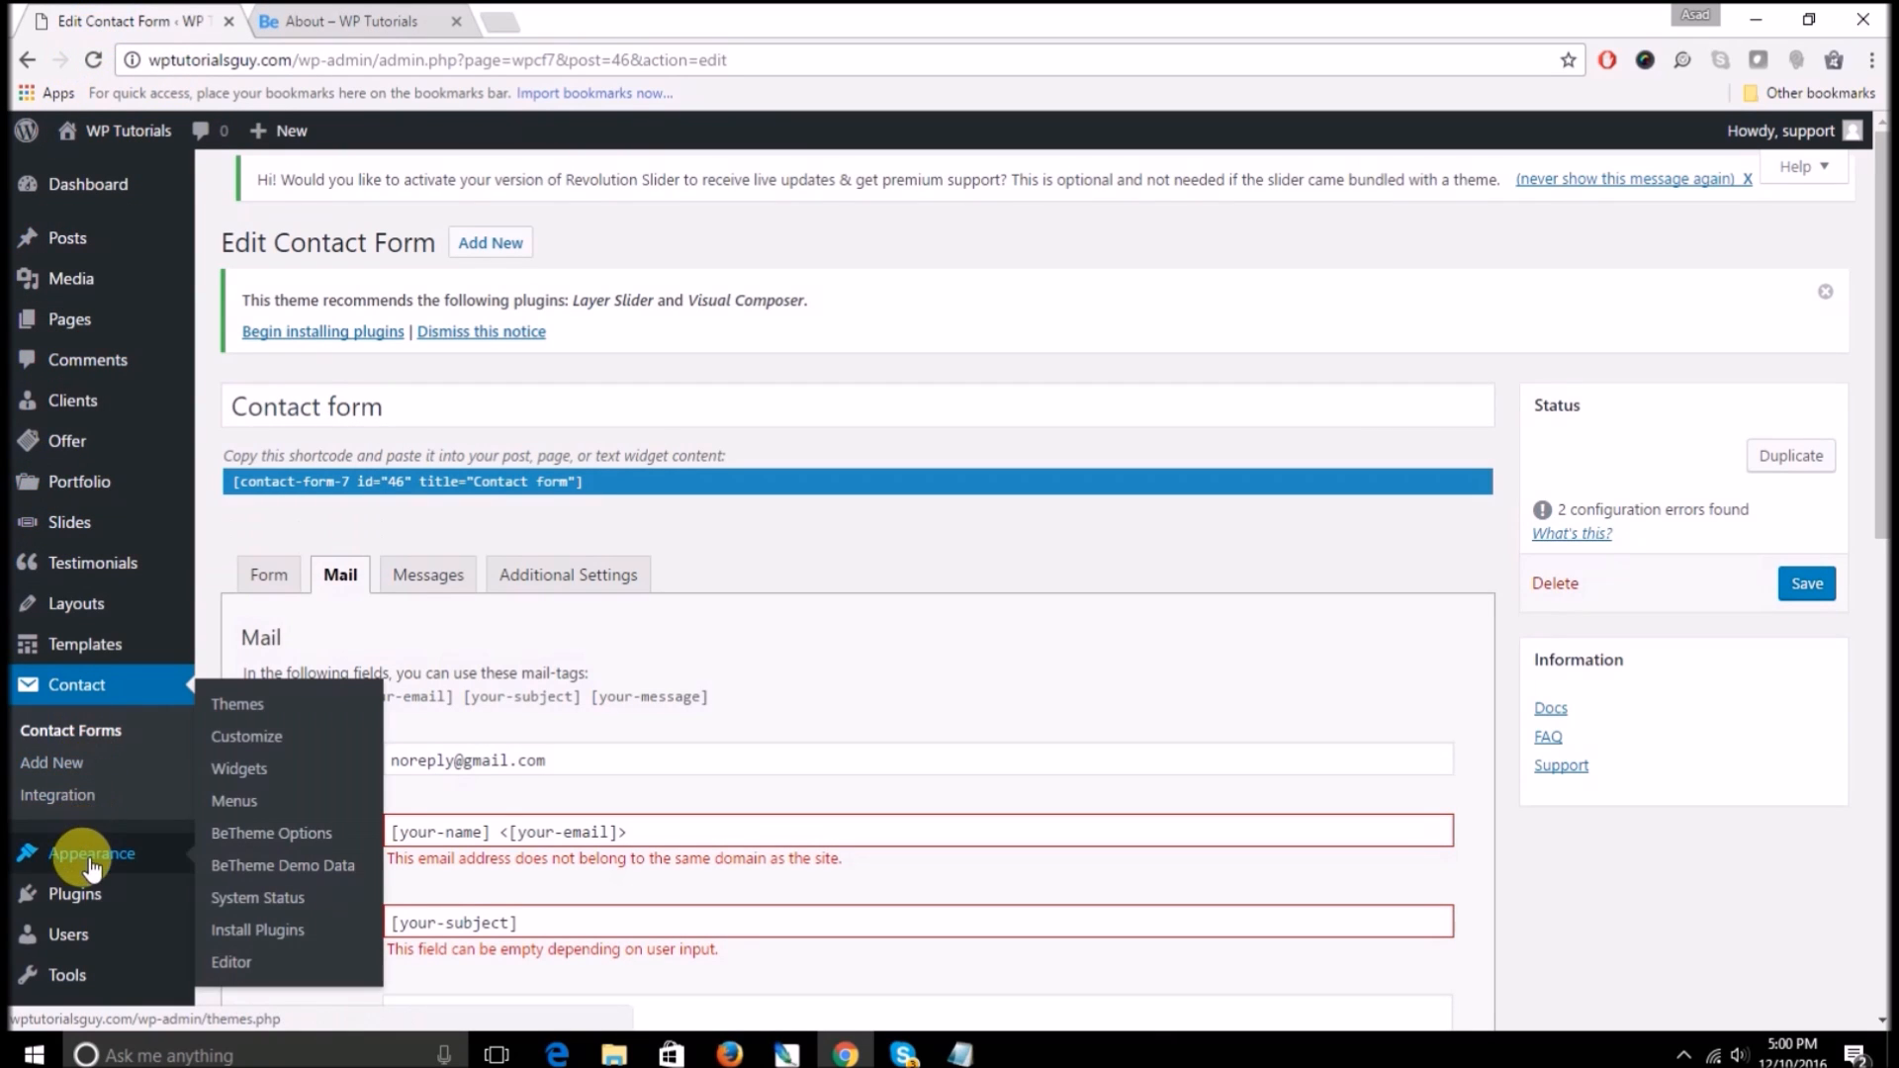
left_click(263, 781)
left_click(1044, 197)
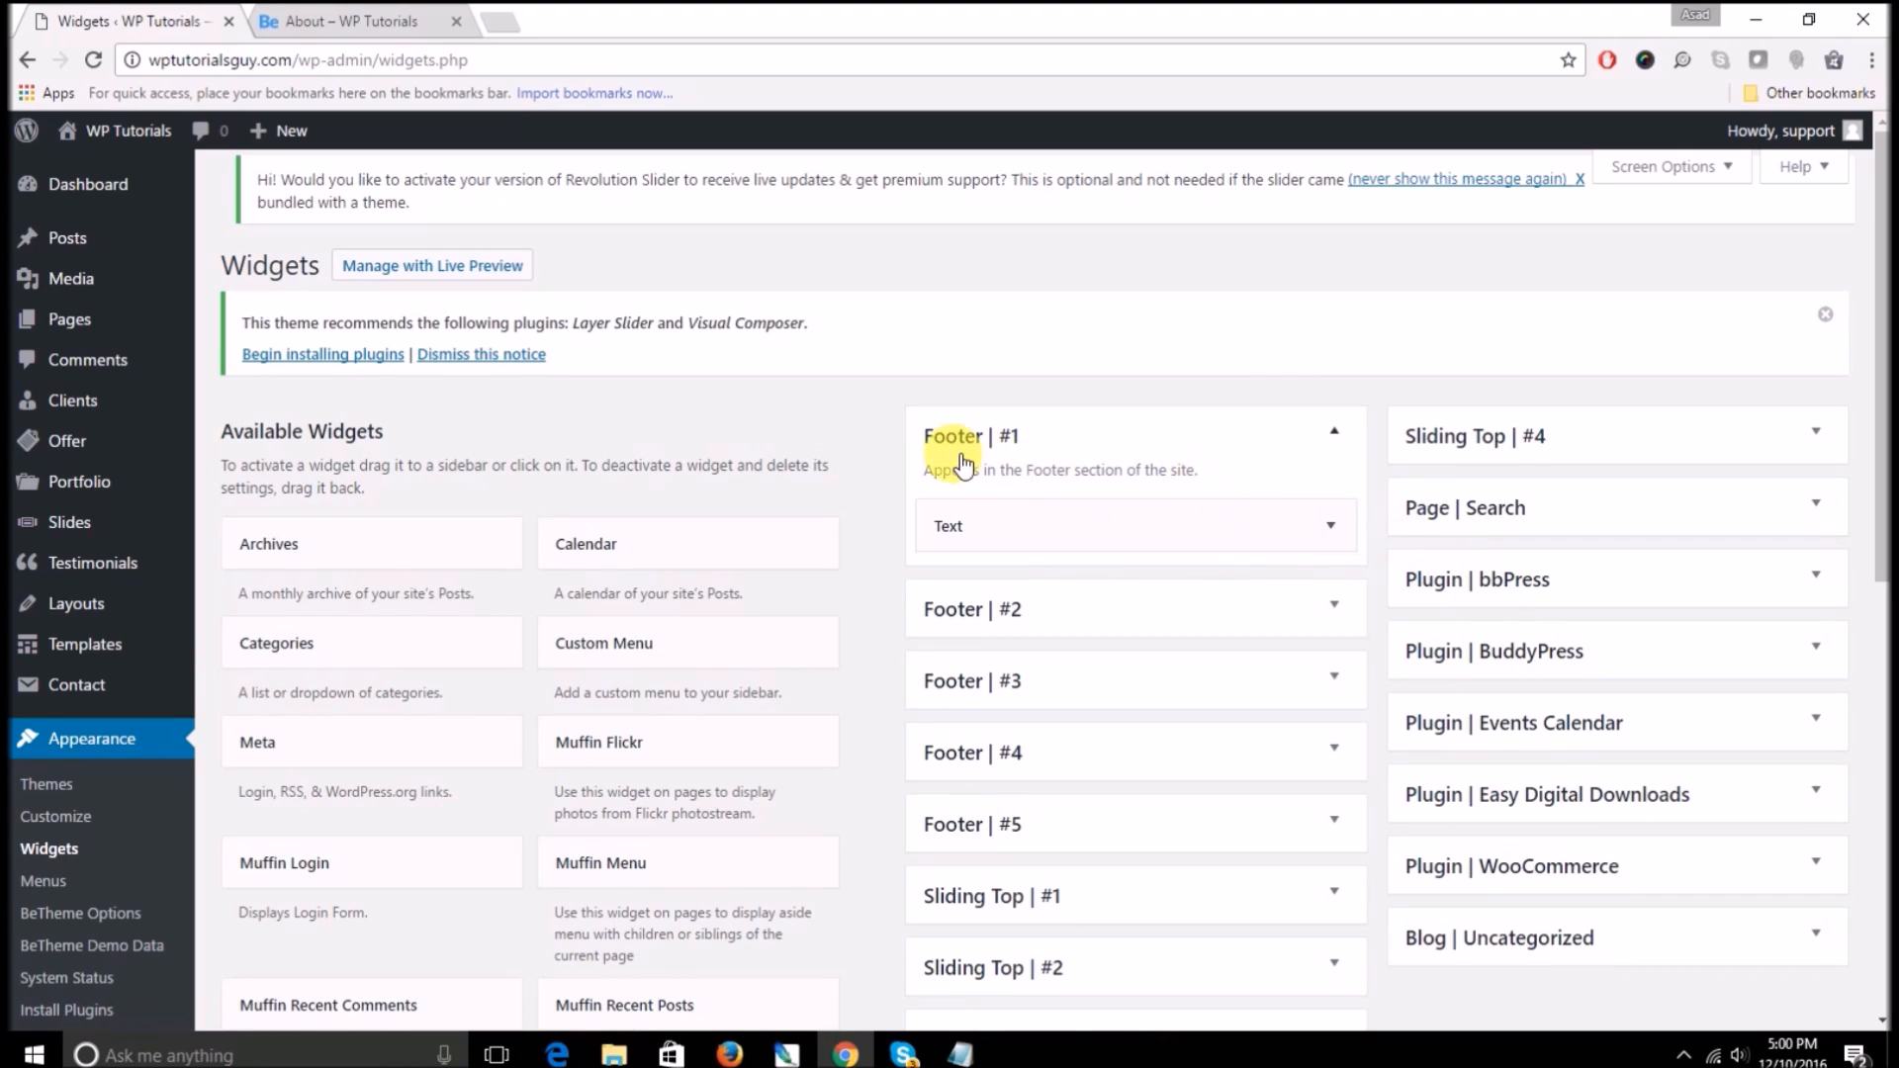
left_click(1332, 525)
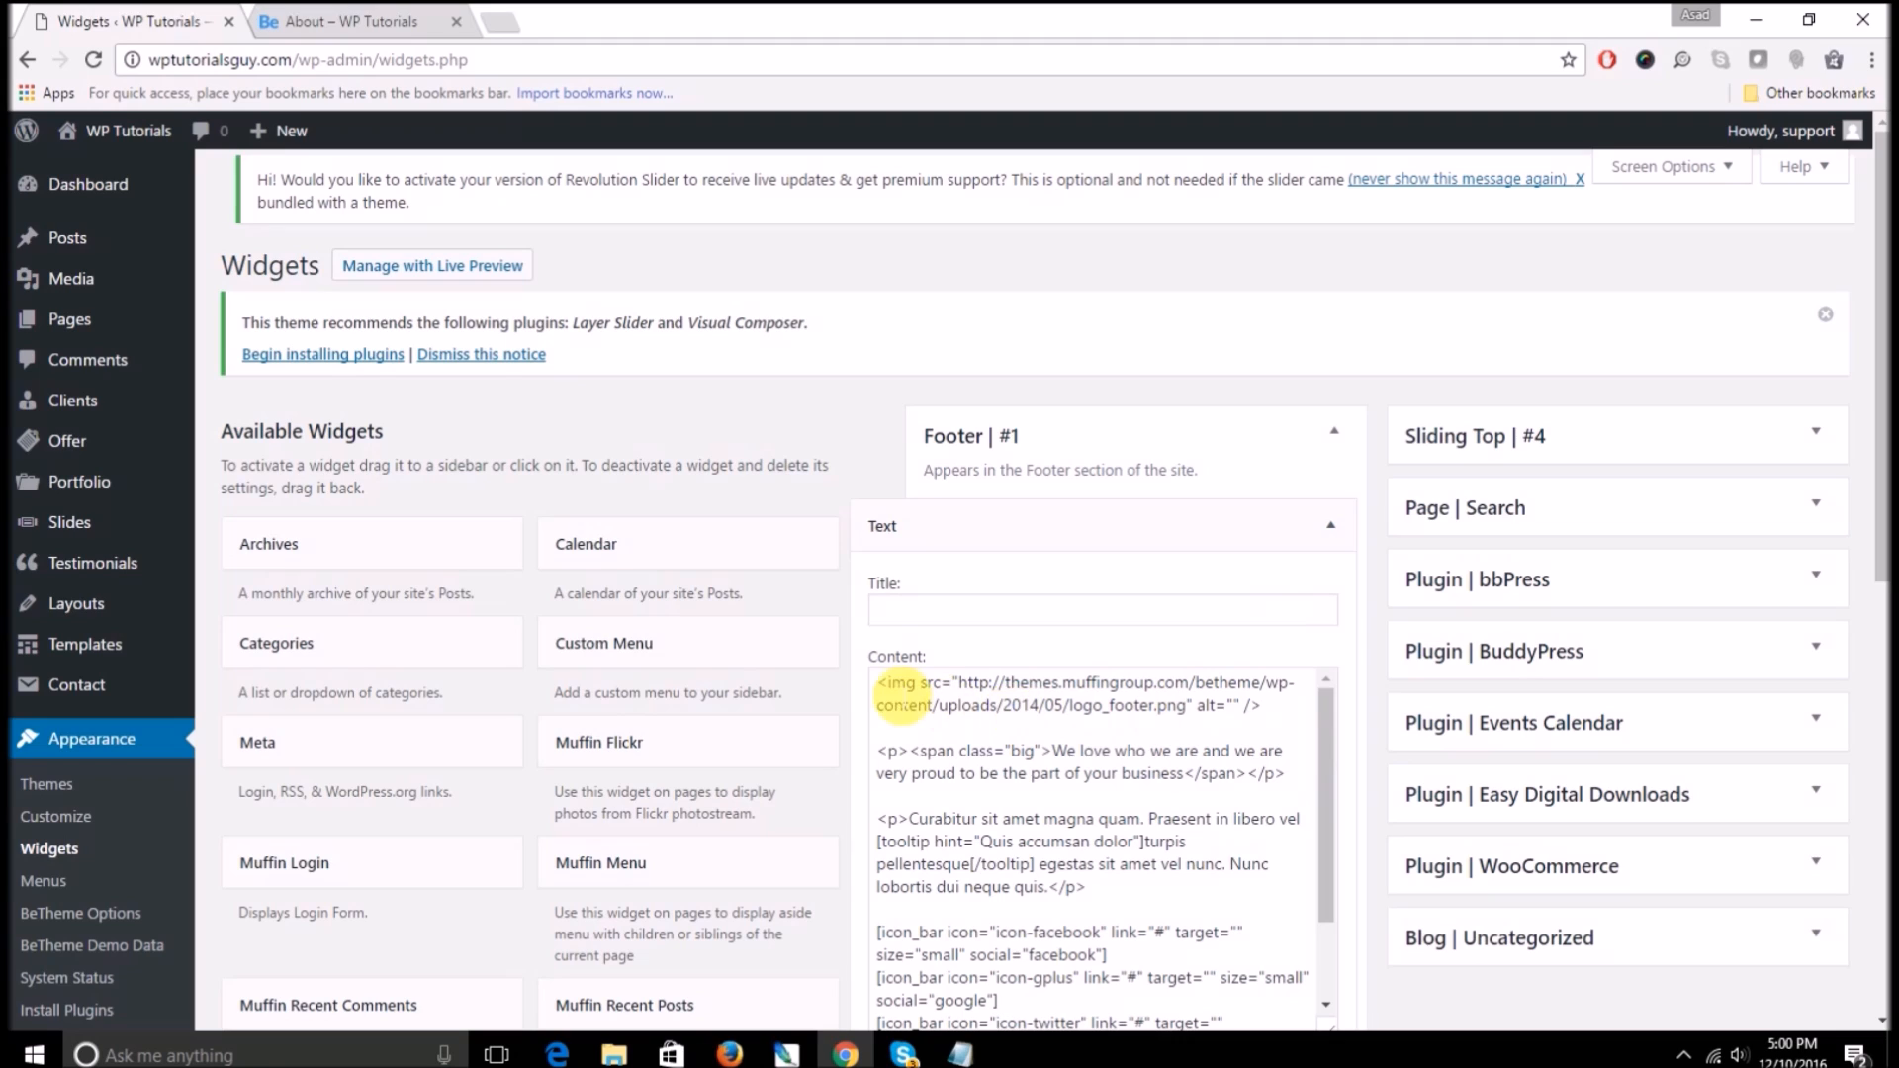
Step: Inspect the widget's Content HTML: the logo image tag, big tagline, Curabitur paragraph and social links
left_click_drag(878, 684, 1345, 714)
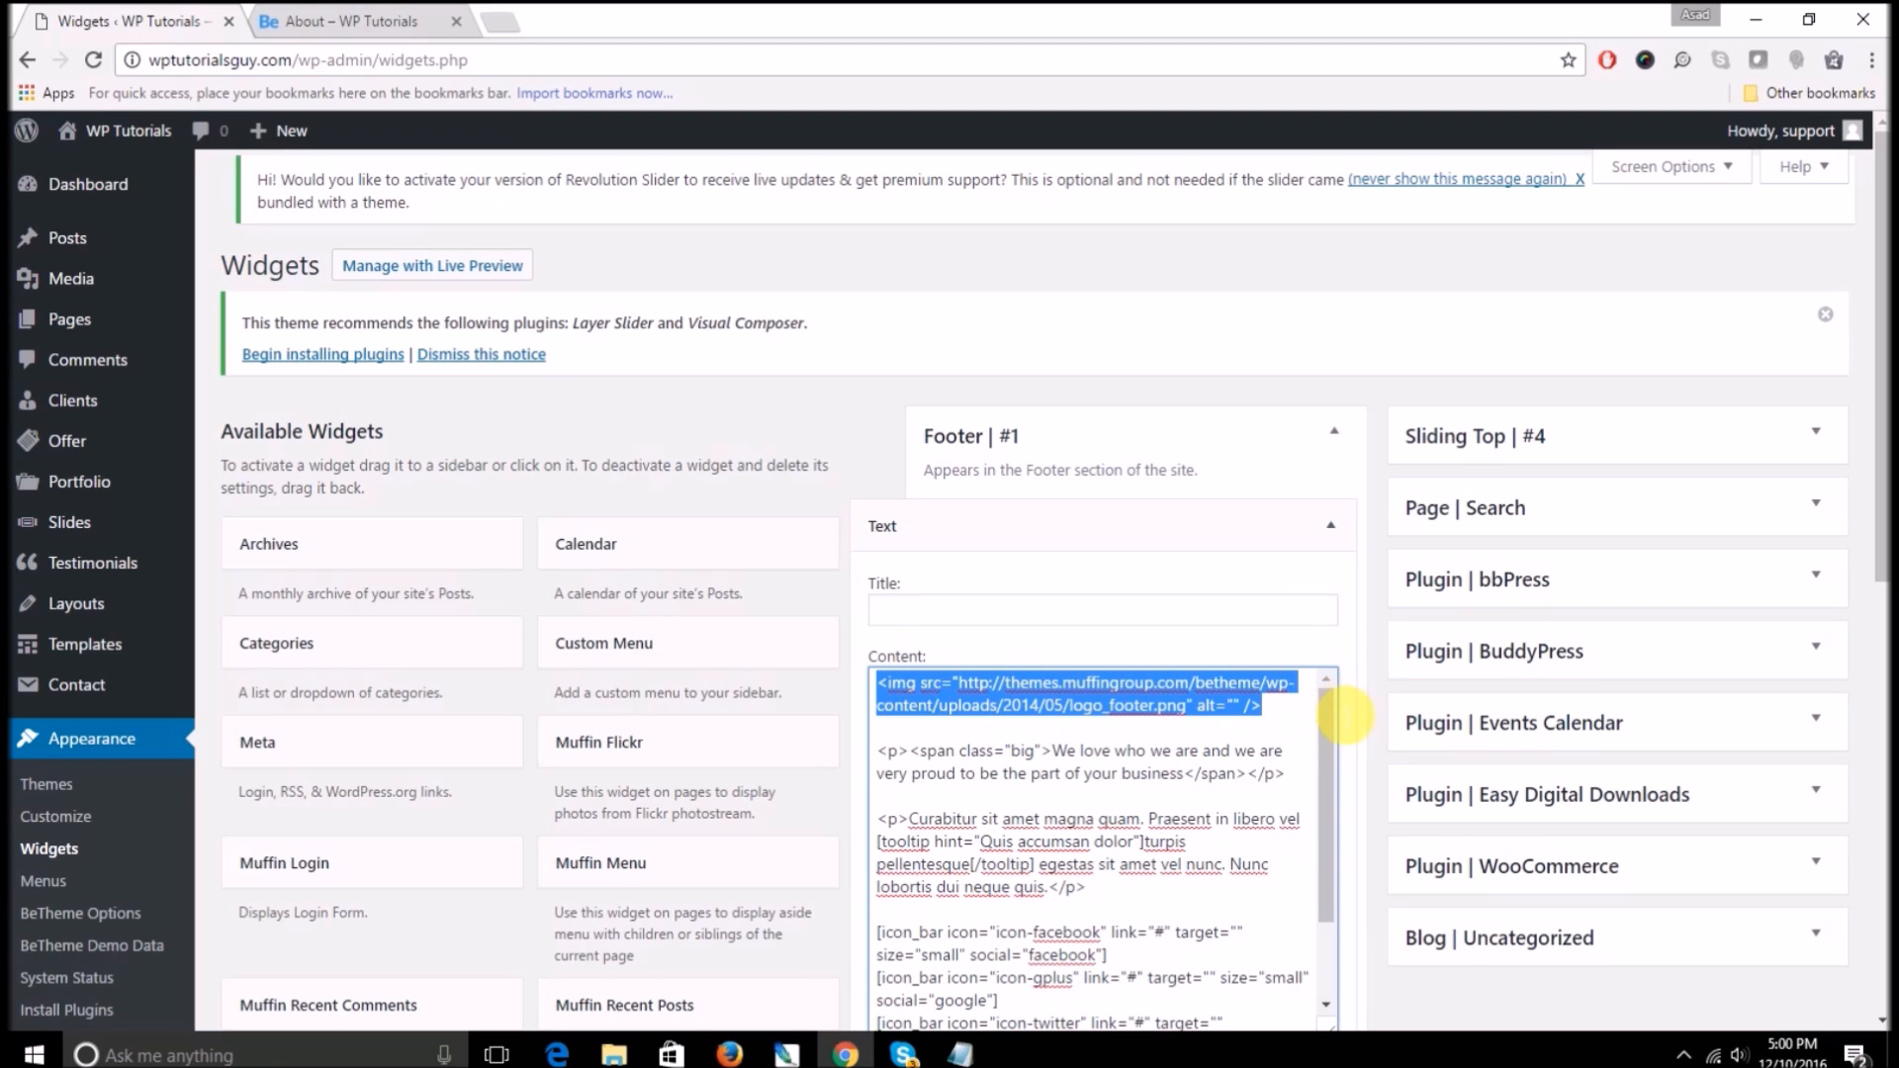
left_click(1271, 707)
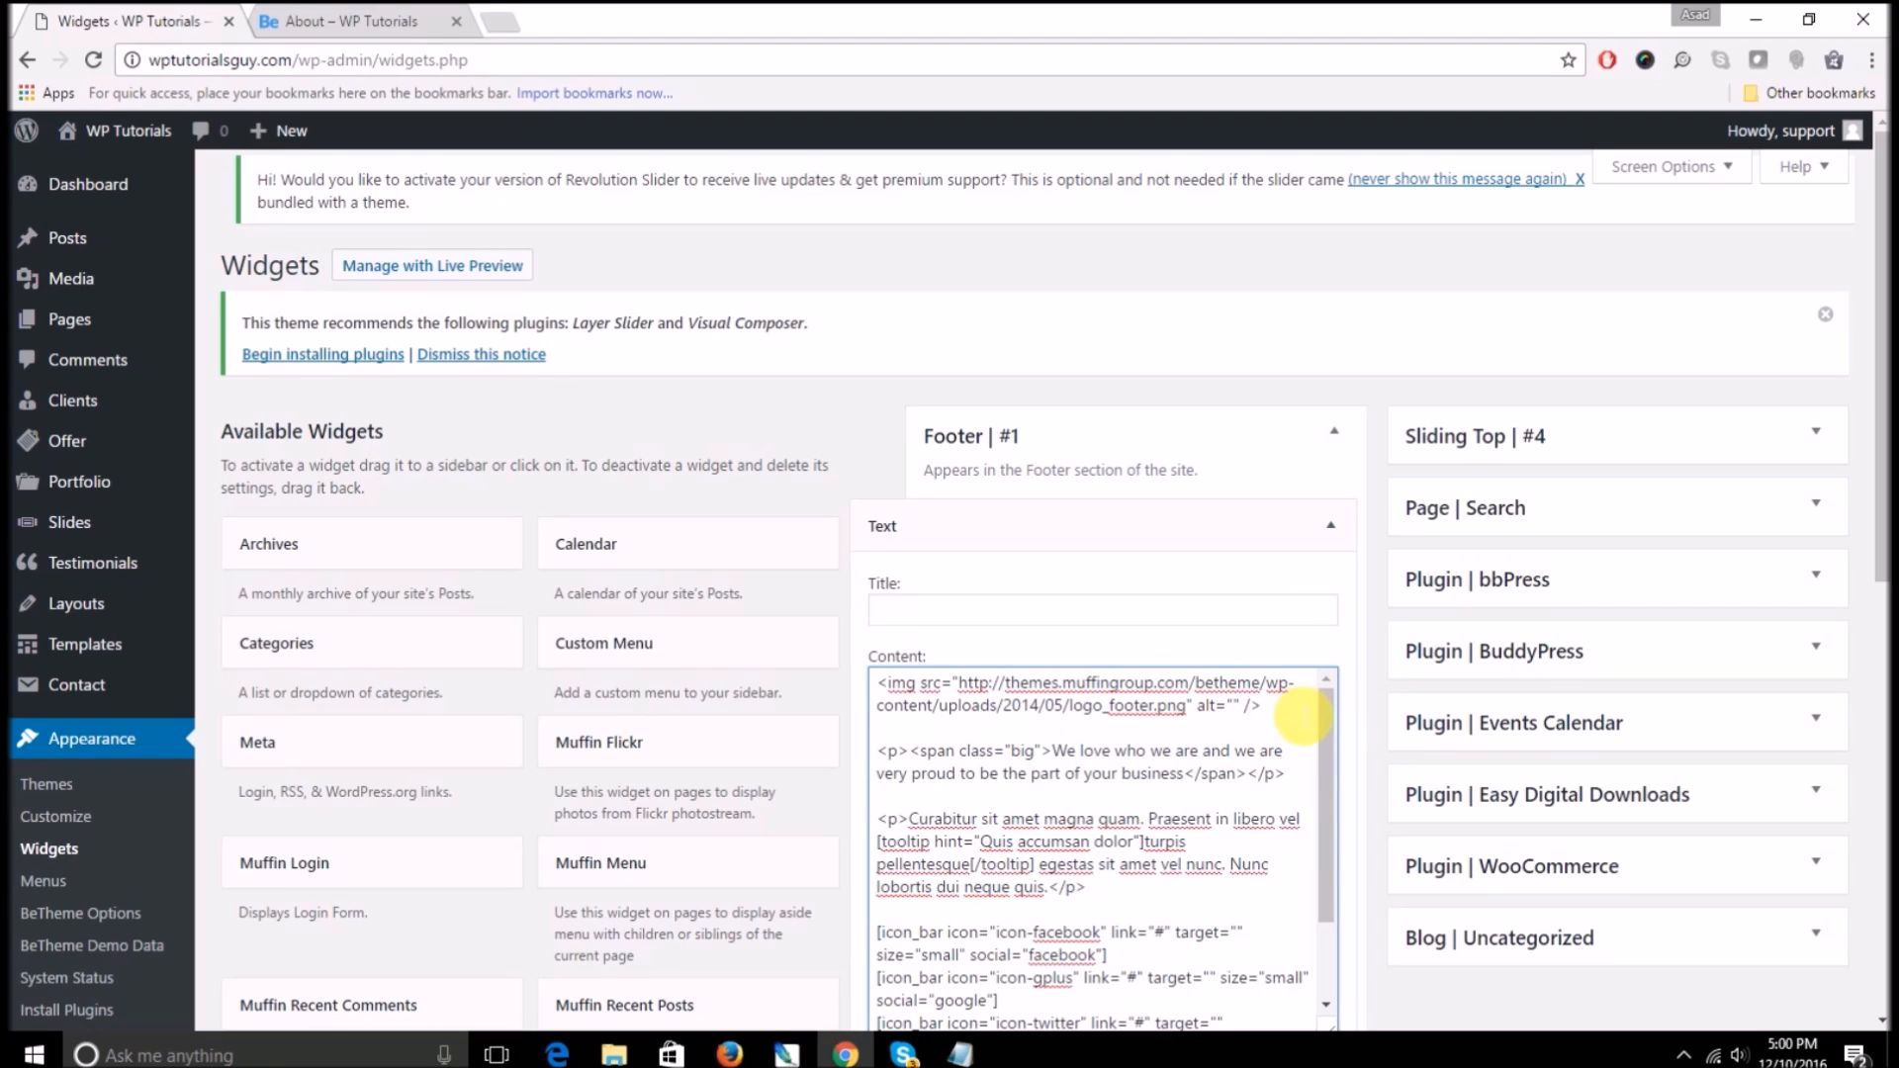
left_click_drag(1264, 706, 838, 690)
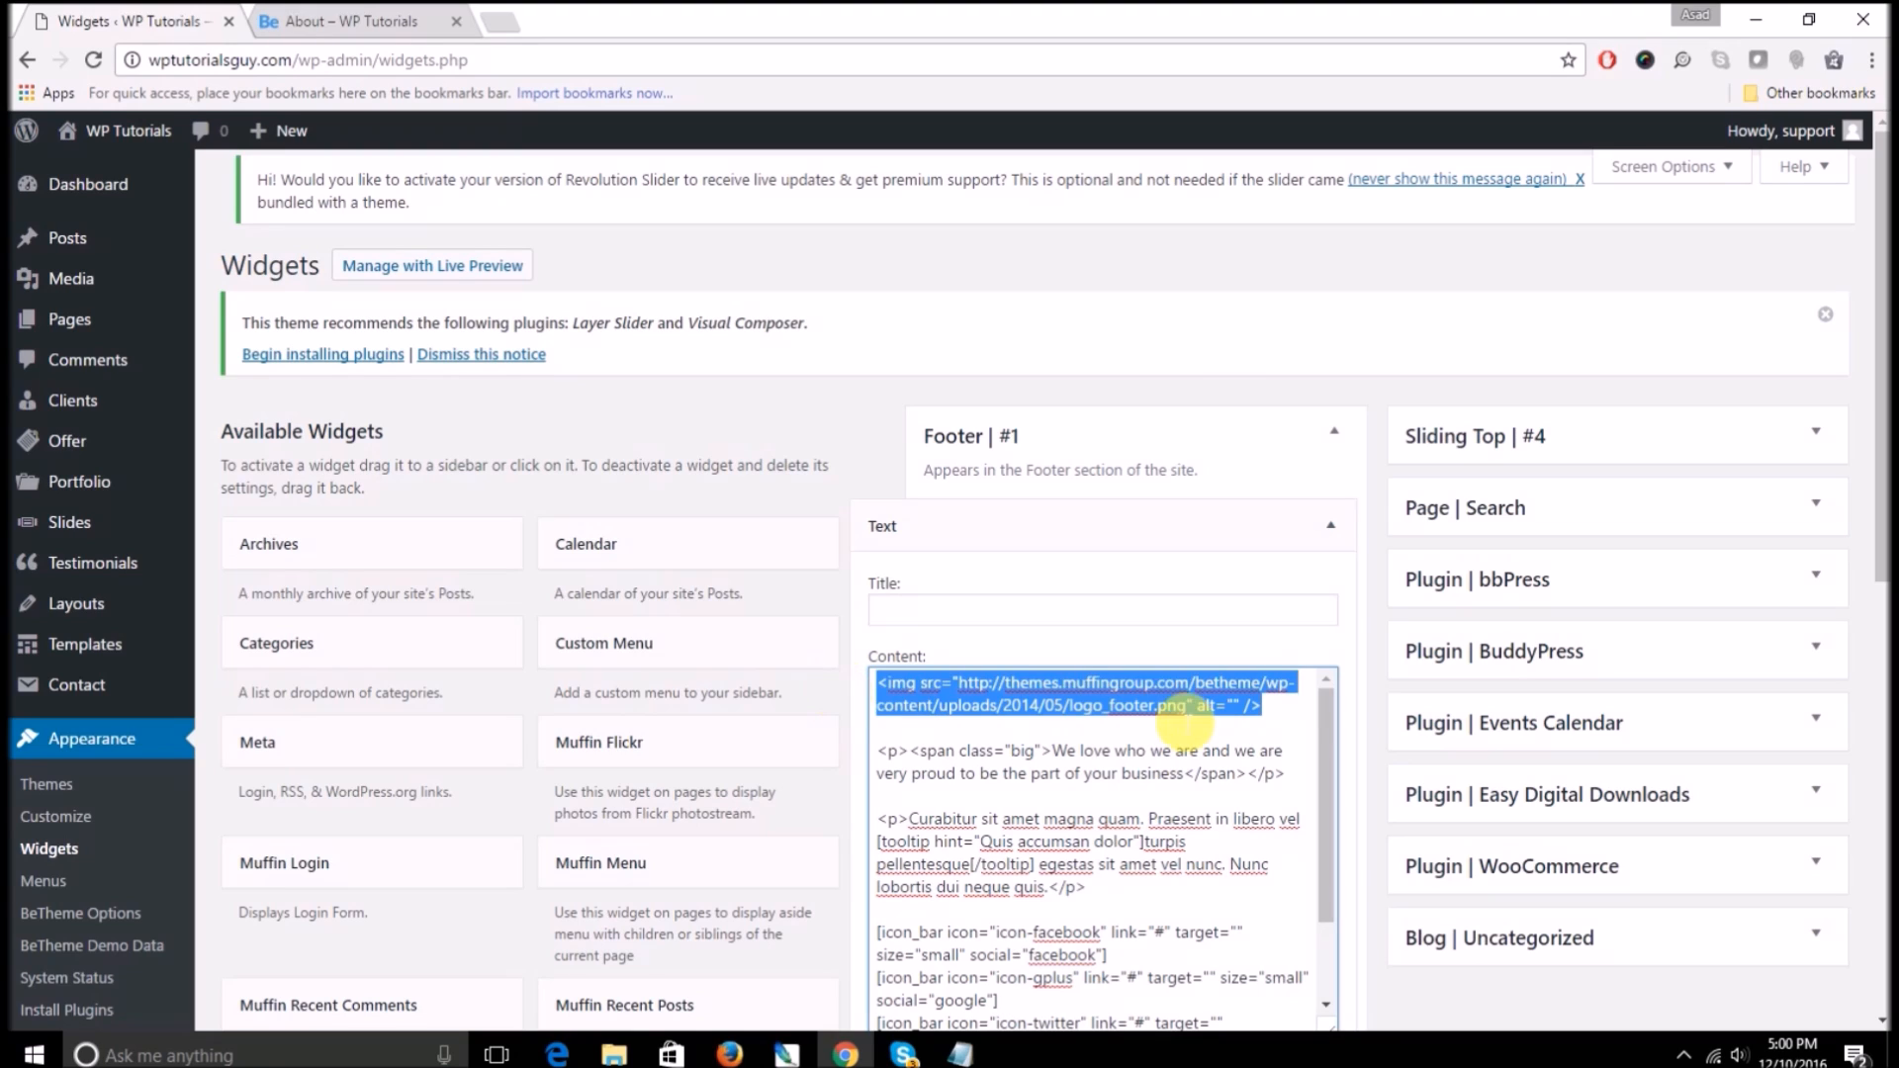
left_click(1262, 708)
left_click_drag(955, 683, 1187, 706)
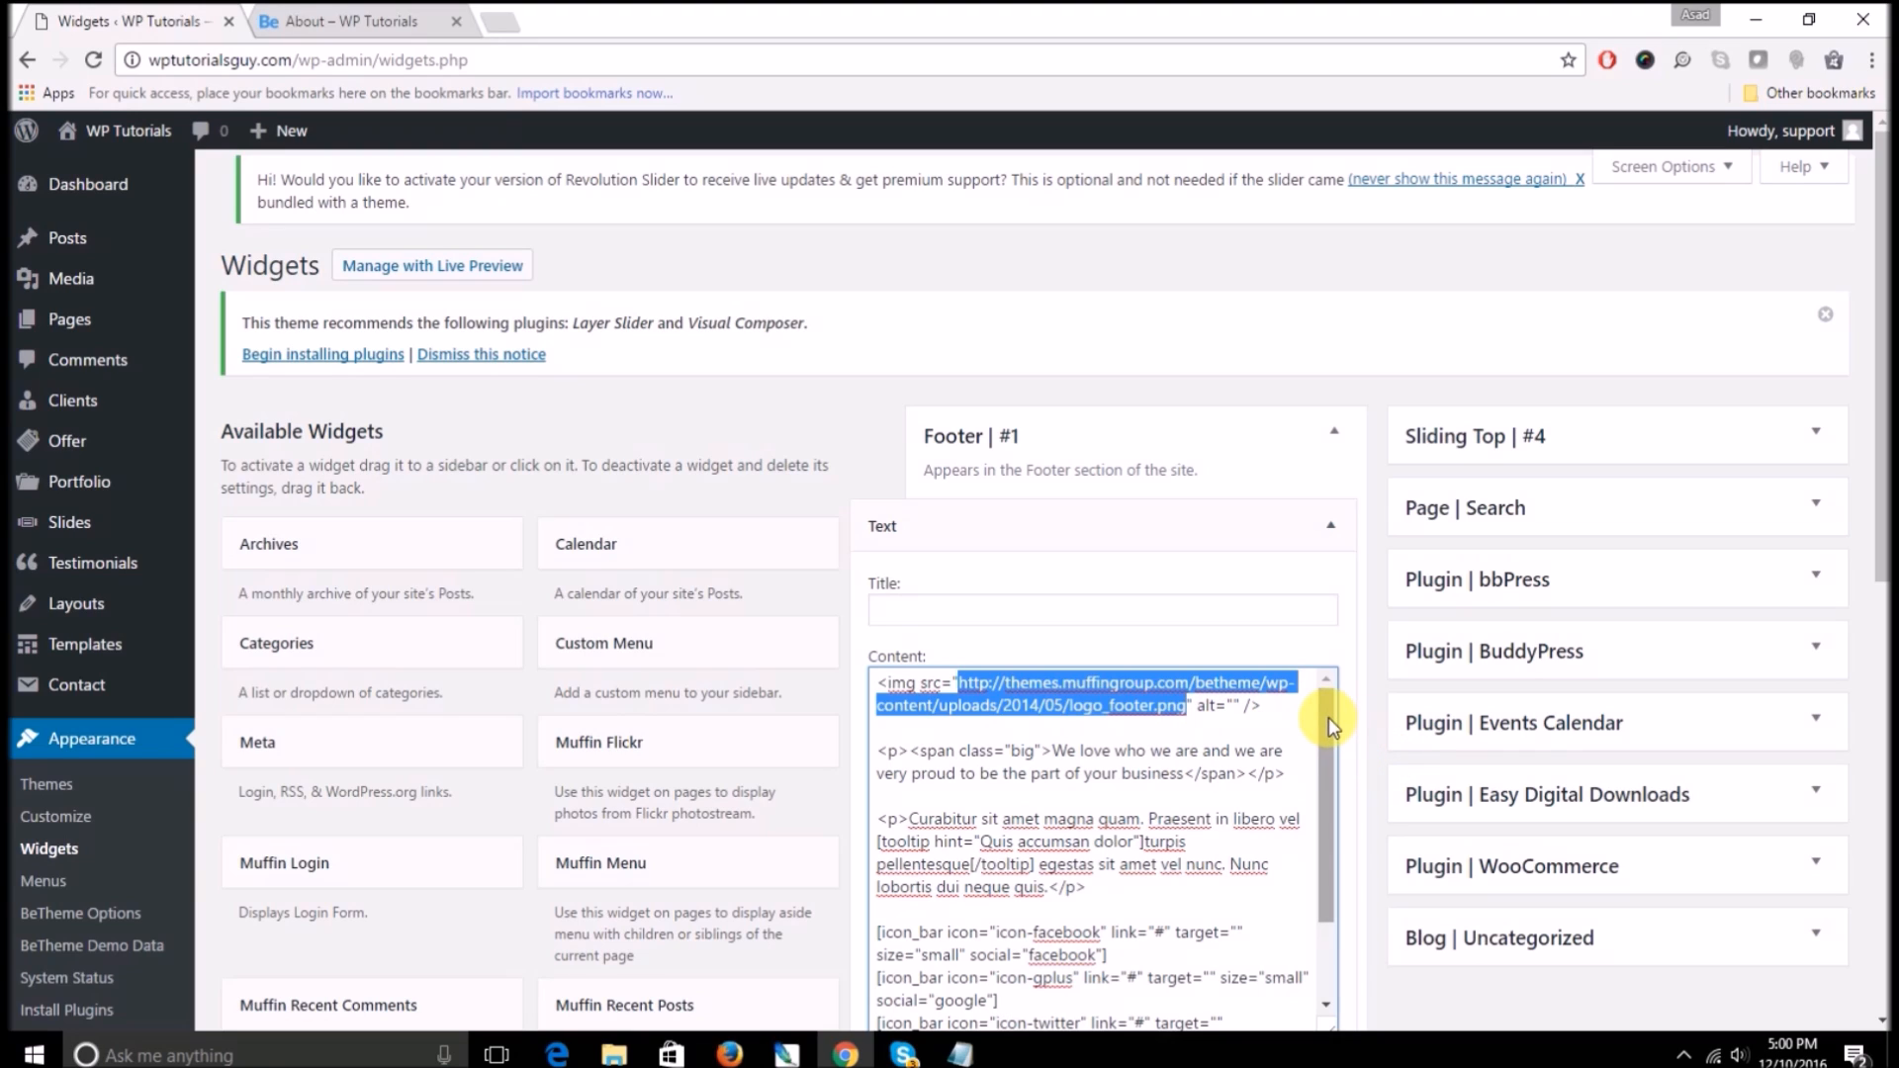
left_click_drag(1052, 751, 1183, 774)
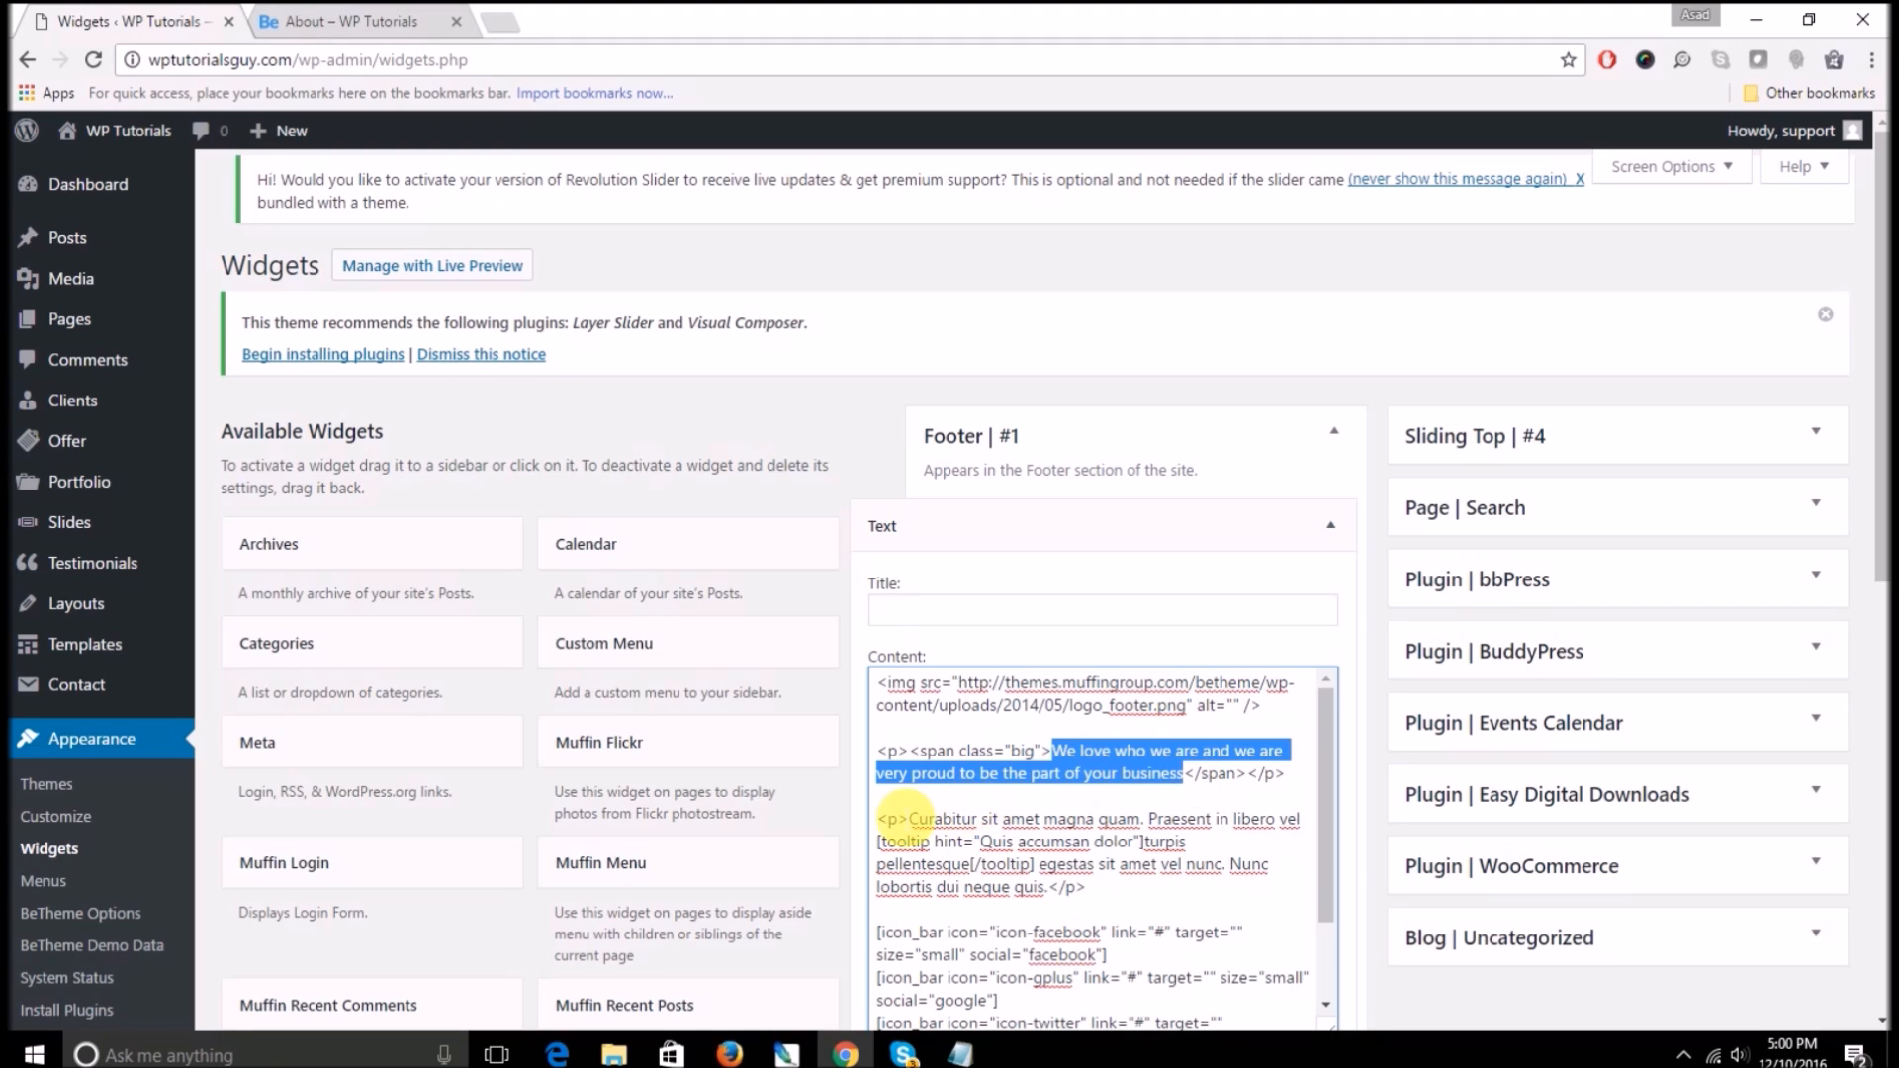
left_click_drag(908, 819, 1051, 887)
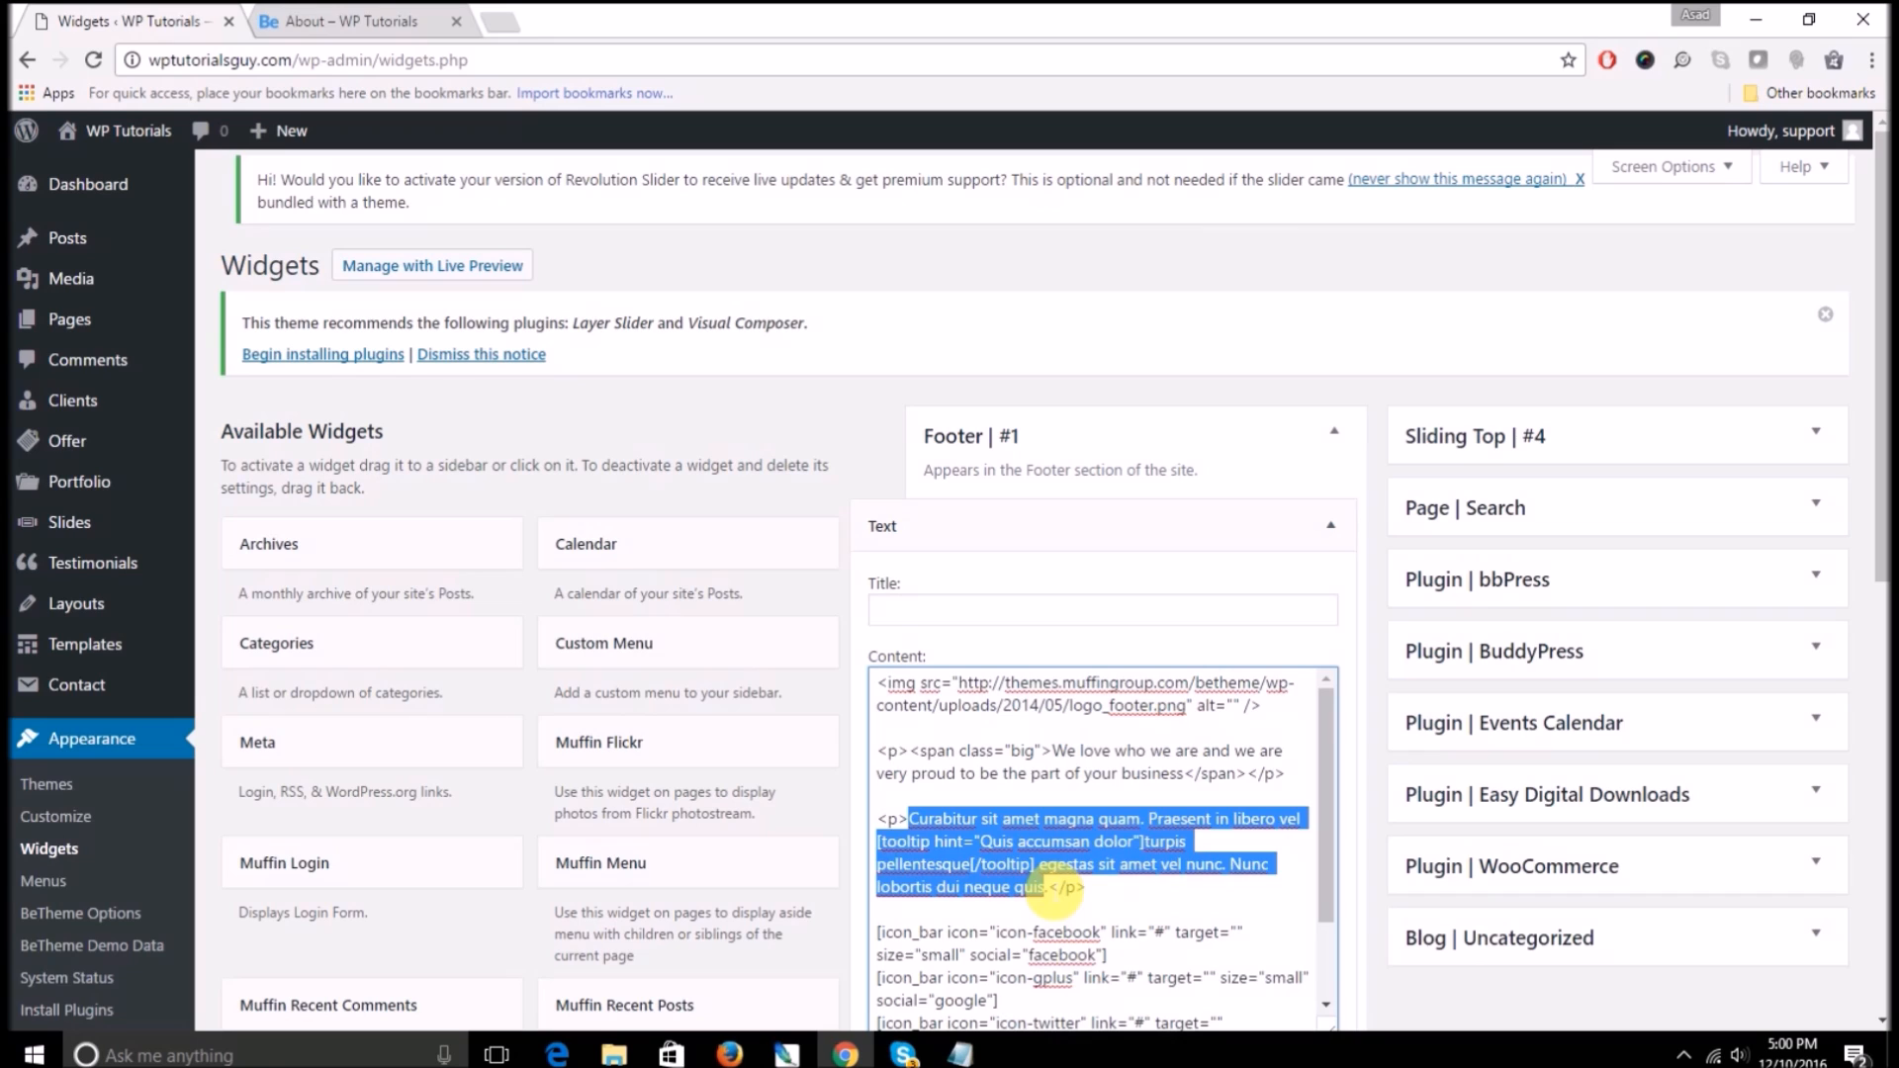
scroll(1052, 887, "down", 5)
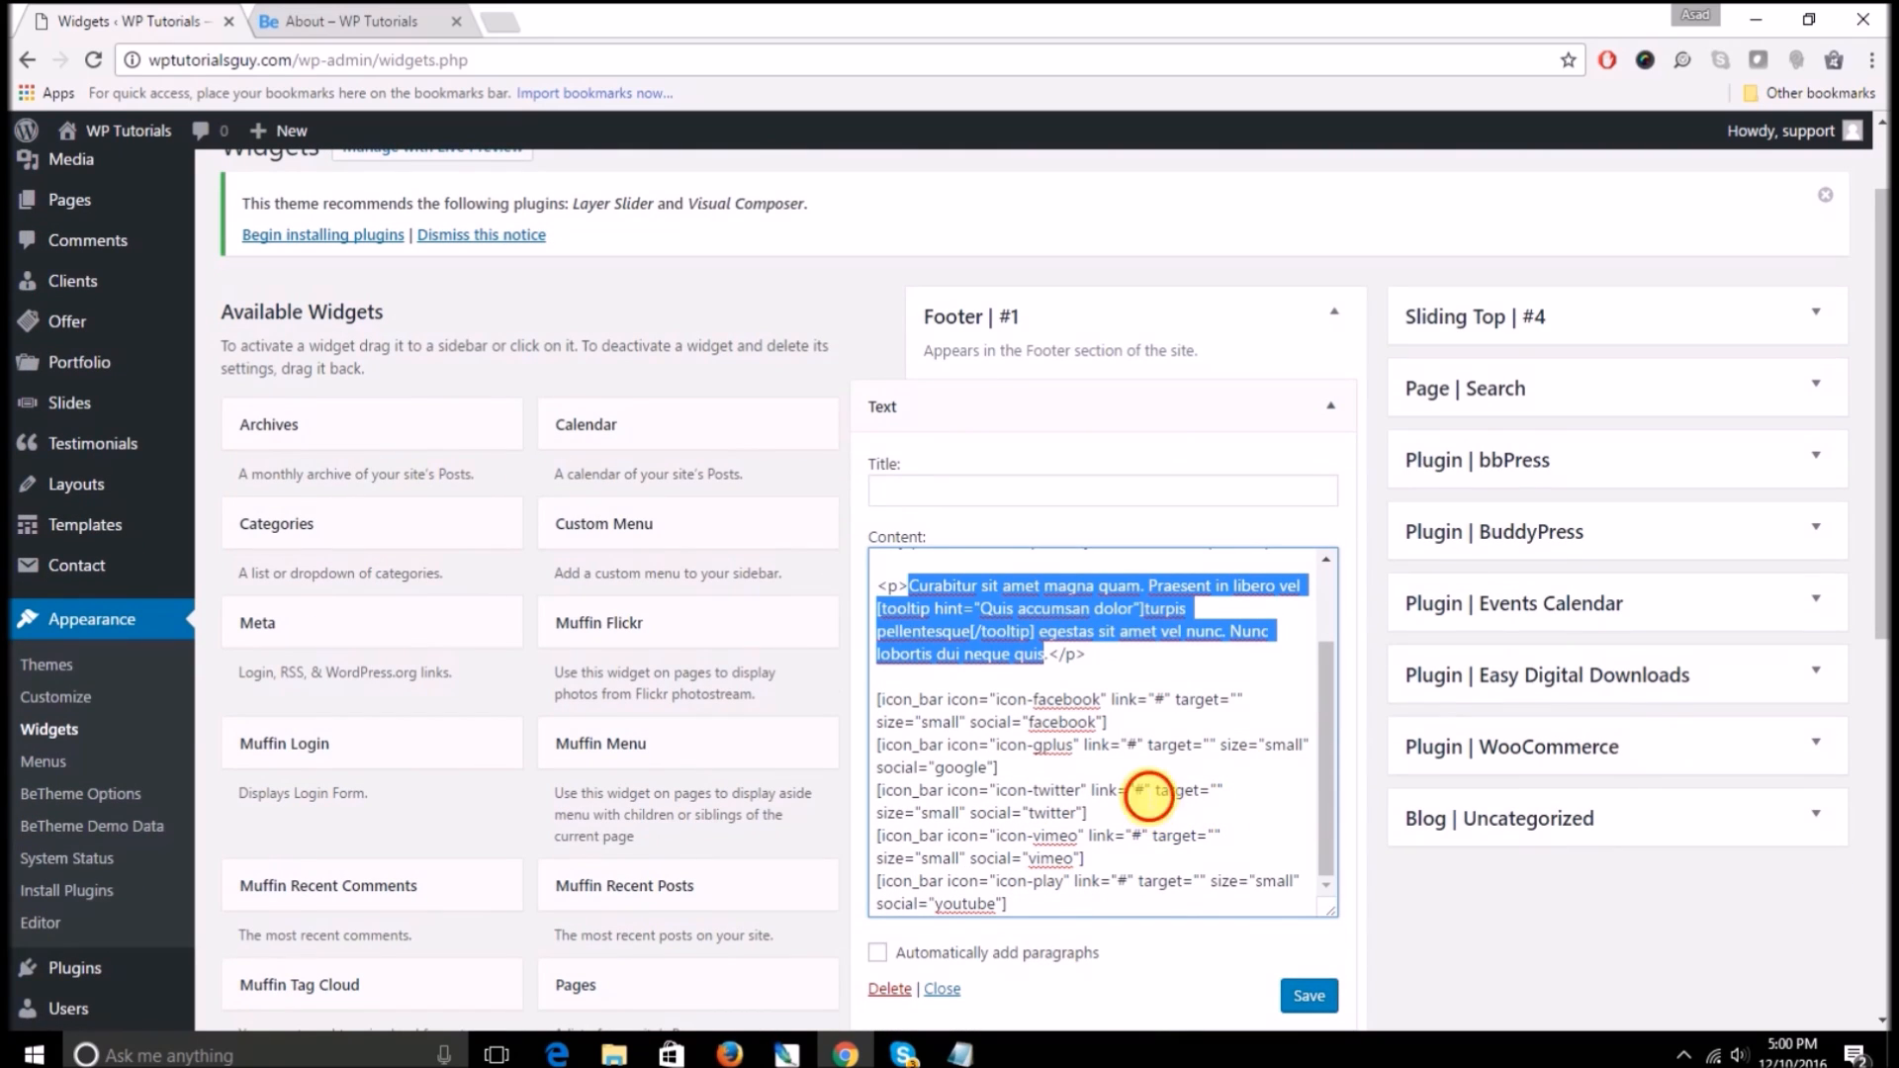
double_click(1138, 790)
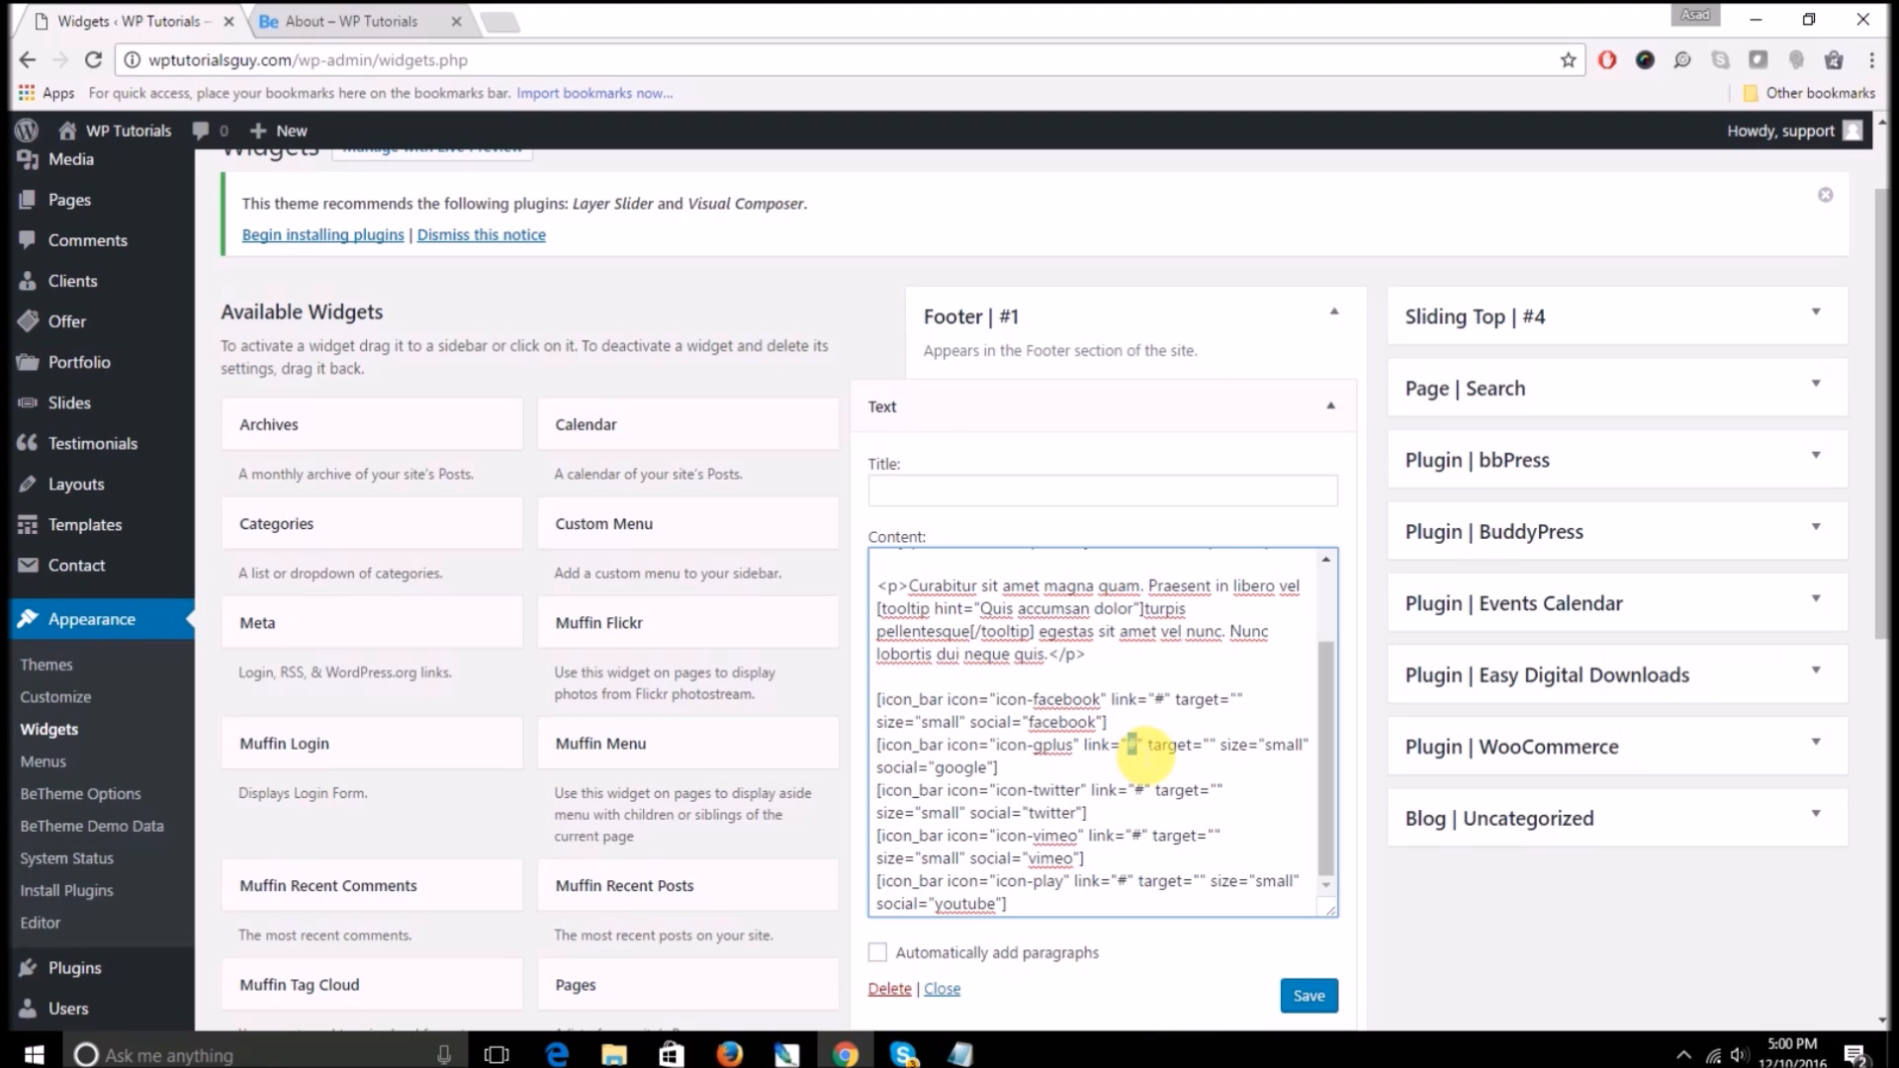
scroll(1321, 722, "up", 2)
Step: Copy the Notepad paragraph from 'WordPress is basically a Content Management System' to 'on top of this.', then minimize Notepad
left_click(960, 1055)
left_click(1152, 999)
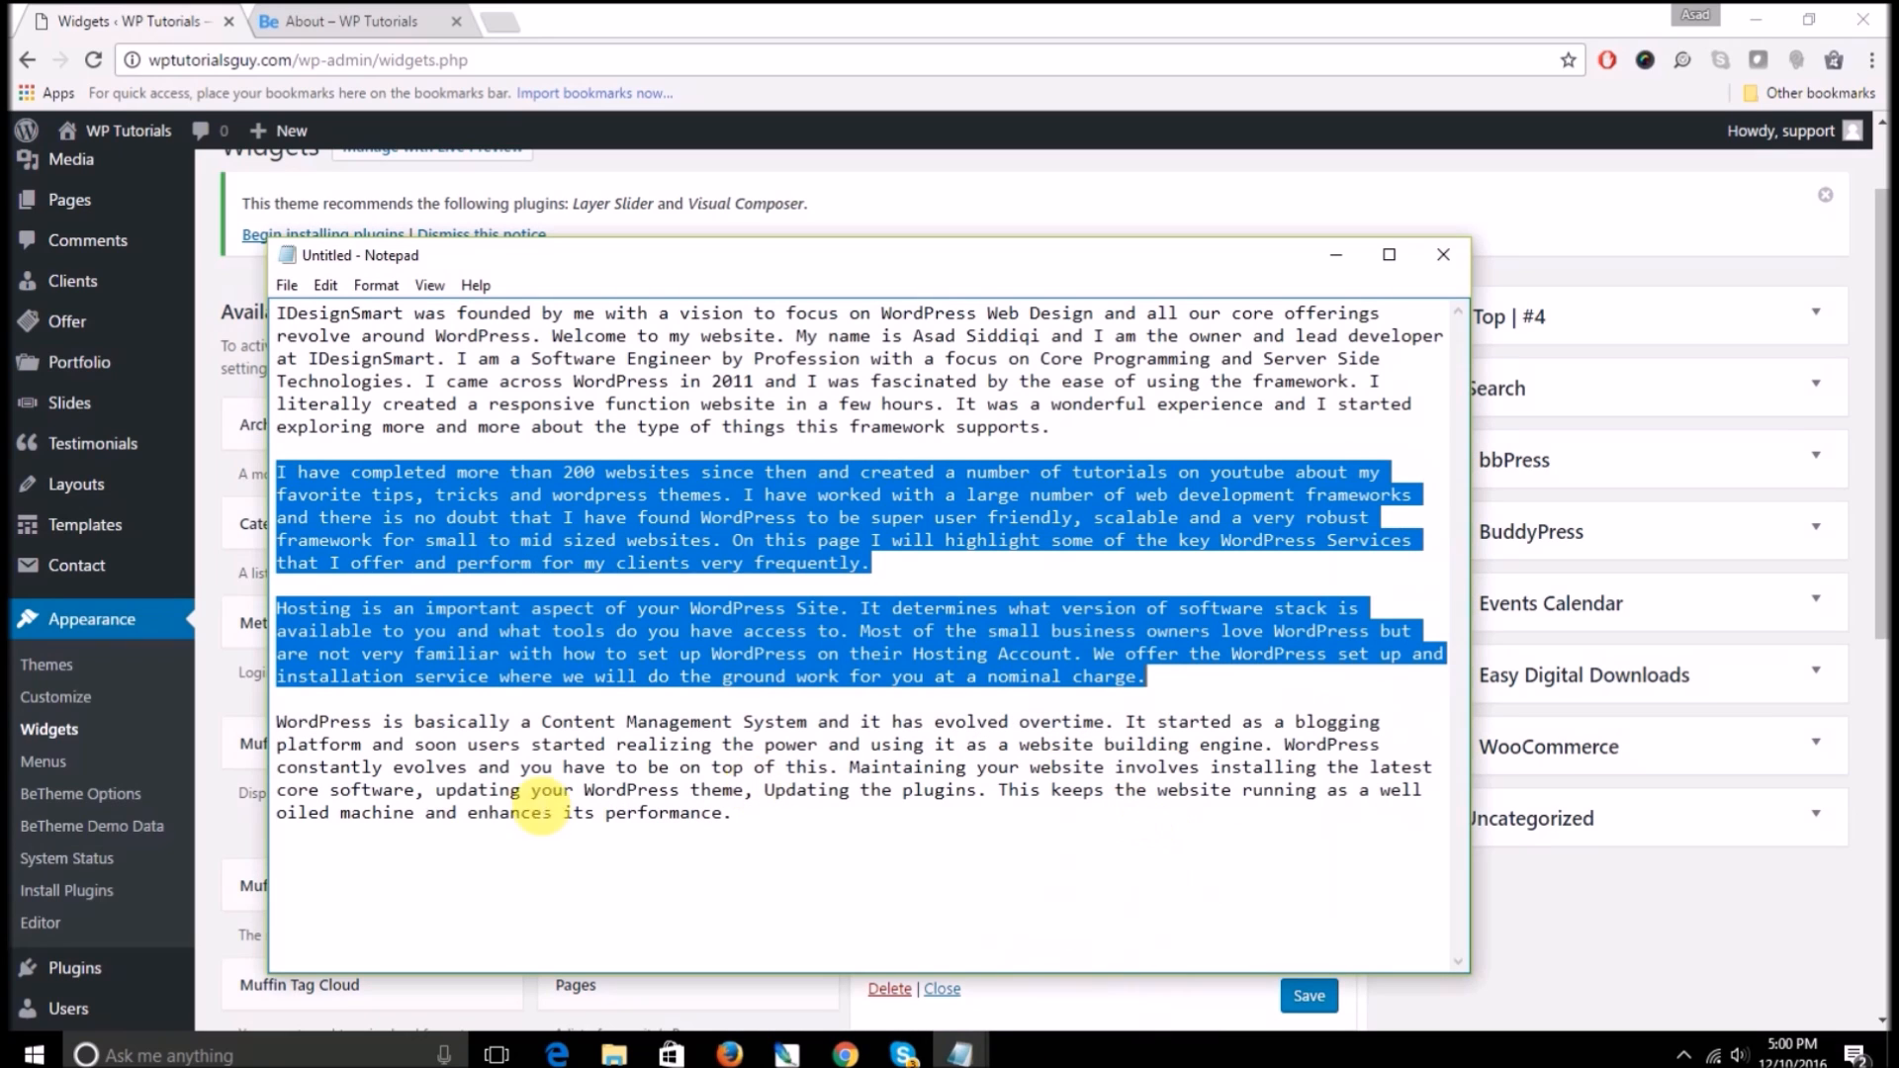
left_click_drag(277, 722, 838, 767)
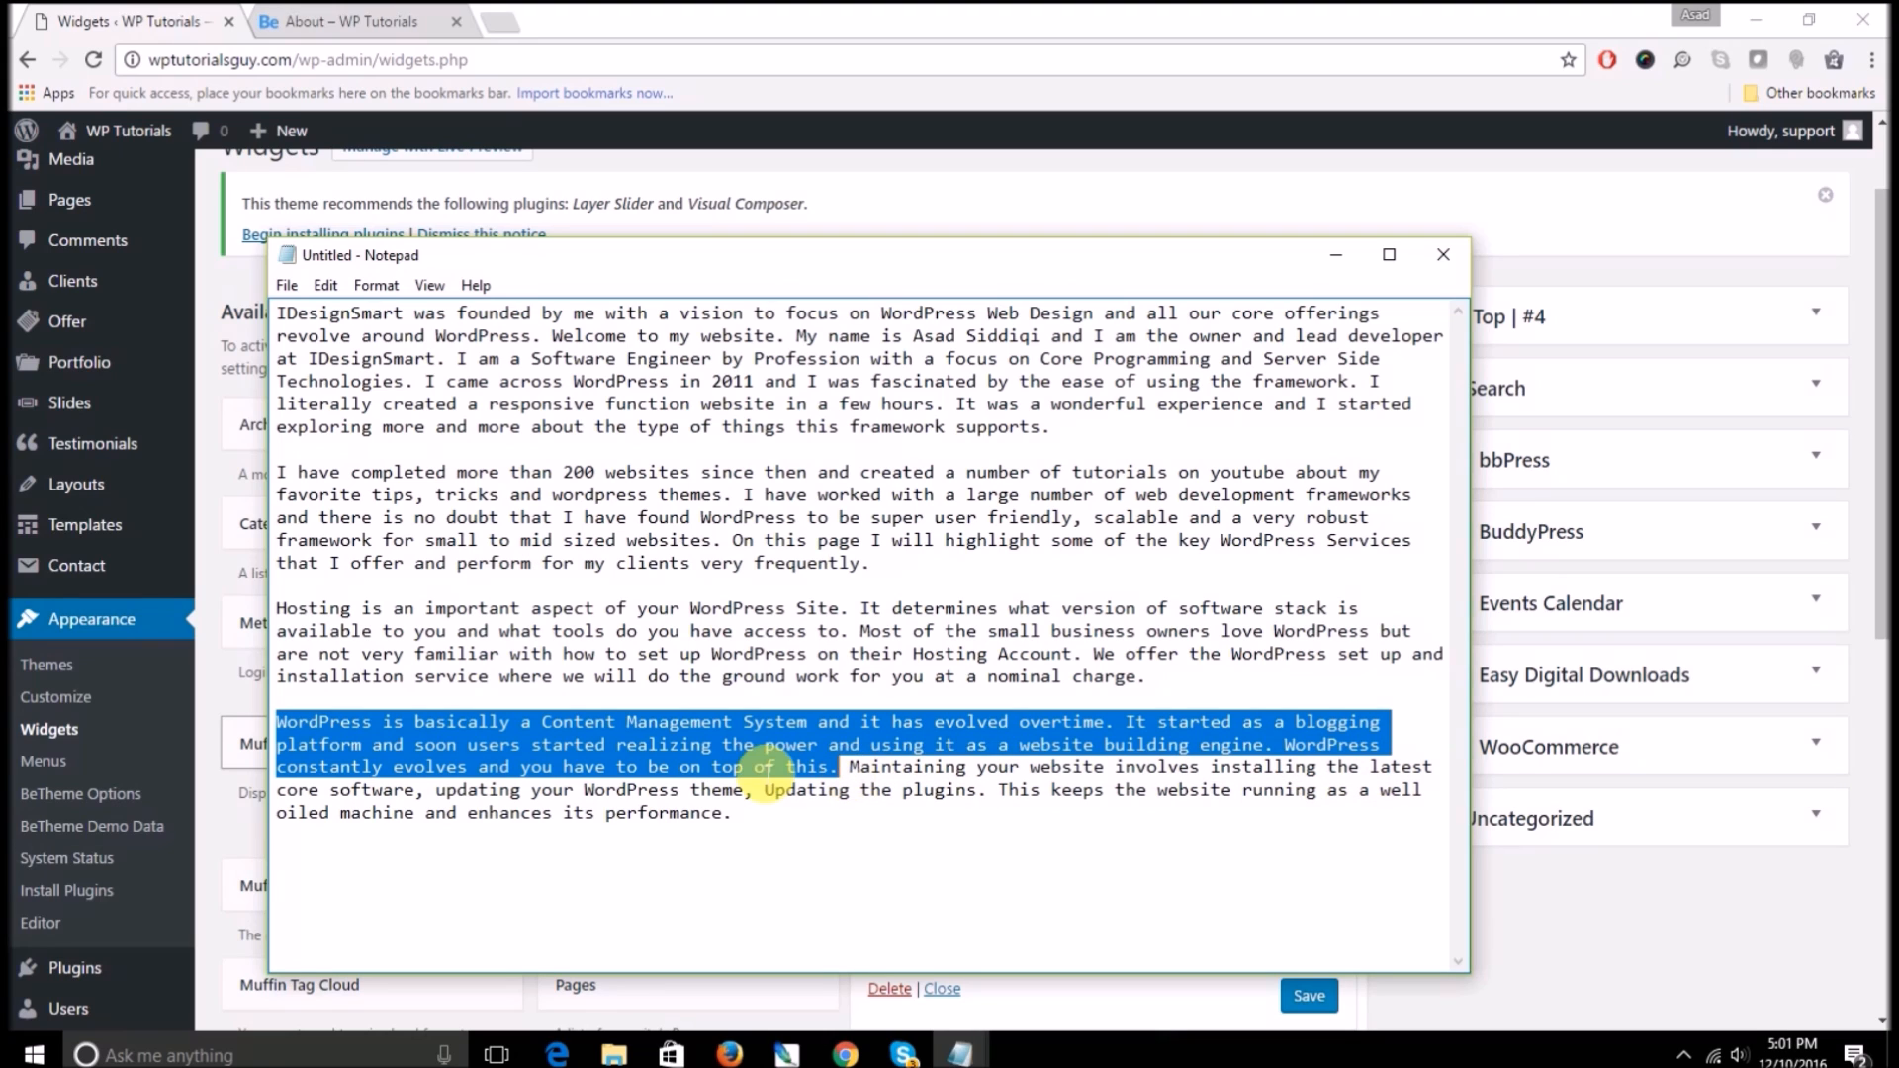
right_click(759, 763)
left_click(819, 512)
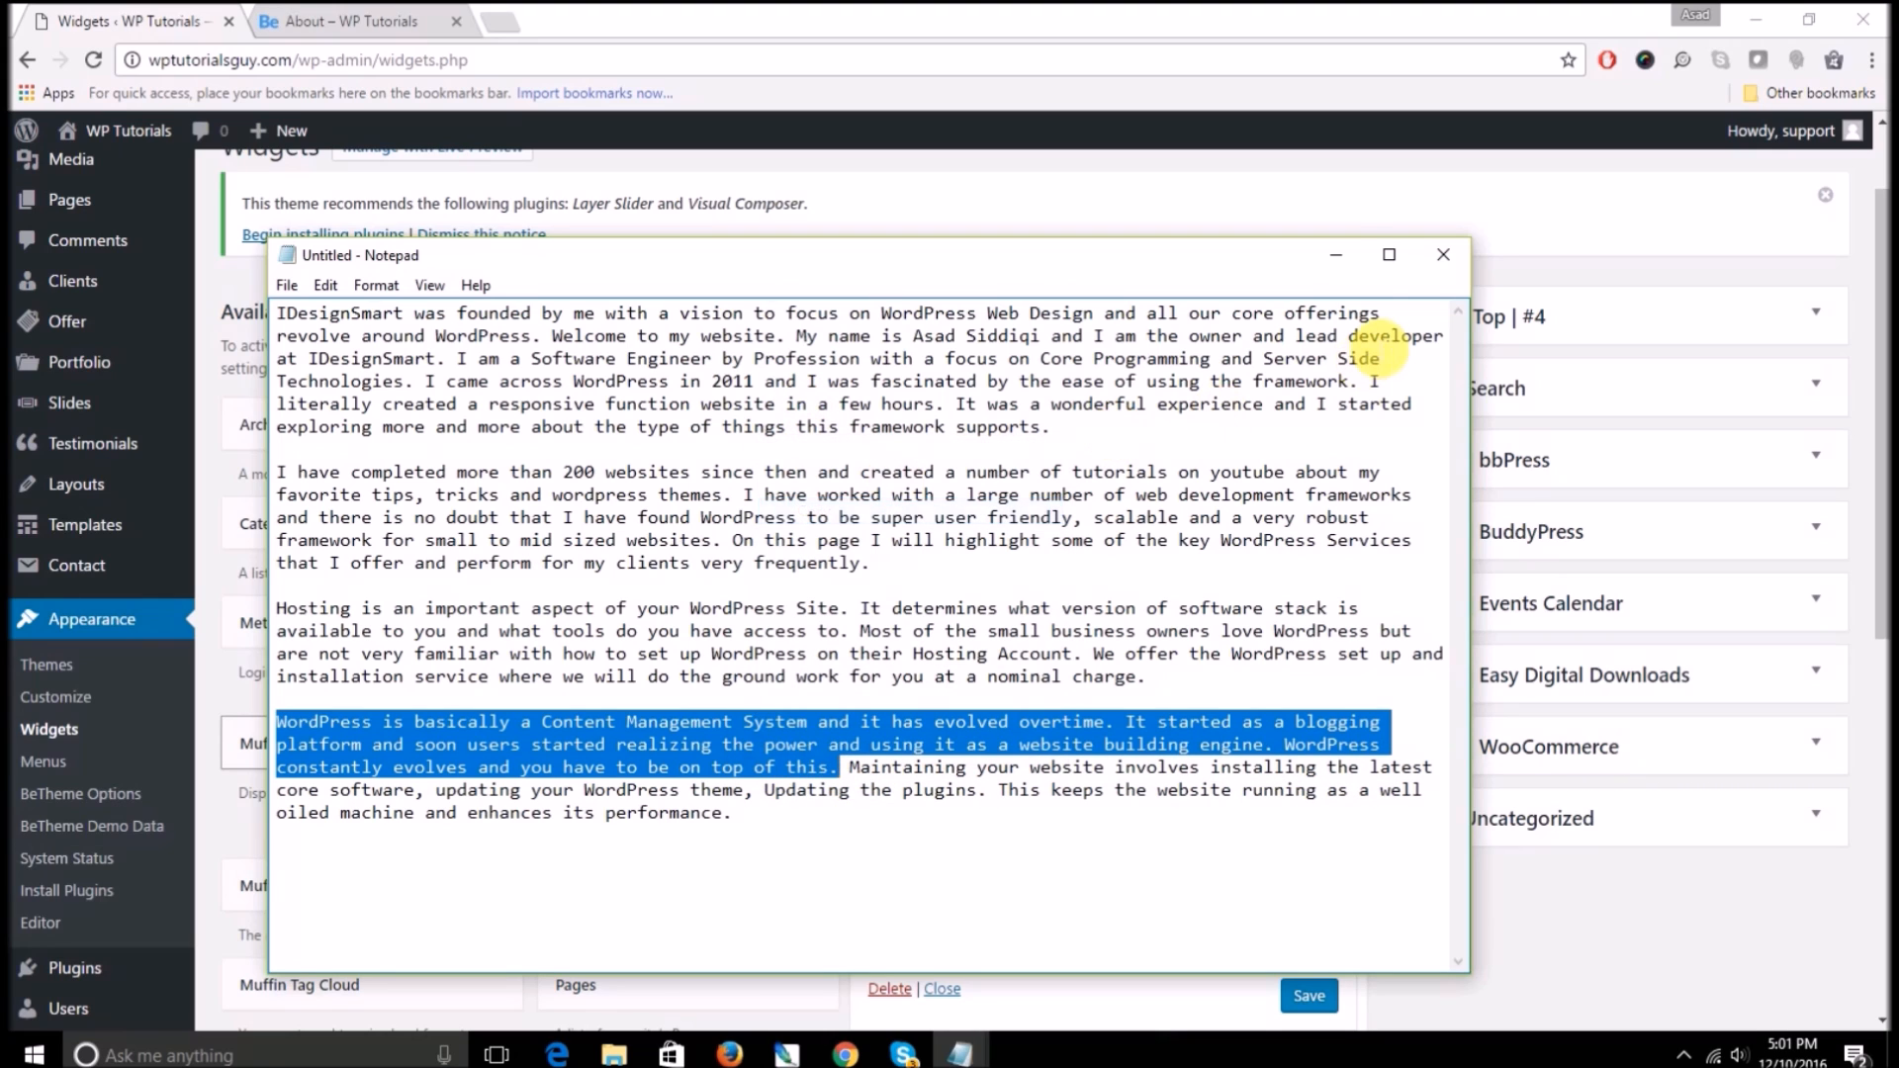
left_click(1338, 257)
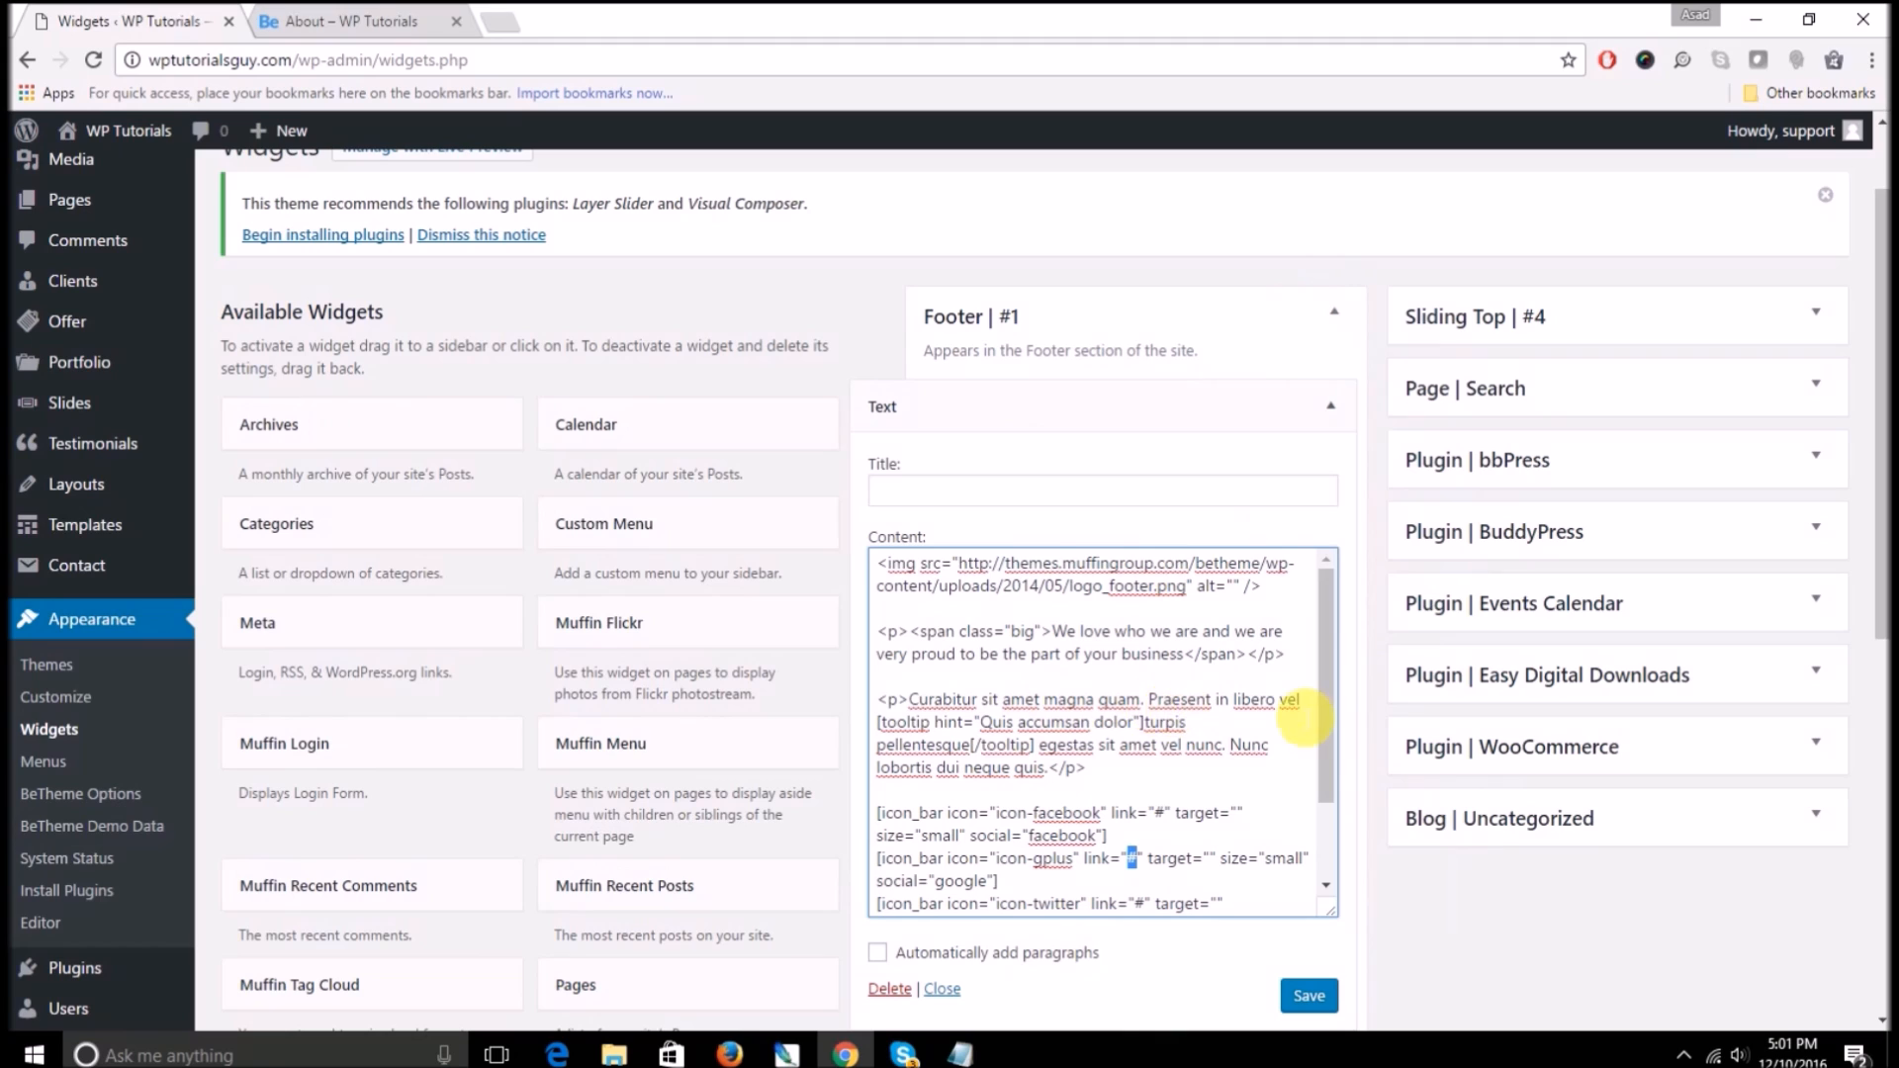
Step: Replace the placeholder paragraph text in the Footer | #1 widget content with the copied WordPress description
left_click_drag(1320, 690, 1321, 833)
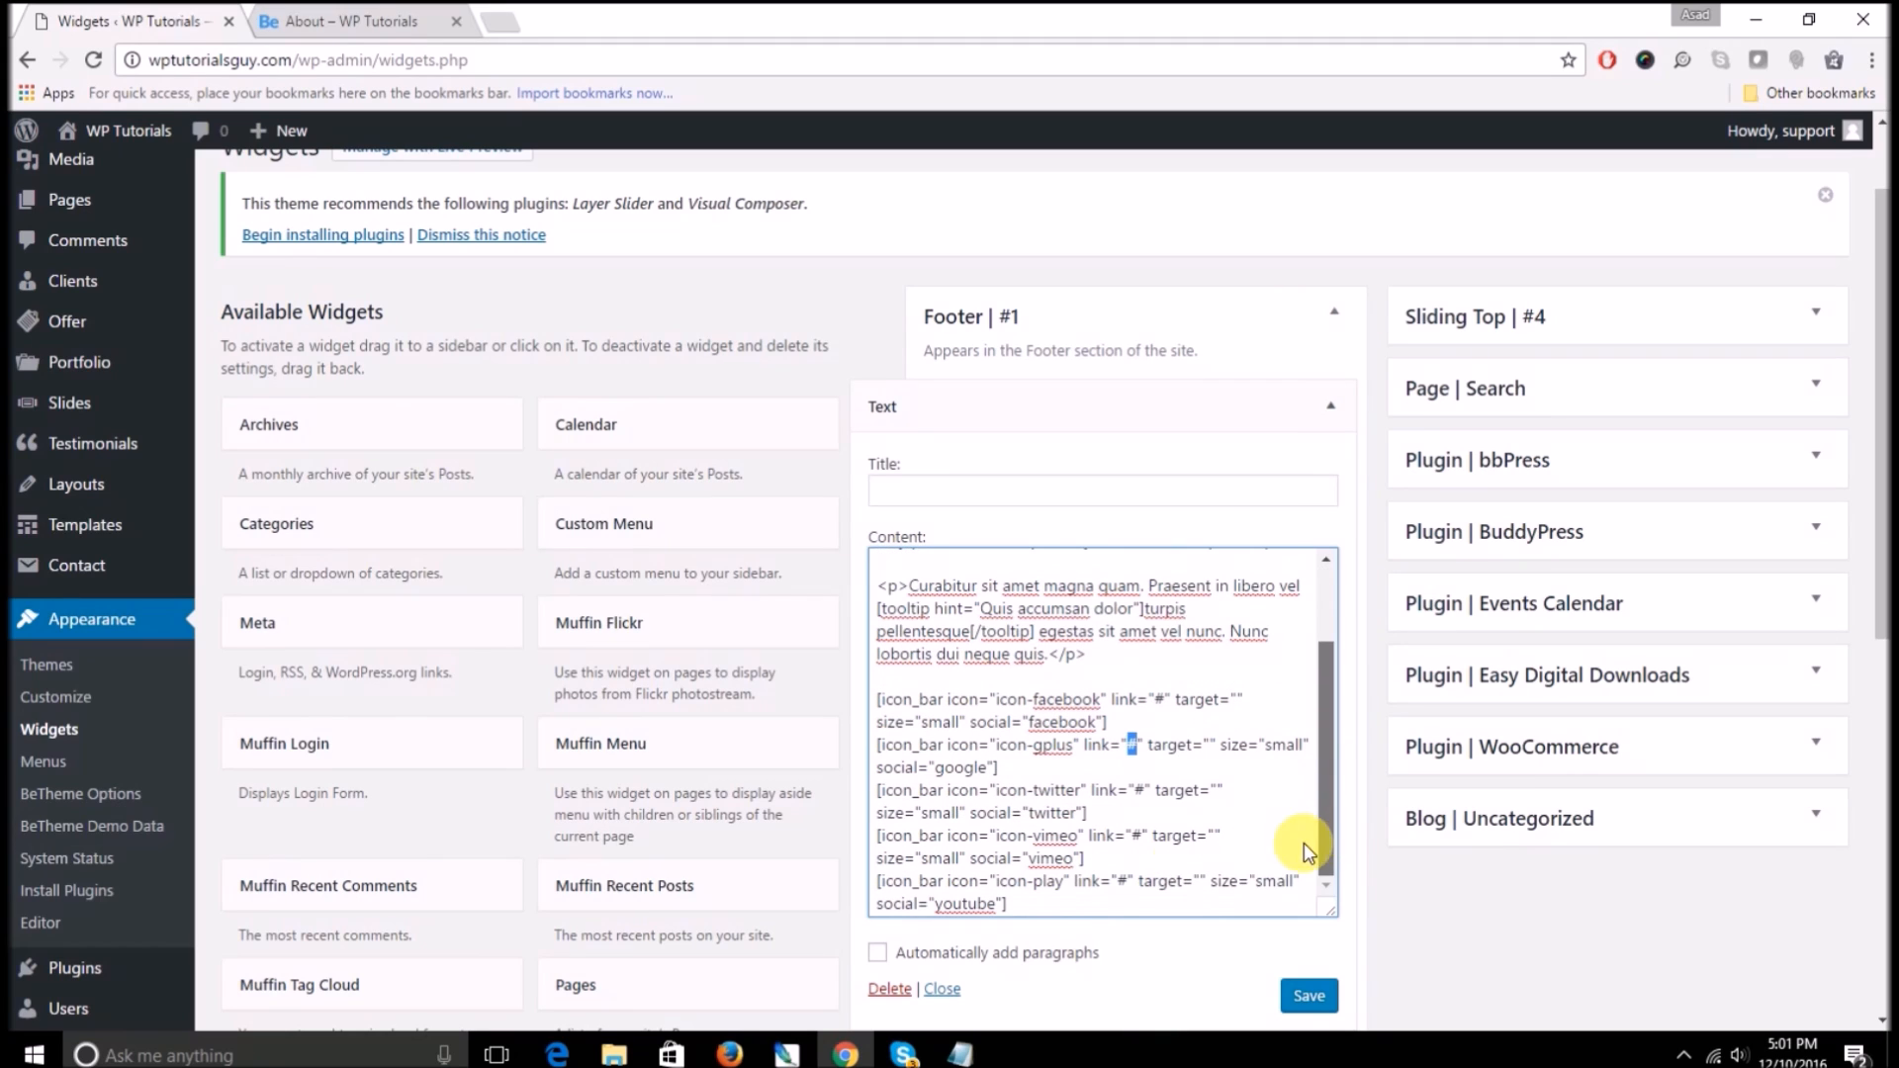
left_click(1052, 914)
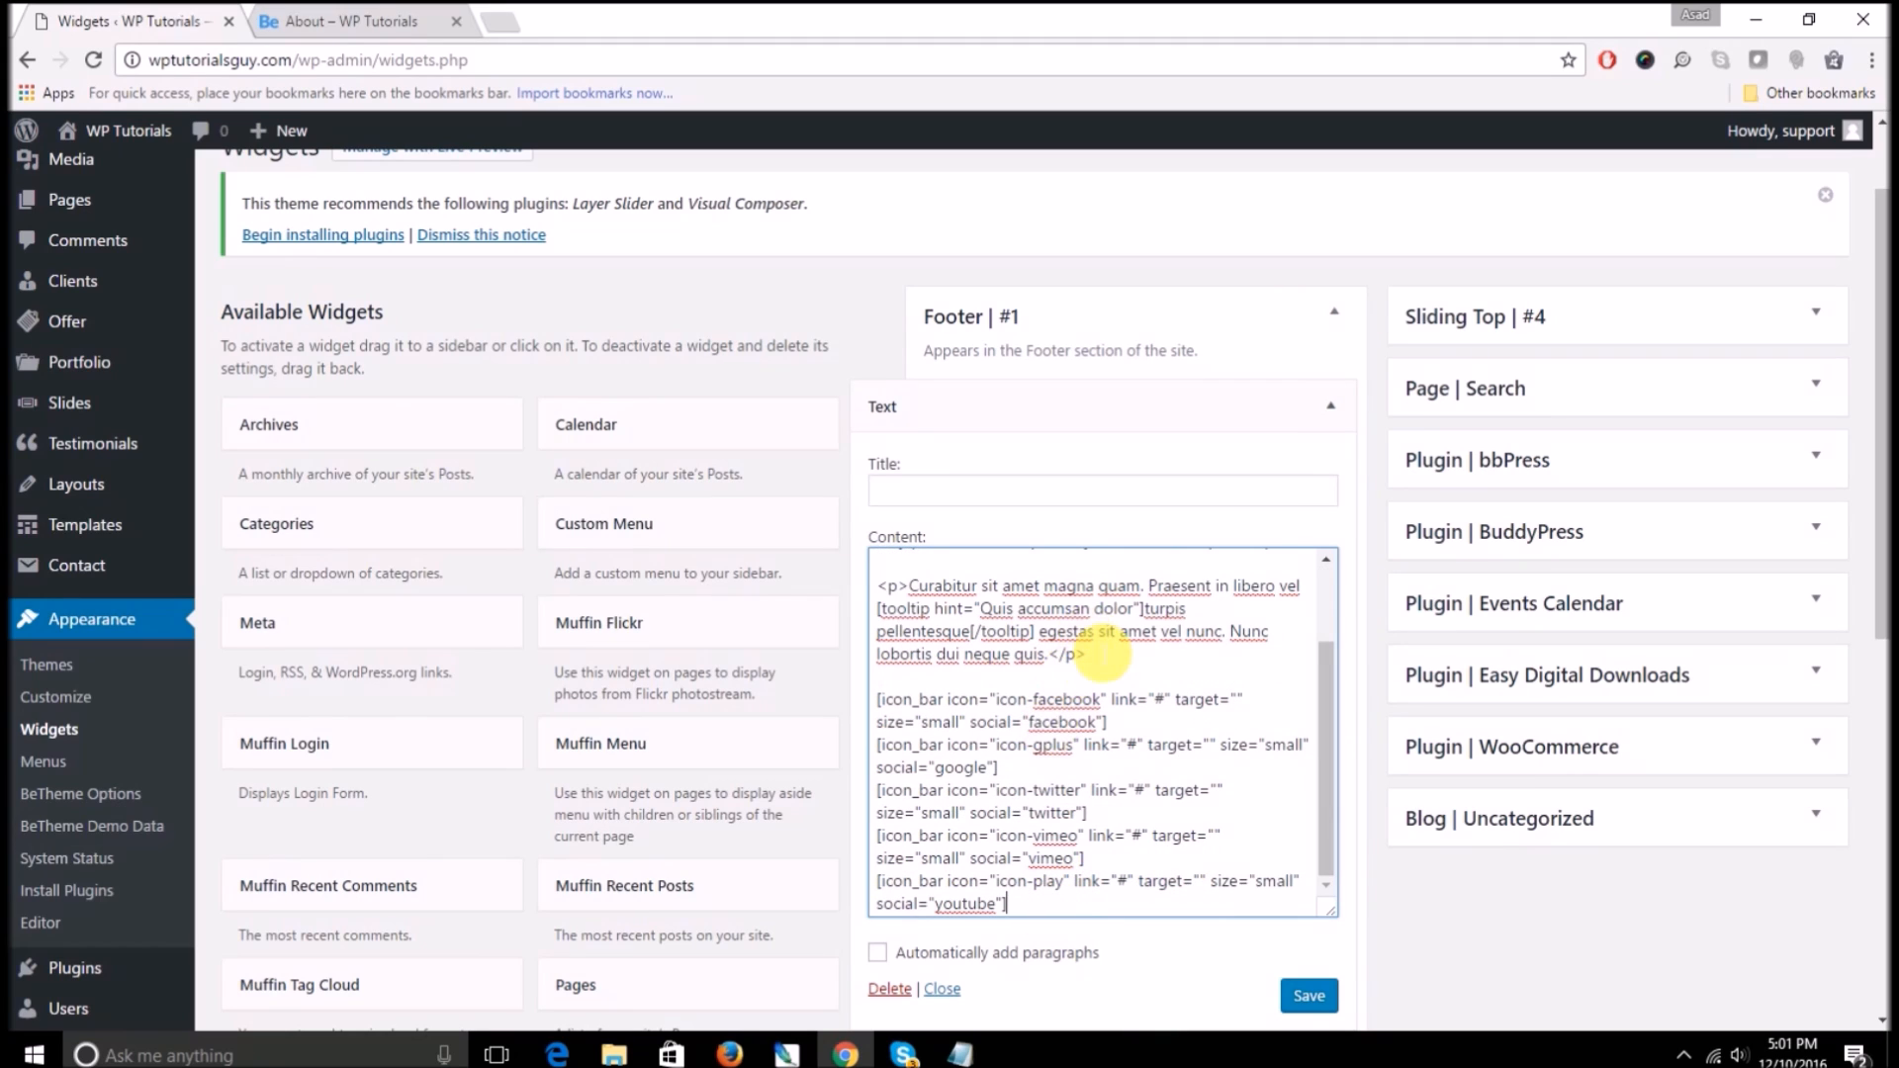
left_click_drag(1098, 654, 879, 585)
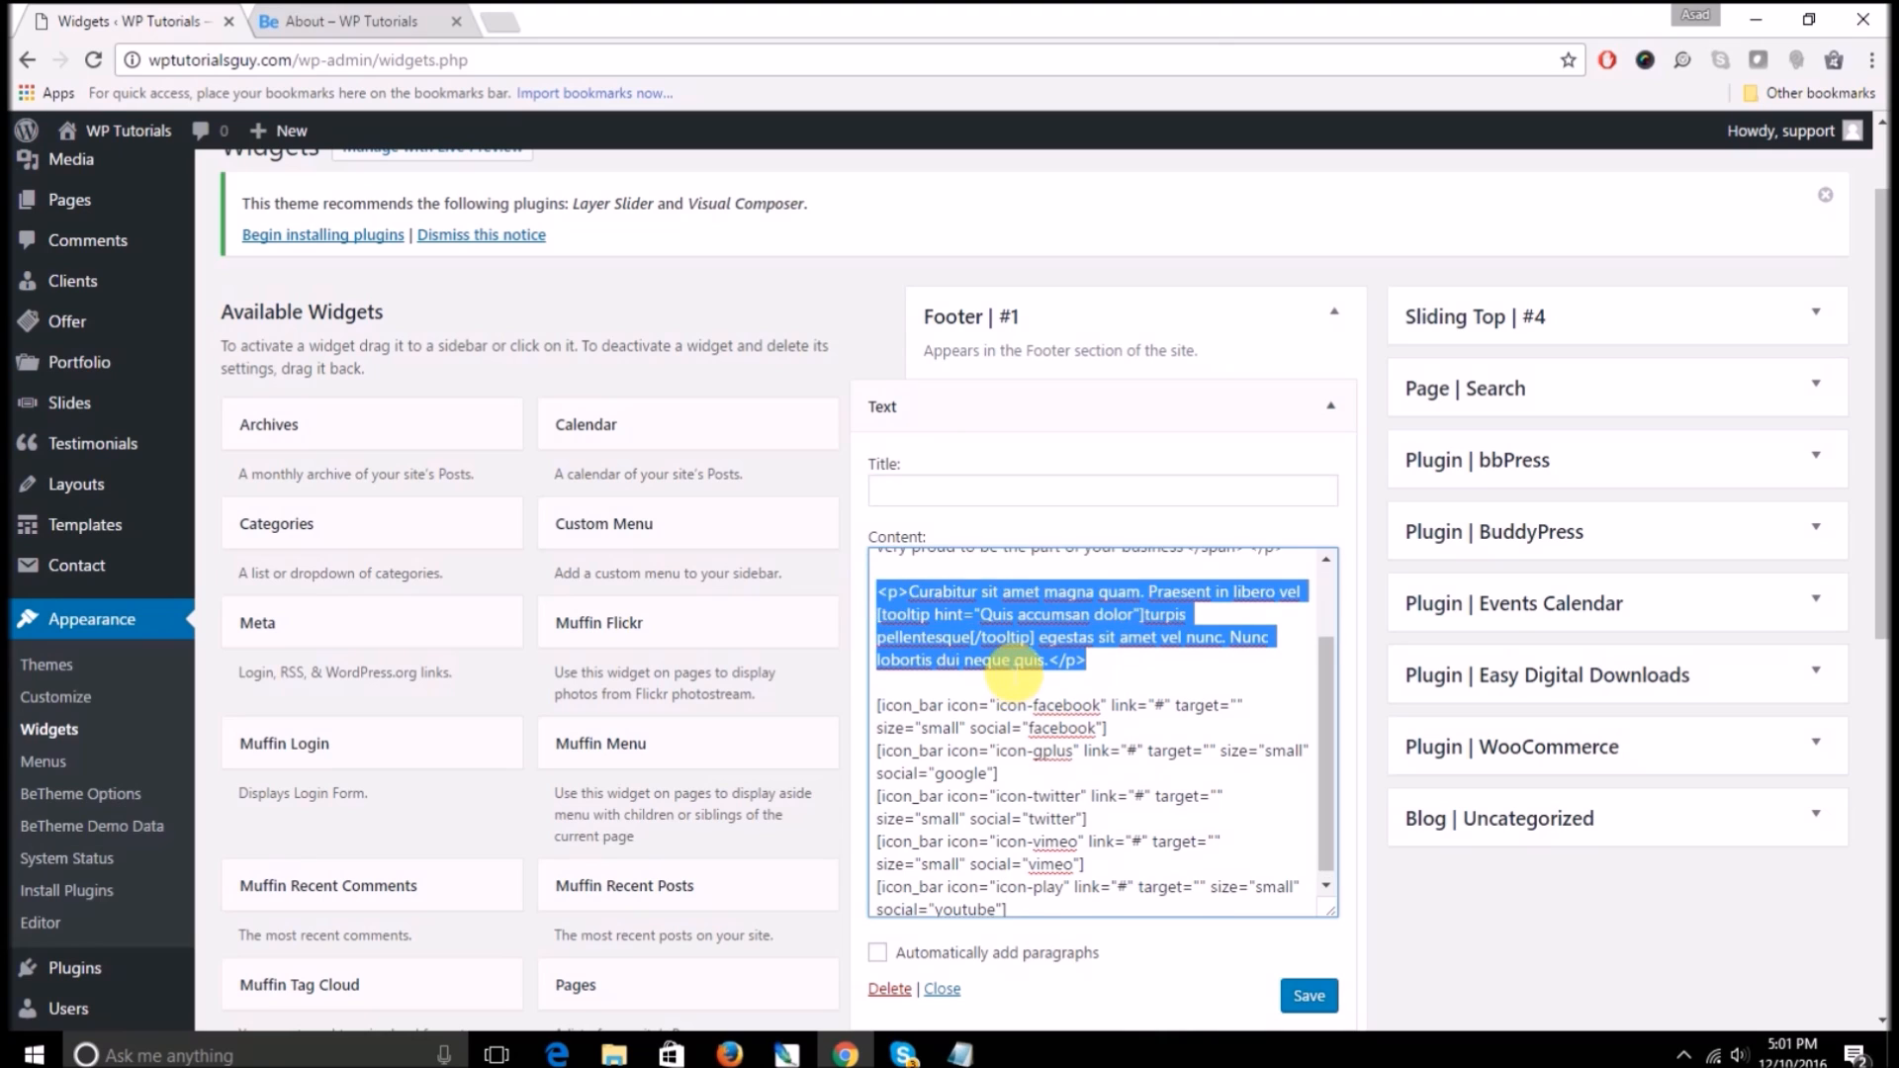
scroll(989, 656, "up", 1)
left_click(878, 631)
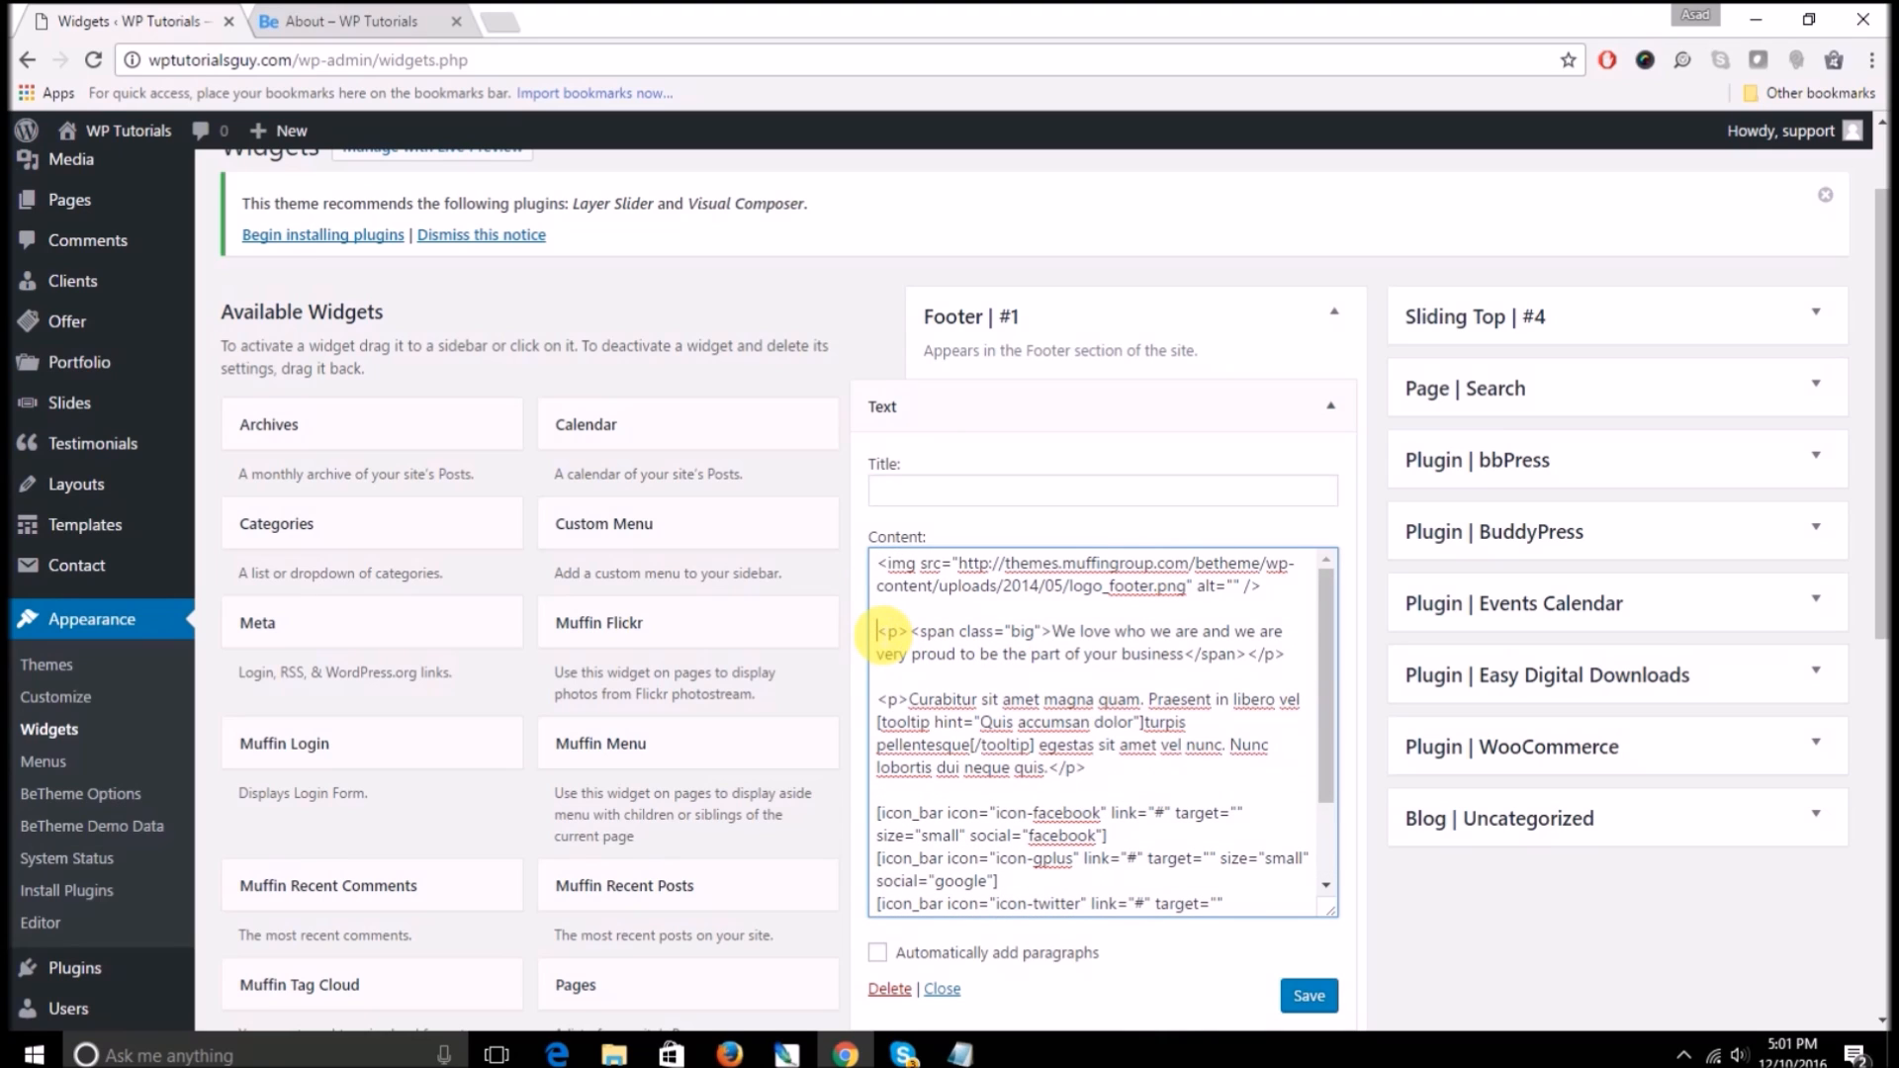
left_click_drag(1053, 631, 1035, 772)
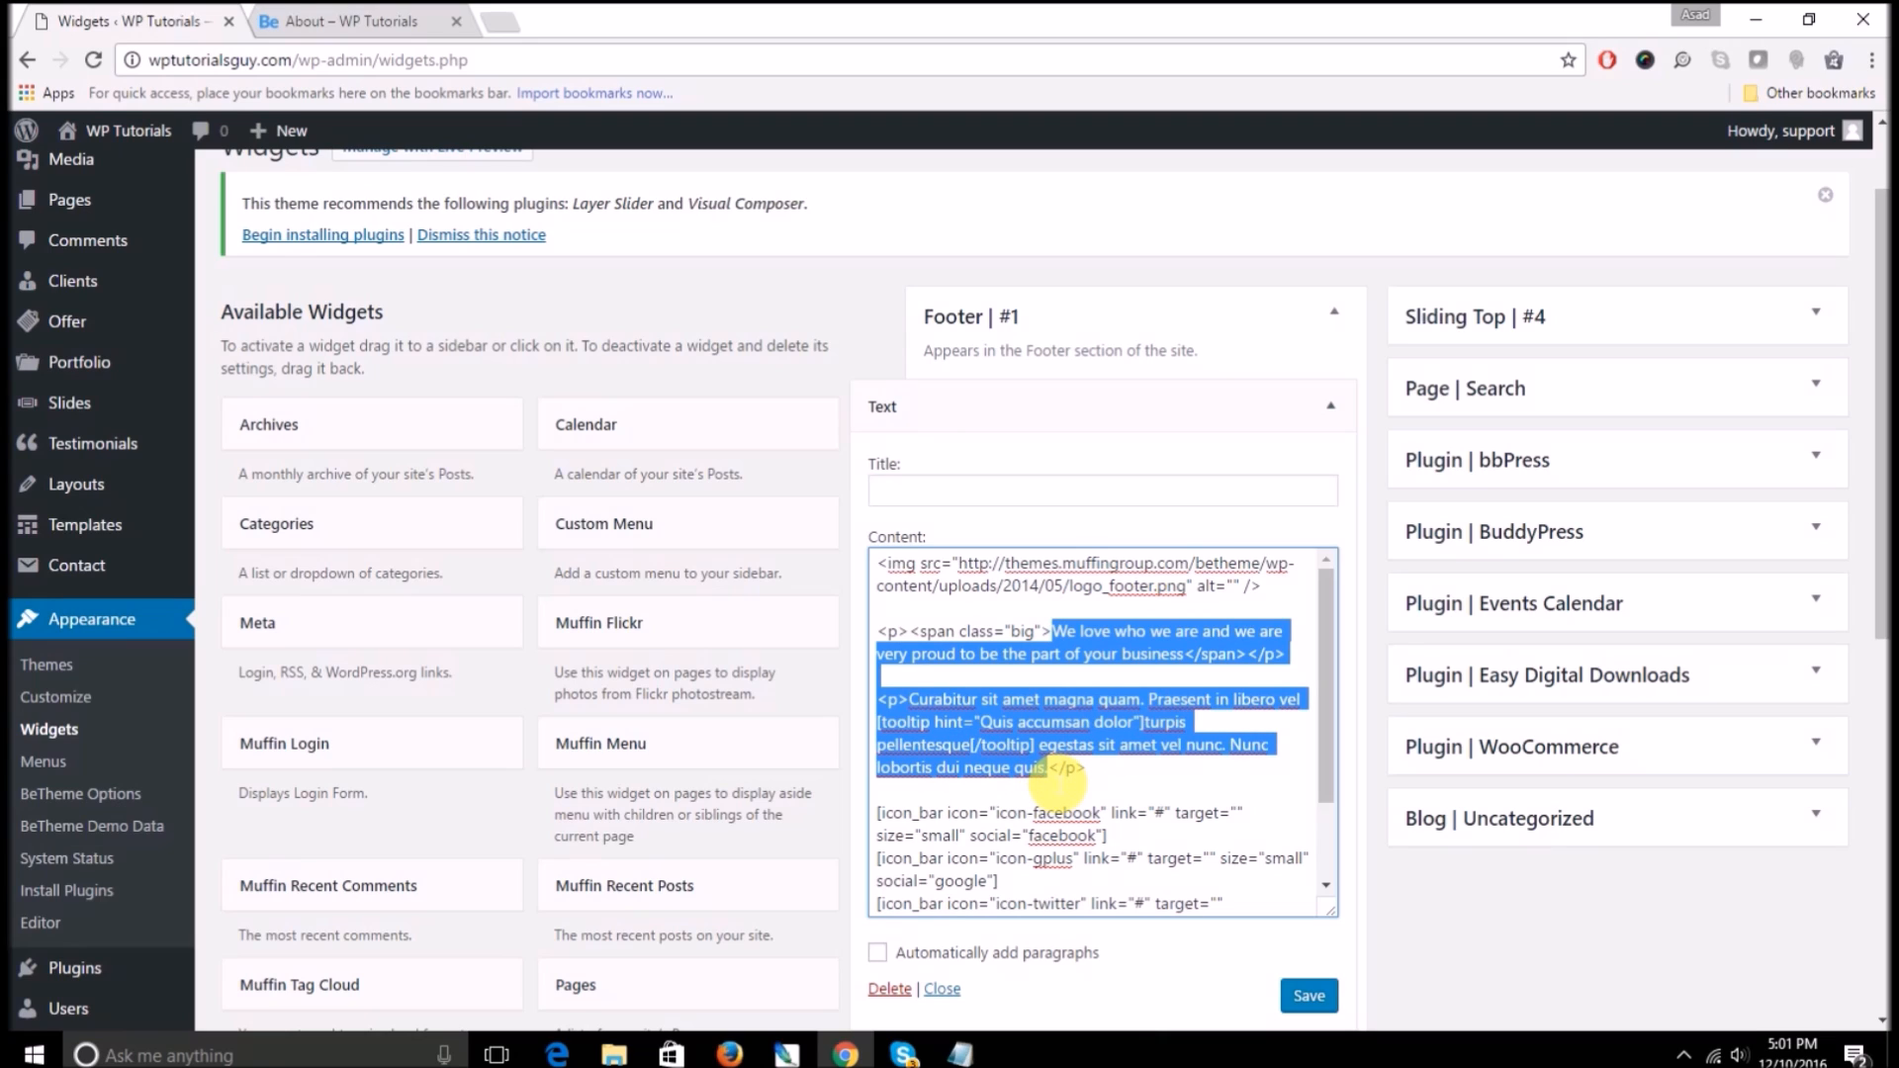
key("ctrl+v")
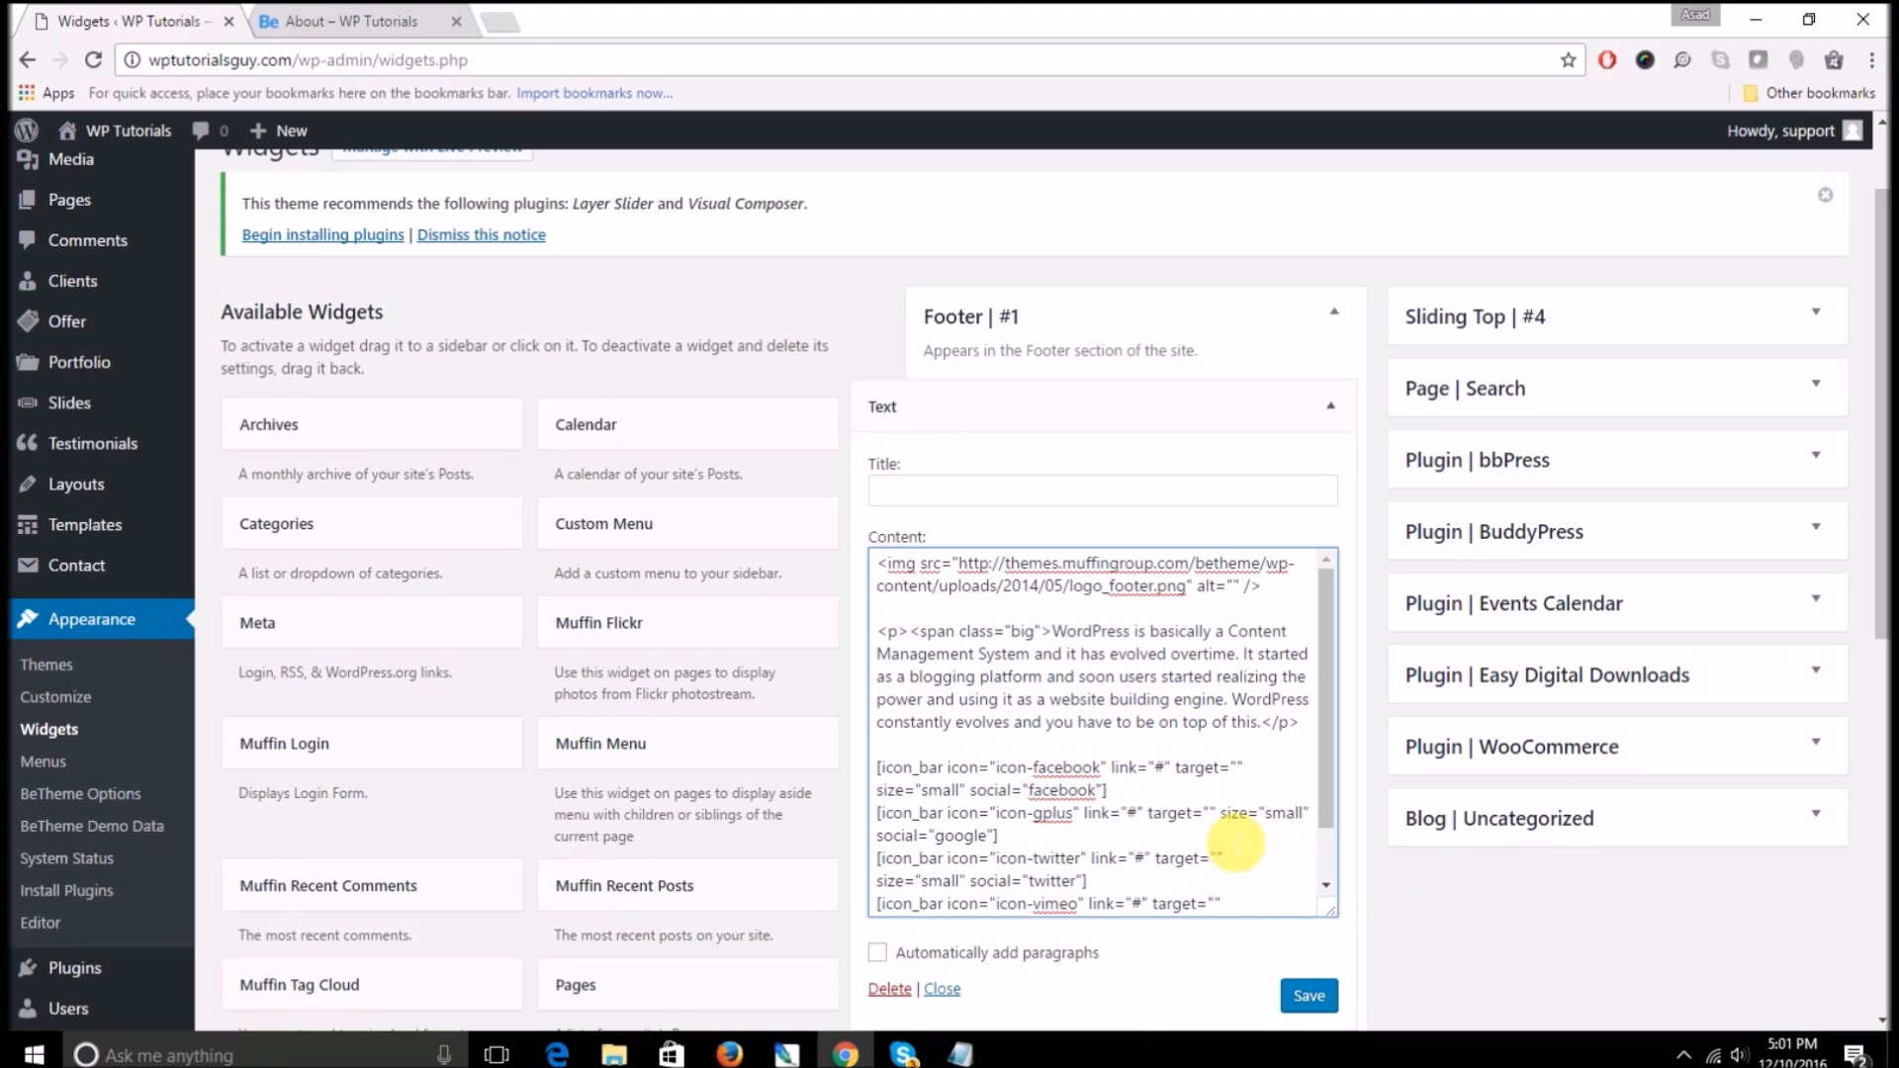
Step: Save the Footer | #1 Text widget and collapse it
left_click(1307, 992)
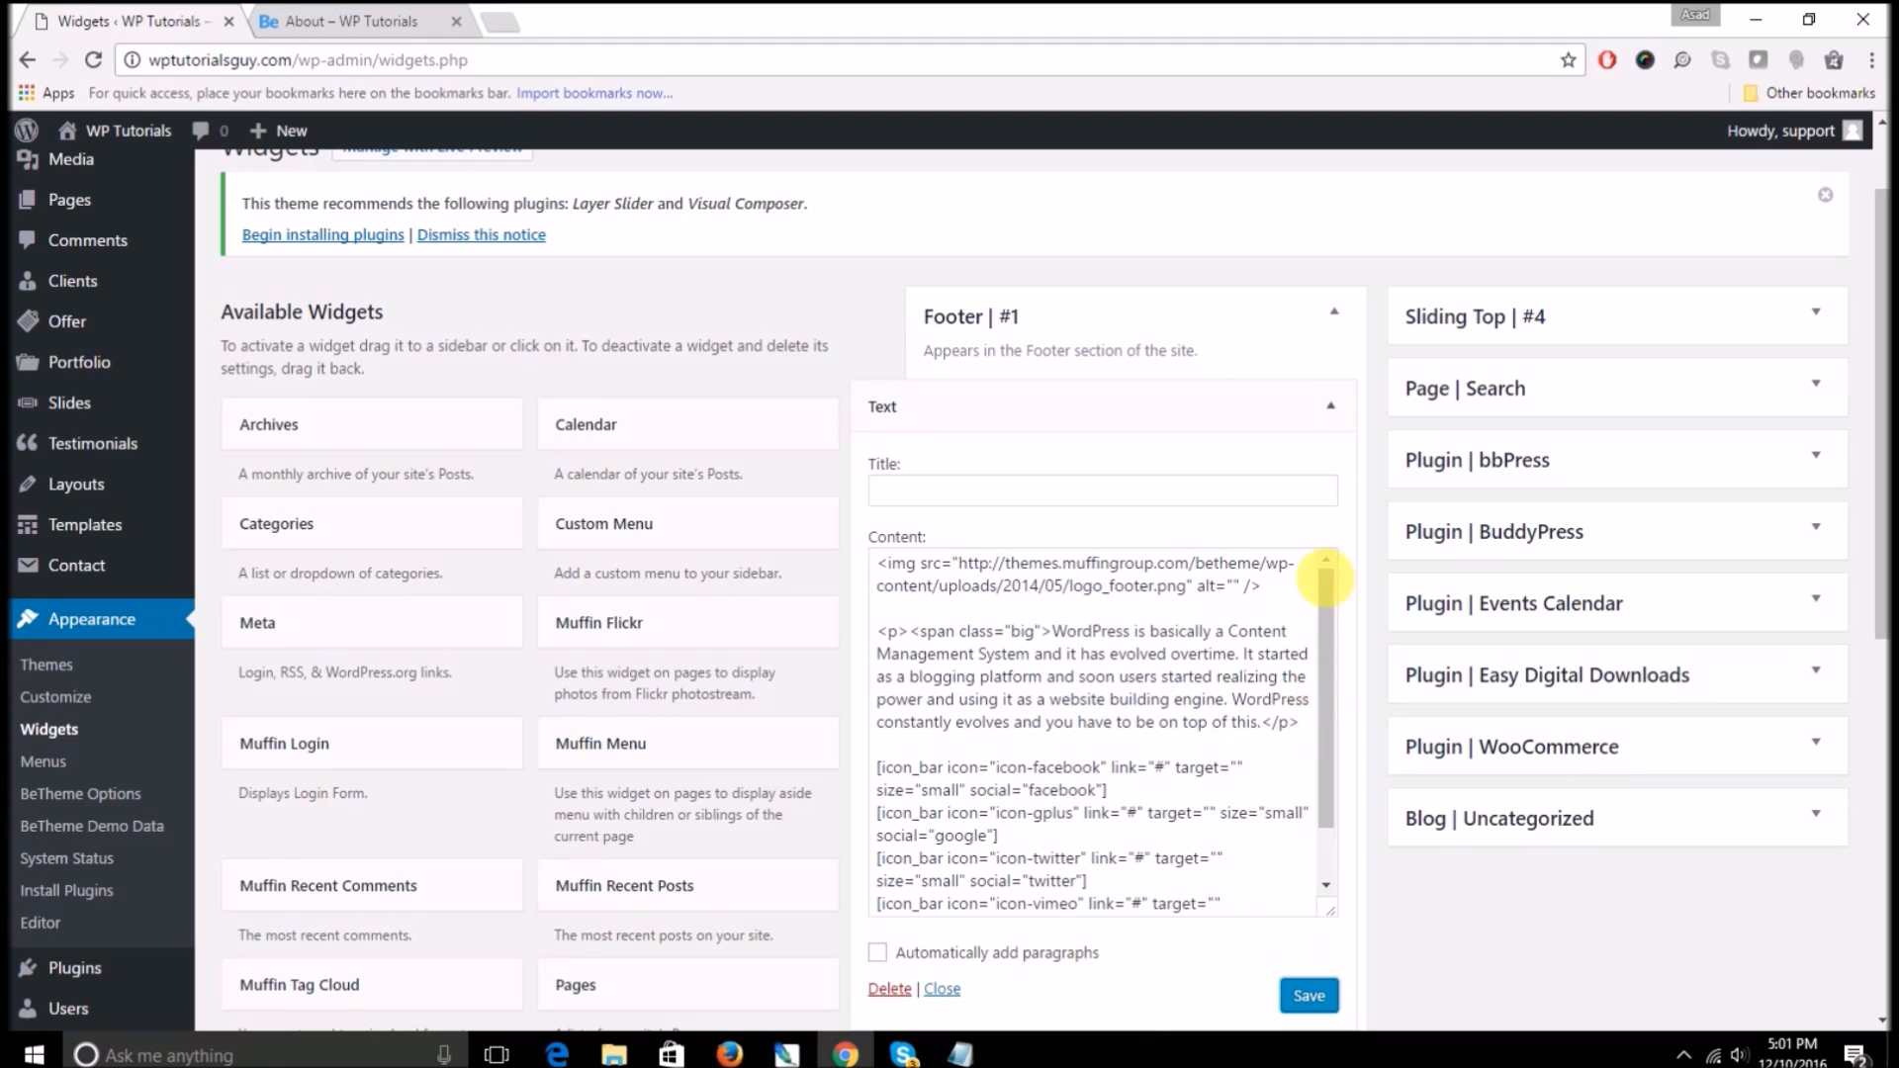
left_click(1330, 406)
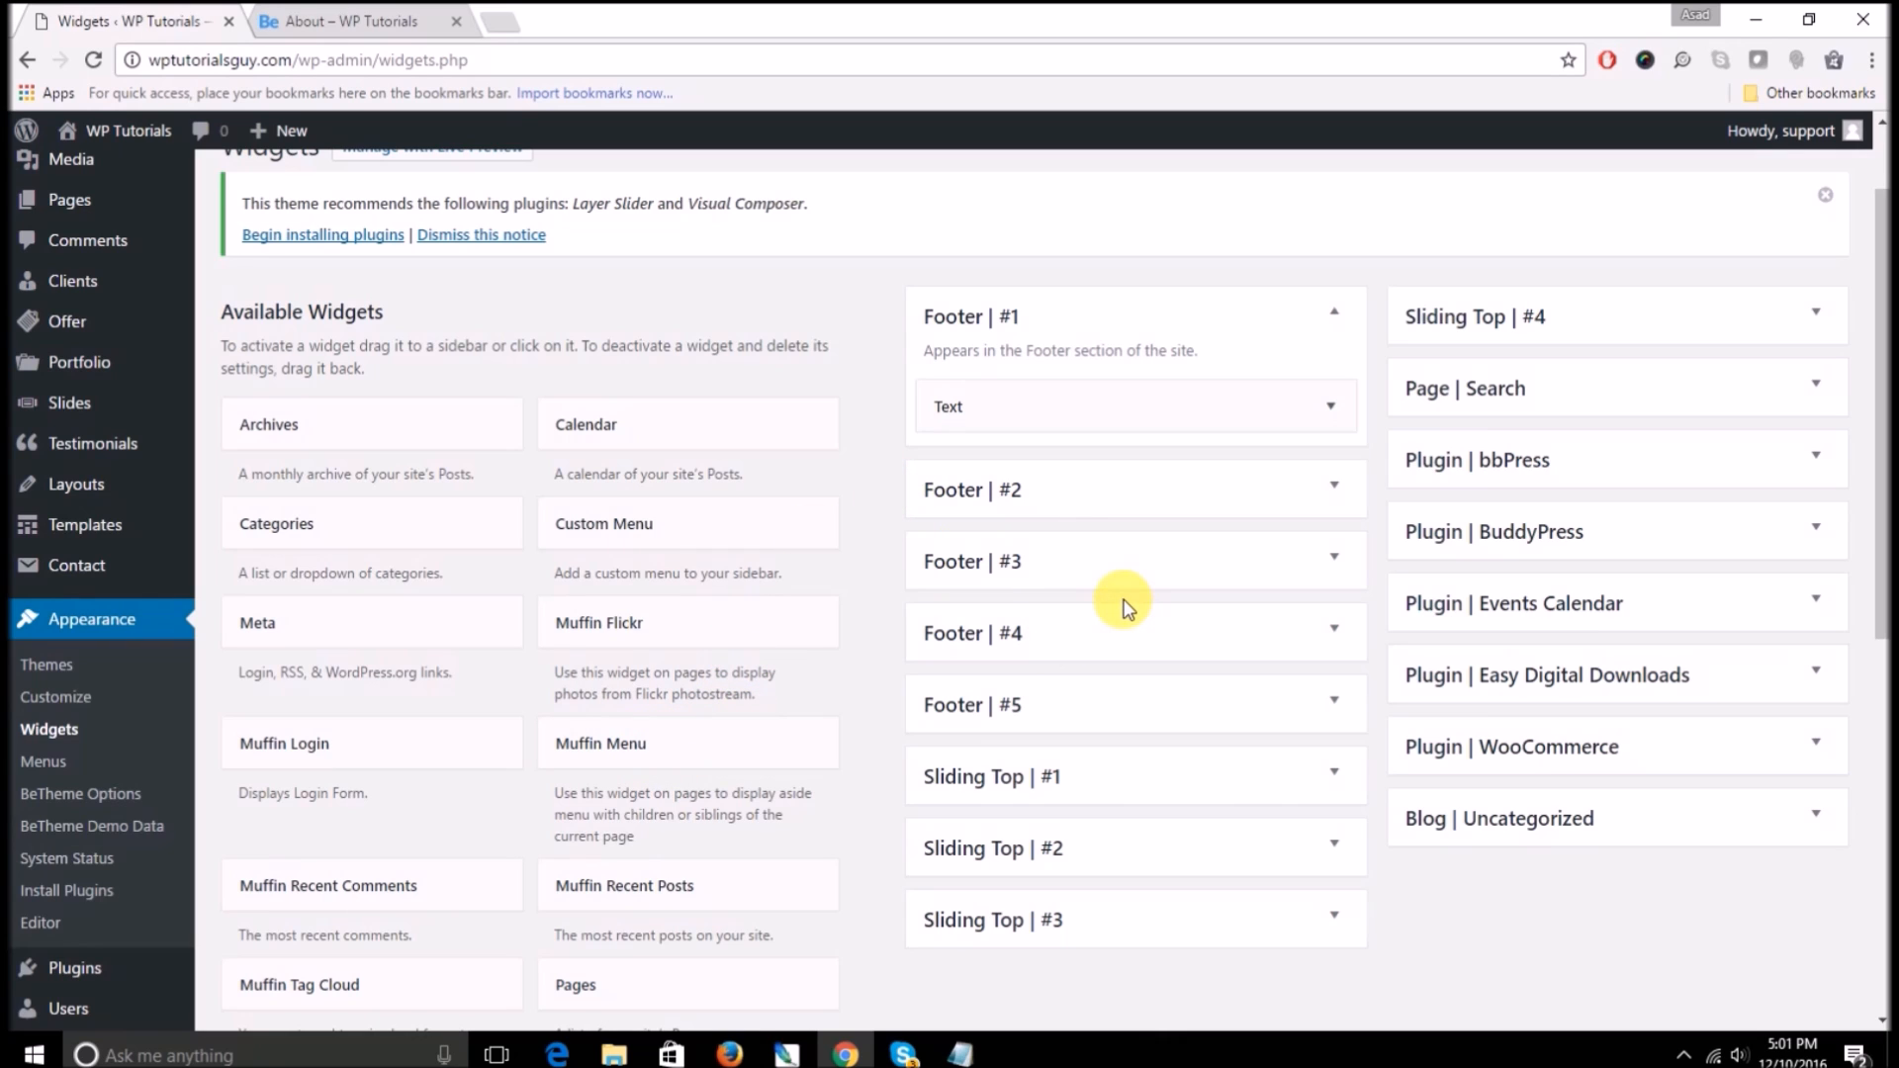
scroll(1122, 605, "down", 8)
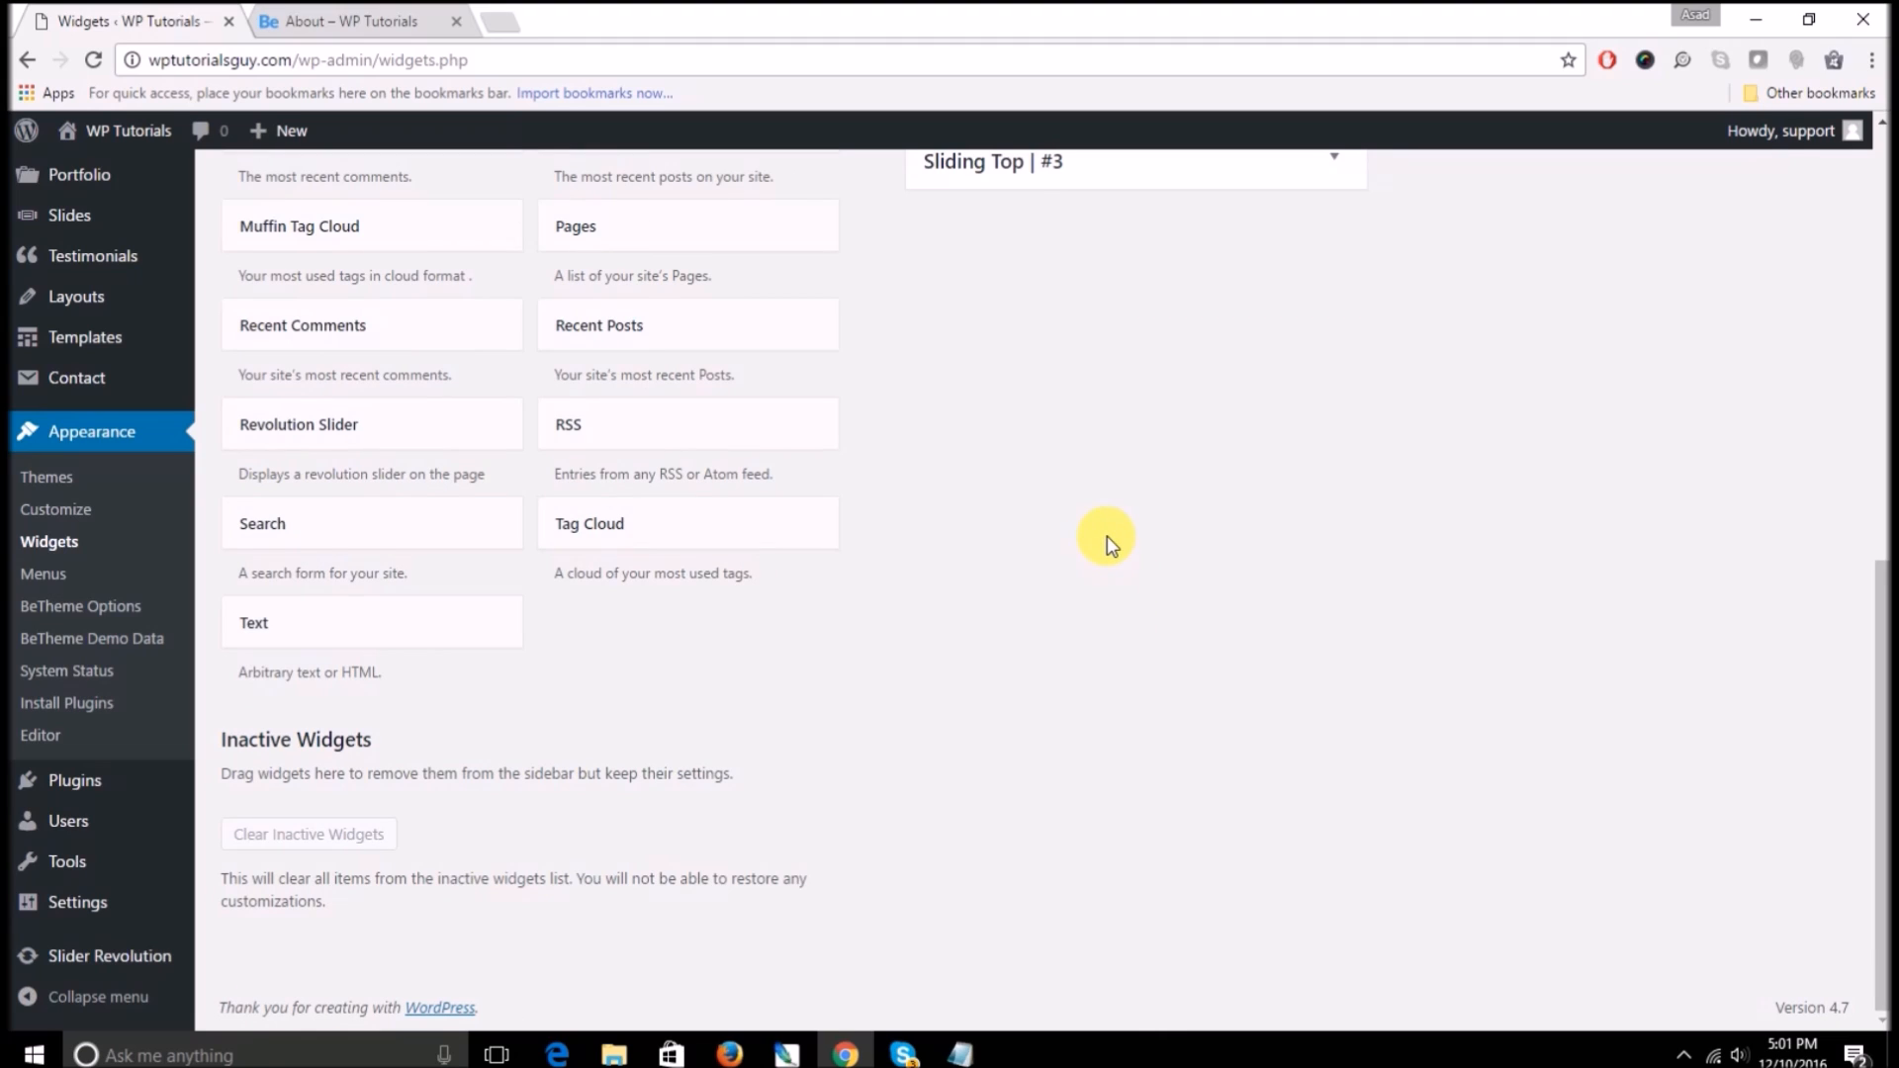
Step: Switch to the About – WP Tutorials tab and scroll through to check the footer's 'We love who we are' text
left_click(381, 22)
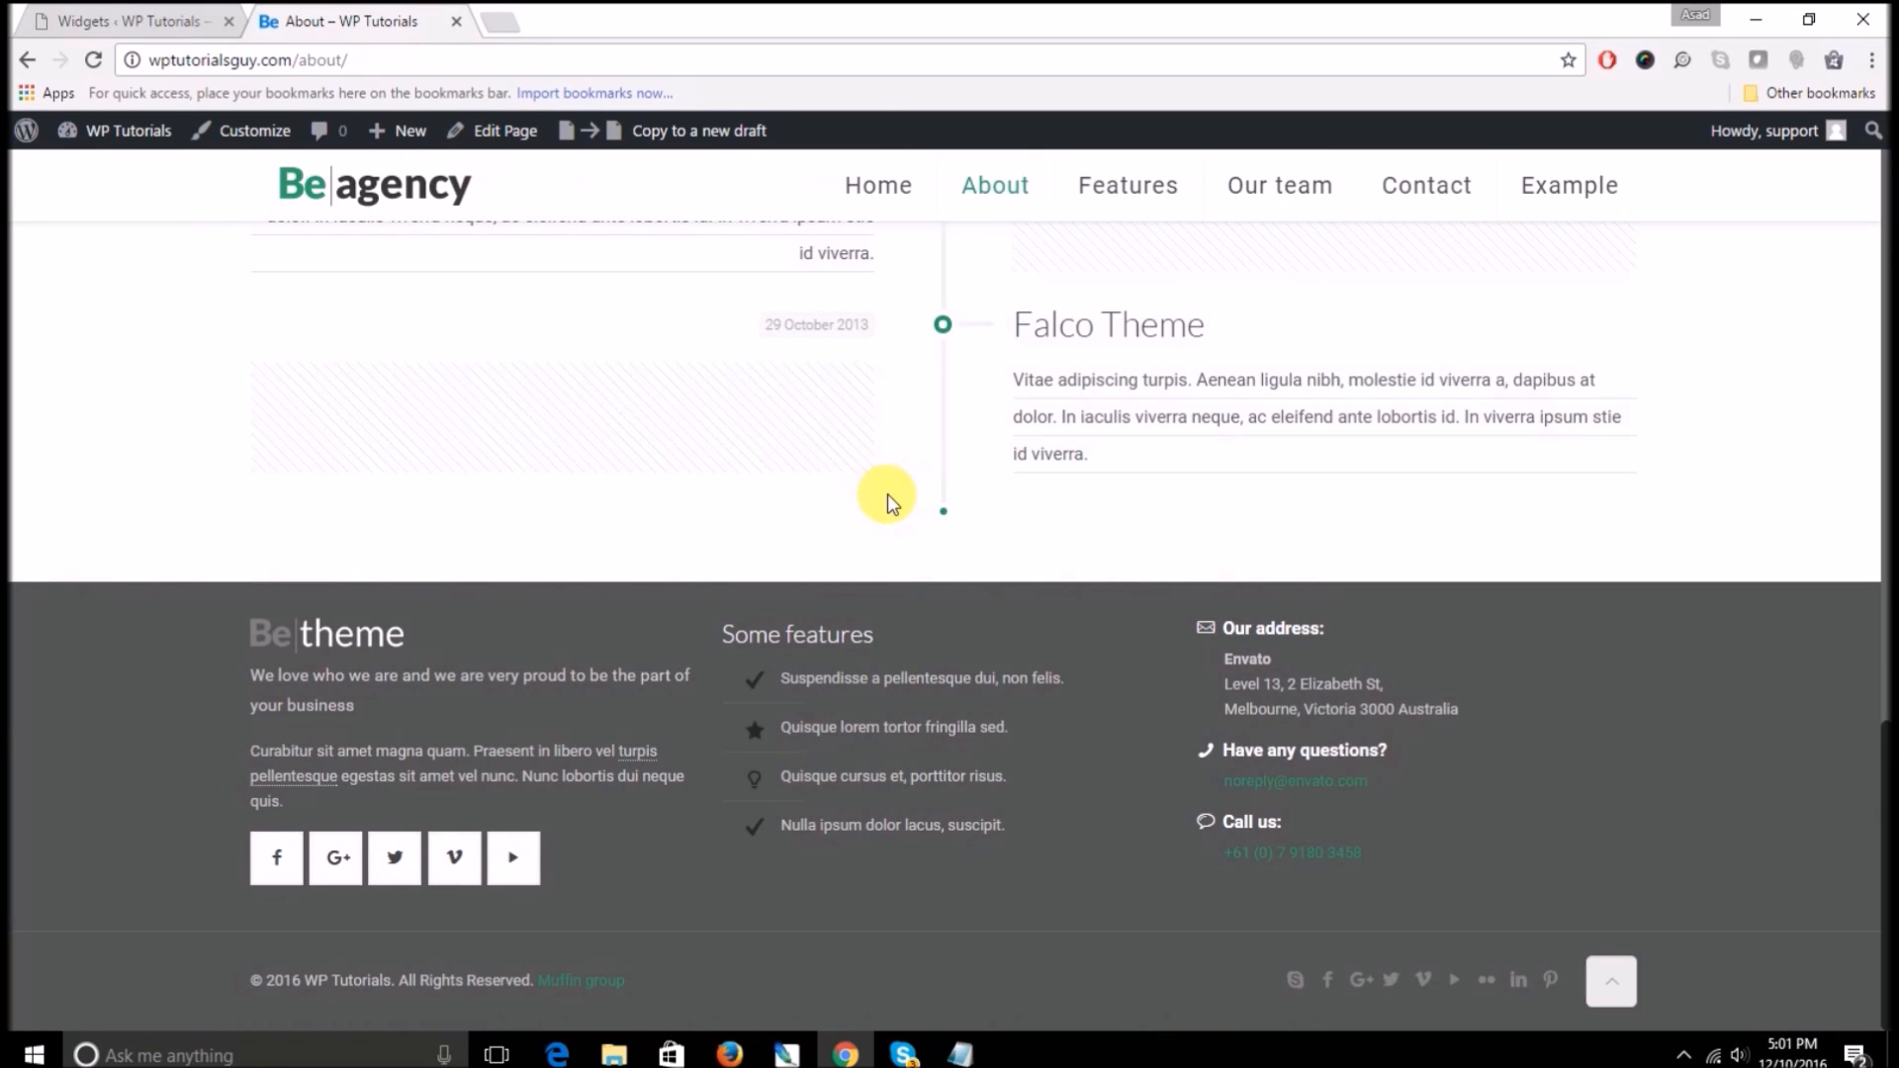
scroll(890, 489, "up", 10)
scroll(892, 475, "up", 5)
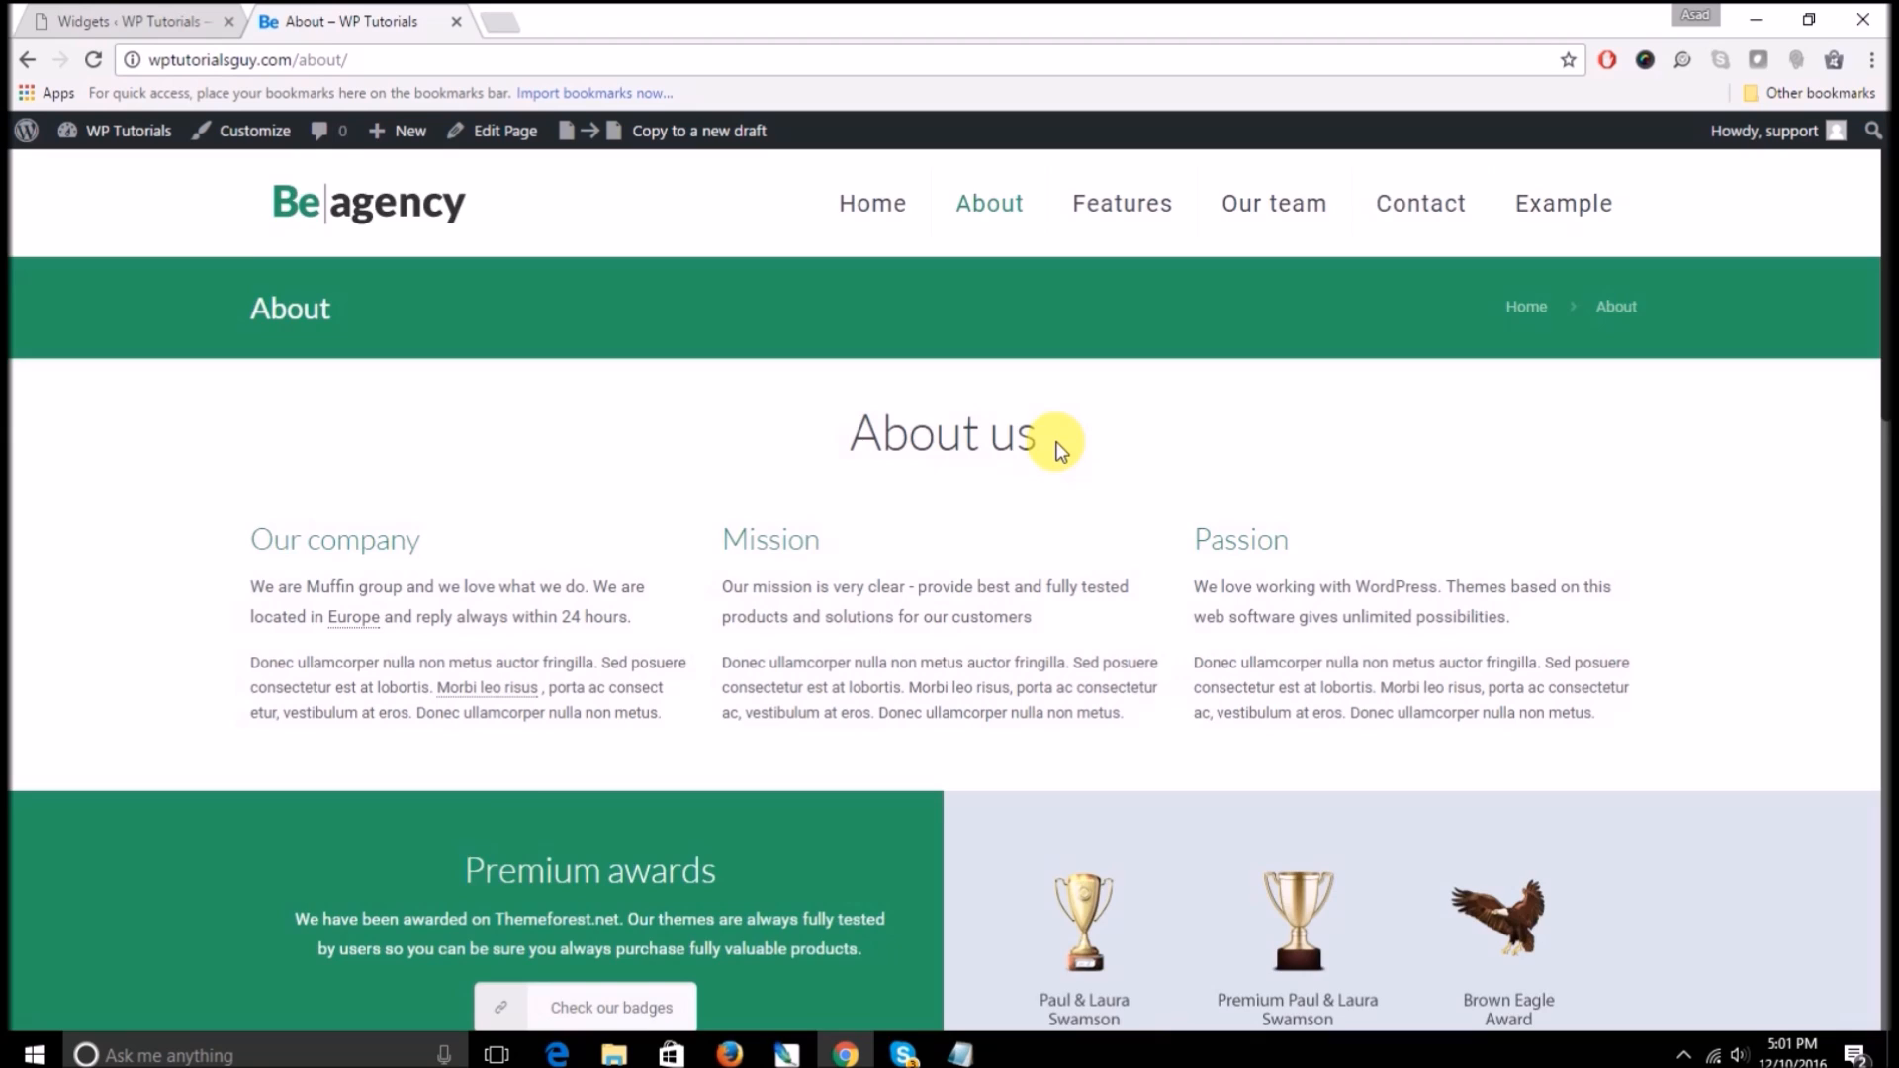
scroll(1057, 443, "down", 15)
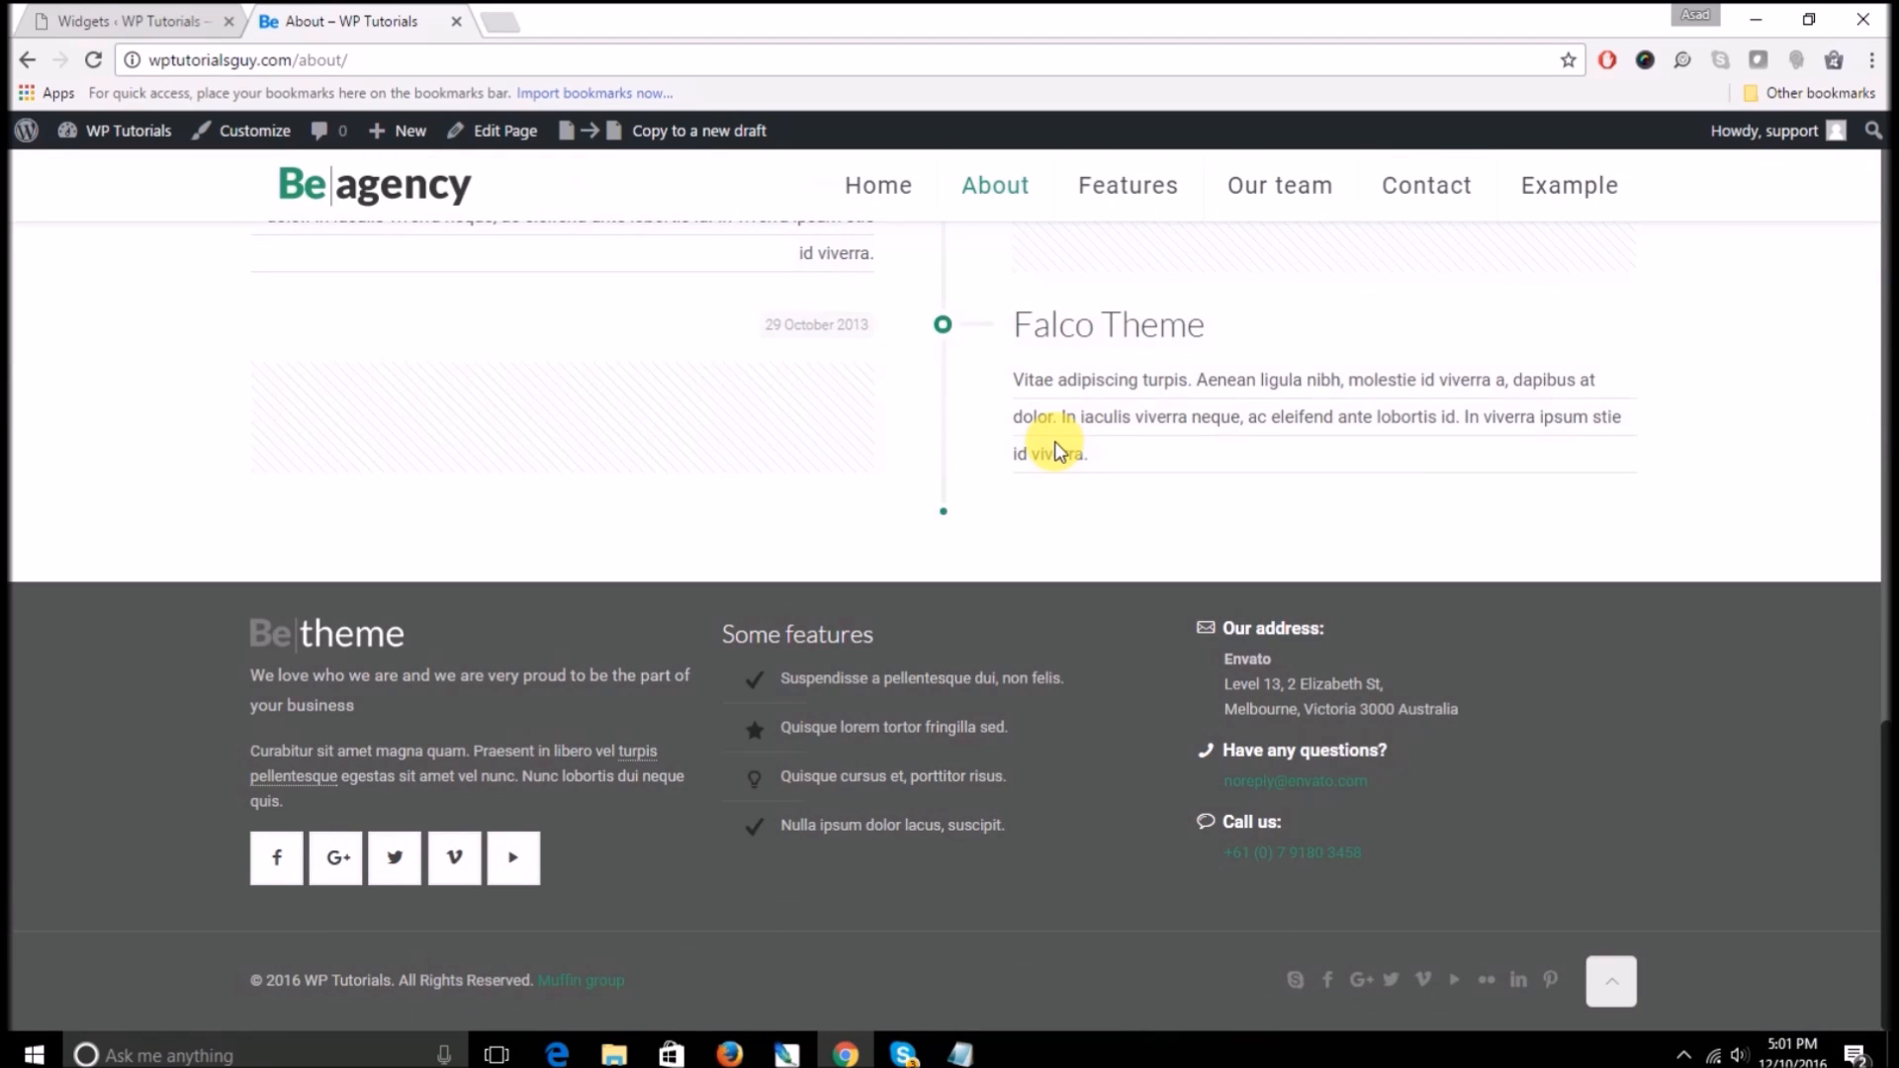
scroll(1124, 525, "up", 9)
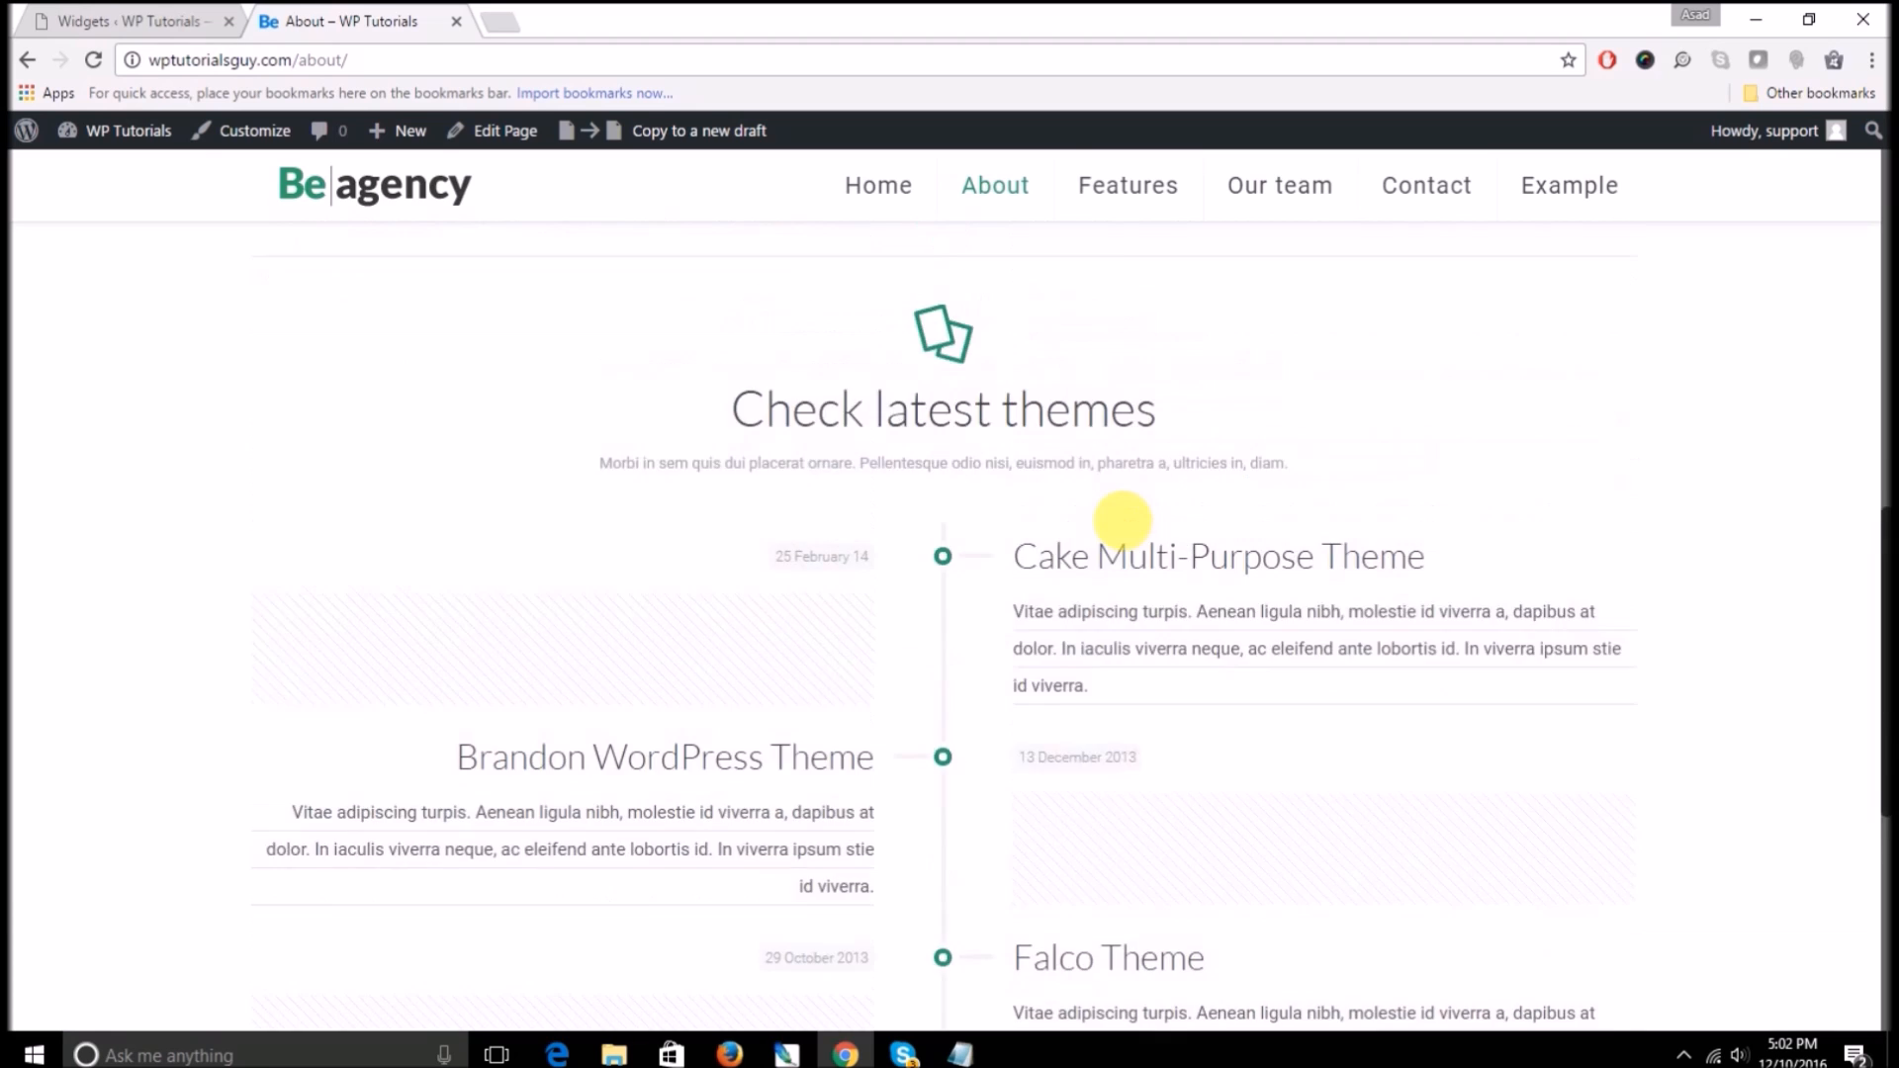
scroll(1124, 527, "up", 10)
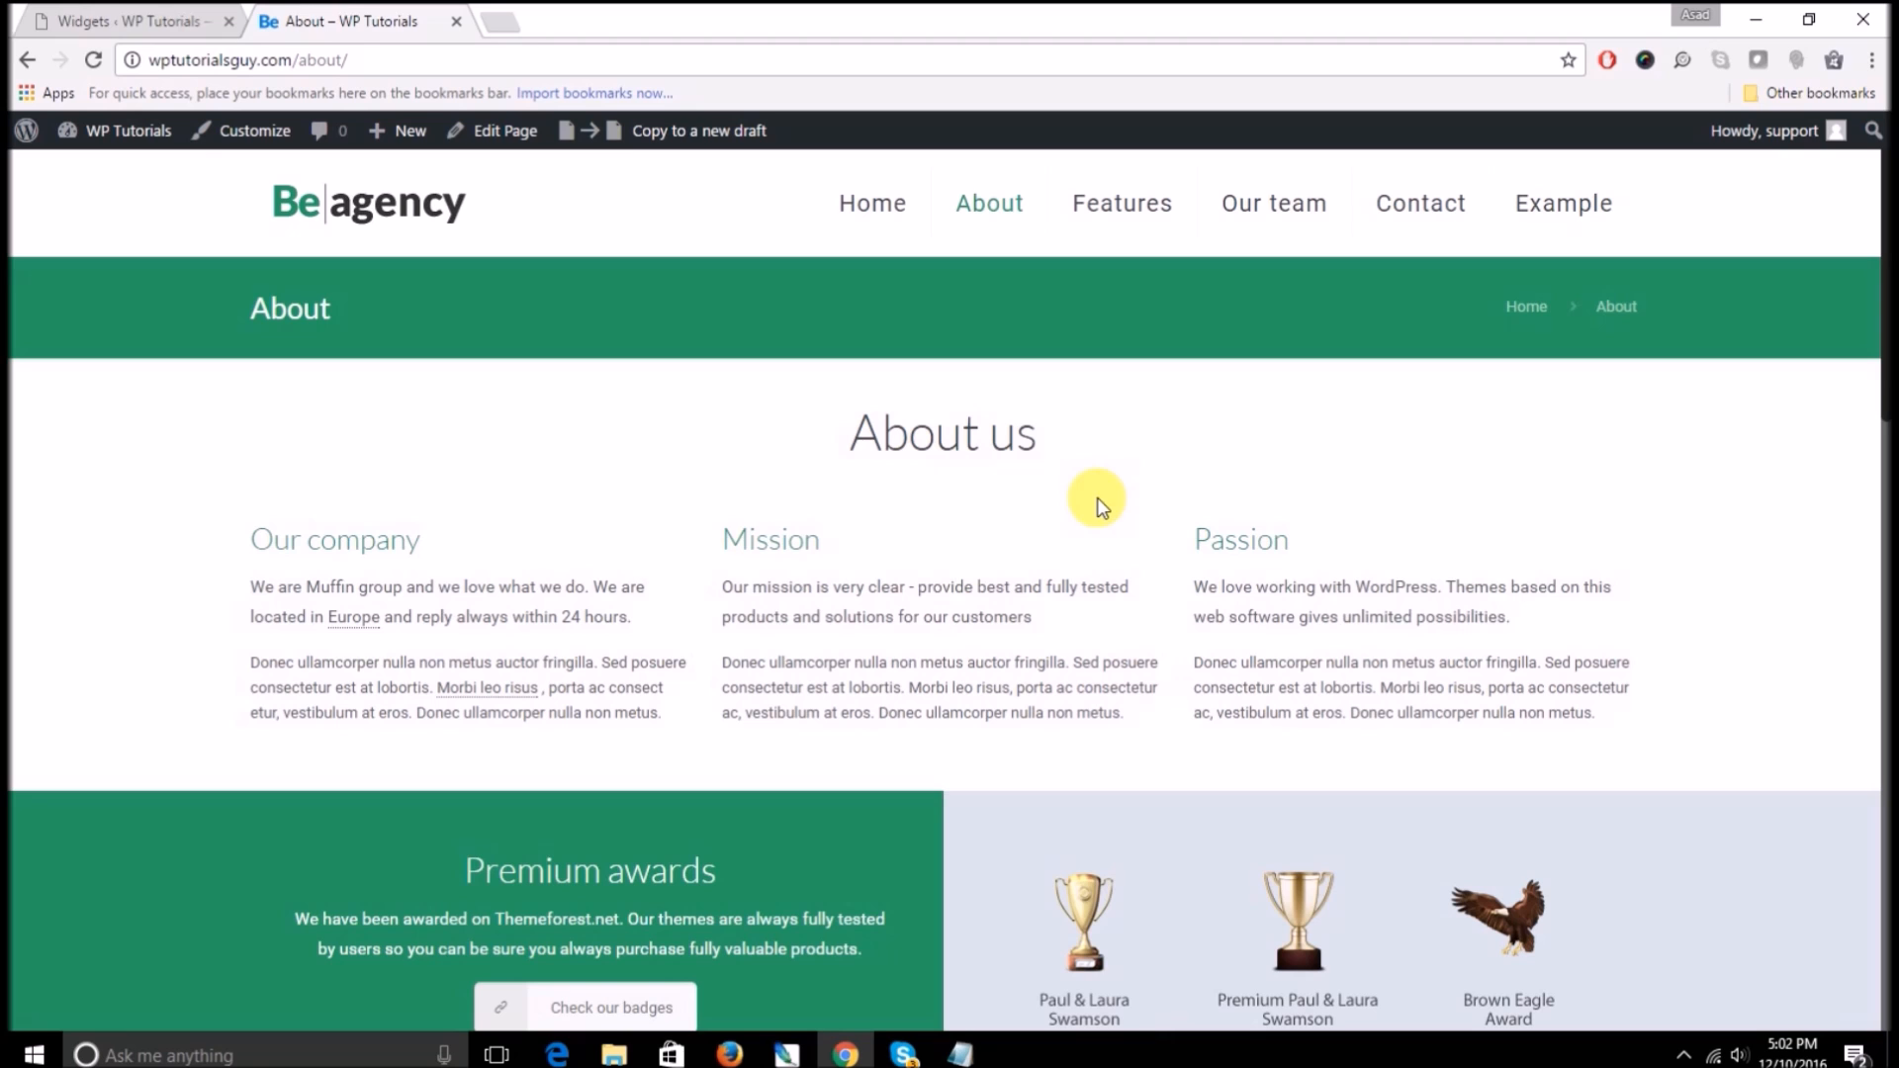
scroll(1120, 519, "down", 18)
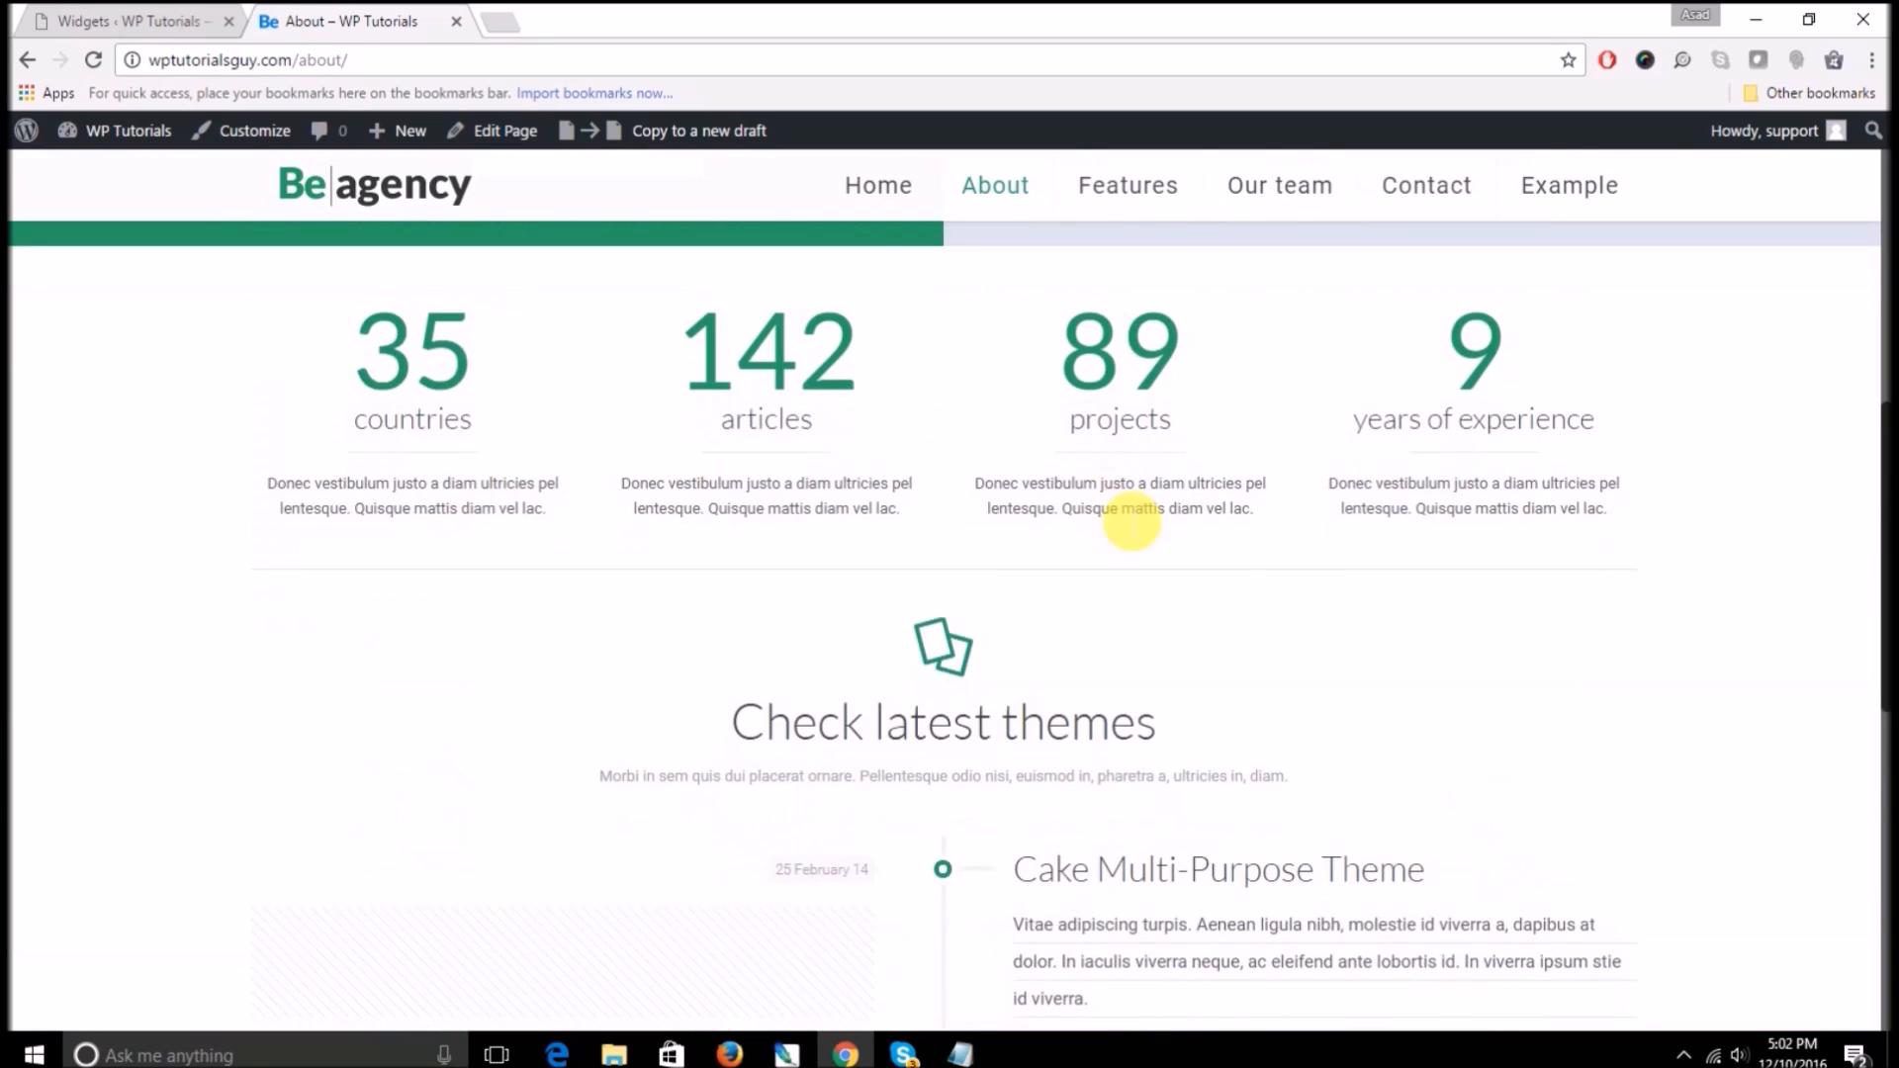
scroll(1130, 522, "down", 1)
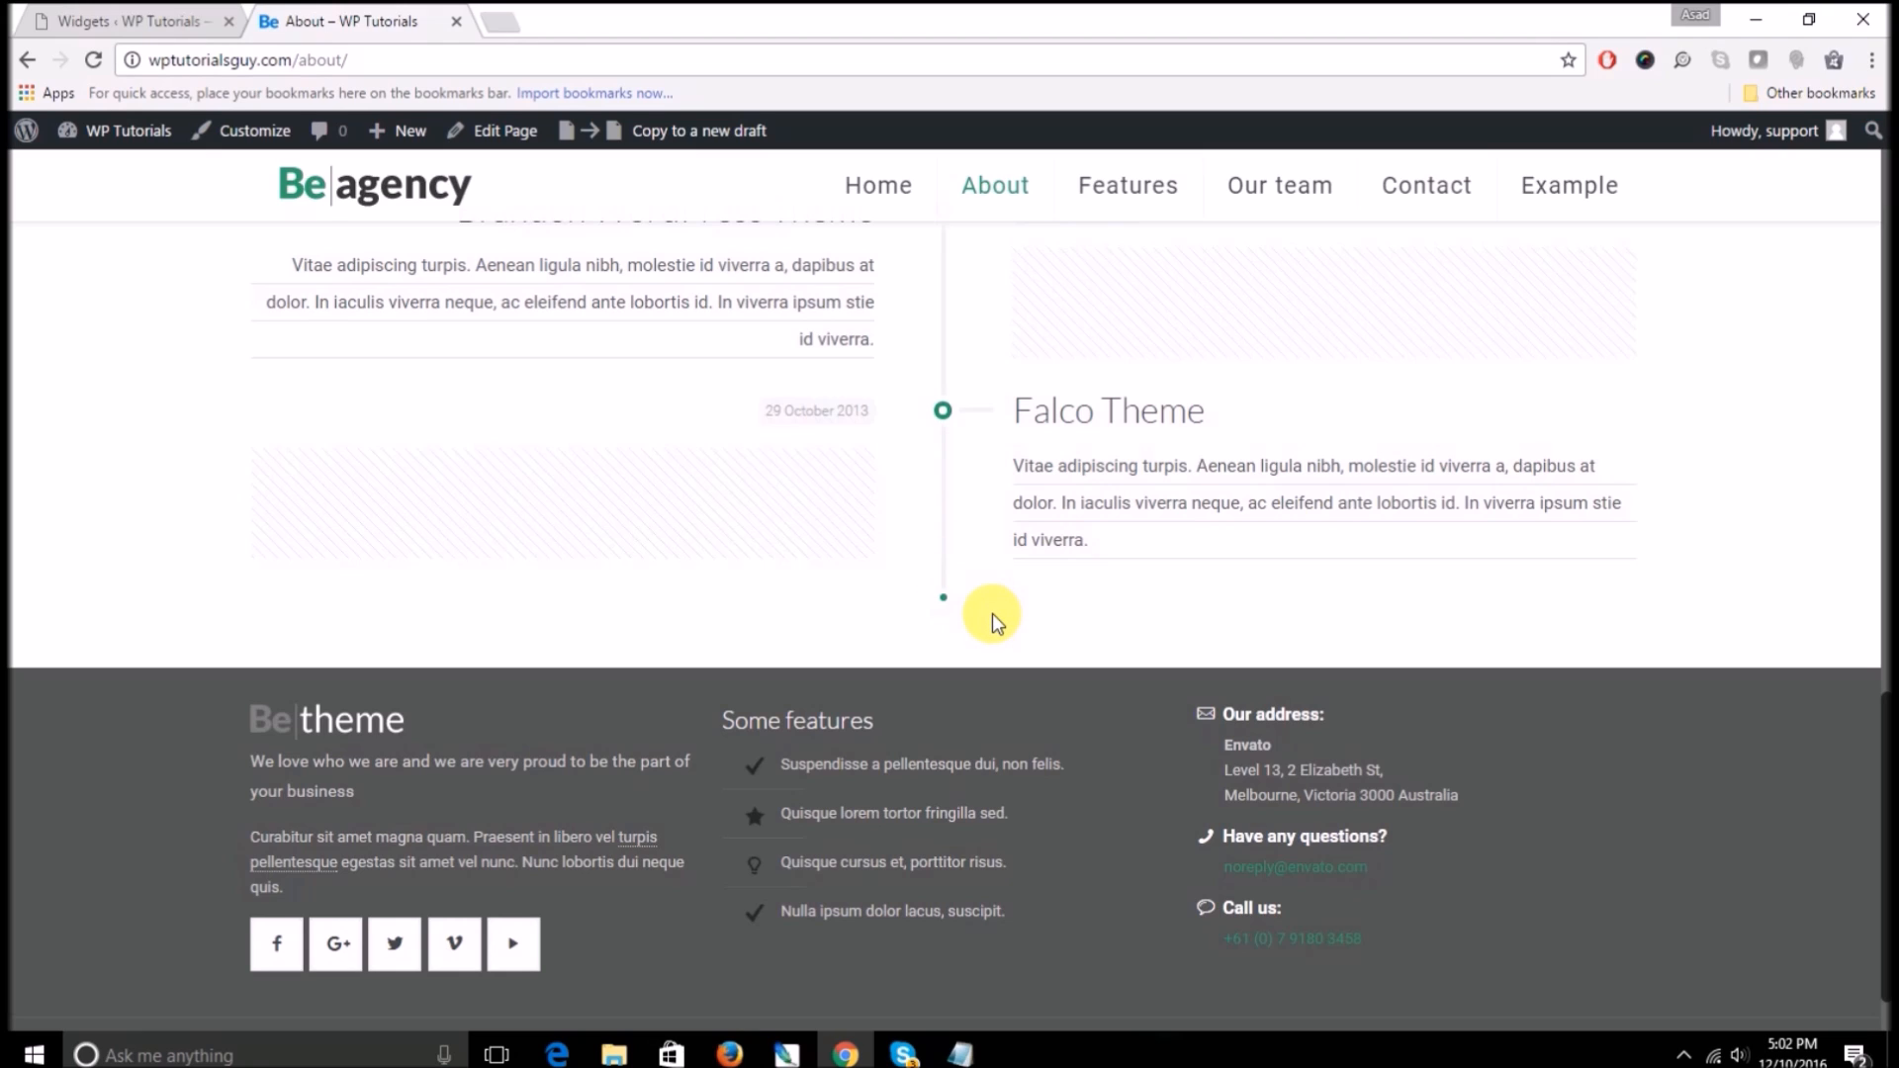
scroll(991, 612, "up", 15)
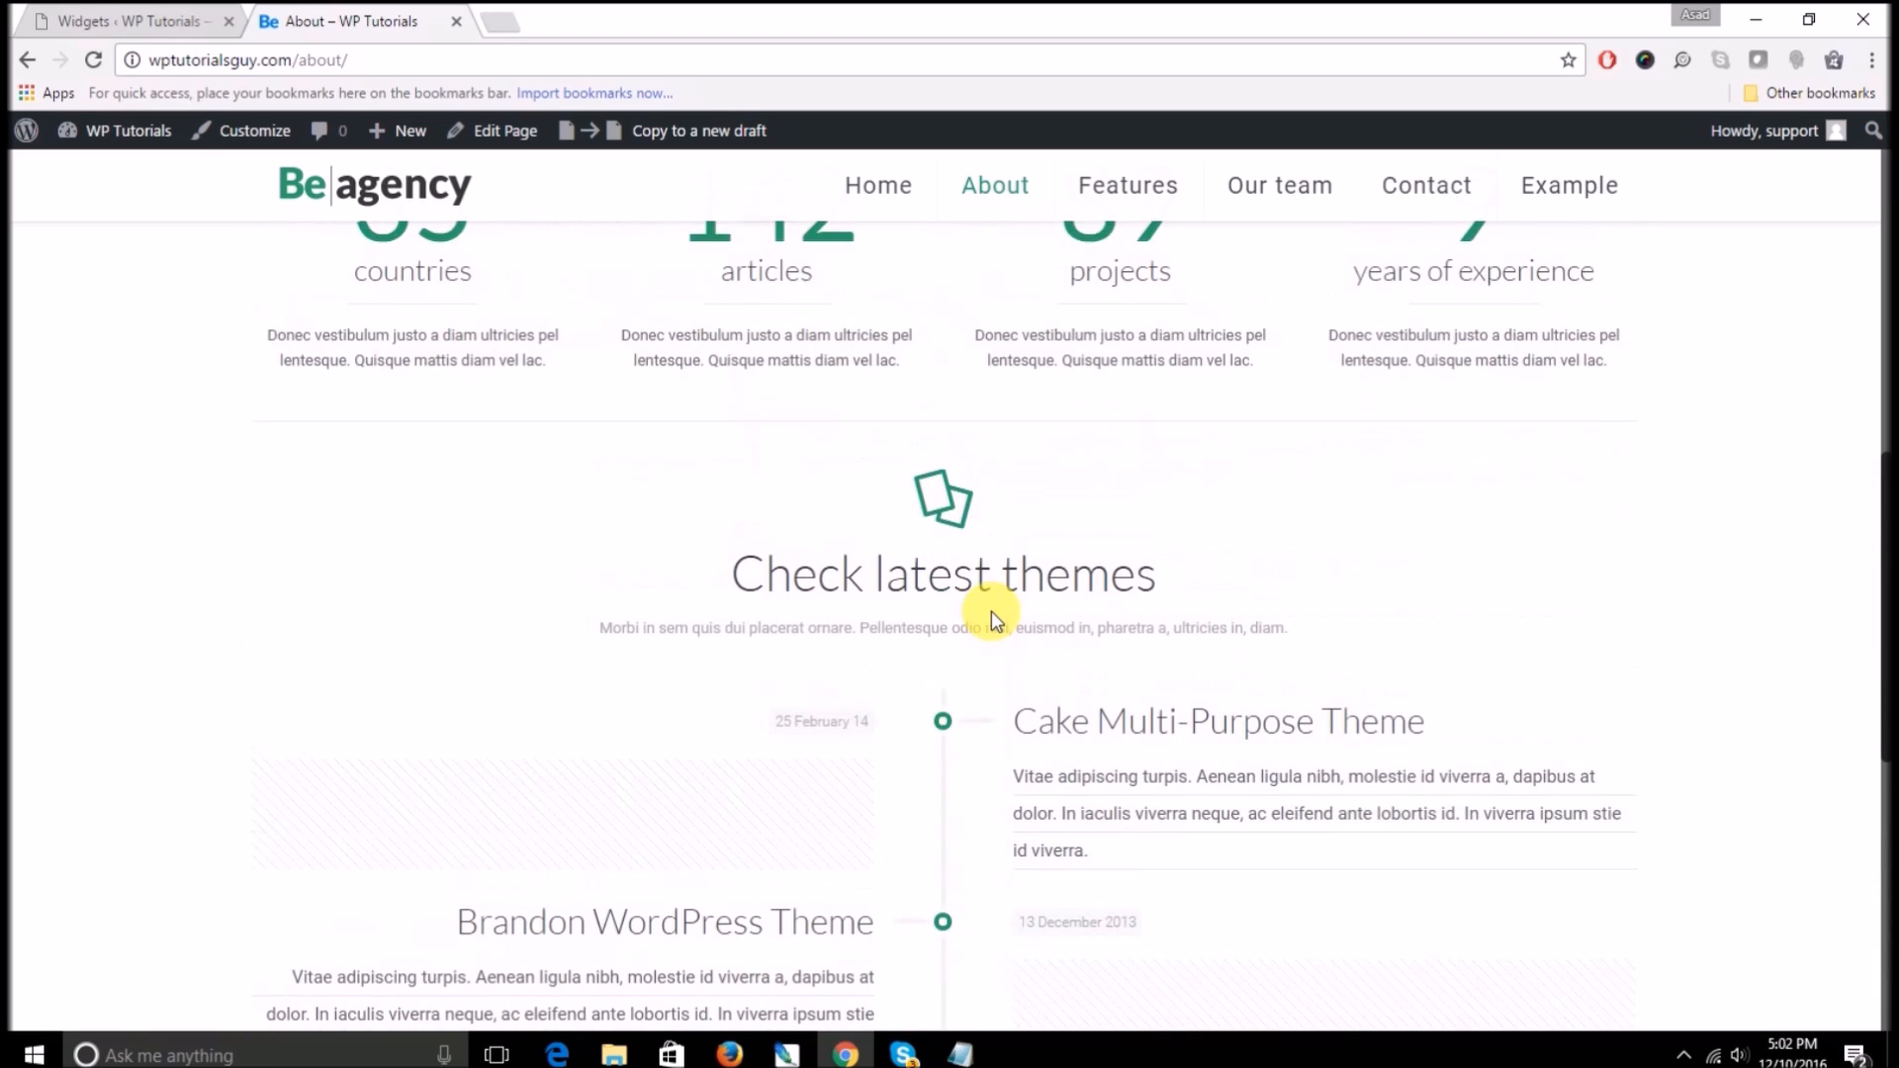
scroll(991, 611, "up", 3)
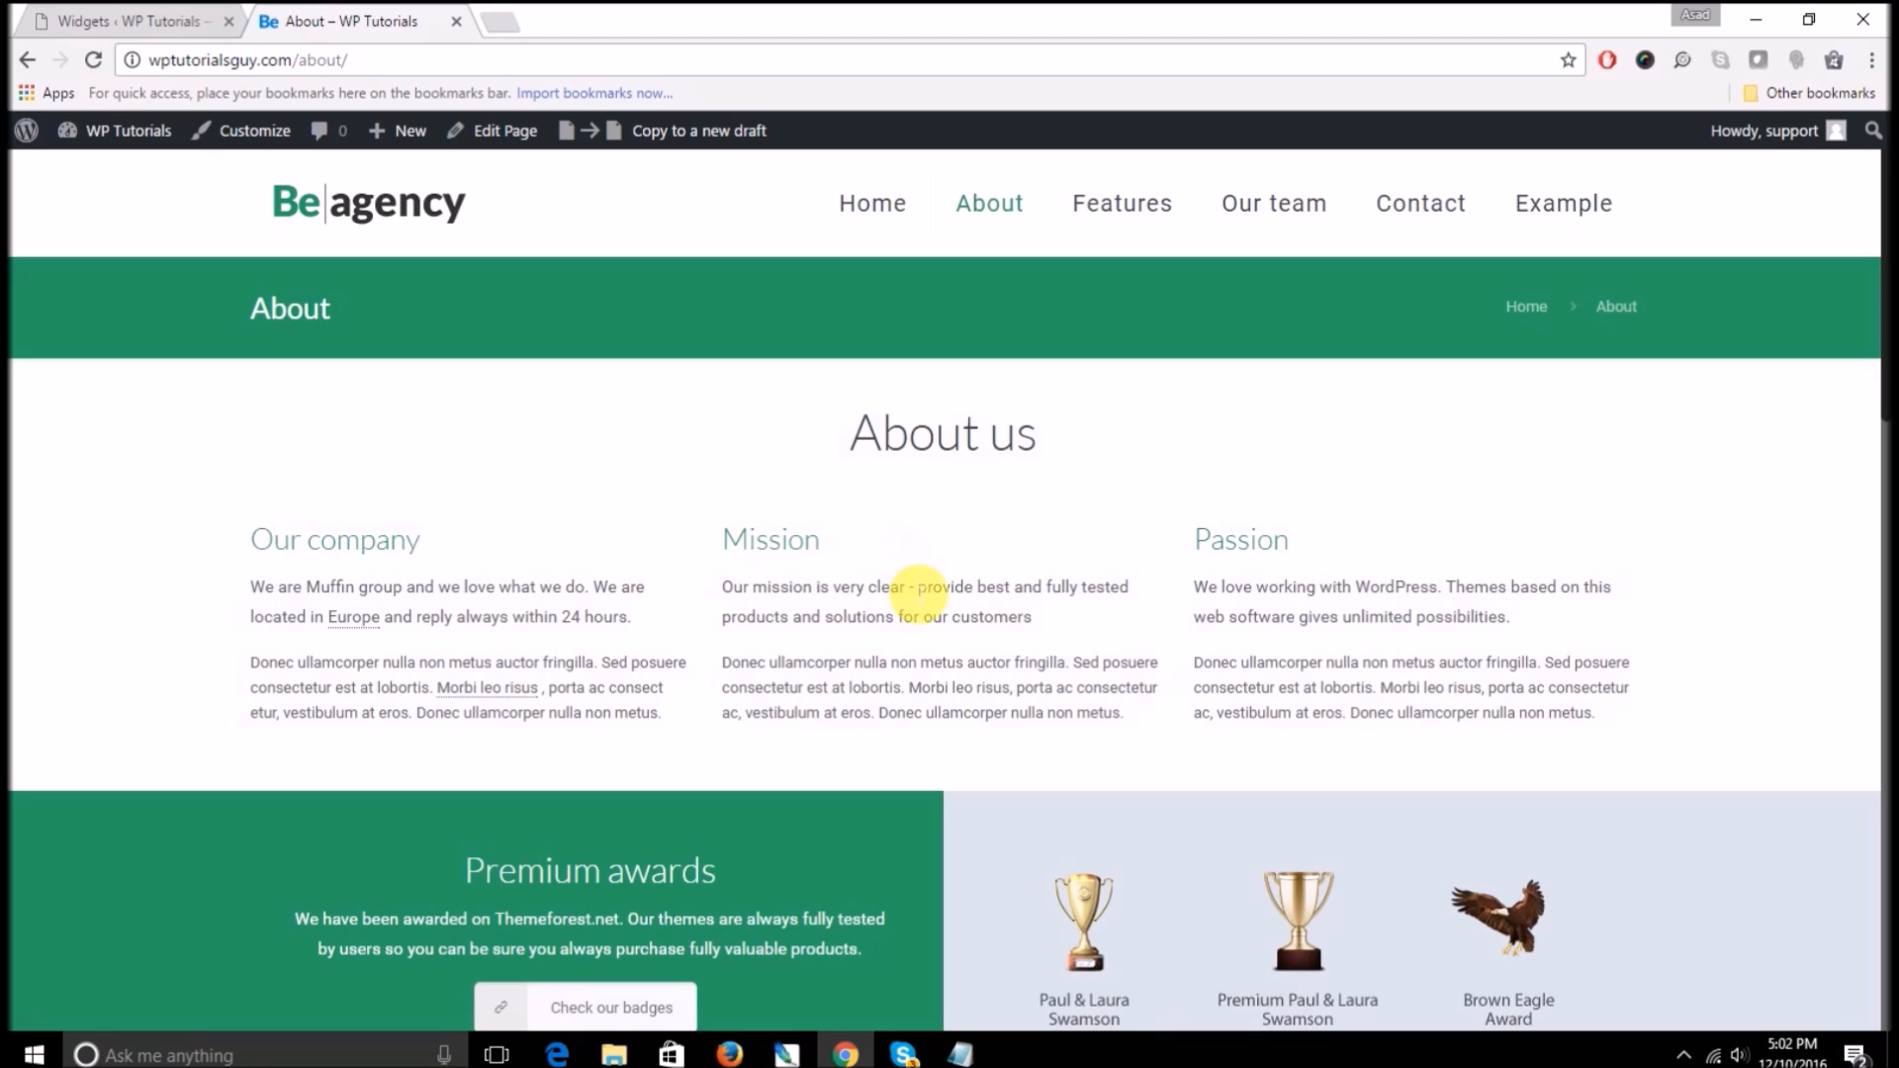
scroll(911, 585, "down", 8)
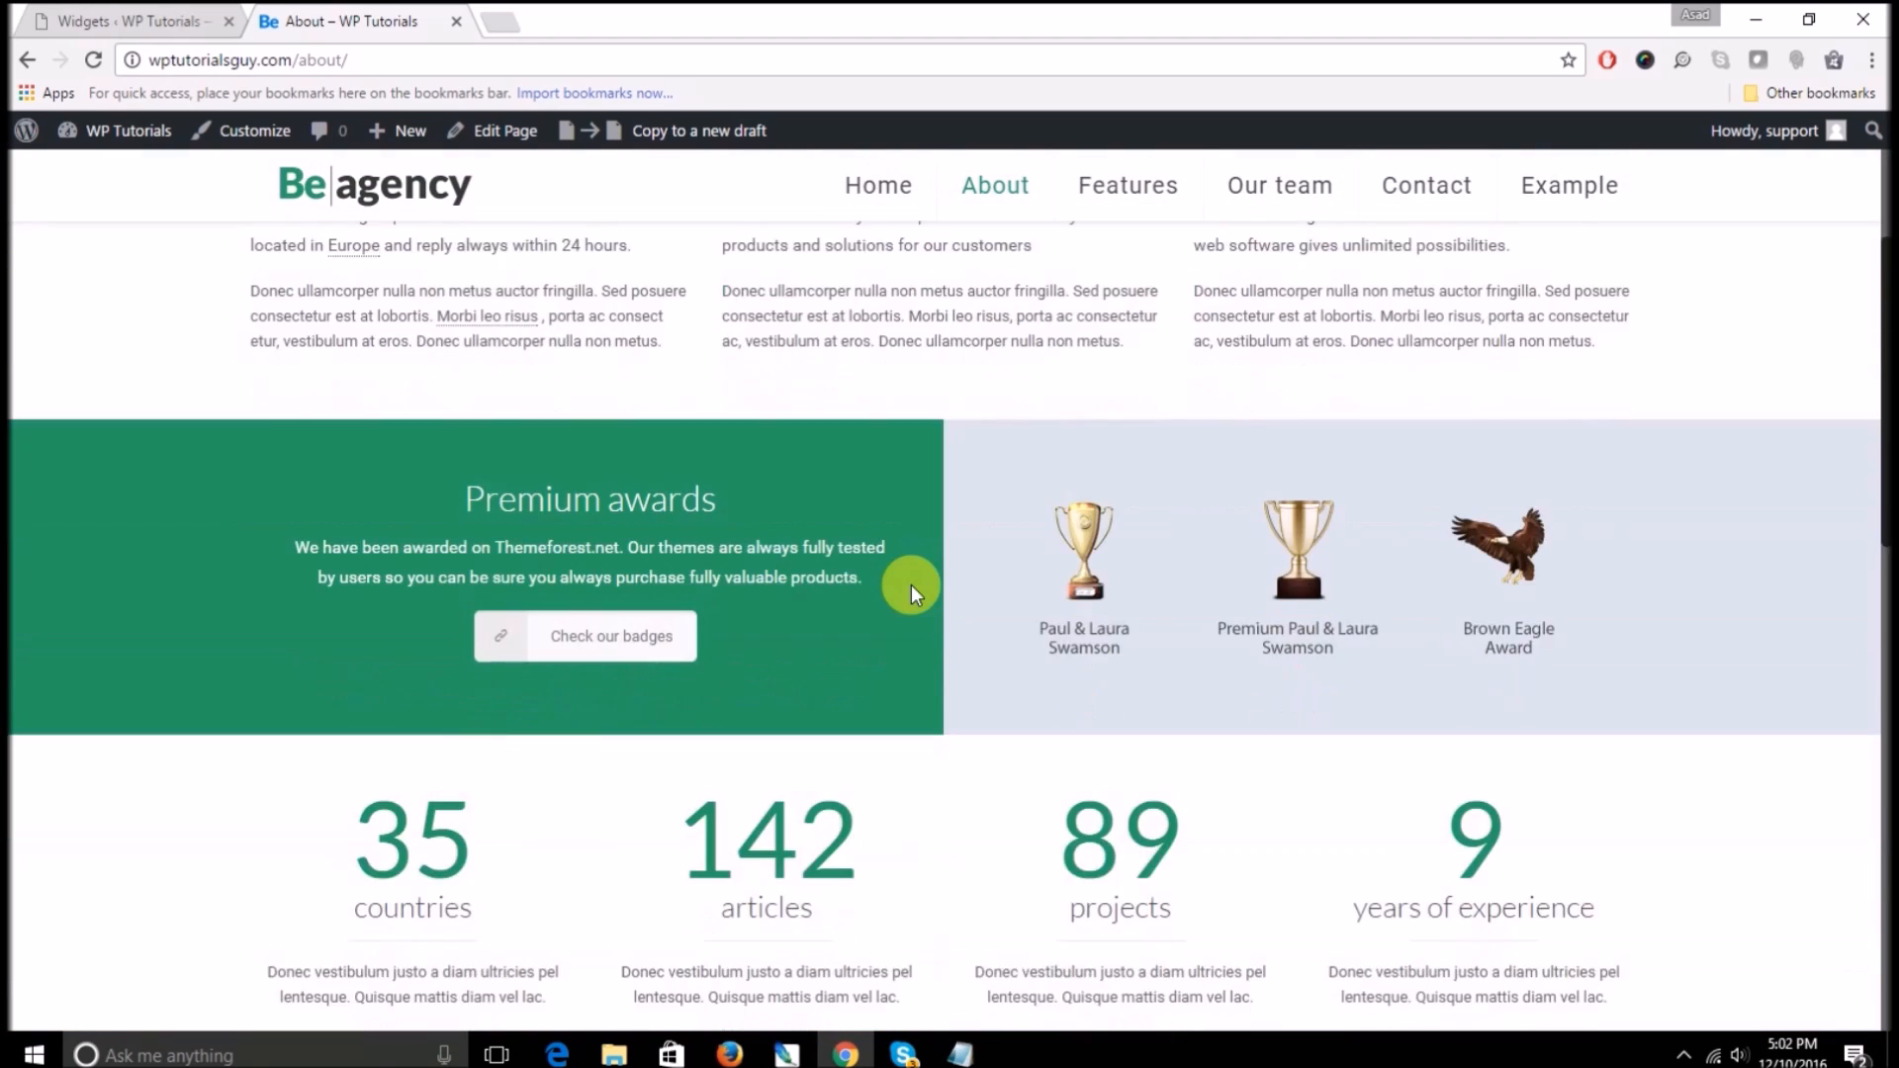
scroll(911, 584, "down", 4)
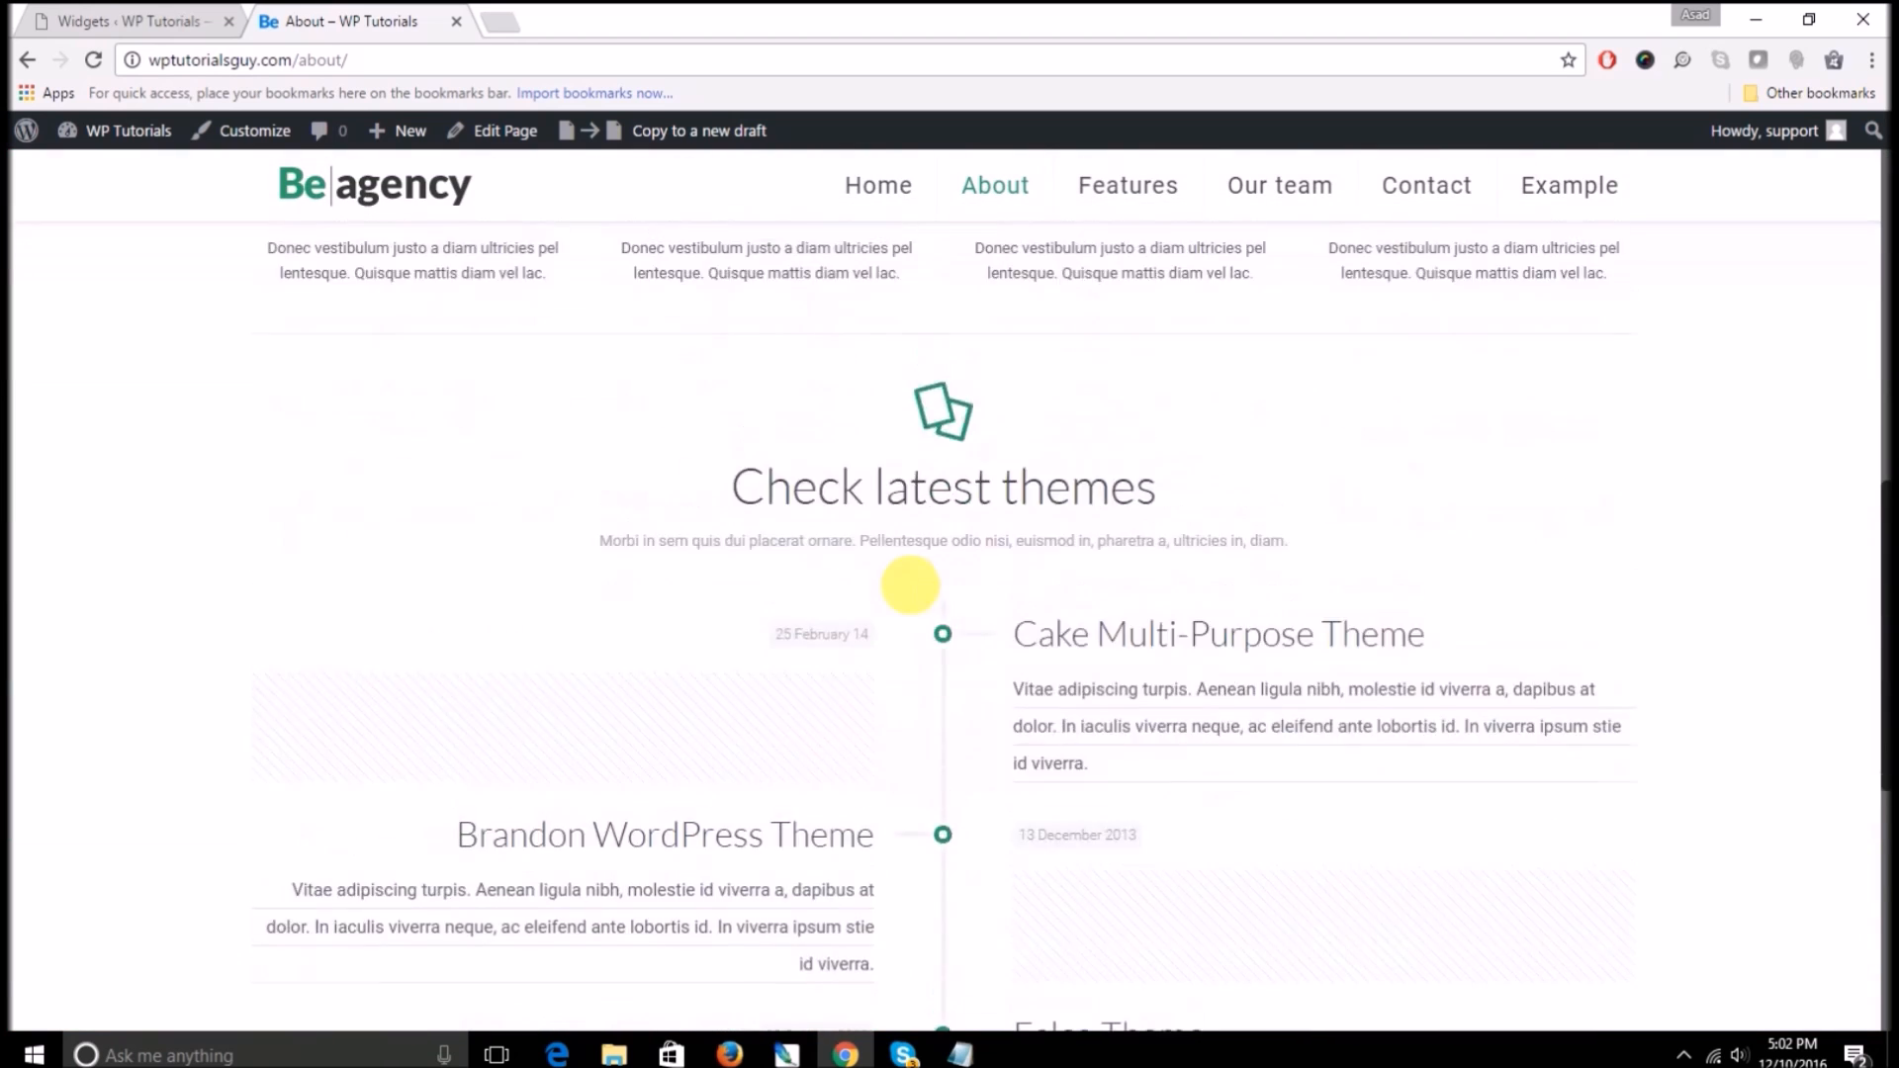
scroll(911, 585, "down", 5)
scroll(910, 584, "up", 9)
scroll(911, 585, "up", 8)
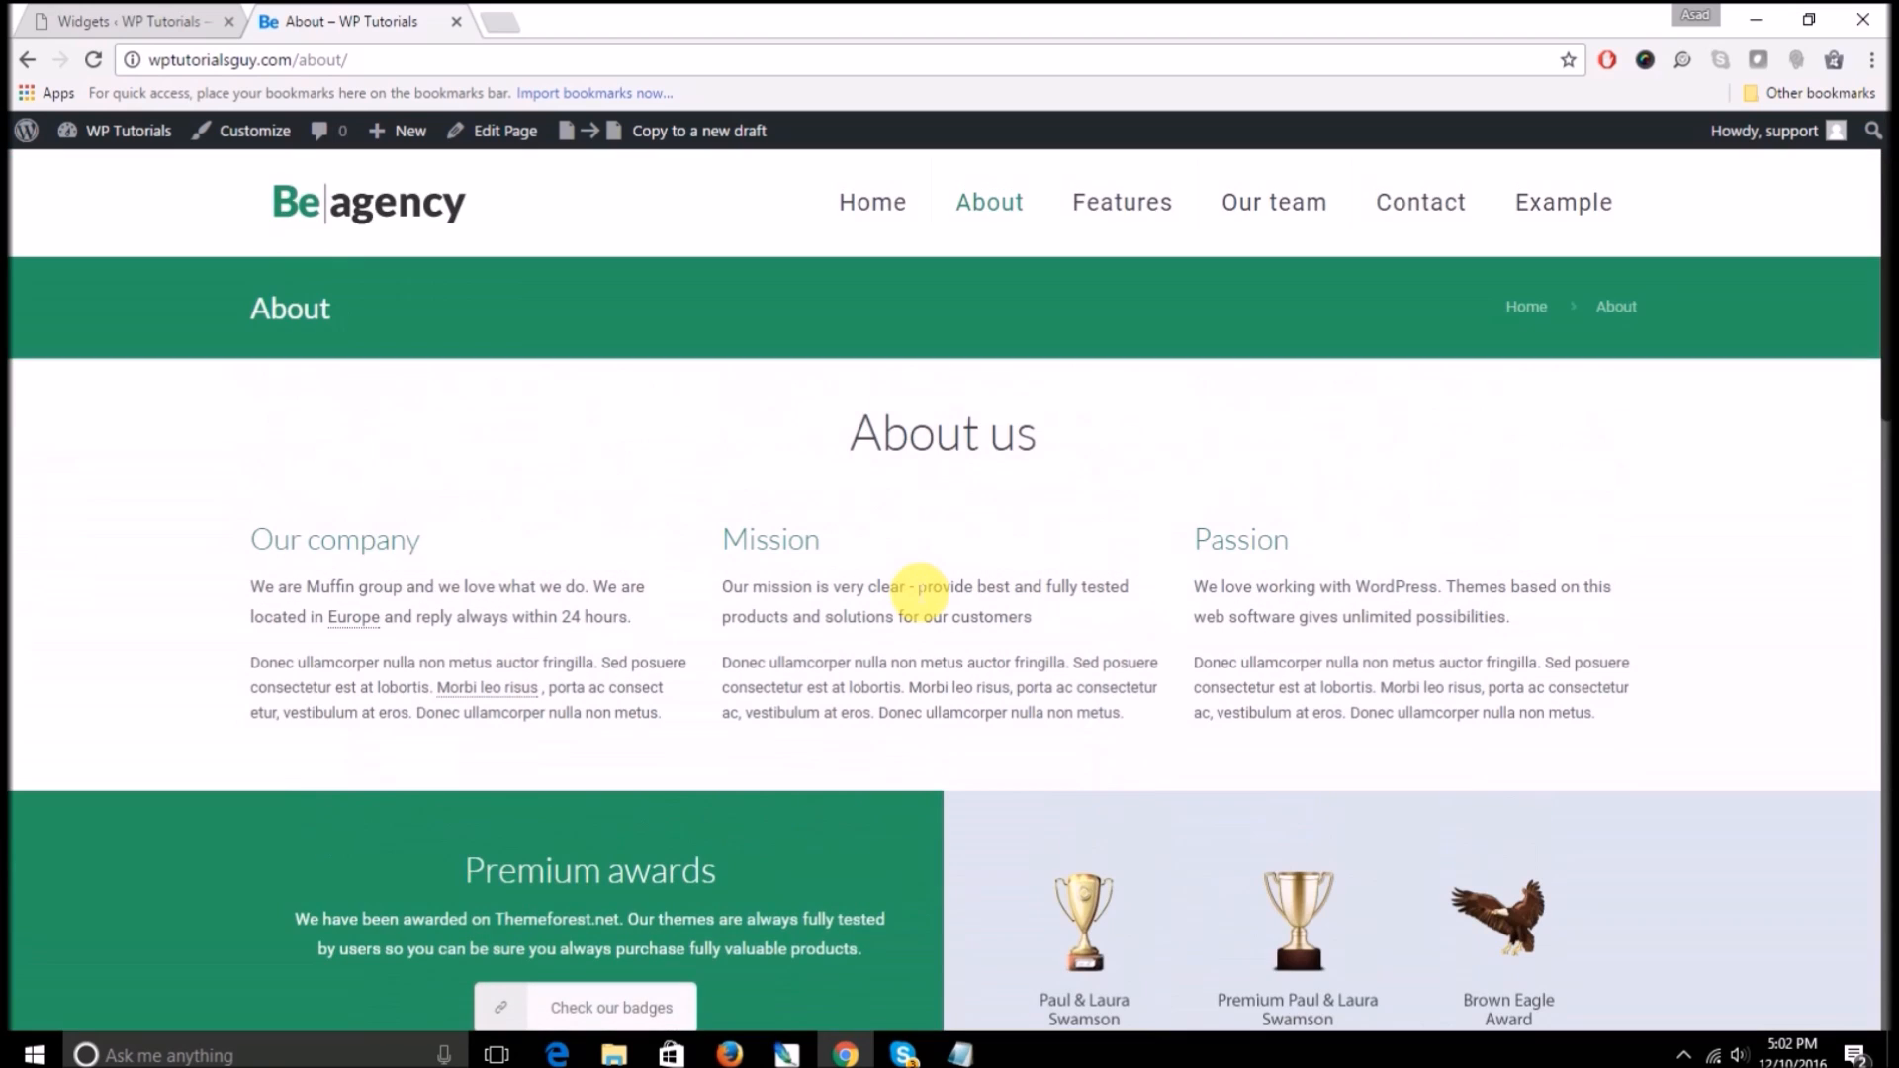